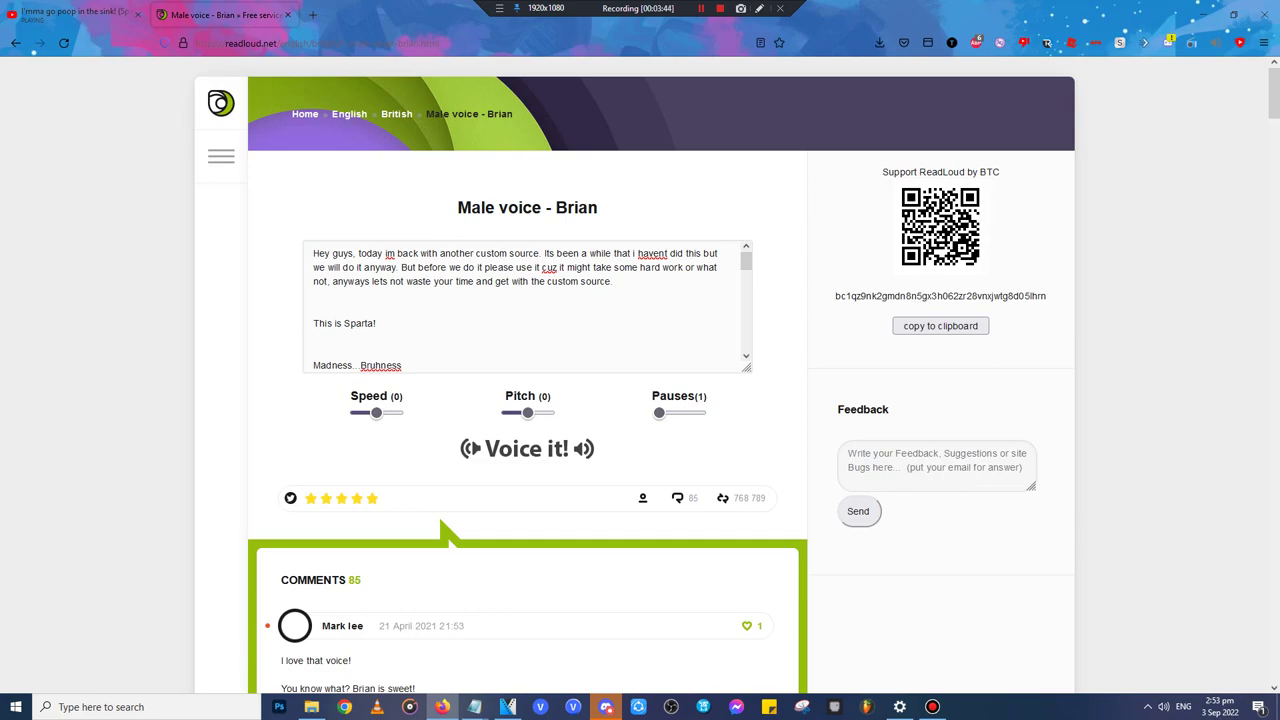
- Review the end of the script text and set the voice's pauses to 5
left_click_drag(746, 261, 746, 342)
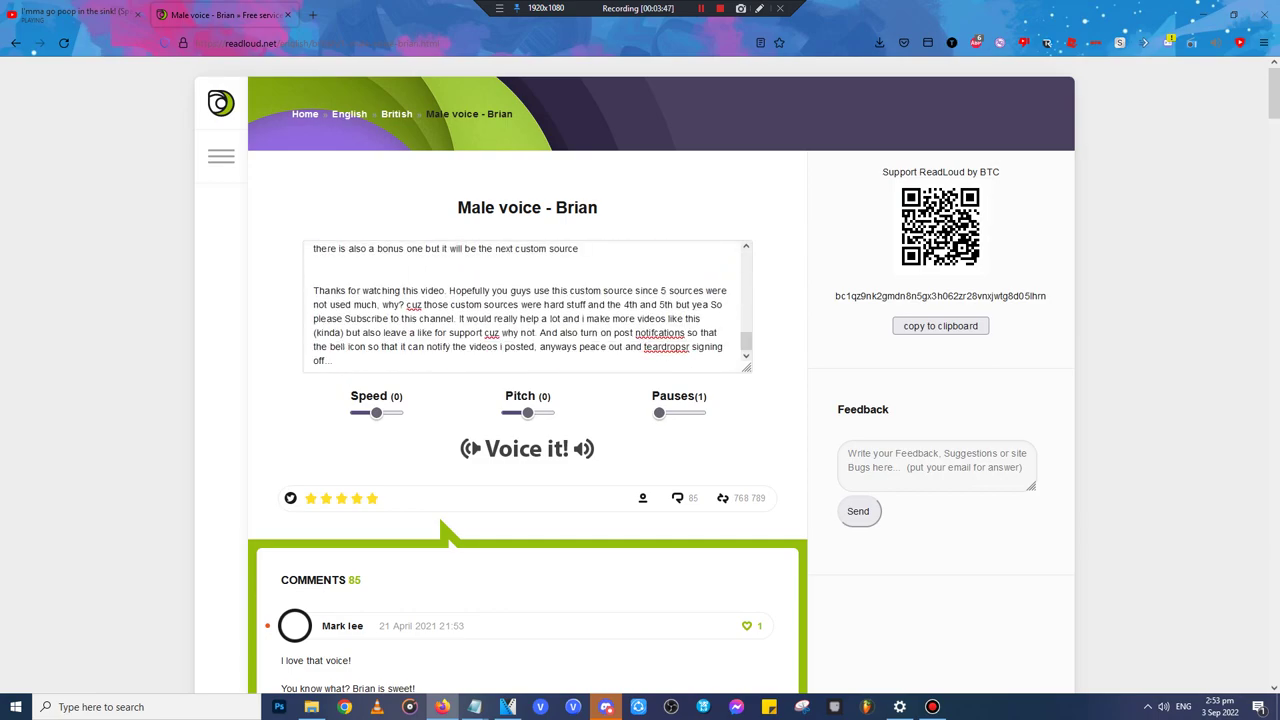
left_click_drag(659, 413, 661, 413)
left_click_drag(660, 413, 658, 413)
key("Right")
key("Right")
key("Right")
scroll(640, 400, "down", 4)
scroll(640, 400, "up", 4)
- Switch to the commentary note in Notepad and continue it with "idk how to download it so im gonna figure it out brb"
mouse_move(475, 707)
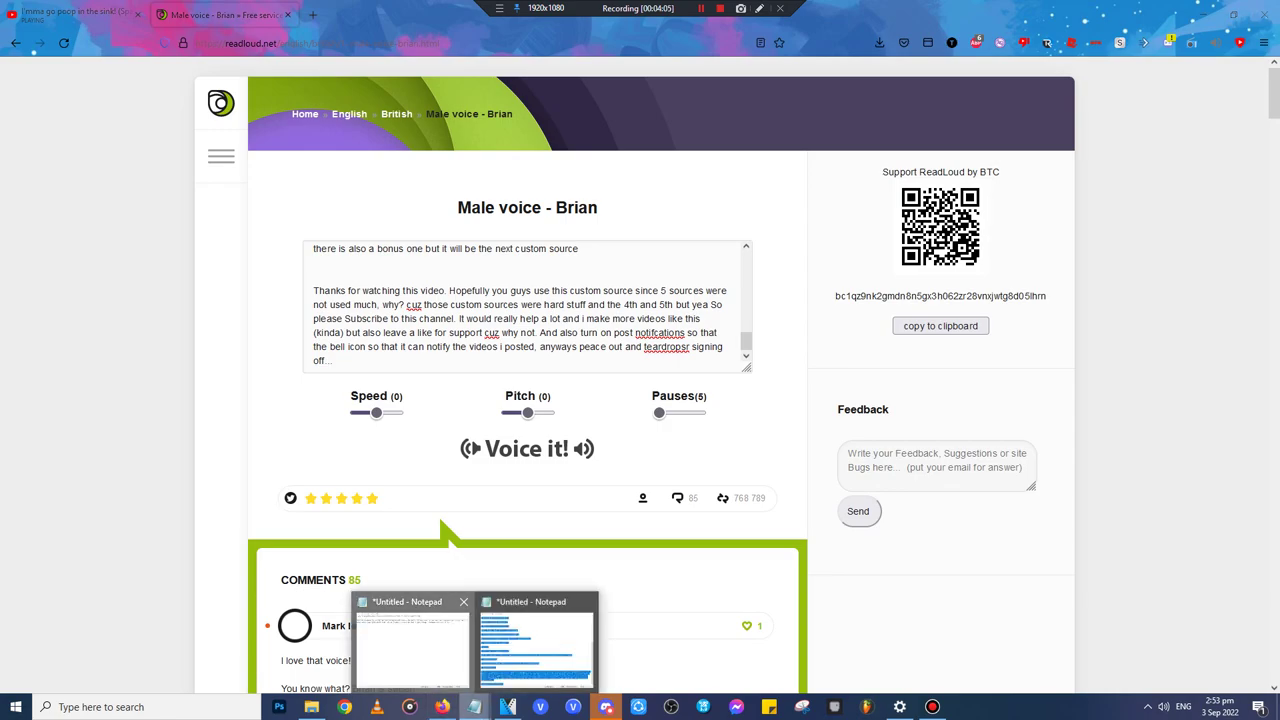
left_click(412, 645)
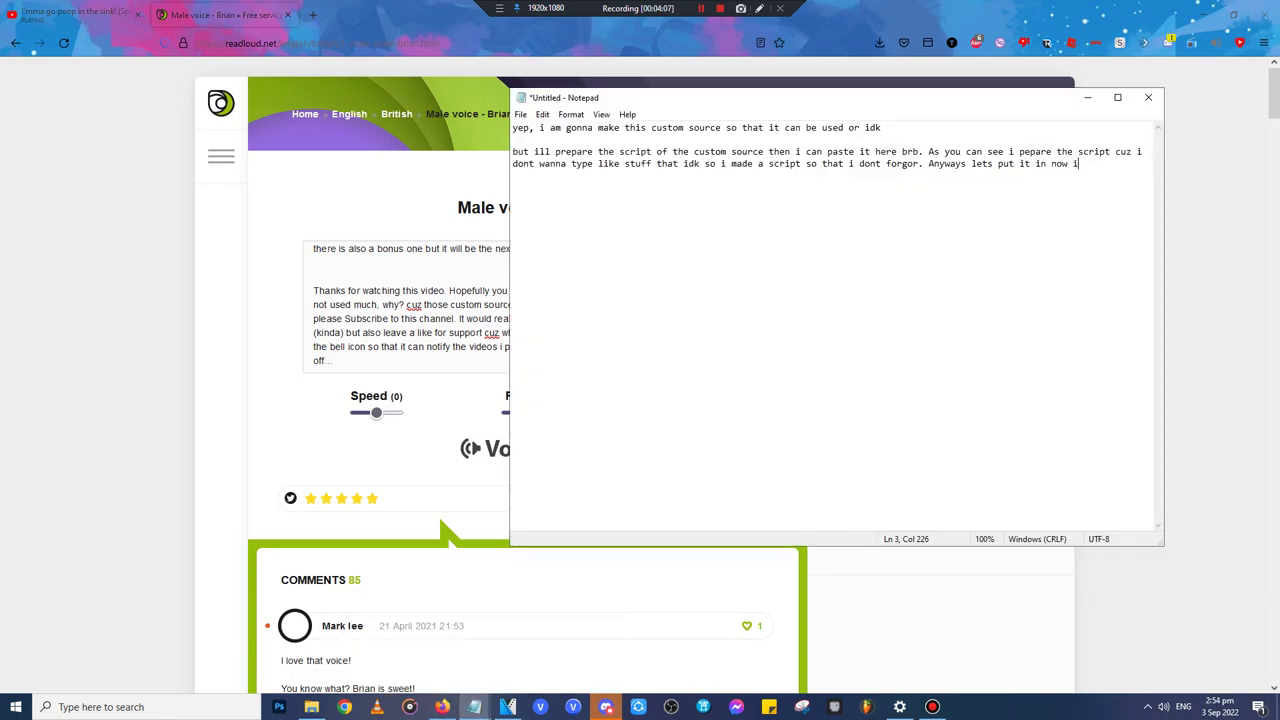
type("wnl")
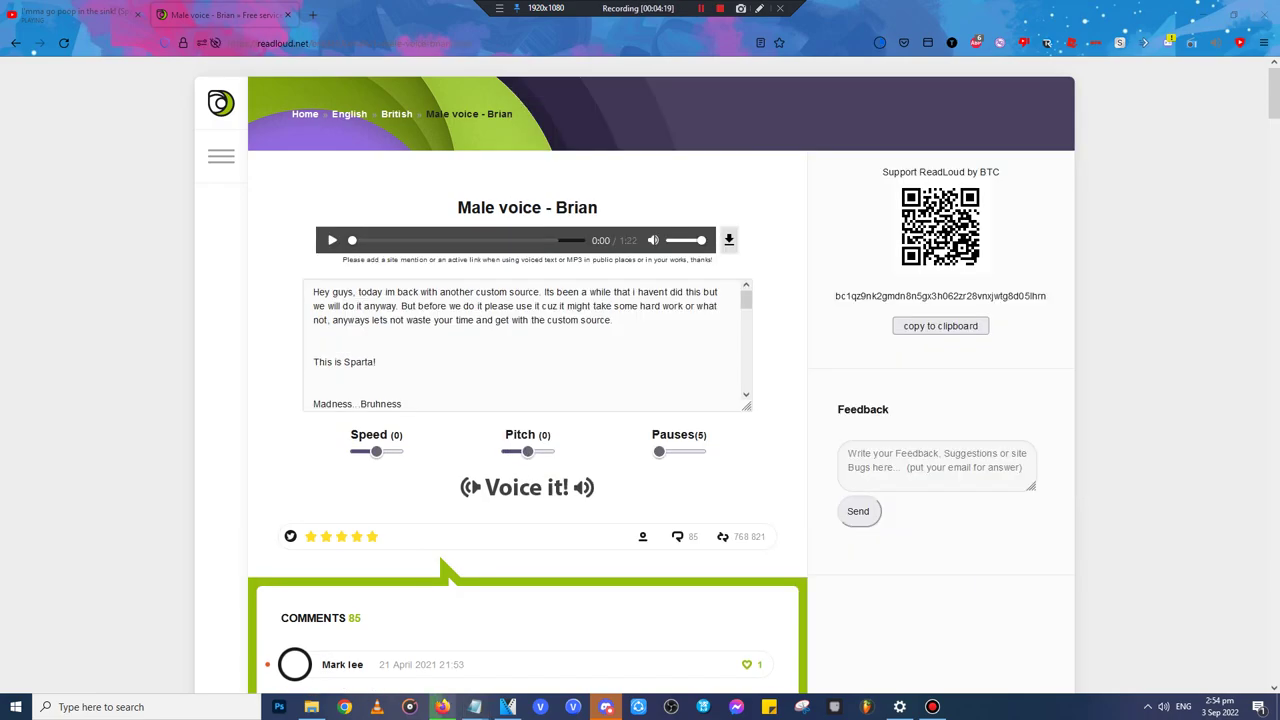
- Check the browser's downloads, then add "alr now lets edit this thing and i wont play the full thing" to the Notepad note
left_click(880, 43)
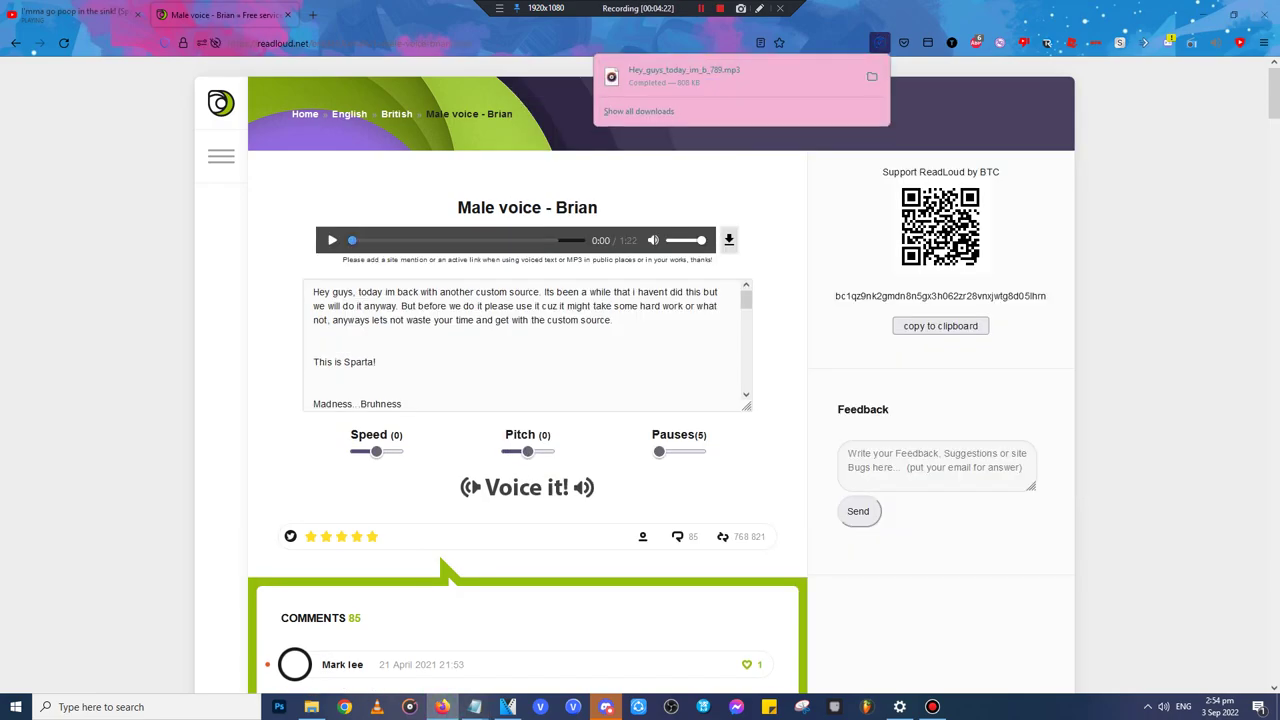
left_click(475, 707)
left_click(414, 655)
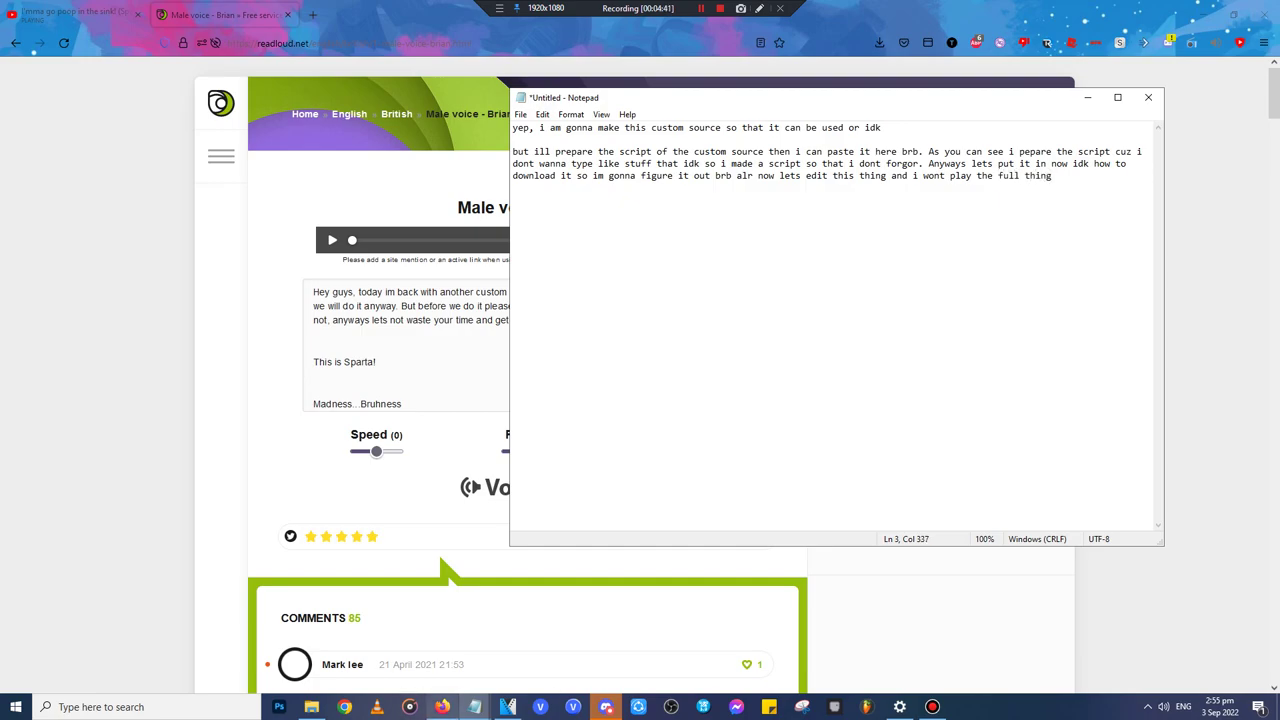
- Switch to VEGAS Pro and place Hey_guys_today_im_b_789.mp3 from the Downloads folder at the start of the timeline
left_click(508, 707)
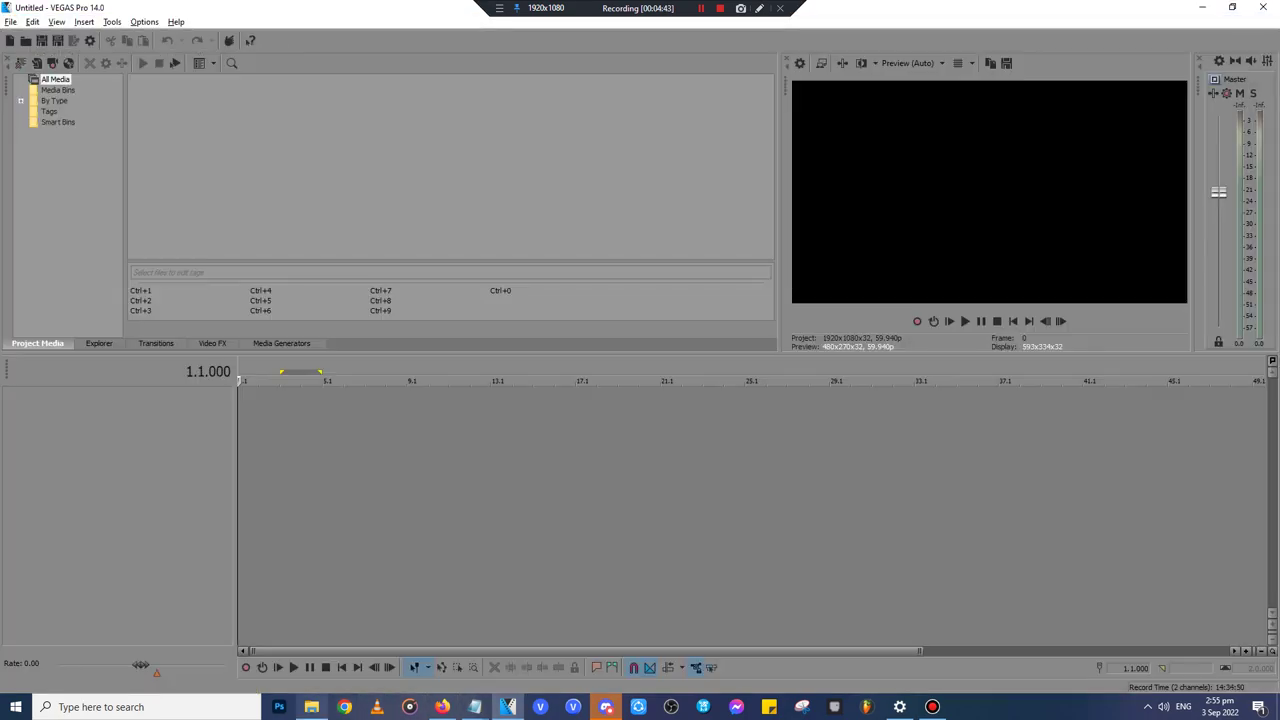
left_click(311, 707)
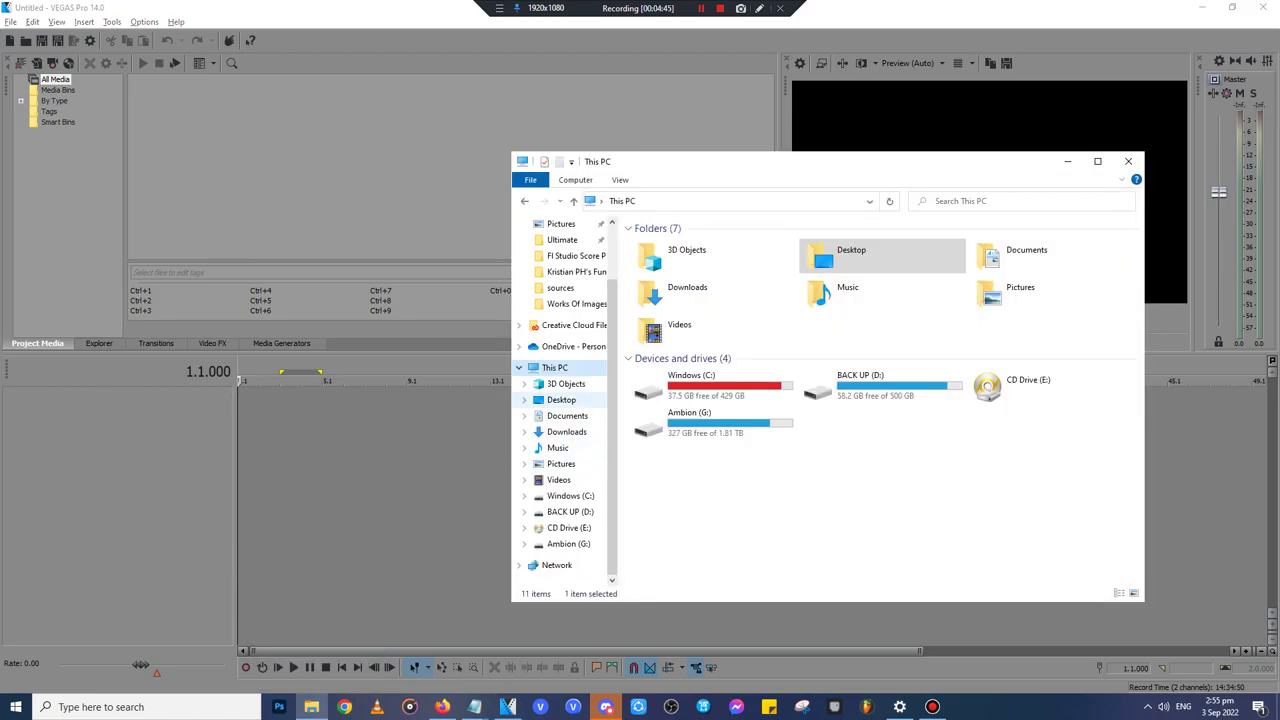
left_click(567, 432)
left_click_drag(664, 258, 243, 418)
left_click(243, 418)
scroll(239, 421, "down", 2)
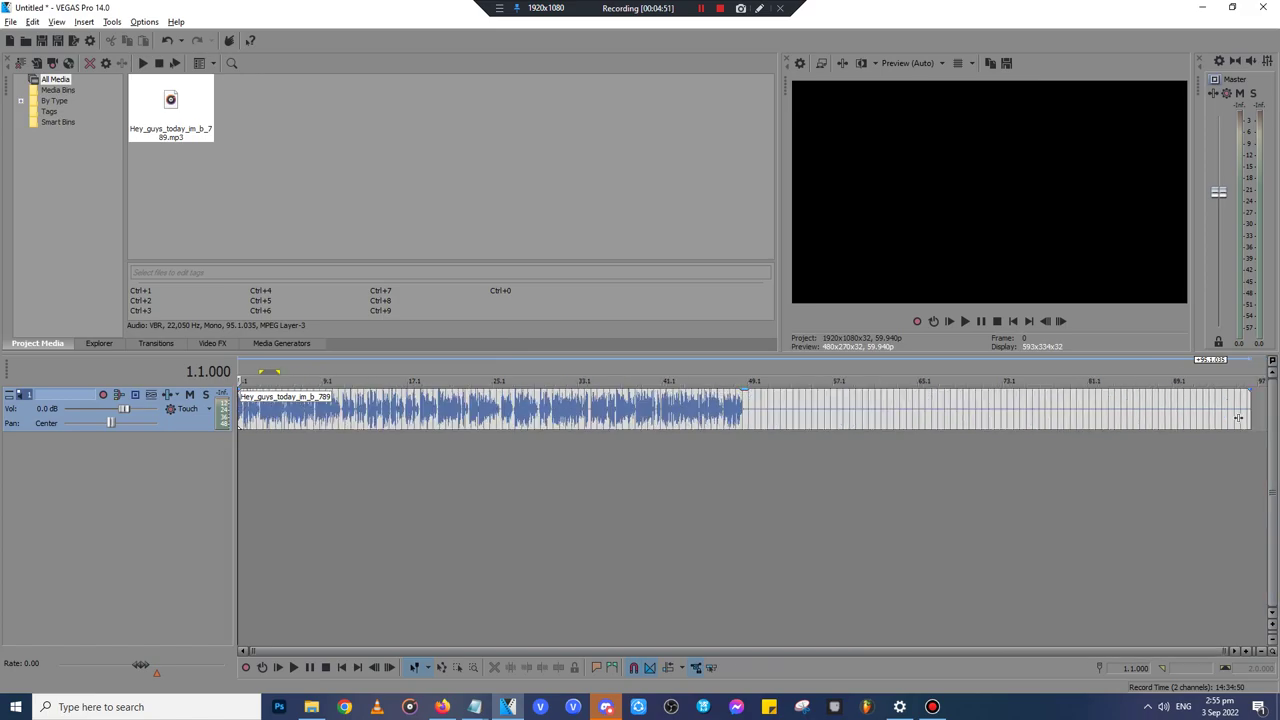
- Split the voice audio at 48.3.056, just after the speech ends, and delete the silent remainder
left_click(734, 410)
left_click(746, 410)
scroll(746, 410, "up", 10)
scroll(744, 410, "down", 6)
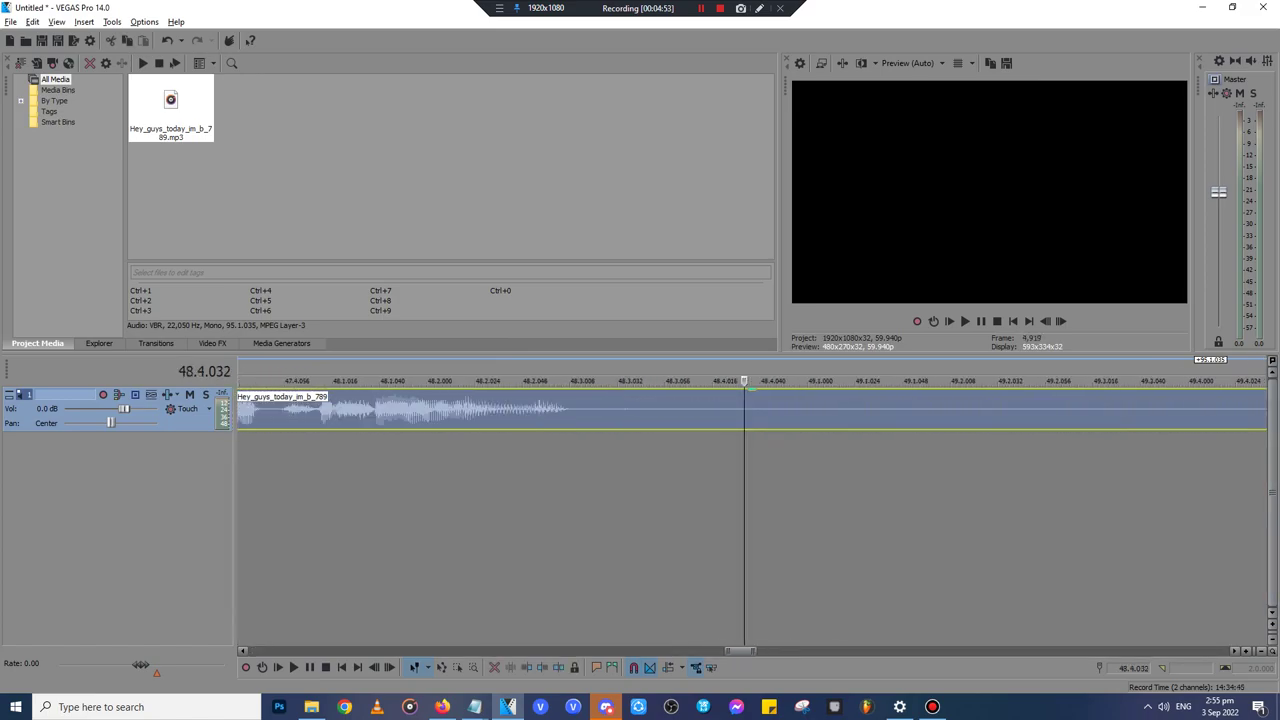
left_click(716, 410)
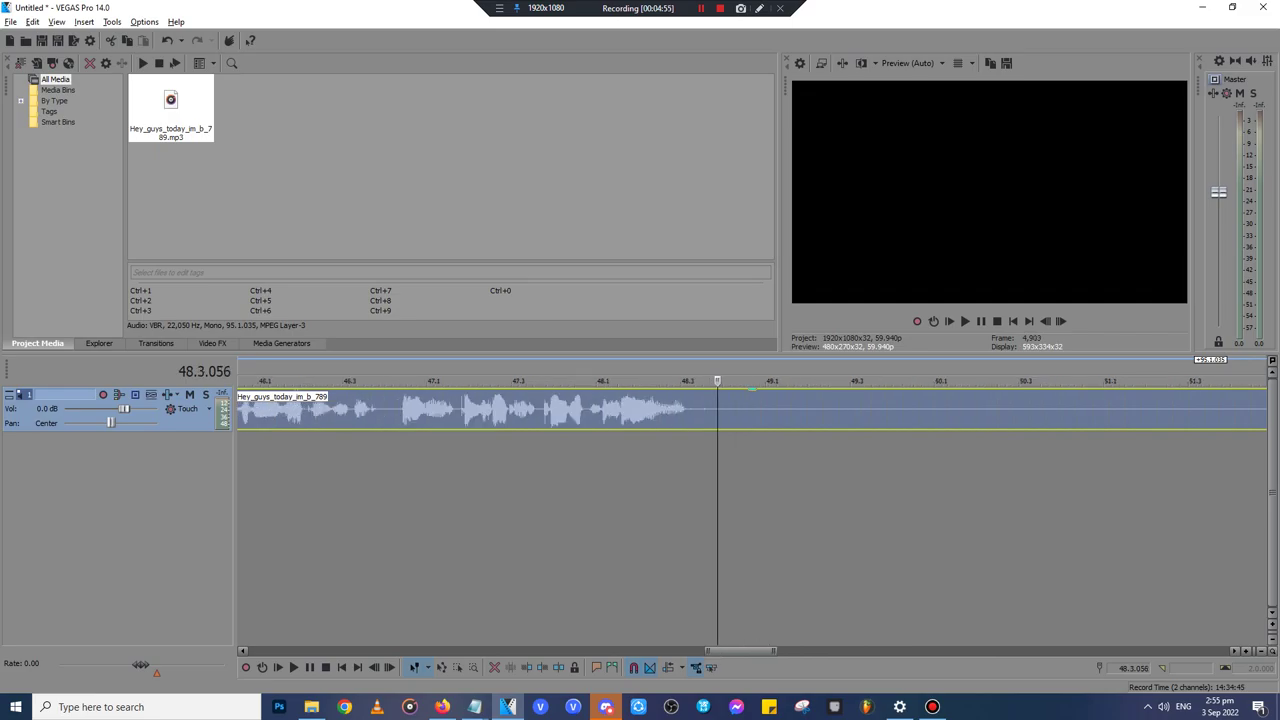
key("s")
scroll(704, 418, "down", 8)
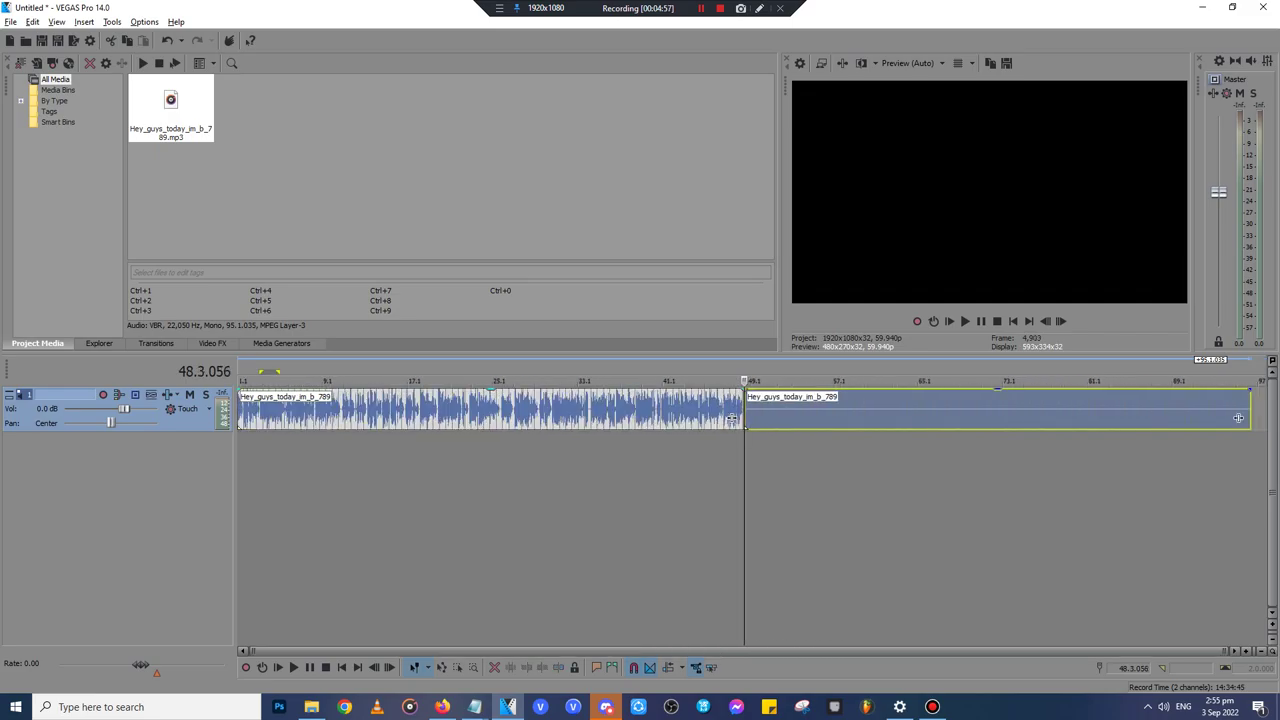
key("Delete")
- Insert a video track above the audio track and move the voice audio about 76 seconds later on the timeline
right_click(90, 486)
left_click(150, 524)
left_click_drag(410, 456, 1229, 456)
- Add "now i will focus this one and wont waste your ti" to the Notepad commentary note, then minimize it
left_click(312, 707)
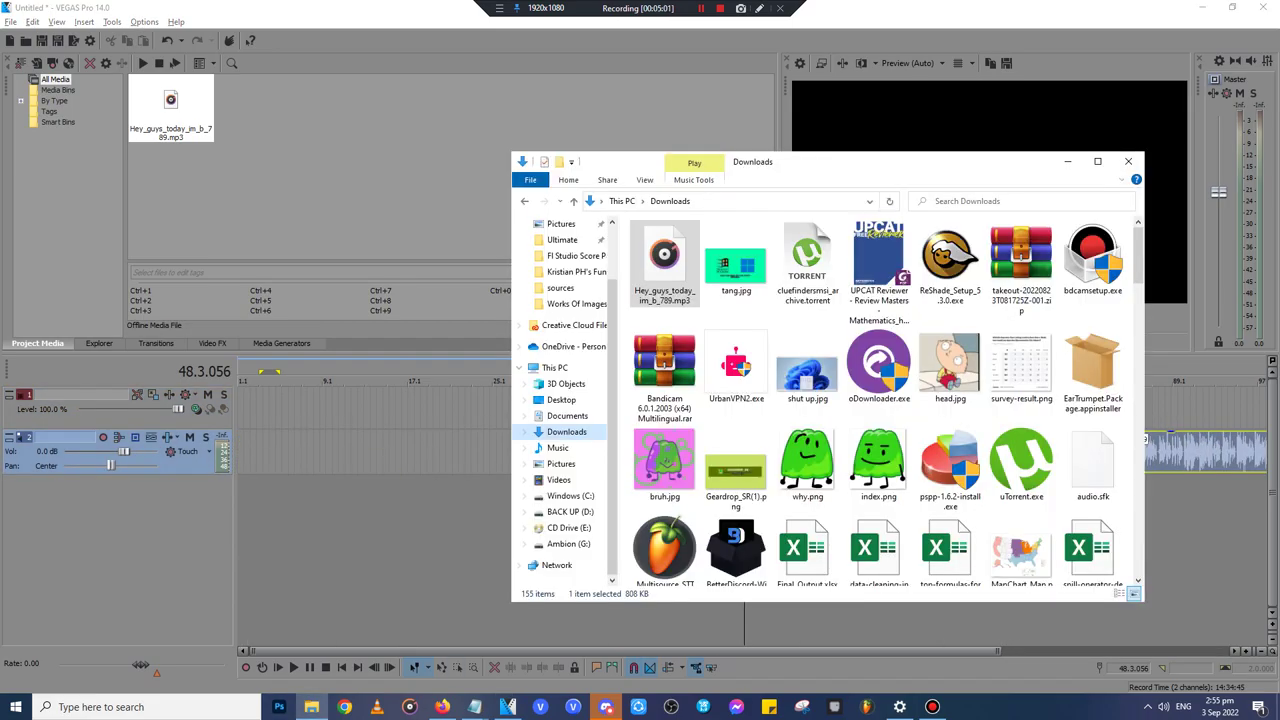
left_click(332, 565)
left_click(474, 707)
left_click(530, 645)
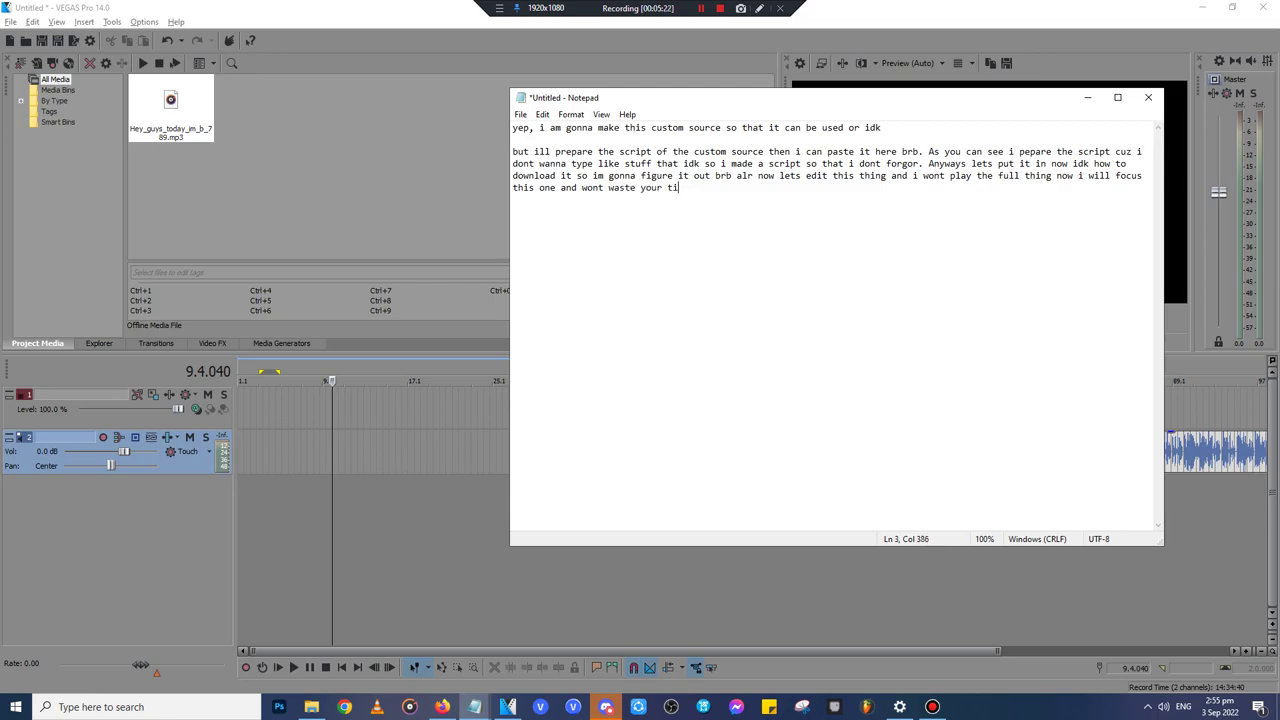
left_click(1088, 97)
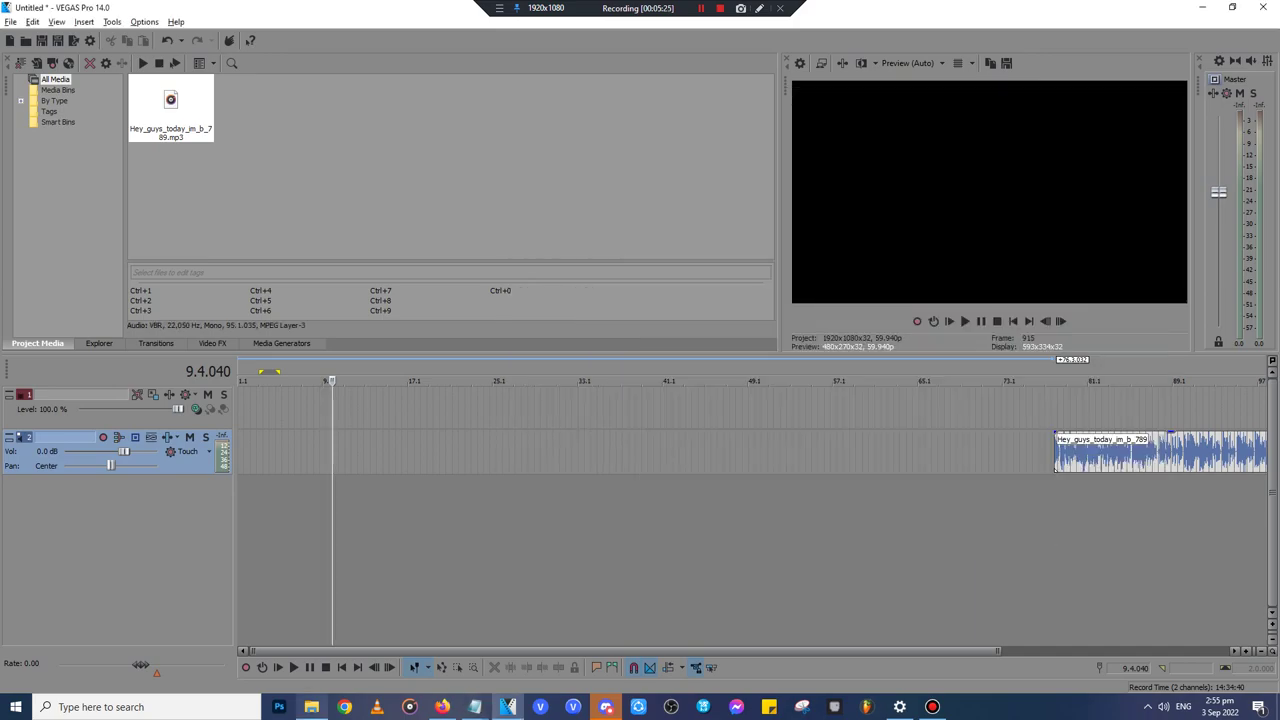
- Place why.png from the Downloads folder at the start of the video track and add an empty video track beneath it
left_click(312, 707)
left_click_drag(808, 465, 255, 415)
right_click(137, 551)
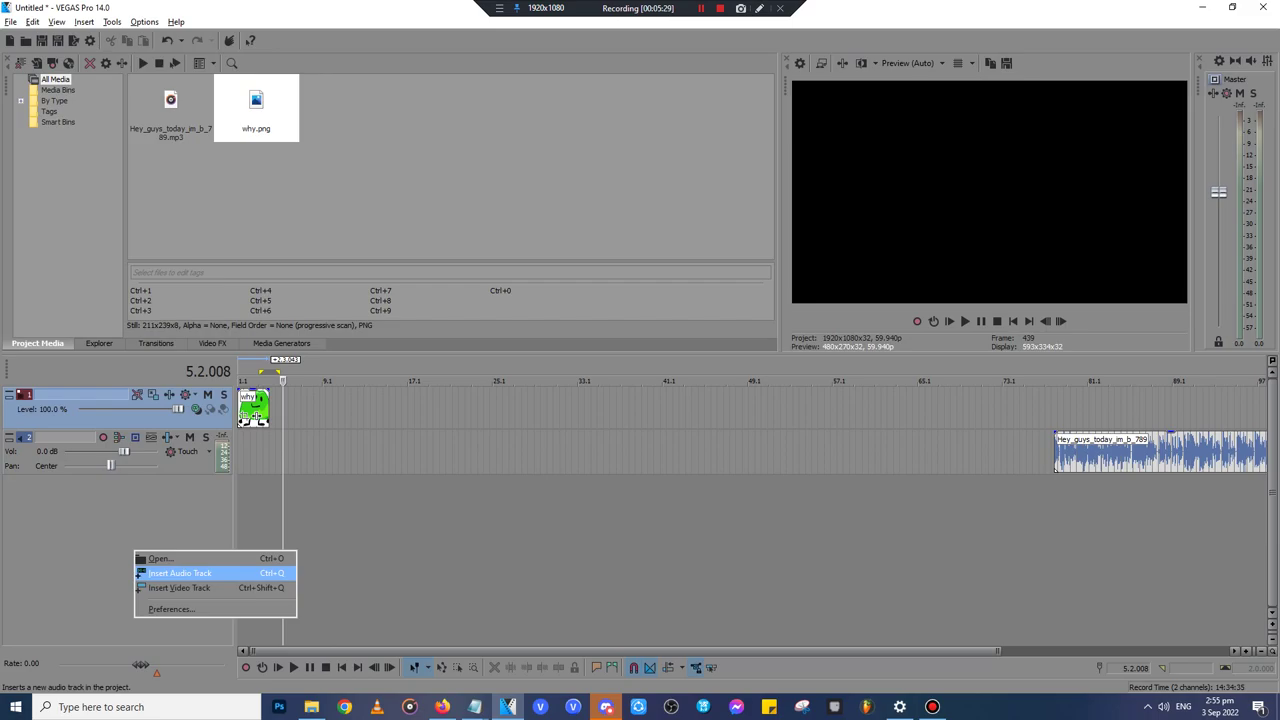
left_click(200, 586)
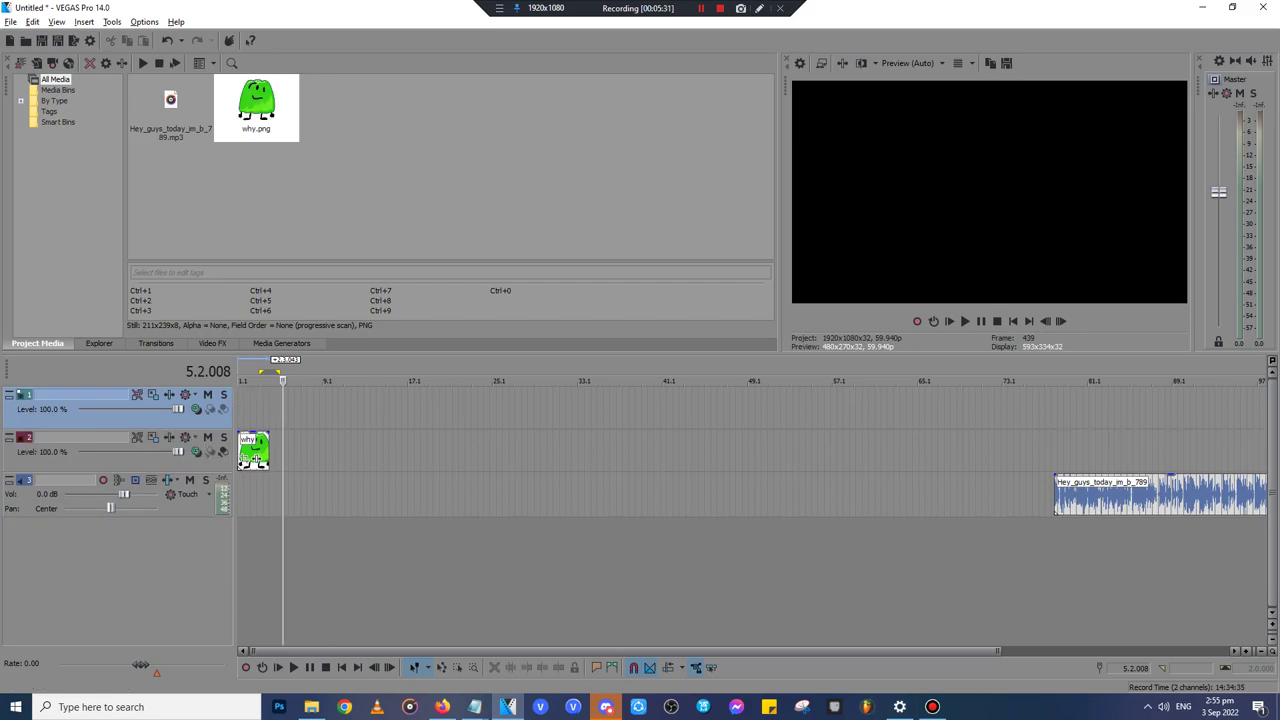
left_click_drag(120, 421, 120, 466)
left_click(254, 409)
scroll(254, 409, "up", 8)
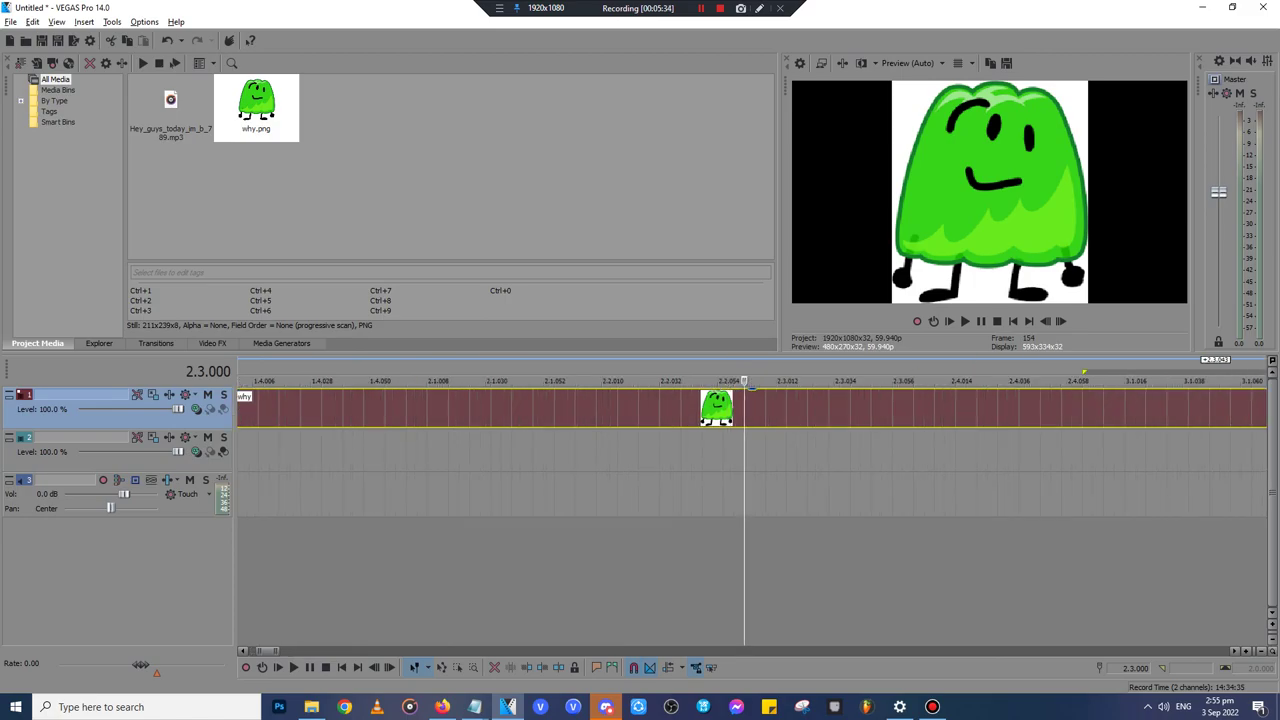
- Open the Solid Color presets among the media generators
left_click(212, 343)
key("alt+9")
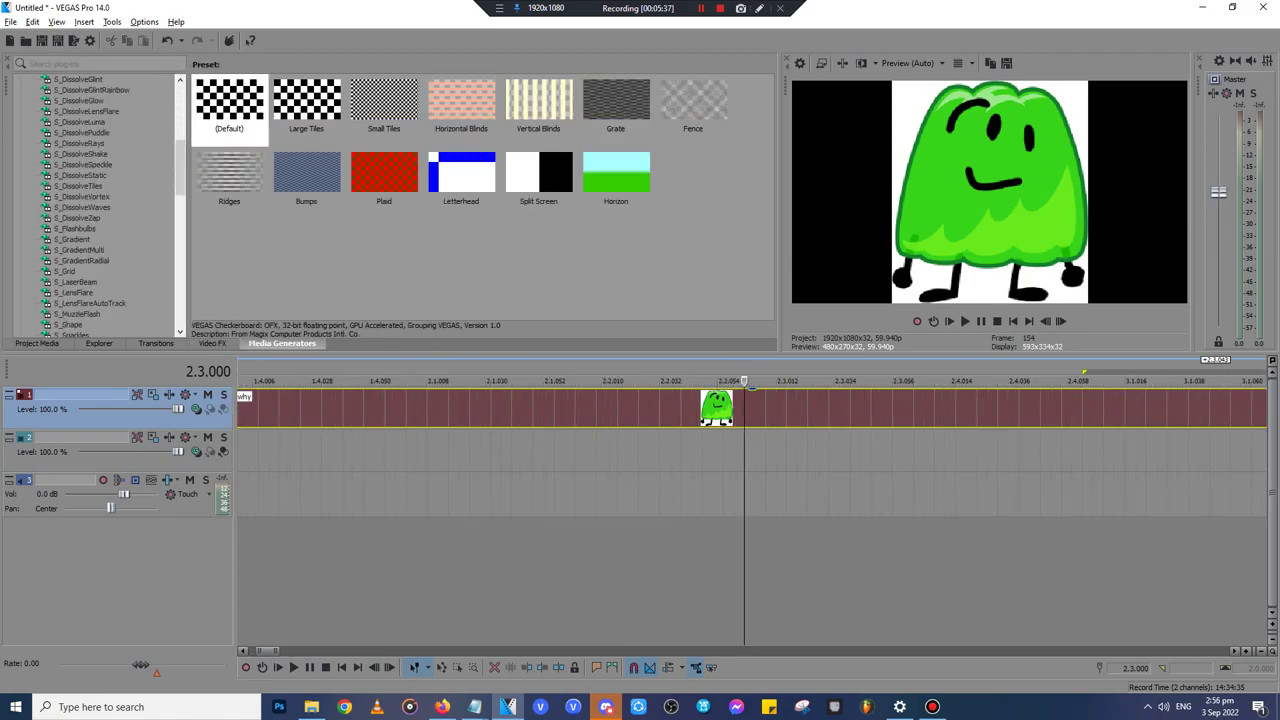
scroll(82, 176, "down", 18)
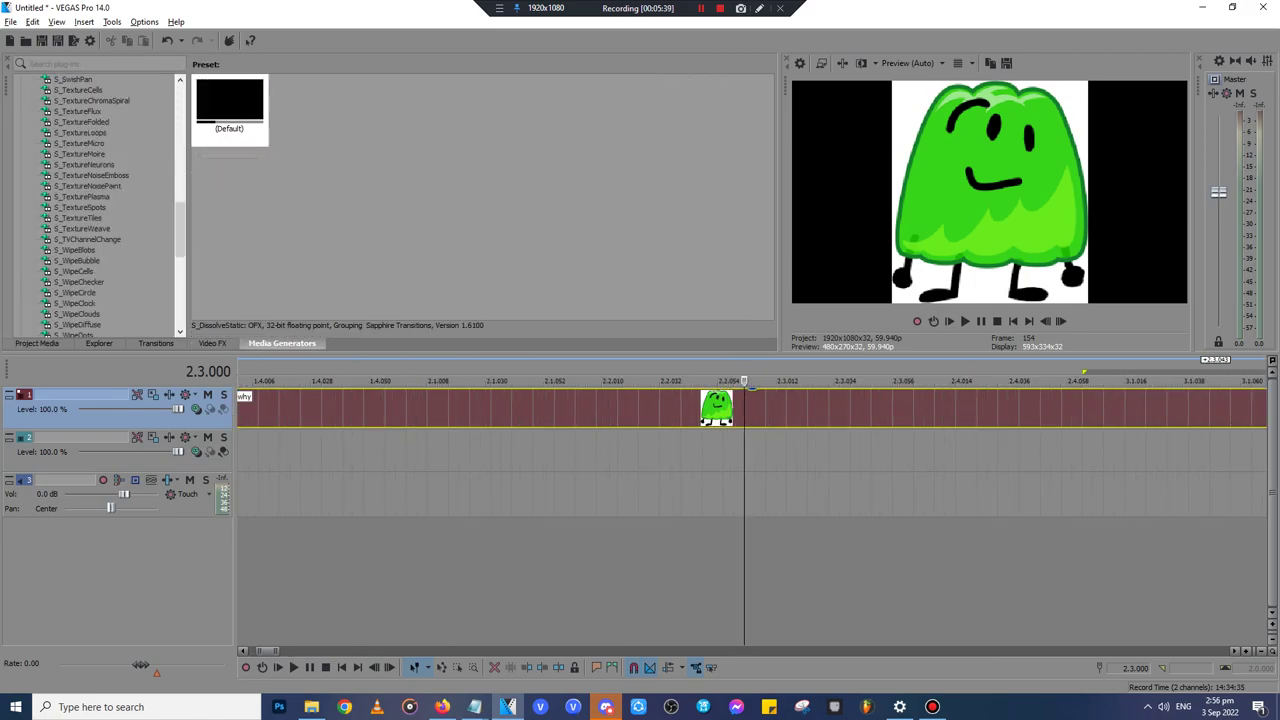
left_click(74, 218)
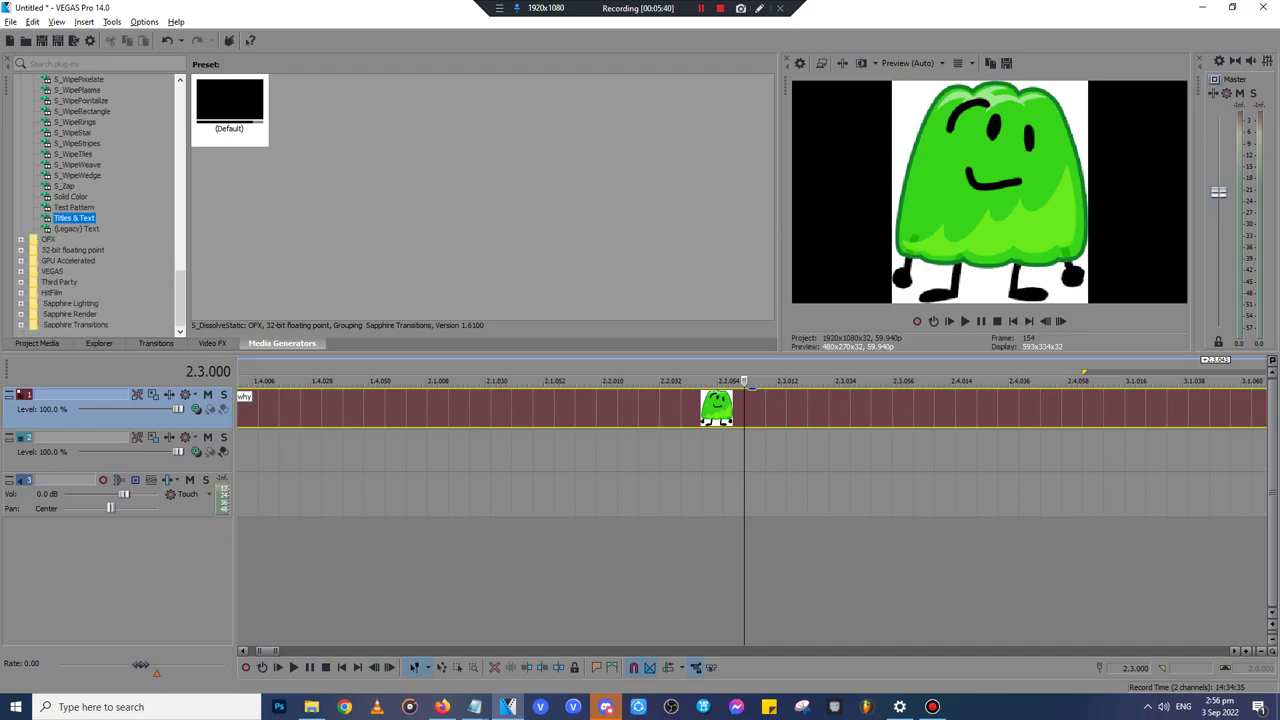
left_click(74, 208)
left_click(77, 229)
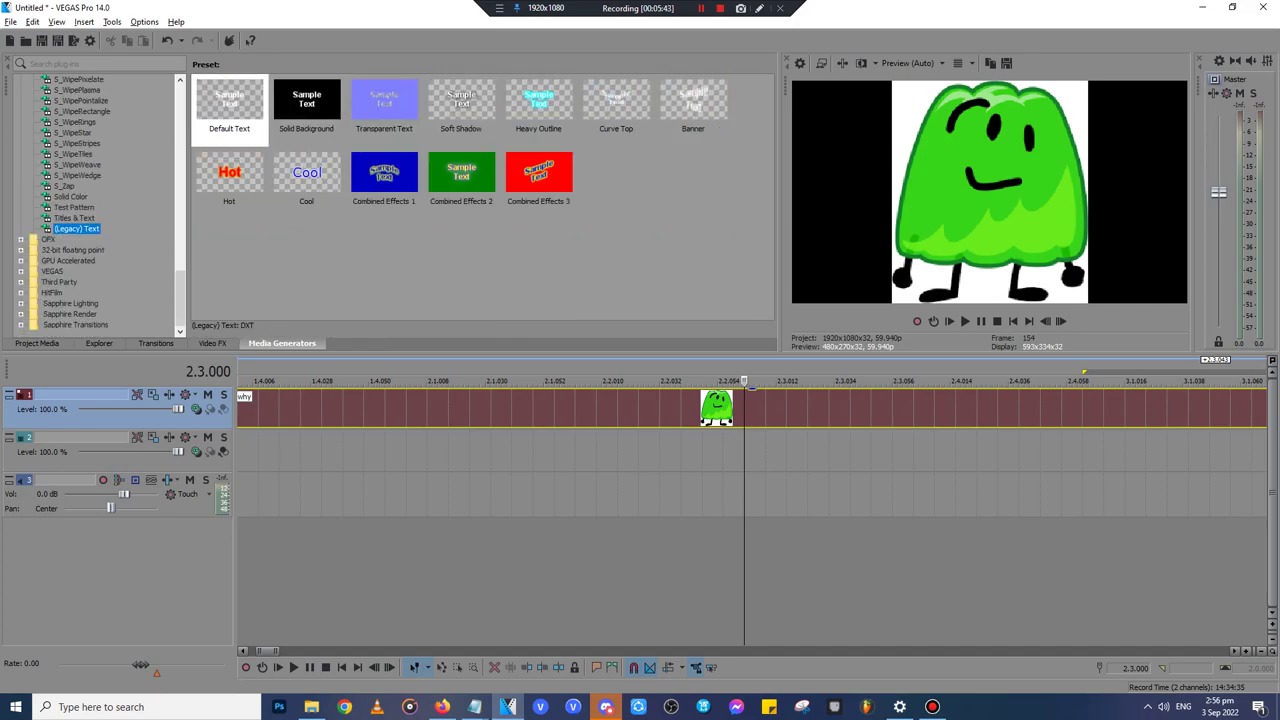
left_click(74, 218)
left_click(74, 207)
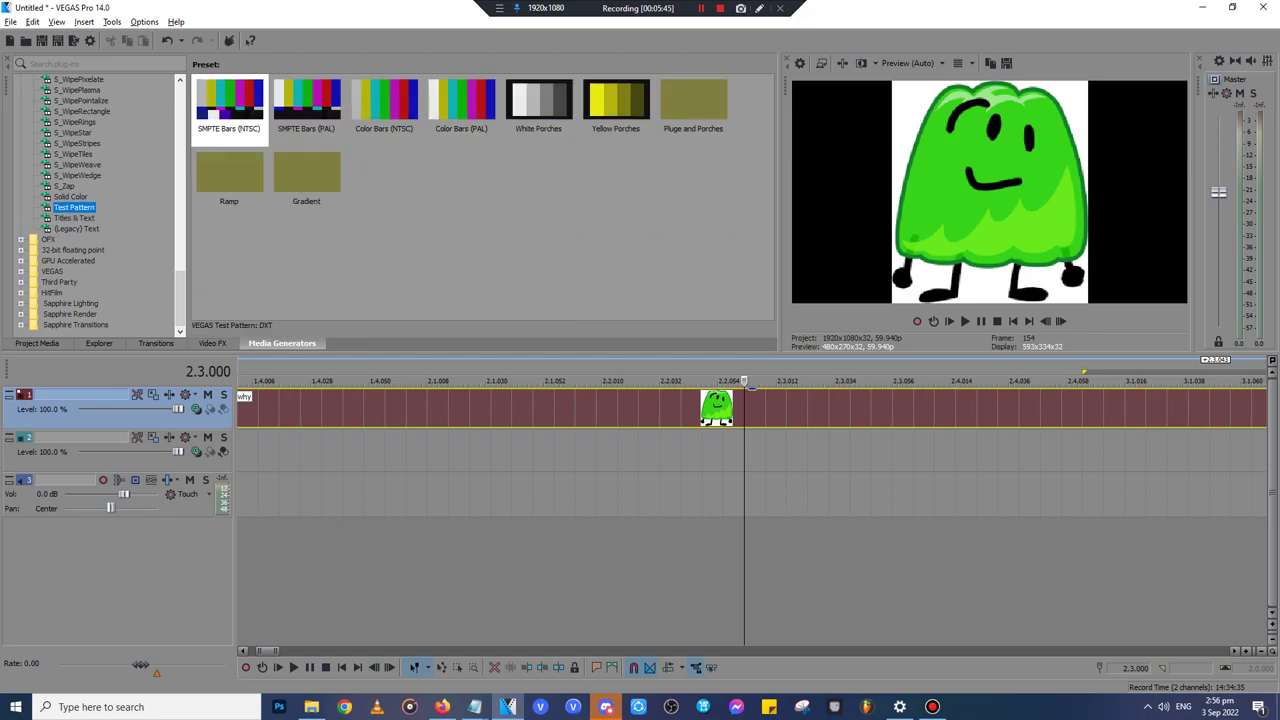
scroll(744, 510, "down", 4)
key("Up")
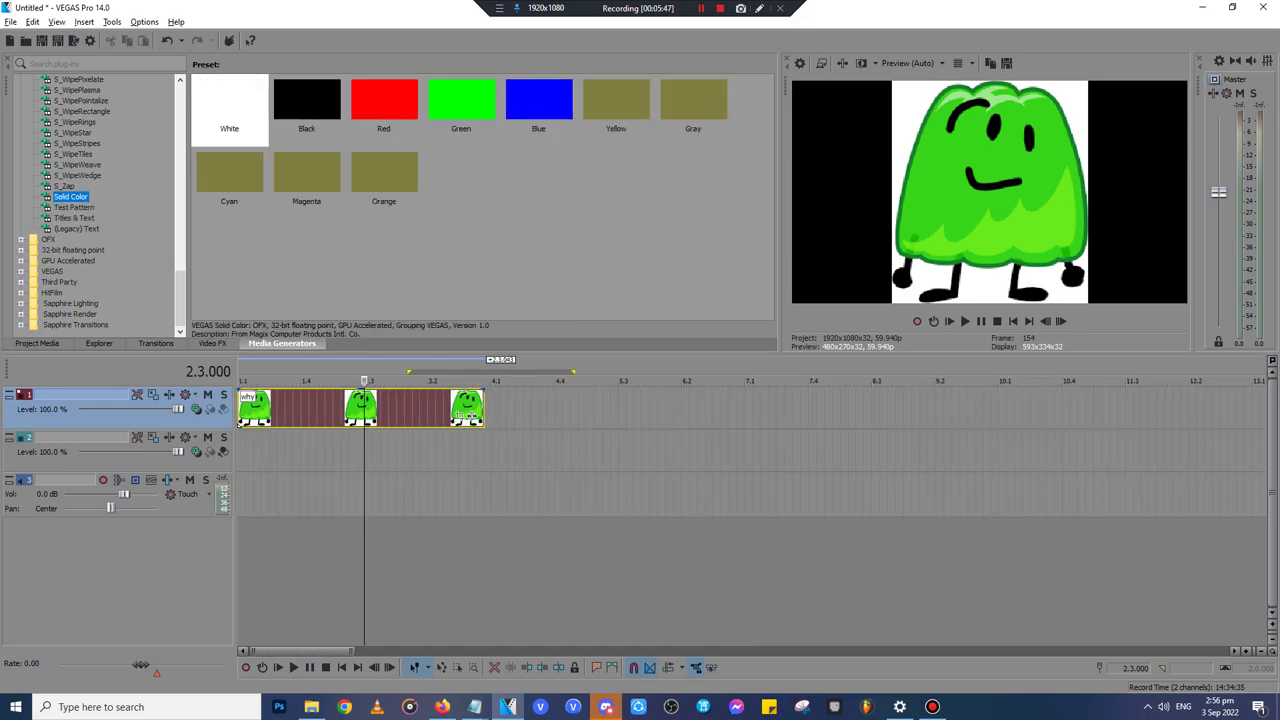
- Add a magenta solid color event at the start of the second video track, keeping its default settings
scroll(270, 415, "down", 5)
scroll(270, 415, "up", 5)
scroll(287, 415, "down", 4)
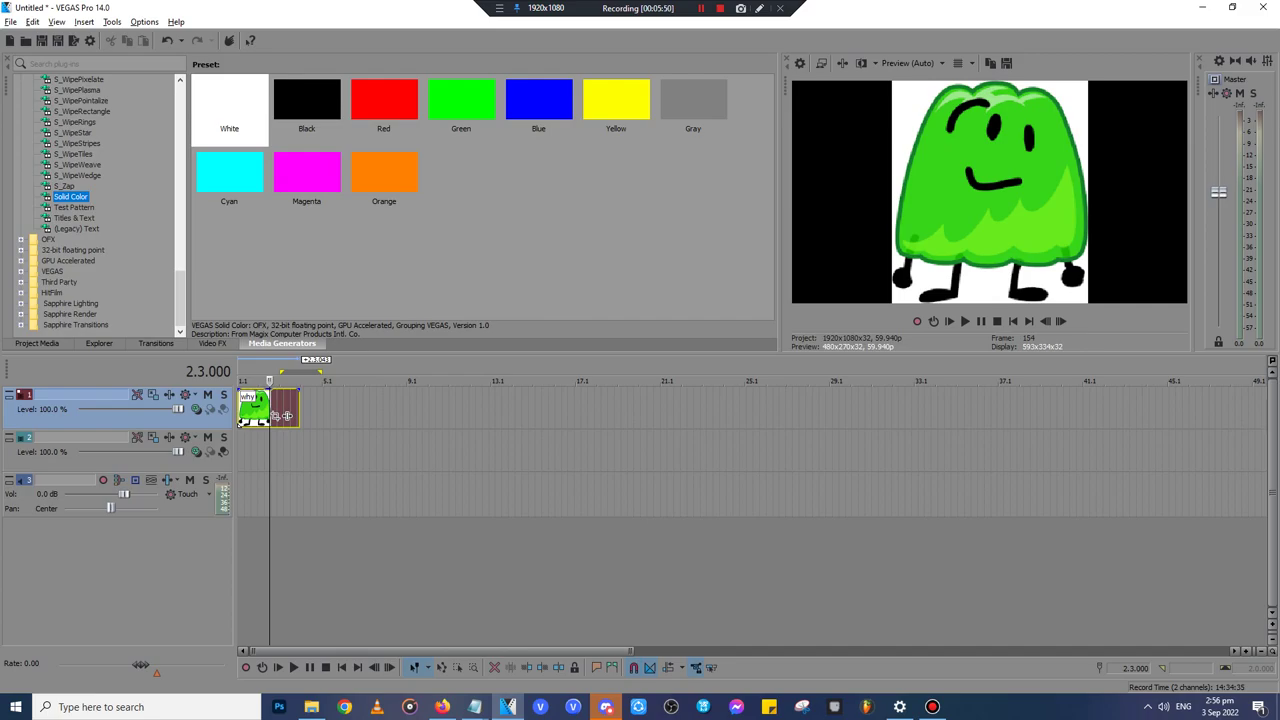
left_click(307, 175)
left_click_drag(307, 175, 240, 450)
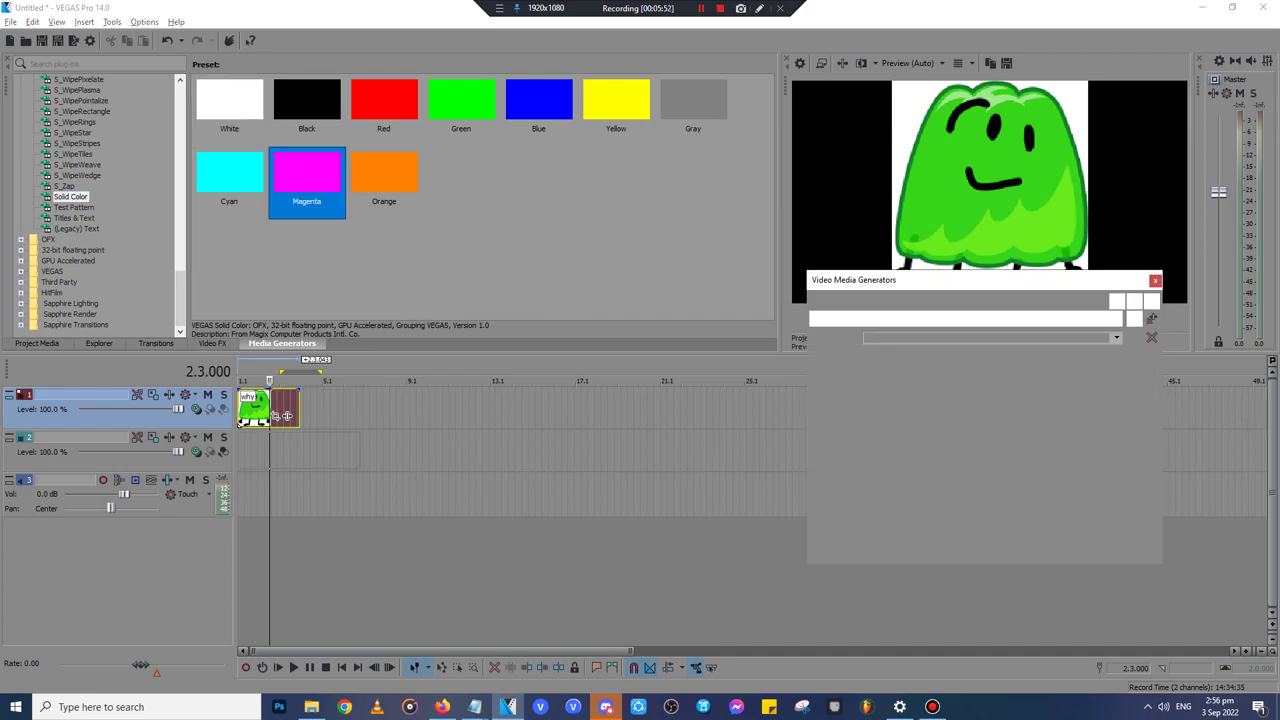
left_click(1155, 281)
- Move the voice audio event back to the start of the timeline
scroll(752, 500, "down", 4)
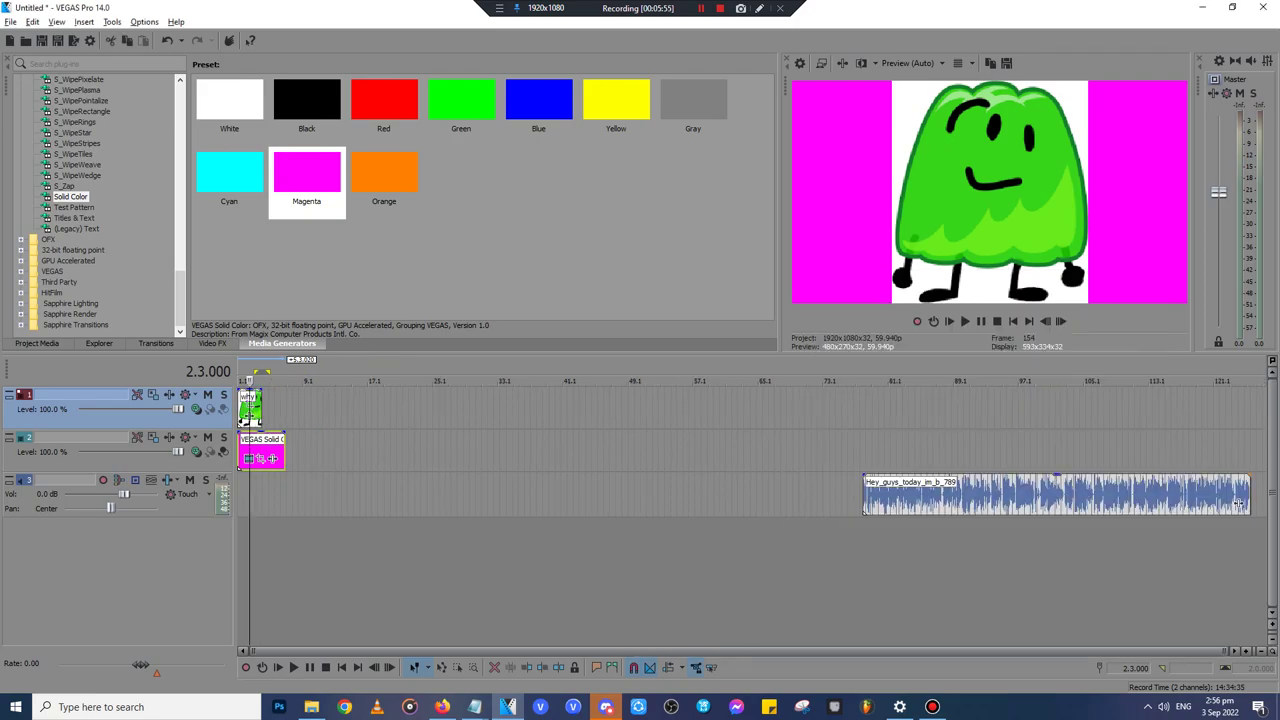
left_click_drag(1056, 497, 431, 497)
scroll(613, 503, "up", 10)
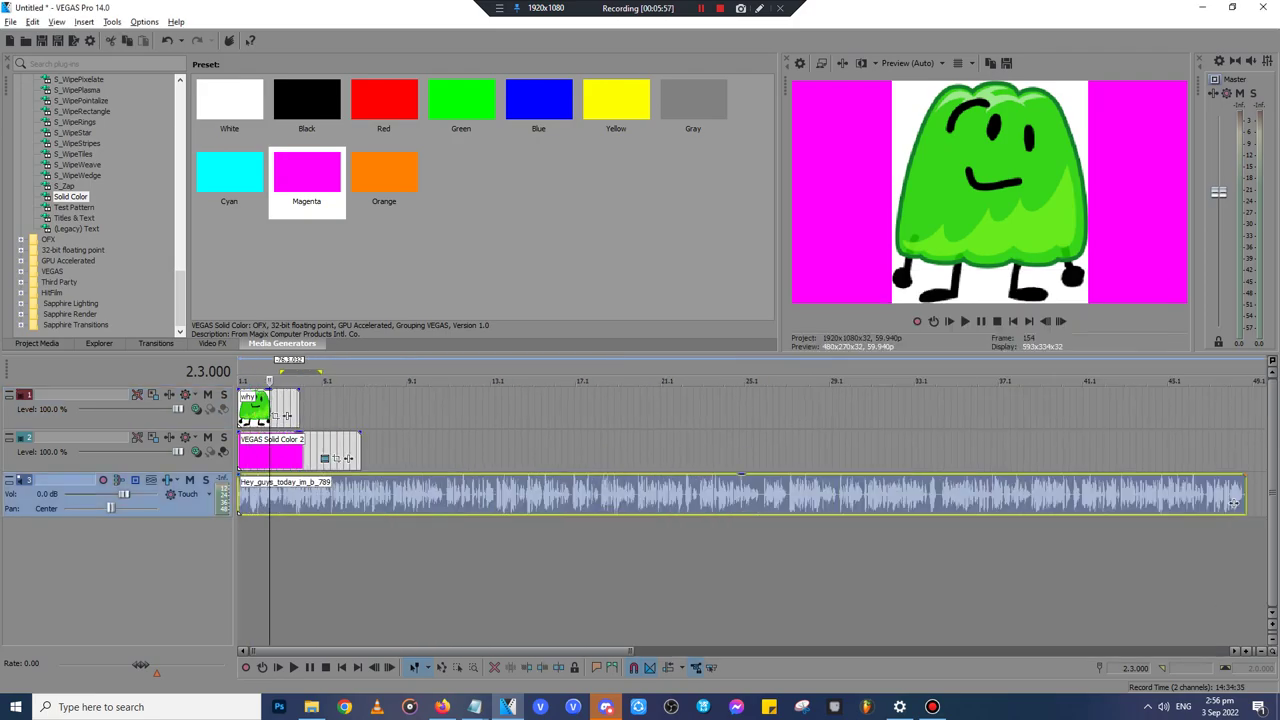
- Split the voice audio at 1.1.021, remove the silent opening and shift the rest to the timeline start
left_click(278, 497)
scroll(278, 497, "up", 4)
scroll(278, 497, "down", 3)
left_click(297, 497)
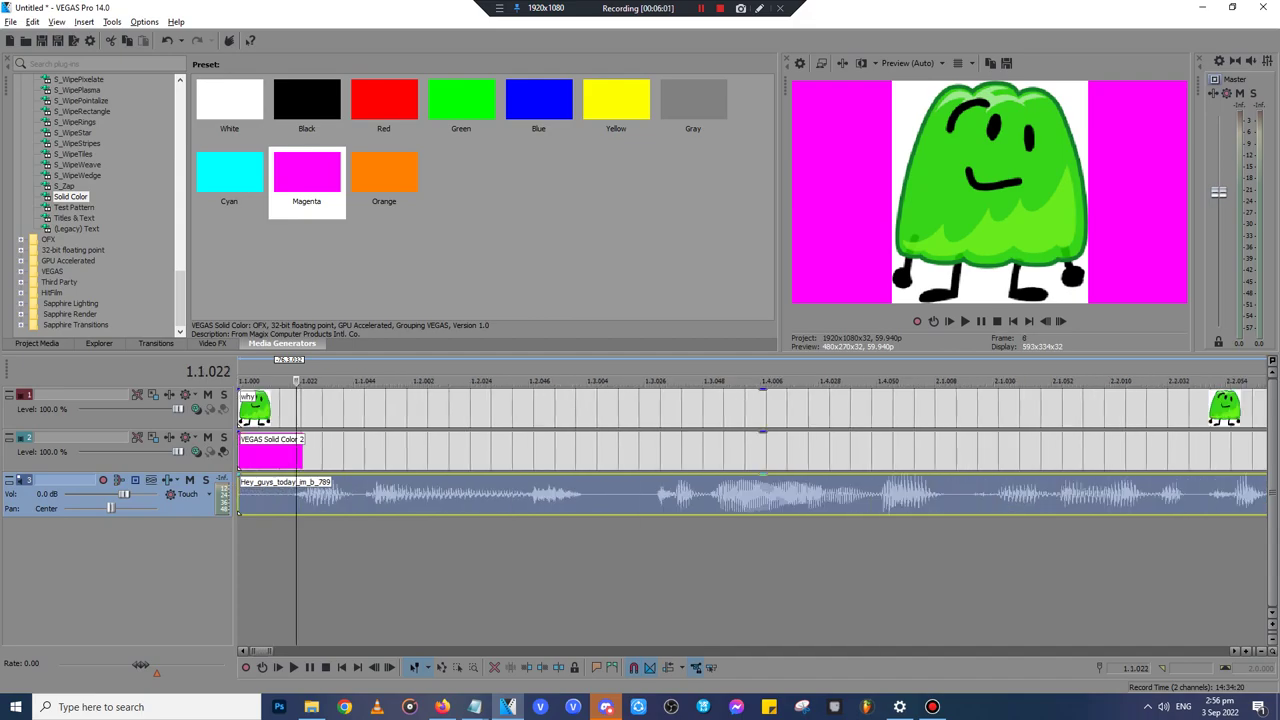
scroll(297, 497, "up", 3)
left_click(697, 497)
scroll(697, 497, "up", 8)
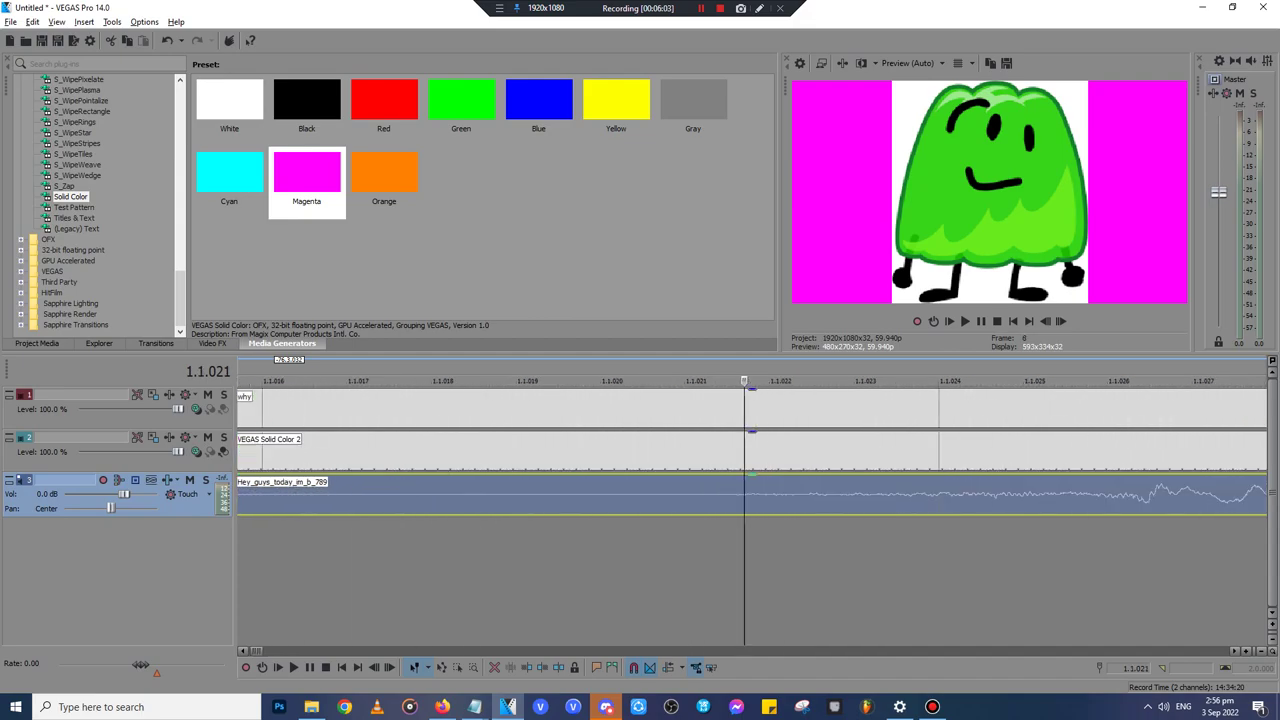
left_click(572, 513)
key("s")
scroll(572, 510, "down", 8)
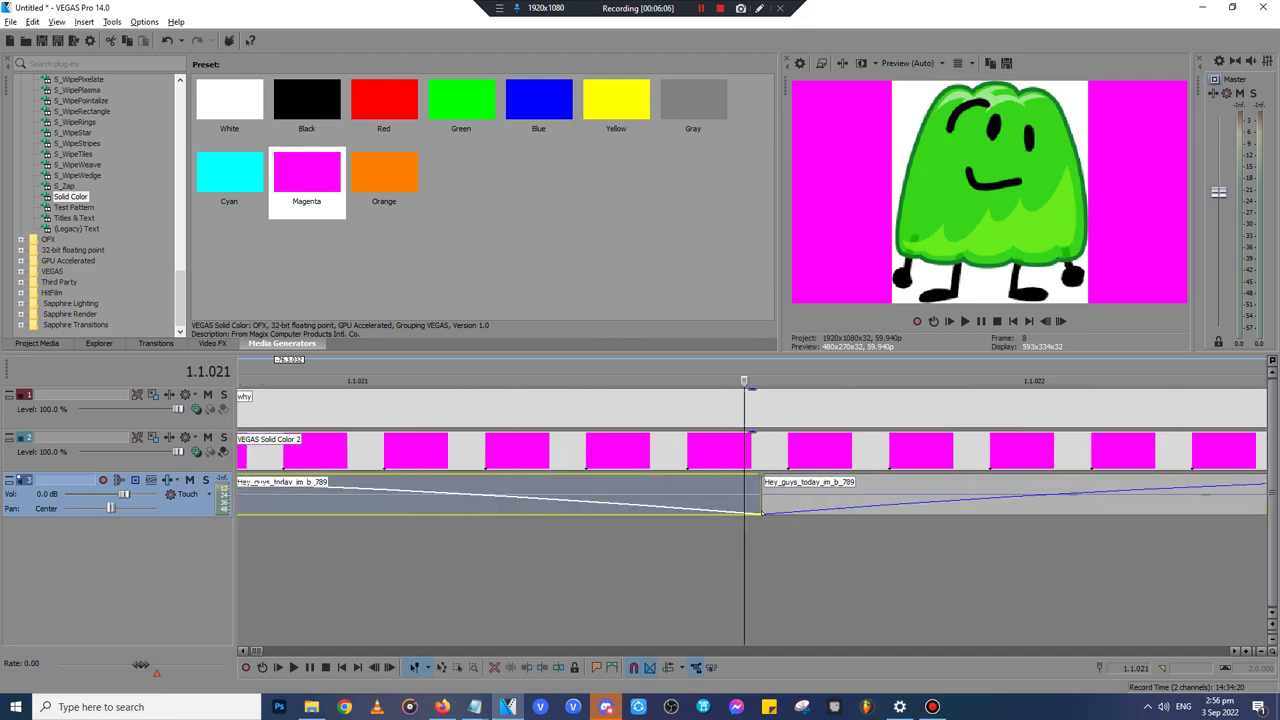
scroll(572, 510, "down", 2)
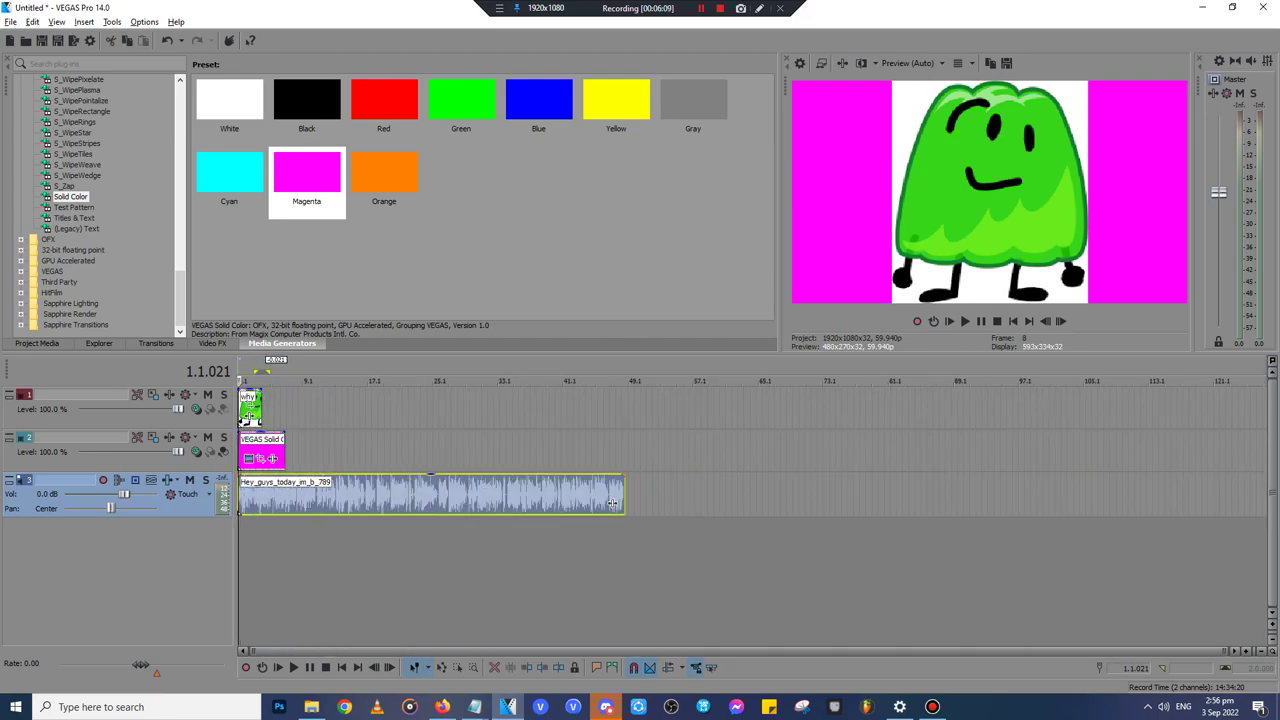
- Extend the magenta background to the end of the voice audio and play the timeline from the start
left_click_drag(286, 452, 606, 458)
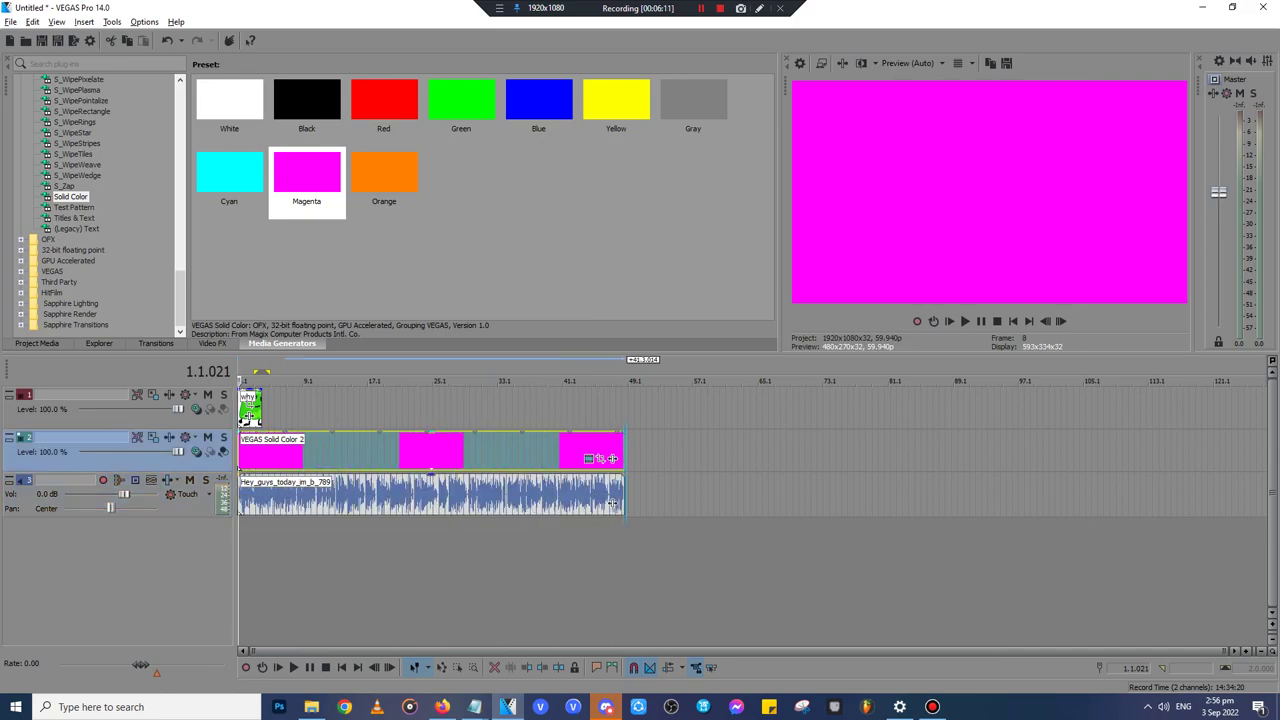
scroll(718, 418, "up", 10)
scroll(718, 418, "up", 3)
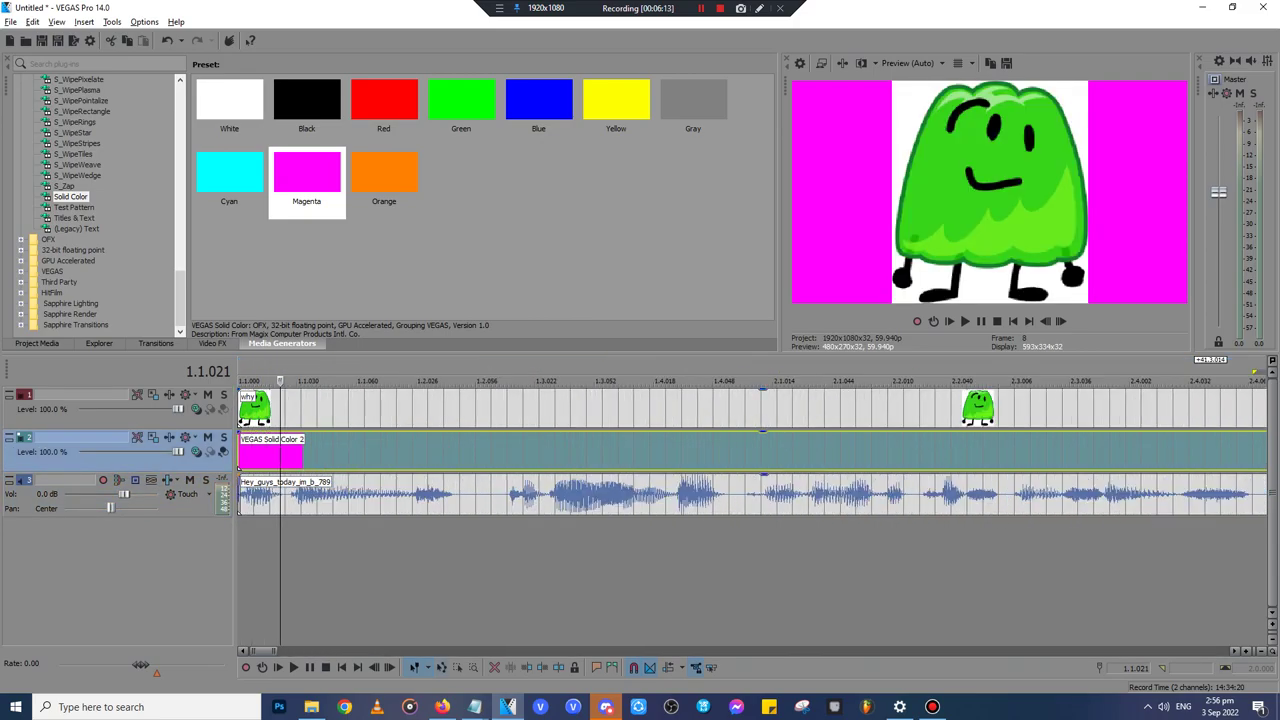
left_click(244, 452)
left_click(239, 452)
key("space")
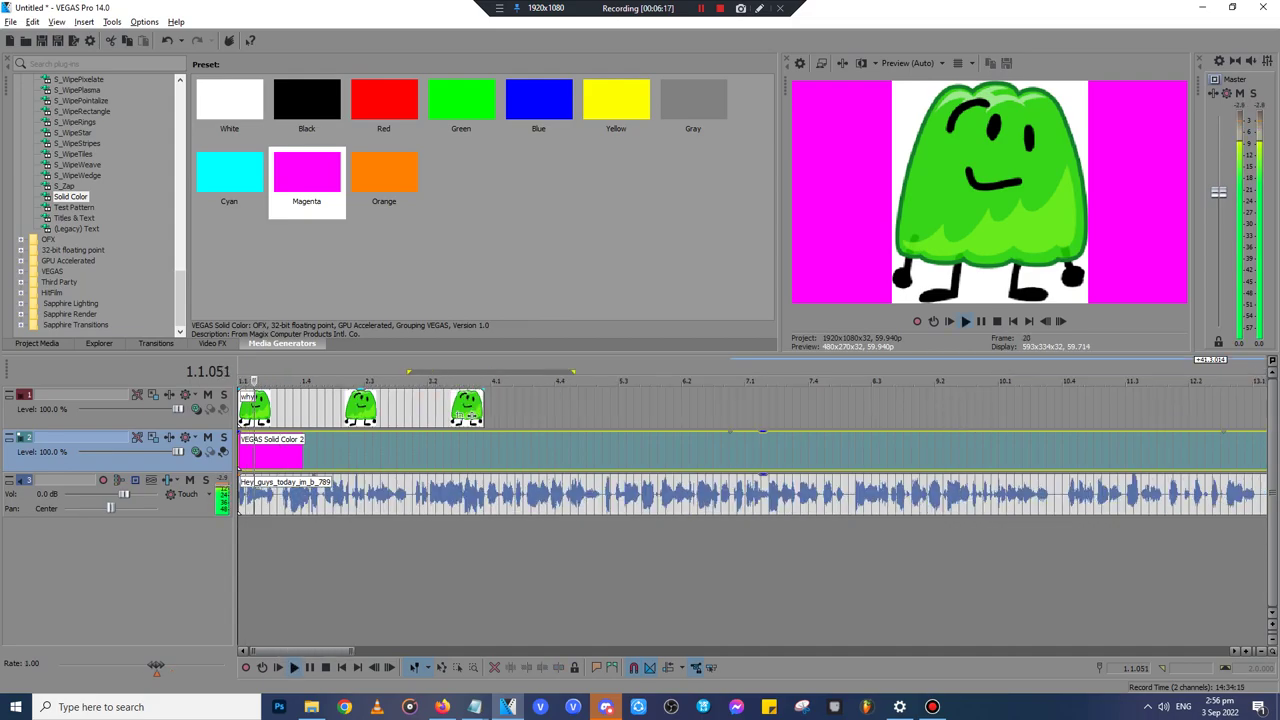
- Play the opening of the voice-over and cut the "why" character image event so it ends at 3.1.024
scroll(595, 415, "down", 5)
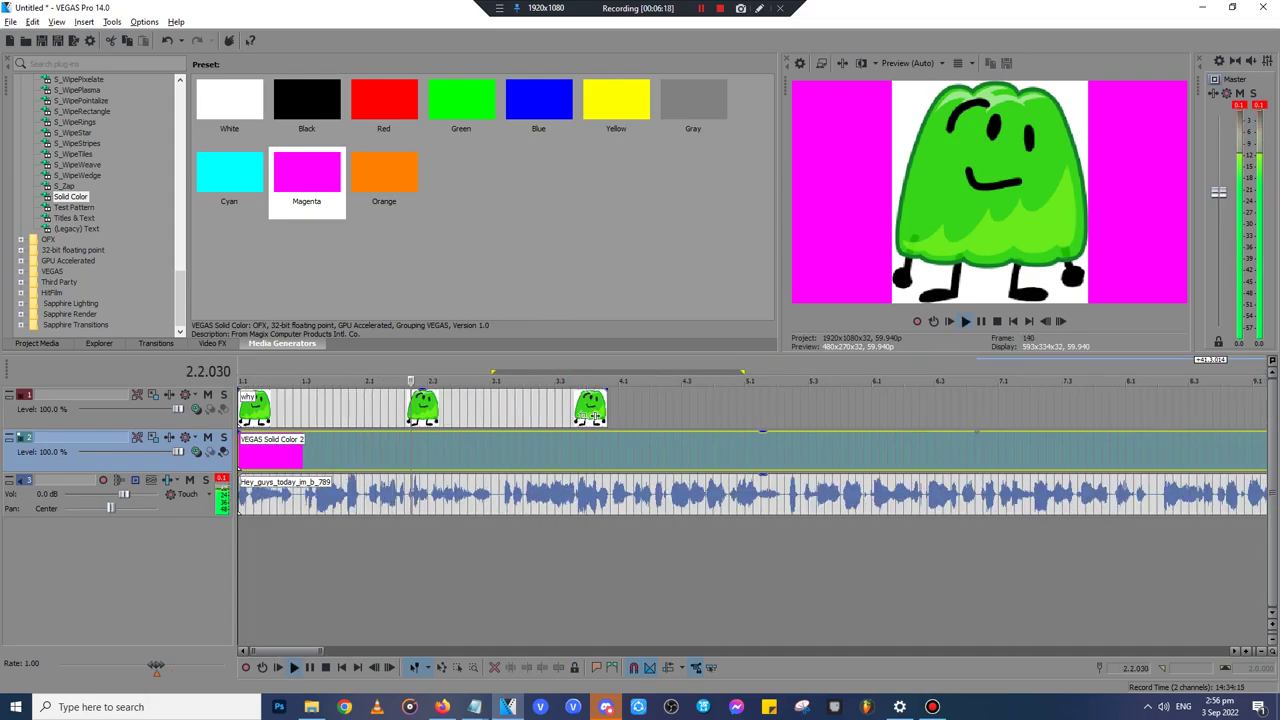
key("space")
left_click(593, 415)
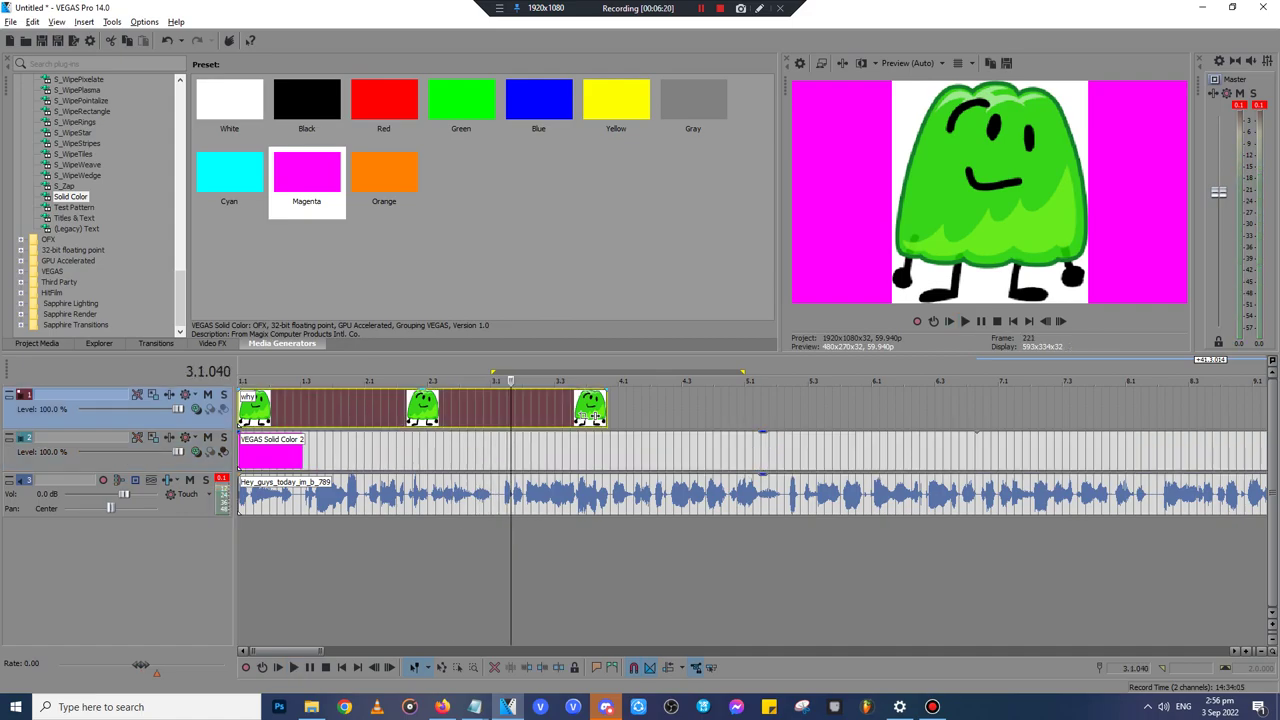
scroll(590, 415, "up", 8)
key("ctrl+Home")
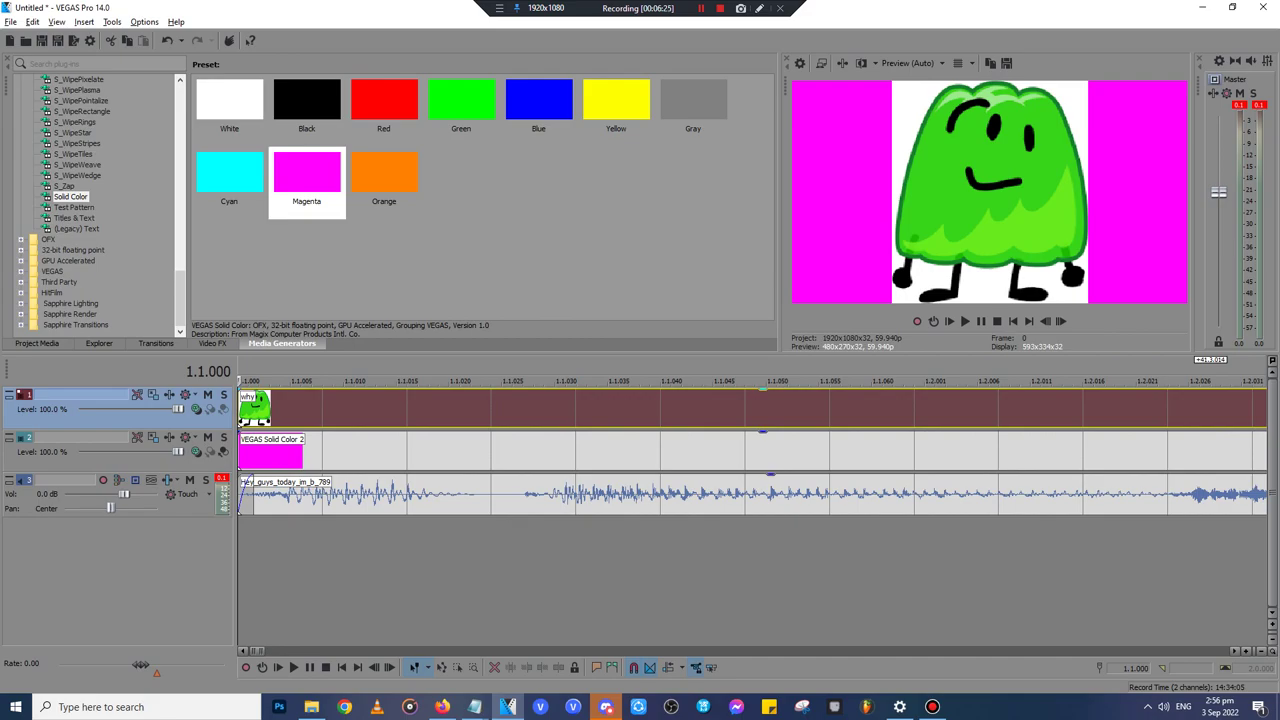
left_click_drag(242, 394, 321, 397)
key("space")
scroll(322, 400, "down", 7)
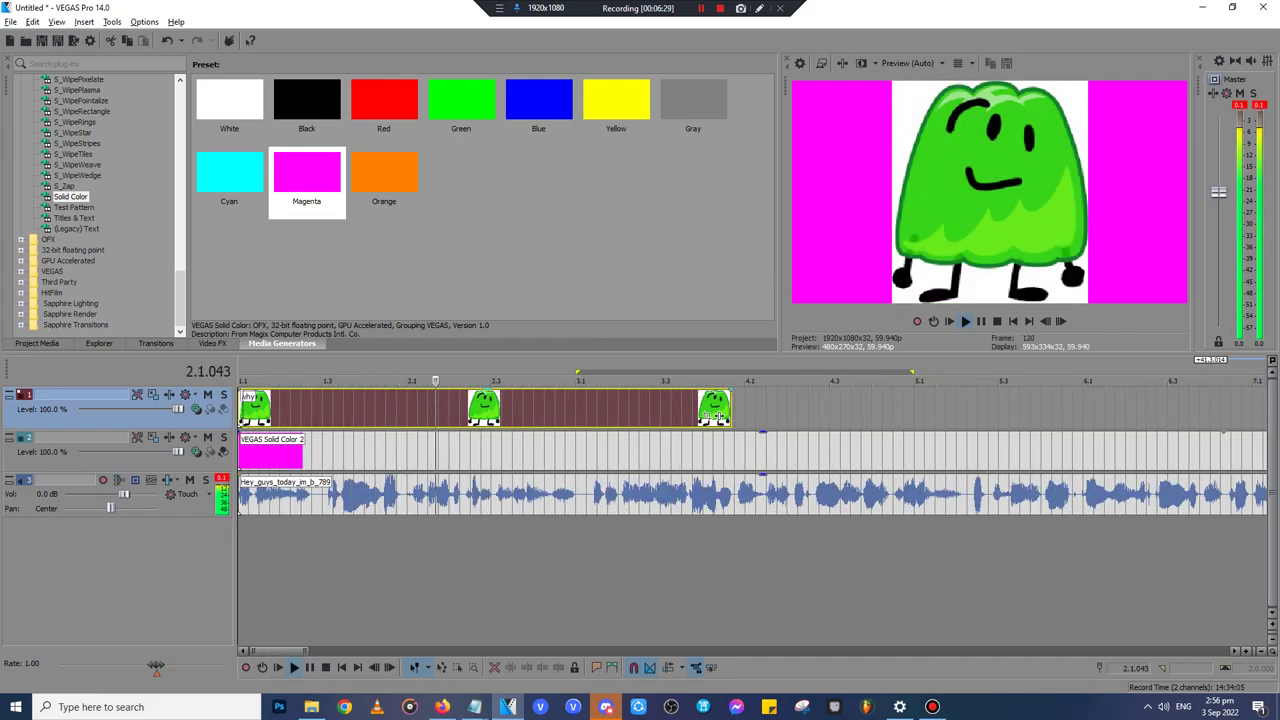
scroll(714, 415, "up", 4)
key("space")
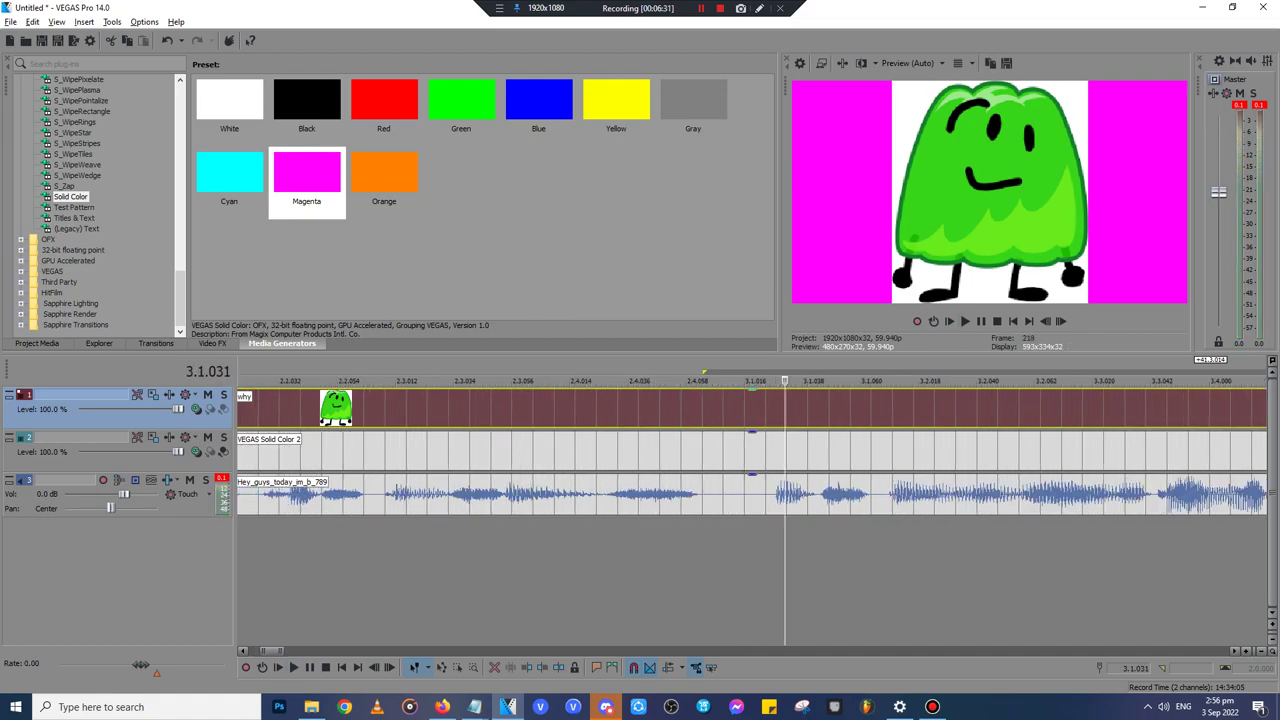
scroll(409, 415, "down", 6)
key("Delete")
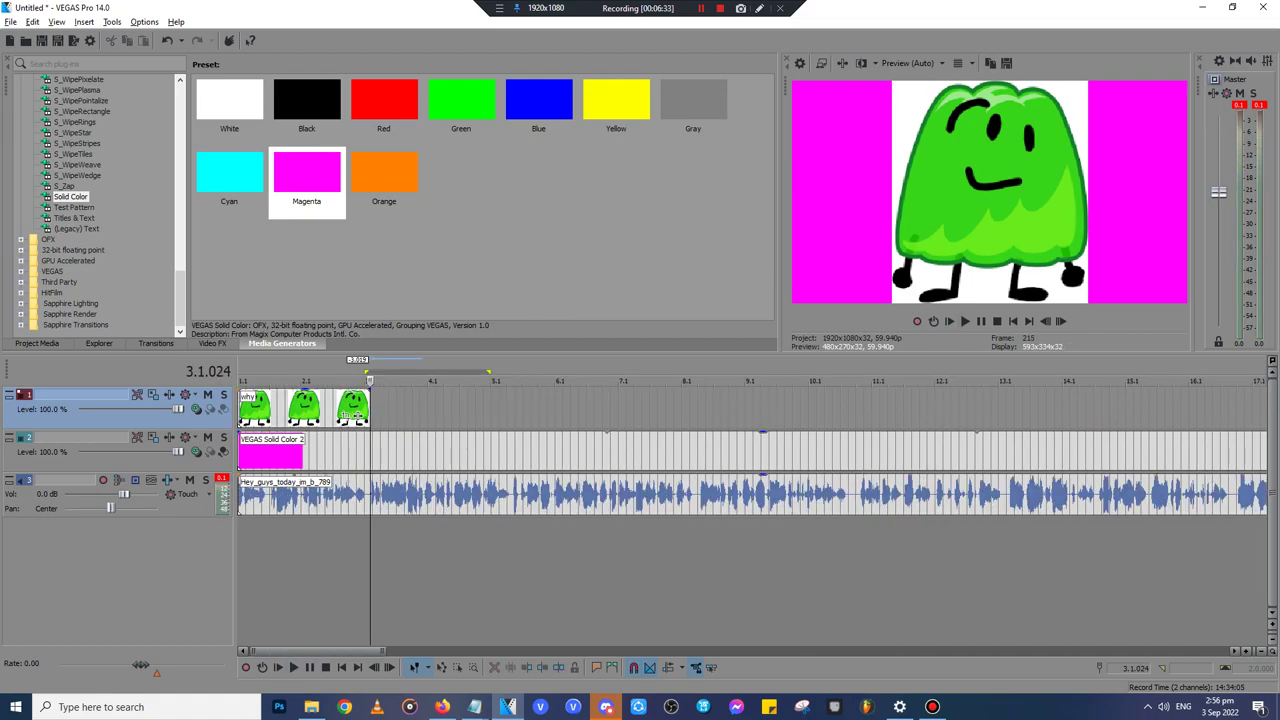
- Add index.png from the Downloads folder to the first video track, directly after the "why" image event
key("alt+Tab")
left_click_drag(878, 460, 372, 405)
left_click(329, 560)
- Play the timeline and lower the voice audio track's volume to -2.0 dB
key("space")
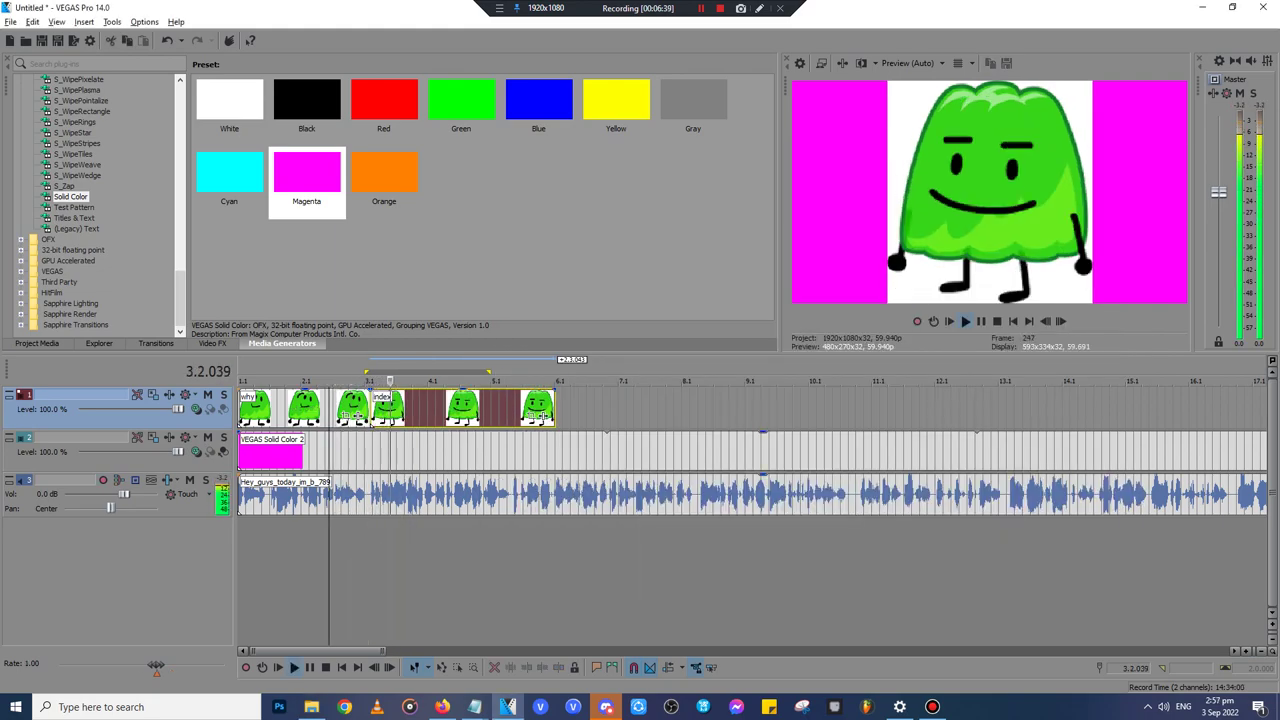
left_click_drag(124, 494, 113, 494)
left_click(524, 560)
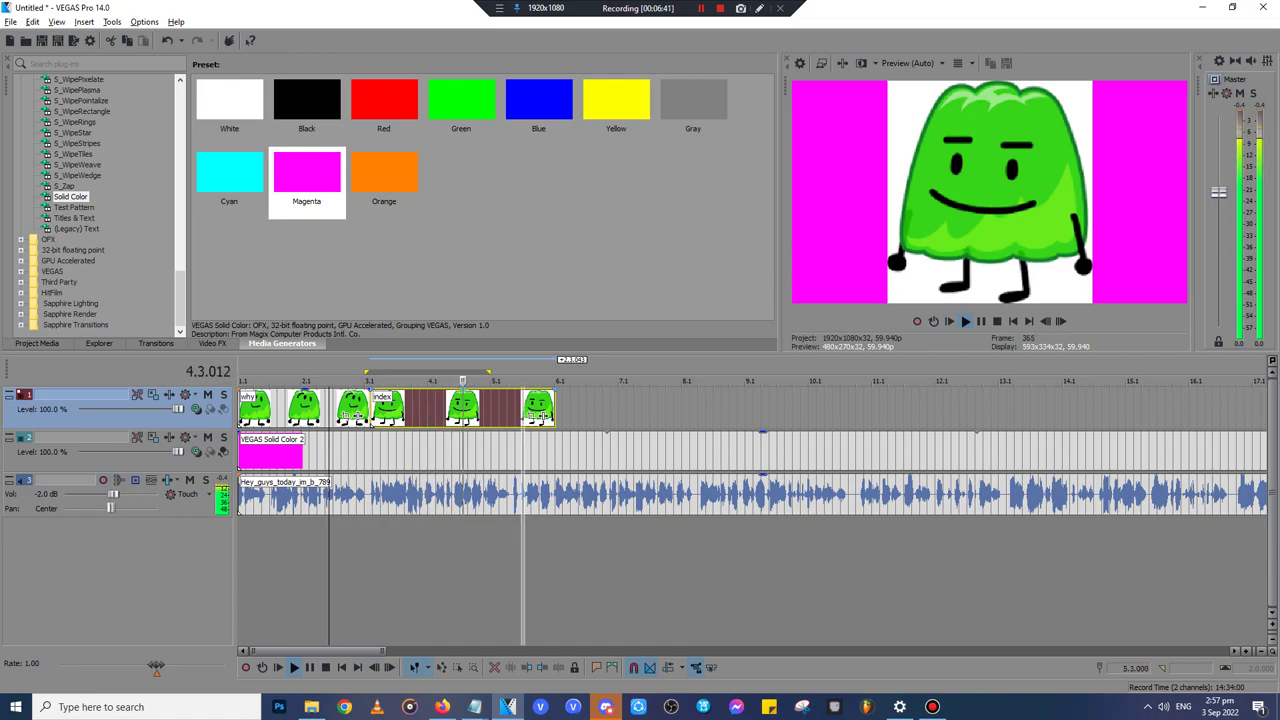
- Extend the end of the "index" image event to about 8.2 and play on from there
scroll(524, 560, "up", 3)
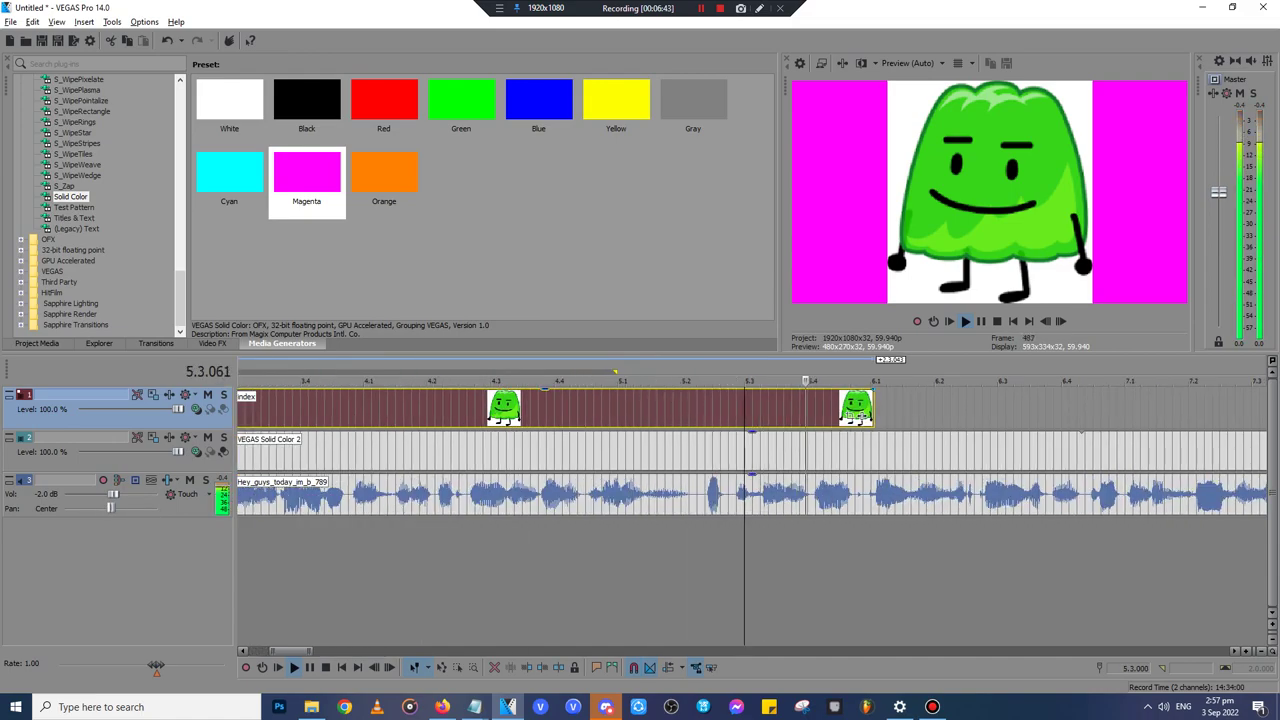
key("Return")
scroll(744, 560, "down", 1)
left_click_drag(766, 410, 1056, 410)
key("space")
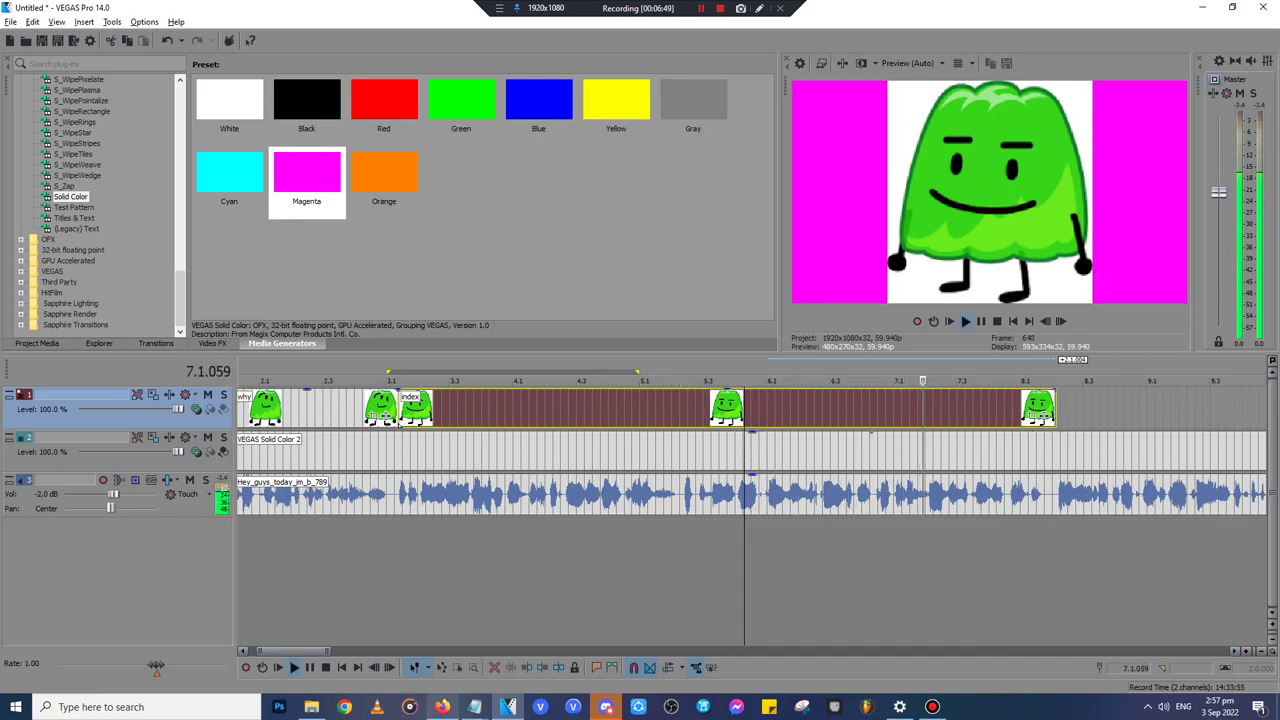
left_click(441, 707)
key("ctrl+Tab")
key("alt+Tab")
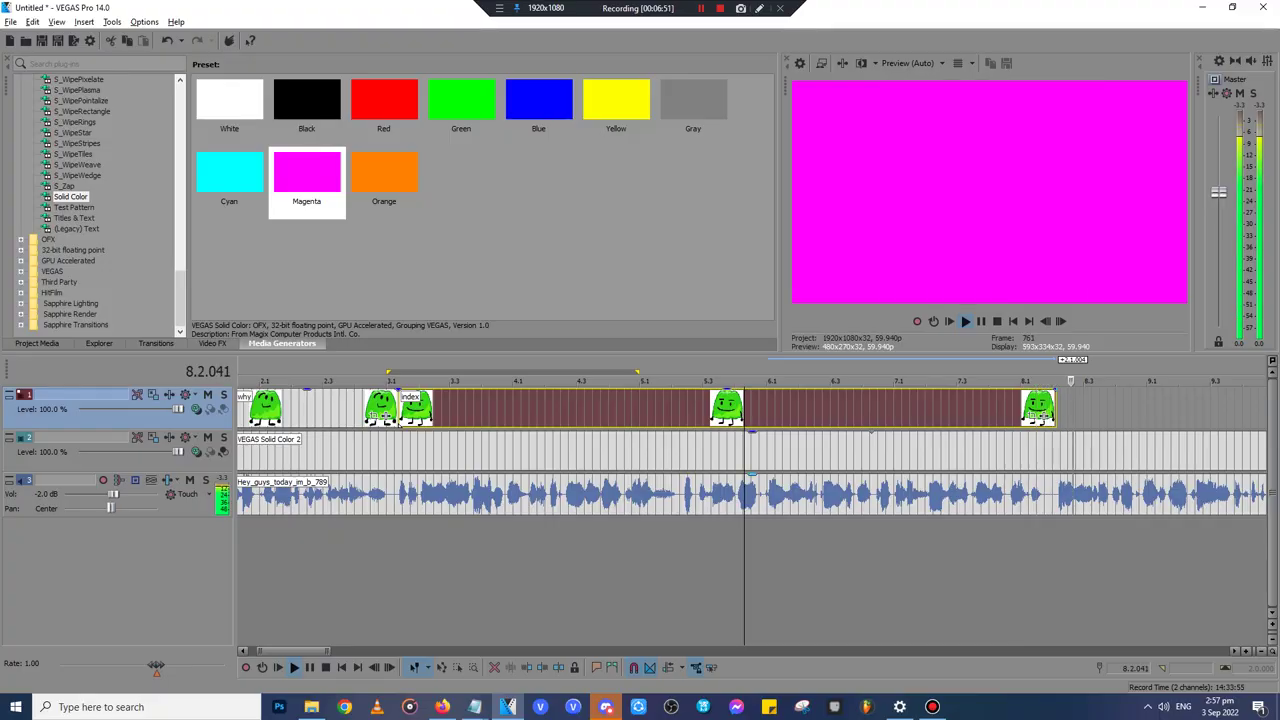
- Extend the end of the "index" image event further, to about 10.4, while playing the voice-over
key("Return")
key("space")
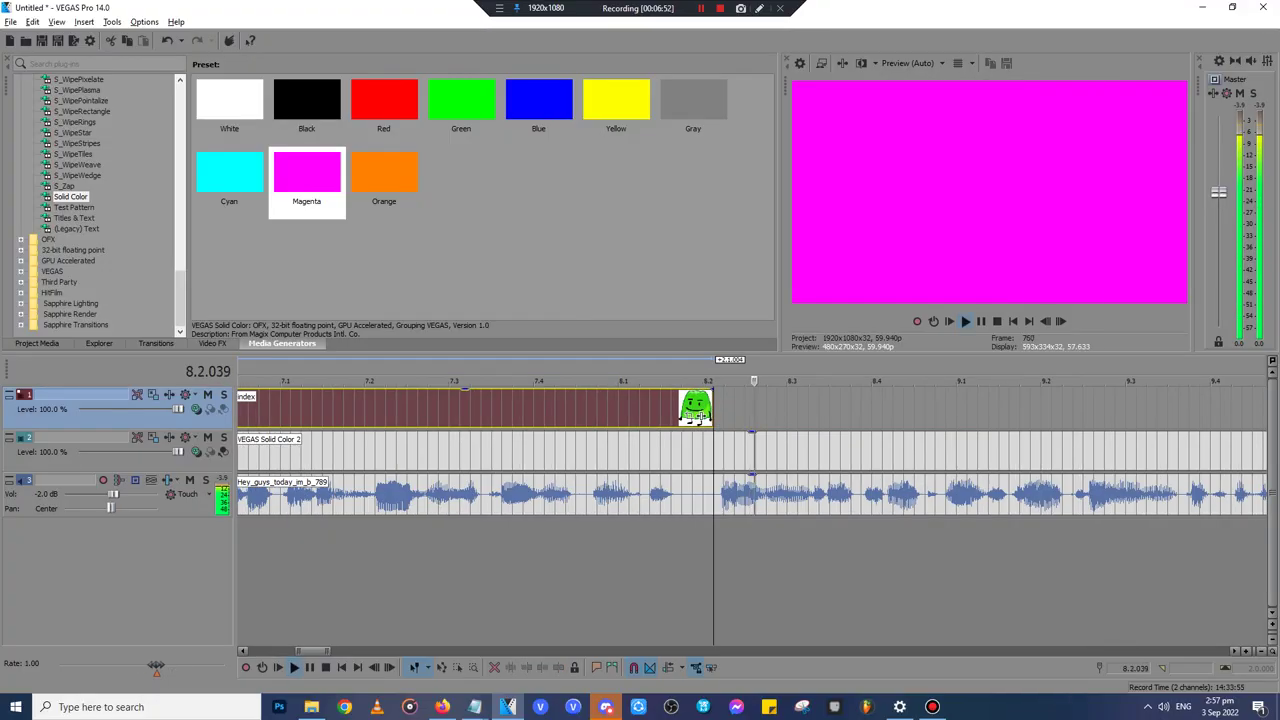
left_click_drag(658, 408, 666, 408)
left_click(627, 408)
scroll(627, 408, "down", 3)
left_click(623, 408)
left_click_drag(758, 410, 962, 410)
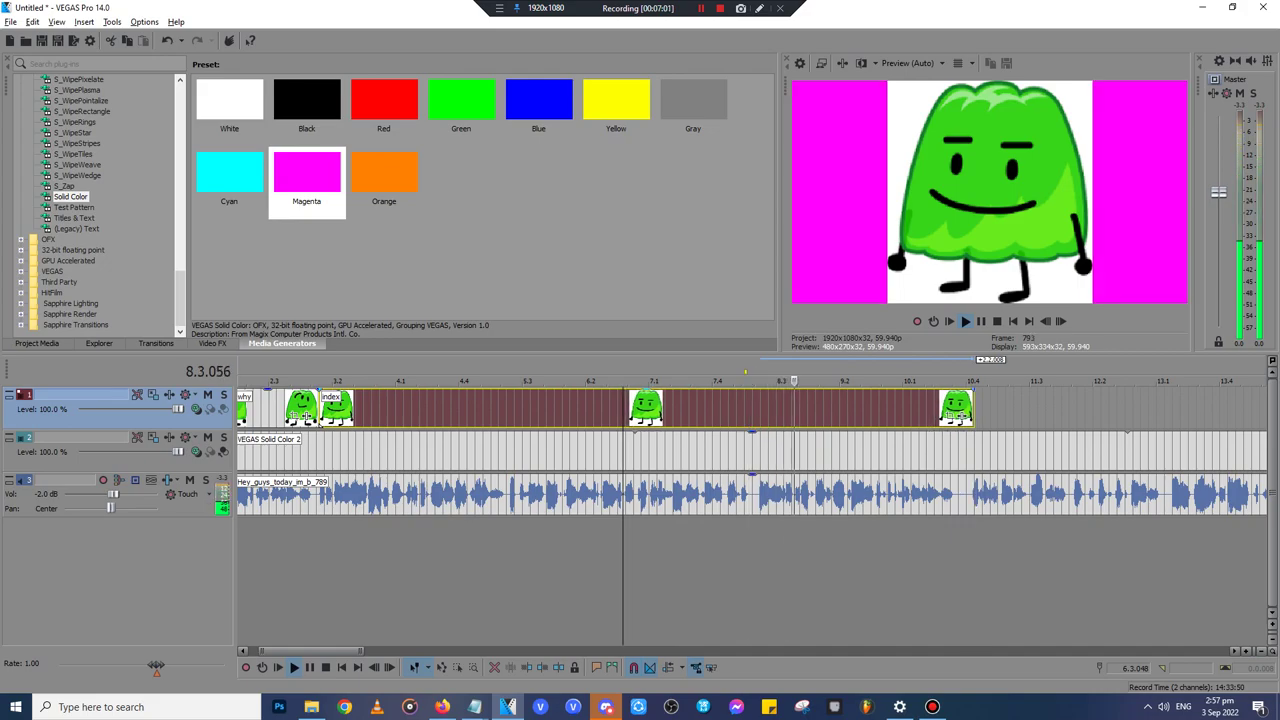
- Split the "index" image event at 8.2.008, where the next voice phrase begins
scroll(830, 450, "up", 4)
left_click(777, 406)
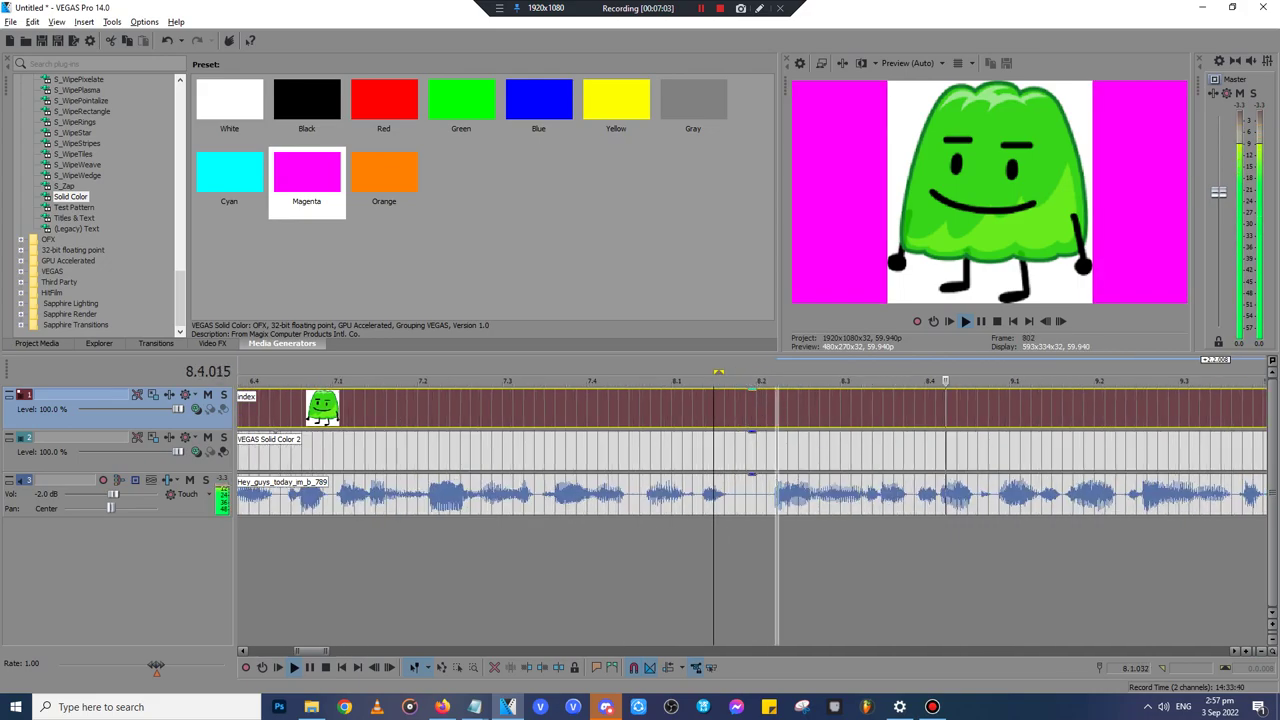
key("s")
left_click(767, 406)
scroll(767, 406, "down", 4)
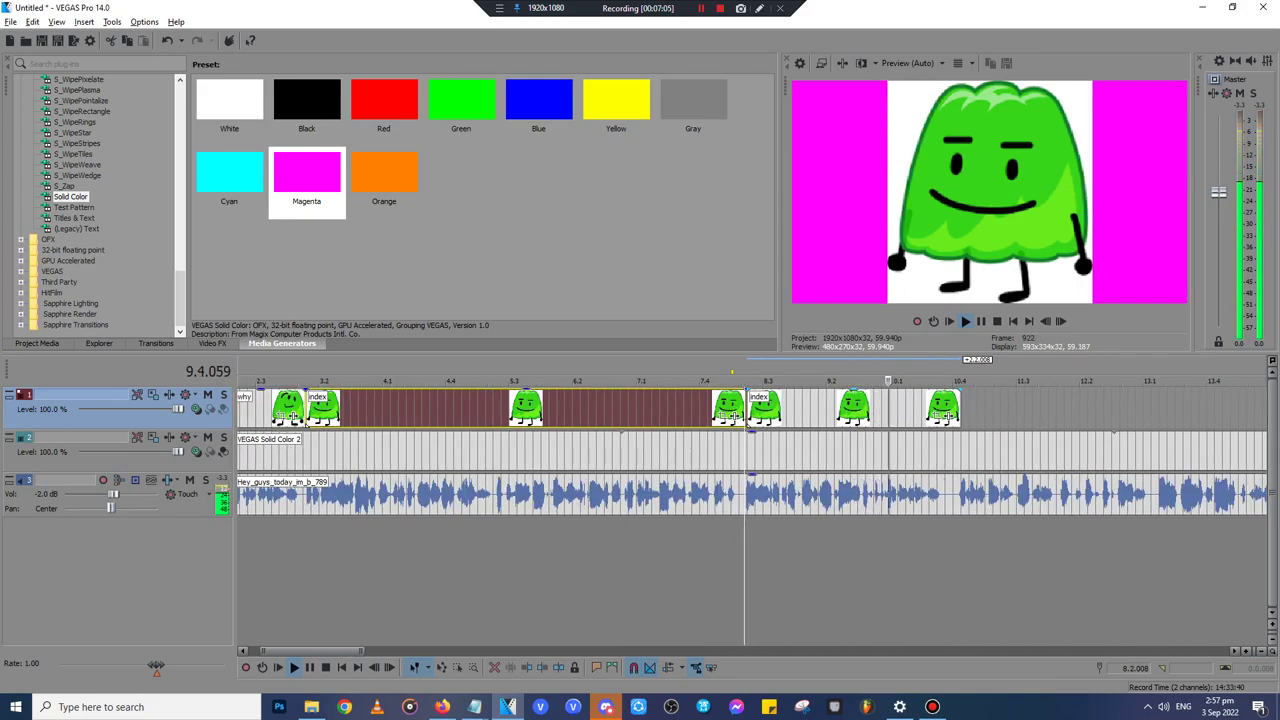
- Split the voice audio just after 10.4.019 and again at 10.4.048 to isolate the short phrase there
scroll(752, 410, "up", 6)
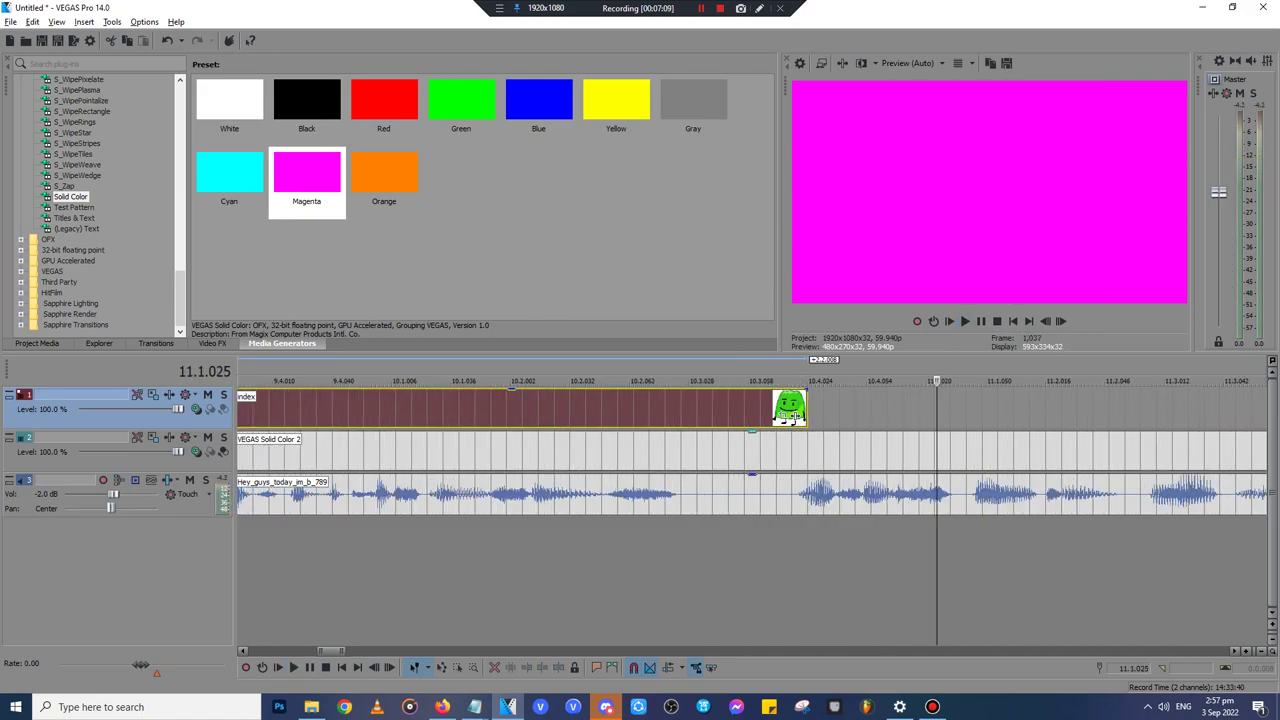
left_click(776, 408)
key("space")
key("space")
left_click(807, 451)
left_click(798, 495)
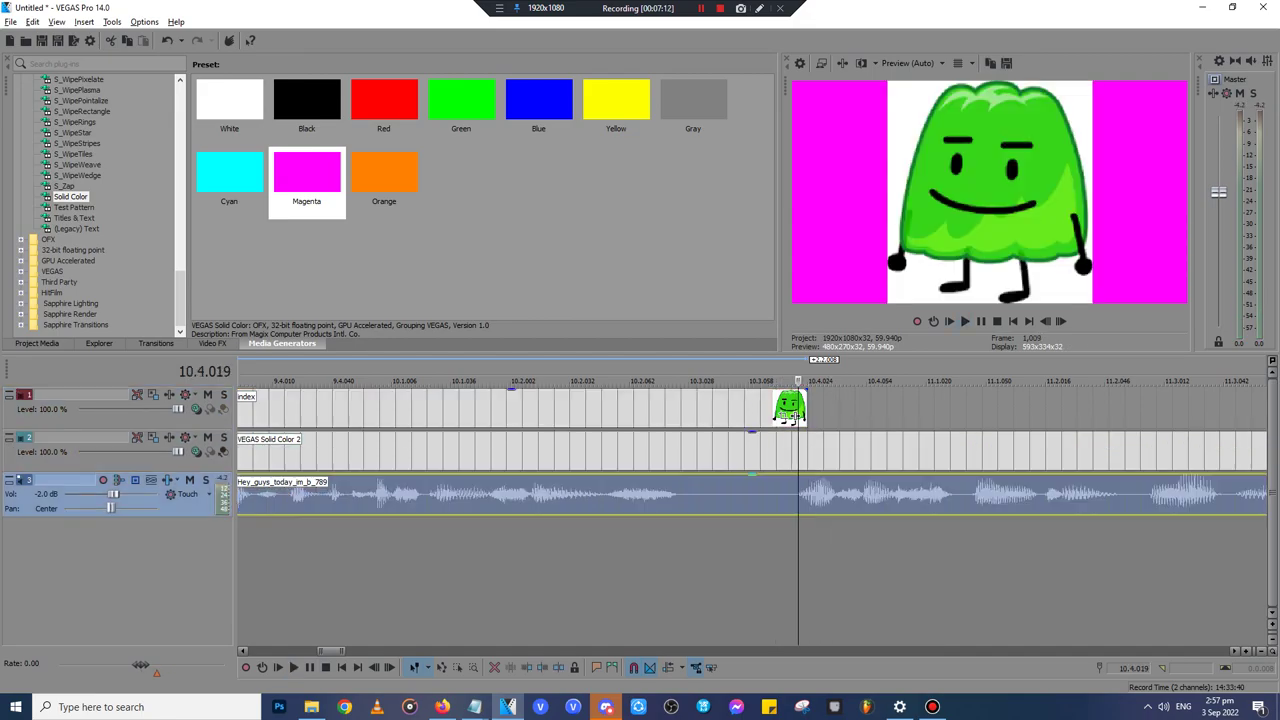
key("Right")
key("Right")
key("Right")
key("Right")
key("Left")
key("Left")
key("s")
key("space")
key("s")
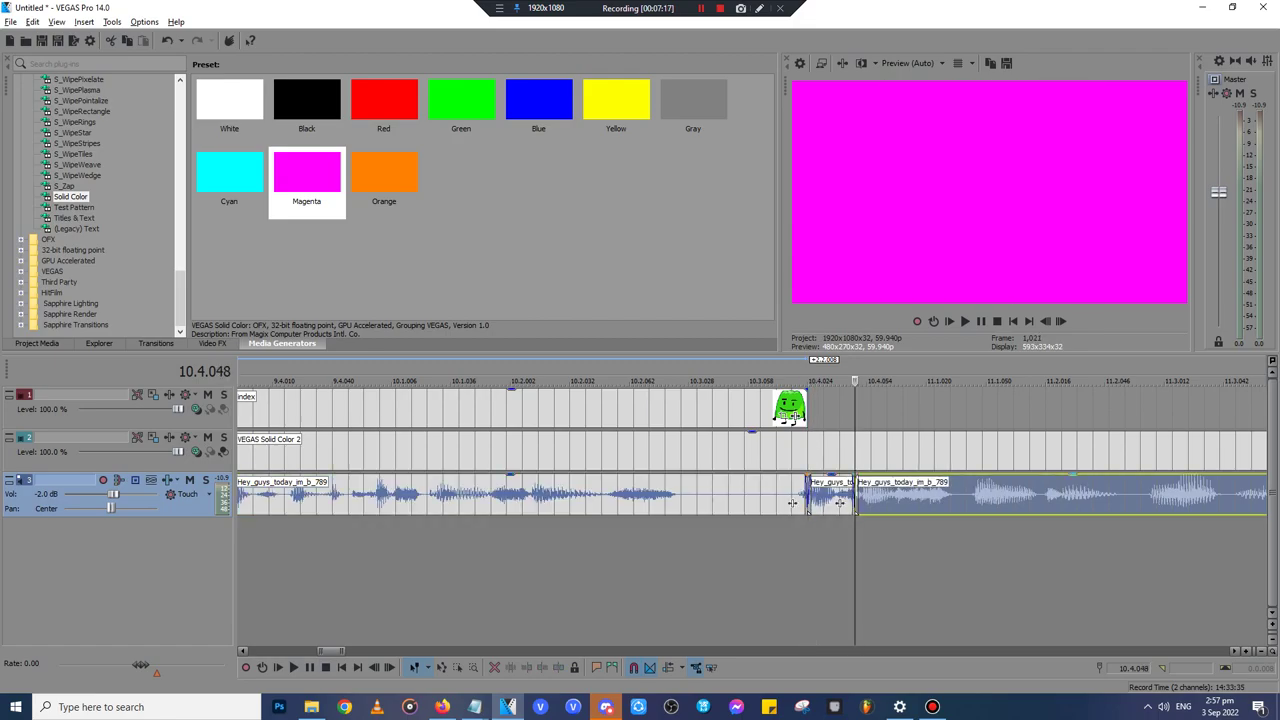
- Move the last voice piece later, split it again and delete the short pieces following the end of the "index" image
left_click_drag(905, 495, 1034, 495)
left_click_drag(852, 479, 840, 503)
left_click(810, 408)
key("space")
key("space")
key("space")
key("Return")
left_click(1014, 497)
key("s")
left_click_drag(998, 497, 902, 503)
left_click(836, 500, "ctrl")
key("Delete")
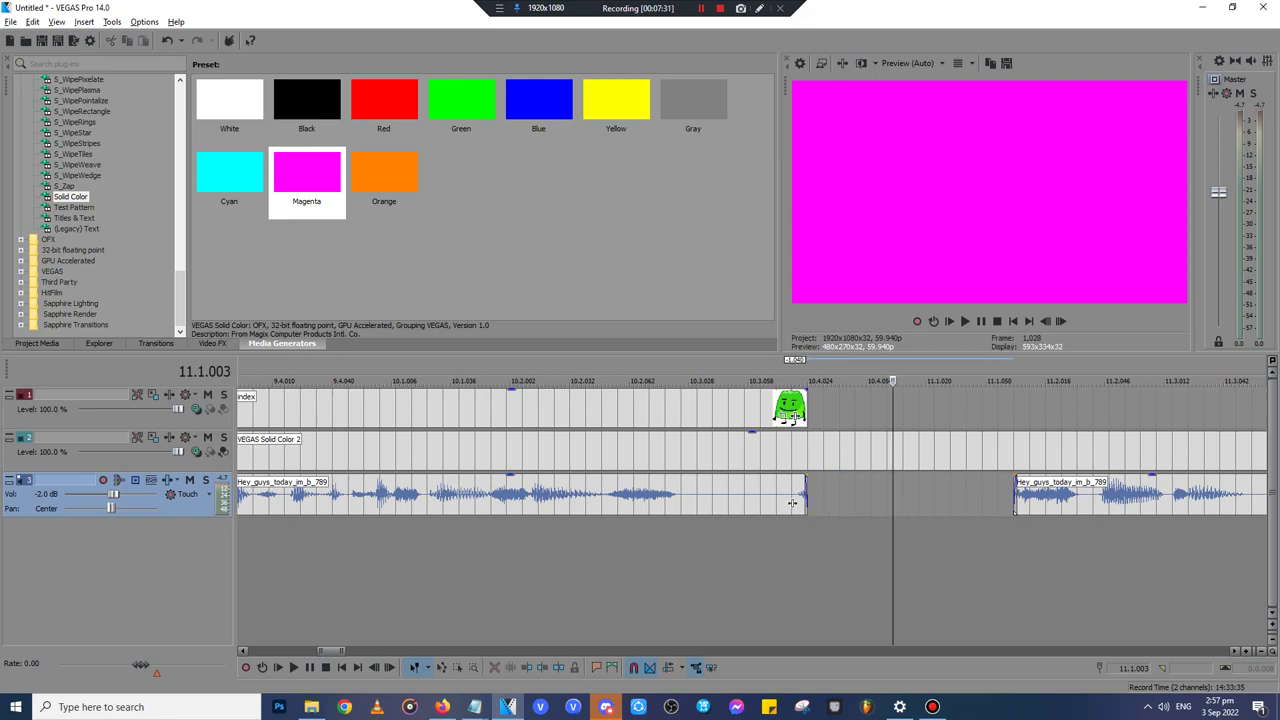
- Switch to Notepad and add "wait i think i mess up the other one so let me fix it" to the note
left_click(475, 707)
left_click(411, 645)
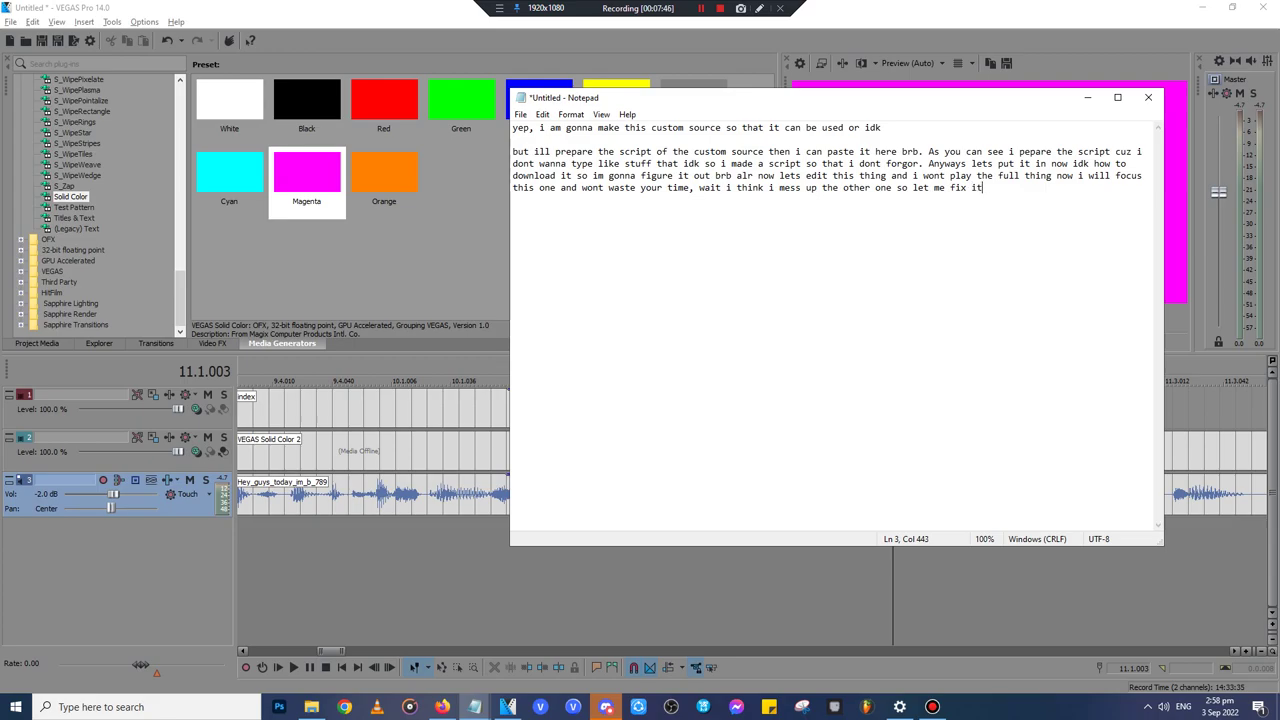
left_click(1088, 98)
- Delete both remaining voice audio events from the audio track
left_click(1114, 497)
key("Delete")
left_click(514, 497)
key("Delete")
scroll(514, 497, "down", 7)
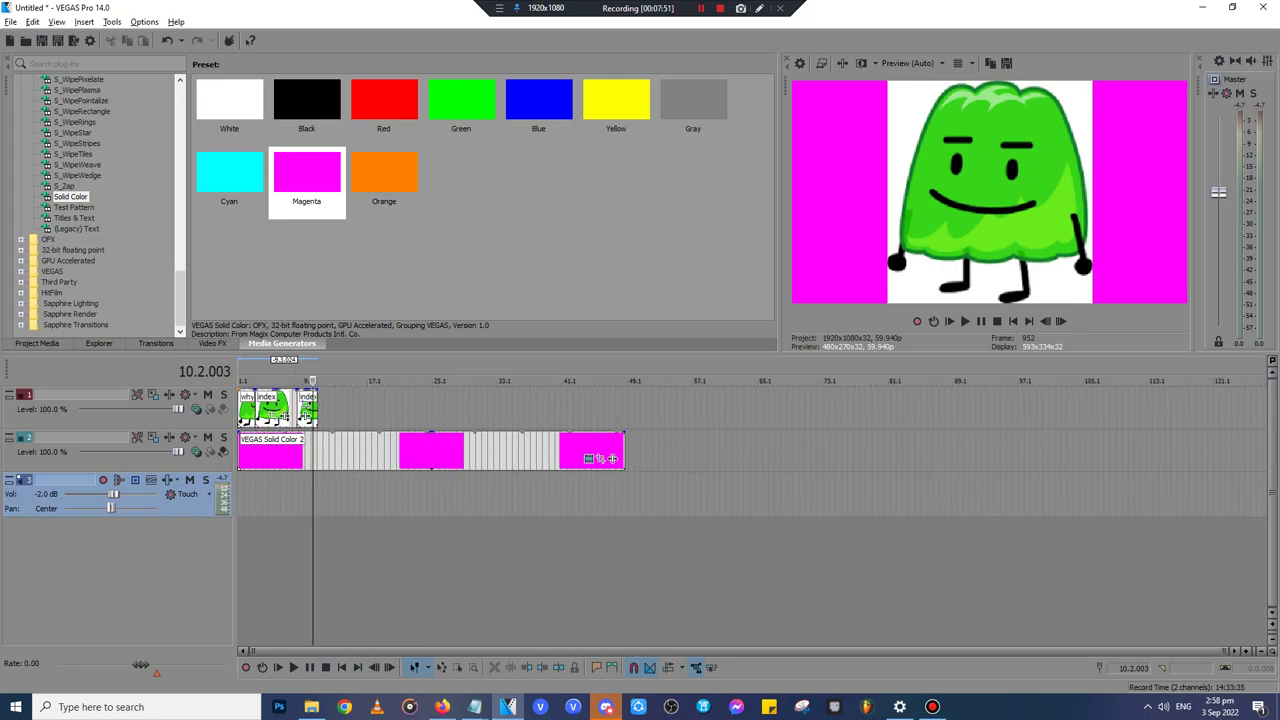
- Flip the second "index" image event vertically using Event Pan/Crop
left_click(311, 707)
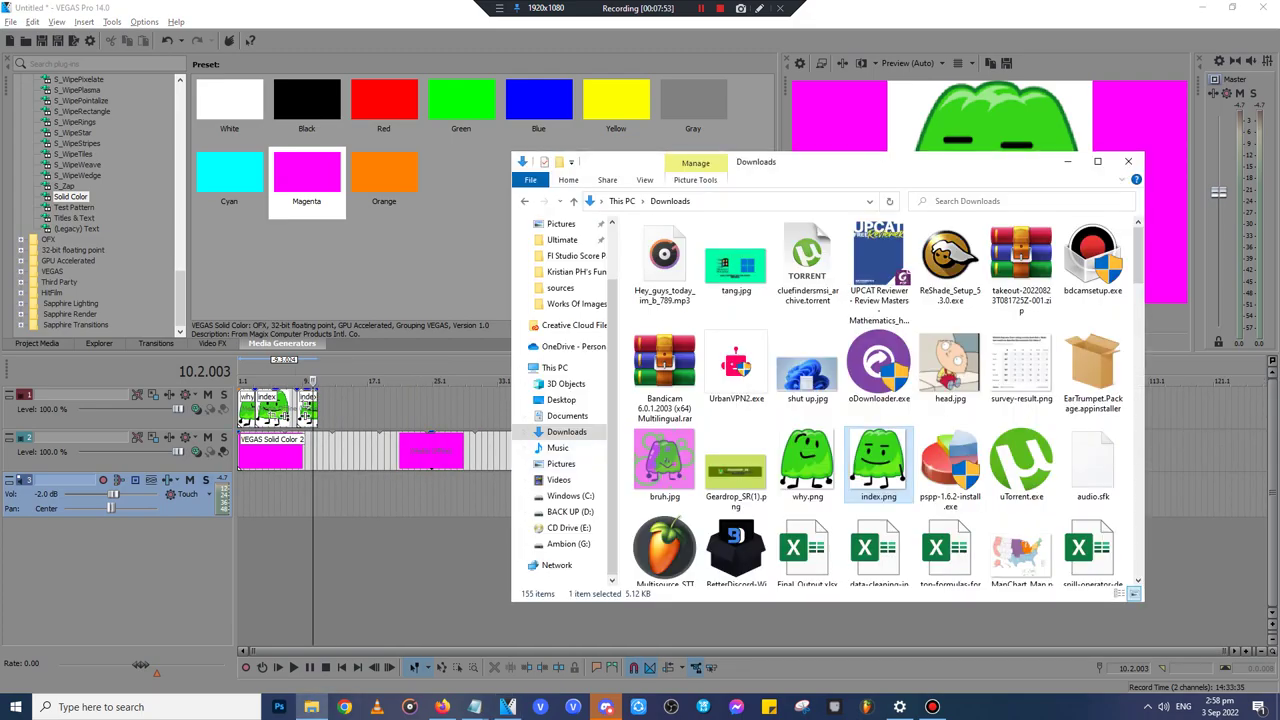
left_click(306, 416)
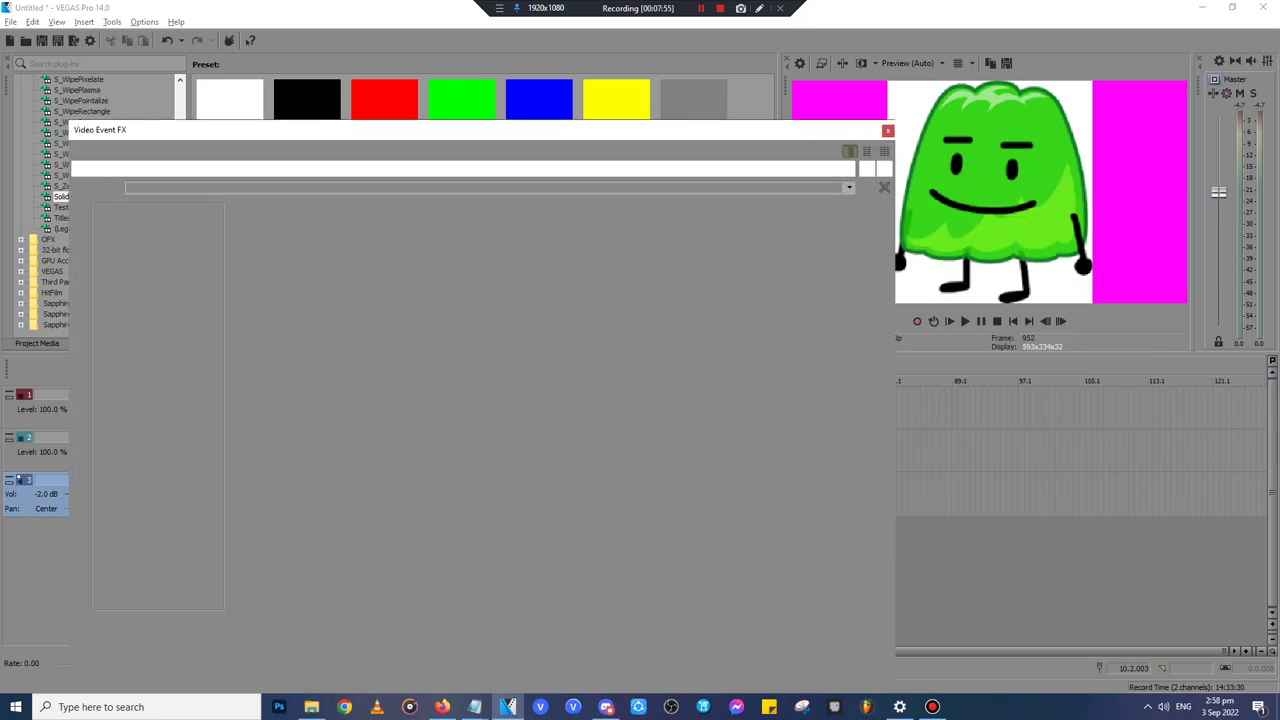
right_click(638, 428)
left_click(676, 480)
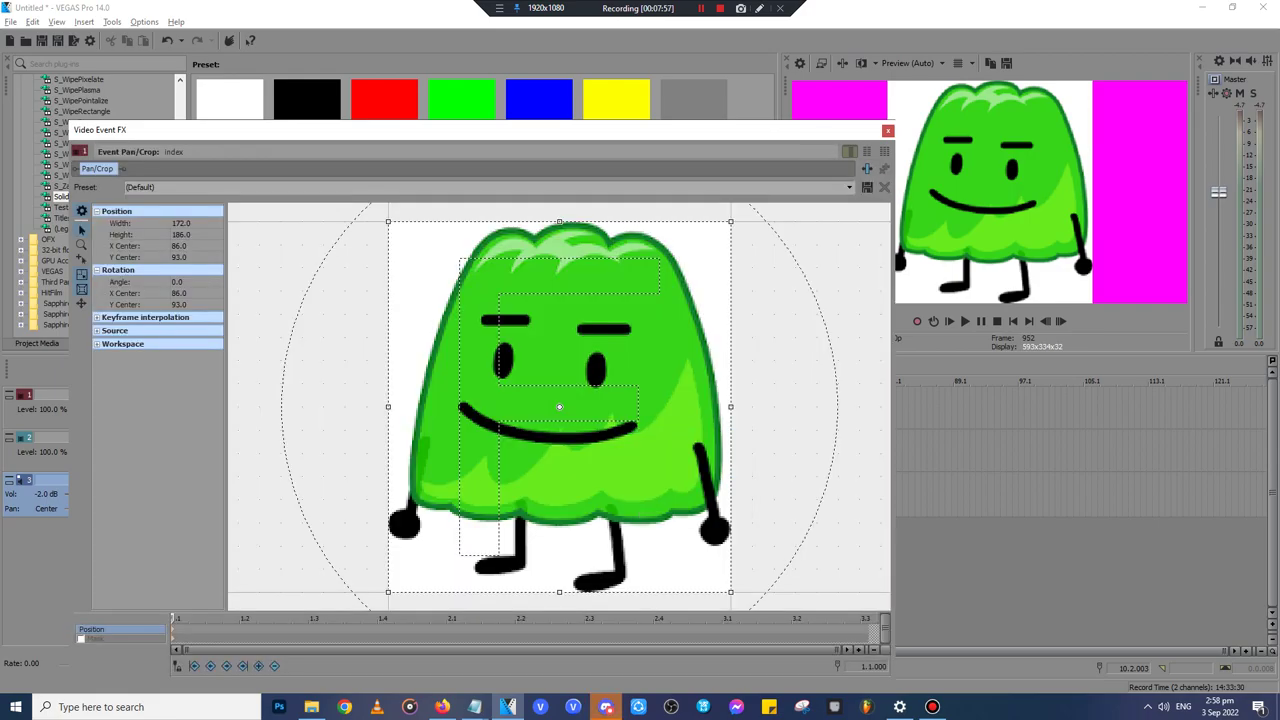
left_click(888, 131)
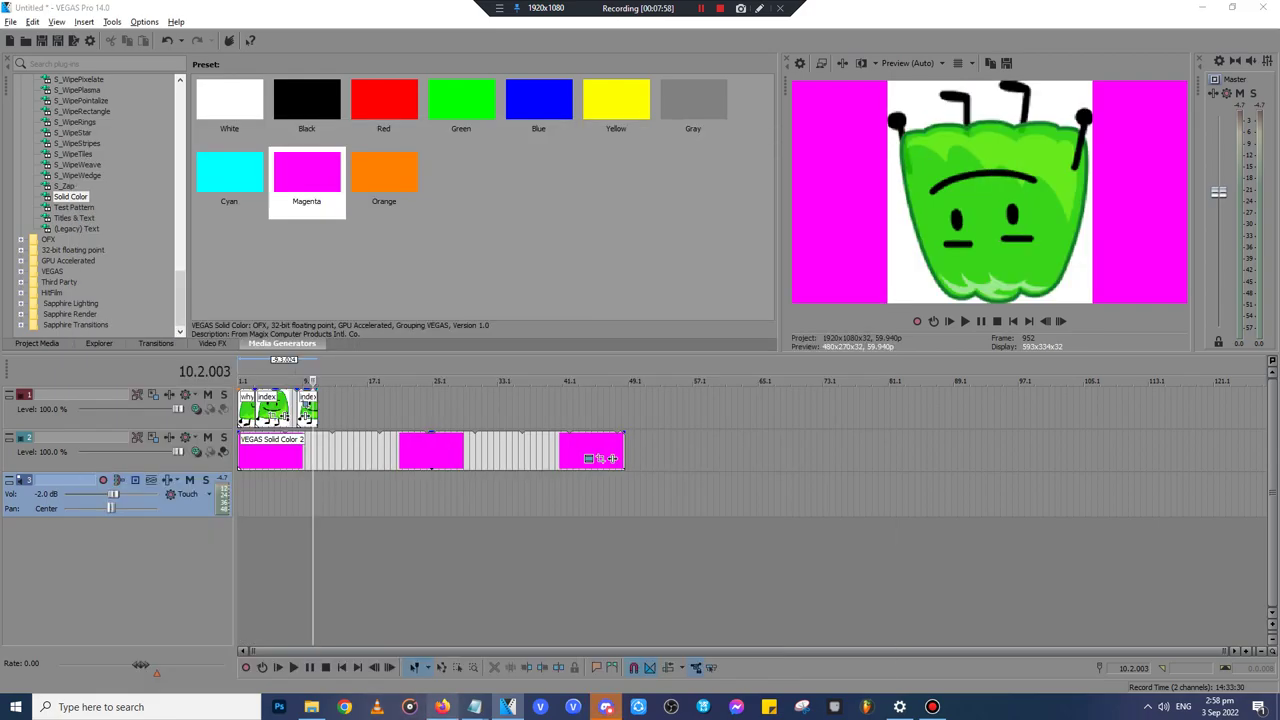
- Switch to the ReadLoud page in the browser and change the script line to "This... is... Sparta!"
left_click(442, 707)
left_click(222, 15)
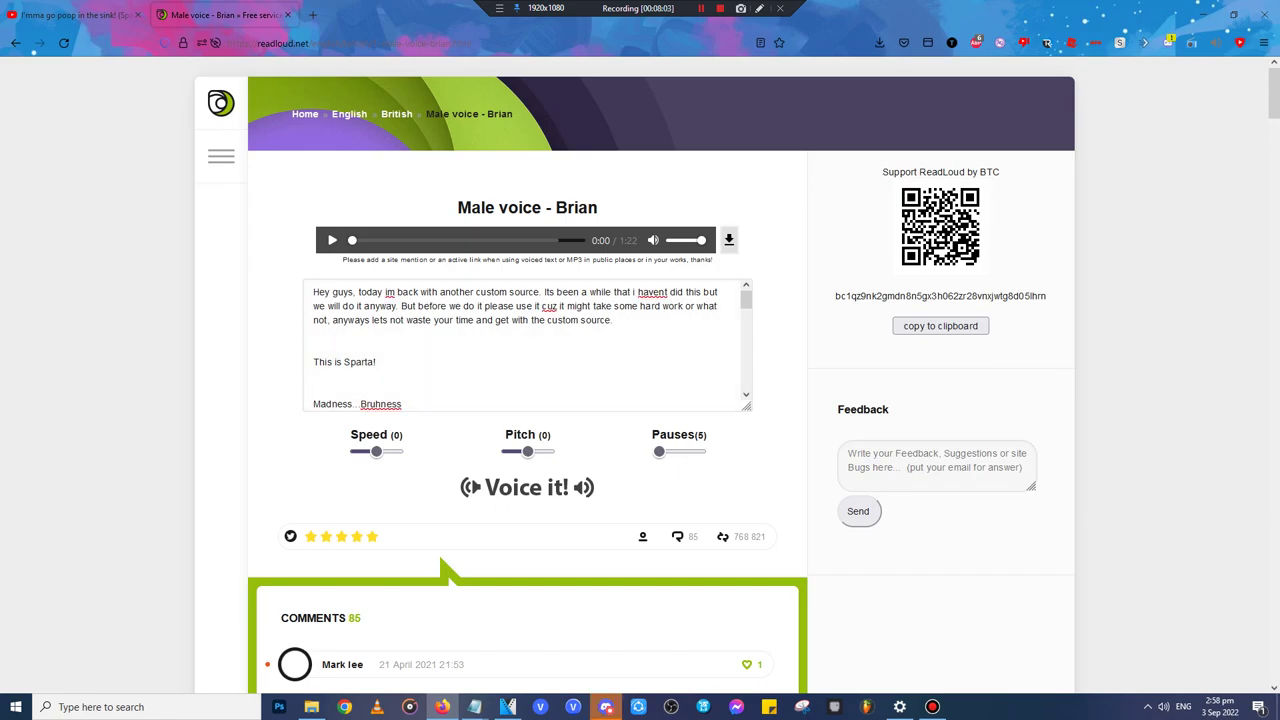
type(".")
type("...")
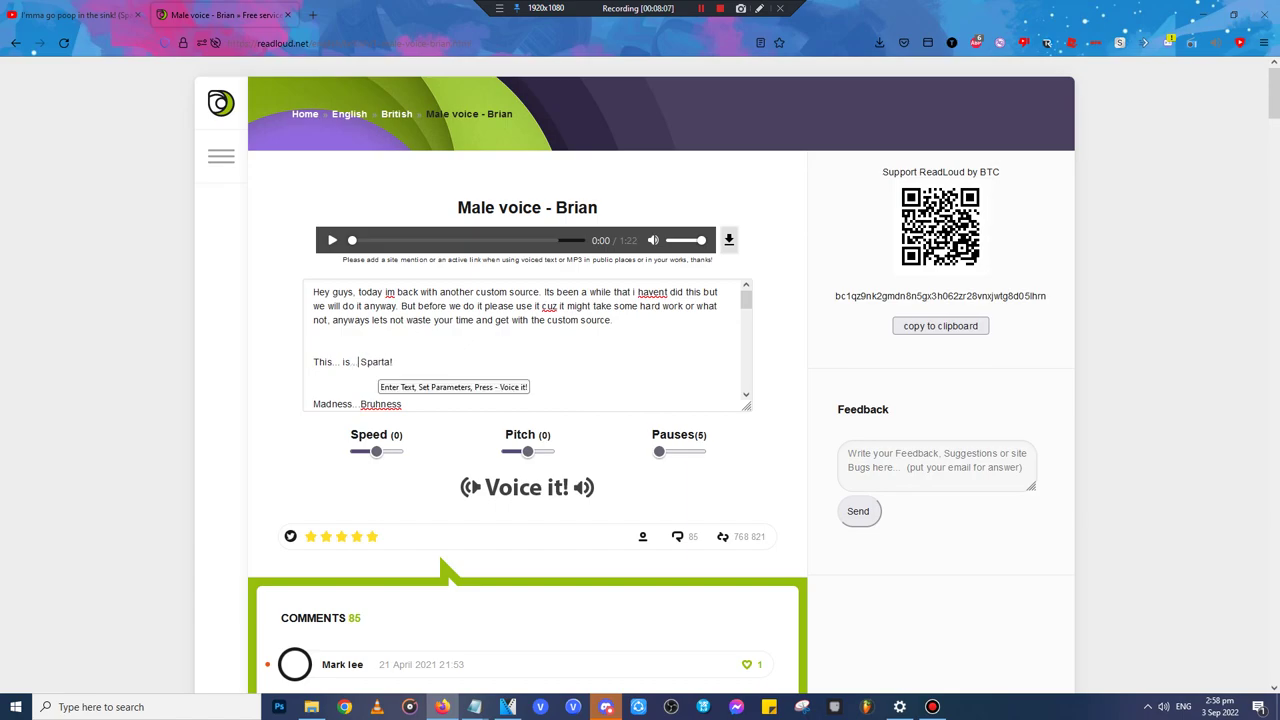
- Show the newly downloaded voice-over in the Downloads folder and rename it "the audio.mp3"
left_click(311, 707)
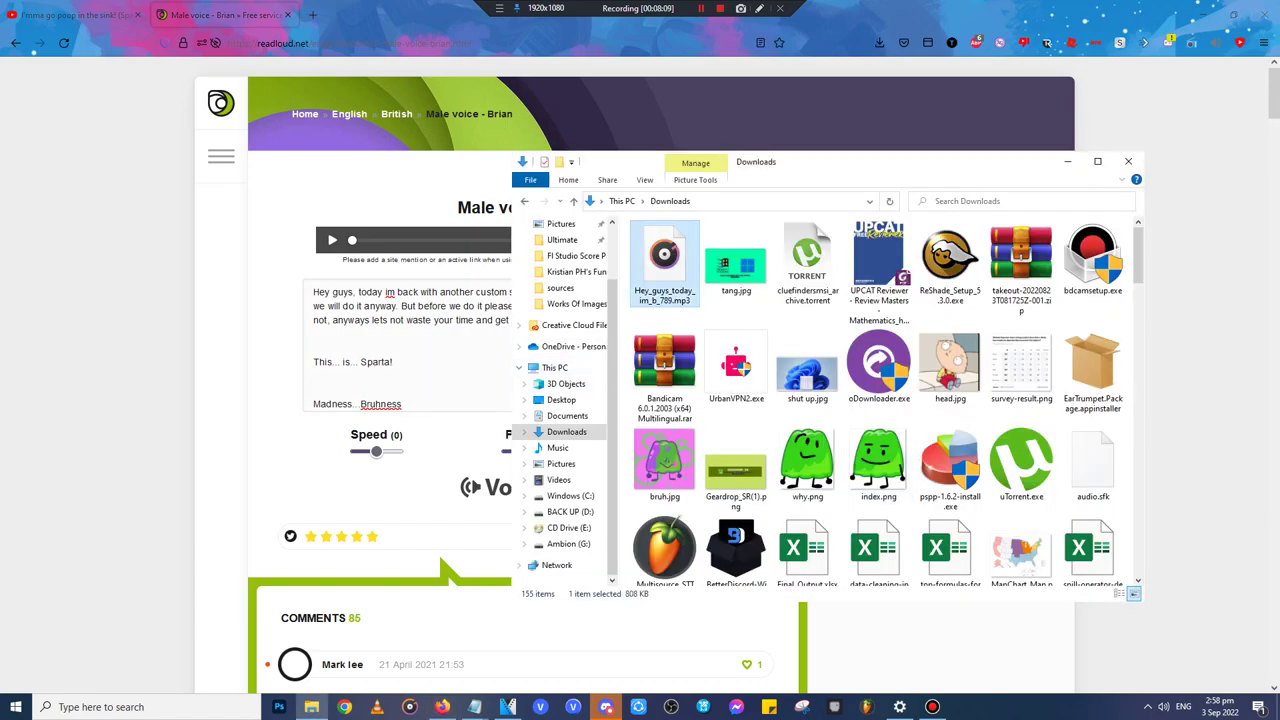
left_click(442, 707)
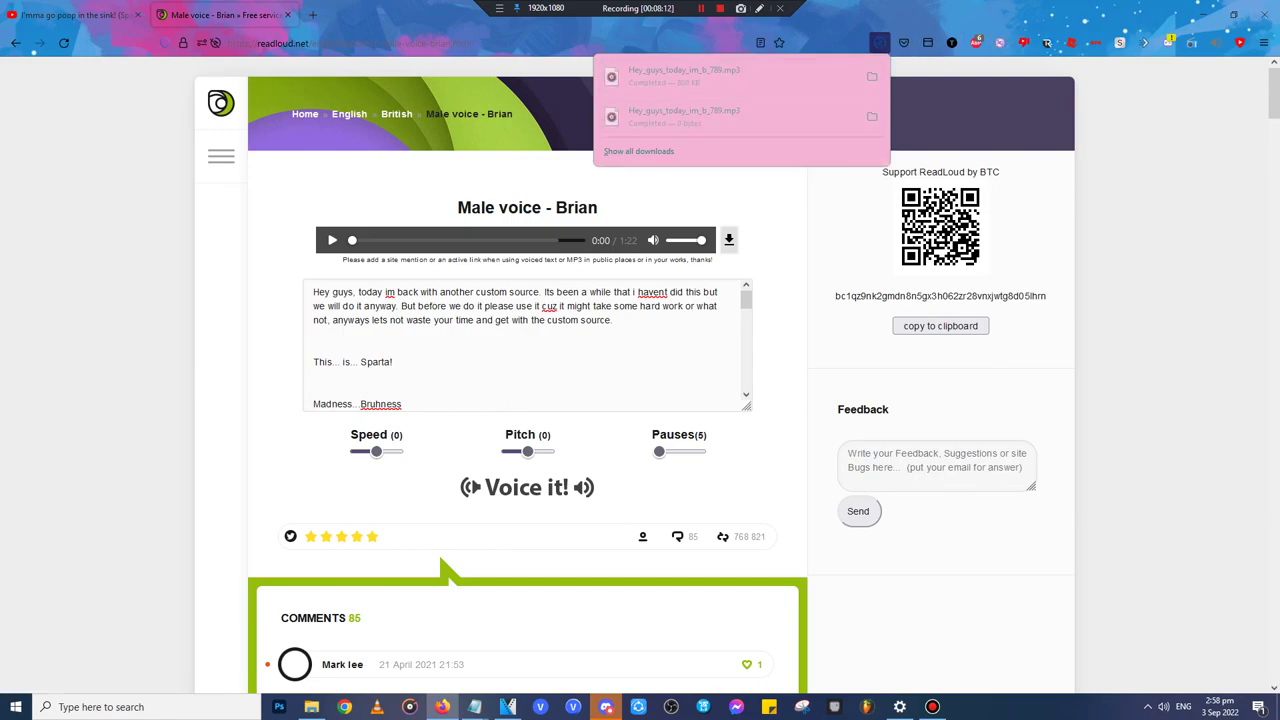
left_click(872, 77)
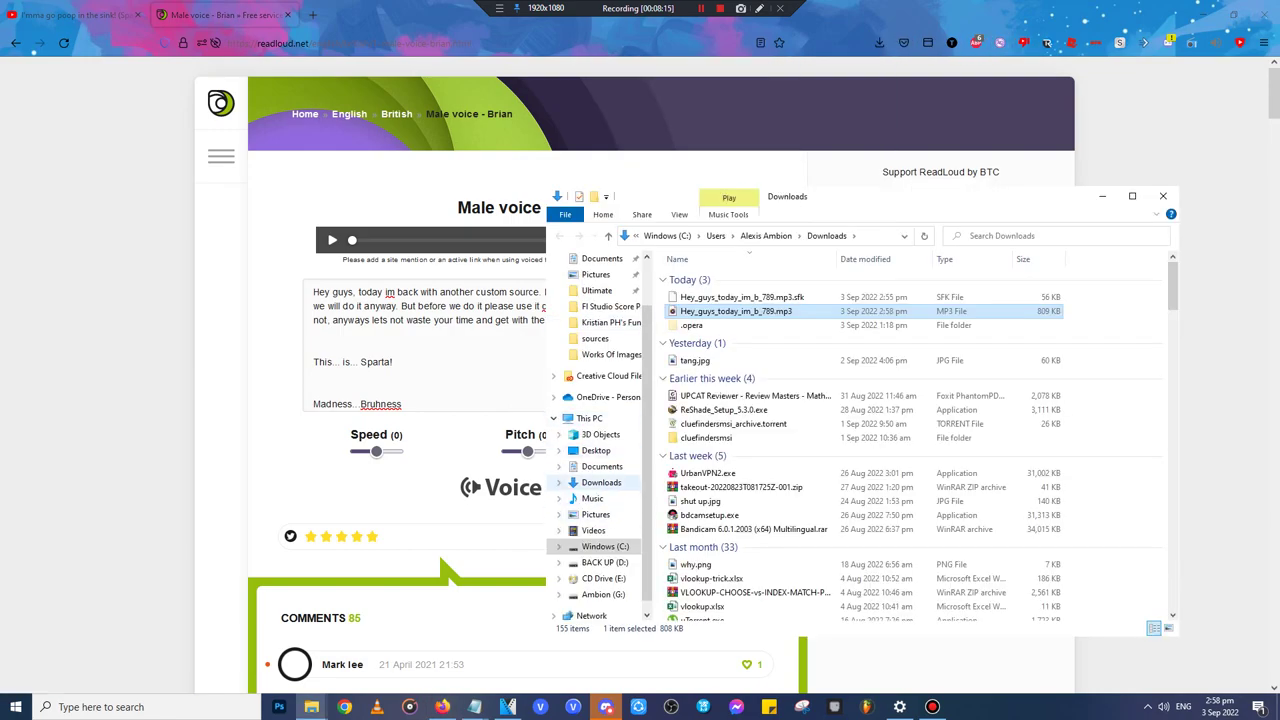
right_click(714, 288)
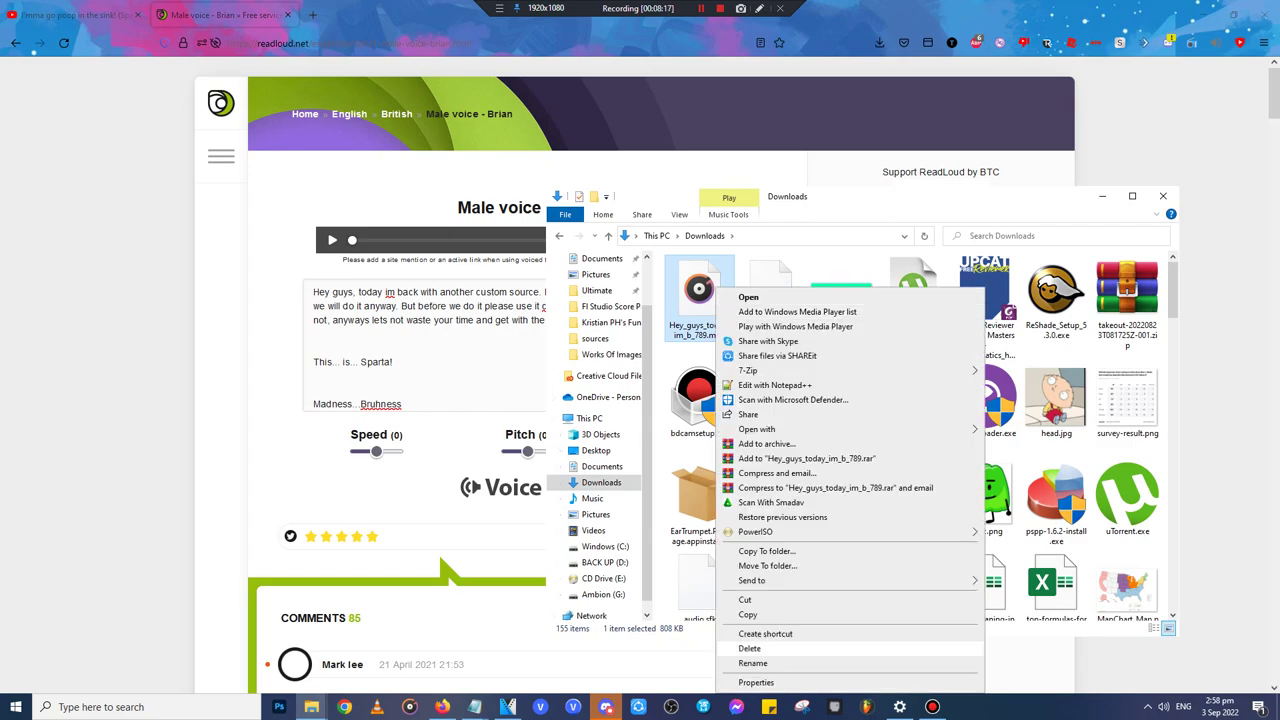
left_click(760, 664)
type("the a.mp3")
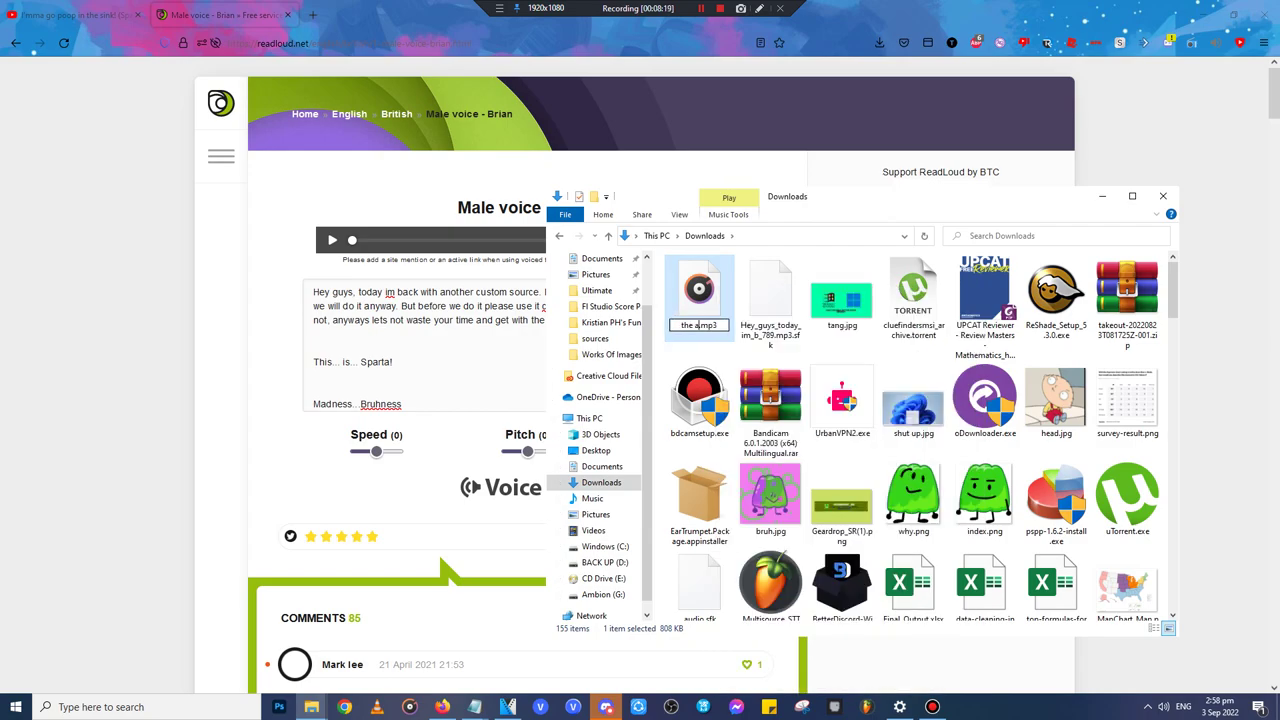
key("Return")
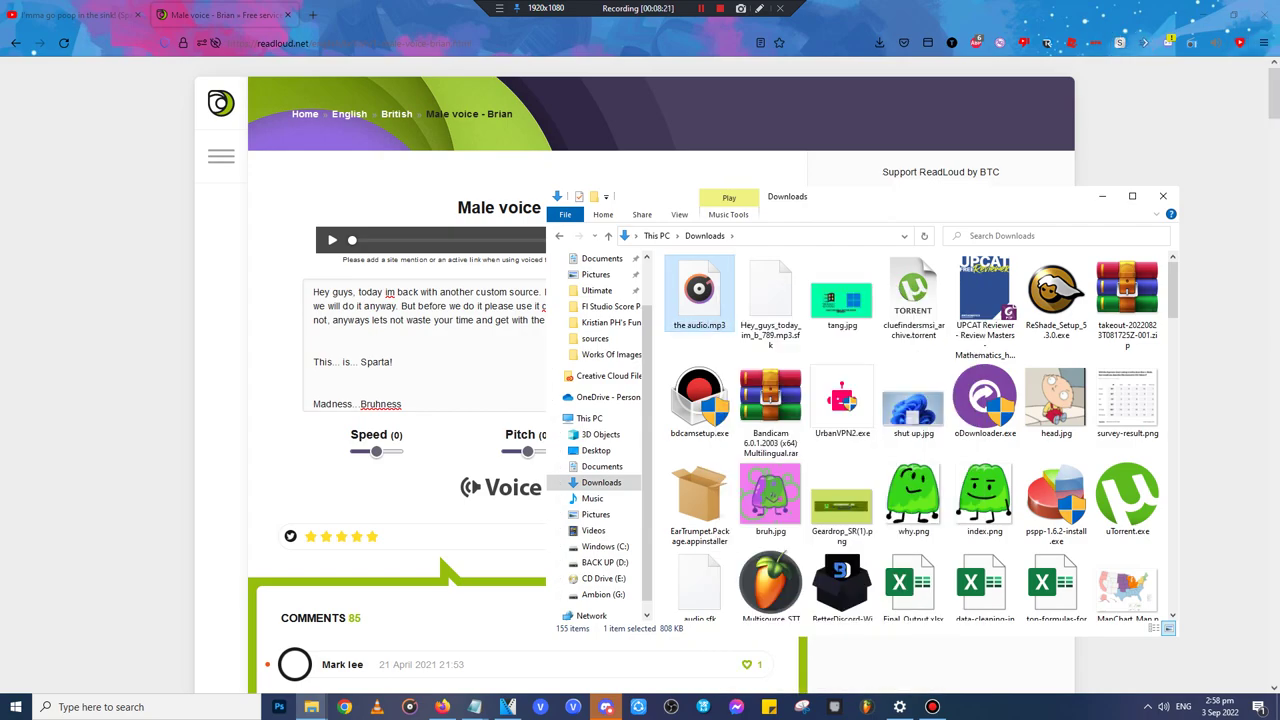
- Return to VEGAS Pro and place "the audio.mp3" at the start of the empty audio track
left_click(1203, 13)
left_click(1203, 13)
left_click_drag(699, 292, 244, 495)
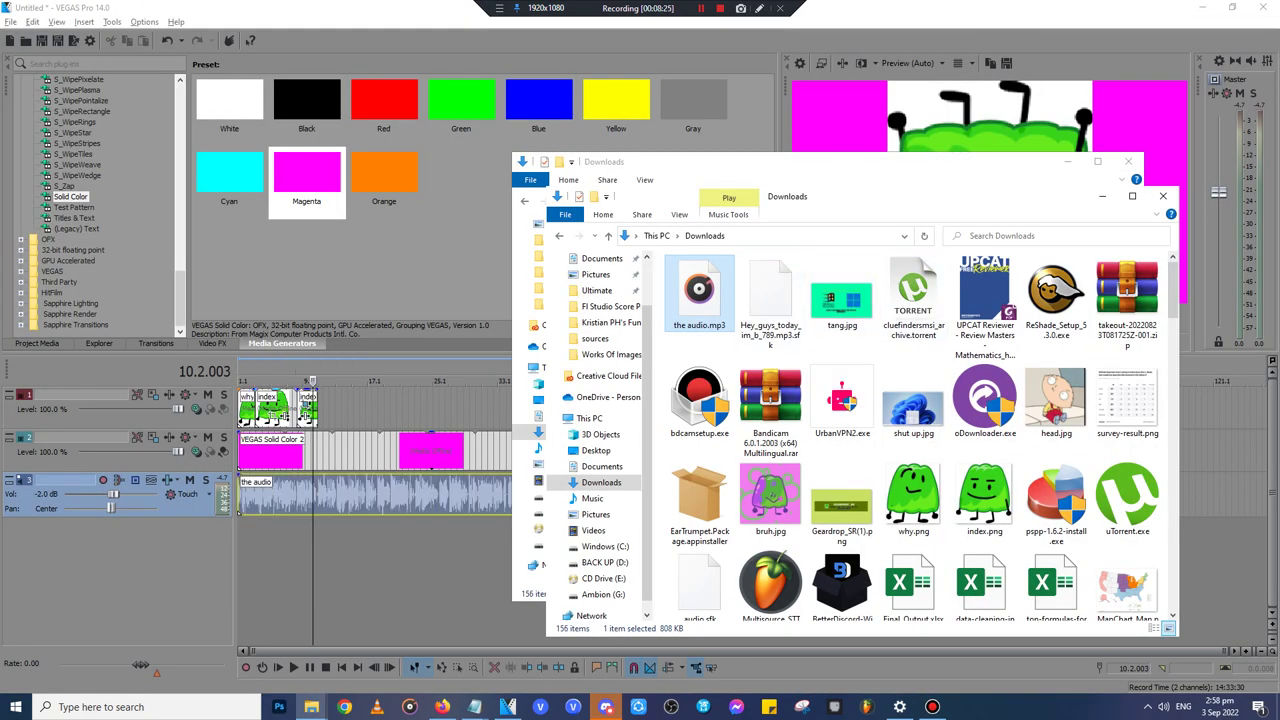
left_click(370, 560)
key("Return")
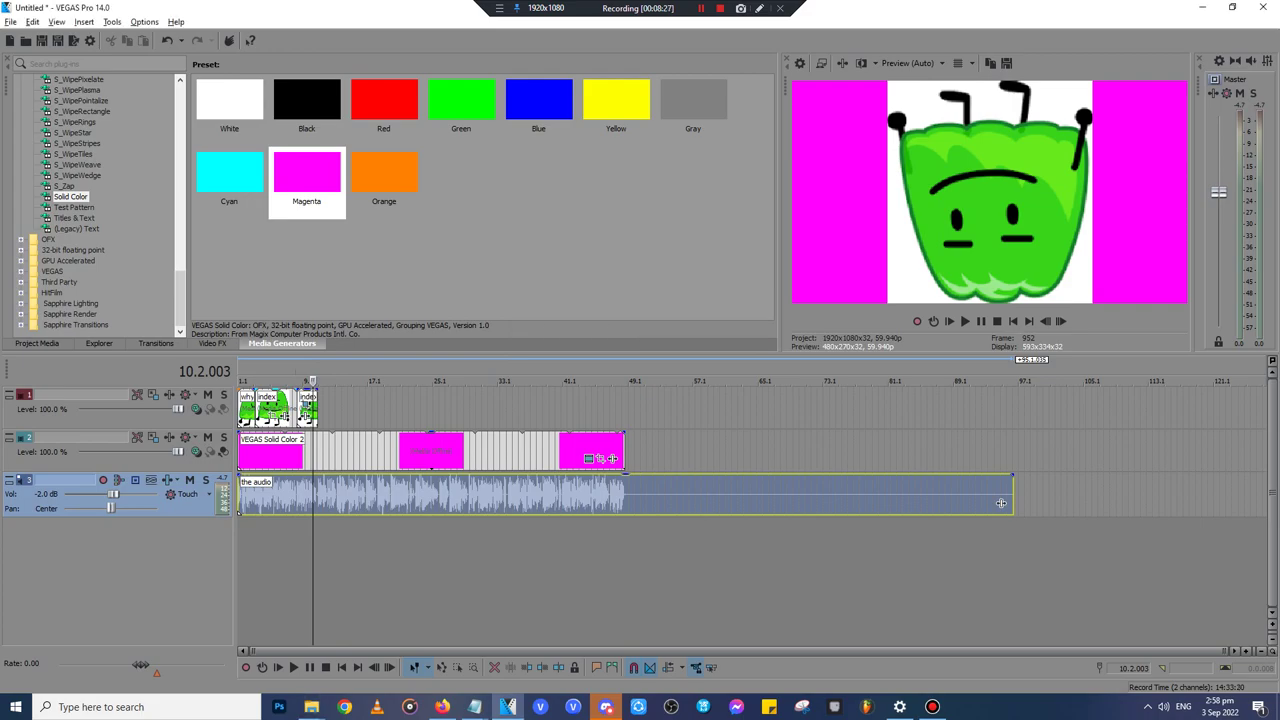
- Show the project media in VEGAS Pro, switch to the Sparta Extended Remix video in the browser, and return to the project
left_click(37, 343)
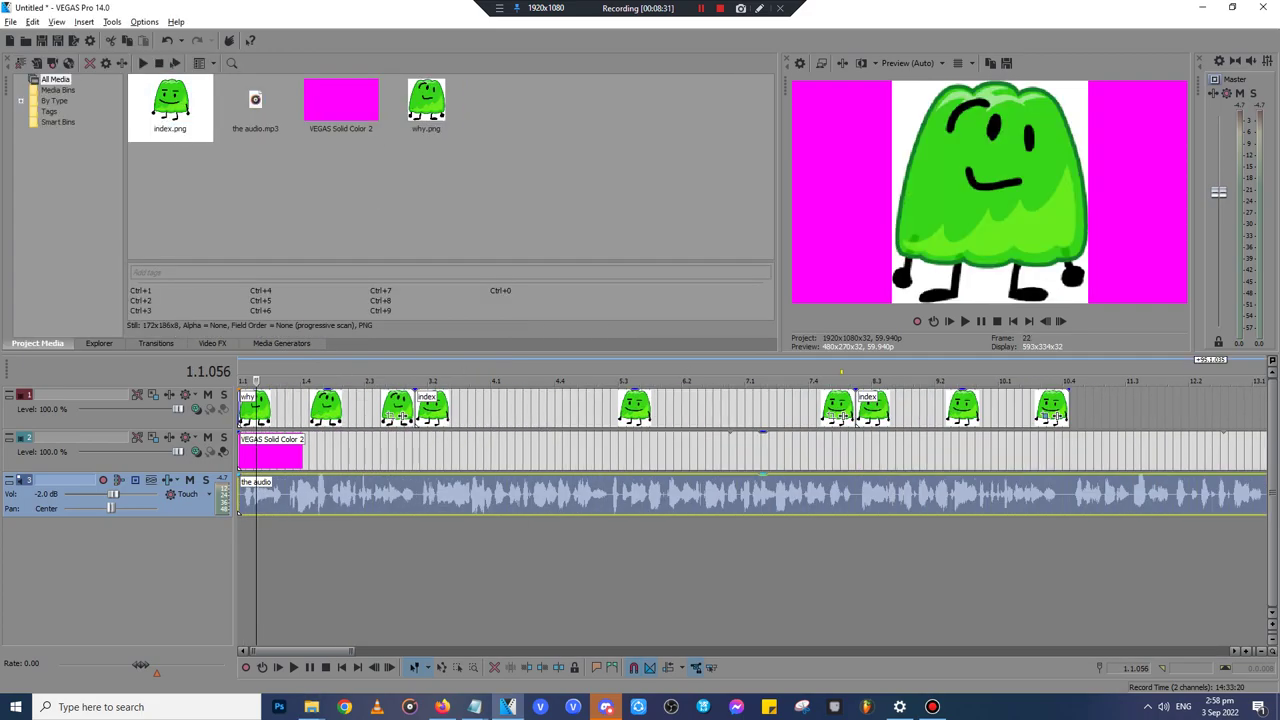
scroll(752, 450, "up", 2)
left_click(442, 707)
left_click(75, 14)
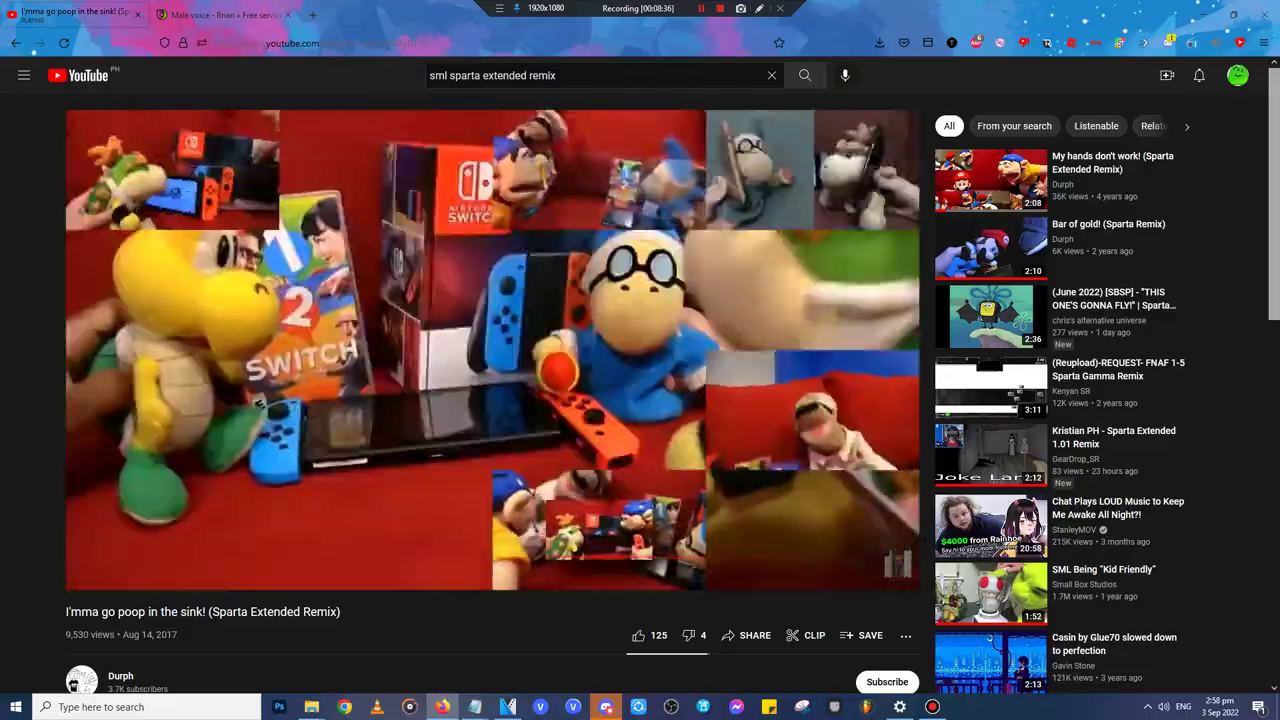
left_click(508, 707)
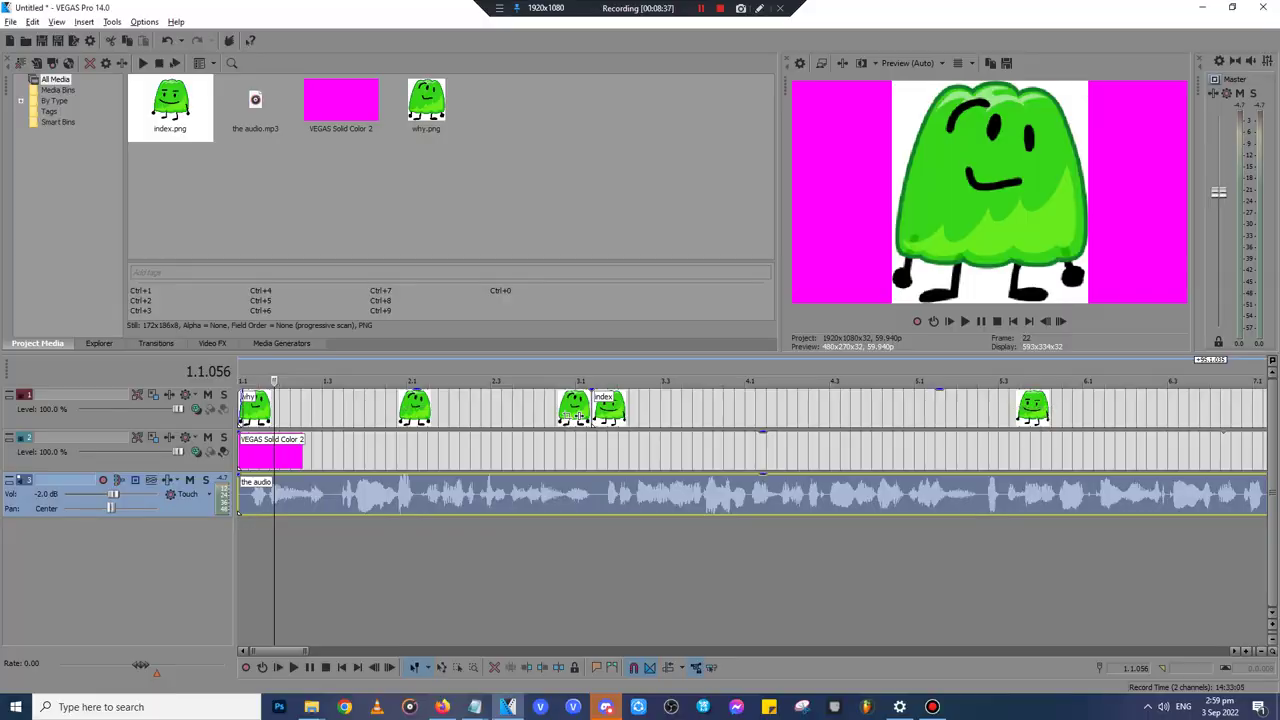
- Trim the silence before the speech at 1.1.021 from "the audio" event and shift the event back to the timeline start
left_click(259, 495)
scroll(259, 495, "up", 5)
scroll(259, 495, "up", 4)
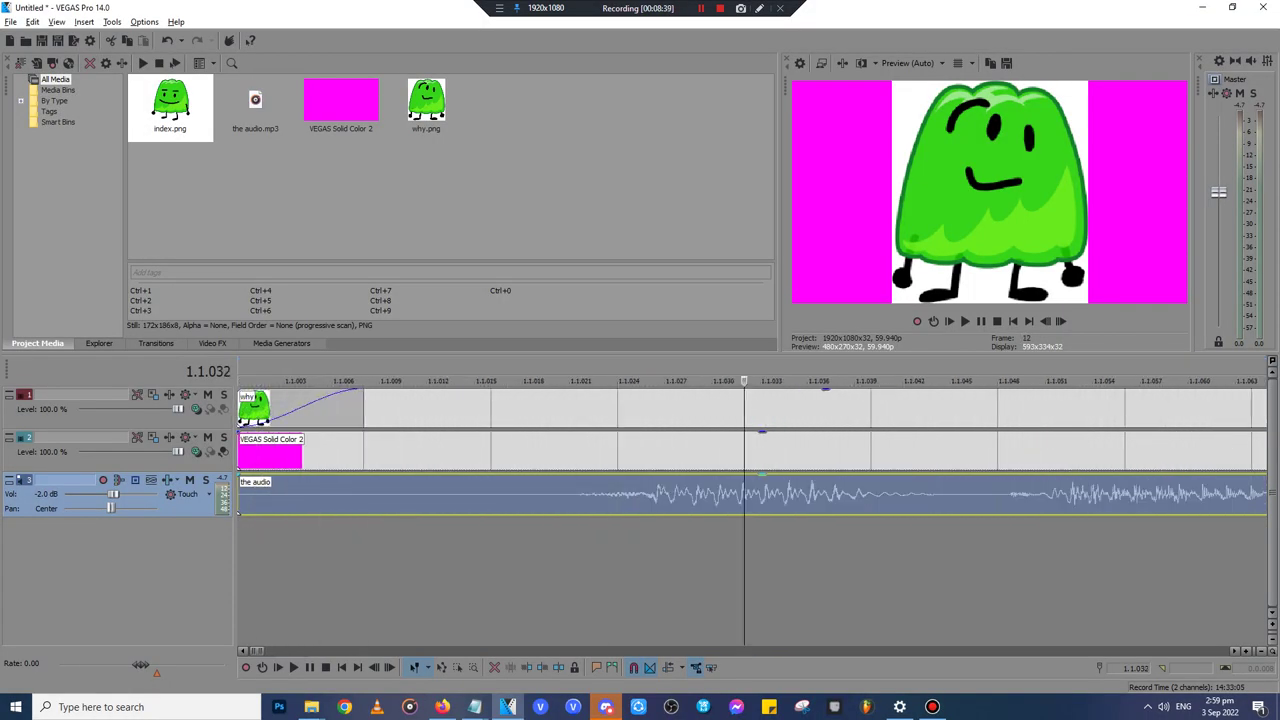
scroll(750, 450, "up", 5)
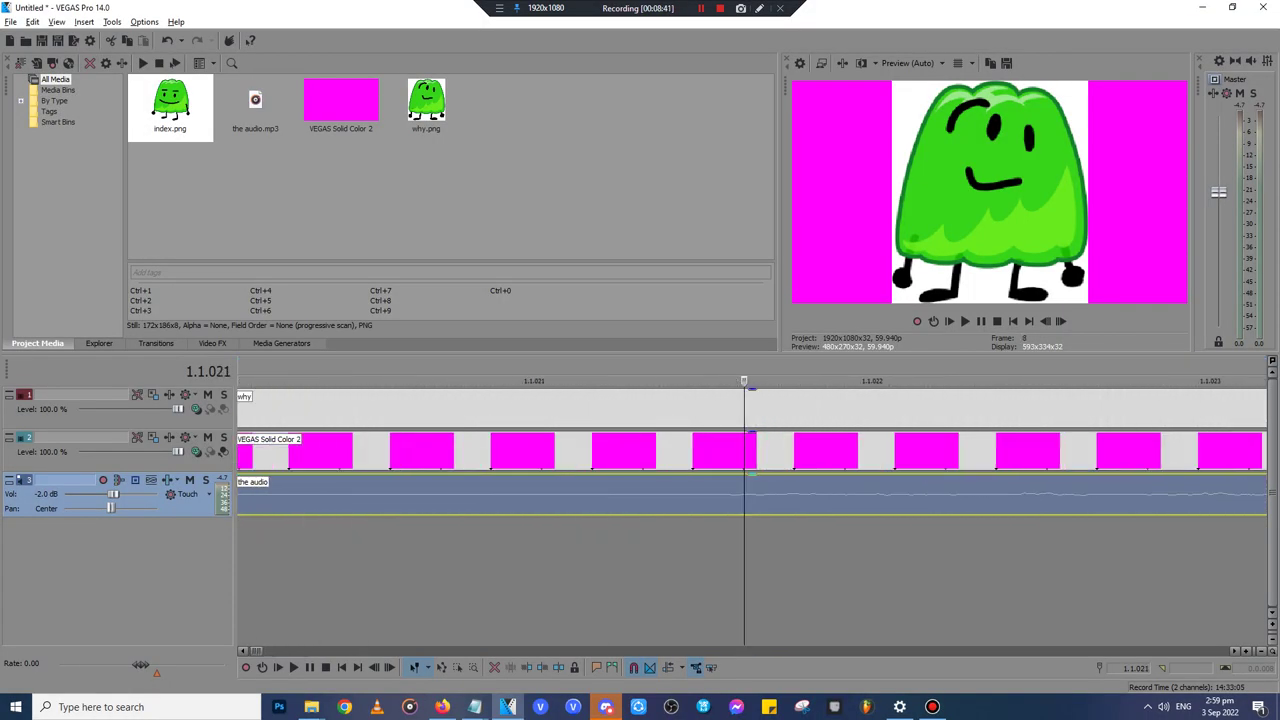
scroll(744, 450, "up", 3)
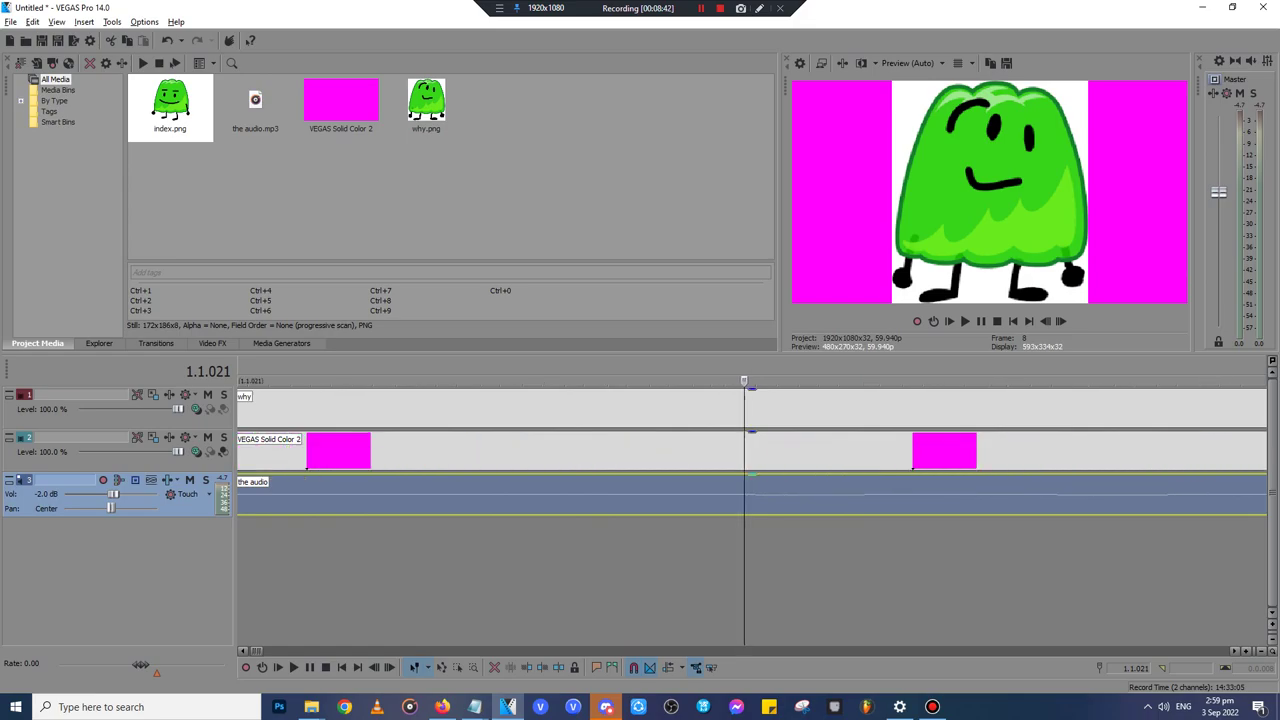
left_click(758, 495)
left_click(750, 495)
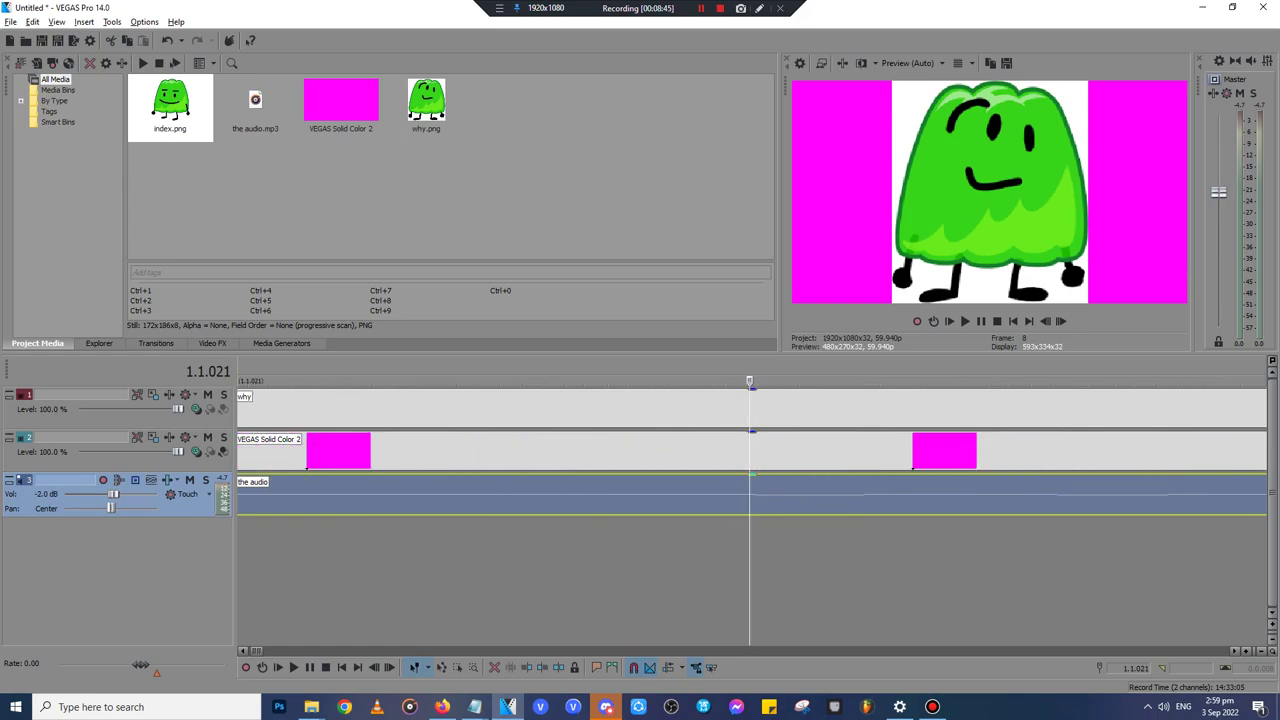
scroll(856, 412, "down", 10)
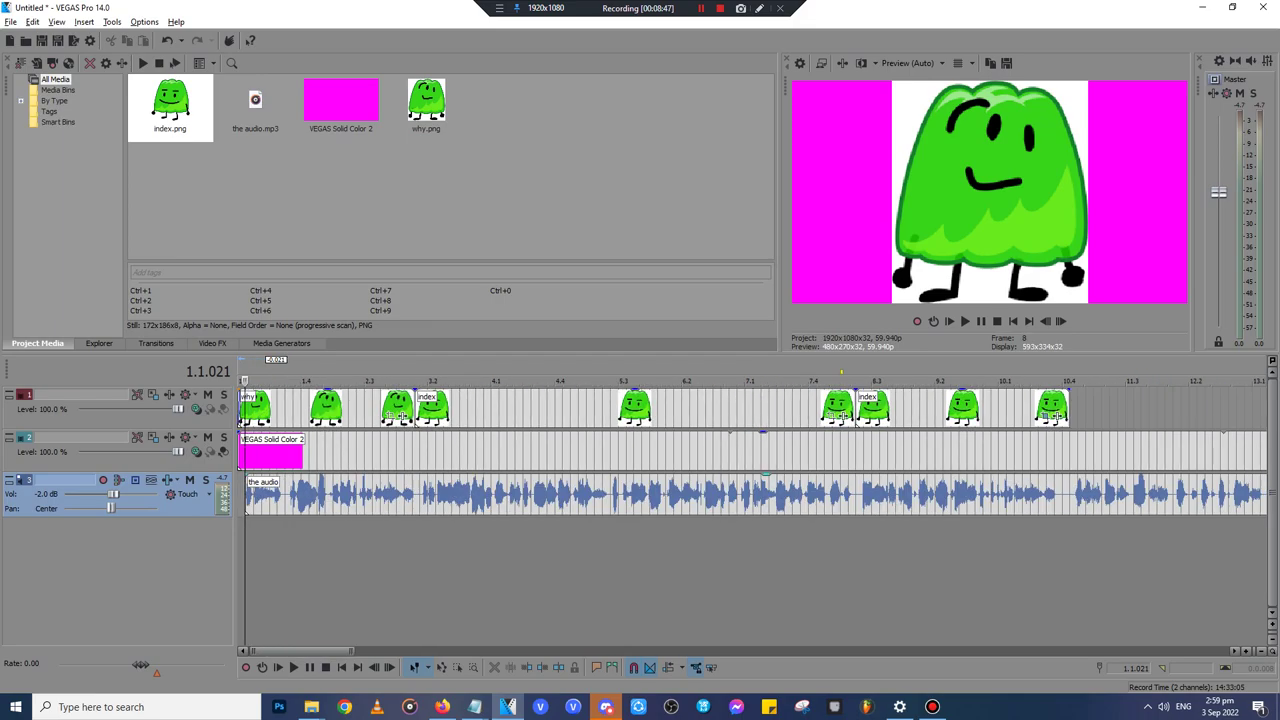
scroll(856, 411, "down", 5)
- Split "the audio" event where the speech ends, level with the end of the magenta background, and delete the silent remainder
left_click(998, 495)
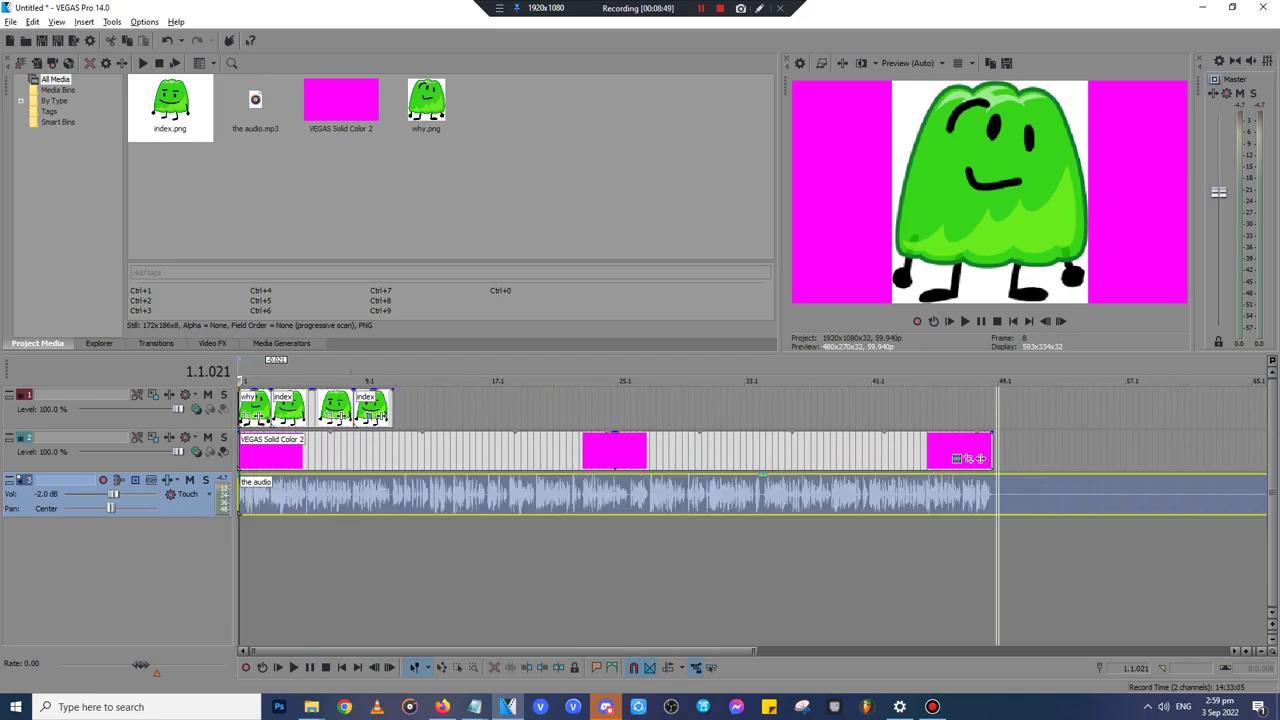
left_click(993, 495)
key("s")
key("Delete")
- Play the timeline from the start to check the voice-over against the character images
key("ctrl+Home")
key("space")
scroll(752, 452, "up", 10)
scroll(750, 450, "down", 10)
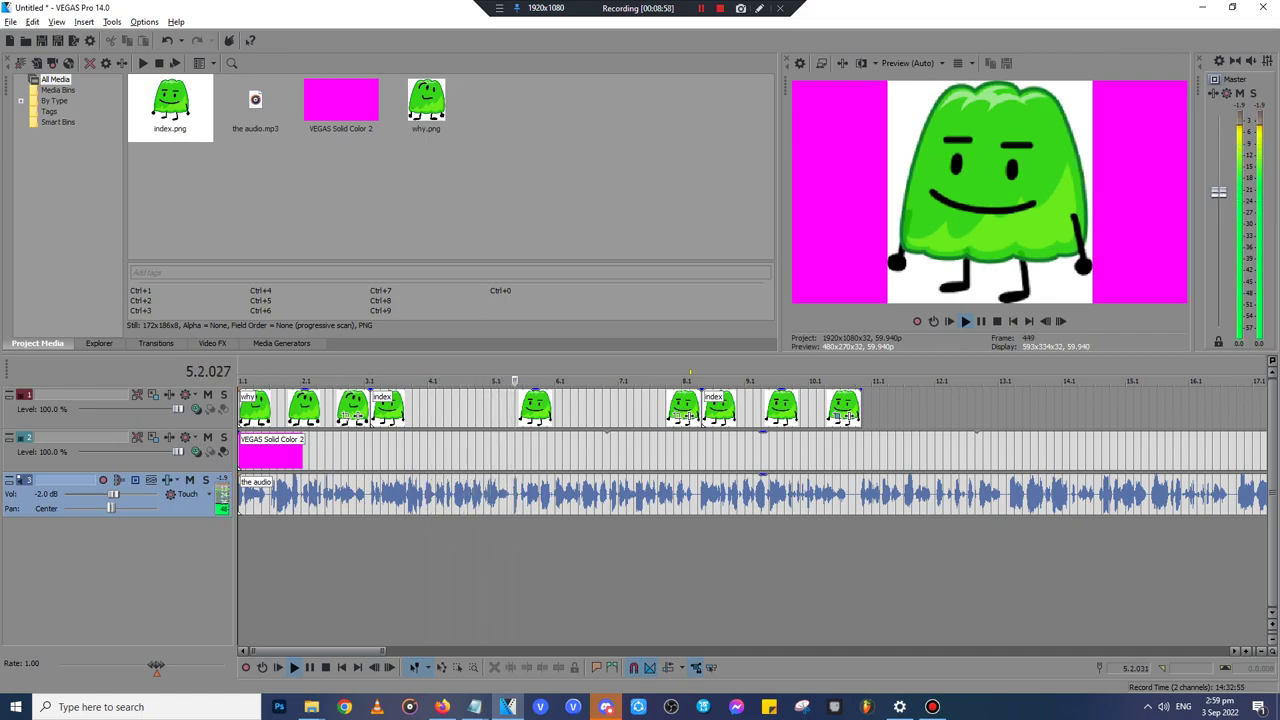
scroll(752, 452, "down", 1)
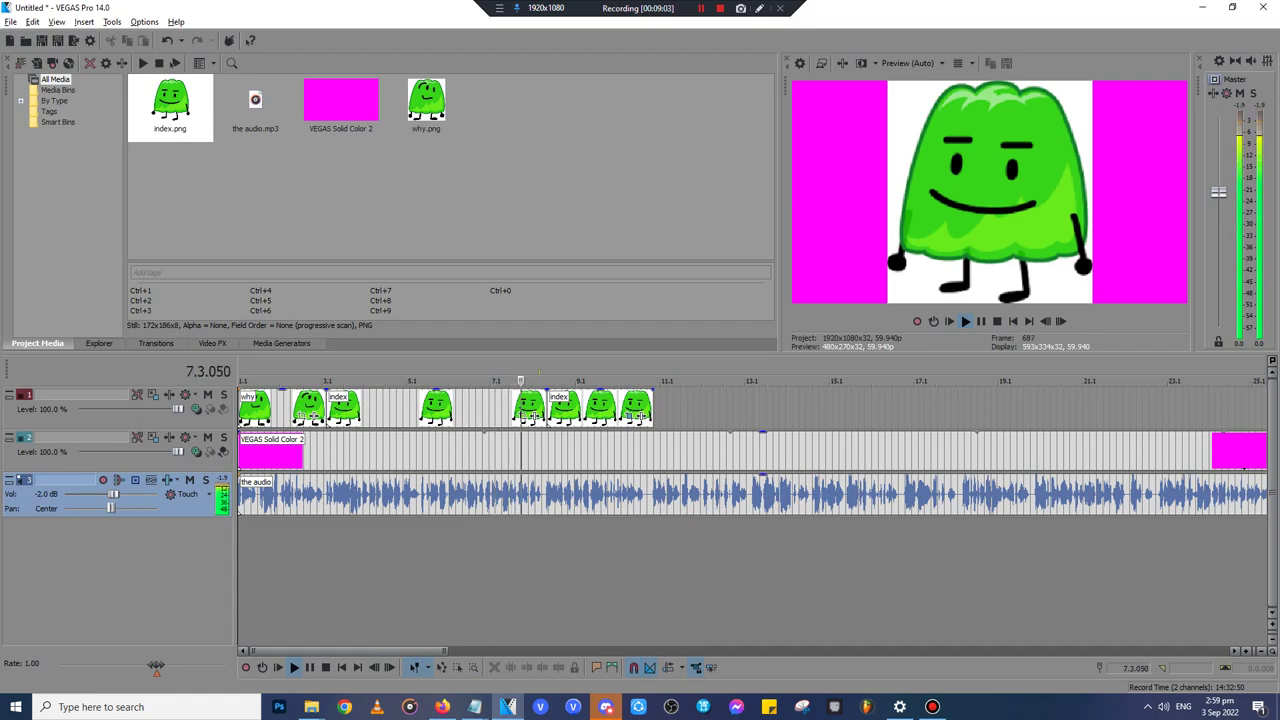
key("space")
- Delete "the audio" event, revisit the script on the ReadLoud page, and remove "the audio.mp3" from the project media
key("Delete")
left_click(442, 707)
left_click(240, 15)
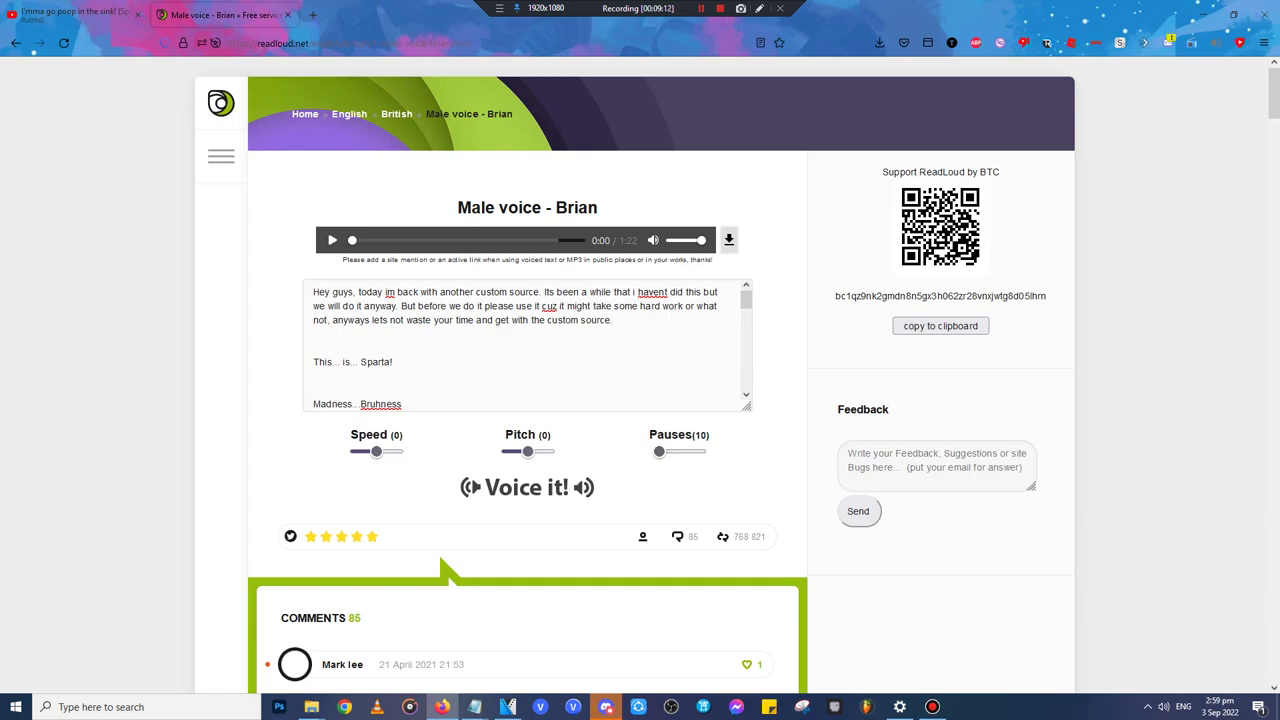
key("alt+Tab")
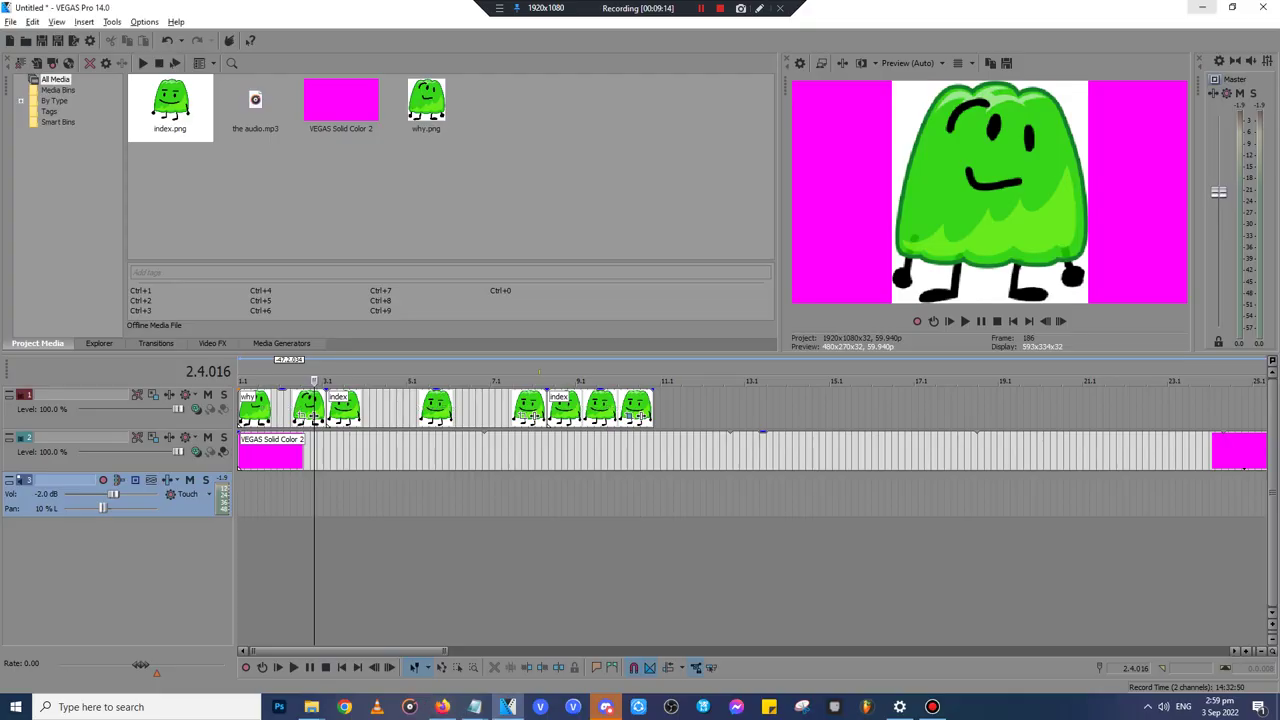
left_click(264, 105)
key("Delete")
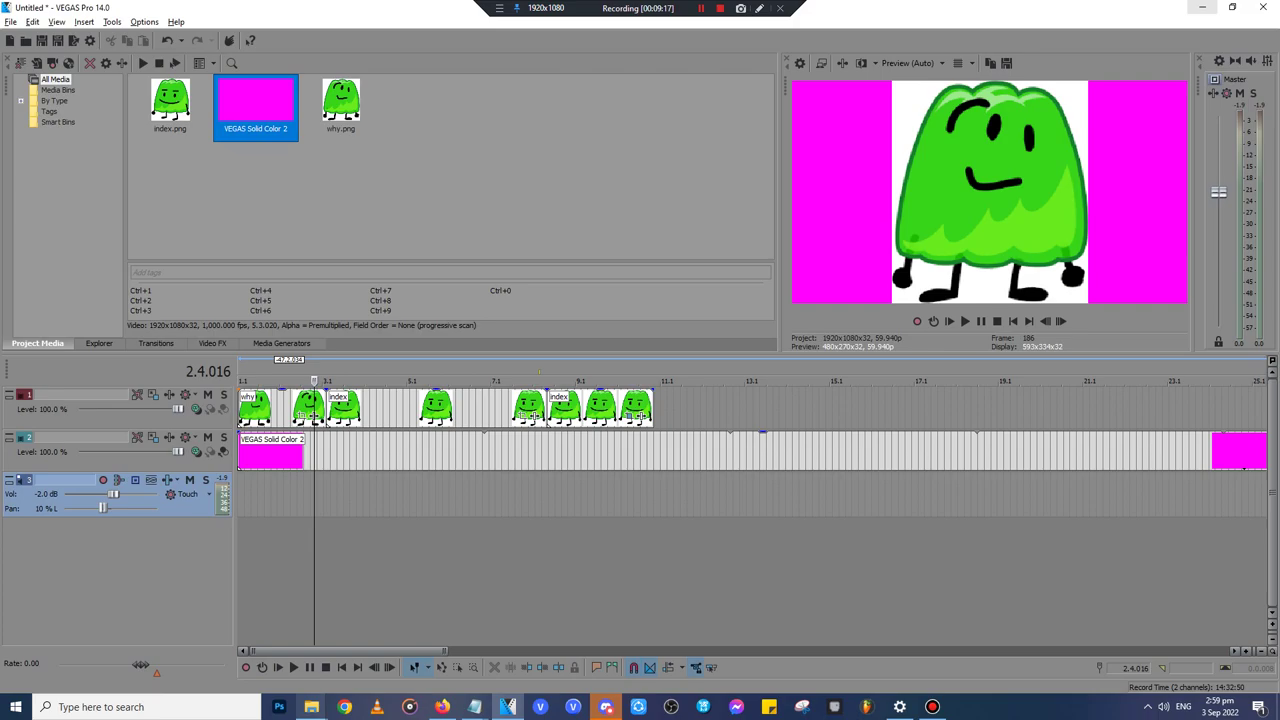
- Delete the old voice-over files from the Downloads folder and get the revised voice-over from ReadLoud
left_click(311, 707)
left_click(373, 652)
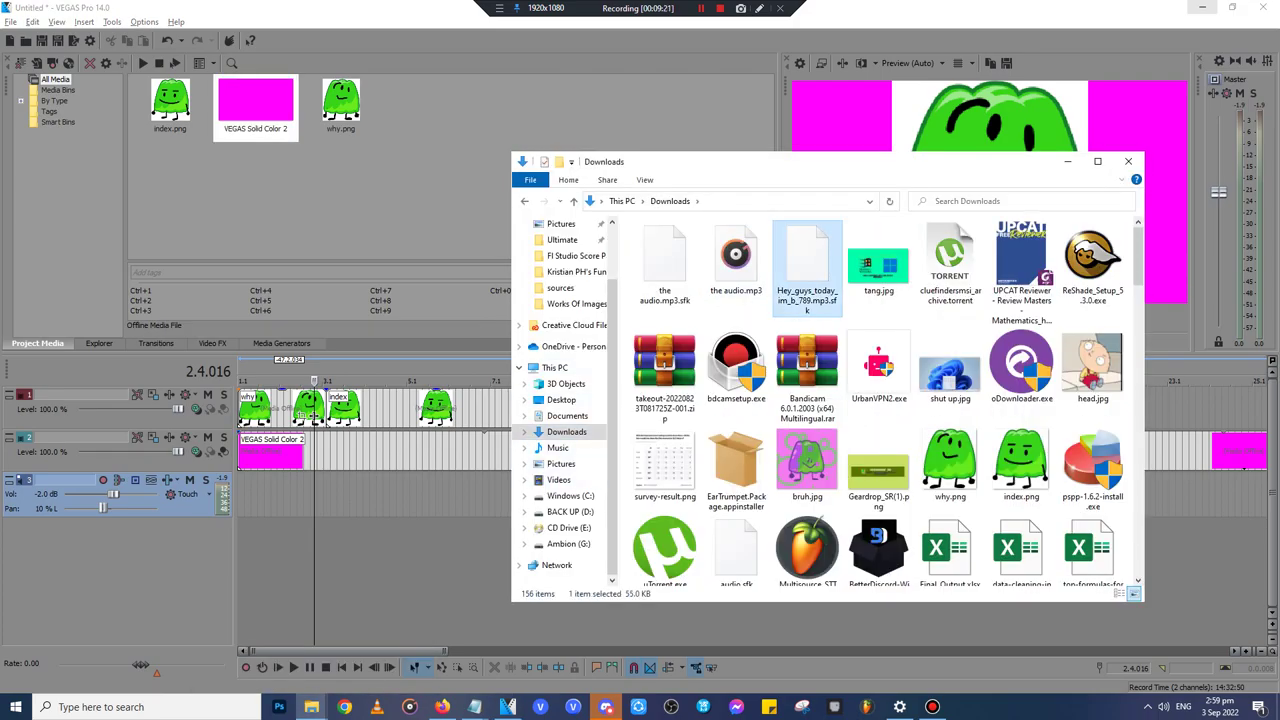
left_click(442, 707)
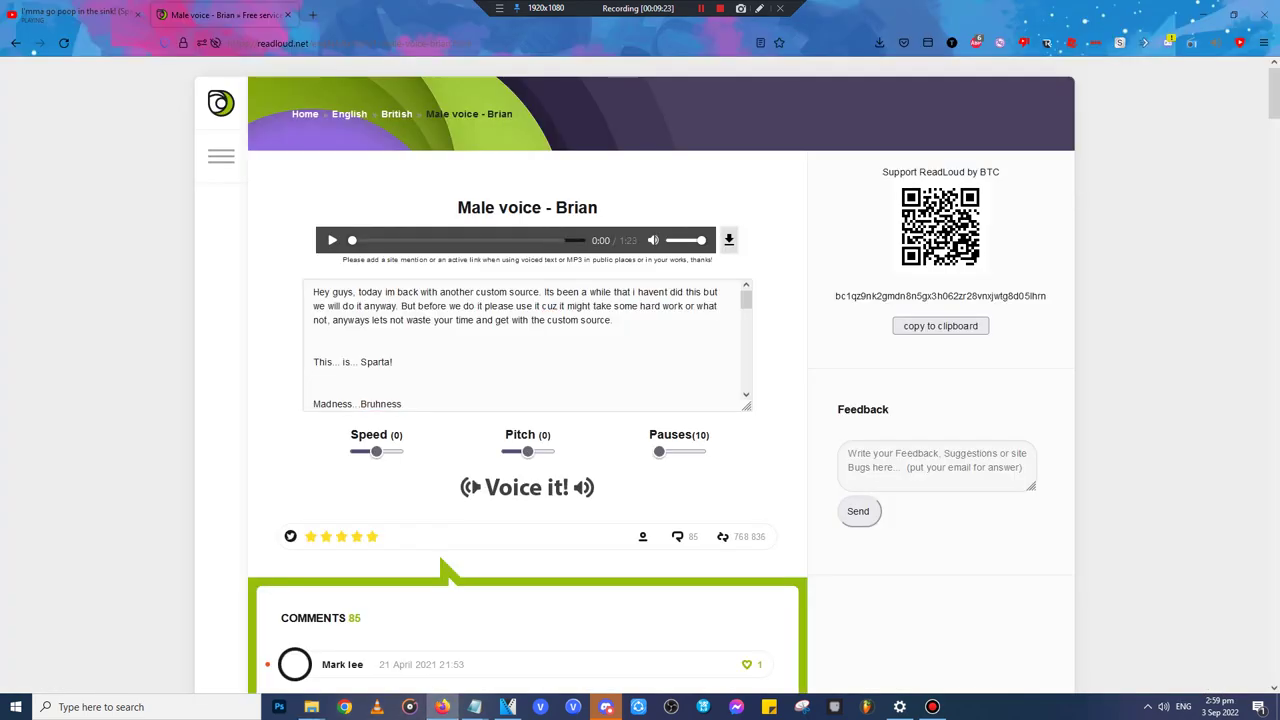
left_click(878, 43)
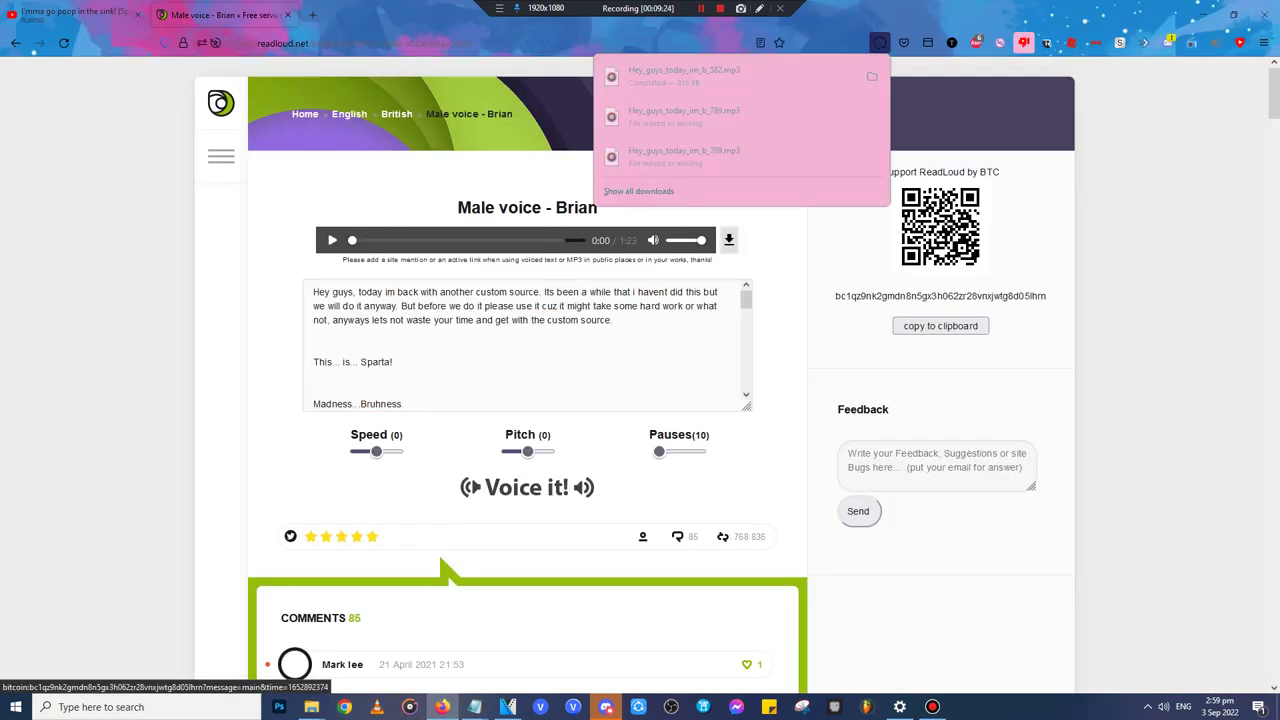
key("alt+Tab")
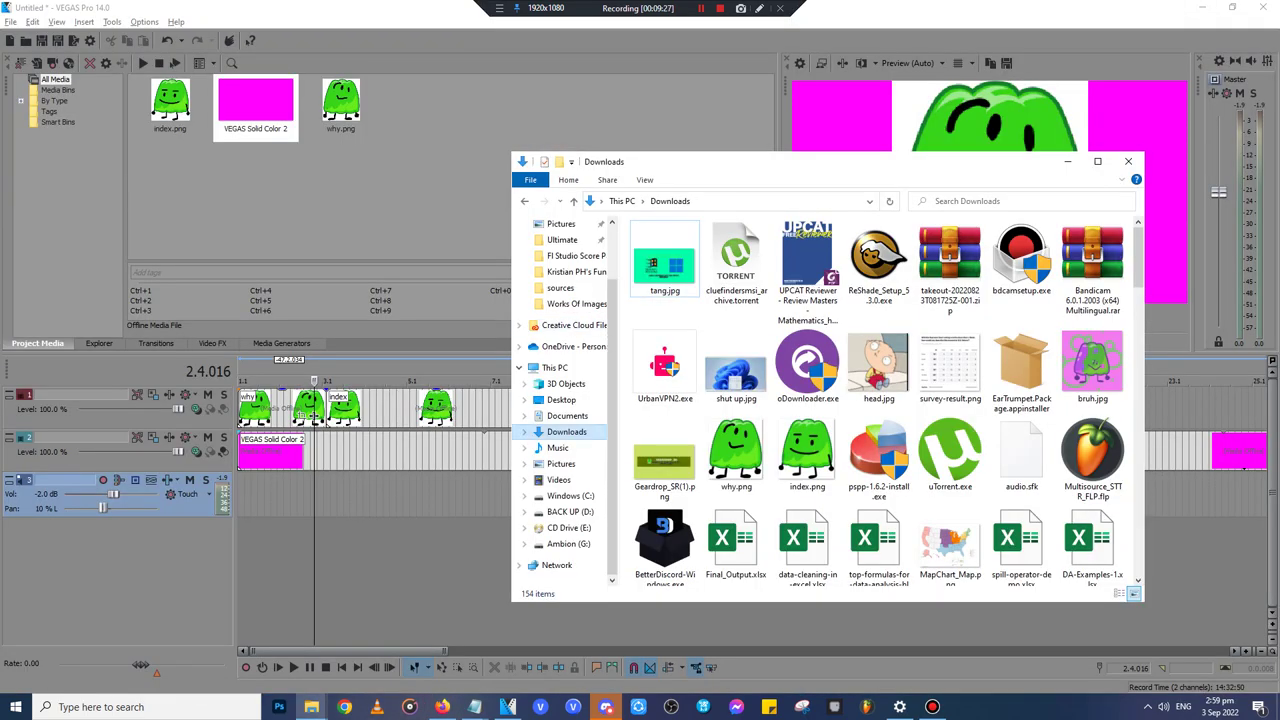
- Rename the new voice-over file "audio e.mp3" and place it at the start of the empty audio track
left_click(664, 264)
right_click(667, 271)
left_click(700, 650)
type("audio.mp3")
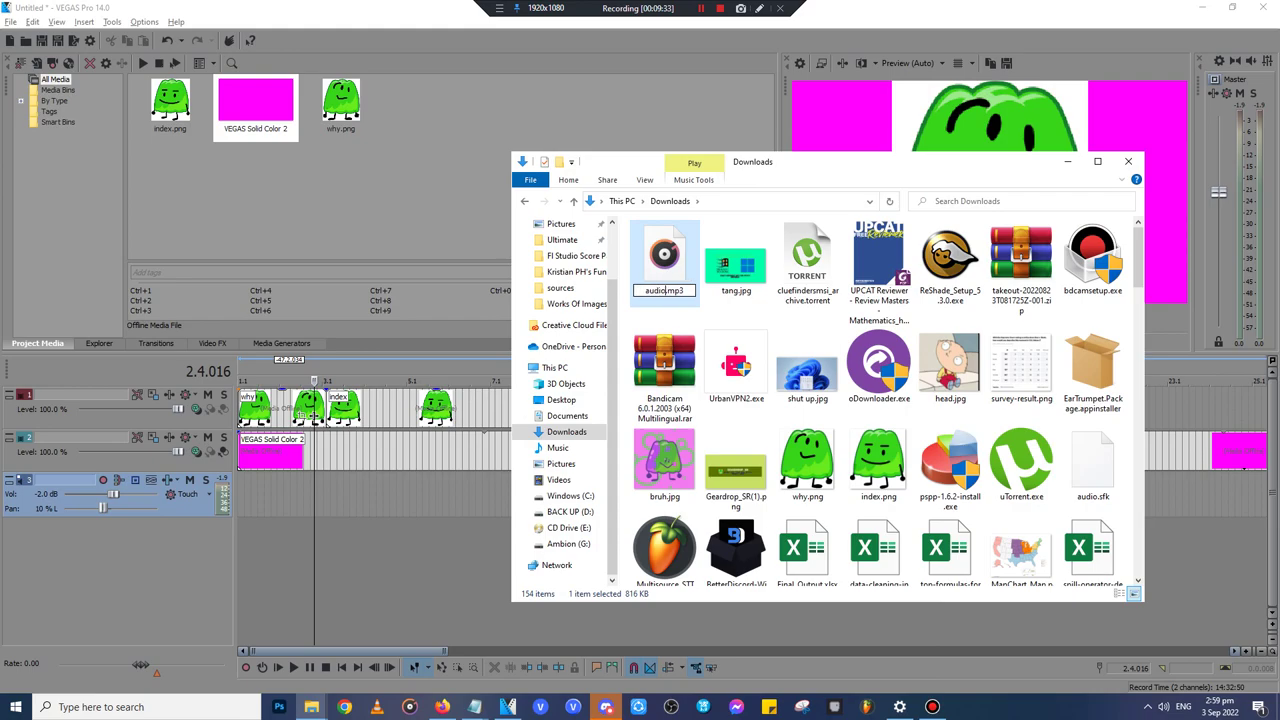
key("Return")
left_click_drag(665, 262, 243, 495)
- Trim the silence before the speech at 1.1.021 from the "audio e" event
left_click(247, 495)
scroll(247, 495, "up", 5)
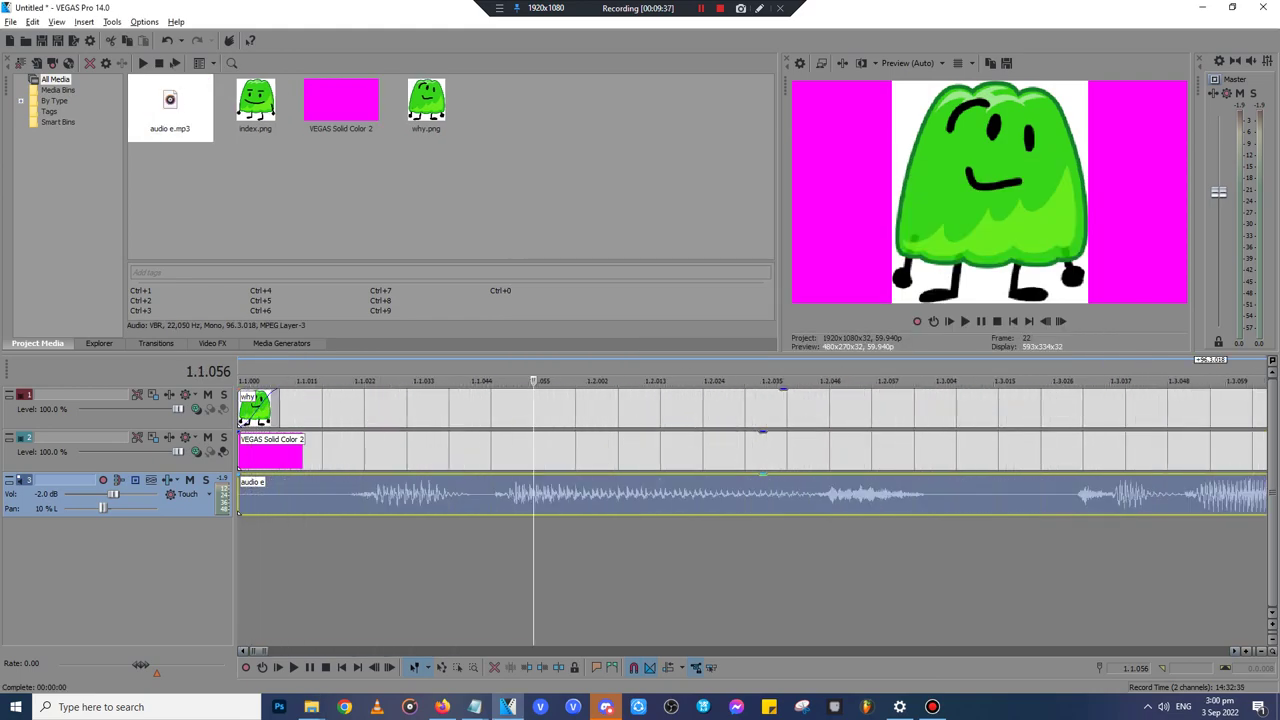
left_click(334, 495)
scroll(334, 495, "up", 2)
scroll(750, 450, "up", 2)
scroll(750, 450, "up", 5)
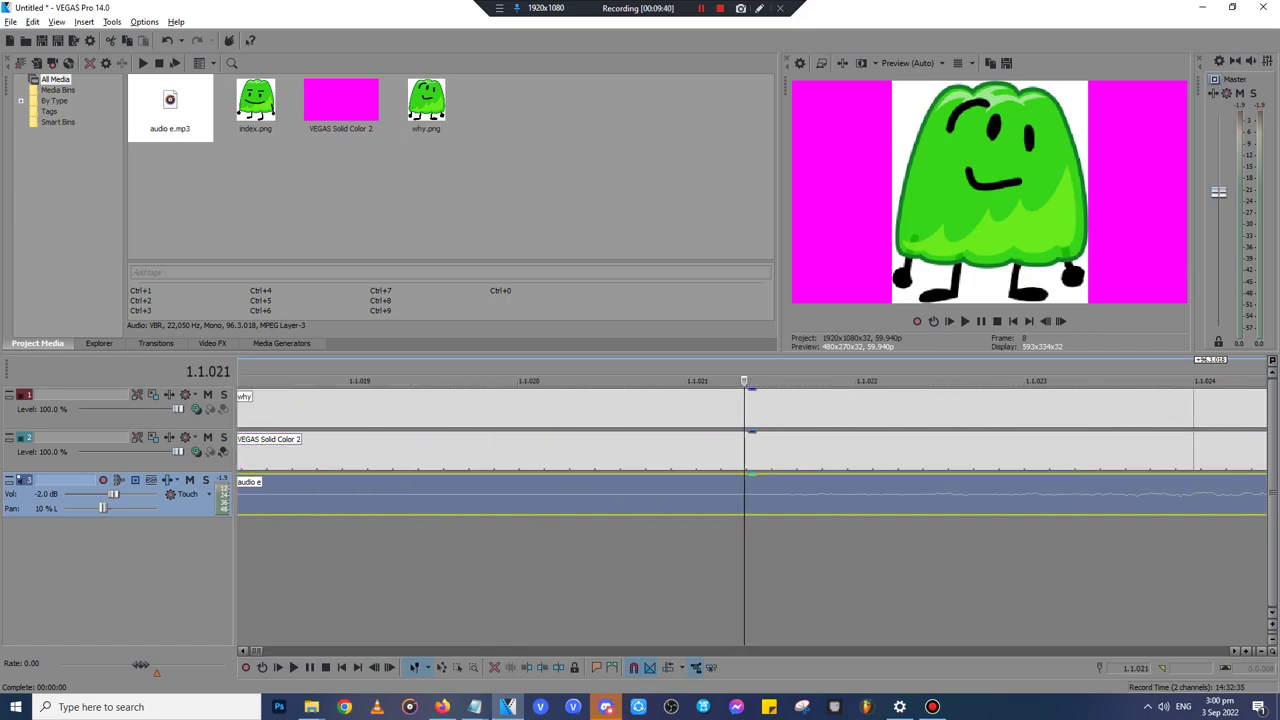
scroll(809, 468, "up", 2)
key("Left")
scroll(809, 468, "down", 10)
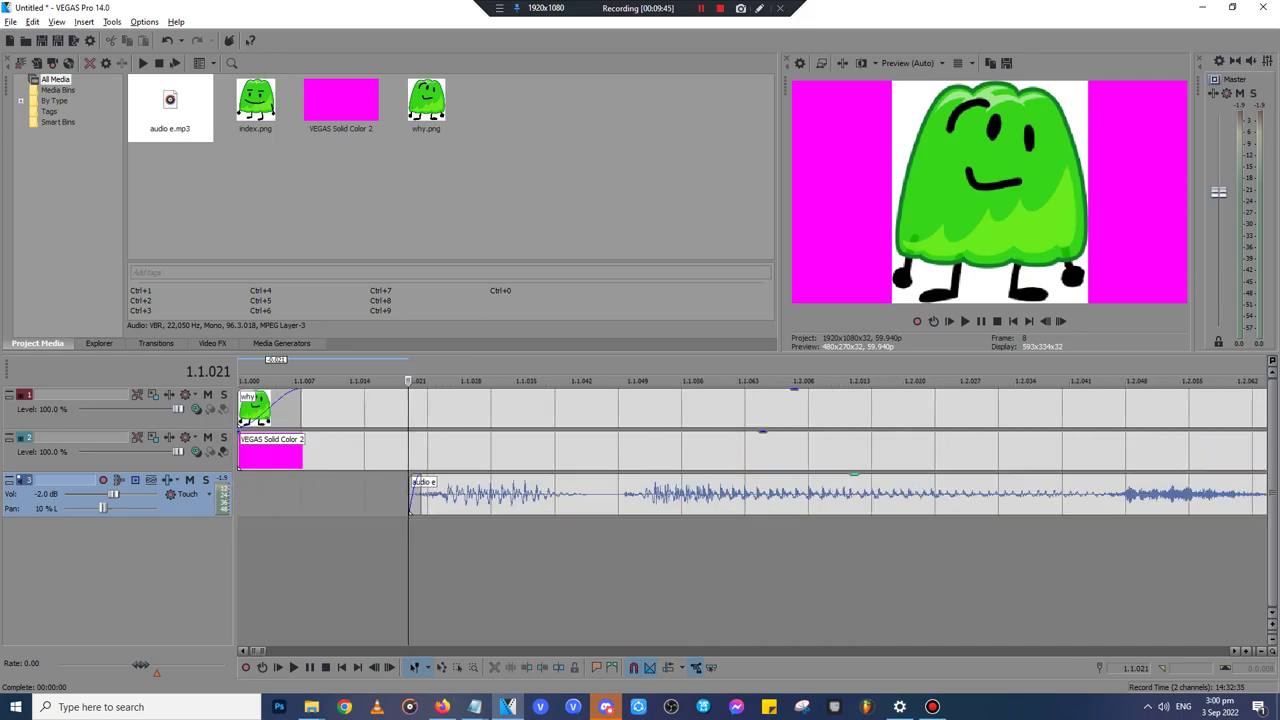
- Align "audio e" with the timeline start, split it after the last phrase at 49.2.008 and delete the silent remainder
left_click(1012, 503)
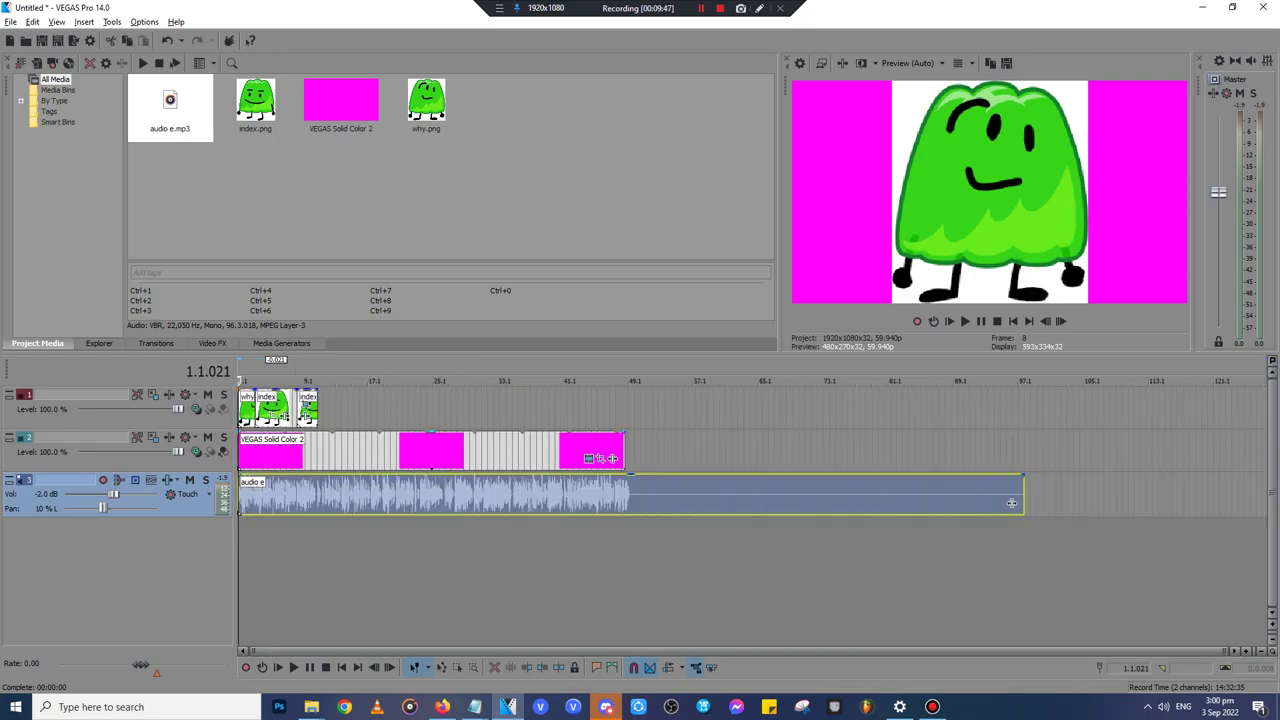
left_click(644, 496)
scroll(644, 496, "up", 6)
left_click(634, 496)
scroll(634, 496, "up", 5)
key("space")
left_click(808, 503)
key("s")
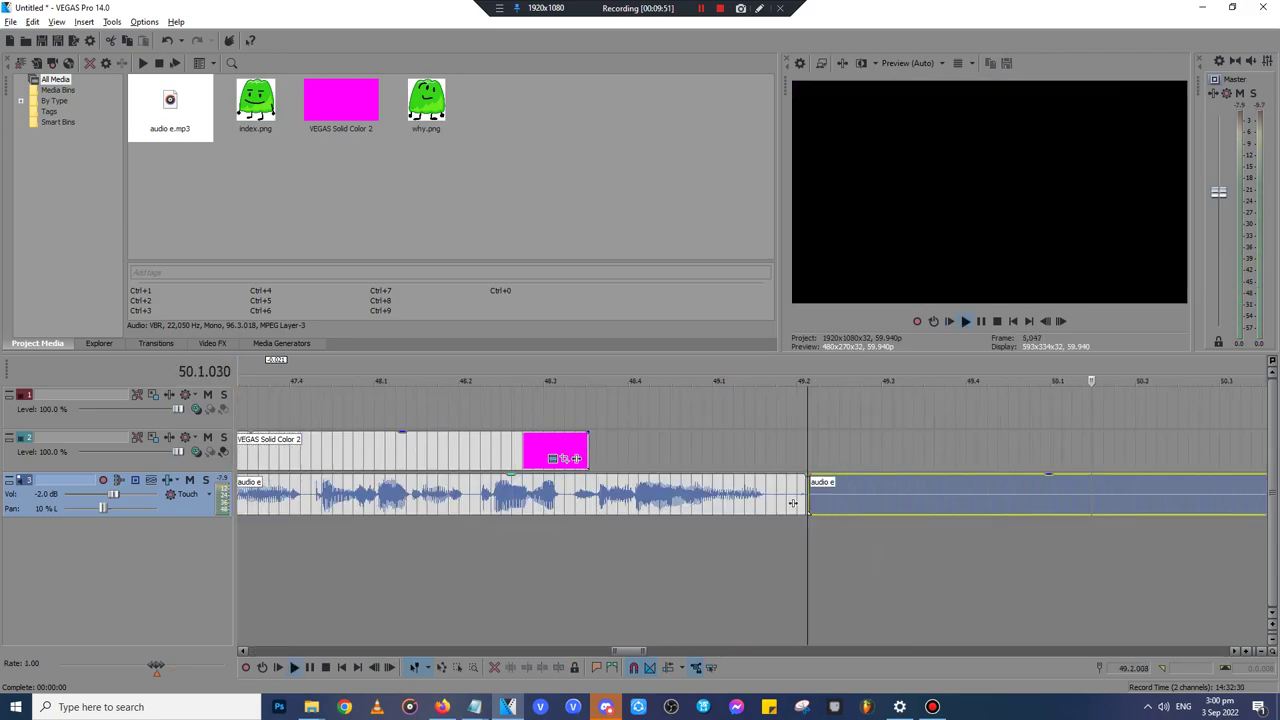
key("Delete")
- Extend the magenta solid color event to the end of the voice-over at 49.2.008 and play the project from the start
left_click_drag(587, 450, 807, 450)
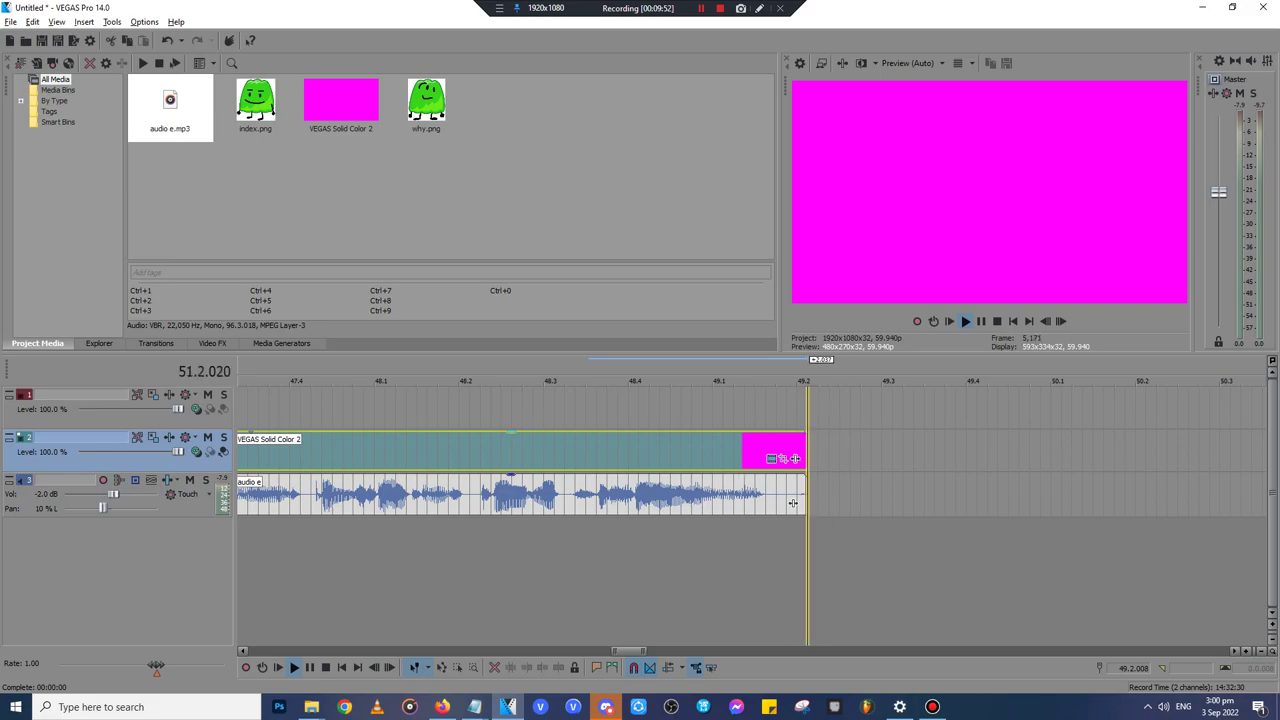
left_click(278, 667)
scroll(640, 500, "down", 8)
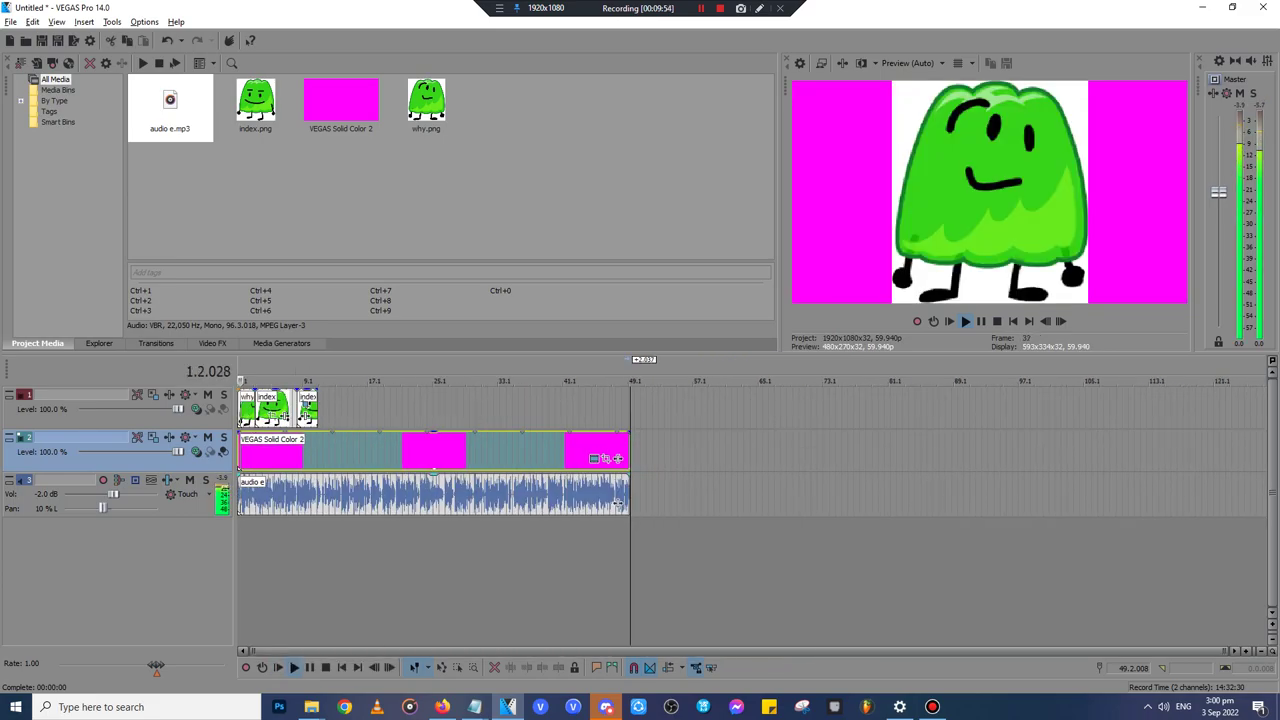
- Examine where both "index" image events start relative to the voice-over phrases while the timeline plays
left_click(257, 410)
scroll(257, 410, "up", 8)
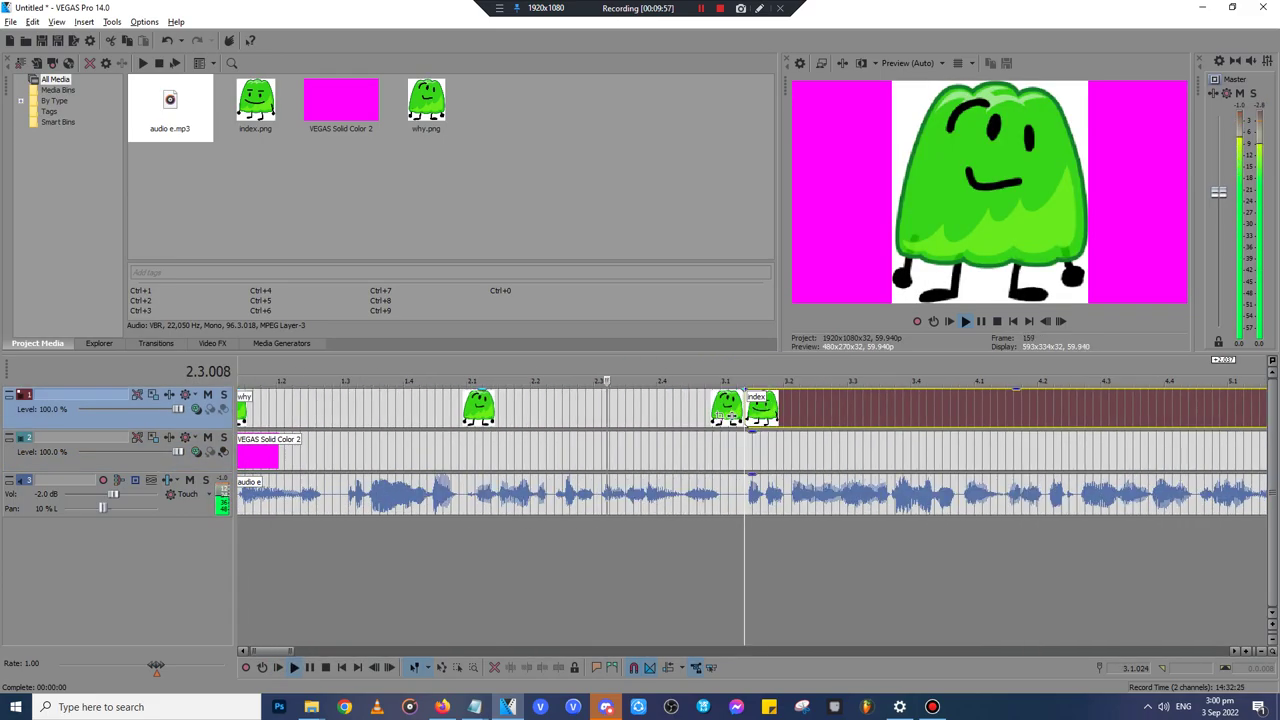
scroll(750, 450, "down", 3)
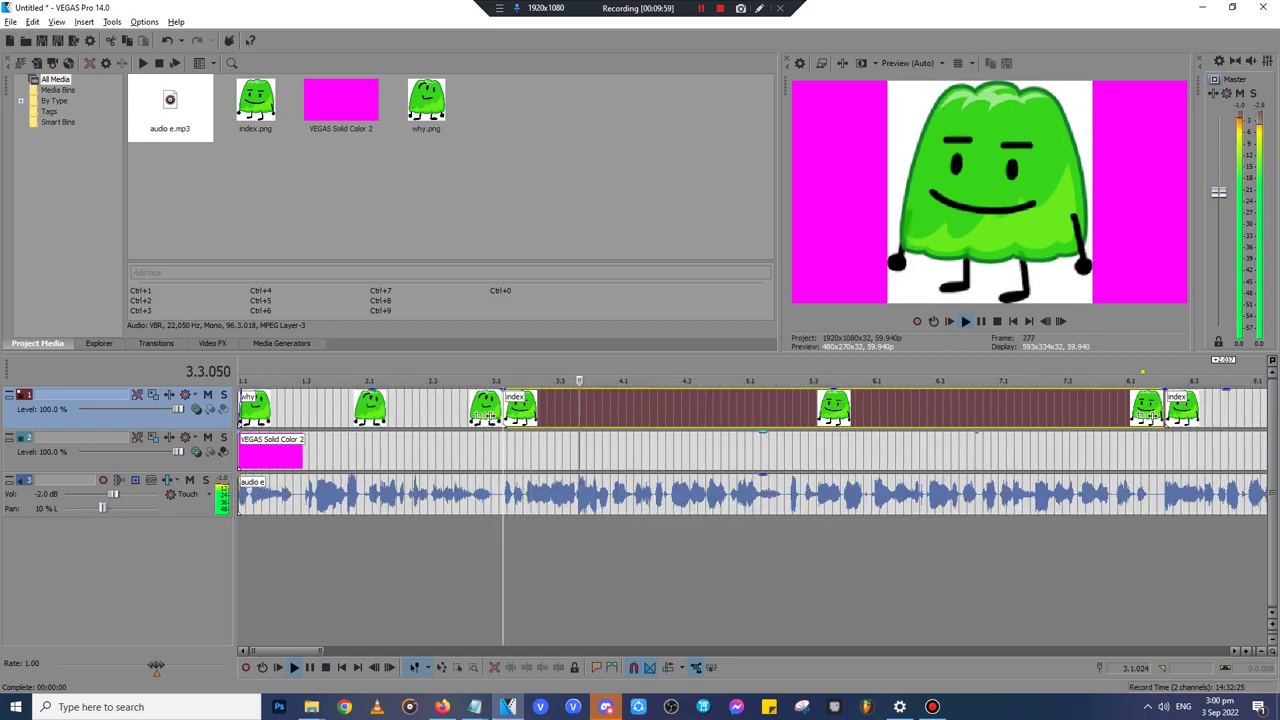
left_click(1177, 410)
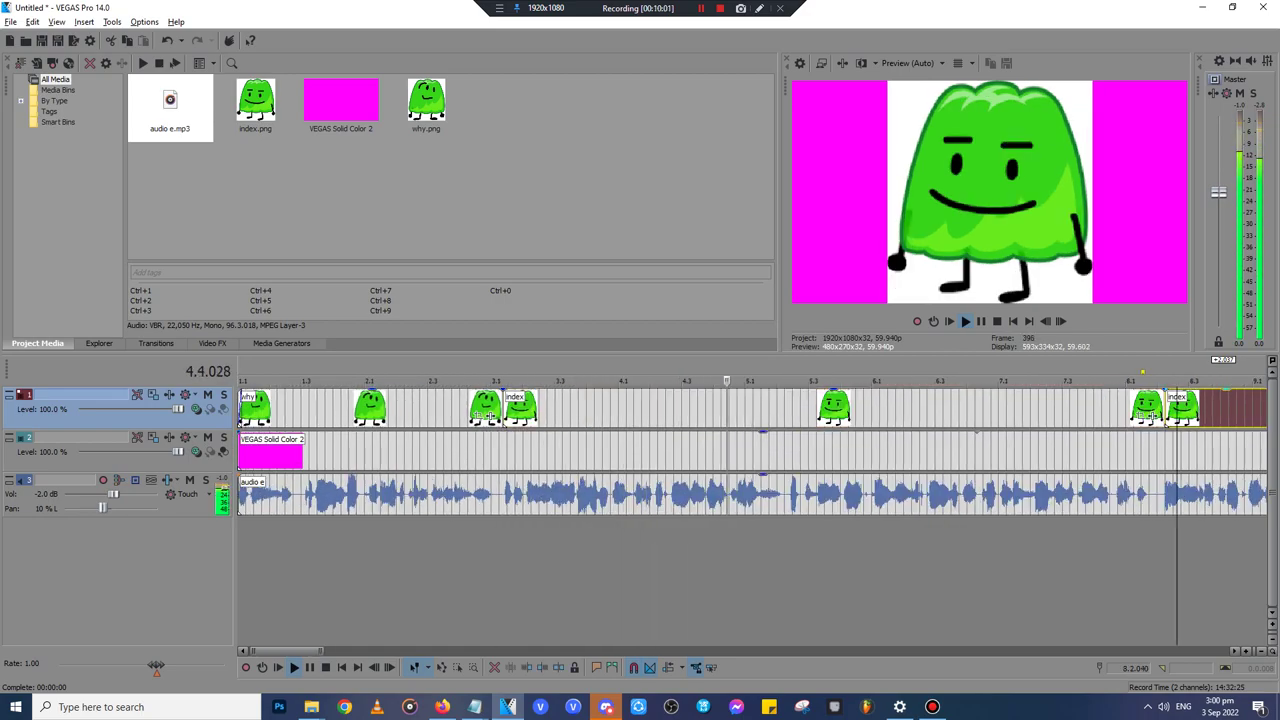
scroll(752, 450, "up", 5)
scroll(752, 450, "down", 6)
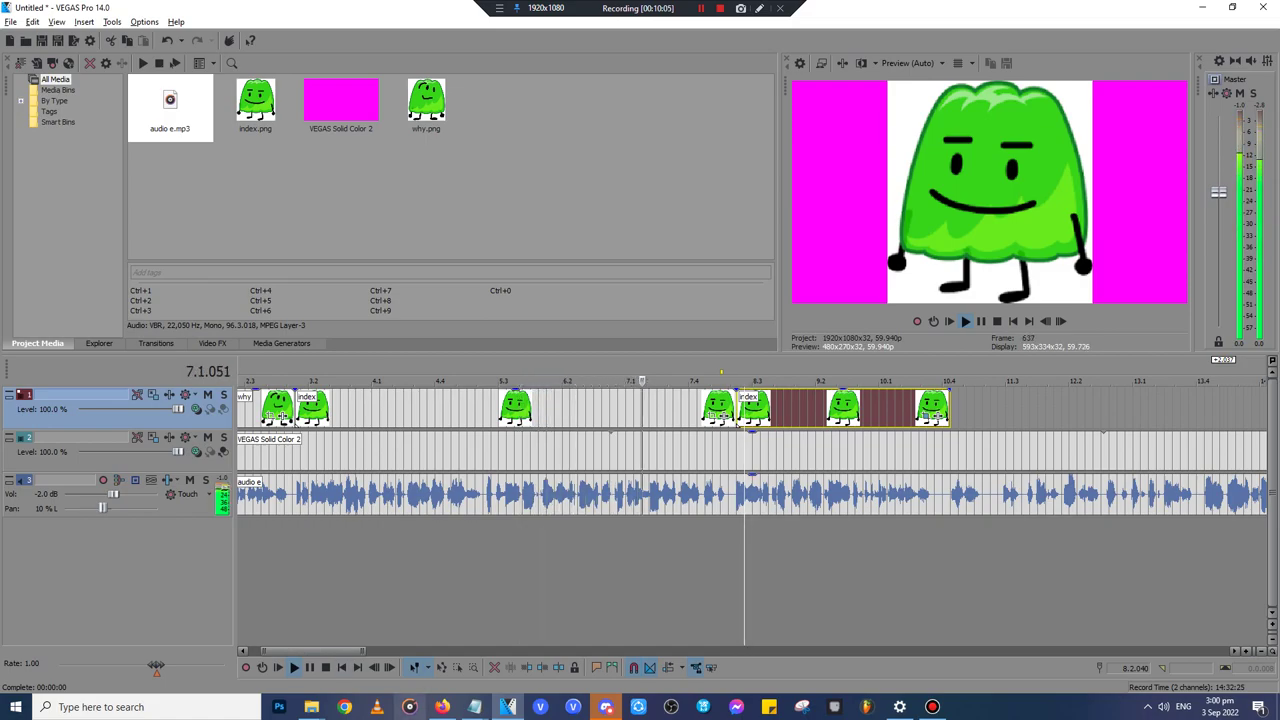
- Revisit the browser for the voice-over, and remove "audio e.mp3" from the project media along with its timeline references
left_click(441, 707)
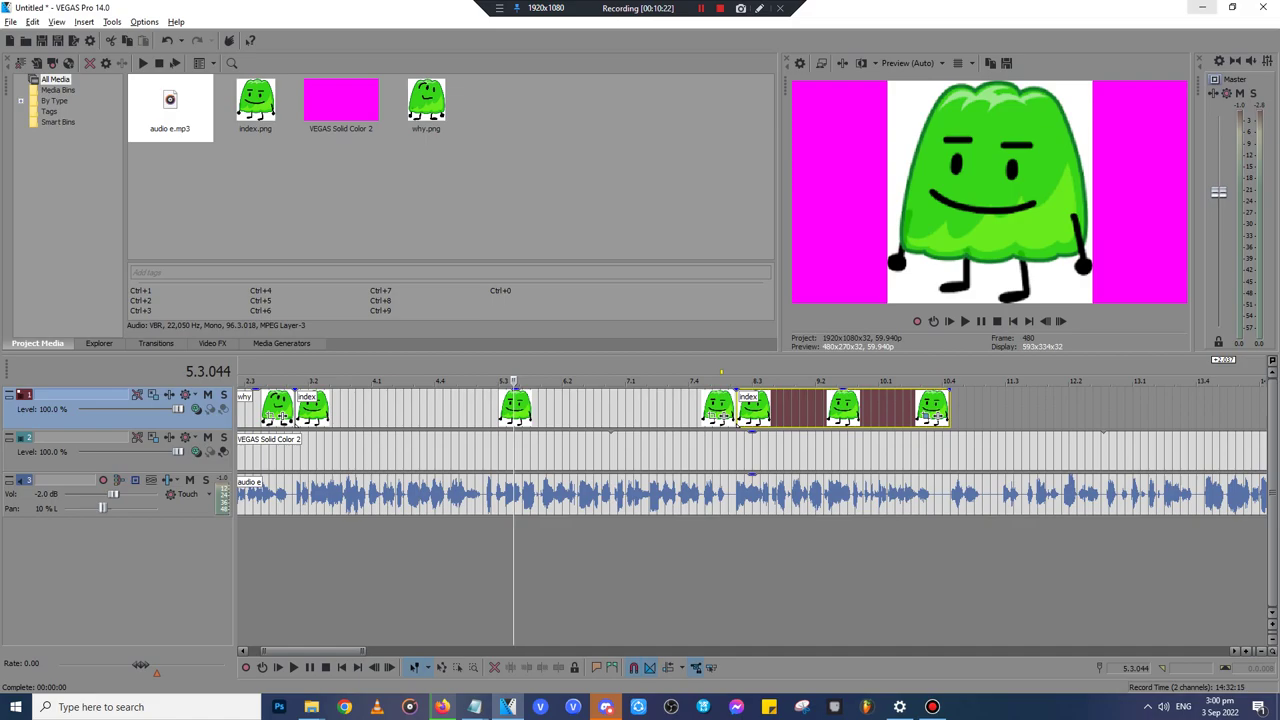
key("Delete")
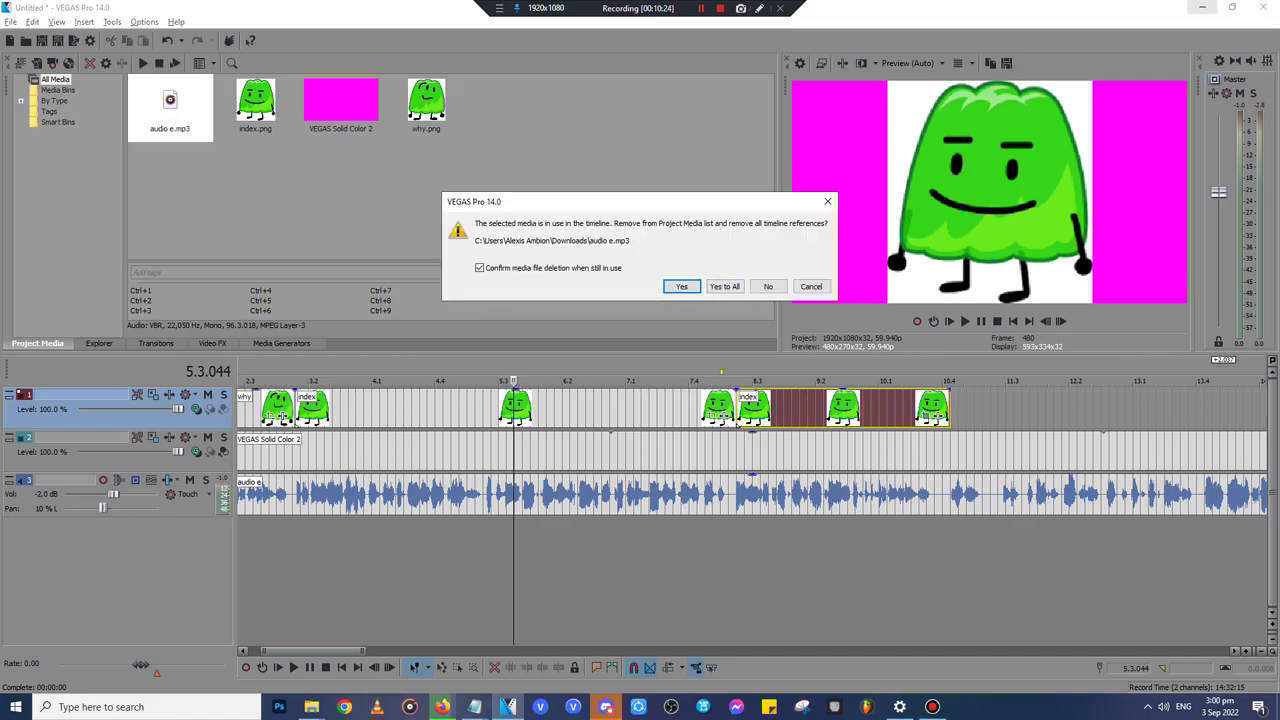
key("Return")
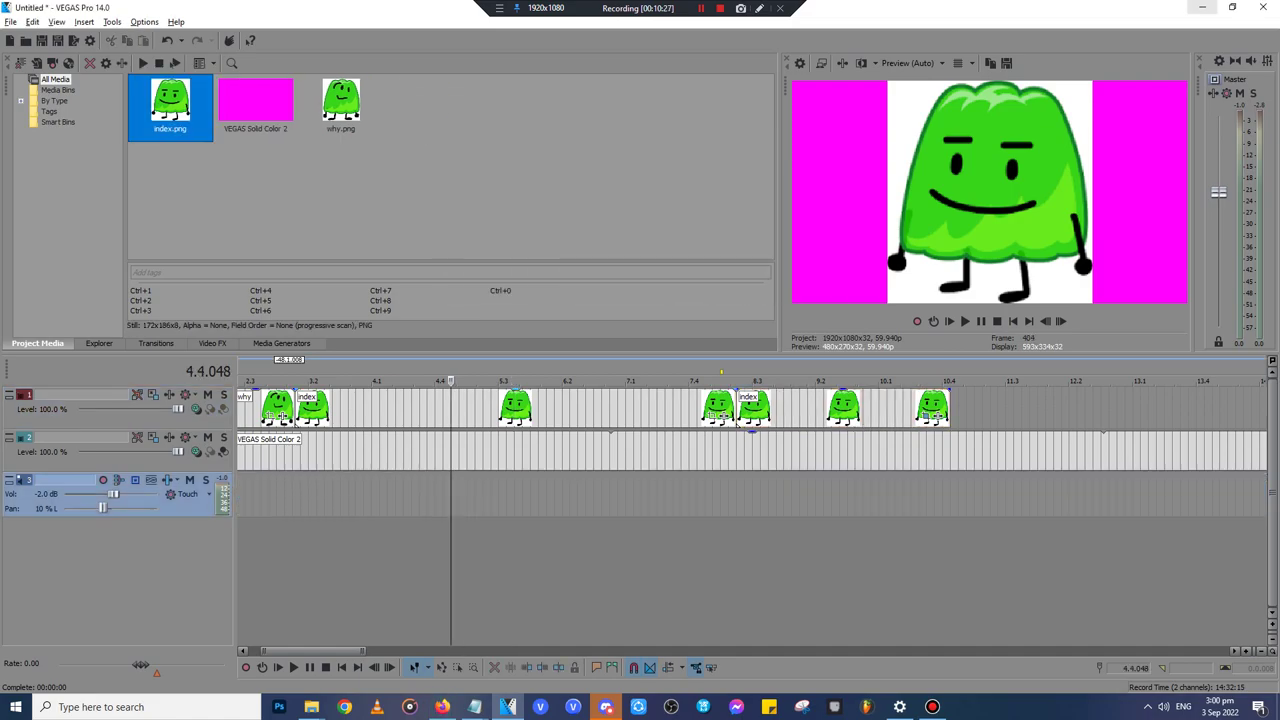
- Delete audio e.mp3 from the Downloads folder and rename Hey_guys_today_im_b_582.mp3 as take 3.mp3
left_click(312, 707)
left_click(369, 640)
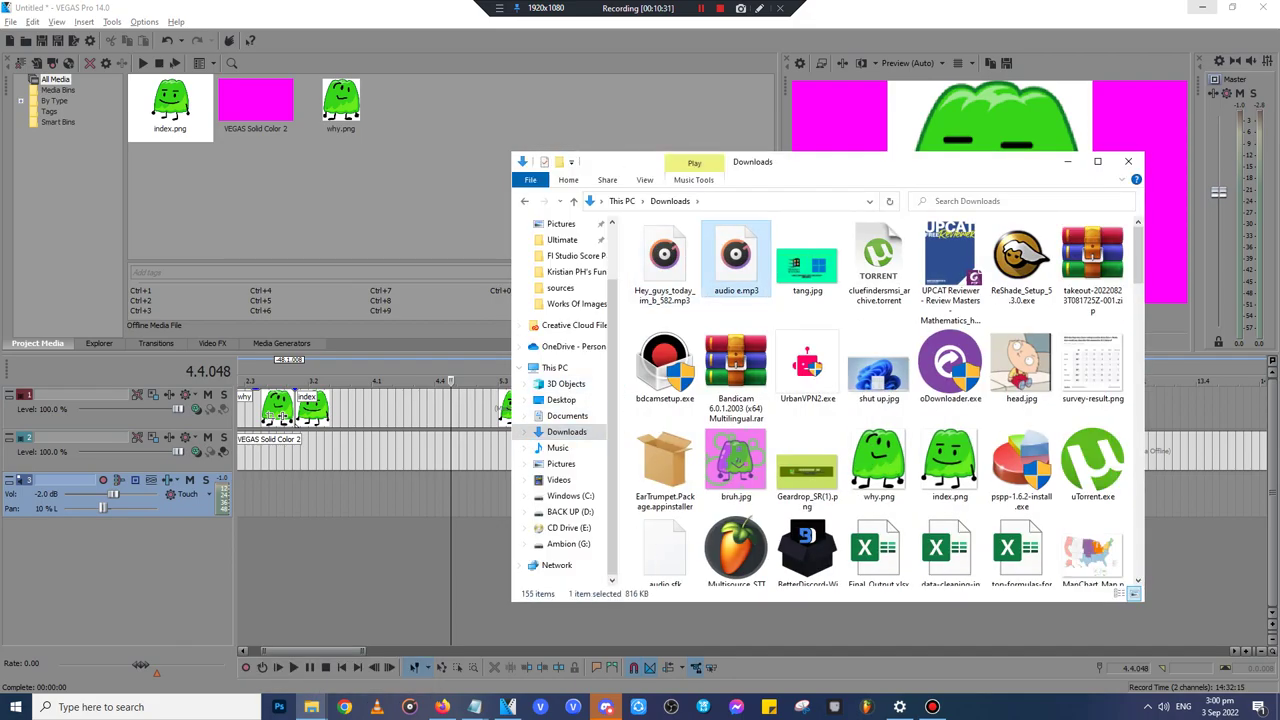
key("Delete")
left_click(665, 264)
right_click(644, 263)
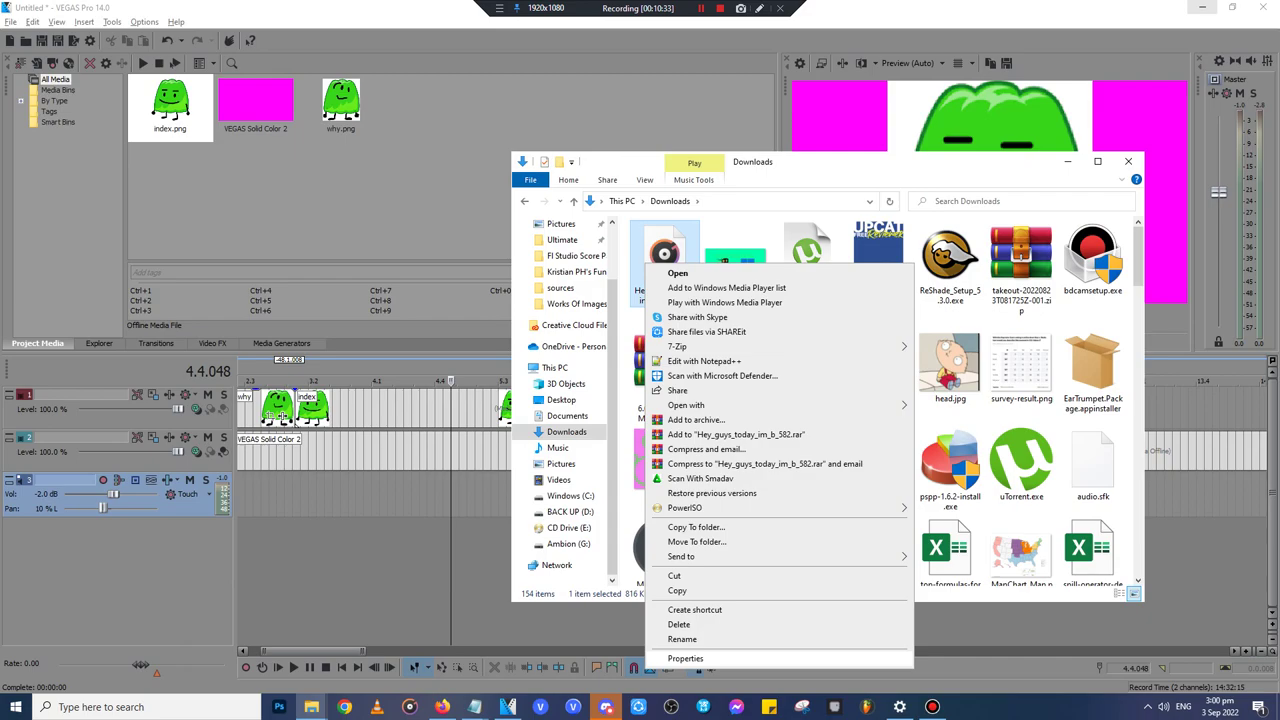
left_click(682, 639)
key("BackSpace")
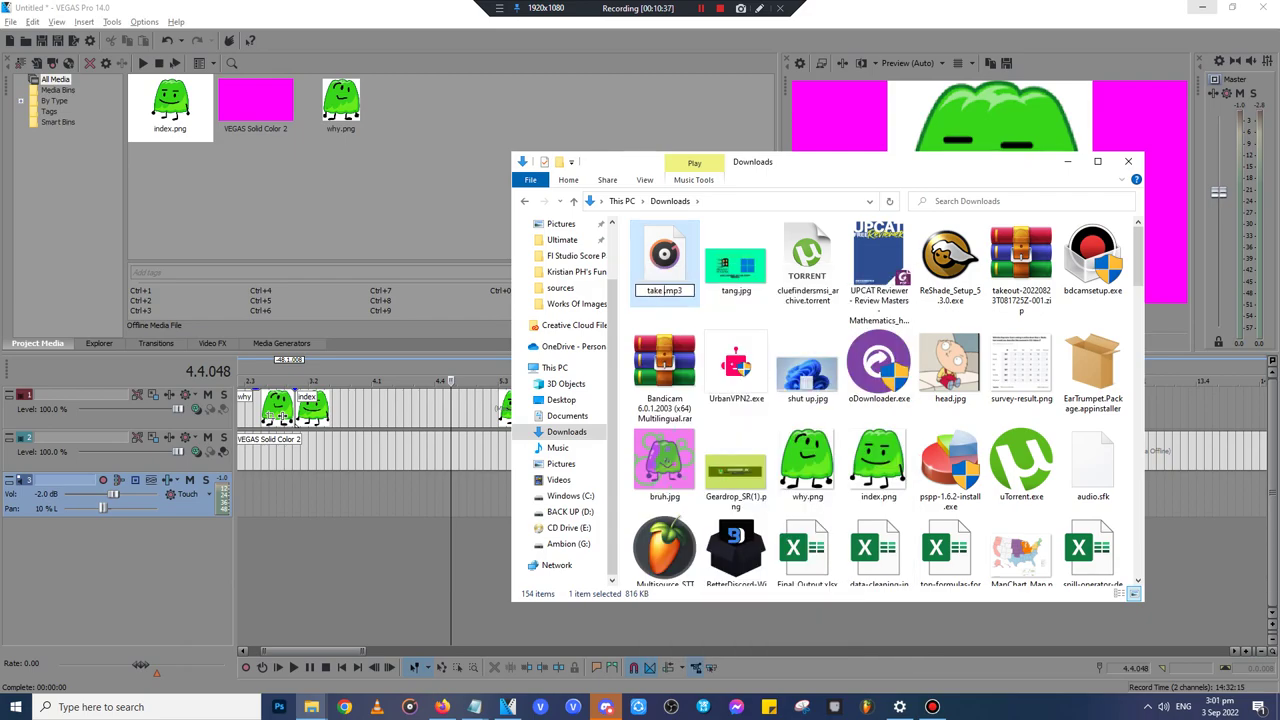
key("Return")
- Place take 3.mp3 from Downloads on the audio track at the timeline start
left_click_drag(664, 258, 242, 497)
left_click(274, 497)
scroll(274, 497, "down", 3)
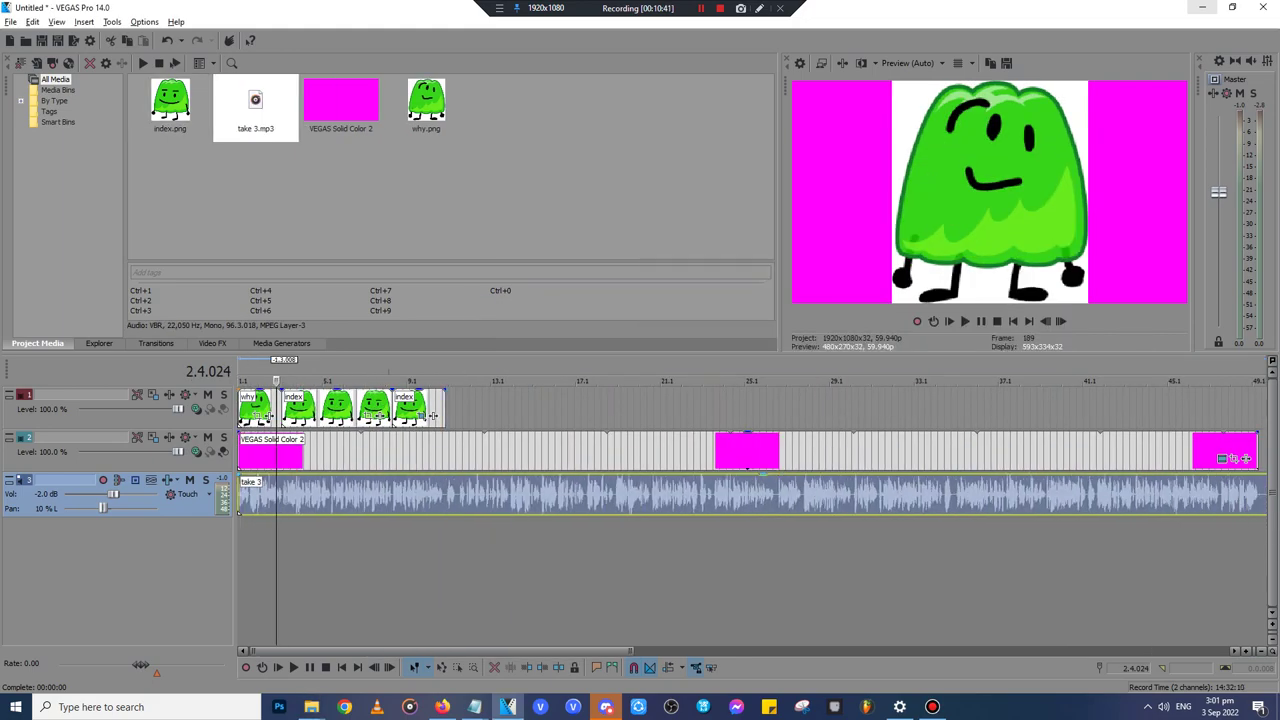
- Split "take 3" at 1.1.021, just before the speech begins, and delete the silent lead-in
left_click(240, 497)
scroll(240, 497, "up", 7)
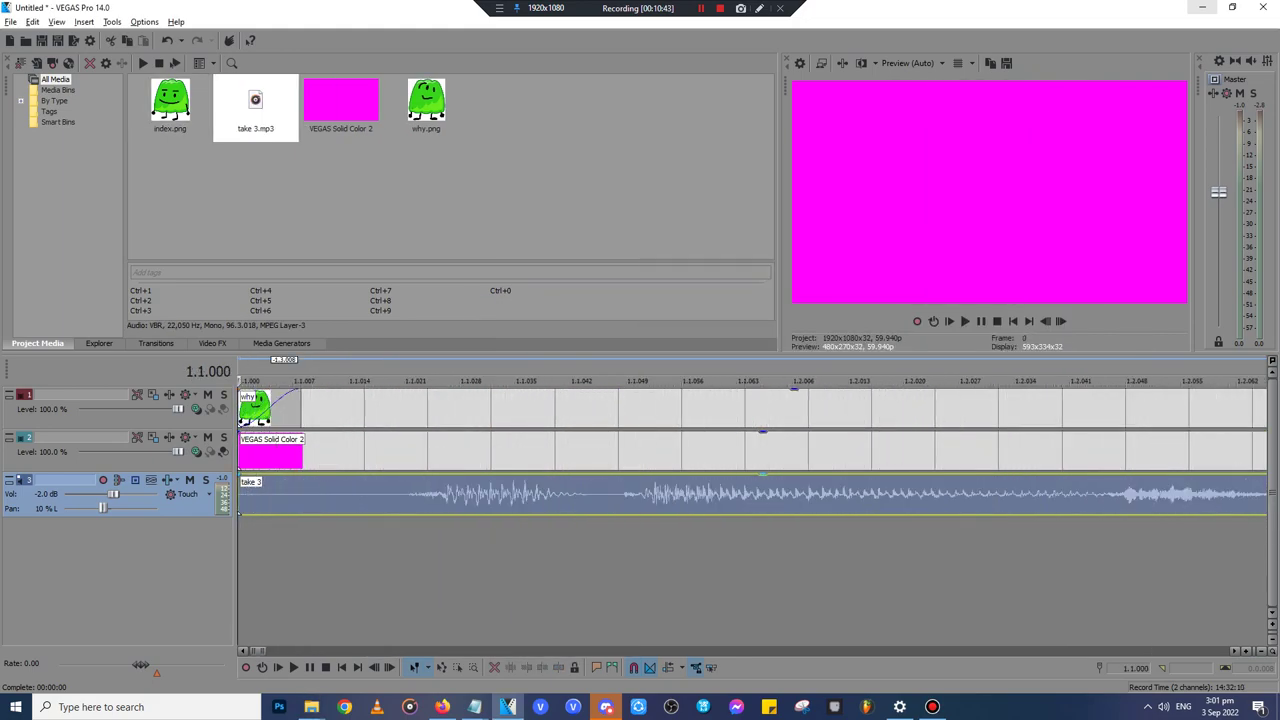
left_click(411, 497)
scroll(411, 497, "up", 1)
key("Up")
key("Up")
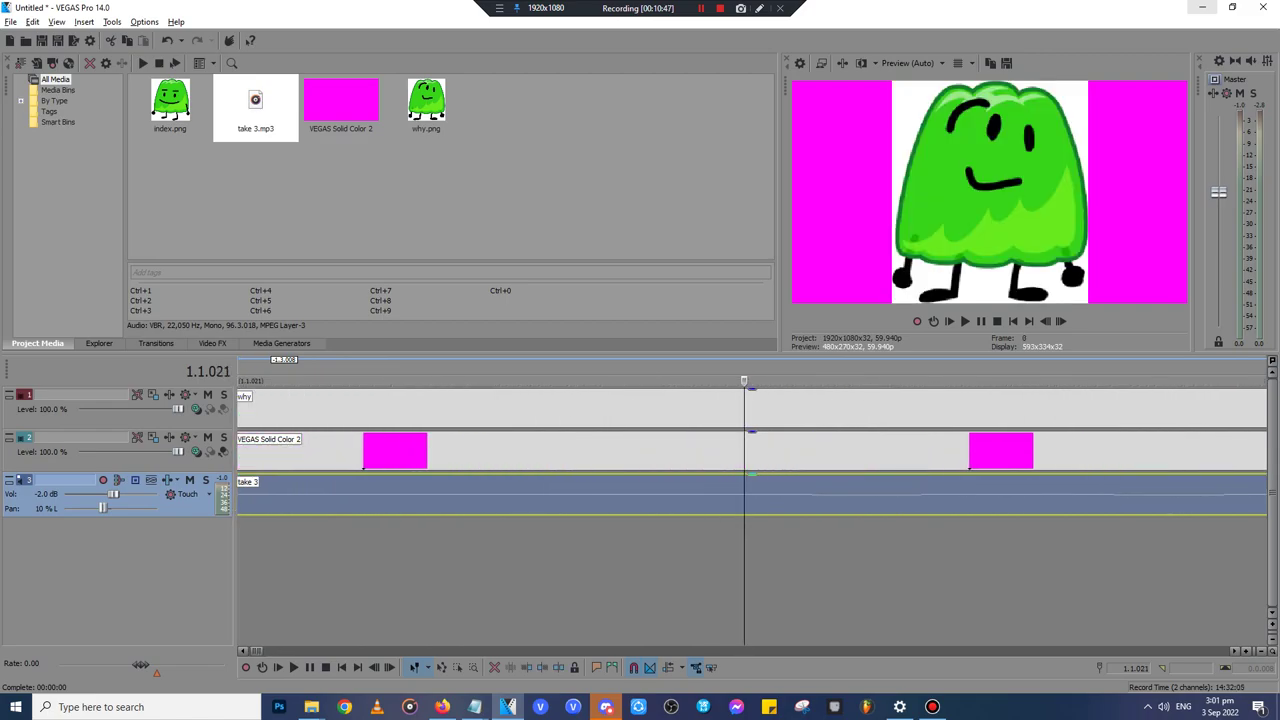
left_click(814, 497)
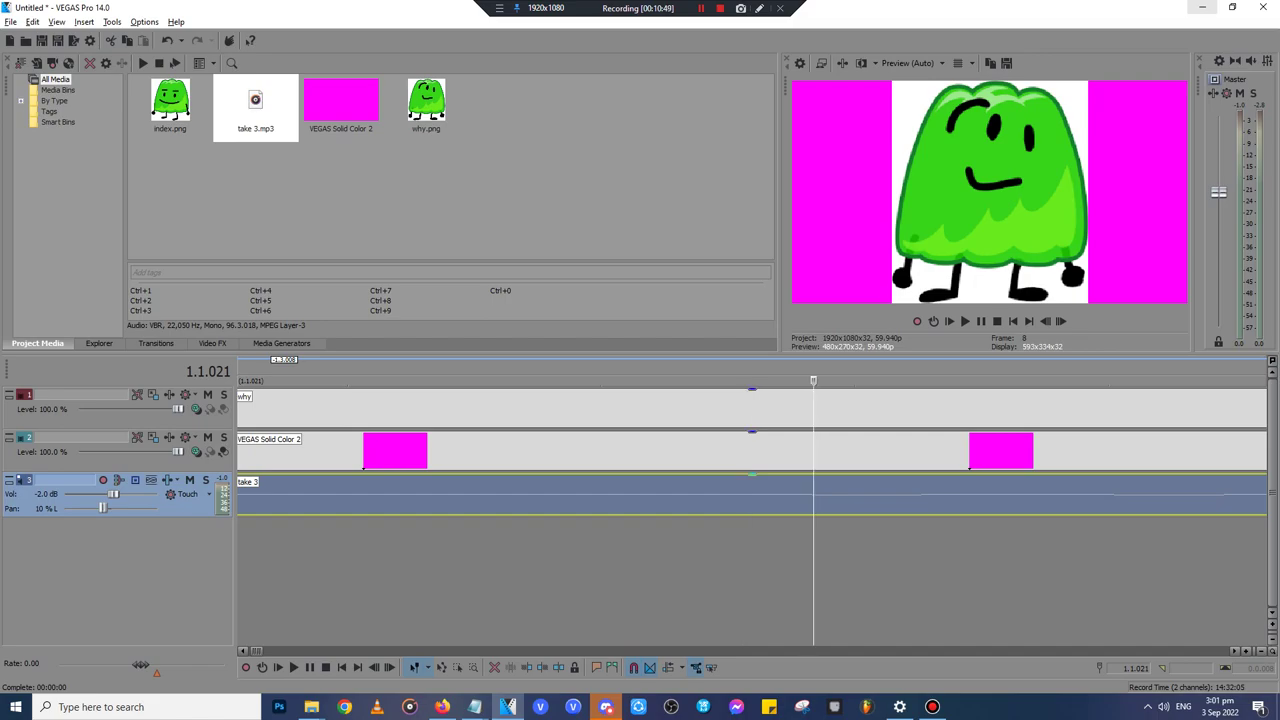
key("s")
scroll(481, 503, "down", 1)
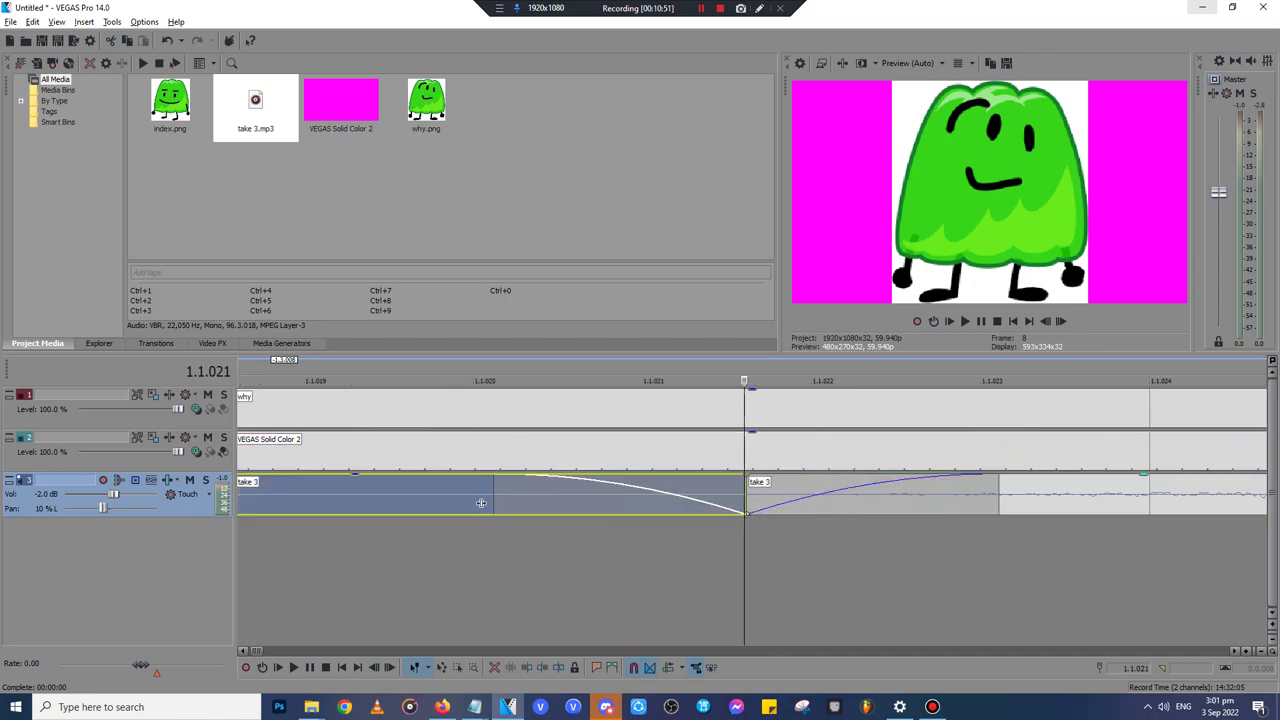
key("Delete")
scroll(752, 497, "down", 15)
- Check where the speech in "take 3" ends around 49.2.008, and play the project from the start to compare it with the image events
left_click(640, 497)
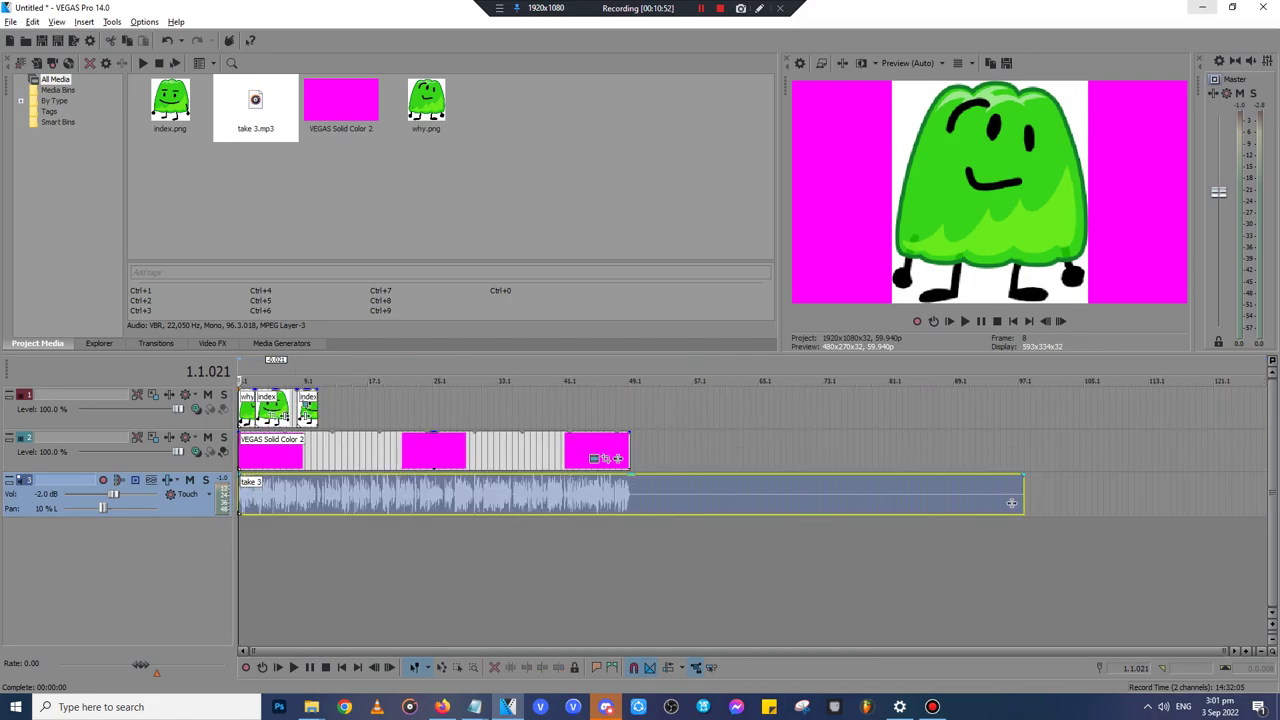
left_click(630, 497)
scroll(630, 497, "up", 12)
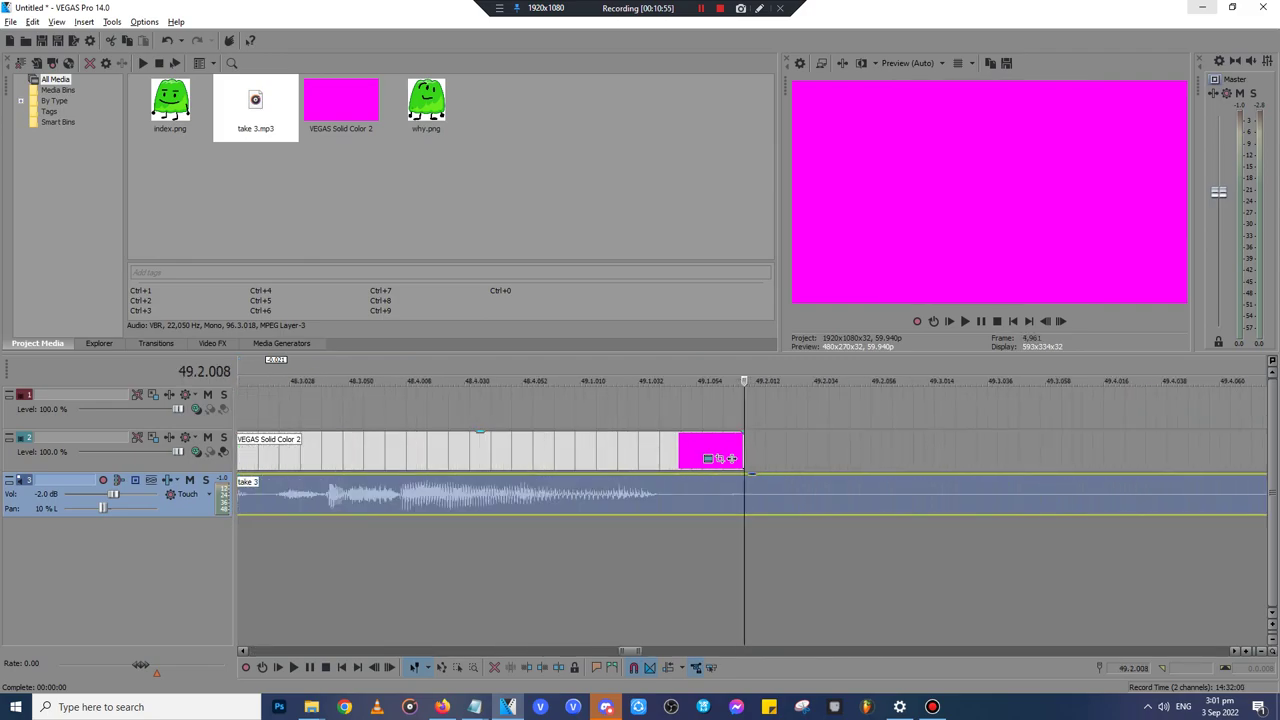
scroll(640, 497, "down", 3)
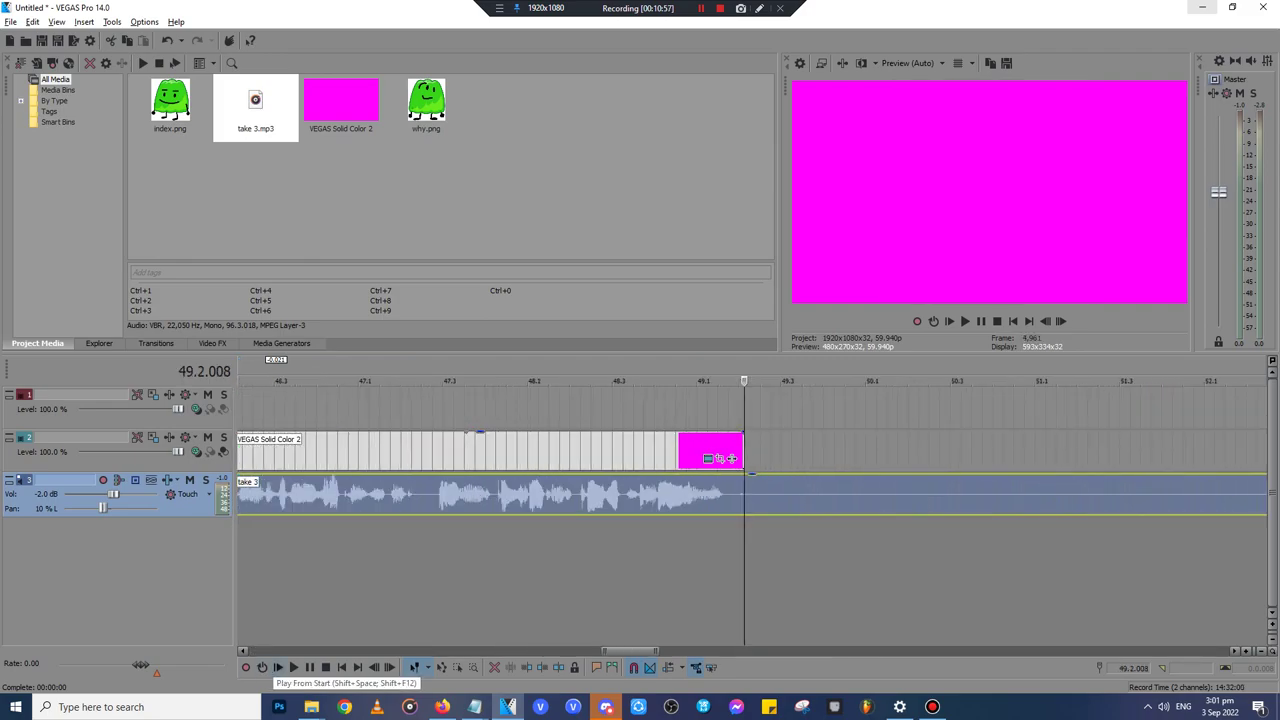
left_click(278, 667)
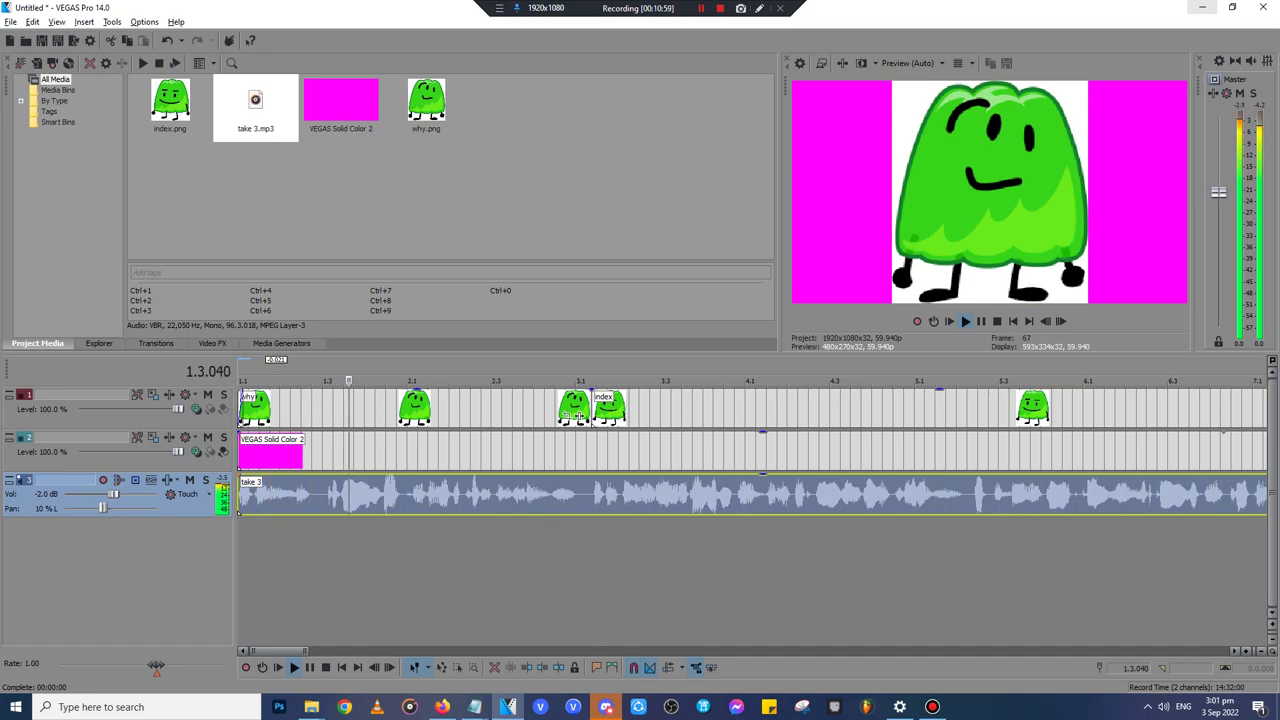
scroll(752, 450, "down", 3)
scroll(752, 450, "up", 2)
scroll(750, 440, "up", 2)
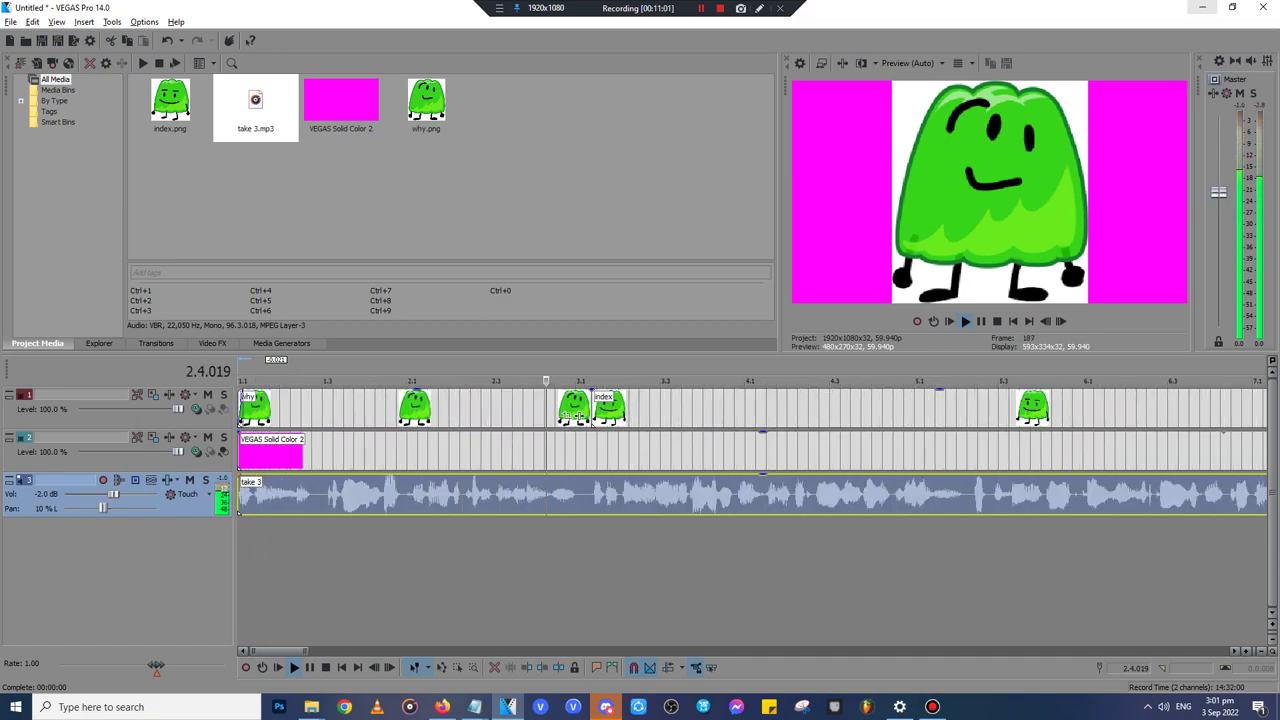
scroll(344, 529, "down", 3)
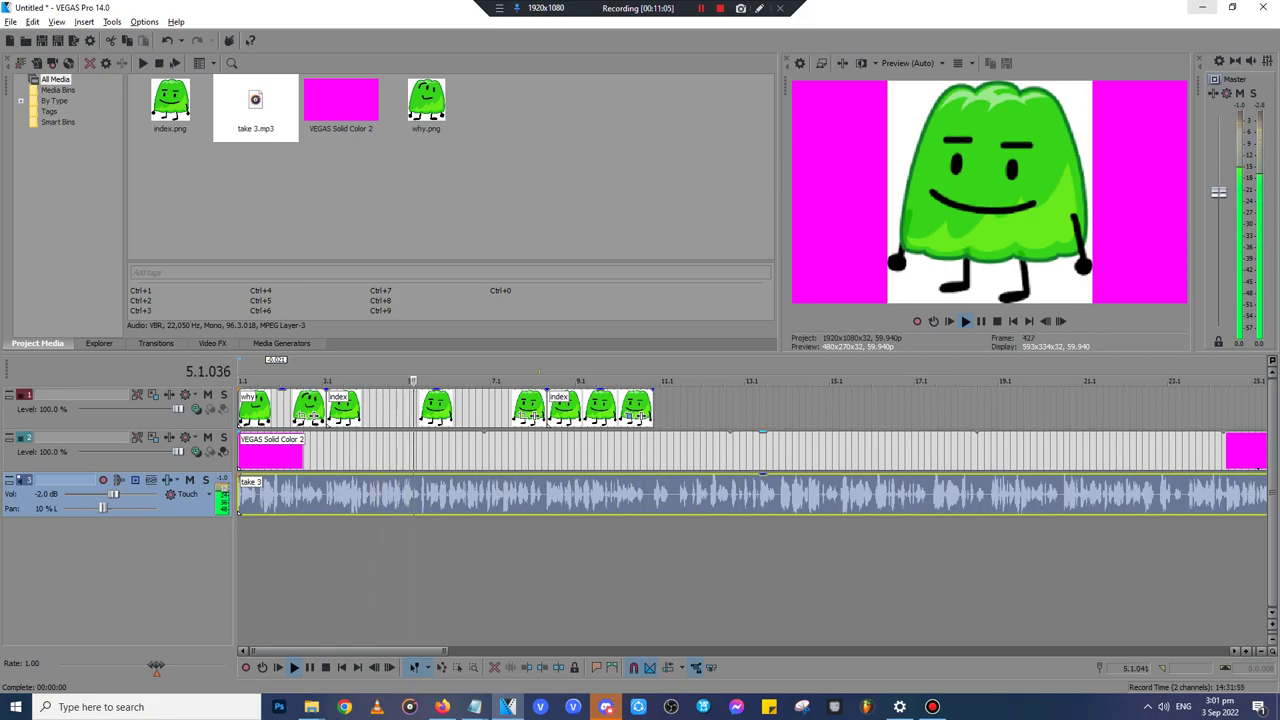
left_click(531, 455)
scroll(430, 450, "up", 3)
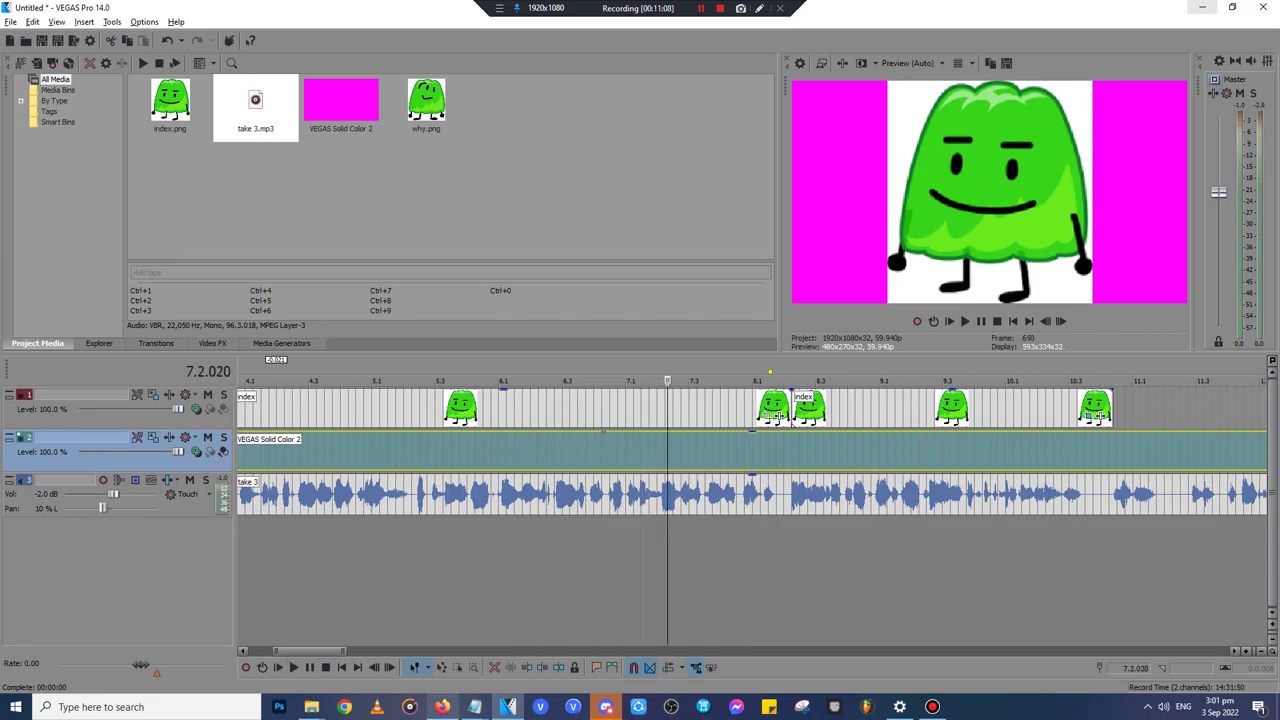
- Switch to the browser and download the Brian voice-over MP3 again from the ReadLoud page
left_click(442, 707)
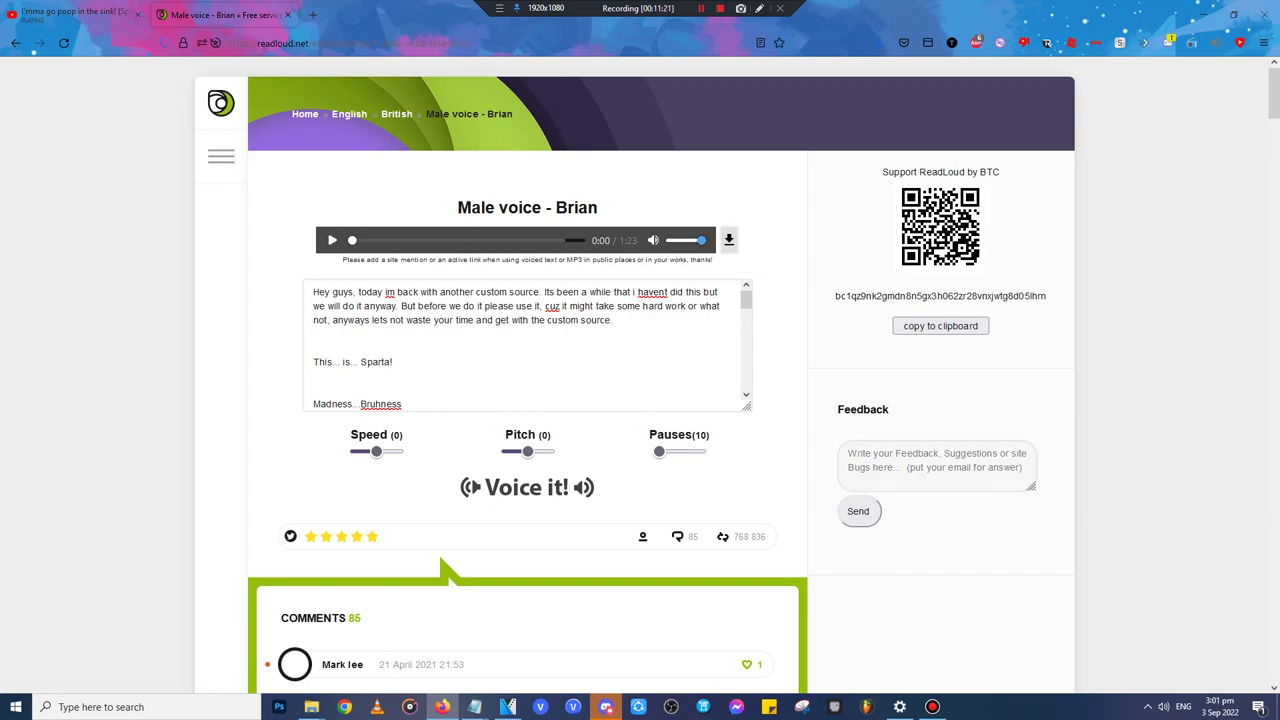
left_click(729, 240)
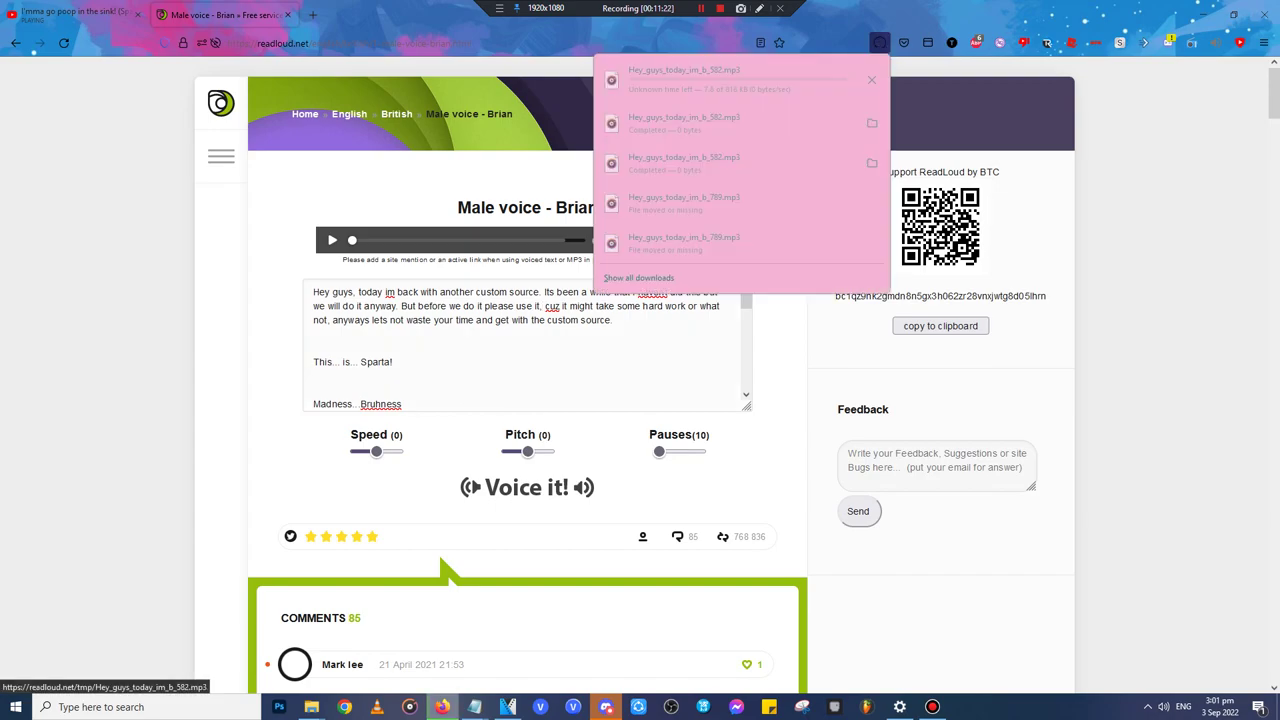
left_click(1203, 14)
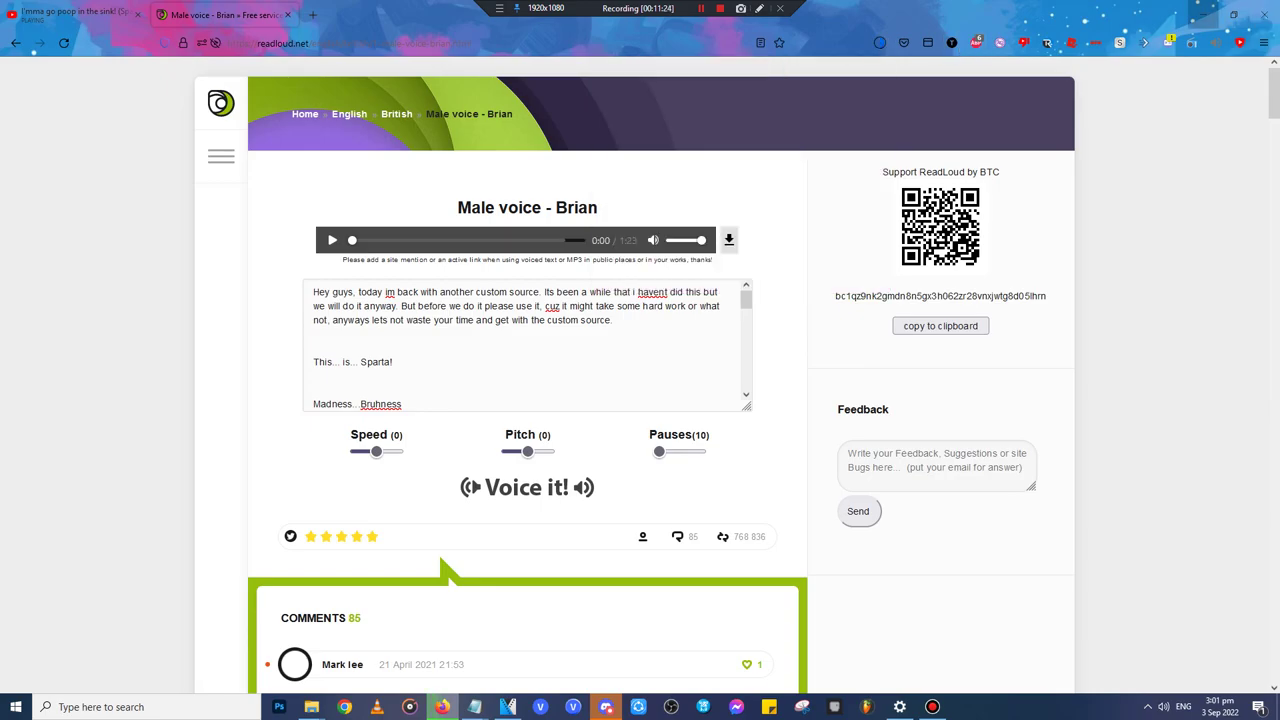
- Delete the "take 3" event from the timeline and take 3.mp3 from the Downloads folder
left_click(369, 496)
key("Delete")
left_click(385, 200)
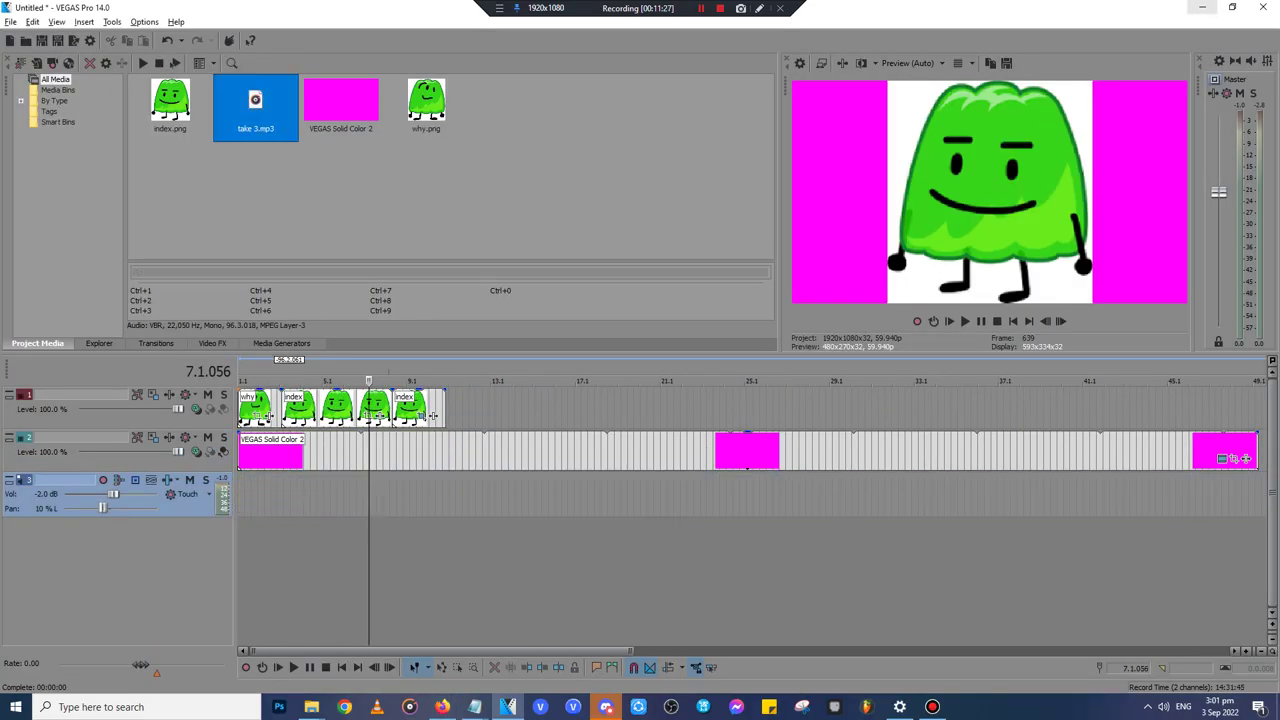
mouse_move(311, 707)
left_click(253, 640)
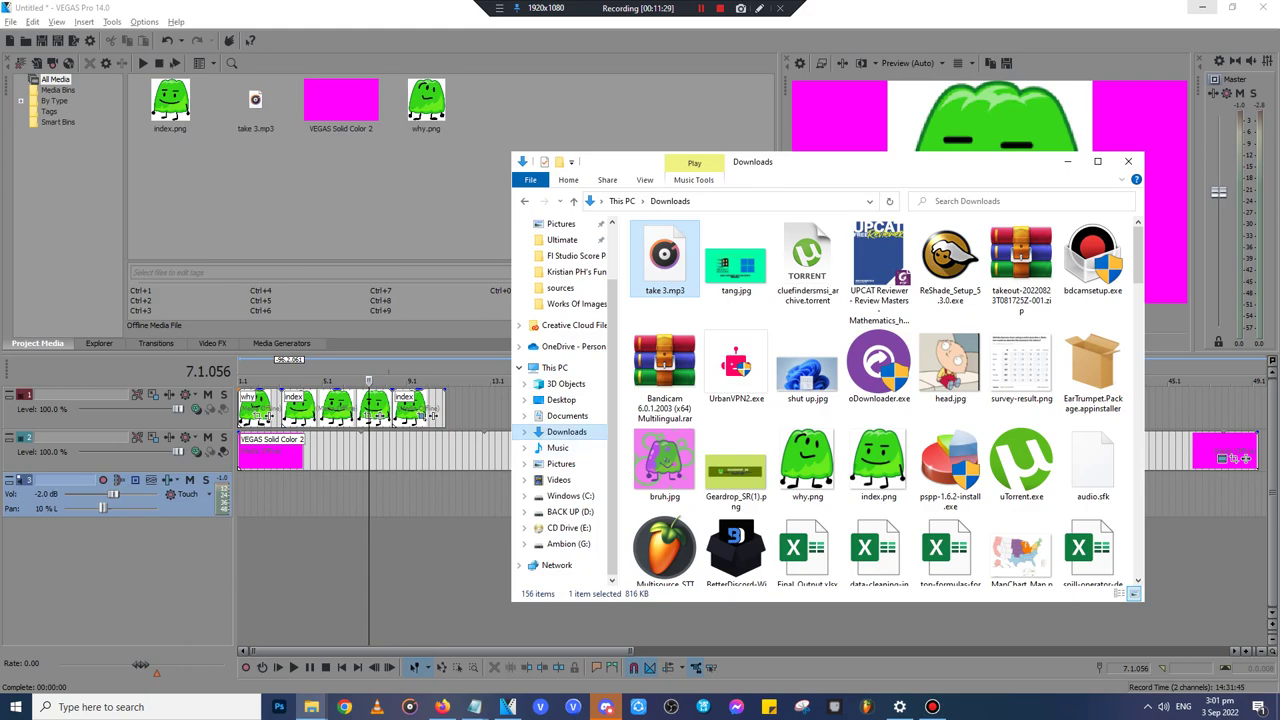
left_click(736, 260)
key("Delete")
key("Delete")
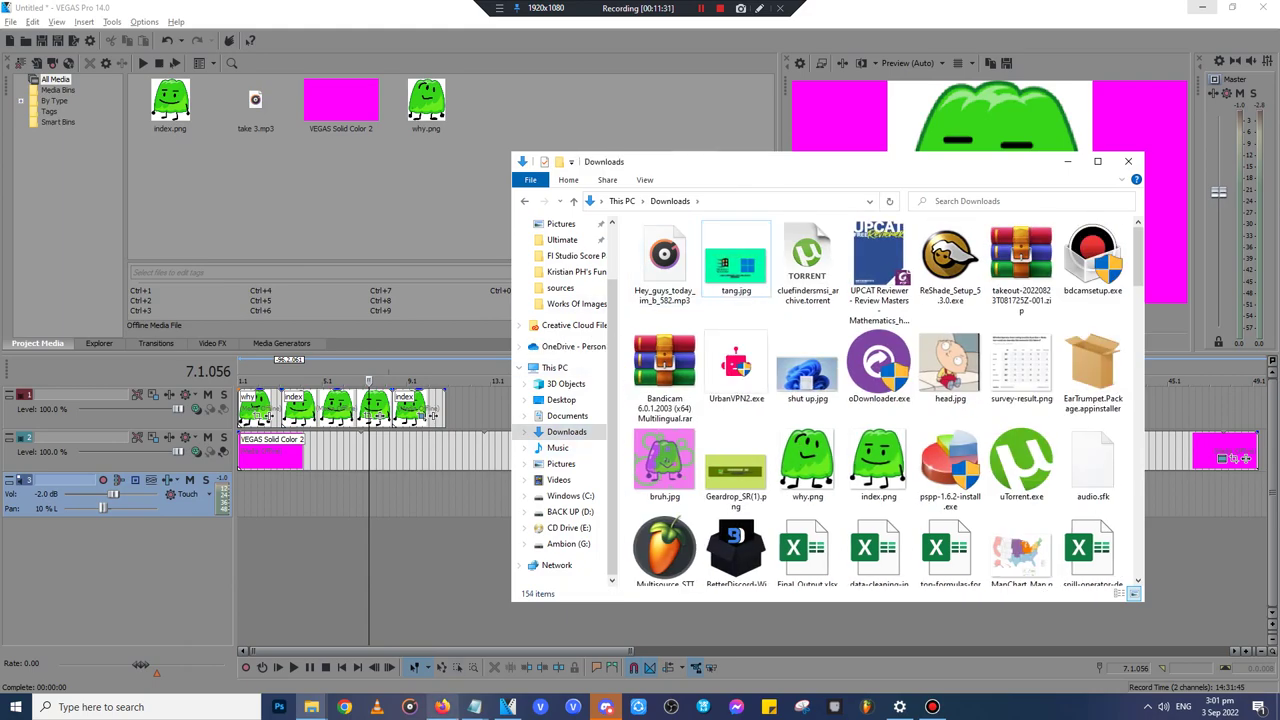
- Note in Notepad that fixing the script might take a while because ReadLoud does not fully pause, and return to Downloads
mouse_move(475, 707)
left_click(548, 630)
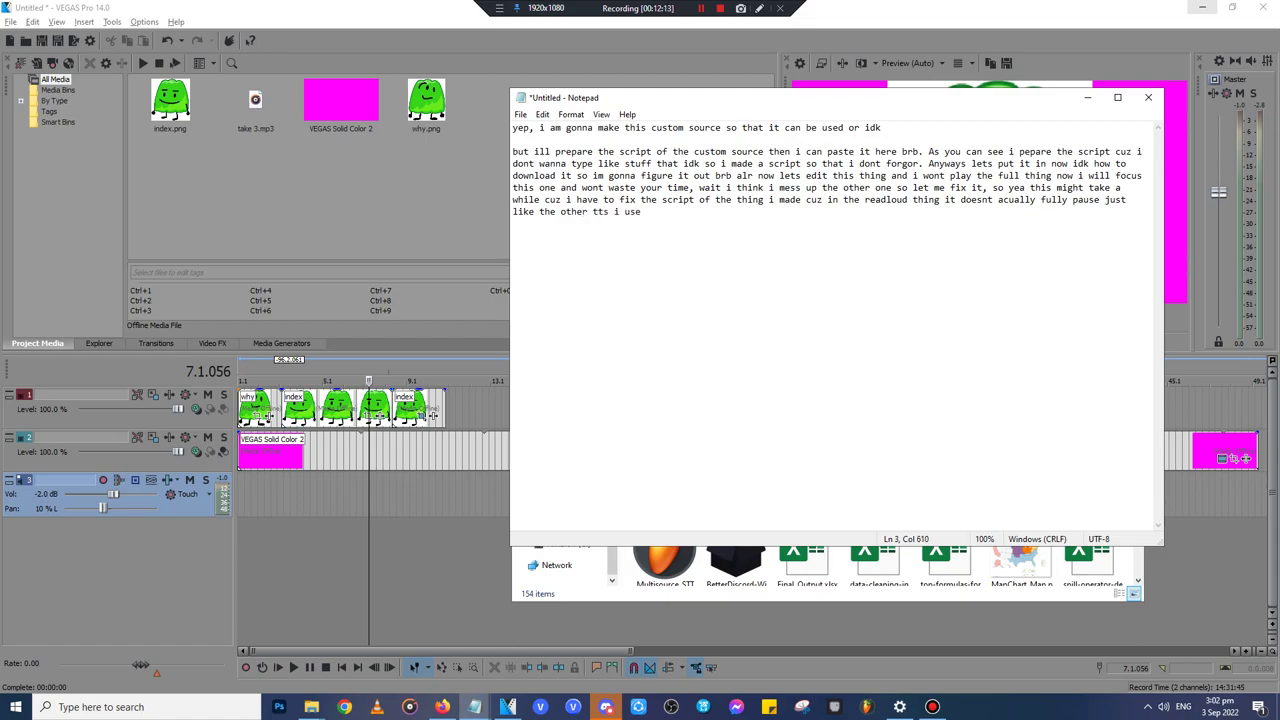
left_click(612, 562)
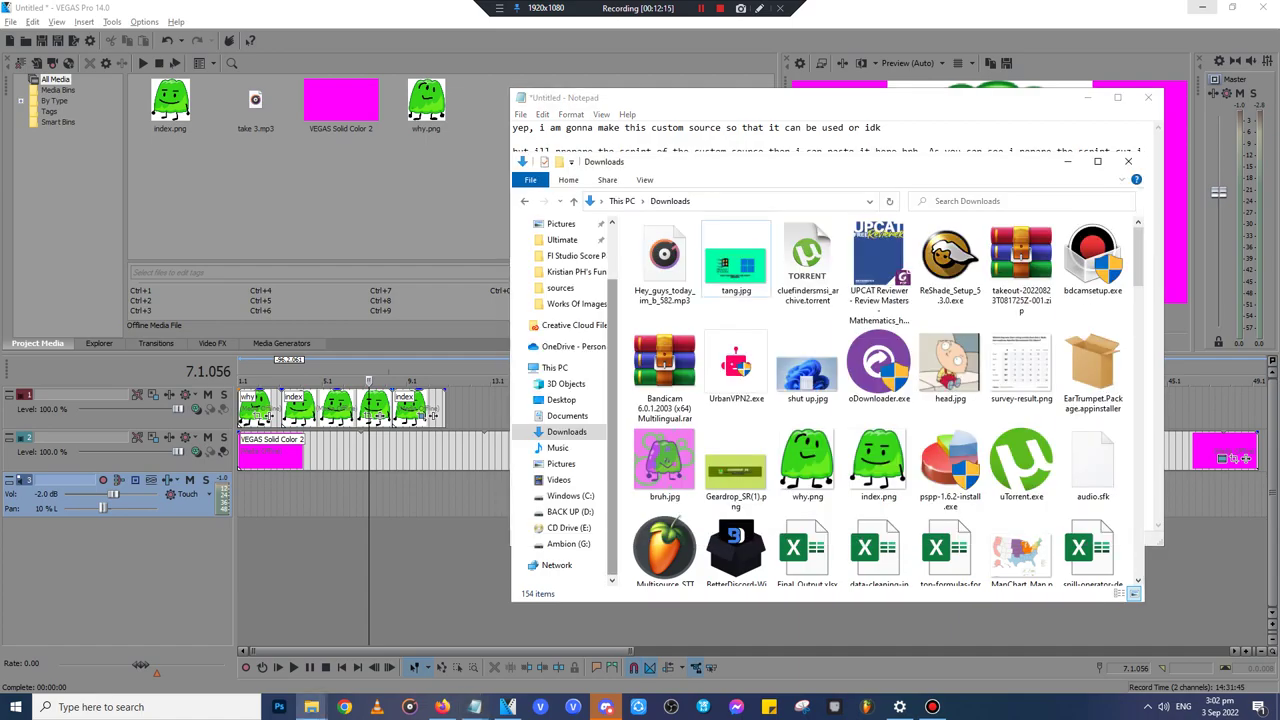
- Place Hey_guys_today_im_b_582.mp3 on the audio track at the timeline start and remove the offline take 3.mp3 from the project media
left_click_drag(664, 262, 240, 490)
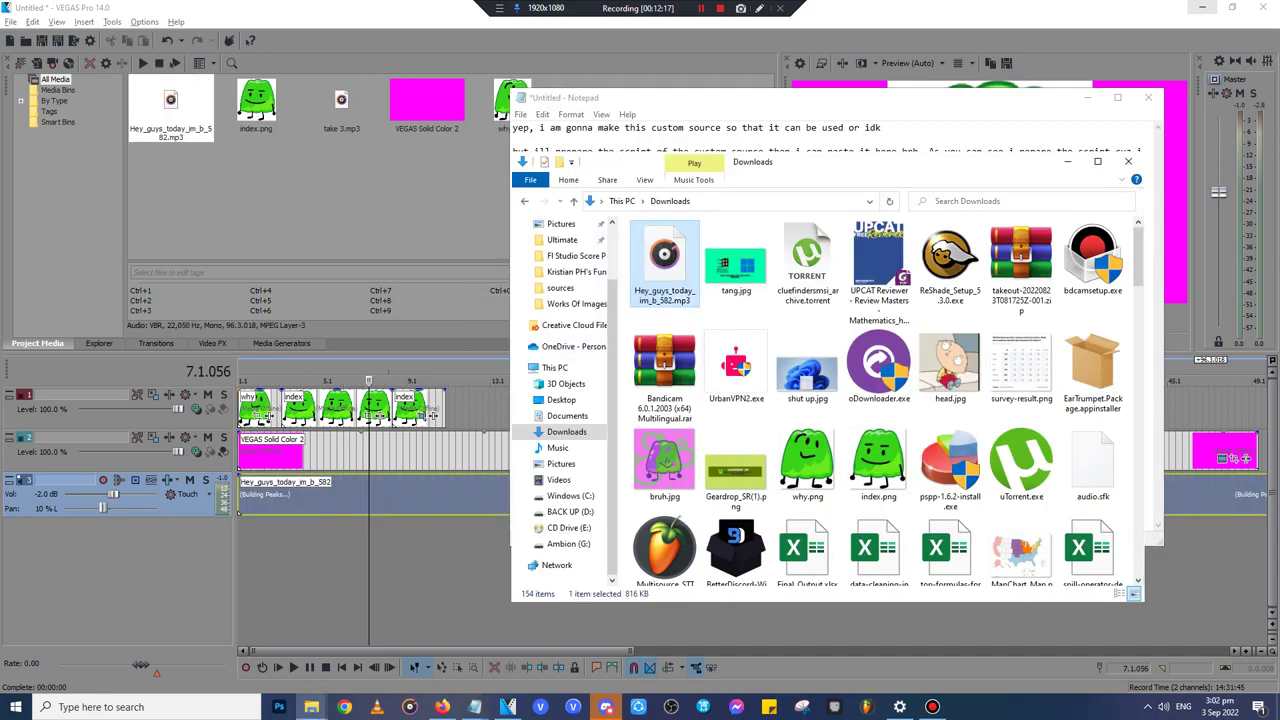
left_click(735, 333)
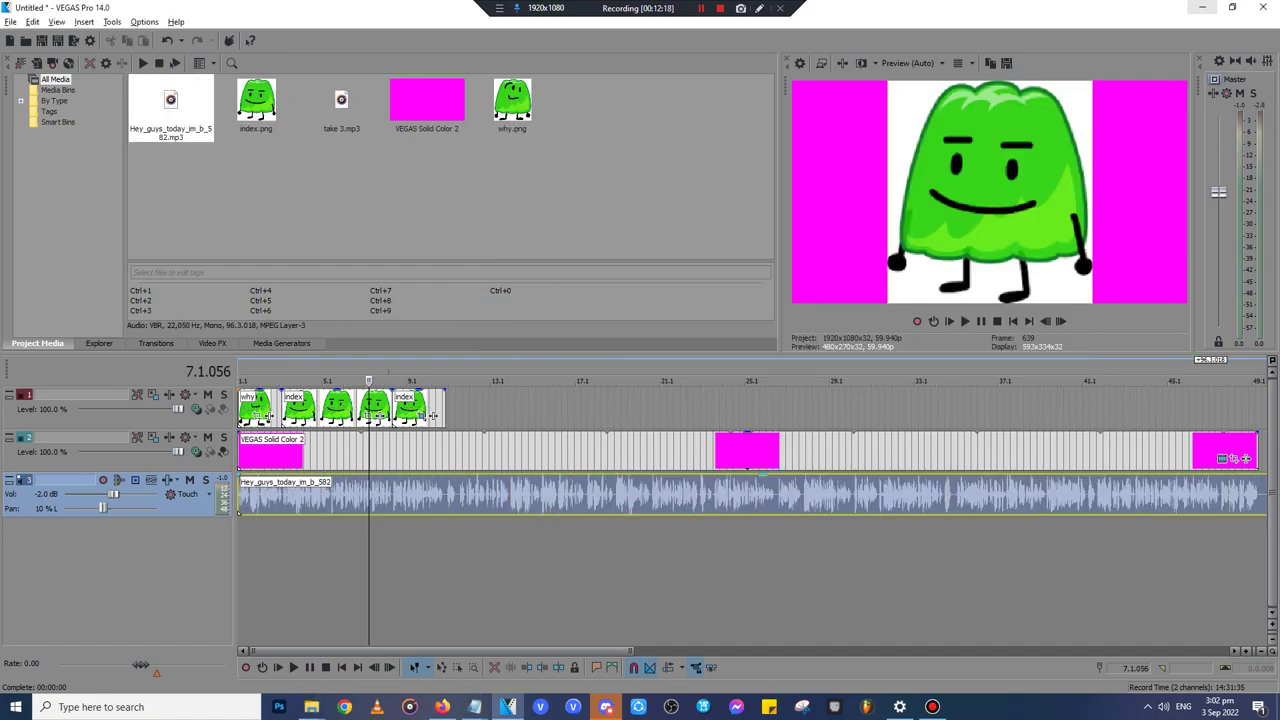
left_click(342, 100)
key("Delete")
- Delete the Hey_guys_today_im_b_582 event from the audio track and remove its MP3 from the project media
left_click(324, 496)
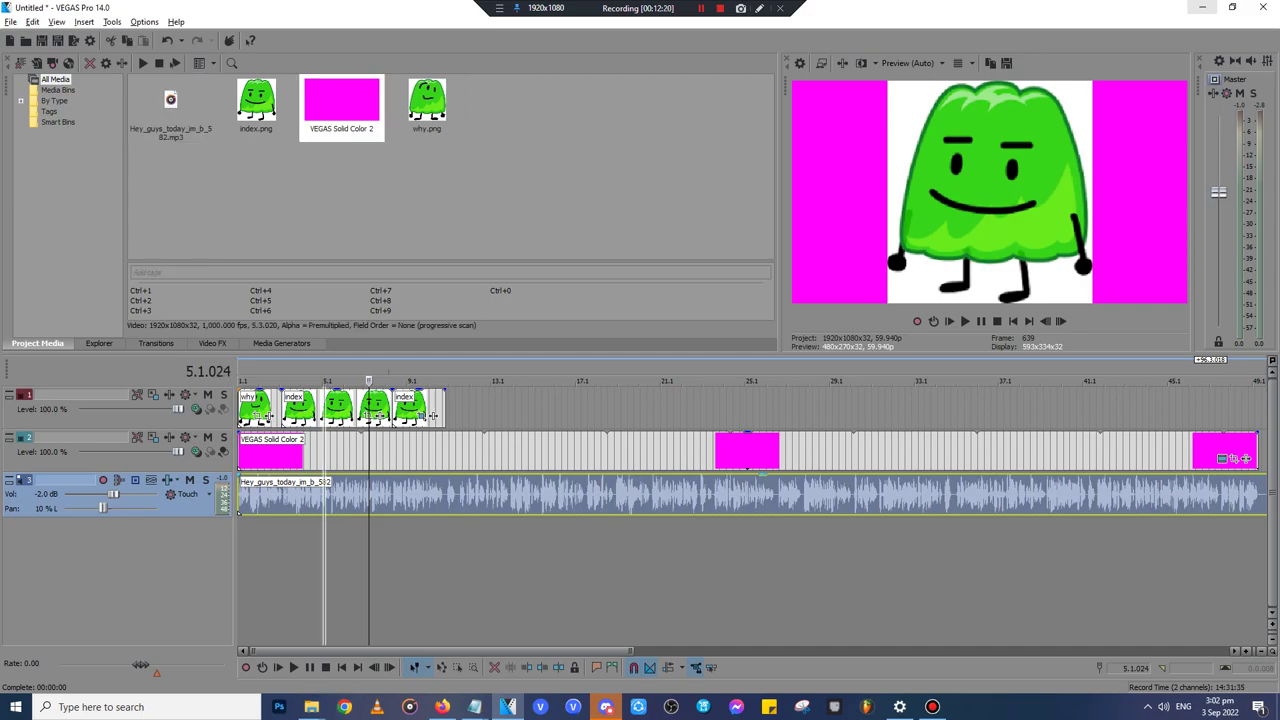
key("Delete")
left_click(170, 101)
key("Delete")
- Rename Hey_guys_today_im_b_582.mp3 in the Downloads folder as take 4.mp3
left_click(312, 707)
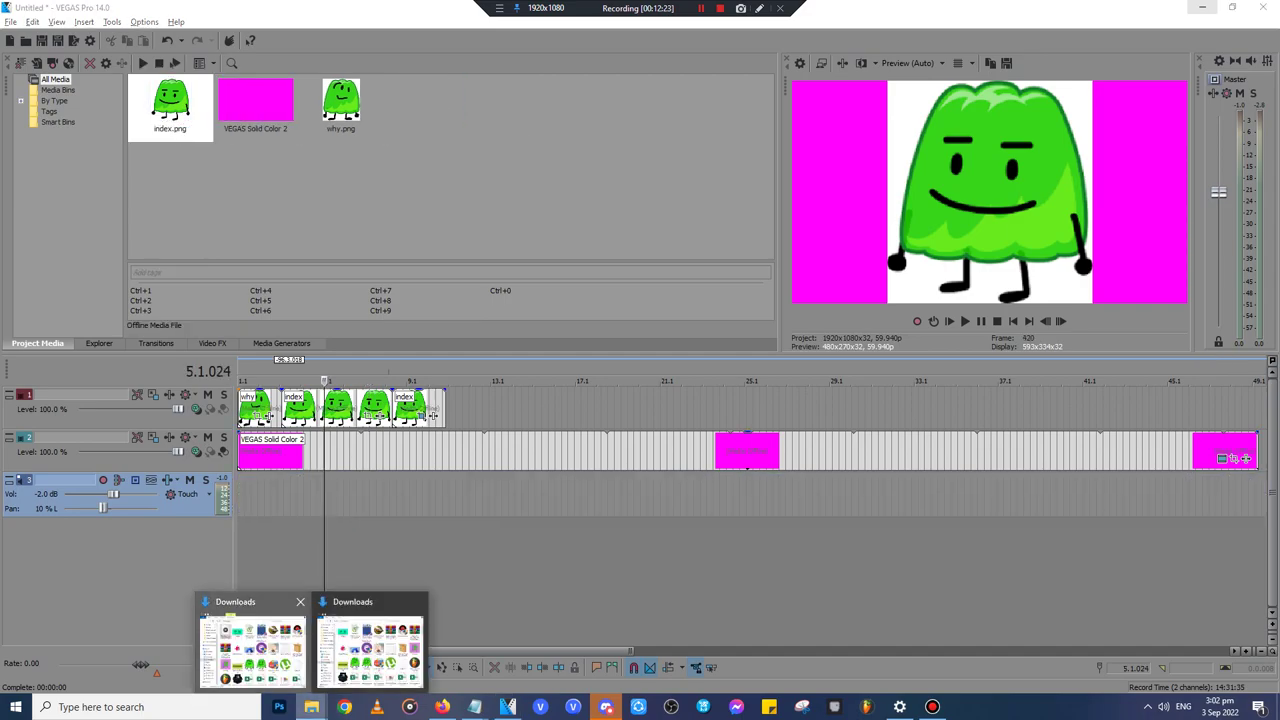
left_click(254, 645)
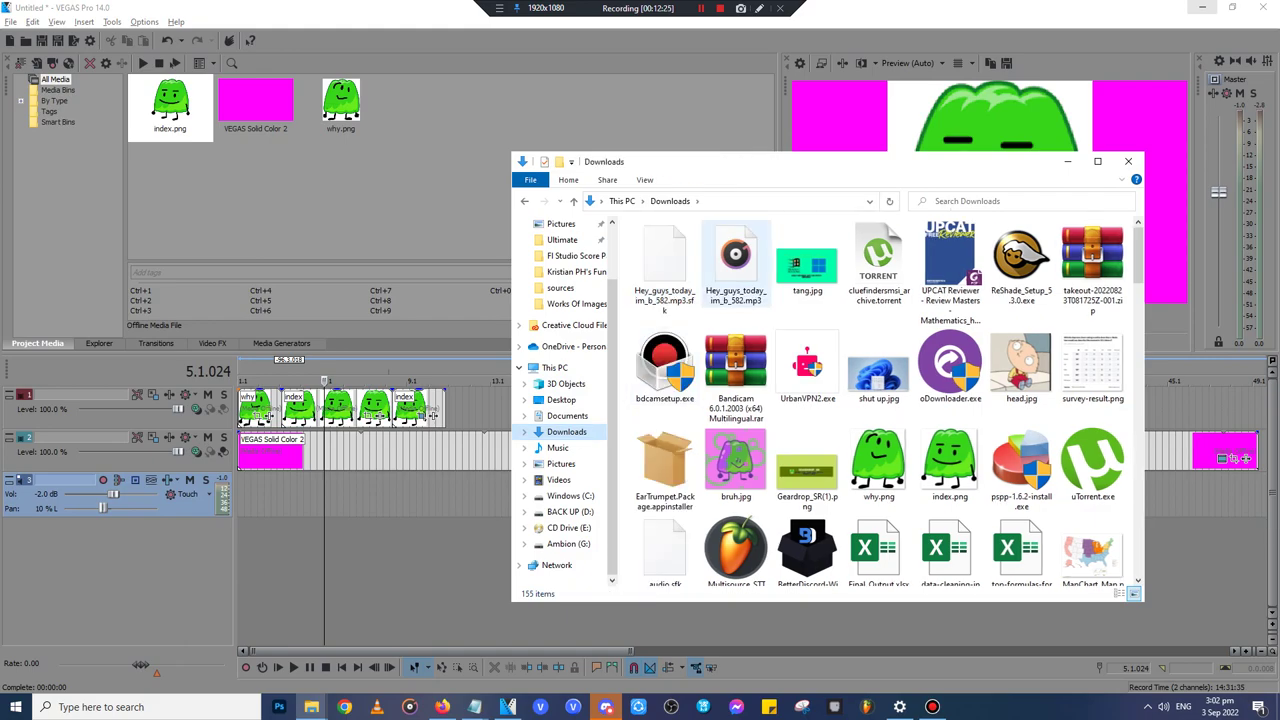
right_click(657, 265)
left_click(700, 641)
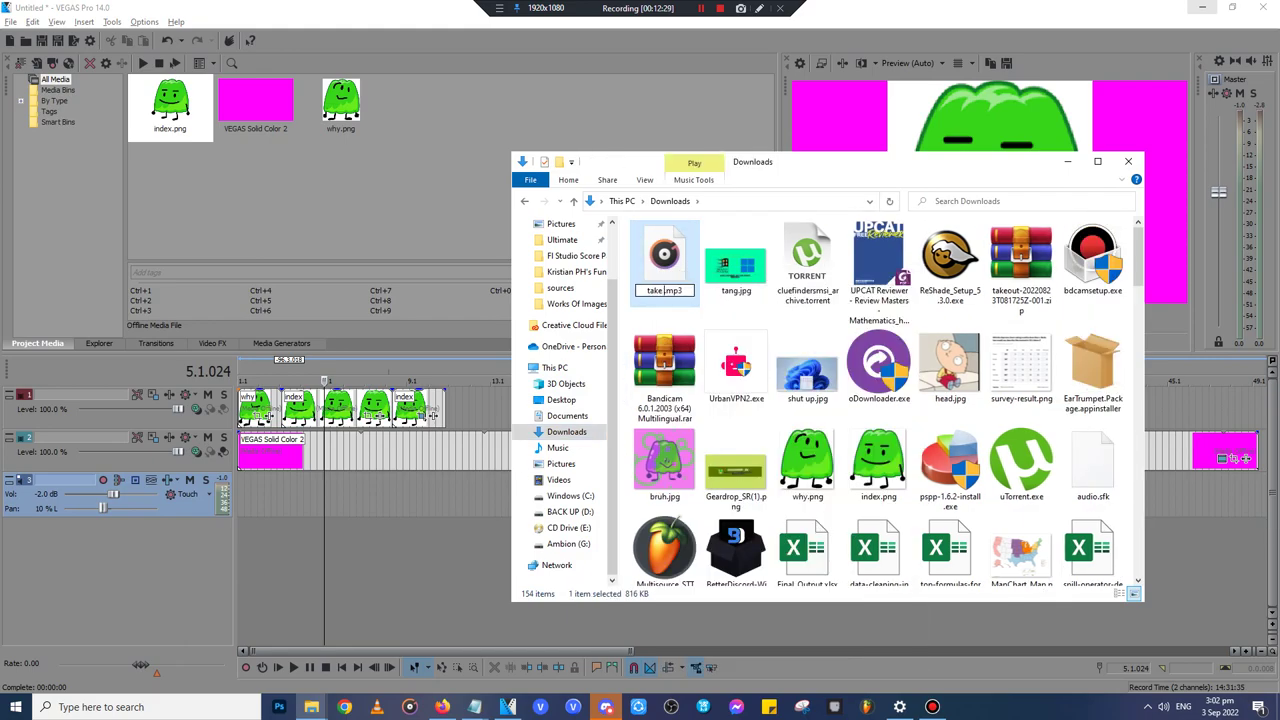
type("take 4")
key("Return")
- Show the desktop and empty the Recycle Bin
right_click(998, 707)
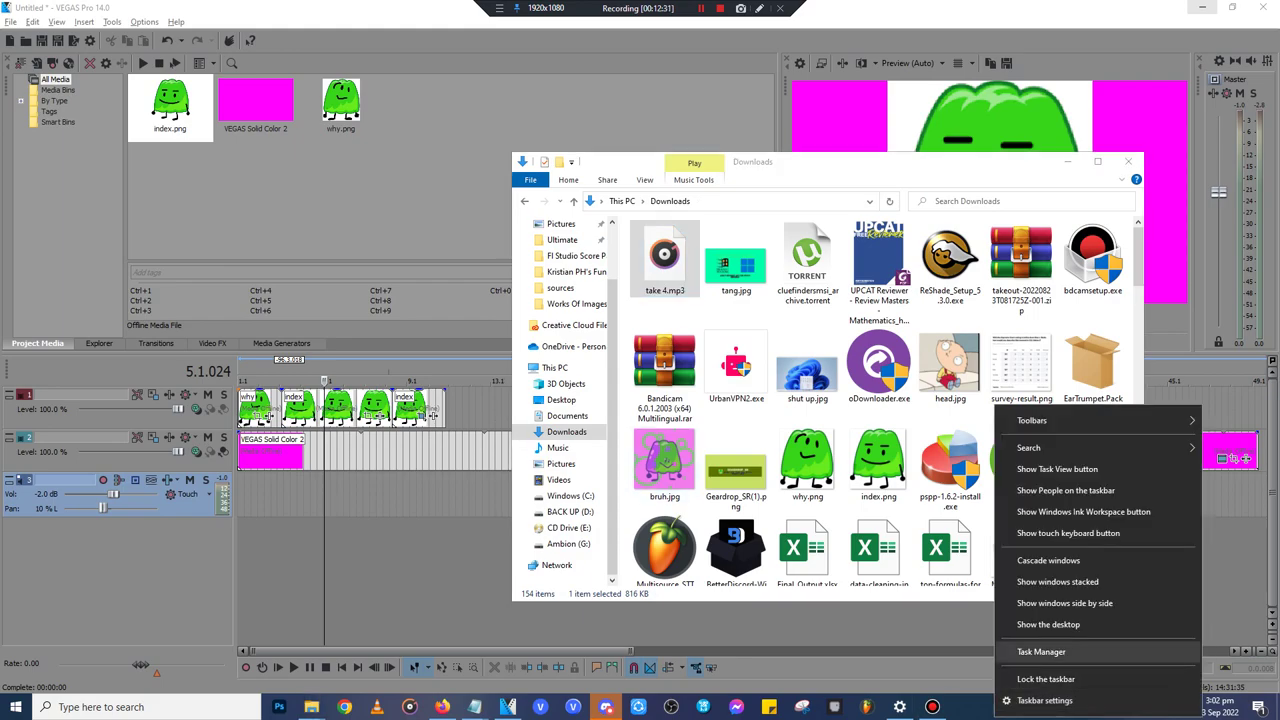
left_click(1050, 625)
right_click(122, 583)
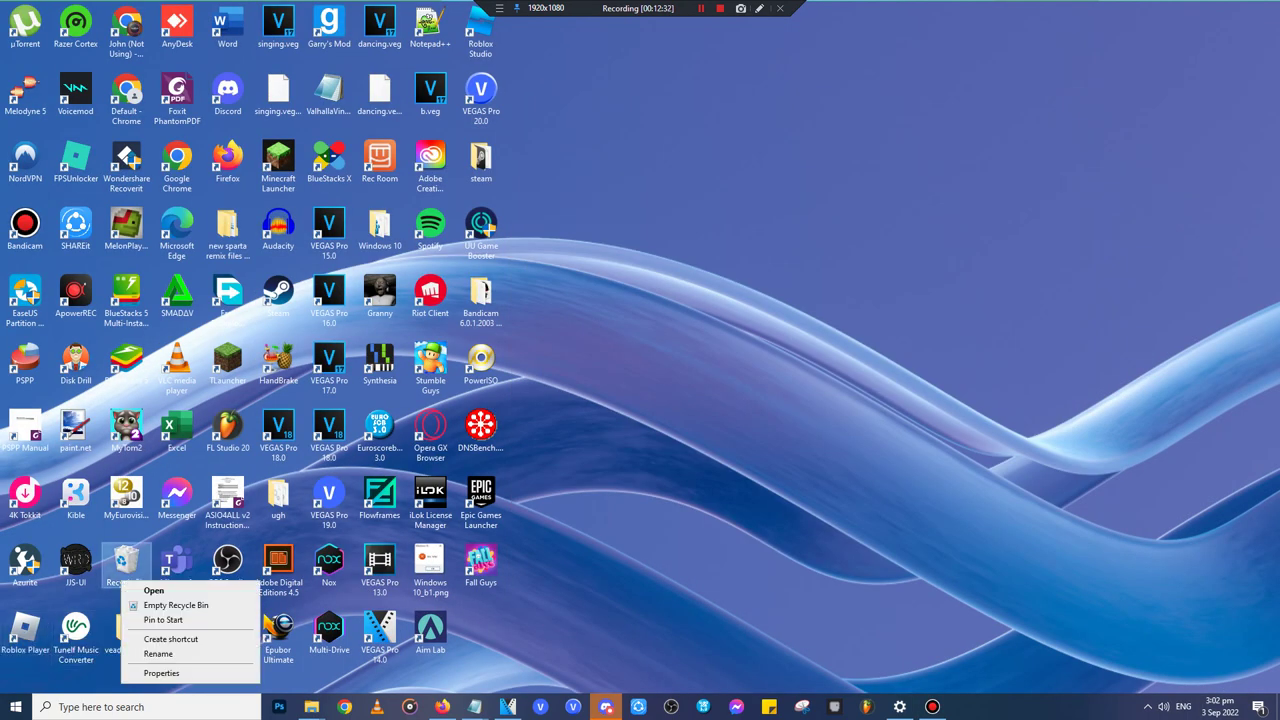
left_click(175, 605)
left_click(693, 364)
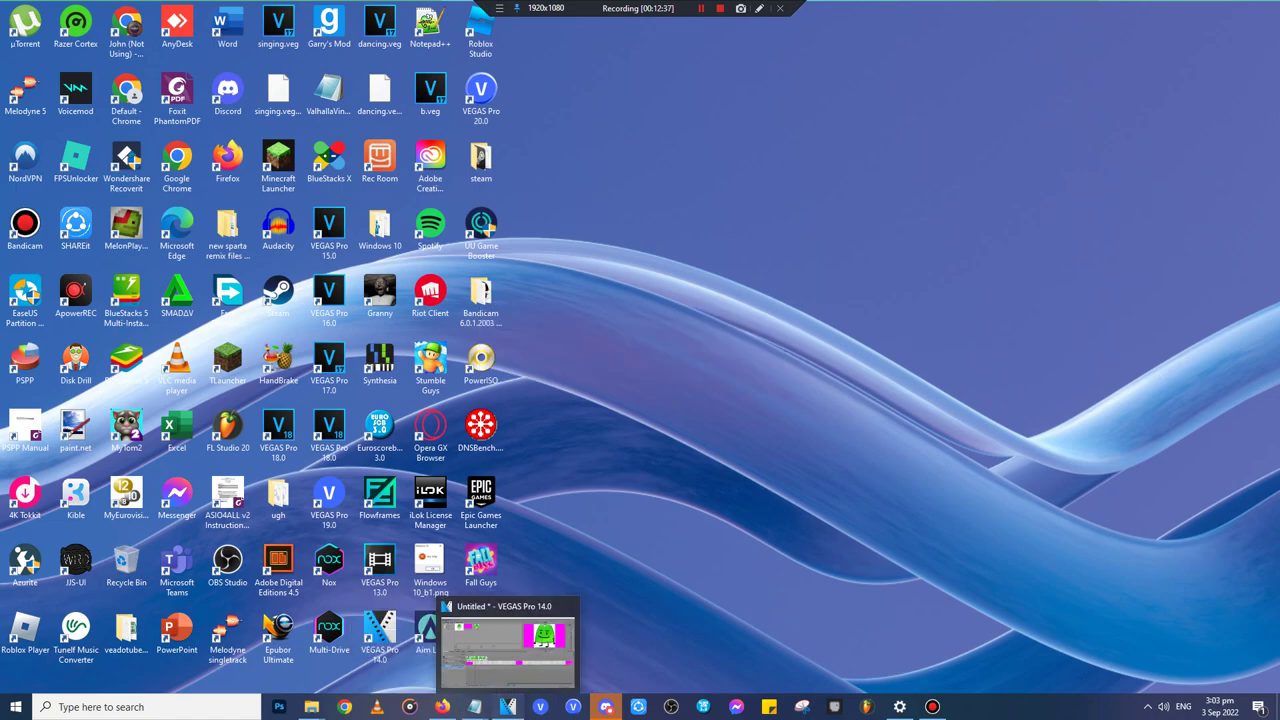
- Return to VEGAS Pro and place take 4.mp3 from Downloads on the audio track at the timeline start
left_click(508, 707)
mouse_move(311, 707)
left_click(252, 640)
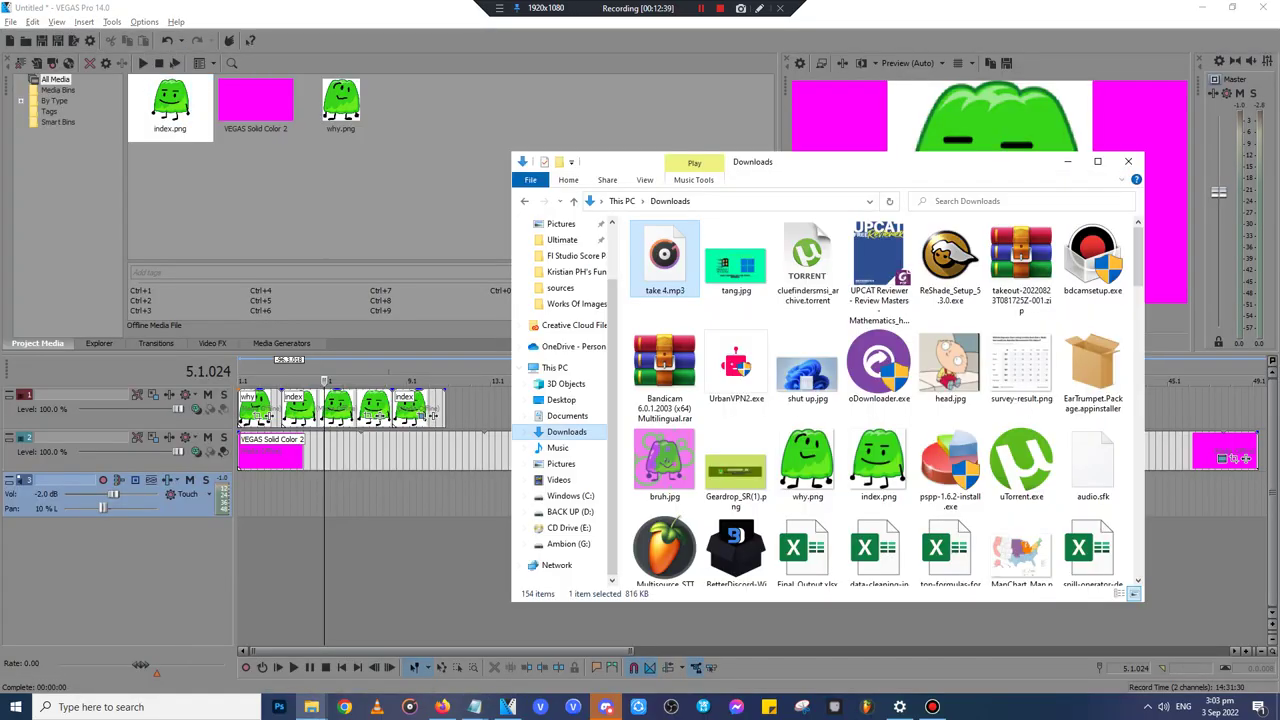
left_click_drag(664, 260, 275, 497)
key("Delete")
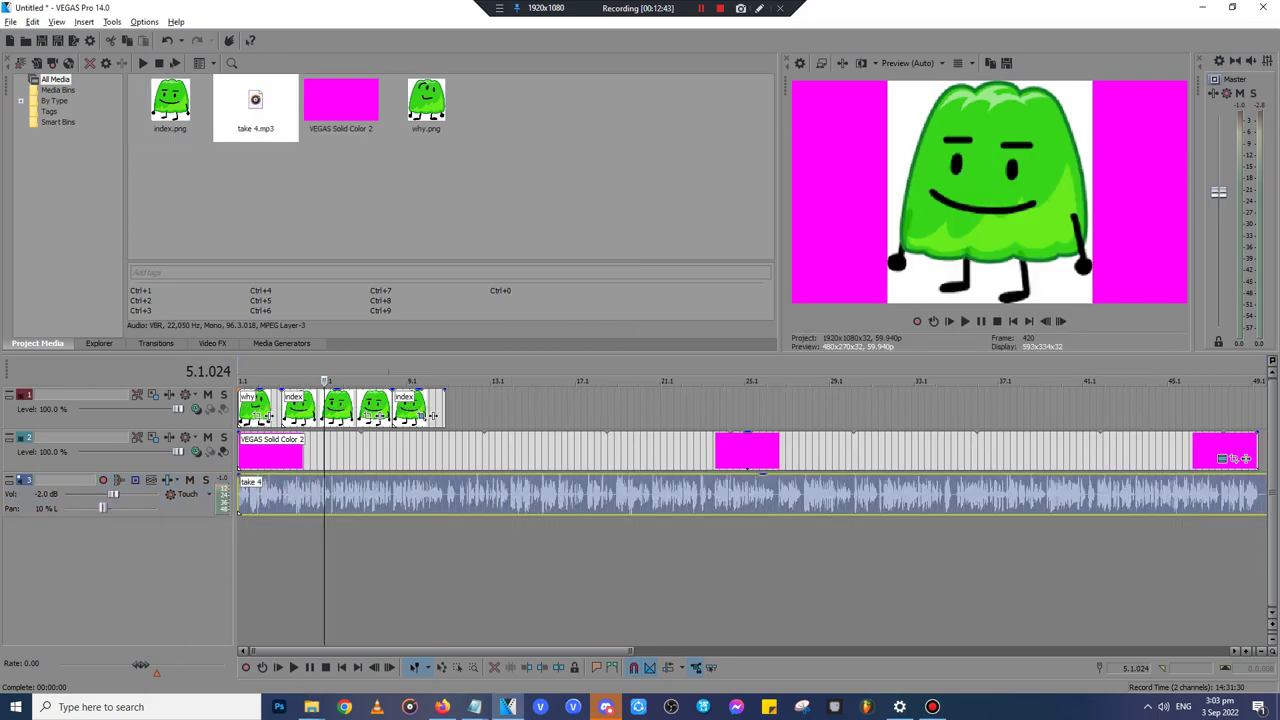
- Split take 4 at the start of speech at 1.1.021, delete the leading silence, and close the gap to the timeline start
left_click(66, 496)
key("Home")
scroll(300, 495, "up", 12)
scroll(300, 495, "down", 2)
left_click(696, 495)
scroll(696, 495, "up", 8)
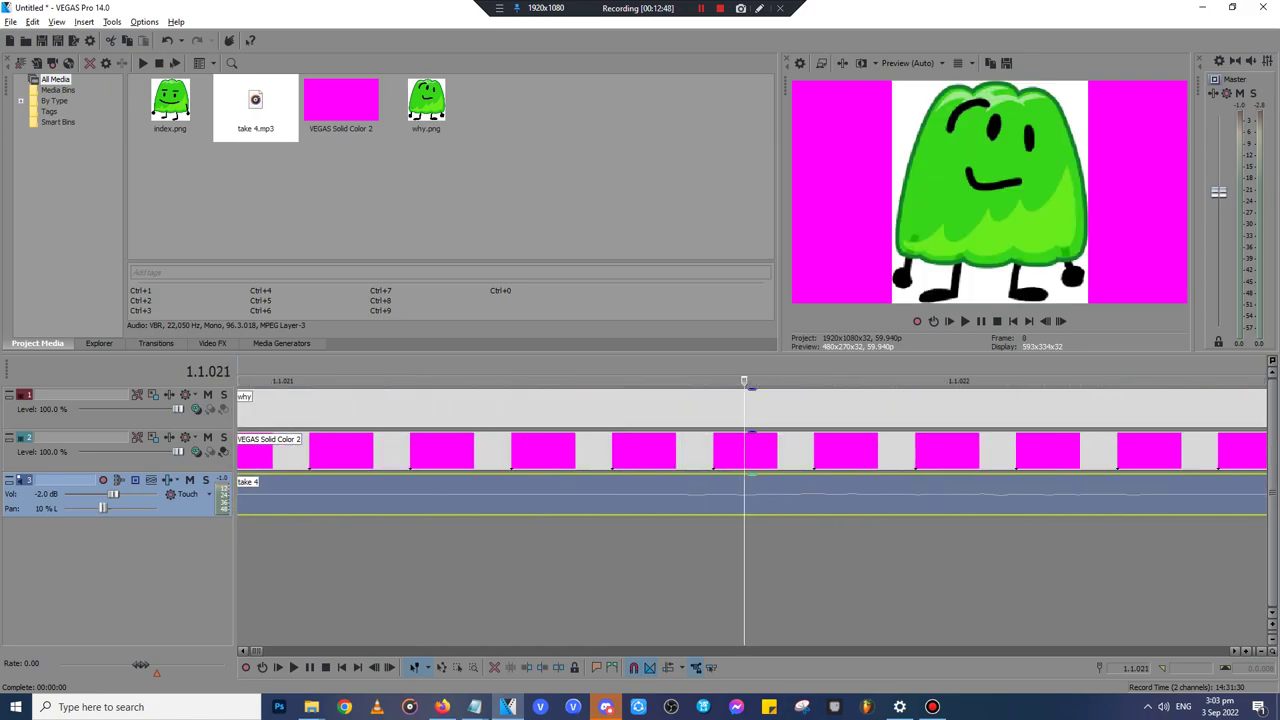
key("Up")
key("Up")
key("Up")
left_click(752, 495)
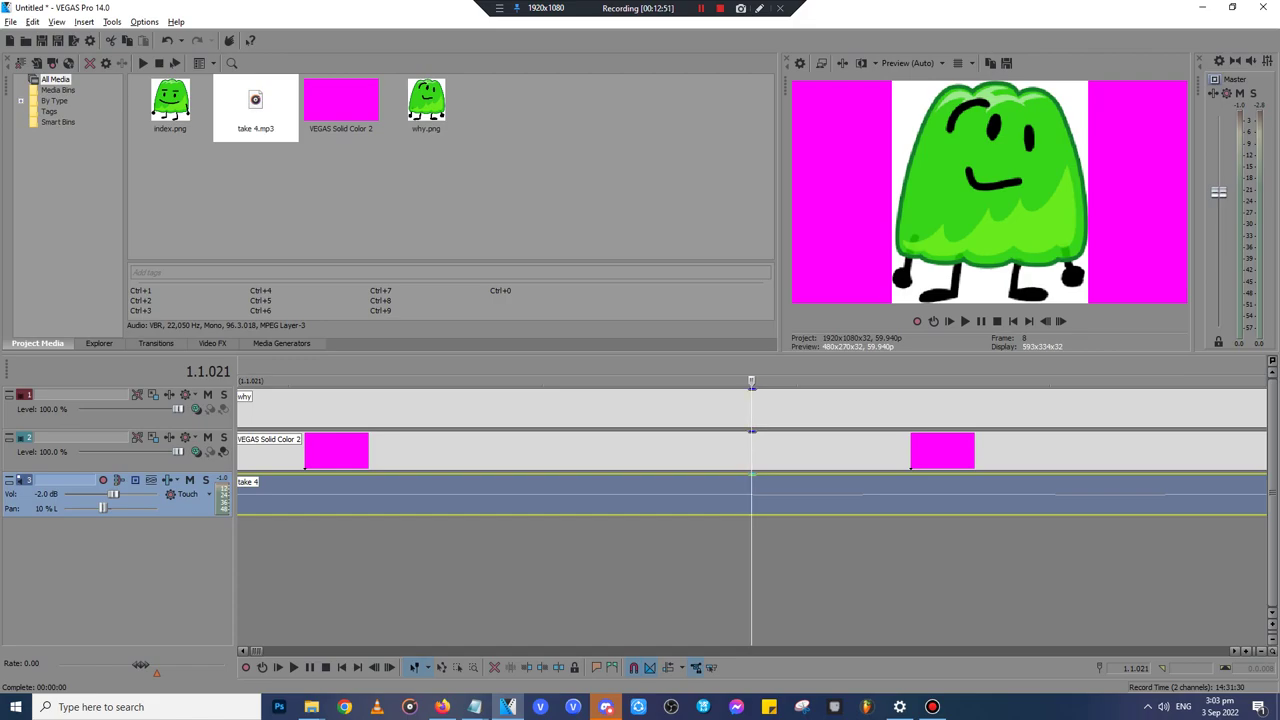
left_click(747, 495)
left_click(757, 495)
left_click(753, 495)
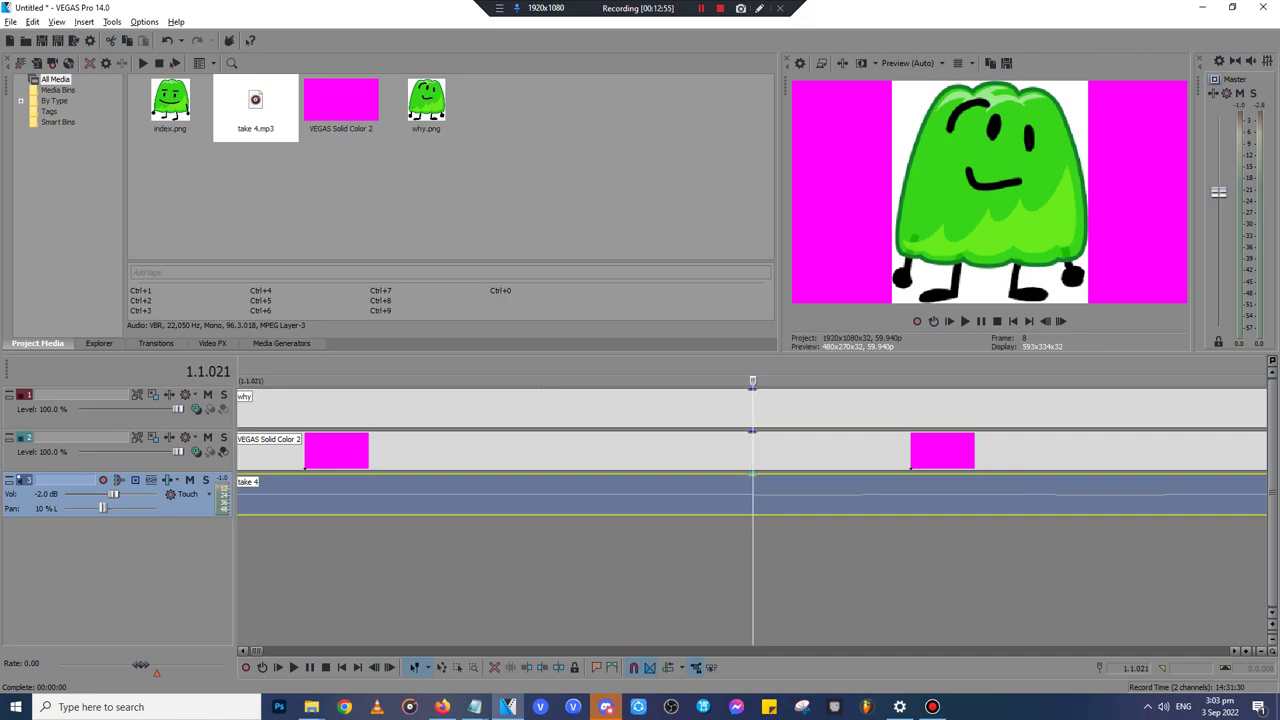
key("s")
left_click(714, 495)
scroll(714, 495, "down", 3)
key("Delete")
scroll(714, 495, "down", 10)
- Play back the opening phrases of take 4 against the character images
left_click(714, 495)
key("space")
scroll(639, 412, "up", 10)
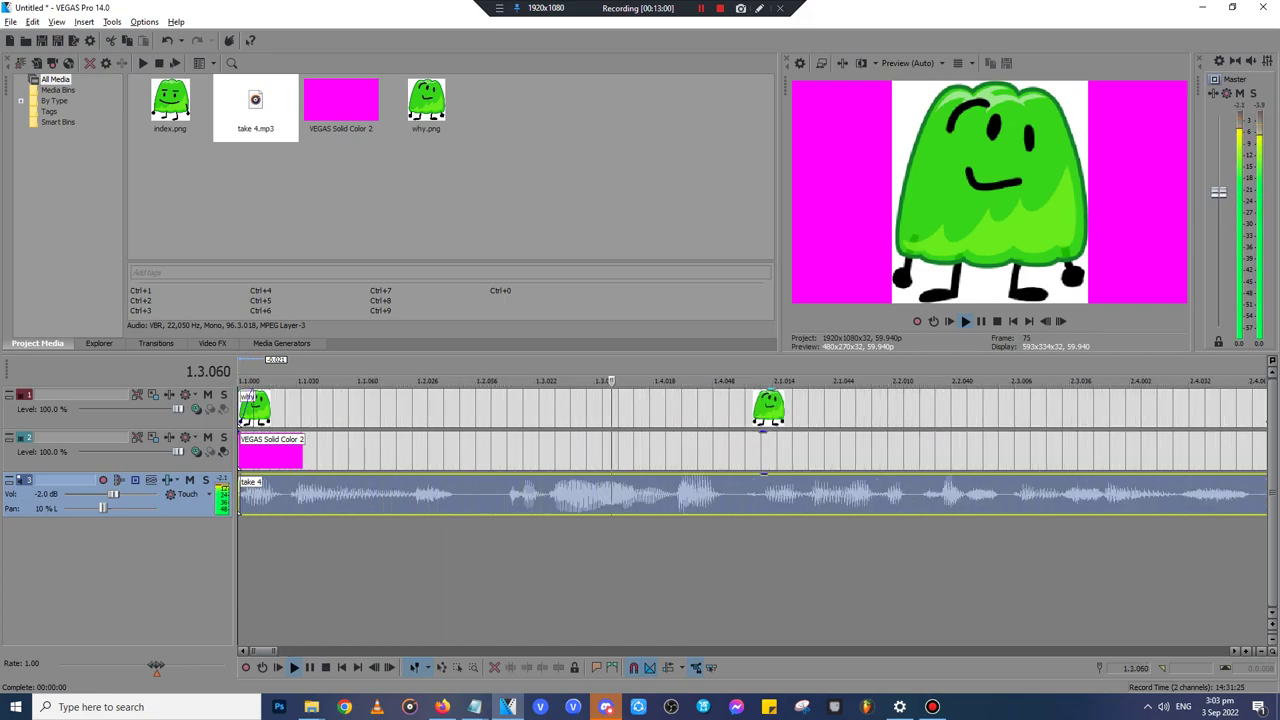
scroll(752, 450, "down", 4)
key("space")
key("space")
key("space")
left_click(622, 560)
scroll(622, 560, "up", 3)
scroll(622, 560, "down", 2)
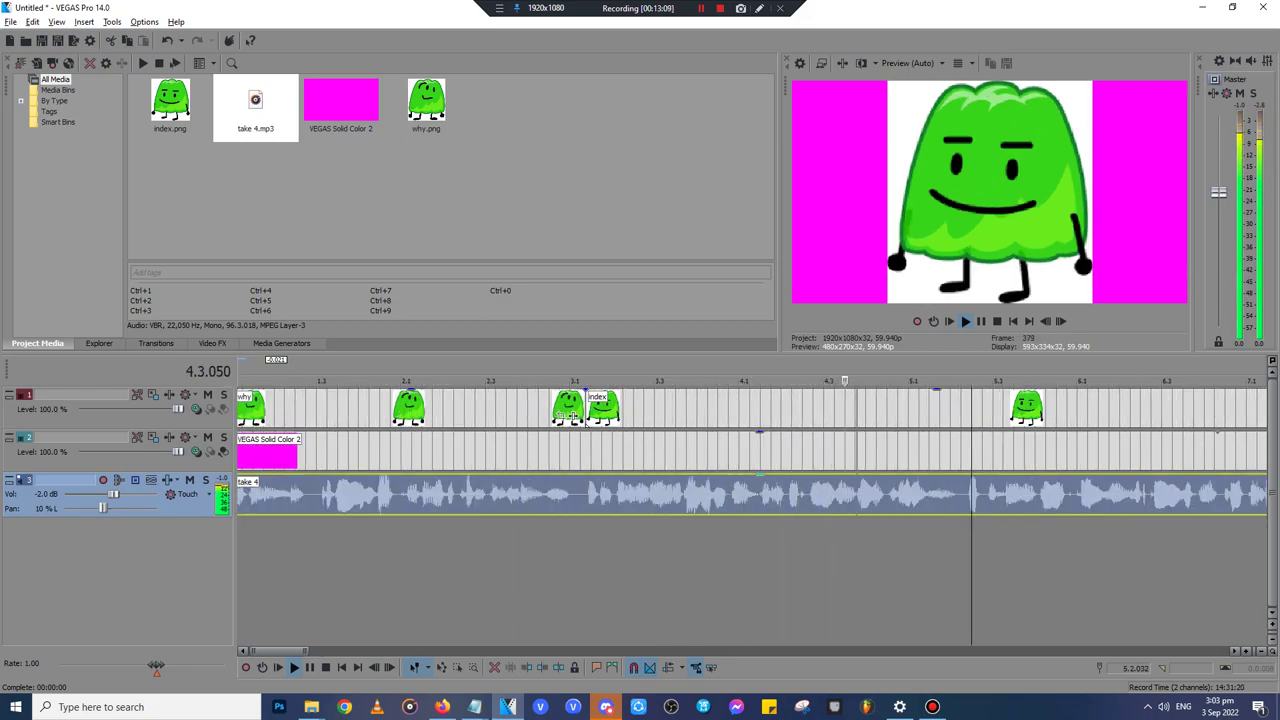
- Continue listening to take 4 between measures 5 and 7 to find the phrase break near 6.2
scroll(972, 495, "up", 4)
scroll(972, 495, "down", 3)
left_click(977, 495)
scroll(977, 495, "up", 3)
scroll(750, 450, "down", 3)
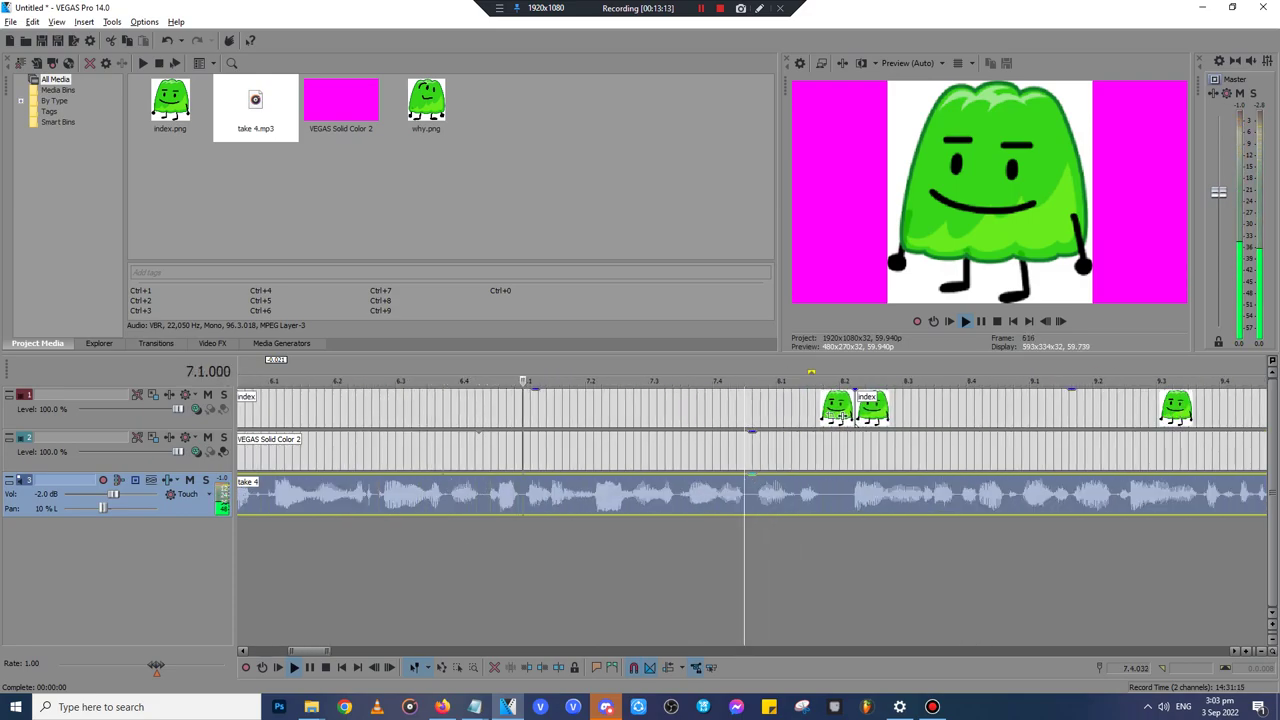
scroll(750, 450, "down", 1)
key("Return")
left_click(422, 452)
key("space")
key("Return")
- Try to split take 4 at 6.2.040 and just after, delete the short piece between, and shift the remaining voice-over later
left_click(496, 495)
scroll(496, 495, "up", 4)
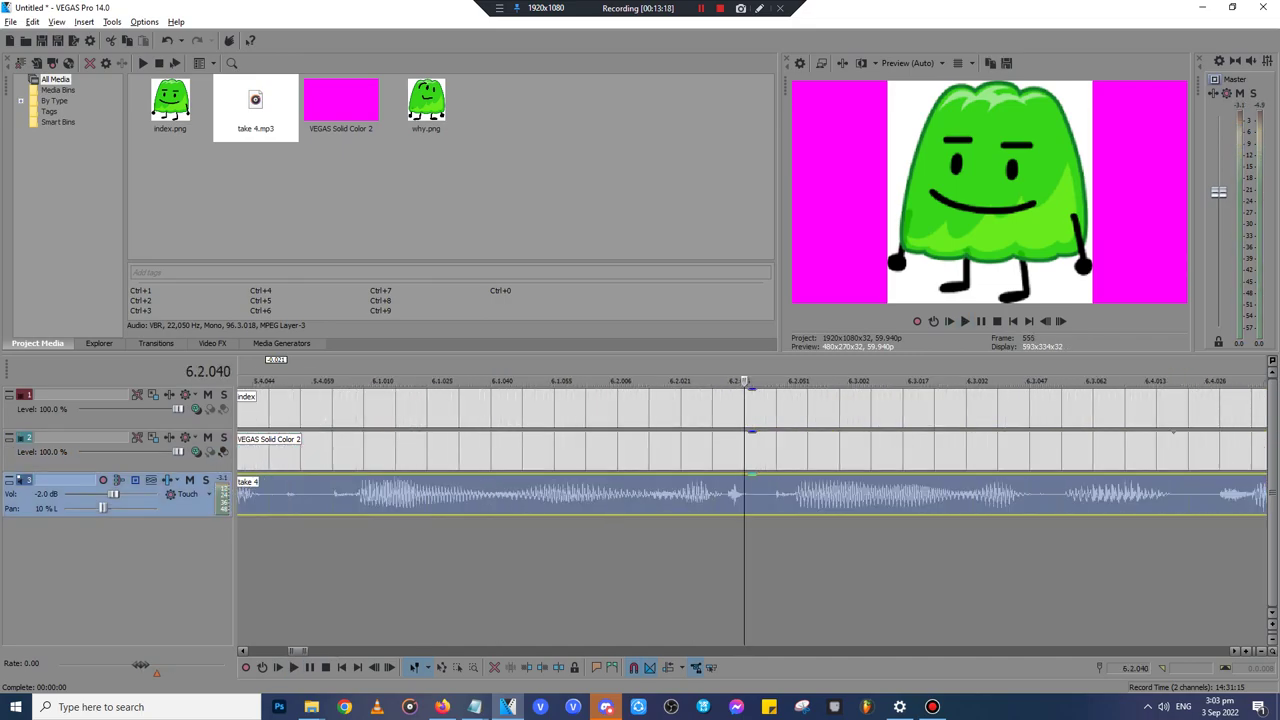
key("s")
left_click(777, 495)
key("s")
left_click(763, 495)
key("Delete")
left_click_drag(830, 495, 862, 495)
- Play back take 4 across the new gap near 6.2 to check the phrase spacing
key("space")
key("Return")
scroll(750, 500, "down", 4)
key("space")
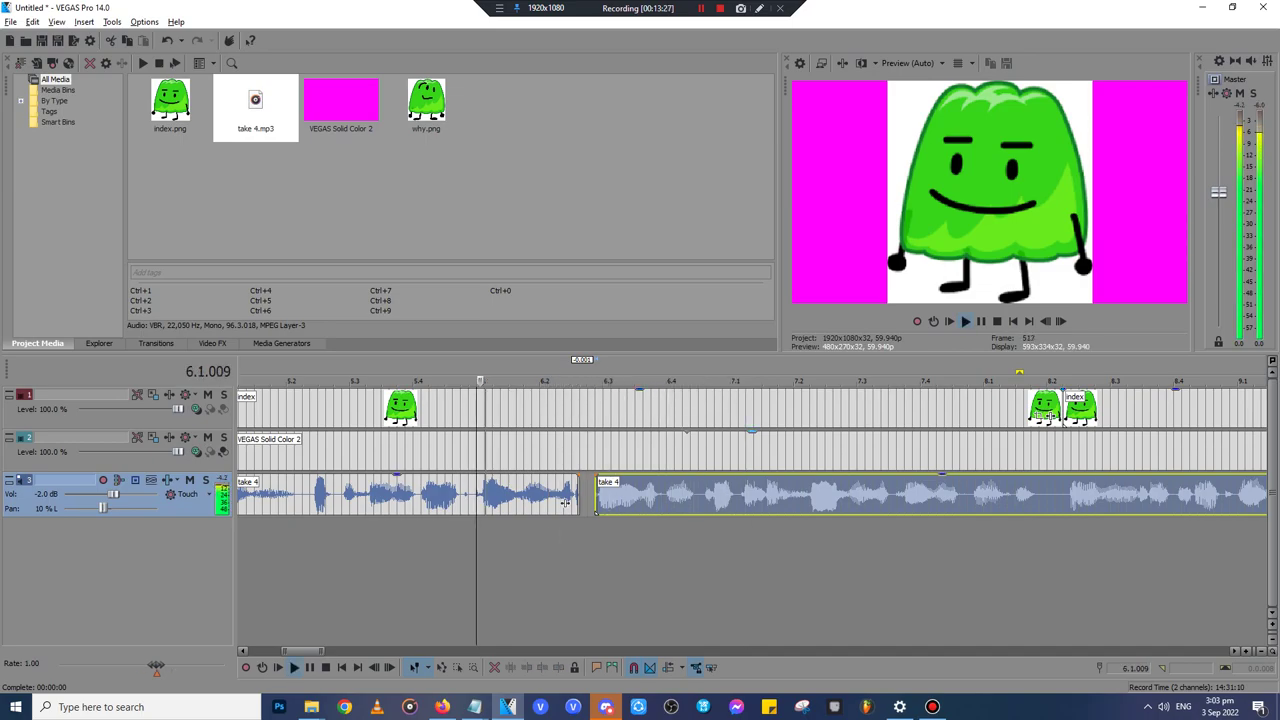
key("space")
key("space")
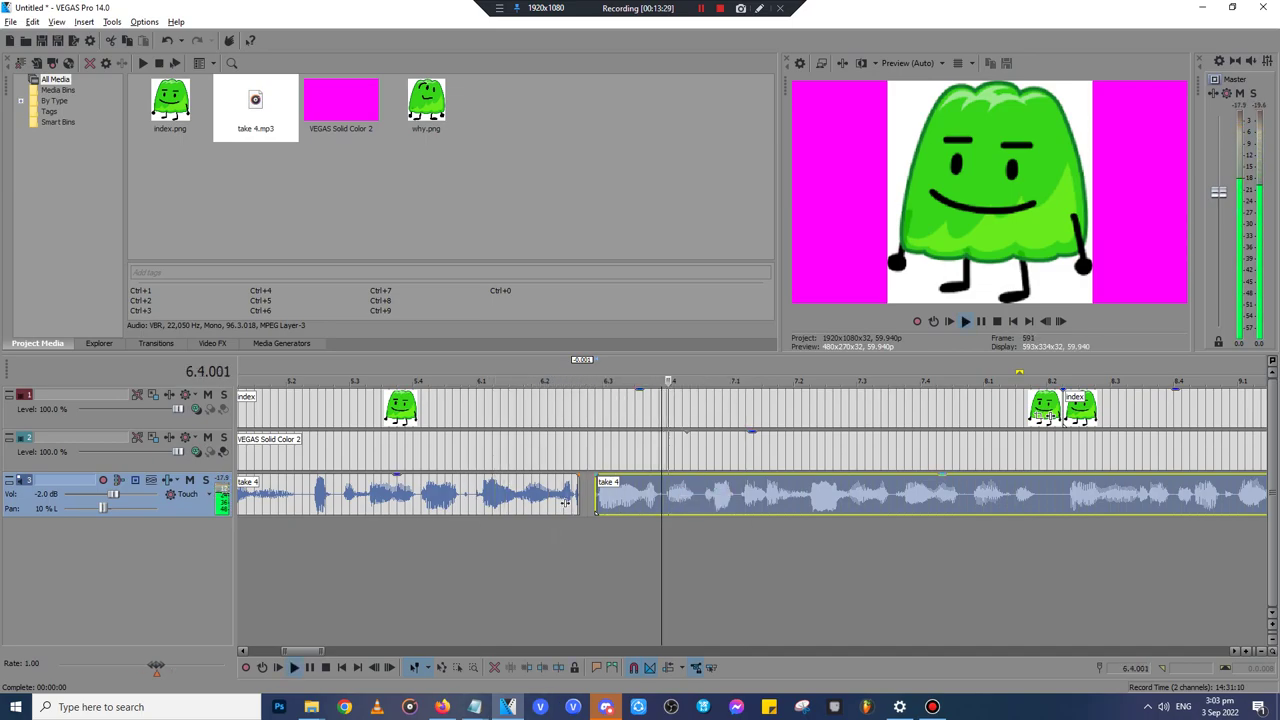
key("space")
key("alt+Tab")
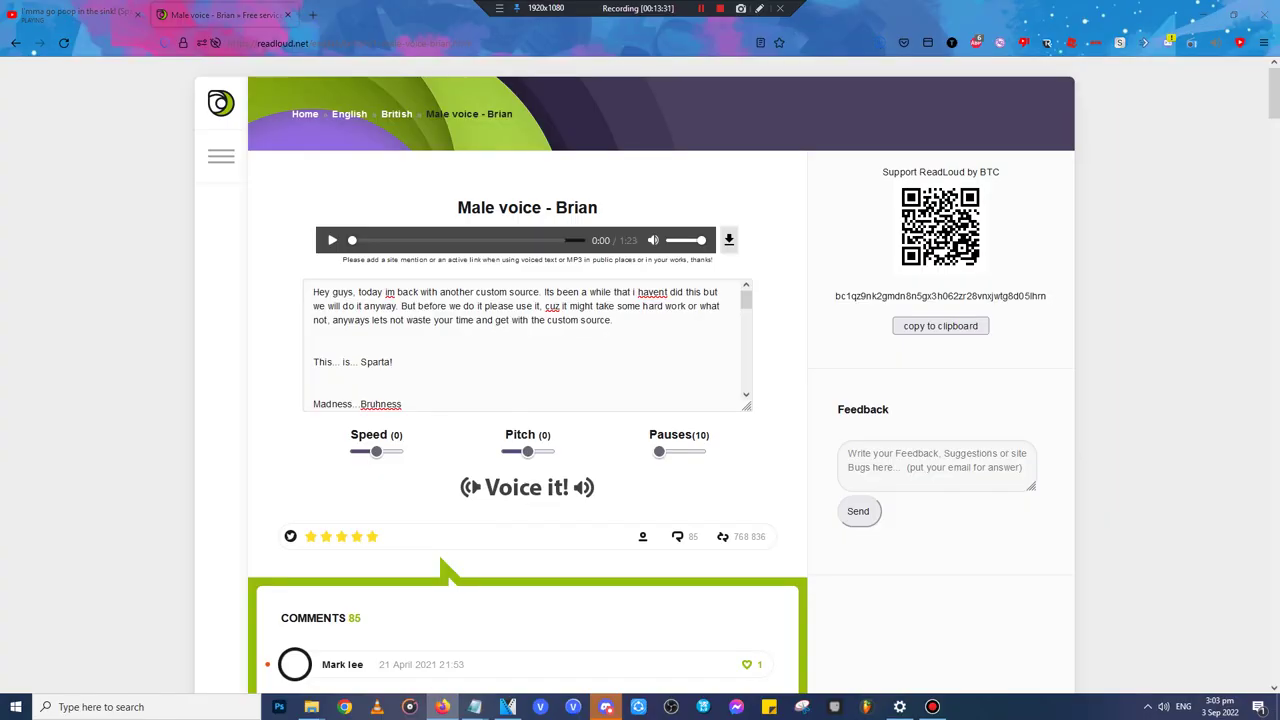
key("super+Tab")
key("alt+Tab")
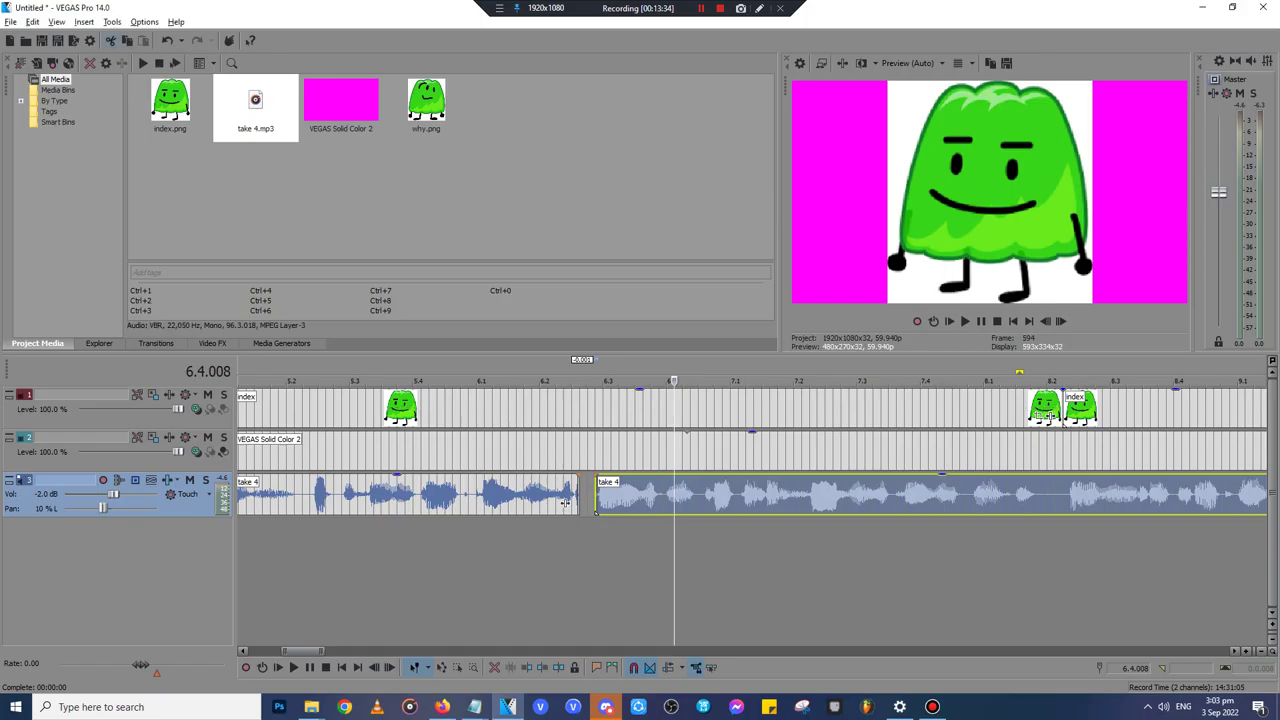
- Undo the splits, the deletion and the shift made in take 4 near 6.2
left_click(167, 41)
left_click(167, 41)
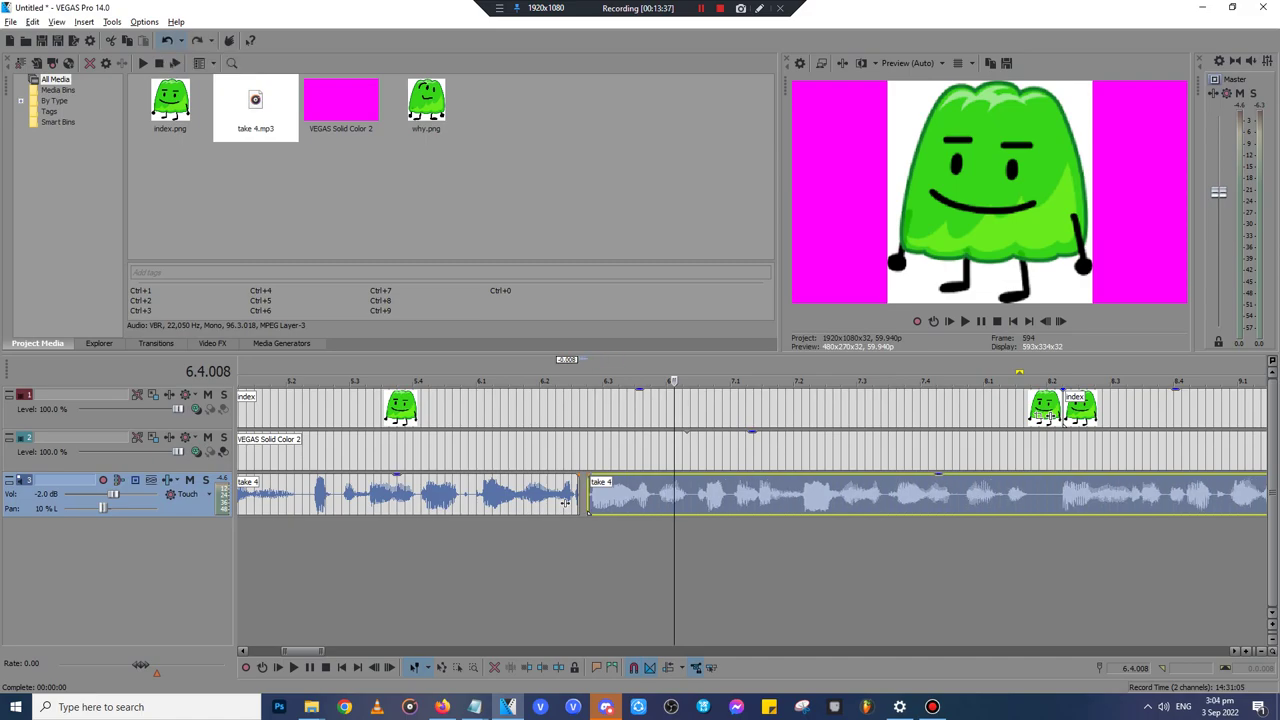
left_click(167, 41)
left_click(167, 41)
left_click(167, 41)
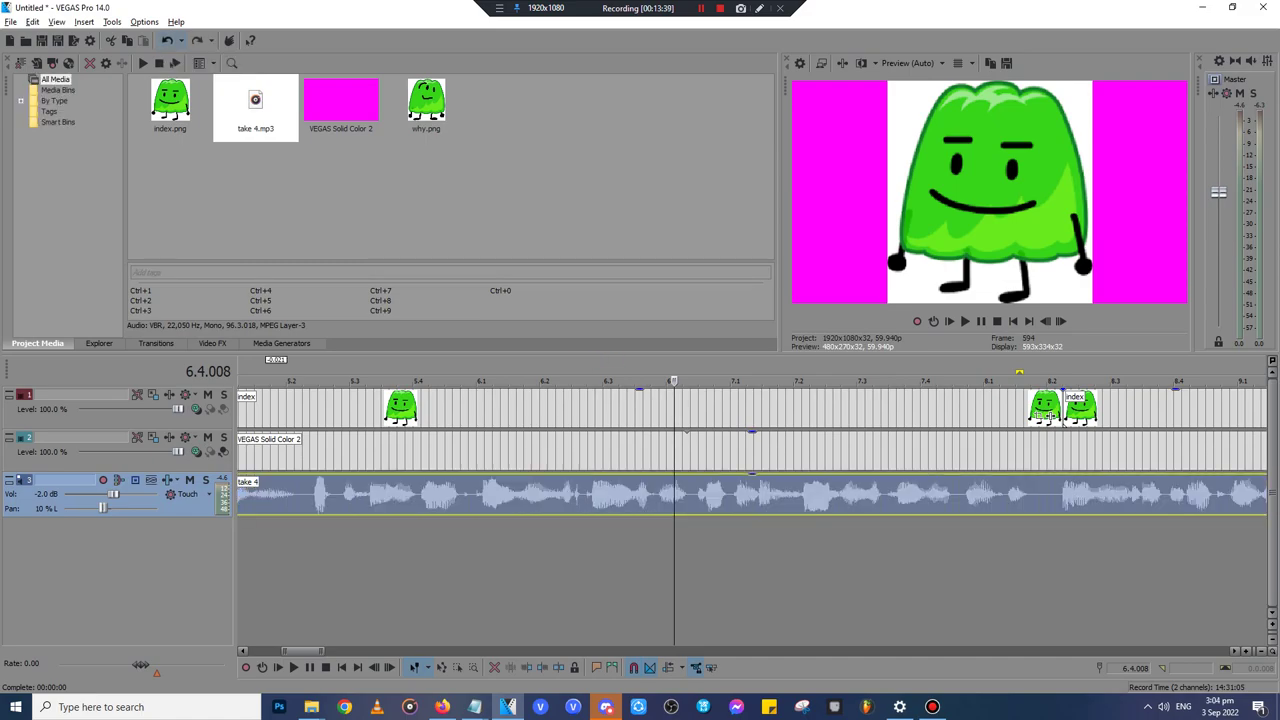
- Switch to the ReadLoud page in Firefox, replace "cuz" with "because" in the script, and download the newly voiced MP3
left_click(441, 707)
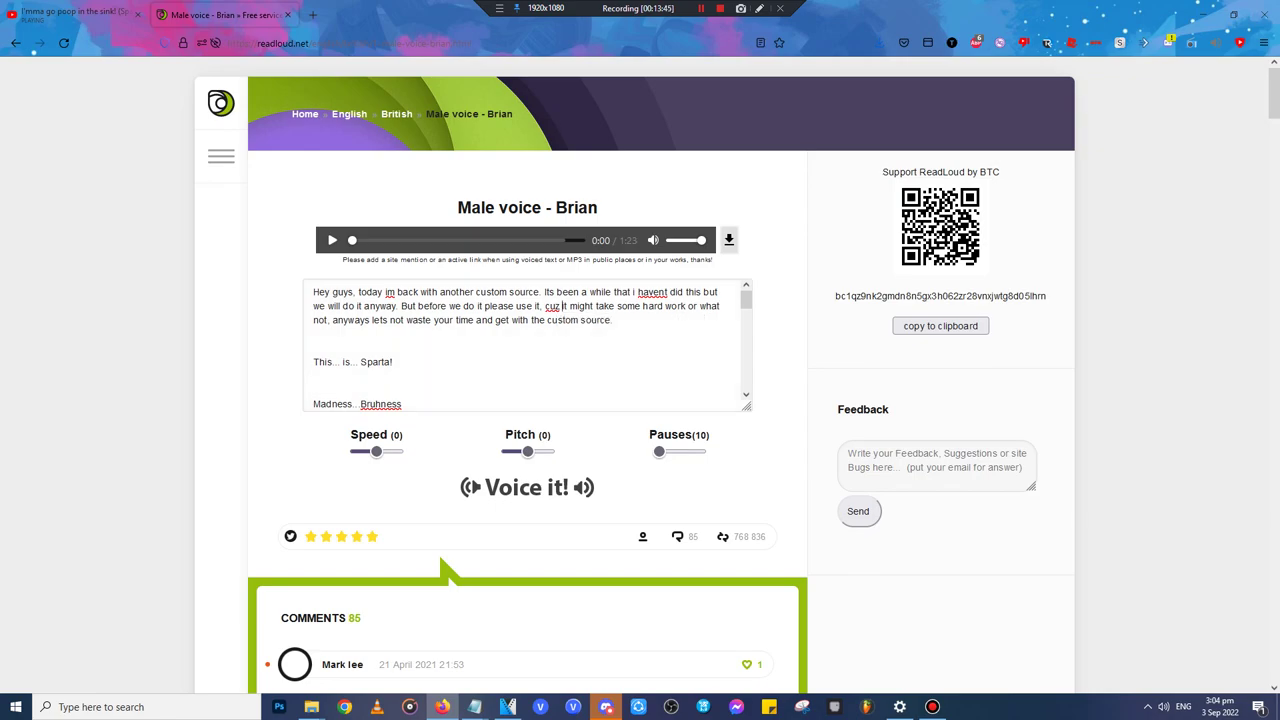
key("BackSpace")
key("BackSpace")
type("=")
key("BackSpace")
type("because")
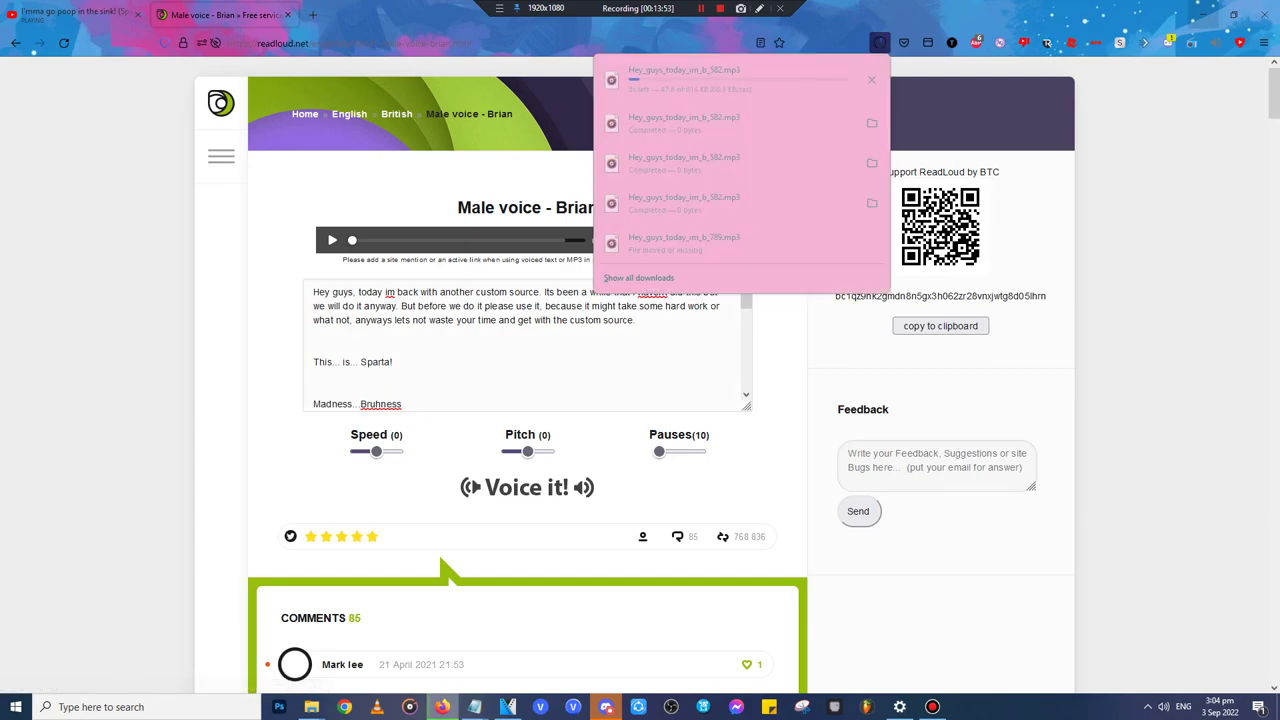
- Return to VEGAS Pro, delete the take 4 event from the audio track, and remove take 4.mp3 from the project media
left_click(1203, 14)
left_click(452, 495)
scroll(452, 495, "down", 6)
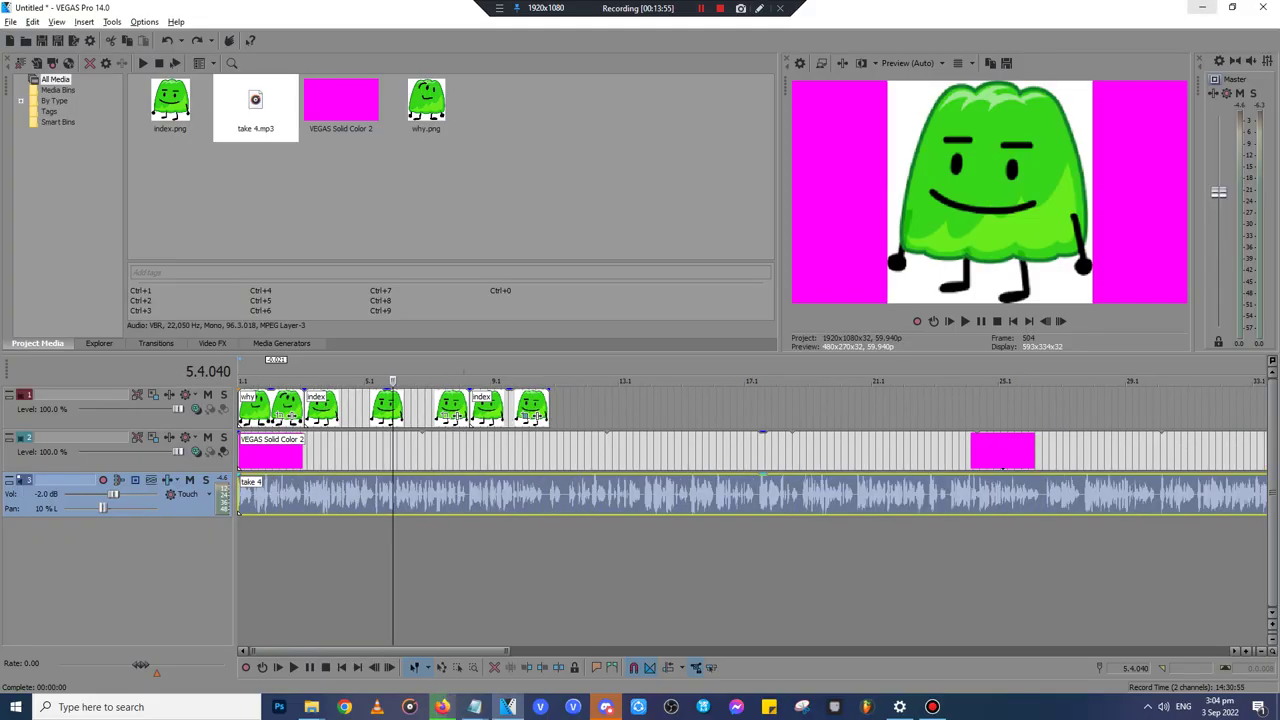
key("Delete")
left_click(262, 112)
key("Delete")
- Open the Downloads folder and delete the two outdated files next to the new voice-over MP3
left_click(311, 707)
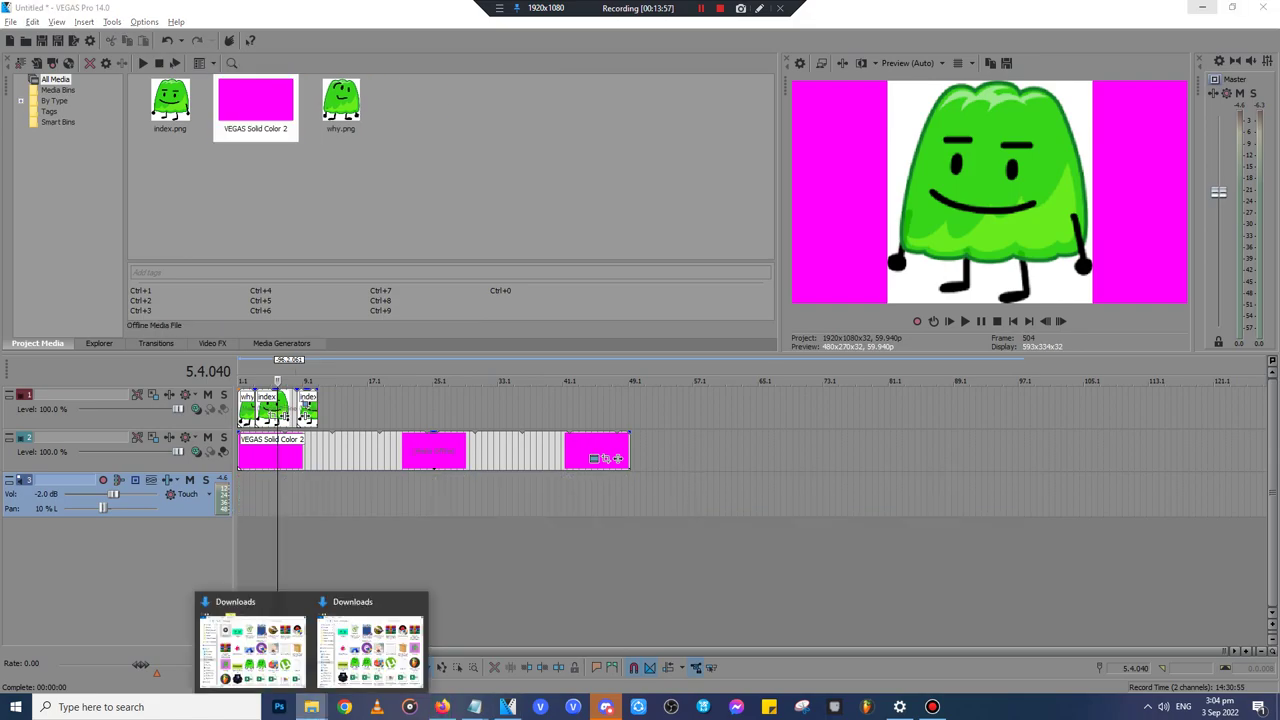
left_click(253, 650)
left_click(557, 447)
left_click(566, 432)
left_click(806, 262)
key("Delete")
left_click(736, 262)
key("Delete")
- Rename Hey_guys_today_im_b_582.mp3 as take 5.mp3 and place it on the VEGAS Pro audio track at the timeline start
left_click(664, 262)
right_click(664, 260)
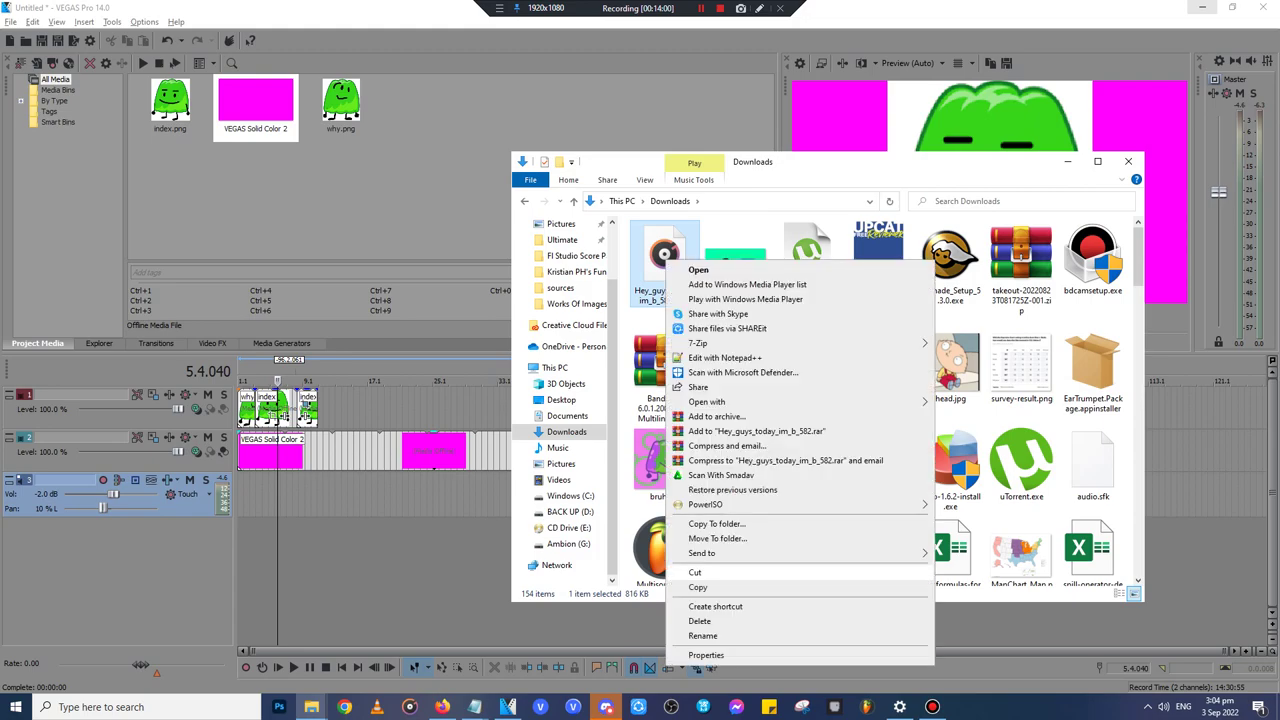
left_click(720, 636)
key("BackSpace")
type("take 5")
key("Return")
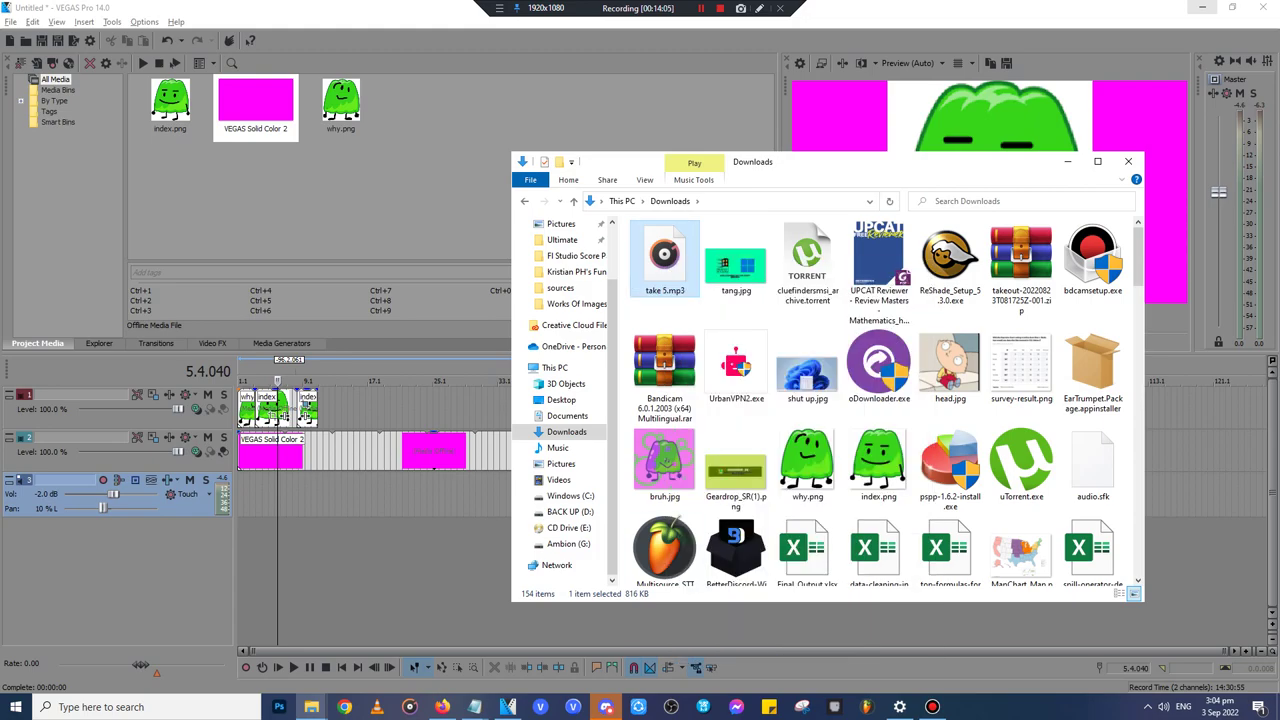
left_click_drag(664, 258, 244, 495)
left_click(244, 495)
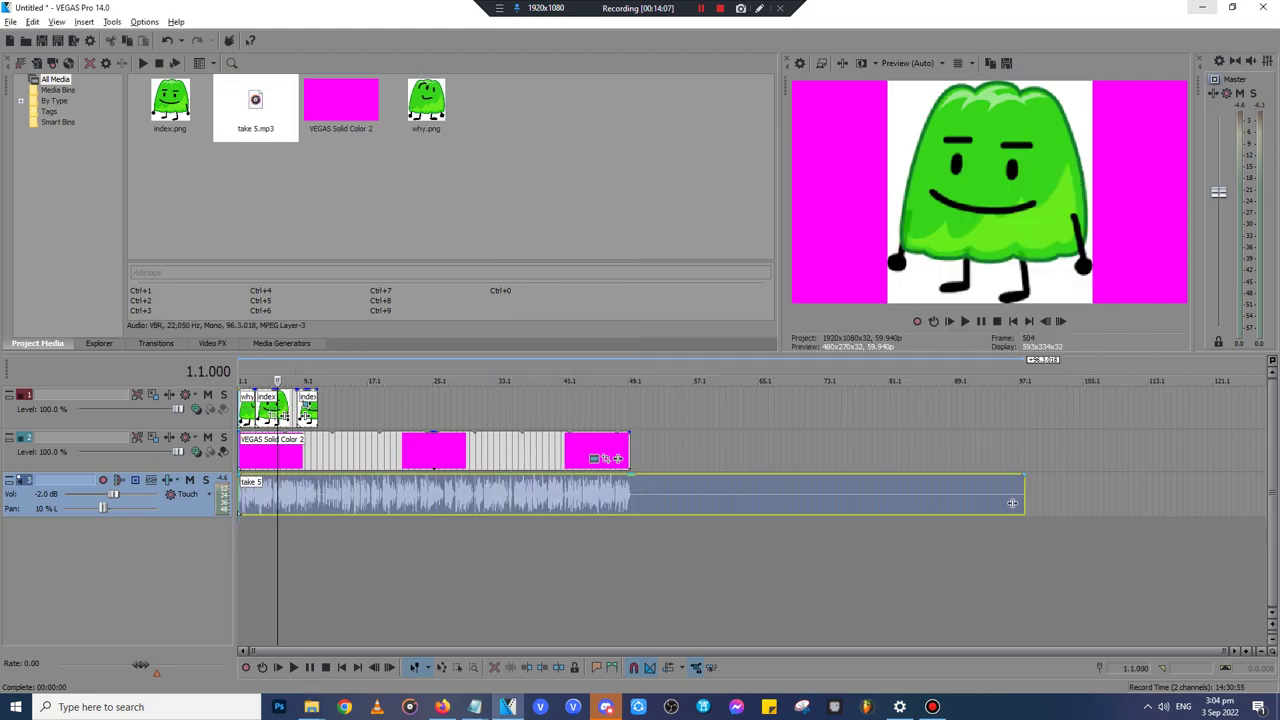
- Trim the leading silence from take 5 up to 1.1.021 and ripple the voice-over back to the timeline start
scroll(244, 495, "up", 12)
left_click(924, 494)
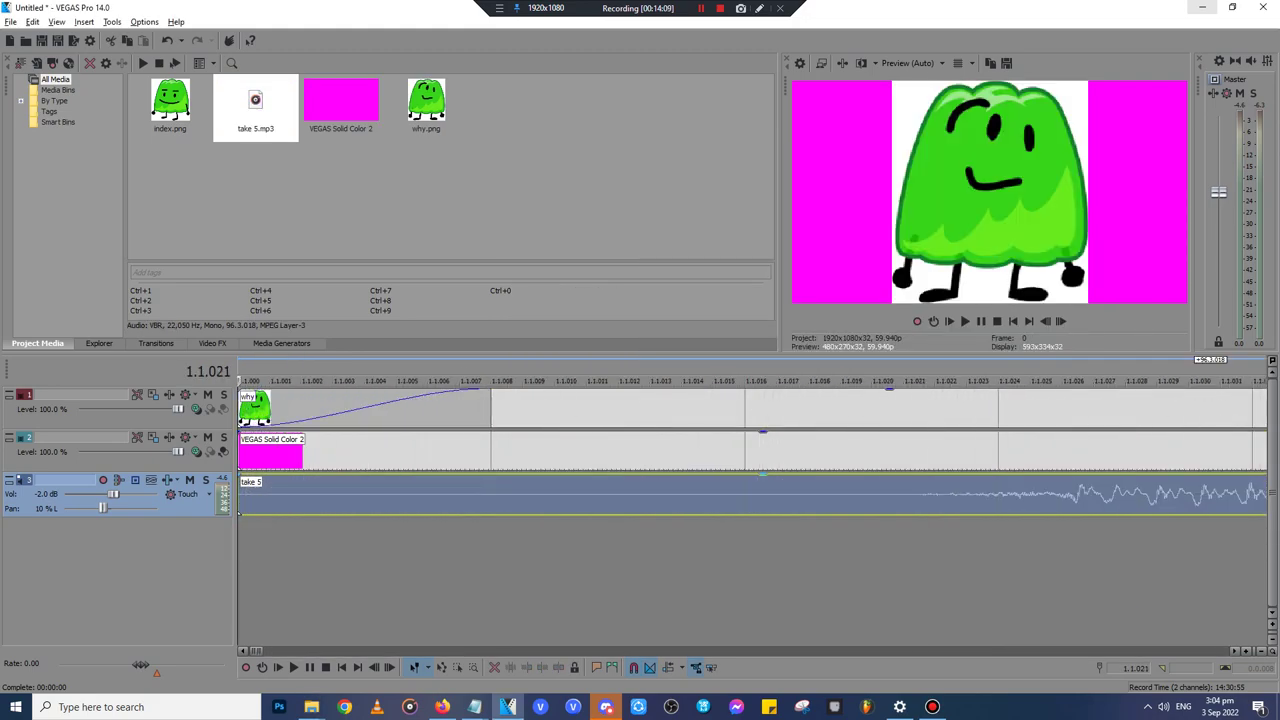
scroll(924, 494, "up", 7)
key("Up")
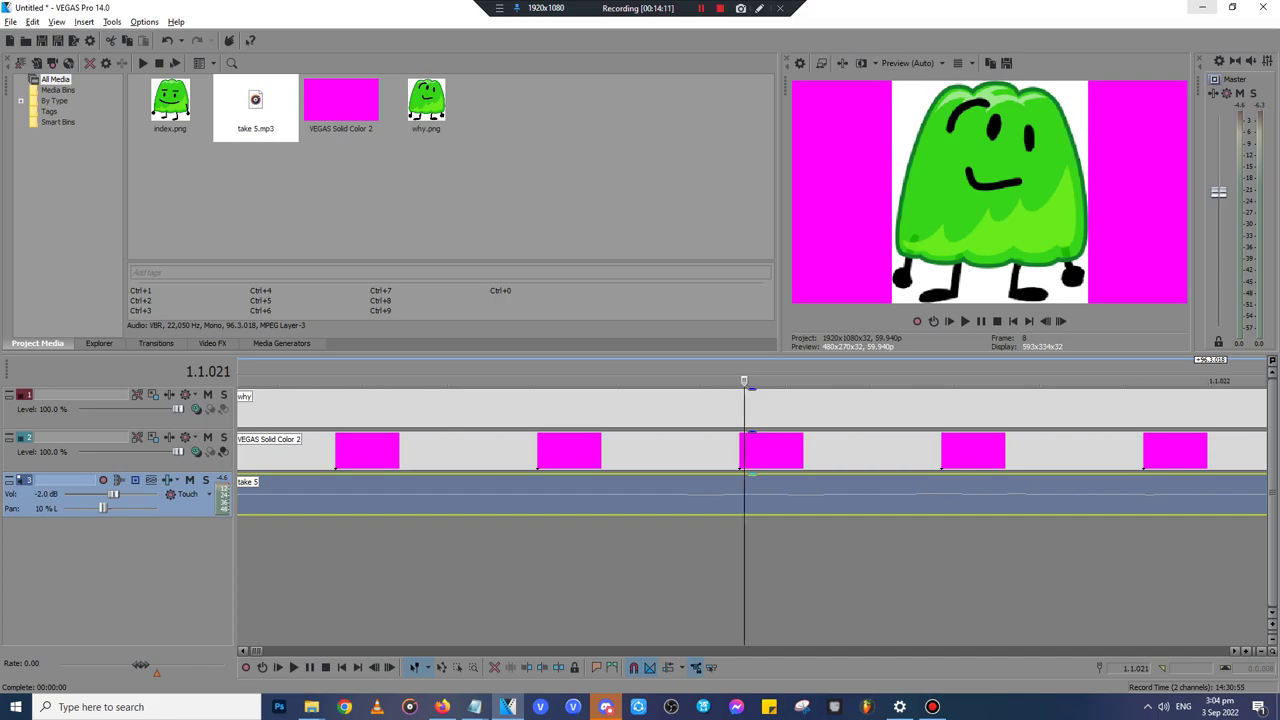
key("Up")
key("Up")
key("Up")
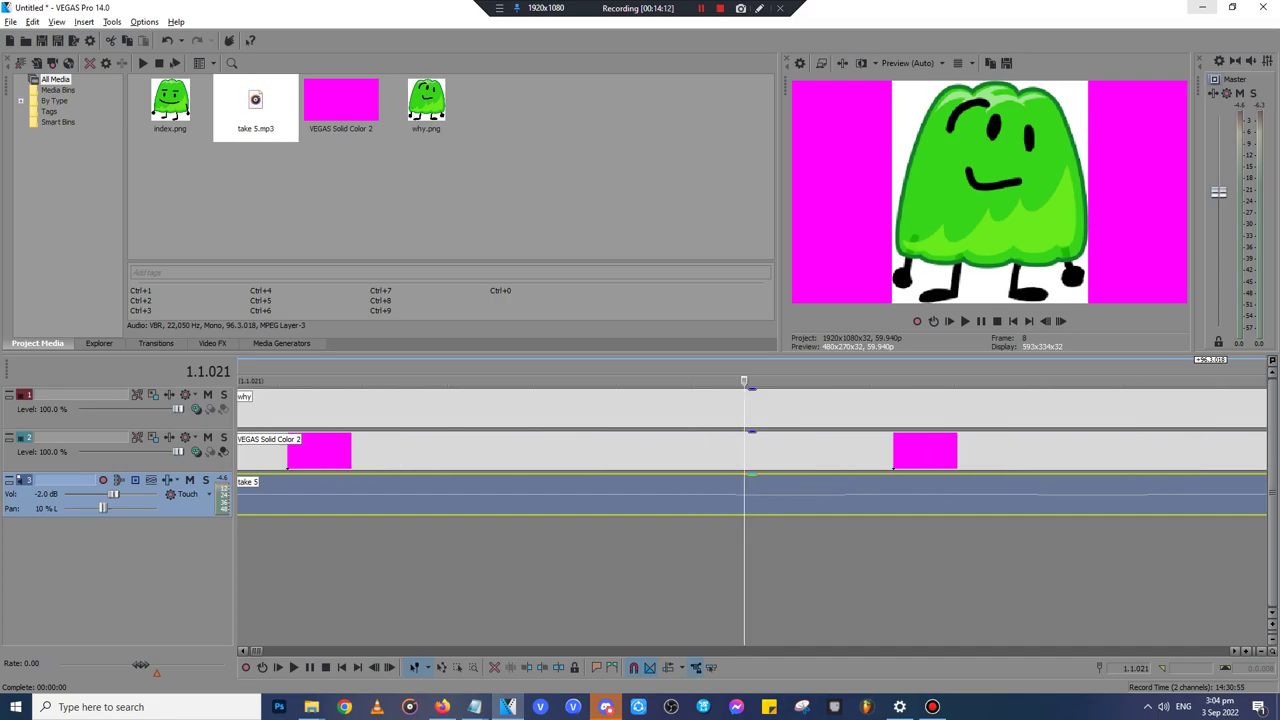
left_click(735, 494)
key("Down")
key("Down")
key("Down")
key("Down")
key("Down")
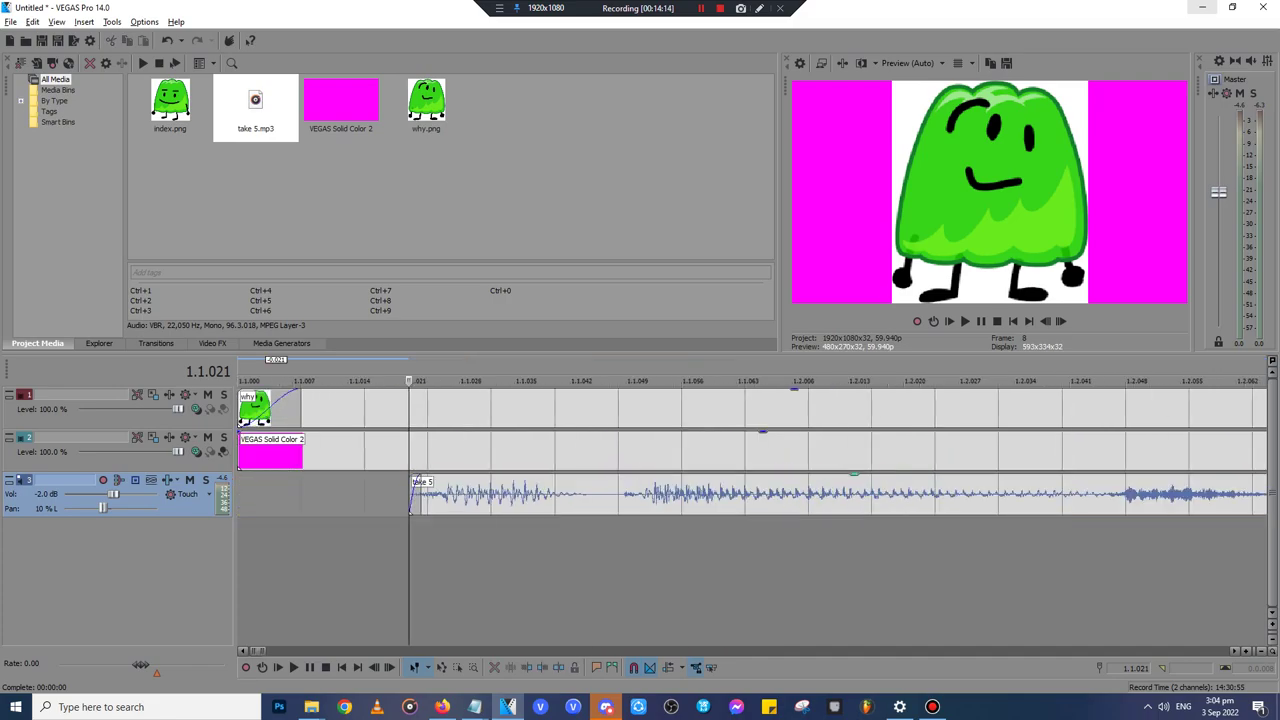
key("f")
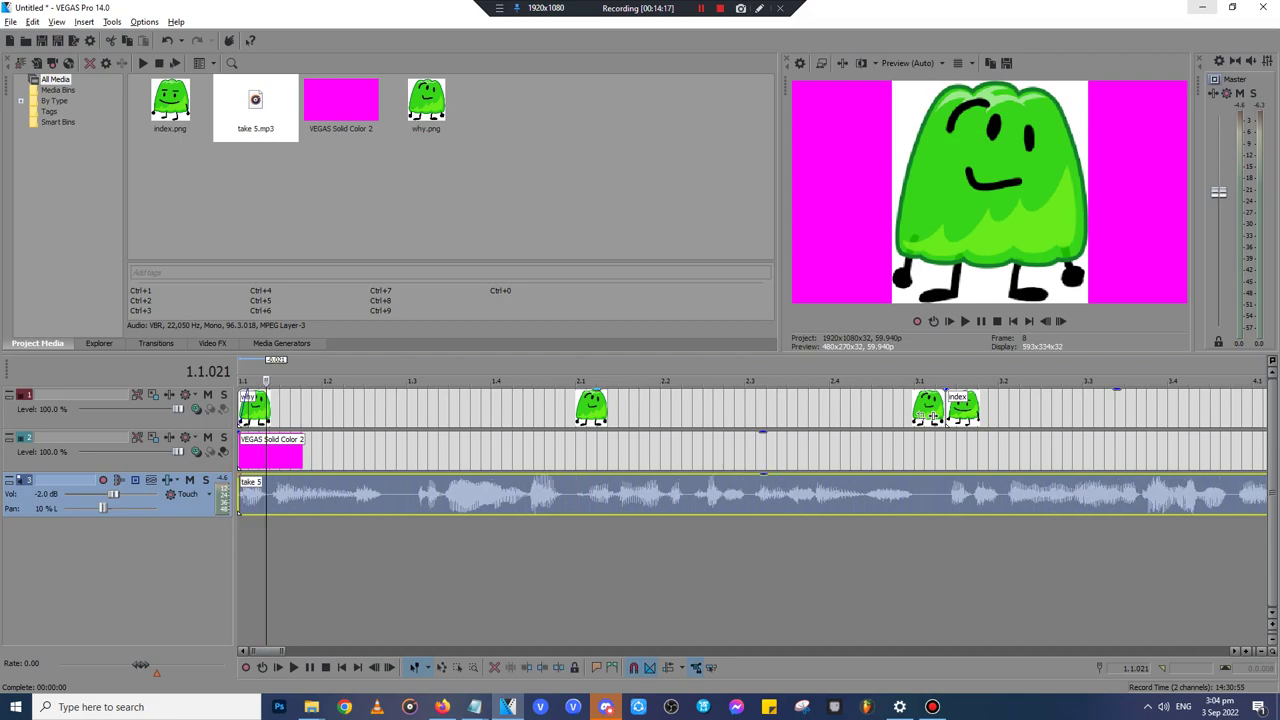
- Play back take 5 from the timeline start to about measure 8 to check it against the character images
key("Home")
key("Up")
key("Up")
key("space")
key("Down")
key("Down")
key("Down")
key("Down")
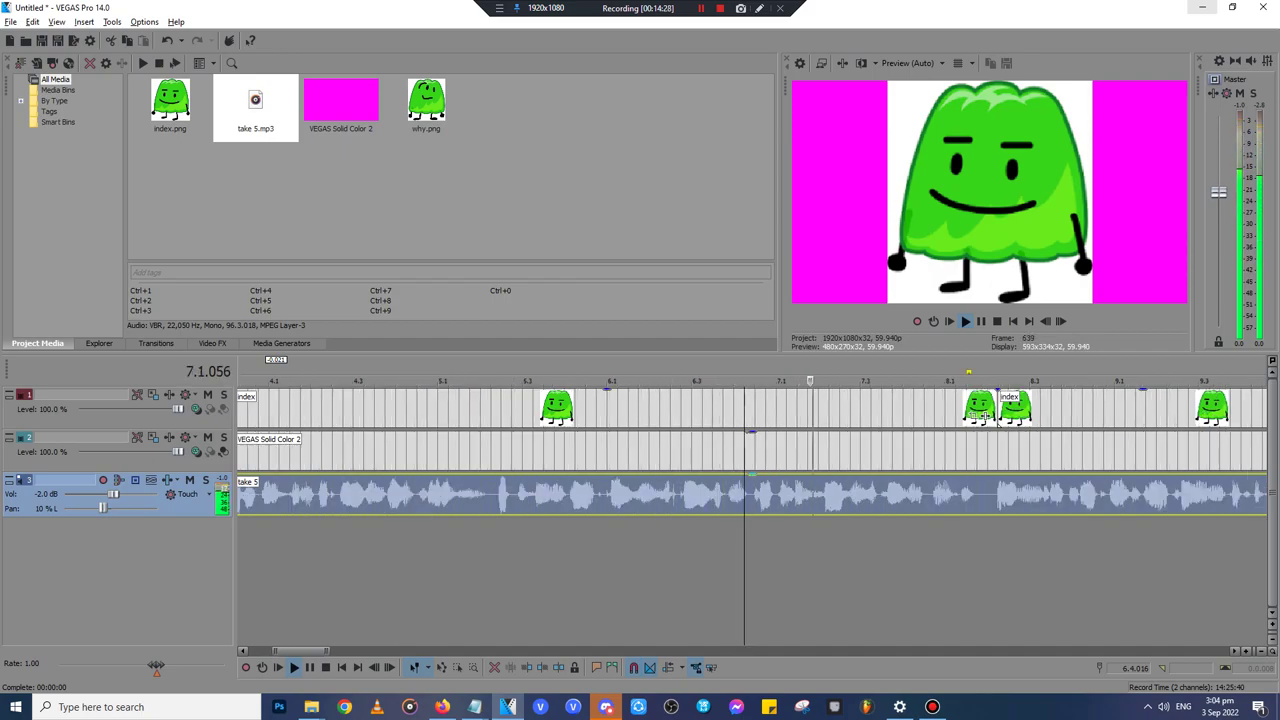
key("Return")
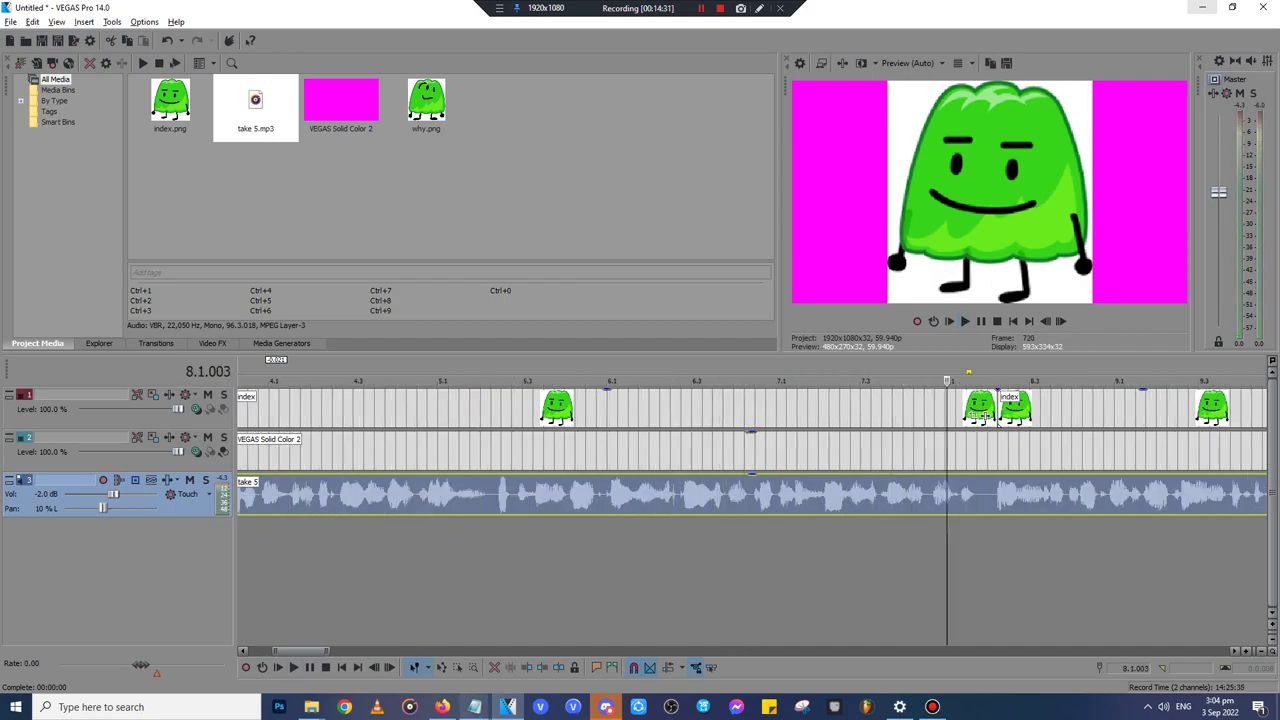
- Add a Notepad remark that "because" was used instead of "cuz" and will be left anyway, and minimize Notepad
left_click(475, 707)
left_click(535, 645)
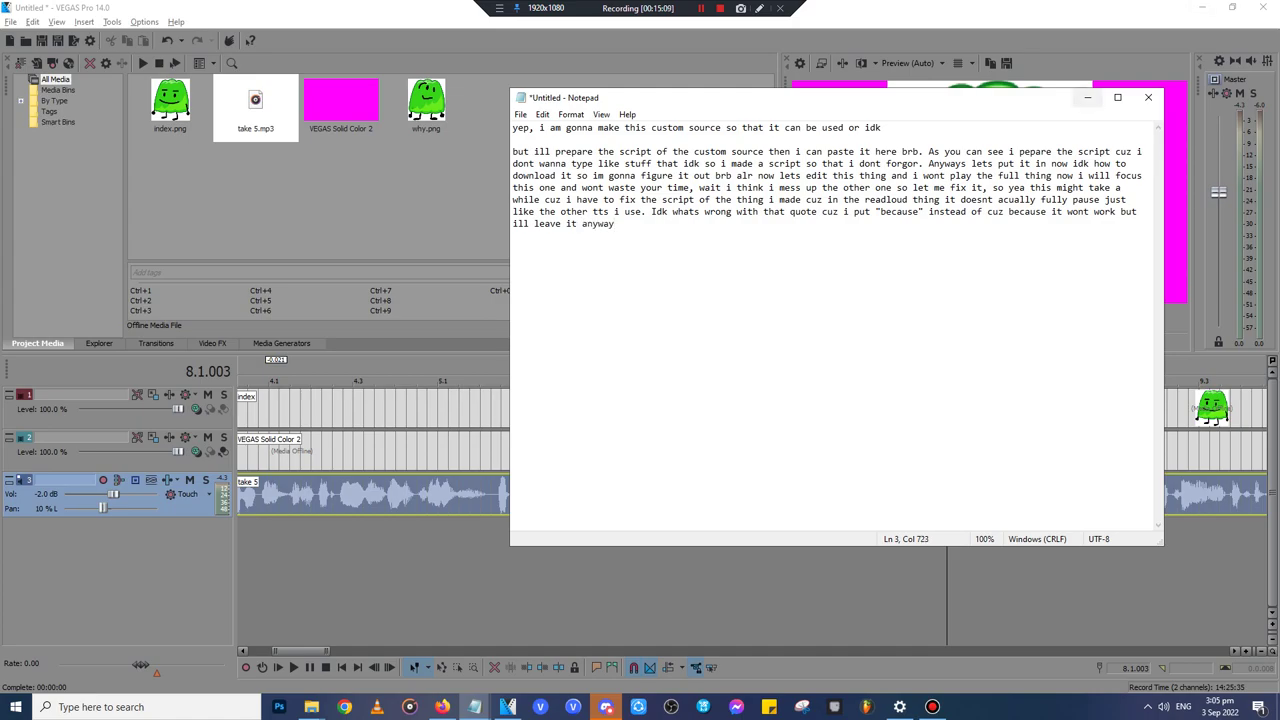
left_click(1088, 98)
- Play on to the end of the last index image and give it a fade-out starting at about 10.3.020
key("space")
scroll(760, 424, "down", 1)
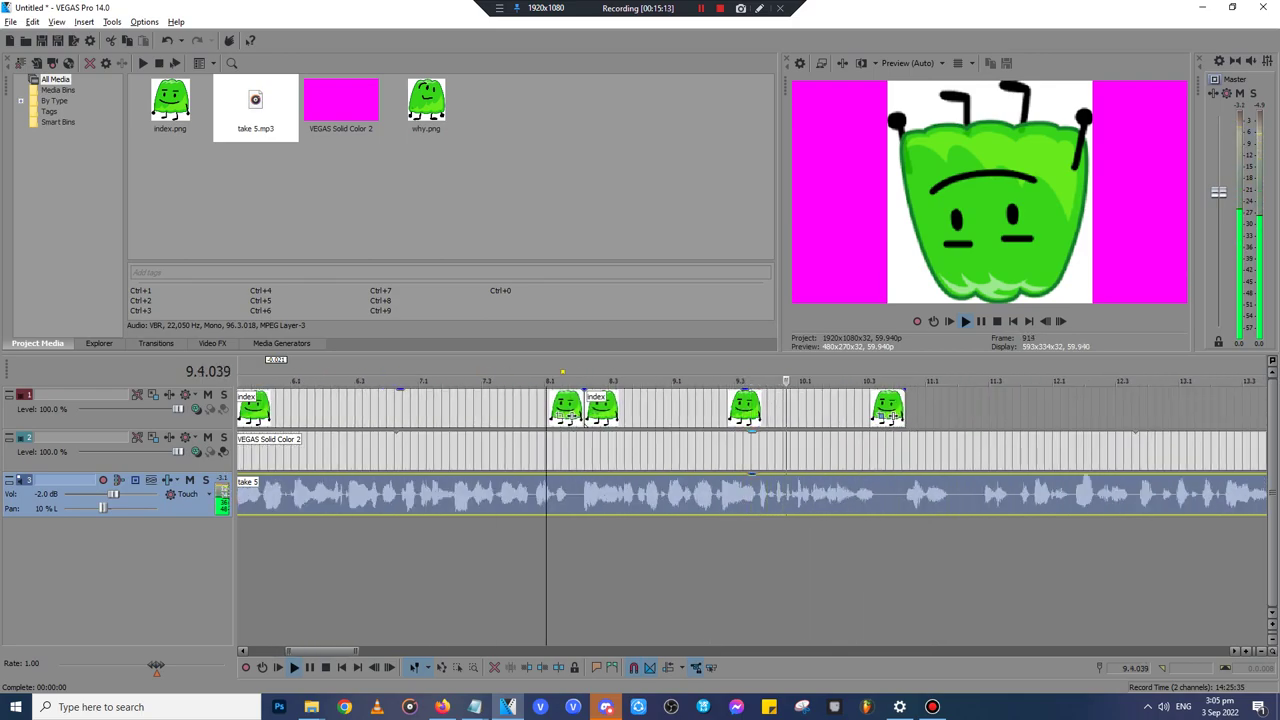
left_click(905, 450)
scroll(905, 450, "up", 3)
key("Return")
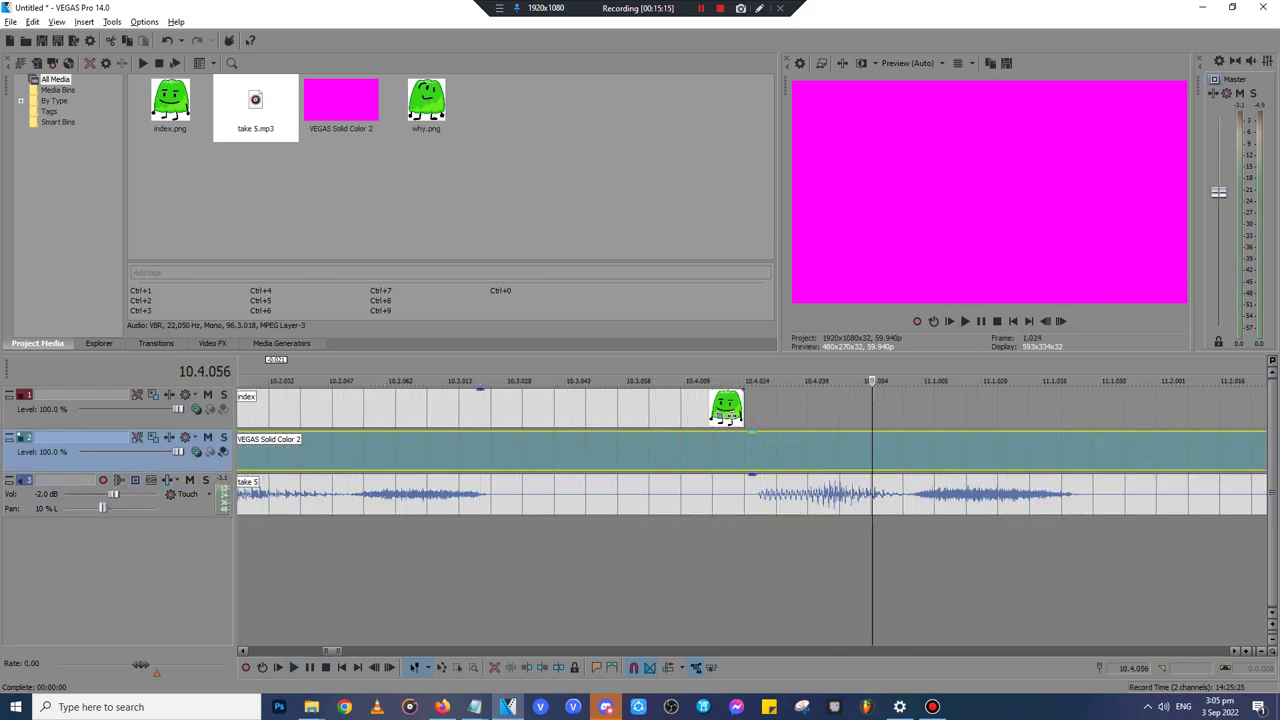
left_click_drag(744, 409, 491, 408)
scroll(491, 408, "down", 3)
- Play back the faded ending of the last index image to check it against the pause in take 5
left_click(427, 410)
key("space")
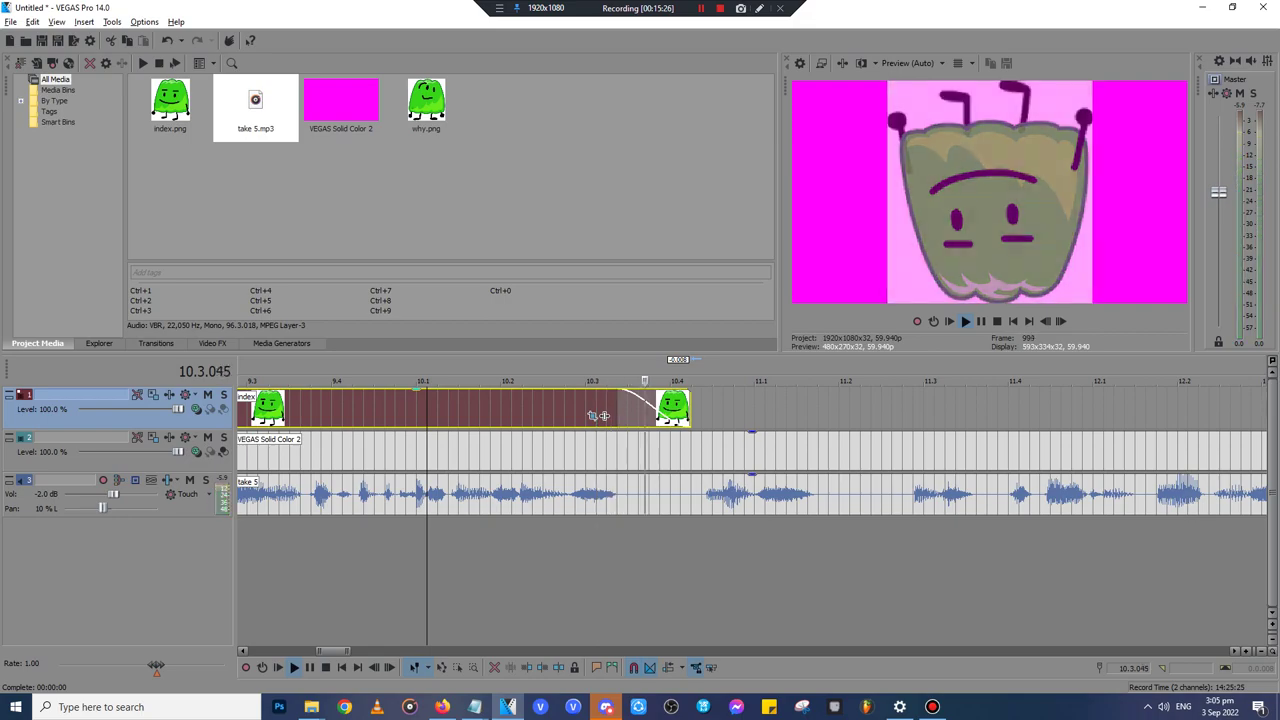
key("Return")
left_click(701, 410)
scroll(701, 410, "up", 4)
key("space")
key("Return")
- Split take 5 at 10.4.027, just before the phrase that follows the last index image
left_click(807, 410)
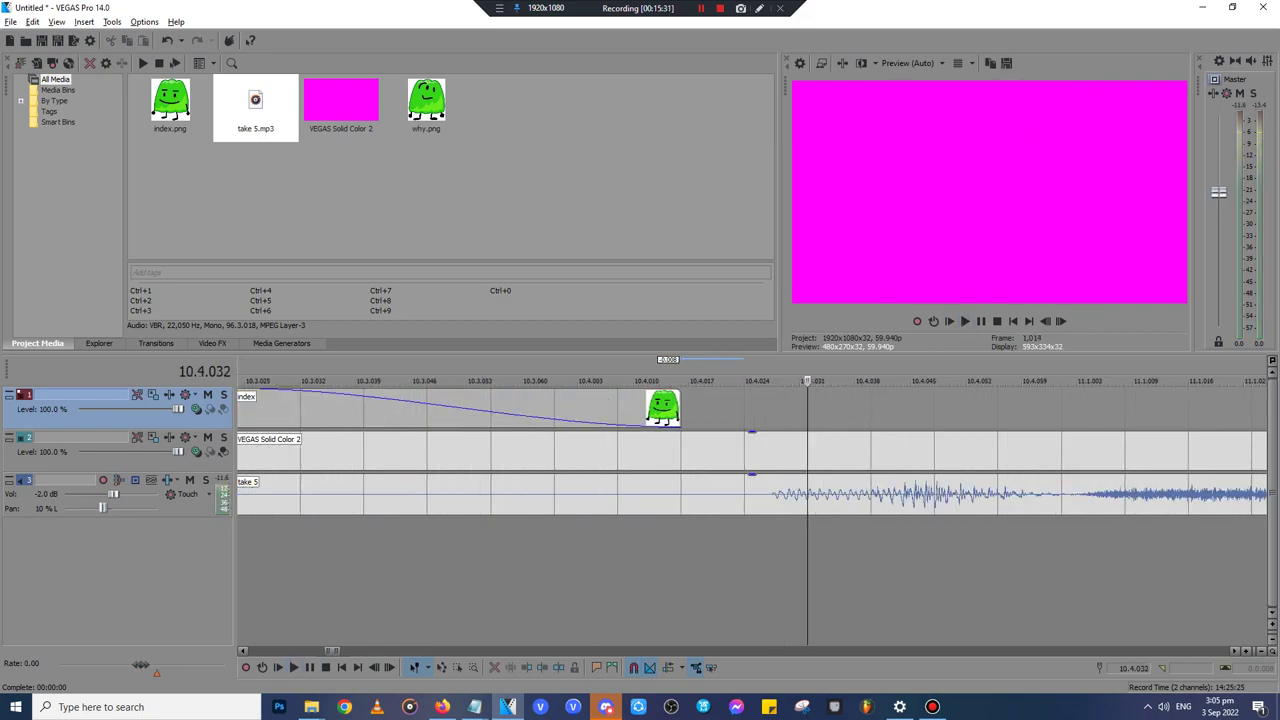
scroll(636, 415, "down", 5)
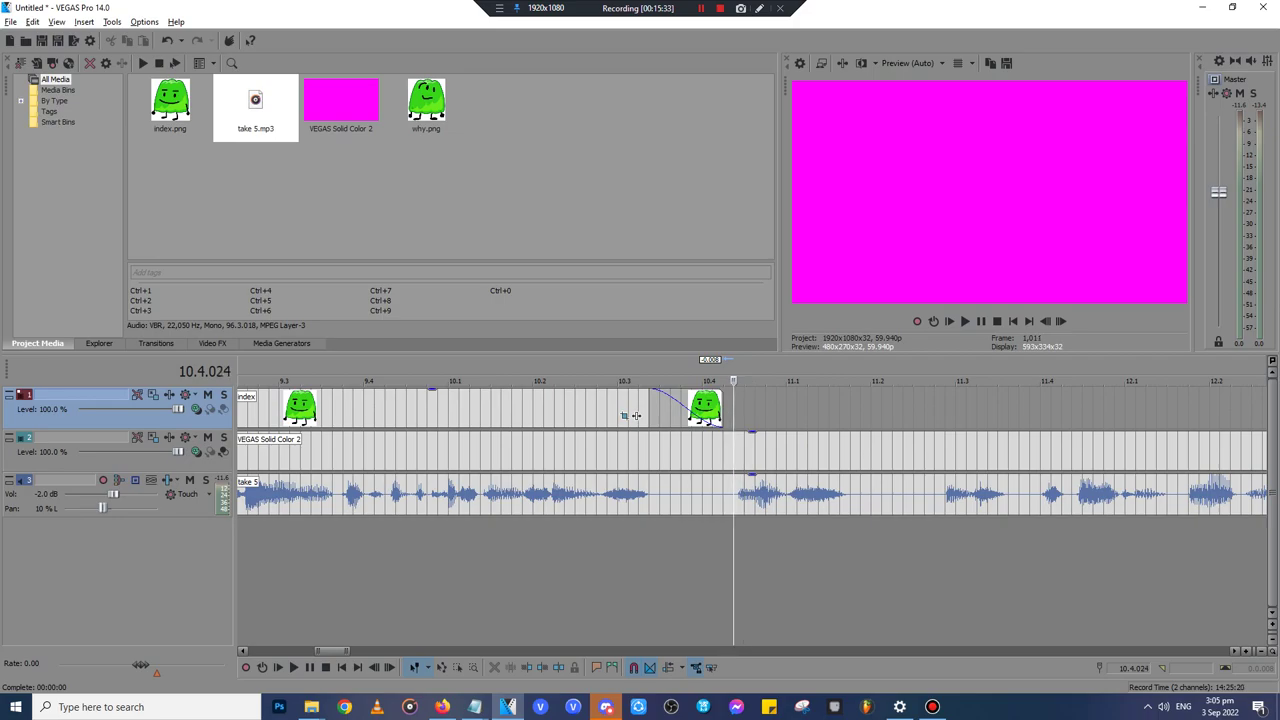
scroll(636, 415, "up", 8)
left_click(862, 495)
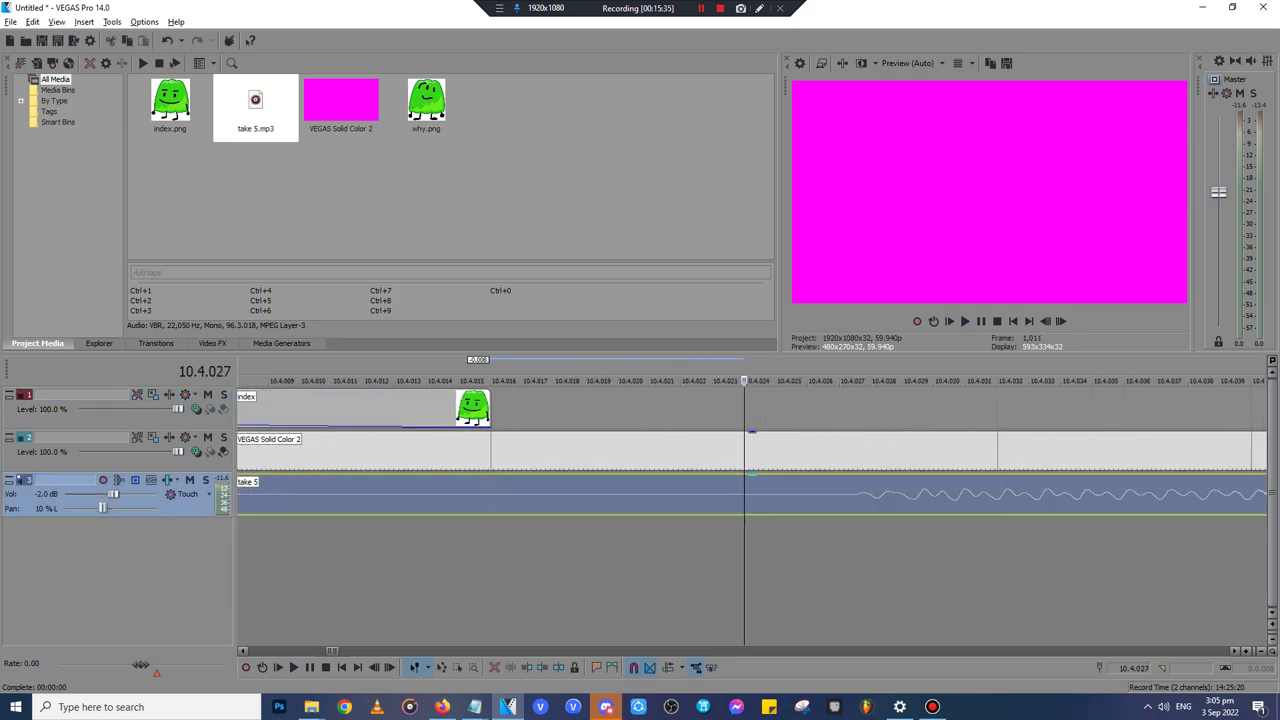
scroll(862, 495, "up", 4)
scroll(750, 450, "up", 3)
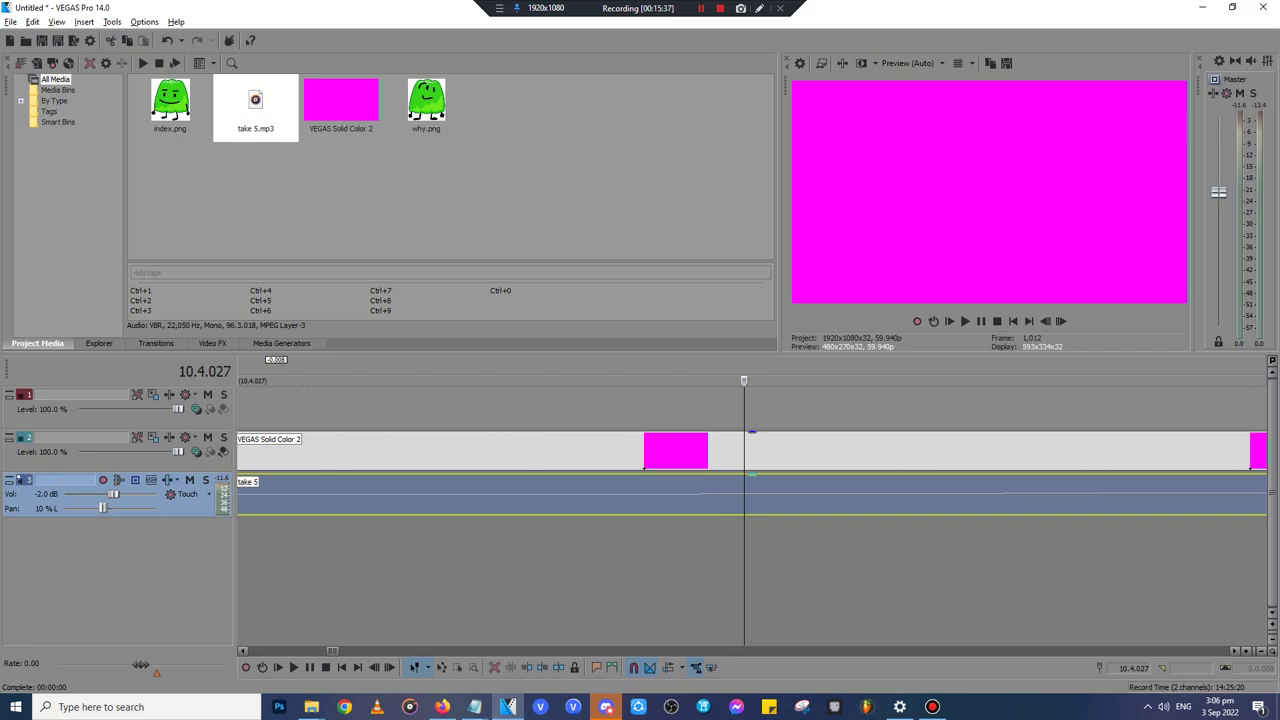
key("s")
scroll(543, 503, "down", 5)
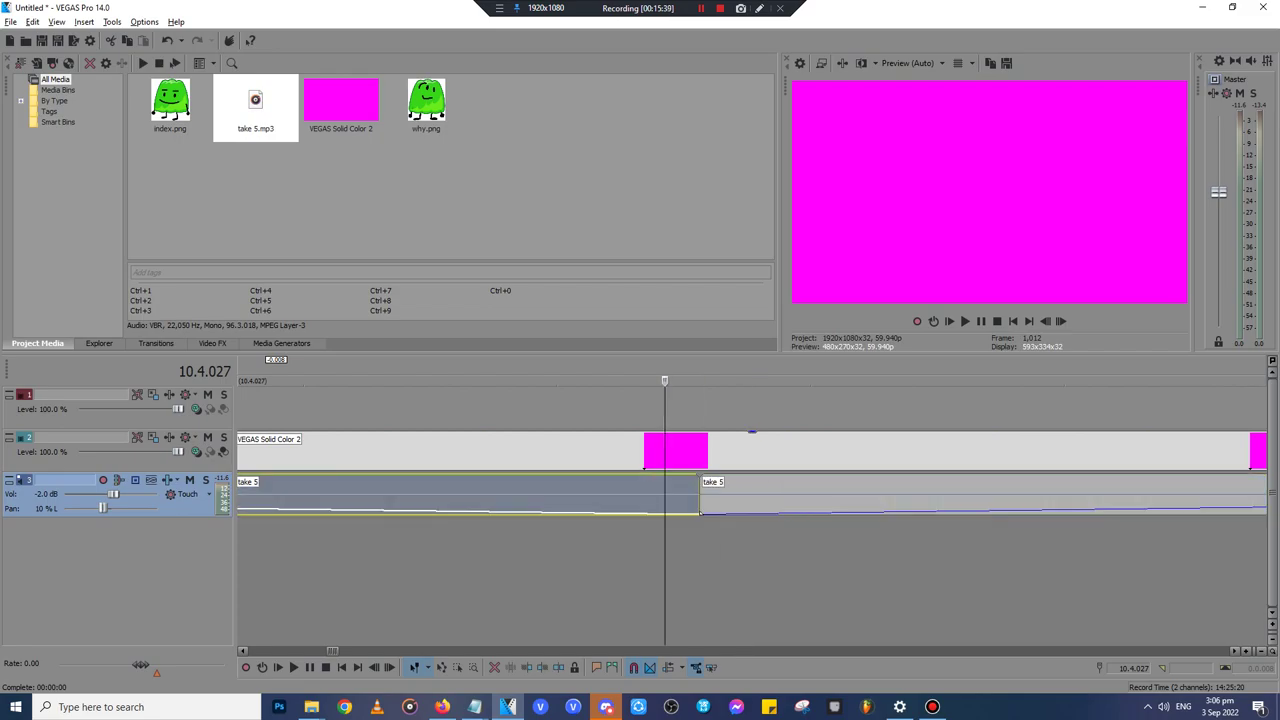
scroll(669, 503, "down", 1)
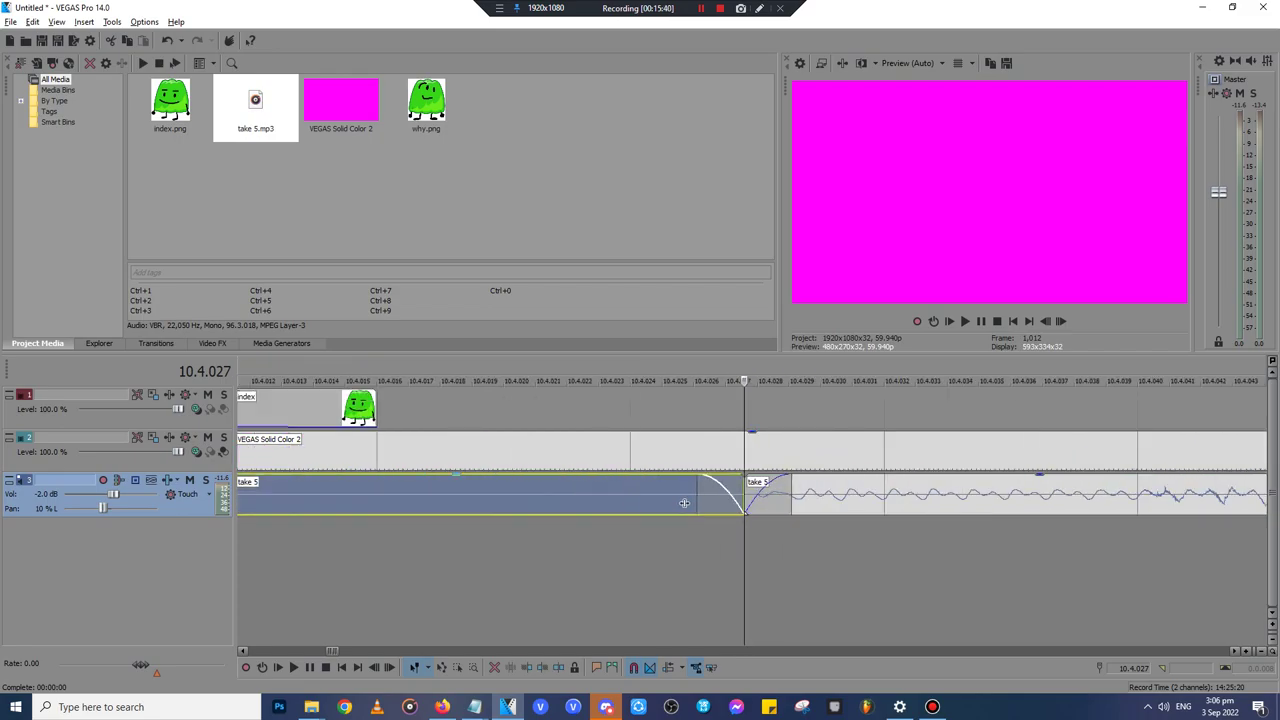
left_click(684, 503)
scroll(684, 503, "down", 1)
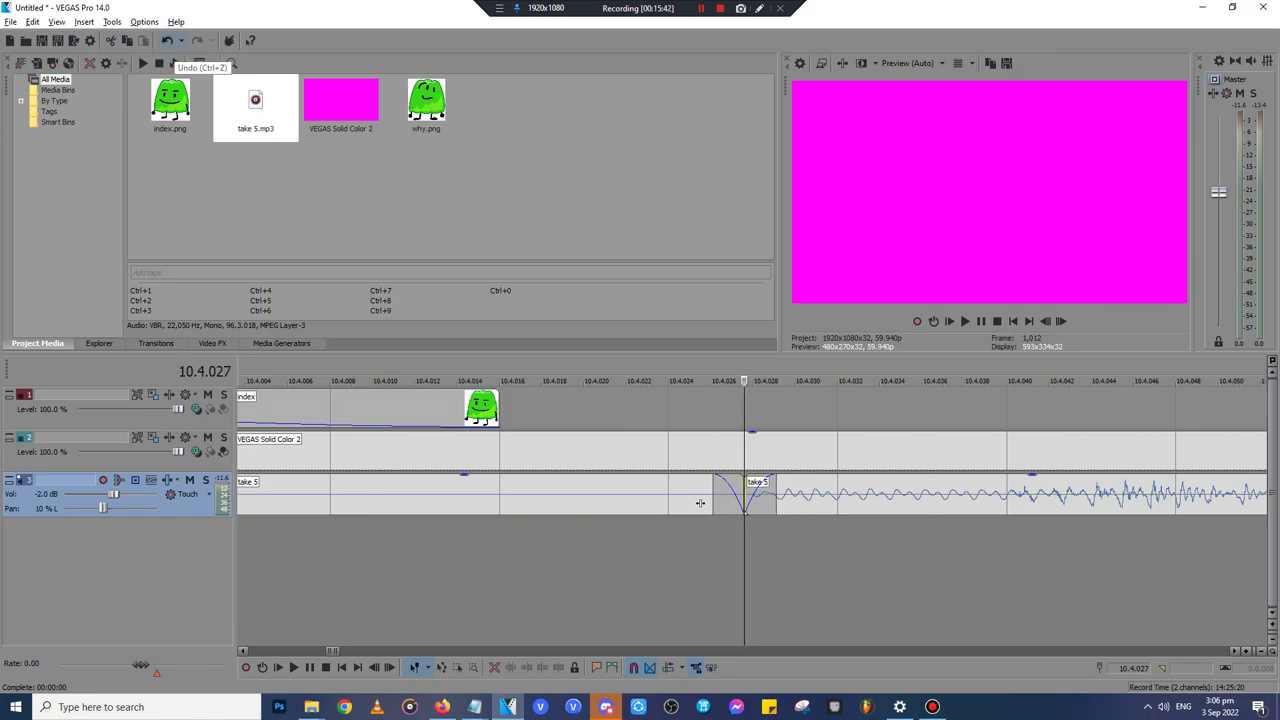
- Move the cut in take 5 back to 10.4.024, removing the sliver after it and closing the gap
left_click(700, 503)
key("Left")
key("Right")
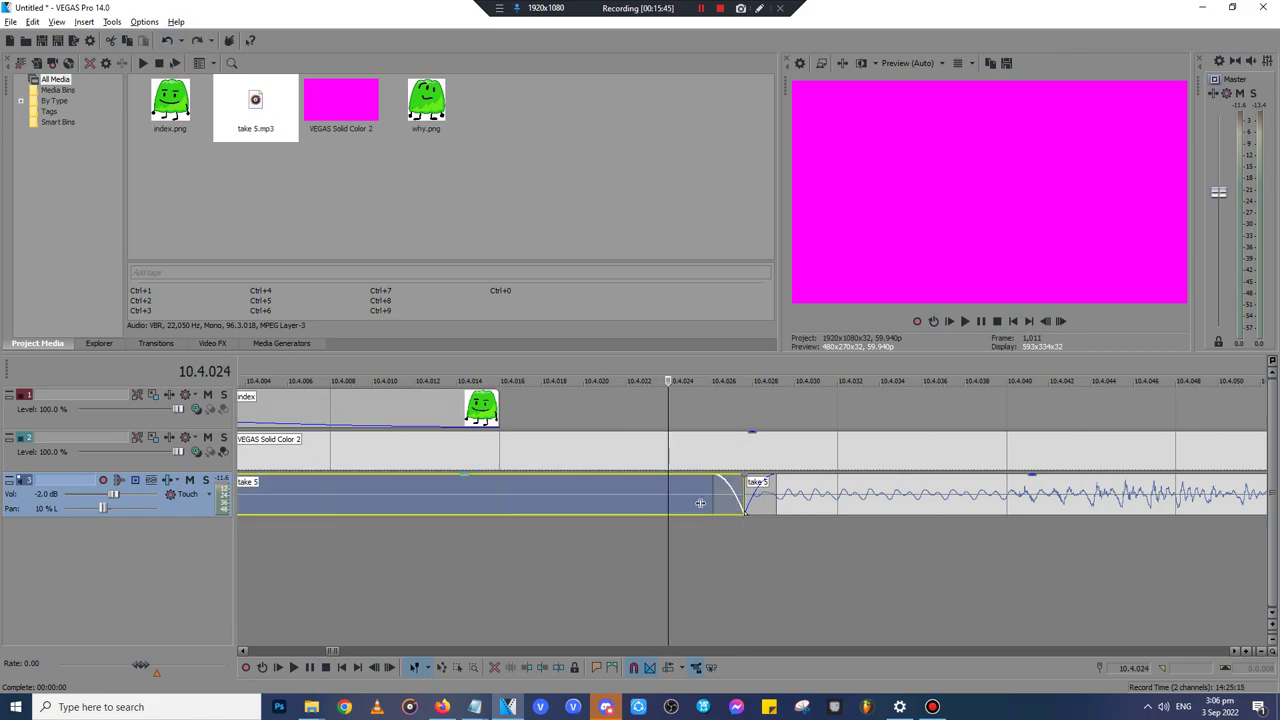
key("s")
key("Delete")
left_click_drag(754, 496, 702, 496)
scroll(702, 496, "down", 6)
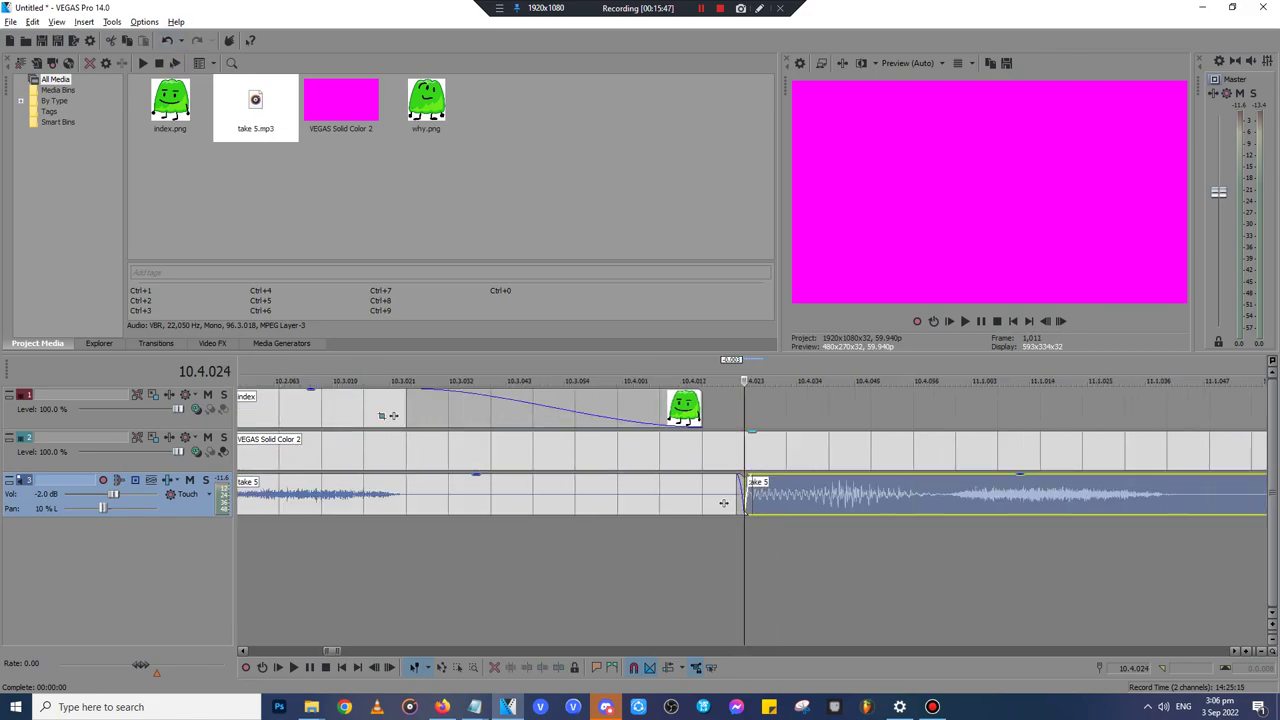
- Extend the last index image to the take 5 cut at 10.4.024 and play on to about measure 12.1
mouse_move(478, 415)
left_mouse_down()
mouse_move(503, 415)
mouse_move(480, 415)
mouse_move(490, 409)
left_mouse_up()
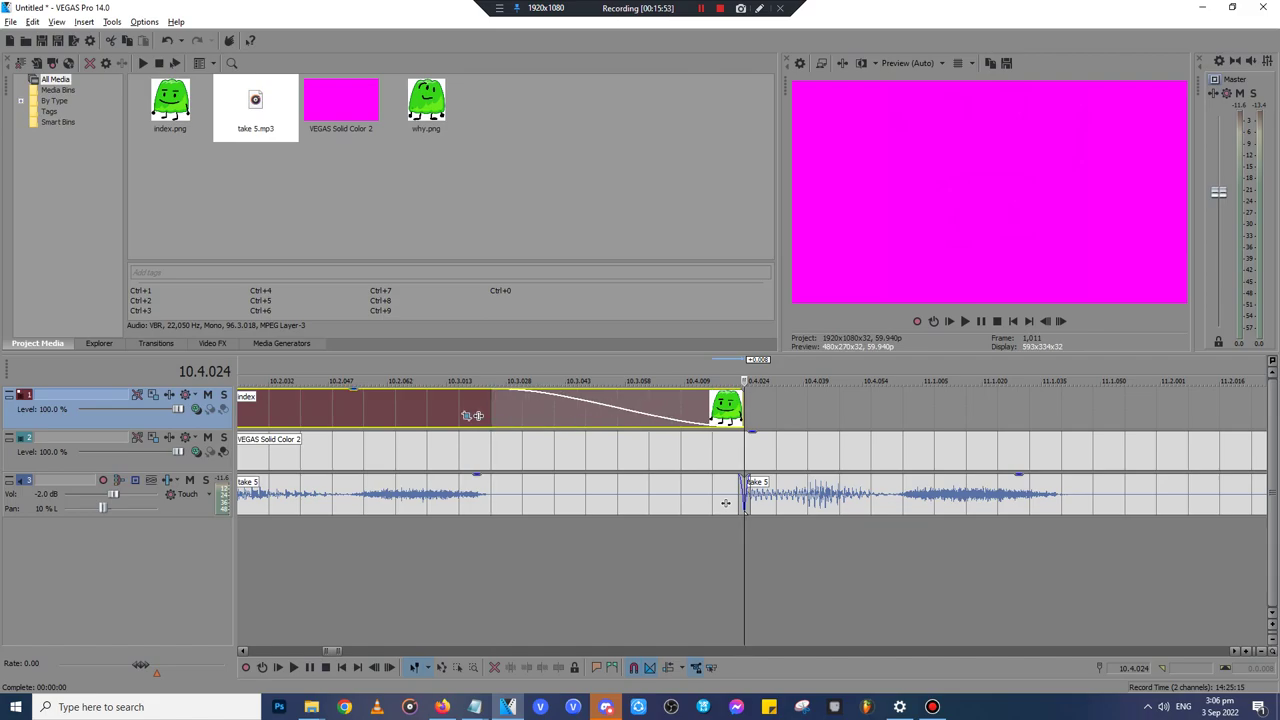
scroll(490, 409, "down", 10)
key("space")
scroll(490, 409, "up", 6)
scroll(752, 480, "up", 4)
scroll(752, 480, "down", 3)
scroll(752, 480, "up", 3)
key("Return")
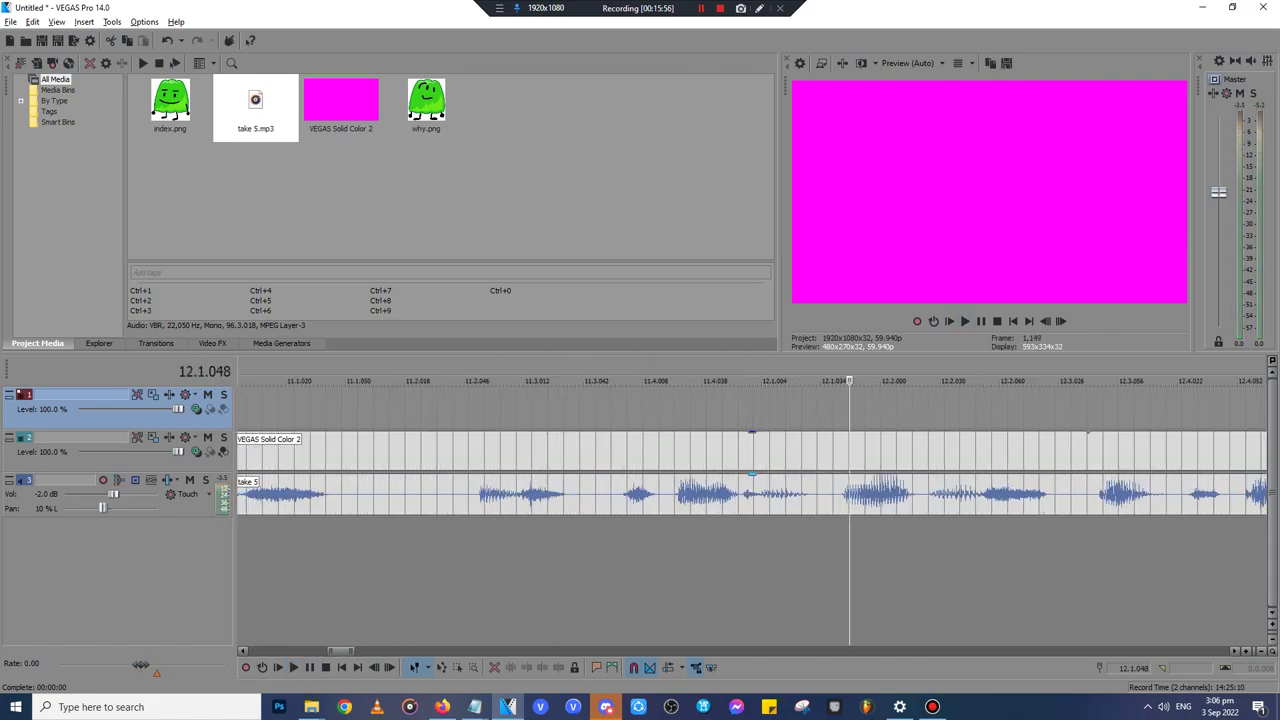
- Split take 5 at about 12.1.040 and move the later part to start at about 12.2.012
left_click(563, 496)
key("space")
key("space")
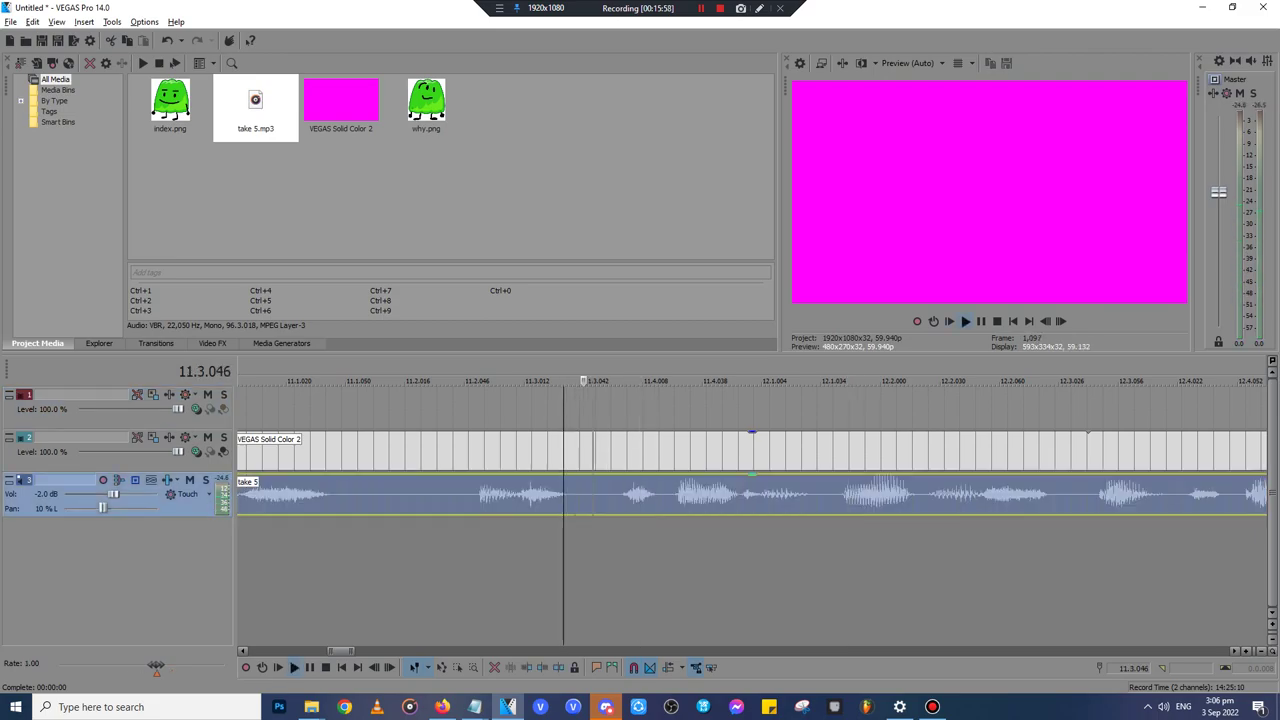
key("Return")
left_click(842, 496)
left_click(825, 496)
left_click(817, 496)
left_click_drag(817, 380, 834, 380)
key("s")
left_click_drag(850, 503, 914, 503)
- Play back take 5 from the gap at measure 12 to about 13.2 to check the spoken words
key("space")
key("Return")
scroll(752, 503, "down", 2)
key("space")
scroll(752, 503, "up", 1)
key("Return")
key("Return")
key("Return")
- Switch to Firefox, compare the ReadLoud script around "This... is... Sparta!" with the audio, and return to VEGAS Pro
left_click(441, 707)
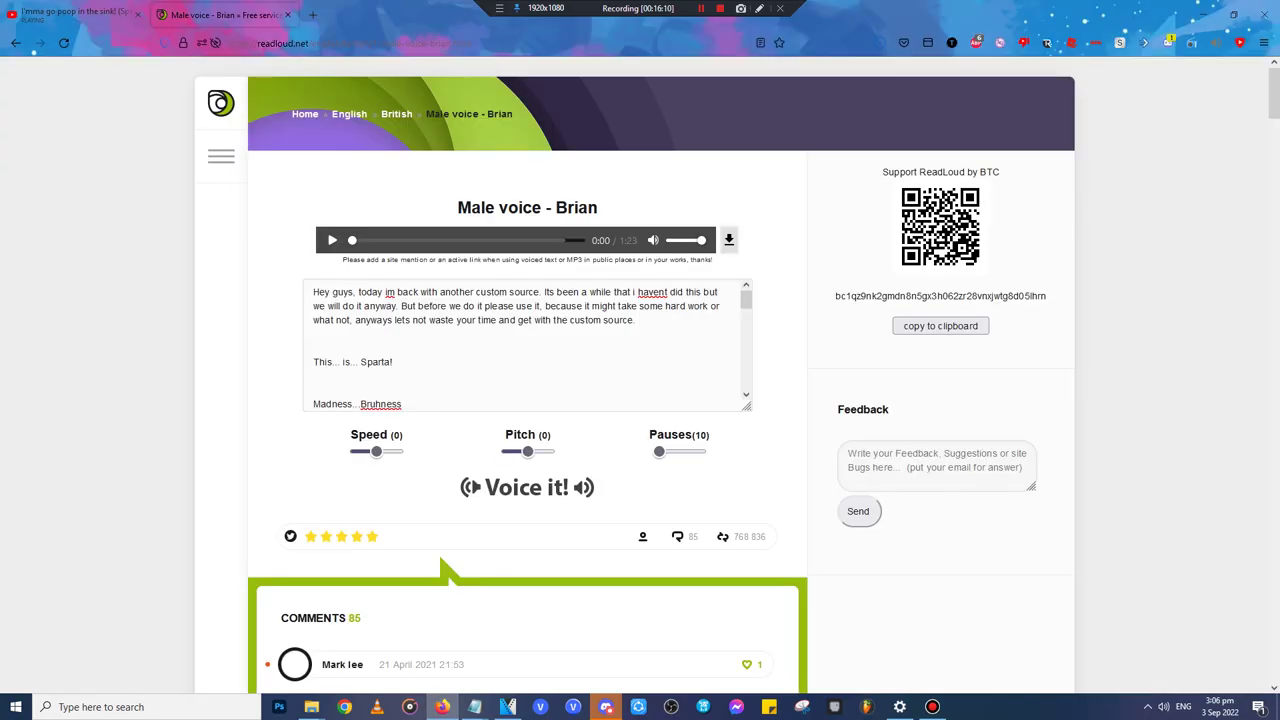
scroll(500, 375, "down", 2)
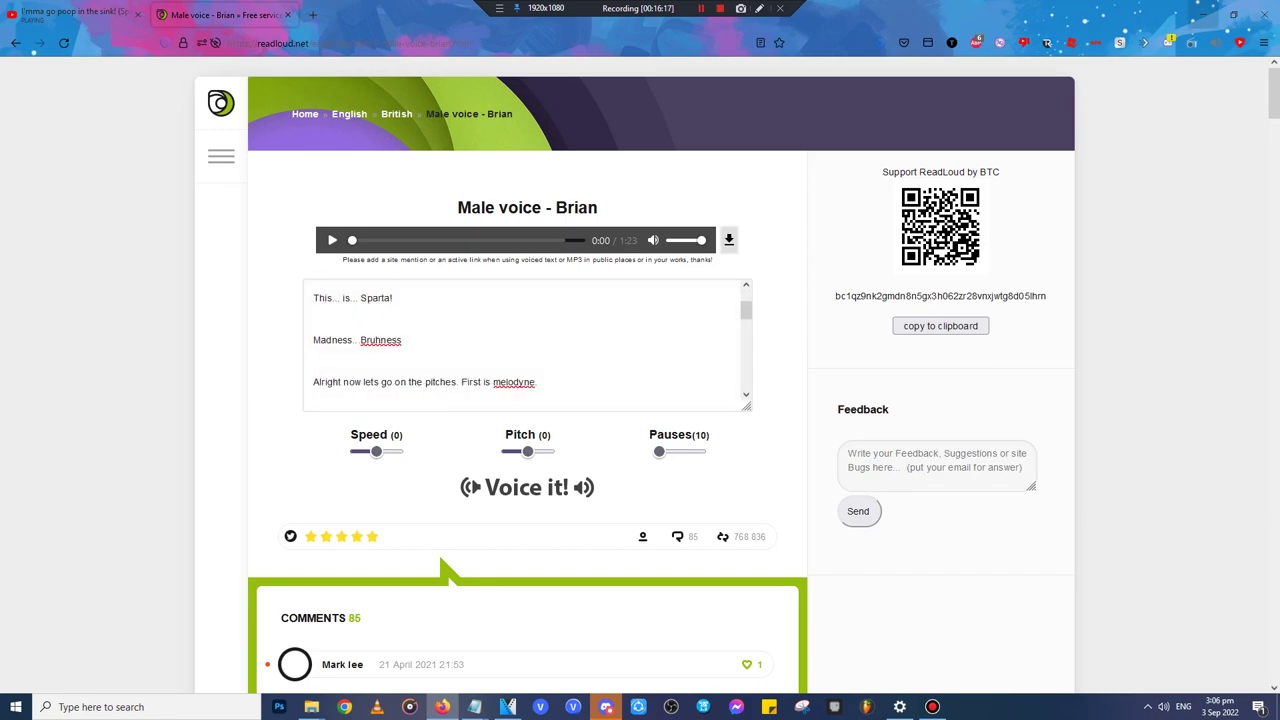
left_click(1203, 14)
- Place the edit cursor at 13.2.059, at the onset of the next word in take 5
left_click(868, 494)
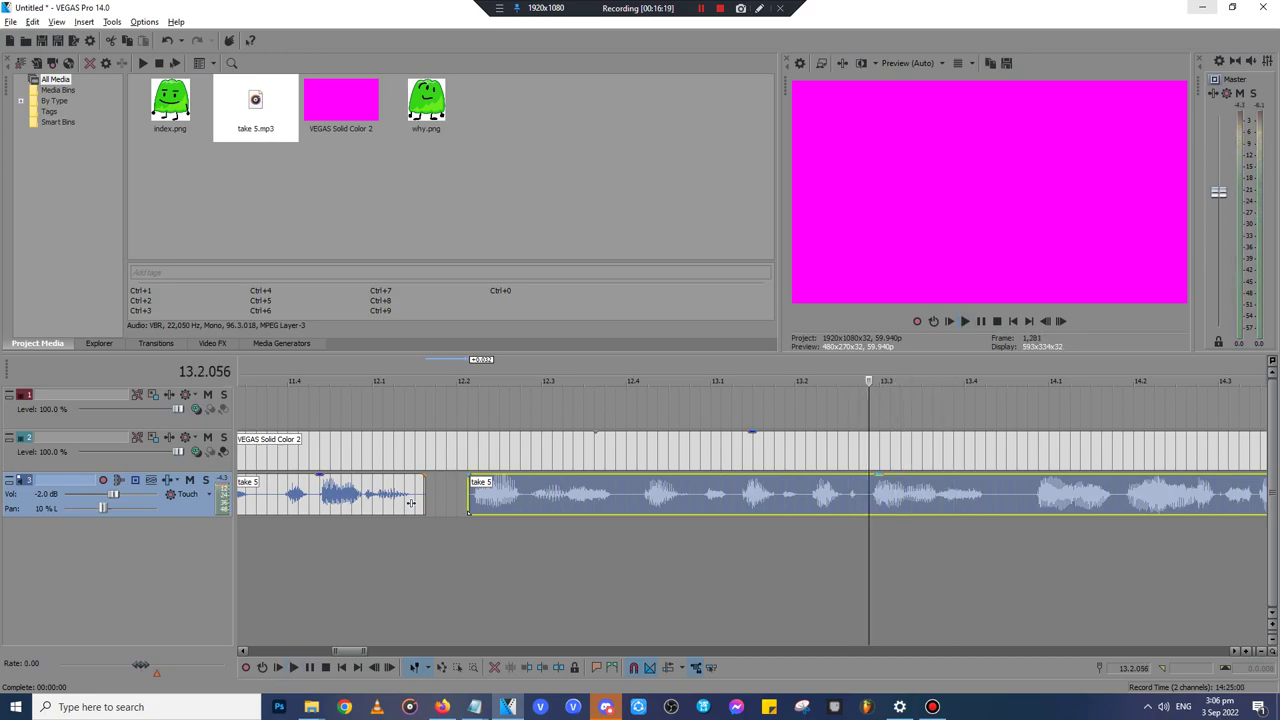
scroll(868, 494, "up", 2)
left_click(771, 494)
left_click(764, 494)
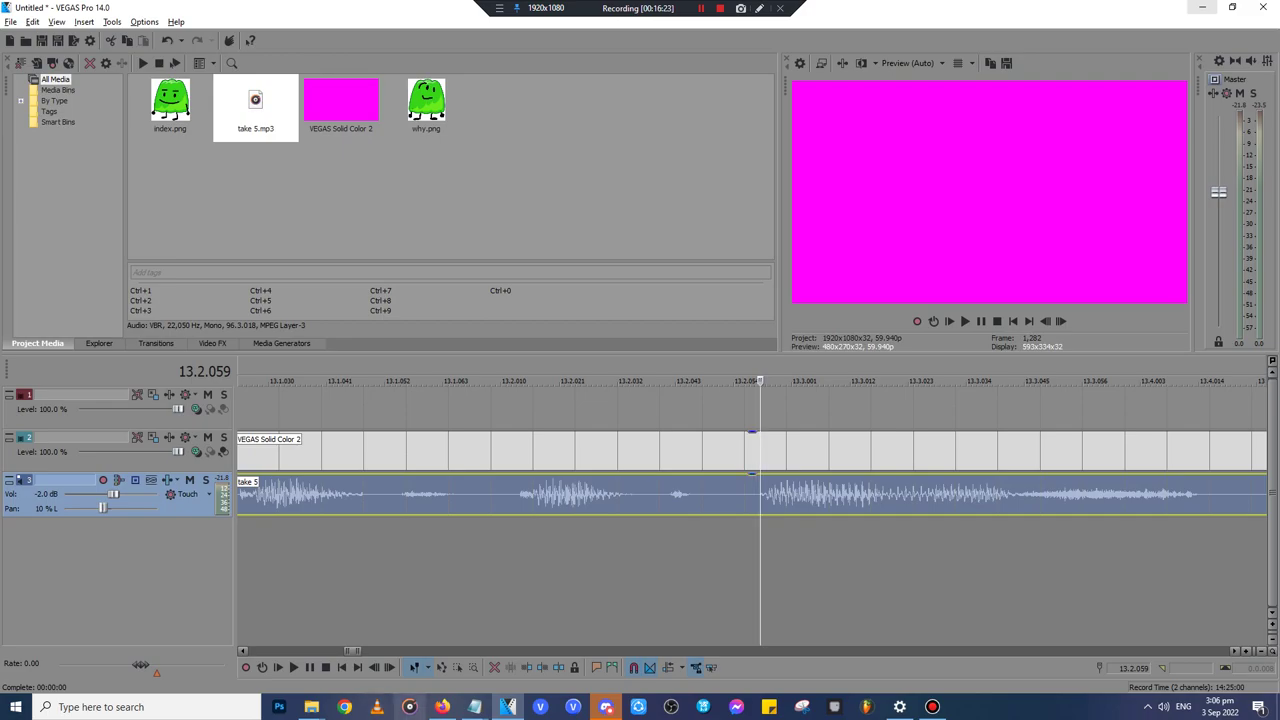
- Add "wtf, why did it say dot dot dot breh" to the Notepad remarks and minimize Notepad
mouse_move(475, 707)
left_click(412, 645)
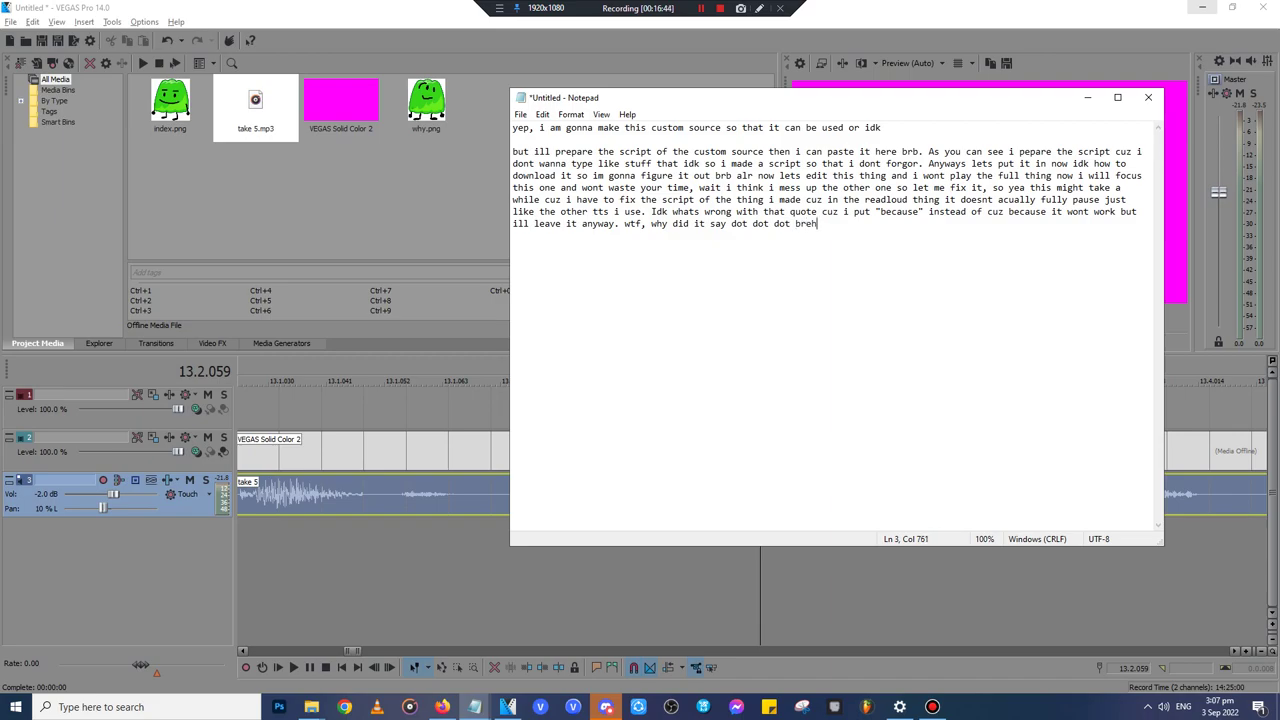
left_click(1088, 97)
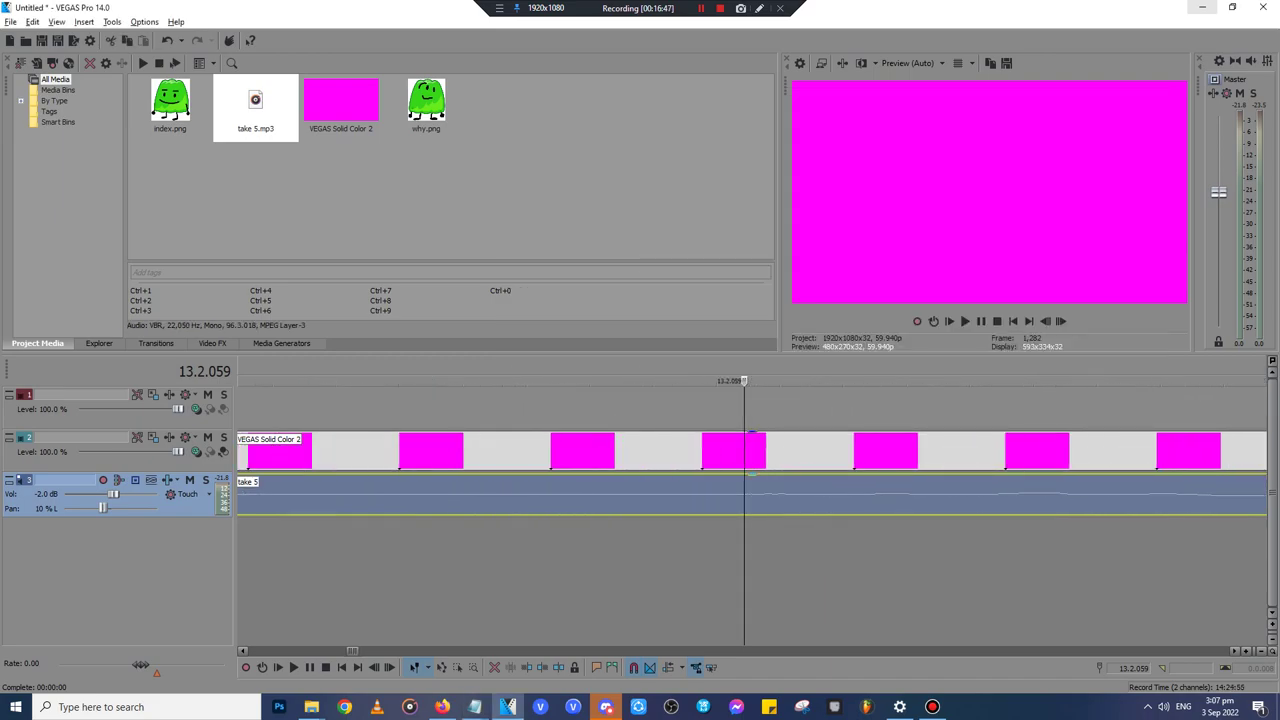
- Split take 5 at 13.2.059 and delete the piece between the measure 12 gap and this cut
key("s")
scroll(745, 495, "down", 3)
left_click(745, 495)
key("Delete")
scroll(745, 495, "down", 5)
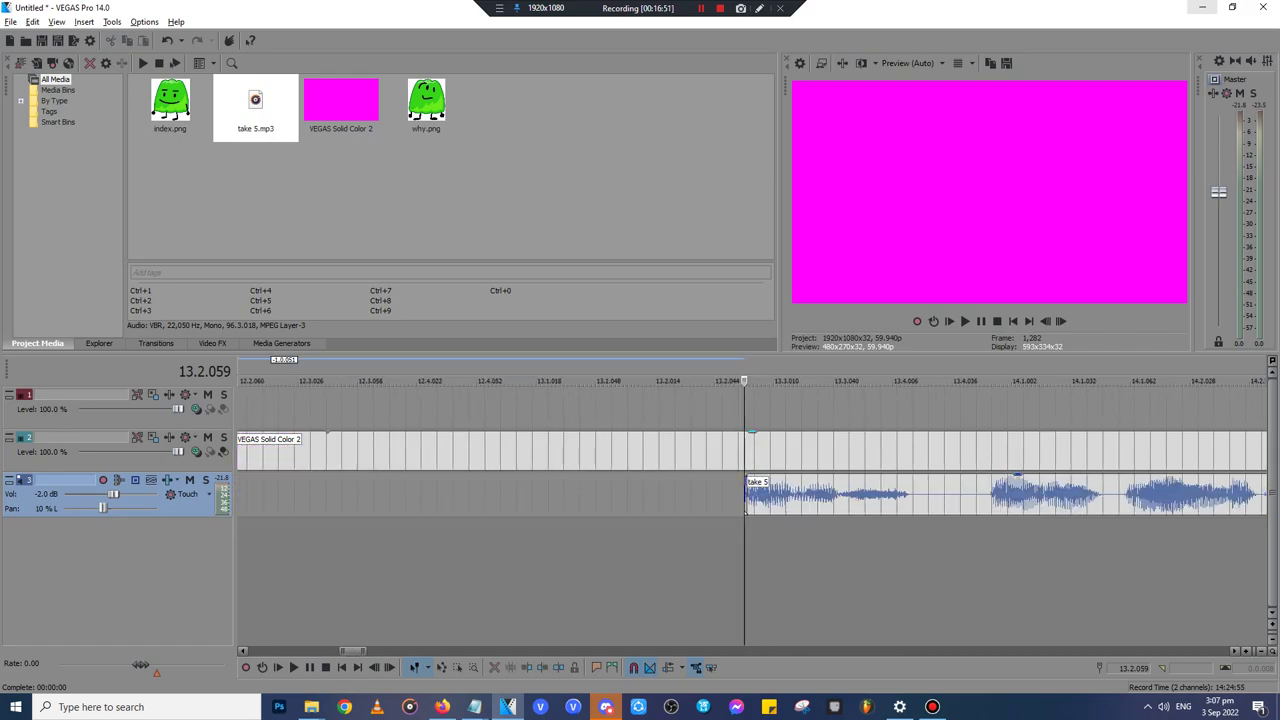
- Play back take 5 from about 11.4 across the emptied section to check the pause before the remaining piece
key("Down")
key("Down")
key("Down")
key("Down")
key("Down")
key("Down")
left_click(606, 410)
key("space")
scroll(606, 410, "up", 3)
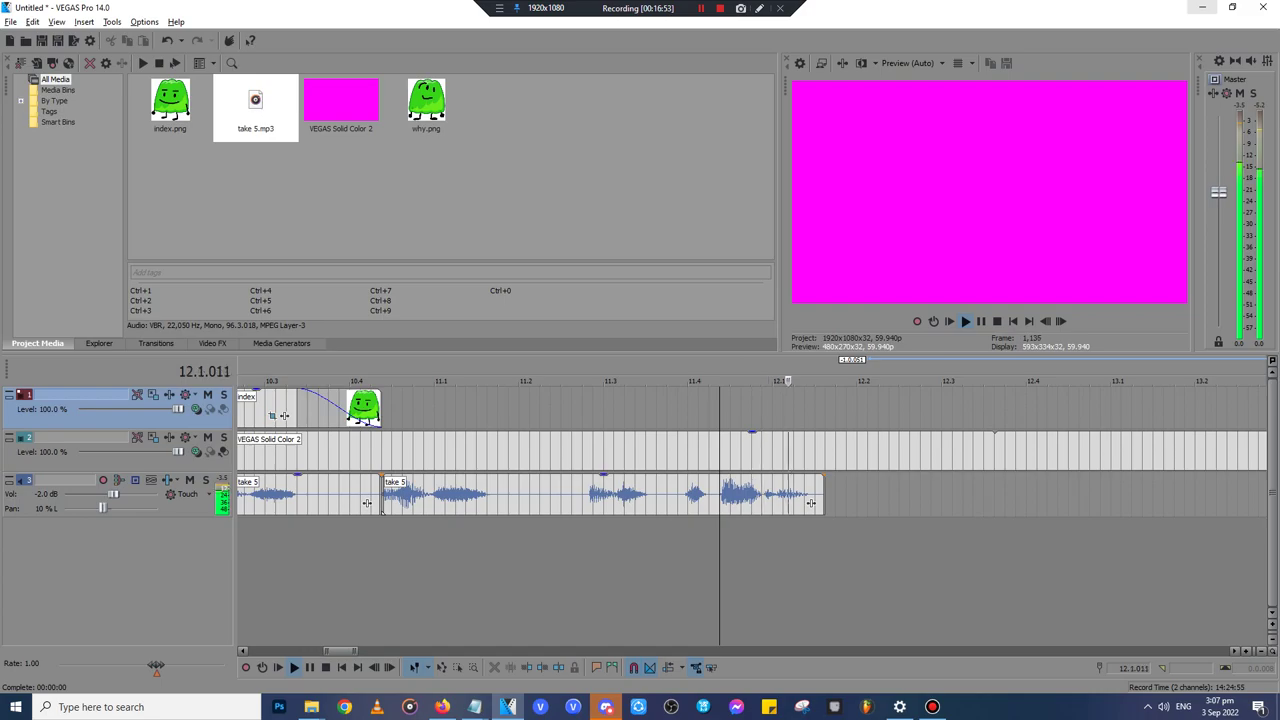
scroll(606, 410, "down", 2)
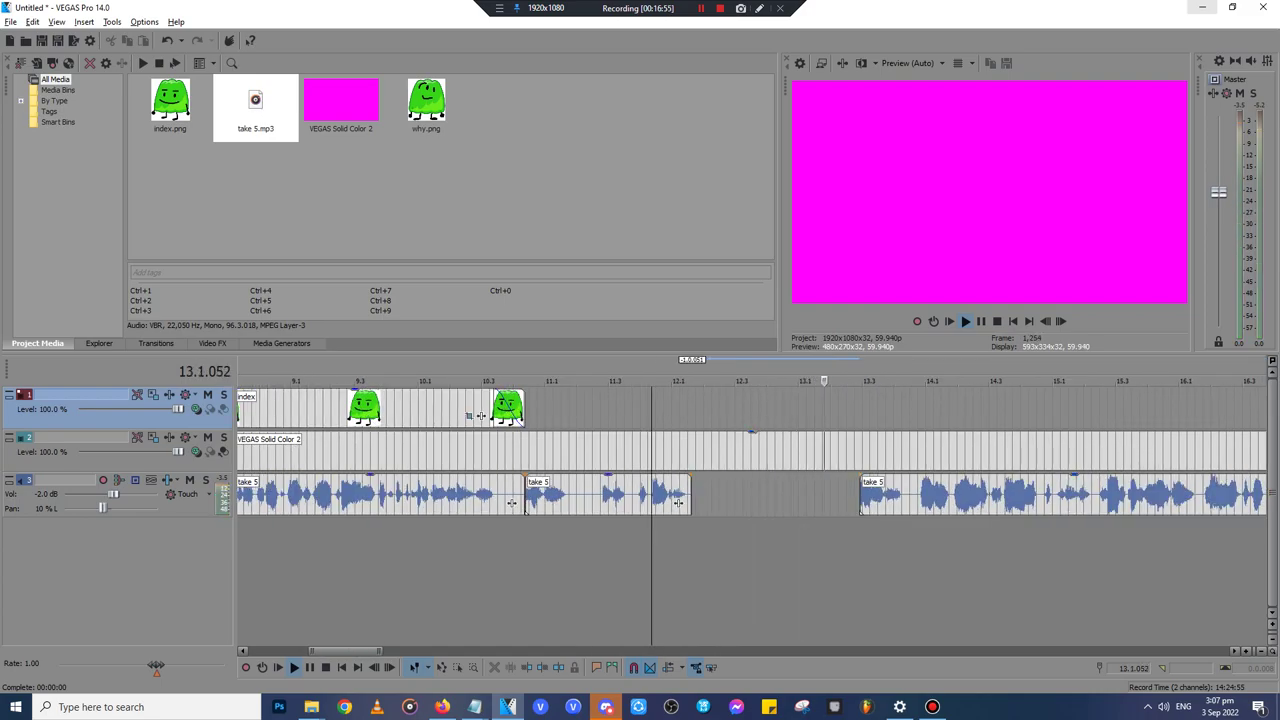
key("space")
key("space")
key("Return")
- Shift the remaining piece of take 5 to start at about 13.2.056 and split it at about 13.4.016 after its first word
left_click(859, 410)
scroll(859, 410, "up", 3)
key("space")
key("Return")
left_click_drag(743, 495, 740, 495)
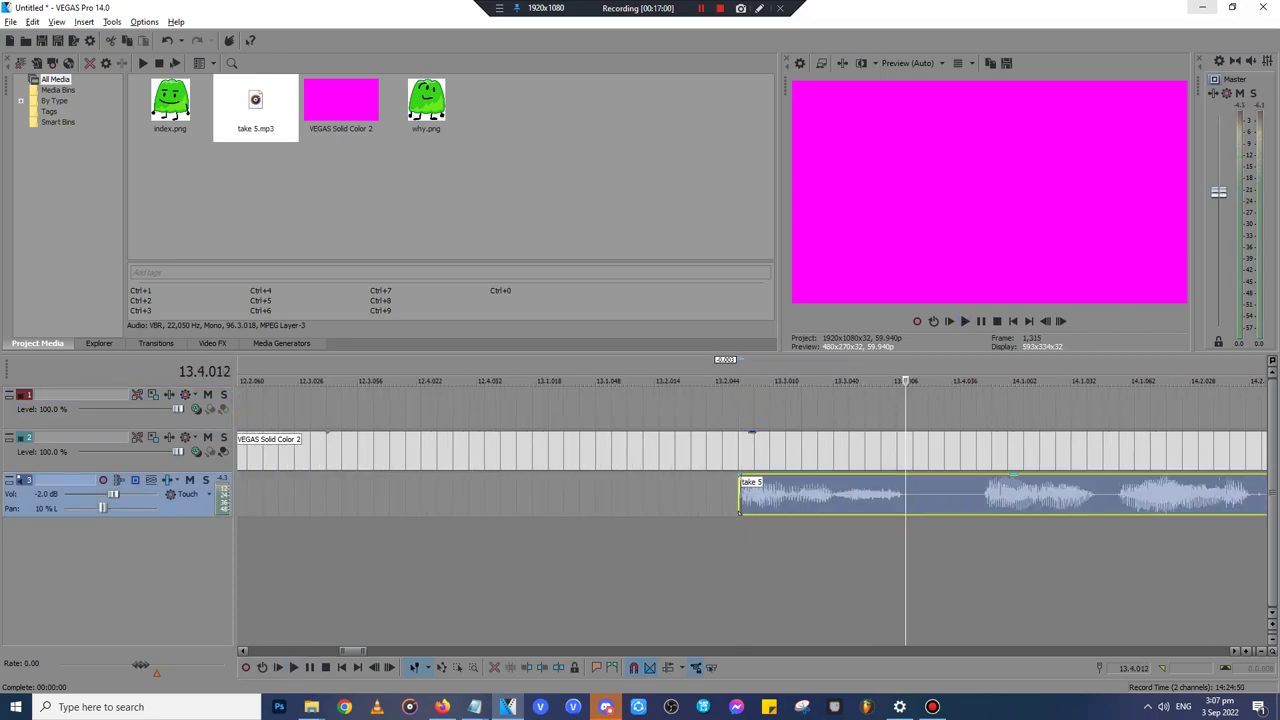
key("Right")
key("s")
- Extend the start of the piece ending at 13.4.016 back to about 12.2.012 and play it back
left_click_drag(716, 496, 637, 496)
left_click(637, 496)
scroll(637, 496, "up", 2)
key("space")
key("Return")
left_click_drag(745, 496, 667, 496)
left_click(680, 496)
key("space")
left_click(665, 496)
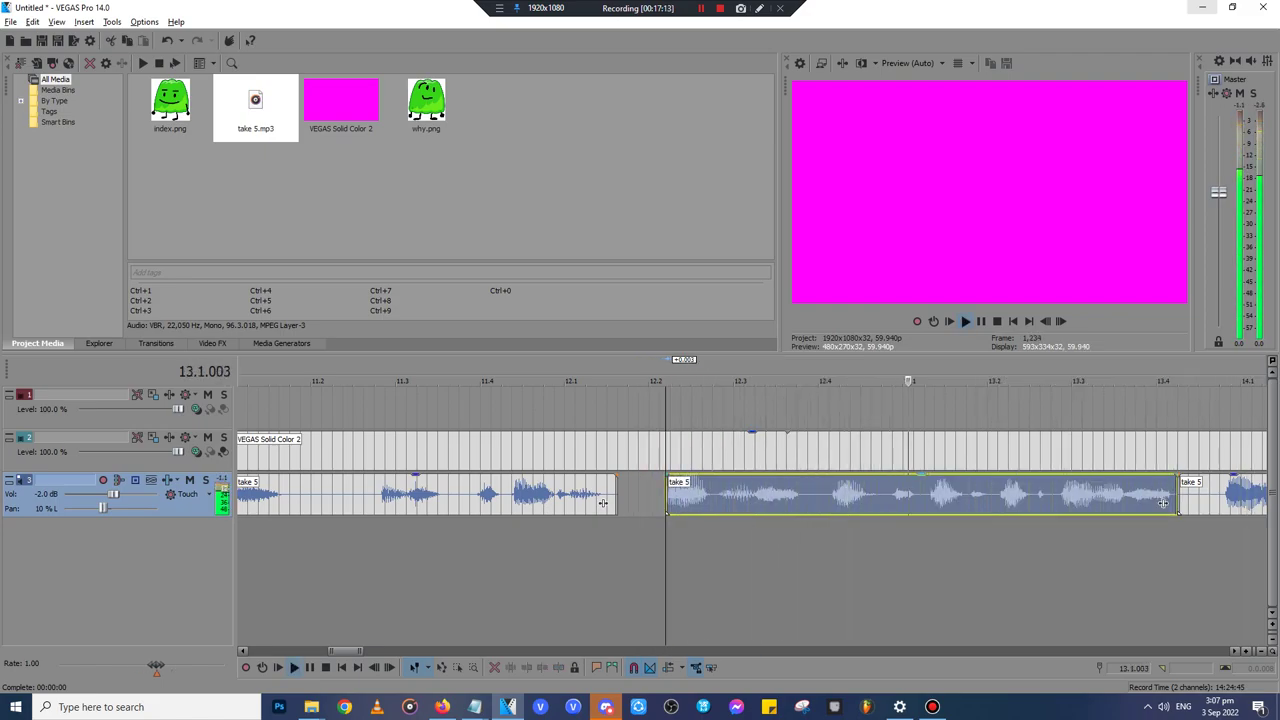
- Cut out the middle of the restored take 5 piece, from about 12.3.048 to 13.2.056
key("s")
left_click(1061, 497)
key("s")
left_click(997, 497)
key("Delete")
scroll(997, 497, "down", 1)
key("Return")
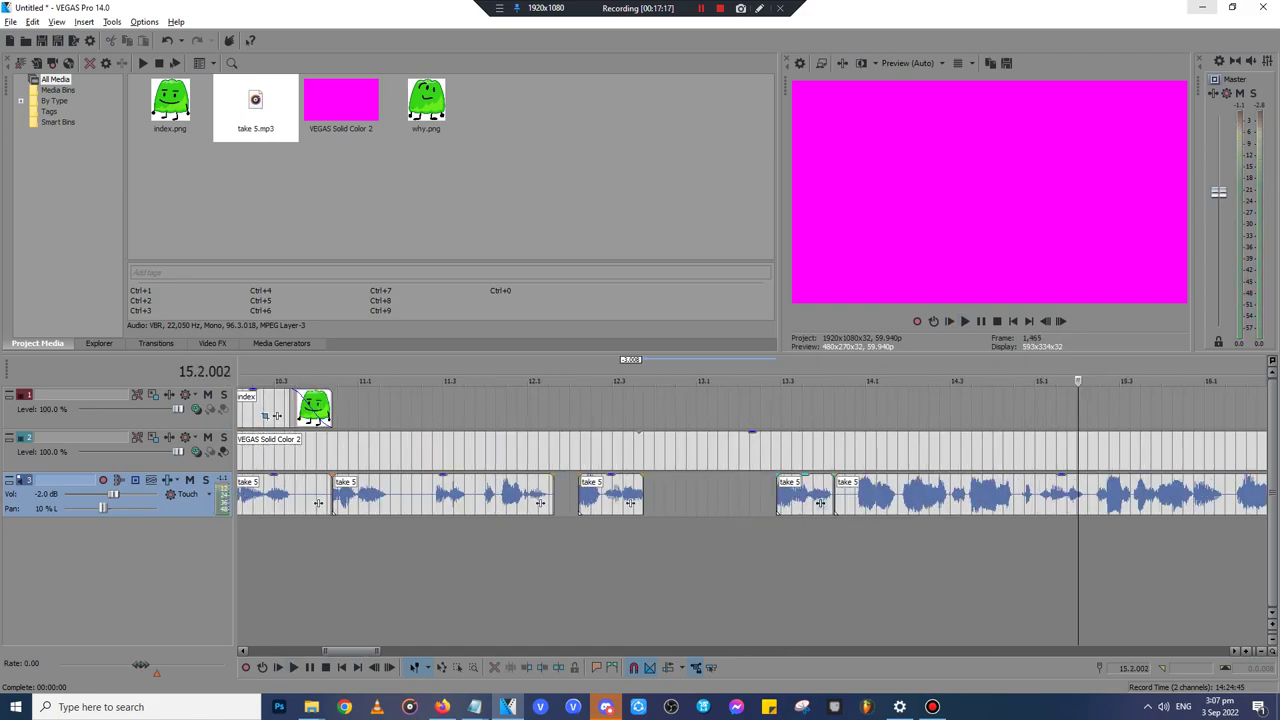
- Delete the silence in take 5 between 13.4.016 and 13.4.052 and move the following part back to about 13.4.032
left_click(849, 497)
scroll(849, 497, "up", 4)
key("space")
key("Return")
left_click(794, 497)
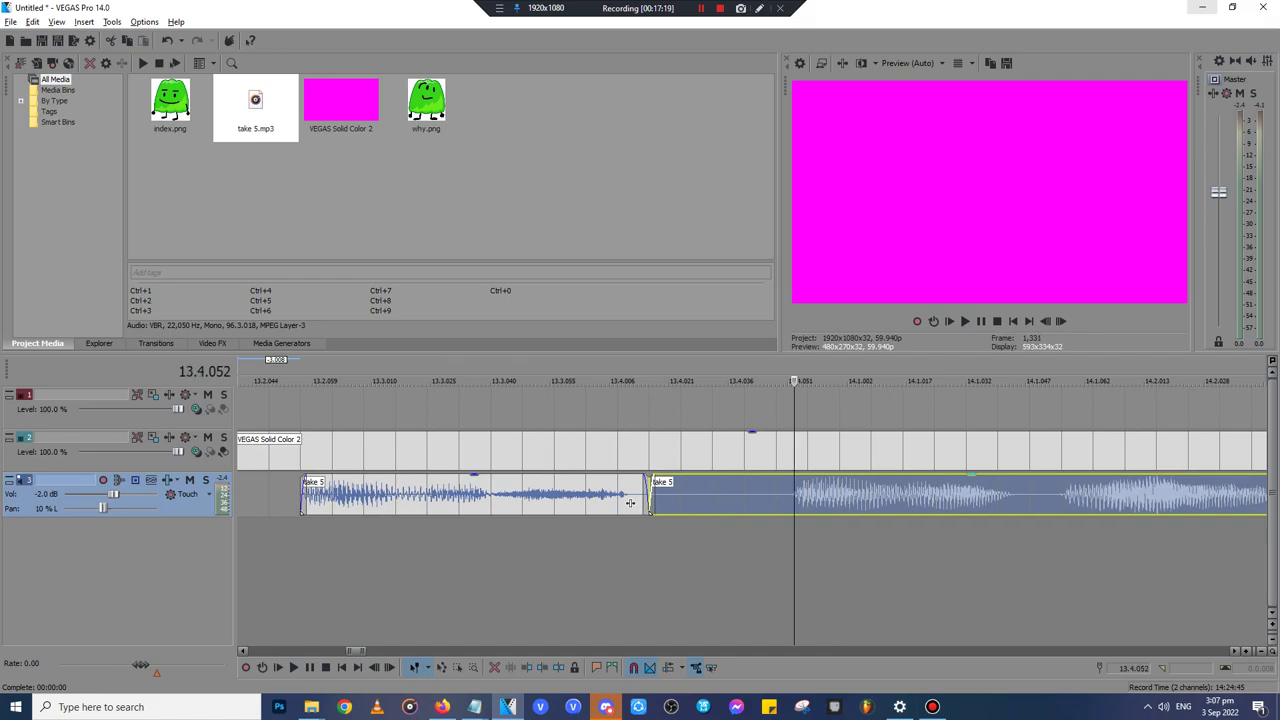
key("s")
left_click(681, 497)
key("Delete")
left_click_drag(842, 497, 759, 497)
scroll(759, 497, "down", 2)
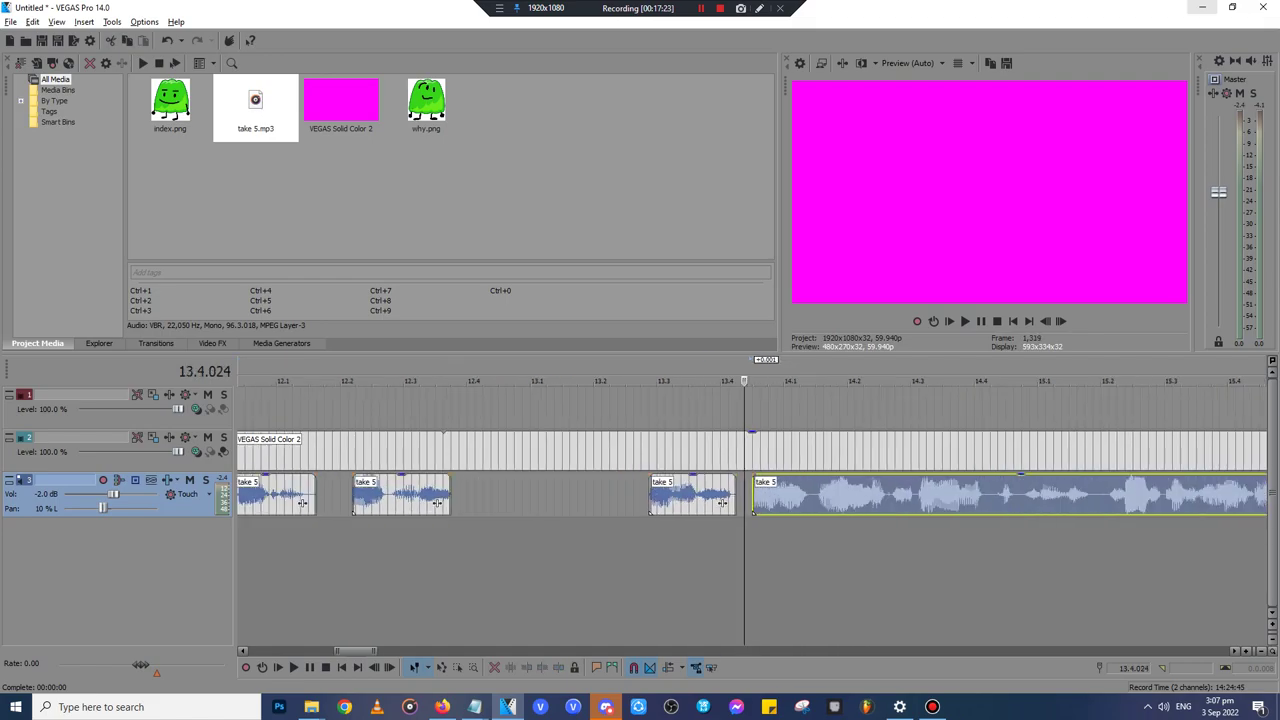
- Play back the separated take 5 pieces from about 12.2 to check the pauses between them
left_click(611, 408)
key("space")
key("Return")
left_click(340, 408)
key("space")
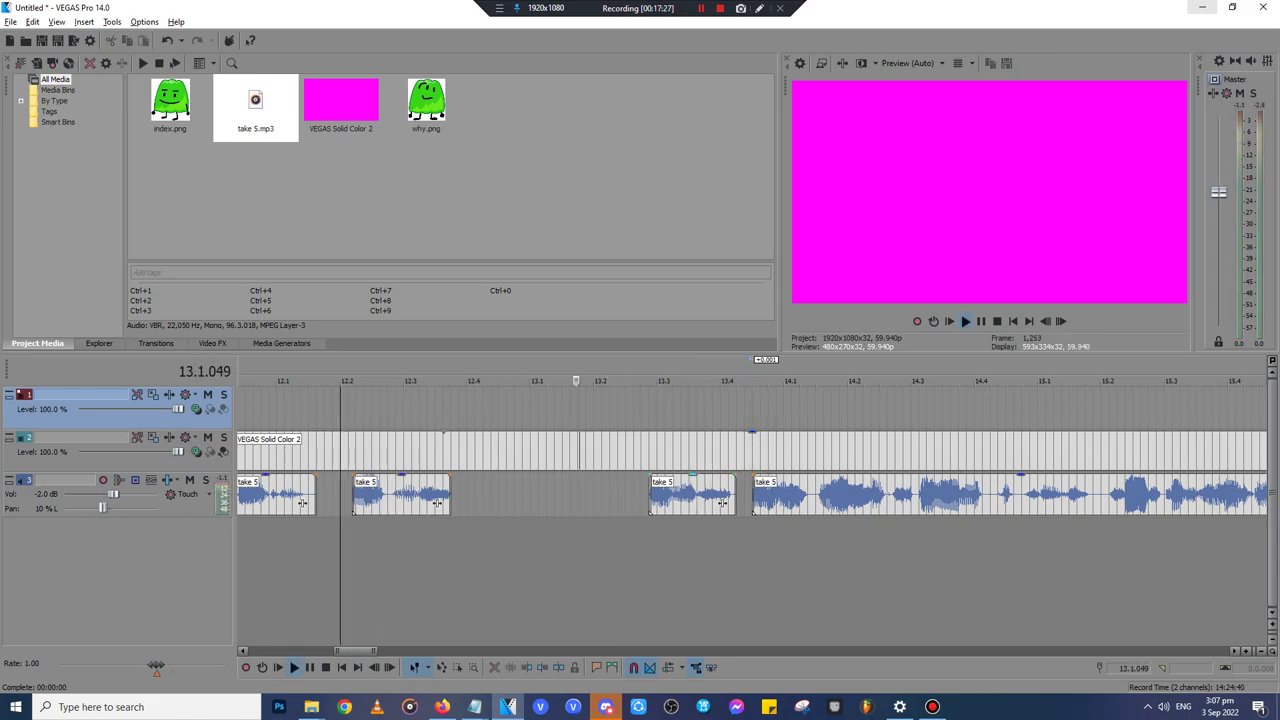
key("Return")
- Move the short take 5 piece at 13.2.056 back to about 13.1.048 and play back the new timing
left_click_drag(722, 502, 651, 502)
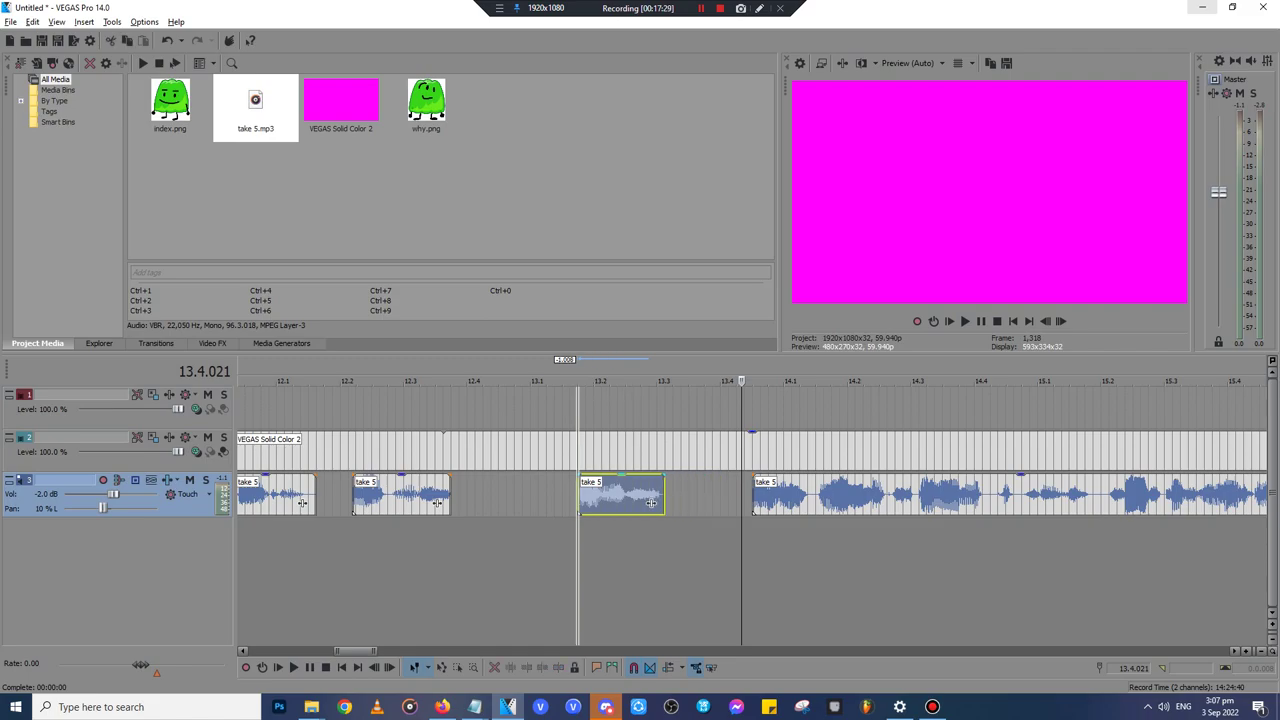
left_click(352, 410)
key("space")
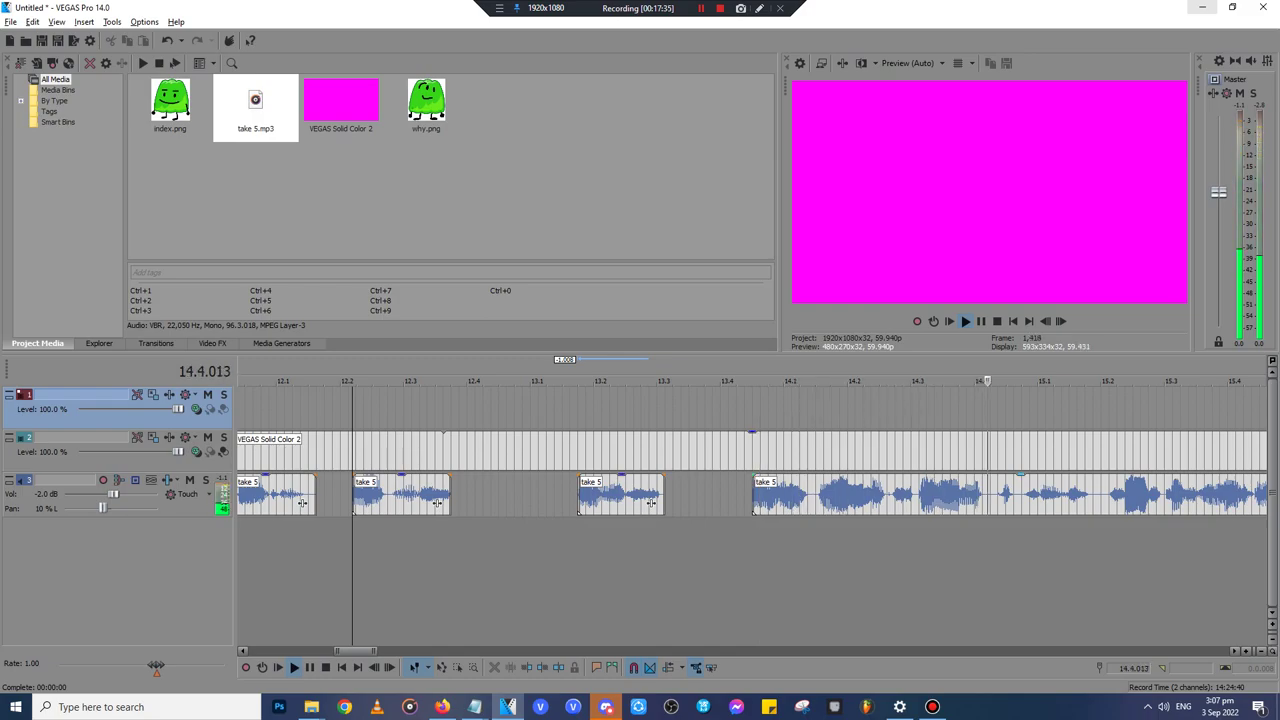
key("Return")
- Try splitting take 5 and the magenta background at about 15.2.000, play on, and undo both splits
left_click(1098, 496)
scroll(1098, 496, "up", 3)
left_click(765, 496)
key("s")
scroll(765, 496, "down", 3)
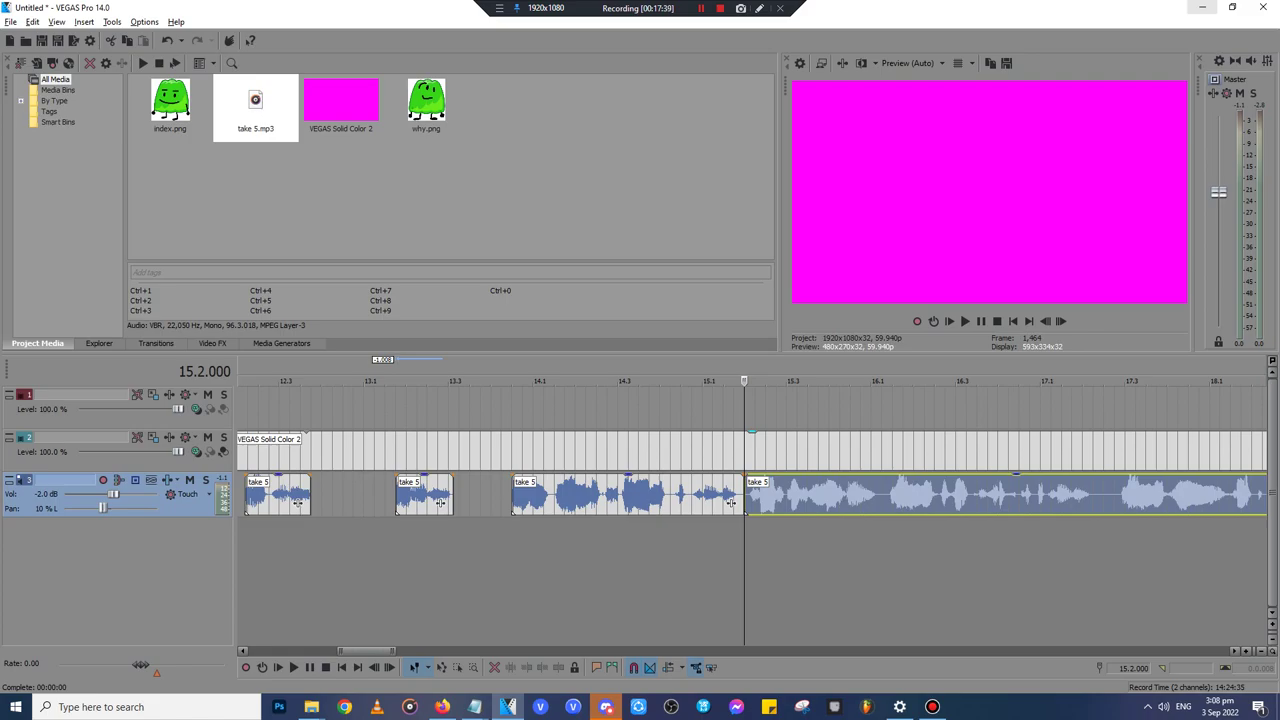
left_click(734, 454)
left_click(749, 454)
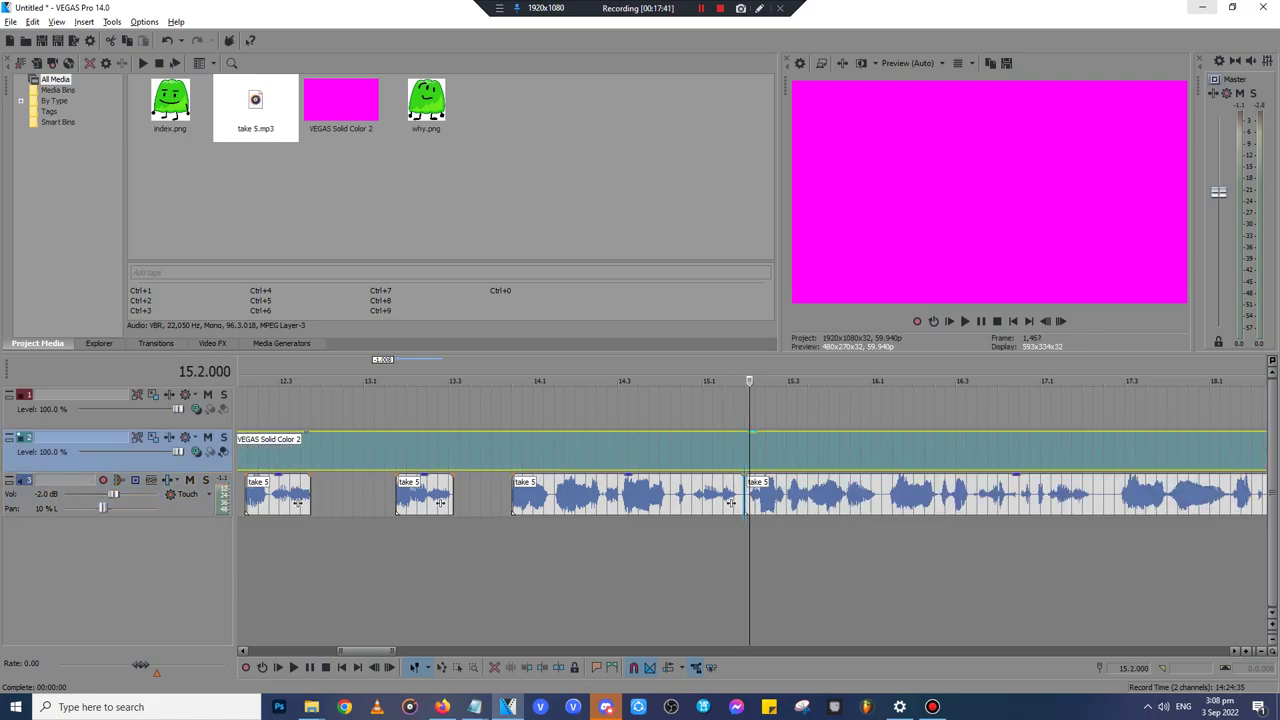
key("s")
key("space")
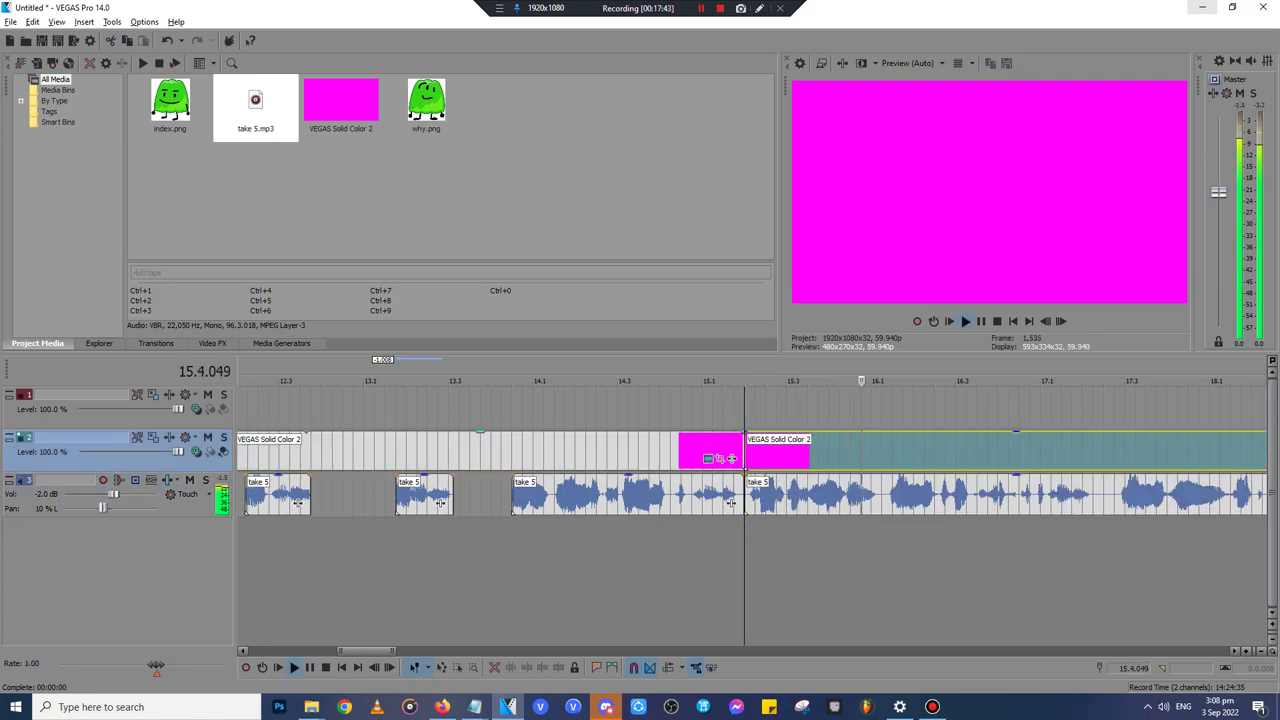
key("ctrl+z")
key("ctrl+z")
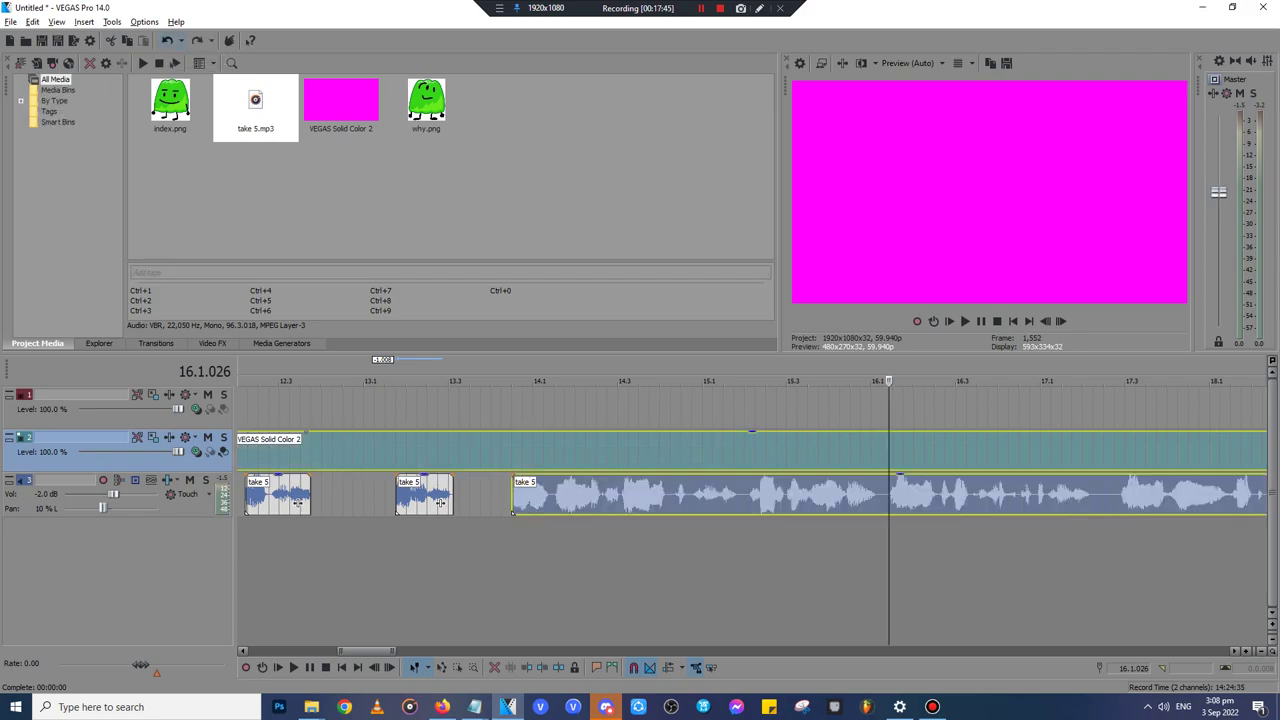
- Play the phrase after 15.1 and split take 5 and the magenta background at about 16.1.024
left_click(717, 409)
key("space")
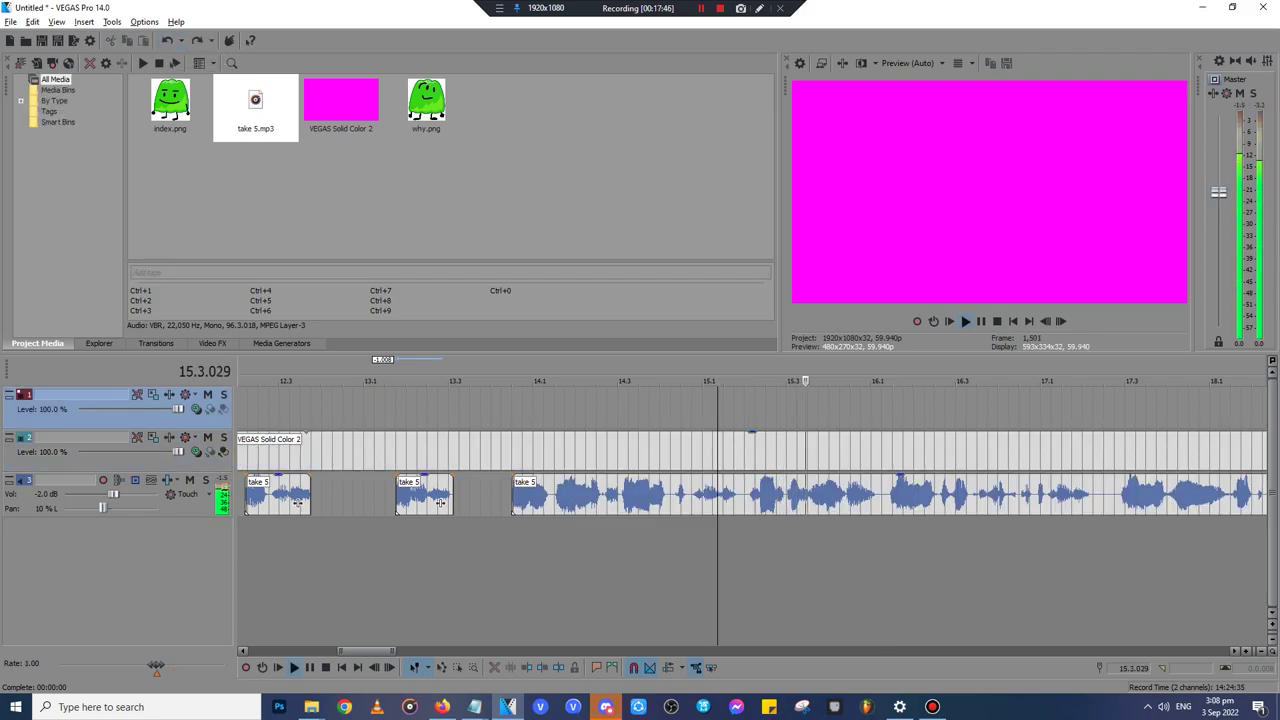
key("Return")
left_click(750, 435)
left_click(749, 409)
key("space")
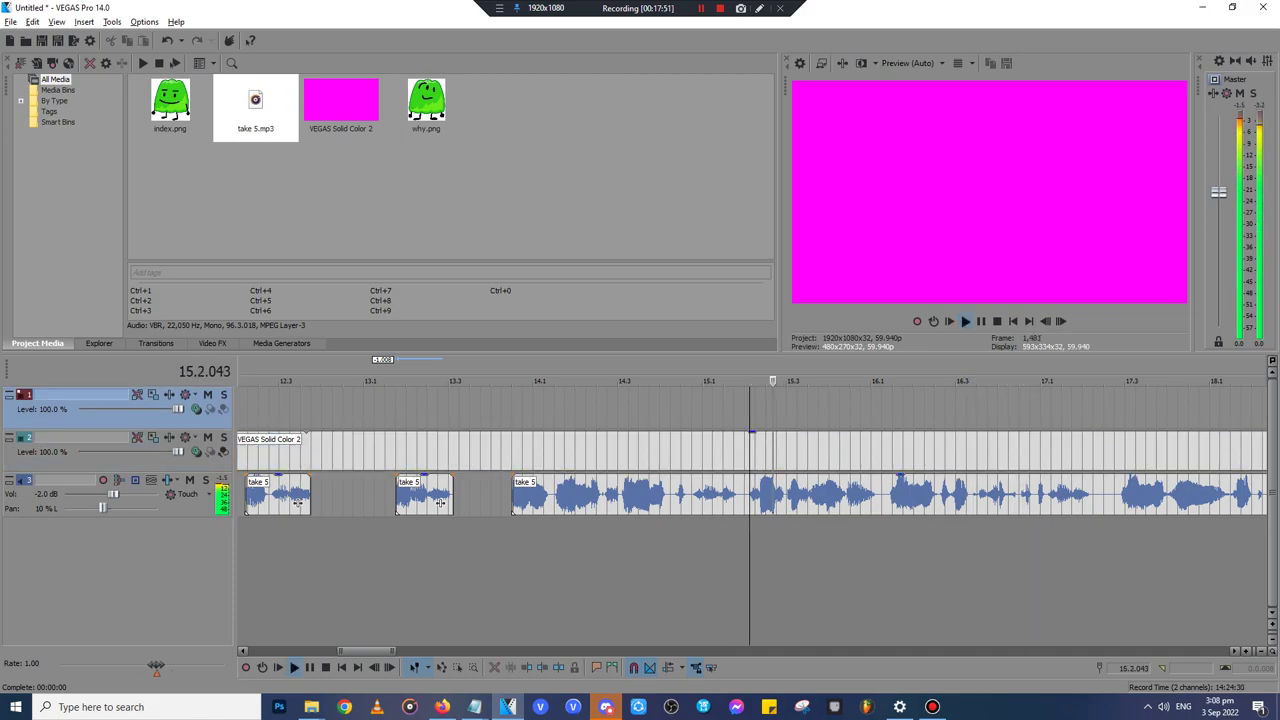
scroll(750, 450, "up", 2)
key("Return")
left_click(918, 495)
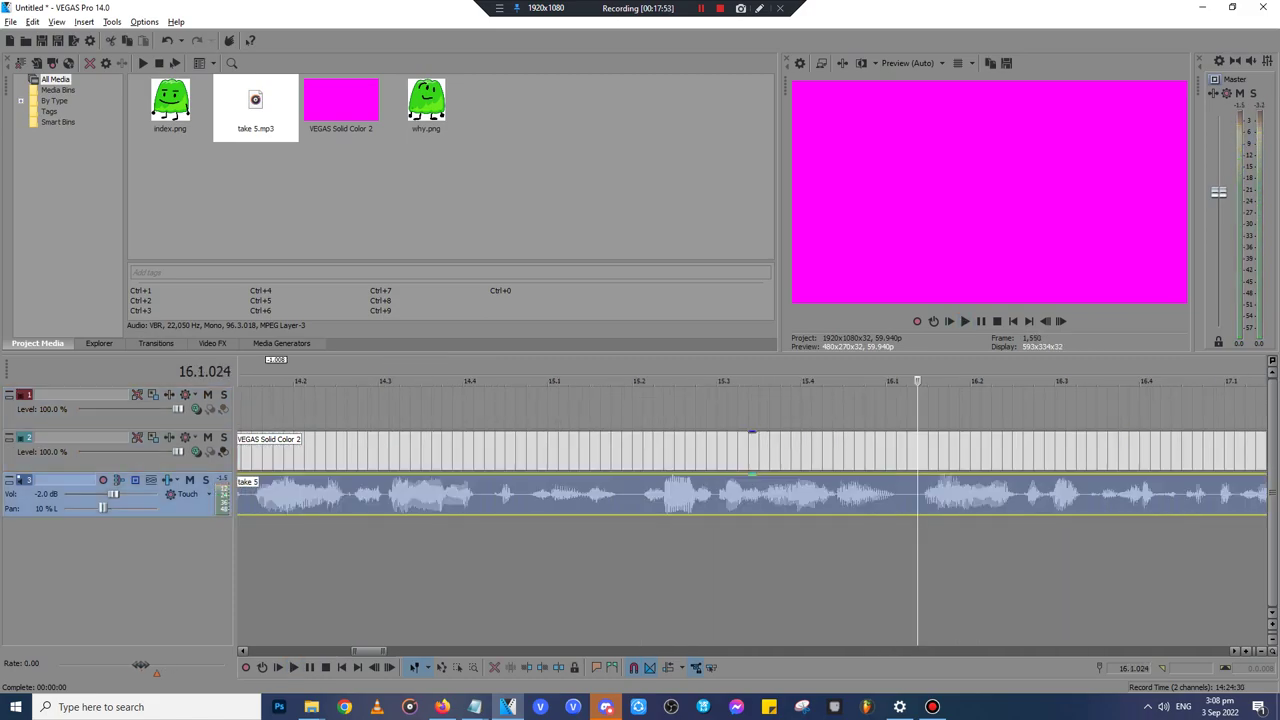
key("s")
left_click(919, 450)
key("s")
- Play back the voice-over from about 16.1 to find where the next phrase ends
left_click(971, 560)
scroll(971, 540, "down", 4)
left_click(746, 495)
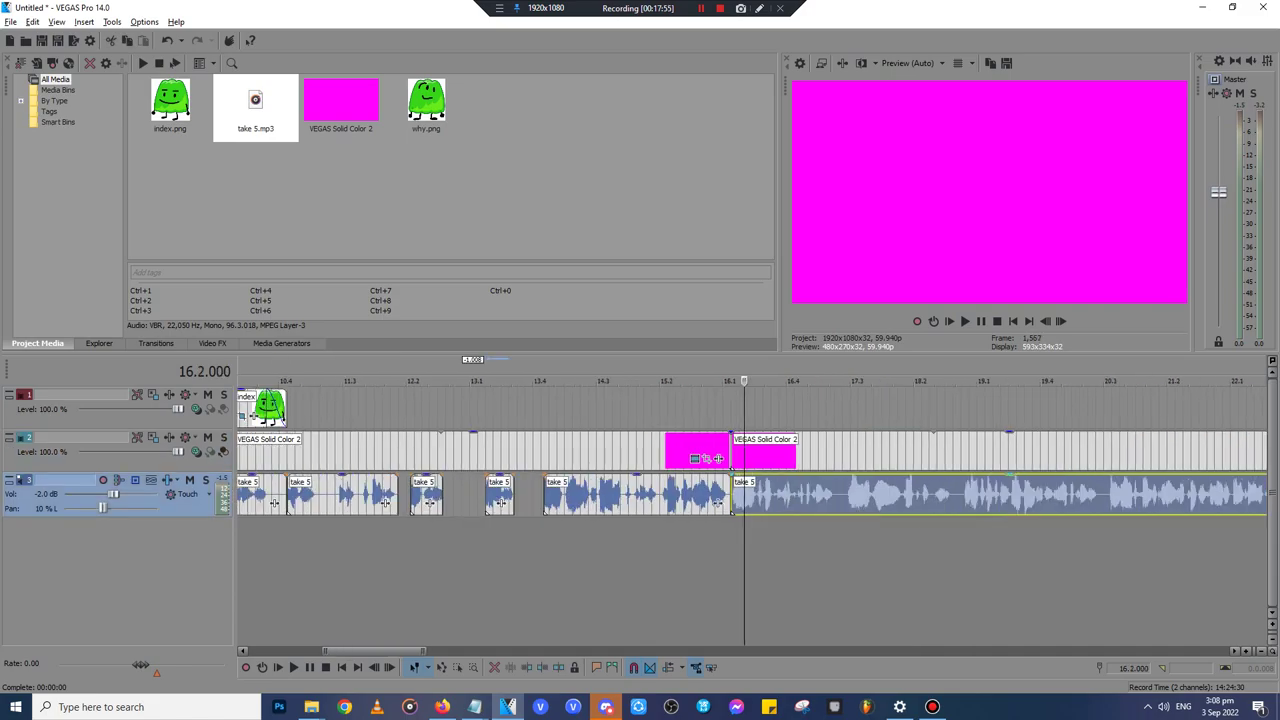
left_click(760, 455, "ctrl")
scroll(760, 455, "down", 5)
key("space")
scroll(760, 455, "up", 8)
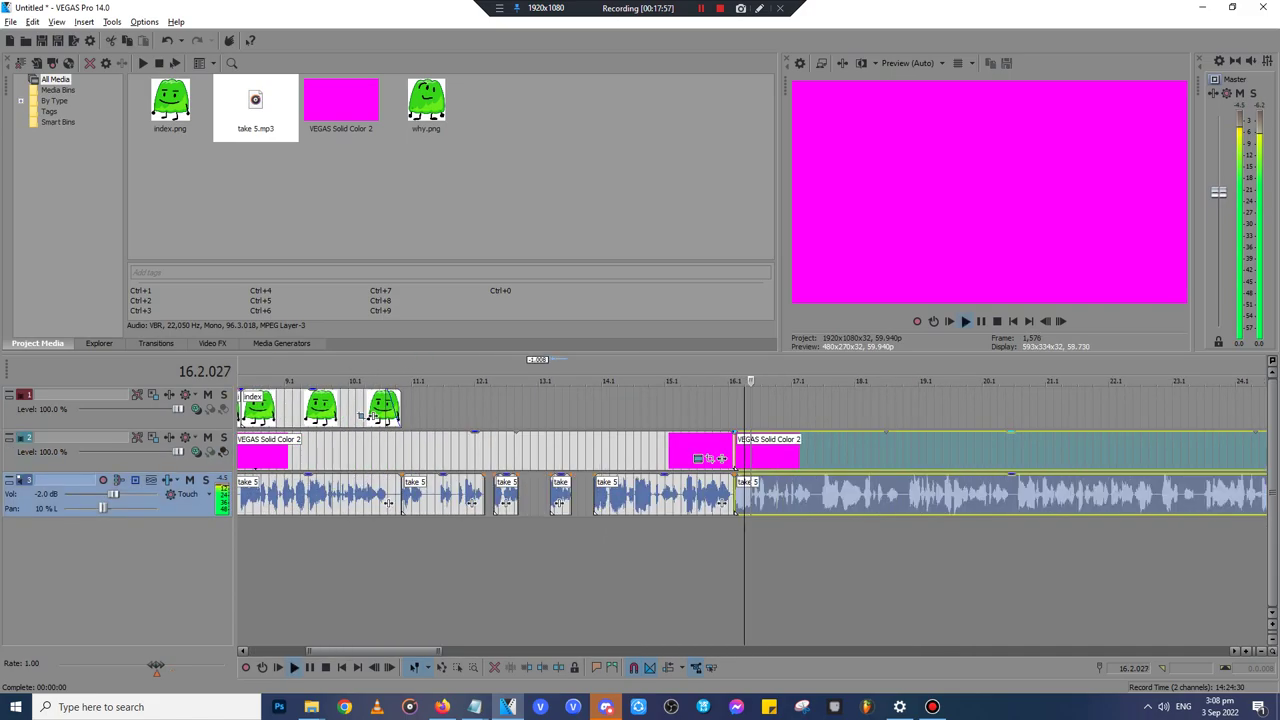
key("Return")
left_click(615, 410)
key("space")
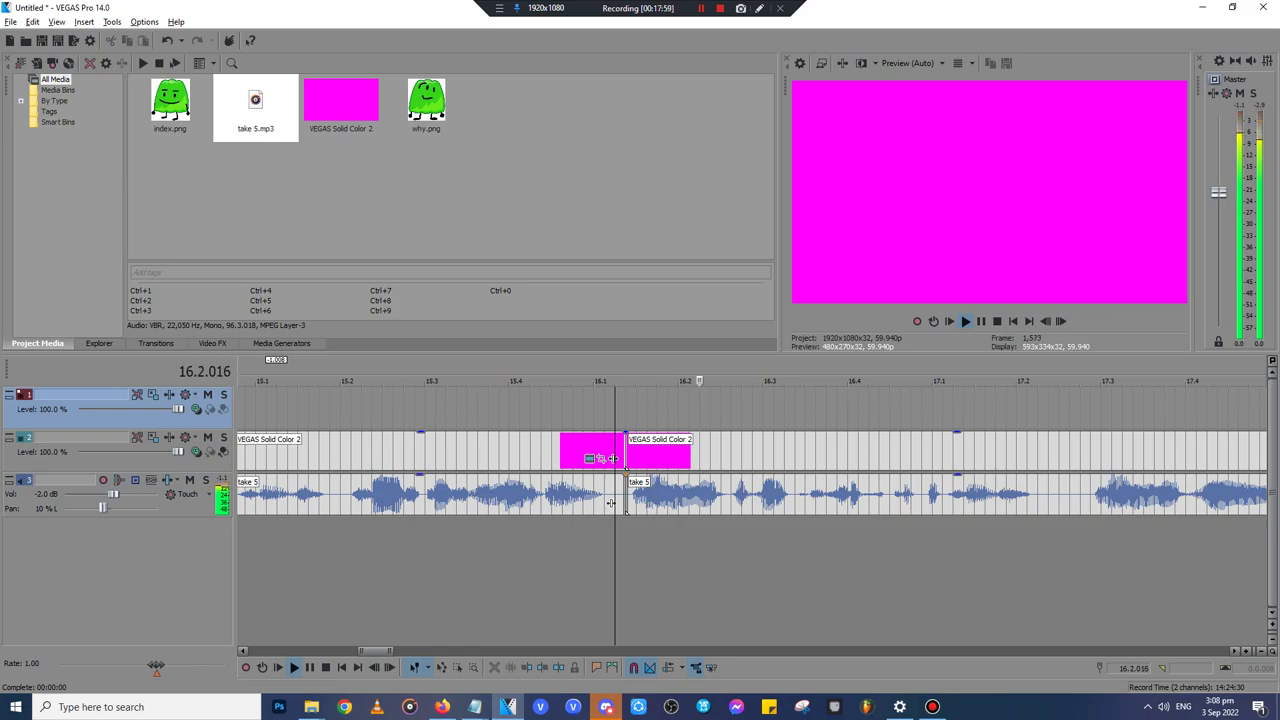
key("Return")
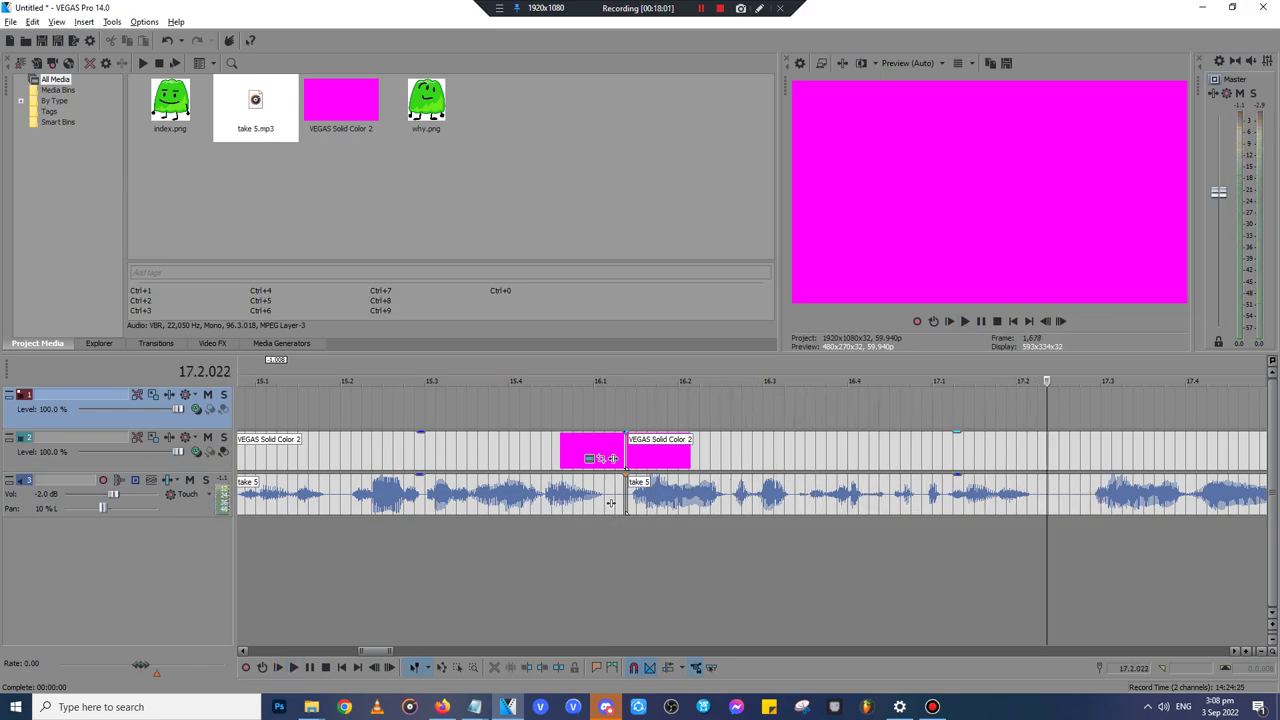
- Split the magenta background and take 5 at 17.2.056
left_click(1048, 453)
left_click(1080, 453)
left_click(1090, 455)
key("s")
left_click(1090, 495)
key("s")
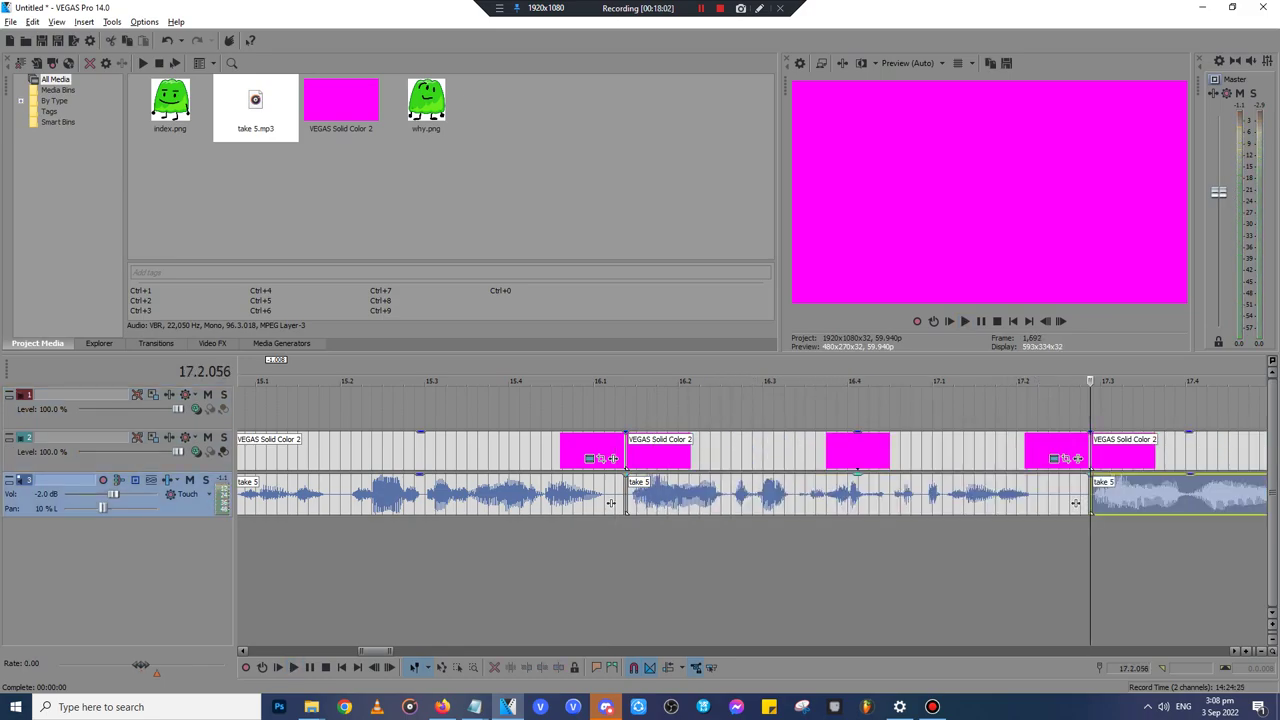
- Cut the take 5 and background pieces between 16.1.024 and 17.2.056 and paste them at 119.3.008, creating a new copy of the source media
left_click(995, 495)
scroll(995, 495, "down", 2)
scroll(744, 495, "down", 1)
left_click(562, 410)
key("space")
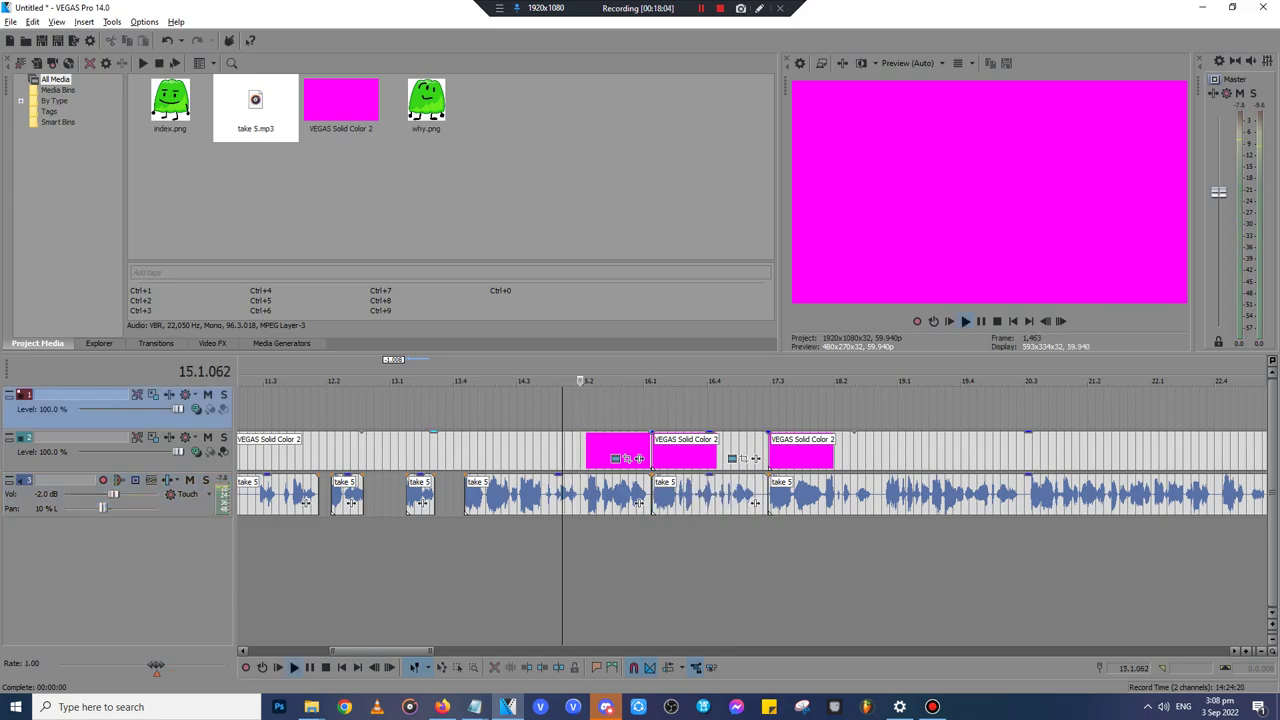
left_click(725, 495)
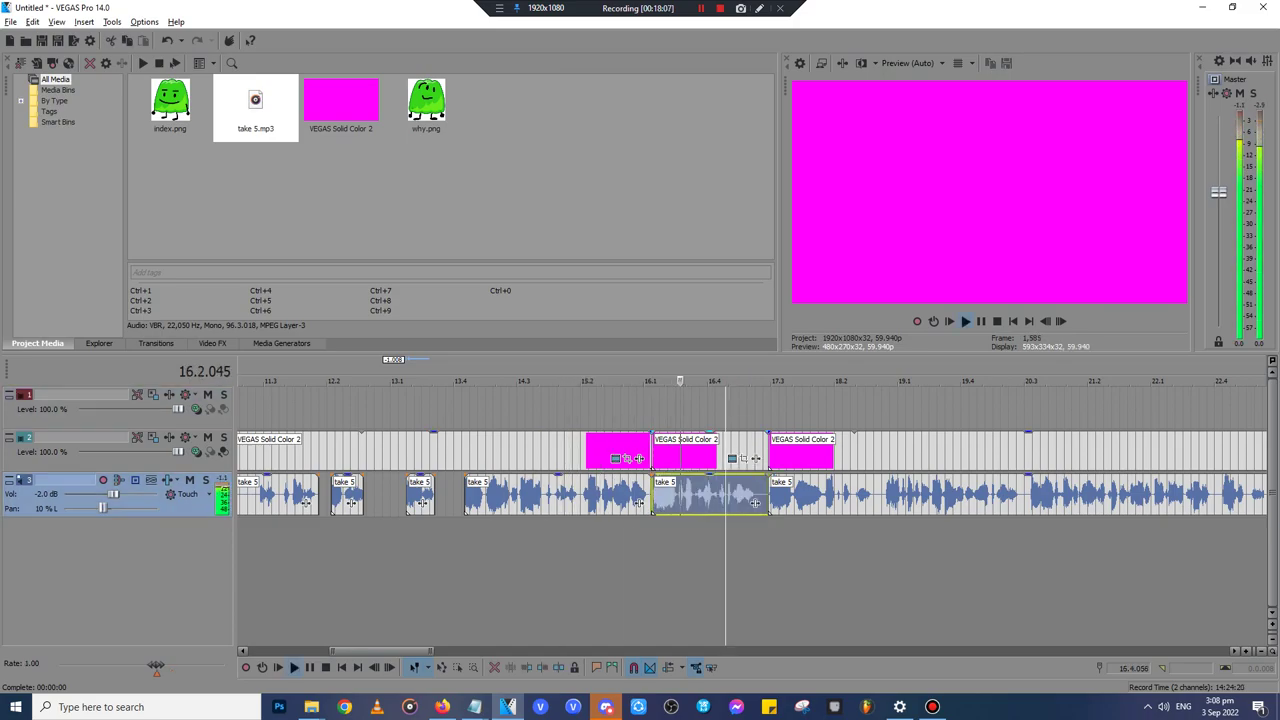
left_click(727, 450, "ctrl")
key("space")
scroll(1012, 503, "down", 5)
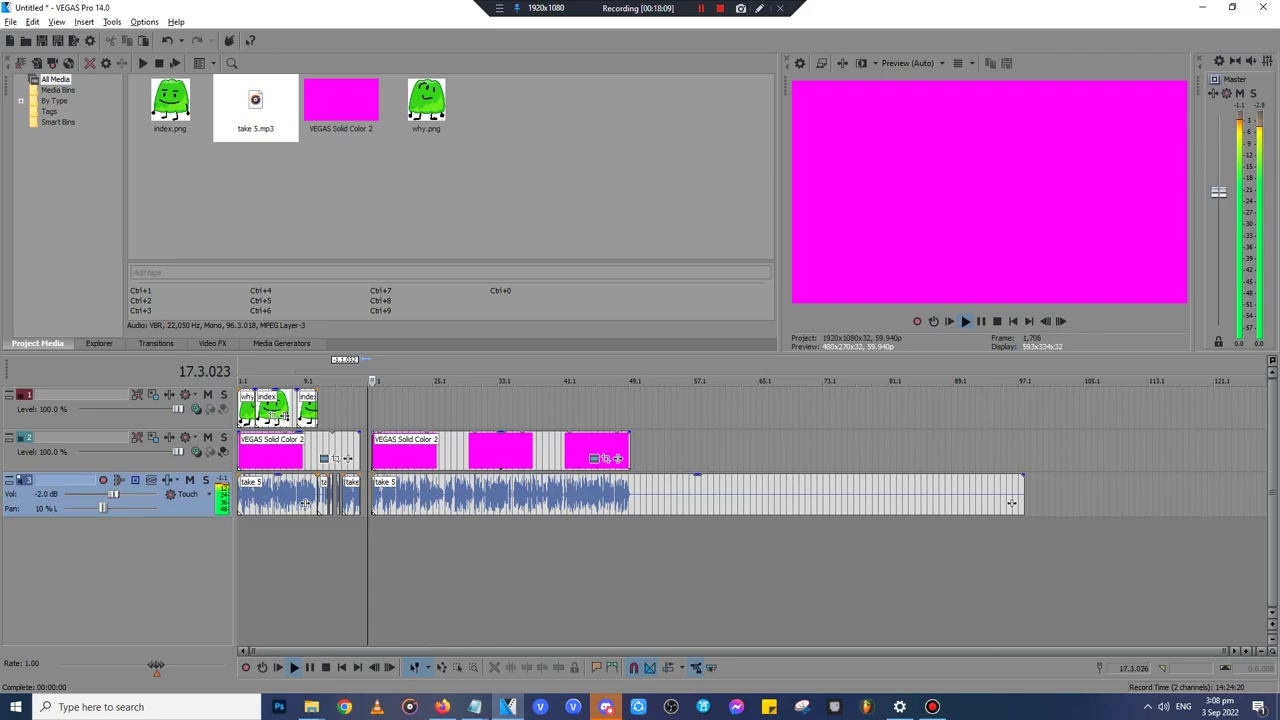
key("End")
key("ctrl+v")
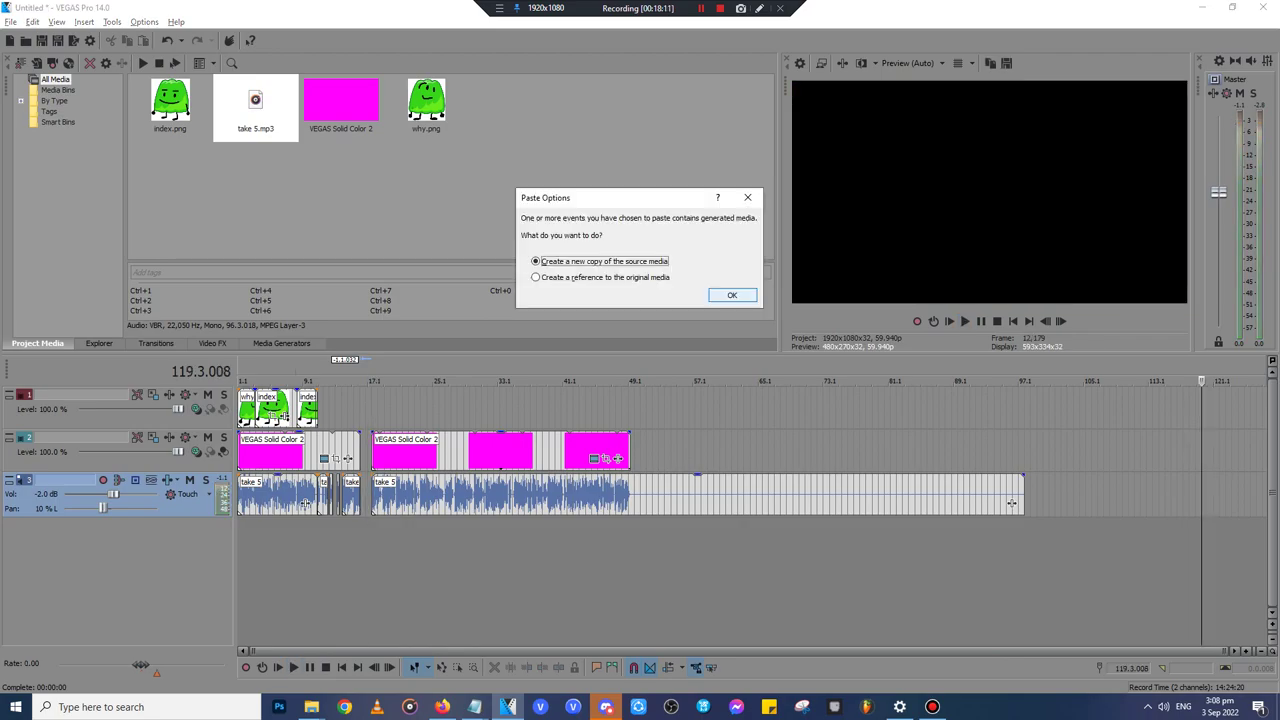
key("Return")
- Play back the phrase from 13.4.032 and place why.png at its start on the image track
left_click(342, 409)
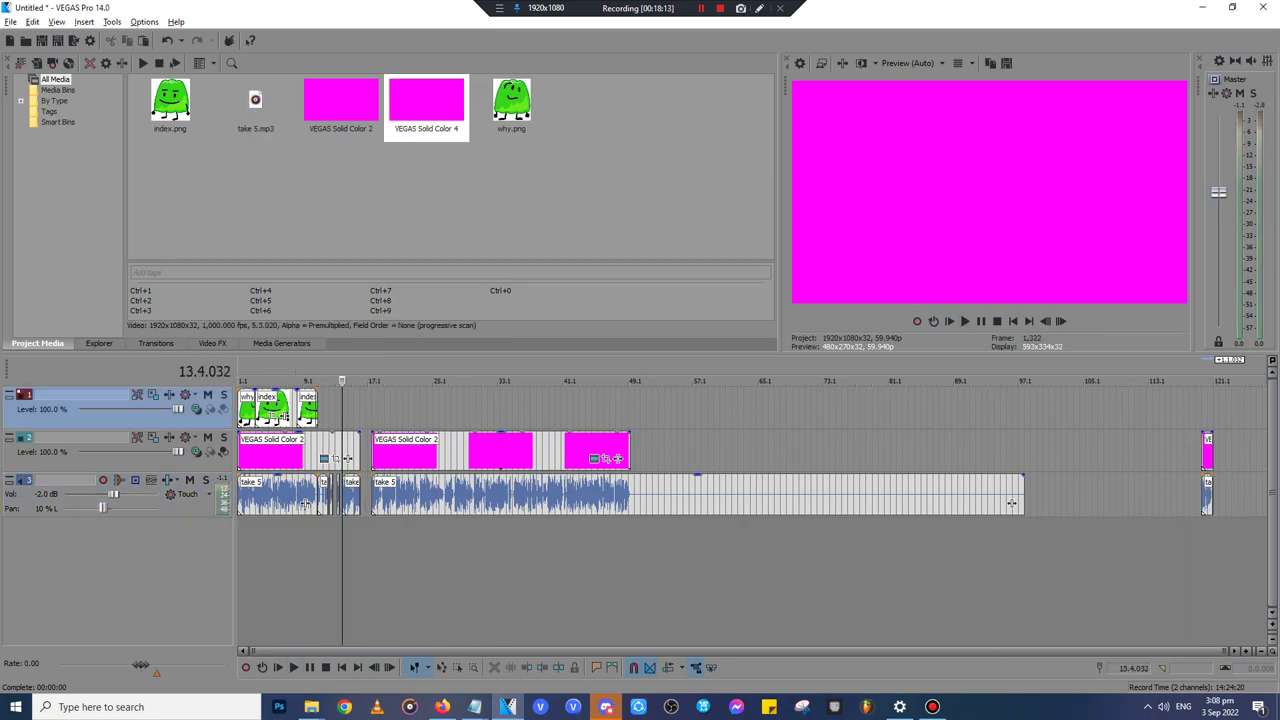
scroll(342, 409, "up", 6)
key("space")
scroll(752, 480, "down", 5)
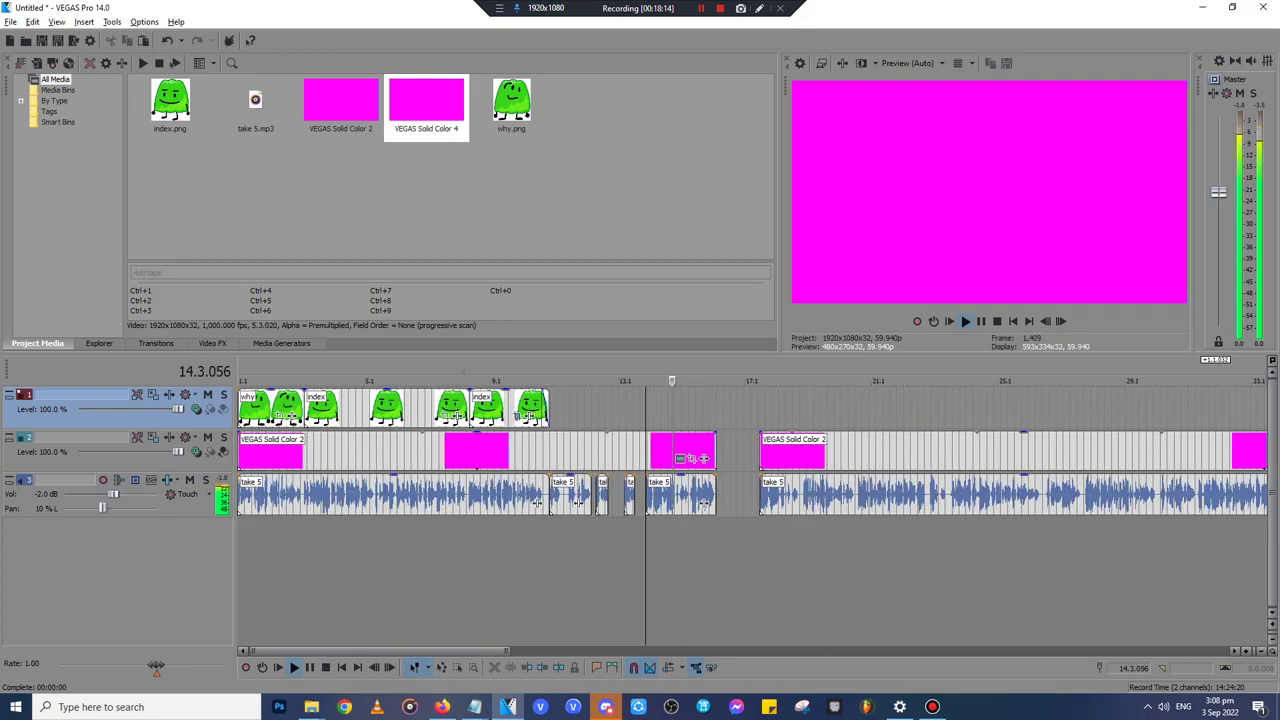
key("Return")
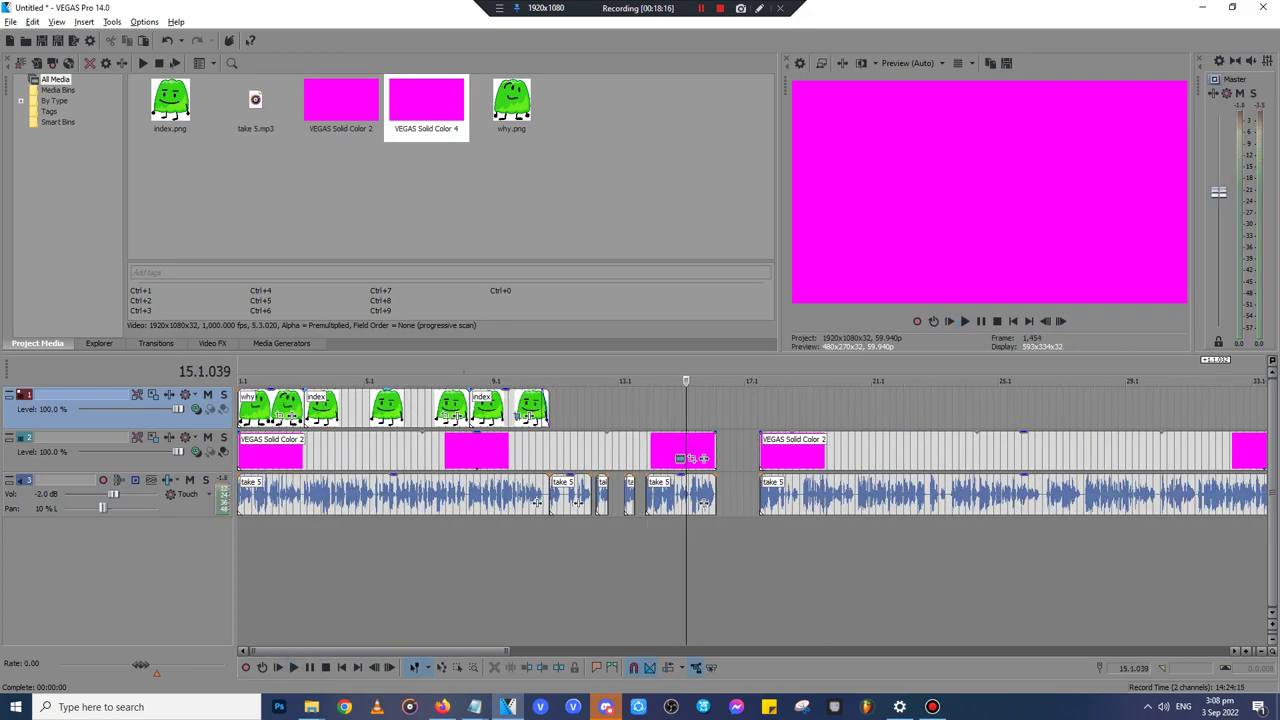
left_click_drag(524, 101, 647, 409)
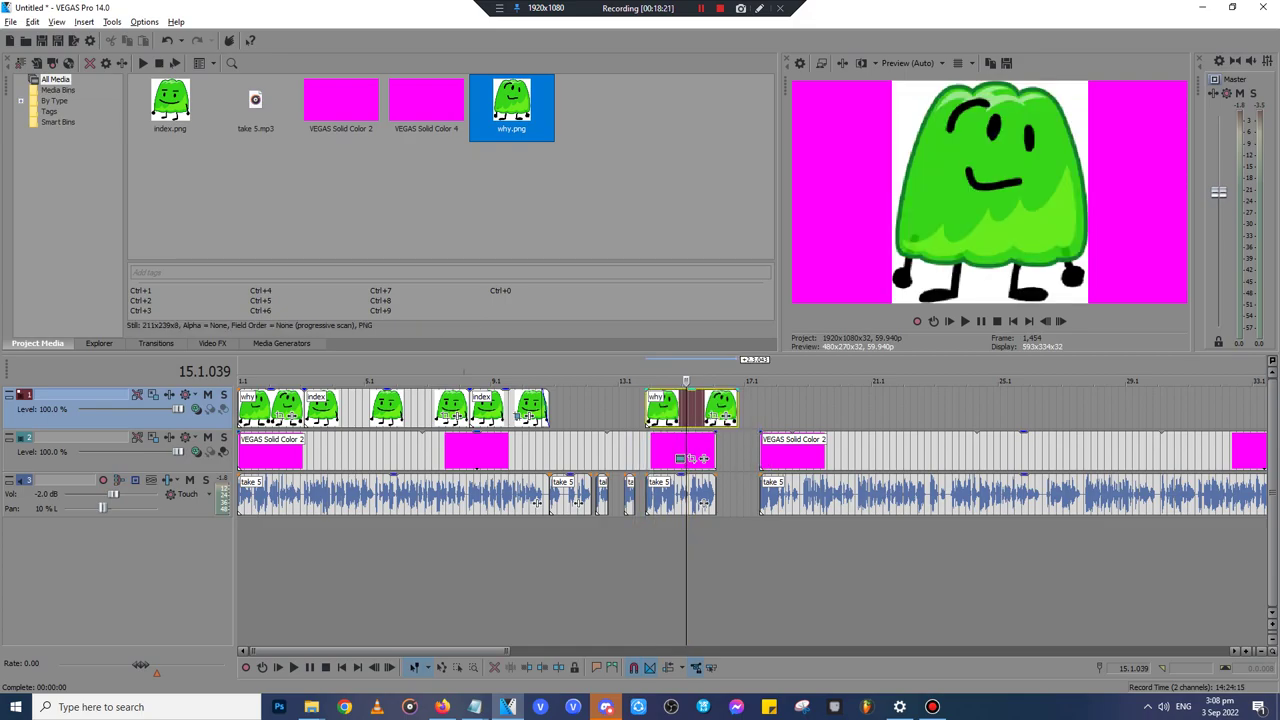
- Split the new why image at 15.2.008 and delete the part after it
left_click(657, 409)
scroll(657, 409, "up", 6)
left_click(660, 410)
key("space")
scroll(752, 450, "down", 4)
left_click(930, 409)
scroll(930, 409, "up", 4)
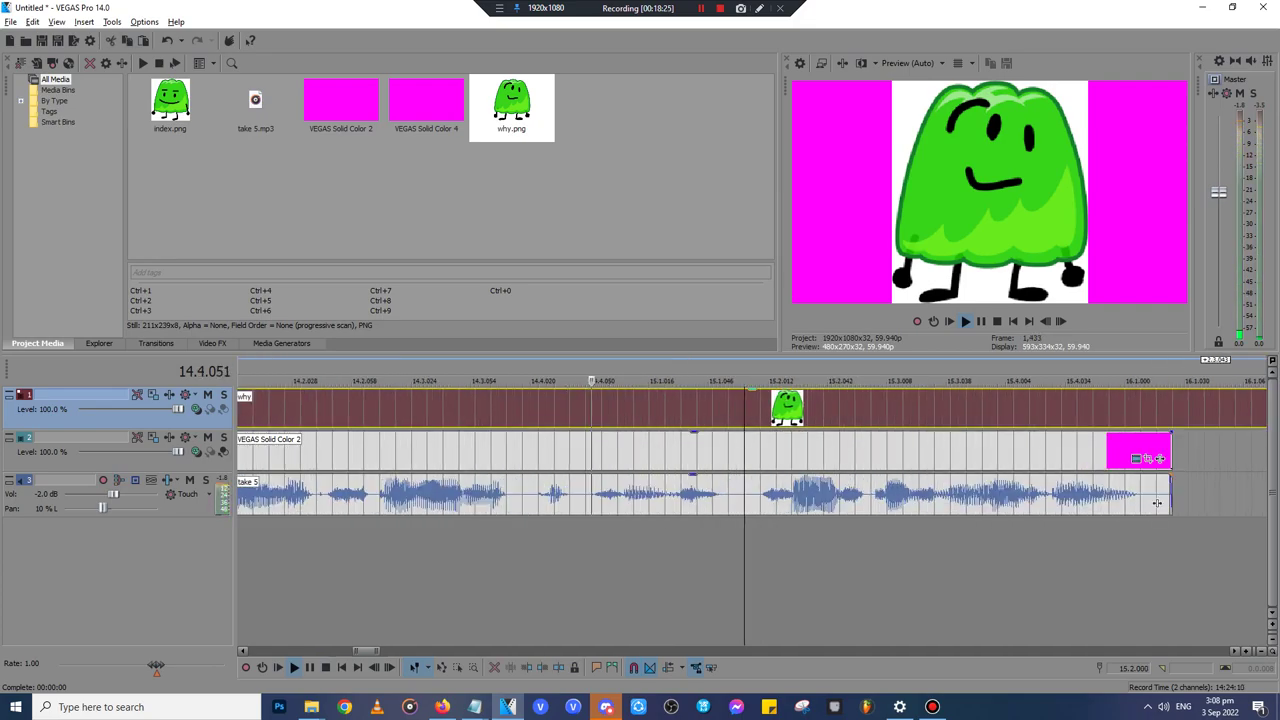
key("space")
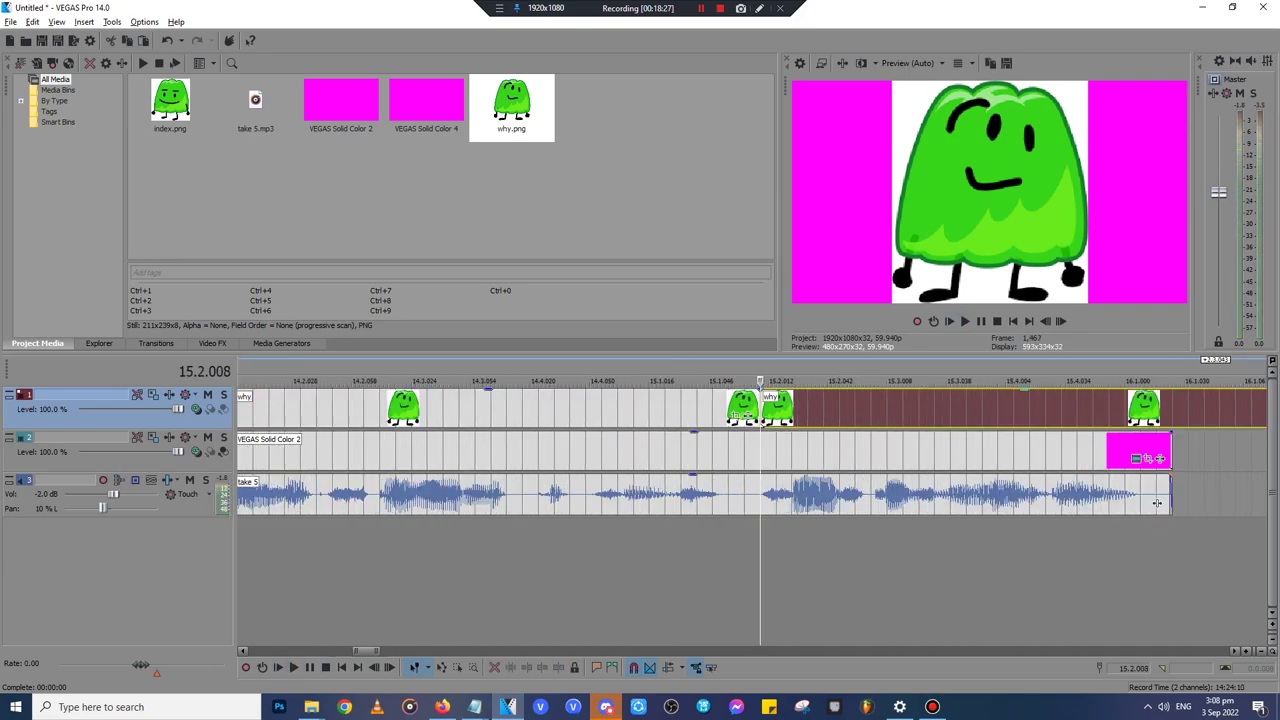
scroll(1157, 503, "down", 4)
- Insert a new video track and place a default Titles & Text event on it at 15.2.008
right_click(126, 577)
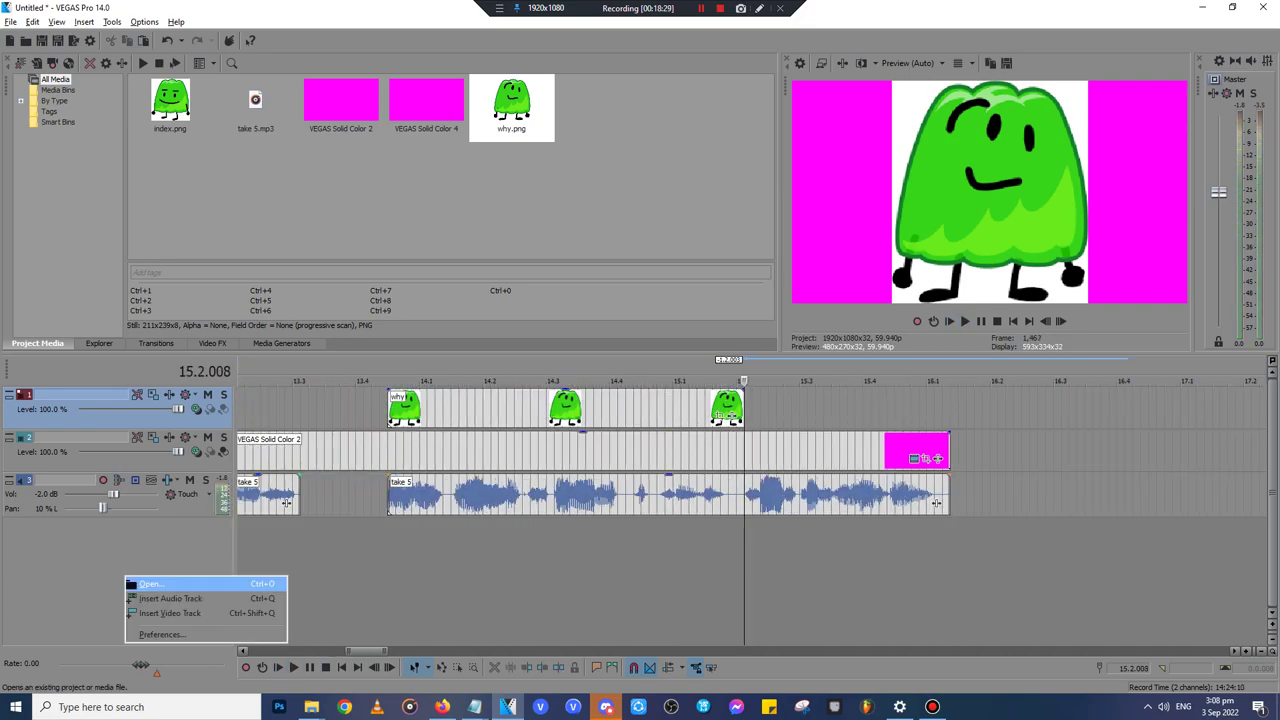
left_click(168, 613)
left_click(212, 343)
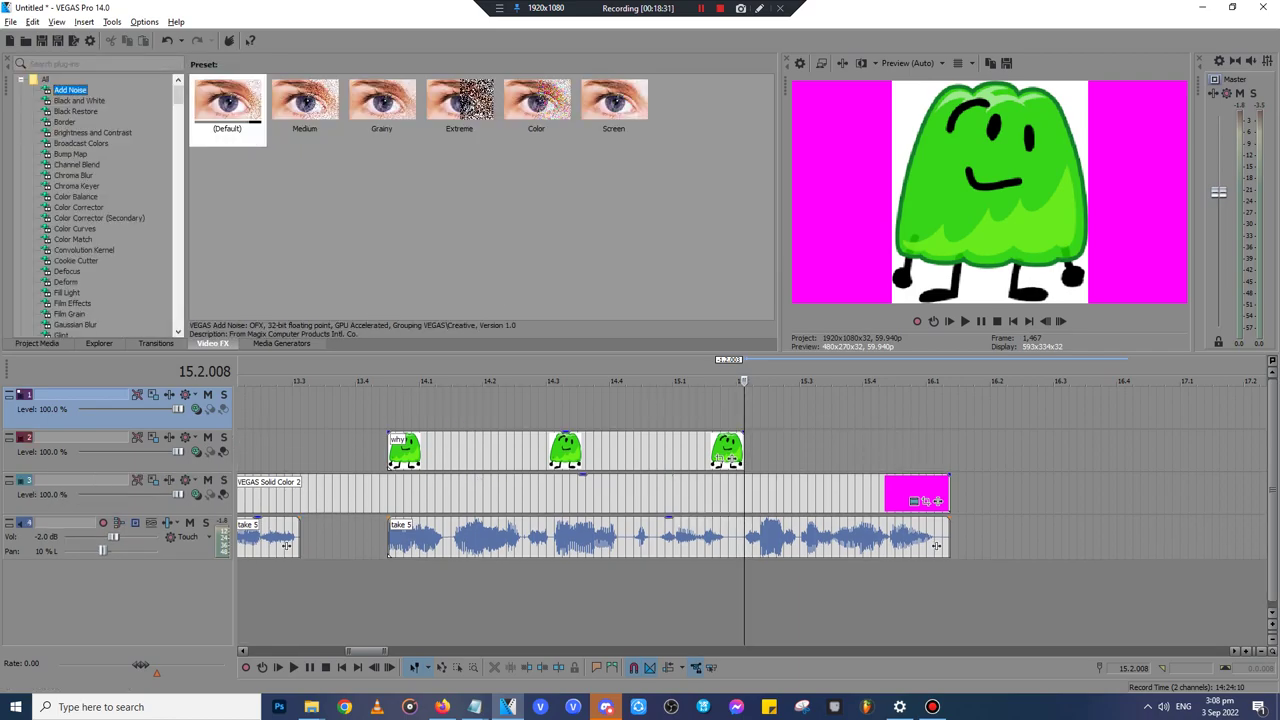
key("alt+9")
key("Down")
key("Down")
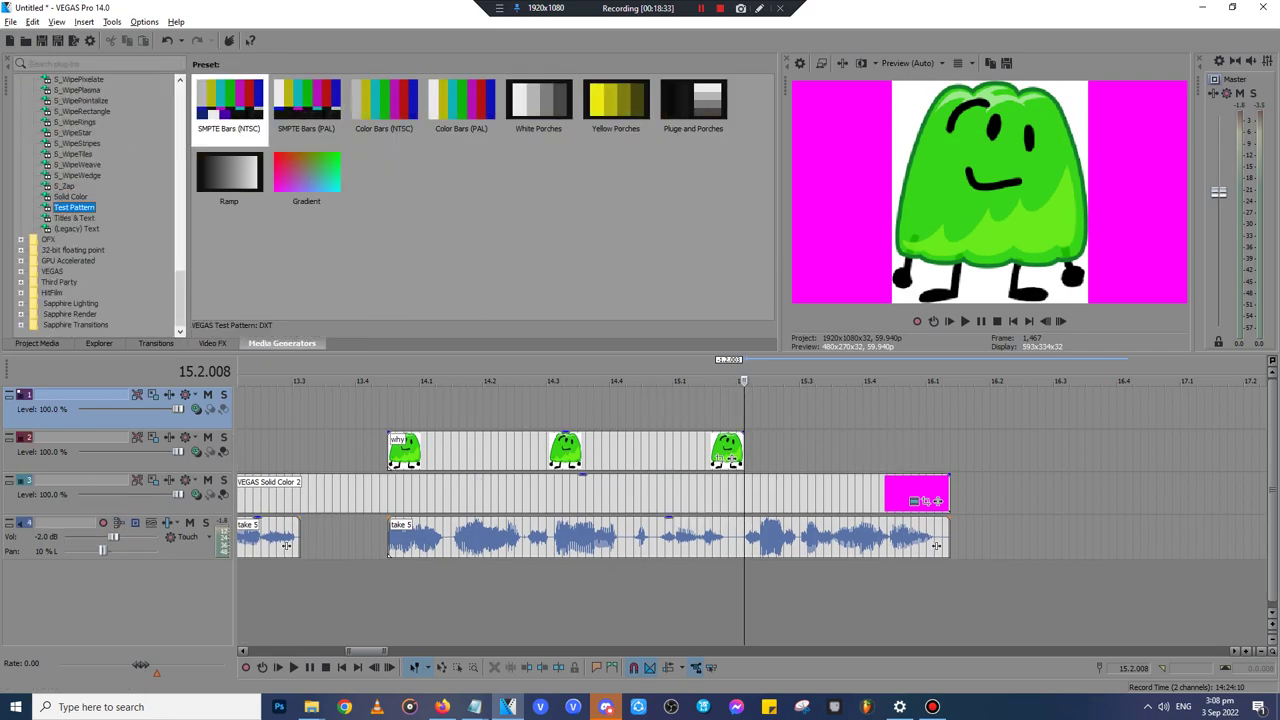
left_click_drag(230, 104, 745, 410)
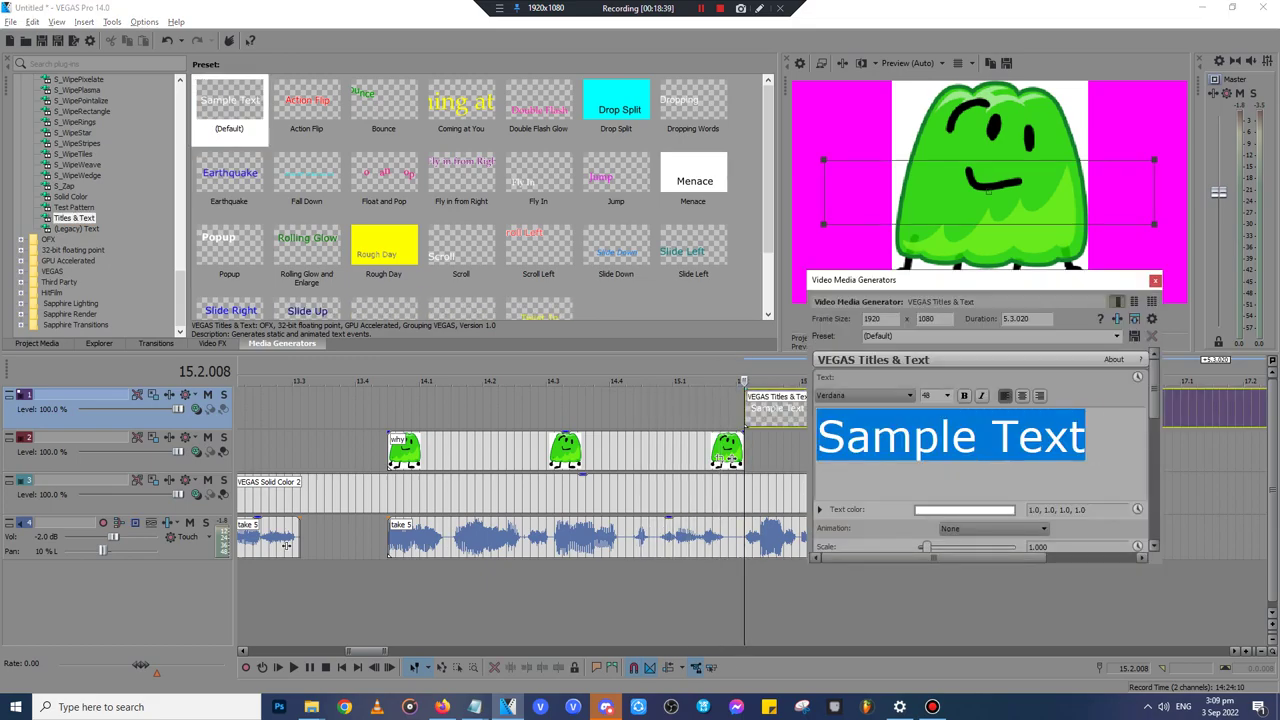
- Set the title text to "Melodyne" and close the generator settings
type("Medlo")
key("BackSpace")
key("BackSpace")
key("BackSpace")
type("loy")
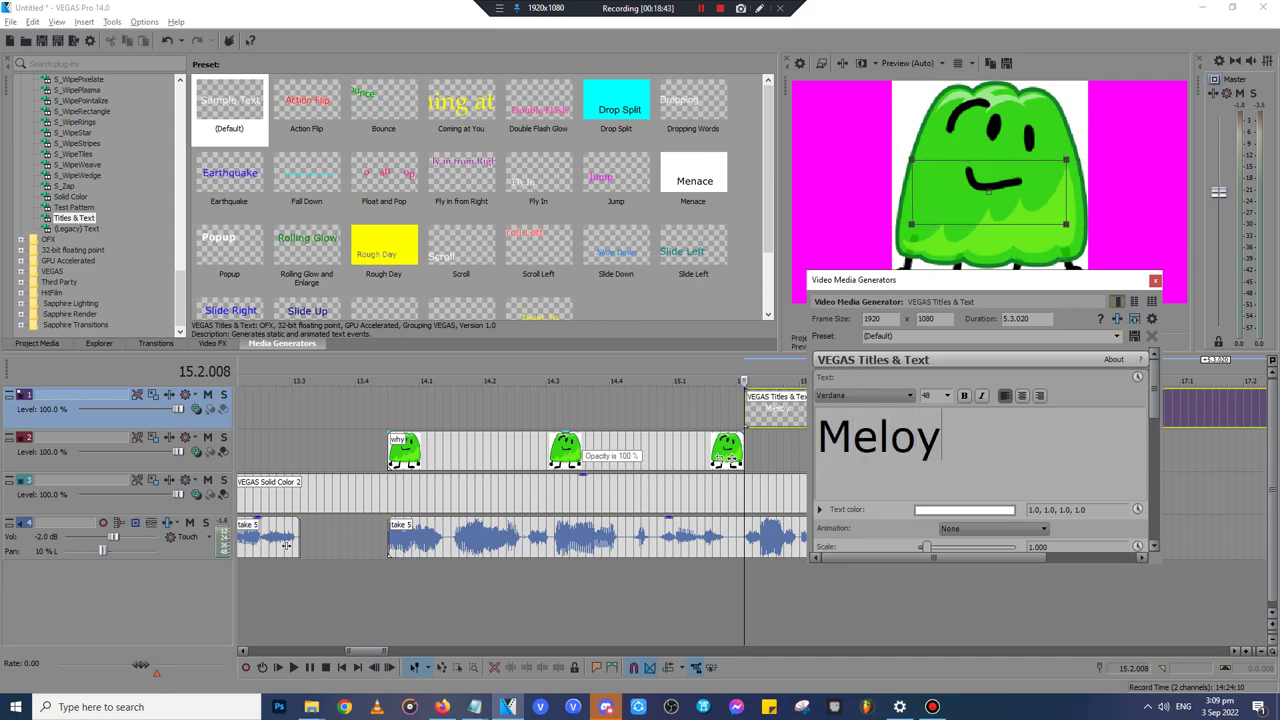
type("ne")
key("BackSpace")
key("BackSpace")
key("BackSpace")
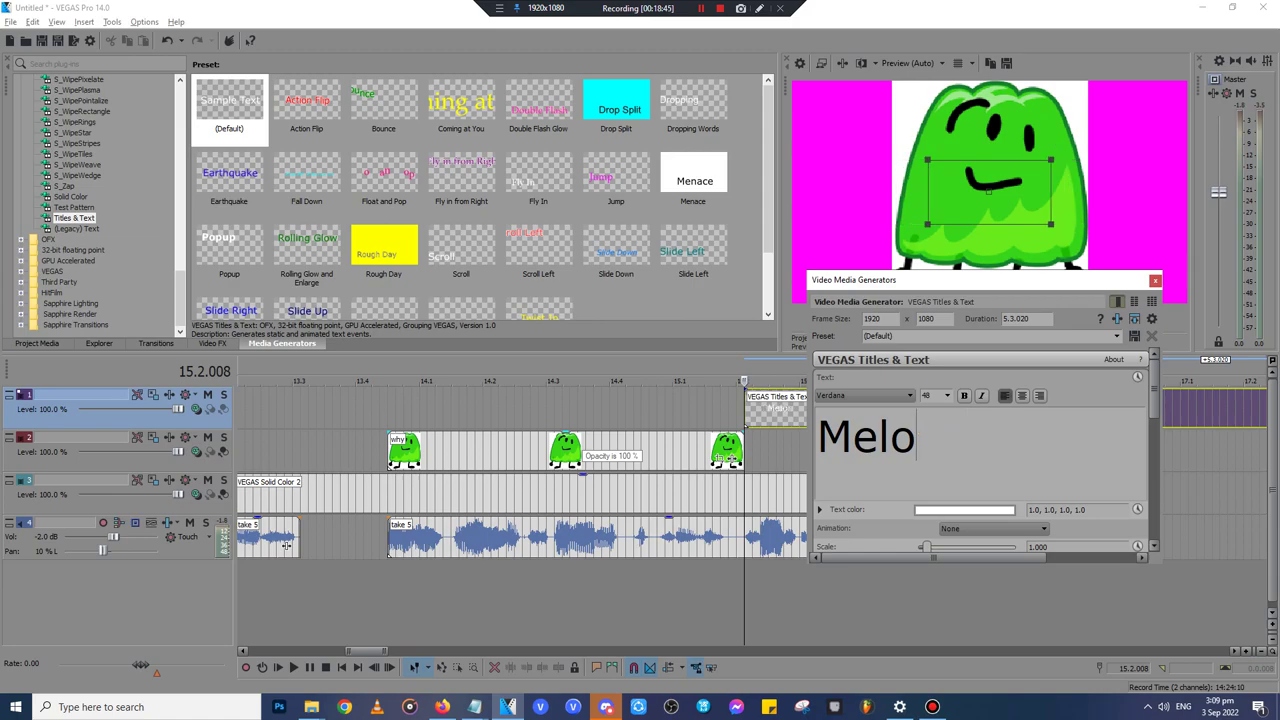
key("BackSpace")
key("BackSpace")
type("lodyne")
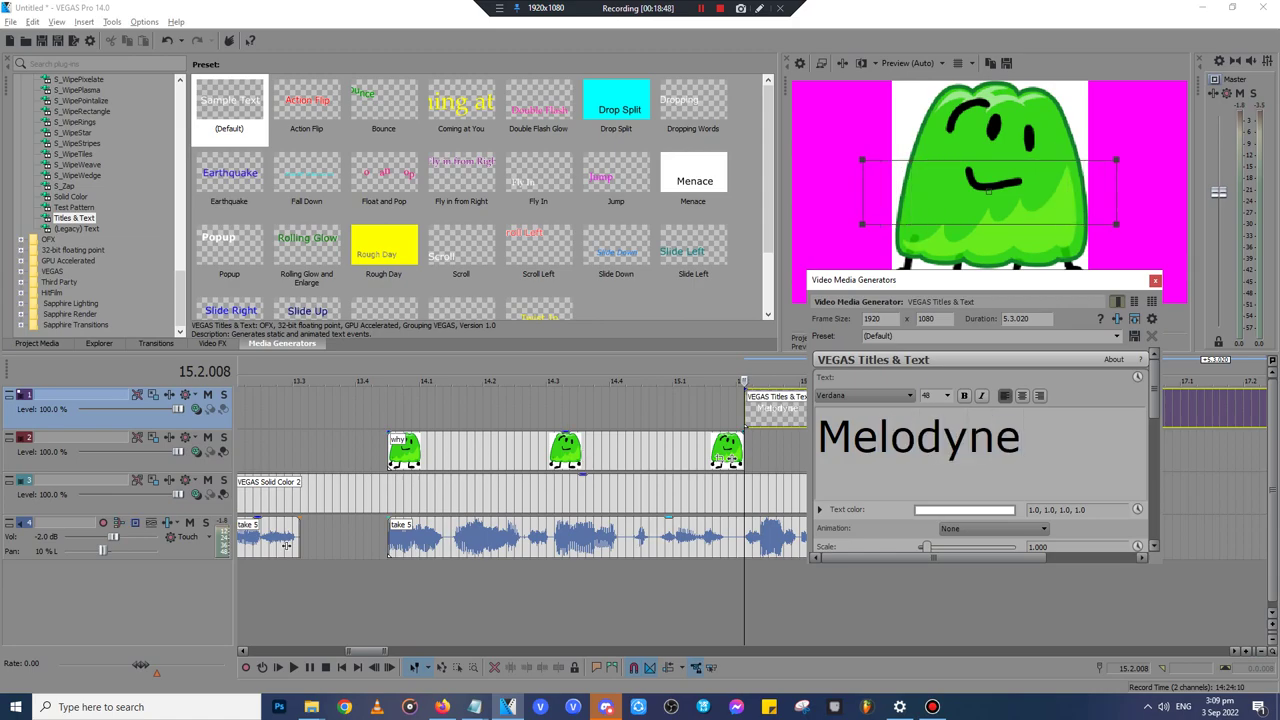
left_click(1155, 281)
- Play the title, split it at 16.1.024 and delete the part after the split
key("space")
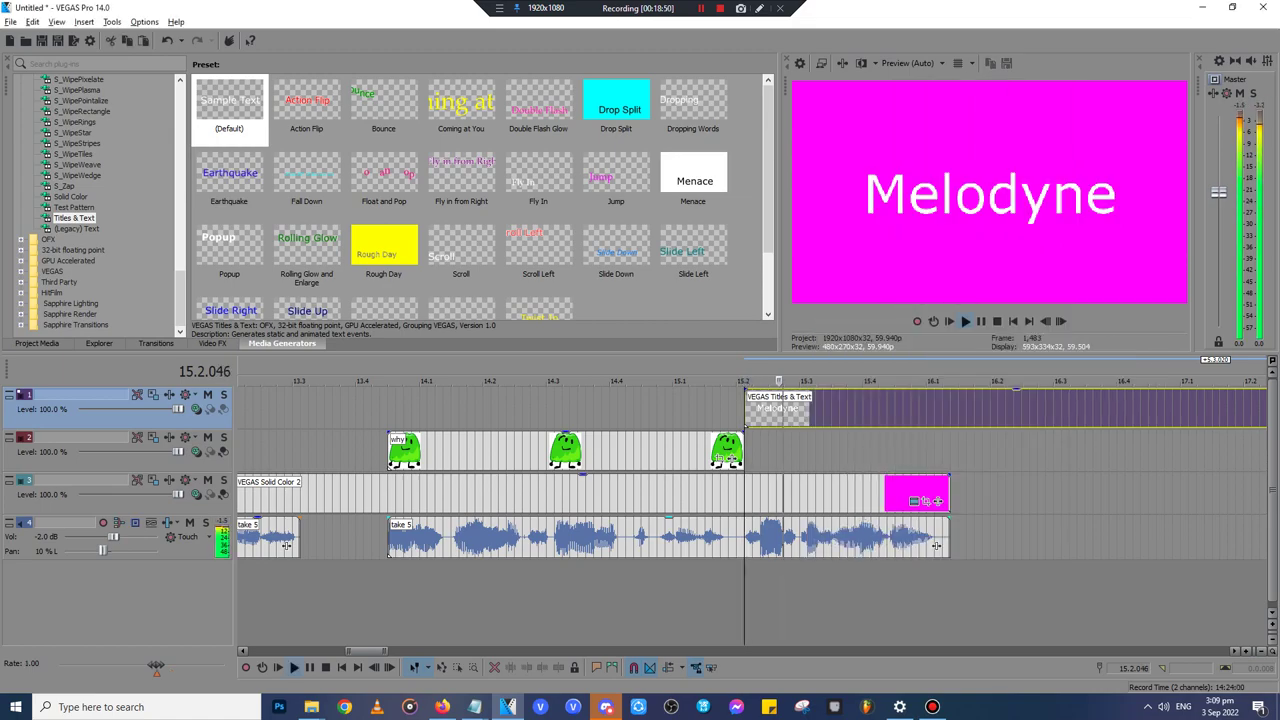
key("Return")
key("s")
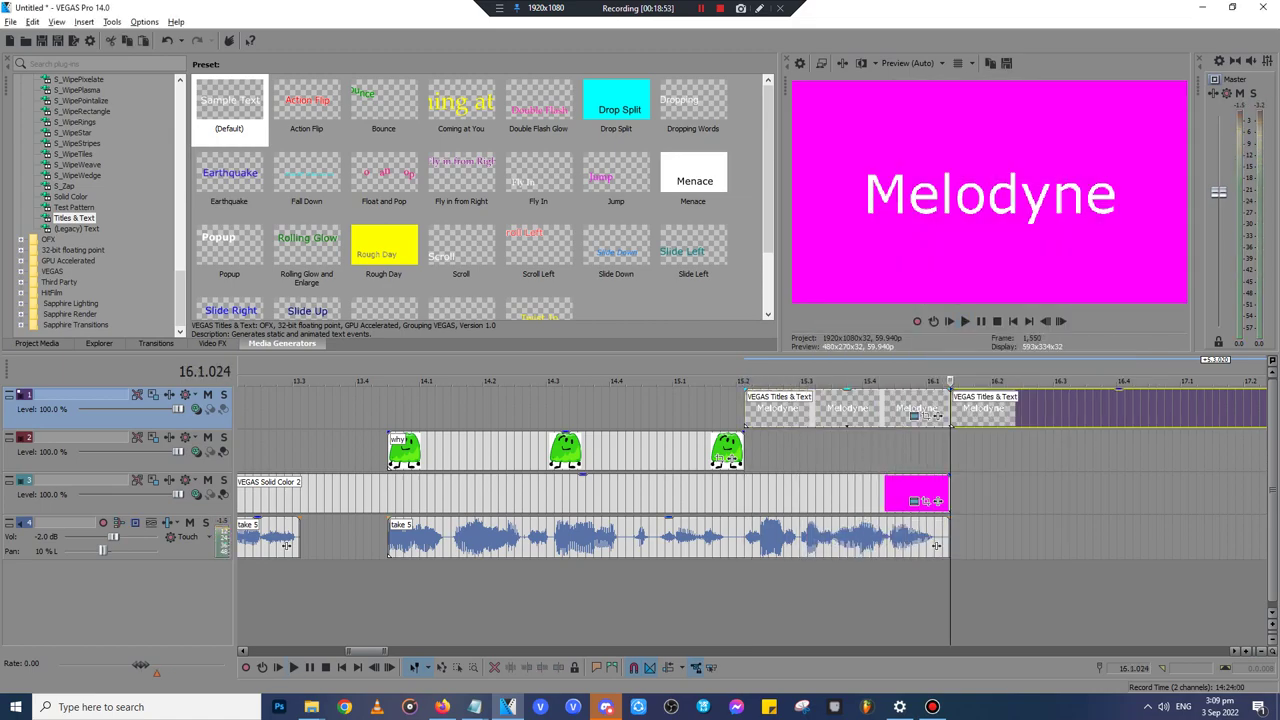
- In Notepad, append "... Bruh readloud is stupid rn but i wont make fun of it cuz this is what coffeecup used in his custom sources"
mouse_move(475, 707)
left_click(529, 643)
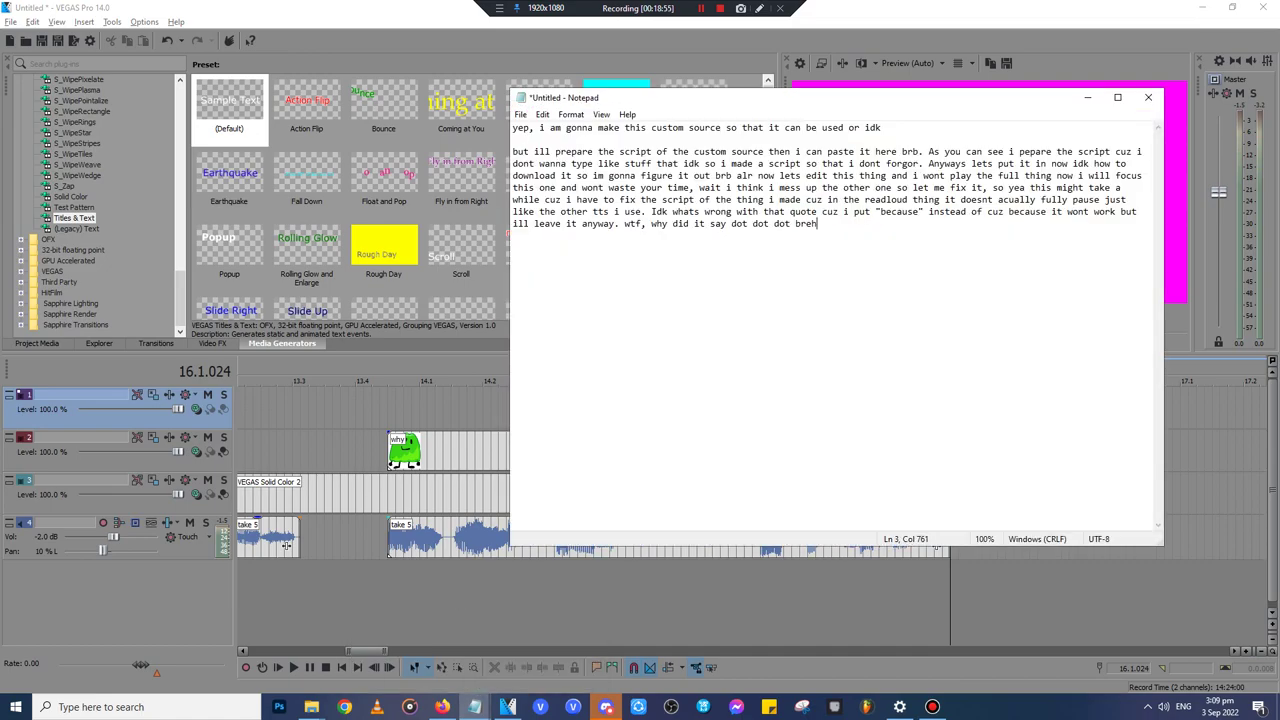
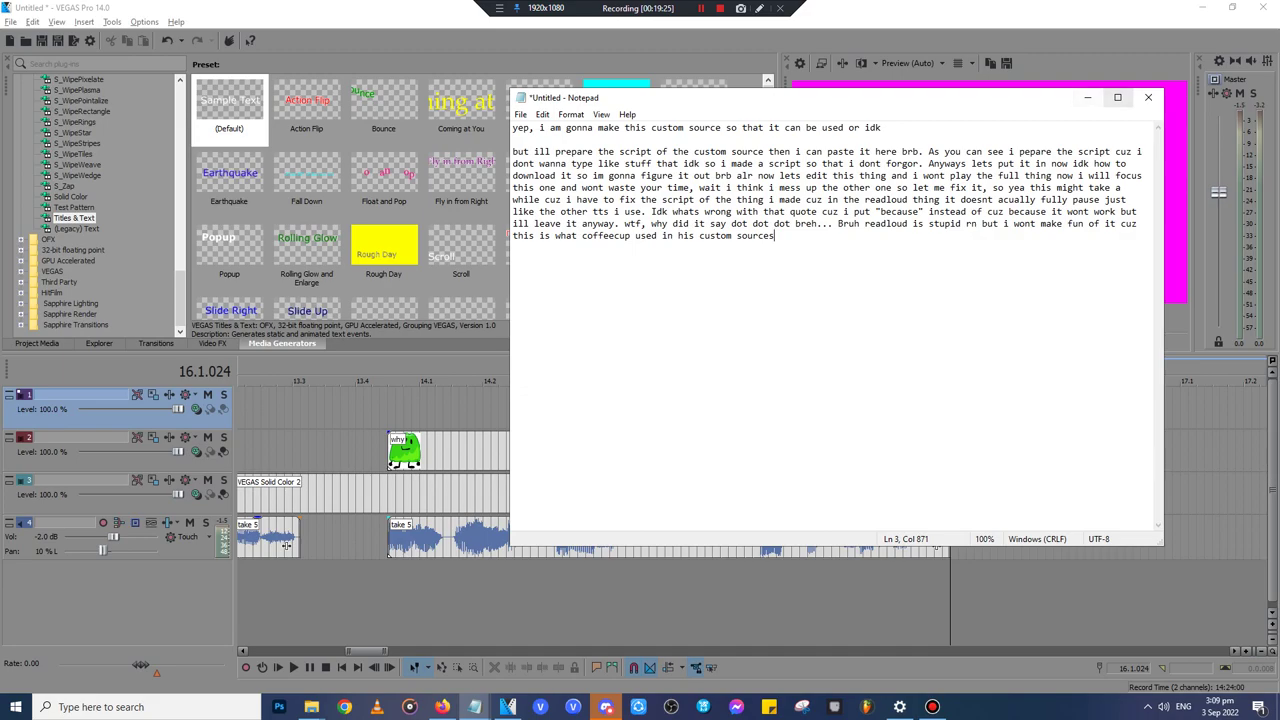
left_click(1087, 97)
- Play back the Melodyne title section from about 15.2 and the voice-over from about 17.2
left_click(737, 600)
key("space")
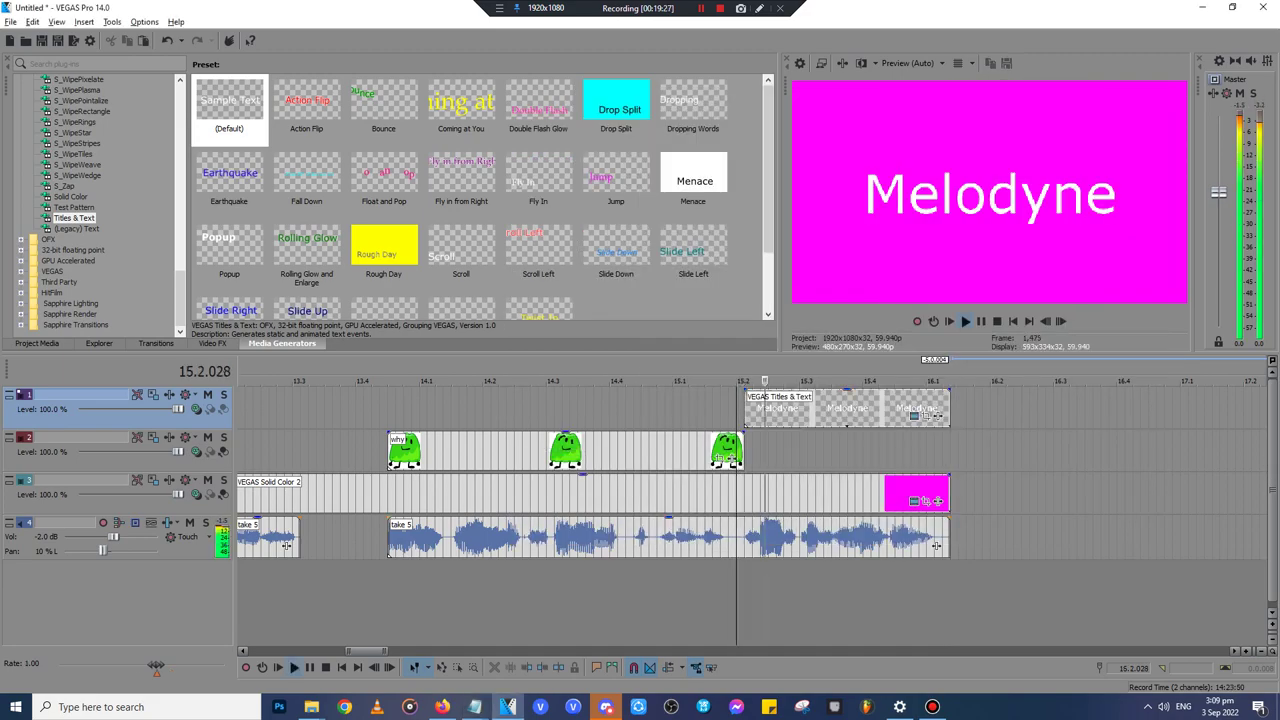
scroll(737, 600, "down", 5)
key("Return")
left_click(828, 451)
key("space")
scroll(828, 451, "up", 4)
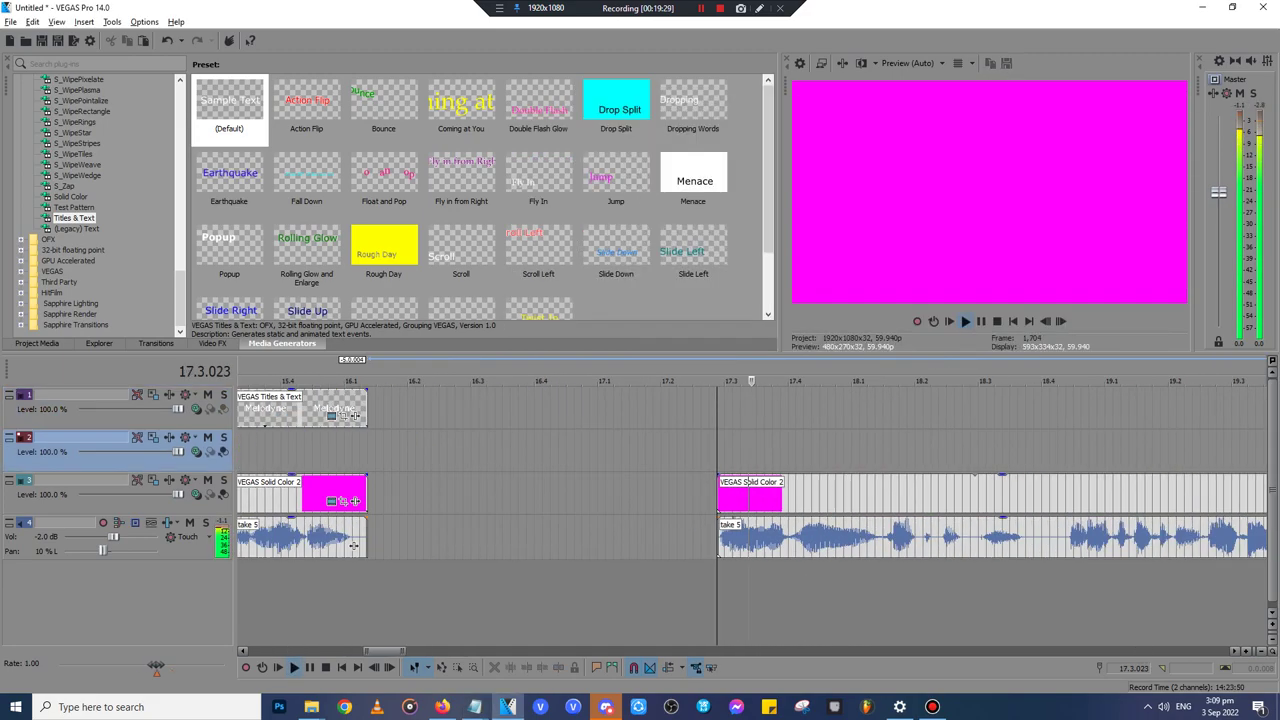
scroll(828, 451, "down", 3)
scroll(768, 500, "up", 4)
key("Return")
scroll(768, 500, "down", 4)
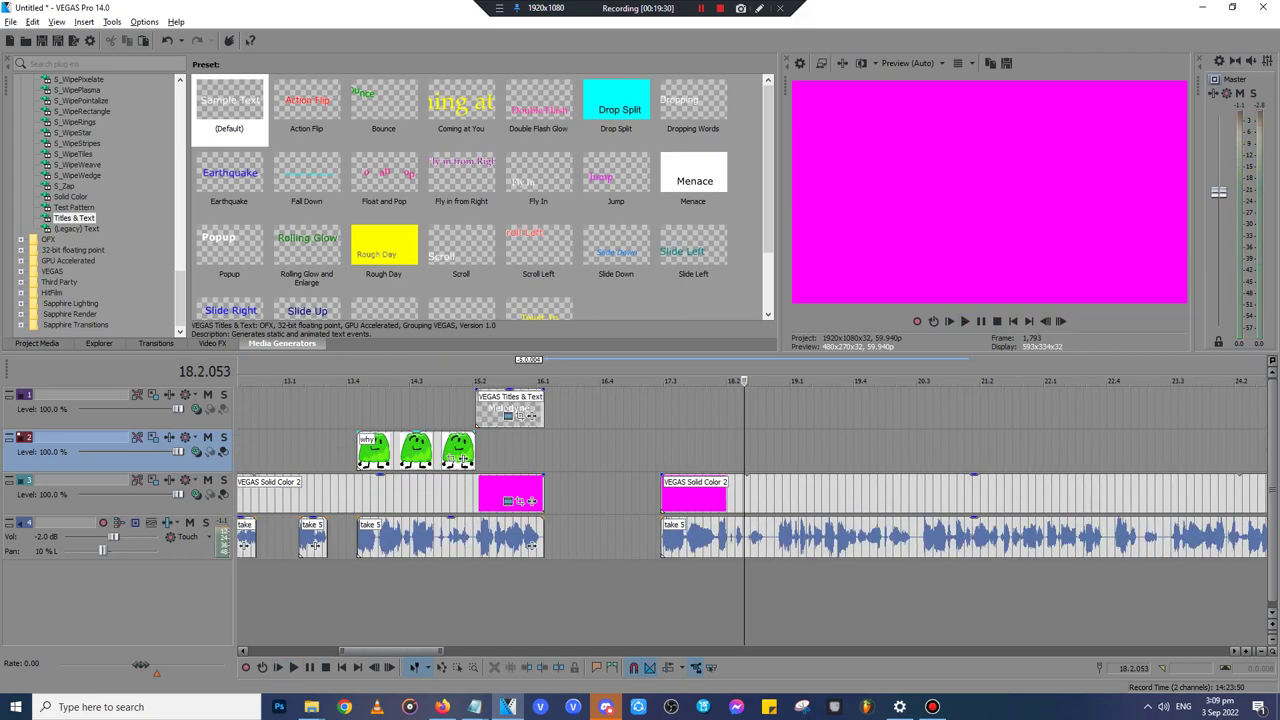
- Play the phrase from about 17.2 and split the magenta background and take 5 at 18.4.024
left_click(666, 600)
key("space")
scroll(666, 600, "up", 4)
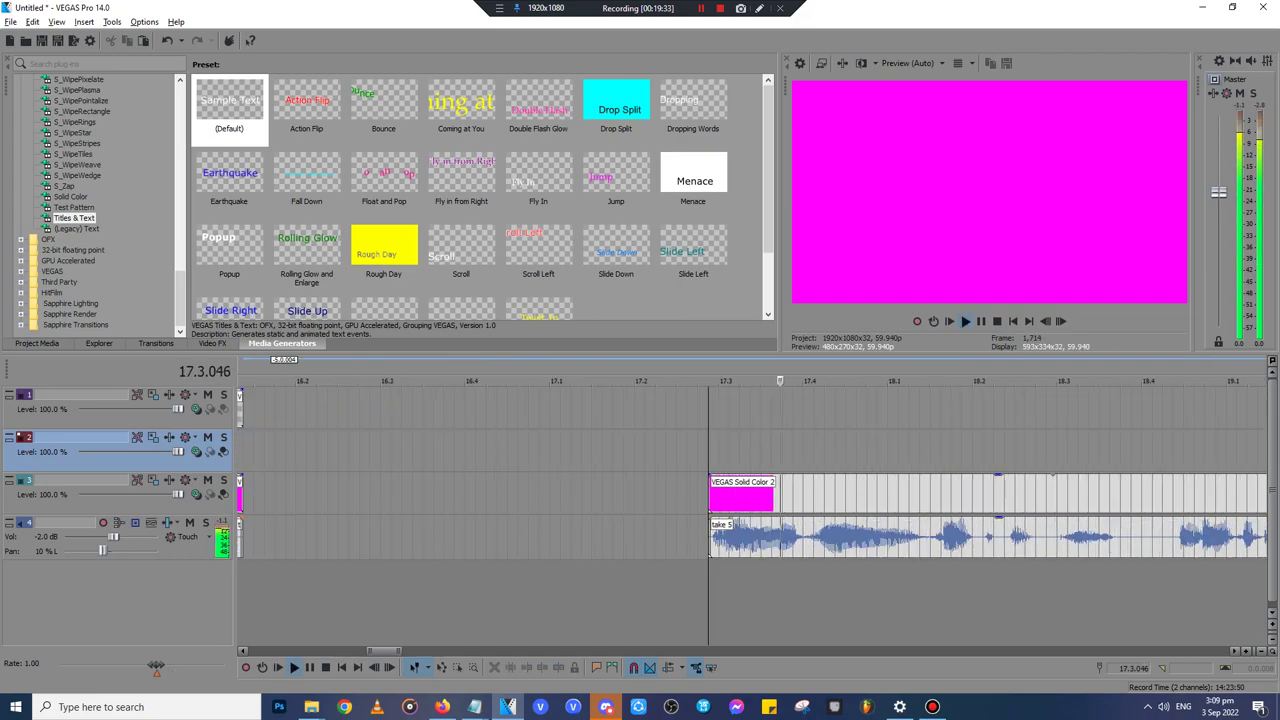
key("space")
left_click(1173, 494)
key("s")
left_click(1174, 537)
key("s")
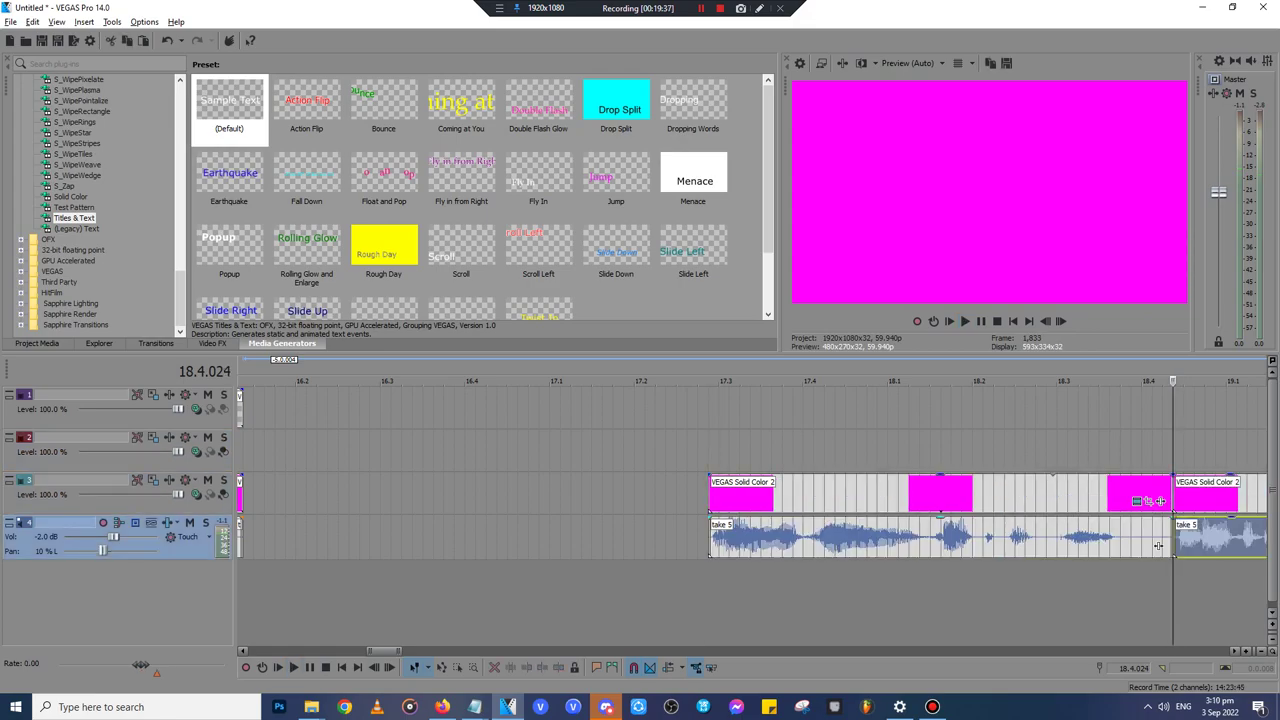
- Move the magenta background and take 5 pieces ending at 18.4.024 to 124.4.048, past the rest of the timeline
left_click(1084, 540)
left_click(1084, 496, "ctrl")
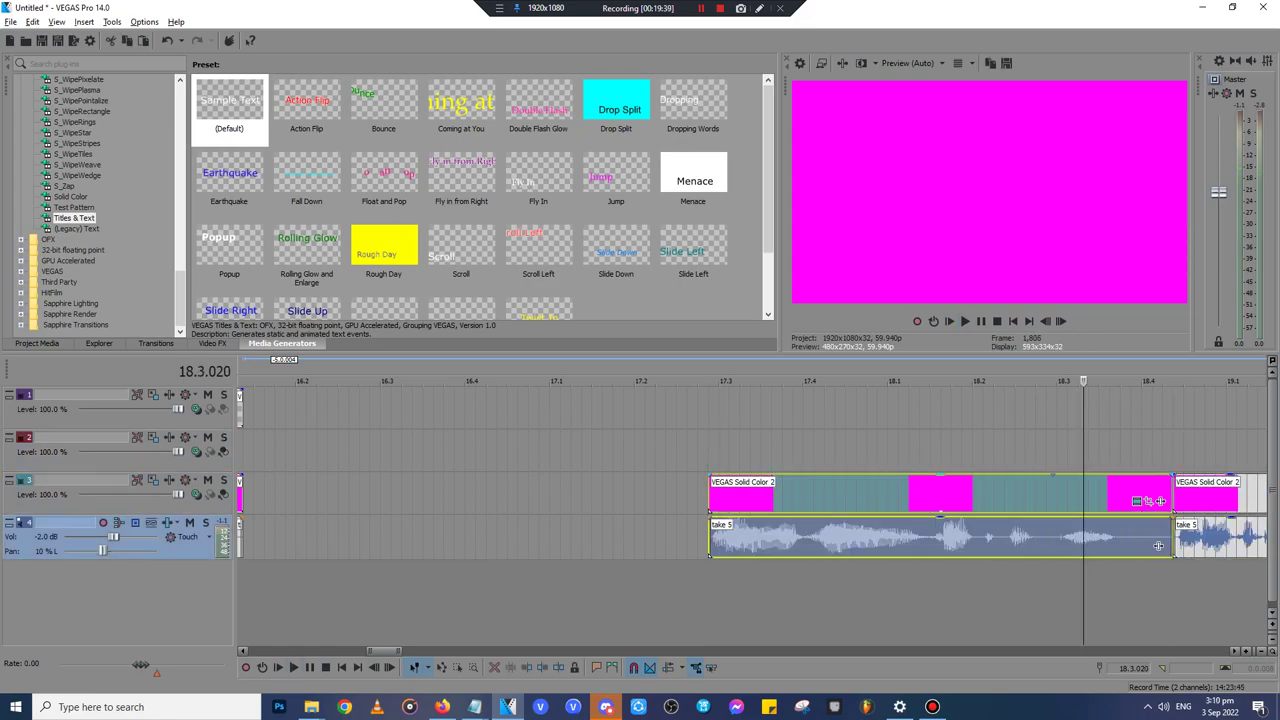
key("Delete")
scroll(1084, 497, "down", 10)
left_click(1246, 494)
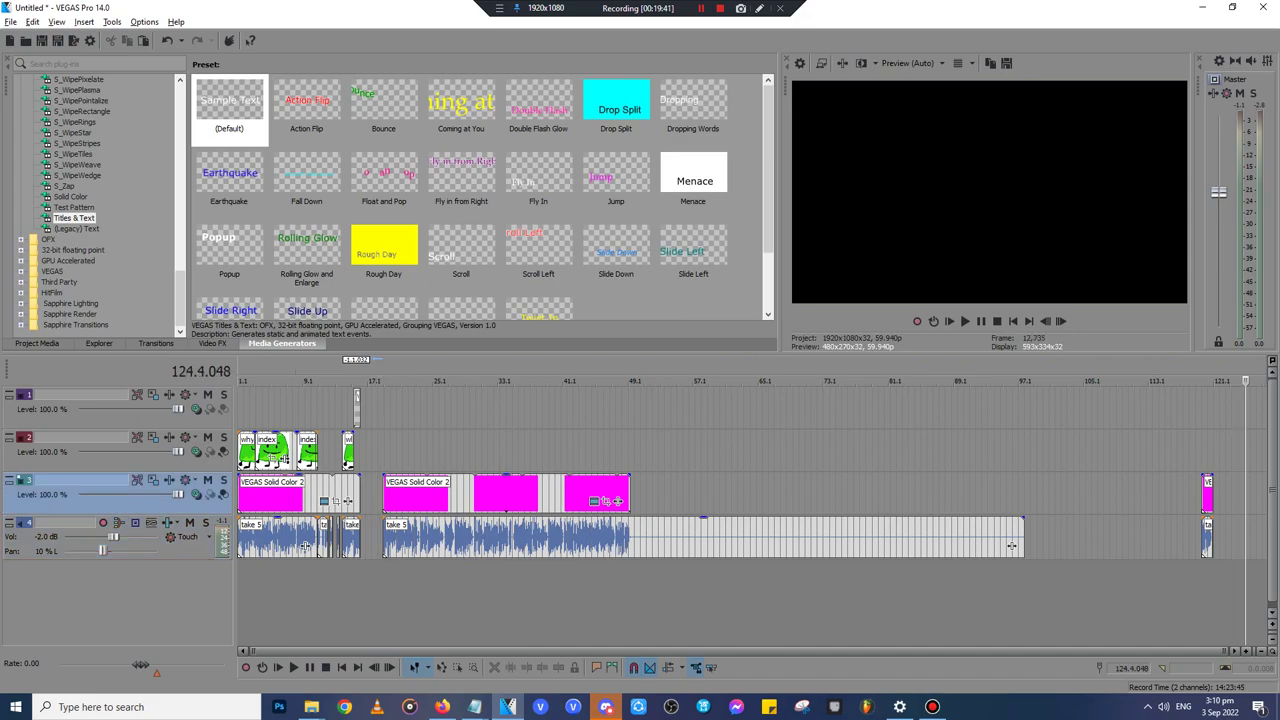
key("ctrl+v")
left_click(733, 295)
- In Notepad, append "Ill leave these cuz later ill do the pitches and other stuff", and minimize the note
key("alt+Tab")
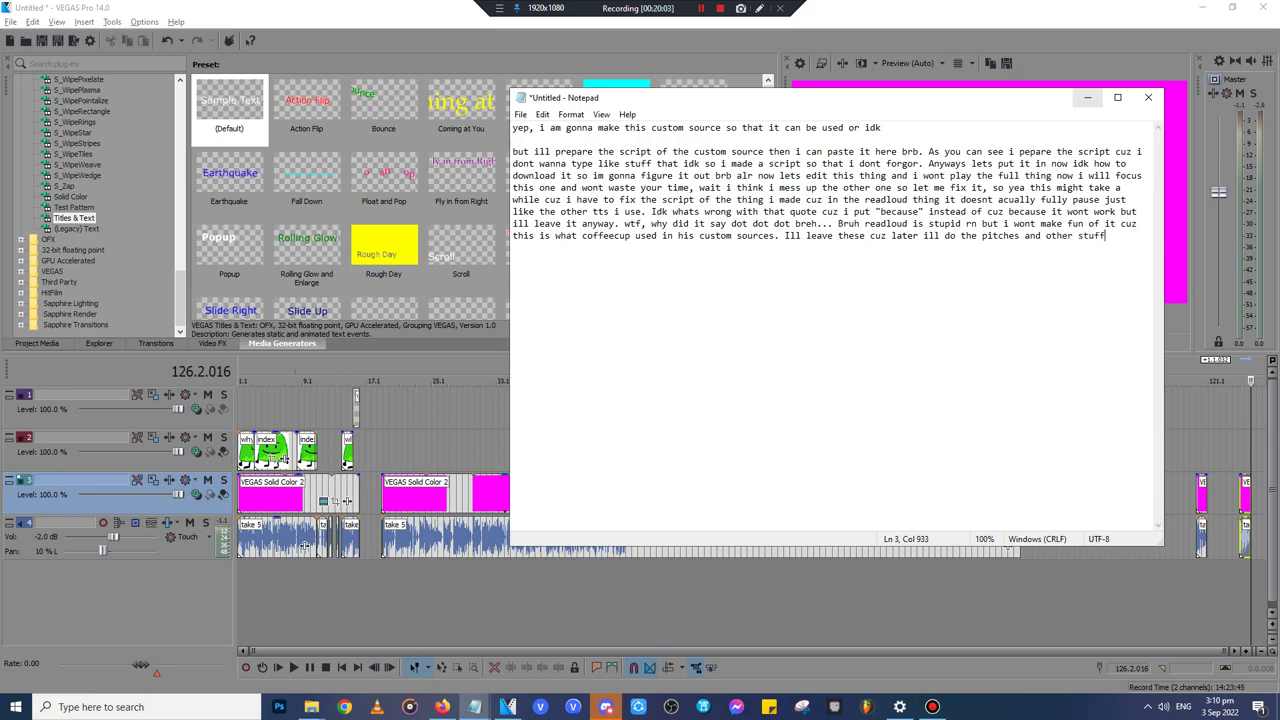
left_click(1088, 97)
- Play the phrase from 18.4.024 and split take 5 and the magenta background at 20.3.016
left_click(381, 452)
key("space")
scroll(381, 452, "up", 7)
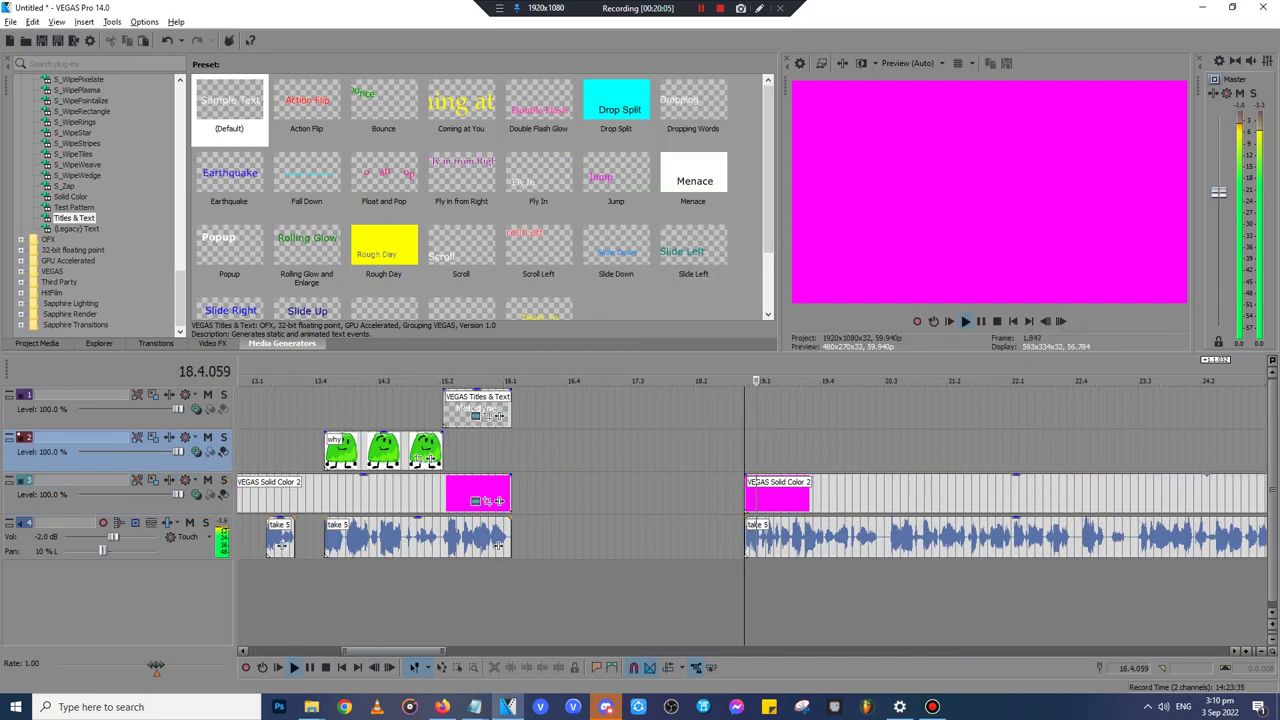
scroll(752, 515, "down", 1)
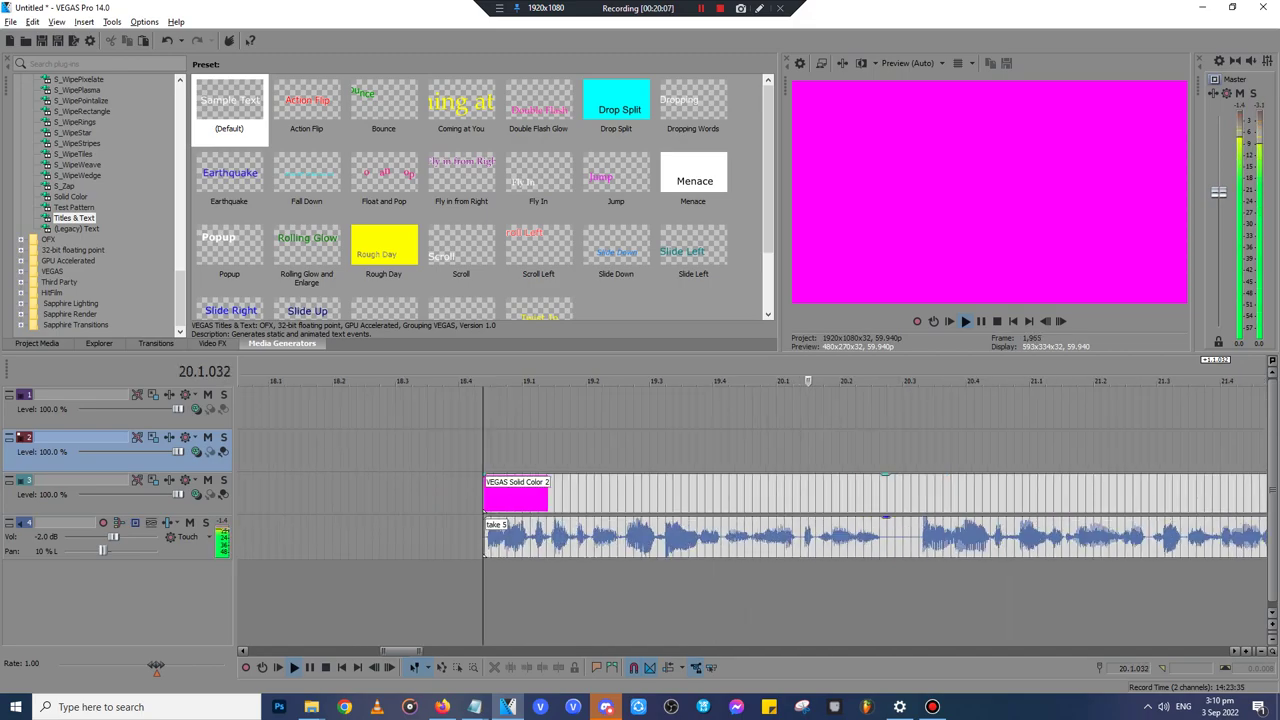
left_click(909, 537)
key("space")
left_click(918, 540)
key("s")
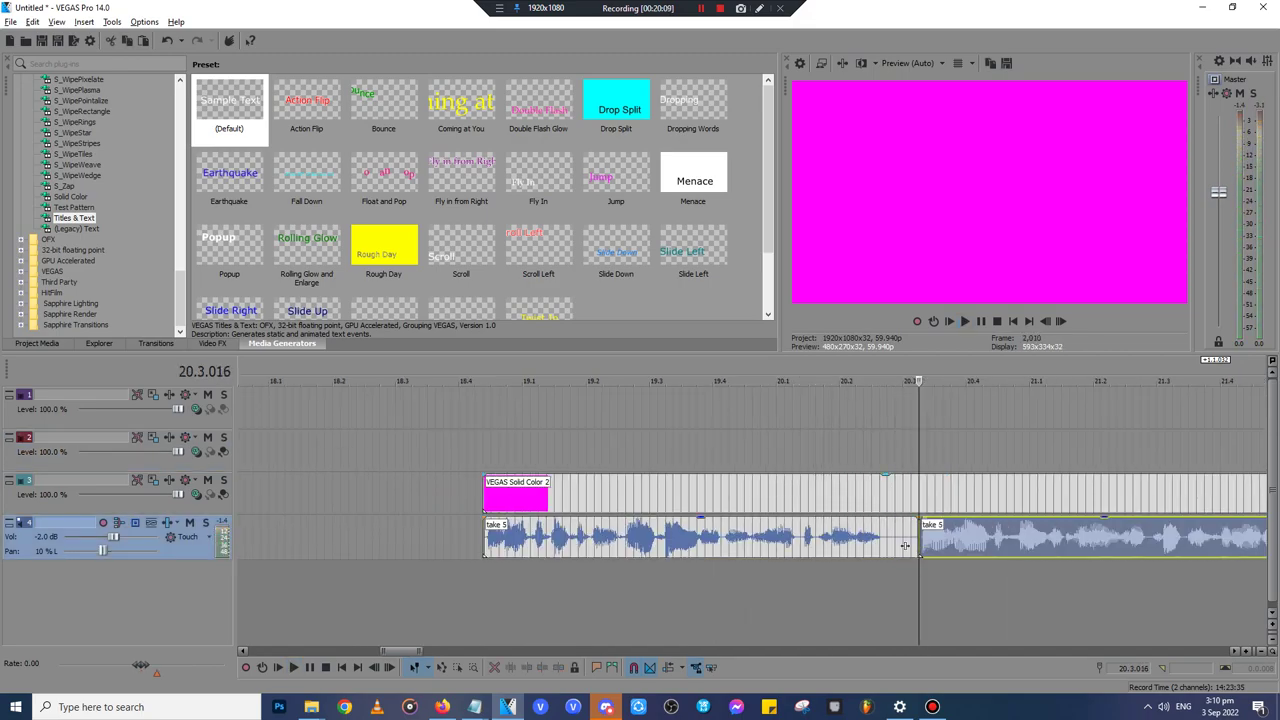
left_click(919, 494)
key("s")
- Move the take 5 and background pieces between 18.4.024 and 20.3.016 to the empty stretch at about 112.1
left_click(848, 538)
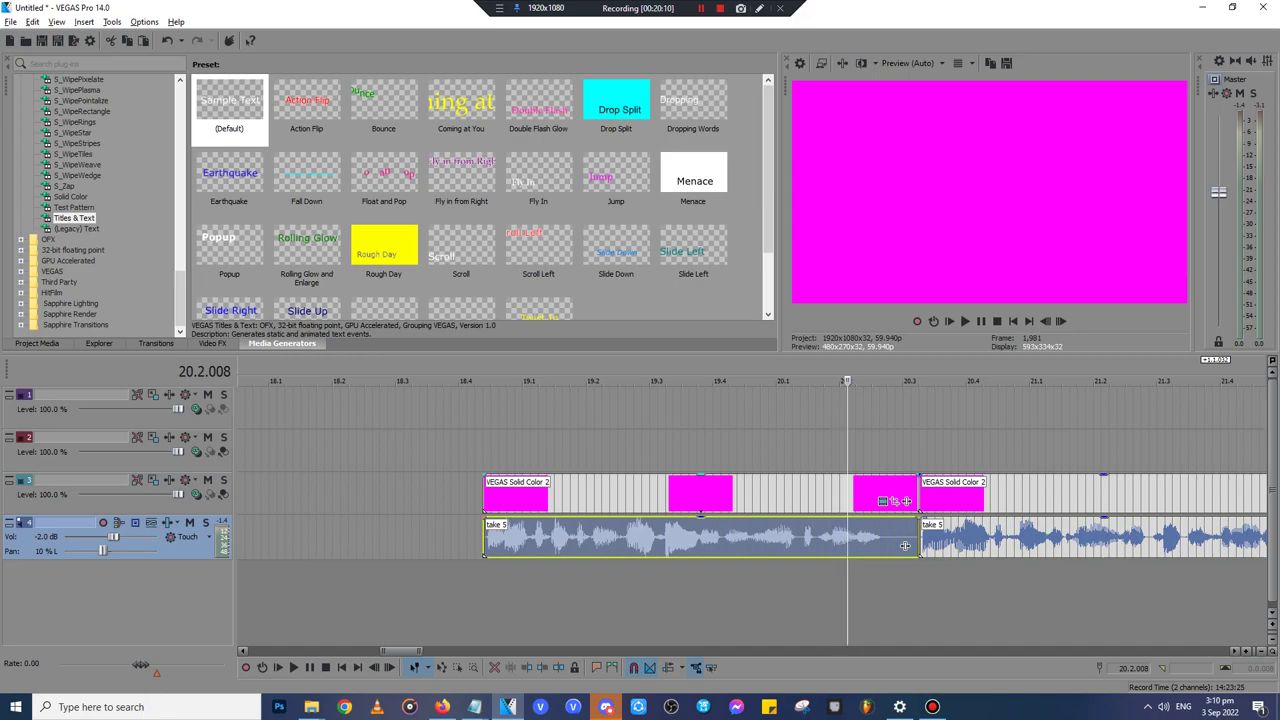
left_click(848, 494, "ctrl")
scroll(848, 494, "down", 1)
key("Delete")
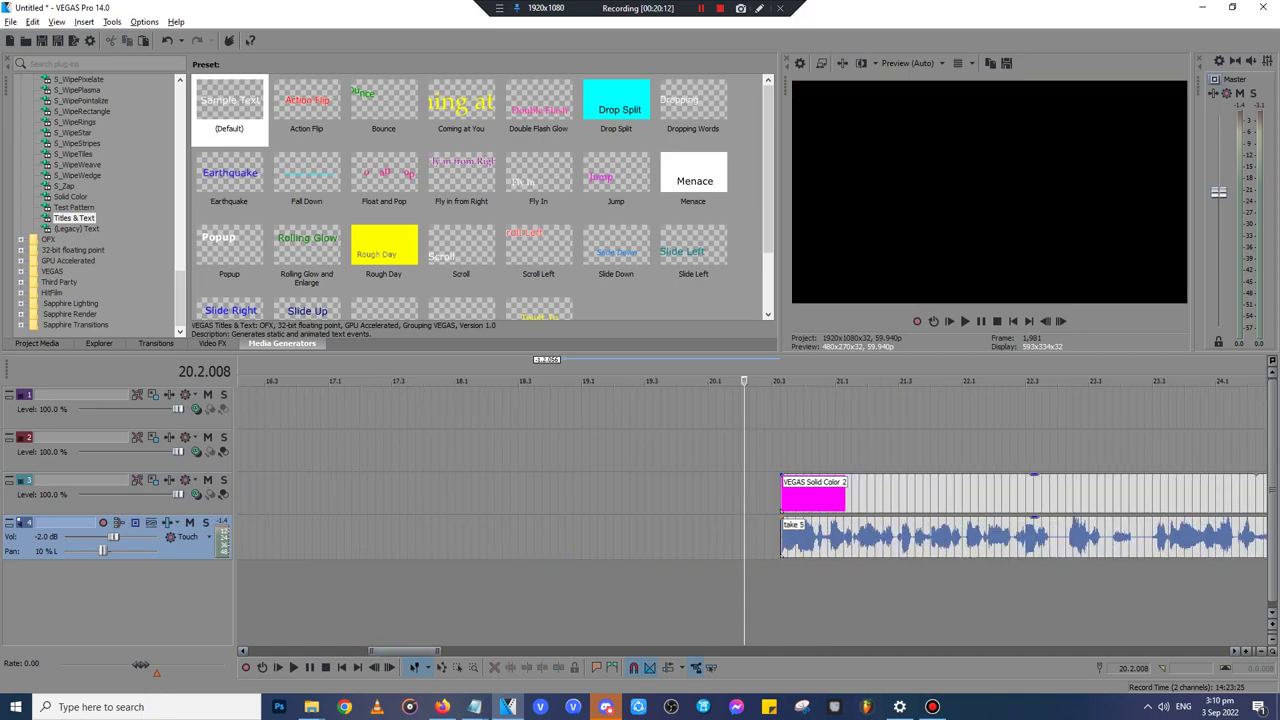
scroll(848, 494, "down", 4)
left_click(1137, 494)
key("ctrl+v")
left_click(732, 295)
- Play the voice-over from about 20.3.016 and compare it with the script text on the Readloud page
left_click(396, 451)
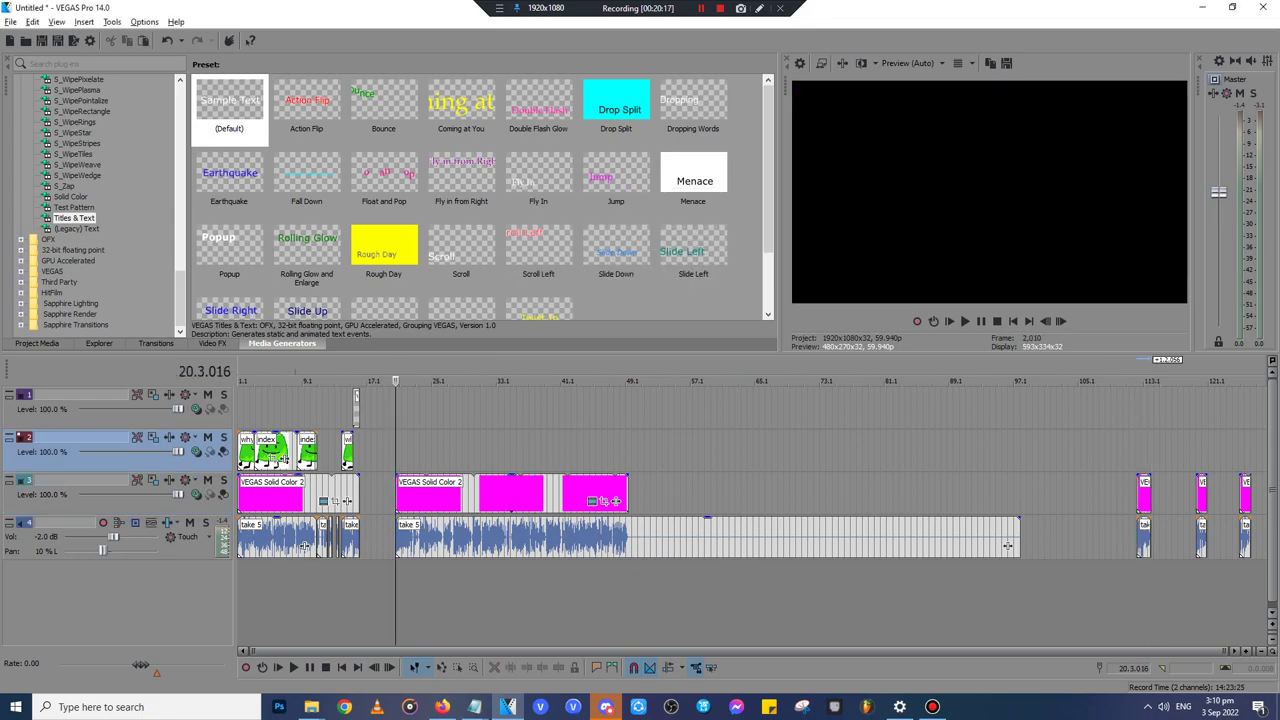
scroll(1007, 545, "up", 10)
key("space")
key("space")
key("space")
key("Return")
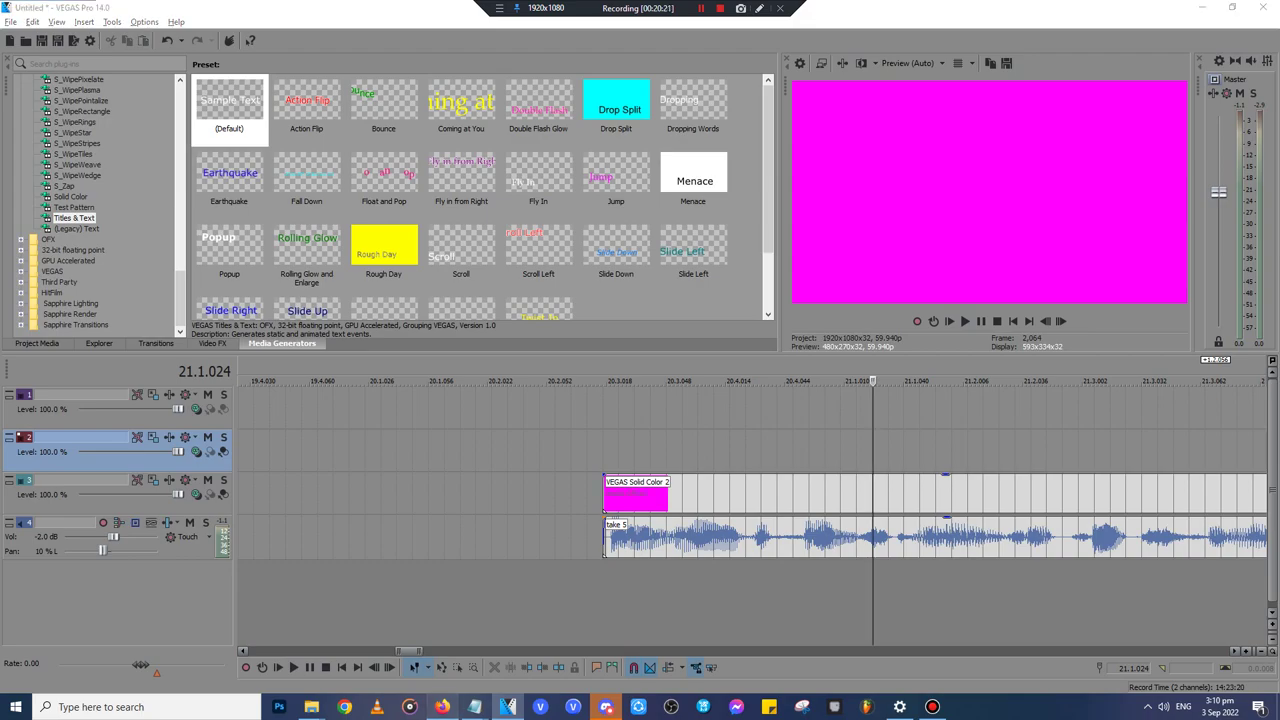
key("alt+Tab")
scroll(527, 345, "down", 3)
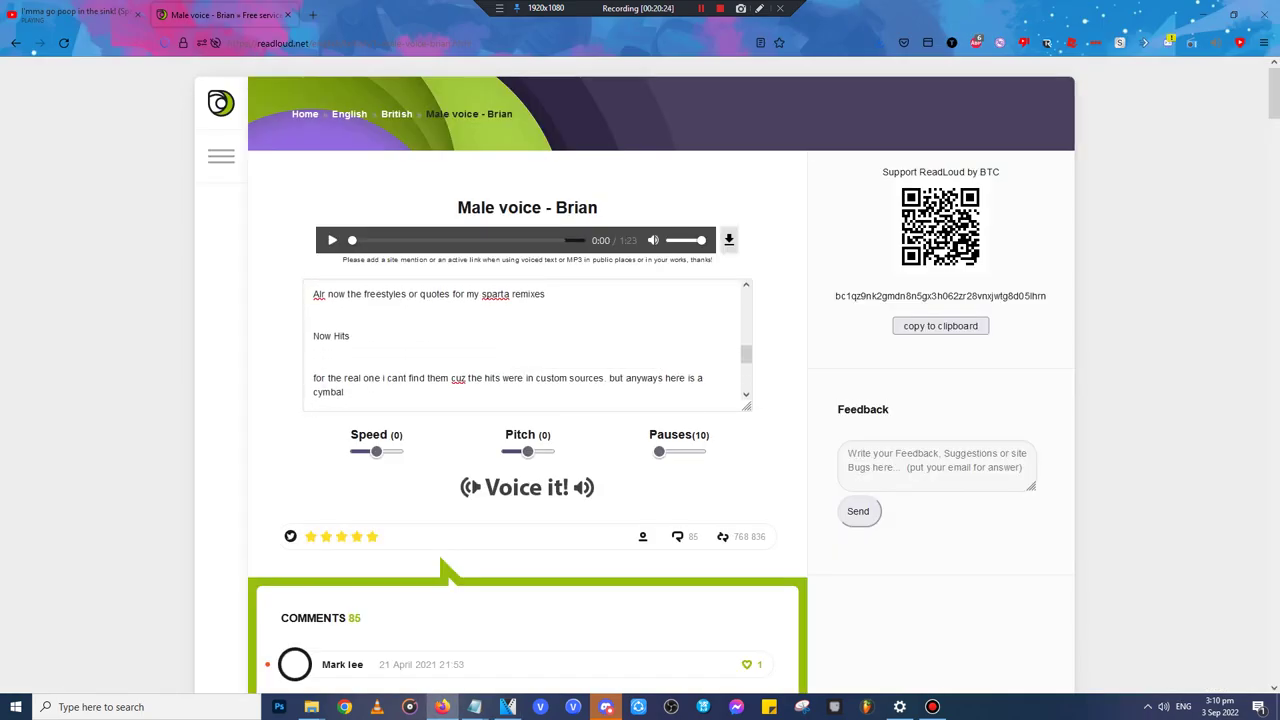
key("alt+Tab")
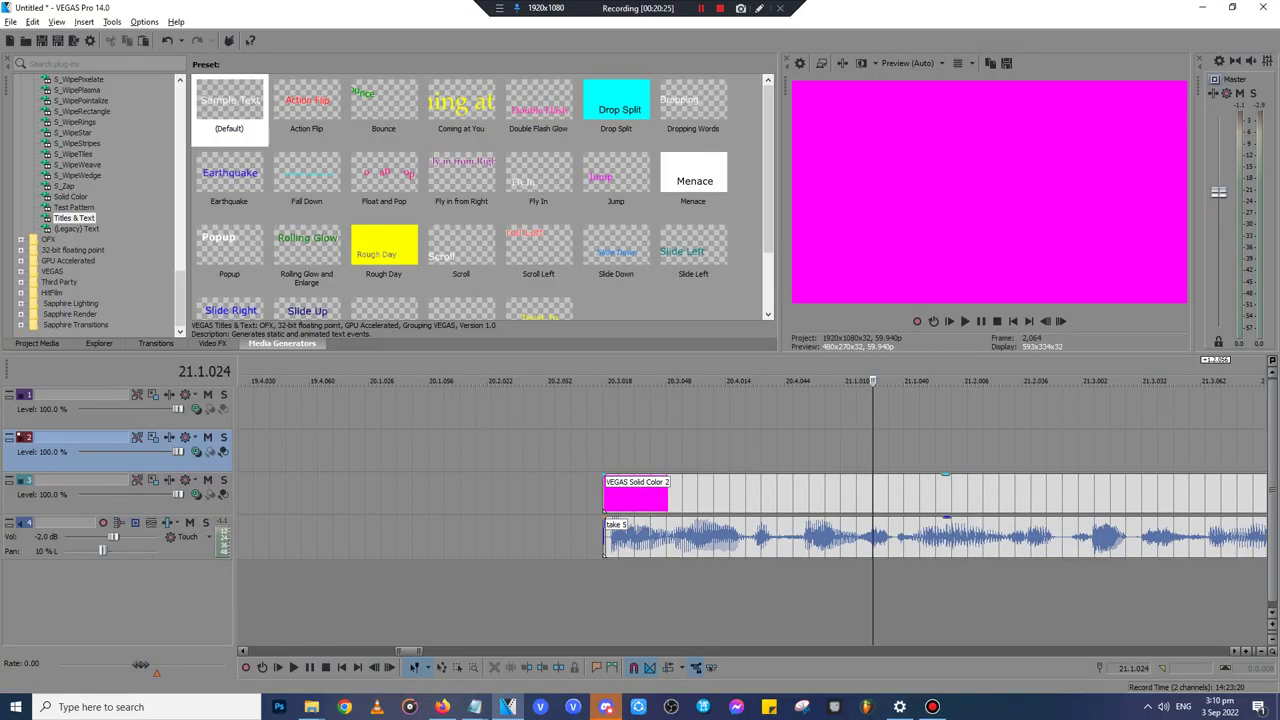
left_click(611, 451)
key("space")
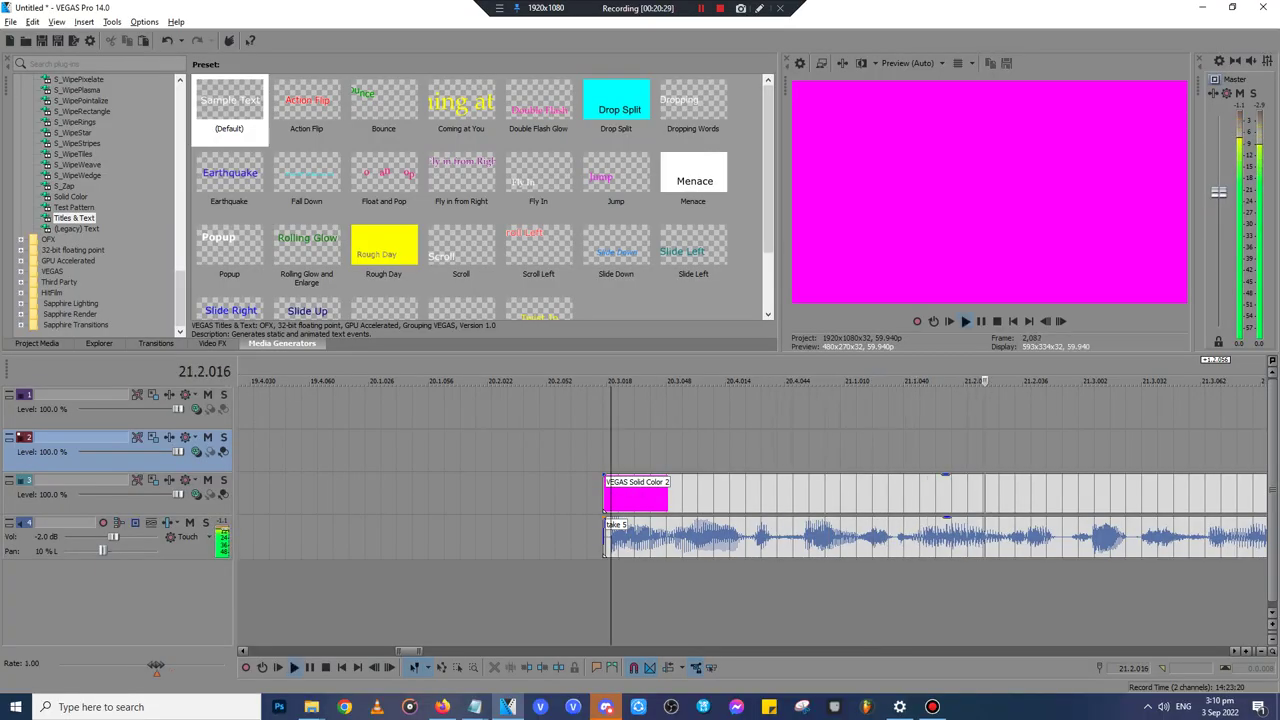
scroll(611, 451, "down", 4)
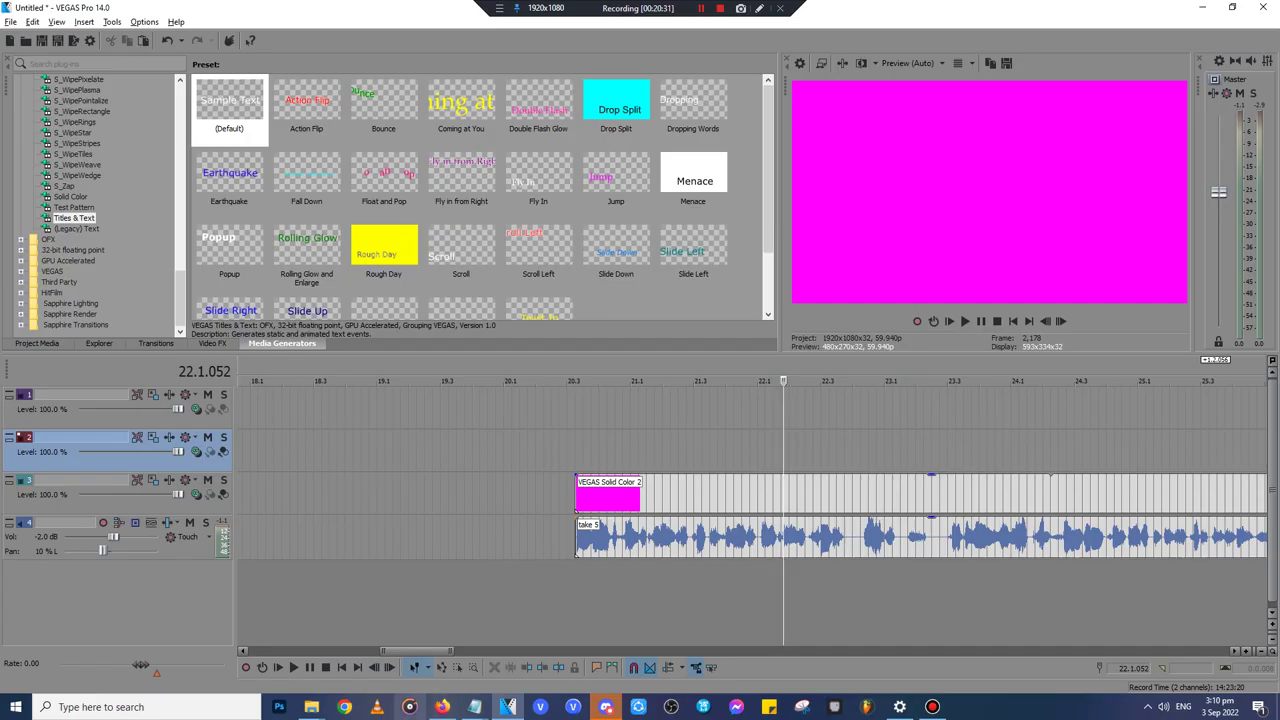
- On the Readloud page, change "Alr" to "Alright," before "now the freestyles or quotes" and download the voice-over
left_click(442, 707)
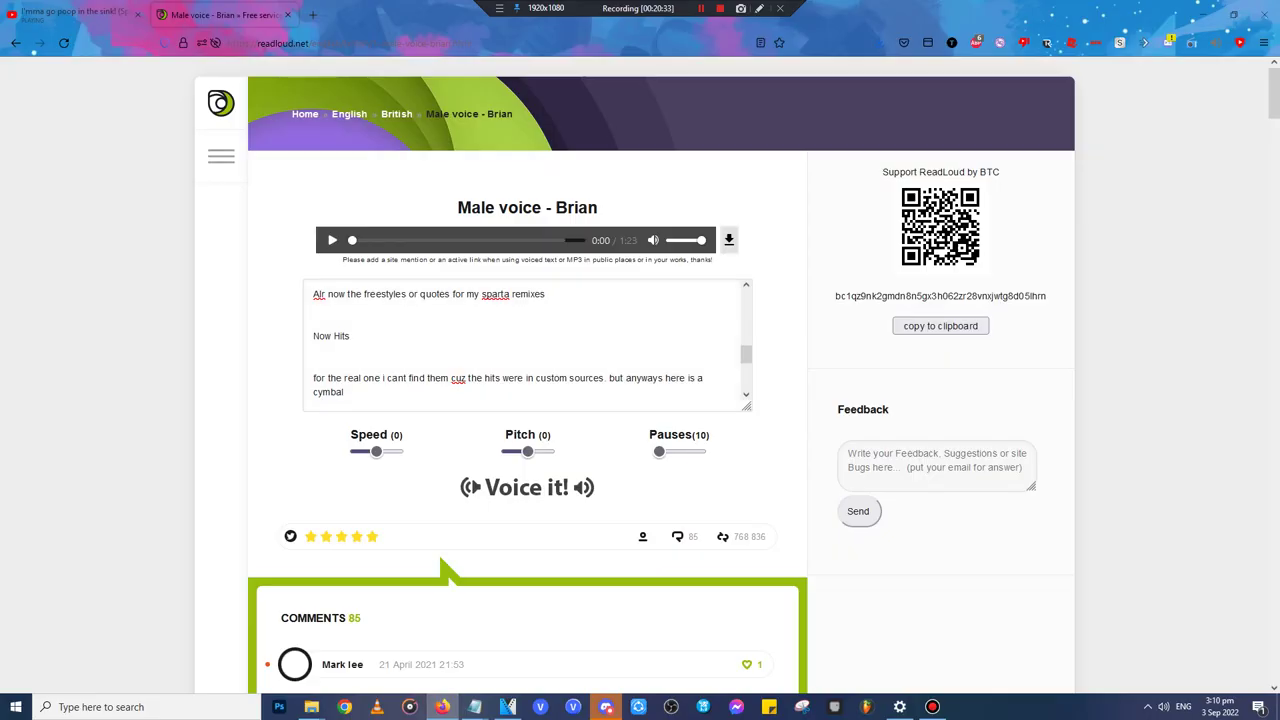
type("ight,")
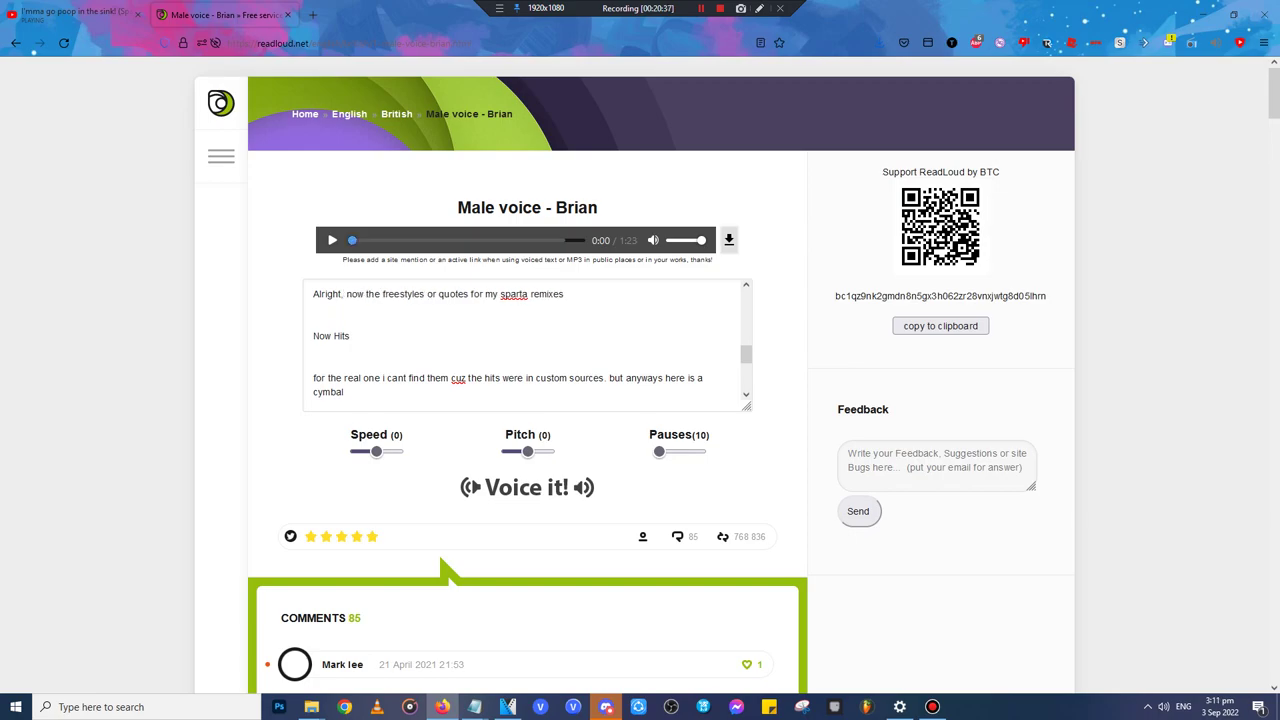
key("BackSpace")
type(",")
left_click(729, 240)
- Restore Hey_guys_today_im_b_582.mp3 from the Recycle Bin to the Downloads folder
key("alt+Tab")
scroll(690, 500, "down", 6)
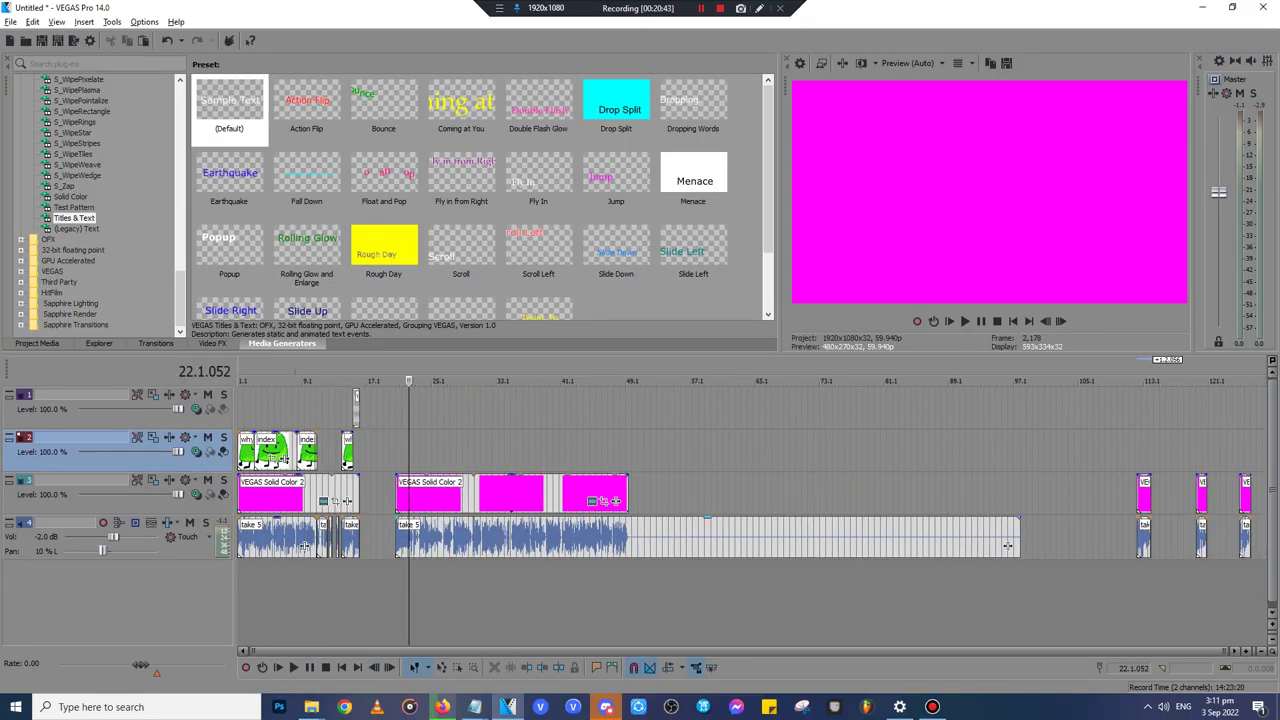
mouse_move(311, 707)
left_click(250, 642)
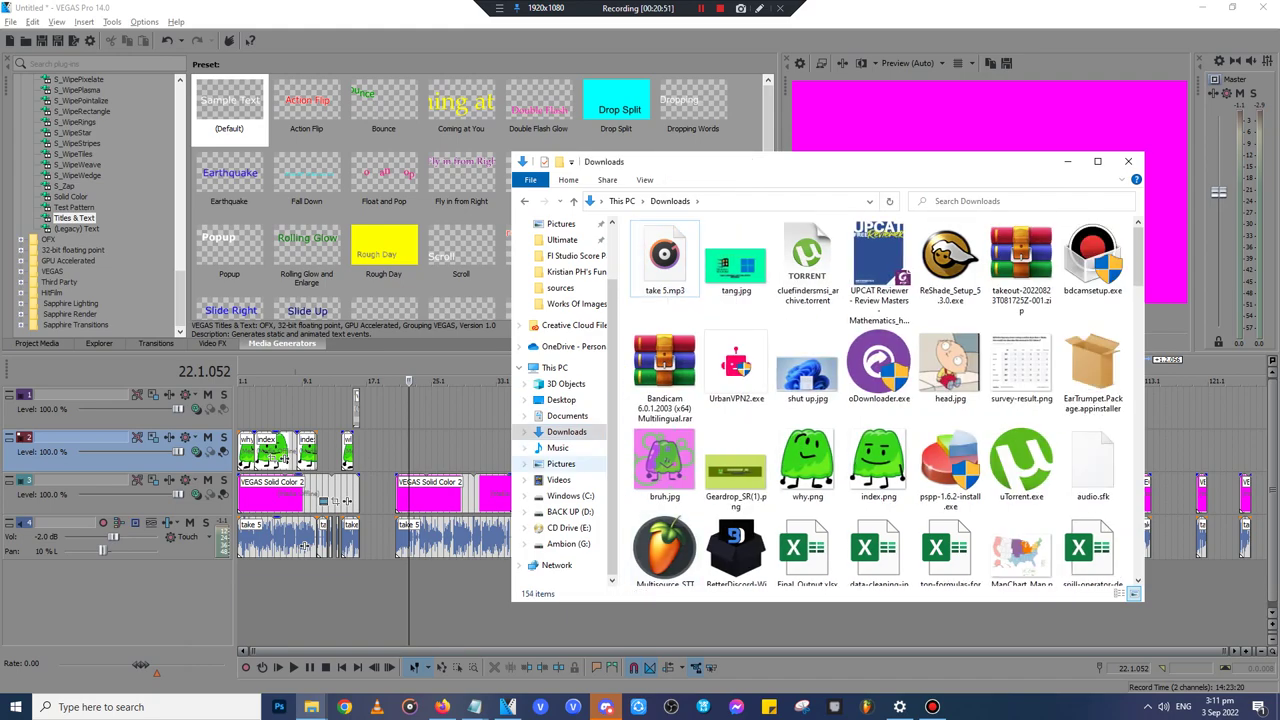
right_click(1080, 700)
left_click(1110, 623)
double_click(126, 565)
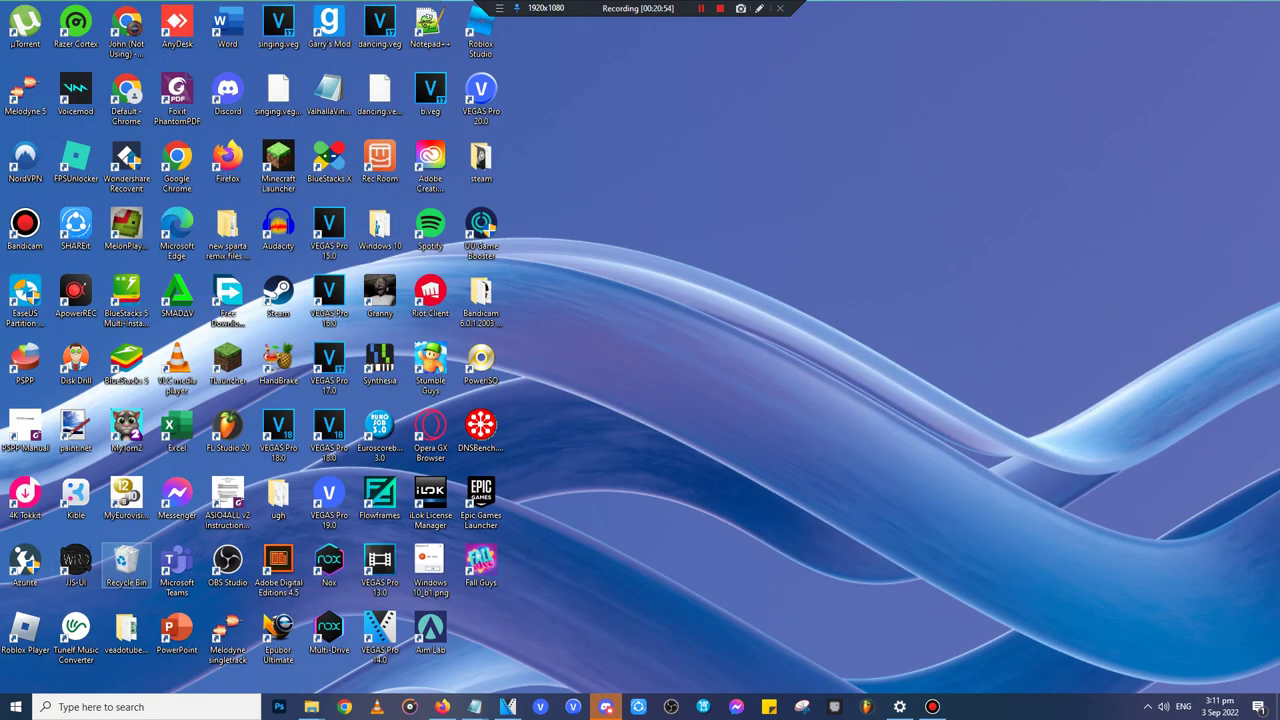
left_click(750, 296)
right_click(715, 298)
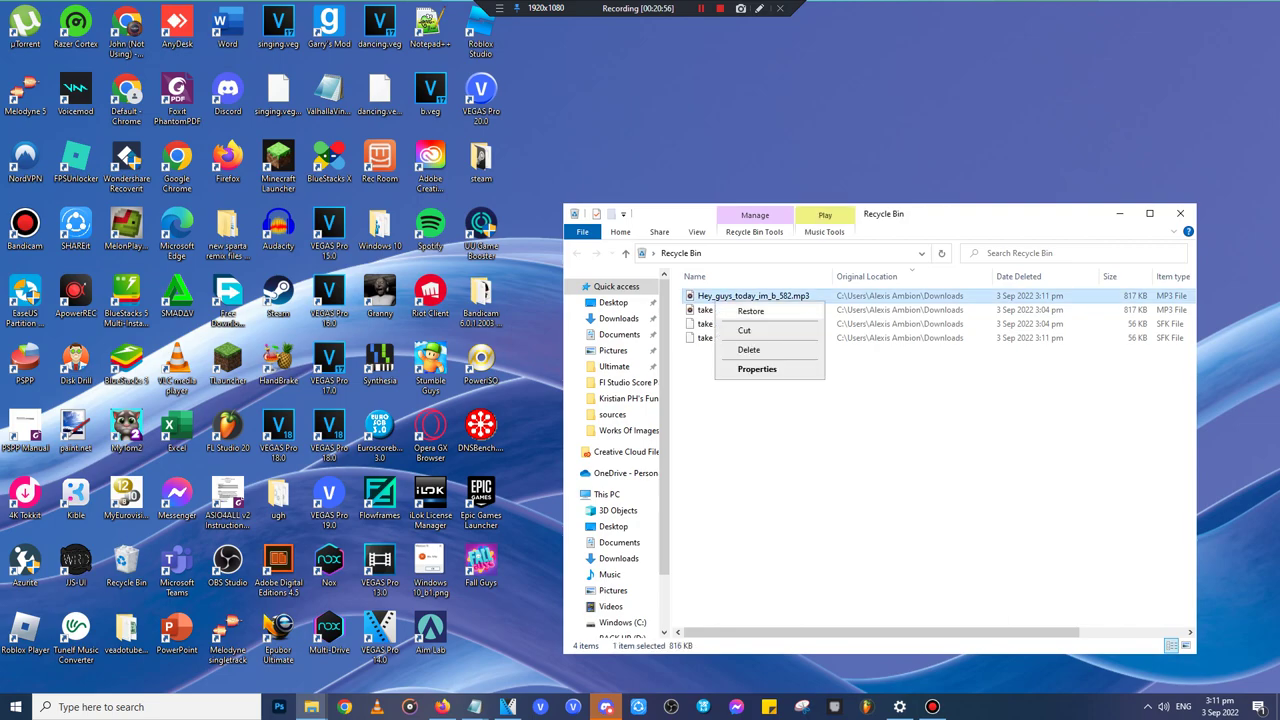
left_click(745, 346)
- Empty the Recycle Bin and close its window
right_click(126, 566)
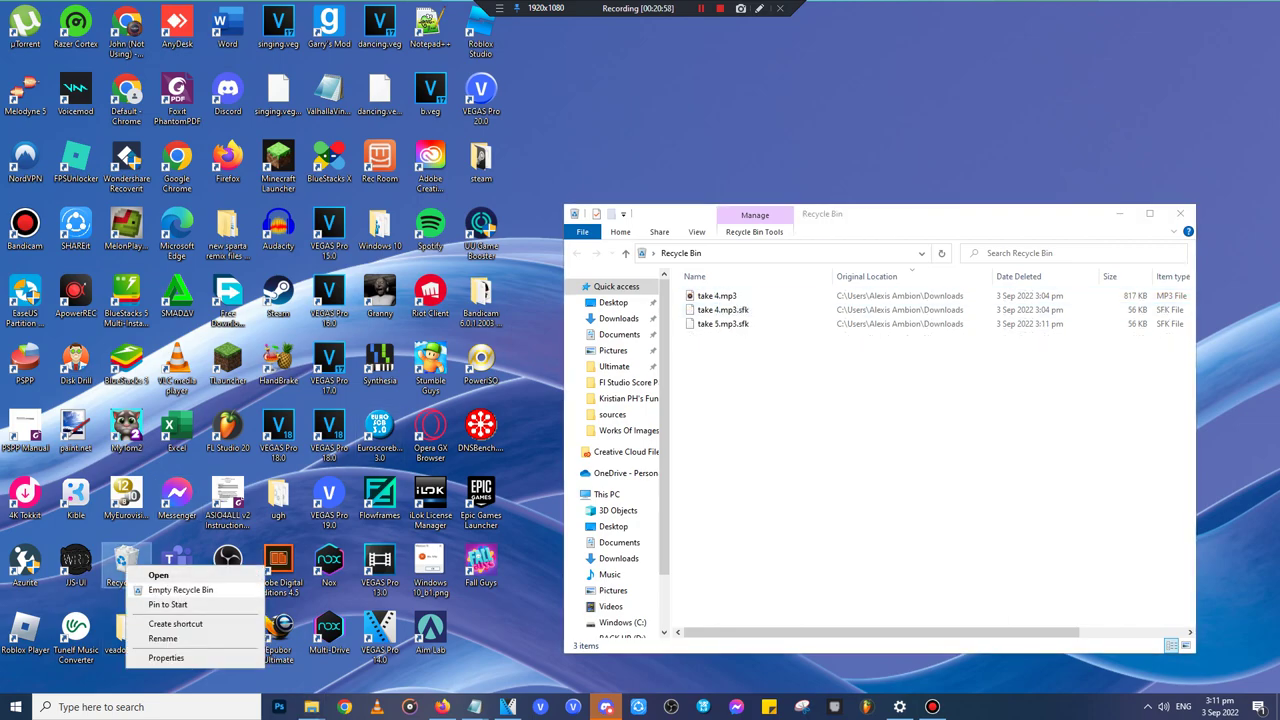
left_click(180, 589)
left_click(692, 363)
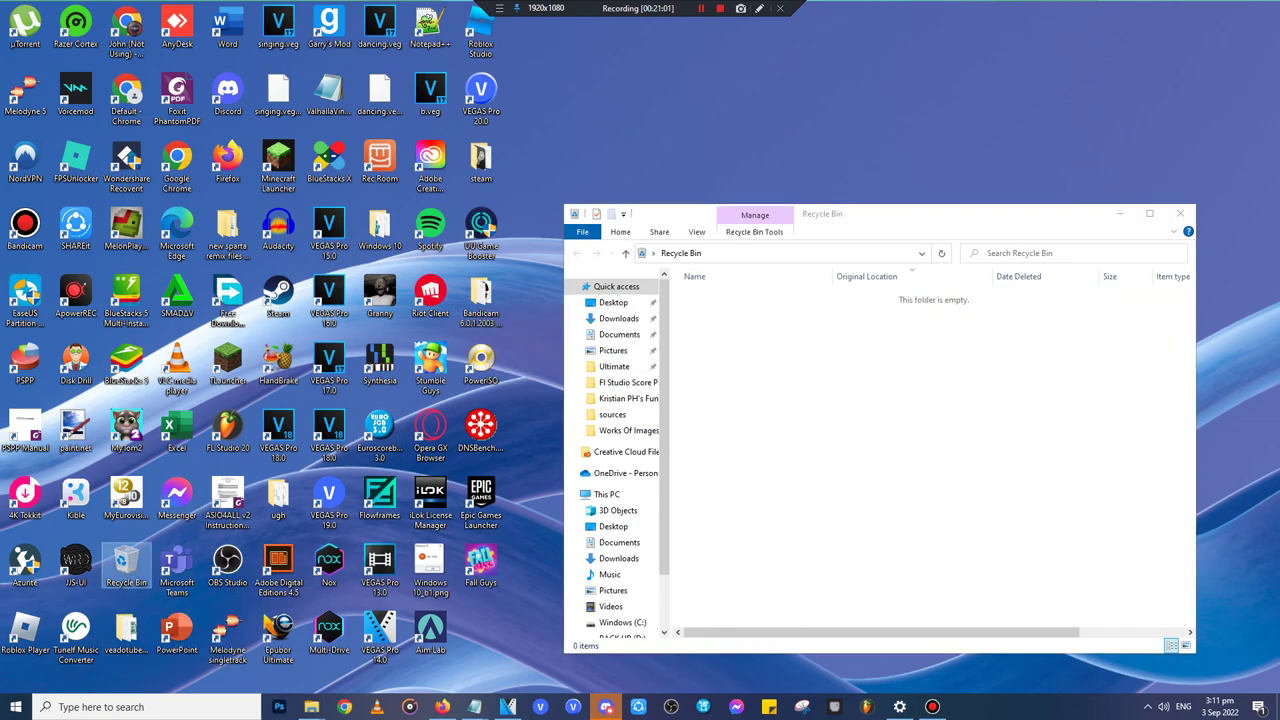
left_click(1180, 213)
- Return to VEGAS Pro and bring up the Downloads folder window over it
mouse_move(311, 707)
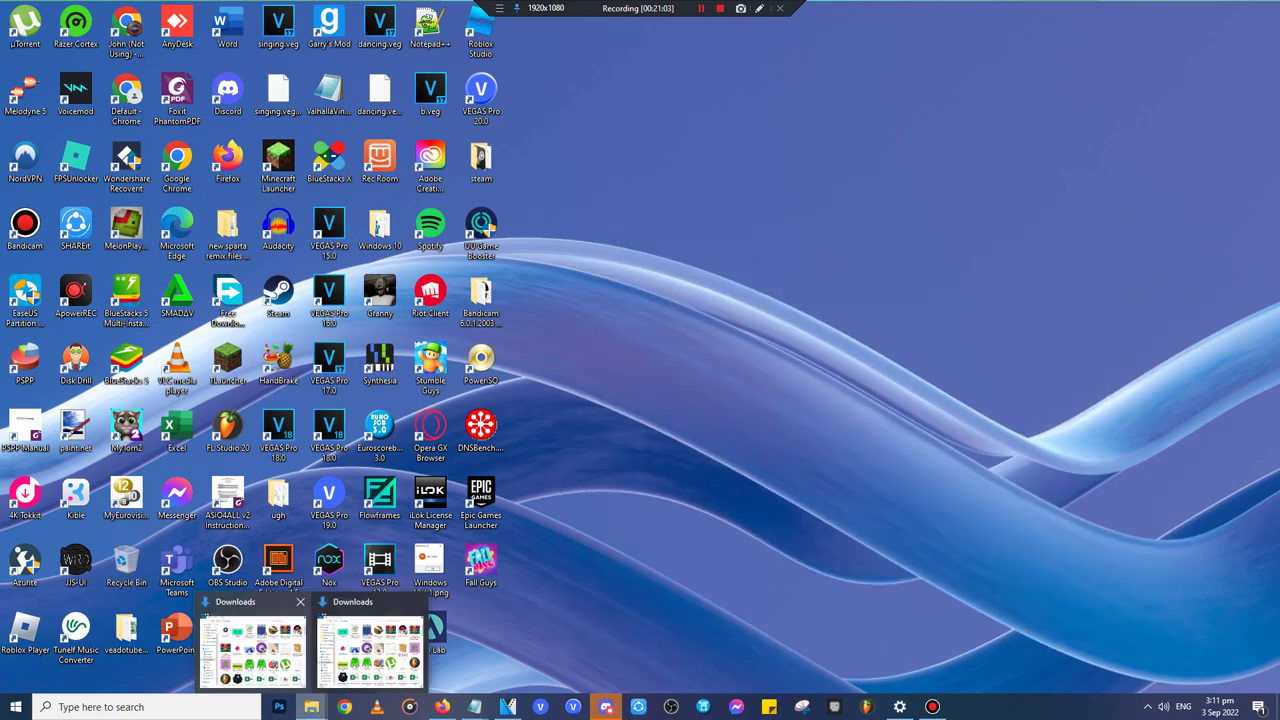
left_click(374, 648)
left_click(555, 368)
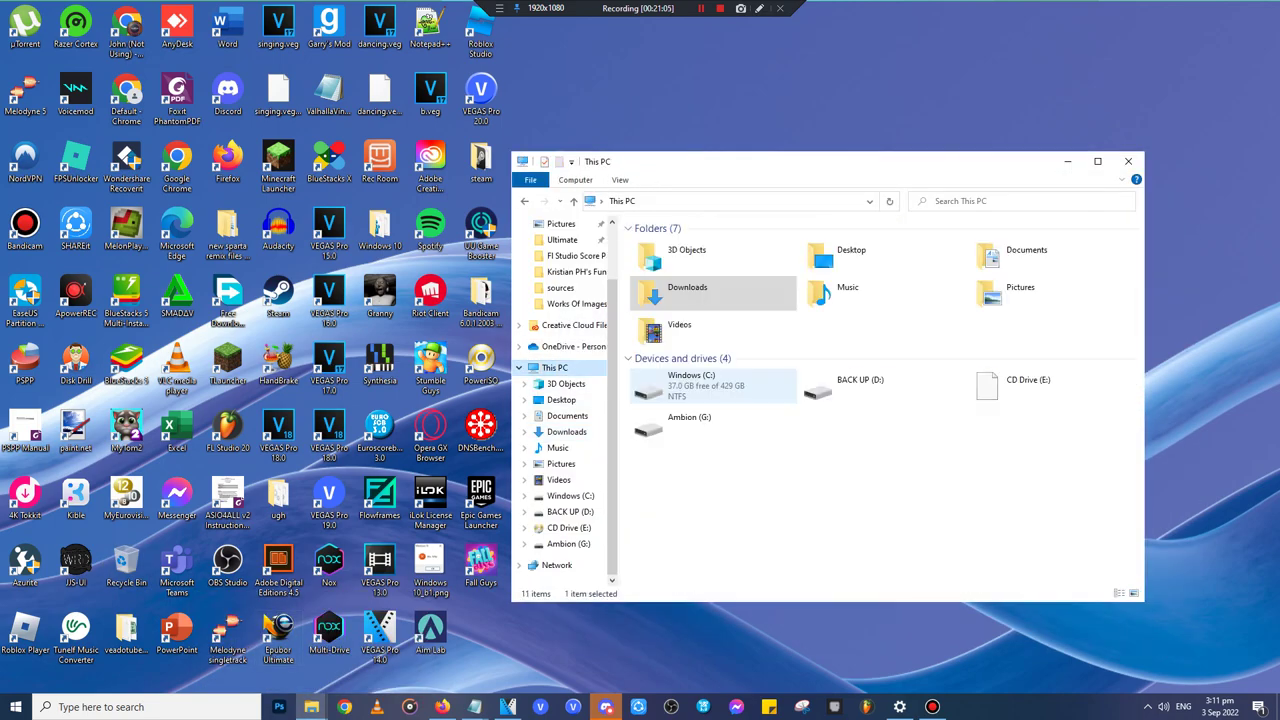
key("alt+Left")
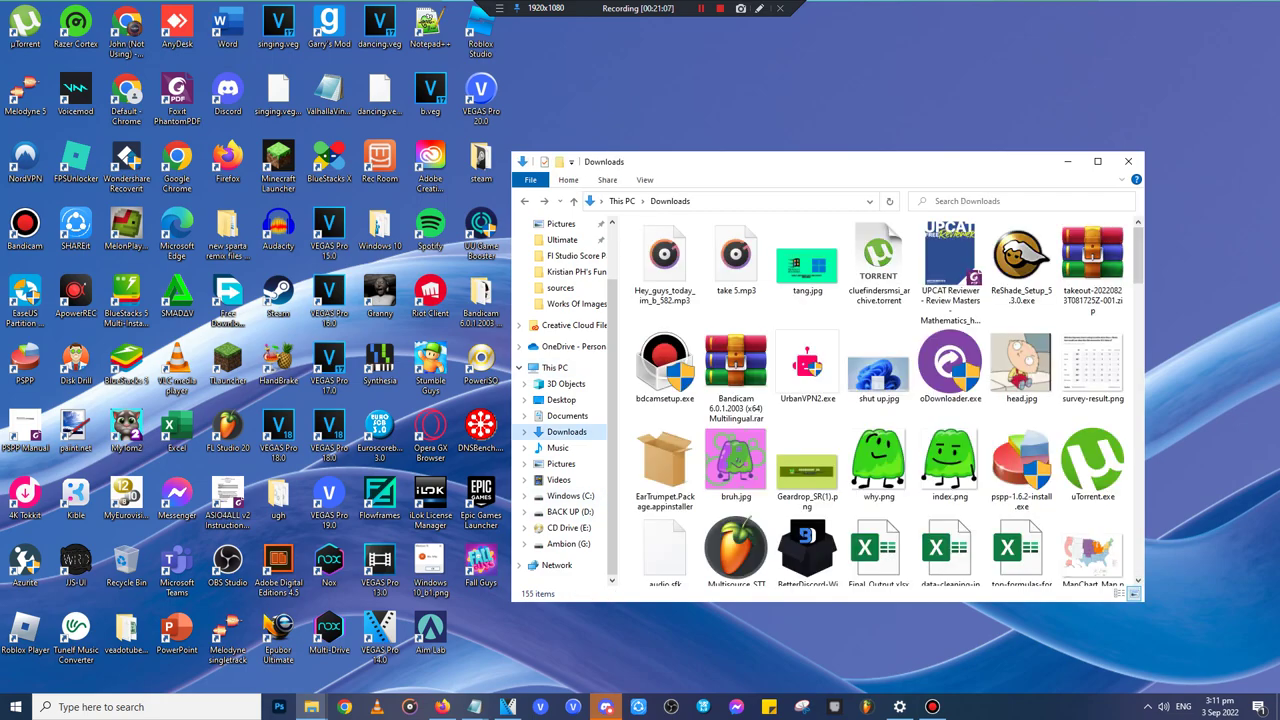
key("alt+Left")
left_click(567, 432)
left_click(442, 707)
left_click(508, 707)
left_click(311, 707)
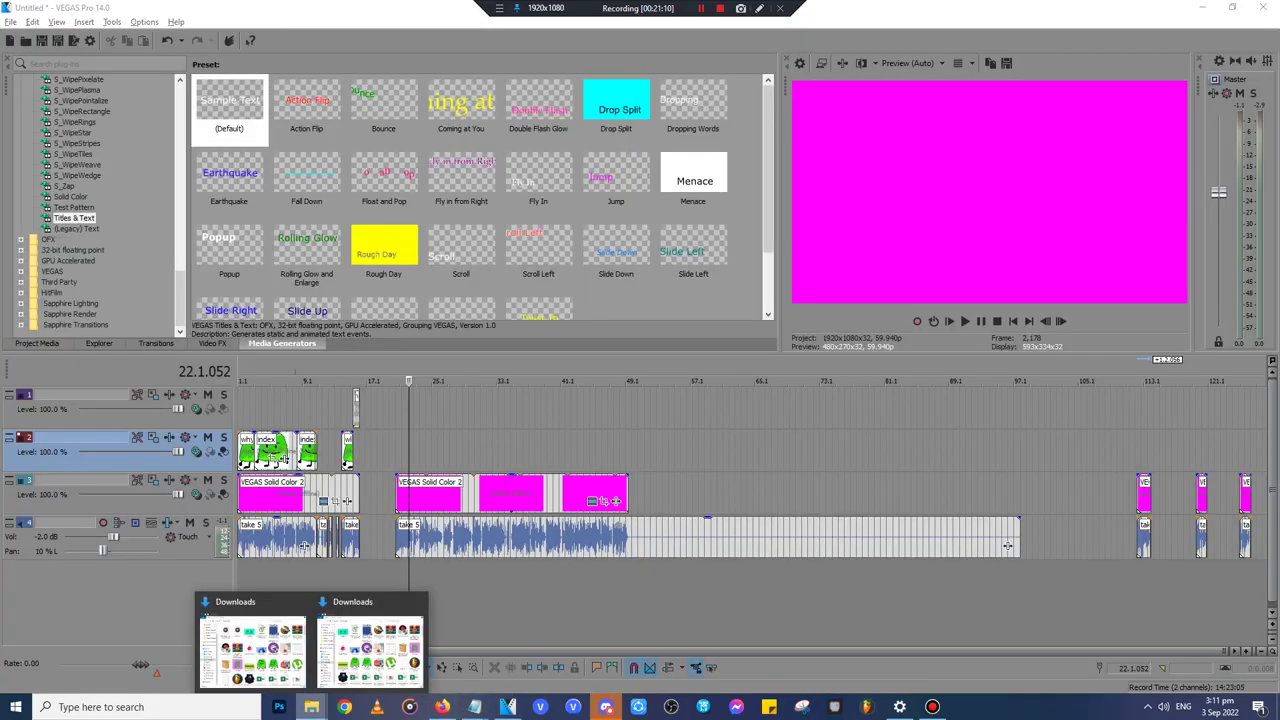
left_click(253, 645)
- Rename Hey_guys_today_im_b_582.mp3 to "take 5 v2.mp3"
right_click(662, 270)
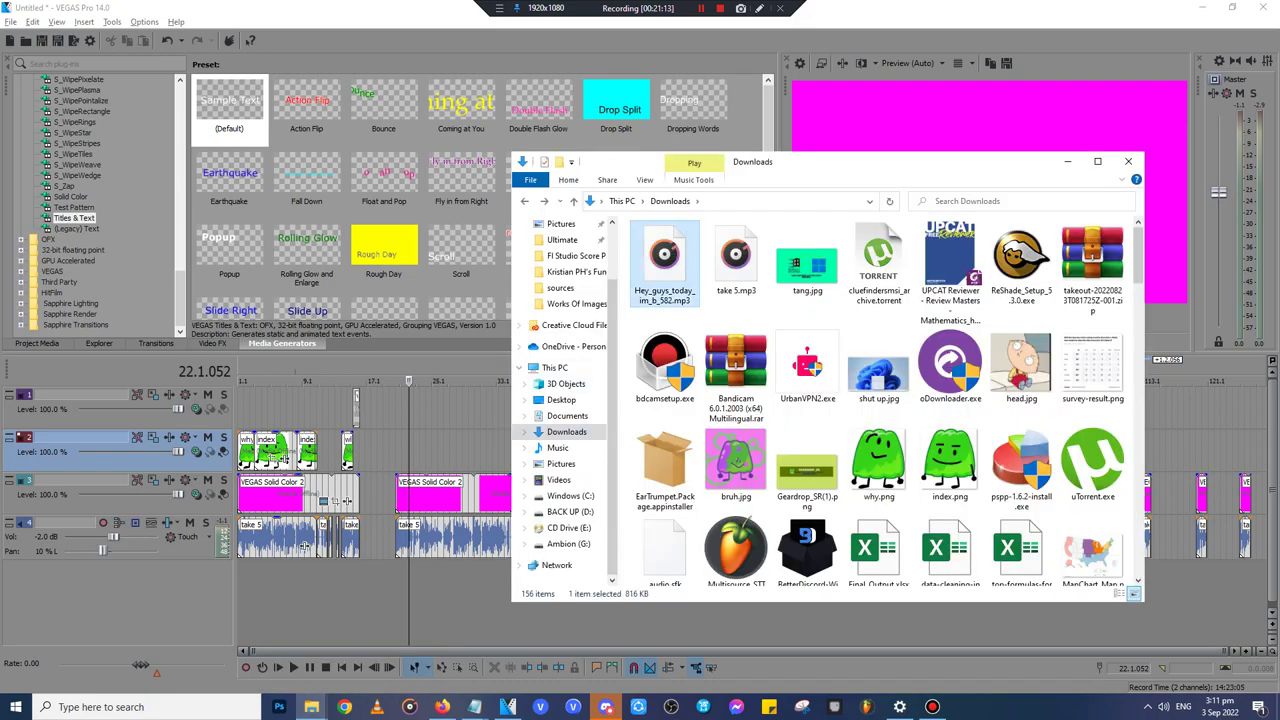
left_click(702, 646)
type("take ")
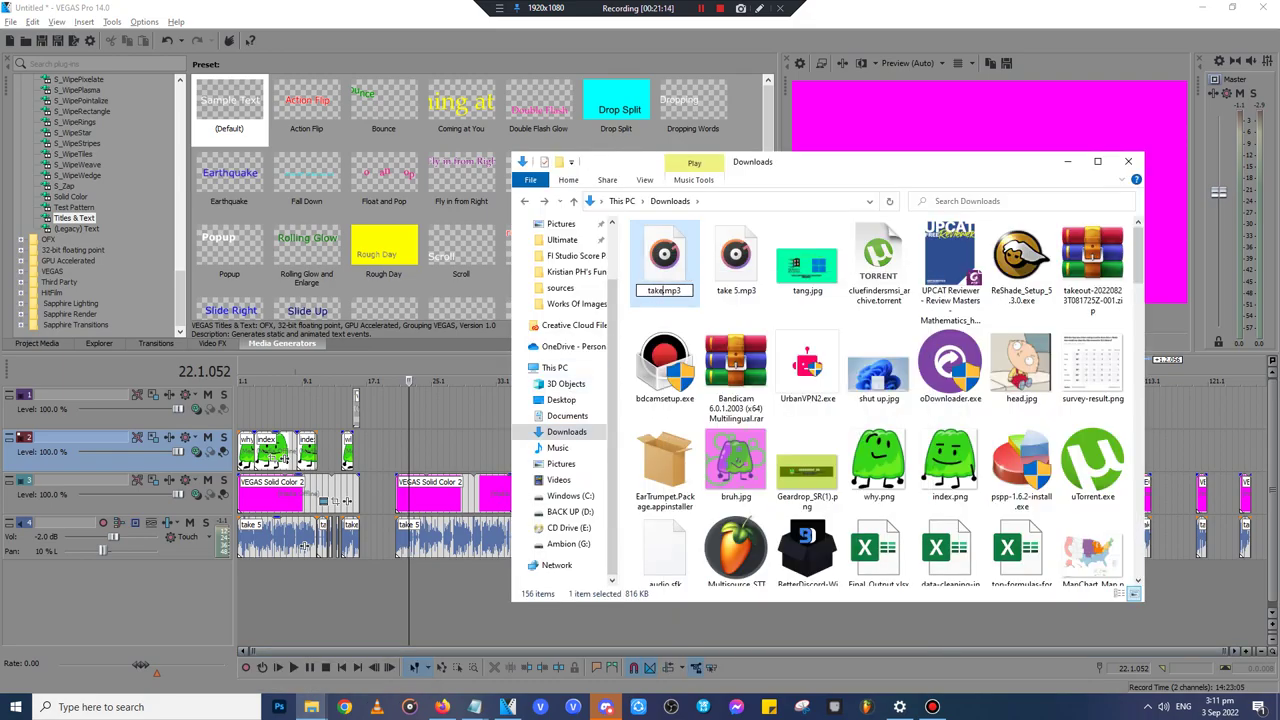
type("5 v3")
key("BackSpace")
type("2")
key("Return")
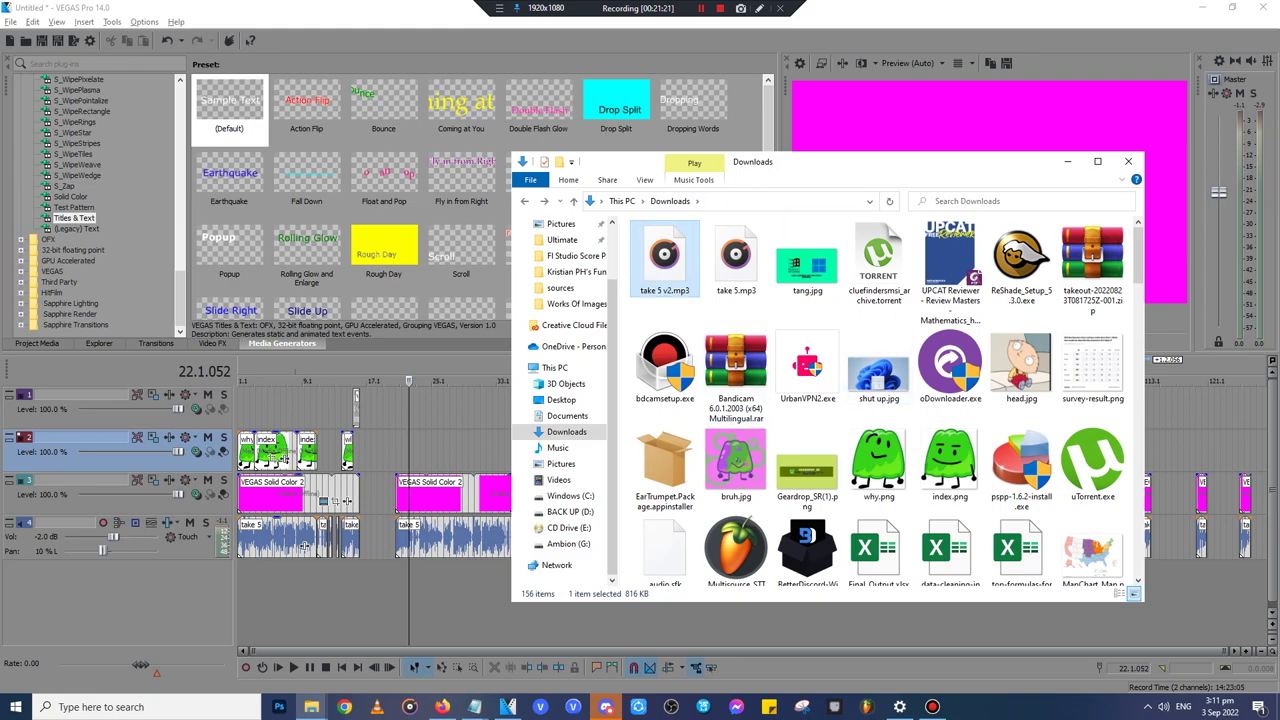
- Place take 5 v2.mp3 on the voice-over track after the last clip, at about 127.1
left_click_drag(665, 254, 1252, 536)
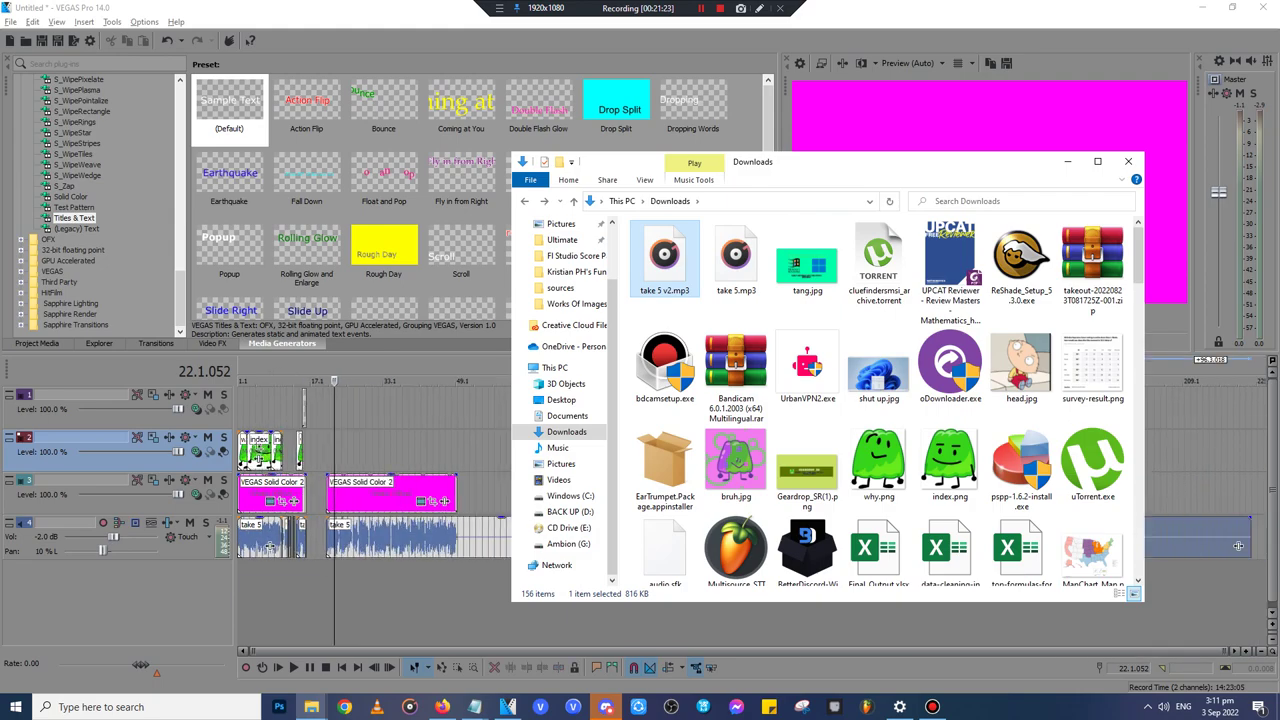
left_click(1252, 497)
- Play through take 5 v2 from about 144.4 and find the "Alright" phrase near 147.1
left_click(856, 495)
scroll(856, 495, "up", 12)
key("space")
scroll(856, 495, "down", 5)
scroll(856, 495, "down", 2)
left_click(977, 495)
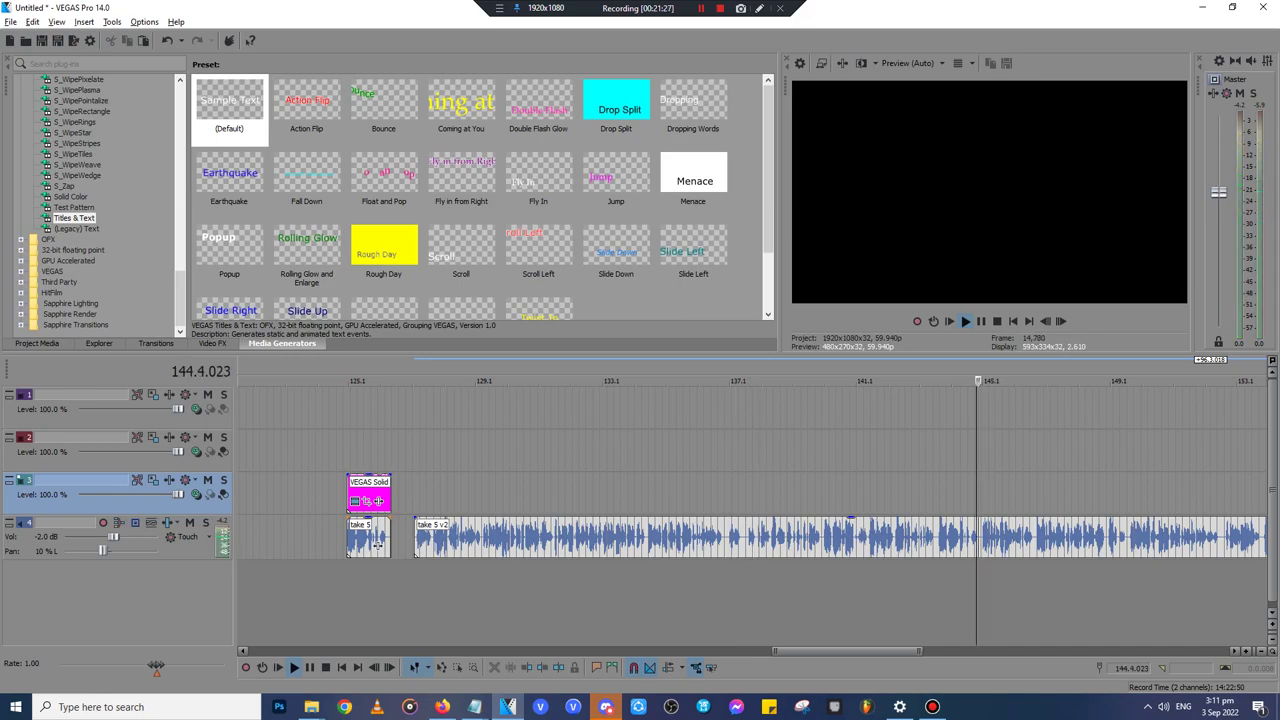
scroll(977, 495, "up", 3)
scroll(857, 381, "down", 4)
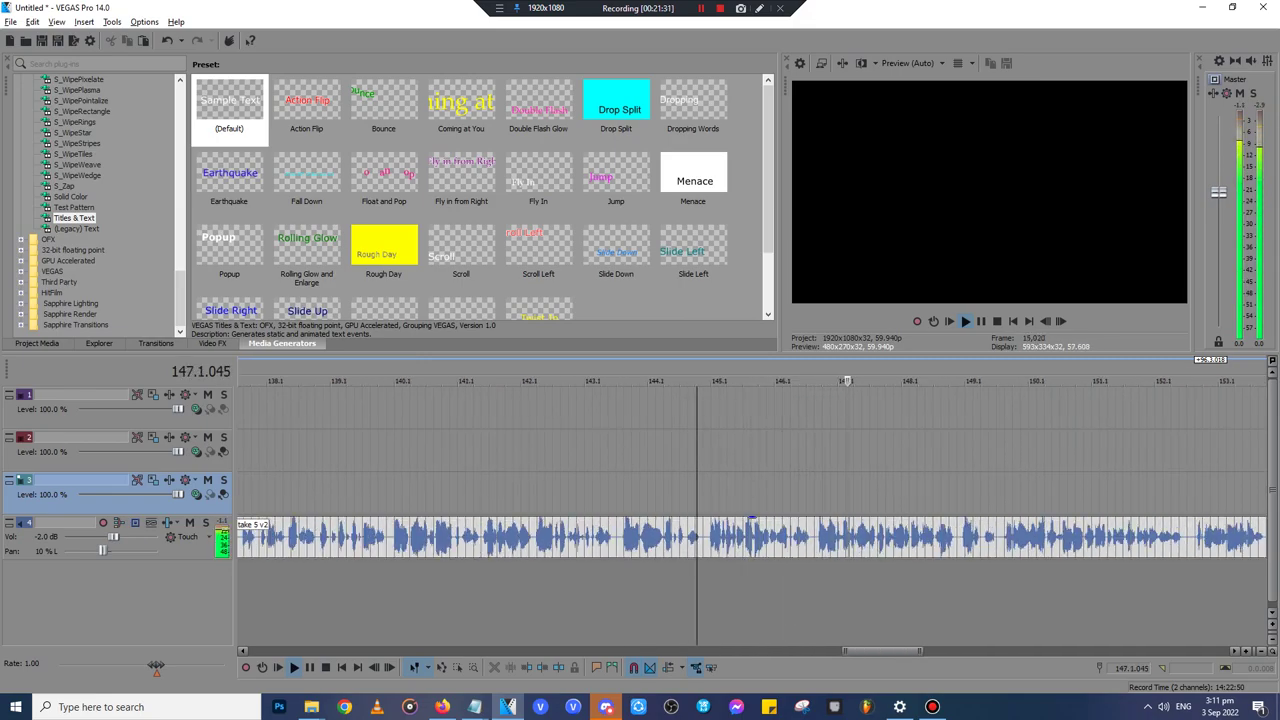
left_click(814, 495)
scroll(814, 495, "up", 3)
key("Return")
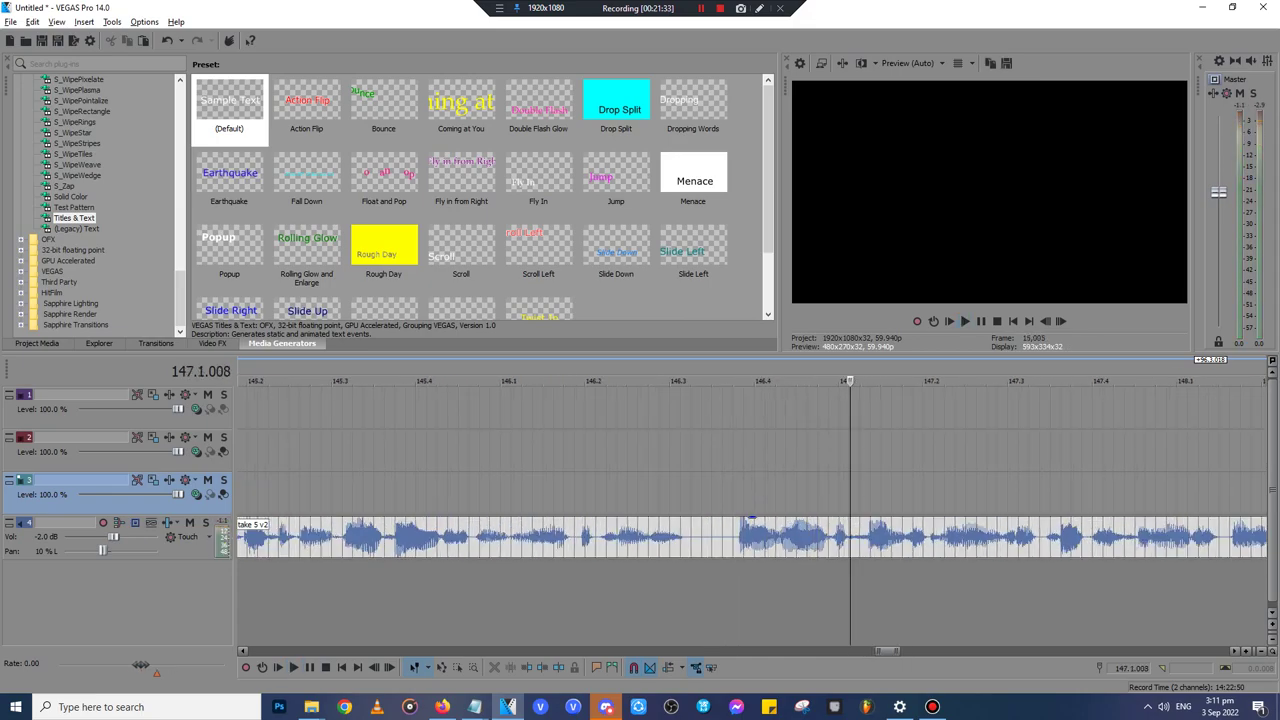
- Remove the take 5 v2 clip from the voice-over track
left_click(677, 522)
scroll(677, 522, "down", 4)
scroll(700, 540, "down", 4)
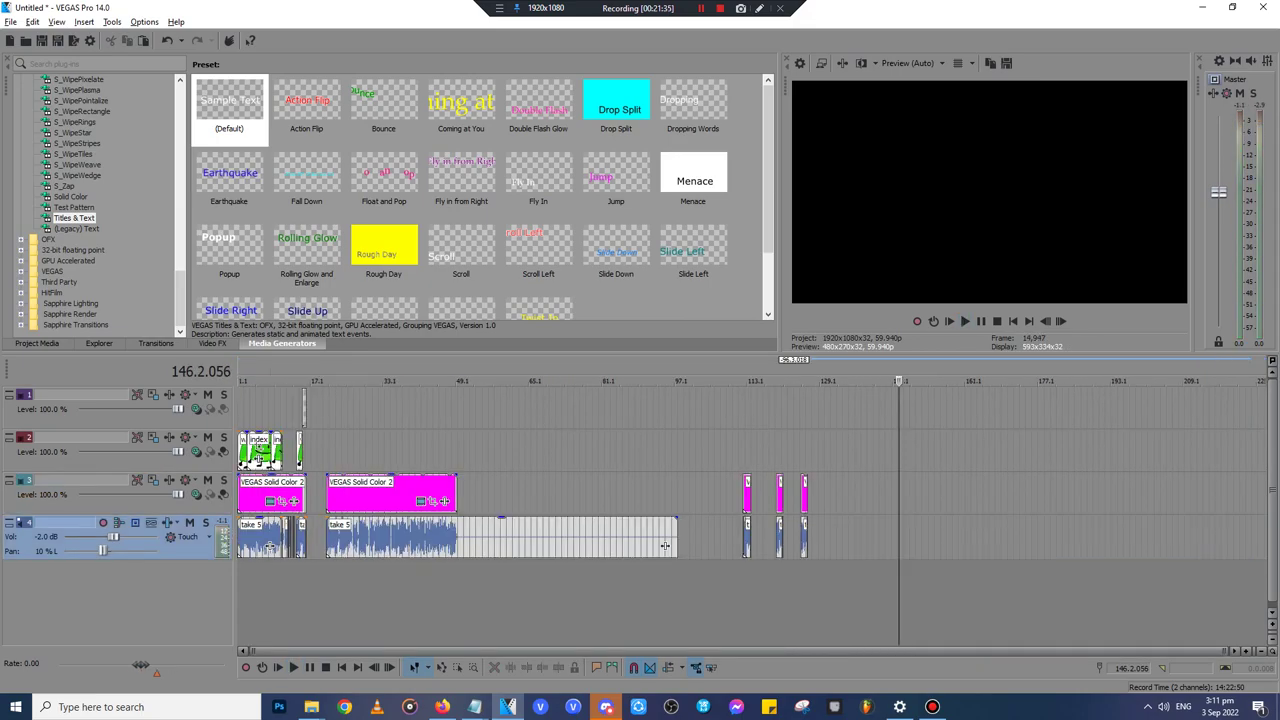
- Switch to Notepad and append "fgs the brian voice is goofy... forget it ima just leave it in", returning to VEGAS Pro
key("alt+Tab")
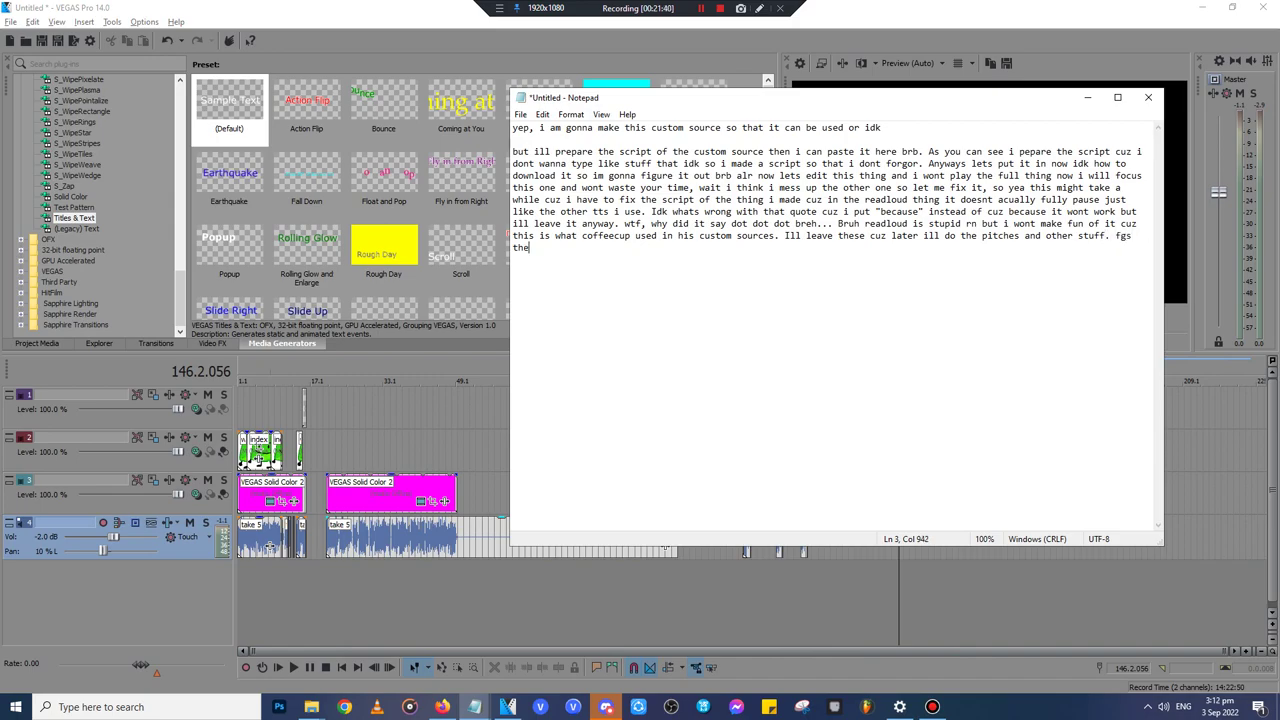
type("the")
key("BackSpace")
type("fog")
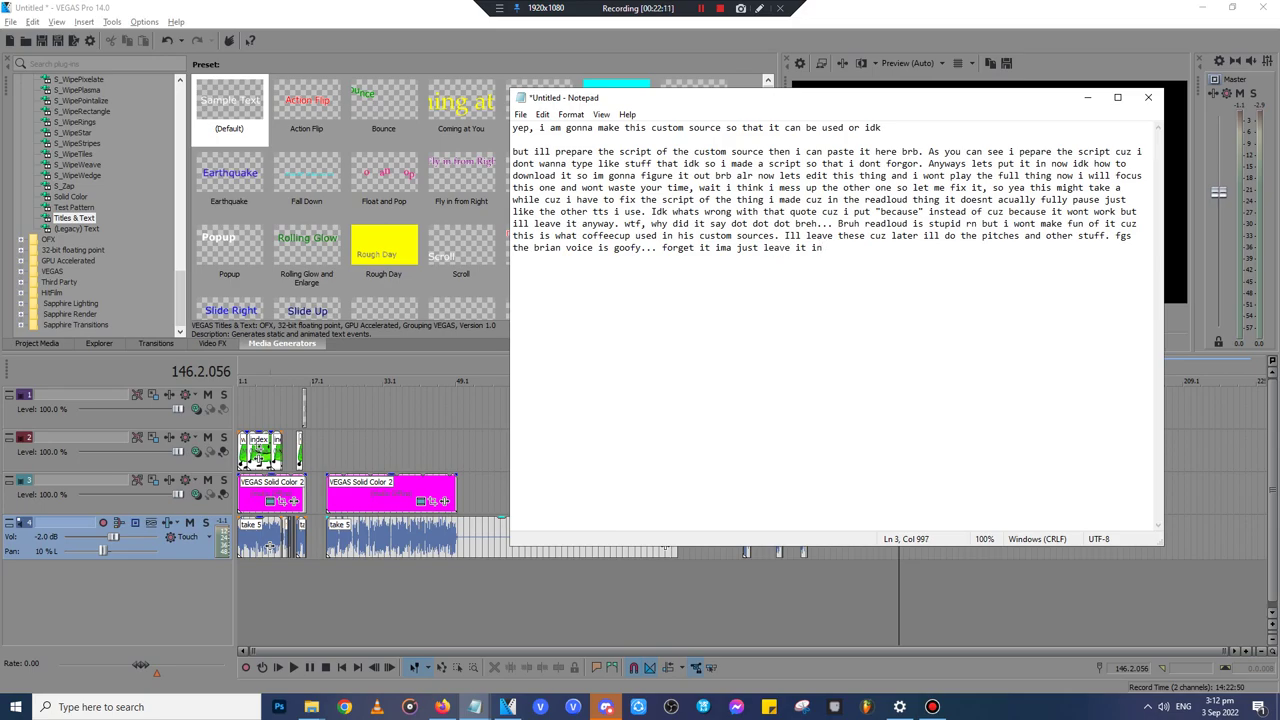
left_click(1087, 97)
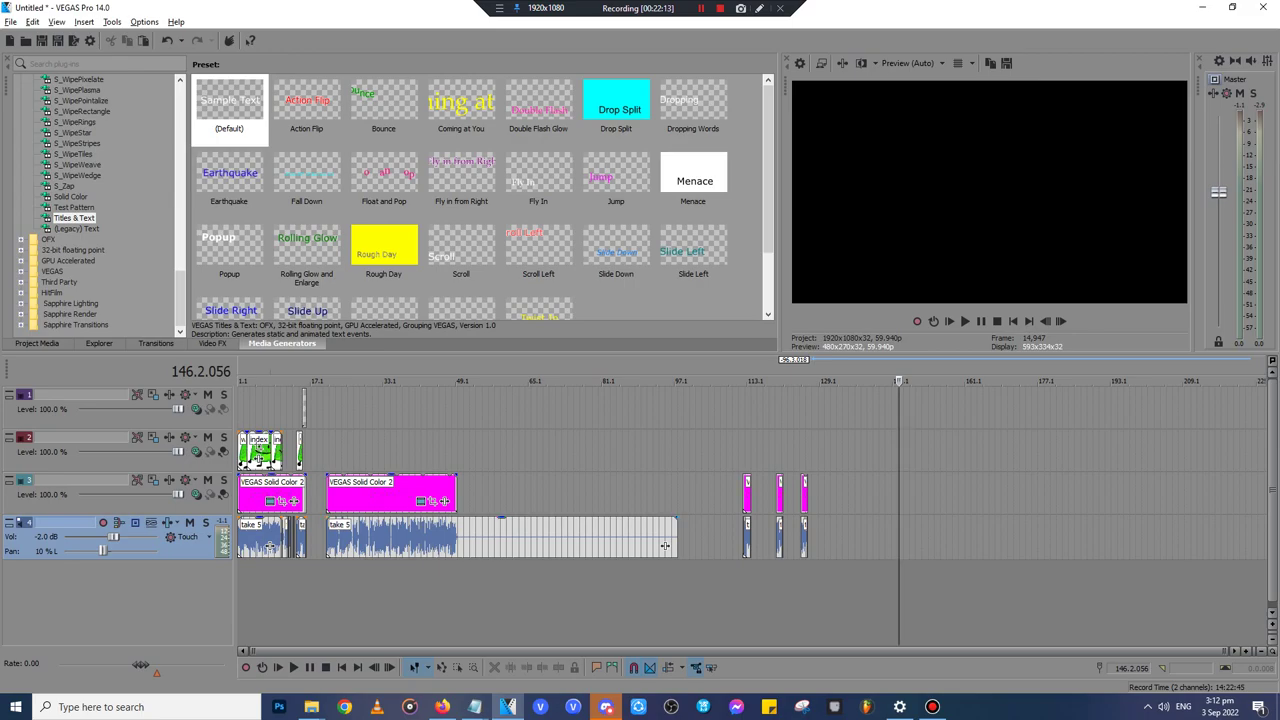
- Play the timeline from about 21.1 and remove take 5 v2.mp3 from the project media
left_click(326, 451)
key("space")
left_click(37, 343)
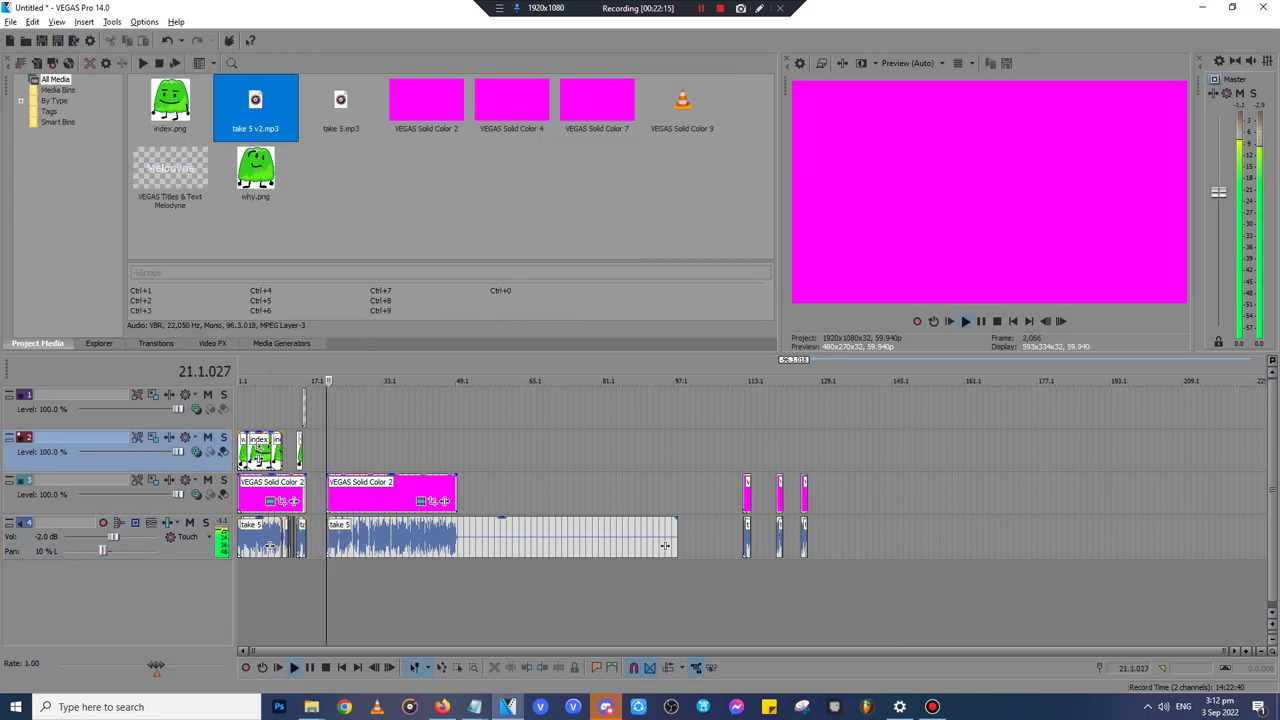
key("Delete")
- Play the voice-over from about 22.1 and split the magenta background and take 5 clips after the phrase, at 22.4.024
left_click(345, 451)
scroll(345, 451, "up", 8)
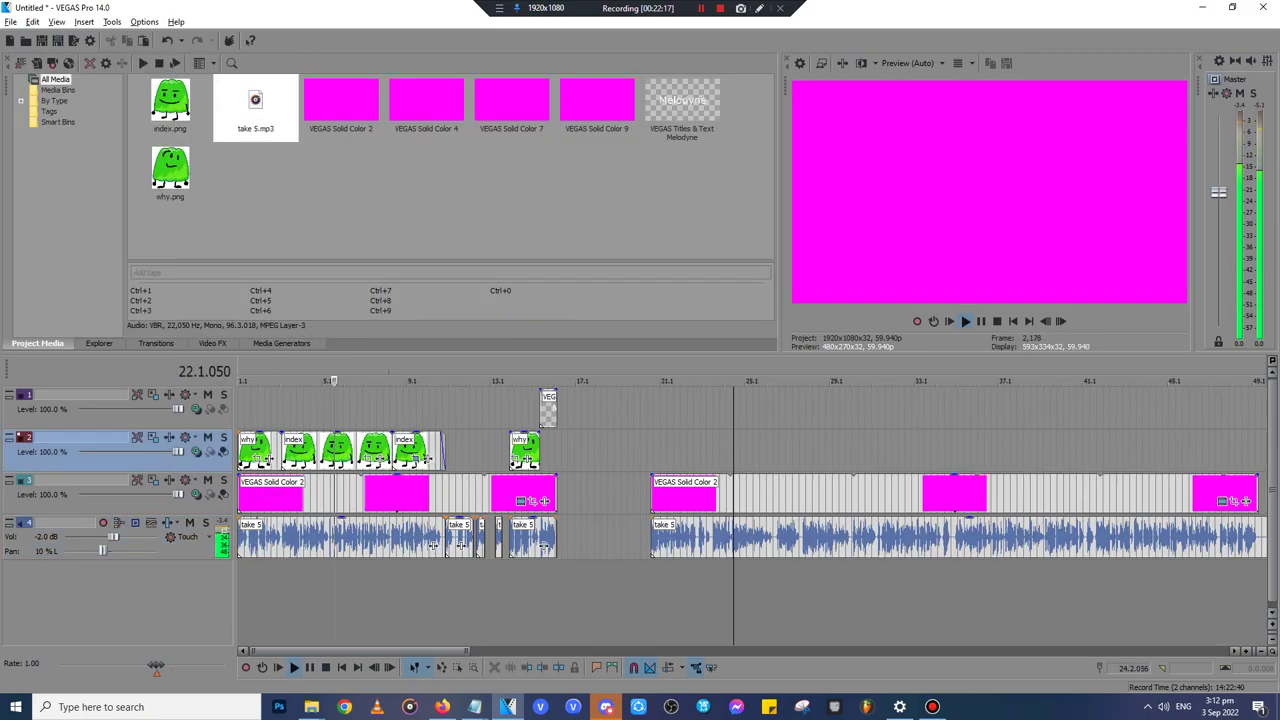
left_click(417, 493)
scroll(417, 493, "up", 4)
key("space")
key("space")
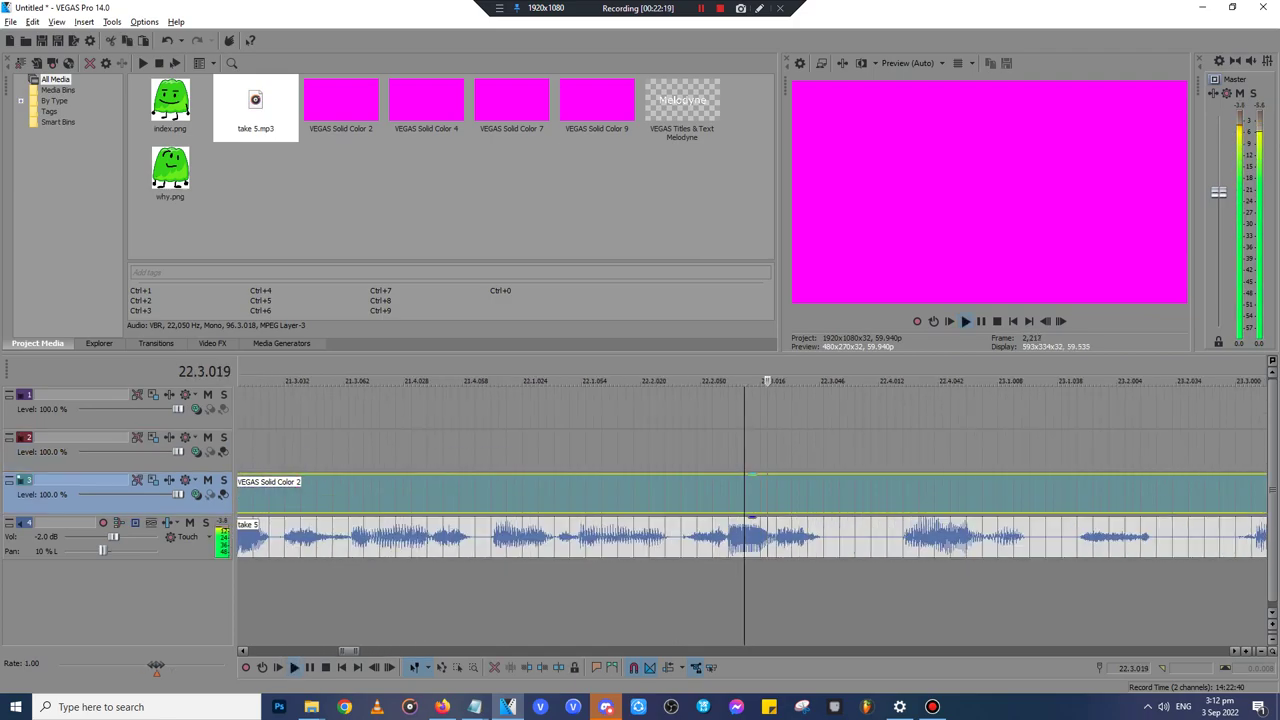
key("Return")
key("Left")
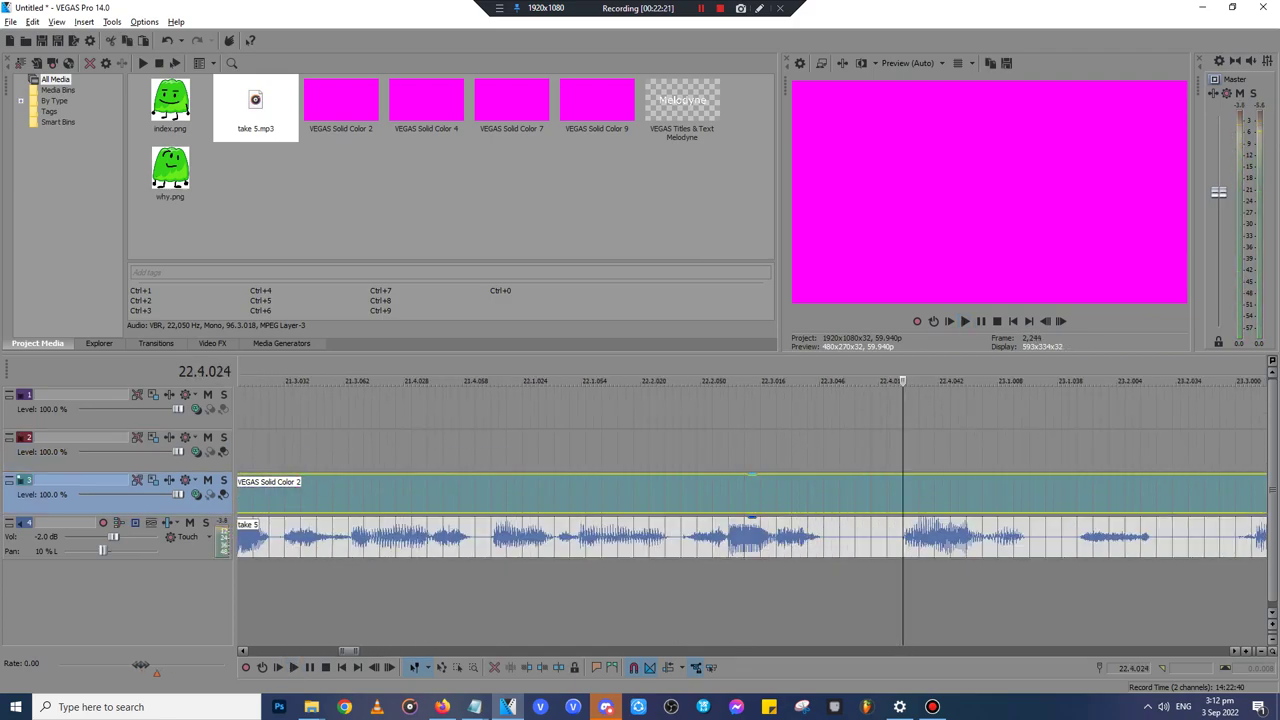
key("s")
left_click(793, 530)
key("s")
- Cut the background and voice pieces before 22.4.024 and paste them at about 166 with a new copy of the source media
left_click(840, 537)
left_click(840, 496, "ctrl")
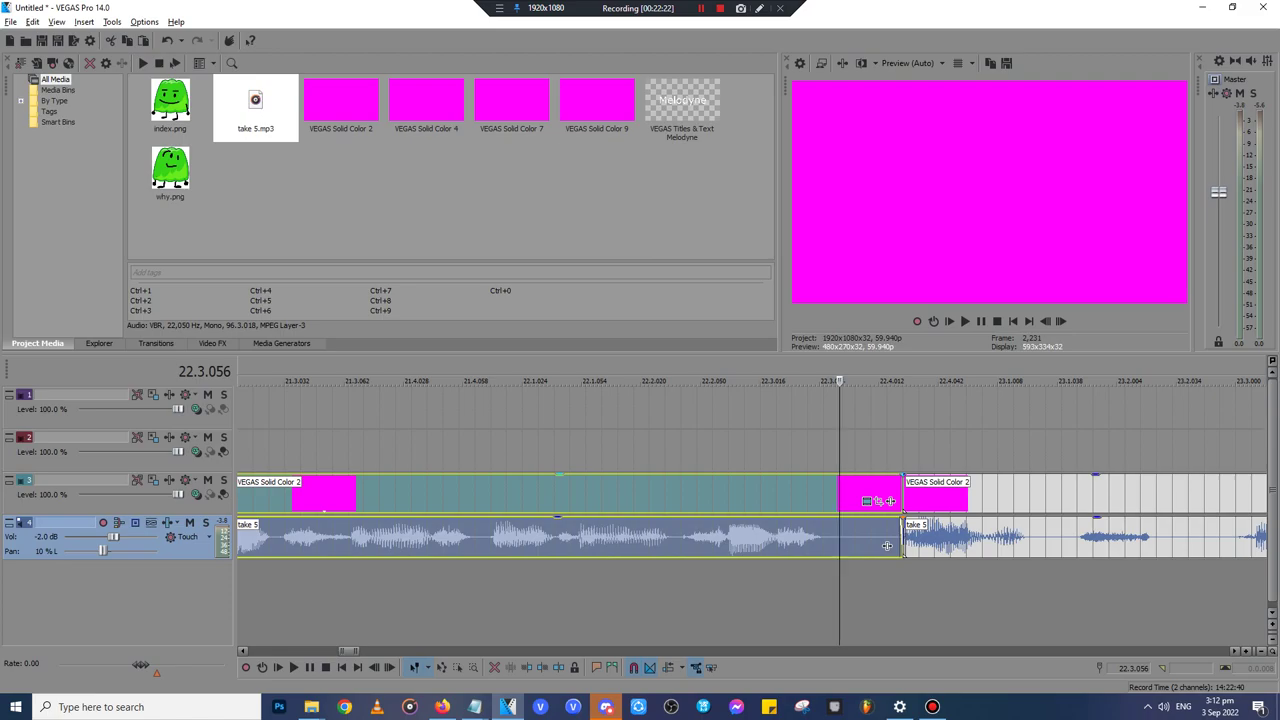
scroll(887, 545, "down", 10)
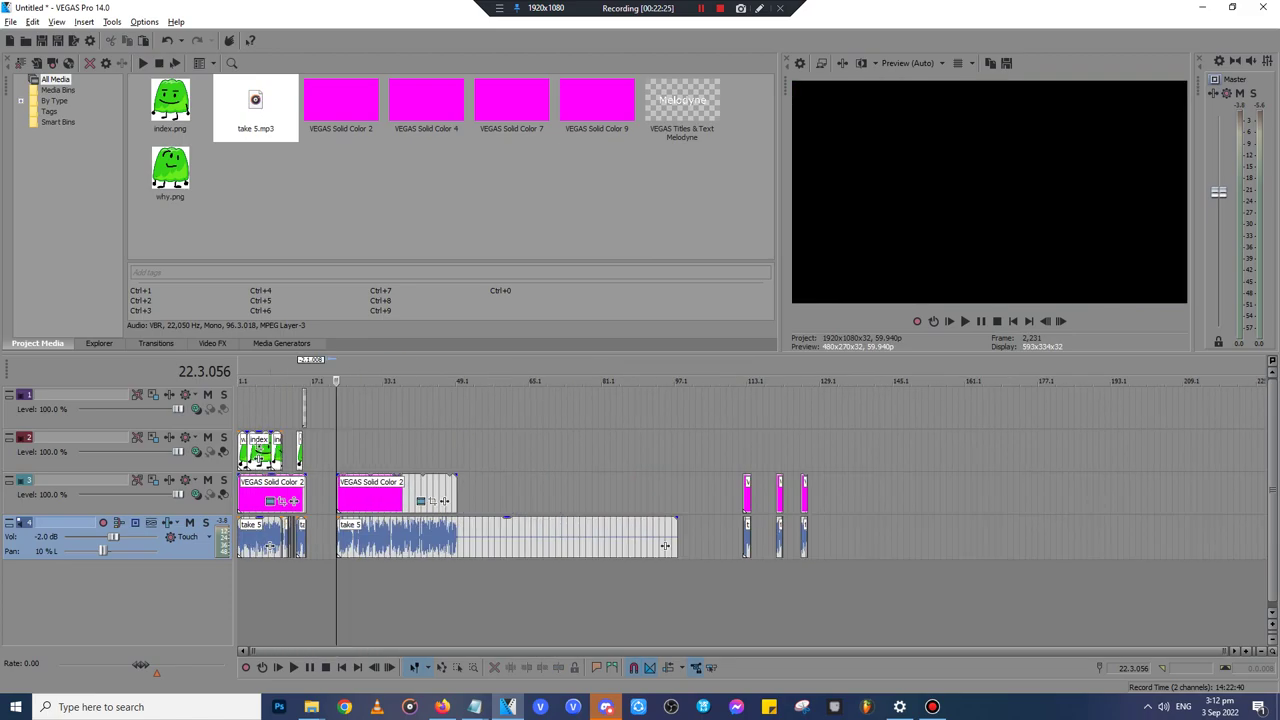
key("ctrl+v")
key("Return")
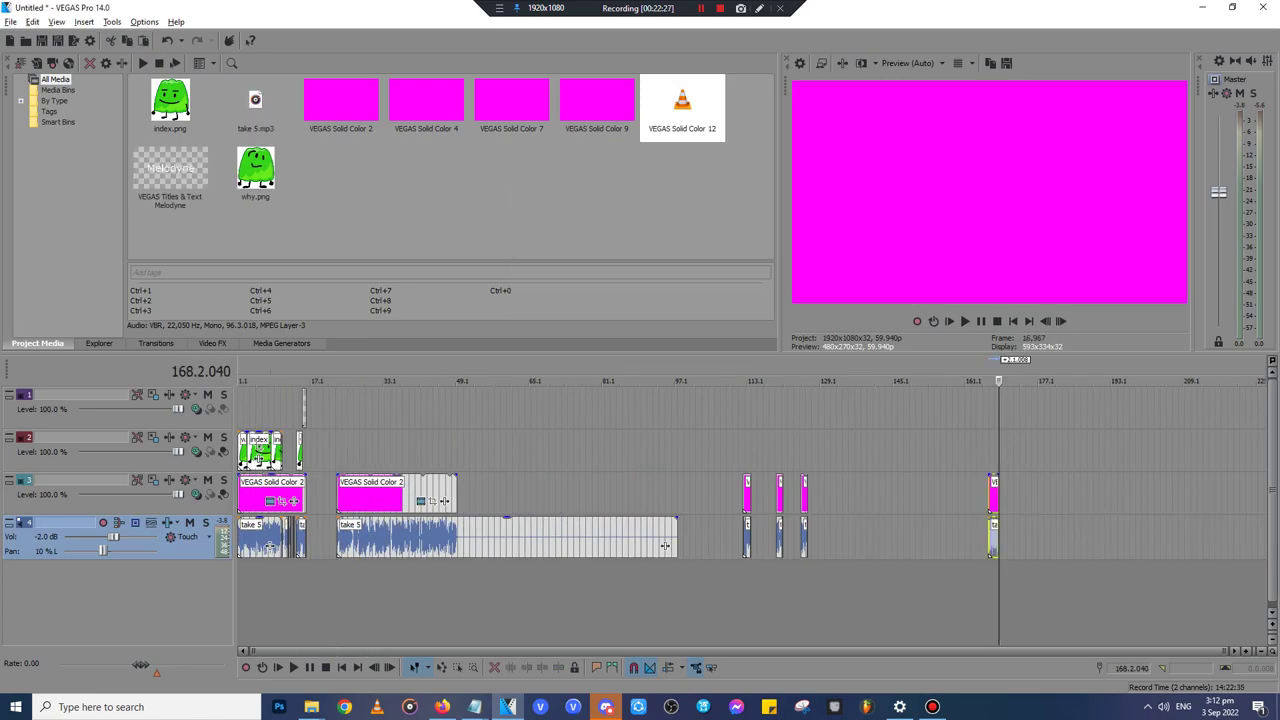
- Play the long clips from their start and split the magenta background and take 5 audio at 23.3.000
left_click(338, 451)
key("space")
scroll(338, 451, "up", 10)
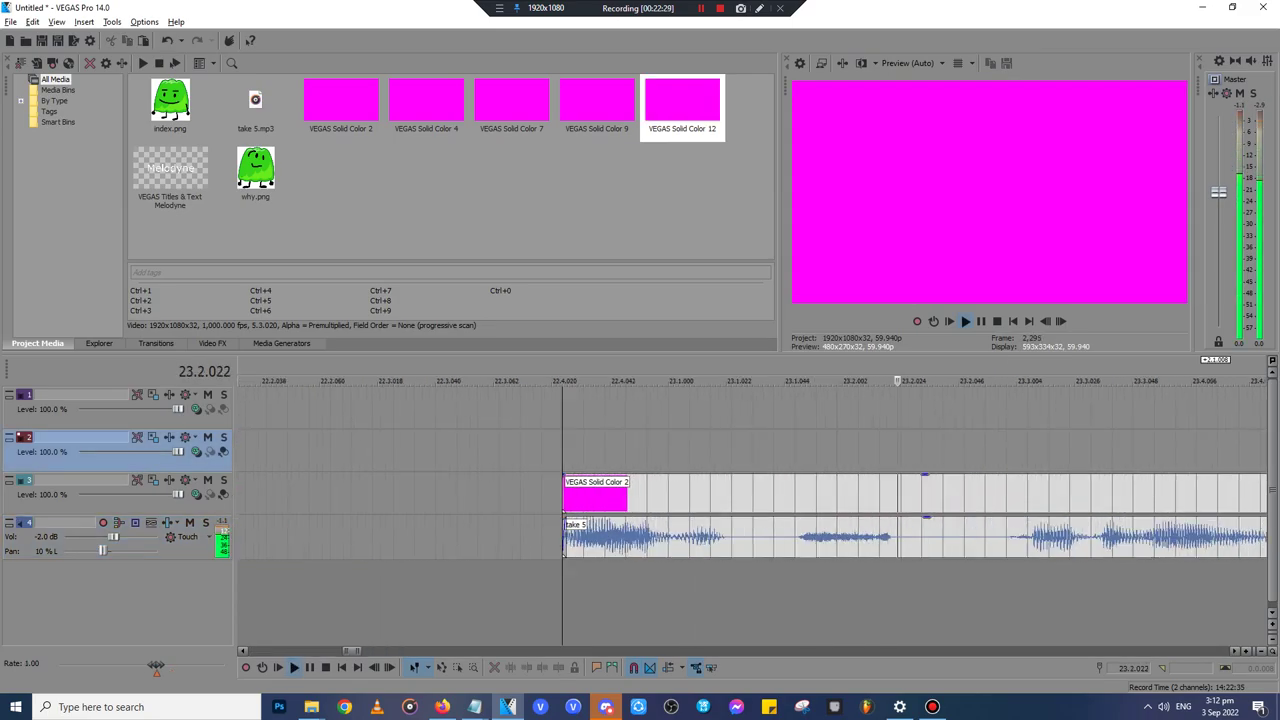
left_click(1006, 497)
key("s")
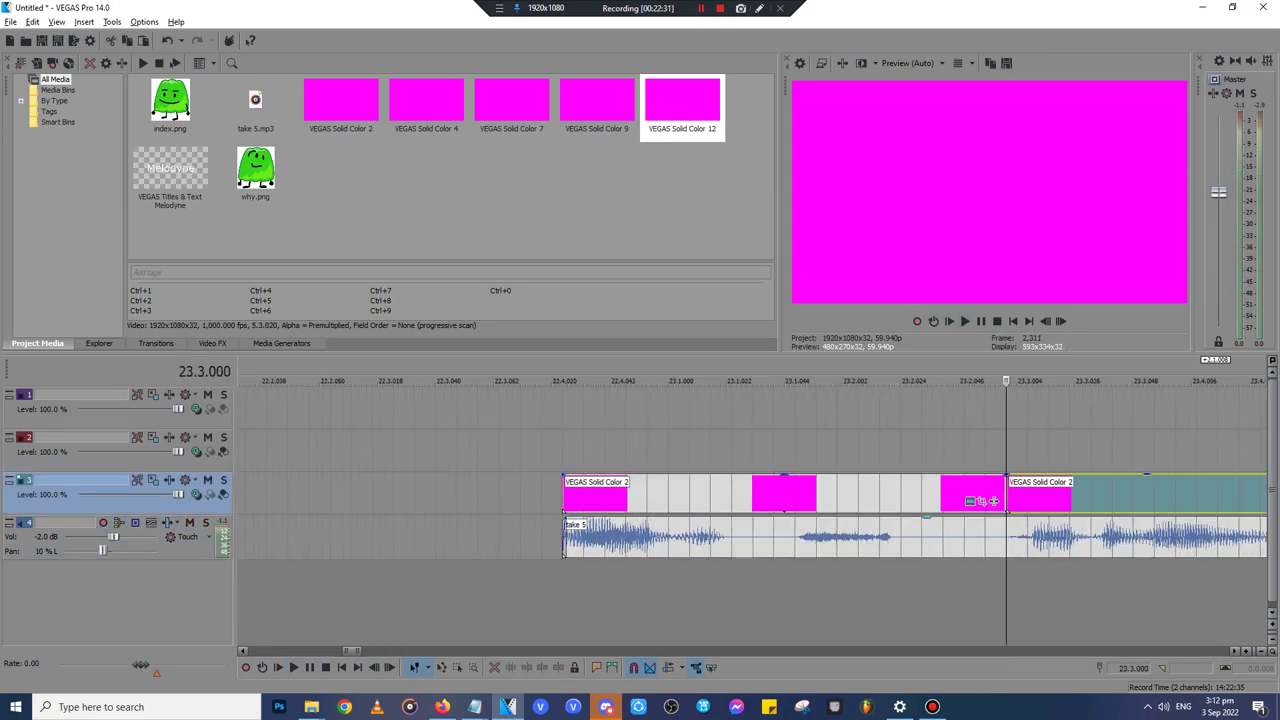
left_click(1006, 538)
- Cut the background and voice pieces between 22.4 and 23.3 and paste them on the empty timeline near 138
left_click(989, 545)
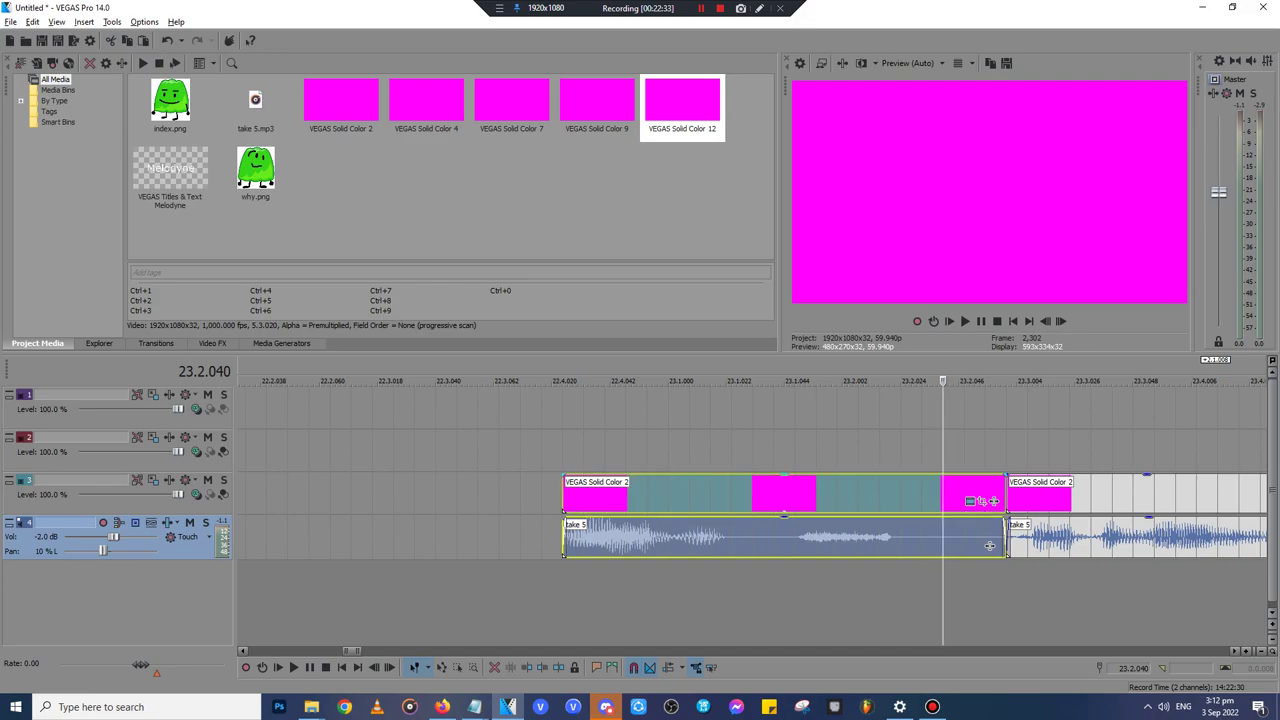
scroll(989, 545, "down", 10)
key("ctrl+x")
left_click(857, 497)
key("ctrl+v")
key("Return")
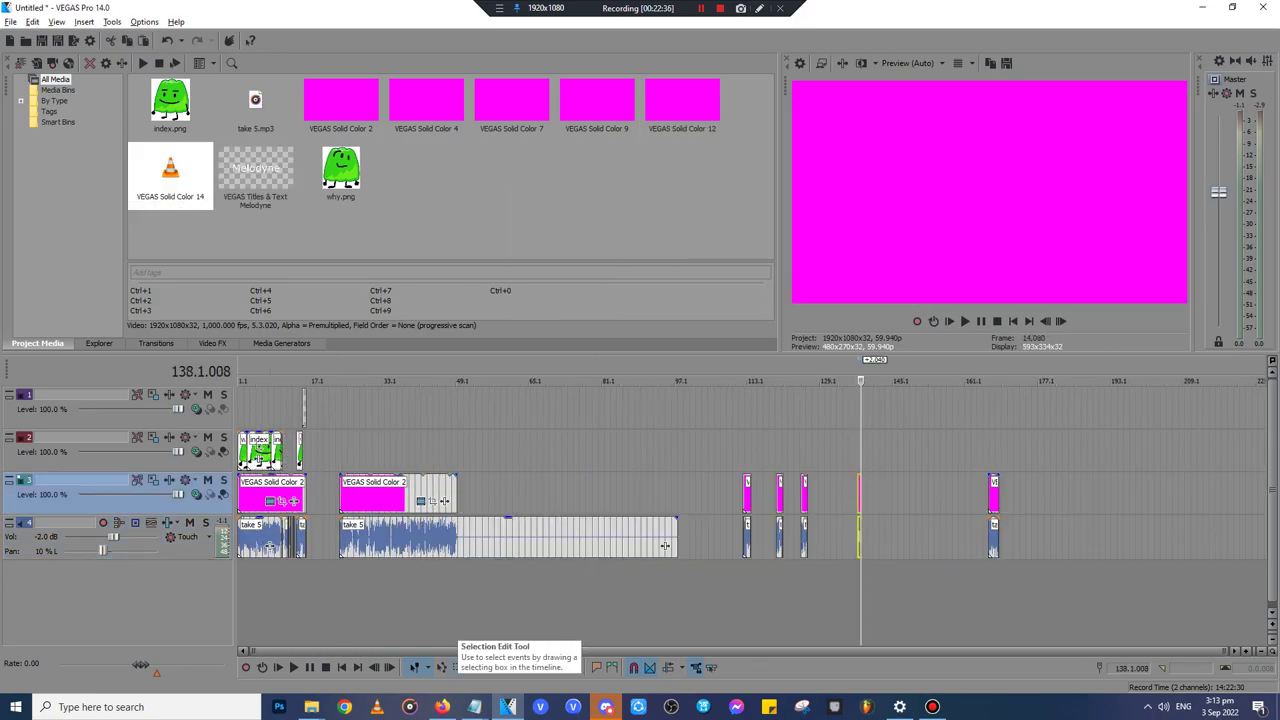
- Play on from 23.3.000 and split the magenta background and take 5 audio at 26.3.008
left_click(343, 495)
scroll(343, 495, "up", 10)
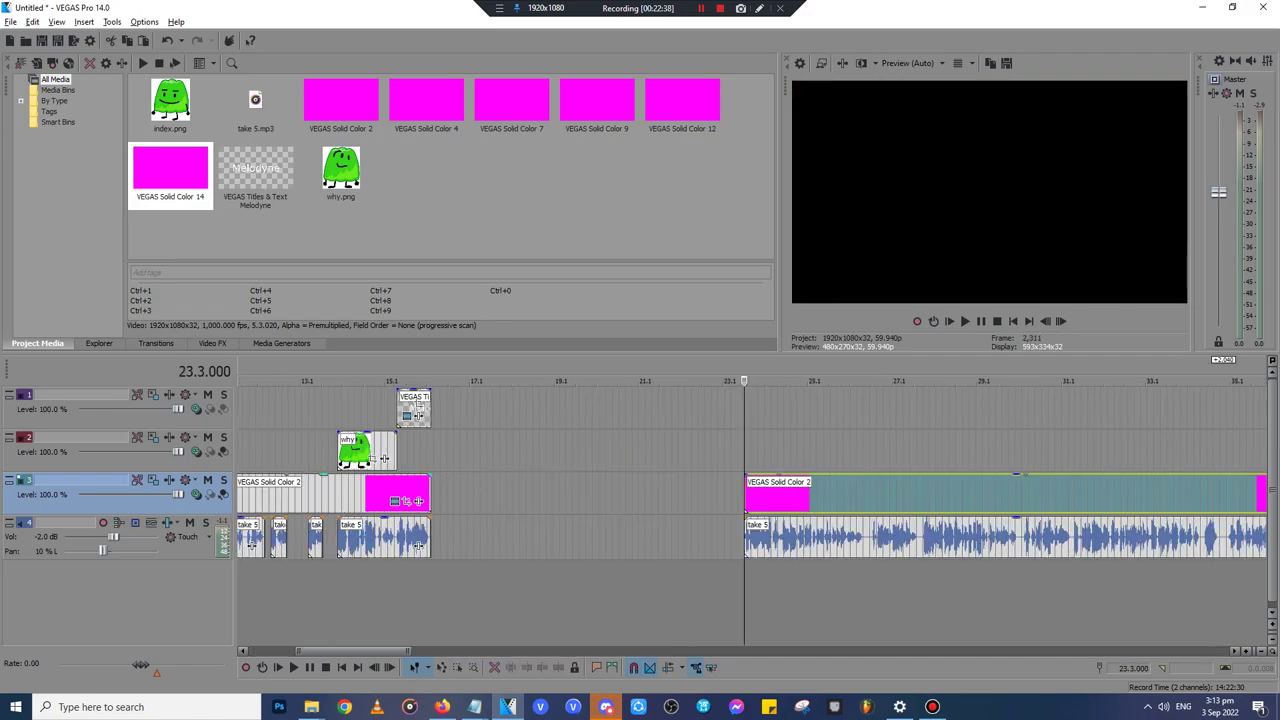
key("space")
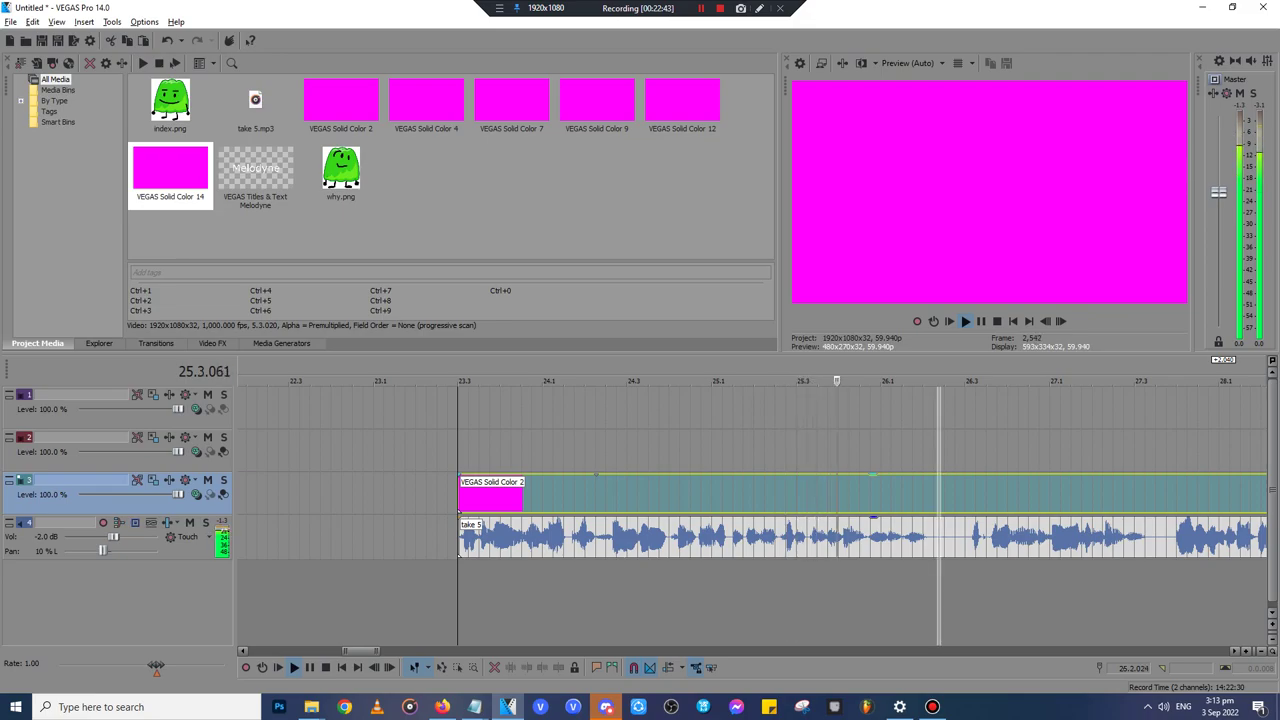
key("Return")
left_click(871, 495)
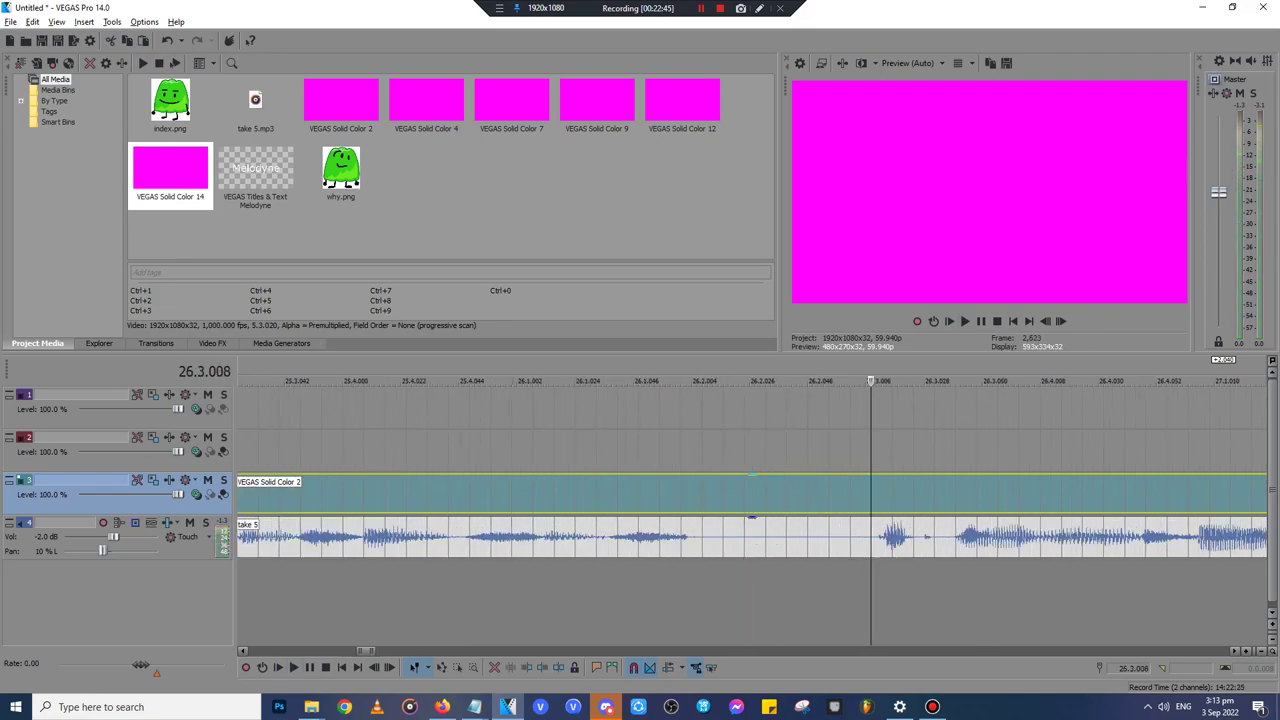
key("s")
left_click(871, 538)
key("s")
- Cut the background and voice pieces before 26.3.008 and paste them with new source media at 147.4.048
left_click(817, 538)
left_click(817, 495, "ctrl")
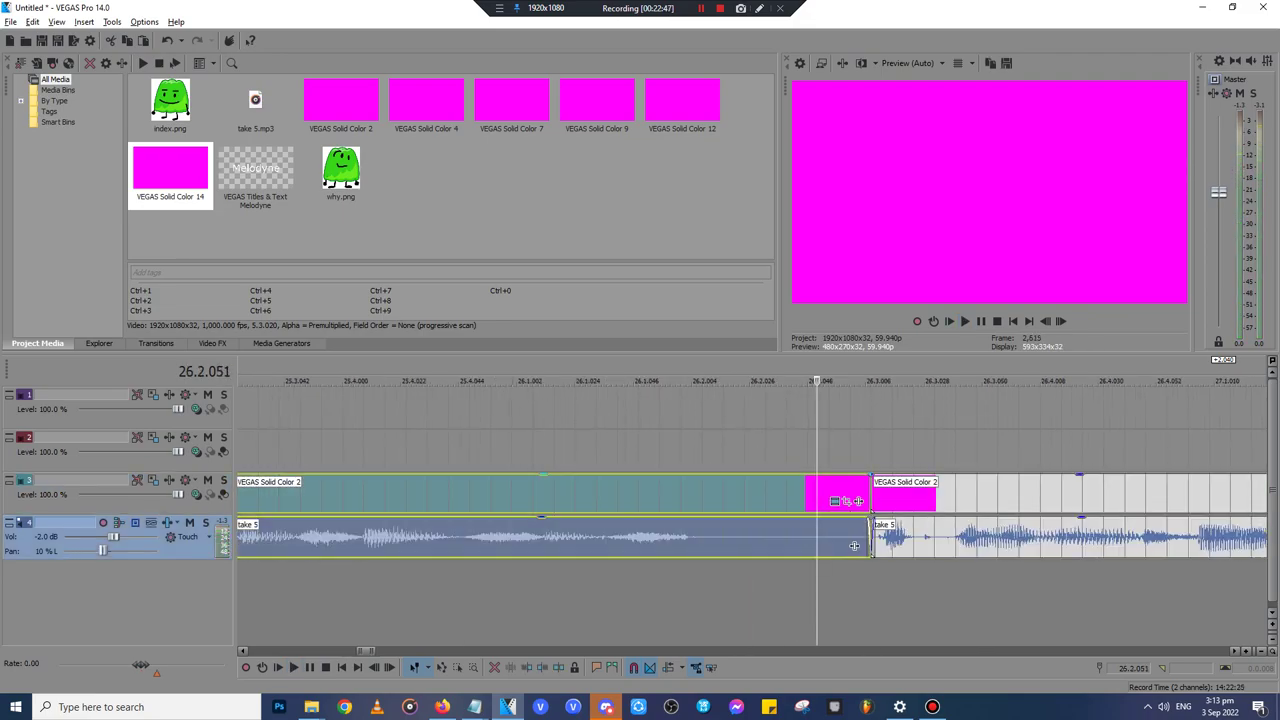
scroll(817, 495, "down", 10)
key("Delete")
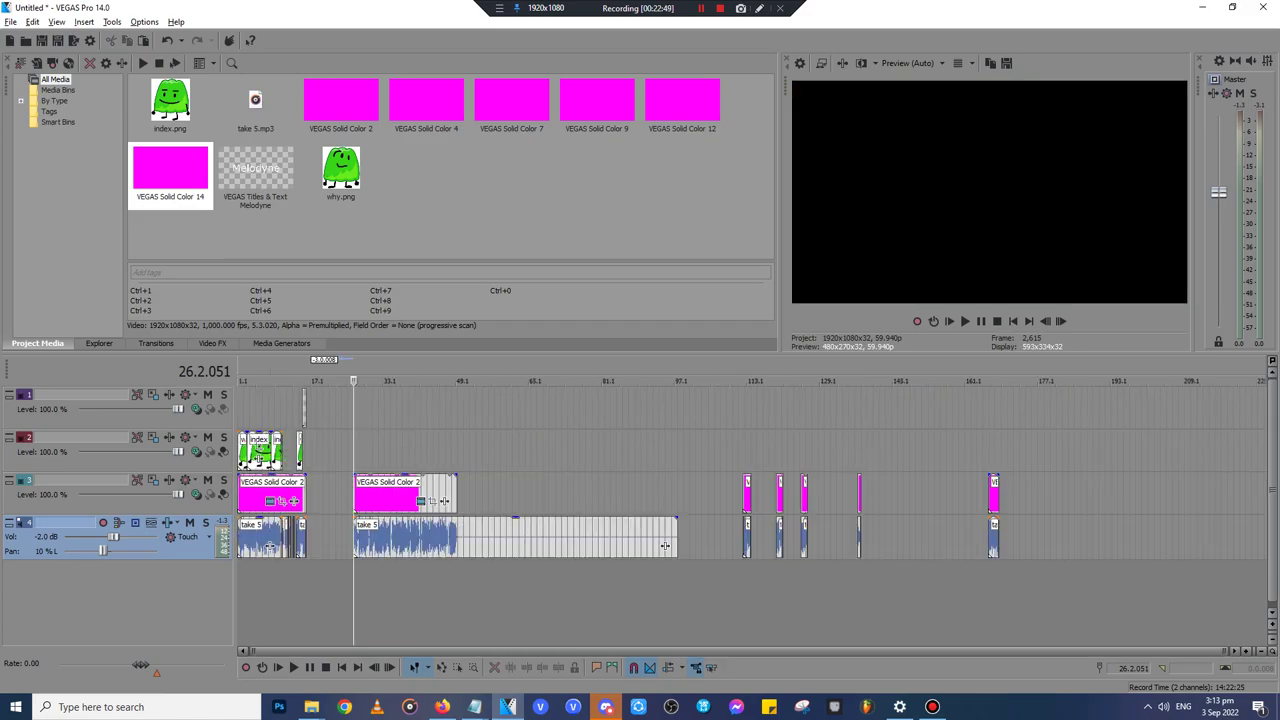
left_click(905, 495)
key("ctrl+v")
key("Return")
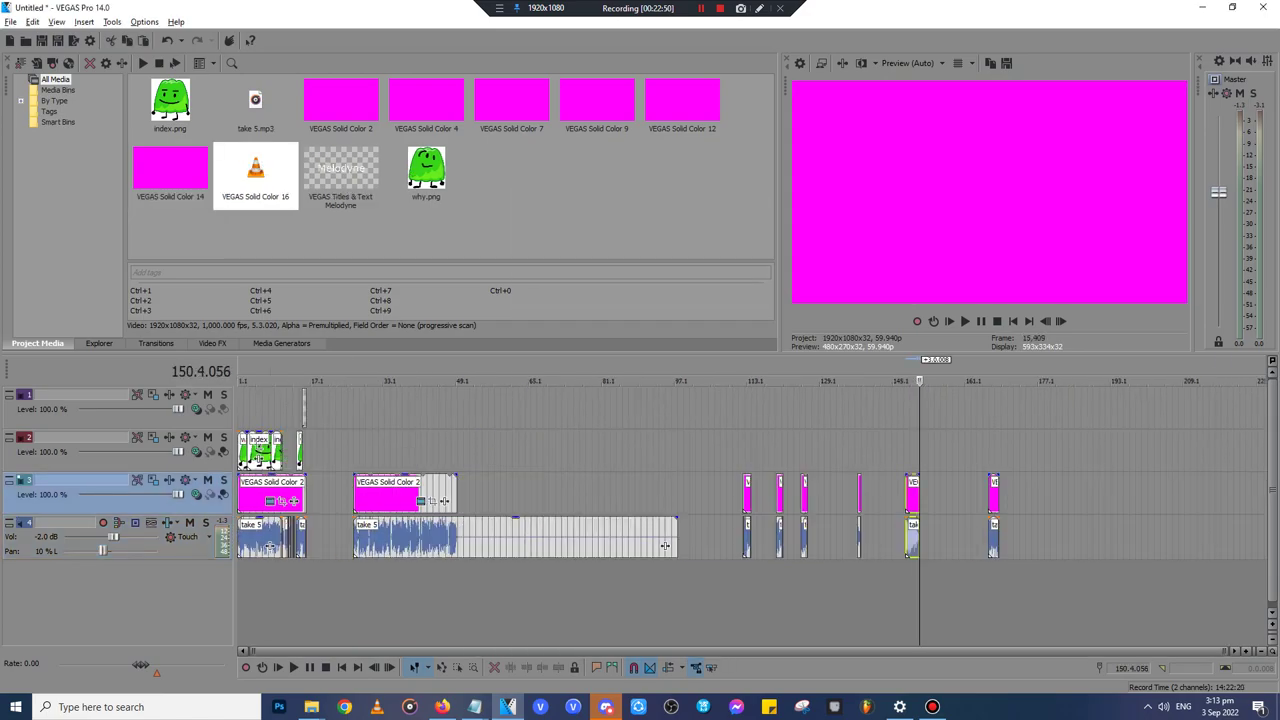
- Switch to Notepad and append "ik im dumb cuz i can find them but i have to work on this custom source and not some stupid thing"
mouse_move(475, 706)
left_click(413, 648)
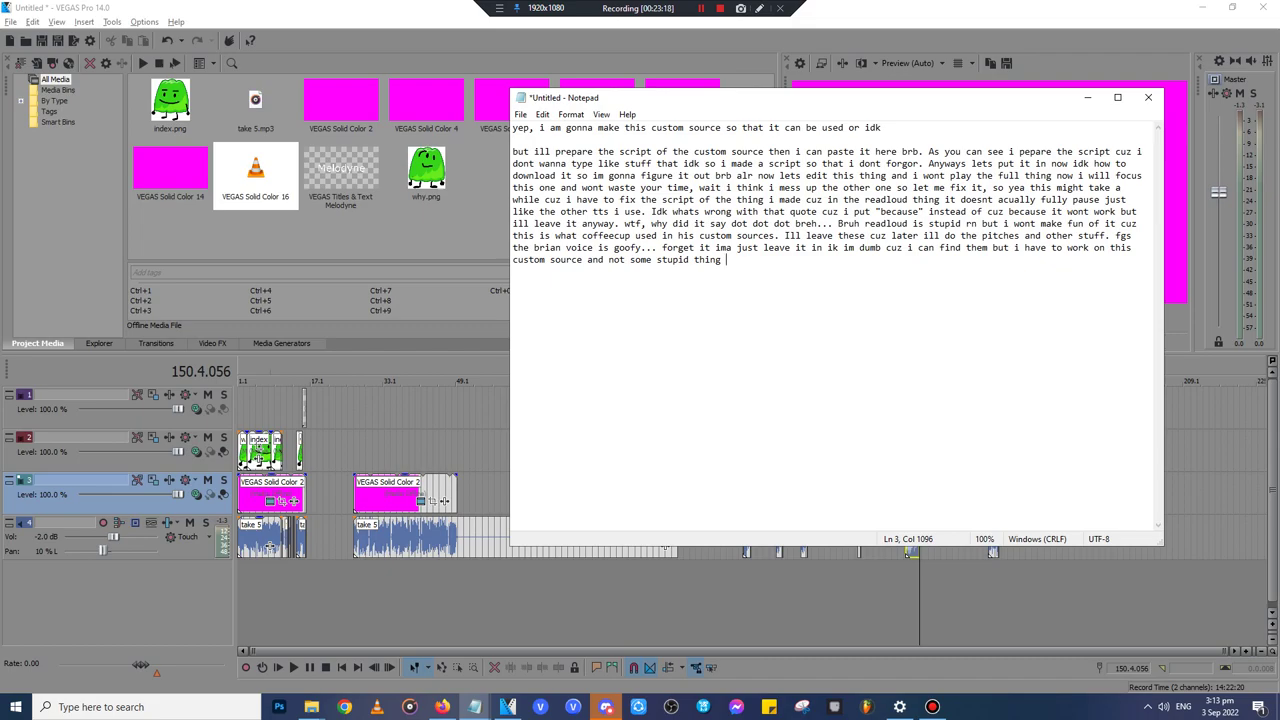
- Return to VEGAS Pro and listen to the remaining take 5 clip from about 26.3 to 27.3
left_click(354, 450)
scroll(354, 450, "up", 9)
key("space")
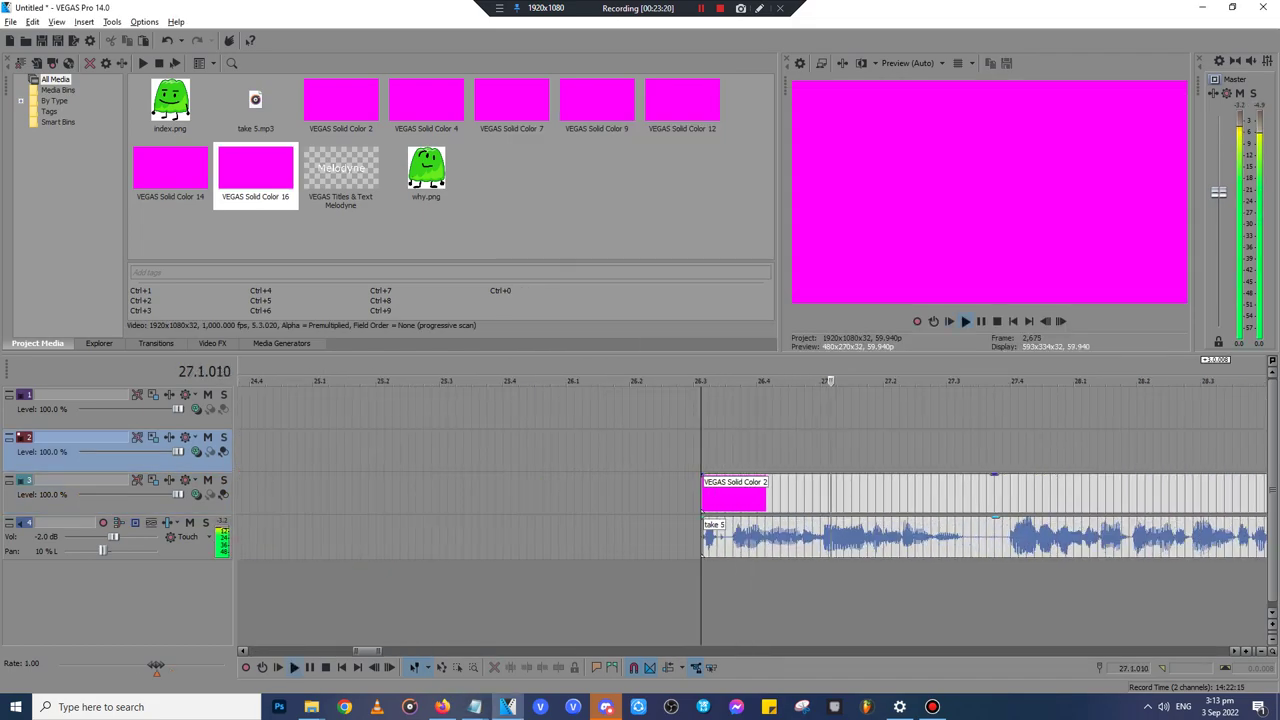
scroll(736, 545, "down", 10)
key("space")
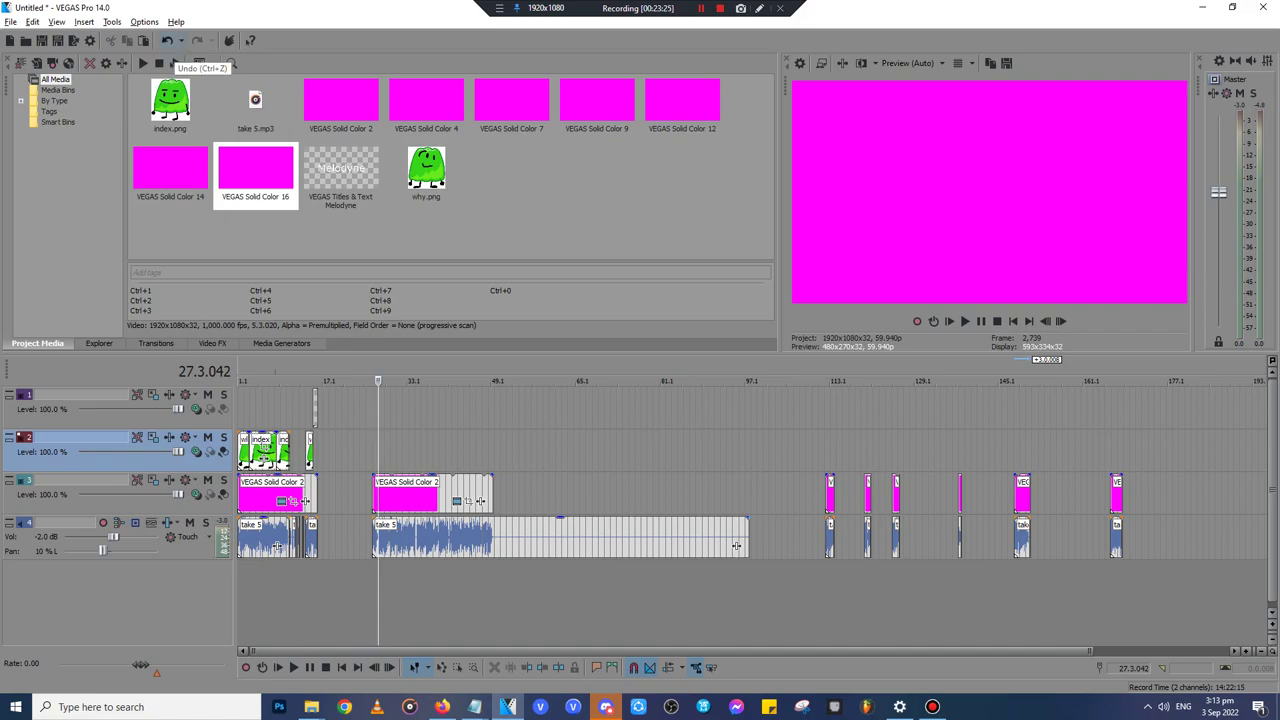
- Undo the last paste, the cut and the splits of the background and take 5 audio at 26.3
key("ctrl+z")
key("ctrl+z")
key("ctrl+z")
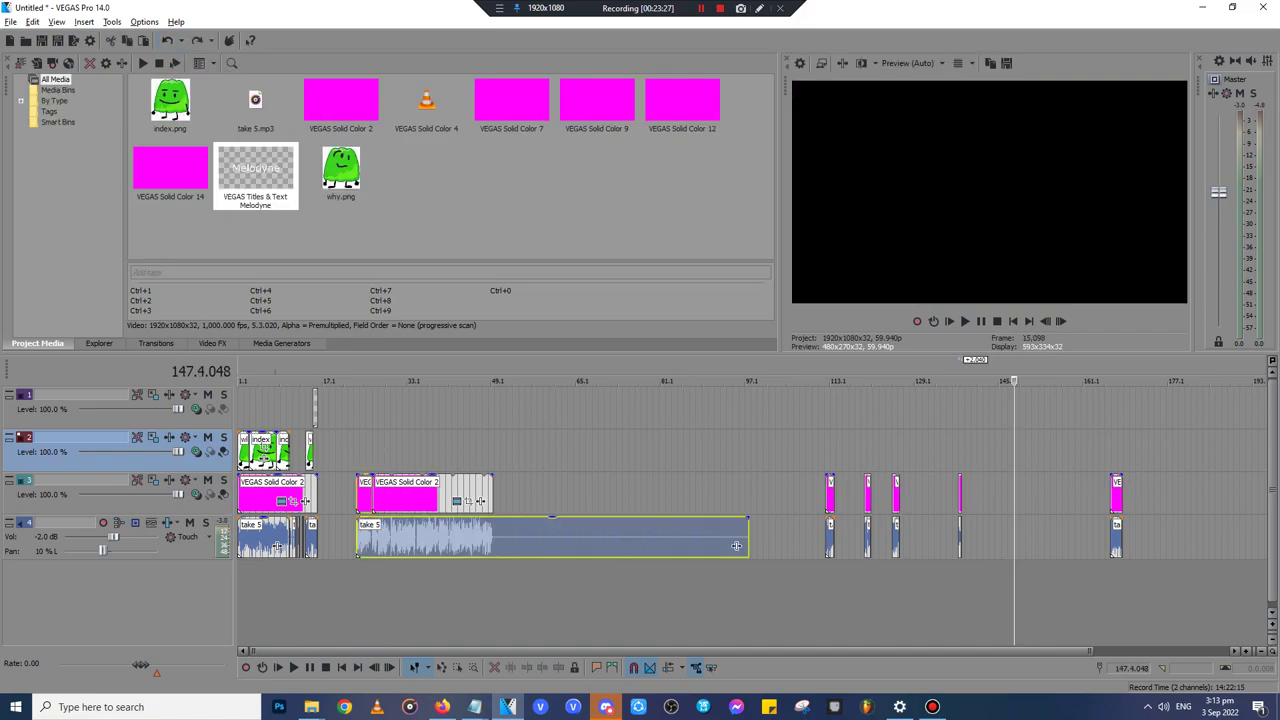
key("ctrl+z")
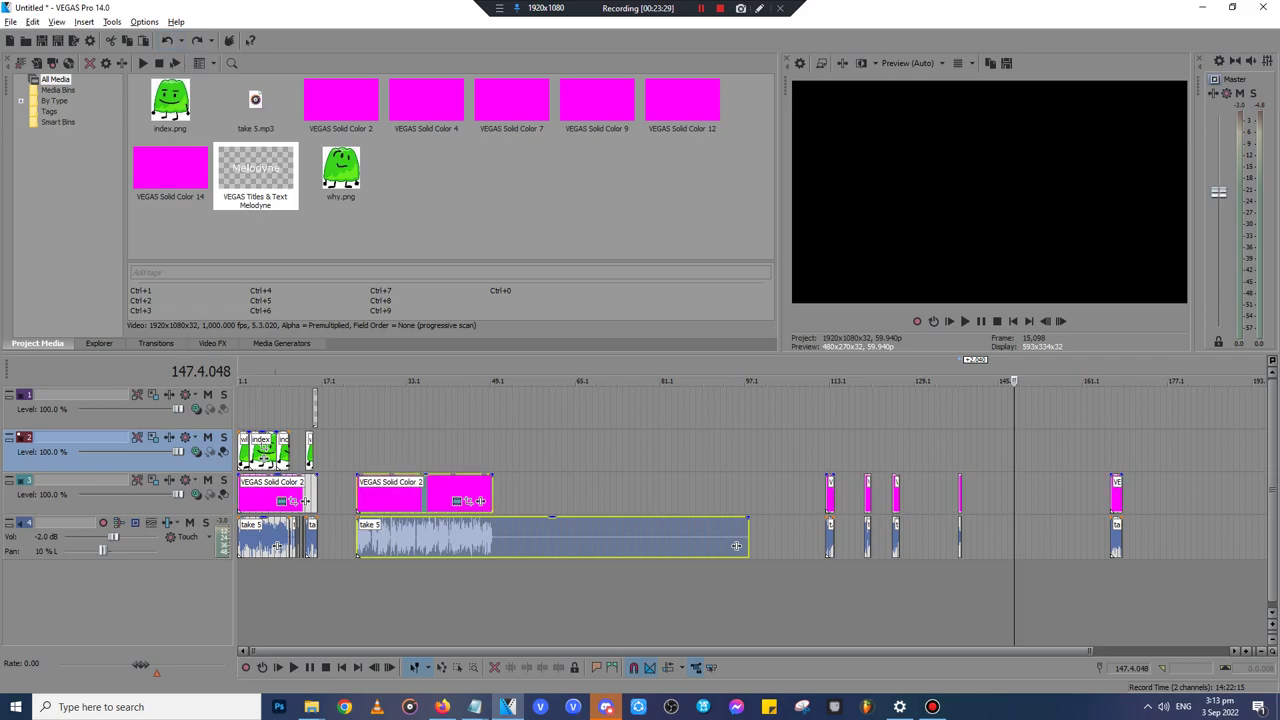
- Play the restored take 5 clip from 23.3 and find the pause after the phrase ending near 27.3
left_click(357, 452)
key("space")
scroll(357, 452, "up", 6)
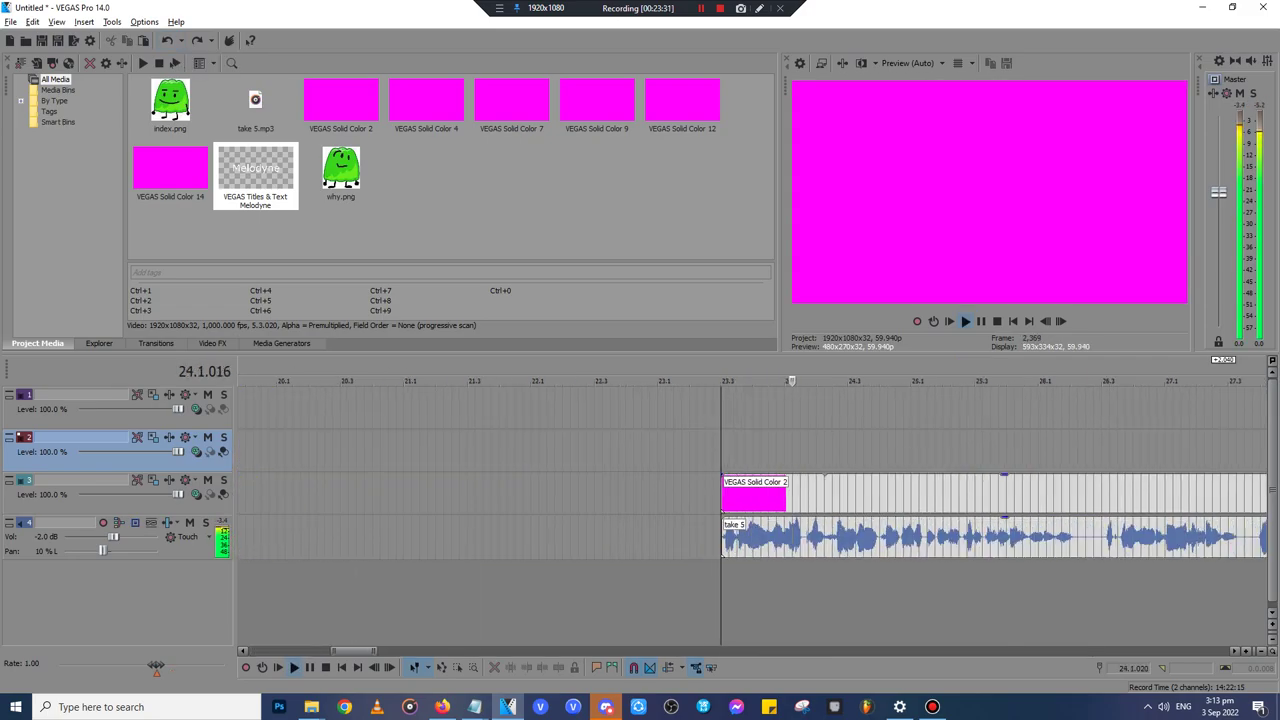
left_click(1097, 382)
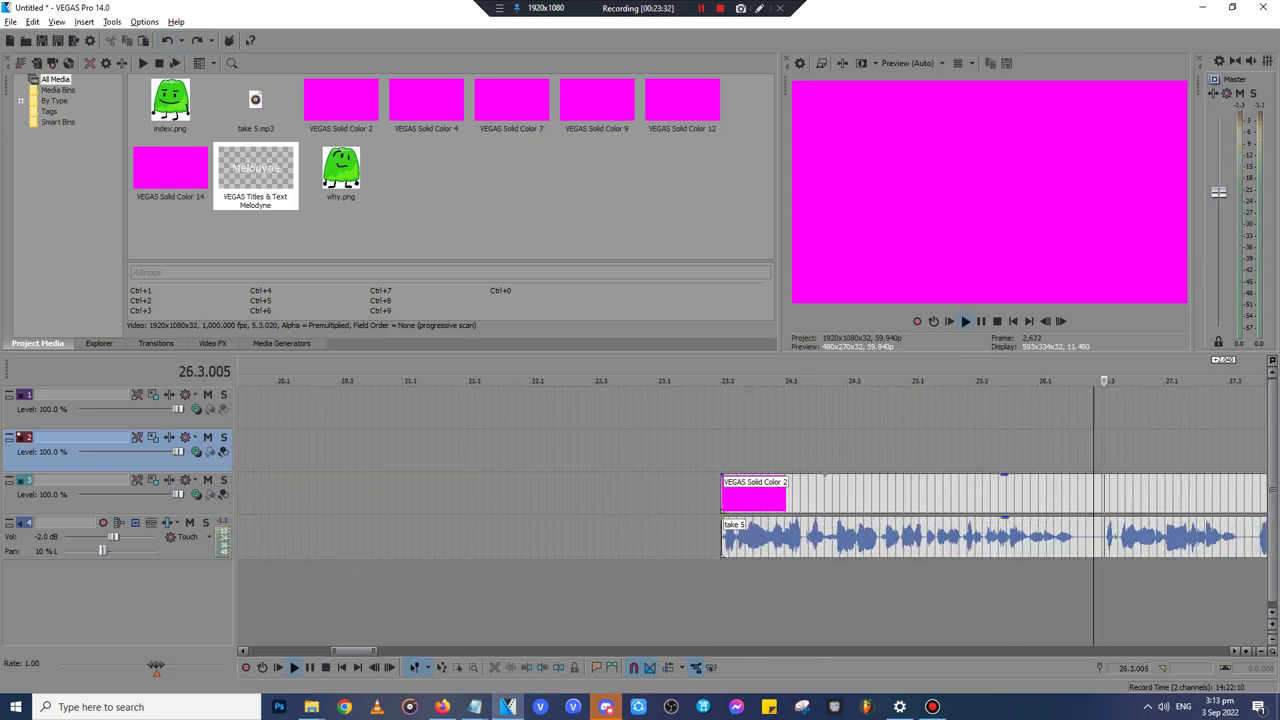
scroll(1097, 382, "up", 3)
scroll(752, 510, "down", 2)
scroll(752, 510, "up", 1)
key("Return")
- Split the magenta background and take 5 audio in the pause just before 27.4, undoing a slightly later background split
left_click(885, 497)
key("s")
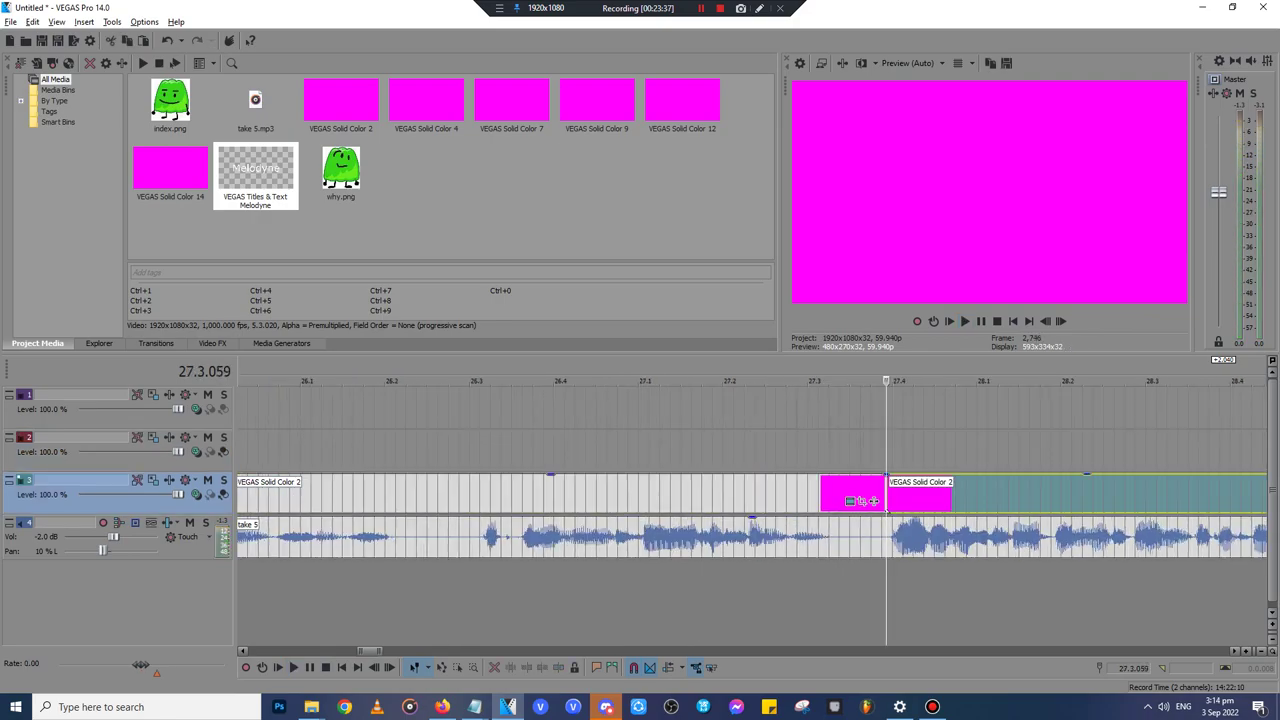
left_click(167, 40)
left_click(881, 497)
key("s")
left_click(882, 538)
key("s")
- Cut the background and voice pieces before the new split and paste them at 148.2.032 with a new copy of the source media
left_click(797, 538)
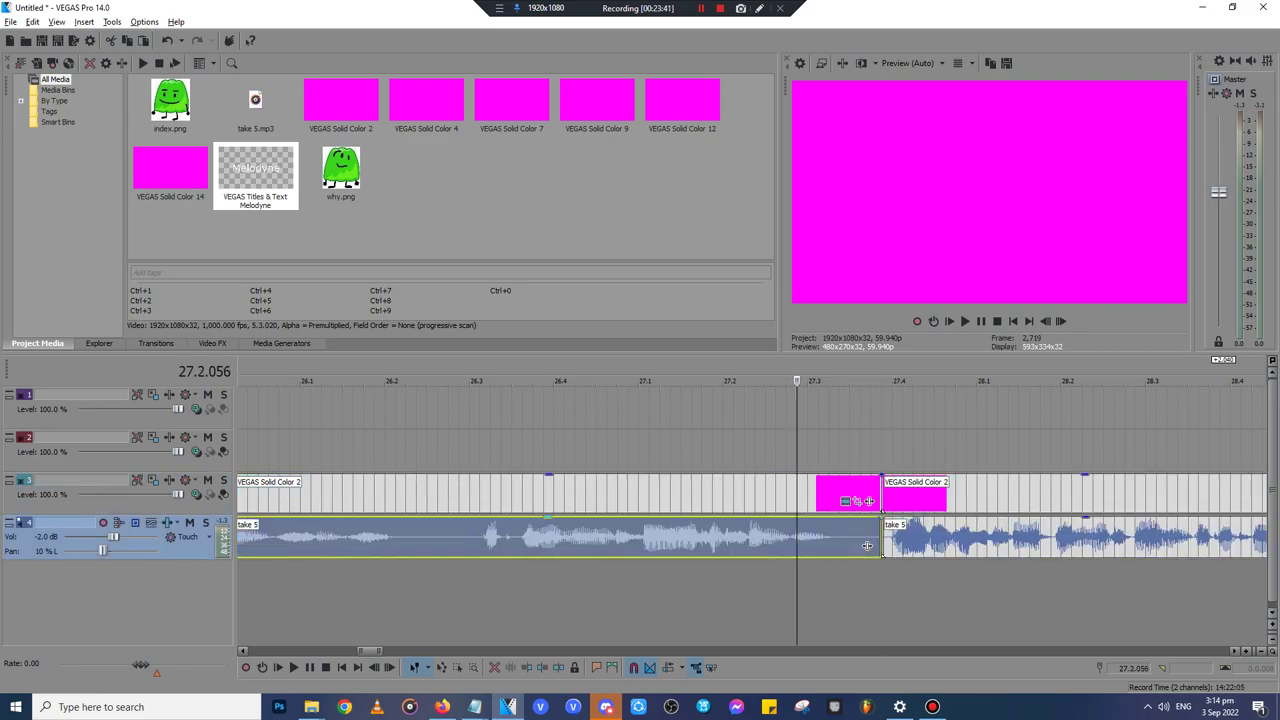
left_click(818, 497, "ctrl")
scroll(797, 510, "down", 10)
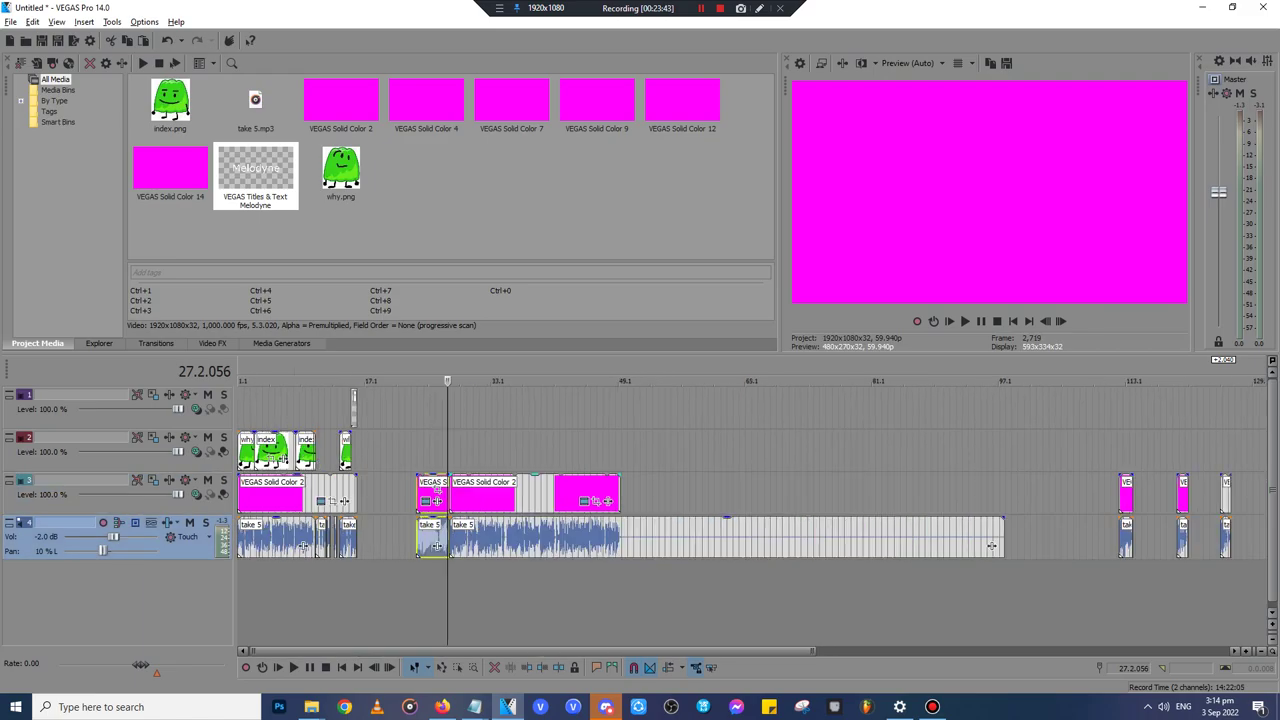
key("Delete")
left_click(908, 494)
key("ctrl+v")
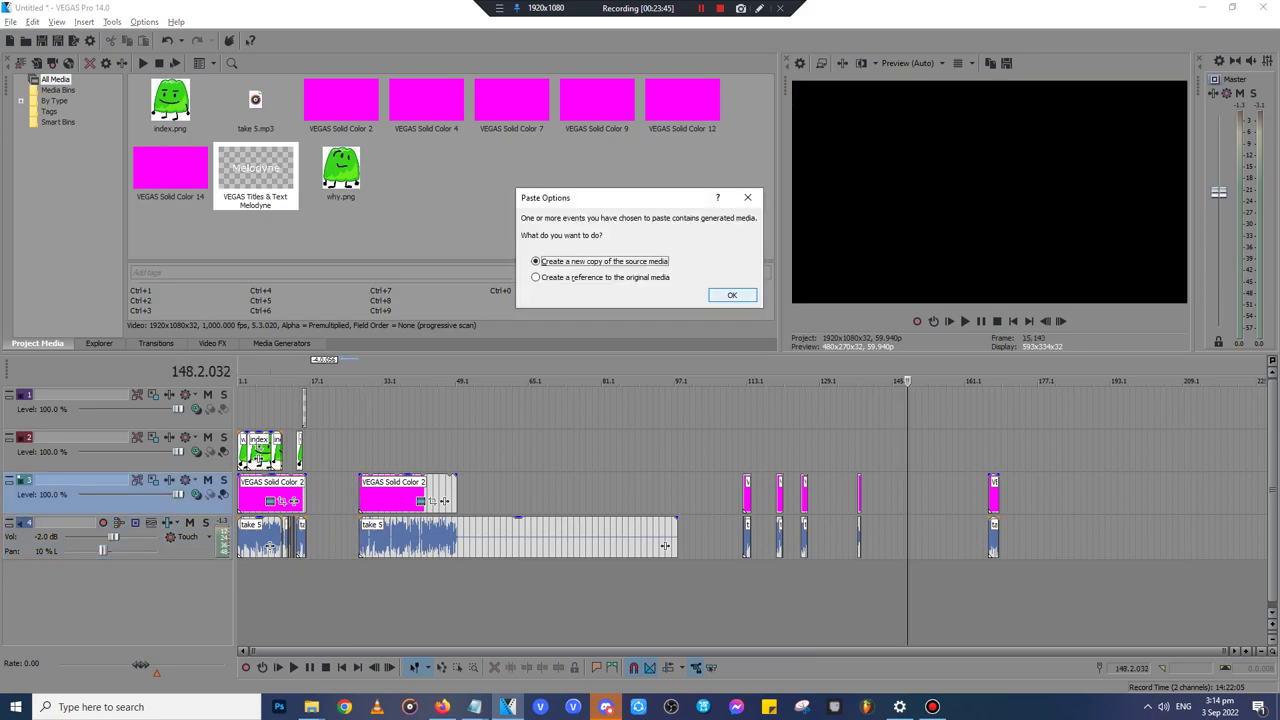
left_click(737, 295)
- Play the remaining take 5 clip from 27.4 and split the magenta background at 27.4.000, just before the speech begins
left_click(360, 452)
key("space")
scroll(360, 452, "up", 10)
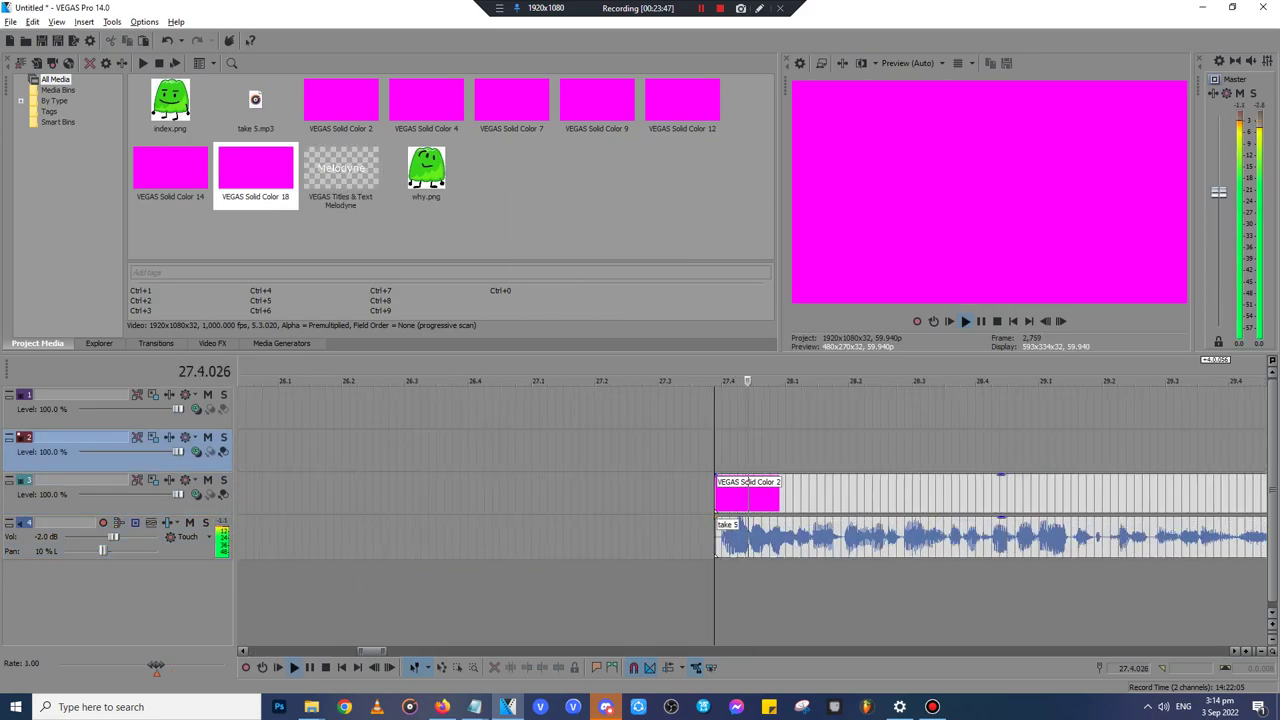
scroll(360, 452, "down", 2)
left_click(694, 452)
scroll(694, 452, "up", 3)
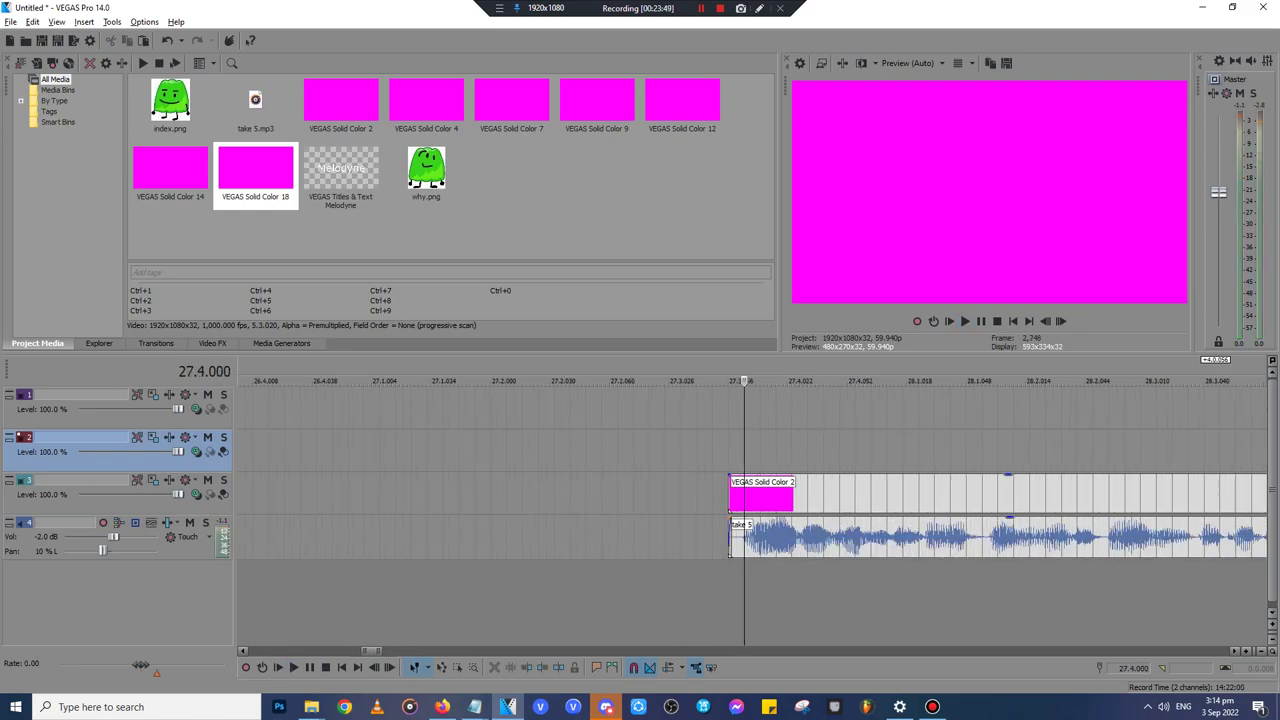
left_click(744, 495)
key("s")
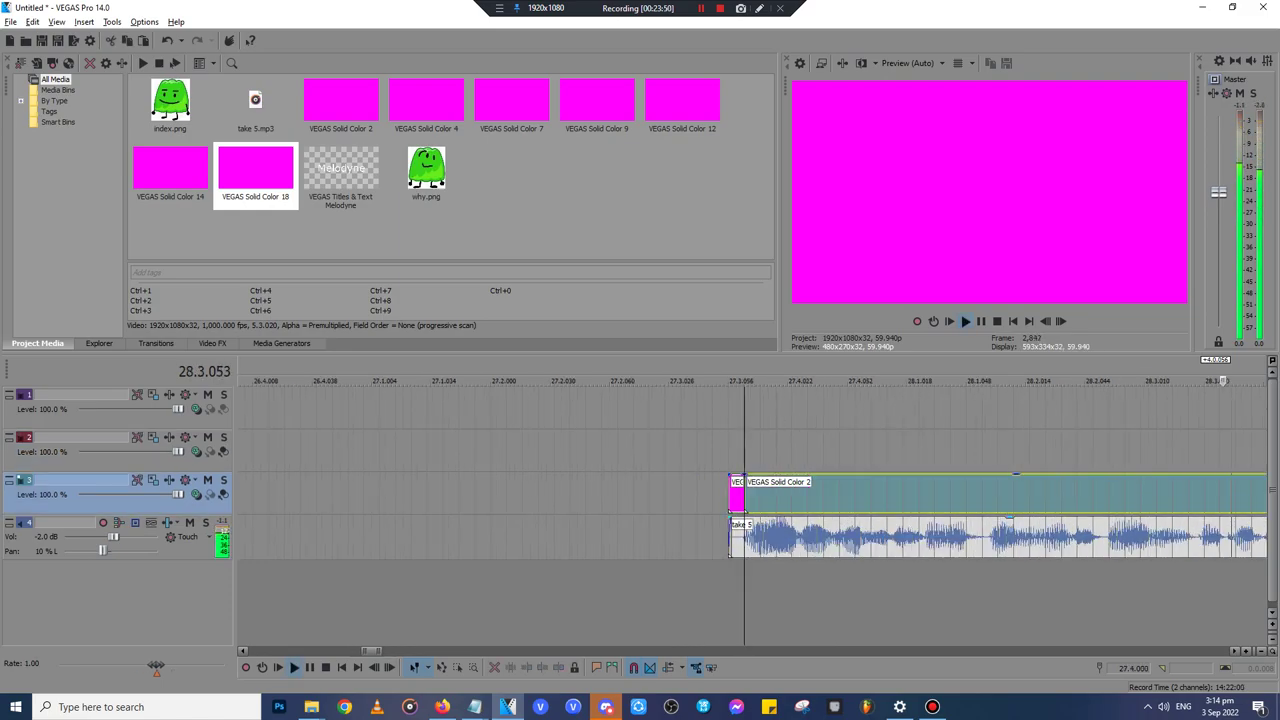
- Split the take 5 audio at 27.4.000 and delete the short audio and background pieces before the split
left_click(739, 539)
left_click(745, 539)
key("s")
left_click(739, 539)
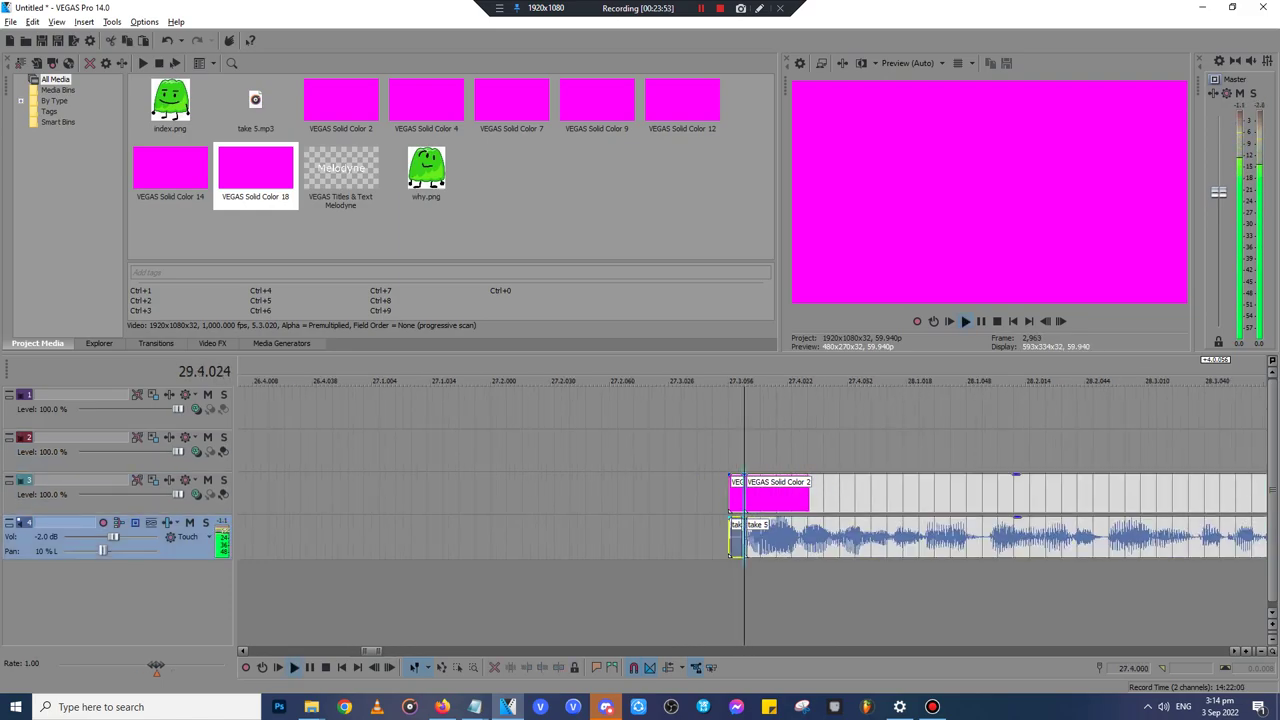
key("Delete")
left_click(739, 495)
- Play the clip from 27.4 and split the magenta background and take 5 audio in the pause just after 30.1
key("space")
key("Down")
key("Down")
key("Down")
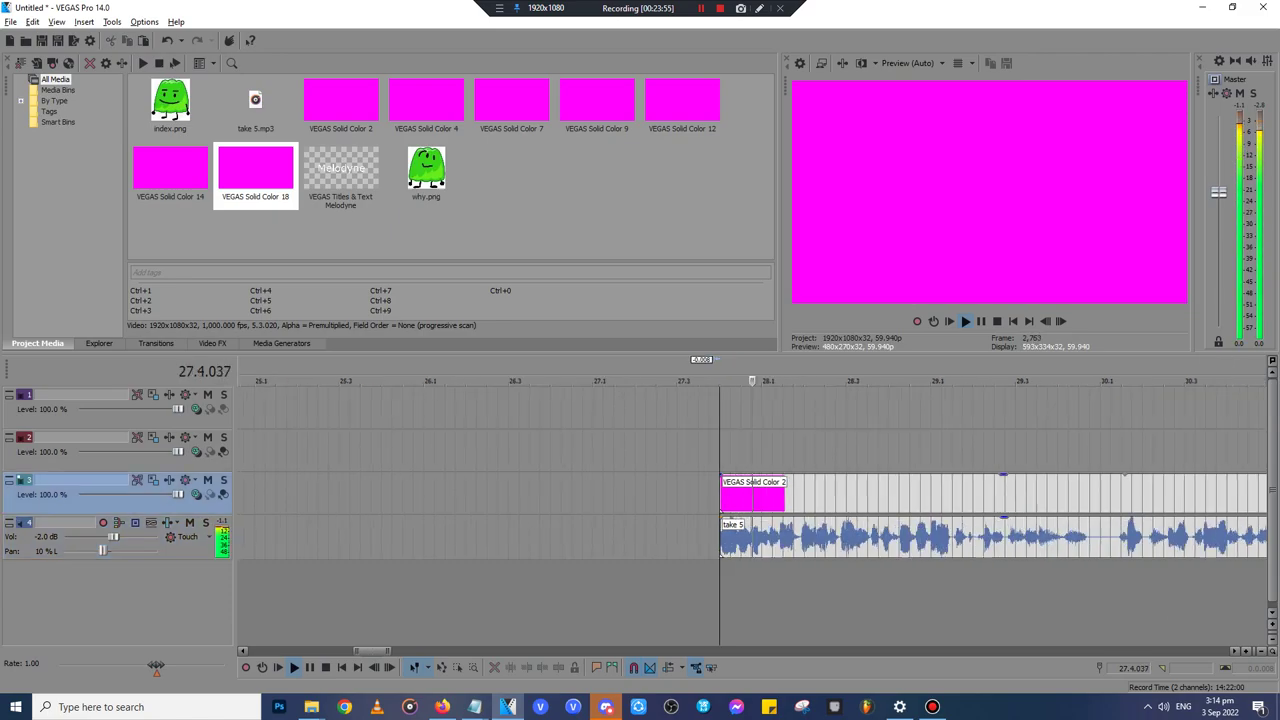
key("Up")
key("Up")
key("Up")
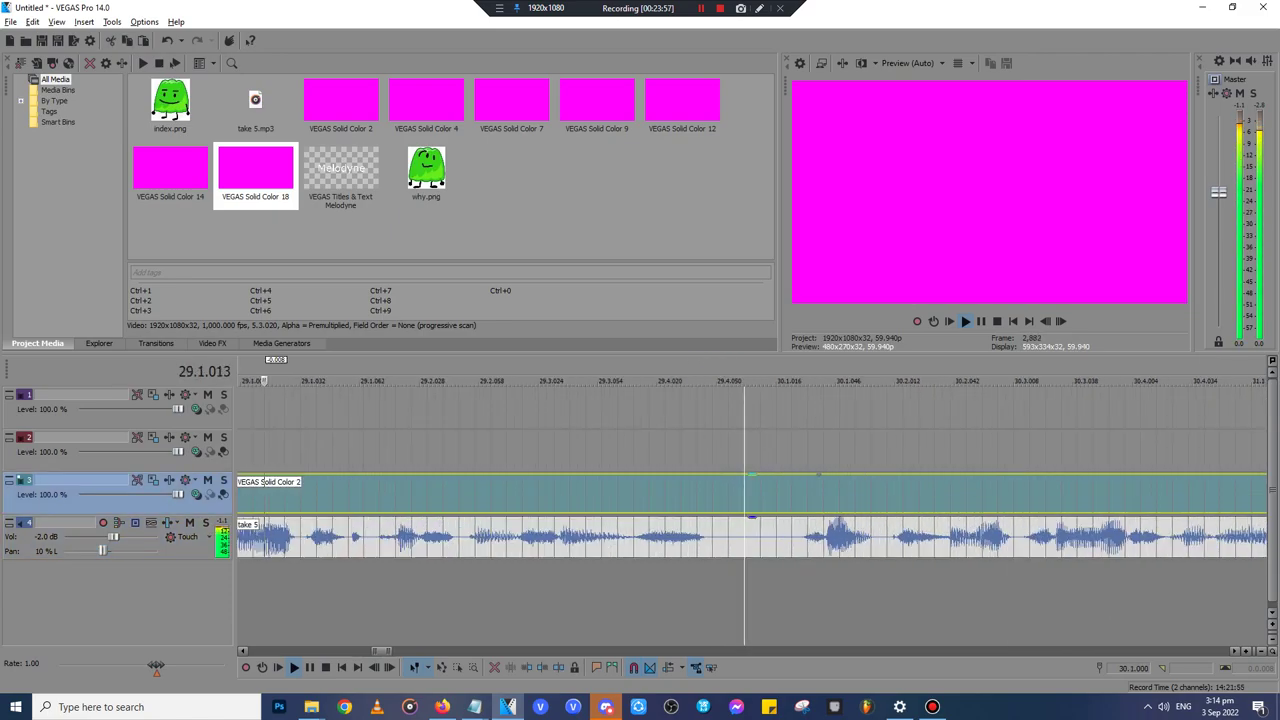
left_click(791, 495)
key("s")
left_click(790, 538)
key("s")
- Cut the background and voice pieces before the new split and paste them beyond the last spaced piece with a new copy of the source media
left_click(676, 538)
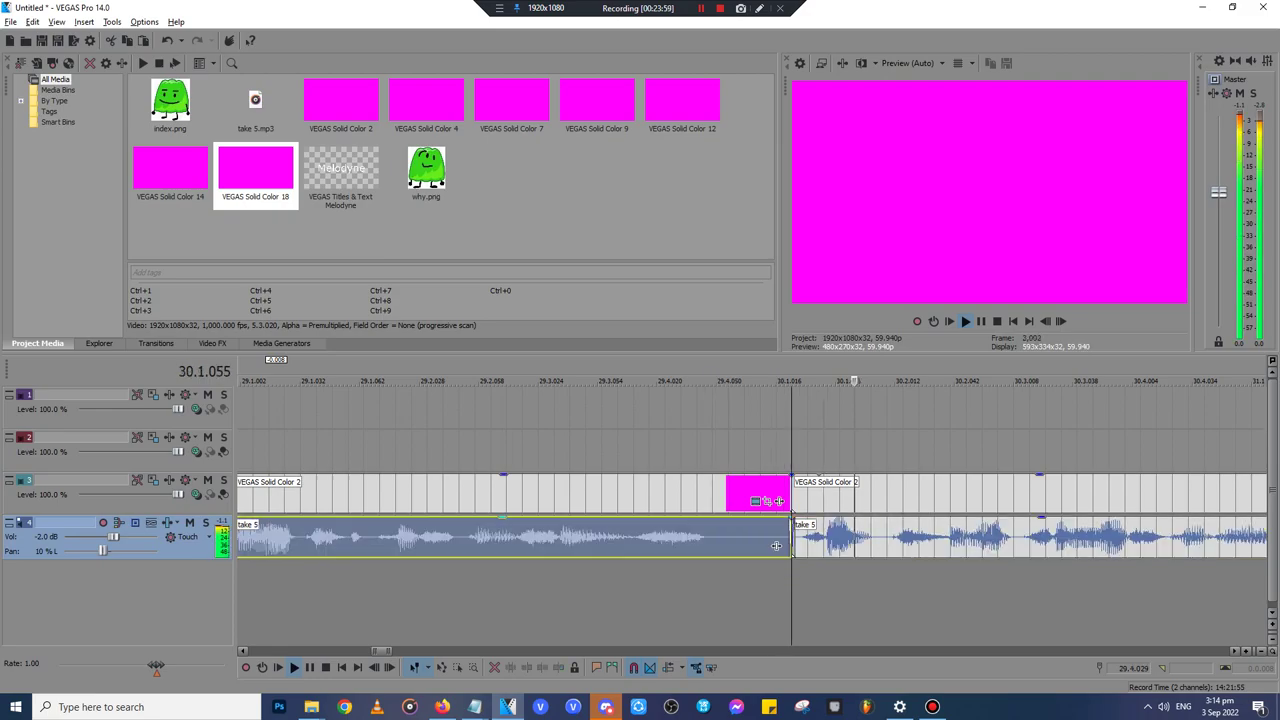
left_click(676, 496, "ctrl")
scroll(752, 516, "down", 4)
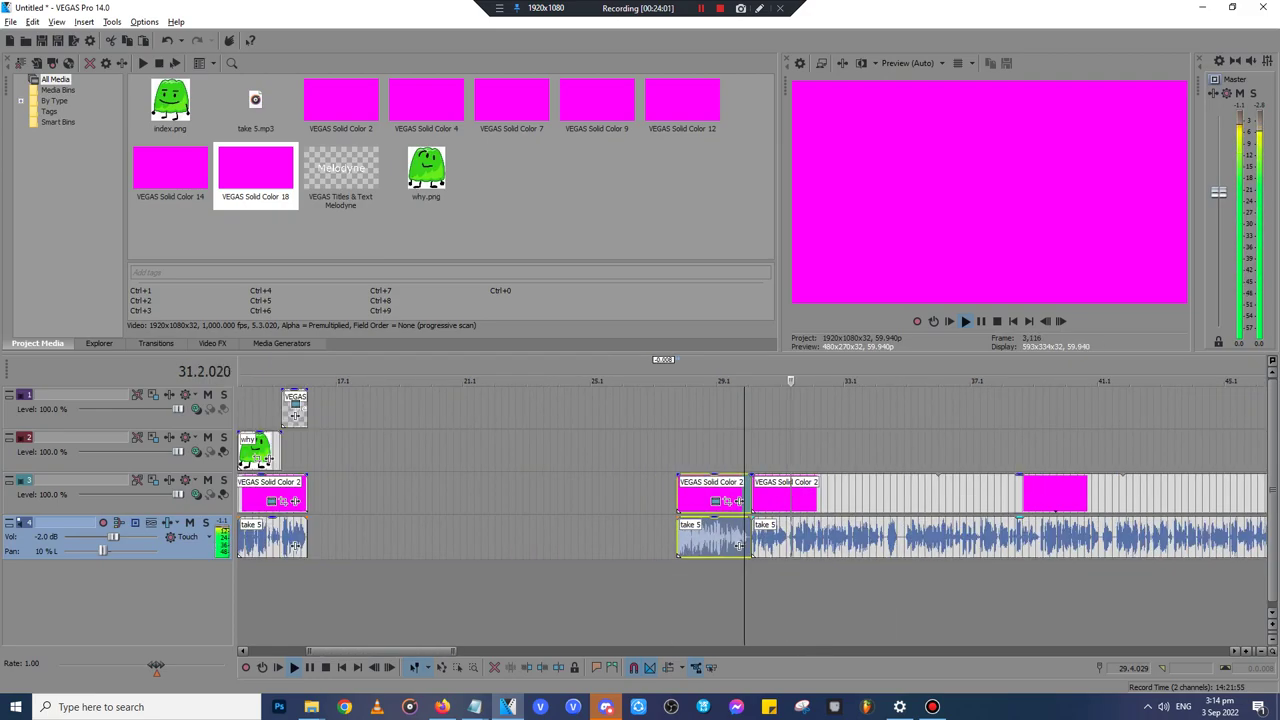
key("Delete")
scroll(752, 516, "down", 3)
key("ctrl+v")
key("Return")
- Place why.png on the character track at the start of the remaining background and voice clip, just after 30.1
key("ctrl+Home")
scroll(752, 516, "up", 10)
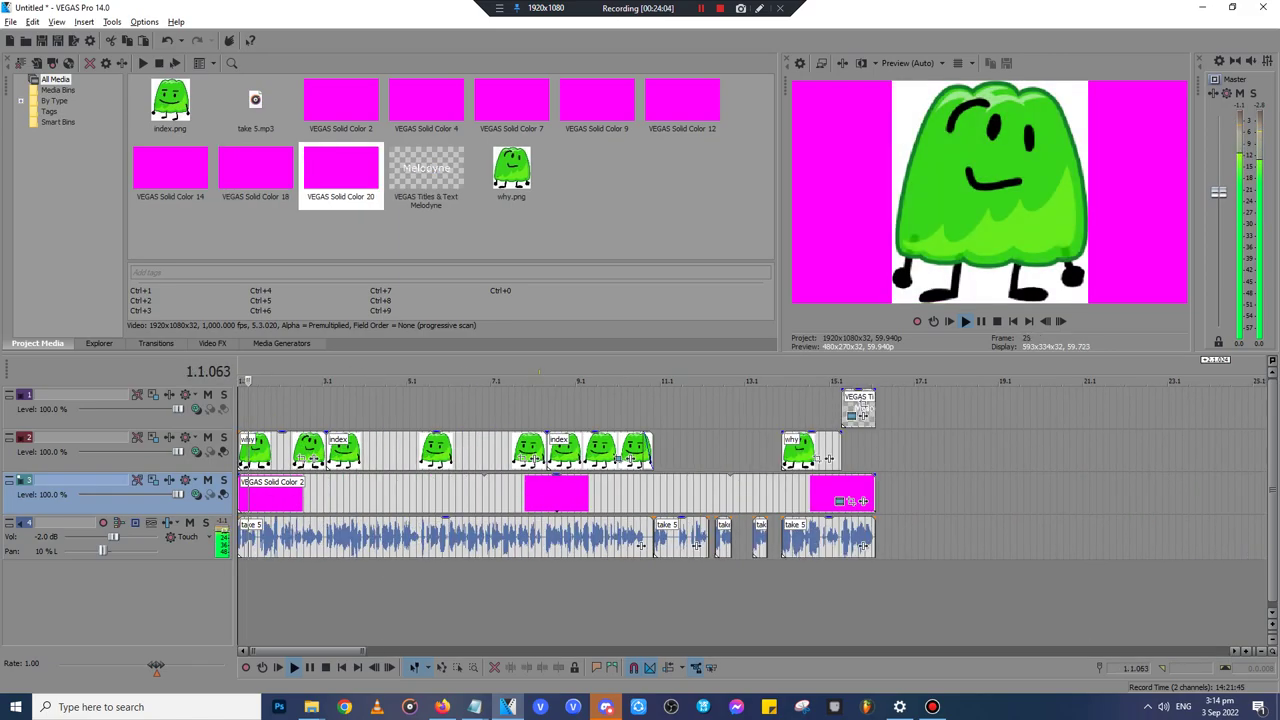
key("Return")
scroll(752, 516, "down", 10)
key("Return")
left_click_drag(511, 172, 372, 452)
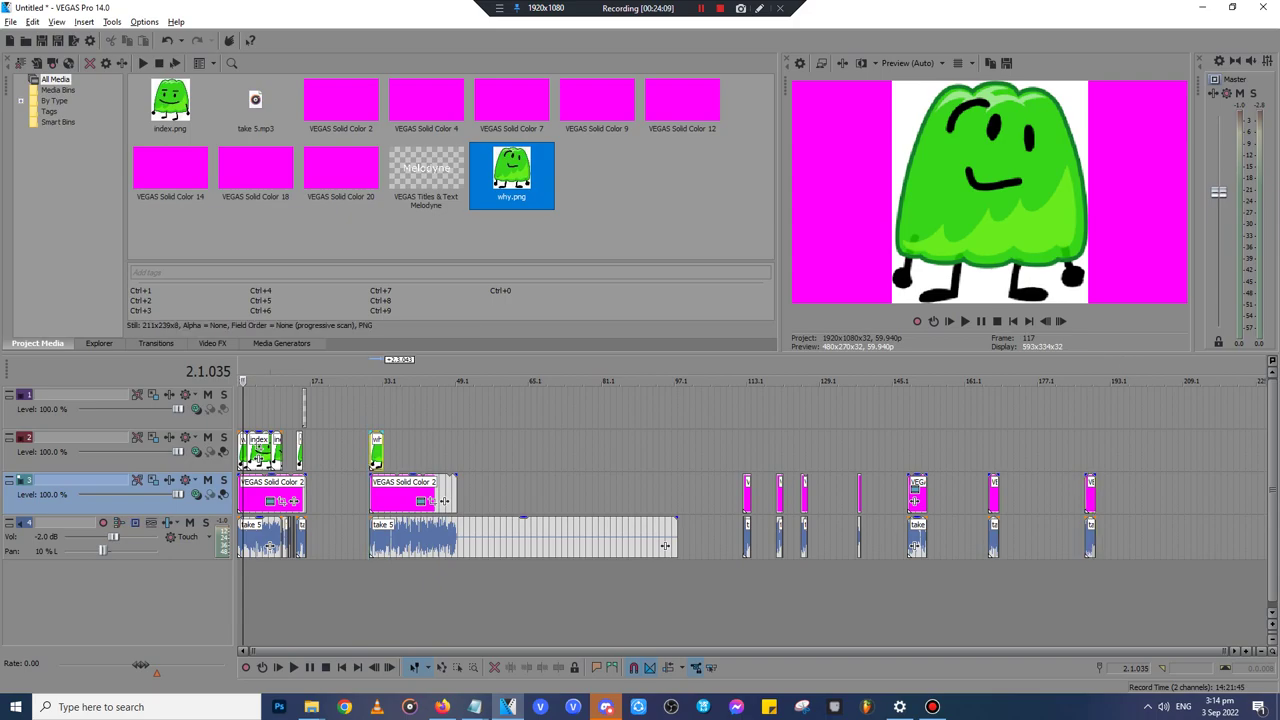
- Play from the new why.png image and extend it to the end of the magenta background near 49.2
left_click(367, 410)
left_click(376, 410)
left_click(363, 410)
left_click(370, 410)
key("space")
key("Up")
key("Up")
key("Up")
key("Up")
key("Down")
key("Down")
key("Down")
key("Down")
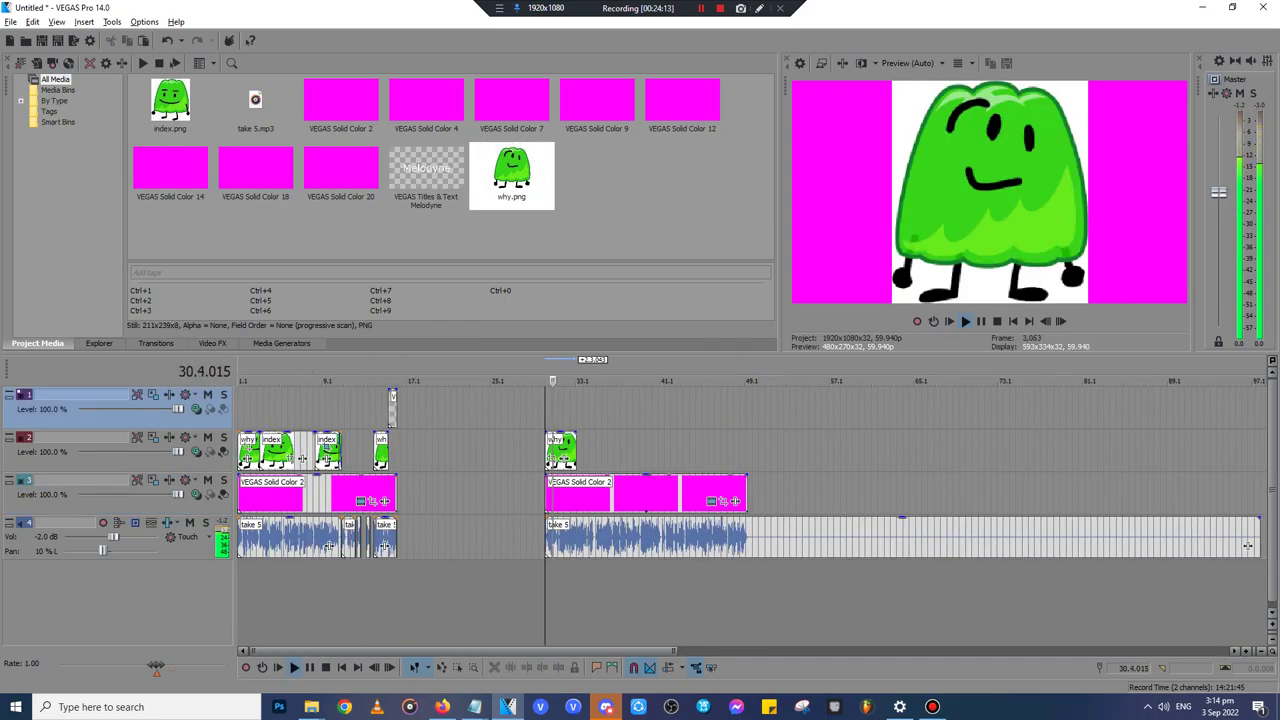
left_click_drag(576, 451, 747, 451)
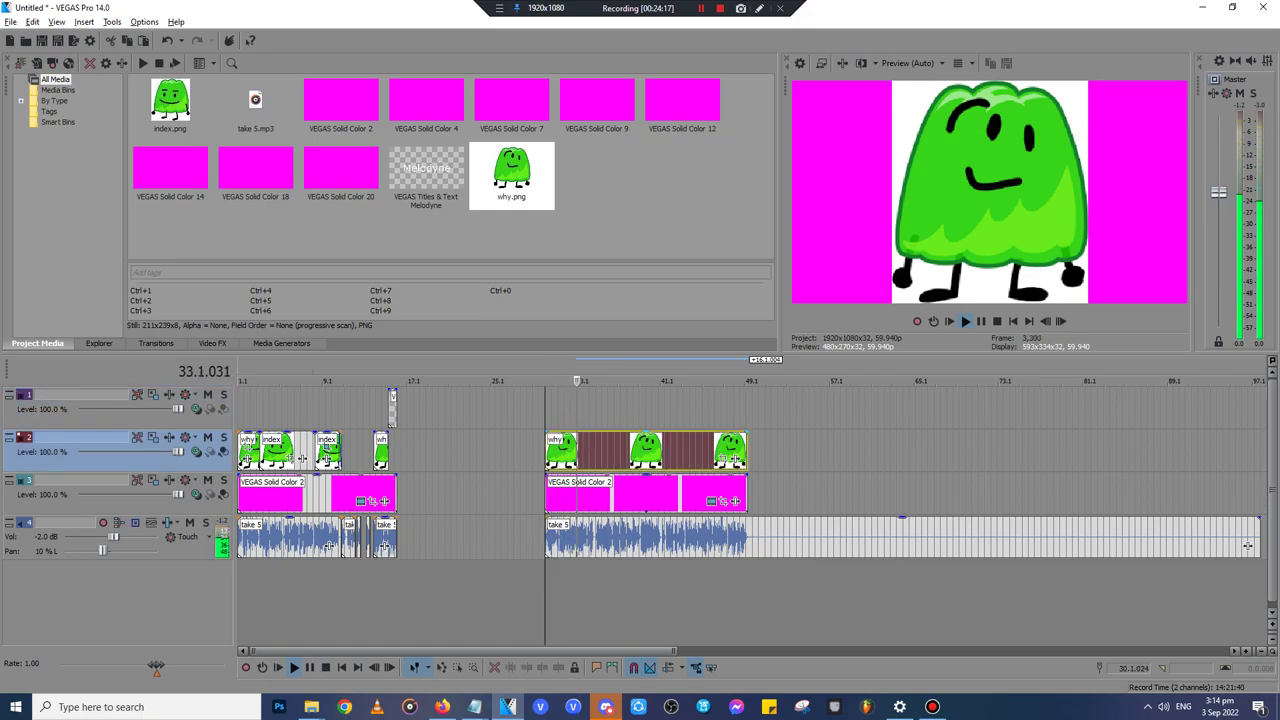
- Check the alignment of the why.png image and magenta background ends at 49.2.008
left_click(746, 493)
scroll(746, 493, "up", 5)
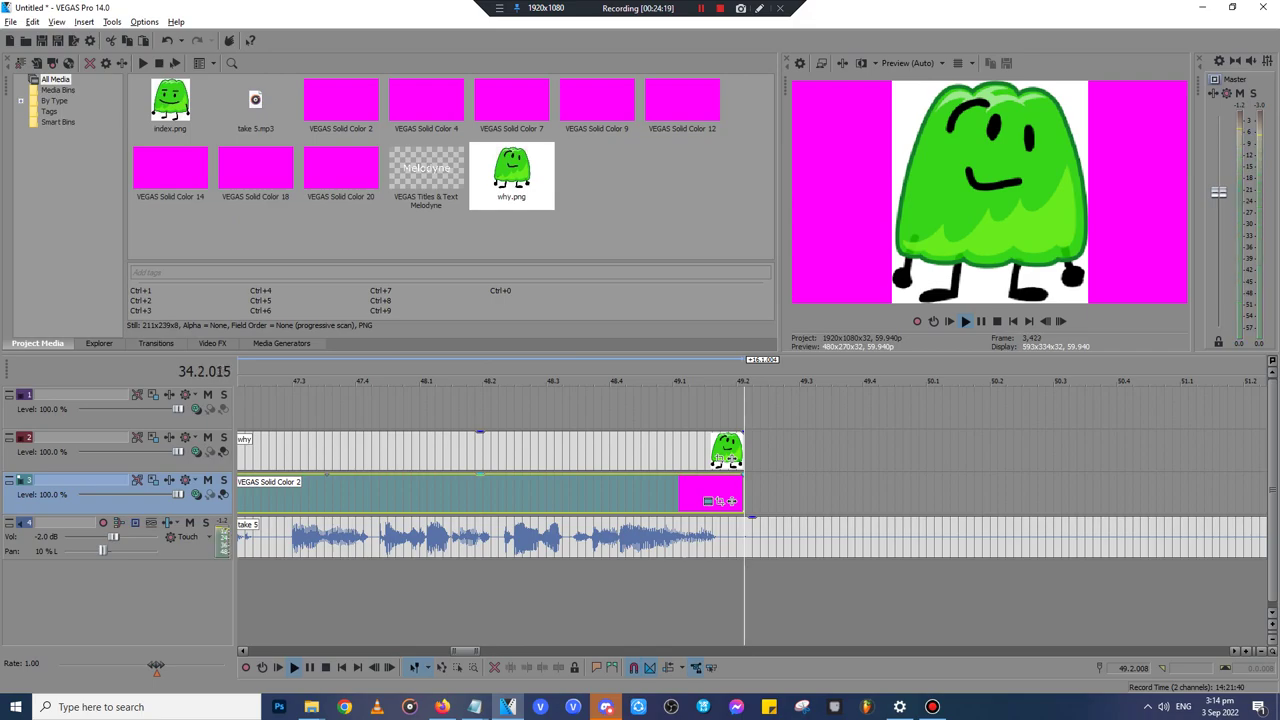
left_click_drag(740, 434, 726, 458)
key("Down")
key("Down")
key("Down")
key("Down")
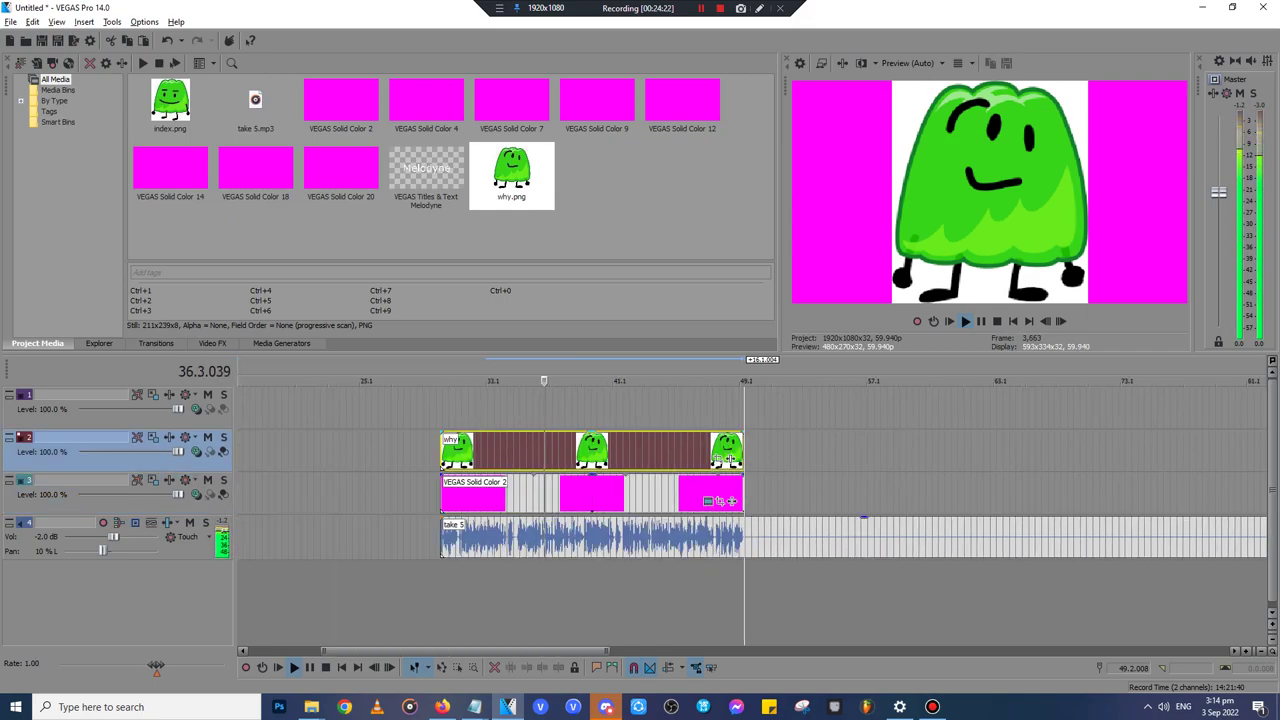
key("Down")
key("Down")
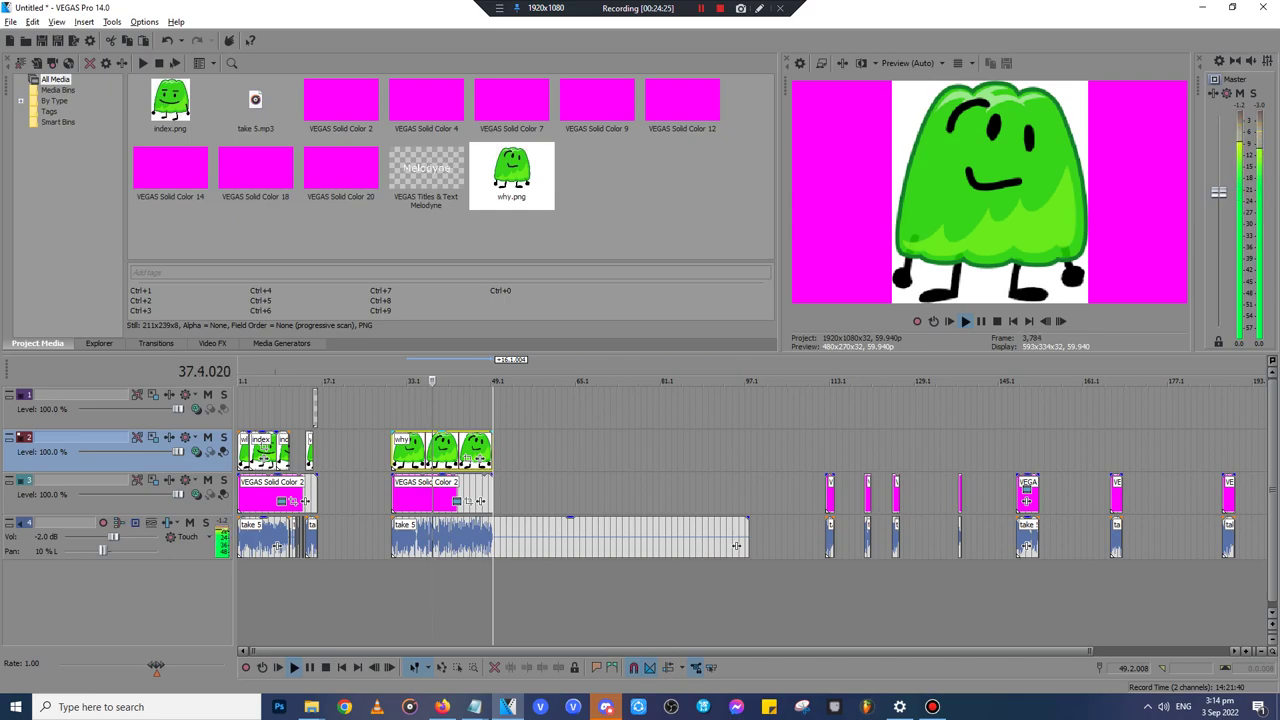
- Review the voice-over script in Notepad, and return to the VEGAS Pro timeline at 33.2
mouse_move(476, 707)
left_click(528, 645)
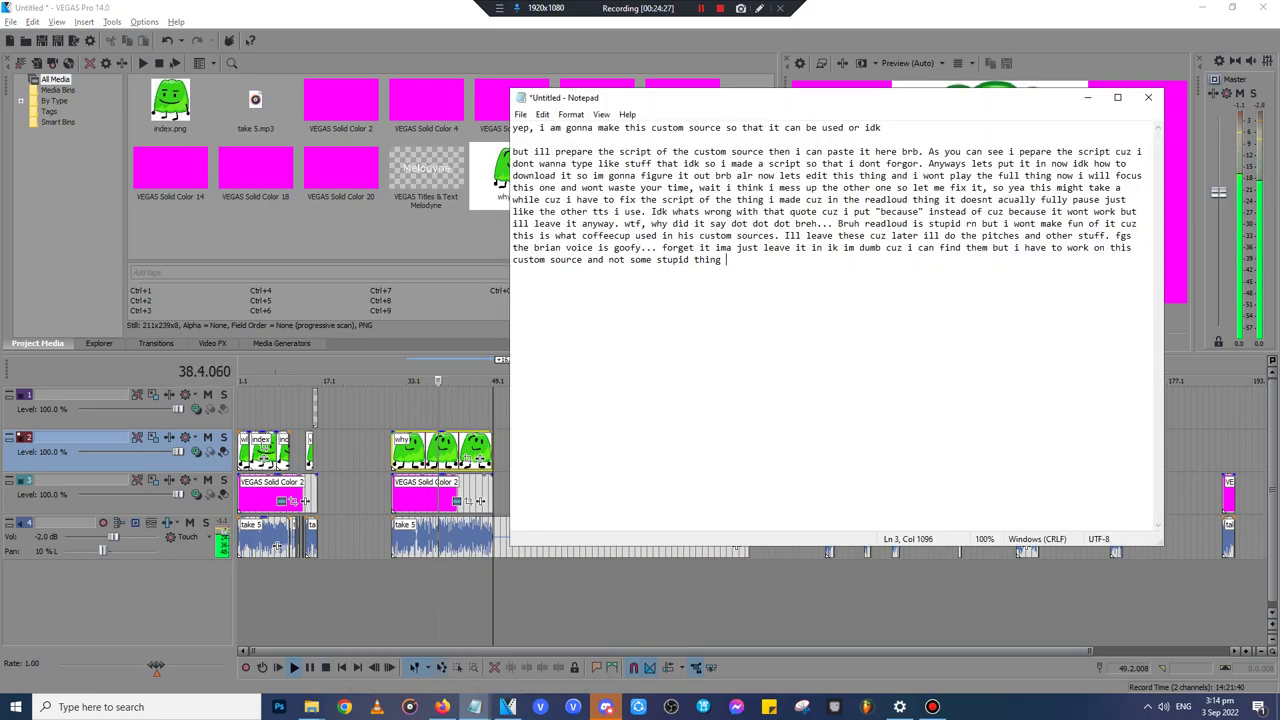
left_click(408, 408)
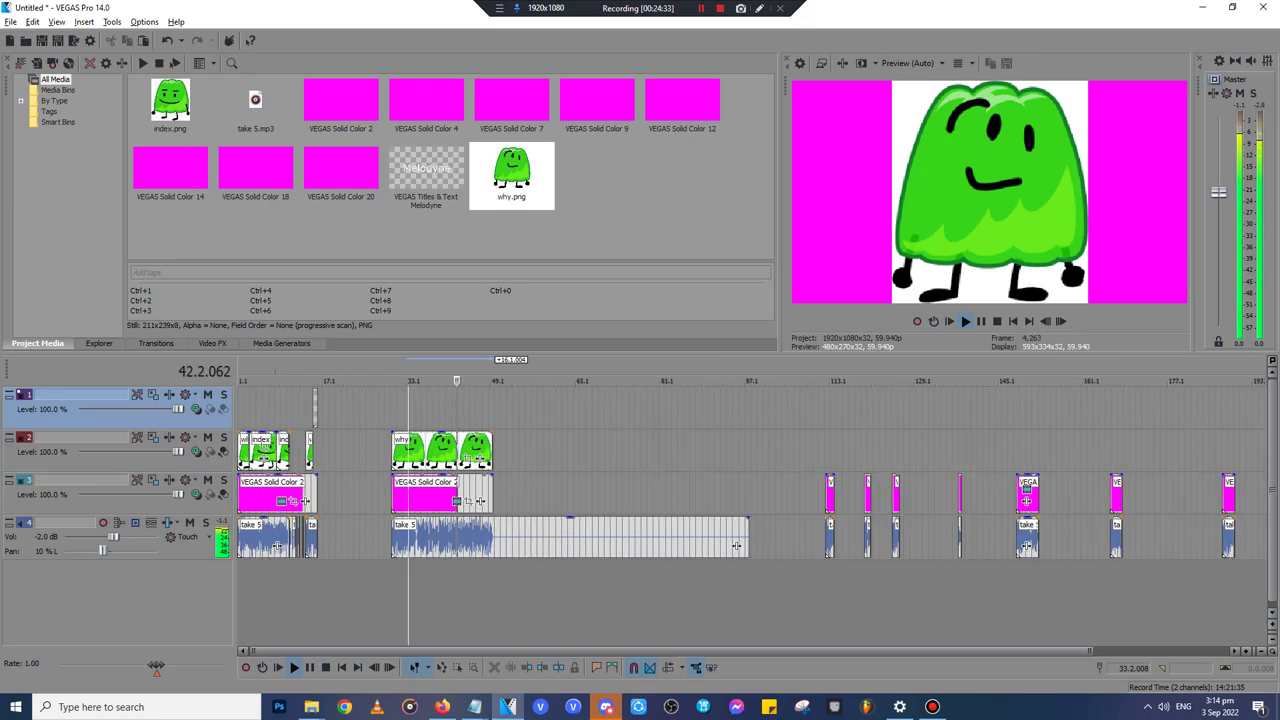
- Insert a new video track above the others and add a Default Titles & Text event on track 2 at 38.1, closing its media generator settings
right_click(180, 602)
left_click(224, 637)
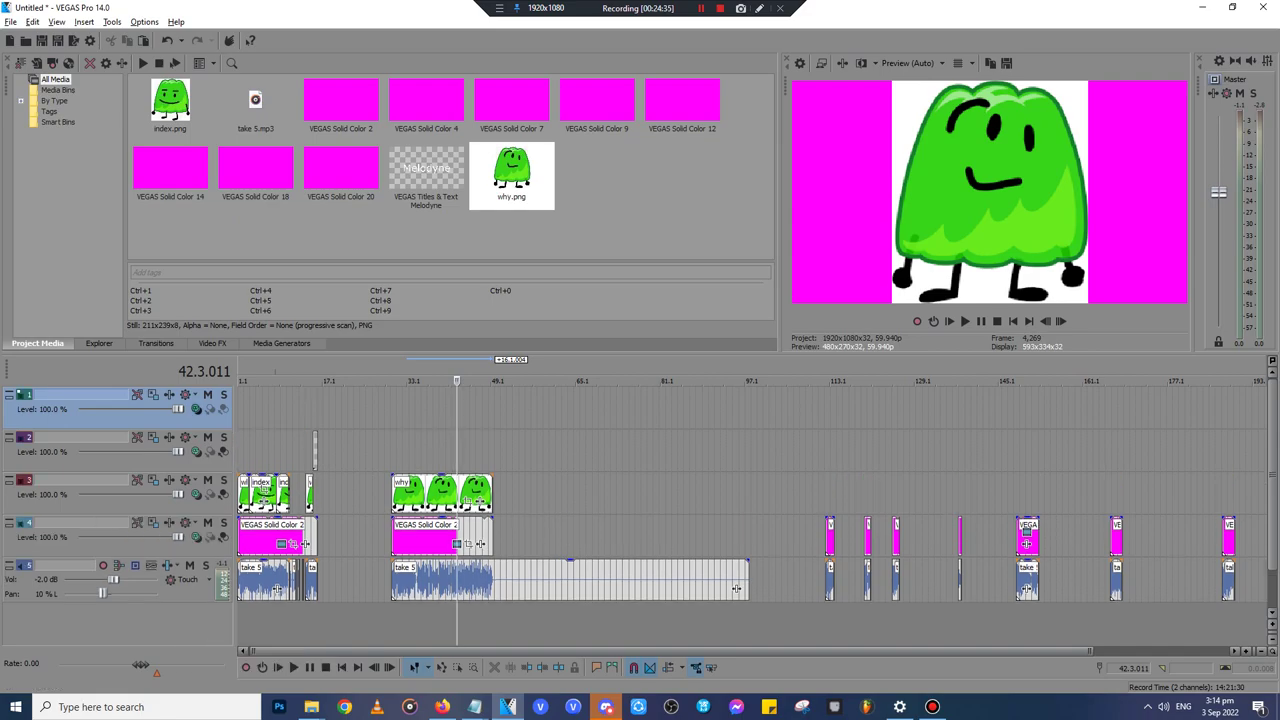
left_click(269, 408)
left_click(282, 343)
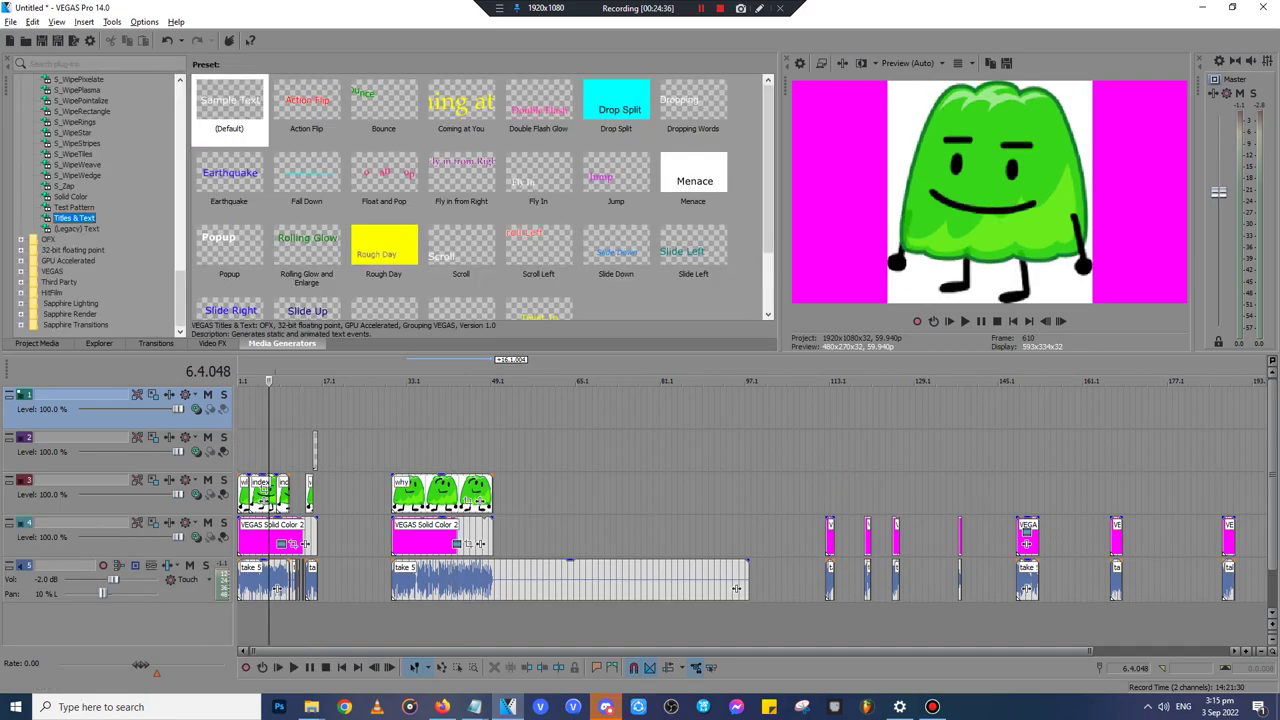
left_click_drag(230, 108, 435, 445)
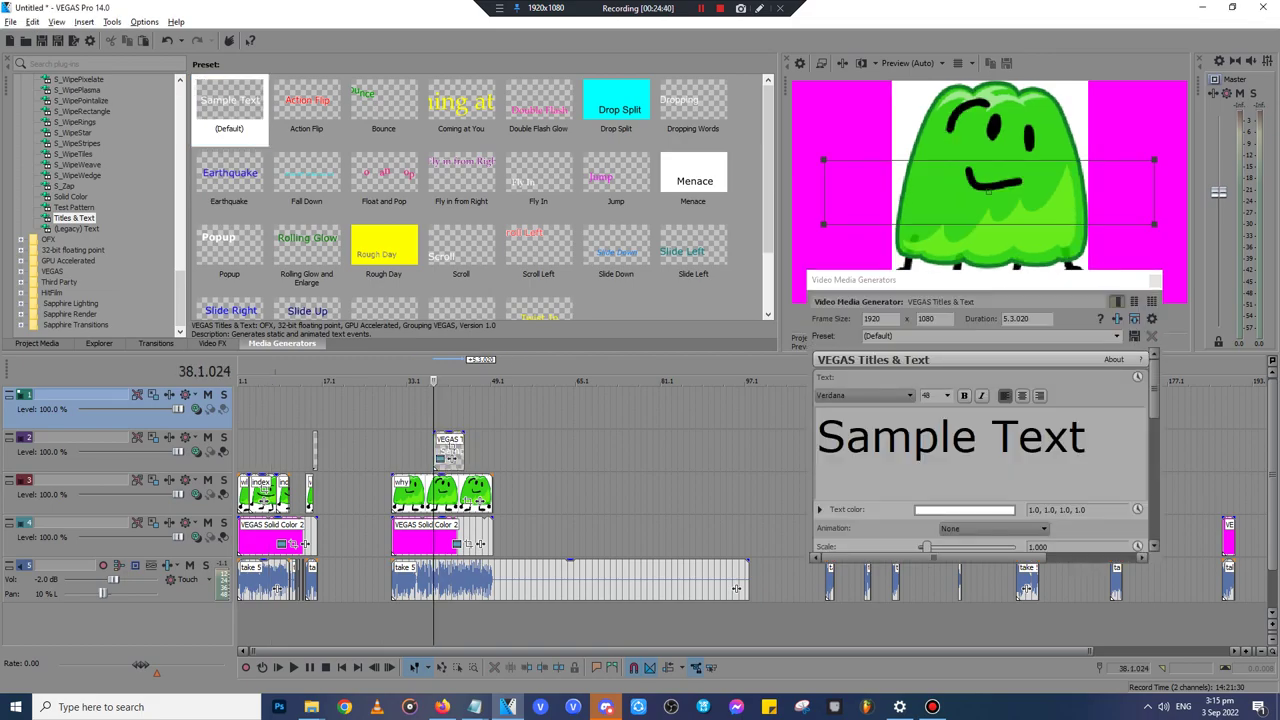
key("space")
scroll(435, 446, "up", 8)
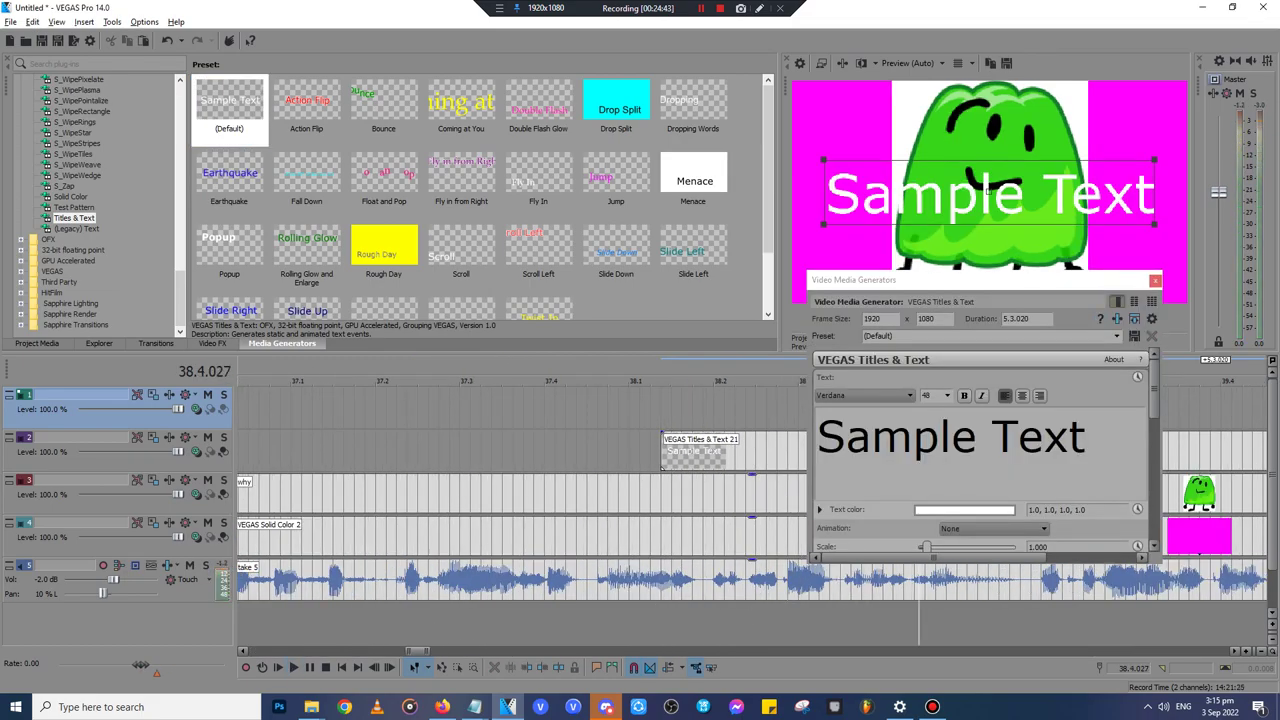
left_click(1155, 281)
- Find the start of the phrase at 35.1.000 in the voice-over and move the title event there on the top track
scroll(743, 450, "down", 4)
left_click(511, 410)
key("space")
left_click(397, 410)
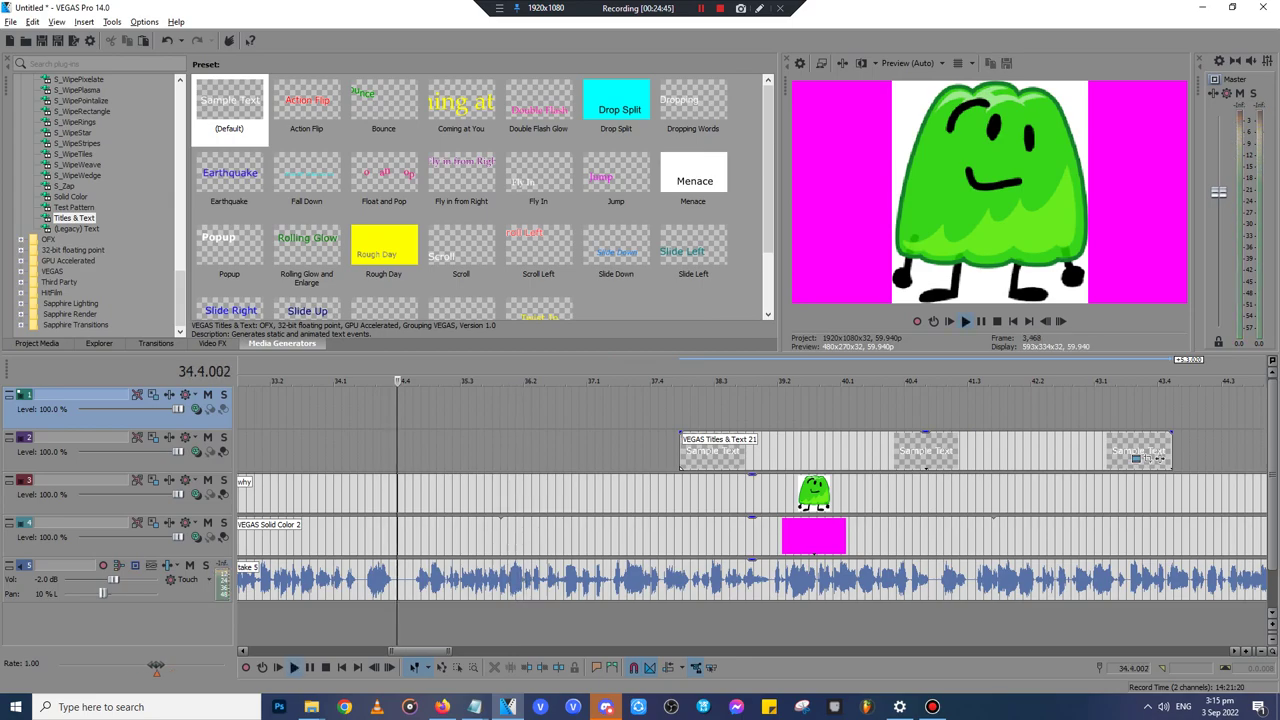
scroll(752, 500, "up", 3)
scroll(752, 500, "down", 5)
left_click(741, 410)
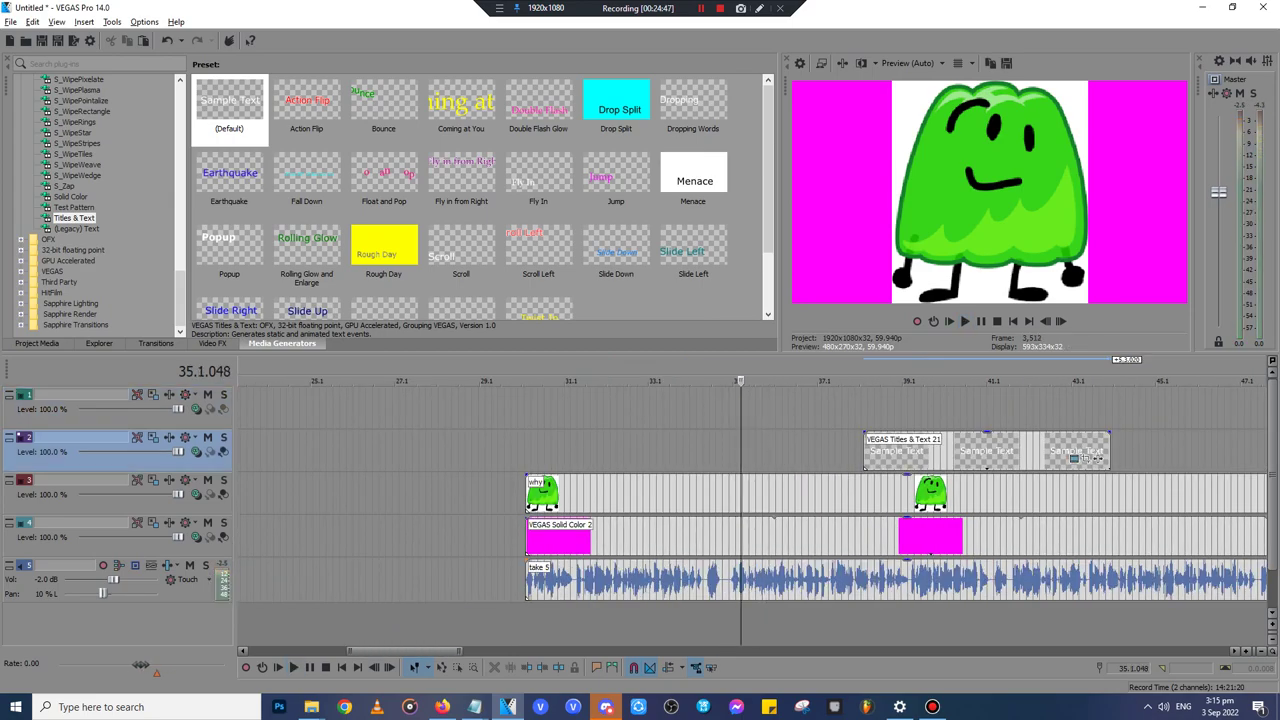
scroll(743, 450, "up", 3)
left_click(743, 450)
left_click(720, 412)
left_click(711, 448)
scroll(711, 448, "up", 3)
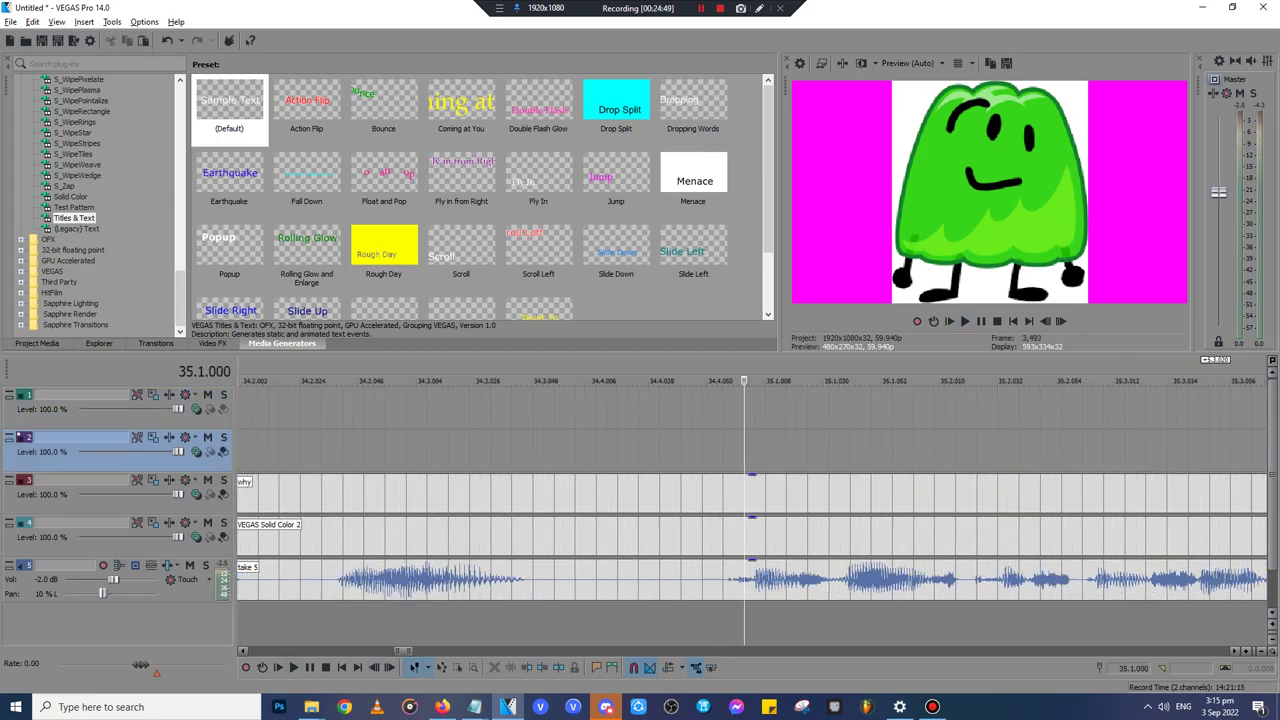
scroll(736, 589, "down", 3)
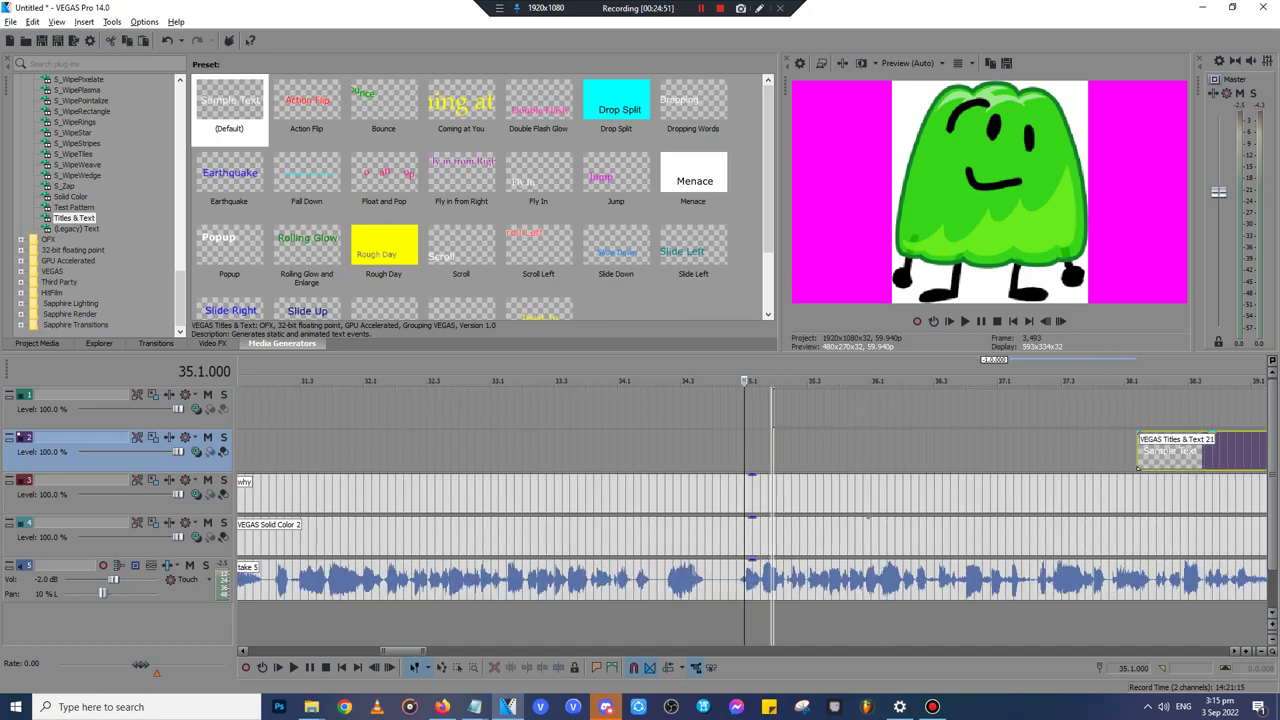
left_click_drag(1137, 467, 746, 425)
- Play the voice-over from 35.1 under the title and find where the phrase ends near 37.4
key("space")
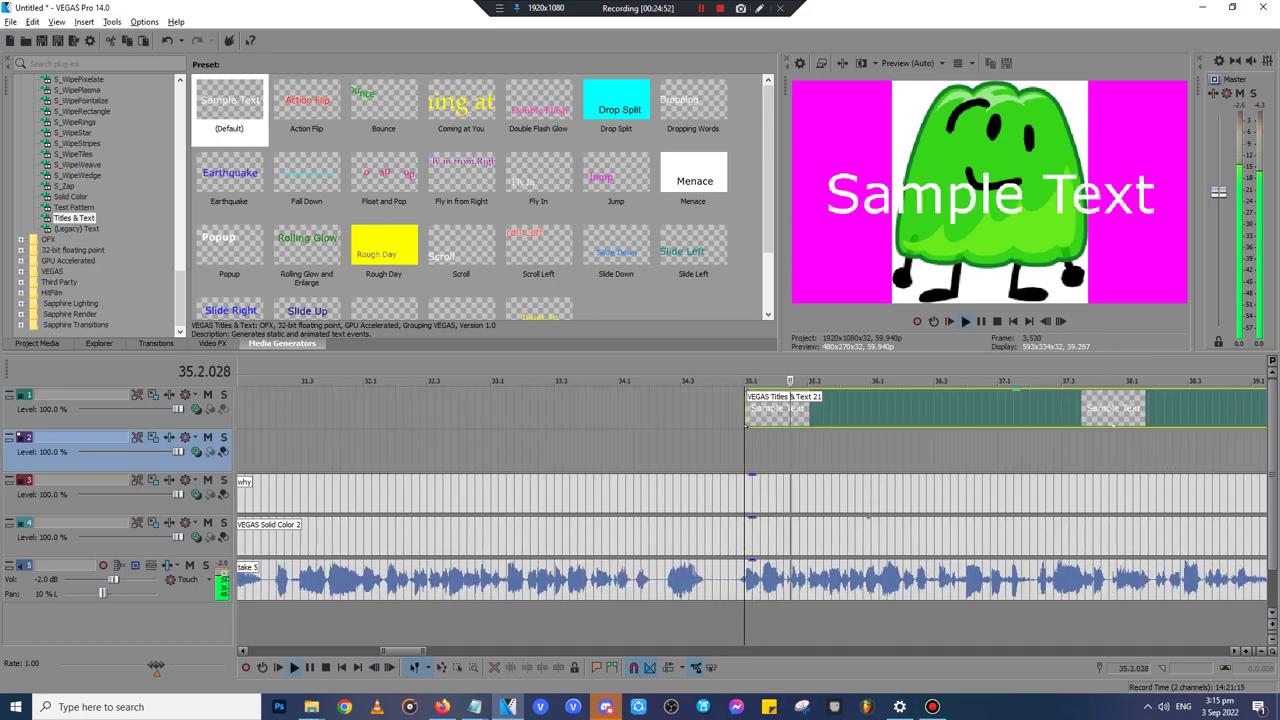
scroll(746, 425, "down", 1)
left_click(856, 410)
scroll(856, 410, "up", 3)
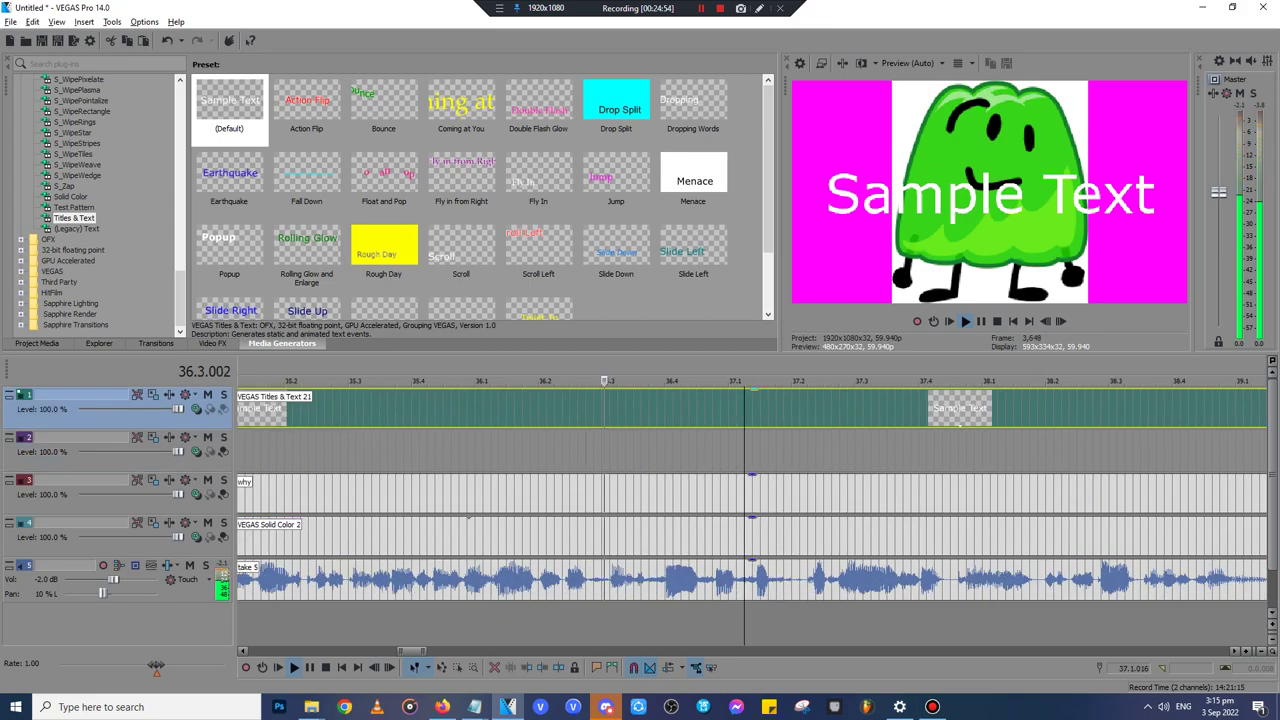
scroll(1160, 415, "down", 1)
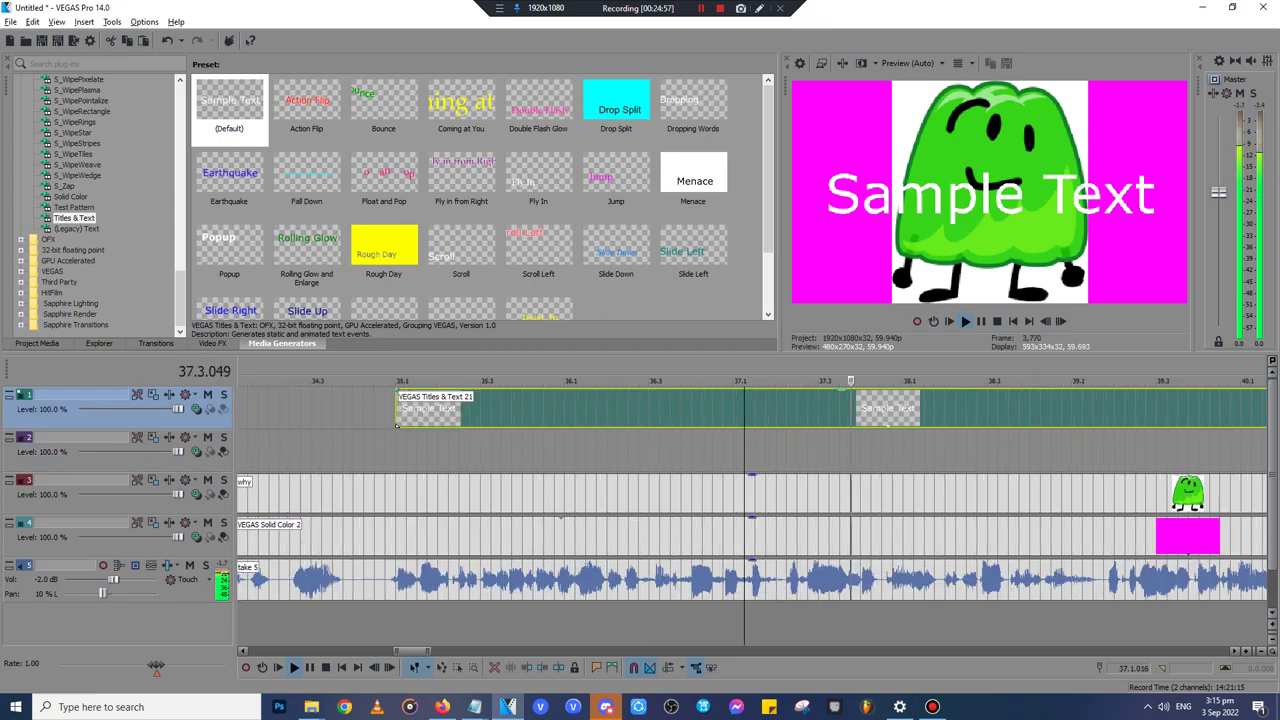
key("Return")
left_click(871, 410)
key("Return")
key("Return")
left_click(882, 410)
left_click(834, 410)
scroll(959, 415, "up", 1)
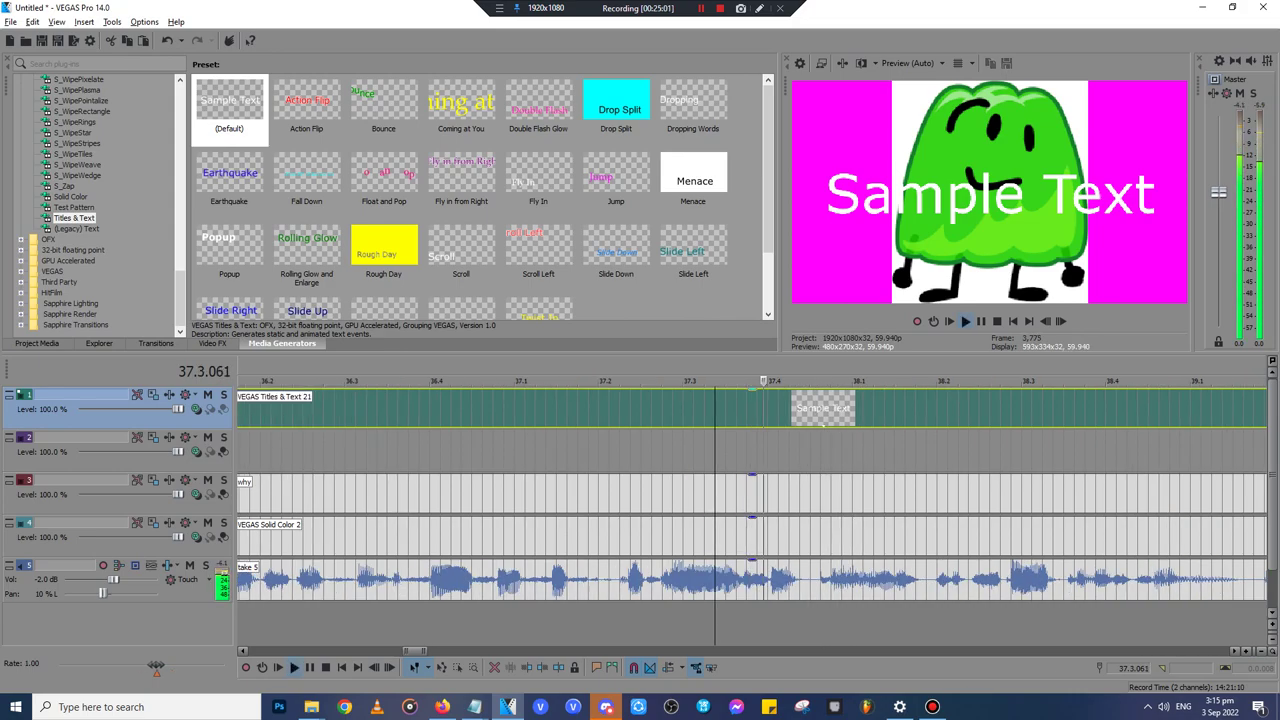
- Split the title event at 37.4.000 and delete the part after the split
left_click(694, 410)
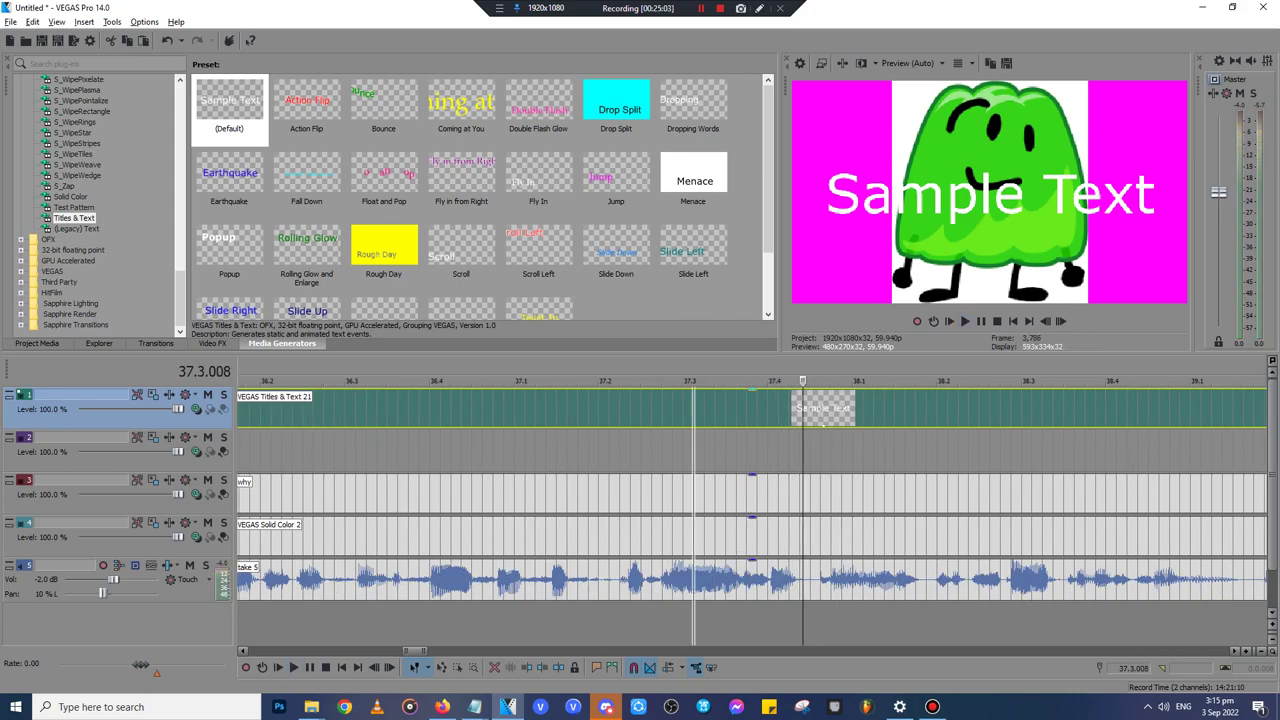
left_click(778, 410)
left_click(757, 410)
left_click(768, 410)
key("s")
scroll(768, 410, "down", 2)
key("Delete")
- Add a fade-in spanning the full length of the title event on the top track
left_click(514, 404)
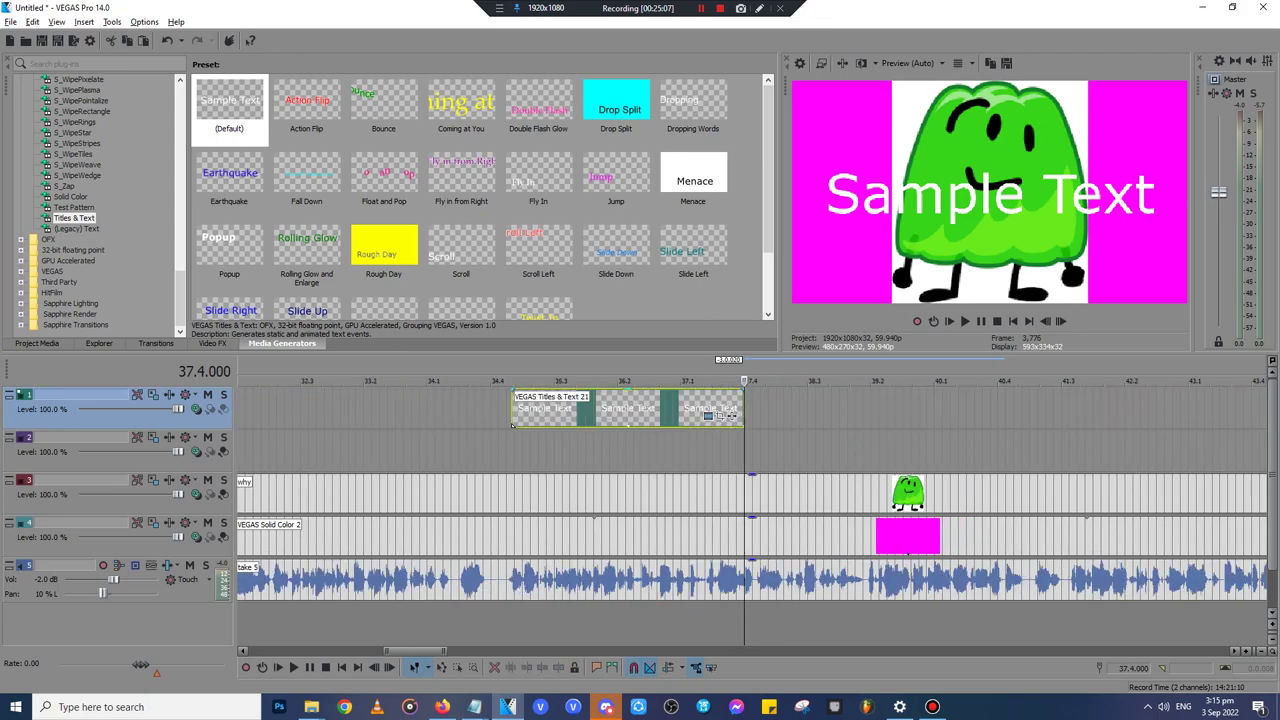
left_click_drag(514, 390, 742, 391)
left_click(694, 410)
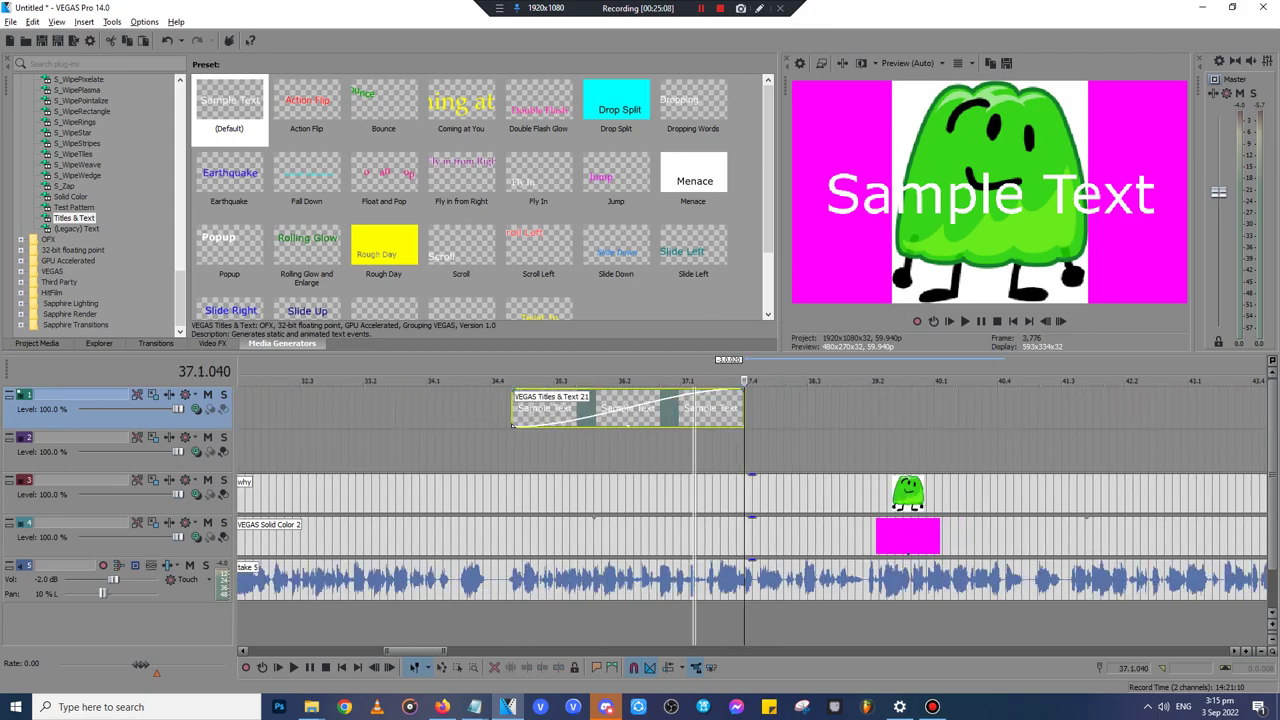
right_click(694, 410)
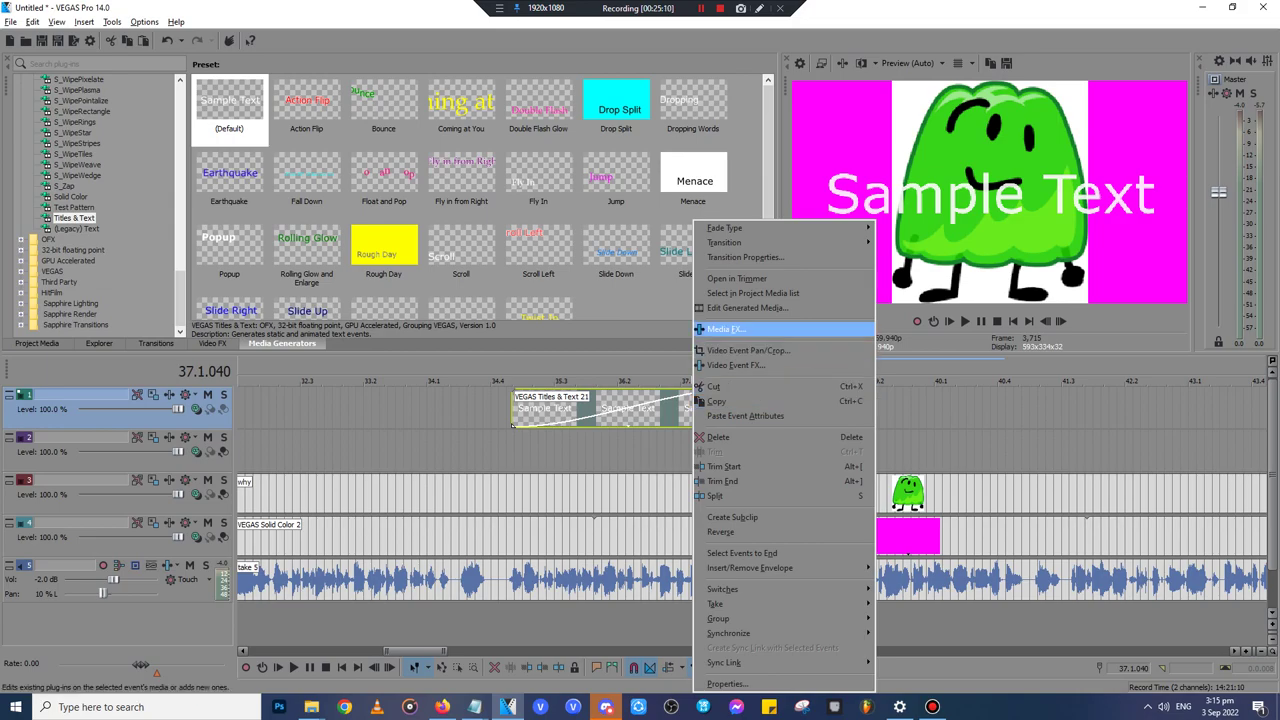
left_click(725, 329)
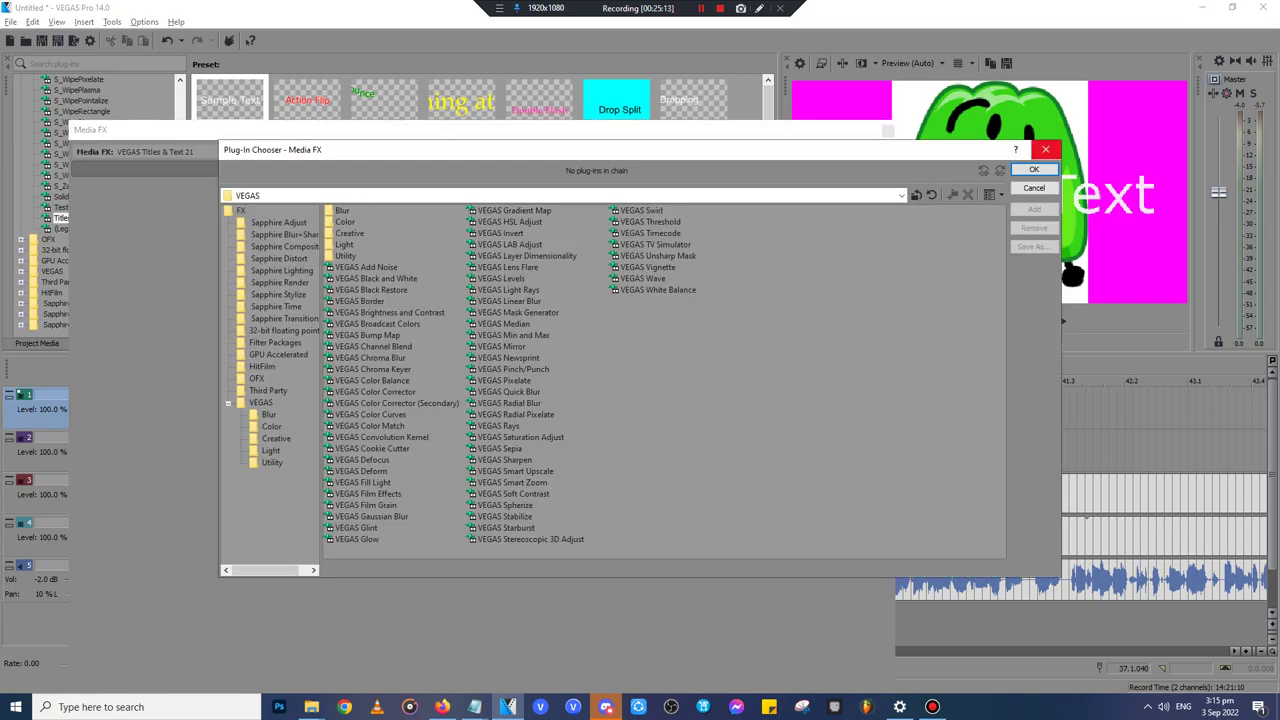
left_click(1046, 150)
- Shorten the title's fade-in so it finishes slightly before the event's end
left_click_drag(742, 391, 718, 392)
left_click(734, 411)
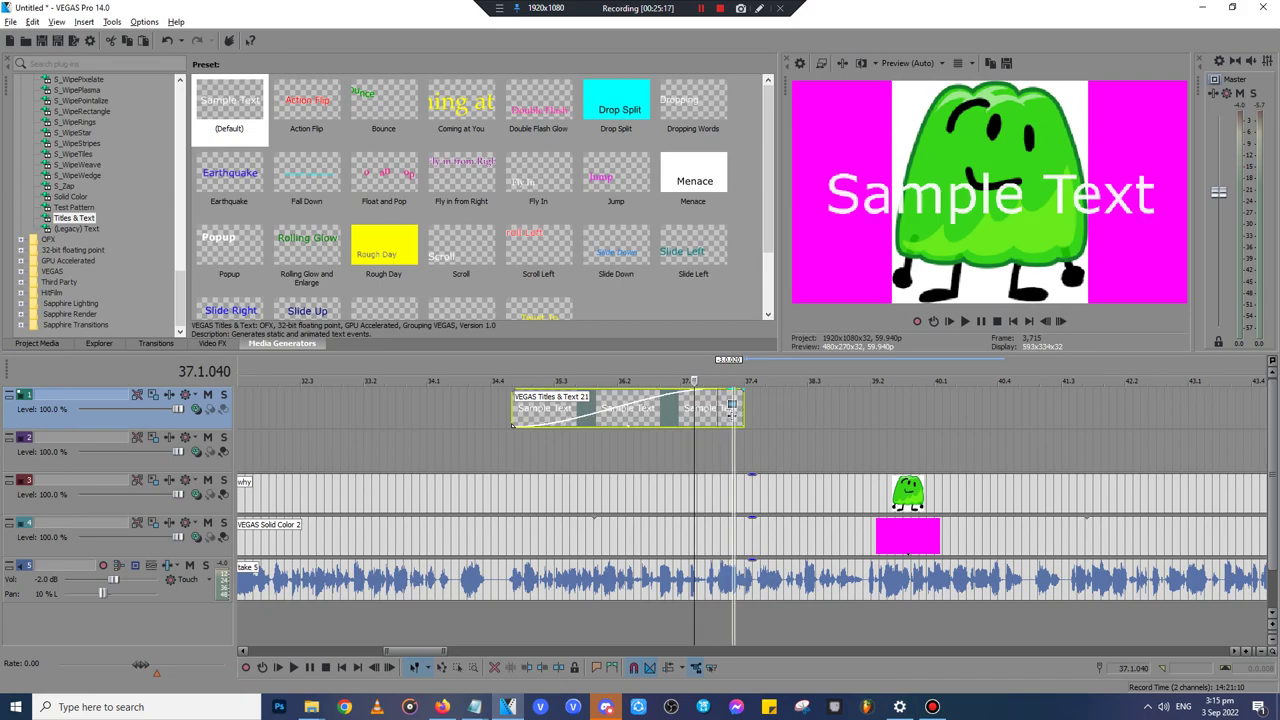
- Replace the sample text of the title on the top track with "why is the brian voice is so dumb"
left_click(732, 406)
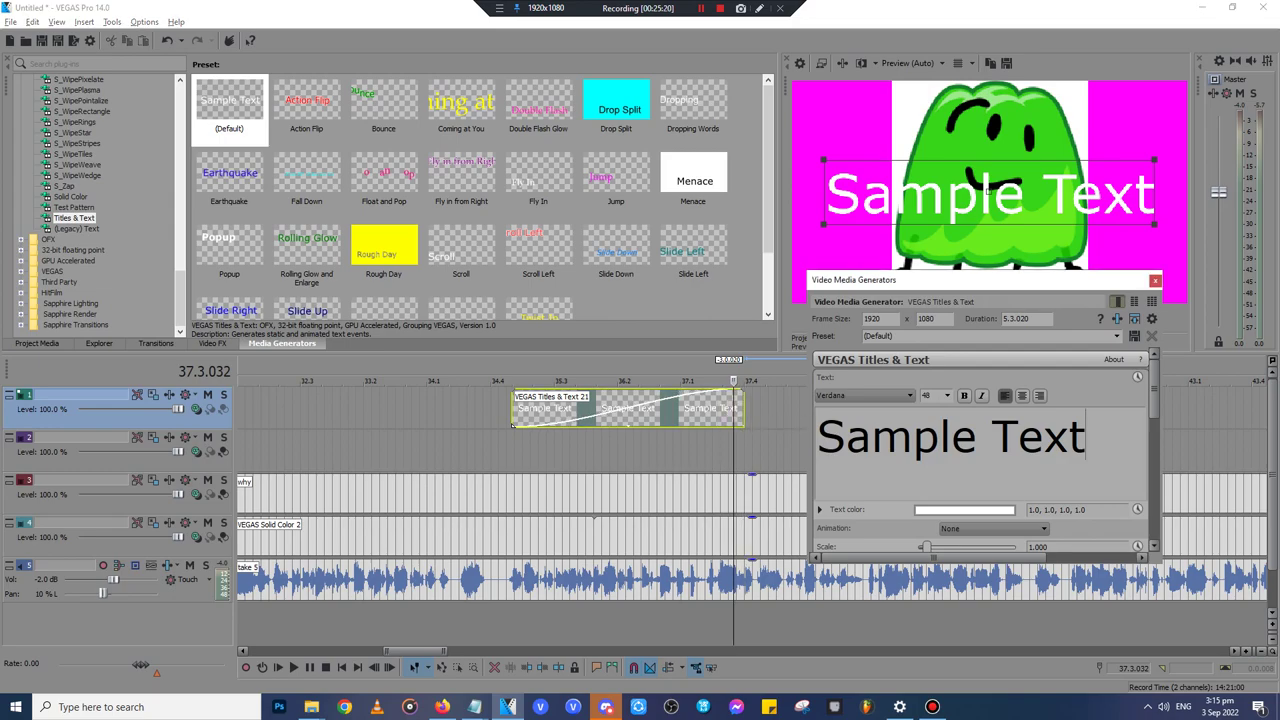
key("BackSpace")
key("BackSpace")
key("BackSpace")
key("BackSpace")
key("BackSpace")
key("BackSpace")
key("BackSpace")
key("BackSpace")
key("BackSpace")
key("BackSpace")
key("BackSpace")
type("why")
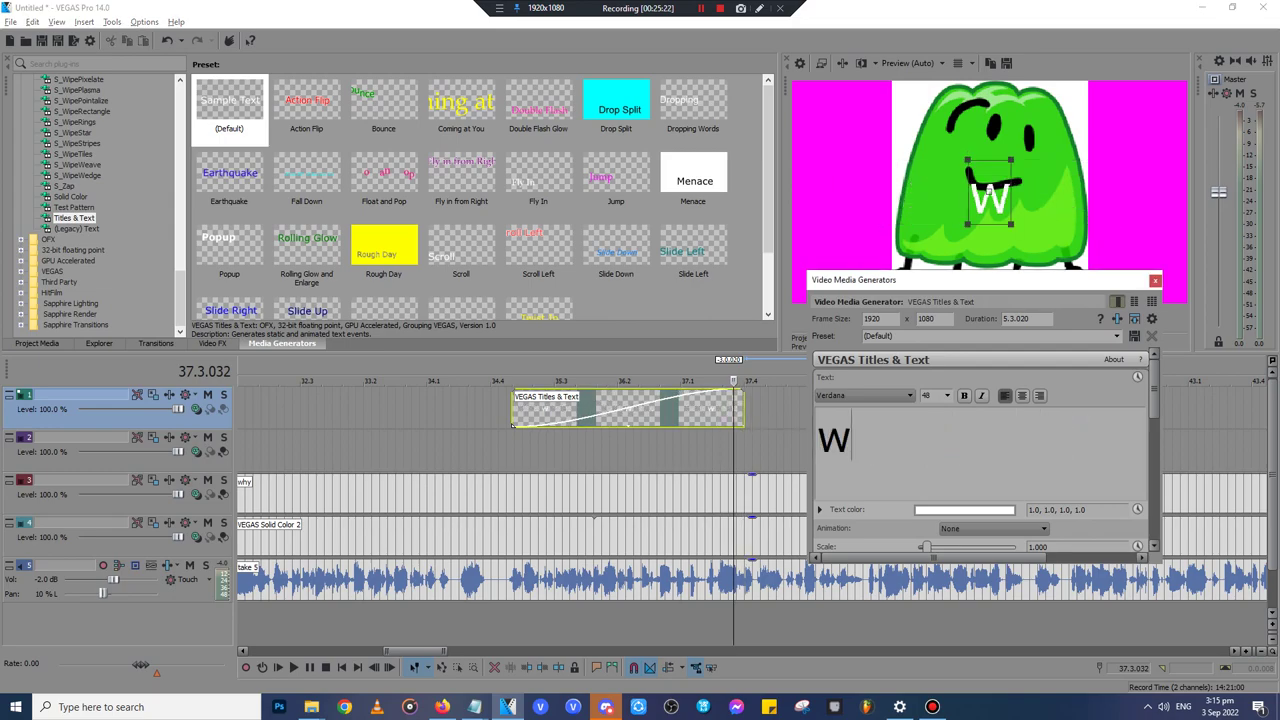
type(" is the")
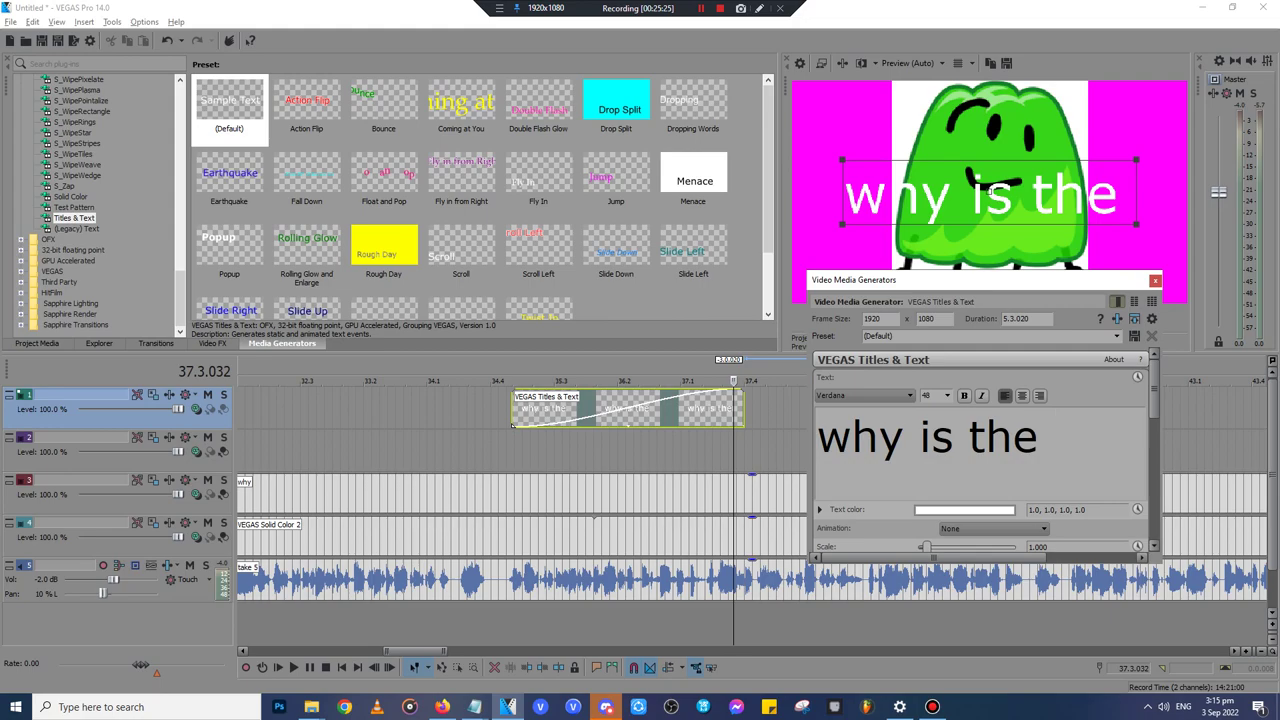
type(" brian")
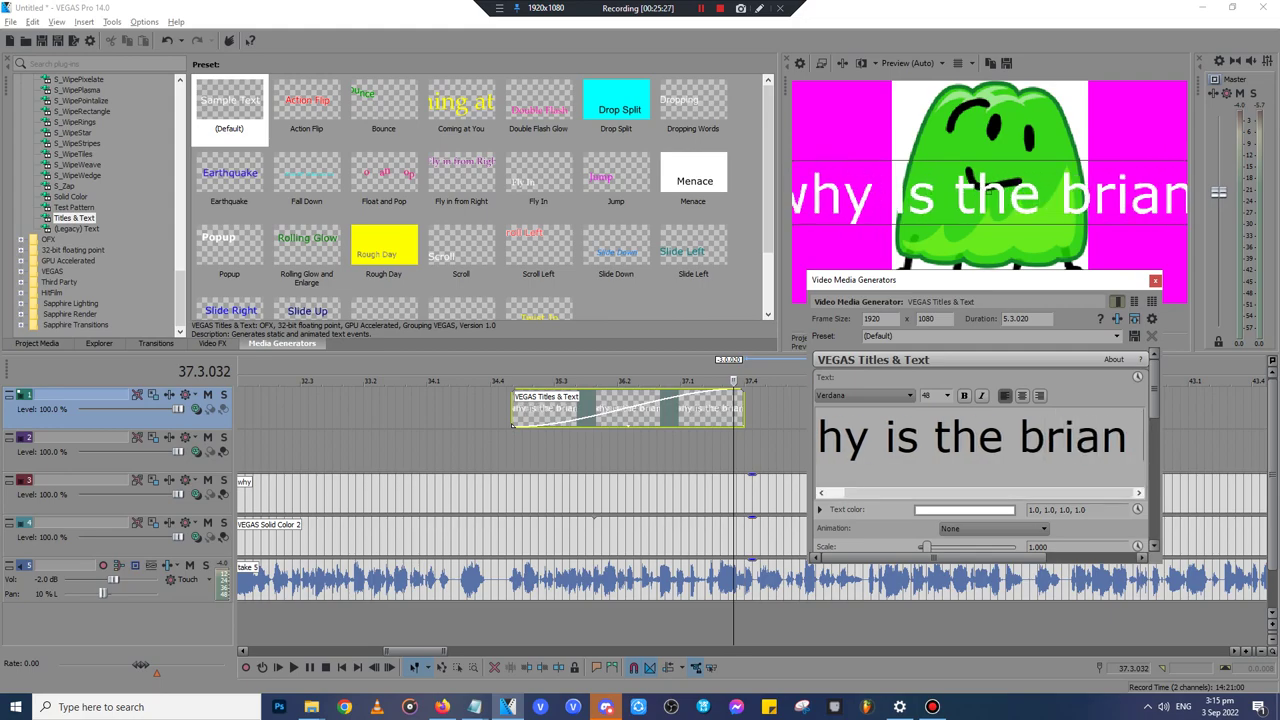
type(" voice i")
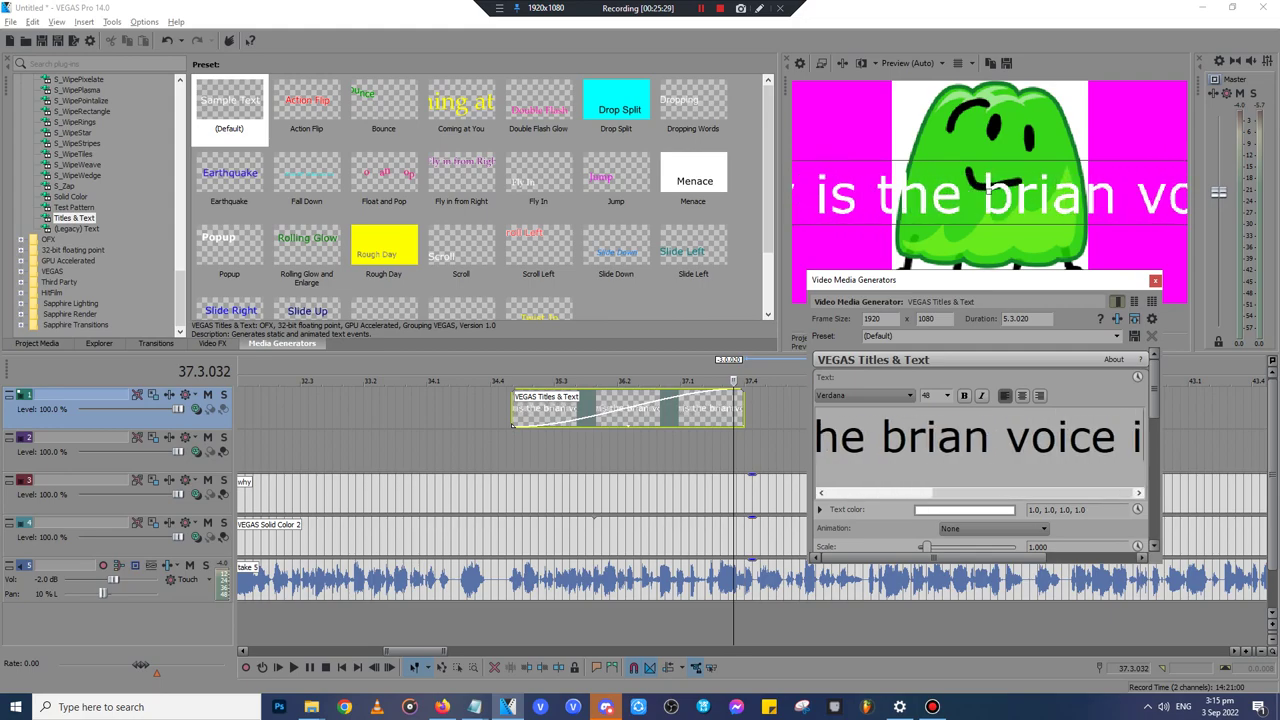
type("s so dumn")
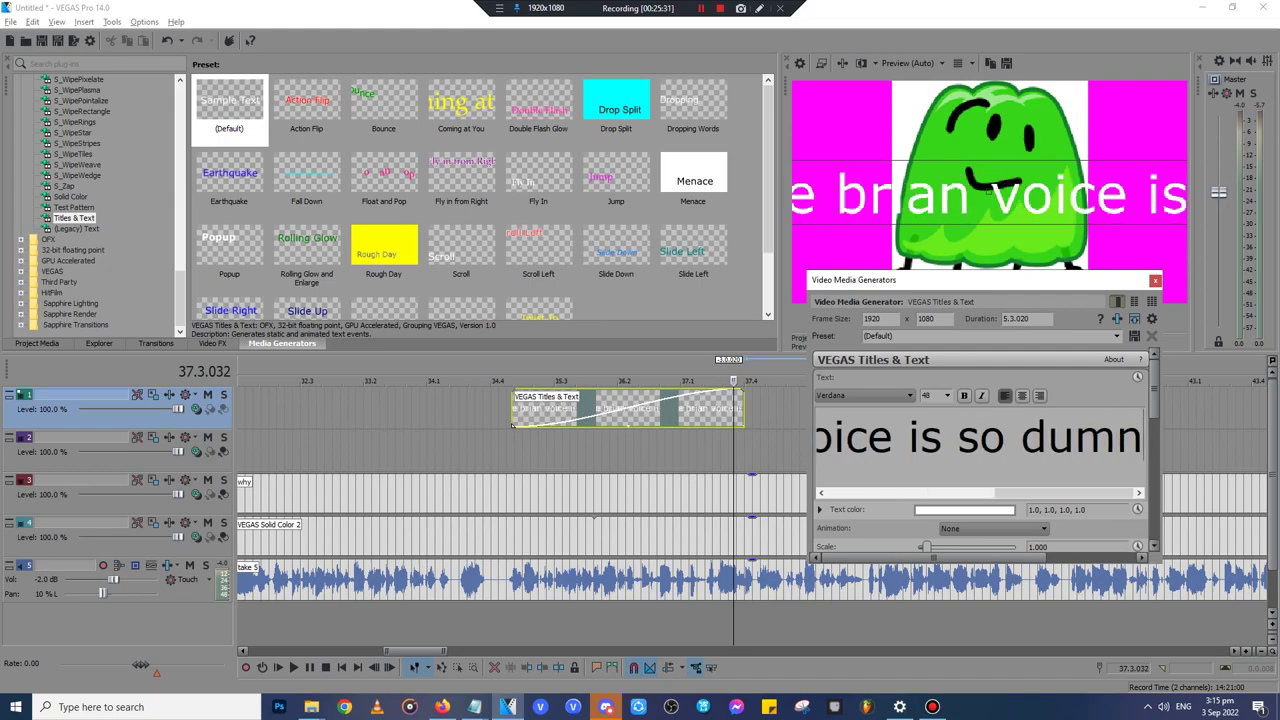
key("BackSpace")
type("b")
- Shrink the title and resize its text box so the whole line spans nearly the full frame width
left_click_drag(927, 547, 918, 547)
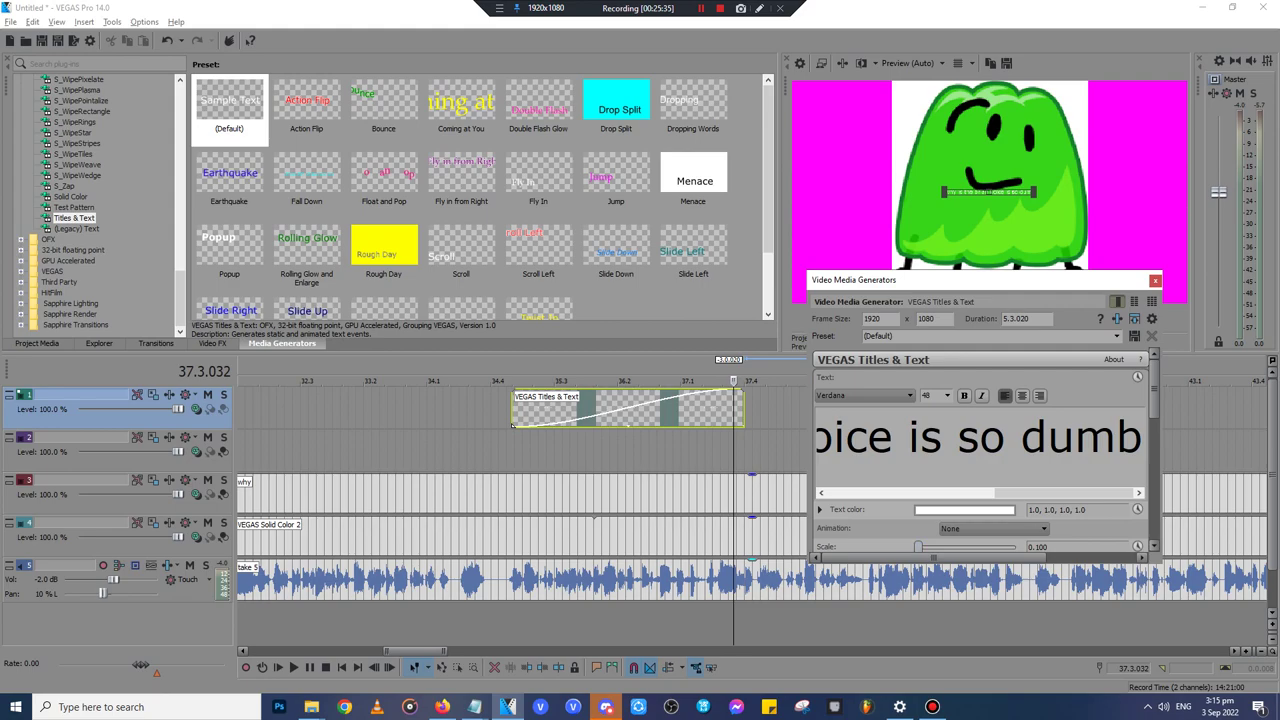
left_click_drag(1035, 195, 1174, 205)
left_click(1155, 280)
- Play the voice-over from just before the title and skip ahead to review the rest of the long phrase
left_click(488, 450)
key("space")
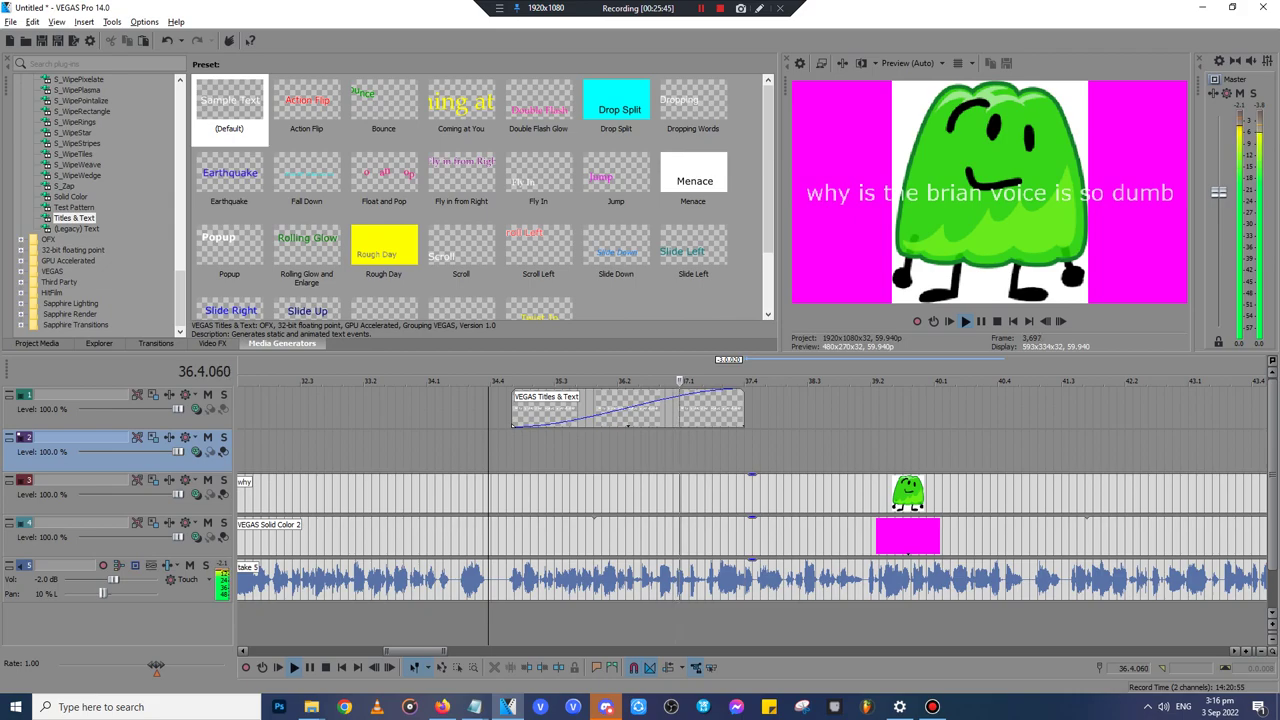
scroll(752, 500, "down", 5)
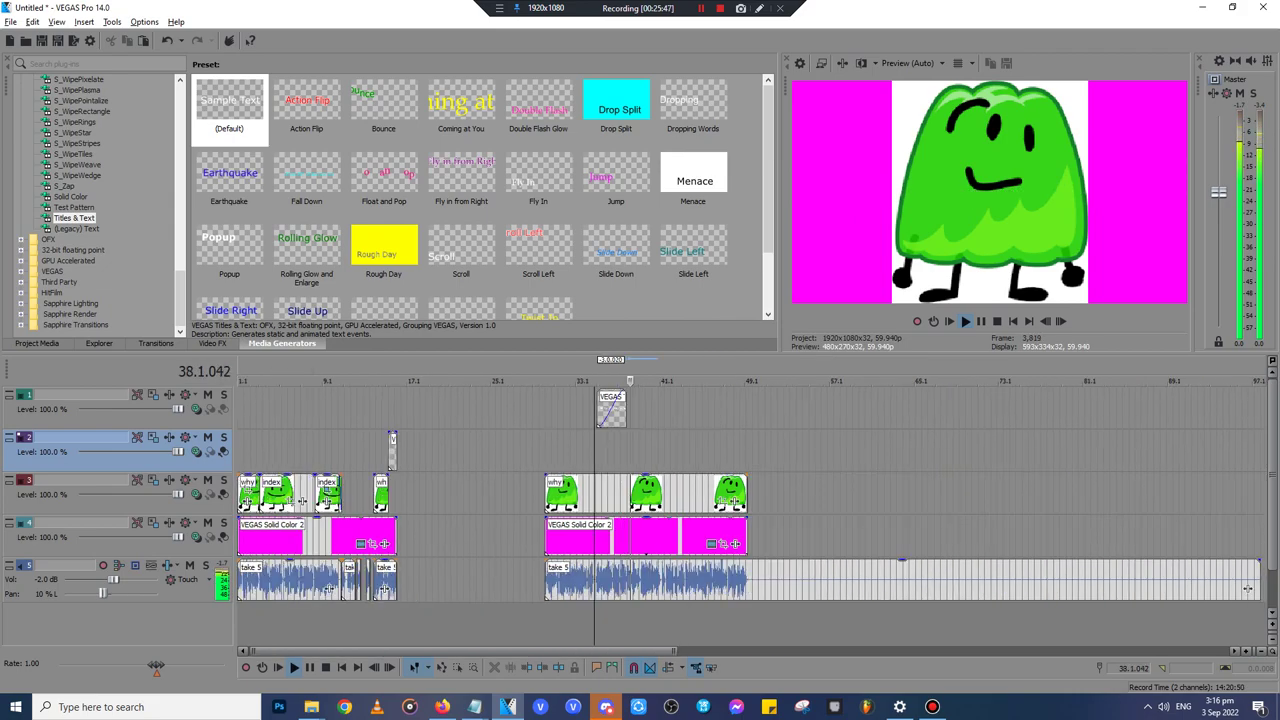
scroll(1247, 588, "up", 8)
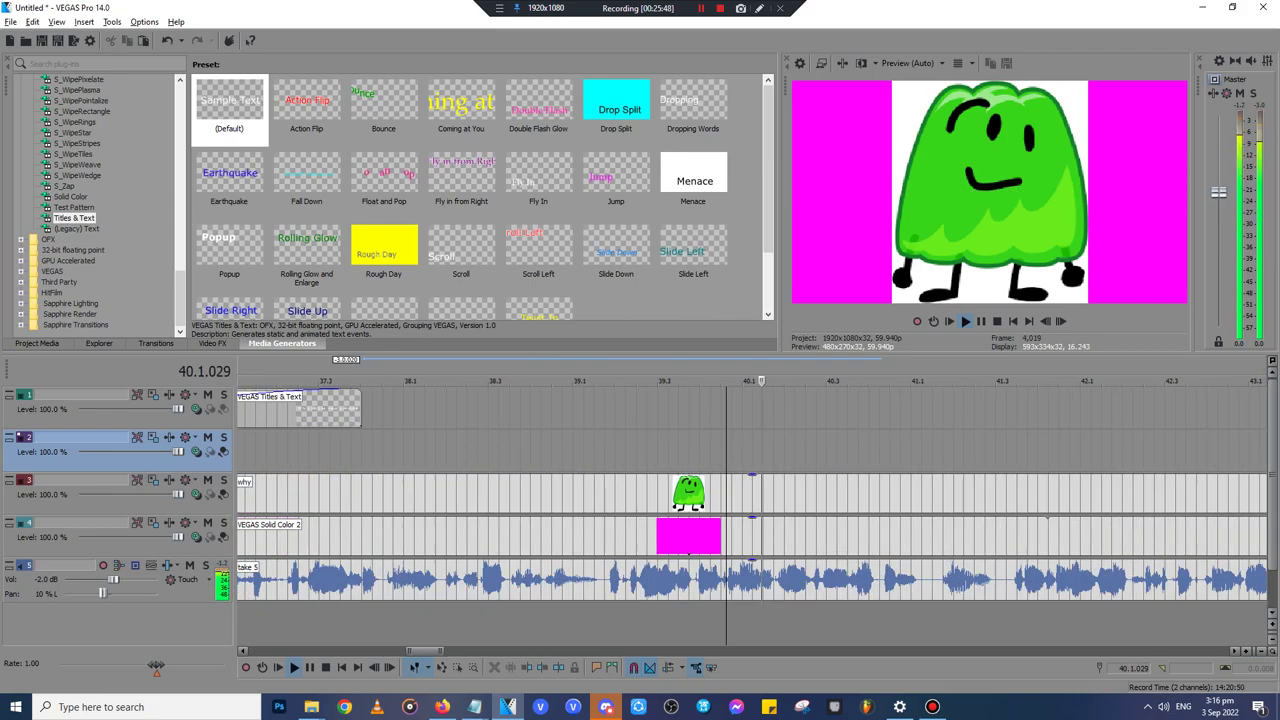
scroll(752, 500, "up", 3)
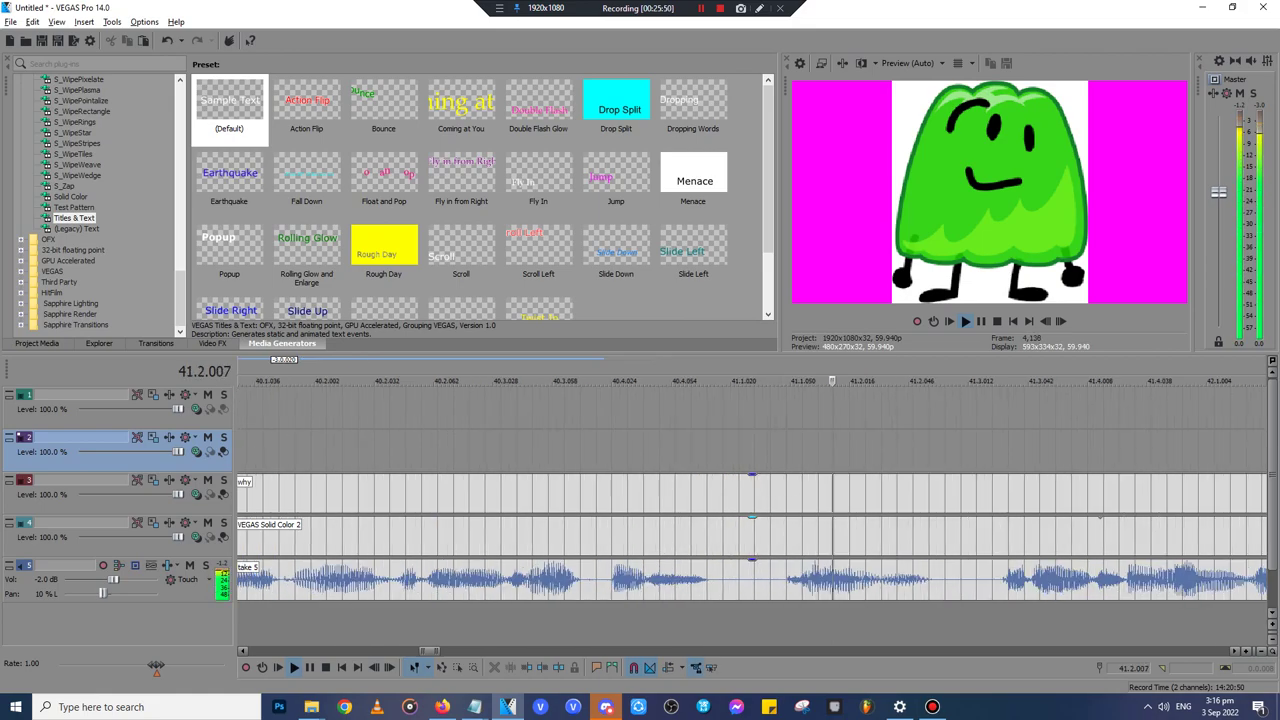
scroll(752, 500, "down", 5)
left_click(966, 452)
scroll(752, 500, "up", 4)
scroll(752, 500, "down", 3)
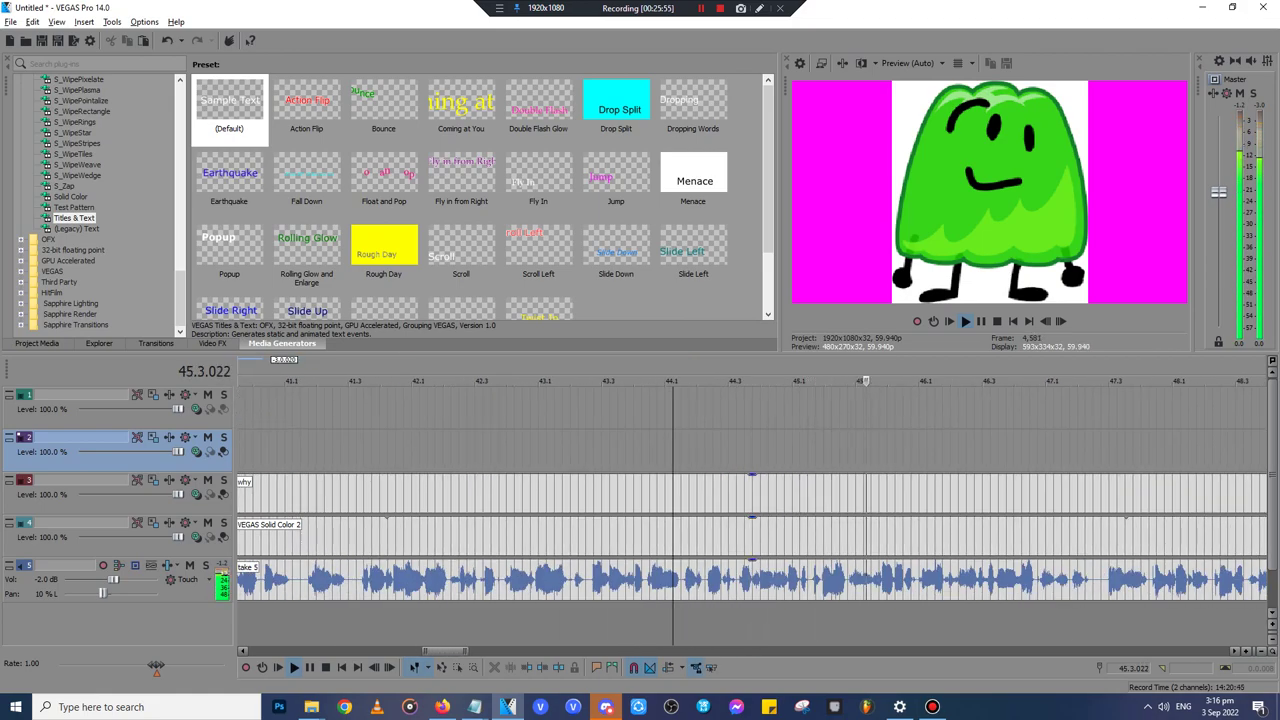
- Split the why image event at 47.3.000, where the last phrase starts, and delete the part after the split
left_click(1097, 494)
scroll(1097, 494, "up", 3)
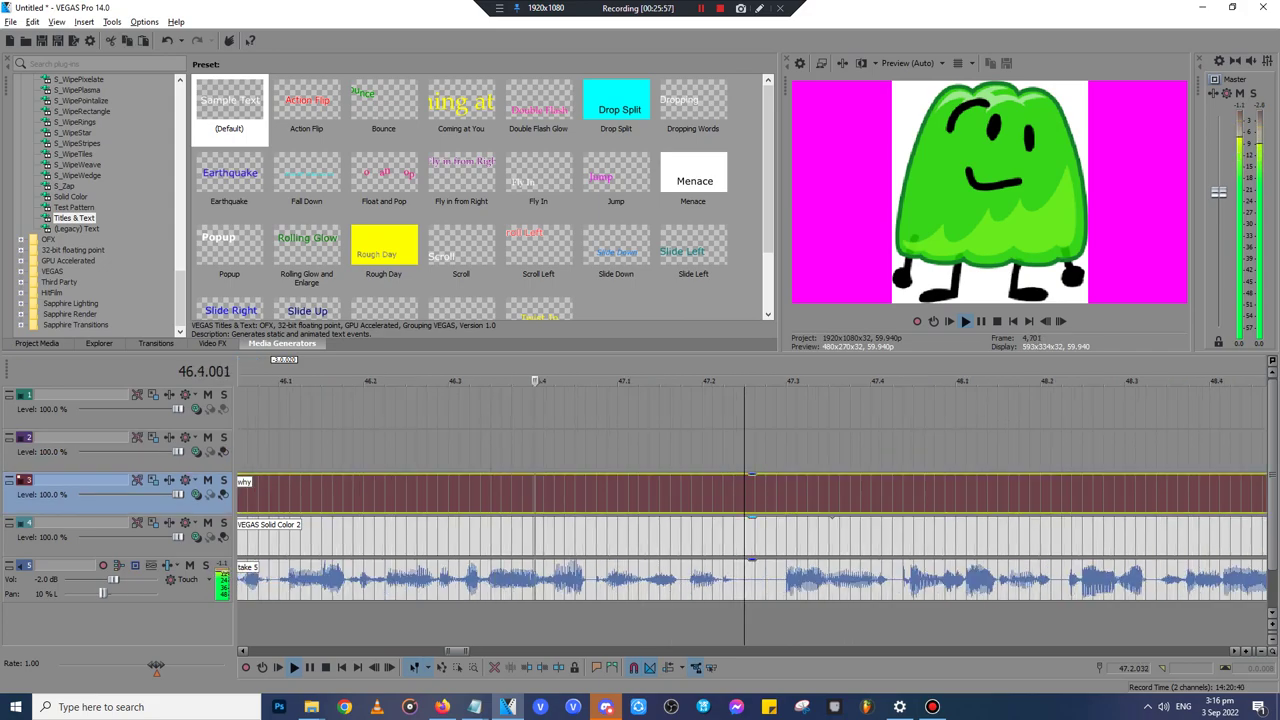
left_click(787, 494)
key("s")
scroll(787, 494, "down", 3)
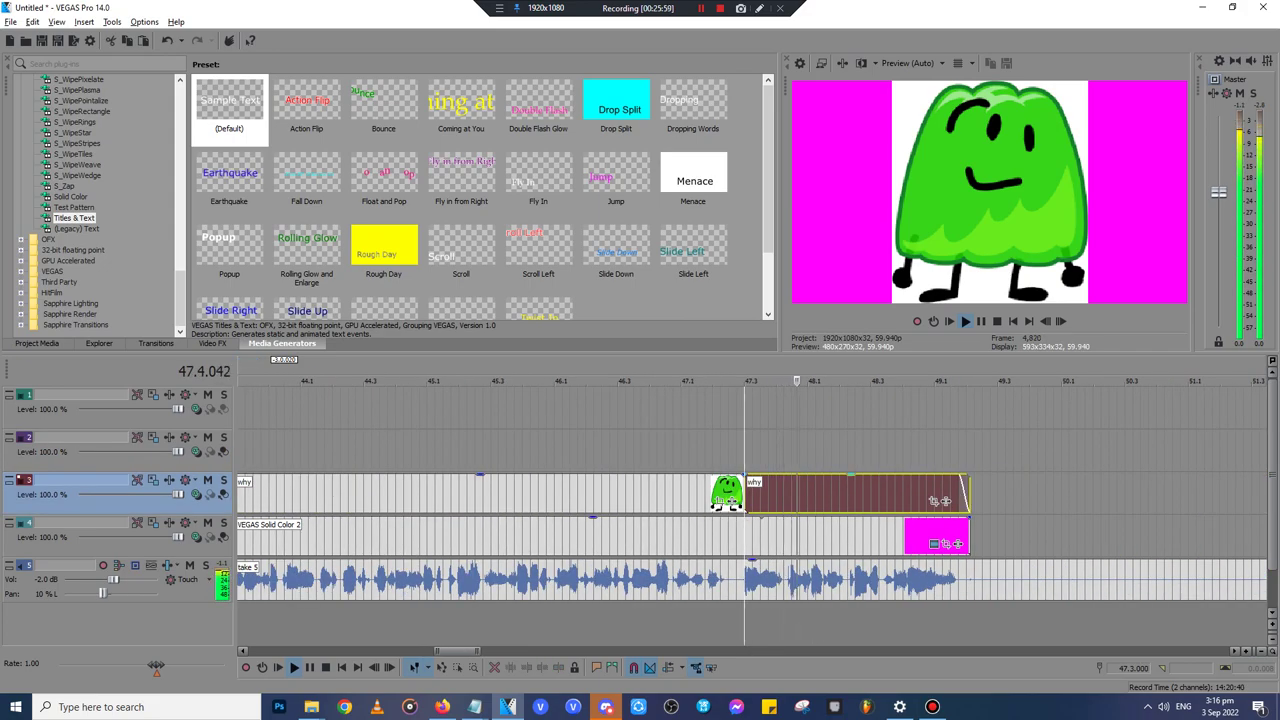
key("Delete")
- Place index.png on the character track at 47.3.000 and trim it to the end of the magenta background at 49.2.008
key("Return")
key("alt+1")
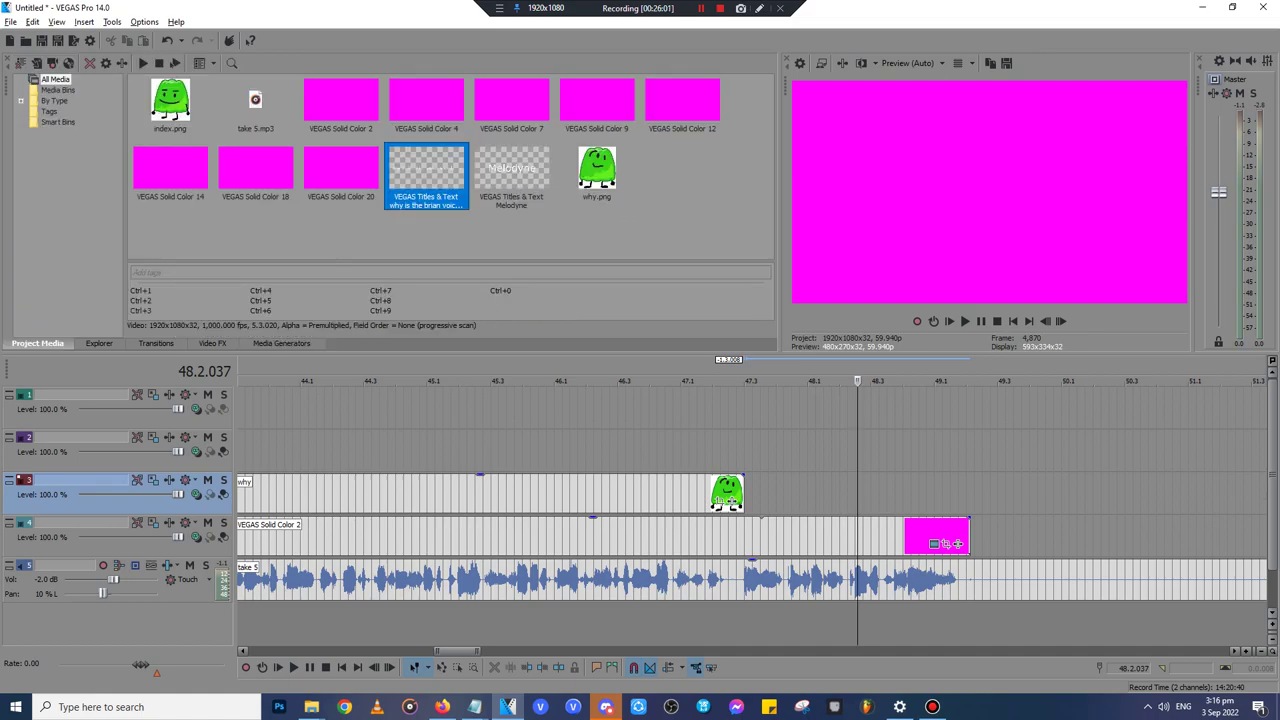
left_click_drag(170, 100, 745, 493)
left_click(969, 493)
scroll(969, 493, "up", 4)
key("s")
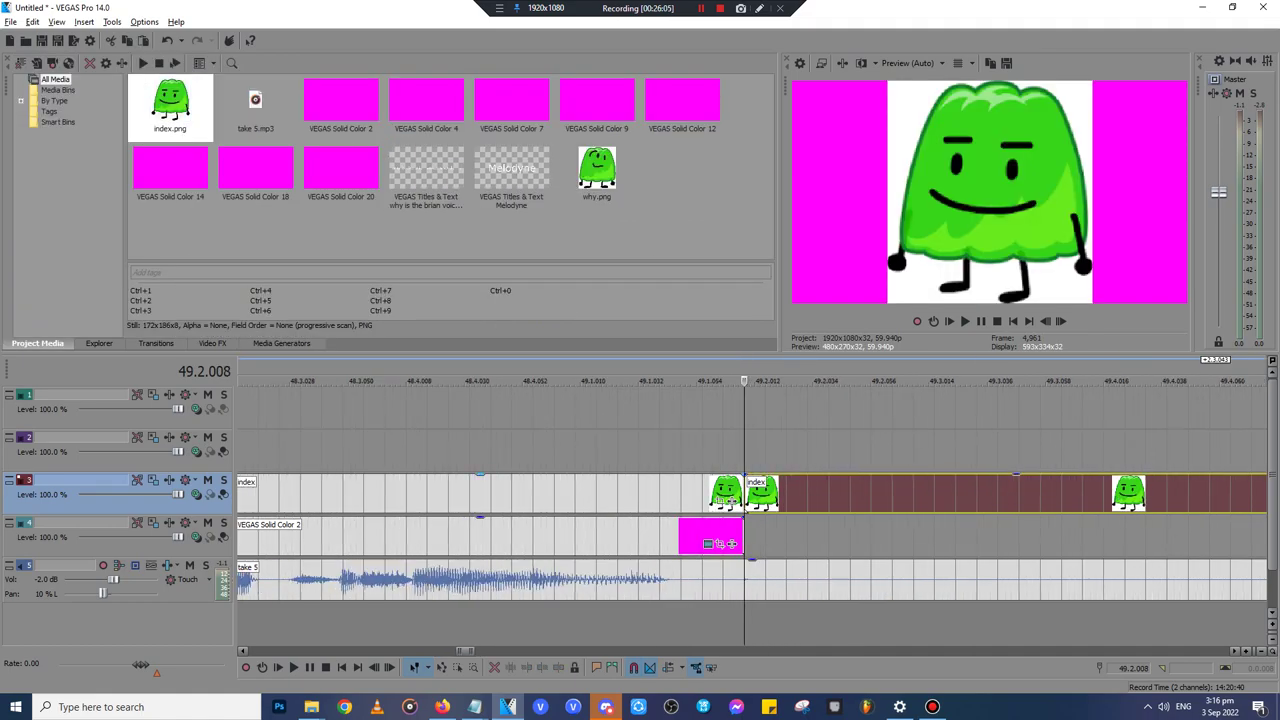
key("Delete")
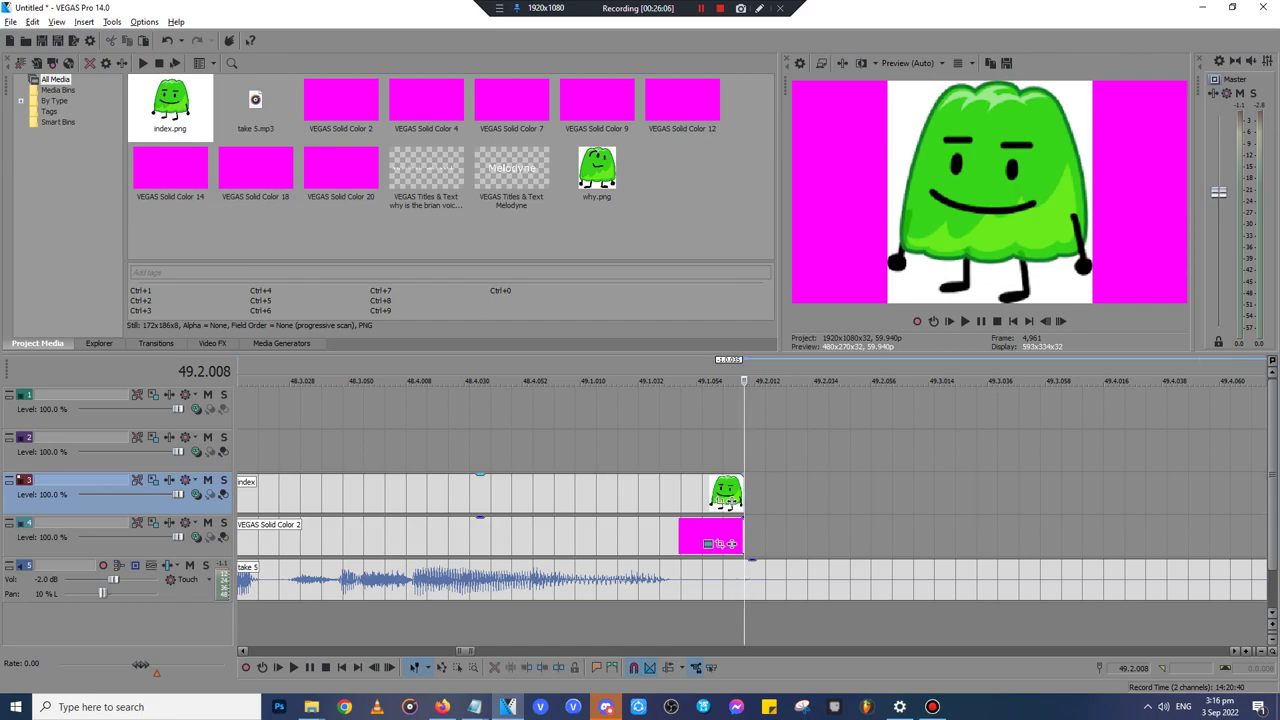
- Add a short fade-out to the end of the last index image and play it back
left_click_drag(742, 477, 646, 501)
left_click(690, 410)
key("space")
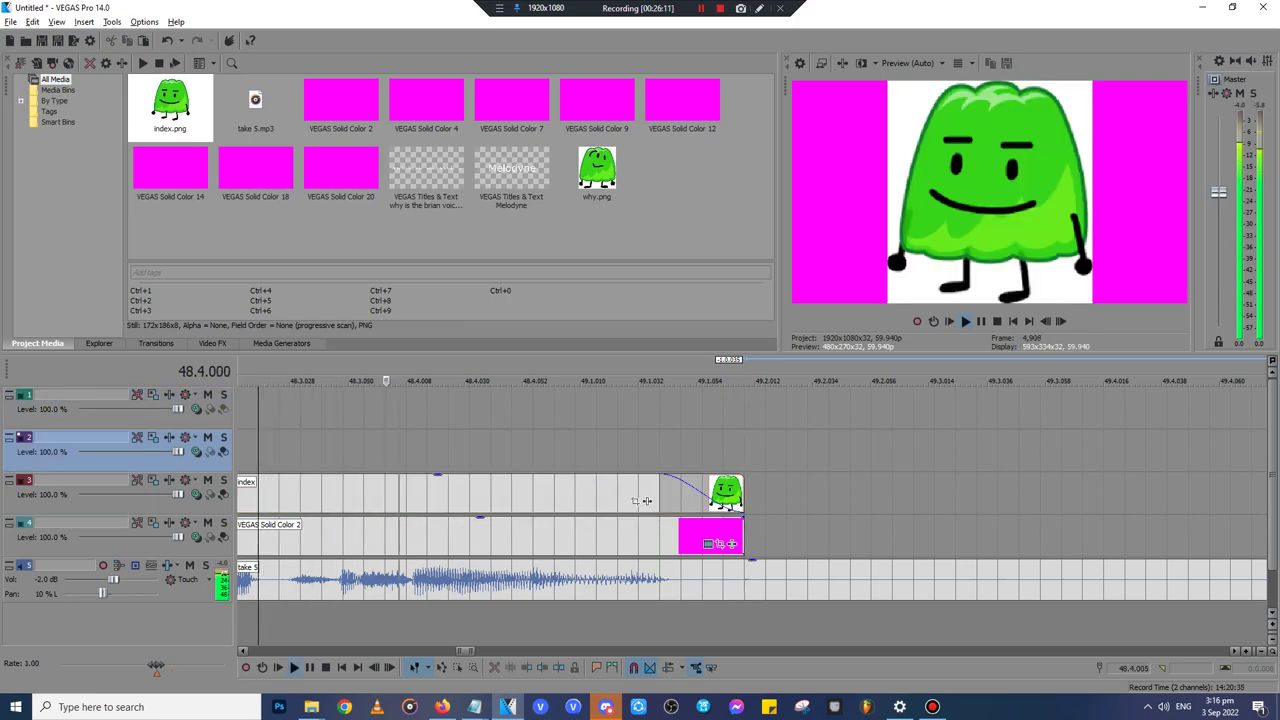
key("space")
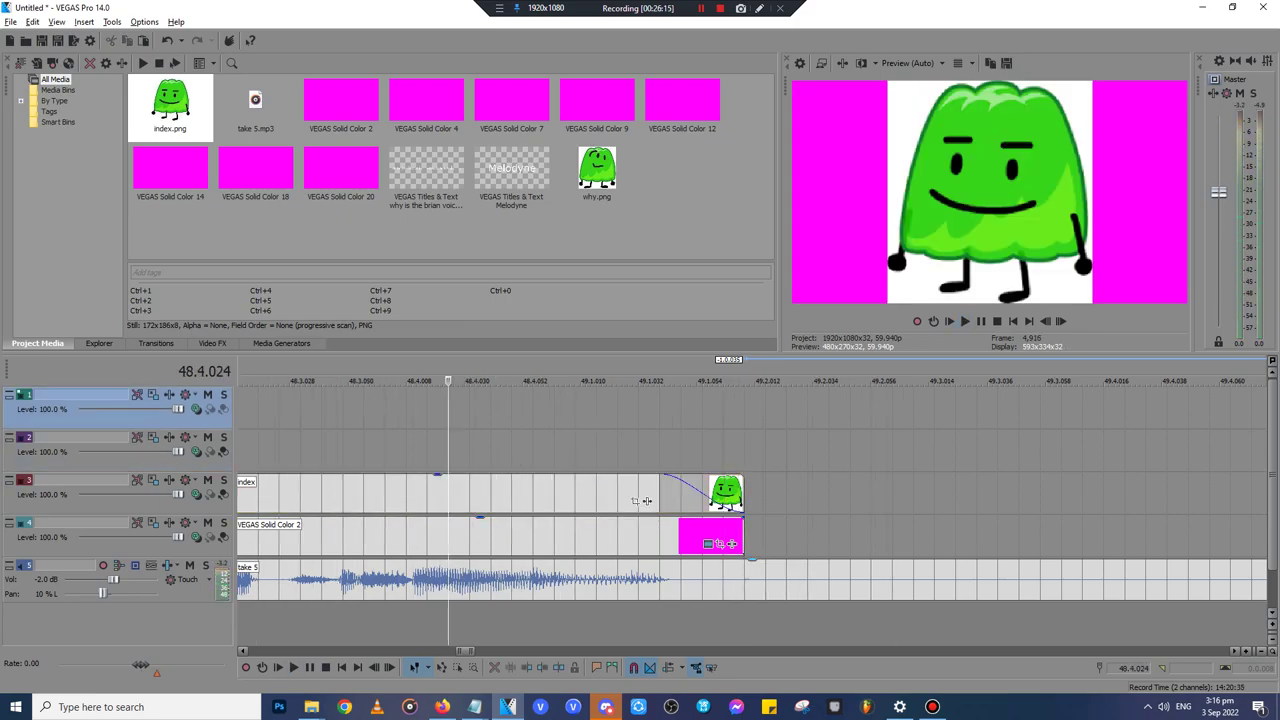
- Cut the take 5 audio off at 49.2.056, extend the magenta background and index image to that point, and preview the ending
left_click(871, 580)
key("s")
key("Delete")
left_click_drag(743, 536, 868, 540)
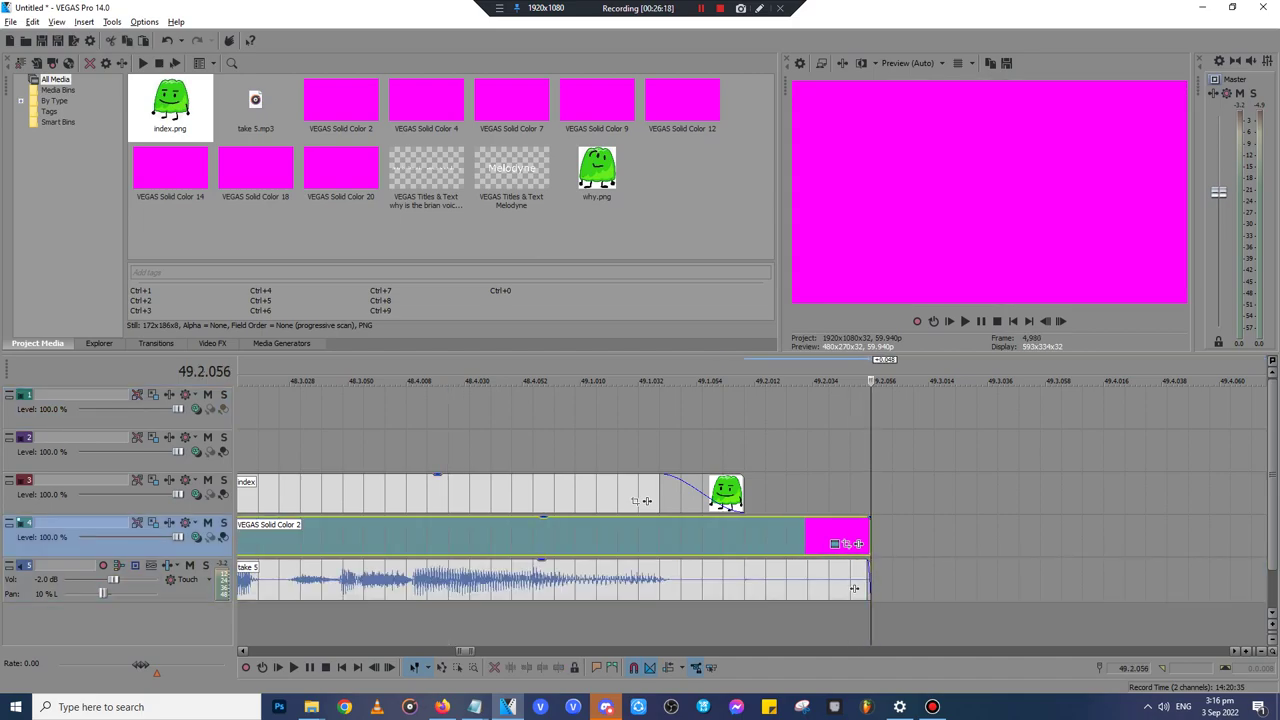
left_click_drag(743, 494, 870, 494)
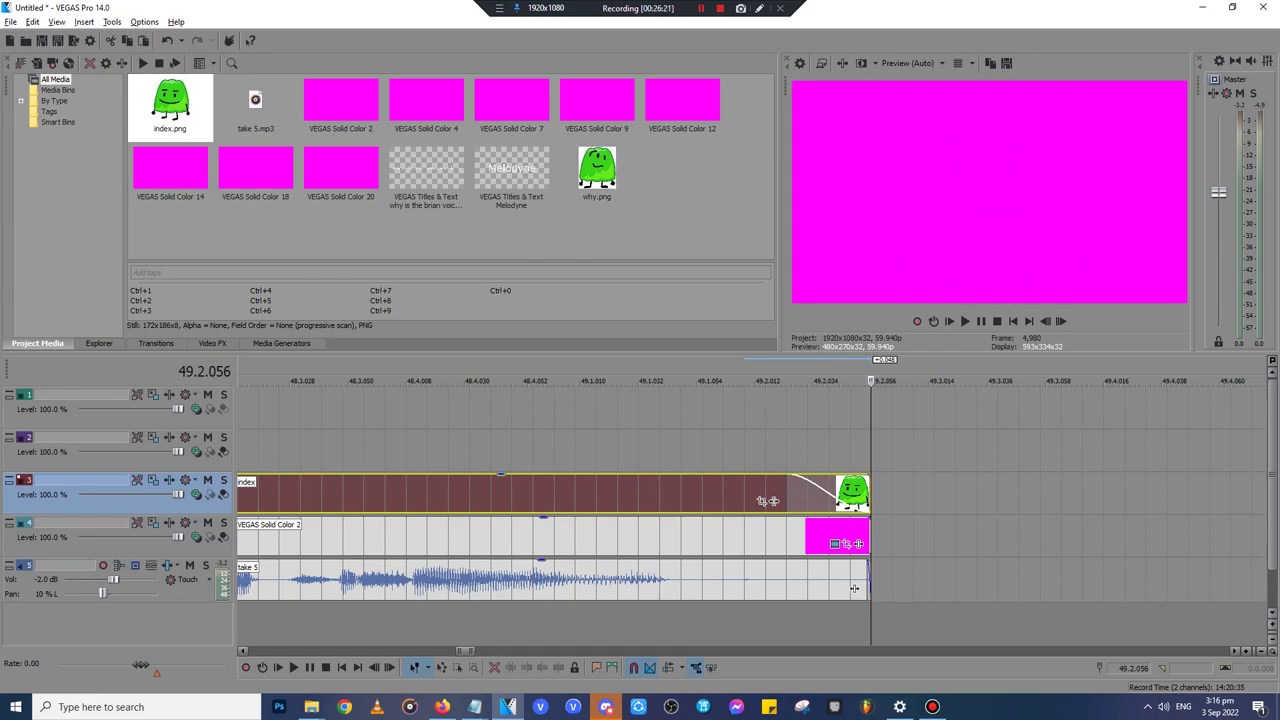
left_click(491, 494)
key("space")
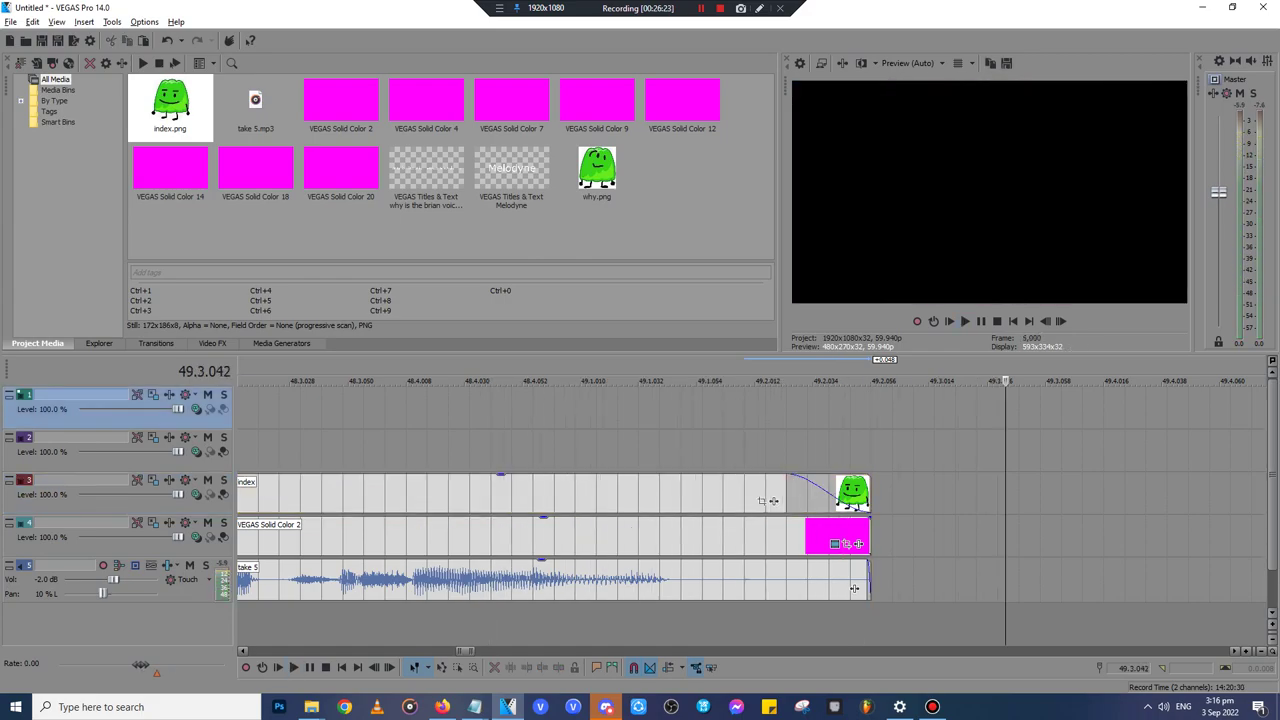
key("Return")
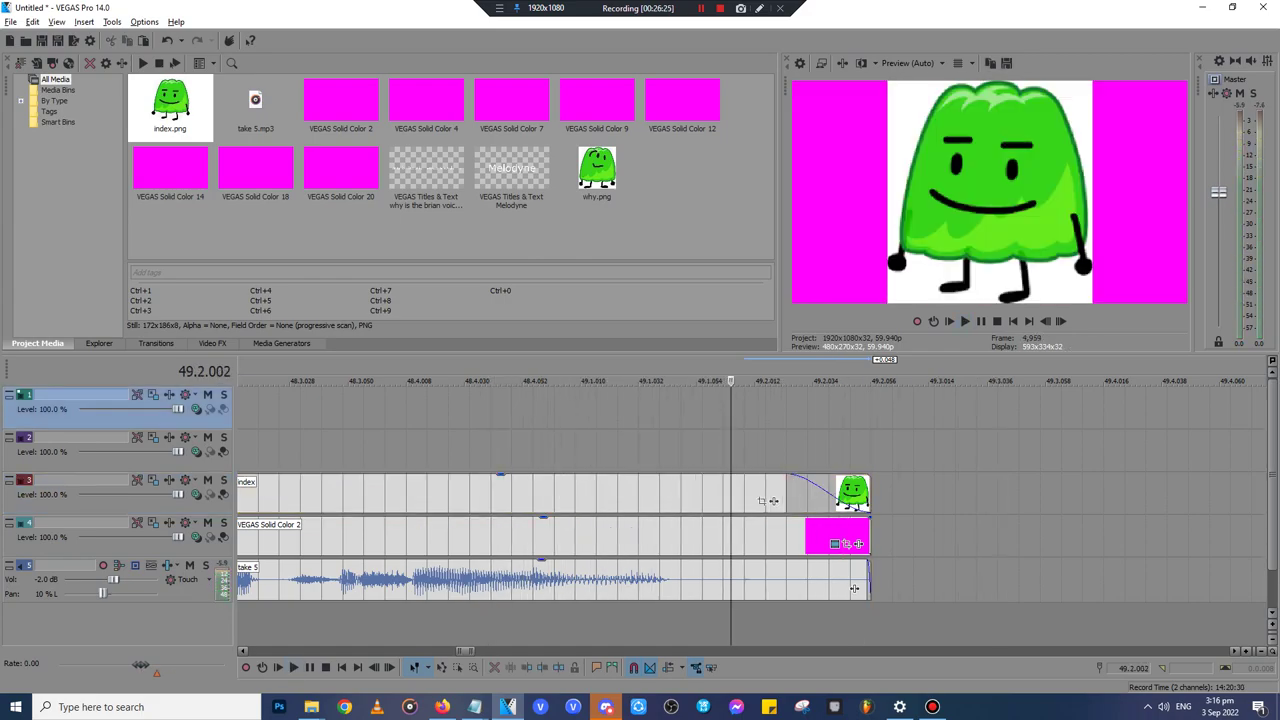
- Extend the background, take 5 audio and index image together past 49.3, lengthen the image's fade-out, and preview the ending
left_click_drag(858, 543, 964, 543)
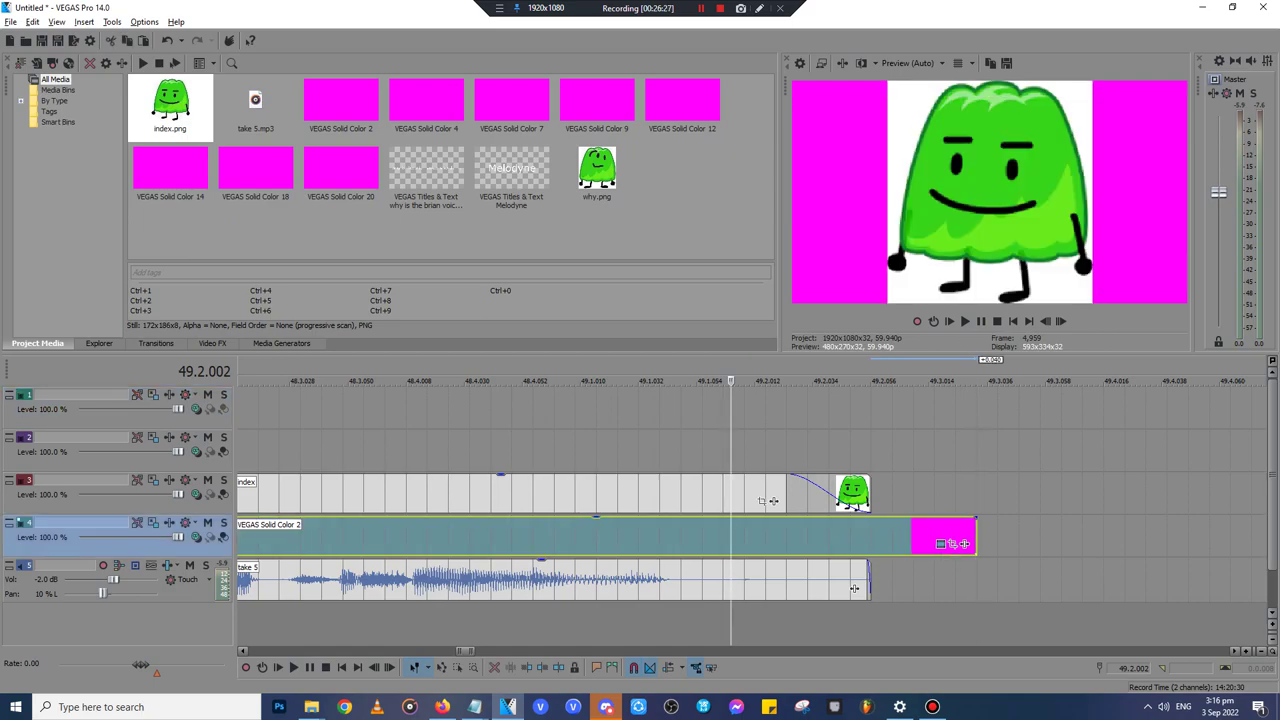
left_click_drag(854, 588, 960, 588)
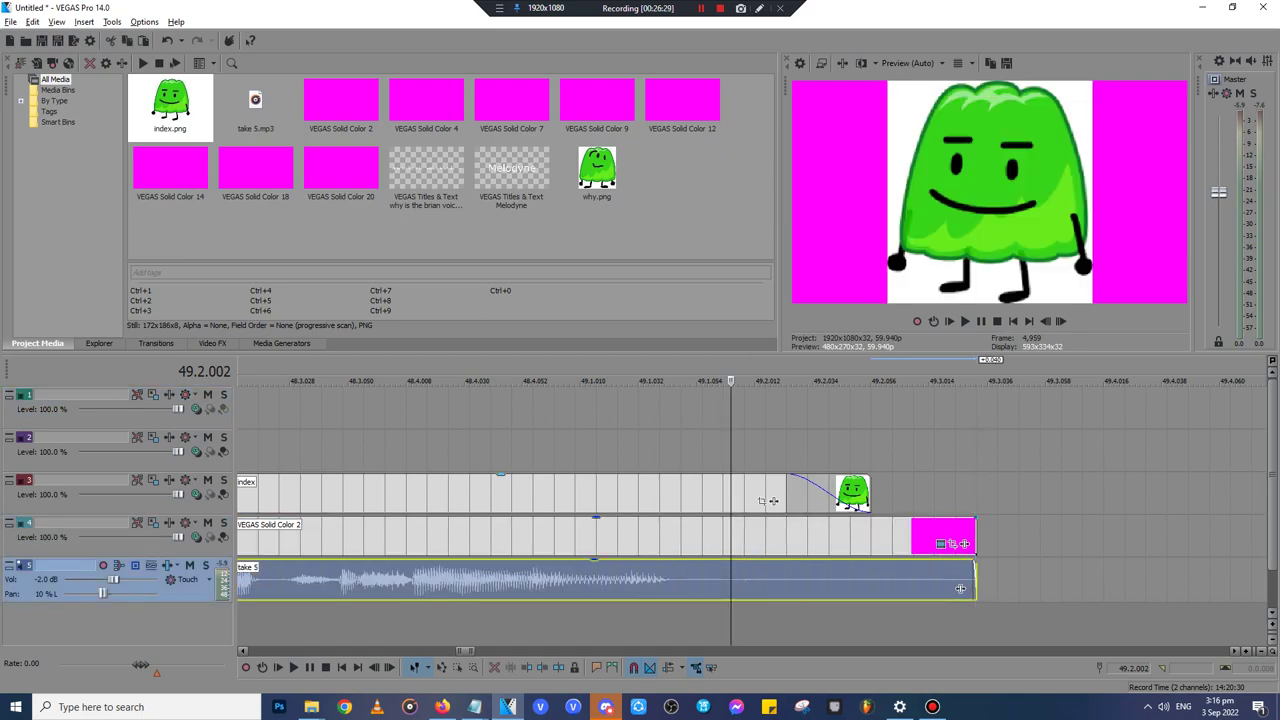
left_click_drag(870, 494, 976, 494)
left_click_drag(875, 500, 812, 500)
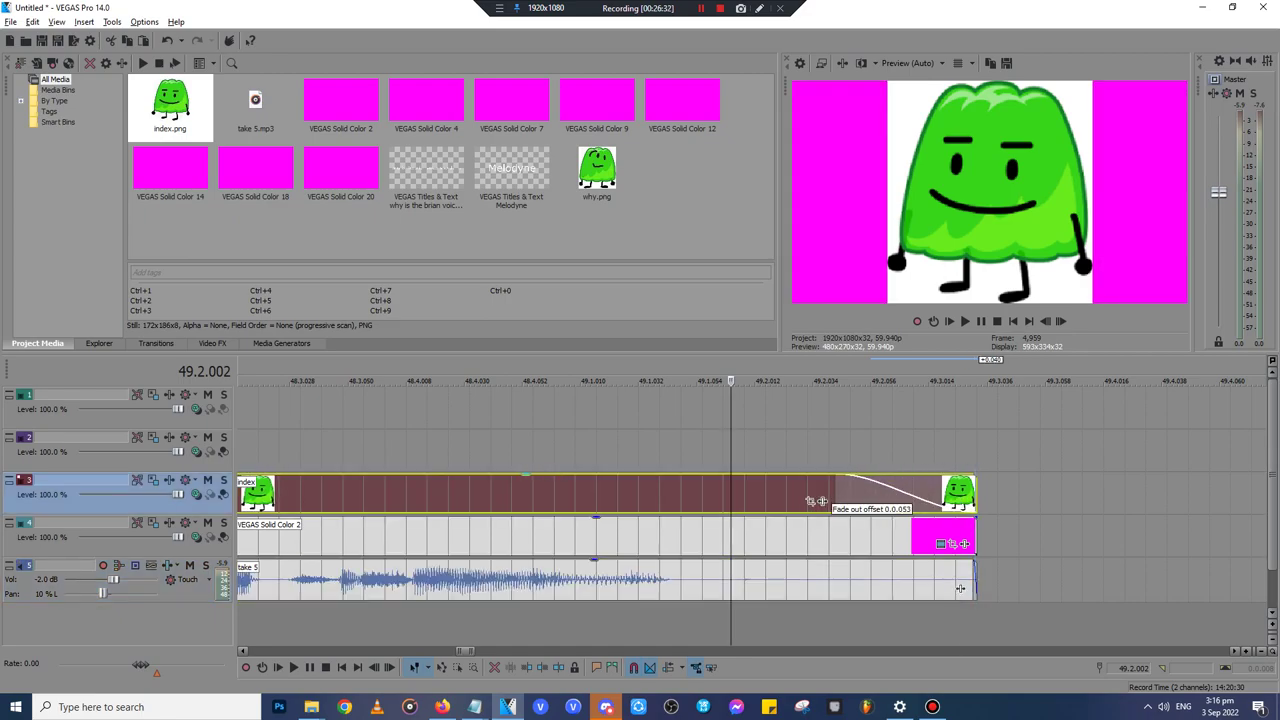
key("space")
key("space")
left_click(599, 450)
- Check the script on the ReadLoud page in Firefox and the commentary in Notepad, and return to the VEGAS Pro timeline
scroll(599, 450, "down", 10)
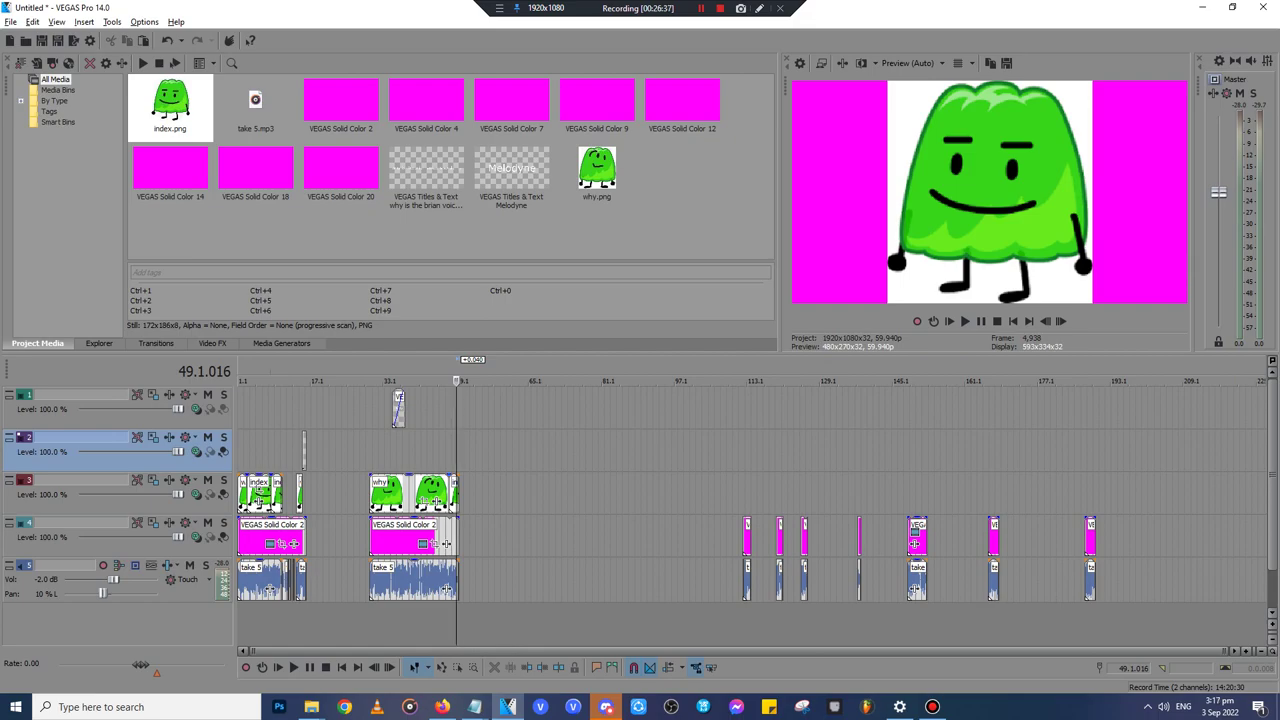
mouse_move(441, 706)
left_click(452, 640)
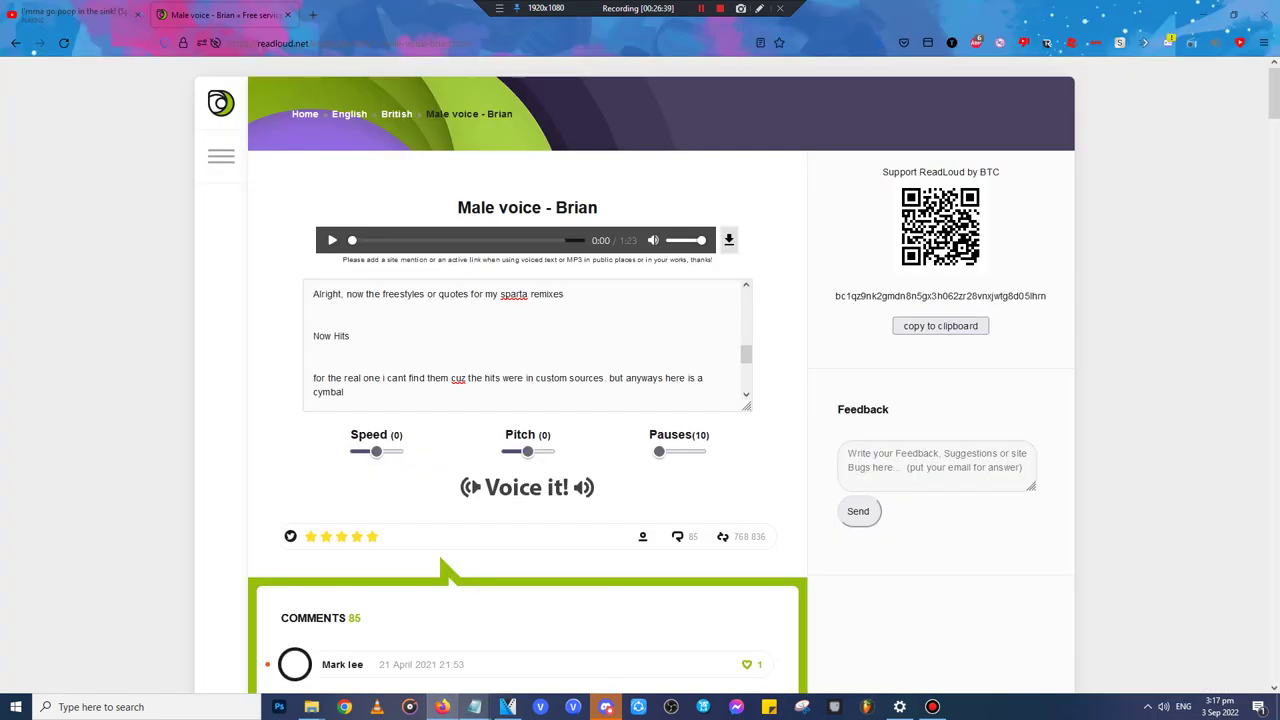
left_click(1204, 9)
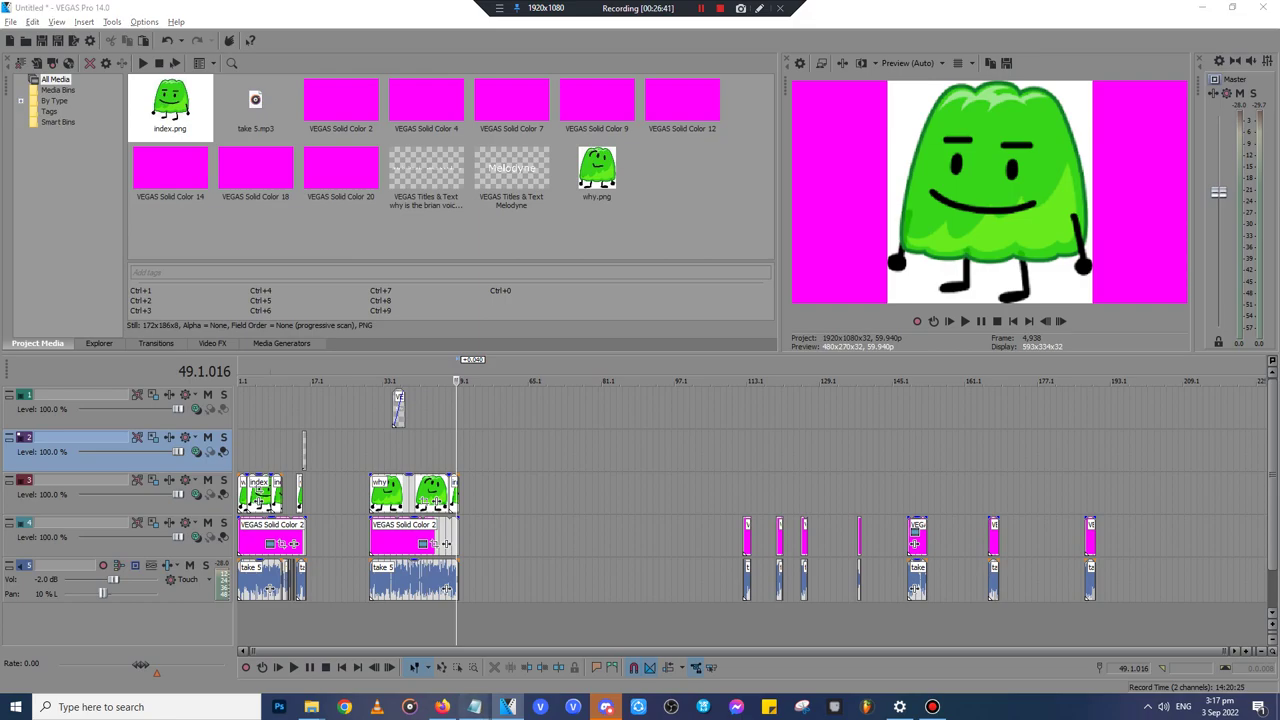
mouse_move(475, 707)
left_click(414, 645)
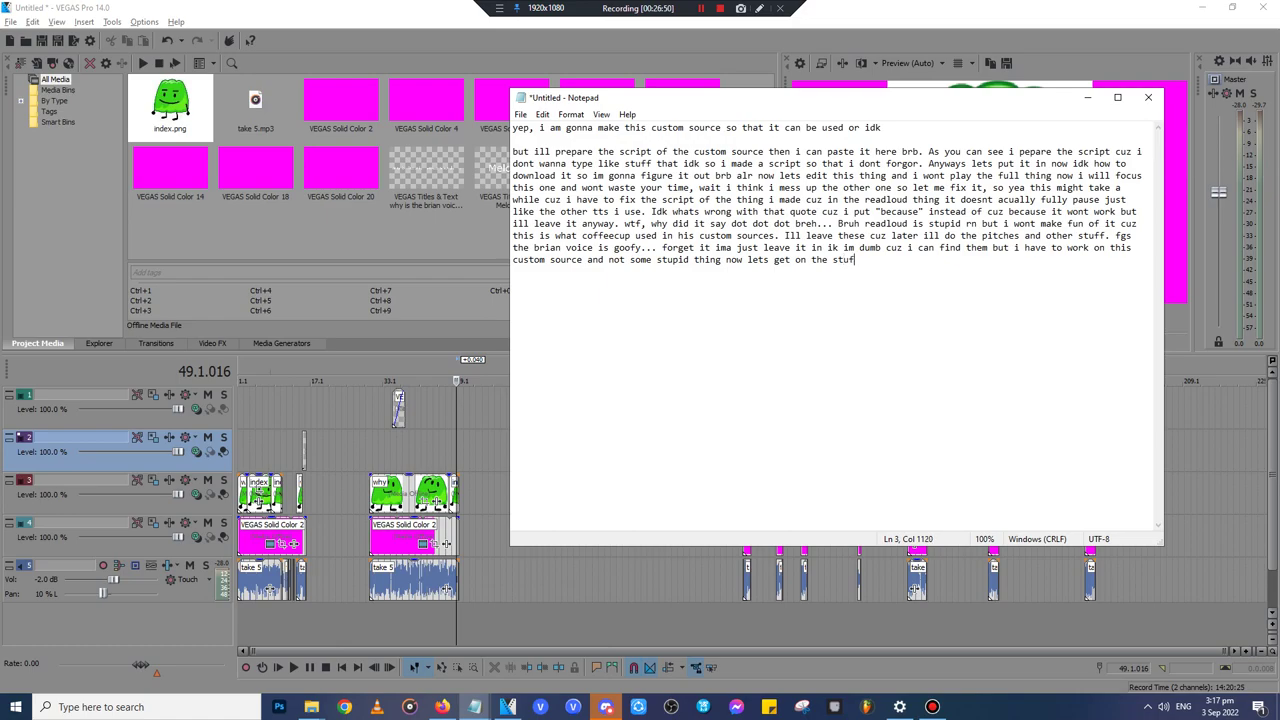
left_click(1088, 97)
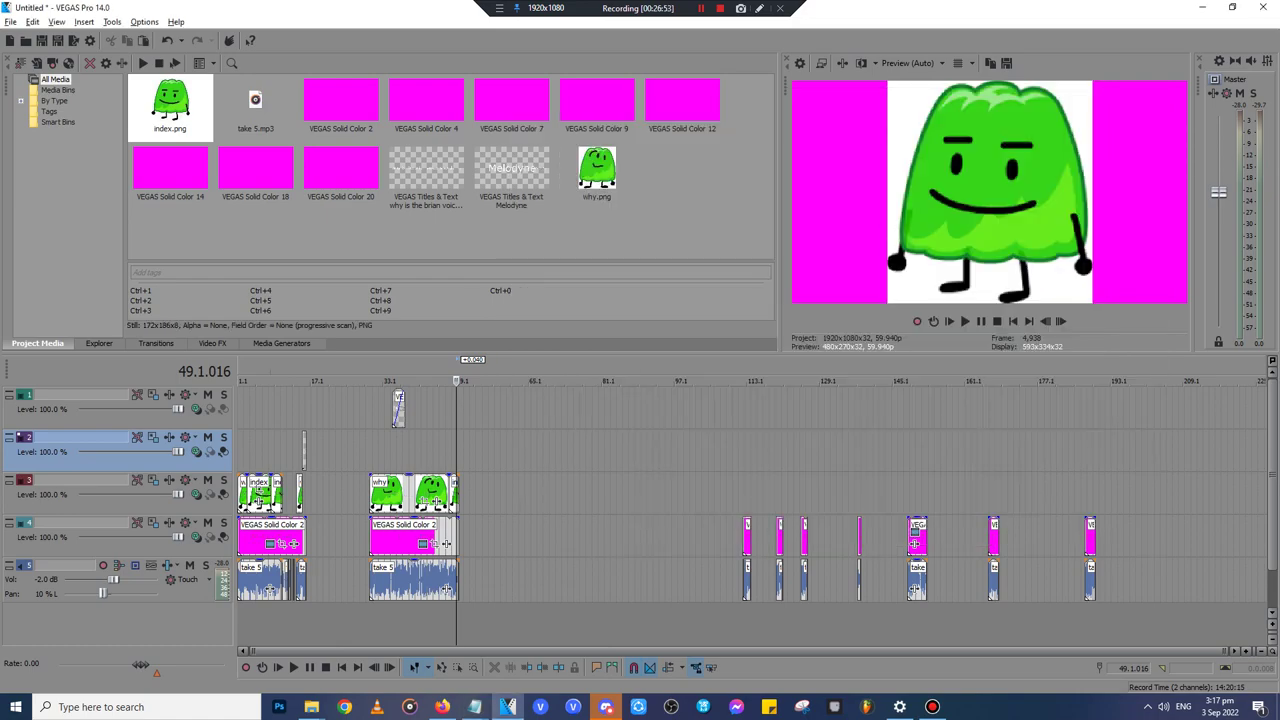
- Add bruh.jpg from the Downloads folder to the character track at 10.4.024, directly after the index image
left_click(297, 408)
scroll(297, 408, "up", 7)
scroll(297, 408, "down", 3)
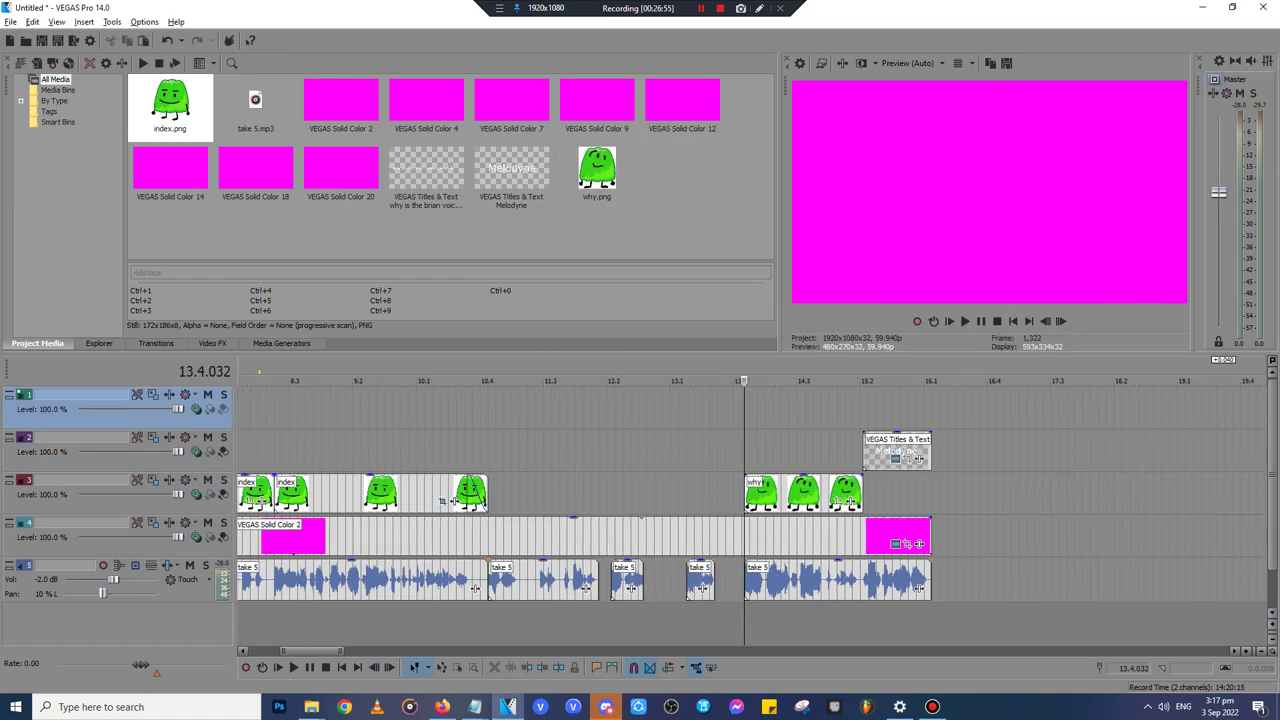
left_click(488, 452)
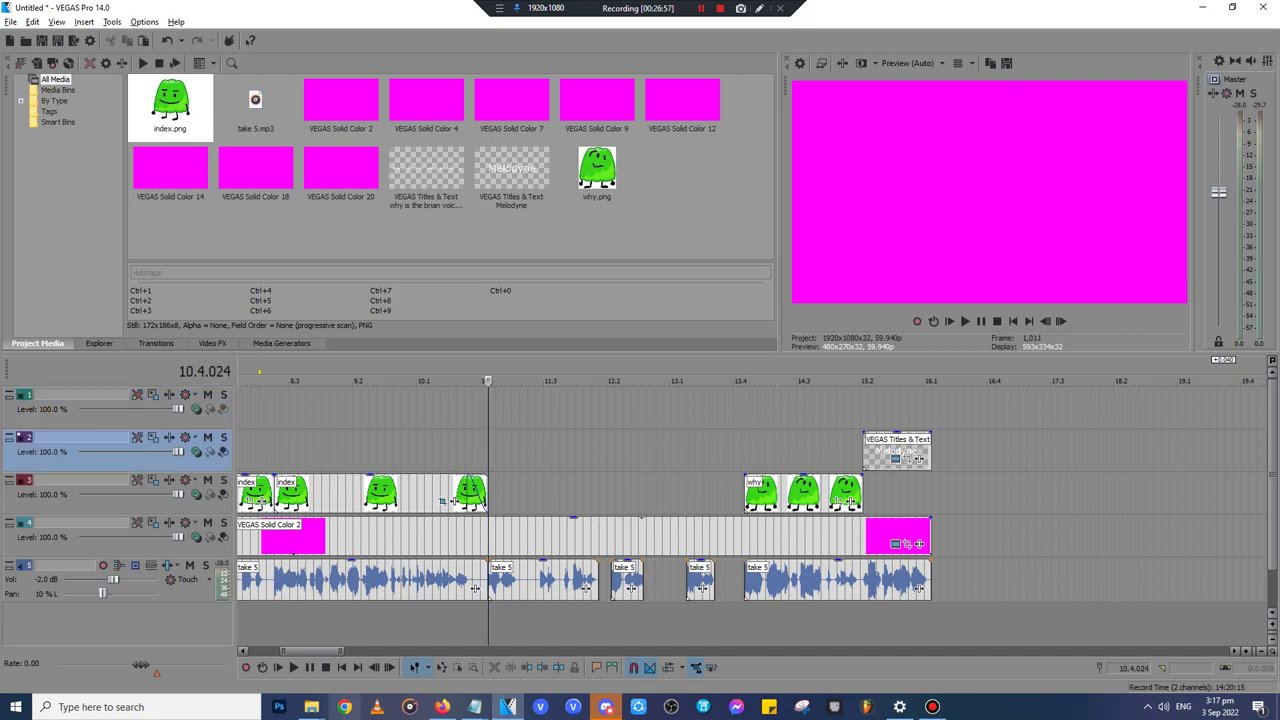
left_click(311, 707)
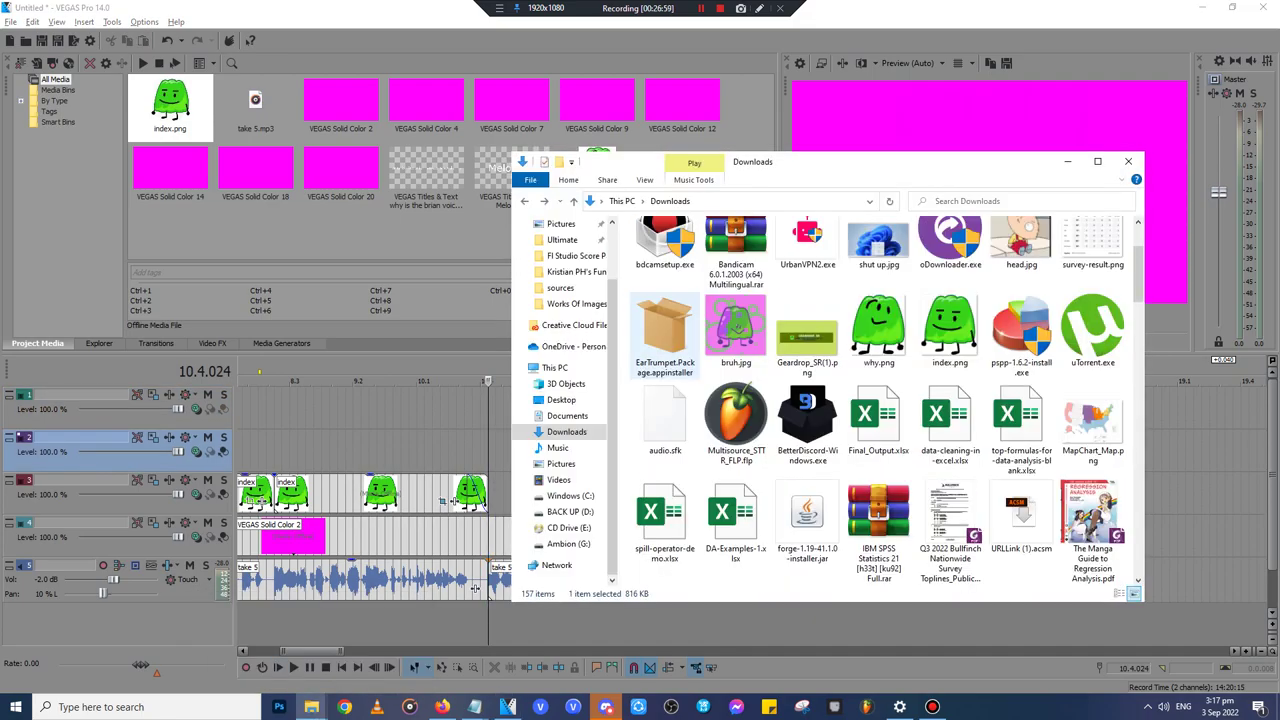
scroll(665, 345, "down", 5)
scroll(665, 345, "up", 3)
left_click_drag(736, 254, 498, 494)
left_click_drag(481, 494, 490, 494)
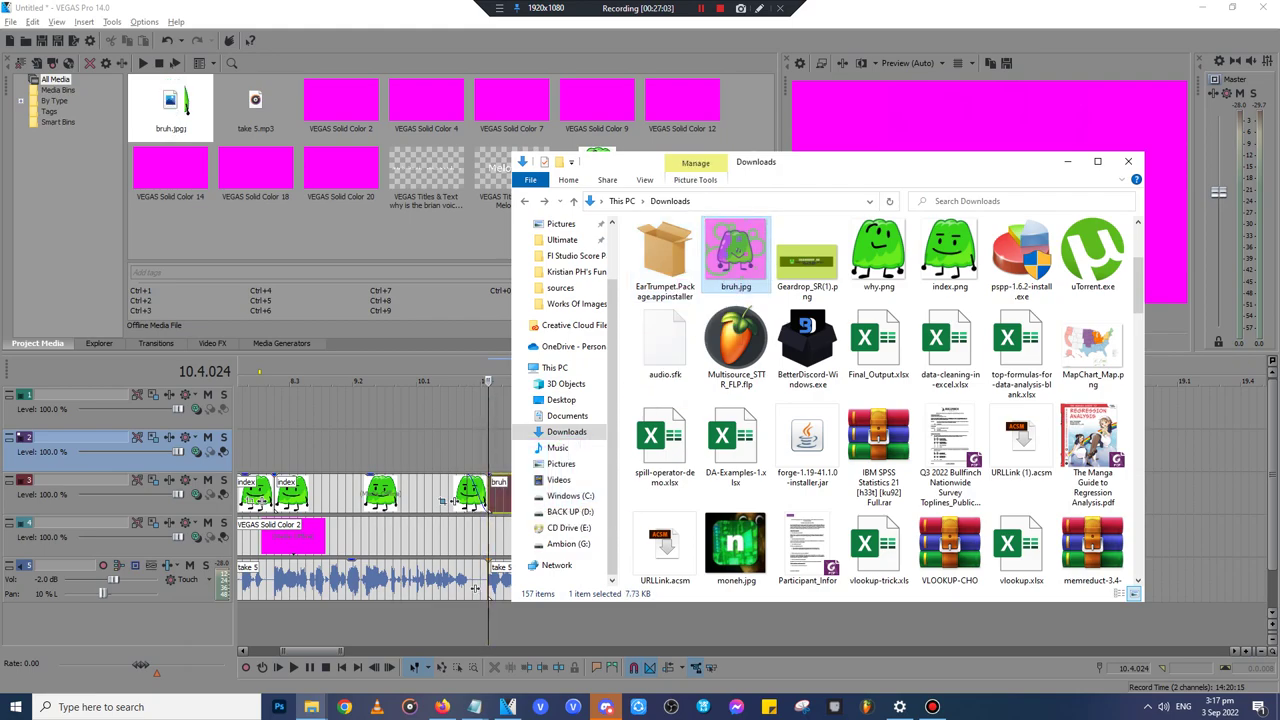
- Split the bruh image at 12.1.040, where its take 5 clip ends, and delete the remainder
left_click(1128, 161)
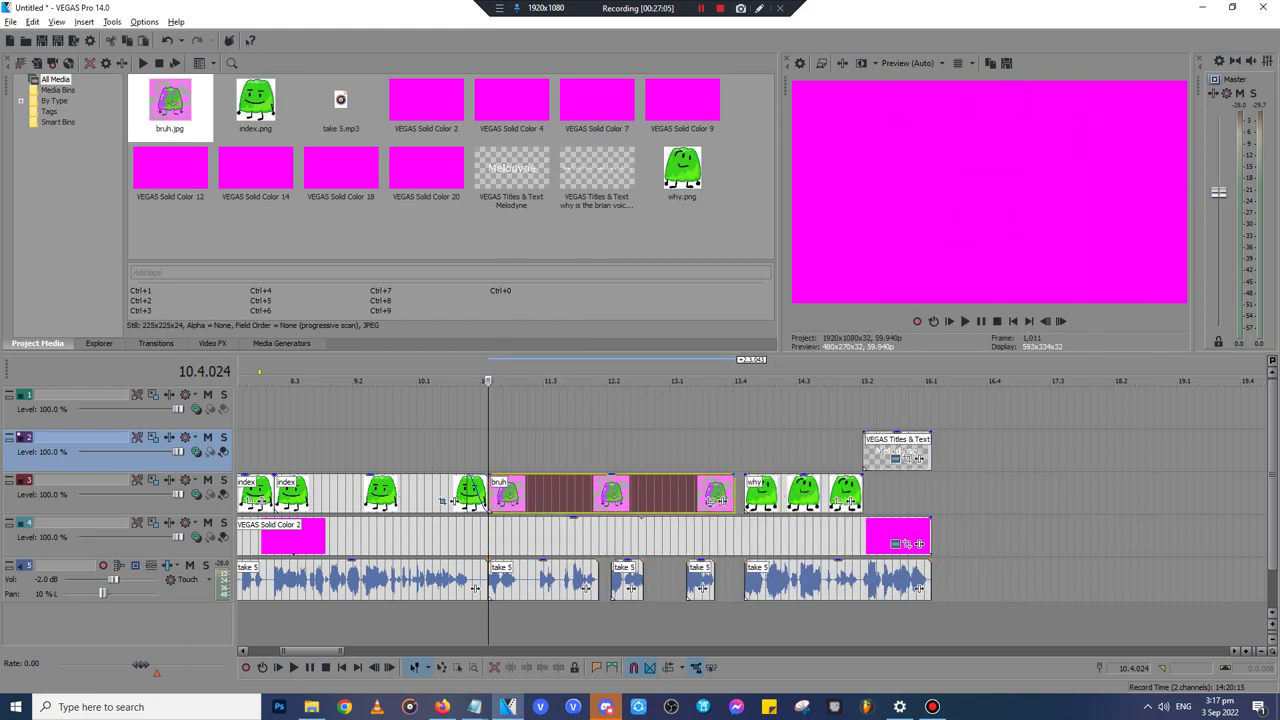
scroll(752, 500, "up", 1)
key("space")
left_click(910, 494)
key("s")
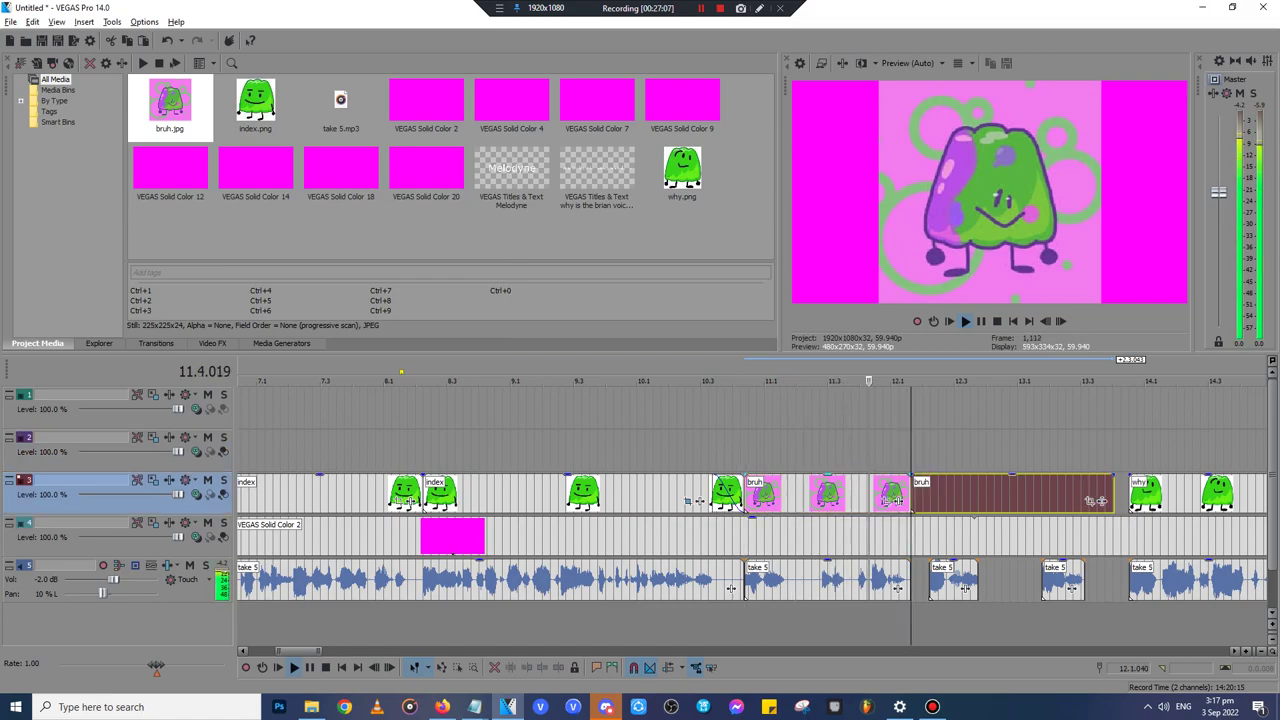
key("Delete")
key("Return")
- Preview the change from the index image to bruh and place the cursor at 11.2.048 on the bruh event
left_click(737, 410)
scroll(737, 410, "up", 2)
key("space")
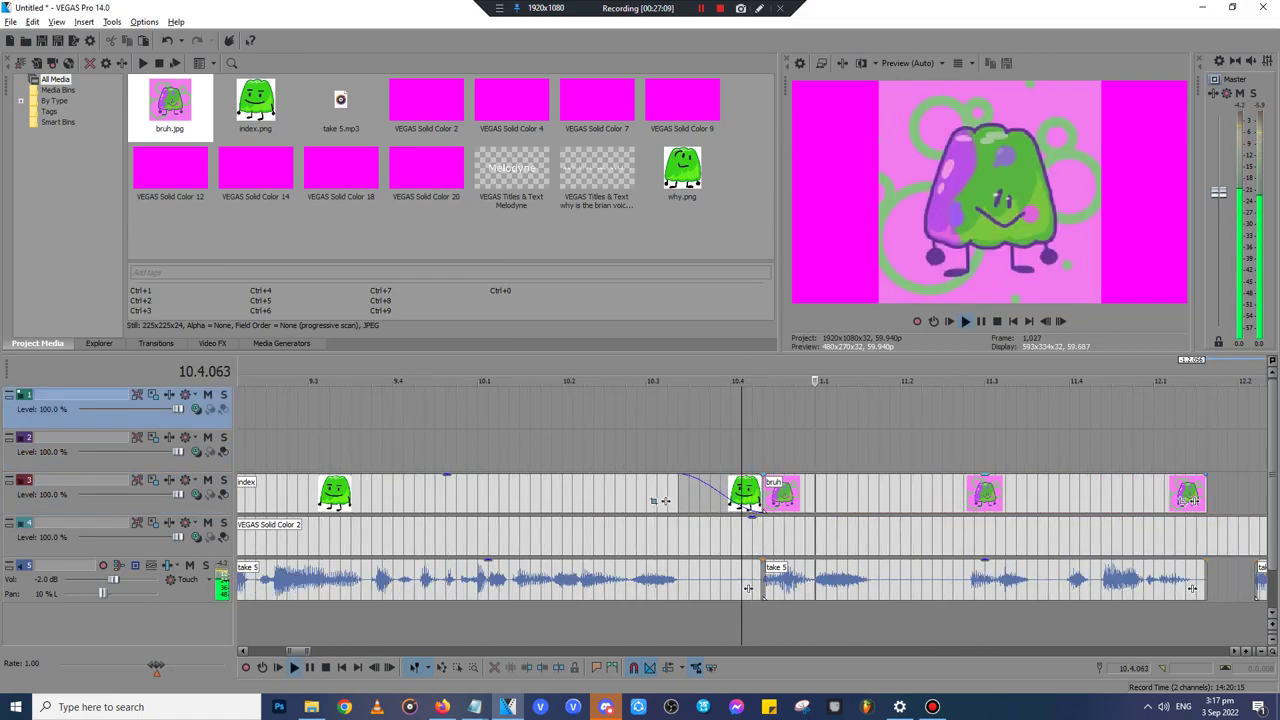
key("Return")
left_click(963, 494)
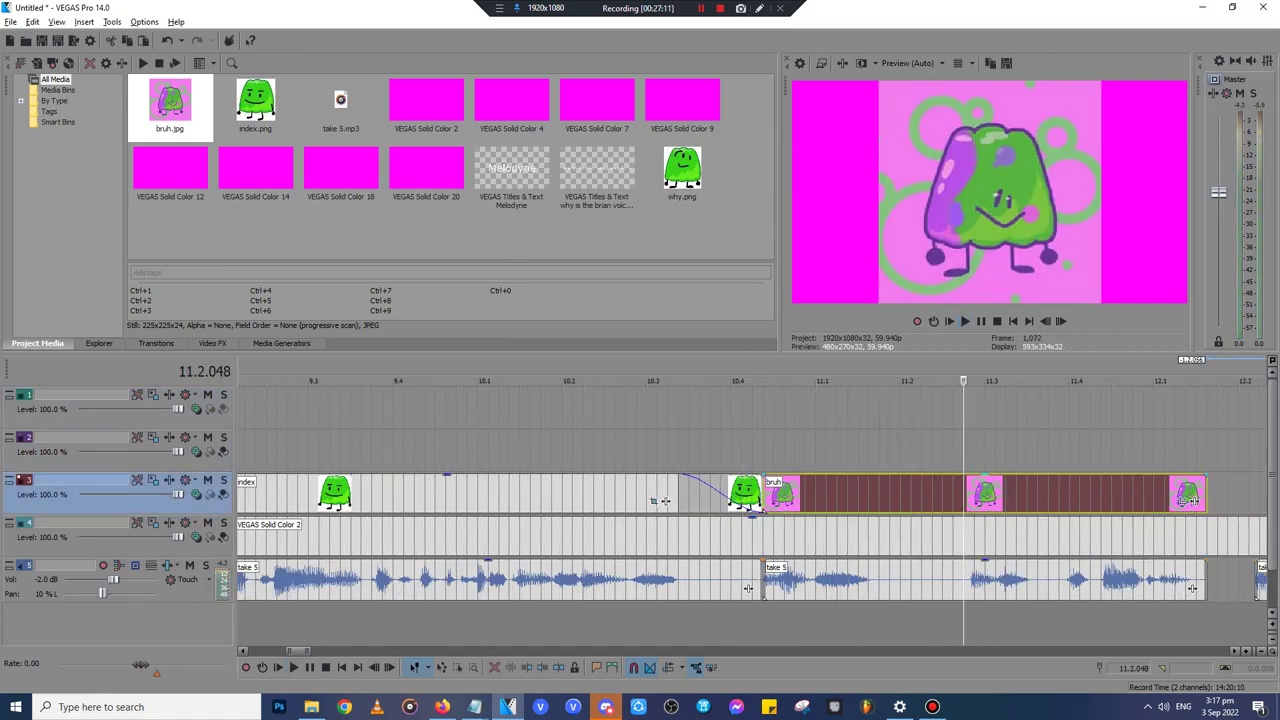
- In bruh's Event Pan/Crop, enlarge the starting frame to 675 × 675 around the image centre
left_click(1188, 497)
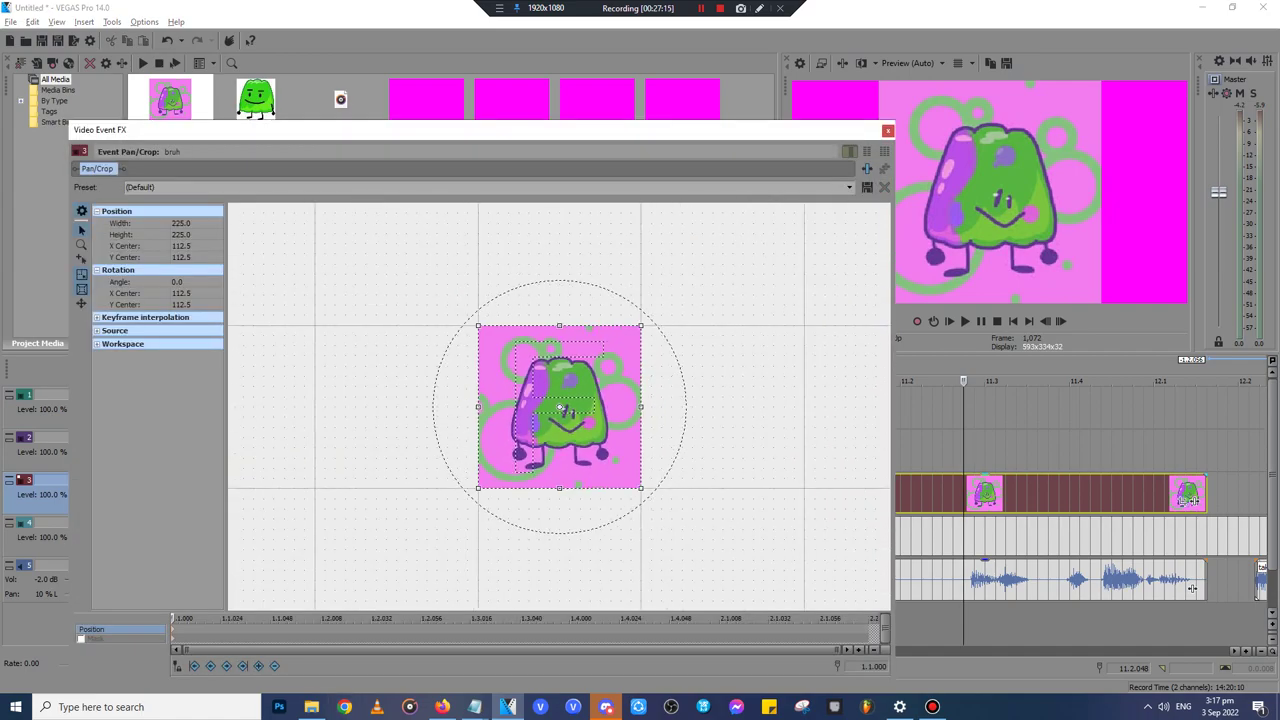
left_click_drag(600, 447, 674, 521)
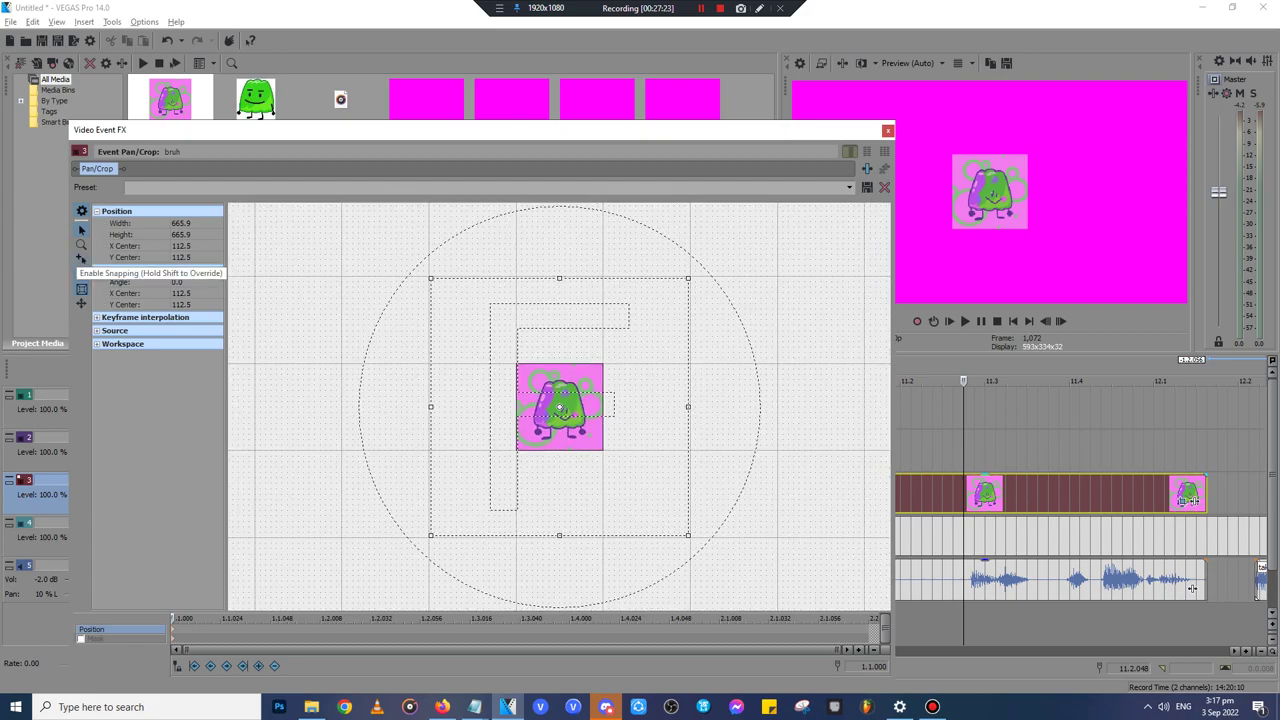
right_click(609, 449)
left_click(637, 457)
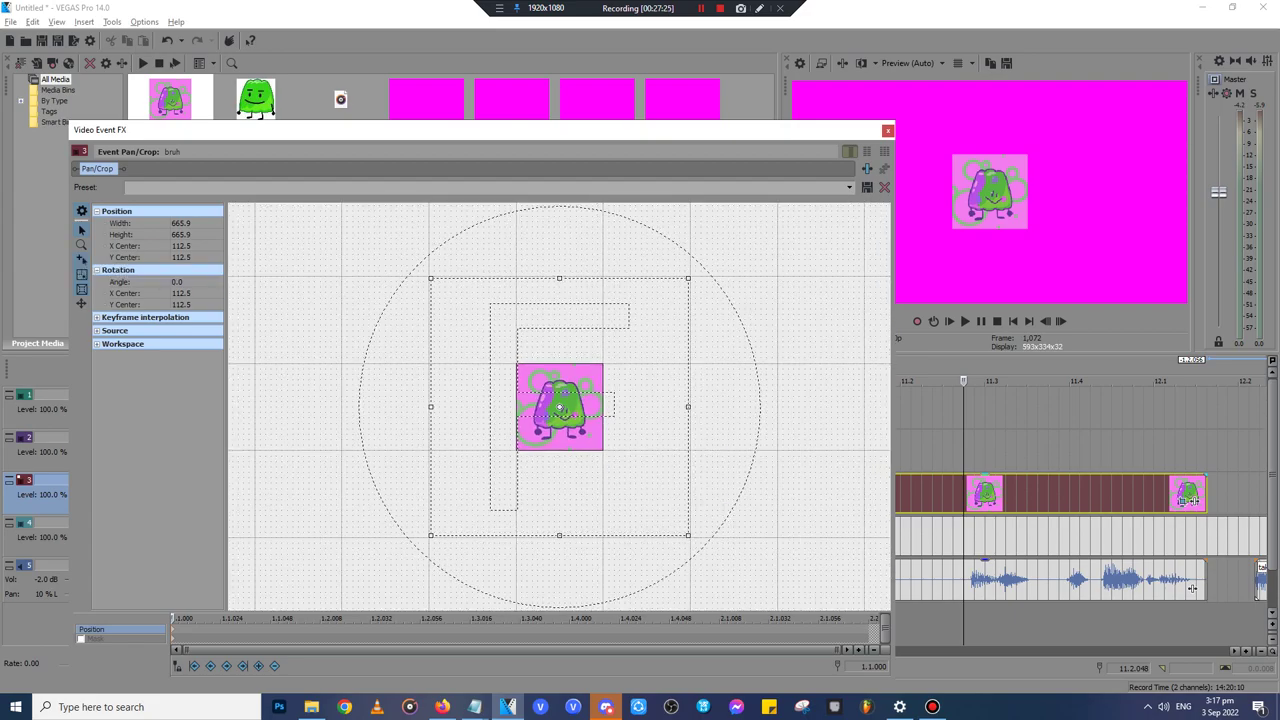
key("ctrl+y")
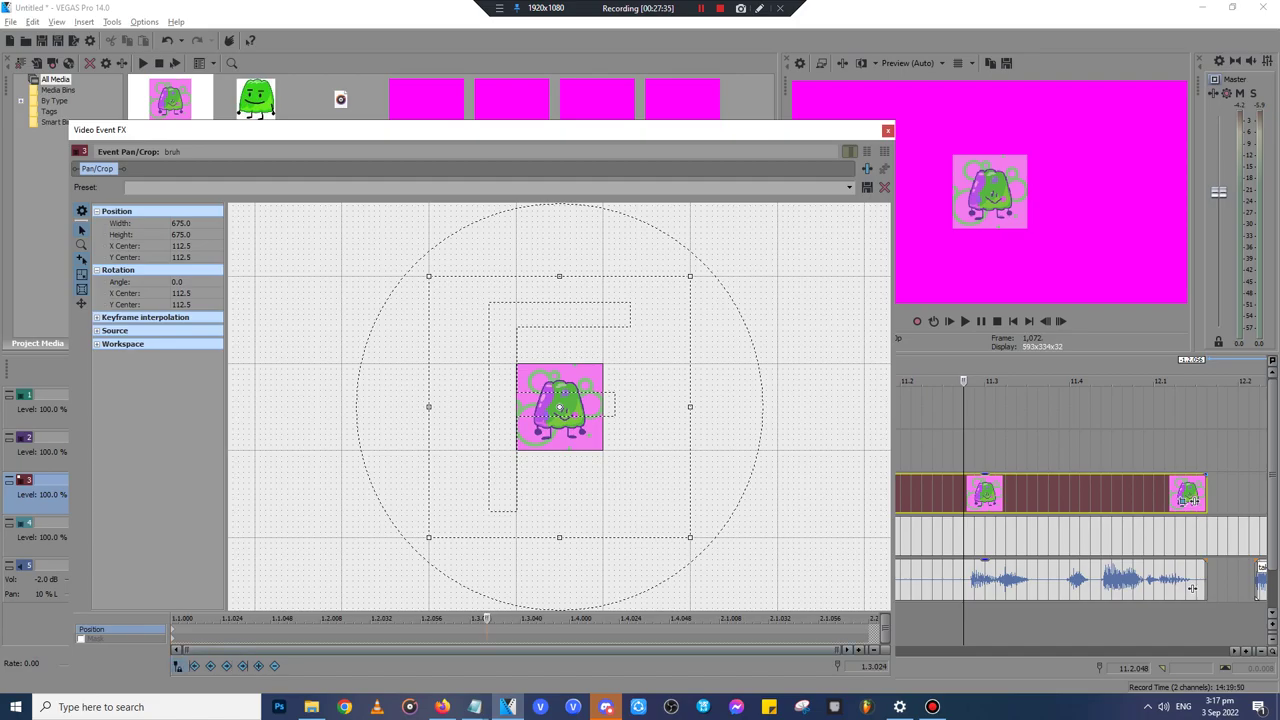
- Add a Pan/Crop keyframe at 1.3.024 with the frame about 478 wide and rotated 15 degrees, using Hold interpolation
left_click_drag(684, 532, 675, 475)
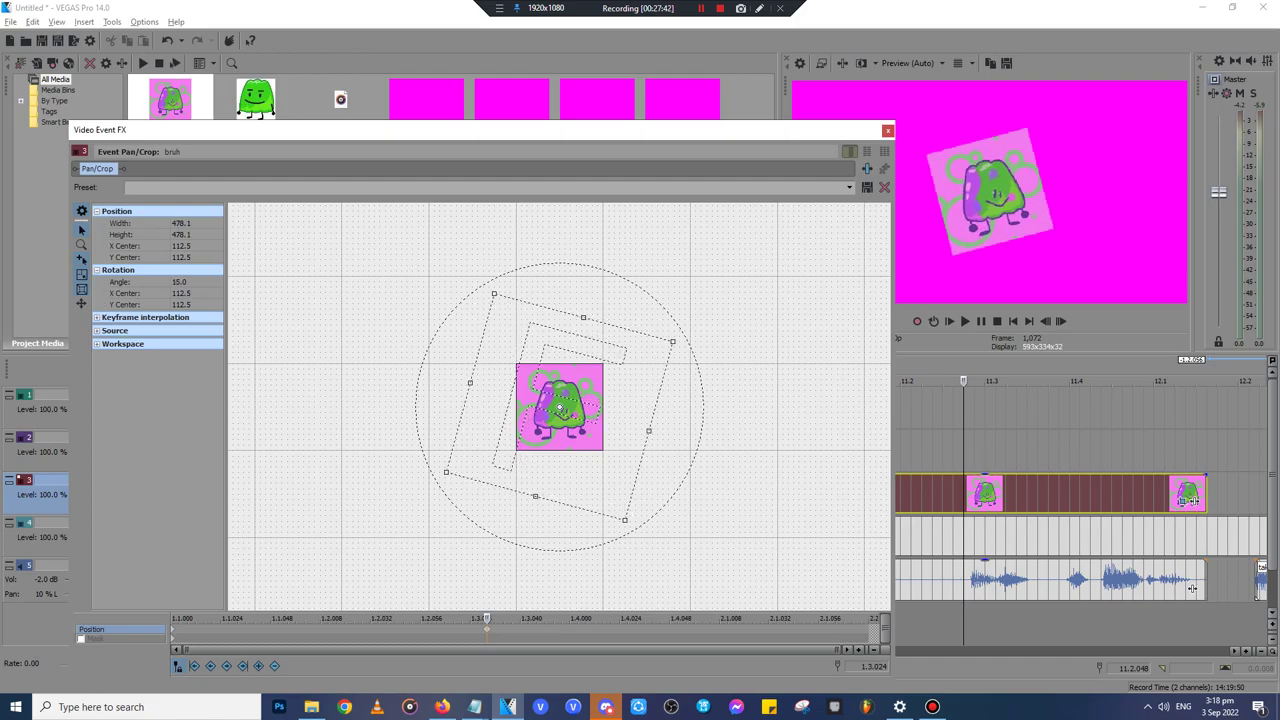
right_click(486, 628)
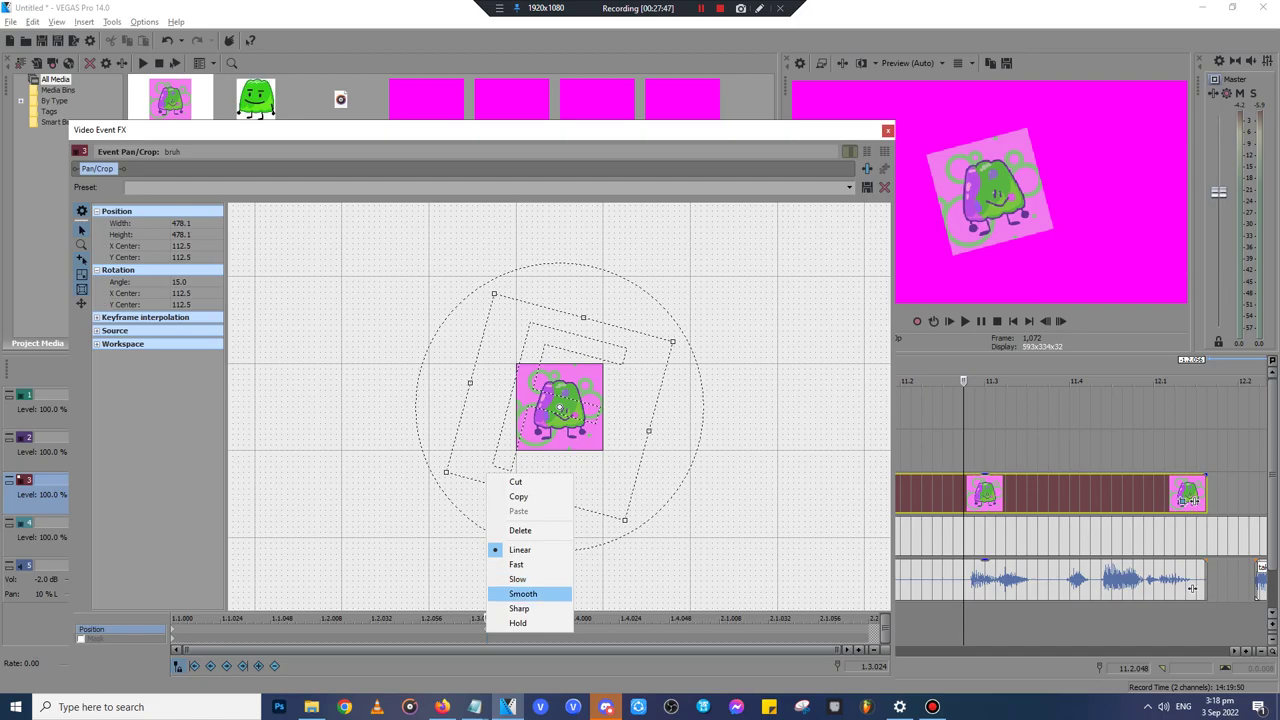
left_click(518, 623)
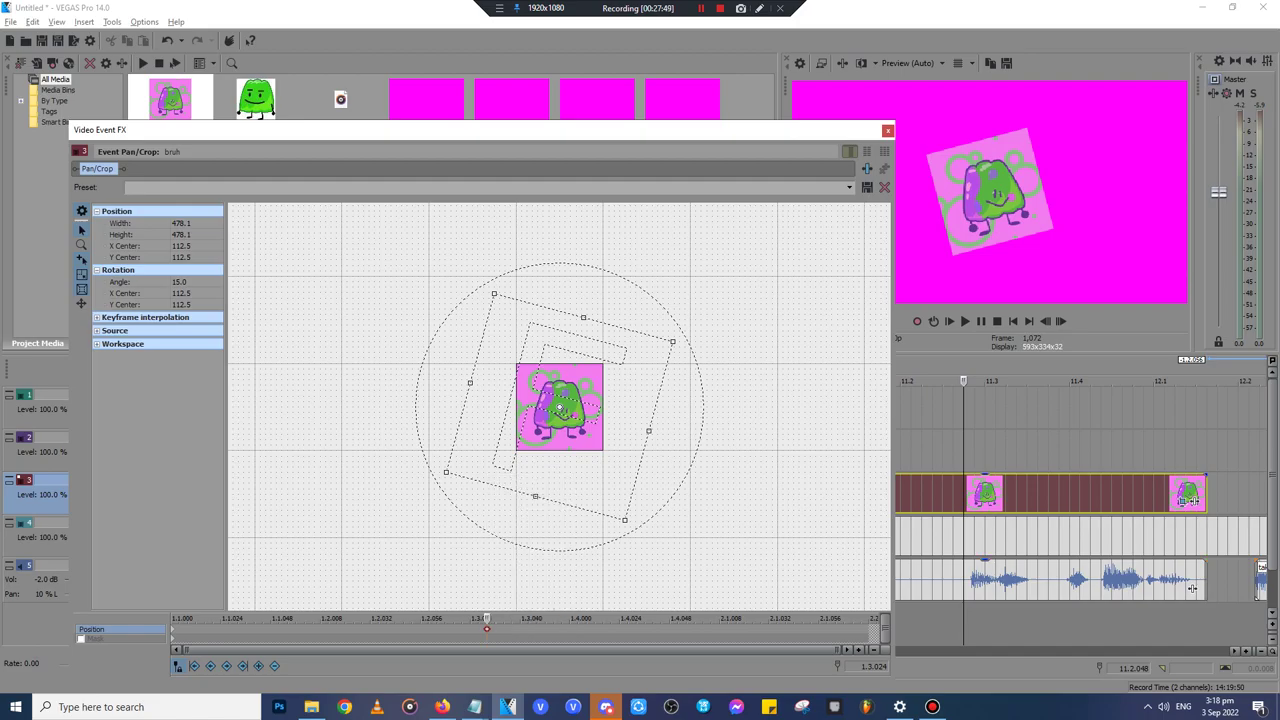
- Restore the default 225 × 225 unrotated frame at 11.4.000 and set that keyframe to Fast interpolation
left_click(1060, 493)
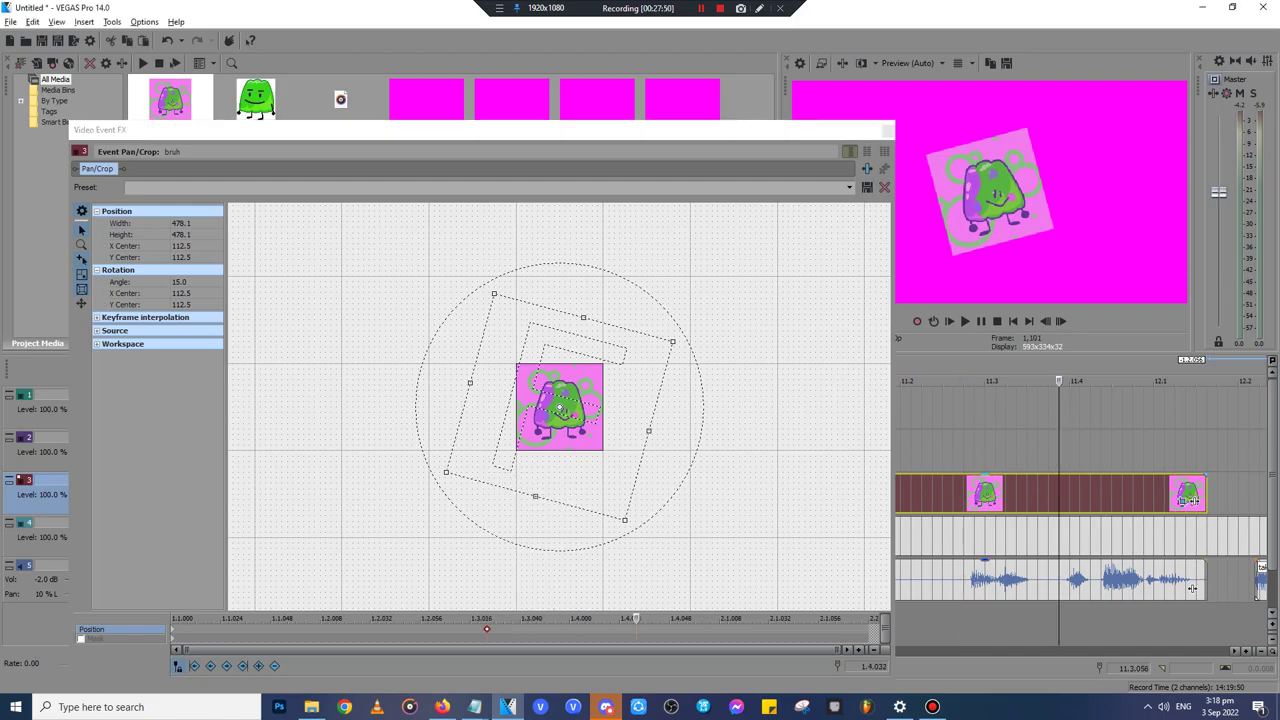
key("Right")
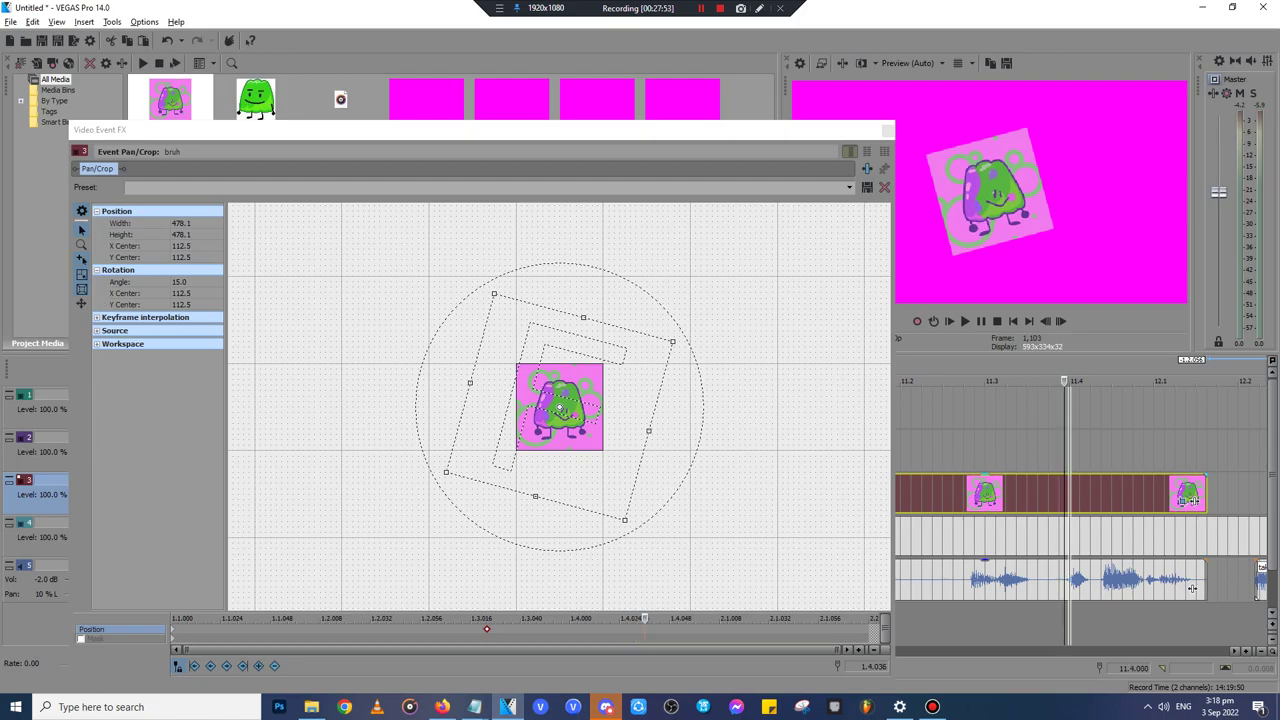
right_click(574, 426)
left_click(601, 434)
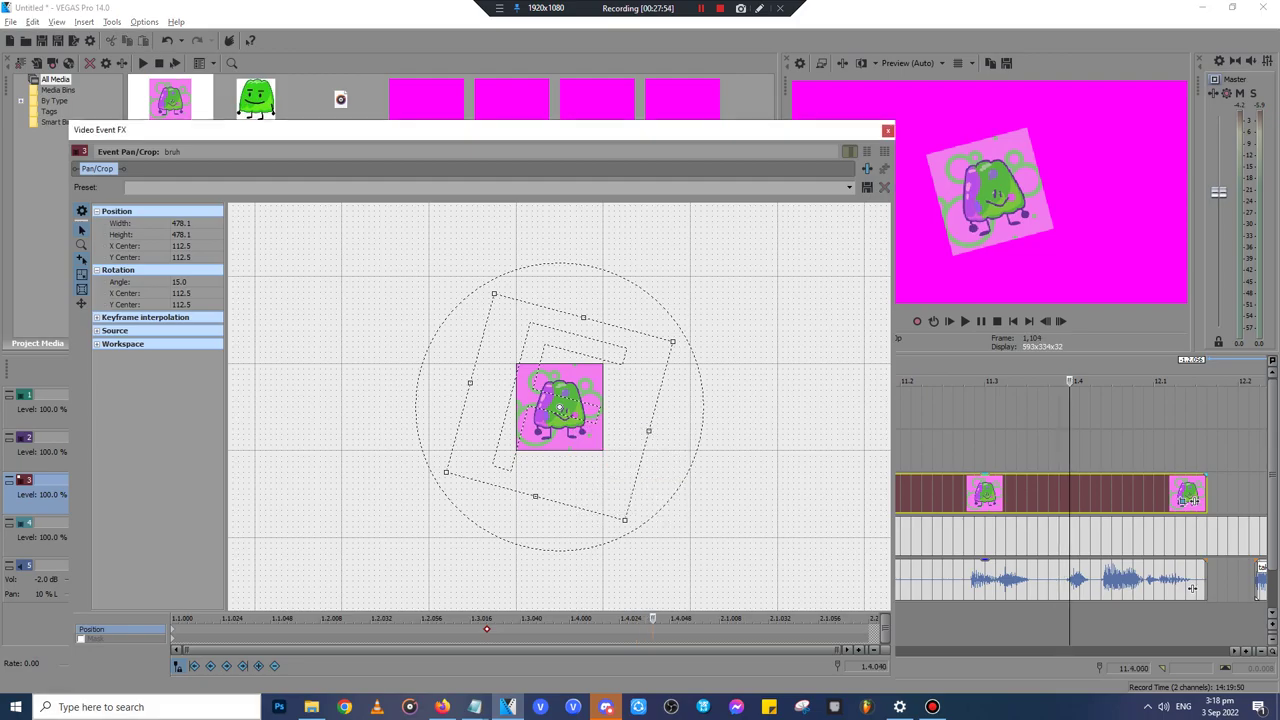
right_click(652, 628)
left_click(681, 562)
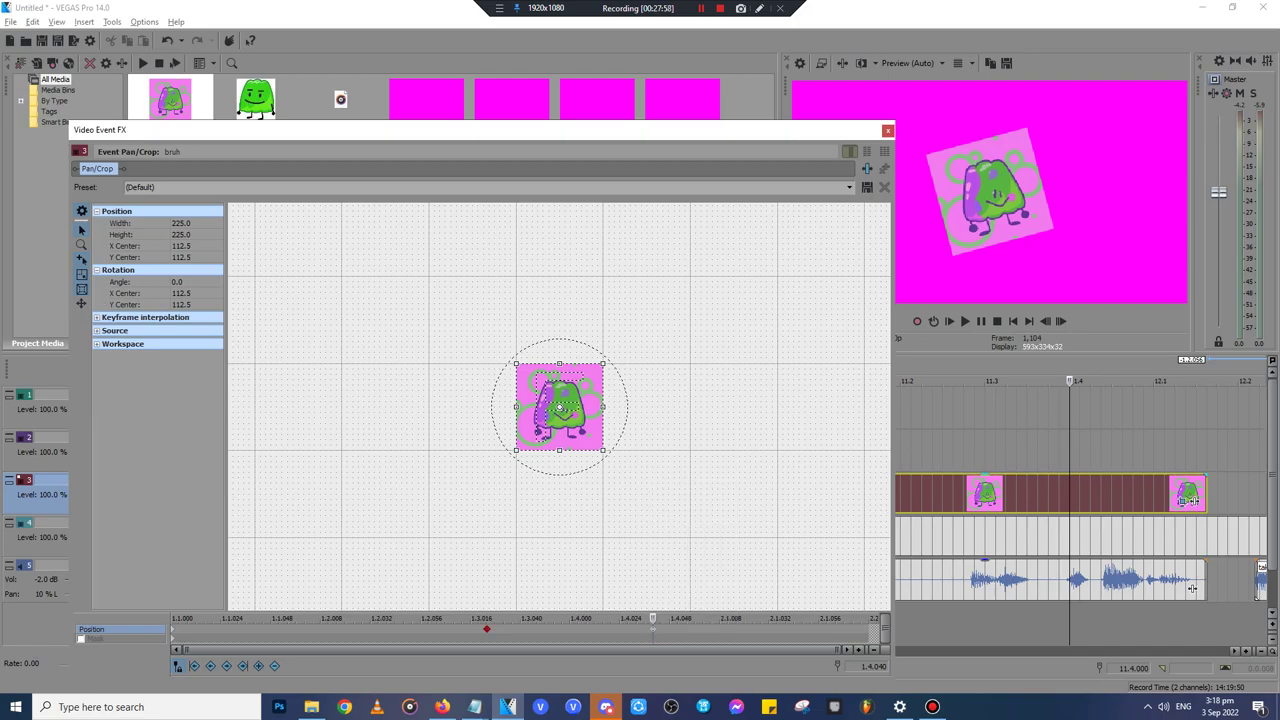
- Try Fast interpolation on bruh's first Pan/Crop keyframe and preview the event from 10.4.024
right_click(174, 629)
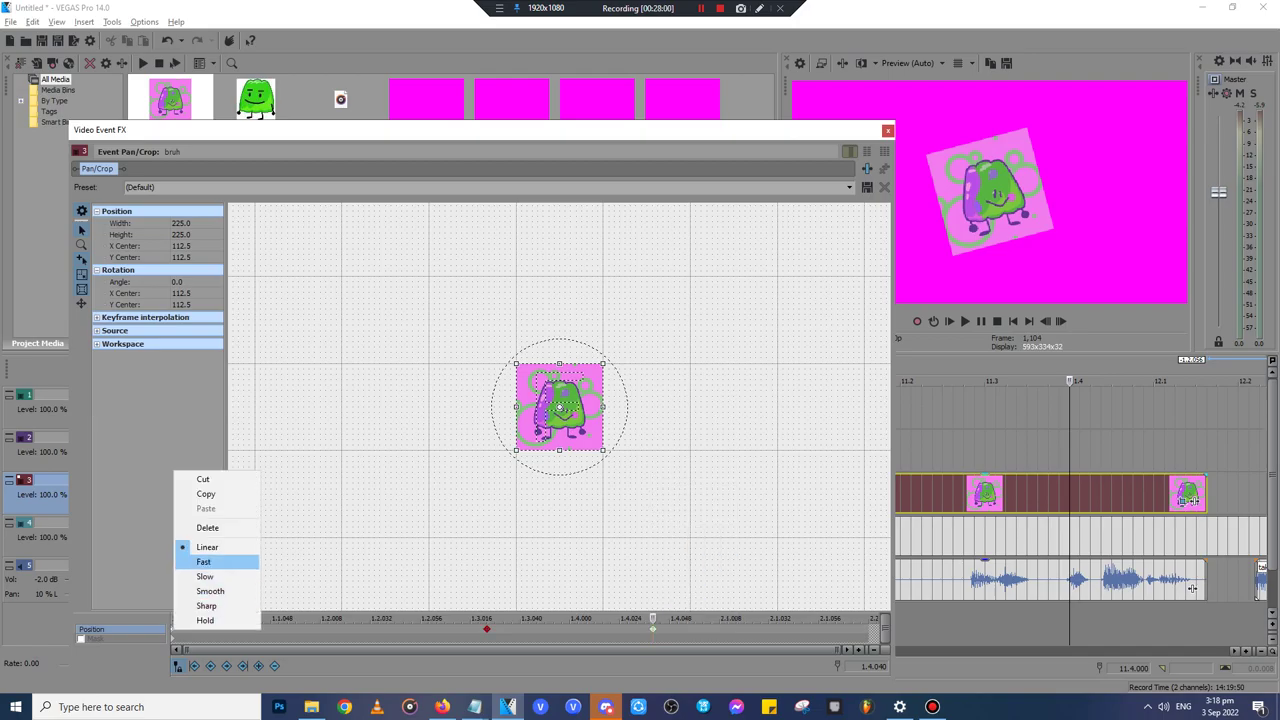
left_click(212, 560)
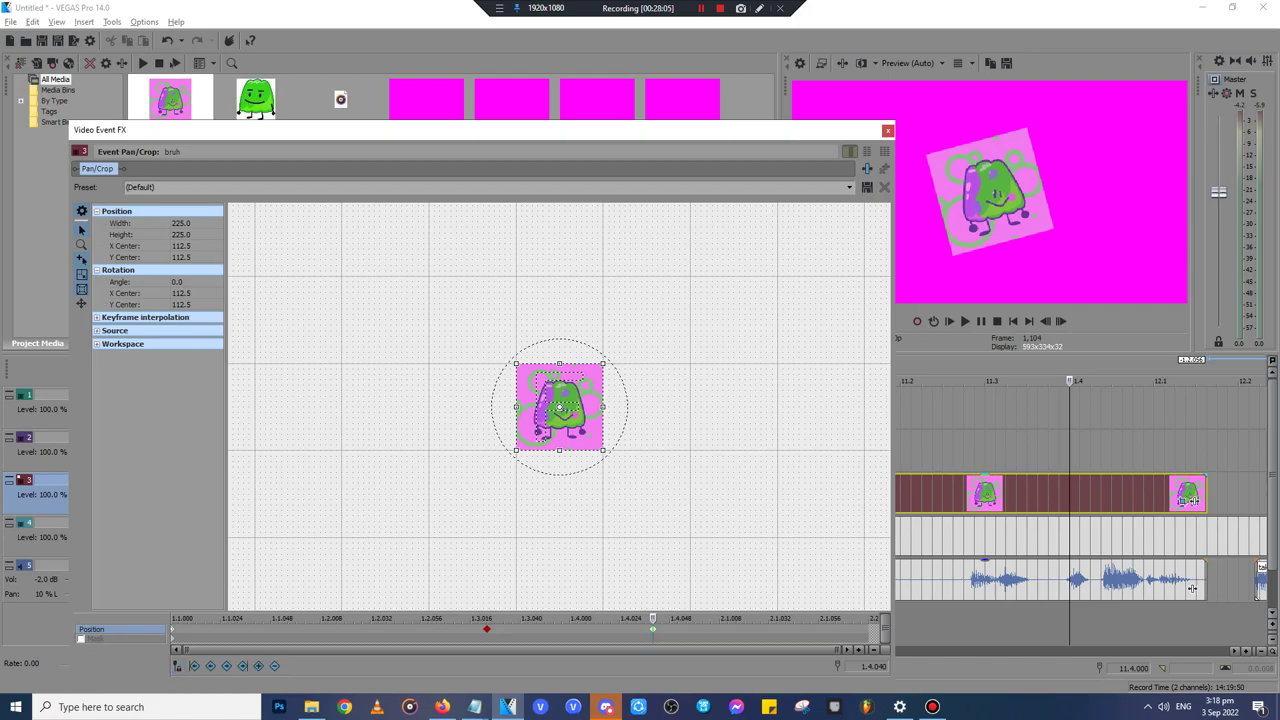
left_click(887, 130)
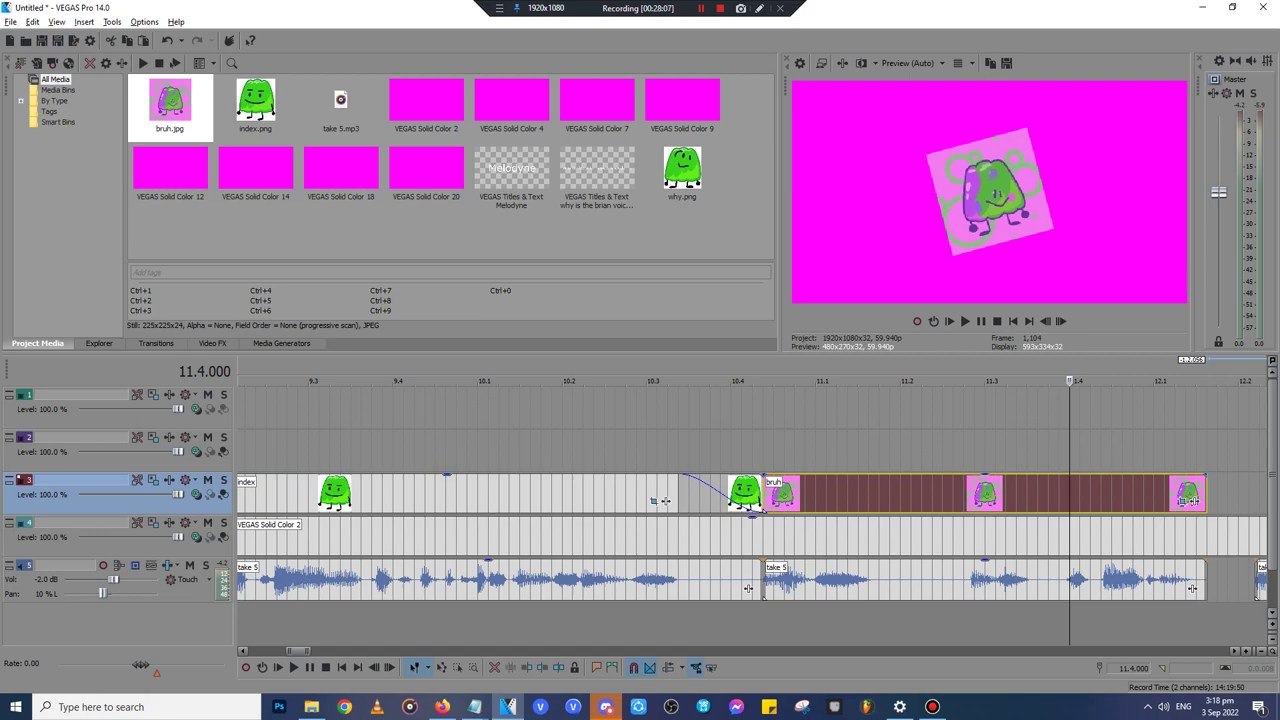
left_click(763, 452)
key("space")
key("space")
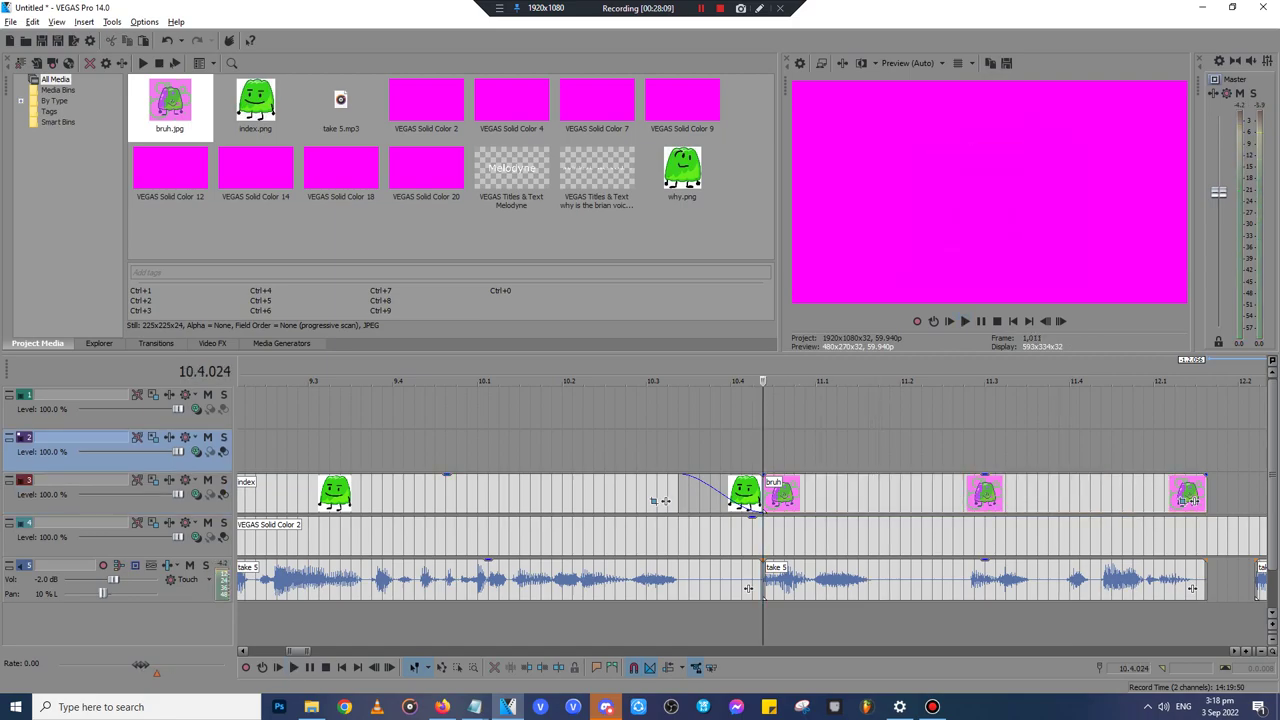
- Set bruh's first Pan/Crop keyframe to Hold interpolation and preview the event from 10.4.024
left_click(1184, 500)
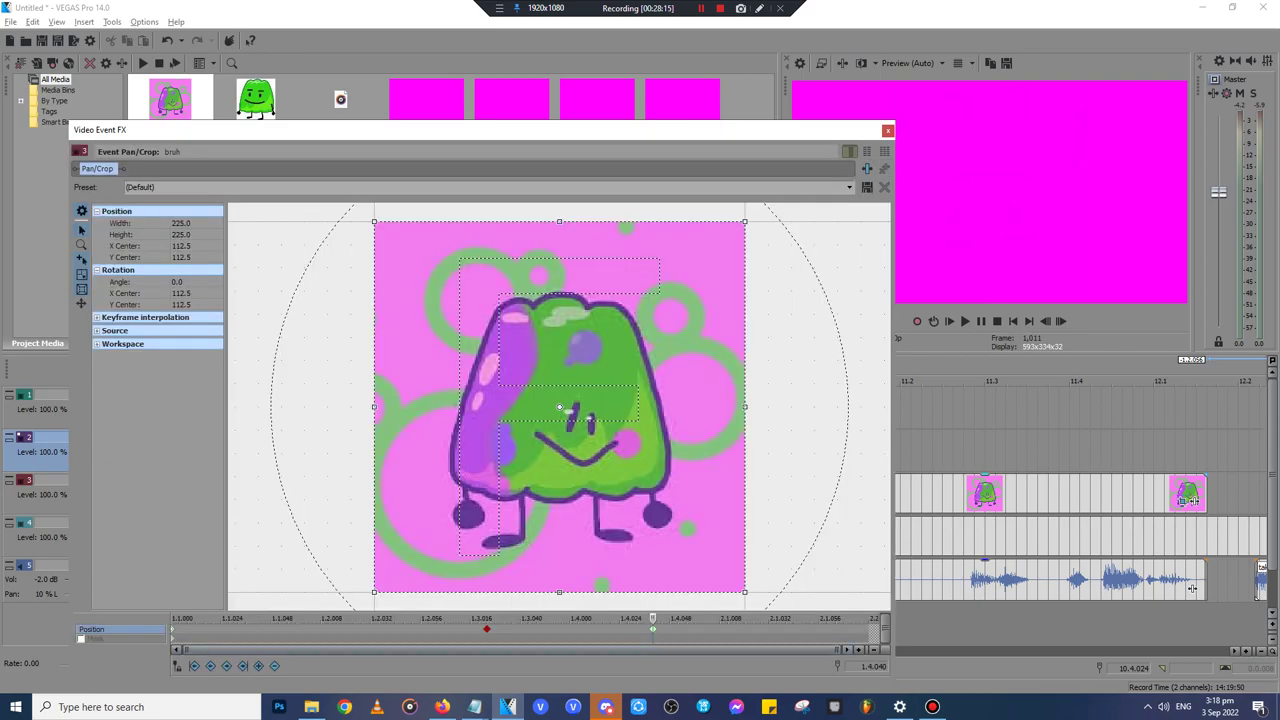
right_click(173, 630)
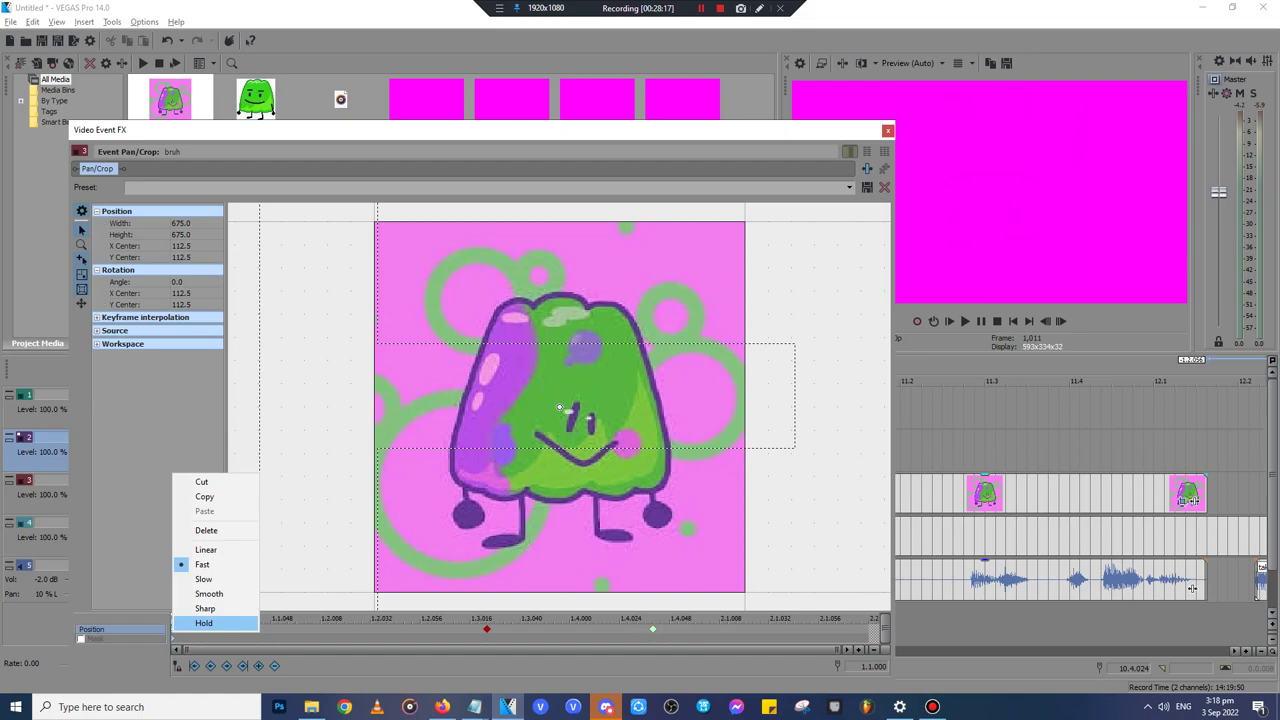
left_click(200, 622)
left_click(887, 130)
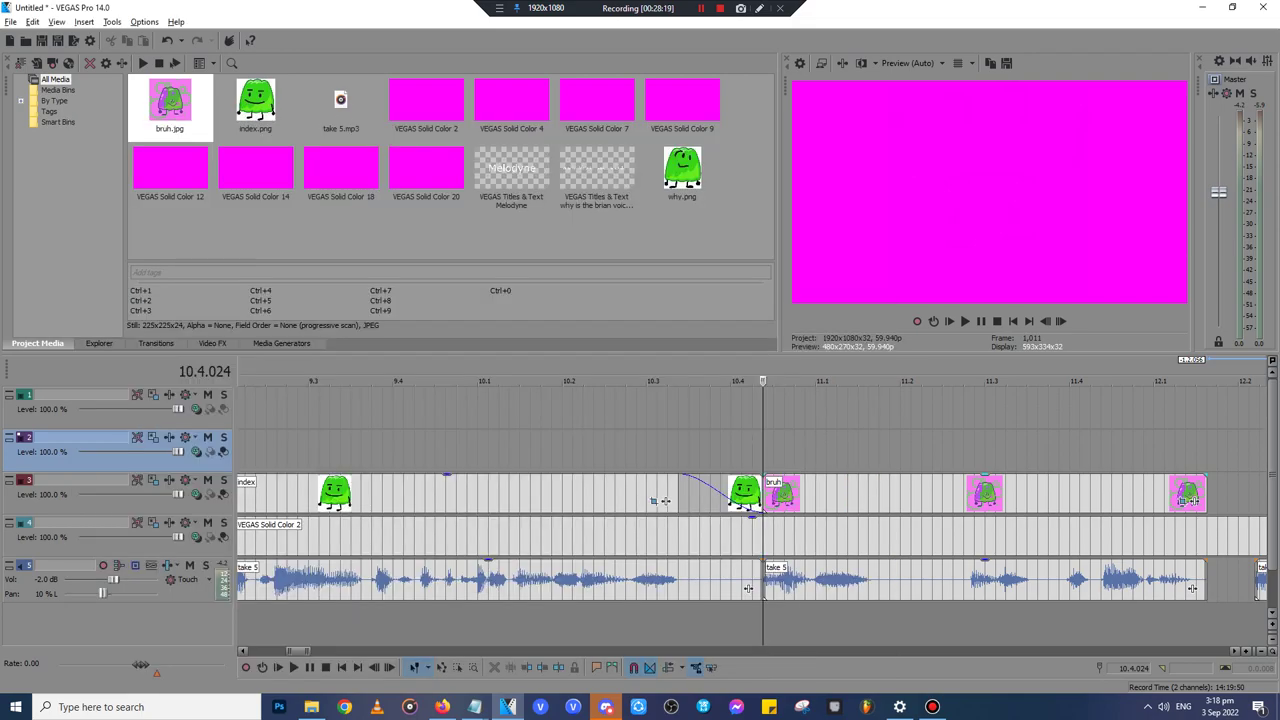
key("space")
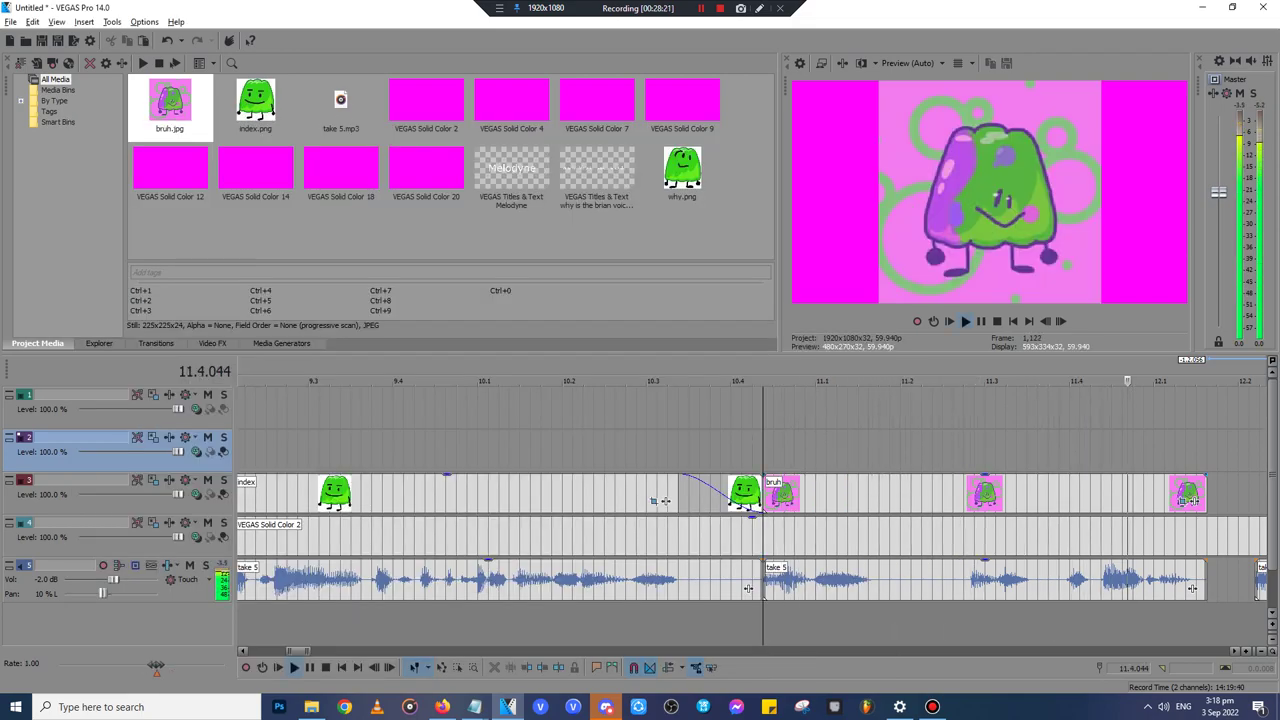
- Play the timeline past the end of the bruh image clip
scroll(752, 500, "down", 1)
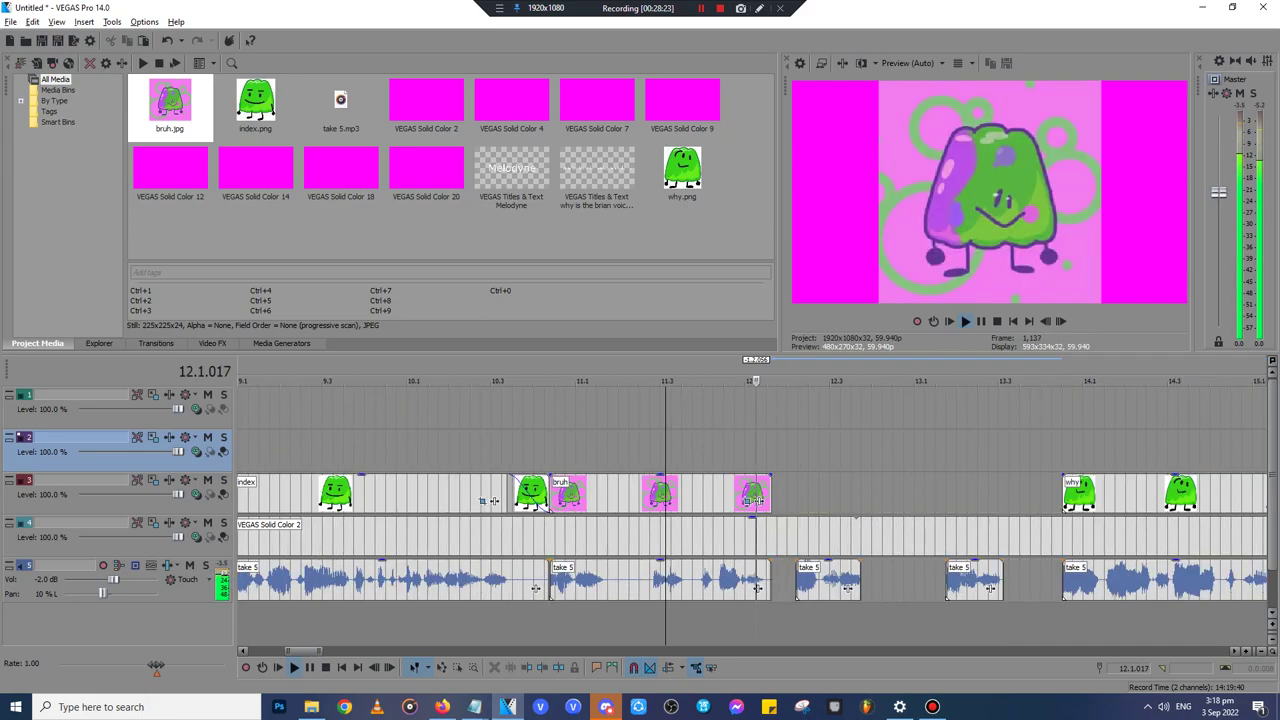
key("Return")
left_click(781, 494)
- Reposition the short take 5 audio clip that follows the bruh section so it starts at 12.2.032
scroll(752, 500, "up", 4)
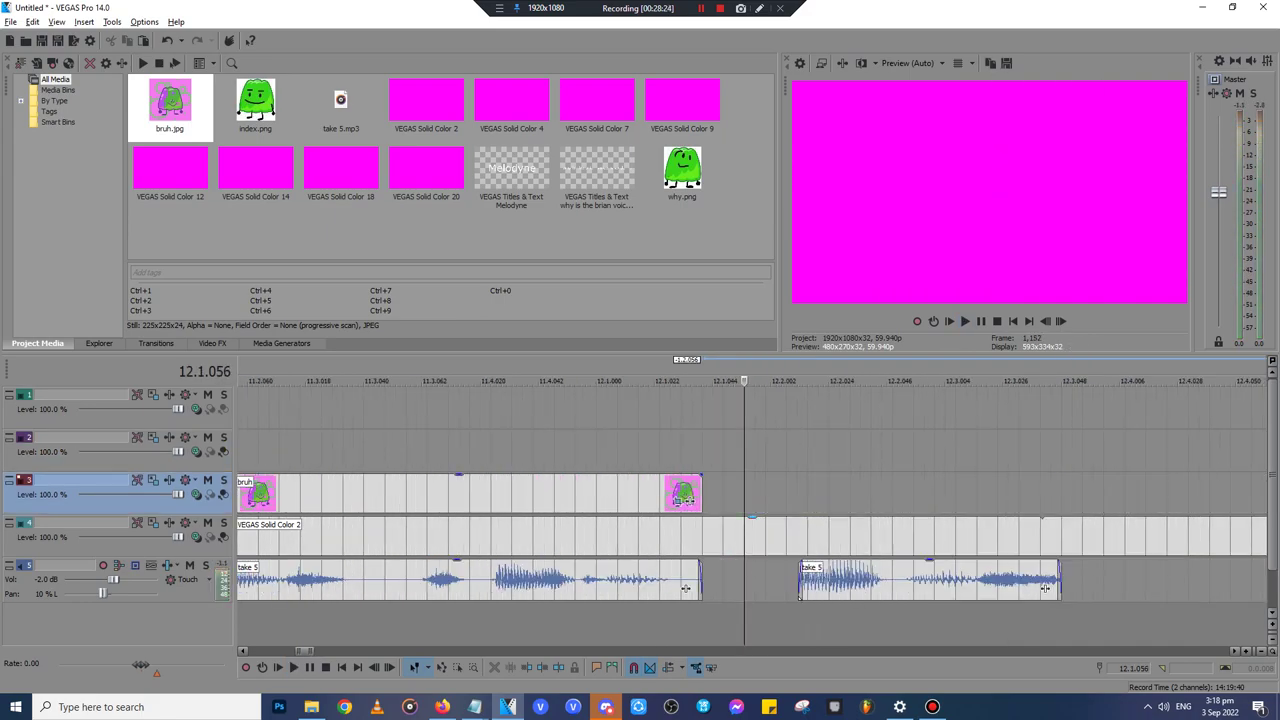
left_click_drag(912, 580, 943, 580)
key("space")
scroll(943, 580, "down", 1)
key("Return")
left_click(746, 494)
left_click(752, 494)
scroll(752, 494, "down", 3)
scroll(435, 500, "up", 5)
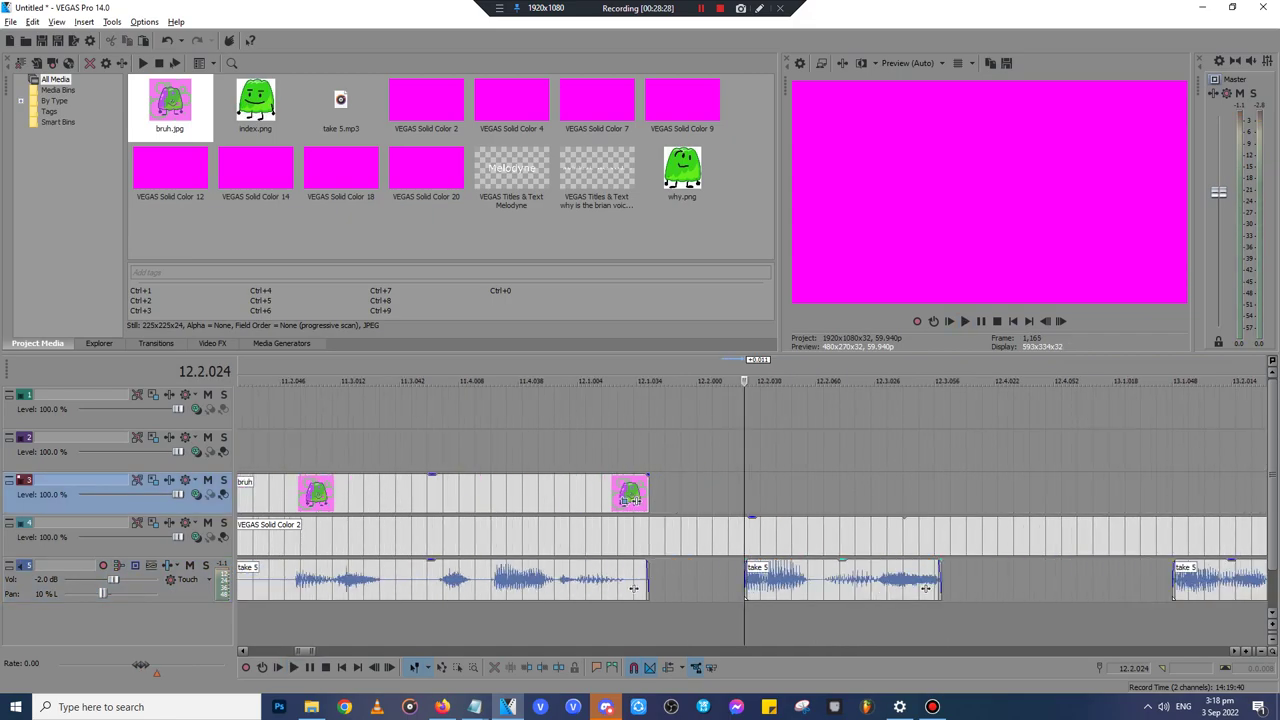
left_click(942, 588)
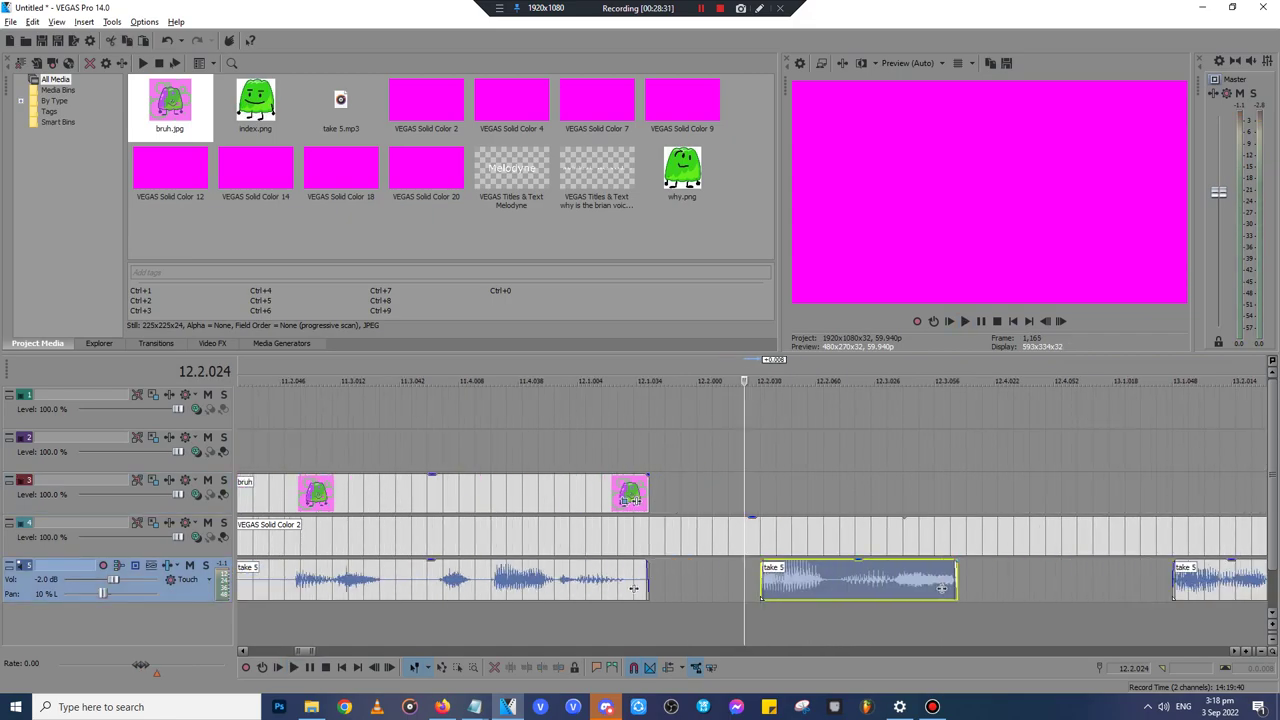
left_click(761, 494)
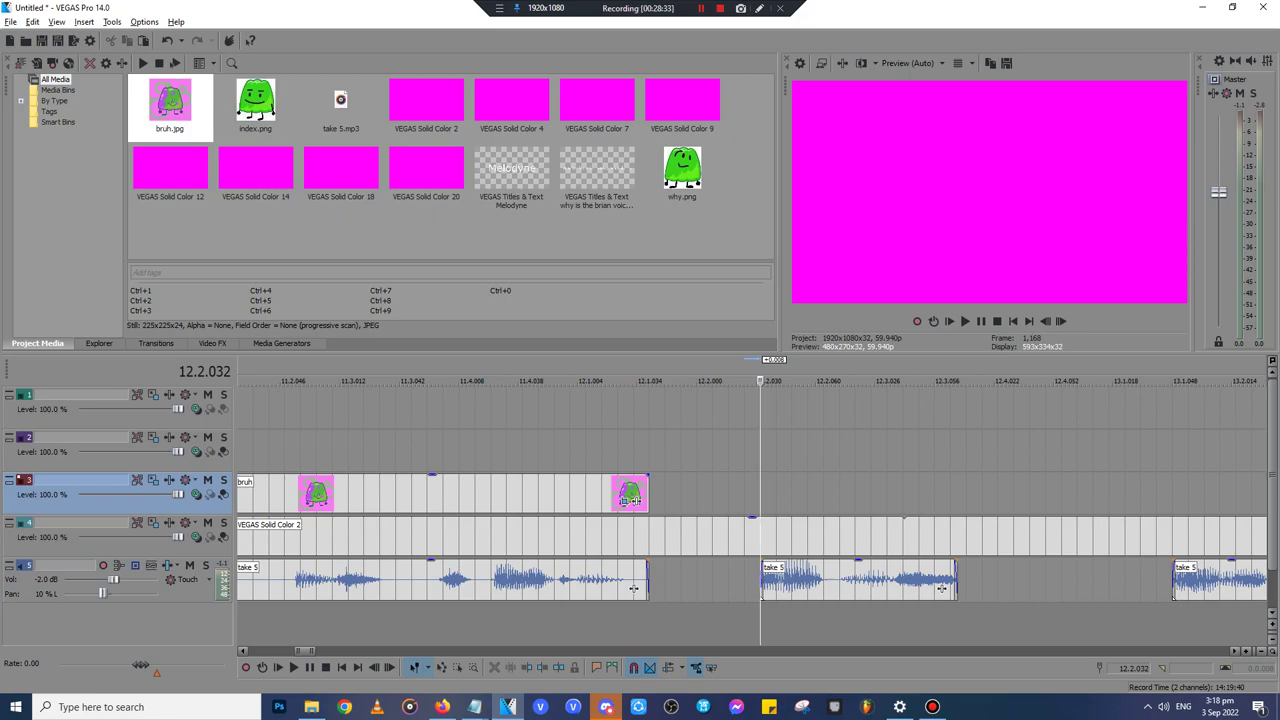
- Open a new Firefox tab and extend the Notepad note with "hold on let me find some more images of geleatin of the madness part"
left_click(441, 707)
left_click(312, 14)
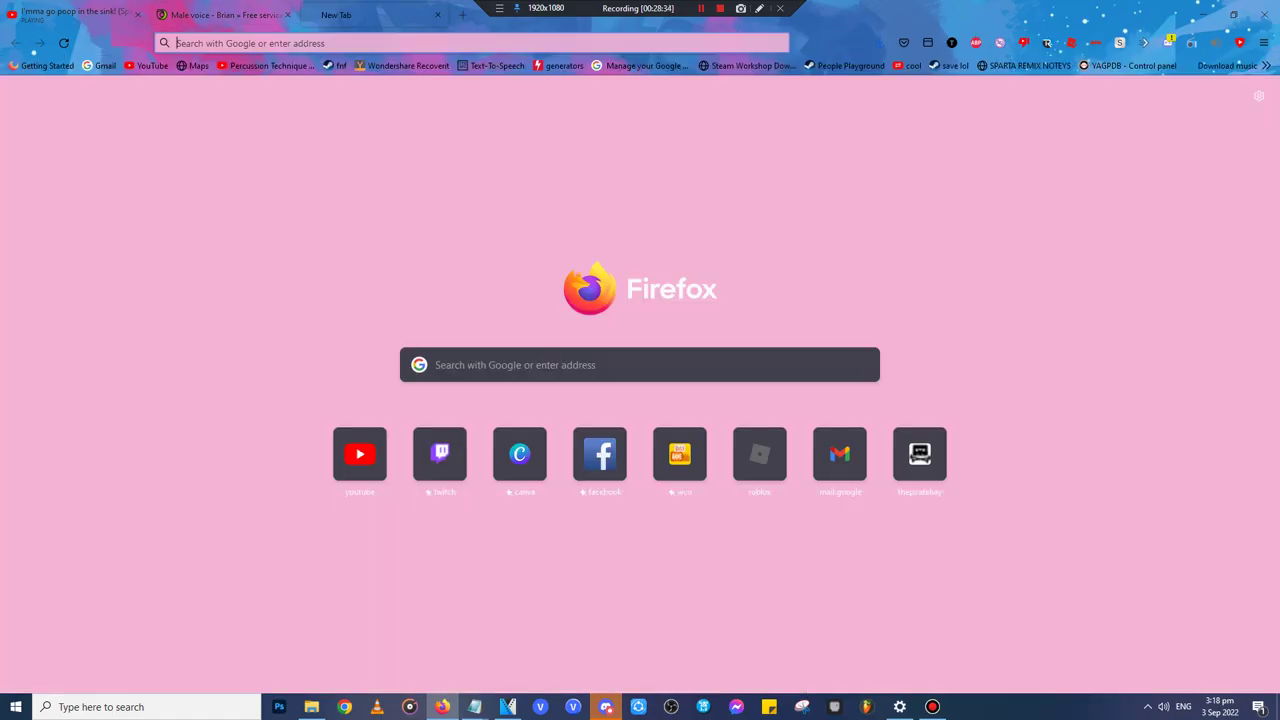
left_click(475, 707)
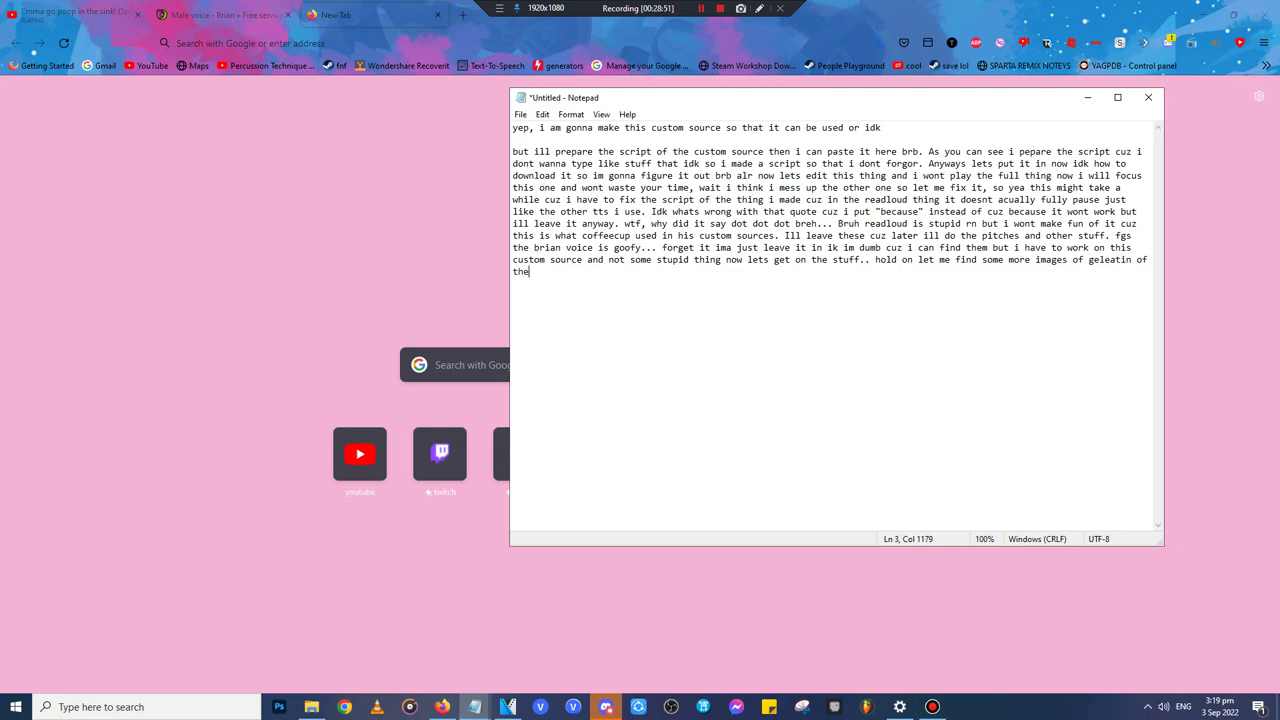
type("ss part")
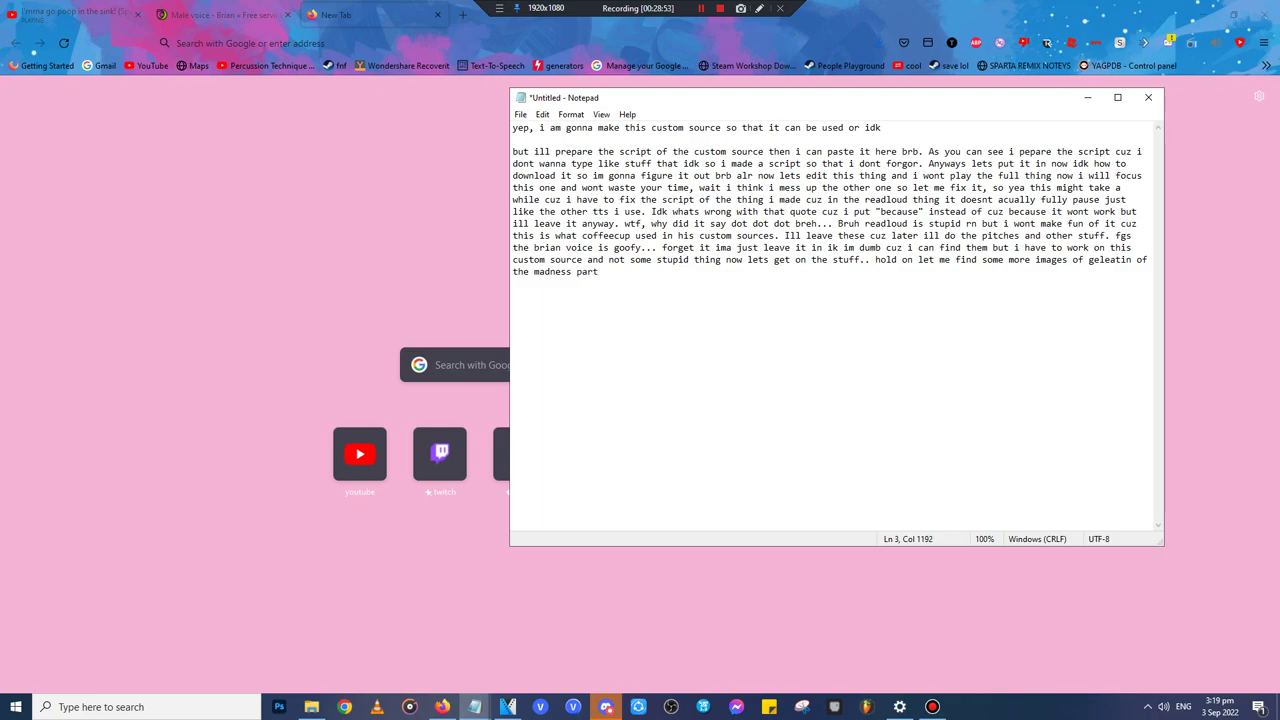
- Switch to Firefox and enter "gelatin" as the search term in the new tab
left_click(335, 43)
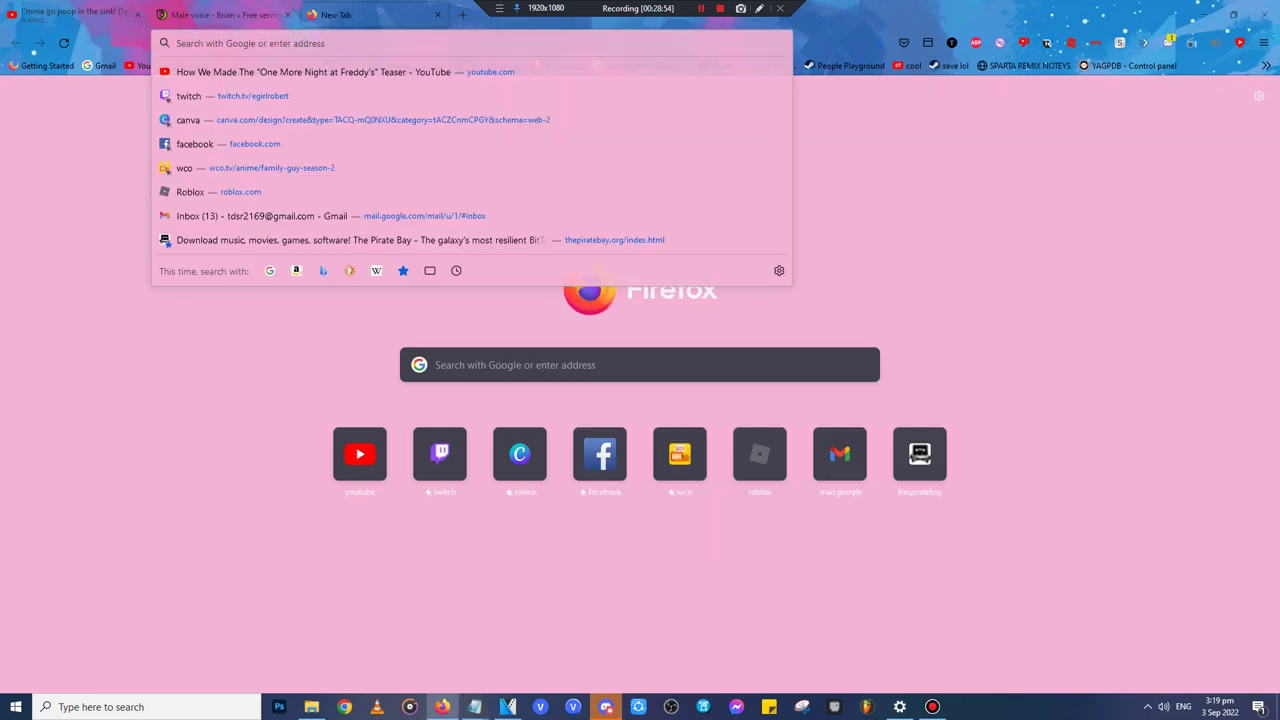
type("geleat")
key("BackSpace")
key("BackSpace")
key("BackSpace")
type("e")
key("BackSpace")
type("atin")
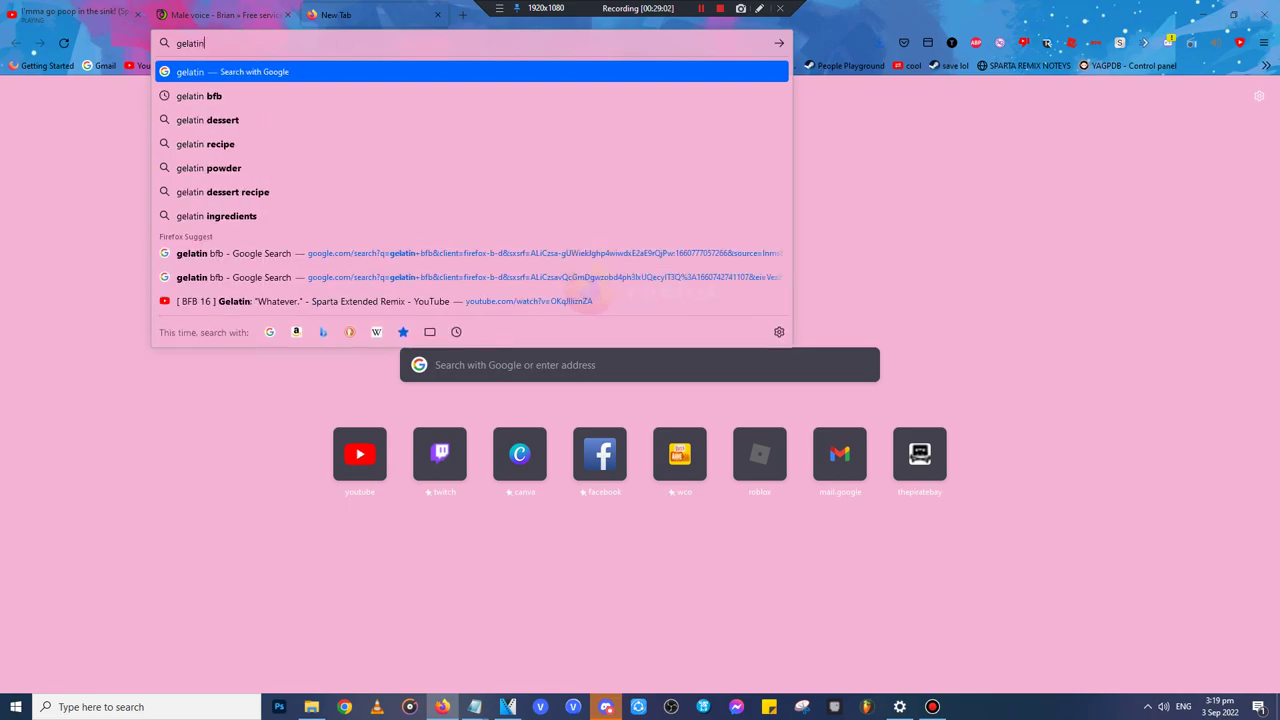
- Correct "geleatin" to "gelatin" in the Notepad note, and search for "gelatin bfb" images in Firefox
key("alt+Tab")
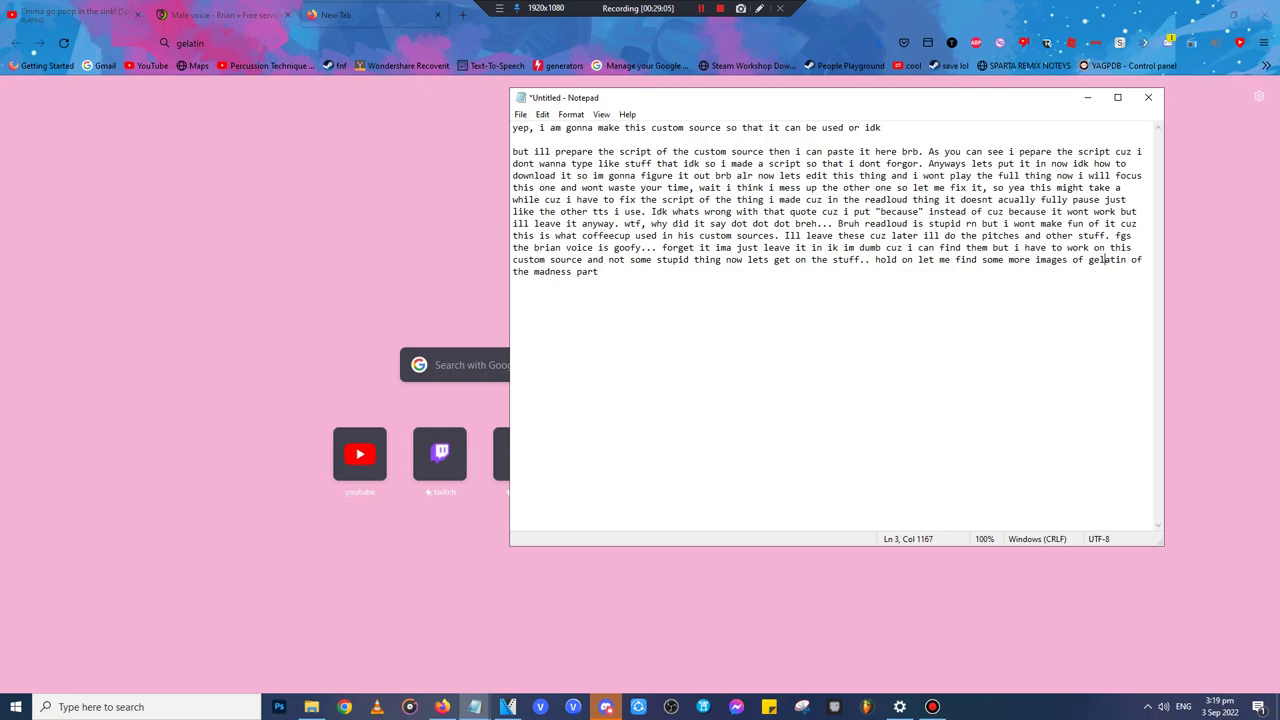
key("alt+Tab")
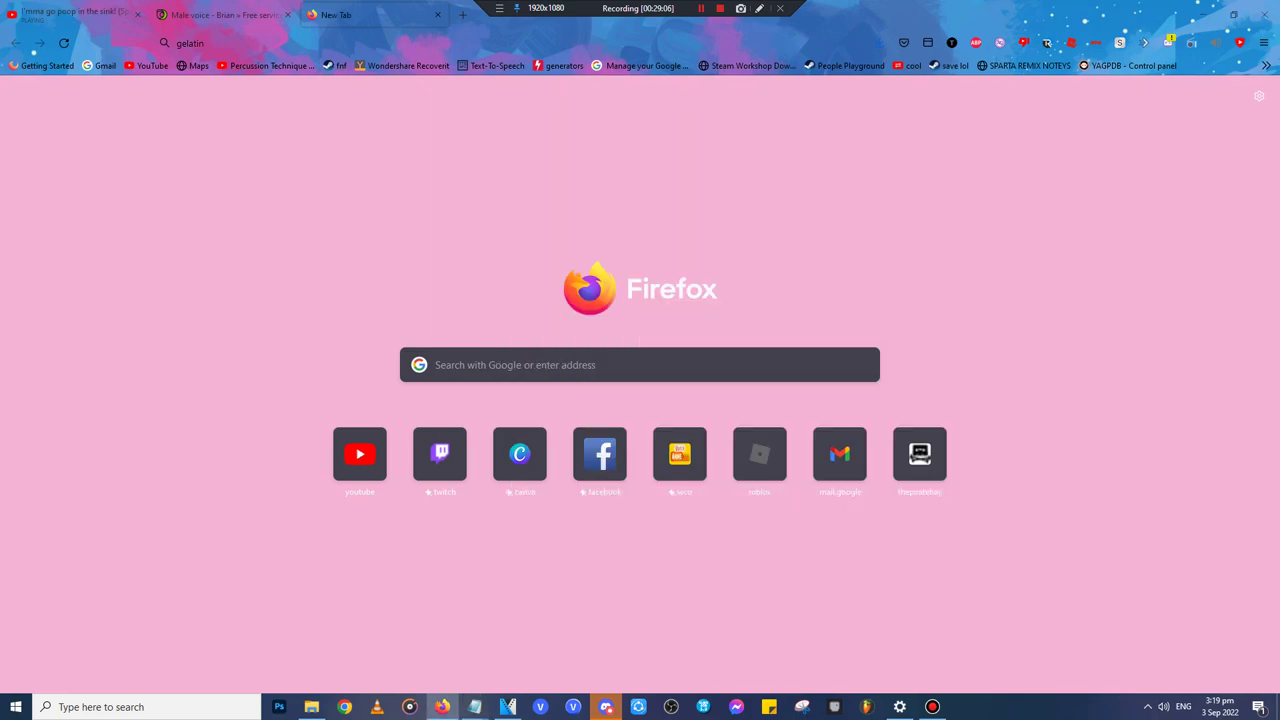
left_click(190, 43)
left_click(202, 94)
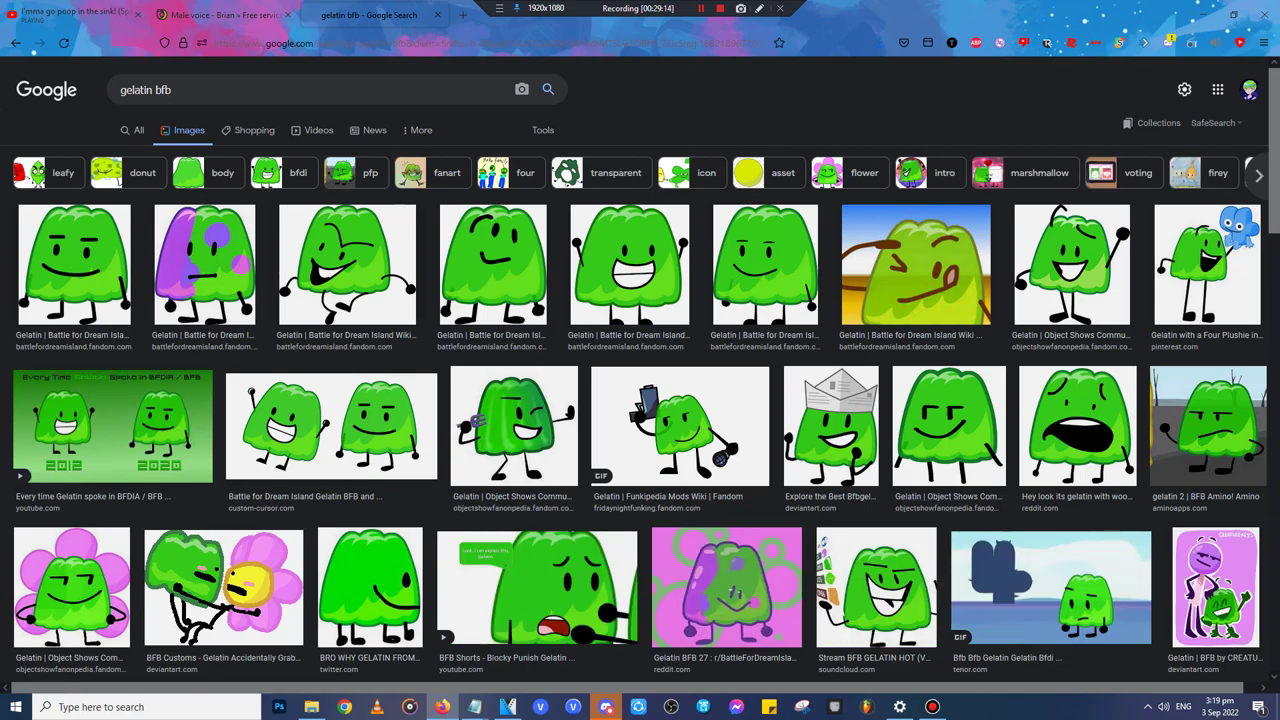
left_click(204, 265)
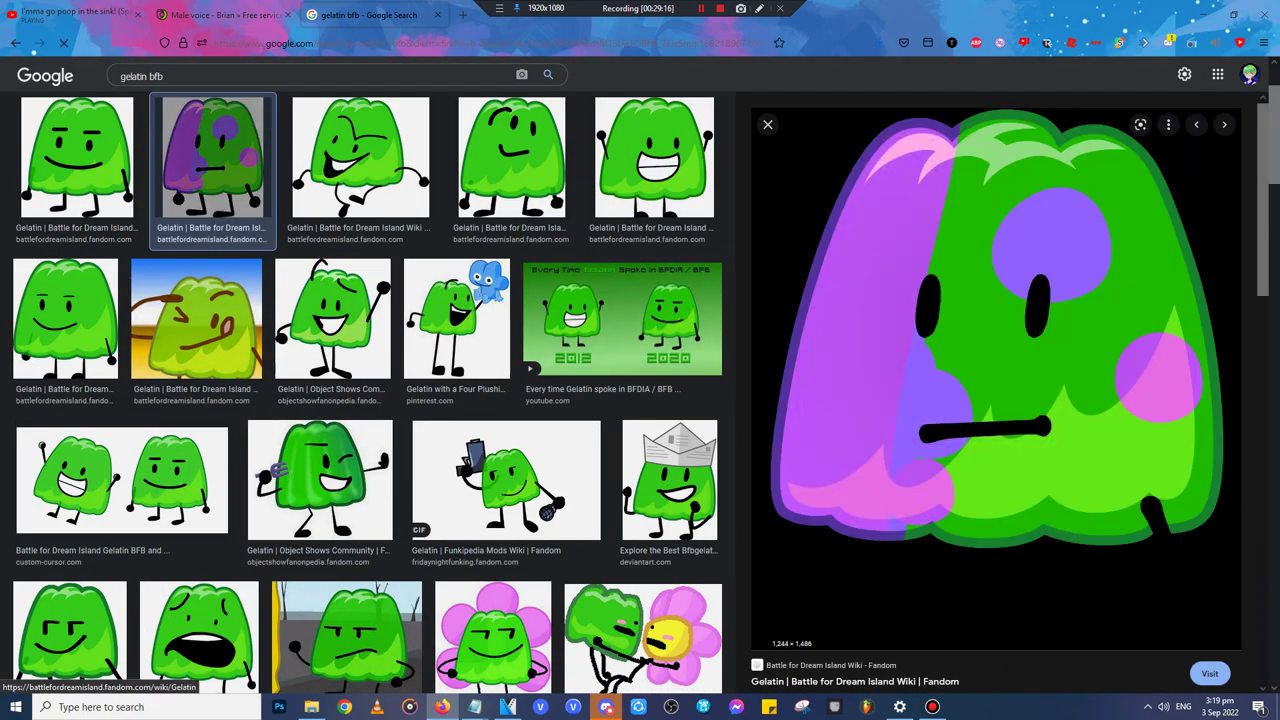
right_click(1034, 312)
left_click(1072, 511)
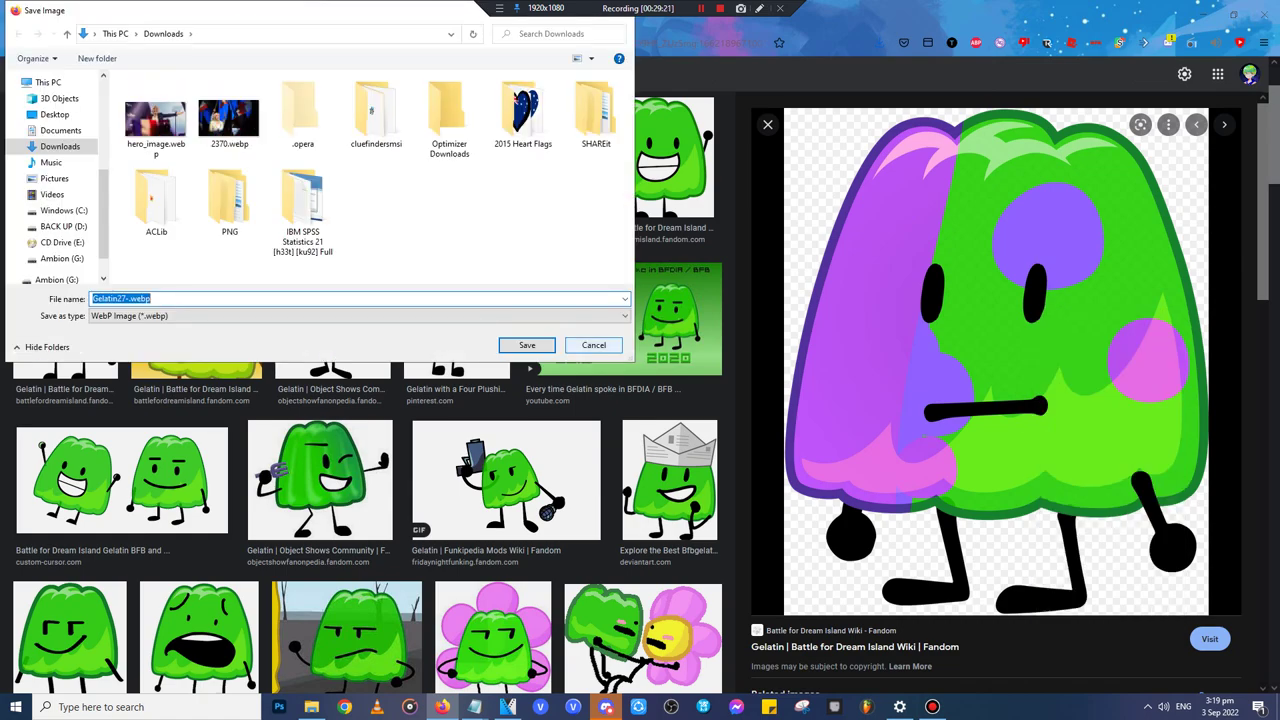
left_click(593, 345)
right_click(916, 218)
left_click(950, 417)
left_click(594, 345)
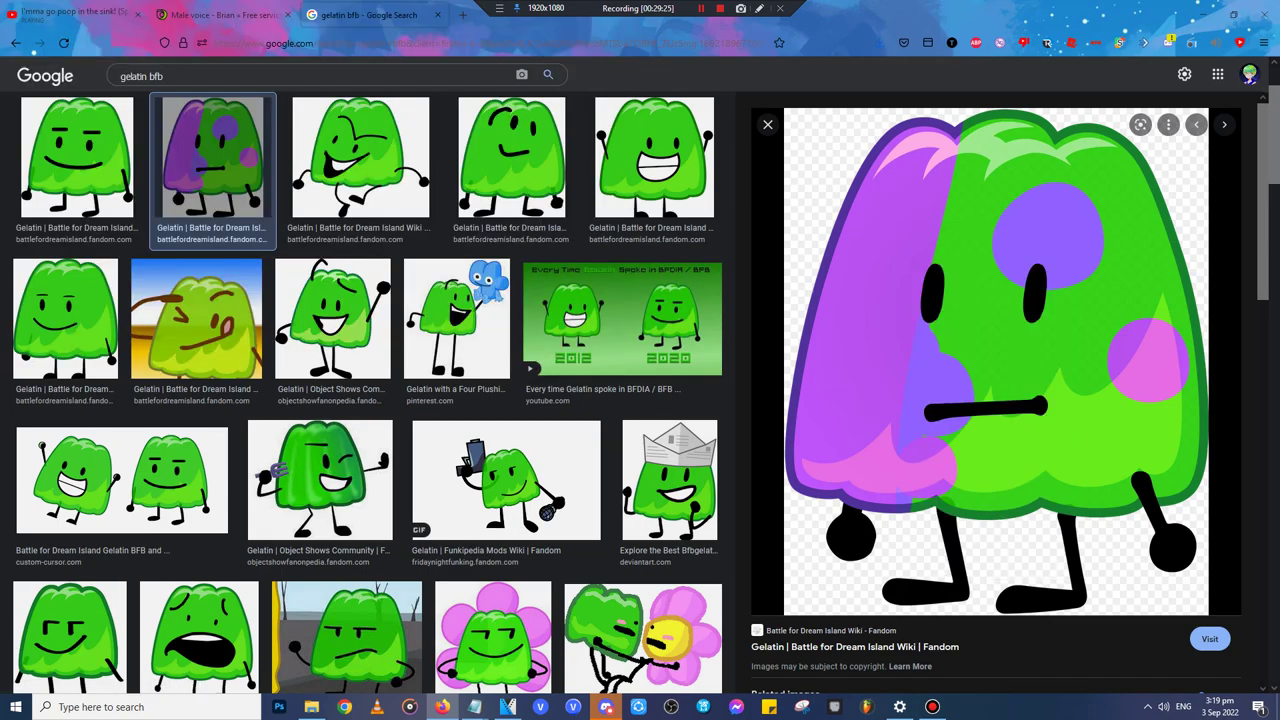
left_click(768, 125)
- Save the sixth image of the first result row, Gelatin smiling with arms down, to Downloads as whya.png
scroll(640, 315, "up", 3)
right_click(758, 262)
left_click(800, 459)
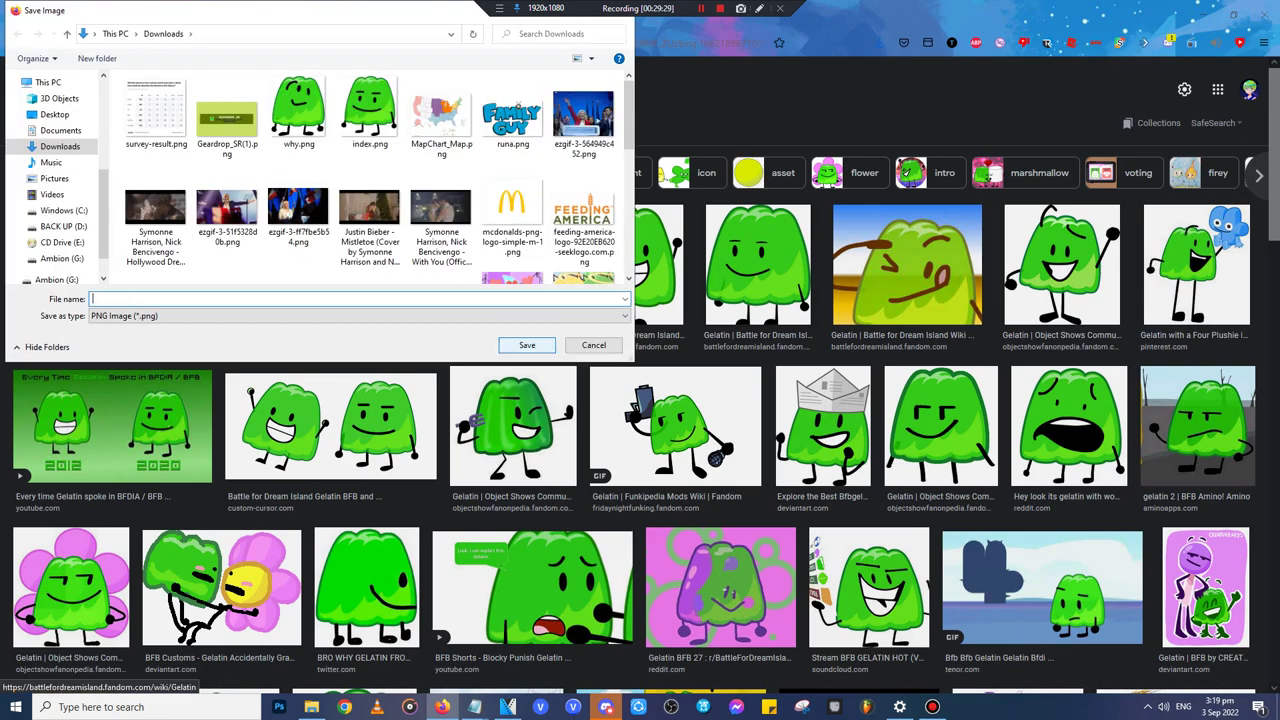
type("whyy")
key("Return")
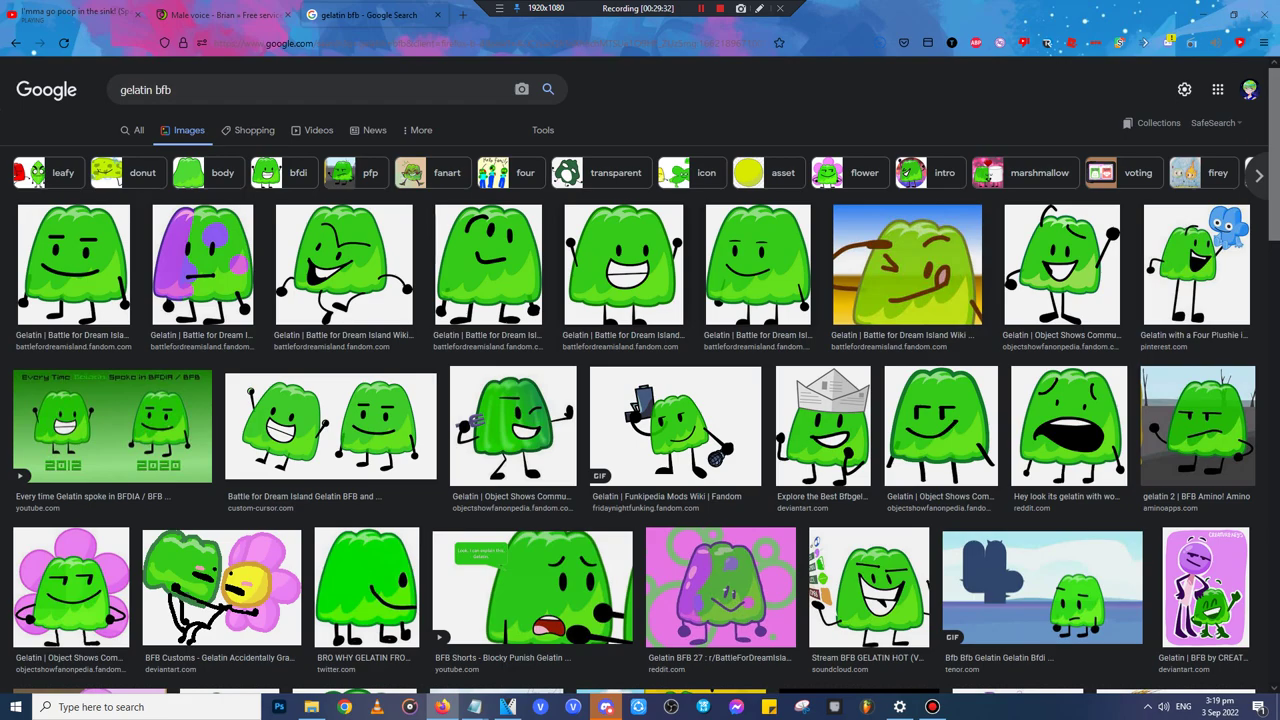
- Save the image of Gelatin with a Four plushie to Downloads as "four plushie"
right_click(1056, 264)
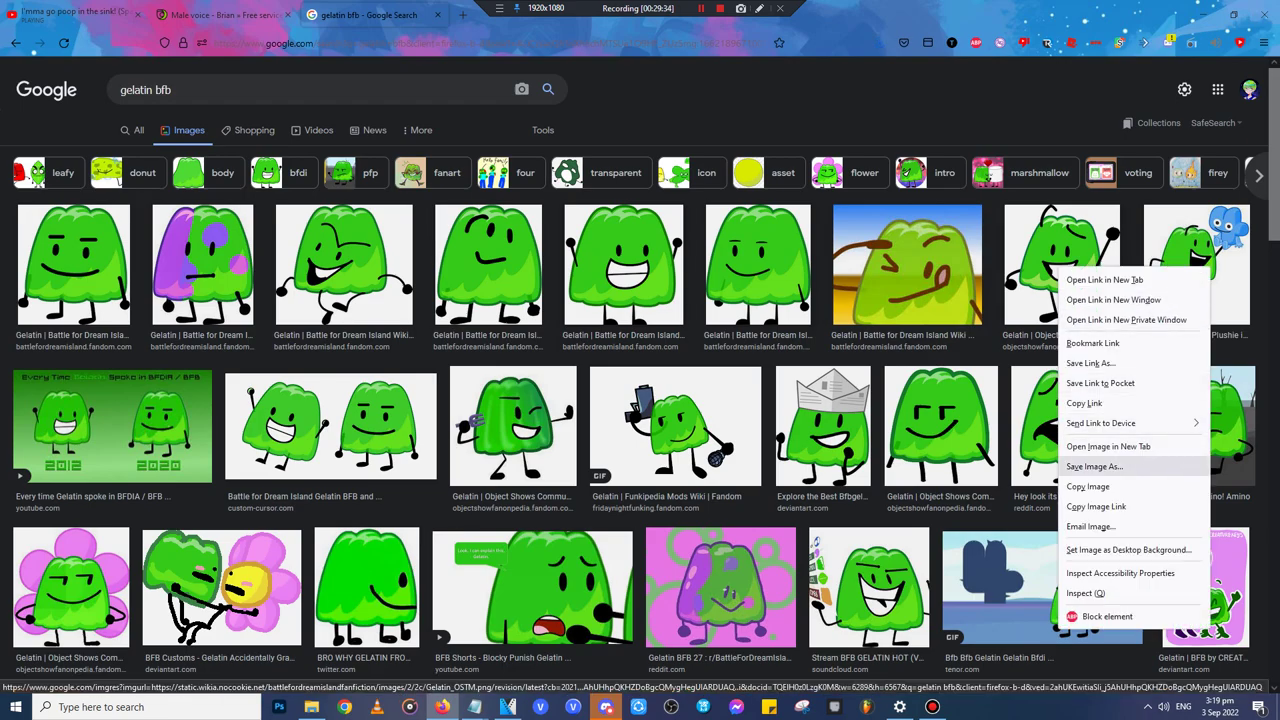
right_click(1188, 236)
left_click(1163, 436)
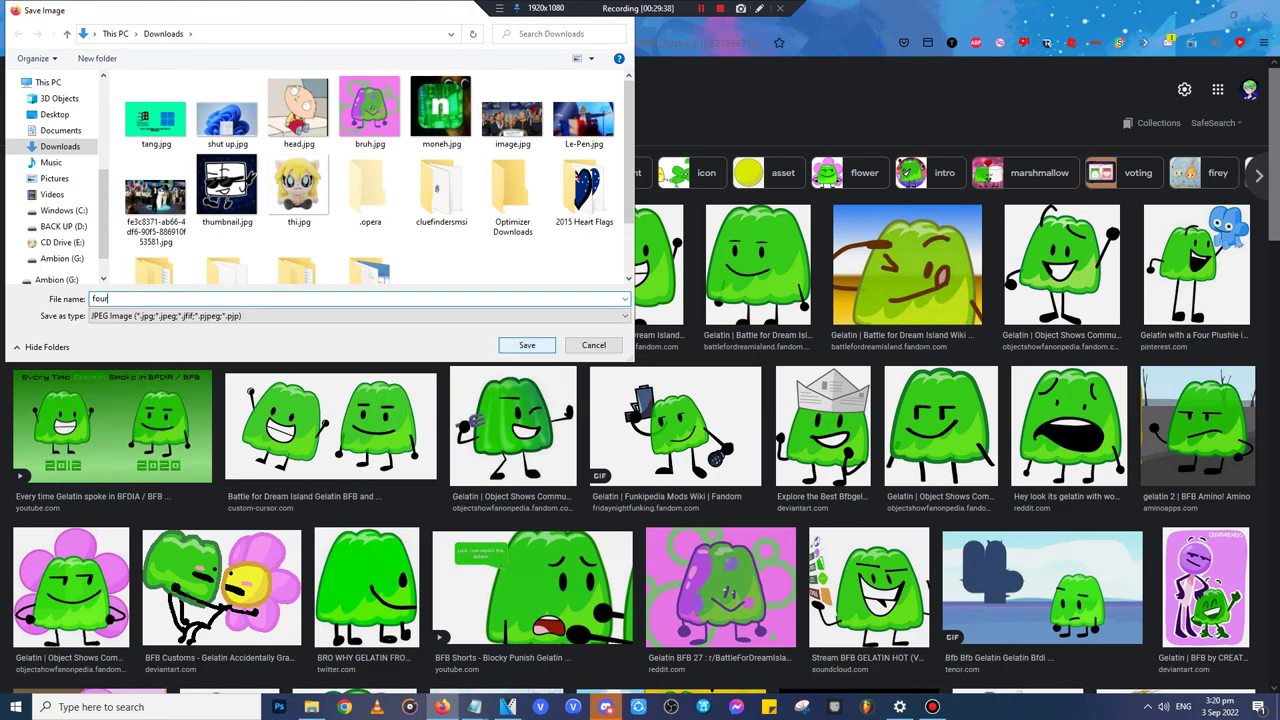
type("four plushie")
left_click(527, 345)
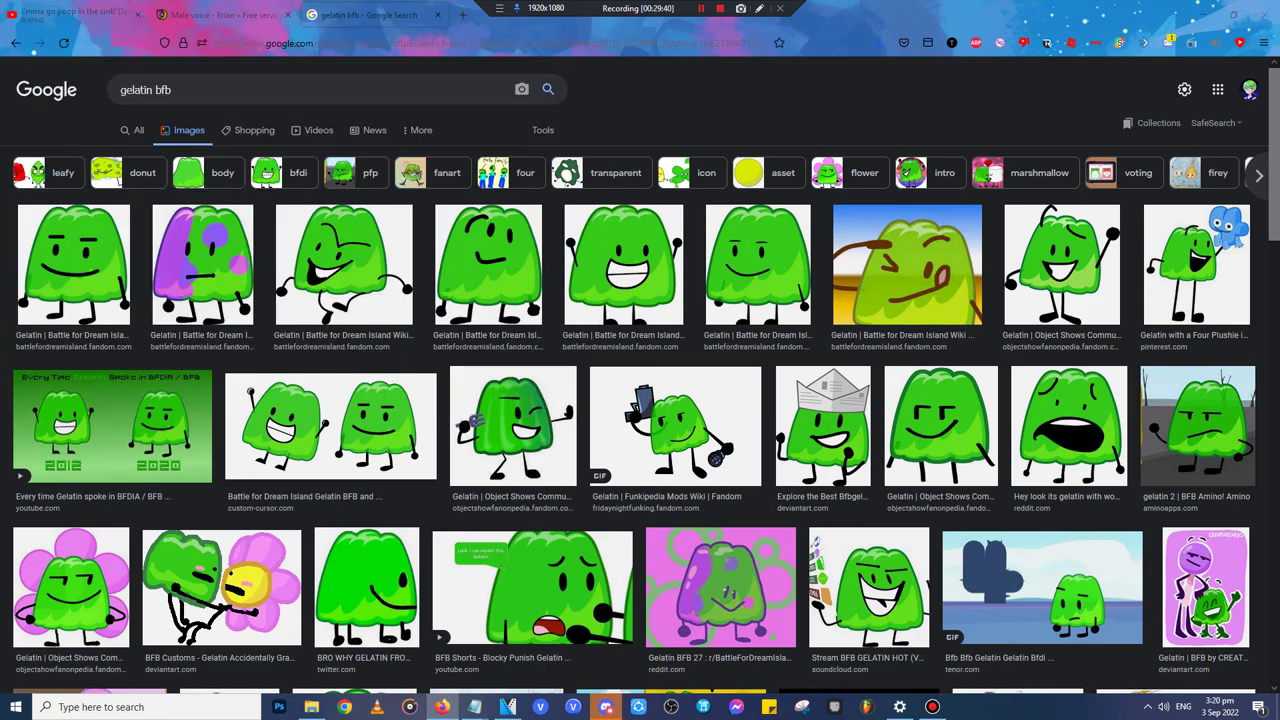
- Close the image search tab and minimize Firefox and Notepad to return to VEGAS Pro
left_click(438, 14)
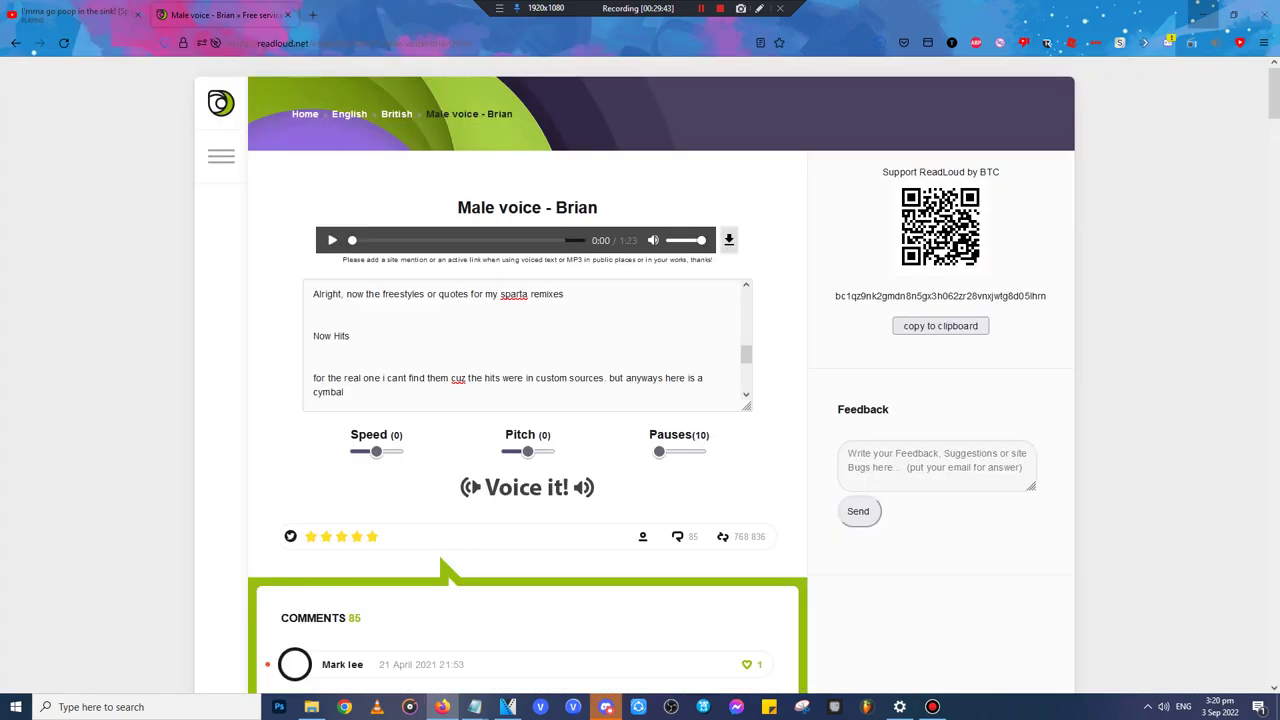
left_click(1203, 9)
left_click(1087, 97)
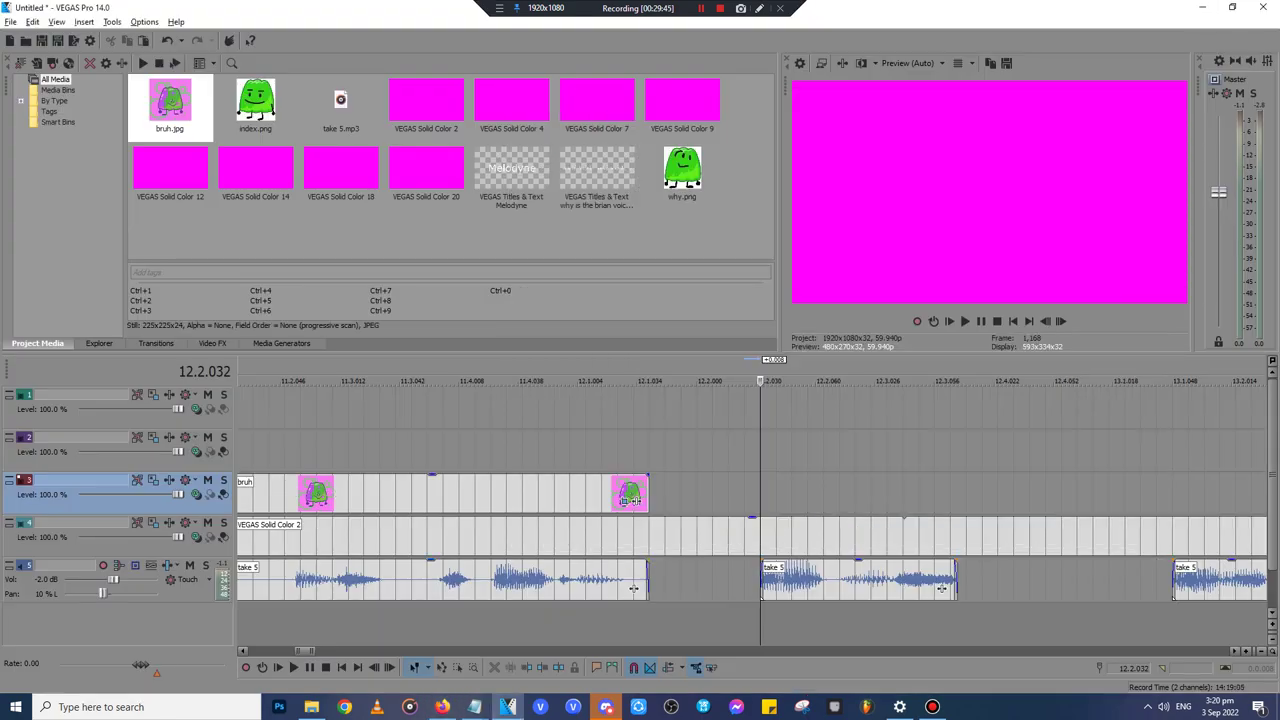
- Add whya.png from the Downloads folder to video track 3 in the empty stretch at 19.3.024
scroll(1000, 540, "down", 5)
left_click(311, 707)
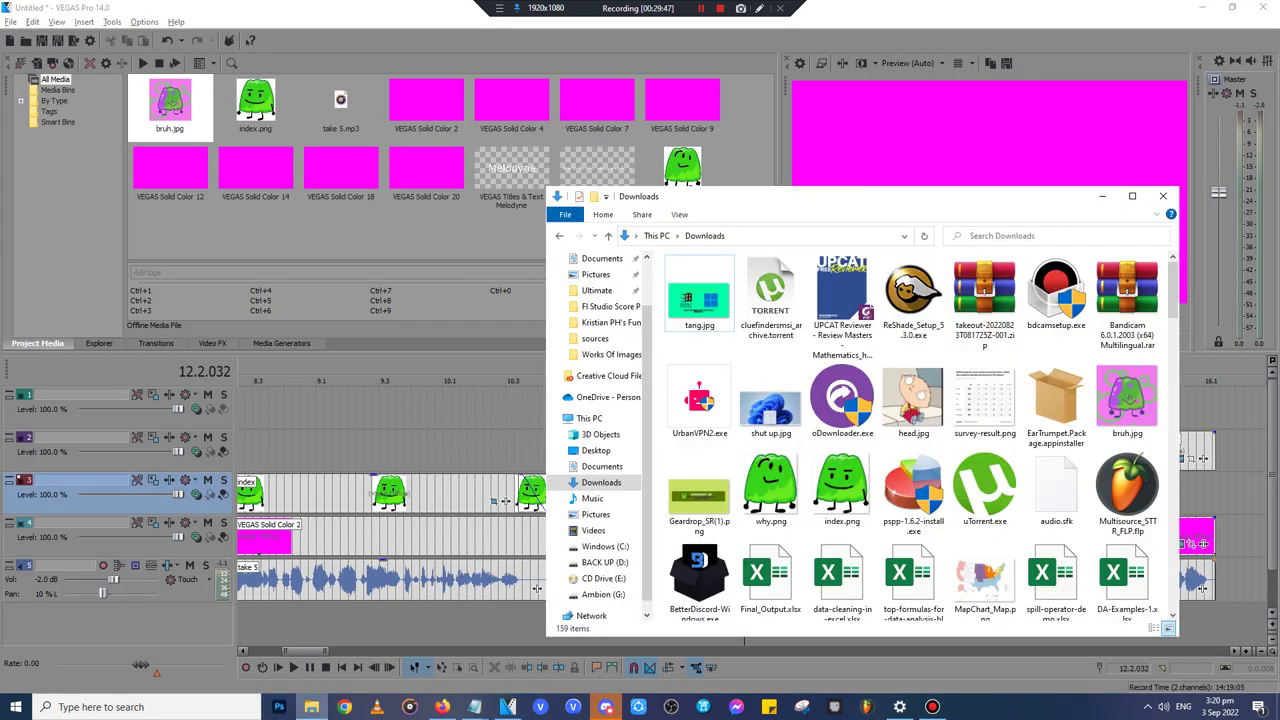
left_click(592, 498)
left_click(601, 482)
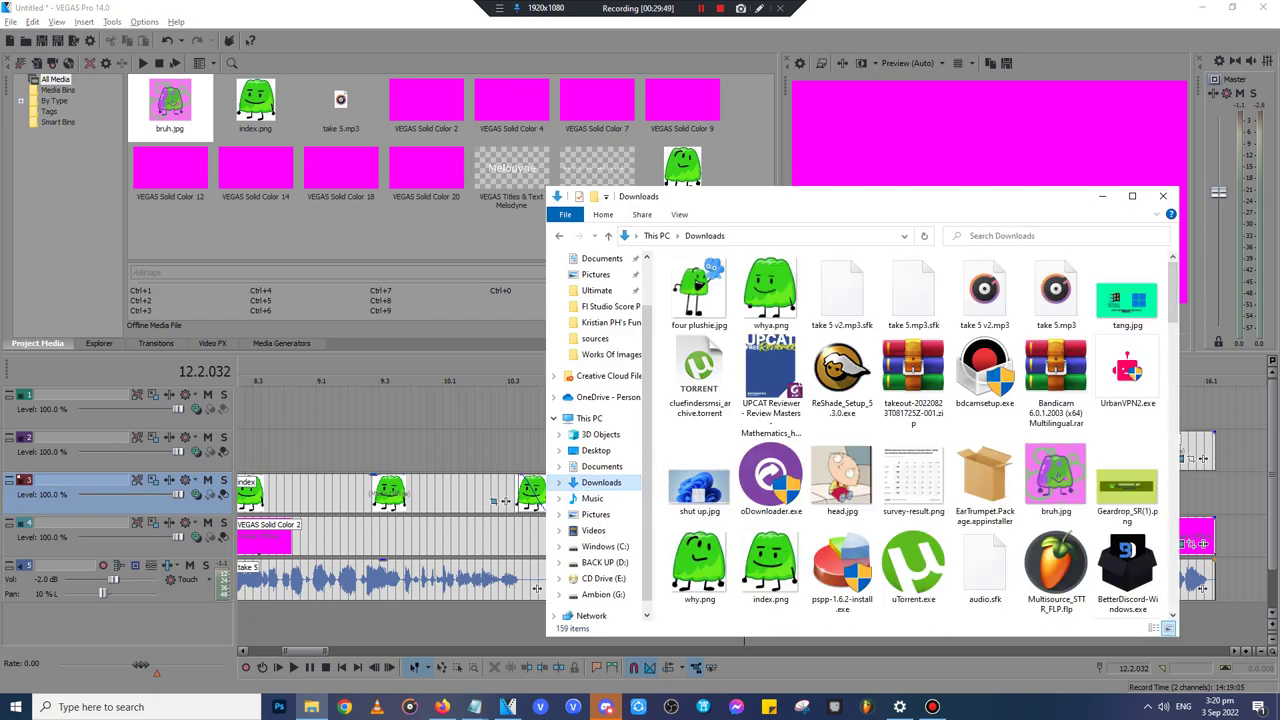
scroll(480, 500, "down", 2)
left_click_drag(770, 295, 1215, 495)
left_click(1202, 452)
scroll(1202, 452, "down", 4)
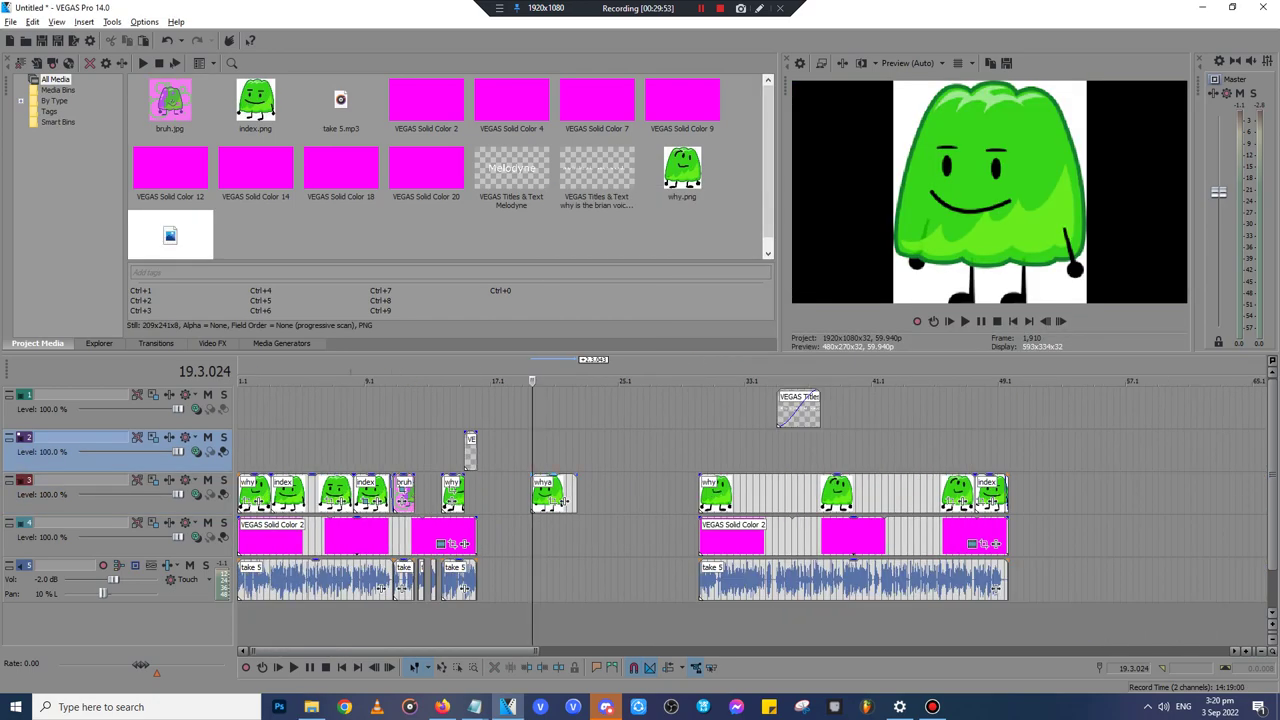
- Enlarge the whya clip's Pan/Crop frame to about 627 by 723 and shift its X center to 313.5
scroll(1202, 452, "up", 4)
left_click(905, 500)
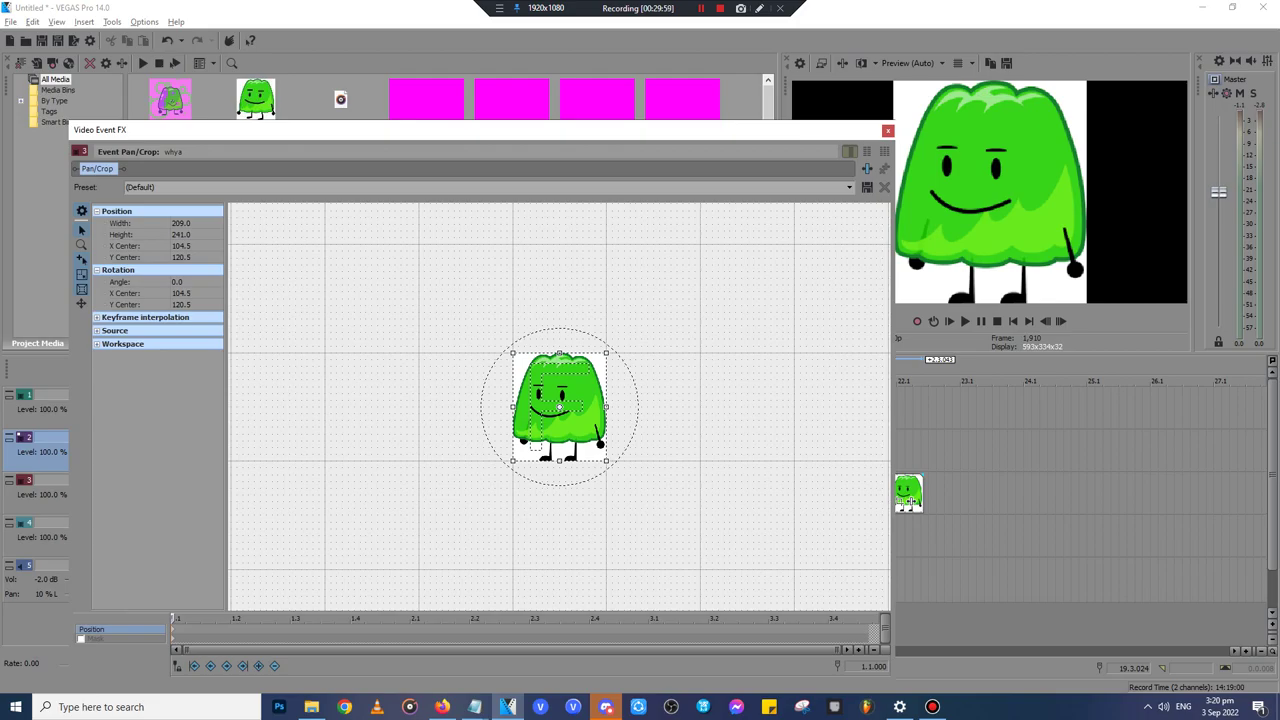
left_click_drag(606, 461, 700, 569)
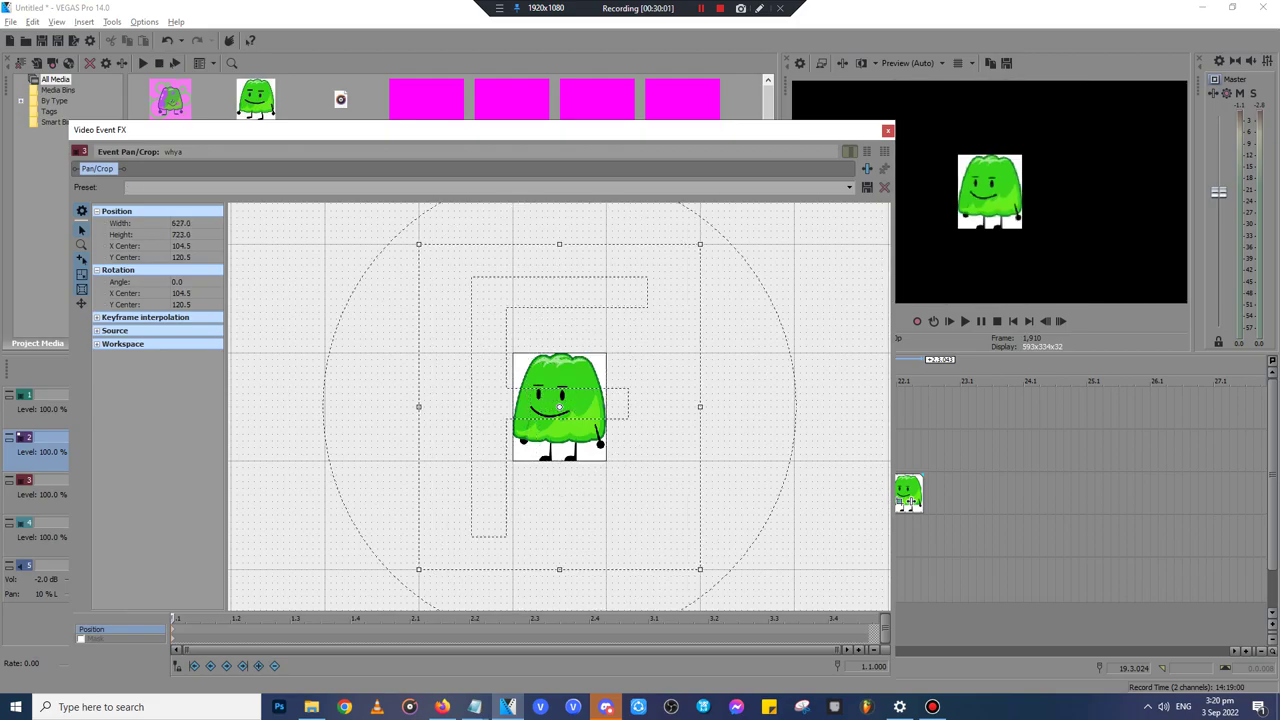
left_click_drag(559, 407, 653, 407)
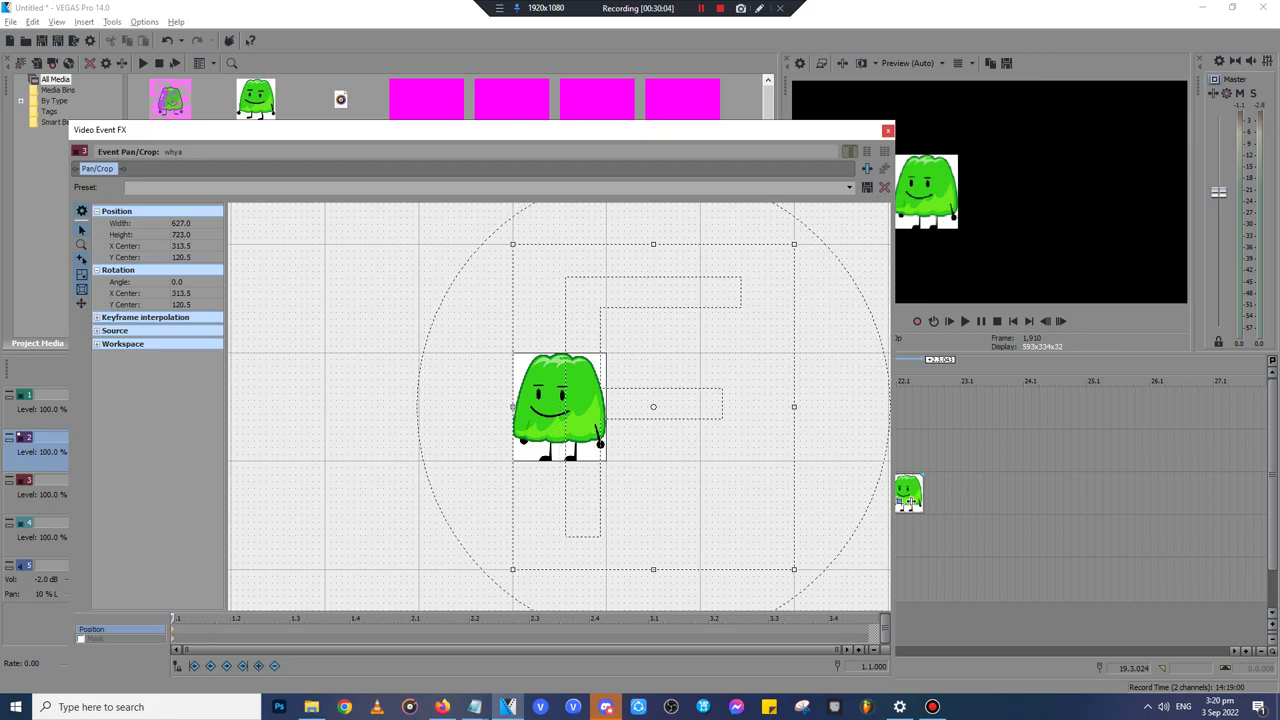
left_click(887, 130)
- Cut the whya clip and paste it on track 3 at 12.2.032, above the start of the short take 5 clip
scroll(750, 520, "down", 2)
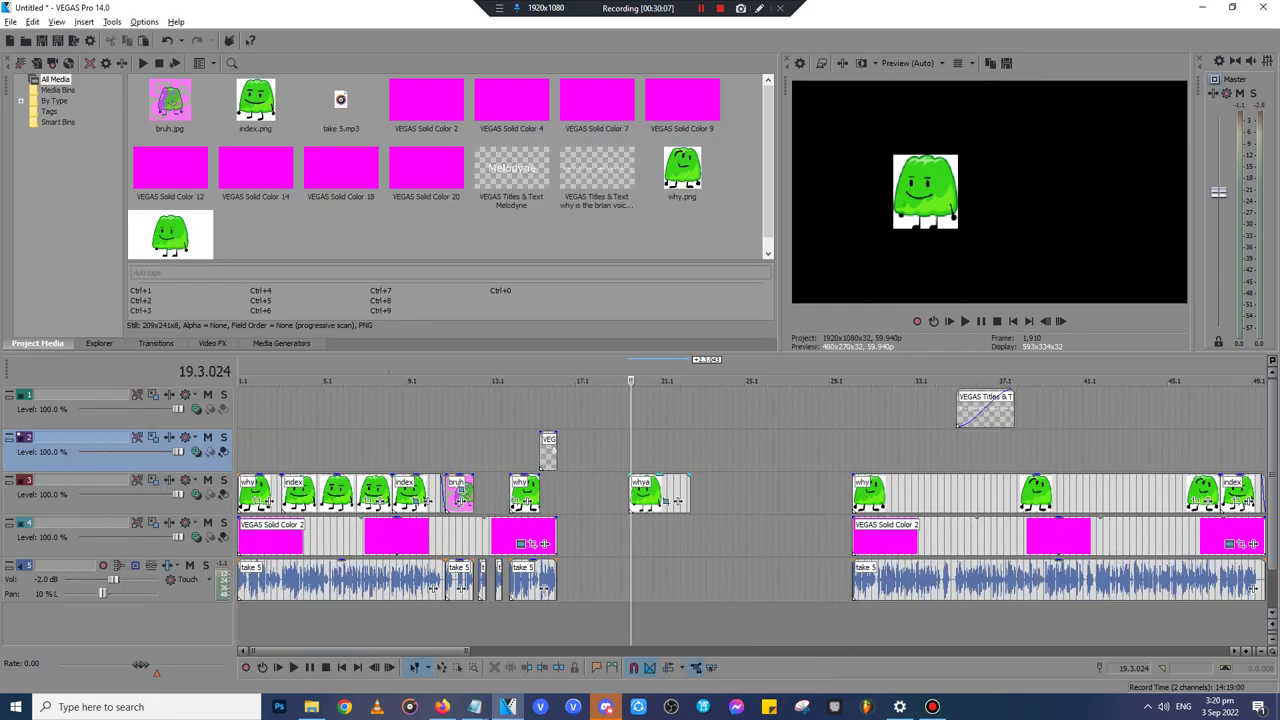
left_click(678, 501)
key("Delete")
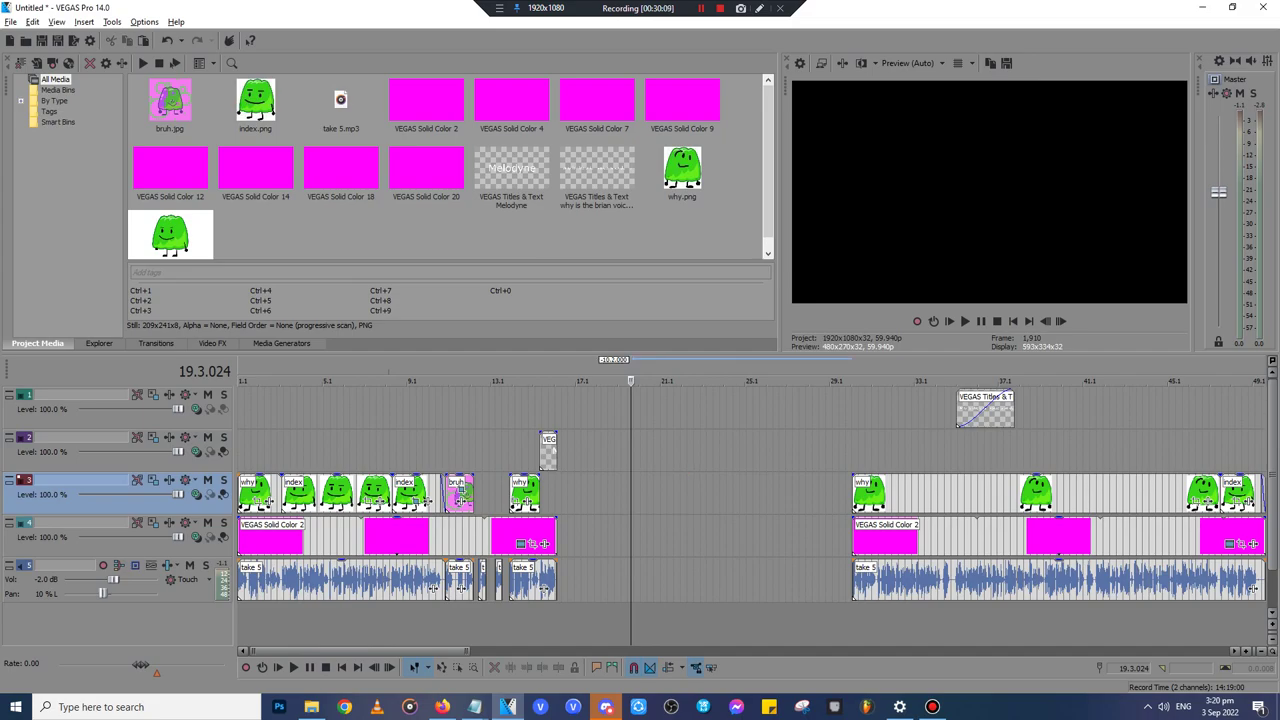
left_click(474, 409)
scroll(474, 409, "up", 4)
key("space")
left_click(772, 496)
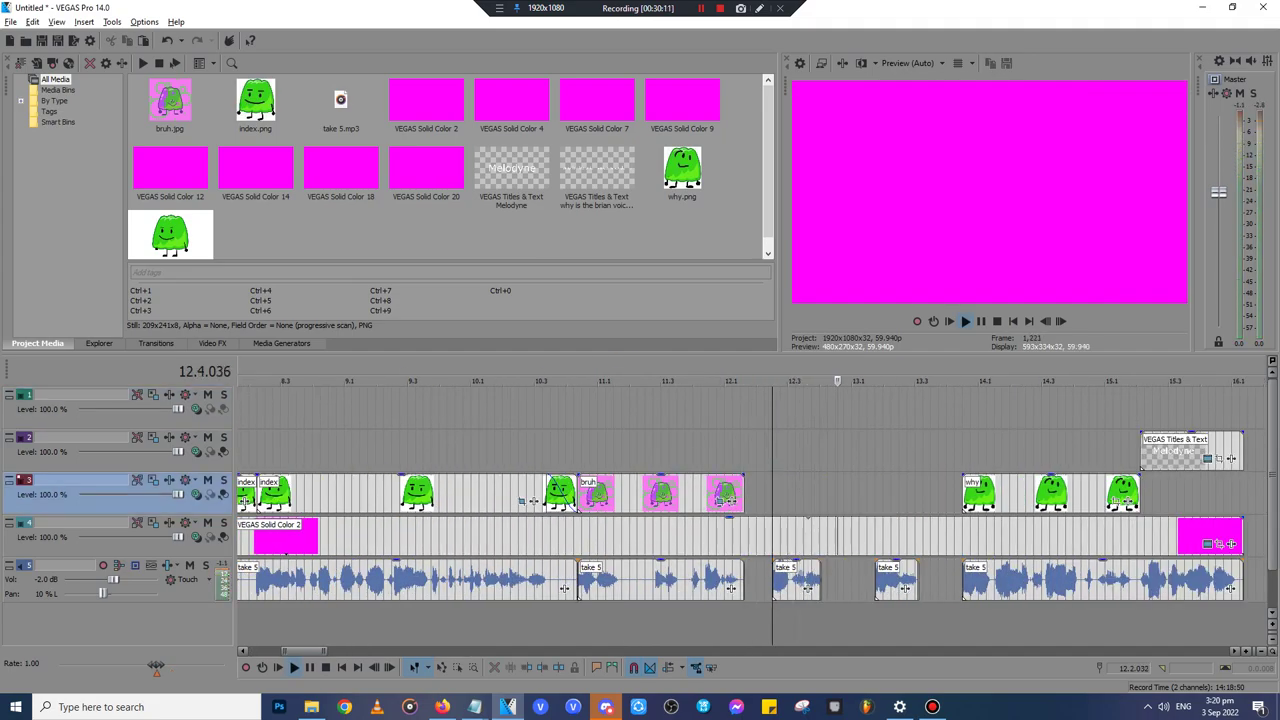
key("ctrl+v")
- Extend the whya clip to the start of the Melodyne title and move the overlapping why clip beyond its end
left_click_drag(1140, 494, 962, 494)
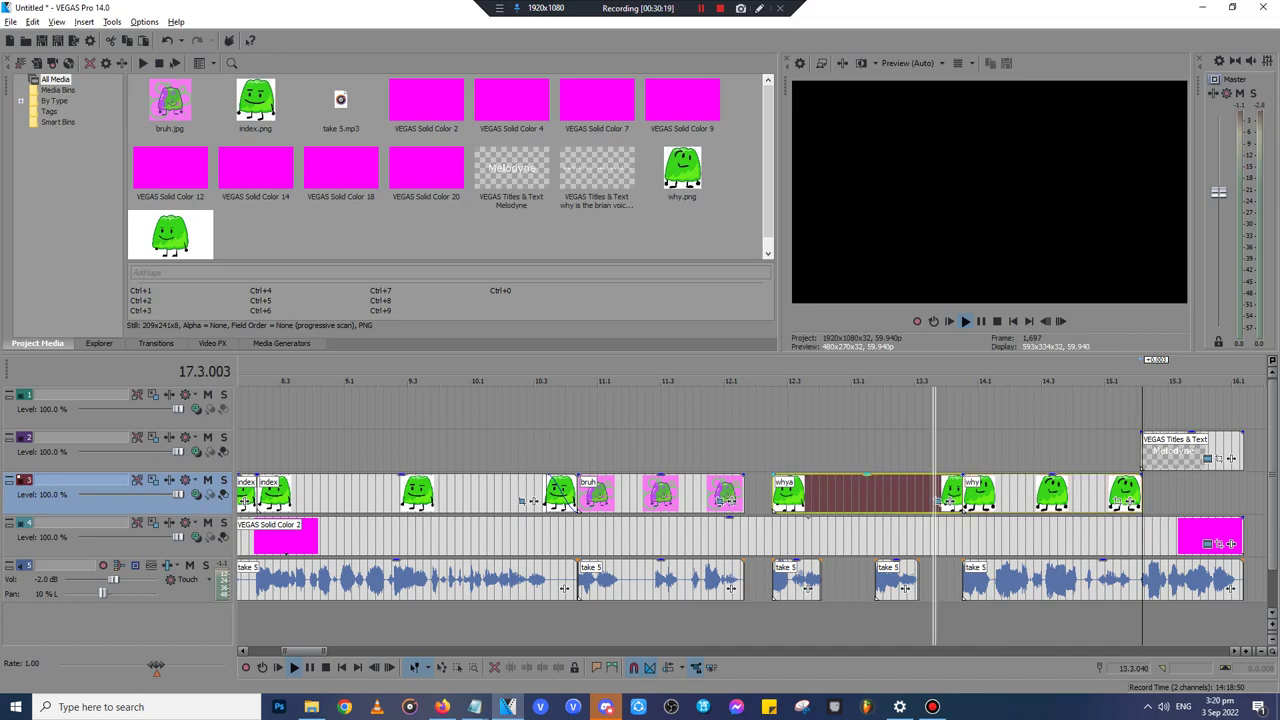
left_click(968, 494)
left_click_drag(968, 494, 1032, 494)
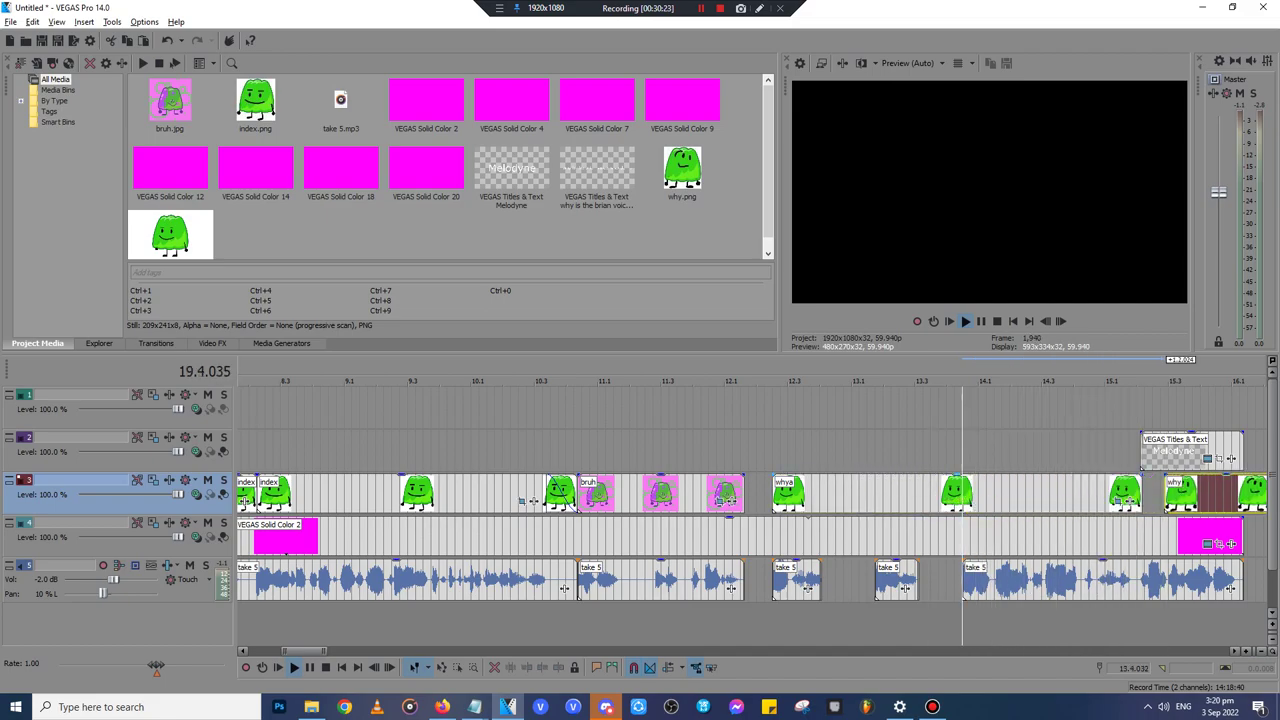
- Split off and delete the part of the whya clip after 13.4.032, and move the why clip back to start there
left_click(964, 493)
key("s")
key("Delete")
left_click_drag(1215, 493, 1013, 493)
- Play the timeline from the start of the whya clip to check its timing against the audio
left_click_drag(792, 381, 780, 381)
key("space")
key("space")
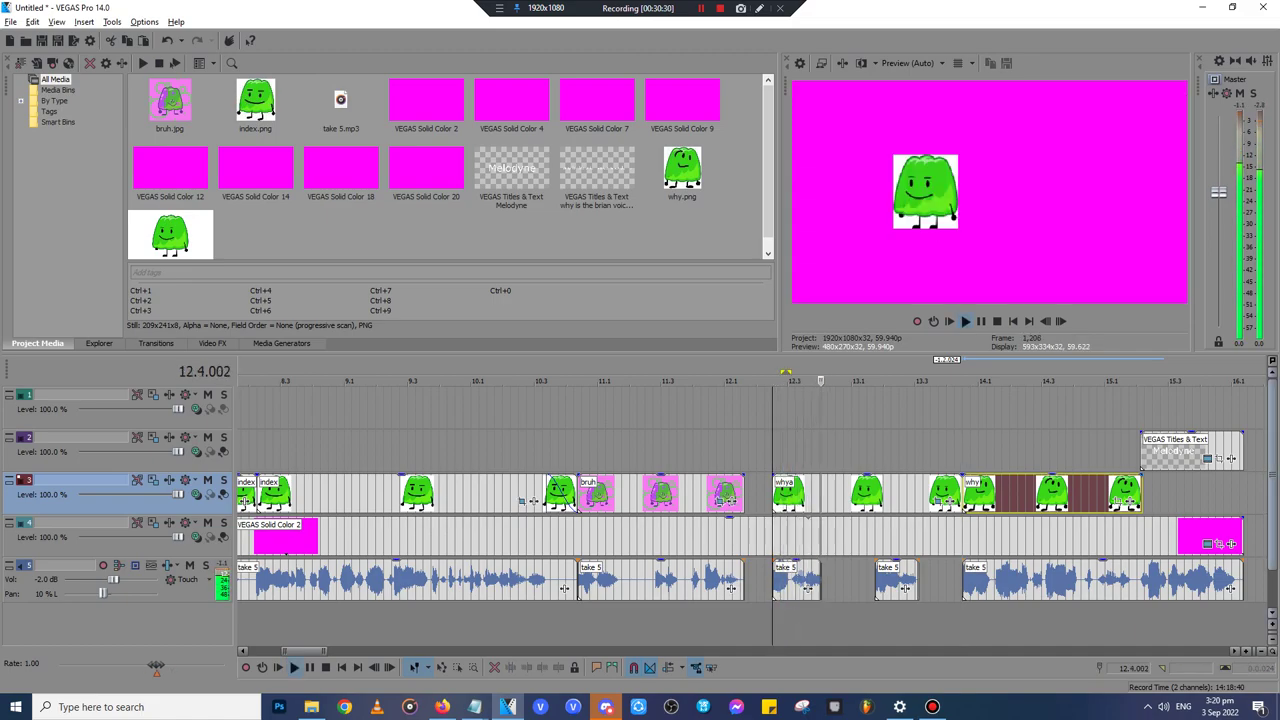
- Move the short take 5 clip before the last voice clip later so it starts at 13.2.000, and replay from the whya clip's start
scroll(640, 490, "down", 1)
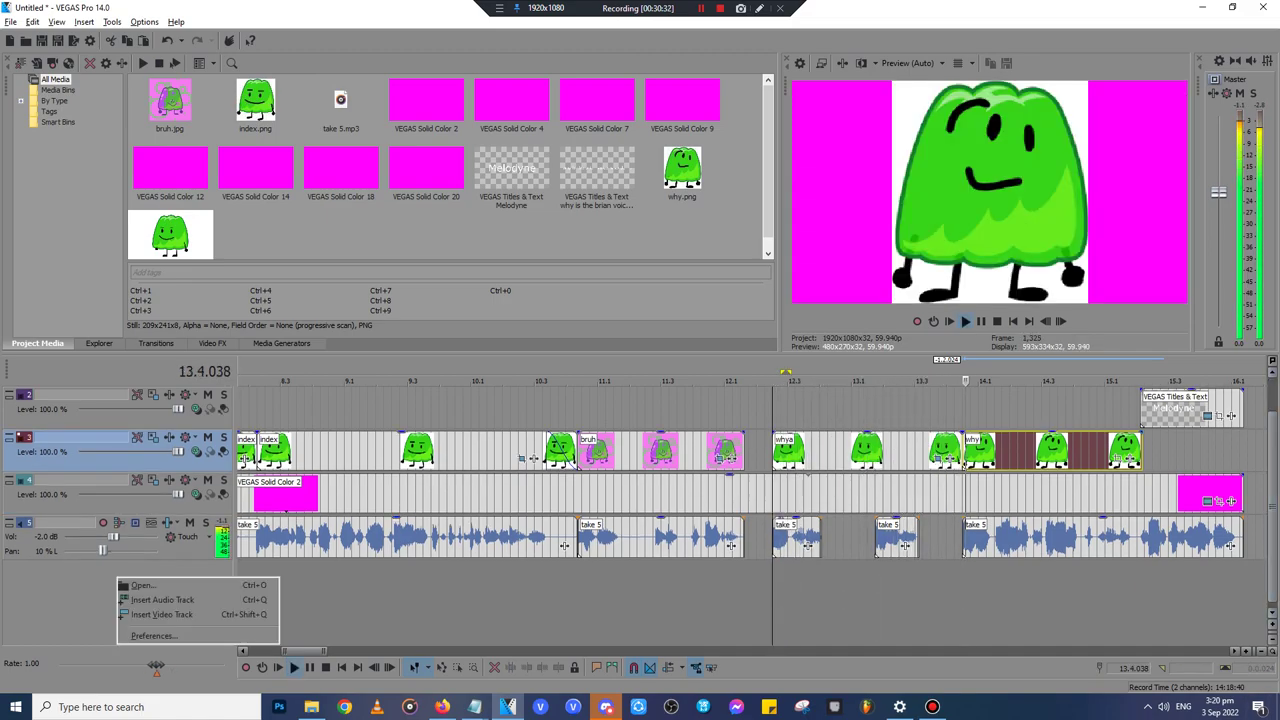
left_click(895, 537)
scroll(895, 537, "up", 3)
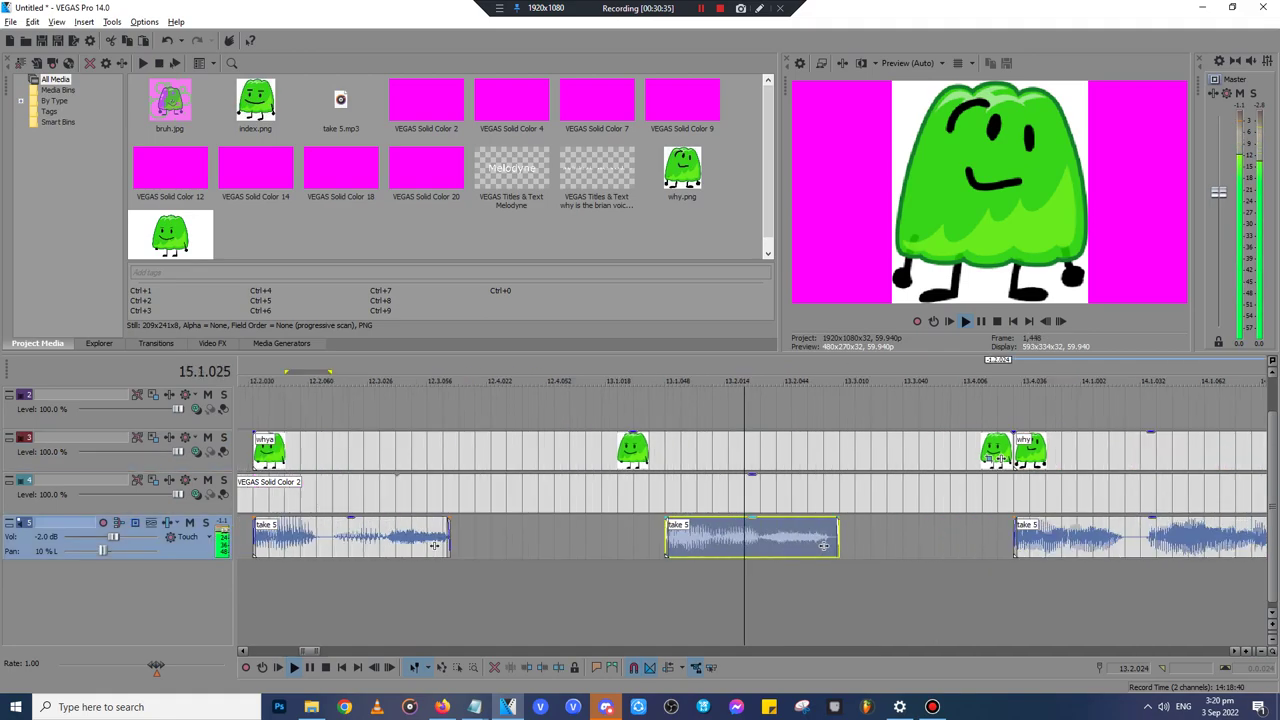
left_click_drag(750, 537, 767, 537)
scroll(840, 545, "down", 5)
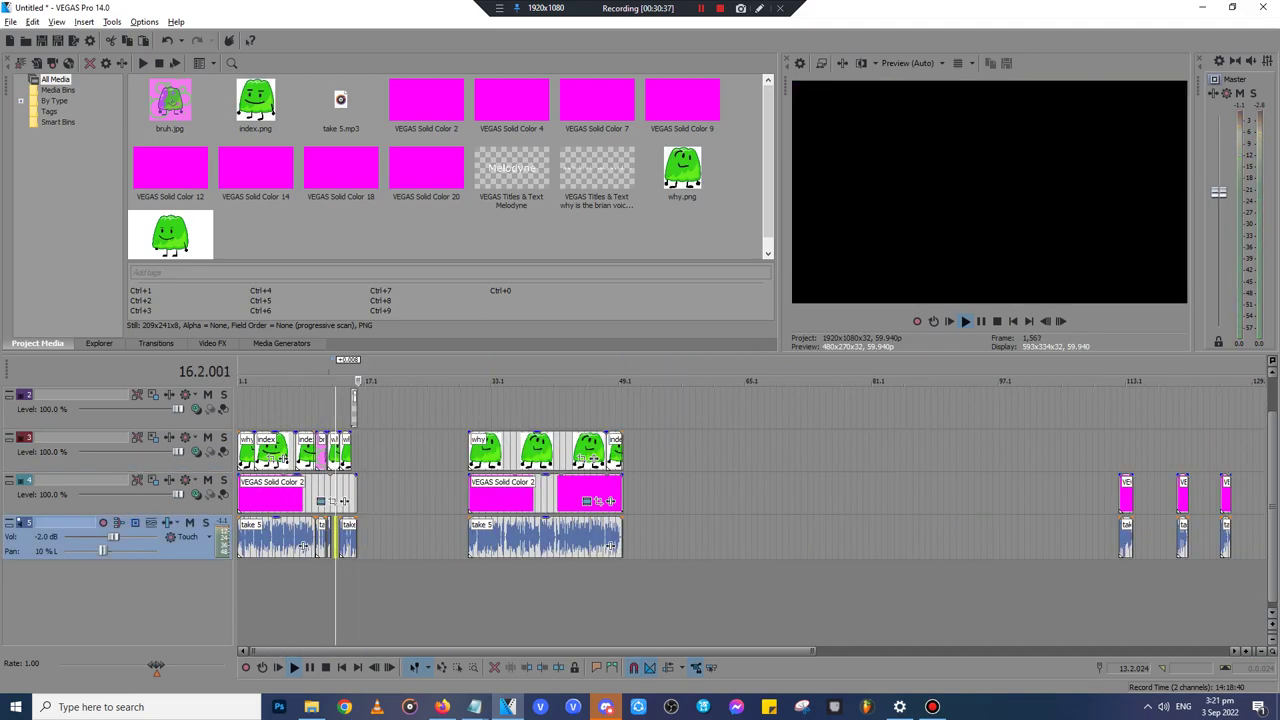
scroll(750, 540, "up", 6)
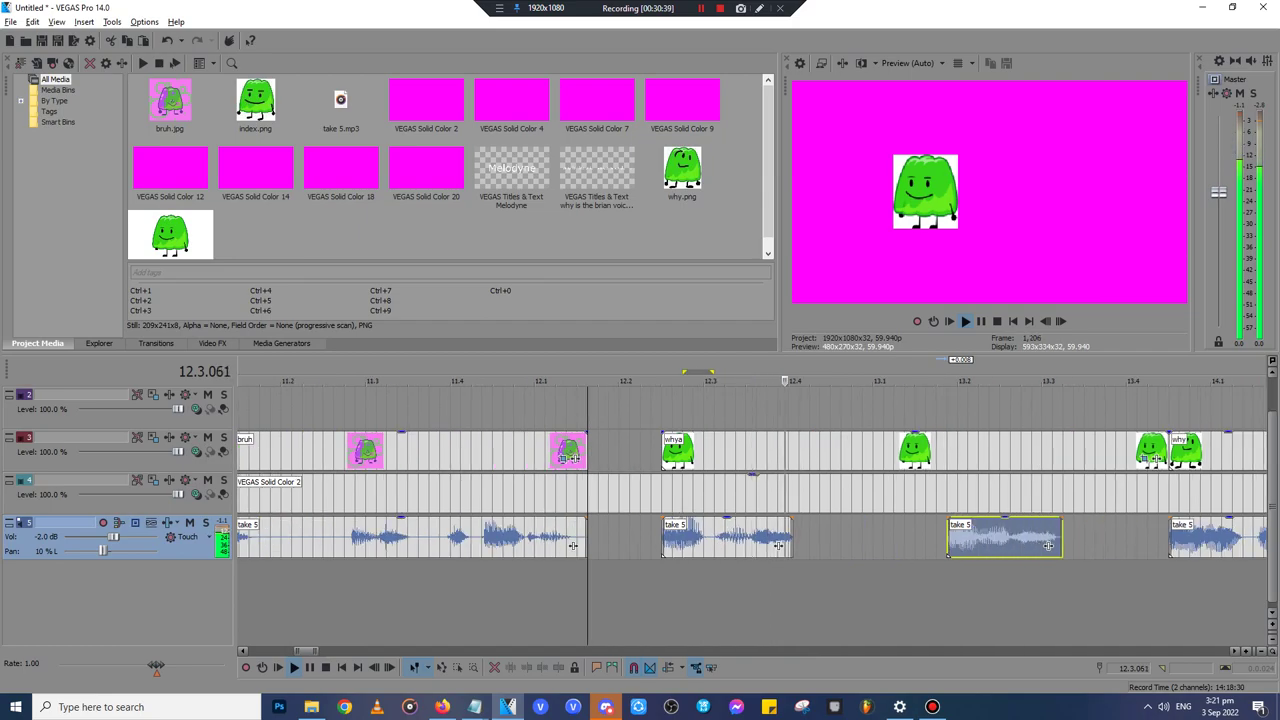
key("space")
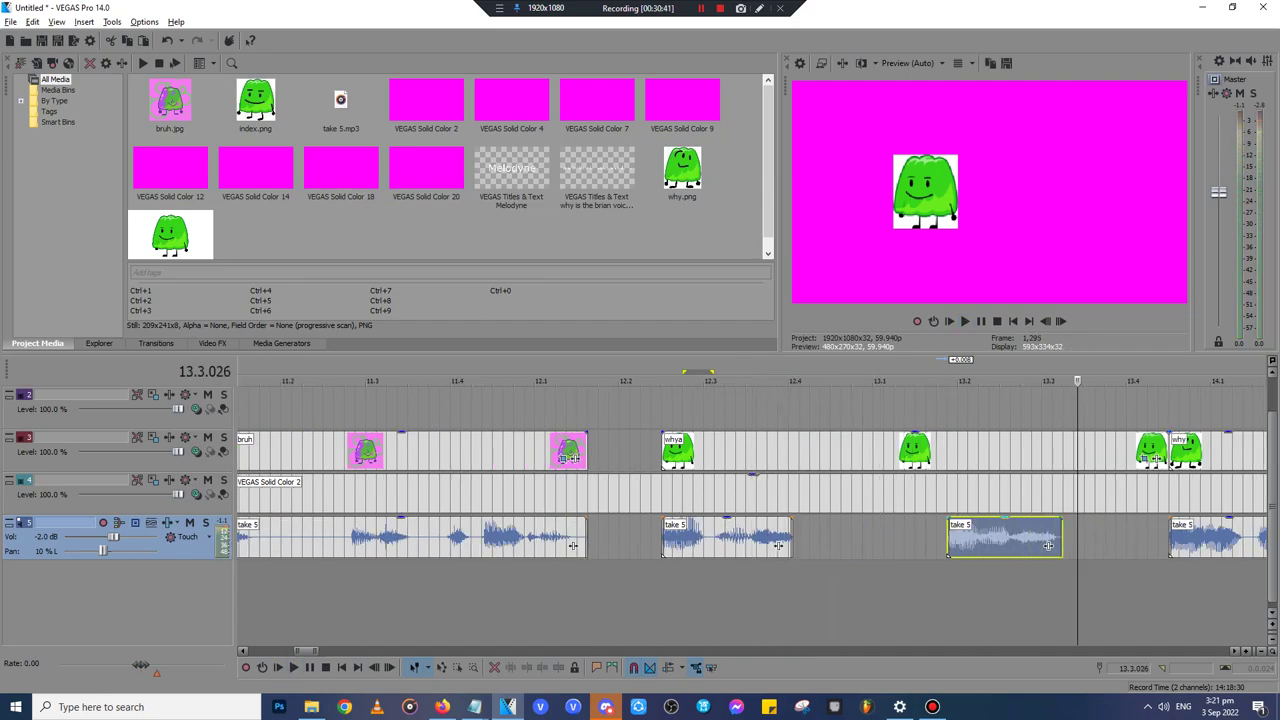
left_click_drag(1048, 544, 1059, 544)
left_click(666, 409)
key("space")
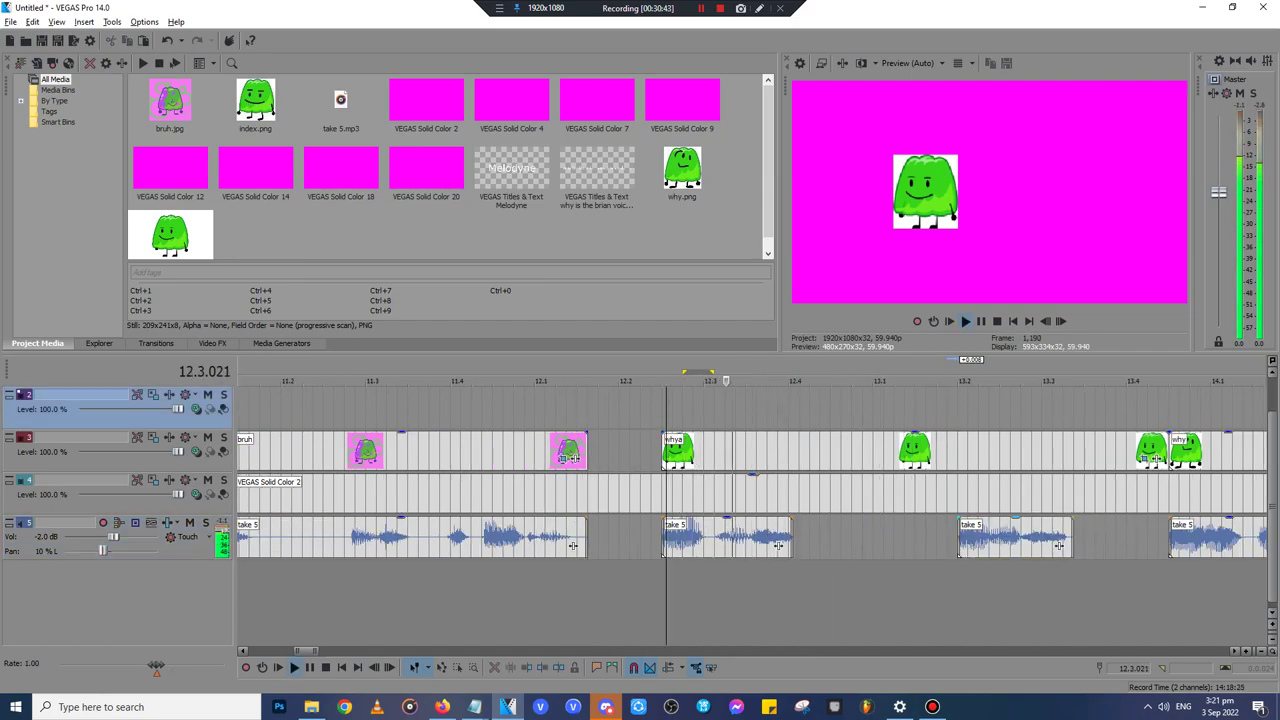
- Split the short take 5 clip at 13.2.000 into two pieces, move the second piece later, and play them back
left_click(1020, 540)
key("s")
left_click_drag(1046, 540, 1089, 540)
left_click(957, 381)
left_click(957, 381)
left_click(995, 545)
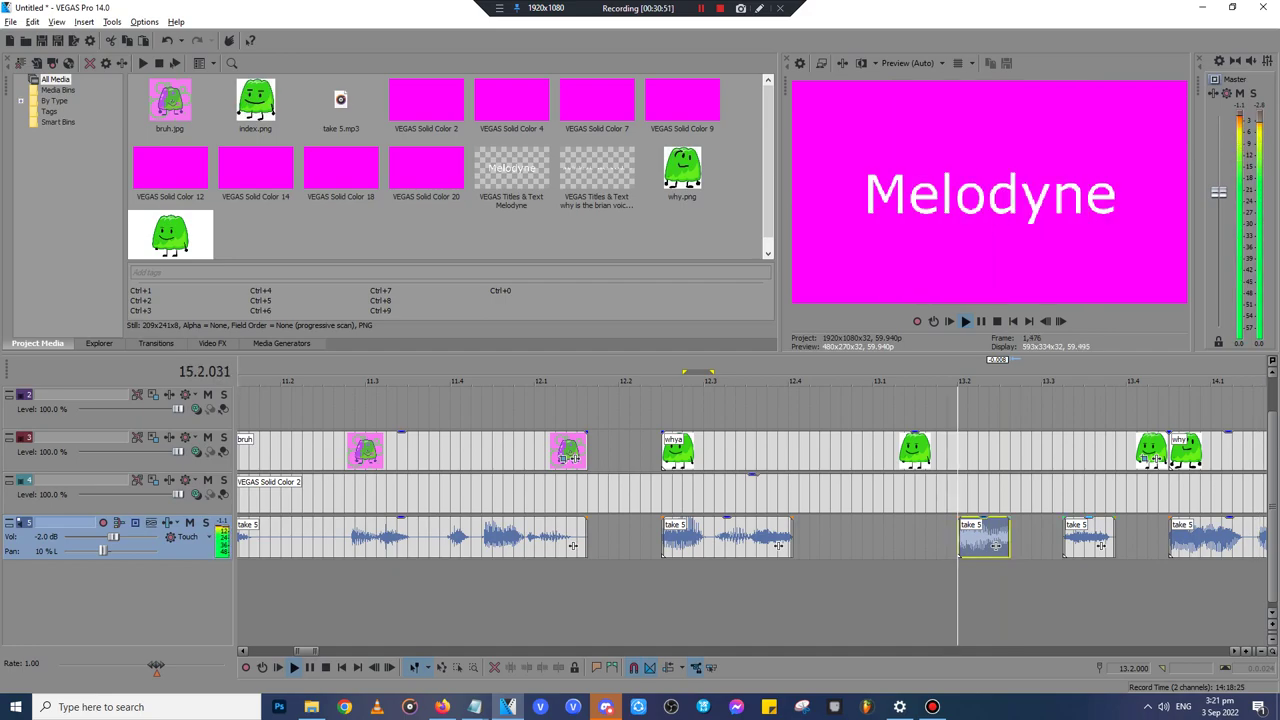
- Extend the start of the second short take 5 piece slightly earlier and replay from 13.2.000
left_click(1100, 545)
left_click_drag(1059, 540, 1053, 540)
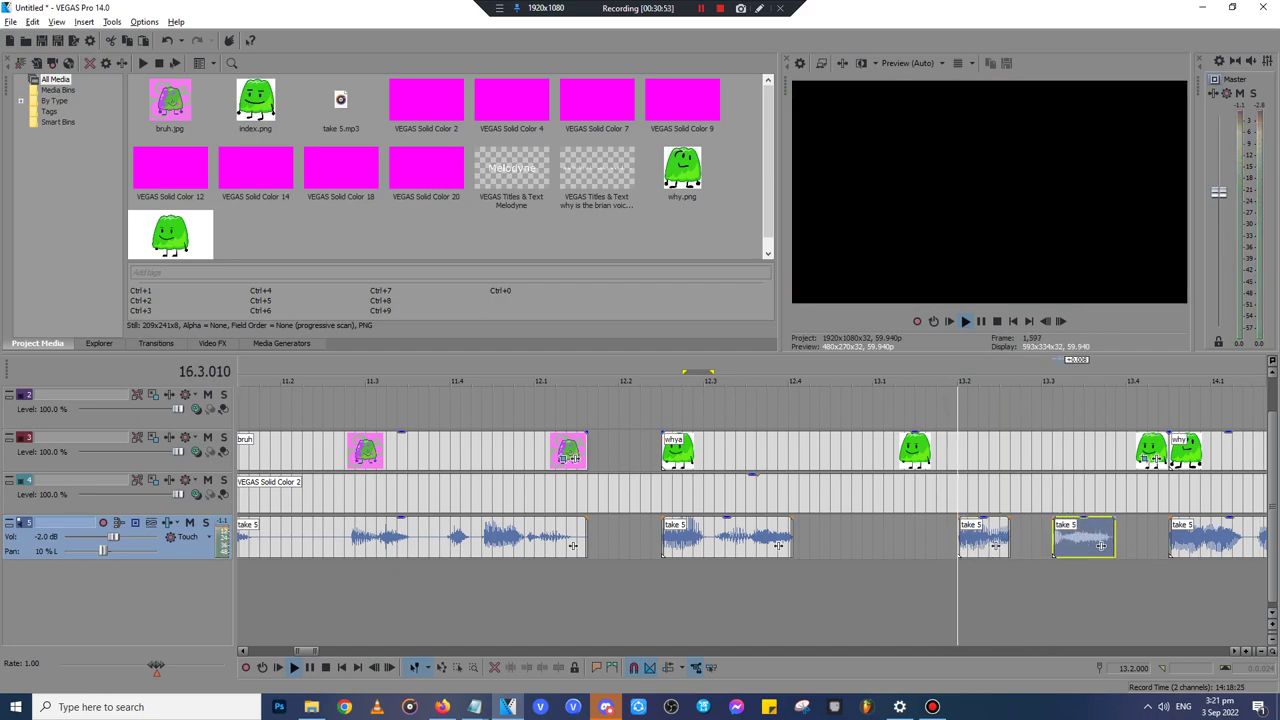
key("space")
key("space")
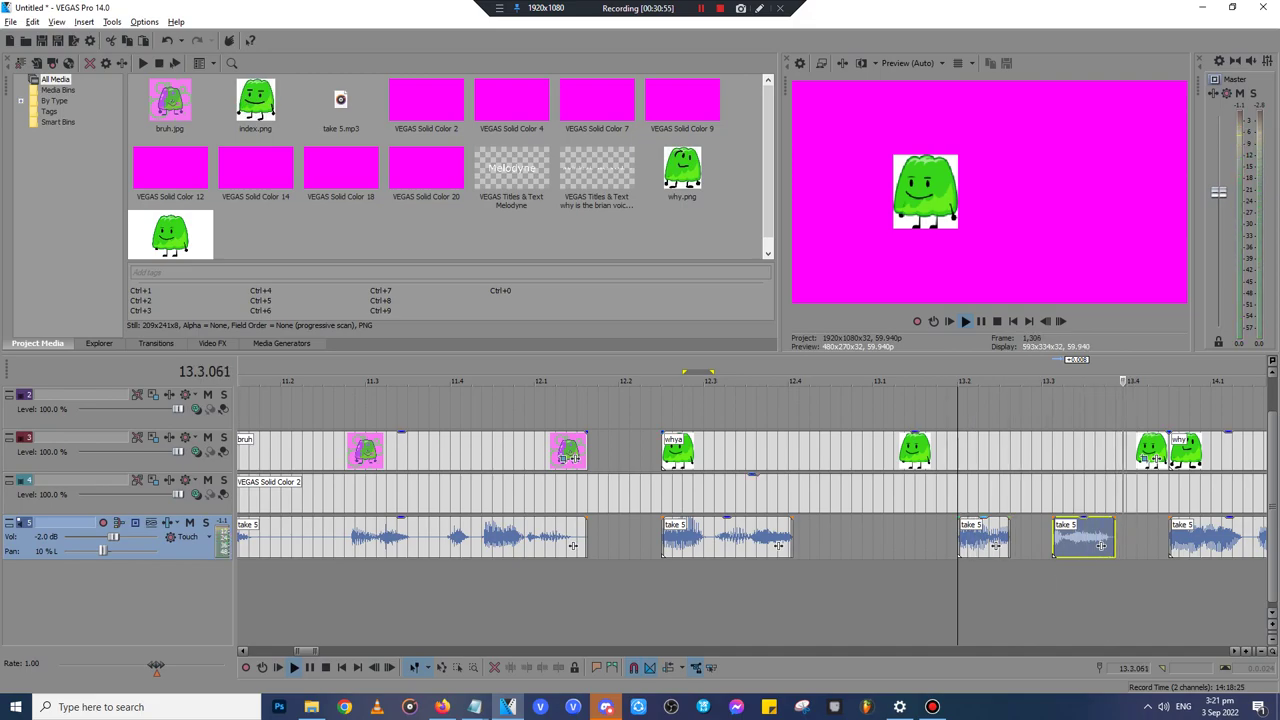
- Trim the first short take 5 piece to end at 13.2.032 and move the second piece directly against its end
scroll(752, 510, "down", 3)
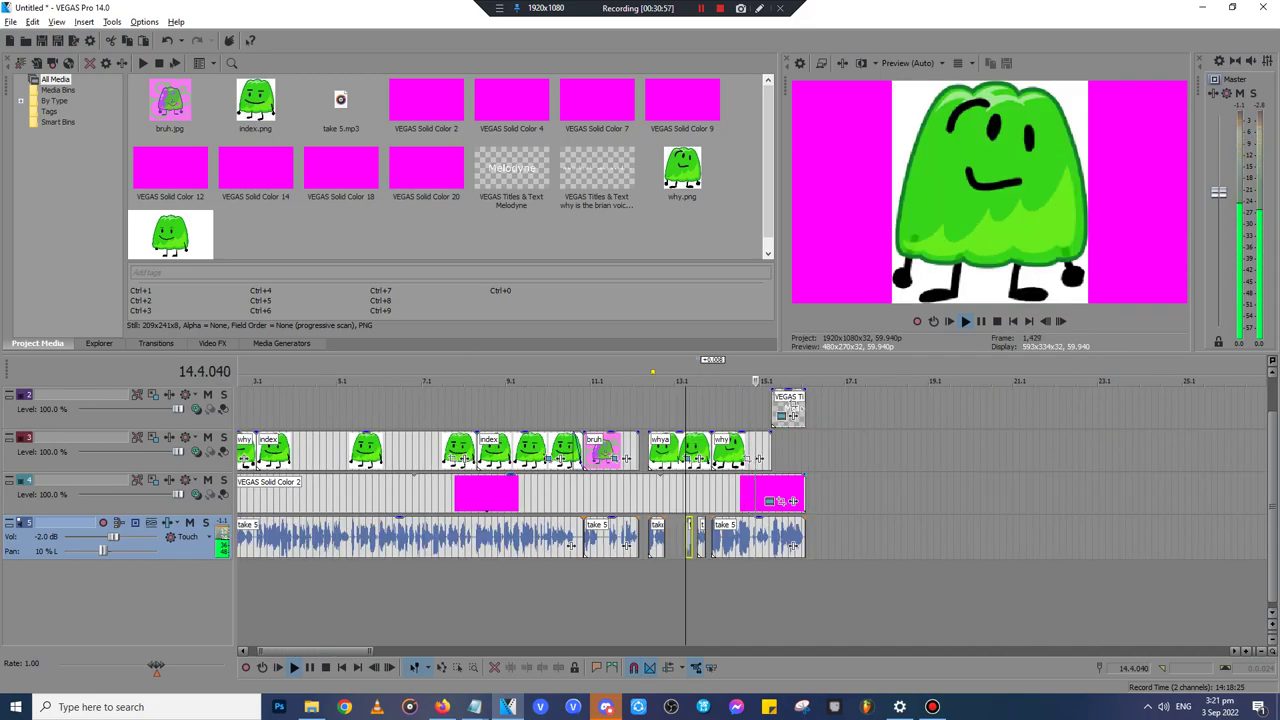
scroll(739, 545, "up", 7)
key("space")
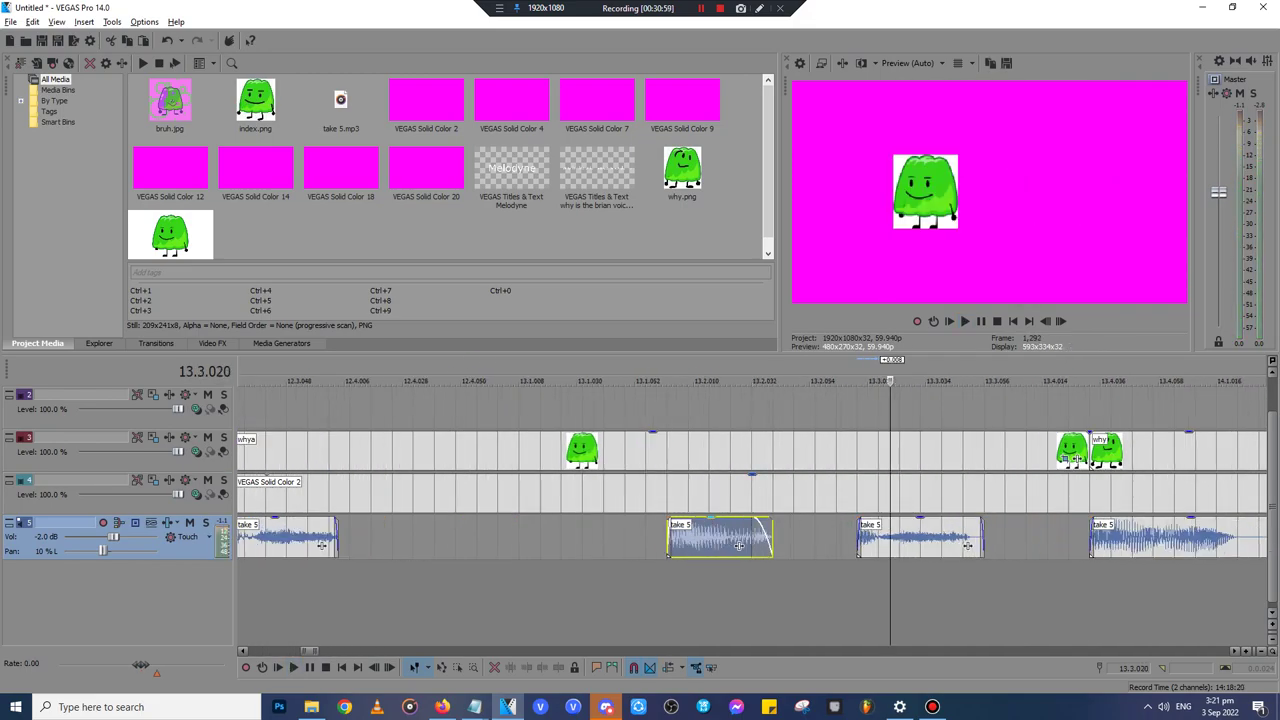
left_click(737, 545)
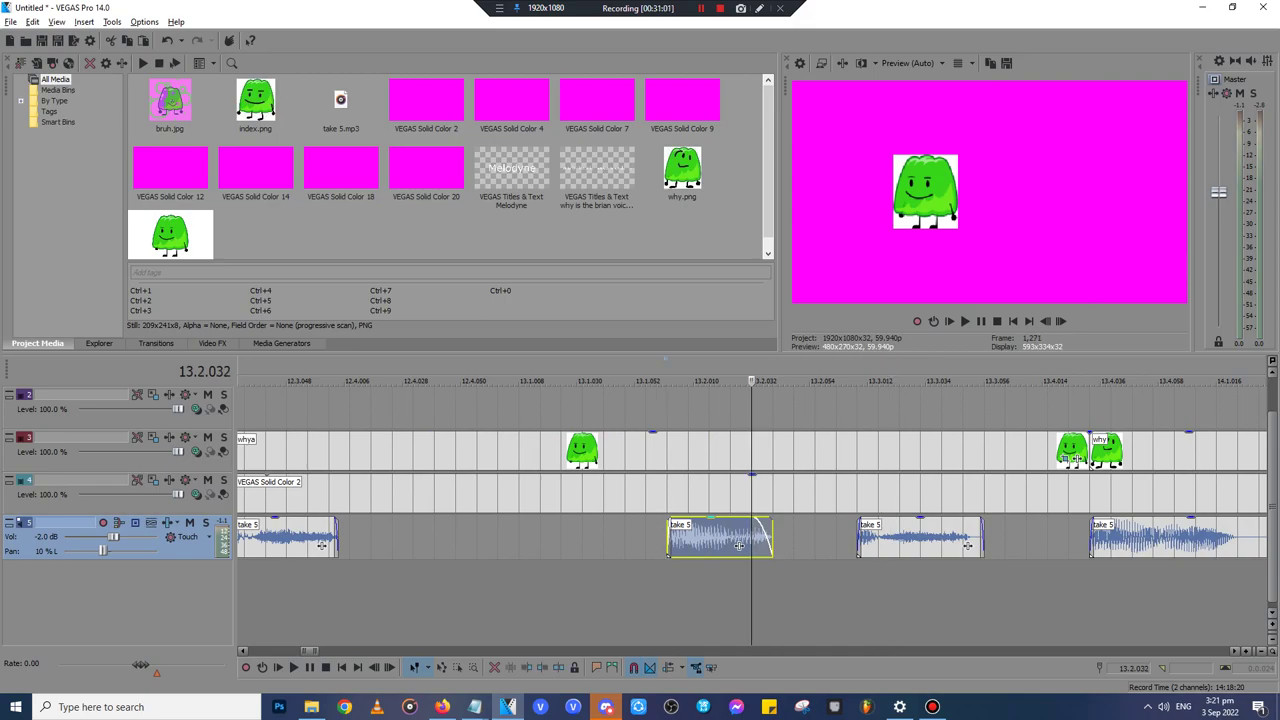
key("s")
key("Delete")
left_click_drag(967, 545, 862, 545)
- Play the timeline from the start of the two joined take 5 pieces repeatedly to check their timing
left_click(679, 411)
key("space")
key("space")
key("space")
key("Return")
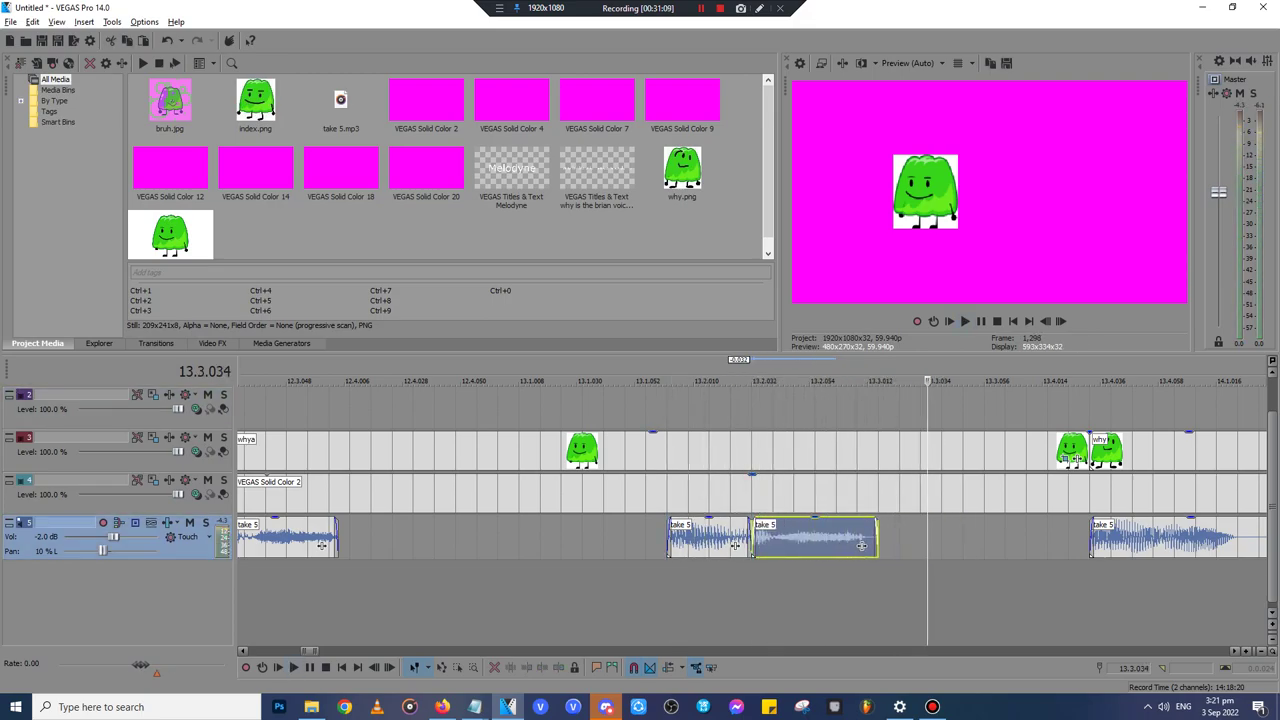
left_click(673, 411)
left_click(667, 411)
key("space")
key("Return")
left_click(667, 411)
key("space")
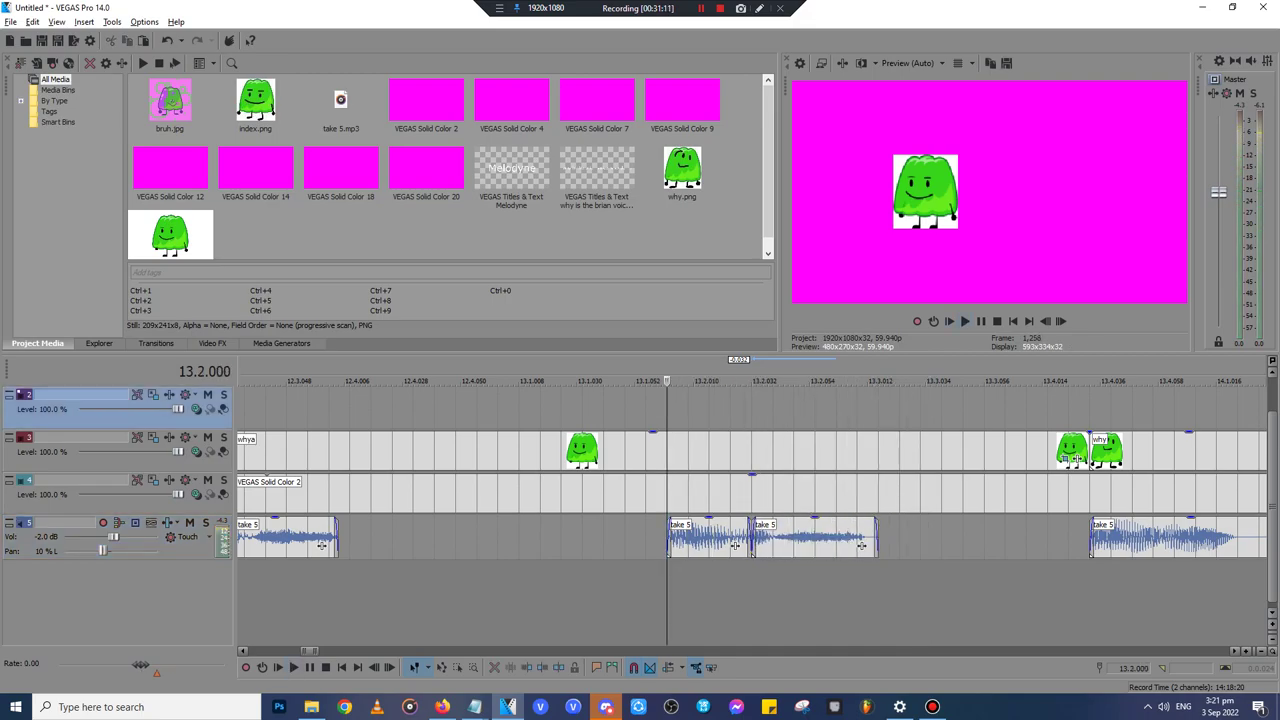
left_click_drag(1272, 500, 1272, 467)
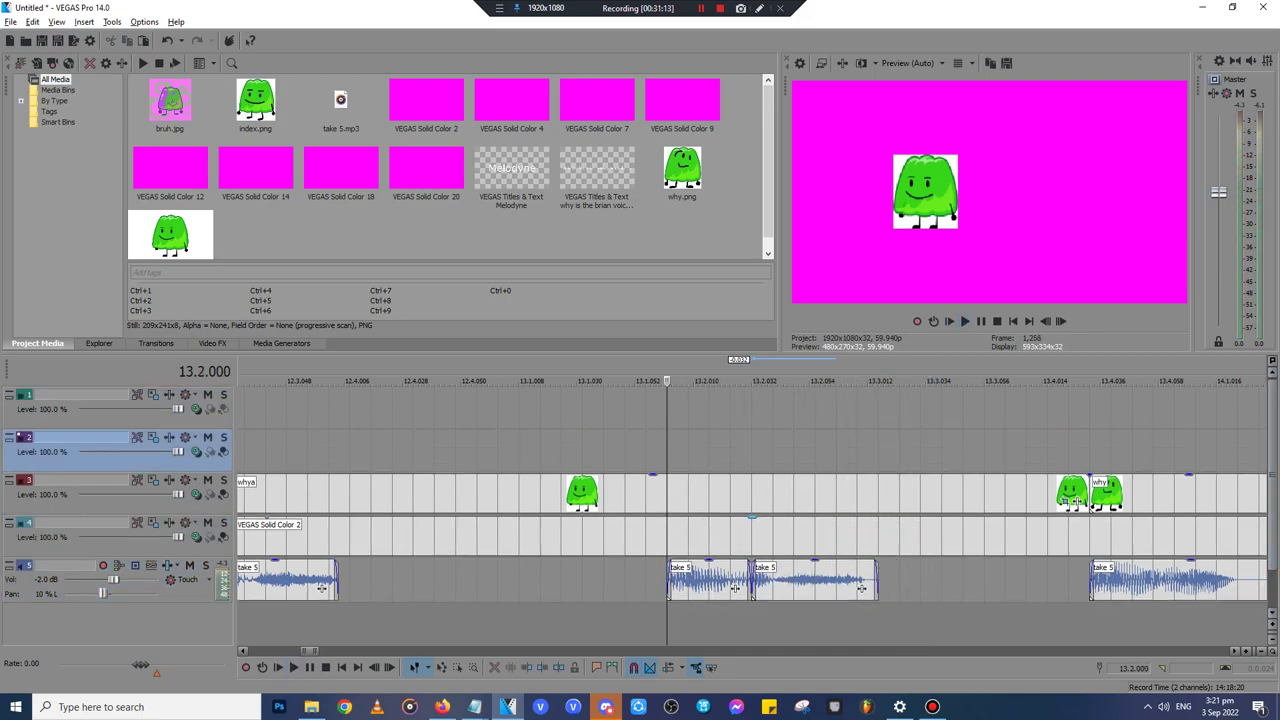
key("space")
scroll(752, 500, "down", 5)
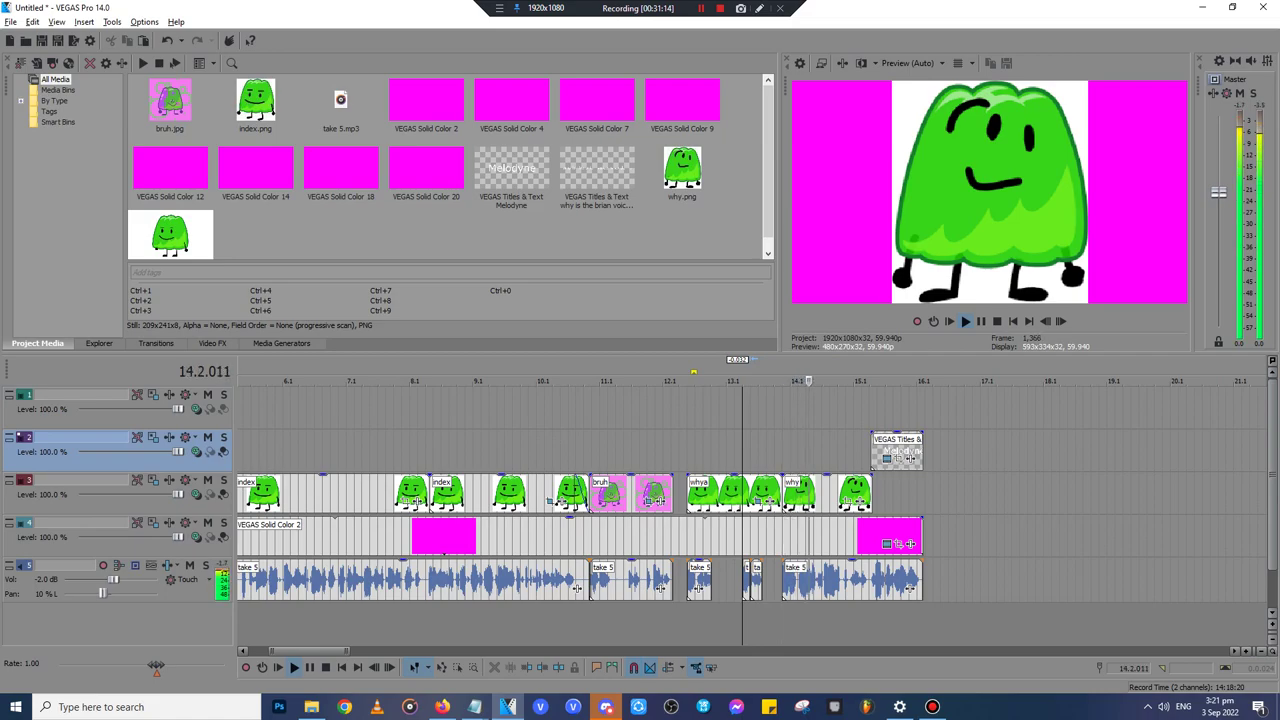
left_click(643, 411)
key("space")
scroll(643, 411, "up", 4)
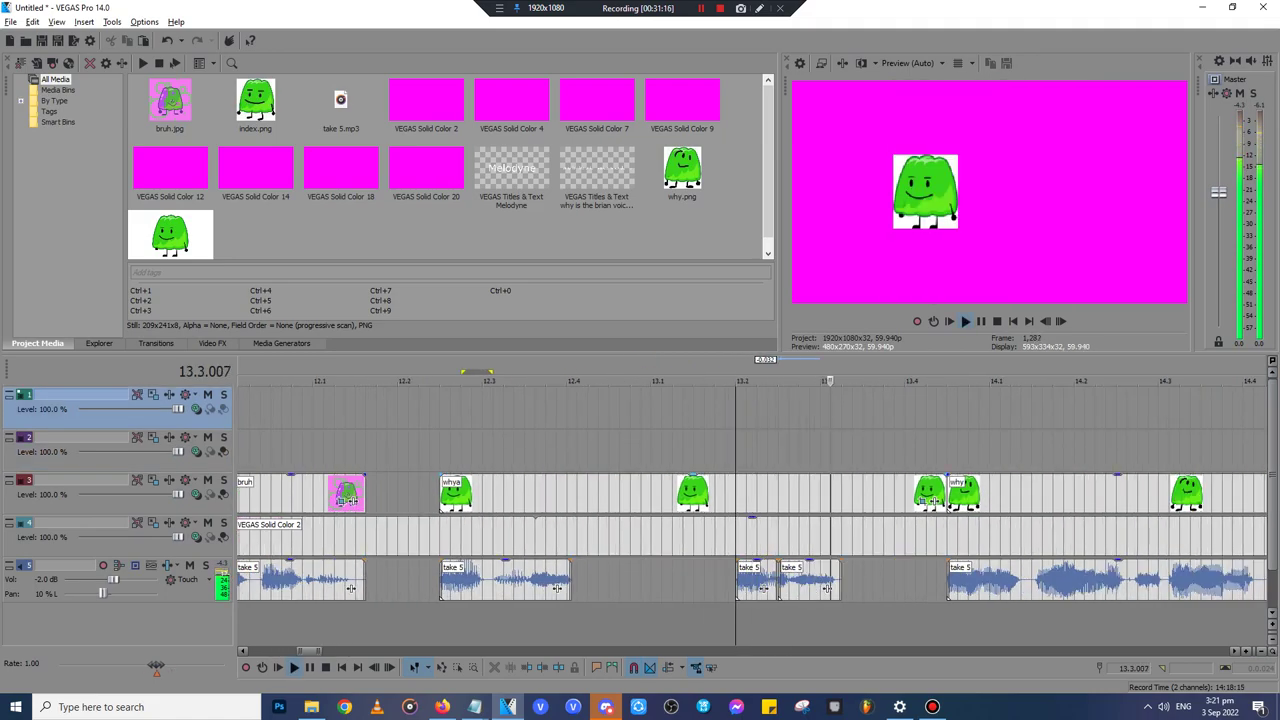
scroll(643, 411, "down", 4)
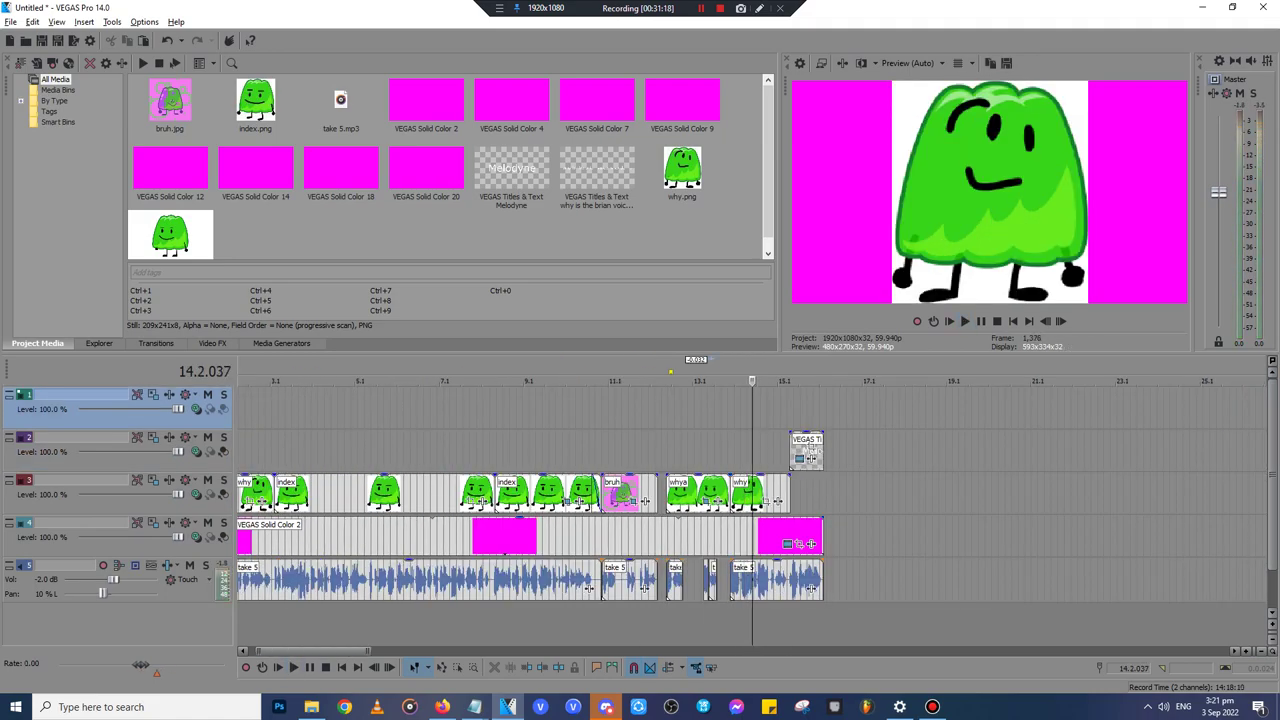
key("space")
- Place the cursor at 13.2.000, the start of the joined take 5 pieces, and insert a new video track
left_click(675, 446)
scroll(675, 446, "up", 4)
left_click(988, 446)
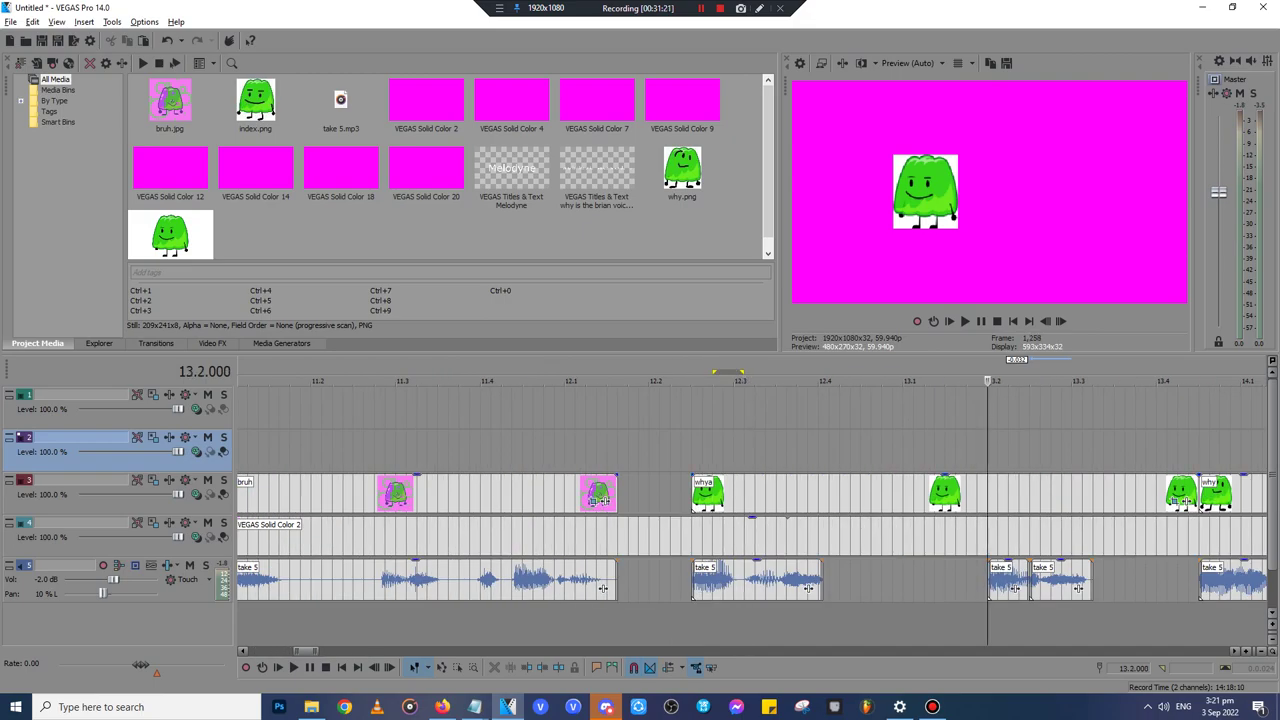
scroll(988, 446, "down", 4)
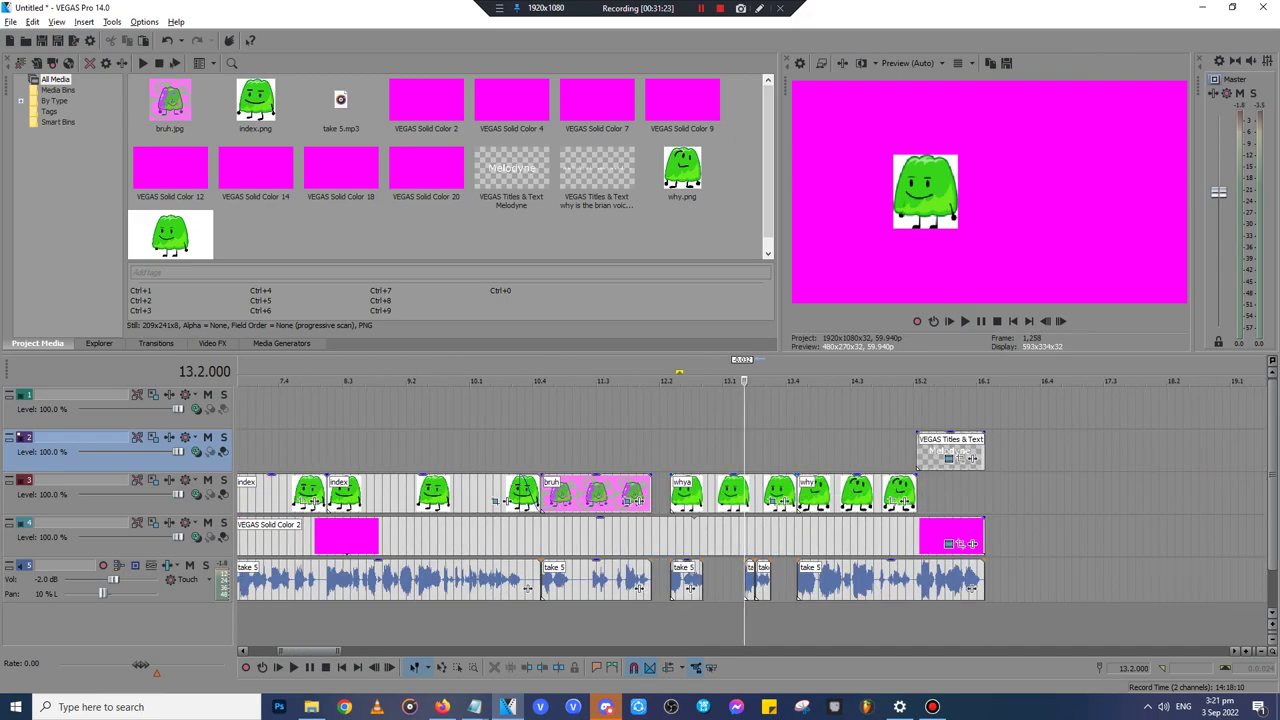
right_click(90, 595)
right_click(78, 622)
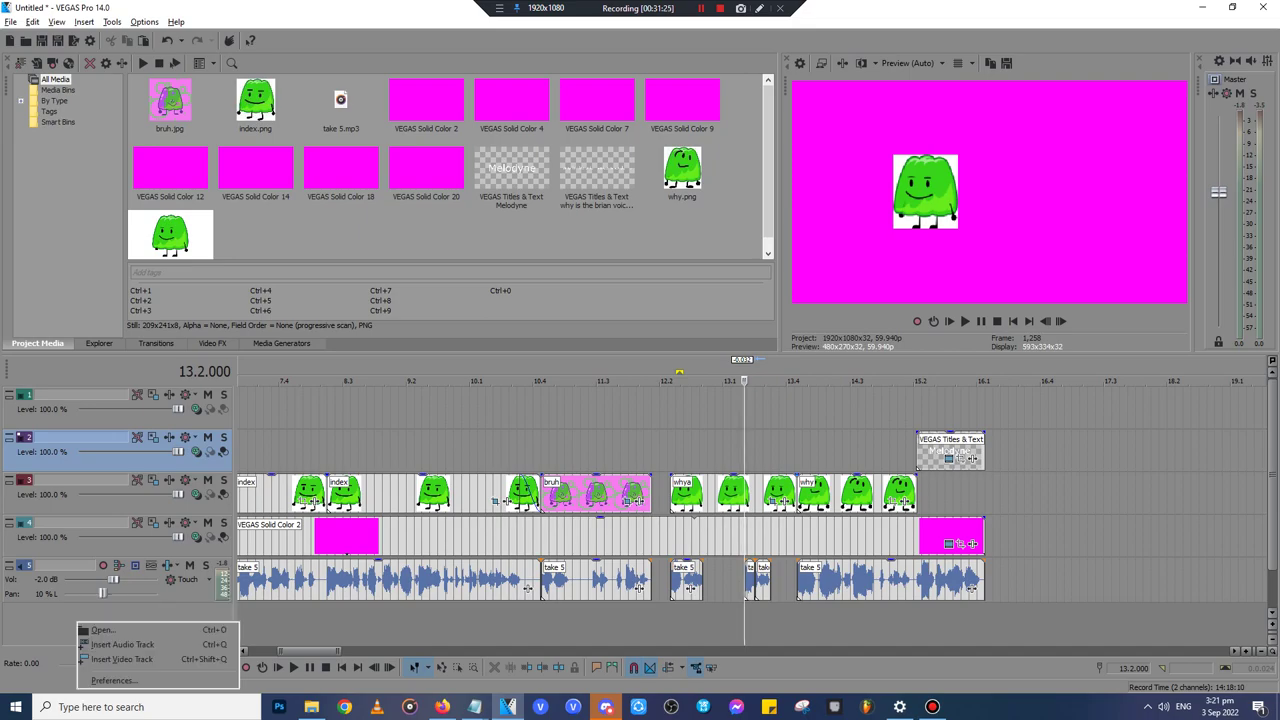
left_click(125, 660)
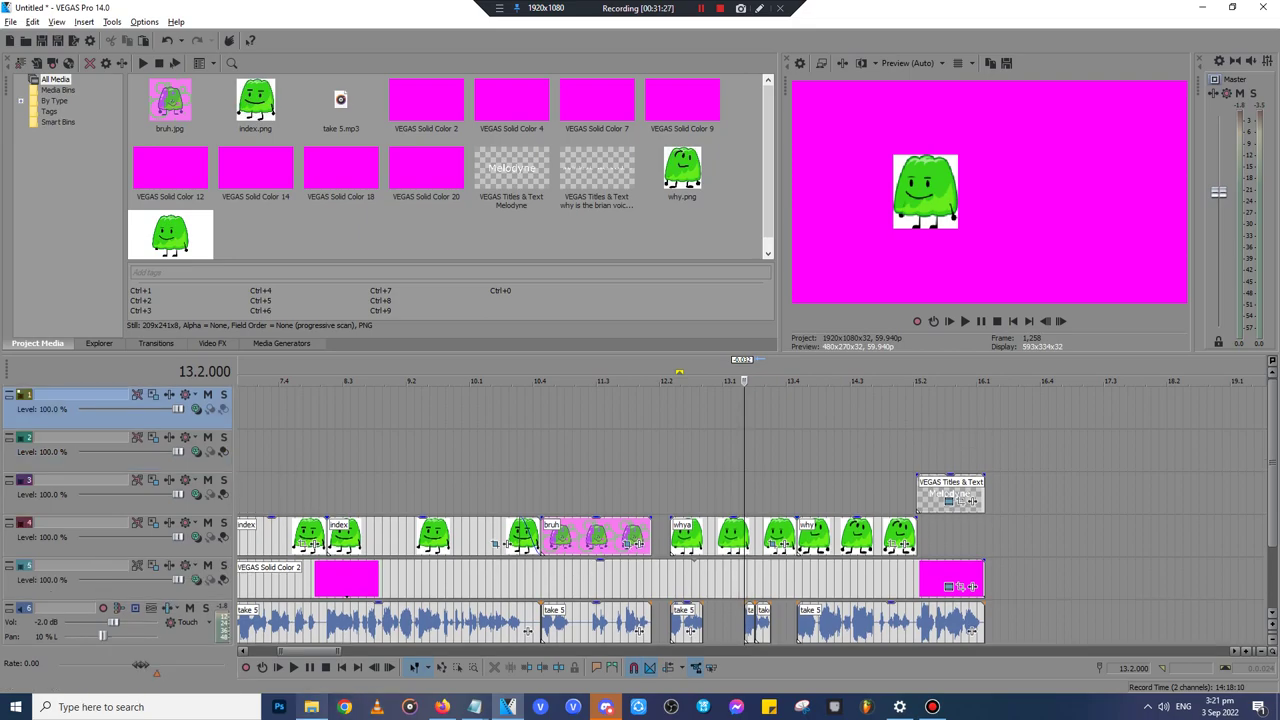
- Add four plushie.jpg from the Downloads folder to track 1 at 13.2.000 and cut off everything after 13.4.032
left_click(311, 707)
left_click(699, 292)
left_click_drag(699, 290, 746, 405)
left_click(802, 408)
left_click(797, 408)
key("s")
key("Delete")
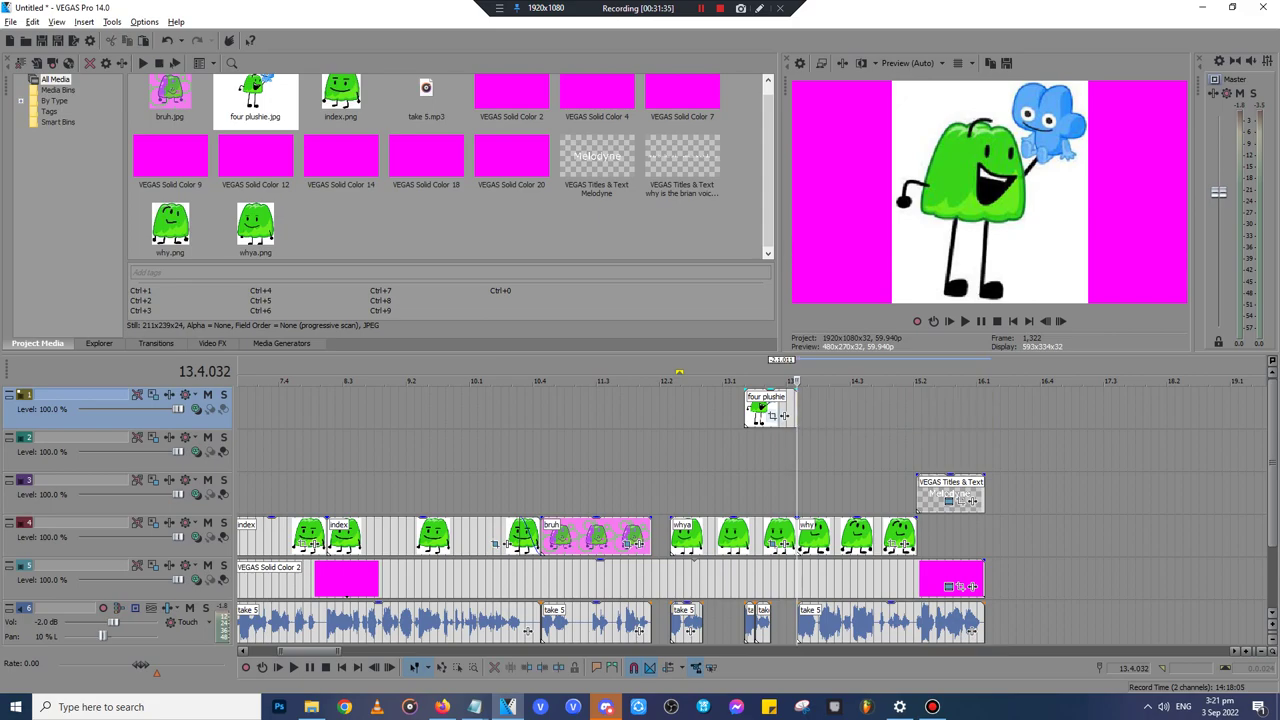
- Enlarge the four plushie clip's Pan/Crop frame to 633.0 by 717.0 to shrink the image to the whya image's height
left_click(772, 416)
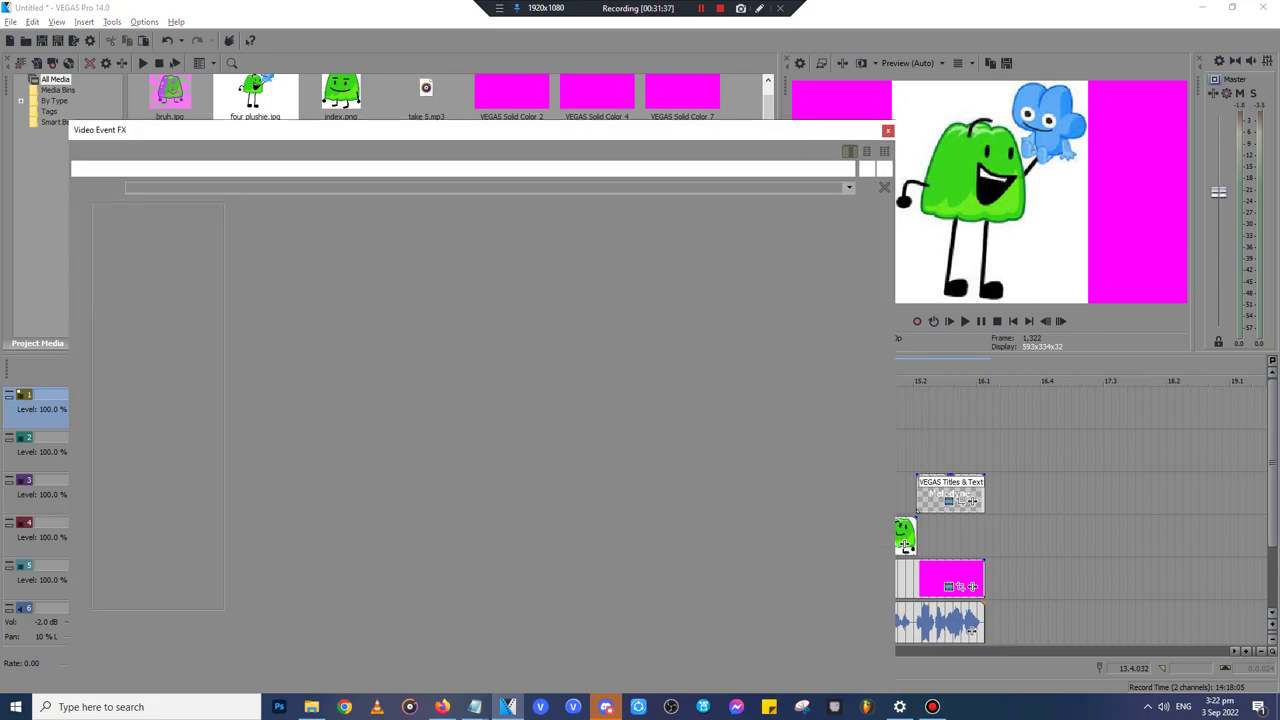
scroll(559, 407, "down", 7)
left_click_drag(607, 461, 709, 576)
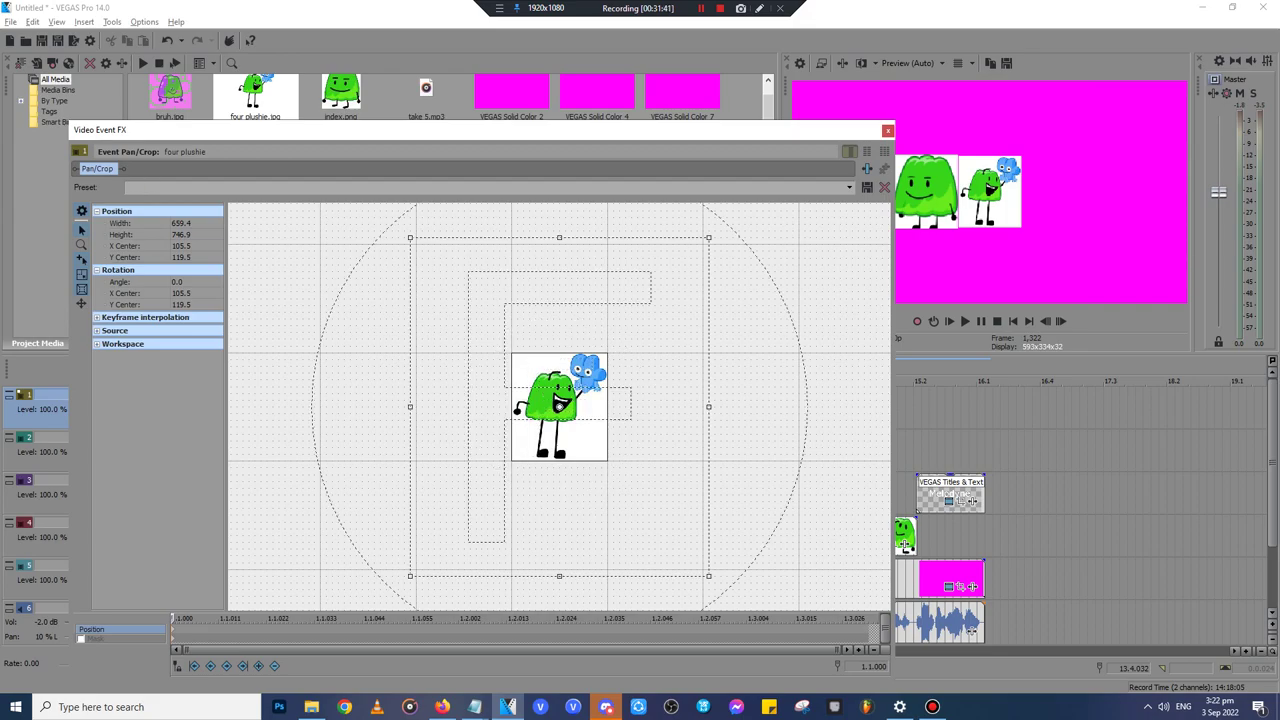
scroll(559, 406, "down", 2)
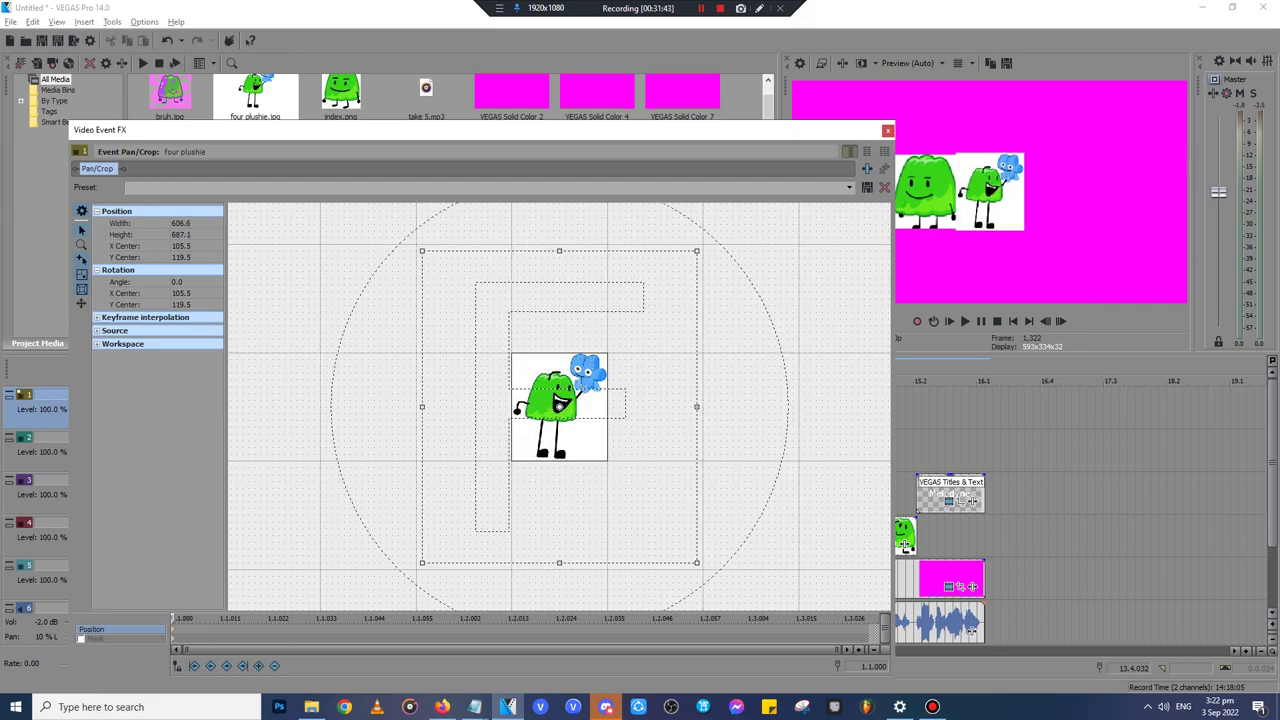
scroll(559, 406, "up", 1)
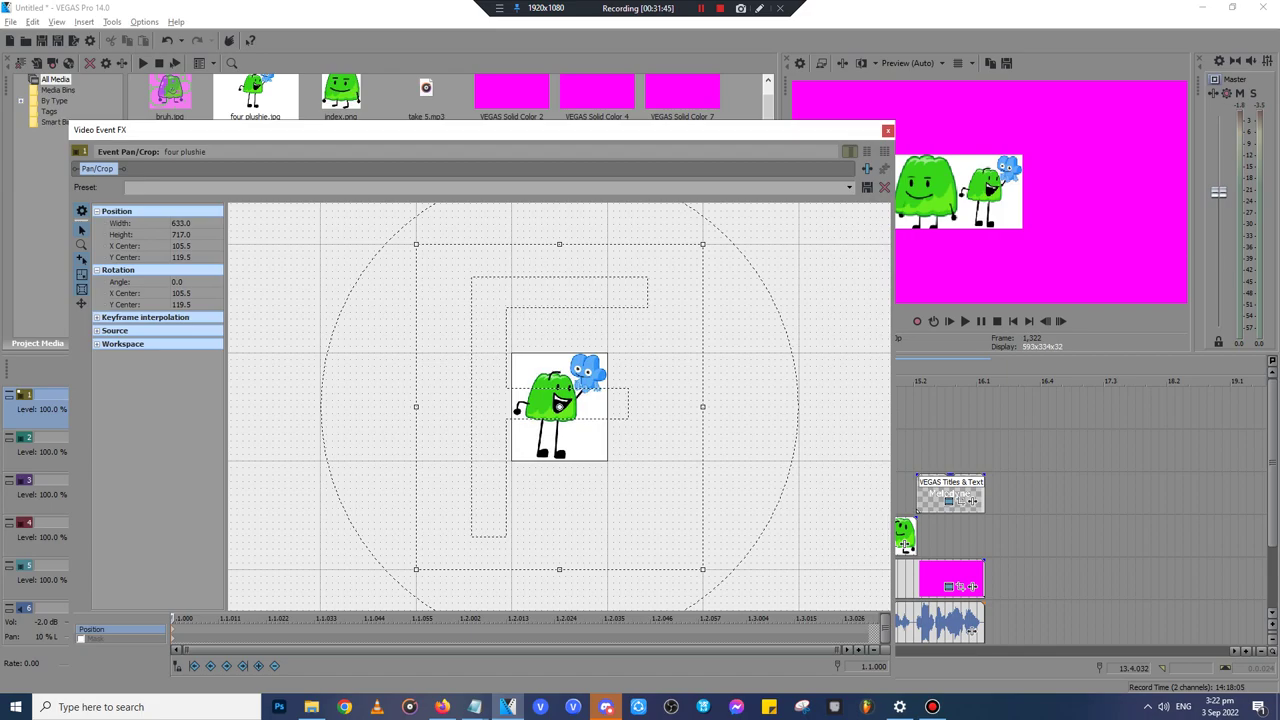
- Shift the four plushie clip's Pan/Crop frame to X Center -105.5 so the image sits apart from the whya image
left_click_drag(559, 406, 458, 406)
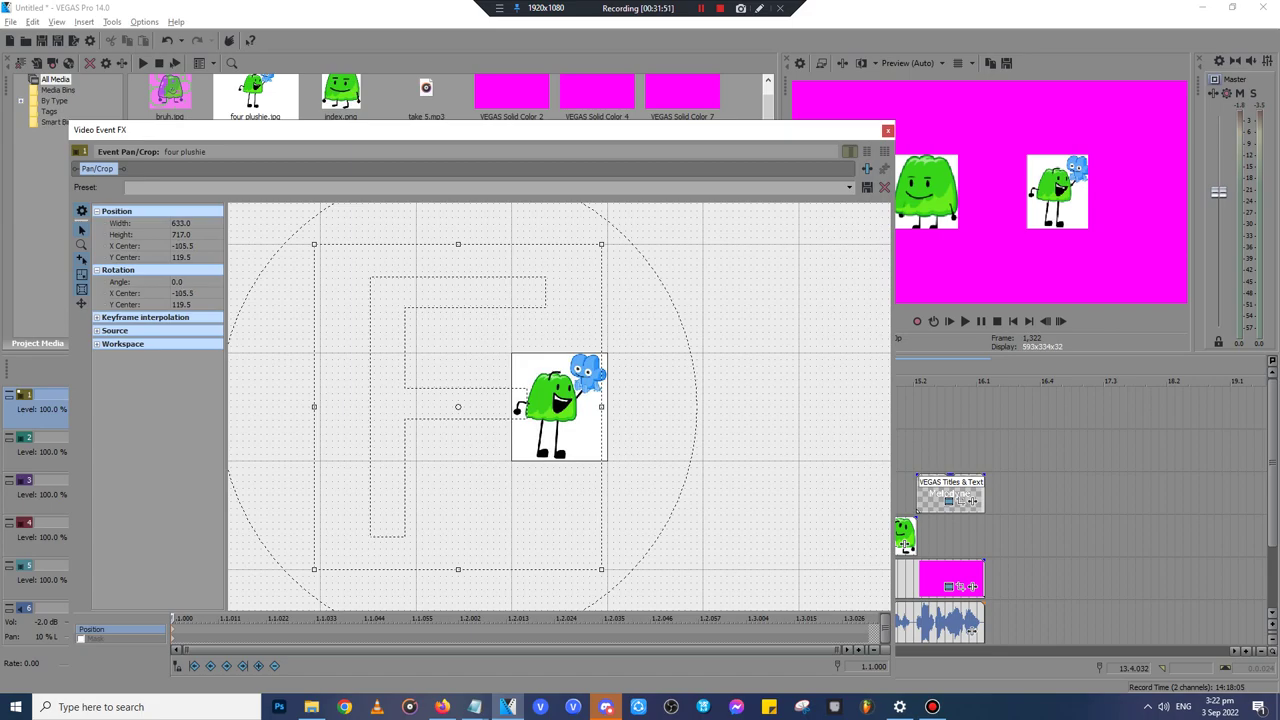
left_click_drag(458, 406, 464, 406)
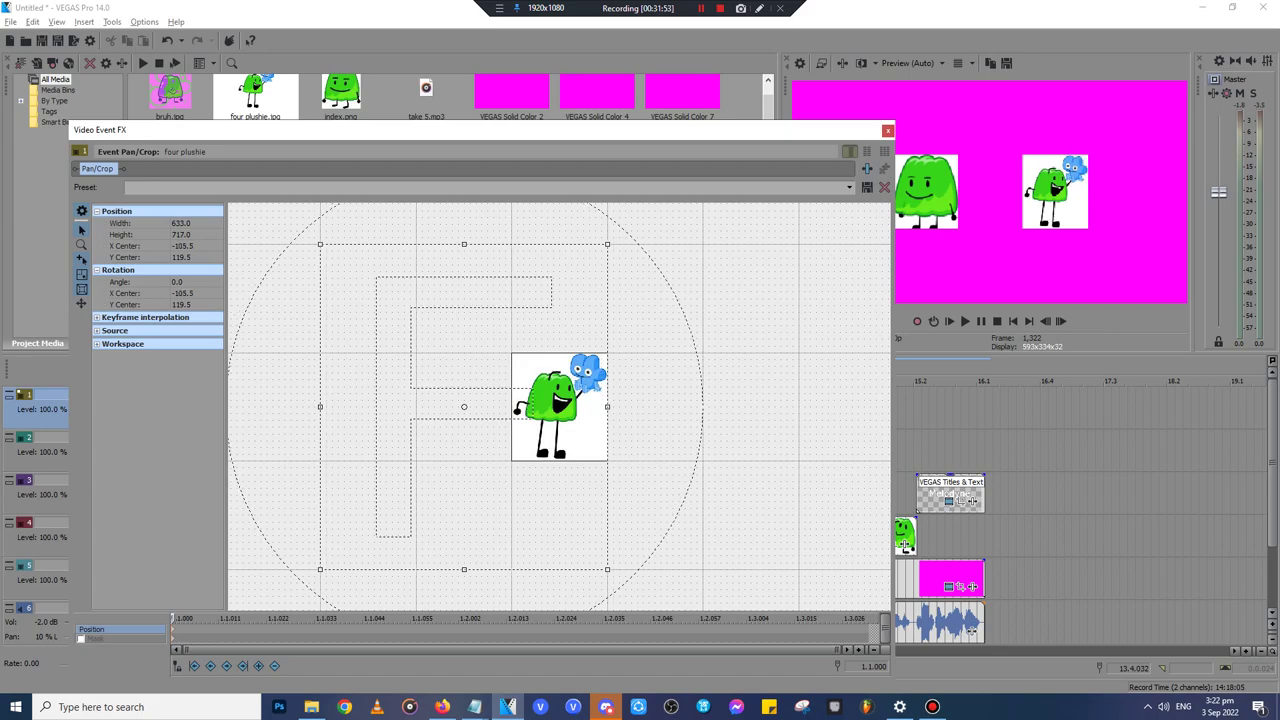
left_click(888, 131)
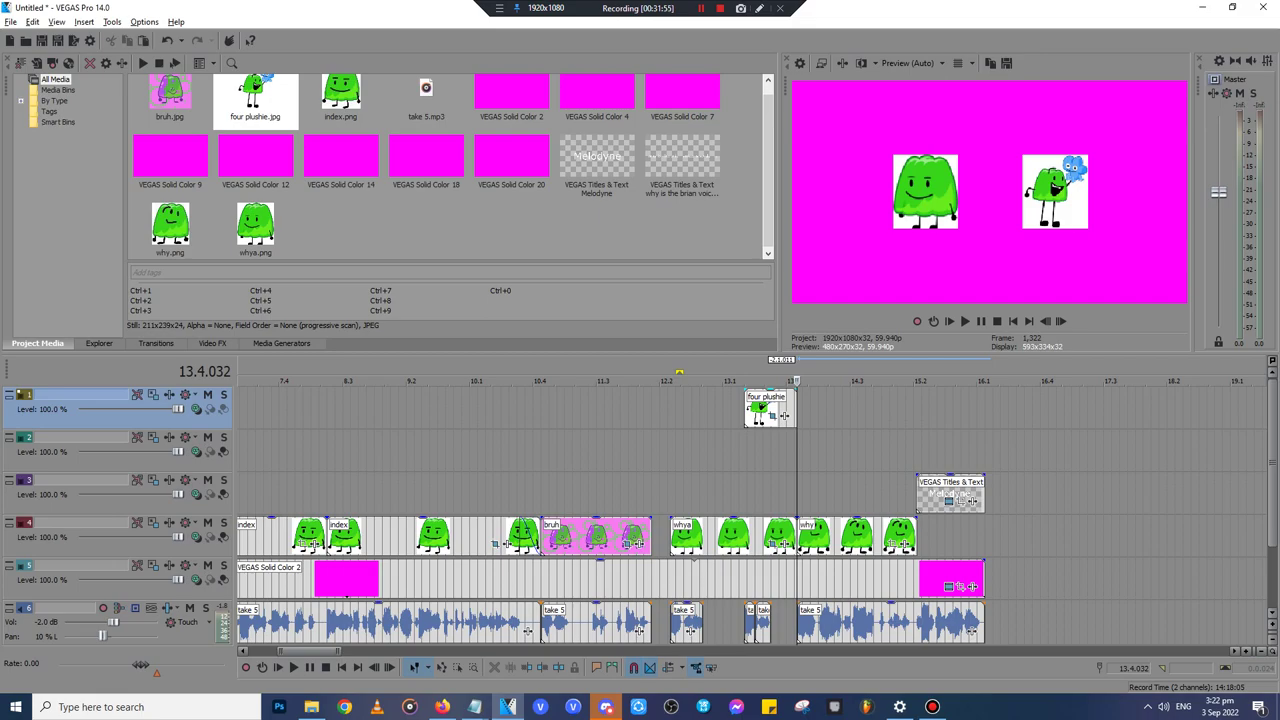
- Play the timeline from the end of the four plushie clip into the Melodyne title
key("space")
scroll(752, 512, "down", 5)
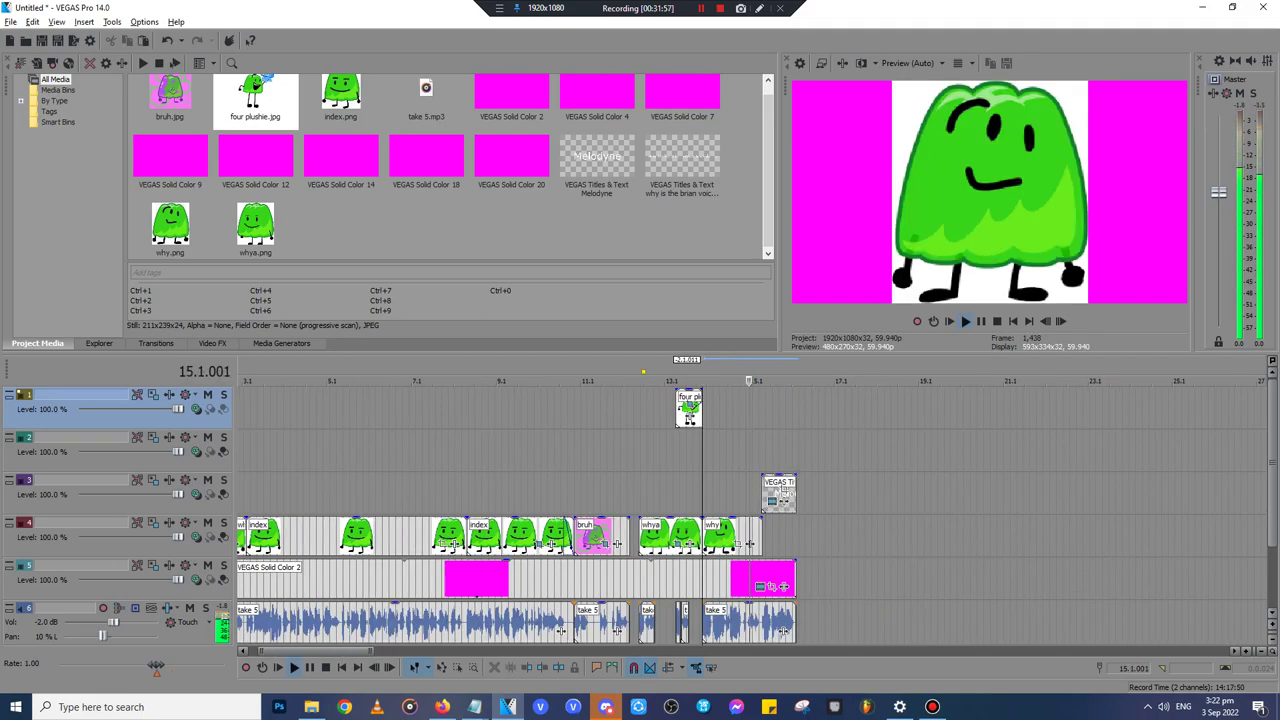
scroll(752, 512, "up", 10)
scroll(669, 508, "down", 12)
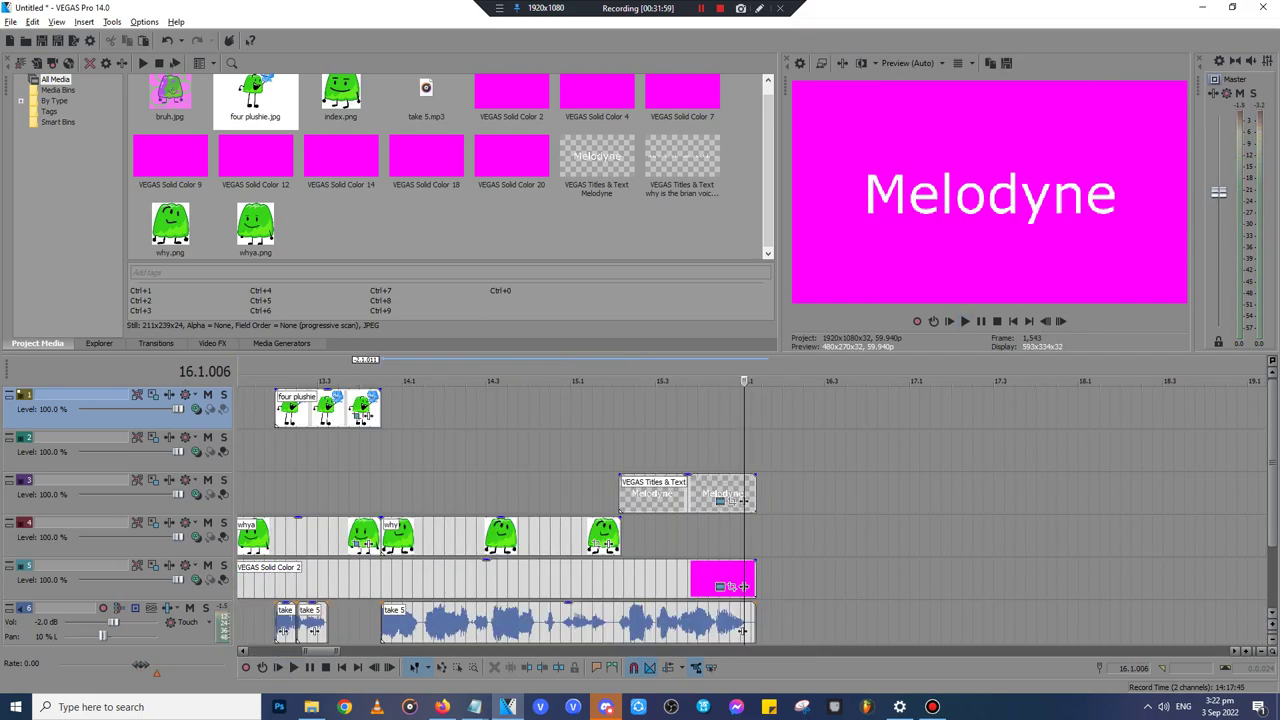
- Switch to File Explorer and open the sources folder inside new sparta remix files + Games Folder
left_click(1209, 580)
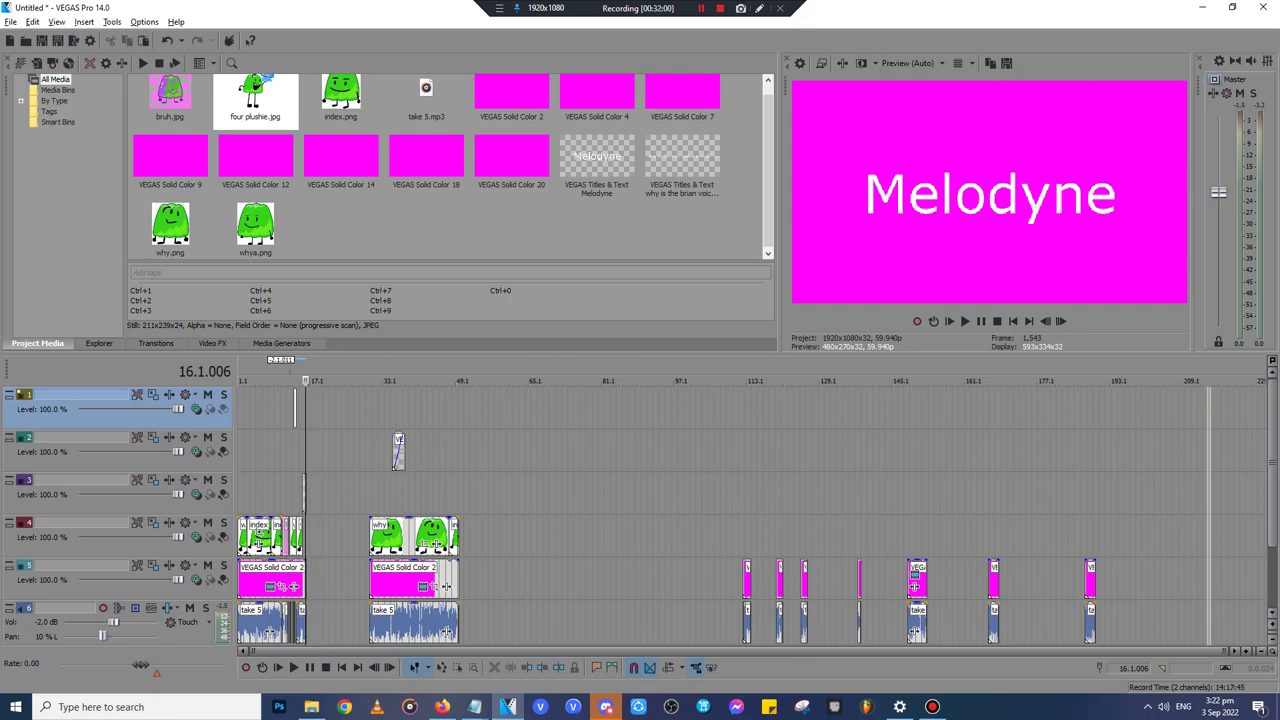
scroll(1209, 580, "up", 10)
left_click(312, 707)
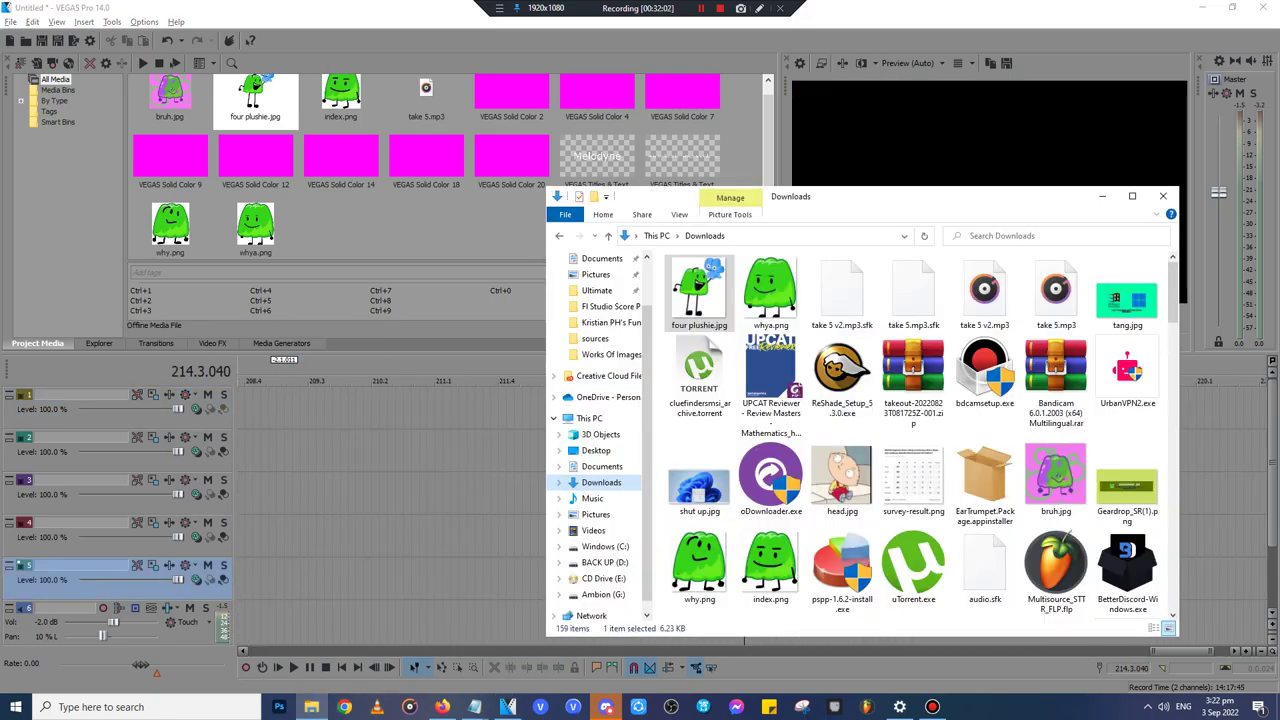
left_click(595, 514)
left_click(595, 338)
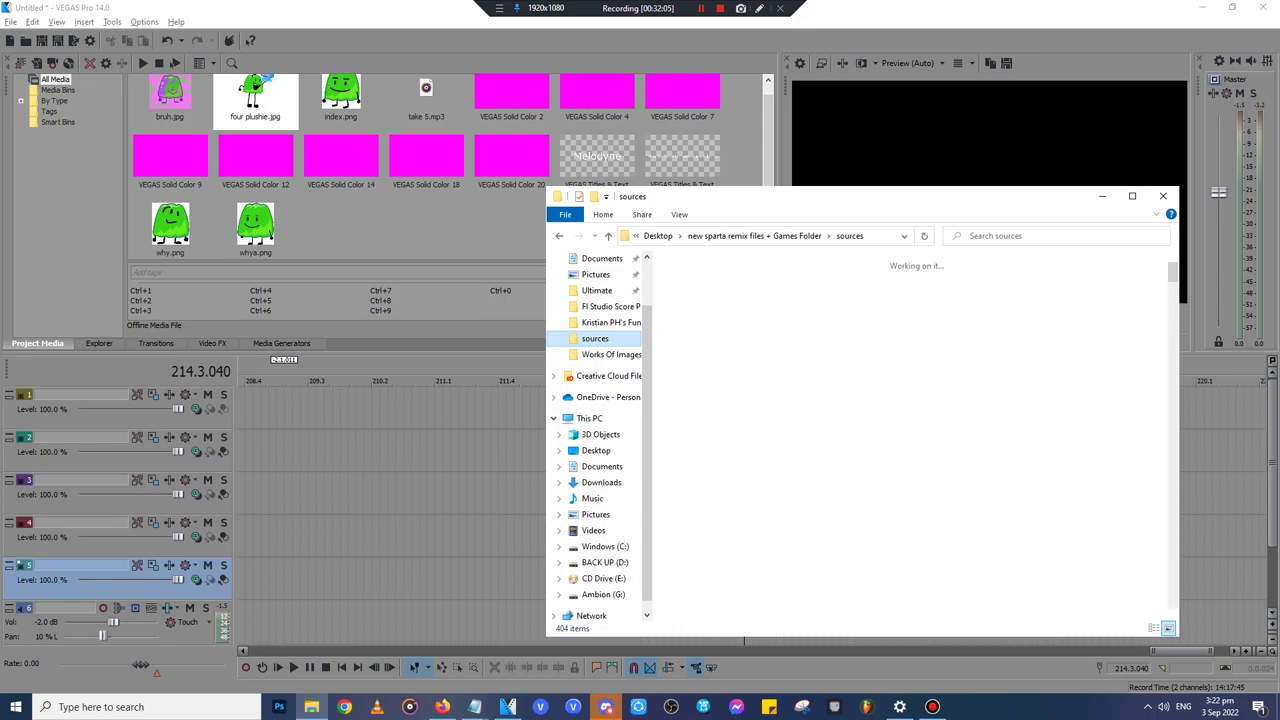
- Add "for the pitches which is melodyne and vocalshifter it will be sources again" to the Notepad commentary
mouse_move(475, 707)
left_click(410, 645)
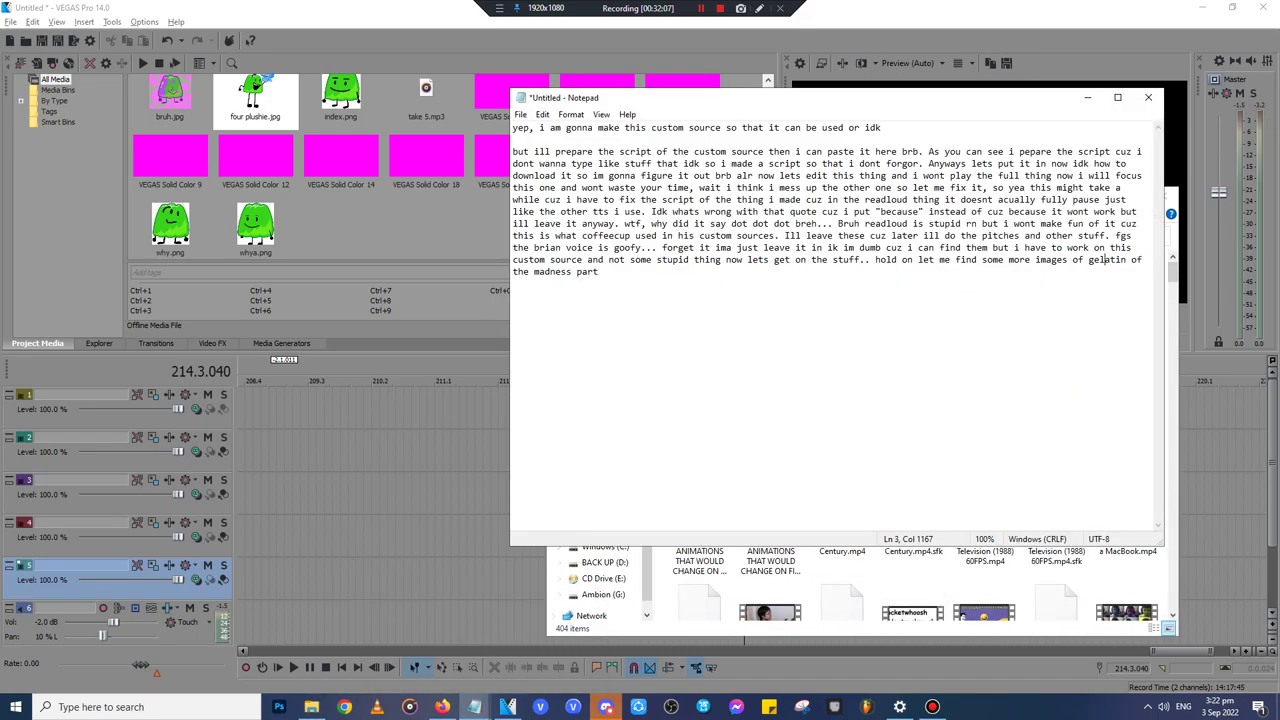
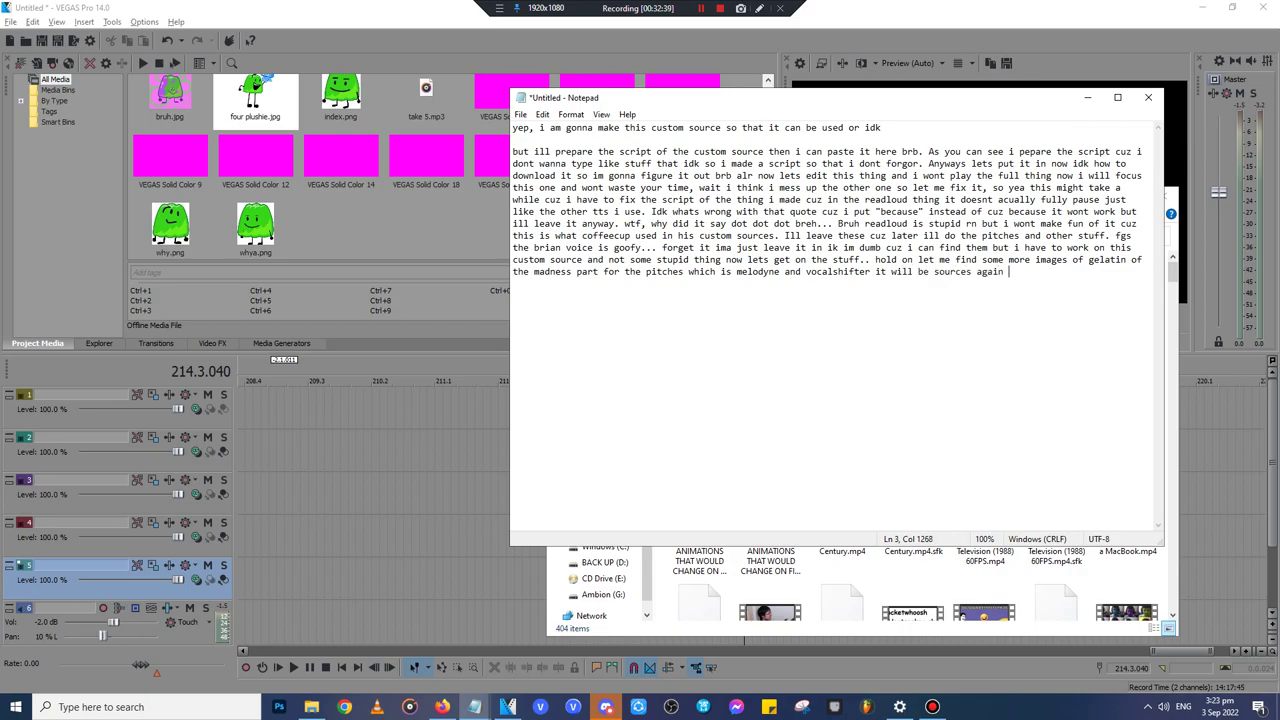
left_click(1088, 97)
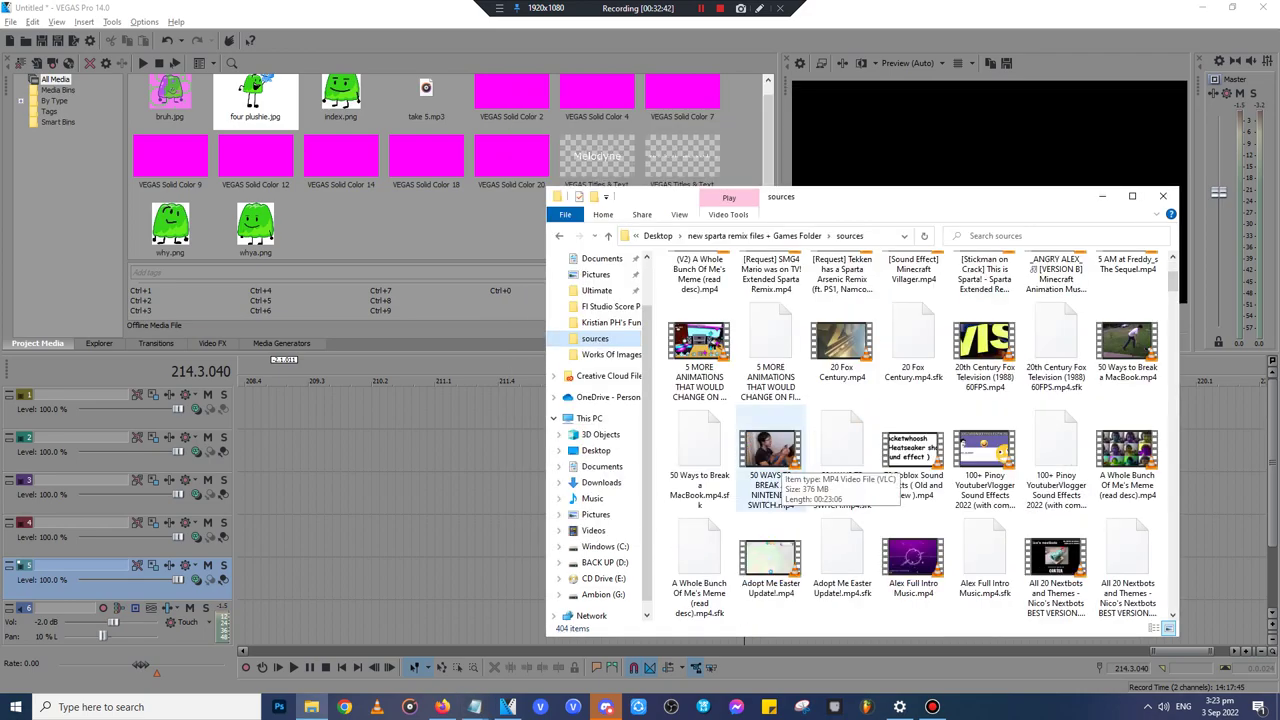
- Add 50 WAYS TO BREAK A NINTENDO SWITCH.mp4 from the sources folder to the timeline at 220.2.048, after the existing clips
scroll(770, 480, "up", 2)
scroll(770, 508, "down", 2)
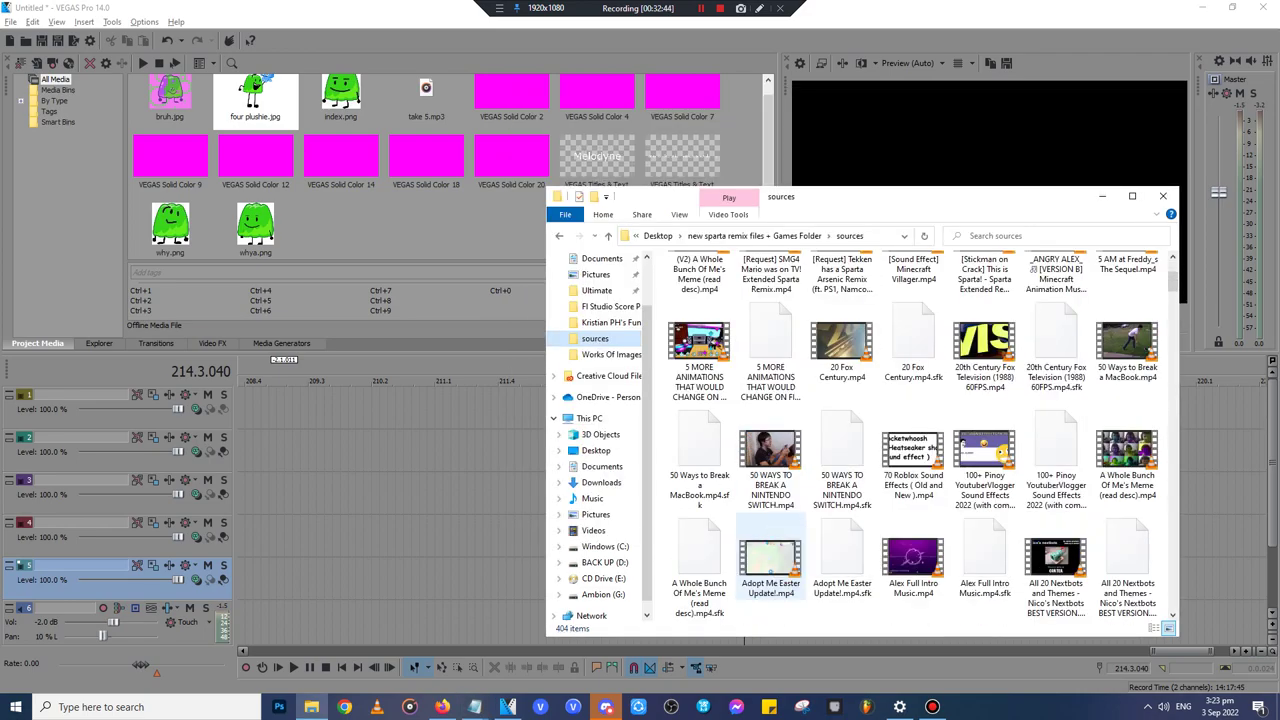
left_click(770, 465)
left_click_drag(770, 465, 1235, 540)
left_click(1234, 492)
scroll(1234, 492, "down", 4)
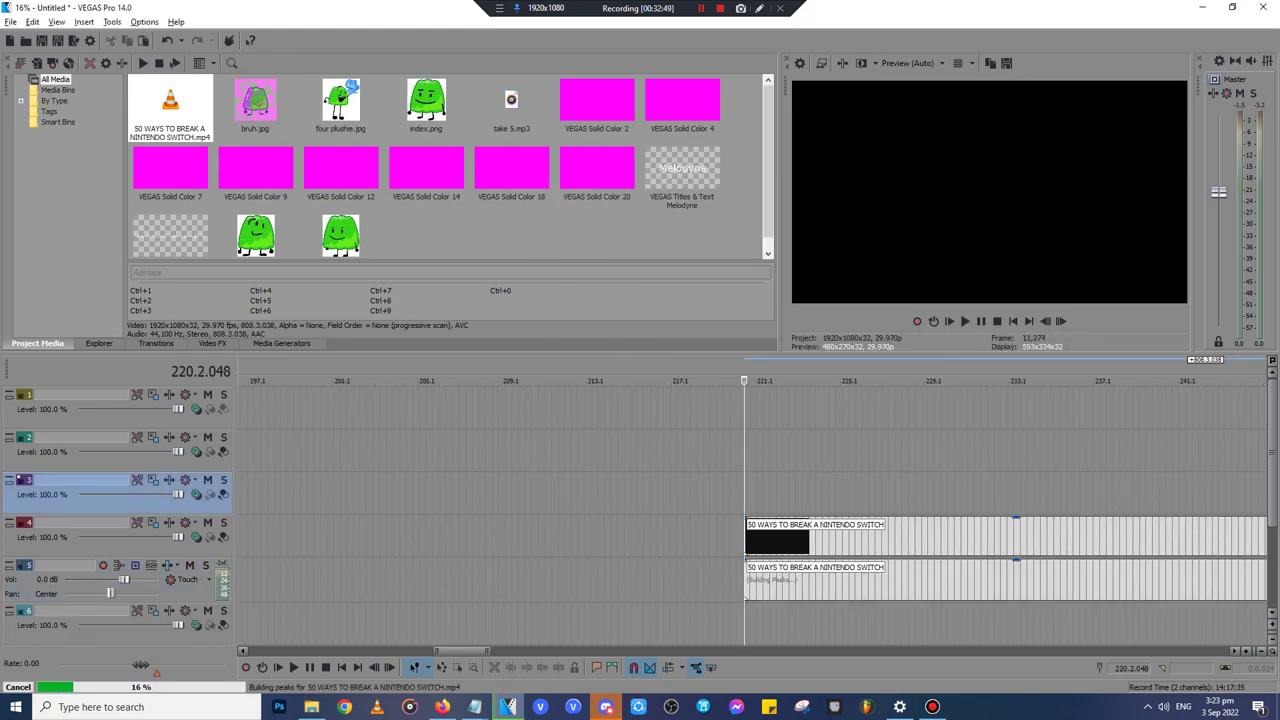
scroll(745, 520, "down", 3)
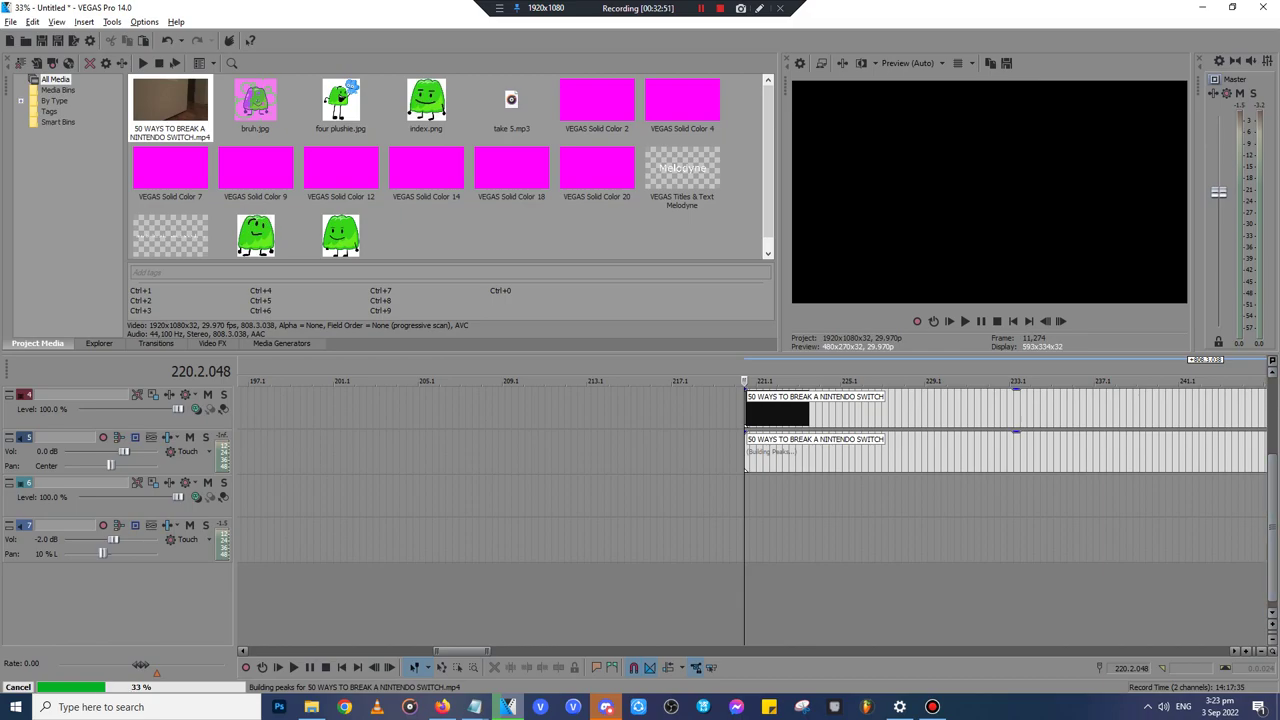
- Move the Nintendo Switch clip onto the solid color and take 5 tracks and delete the emptied audio track
left_click(799, 456)
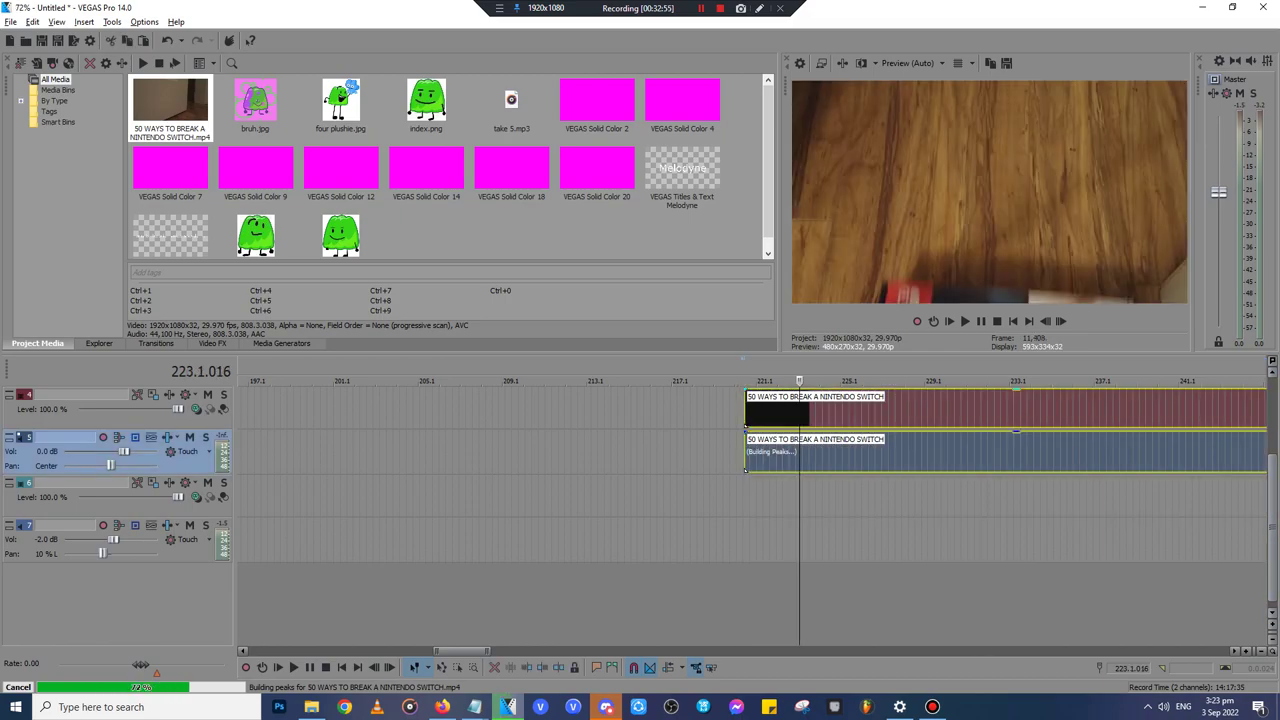
left_click_drag(799, 456, 831, 543)
scroll(831, 543, "down", 8)
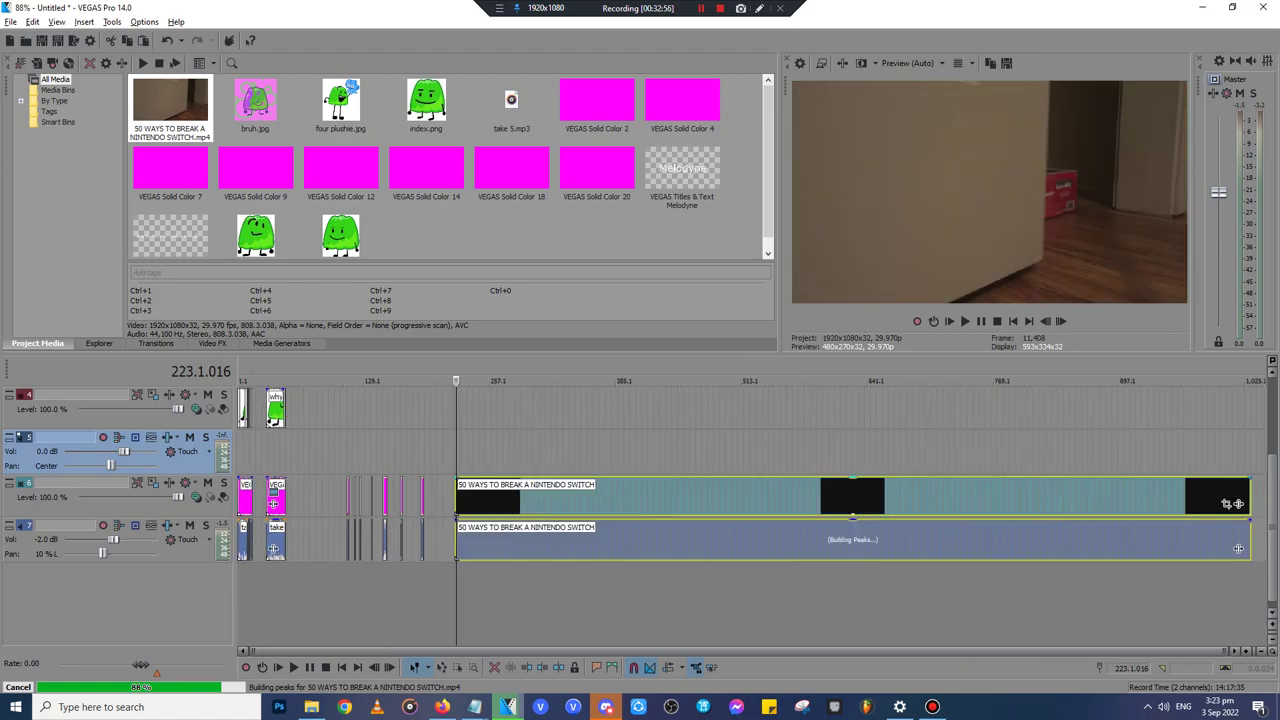
key("Delete")
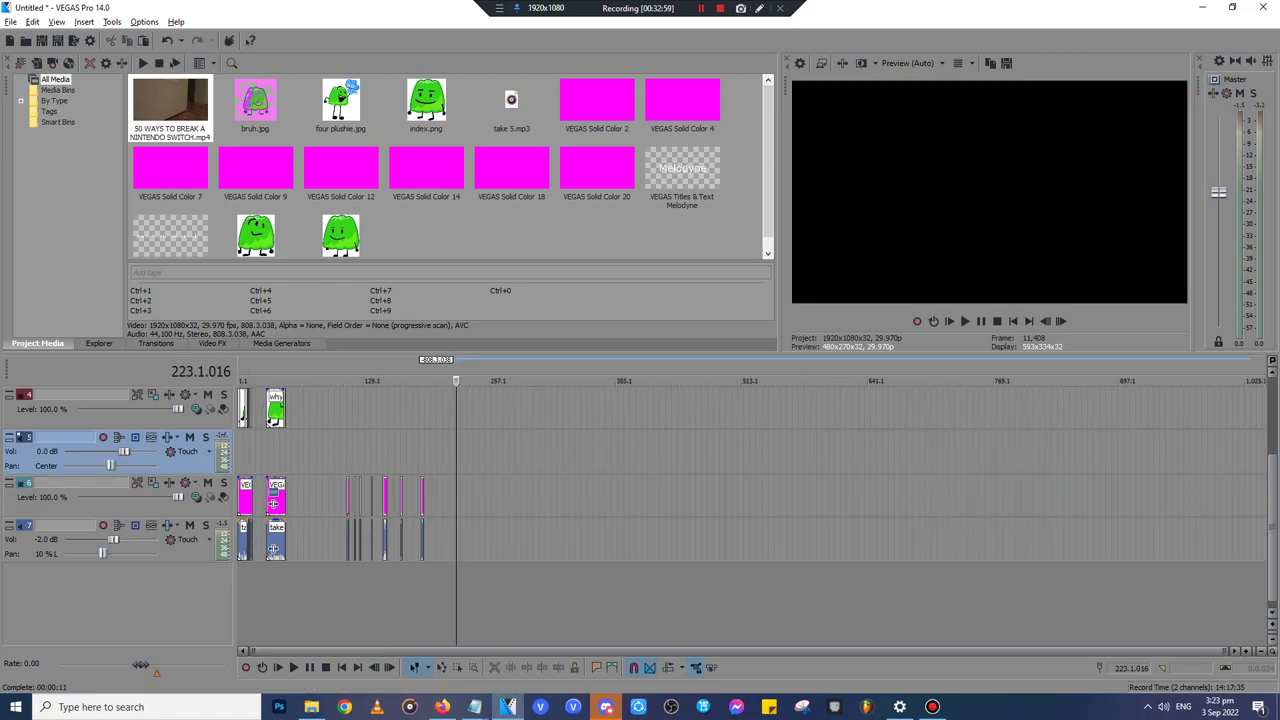
key("ctrl+z")
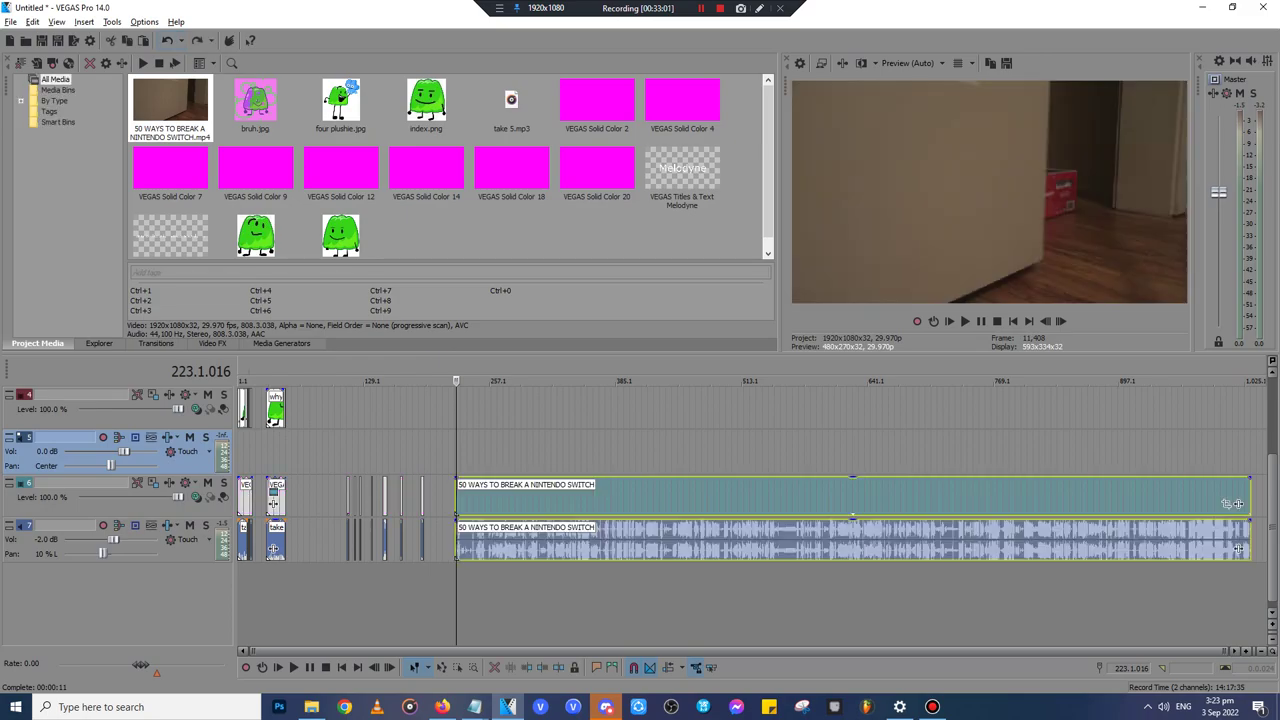
key("Delete")
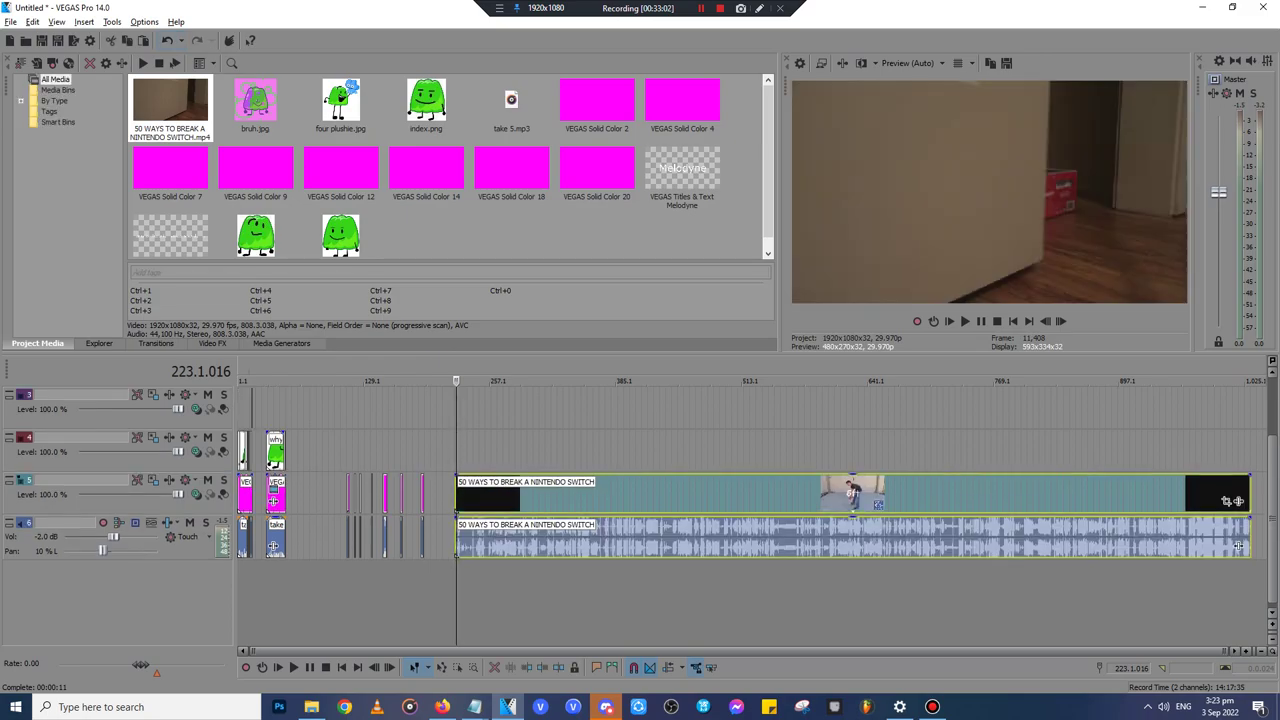
- Play the opening part of the Nintendo Switch clip around 281.3
left_click(514, 410)
scroll(514, 410, "up", 6)
key("space")
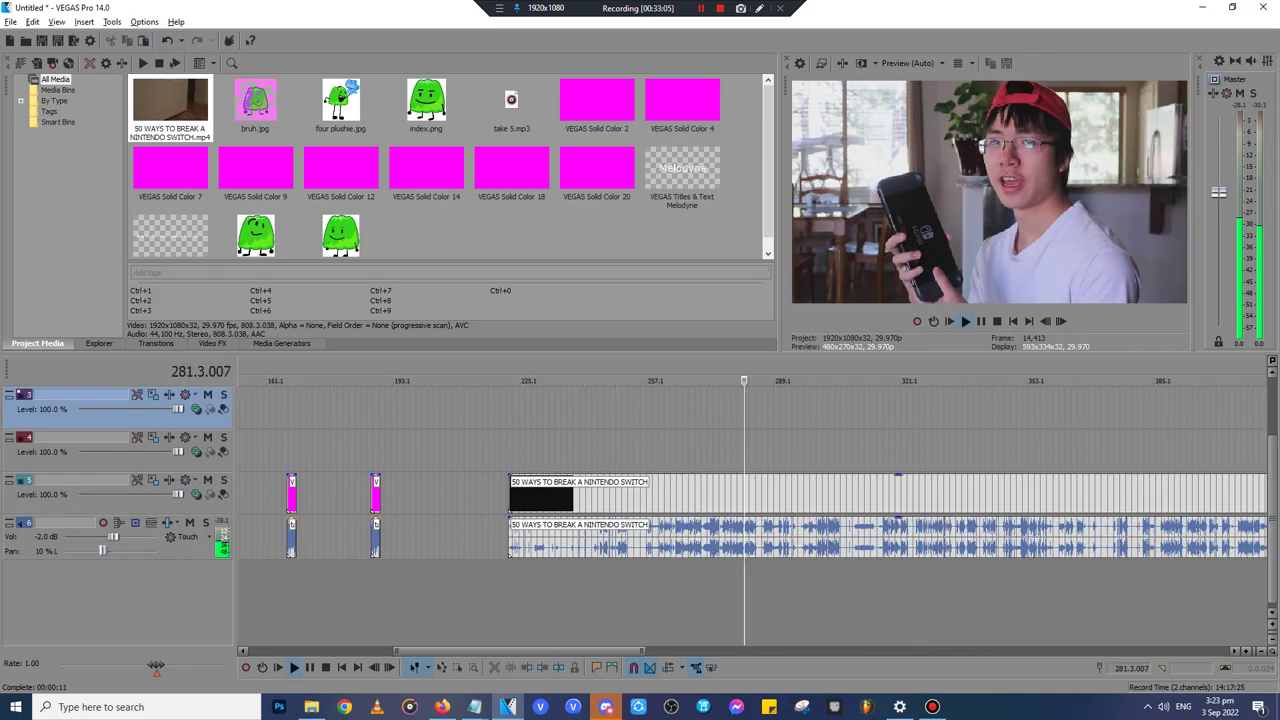
key("space")
scroll(514, 410, "down", 3)
- Bring the YouTube video forward in the browser, and resume previewing the Nintendo Switch clip up to 287.4.010
left_click(442, 707)
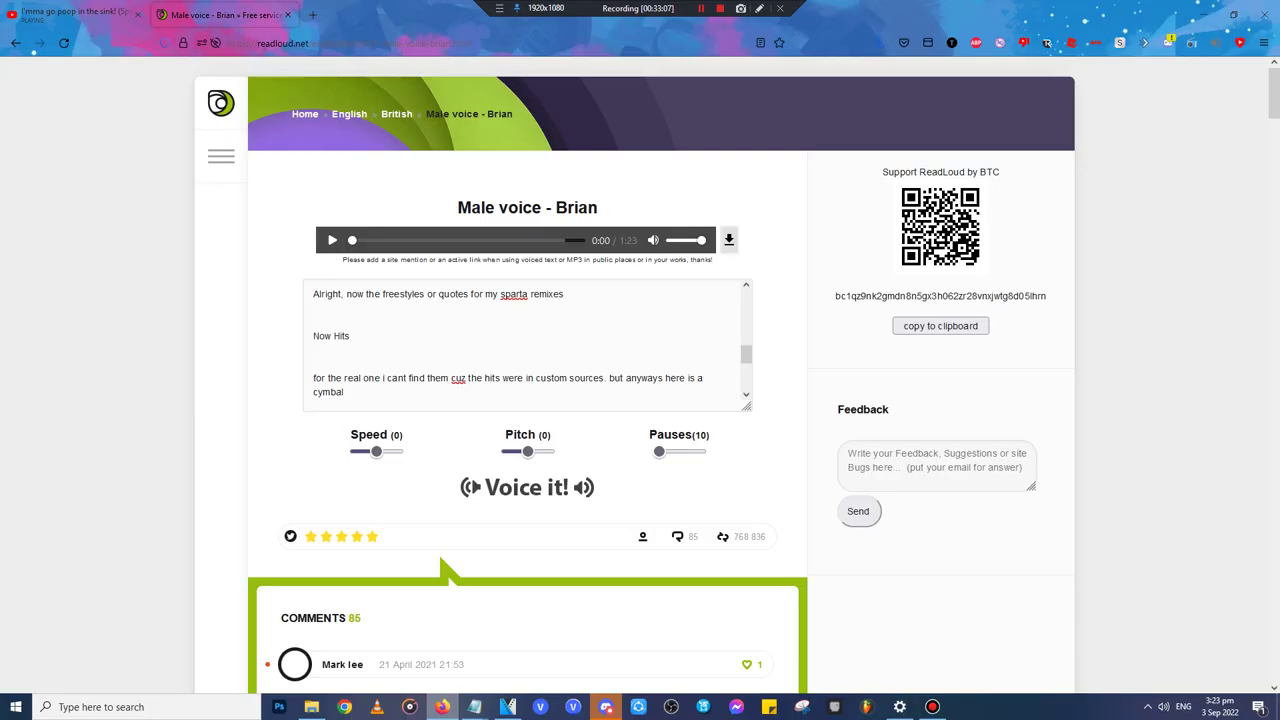
left_click(76, 14)
key("alt+Tab")
key("space")
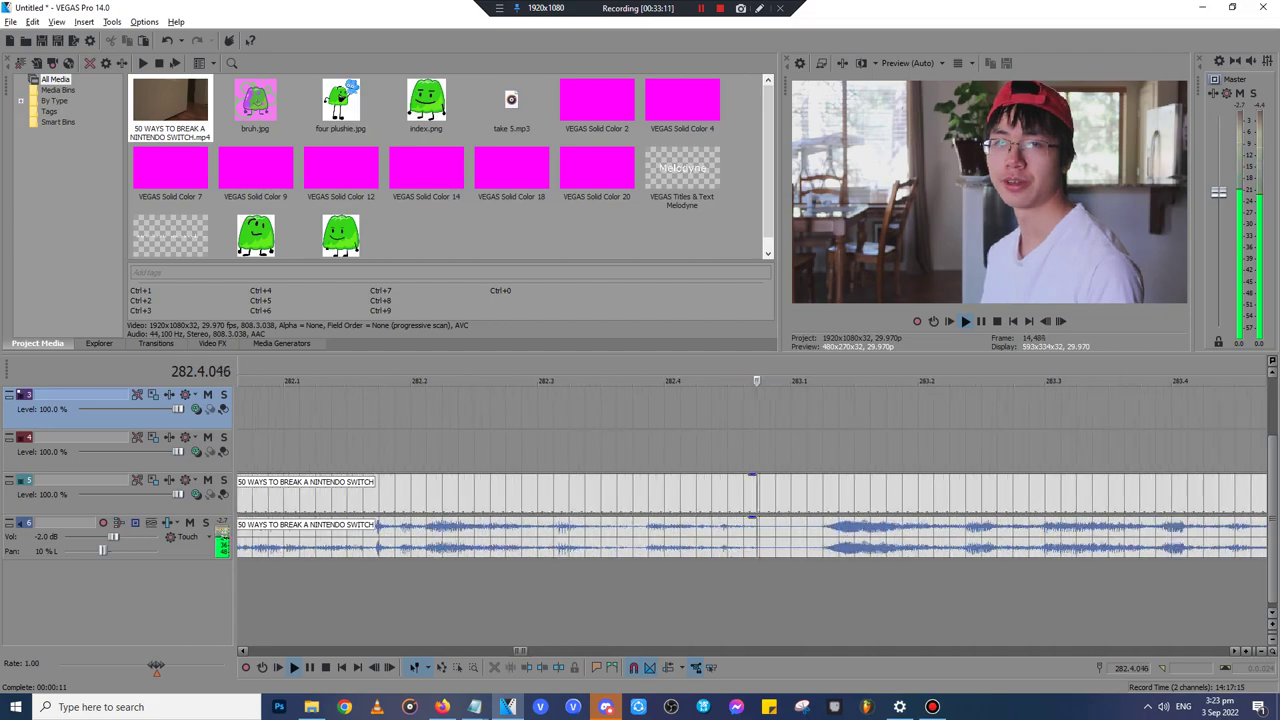
left_click(1010, 600)
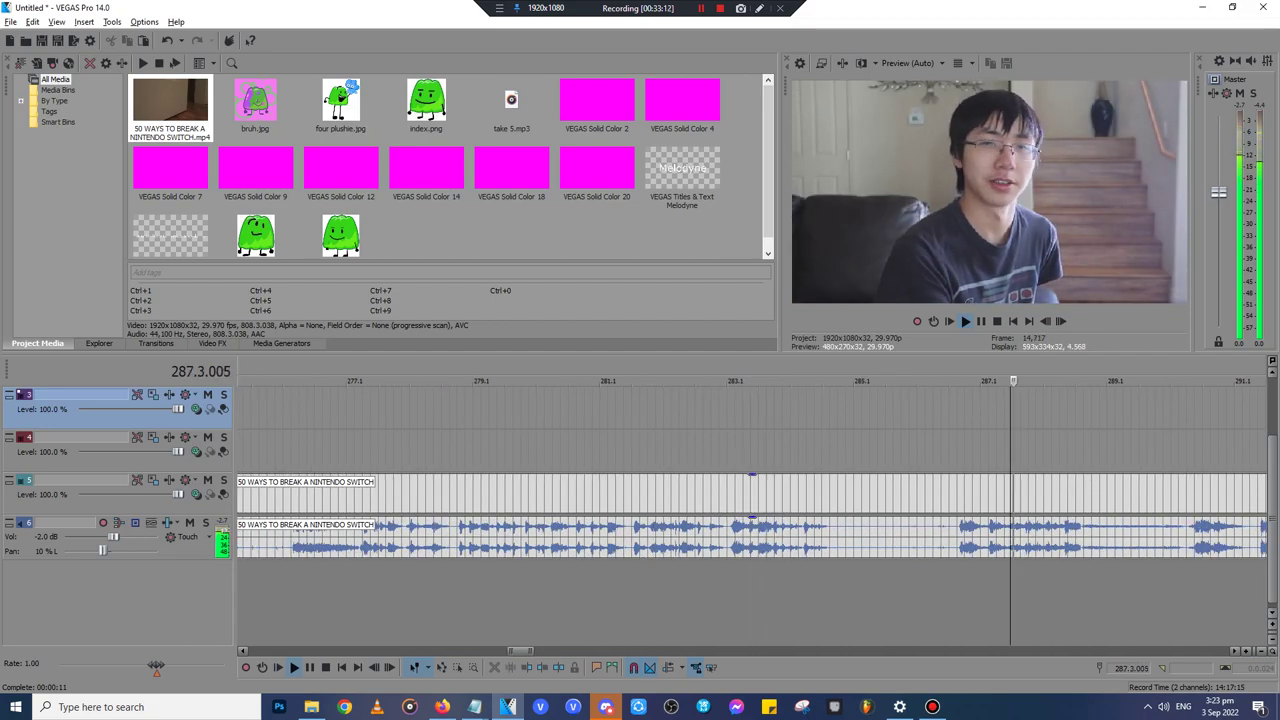
key("Return")
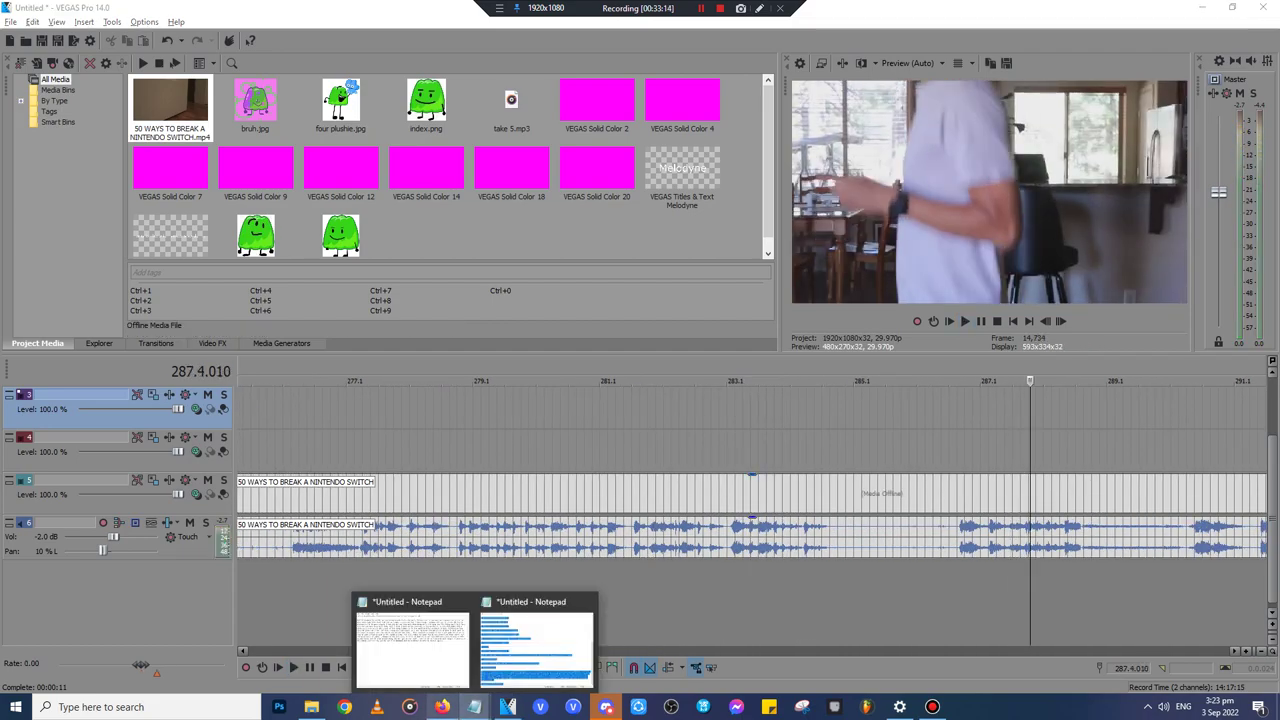
- Add "oh and for the 7th one the bonus one is some auto... you know what i mean" to the Notepad commentary
left_click(441, 707)
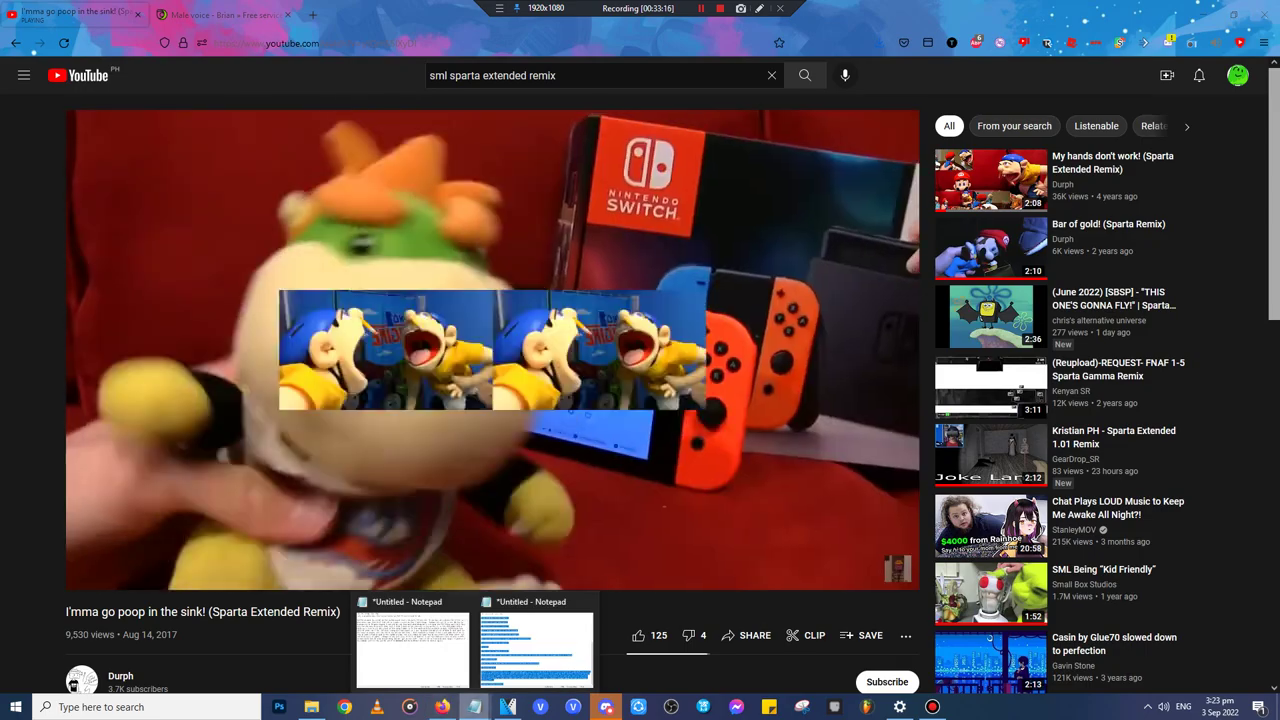
left_click(412, 648)
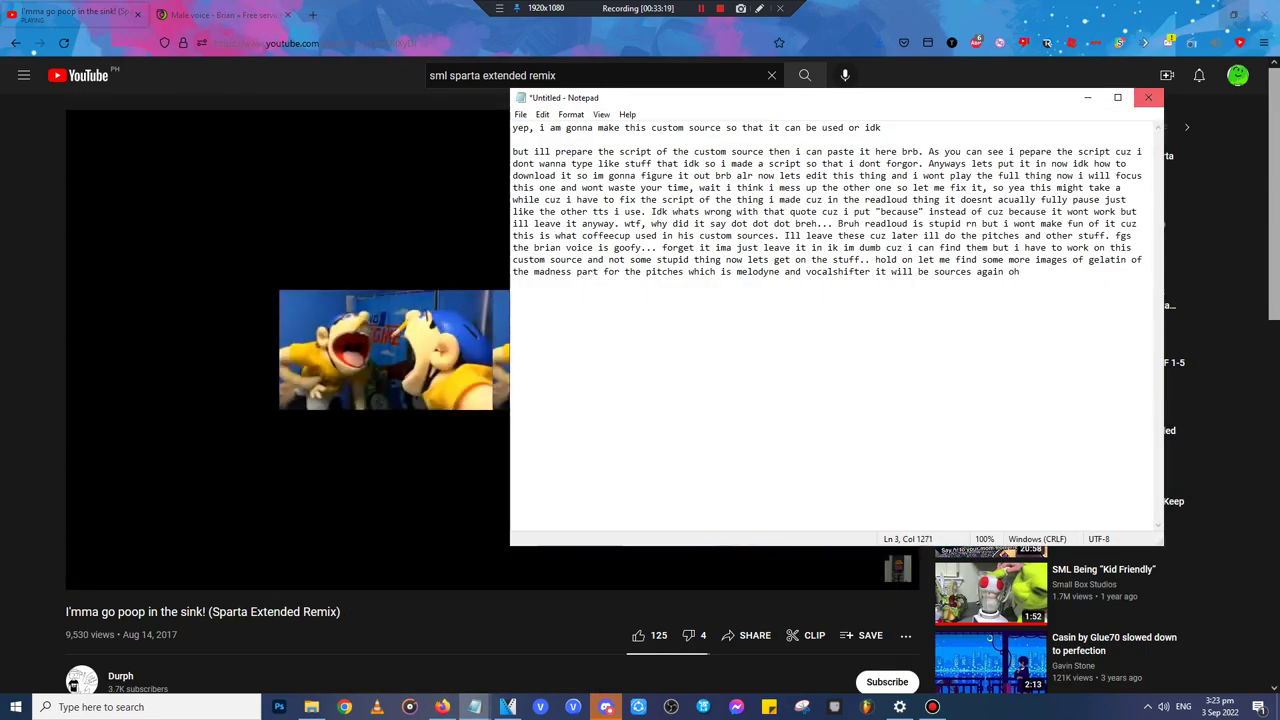
left_click(1203, 14)
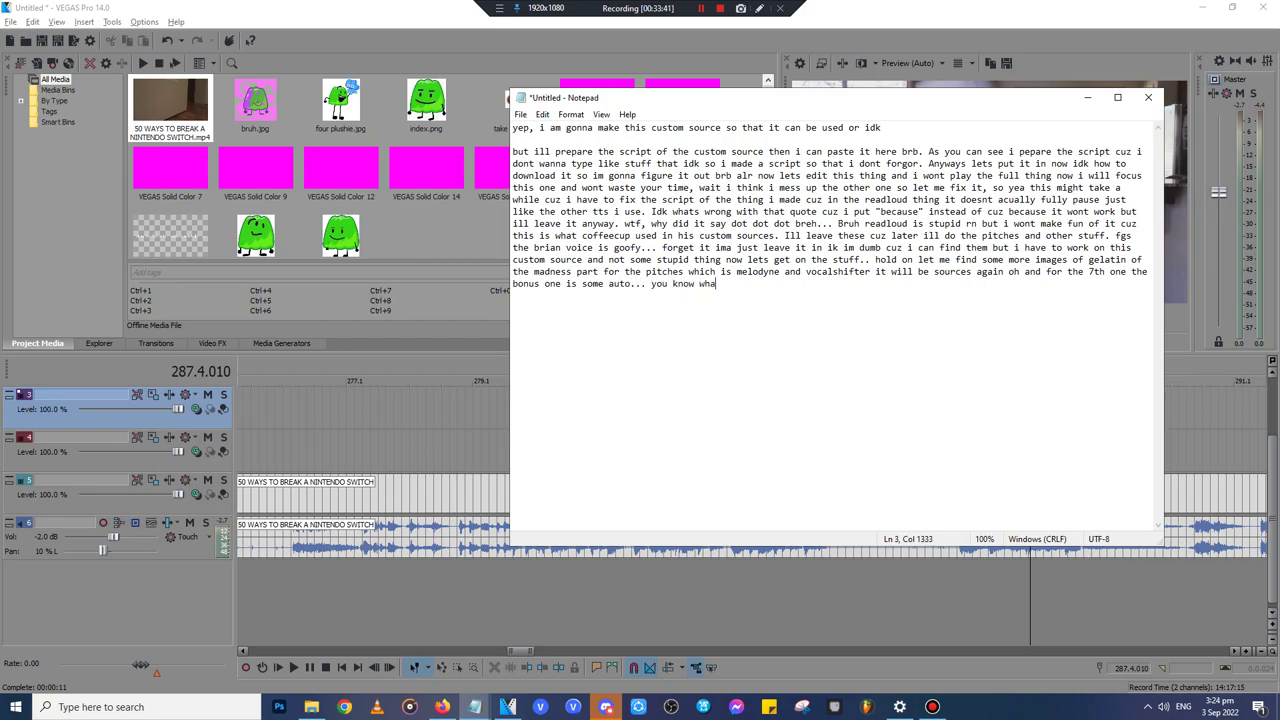
type("an")
left_click(1087, 97)
scroll(752, 510, "down", 1)
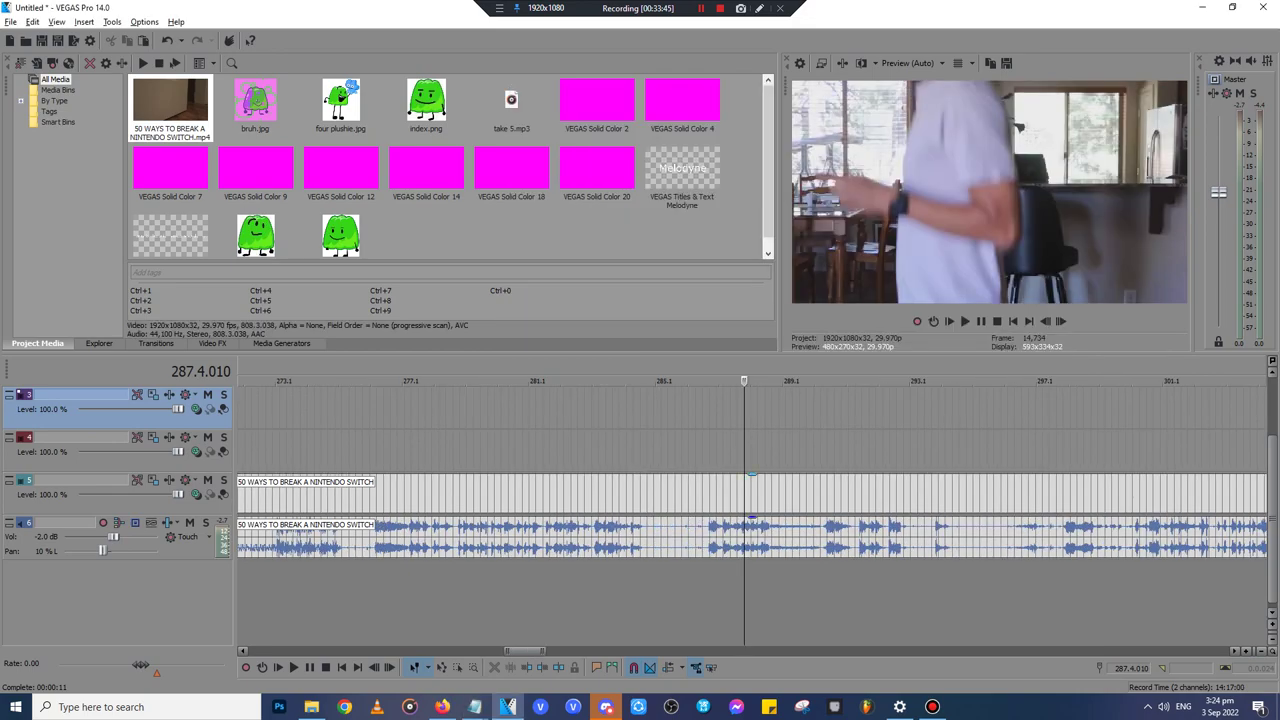
- Continue the Notepad commentary with "but for melodyne pitches i cant use melodyne studio cuz"
left_click(475, 707)
type("but for this one")
key("BackSpace")
key("BackSpace")
key("BackSpace")
key("BackSpace")
key("BackSpace")
key("BackSpace")
key("BackSpace")
key("BackSpace")
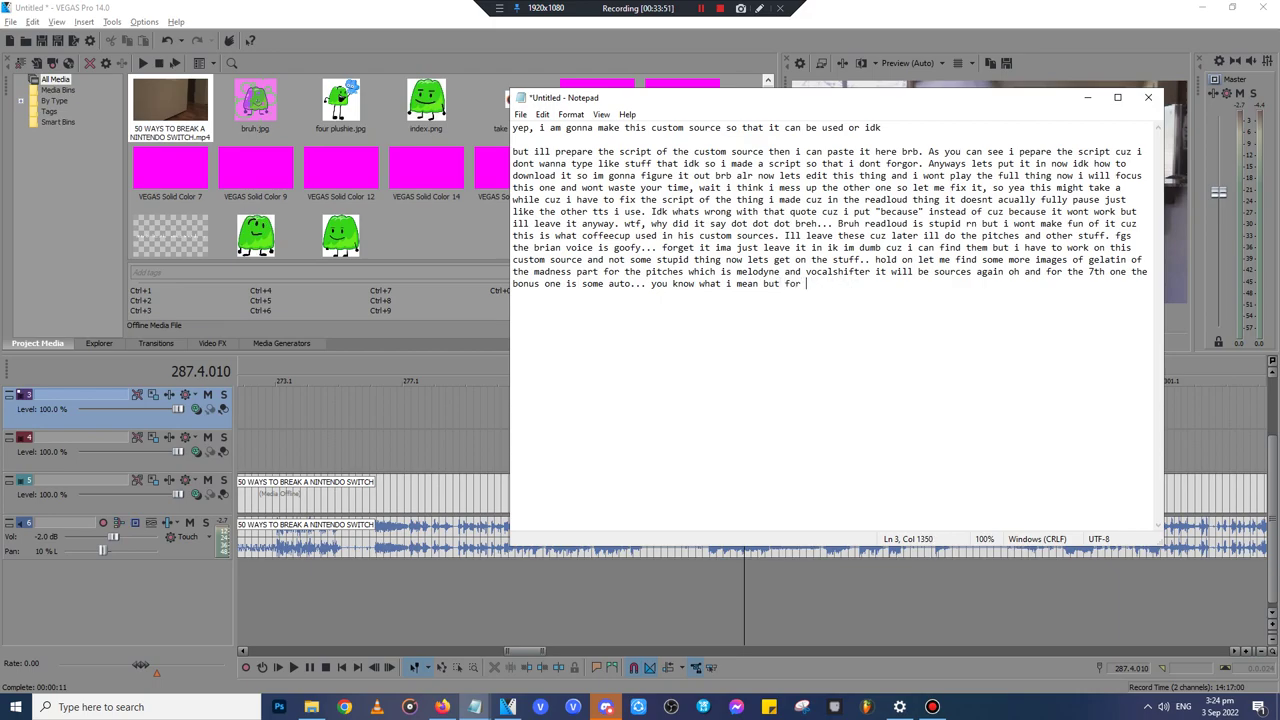
type("melodty")
type("yner")
type("pitches ")
type("i cant")
type(" use melod")
type("yne studio cuz")
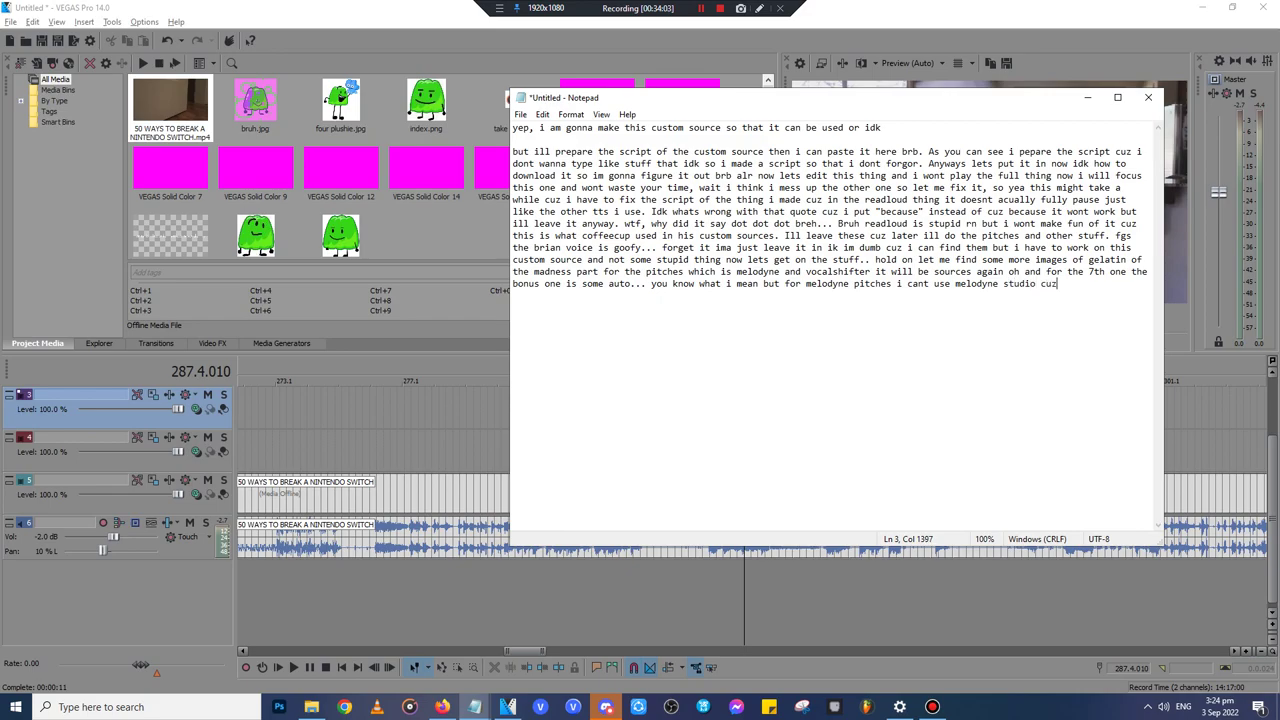
- Finish the Notepad sentence with "that will cut the audio but ill just use the singletrack" and put the note away
type(" that")
type(" will be")
type(" the")
key("BackSpace")
key("BackSpace")
key("BackSpace")
type("cut the audio but")
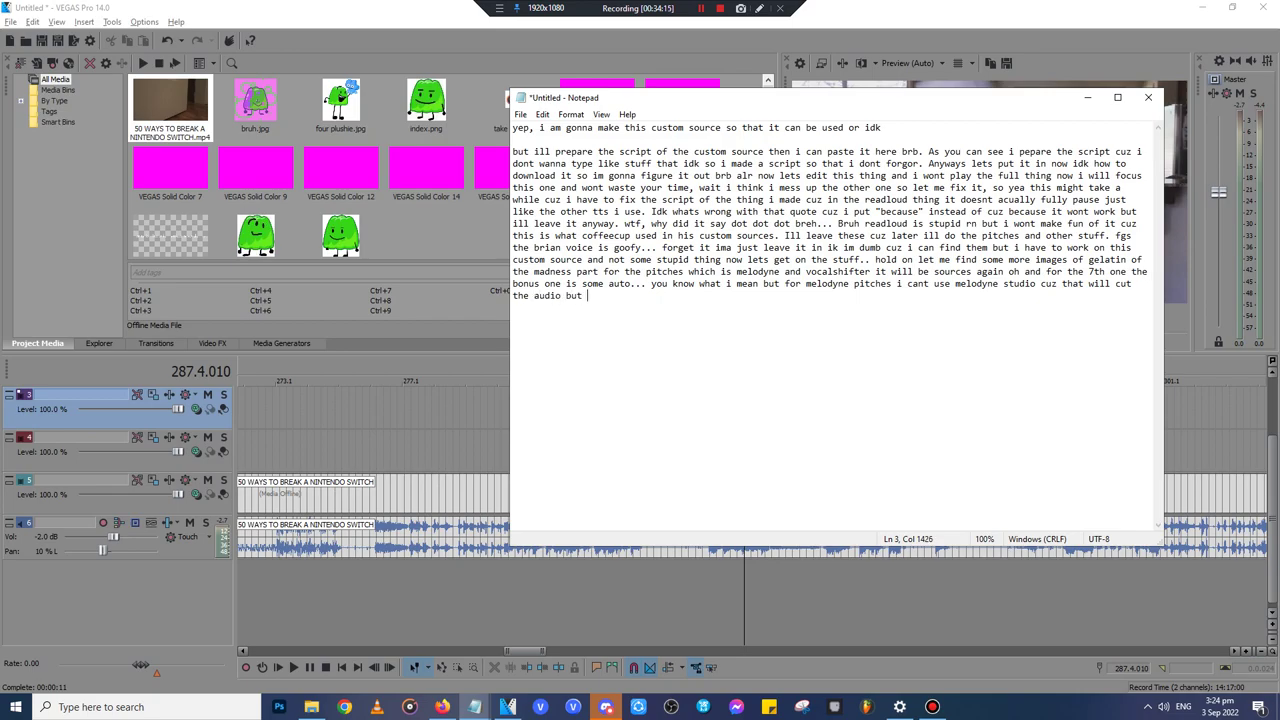
type(" ill just use the singletrack")
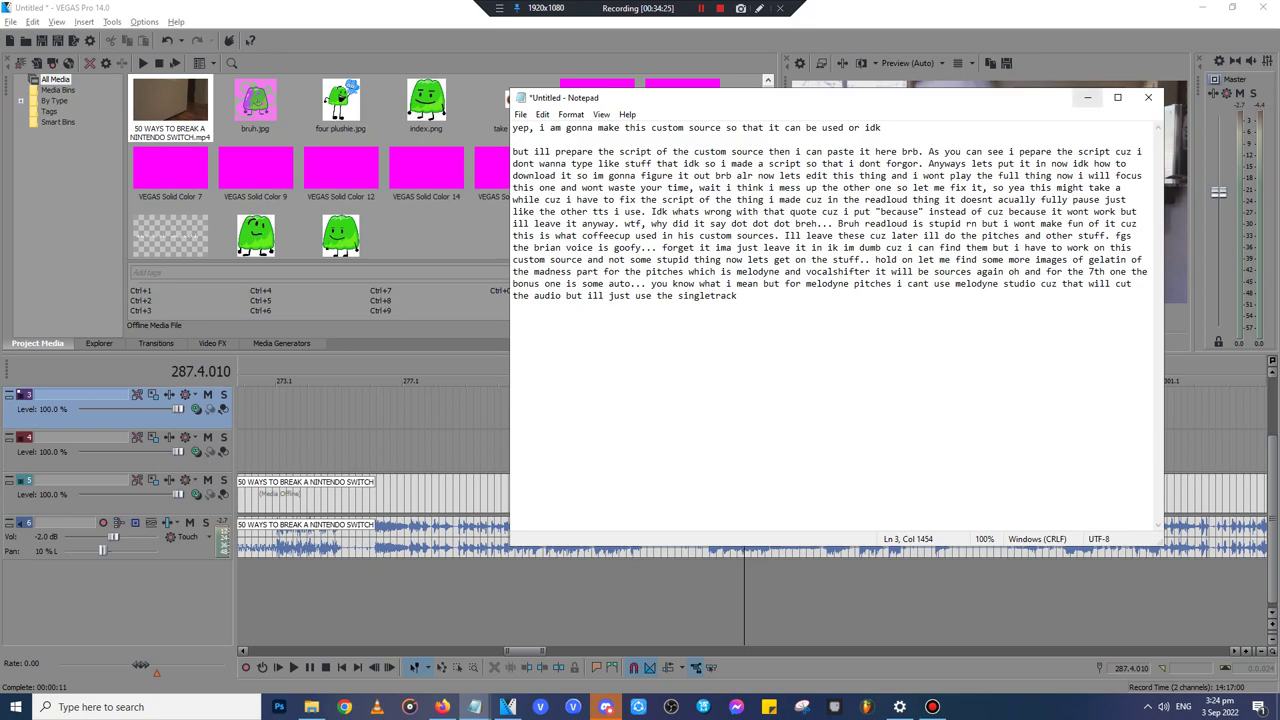
left_click(1088, 97)
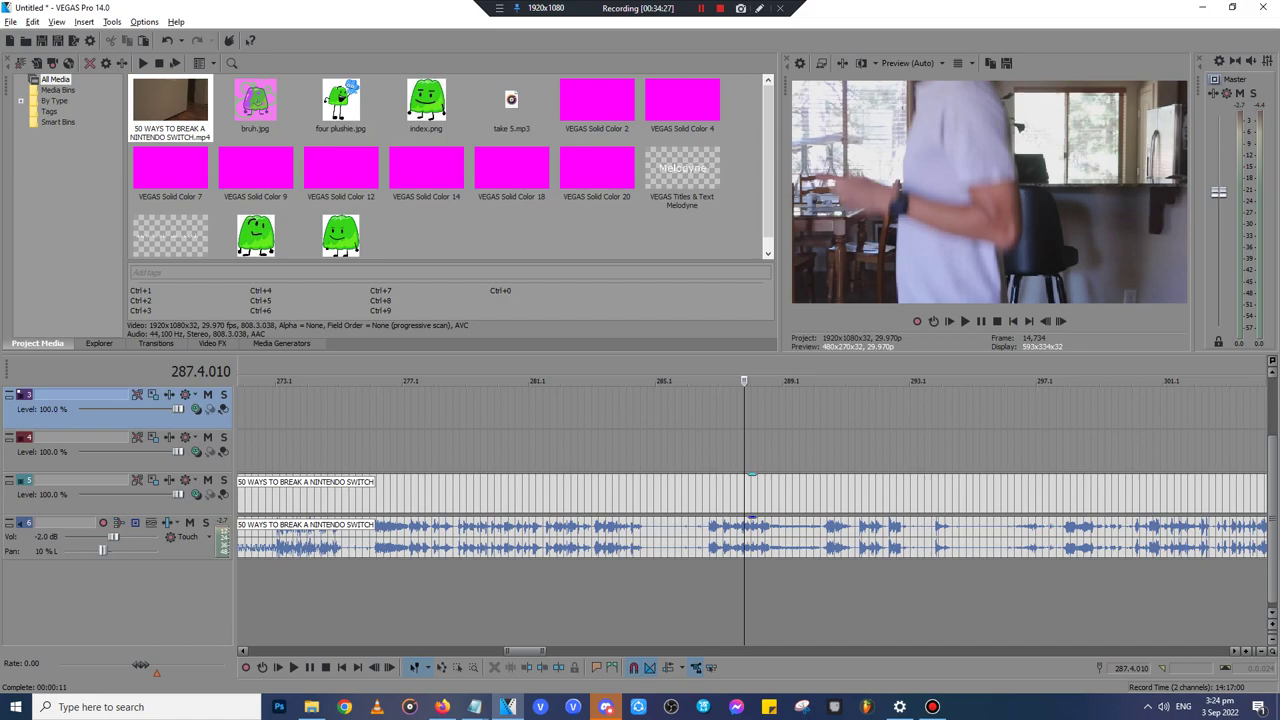
- Preview the Nintendo Switch clip between about 296 and 300 to look for a usable voice sample
left_click(744, 496)
key("space")
scroll(744, 496, "up", 1)
scroll(744, 496, "down", 1)
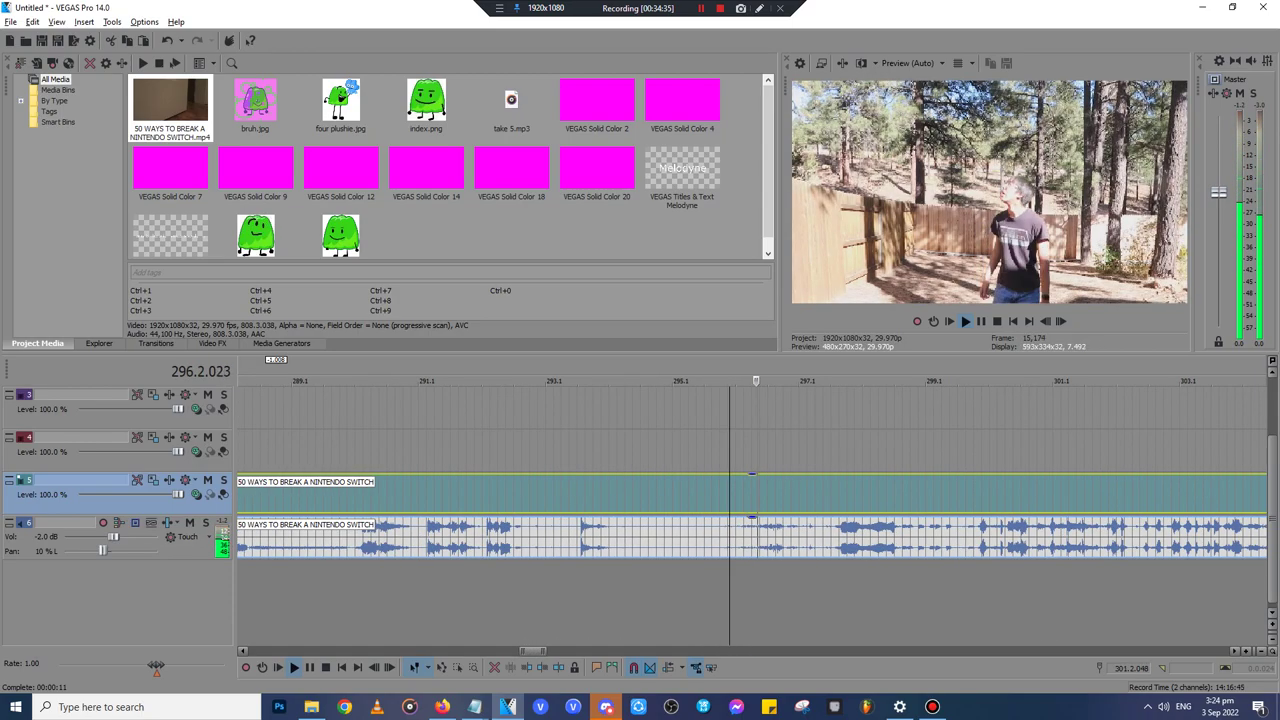
left_click(435, 495)
scroll(435, 495, "up", 3)
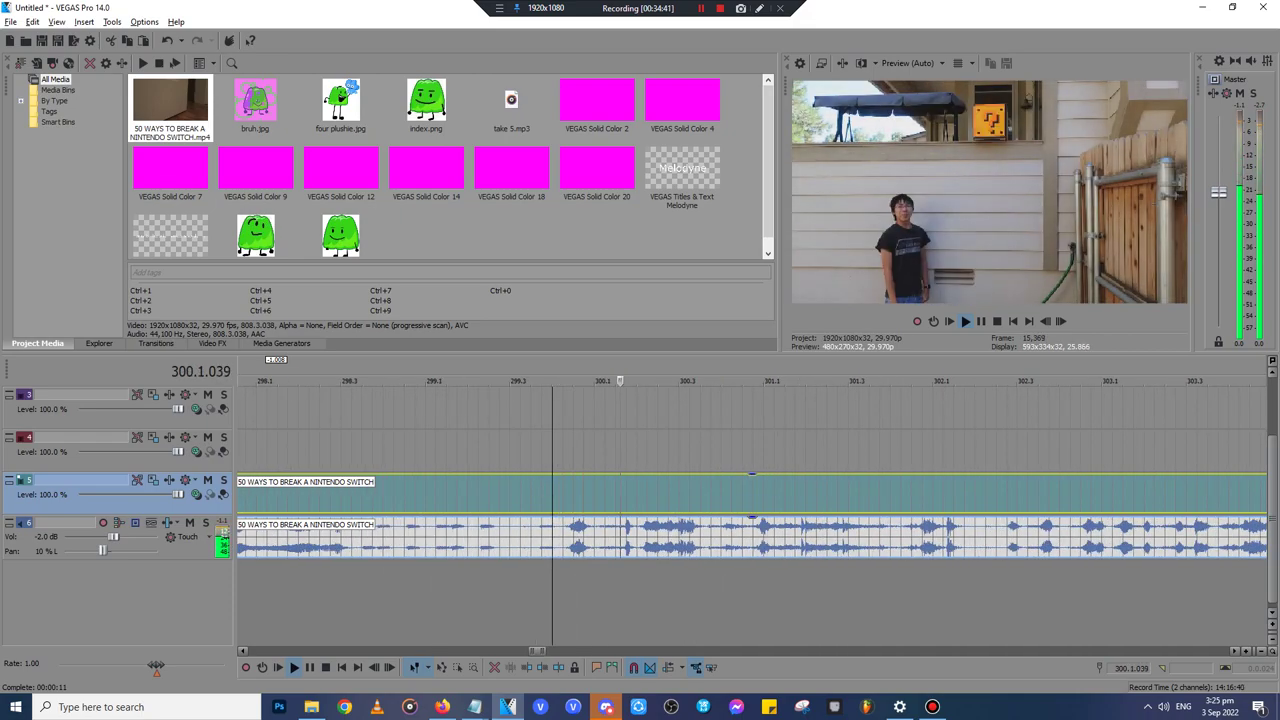
left_click(327, 495)
scroll(327, 495, "down", 1)
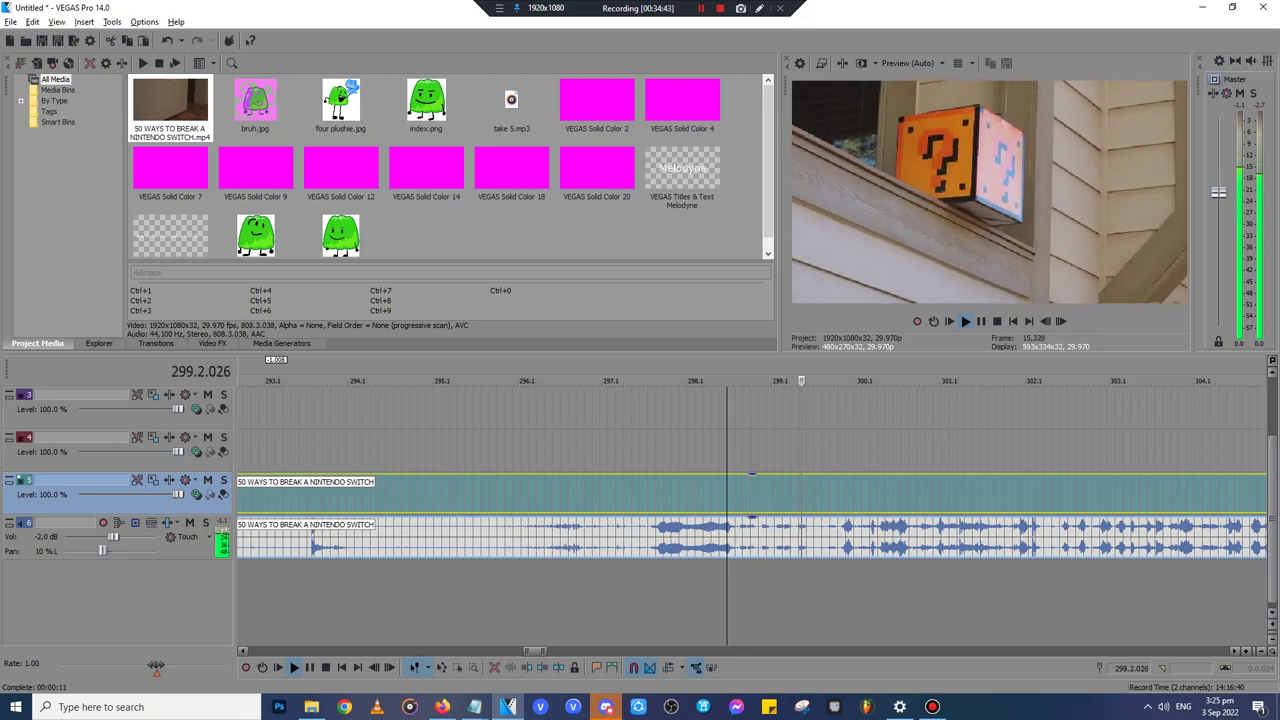
left_click(657, 495)
scroll(657, 495, "up", 2)
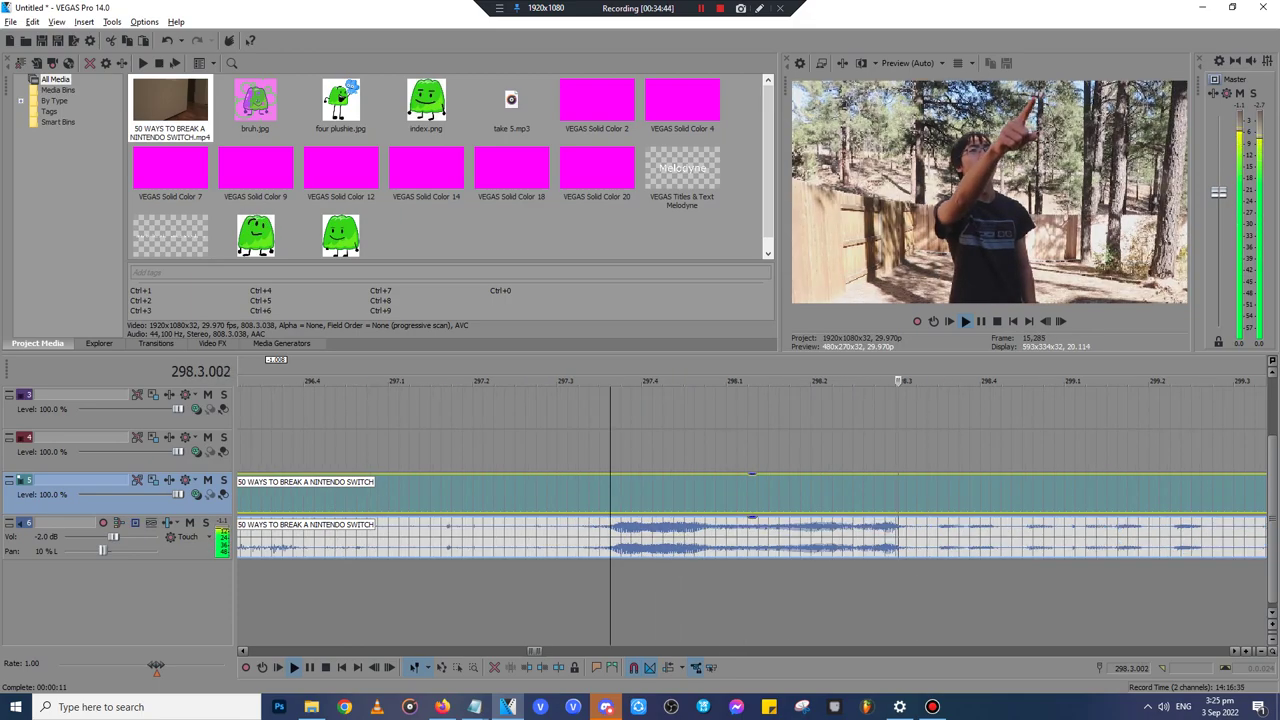
- Play the Nintendo Switch clip from about 300 onward and park the cursor on the spoken sound at 304.3.051
key("Up")
key("Down")
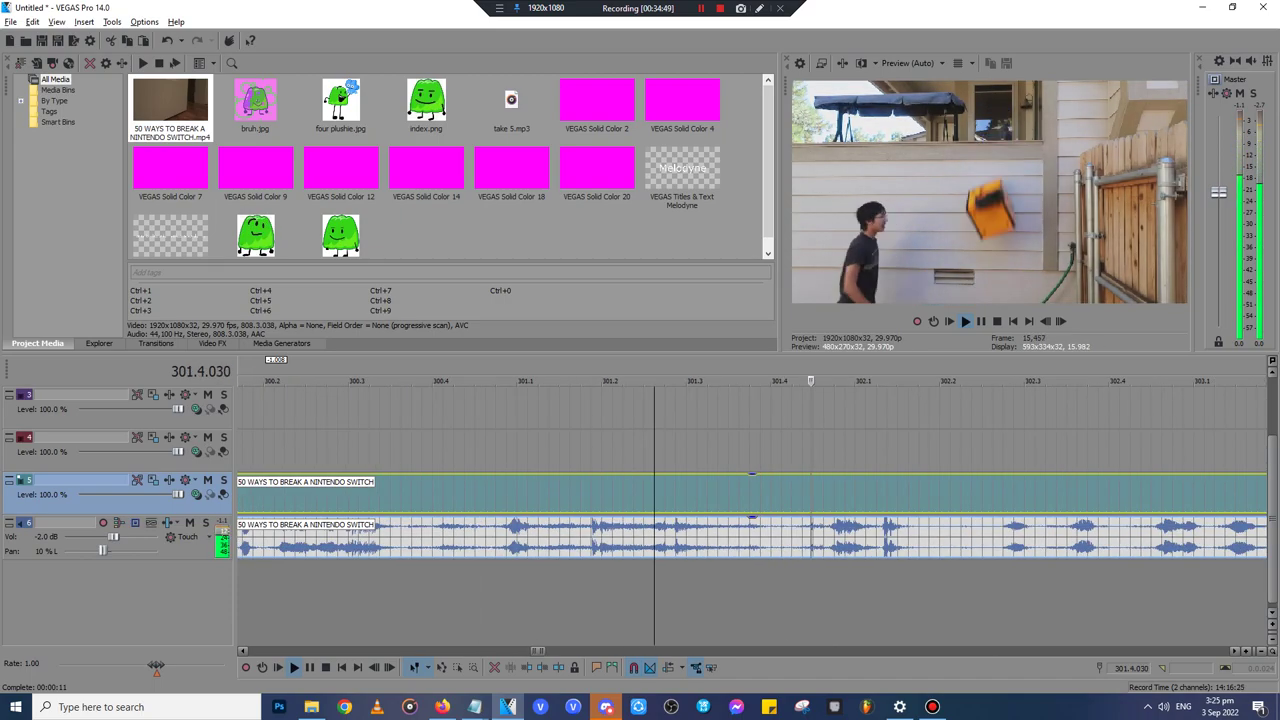
key("Up")
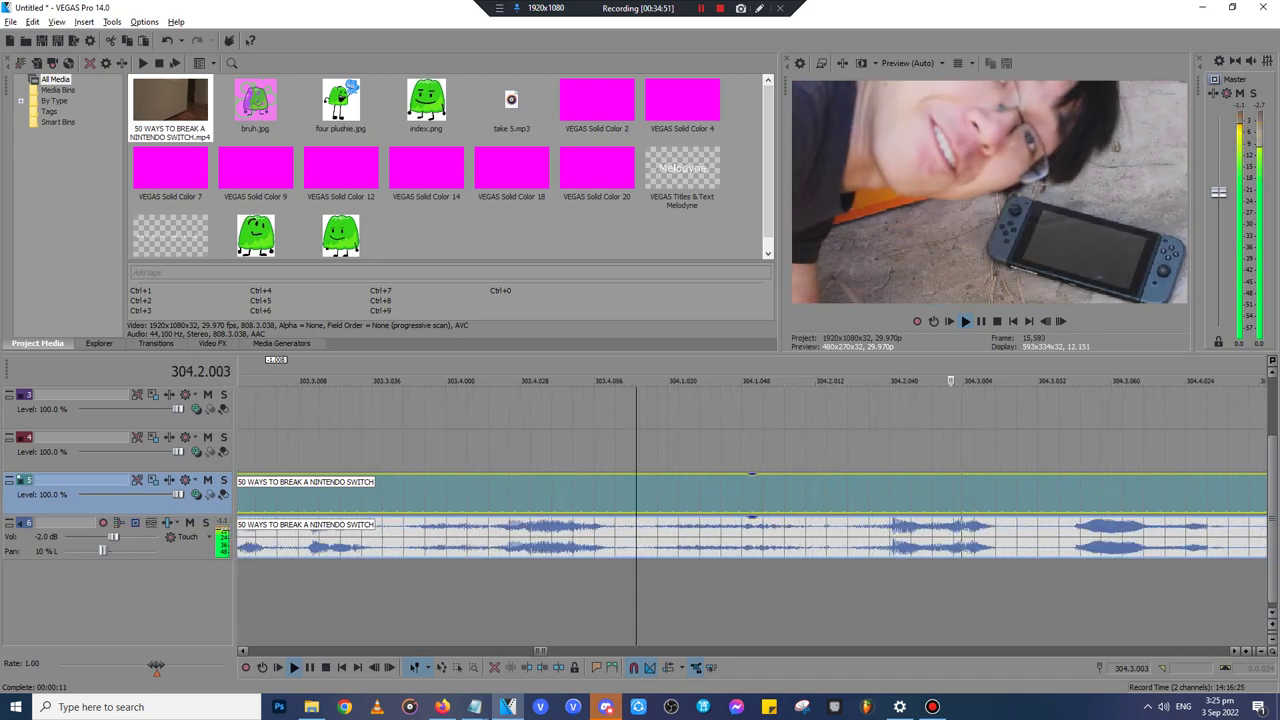
key("Down")
key("Return")
key("Left")
key("Left")
key("space")
key("space")
key("space")
key("space")
key("Right")
key("space")
key("Up")
key("Right")
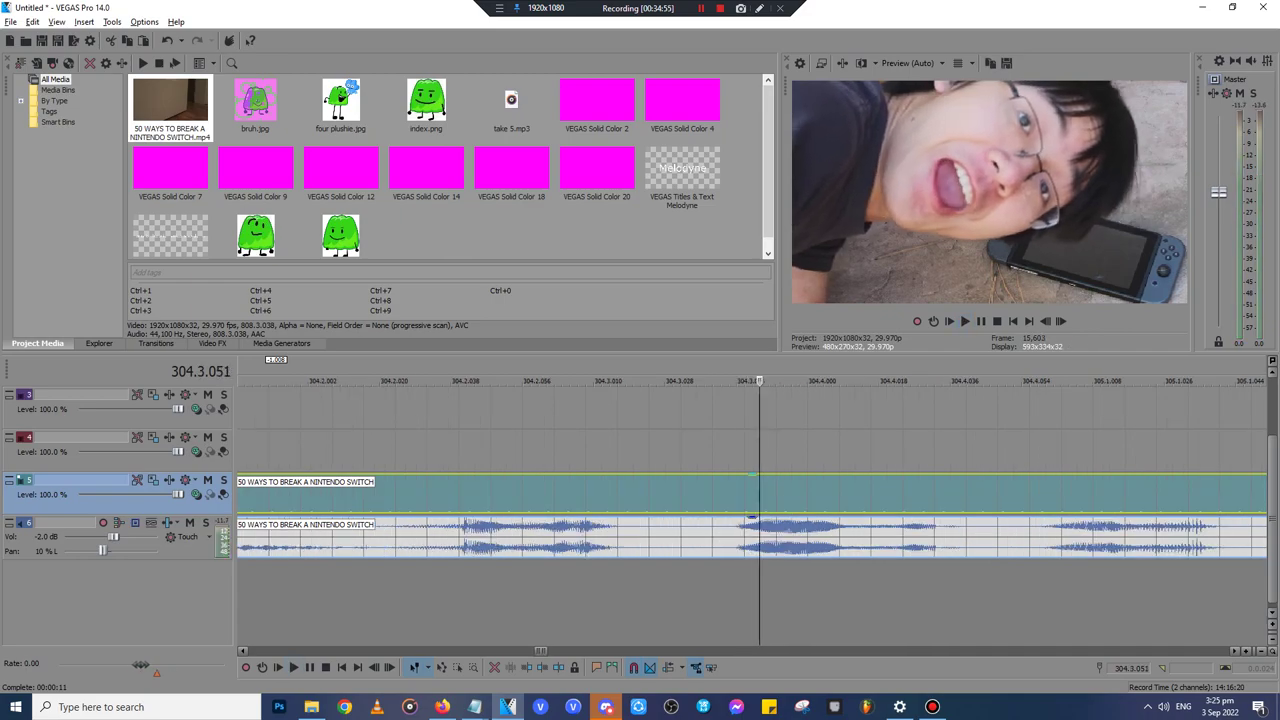
- Split the Nintendo Switch clip at 304.3.051 and delete everything before the split
key("s")
left_click(666, 494)
key("Delete")
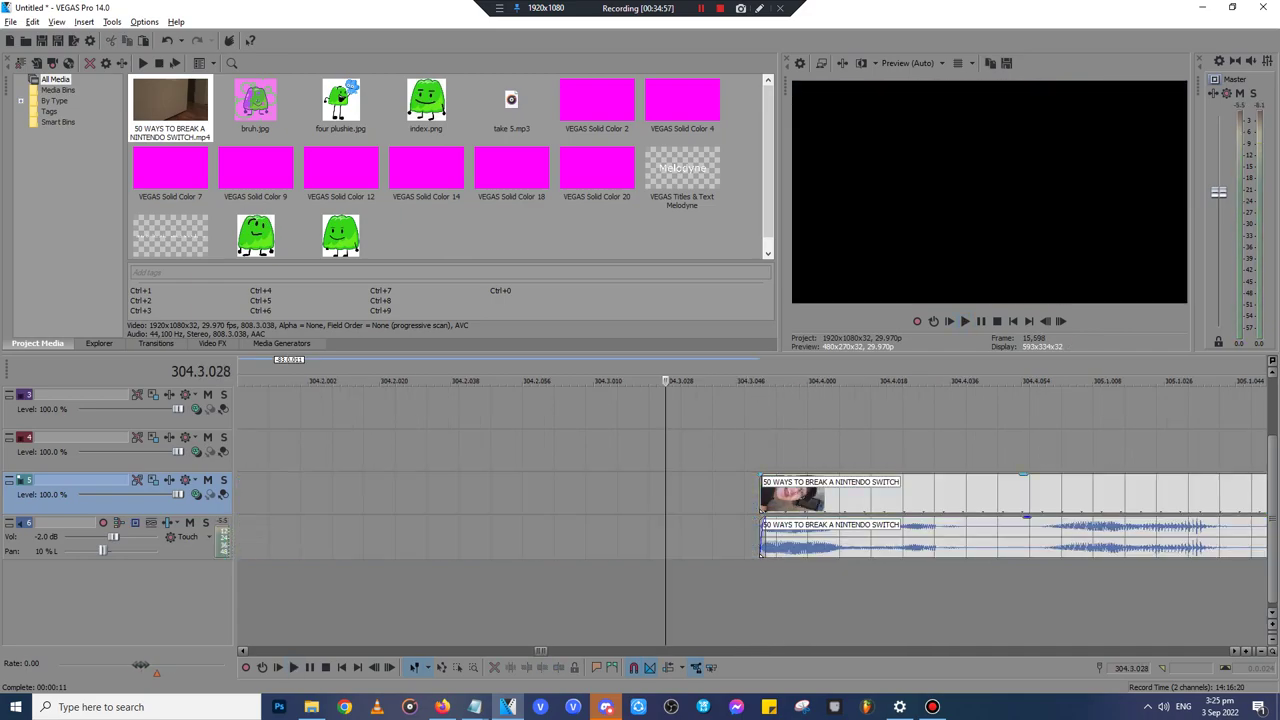
- Split the remaining Nintendo Switch clip shortly after the spoken sound and delete the rest of the clip
left_click_drag(830, 494, 815, 494)
key("Right")
key("Right")
key("Right")
key("Right")
key("Right")
key("s")
key("Delete")
- Split the short clip once more, delete its leading part, and move the remainder to start at about 304.3.048
left_click(789, 545)
key("s")
left_click(762, 494)
key("Delete")
left_click_drag(791, 494, 760, 494)
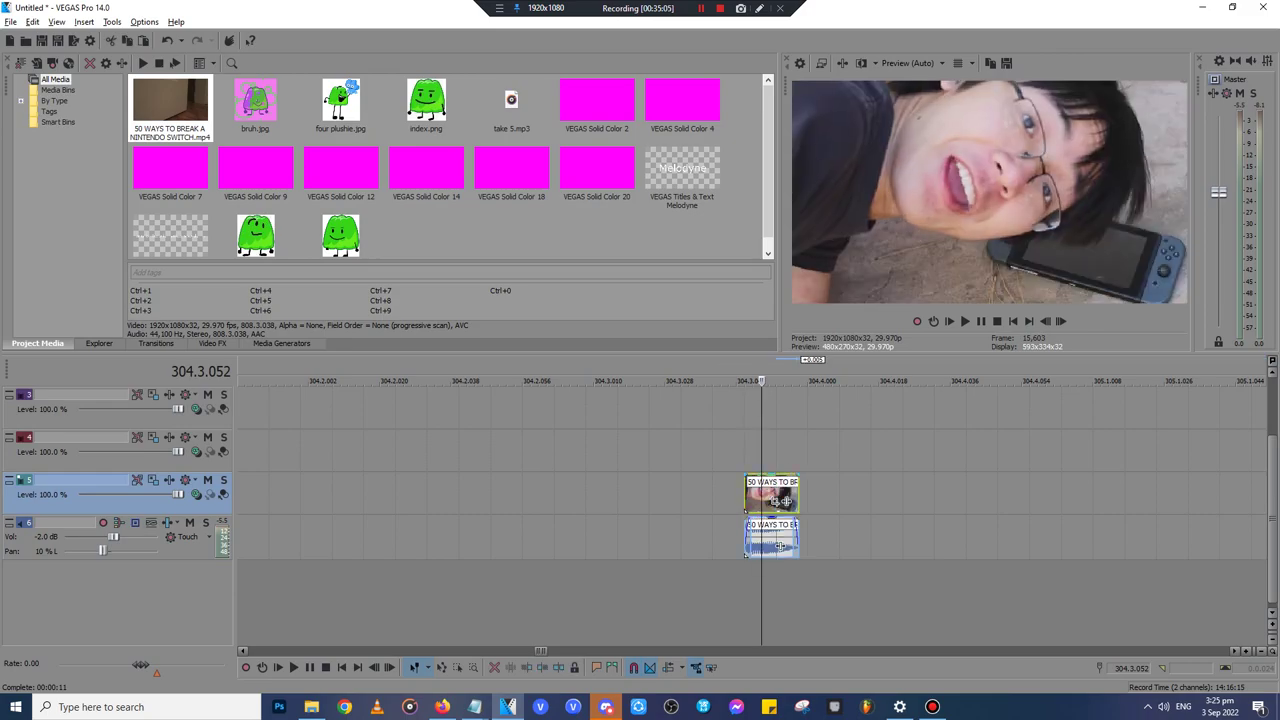
- Lengthen the end of the voice sample slightly and play it back from just before its start
left_click_drag(763, 500, 796, 501)
key("Left")
key("Left")
key("Left")
key("Left")
key("Up")
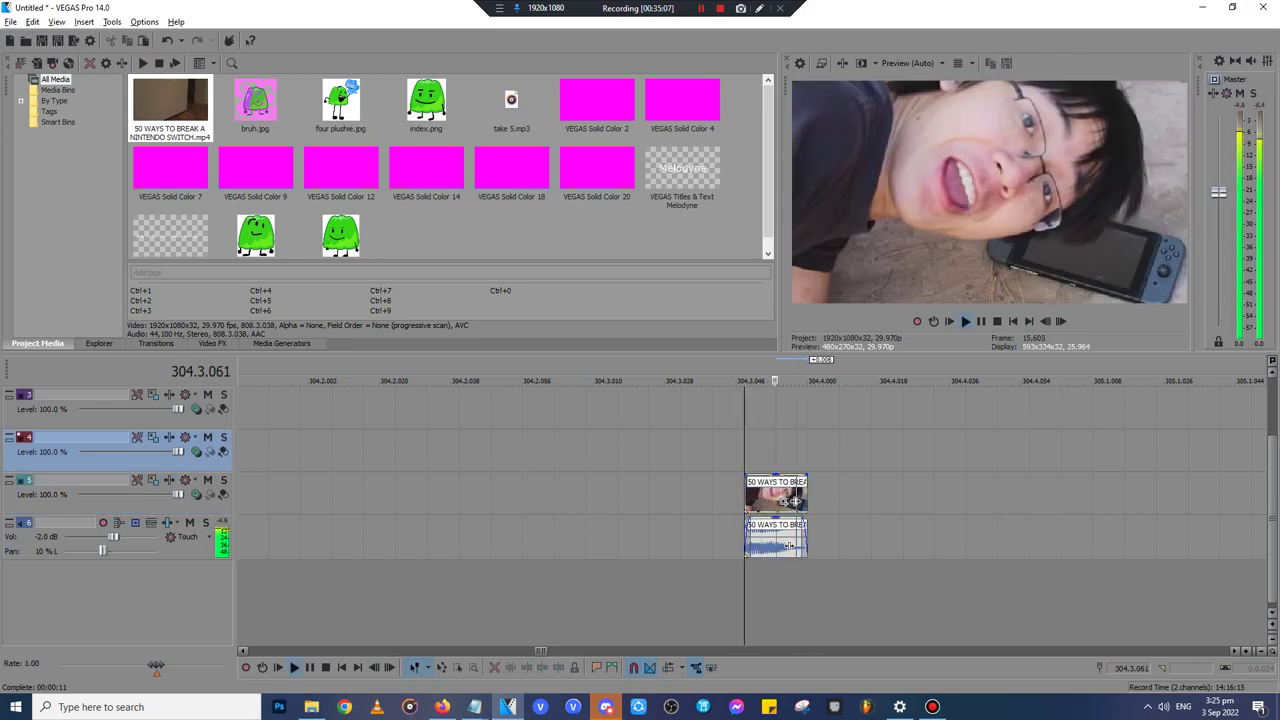
- Time-stretch only the sample's audio to 25% speed so it ends at about 304.4.048
left_click(764, 541)
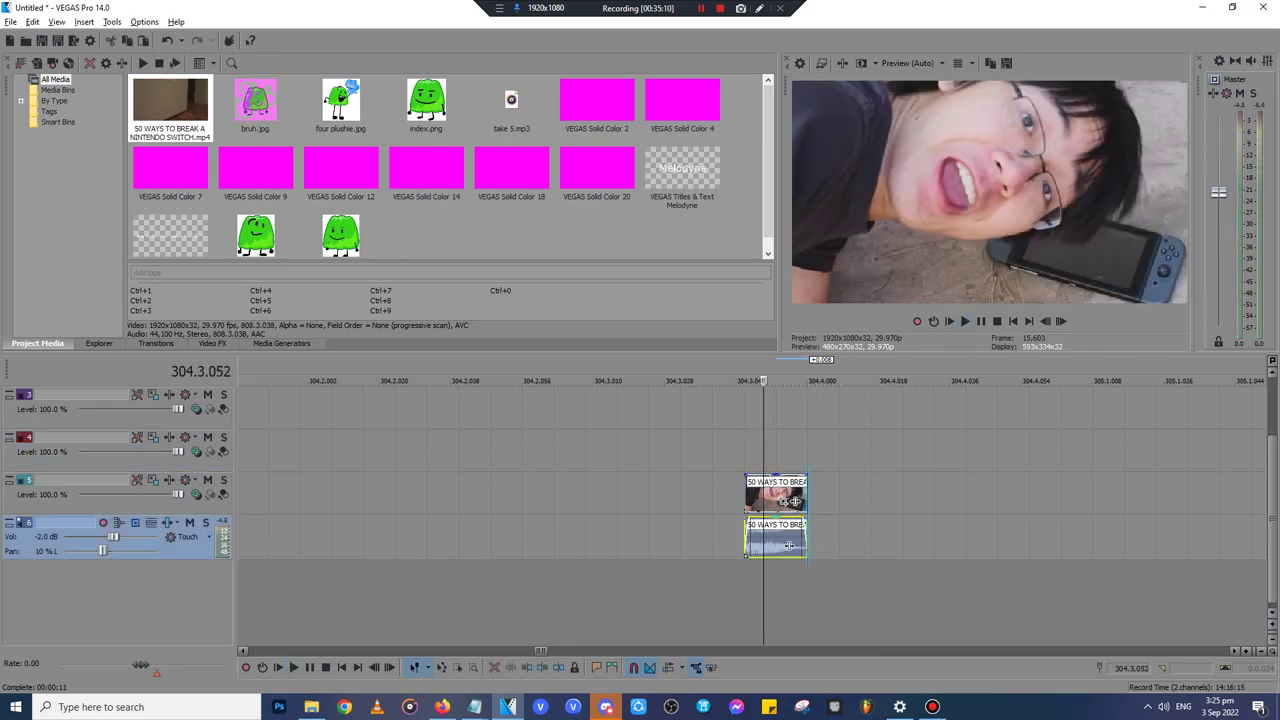
left_click_drag(806, 545, 997, 546)
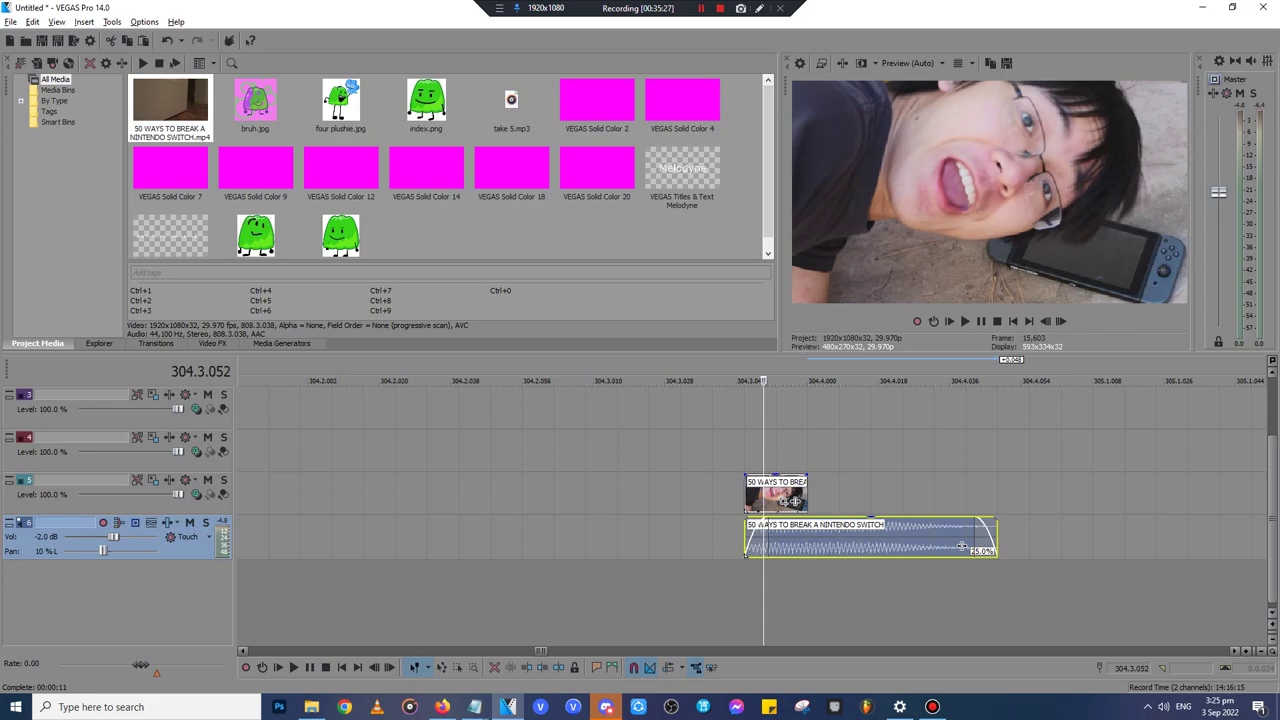
left_click(793, 501)
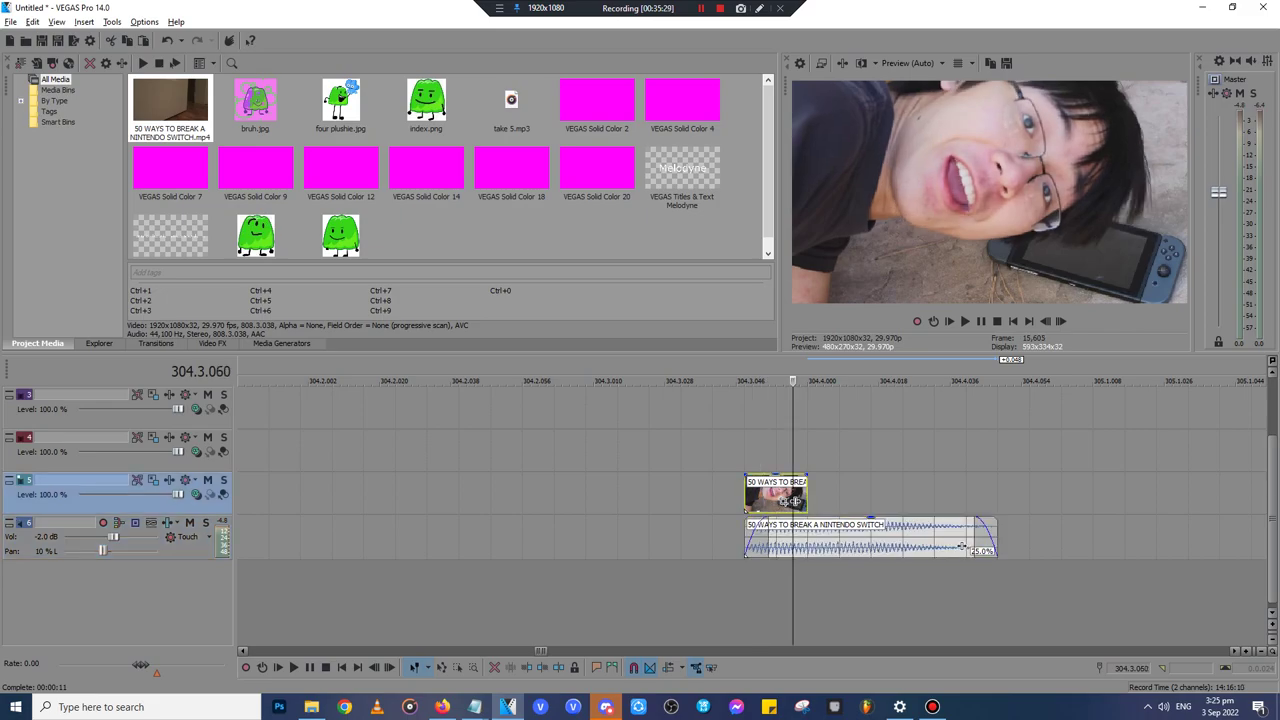
- Add ". like i said dont ask alright?" to the end of the Notepad commentary and put the note away
mouse_move(475, 707)
left_click(529, 630)
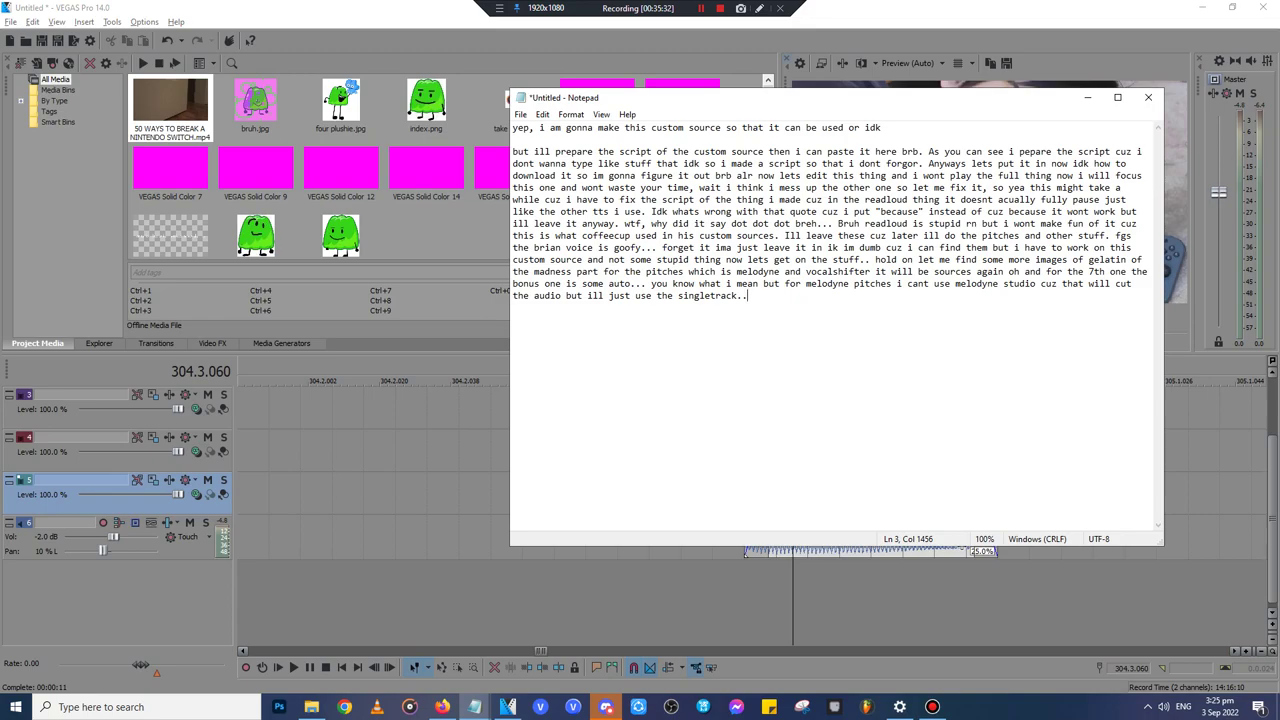
type("like i said dont ask alright?")
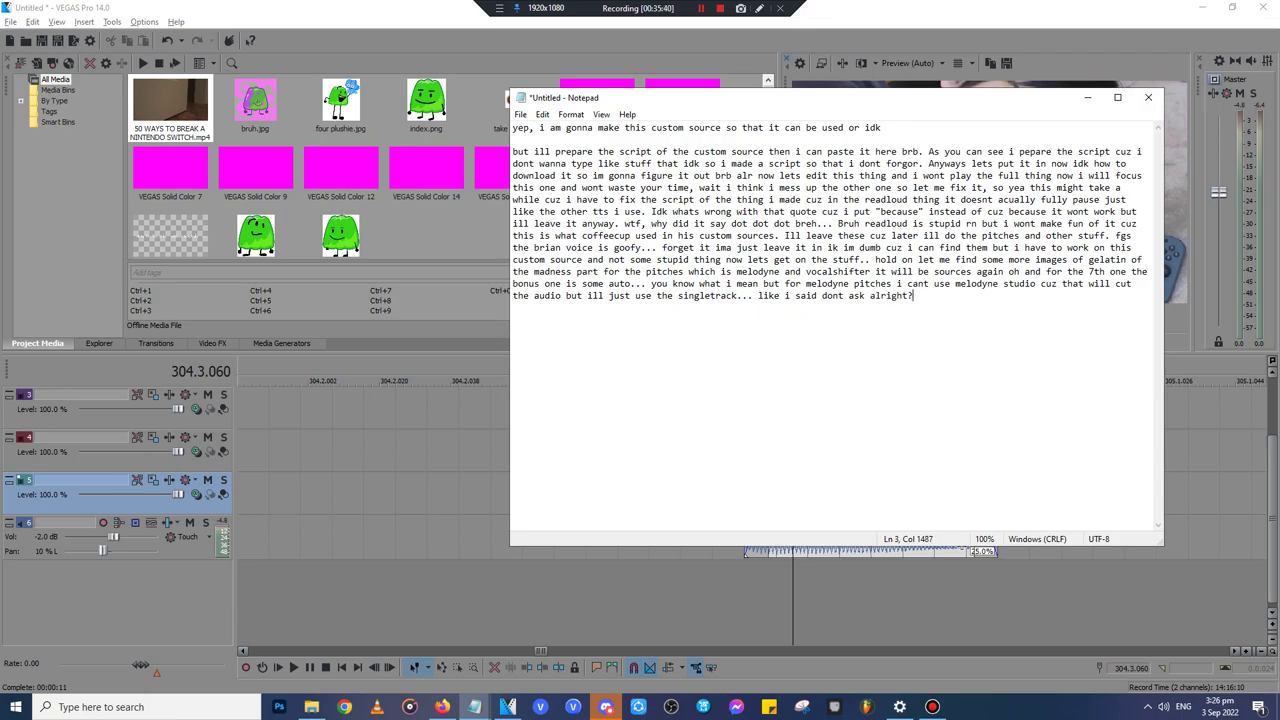
left_click(1087, 97)
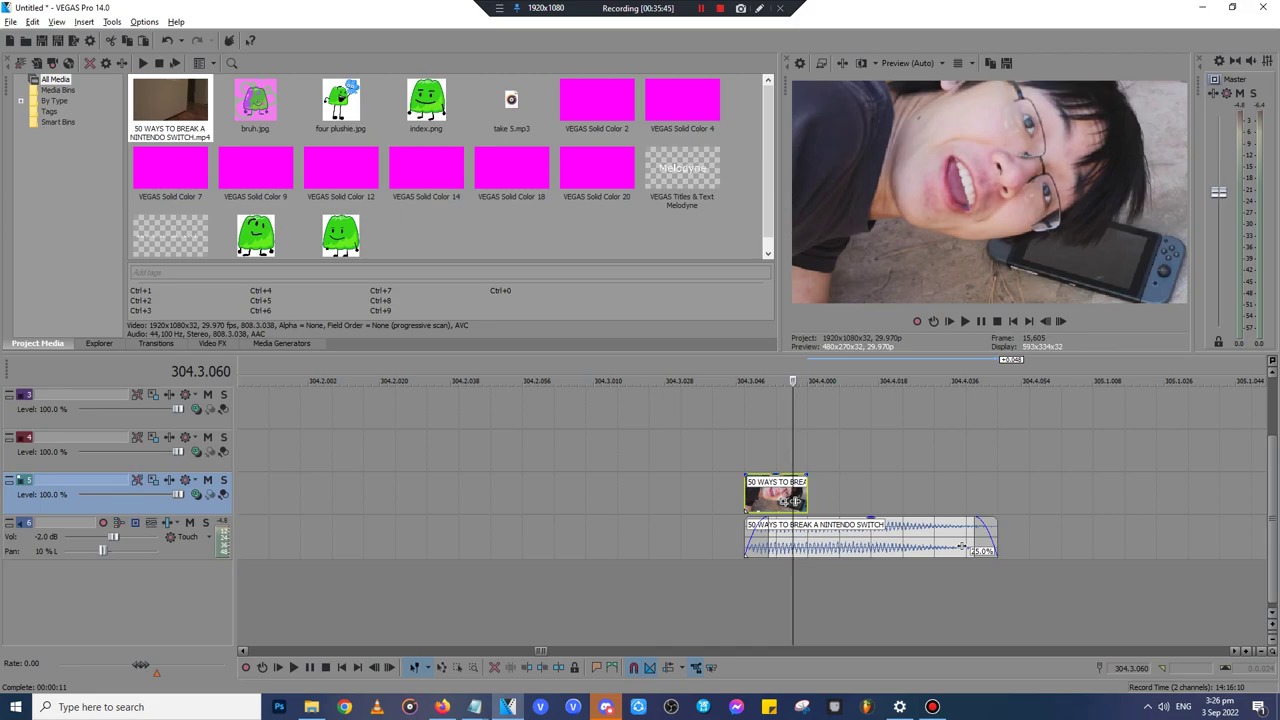
- Move the sample's video piece about 1.032 earlier and remove the fade-out from the stretched audio
left_click_drag(793, 500, 412, 500)
left_click(961, 546)
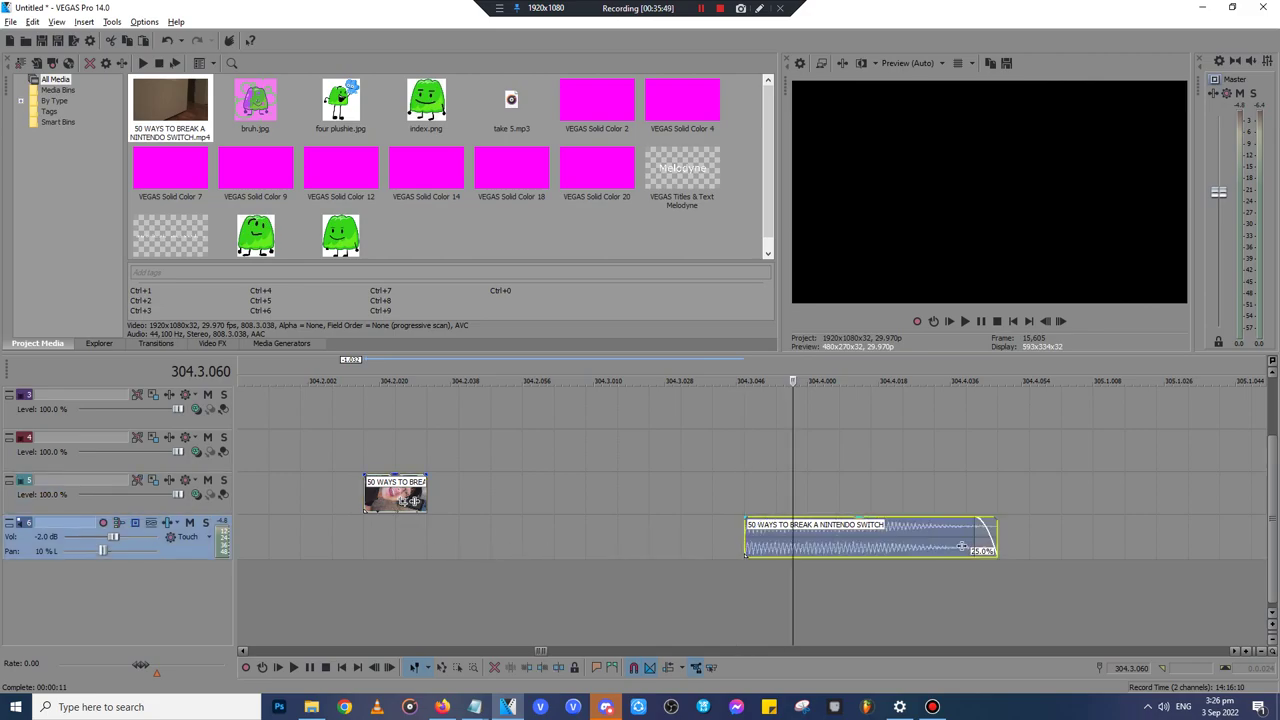
left_click_drag(975, 519, 997, 519)
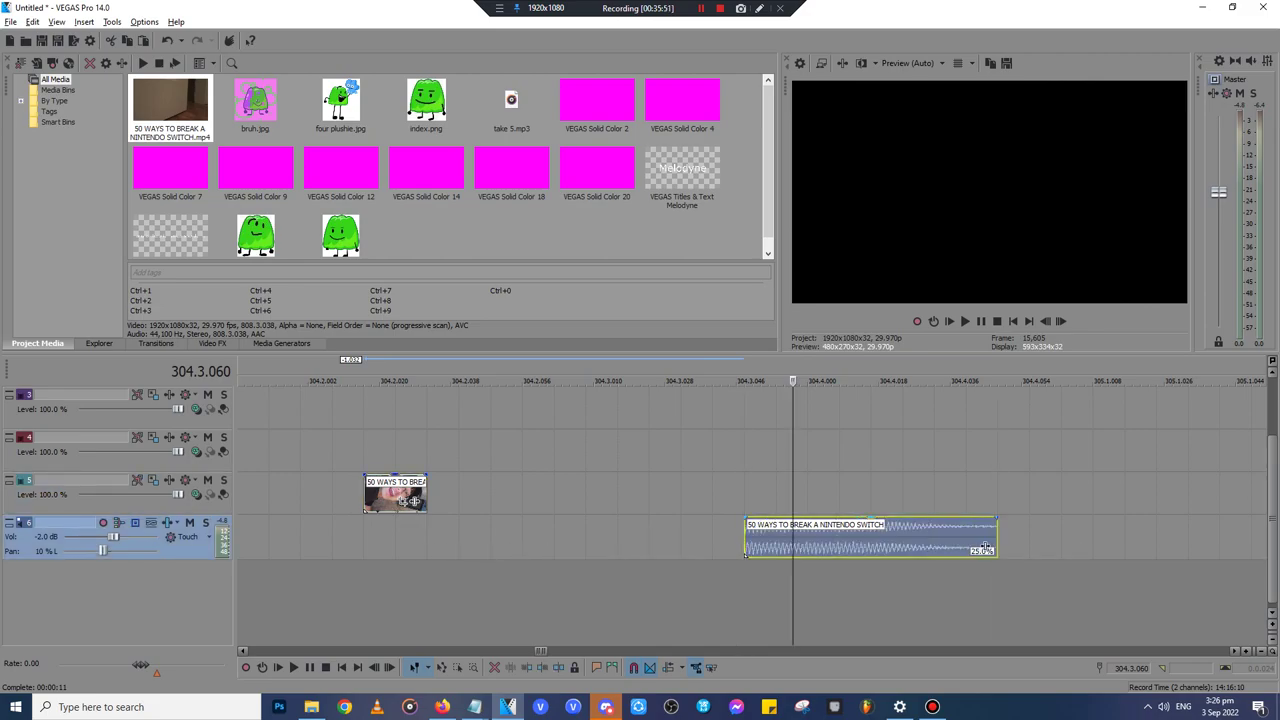
- Add The T-Pain Effect plug-in to the stretched audio event and close its settings window
left_click(985, 547)
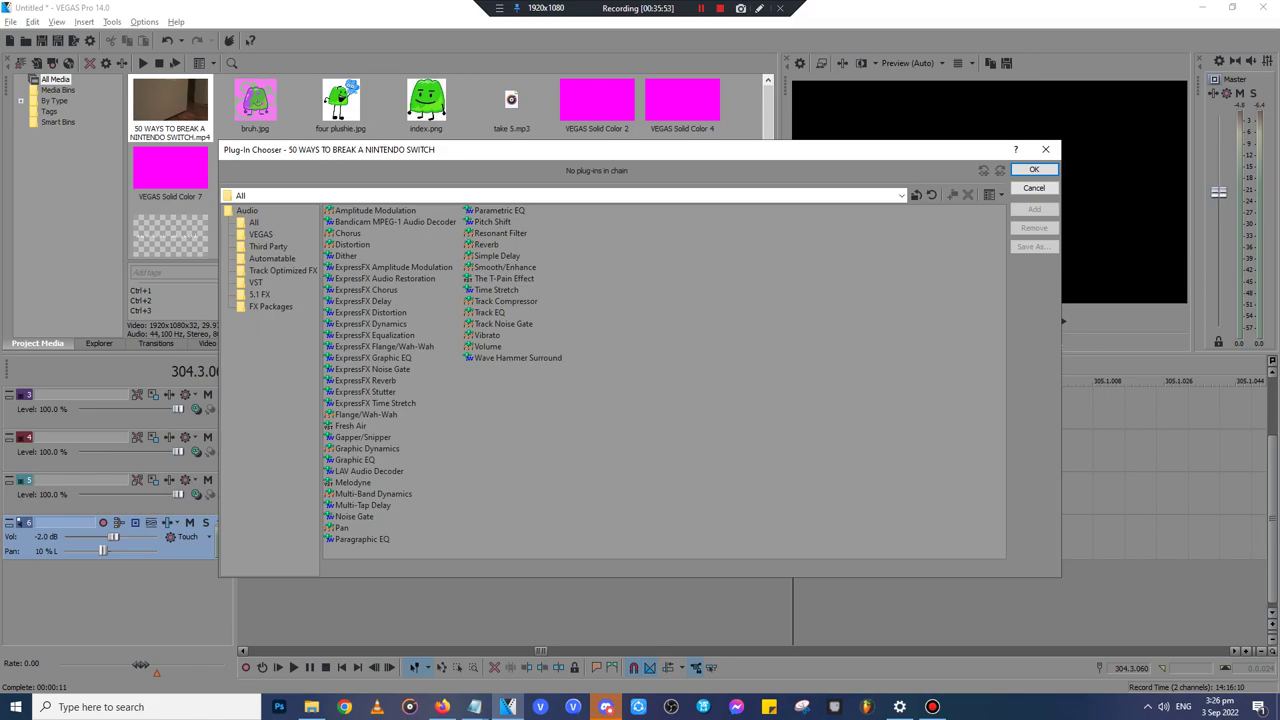
left_click(504, 279)
left_click(1034, 209)
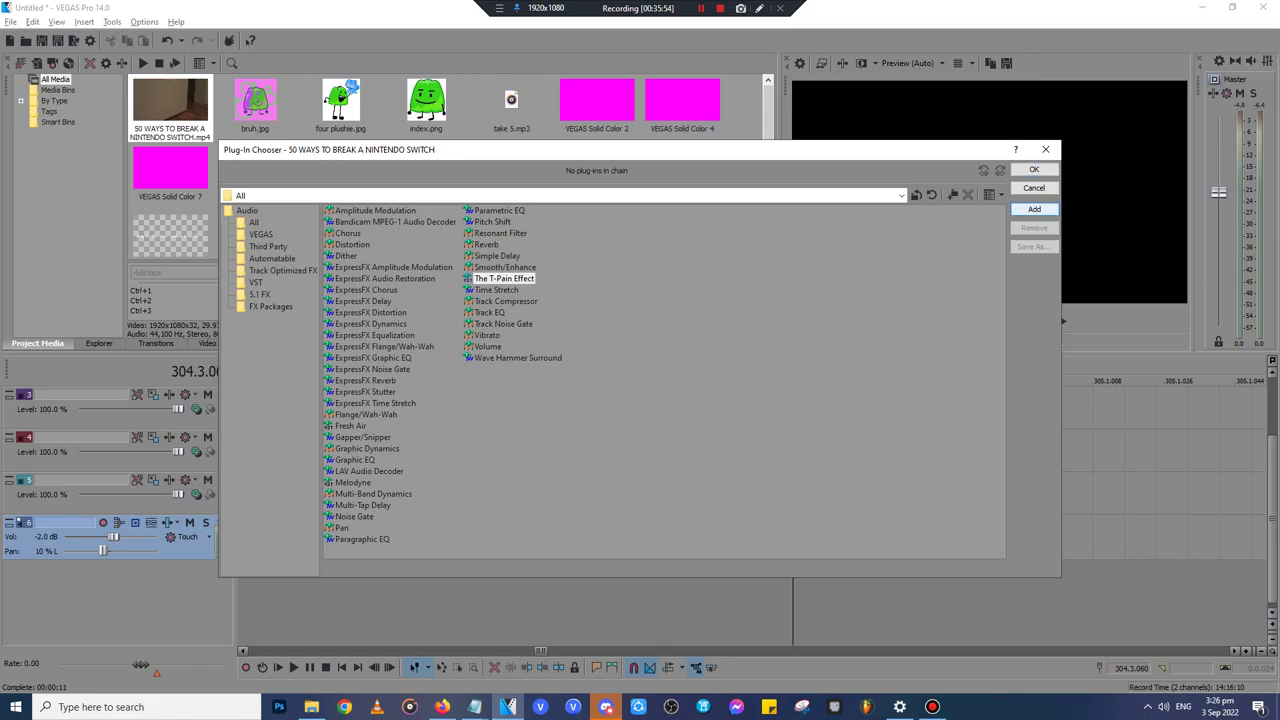
left_click(1034, 169)
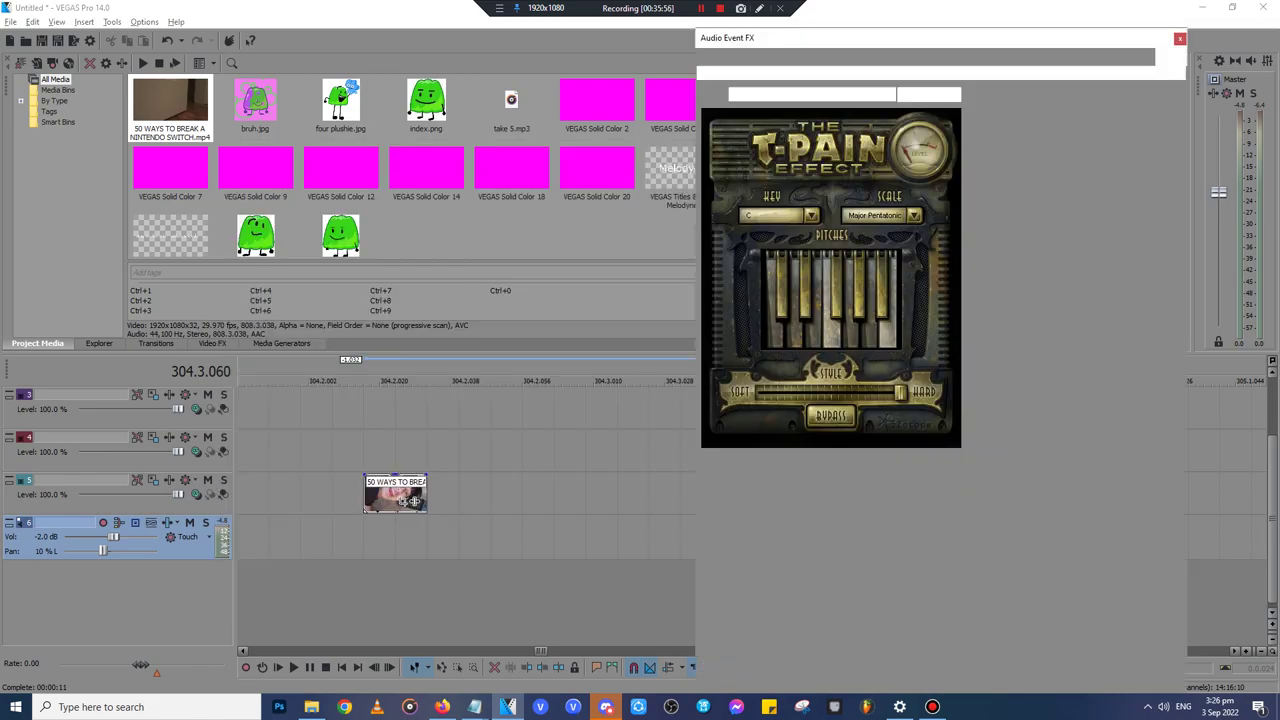
left_click(1180, 38)
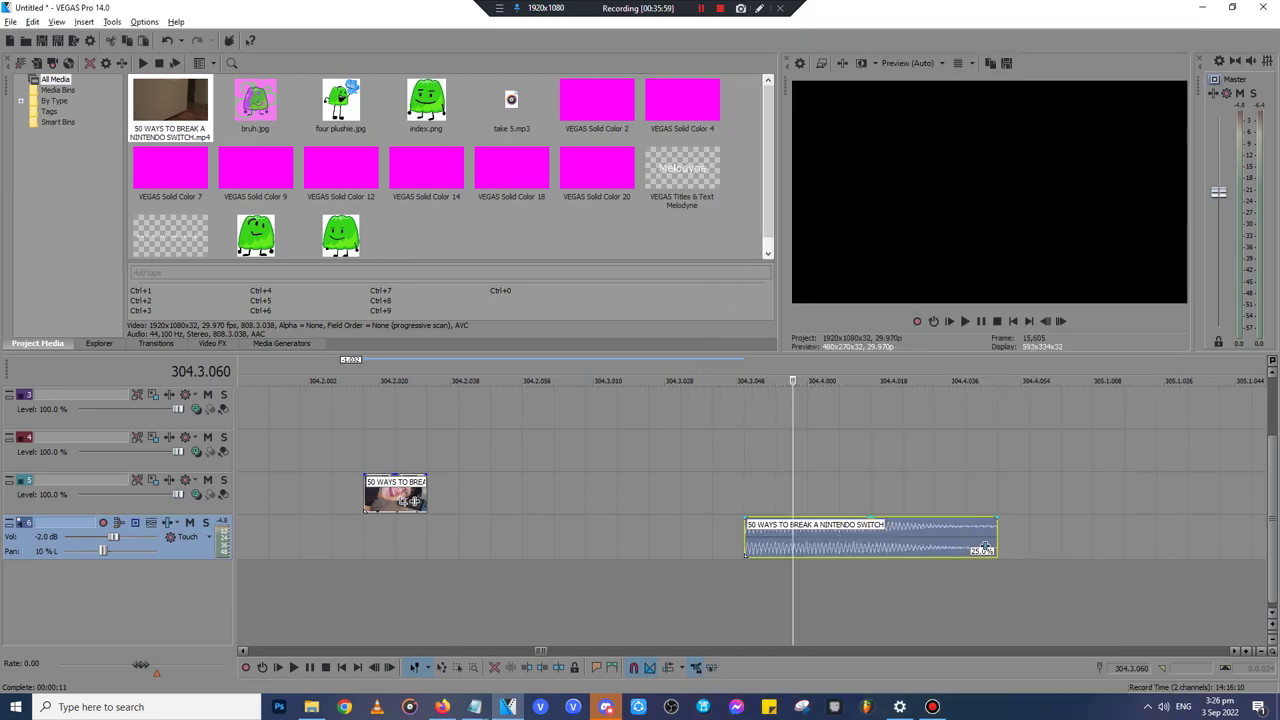
- Mark the stretched audio as the loop region and set up its render as 96,000 Hz, 32 Bit (IEEE Float), Stereo, PCM Wave
double_click(985, 549)
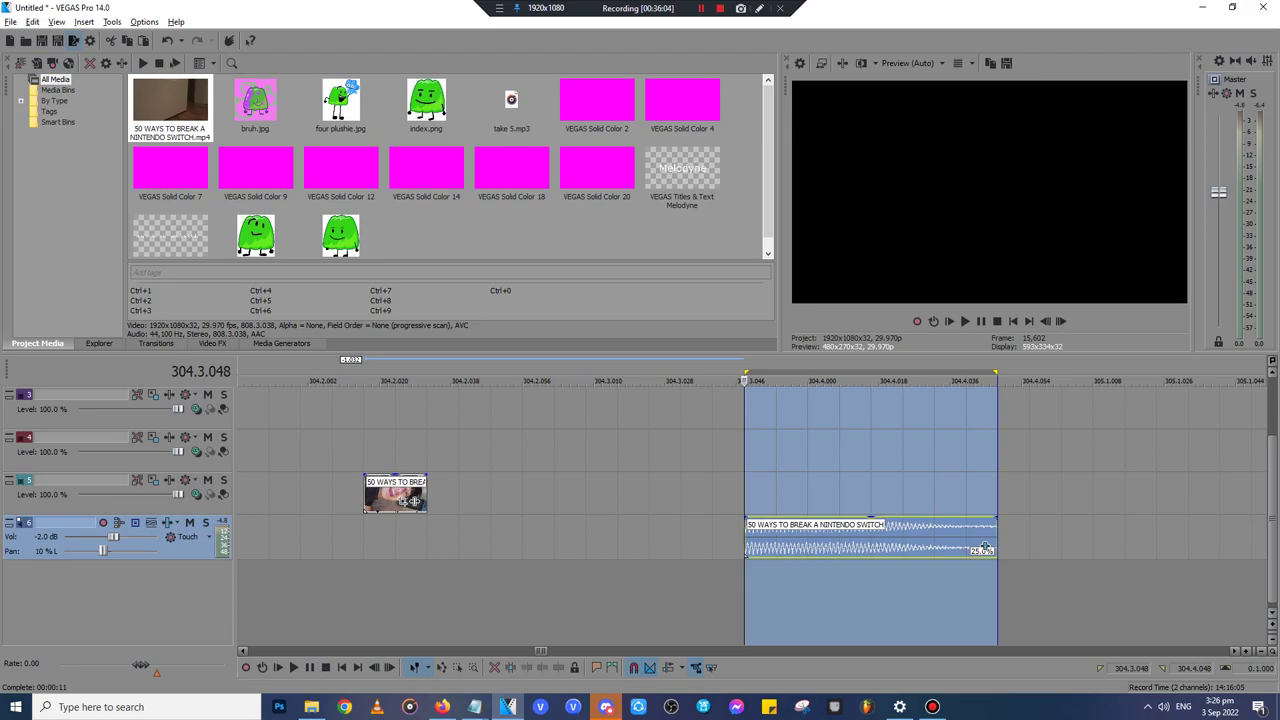
left_click(73, 40)
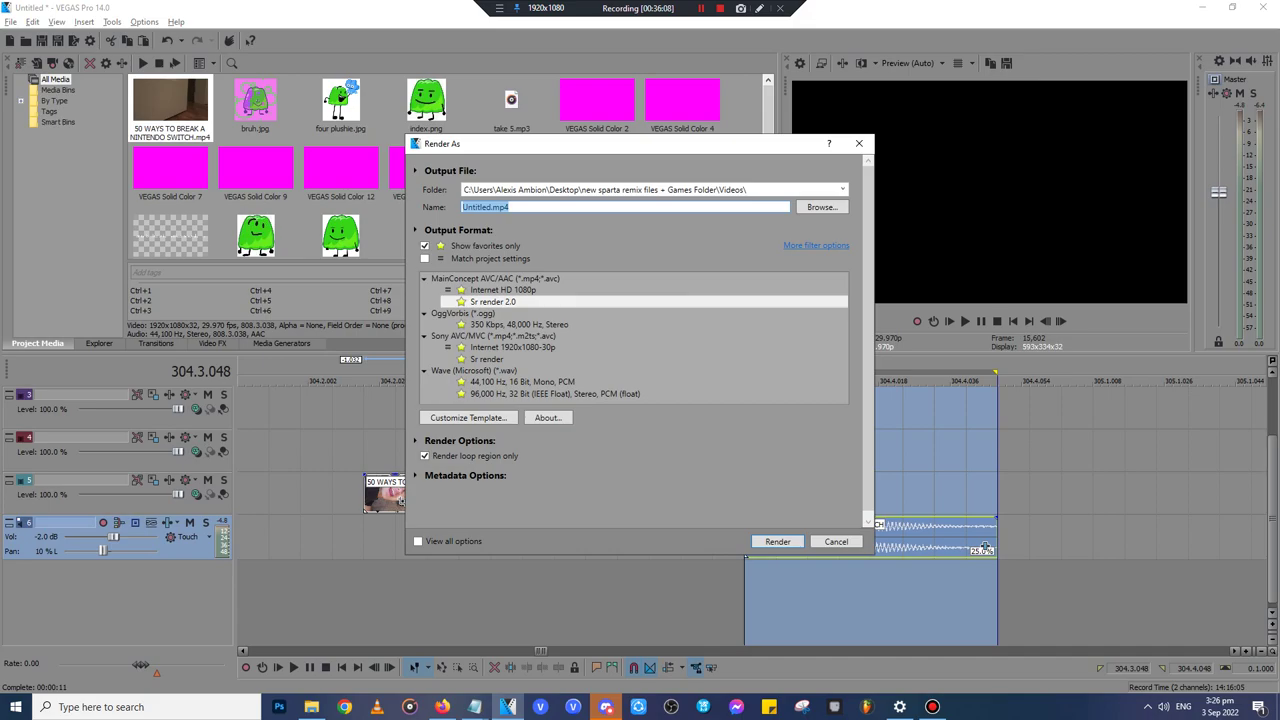
left_click(555, 394)
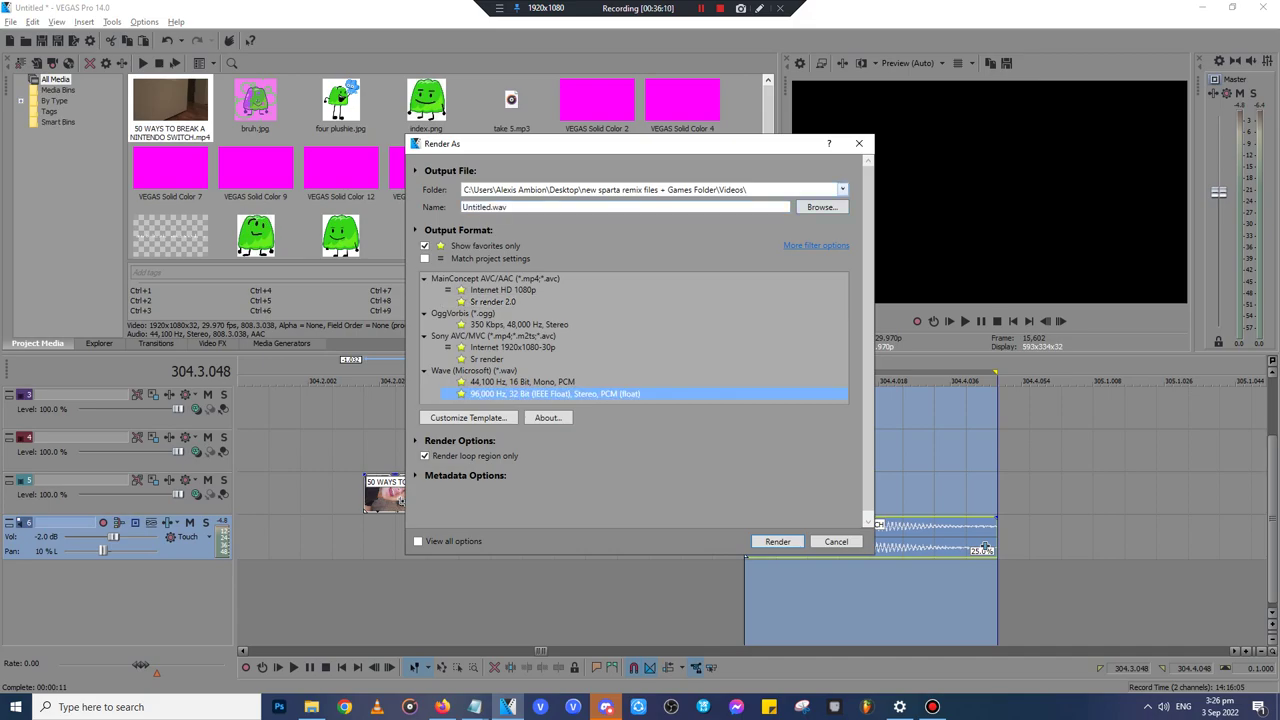
- Choose the folder "custom source pitches from other people lol" as the render destination
left_click(843, 190)
left_click(843, 190)
left_click(821, 207)
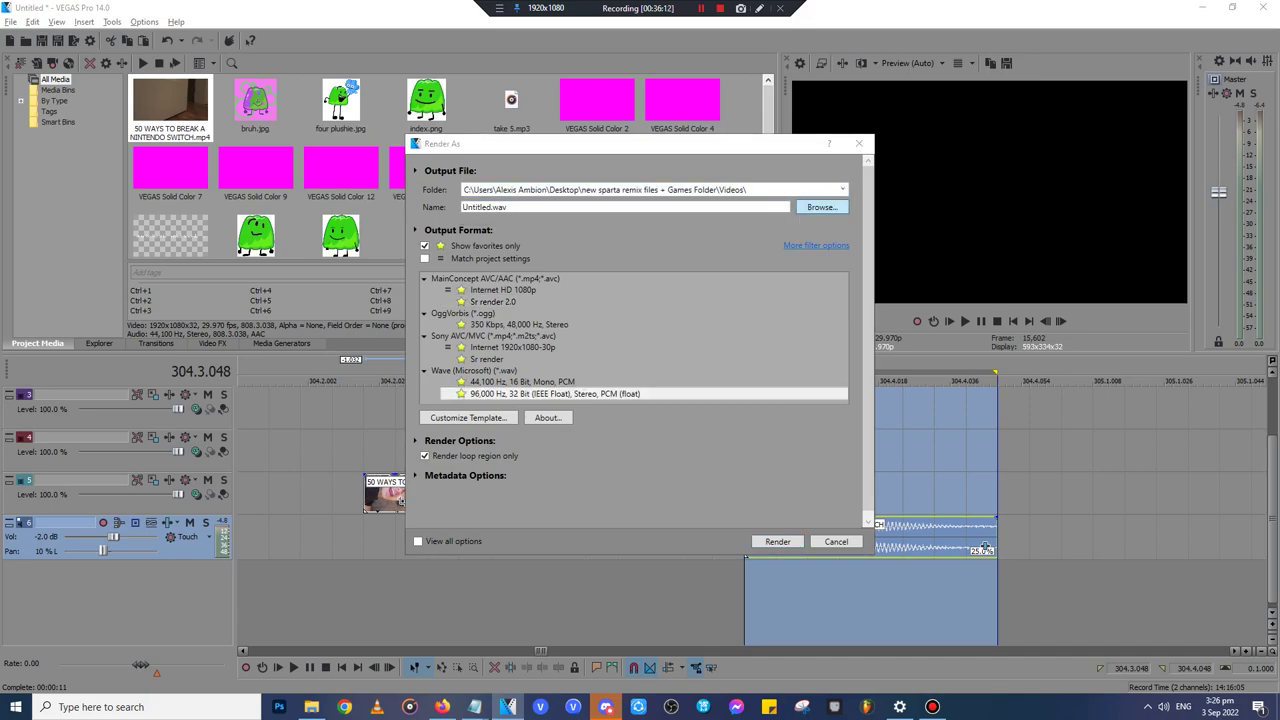
scroll(460, 330, "up", 4)
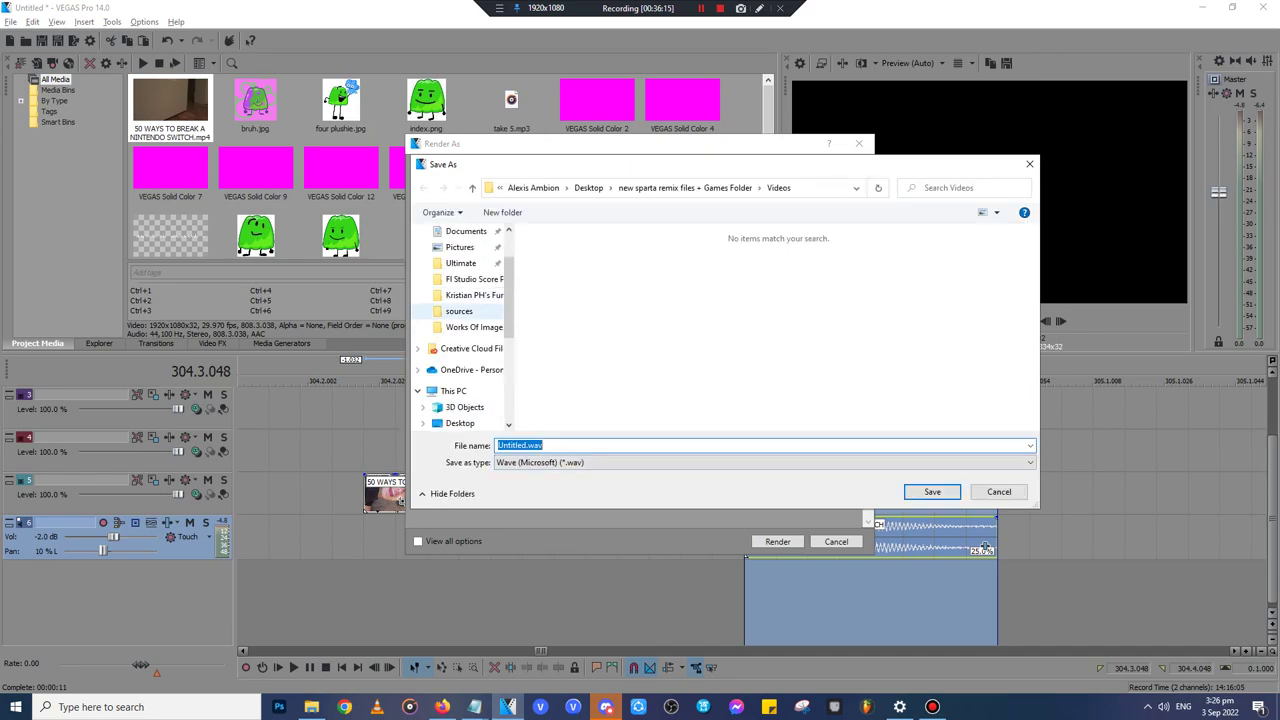
left_click(459, 311)
left_click(660, 188)
scroll(620, 295, "down", 5)
double_click(610, 243)
left_click(932, 491)
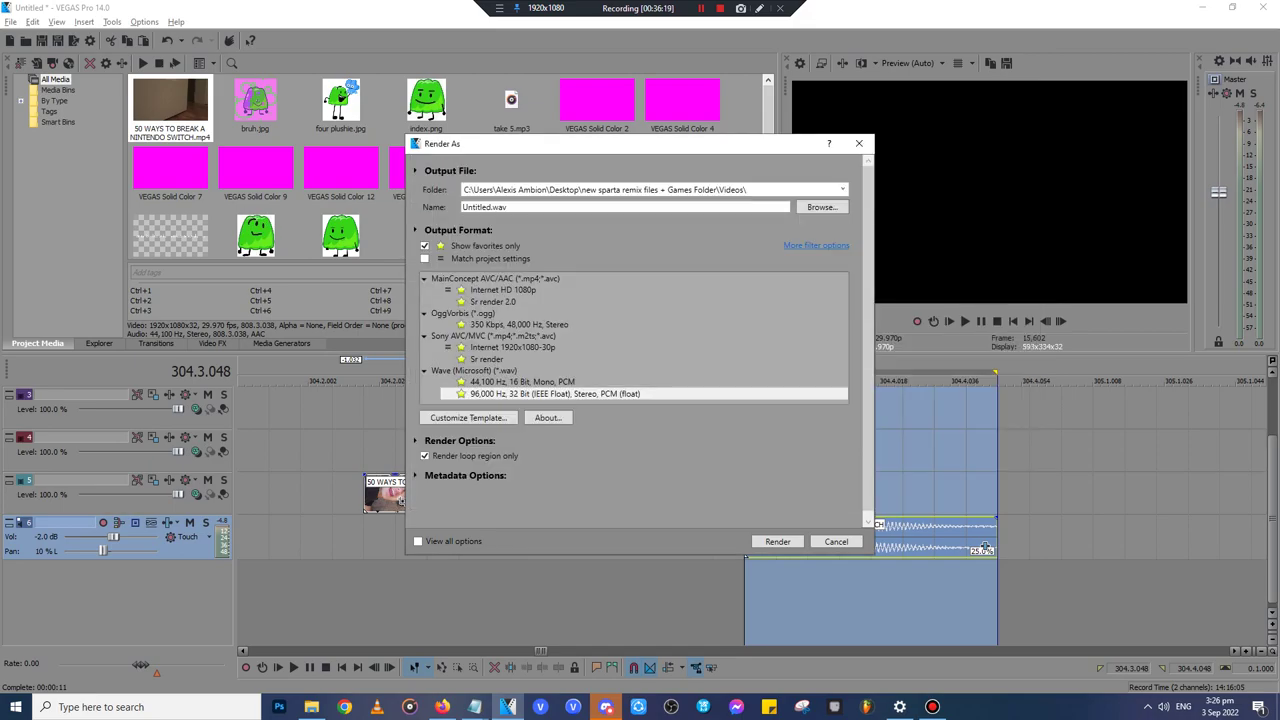
- Name the output file "my favoooooooo.wav" and render it
left_click(491, 207)
double_click(491, 207)
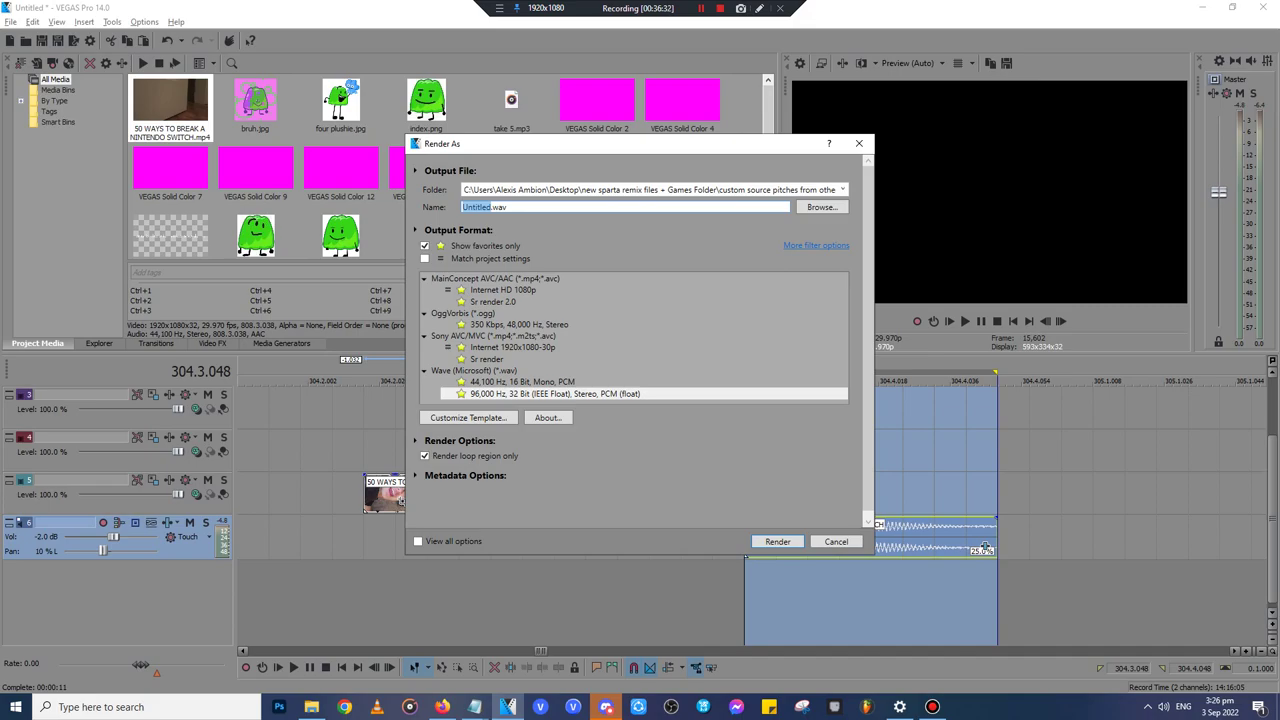
key("BackSpace")
type("my favorite source")
key("Return")
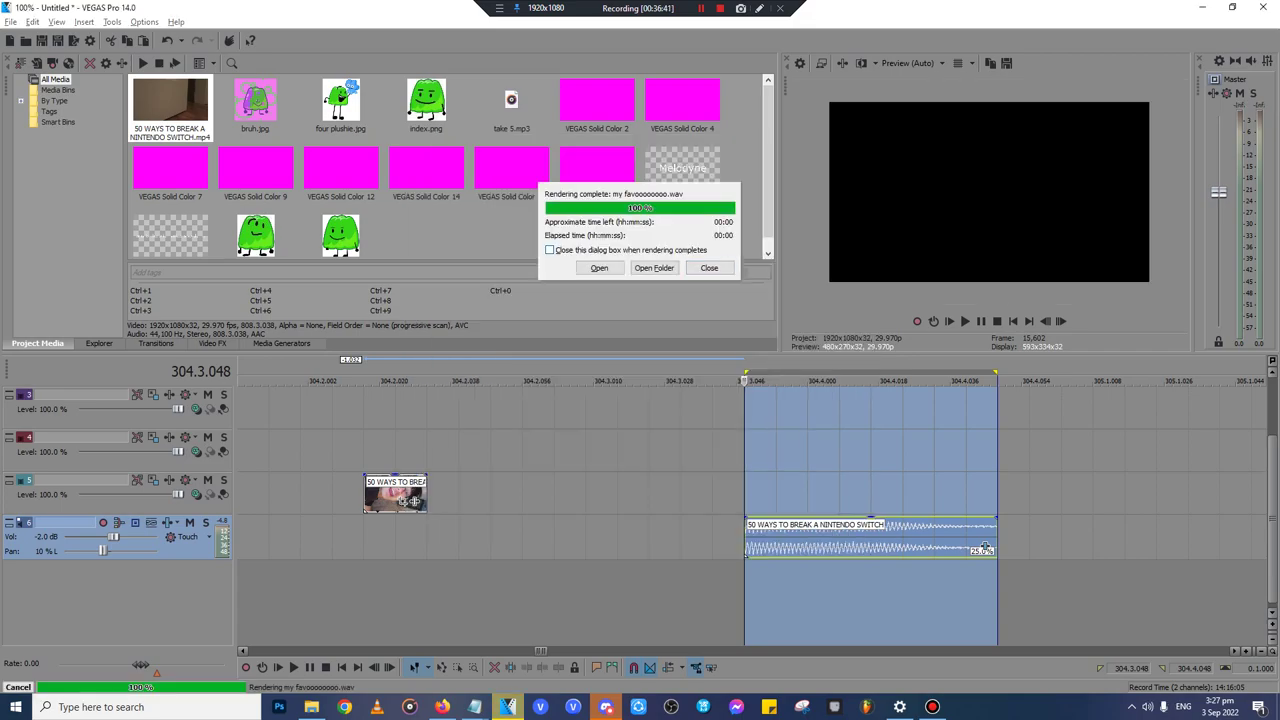
- Show the rendered file in its folder and launch Melodyne singletrack
left_click(654, 268)
left_click(15, 707)
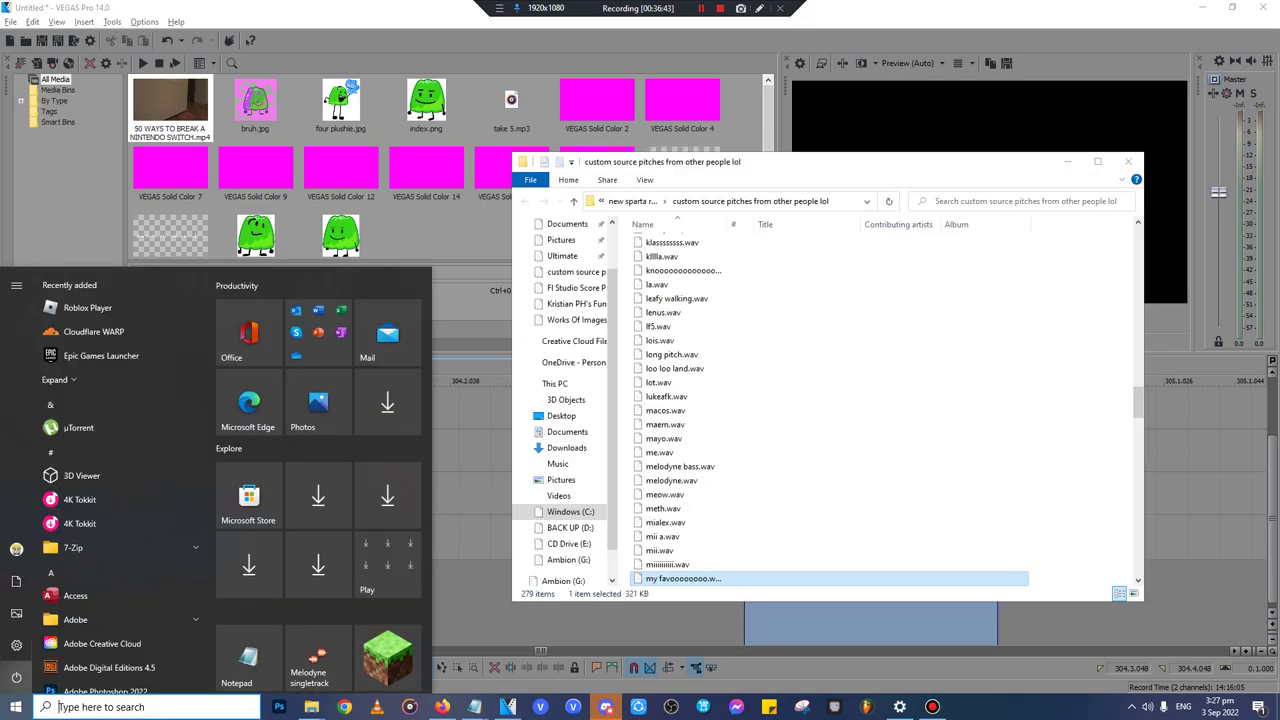
left_click(318, 659)
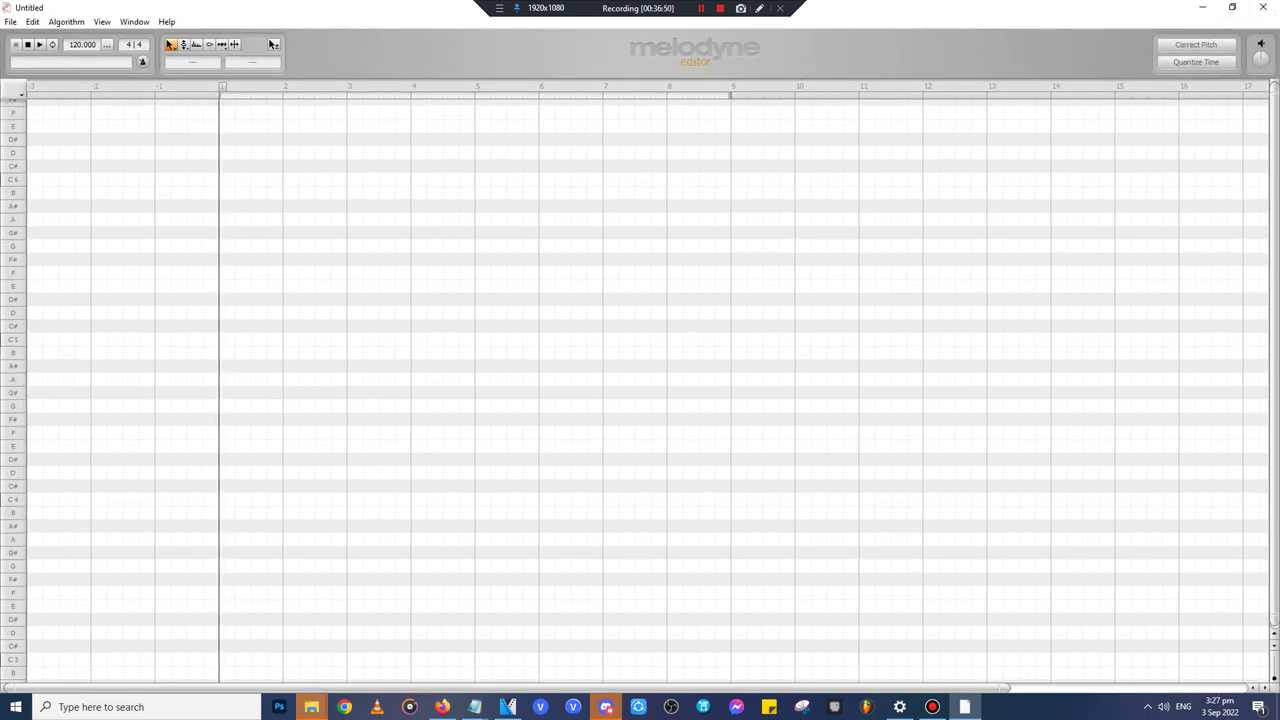
- Try to load the rendered "my favo…" wav file from its folder into the empty Melodyne document
mouse_move(311, 707)
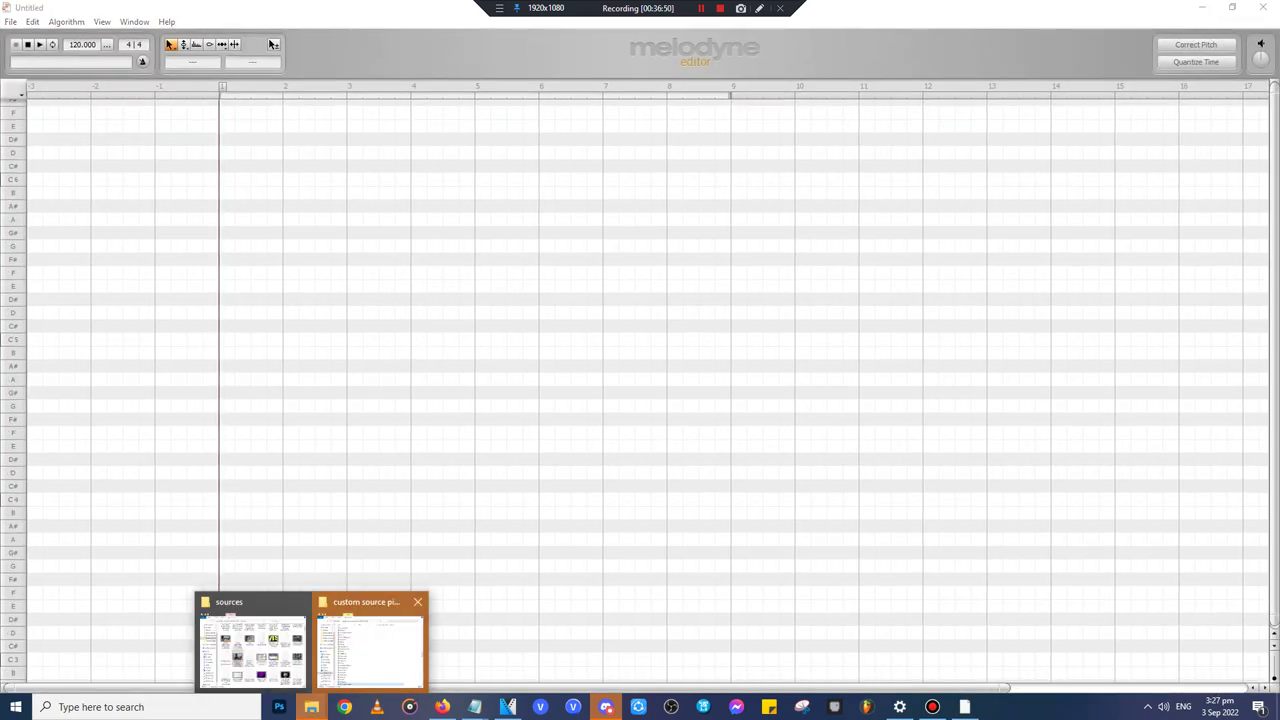
left_click(370, 640)
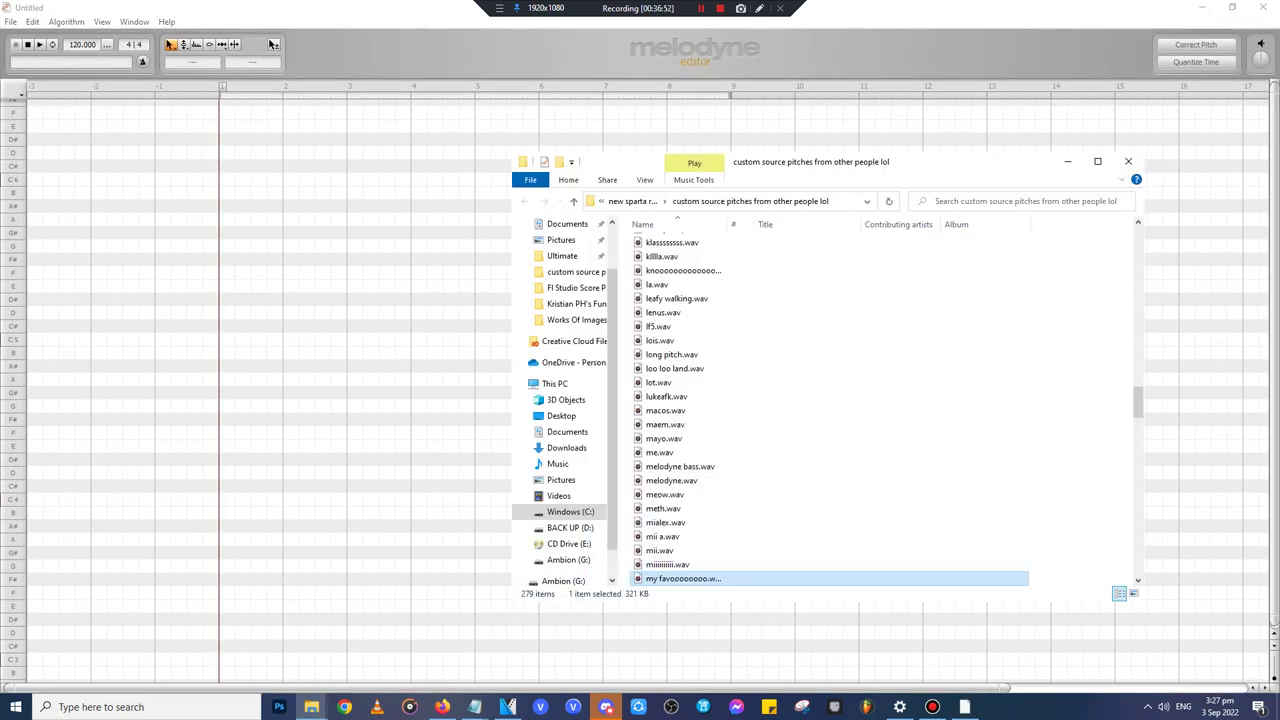
left_click(344, 707)
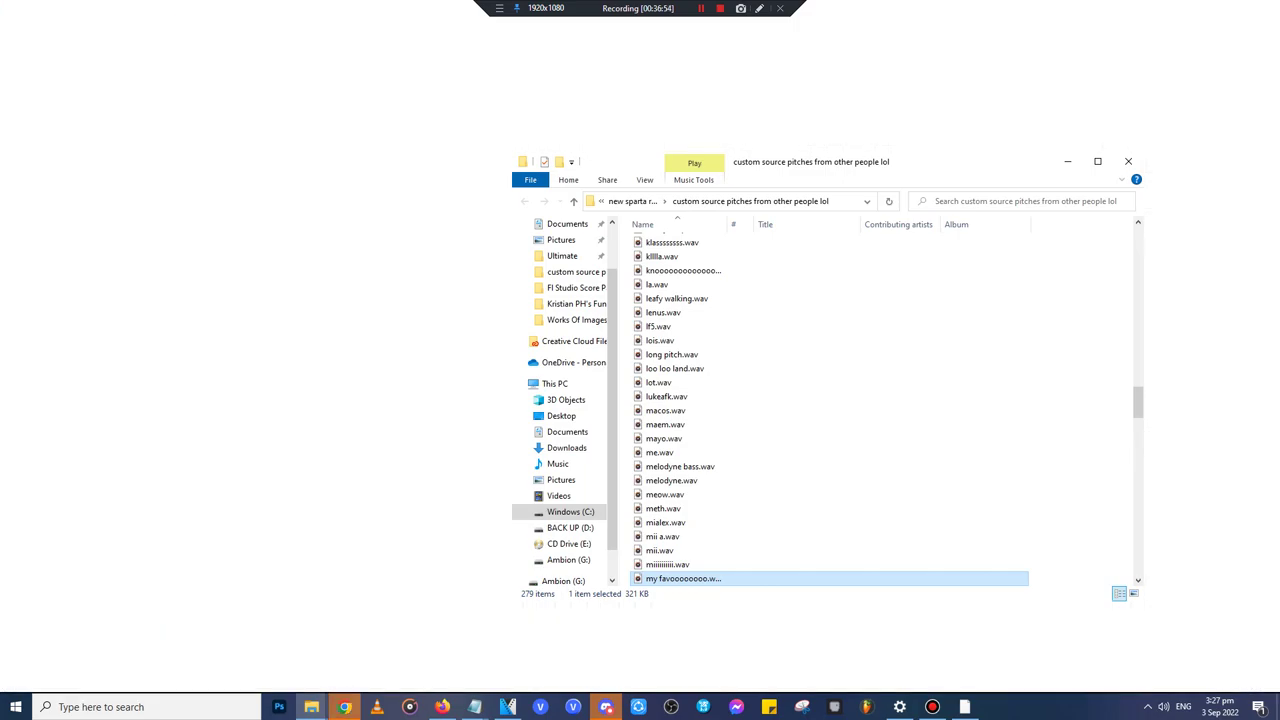
mouse_move(345, 707)
left_click(405, 605)
left_click_drag(660, 578, 400, 480)
- Create another empty Melodyne document, and close both untitled Melodyne windows
left_click(11, 22)
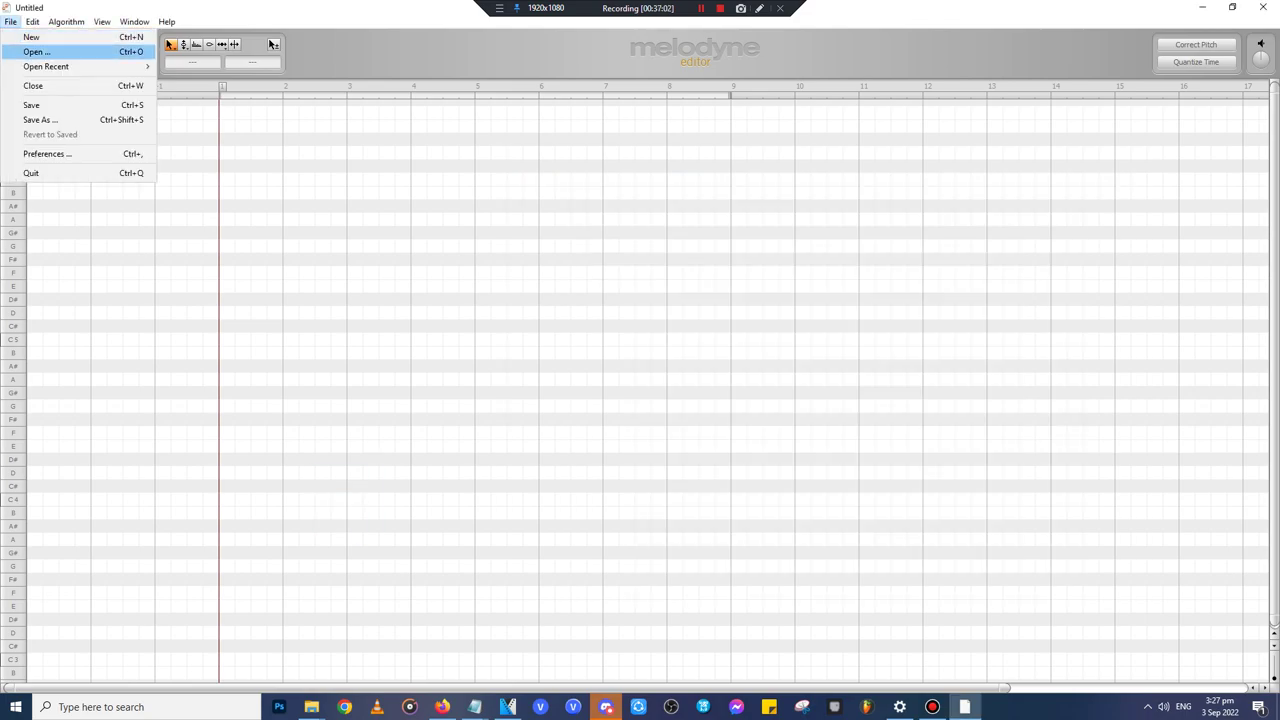
left_click(32, 36)
left_click(1228, 10)
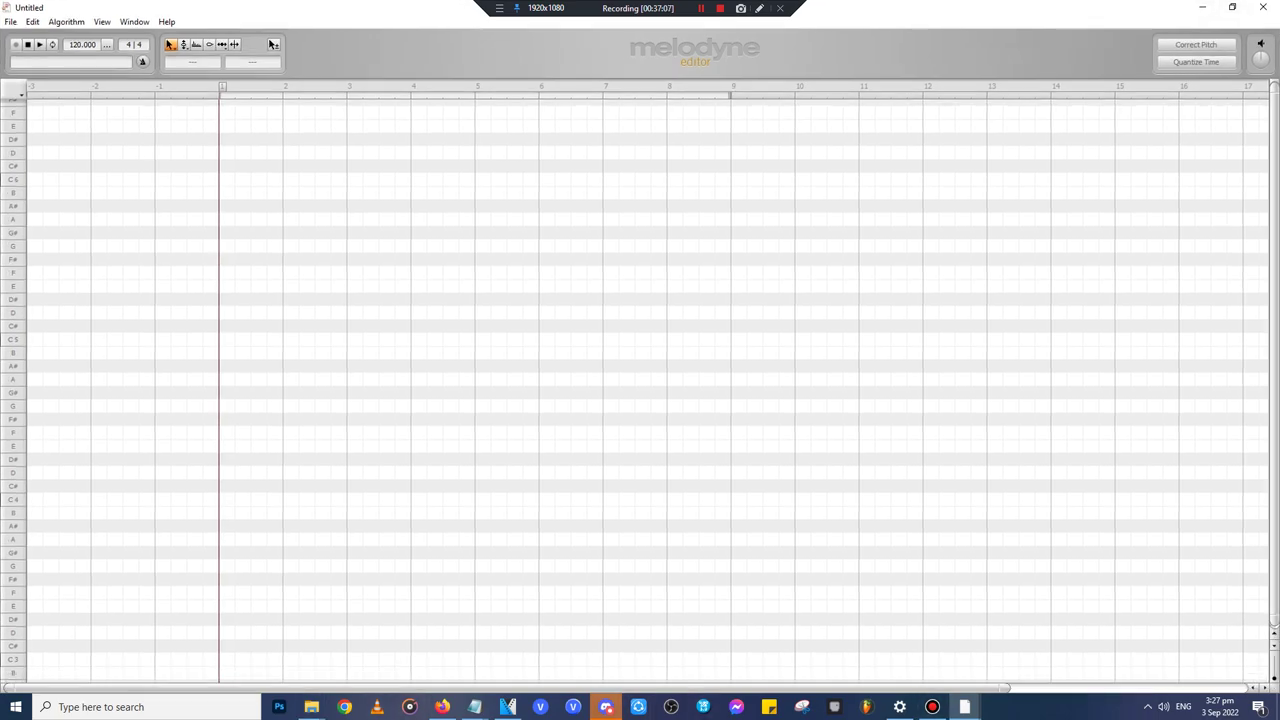
mouse_move(964, 707)
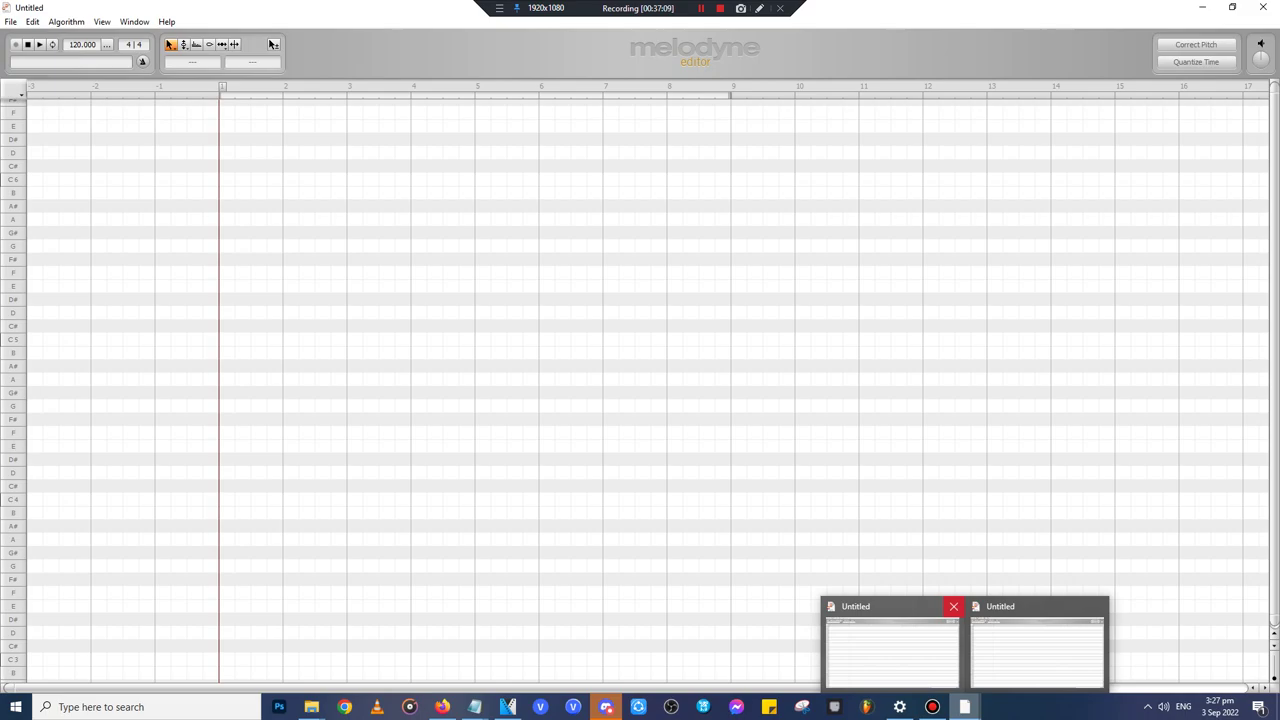
left_click(951, 606)
left_click(1026, 606)
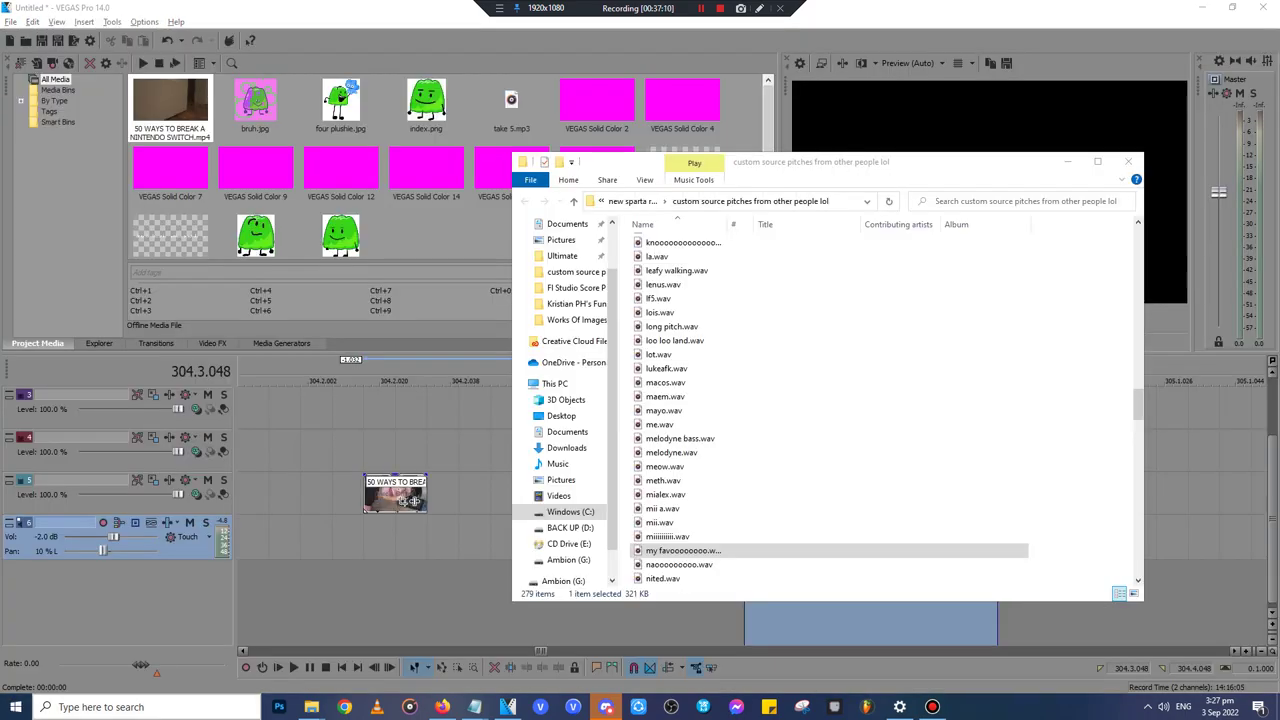
- Relaunch Melodyne singletrack and bring the "custom source pitches from other people lol" folder in front of it
key("super")
key("super")
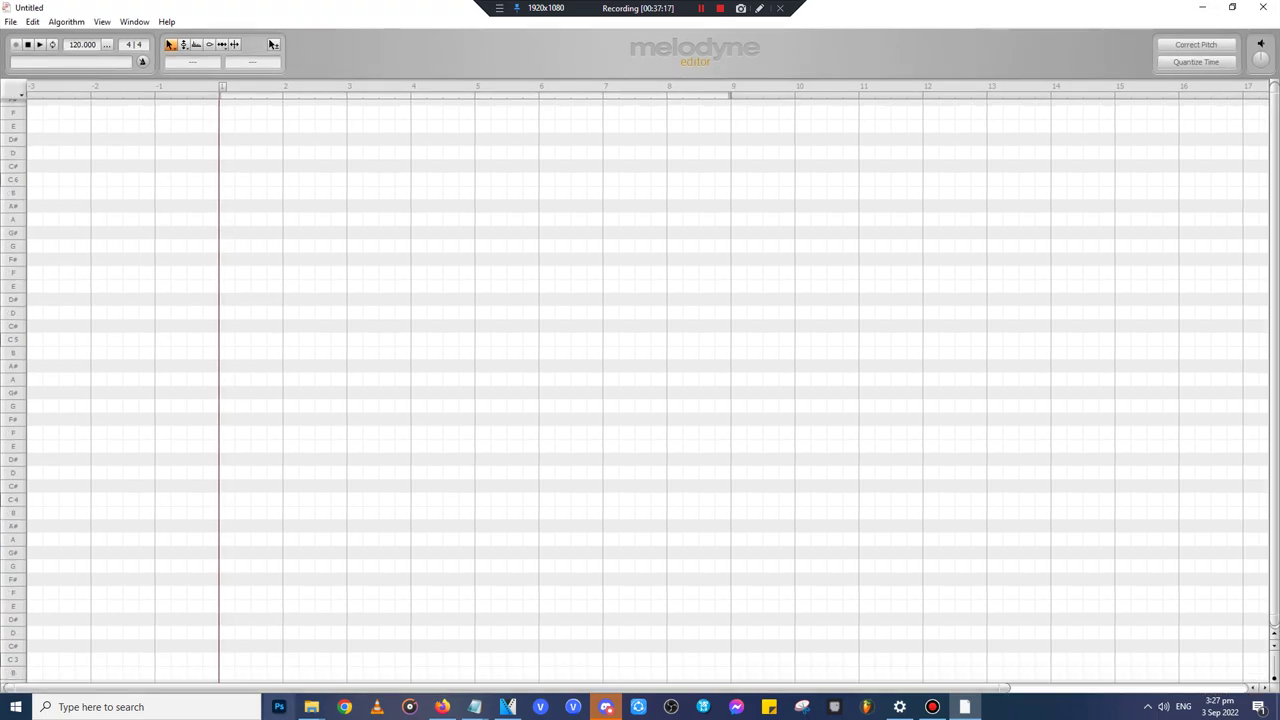
mouse_move(311, 707)
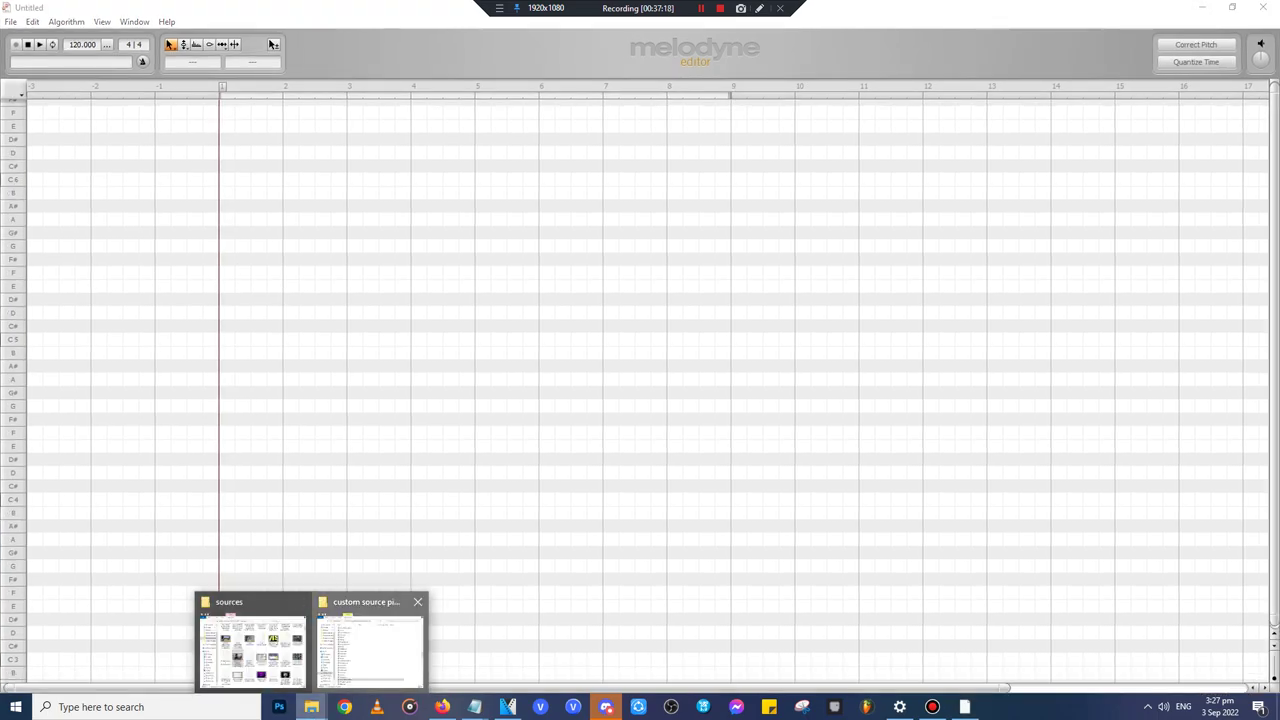
left_click(370, 645)
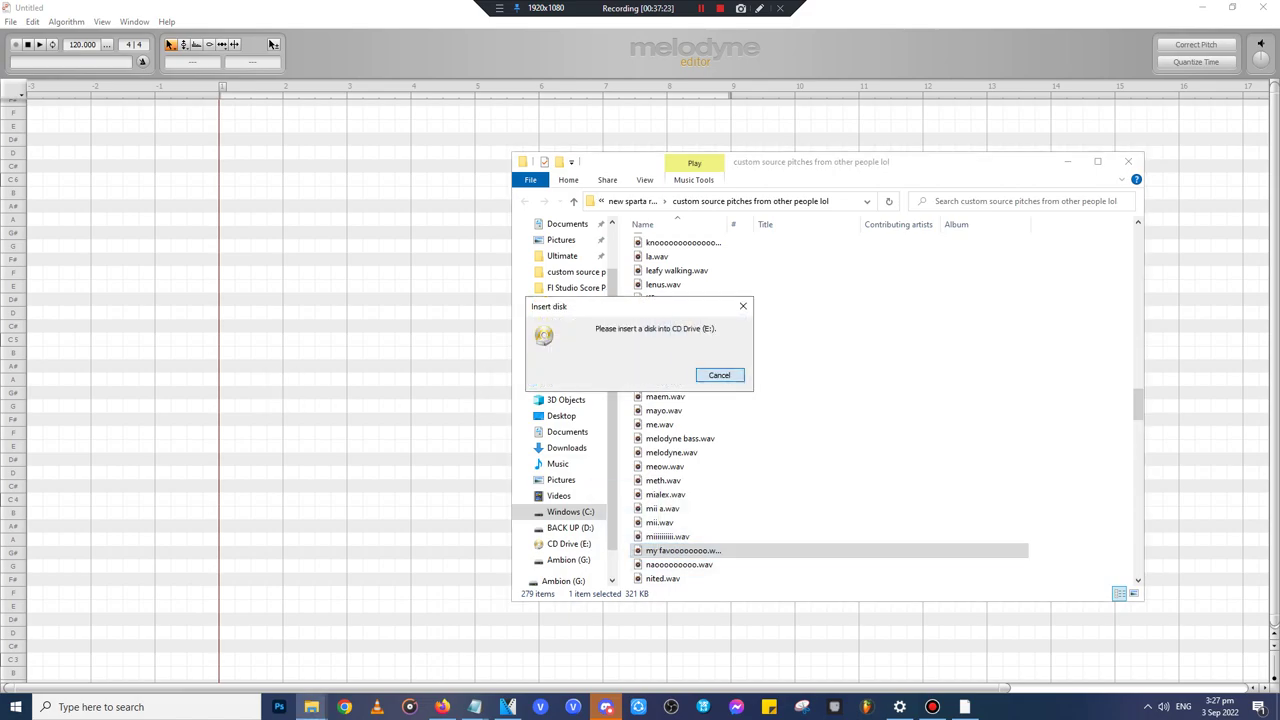
- Dismiss the disk prompt, close the untitled Melodyne window, and relaunch Melodyne singletrack
left_click(719, 375)
left_click(1190, 125)
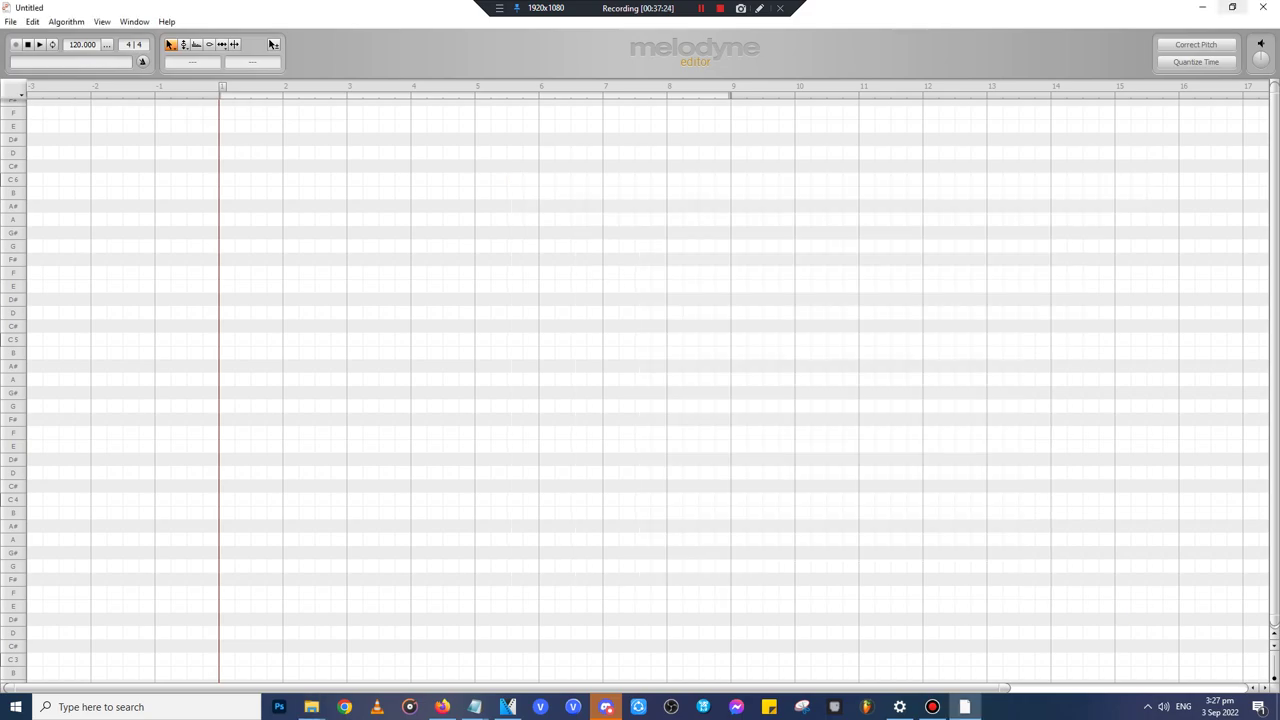
left_click(1263, 7)
left_click(15, 707)
left_click(318, 657)
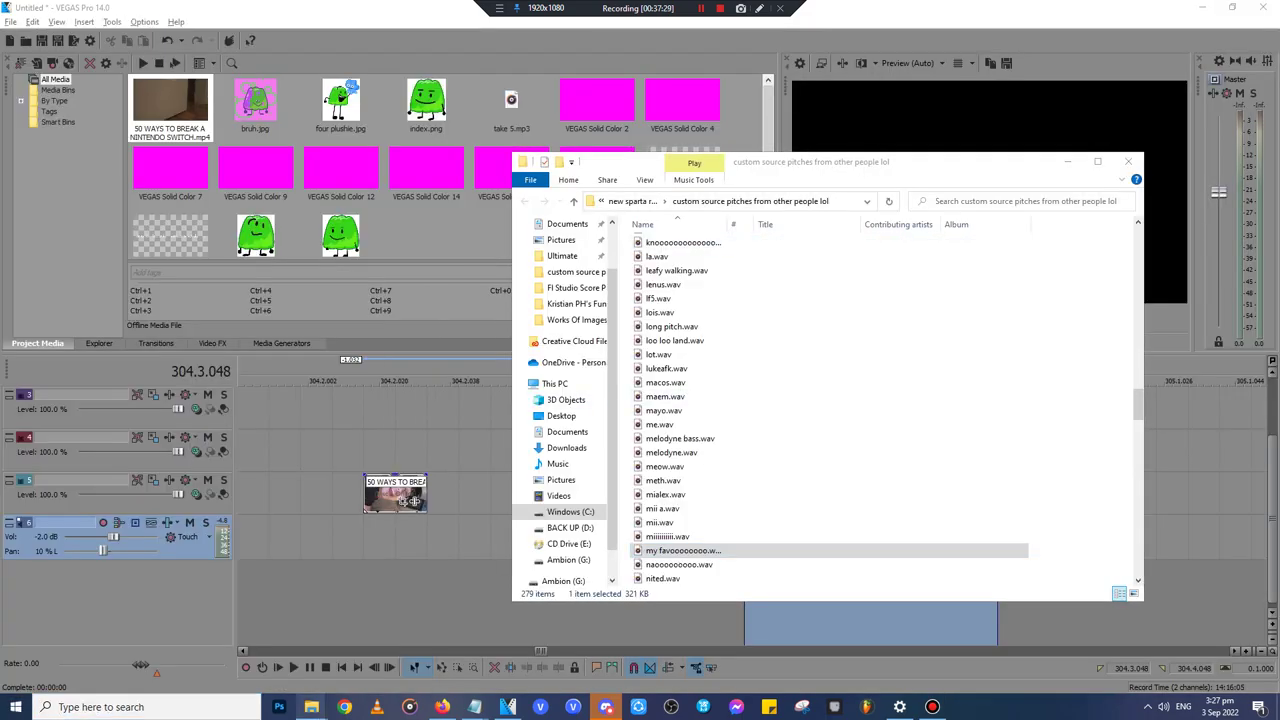
- Load the rendered "my favo…" wav file from its folder into the empty Melodyne document and maximize the Melodyne window
mouse_move(311, 707)
left_click(370, 645)
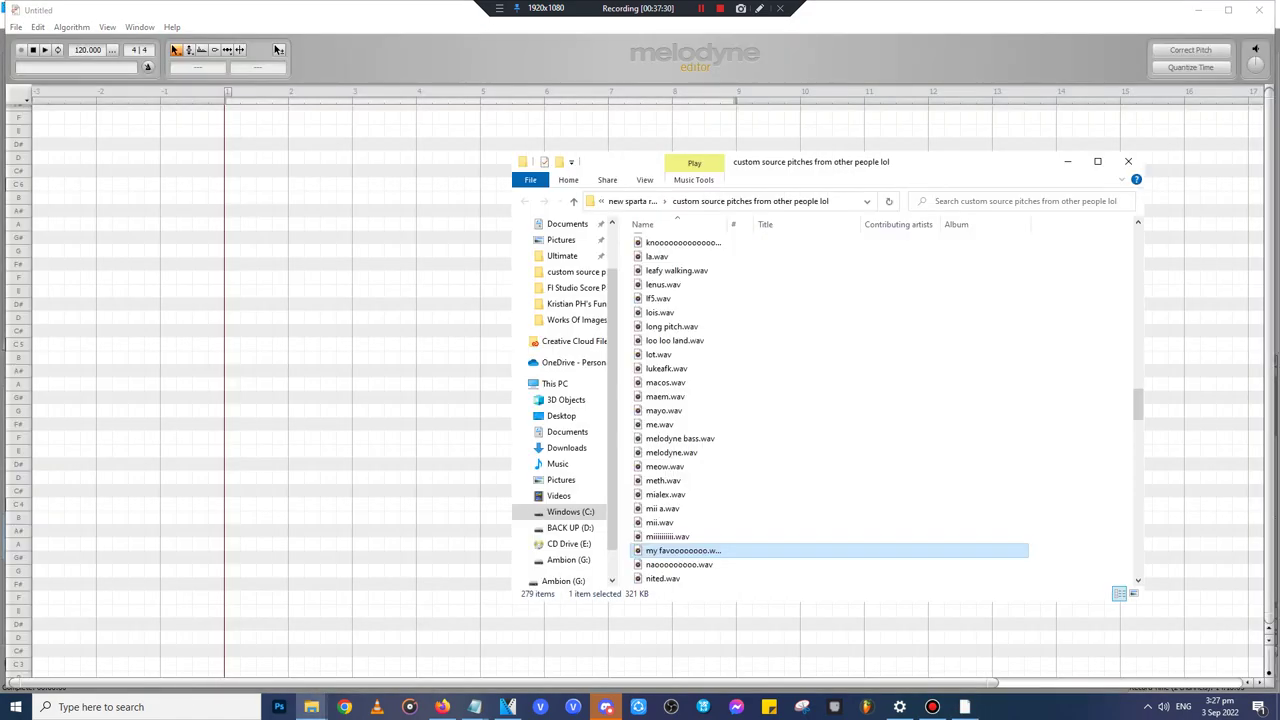
left_click_drag(683, 550, 230, 388)
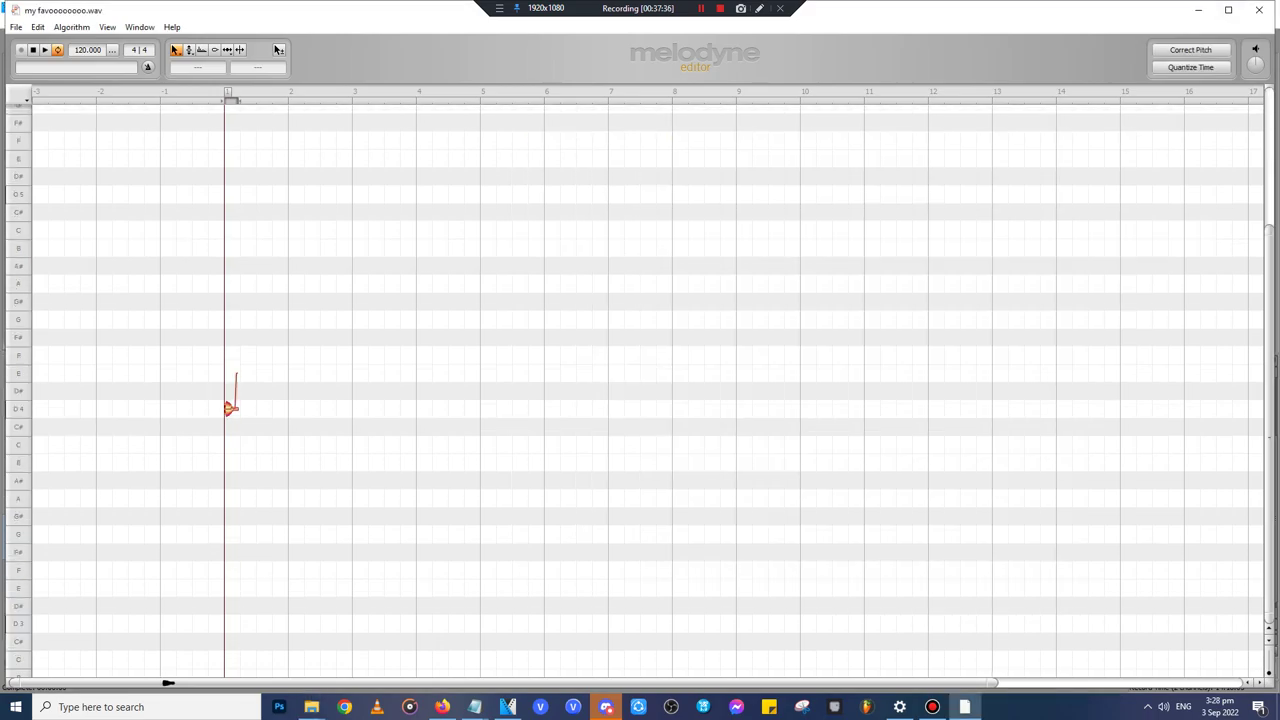
left_click(1228, 9)
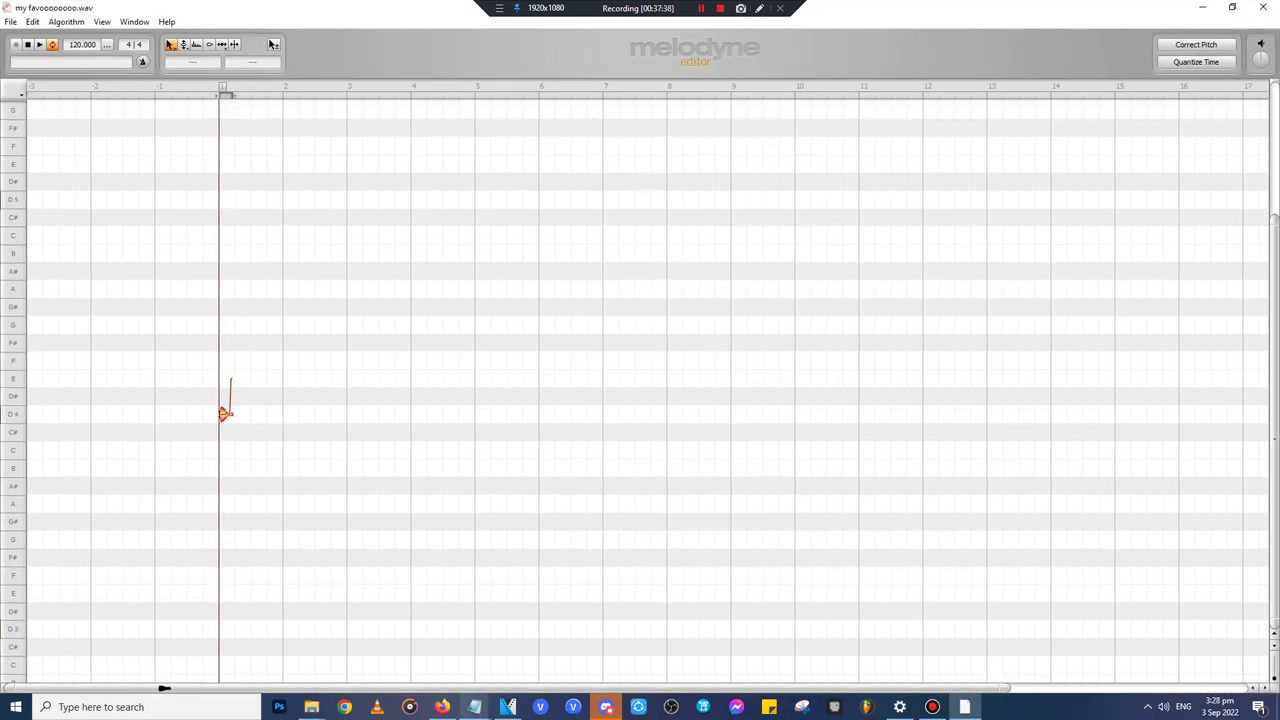
- Add "sorry guys i have to do this" to the end of the Notepad commentary and minimize Notepad
mouse_move(475, 707)
left_click(535, 645)
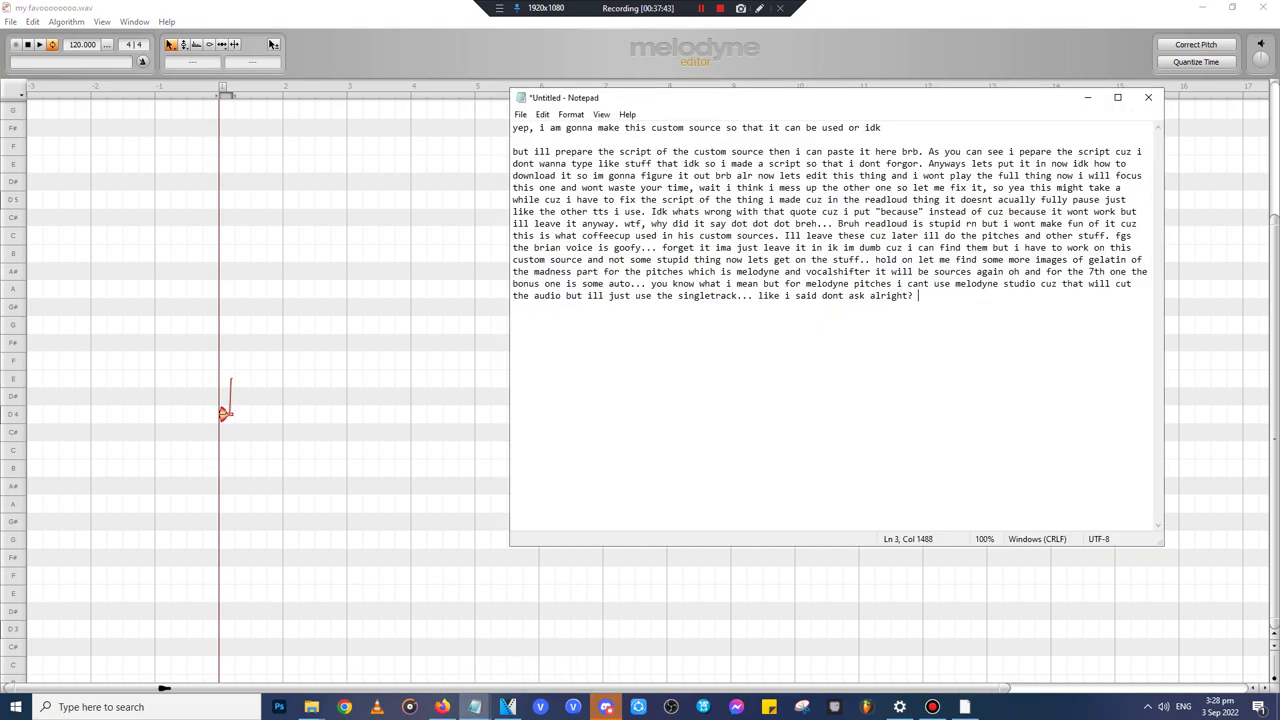
type("guys i have to do this")
left_click(1088, 97)
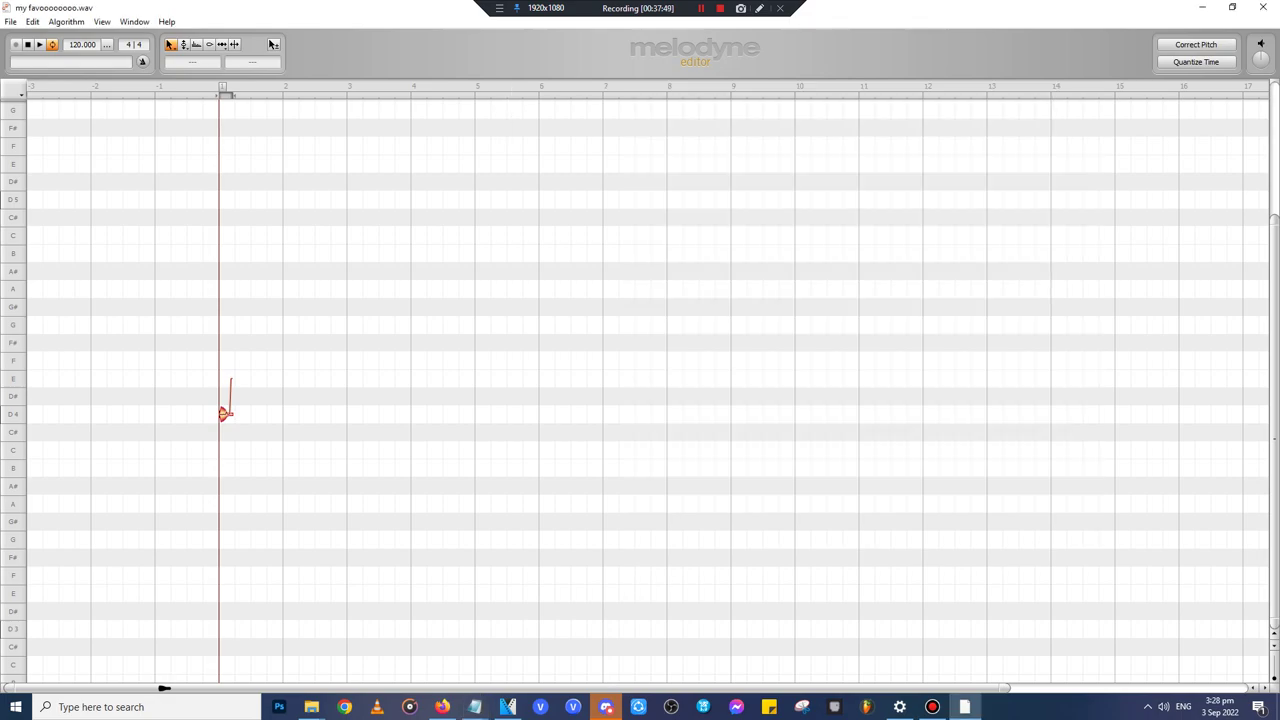
- Stretch the D4 note beyond bar 17, split it shortly before bar 2, and delete the part after the split
left_click_drag(225, 413, 1266, 413)
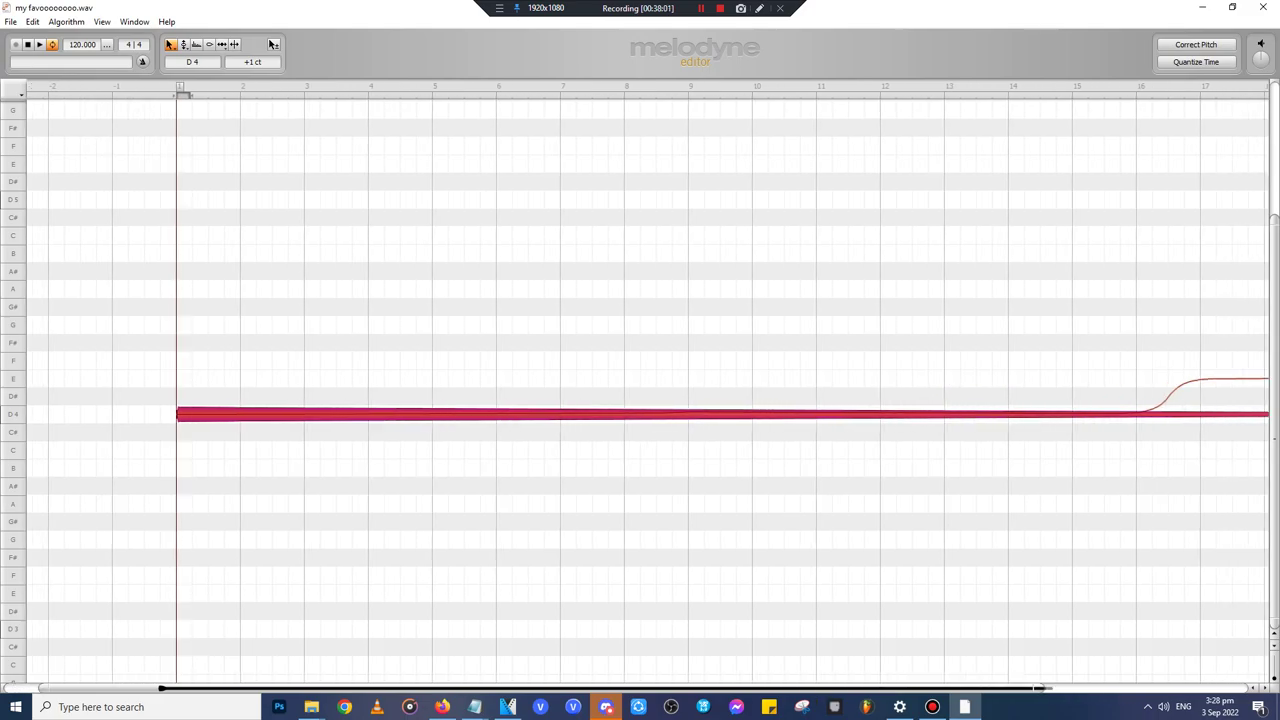
left_click(233, 44)
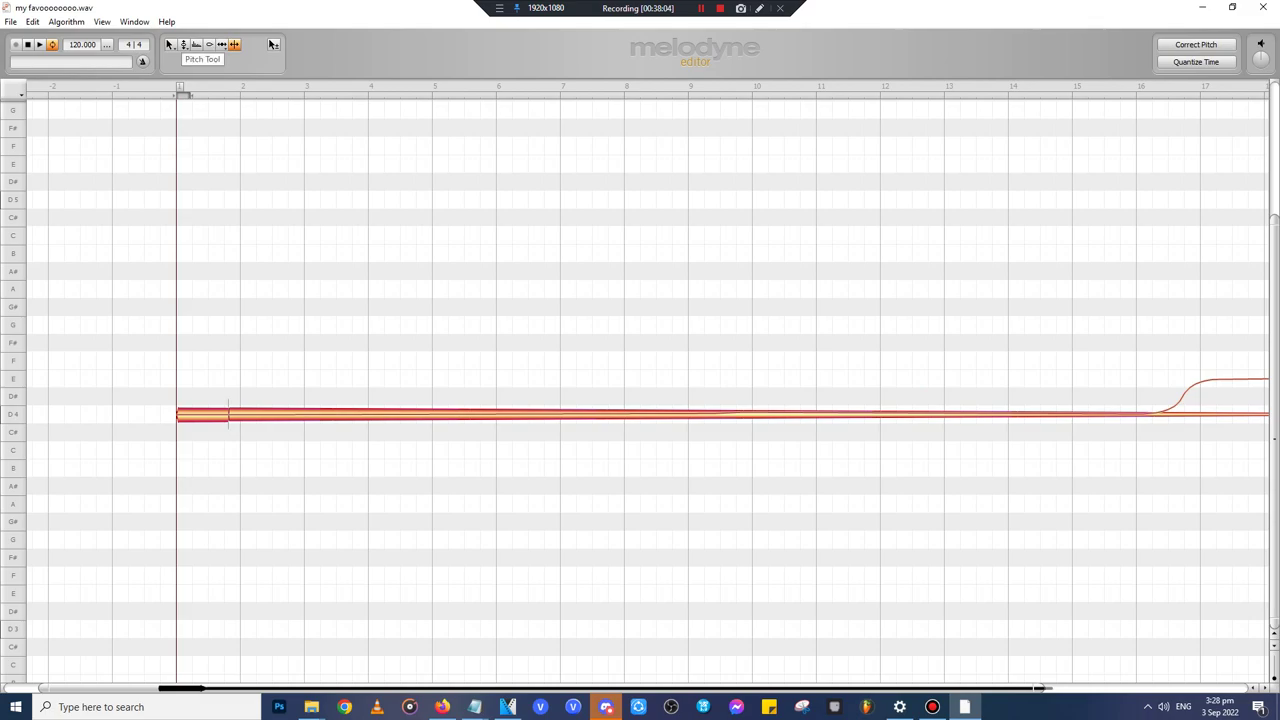
left_click(170, 44)
left_click(400, 414)
key("Delete")
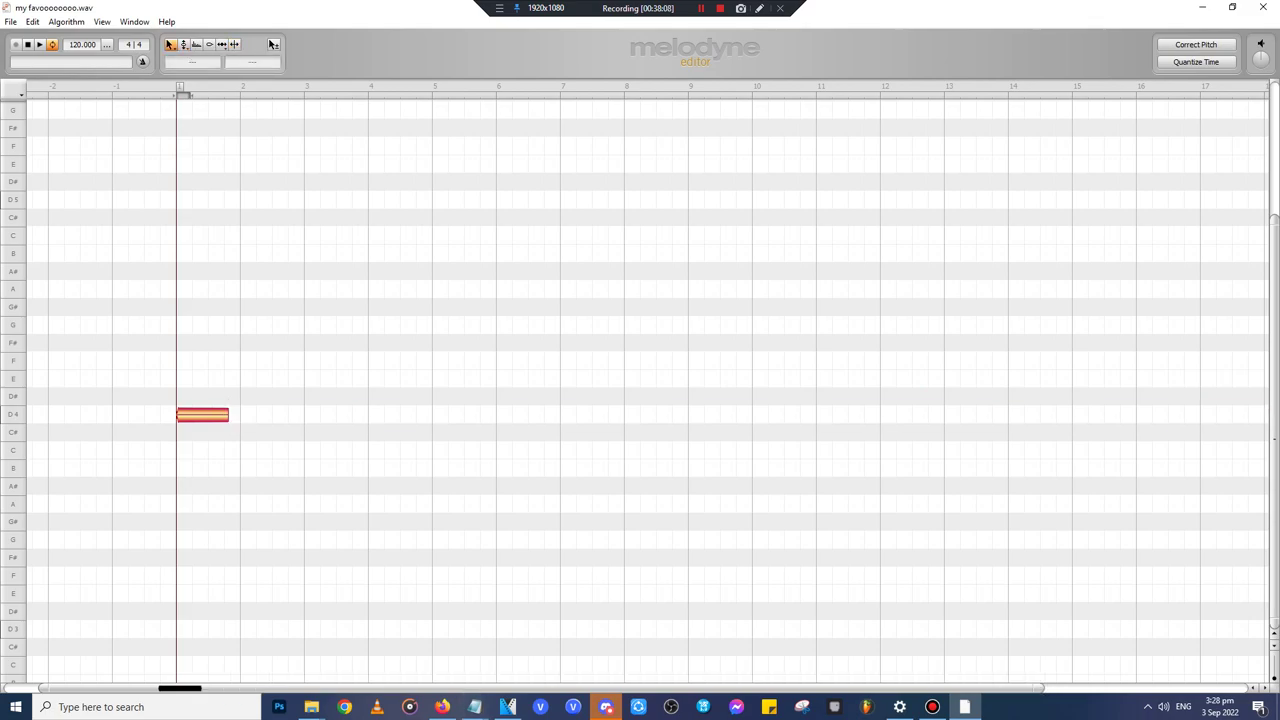
left_click(273, 44)
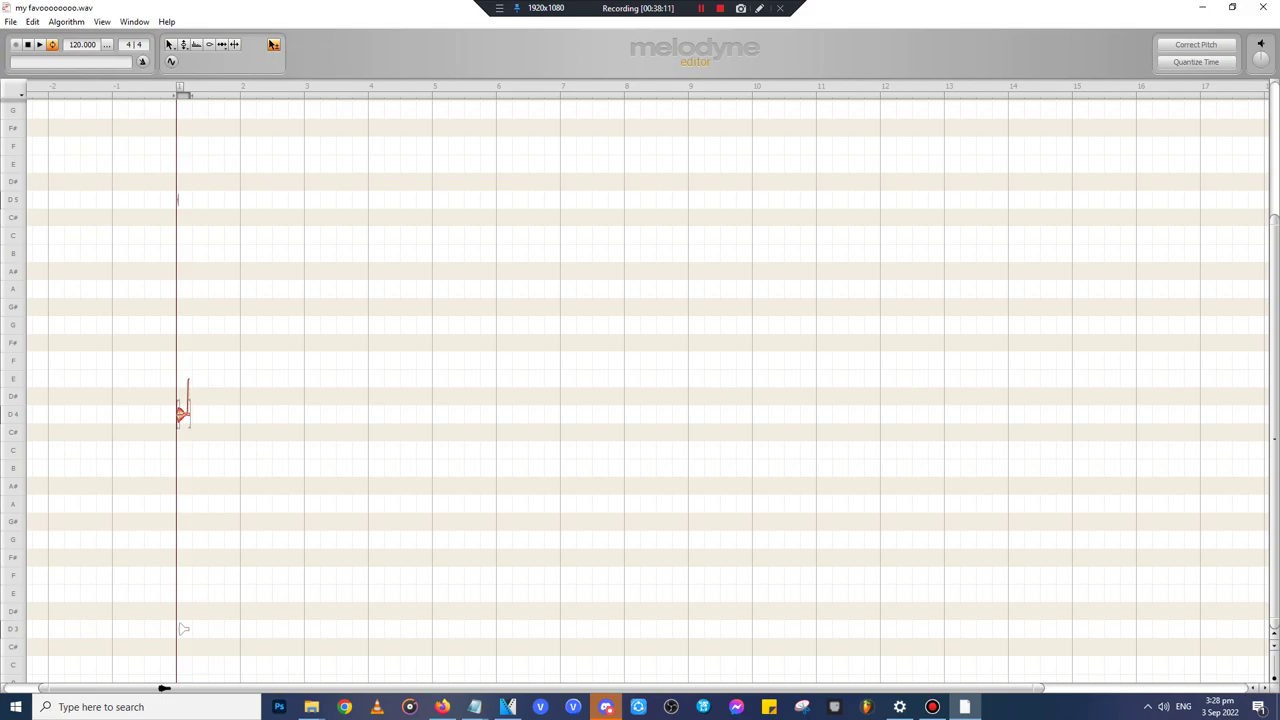
left_click(272, 44)
left_click(32, 22)
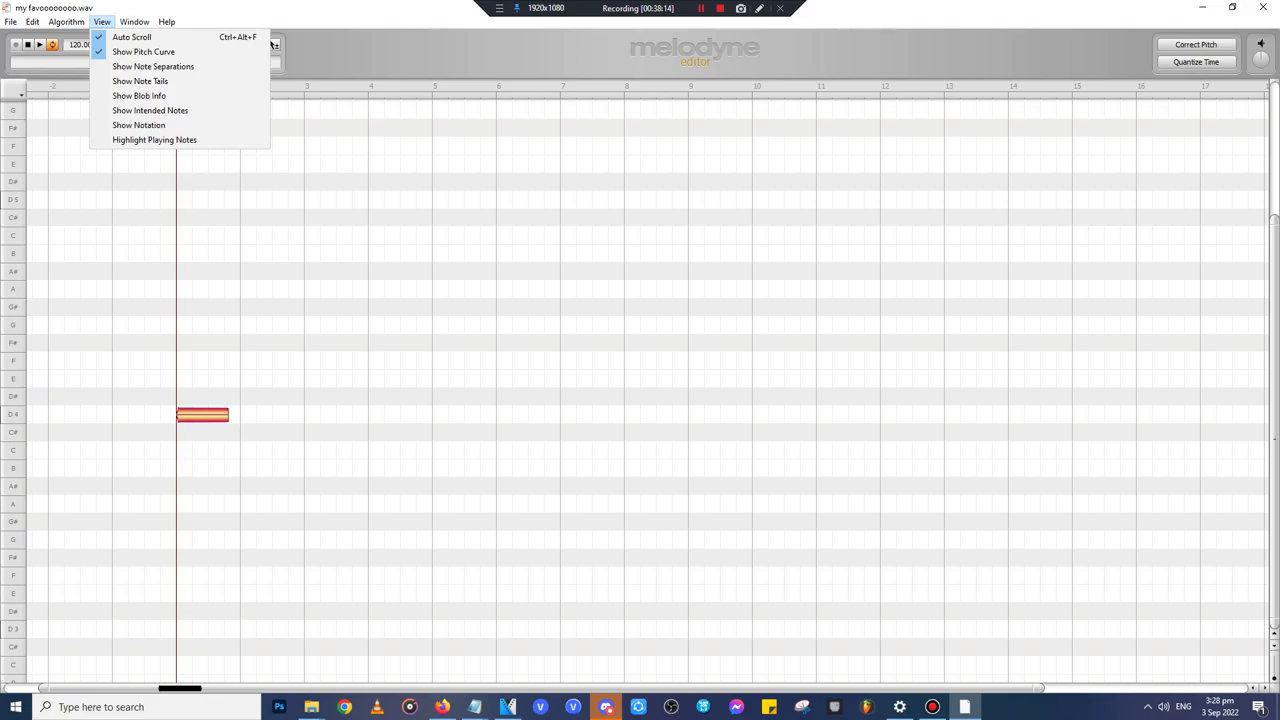
key("Escape")
- Flatten the remaining D4 note's pitch modulation to 0.0 % and lengthen the note to just past bar 2
left_click(184, 44)
left_click(184, 58)
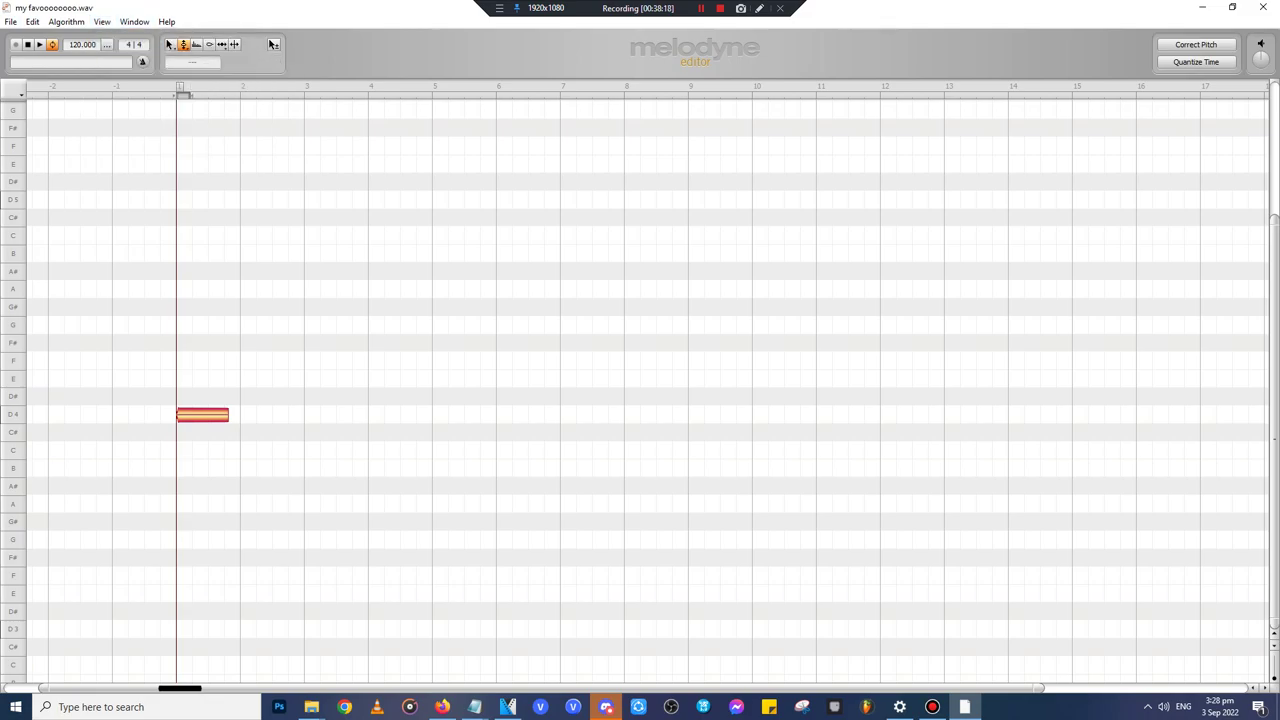
double_click(203, 415)
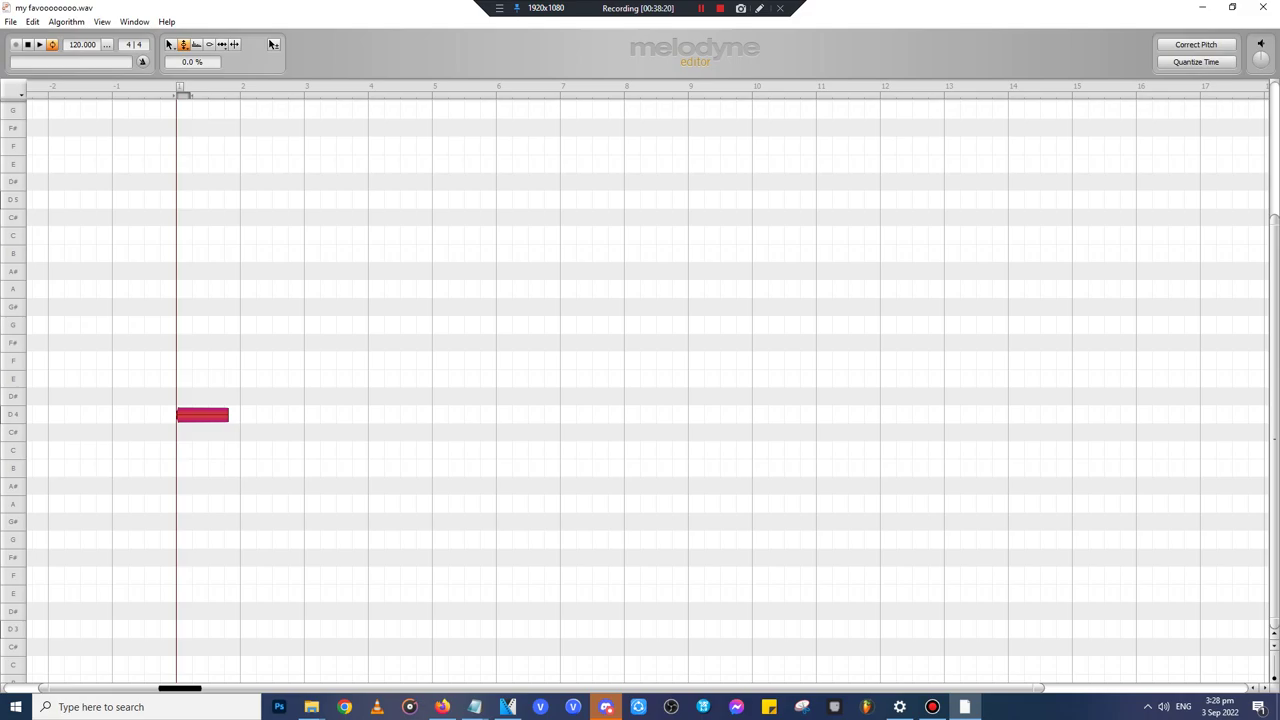
key("F2")
left_click(170, 44)
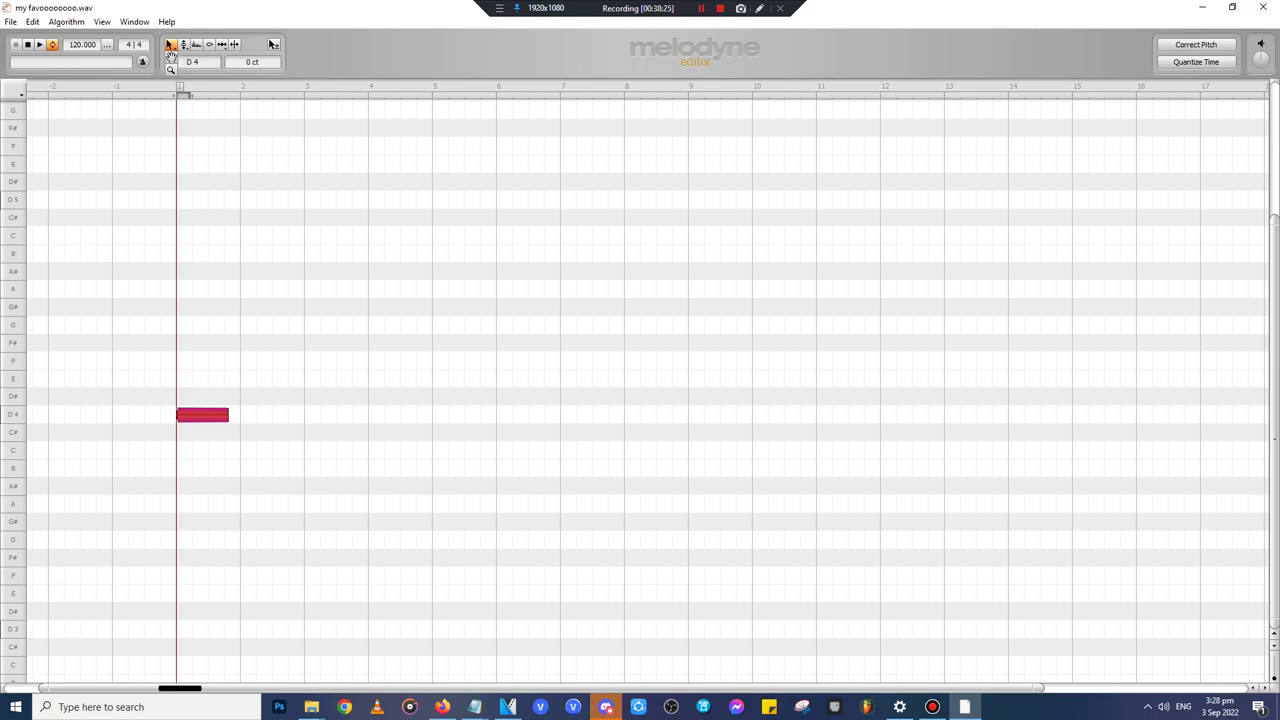
left_click(184, 44)
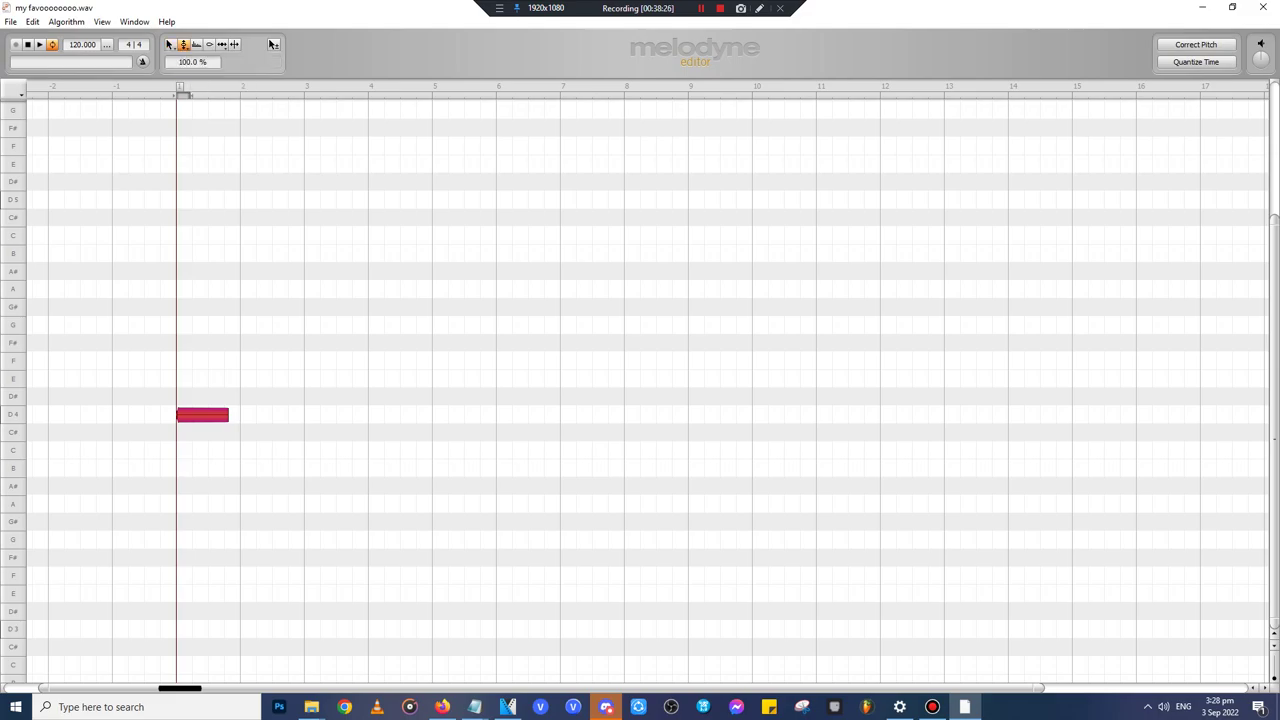
key("F2")
key("F1")
left_click_drag(228, 414, 244, 414)
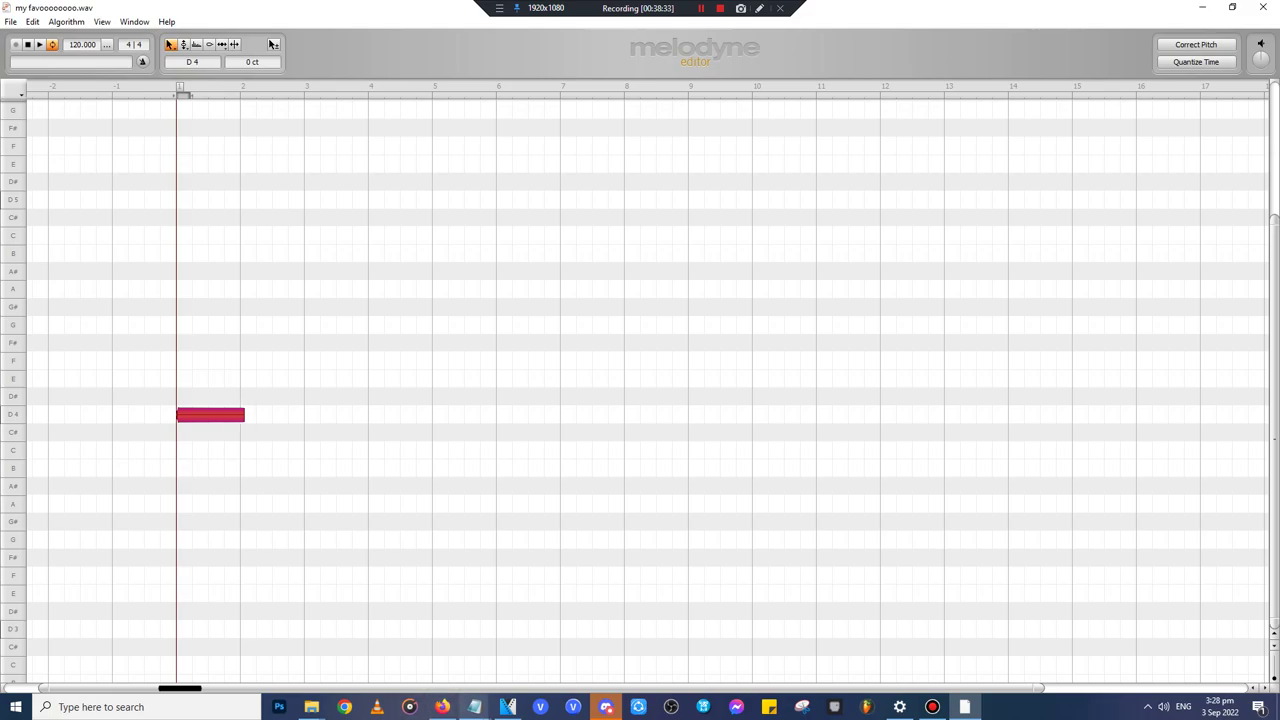
- Continue the Notepad commentary with "but dont worry the pitches will be streched to 2 not the whole thing" and return to Melodyne
left_click(475, 707)
left_click(537, 636)
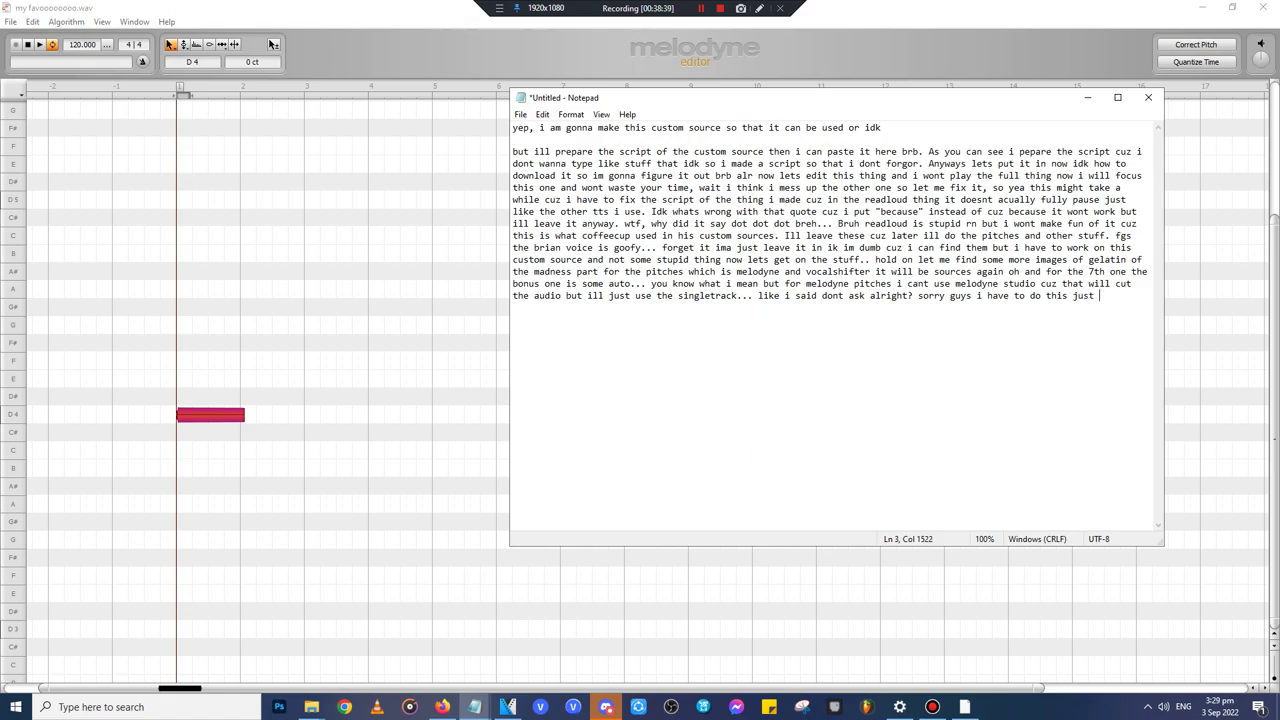
type("ddi")
key("BackSpace")
key("BackSpace")
key("BackSpace")
key("BackSpace")
key("BackSpace")
key("BackSpace")
key("BackSpace")
key("BackSpace")
key("BackSpace")
key("BackSpace")
key("BackSpace")
key("BackSpace")
key("BackSpace")
type("but dont worry the pitches will be")
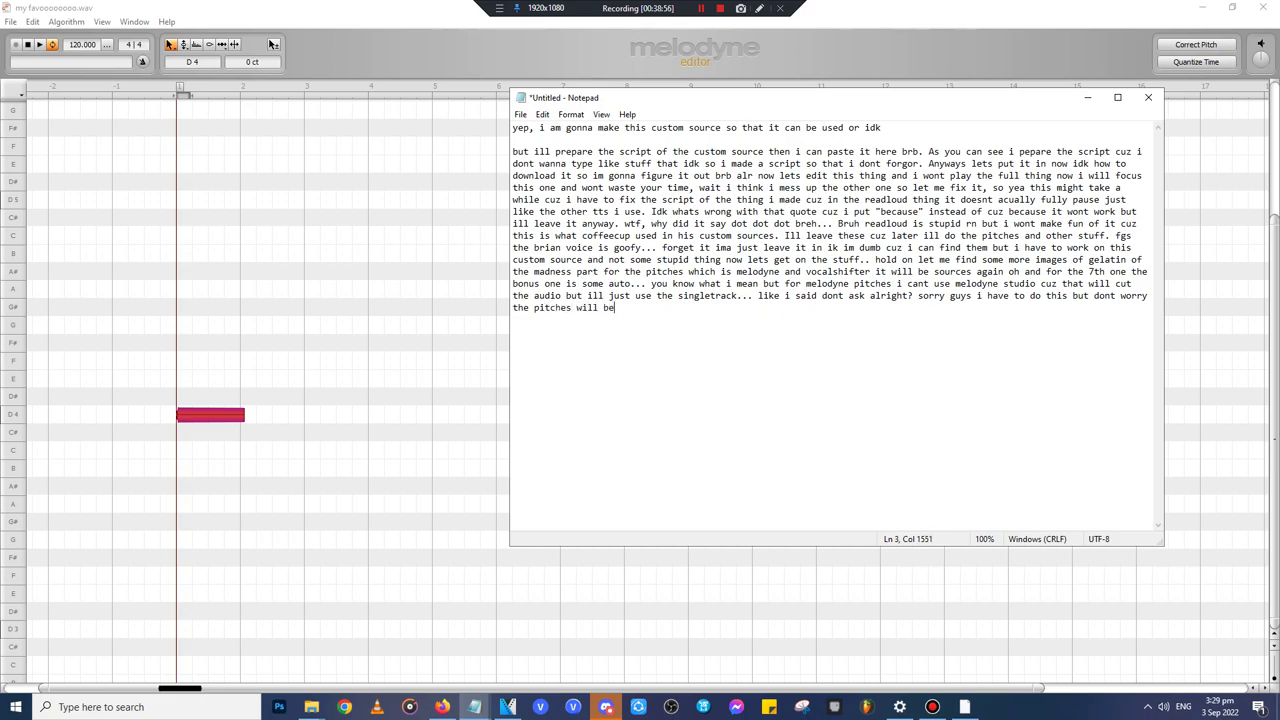
type(" streched to 2 not the whole thing")
key("alt+Tab")
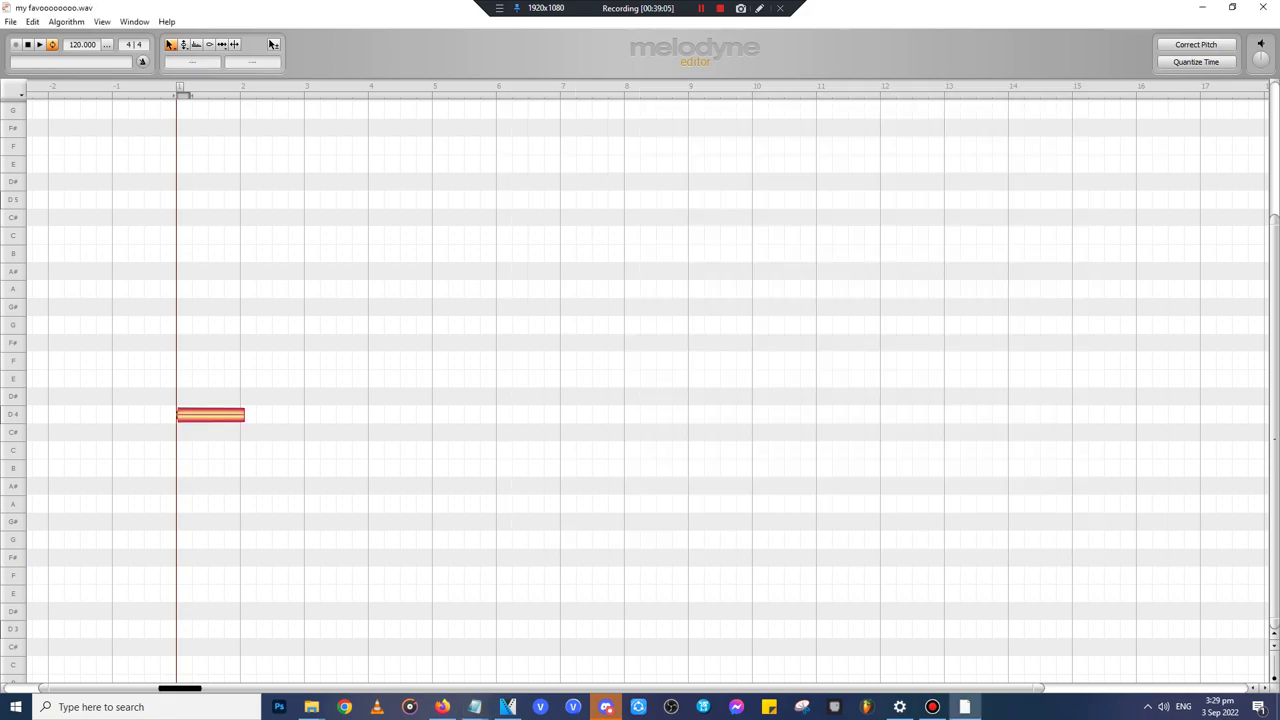
- Lengthen the D4 note to just past bar 3 and correct its pitch with Correct Pitch Center at maximum
left_click_drag(243, 414, 308, 414)
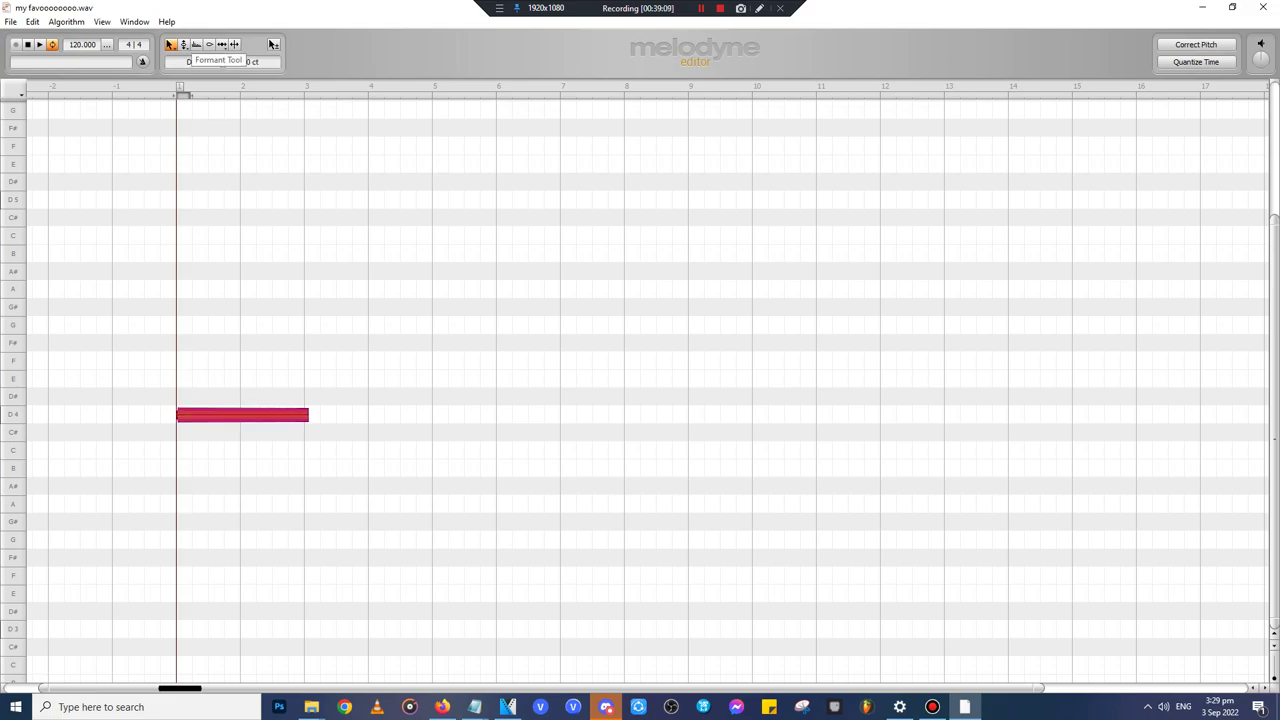
left_click(33, 22)
left_click(33, 22)
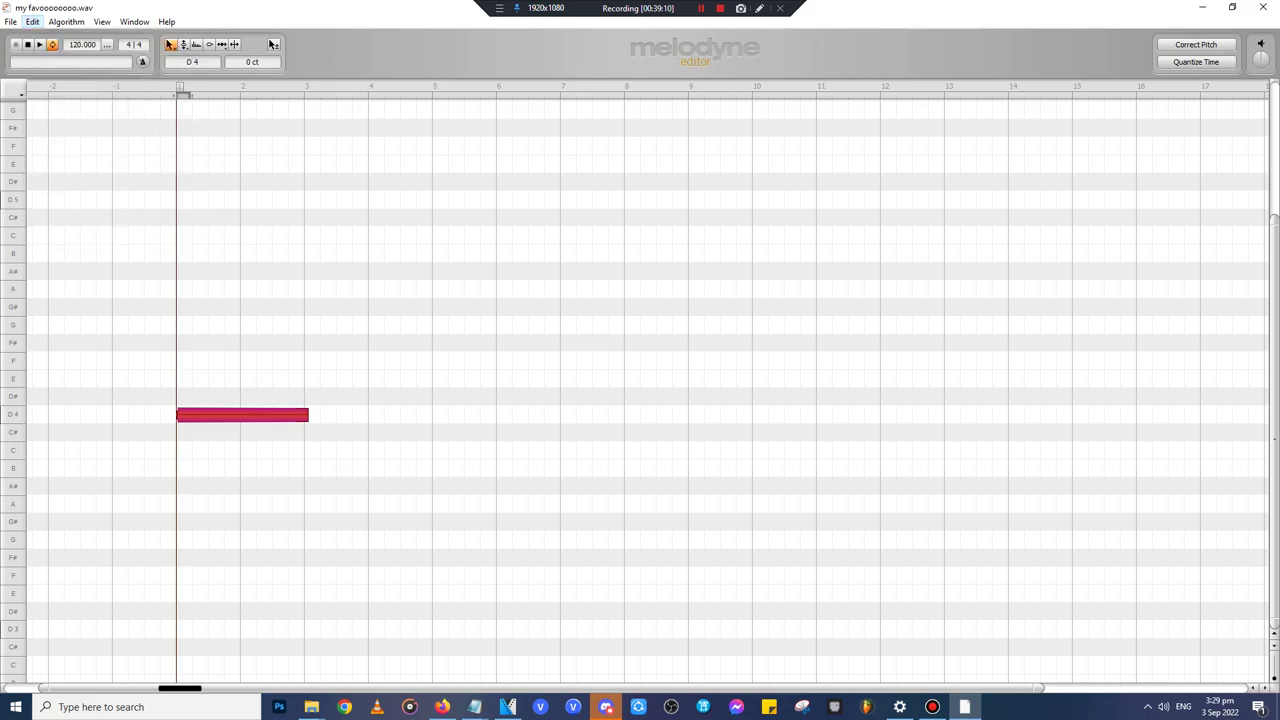
left_click(1196, 44)
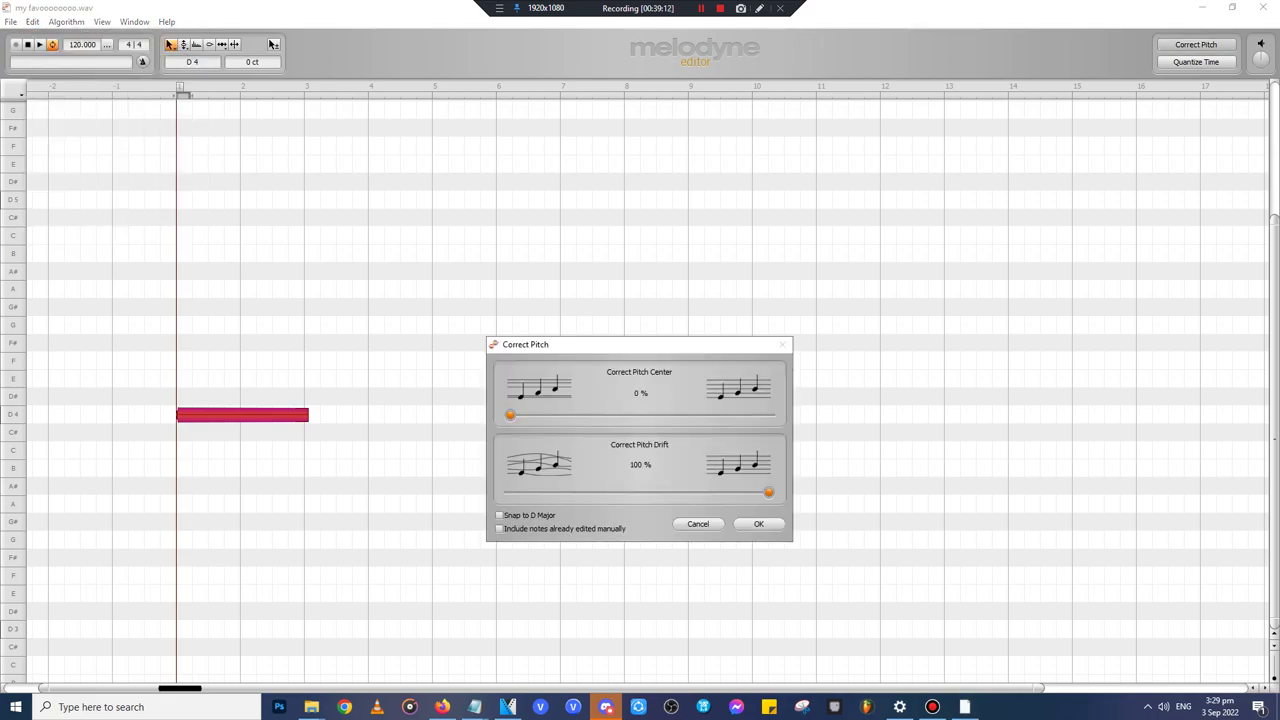
left_click_drag(510, 414, 769, 414)
left_click(758, 524)
- Save the edited pitch as a wav under its existing file name in the "Edit Pitches From Othe…" folder
left_click(11, 22)
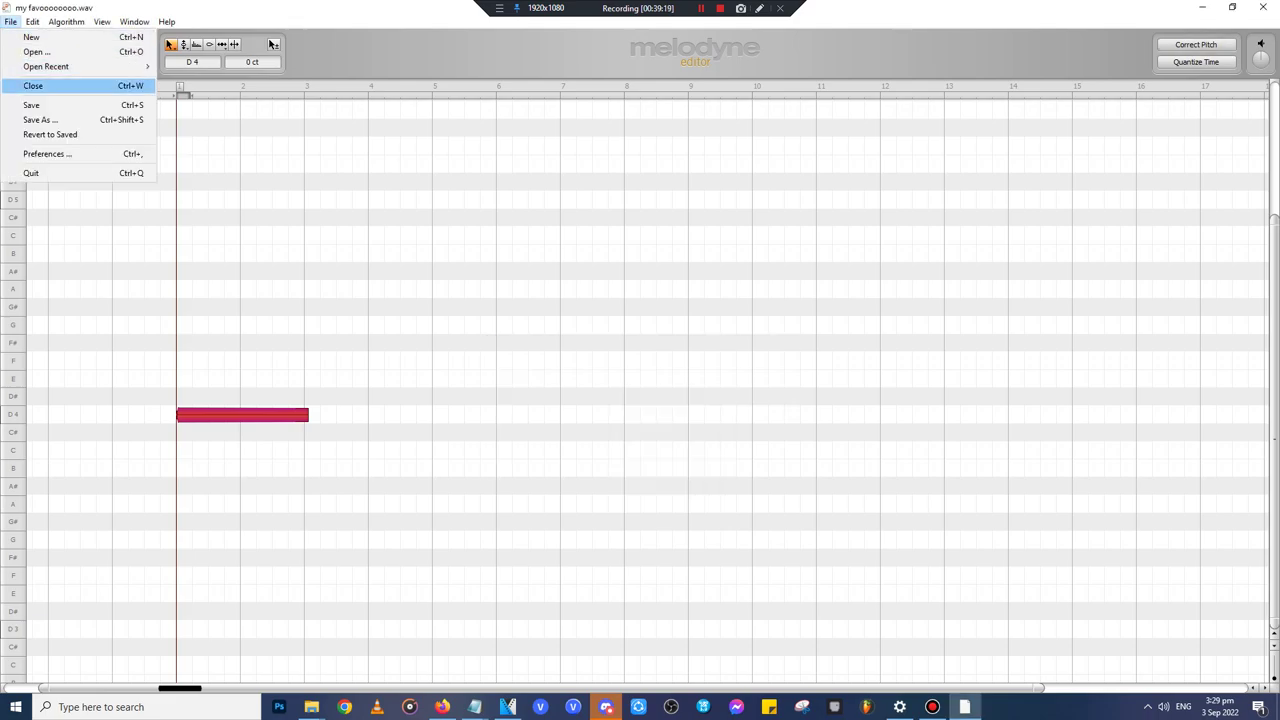
left_click(40, 120)
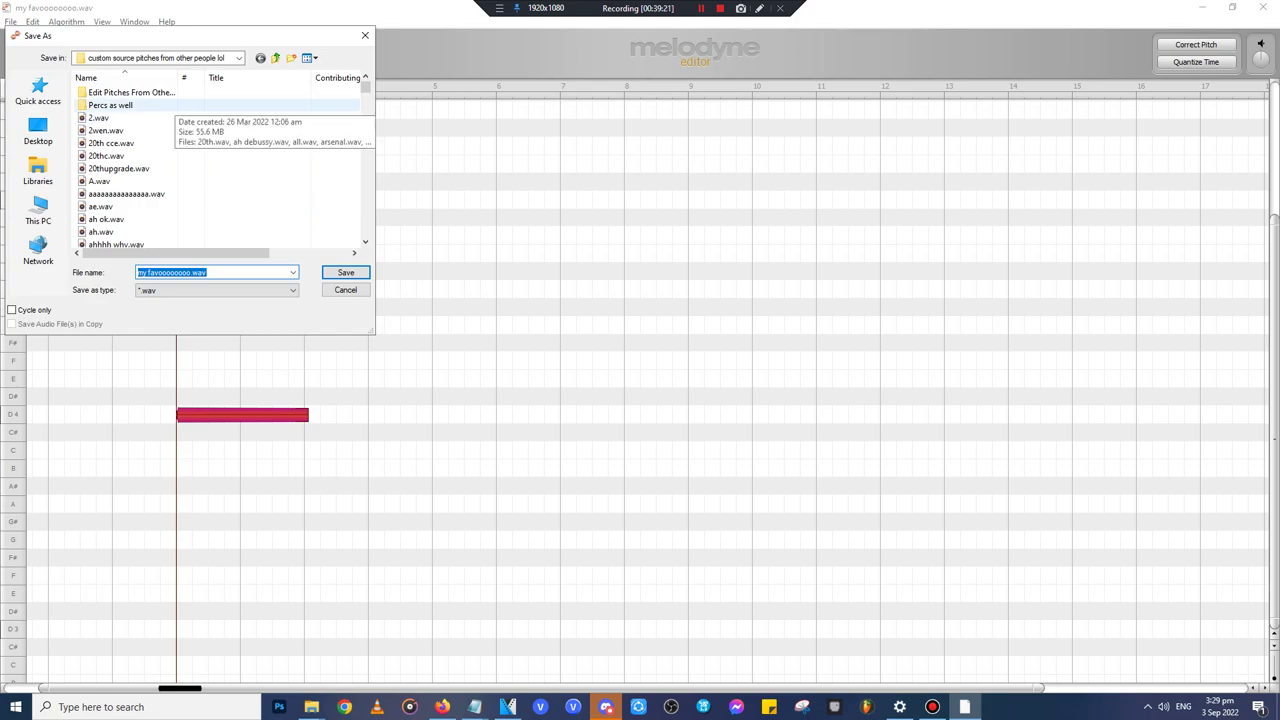
double_click(130, 92)
key("Return")
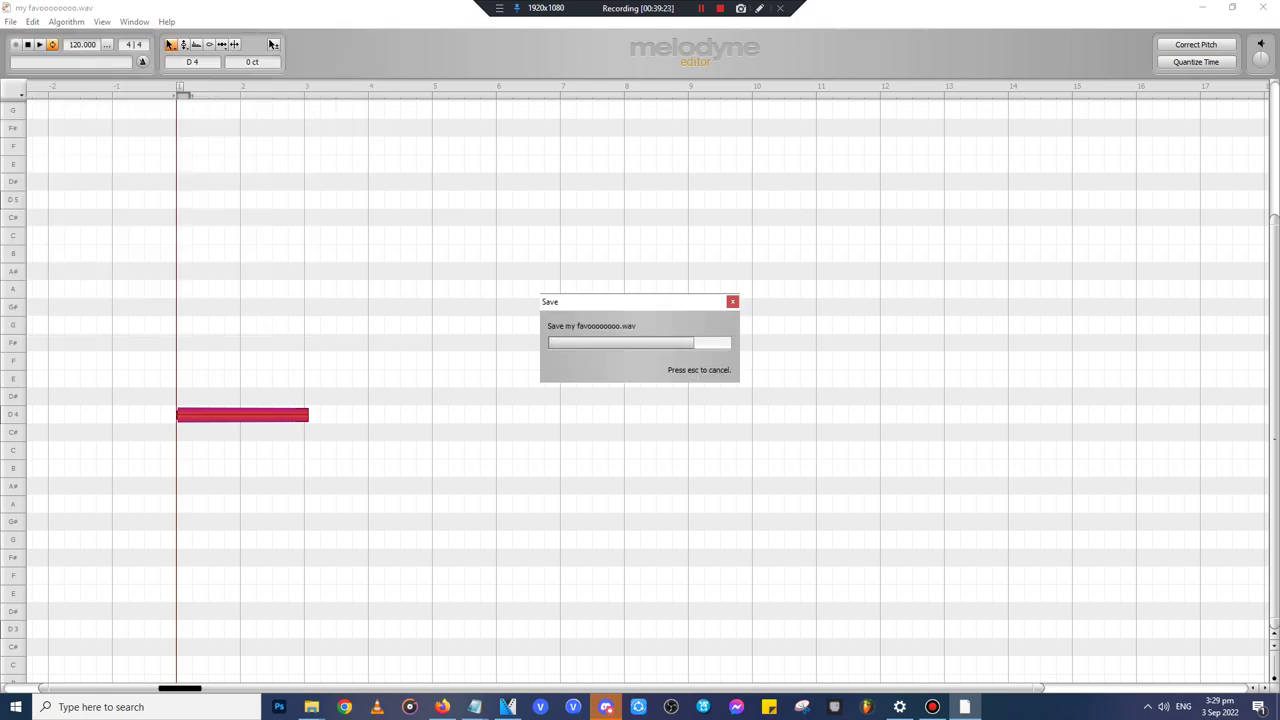
- Switch to VEGAS Pro and delete the stretched "50 WAYS TO BREAK A NINTENDO SWITCH" audio event from track 6
key("alt+Tab")
left_click(414, 410)
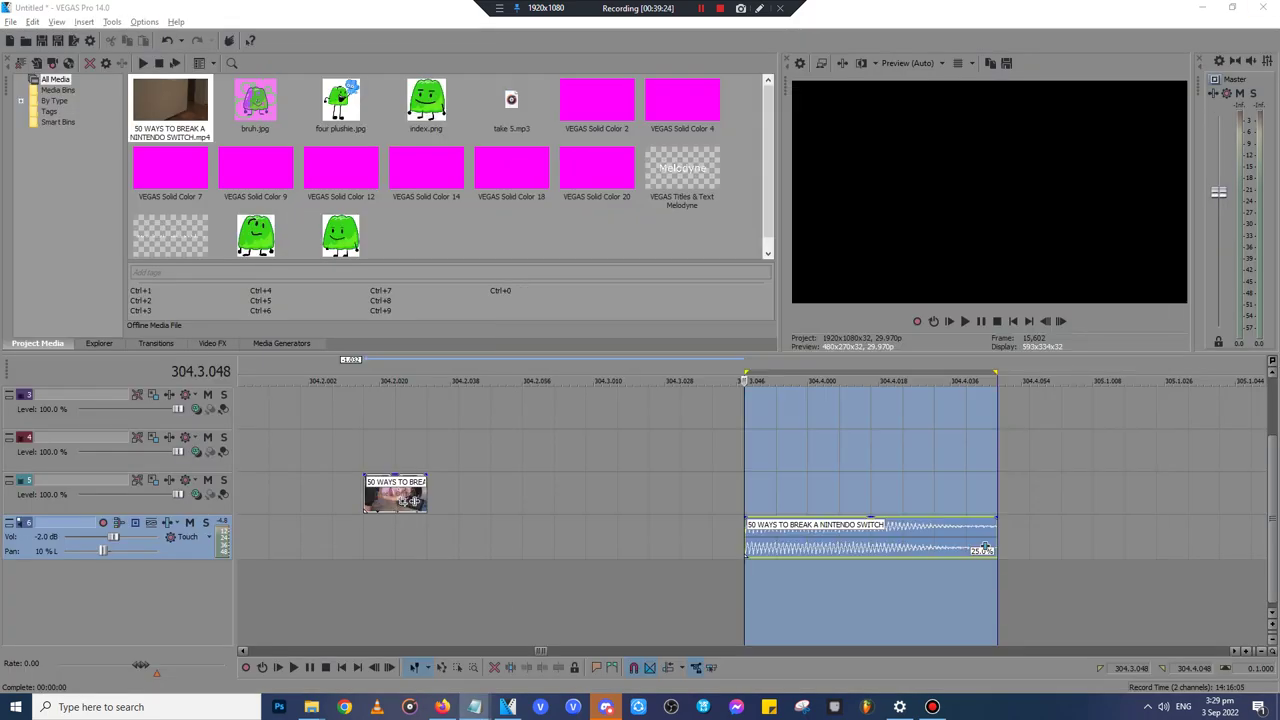
left_click(781, 410)
left_click(985, 548)
key("Delete")
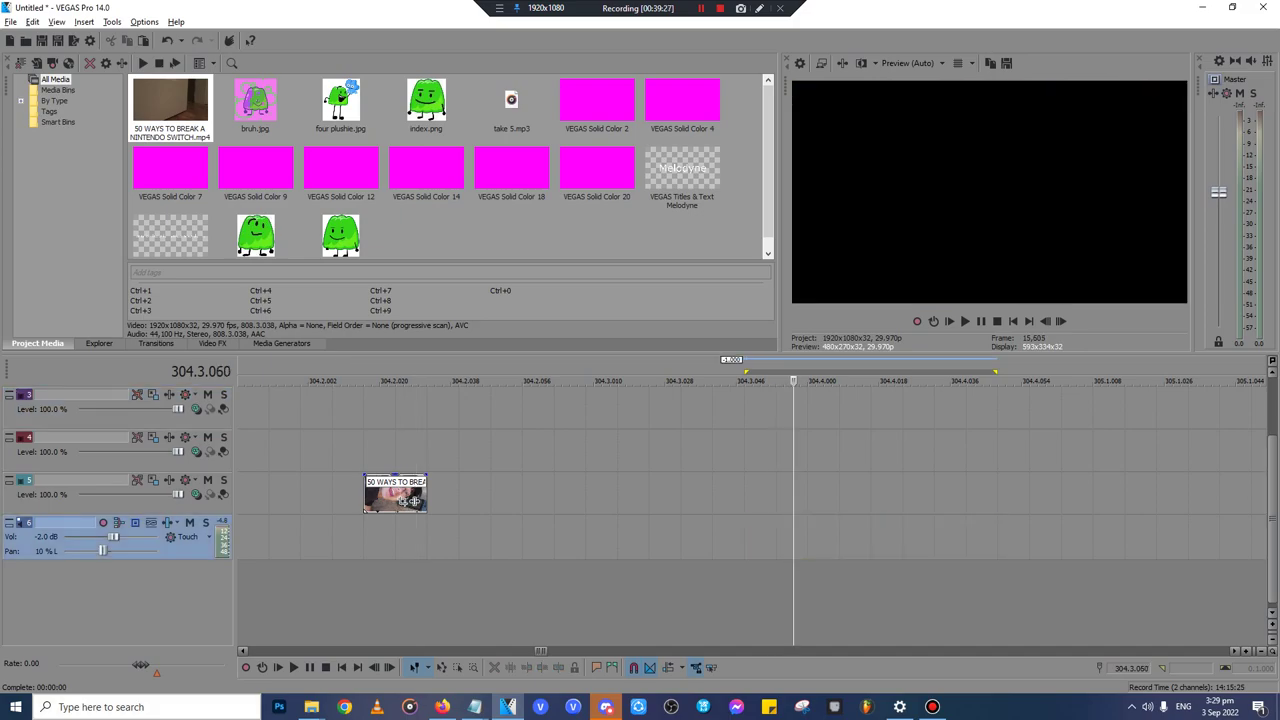
- Place the saved "my favo…" wav from File Explorer on track 6, aligned with the start of the Nintendo Switch clip
key("super")
left_click(311, 707)
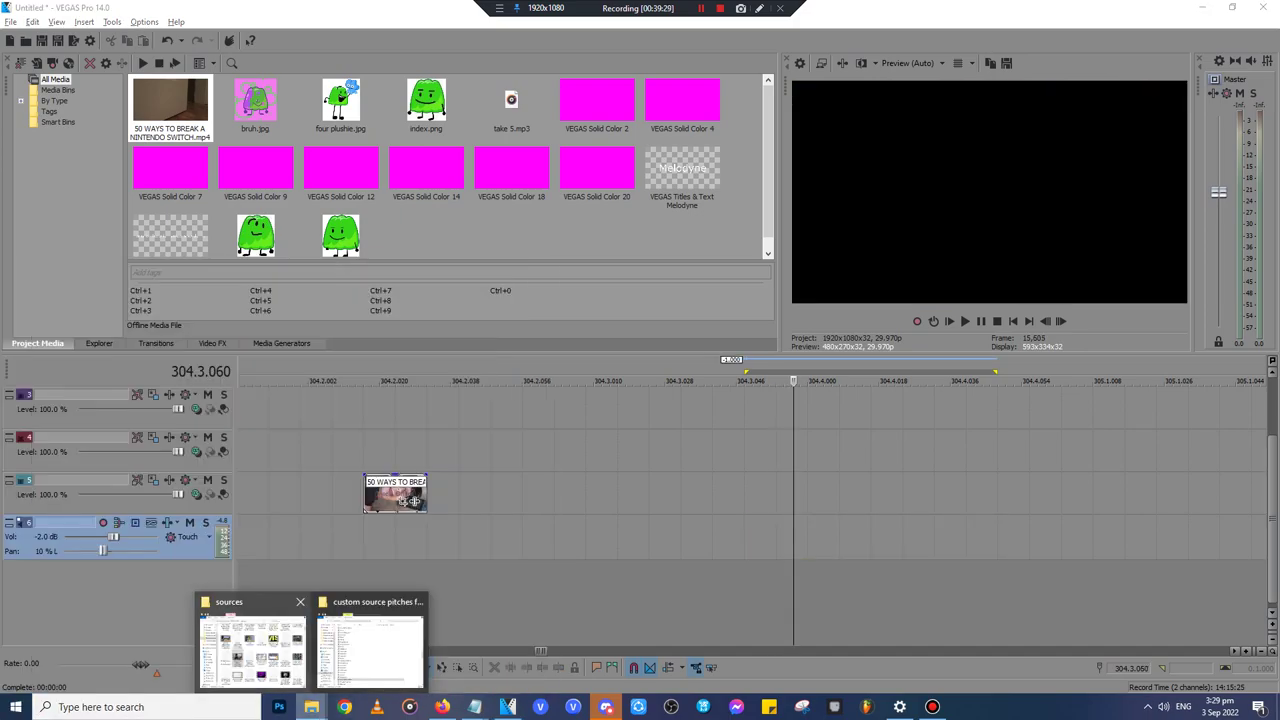
left_click(252, 640)
scroll(598, 318, "up", 2)
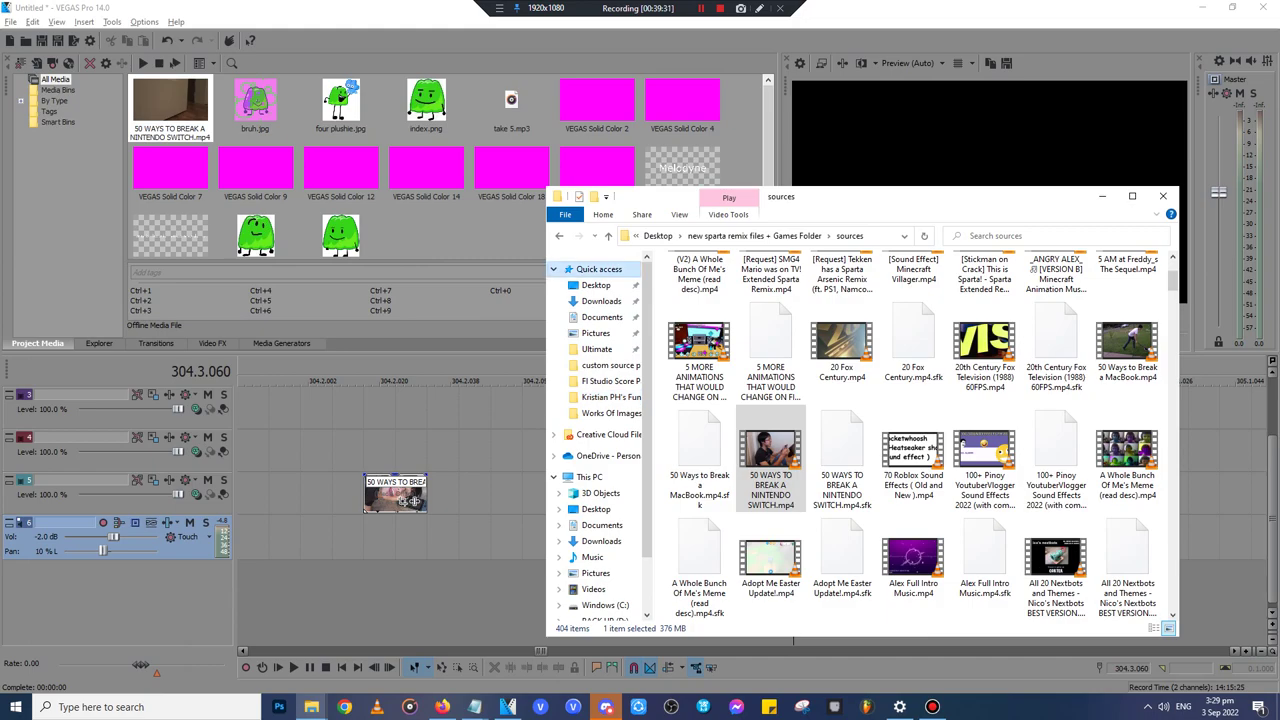
left_click(598, 269)
left_click_drag(699, 515, 367, 537)
left_click(428, 537)
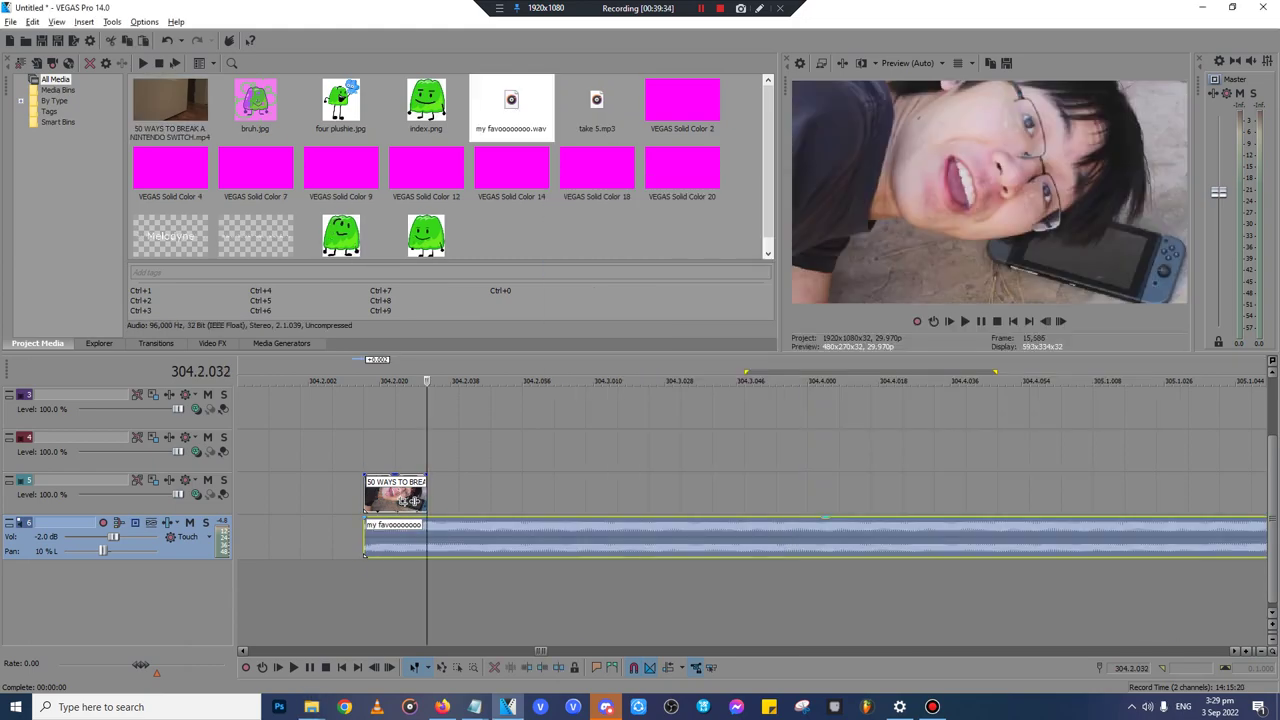
- Play the new pitch audio, split it on track 6, and delete its tail
scroll(428, 537, "down", 3)
key("space")
key("Return")
left_click(879, 537)
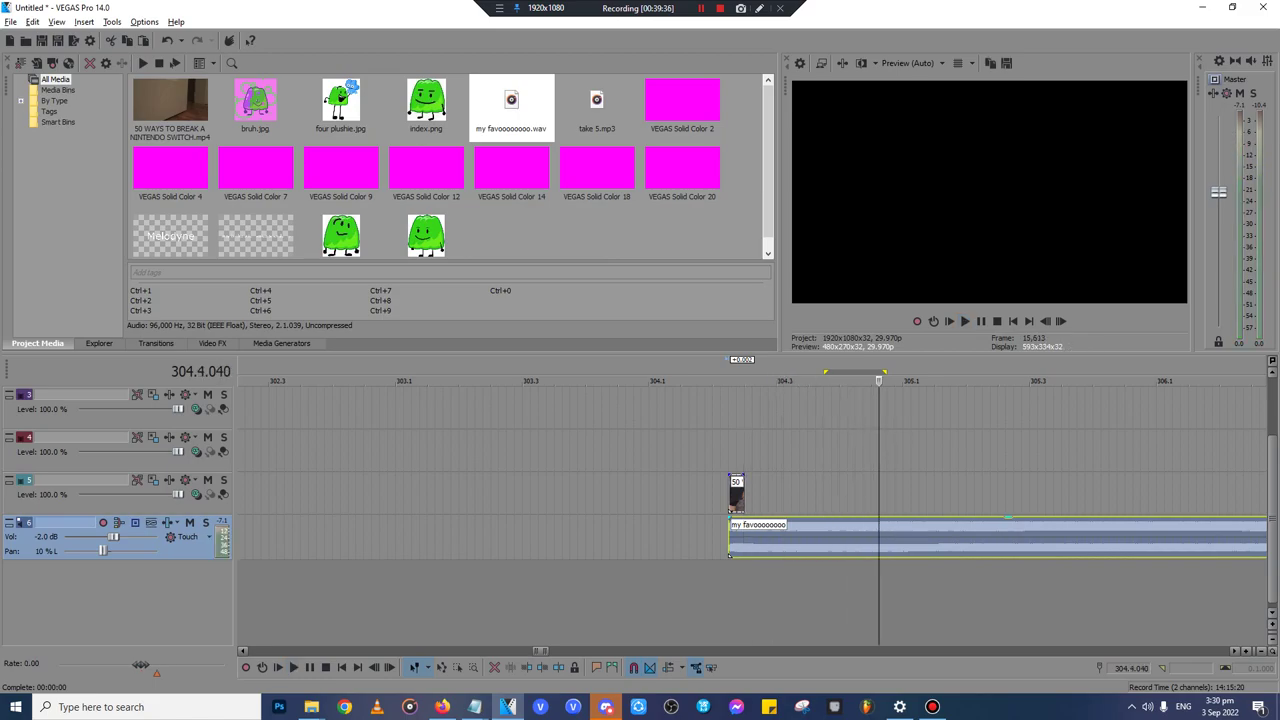
key("s")
left_click(824, 537)
key("Delete")
- Lengthen the Nintendo Switch video clip to just before 305.1 and trim the pitch audio to the same end
left_click_drag(744, 500, 761, 540)
left_click(903, 538)
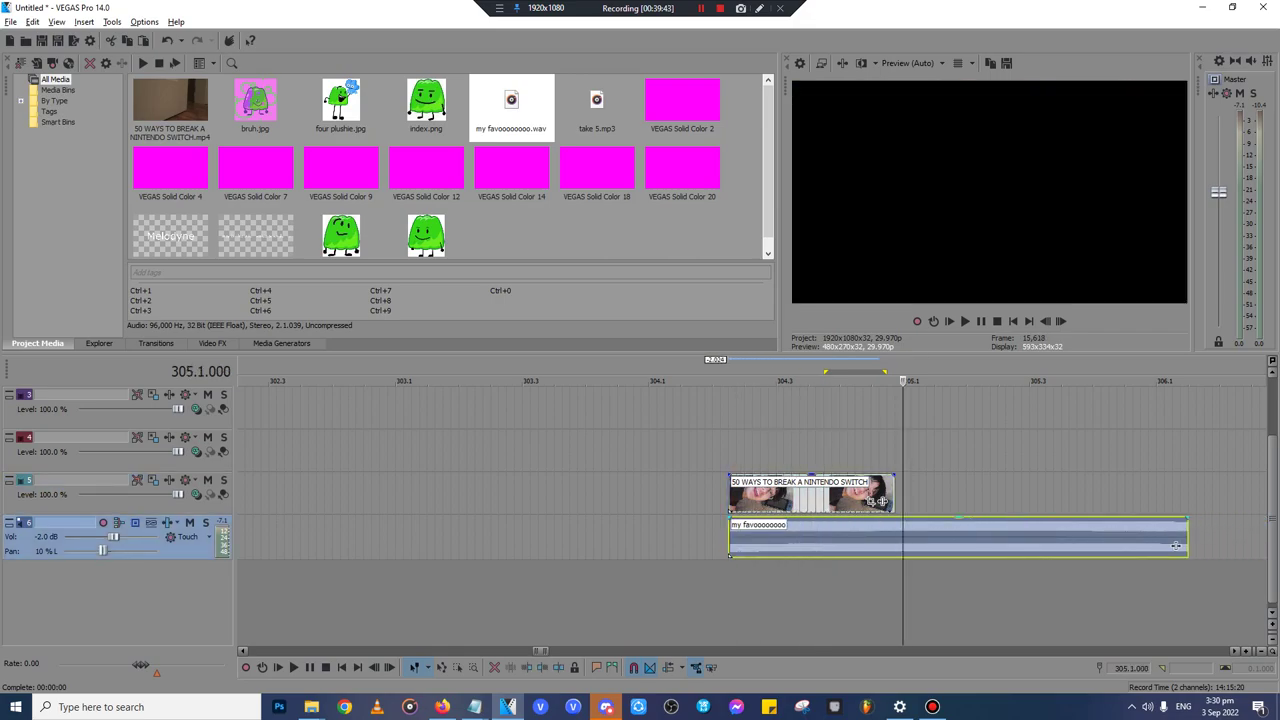
left_click(895, 538)
key("s")
key("Delete")
- Select the video clip and its pitch audio together and lengthen both to just past 306.1
left_click(839, 538)
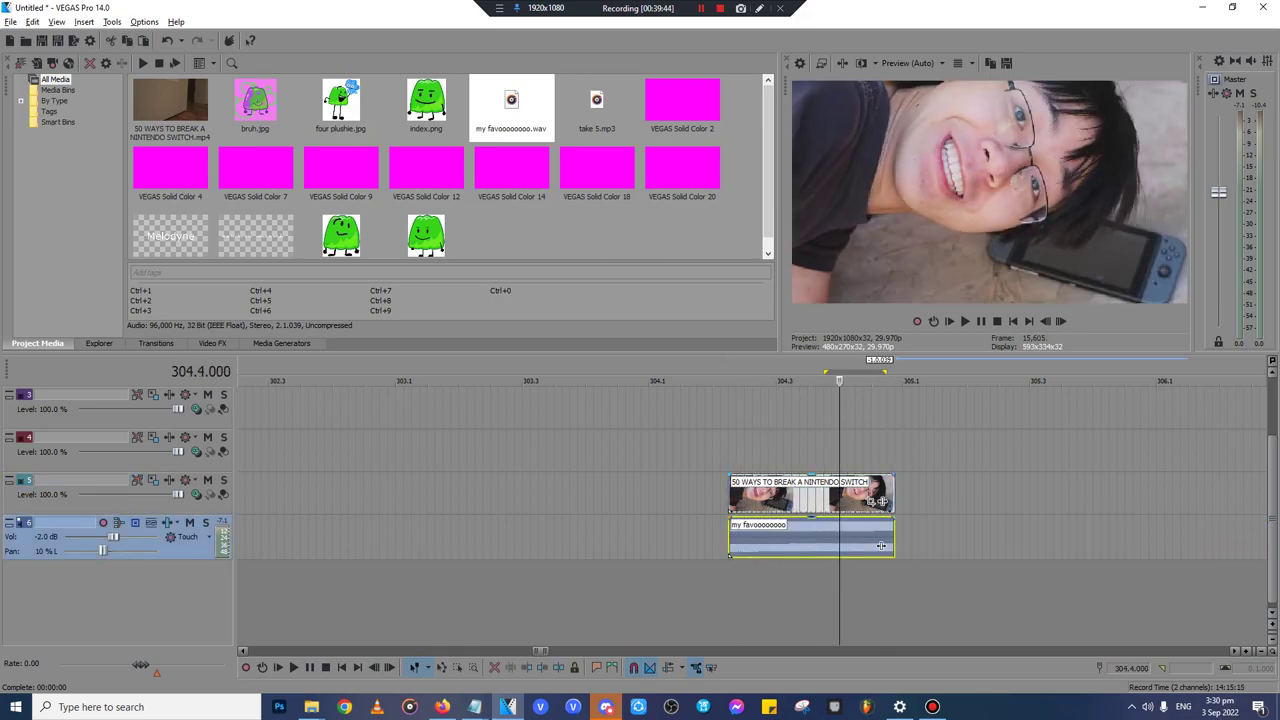
left_click(839, 500, "ctrl")
left_click_drag(880, 545, 1206, 545)
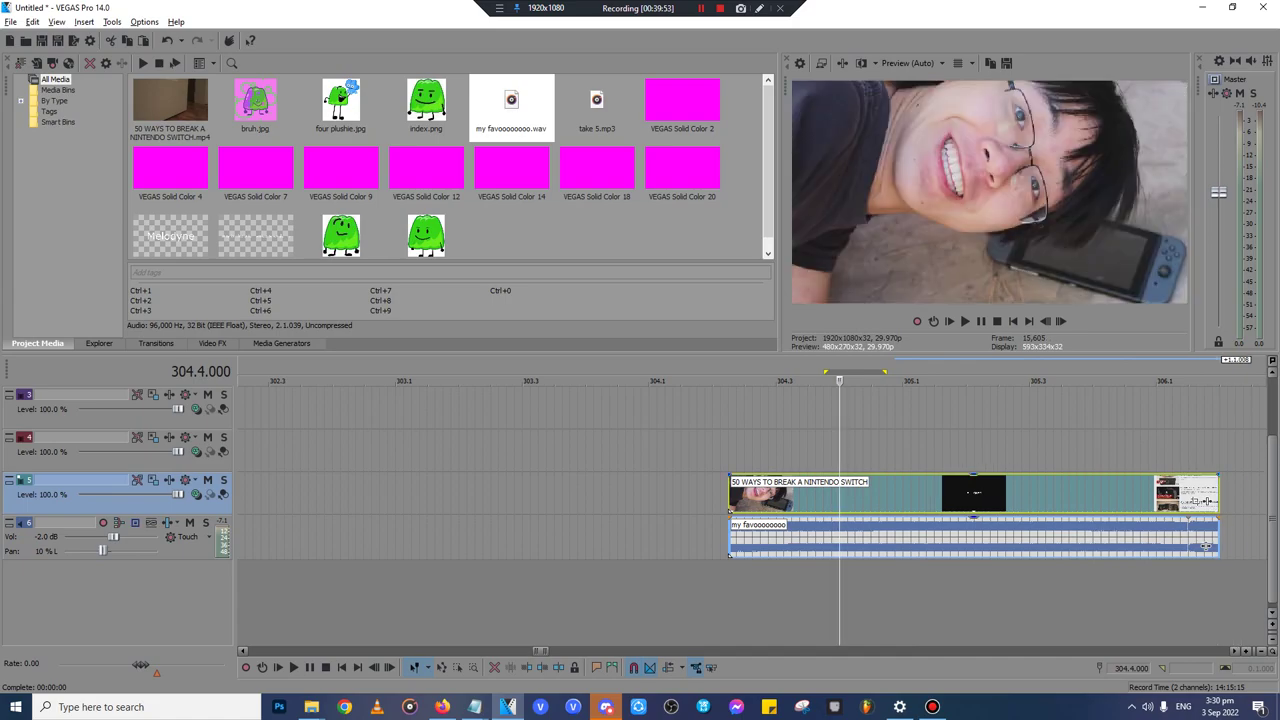
- Extend the Nintendo Switch video clip on track 5 to about 312.1
scroll(826, 545, "down", 4)
left_click_drag(822, 500, 1200, 500)
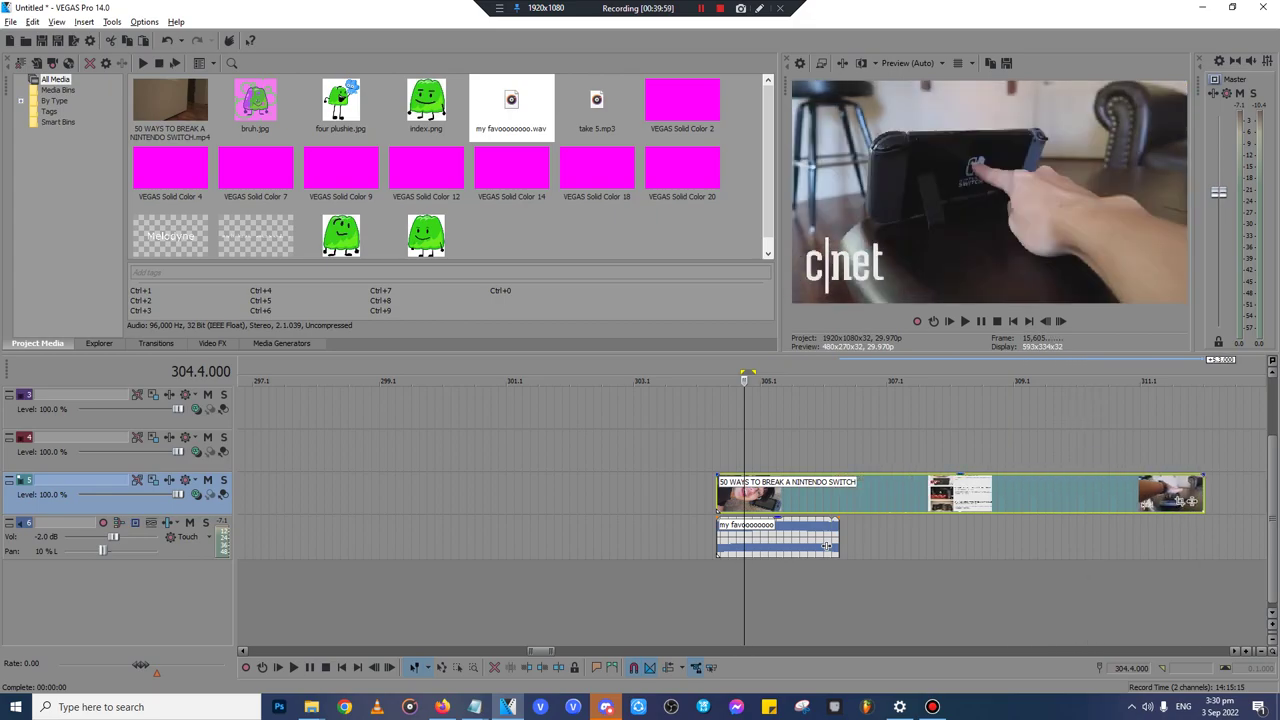
scroll(840, 500, "down", 4)
scroll(840, 500, "up", 5)
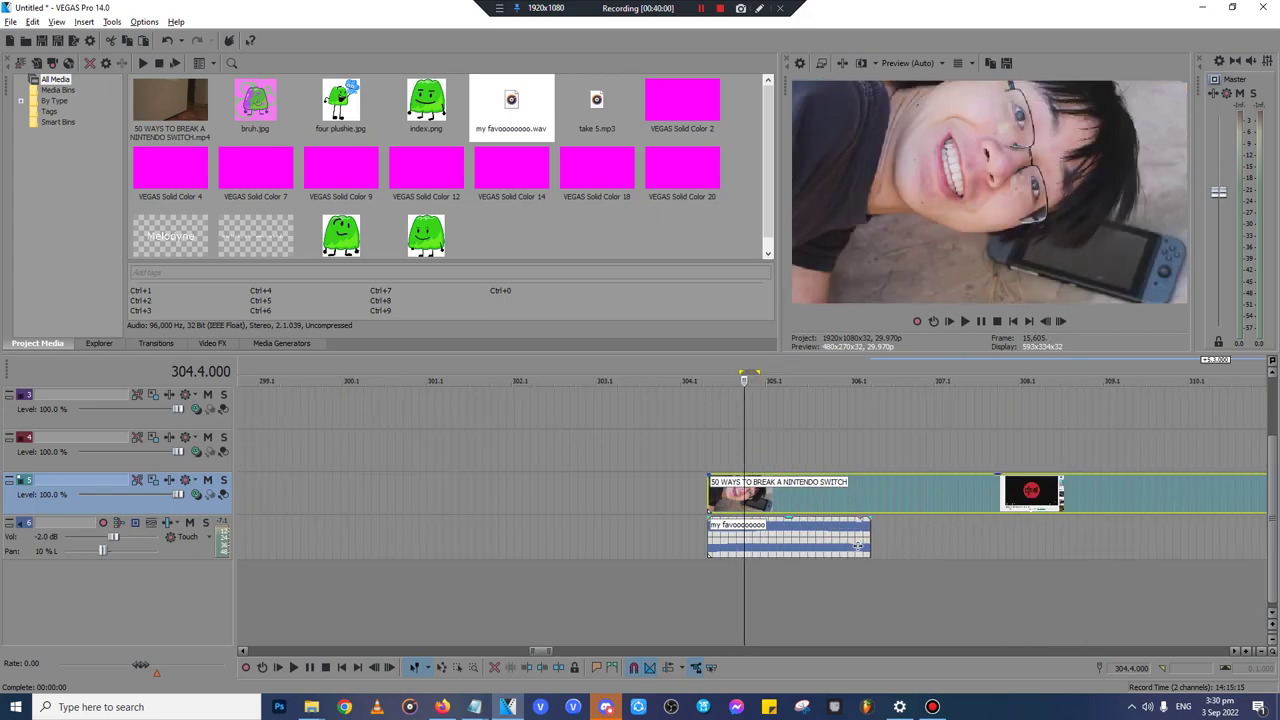
- Play the Nintendo Switch clip with its pitch audio and split both at 304.4.032
key("space")
key("Return")
key("space")
key("space")
key("Right")
key("Right")
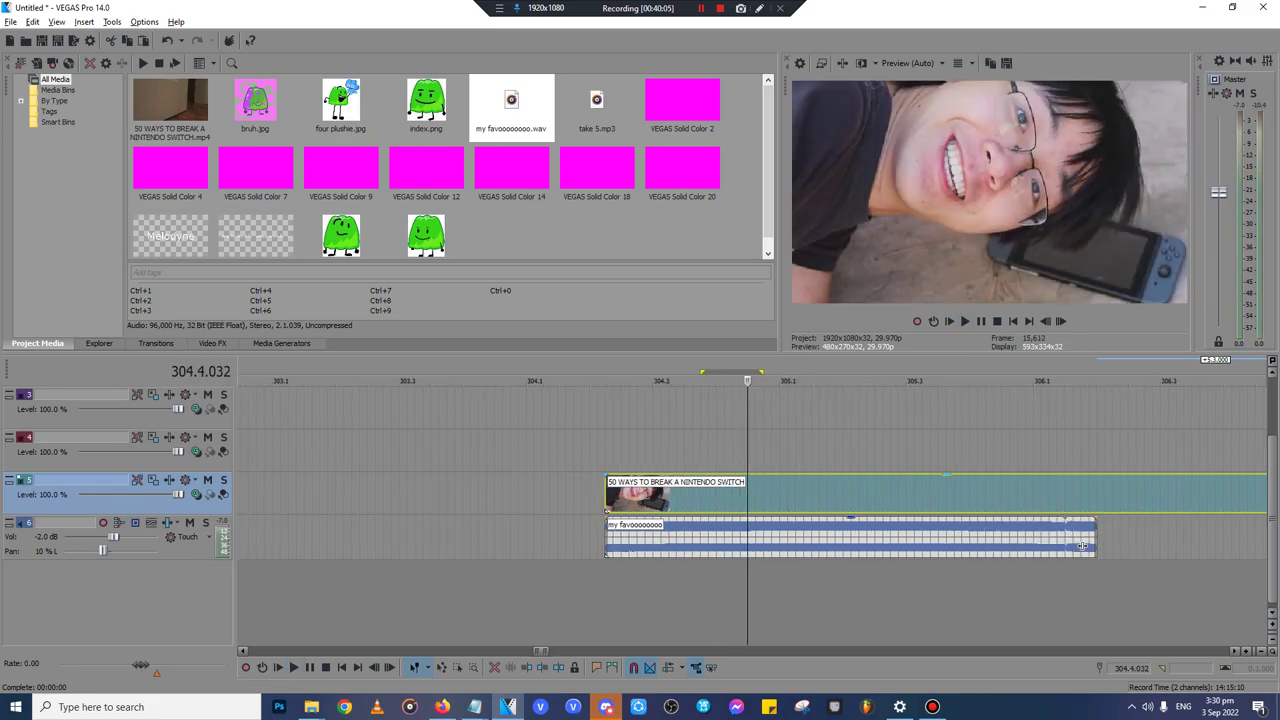
key("s")
left_click(1082, 546)
key("s")
- Delete the video and pitch audio pieces that follow the split at 304.4.032
left_click(763, 540)
left_click(764, 498, "ctrl")
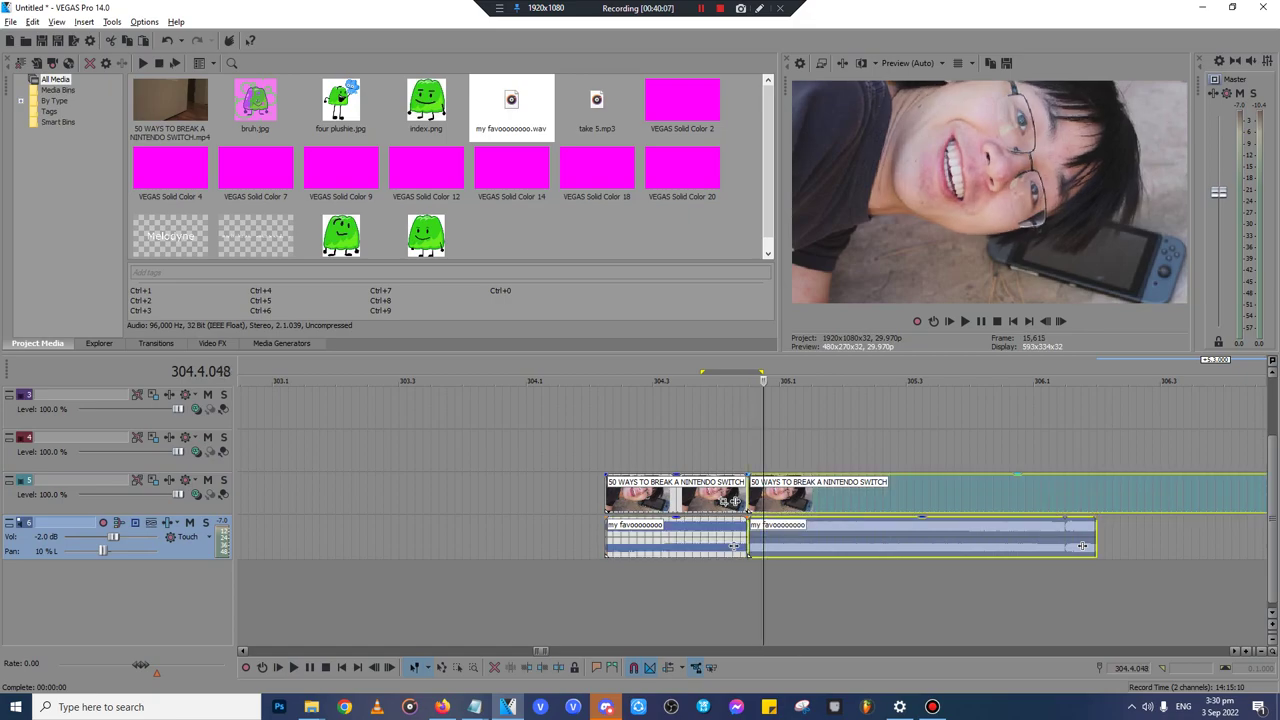
left_click(661, 540)
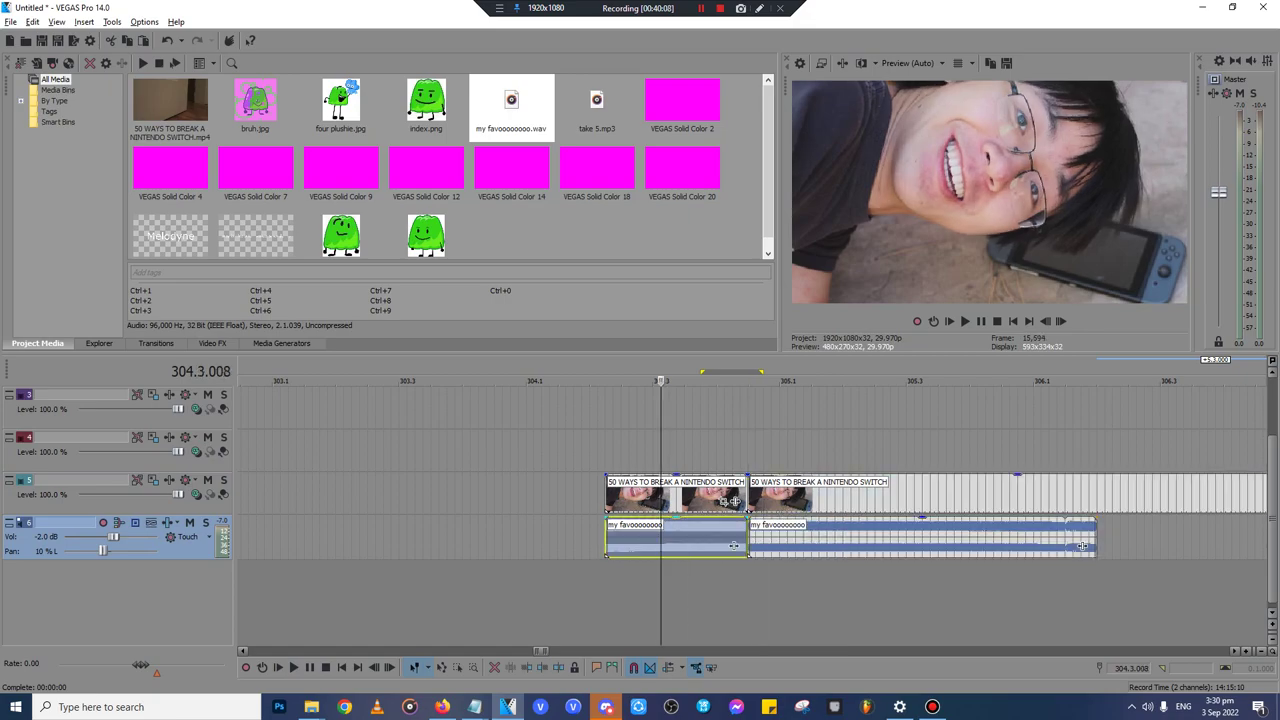
scroll(661, 540, "up", 2)
left_click(1138, 540)
left_click(1138, 498, "ctrl")
key("Delete")
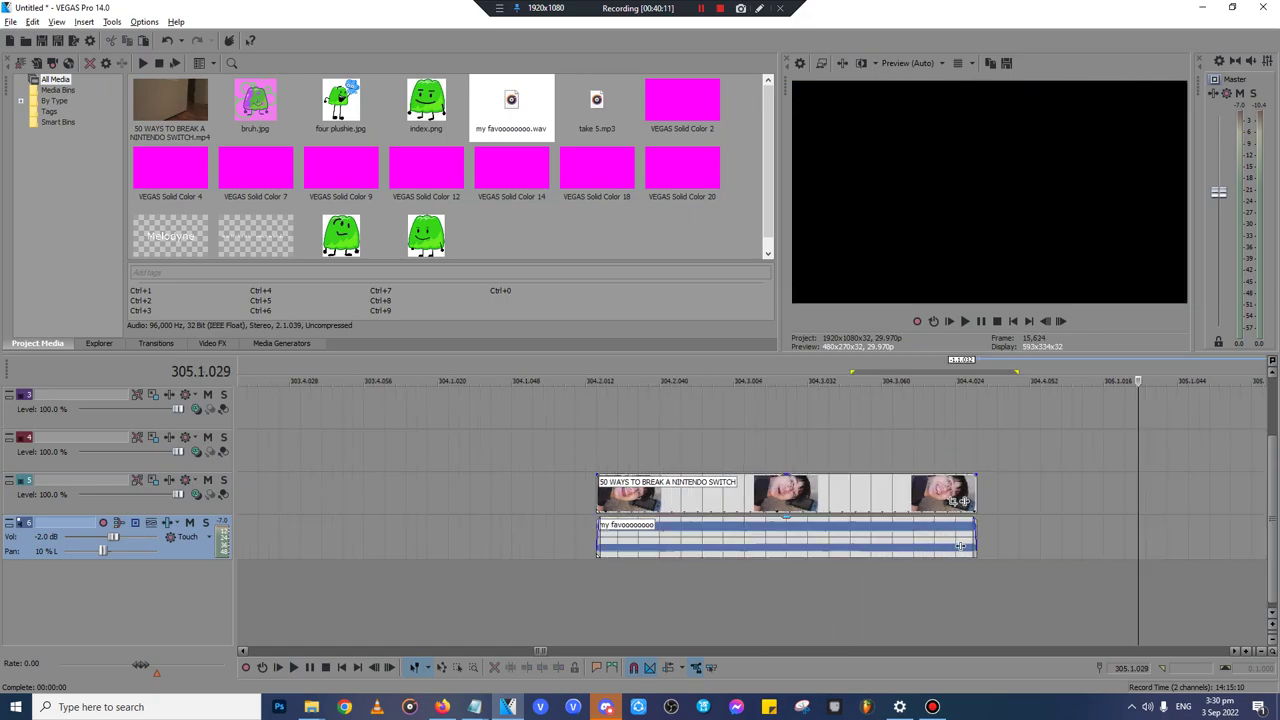
- Move the trimmed Nintendo Switch clip and its pitch audio to 16.1.024, right after the Melodyne title
left_click(669, 540)
left_click(669, 498, "ctrl")
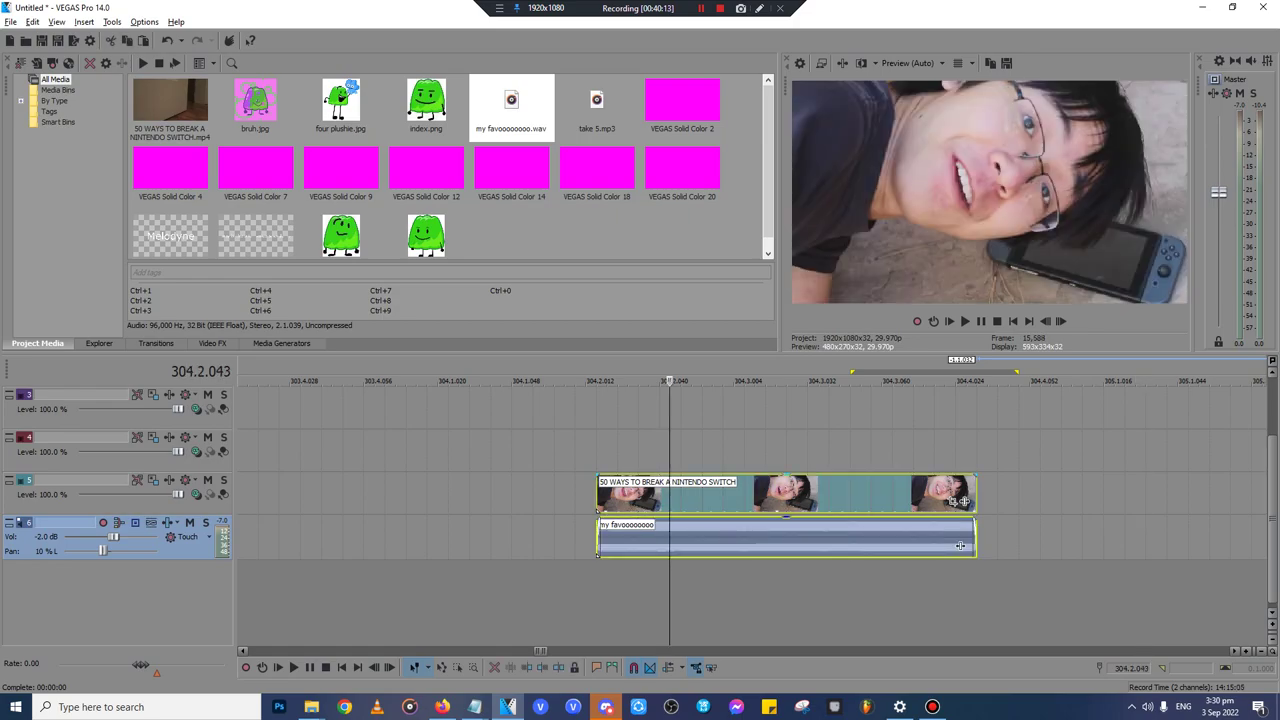
scroll(669, 498, "down", 10)
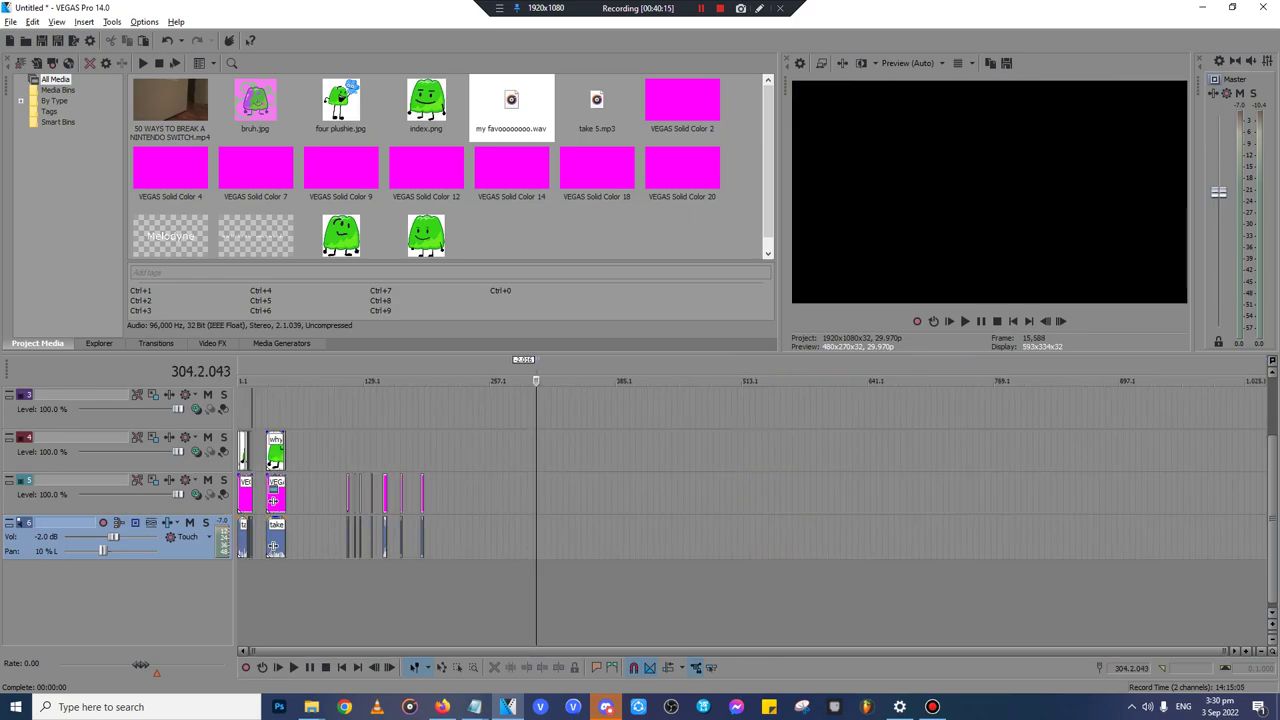
left_click(247, 497)
scroll(247, 497, "up", 8)
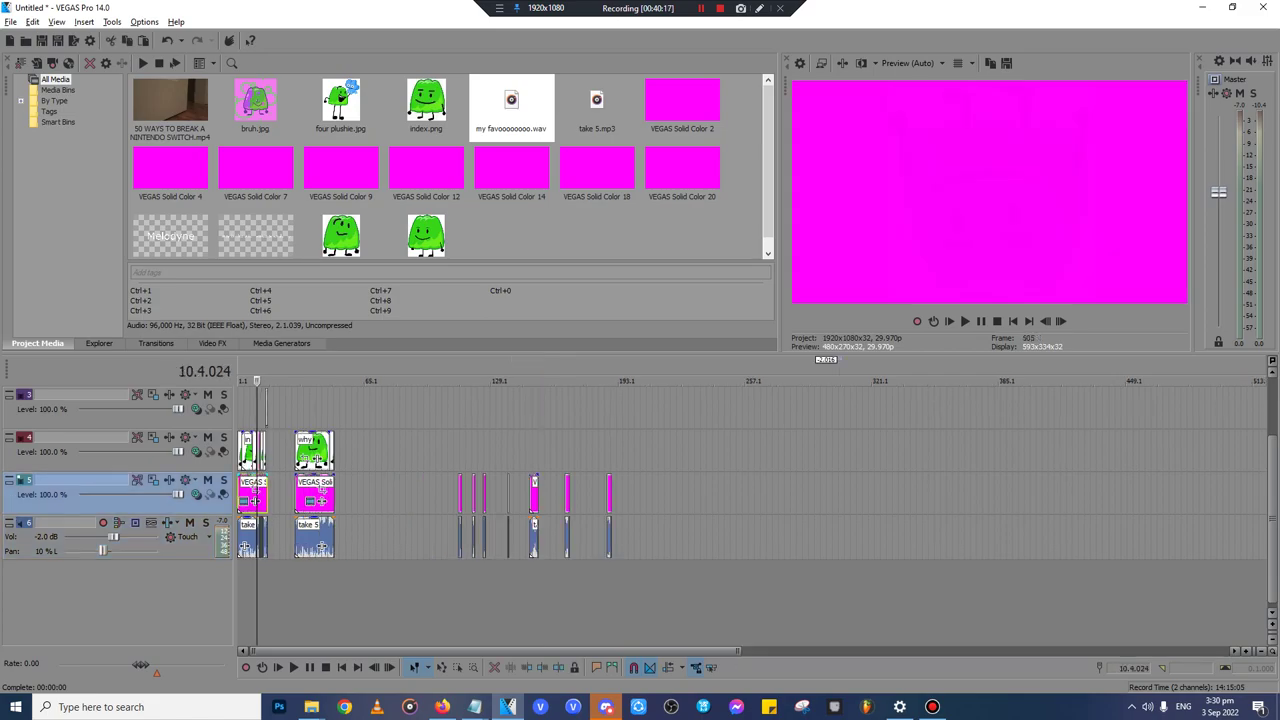
left_click(559, 494)
scroll(559, 494, "up", 10)
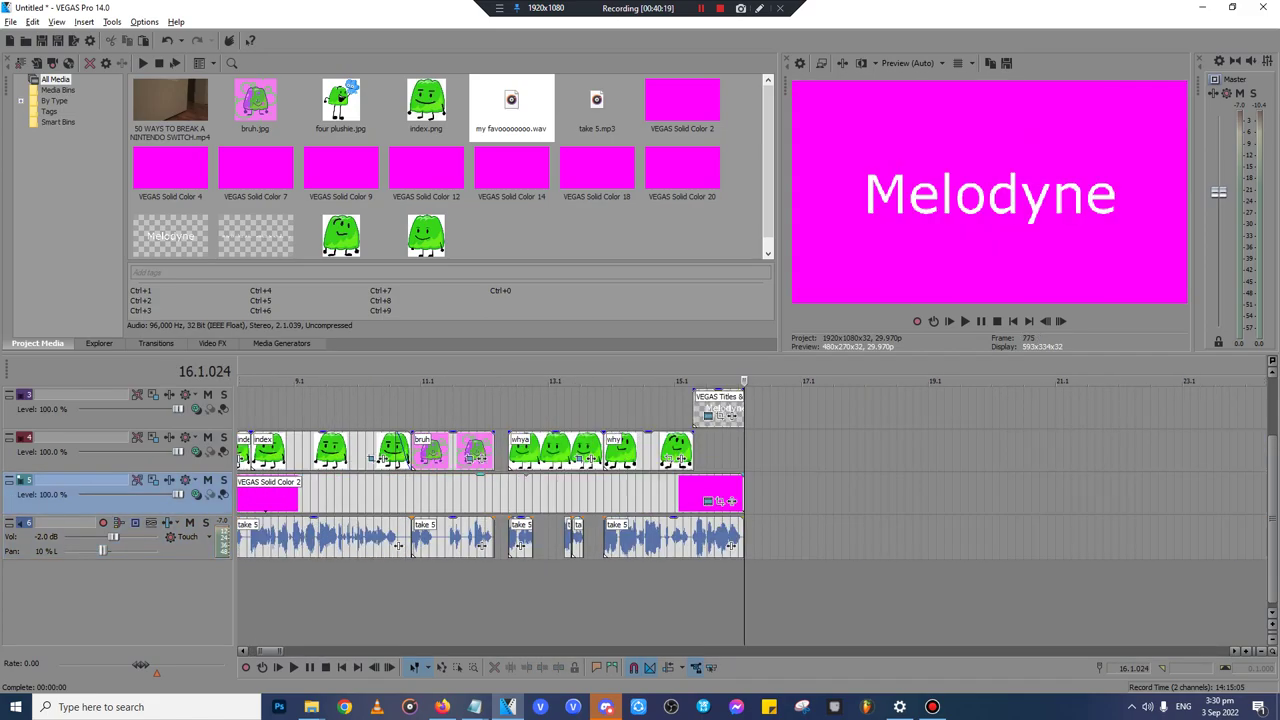
key("ctrl+v")
- Import "ONLINE CLASS BE LIKE... #1.mp4" from File Explorer's Sources For Sparta Remixes folder onto tracks 5 and 6 at about 261.2
scroll(1113, 545, "down", 10)
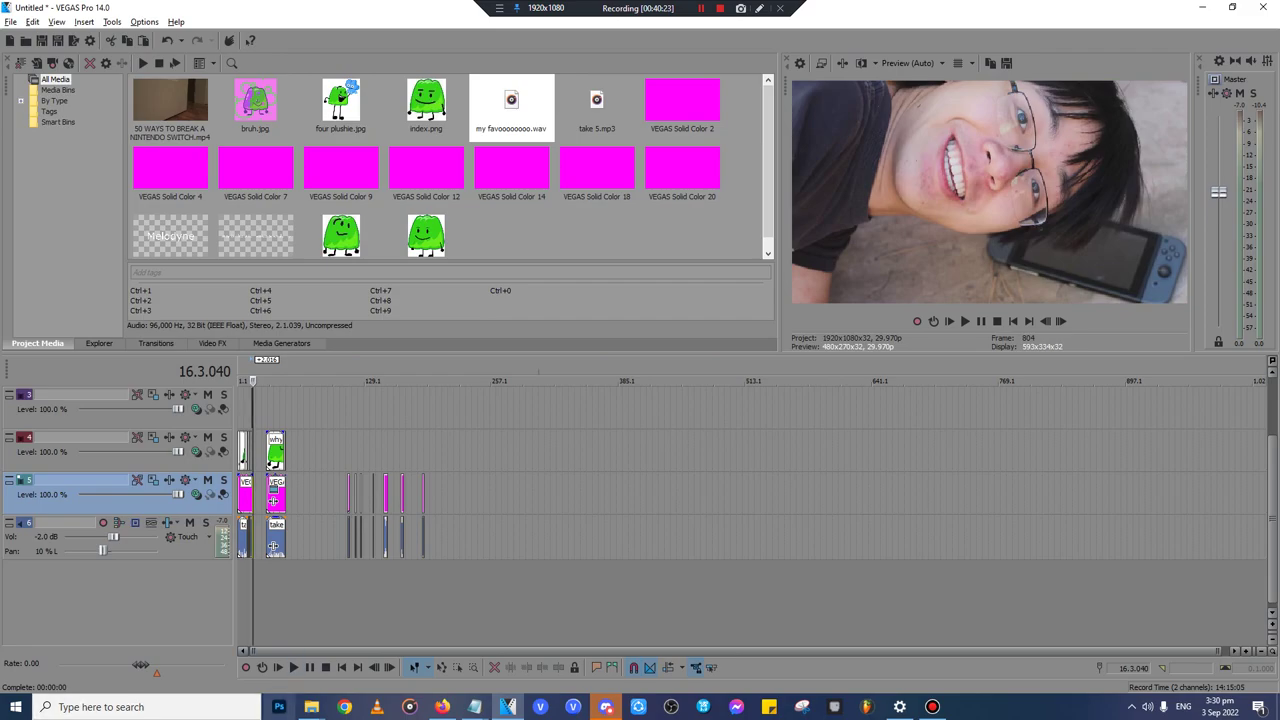
mouse_move(311, 707)
left_click(255, 645)
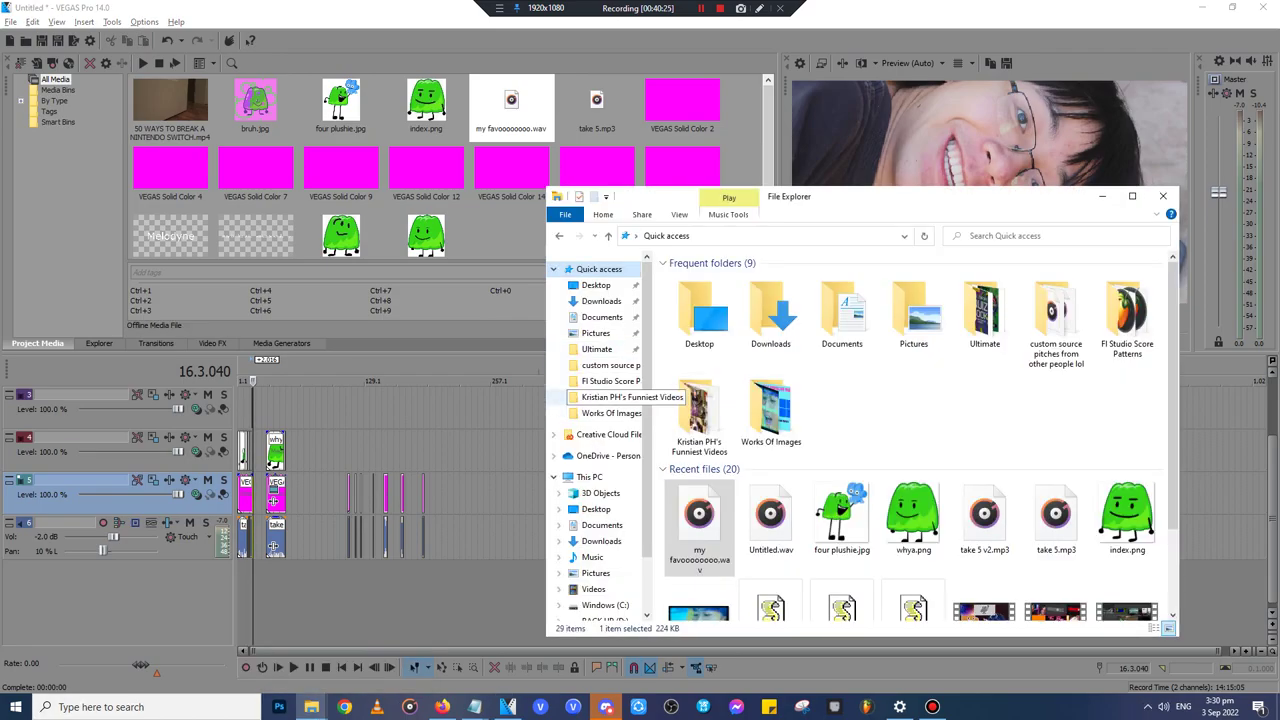
left_click(598, 397)
left_click(700, 236)
left_click(700, 236)
scroll(760, 501, "down", 8)
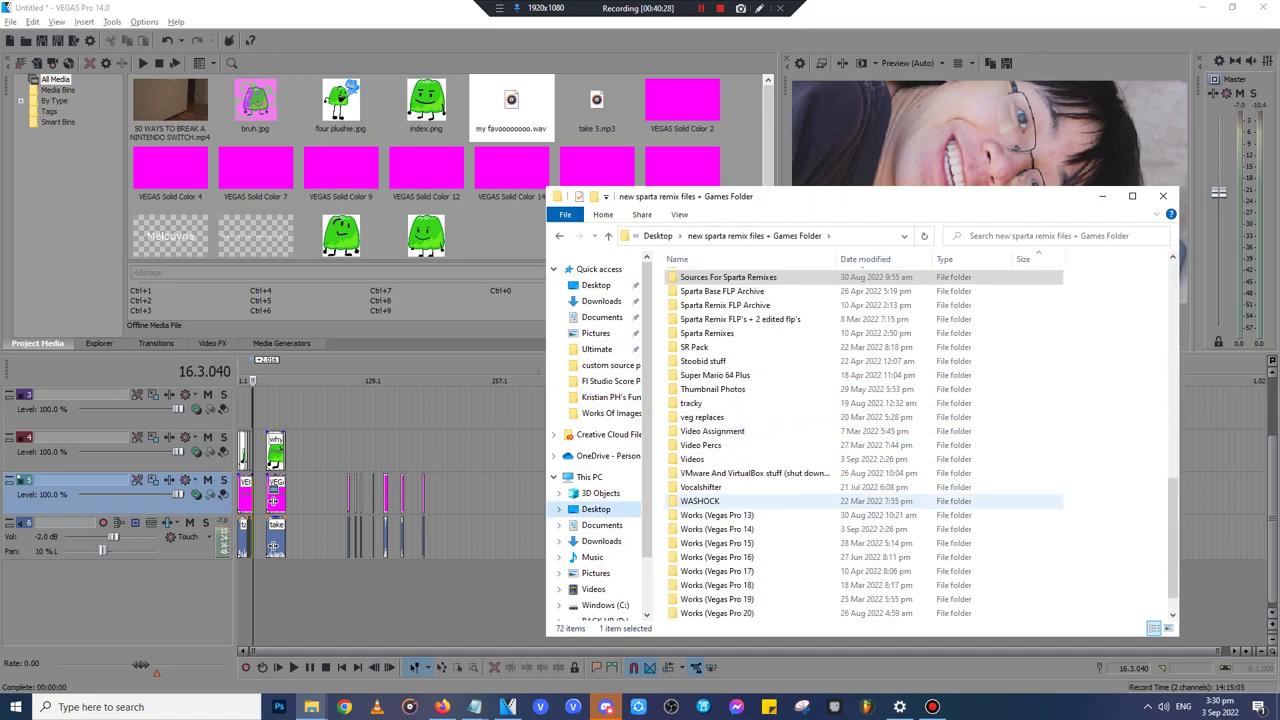
scroll(730, 390, "up", 3)
double_click(730, 390)
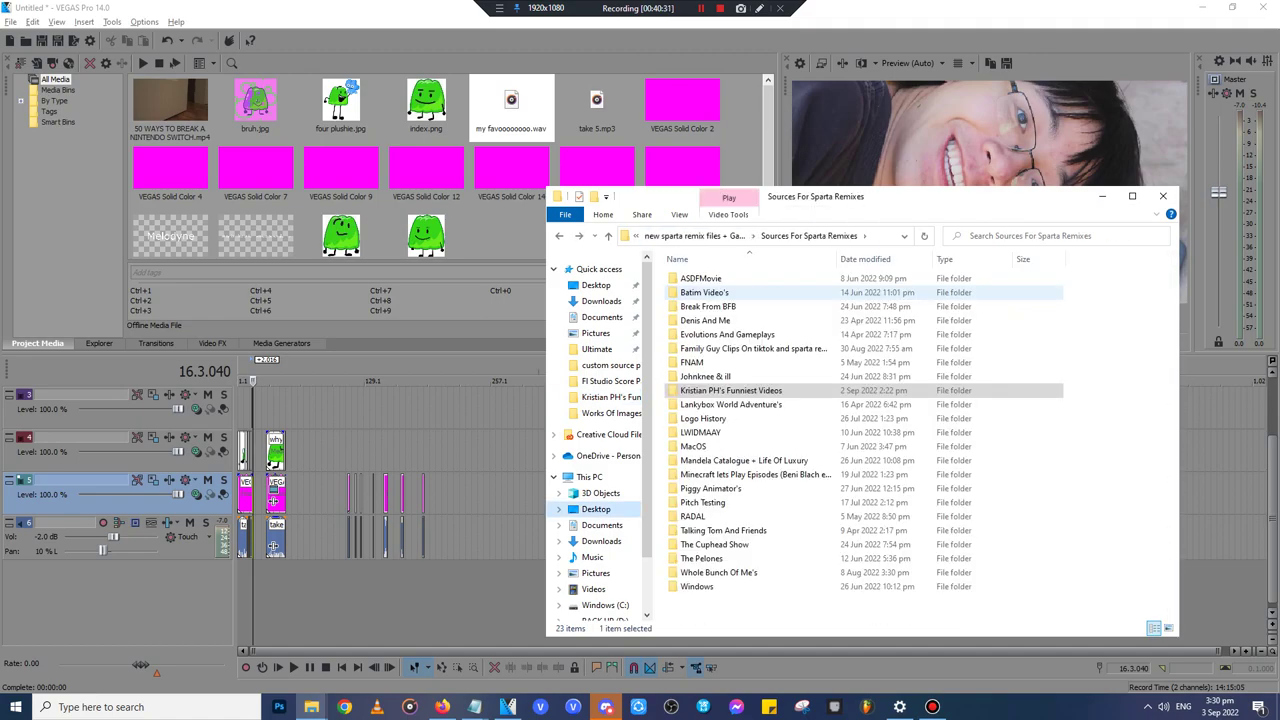
double_click(730, 390)
left_click_drag(1066, 300, 497, 498)
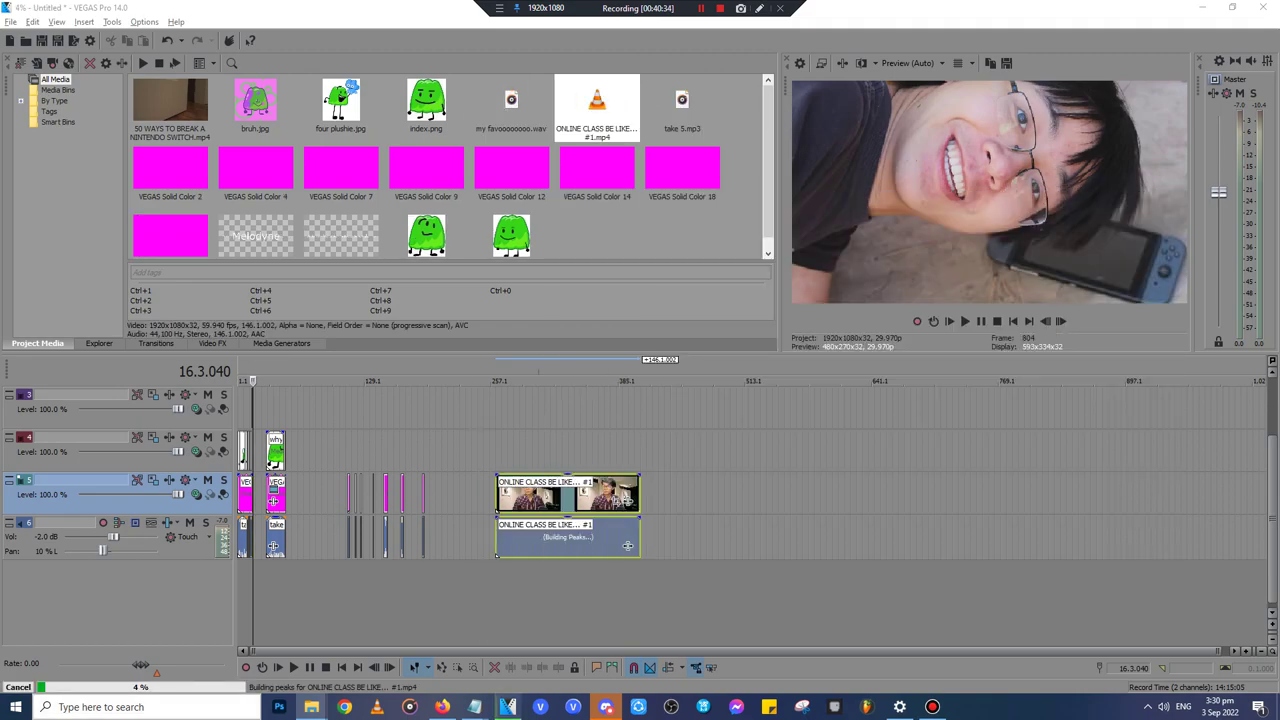
left_click(508, 707)
- Play the online class clip from its start and sample it up to about 291 for a usable voice sound
left_click(504, 450)
left_click(496, 450)
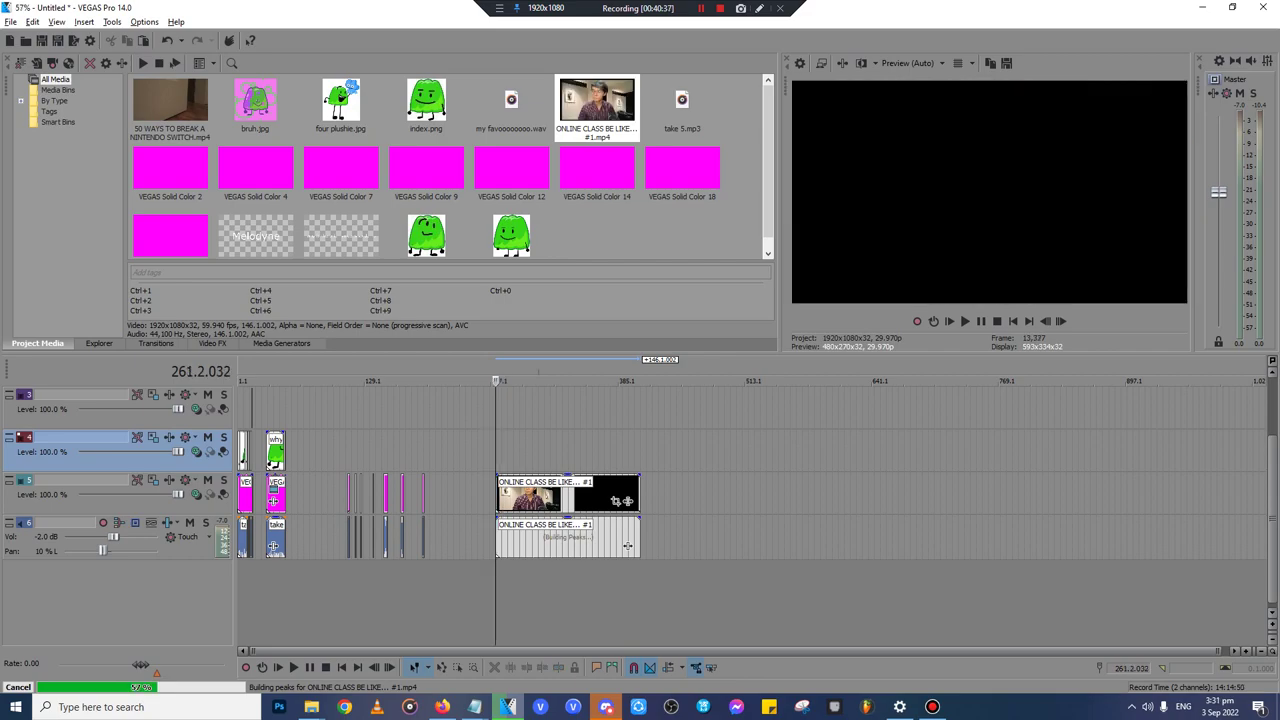
scroll(627, 545, "up", 10)
key("space")
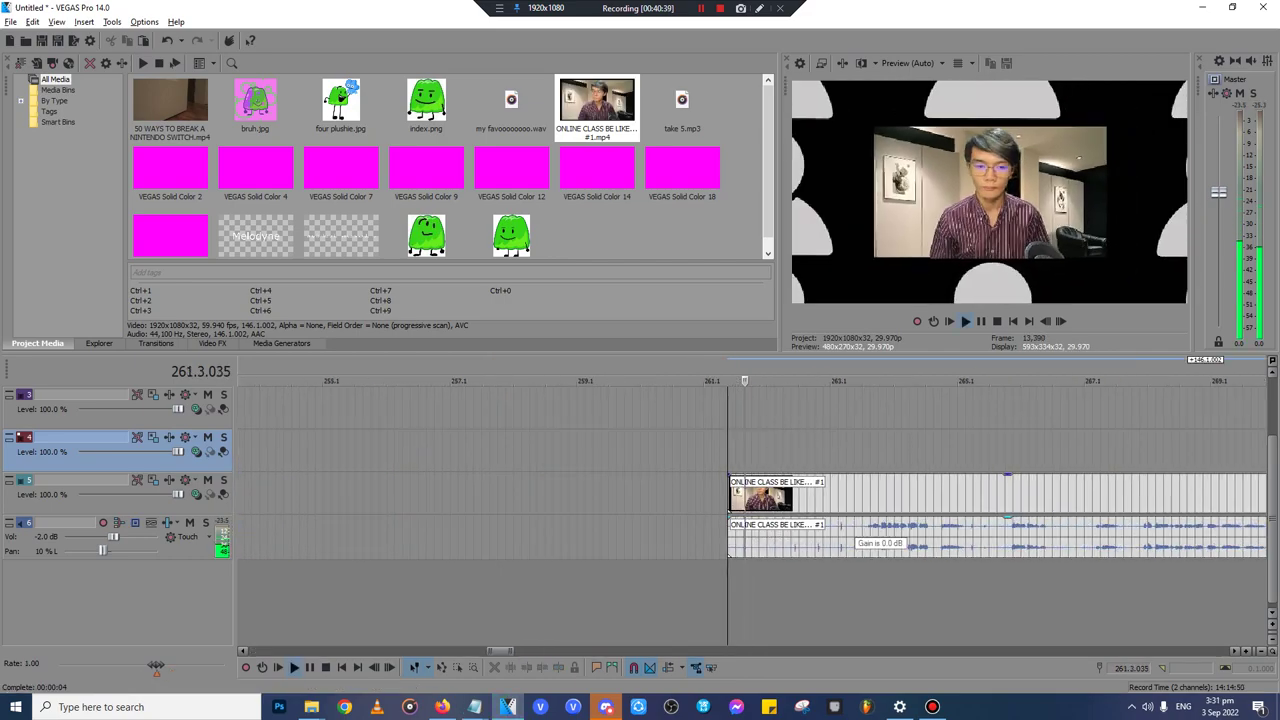
scroll(760, 515, "up", 5)
scroll(752, 515, "down", 5)
left_click(1120, 450)
scroll(1120, 450, "up", 6)
left_click(1120, 450)
scroll(1120, 450, "down", 2)
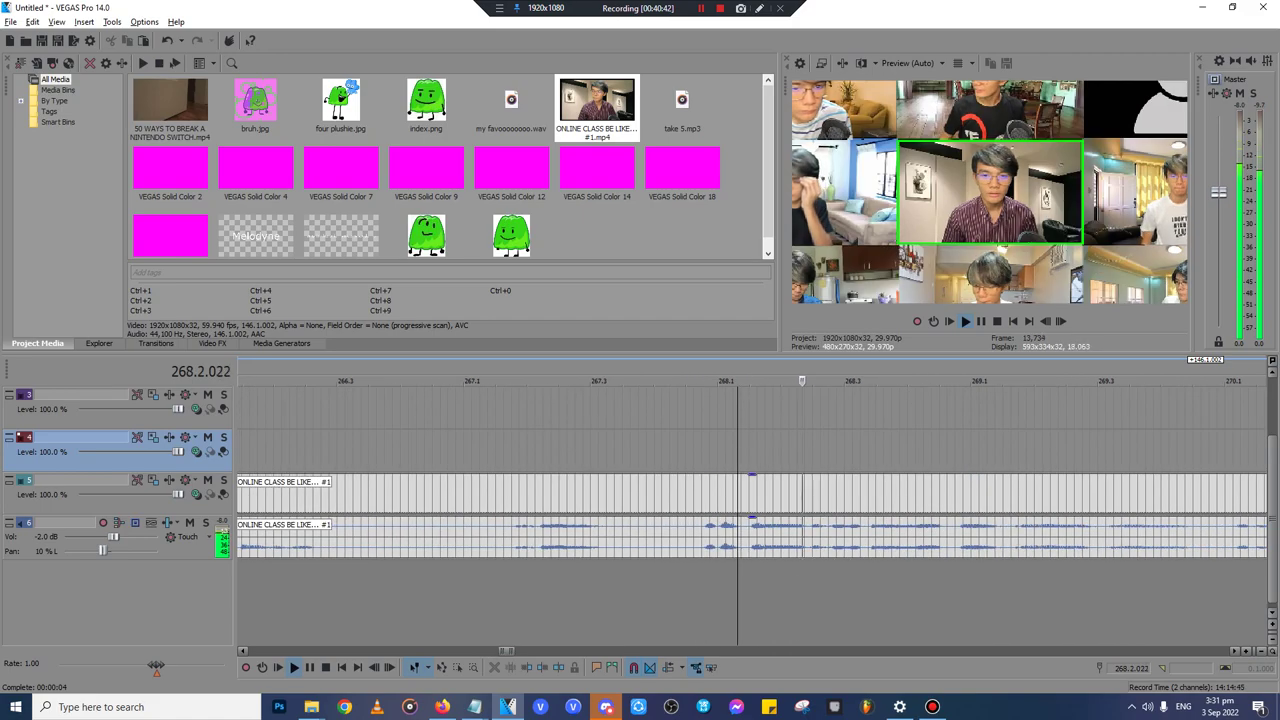
scroll(862, 450, "down", 2)
left_click(862, 450)
scroll(862, 450, "up", 1)
left_click(1121, 450)
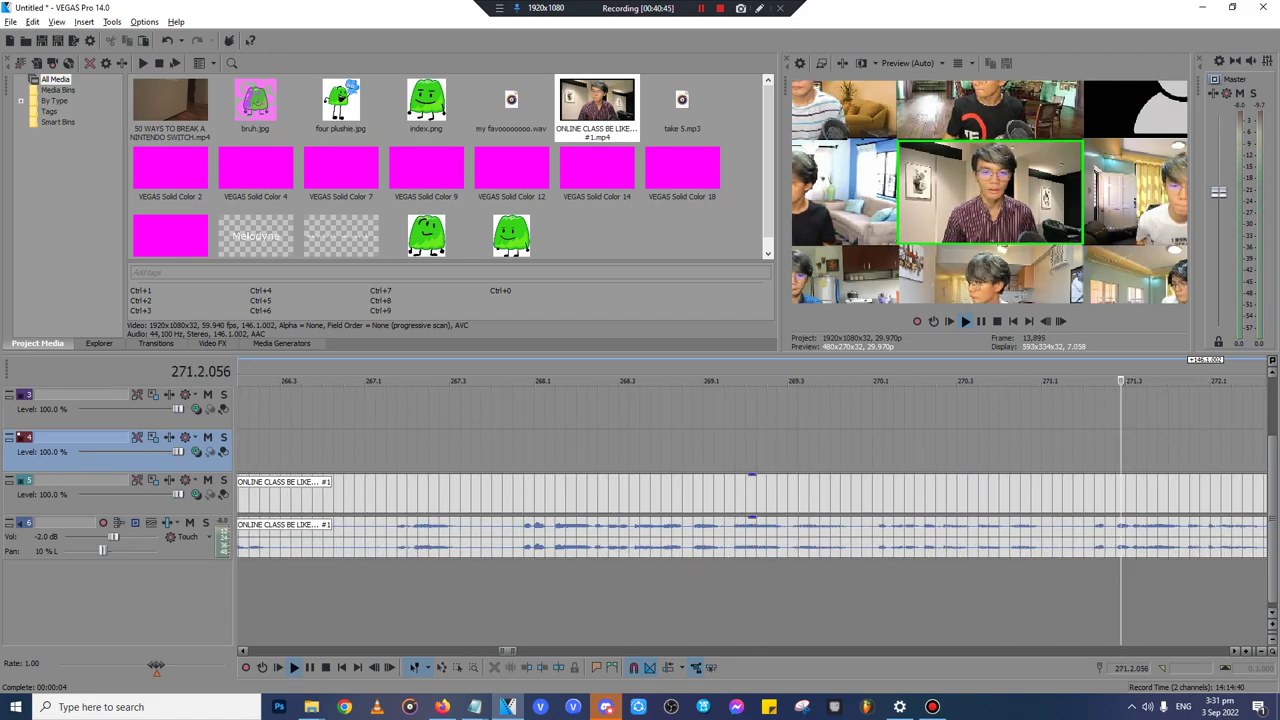
scroll(1120, 450, "up", 3)
scroll(1118, 450, "down", 1)
left_click(1118, 450)
scroll(1118, 450, "down", 1)
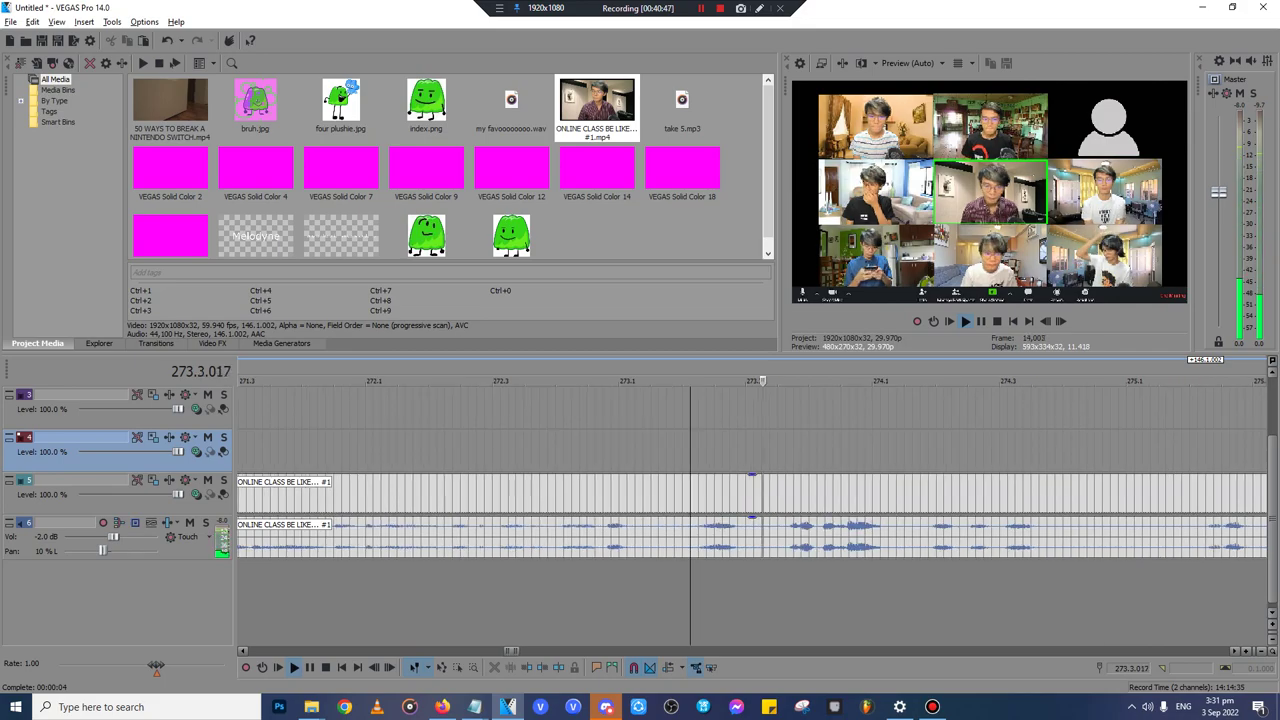
scroll(1120, 450, "down", 2)
left_click(1121, 450)
scroll(1121, 450, "down", 1)
left_click(1121, 450)
scroll(1121, 450, "up", 2)
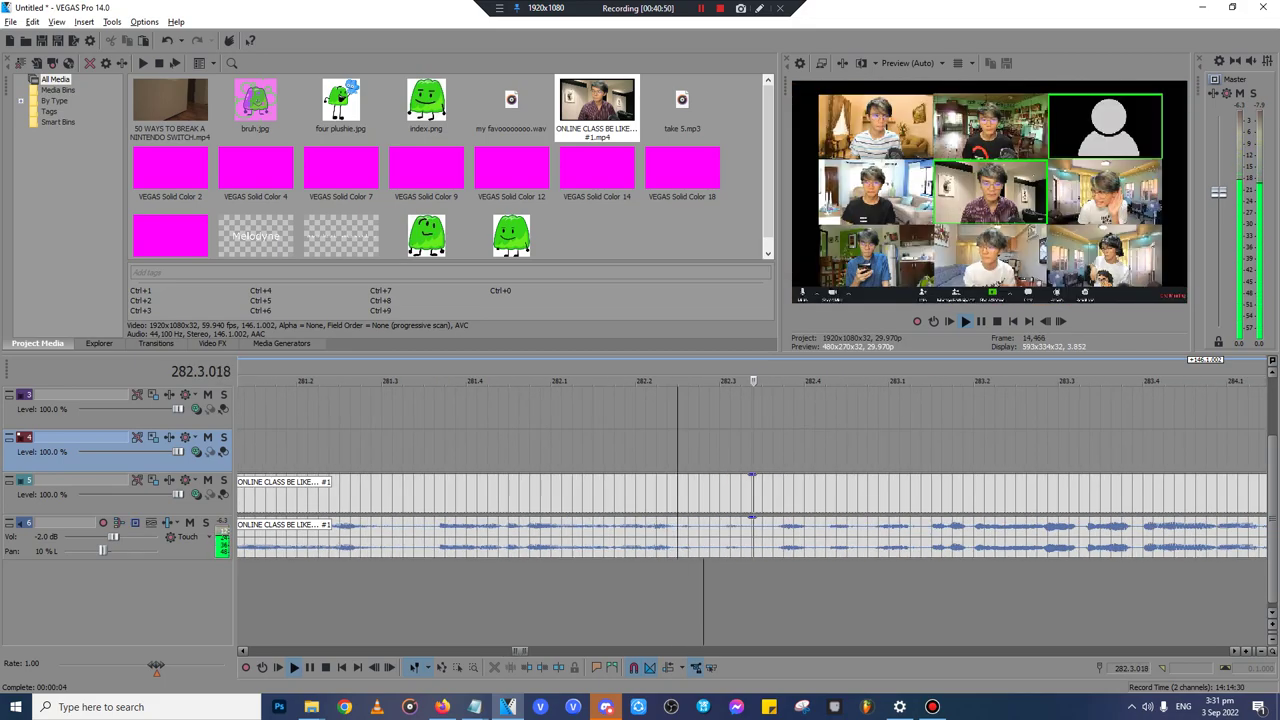
scroll(752, 500, "down", 2)
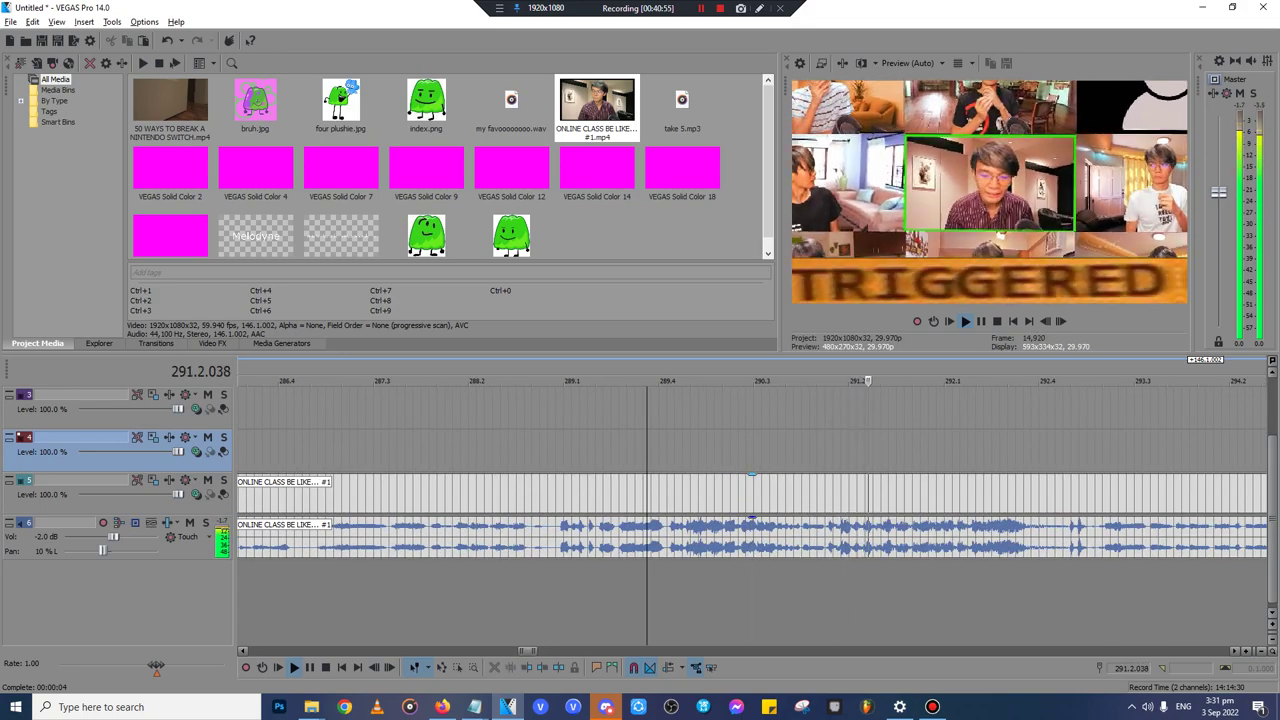
- Listen closely to the online class clip between about 292 and 294.2 to locate where the voice sample starts
left_click(971, 493)
scroll(971, 493, "up", 3)
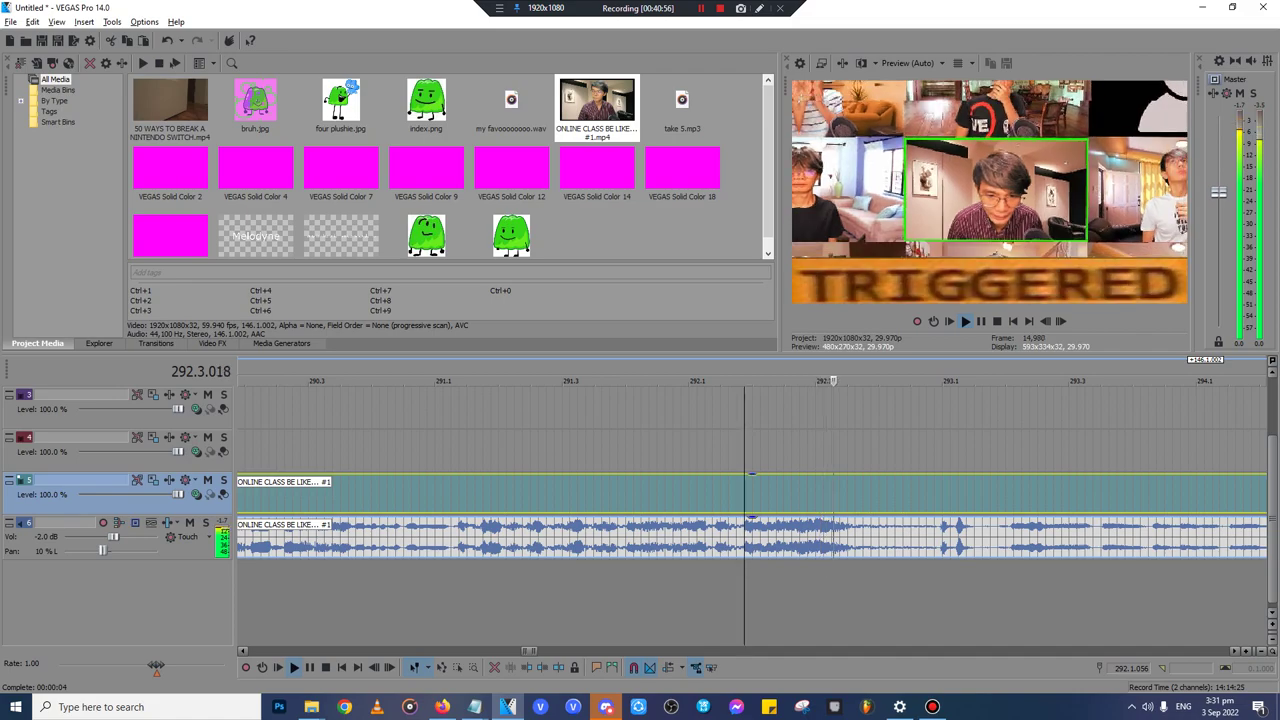
key("Down")
key("Down")
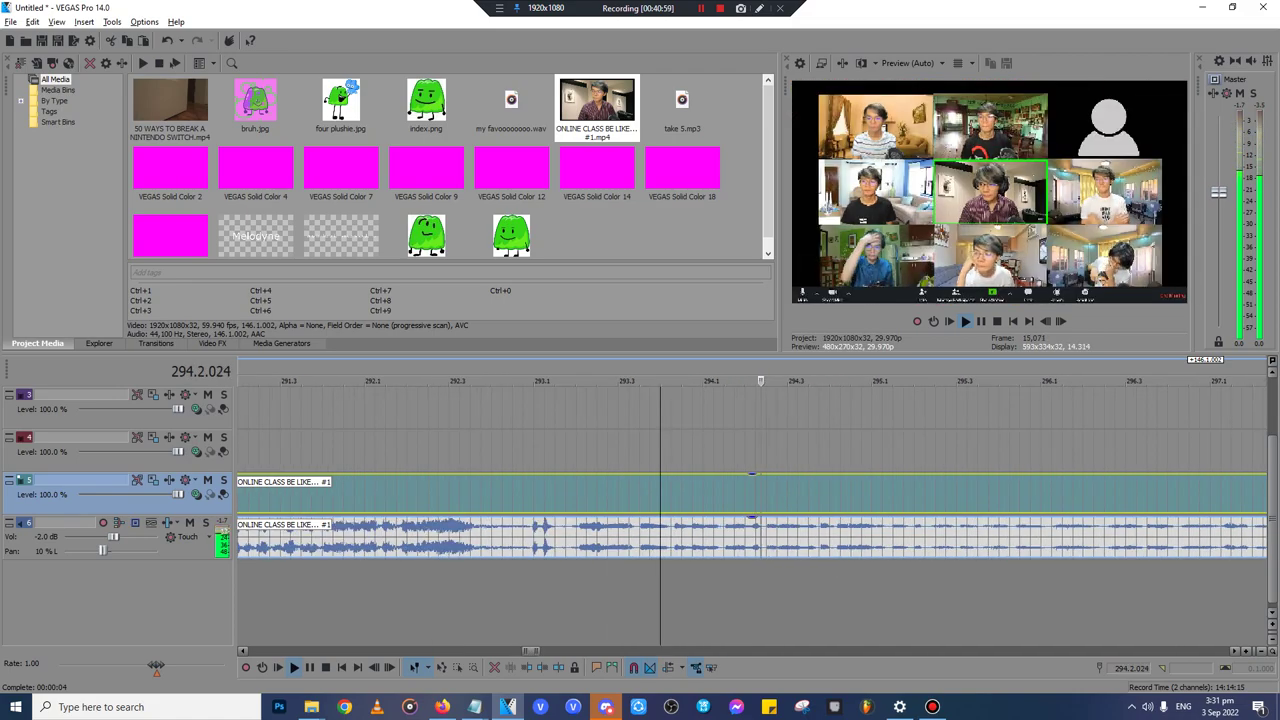
left_click(586, 493)
scroll(586, 493, "up", 2)
key("Return")
left_click(692, 493)
key("Return")
key("Return")
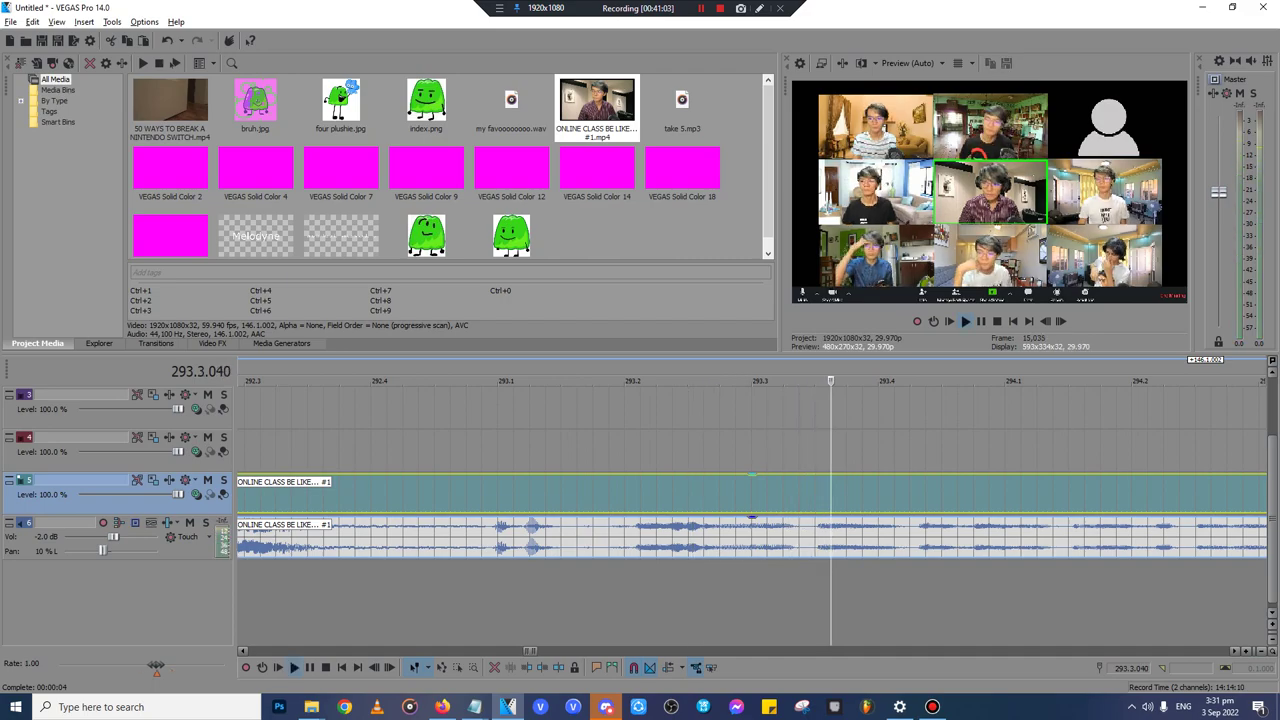
key("Up")
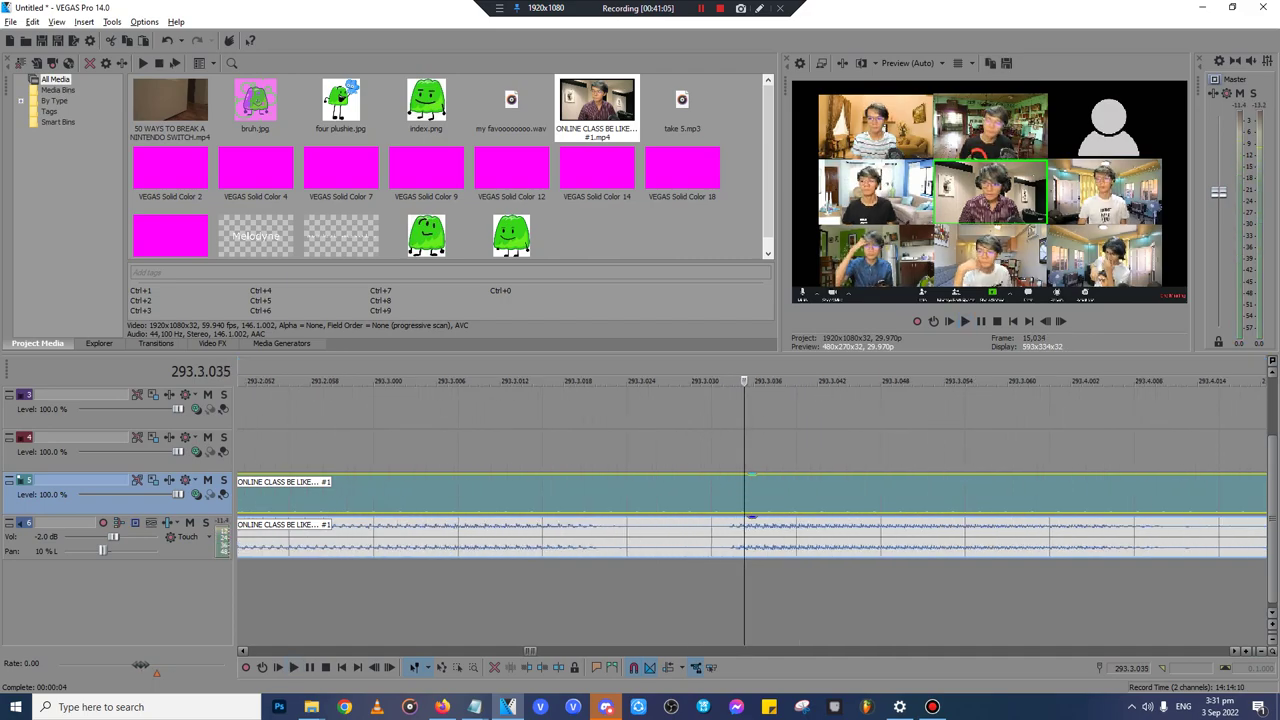
- Split the online class clip at about 293.3.032 and delete everything before it
left_click(730, 493)
key("space")
key("space")
key("s")
left_click(676, 493)
key("Delete")
left_click_drag(765, 495, 746, 495)
- Play the remaining online class clip and split it at about 293.4.012
scroll(746, 495, "down", 2)
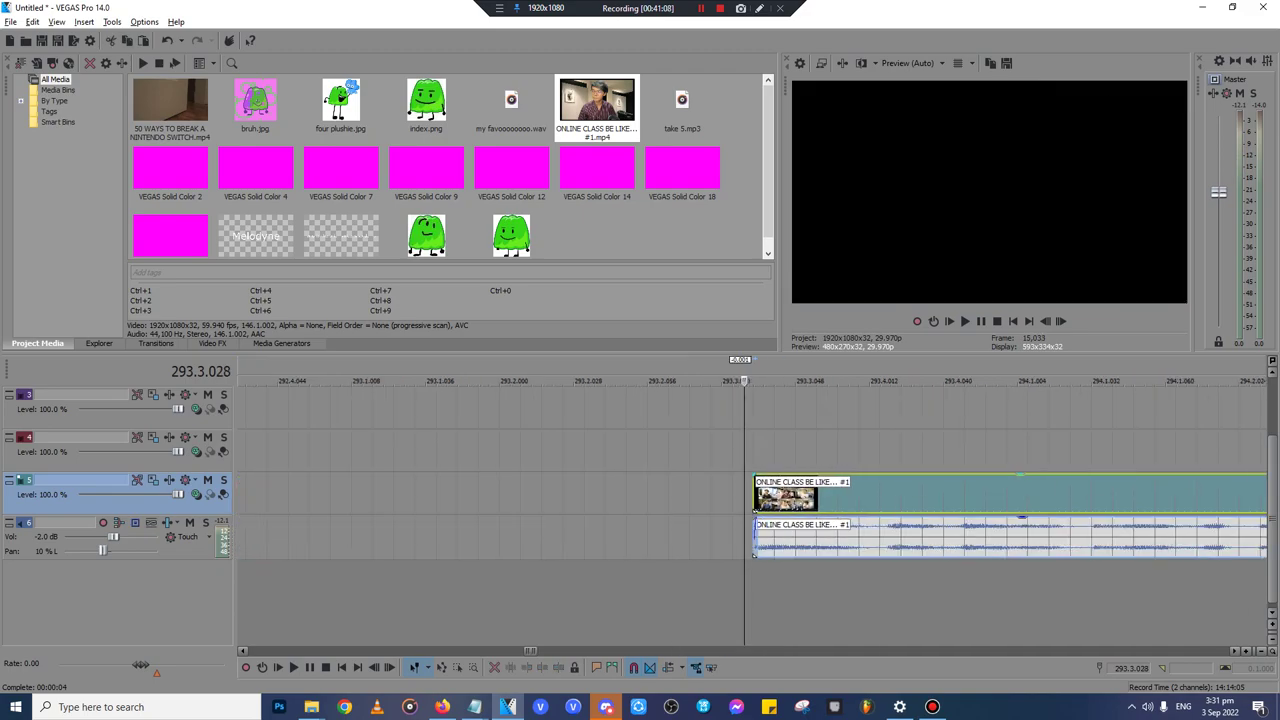
key("space")
left_click(879, 495)
key("s")
- Normalize the audio of the short online class segment on track 6
right_click(838, 538)
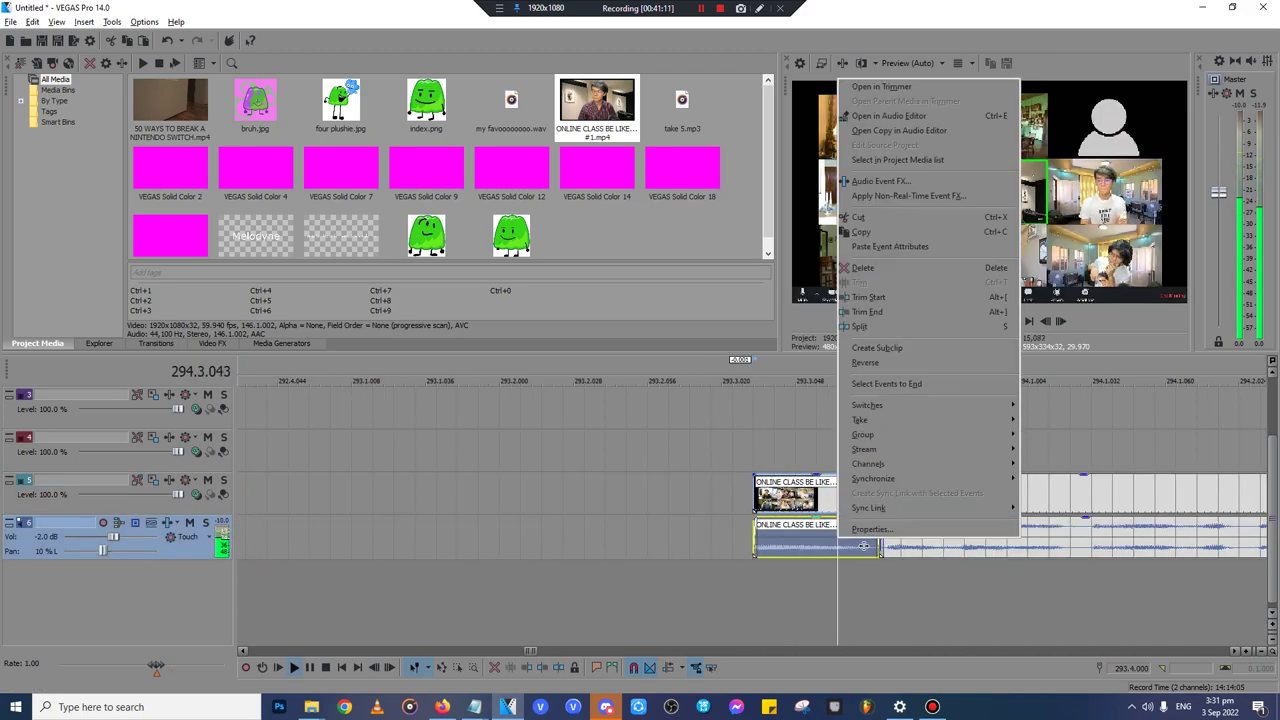
mouse_move(868, 405)
left_click(1051, 464)
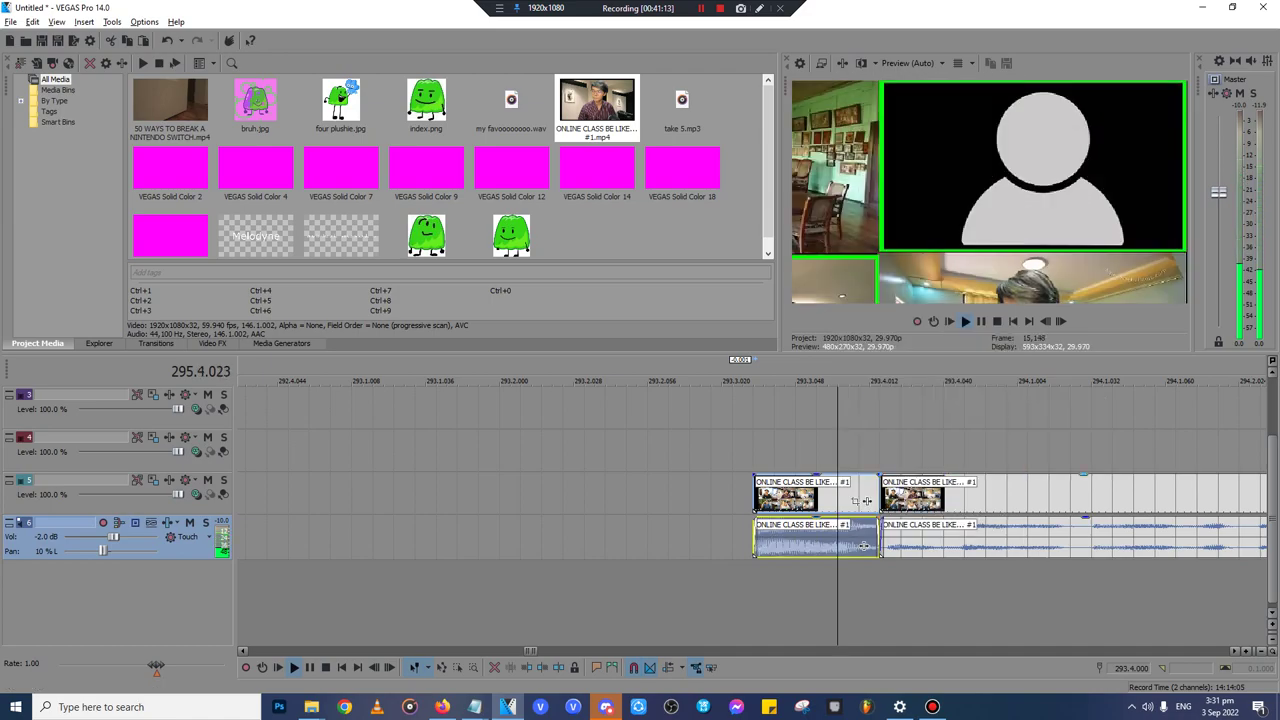
- Delete the rest of the online class clip after the short segment and stop playback
left_click(1058, 494)
key("Delete")
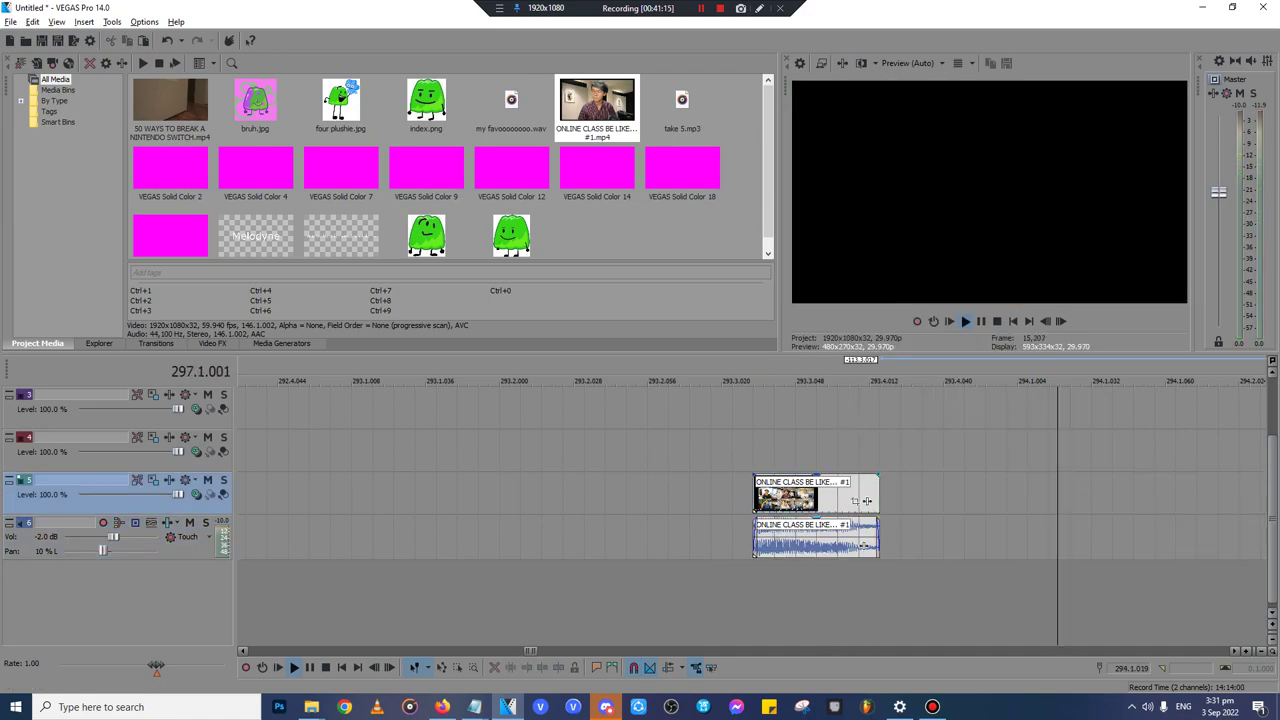
key("space")
- Stretch the short voice segment's audio on track 6 and cut it off at 294.1.040
left_click(831, 543)
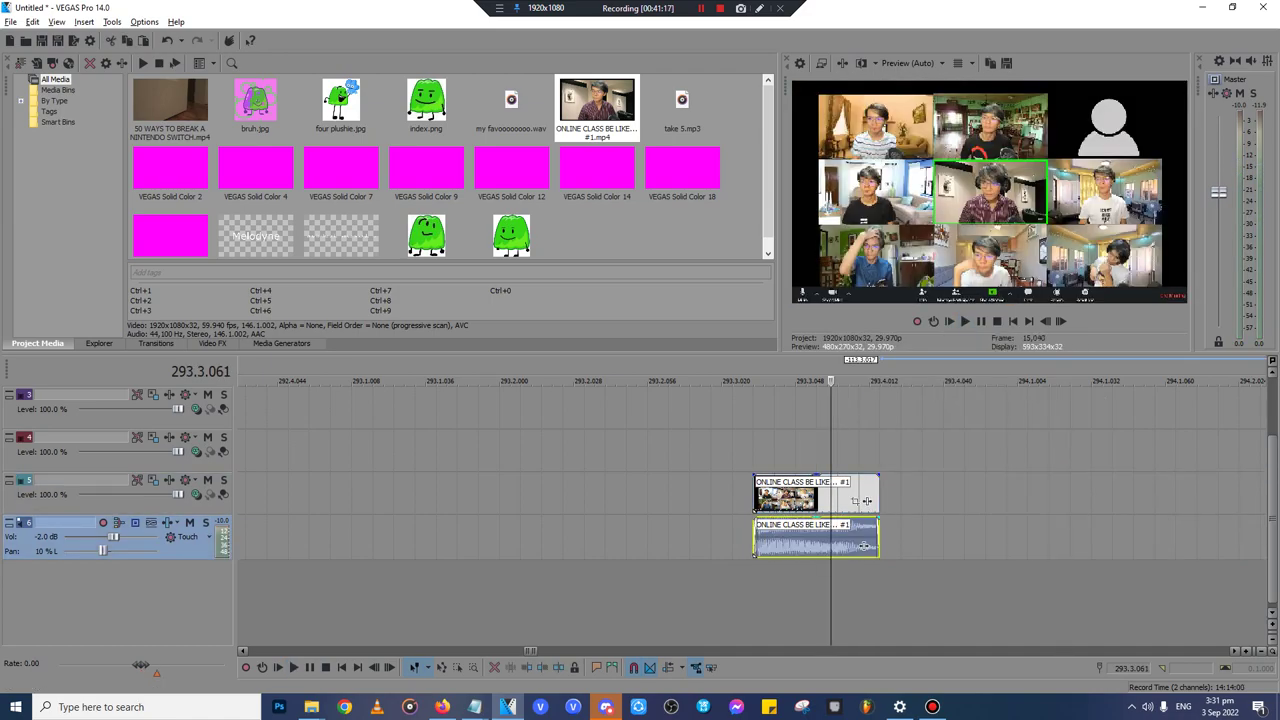
left_click_drag(866, 545, 1164, 526)
left_click(1013, 540)
key("s")
key("Delete")
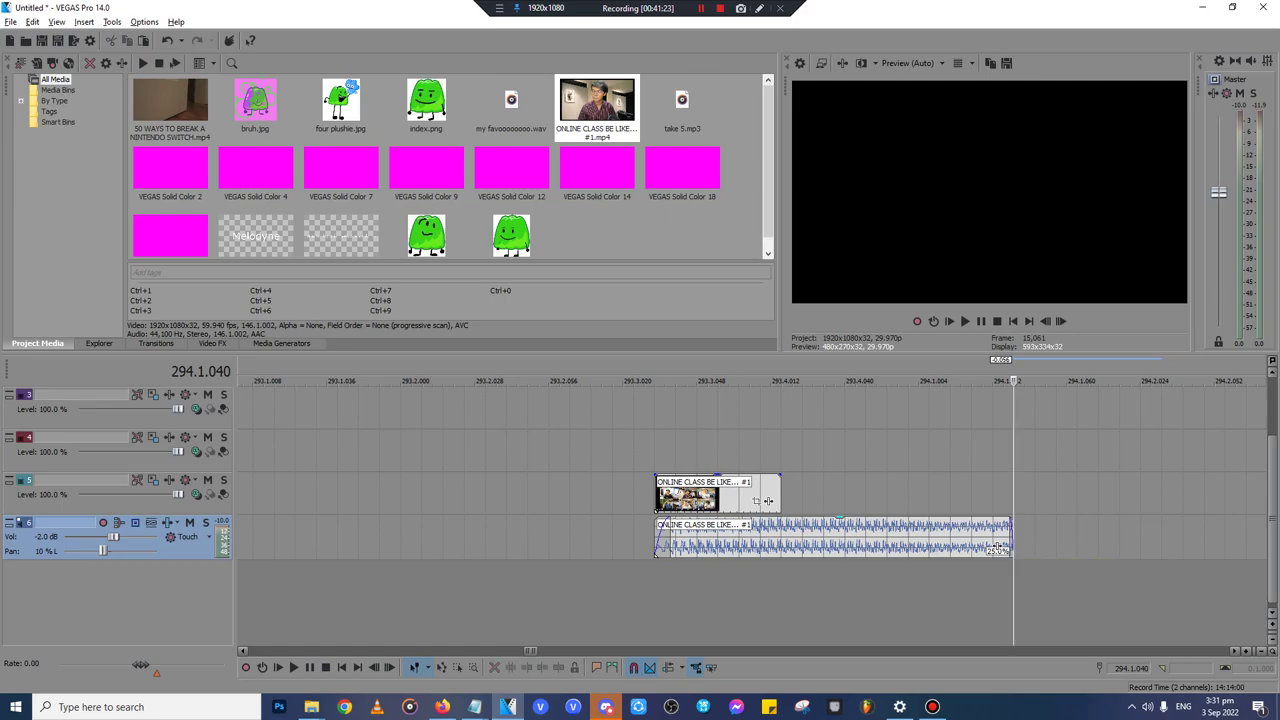
- Move the short video segment to about 293.1.008 on track 5 and set the time selection to the stretched audio's range
left_click_drag(768, 500, 366, 500)
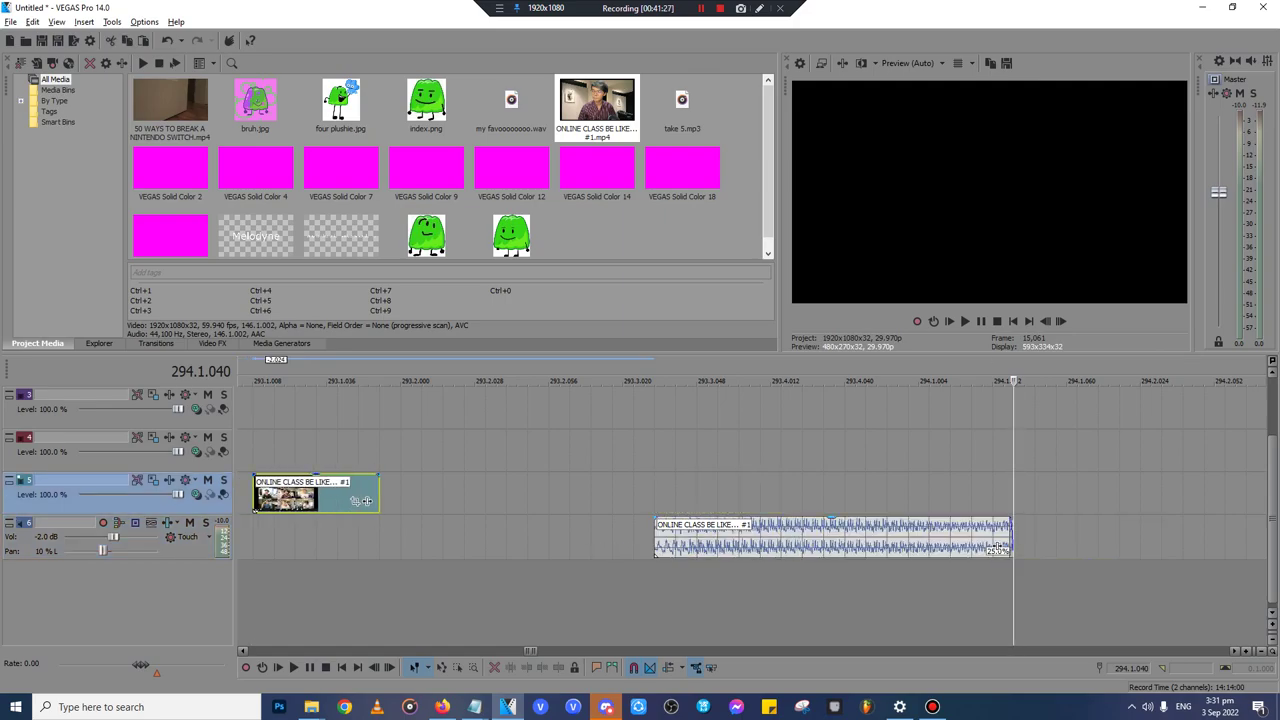
left_click(833, 538)
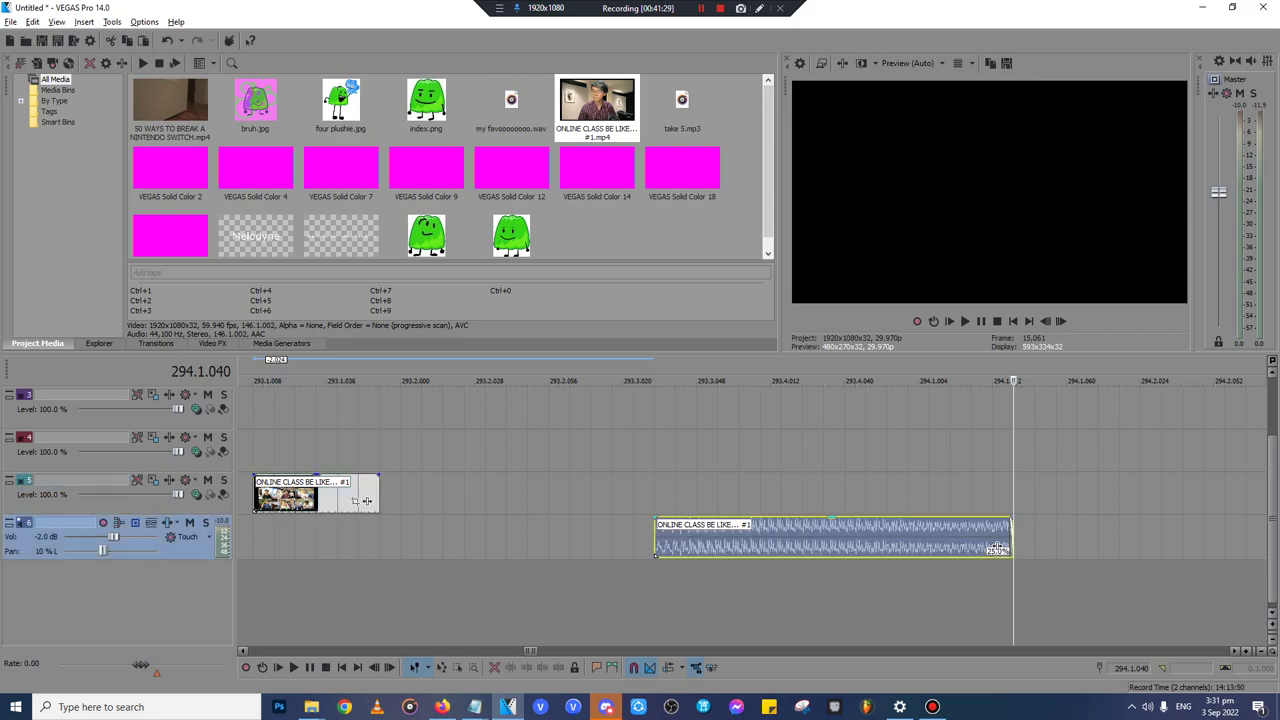
double_click(1001, 548)
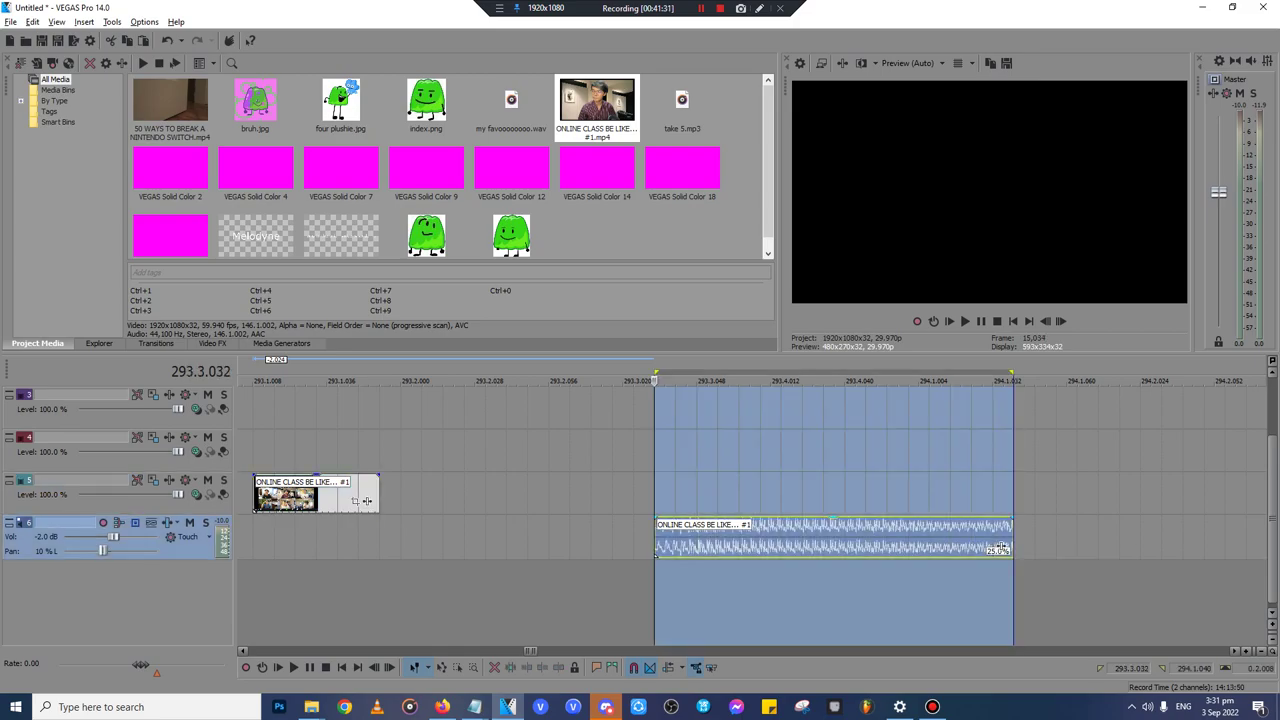
- Turn on looped playback and audition the stretched voice audio on track 6
key("q")
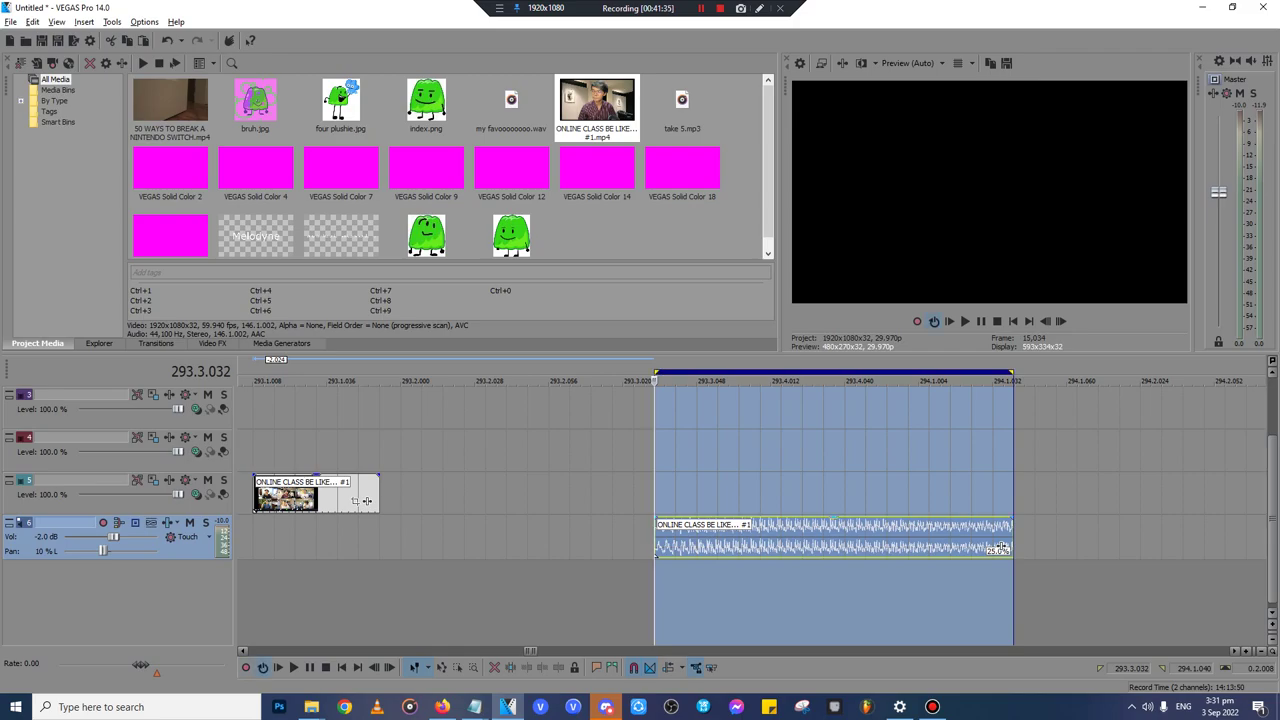
key("space")
key("space")
- Add The T-Pain Effect plug-in to the stretched audio event on track 6 with its default preset
left_click(1000, 549)
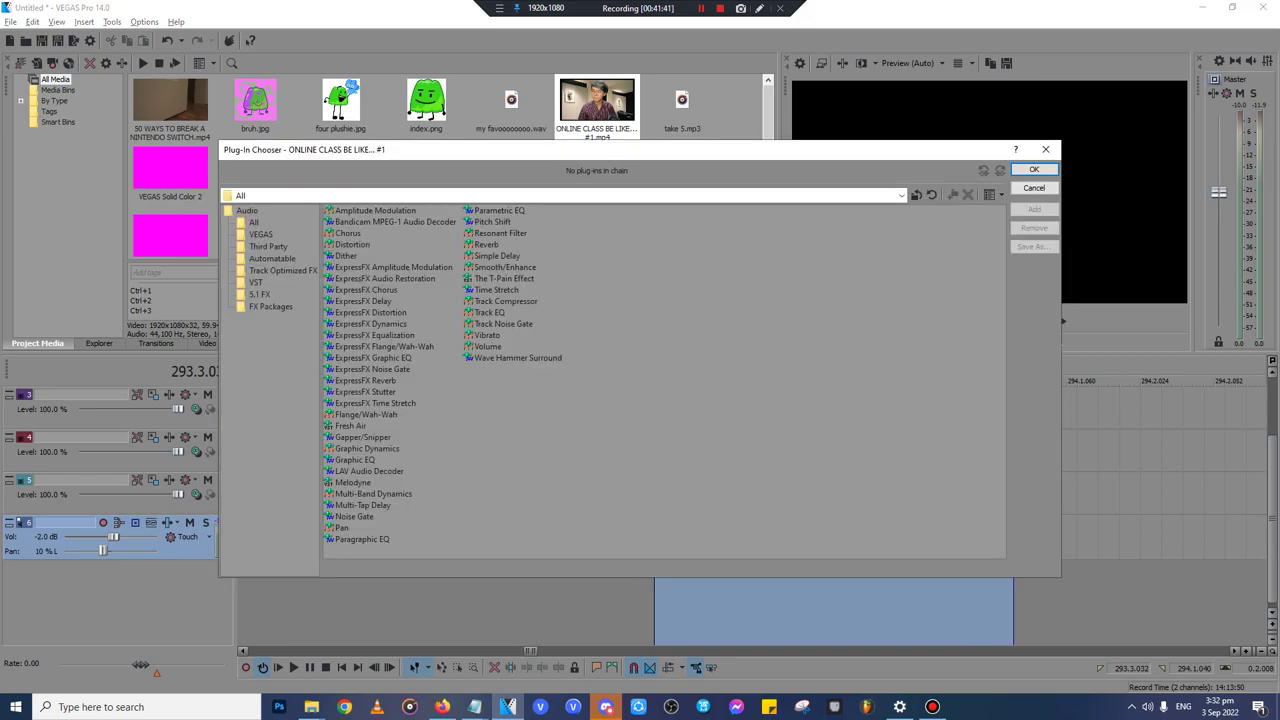
left_click(504, 279)
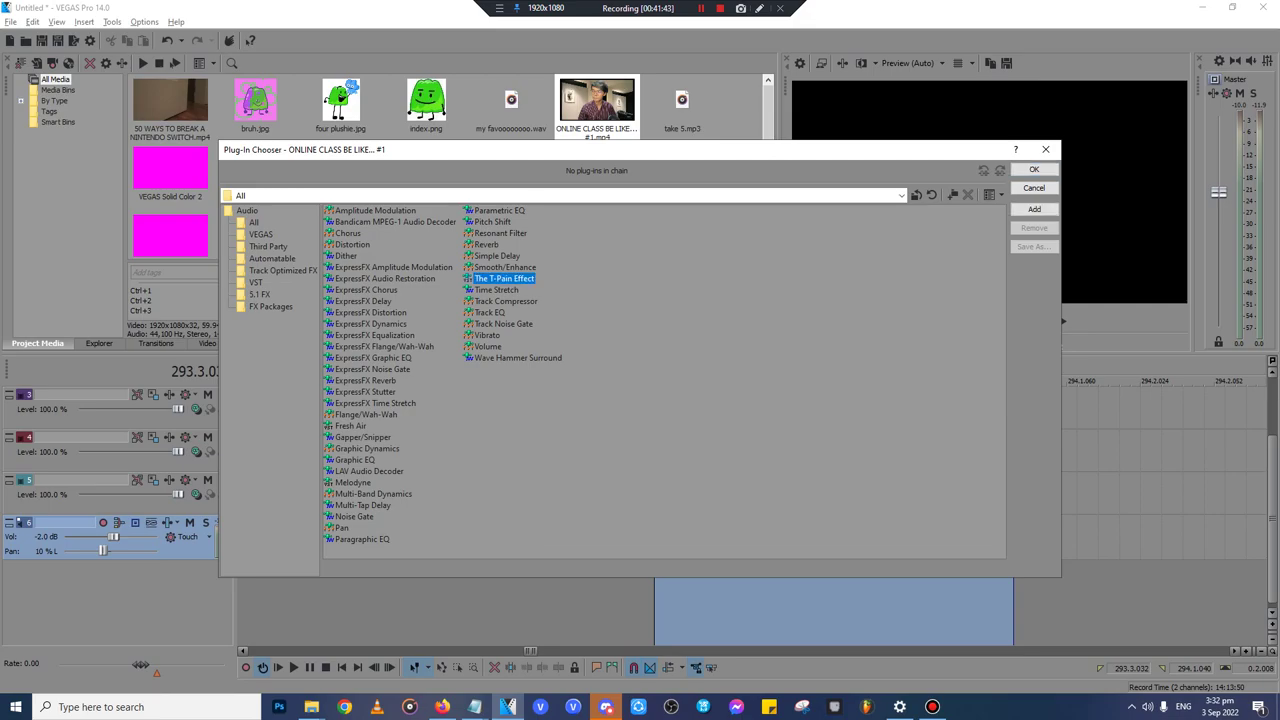
left_click(1034, 209)
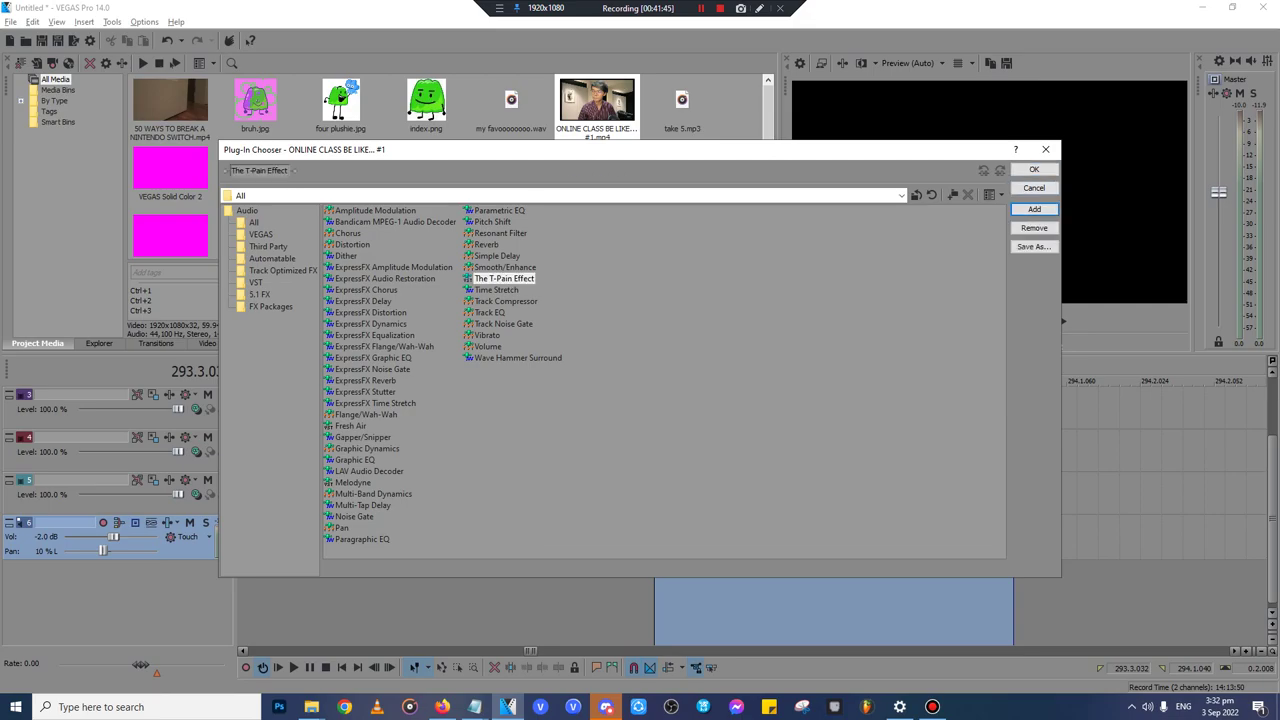
left_click(1034, 169)
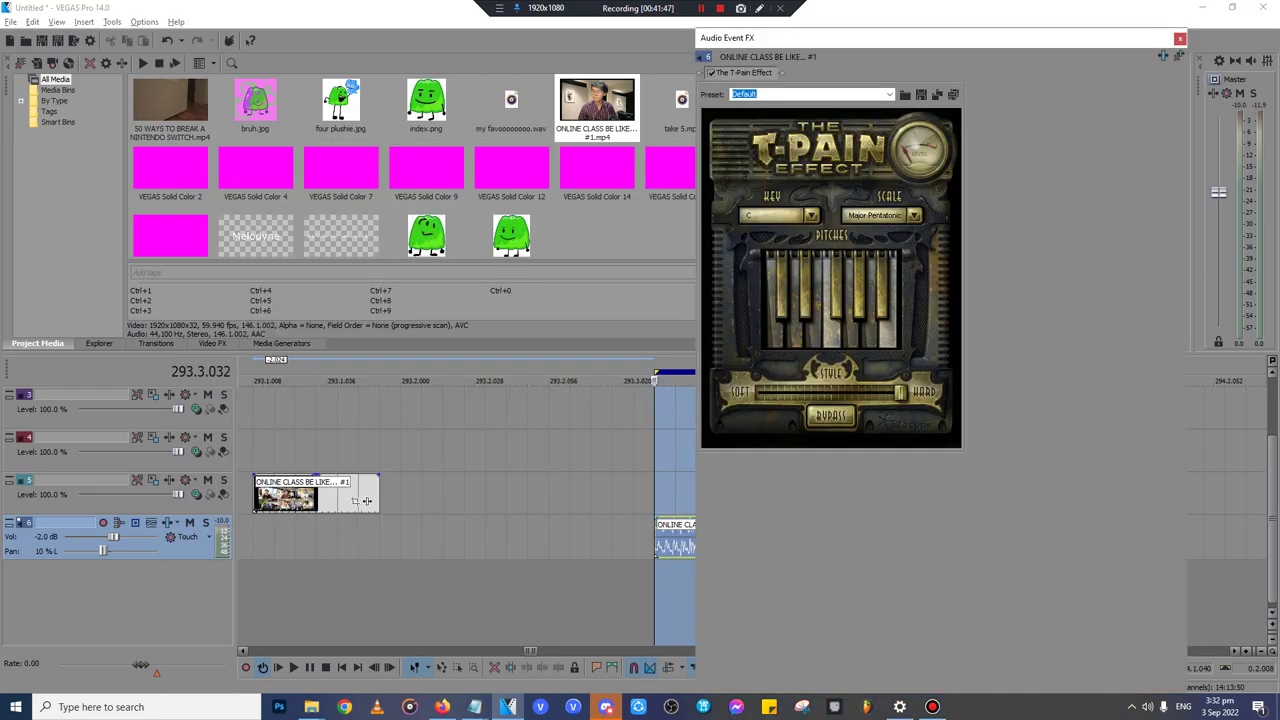
left_click(1180, 39)
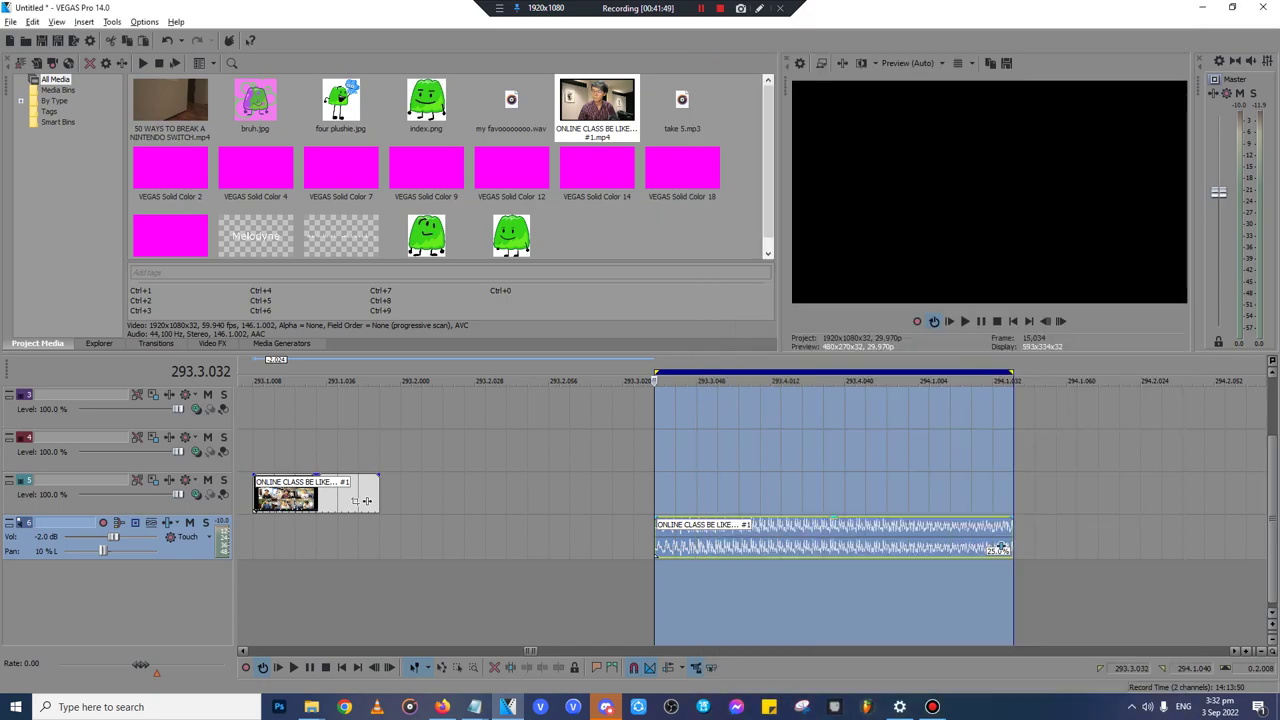
- Render only the loop region as soooo.wav in 96,000 Hz, 32 Bit stereo PCM and show the file in its folder
left_click(73, 41)
key("BackSpace")
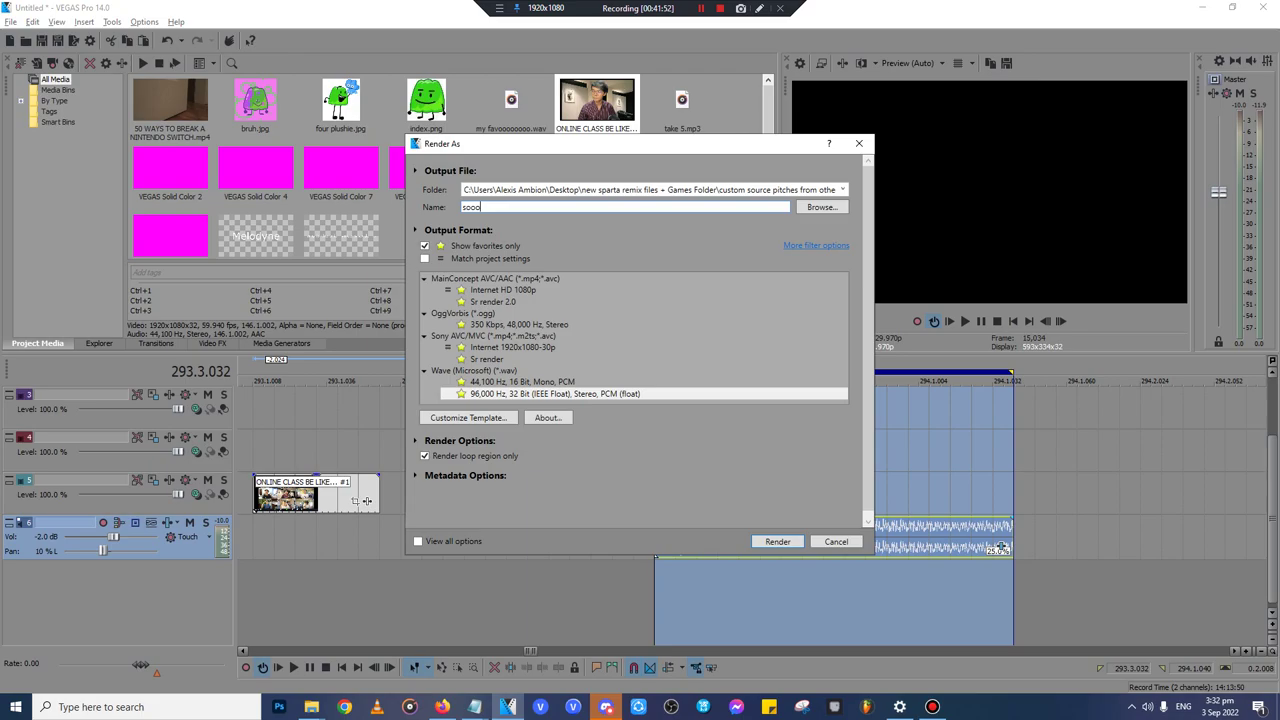
type("soooo")
key("Return")
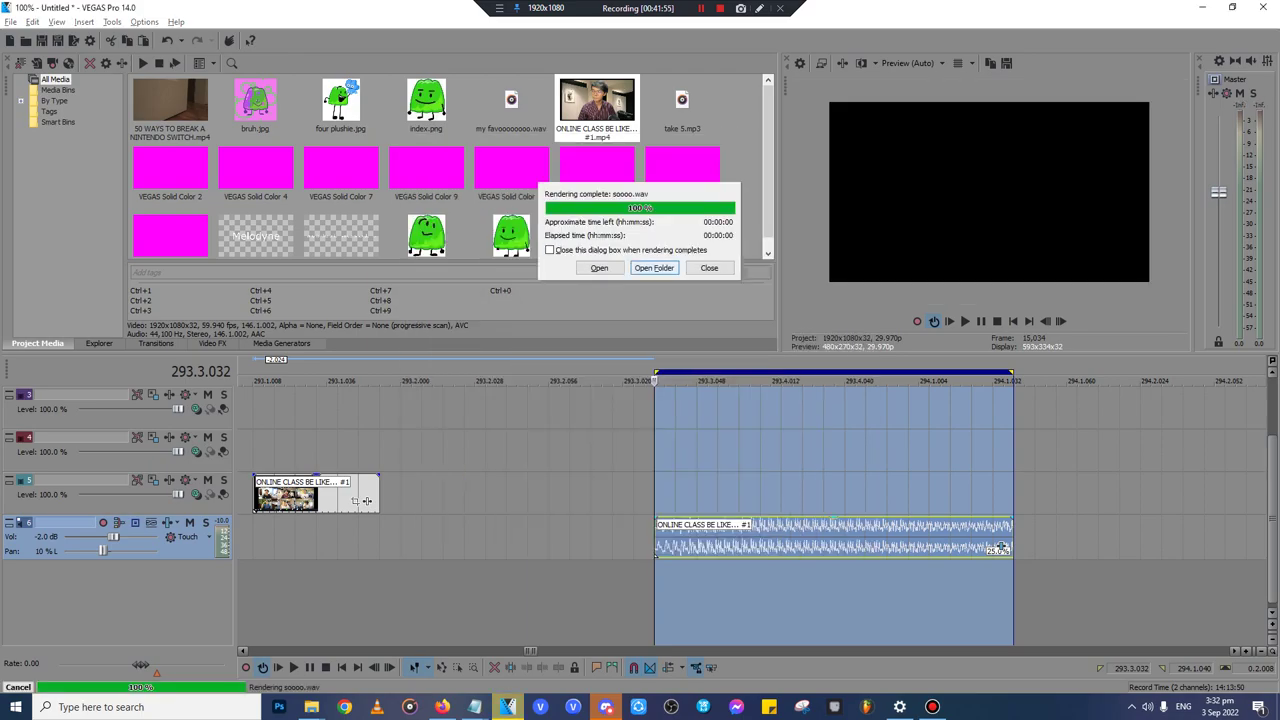
left_click(655, 268)
- Finish the Notepad commentary with "hold on let me take a break first brb"
left_click(475, 707)
left_click(411, 642)
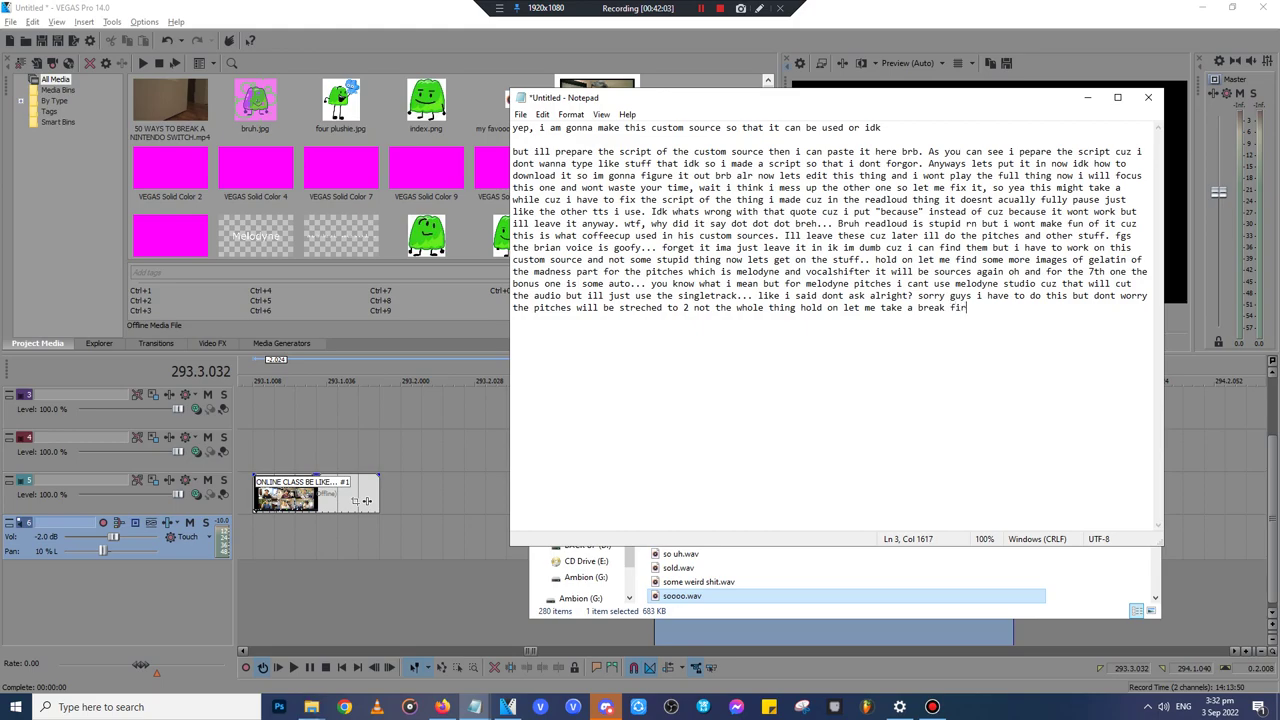
left_click(720, 8)
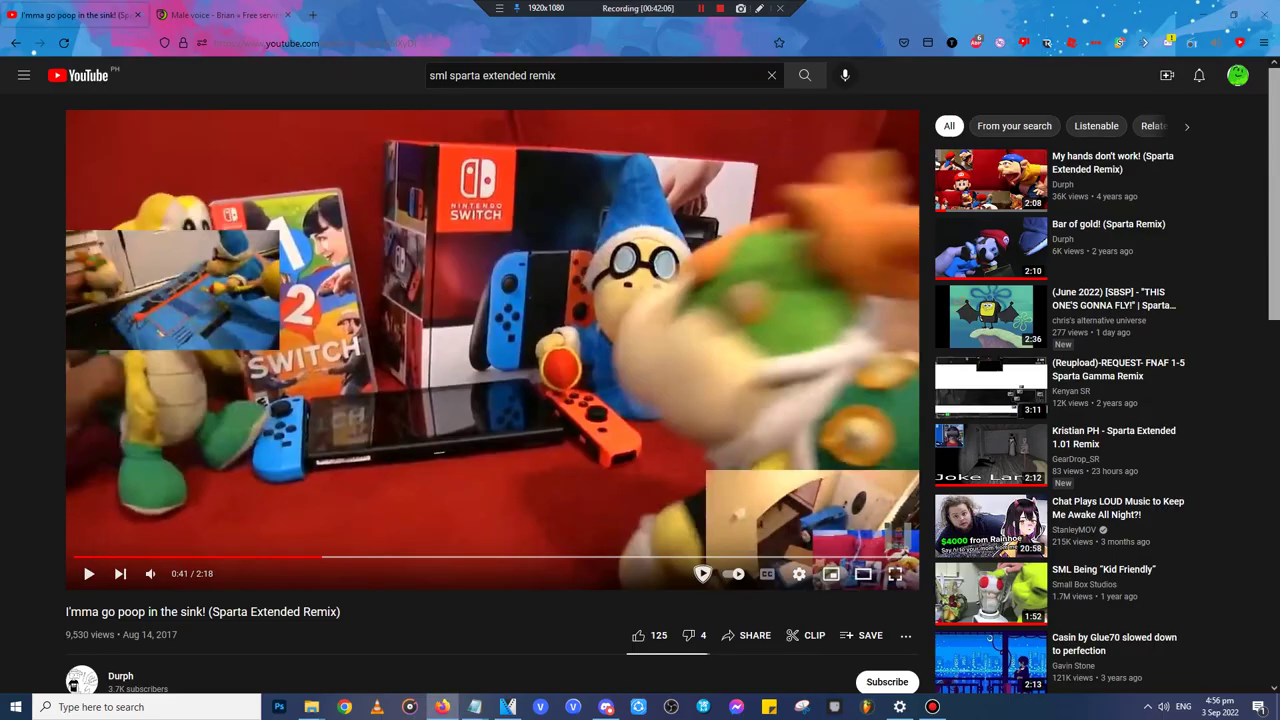
- Resume the YouTube video and add "alr im back lets continue" to the commentary in Notepad
key("space")
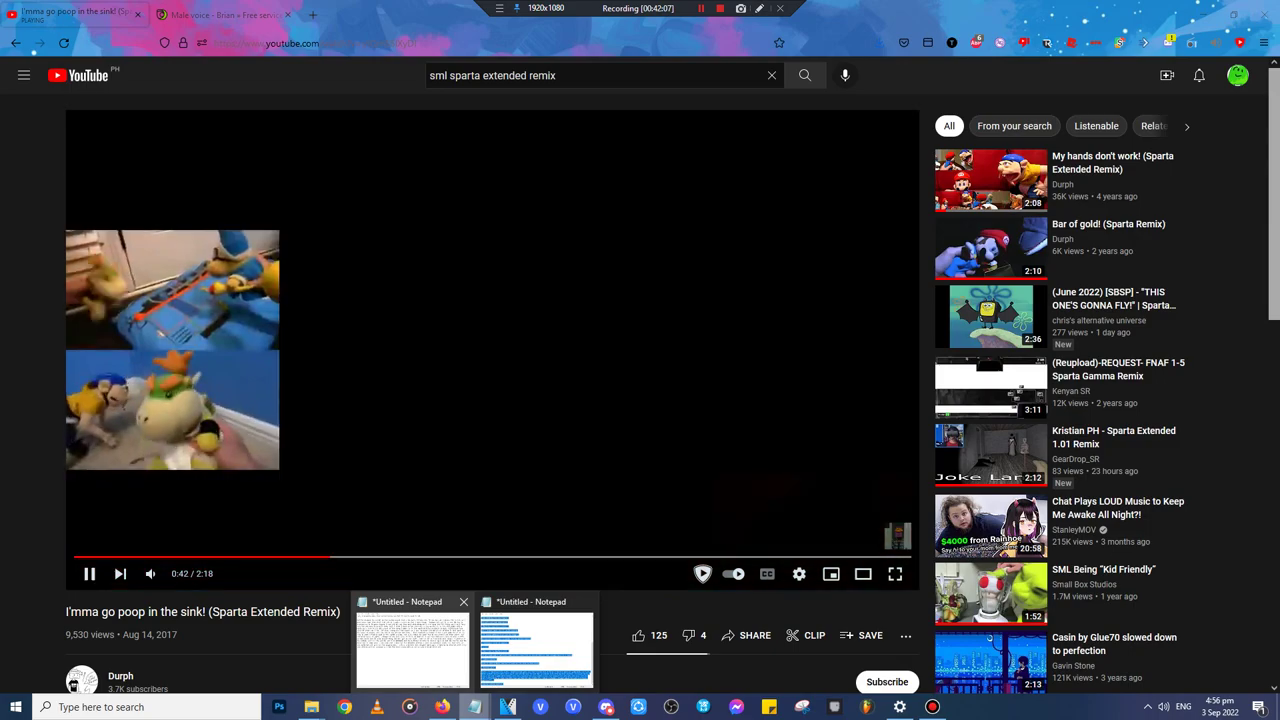
left_click(560, 650)
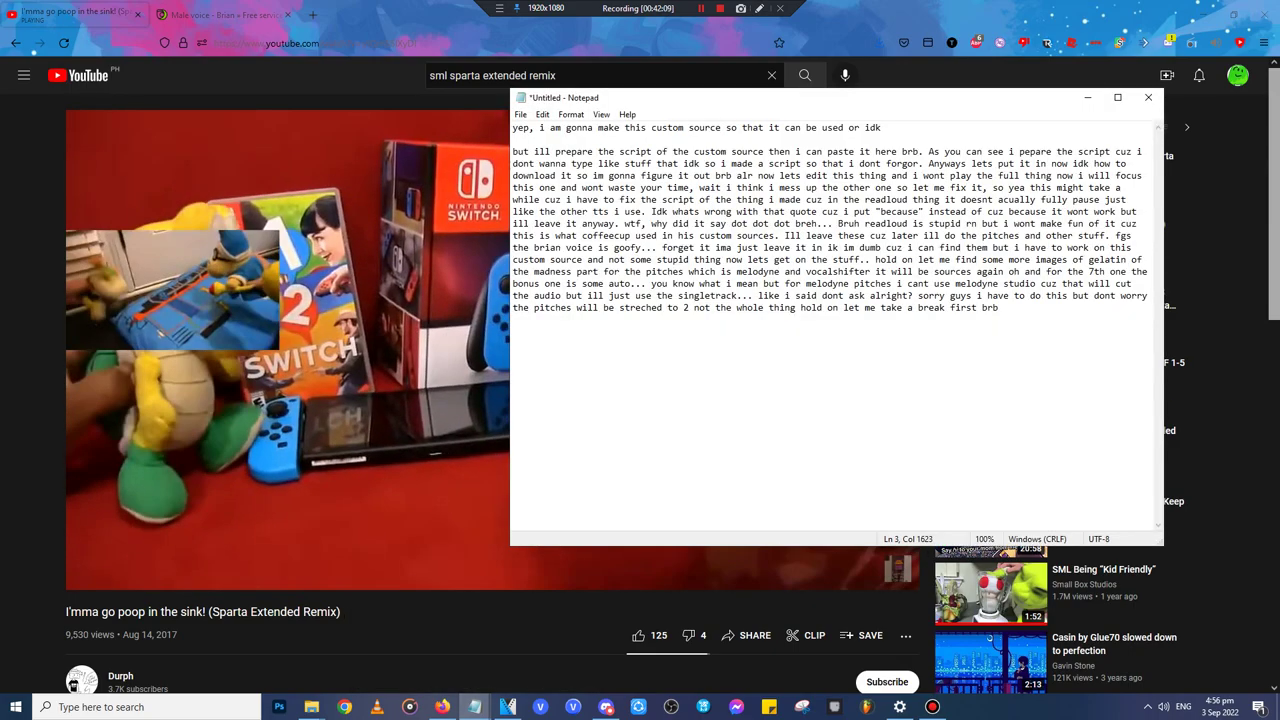
type("alr im back lets cont")
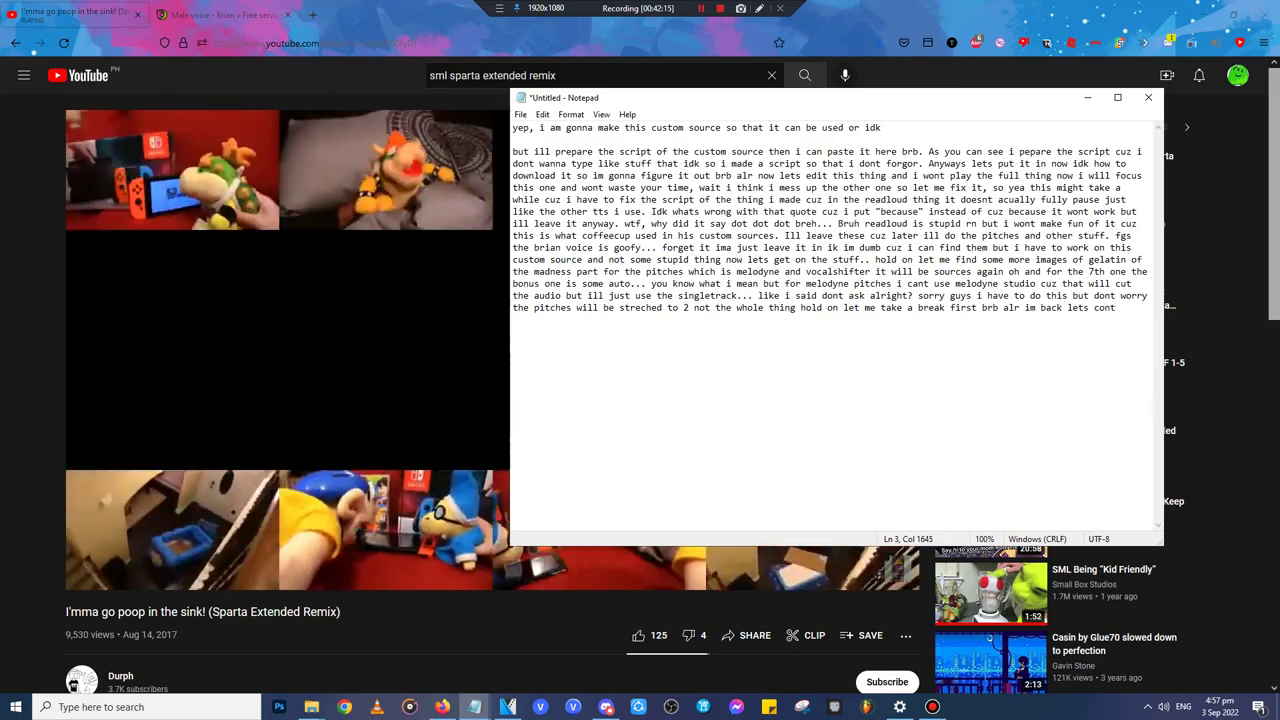
type("inue")
- Launch Melodyne and maximize its window, with the custom source pitches folder open
left_click(442, 707)
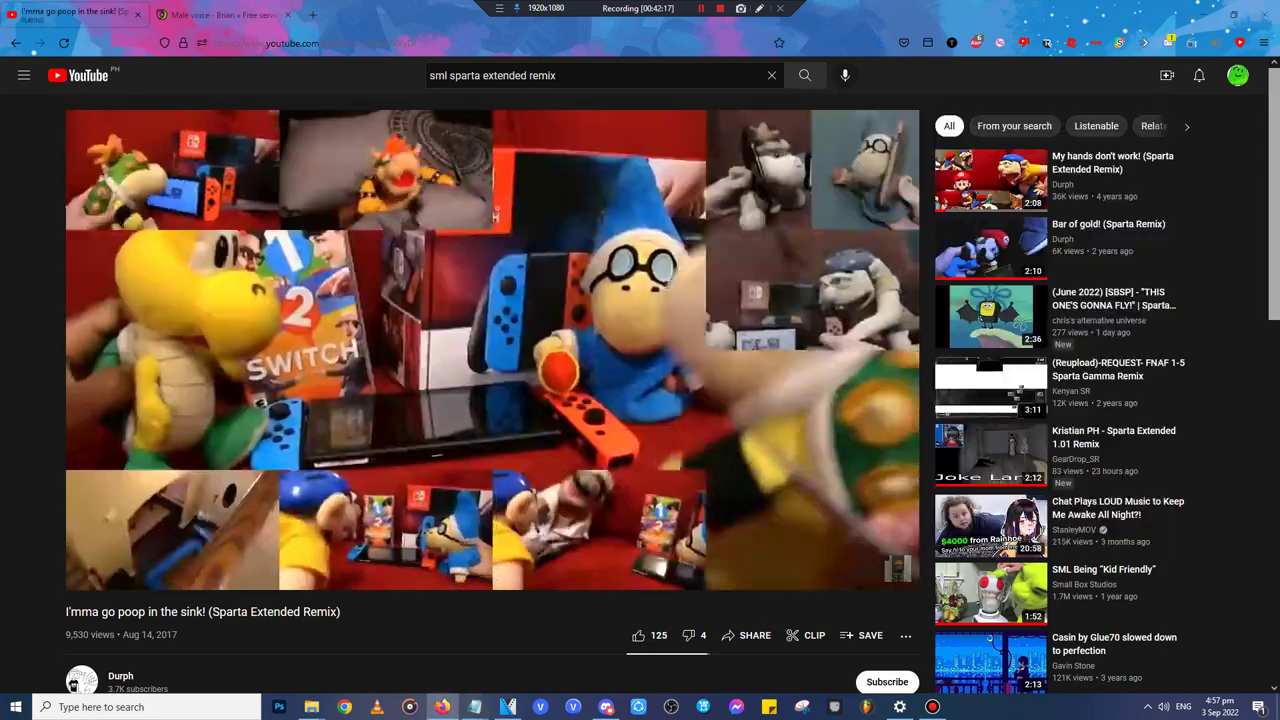
key("alt+Tab")
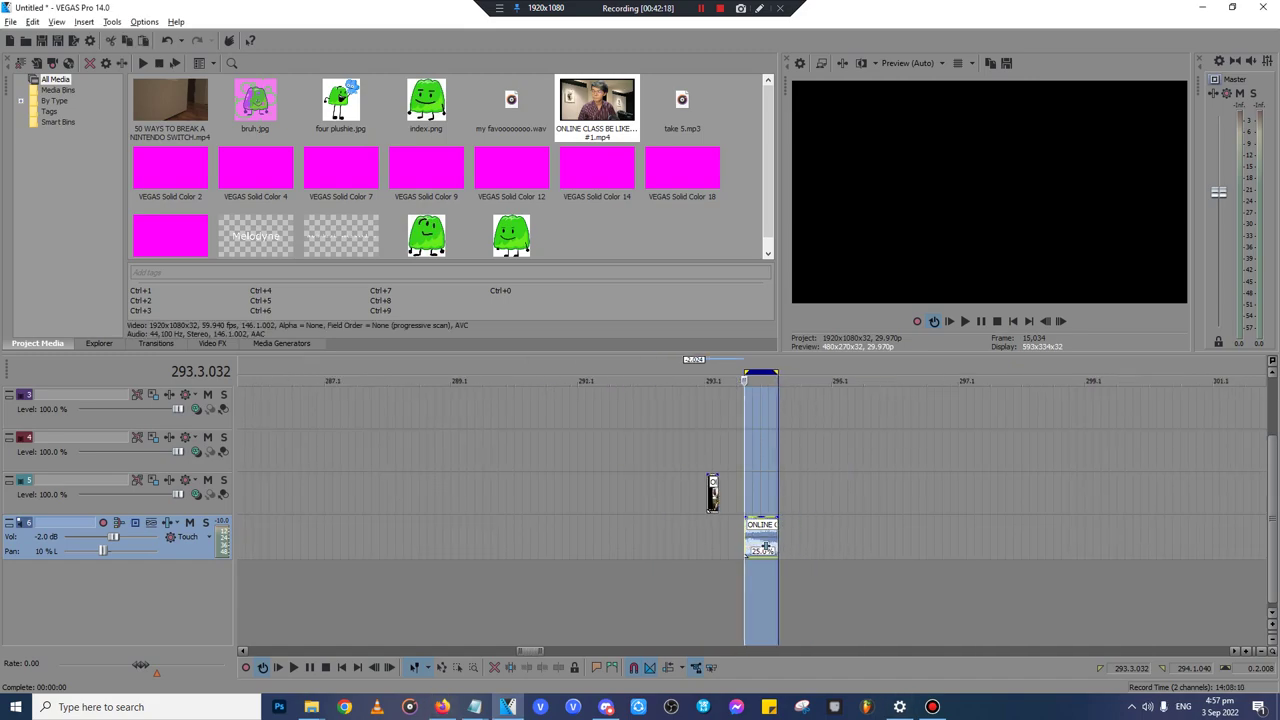
left_click(442, 707)
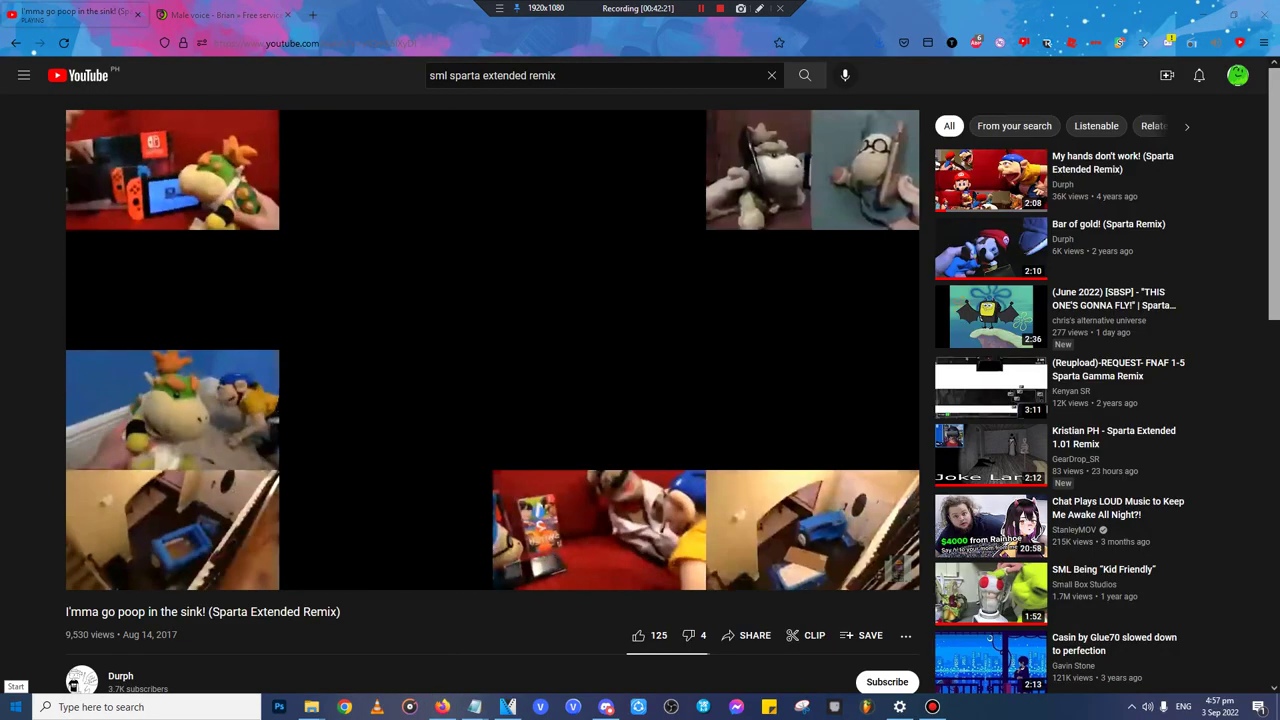
left_click(15, 707)
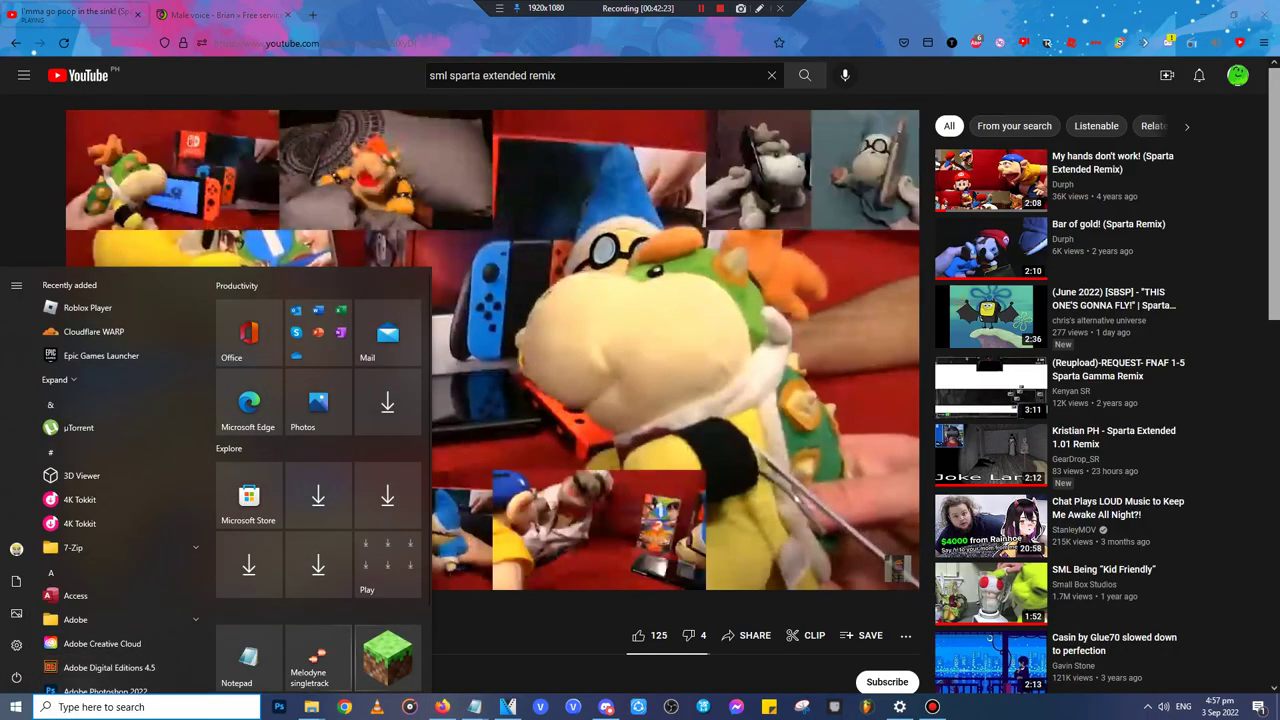
left_click(15, 707)
mouse_move(311, 707)
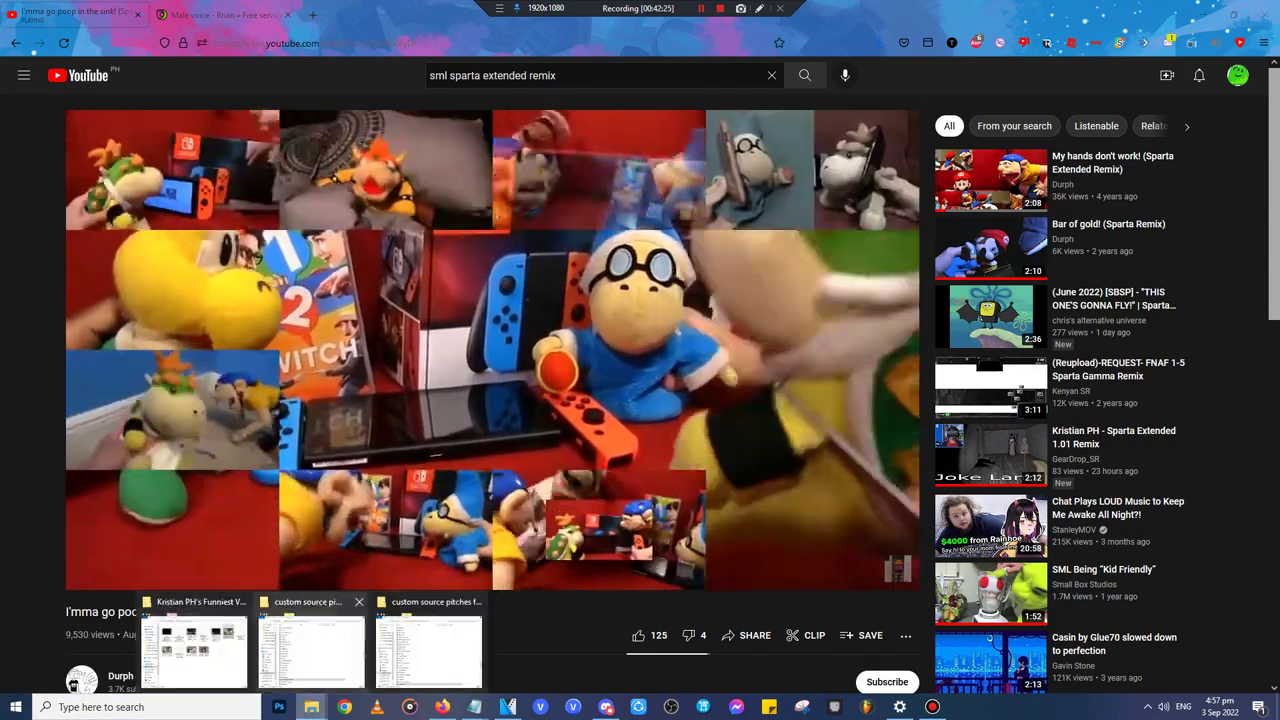
left_click(429, 648)
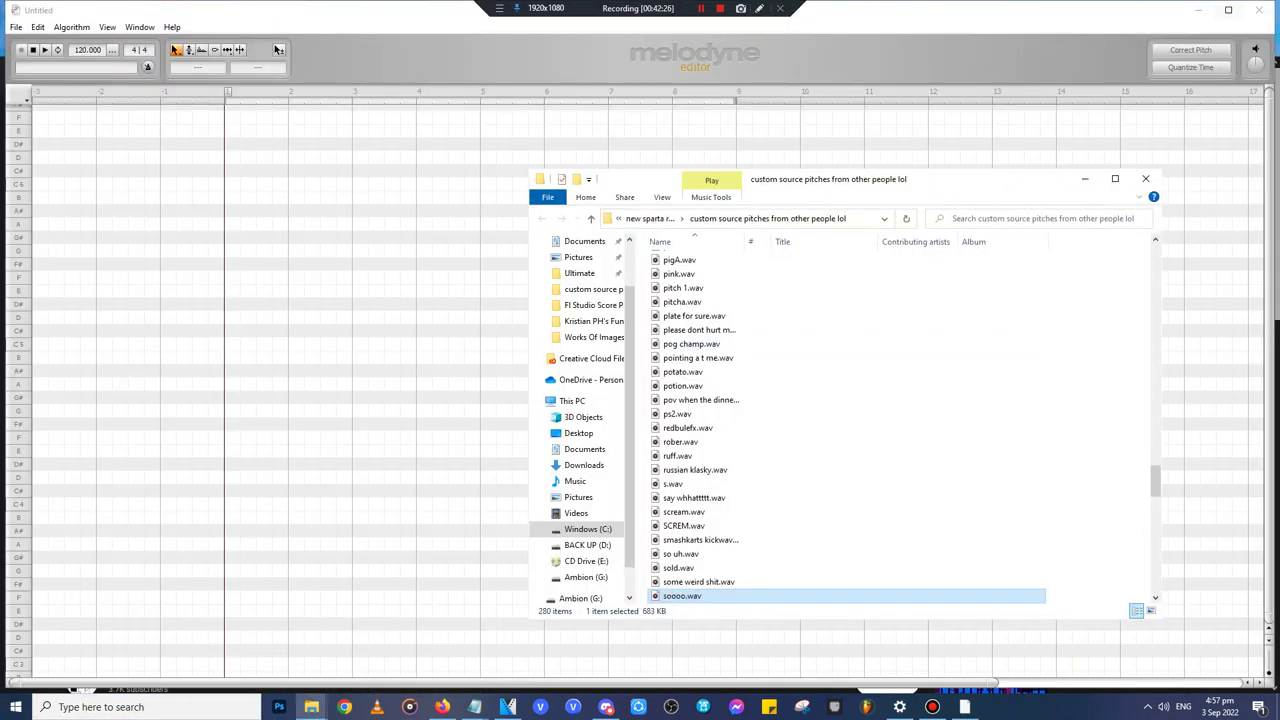
left_click(1228, 9)
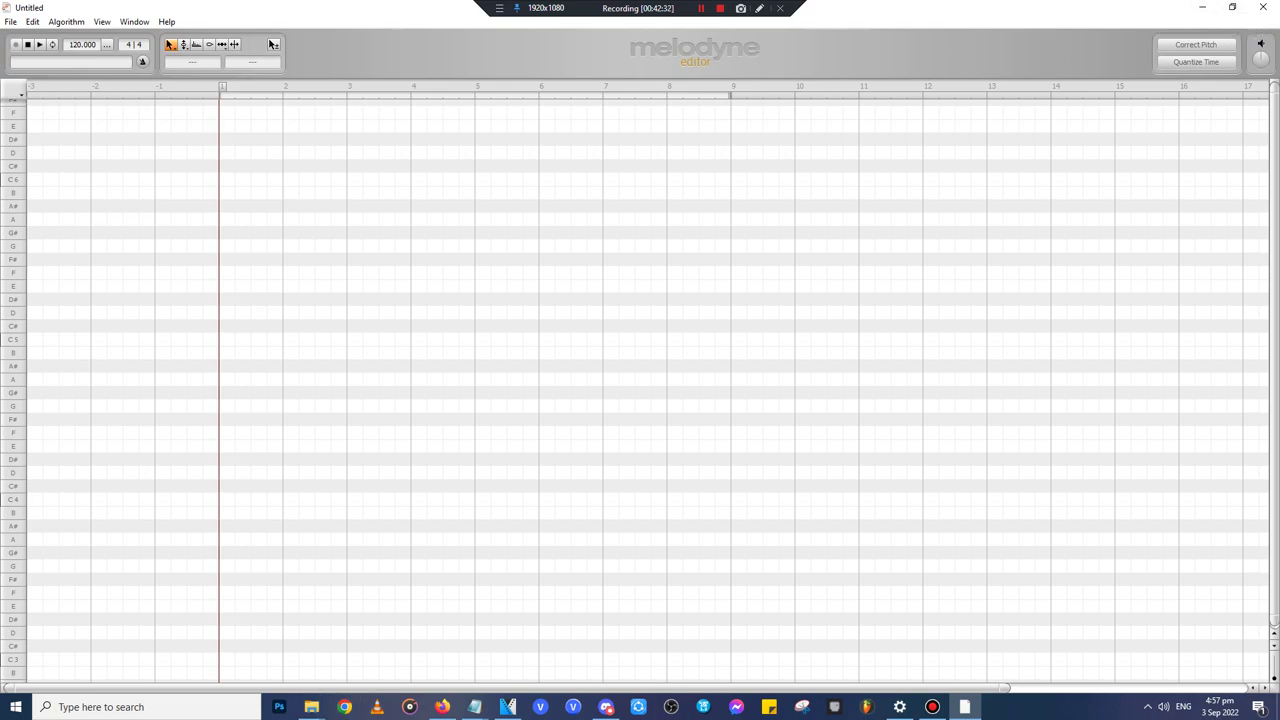
- Load soooo.wav from the custom source pitches folder into the empty Melodyne document
mouse_move(312, 707)
left_click(314, 650)
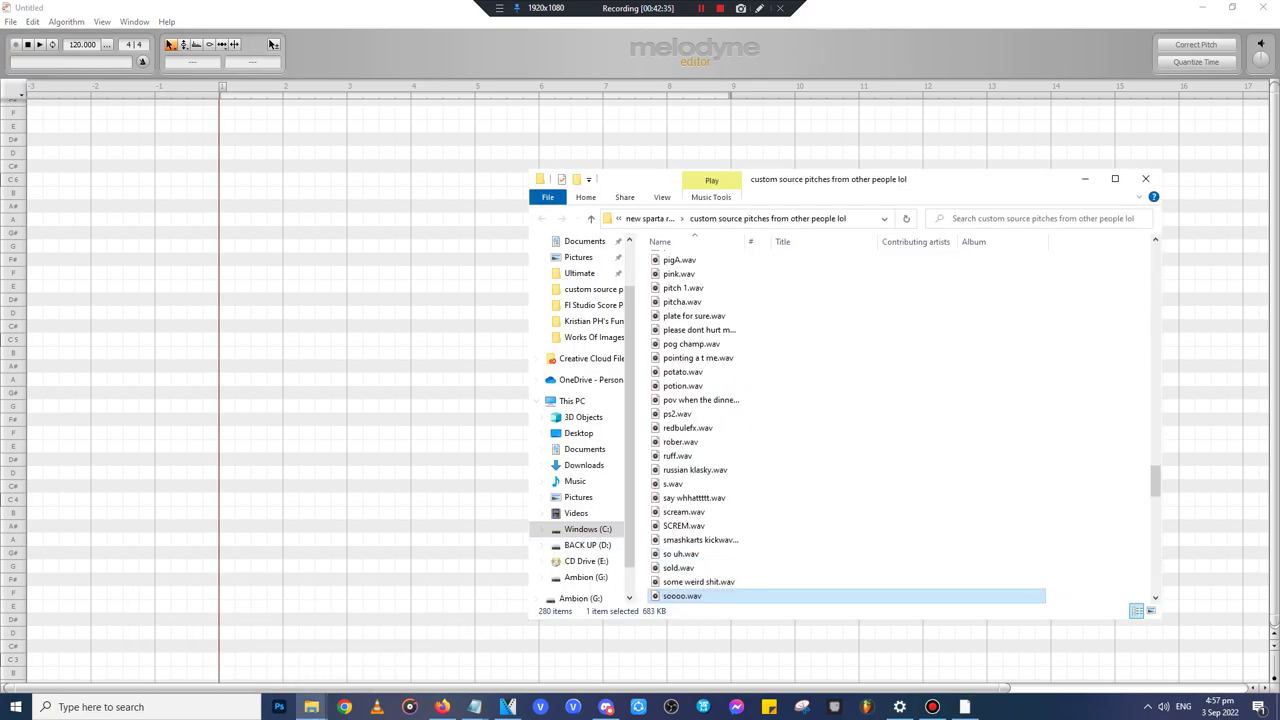
left_click_drag(233, 390, 233, 390)
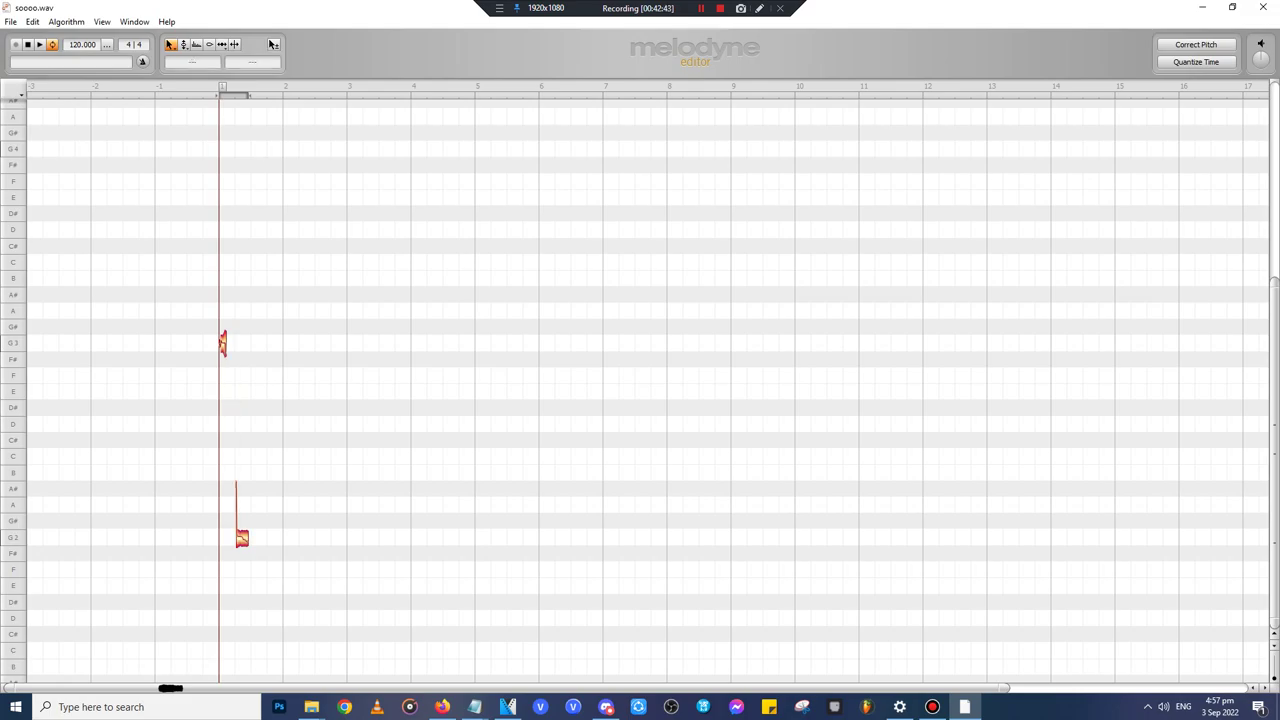
- Isolate the G2 note, stretched to about bar 9.5, and split it near bars 2 and 3
left_click(241, 538)
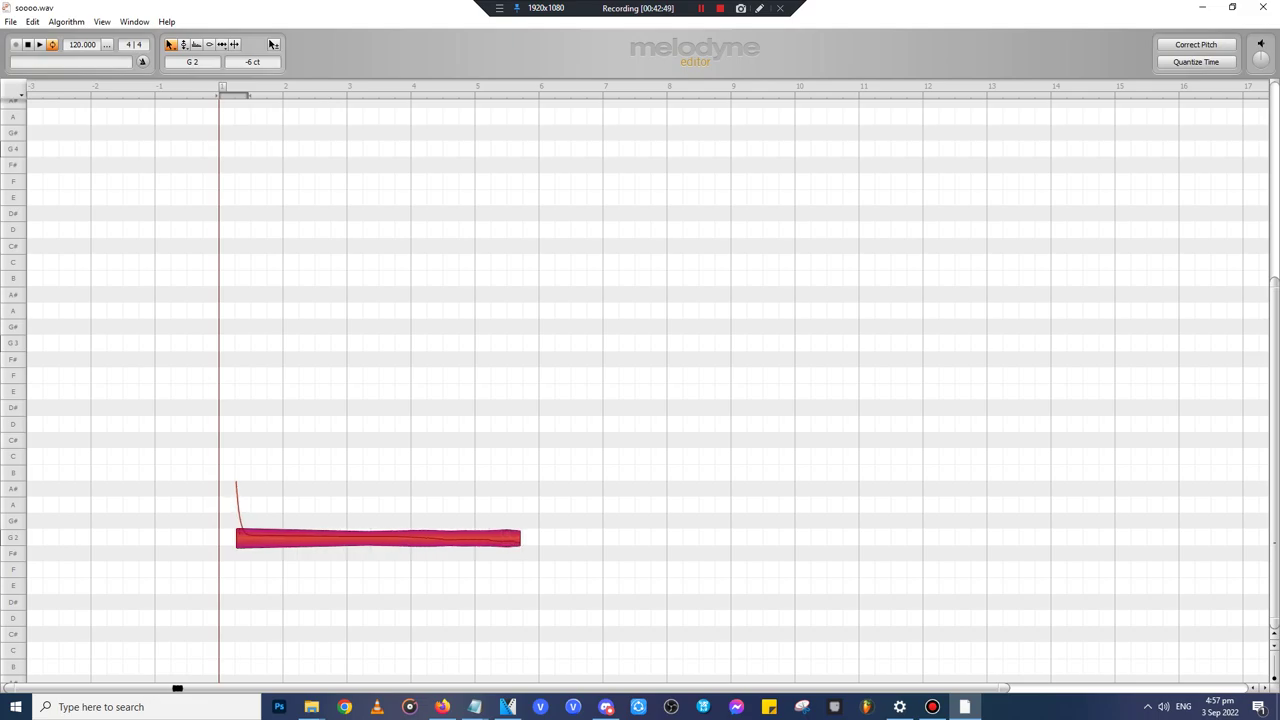
left_click(234, 44)
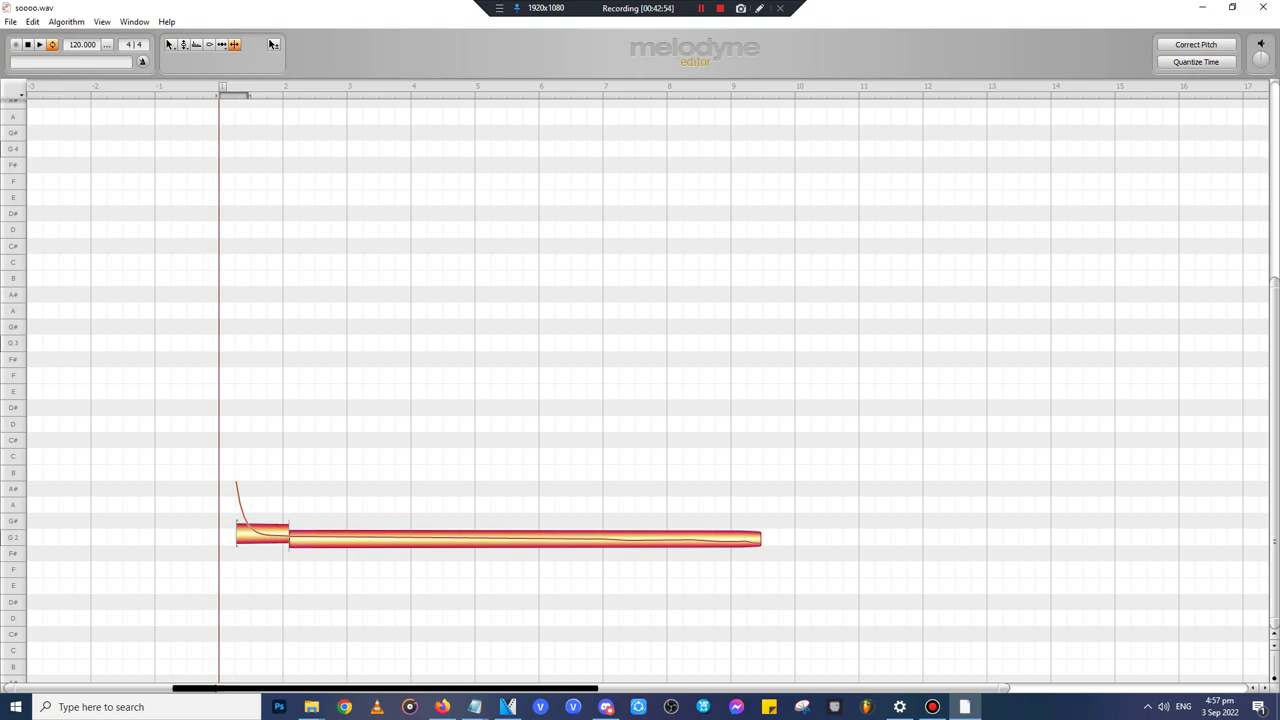
key("space")
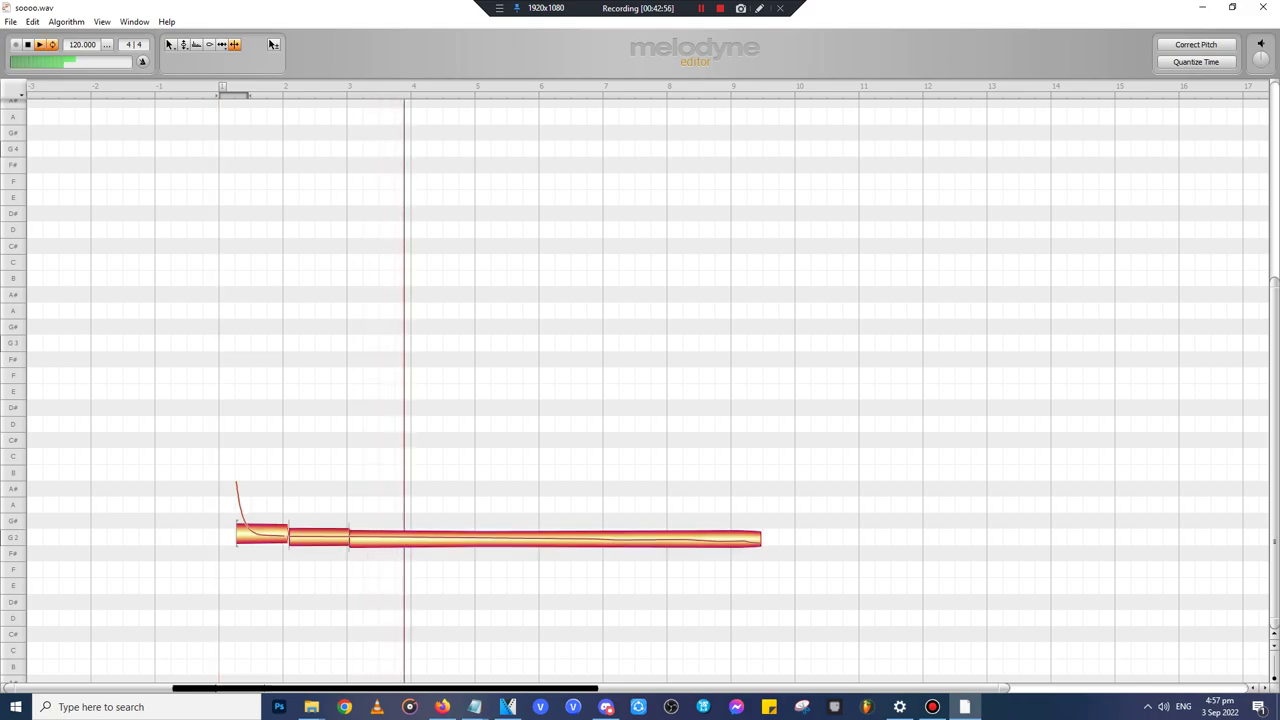
key("space")
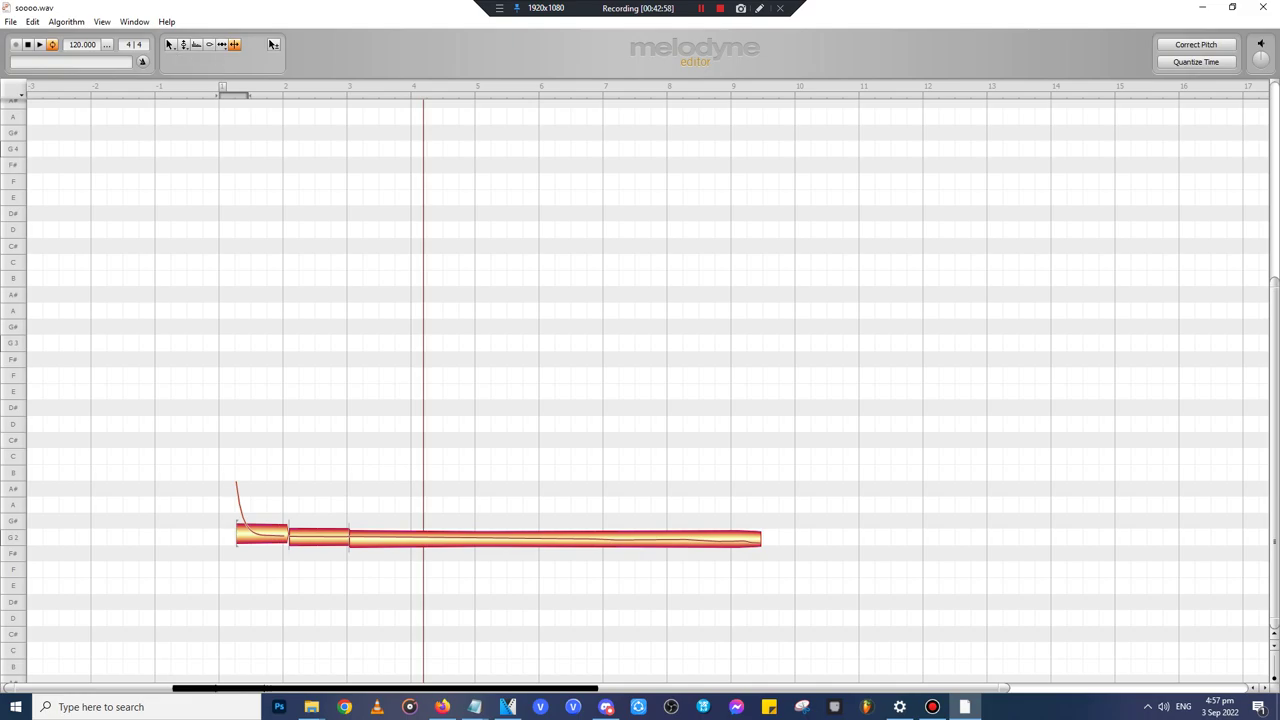
- Delete the first and last segments of the split note, keeping only the middle segment
key("F1")
left_click(264, 534)
key("Delete")
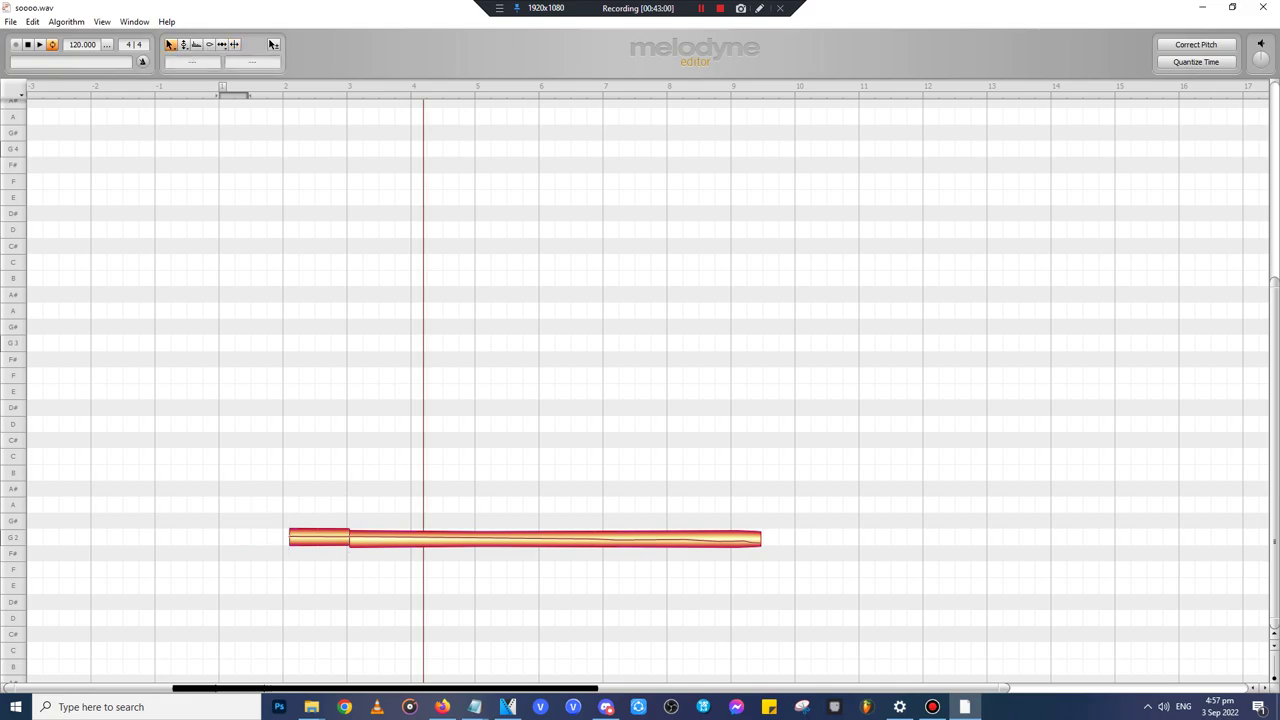
left_click(420, 539)
key("Delete")
- Place the remaining note just before bar 1, stretched to about bar 3, and raise it to C4
left_click(508, 707)
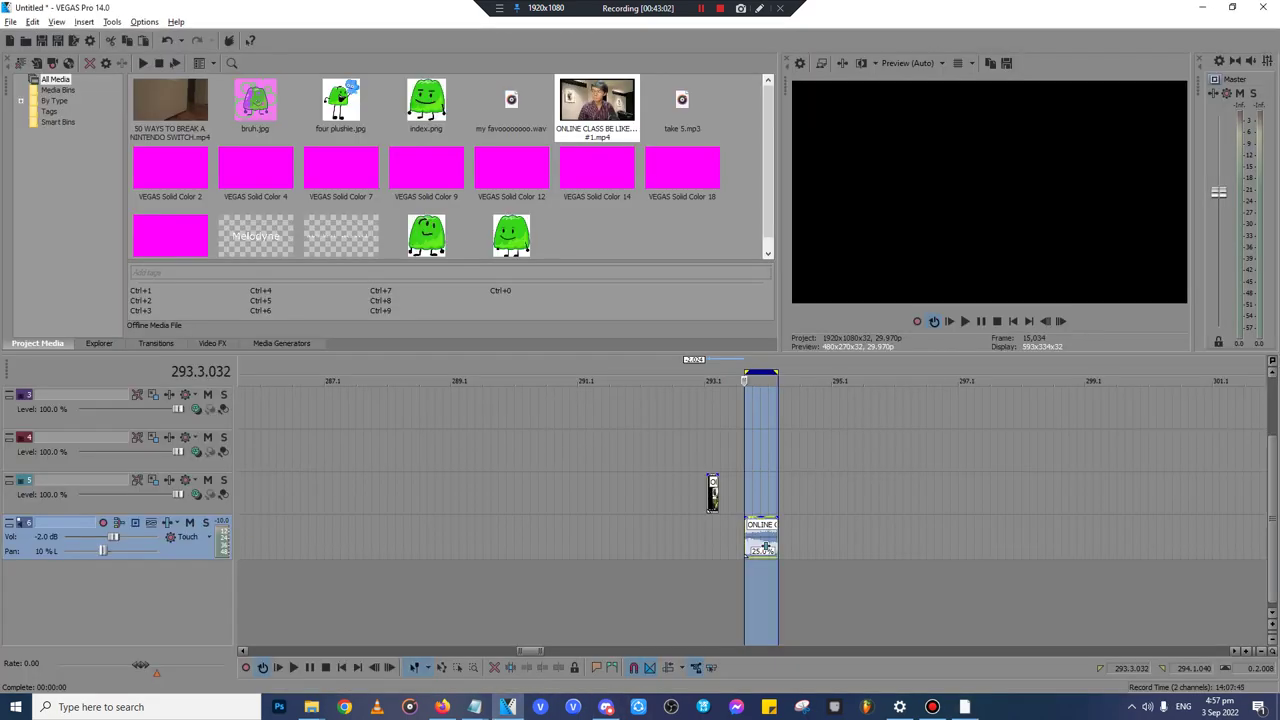
left_click(1202, 7)
left_click_drag(319, 537, 239, 537)
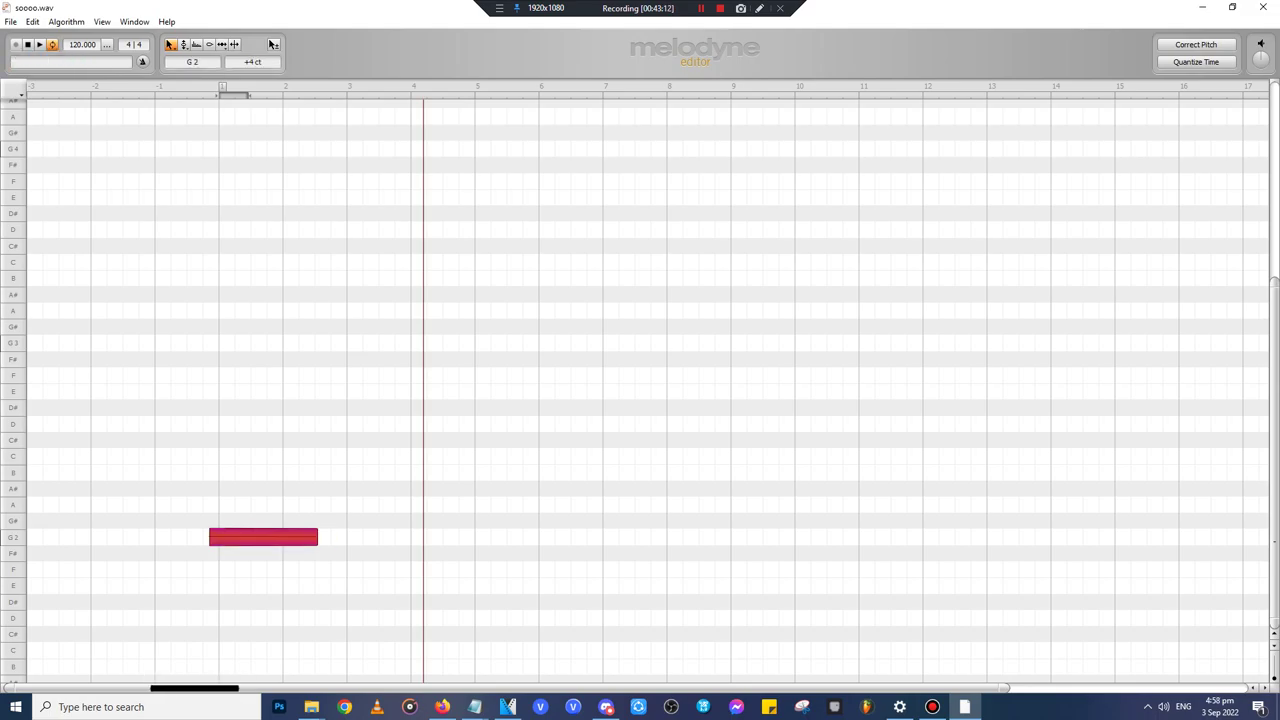
left_click_drag(280, 537, 280, 261)
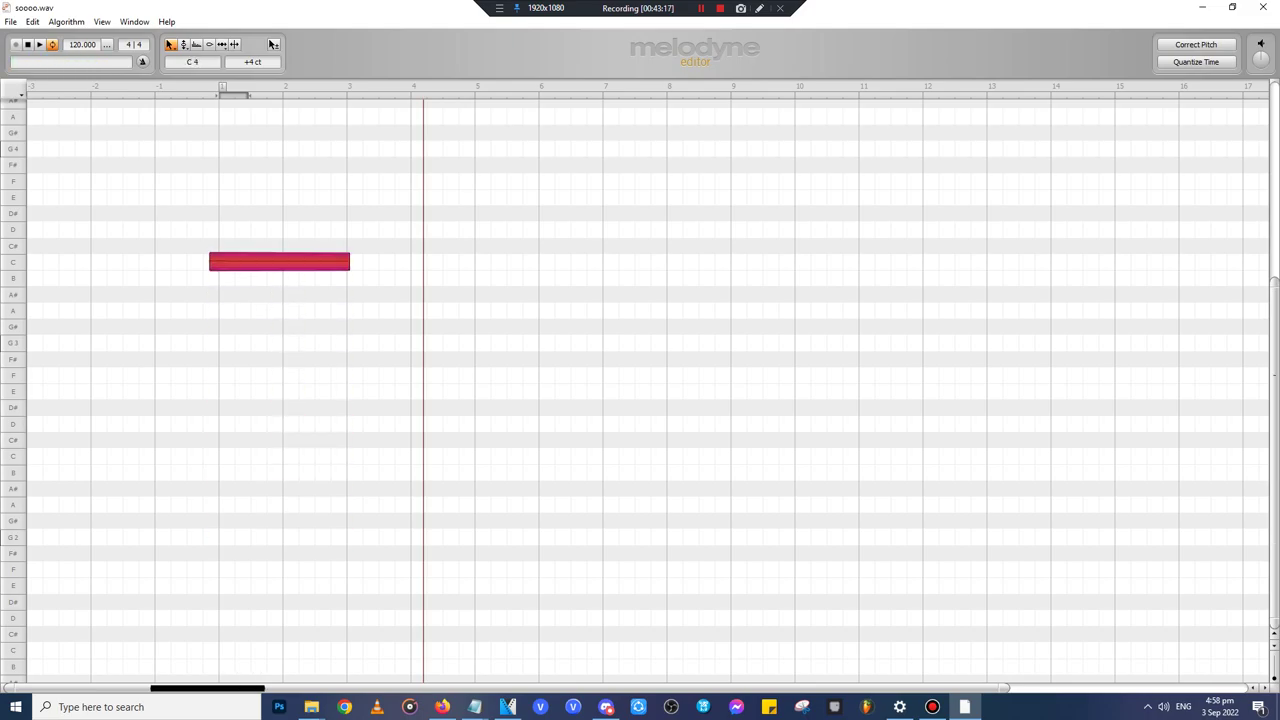
- Save the edited pitch as soooo.wav in the Edit Pitches subfolder of the custom source pitches folder
left_click(10, 21)
left_click(65, 116)
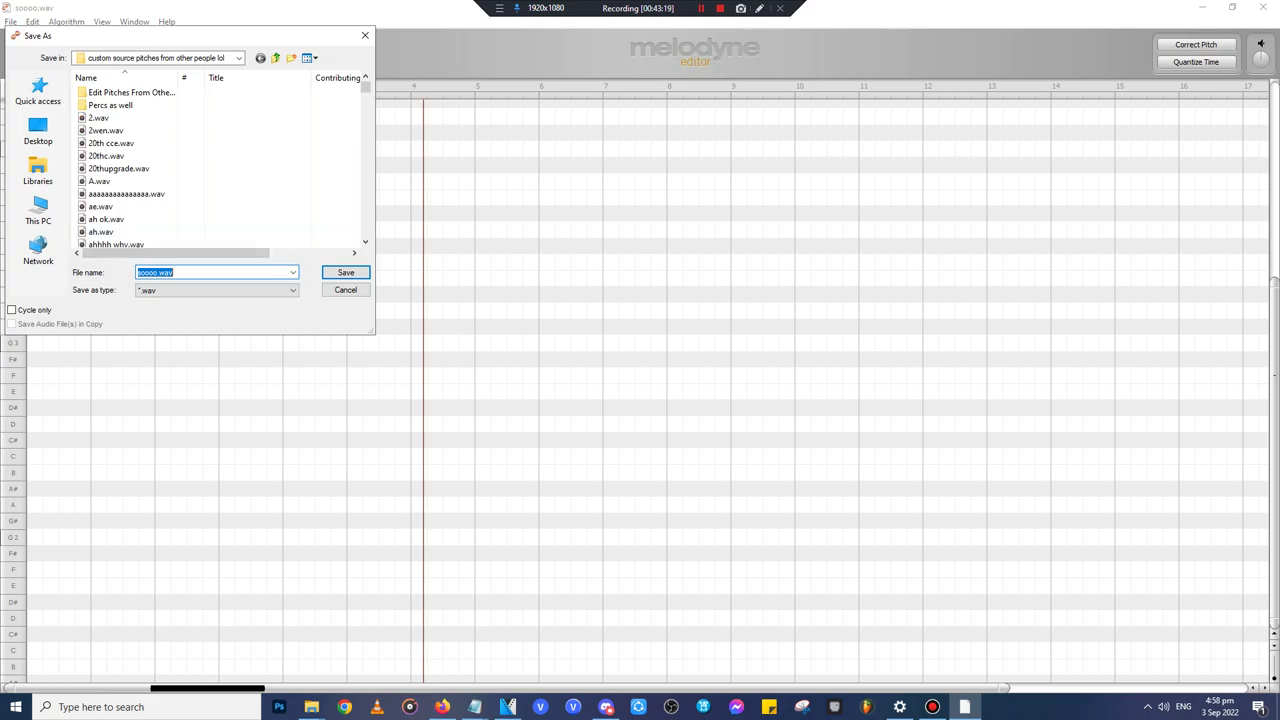
double_click(130, 92)
left_click(345, 272)
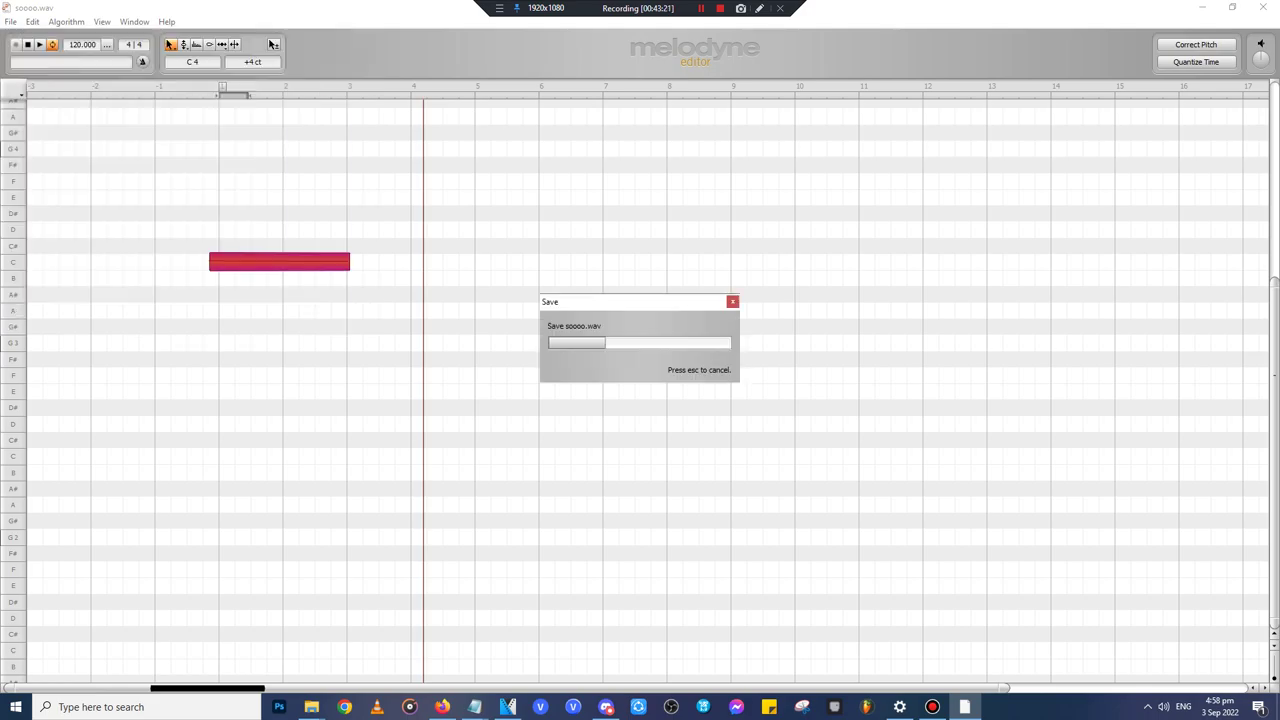
key("alt+Tab")
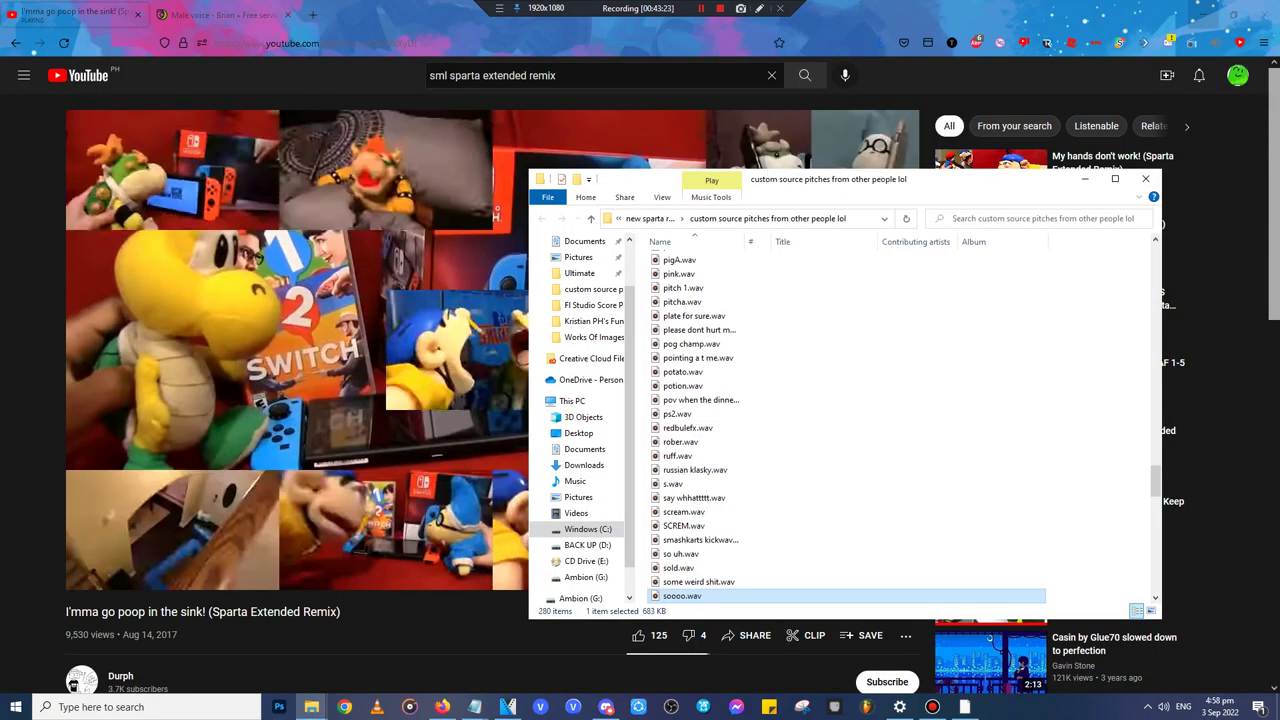
scroll(586, 331, "up", 2)
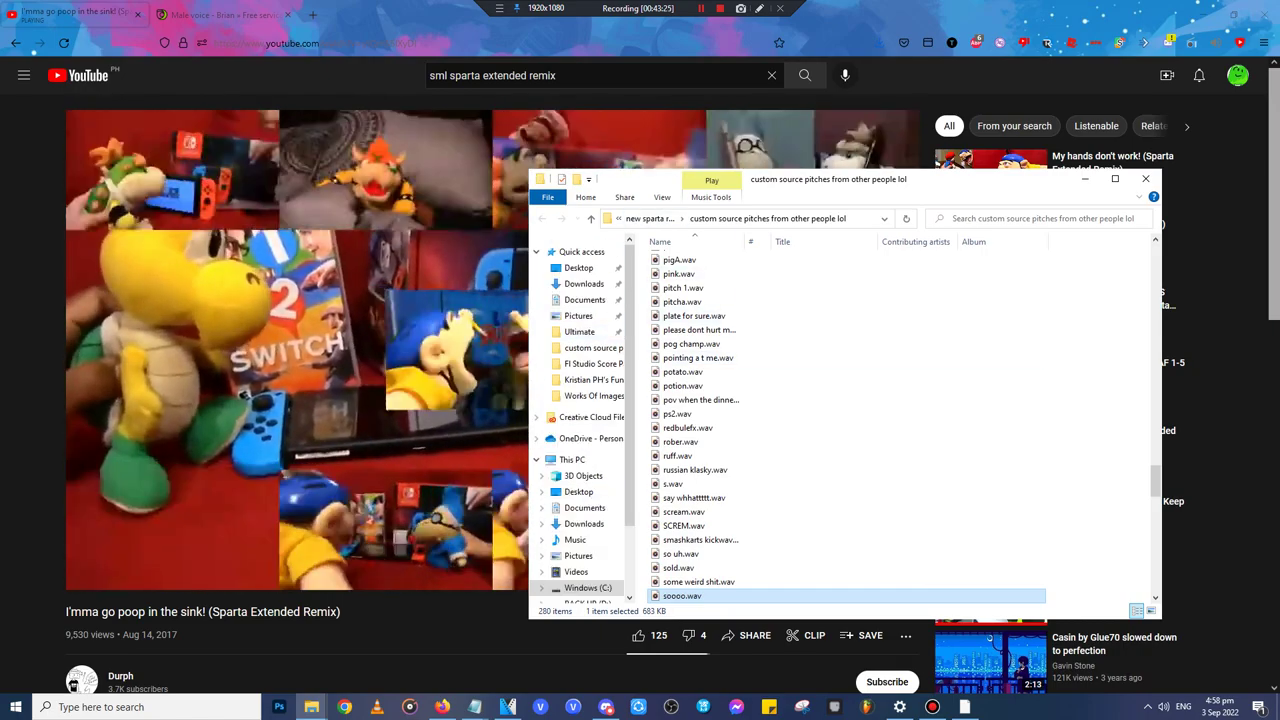
left_click(581, 252)
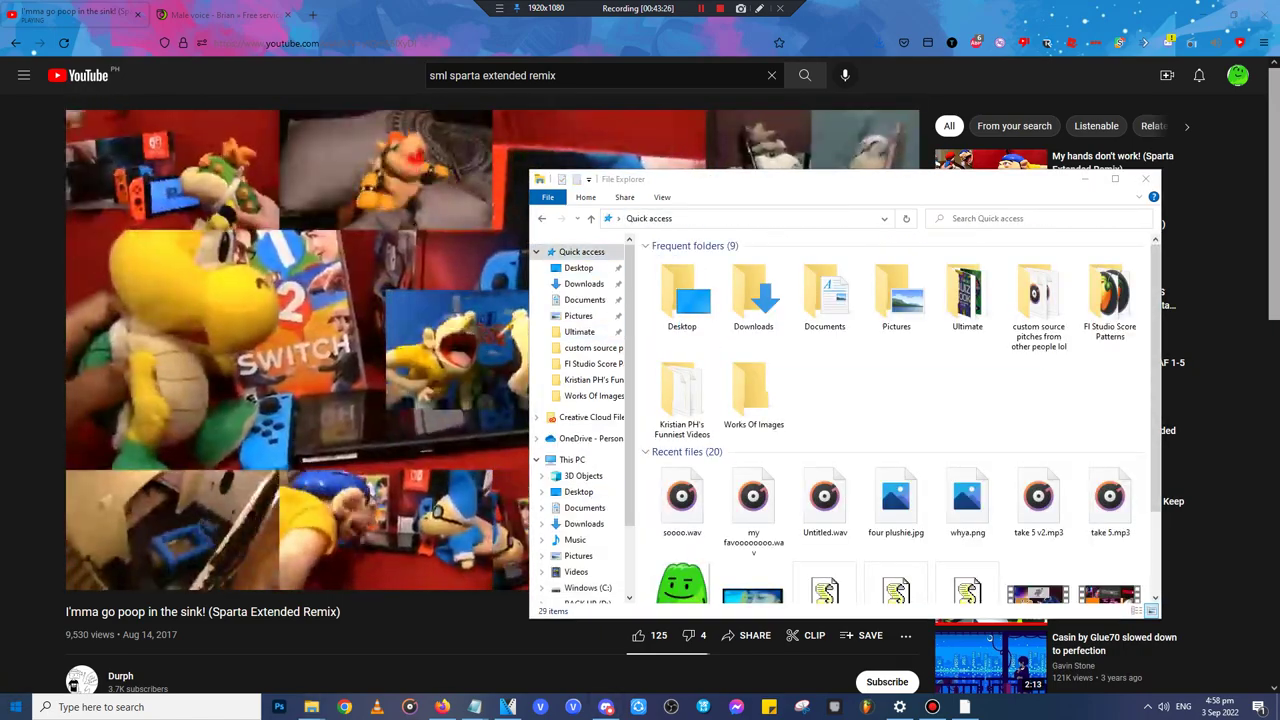
key("super")
key("alt+Tab")
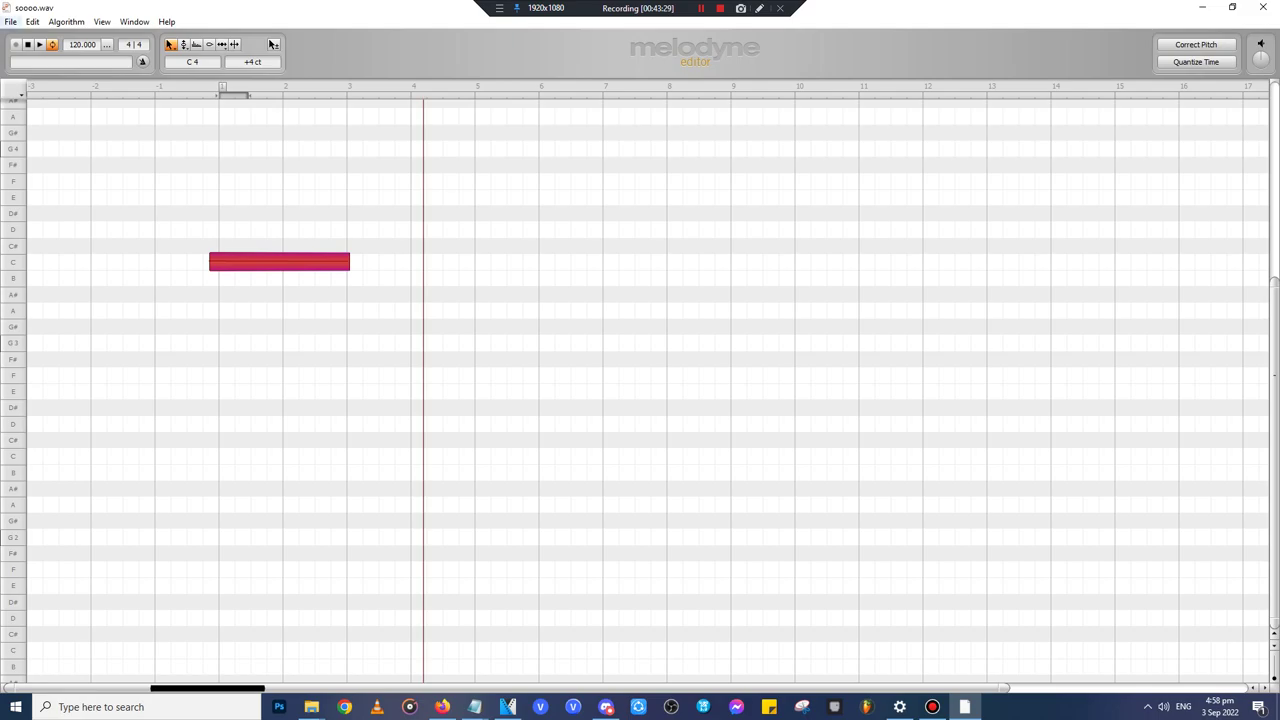
- Start a new Melodyne document and load the recent my favoooooooo.wav from the Edit Pitches From Other People folder
left_click(11, 22)
left_click(32, 37)
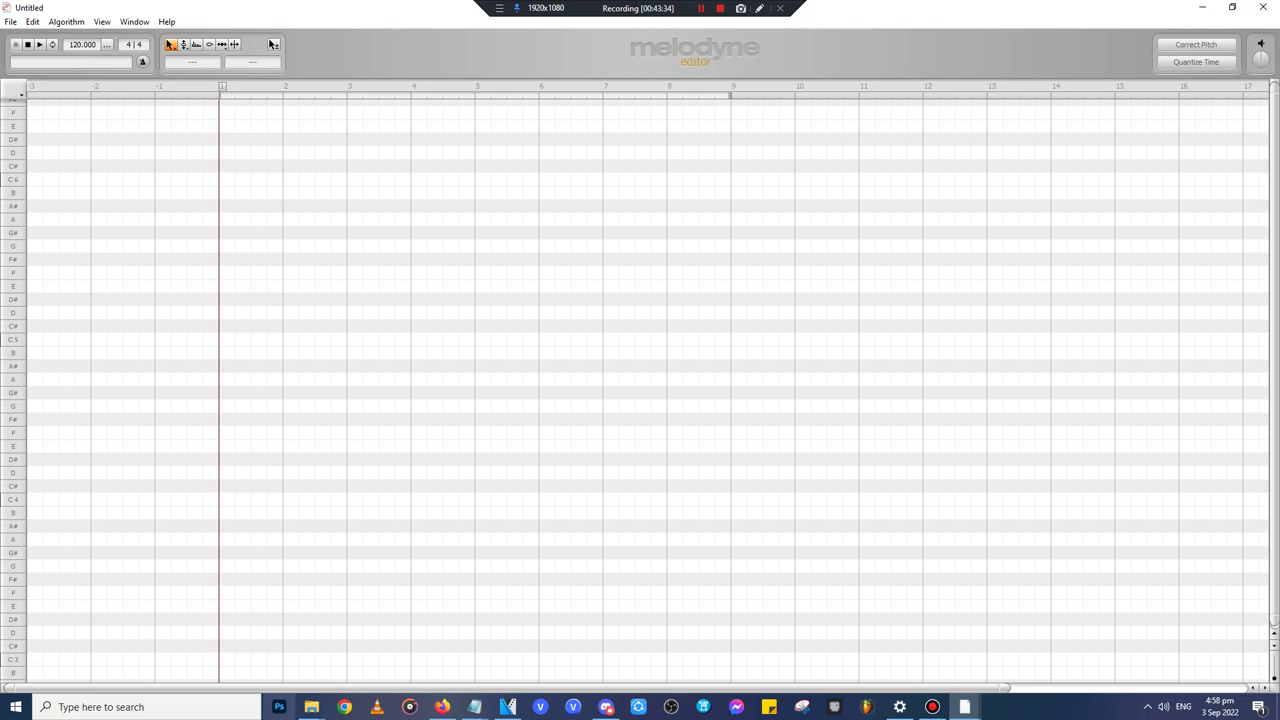
mouse_move(311, 707)
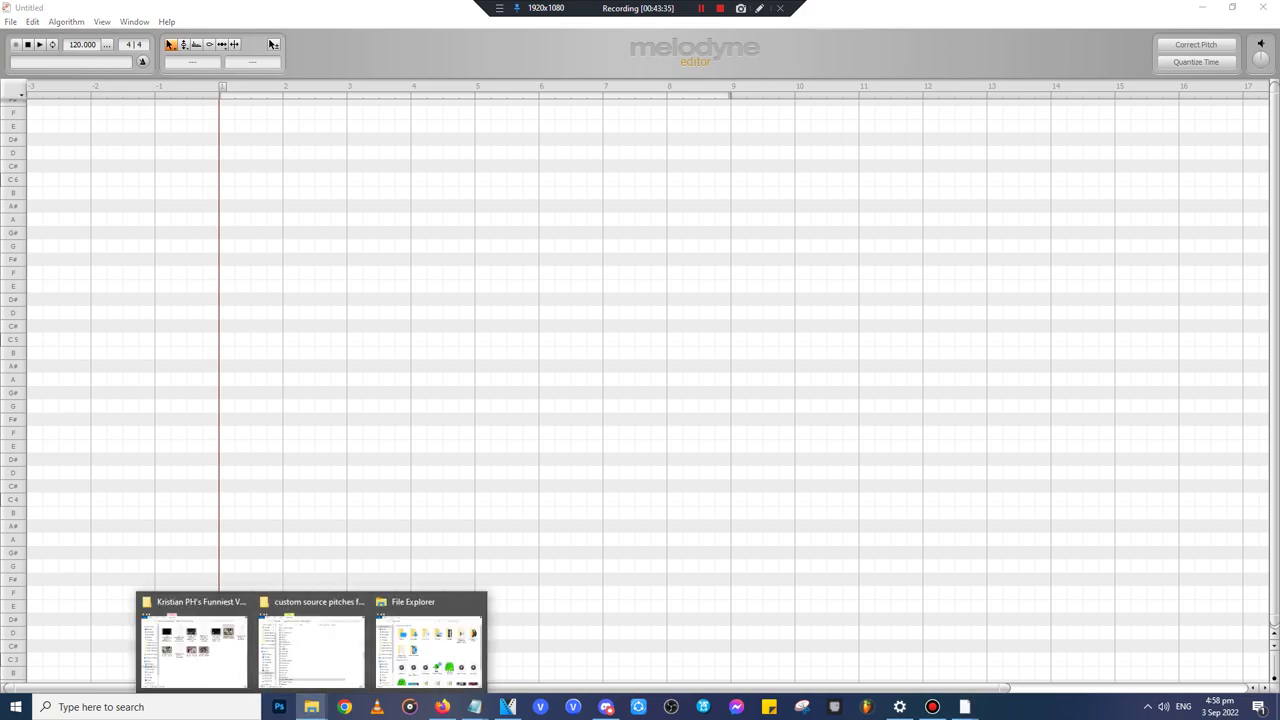
left_click(311, 648)
scroll(560, 410, "up", 1)
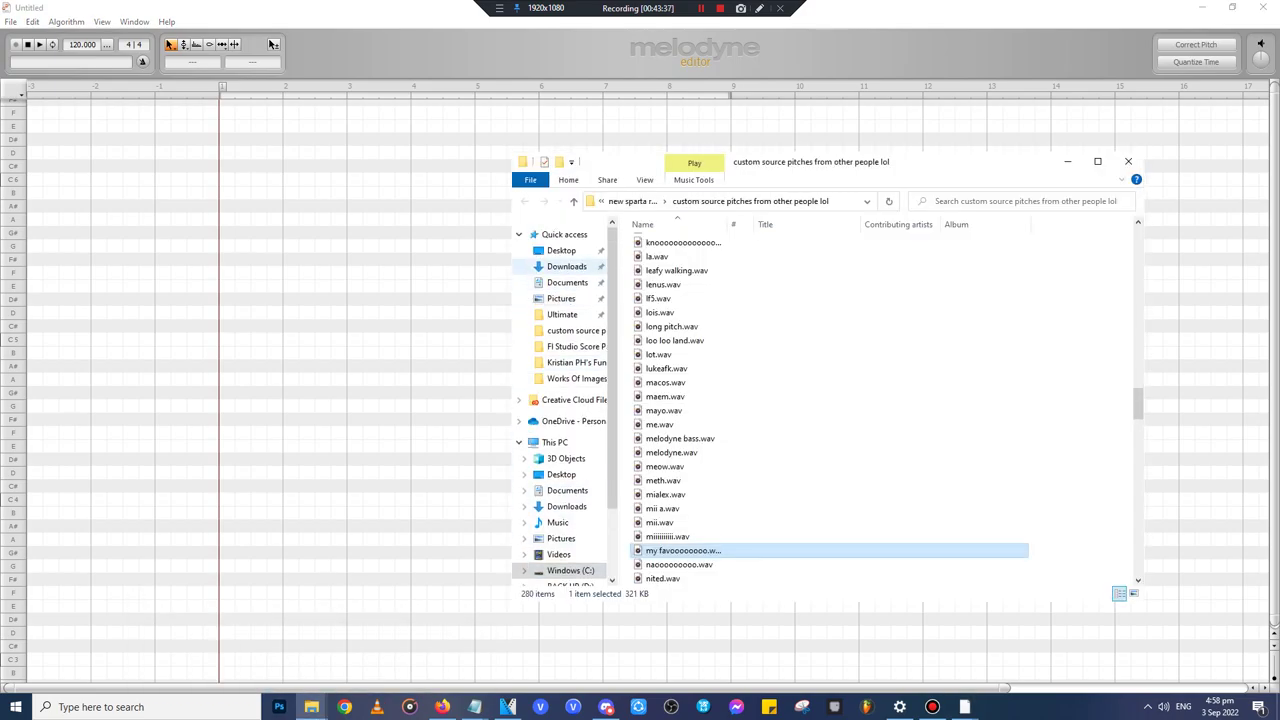
left_click(564, 235)
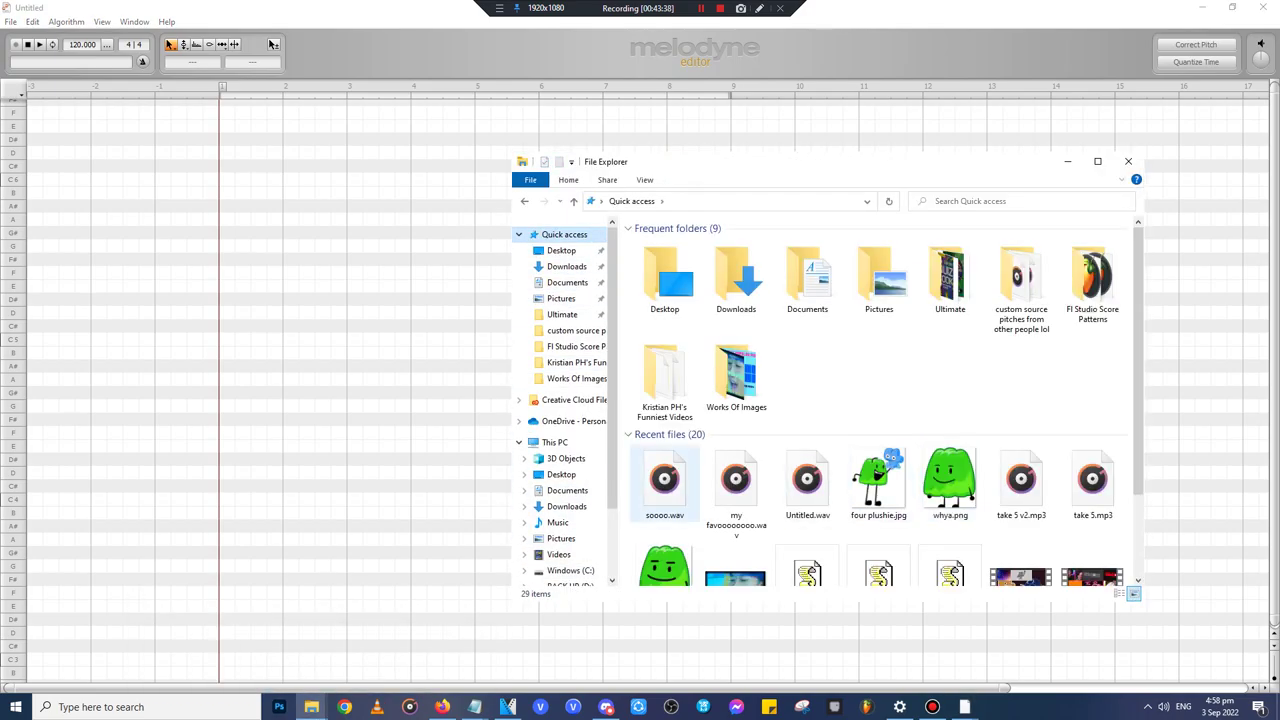
left_click(736, 488)
right_click(748, 482)
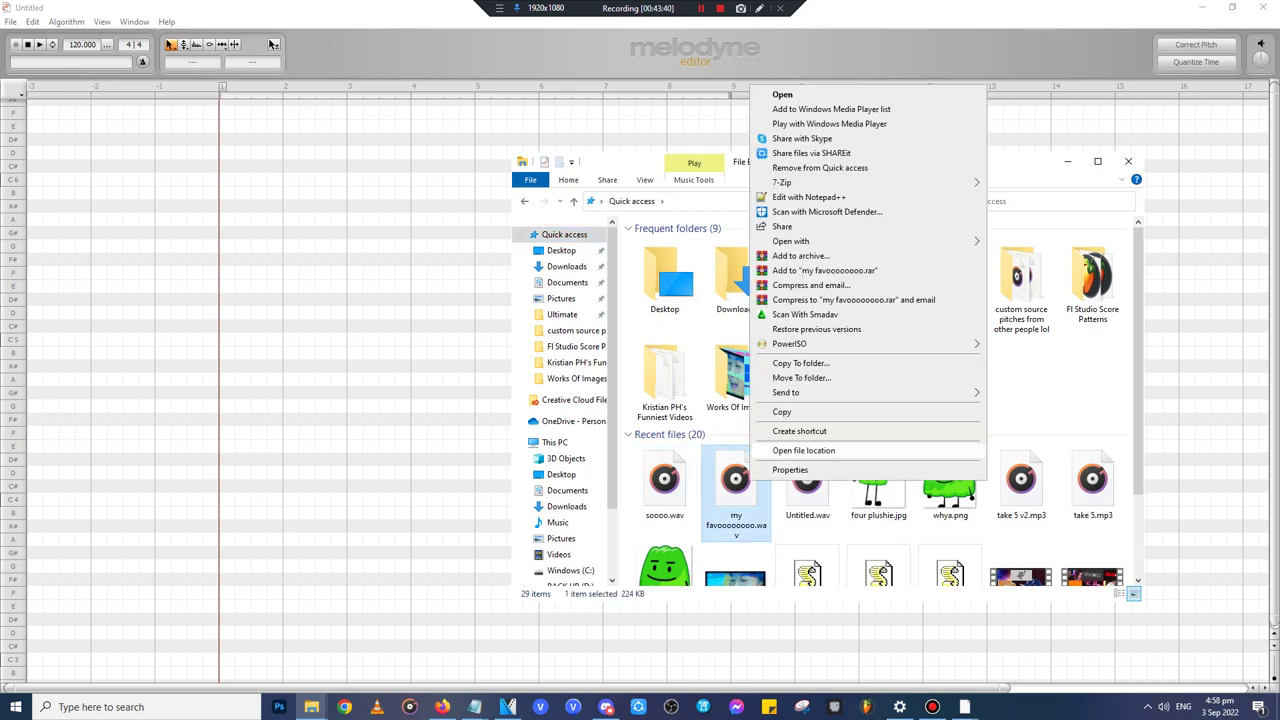
left_click(869, 450)
left_click_drag(683, 578, 300, 428)
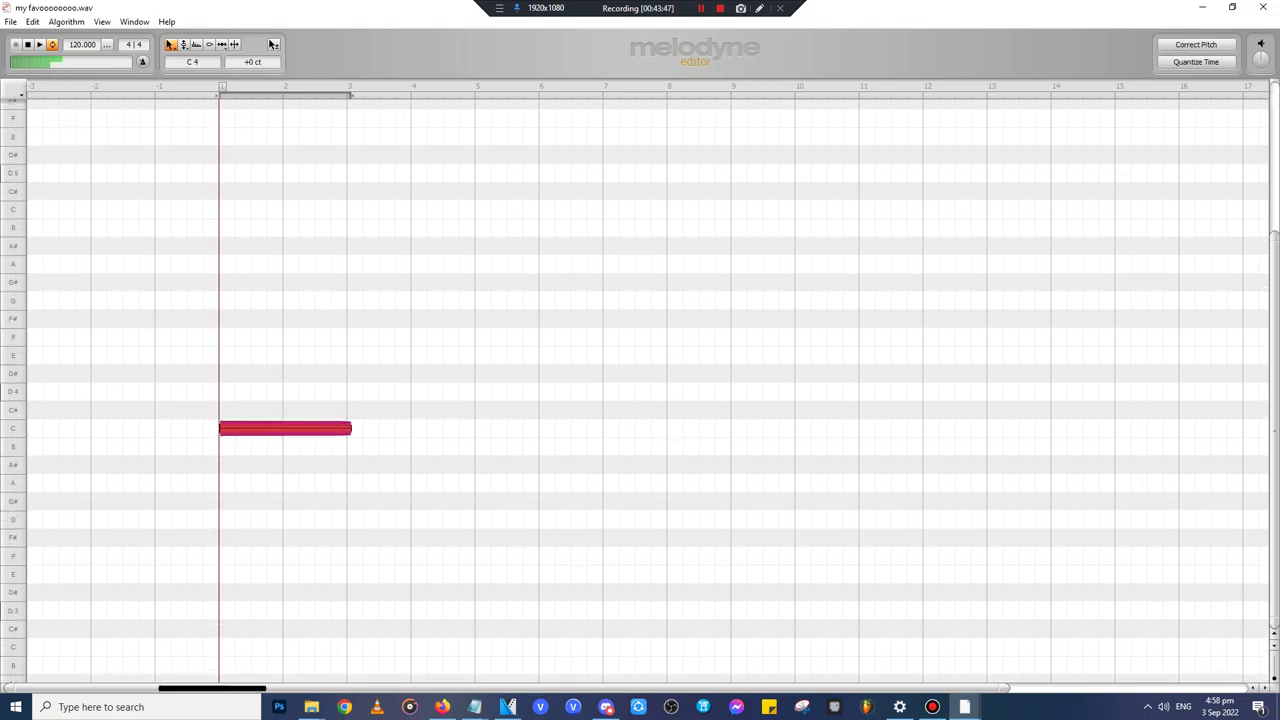
- Save my favoooooooo.wav in the Copies Of Edit Pitches subfolder and close Melodyne
left_click(184, 59)
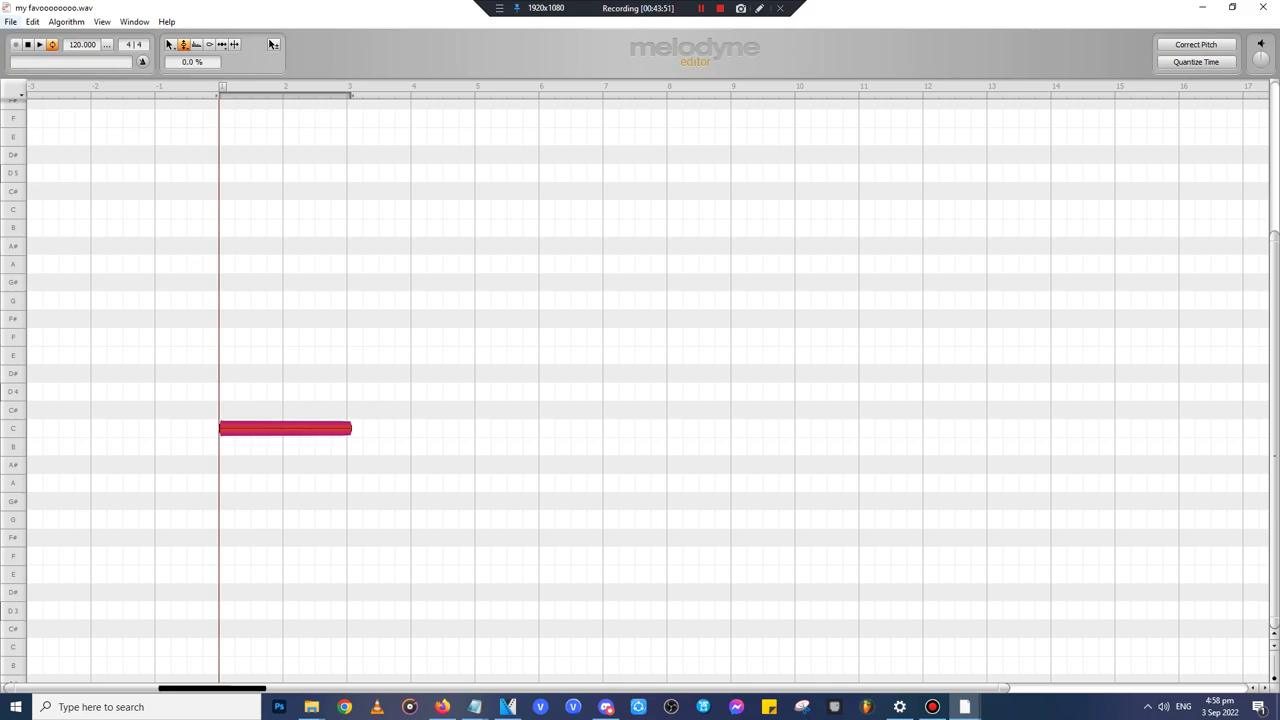
left_click(11, 22)
left_click(42, 120)
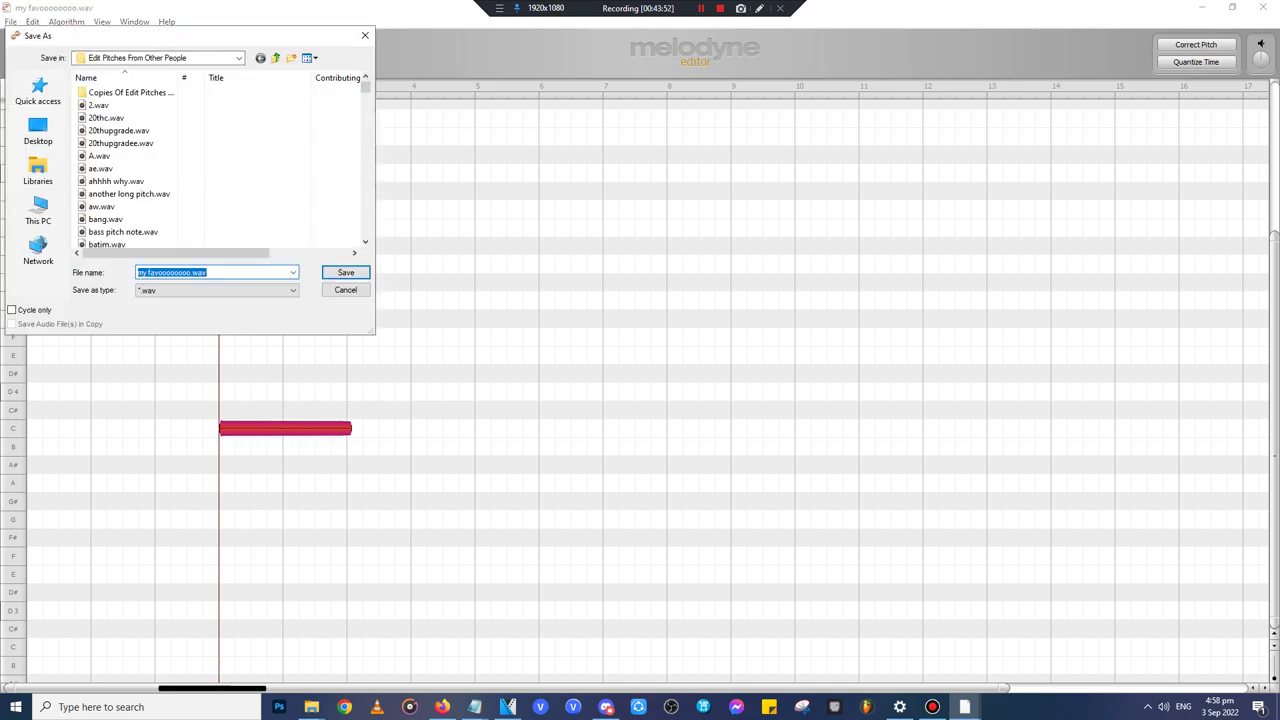
double_click(124, 92)
left_click(346, 272)
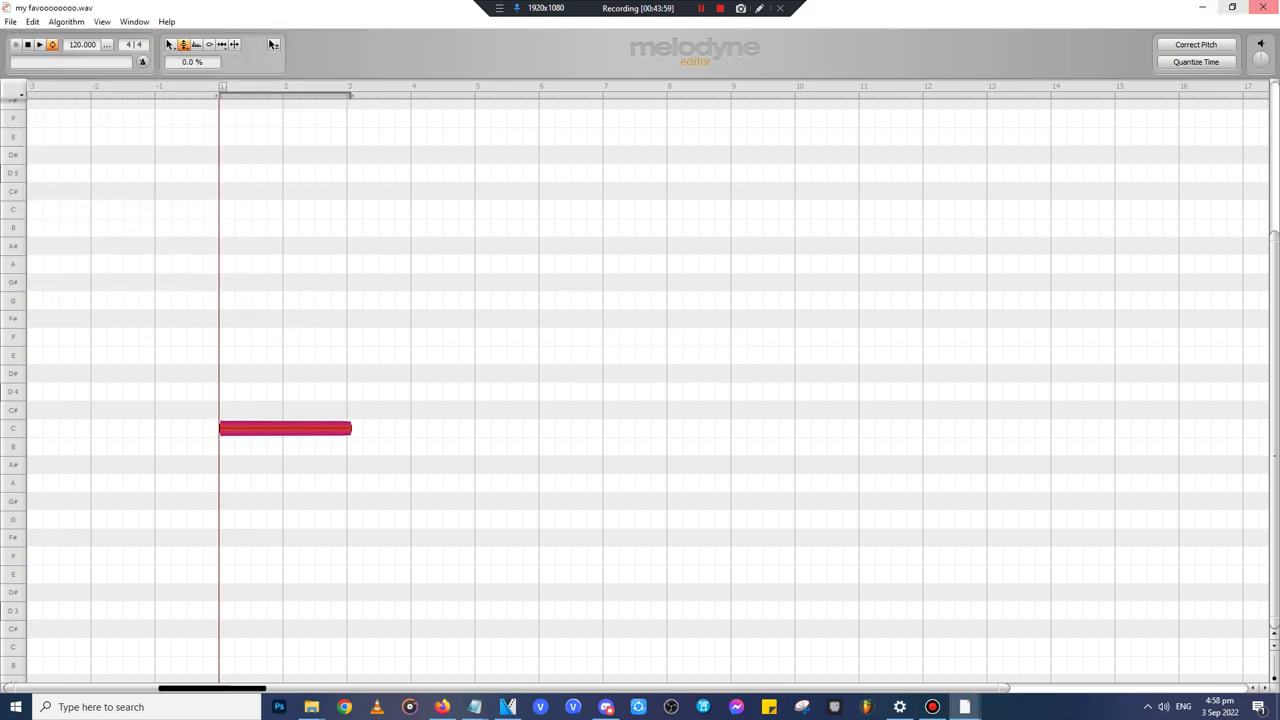
left_click(1263, 7)
left_click(1263, 7)
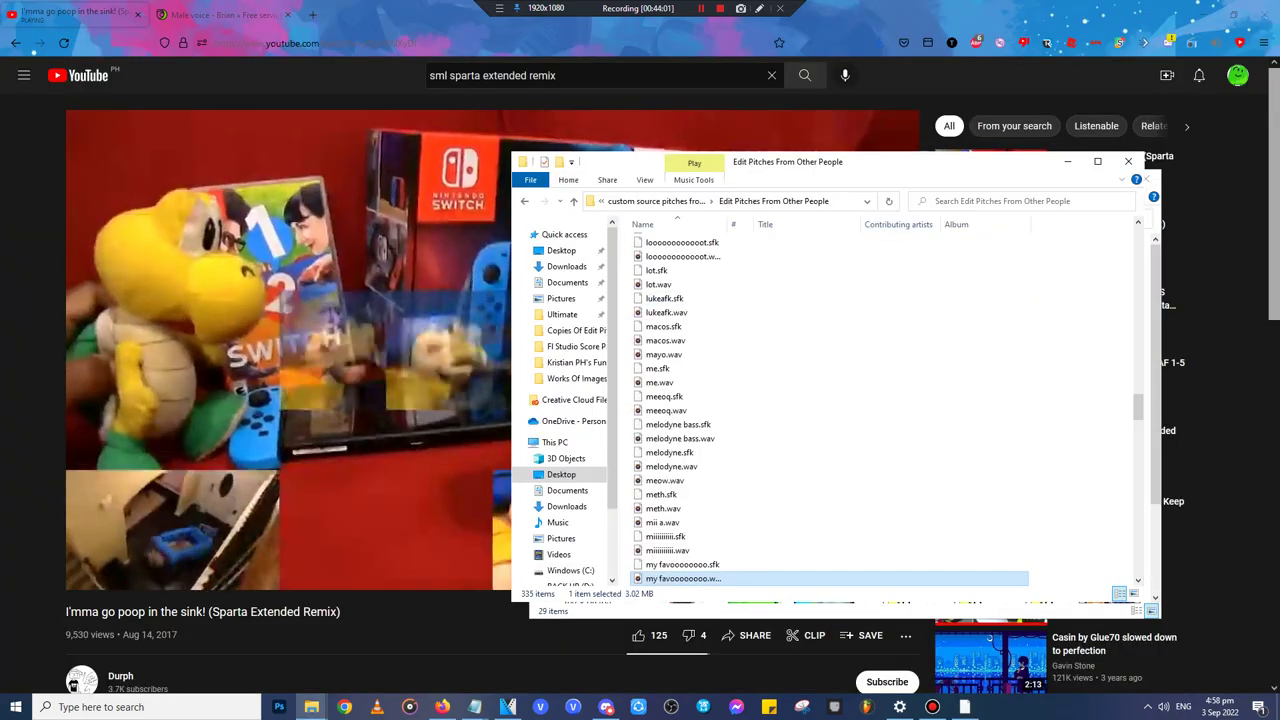
- Switch to VEGAS Pro and delete the my favoooooooo audio event at bar 16.1, just after the Melodyne title
key("alt+Tab")
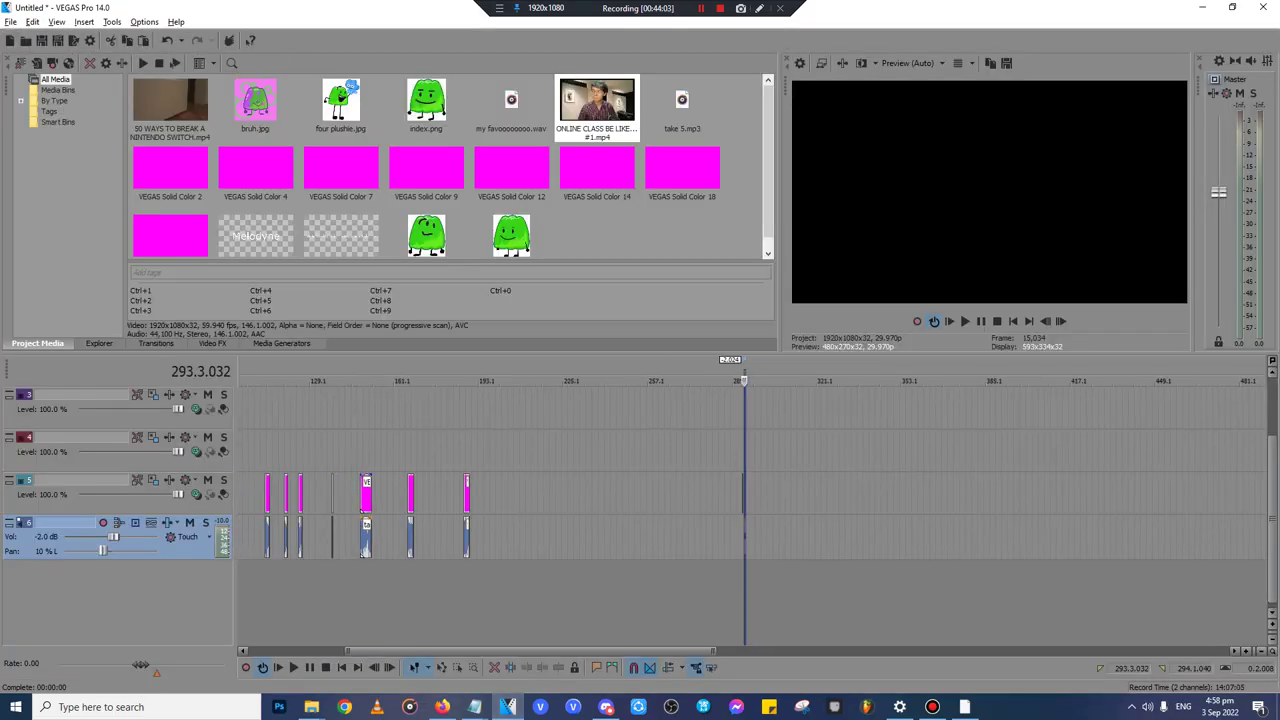
scroll(744, 510, "down", 3)
left_click(259, 450)
scroll(259, 450, "up", 4)
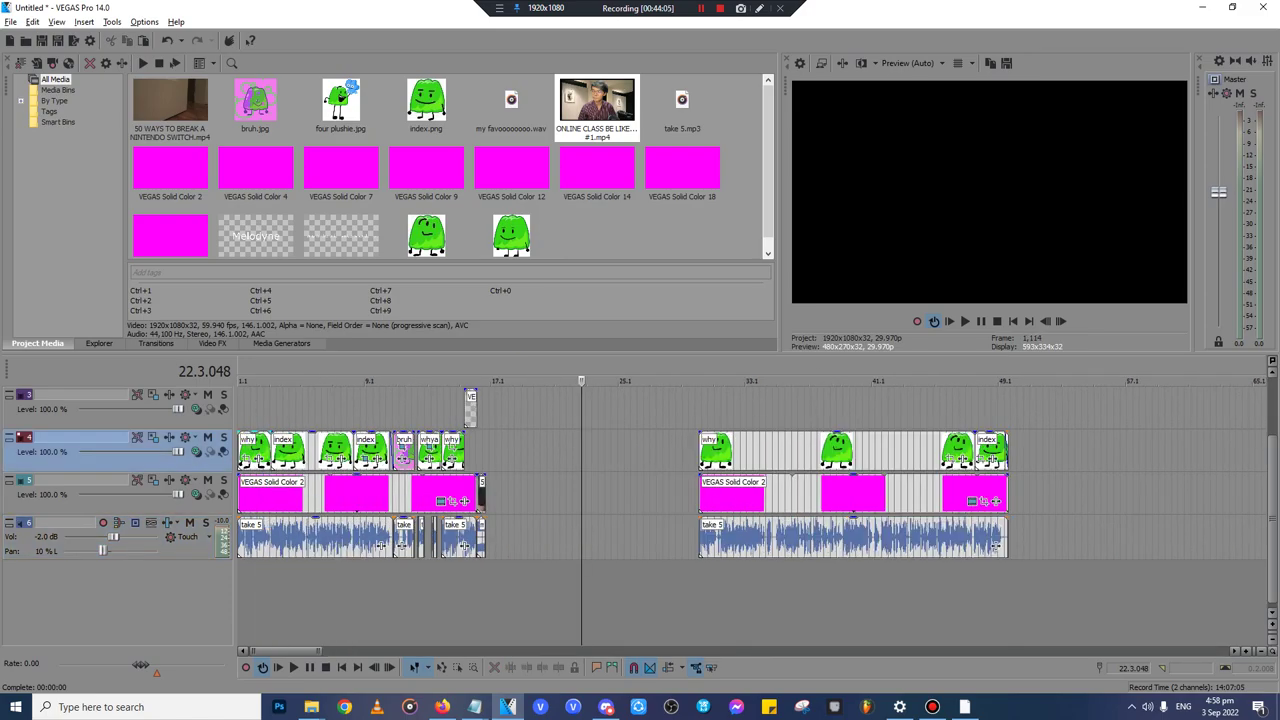
left_click(477, 450)
scroll(723, 545, "up", 10)
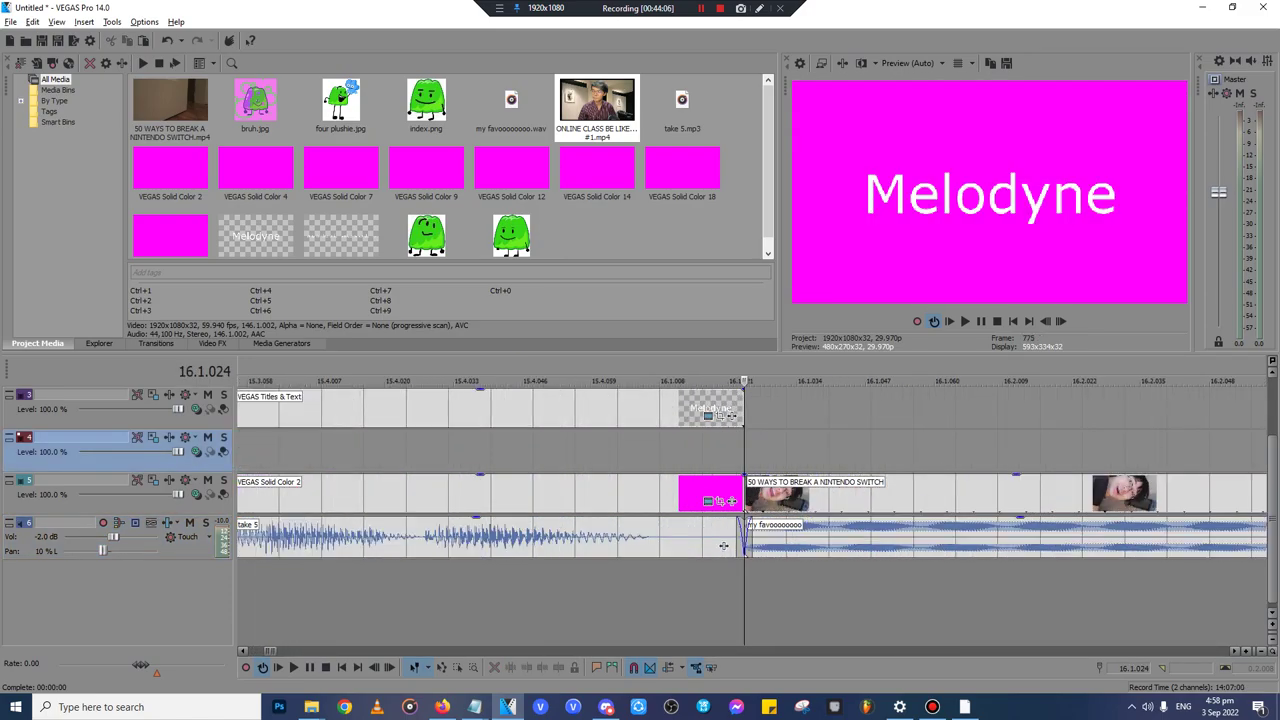
left_click(886, 537)
scroll(886, 537, "down", 5)
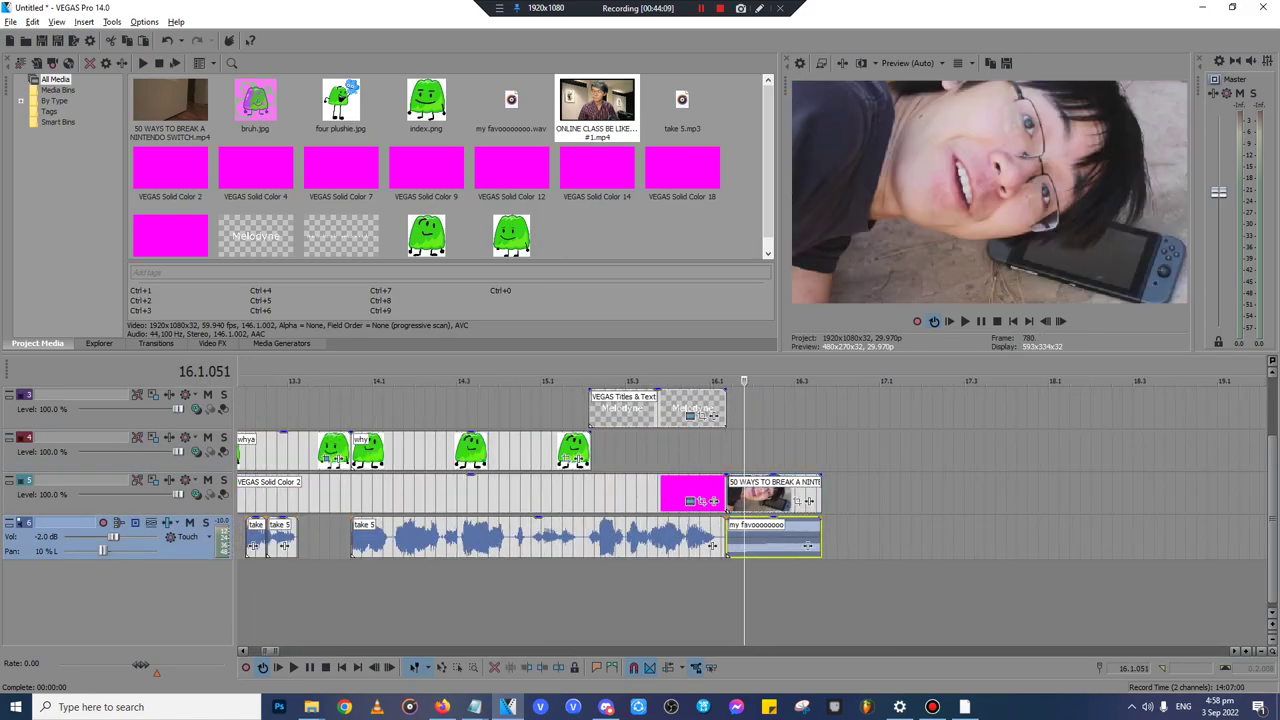
key("Delete")
mouse_move(311, 707)
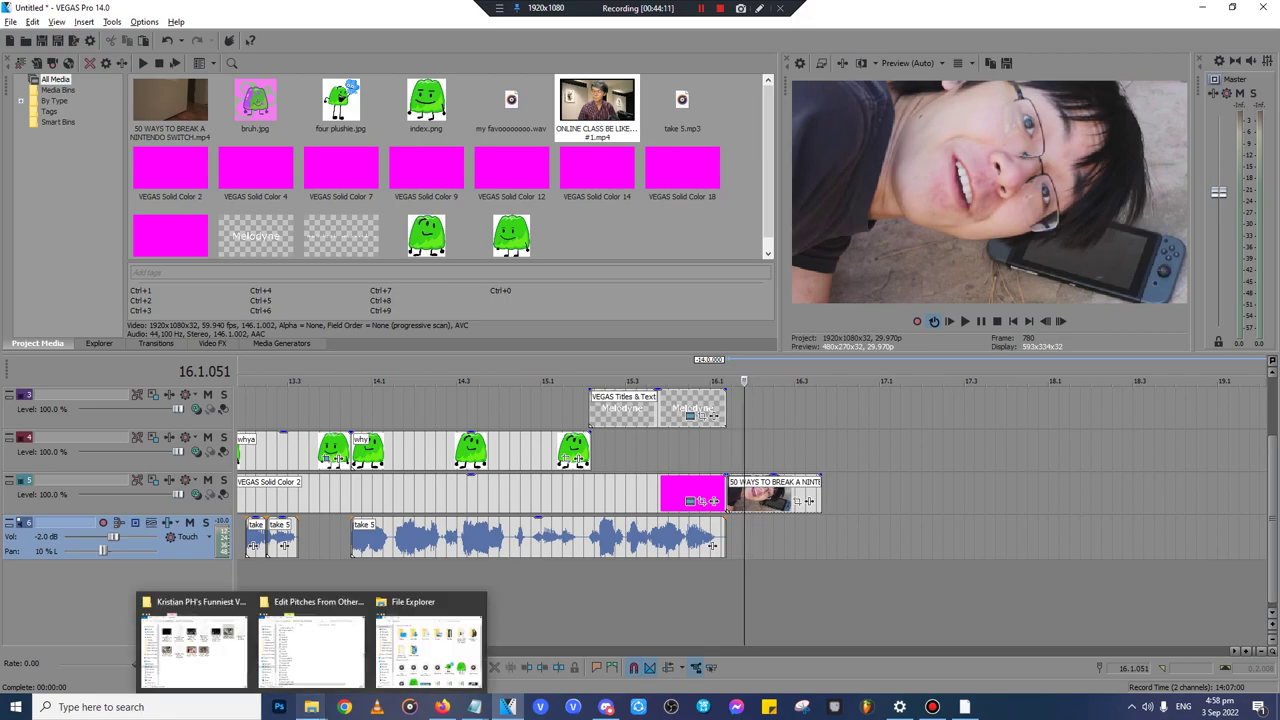
left_click(16, 707)
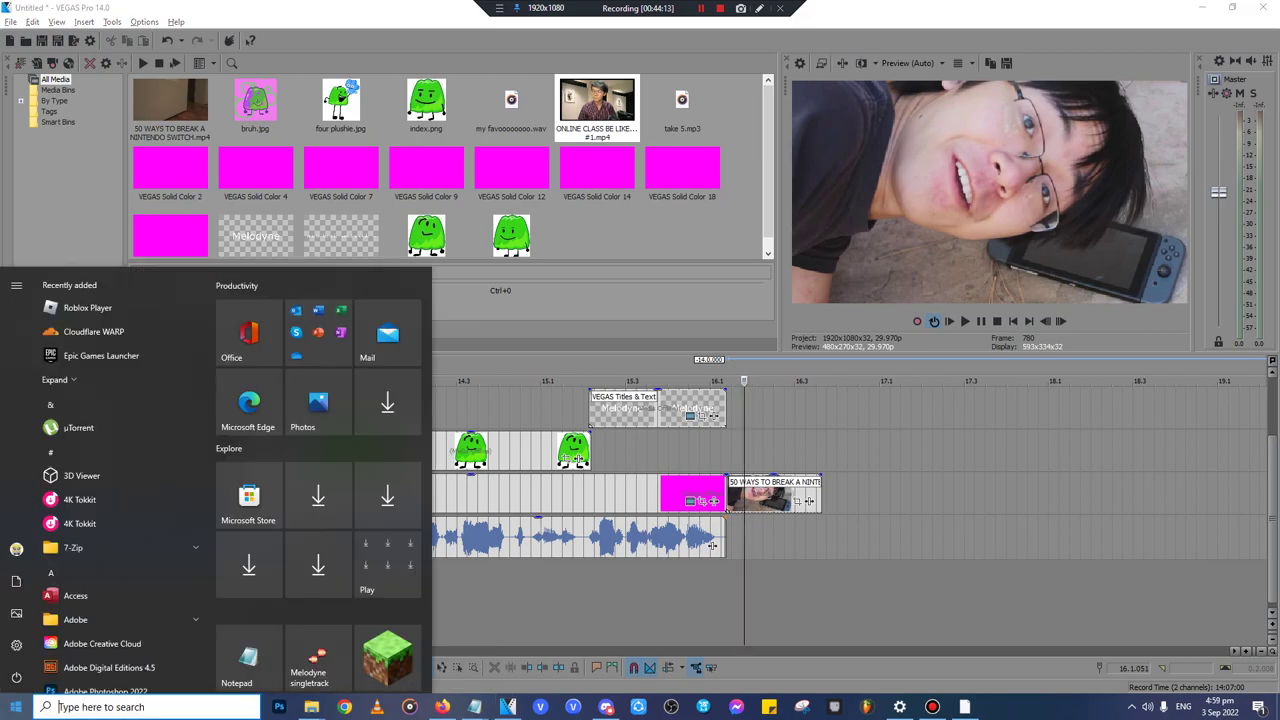
left_click(16, 645)
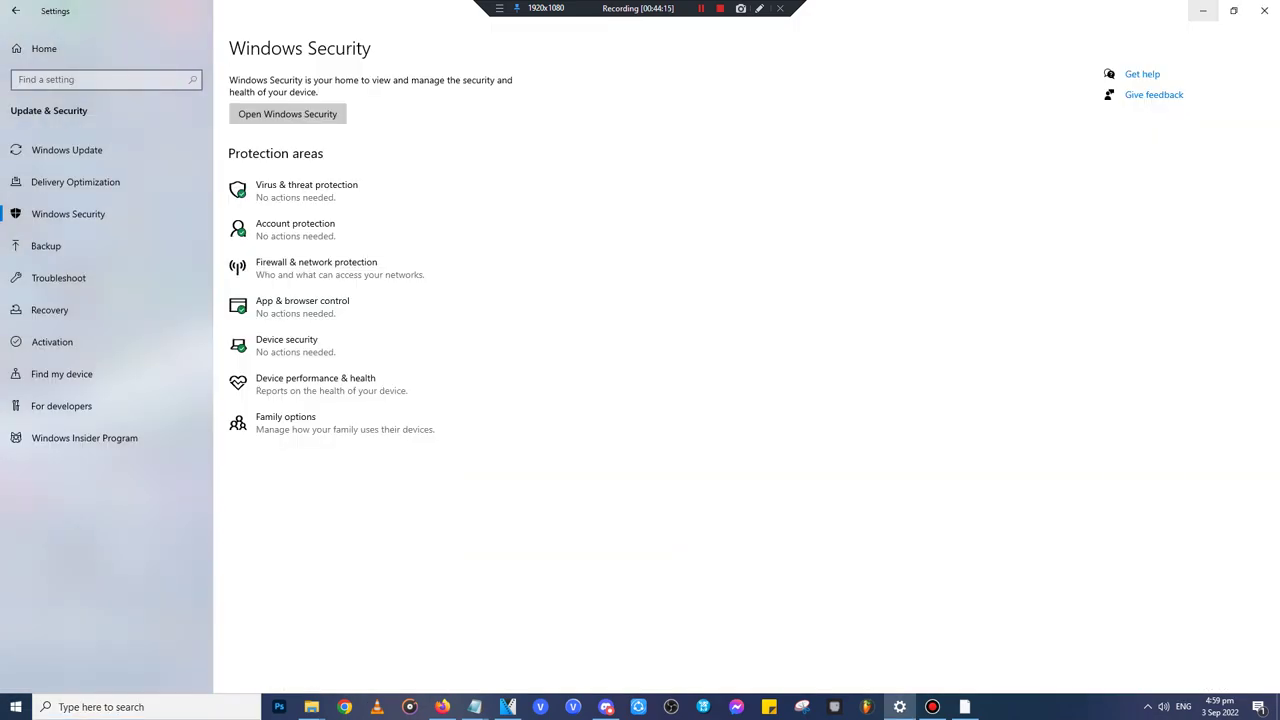
left_click(1203, 10)
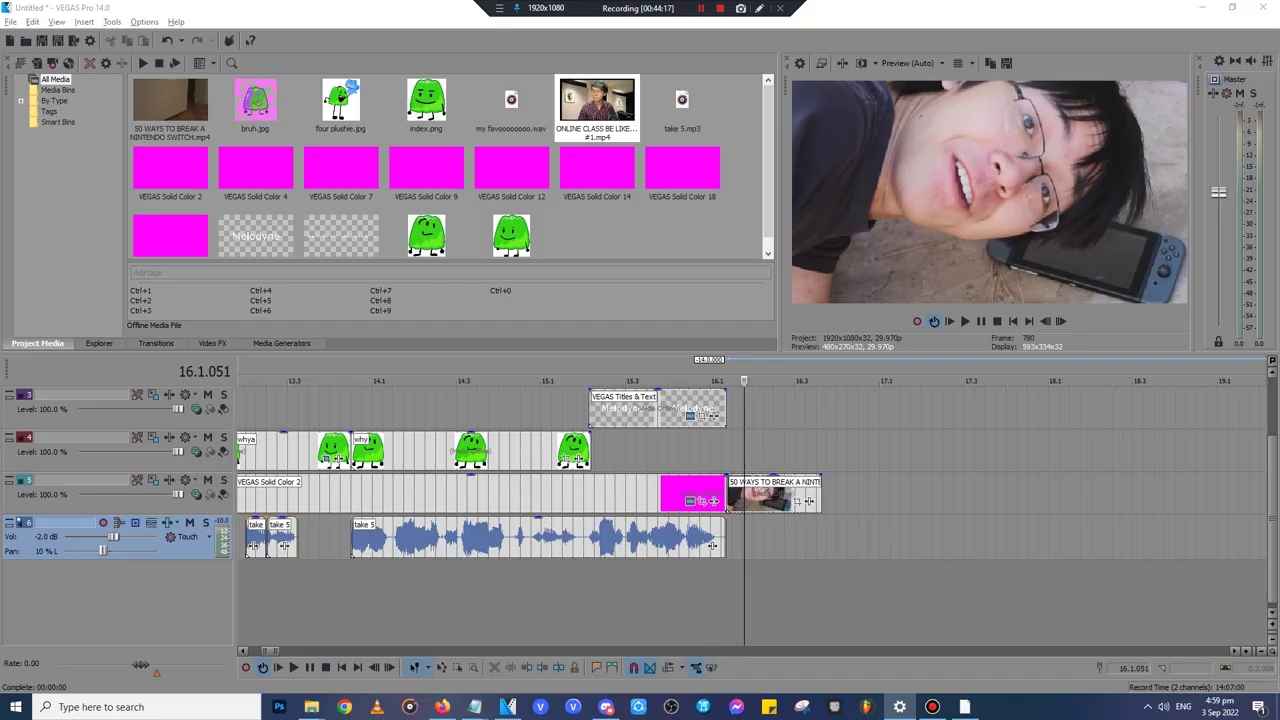
- Move the short 50 WAYS TO BREAK A NINTENDO SWITCH clip from bar 16 out to around bar 290
scroll(562, 497, "down", 10)
left_click_drag(772, 495, 526, 495)
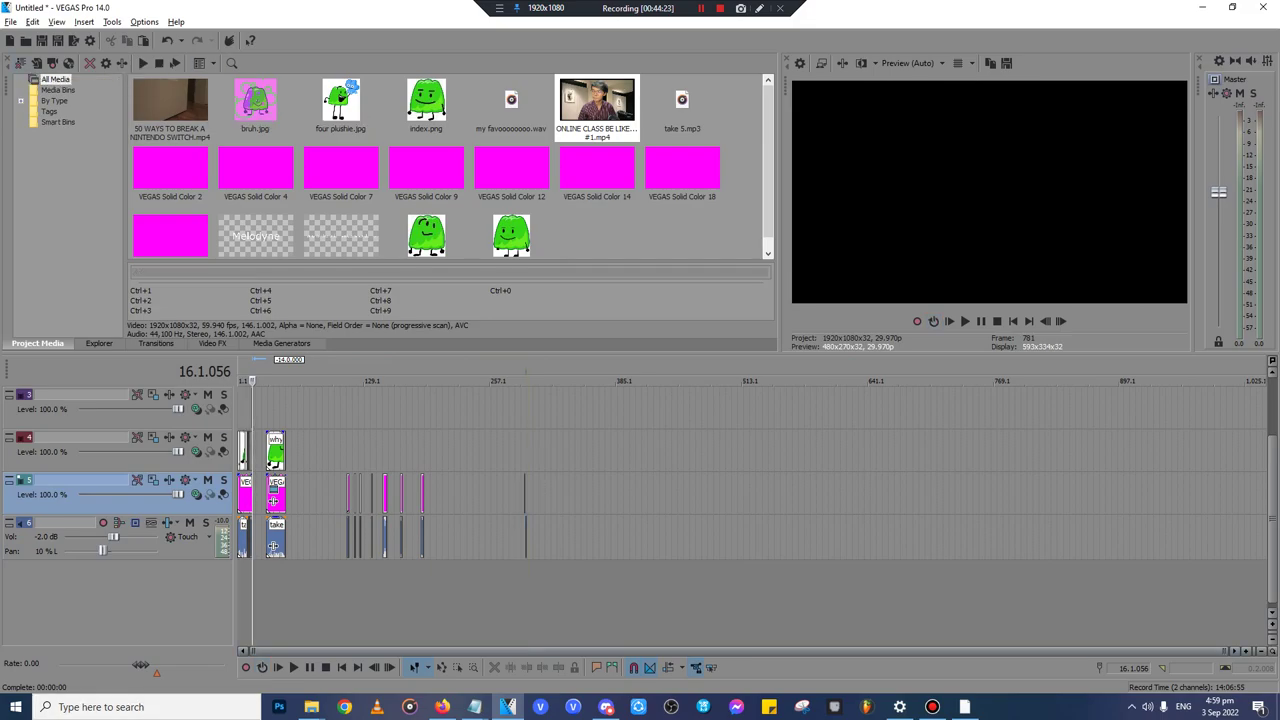
- Add the full 50 WAYS TO BREAK A NINTENDO SWITCH video far along track 5 and remove my favoooooooo.wav from the project media
left_click_drag(170, 105, 795, 494)
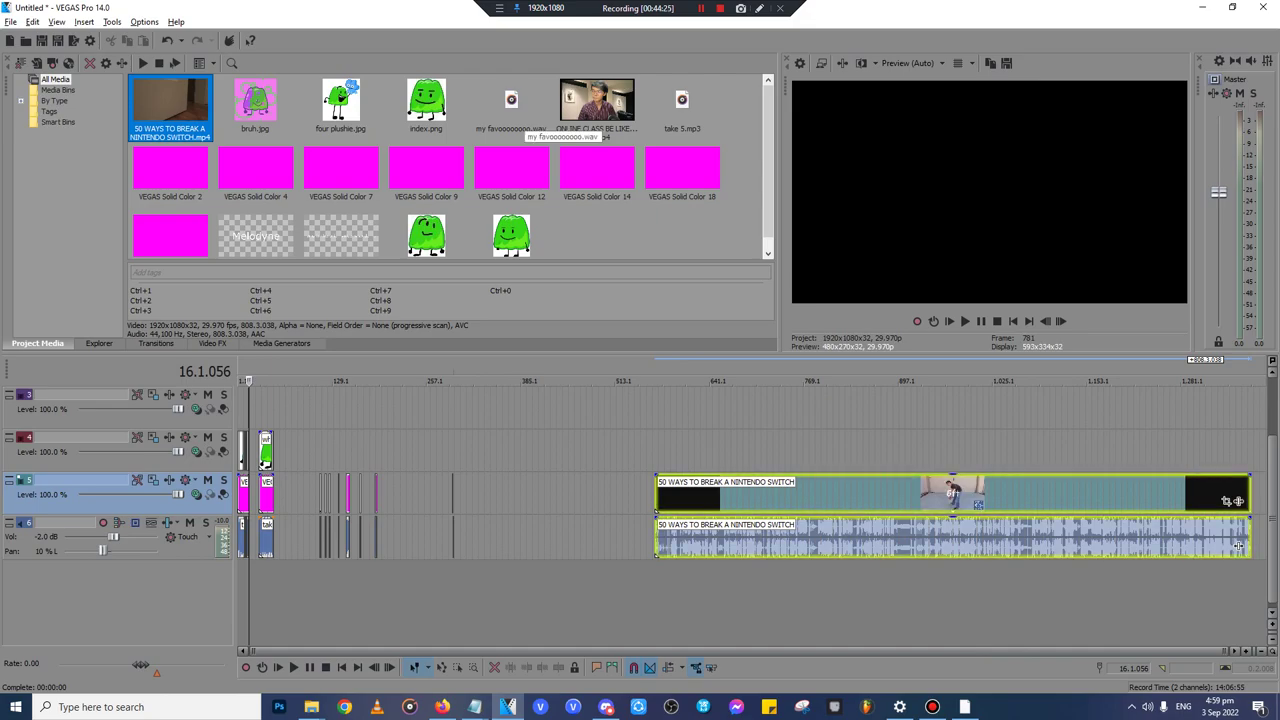
left_click(515, 112)
key("Delete")
- Play through the ending of the full Nintendo Switch video, examining it for a usable voice sample
left_click(1233, 450)
key("space")
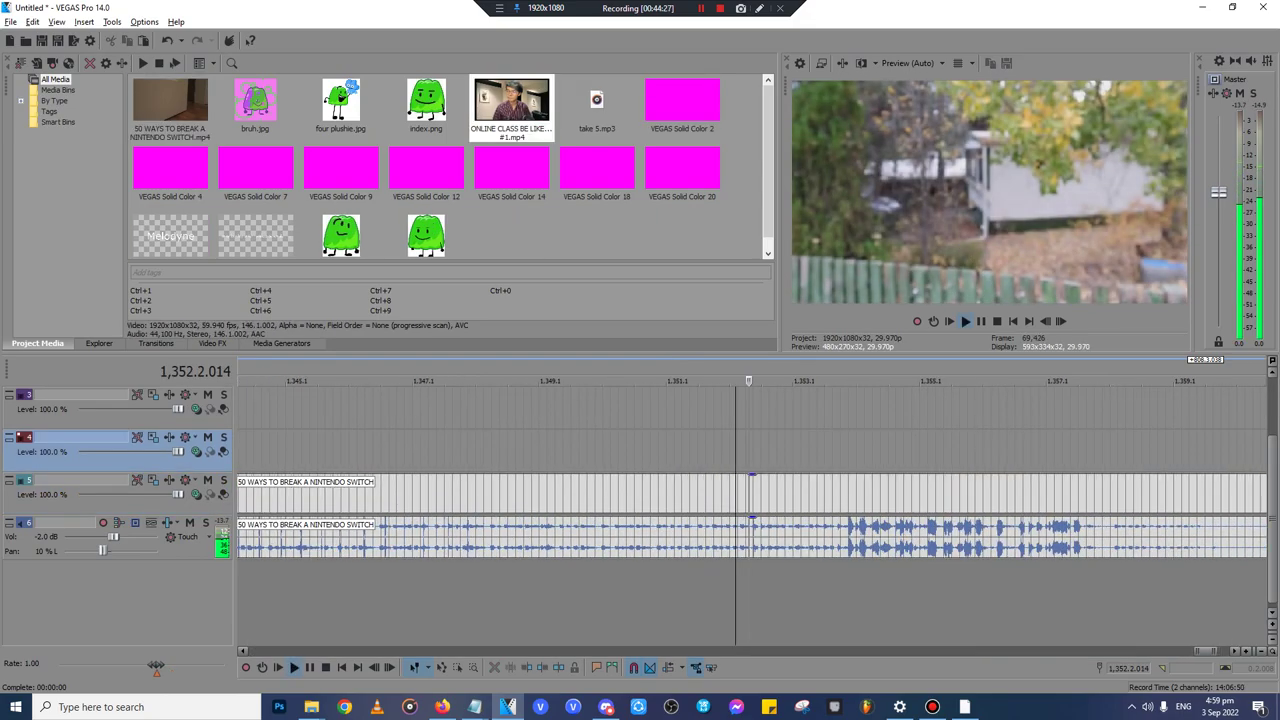
left_click(1106, 450)
scroll(1107, 450, "down", 3)
left_click(1108, 450)
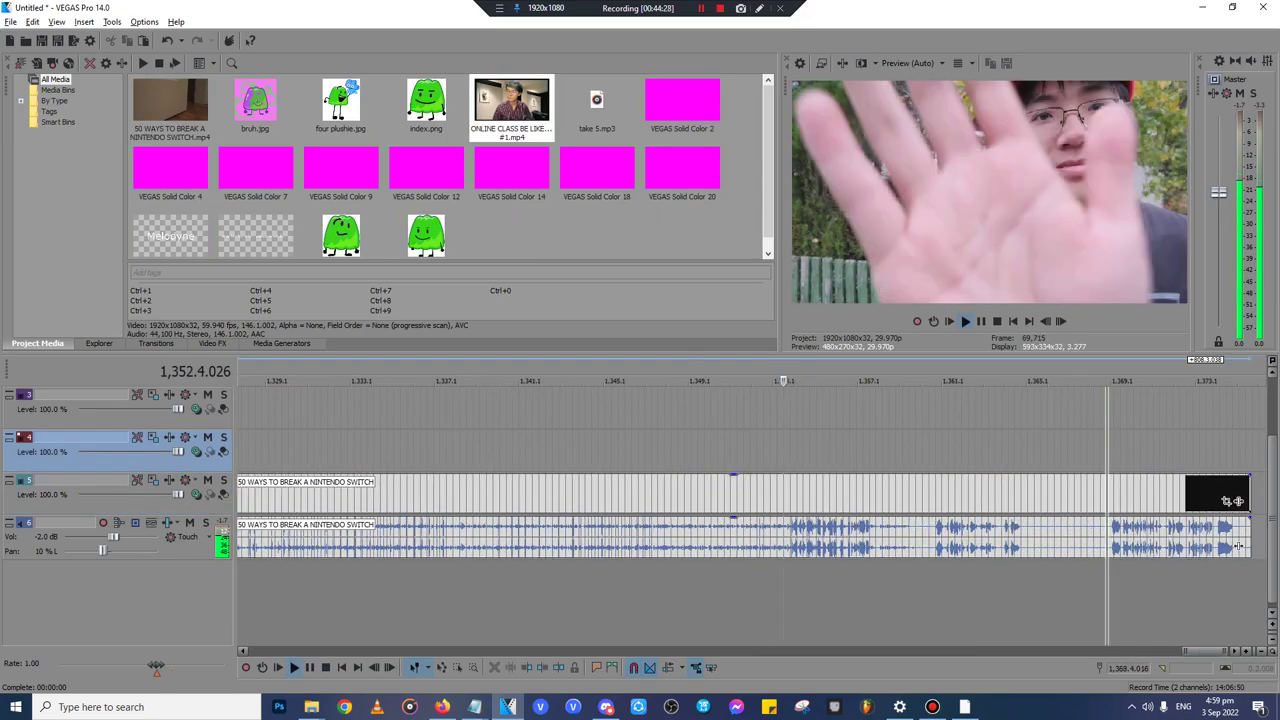
left_click_drag(1161, 450, 1164, 450)
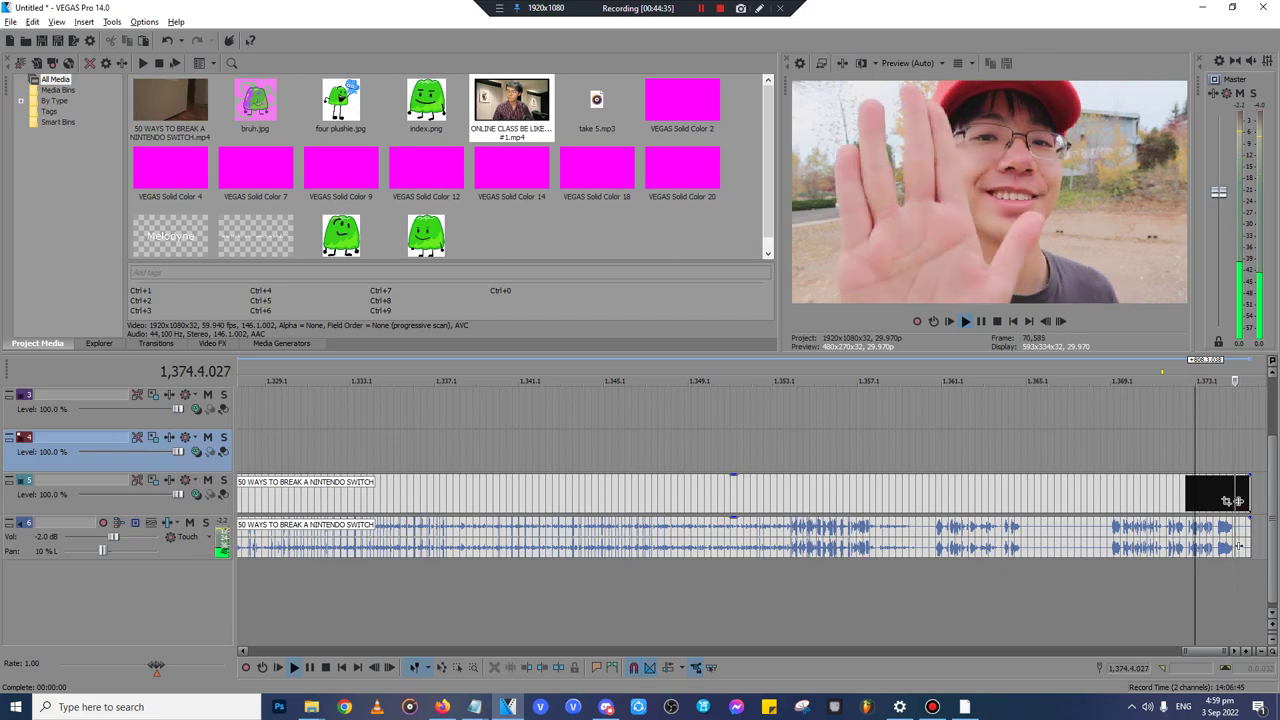
scroll(1215, 450, "down", 2)
left_click(1215, 450)
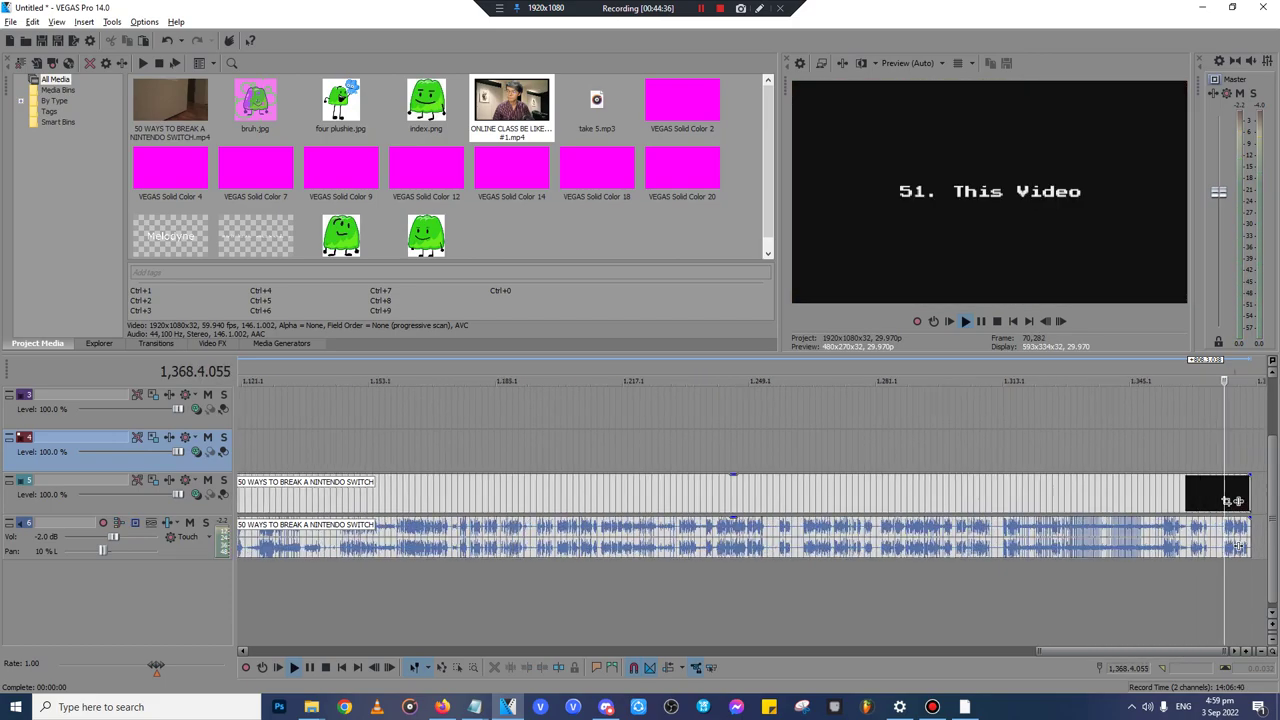
scroll(1238, 547, "down", 5)
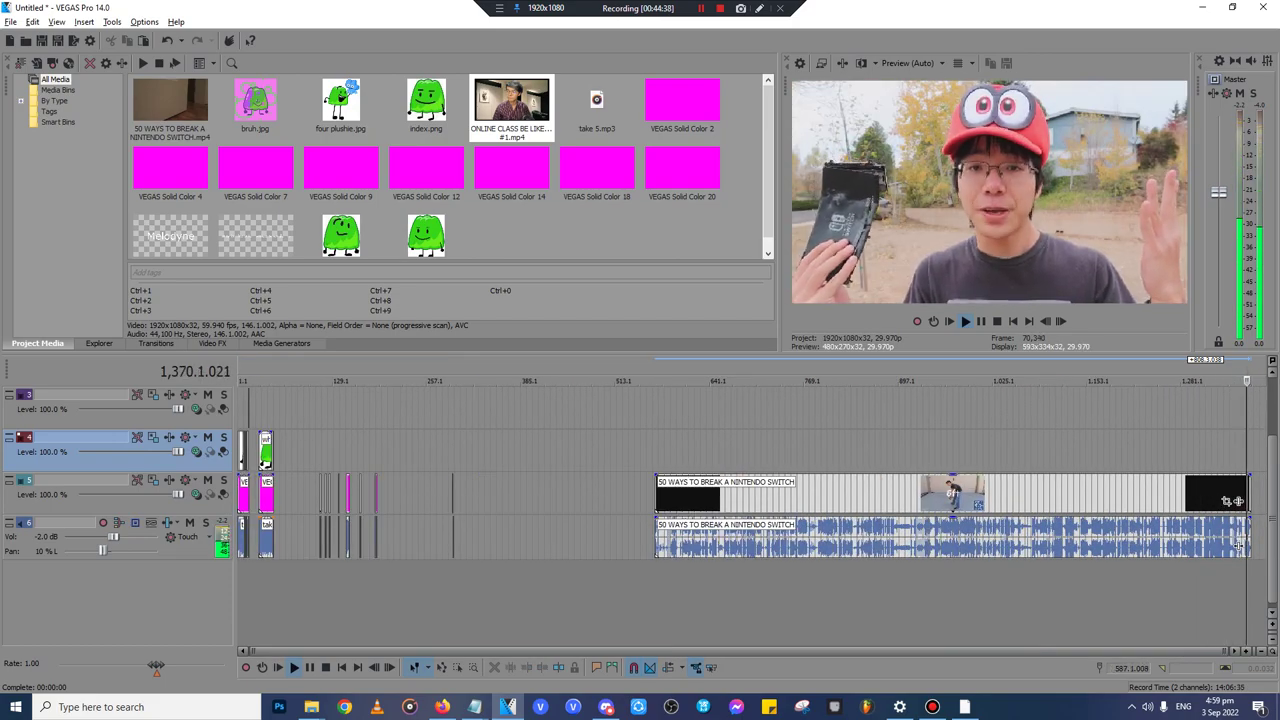
- Play through the opening of the Nintendo Switch video up to about bar 580, examining its intro and title for usable sounds
left_click(670, 450)
scroll(670, 450, "up", 5)
left_click(471, 450)
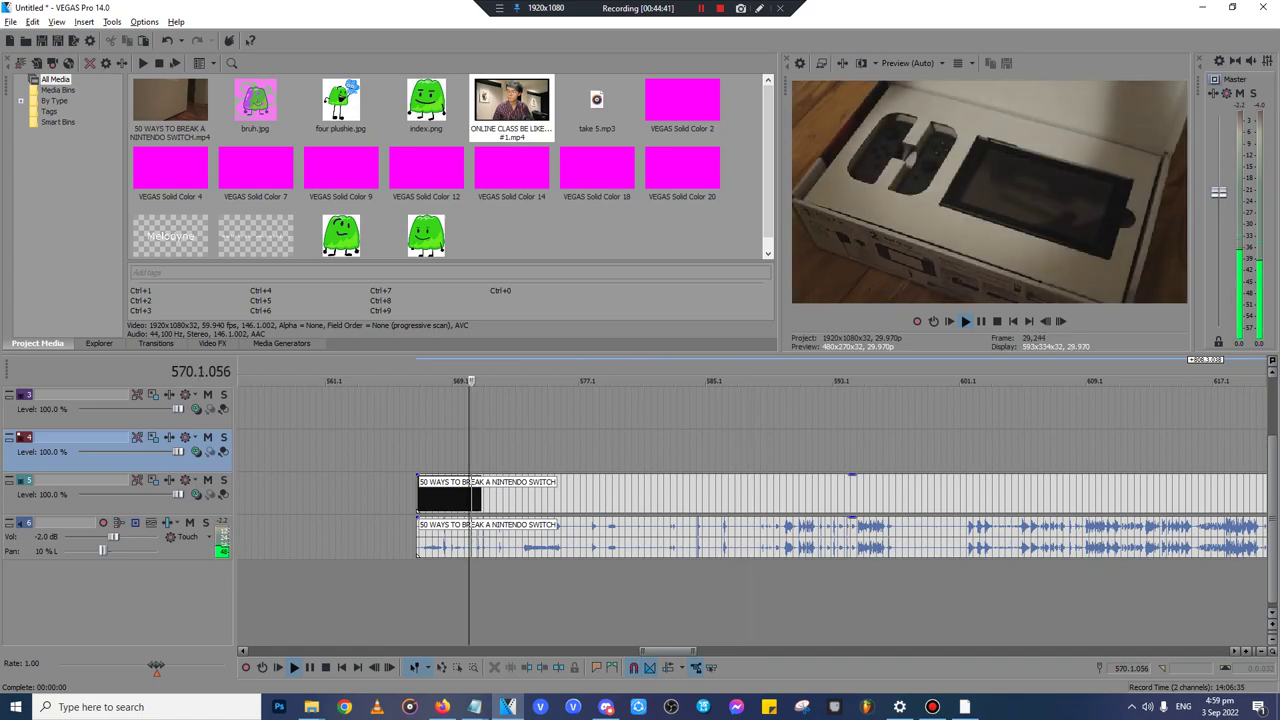
left_click(532, 450)
scroll(532, 450, "up", 5)
left_click(1166, 450)
scroll(1166, 450, "up", 5)
scroll(1166, 450, "down", 4)
left_click(1166, 450)
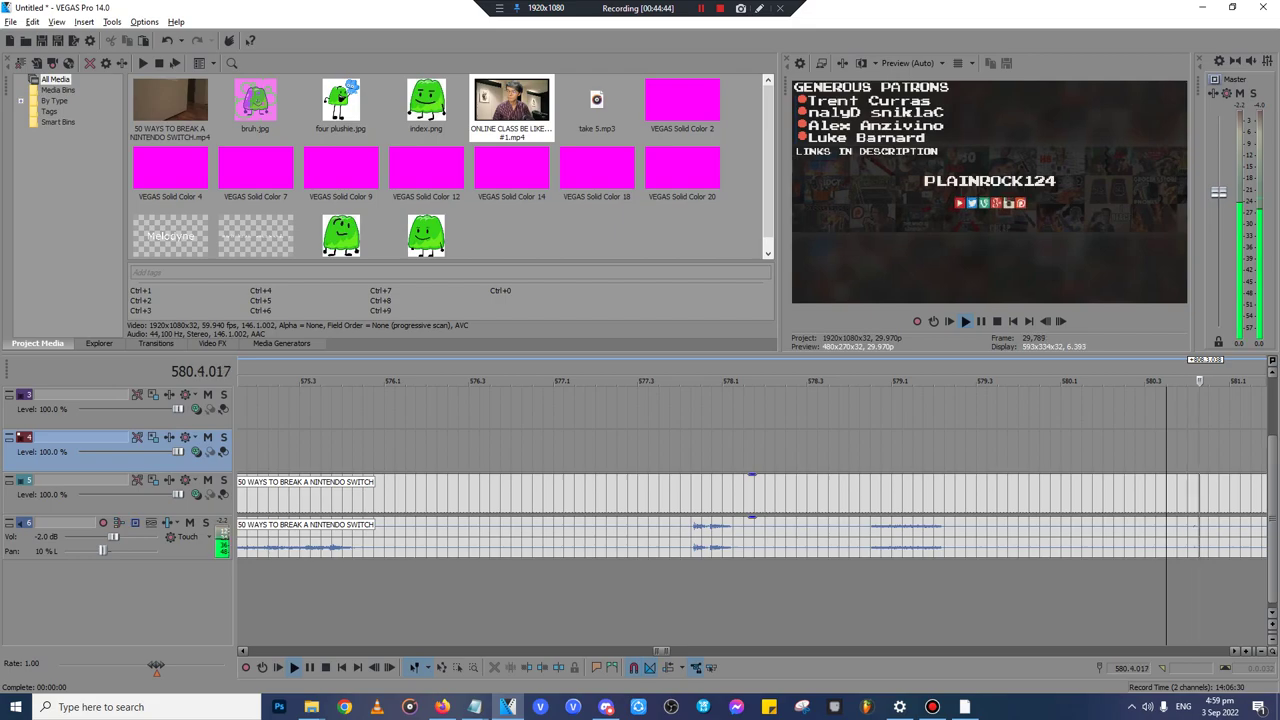
left_click(839, 450)
scroll(839, 450, "up", 4)
scroll(839, 450, "down", 5)
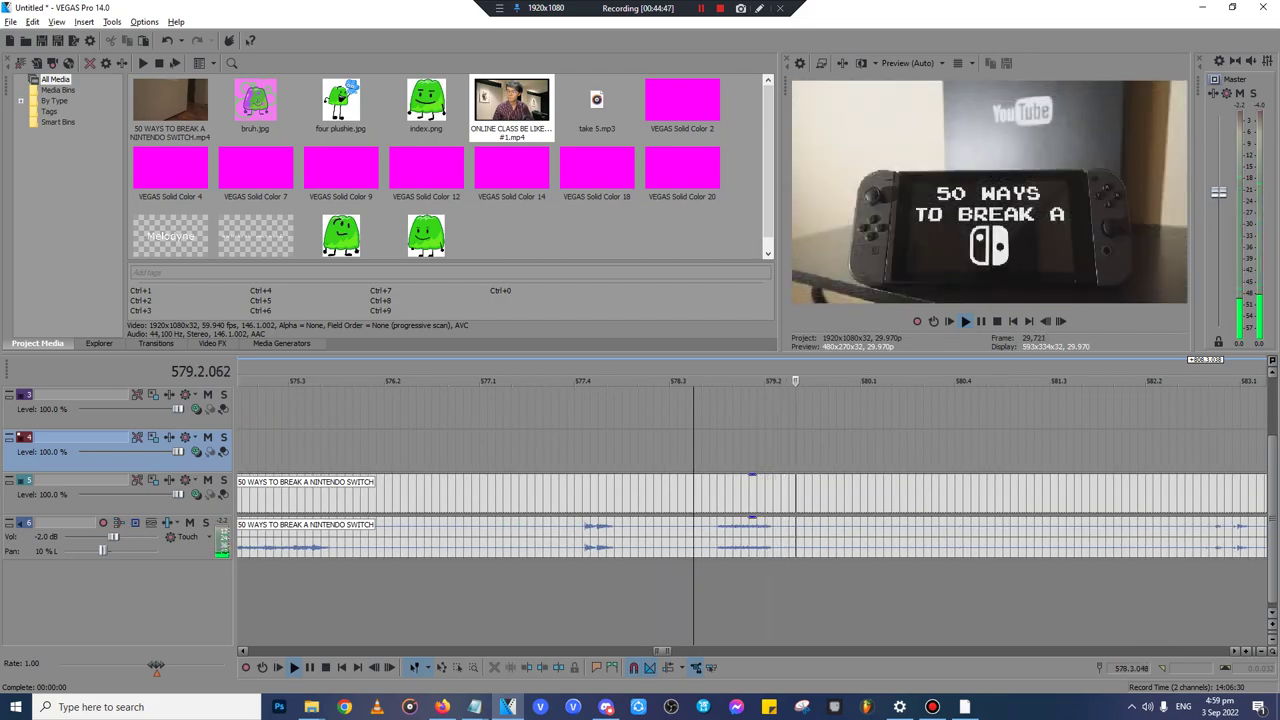
left_click(938, 450)
scroll(938, 450, "up", 5)
scroll(938, 450, "down", 4)
- Split the full Nintendo Switch video just before bar 581 and delete the portion before the split
key("Return")
left_click(601, 494)
key("space")
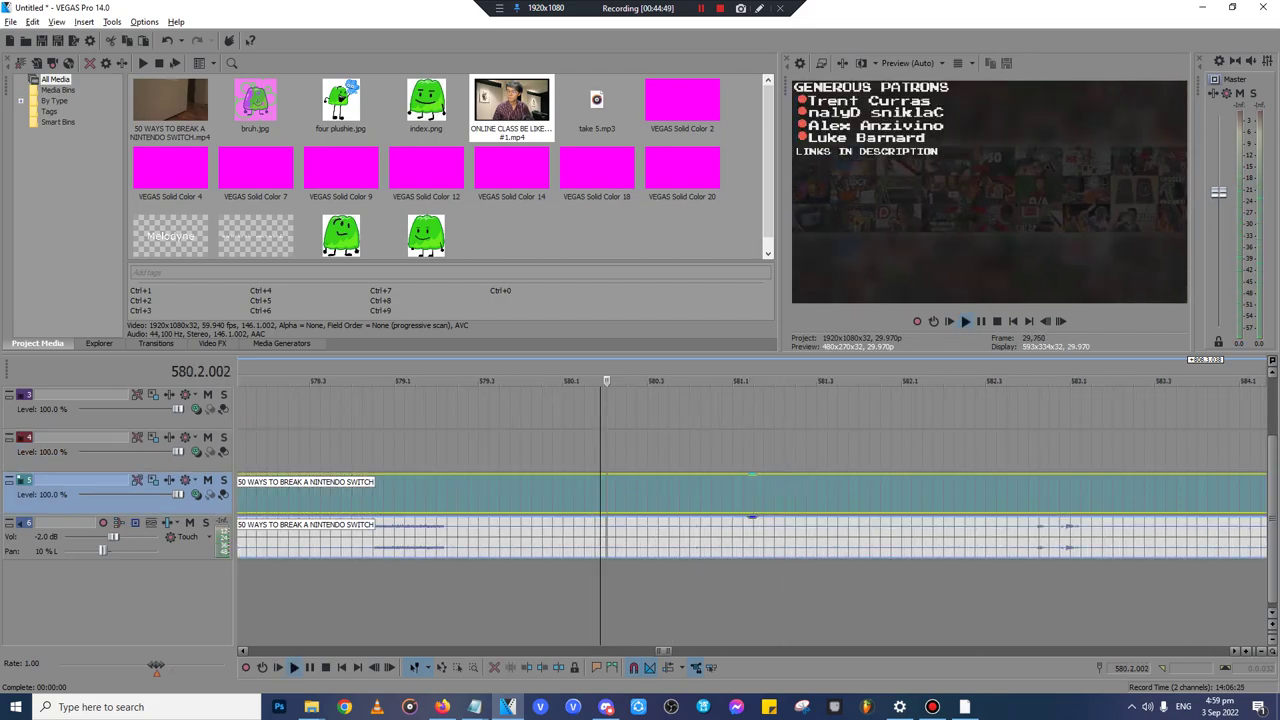
key("Return")
left_click(695, 494)
key("space")
key("space")
key("space")
key("Return")
key("space")
key("space")
key("s")
left_click(637, 494)
key("Delete")
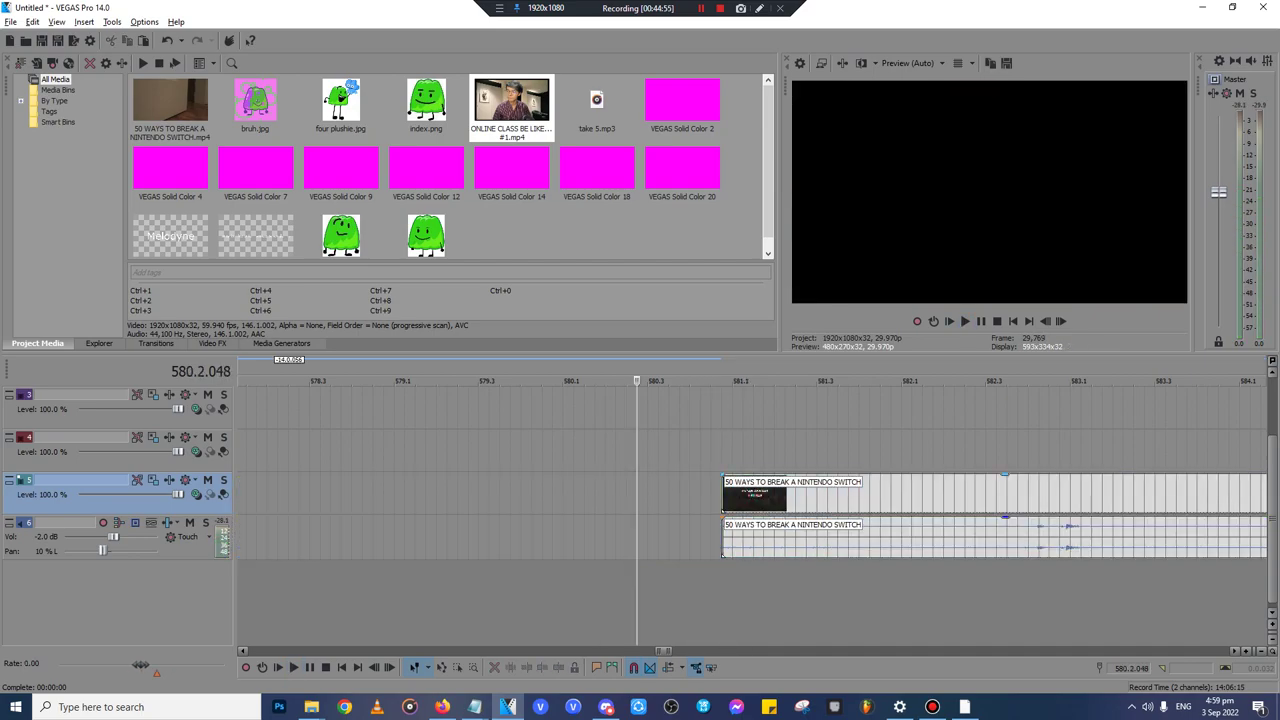
- Split the 50 WAYS TO BREAK A NINTENDO SWITCH video at 582.4.000 and delete everything after the split
left_click(1026, 494)
key("Left")
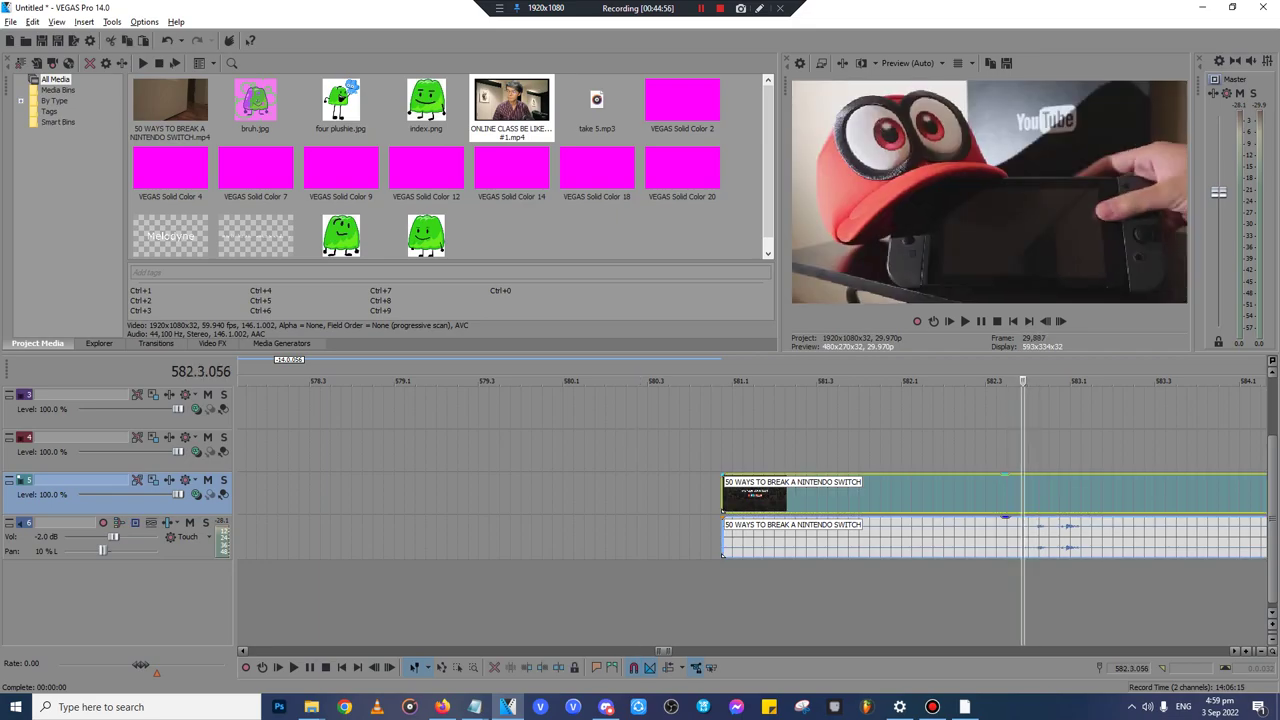
key("Right")
key("Right")
key("Right")
key("Left")
key("s")
key("Delete")
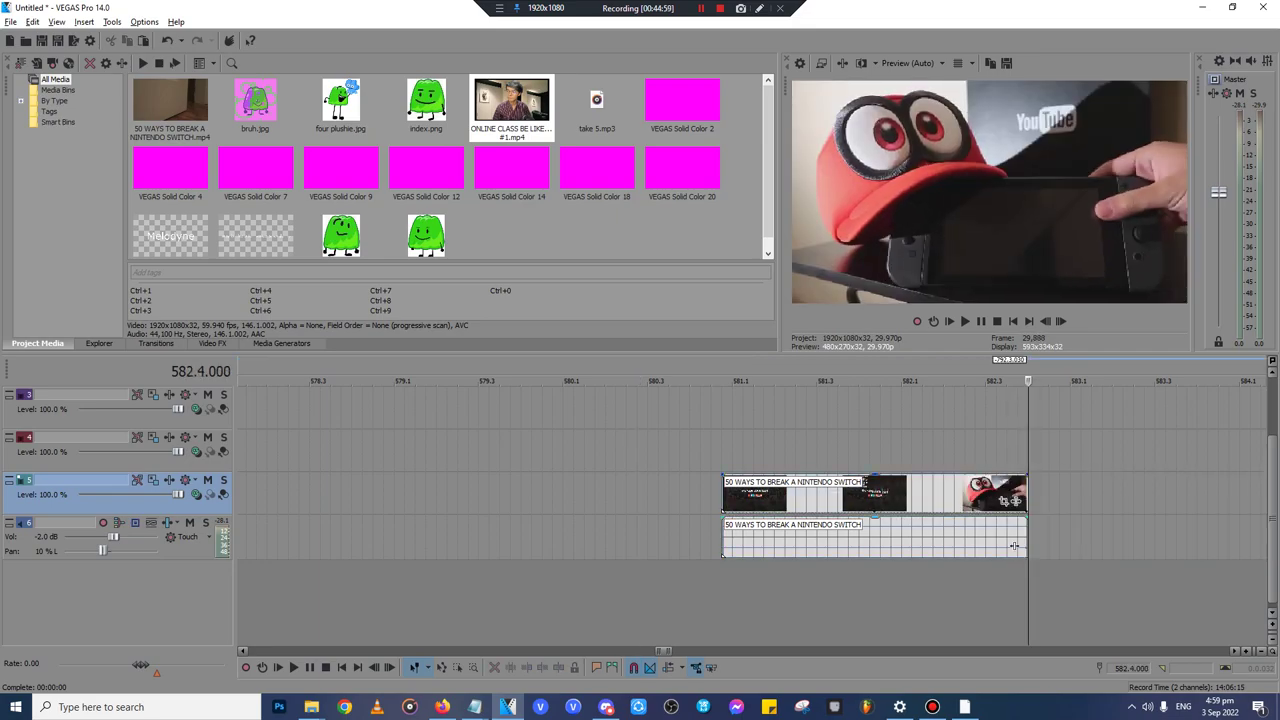
- Replace the Nintendo Switch clip's original audio with my favoooooooo.wav, aligned with the start of the video
left_click(790, 540)
key("Delete")
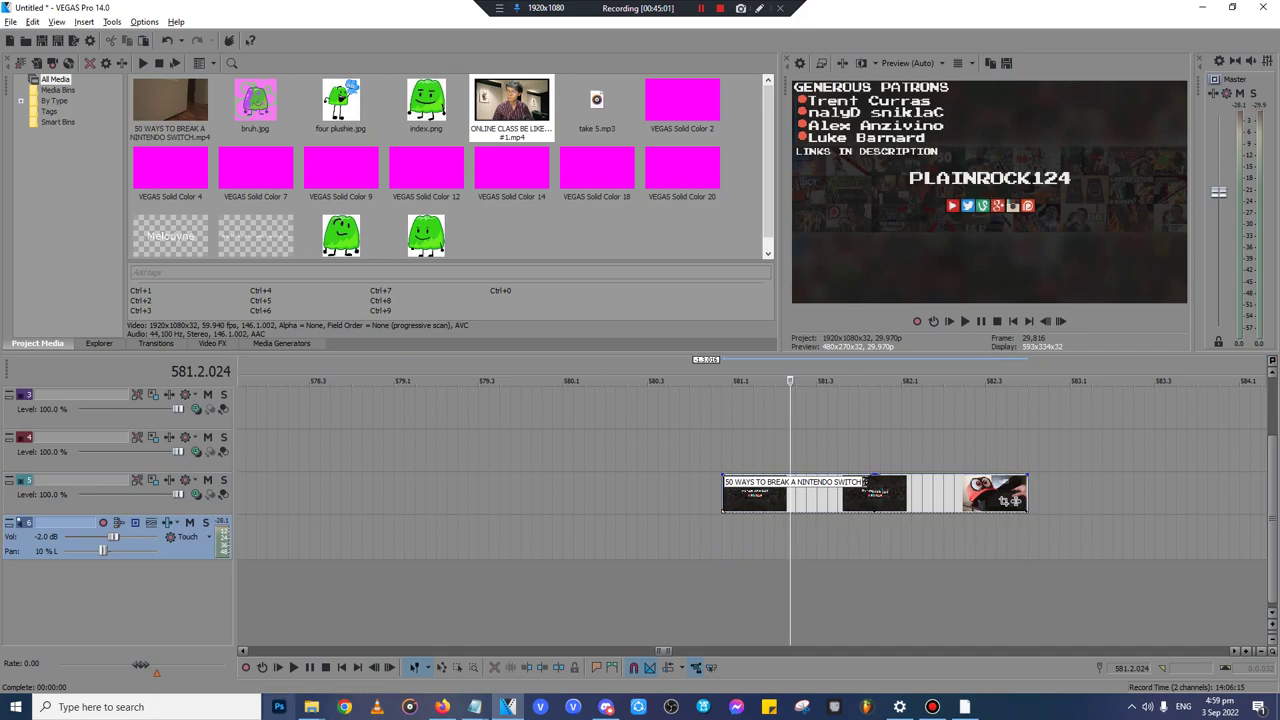
mouse_move(311, 707)
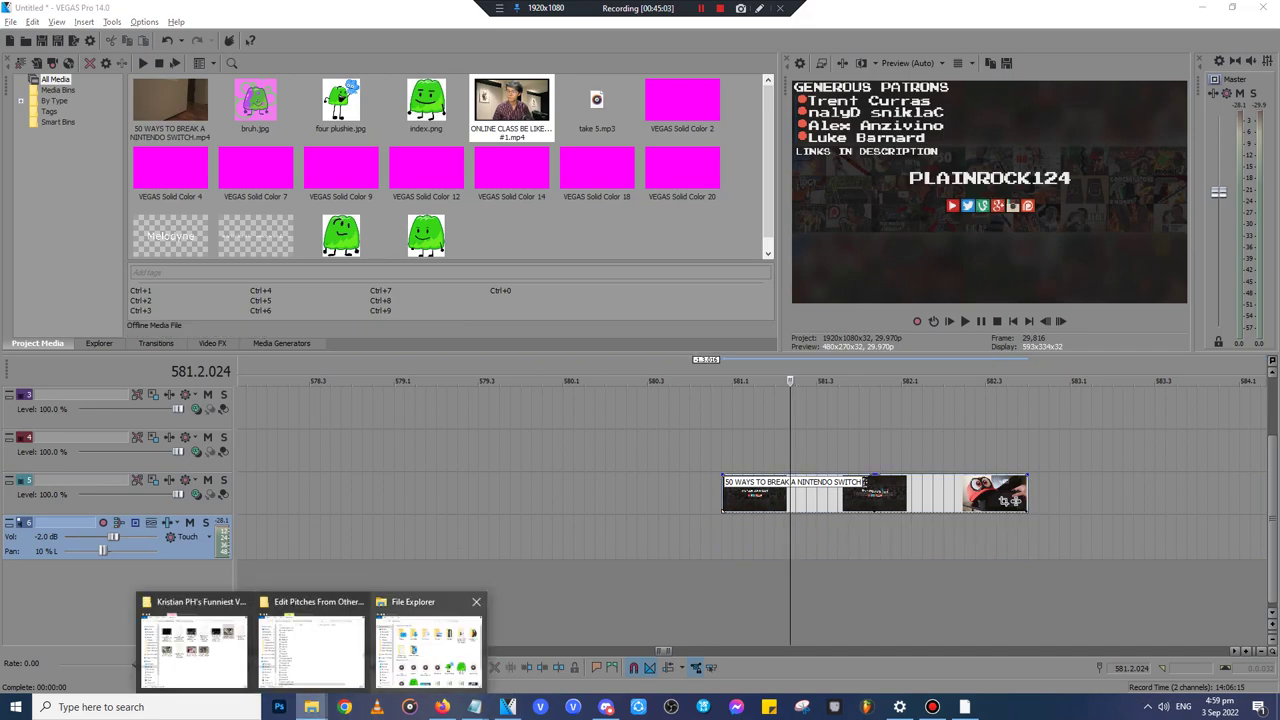
left_click(428, 650)
left_click_drag(682, 500, 425, 540)
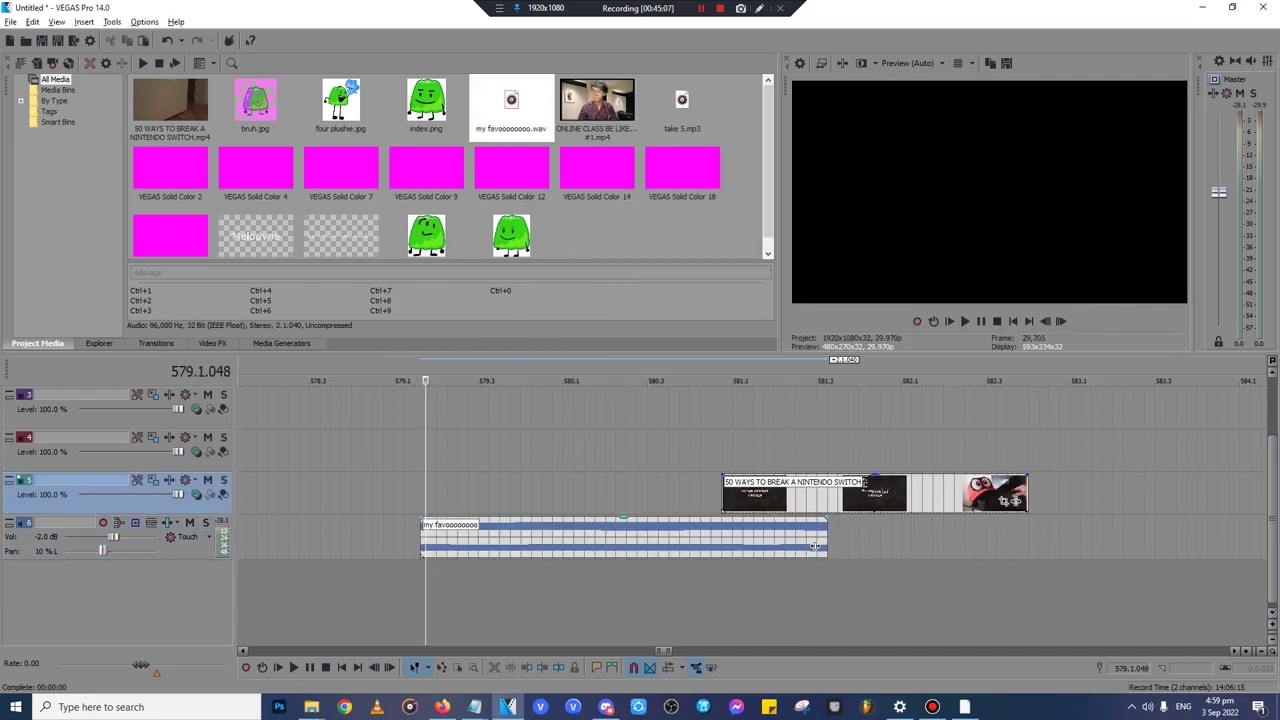
left_click_drag(815, 545, 1079, 545)
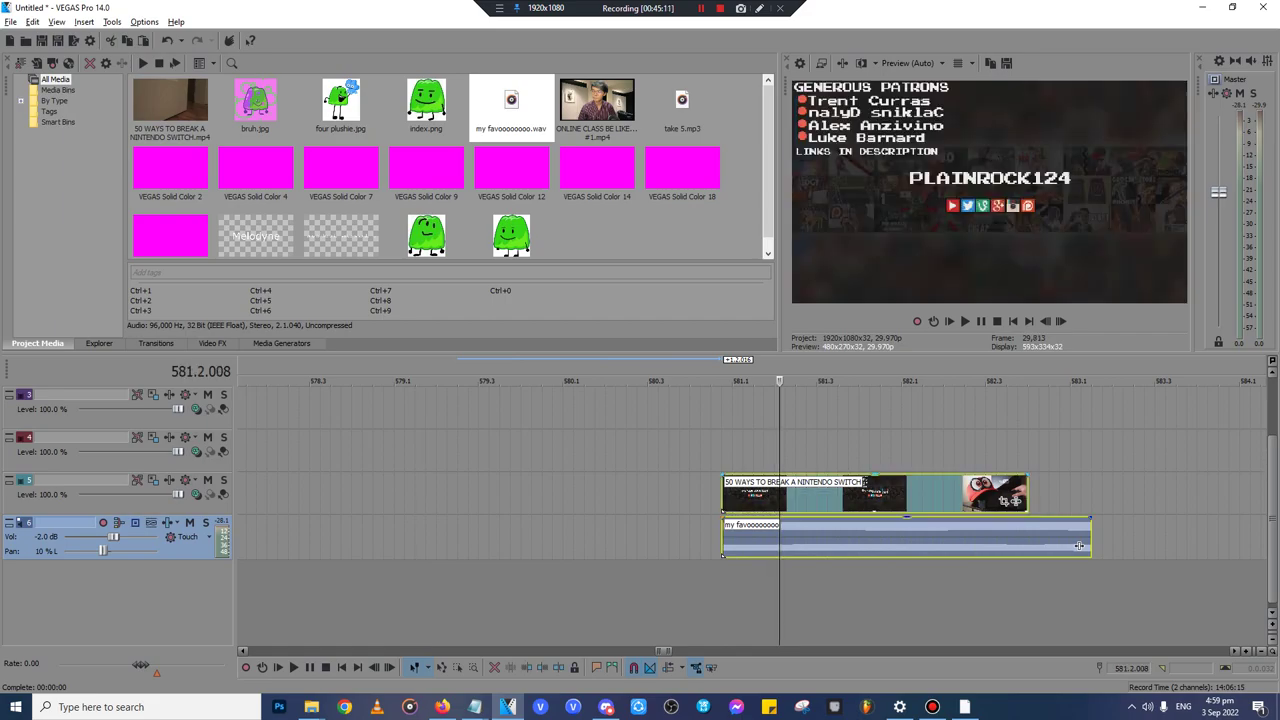
- Split the my favoooooooo audio at 582.4.000, delete the excess, and group it with the Nintendo Switch video
left_click(1028, 540)
key("s")
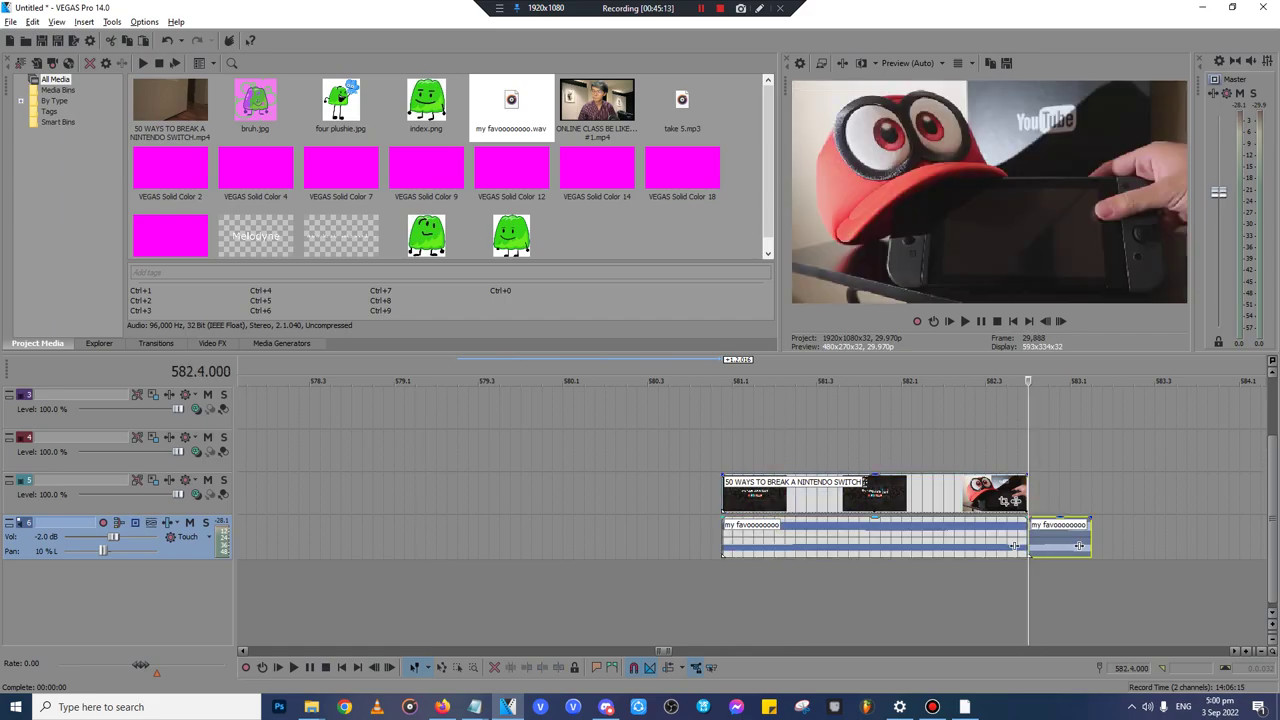
key("Delete")
left_click(886, 540)
left_click(859, 495, "ctrl")
key("g")
- Nudge the grouped Nintendo Switch pair slightly earlier, split it at 582.2.016, and delete the portion after the split
left_click_drag(859, 495, 870, 495)
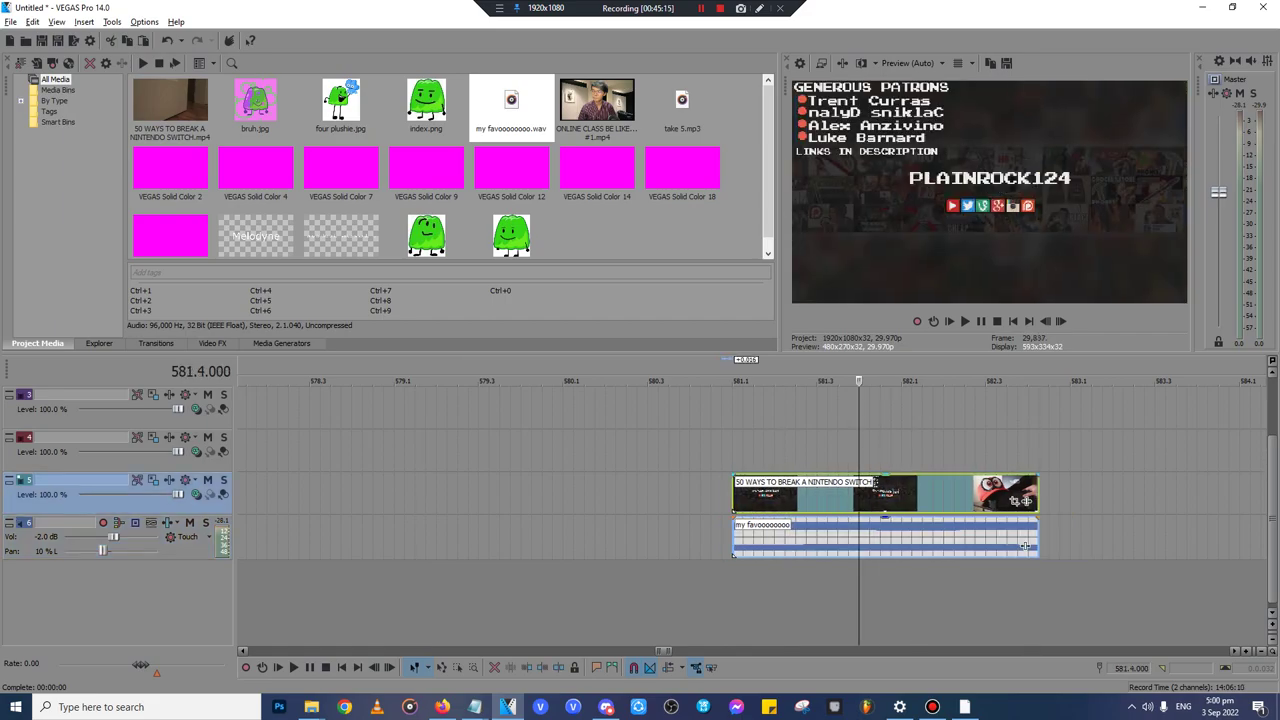
left_click_drag(1025, 545, 1009, 545)
left_click(954, 495)
key("s")
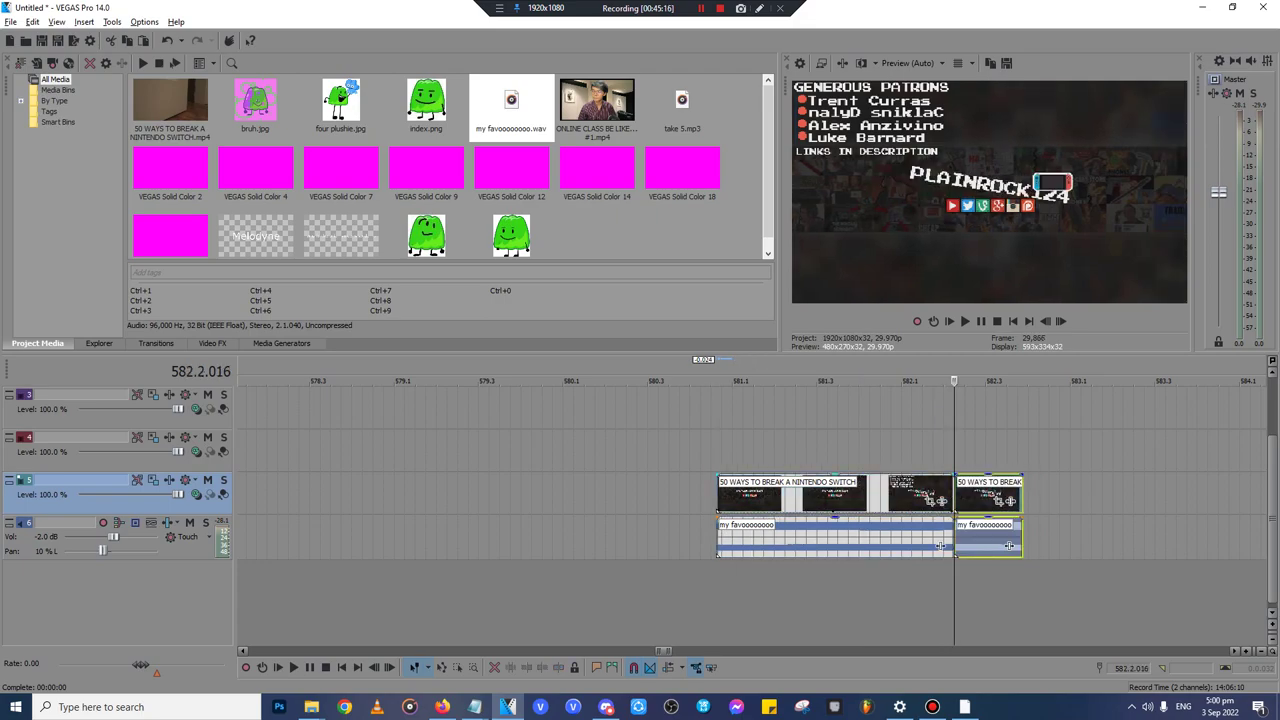
key("Delete")
- Cut the Nintendo Switch clip with its my favoooooooo audio and paste it right after the Melodyne title section at 16.1.024
left_click(940, 545)
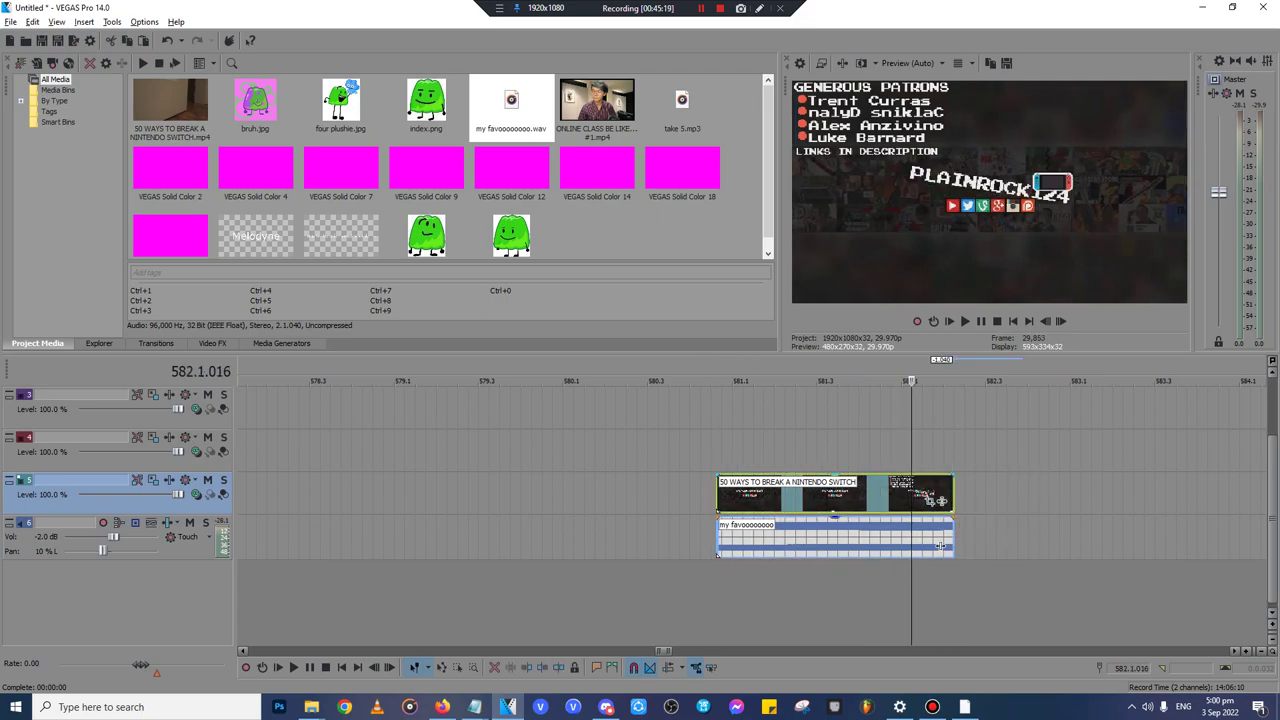
key("ctrl+x")
scroll(940, 546, "down", 12)
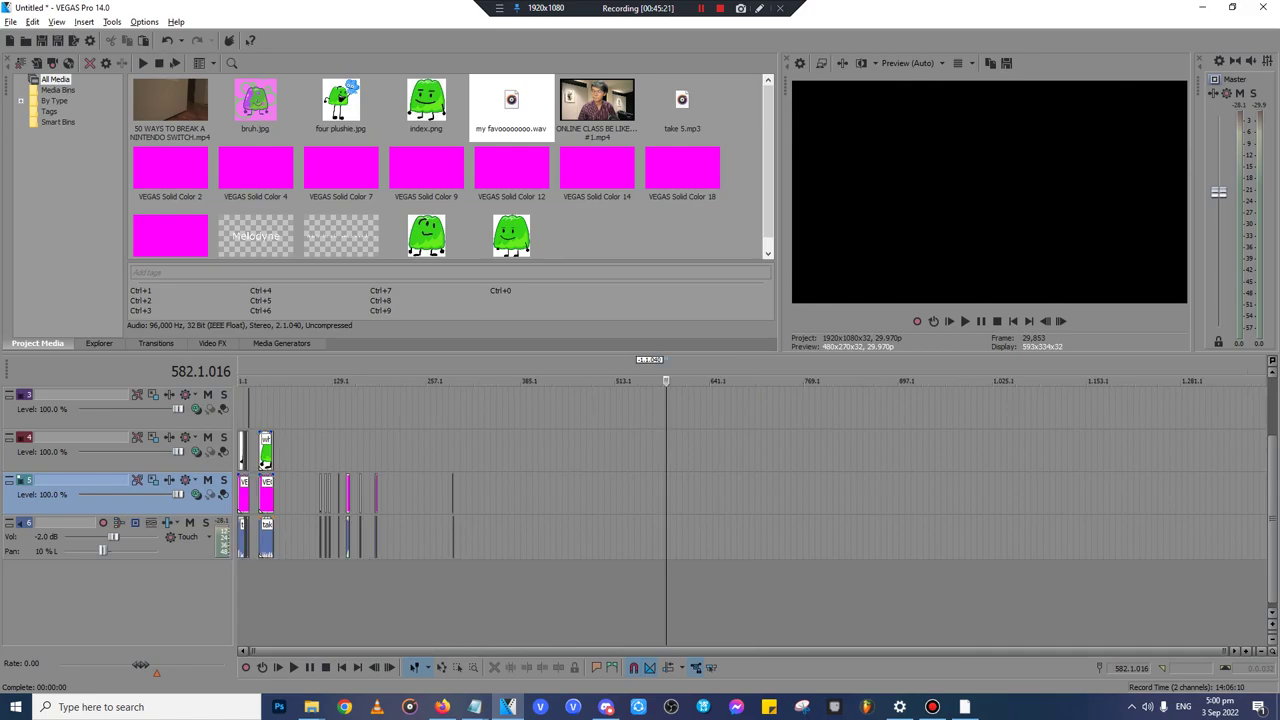
left_click(247, 497)
scroll(247, 497, "up", 12)
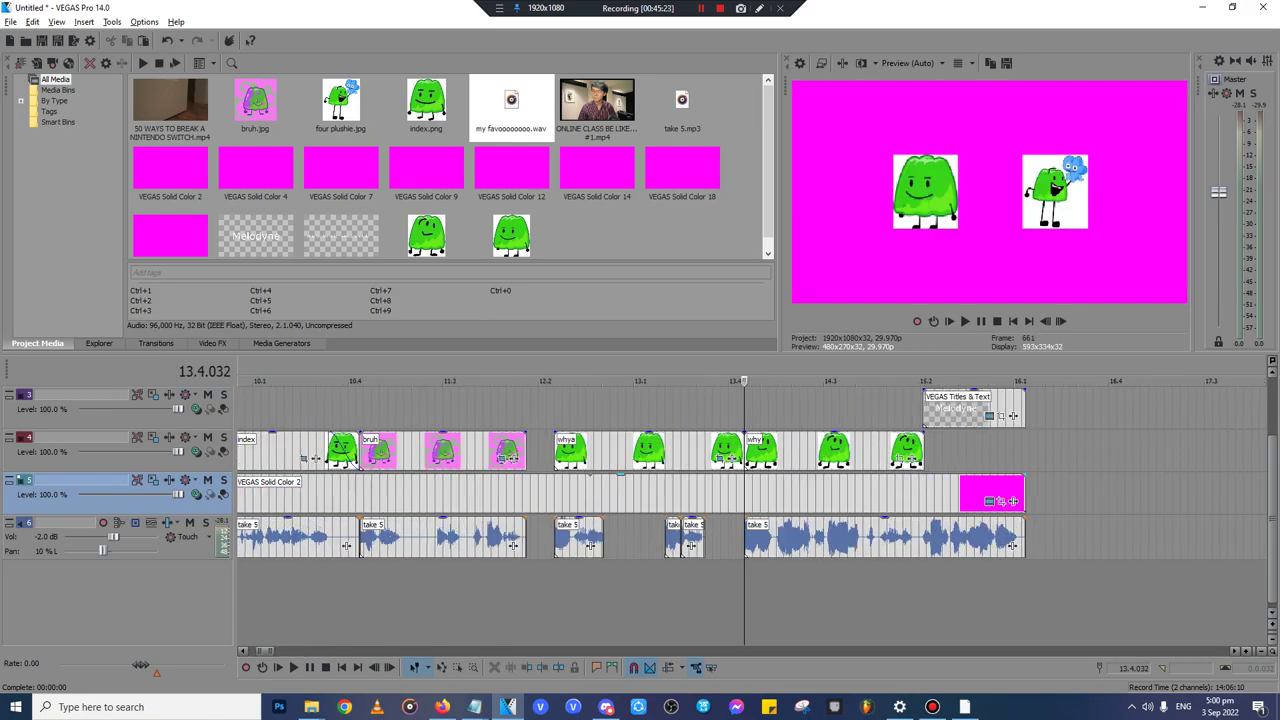
left_click(1023, 493)
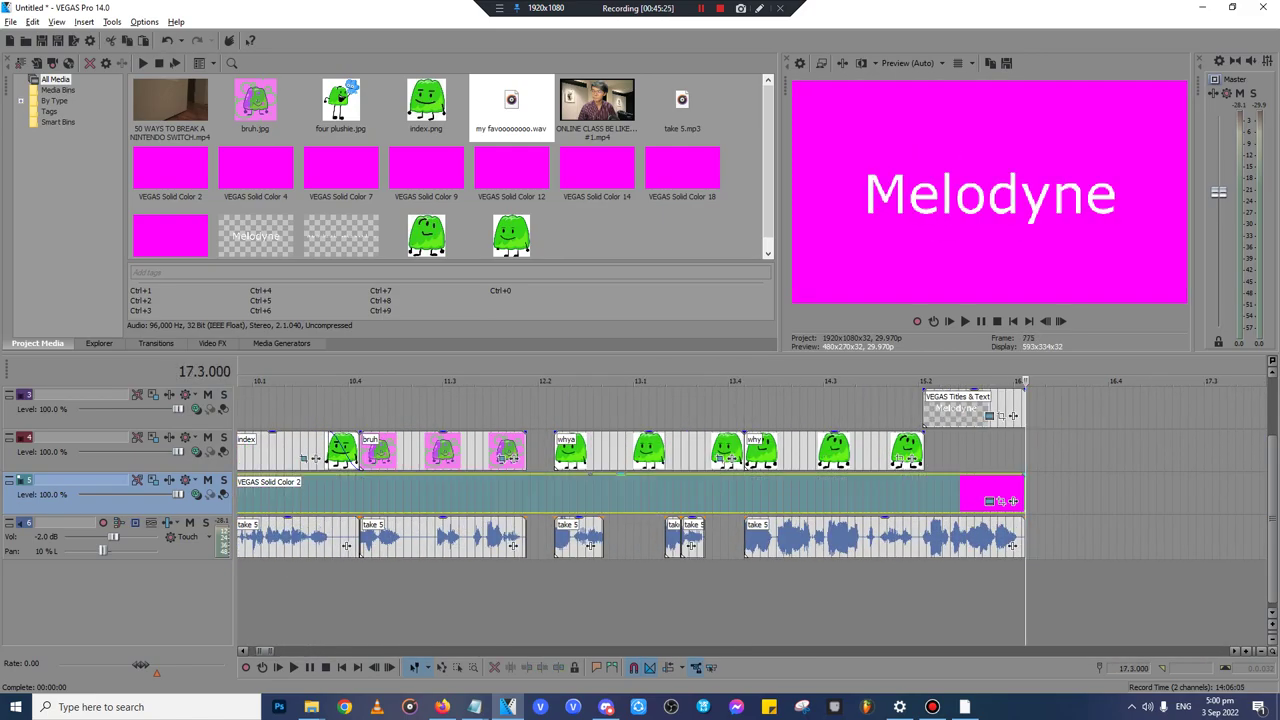
key("ctrl+v")
- Play the transition out of the Melodyne title, split the pasted Nintendo Switch pair at 16.4.032, and delete the remainder
left_click(1034, 451)
scroll(1034, 451, "up", 5)
left_click(617, 451)
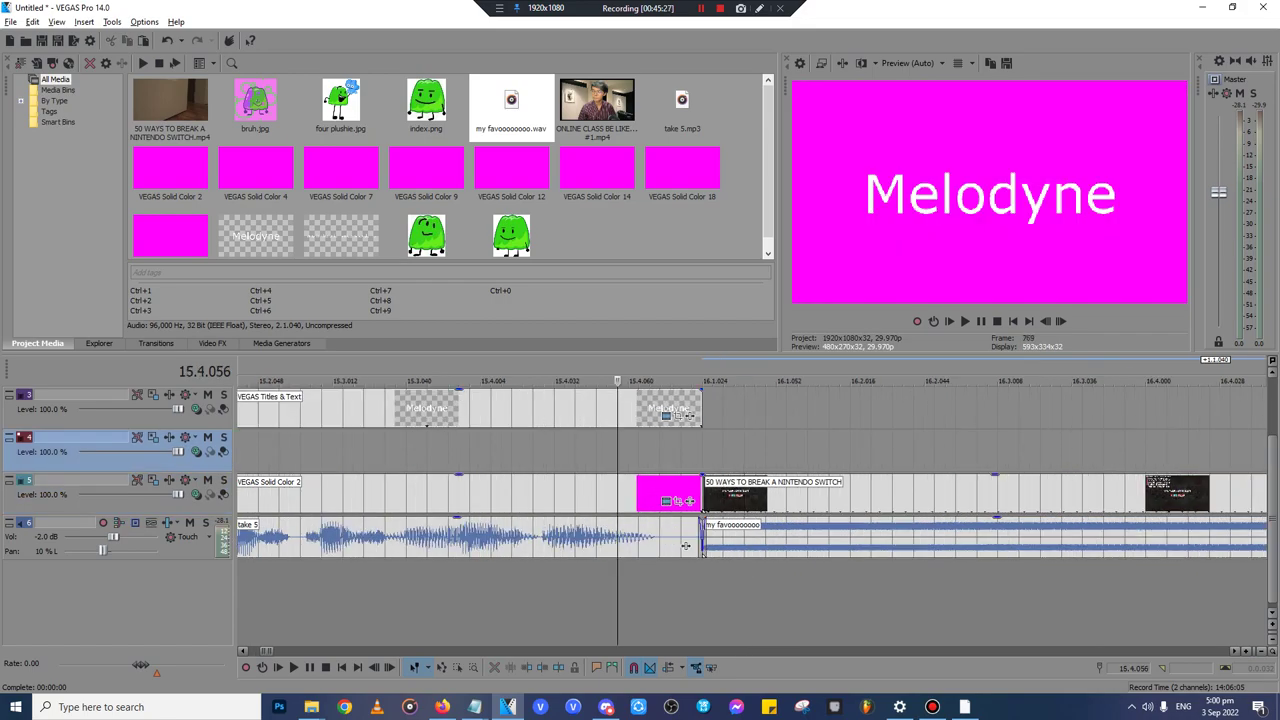
key("space")
key("Return")
left_click(943, 494)
left_click(896, 494)
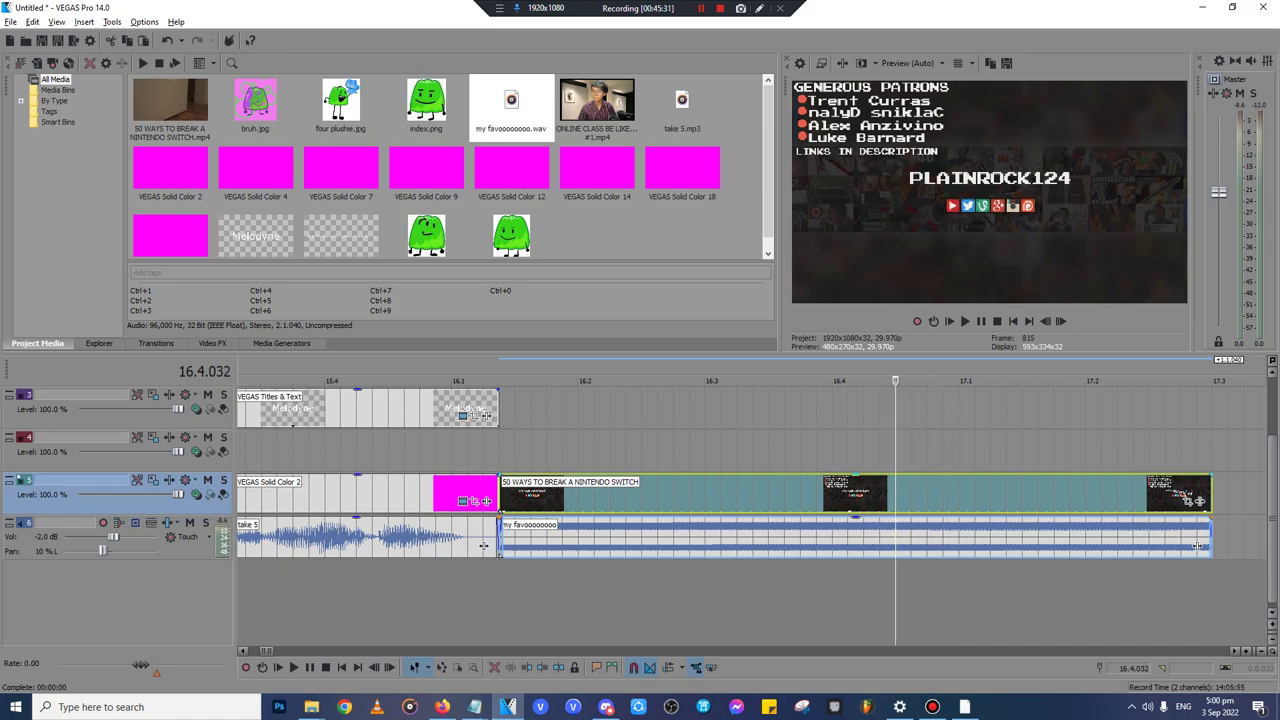
key("s")
key("Delete")
- Delete the online class audio near bar 293 and place soooo.wav beneath the online class video clip
scroll(896, 494, "down", 5)
scroll(752, 500, "down", 8)
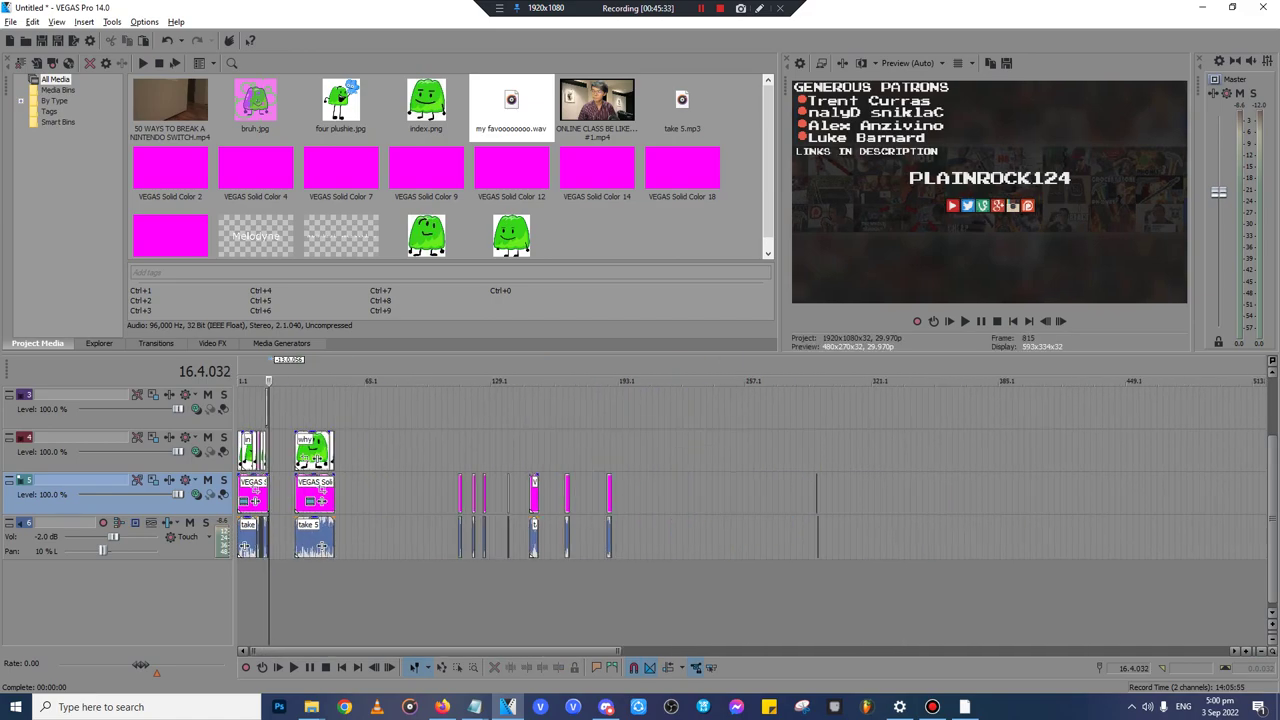
left_click(817, 494)
scroll(817, 494, "up", 12)
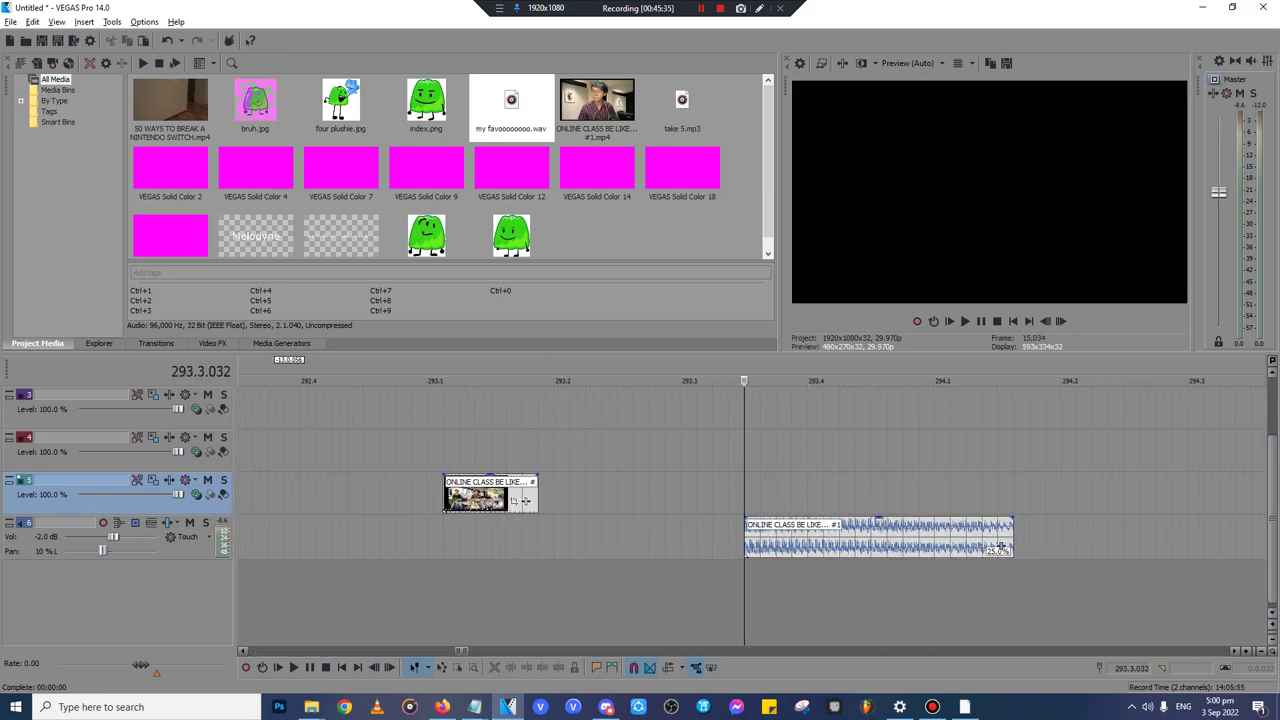
left_click(839, 540)
key("Delete")
mouse_move(311, 707)
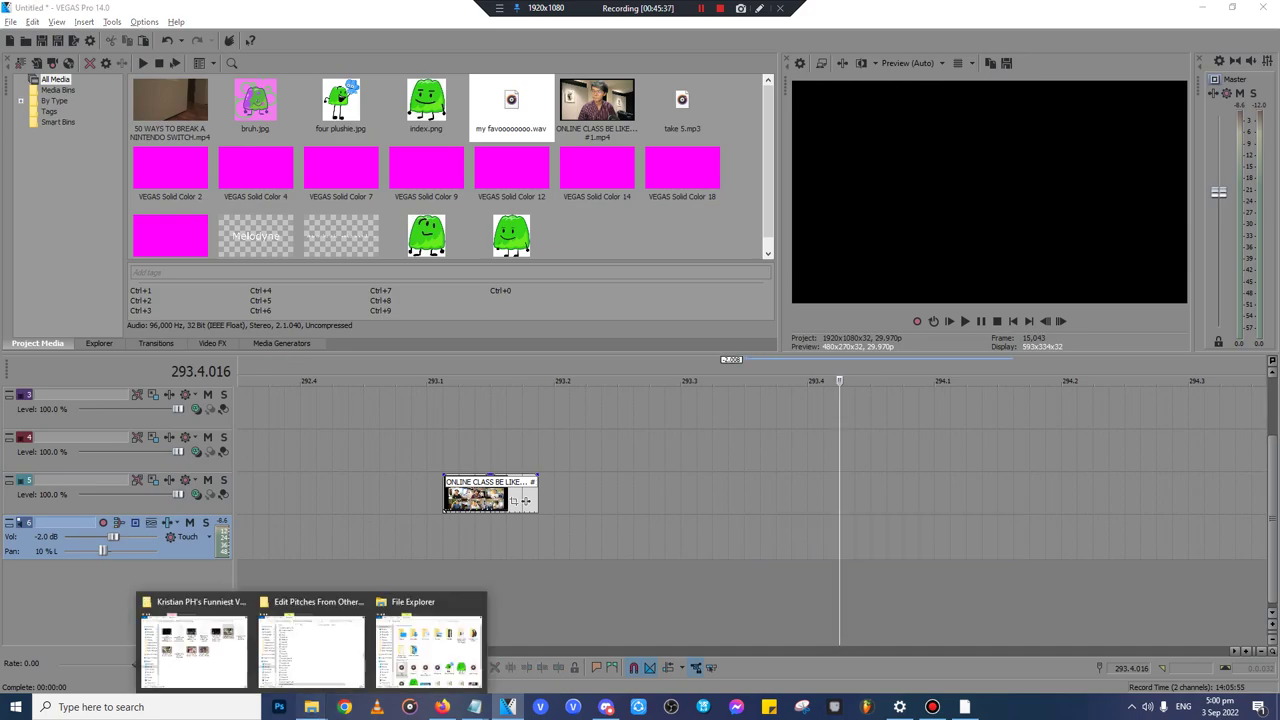
left_click(428, 645)
left_click_drag(753, 500, 446, 540)
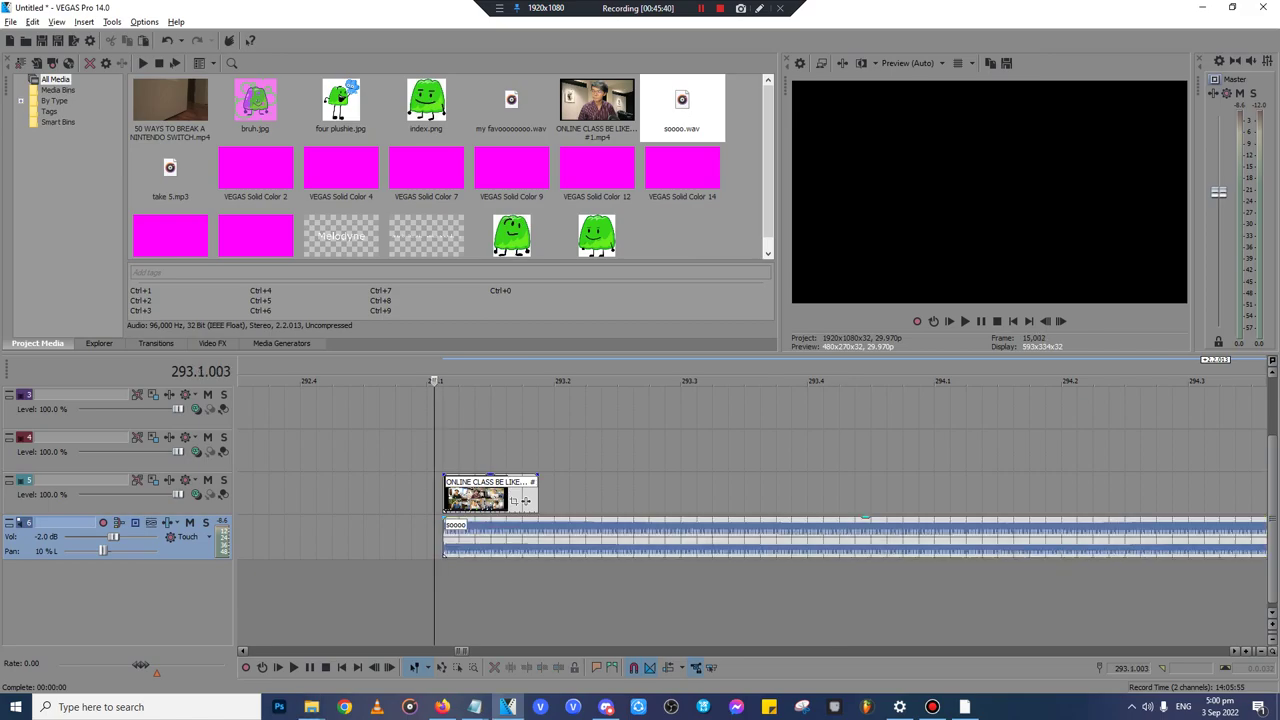
- Cut off the opening of the soooo audio and everything past 293.1.056 so it matches the online class clip
left_click(474, 540)
key("s")
left_click(449, 540)
key("Delete")
left_click(490, 540)
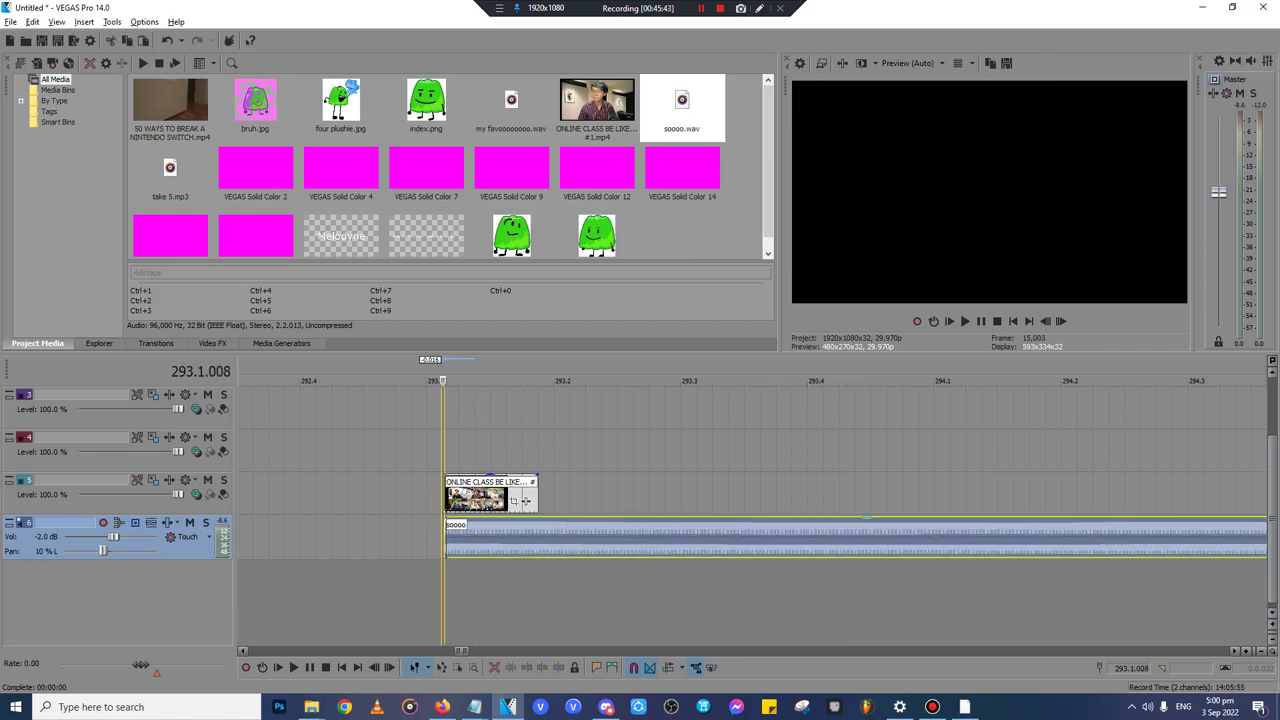
scroll(865, 530, "down", 3)
left_click(767, 540)
left_click(761, 540)
key("s")
key("Delete")
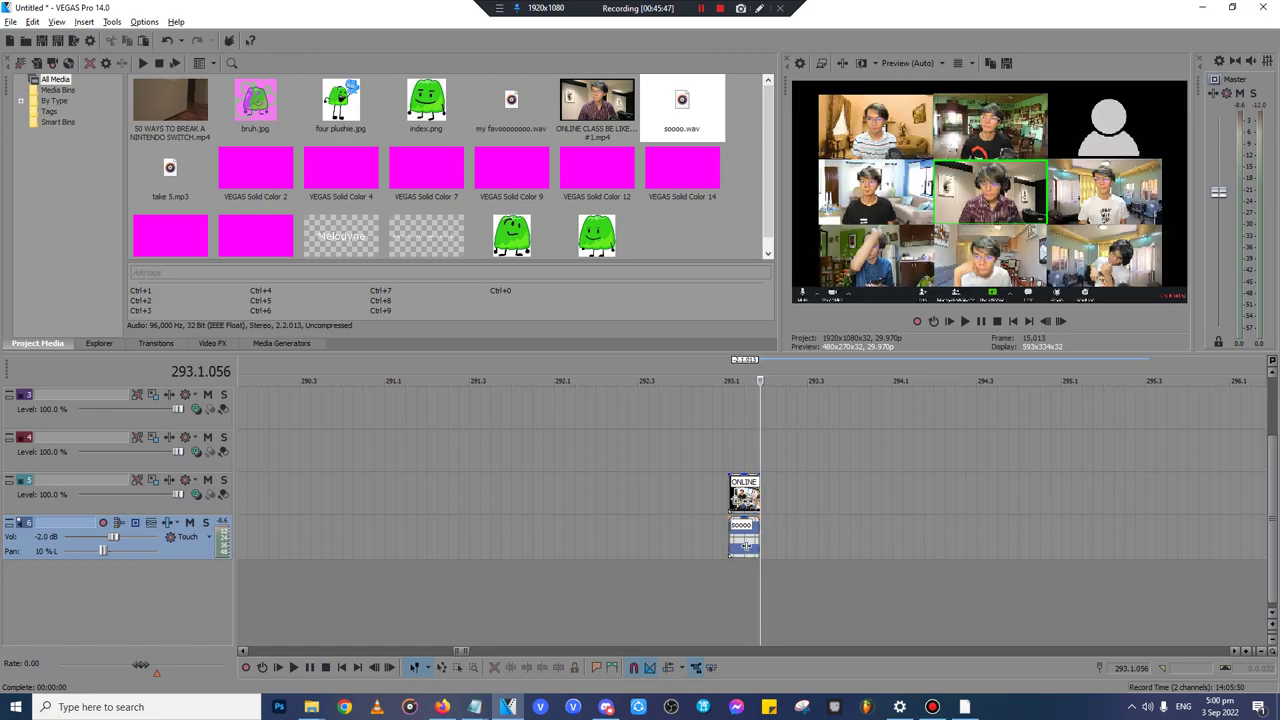
- Duplicate the audio track, move the copy above the solid color video track, and delete its soooo clip
right_click(44, 552)
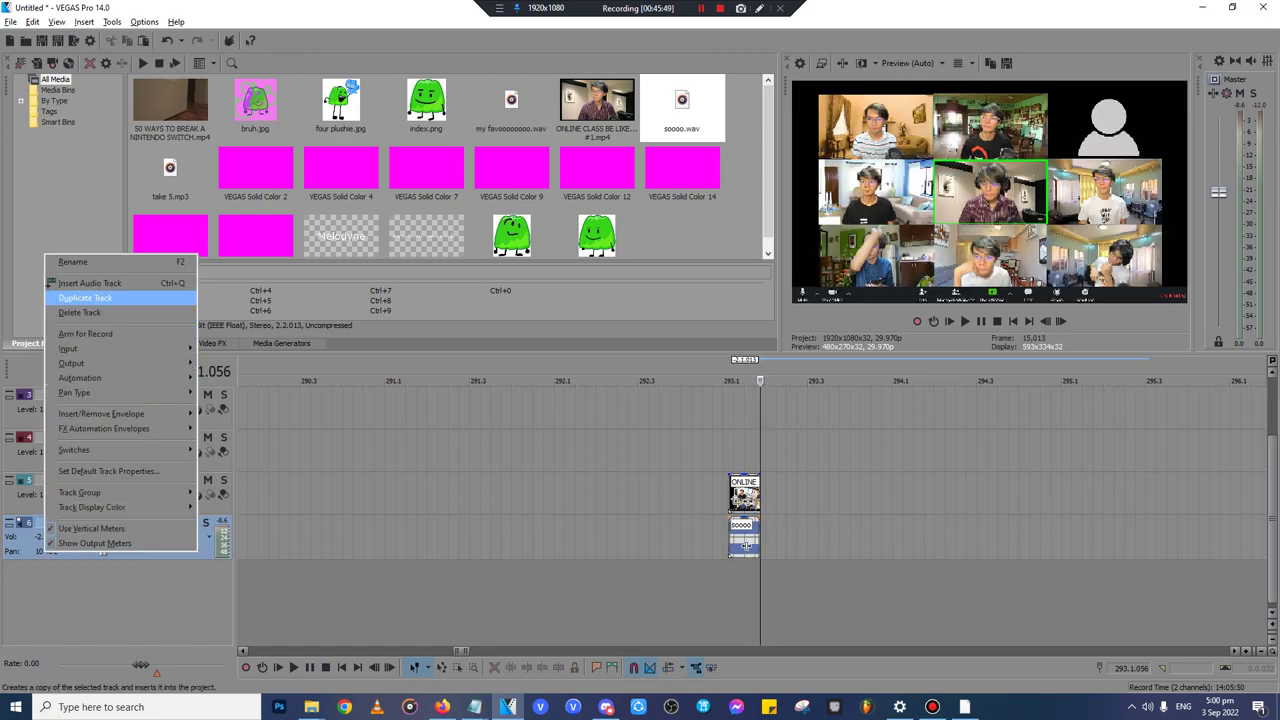
left_click(85, 298)
left_click_drag(26, 569, 28, 478)
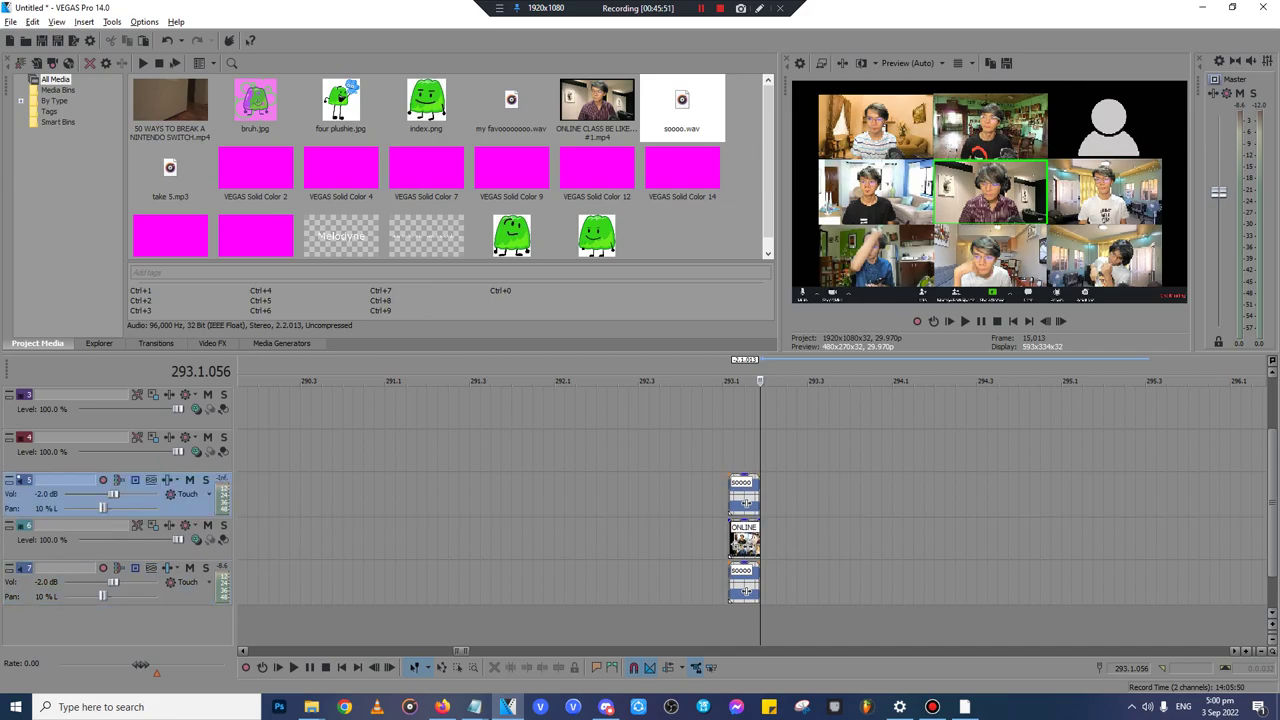
left_click(744, 496)
scroll(744, 496, "up", 4)
key("Delete")
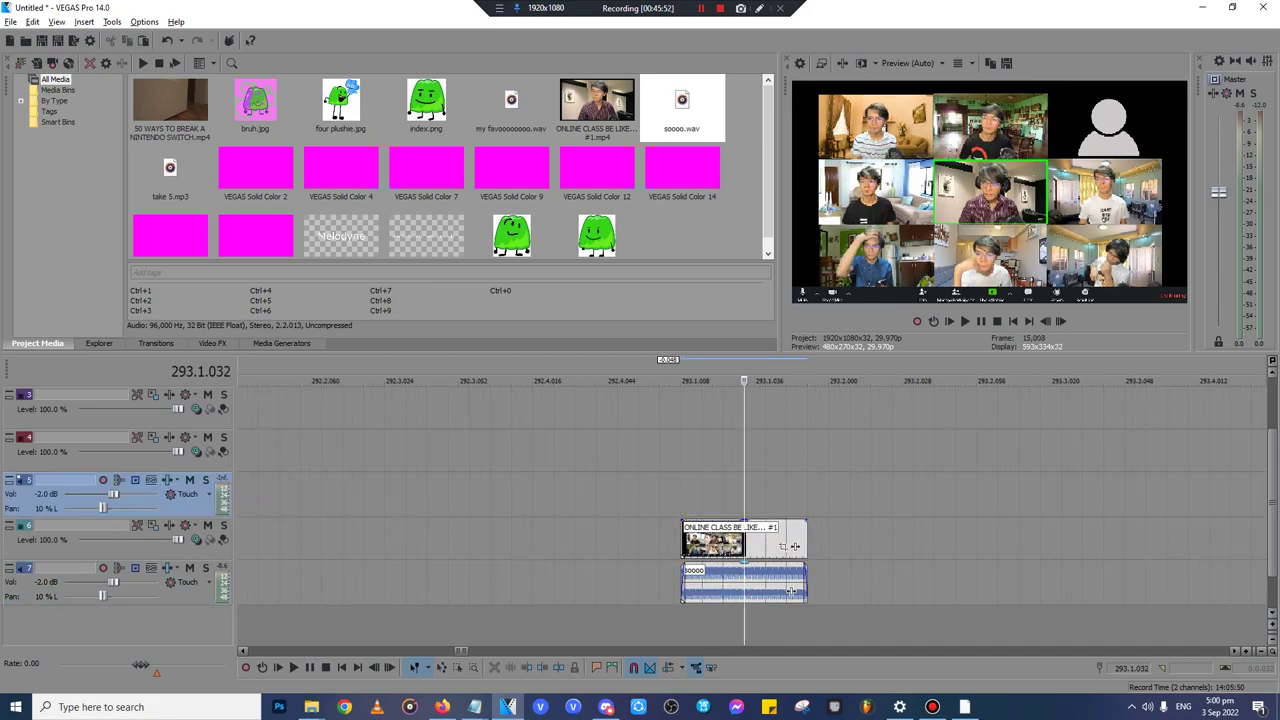
- Cut the online class clip together with its soooo audio from bar 293
left_click(766, 541)
left_click(766, 582, "ctrl")
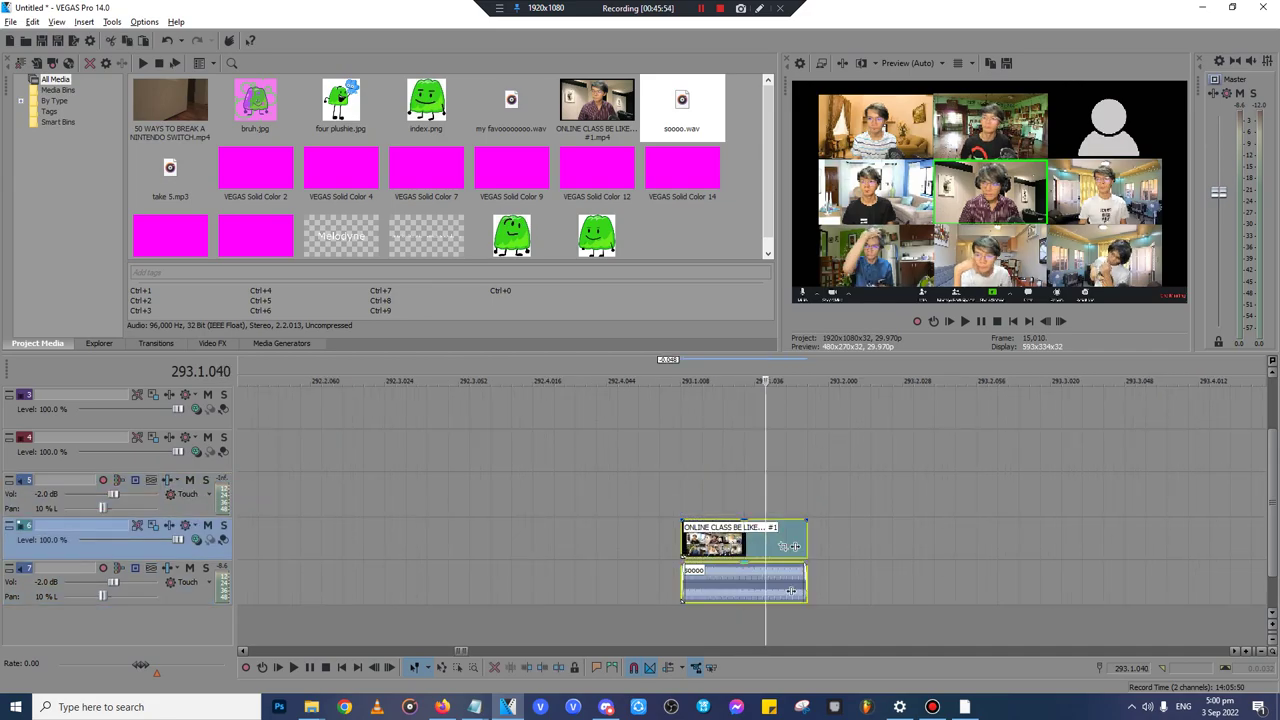
key("Delete")
- Delete the duplicated my favoooooooo clip at 16.1.024 from the upper audio track
scroll(790, 590, "down", 10)
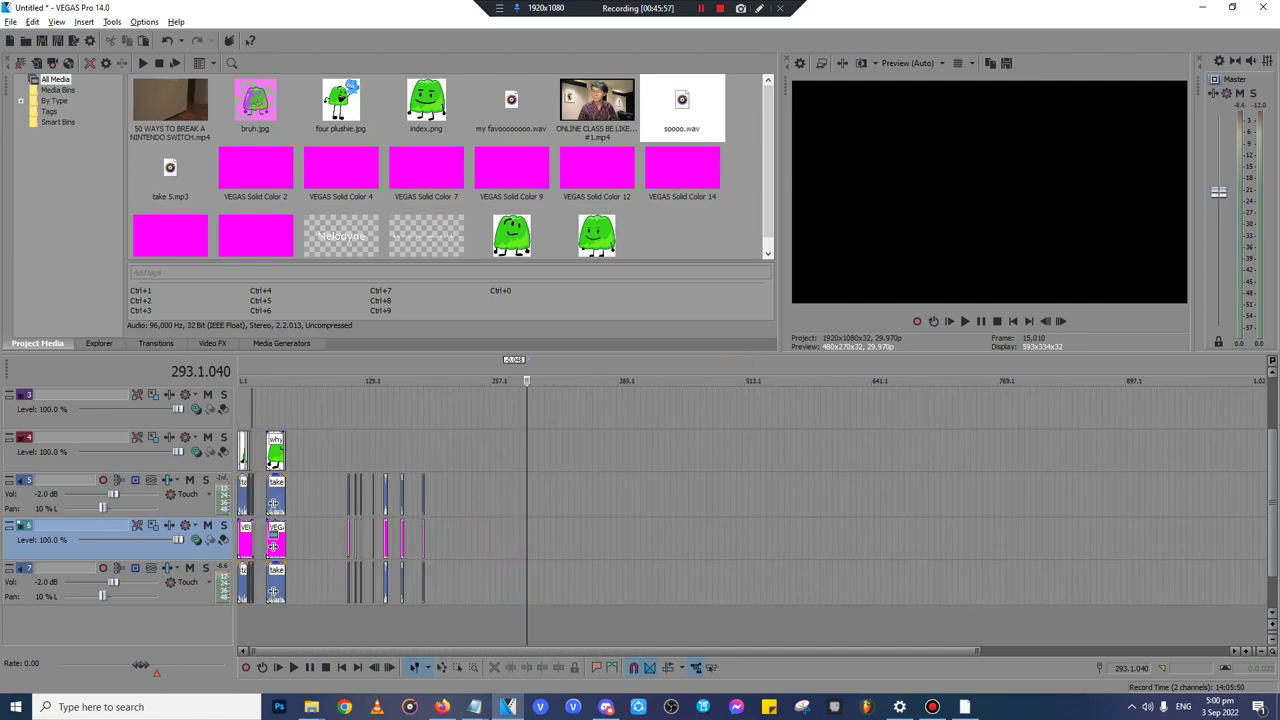
left_click(246, 452)
scroll(246, 452, "up", 8)
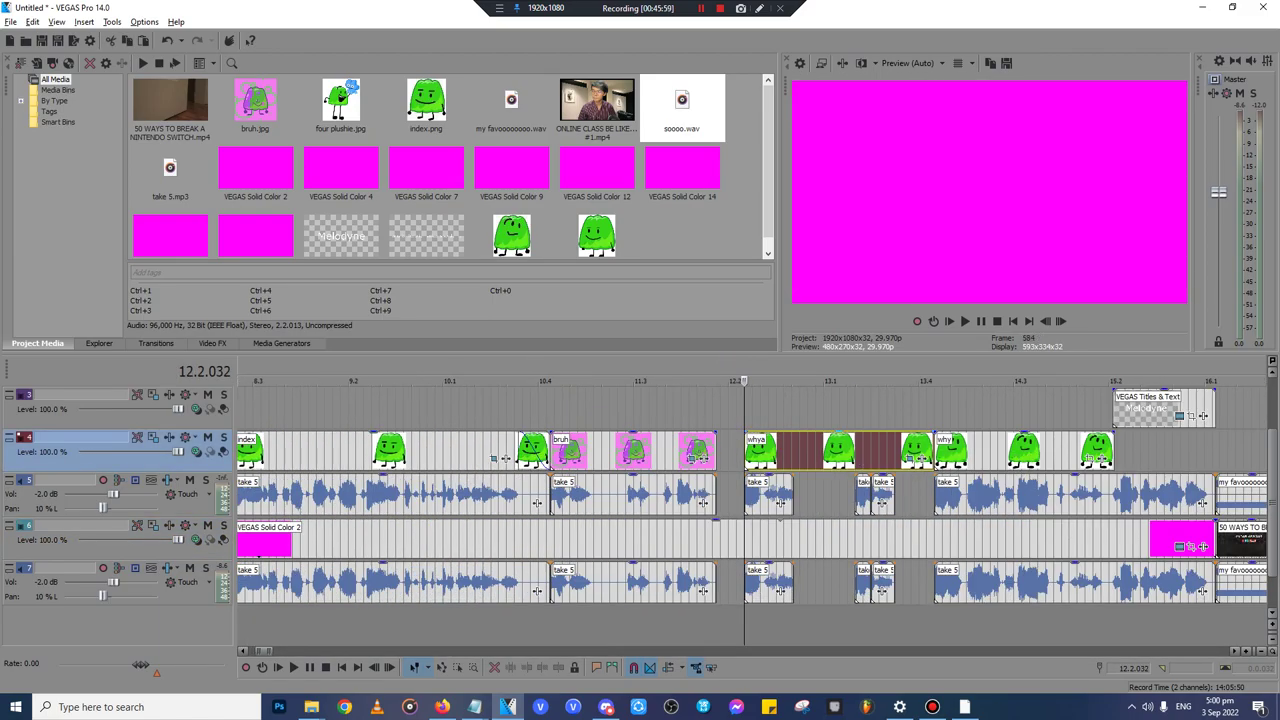
scroll(246, 452, "down", 1)
left_click(984, 496)
scroll(984, 496, "up", 5)
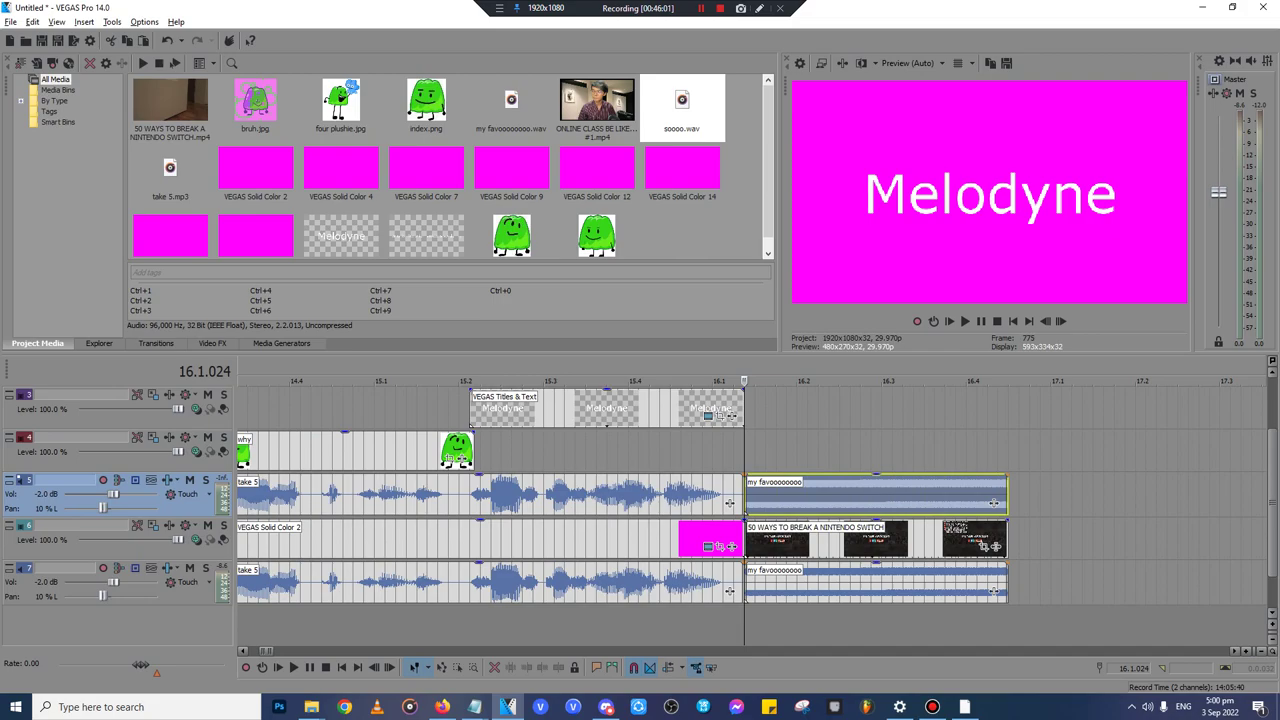
scroll(984, 496, "down", 9)
scroll(750, 510, "down", 3)
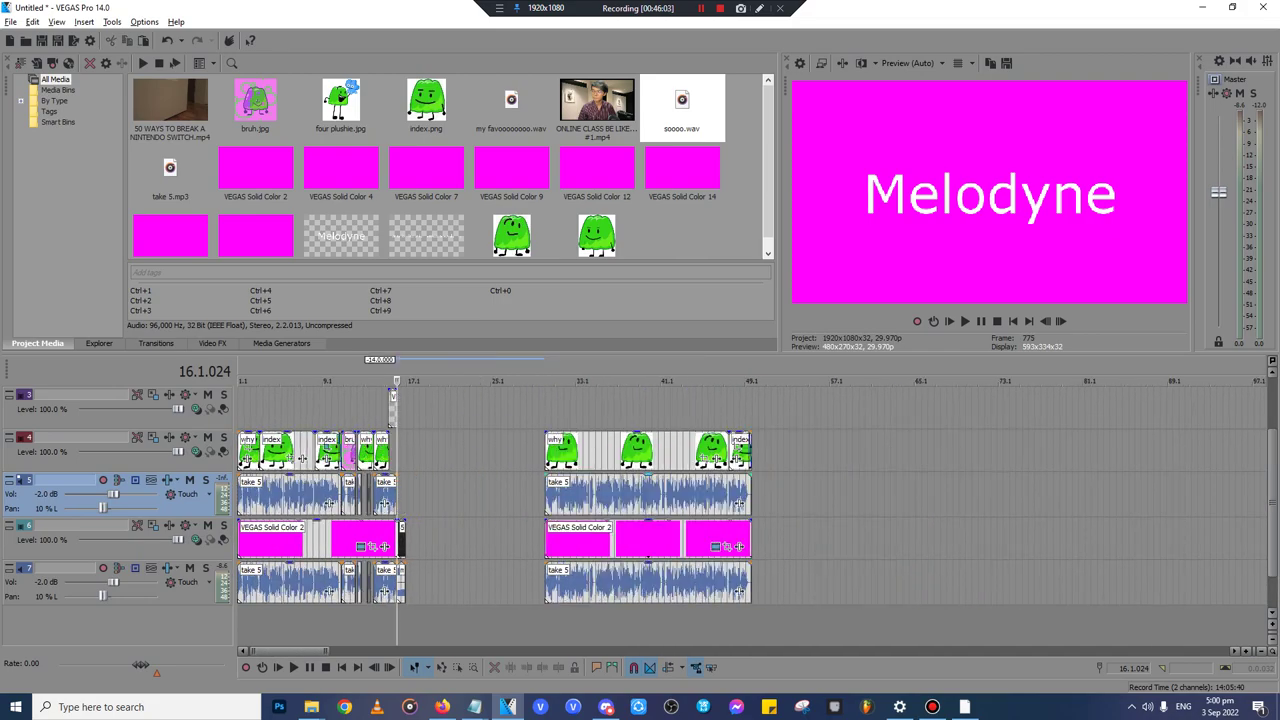
- Delete the long duplicated take 5 clip between about bars 30 and 49 from the upper audio track
left_click(673, 497)
key("Delete")
left_click(697, 451)
scroll(697, 451, "up", 4)
scroll(697, 451, "down", 4)
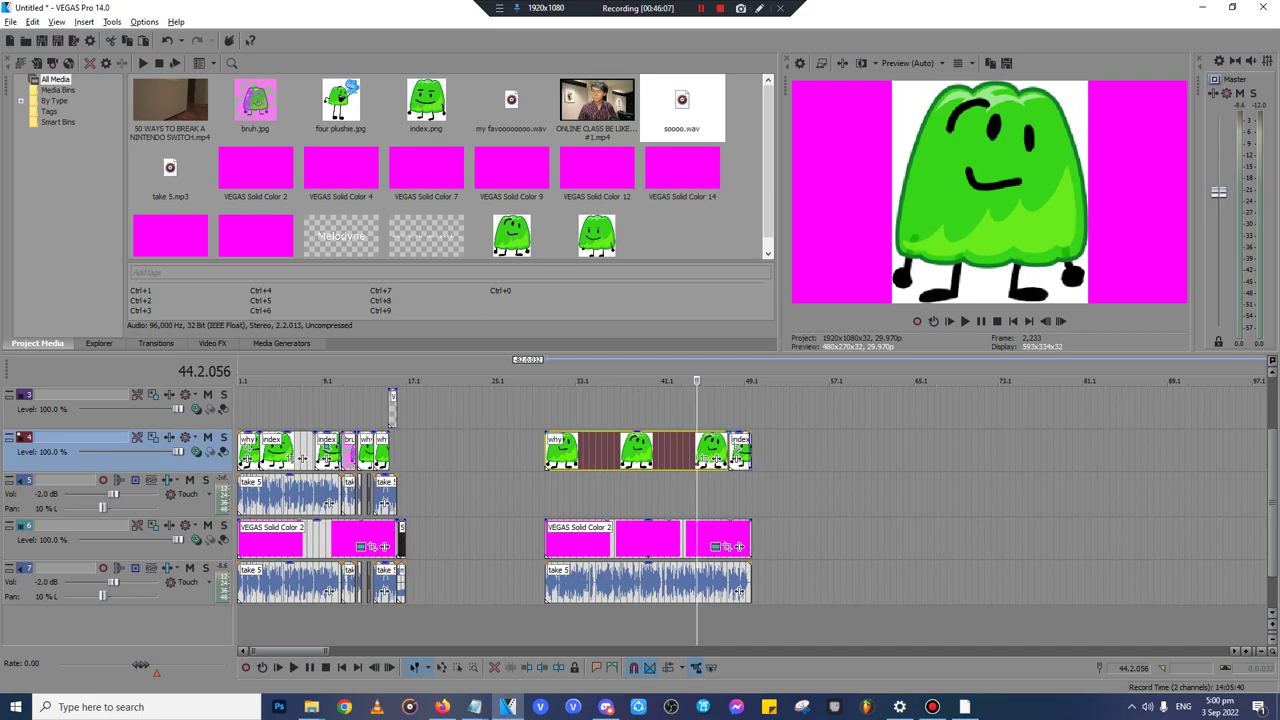
- Paste the online class pair at 16.1.024 above the Nintendo Switch clip and extend its end to 16.4.032
left_click(406, 451)
scroll(406, 451, "up", 6)
left_click(549, 451)
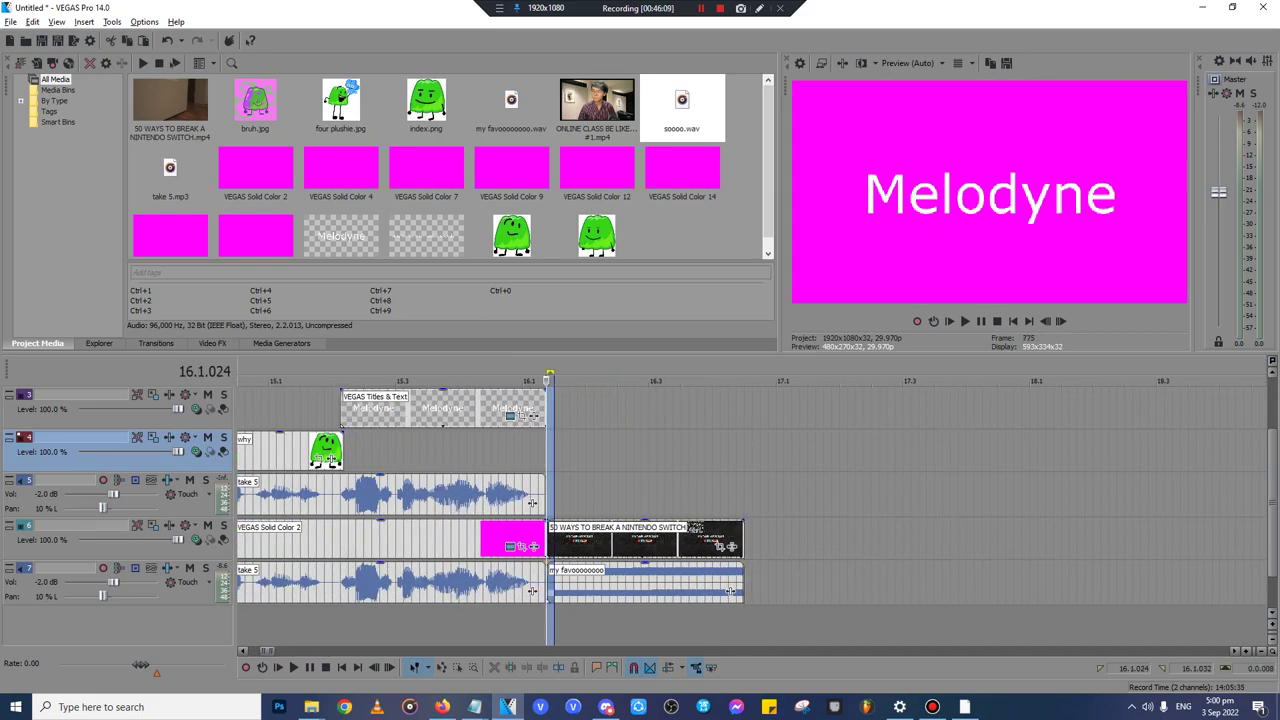
key("ctrl+v")
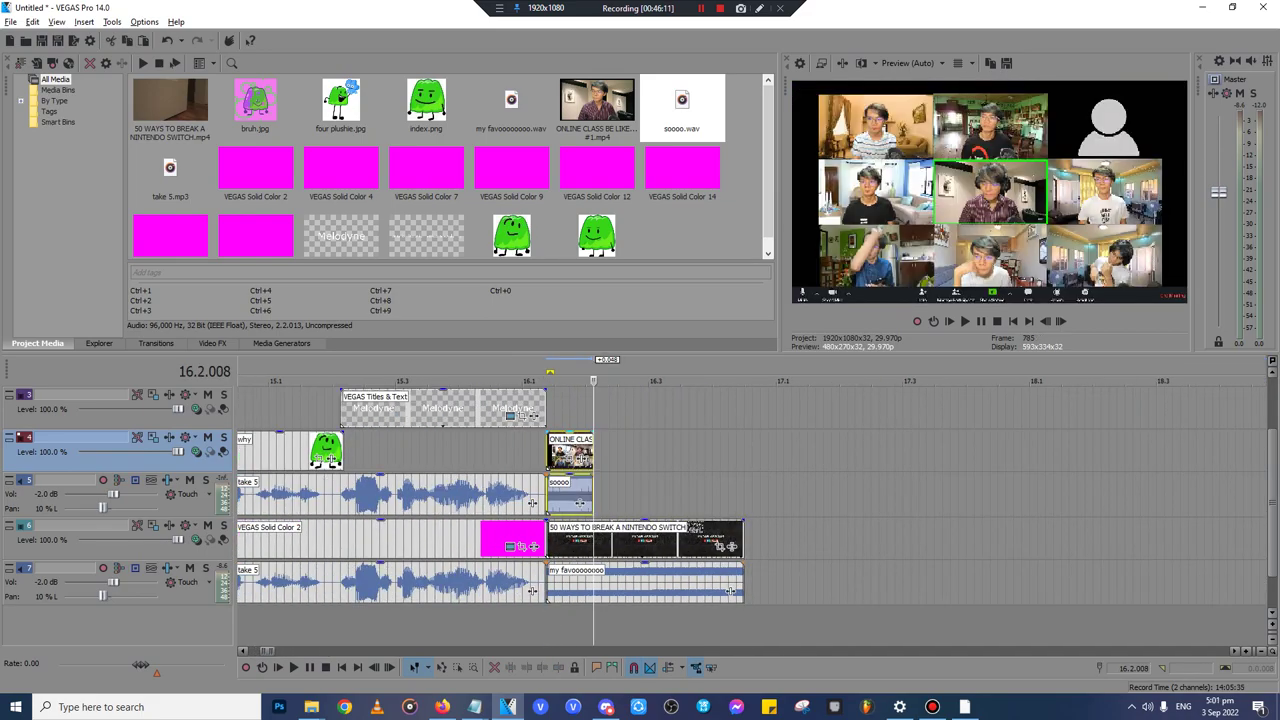
left_click_drag(593, 455, 743, 455)
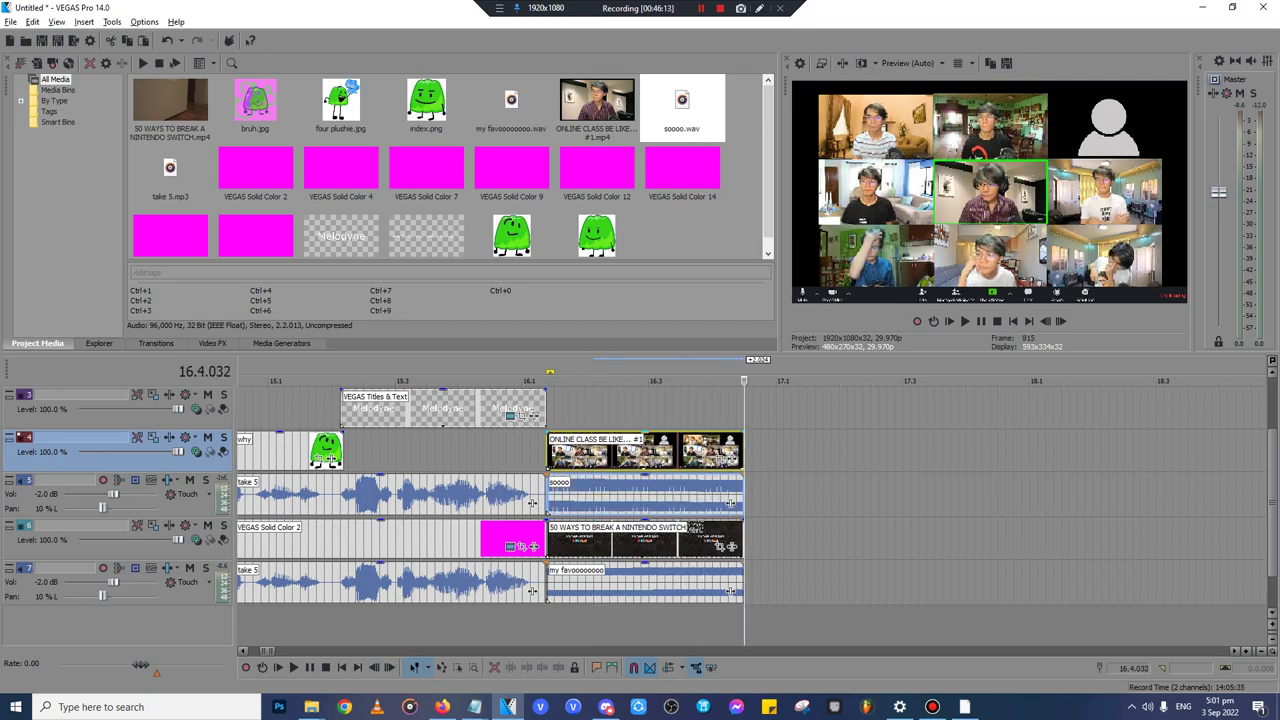
- Move the extended online class pair onto the Nintendo Switch clip's tracks, directly after that clip at 16.4.032
key("Delete")
left_click(741, 540)
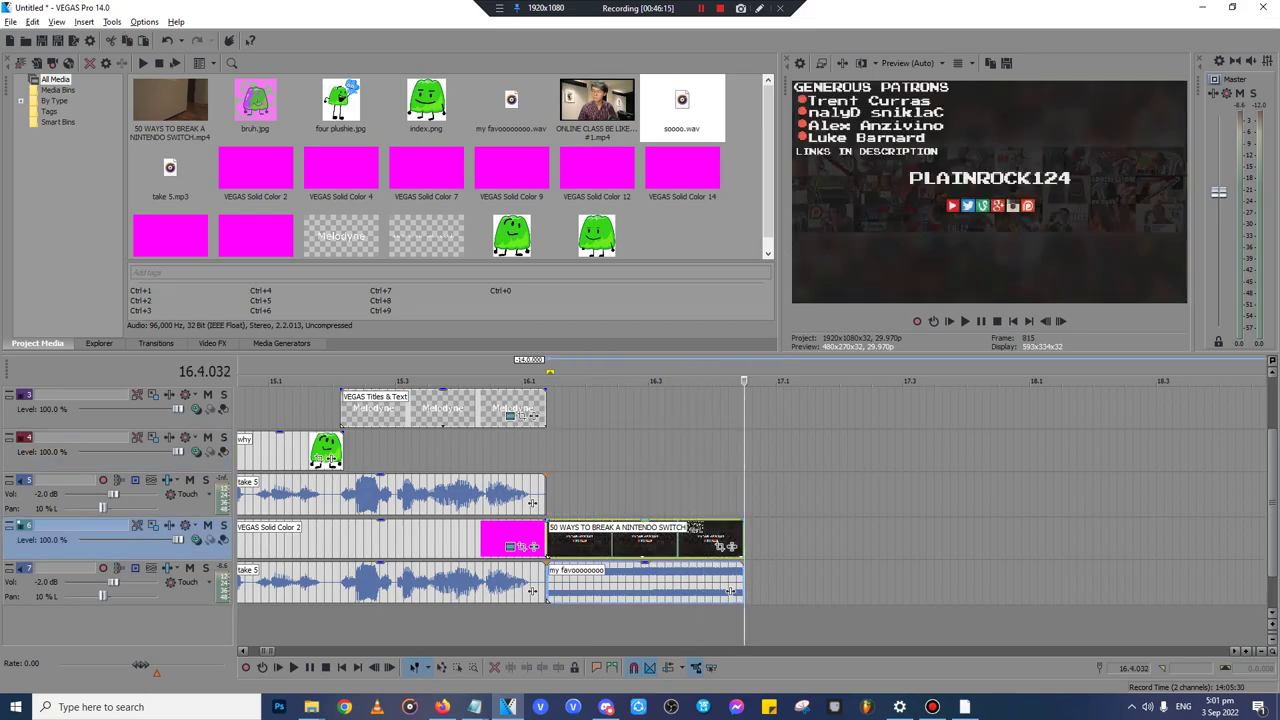
key("ctrl+v")
scroll(741, 540, "down", 10)
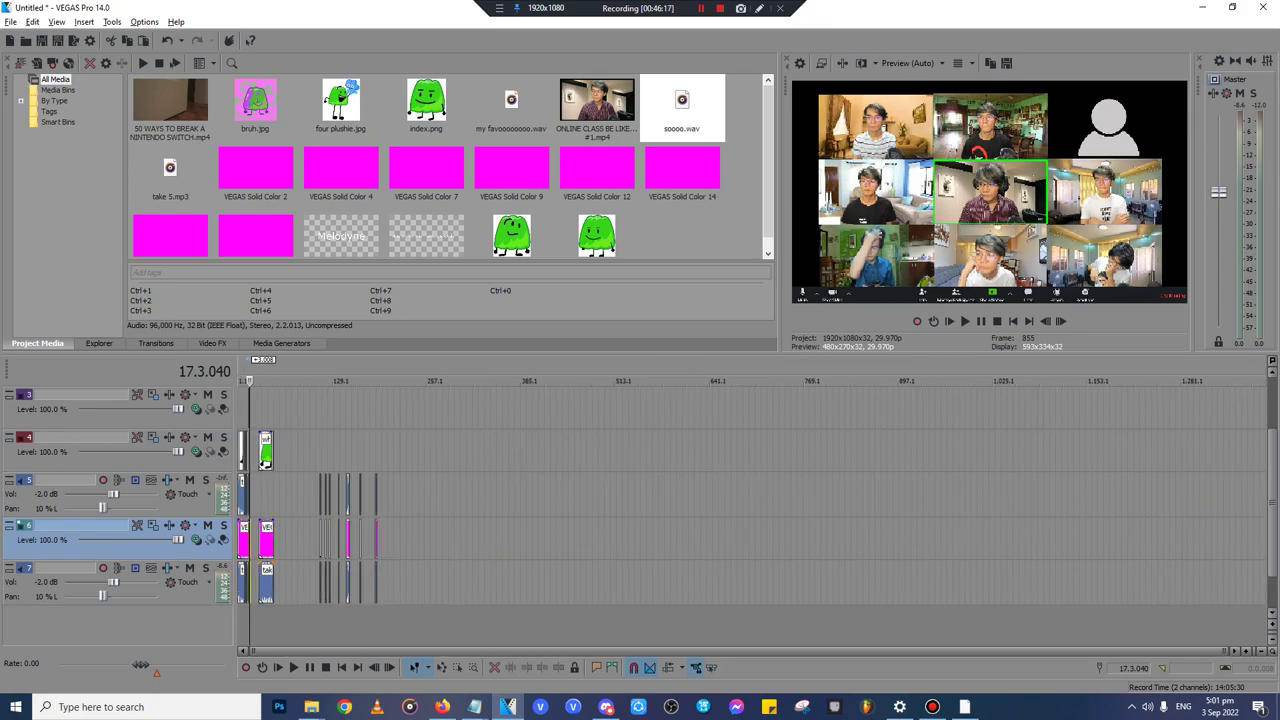
- Switch to File Explorer and look through the new sparta remix files + Games Folder for the source video folders
left_click(714, 451)
mouse_move(311, 707)
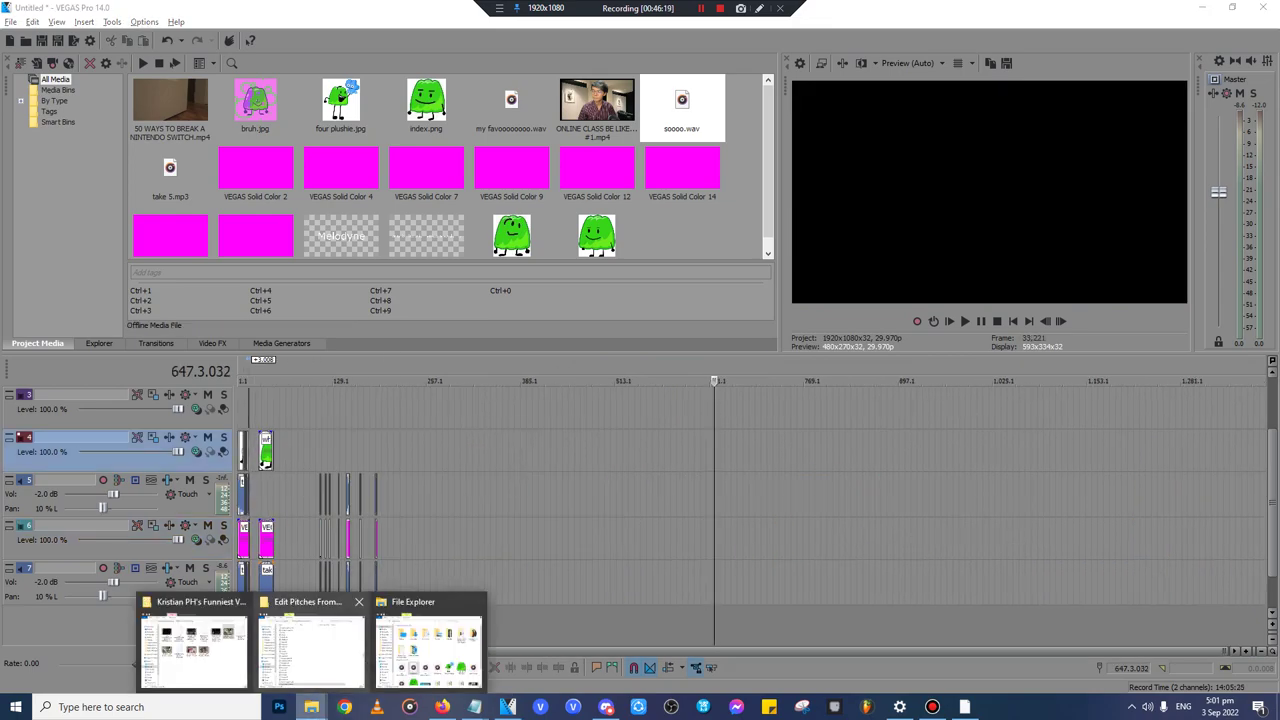
left_click(194, 640)
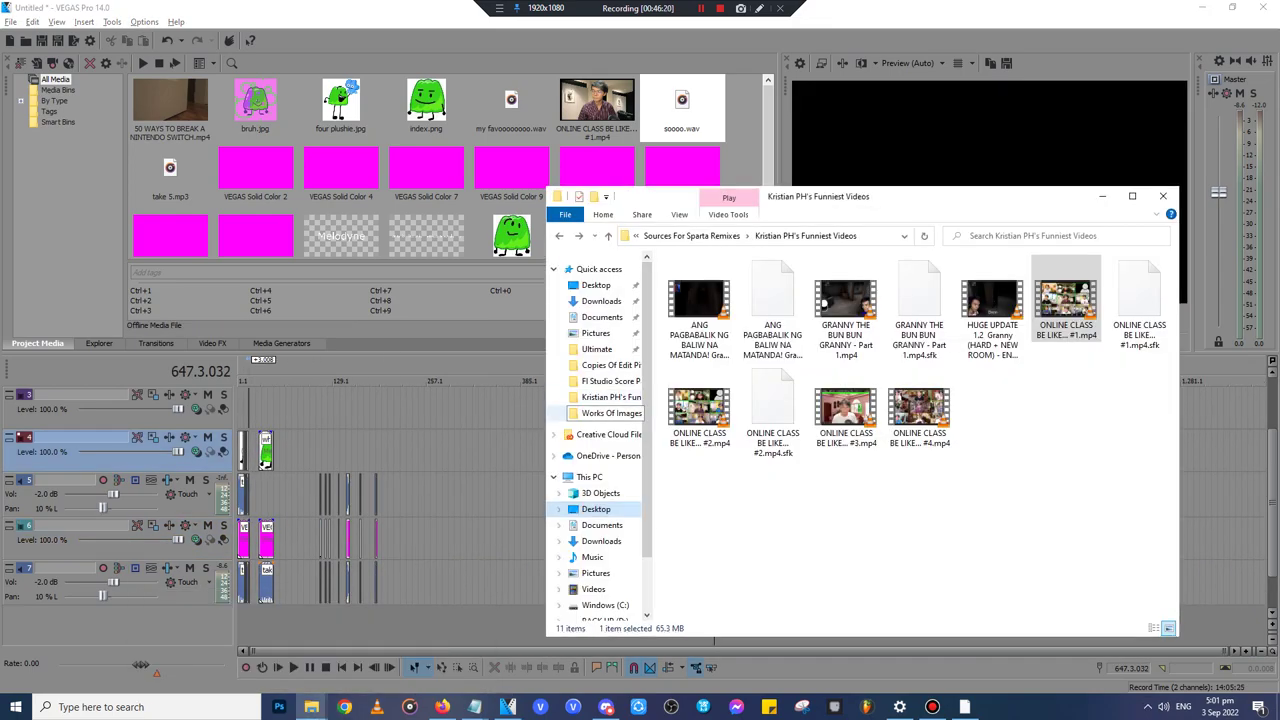
left_click(610, 397)
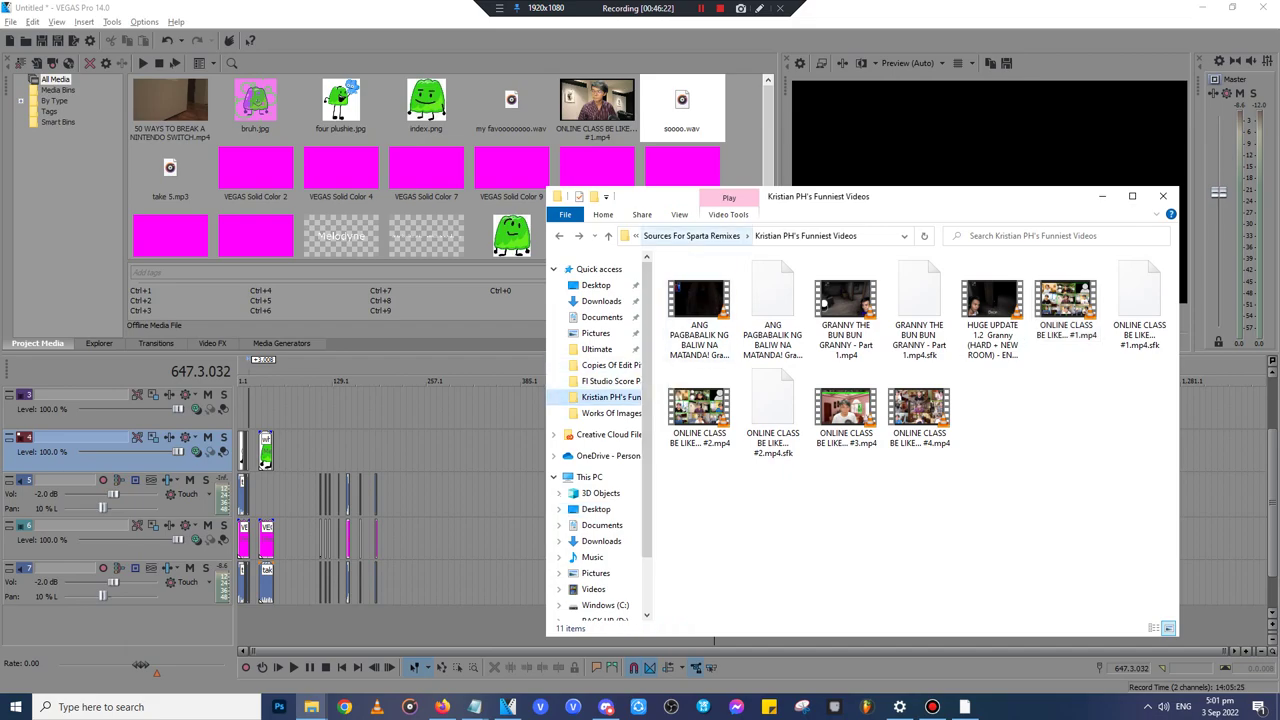
key("alt+Up")
key("alt+Up")
scroll(680, 520, "down", 8)
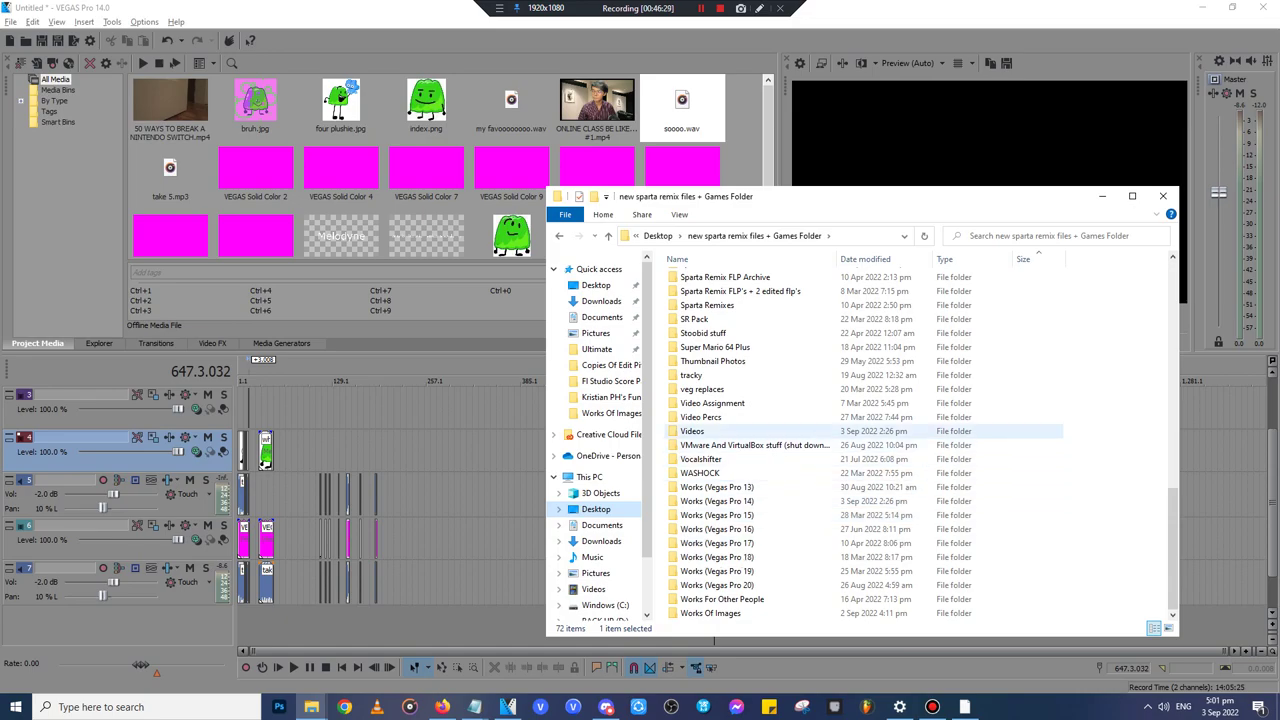
scroll(690, 430, "up", 3)
scroll(760, 440, "up", 4)
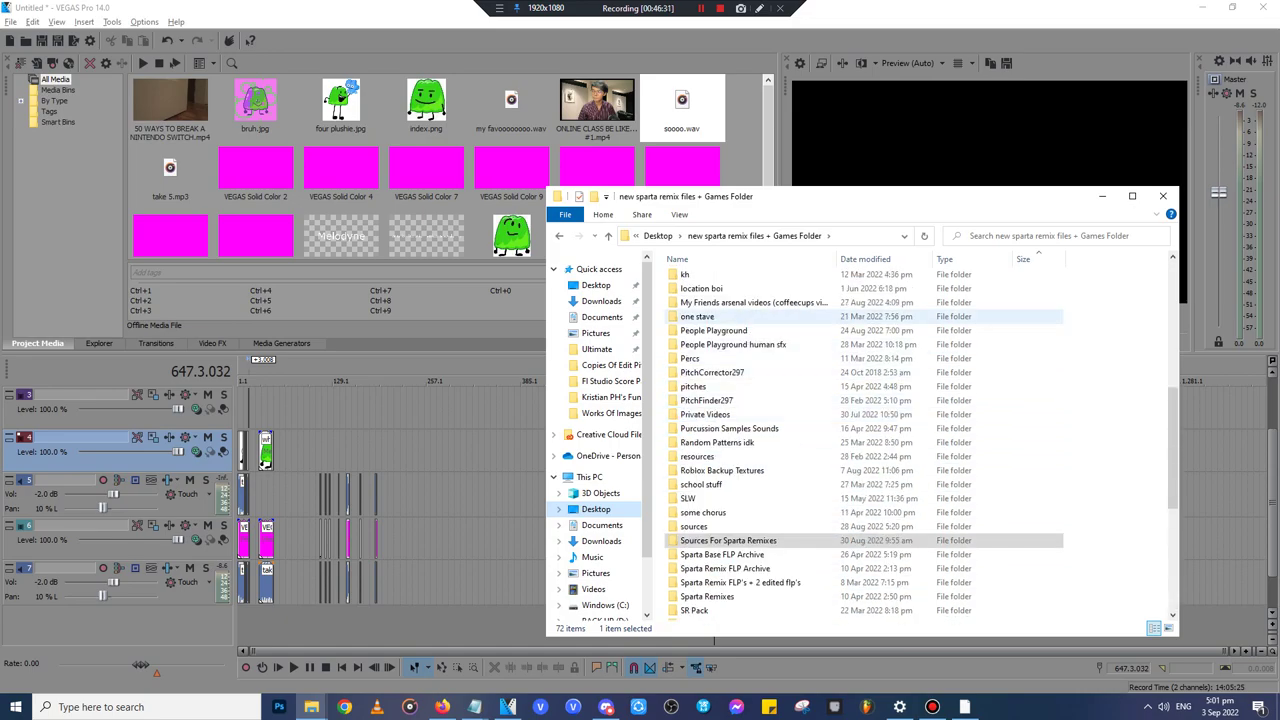
scroll(760, 440, "down", 3)
scroll(712, 484, "down", 4)
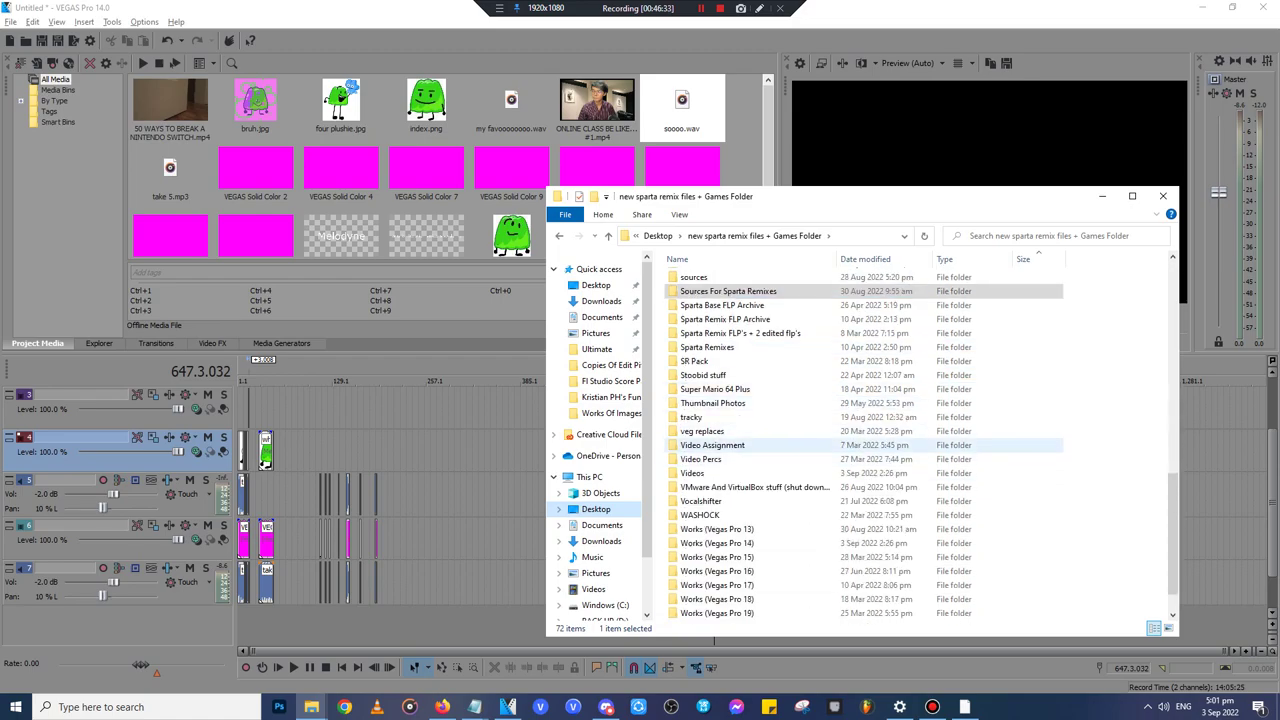
scroll(712, 484, "up", 3)
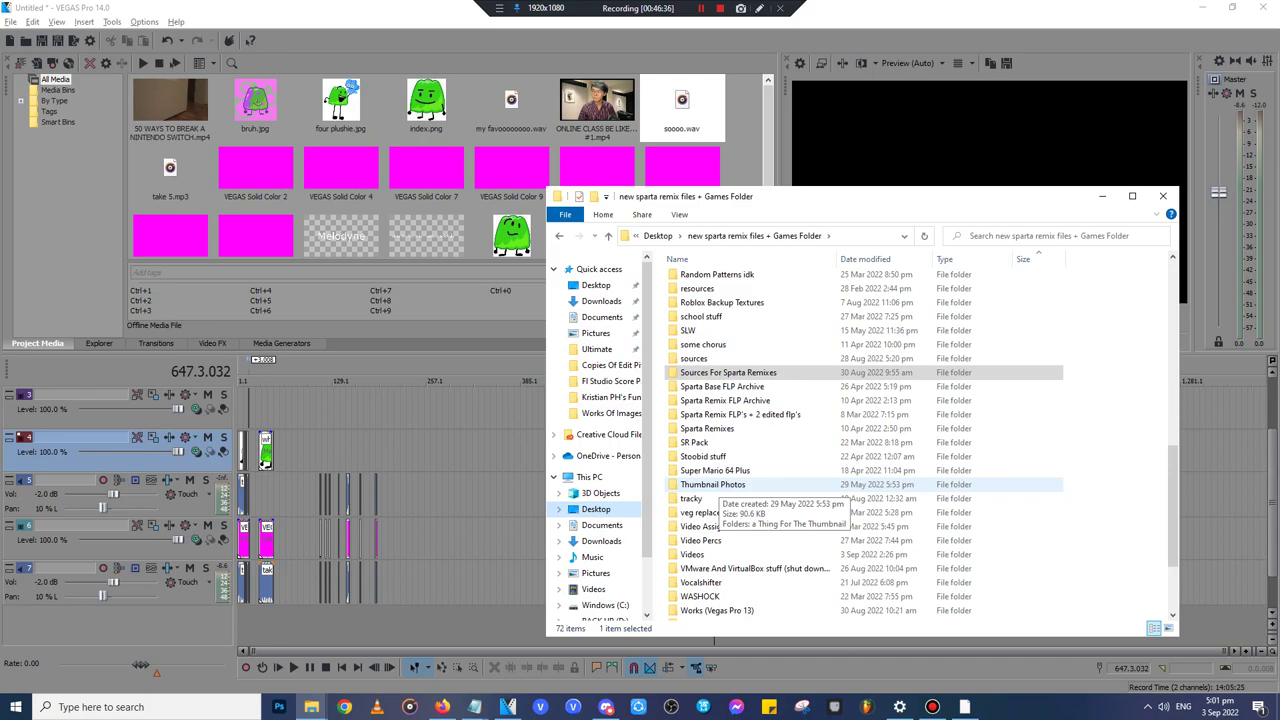
scroll(712, 492, "up", 5)
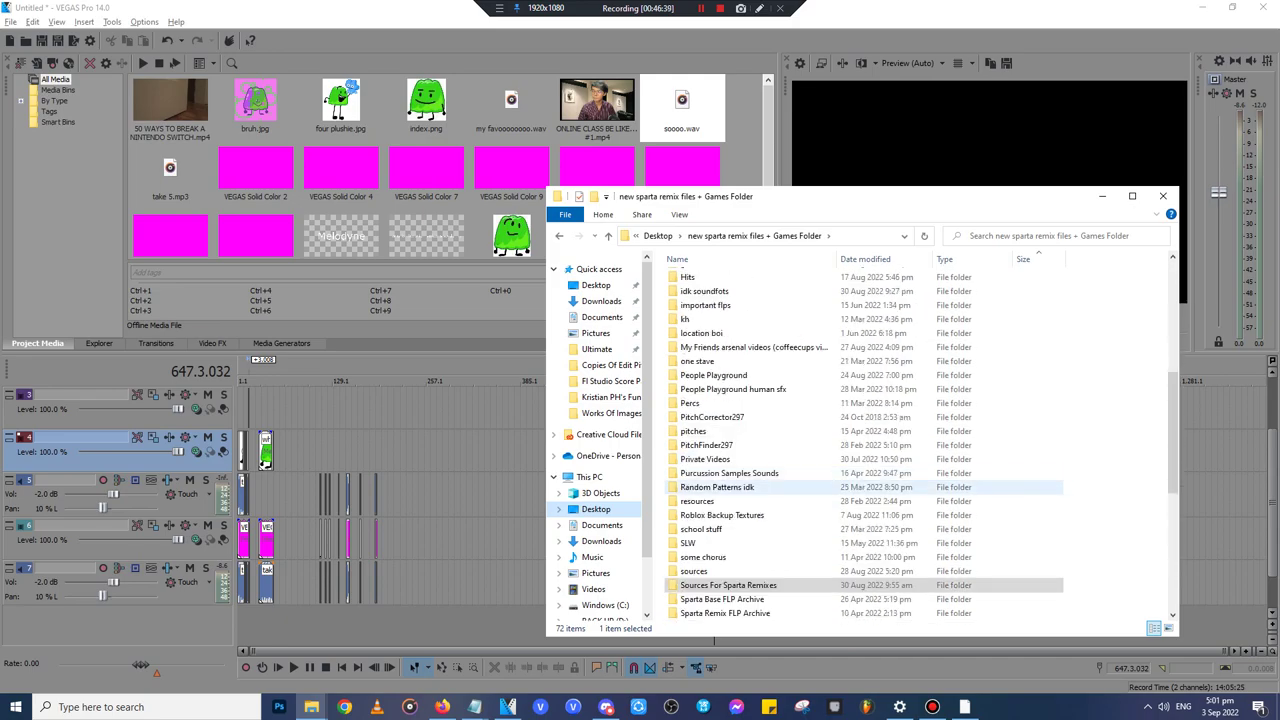
- Try to bring 20th Century Fox Television Logo History.mp4 from Sources For Sparta Remixes > Logo History into the VEGAS timeline
double_click(728, 585)
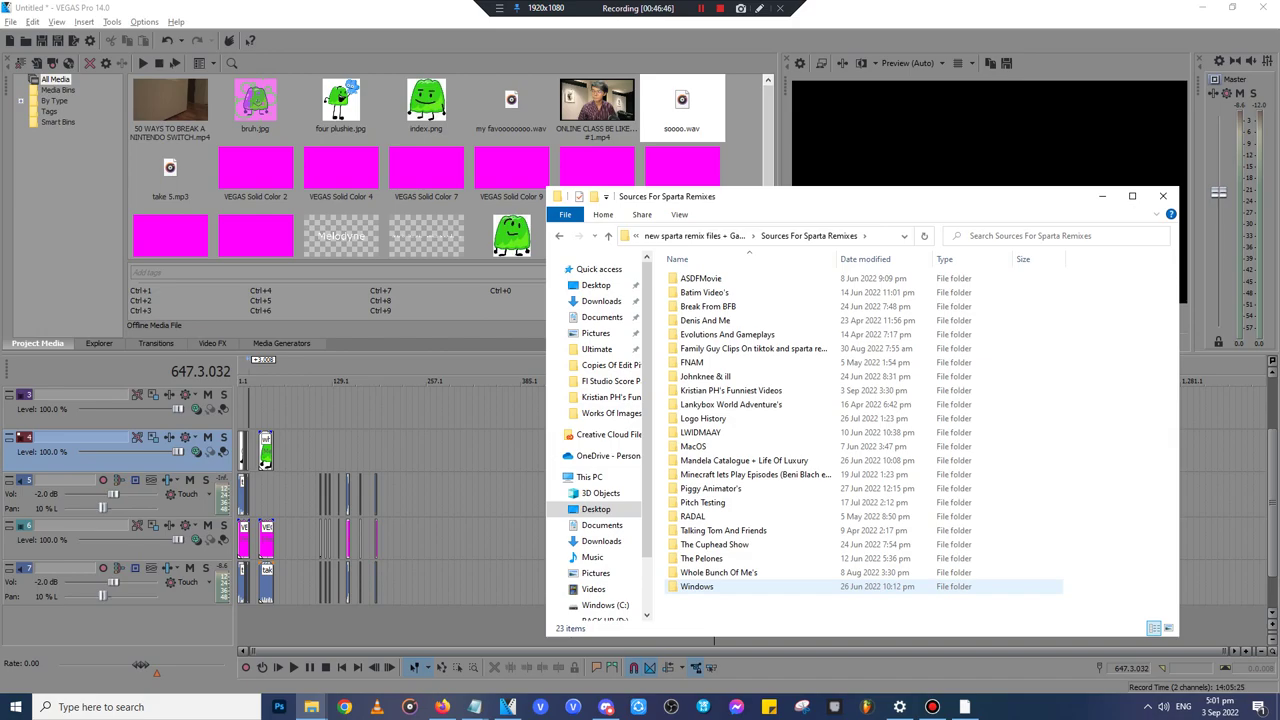
double_click(703, 418)
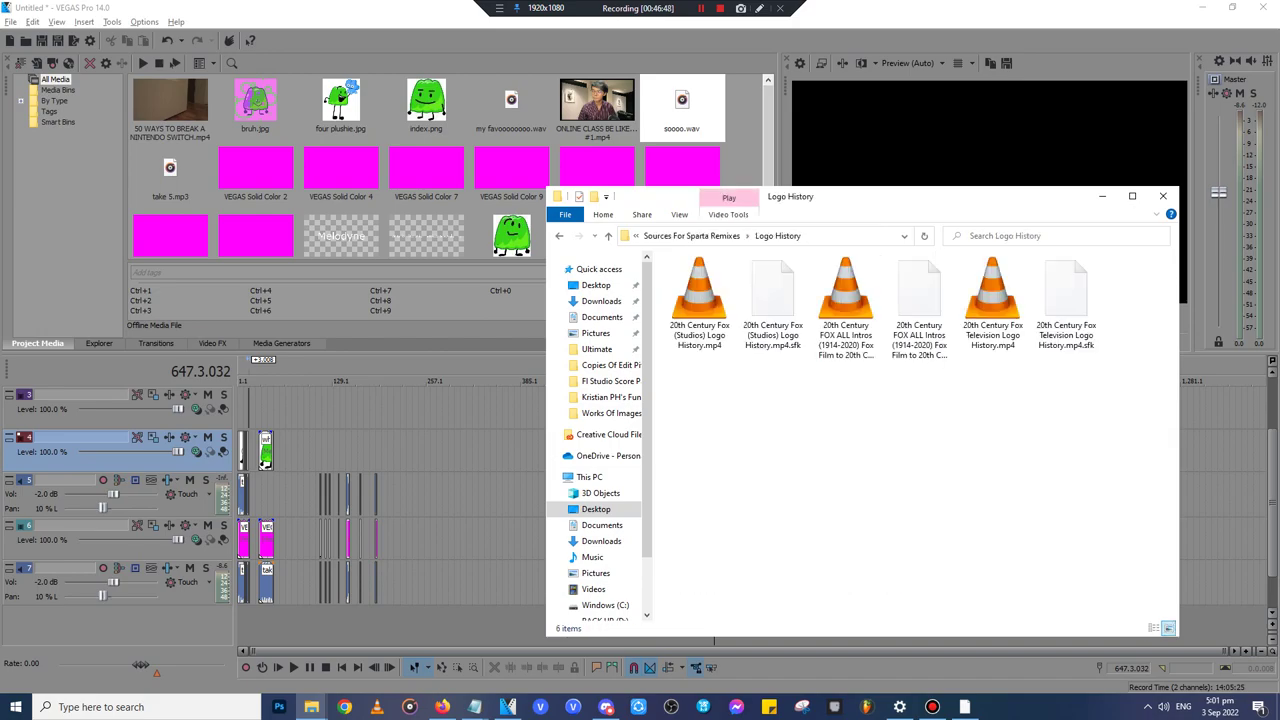
left_click(992, 305)
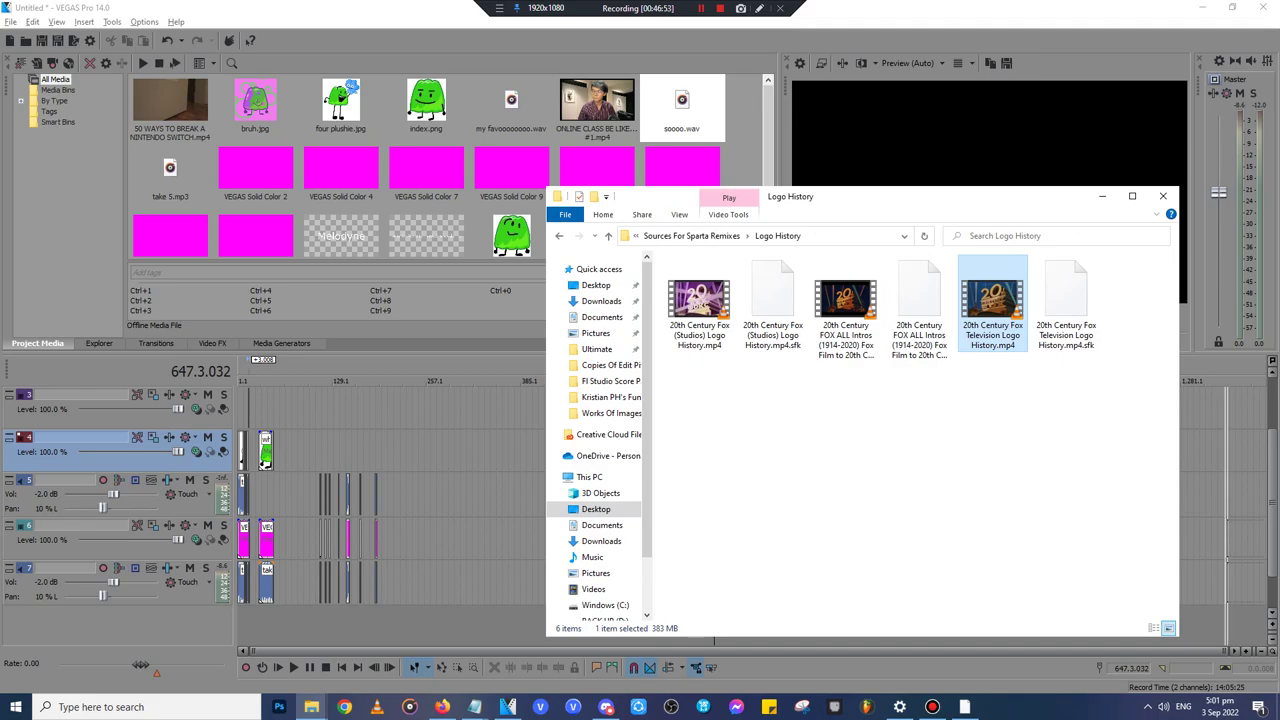
left_click_drag(1227, 450, 1094, 386)
key("alt+Left")
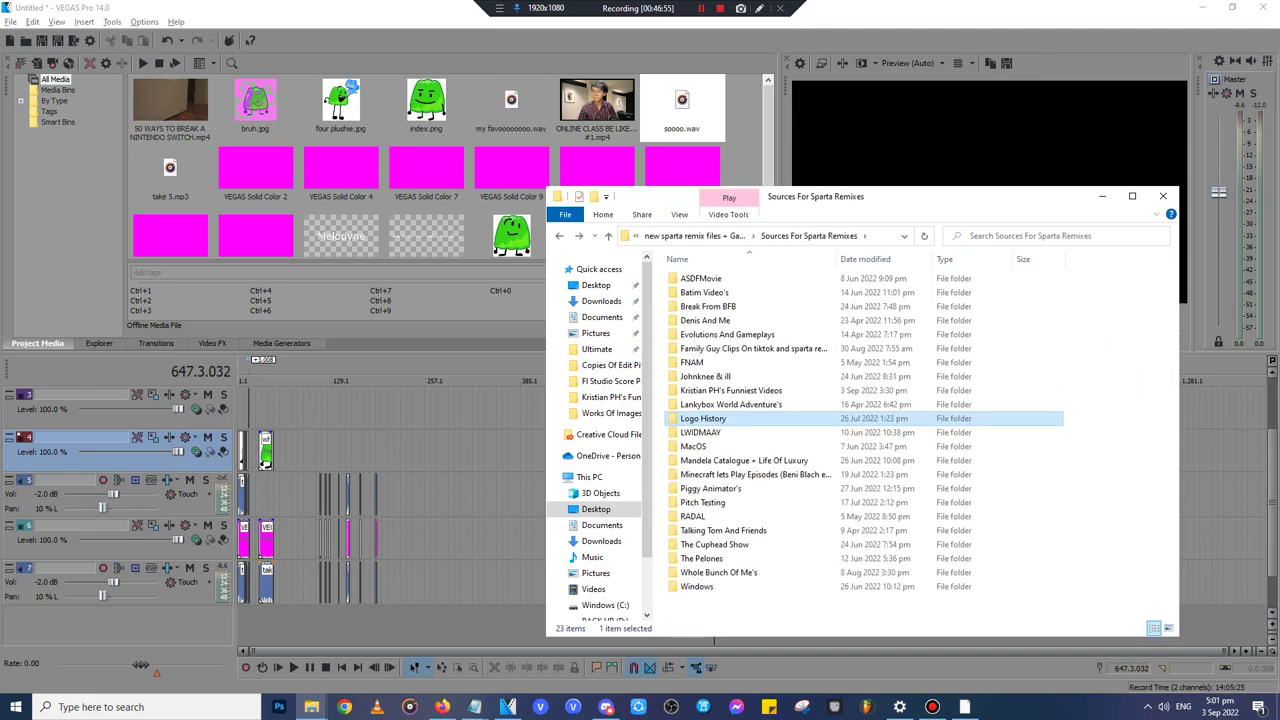
key("alt+Left")
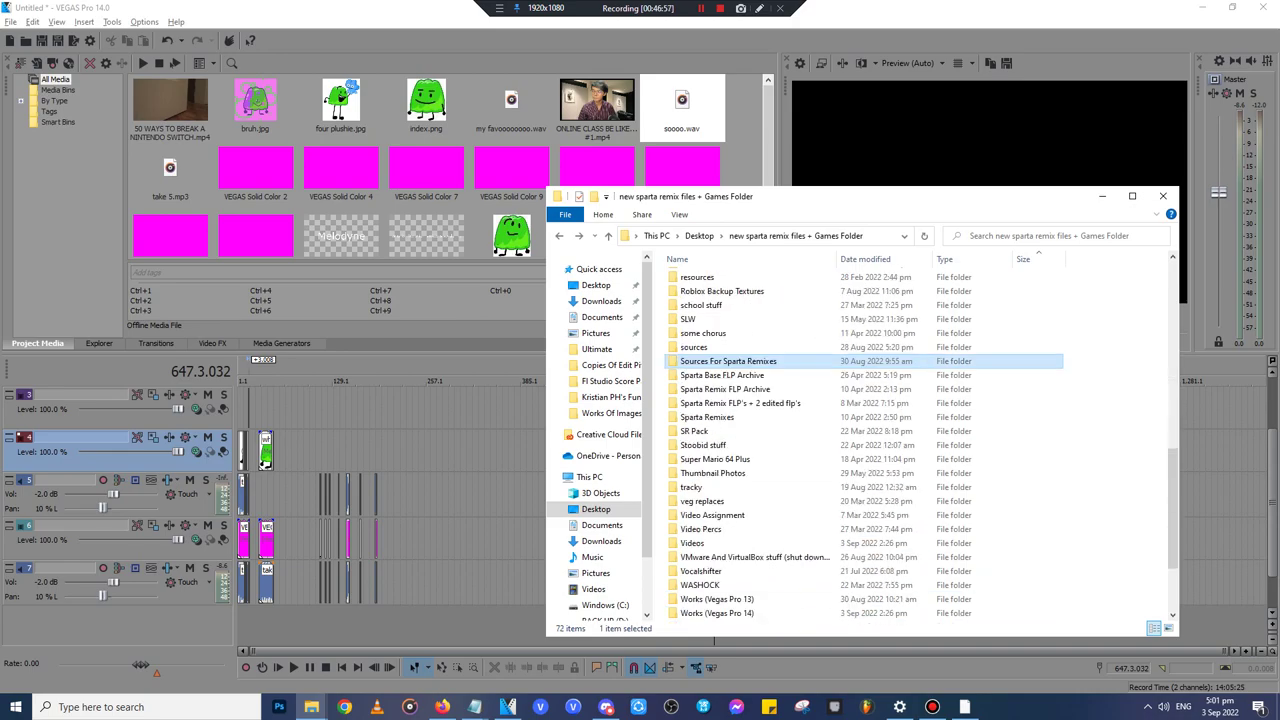
- Launch PitchFinder297.exe from the PitchFinder297 folder inside new sparta remix files + Games Folder
scroll(860, 445, "down", 3)
key("alt+Right")
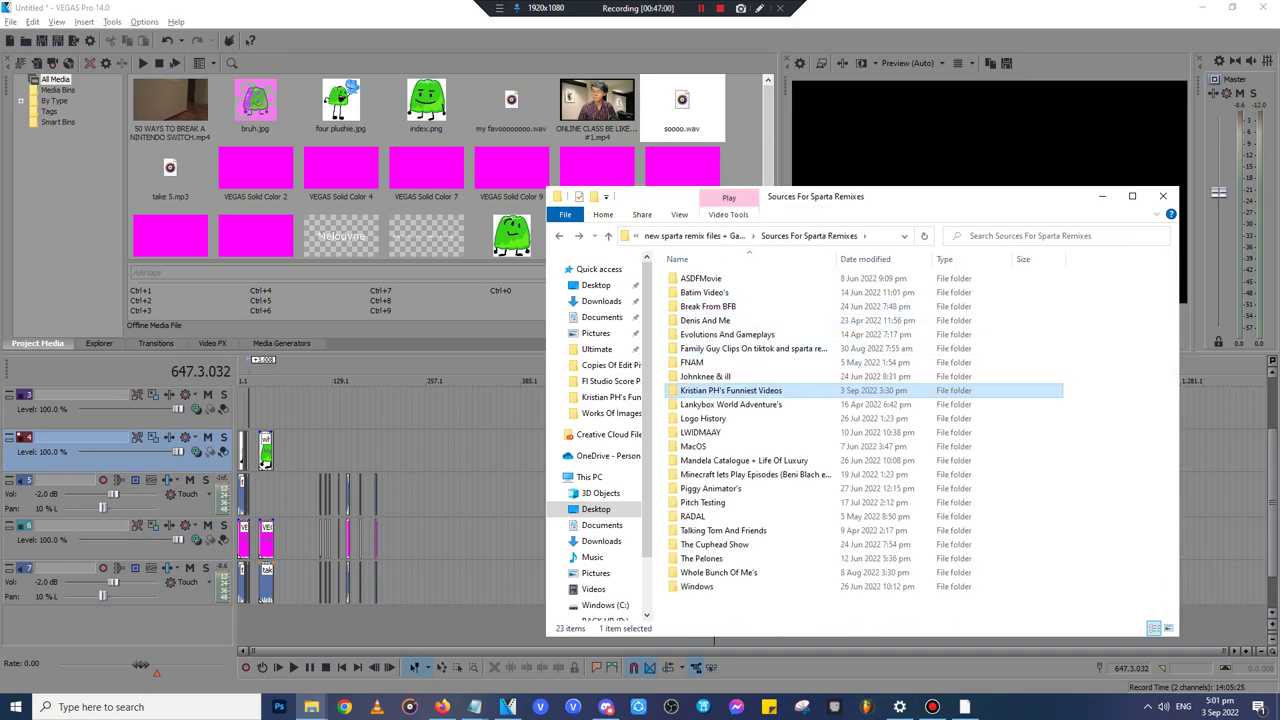
key("alt+Left")
scroll(720, 436, "down", 7)
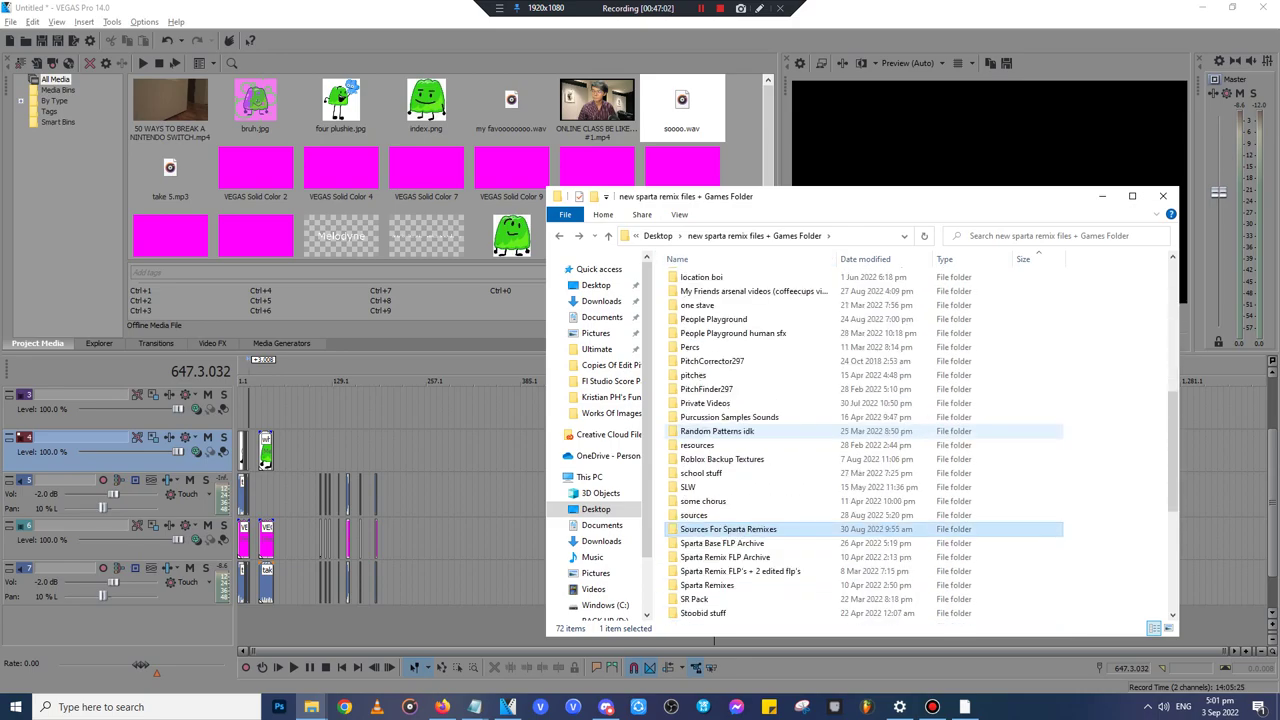
double_click(707, 389)
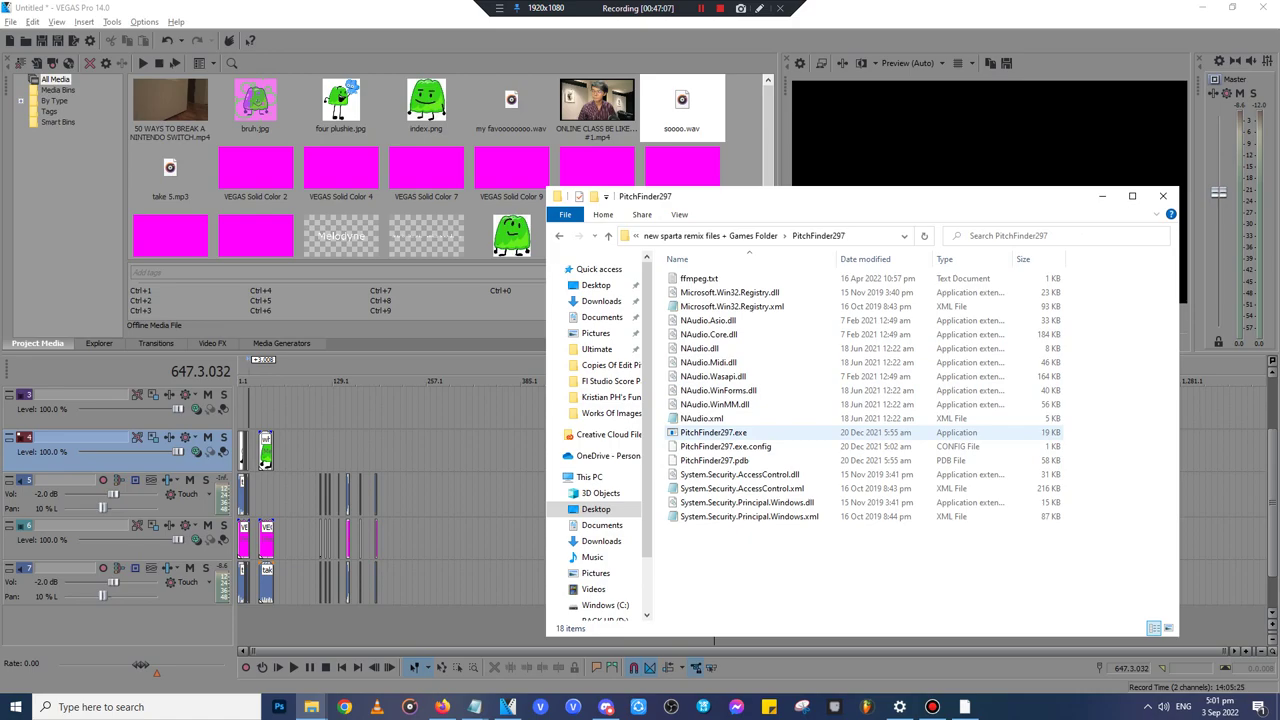
double_click(763, 432)
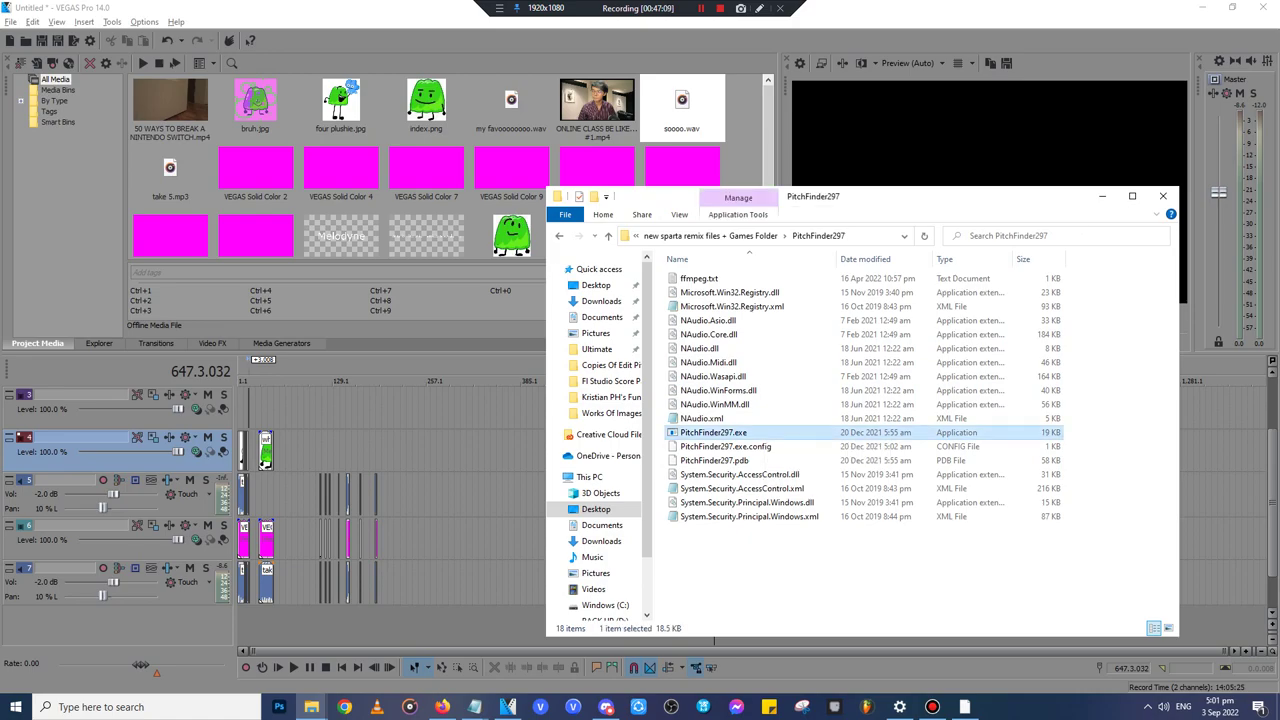
- Open ffmpeg.txt from the PitchFinder297 folder to check the FFMPEG path it contains
key("alt+Left")
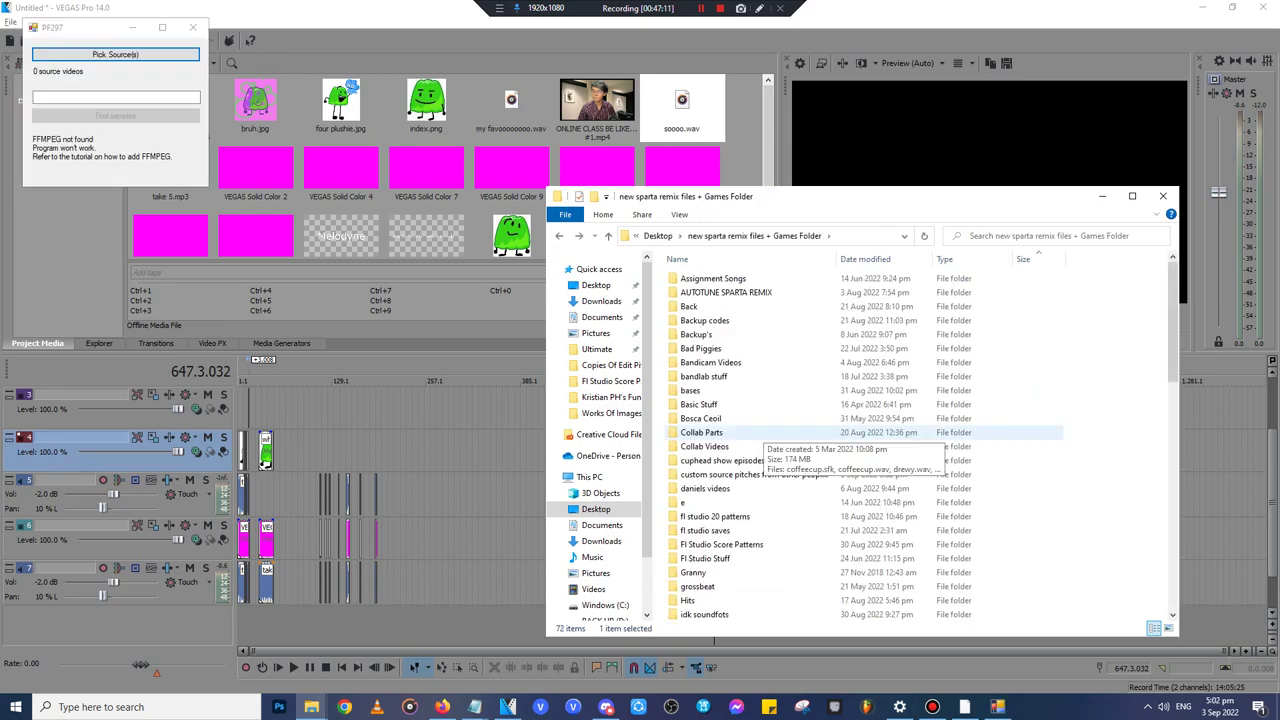
scroll(740, 432, "down", 6)
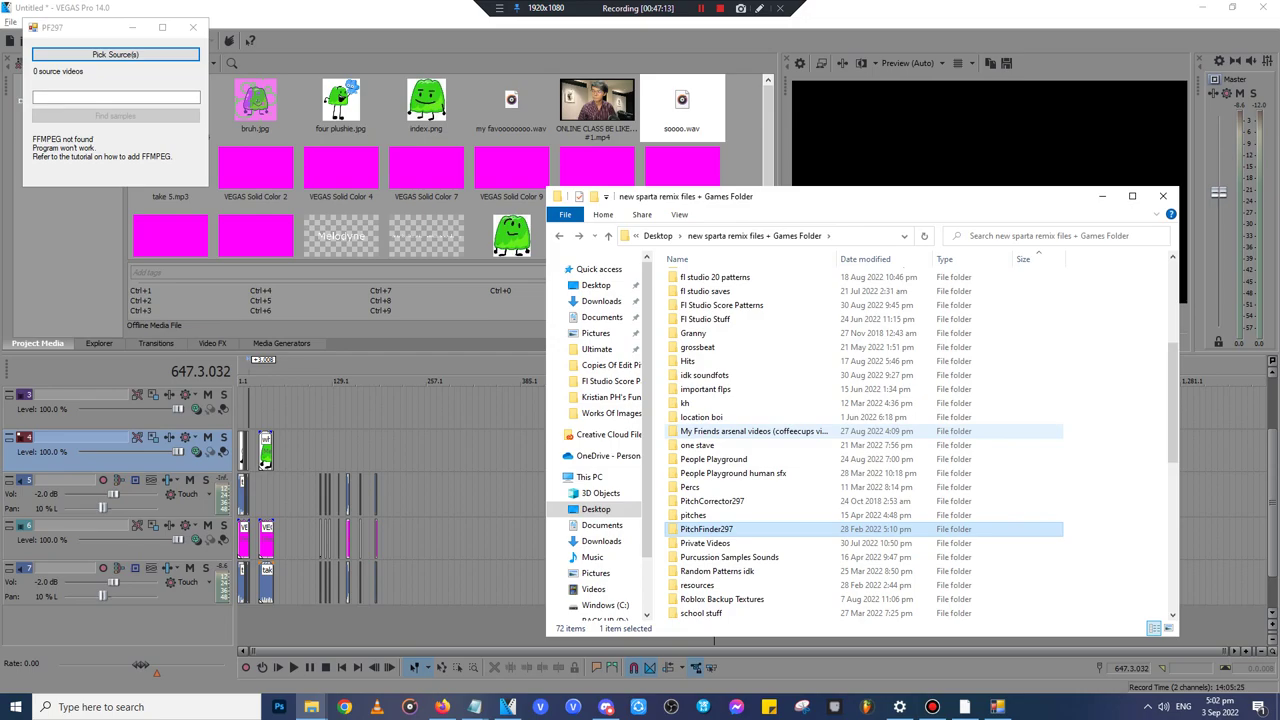
double_click(700, 417)
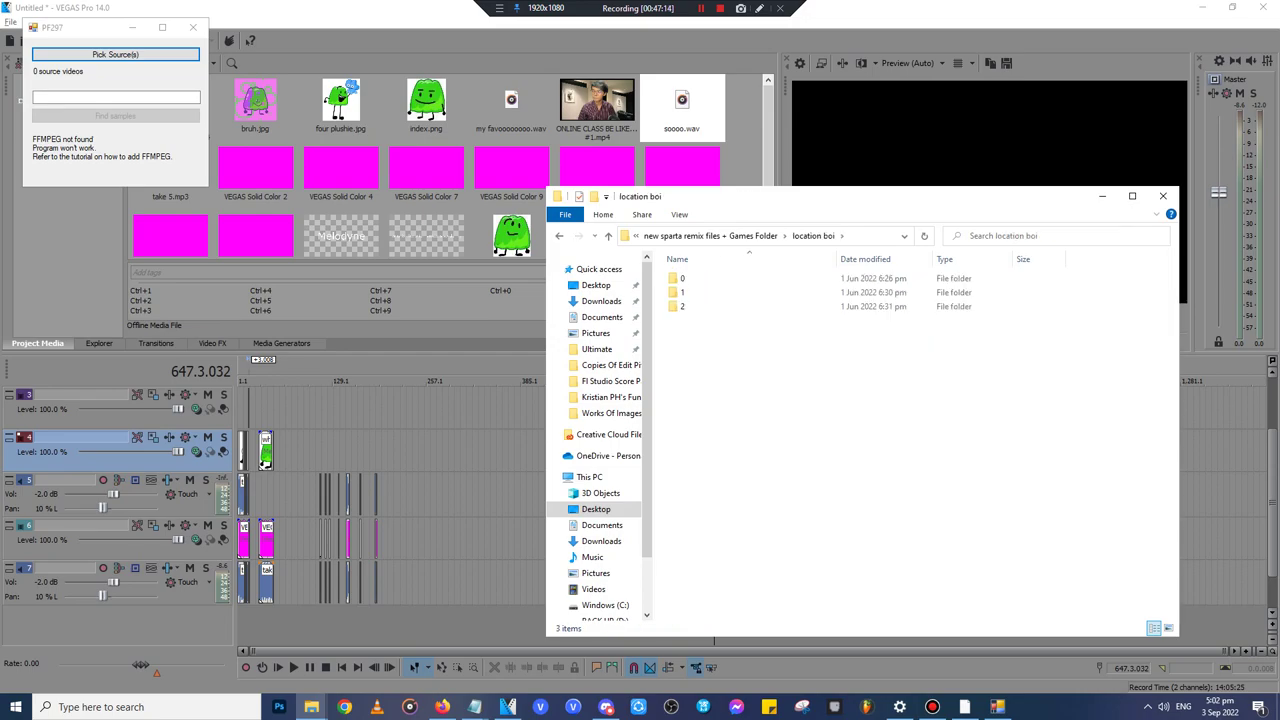
key("alt+Left")
double_click(712, 557)
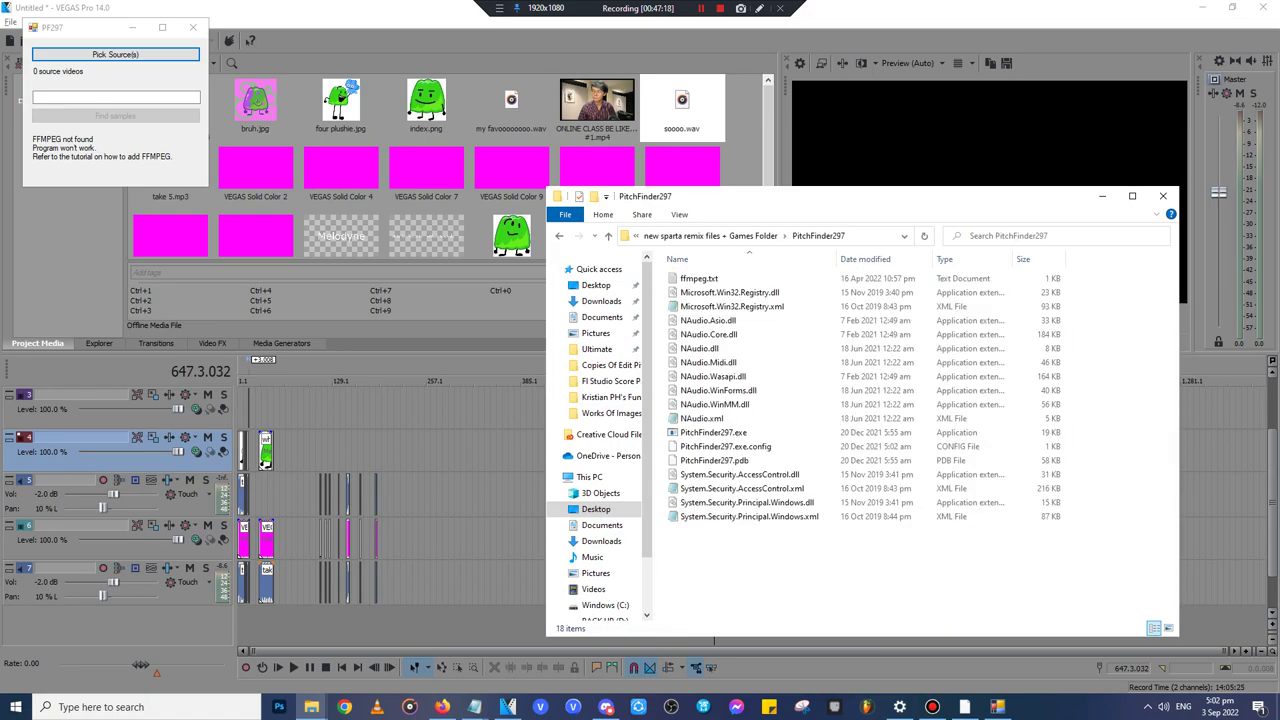
key("BackSpace")
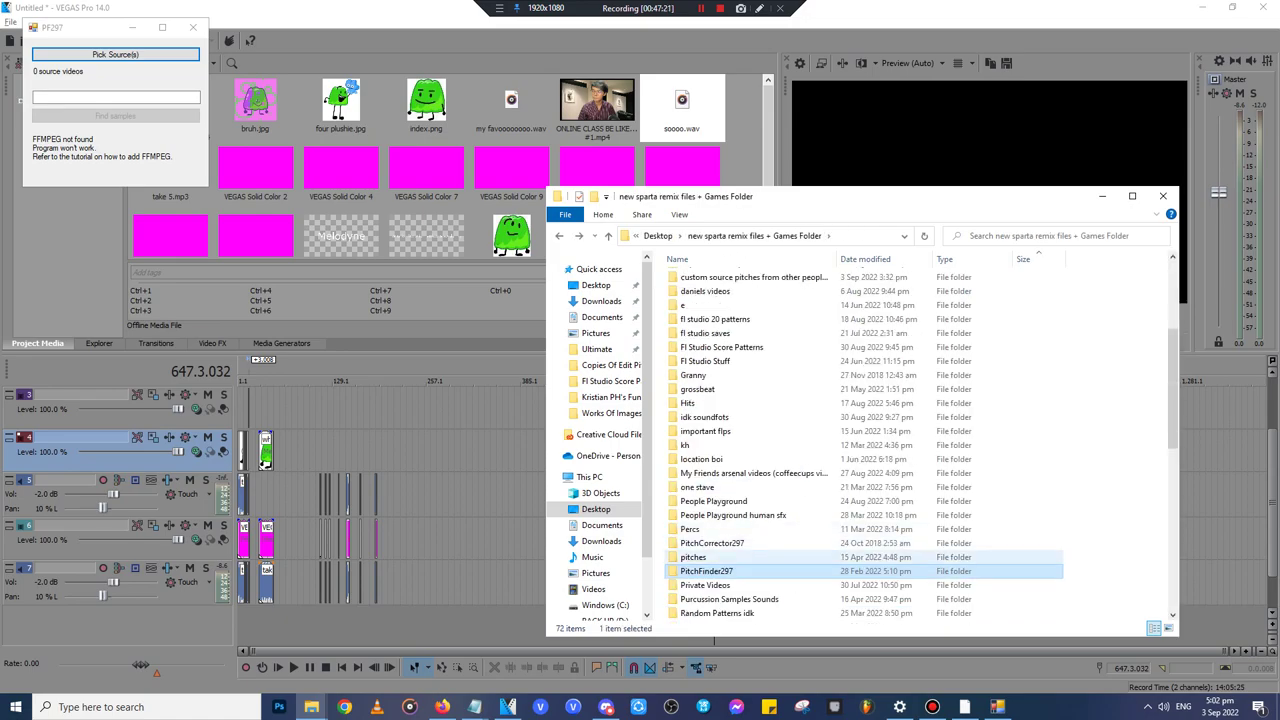
key("Return")
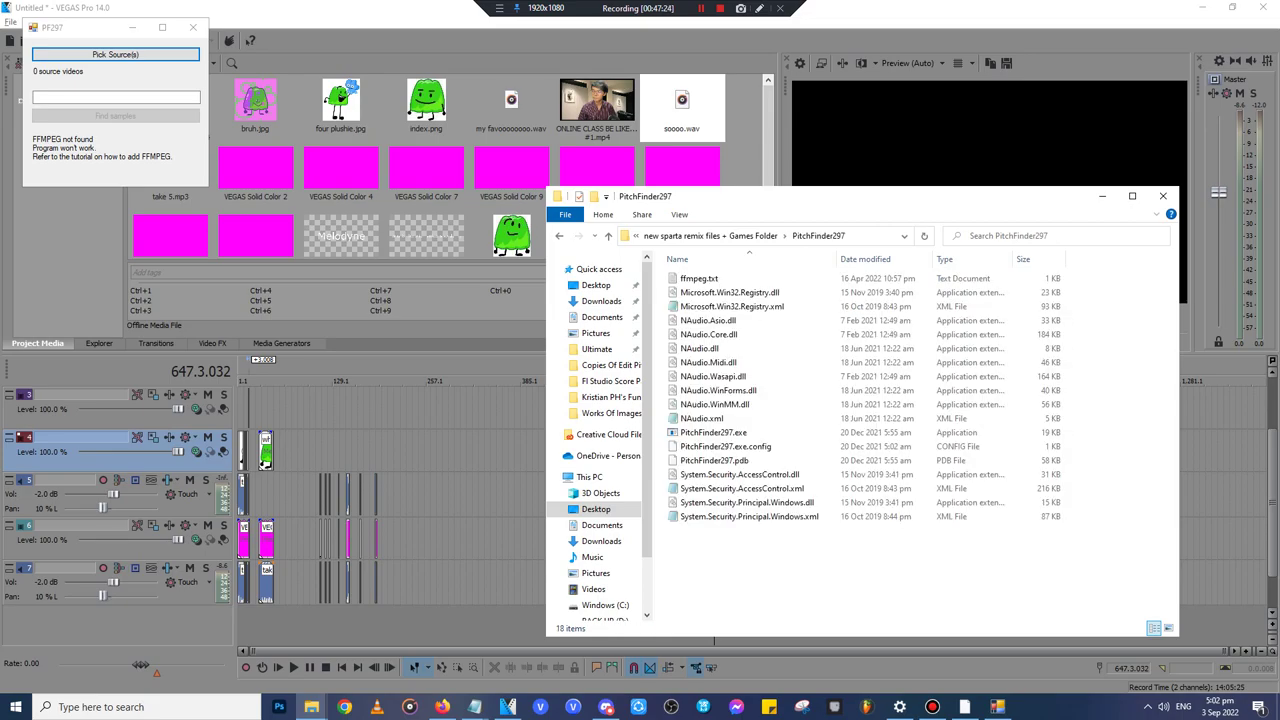
key("Down")
key("Return")
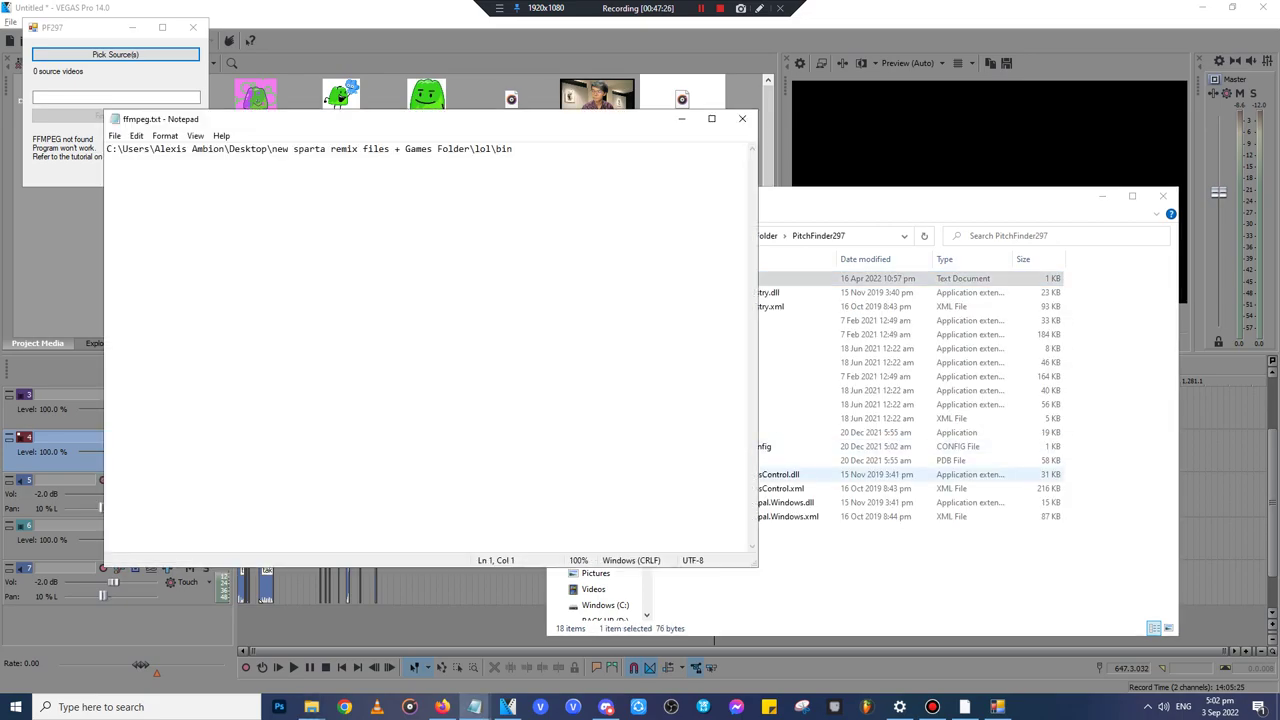
- Search new sparta remix files + Games Folder for the lol folder named in the ffmpeg.txt path
key("alt+Tab")
key("BackSpace")
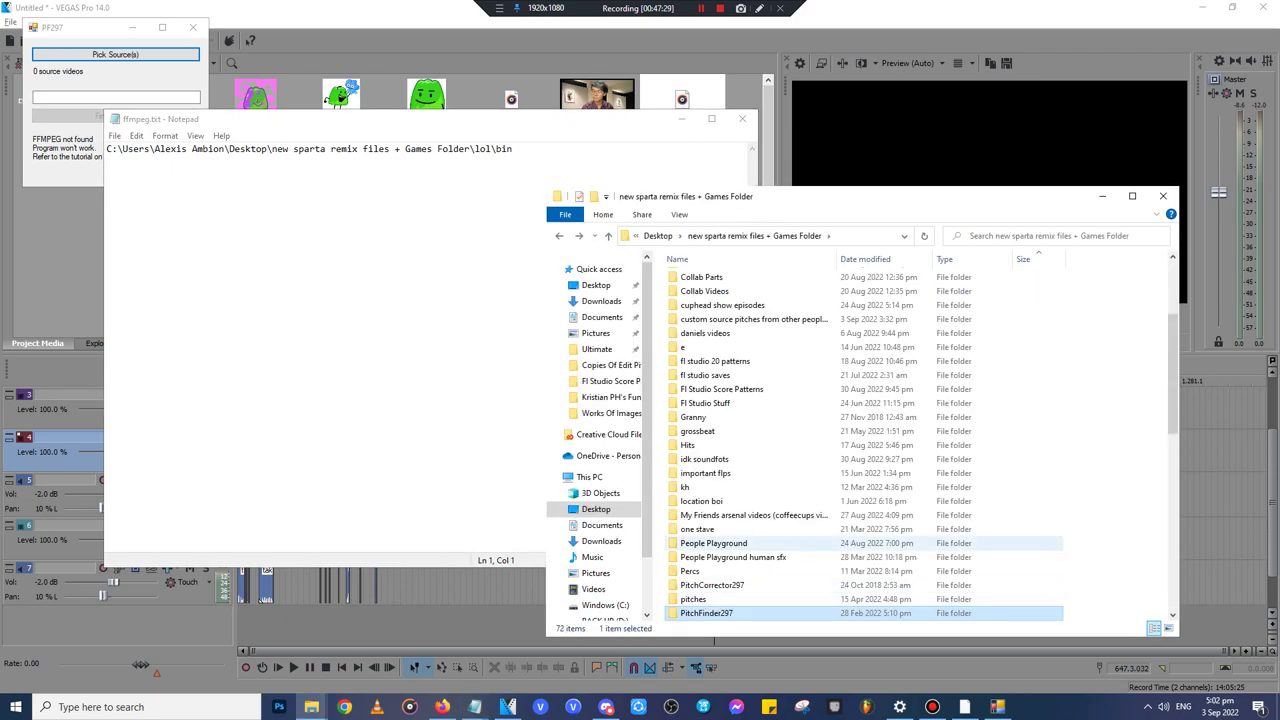
scroll(864, 543, "up", 7)
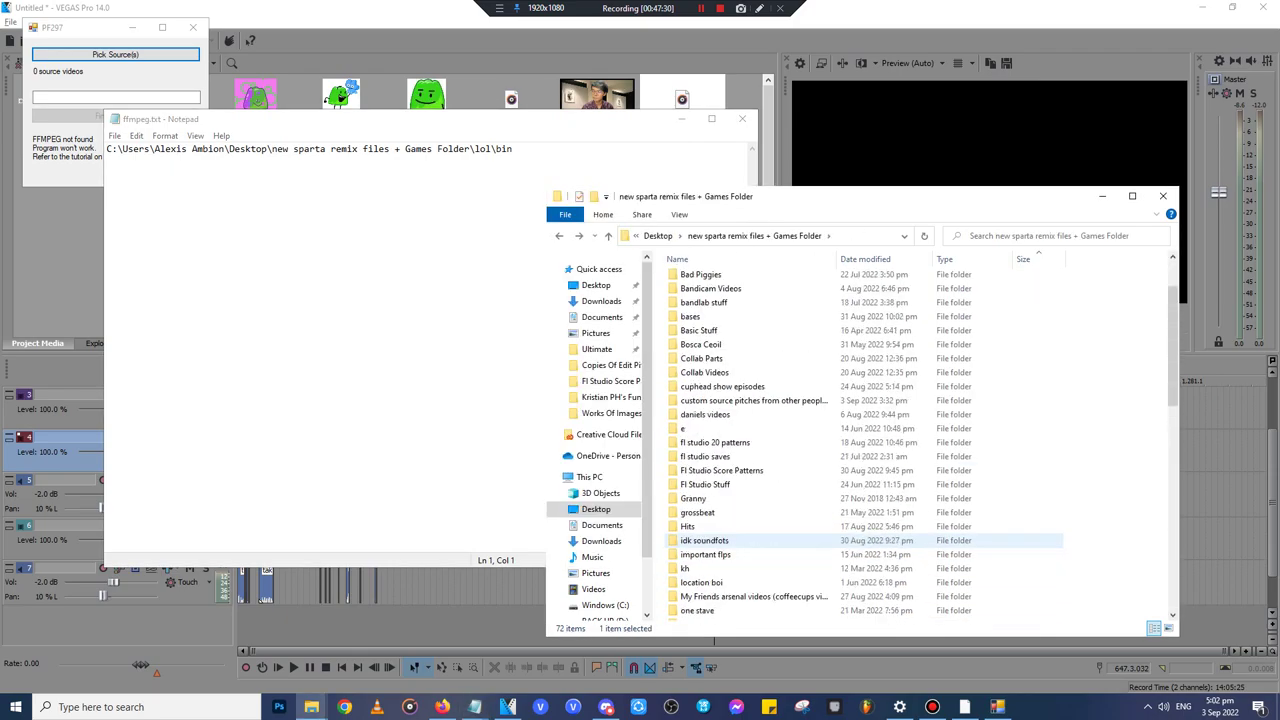
scroll(864, 543, "down", 8)
scroll(860, 543, "down", 2)
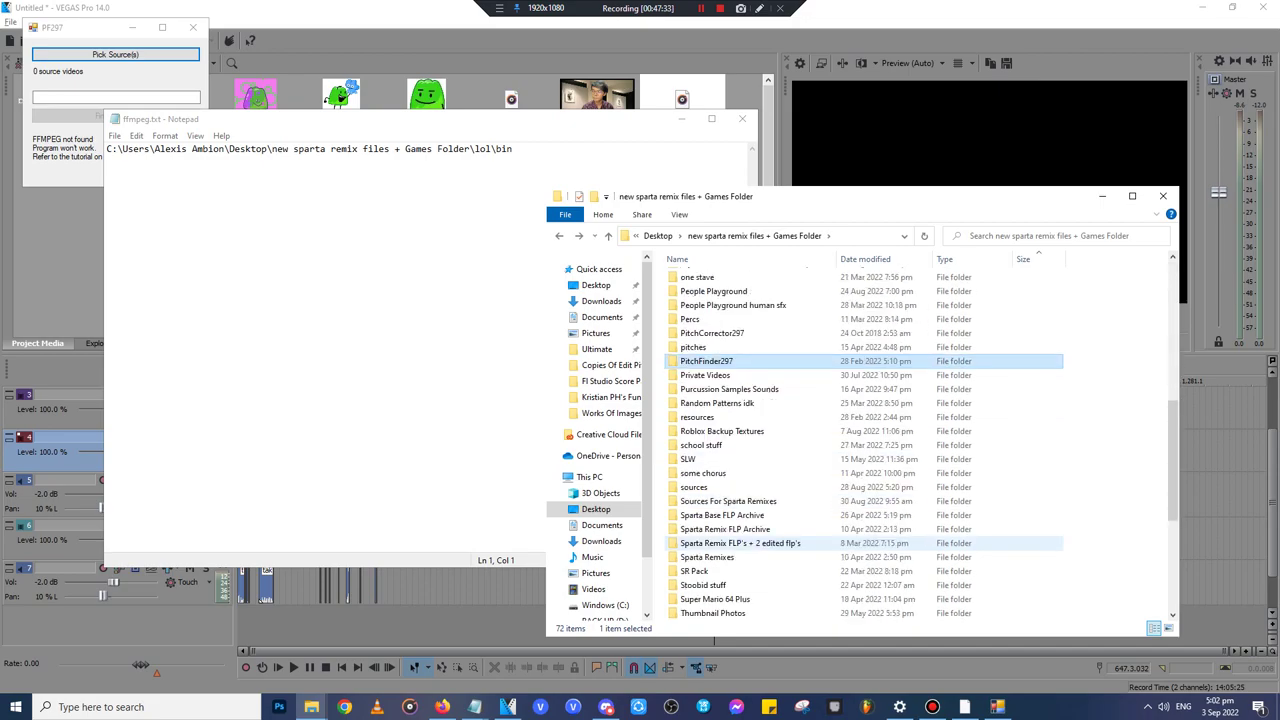
scroll(860, 543, "up", 2)
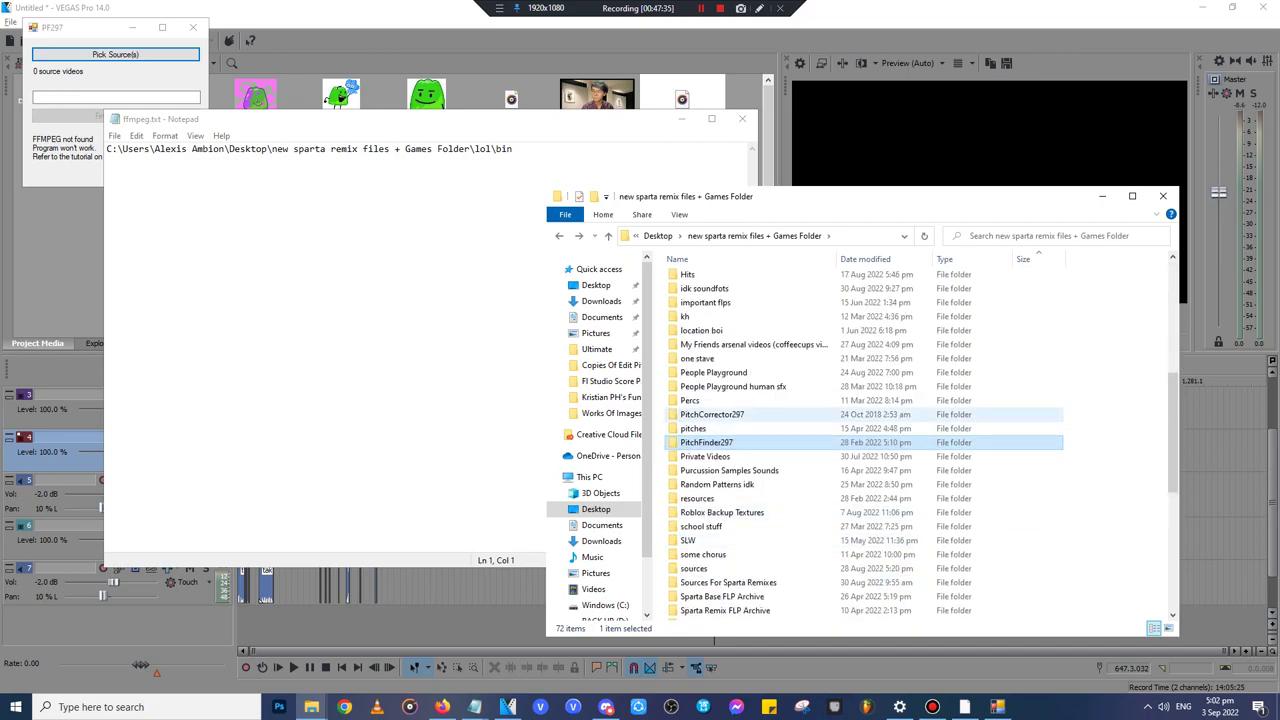
scroll(712, 415, "up", 3)
scroll(712, 416, "down", 6)
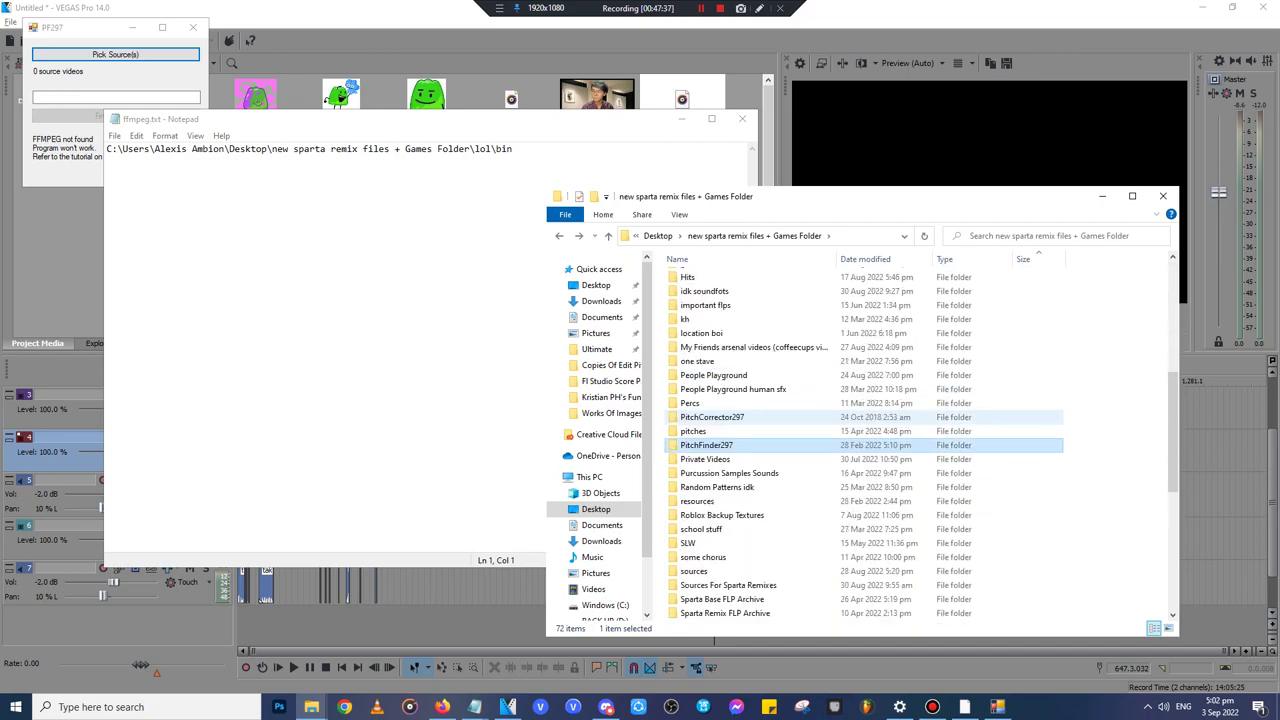
scroll(712, 428, "up", 3)
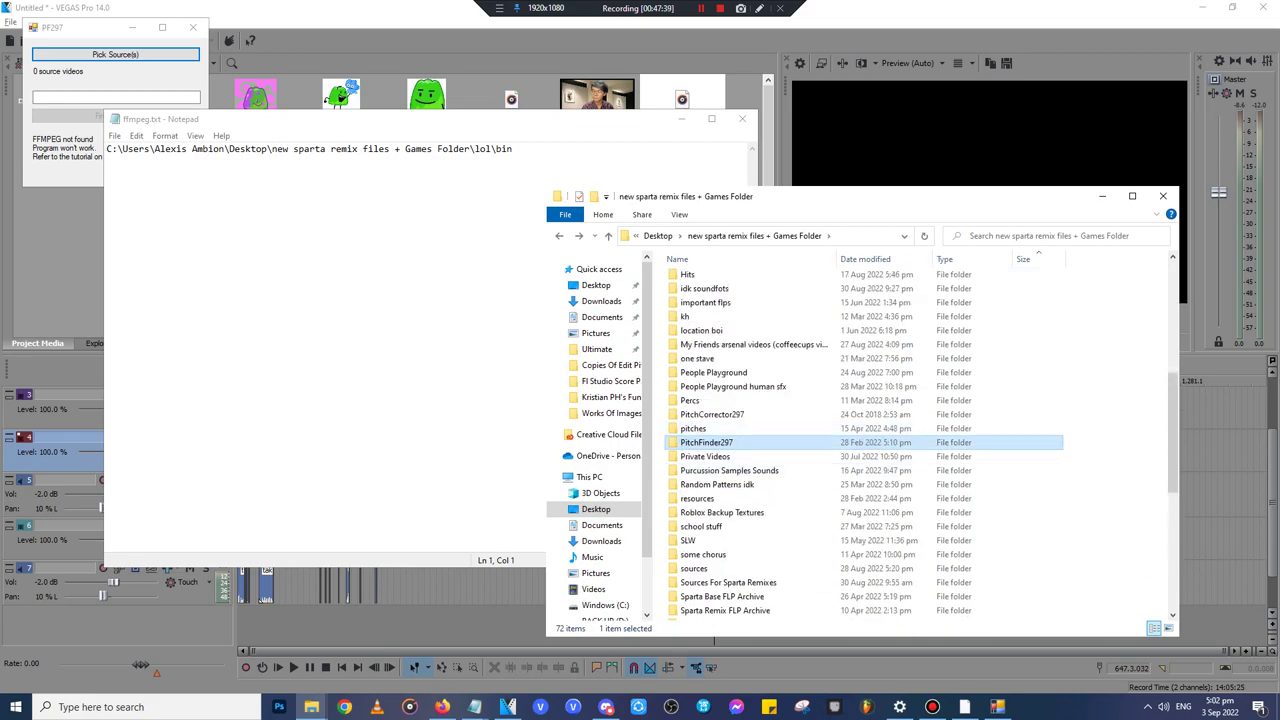
- Switch to Firefox, load YouTube in a new tab, and look through the full subscriptions list and the notifications
left_click(441, 707)
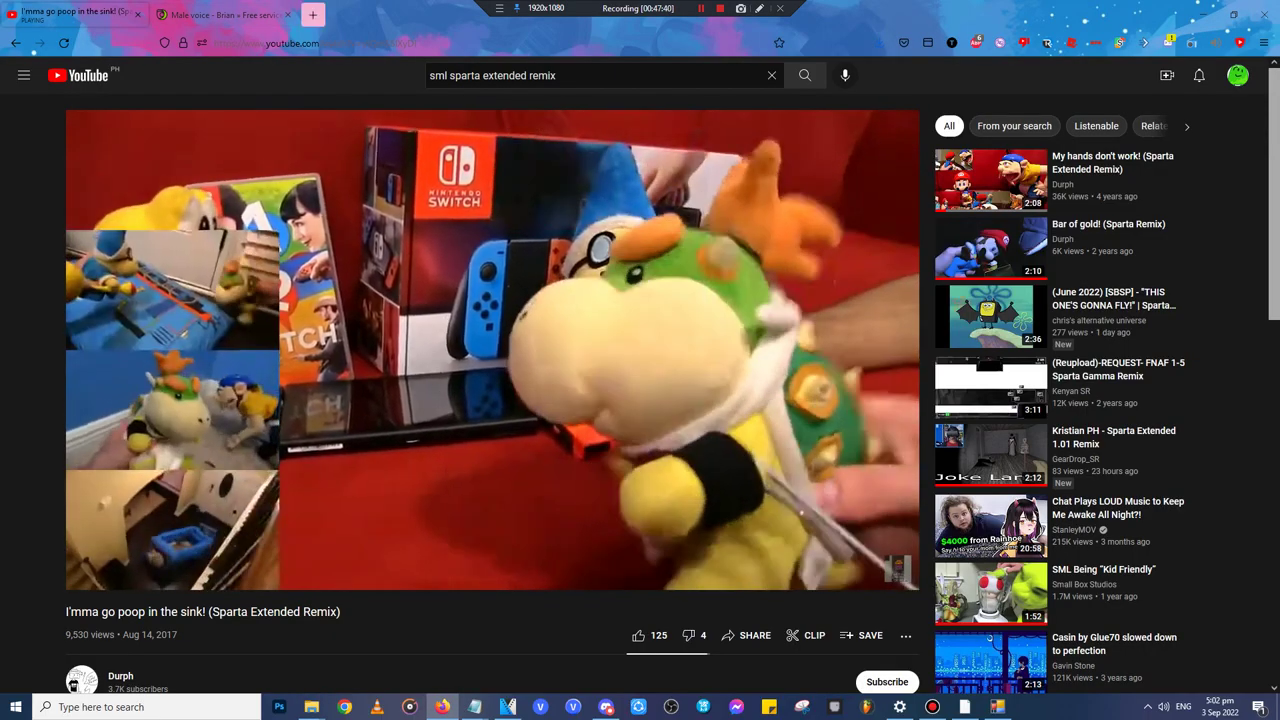
left_click(312, 14)
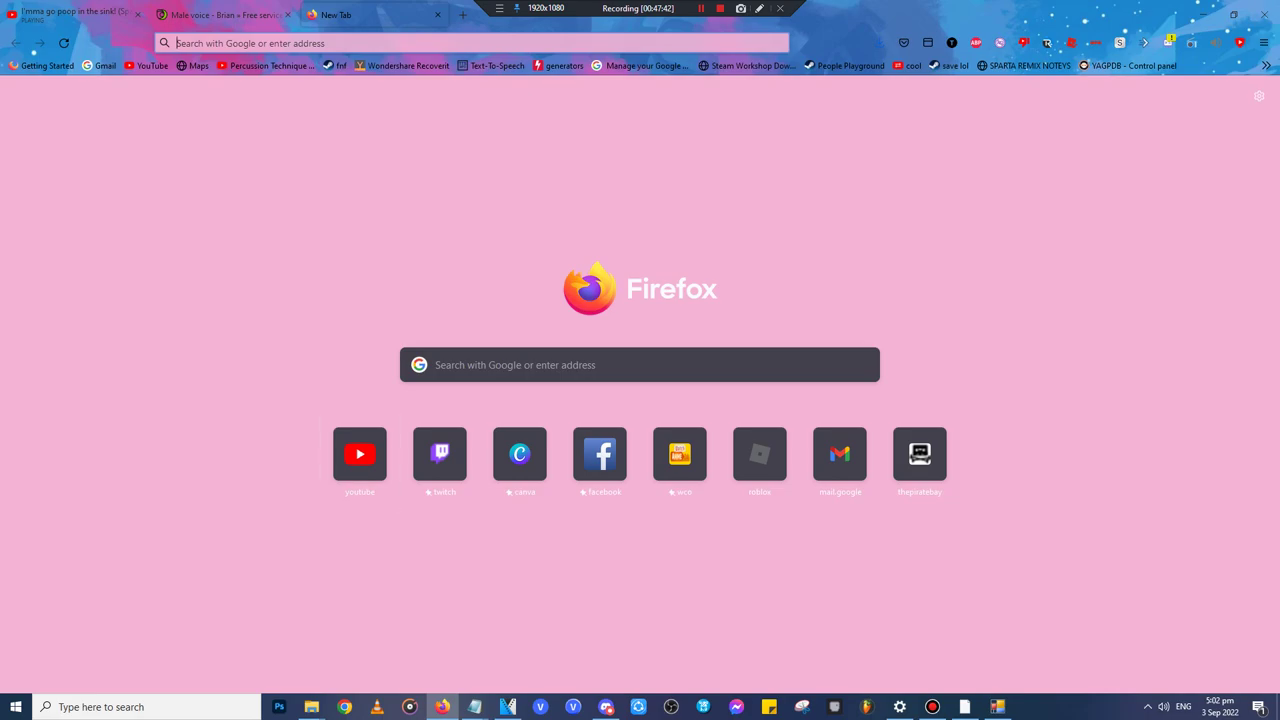
left_click(360, 454)
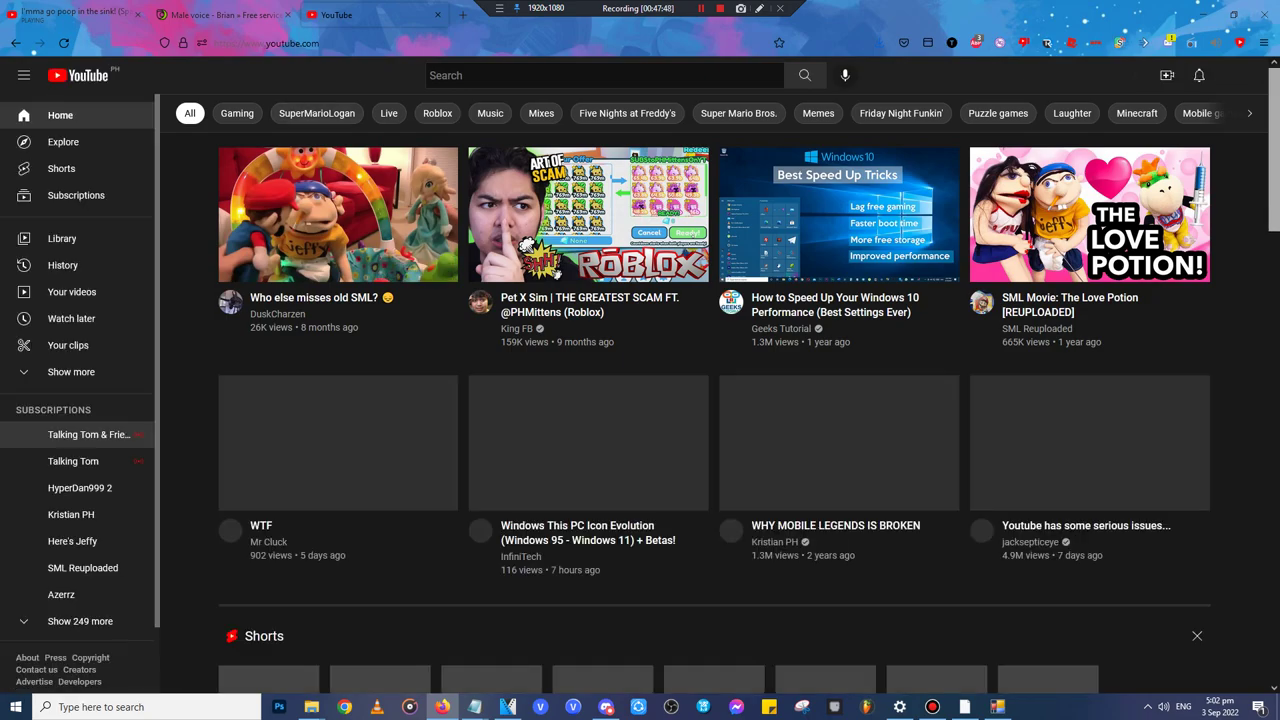
left_click(80, 621)
scroll(80, 522, "down", 3)
scroll(80, 522, "down", 2)
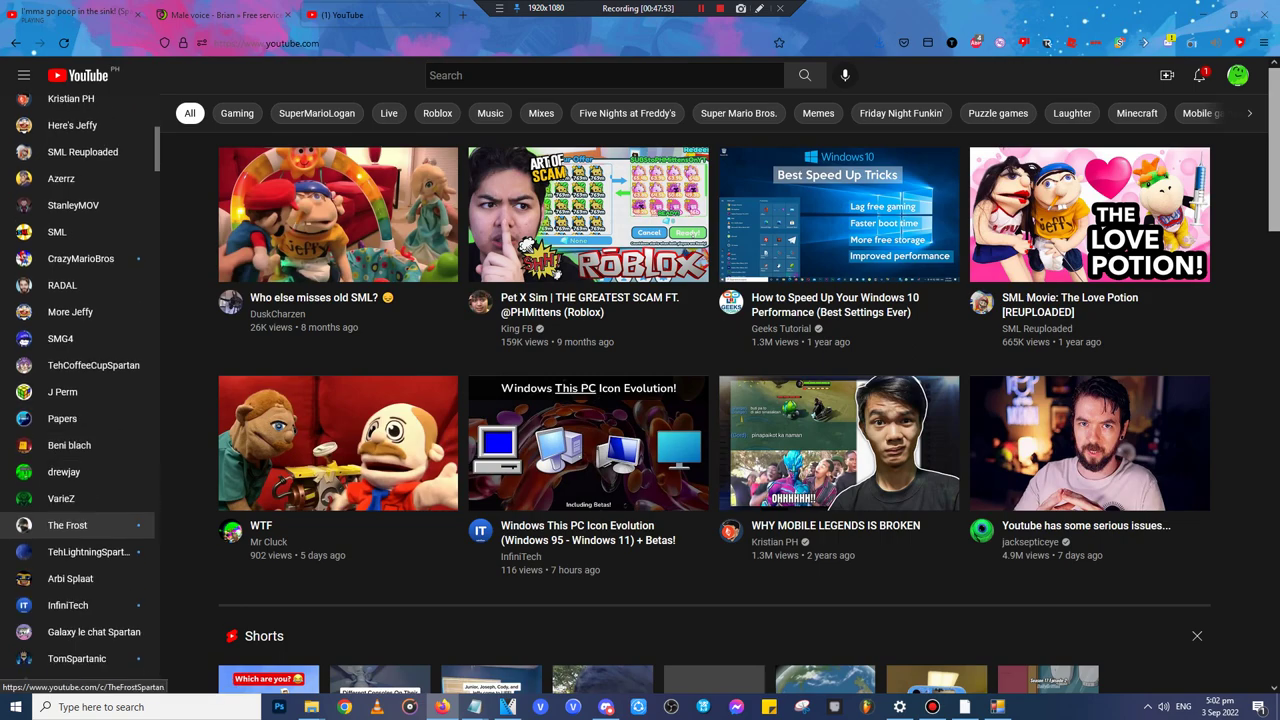
left_click(1199, 75)
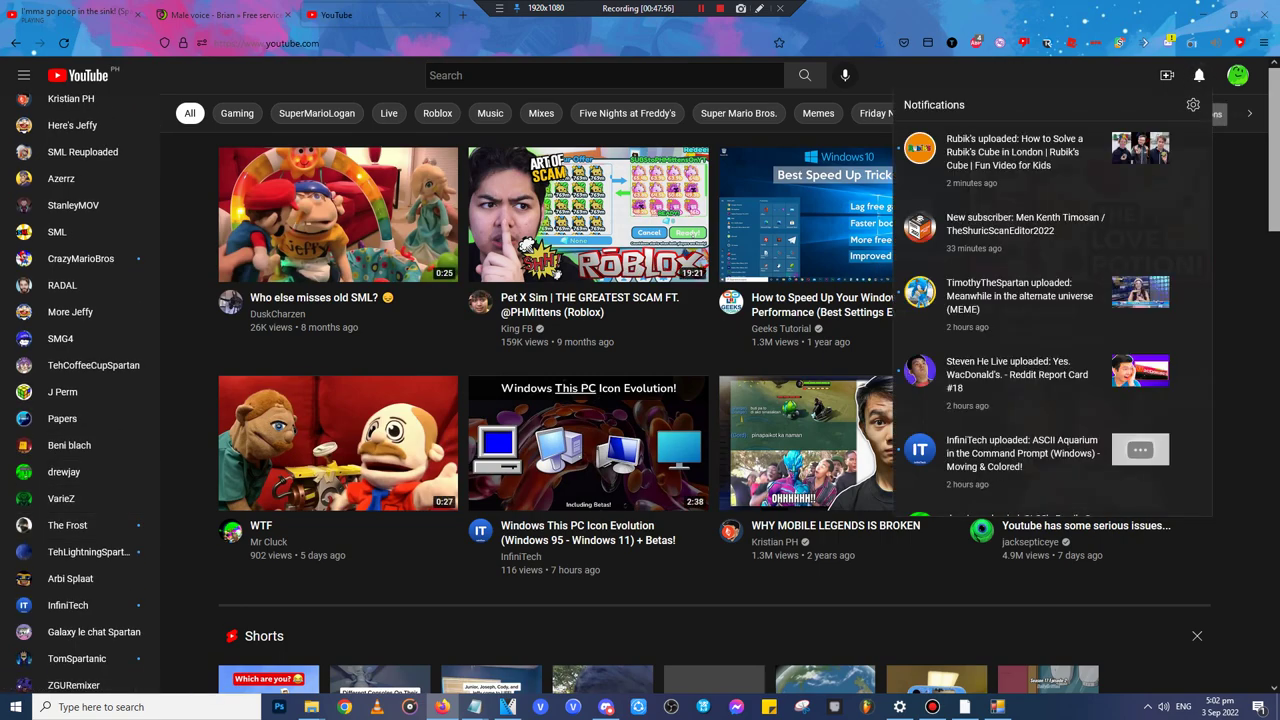
- Close the notifications and open the InfiniTech channel from the subscriptions list
left_click(1199, 75)
scroll(80, 522, "down", 3)
left_click(70, 449)
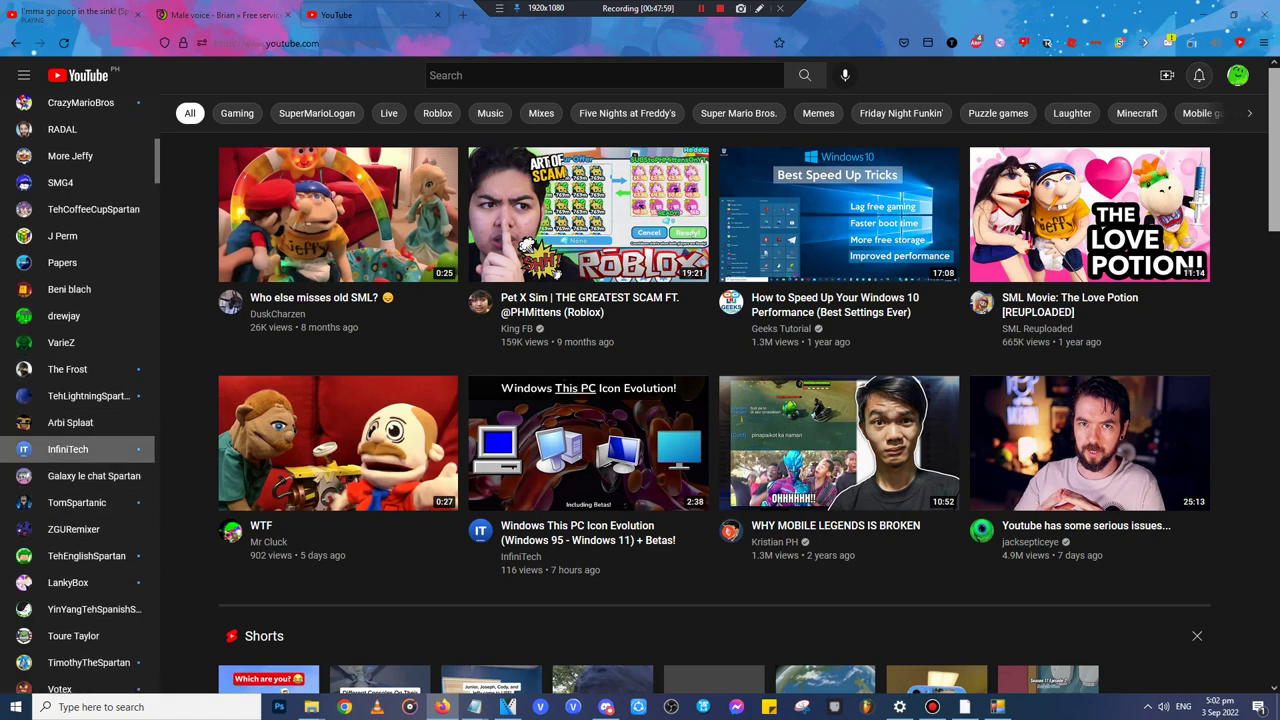
- Find the Pet297 alt channel in the subscriptions list and open it
scroll(70, 445, "up", 5)
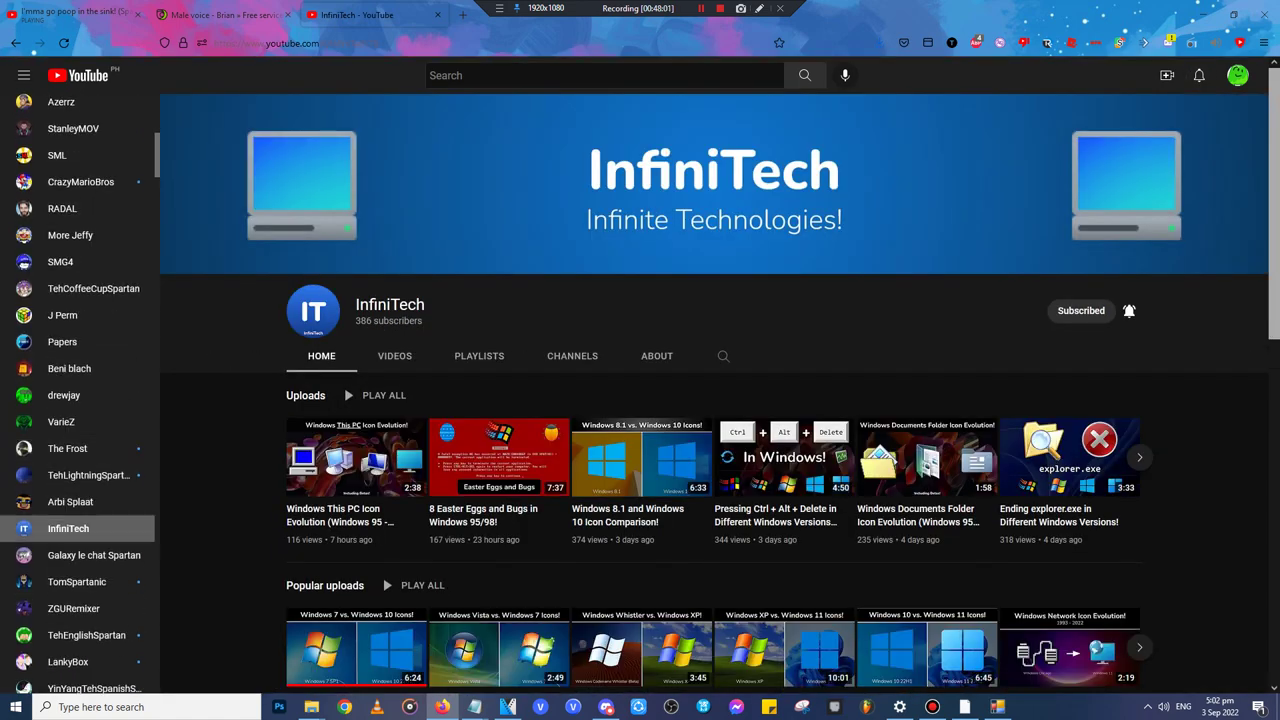
scroll(70, 440, "down", 10)
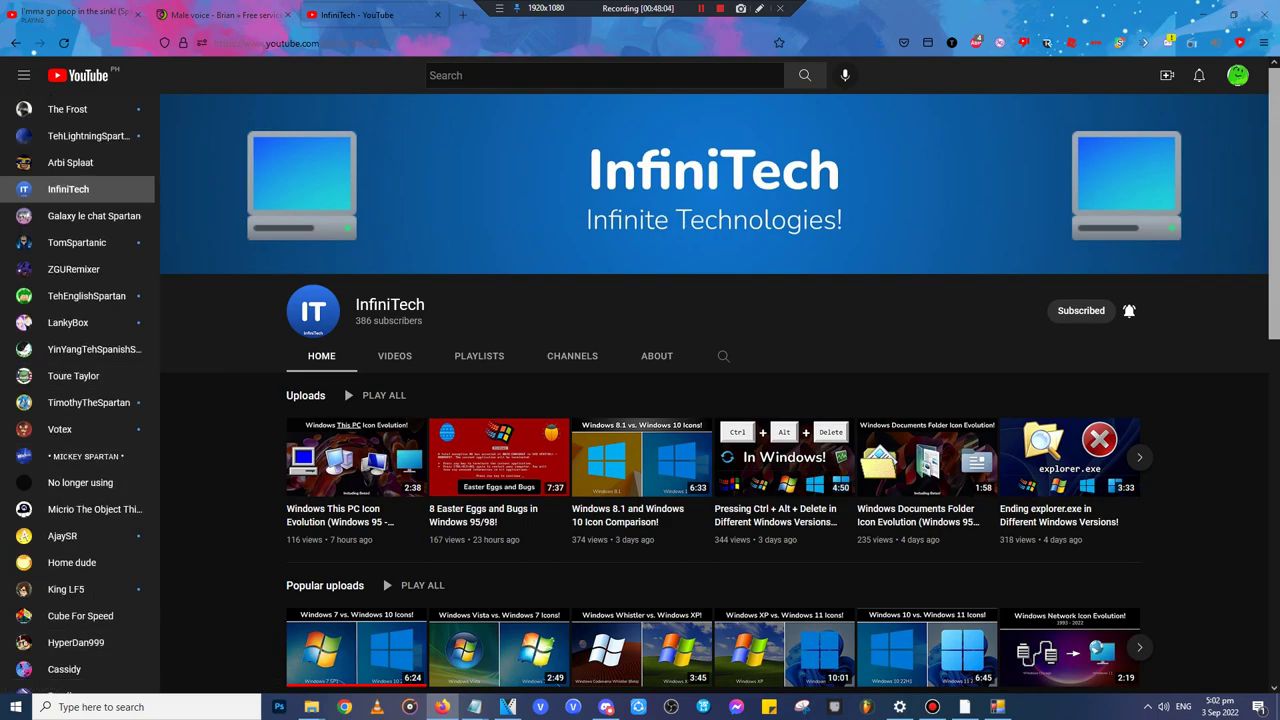
scroll(75, 306, "down", 5)
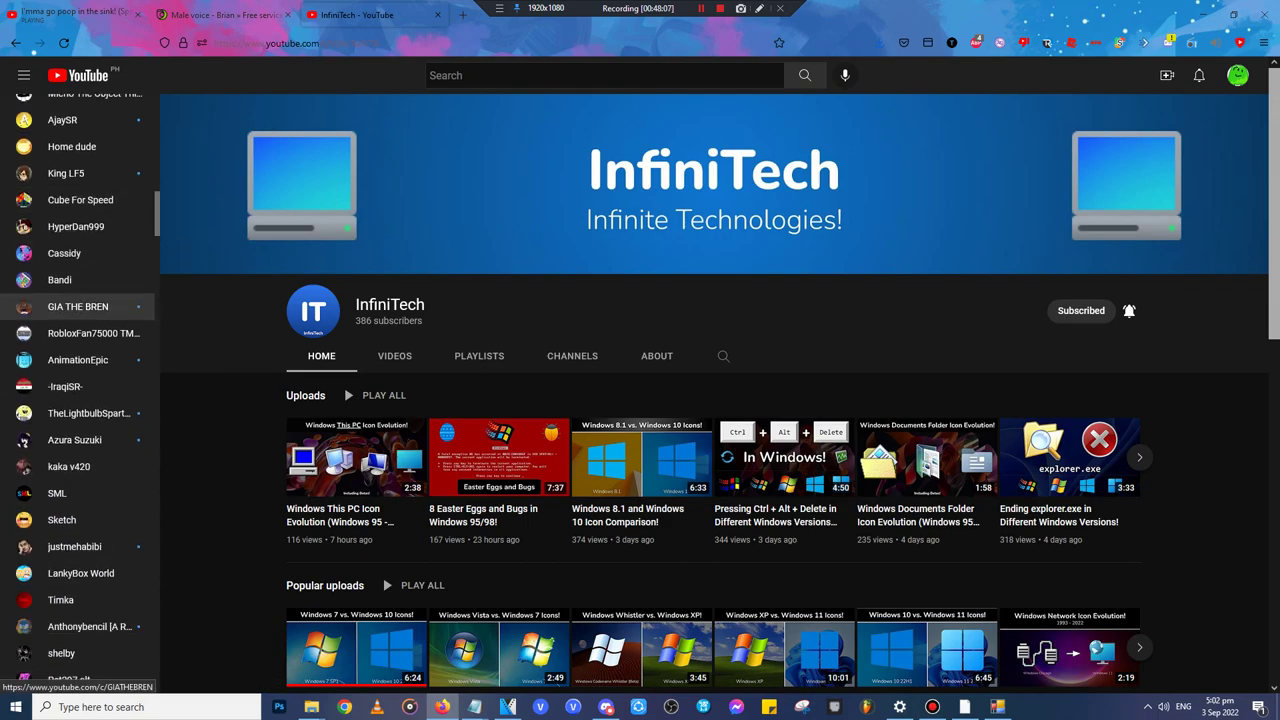
scroll(75, 310, "up", 2)
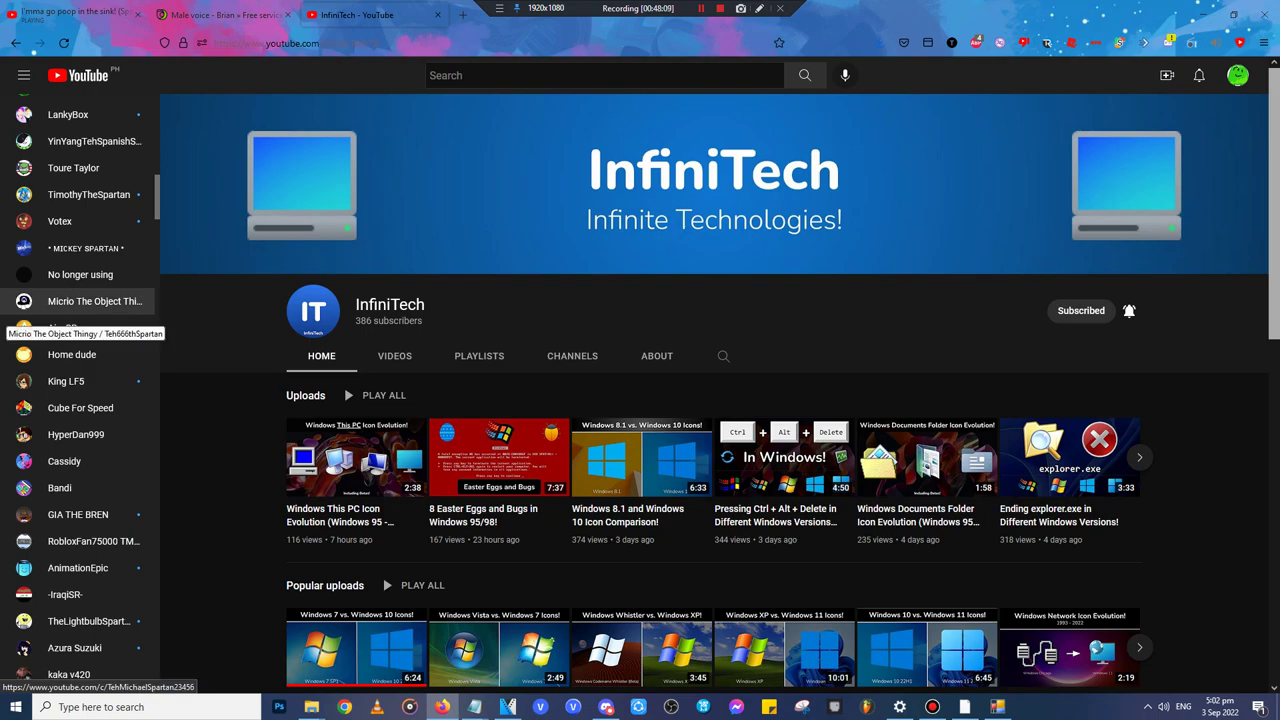
scroll(75, 305, "up", 4)
scroll(75, 305, "down", 2)
scroll(75, 315, "down", 7)
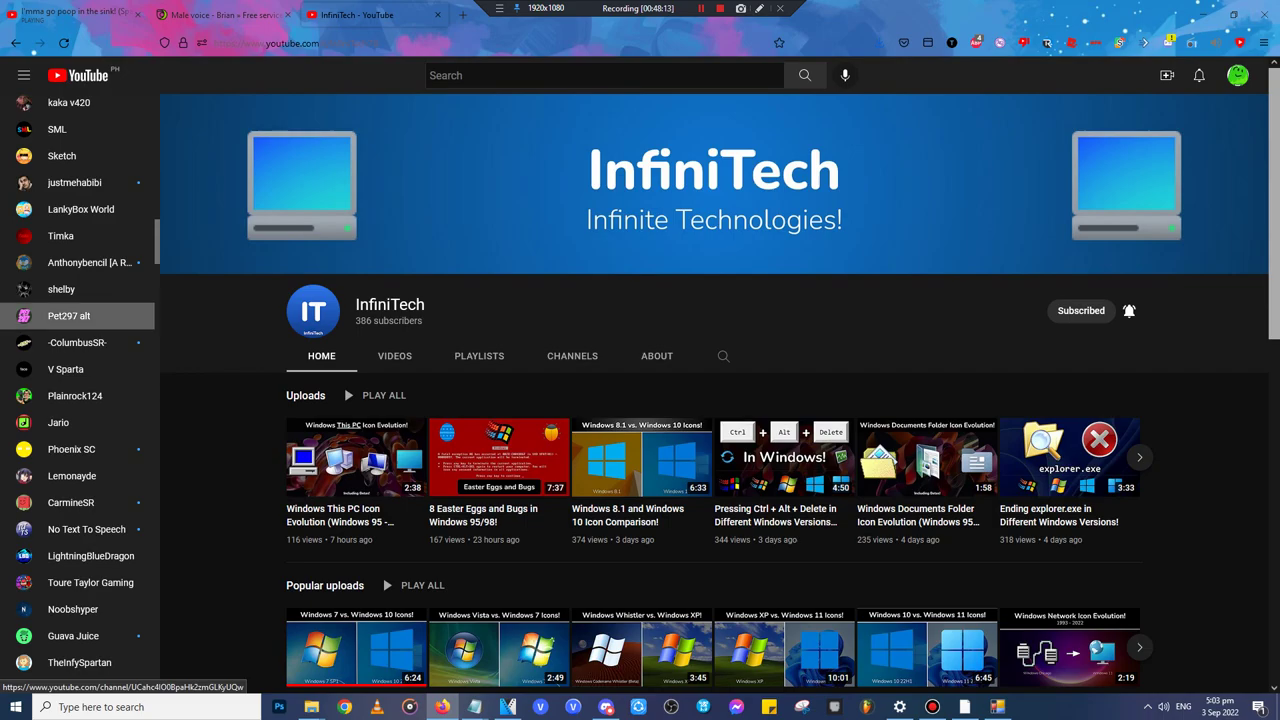
left_click(69, 315)
- Find the PitchFinder297 Released video among the uploads of Pet297 alt and open it
left_click(394, 356)
scroll(394, 356, "down", 5)
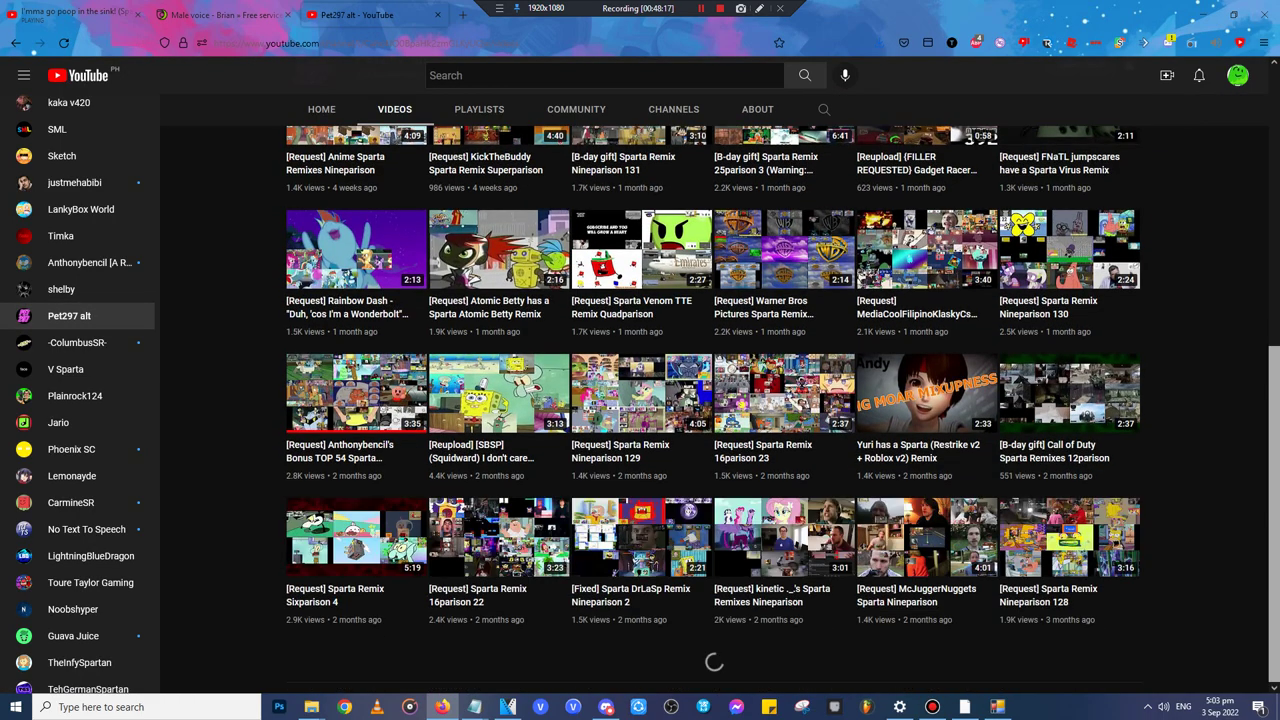
scroll(712, 409, "down", 8)
scroll(712, 409, "down", 8)
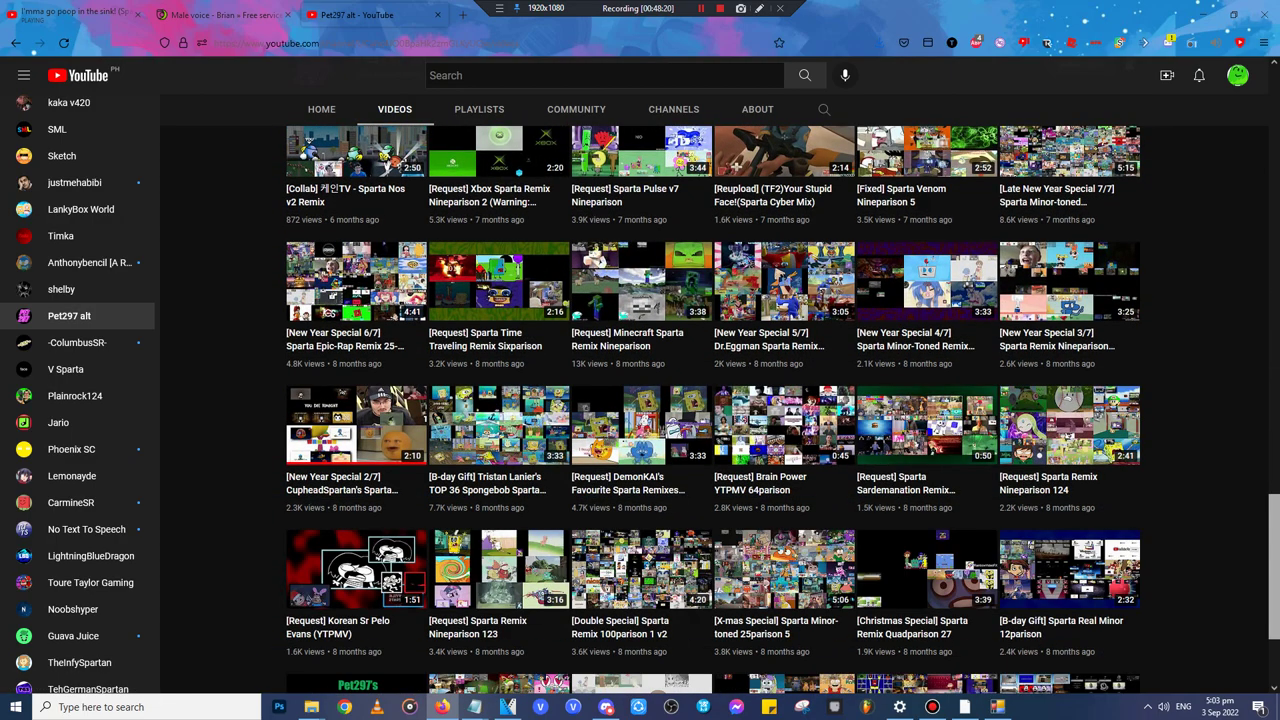
scroll(712, 409, "down", 3)
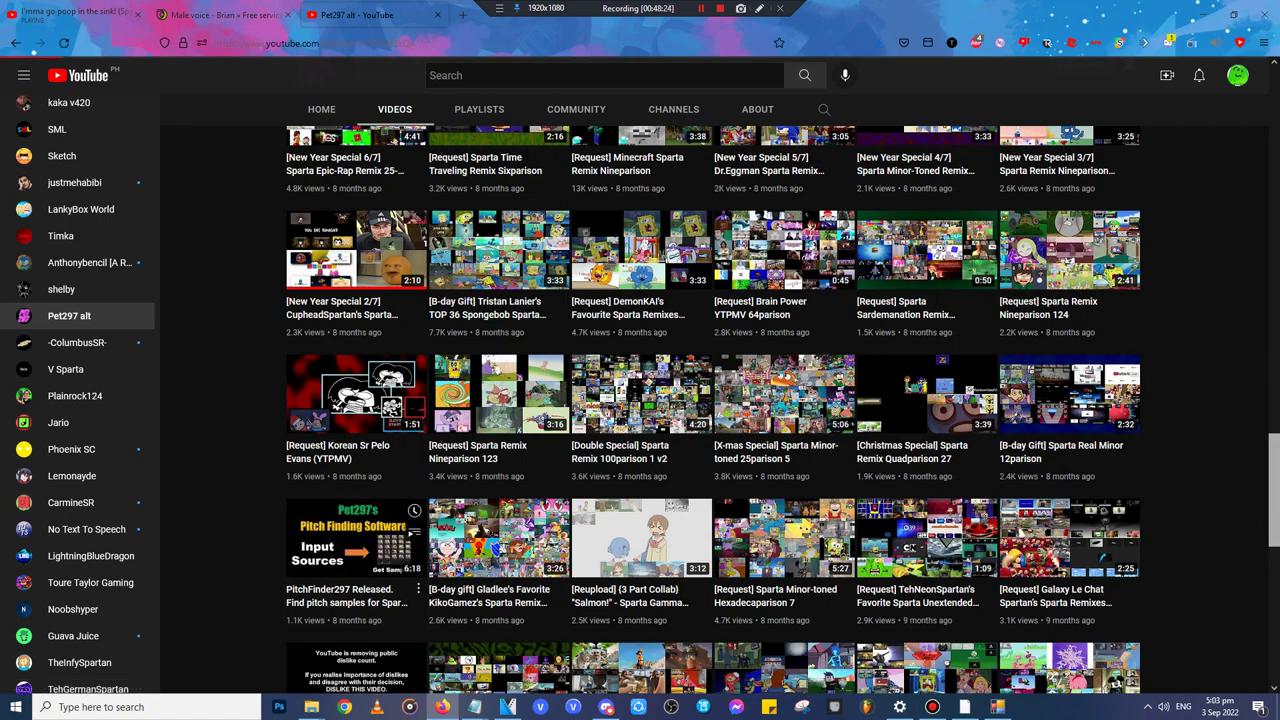
left_click(356, 540)
- Skip through the PitchFinder297 tutorial video to the part about following the link to the FFMPEG download page
scroll(640, 390, "down", 3)
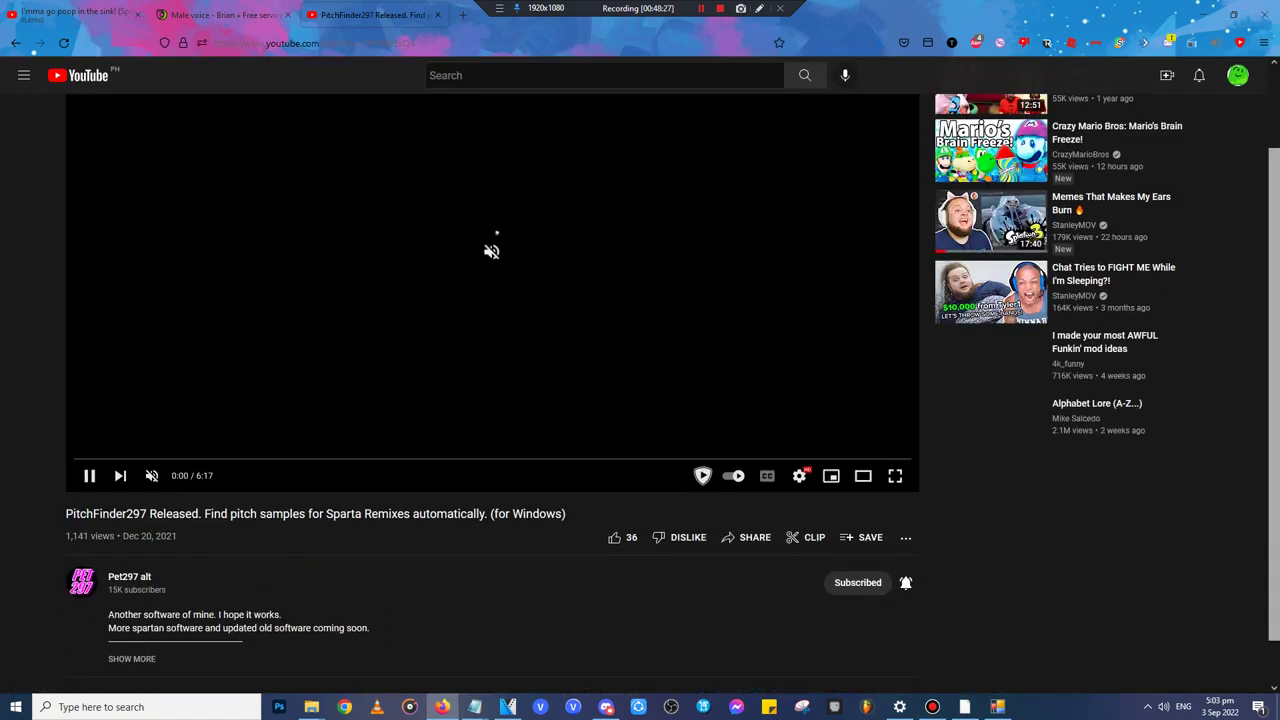
scroll(490, 390, "down", 5)
scroll(490, 390, "up", 5)
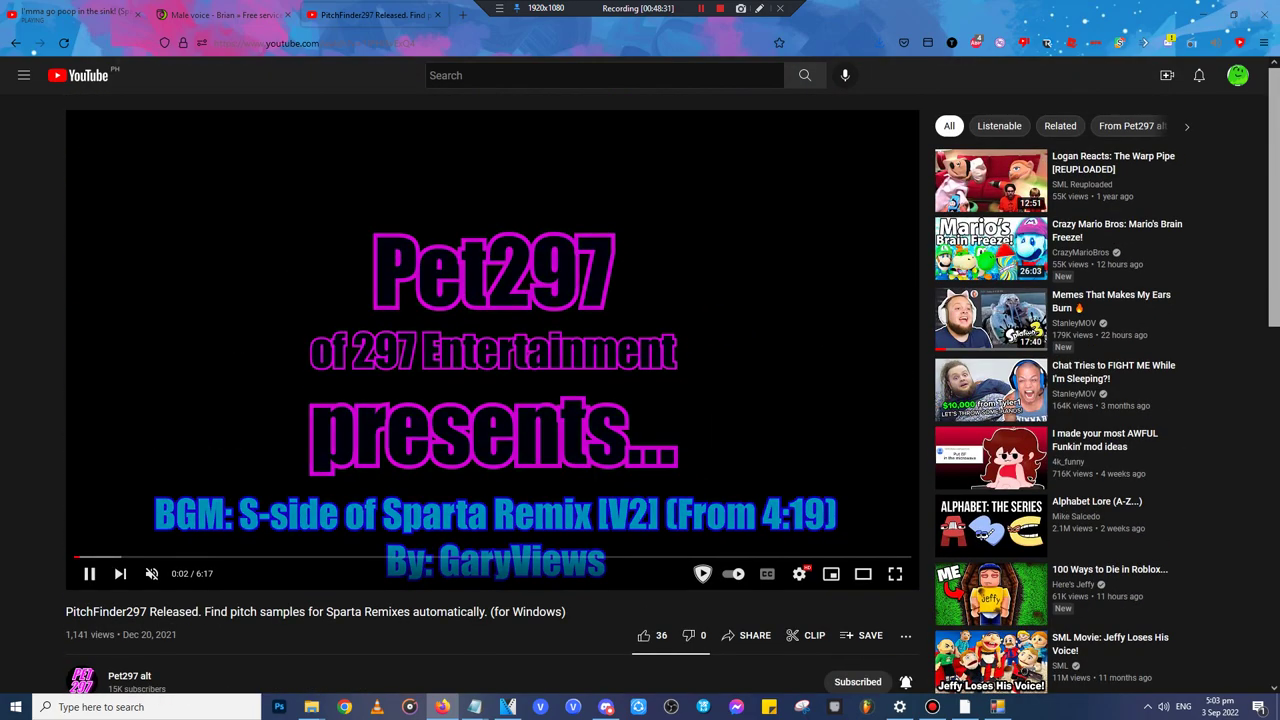
key("Right")
key("Right")
key("Right")
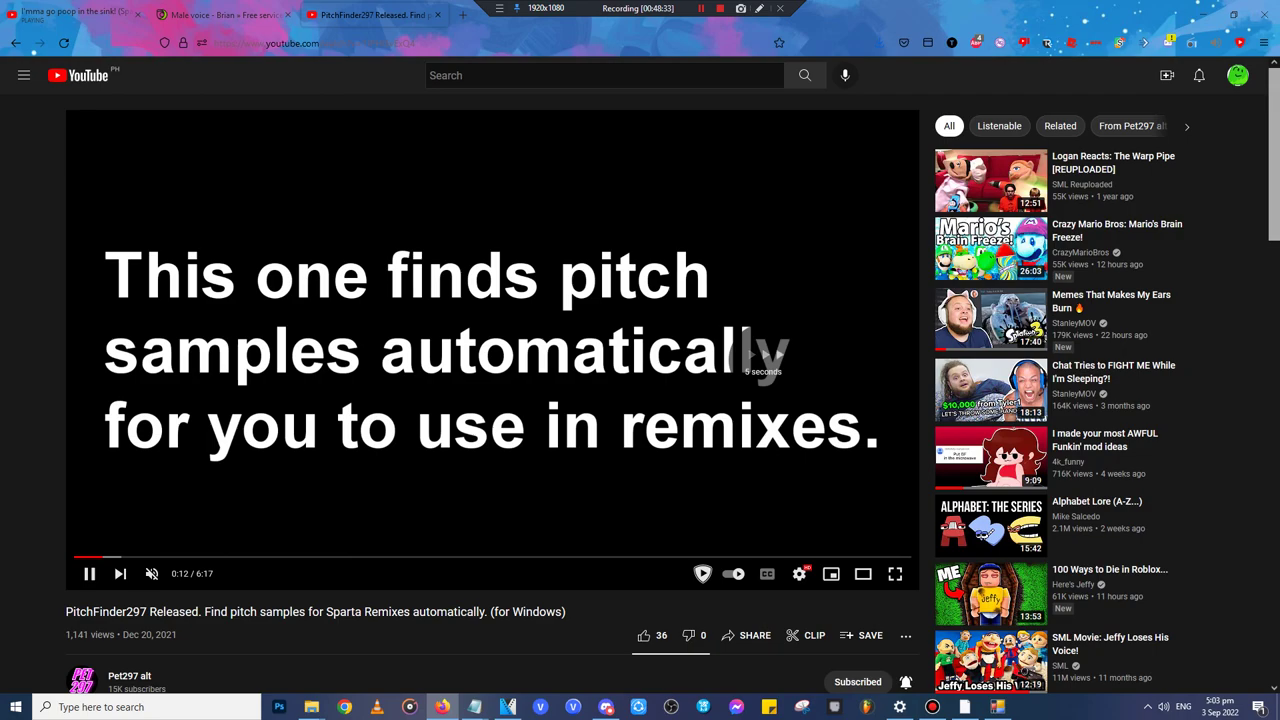
key("Right")
key("Right")
key("Right")
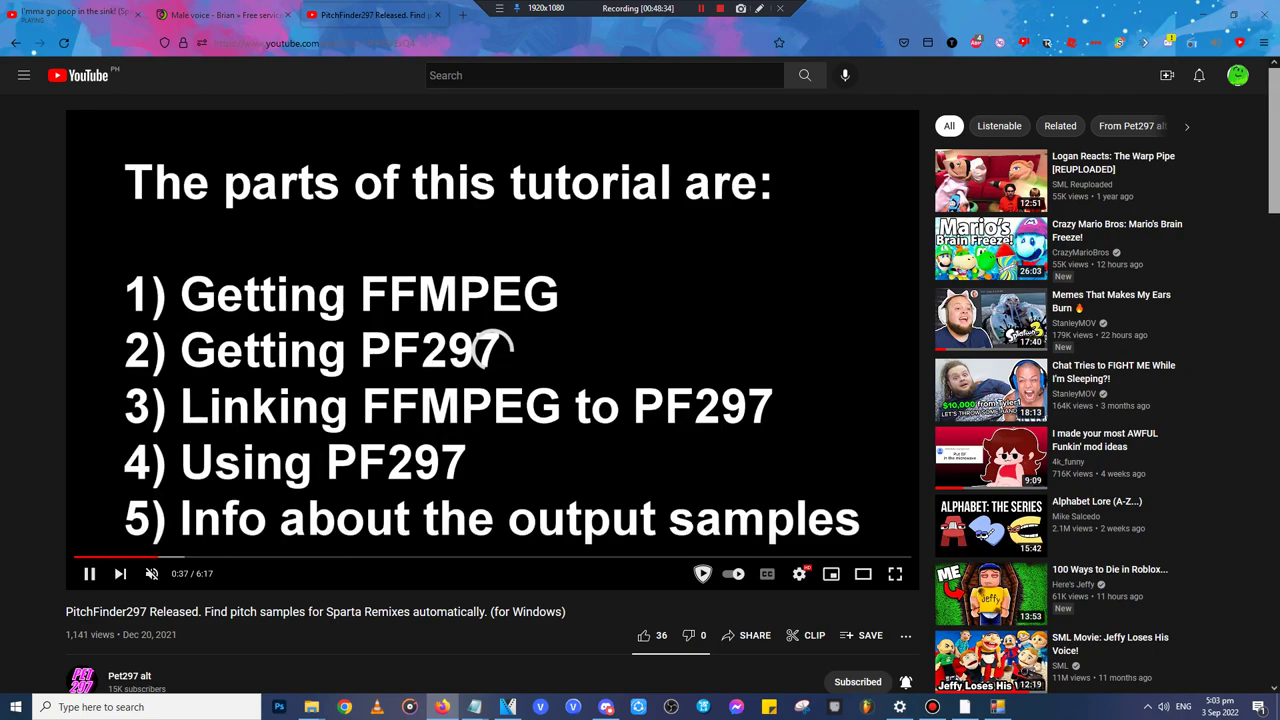
key("Right")
key("Right")
key("Right")
key("Right")
key("Right")
key("Right")
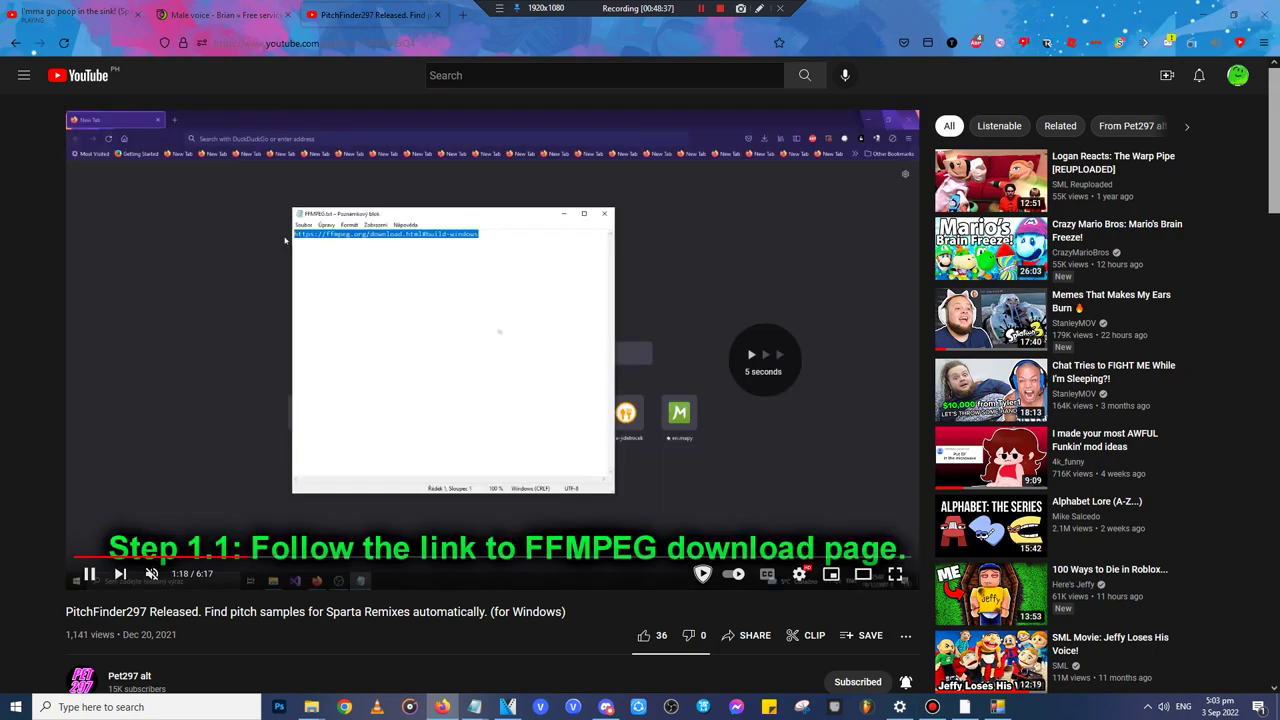
key("Left")
key("Left")
key("Left")
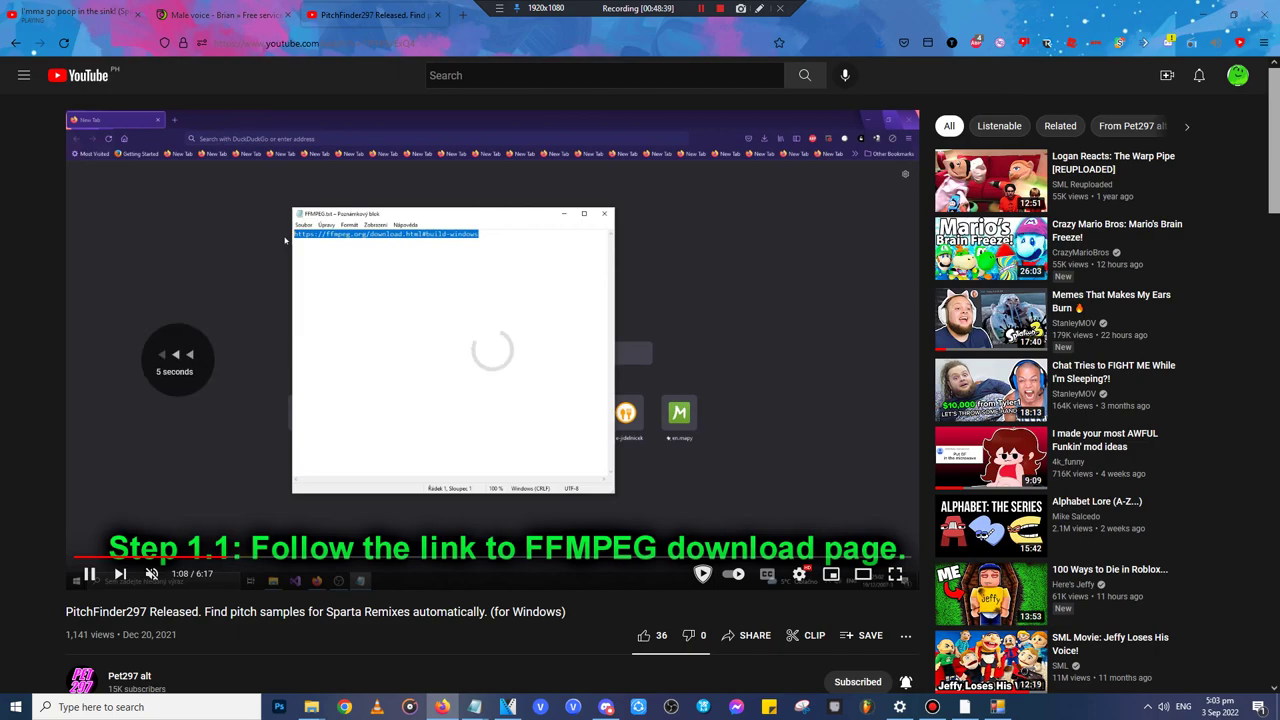
- Expand the video description and open its FFMPEG link in a new tab
scroll(285, 240, "down", 5)
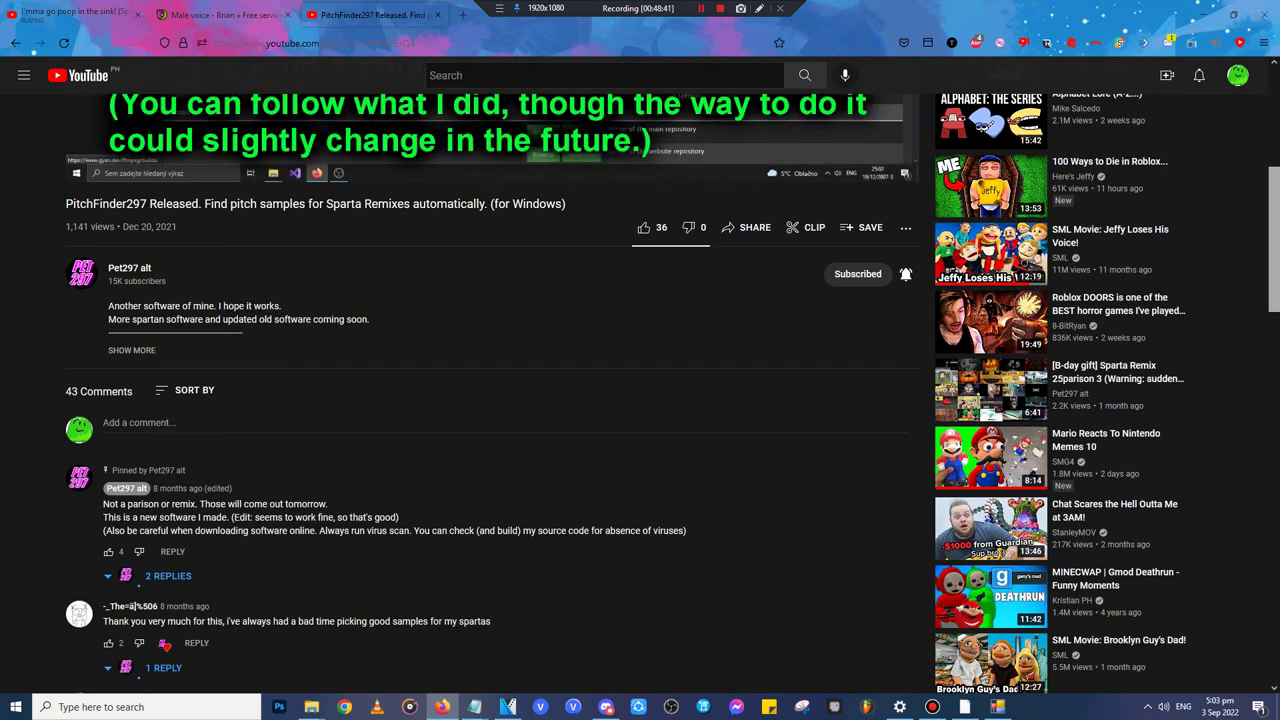
left_click(131, 350)
right_click(203, 370)
left_click(260, 382)
scroll(260, 382, "up", 5)
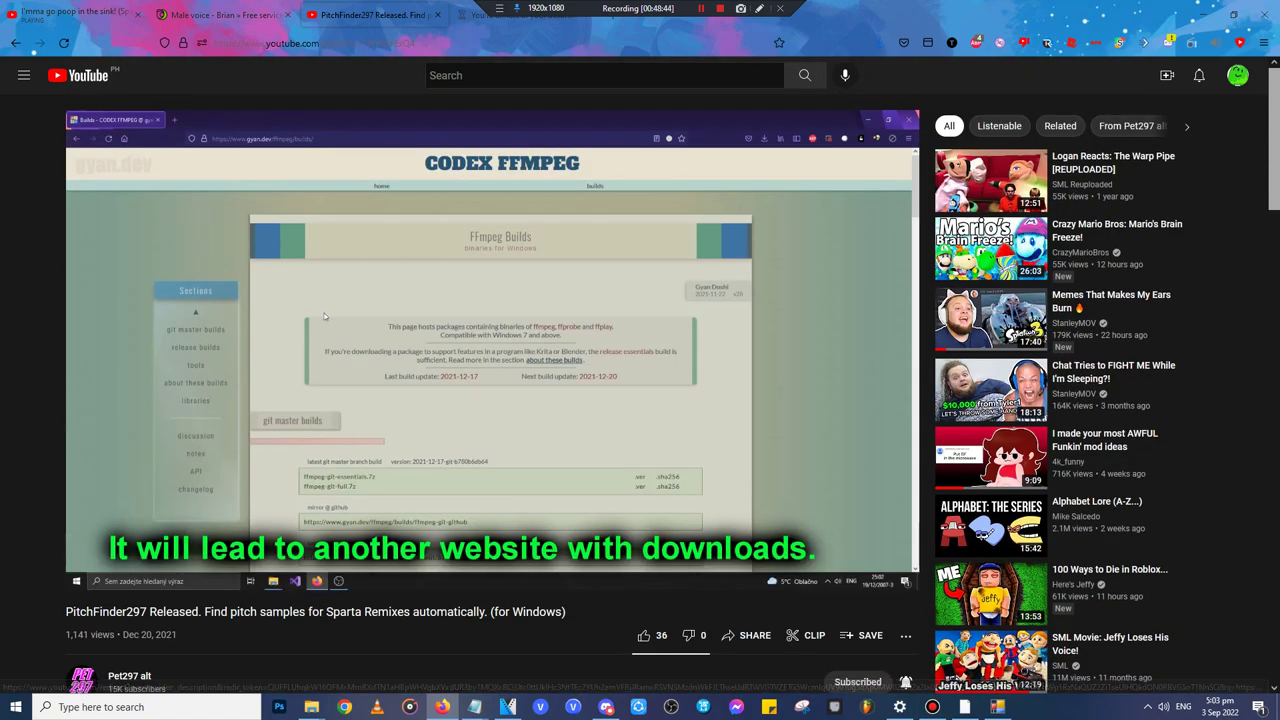
- Copy the PF297 link (1.0) from the video description
scroll(260, 382, "down", 3)
right_click(283, 529)
right_click(264, 521)
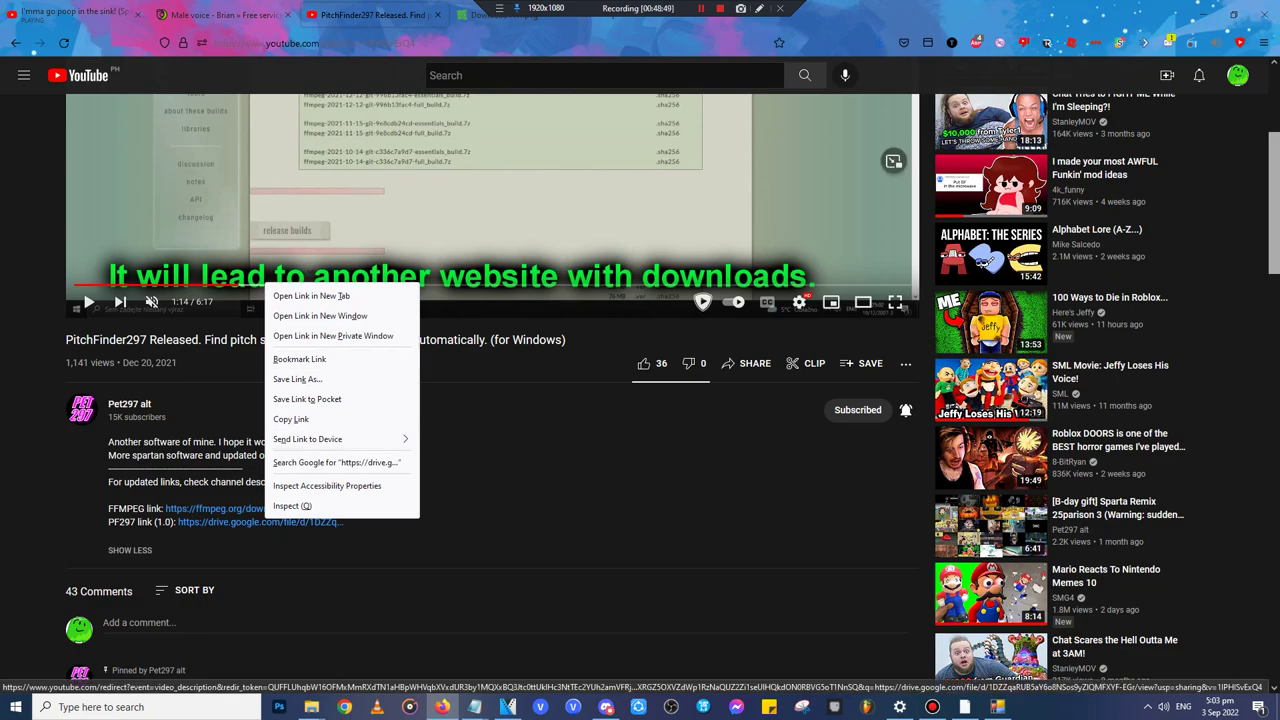
left_click(291, 419)
- Load the CODEX FFMPEG bookmark in a new tab
left_click(463, 15)
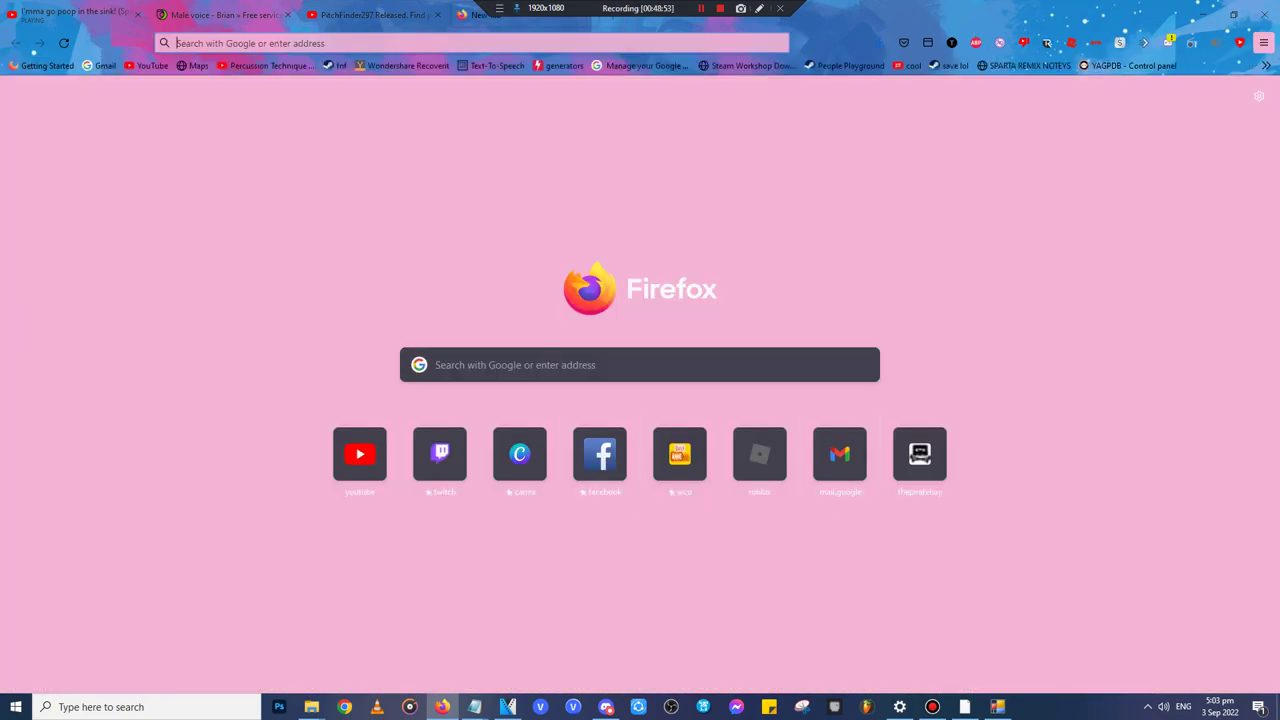
left_click(1264, 42)
left_click(1150, 166)
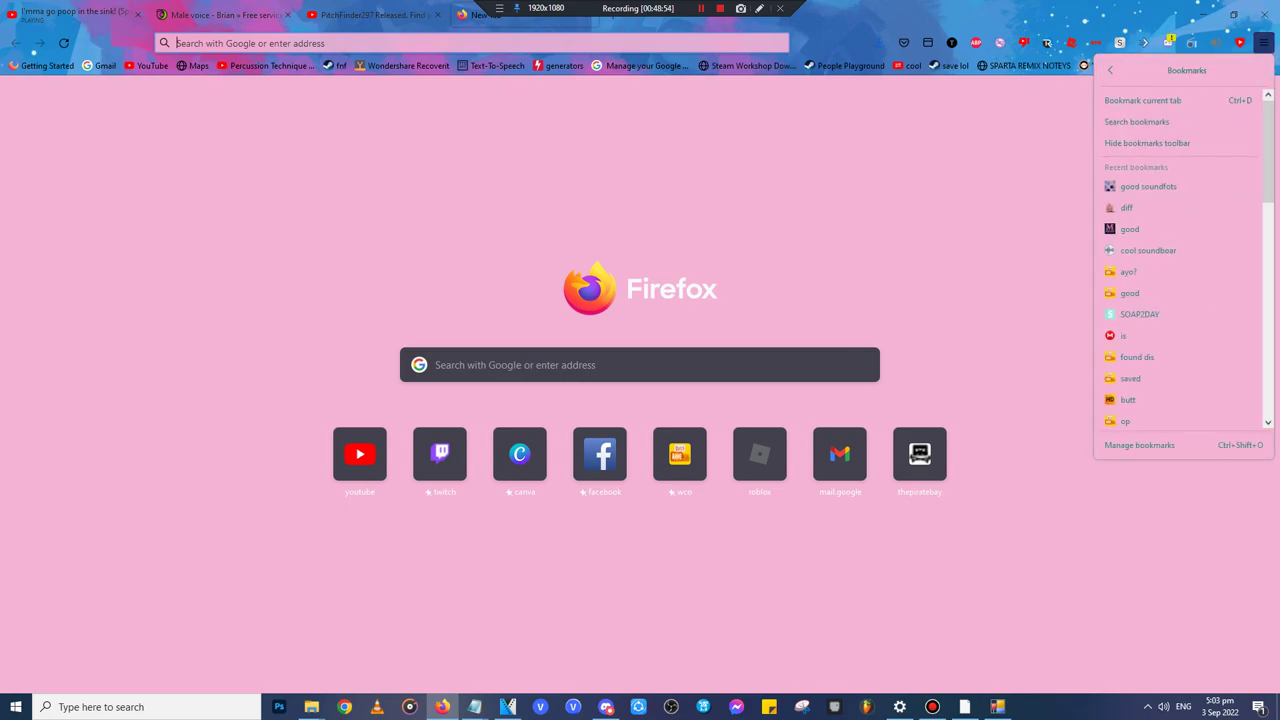
scroll(1150, 166, "down", 5)
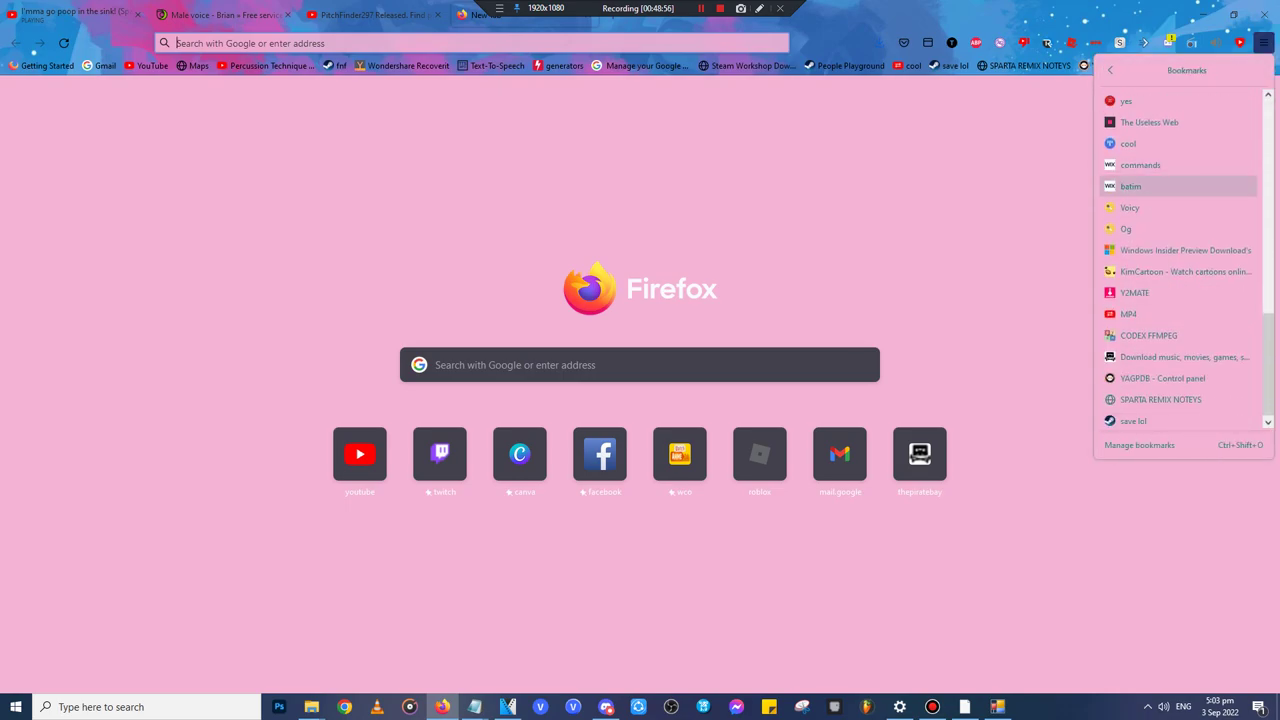
left_click(1148, 336)
- Compare the CODEX FFMPEG page with the tutorial video and start downloading ffmpeg-git-essentials.7z
left_click(373, 15)
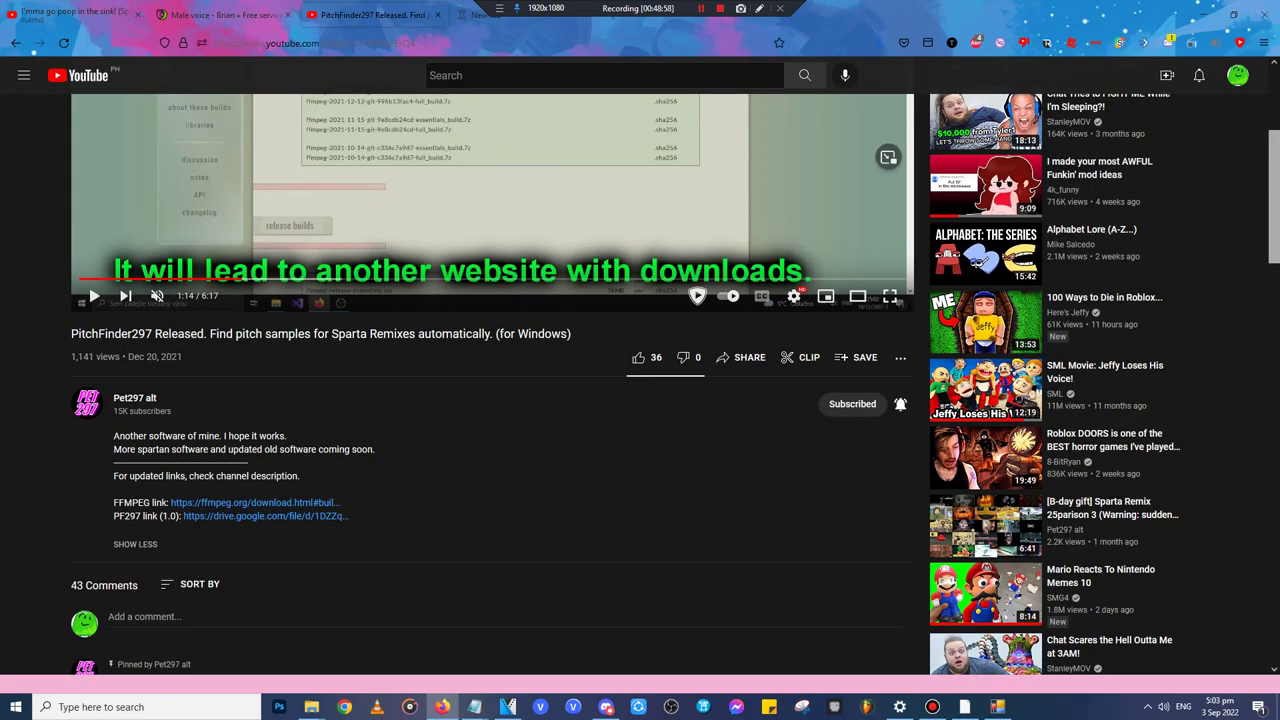
scroll(356, 300, "up", 4)
key("ctrl+Tab")
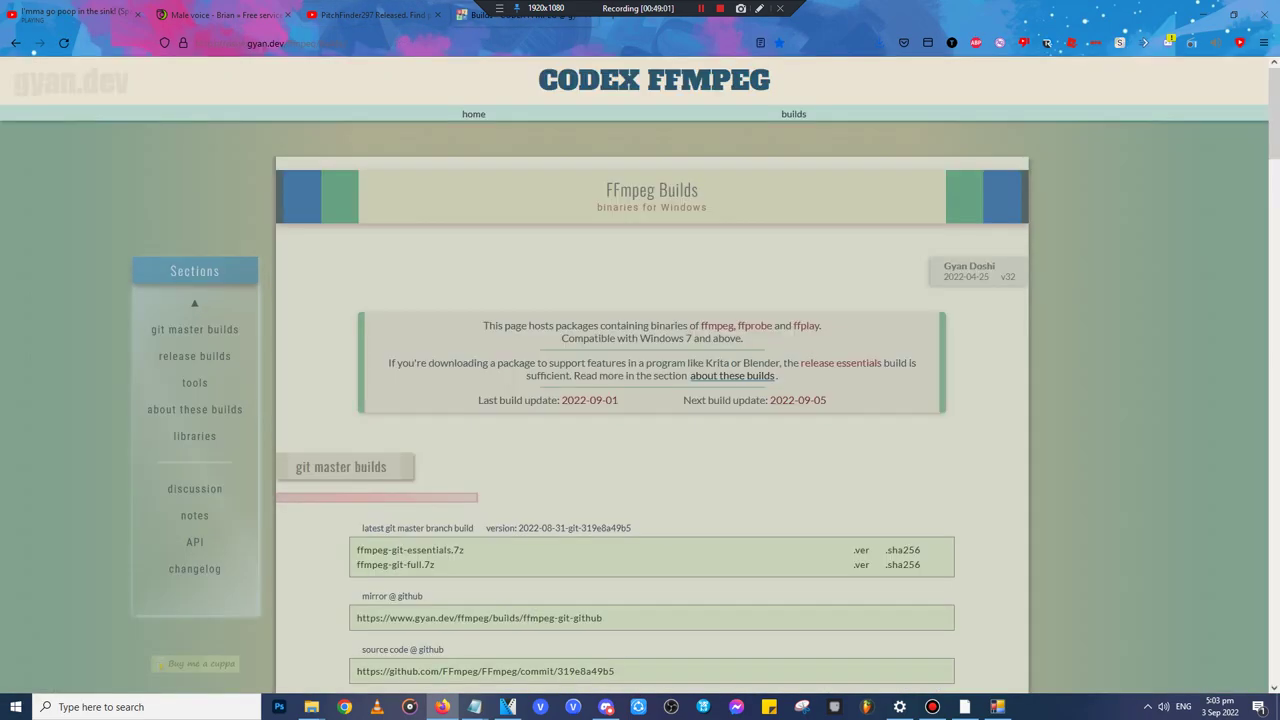
key("ctrl+shift+Tab")
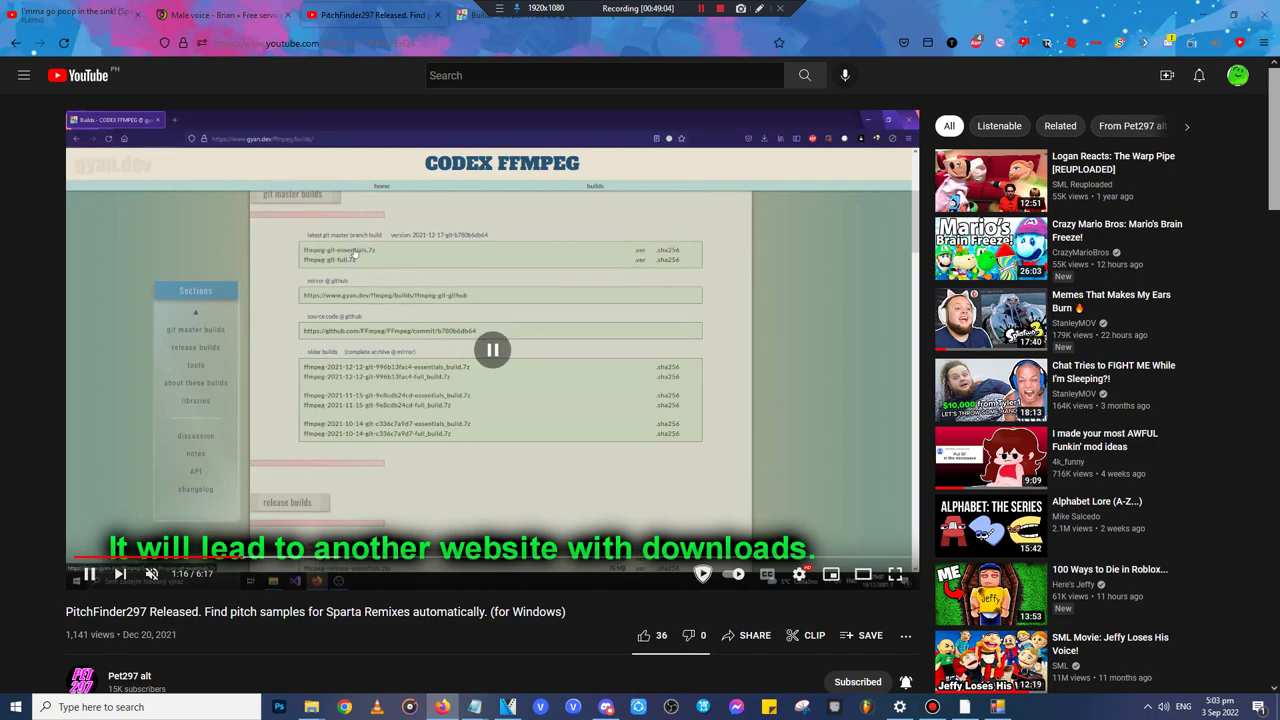
key("ctrl+Tab")
scroll(640, 400, "down", 5)
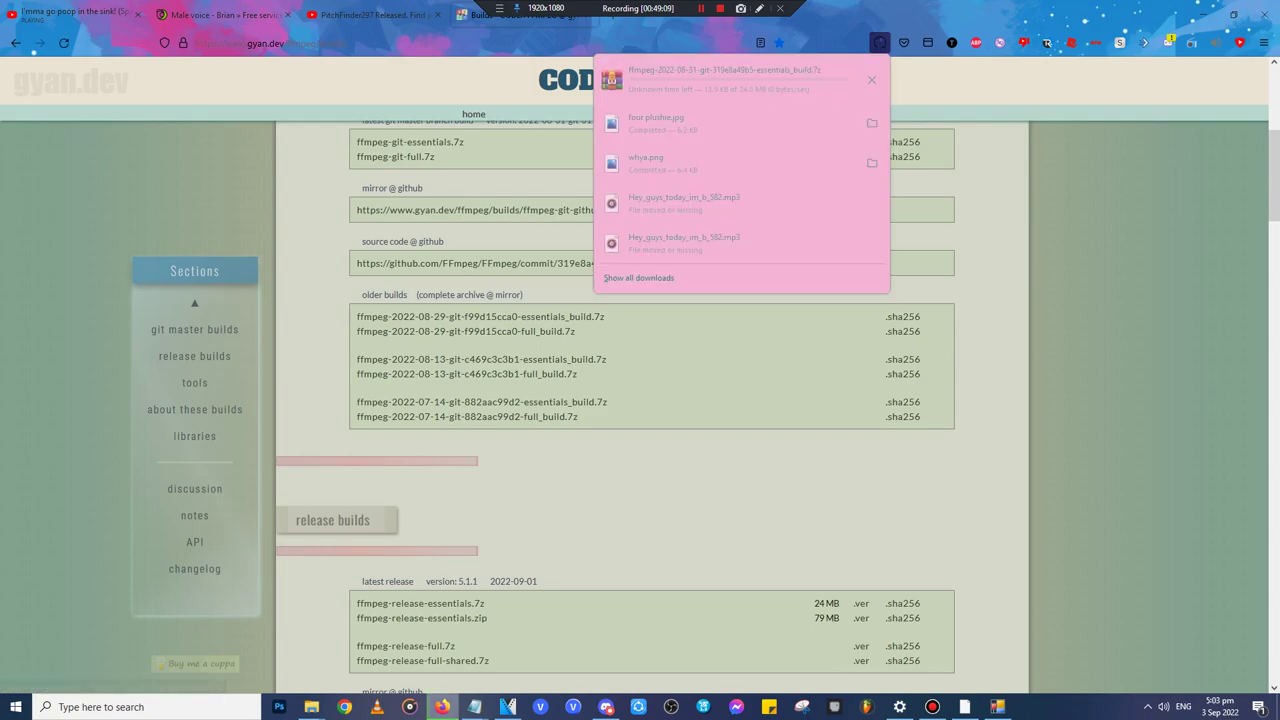
- Open the PF297 link from the video description in a new tab, check the PitchFinder297.rar page, and return to the tutorial
key("ctrl+shift+Tab")
scroll(640, 400, "down", 1)
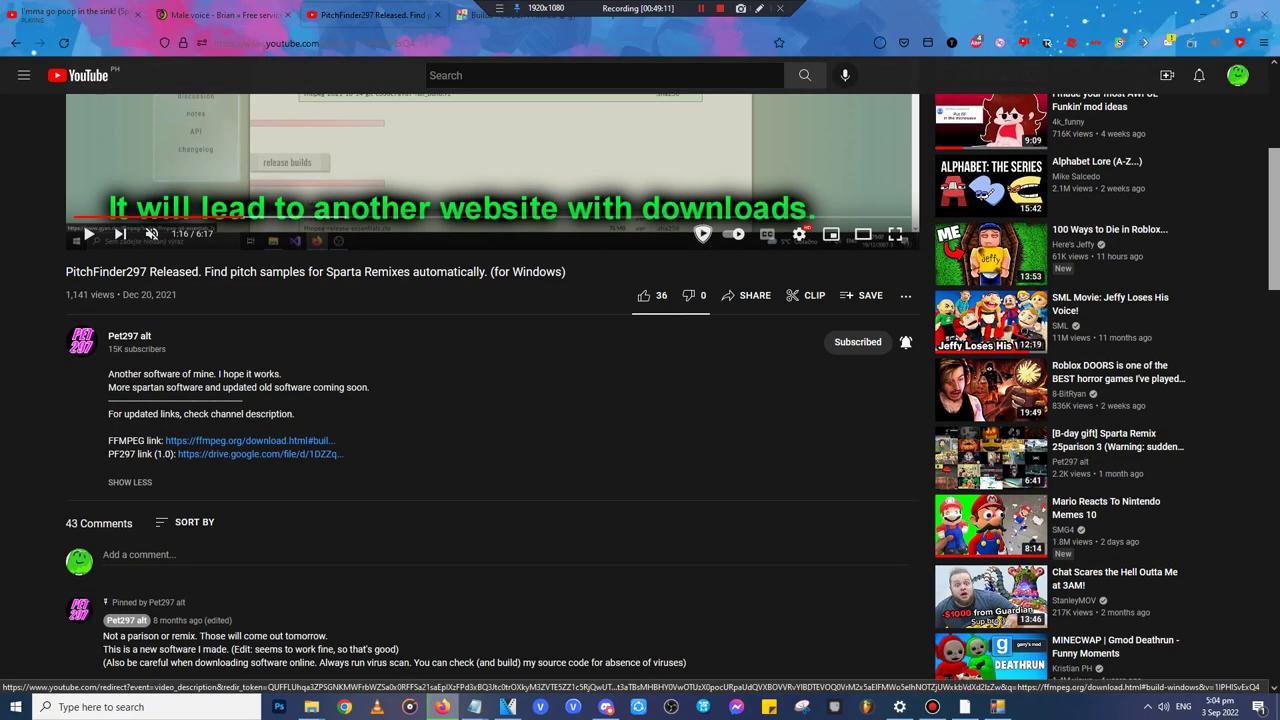
right_click(320, 445)
left_click(350, 467)
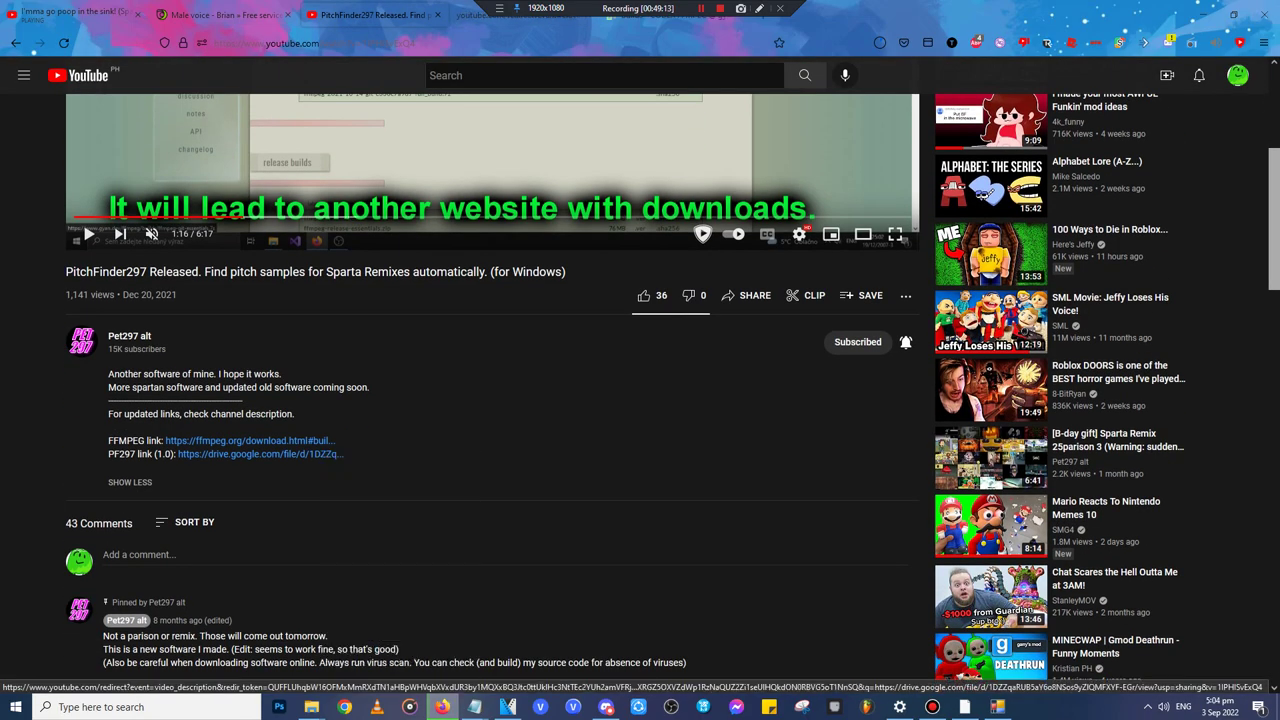
scroll(350, 467, "up", 2)
scroll(640, 400, "up", 2)
key("ctrl+Tab")
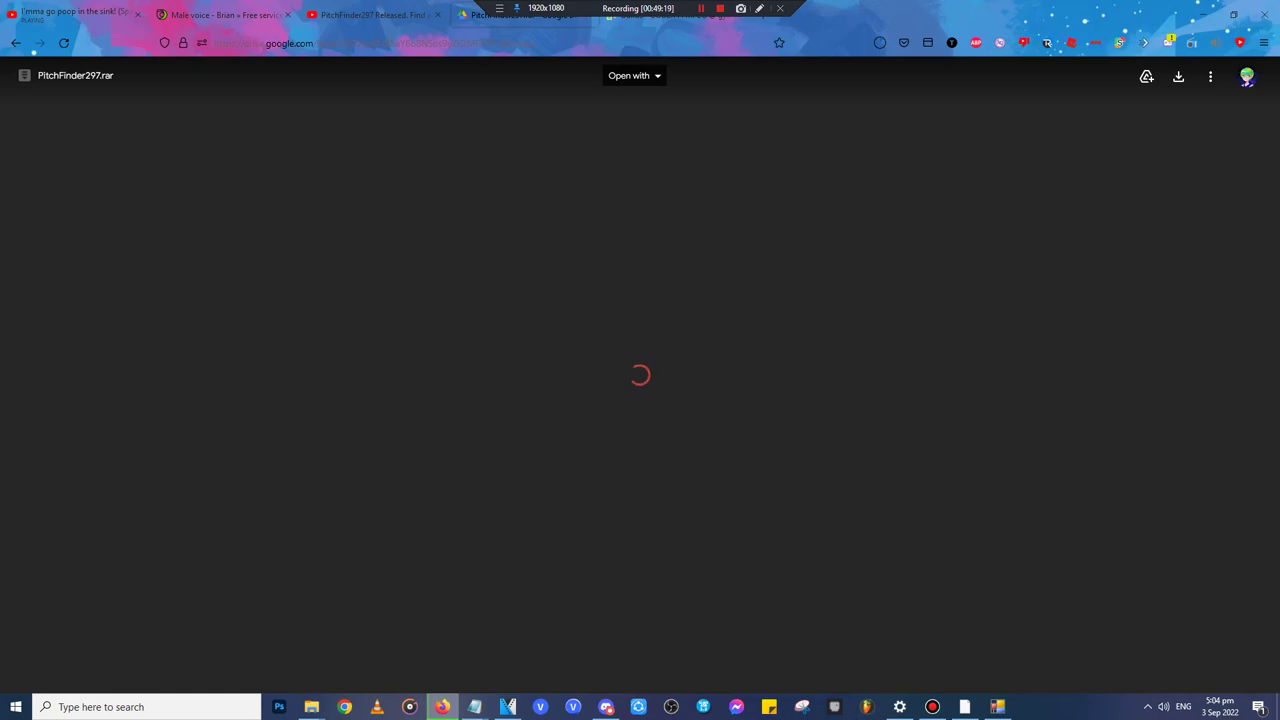
key("ctrl+shift+Tab")
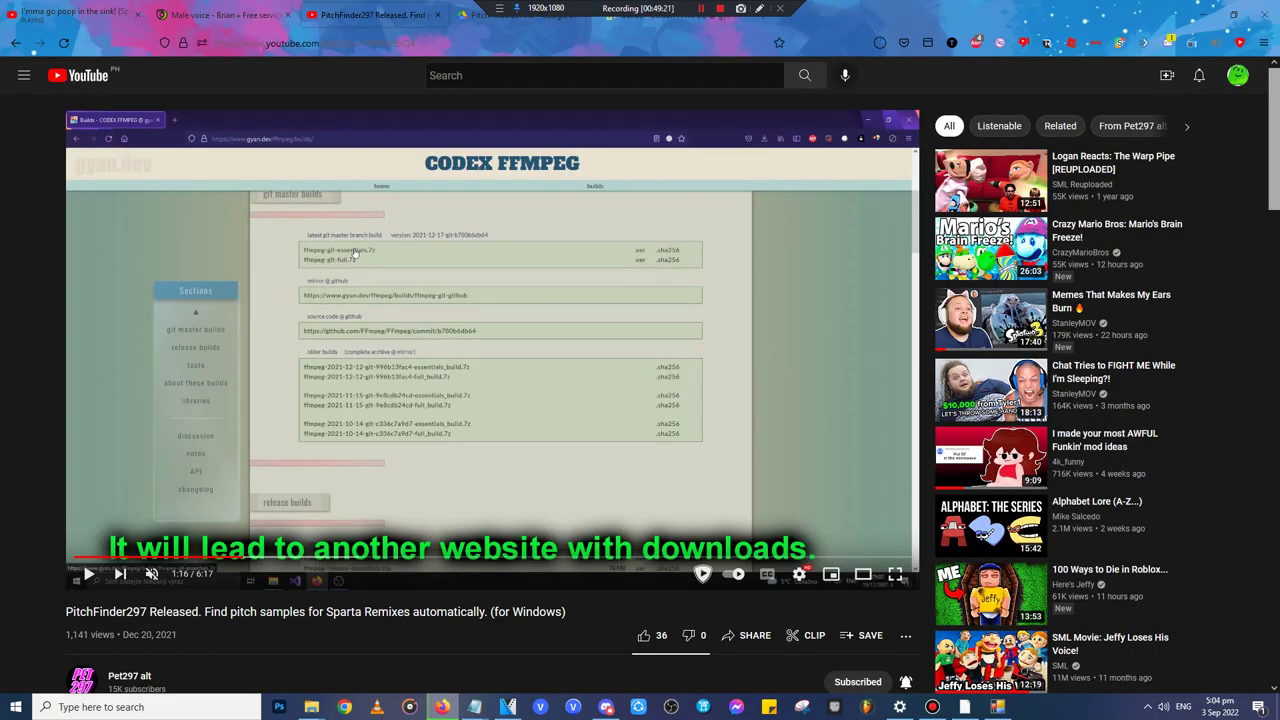
- Resume the tutorial video and review Step 1.3 about downloading the most recent FFMPEG release as a .zip file
key("k")
key("Right")
key("Right")
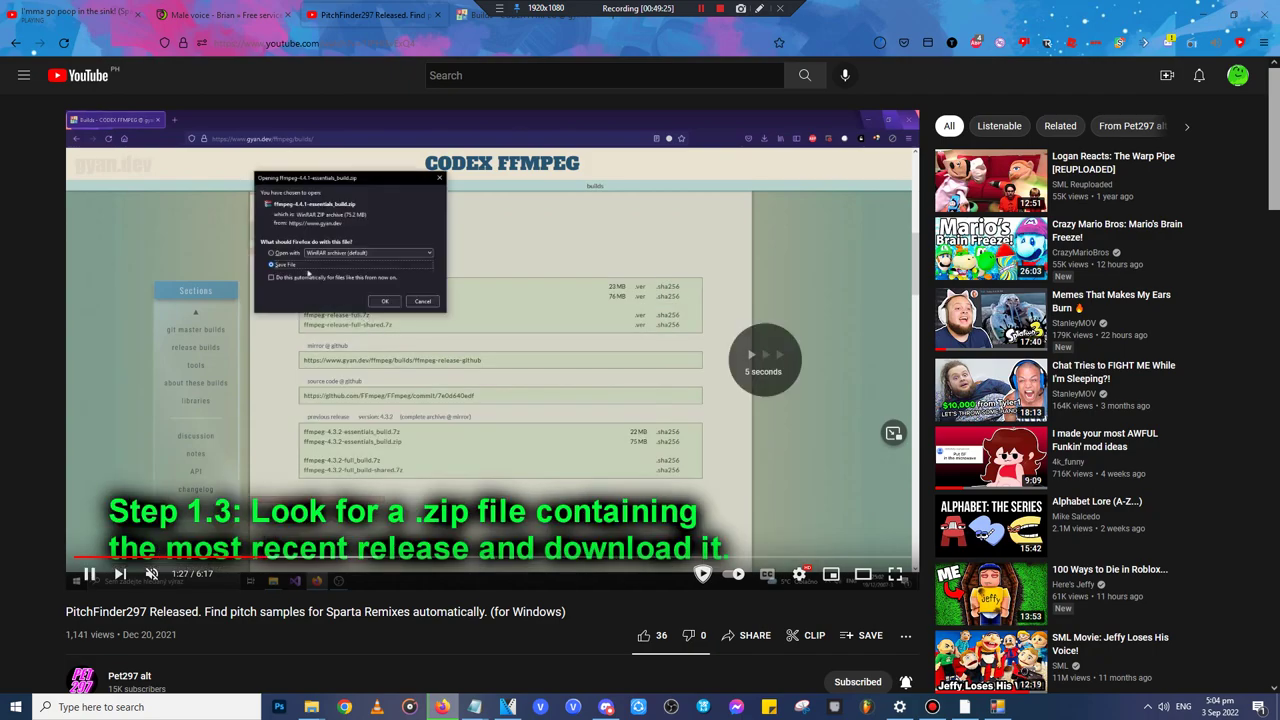
key("Left")
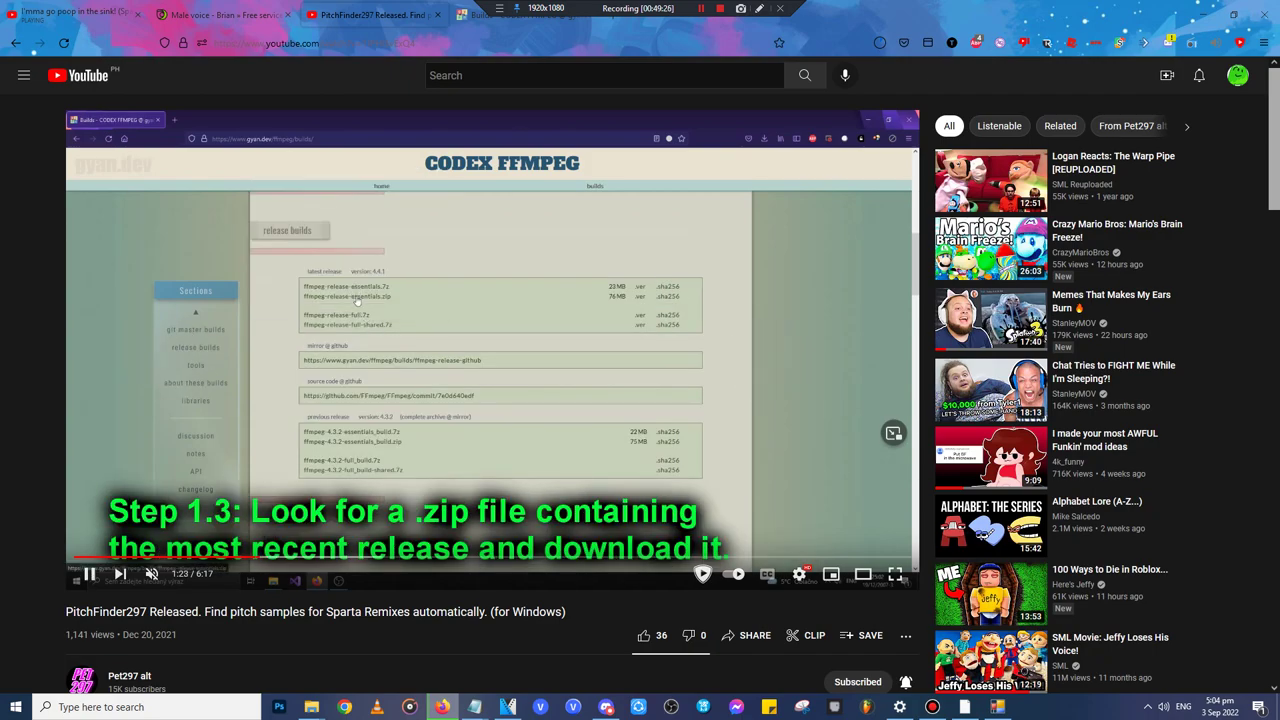
key("Left")
key("Left")
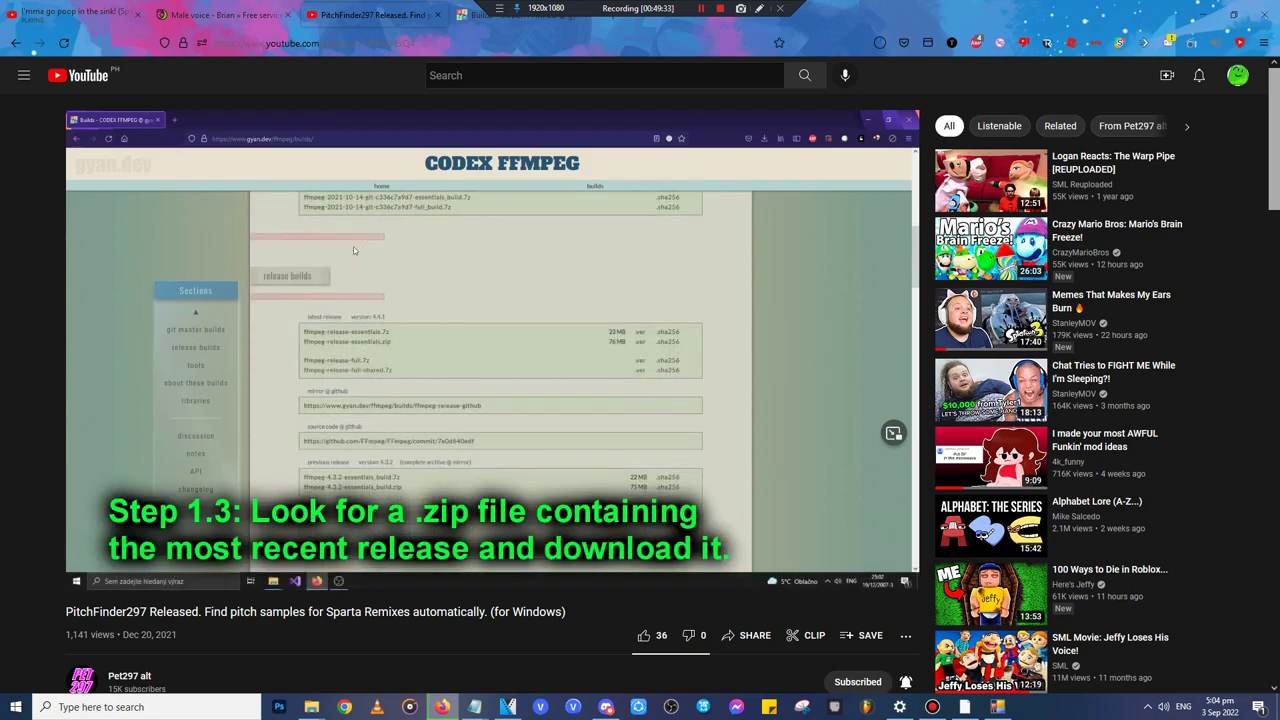
- Cancel the running download of ffmpeg-2022-08-31-git-319e8a49b5-essentials_build.7z and close the downloads list
left_click(879, 43)
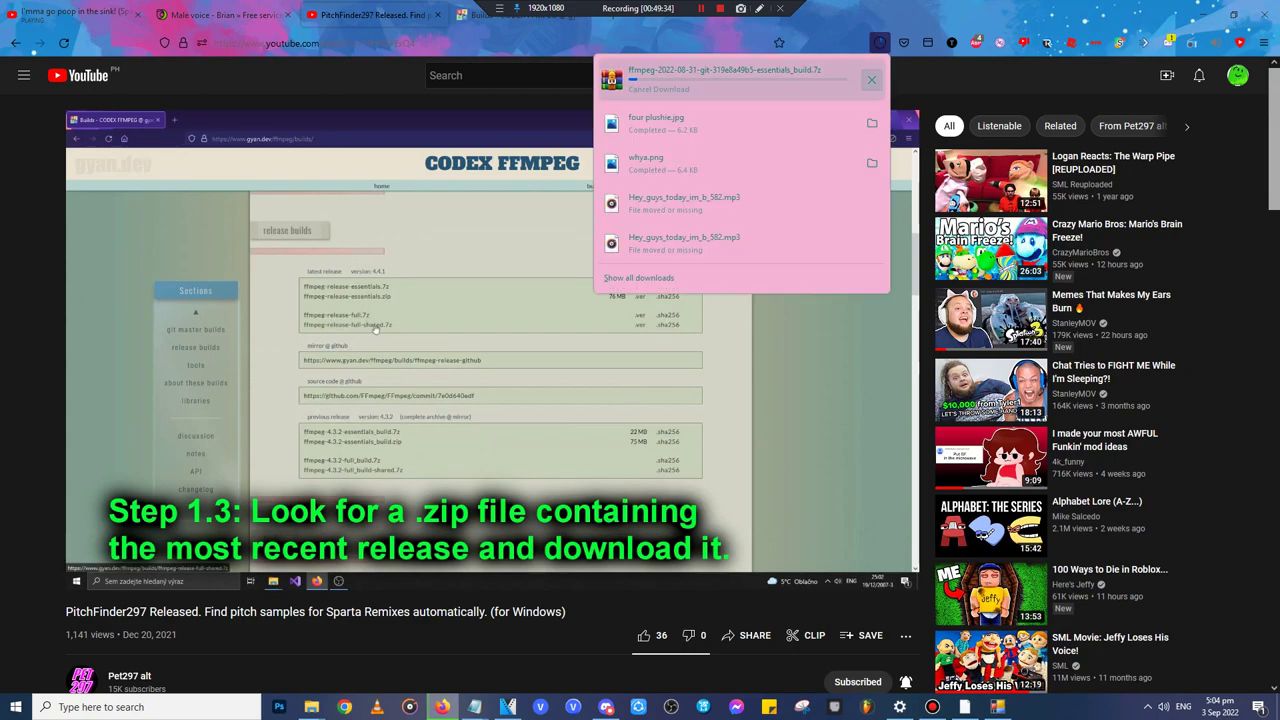
left_click(872, 78)
right_click(822, 76)
left_click(868, 133)
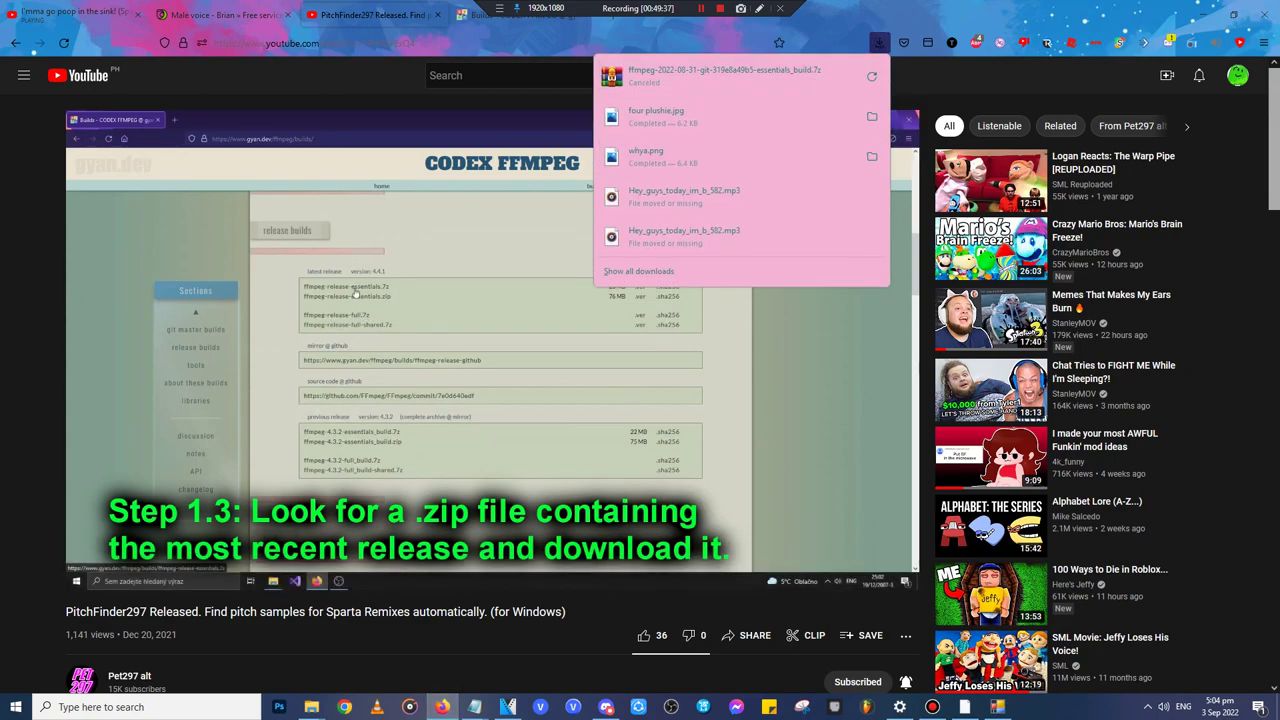
left_click(560, 400)
left_click(560, 400)
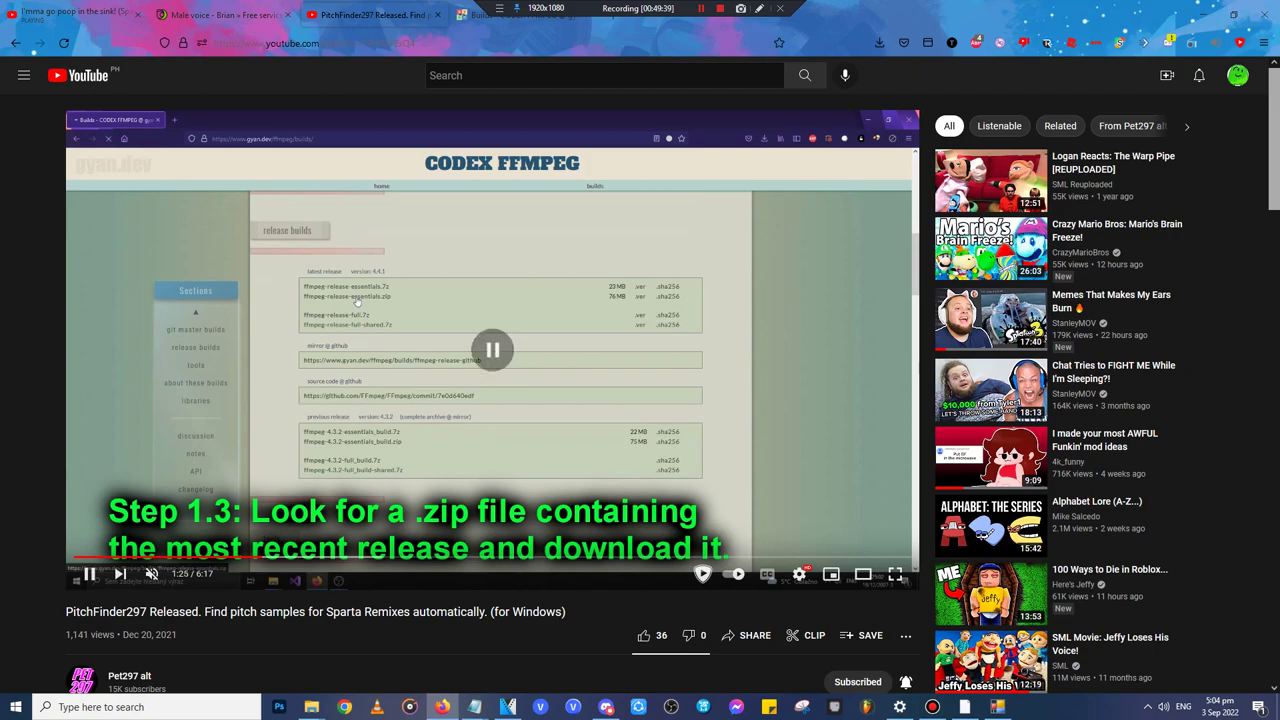
- Download ffmpeg-release-essentials.zip from the latest release builds on the CODEX FFMPEG page
left_click(520, 15)
scroll(652, 400, "down", 4)
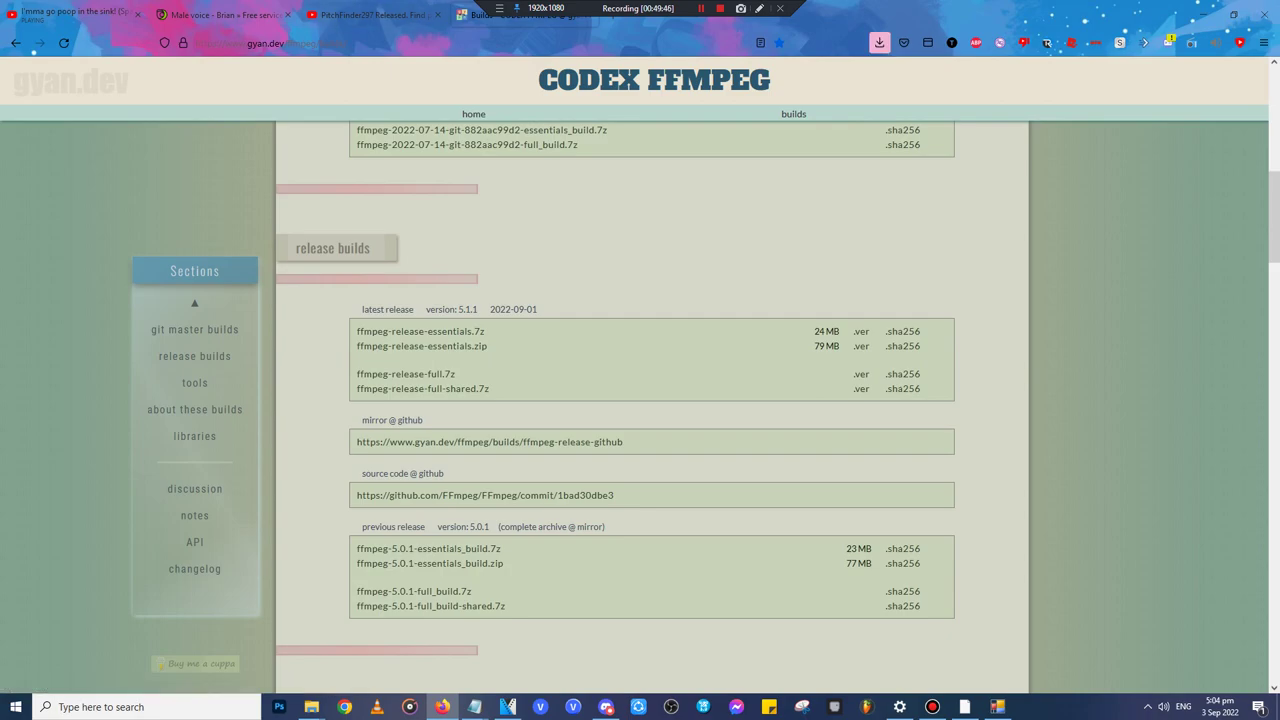
left_click(879, 42)
left_click(879, 43)
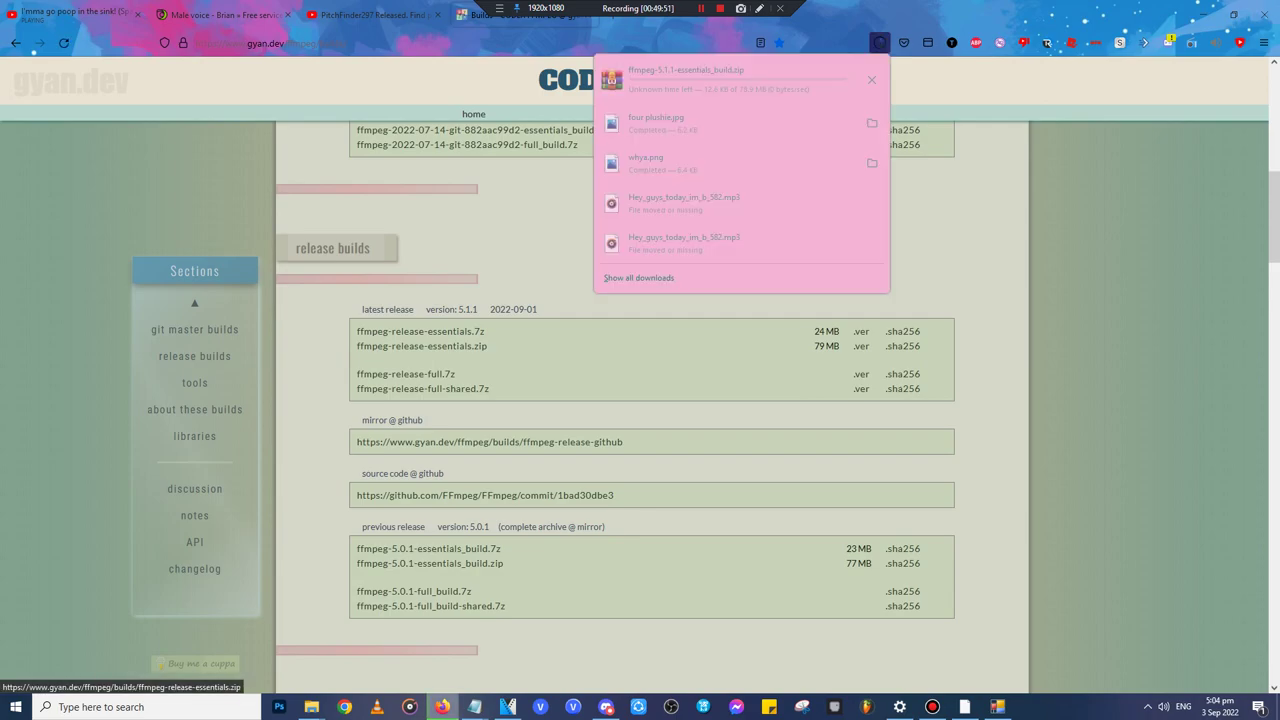
- Return to the tutorial video, review Steps 1.3 and 1.4 on downloading FFMPEG, and close the tutorial
left_click(420, 14)
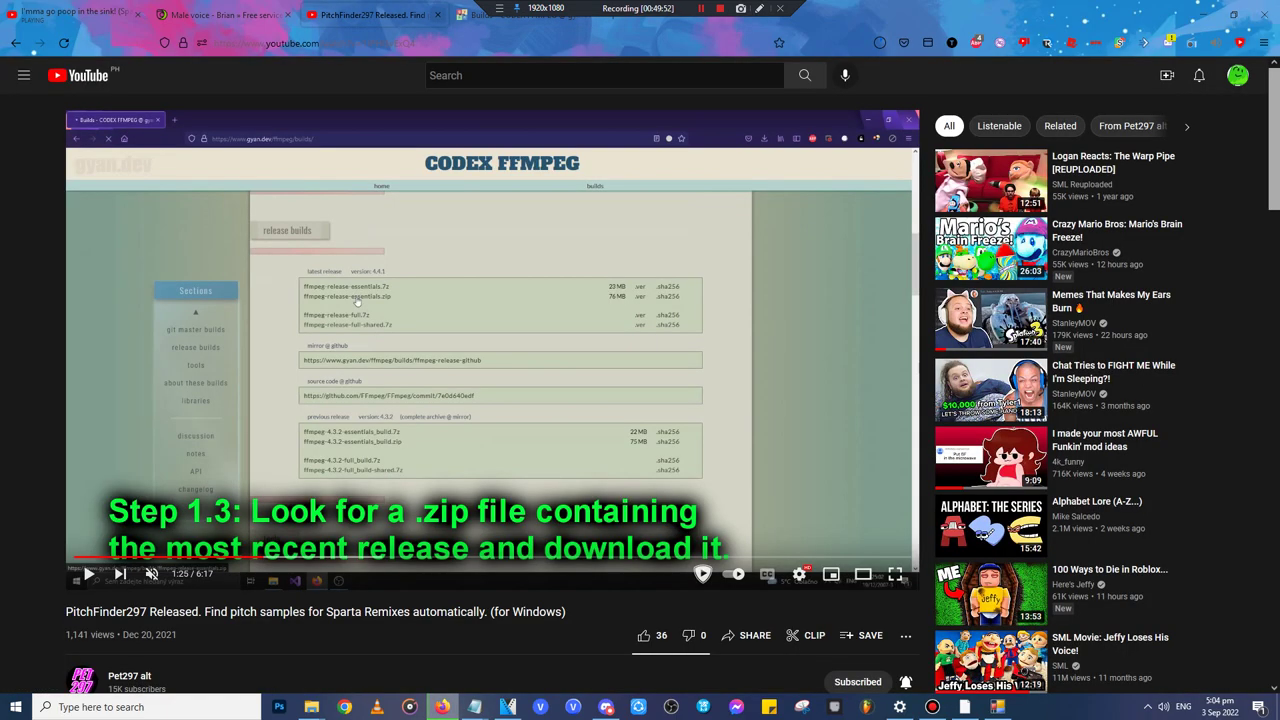
key("space")
key("Right")
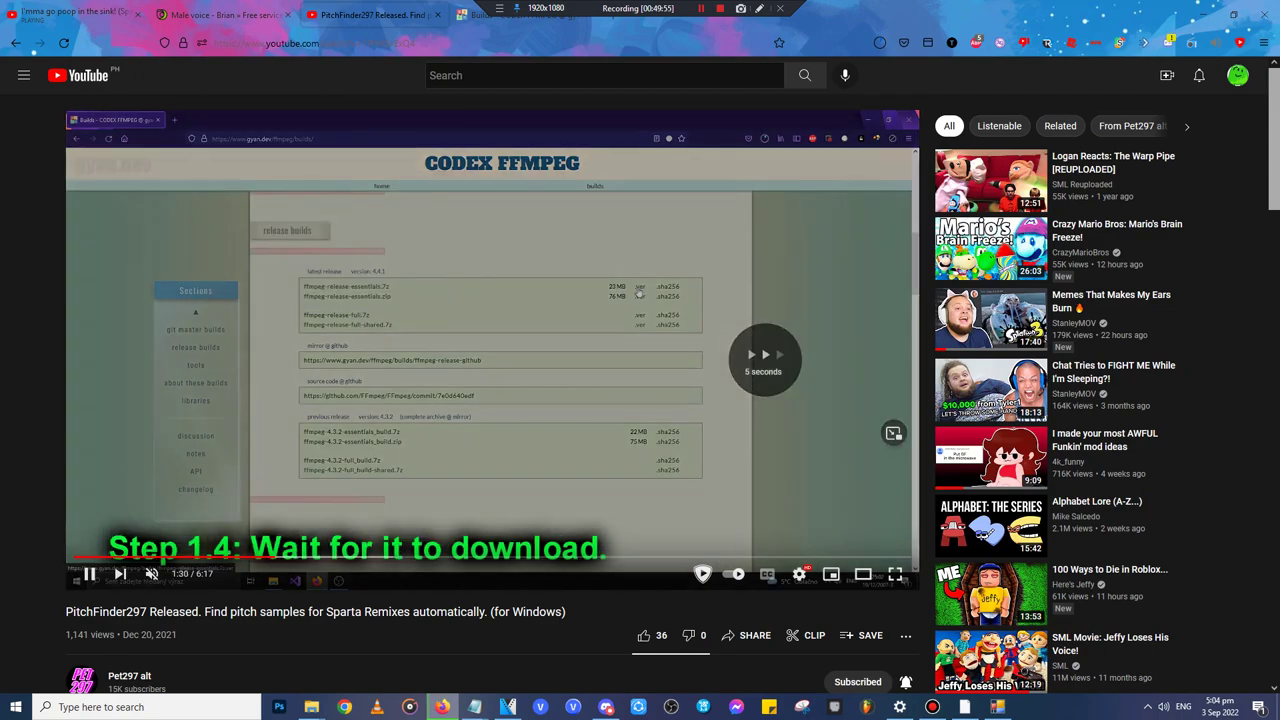
key("Left")
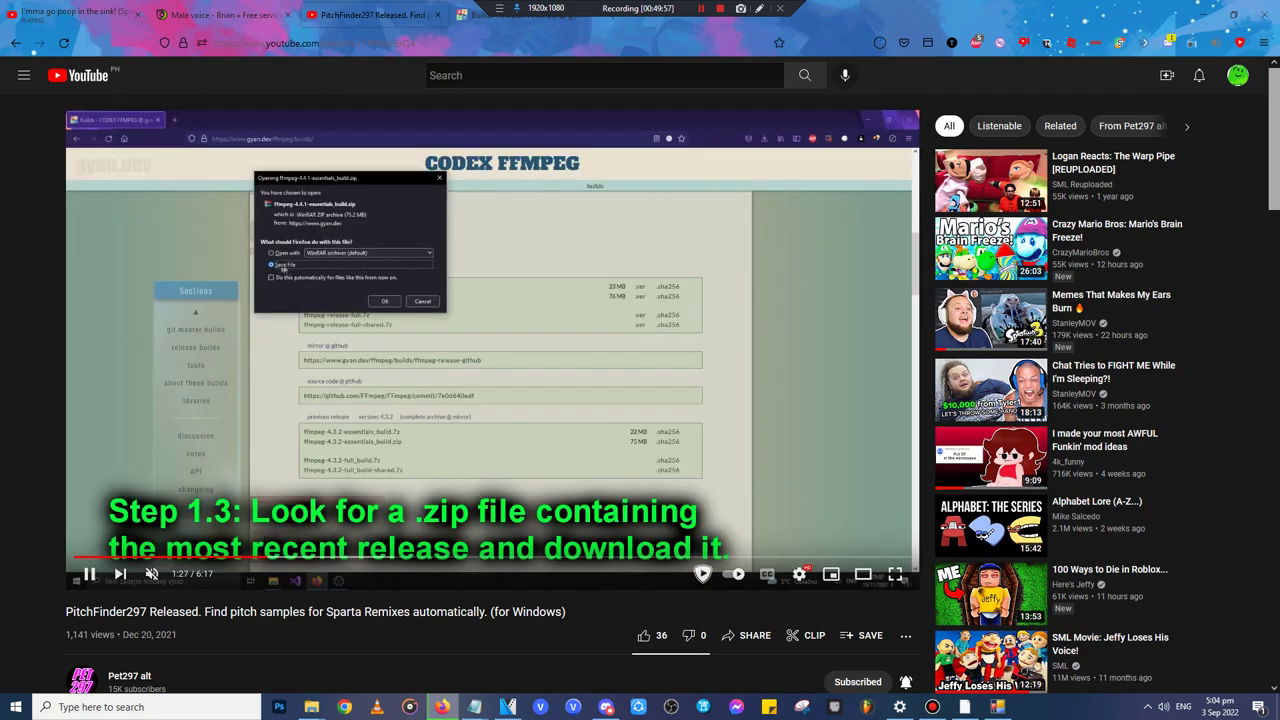
key("ctrl+w")
- Check the progress of the FFMPEG download and switch from the browser to the VEGAS Pro project
left_click(880, 43)
left_click(880, 43)
left_click(1203, 12)
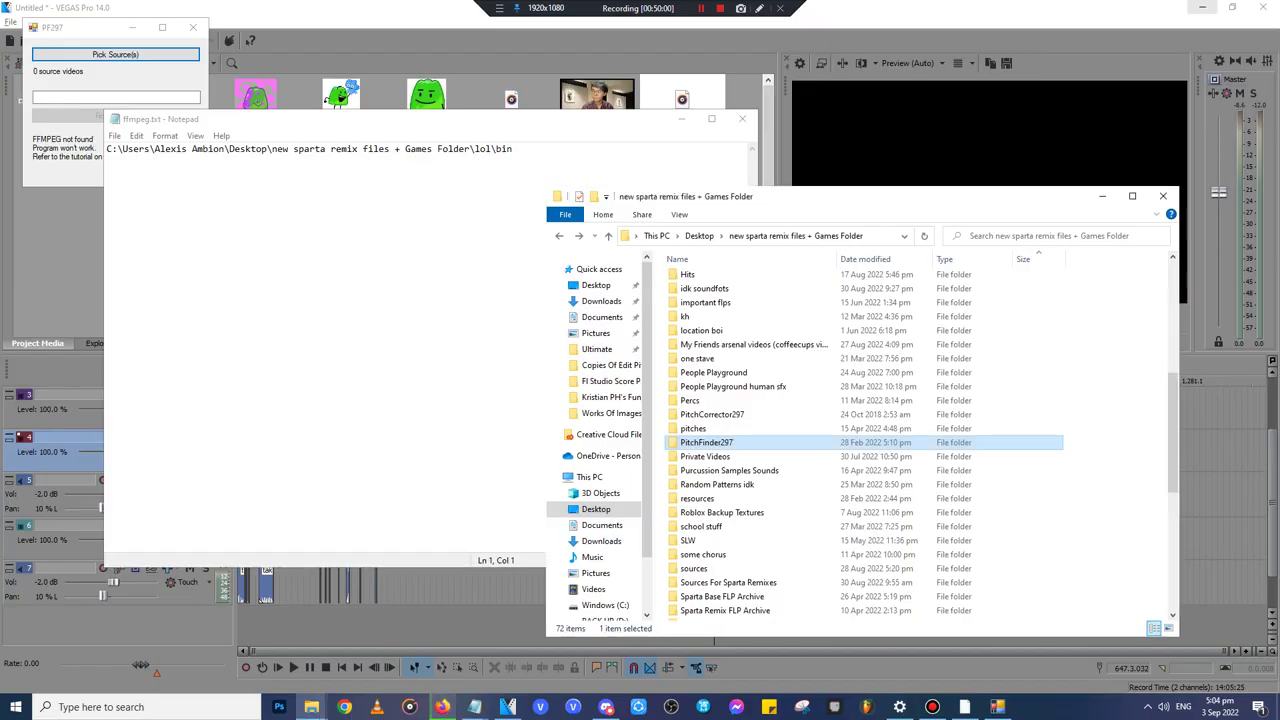
left_click(1222, 540)
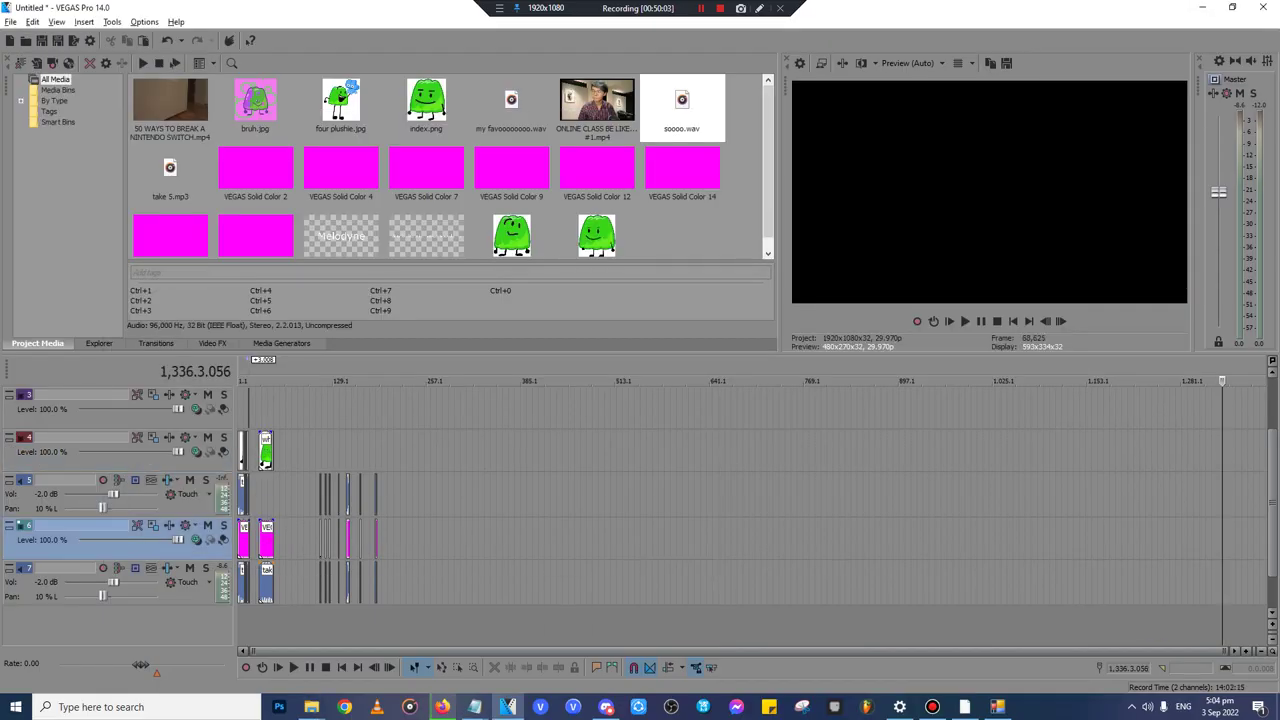
left_click(701, 8)
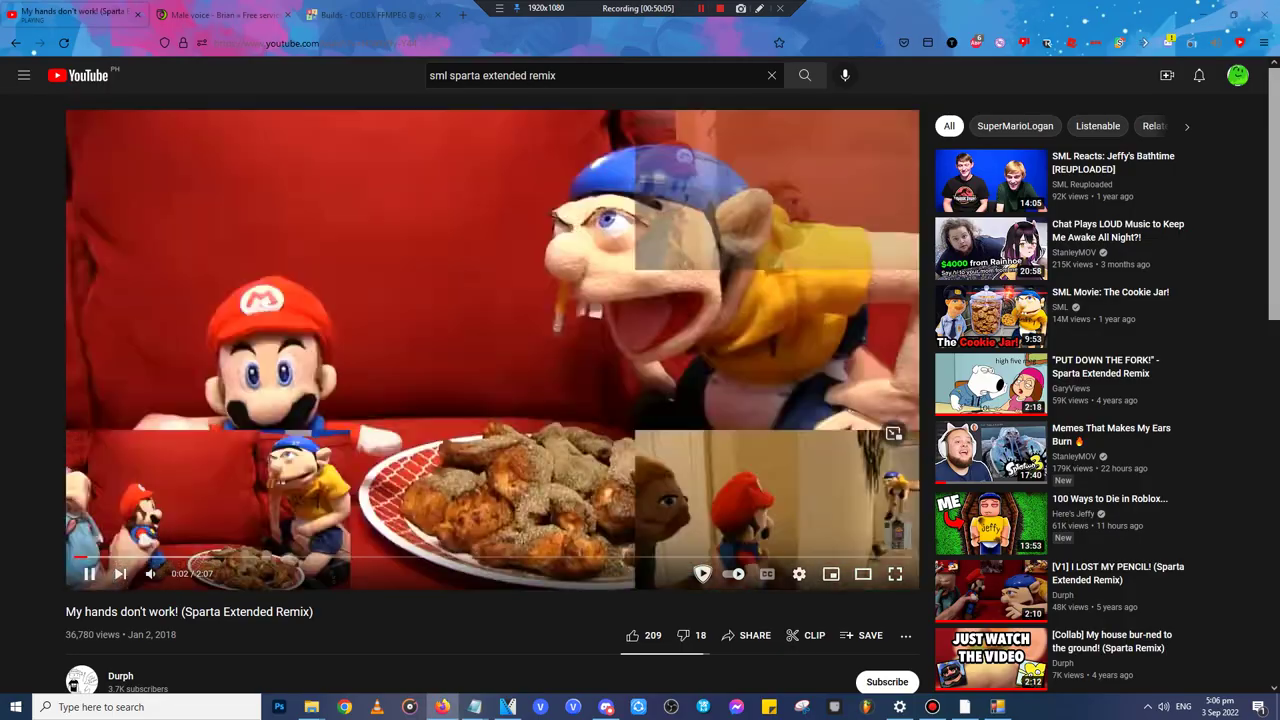
right_click(547, 211)
left_click(583, 227)
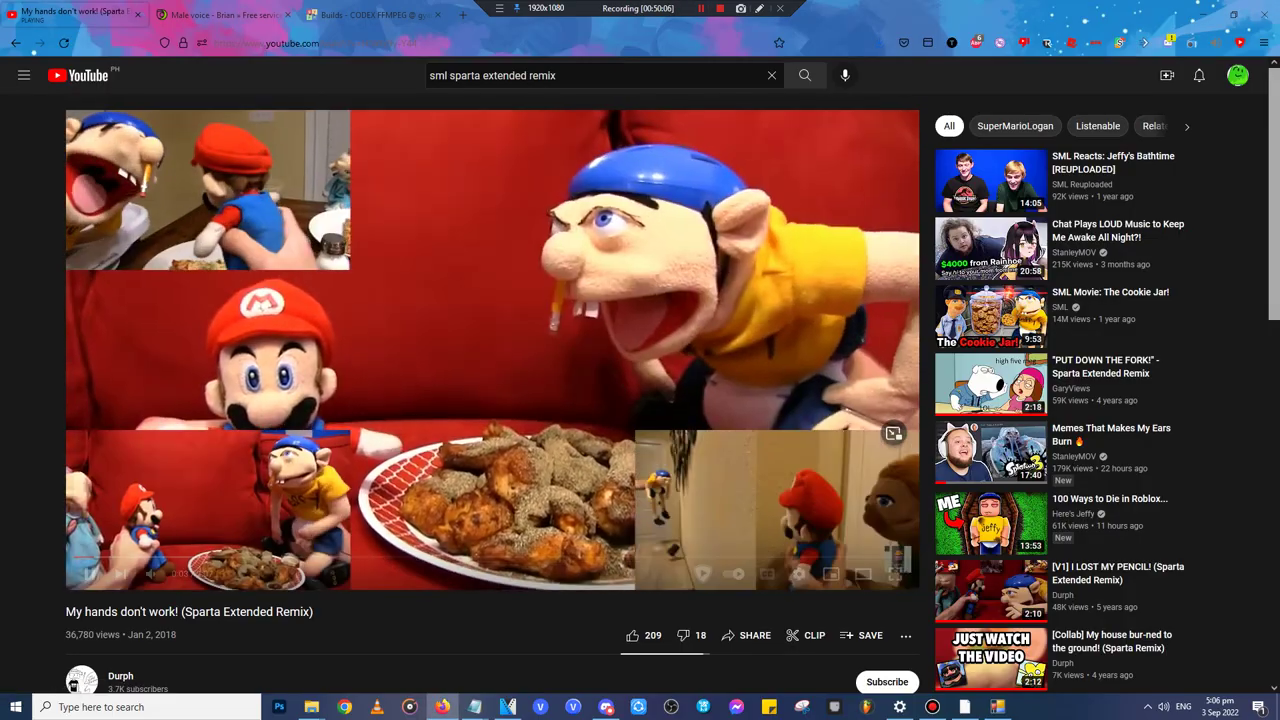
- Switch to File Explorer and open the PitchFinder297 folder inside new sparta remix files + Games Folder
mouse_move(311, 707)
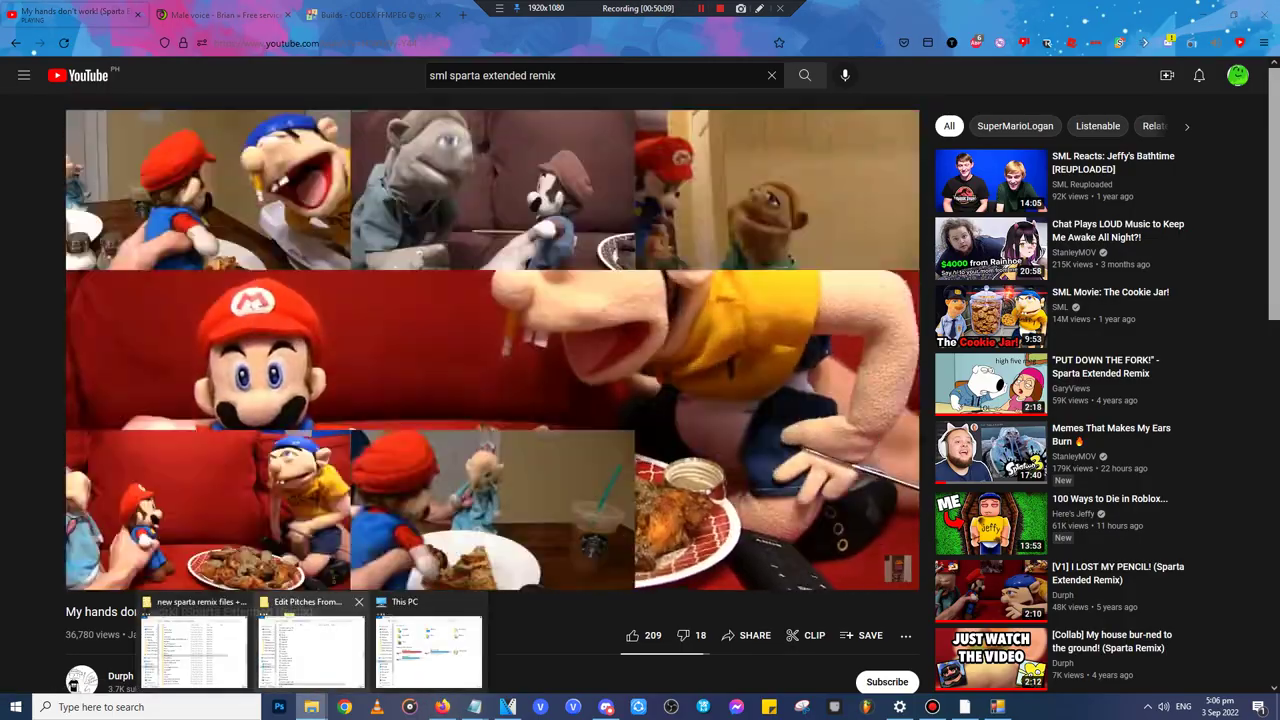
left_click(194, 648)
key("alt+Left")
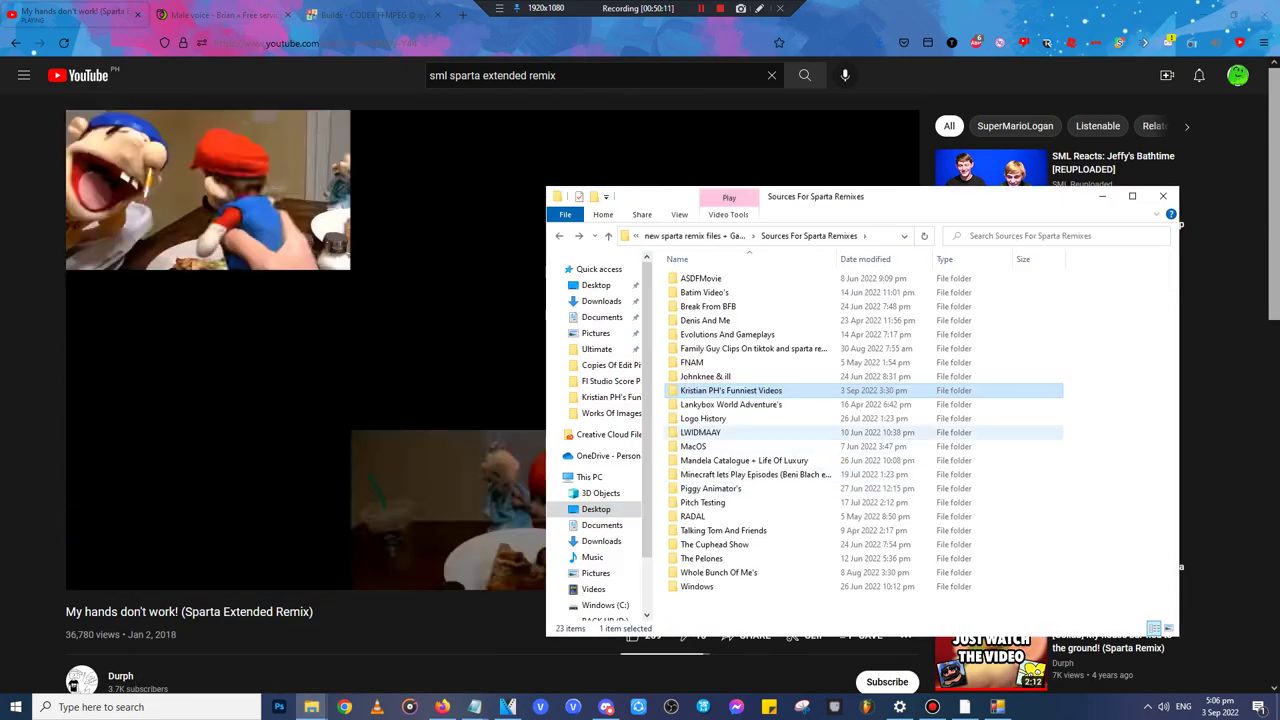
key("alt+Left")
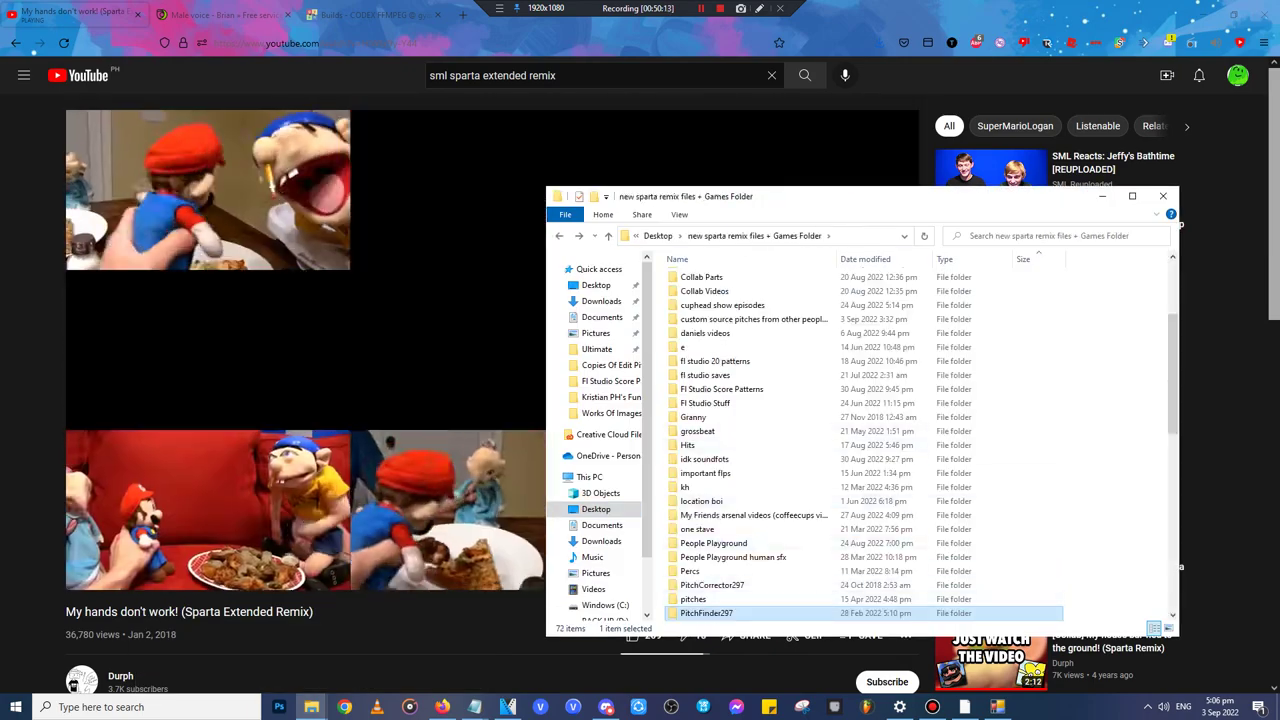
double_click(707, 613)
- Create a folder named "ffmpeg location" inside the PitchFinder297 folder and open it
right_click(765, 563)
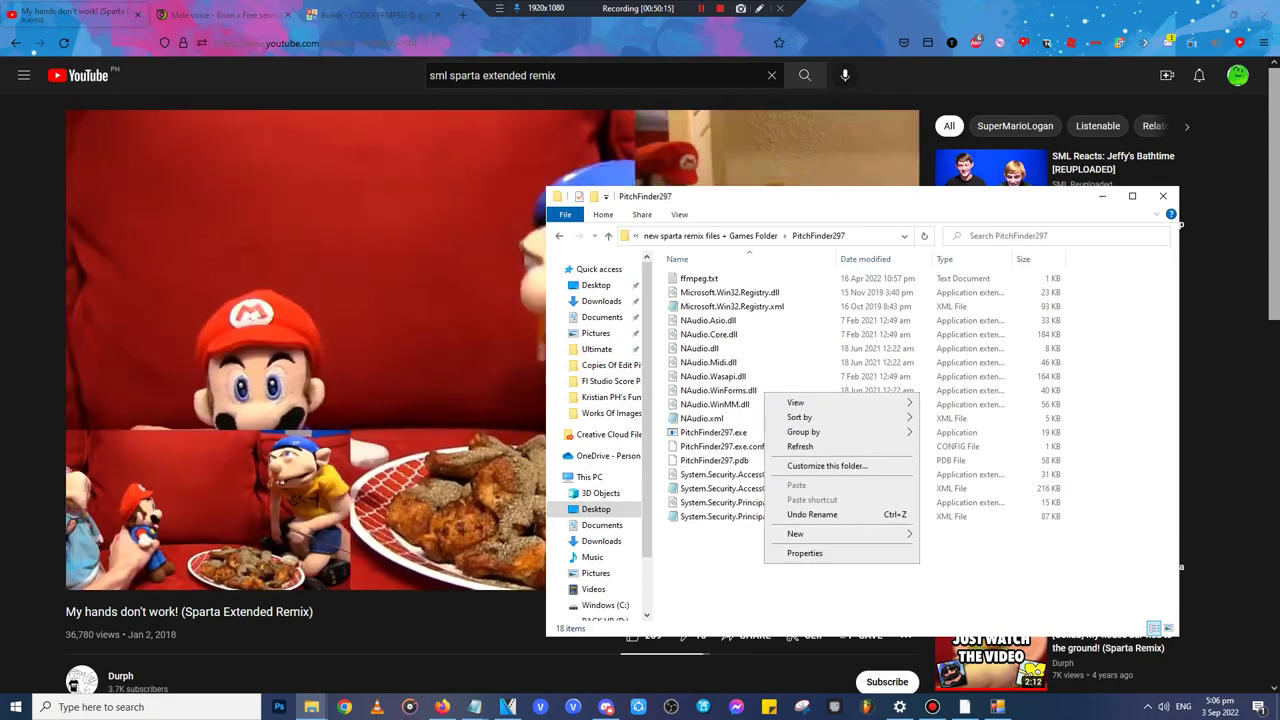
mouse_move(796, 534)
left_click(950, 351)
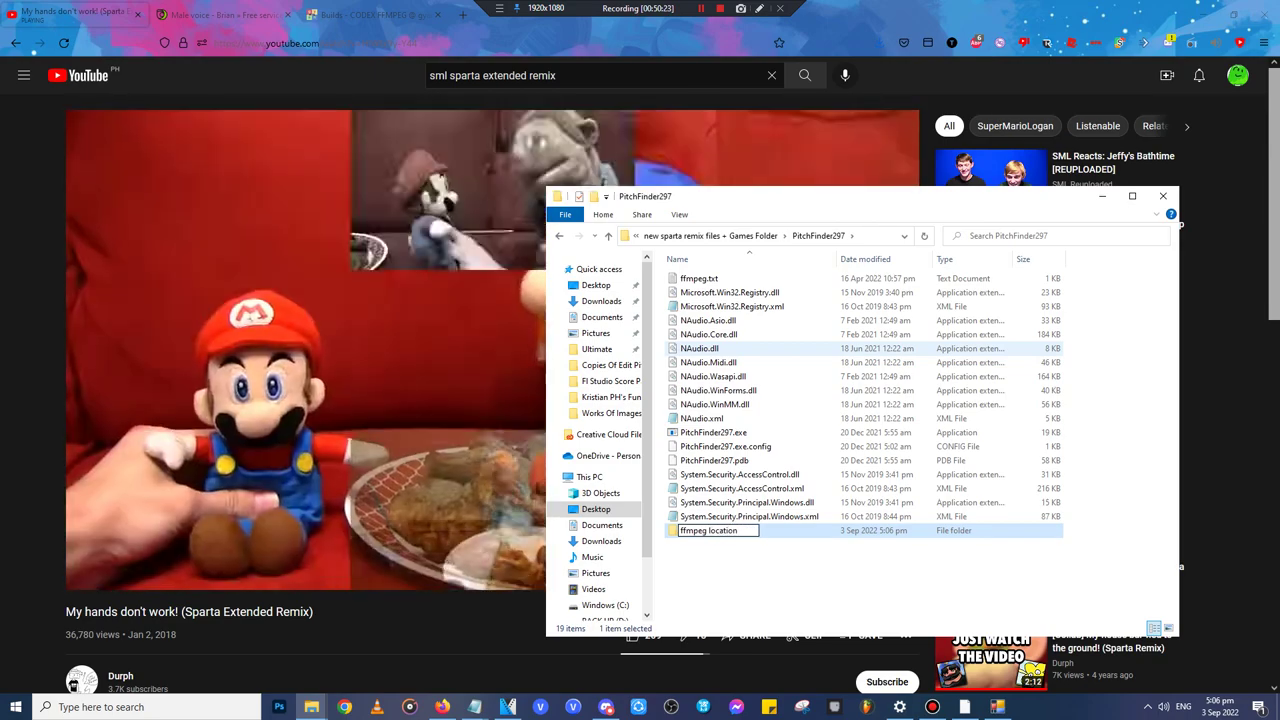
key("Return")
key("Return")
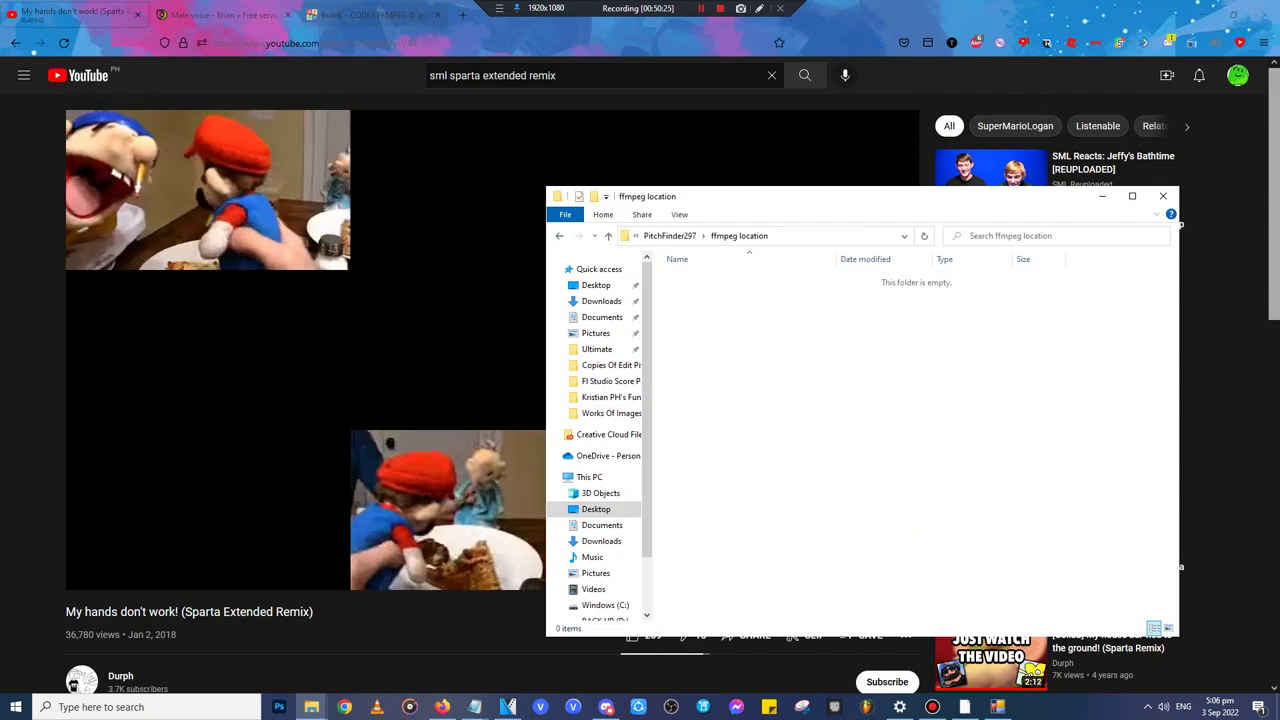
- Open ffmpeg-5.1.1-essentials_build.zip from the browser's downloads and look into the bin folder within its build folder
left_click(879, 43)
left_click(871, 77)
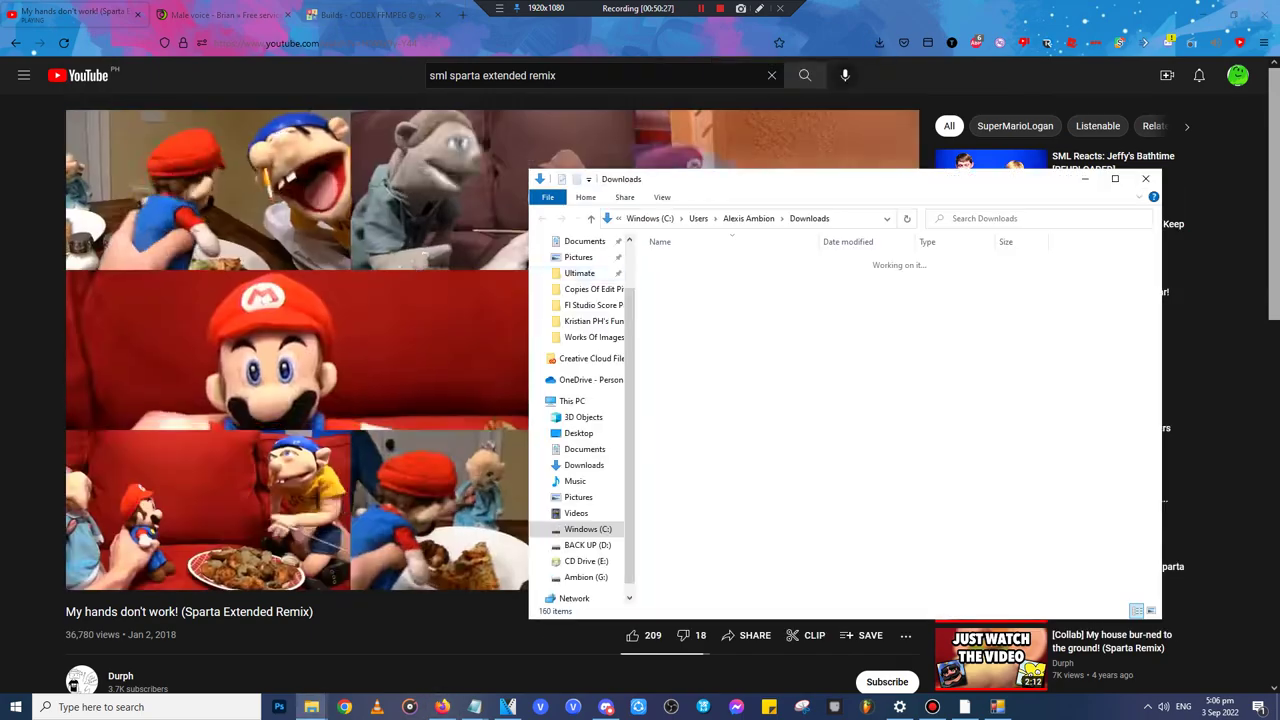
double_click(738, 364)
double_click(690, 348)
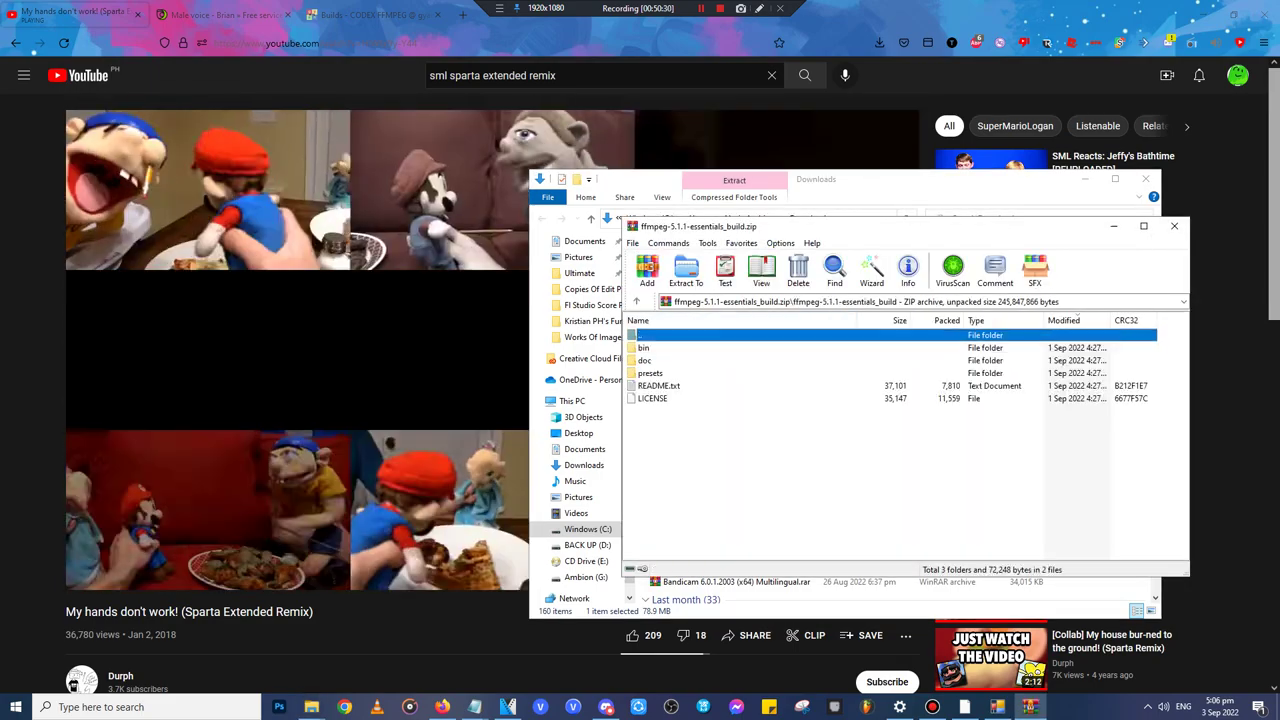
key("Down")
key("Return")
key("BackSpace")
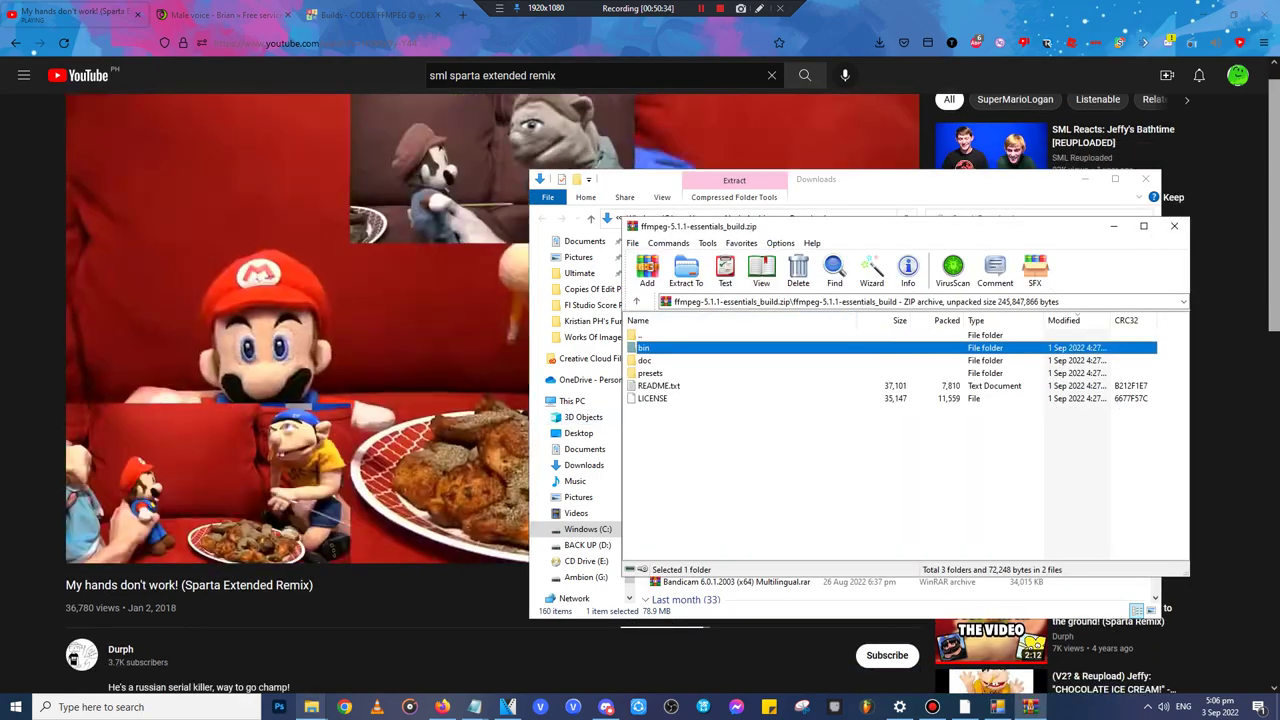
- Extract the archive's bin folder into the ffmpeg location folder and close the archive
mouse_move(311, 707)
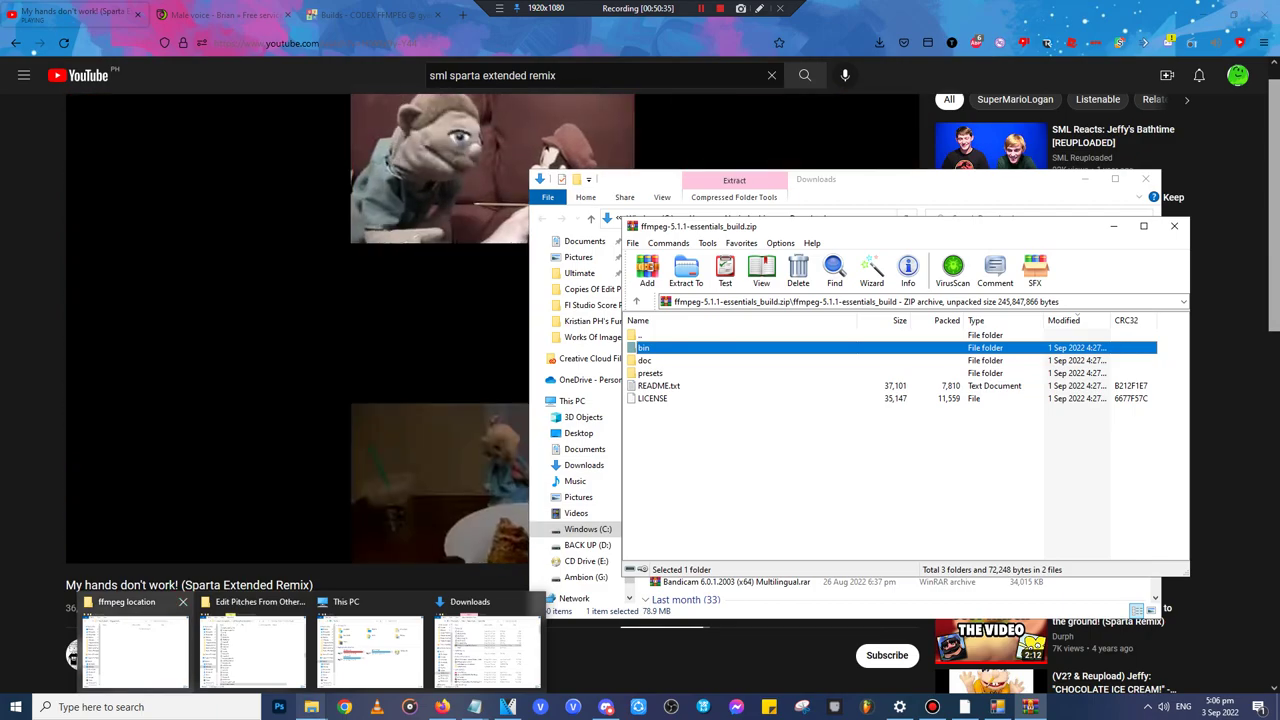
left_click(141, 648)
left_click_drag(643, 348, 860, 410)
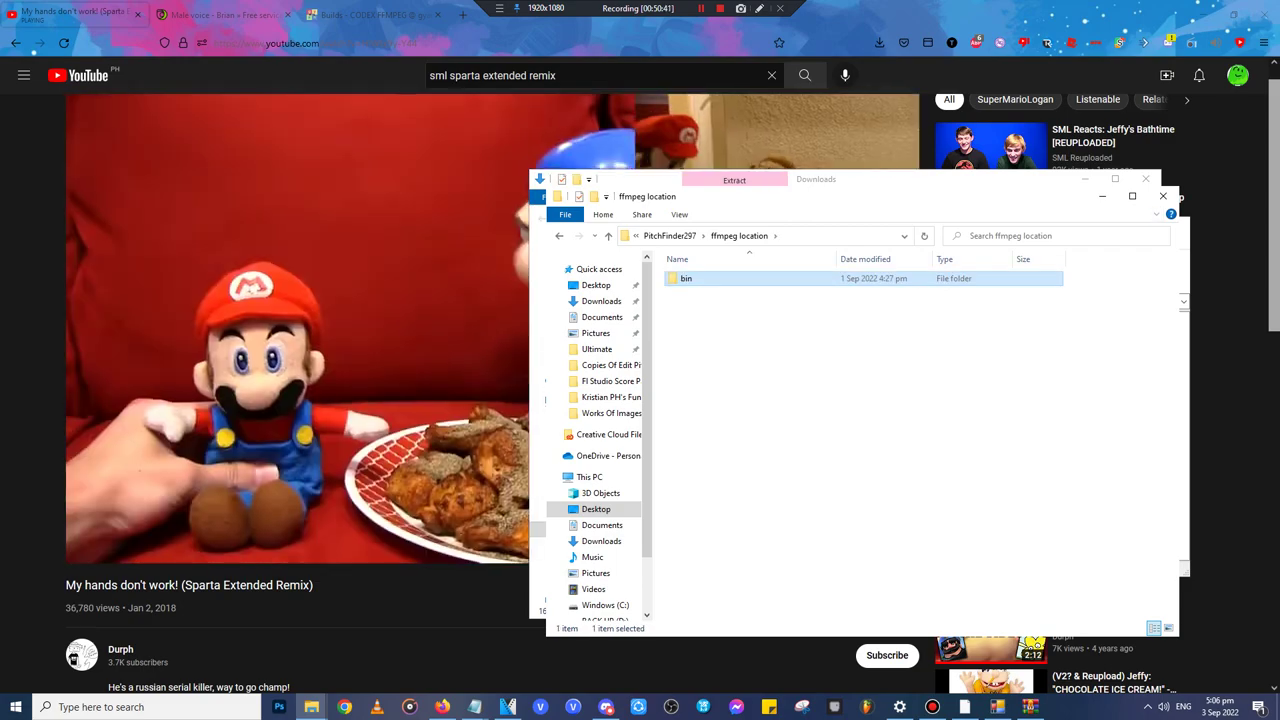
left_click(1030, 707)
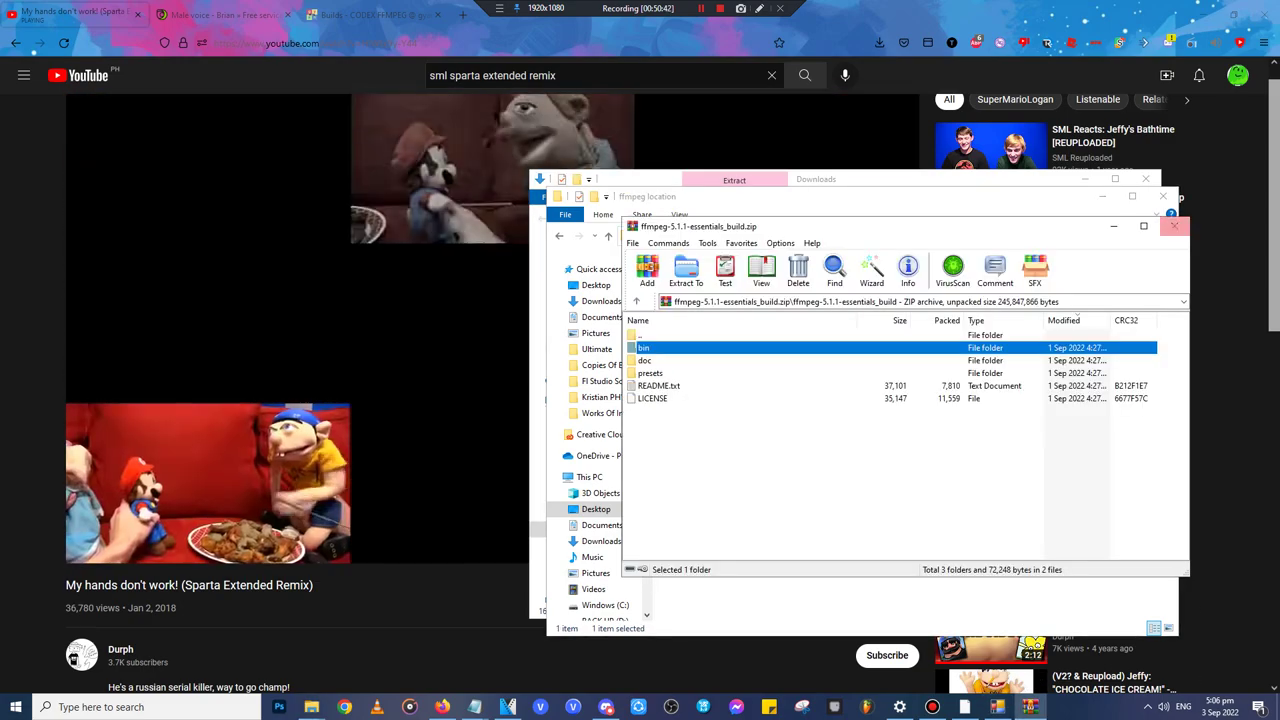
left_click(1174, 225)
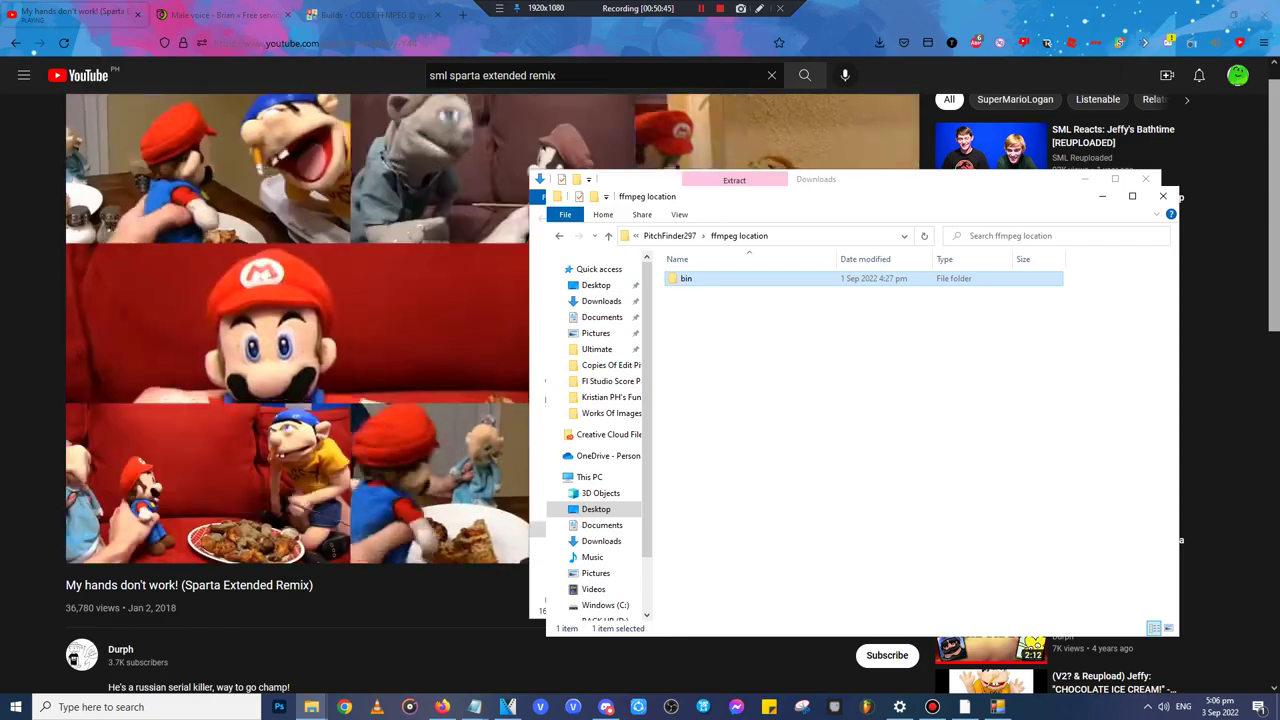
- Delete ffmpeg-5.1.1-essentials_build.zip from the Downloads folder
left_click(900, 179)
left_click(584, 465)
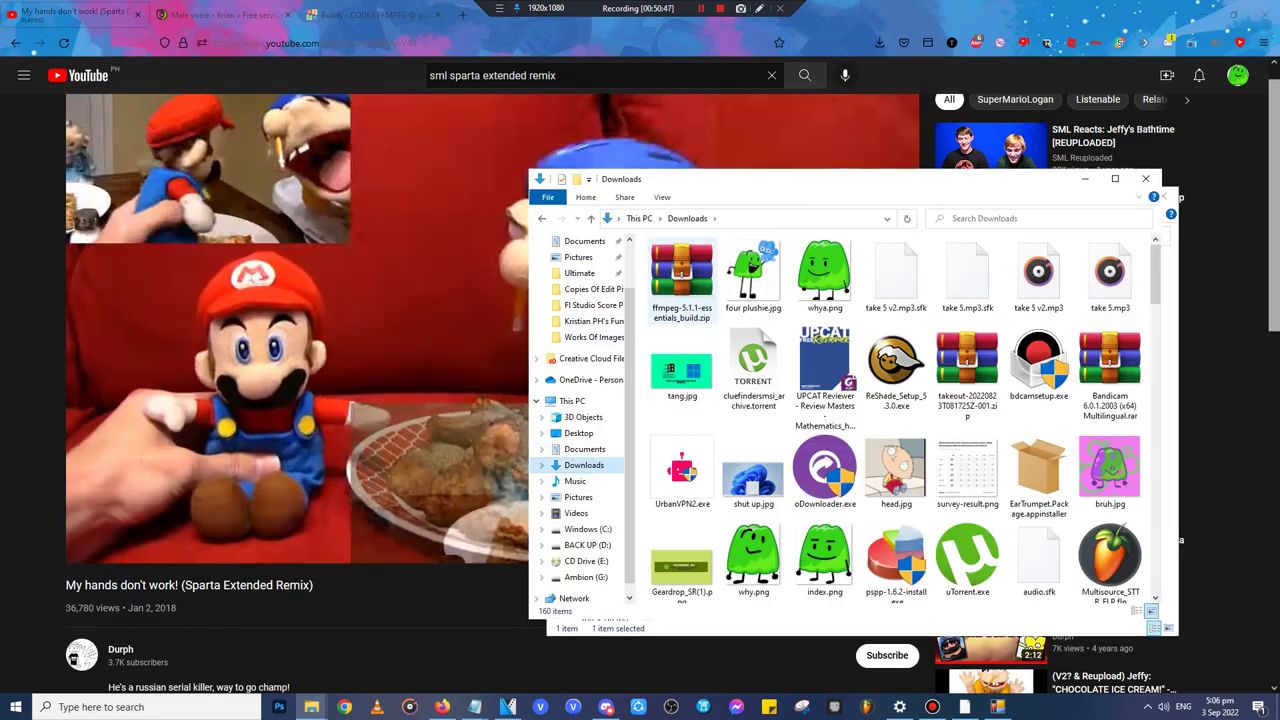
key("Delete")
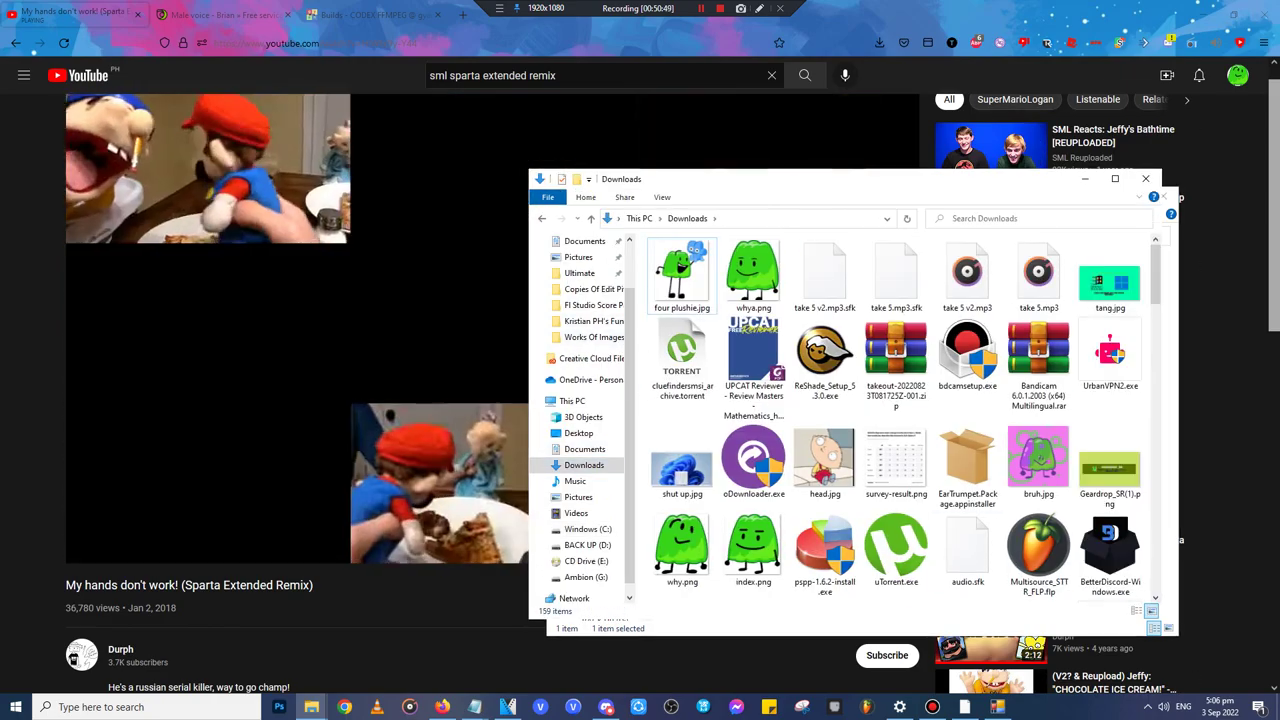
- Copy the full path of the ffmpeg location folder into ffmpeg.txt in Notepad, save the file and close it
left_click(1170, 450)
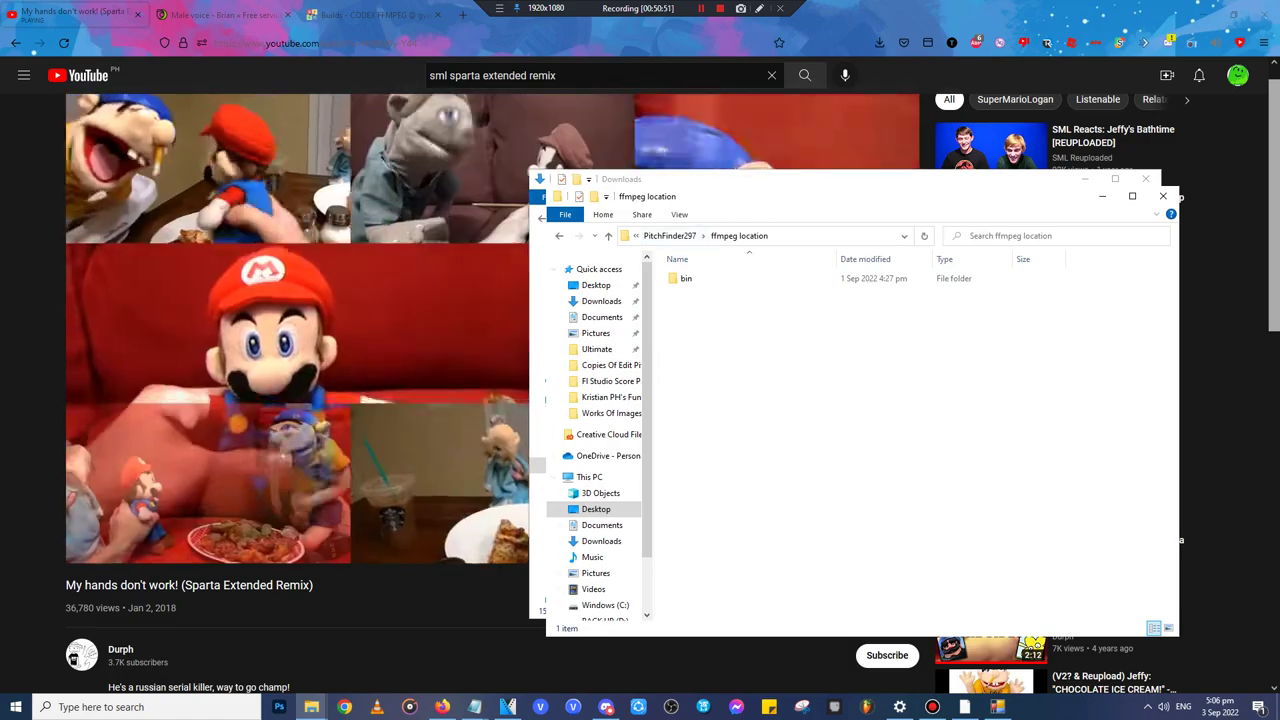
left_click(904, 236)
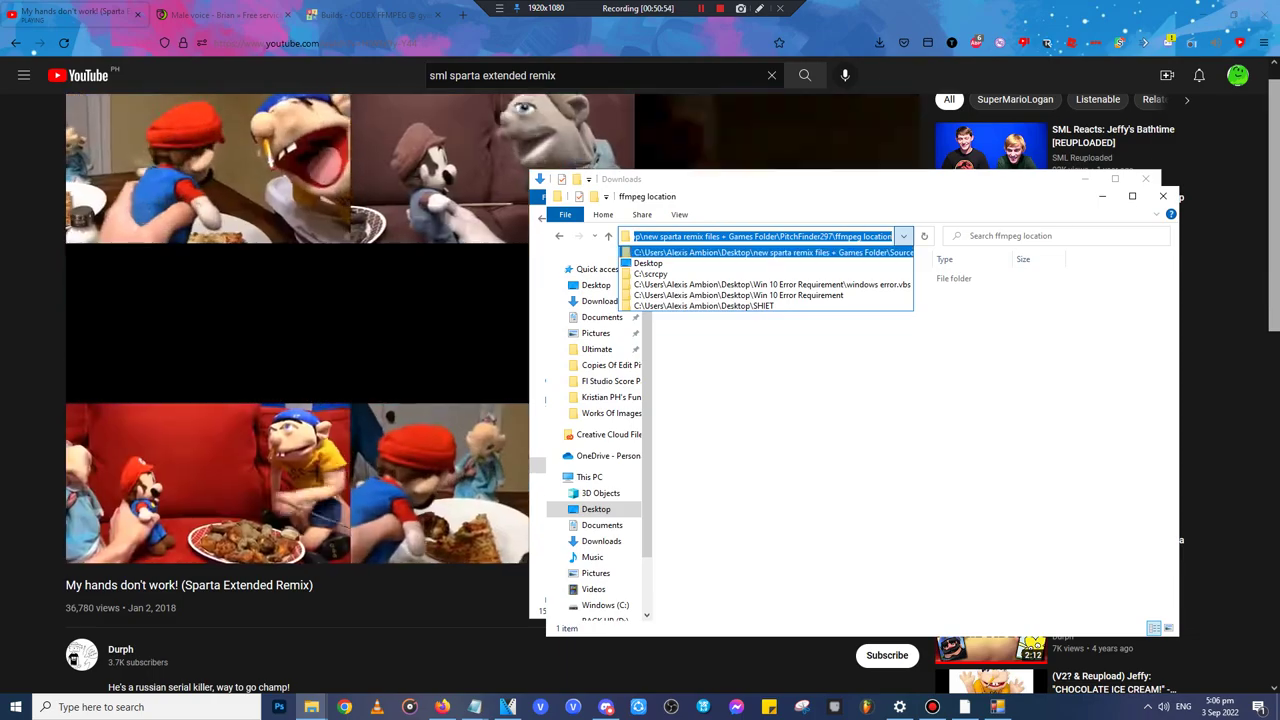
left_click(904, 236)
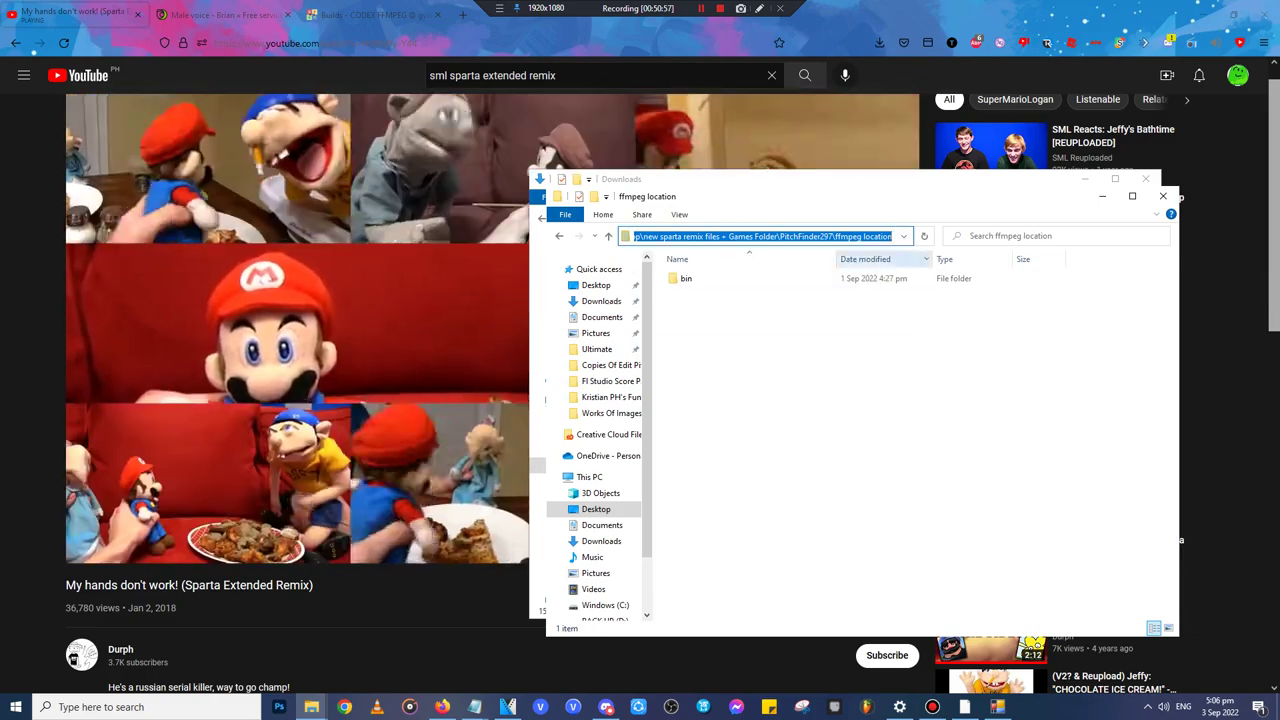
right_click(856, 241)
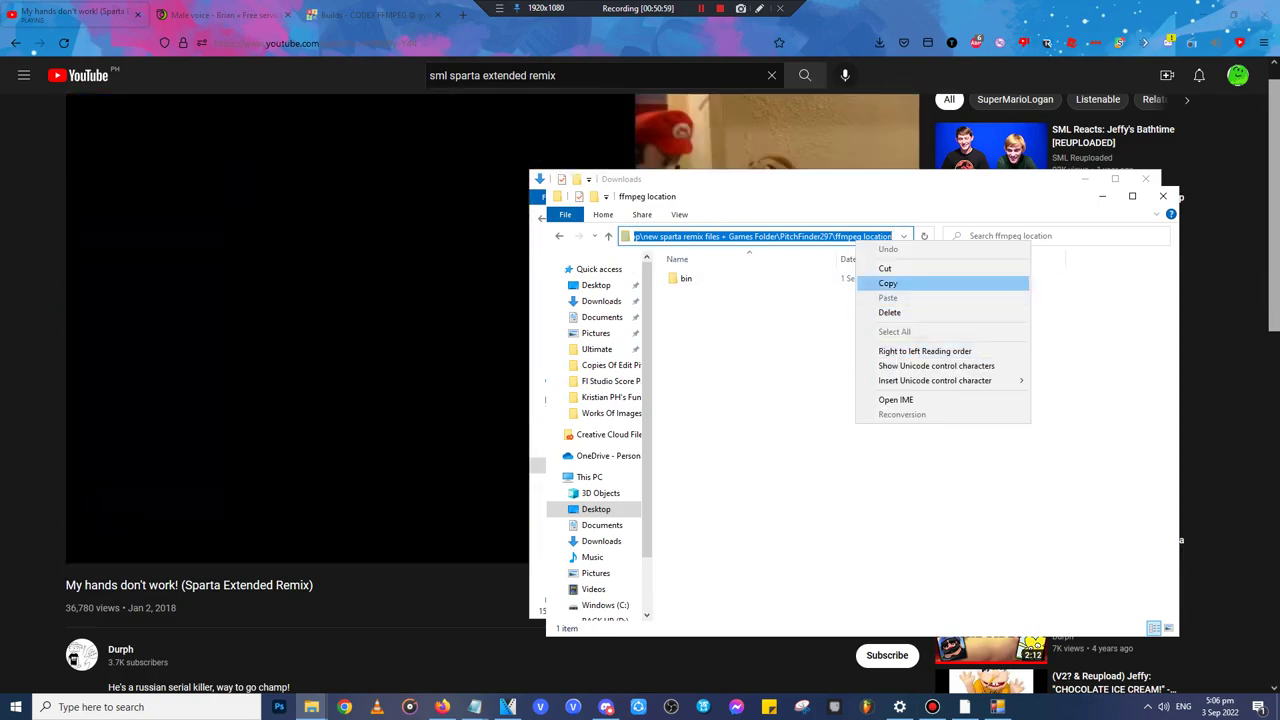
left_click(887, 283)
mouse_move(474, 707)
left_click(591, 640)
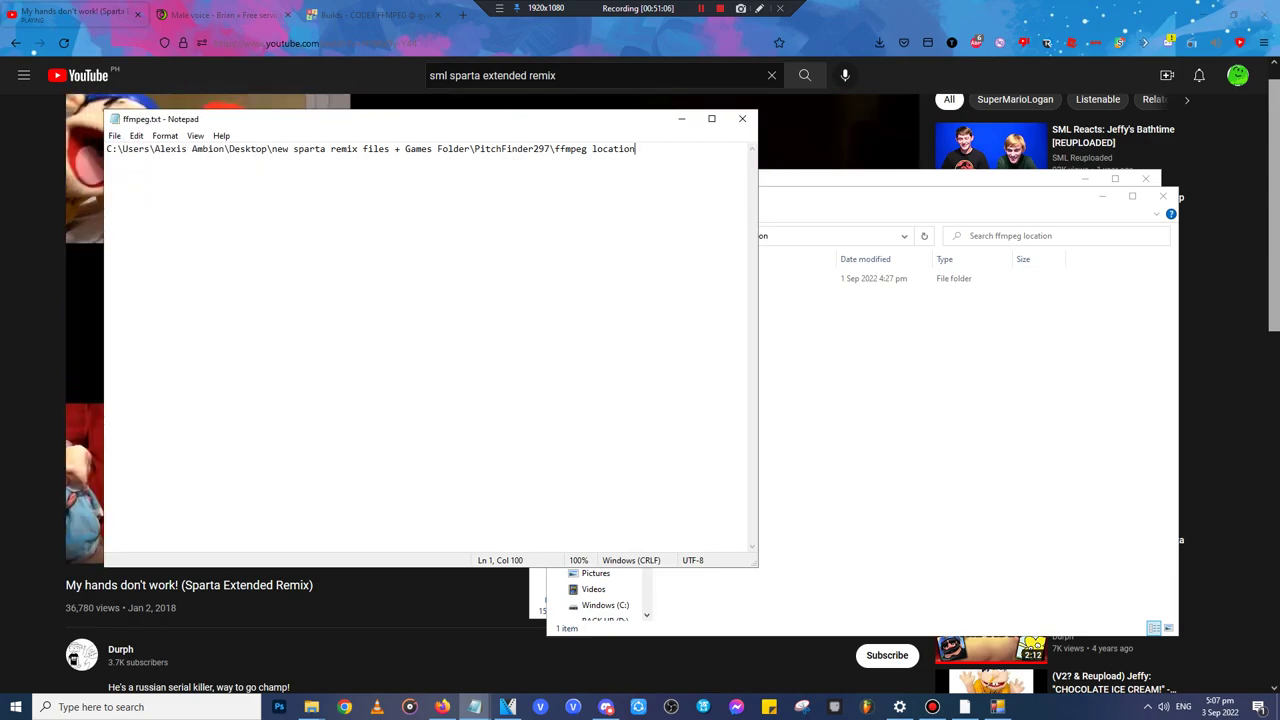
left_click(742, 119)
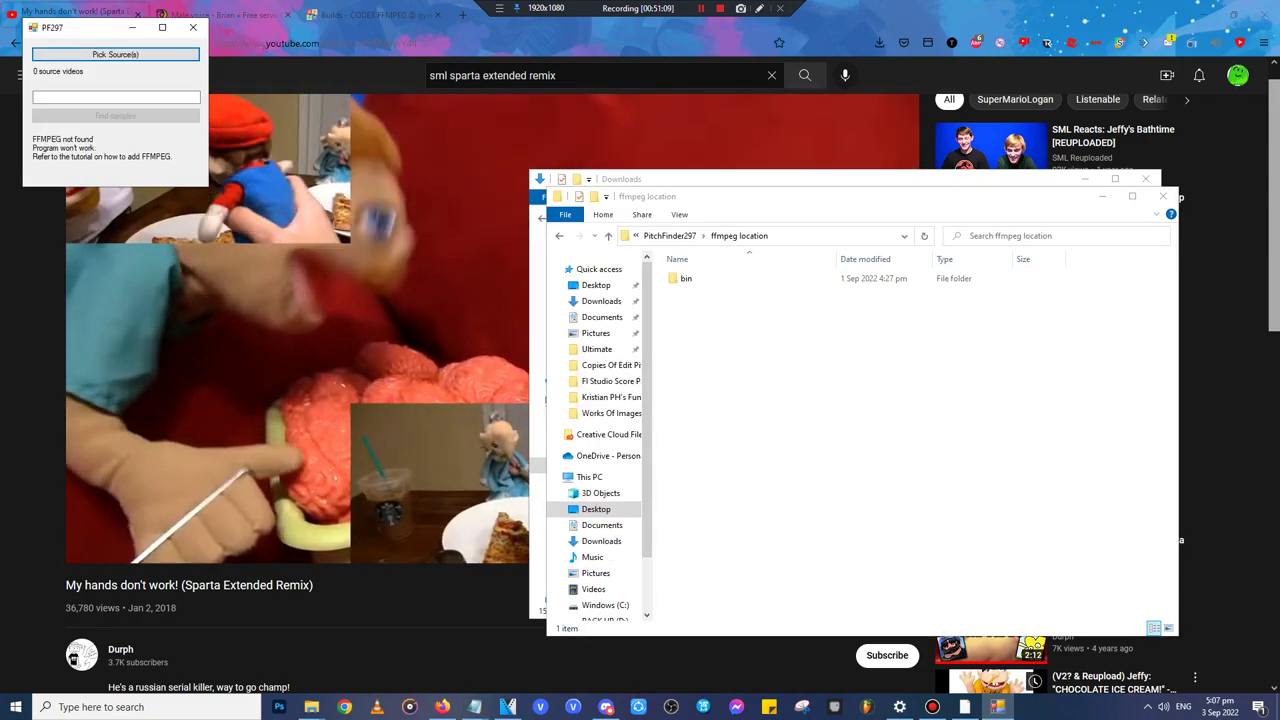
- Close the PF297 program window and go up to the PitchFinder297 folder
left_click(193, 28)
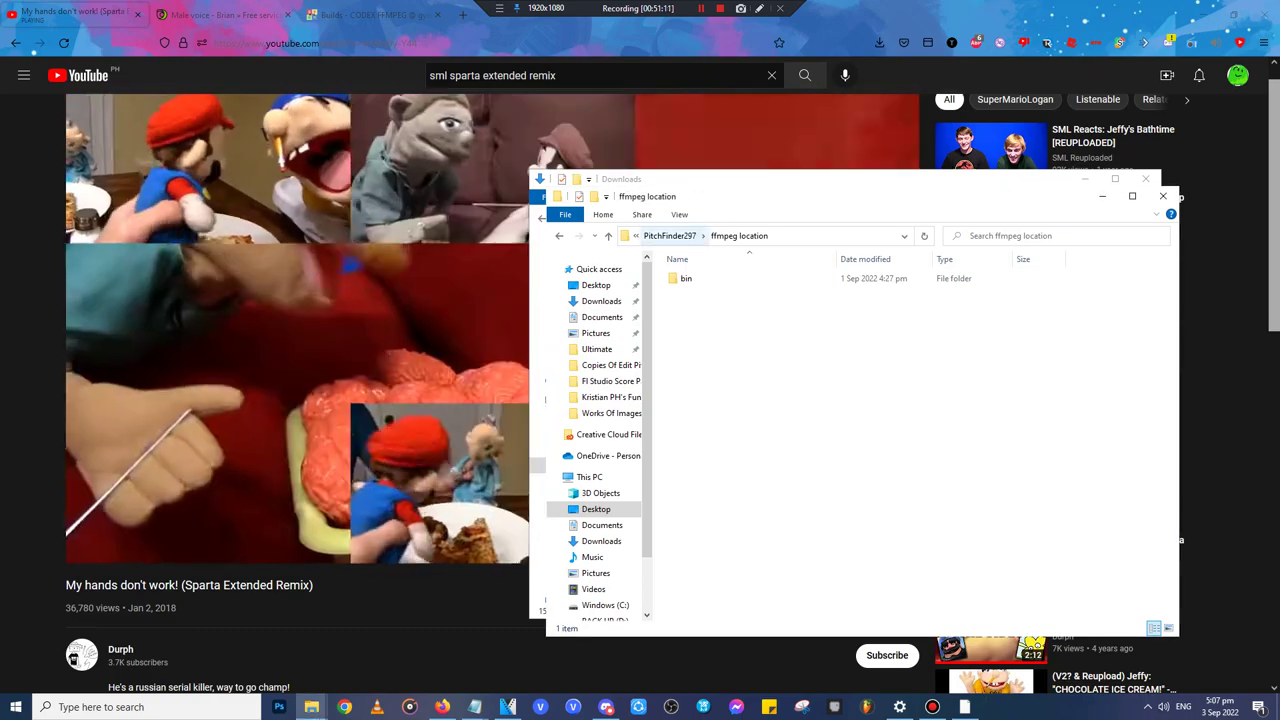
left_click(670, 236)
- Show the desktop and empty the Recycle Bin
right_click(1060, 707)
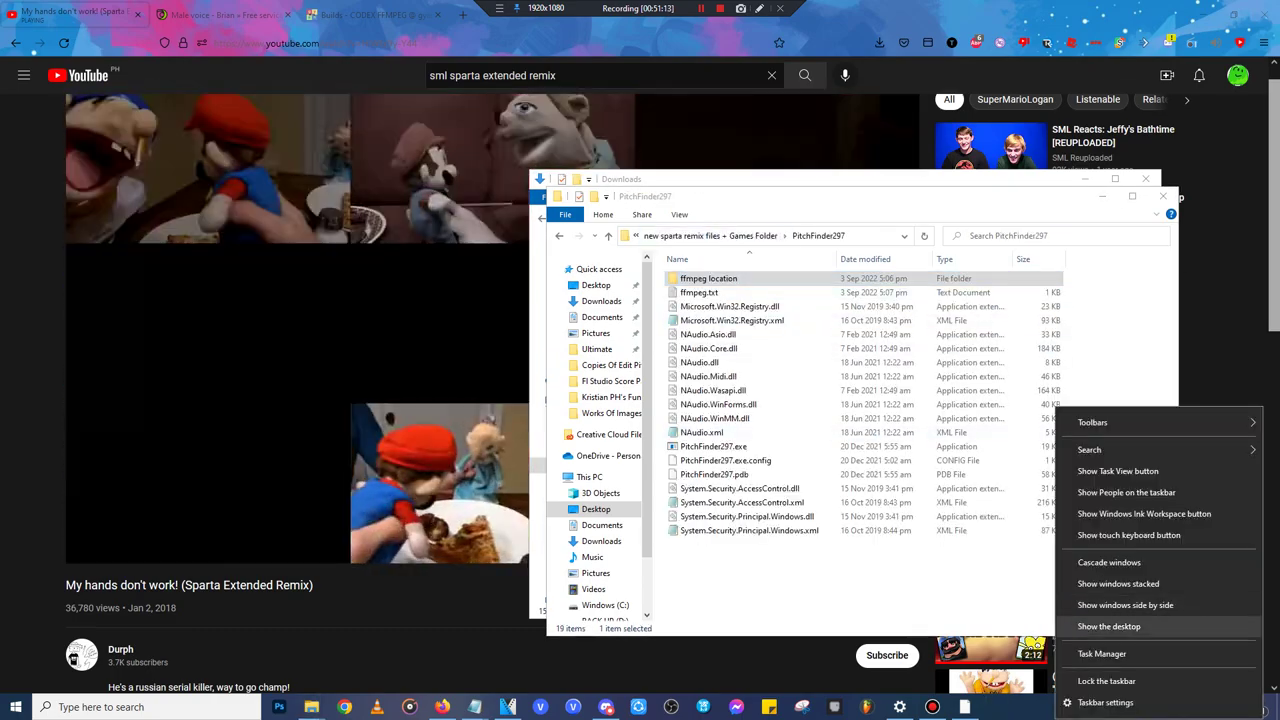
left_click(1110, 625)
right_click(132, 566)
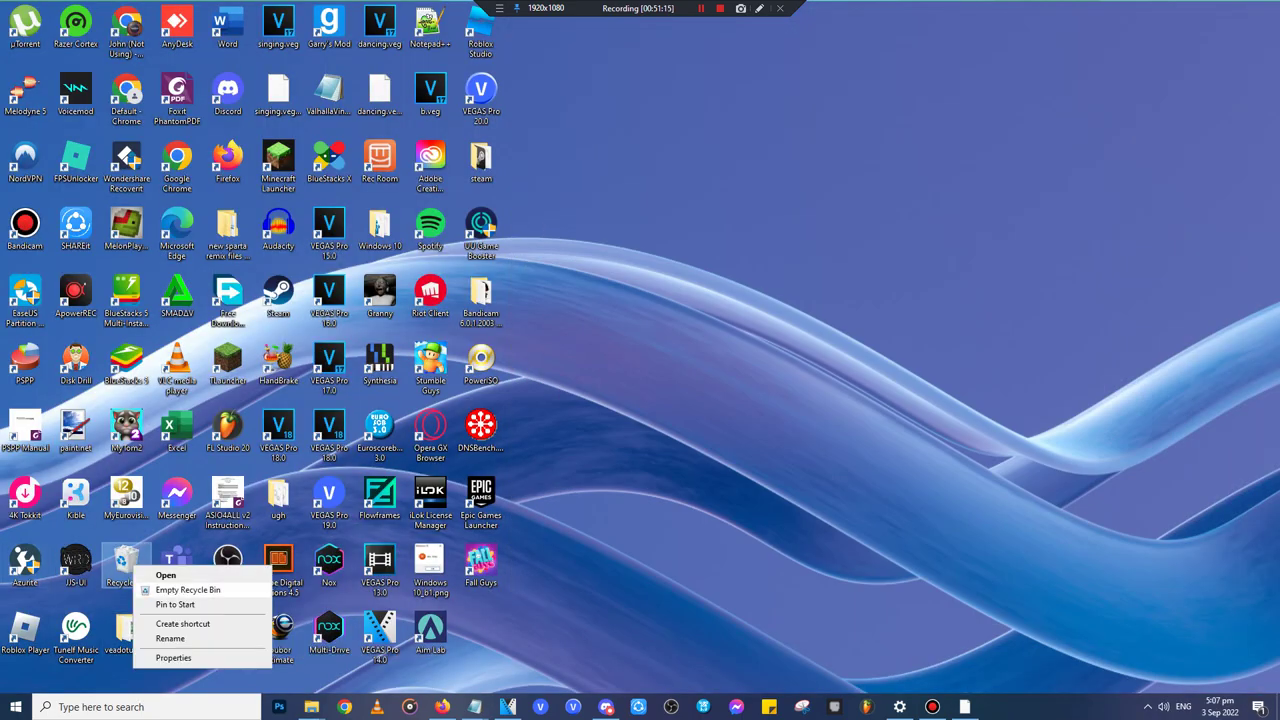
left_click(188, 590)
left_click(686, 406)
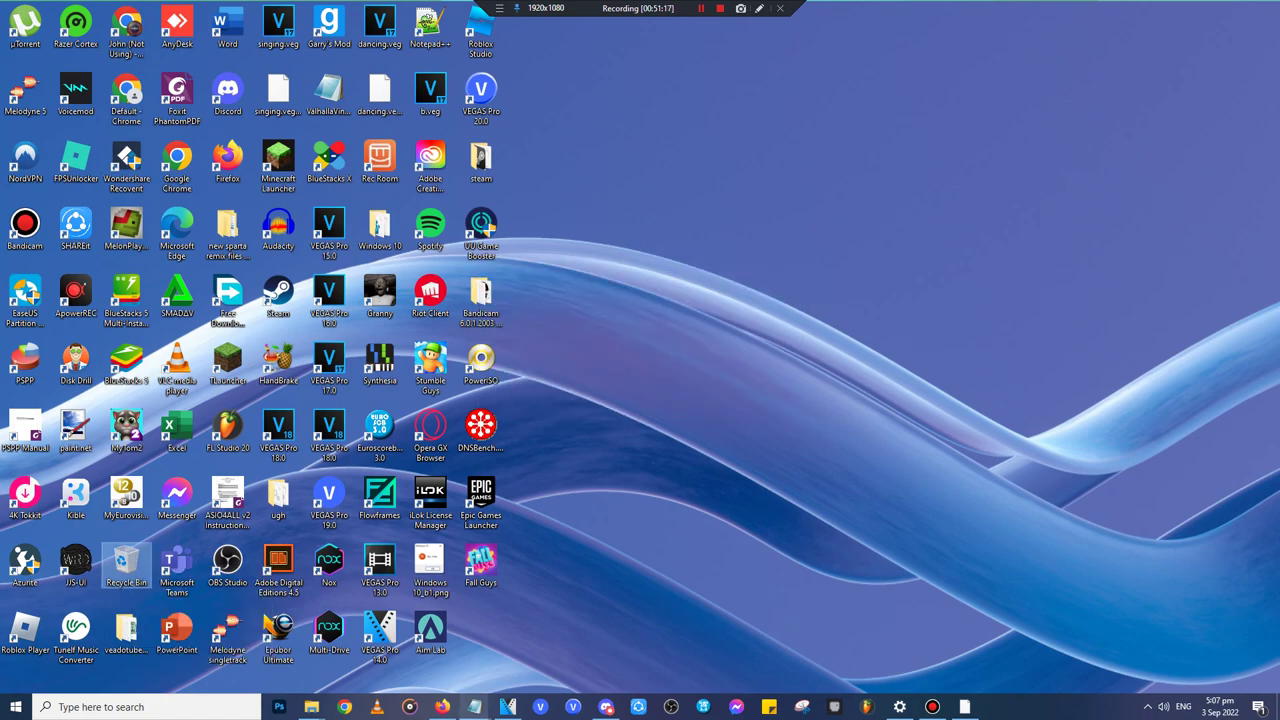
- Close the CODEX FFMPEG builds page in Firefox and the Melodyne window holding the WAV file
left_click(443, 707)
left_click(368, 15)
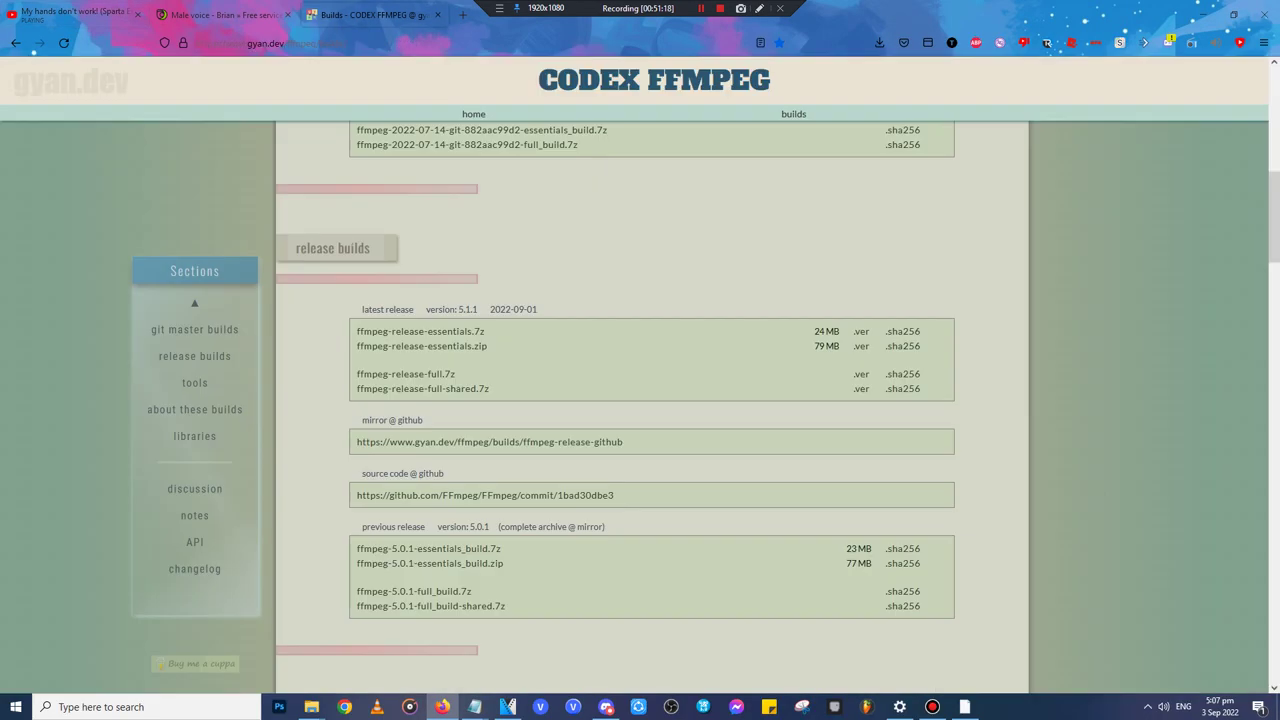
left_click(438, 15)
left_click(75, 15)
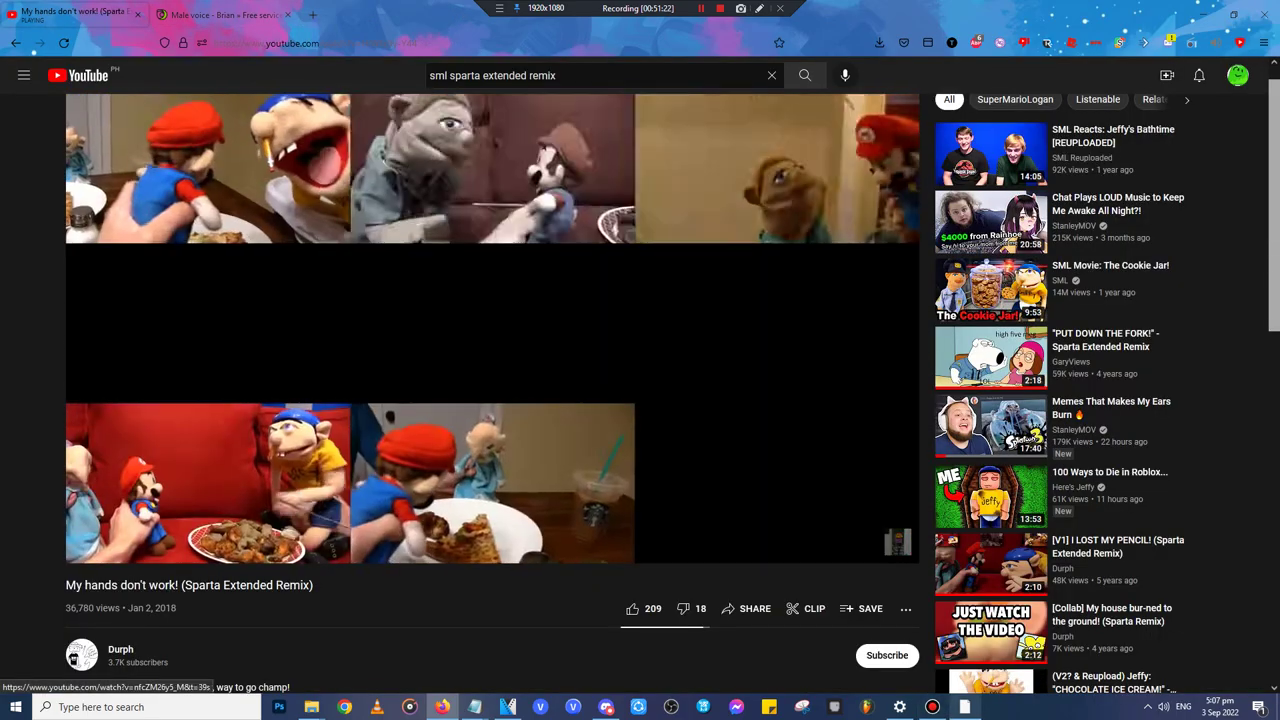
left_click(964, 707)
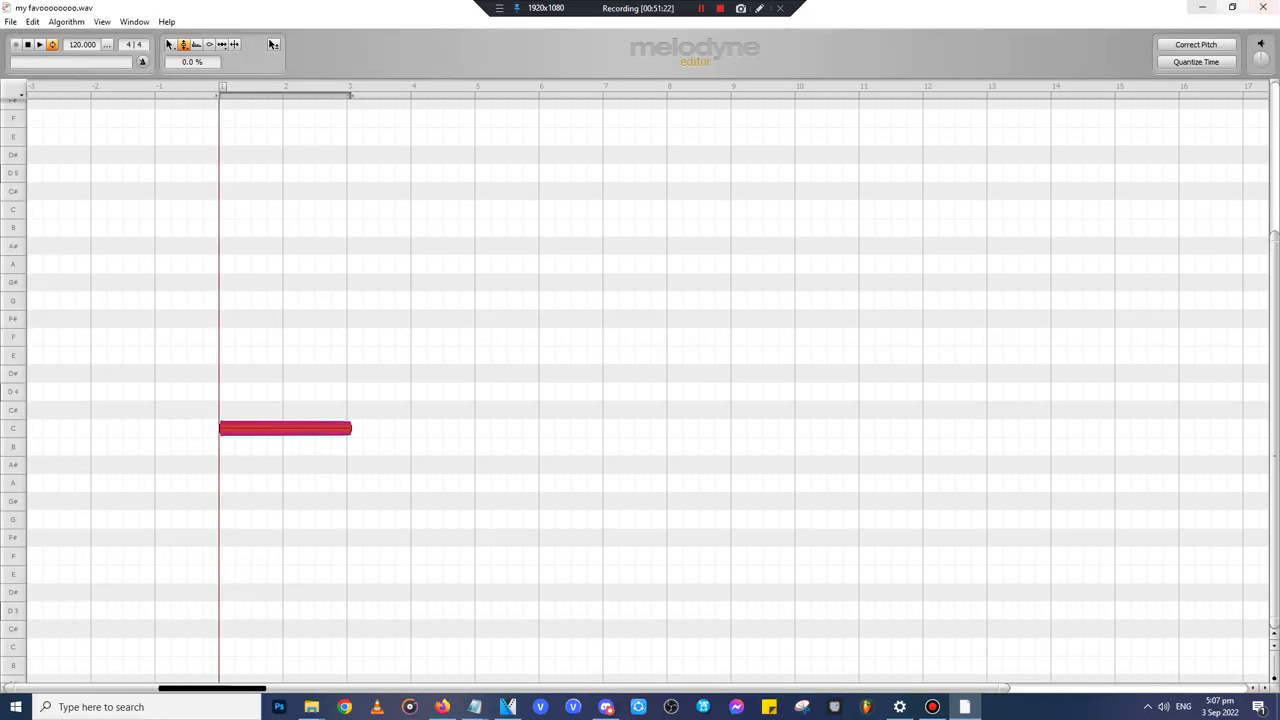
key("alt+Tab")
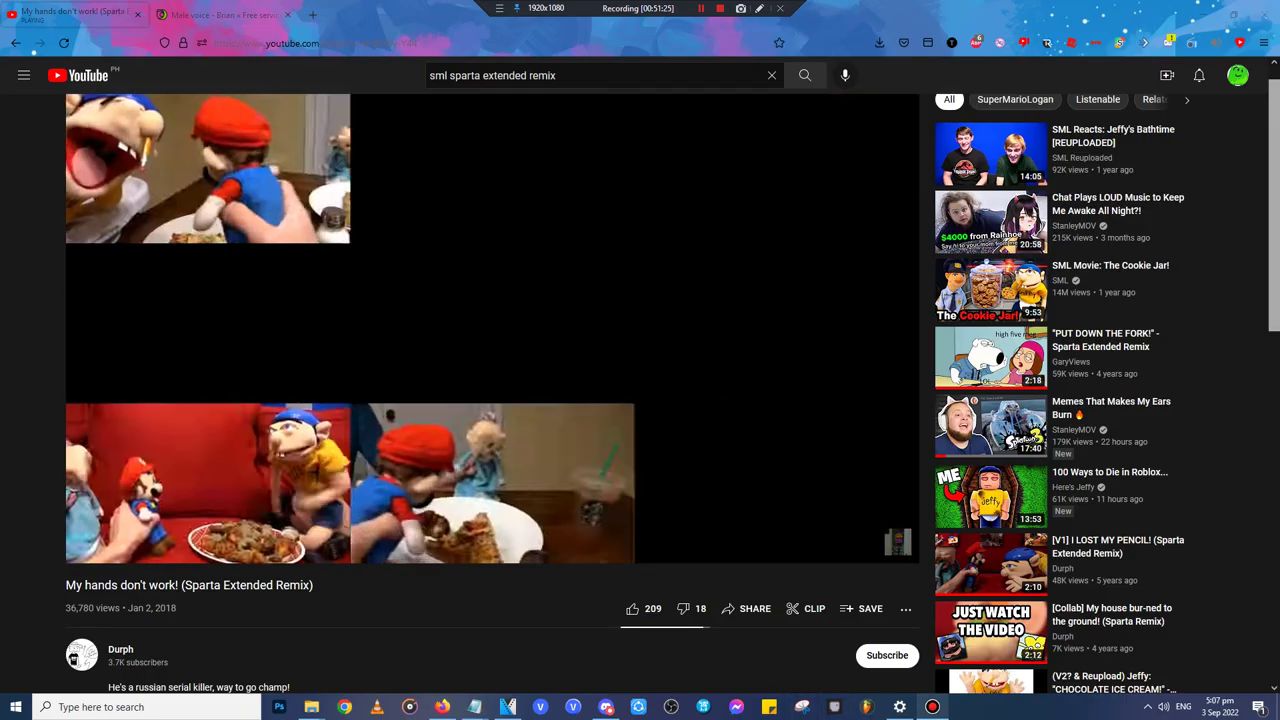
- Bring back the PitchFinder297 folder and launch PitchFinder297.exe
mouse_move(932, 707)
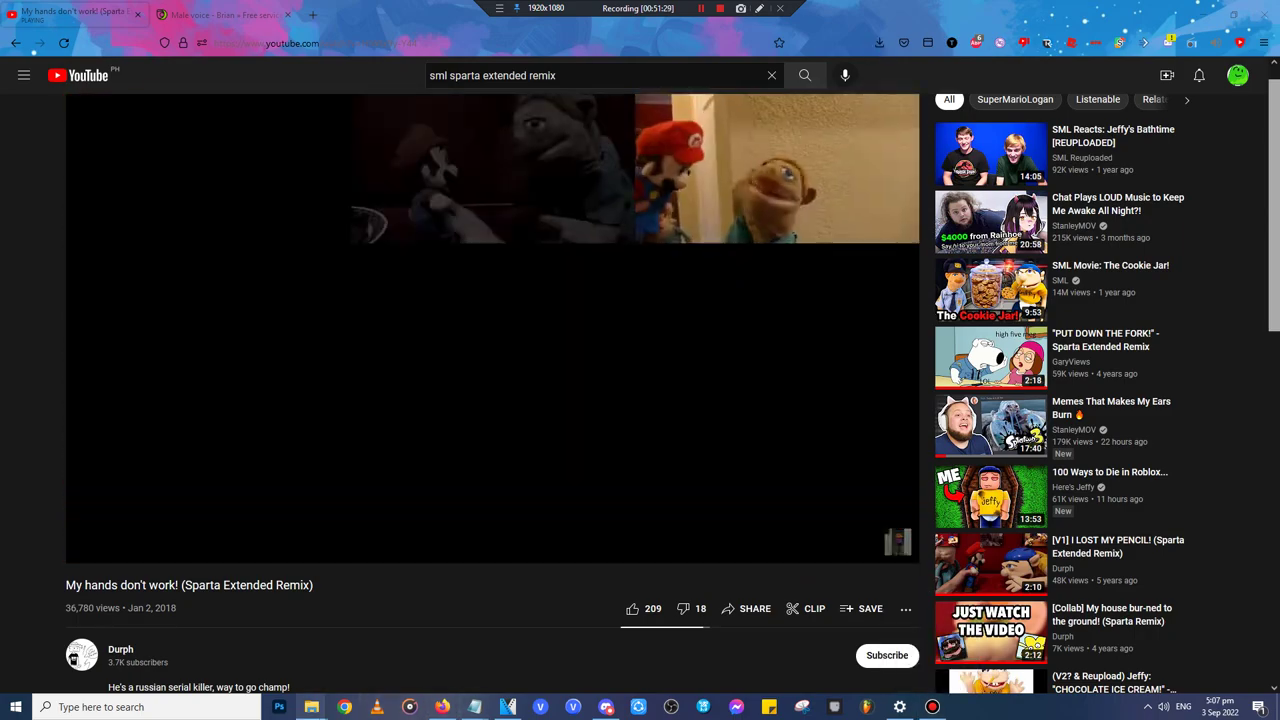
mouse_move(311, 707)
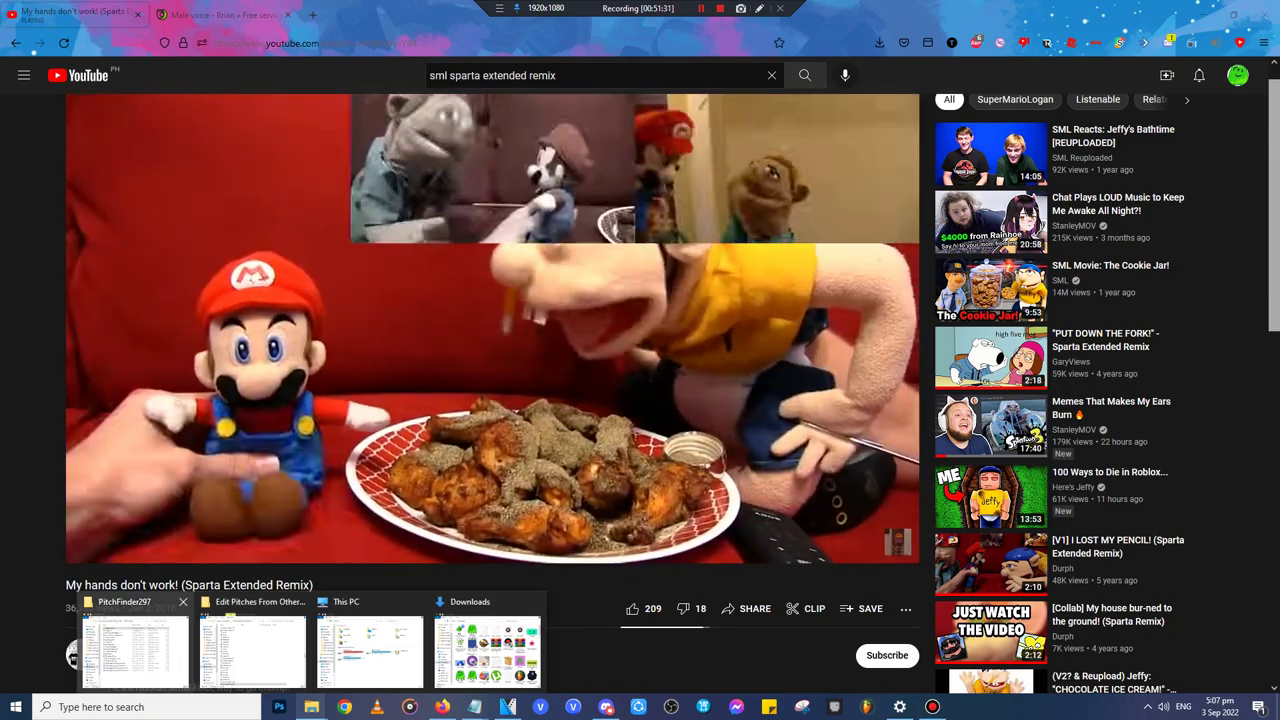
left_click(135, 650)
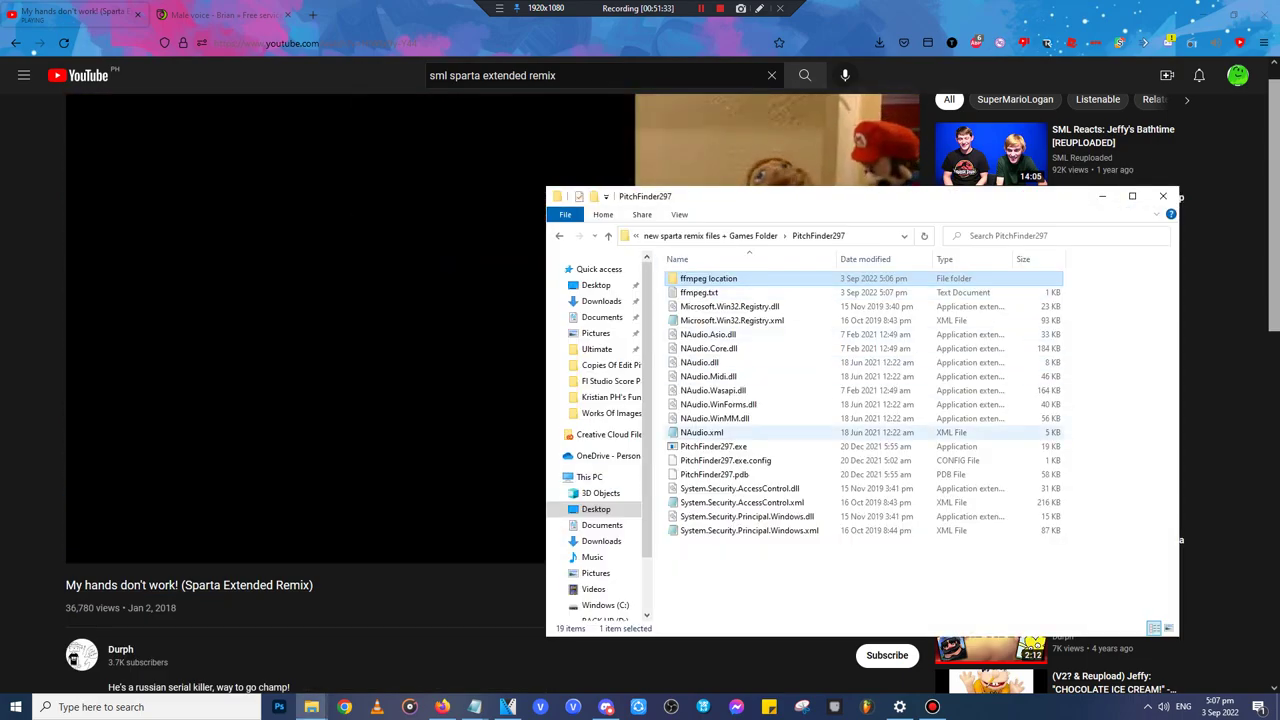
left_click(712, 446)
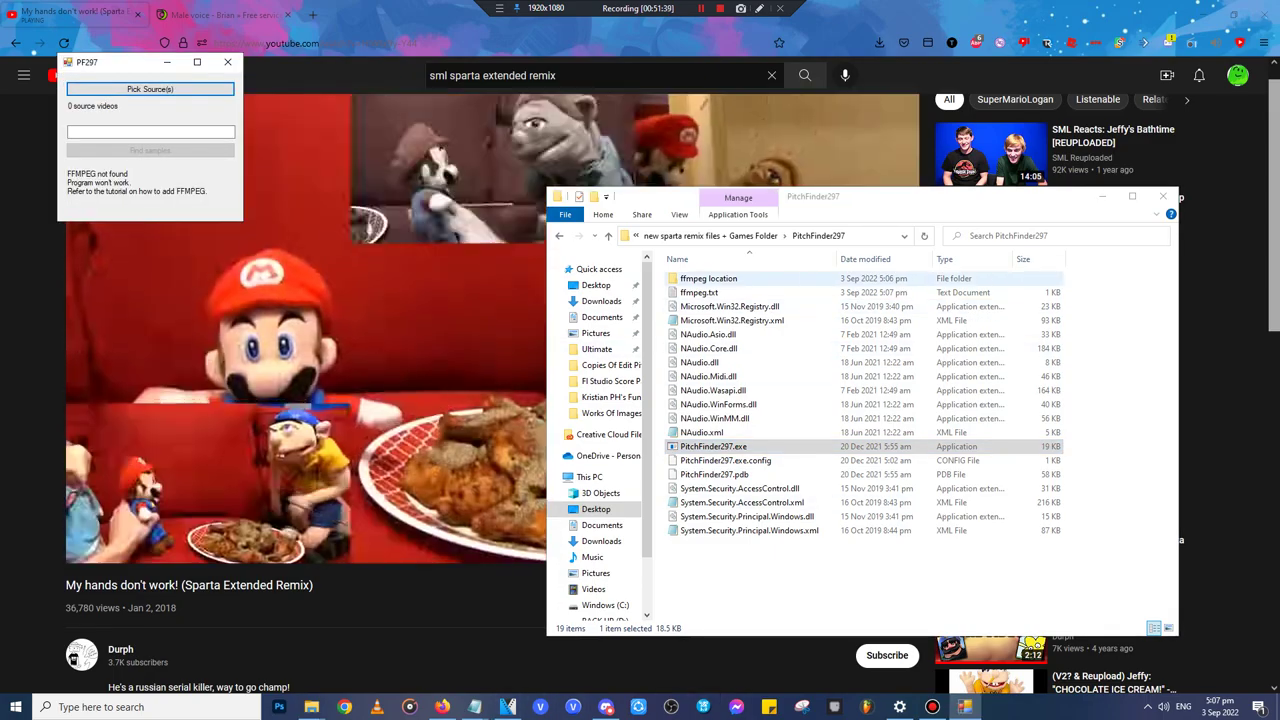
- Check the FFmpeg folder path stored in ffmpeg.txt and close the file
double_click(699, 292)
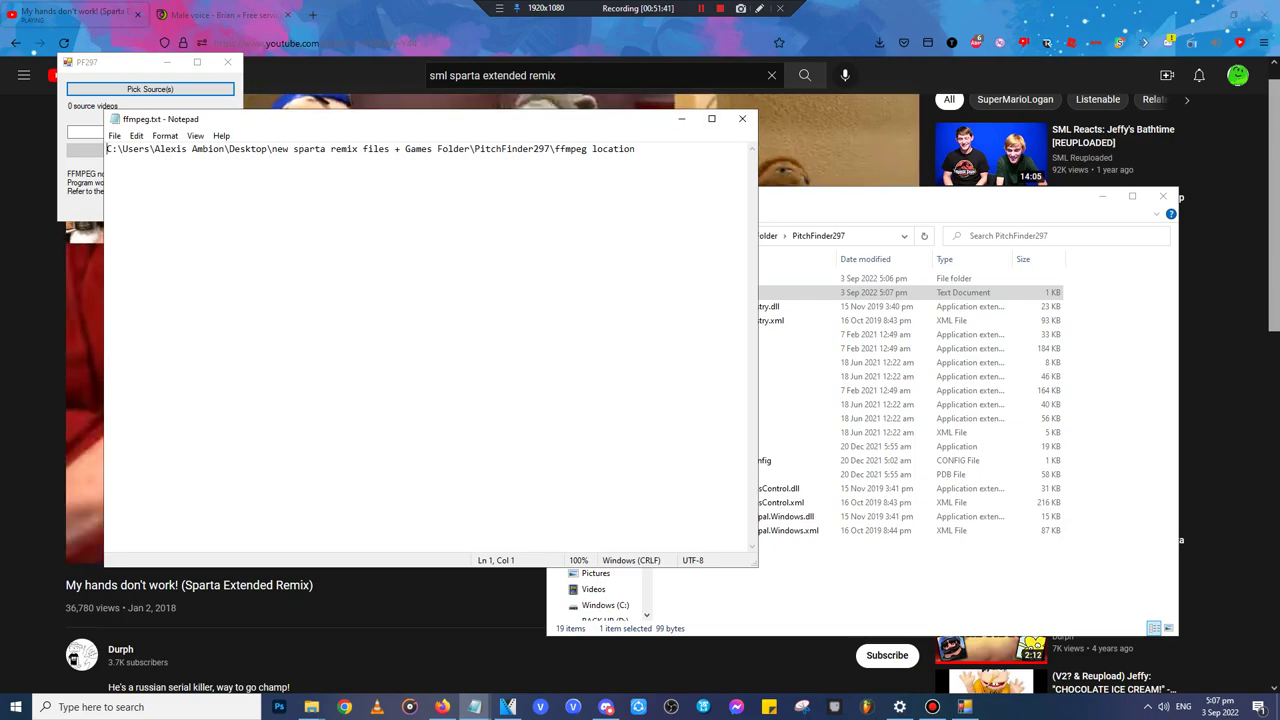
left_click(742, 119)
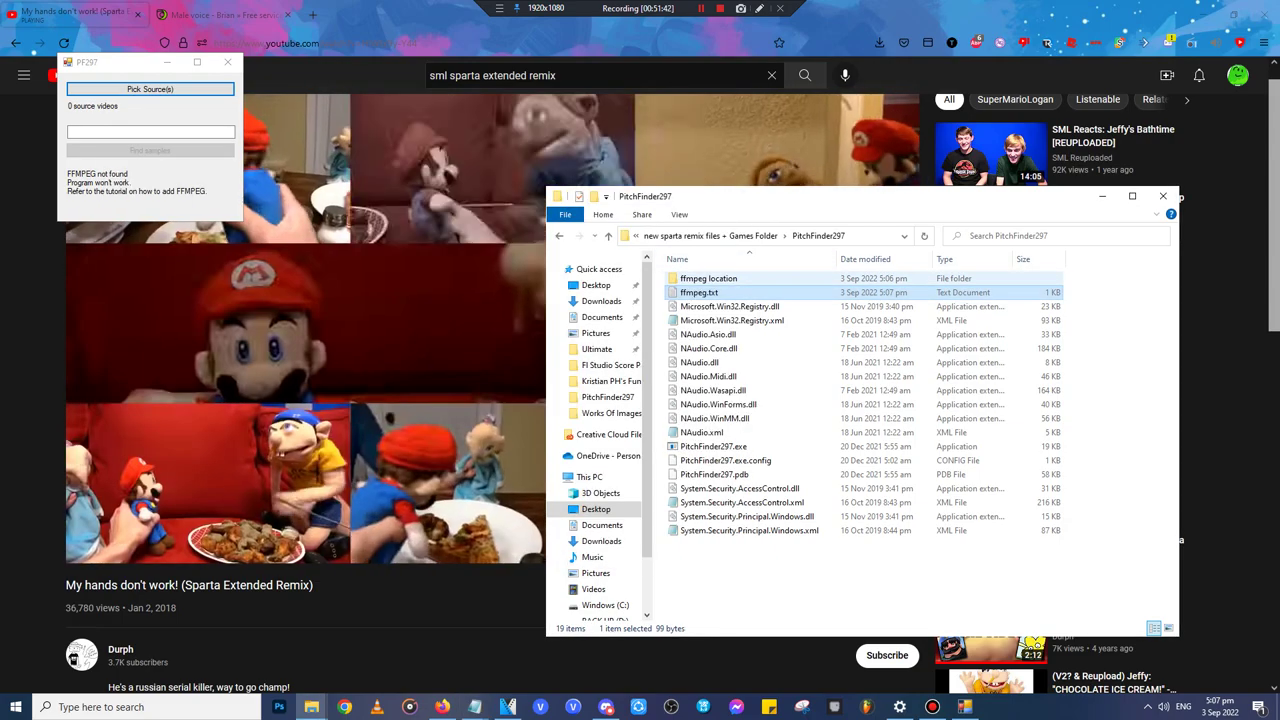
- Examine the contents and full path of the bin folder inside ffmpeg location, and return to the PitchFinder297 folder
double_click(700, 278)
double_click(700, 279)
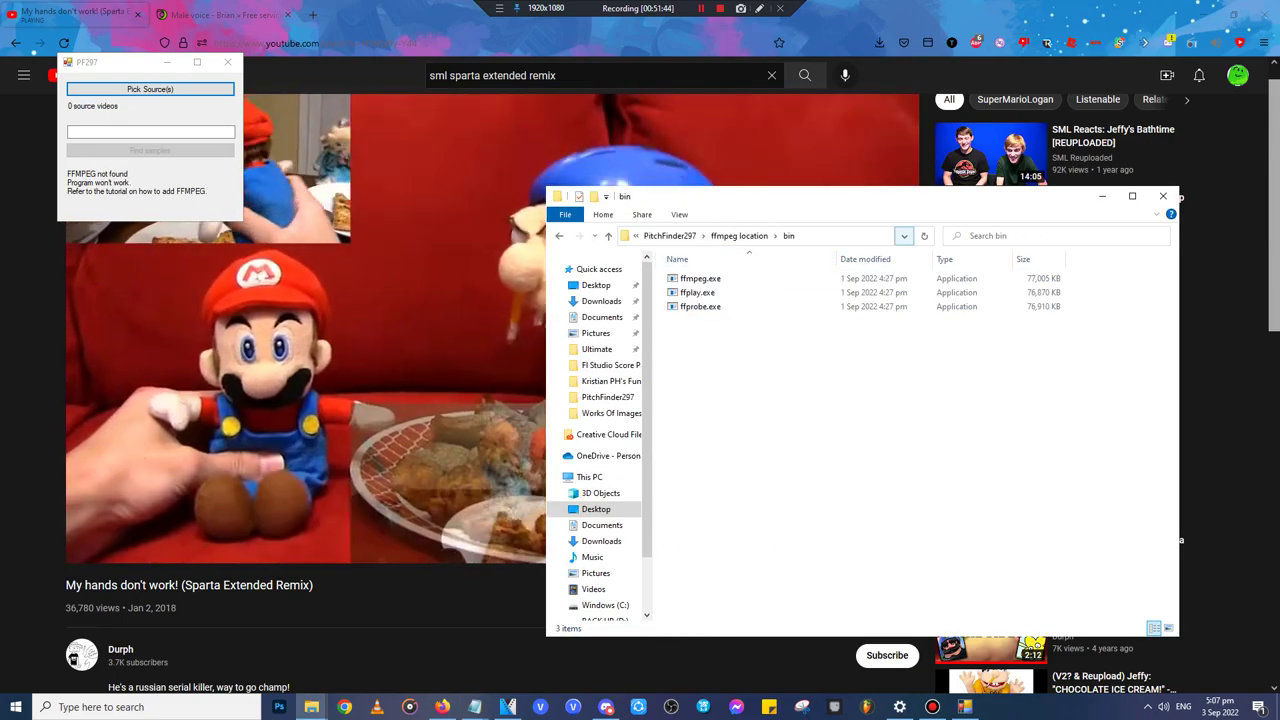
left_click(904, 236)
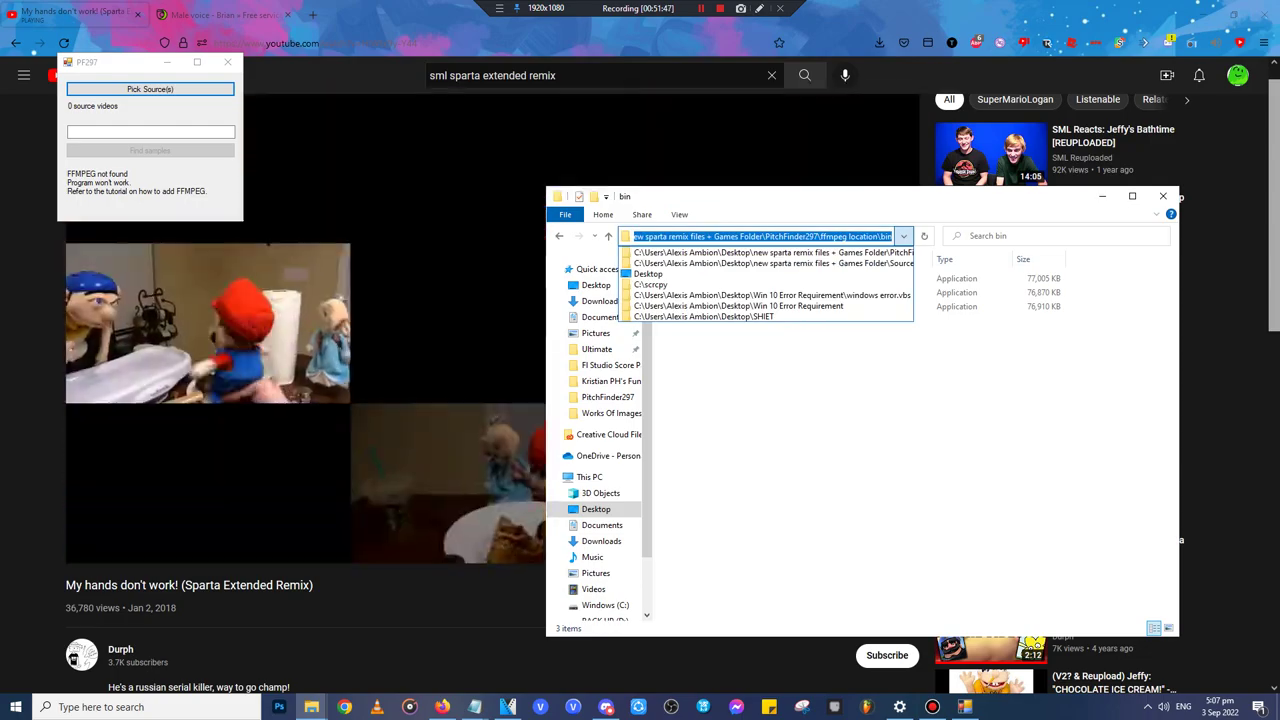
left_click(860, 236)
left_click(860, 236)
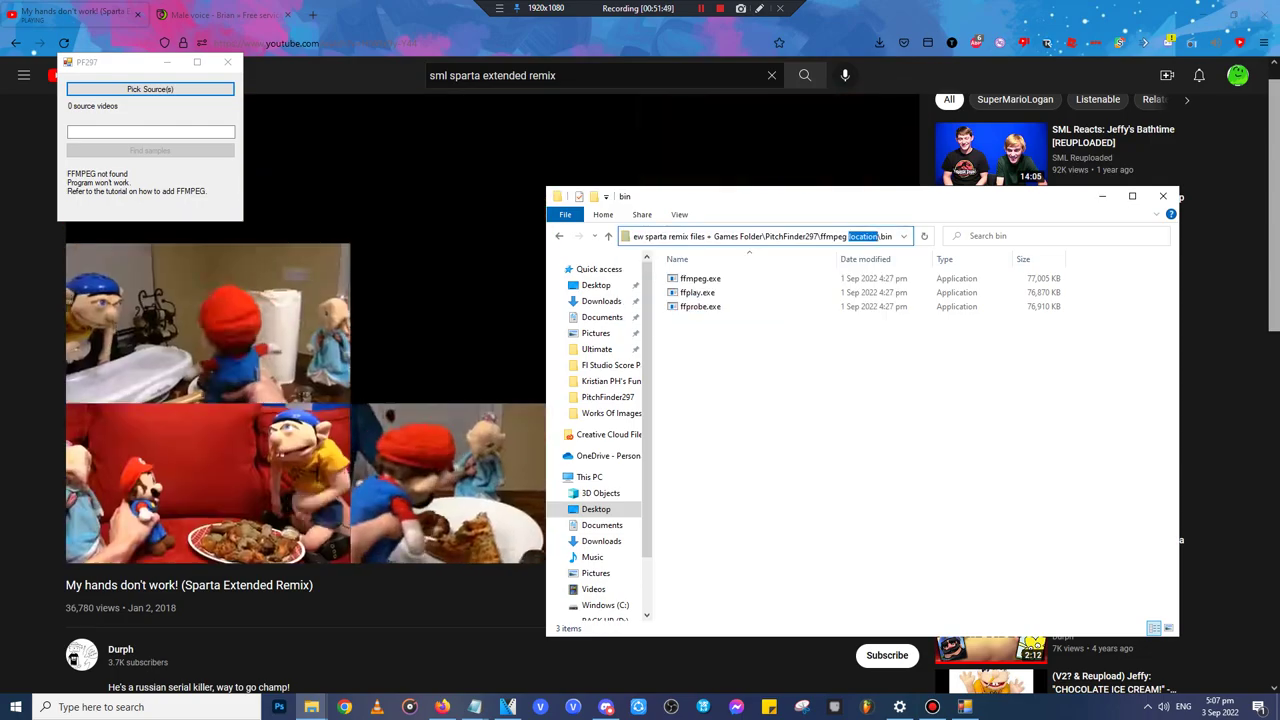
key("ctrl+a")
left_click(860, 236)
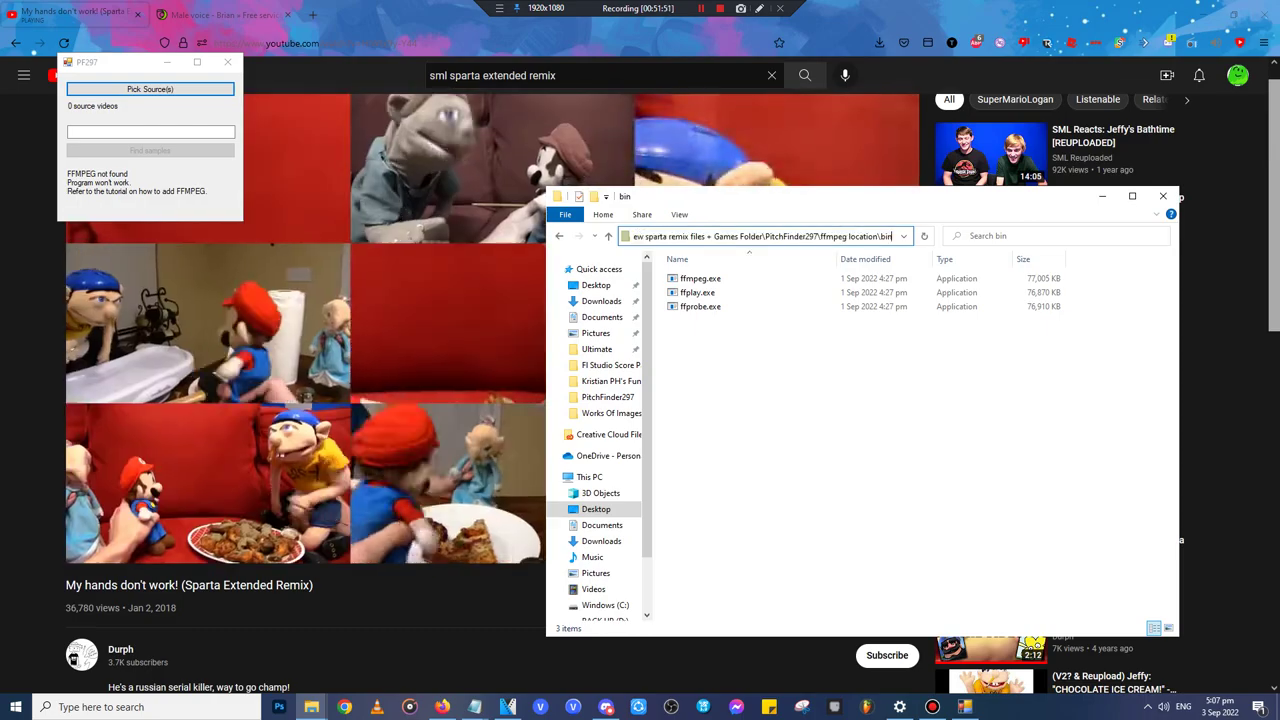
left_click(860, 450)
key("alt+Left")
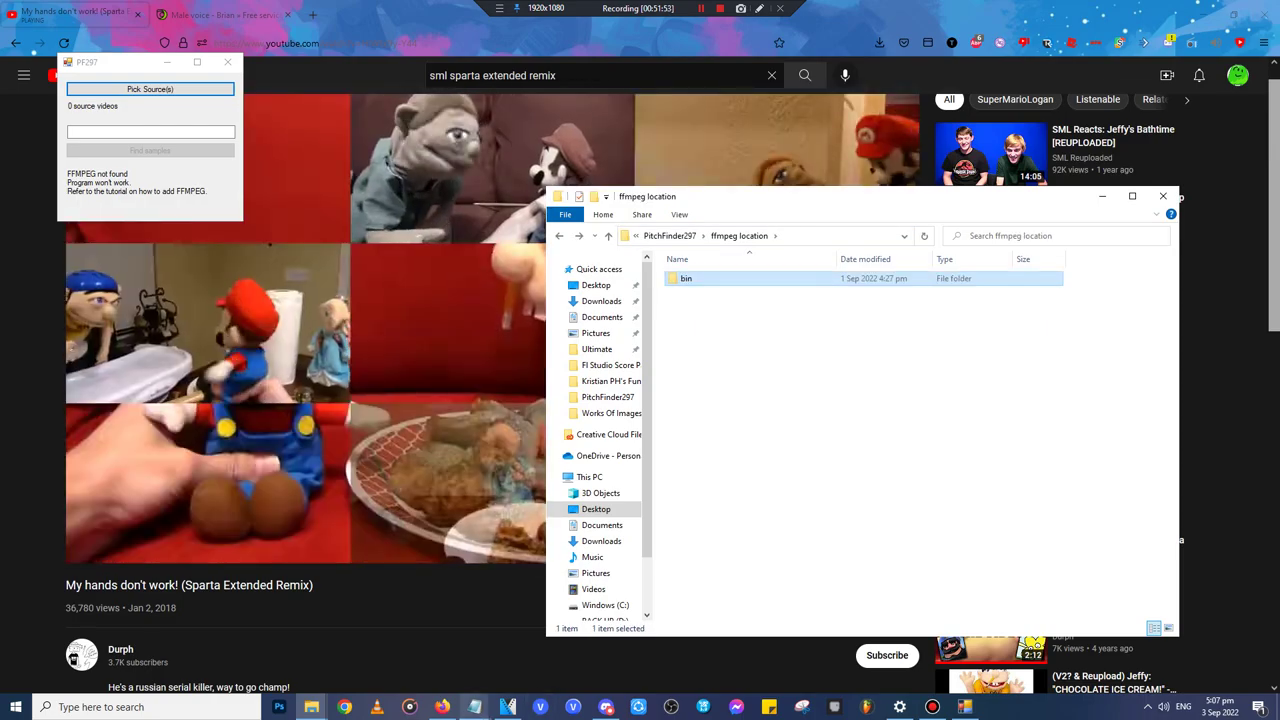
key("alt+Up")
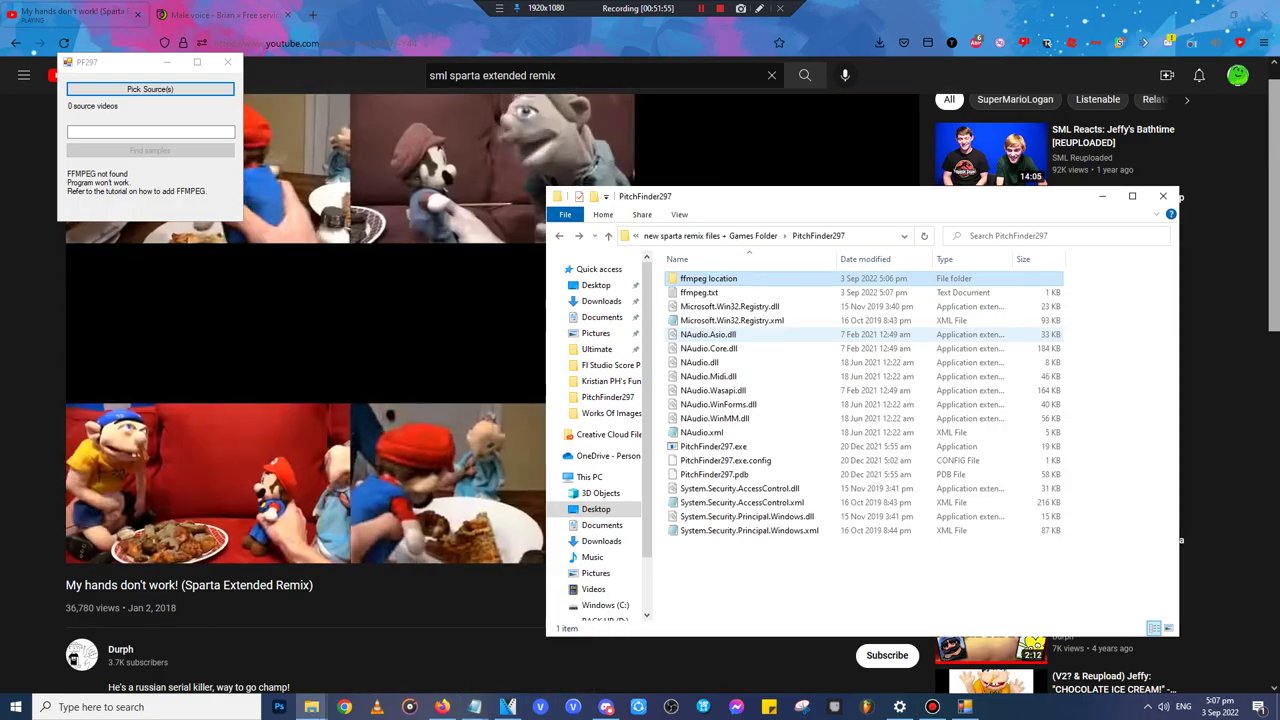
- Make the path stored in ffmpeg.txt end in \ffmpeg location\bin, save and close the file, and restart PitchFinder297.exe
left_click(730, 293)
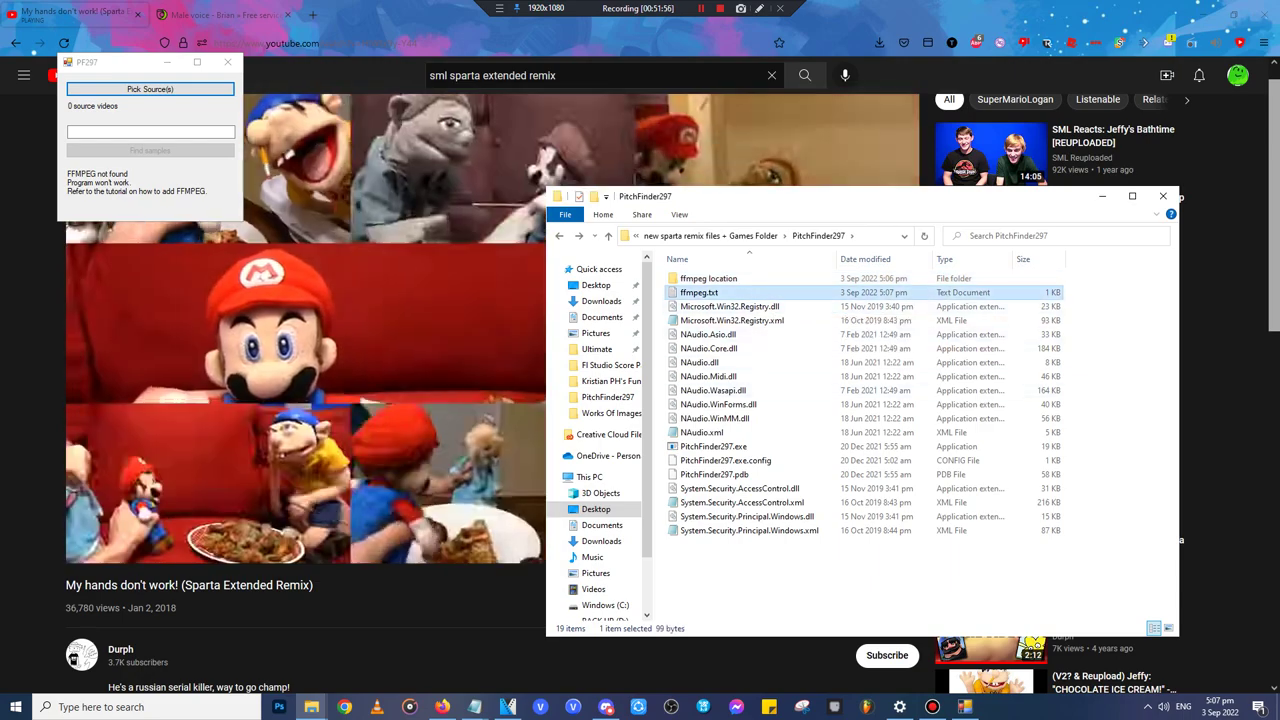
key("Return")
key("ctrl+a")
key("BackSpace")
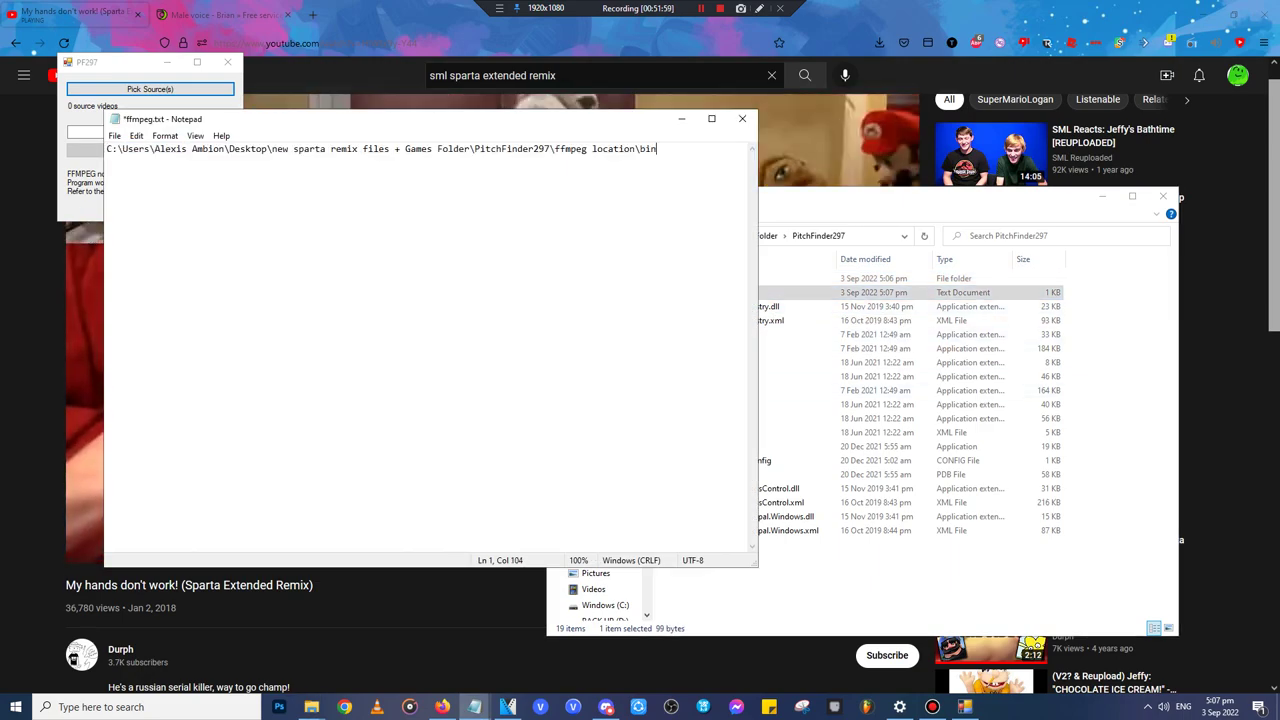
left_click(115, 136)
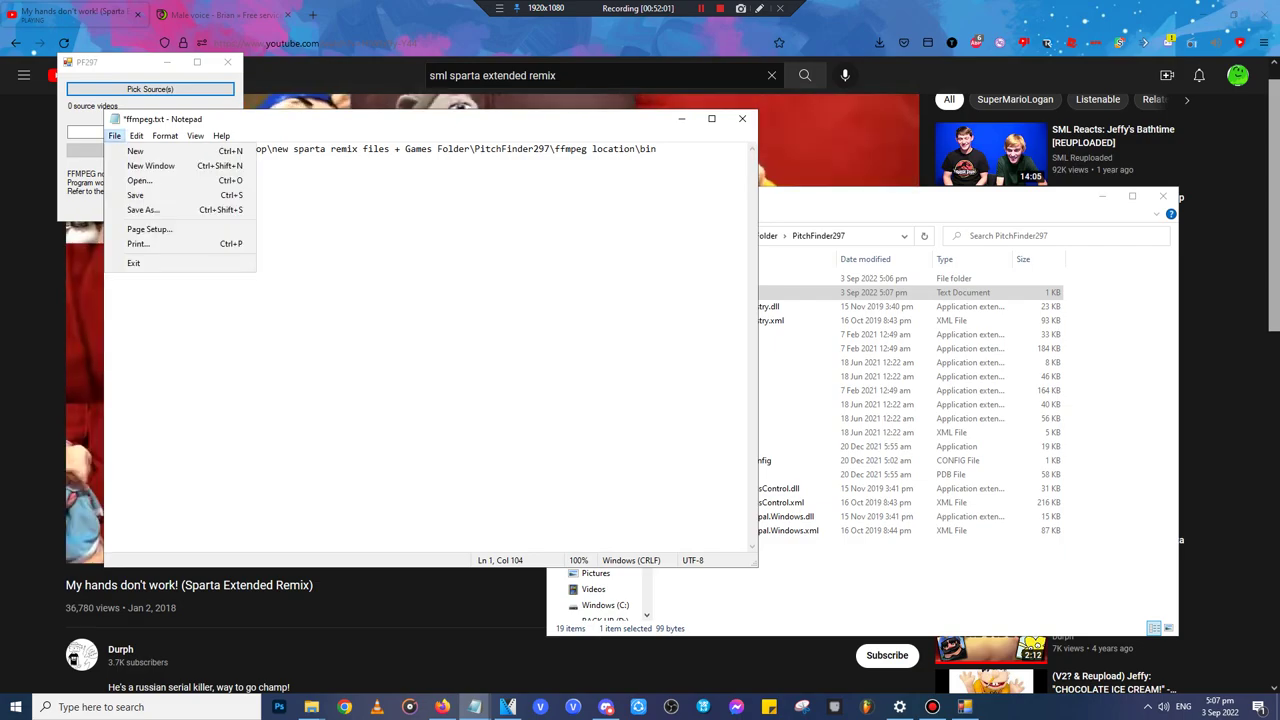
left_click(136, 195)
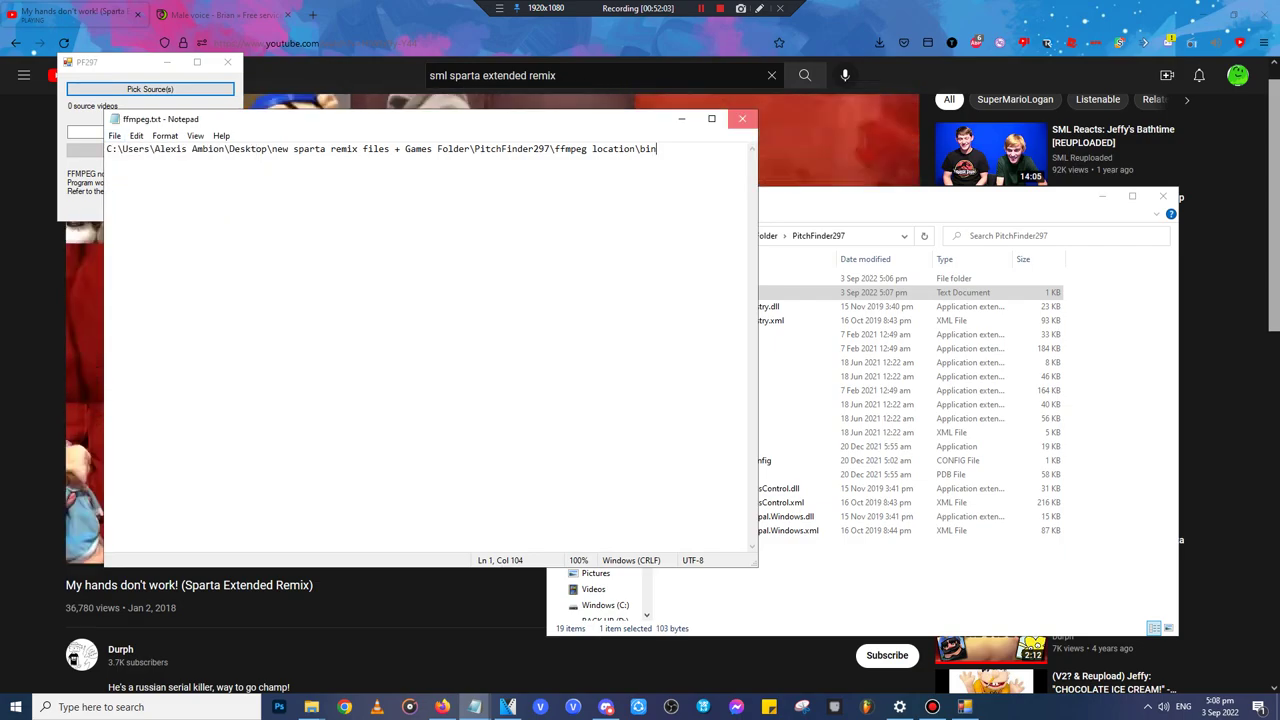
left_click(742, 119)
left_click(228, 62)
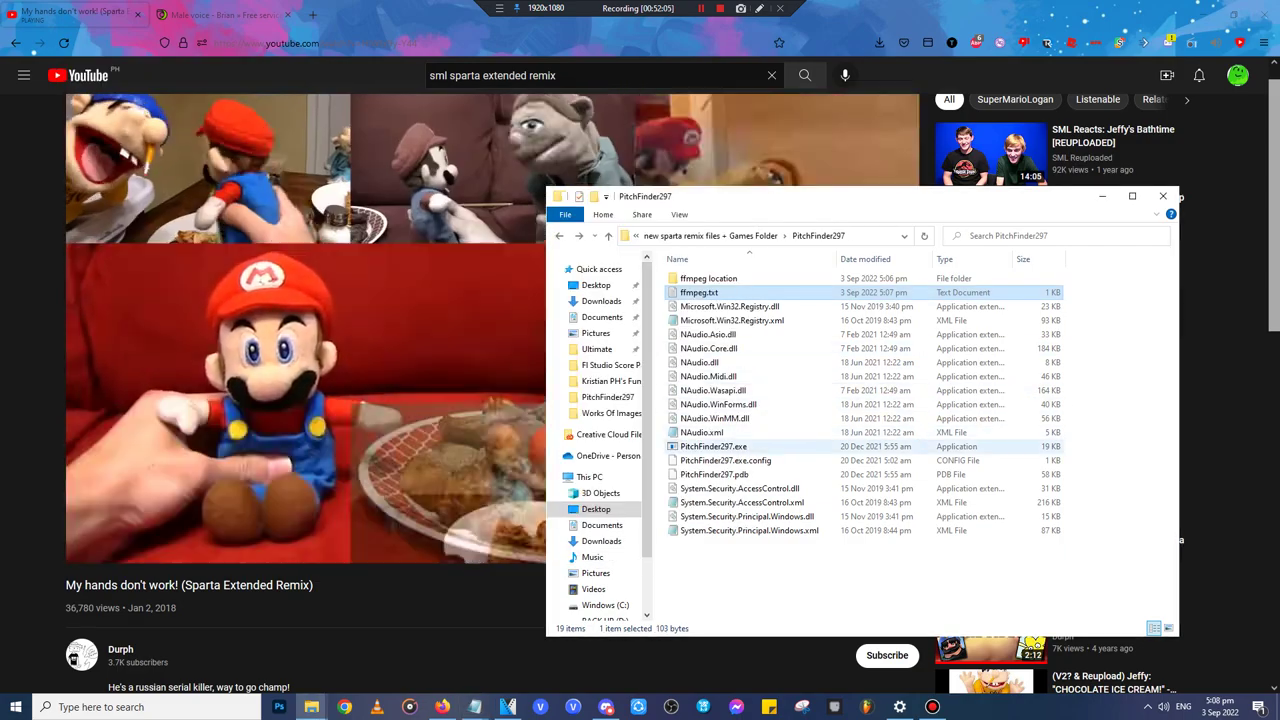
double_click(714, 447)
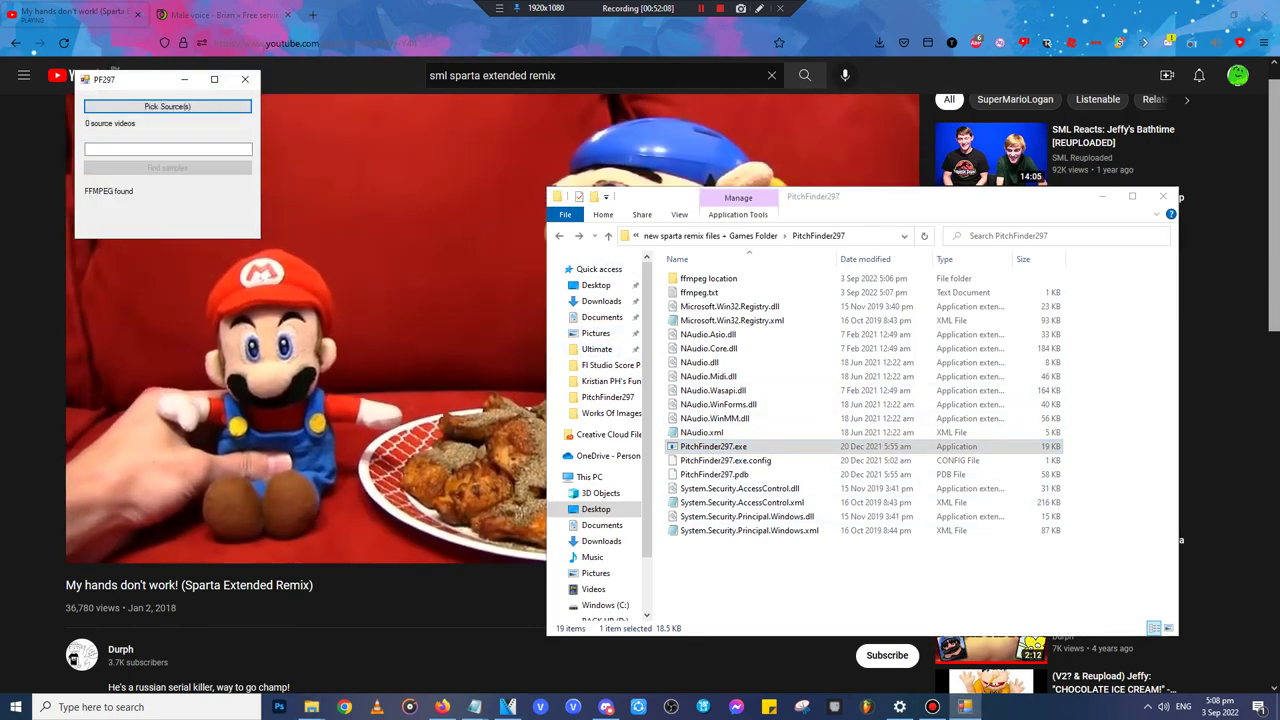
- Load Bendy & The Ink Machine In A Nutshell.mp4 from the Batim Video's folder in Sources For Sparta Remixes as PitchFinder297's source
left_click(167, 107)
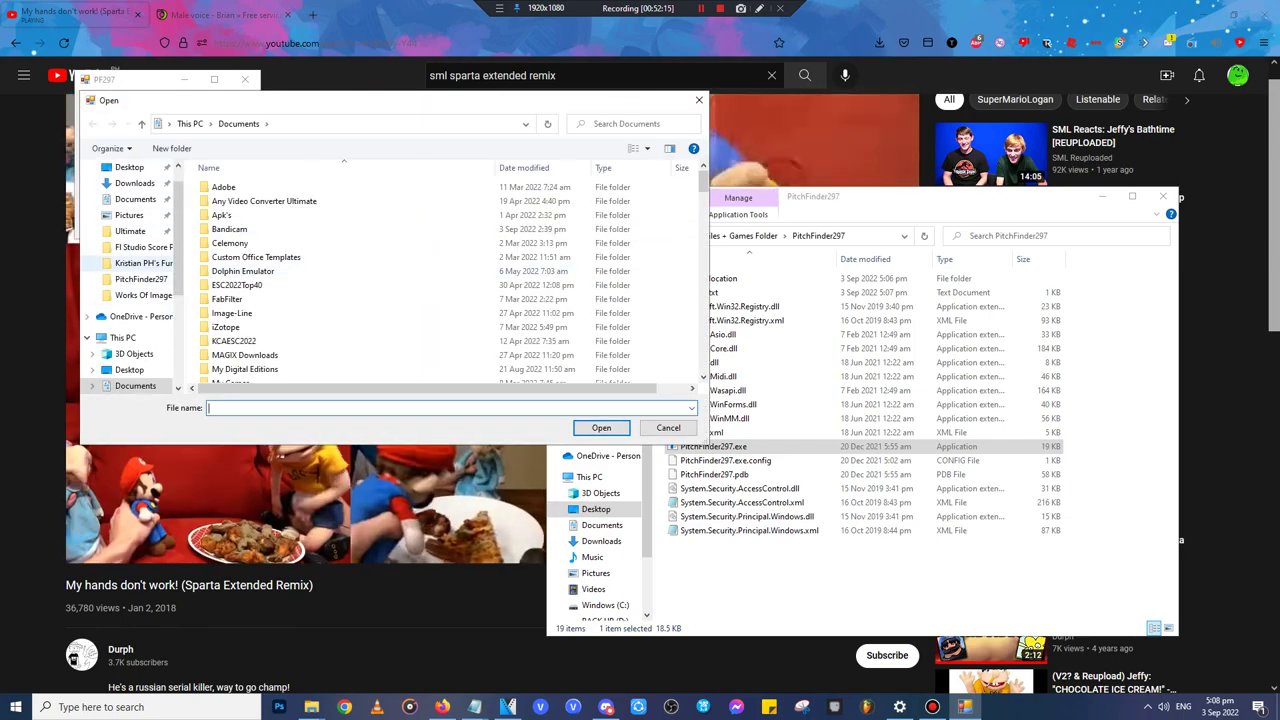
left_click(143, 263)
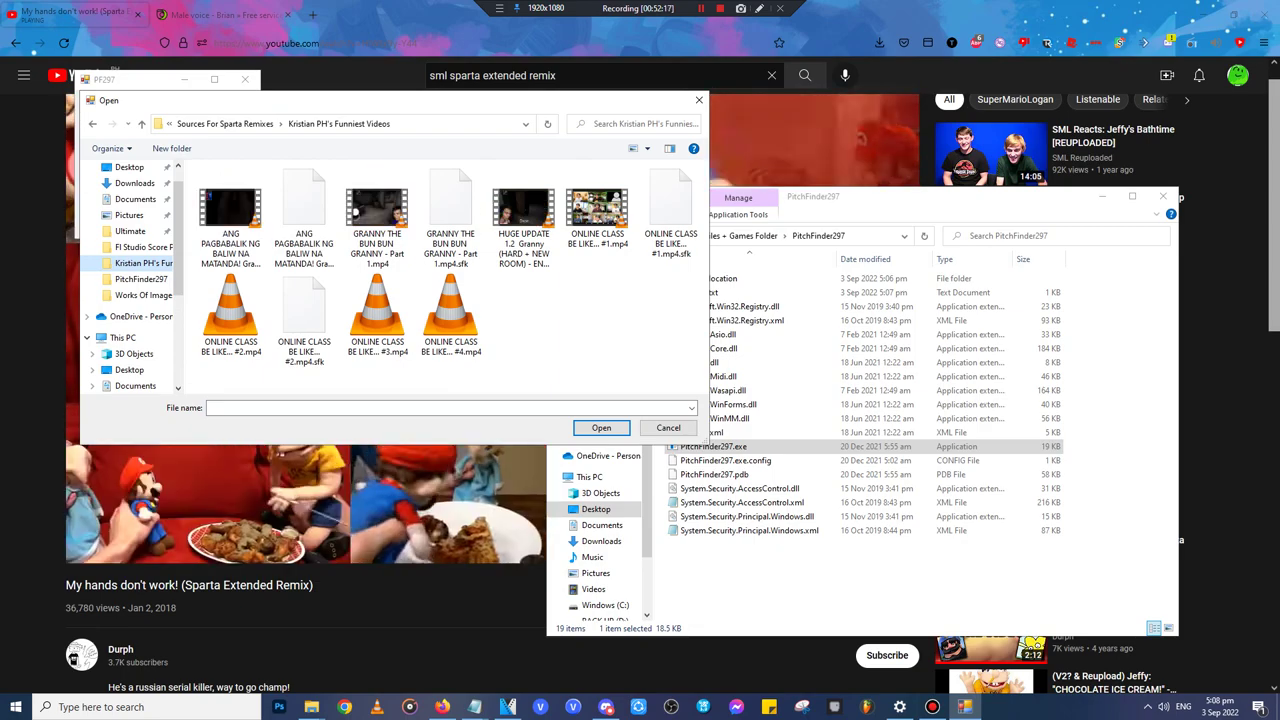
left_click(225, 123)
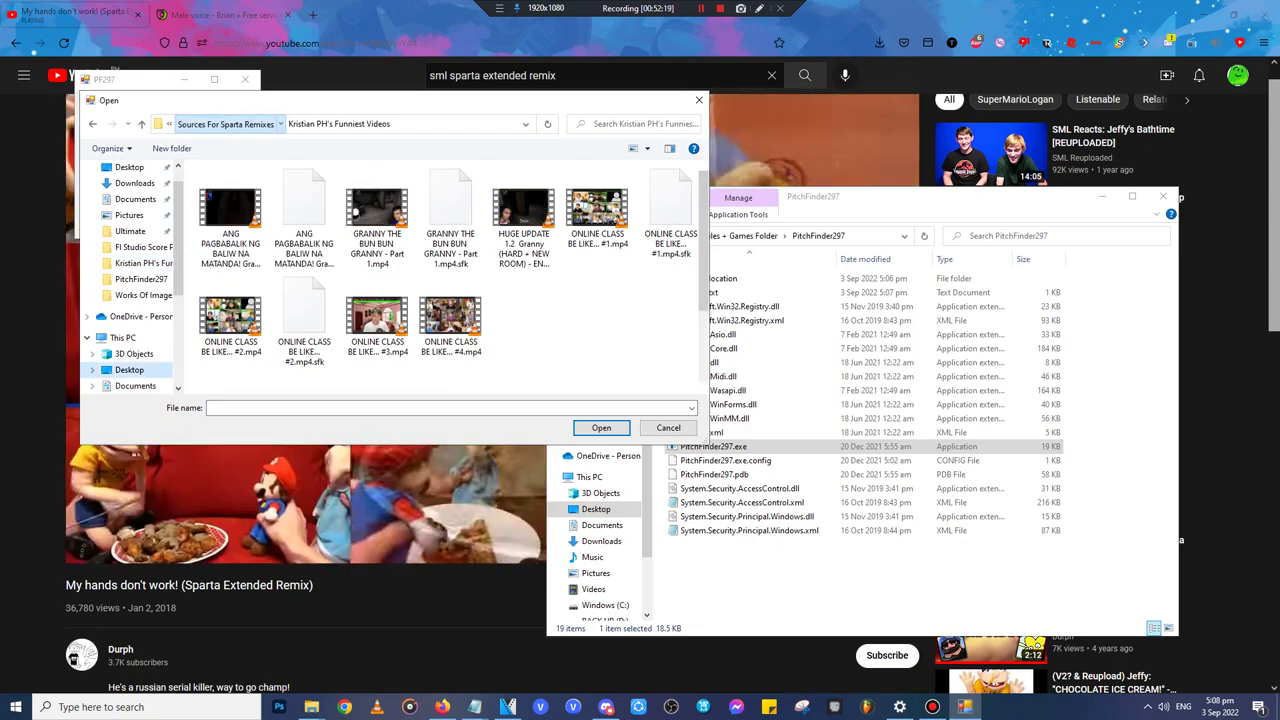
double_click(234, 327)
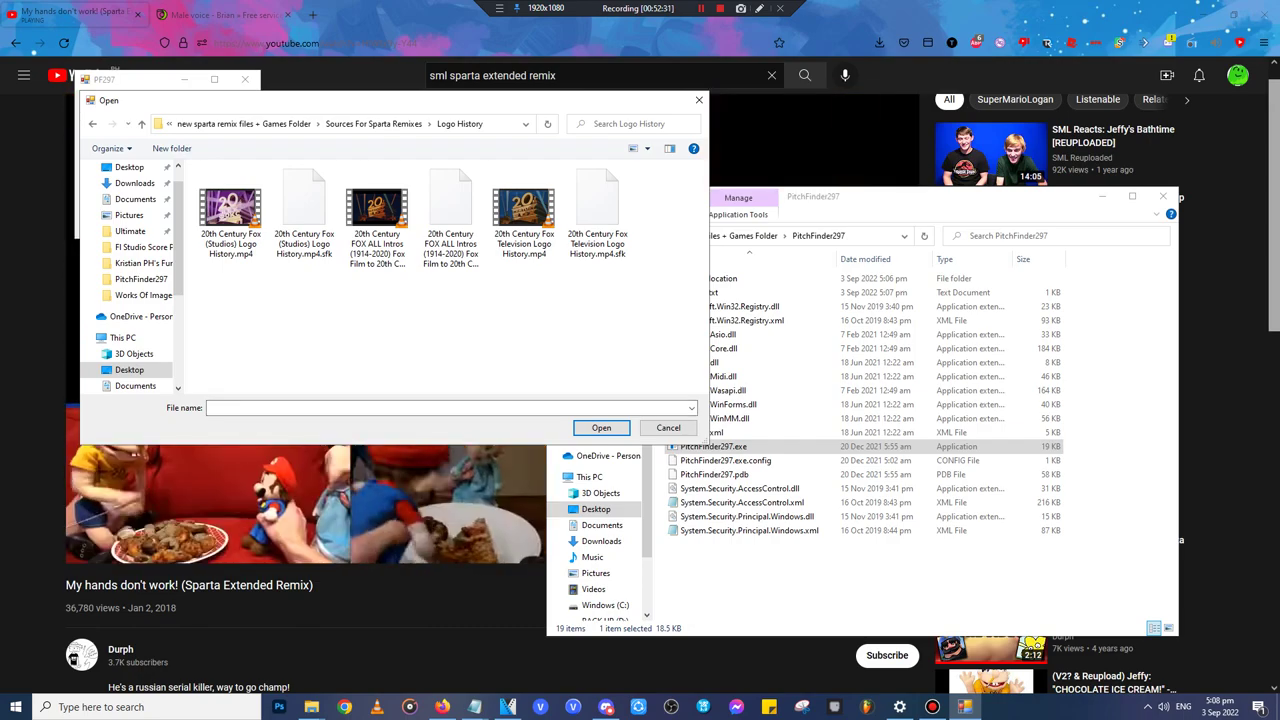
key("alt+Left")
double_click(300, 202)
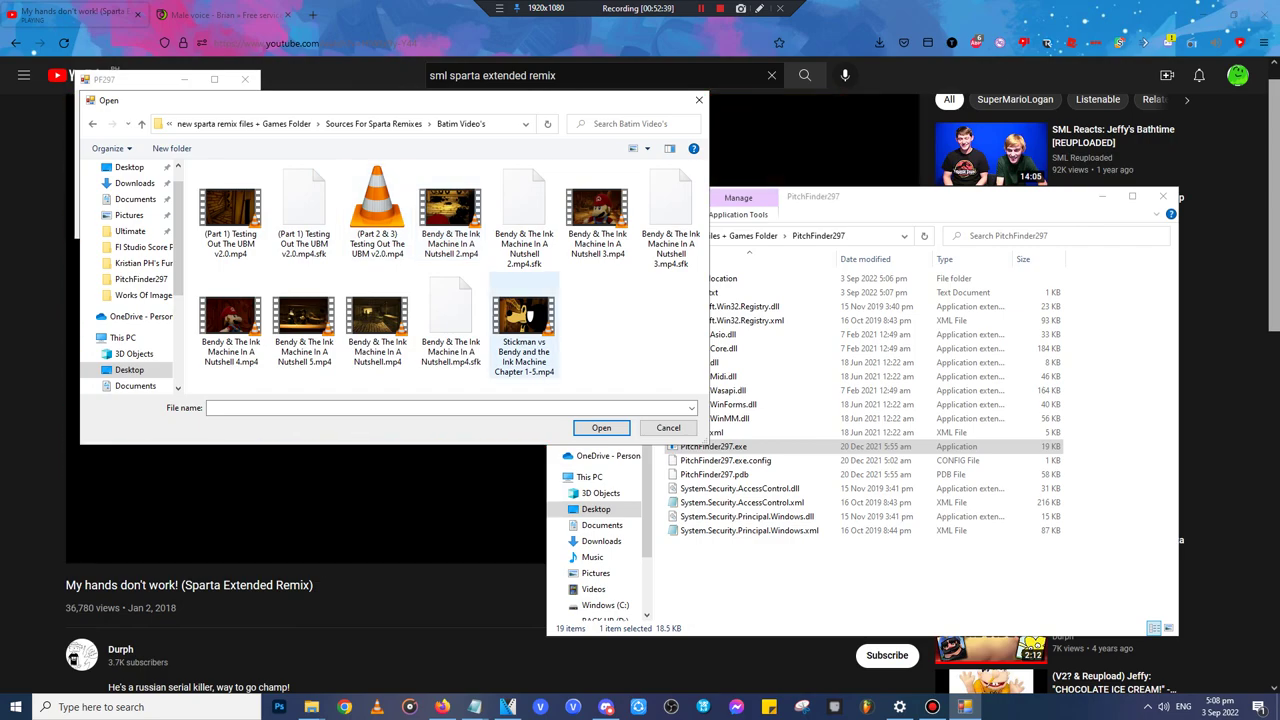
left_click(377, 320)
left_click(601, 427)
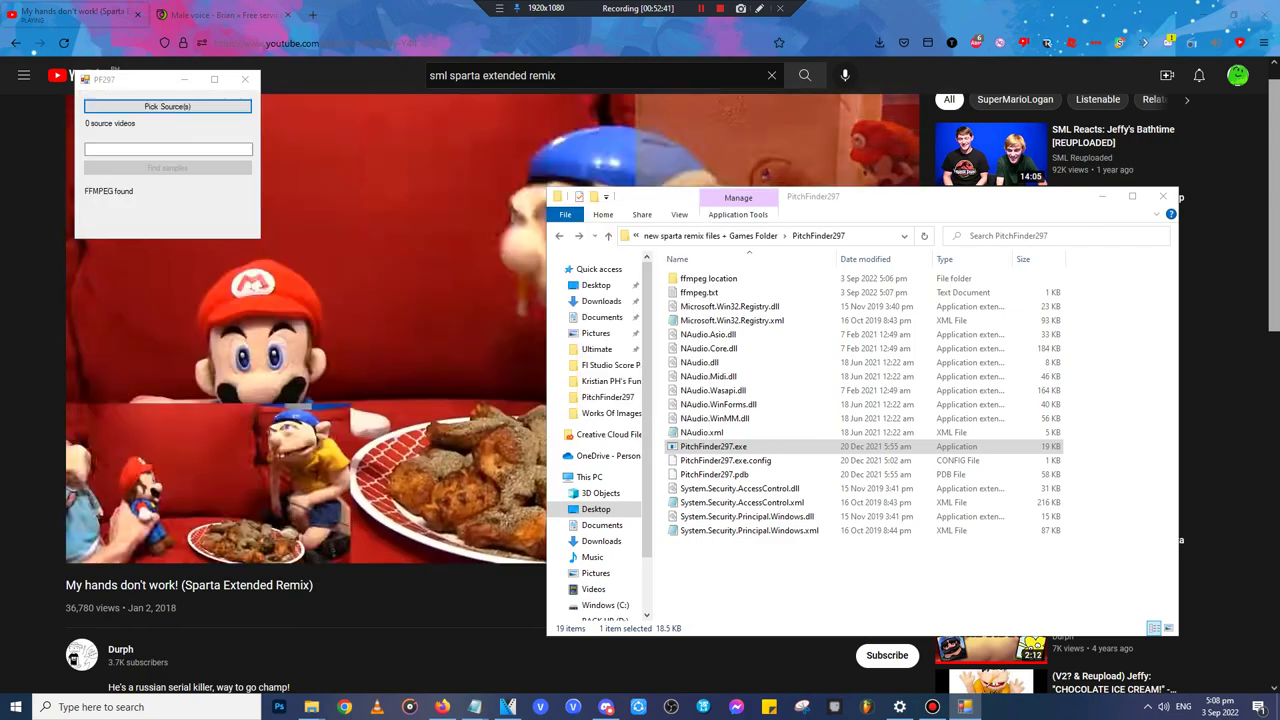
- Delete folders 0, 1 and 2 from the location boi folder inside new sparta remix files + Games Folder
double_click(709, 279)
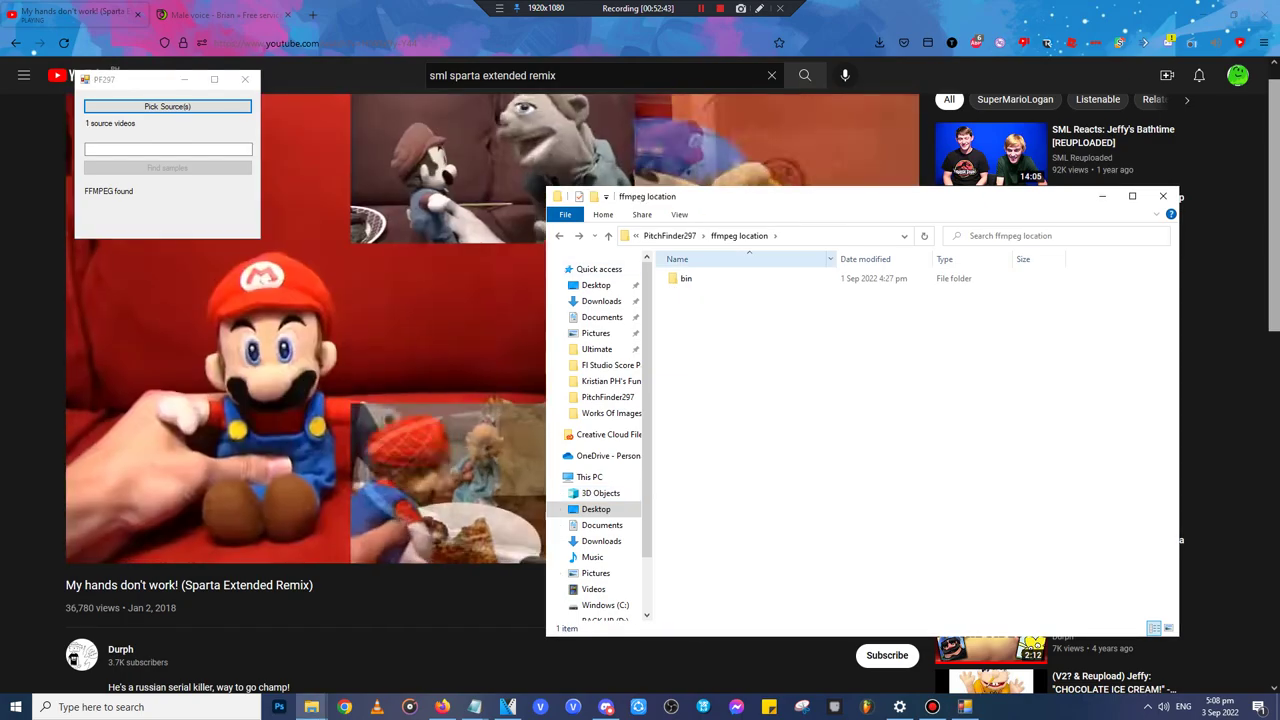
left_click(670, 236)
left_click(670, 236)
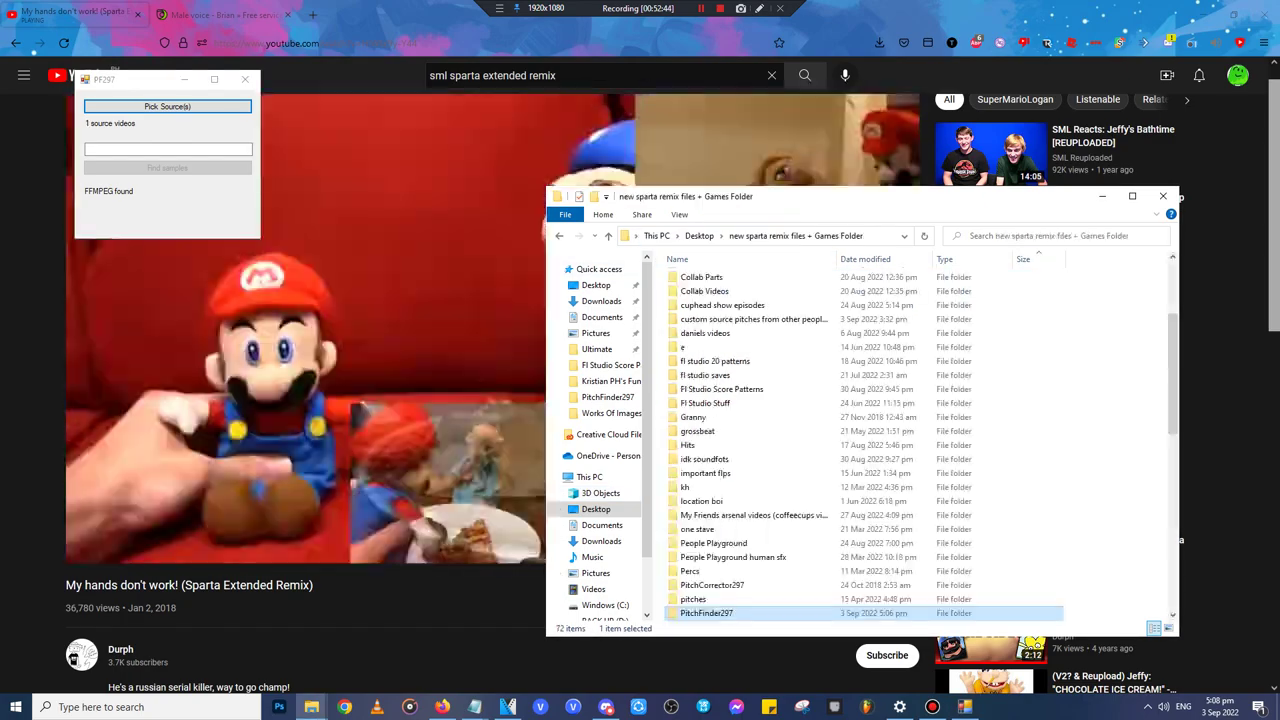
scroll(738, 395, "up", 3)
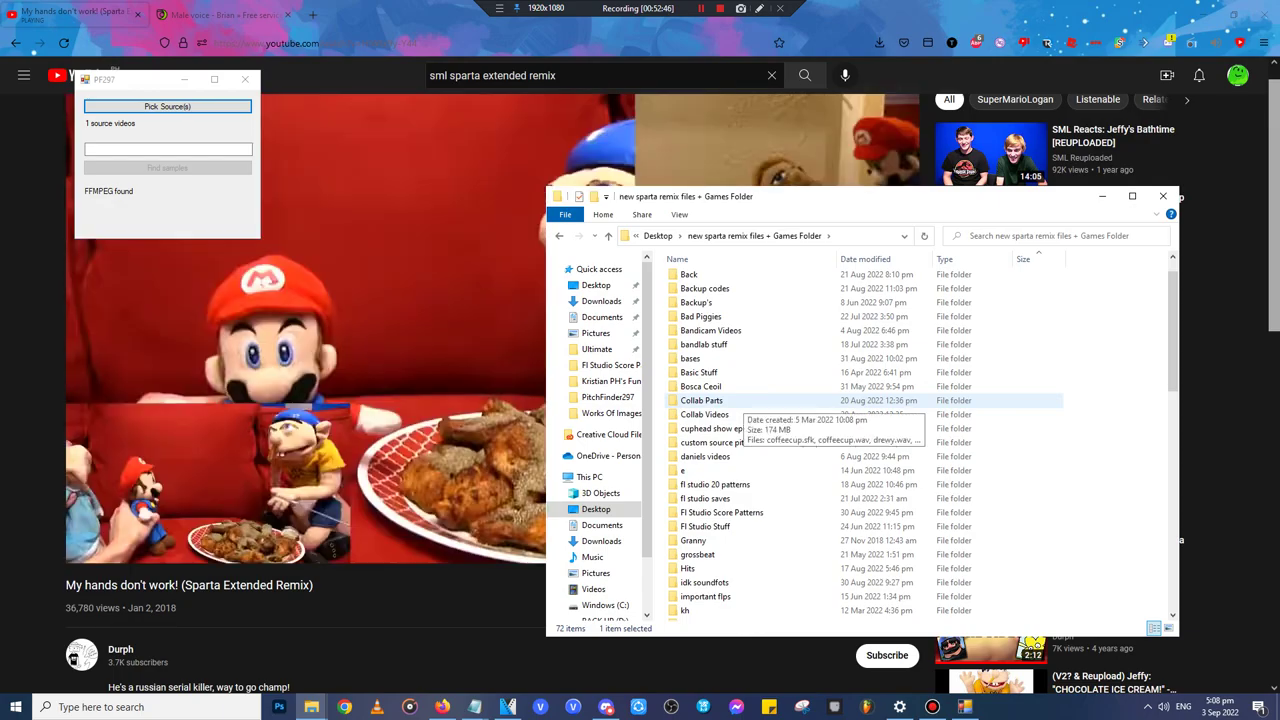
scroll(720, 360, "down", 2)
scroll(720, 360, "up", 2)
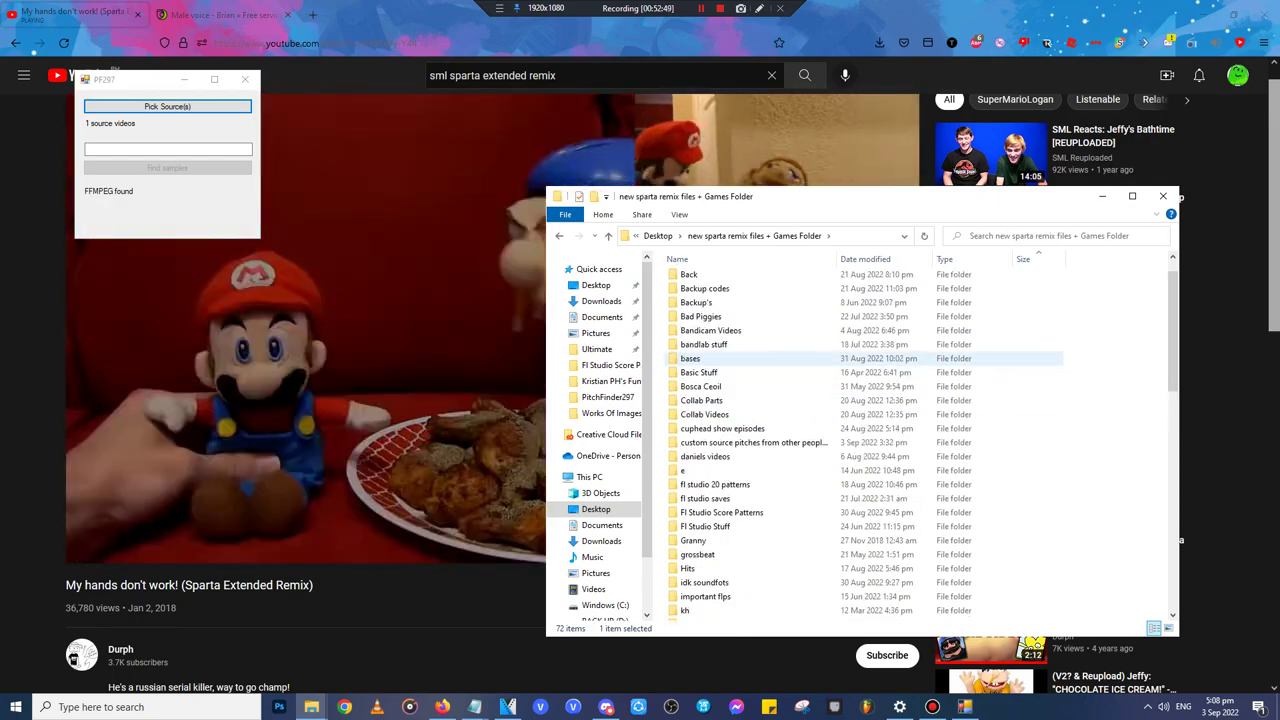
scroll(720, 360, "down", 3)
double_click(720, 501)
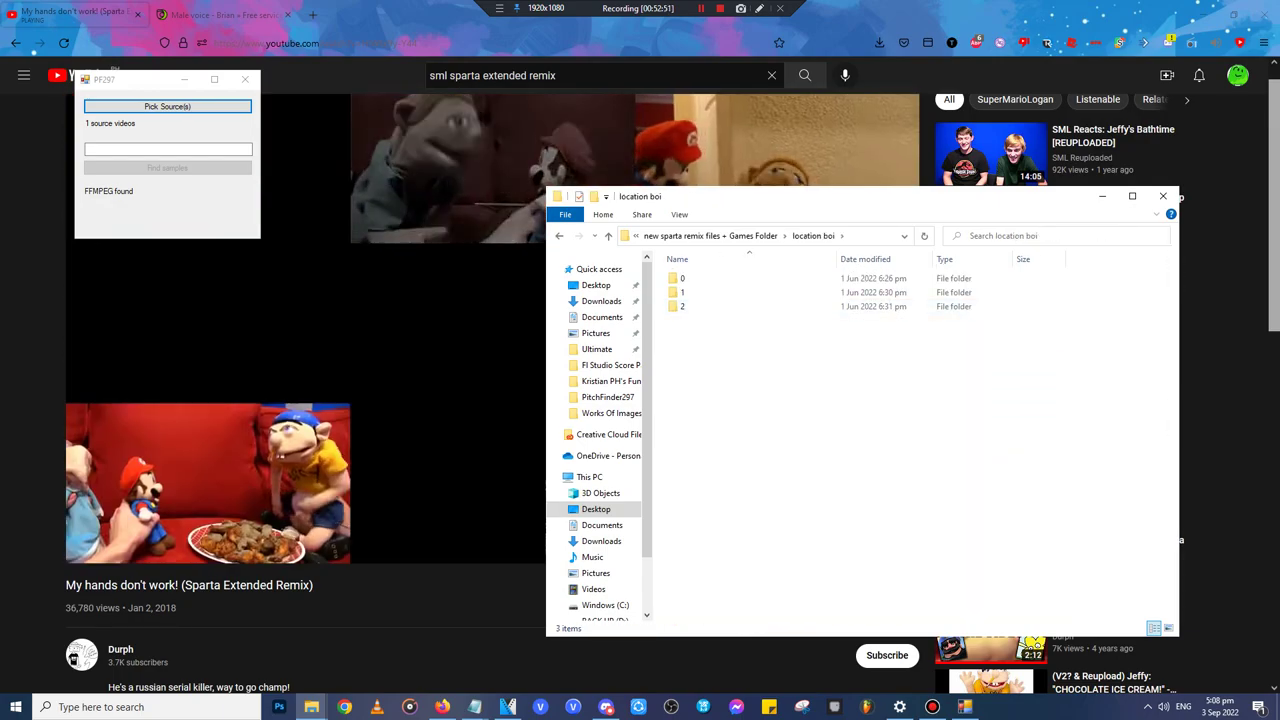
left_click_drag(748, 348, 736, 260)
left_click_drag(765, 378, 758, 260)
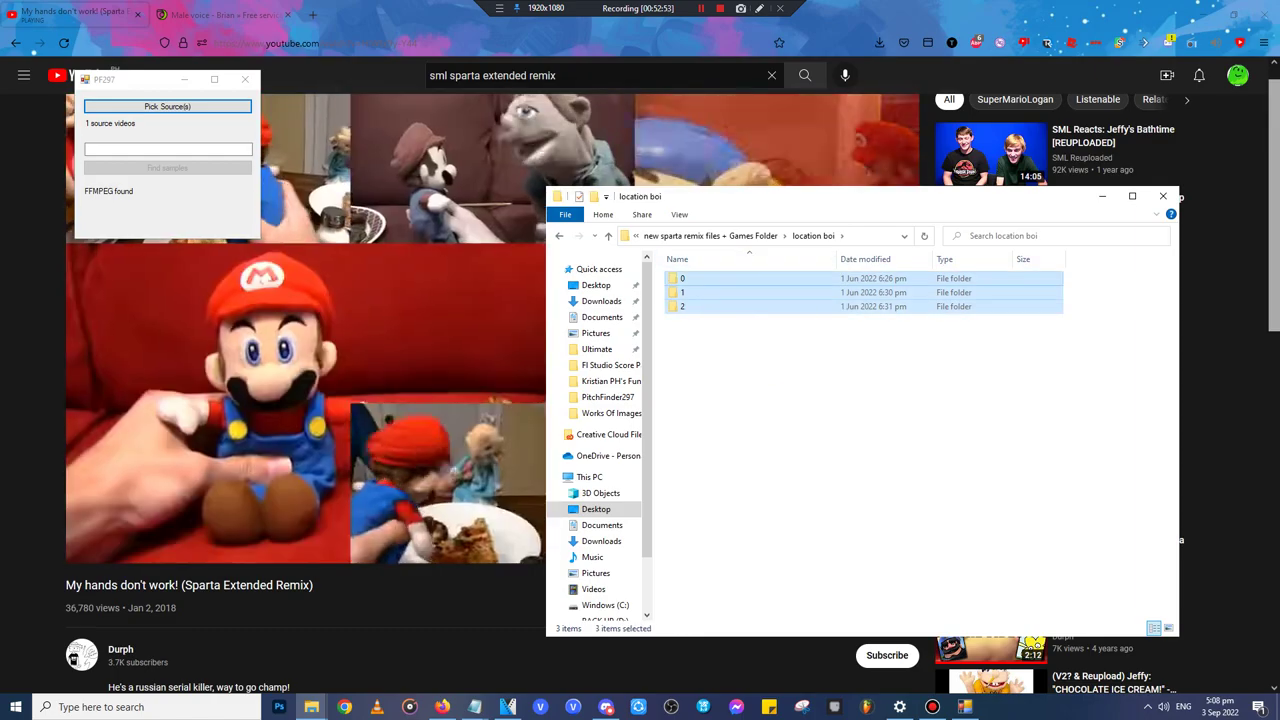
key("Delete")
- Create a folder named Batim inside location boi
right_click(747, 331)
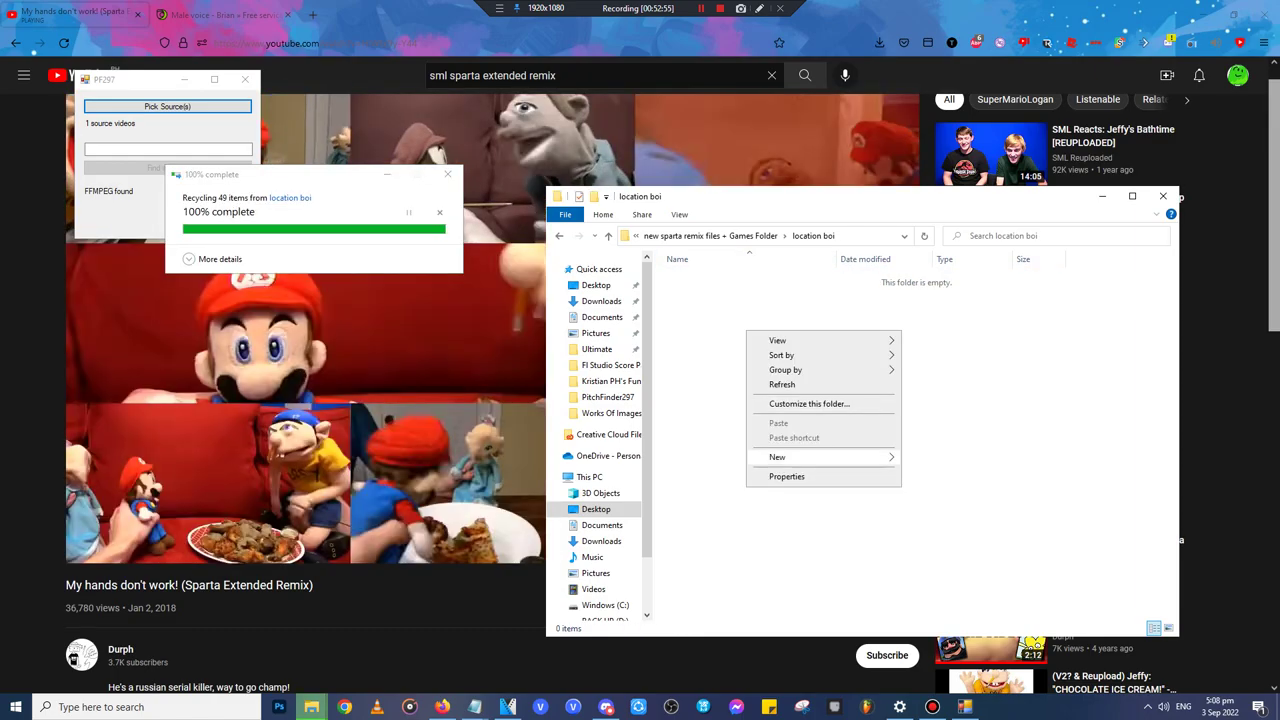
mouse_move(800, 457)
left_click(931, 458)
type("0")
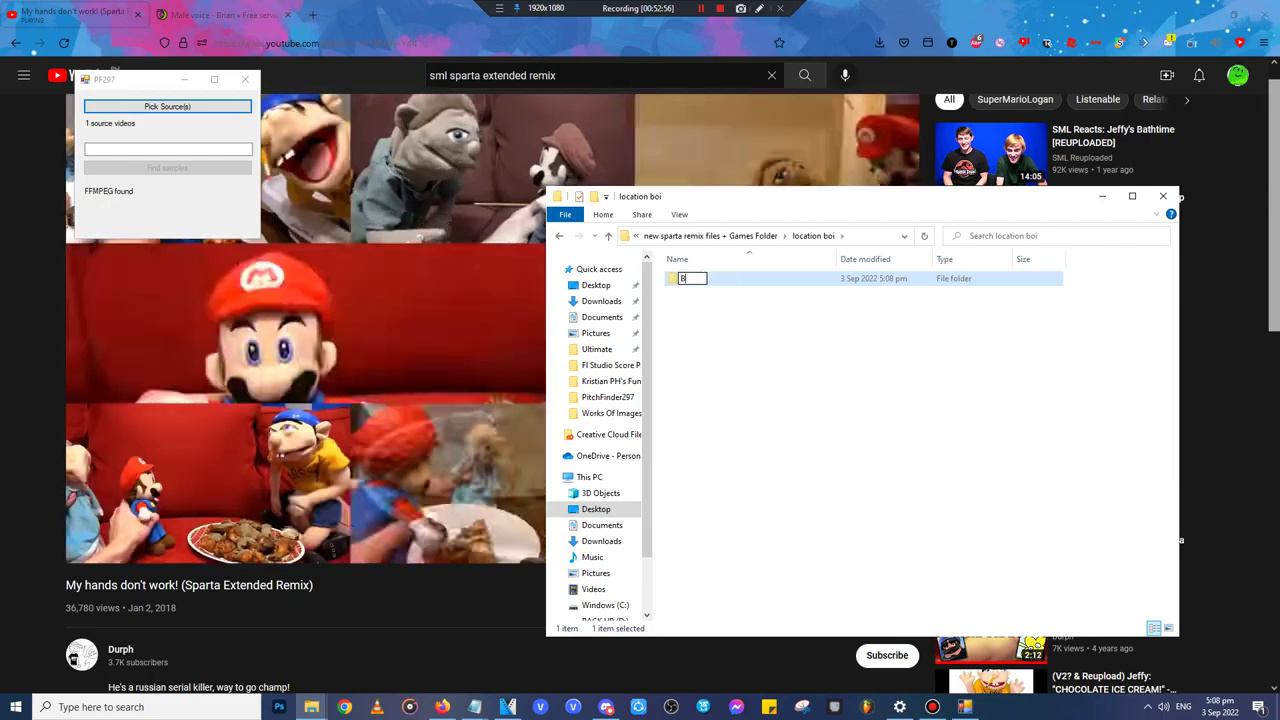
key("Return")
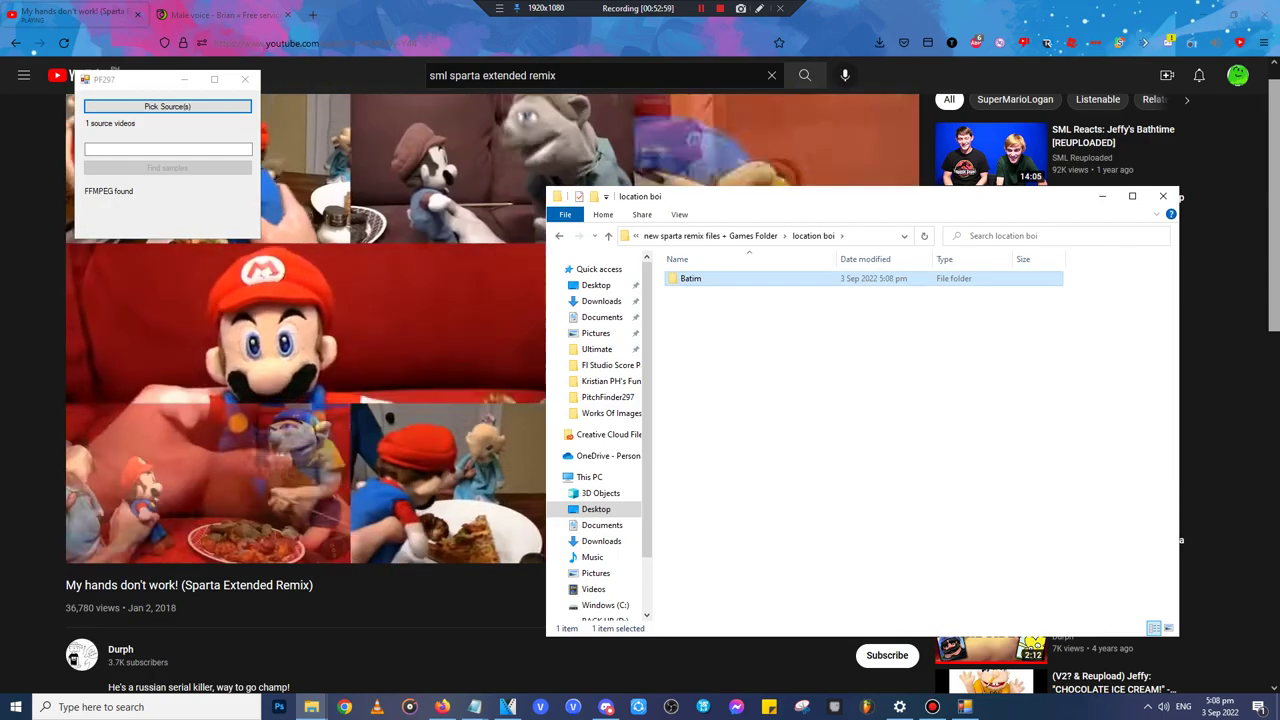
- Enter the Batim folder's full path as PitchFinder297's output location and run the sample search on the source video
key("Return")
right_click(860, 237)
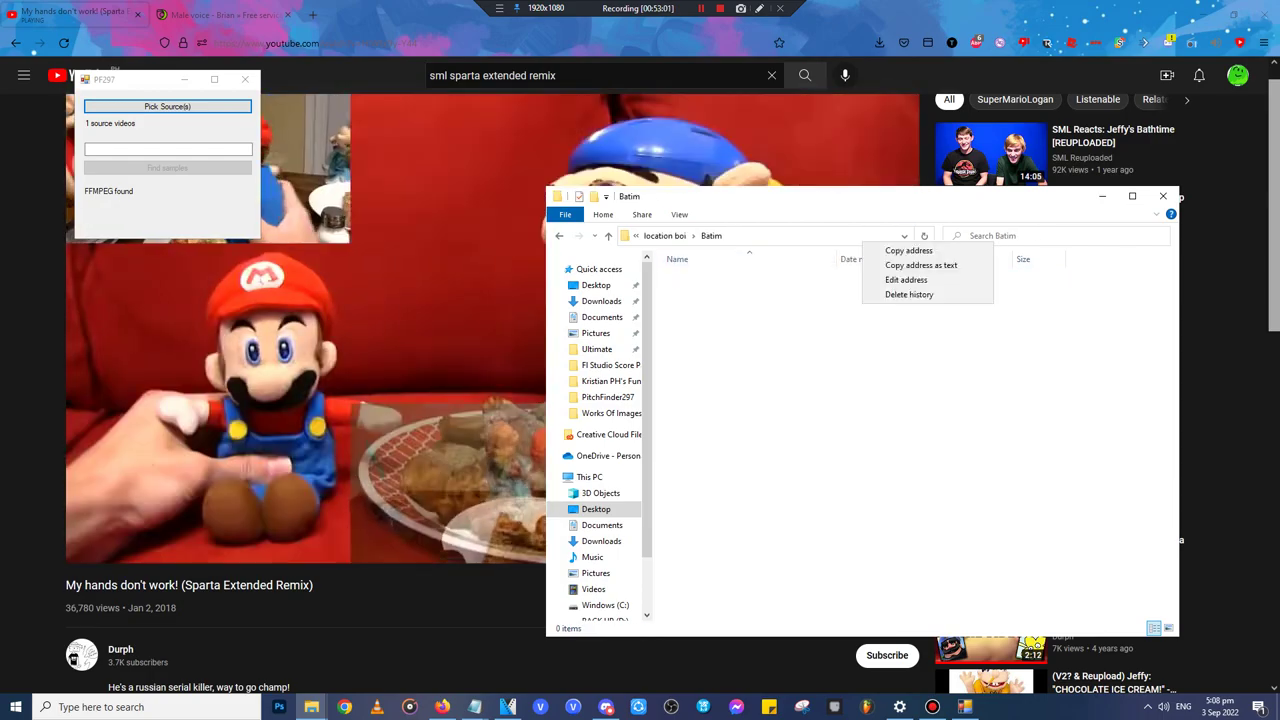
left_click(915, 263)
left_click(860, 237)
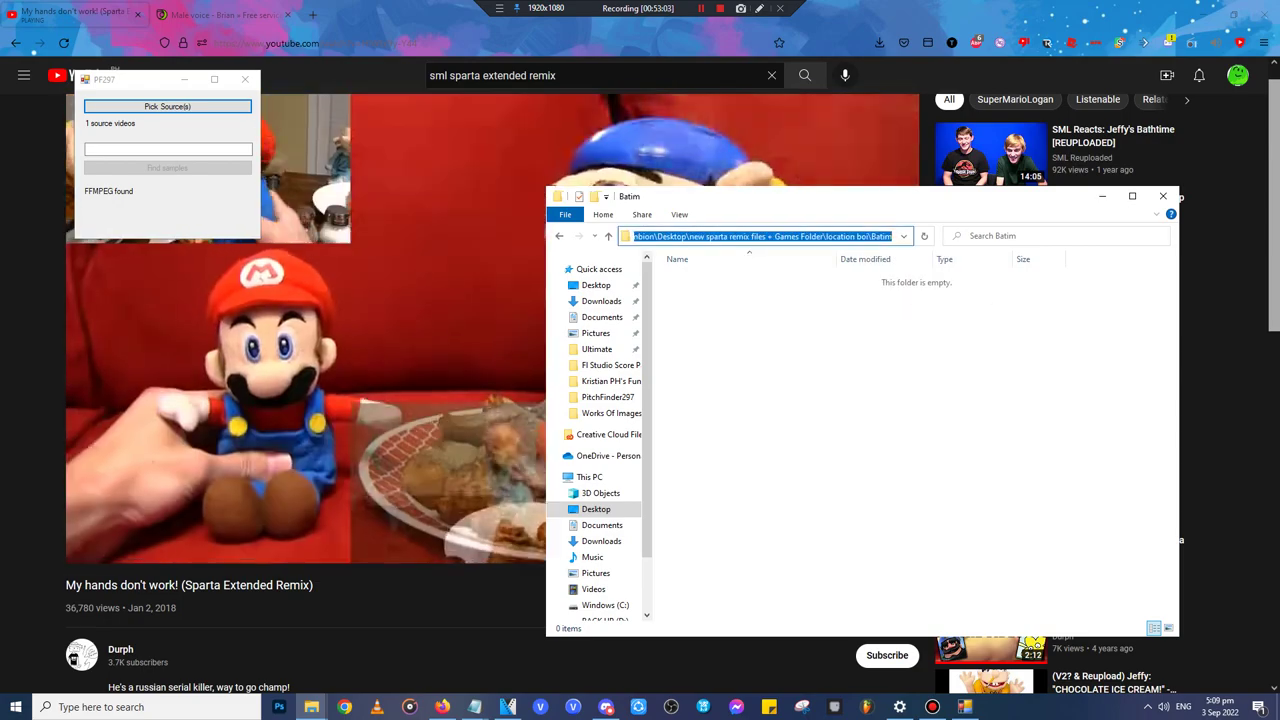
right_click(808, 237)
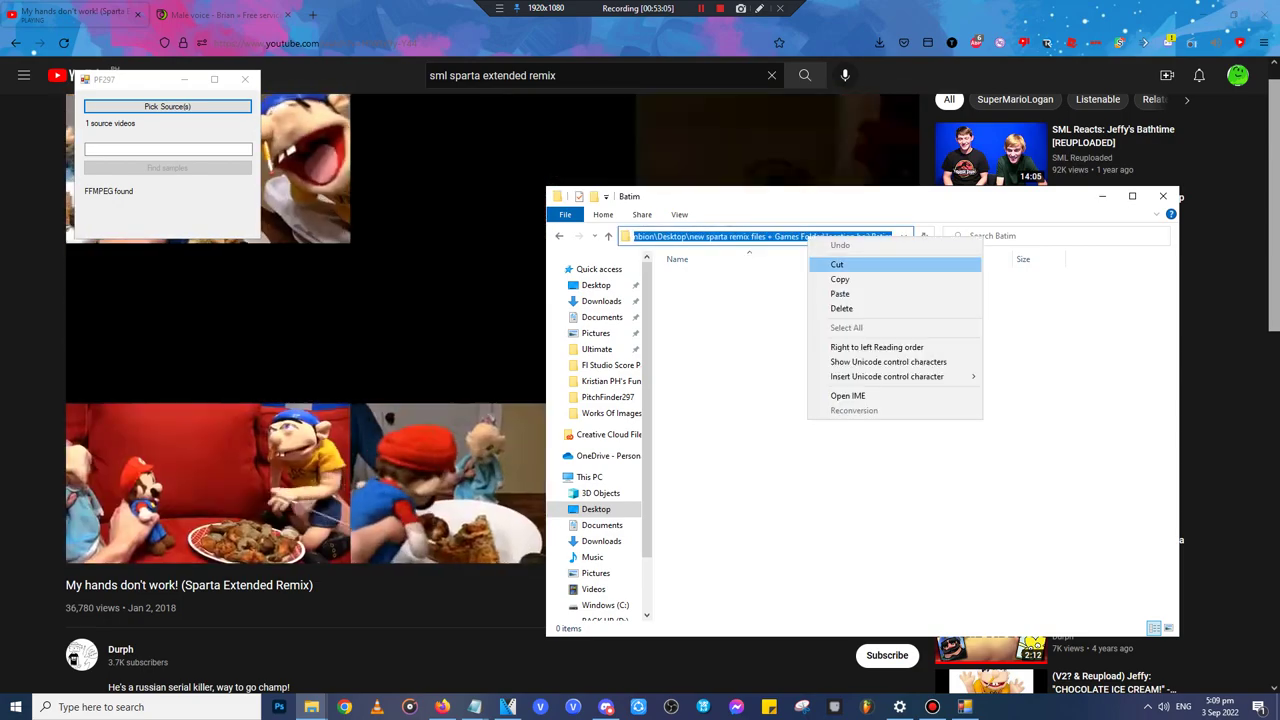
left_click(840, 280)
left_click(168, 149)
key("ctrl+v")
left_click(1102, 196)
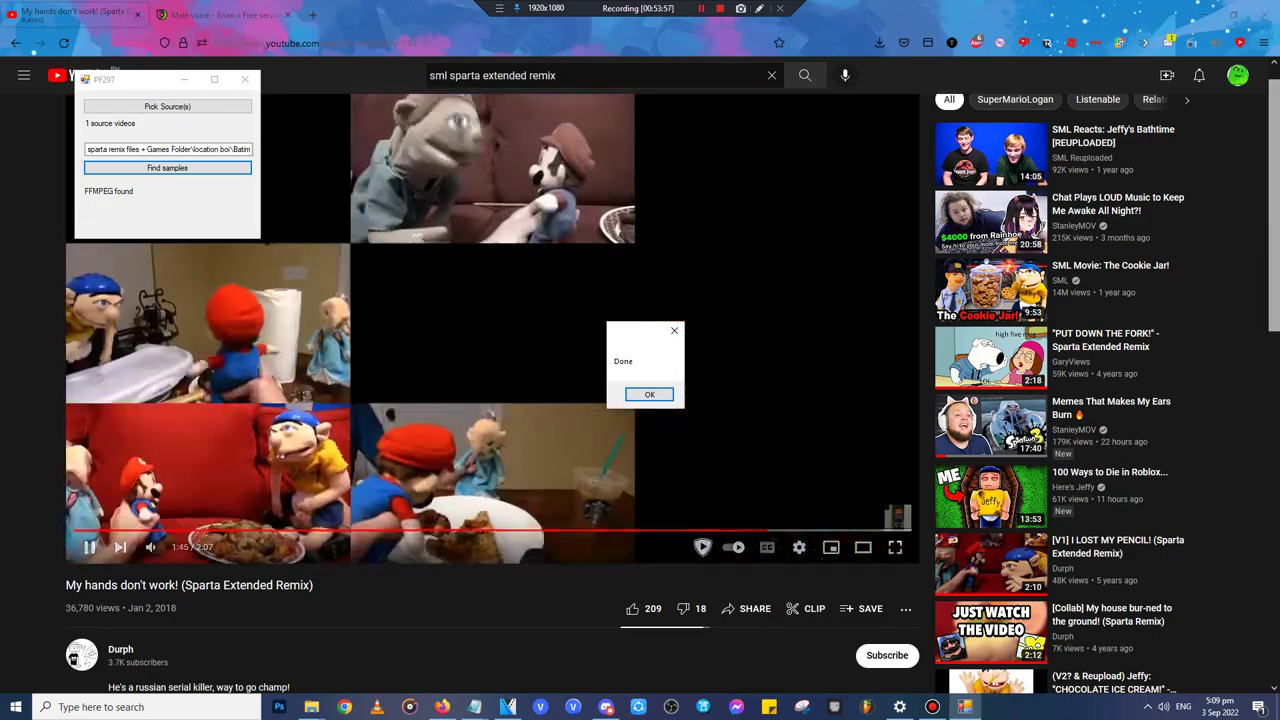
left_click(649, 394)
left_click(184, 79)
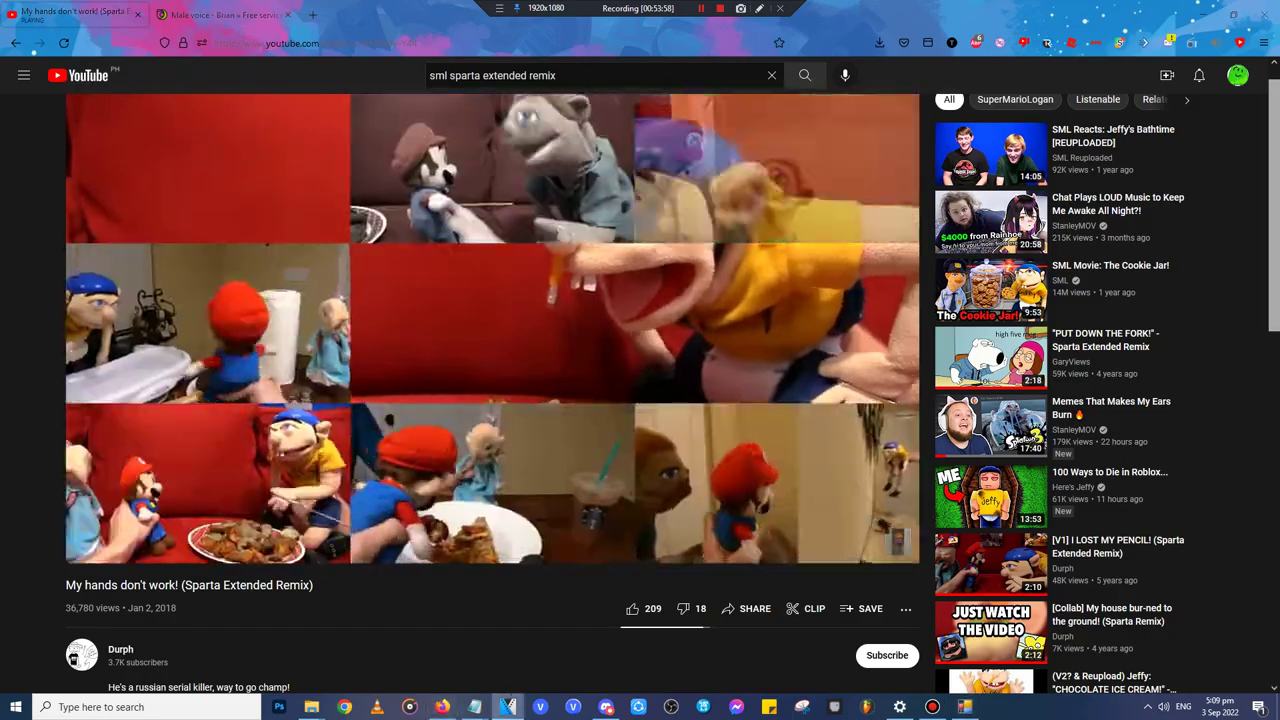
- Switch to VEGAS Pro and place sample0.mp4 from the Batim folder's 0 subfolder on timeline tracks 6 and 7
key("alt+Tab")
scroll(640, 500, "up", 5)
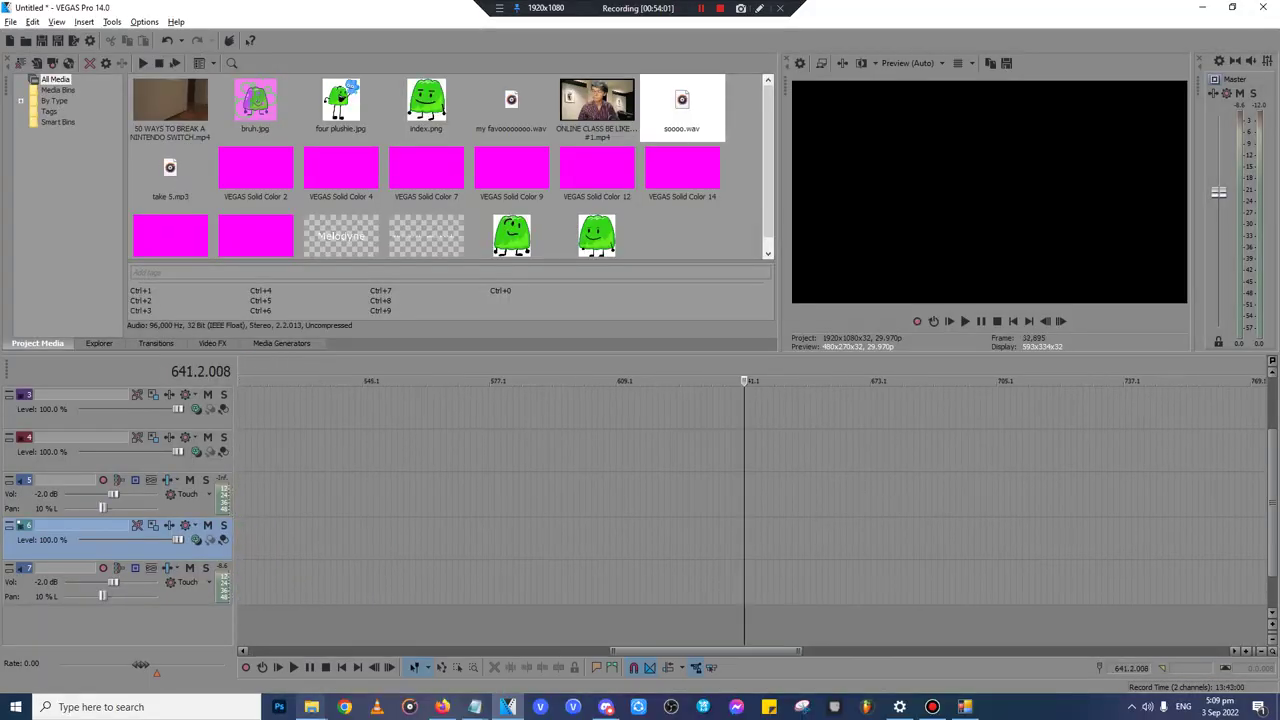
left_click(311, 707)
left_click(135, 648)
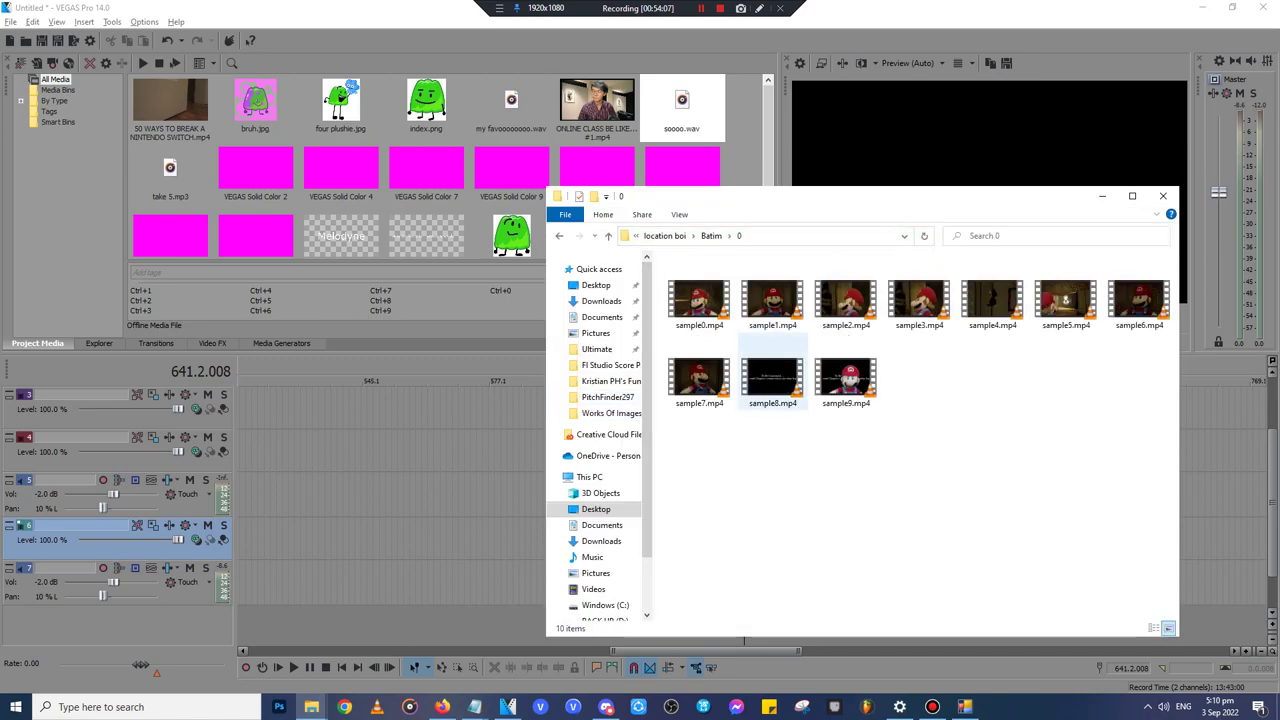
left_click(700, 300)
left_click_drag(700, 300, 423, 540)
left_click(424, 497)
- Play the sample0 clip and split its video and audio at 560.1.044
scroll(424, 497, "up", 4)
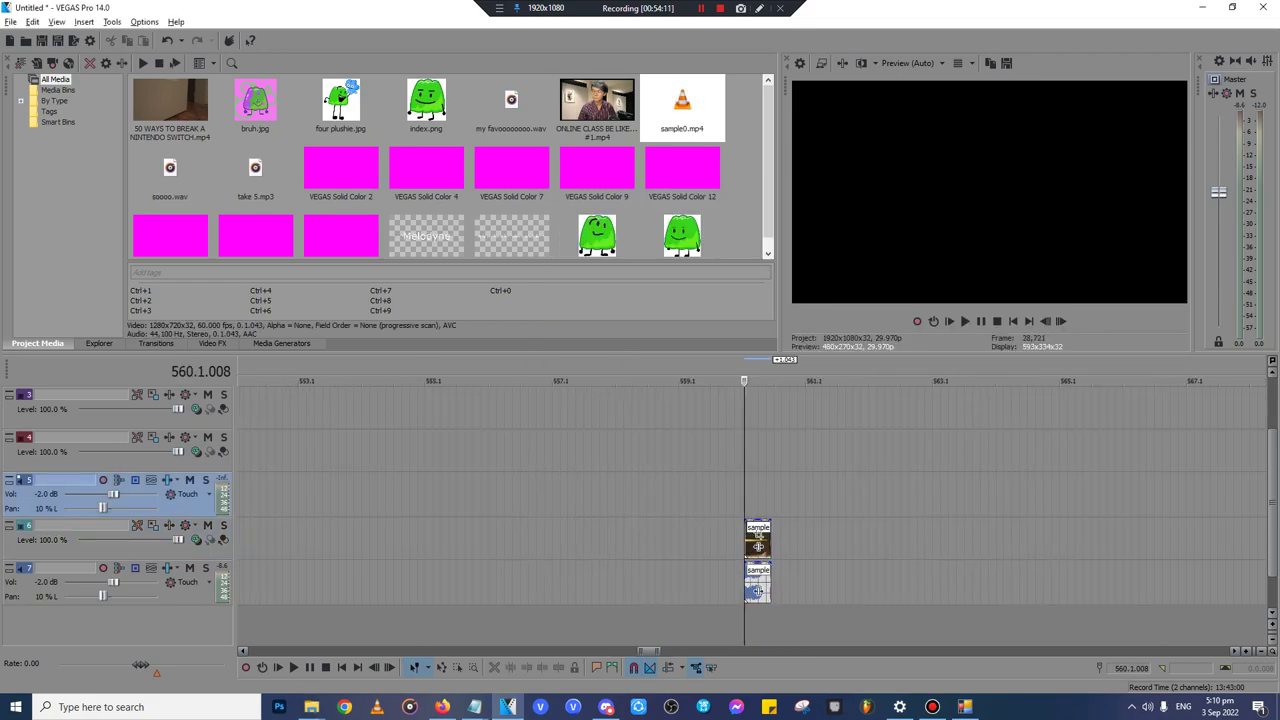
scroll(752, 540, "up", 3)
key("space")
left_click(749, 541)
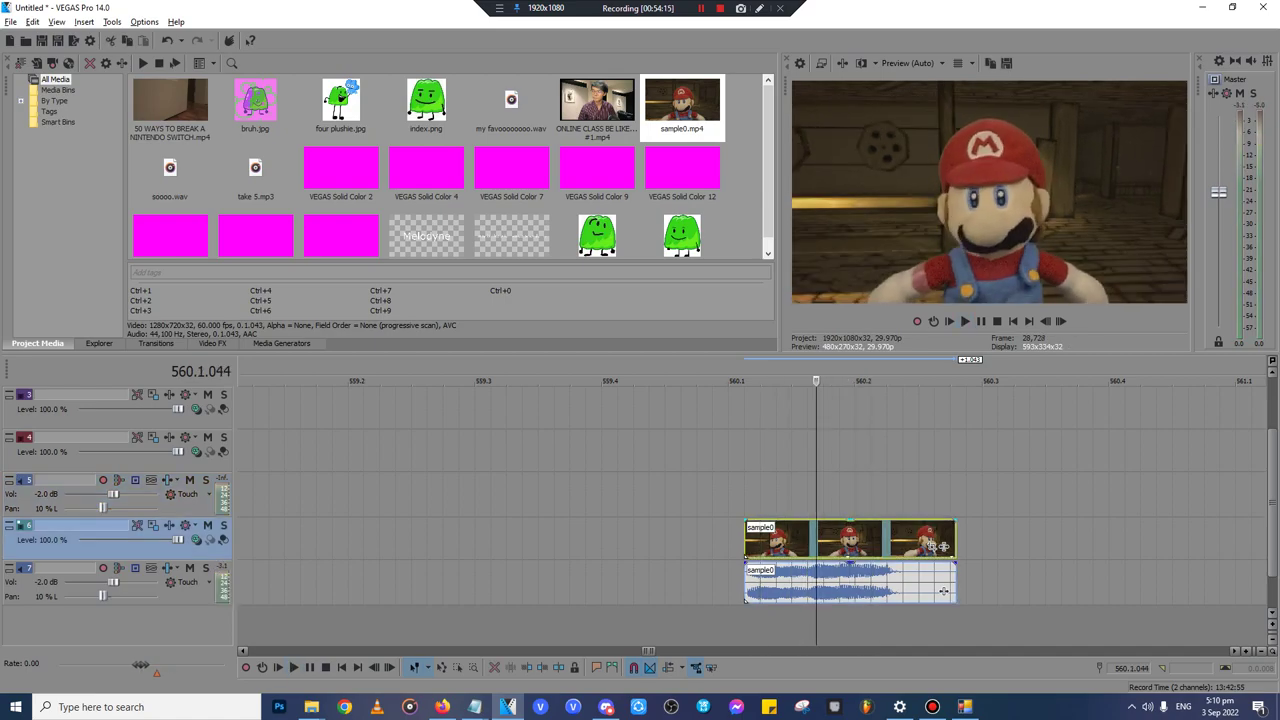
key("Right")
key("Right")
key("Left")
key("Left")
scroll(816, 540, "up", 4)
key("s")
scroll(816, 540, "down", 3)
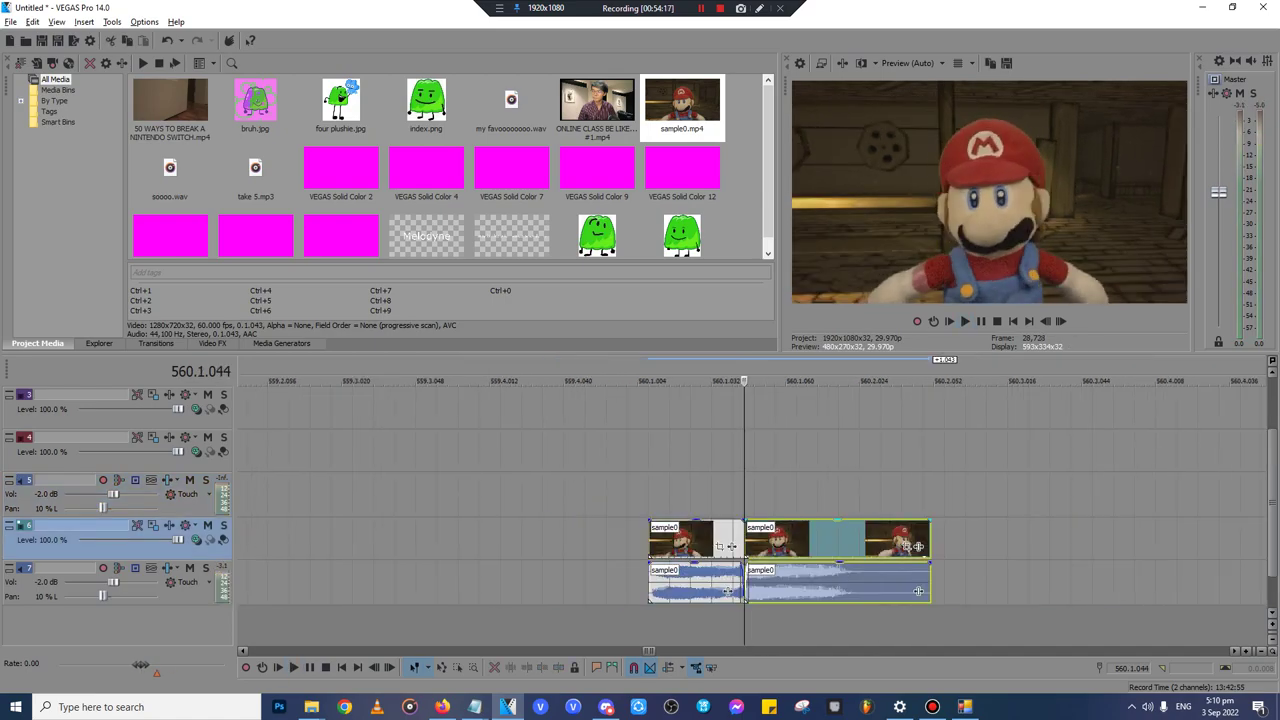
- Delete the part of sample0 before the split and extend the remaining clip's start slightly earlier
left_click(802, 540)
scroll(802, 540, "up", 3)
left_click(481, 540)
key("Delete")
left_click_drag(800, 540, 765, 540)
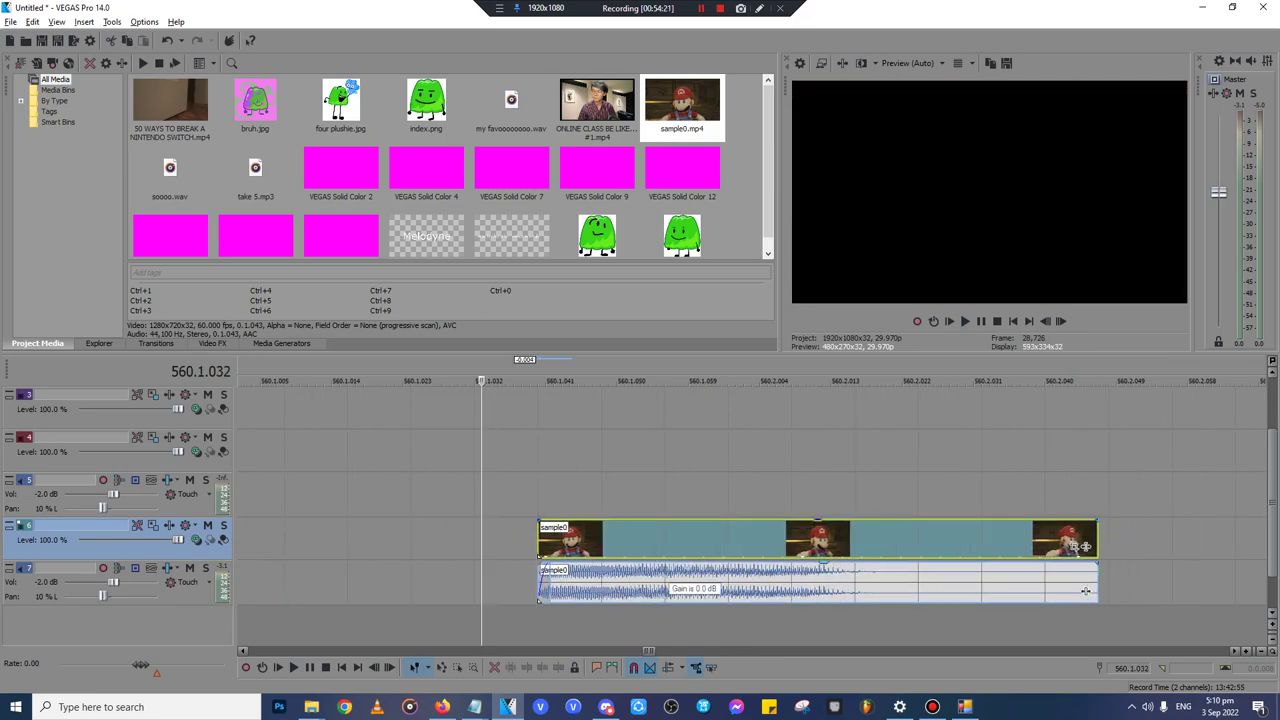
- Split sample0 at 560.1.048, delete everything after the split, and select the short remaining clip
left_click(602, 540)
key("s")
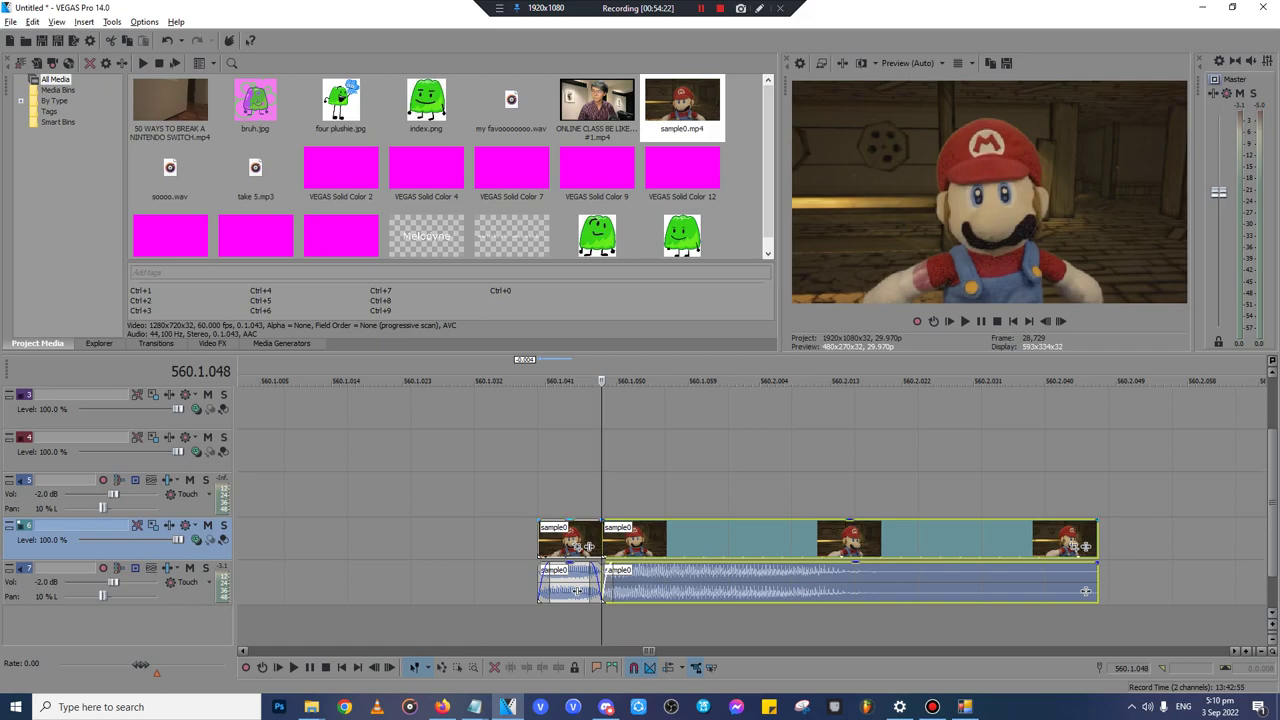
key("Delete")
left_click(590, 591)
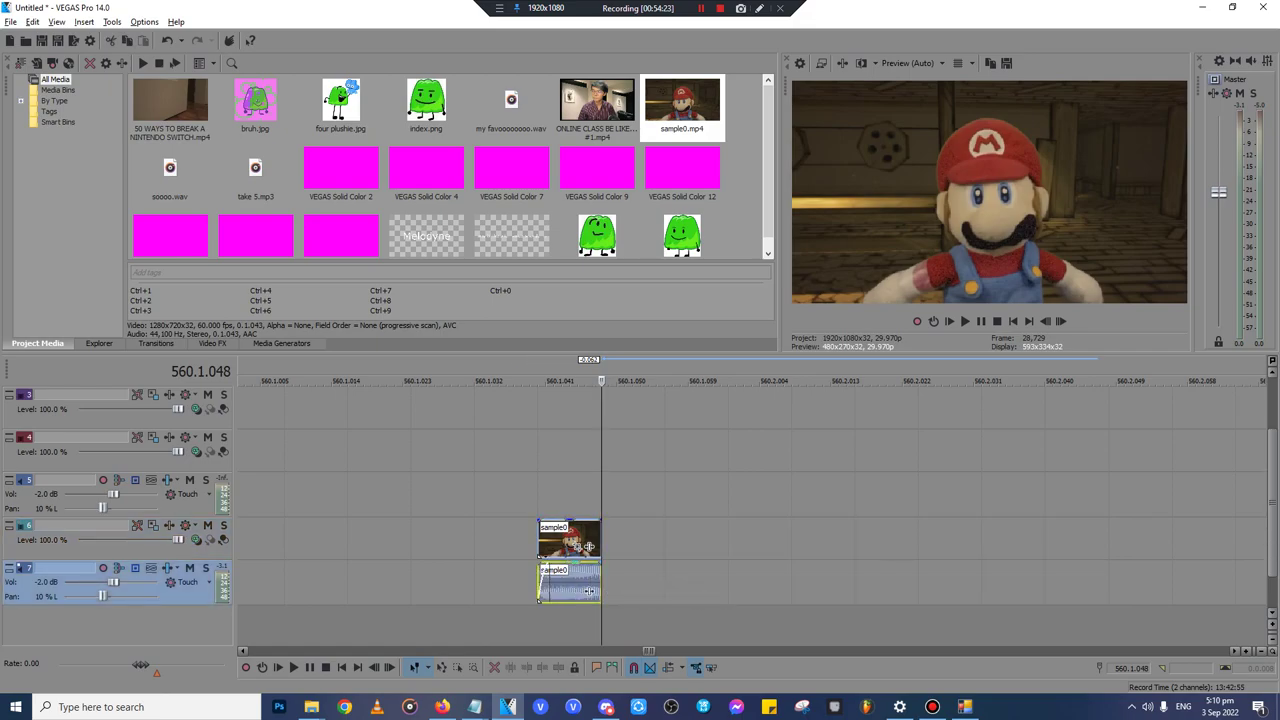
left_click(580, 546)
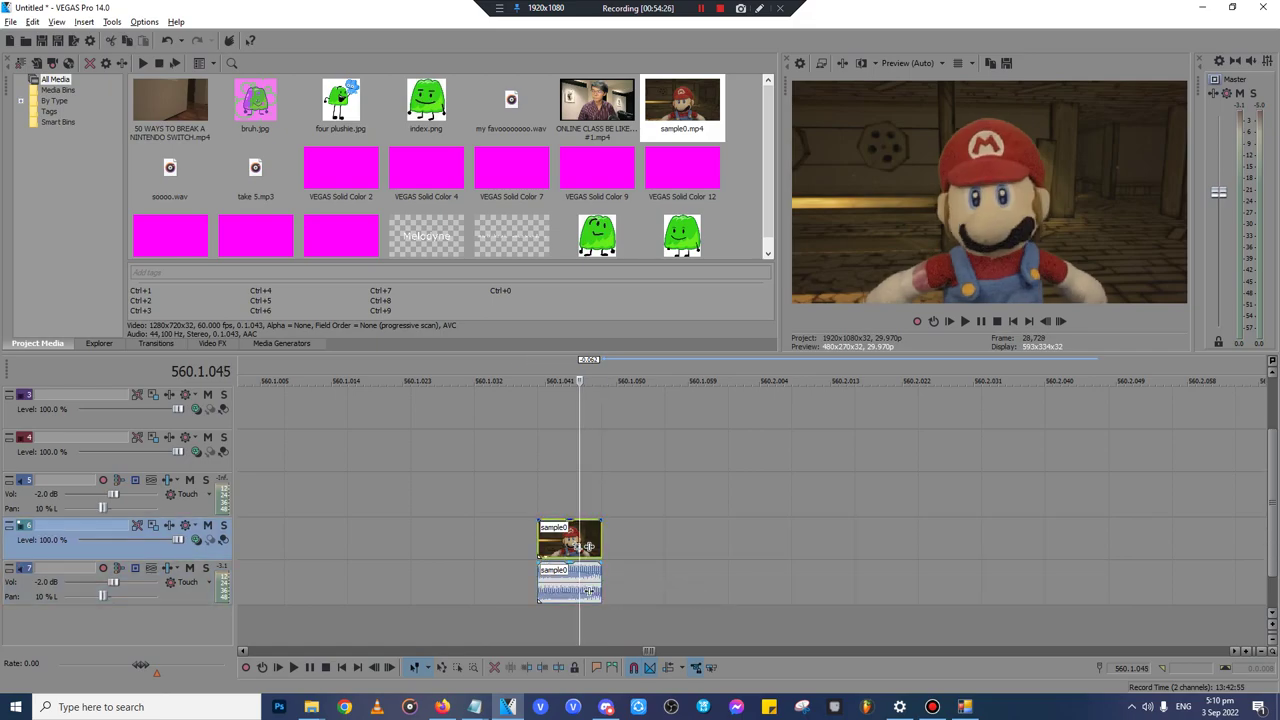
- Time-stretch the sample0 audio to four times its length at a 25.0% rate and delete its video part from track 6
left_click_drag(600, 591, 789, 594)
left_click(575, 545)
key("Delete")
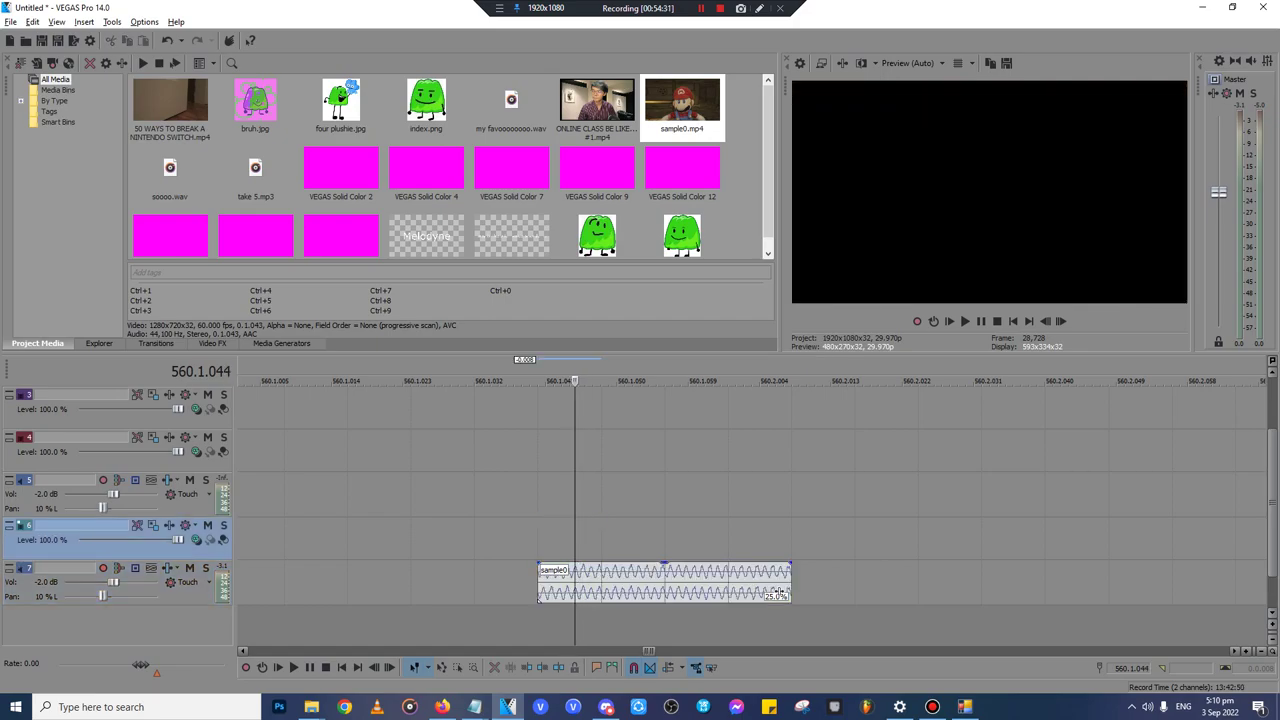
- Set a looped playback region over the stretched audio clip and apply The T-Pain Effect to it
double_click(777, 594)
key("q")
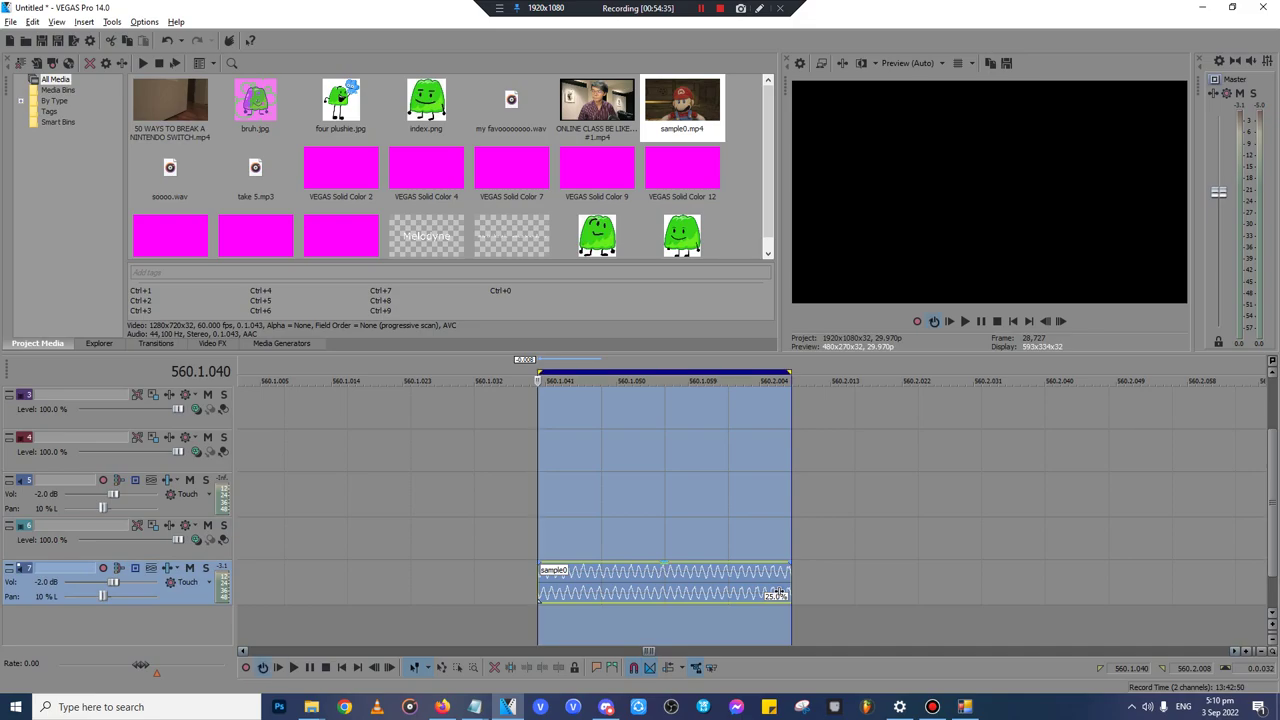
left_click(777, 594)
left_click(504, 279)
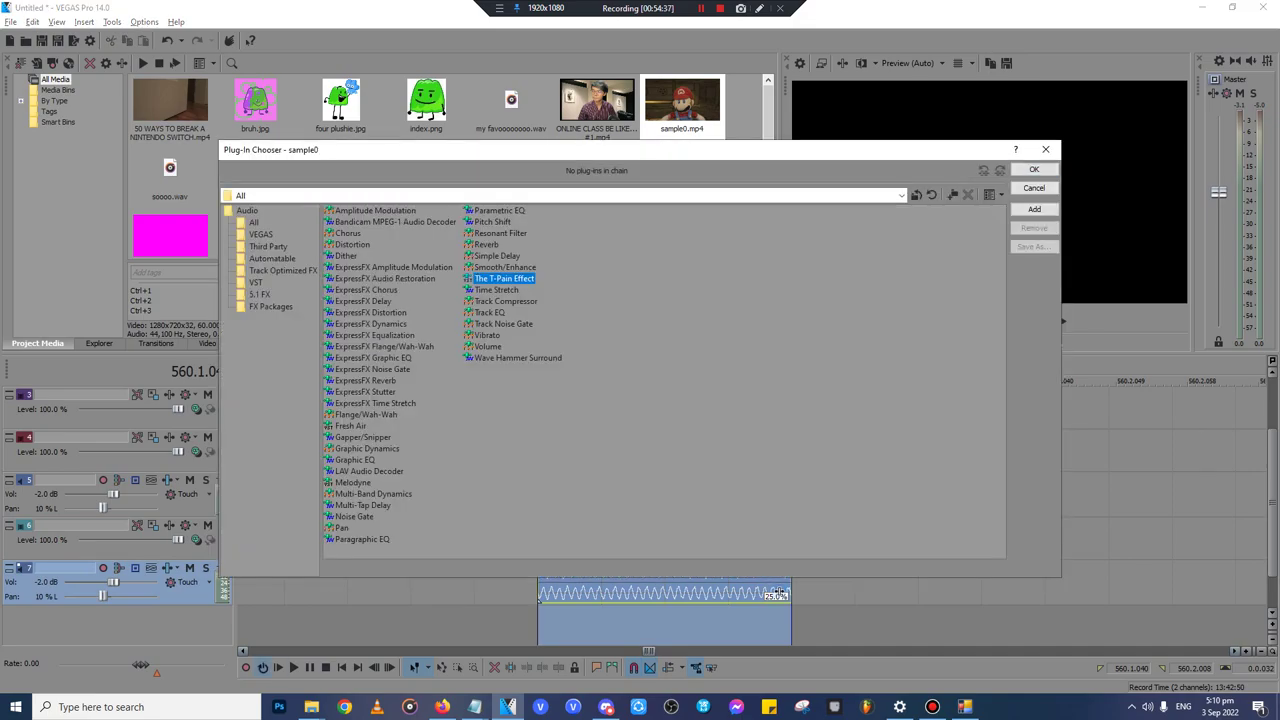
key("Return")
key("Return")
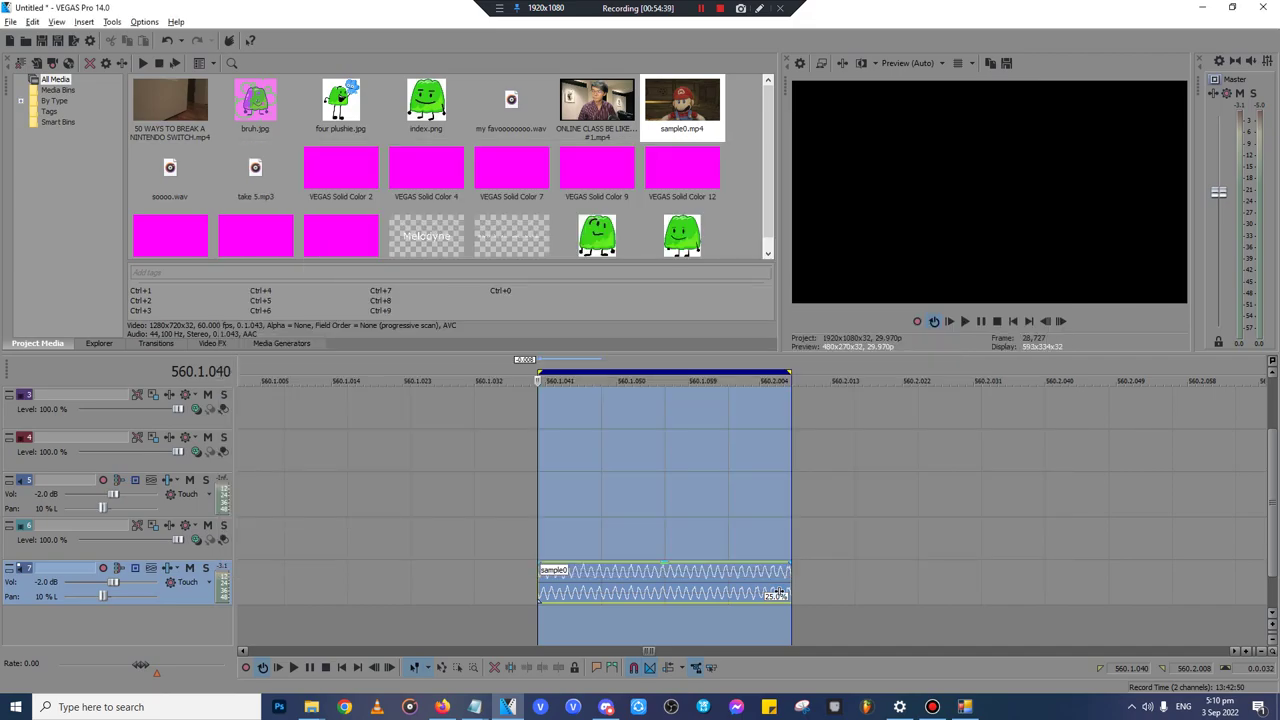
left_click(1180, 39)
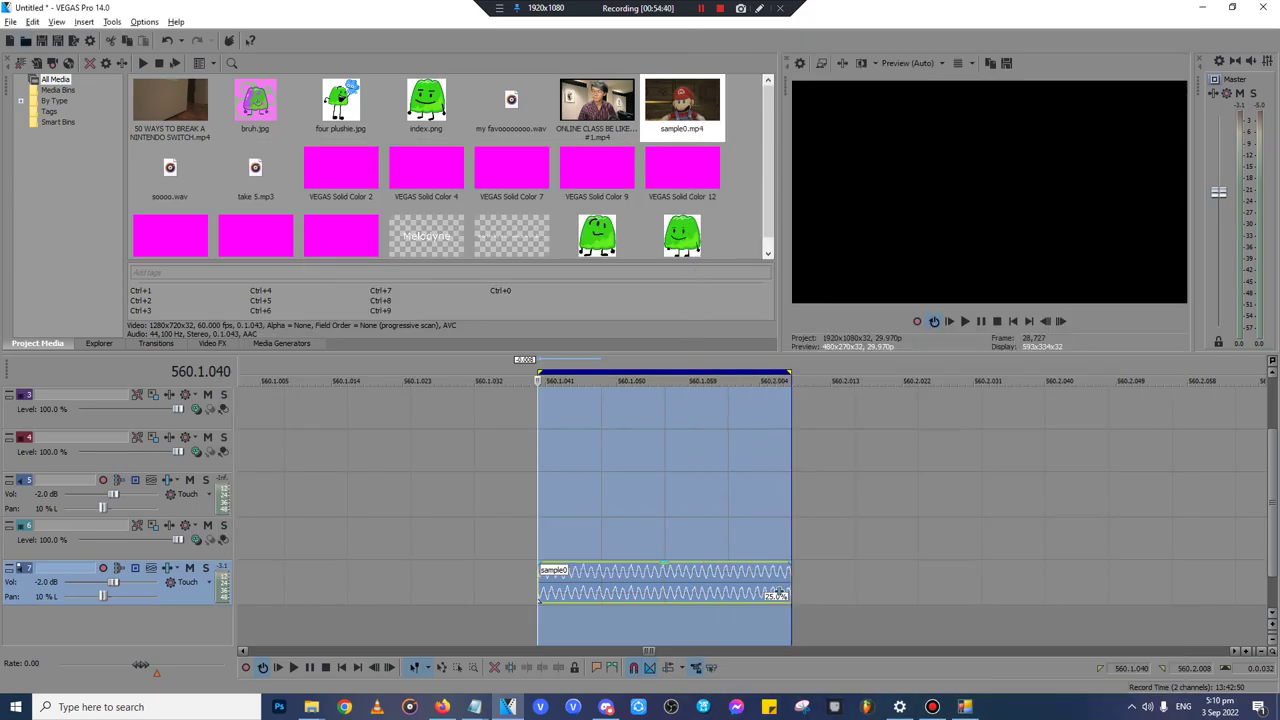
- Render only the loop region as here.wav at 96,000 Hz, 32 Bit (IEEE Float), Stereo, PCM and open the output folder
left_click(73, 41)
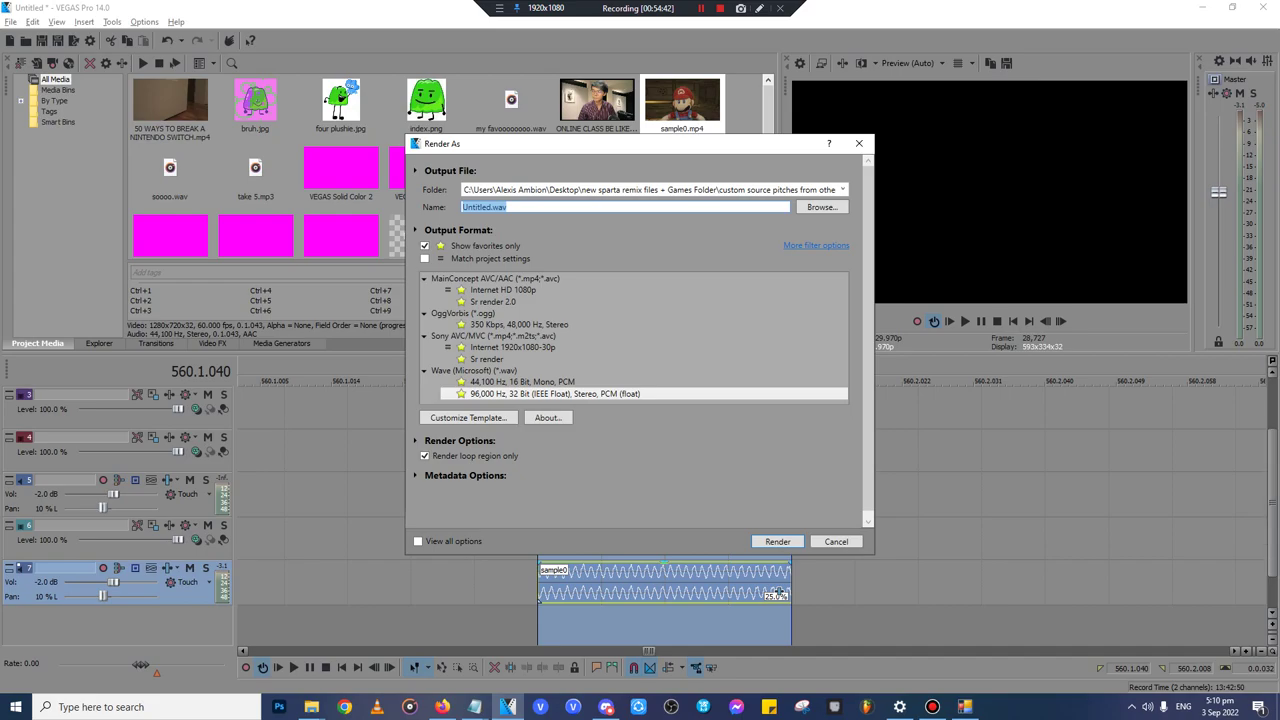
key("BackSpace")
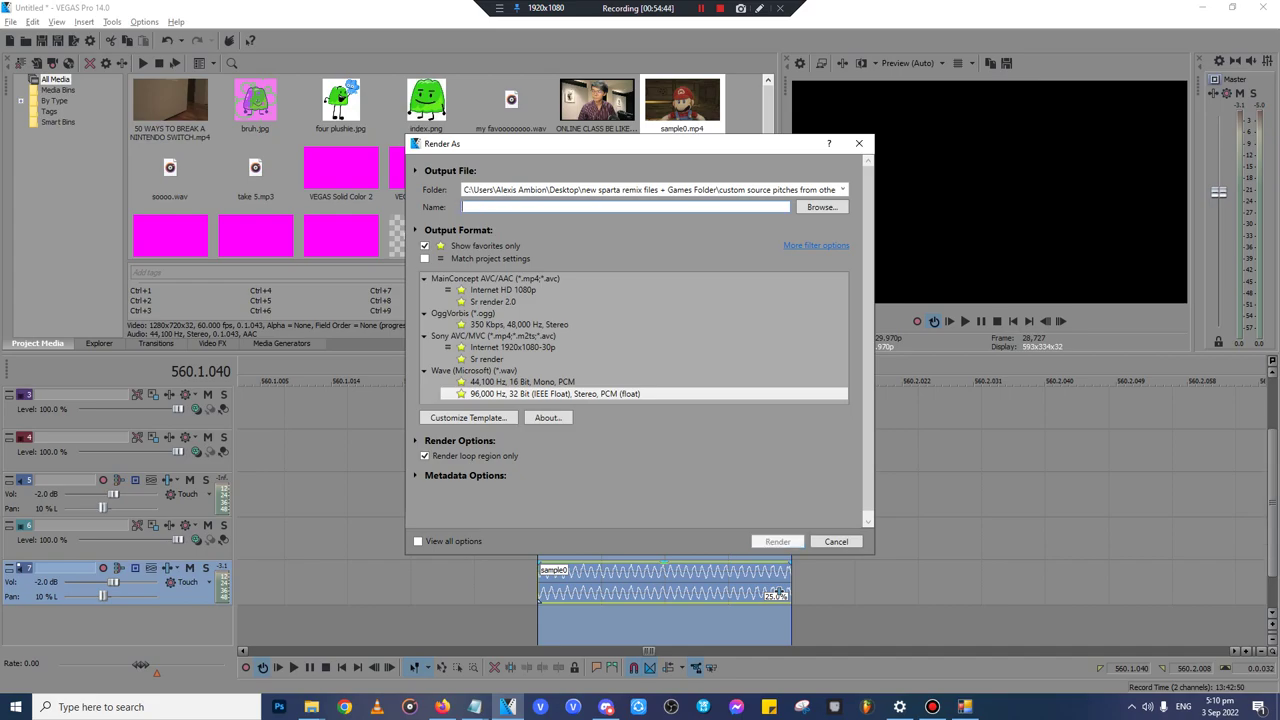
type("here")
key("Return")
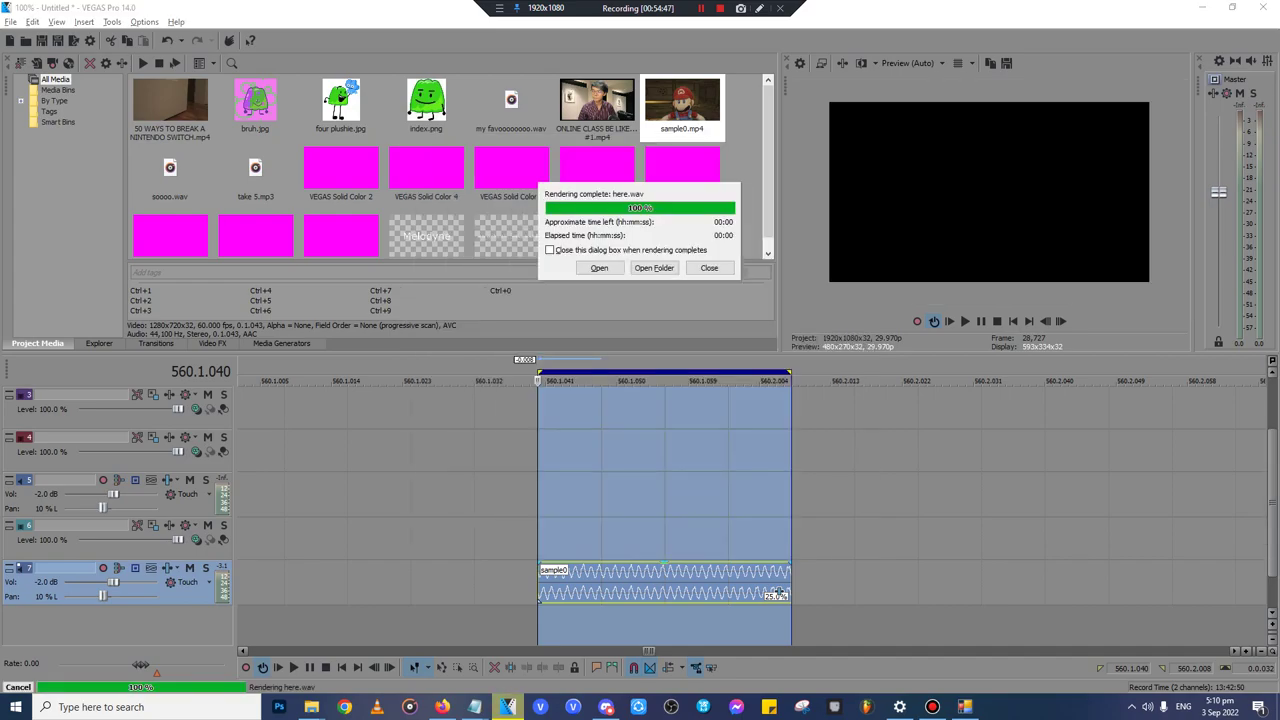
left_click(654, 268)
- Launch Melodyne singletrack, maximize it, and load here.wav from the "custom source pitches from other people lol" folder
left_click(16, 707)
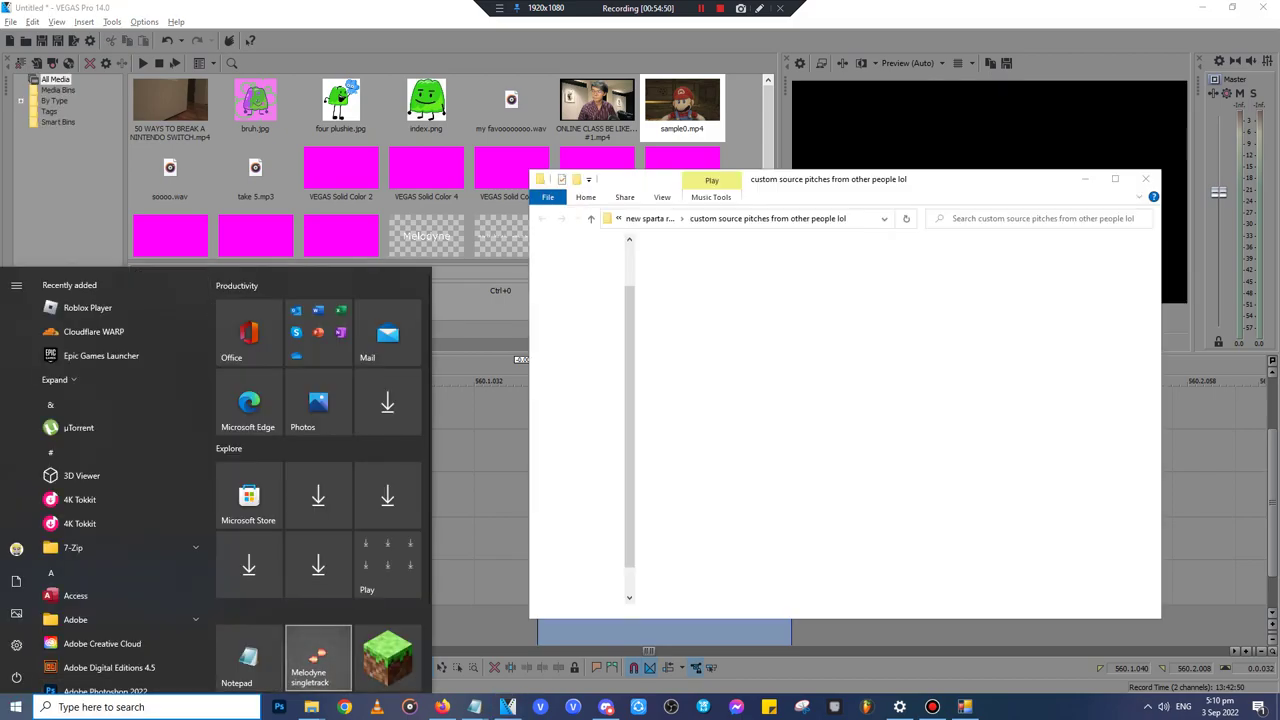
left_click(318, 660)
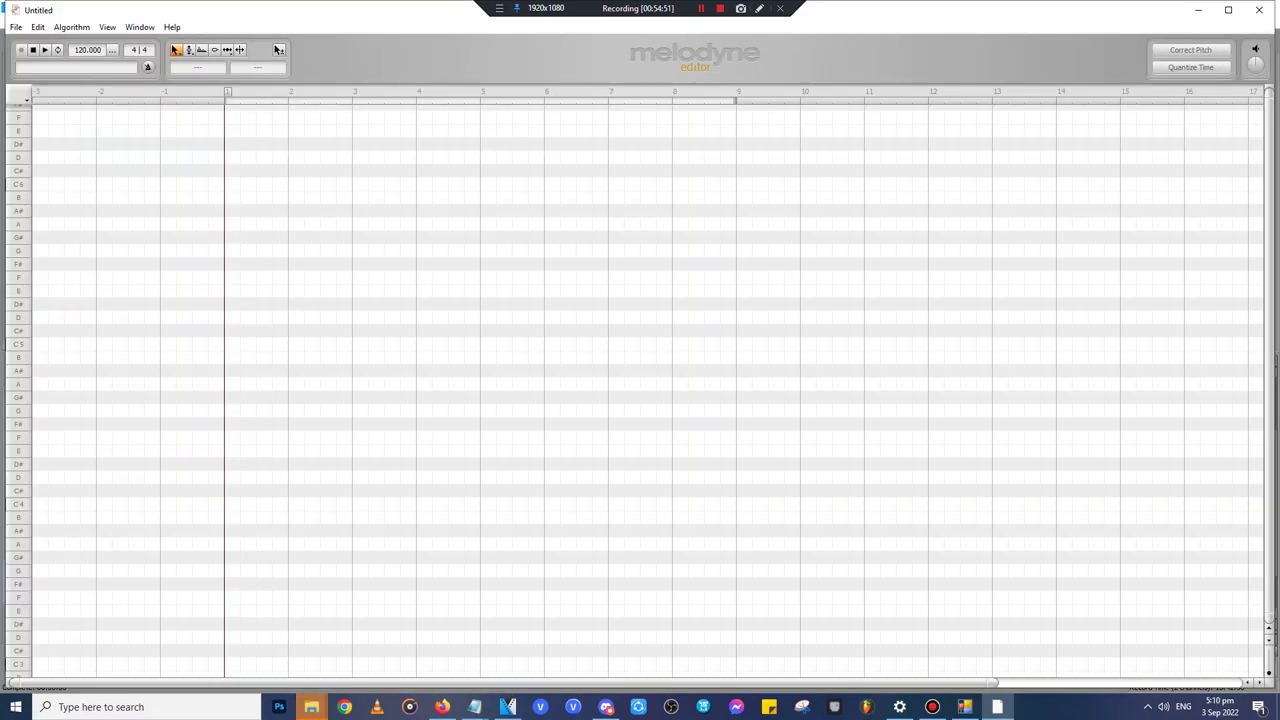
mouse_move(311, 707)
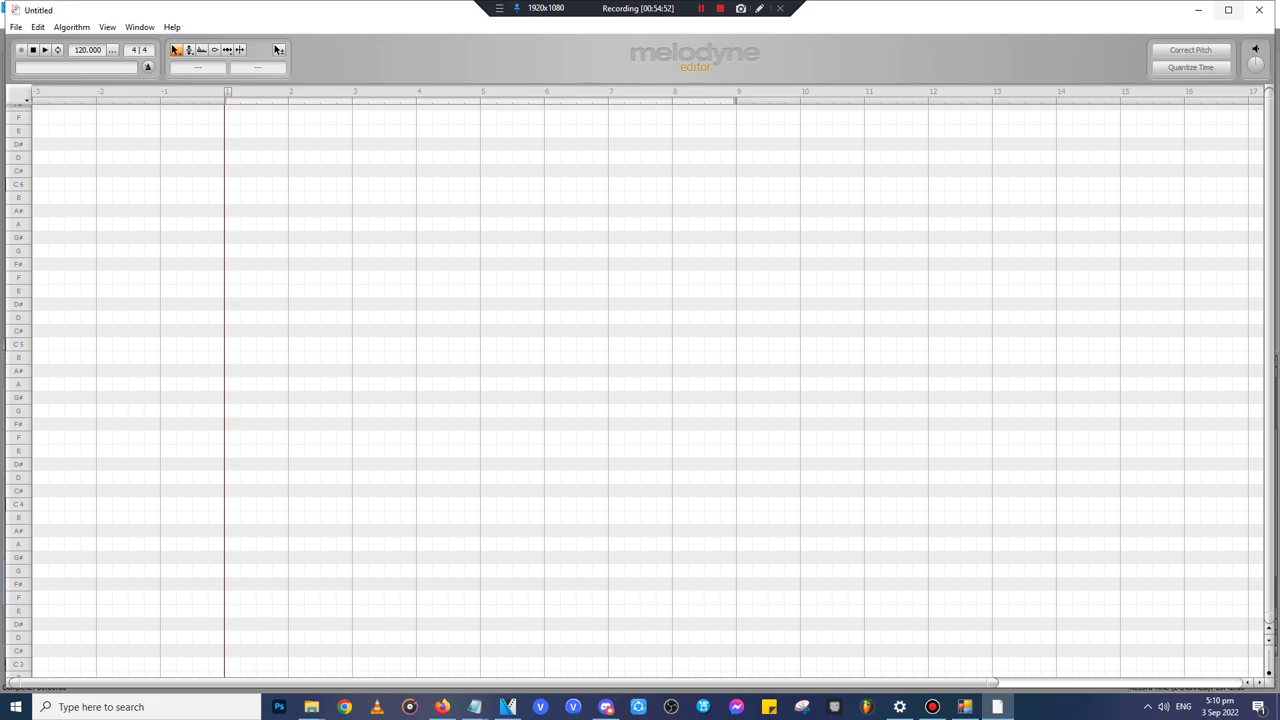
left_click(1228, 10)
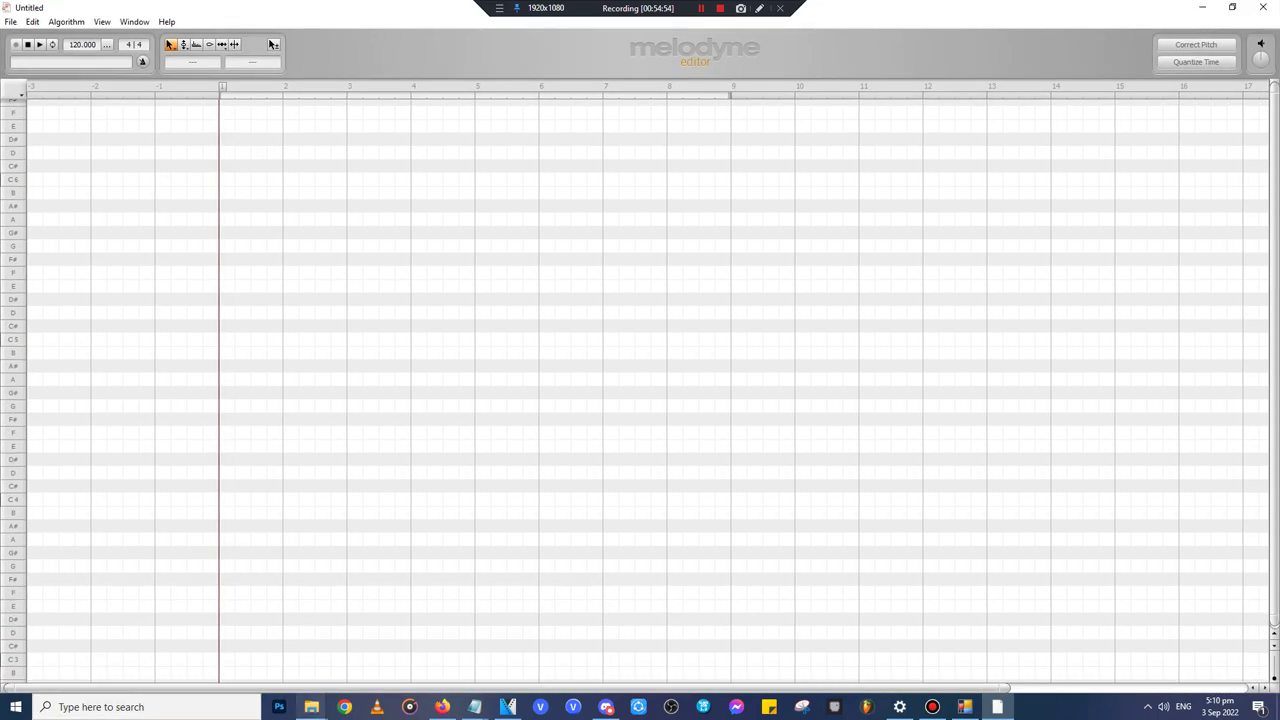
mouse_move(311, 707)
left_click(545, 645)
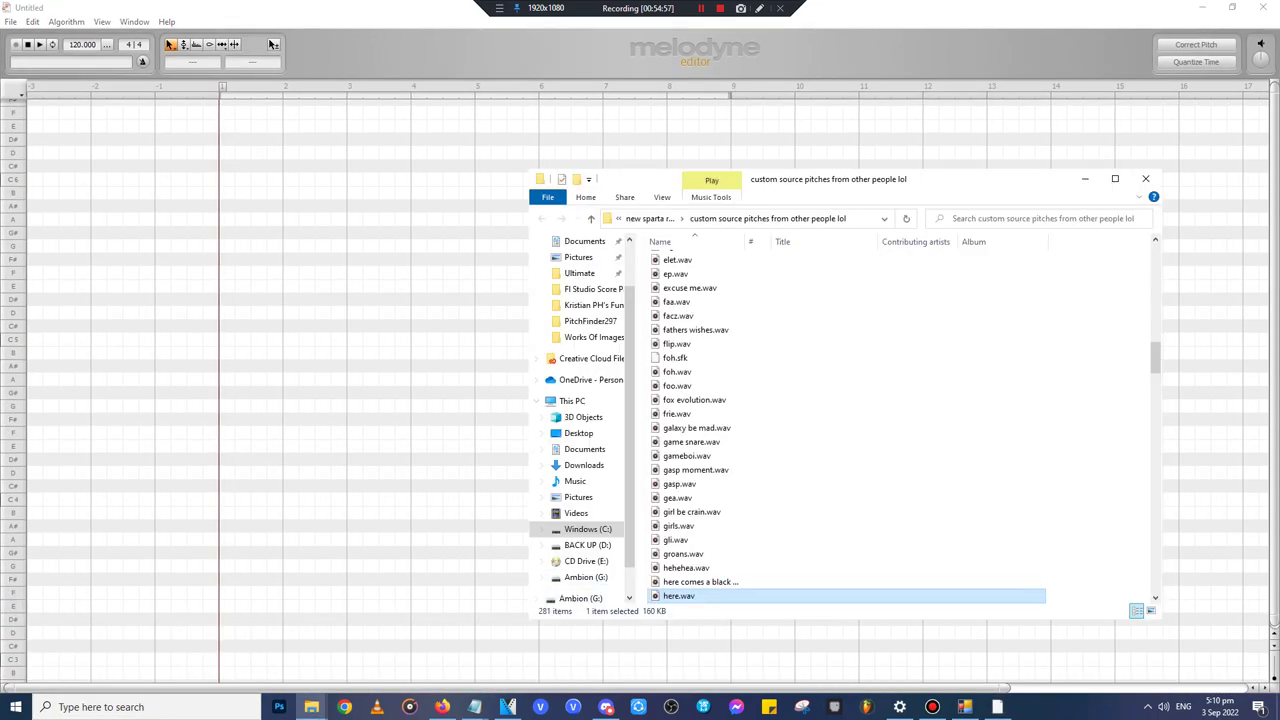
left_click_drag(688, 596, 222, 391)
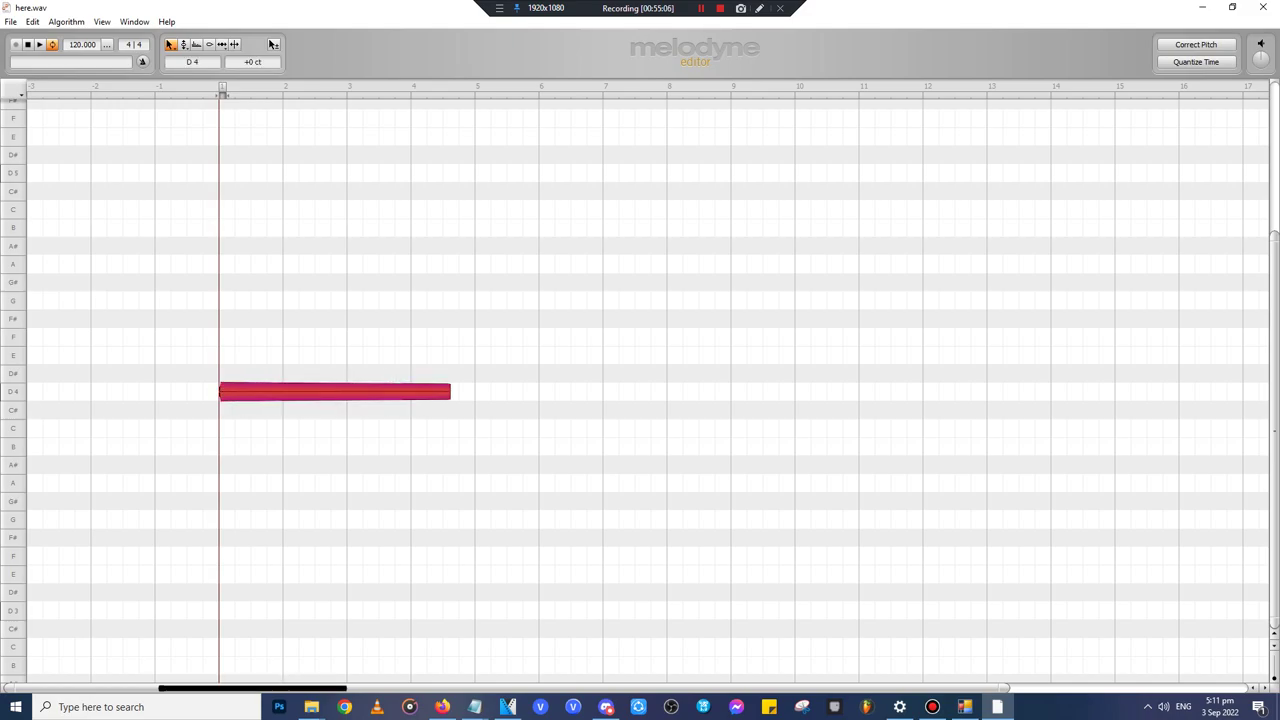
- Split the D 4 note at about bars 2.5 and 3.4, keeping only the middle piece and moving it to bar 1
left_click(234, 45)
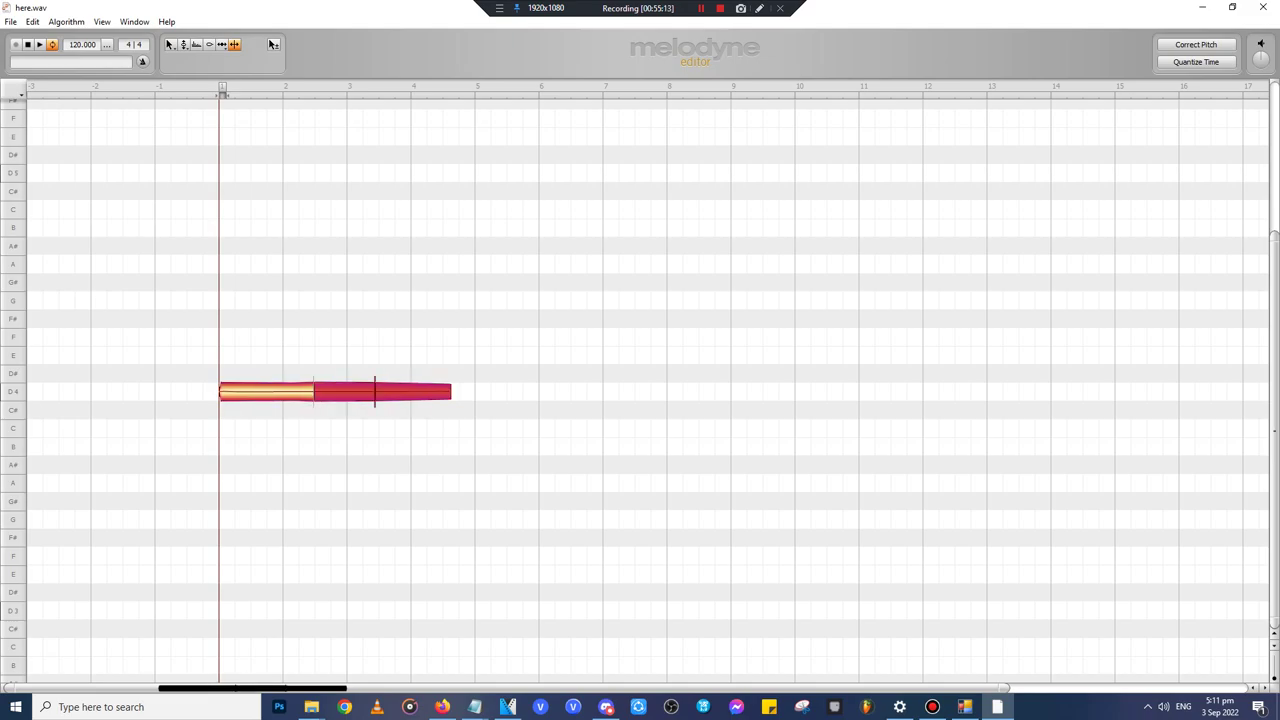
left_click(170, 45)
left_click(268, 391)
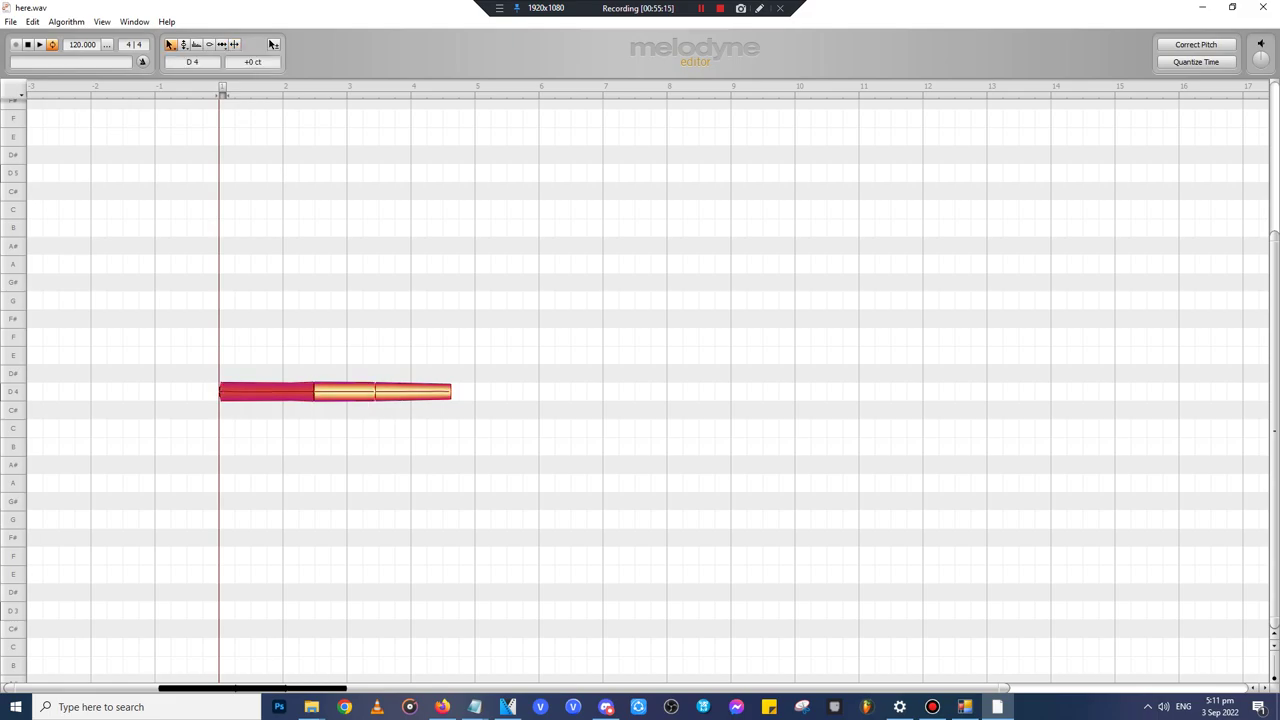
key("Delete")
left_click(268, 391)
key("Delete")
left_click_drag(345, 391, 249, 391)
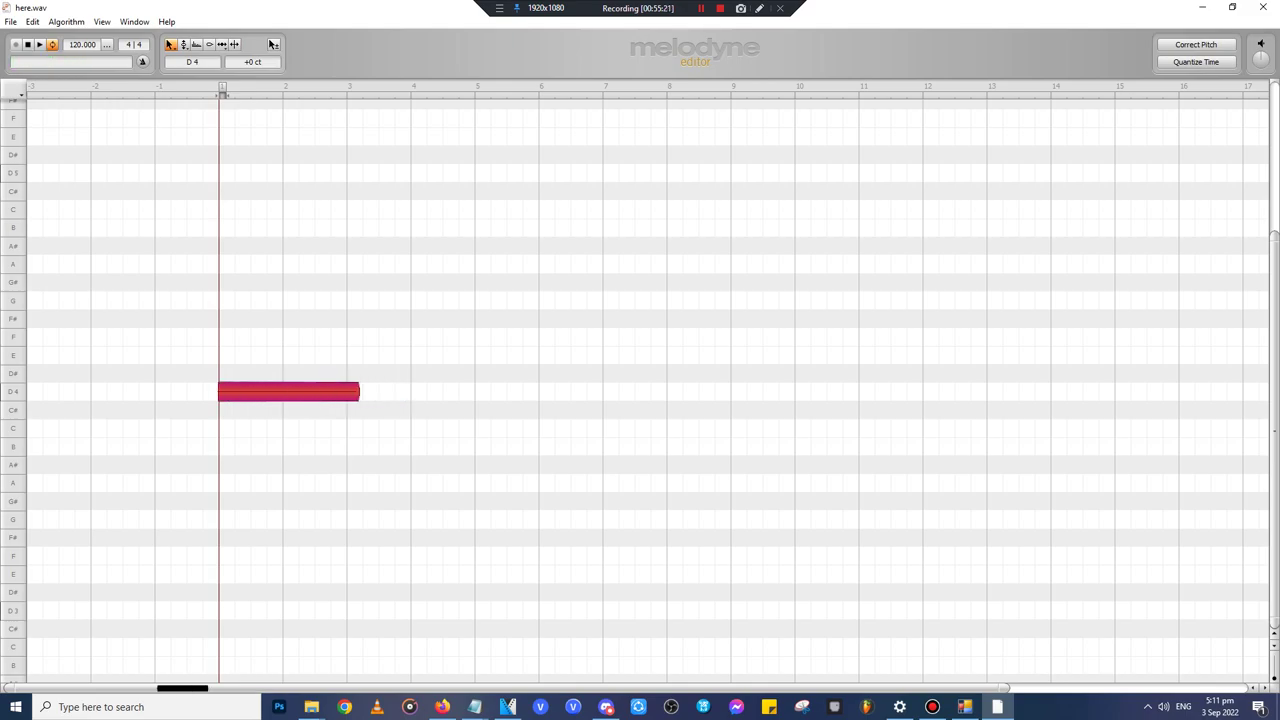
- Lower the note to C 4 and correct its pitch with center and drift at 100% and pitch modulation at 0%
key("Down")
key("Down")
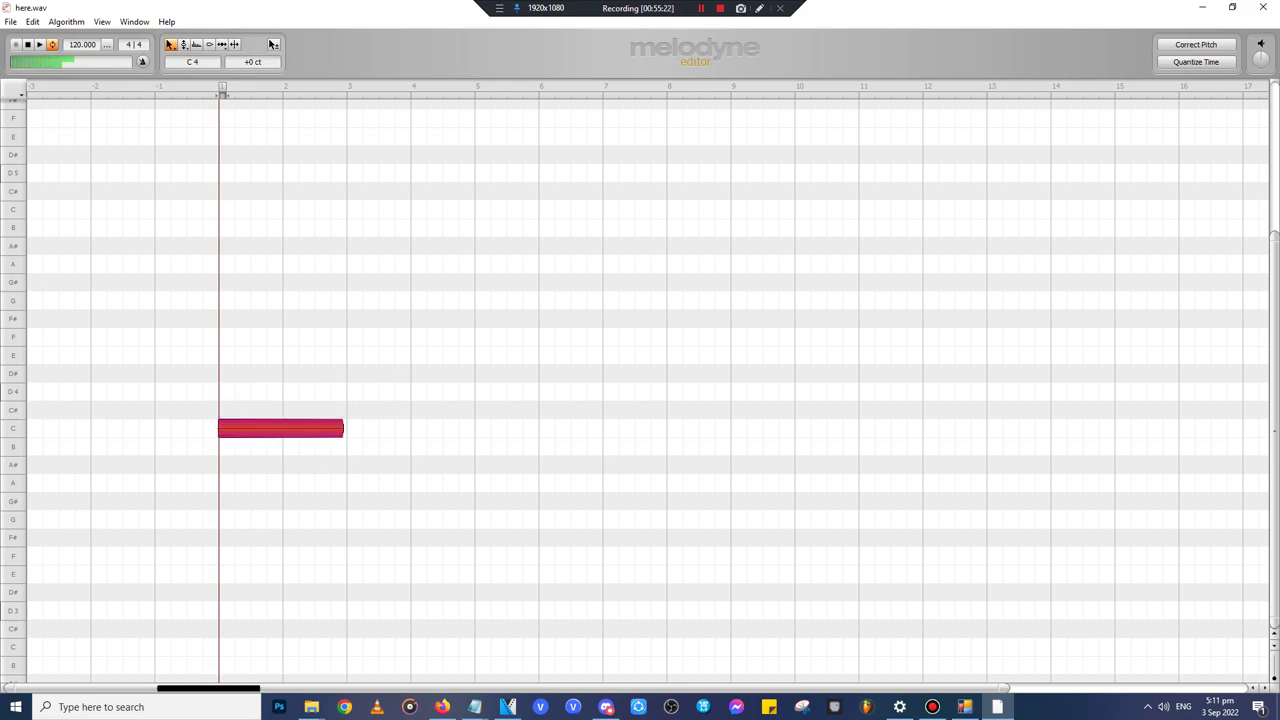
left_click(1196, 45)
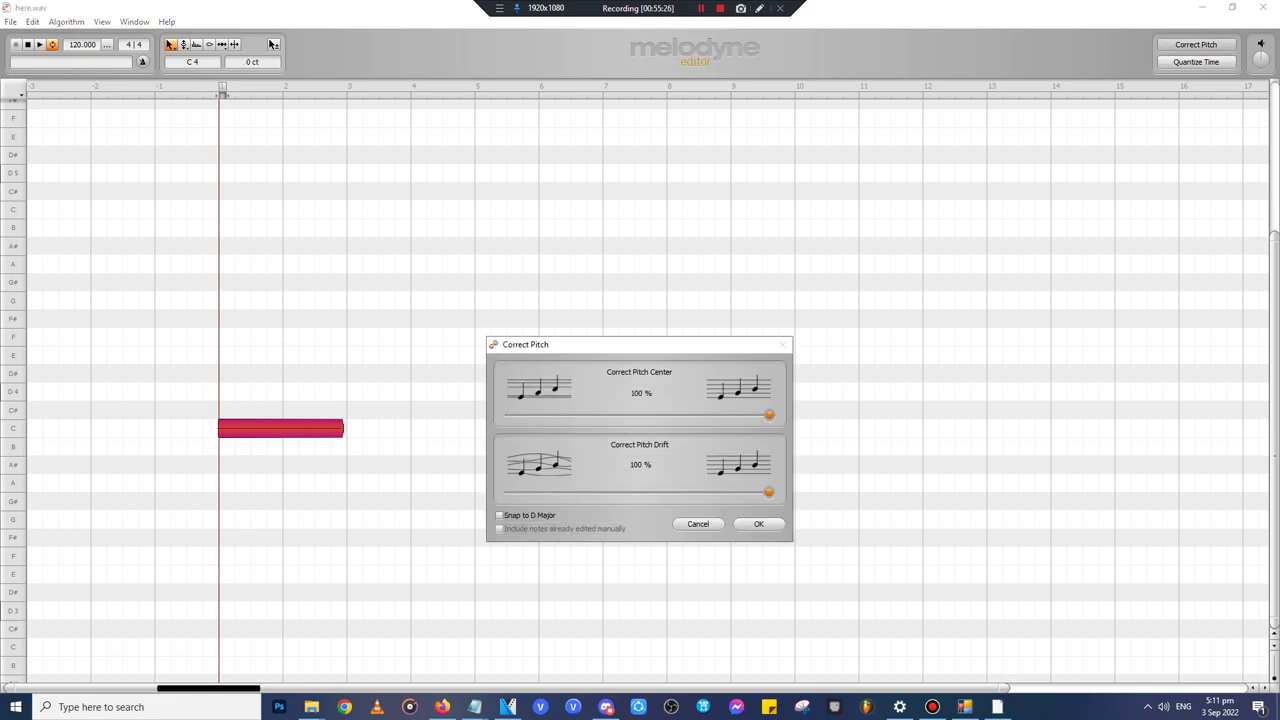
key("Return")
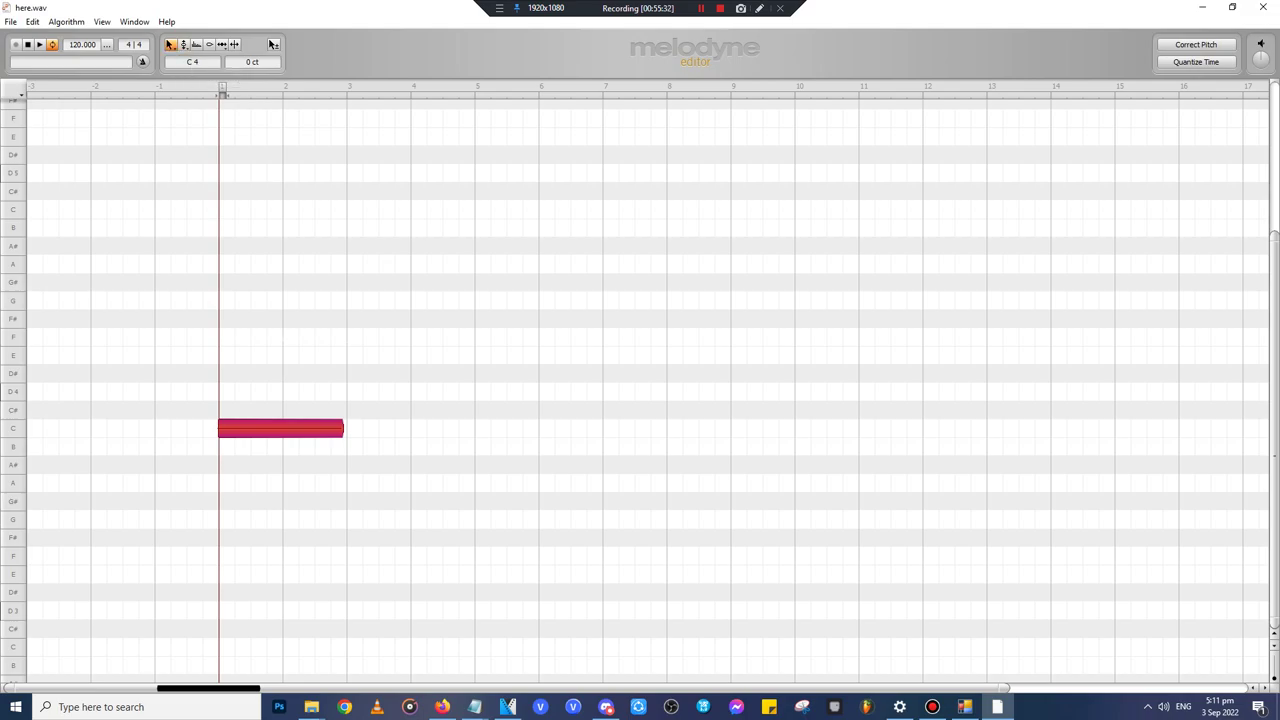
left_click(290, 480)
double_click(280, 428)
- Save the corrected note as here.wav in the Edit Pitches From Other... subfolder, close Melodyne, and return to VEGAS Pro
left_click(10, 21)
left_click(40, 117)
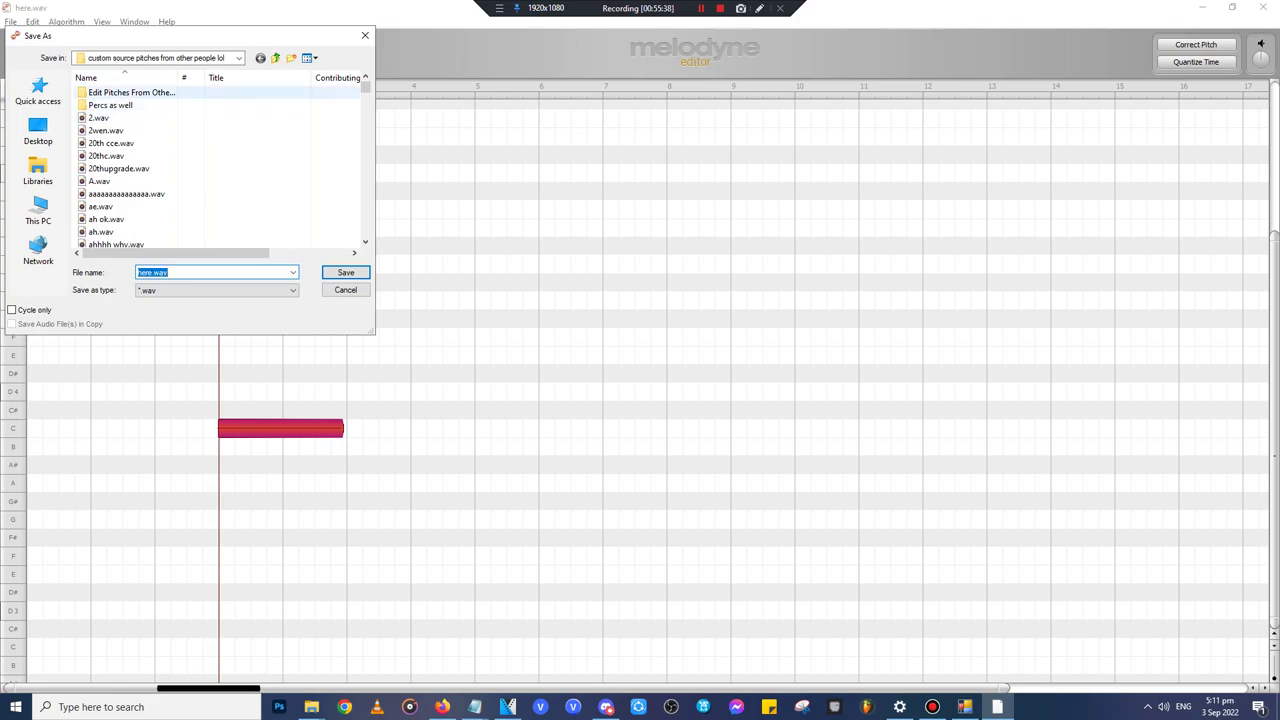
double_click(130, 92)
left_click(345, 272)
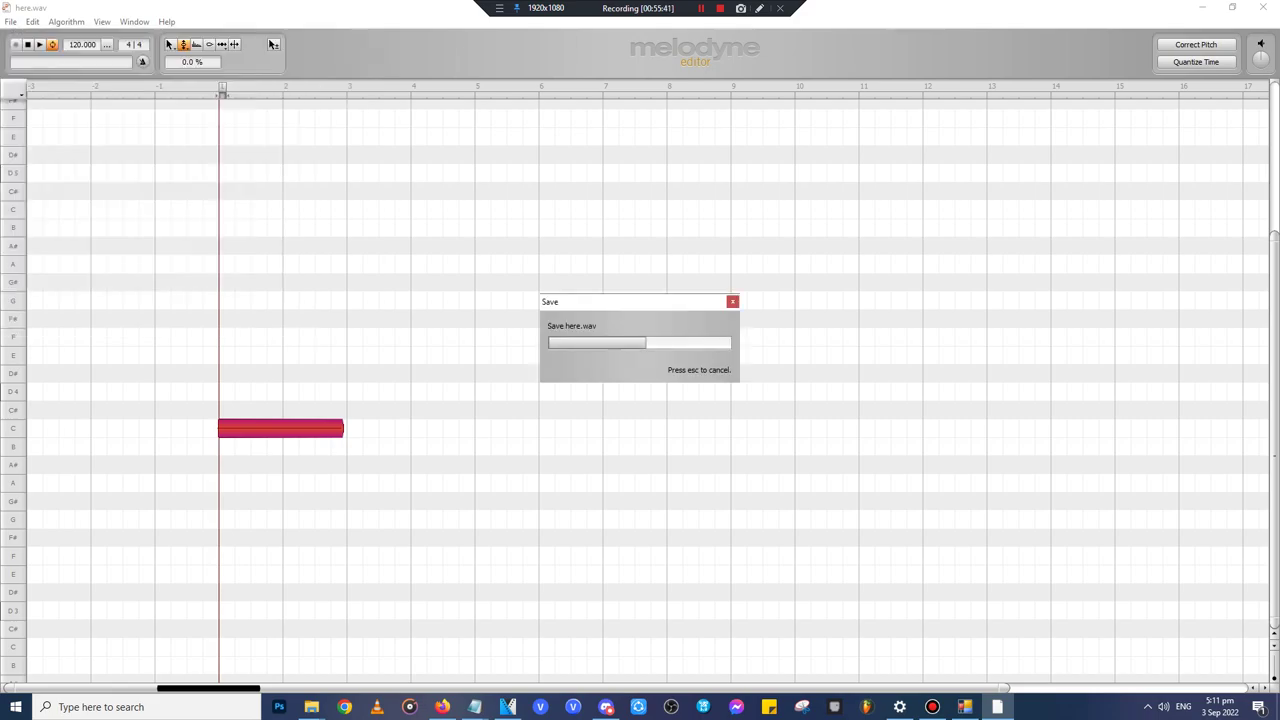
left_click(1263, 7)
left_click(1085, 179)
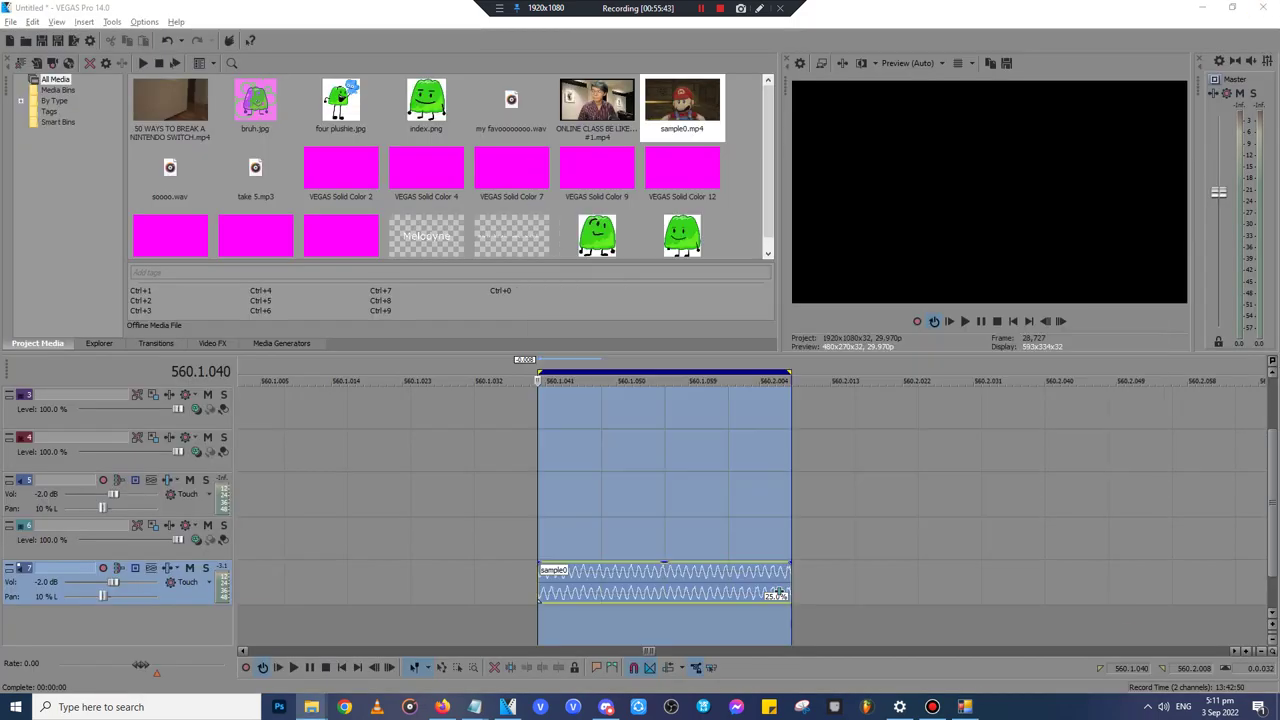
- Delete the stretched sample0 audio clip from track 7 and remove sample0.mp4 from the project media
left_click(348, 451)
left_click(579, 583)
key("Delete")
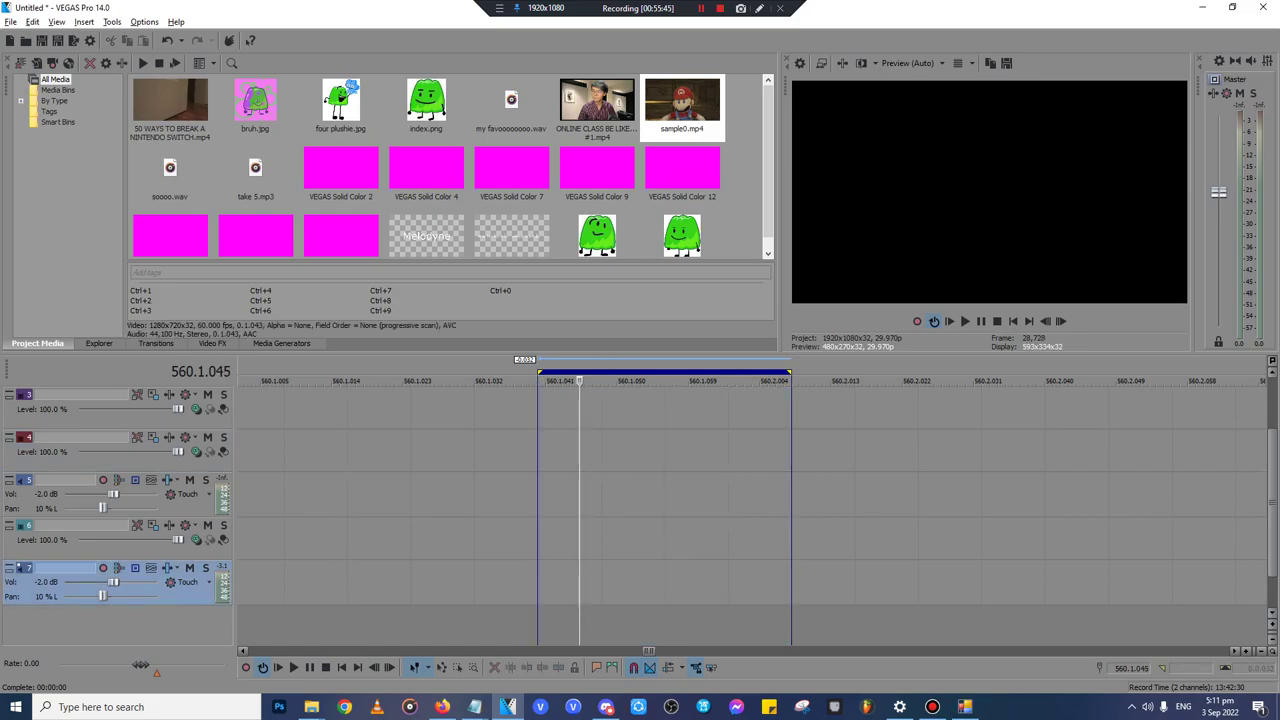
left_click(682, 105)
key("Delete")
key("shift+space")
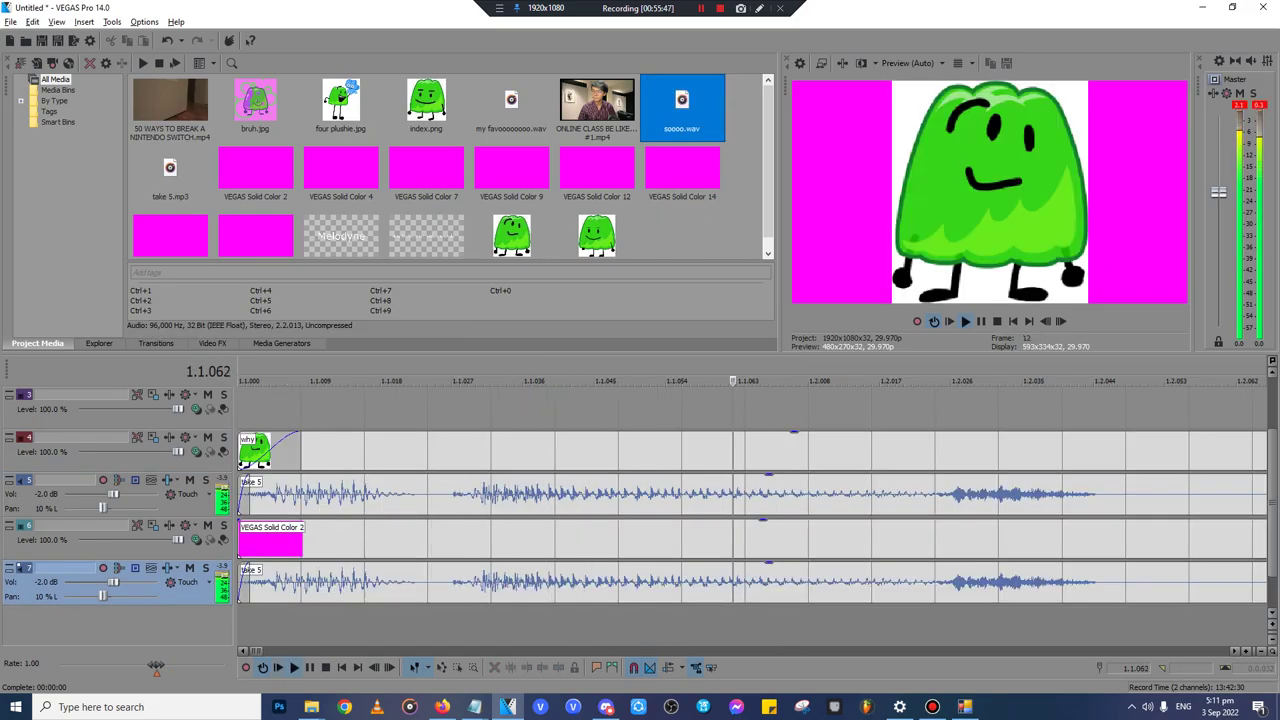
double_click(682, 105)
scroll(732, 591, "down", 6)
left_click(732, 592)
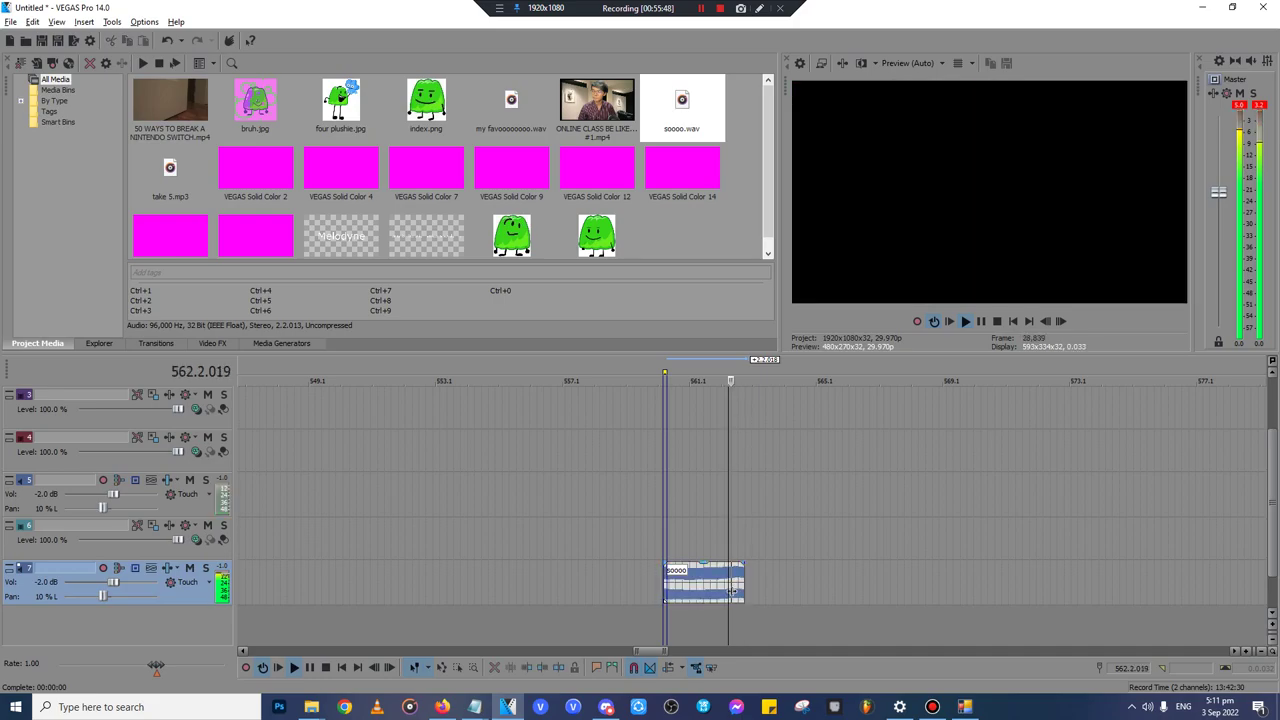
key("Return")
left_click(703, 590)
key("Delete")
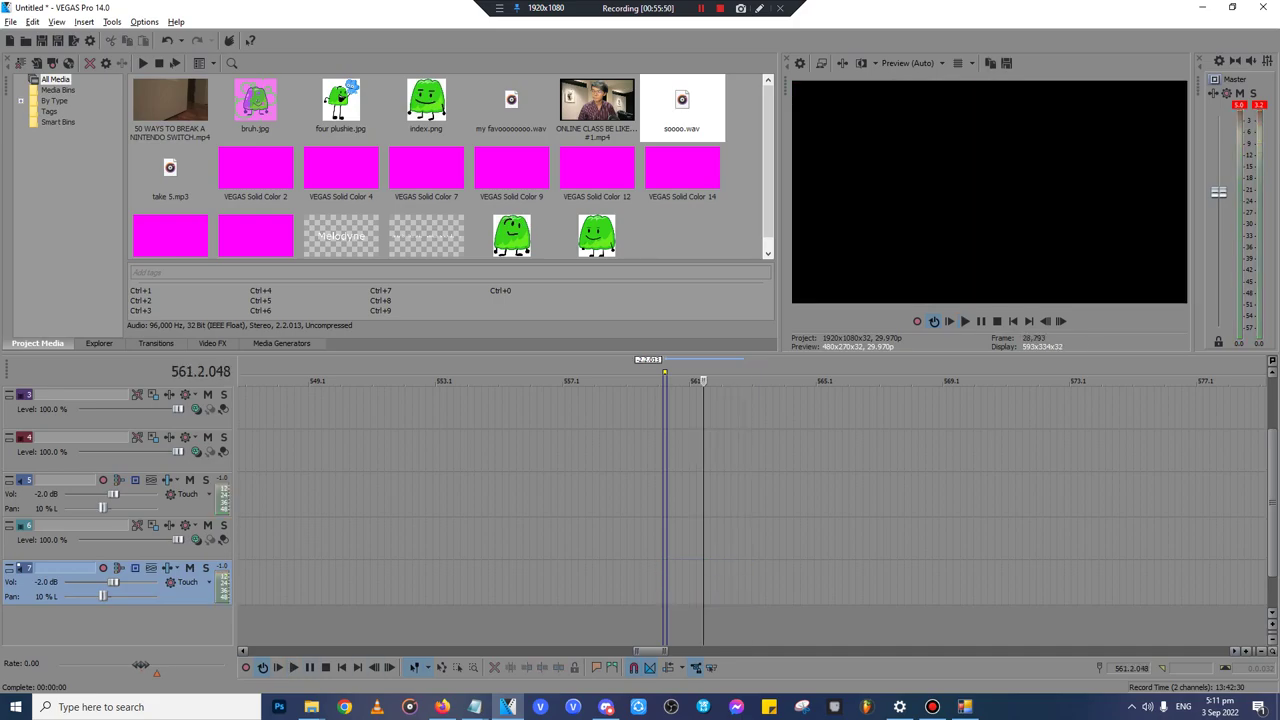
- Switch to File Explorer and open Batim Video's inside Sources For Sparta Remixes in the "new sparta remix files + Games Folder" directory
left_click(311, 707)
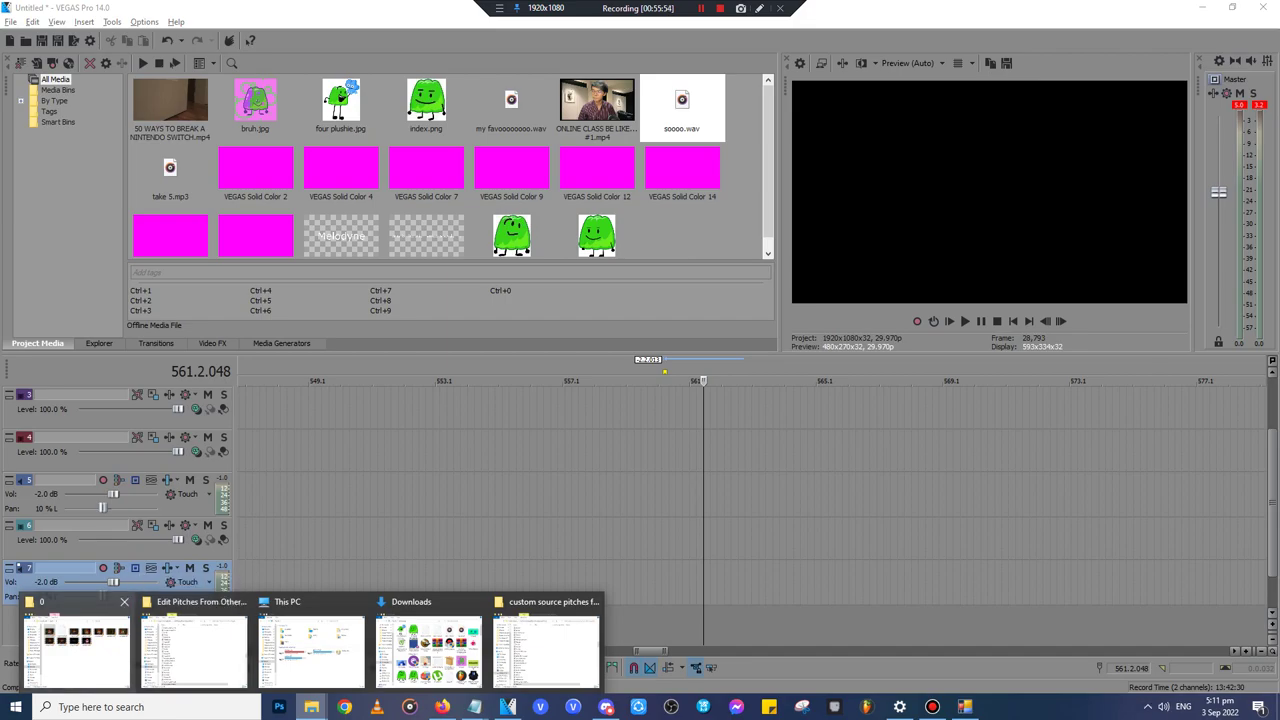
left_click(76, 650)
key("alt+Up")
key("alt+Up")
key("alt+Up")
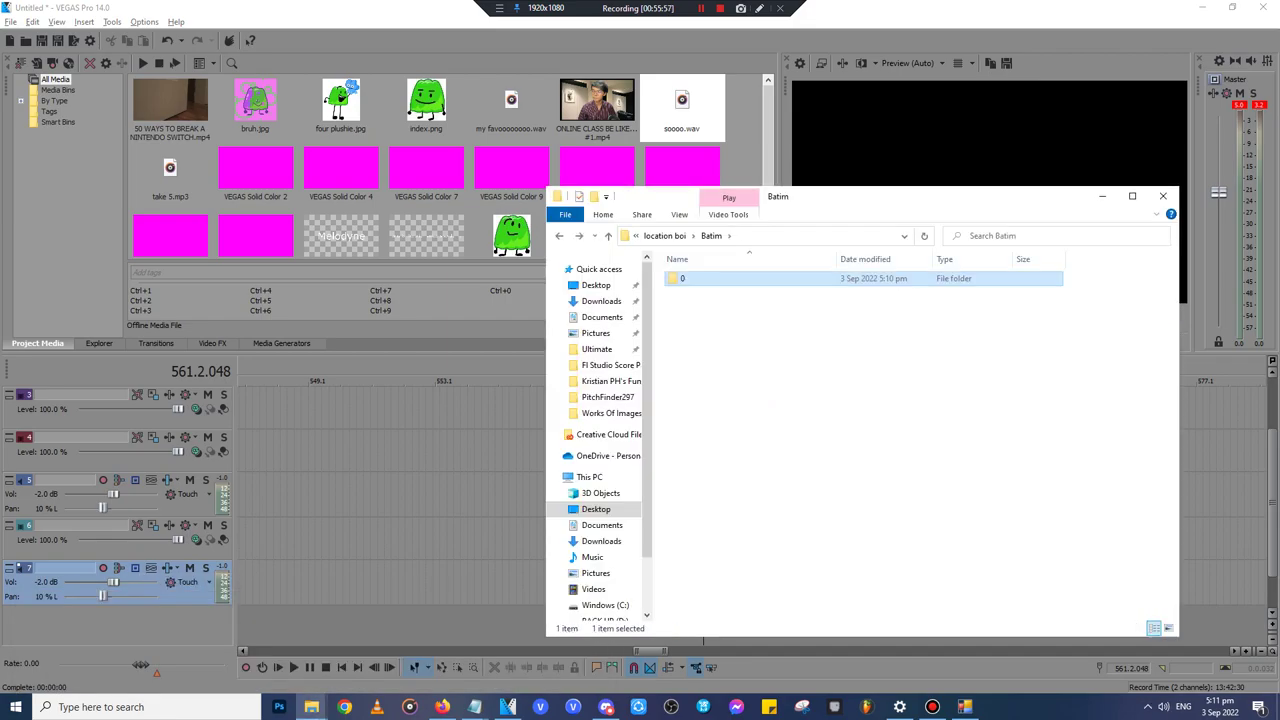
scroll(715, 515, "down", 5)
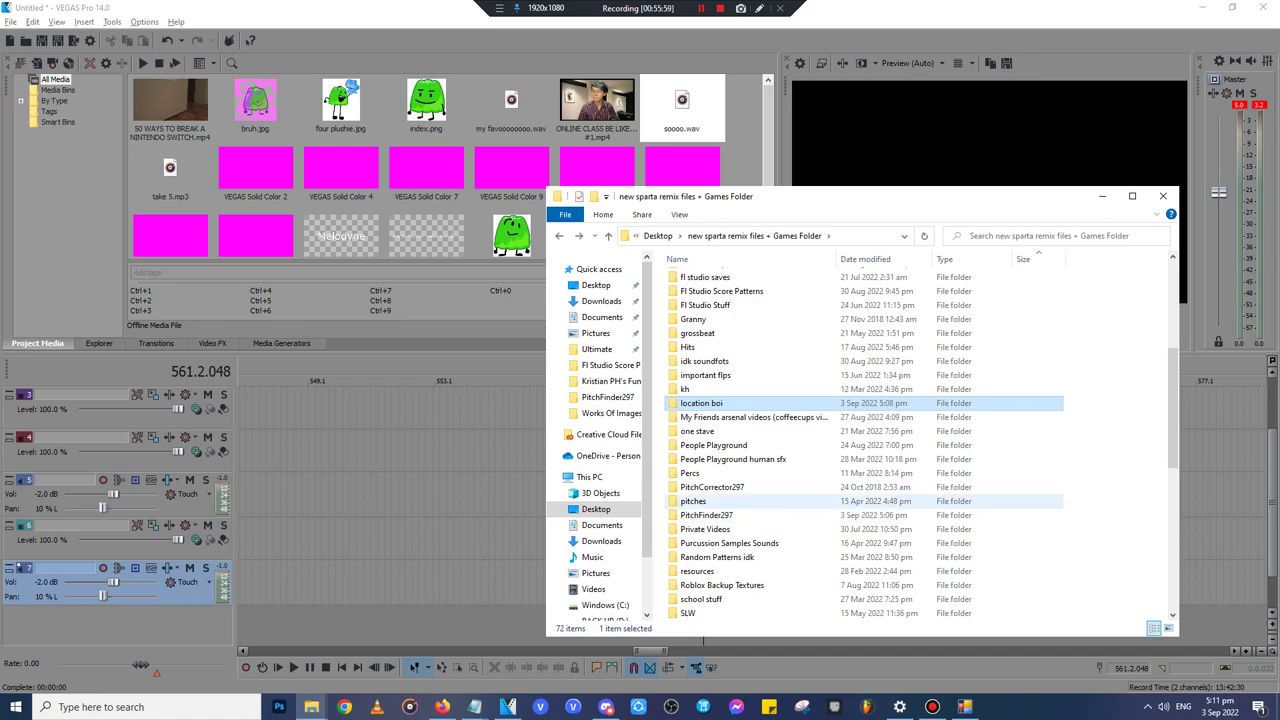
scroll(715, 520, "down", 3)
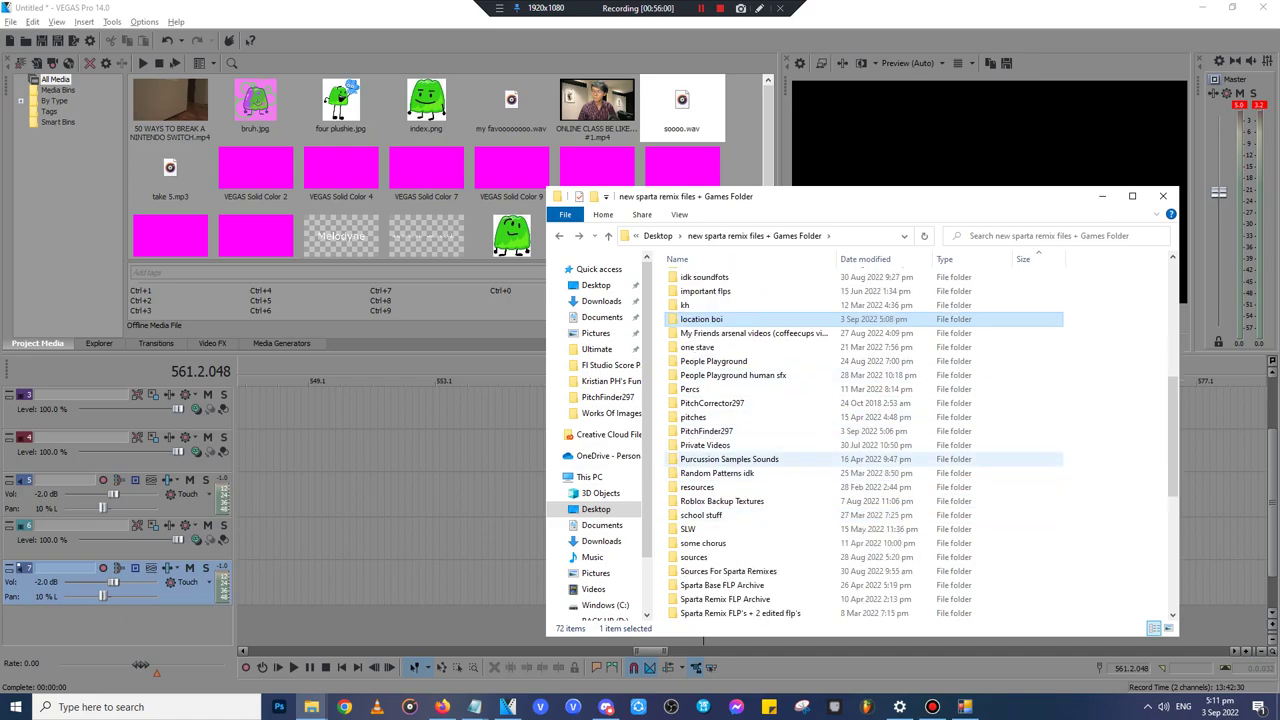
double_click(728, 529)
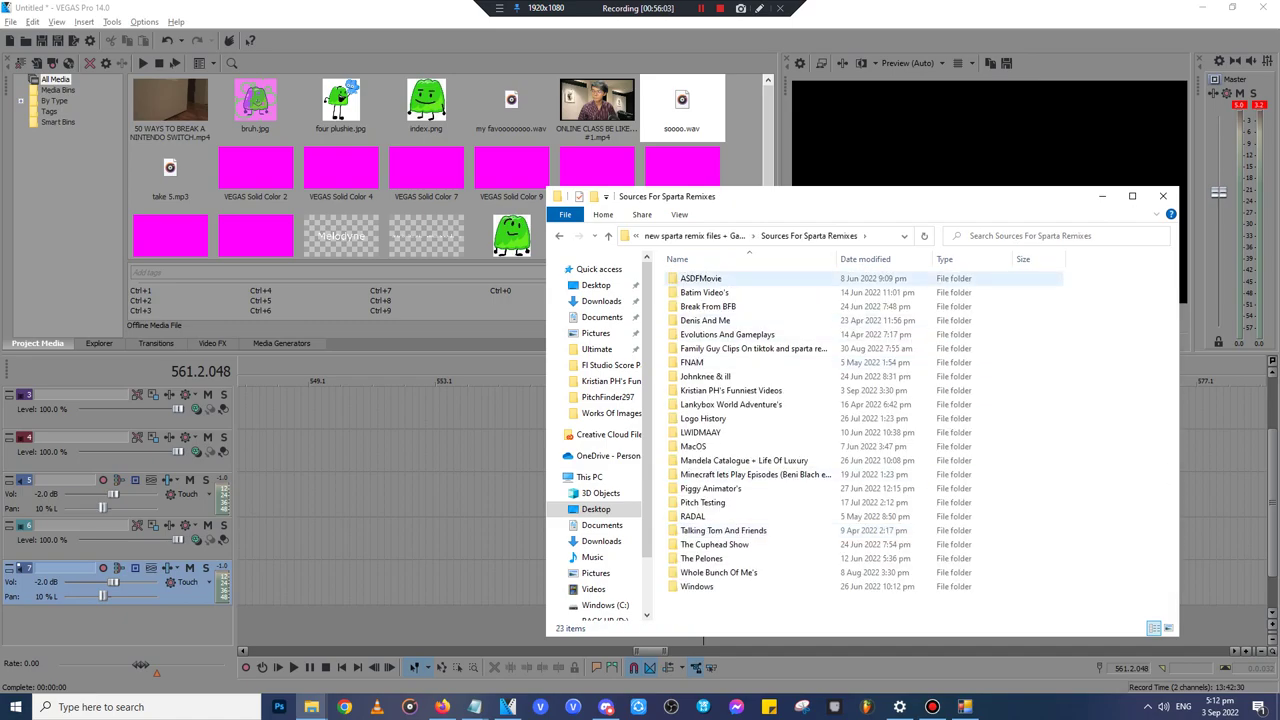
double_click(705, 292)
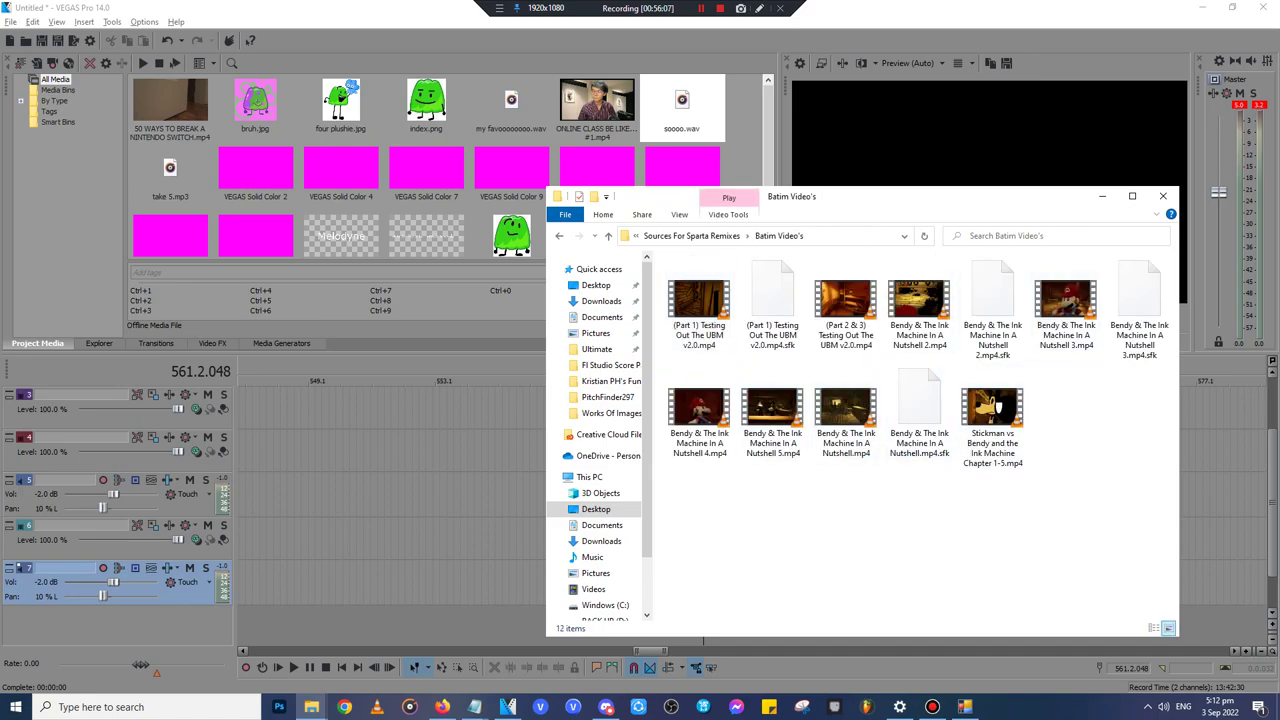
- Place Bendy & The Ink Machine In A Nutshell.mp4 on tracks 6 and 7 from 553.1.040 and put the playhead at 638.4.048
mouse_move(905, 318)
left_mouse_down()
mouse_move(570, 500)
mouse_move(428, 540)
left_mouse_up()
left_click(441, 495)
scroll(441, 495, "down", 5)
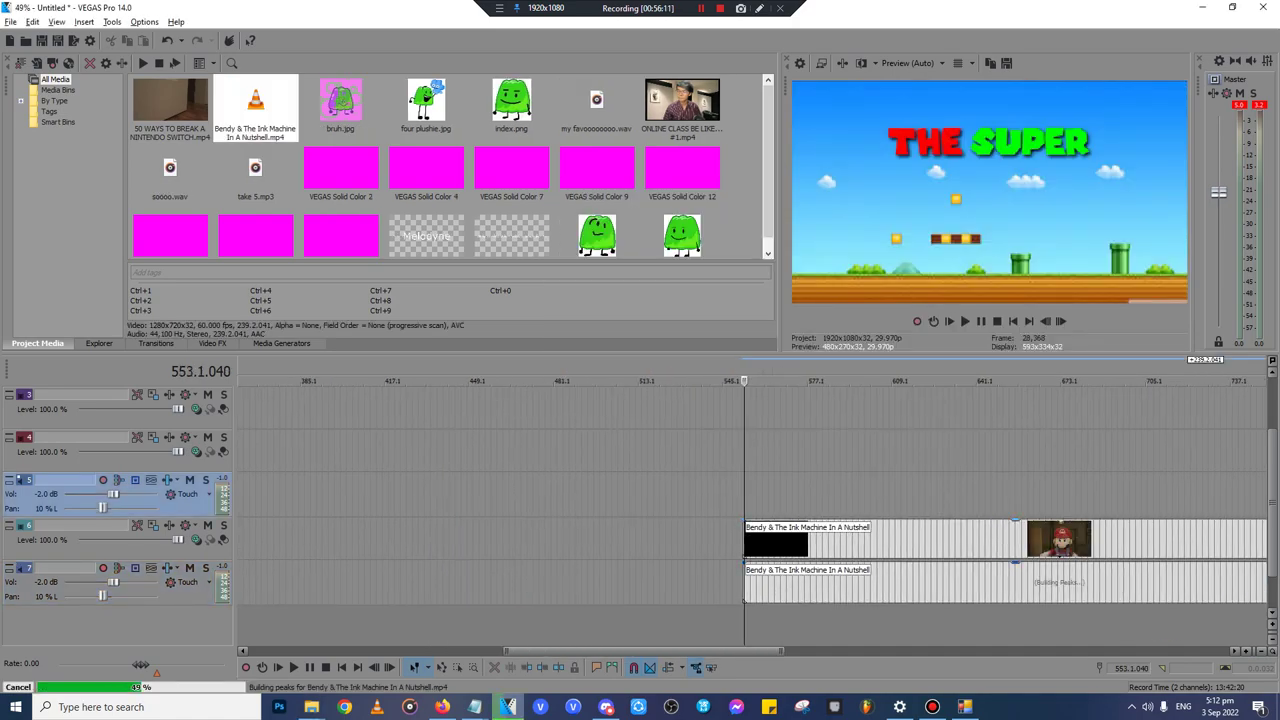
left_click(970, 495)
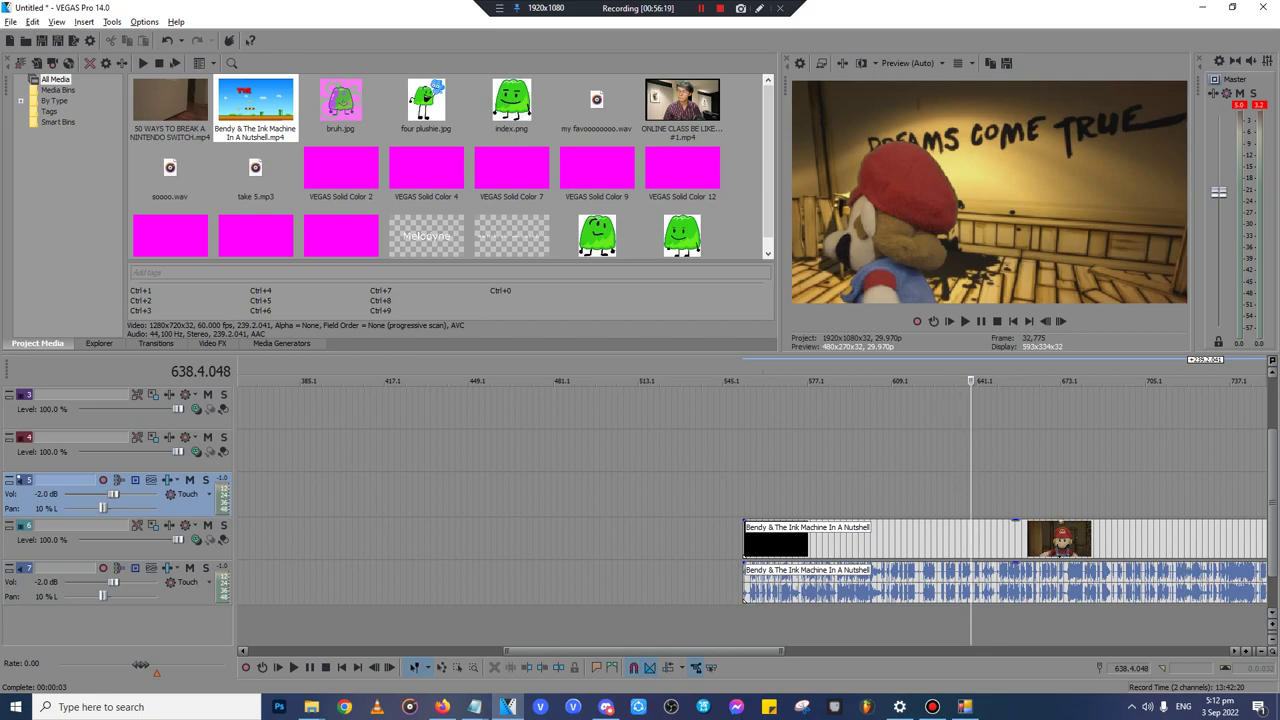
- Check the My hands don't work! (Sparta Extended Remix) video in Firefox and return to VEGAS Pro
left_click(441, 707)
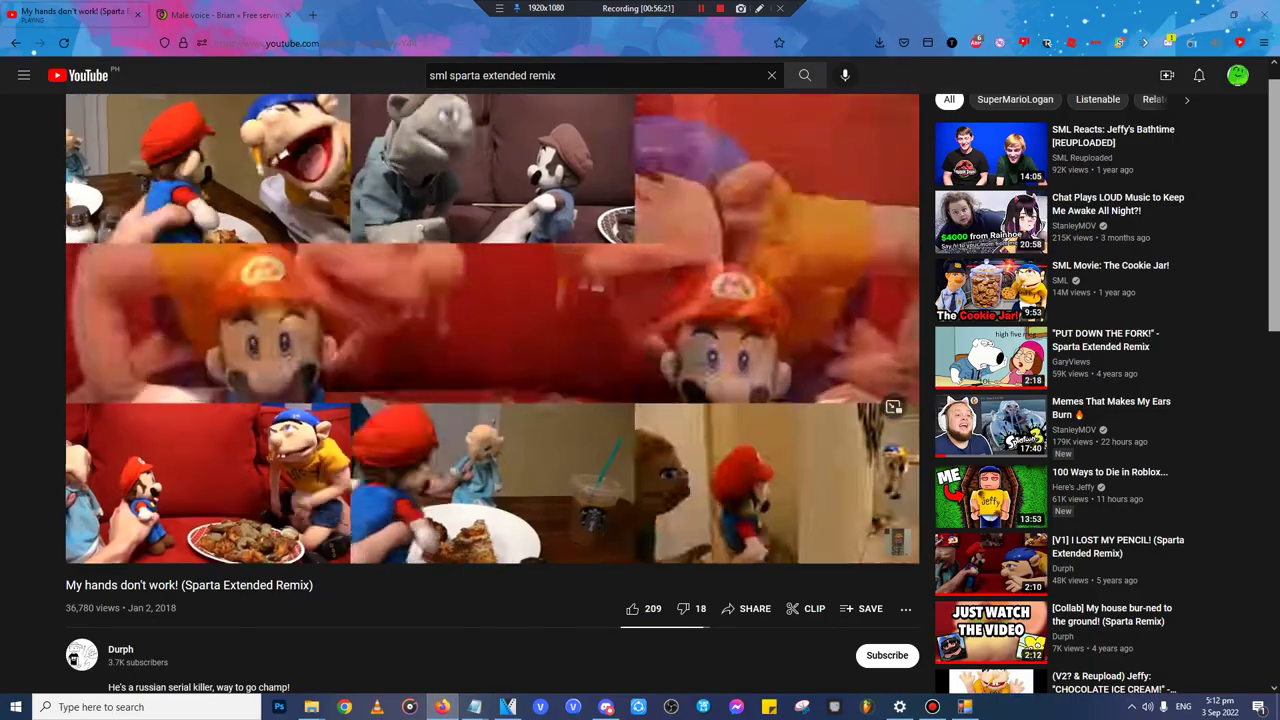
scroll(492, 350, "up", 1)
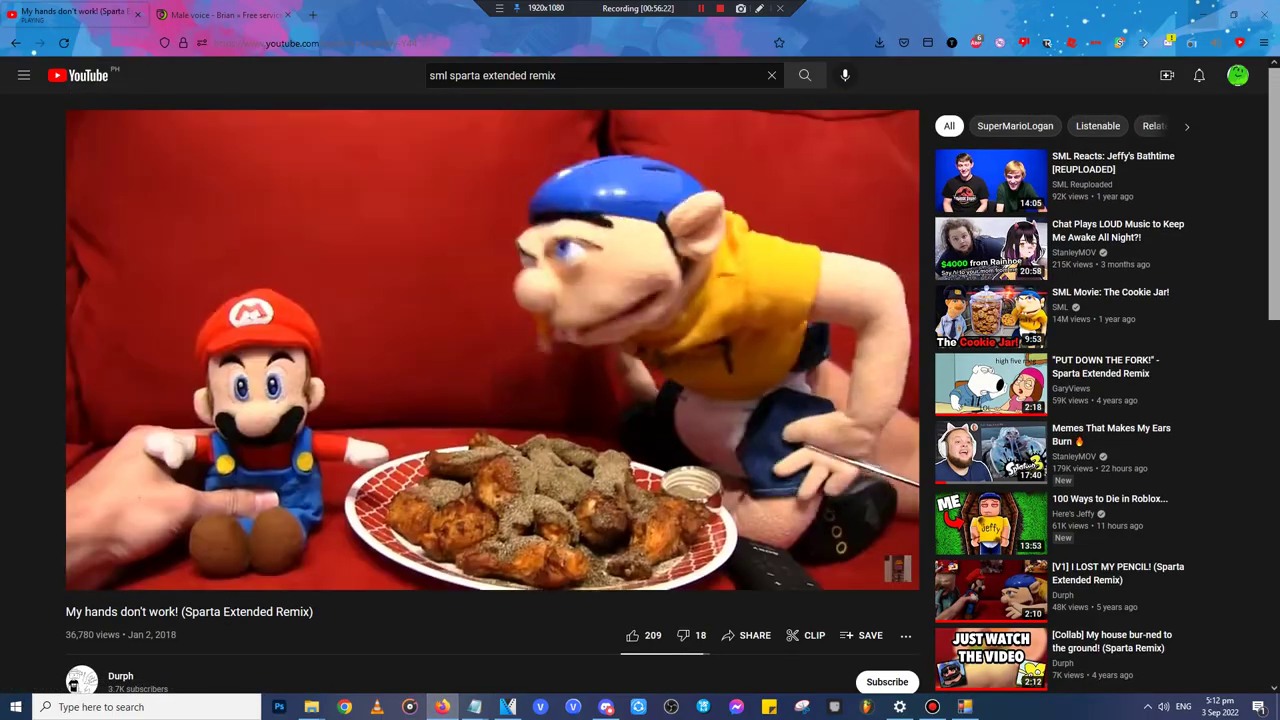
key("alt+Tab")
- Preview the Bendy & The Ink Machine In A Nutshell clip at several points between about 590 and 655 on the timeline
left_click(1009, 539)
scroll(1009, 539, "up", 1)
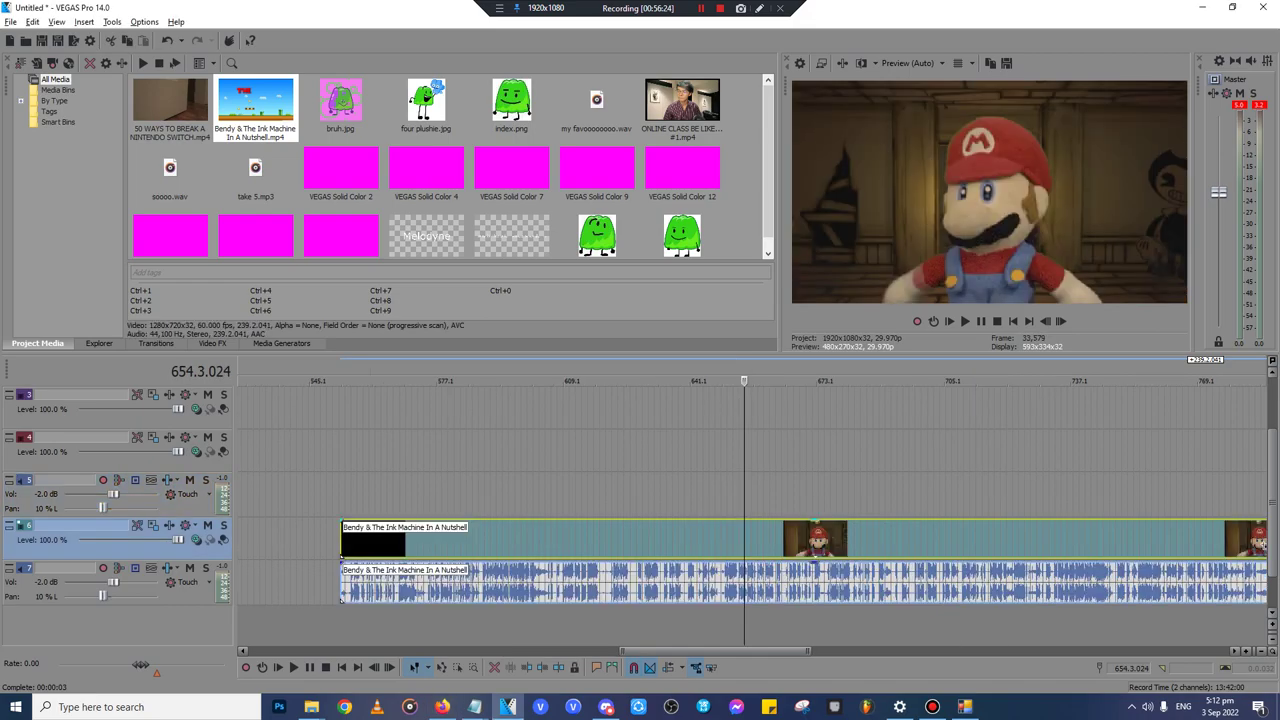
scroll(752, 539, "up", 3)
key("space")
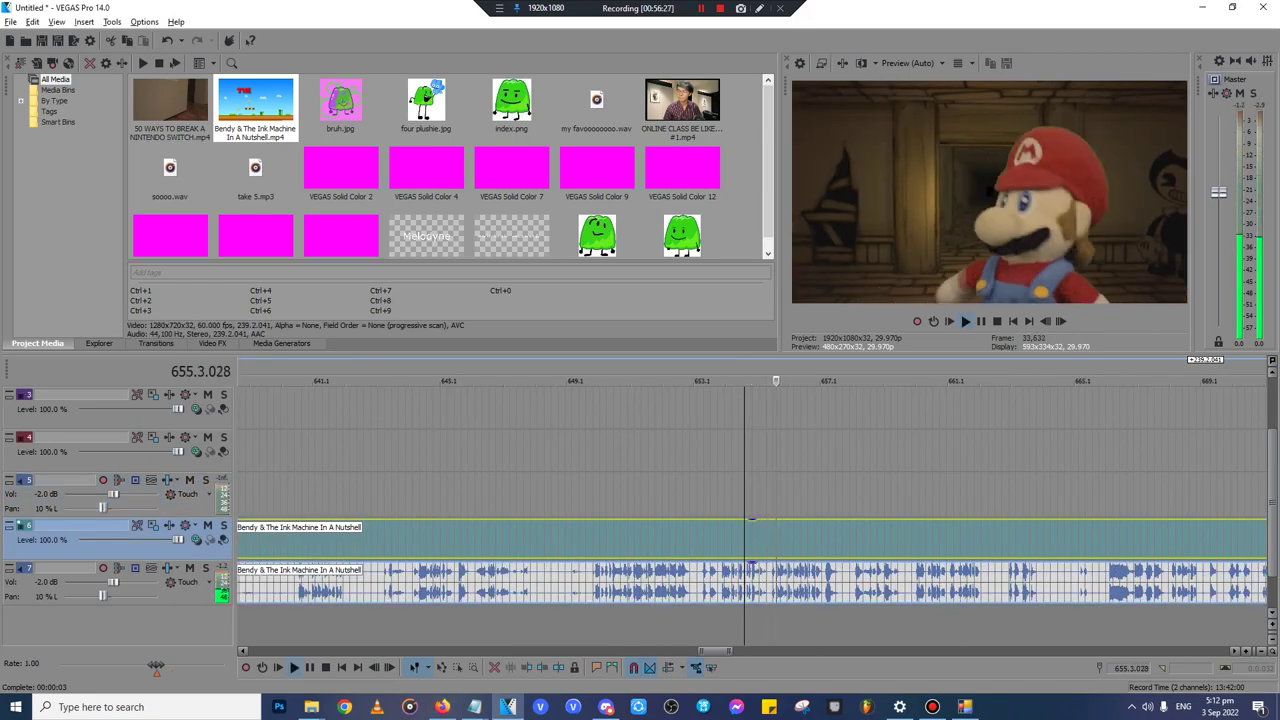
left_click(485, 539)
scroll(485, 539, "down", 1)
left_click(506, 539)
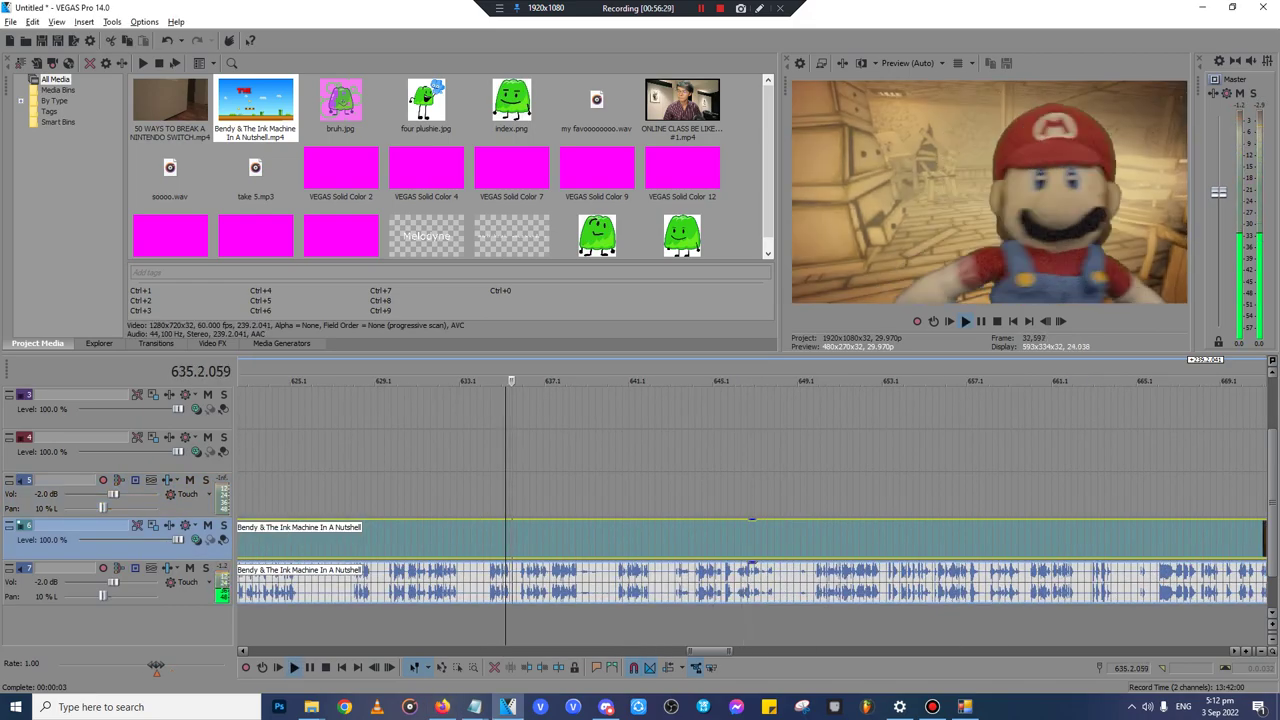
key("Down")
key("Down")
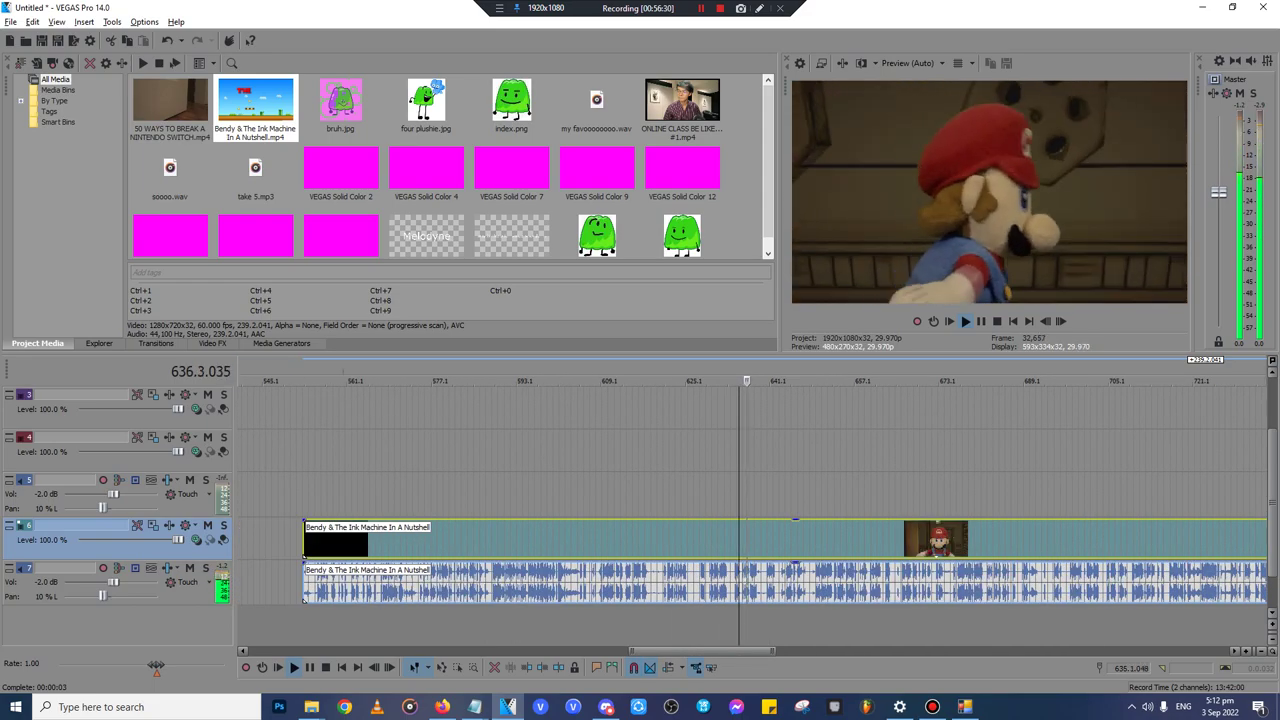
left_click(609, 539)
left_click(502, 539)
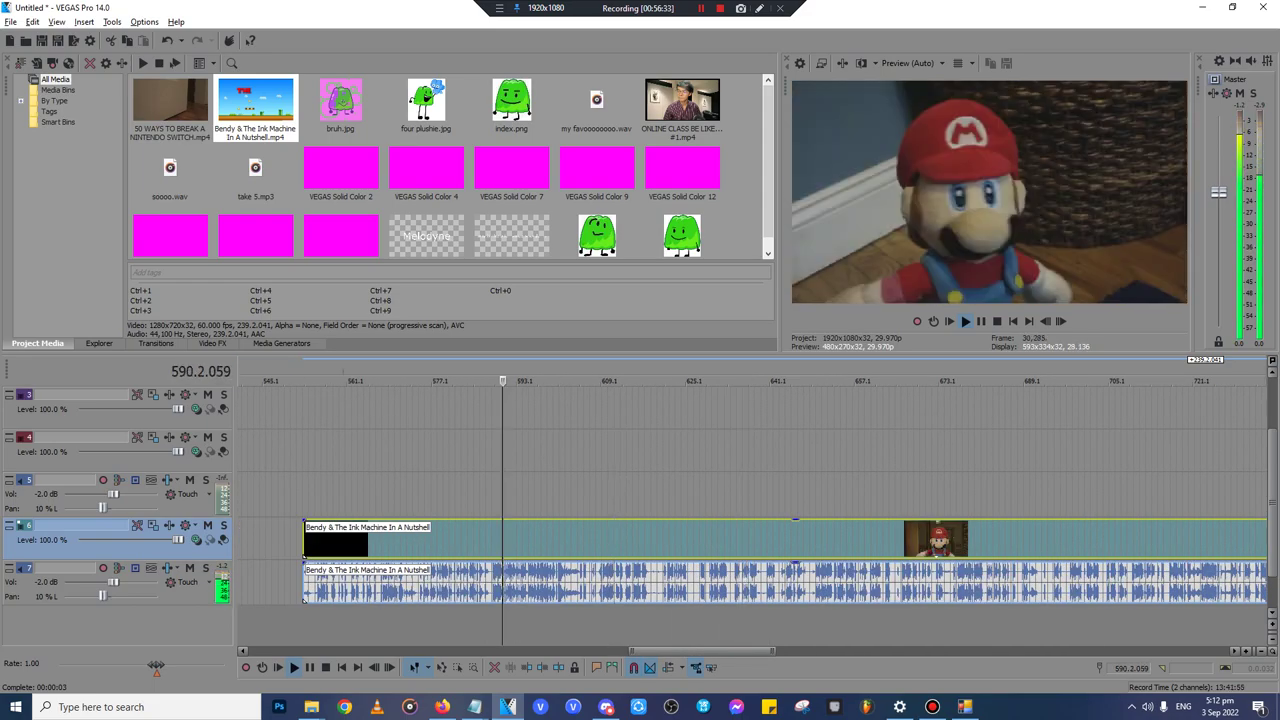
left_click(572, 539)
left_click(599, 539)
key("space")
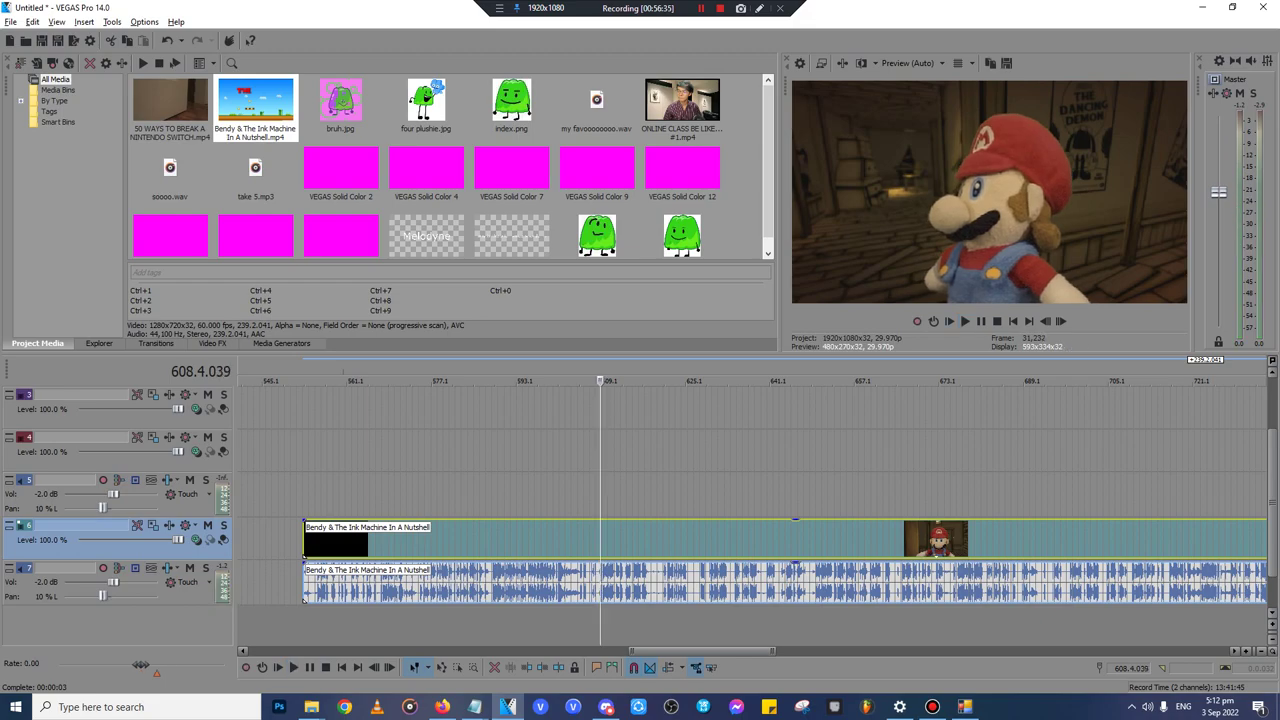
- Play the Bendy clip closely from about 612.4 to 614.3 and examine its audio for a usable sample
key("Up")
key("Up")
key("Up")
key("Up")
key("Up")
key("space")
left_click(1022, 539)
scroll(1022, 539, "up", 2)
left_click(1021, 539)
scroll(1021, 539, "down", 1)
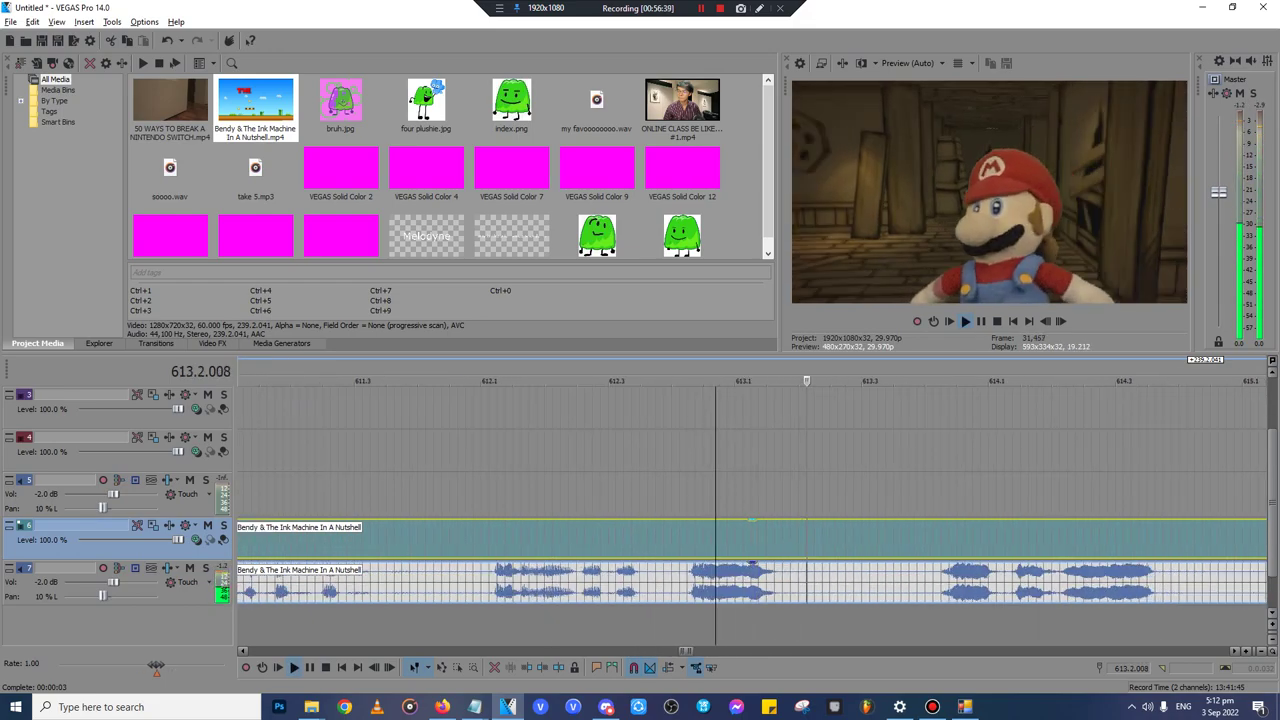
key("Return")
left_click(663, 539)
scroll(663, 539, "up", 2)
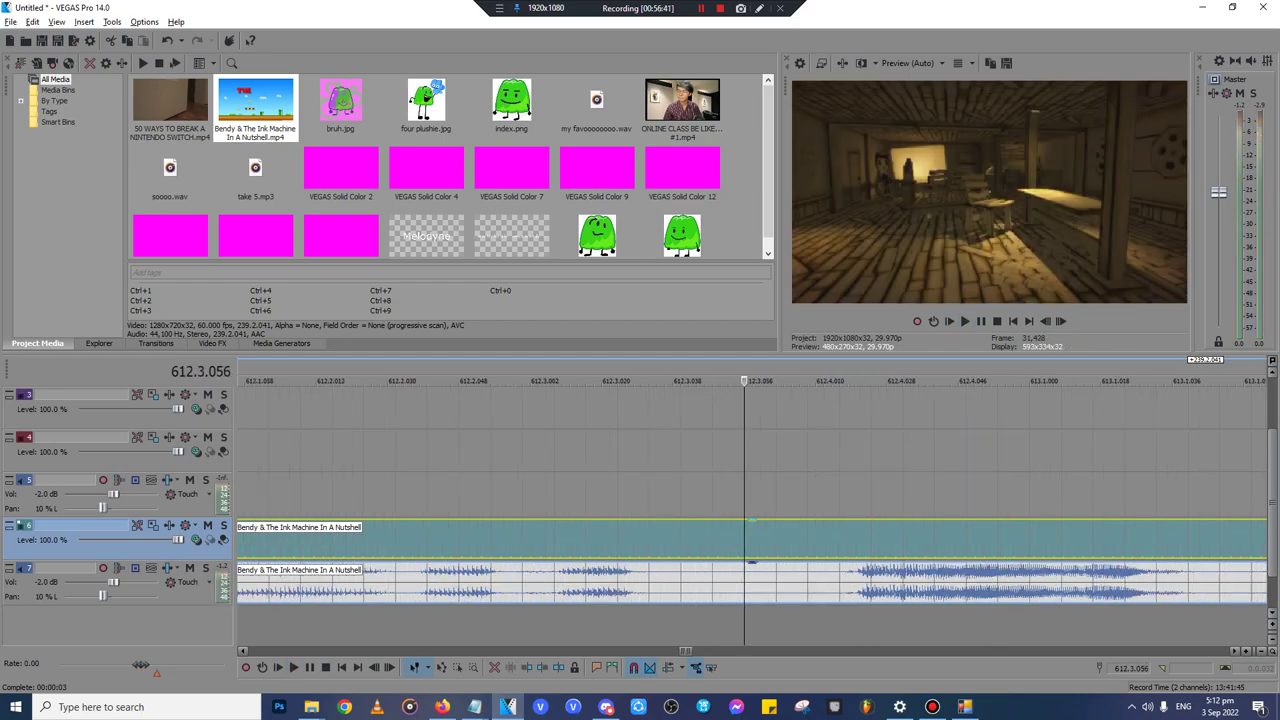
key("space")
key("Up")
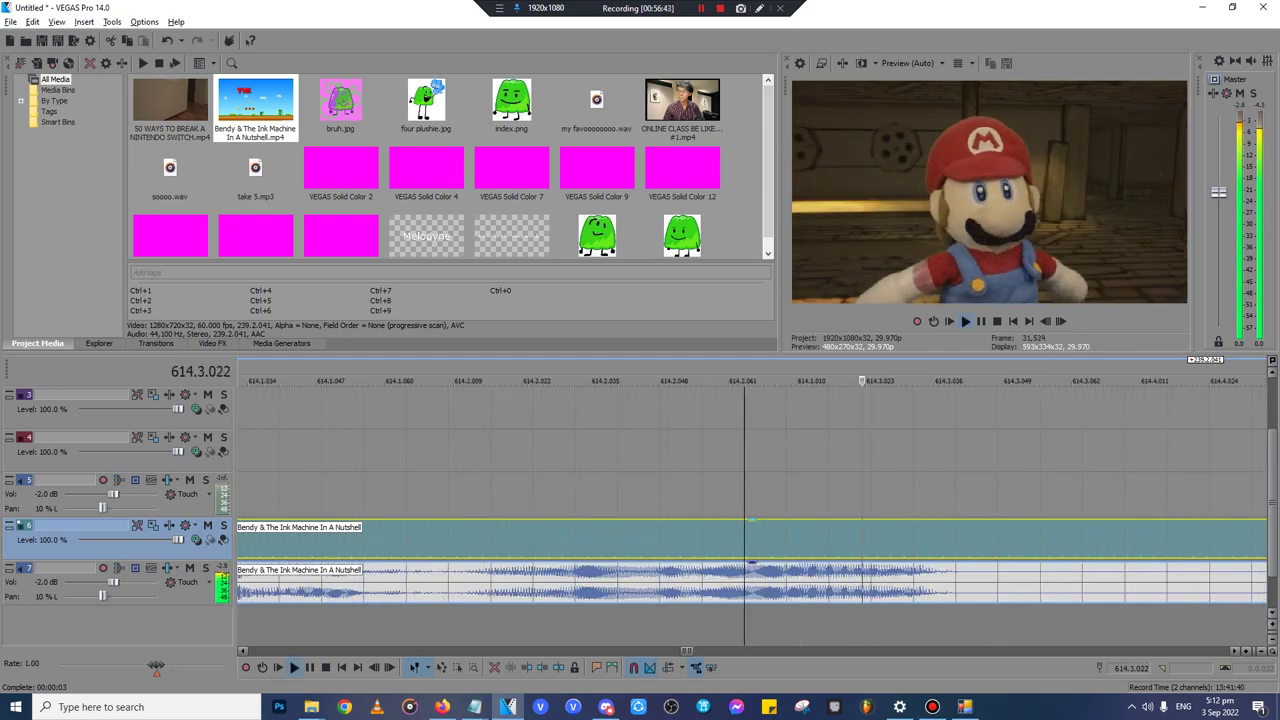
- Split the Bendy clip on tracks 6 and 7 at 614.3.000 and delete everything before the cut
key("Down")
key("Down")
key("Up")
key("Up")
key("space")
key("space")
key("space")
key("s")
key("Down")
key("Down")
left_click(744, 541)
key("Delete")
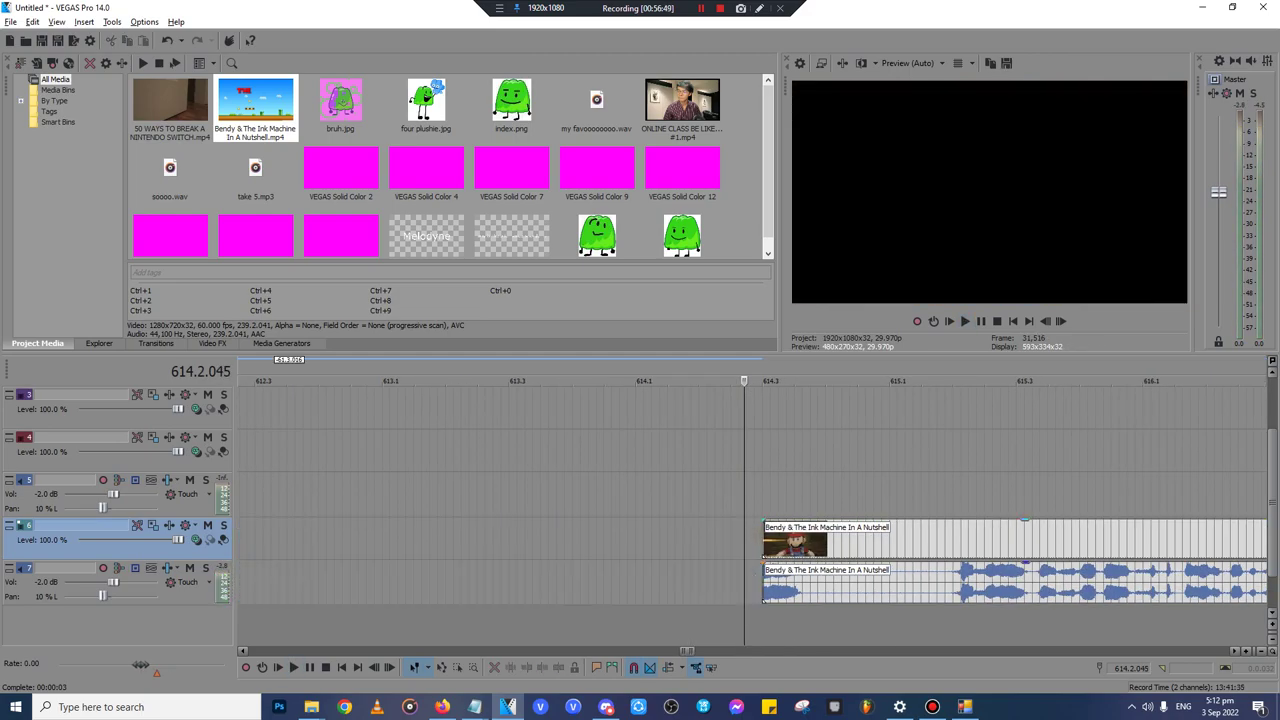
- Split the remaining Bendy clip at 615.1.056 and delete everything after the cut
left_click(945, 541)
key("s")
key("Delete")
scroll(945, 541, "down", 3)
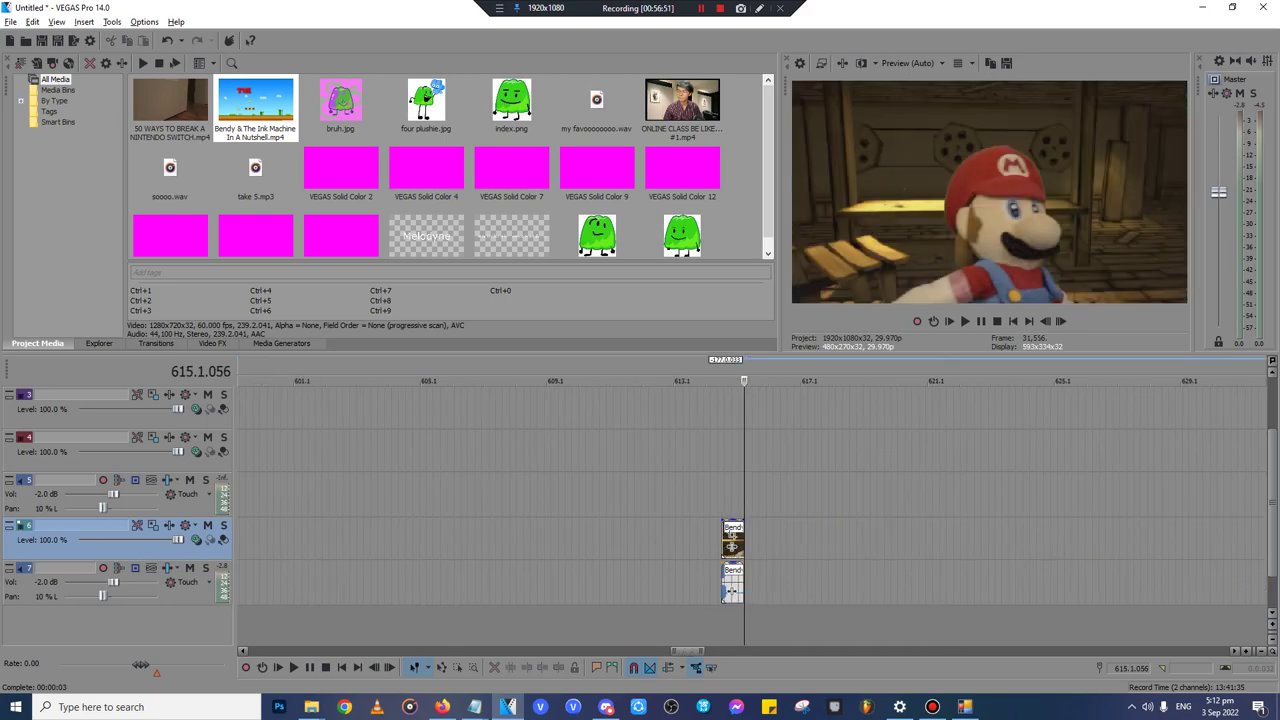
- Delete the group of take 5 audio clips on track 5 between the timeline start and about 16.1
key("Down")
key("Down")
key("Down")
key("Down")
key("Down")
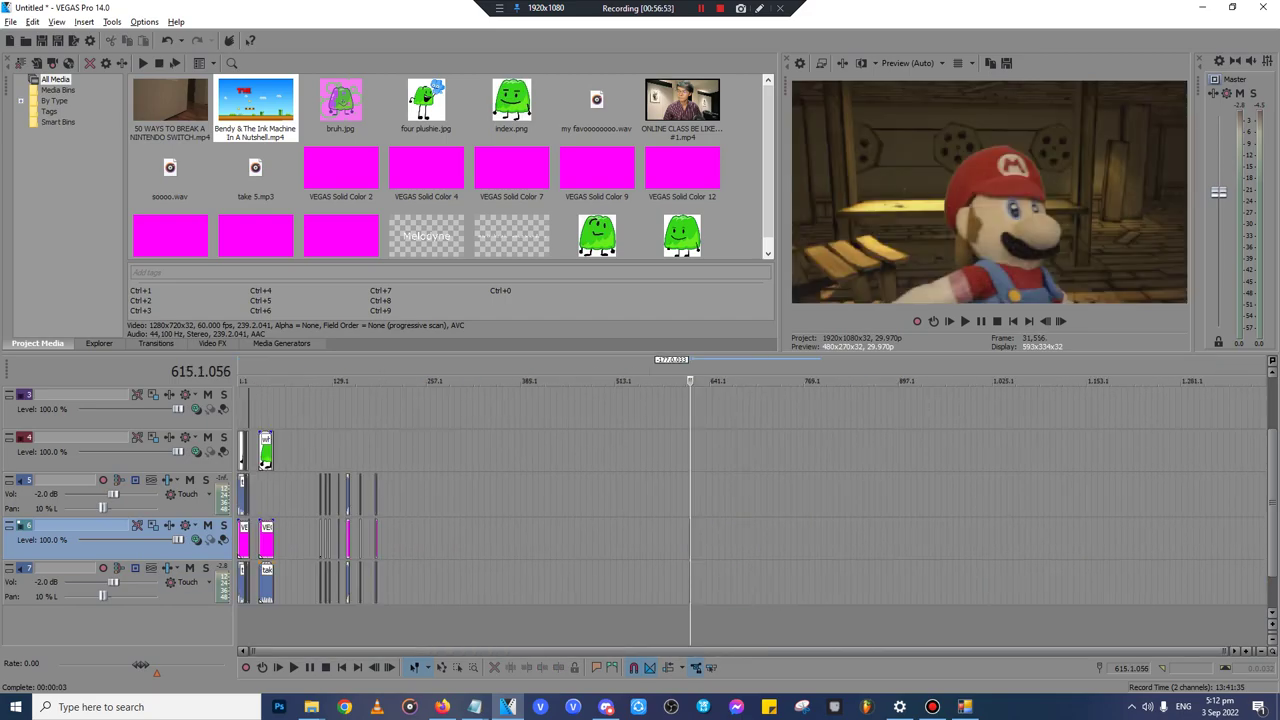
key("Up")
key("Up")
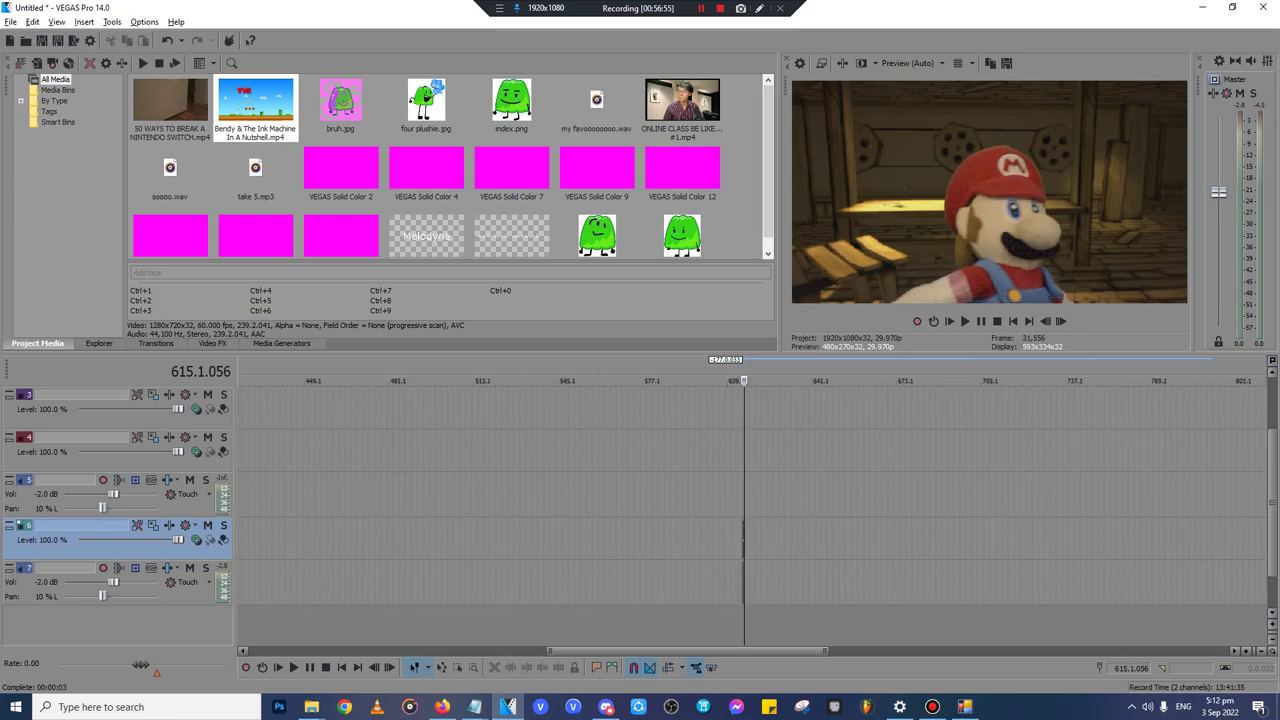
key("Down")
key("Down")
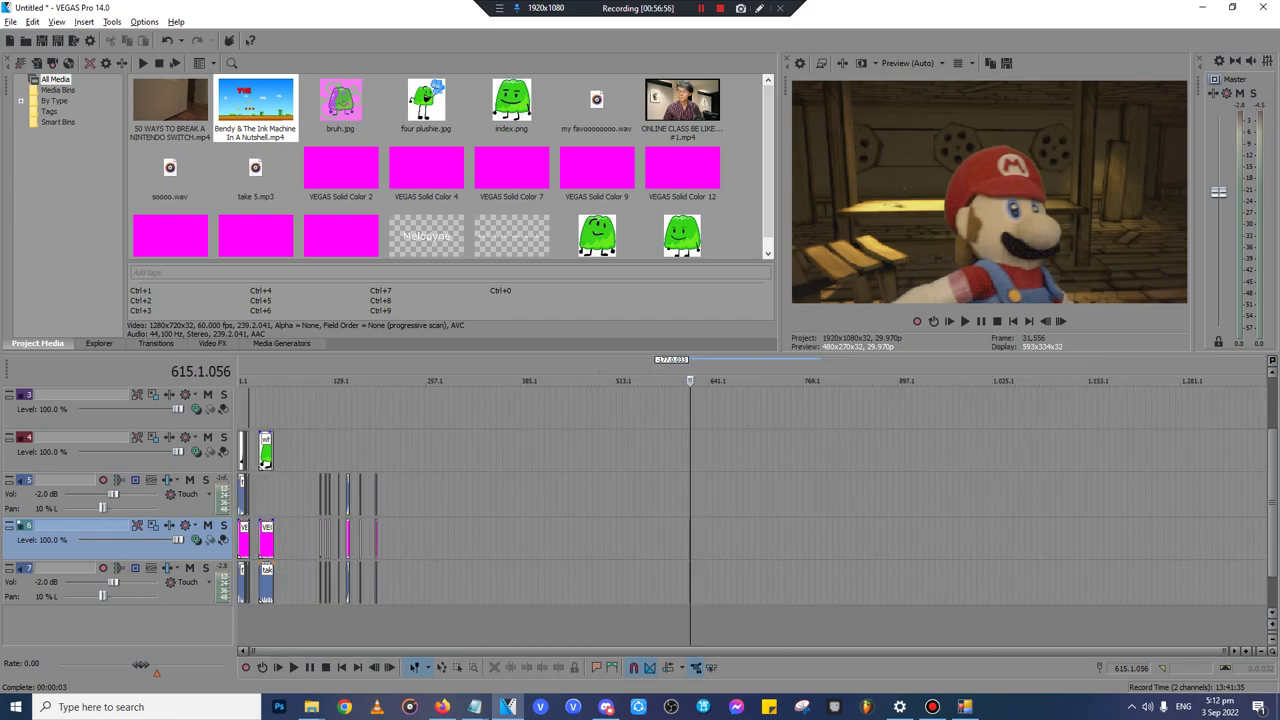
key("Home")
key("Up")
key("Up")
key("Up")
key("Up")
key("Up")
key("Up")
key("Up")
key("Up")
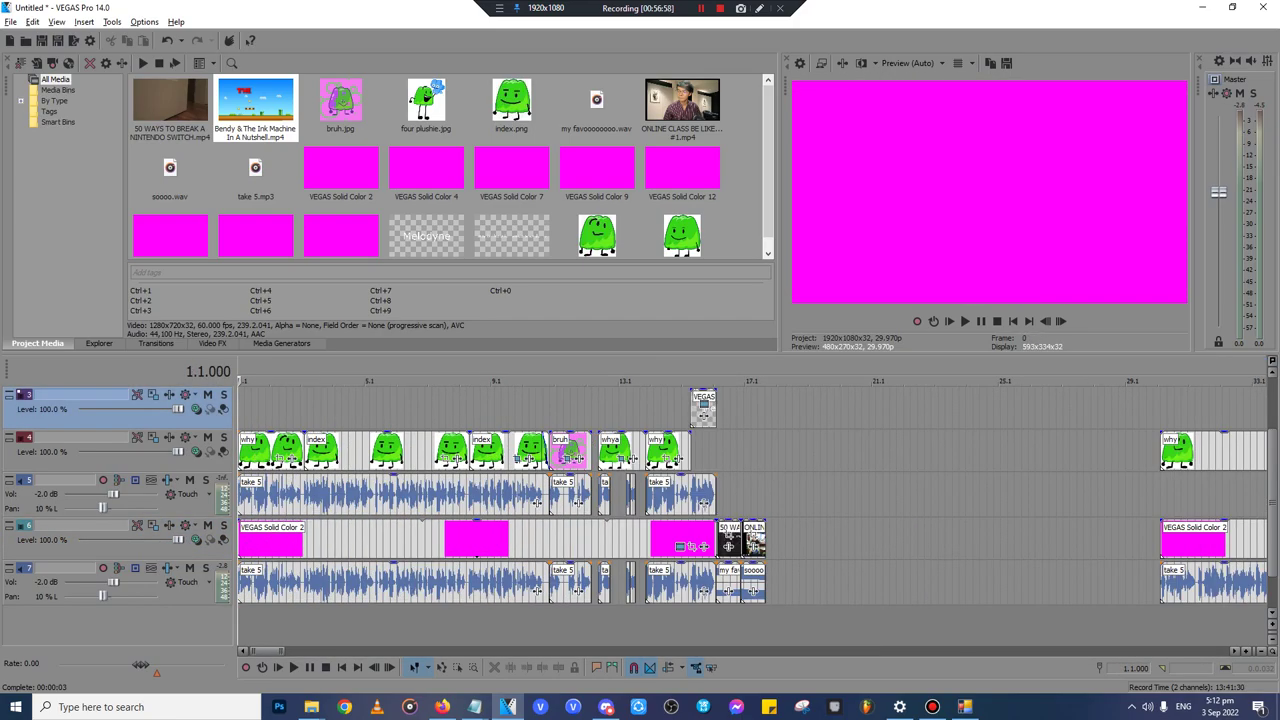
key("Down")
key("Down")
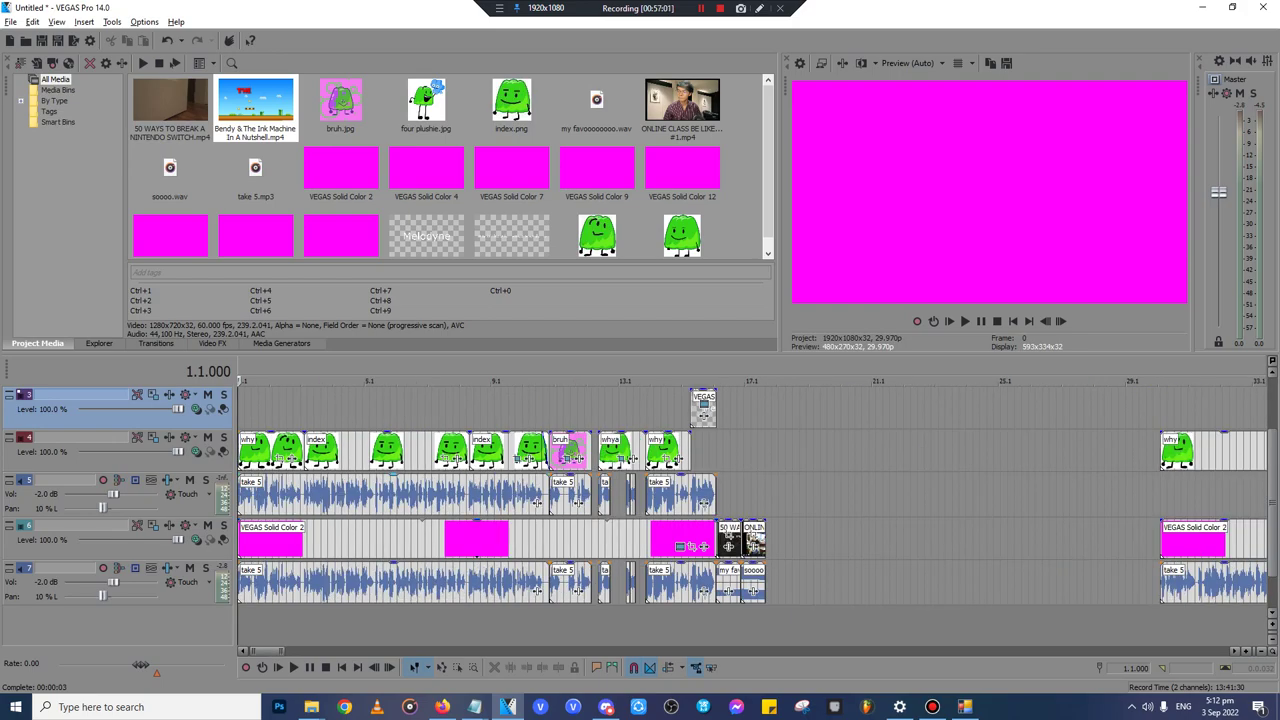
left_click(433, 496)
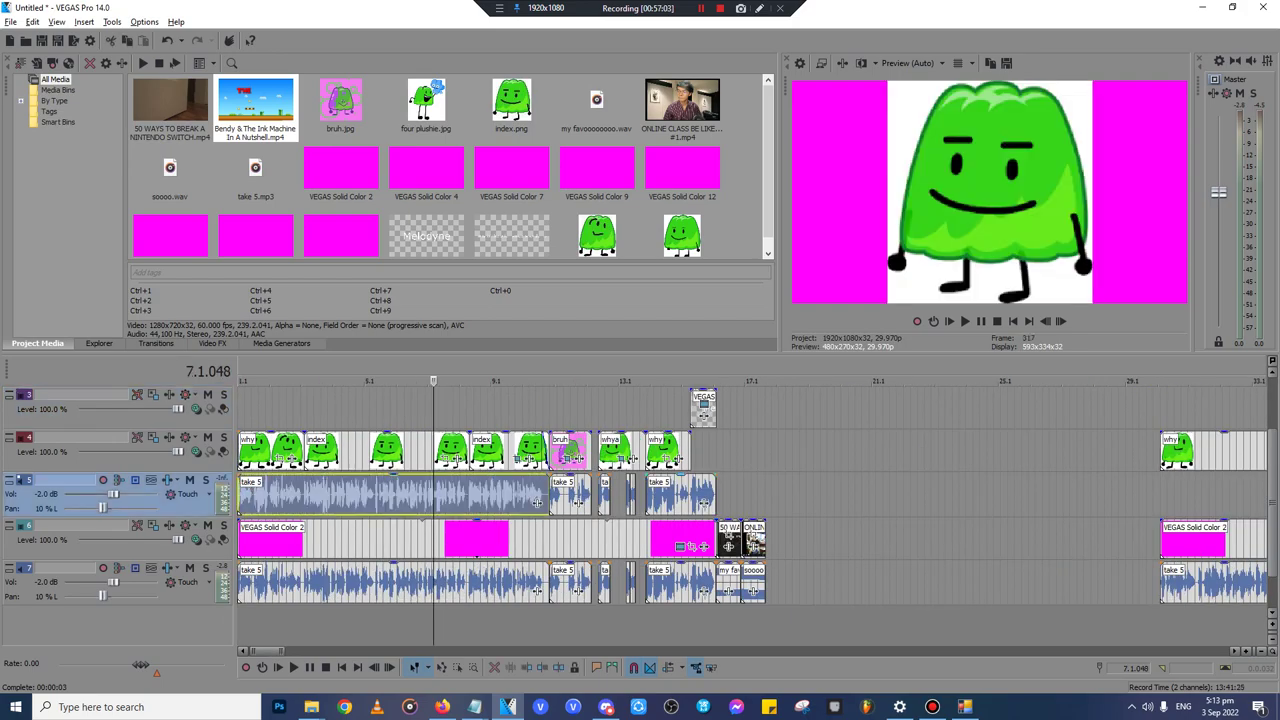
left_click(680, 496, "shift")
key("Delete")
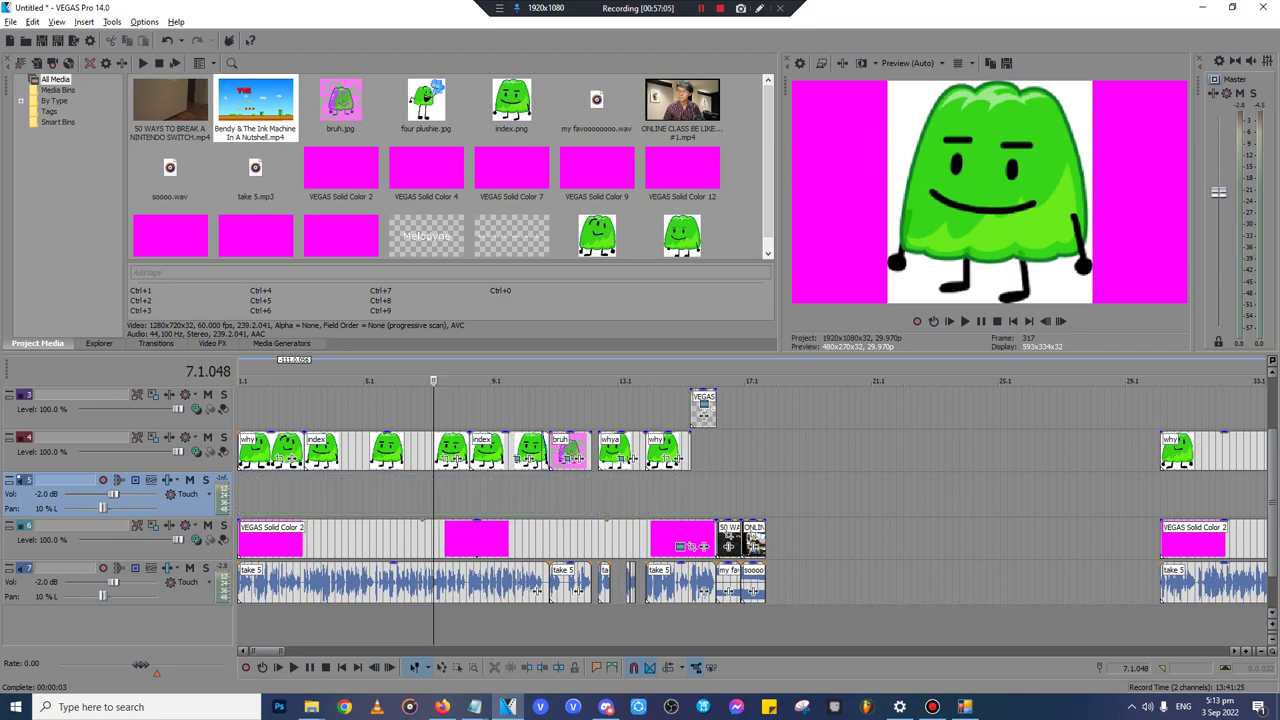
- Delete all remaining take 5 audio clips on track 5, up to the last one at 187.2.032
scroll(680, 496, "down", 3)
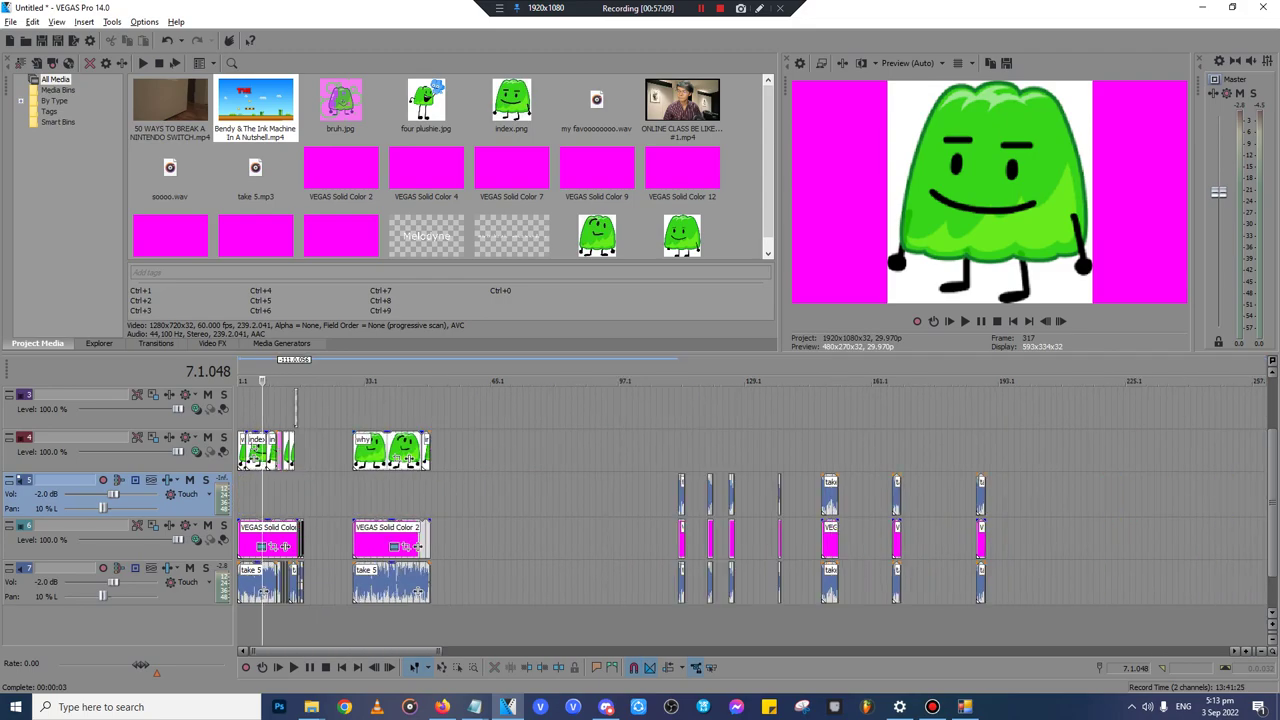
scroll(750, 500, "down", 3)
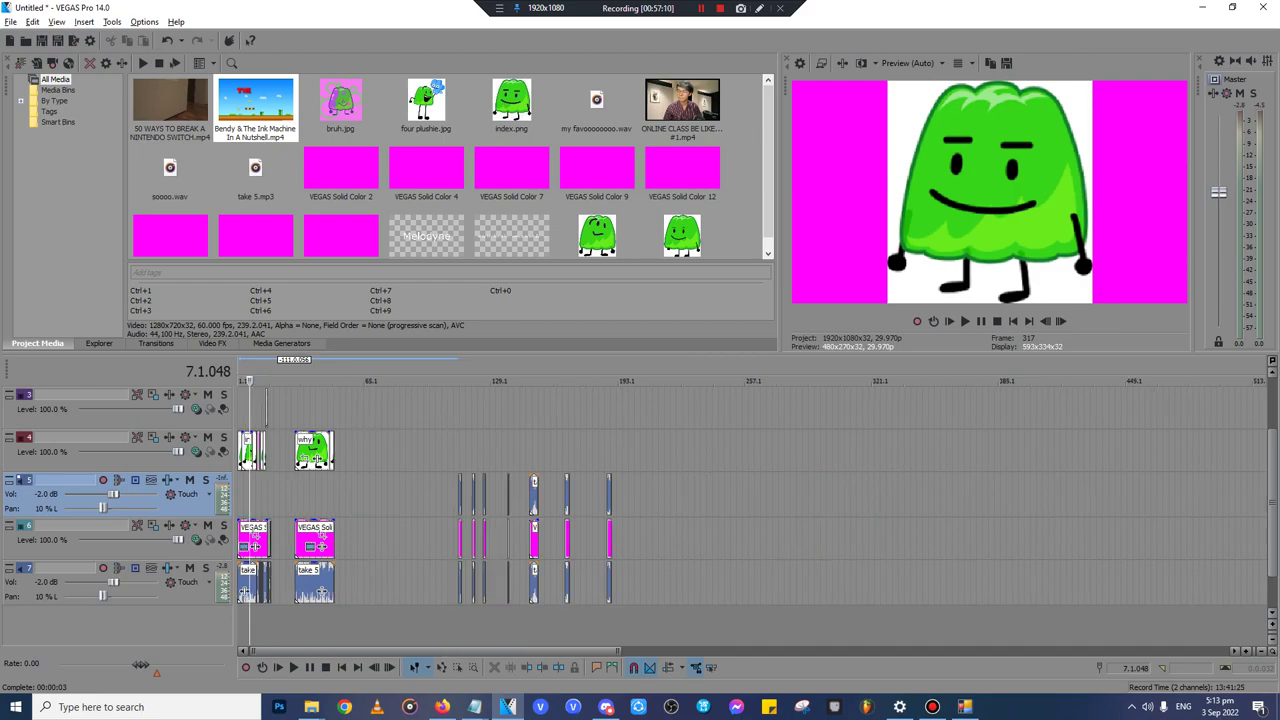
key("End")
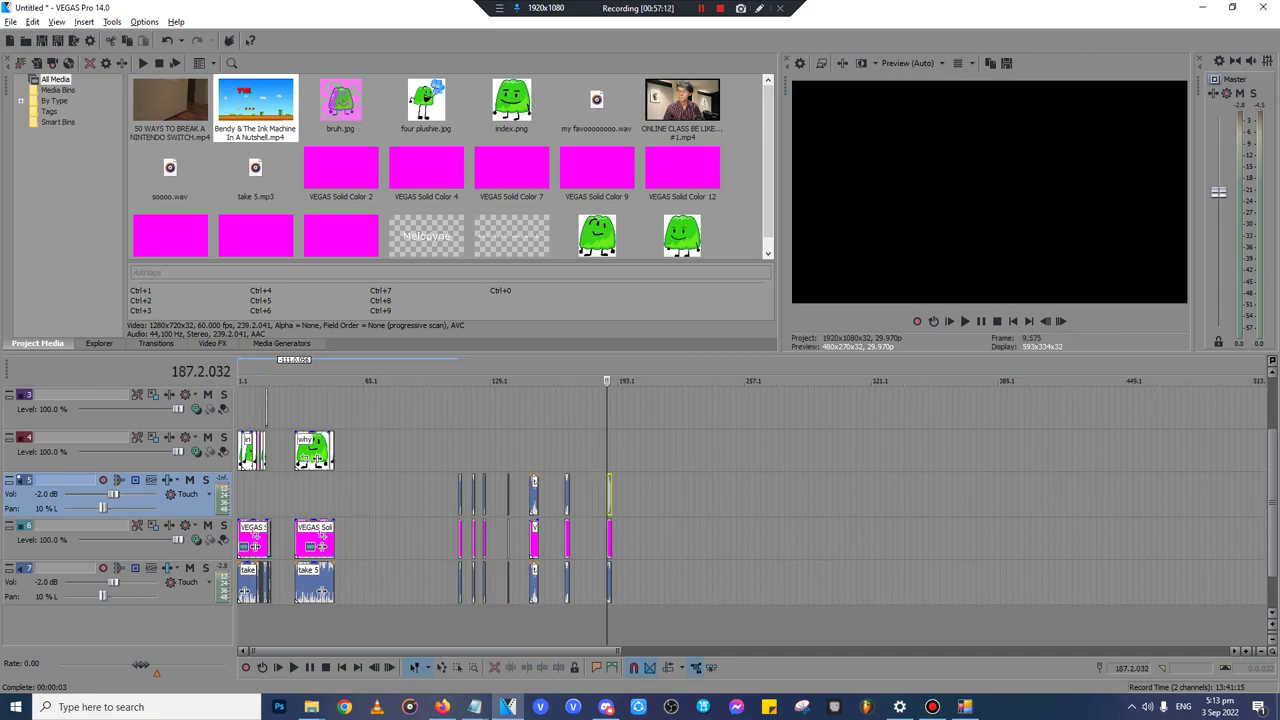
scroll(750, 500, "up", 4)
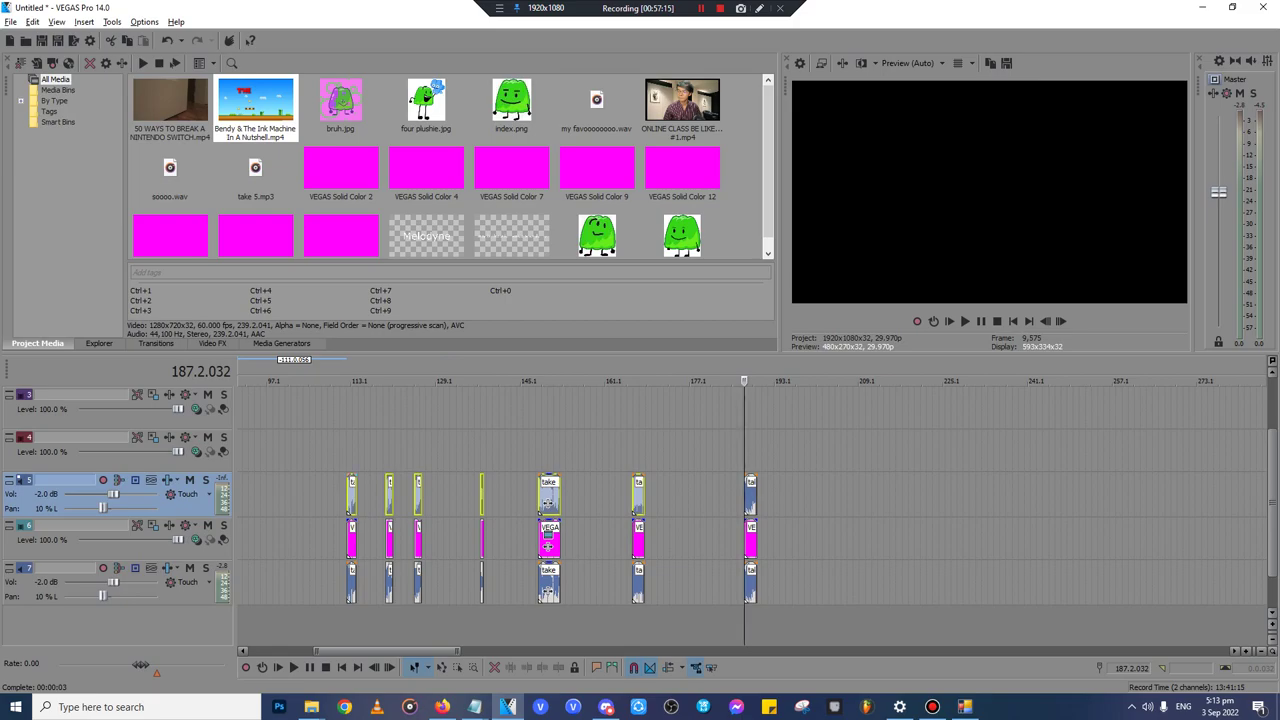
key("Delete")
key("Delete")
- Delete the audio of the trimmed Bendy clip at 614.3.000 on track 7, keeping its video on track 6
scroll(750, 500, "down", 8)
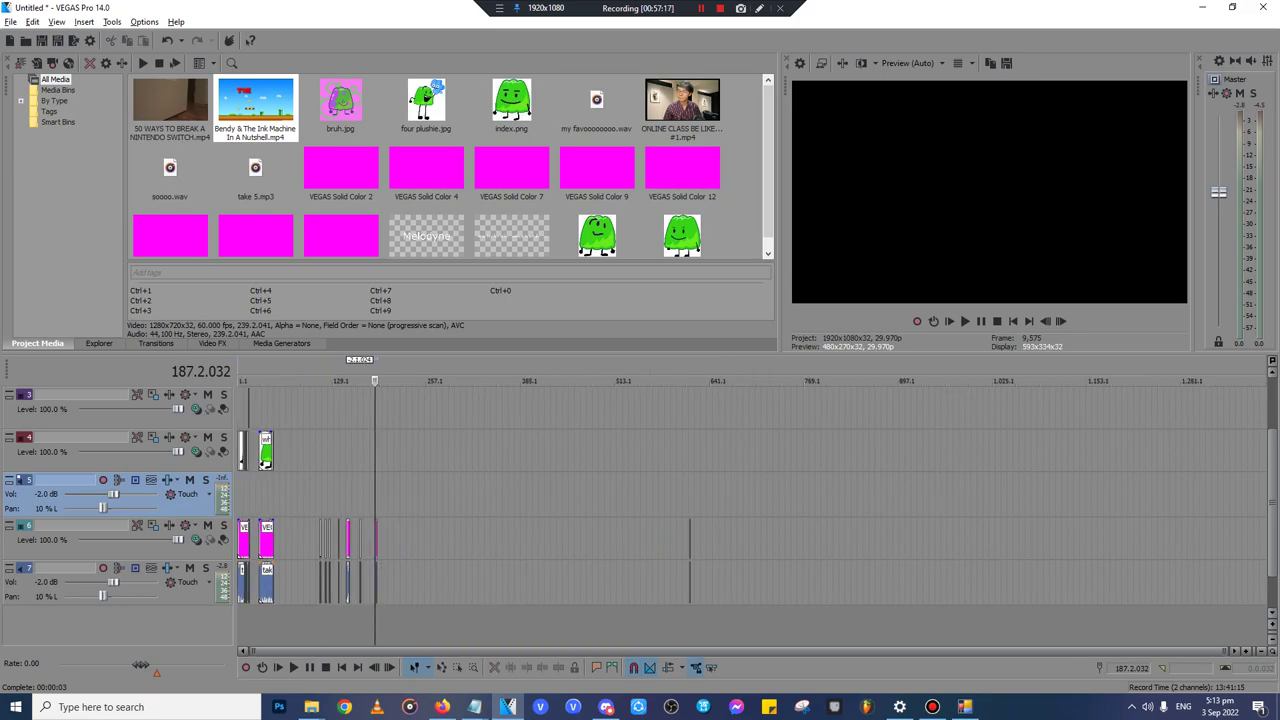
left_click(690, 540)
scroll(690, 540, "up", 10)
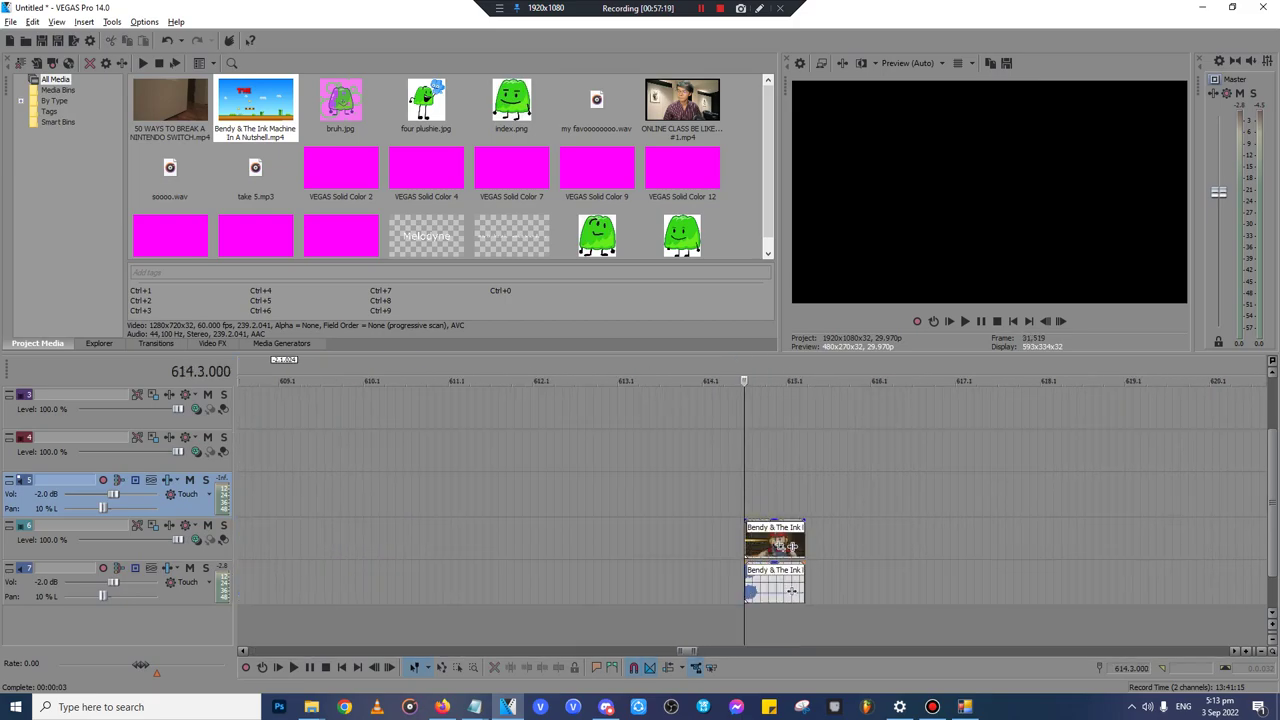
left_click(1021, 588)
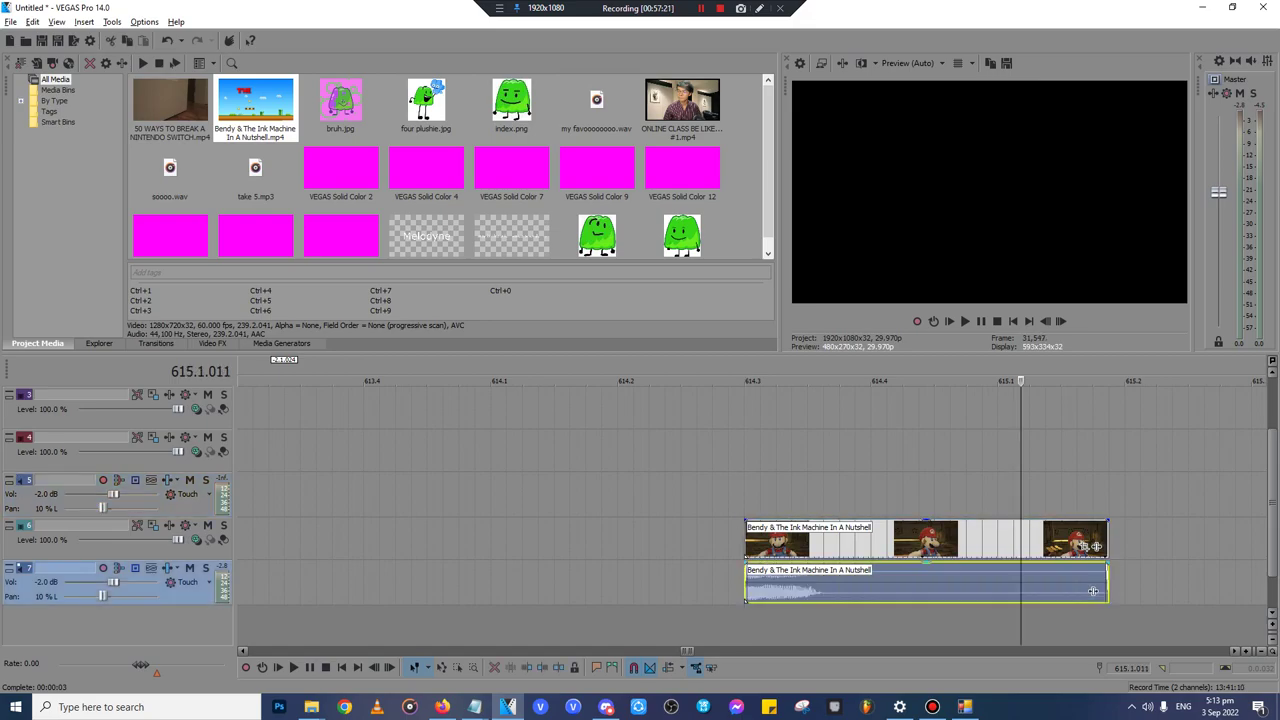
key("Delete")
- Add here.wav from File Explorer's Quick access to track 7, starting just before 613.4.040
left_click(312, 708)
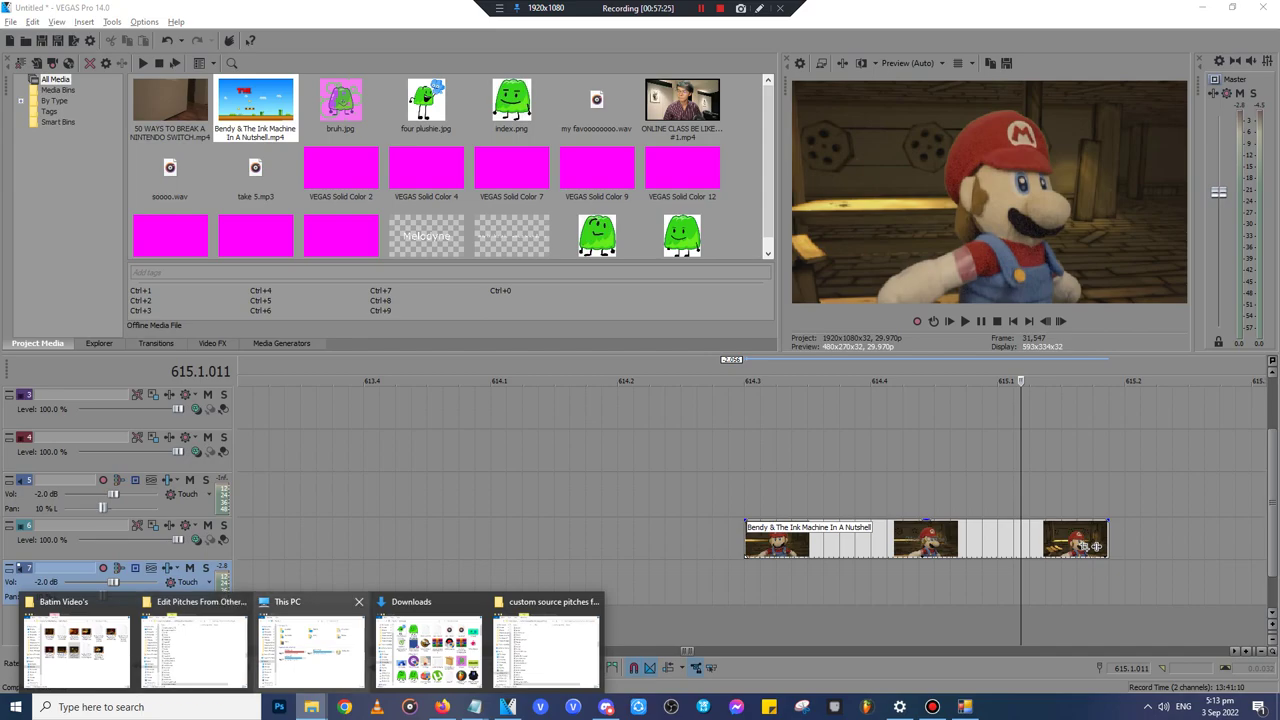
left_click(311, 645)
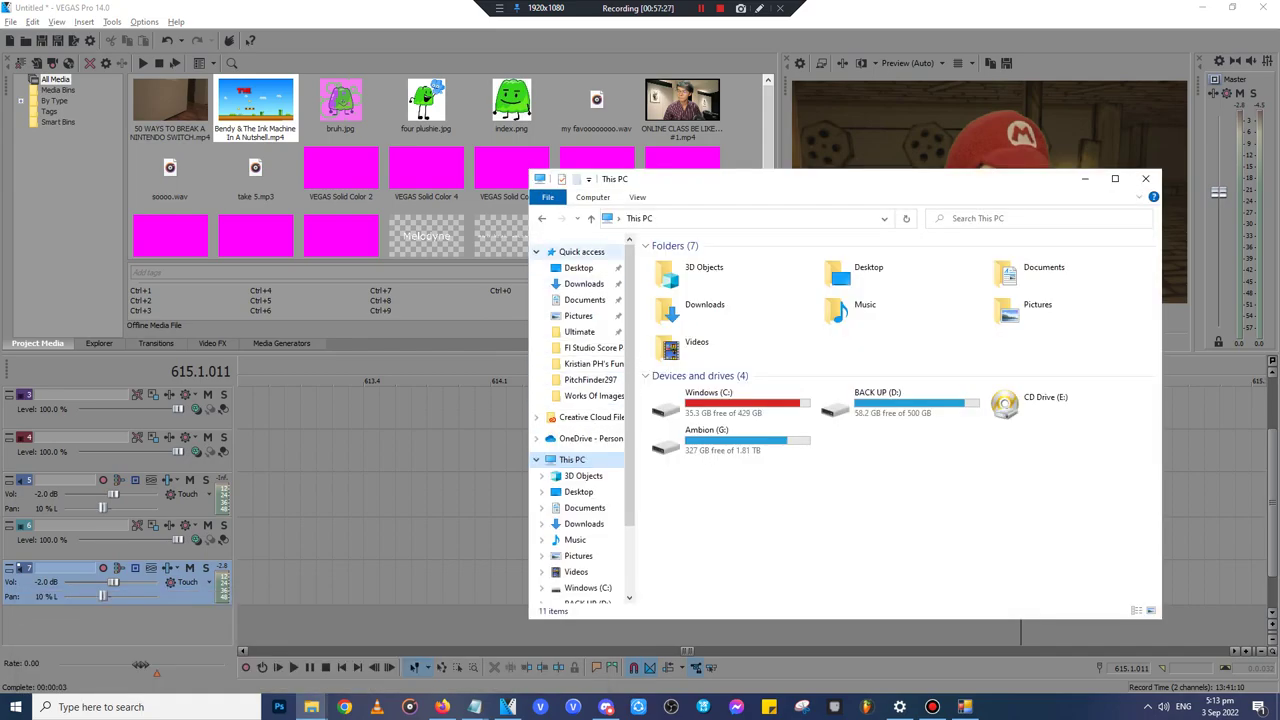
left_click(581, 251)
left_click_drag(682, 480, 422, 585)
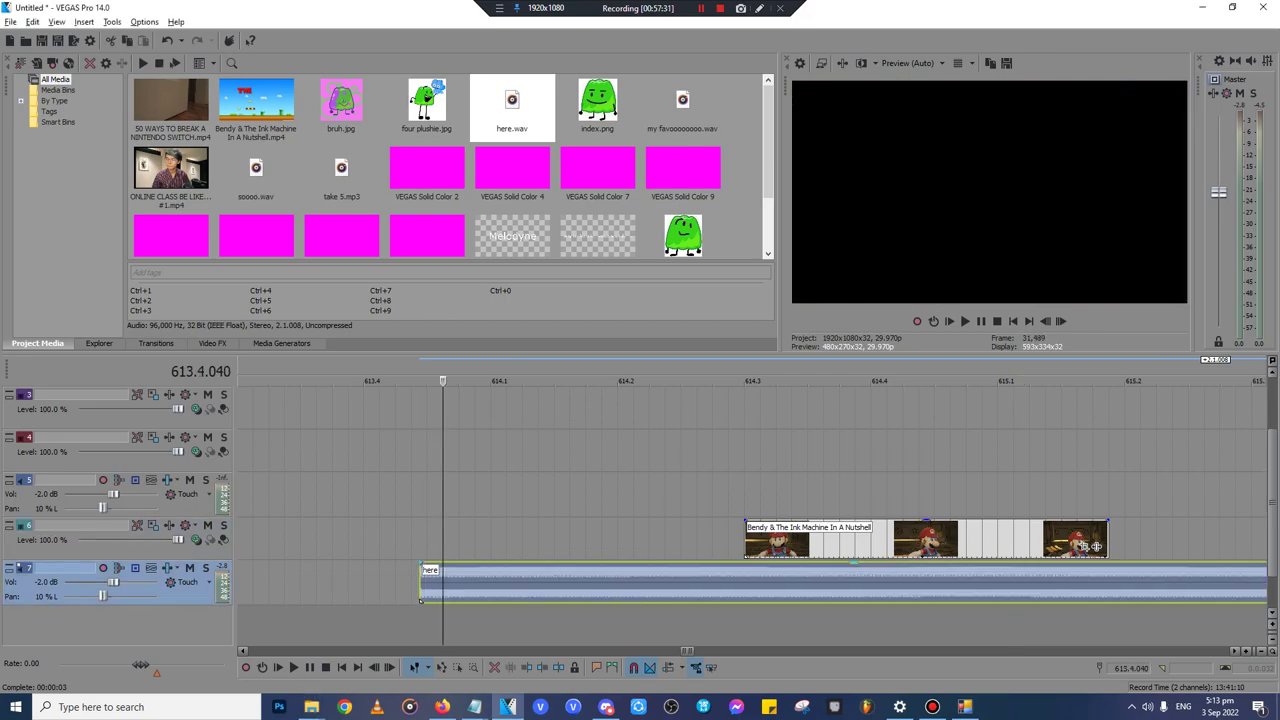
- Split the here audio clip on track 7 at 613.4.040 and delete the short piece before the cut
left_click(430, 589)
left_click(1046, 150)
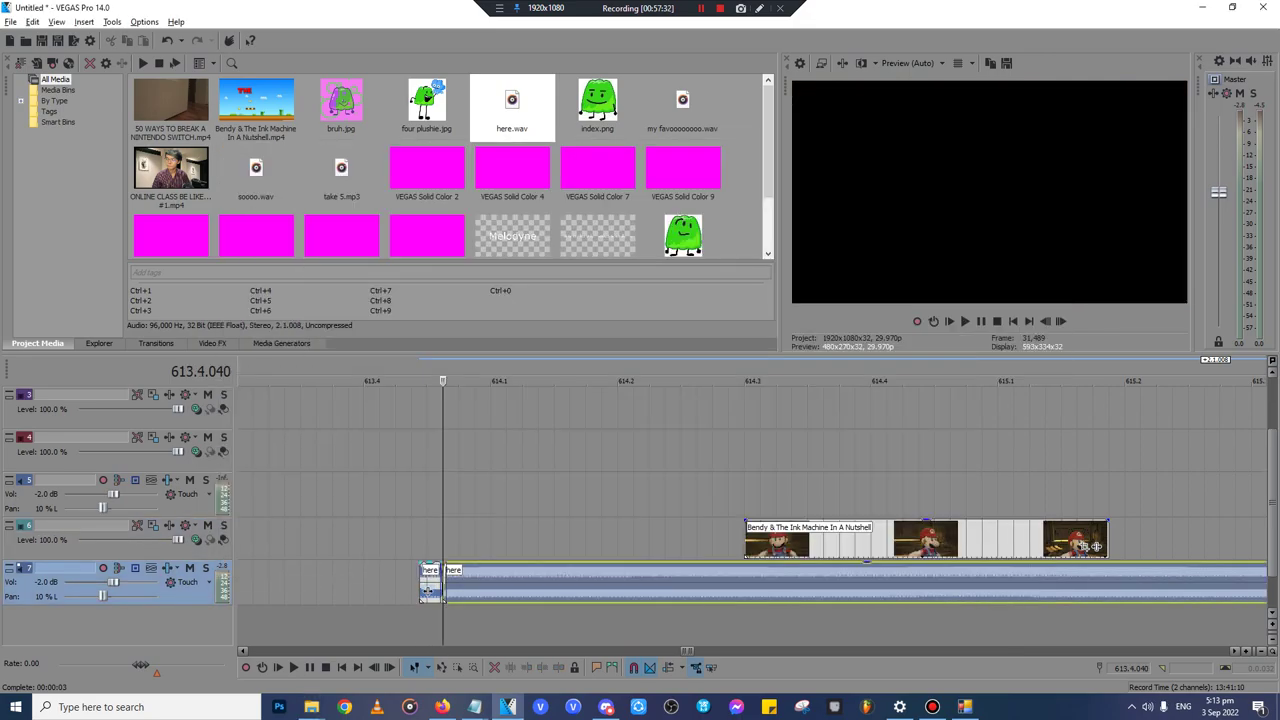
left_click(427, 578)
key("Delete")
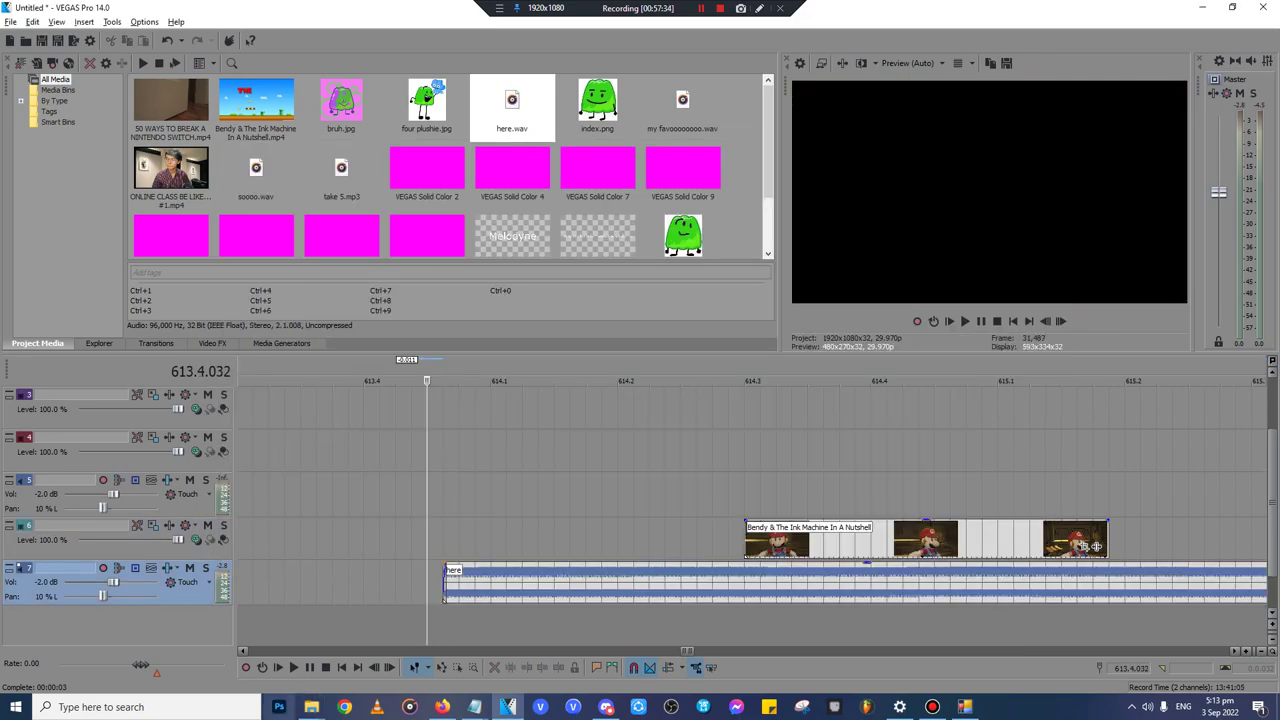
- Close the Quick access, Downloads, custom source pitches and Edit Pitches From Other... windows of File Explorer, keeping Batim Video's open
mouse_move(312, 707)
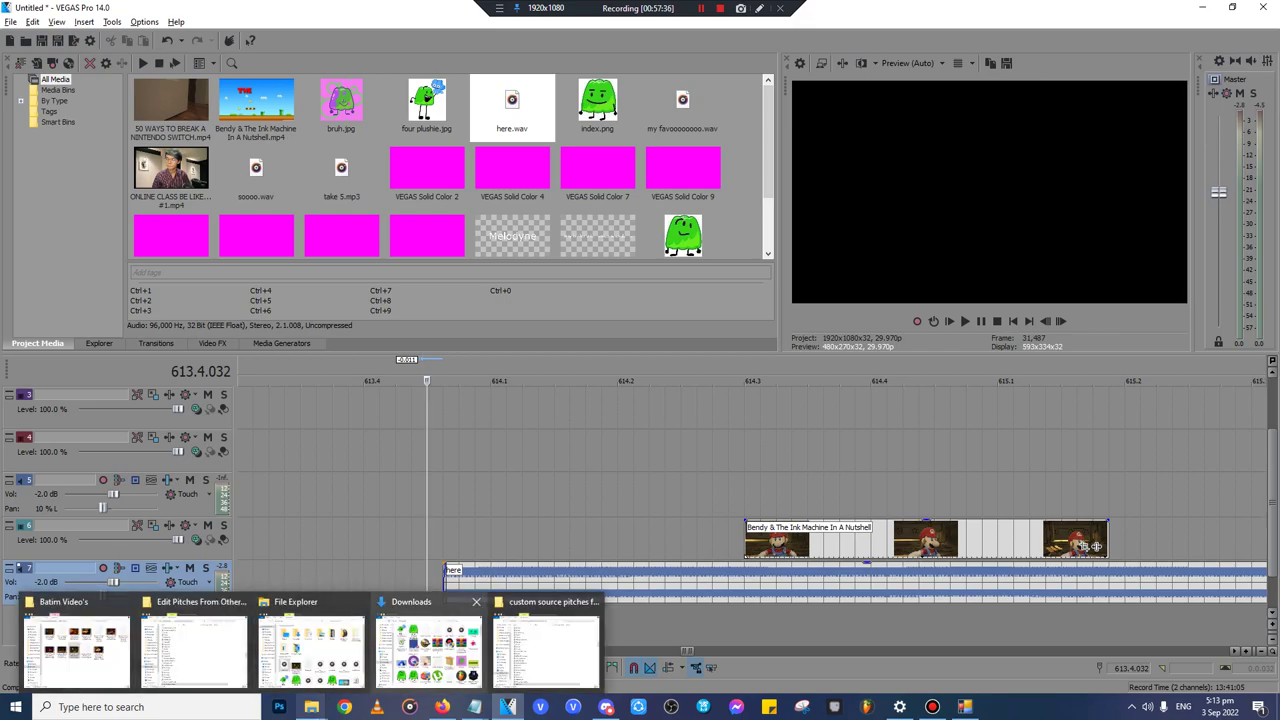
left_click(357, 601)
left_click(412, 601)
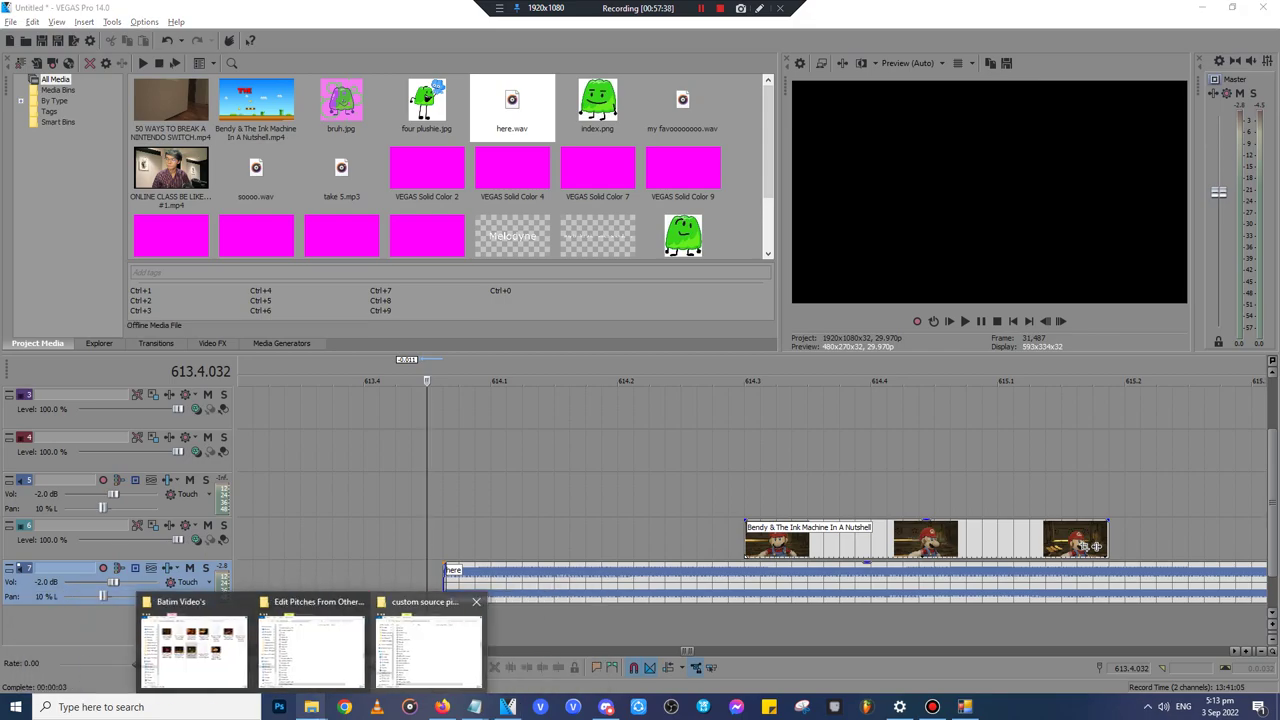
left_click(476, 601)
left_click(418, 601)
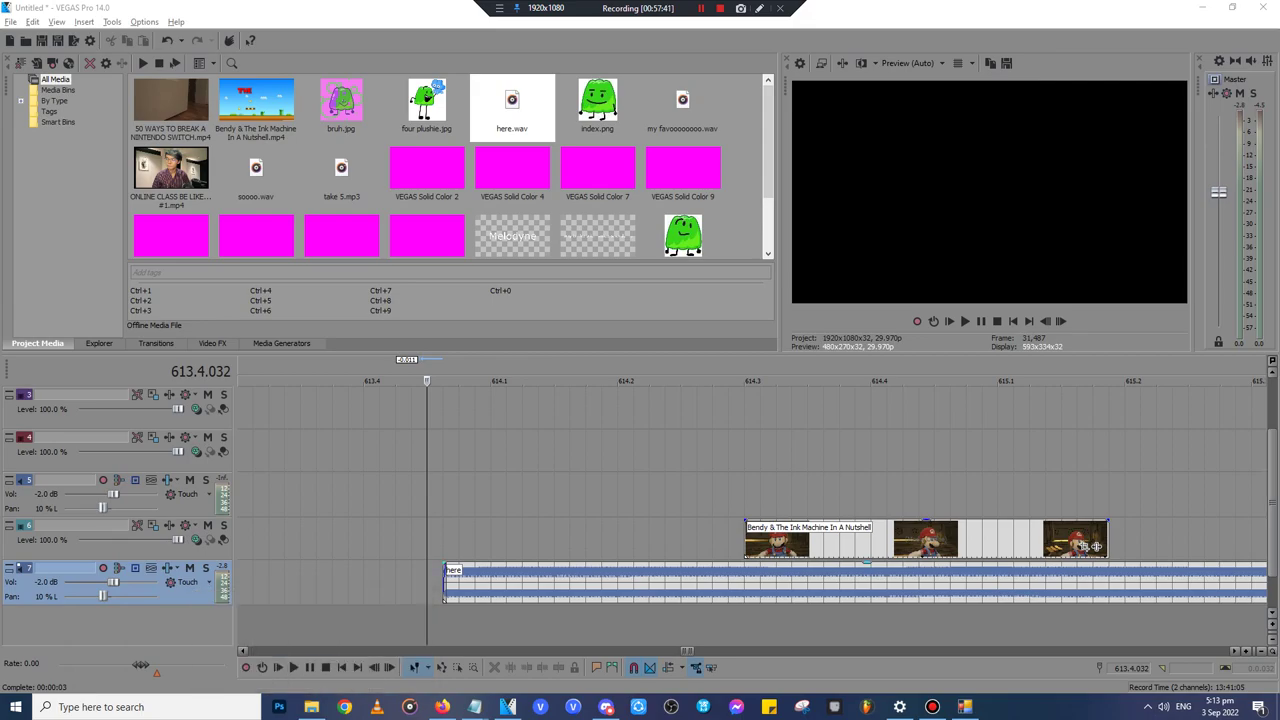
- Move the here audio clip on track 7 to start together with the trimmed Bendy video clip at 614.3.000
left_click(479, 584)
scroll(479, 584, "down", 3)
left_click_drag(1005, 590, 1081, 590)
left_click(894, 585)
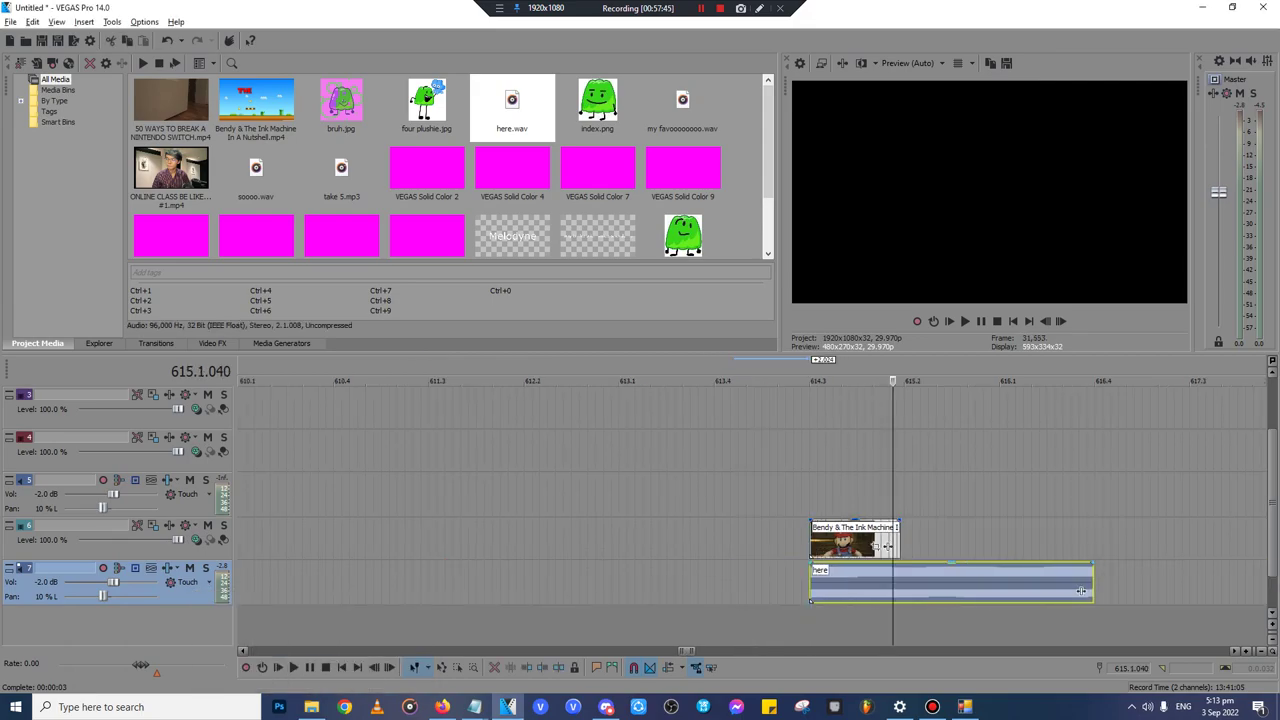
- Split the here audio clip at the end of the Bendy video clip and delete the part after the cut
left_click(900, 585)
key("s")
key("Delete")
- Cut the matched Bendy video and here audio clips and paste them on tracks 4 and 5 above the 50 WAYS TO BREAK A NINTENDO SWITCH clip
left_click(873, 585)
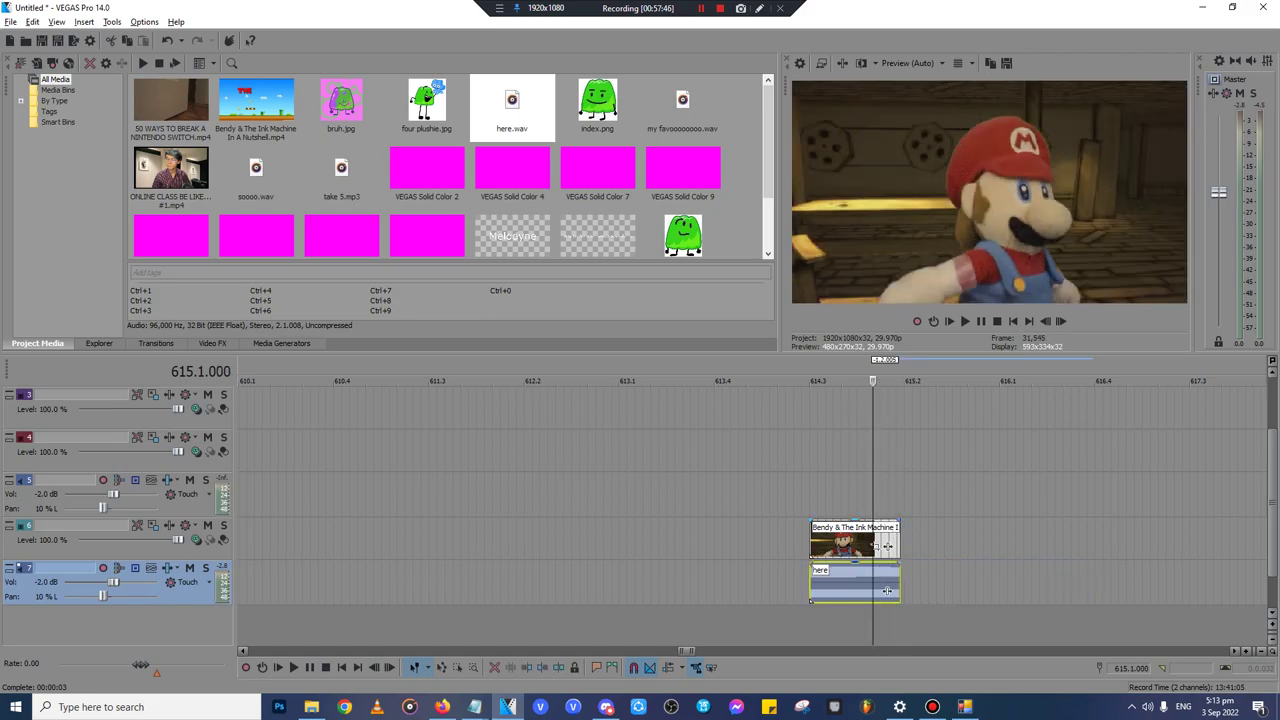
left_click(824, 543, "ctrl")
scroll(886, 591, "down", 12)
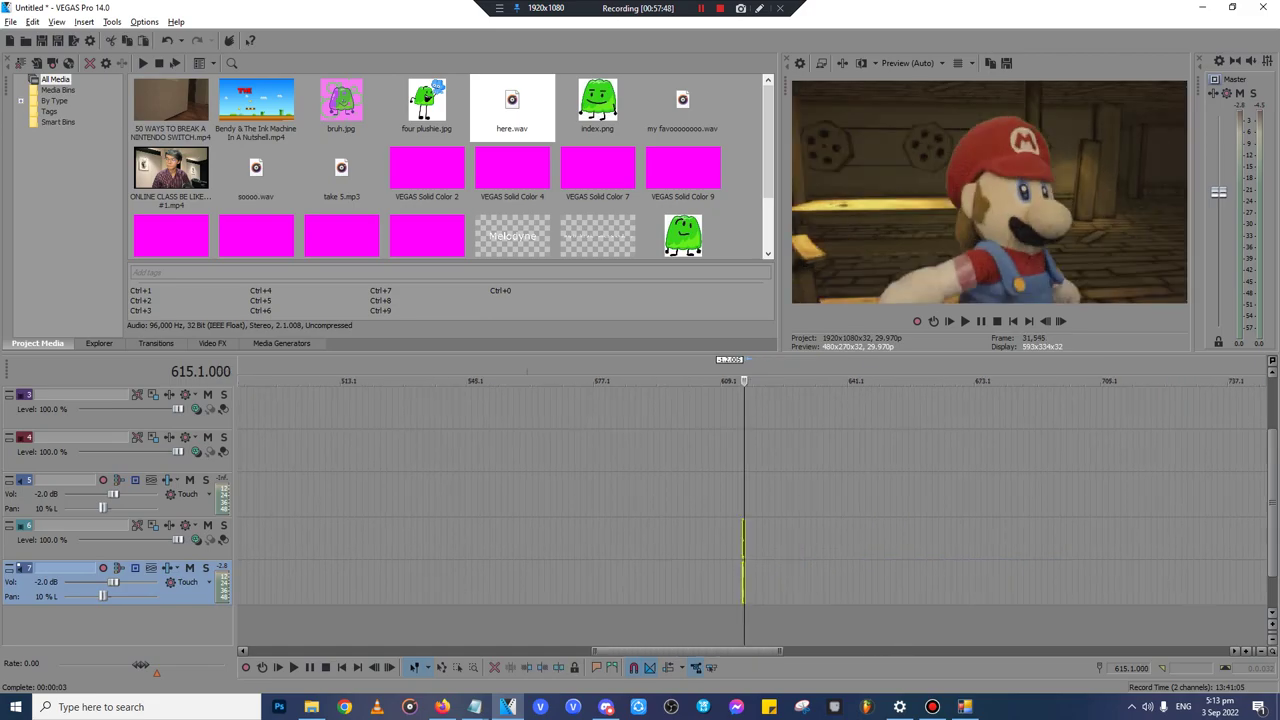
left_click(281, 496)
scroll(281, 496, "up", 5)
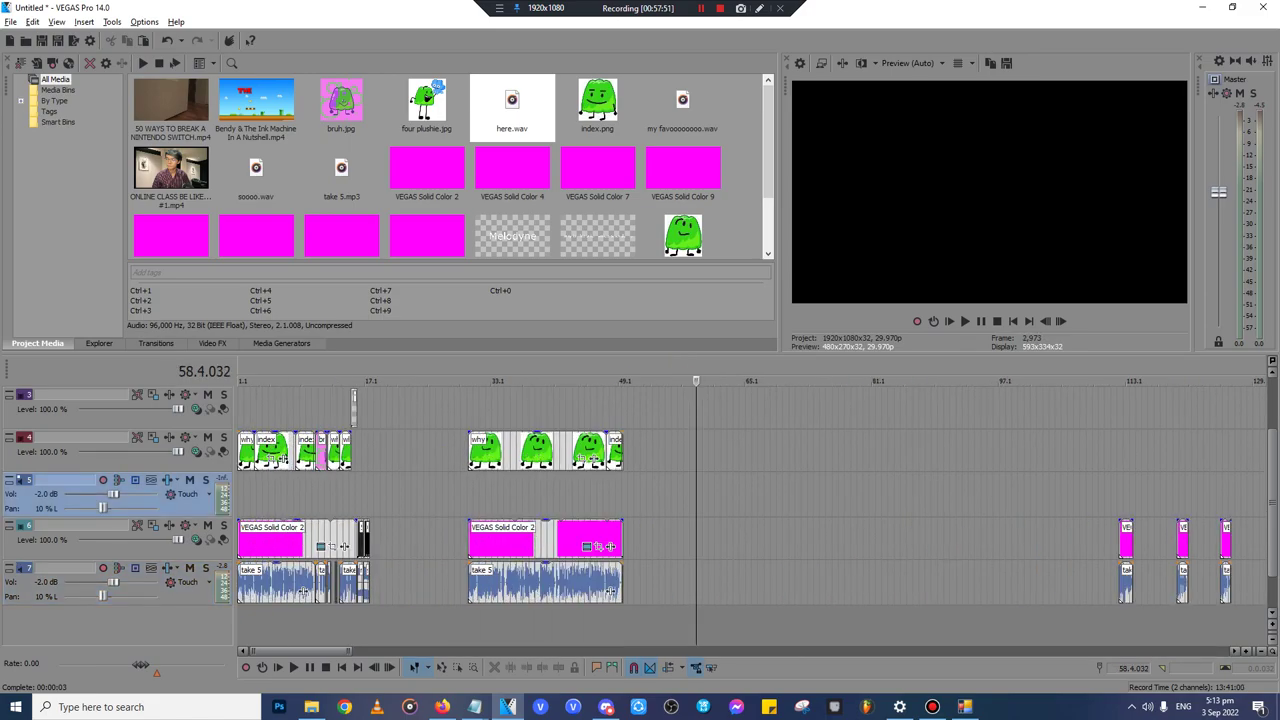
left_click(357, 496)
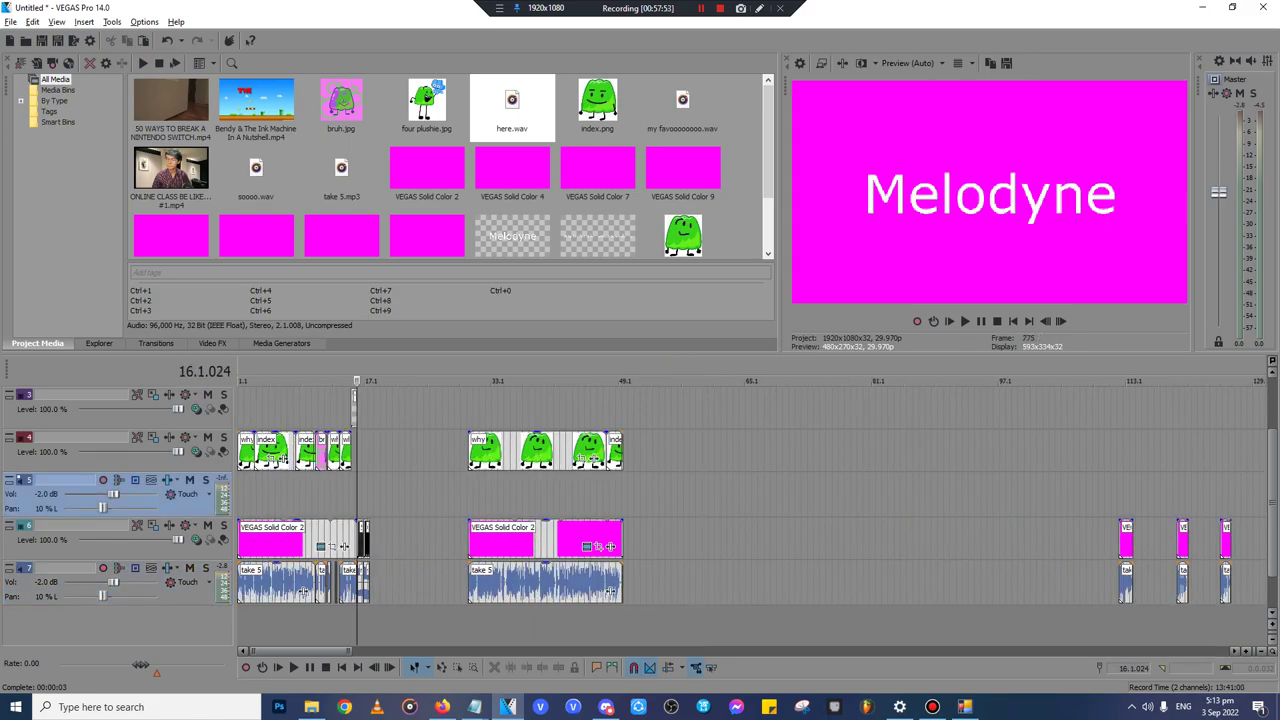
scroll(357, 496, "up", 7)
left_click(745, 451)
key("ctrl+v")
- Shorten the pasted Bendy and here clips to end where the 50 WAYS TO BREAK A NINTENDO SWITCH clip ends
left_click_drag(865, 451, 880, 451)
left_click(880, 451)
scroll(880, 451, "up", 2)
key("Up")
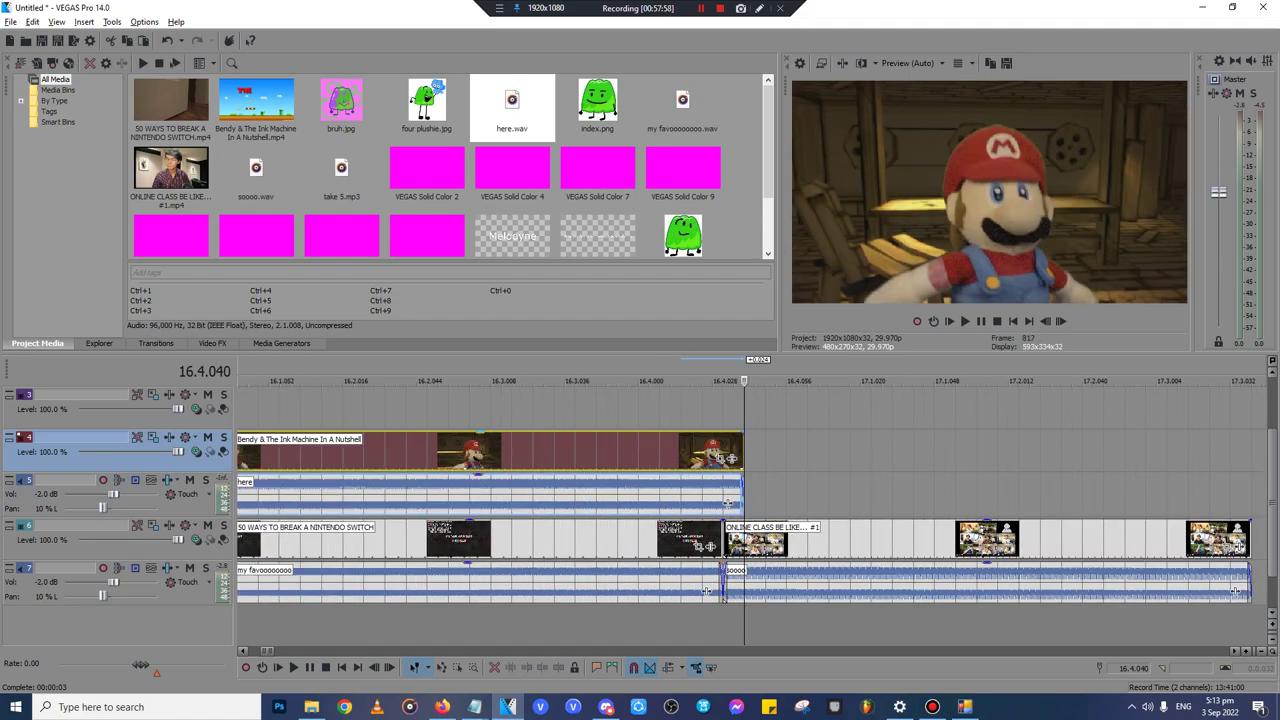
left_click_drag(743, 451, 722, 451)
left_click(722, 451)
- Move the Bendy and here clips to tracks 6 and 7, directly after the ONLINE CLASS BE LIKE and soooo clips
scroll(722, 451, "down", 3)
key("Delete")
left_click(843, 538)
key("ctrl+v")
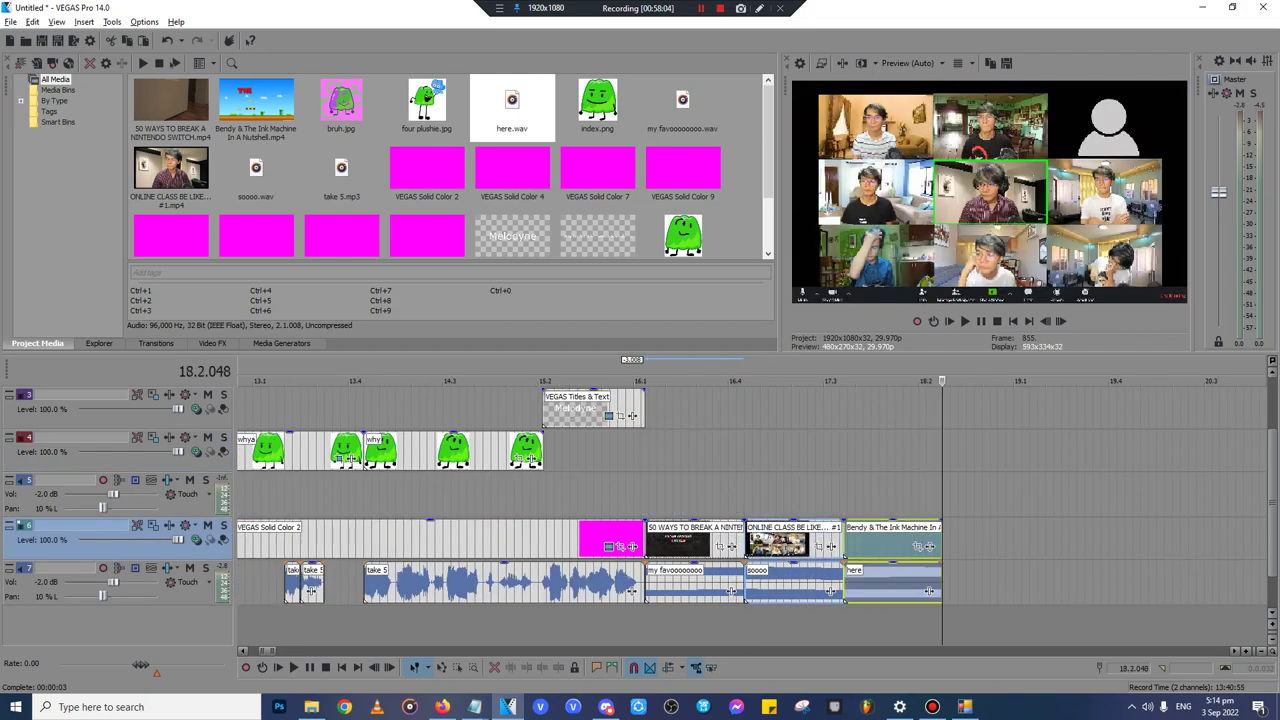
- Cut the second take 5 section with its solid color and character images and paste it at 446.4.024, creating a new copy of the source media
scroll(744, 500, "down", 2)
key("Down")
key("Down")
key("Down")
key("Down")
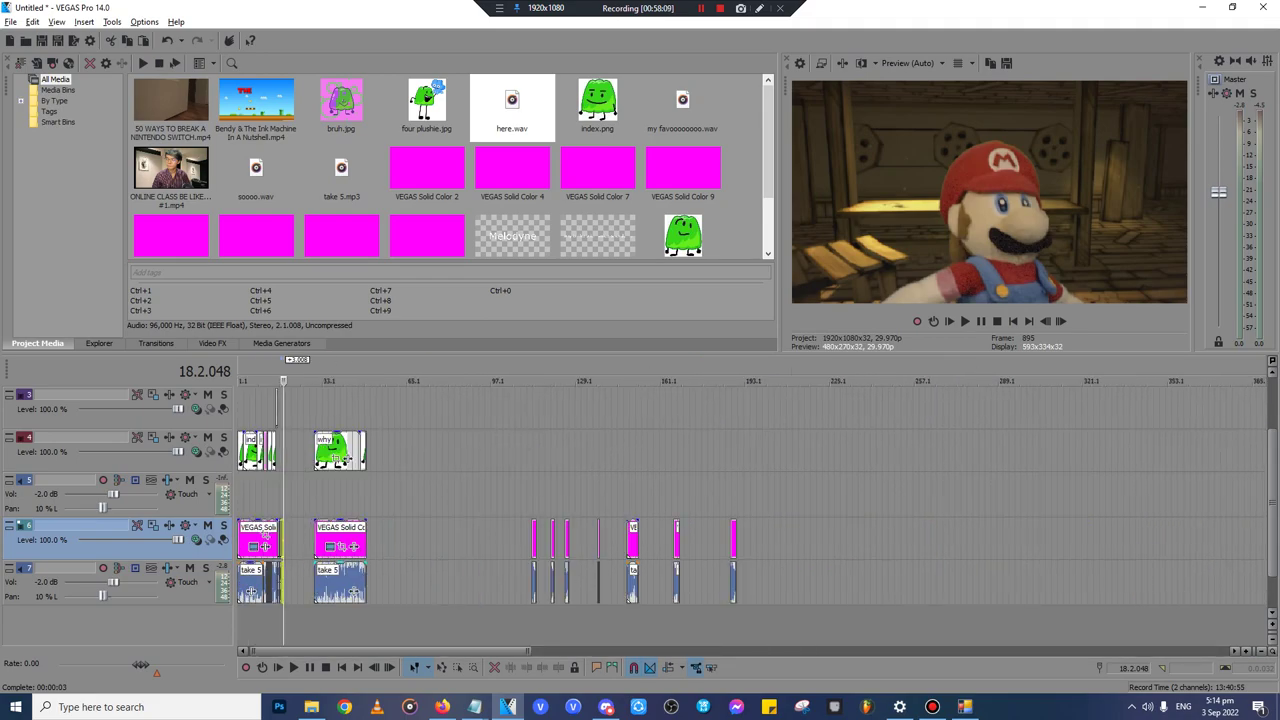
left_click(334, 587)
scroll(334, 587, "up", 4)
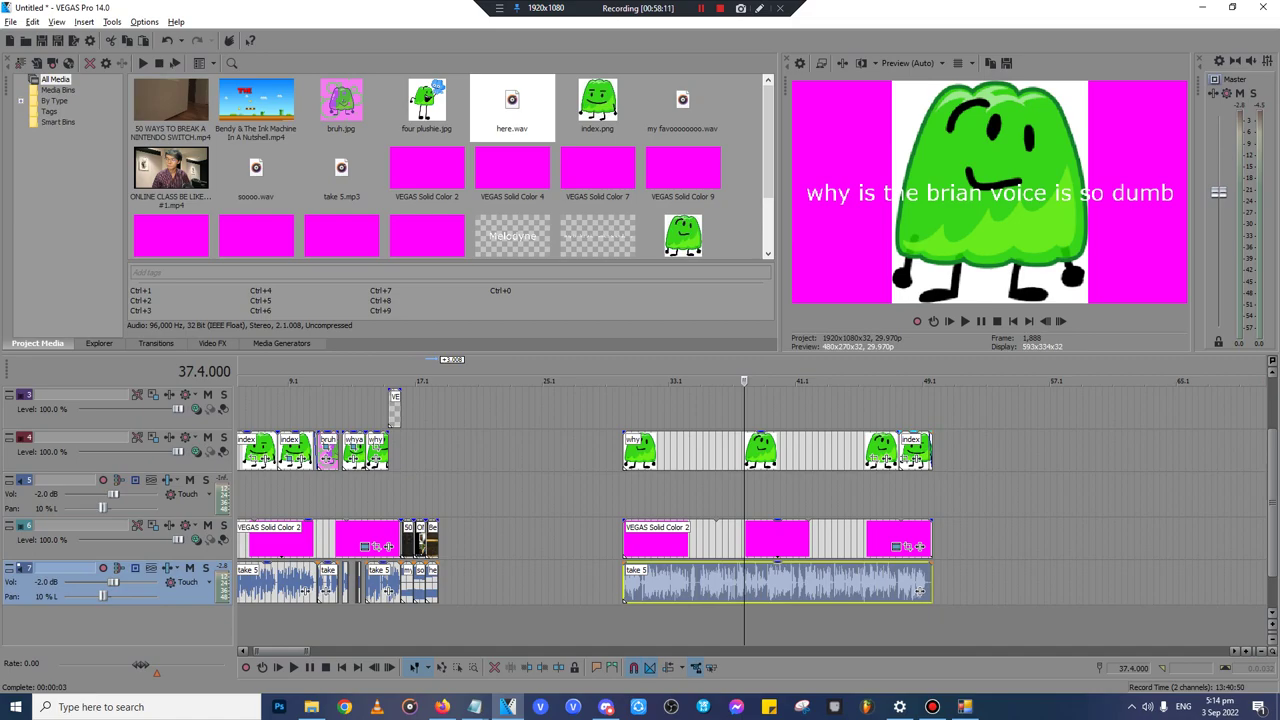
left_click(915, 448, "shift")
scroll(744, 450, "down", 6)
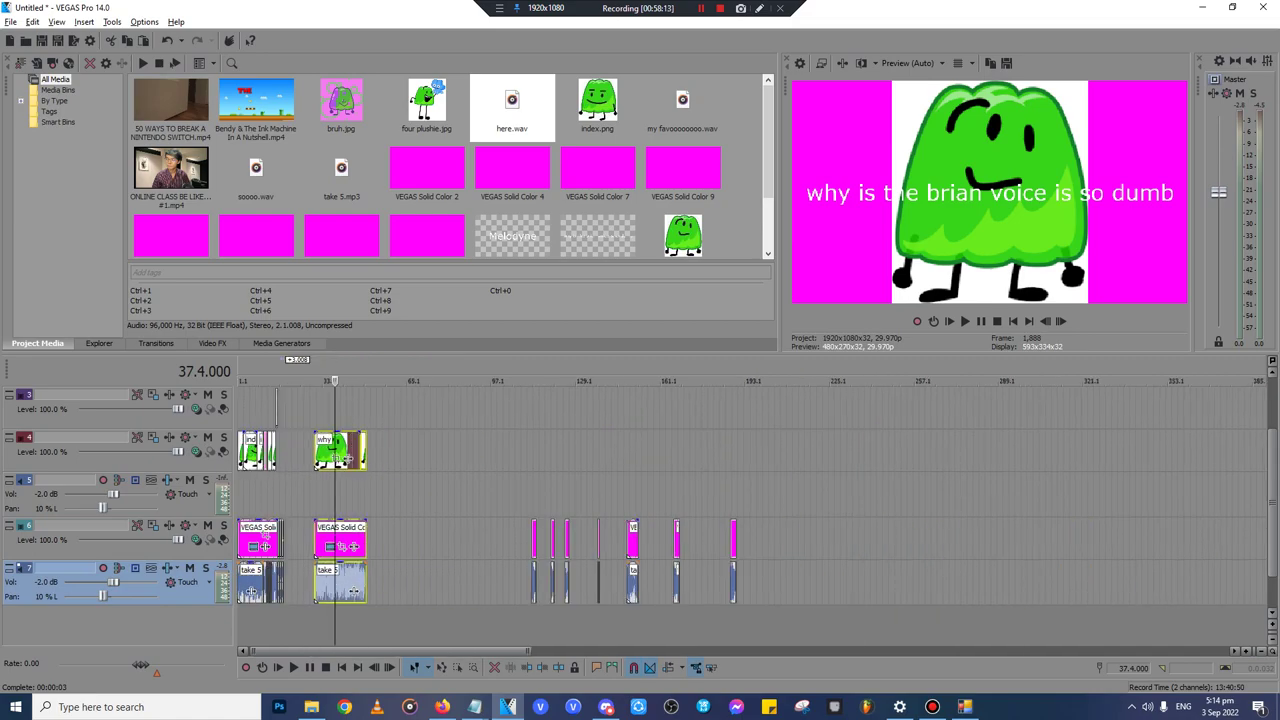
key("ctrl+x")
left_click(566, 450)
key("ctrl+v")
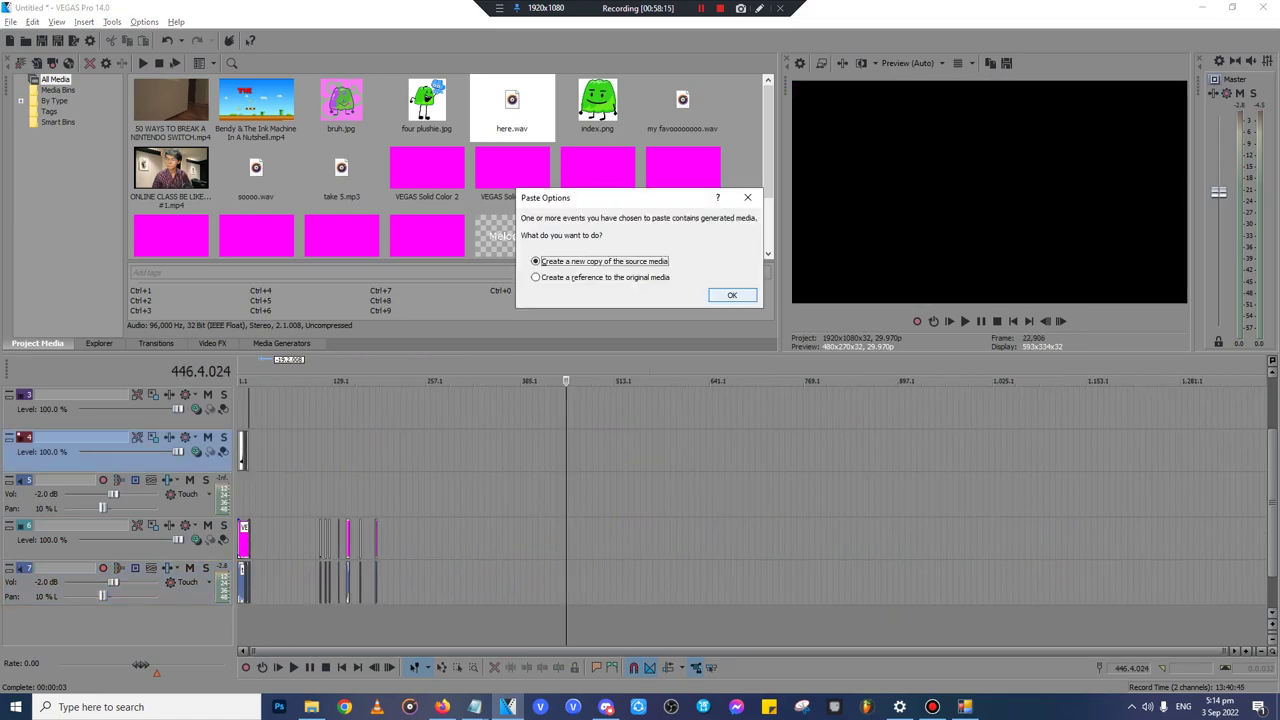
key("Return")
left_click(766, 540)
scroll(766, 540, "up", 5)
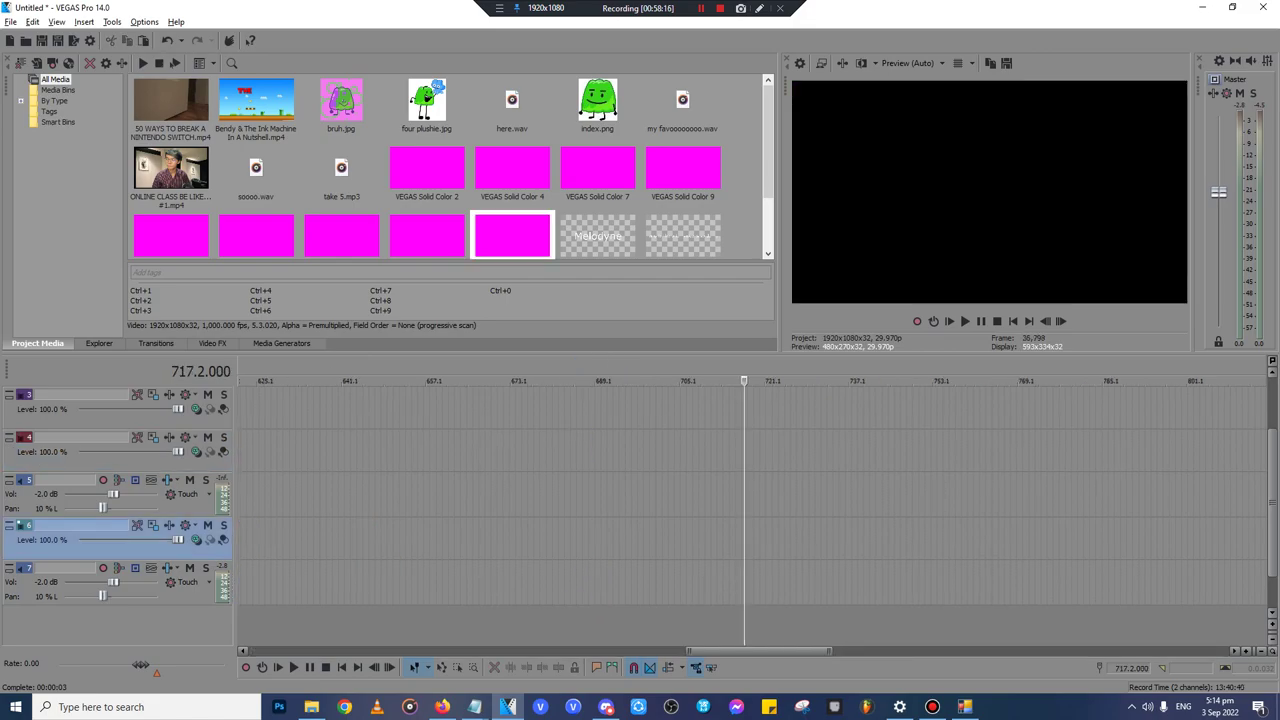
key("Down")
key("Down")
key("Down")
key("Down")
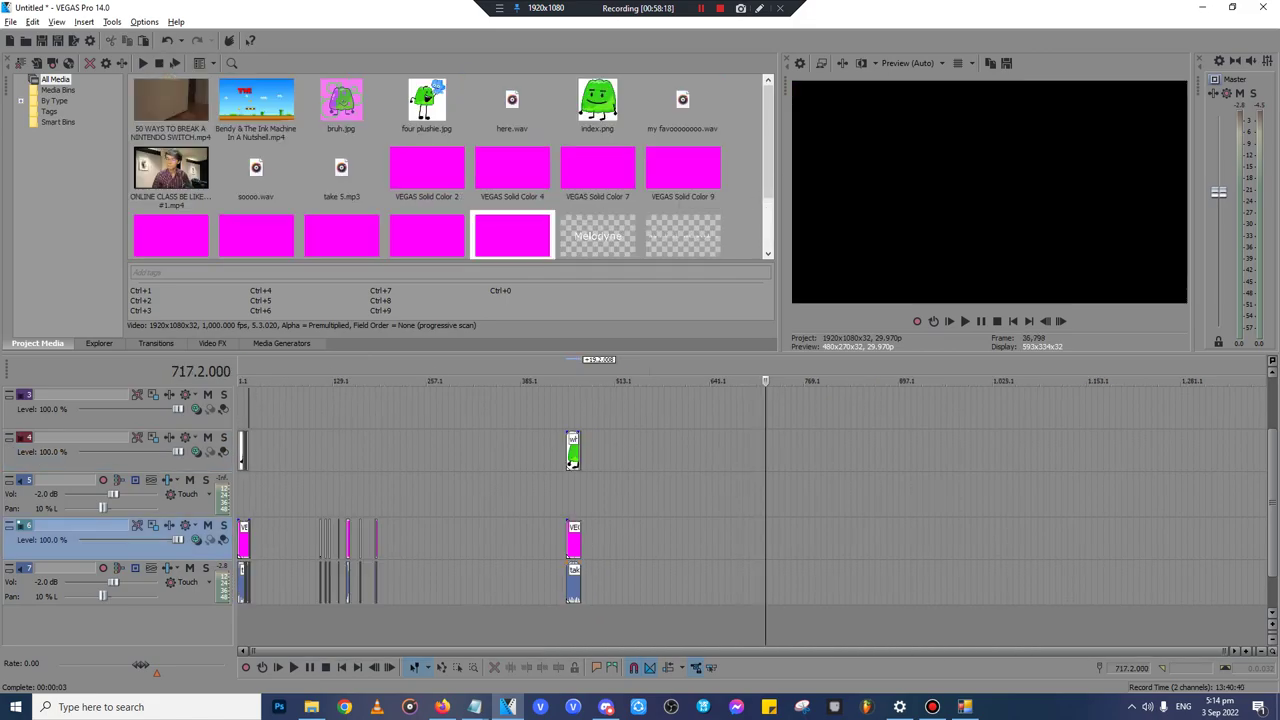
- Switch to PF297 and open its source picker in the Sources For Sparta Remixes folder
mouse_move(311, 707)
left_click(313, 648)
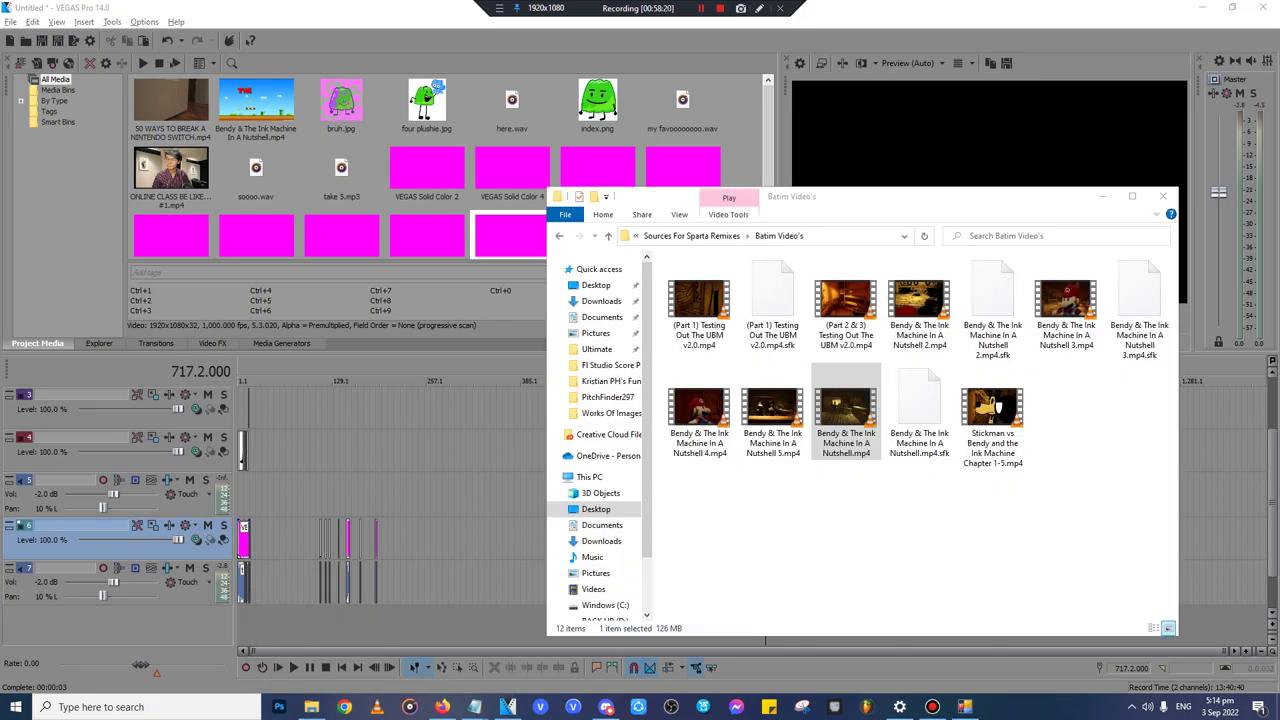
left_click(965, 707)
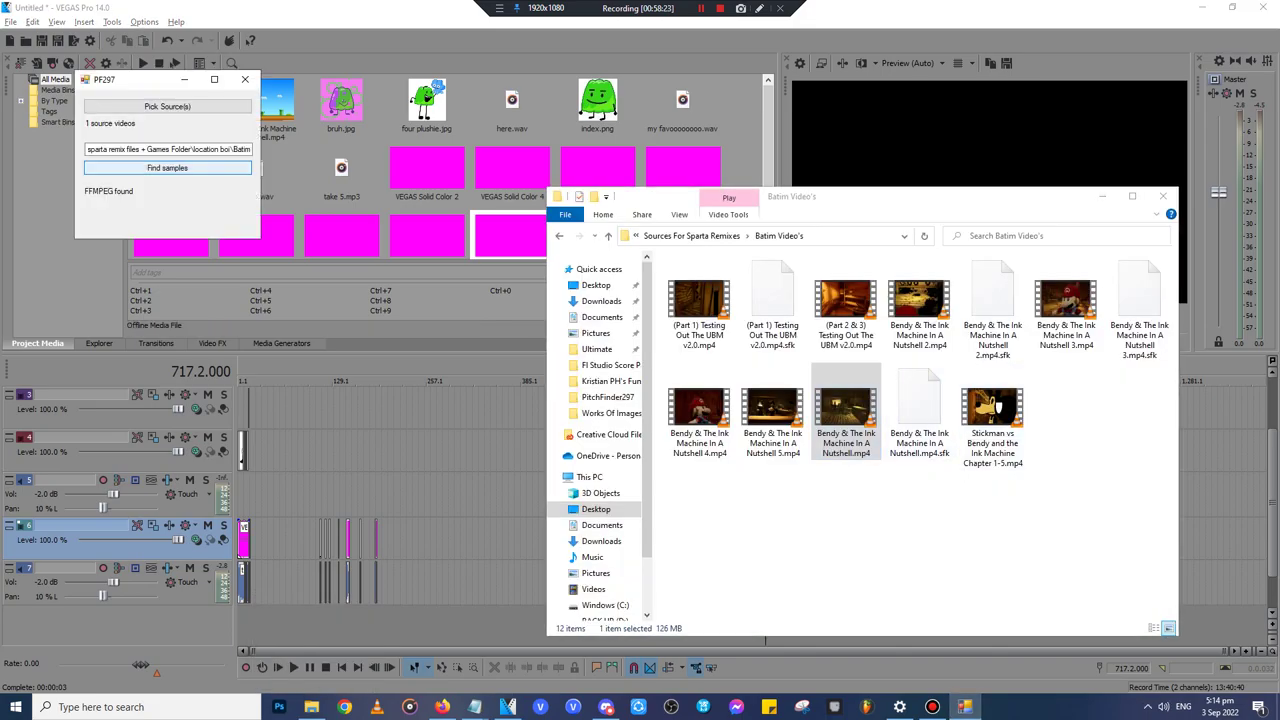
left_click(167, 106)
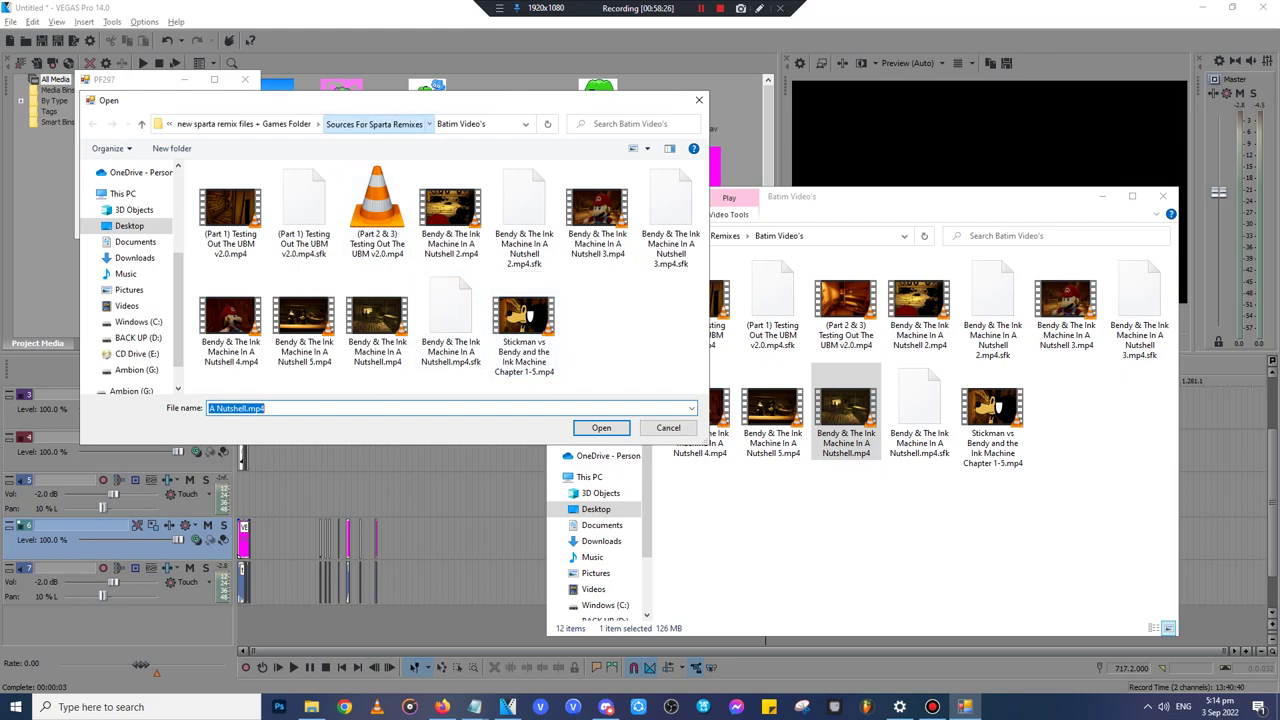
left_click(374, 124)
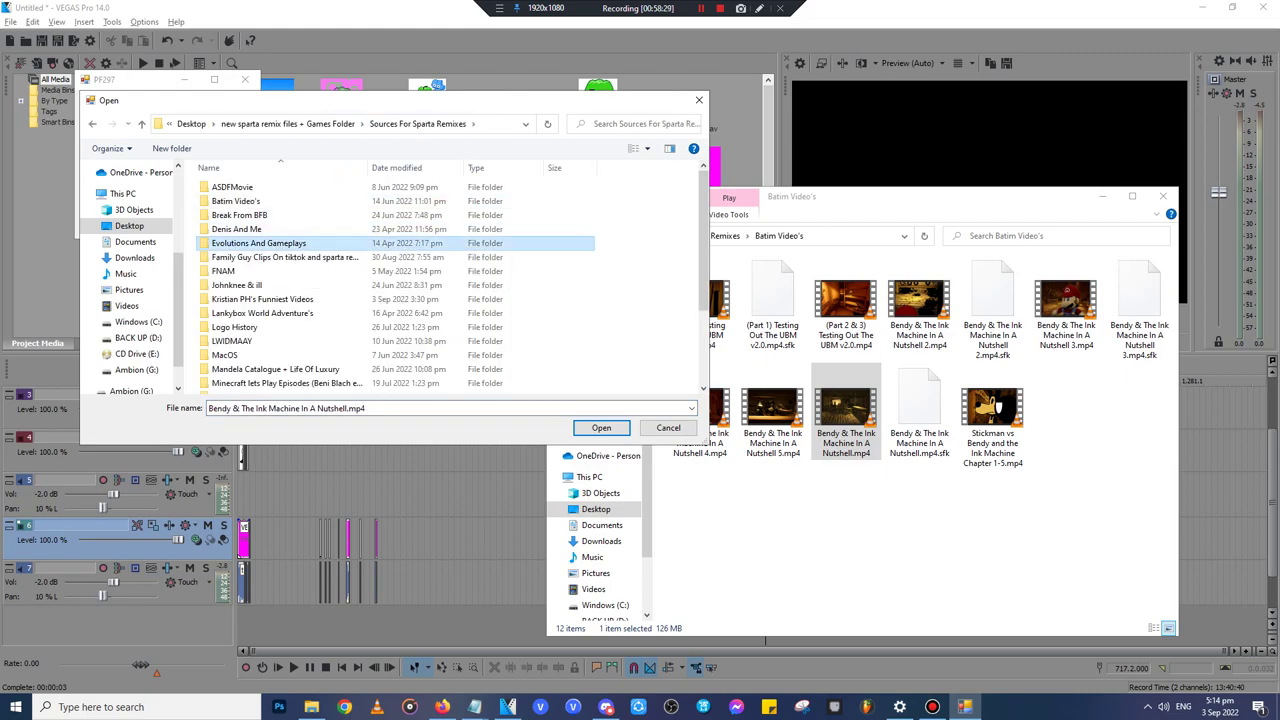
- Look through the Talking Ben and Talking Tom folders inside Evolutions And Gameplays for a source video
double_click(258, 243)
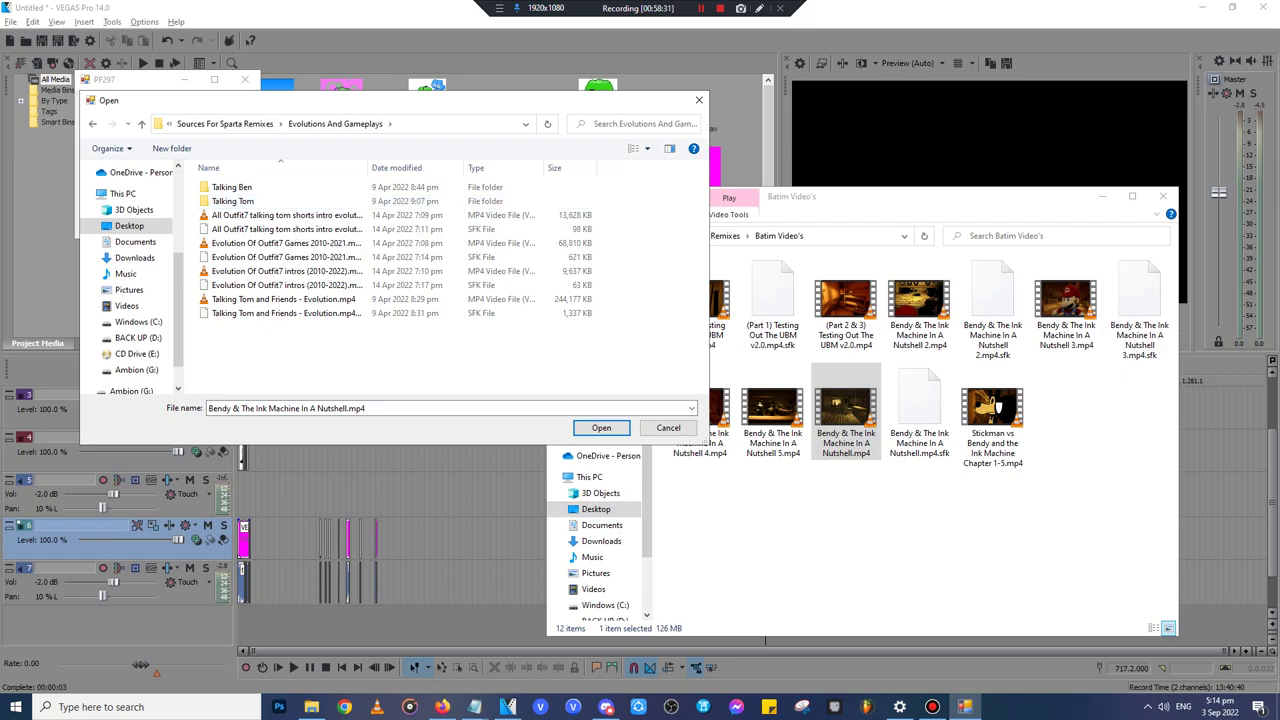
double_click(232, 187)
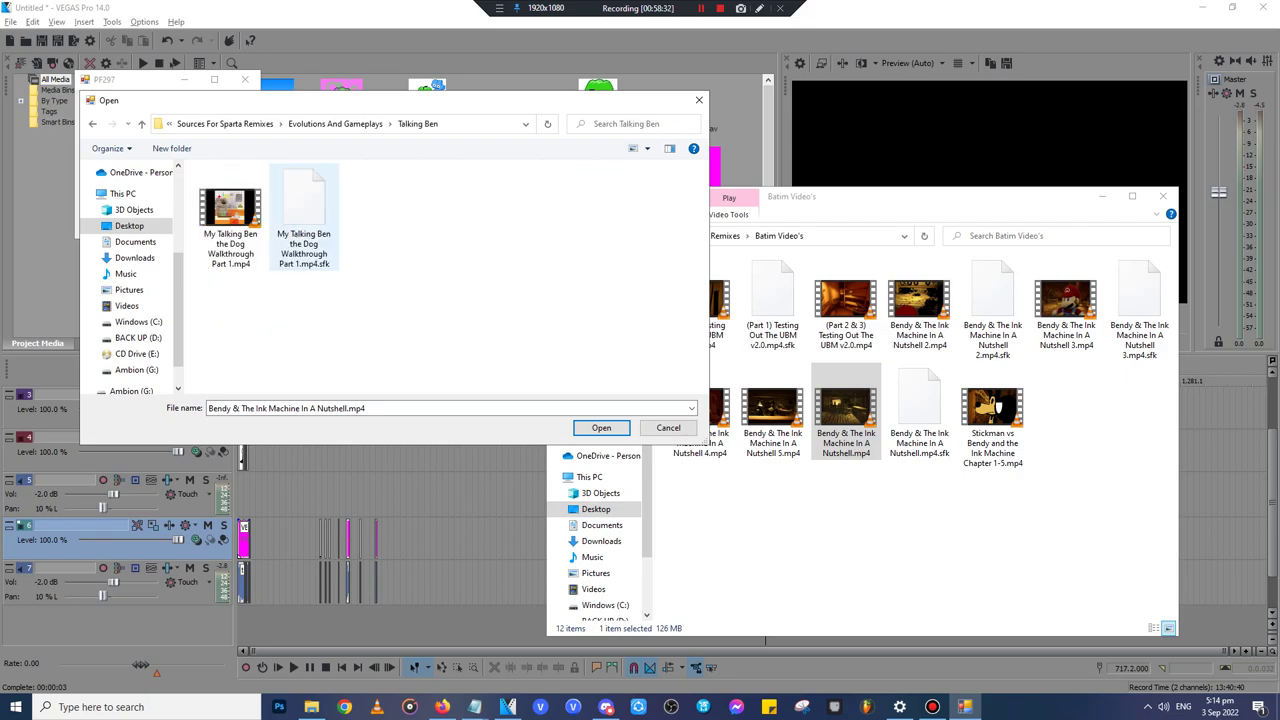
key("alt+Left")
double_click(234, 203)
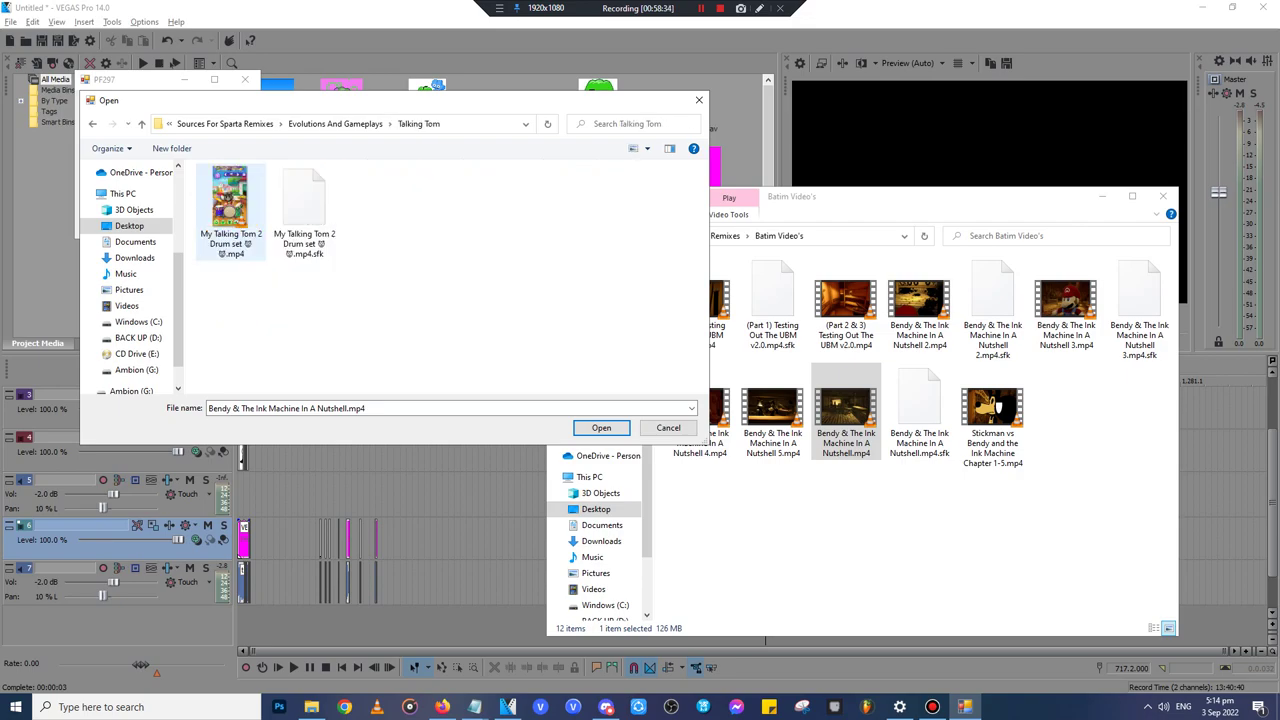
key("alt+Left")
key("alt+Left")
- Pick (s10 ep19) laugh and cry.mp4 from the Family Guy Clips On tiktok and sparta remixes folder as the source video
left_click(262, 257)
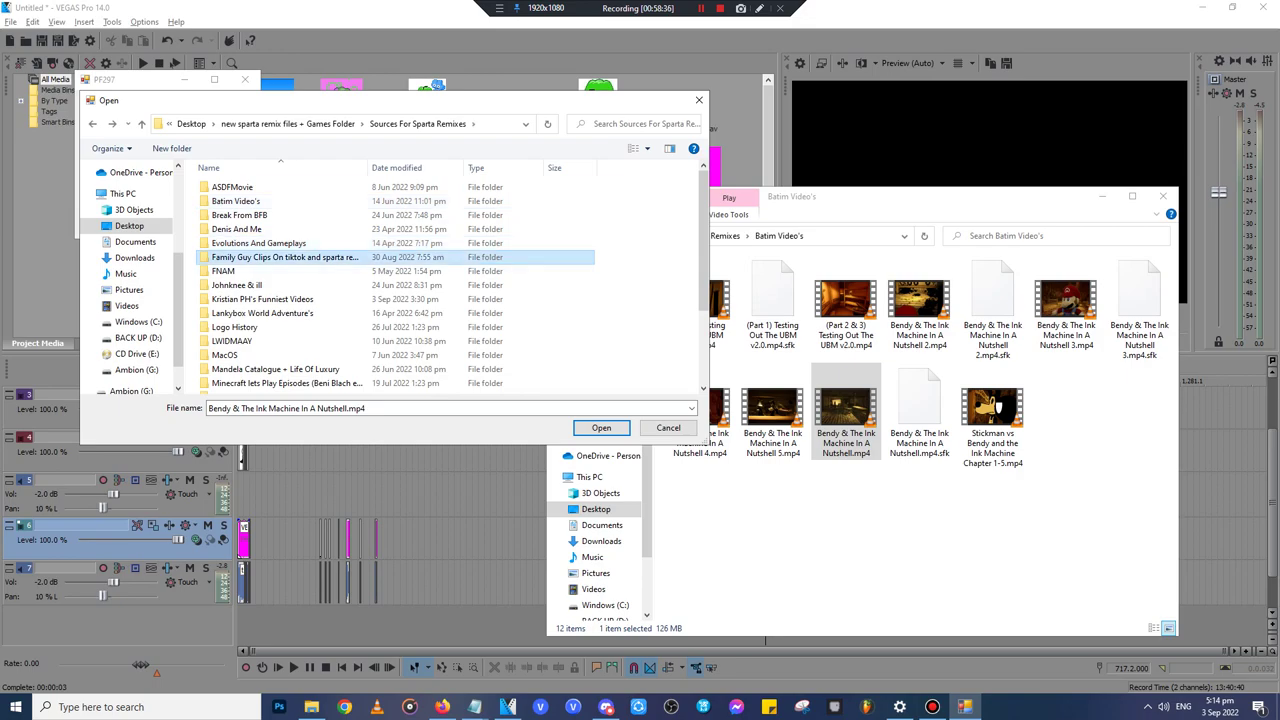
key("Return")
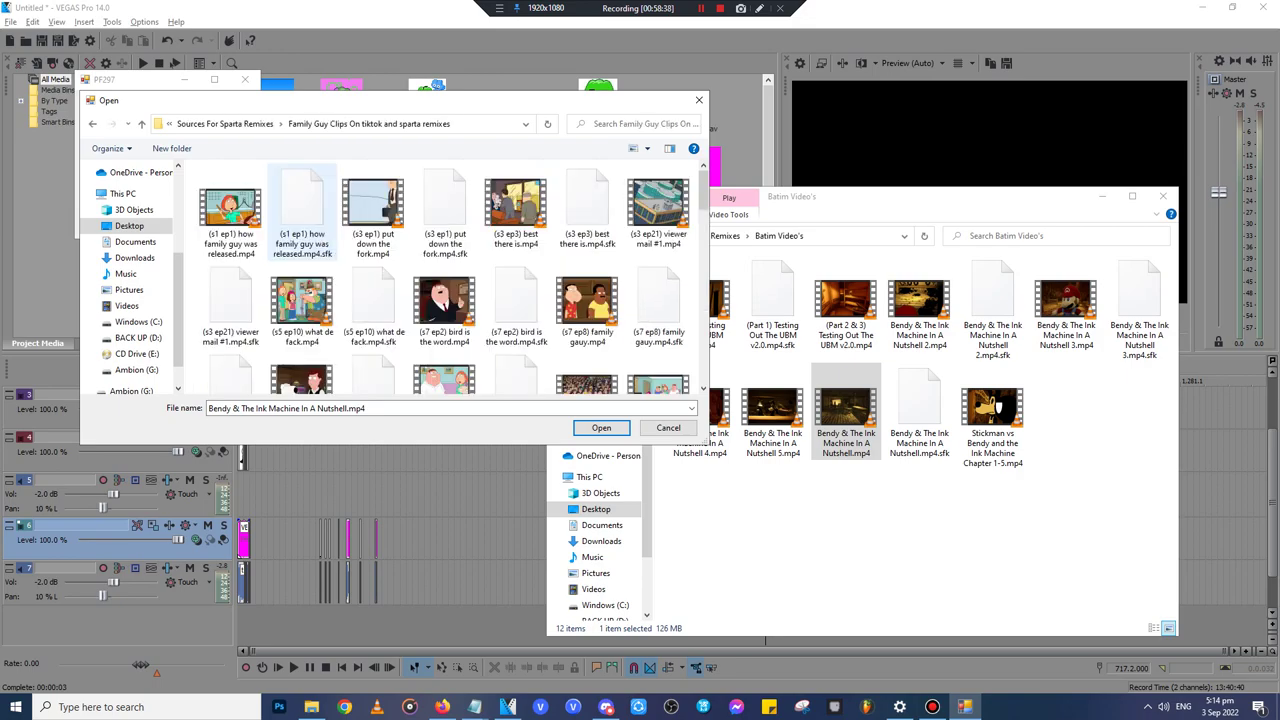
left_click(444, 305)
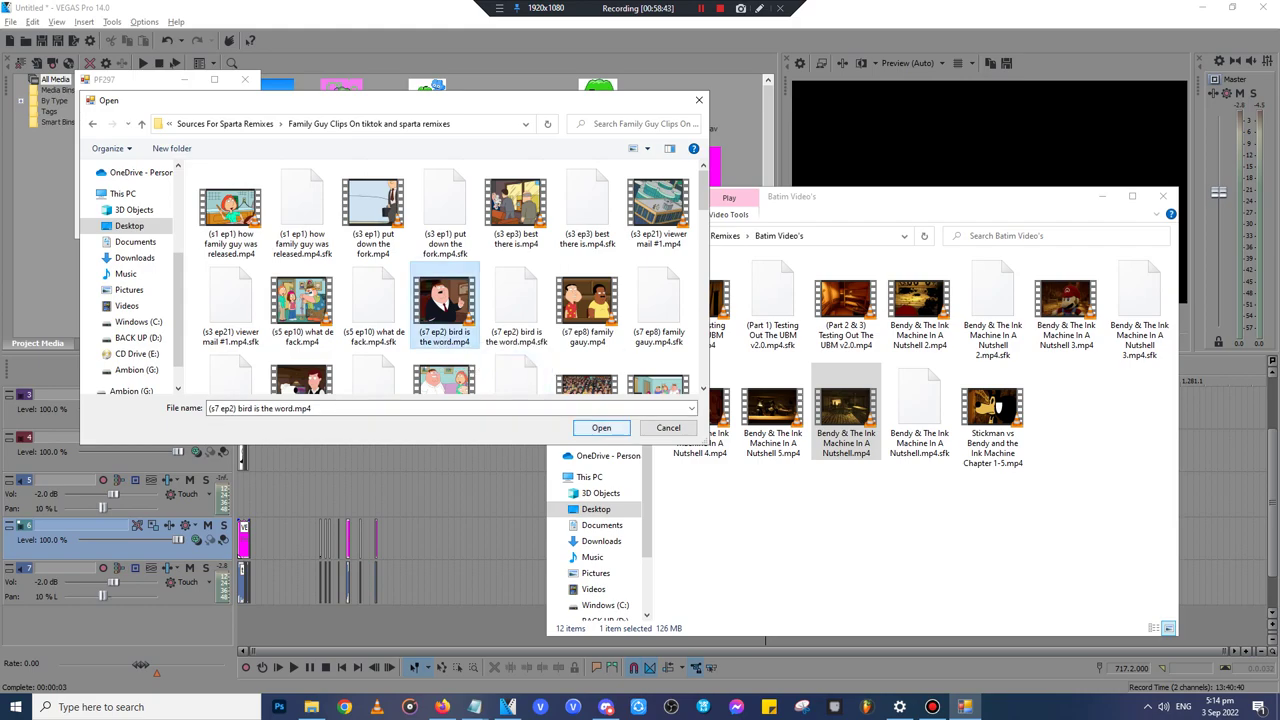
scroll(516, 320, "down", 1)
scroll(588, 256, "down", 1)
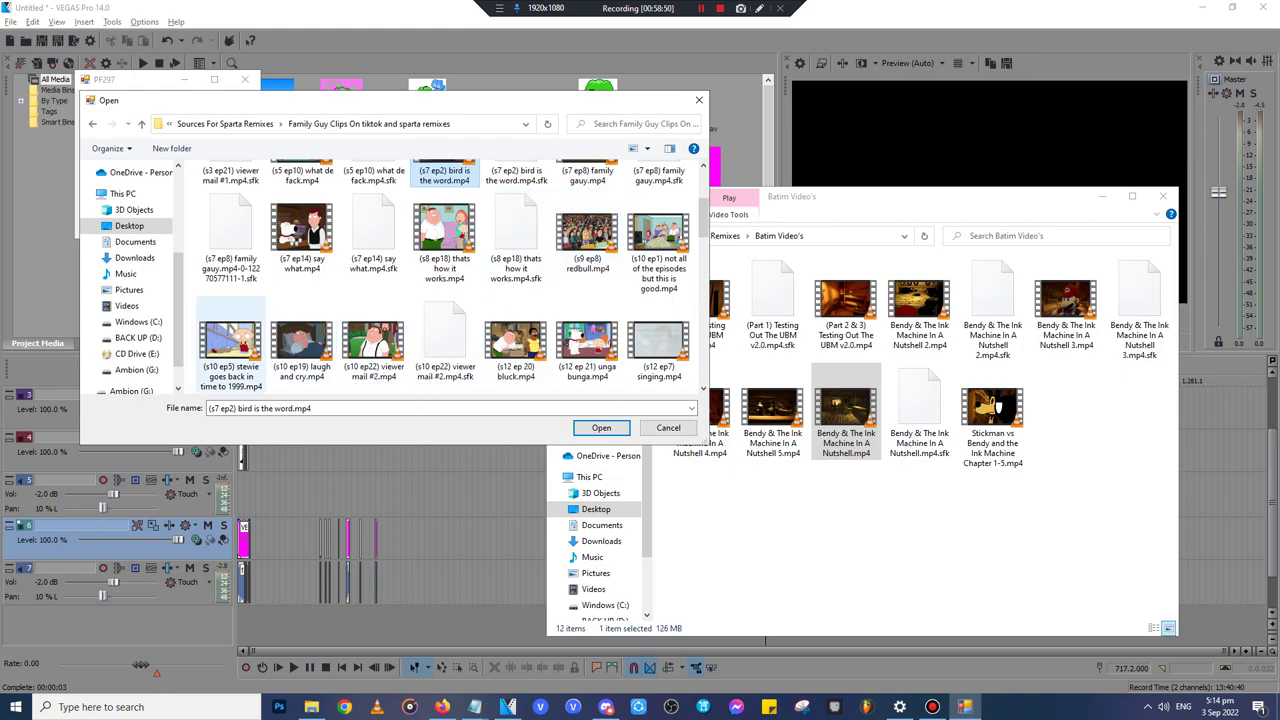
left_click(300, 340)
left_click(601, 427)
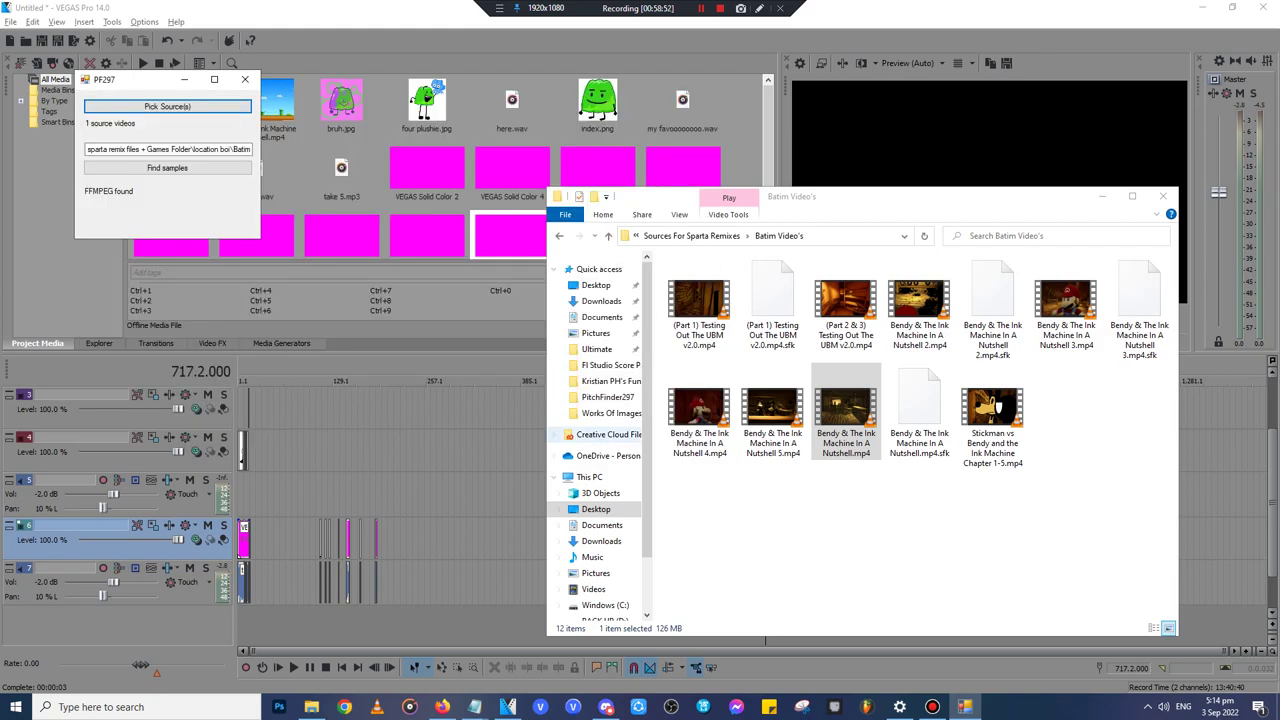
- Switch to File Explorer and open the location boi folder inside new sparta remix files + Games Folder
key("alt+Up")
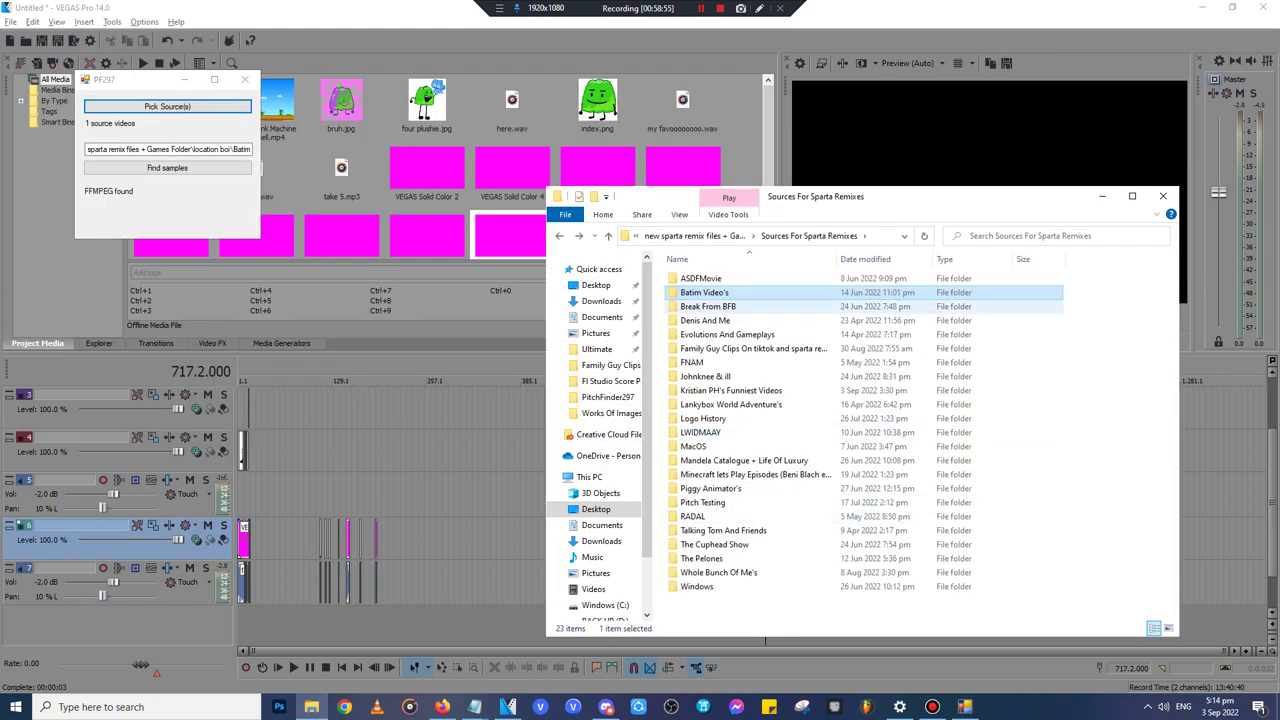
key("alt+Up")
scroll(740, 472, "down", 4)
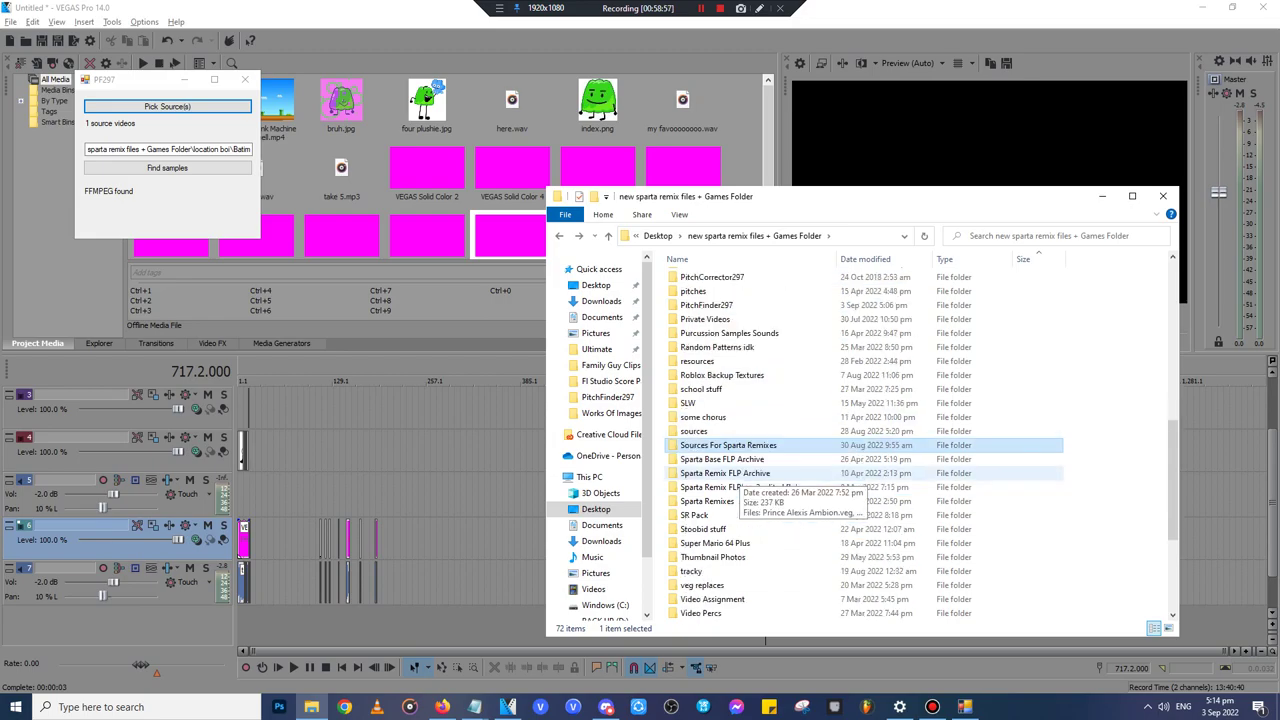
scroll(730, 475, "up", 5)
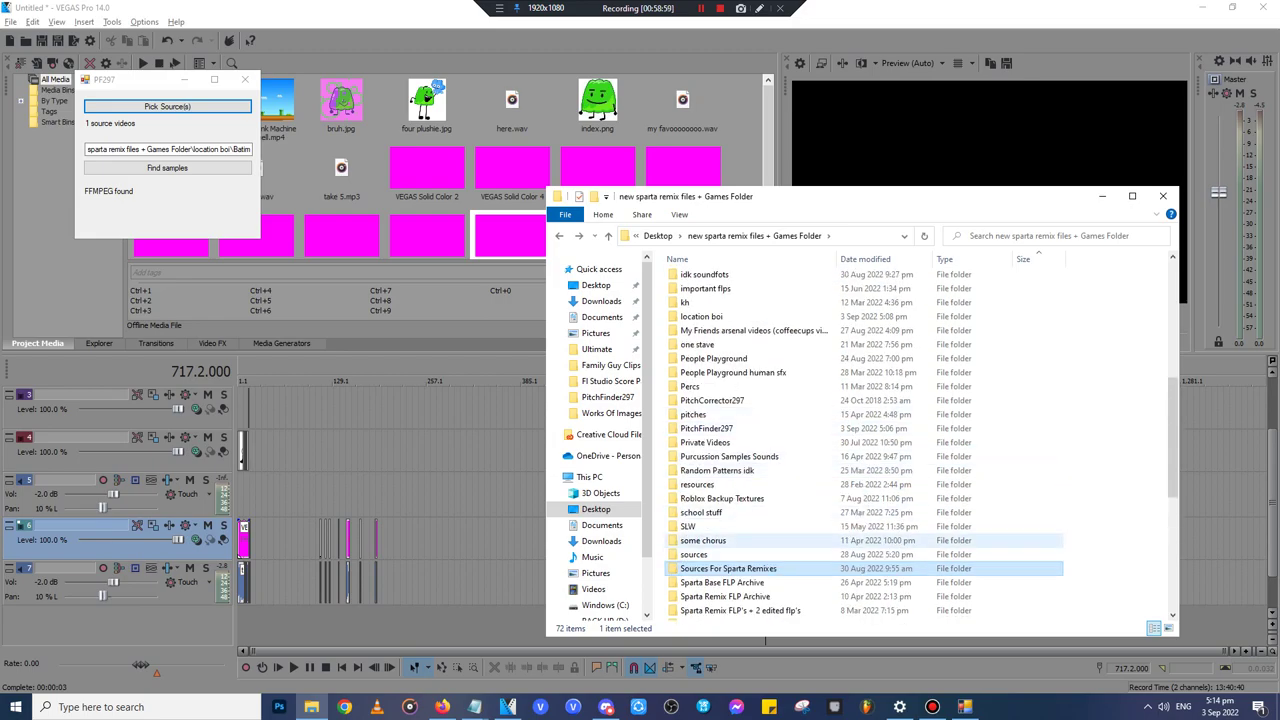
double_click(722, 400)
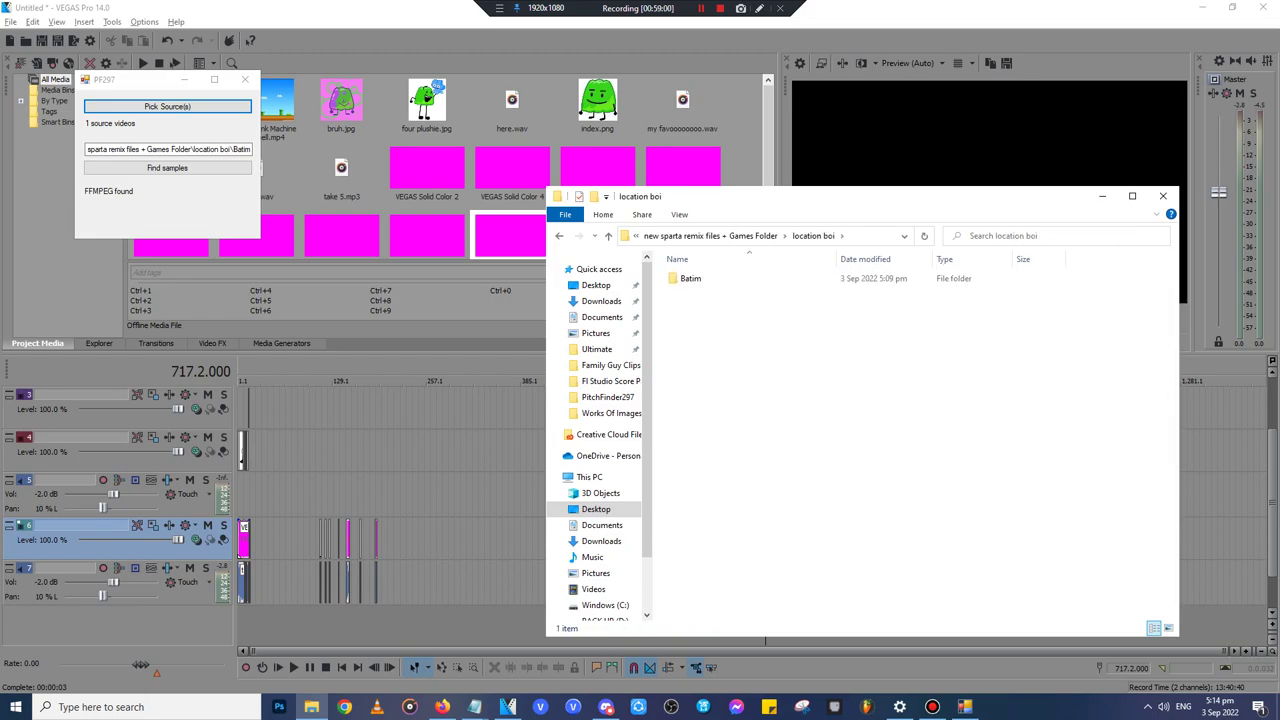
- Create a folder named FG inside location boi and open it
right_click(729, 404)
mouse_move(760, 542)
left_click(920, 360)
key("BackSpace")
type("FG")
key("Return")
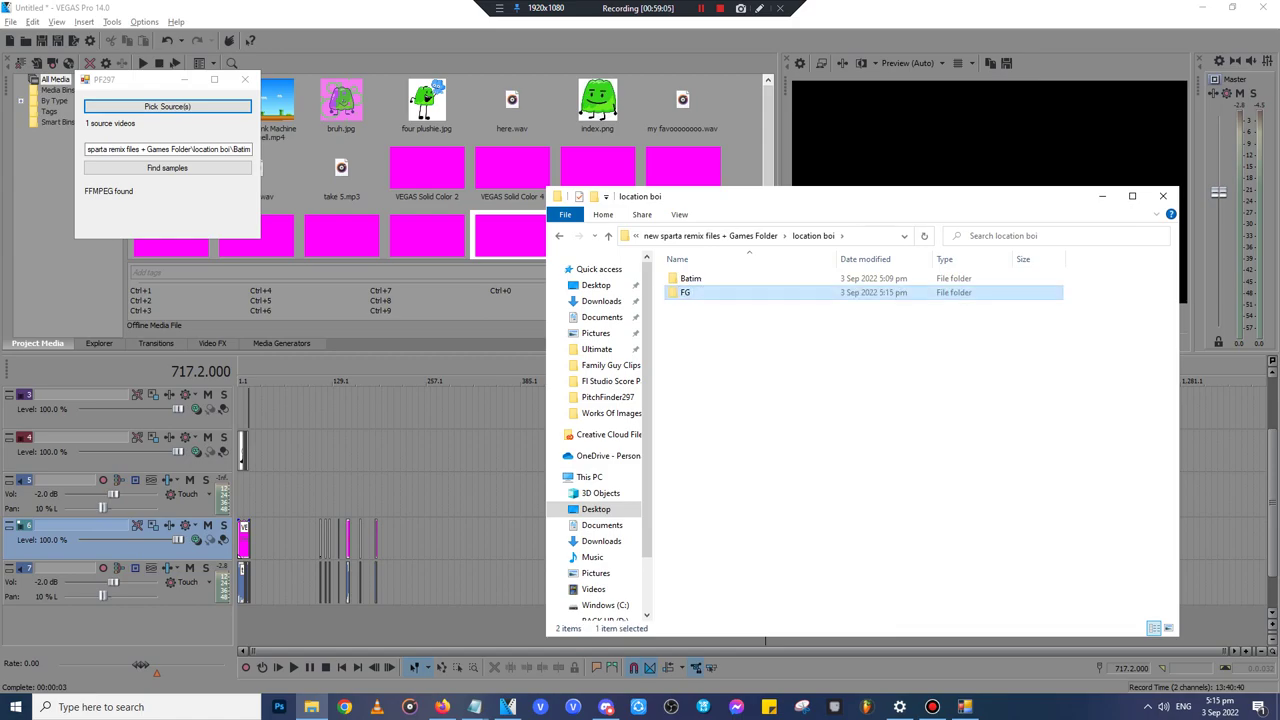
key("Return")
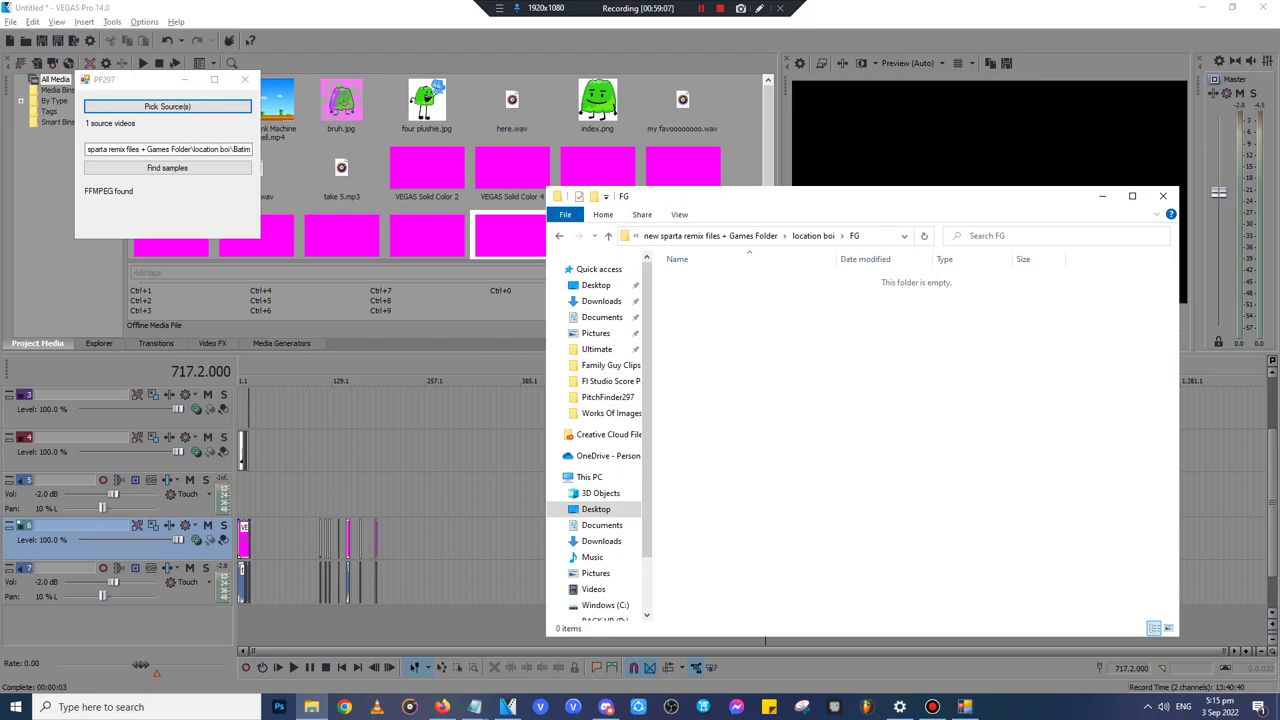
- Copy the full path of the FG folder
left_click(869, 236)
double_click(873, 236)
right_click(873, 237)
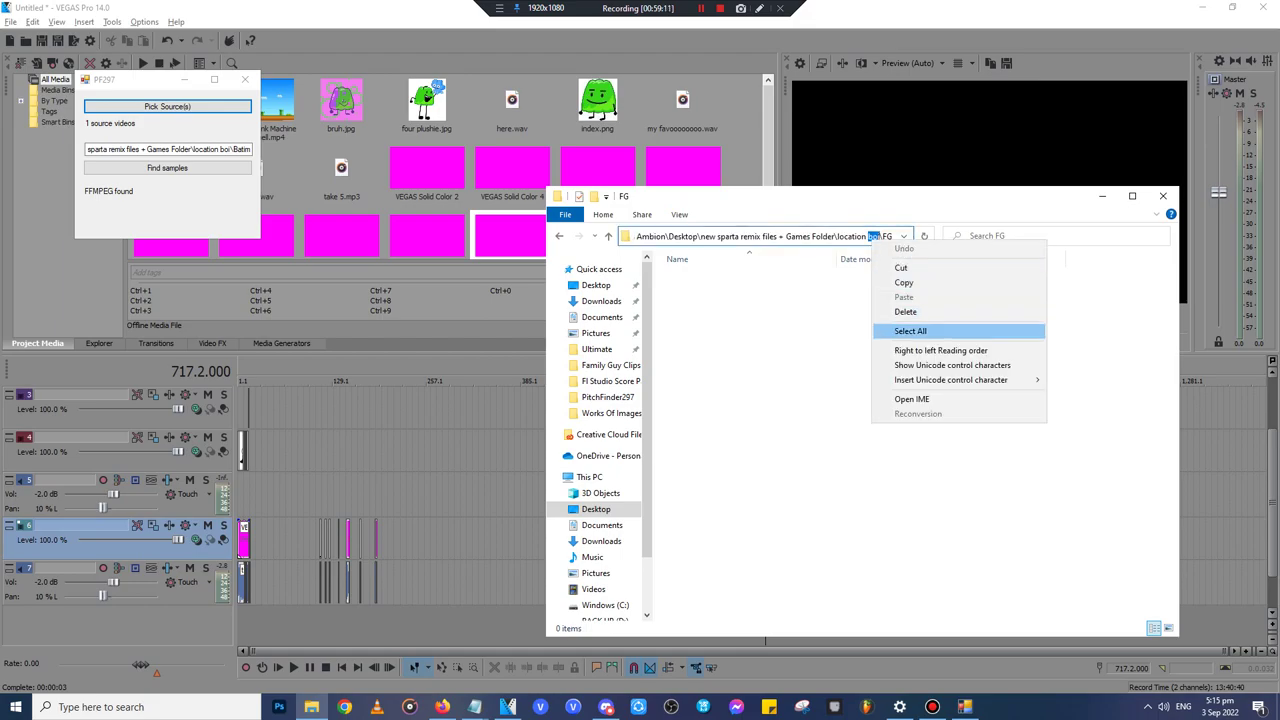
left_click(910, 331)
right_click(815, 237)
left_click(850, 280)
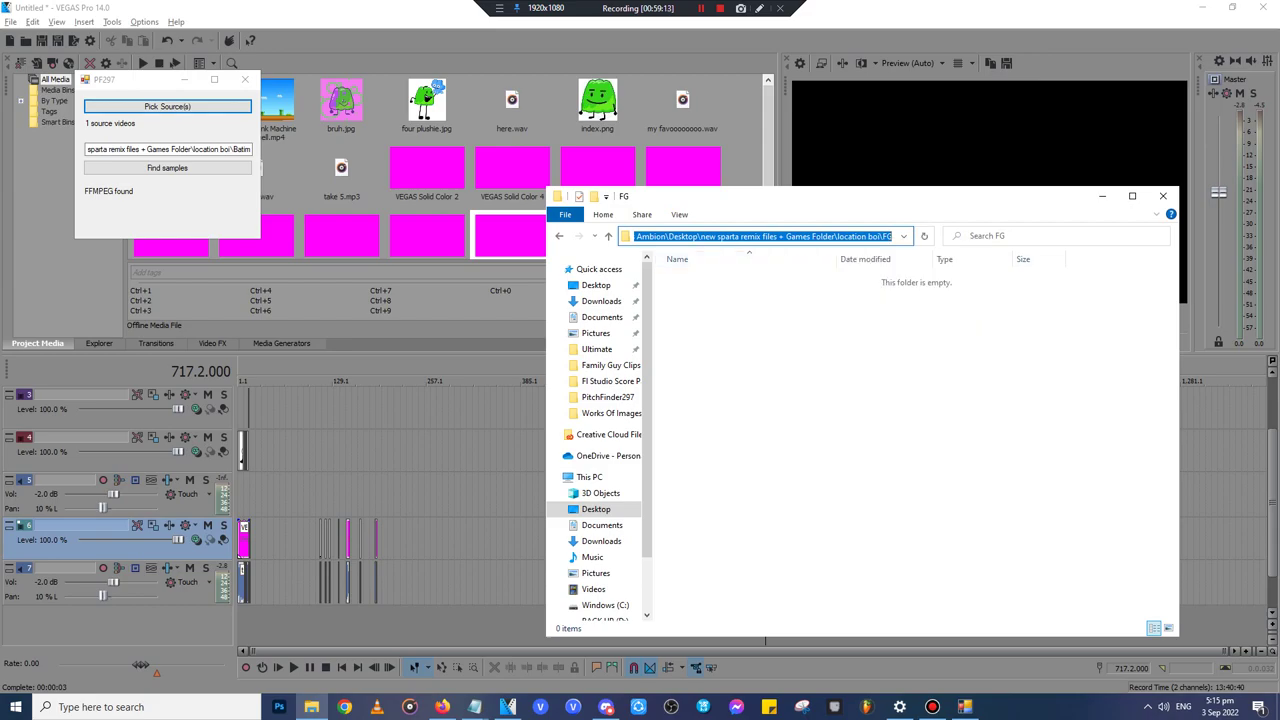
- Replace the output location in PF297 with the copied path of the FG folder
left_click(205, 149)
double_click(206, 149)
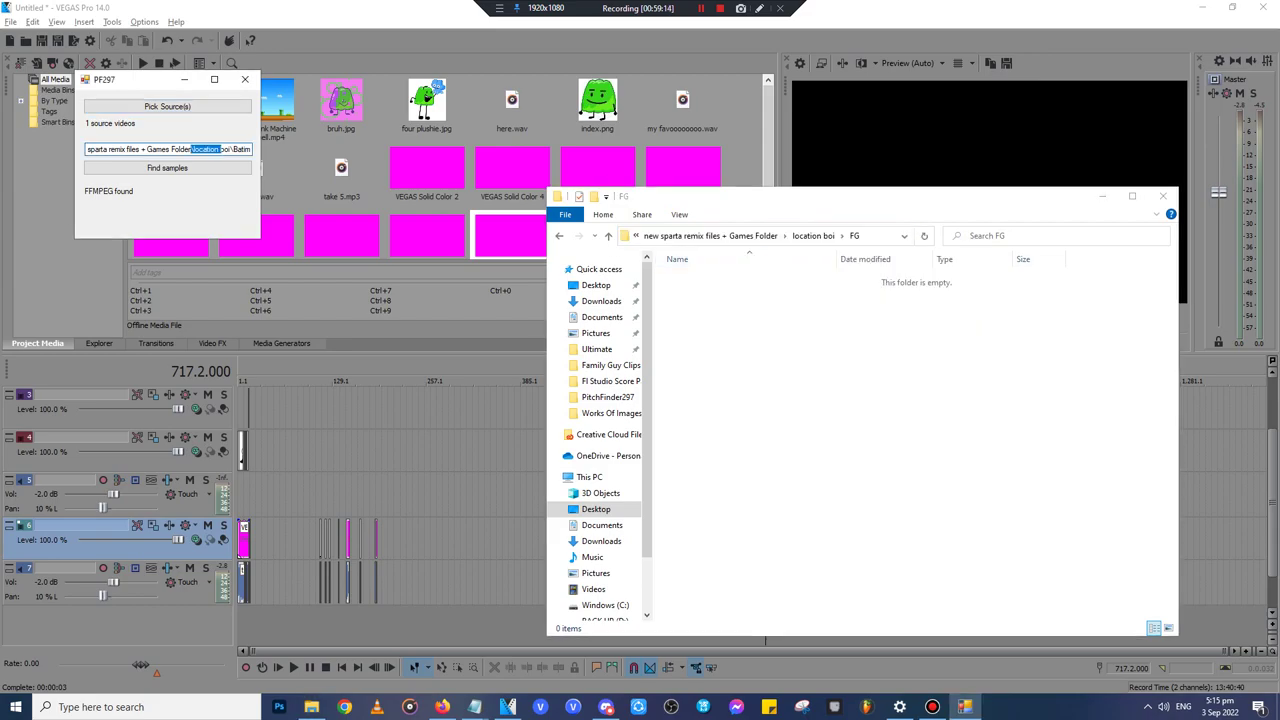
key("ctrl+a")
key("BackSpace")
key("ctrl+v")
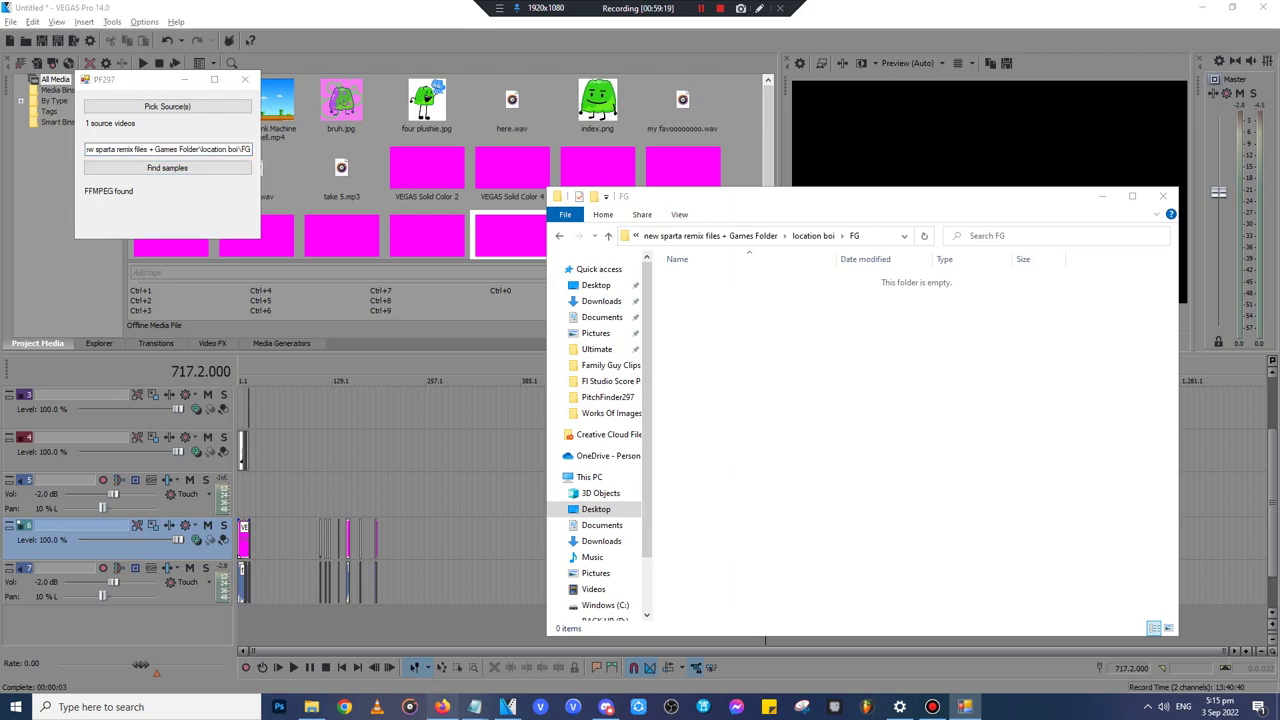
- Run the sample search in PF297 on the chosen source video and dismiss the completion message
left_click(441, 707)
key("alt+Tab")
left_click(167, 168)
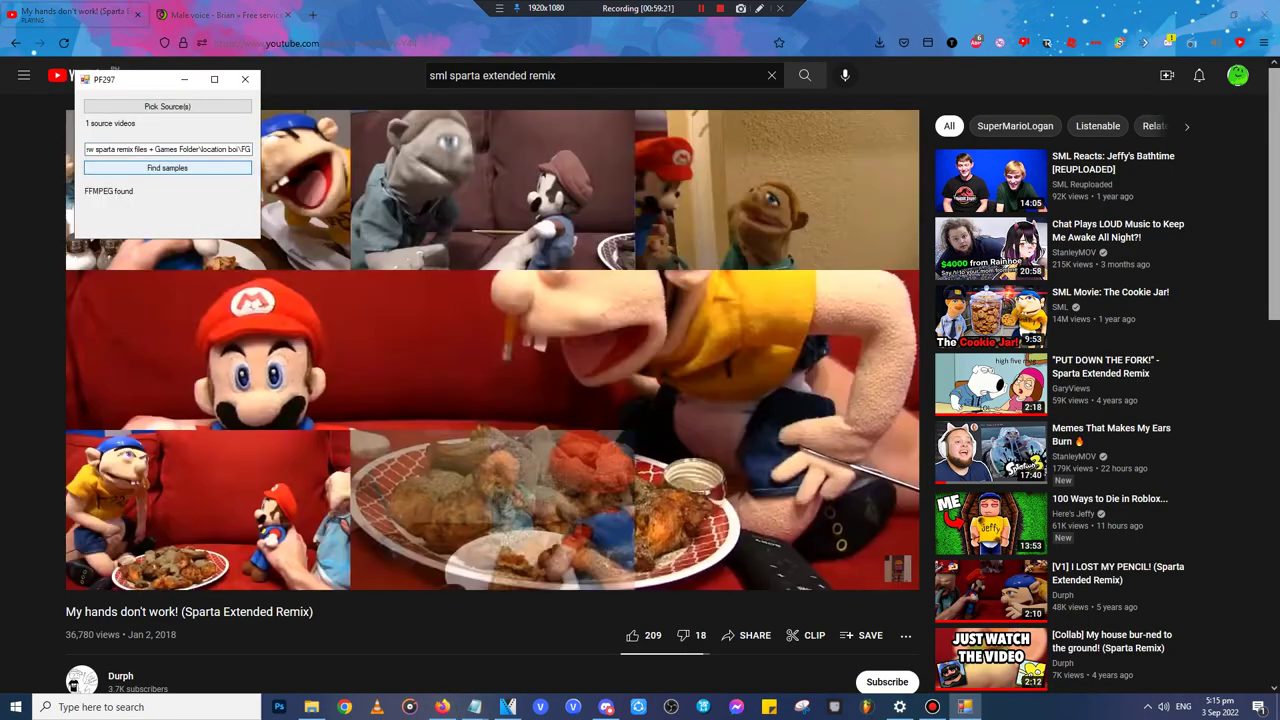
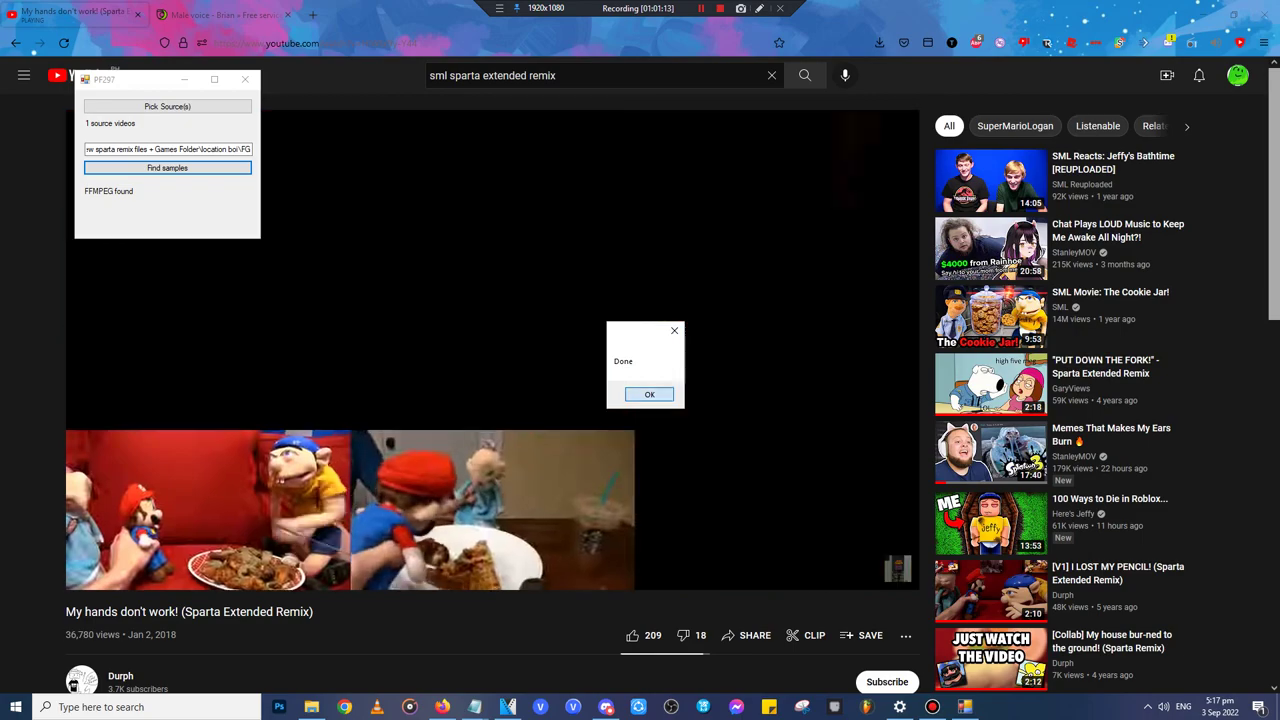
left_click(649, 394)
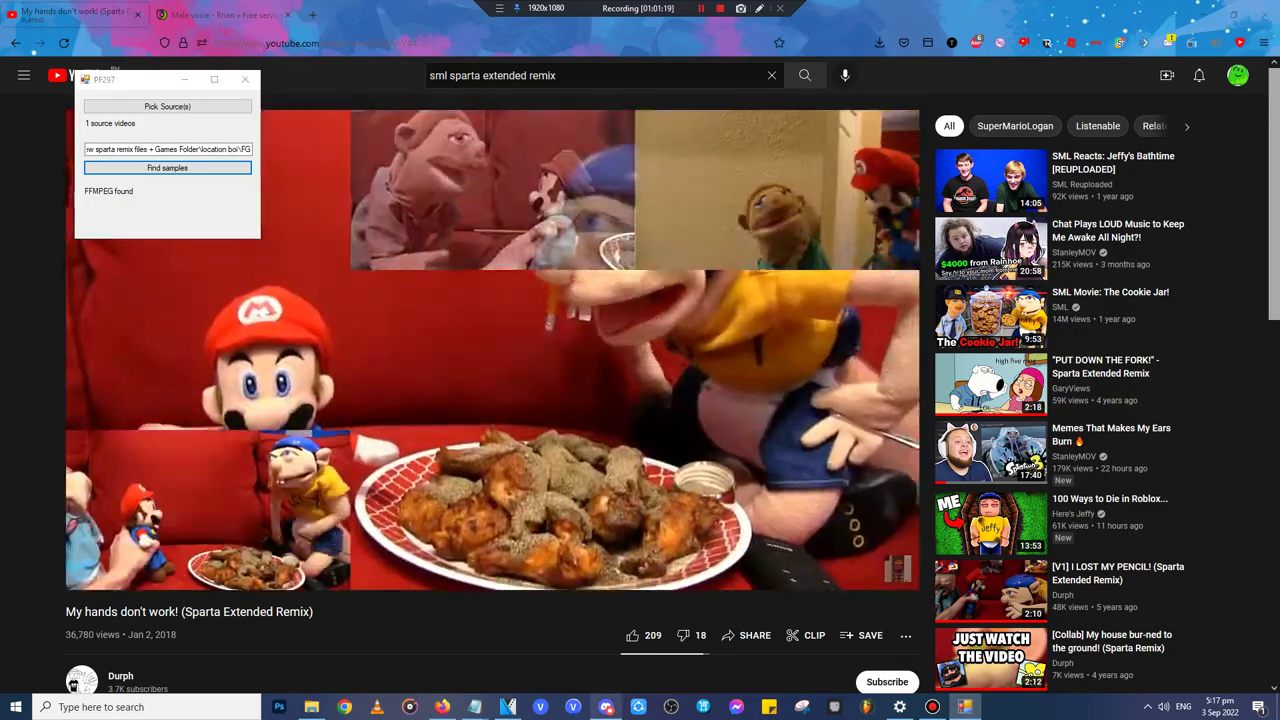
- Return to VEGAS Pro, then switch to File Explorer and open folder 0 inside the FG folder
left_click(606, 707)
left_click(508, 707)
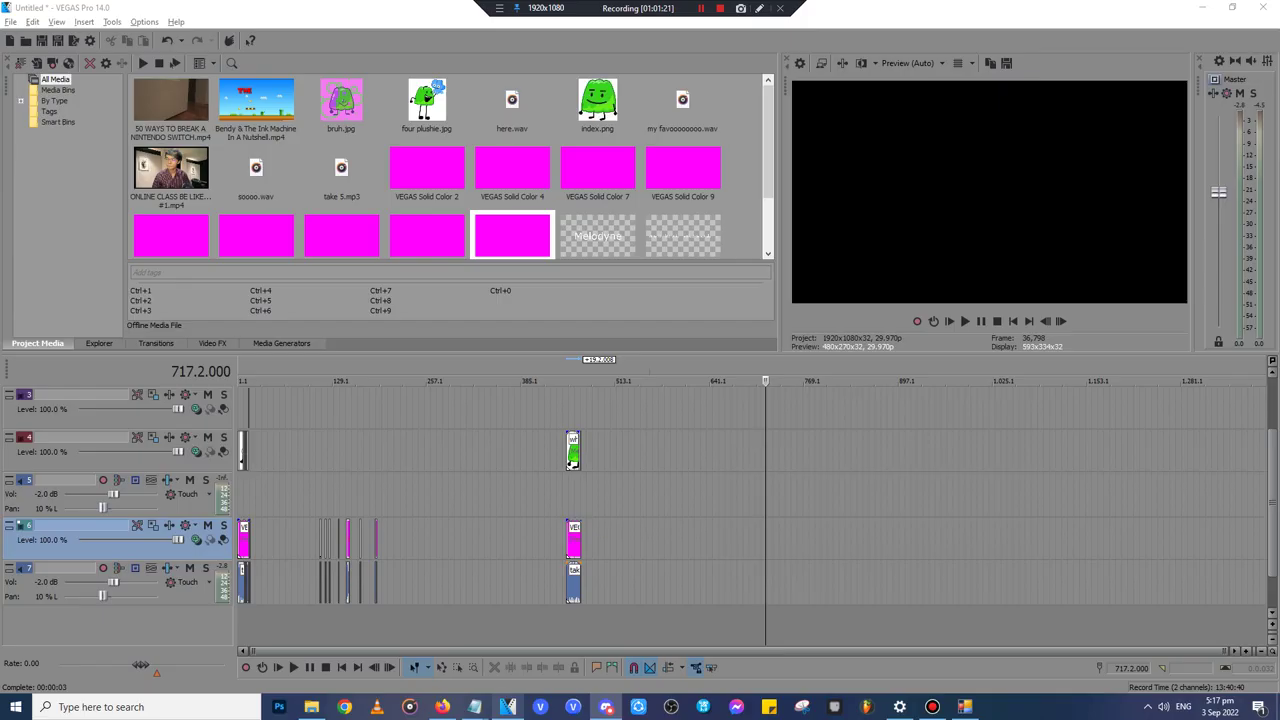
left_click(312, 707)
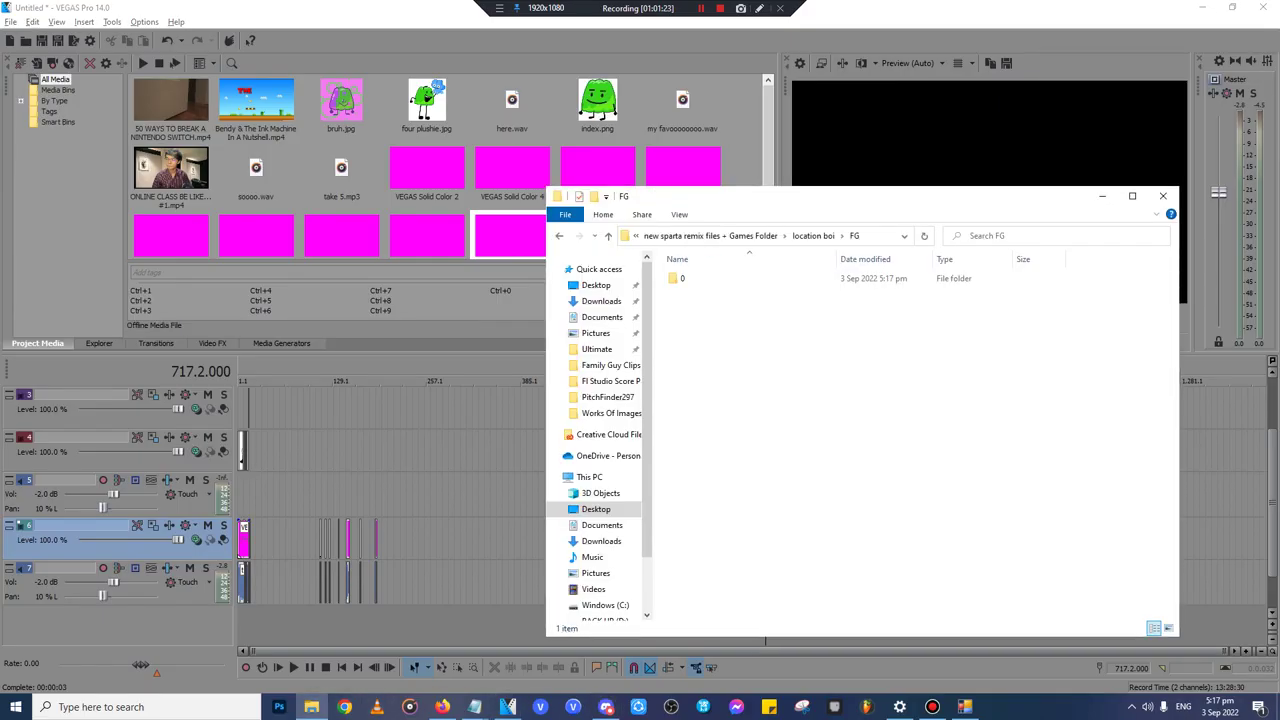
double_click(690, 278)
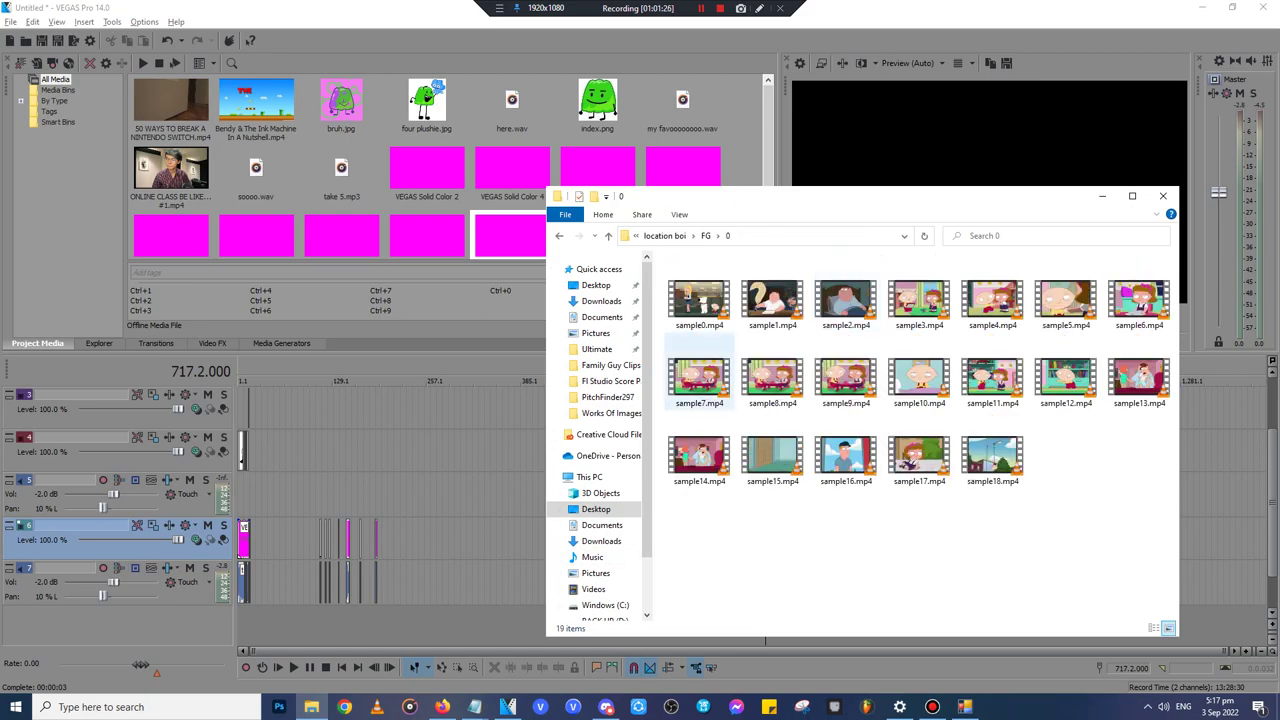
- Add sample1.mp4 from folder 0 to an empty area at the end of the timeline and play it back
left_click_drag(766, 308, 1227, 540)
left_click(1227, 497)
scroll(1227, 497, "up", 12)
key("space")
scroll(843, 591, "up", 4)
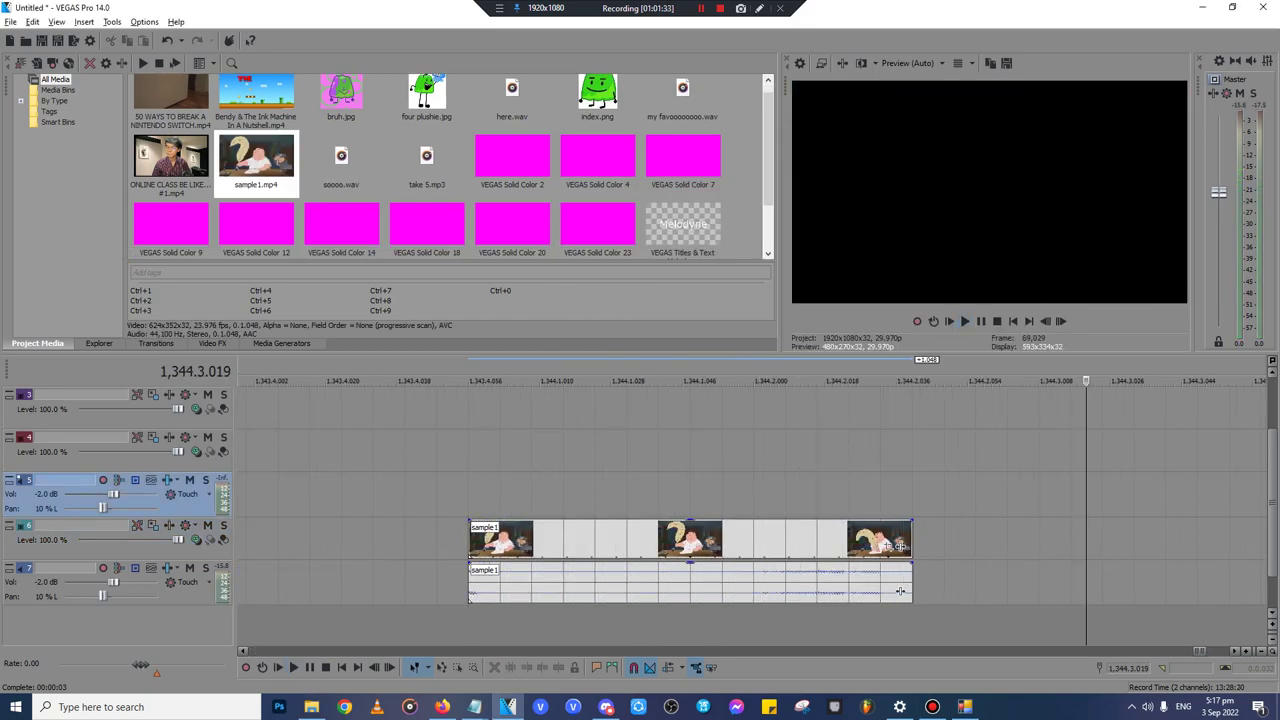
- Delete the sample1 clip from the timeline and remove sample1.mp4 from the project media
left_click(660, 545)
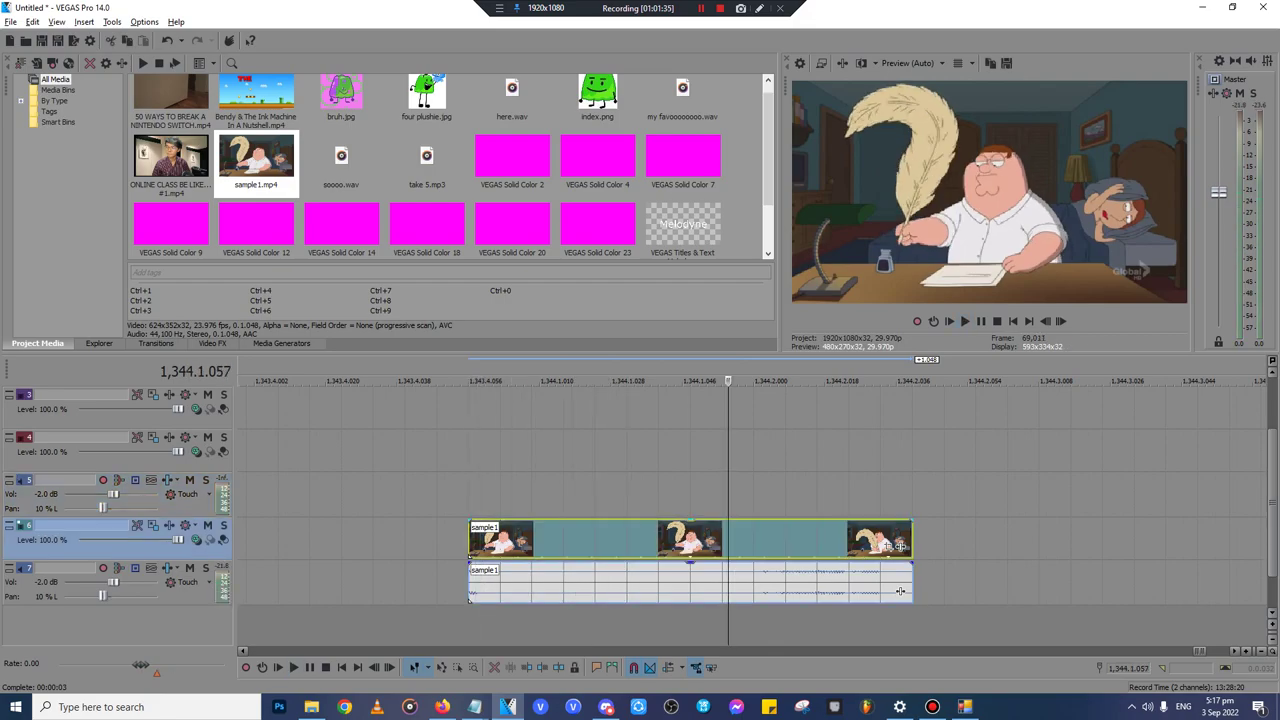
key("Delete")
key("Delete")
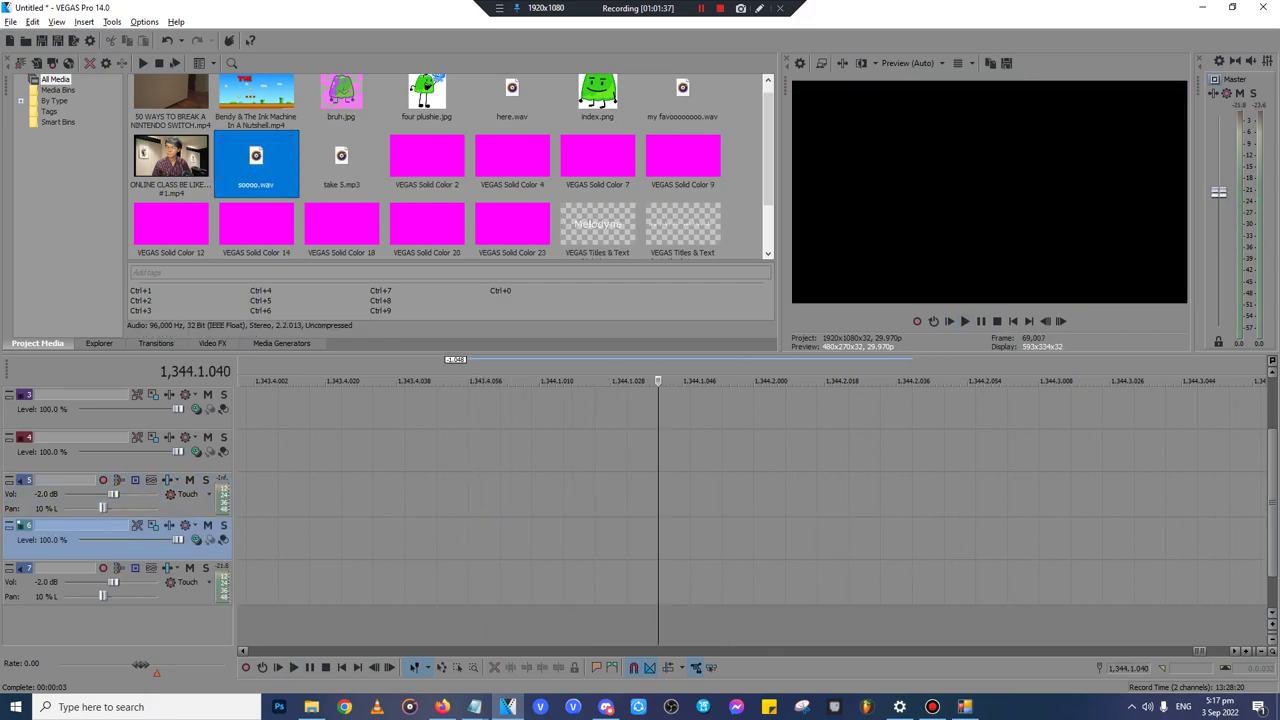
- Place sample0.mp4 from folder 0 on the empty timeline area and listen to it
left_click(311, 707)
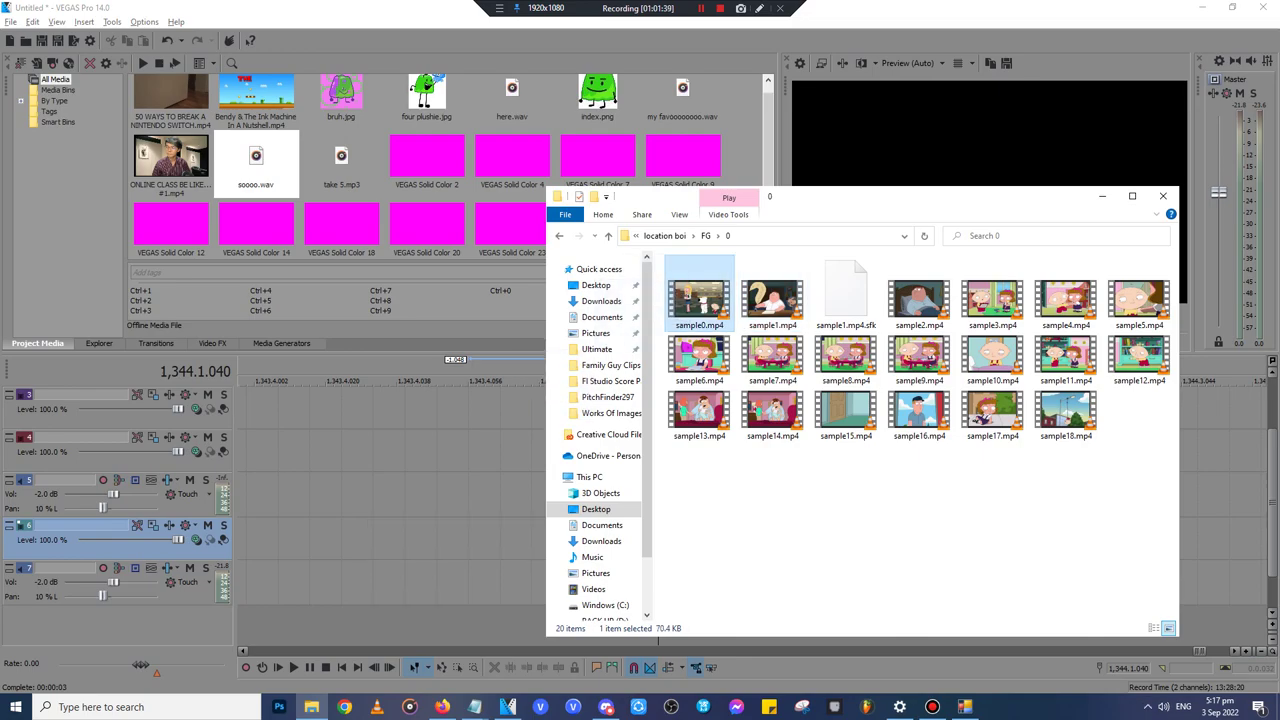
left_click_drag(699, 300, 365, 540)
left_click(373, 540)
left_click(369, 496)
key("space")
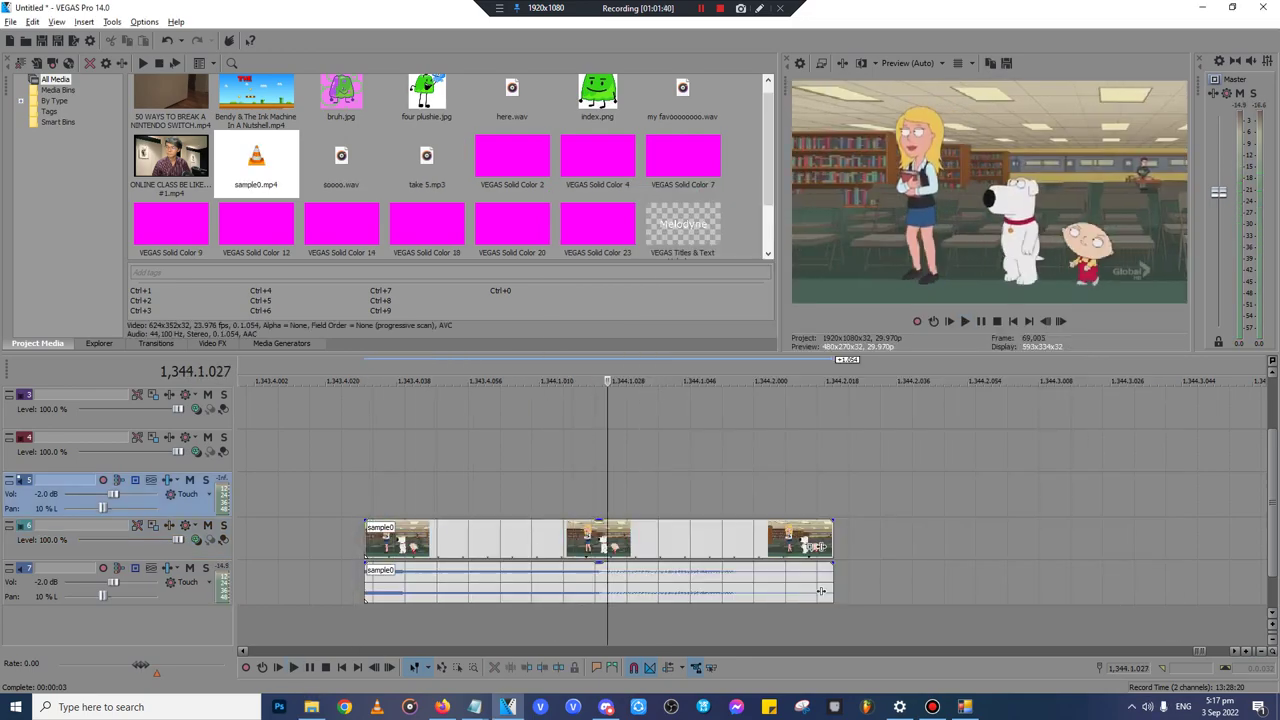
key("space")
left_click_drag(400, 540, 409, 540)
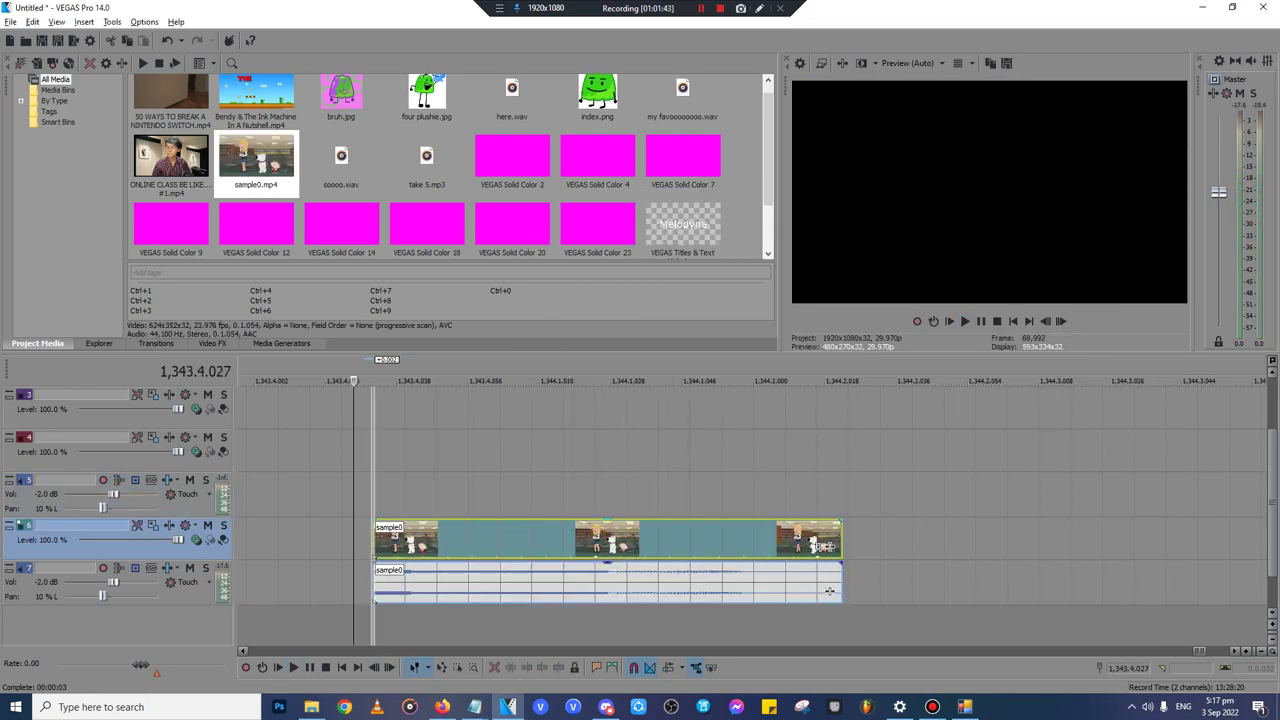
key("space")
key("space")
- Delete the sample0 clip from the timeline and remove sample0.mp4 from the project media
left_click(396, 540)
key("Delete")
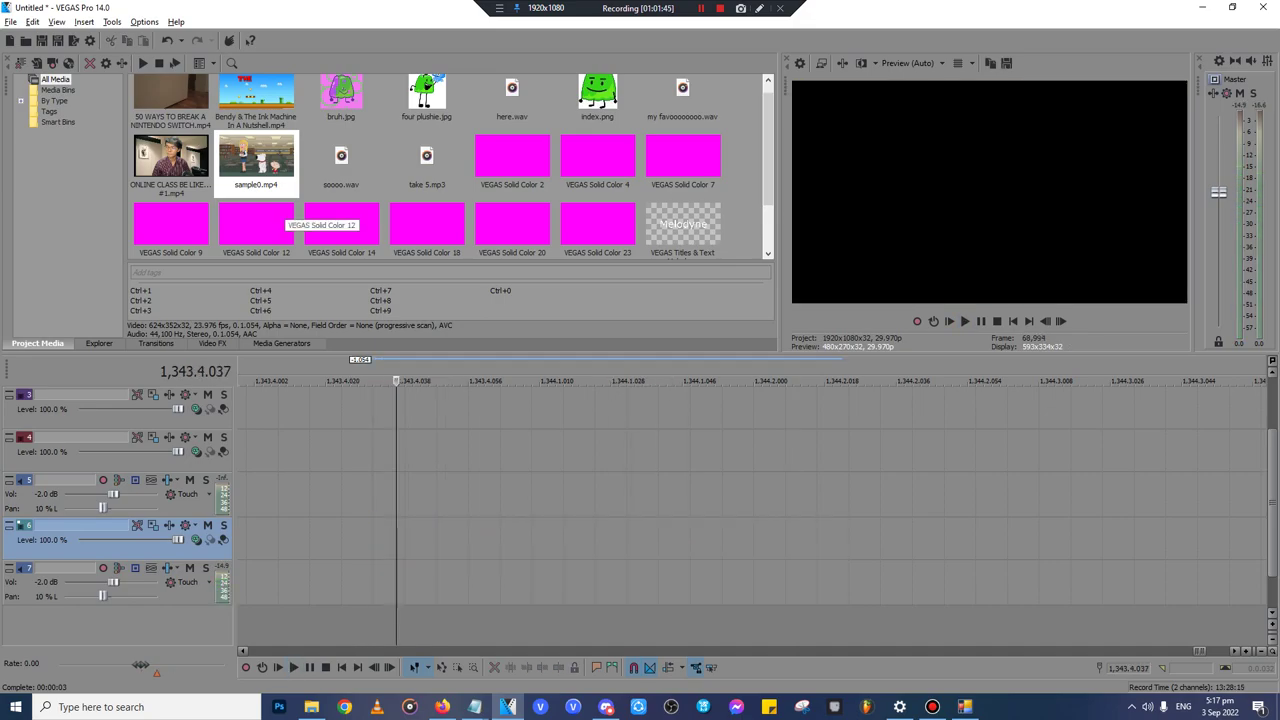
left_click(260, 165)
key("Delete")
- Place sample2.mp4 from folder 0 on the timeline and play it back from before the clip's start
left_click(312, 707)
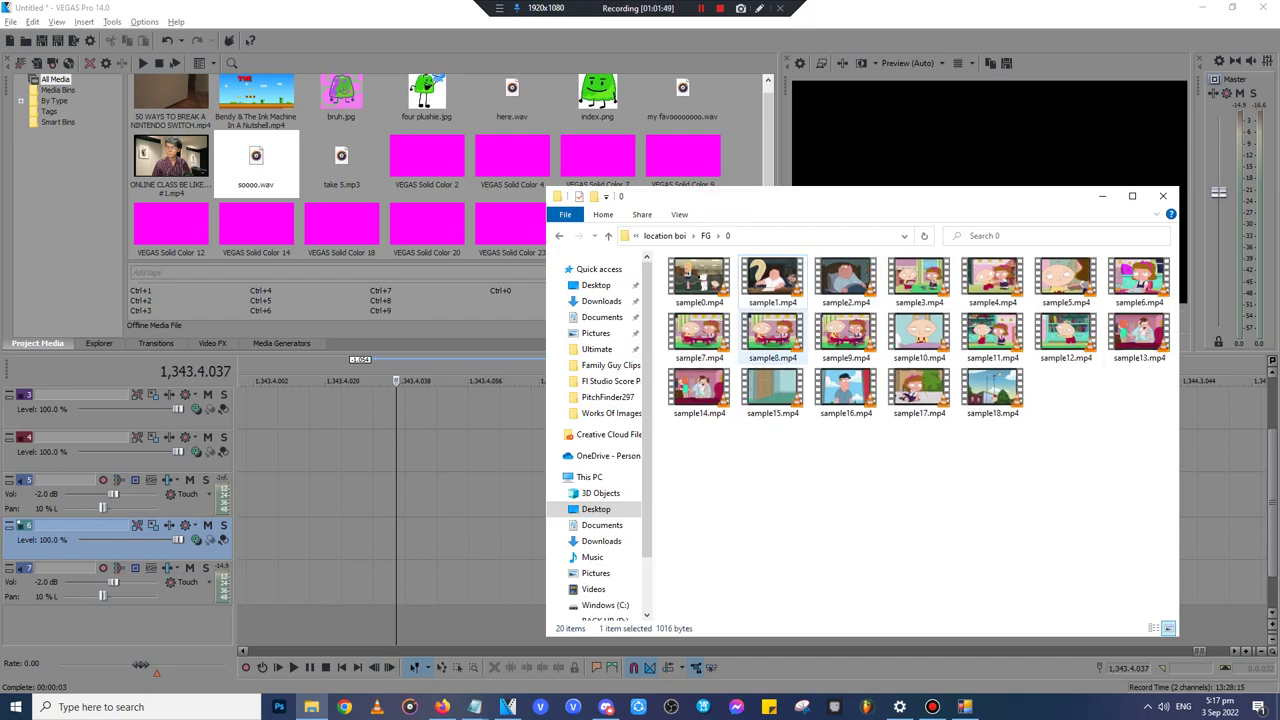
left_click_drag(846, 280, 406, 540)
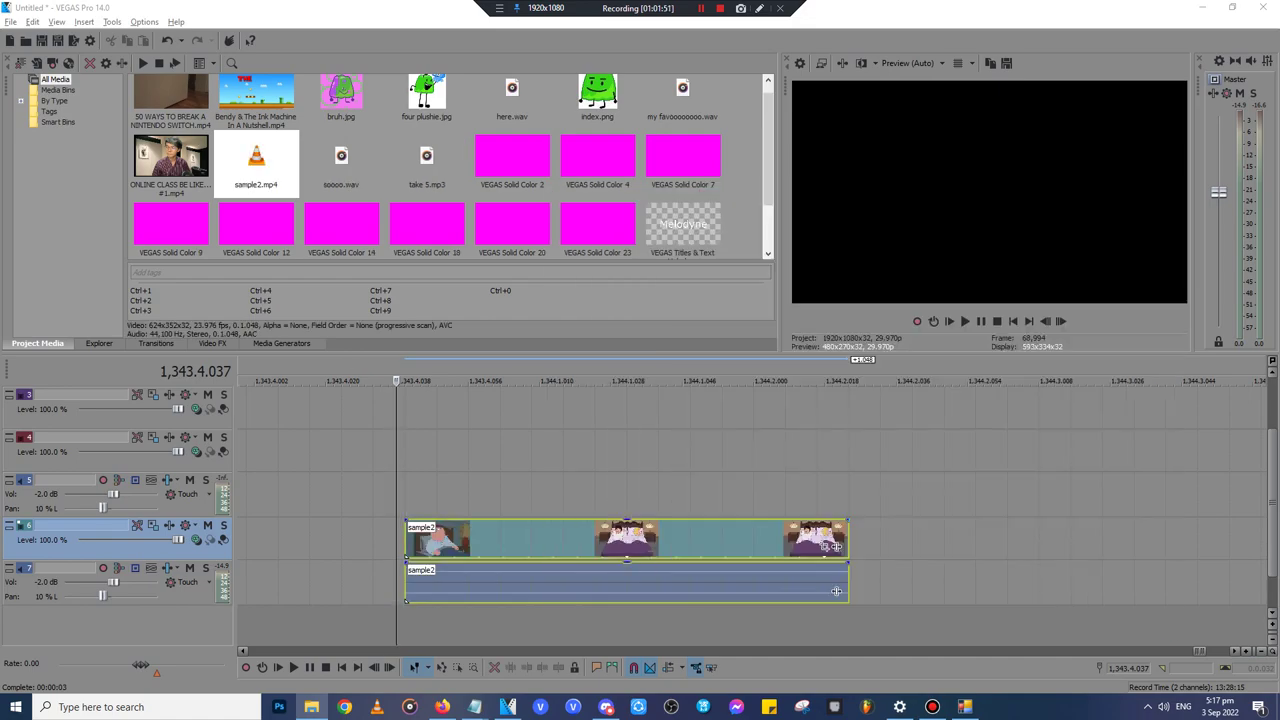
key("space")
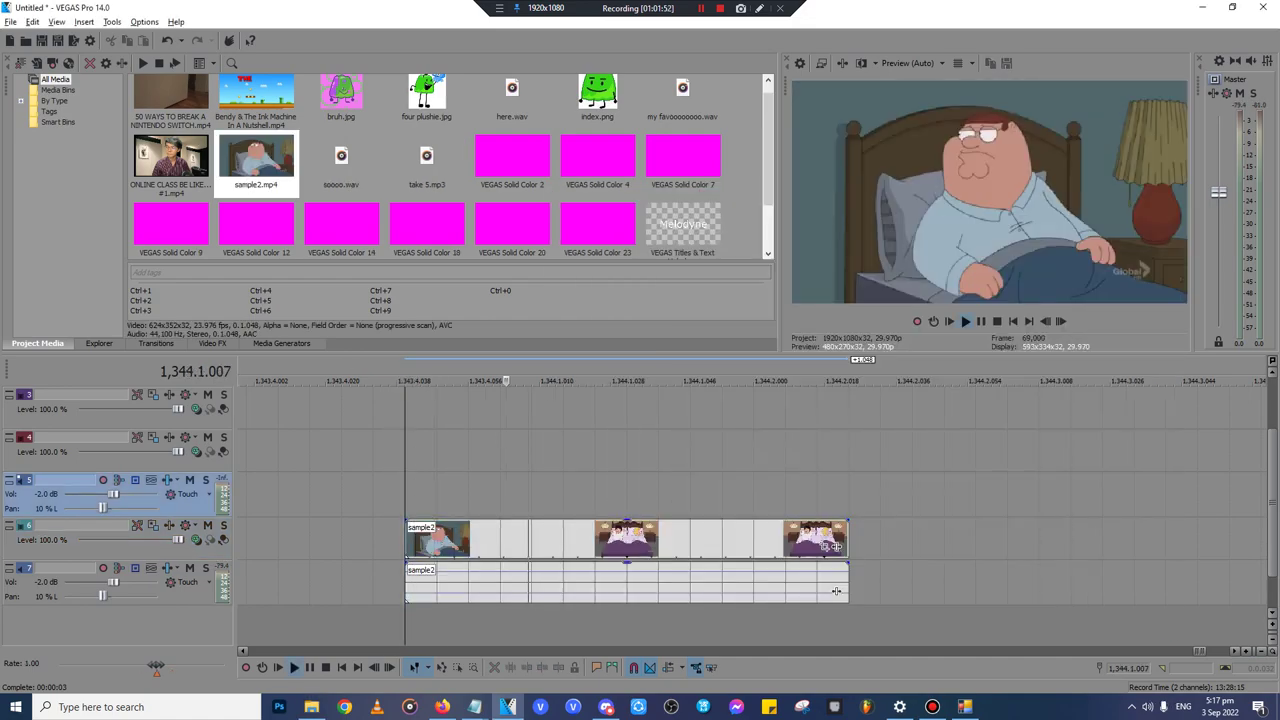
key("space")
key("space")
key("space")
right_click(516, 578)
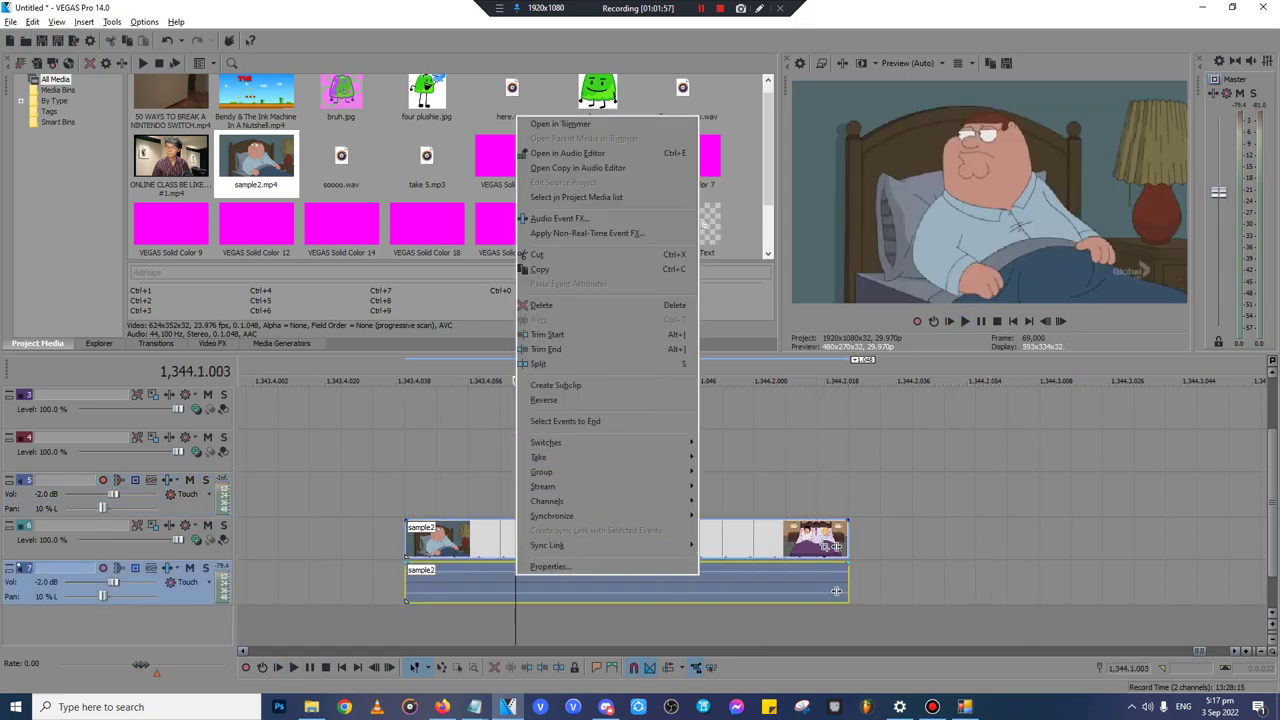
left_click(730, 501)
left_click(355, 495)
key("space")
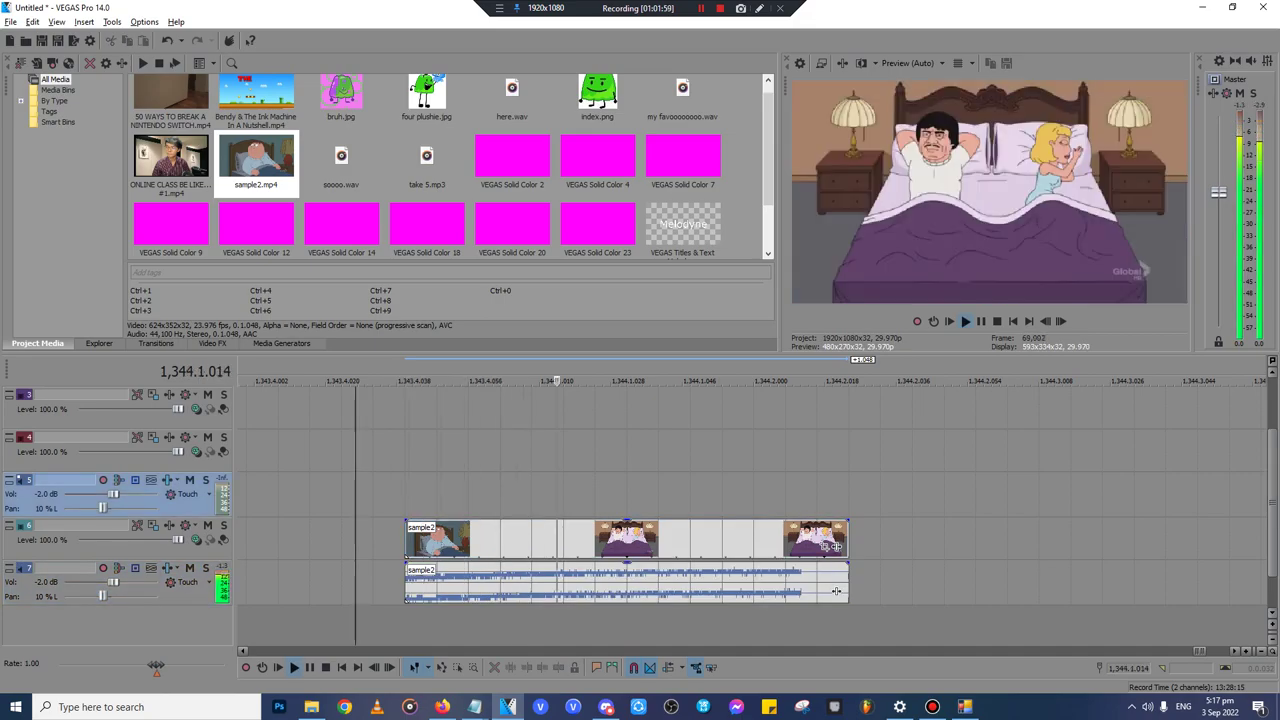
key("Return")
- Delete the sample2 clip from the timeline and remove sample2.mp4 from the project media
left_click(437, 542)
key("Delete")
left_click(256, 160)
key("Delete")
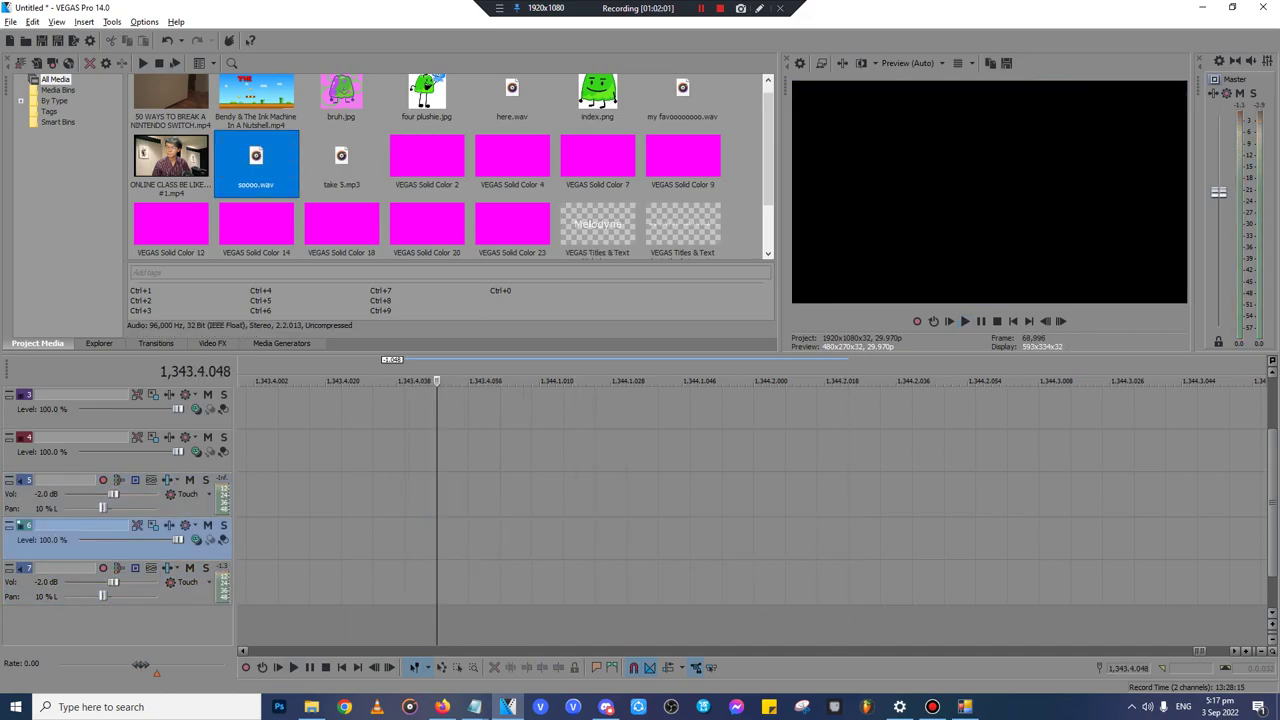
- Delete the .sfk file that belongs to sample2.mp4 from folder 0 in File Explorer
left_click(312, 707)
left_click(919, 295)
key("Delete")
- Place sample3.mp4 from folder 0 on the timeline and listen to it
left_click_drag(919, 285, 503, 560)
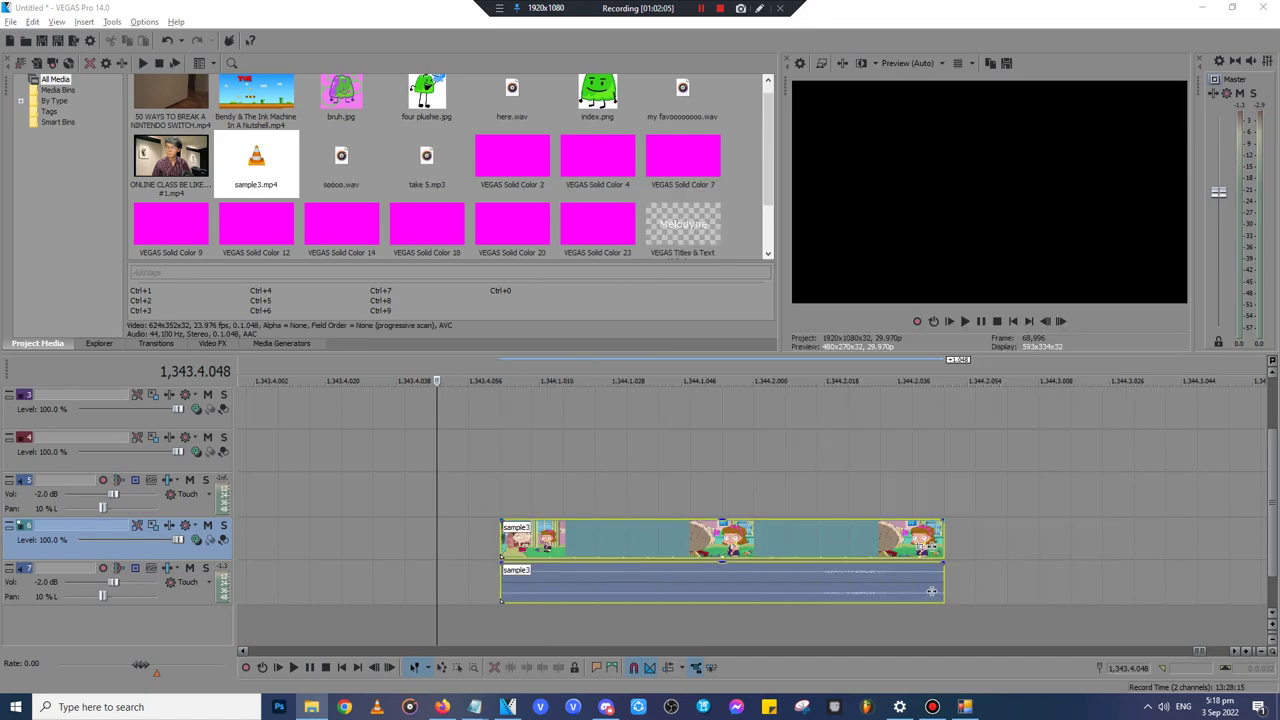
key("space")
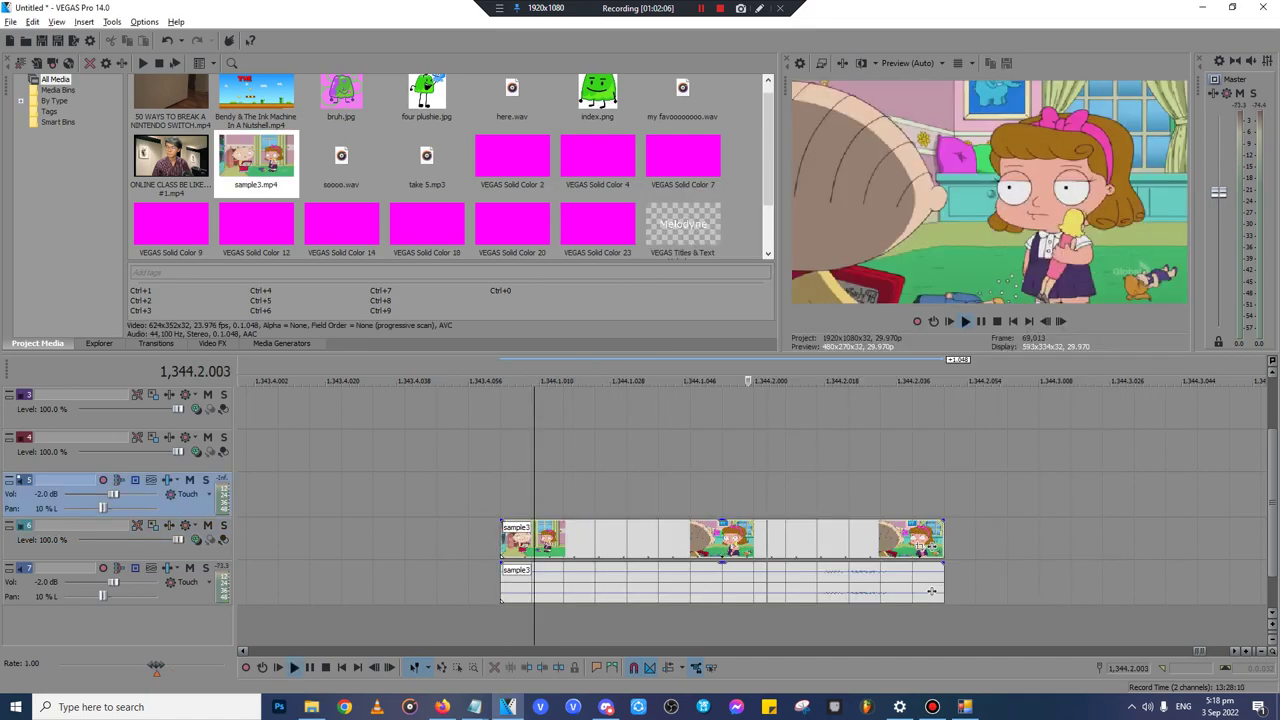
left_click(506, 494)
key("space")
key("space")
left_click(650, 540)
key("space")
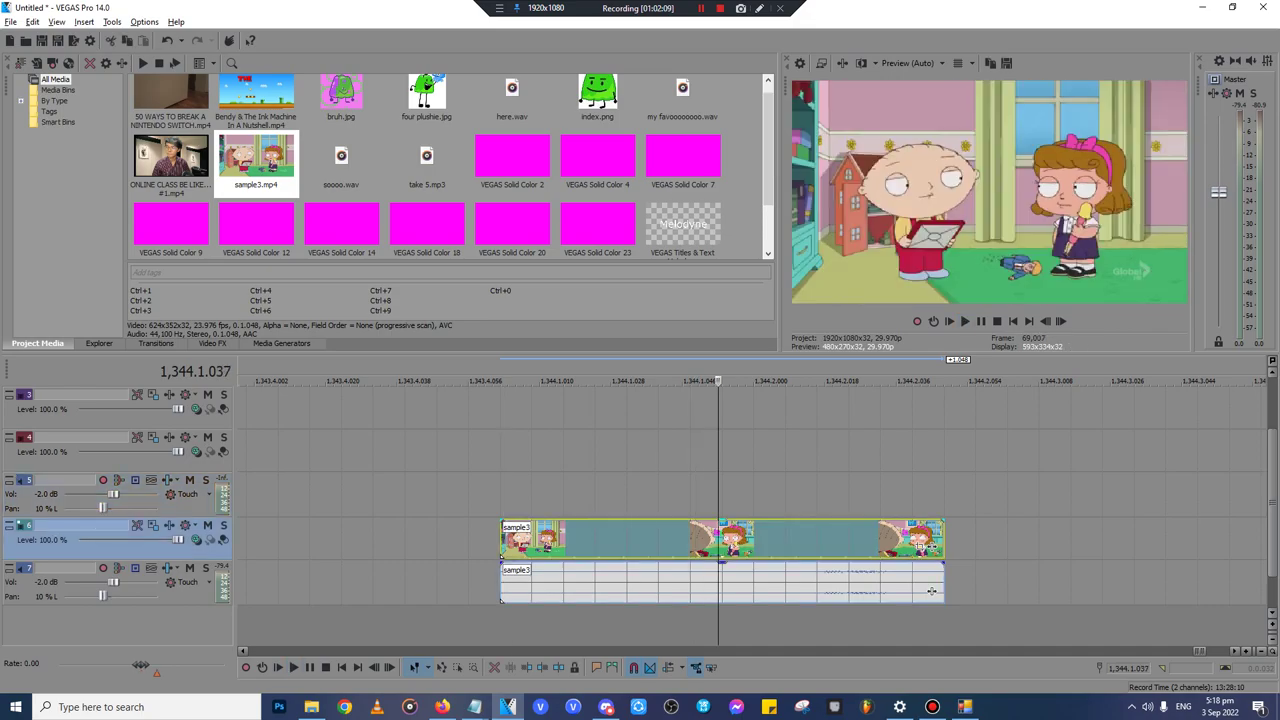
- Delete the sample3 clip from the timeline and remove sample3.mp4 from the project media
key("Delete")
left_click(256, 160)
key("Delete")
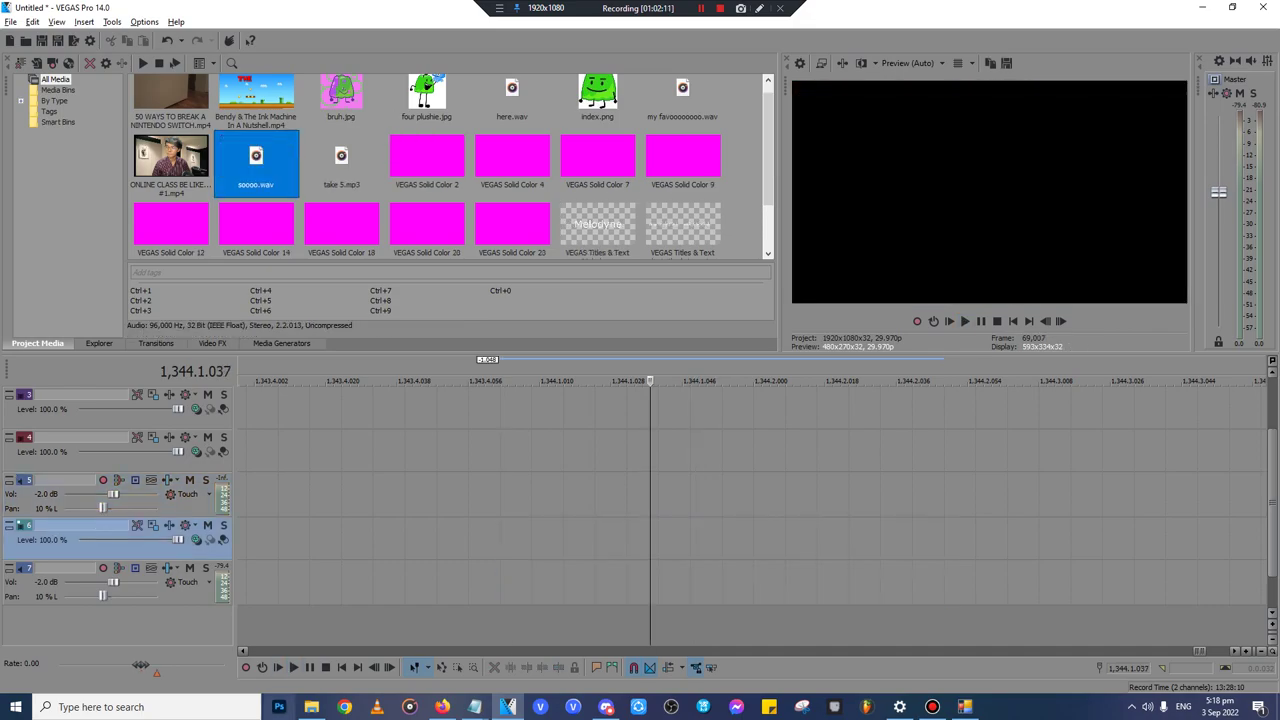
- Delete the .sfk file that belongs to sample3.mp4 from folder 0 in File Explorer
left_click(311, 707)
left_click(993, 294)
key("Delete")
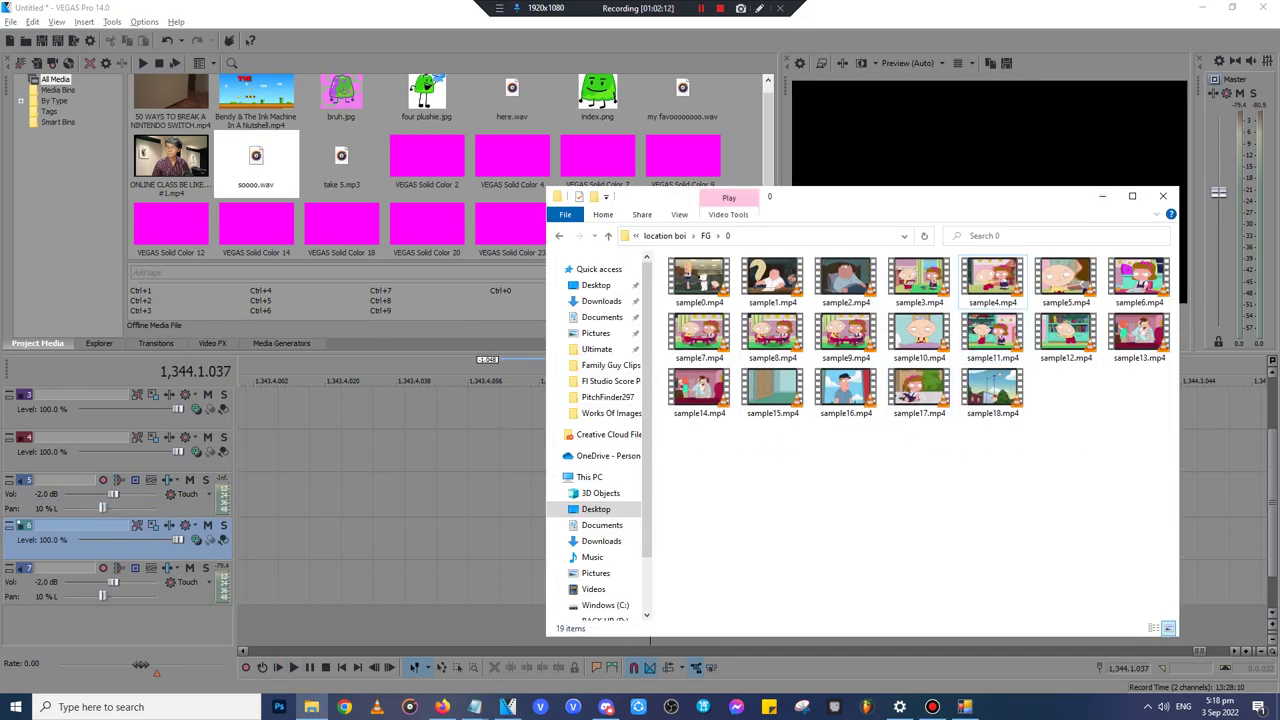
- Place sample15.mp4 from folder 0 on the empty timeline area and play it back from its start
left_click_drag(772, 390, 406, 540)
key("space")
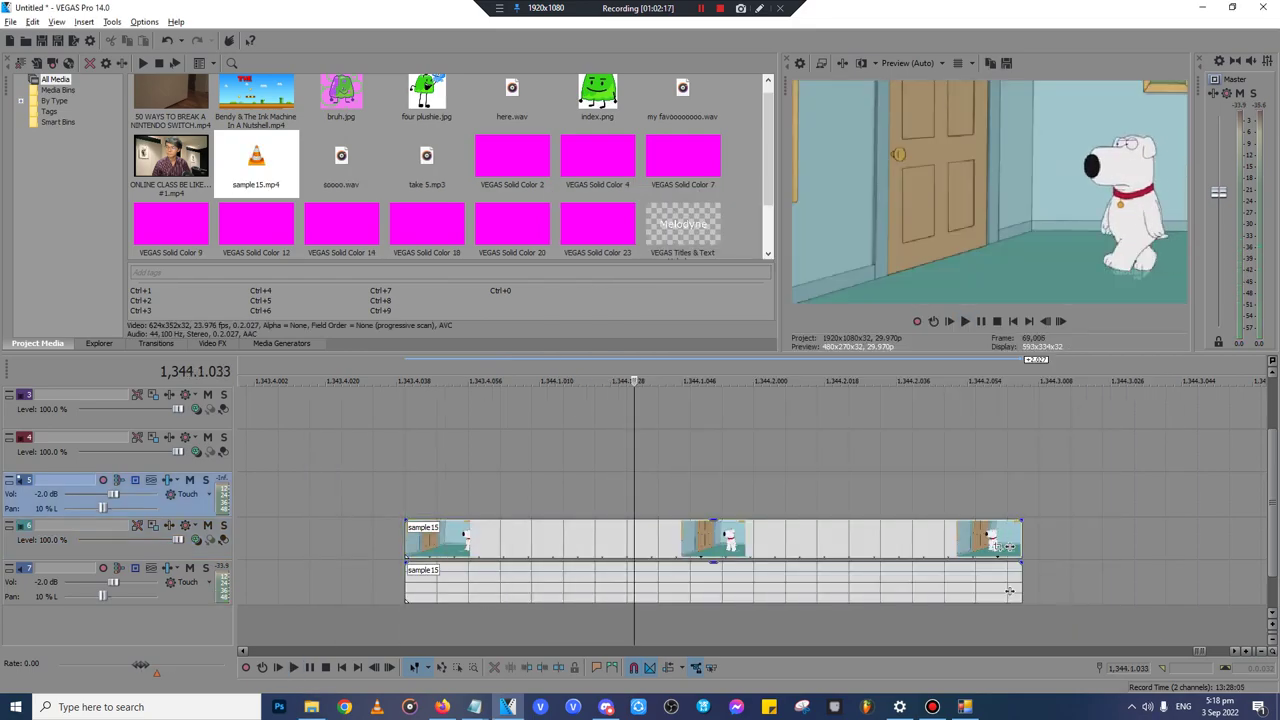
right_click(455, 587)
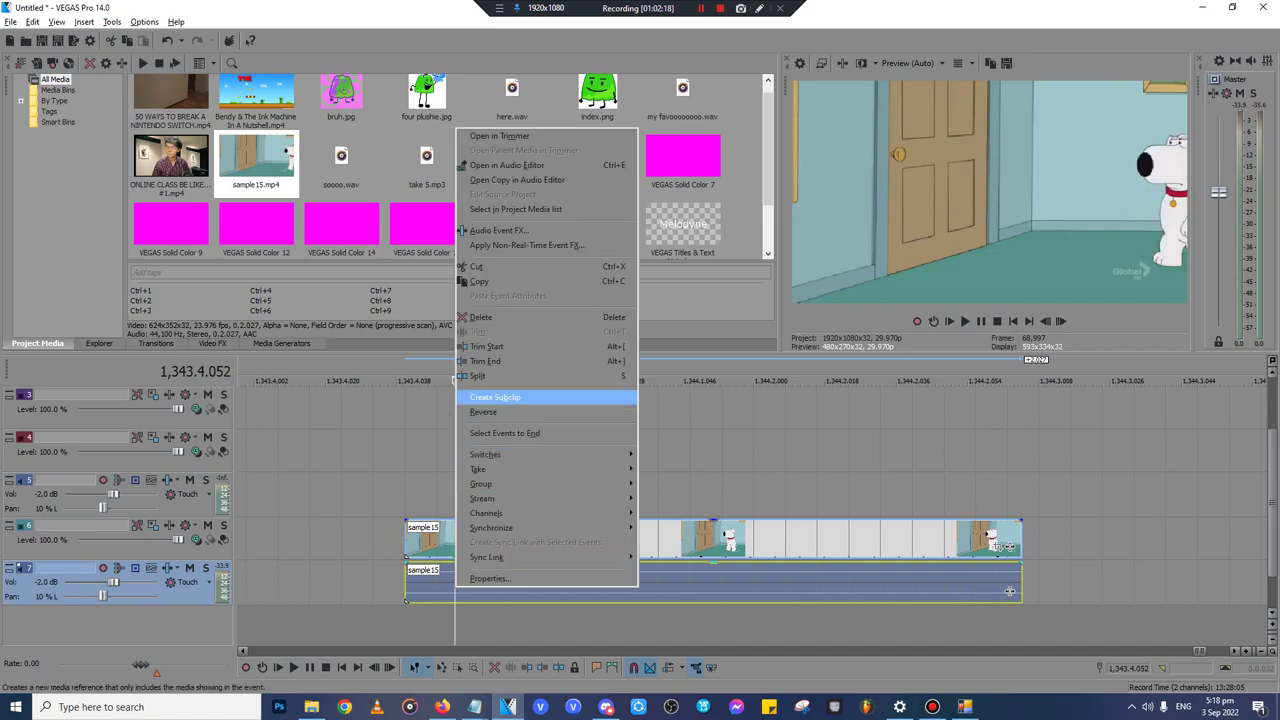
mouse_move(560, 455)
left_click(672, 513)
left_click(405, 496)
key("space")
key("space")
key("space")
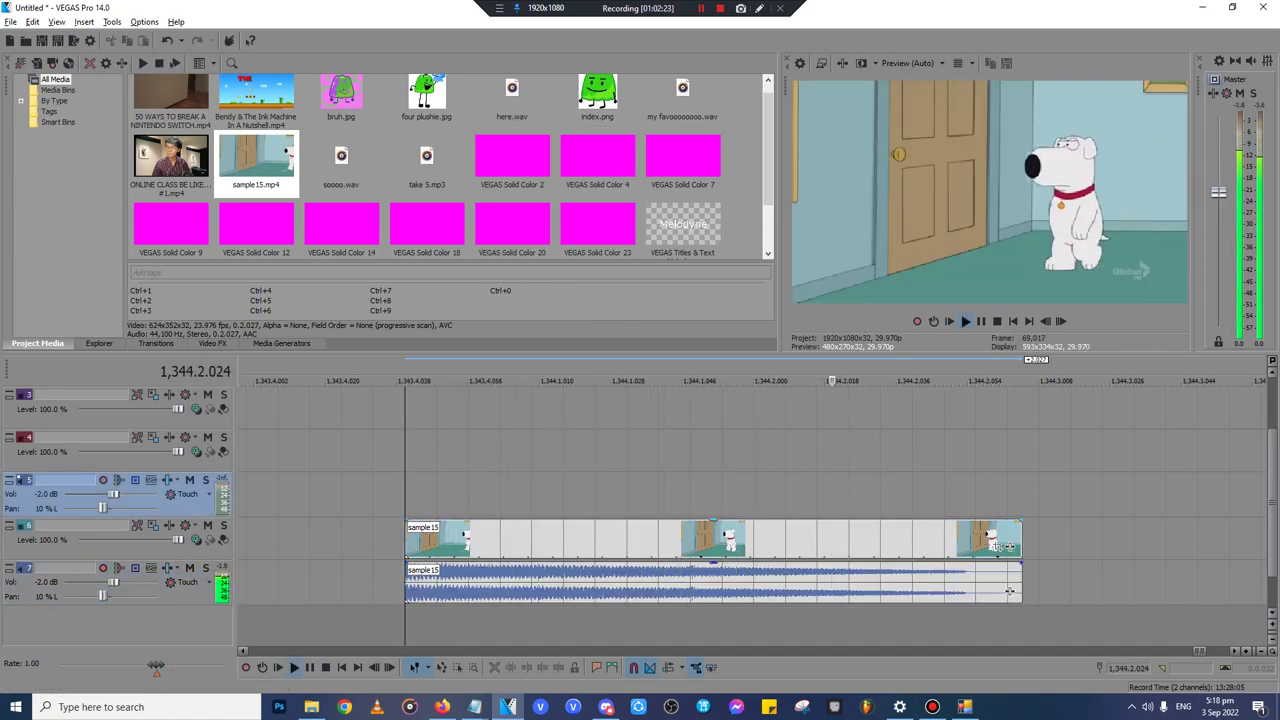
key("space")
- Find the usable note in the sample15 clip by ear and split the clip at 1,343.4.048 and 1,344.1.000
left_click(458, 540)
key("space")
key("space")
key("space")
left_click(437, 540)
key("space")
key("space")
key("s")
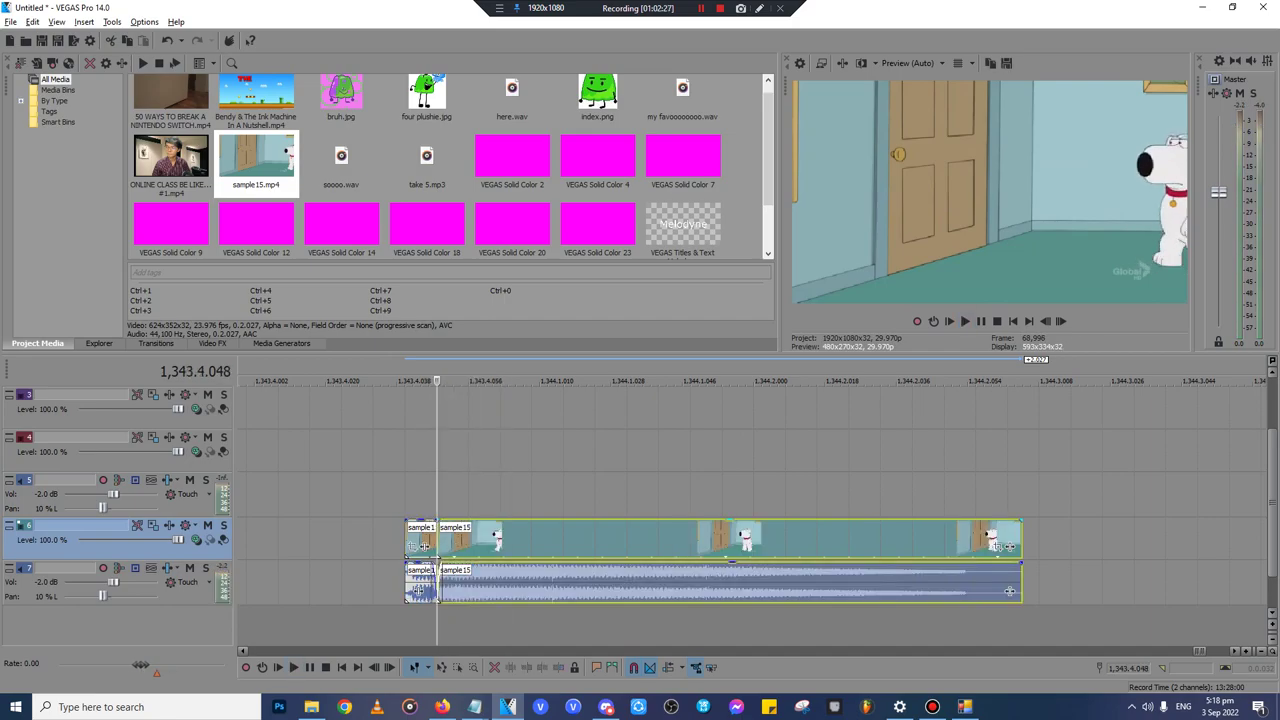
left_click(468, 540)
left_click(498, 540)
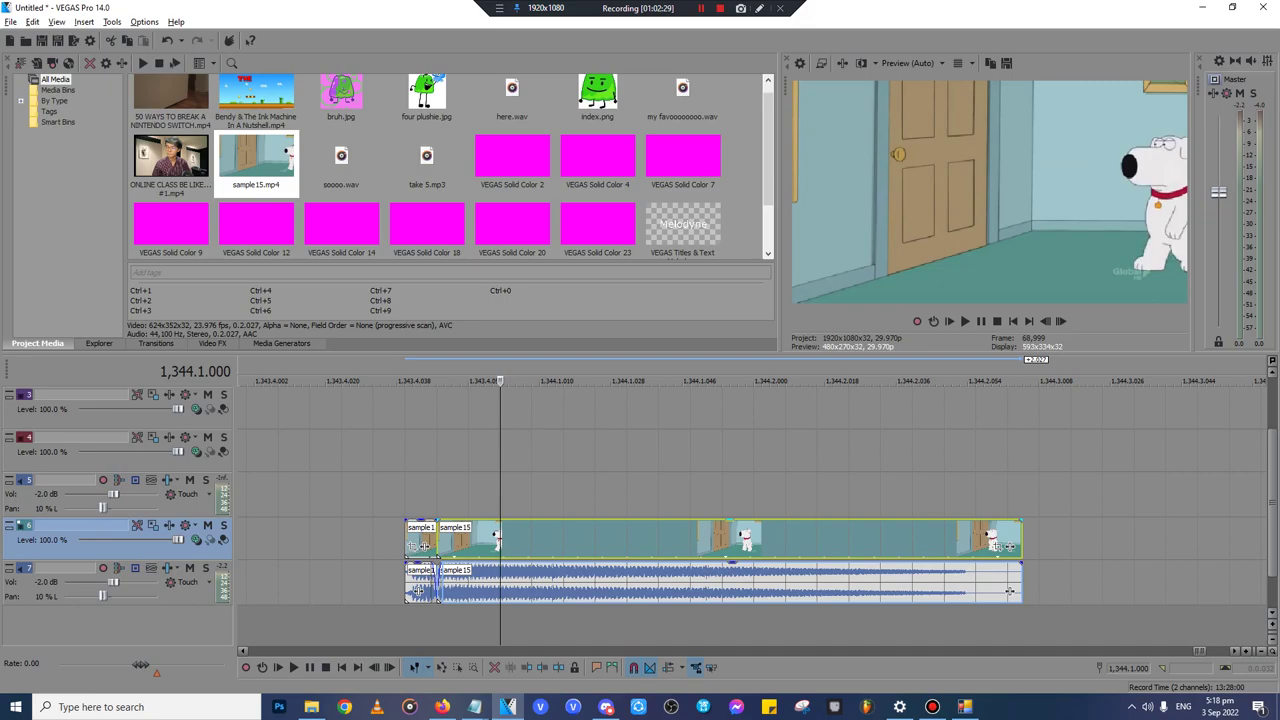
key("s")
left_click(1252, 540)
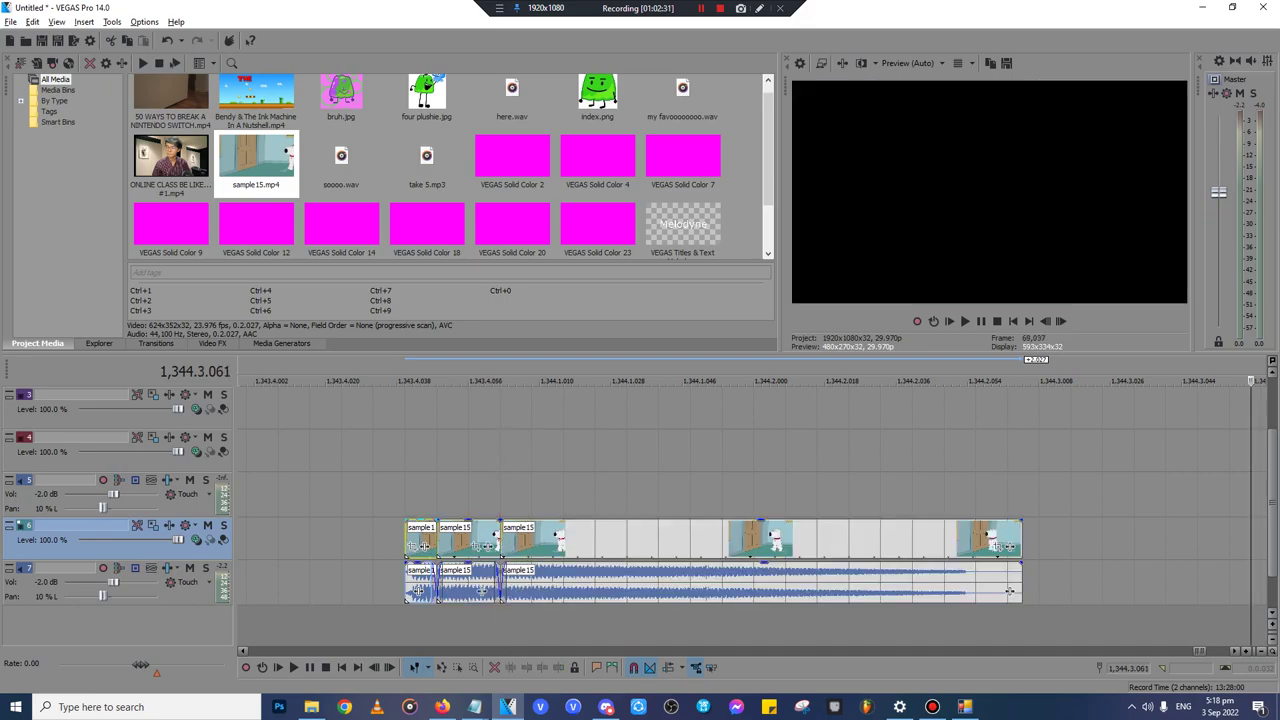
- Delete the first and last pieces of the split sample15 clip and play back the remaining middle piece
left_click(420, 538)
key("Delete")
left_click(595, 540)
key("Delete")
left_click(445, 496)
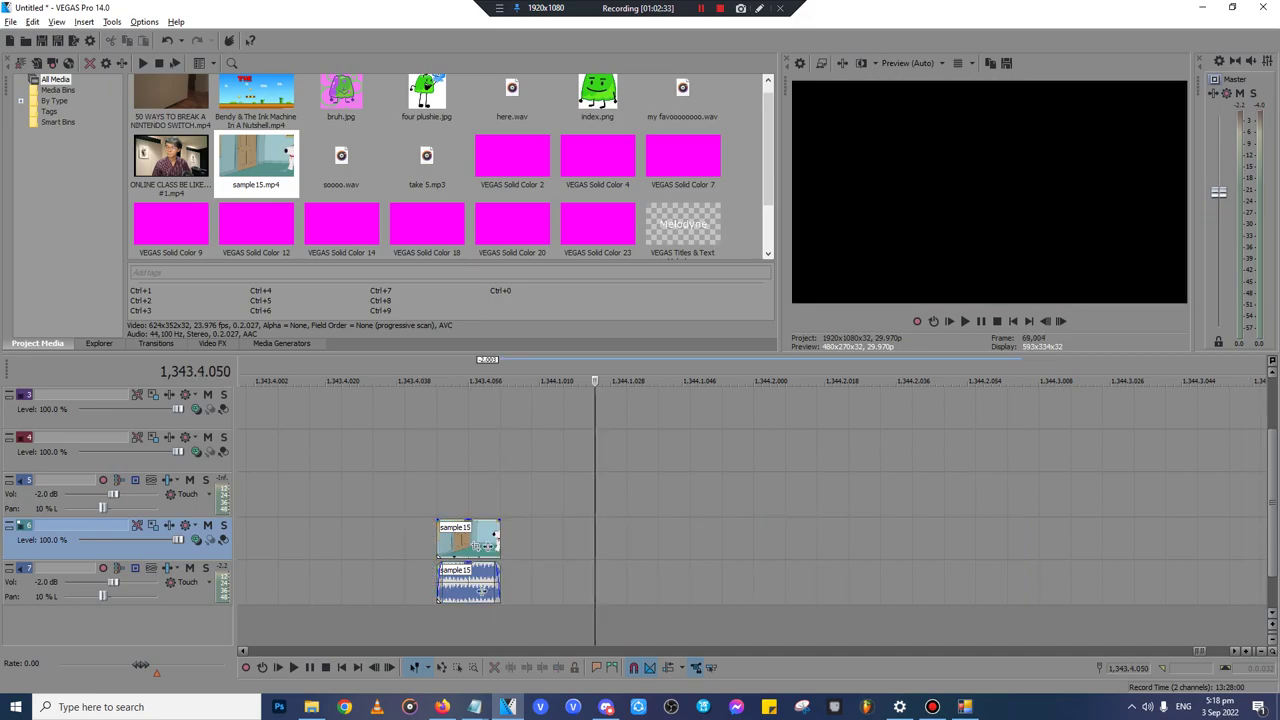
key("space")
left_click(437, 496)
key("space")
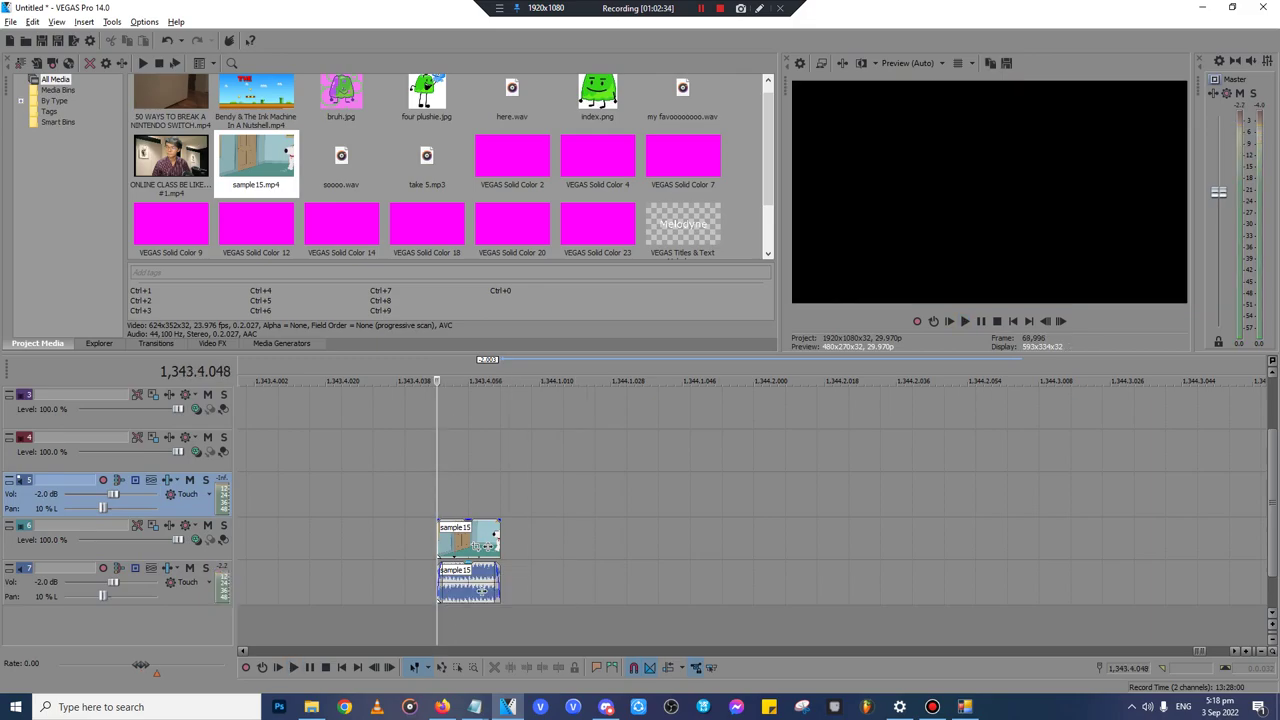
left_click(463, 583)
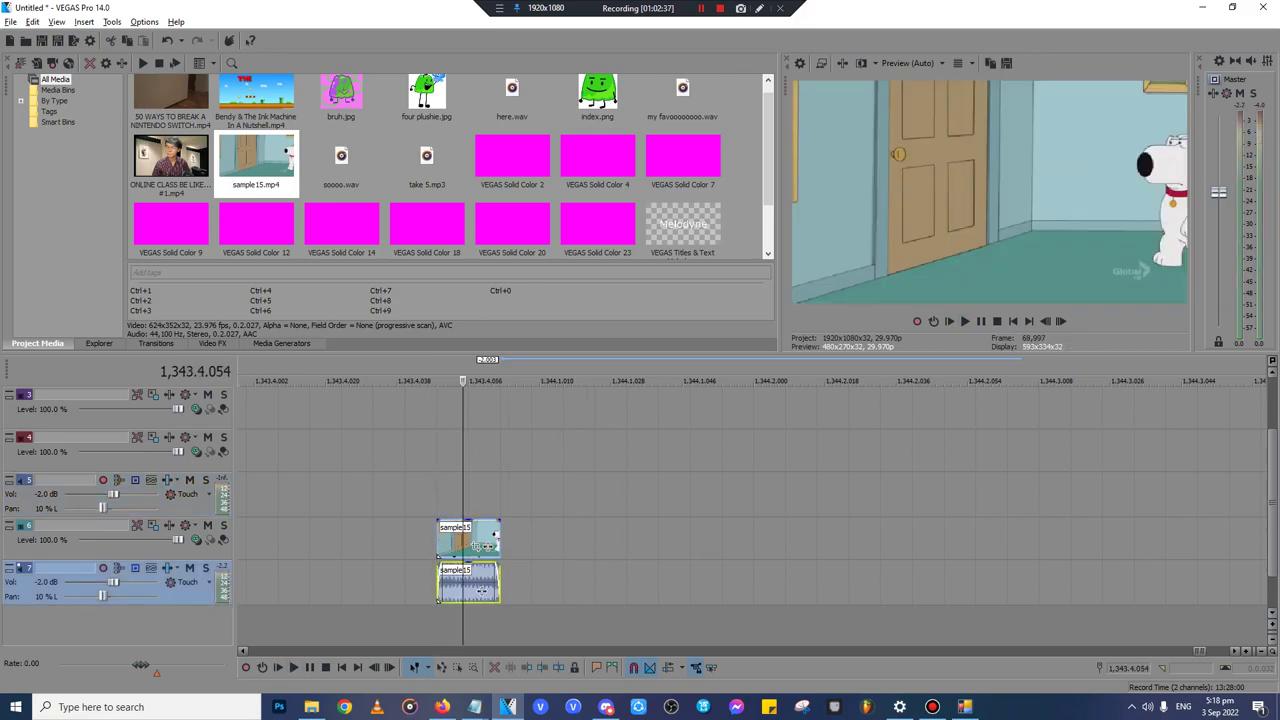
left_click(256, 158)
key("Delete")
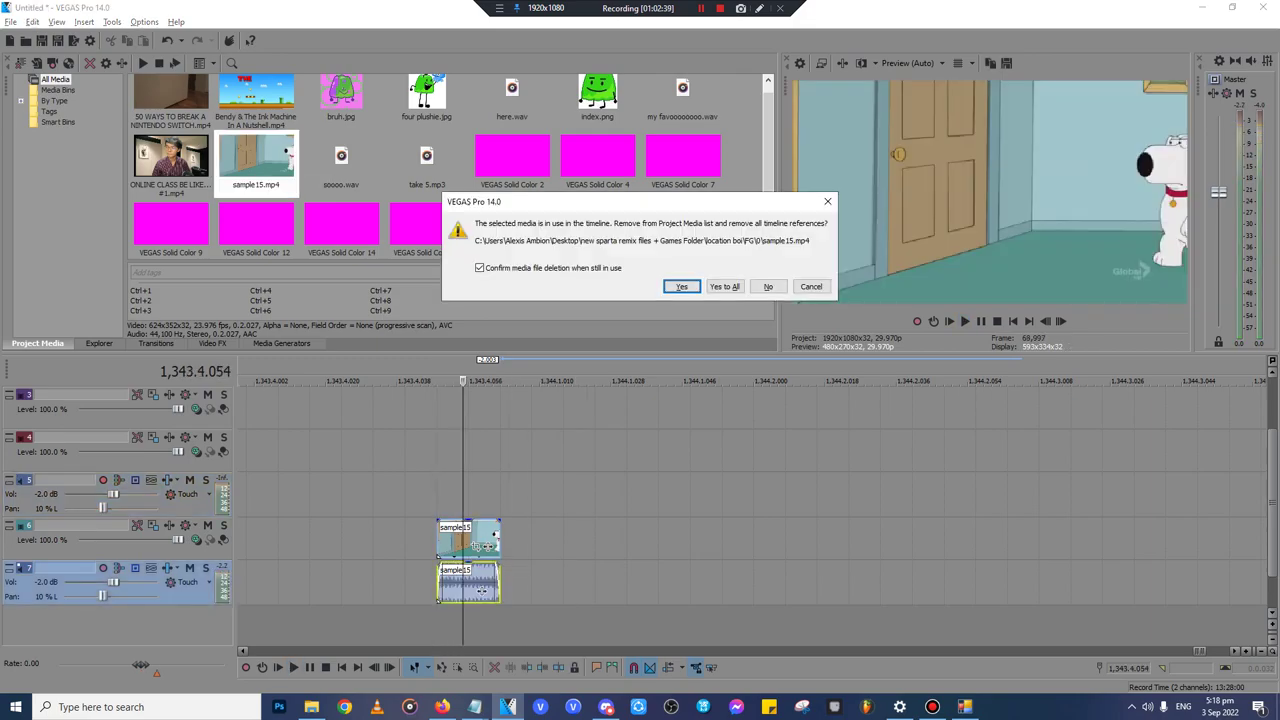
left_click(768, 287)
key("Return")
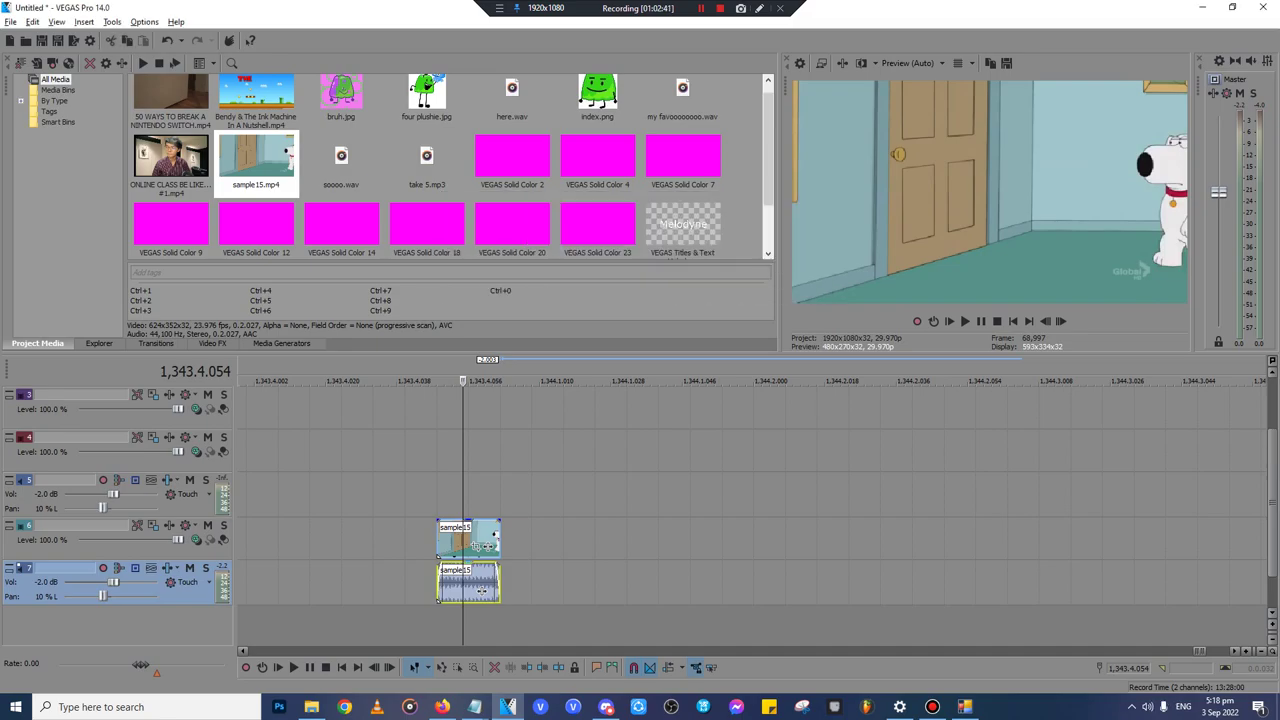
- Stretch the sample15 audio event to a 25.0% playback rate and delete its video event
left_click_drag(482, 590, 593, 592)
left_click(416, 535)
key("Delete")
left_click_drag(397, 567, 372, 575)
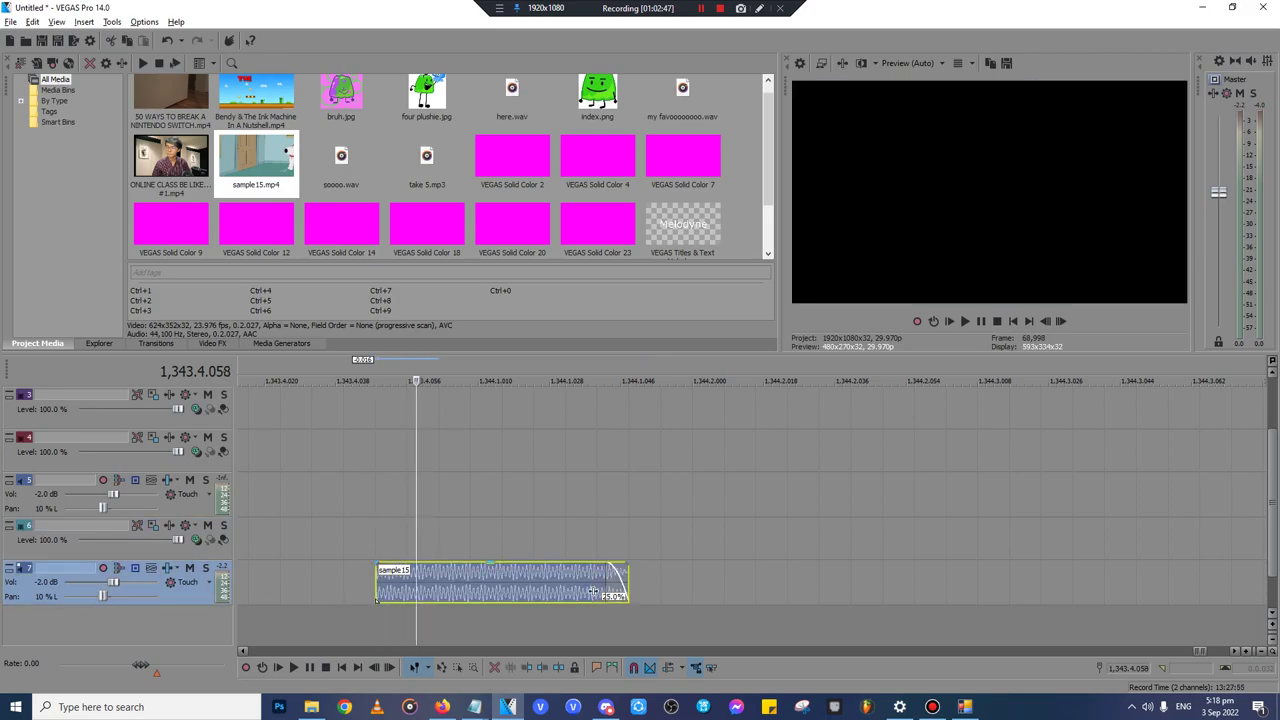
- Apply The T-Pain Effect with its Default preset to the stretched sample15 audio event
left_click(615, 592)
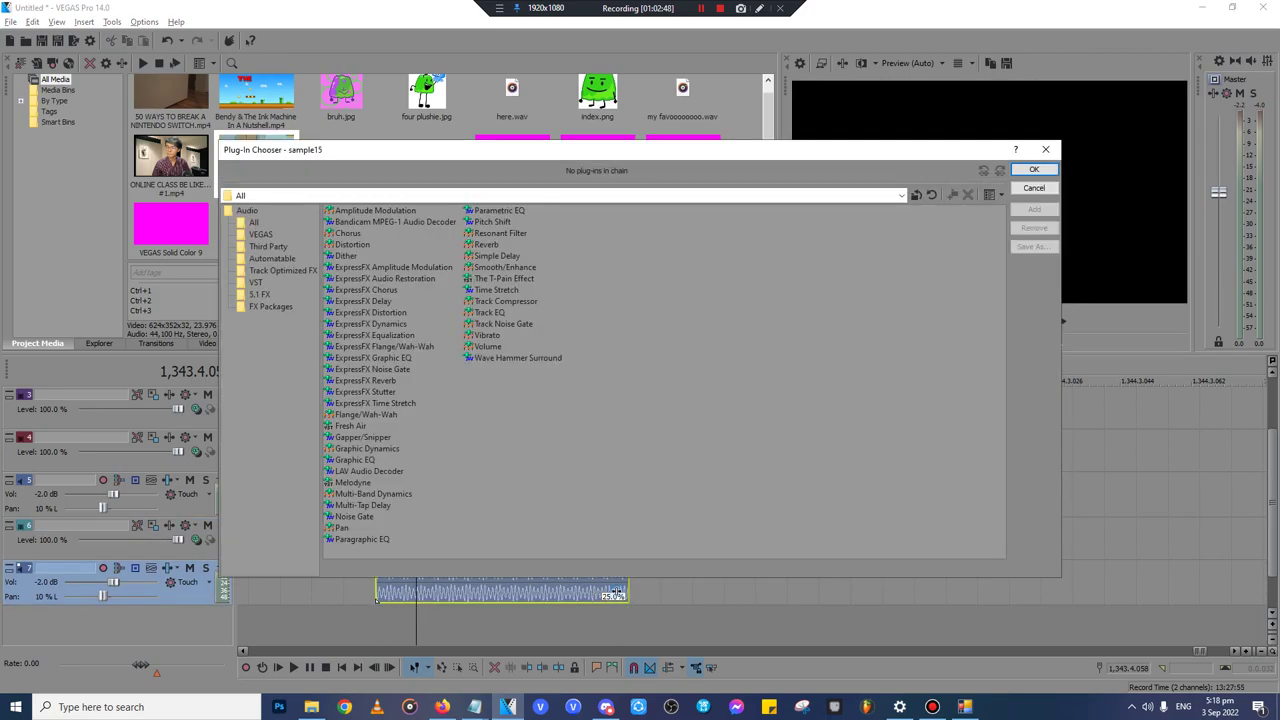
left_click(504, 279)
left_click(1034, 209)
left_click(1034, 169)
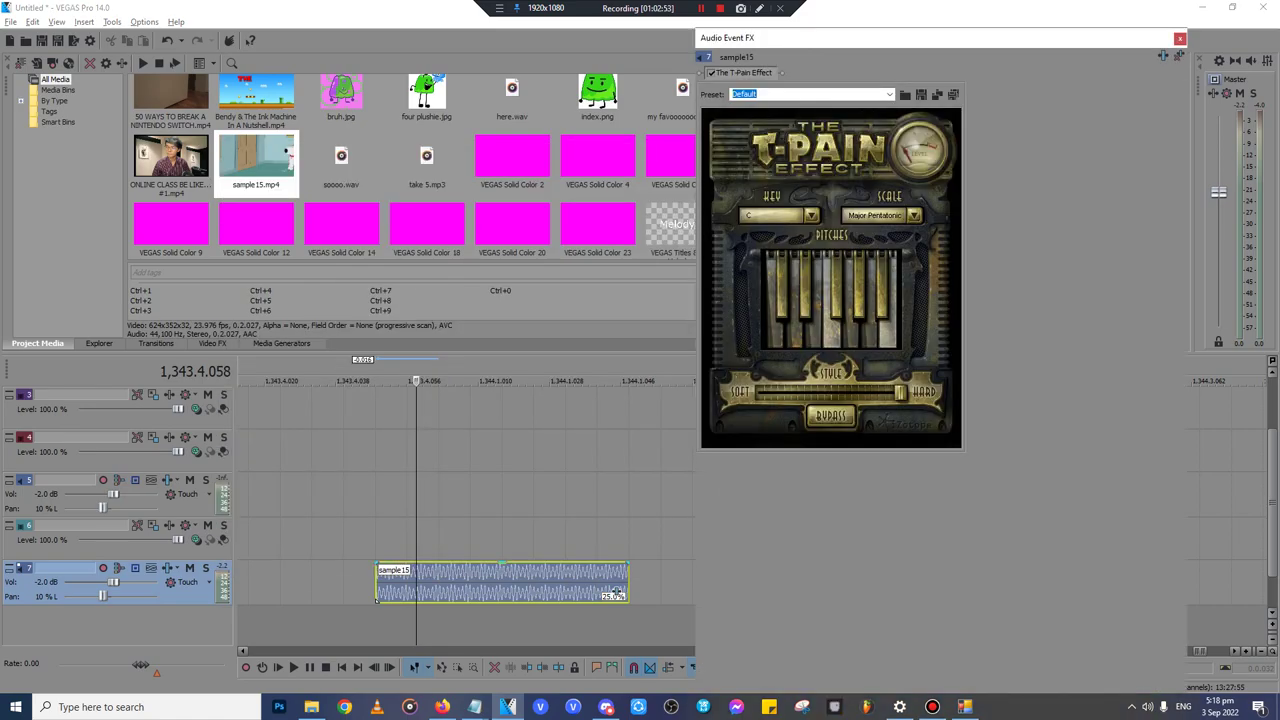
left_click(1180, 38)
- Render only the sample15 event's range as "ding dong" in 96,000 Hz, 32 Bit (IEEE Float), Stereo, PCM wave format
double_click(500, 584)
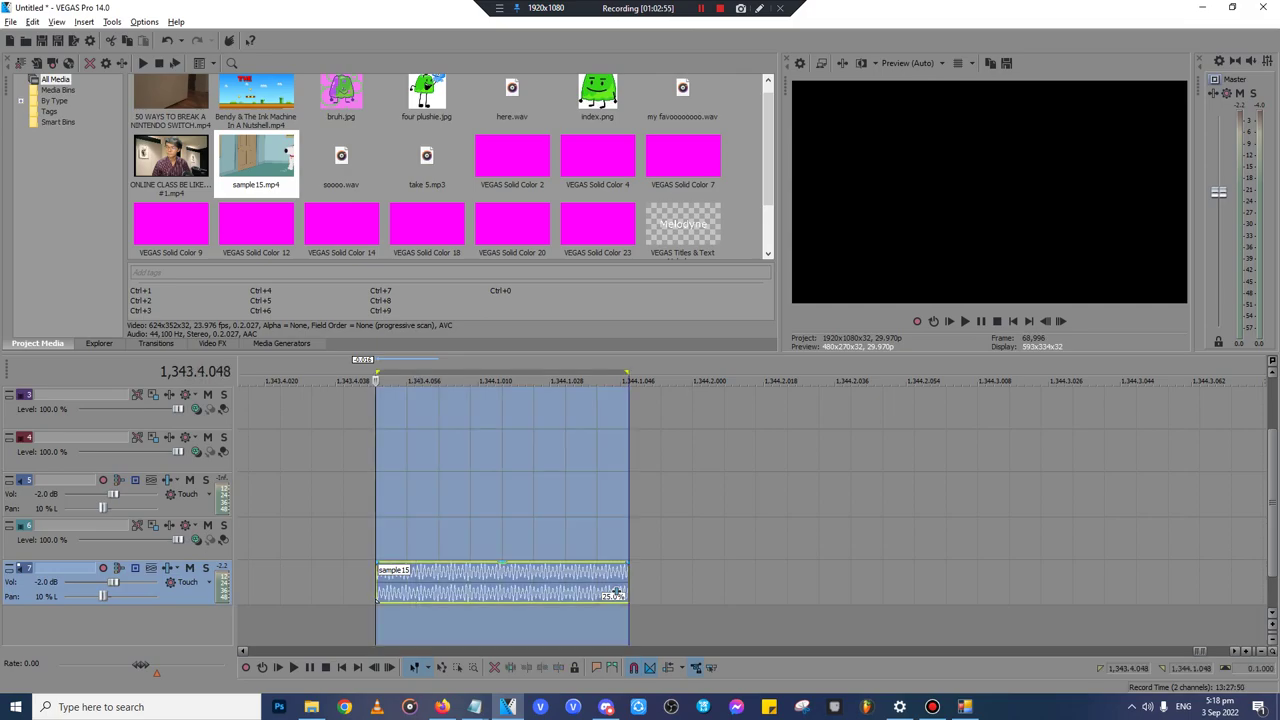
left_click(58, 40)
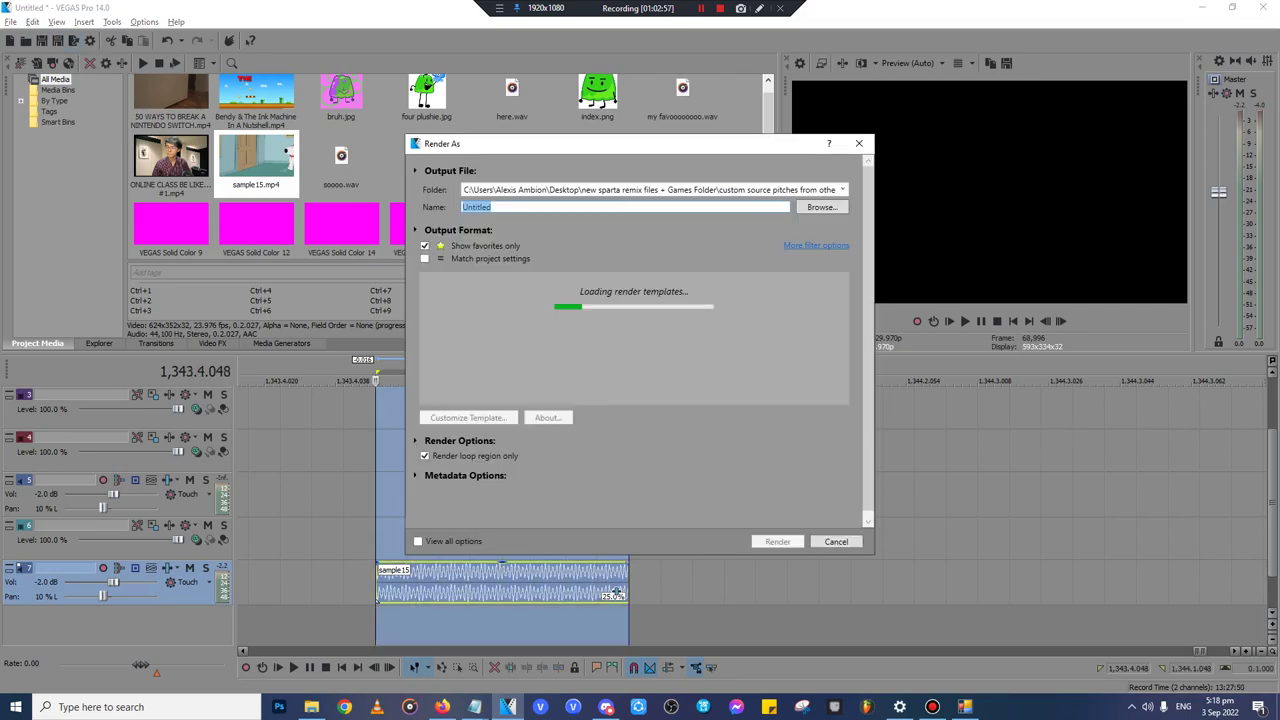
type("c")
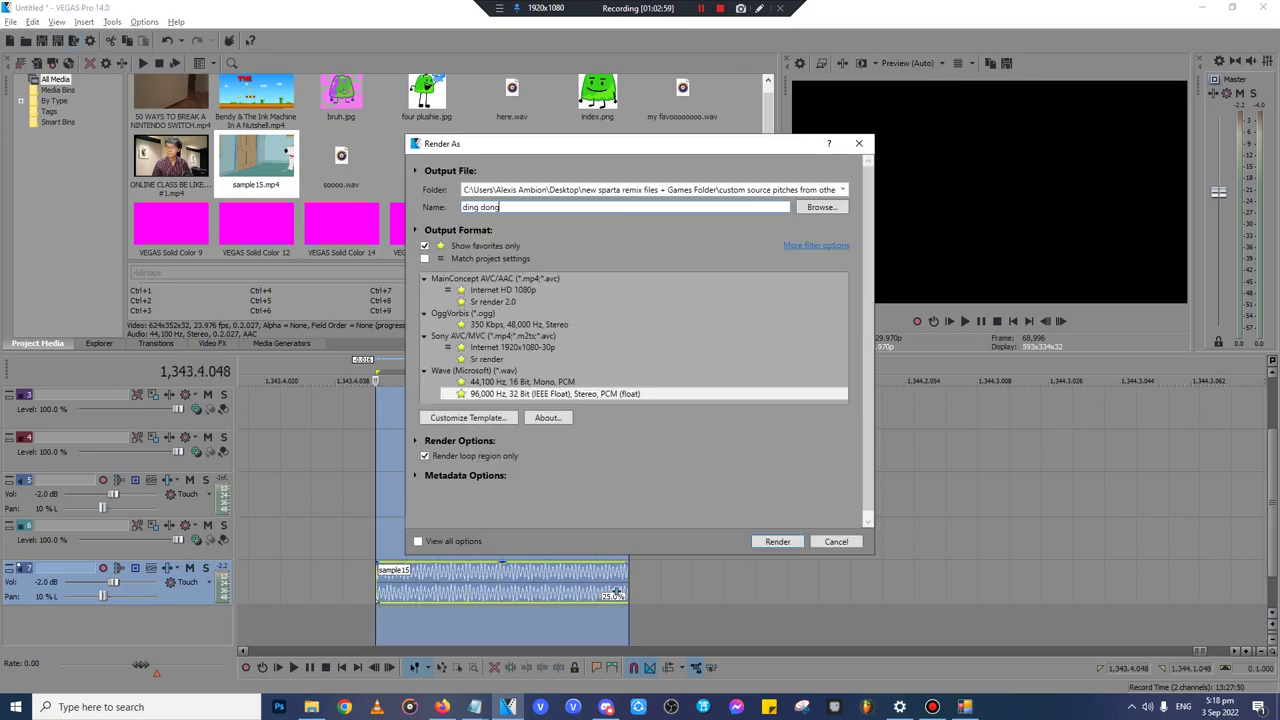
key("Return")
left_click(654, 267)
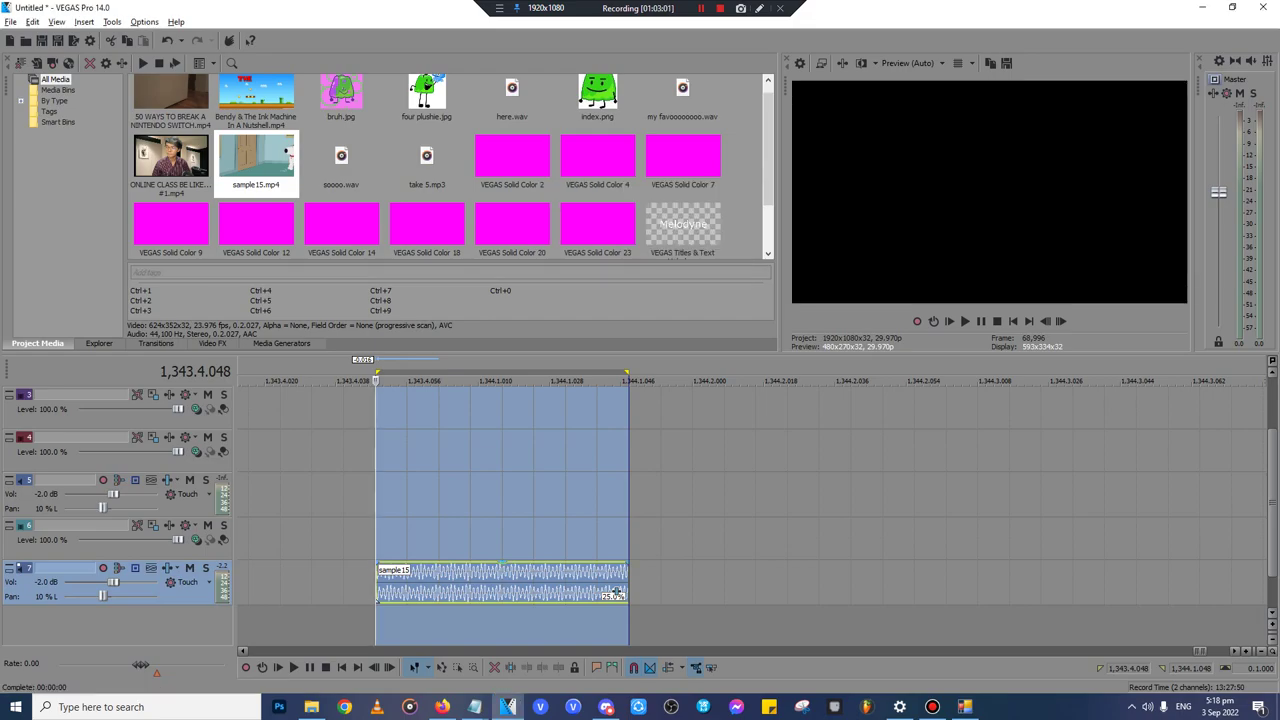
- Delete the sample15 audio event from the timeline and remove sample15.mp4 from the project media
left_click(427, 588)
key("Delete")
left_click(256, 160)
key("Delete")
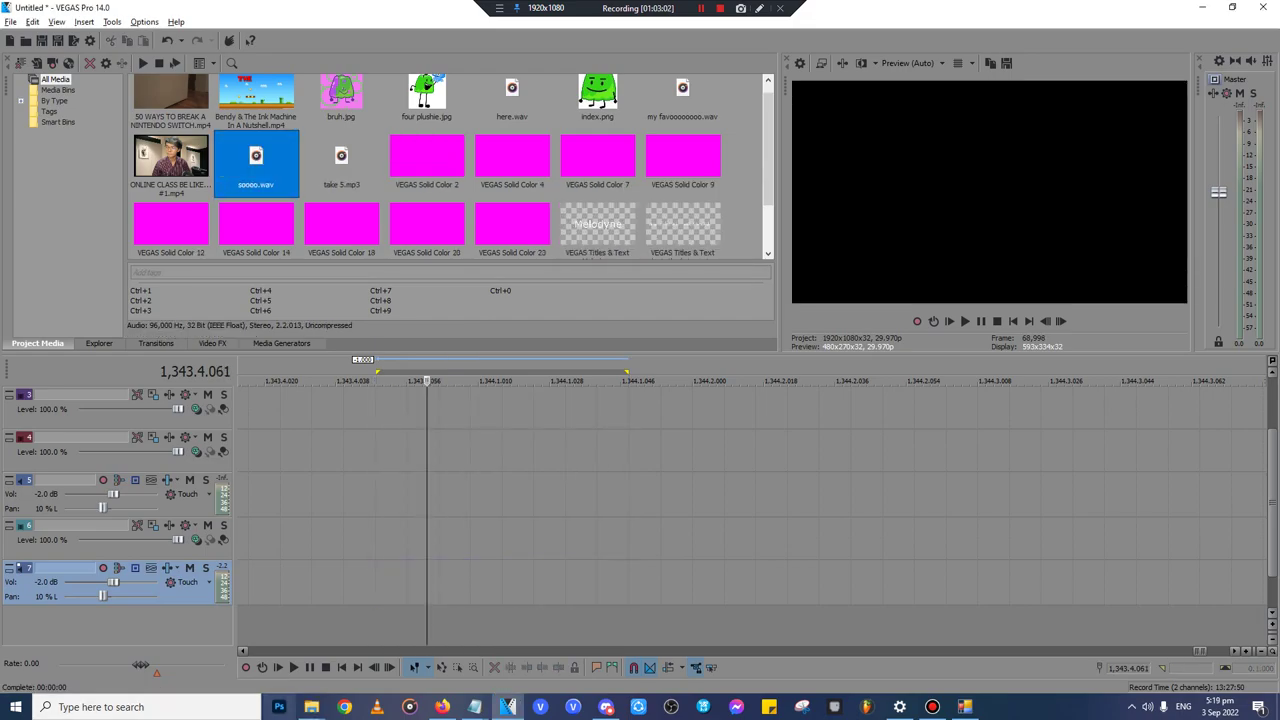
- Check for ding dong.wav in the custom source pitches folder and look through folder 0 in File Explorer
left_click(312, 707)
left_click(370, 643)
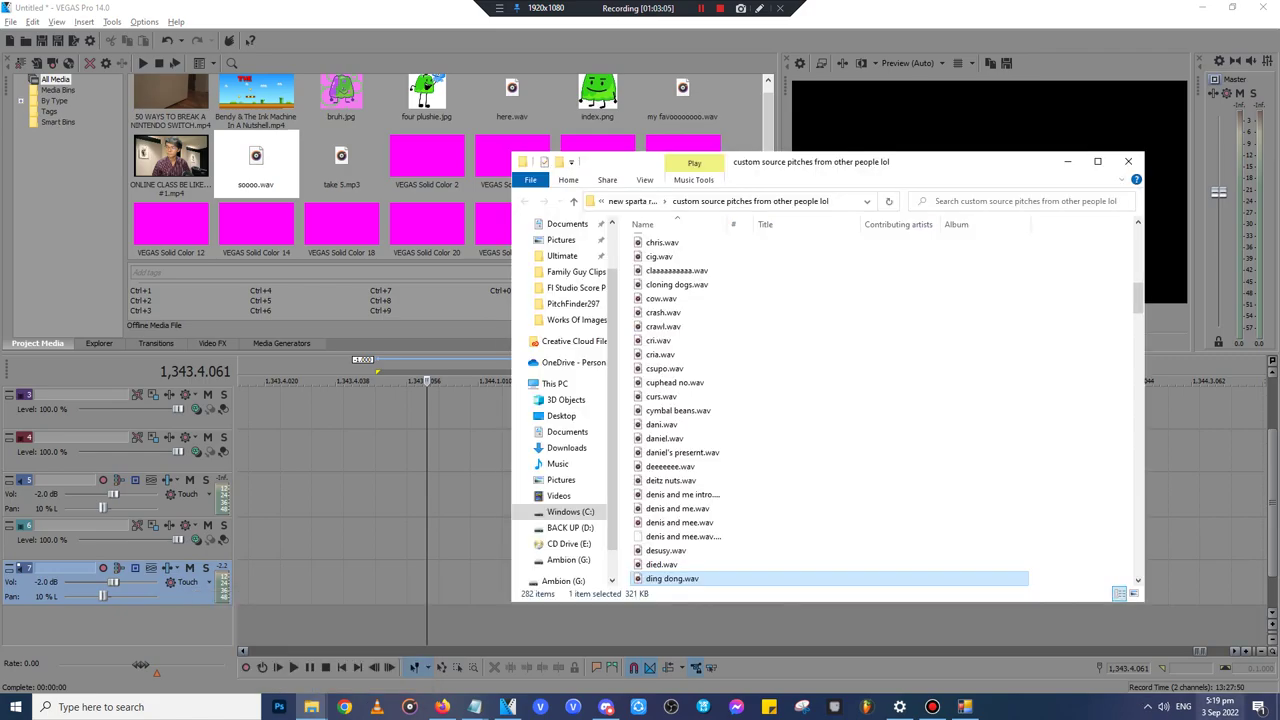
mouse_move(312, 707)
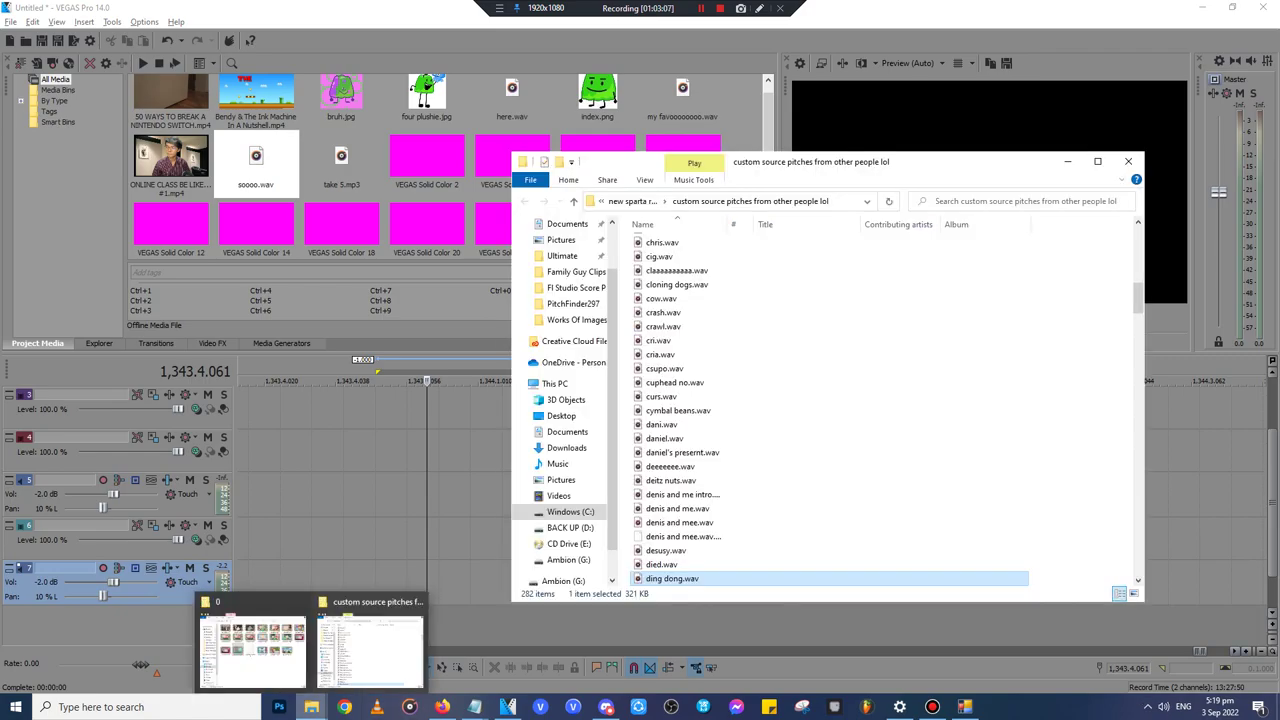
left_click(252, 645)
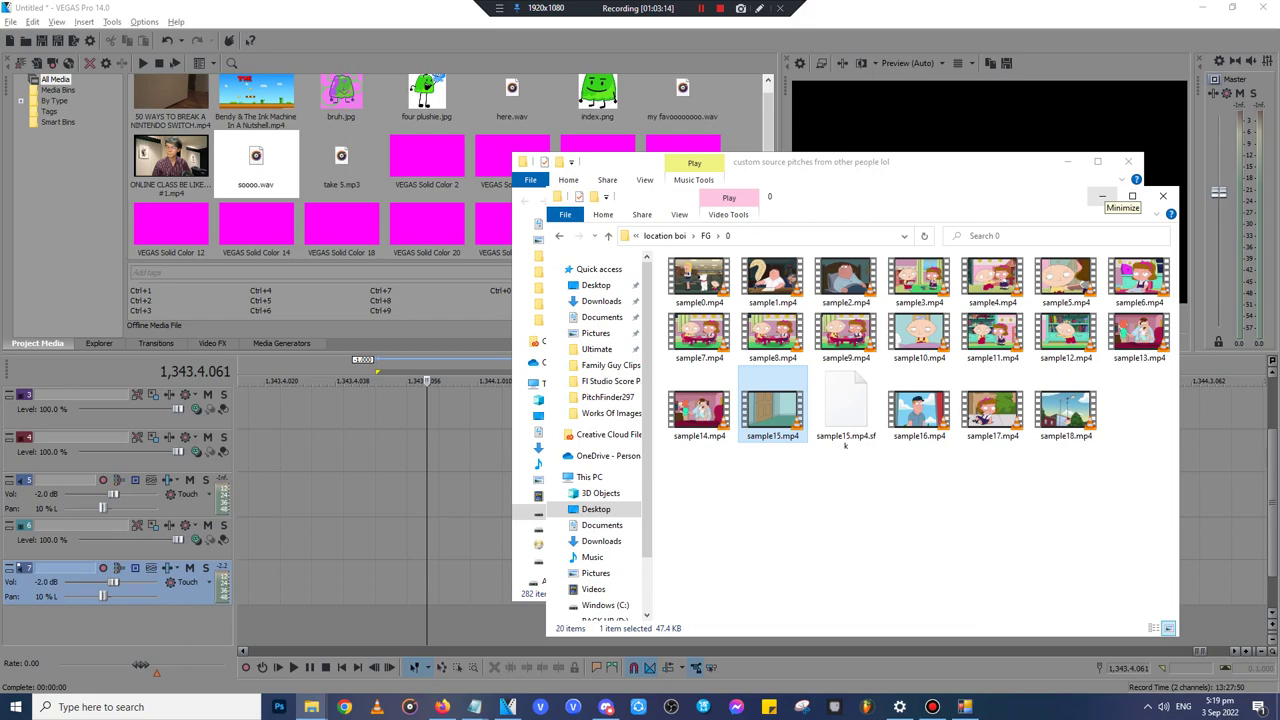
left_click(1102, 196)
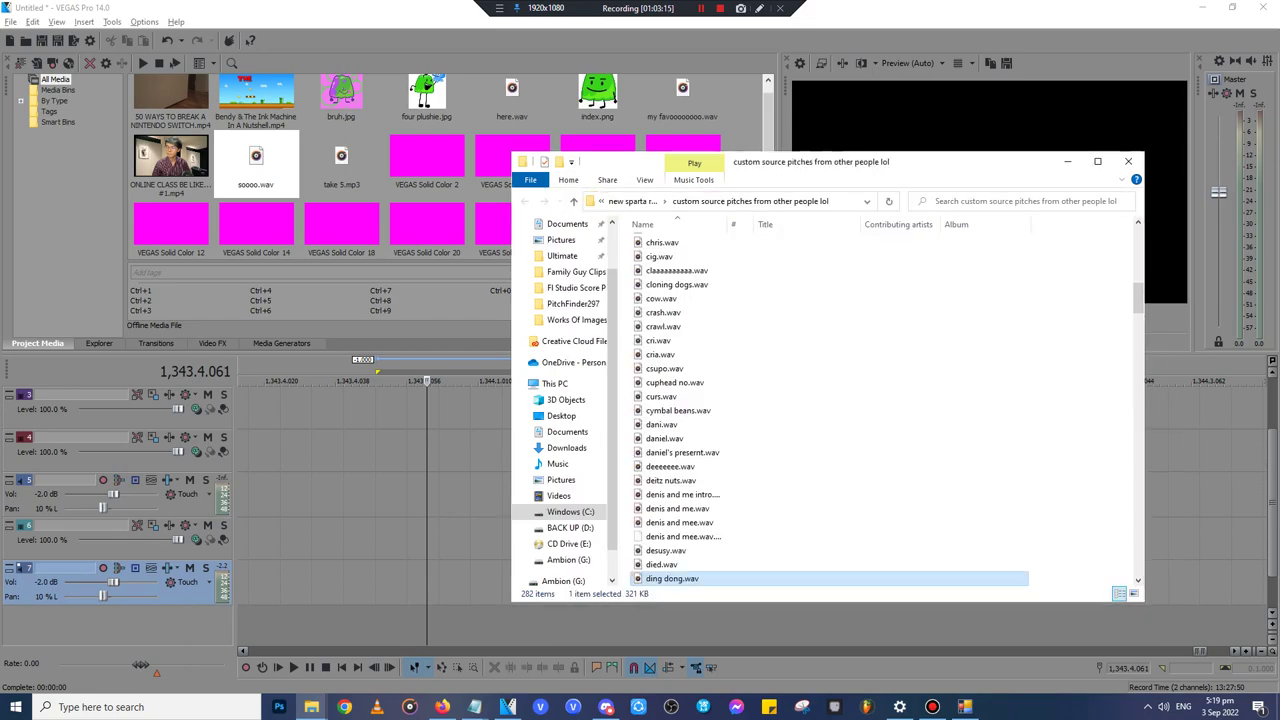
- Launch Melodyne singletrack and maximize its window
left_click(15, 707)
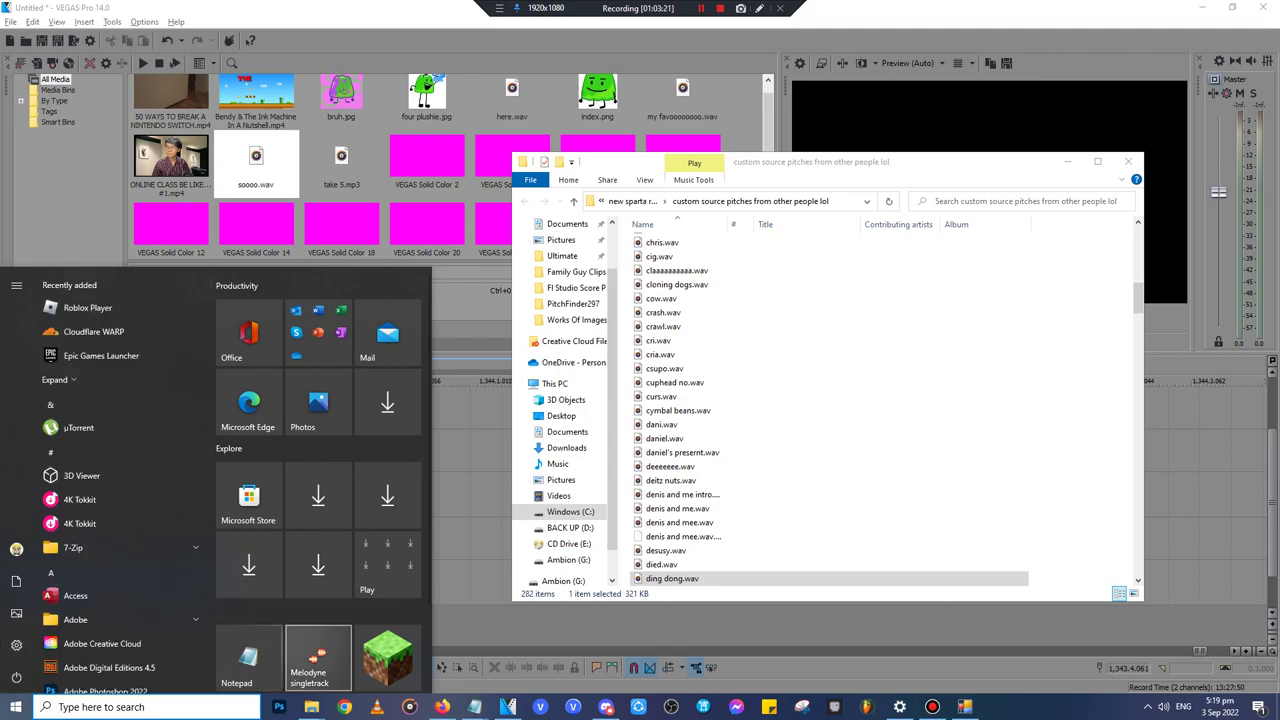
left_click(318, 659)
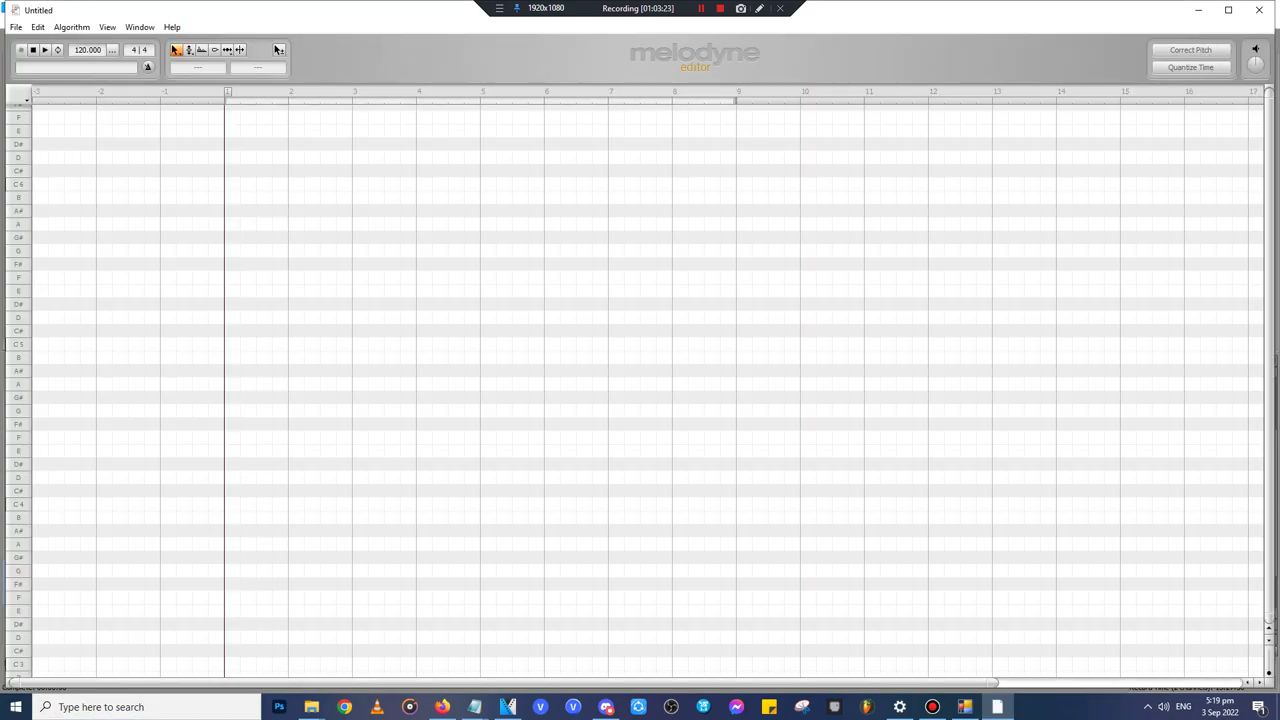
left_click(1228, 10)
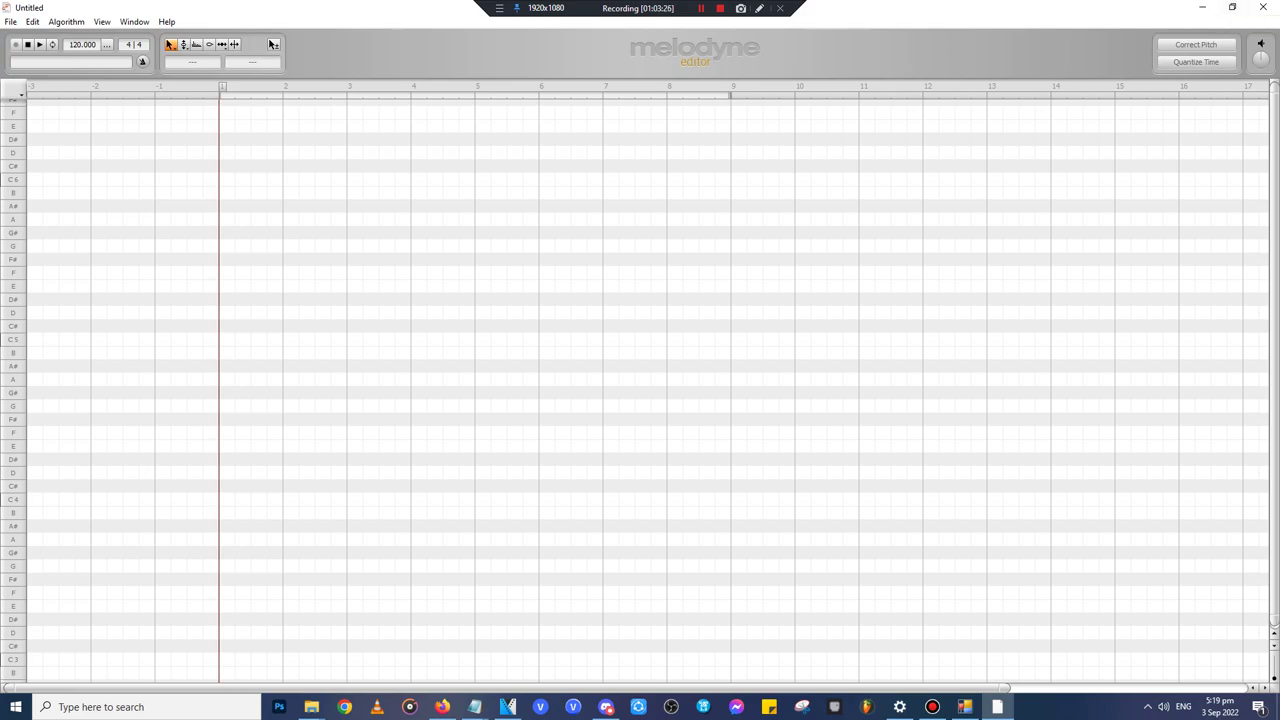
- In the Notepad commentary, add "is the same thing to the 5th one just take any pitches and edit them sorry"
left_click(311, 707)
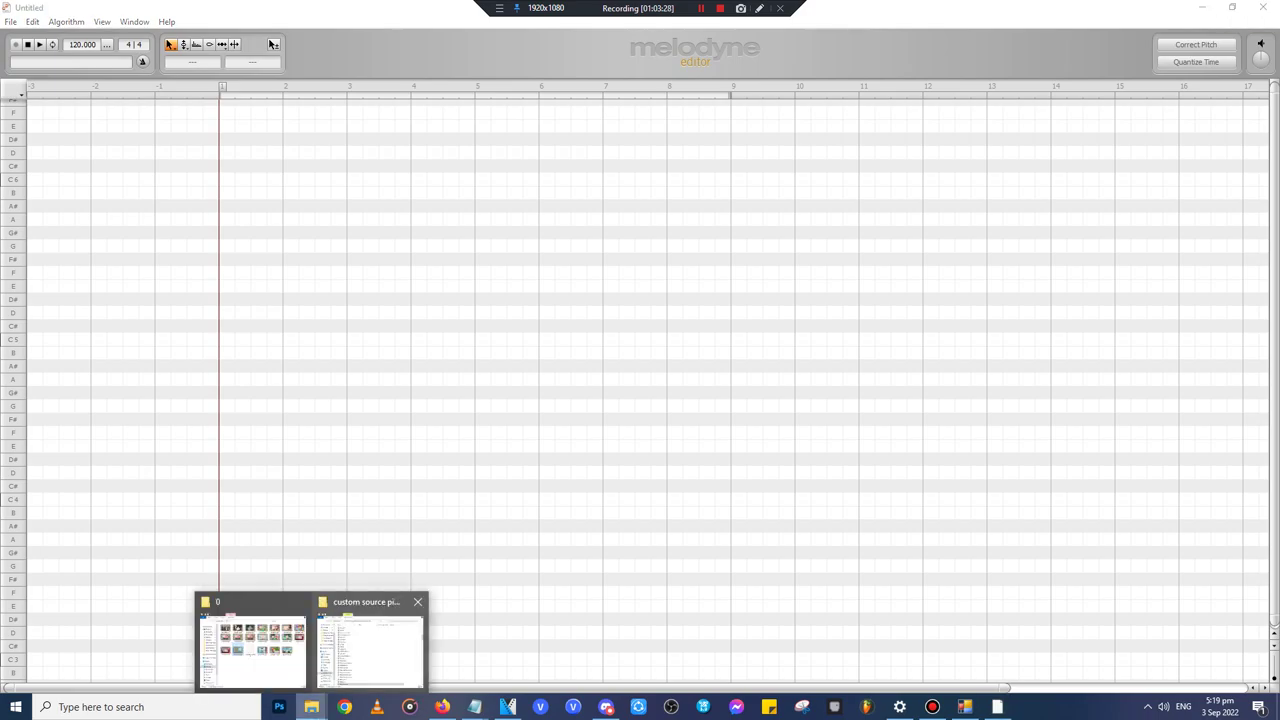
mouse_move(474, 707)
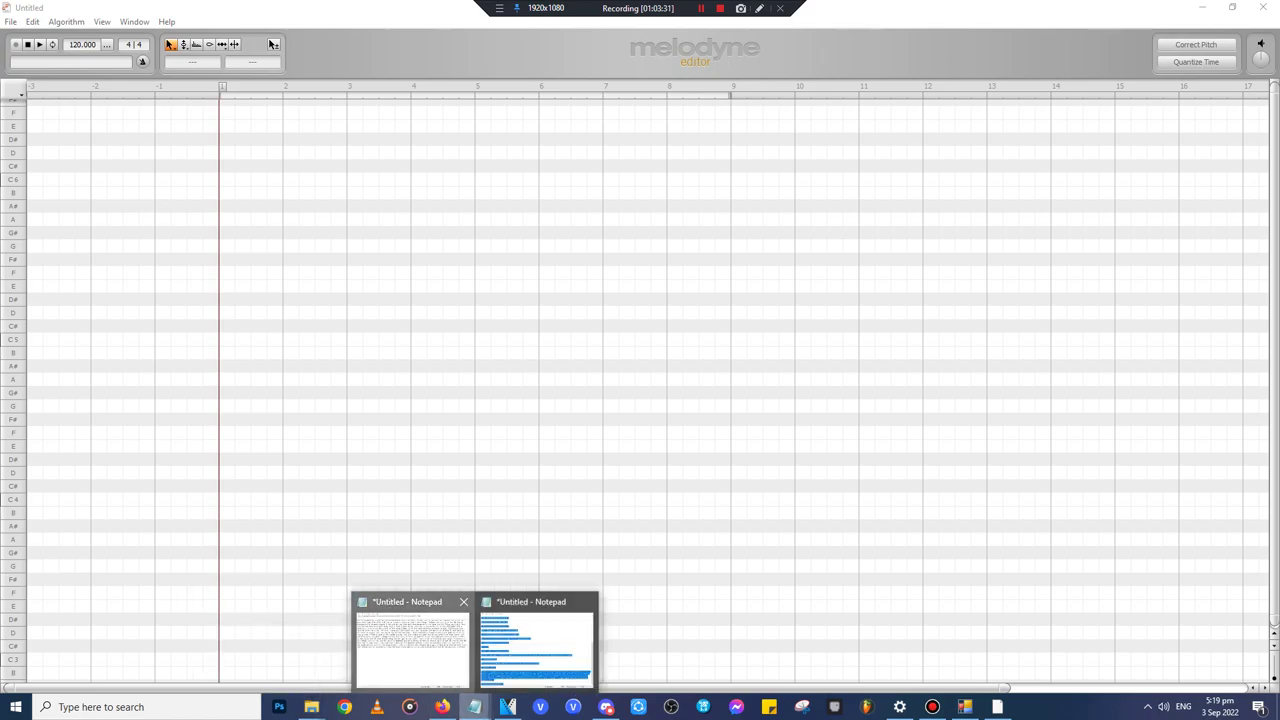
left_click(412, 640)
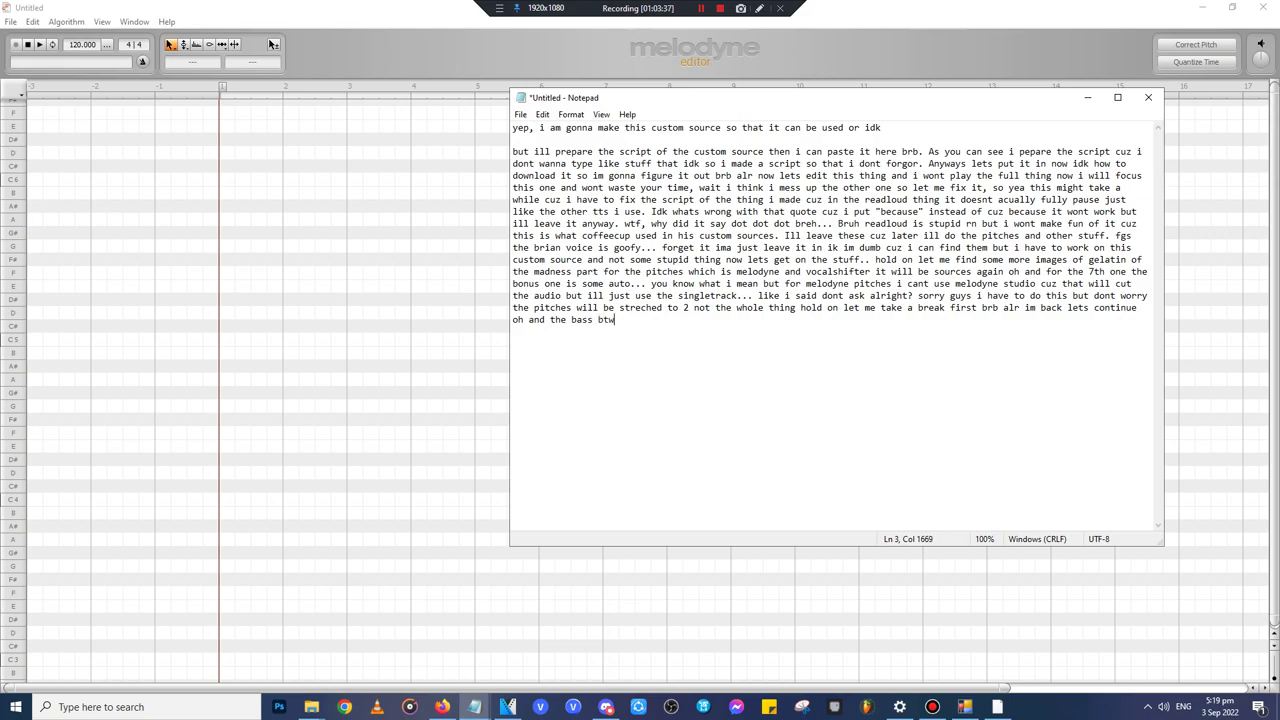
type("e same thing to the 5th one just take any pitches and edit them sorry")
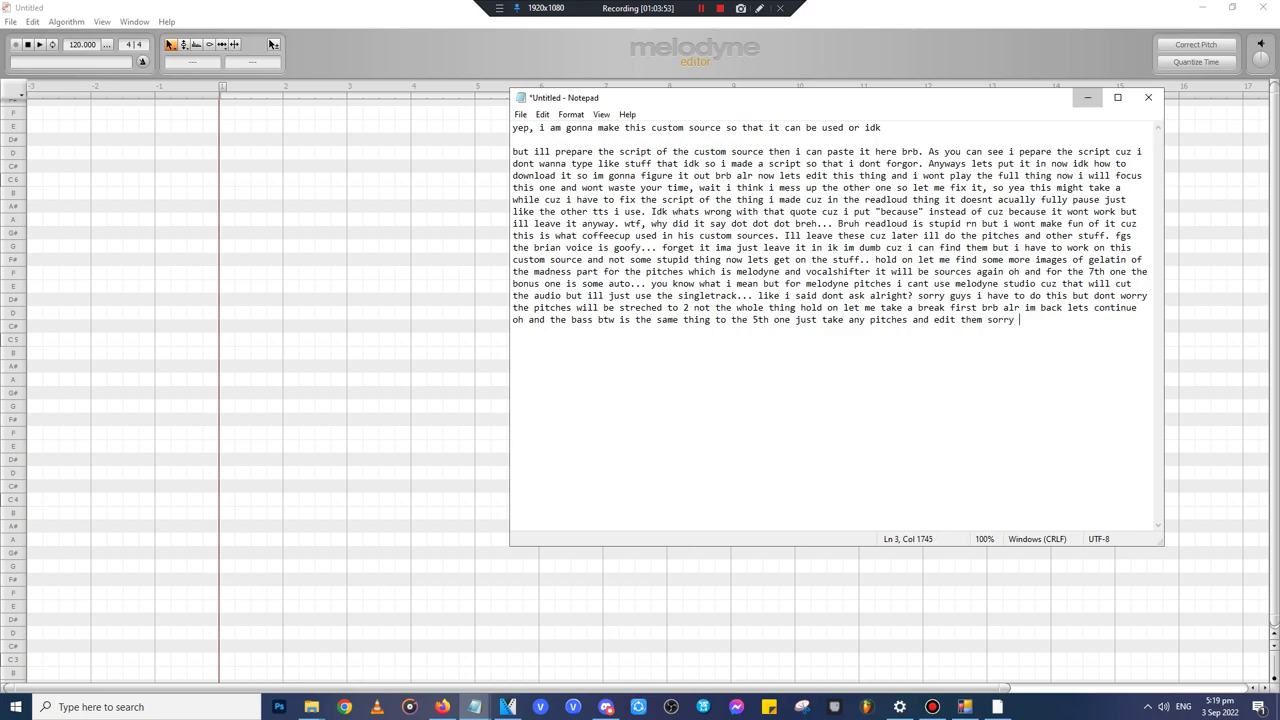
left_click(1088, 97)
- Load ding dong.wav from the custom source pitches folder into the empty Melodyne editor
mouse_move(311, 707)
left_click(368, 645)
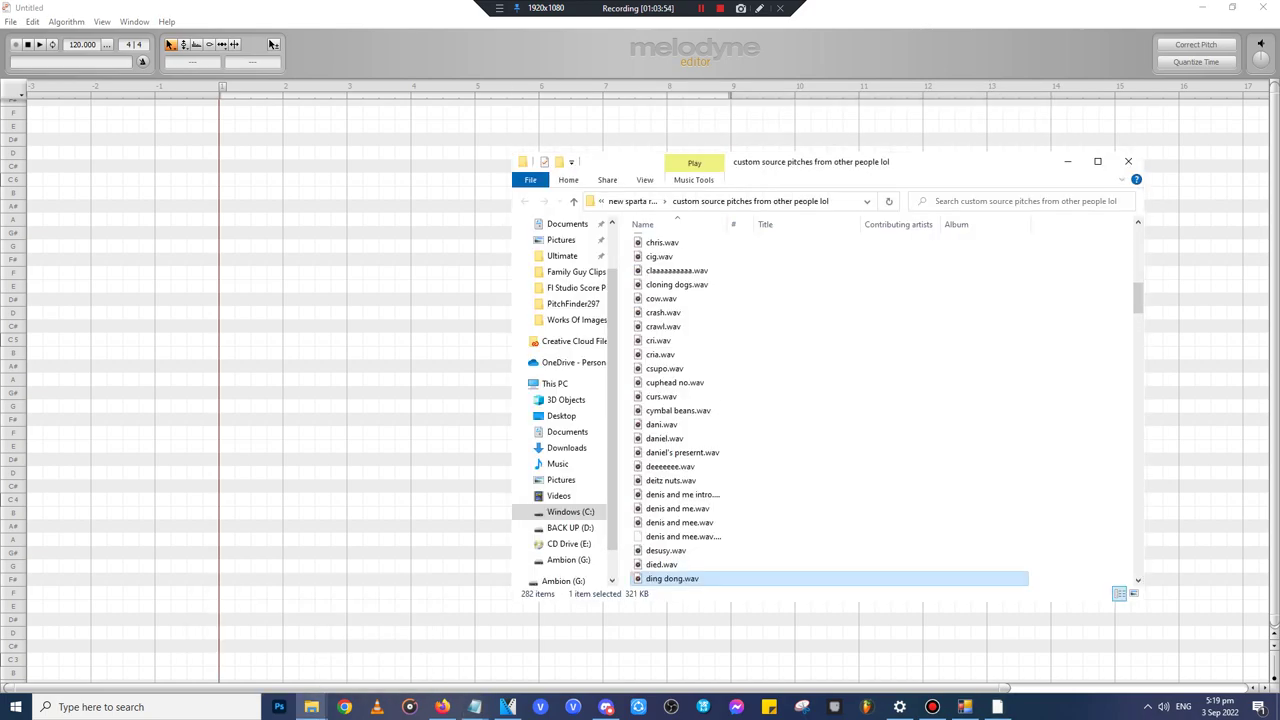
left_click_drag(193, 390, 226, 390)
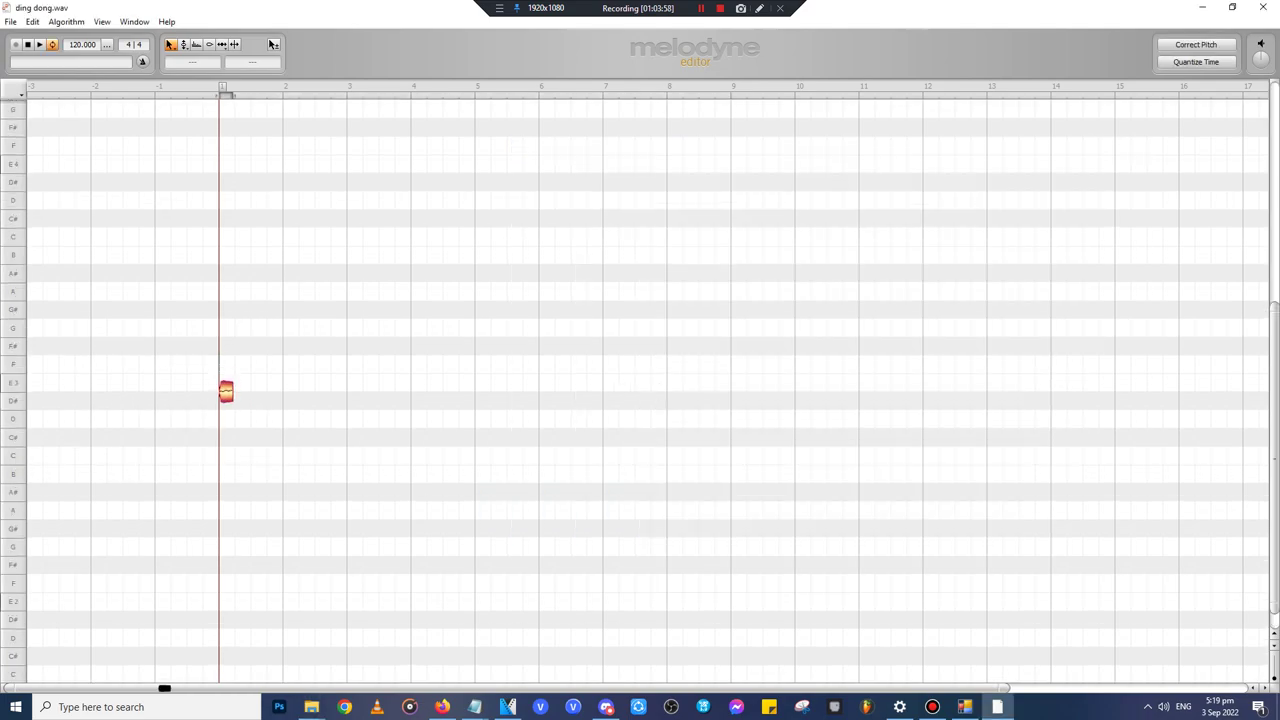
- Correct the ding dong note's pitch center and pitch drift to 100%
left_click(1196, 44)
left_click_drag(510, 414, 769, 414)
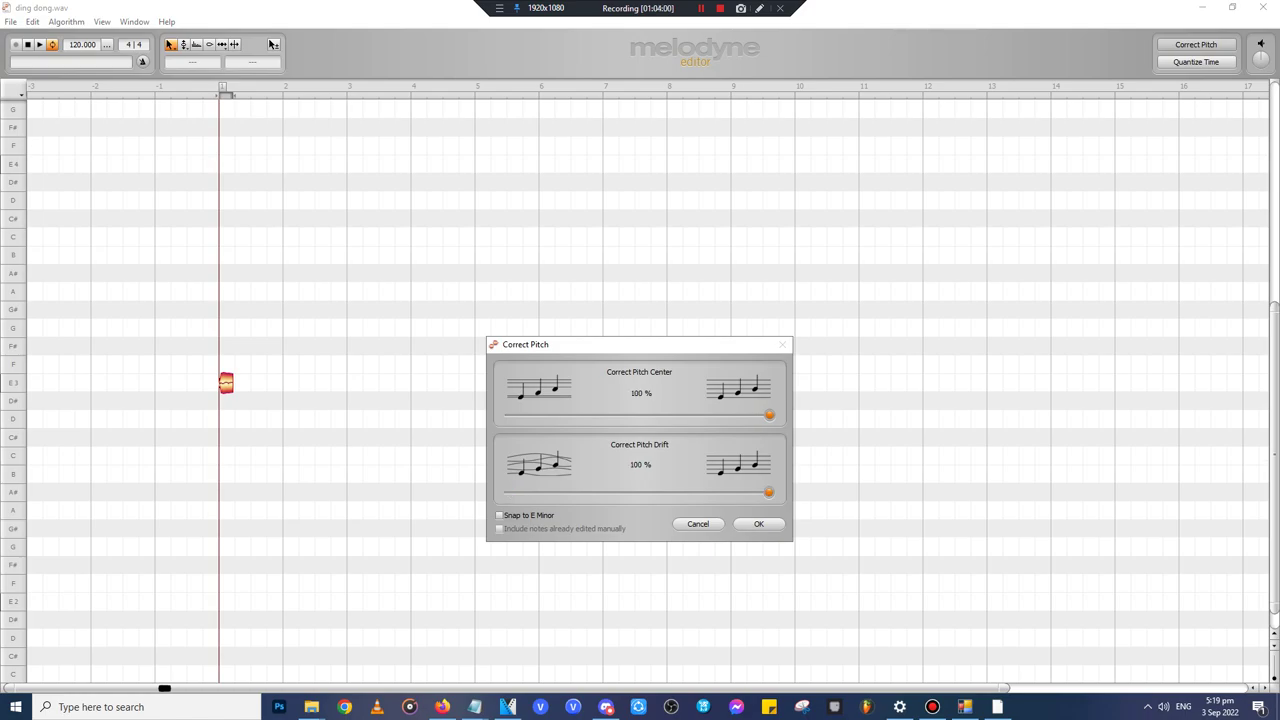
left_click(759, 524)
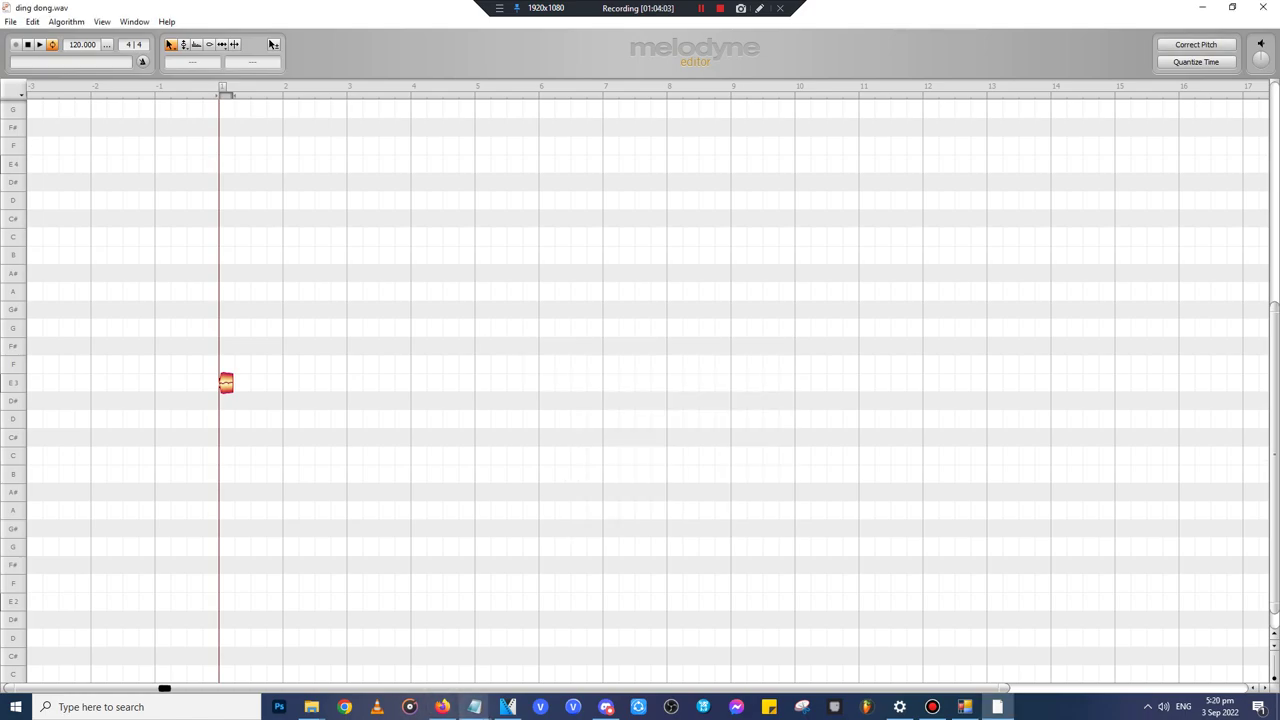
- In Notepad, add "and also the sparta remixes that im playing rn are background music cuz i dont wanna use real music lol"
left_click(474, 707)
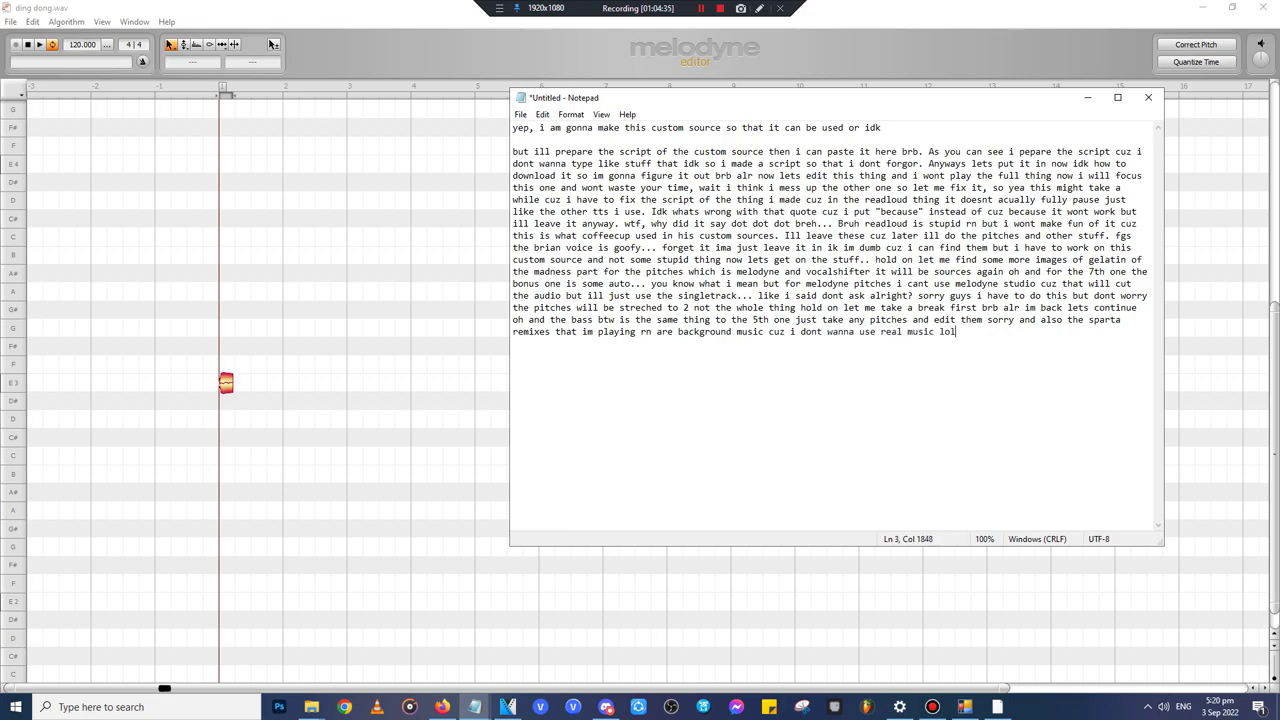
left_click(1088, 97)
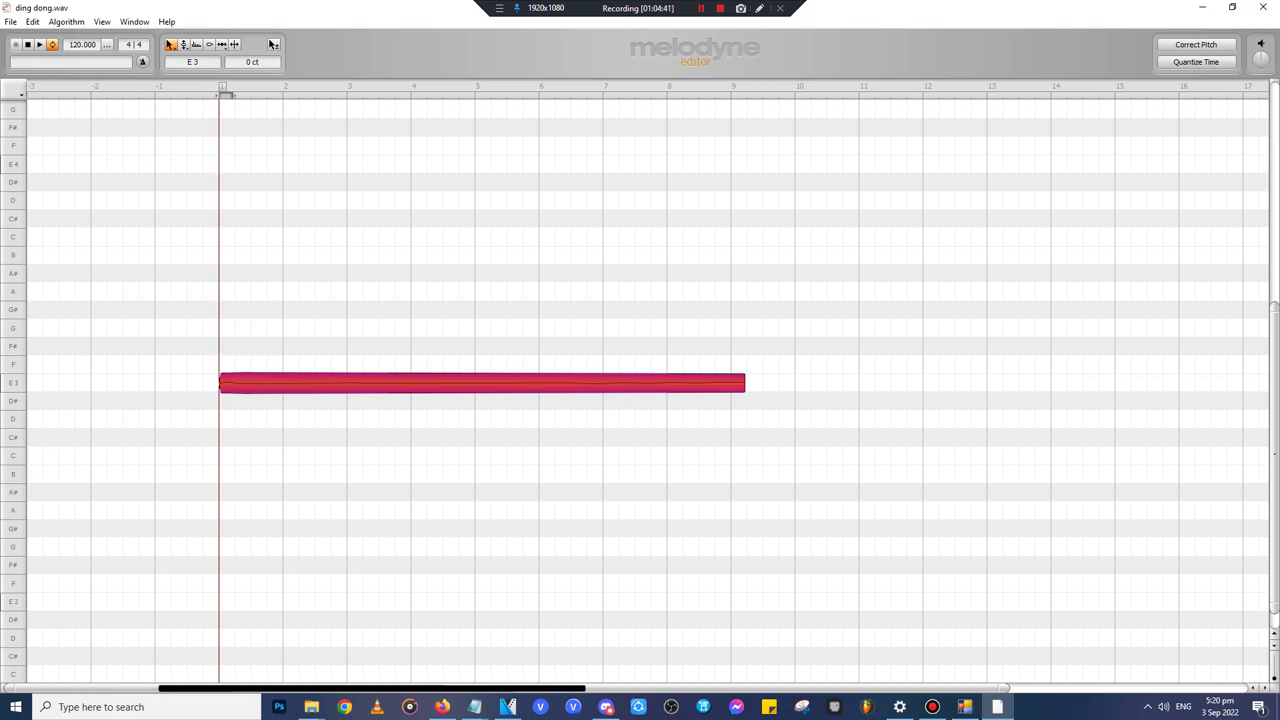
- Split the long E3 note at about bar 3 and again just past bar 4
left_click(234, 44)
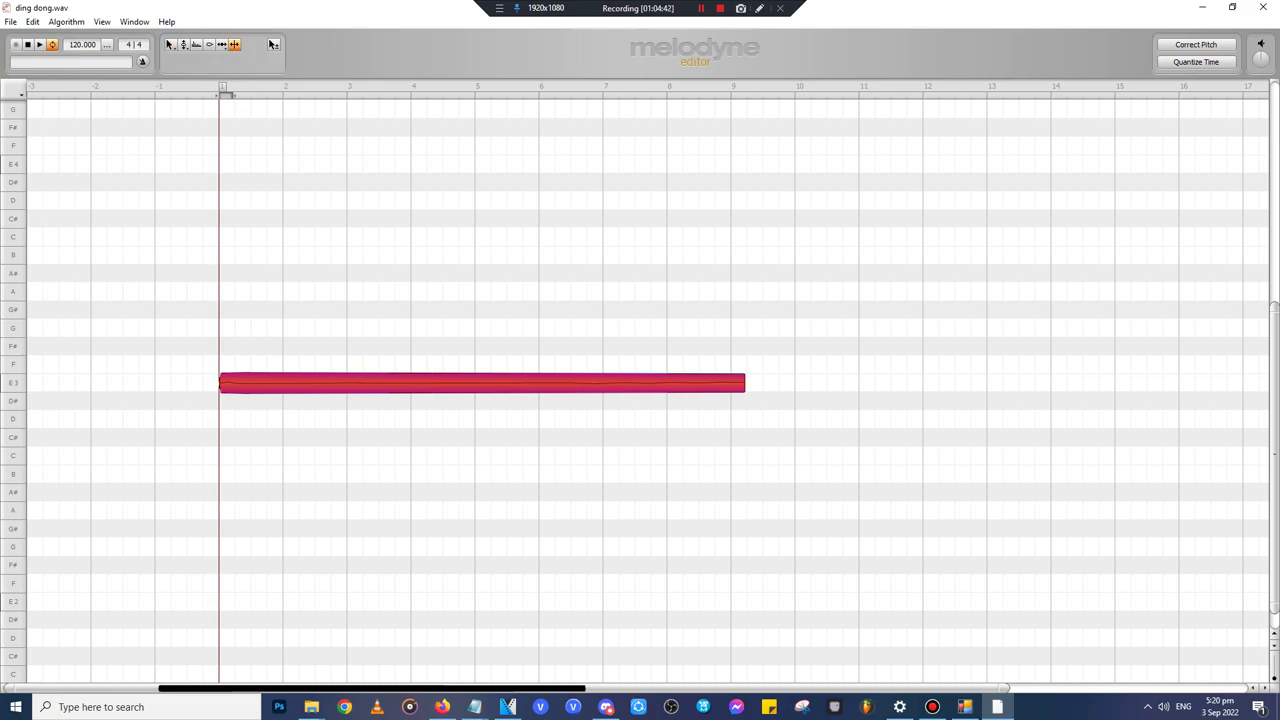
double_click(345, 383)
left_click(545, 383)
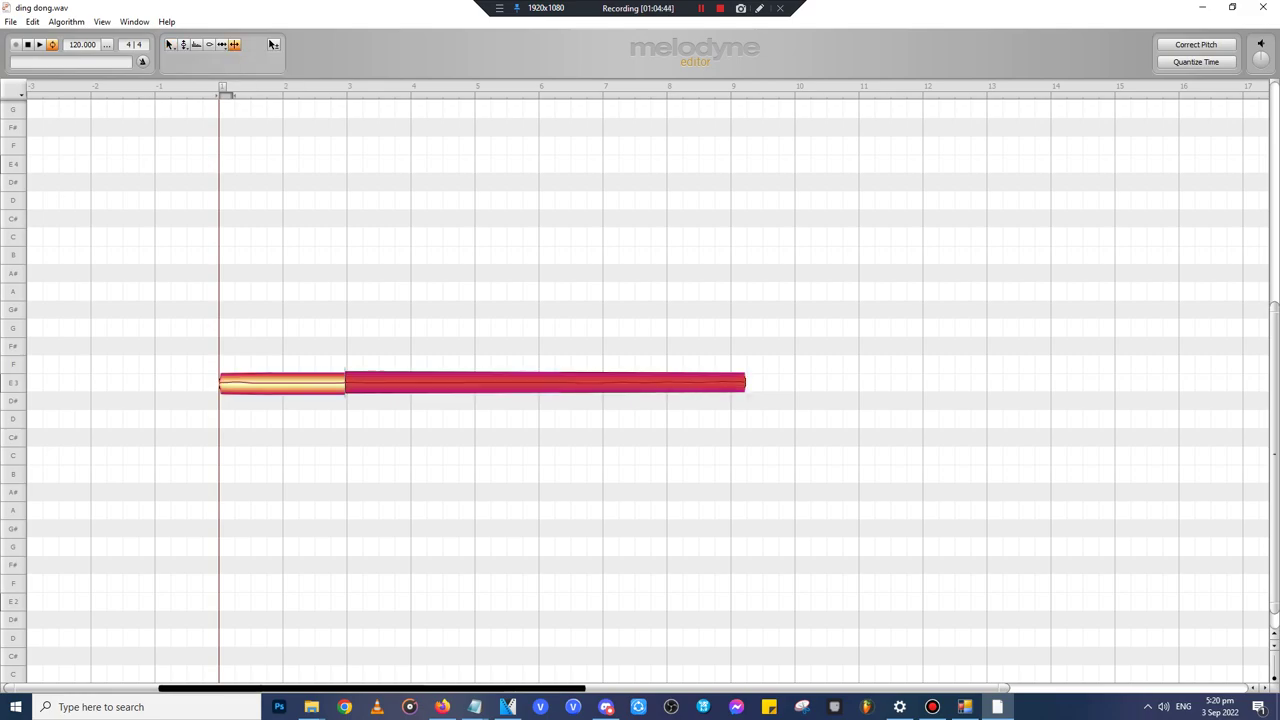
double_click(422, 383)
left_click(510, 383)
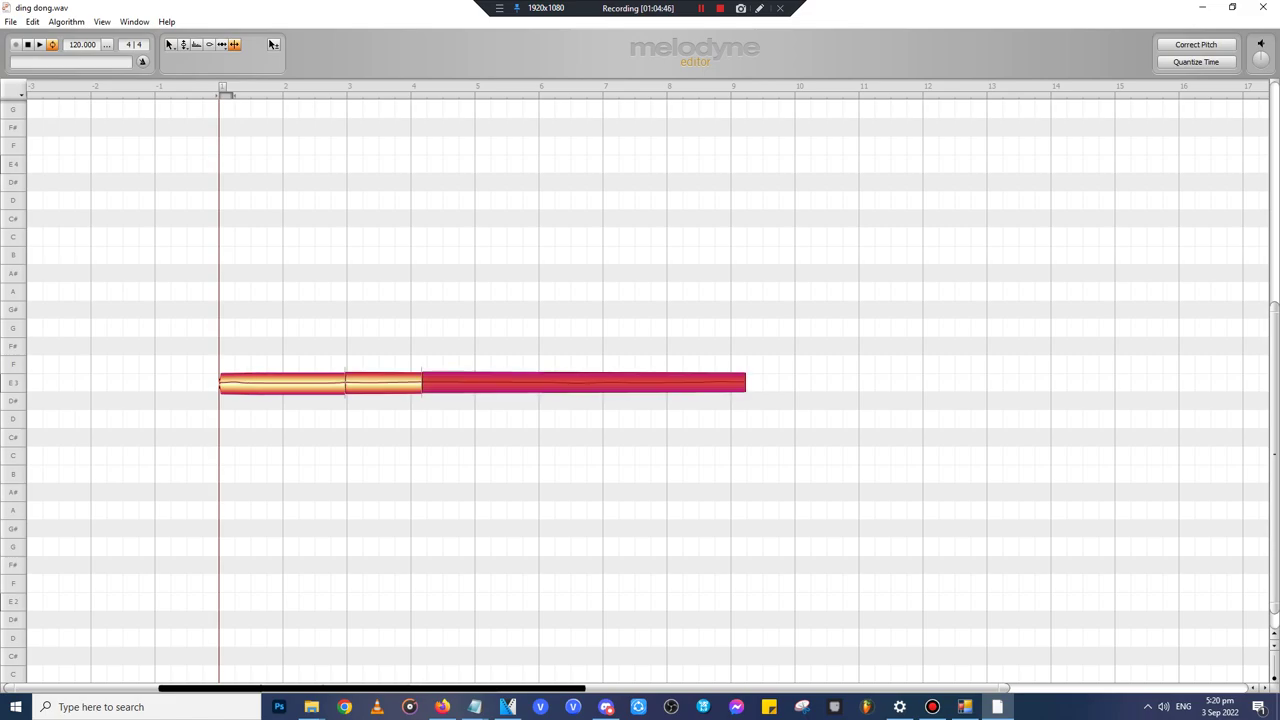
- Delete the first and last pieces of the split E3 note, keeping only the middle piece
key("F1")
left_click(560, 440)
left_click(545, 383)
key("Delete")
left_click(283, 383)
key("Delete")
- Apply 100% pitch center and pitch drift correction to the remaining middle piece
left_click(1196, 44)
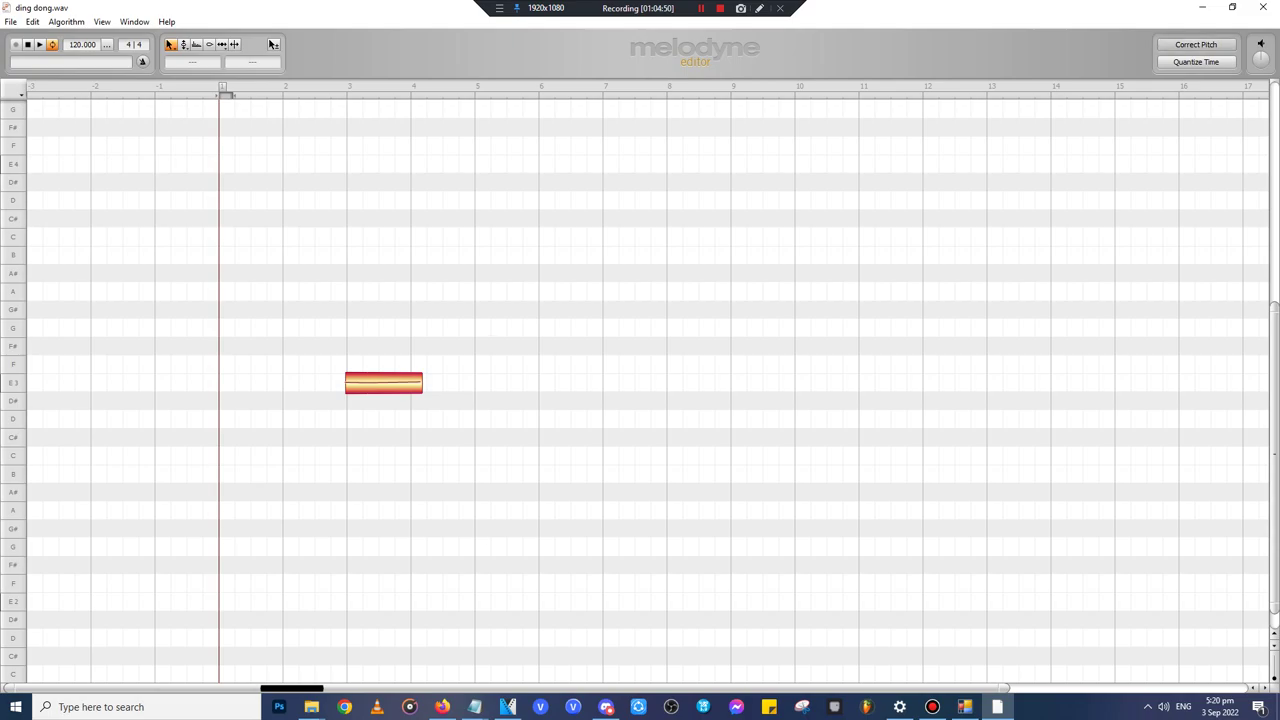
left_click_drag(510, 415, 769, 415)
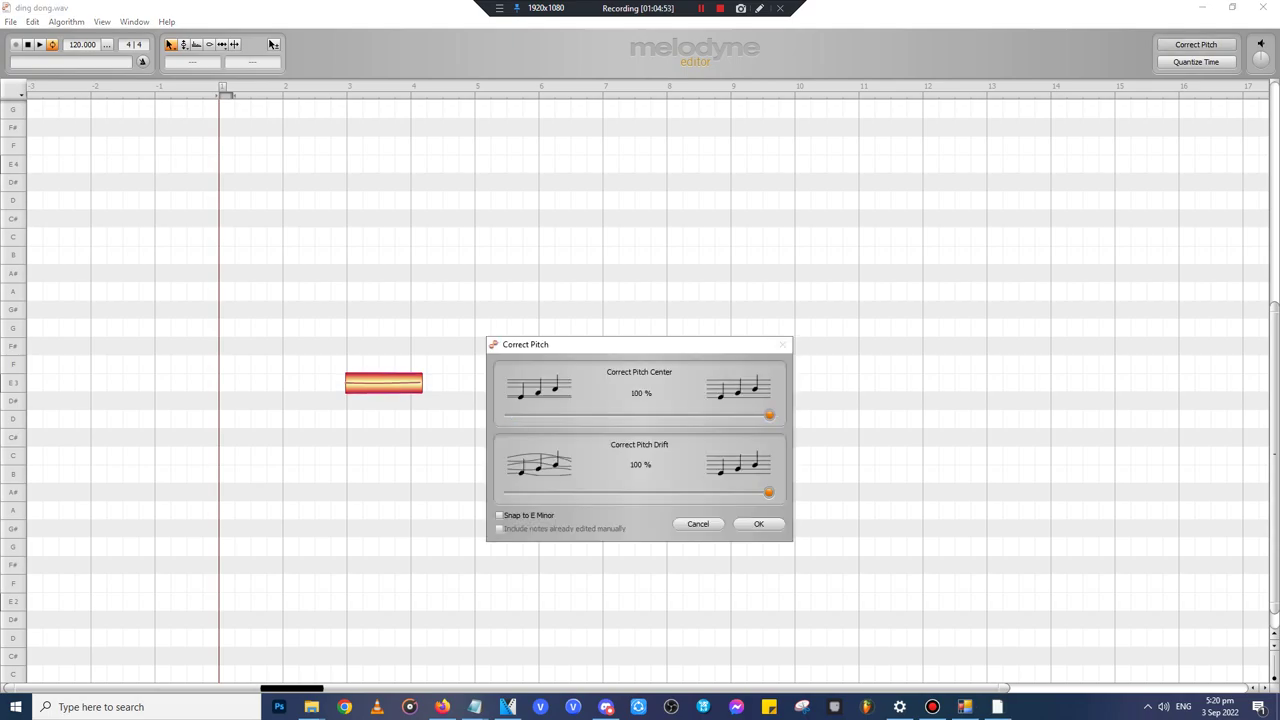
key("Return")
- Extend the remaining note from bar 1 to just past bar 3 and raise it to C4
left_click_drag(391, 392, 209, 402)
mouse_move(387, 384)
left_mouse_down()
mouse_move(256, 383)
mouse_move(256, 232)
mouse_move(358, 238)
left_mouse_up()
key("F6")
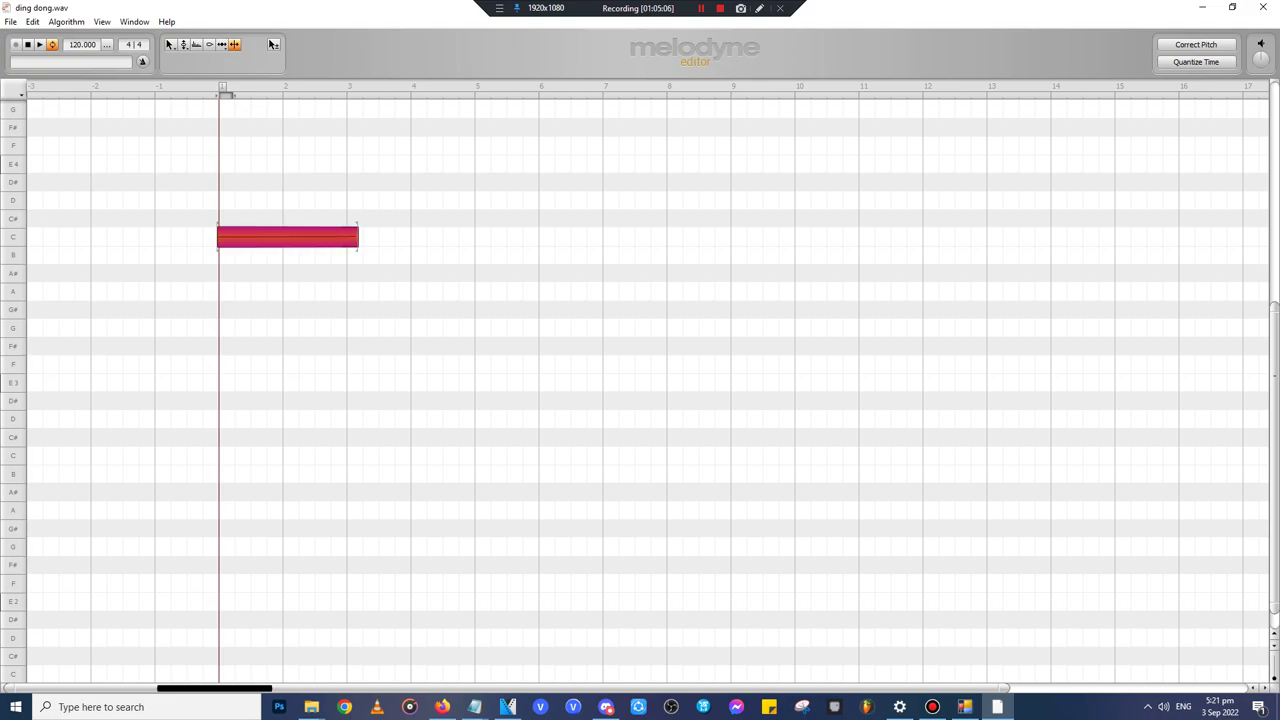
key("F1")
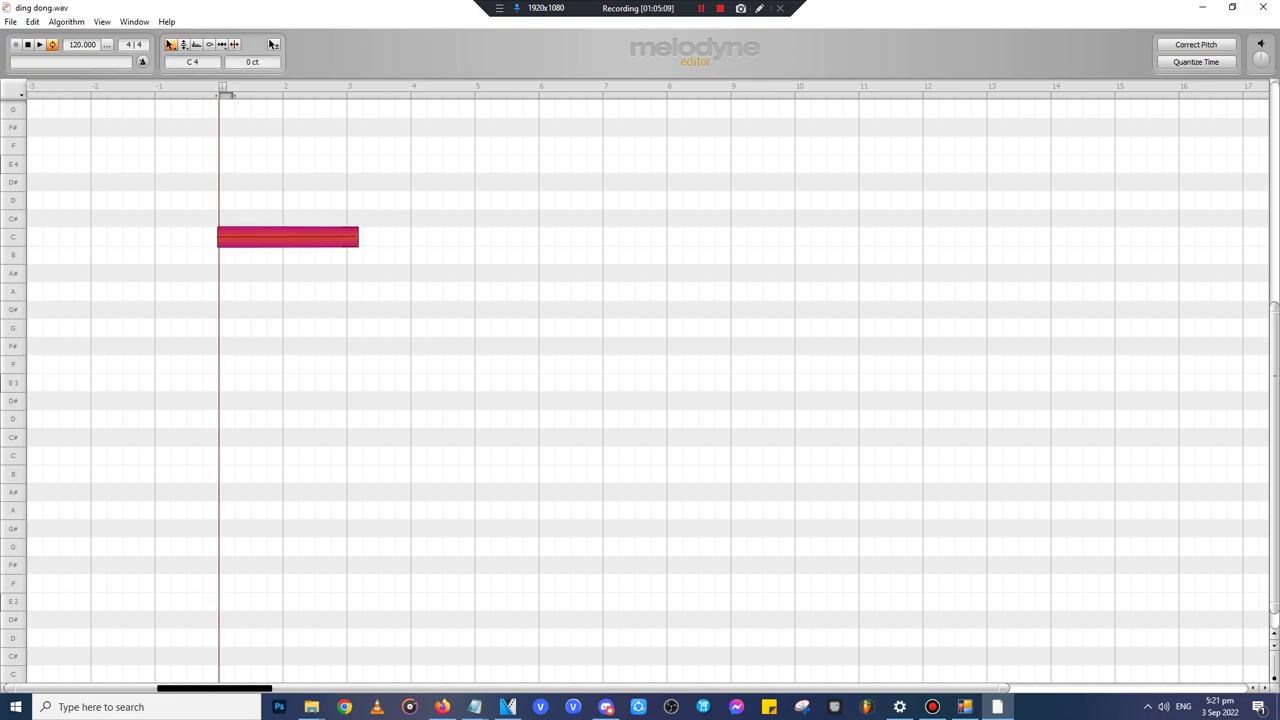
- Flatten the C4 note's pitch variation to 0.0% with the Pitch sub-tools
left_click(184, 45)
left_click(184, 45)
left_click(184, 45)
left_click(184, 71)
- Save the tuned note as ding dong.wav in the Edit Pitches From Other People folder and close Melodyne
left_click(10, 22)
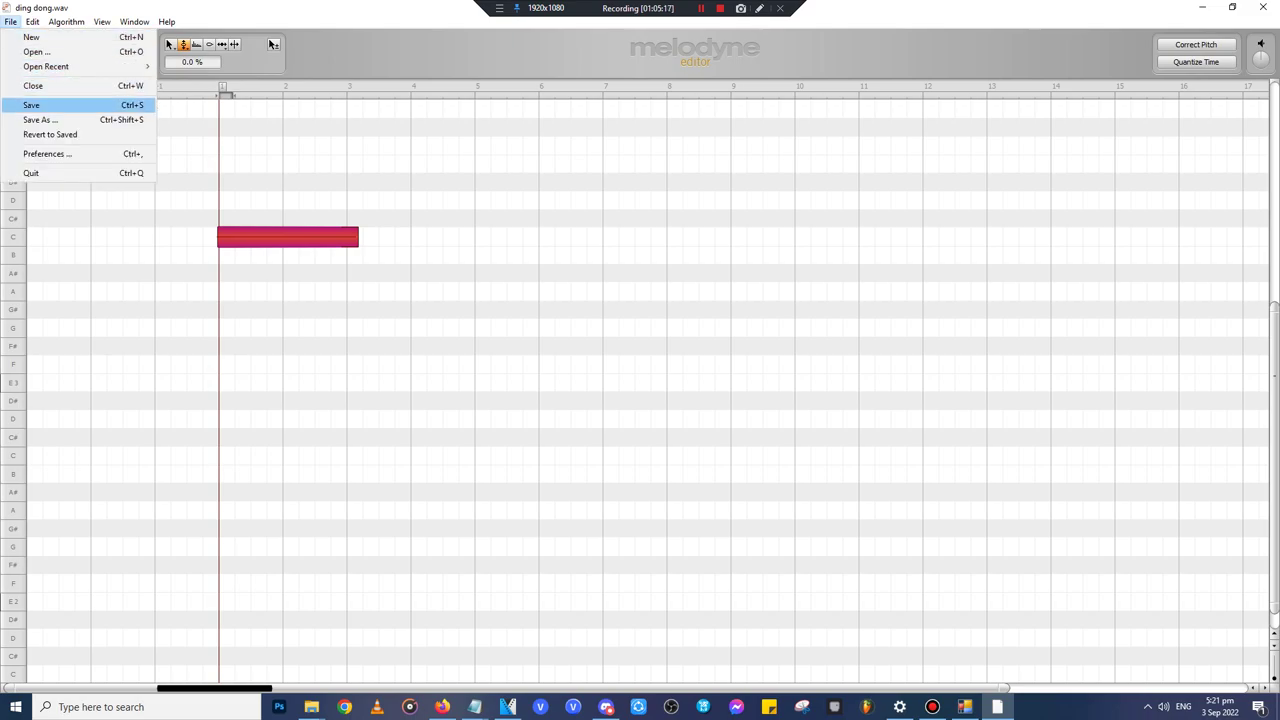
key("Down")
key("Return")
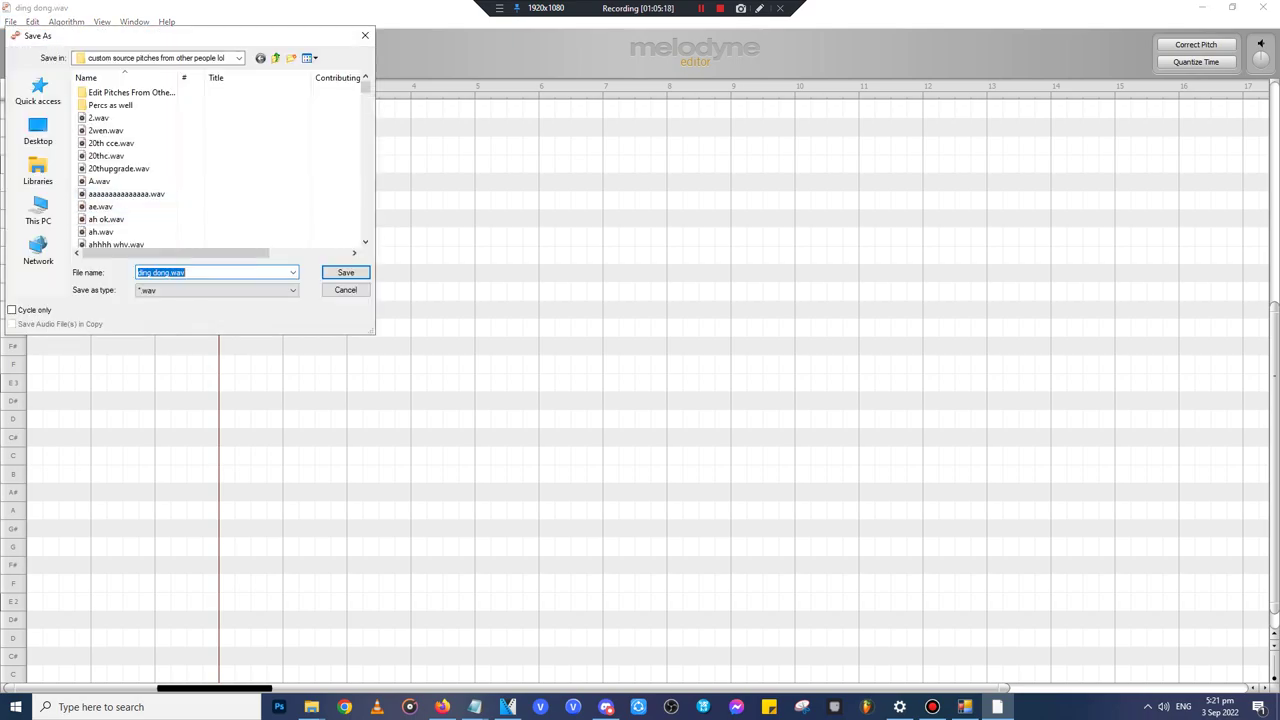
double_click(150, 93)
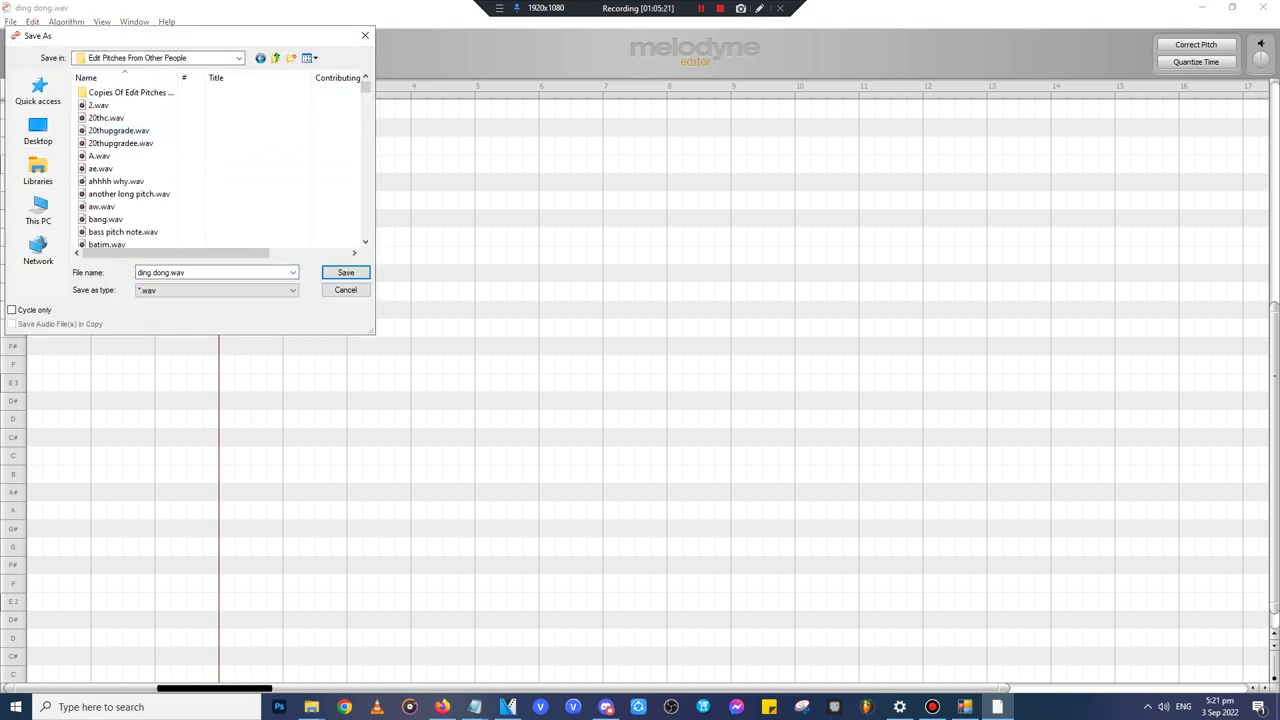
key("Return")
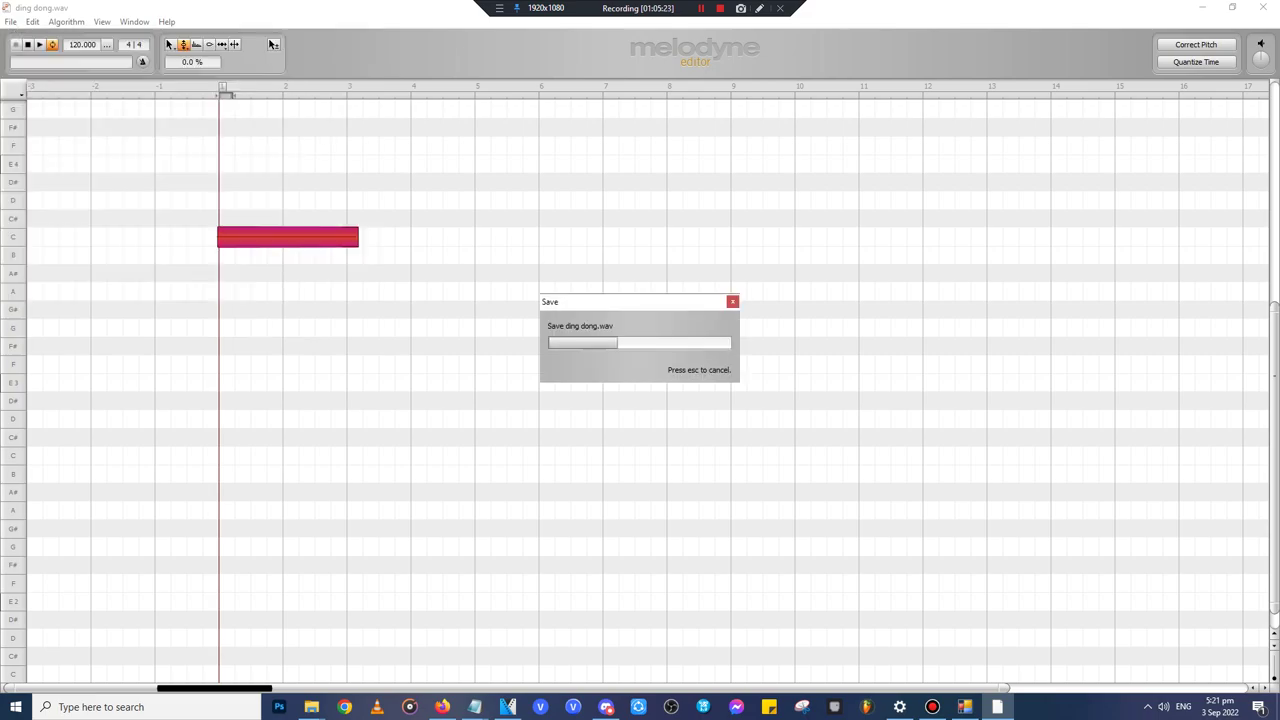
left_click(1263, 7)
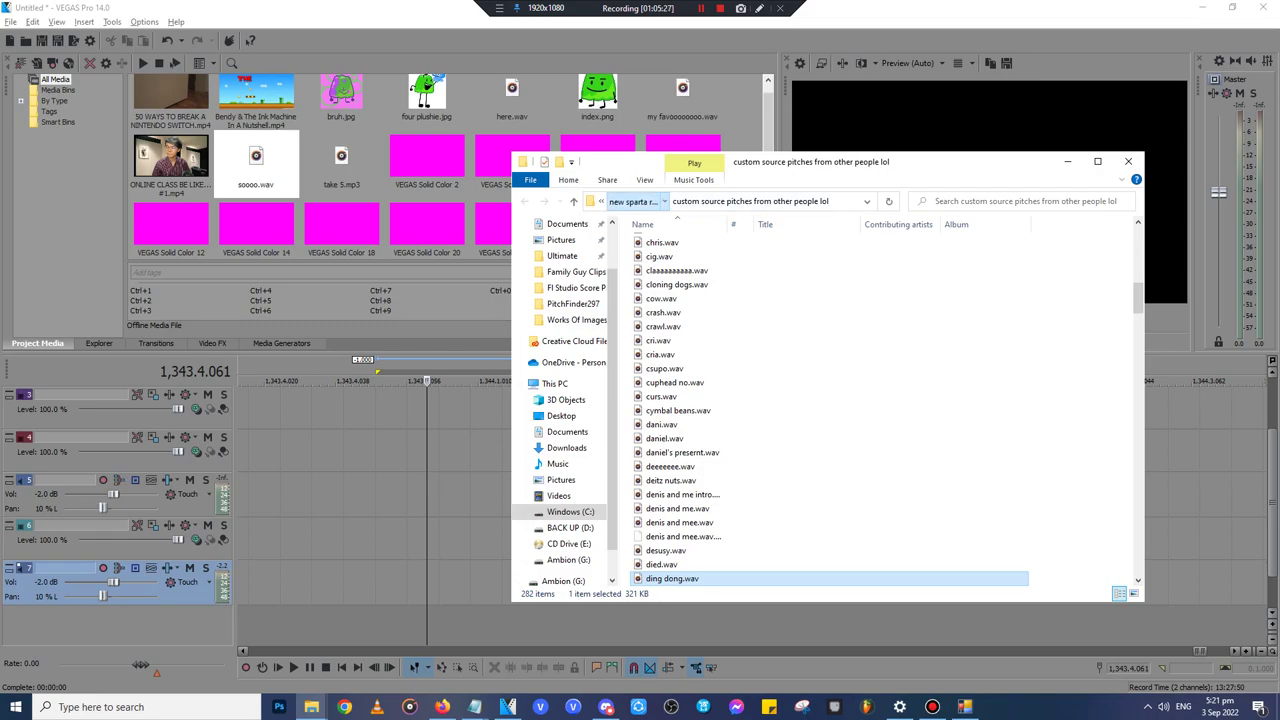
- Place (s10 ep19) laugh and cry.mp4 from the Family Guy clips folder inside Sources For Sparta Remixes on the VEGAS Pro timeline
left_click(633, 201)
scroll(700, 440, "down", 15)
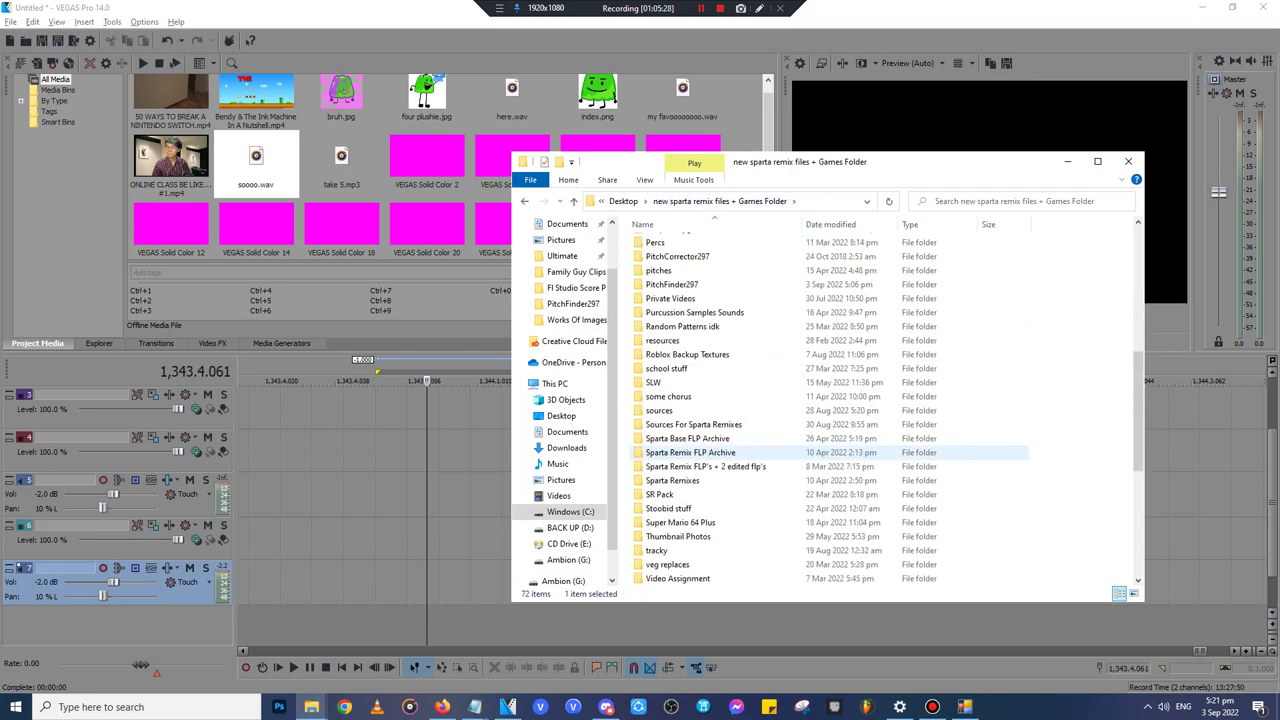
scroll(700, 438, "up", 5)
double_click(690, 339)
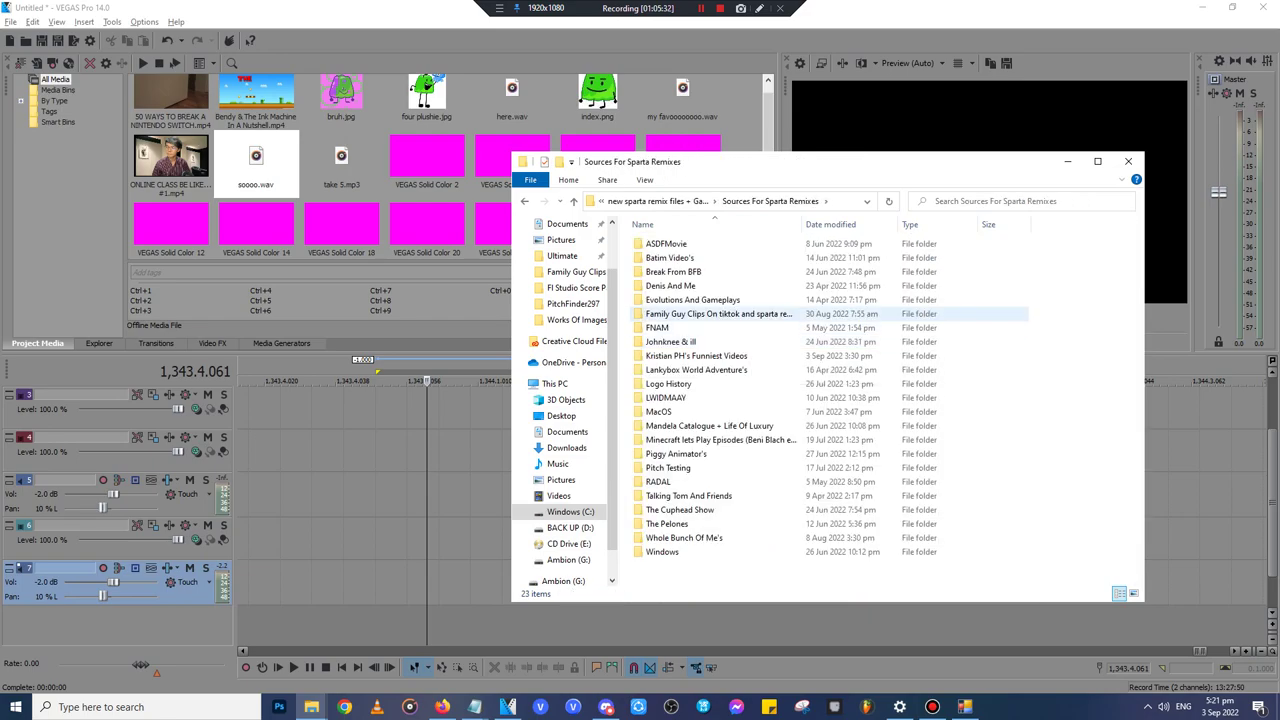
double_click(716, 313)
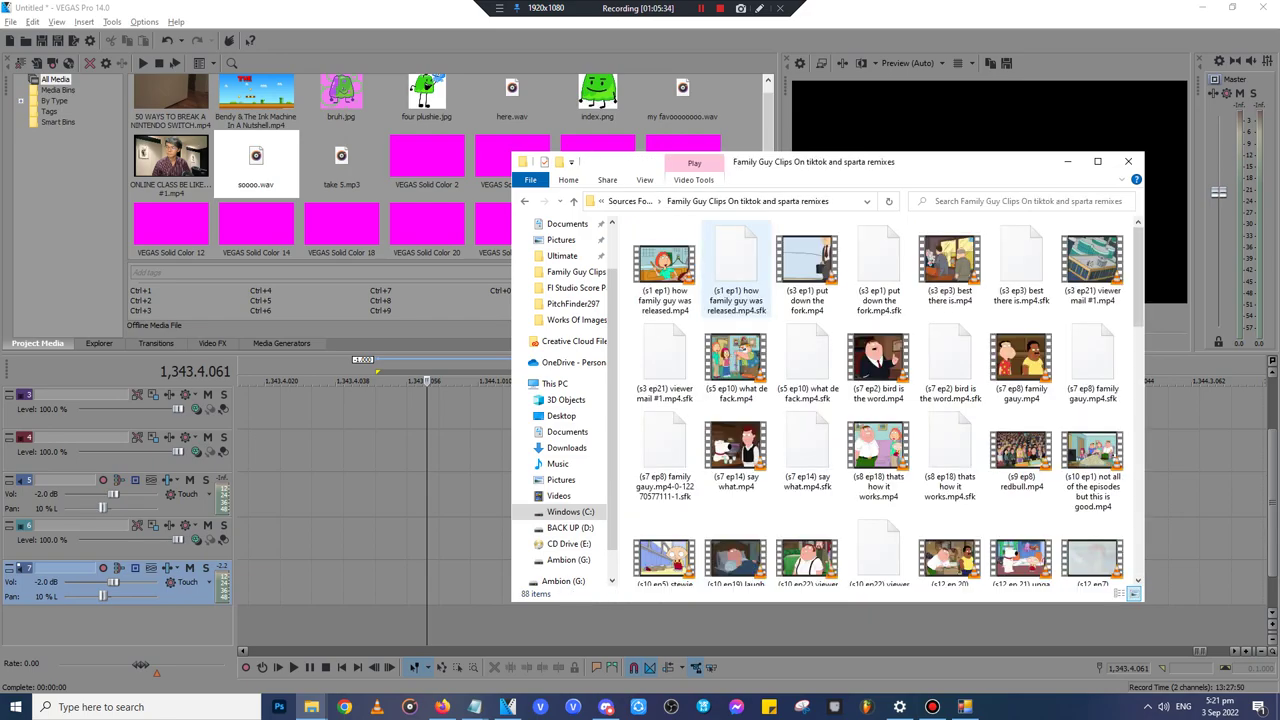
scroll(838, 482, "down", 1)
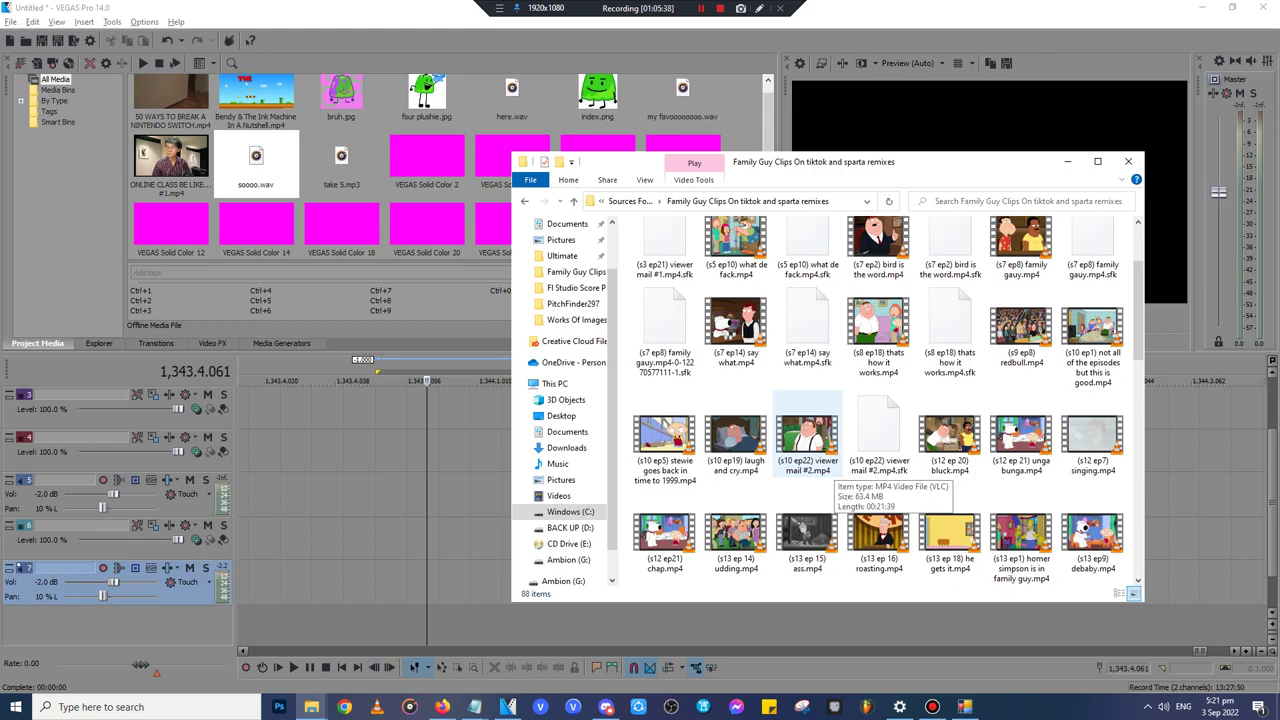
left_click_drag(735, 440, 472, 560)
left_click(472, 495)
- Skim the second half of the laugh and cry clip up to its end for a usable scene
scroll(472, 495, "down", 10)
left_click(1089, 541)
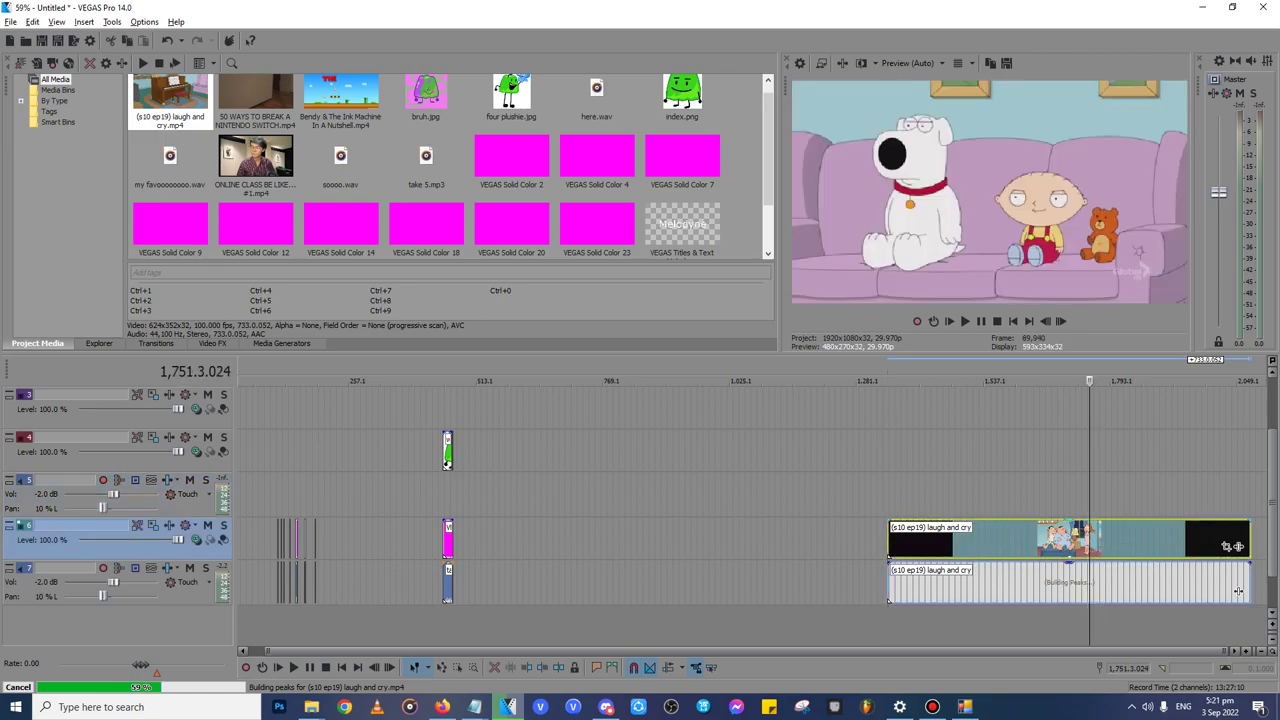
left_click(1113, 541)
left_click(1120, 541)
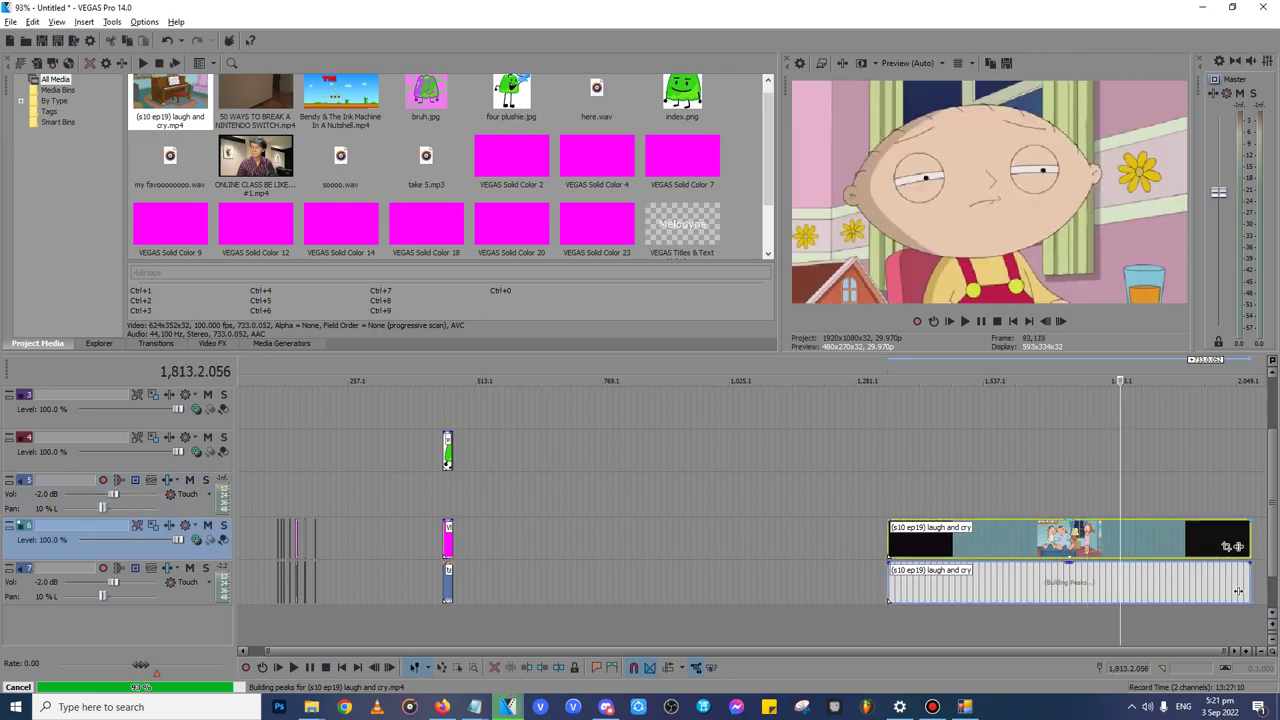
left_click(1138, 541)
left_click(1148, 541)
left_click(1168, 541)
left_click(1187, 541)
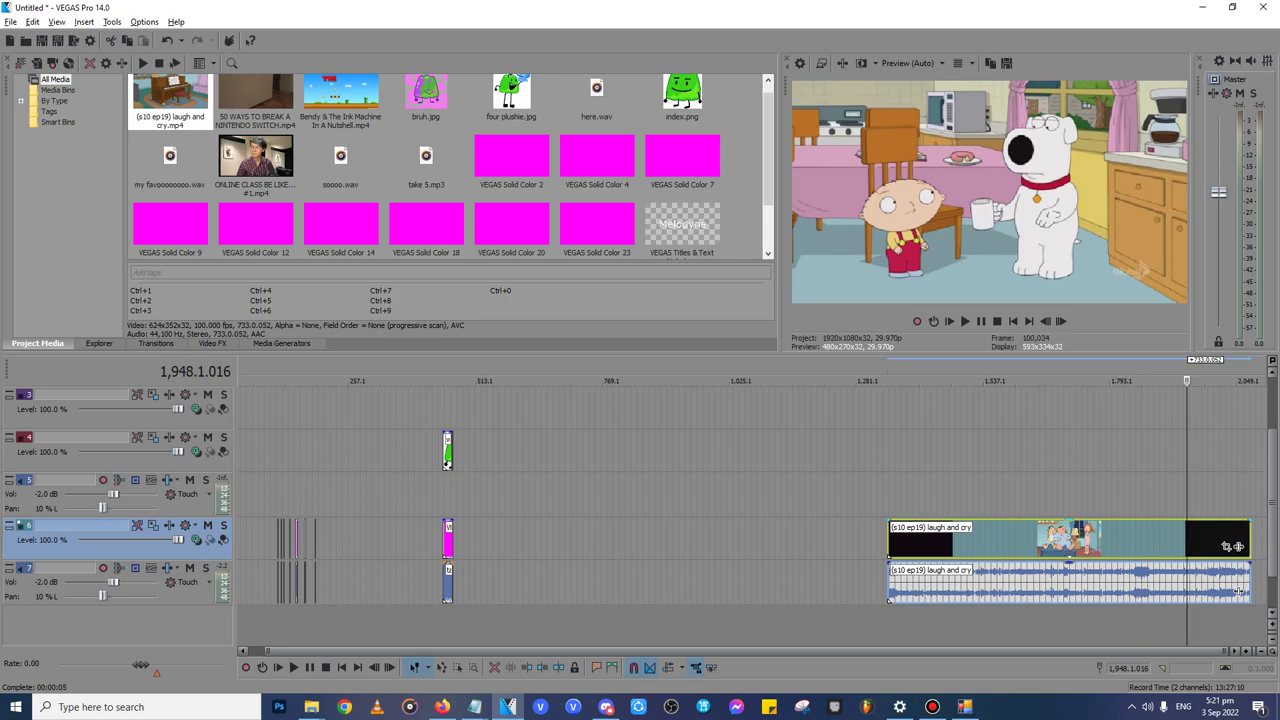
left_click(1207, 541)
scroll(1207, 541, "up", 8)
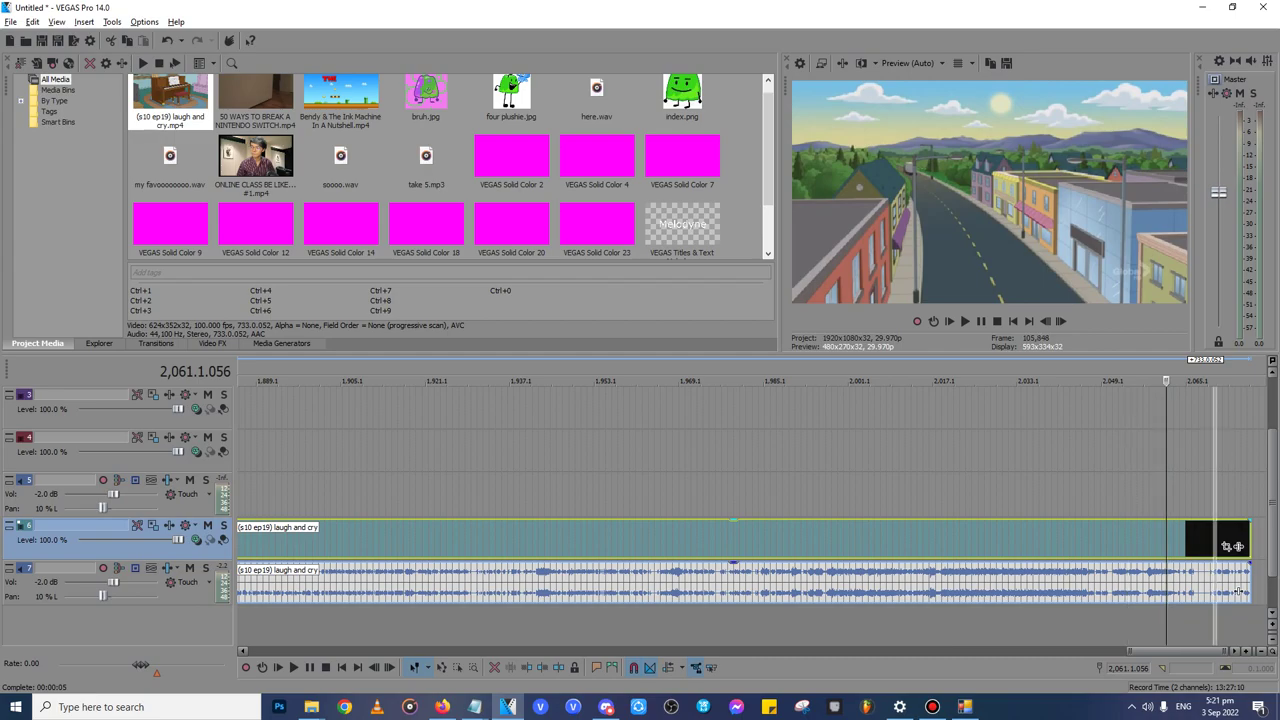
scroll(1238, 591, "down", 6)
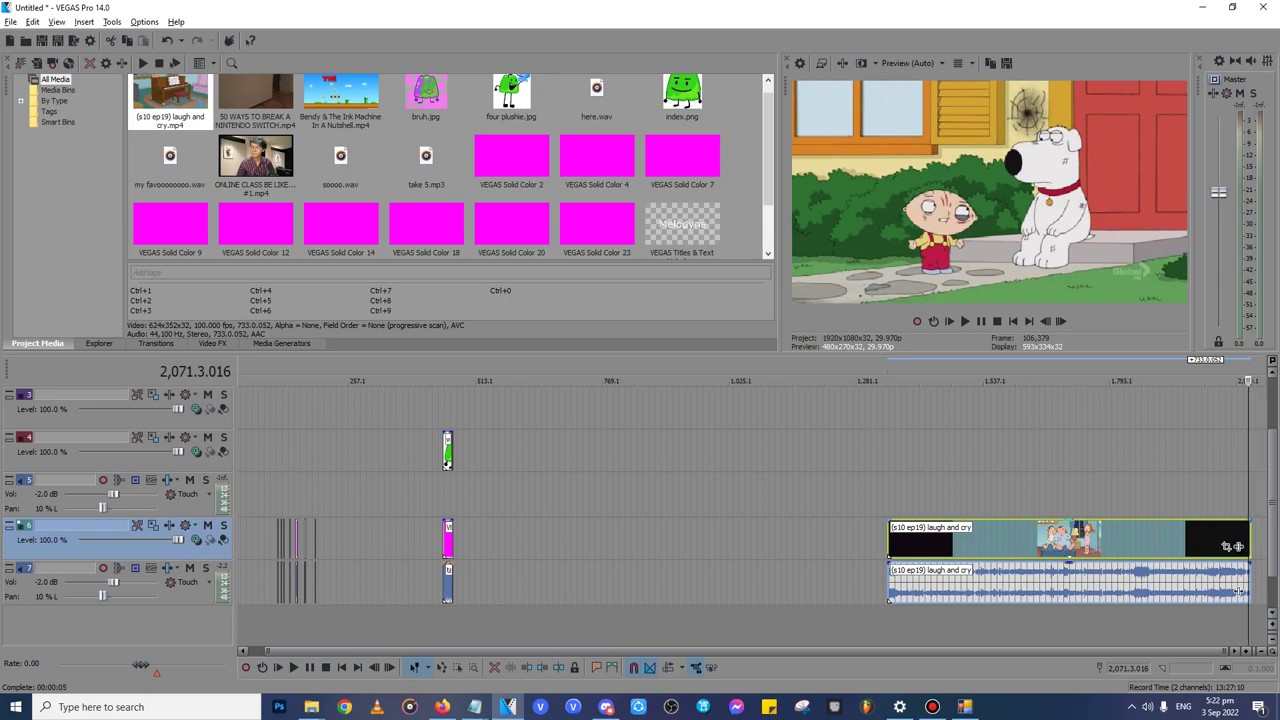
- Play and sample passages across the middle of the laugh and cry clip for a shot to match the pitch sample
key("ctrl+alt+Left")
key("space")
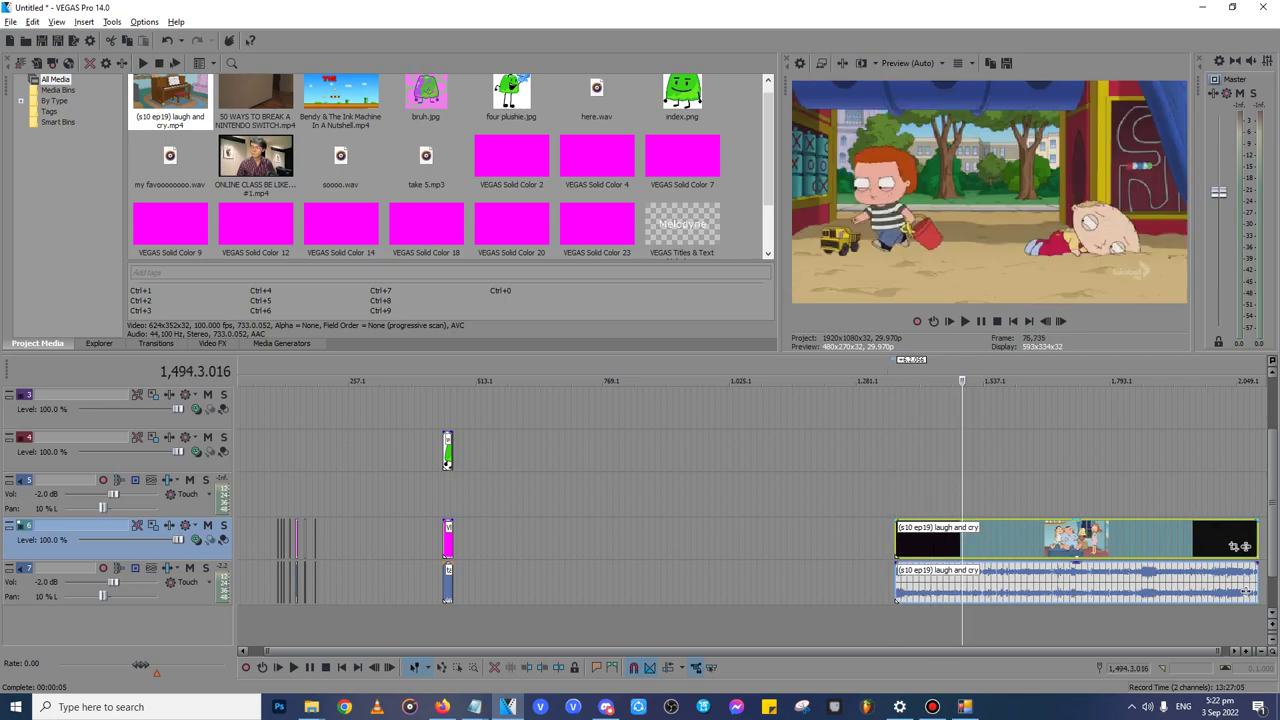
left_click(980, 540)
left_click(990, 540)
scroll(990, 540, "up", 2)
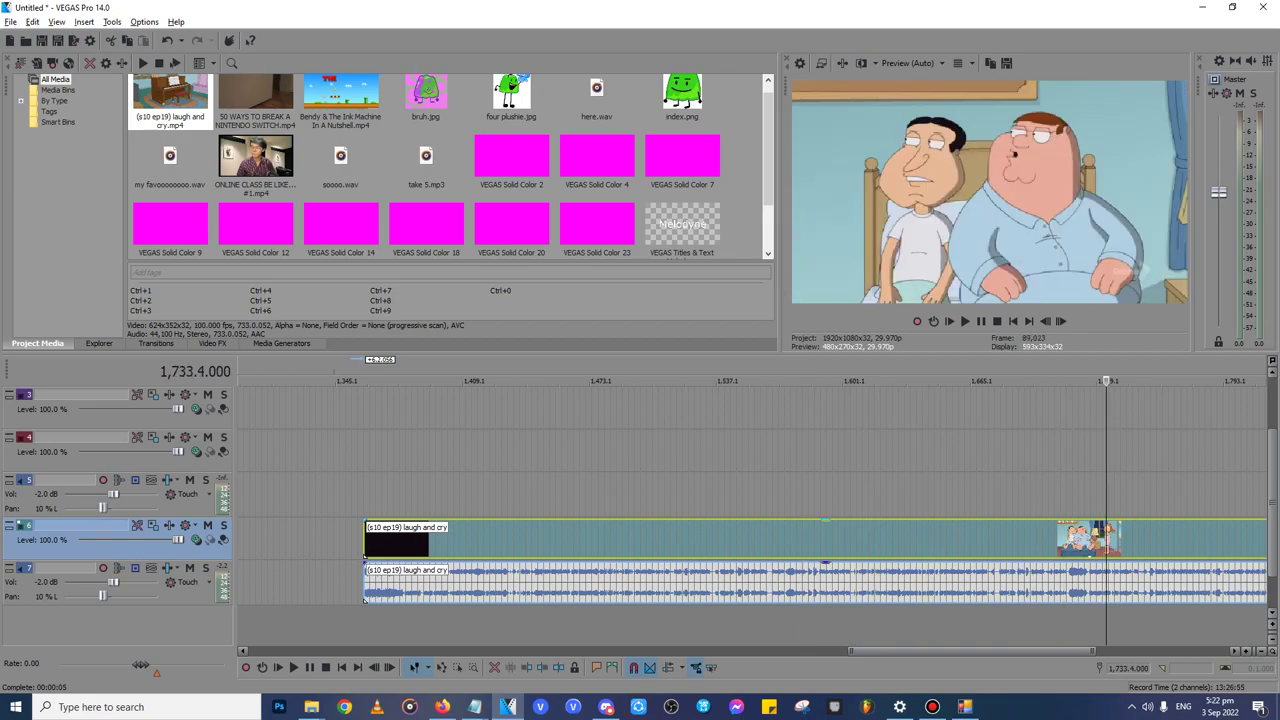
left_click(1056, 540)
left_click(986, 540)
left_click(826, 540)
left_click(705, 540)
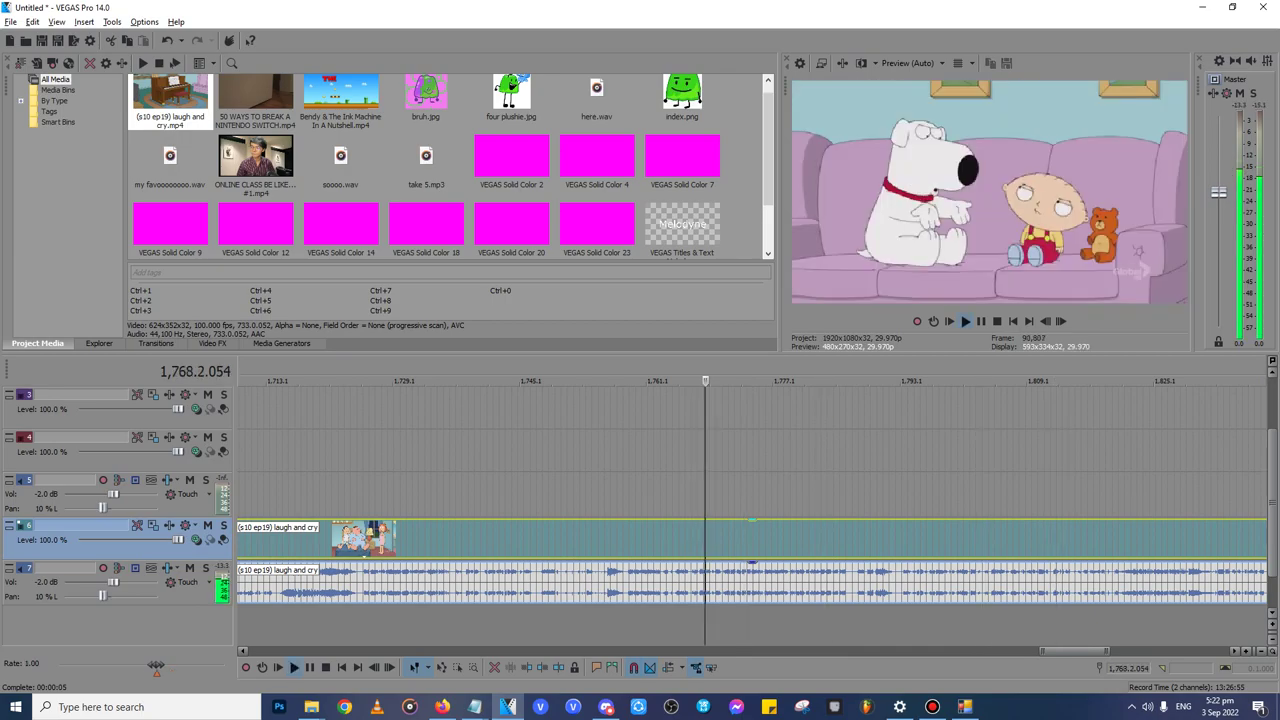
left_click(776, 540)
left_click(880, 540)
left_click(855, 540)
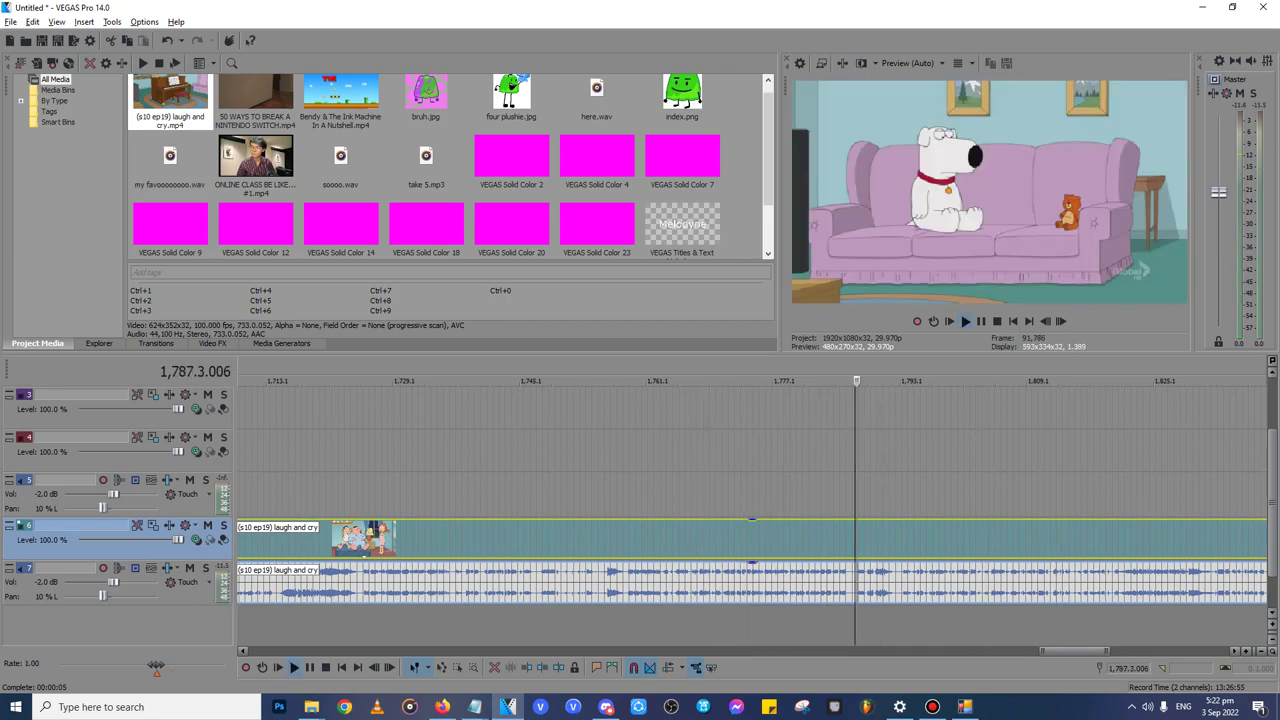
left_click(811, 540)
left_click(776, 540)
left_click(825, 540)
left_click(896, 540)
left_click(993, 540)
left_click(1068, 540)
scroll(1068, 540, "down", 2)
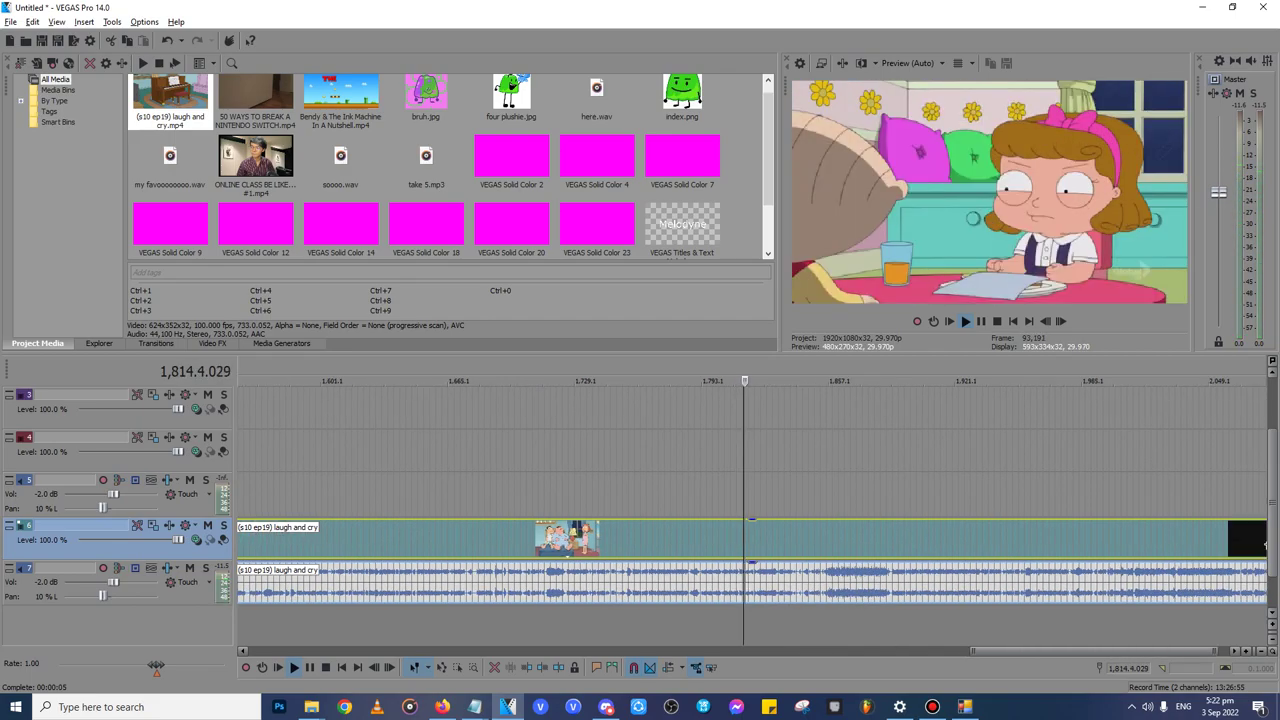
scroll(752, 540, "down", 2)
left_click(995, 540)
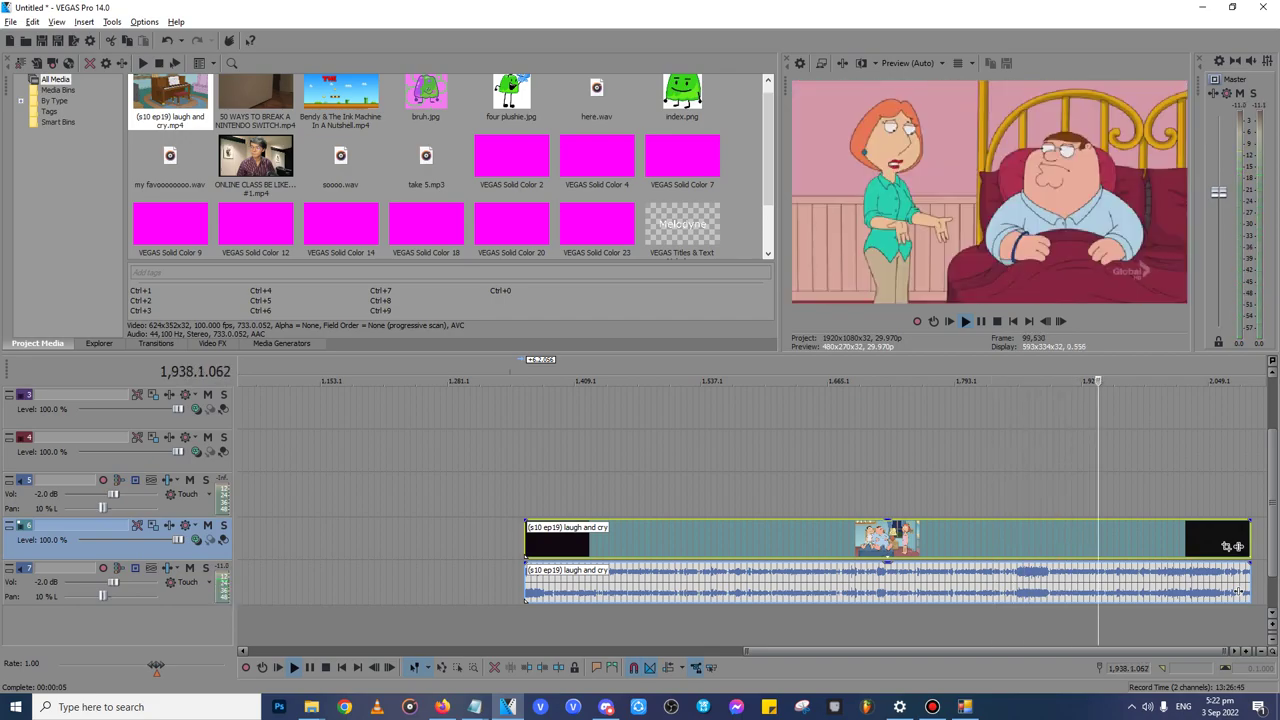
- Check the laugh and cry clip from its start and narrow in on the pop-up book scene around bar 1,563
left_click(531, 545)
scroll(531, 545, "up", 5)
key("space")
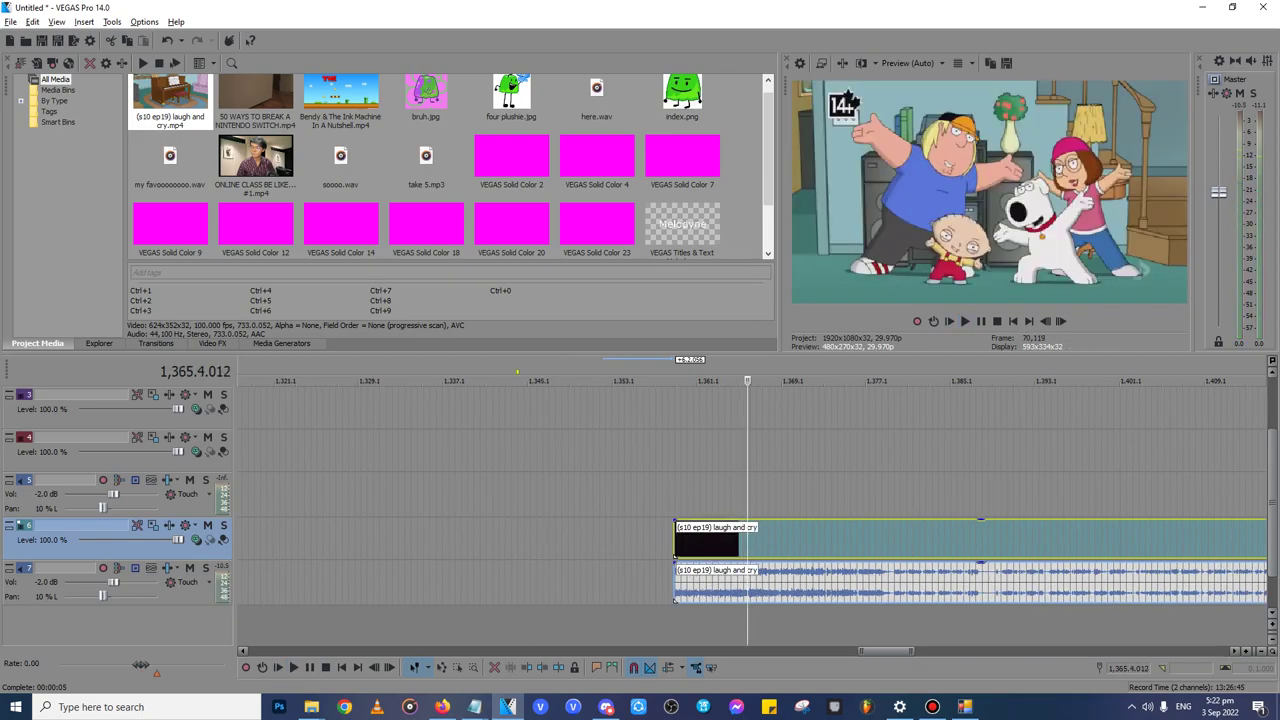
left_click(1032, 543)
key("space")
key("Down")
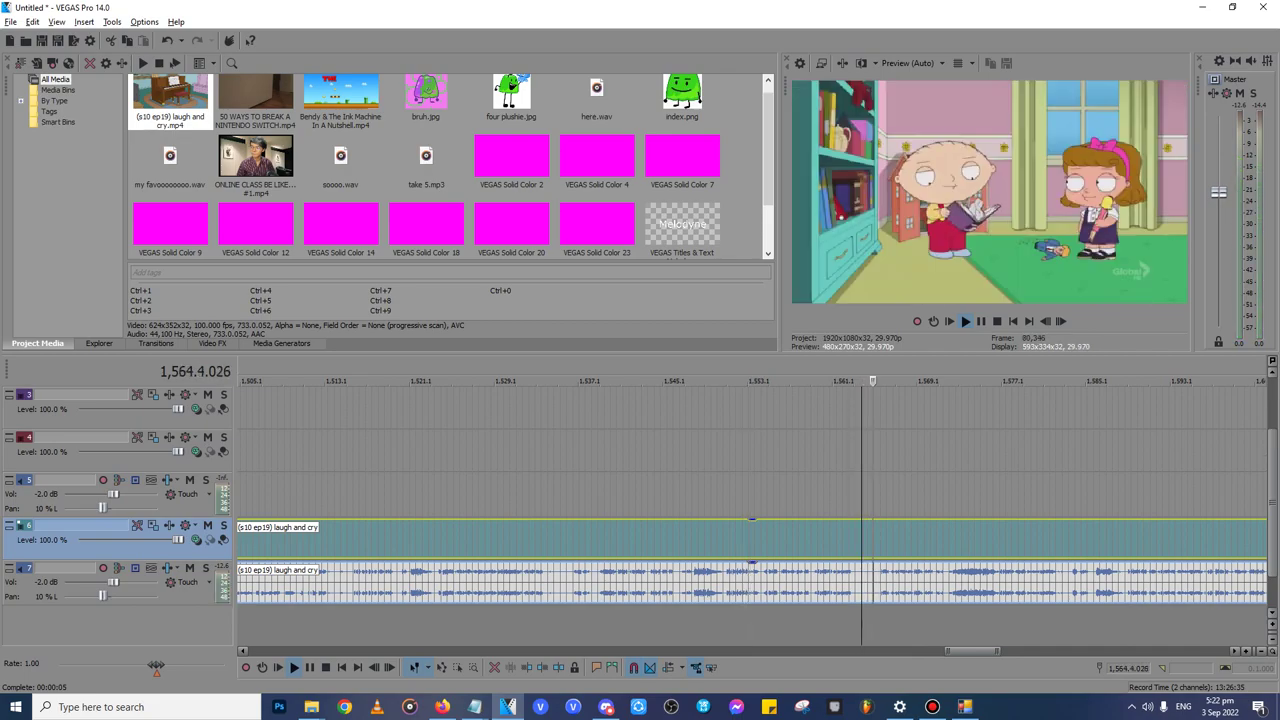
left_click(848, 540)
scroll(848, 540, "up", 5)
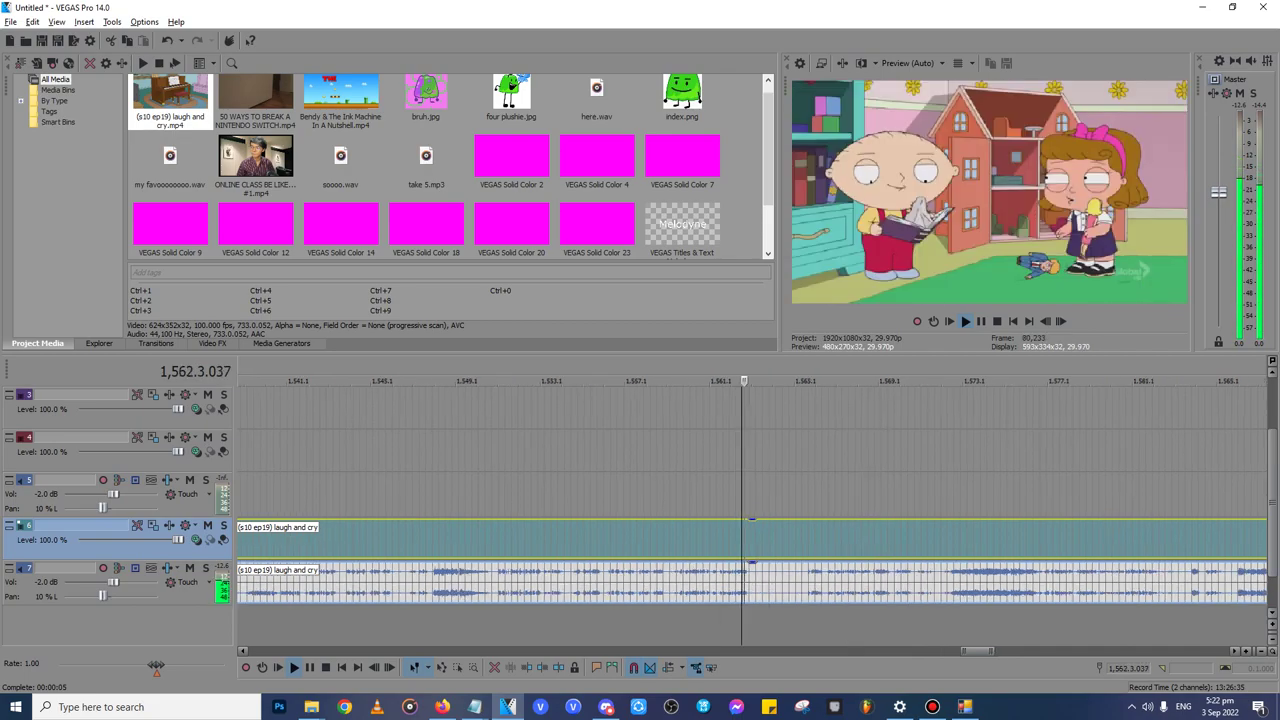
key("Return")
key("space")
key("Down")
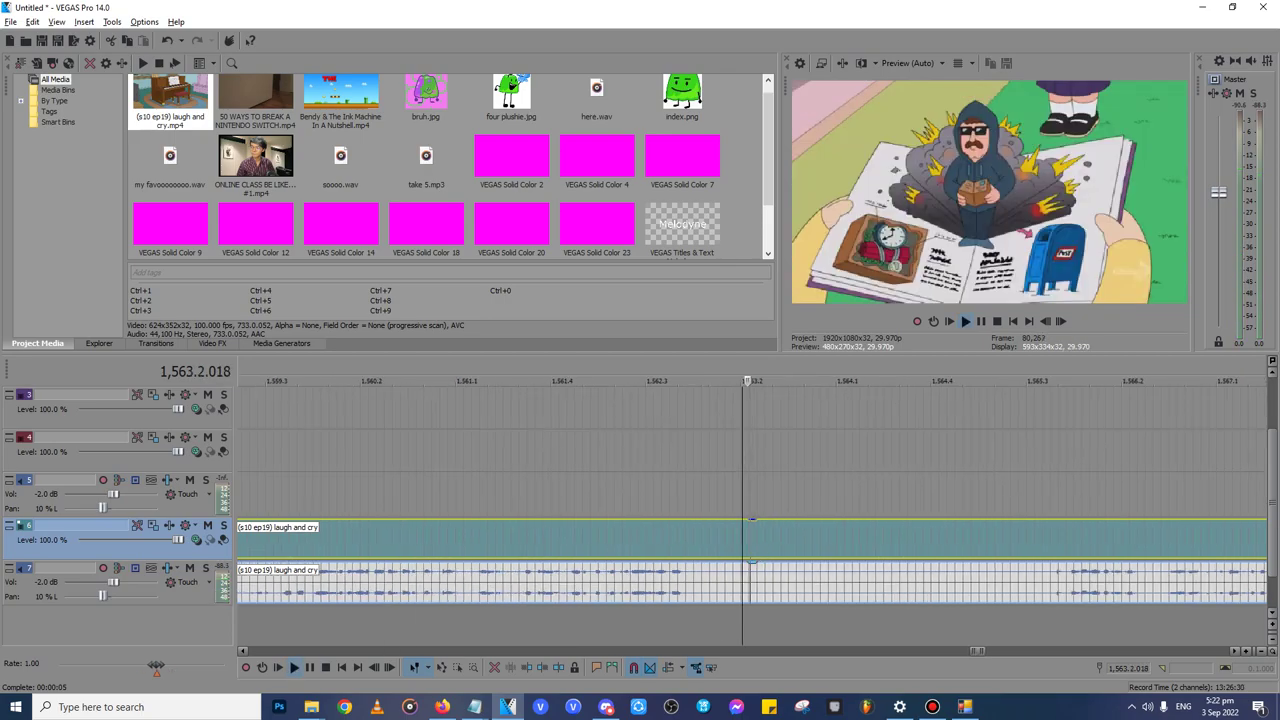
key("space")
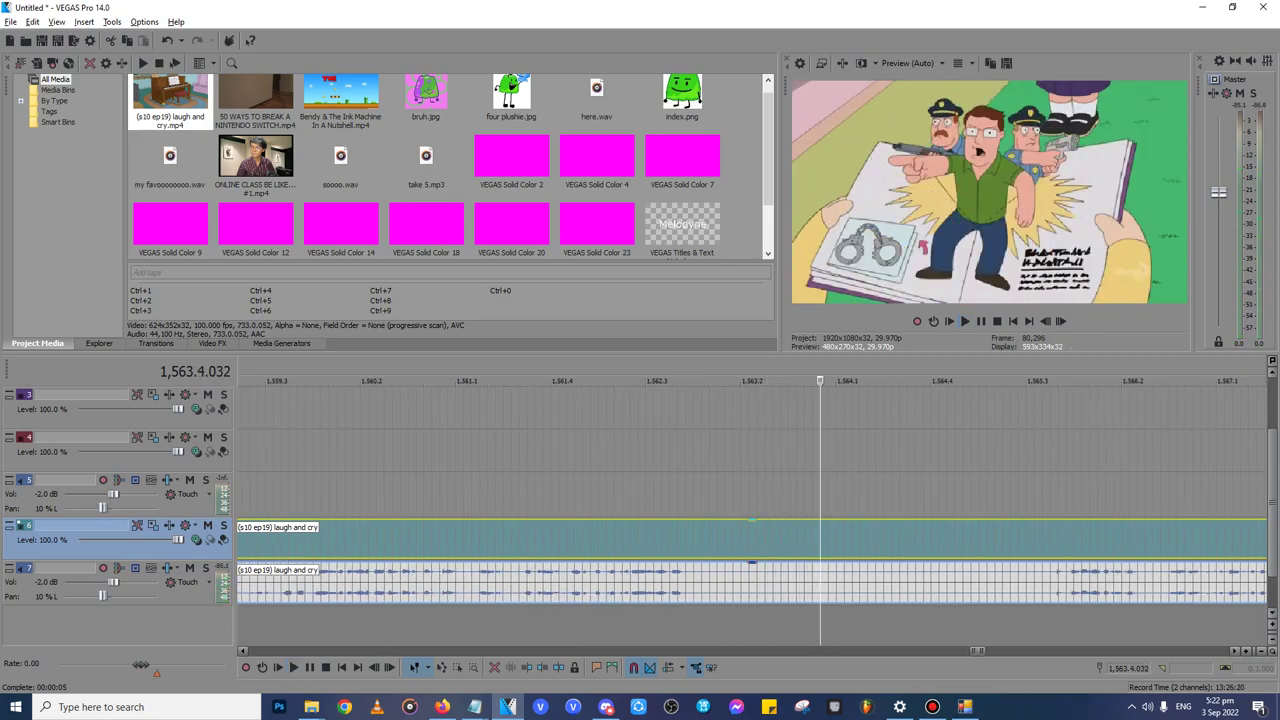
- Split the laugh and cry clip at 1,563.4.032, where the pop-up book's police page appears, and delete everything before it
key("Up")
key("Up")
key("Up")
left_click(744, 588)
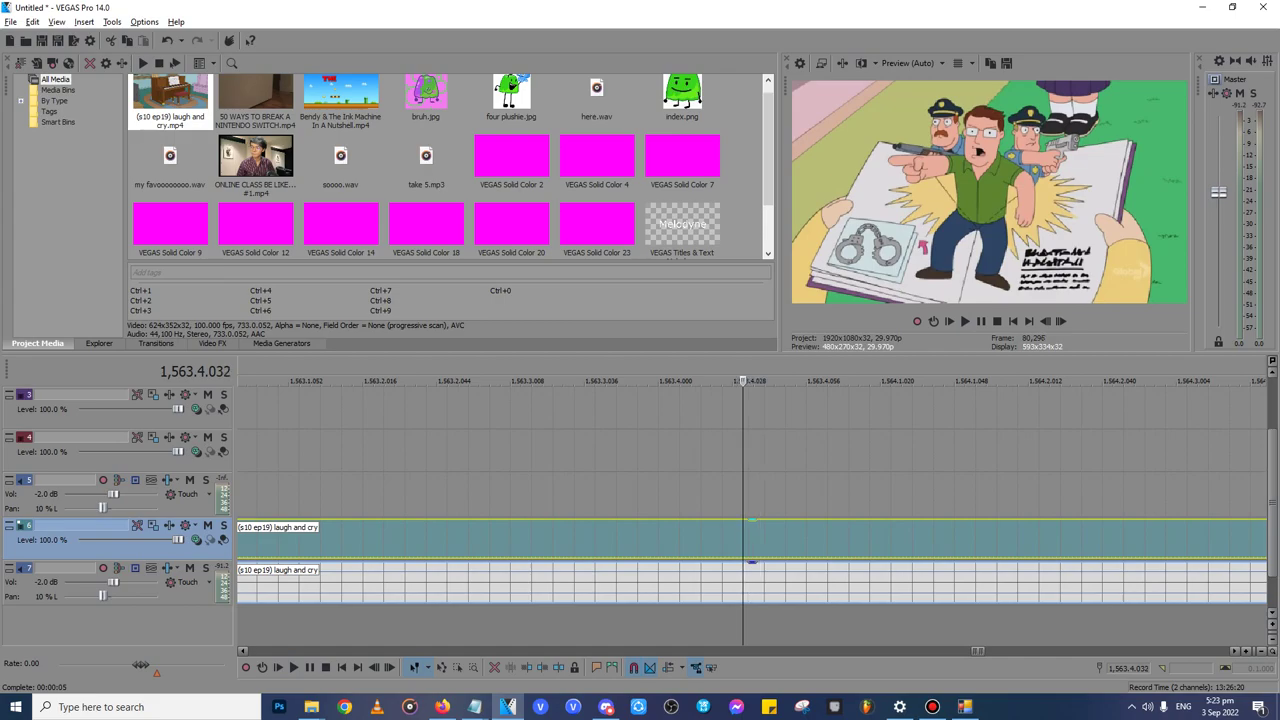
key("s")
left_click(701, 588)
scroll(701, 588, "down", 3)
key("Delete")
- Split the remaining laugh and cry clip at 1,565.3.048 and delete everything after that point
key("space")
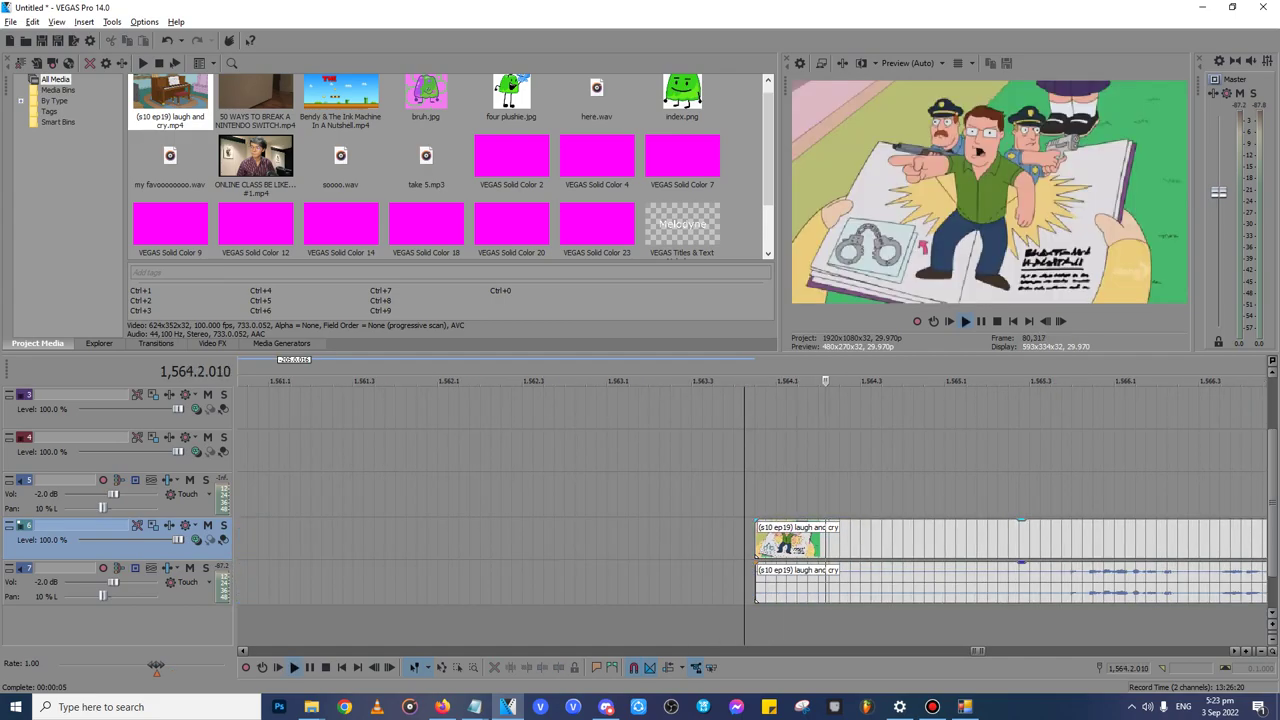
left_click(1061, 541)
key("s")
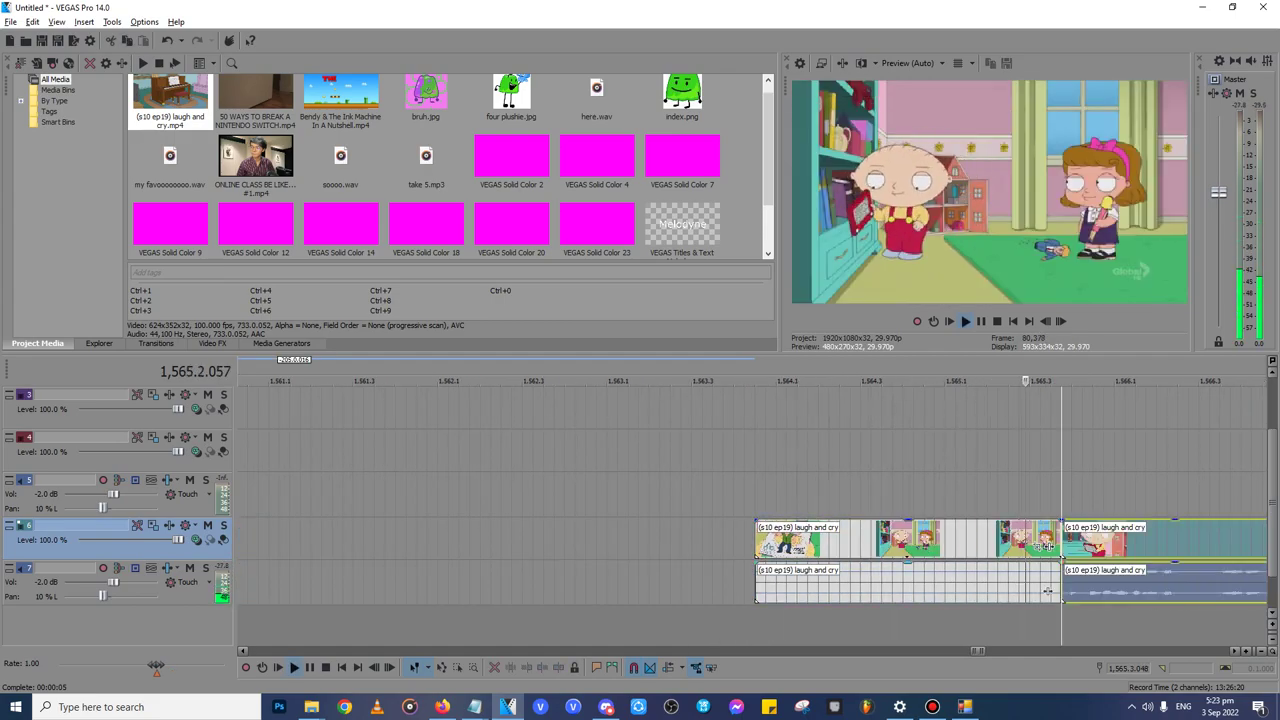
key("Delete")
- Delete the audio event of the trimmed laugh and cry clip, keeping only its video
left_click(1047, 590)
key("space")
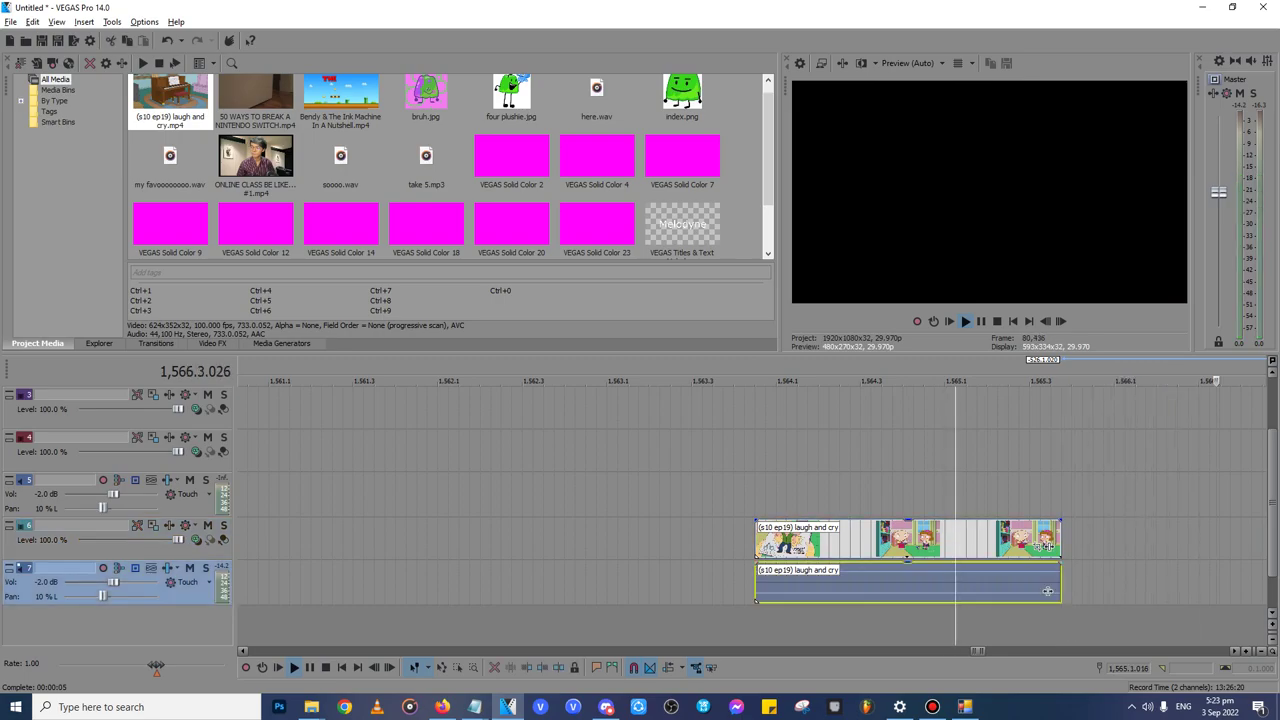
key("Delete")
- Place ding dong.wav from Quick access on the audio track at about bar 1,561.4, ahead of the trimmed clip
mouse_move(311, 707)
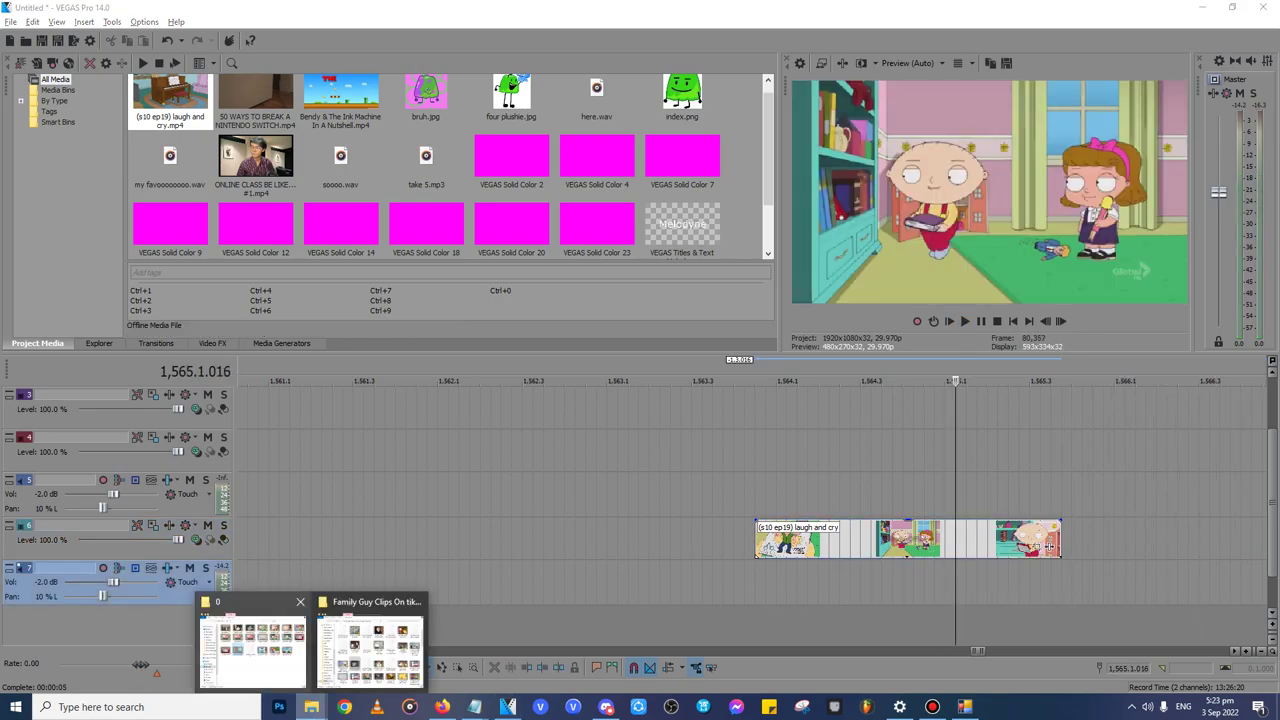
left_click(371, 634)
scroll(566, 400, "up", 3)
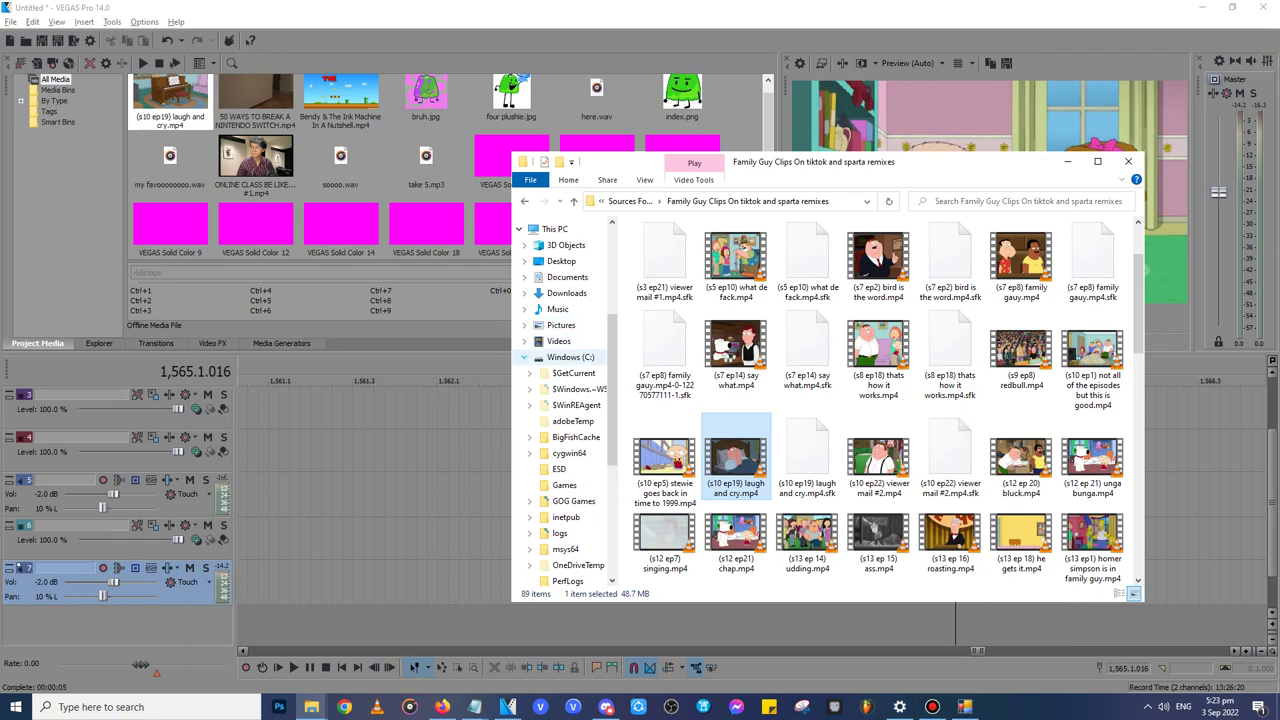
scroll(566, 400, "up", 5)
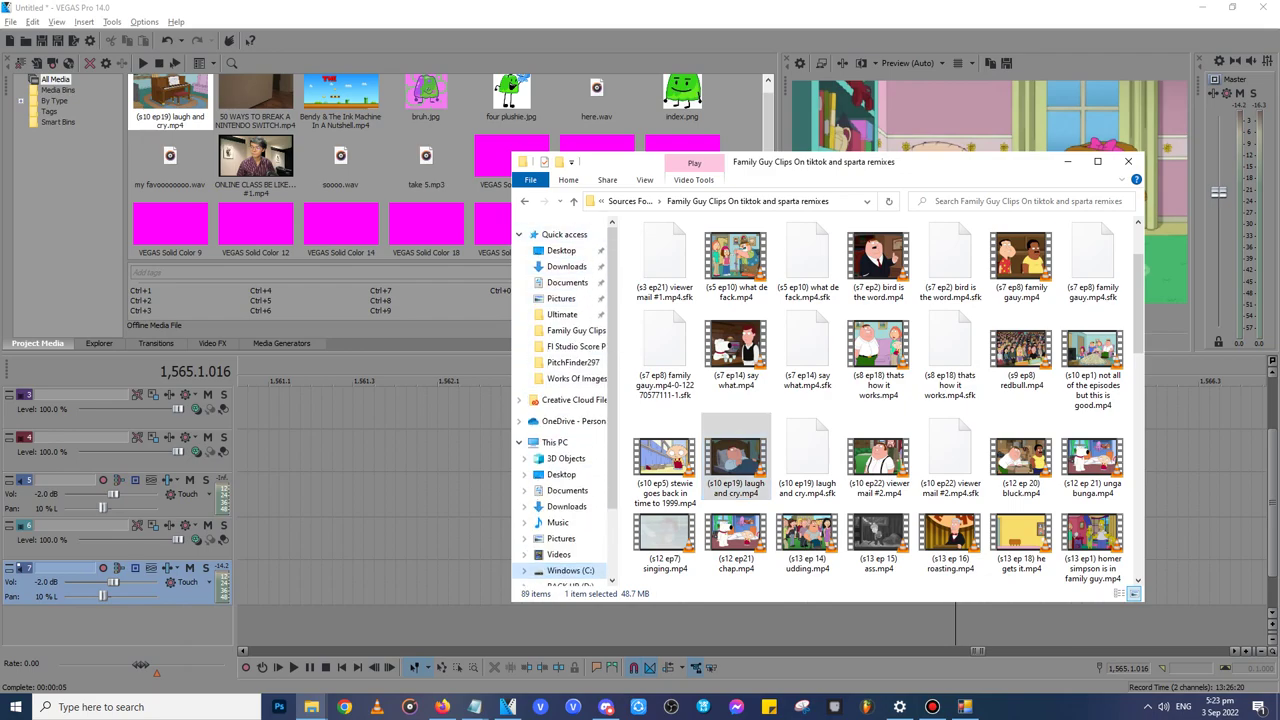
left_click(564, 235)
left_click_drag(664, 470, 420, 585)
left_click(417, 543)
- Split the ding dong audio event at 1,561.4.036 and delete the short sliver at its start
scroll(417, 543, "up", 5)
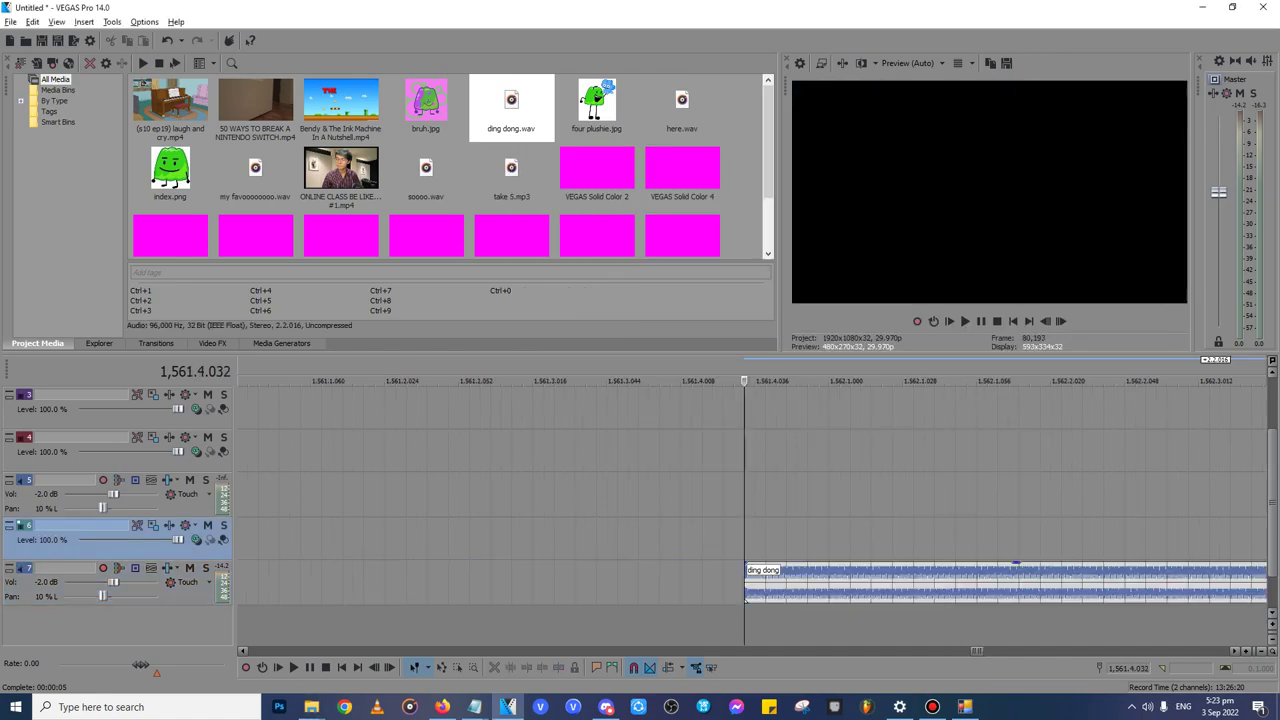
left_click(829, 583)
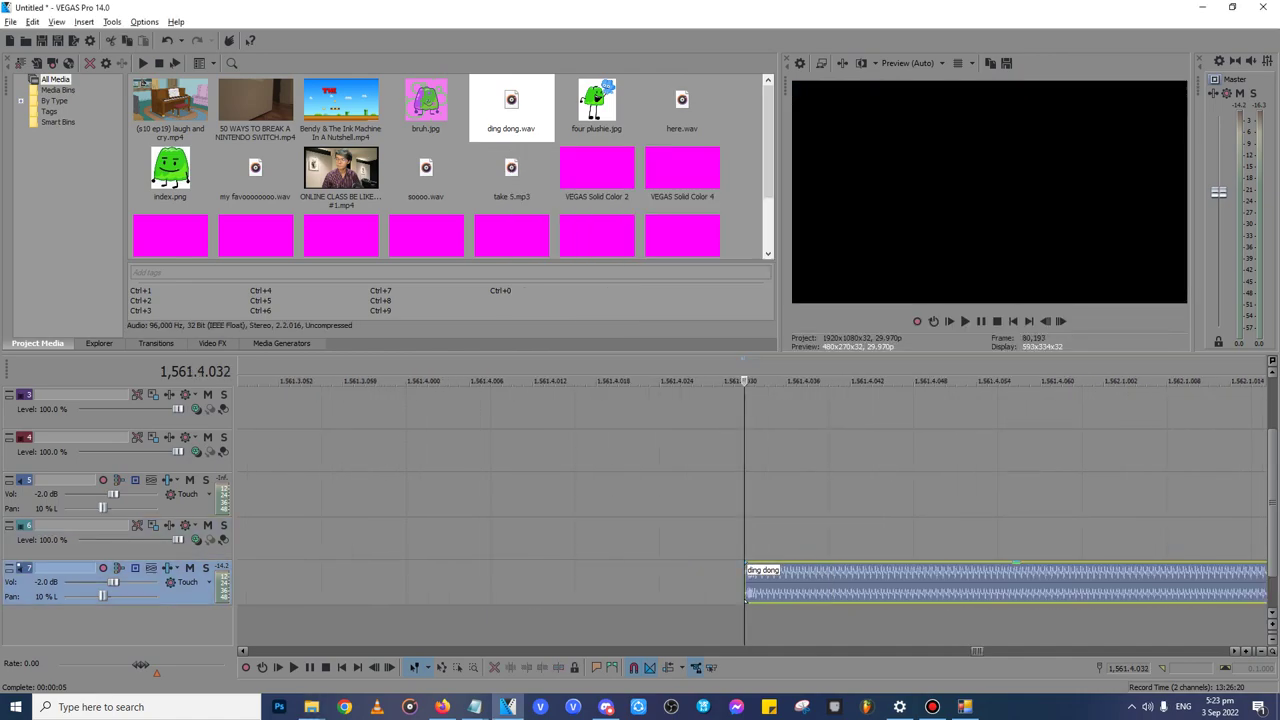
key("s")
left_click(795, 583)
key("Delete")
scroll(795, 585, "down", 7)
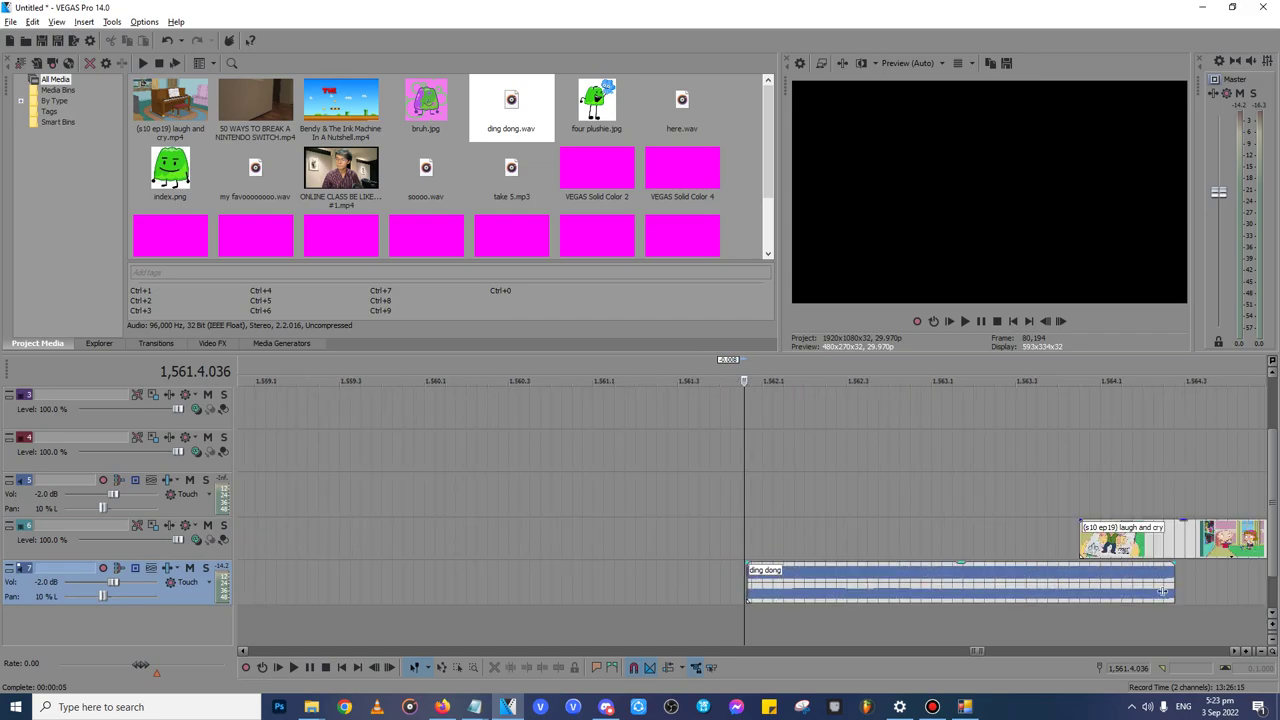
- Align the ding dong audio with the start of the laugh and cry clip and trim its end to match the video's end
left_click_drag(775, 585, 817, 585)
left_click(817, 585)
left_click(827, 591)
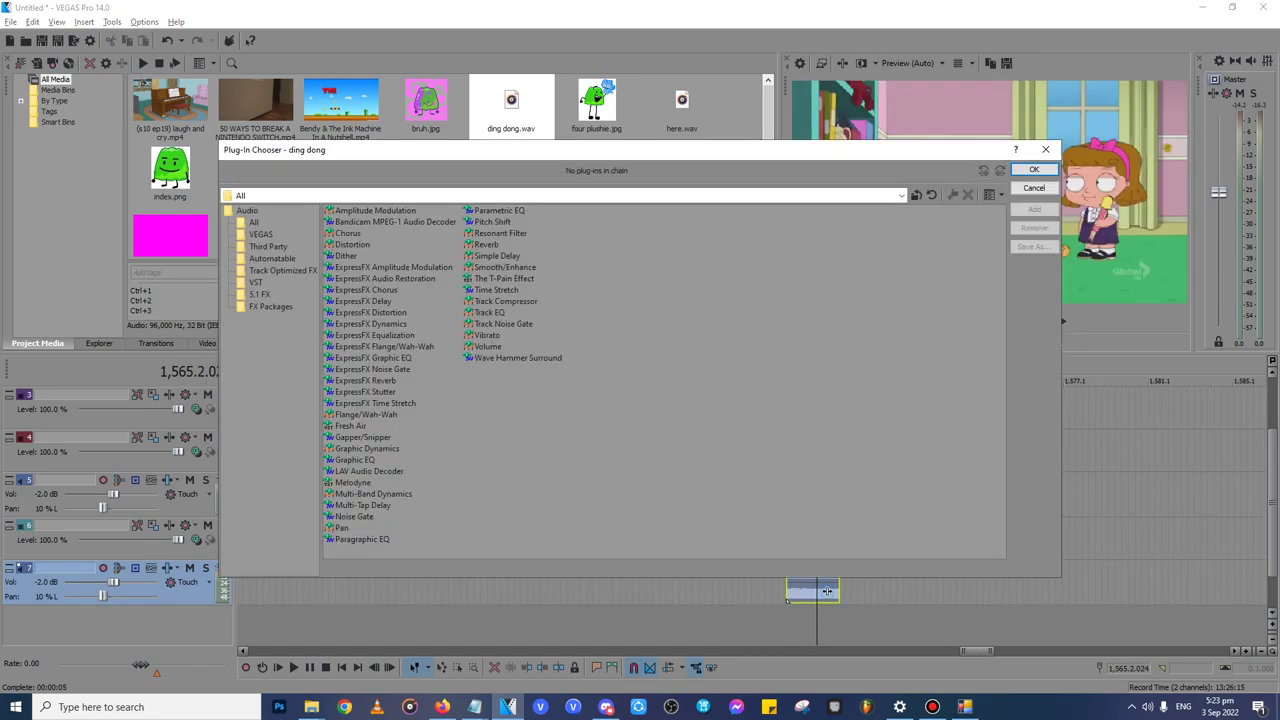
key("Escape")
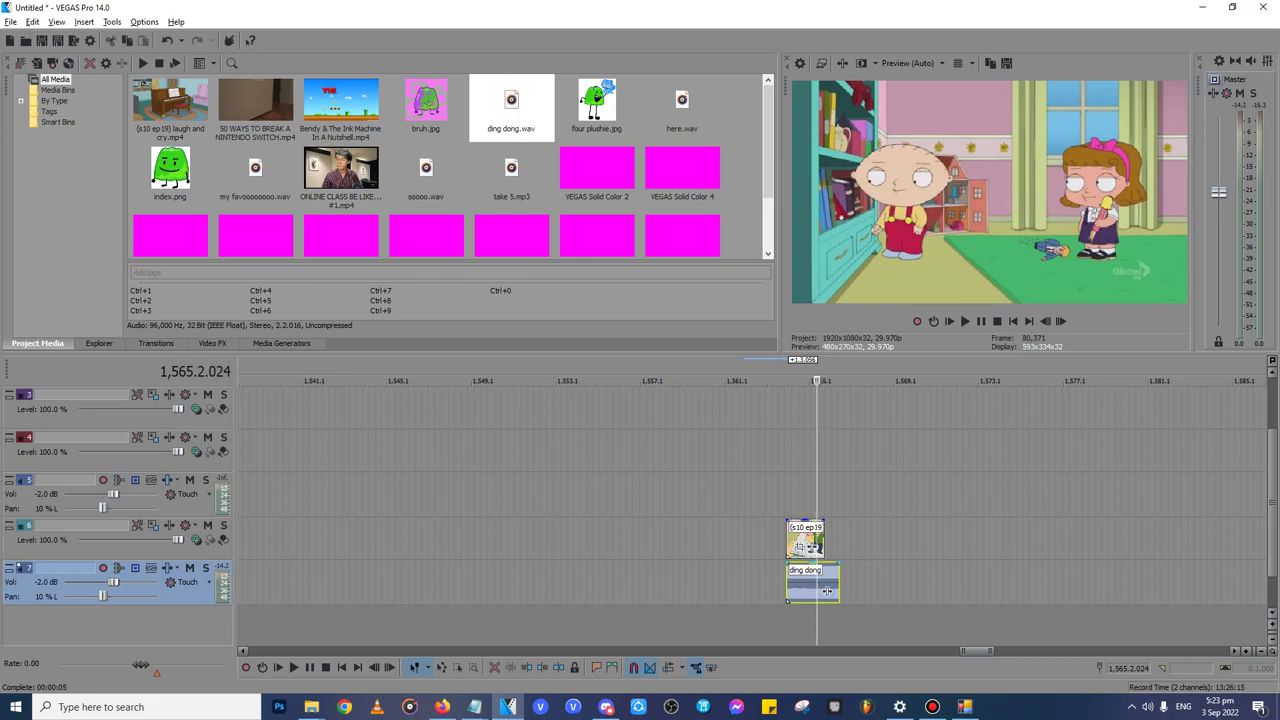
left_click_drag(827, 591, 812, 591)
left_click(812, 591)
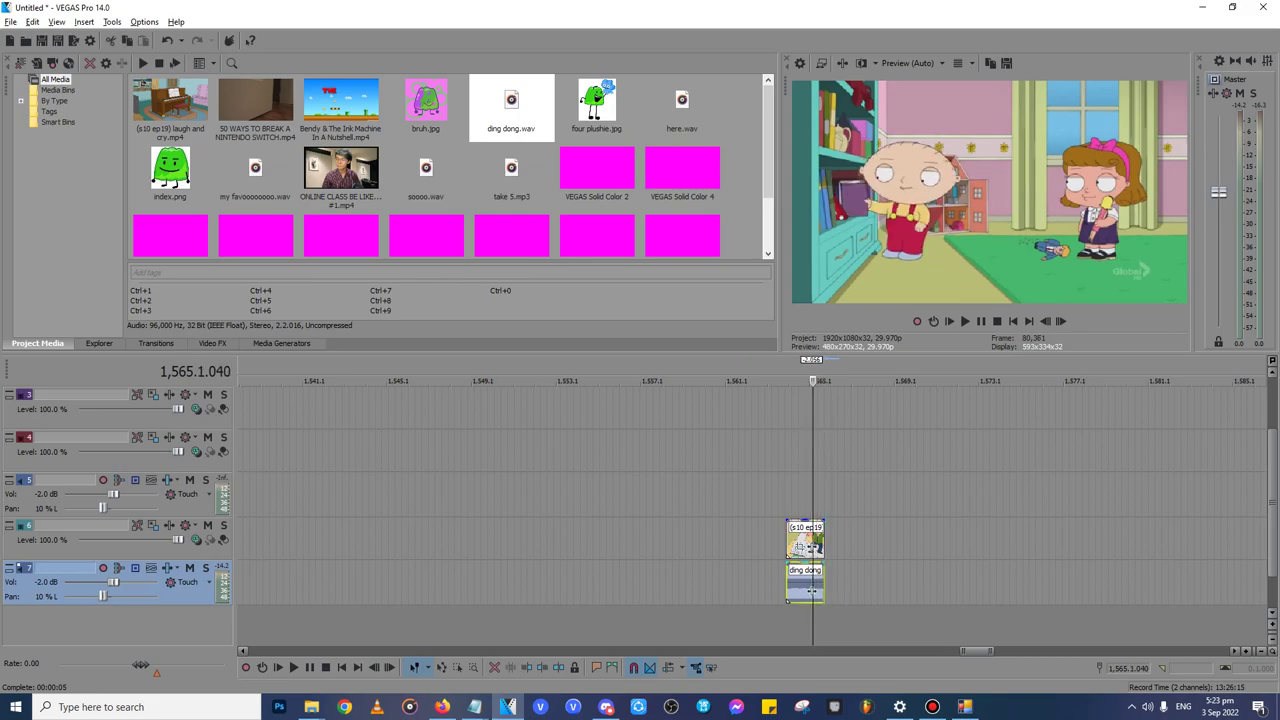
- Copy the laugh and cry video together with its ding dong audio and remove both from around bar 1,565
left_click(806, 540, "ctrl")
key("ctrl+c")
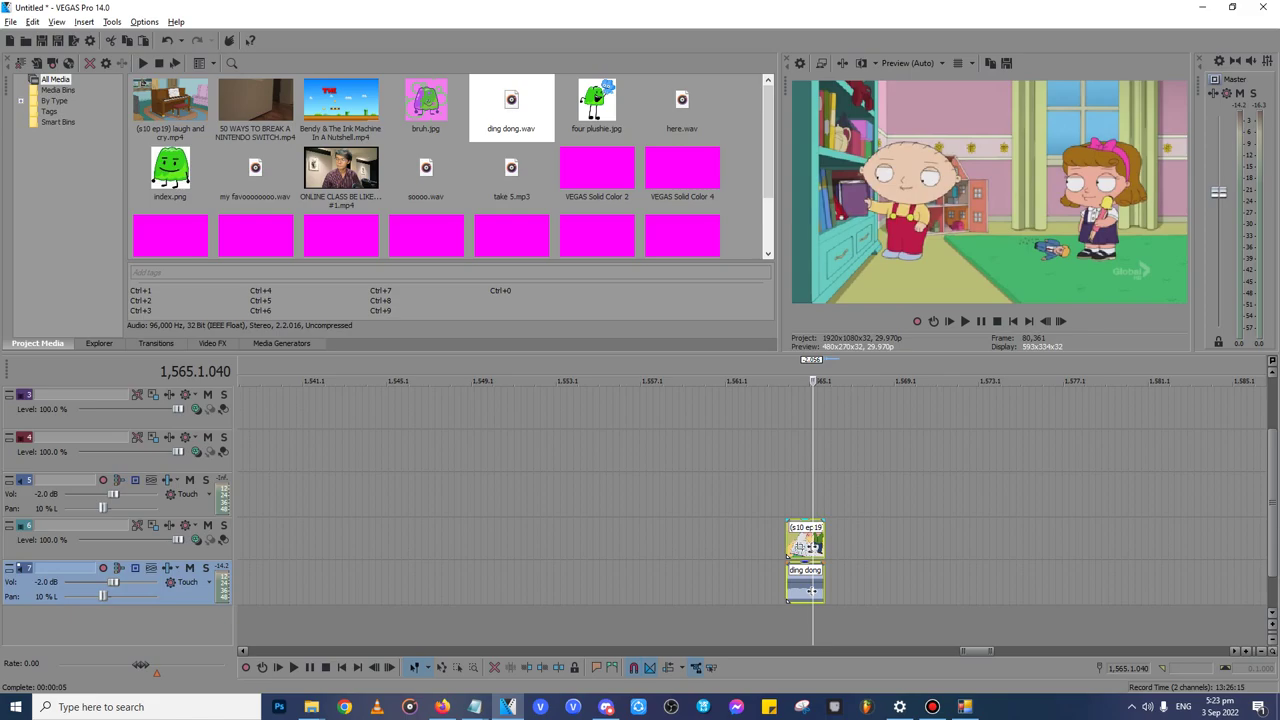
scroll(806, 540, "down", 10)
key("Delete")
- Paste the laugh and cry pair on tracks 4 and 5, starting level with the Bendy & The Ink Machine clip
left_click(246, 452)
scroll(246, 452, "up", 10)
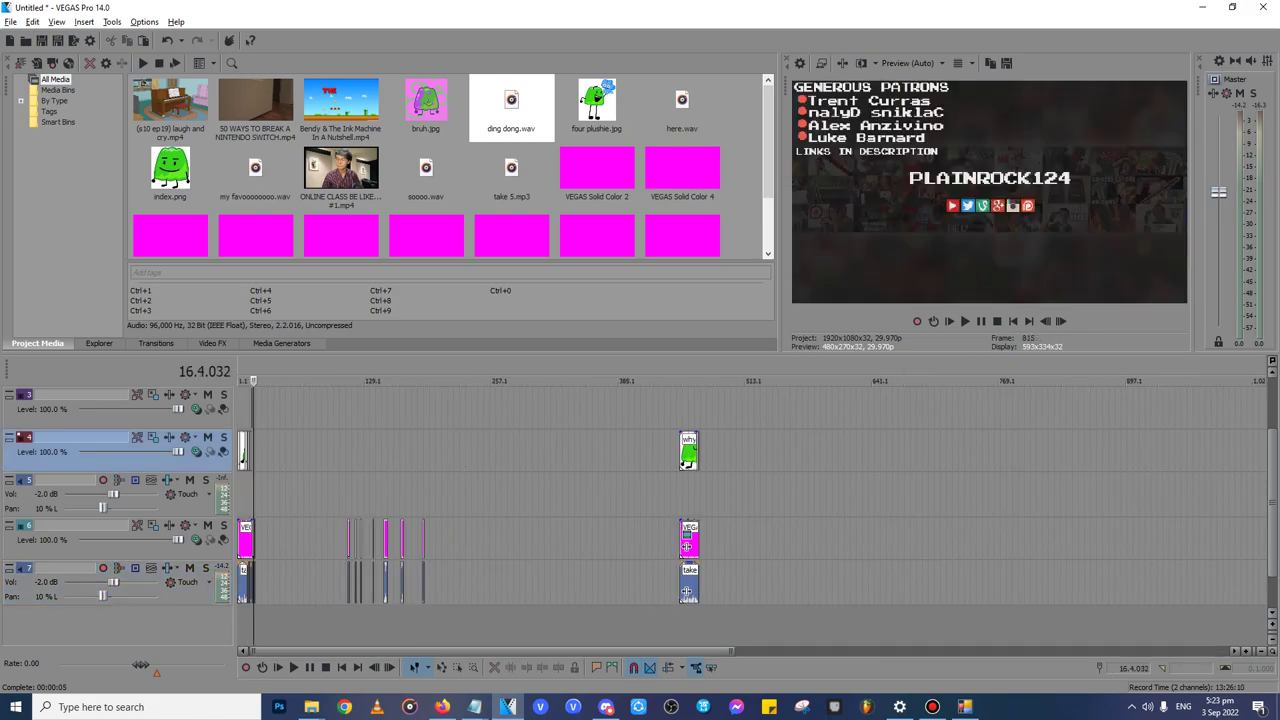
scroll(752, 495, "up", 6)
scroll(752, 495, "down", 3)
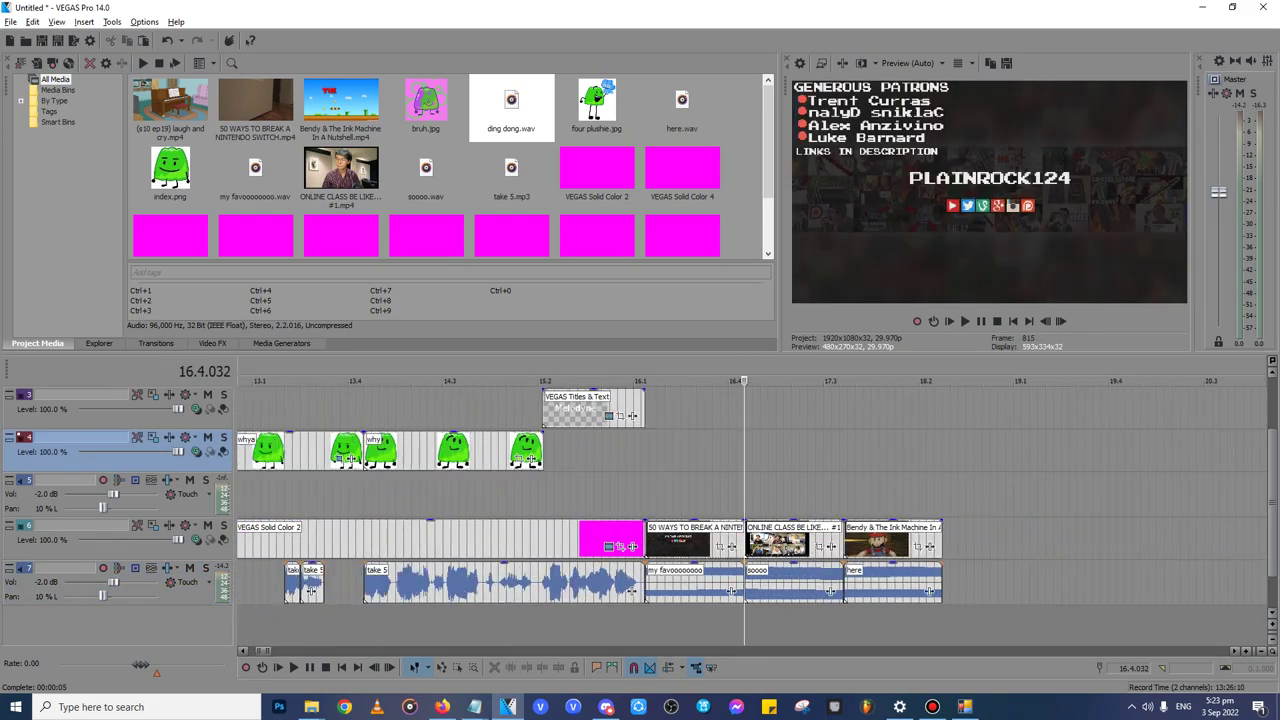
left_click(843, 495)
key("ctrl+v")
scroll(843, 495, "up", 6)
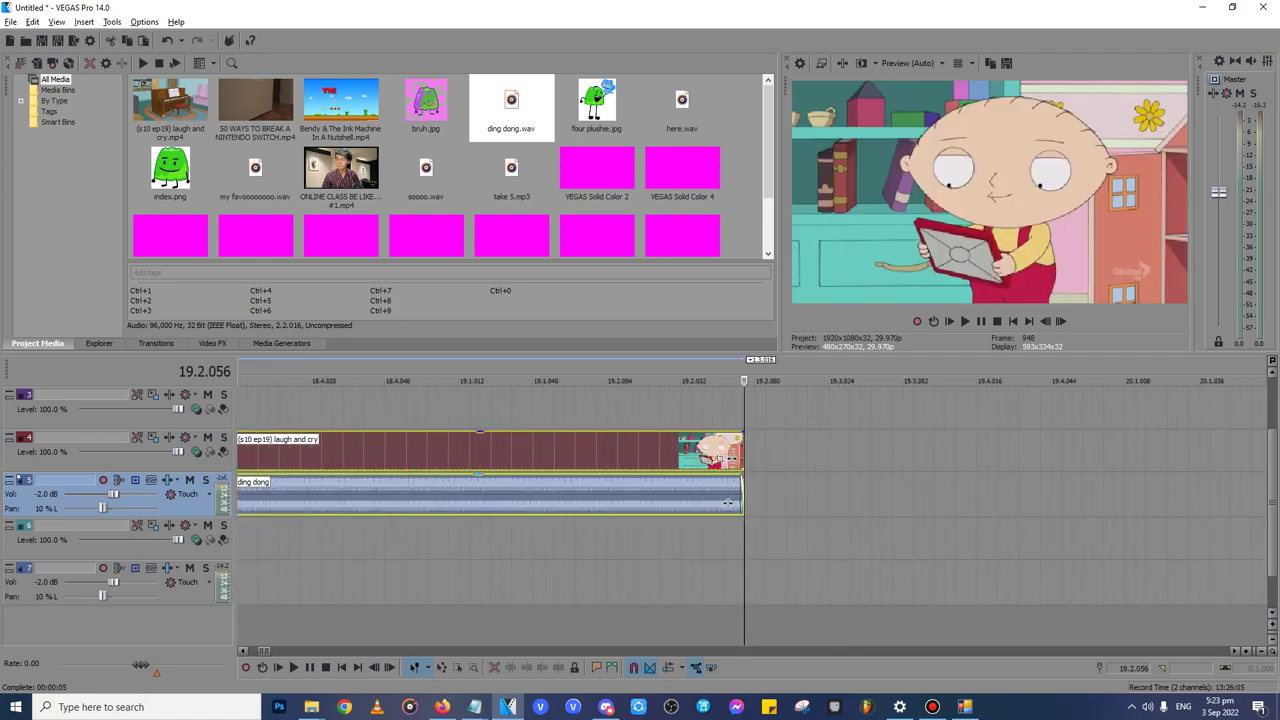
- Split the pasted pair at 18.2.048, level with the Bendy clip's end, and delete the part after it
scroll(843, 495, "down", 3)
left_click(569, 452)
key("s")
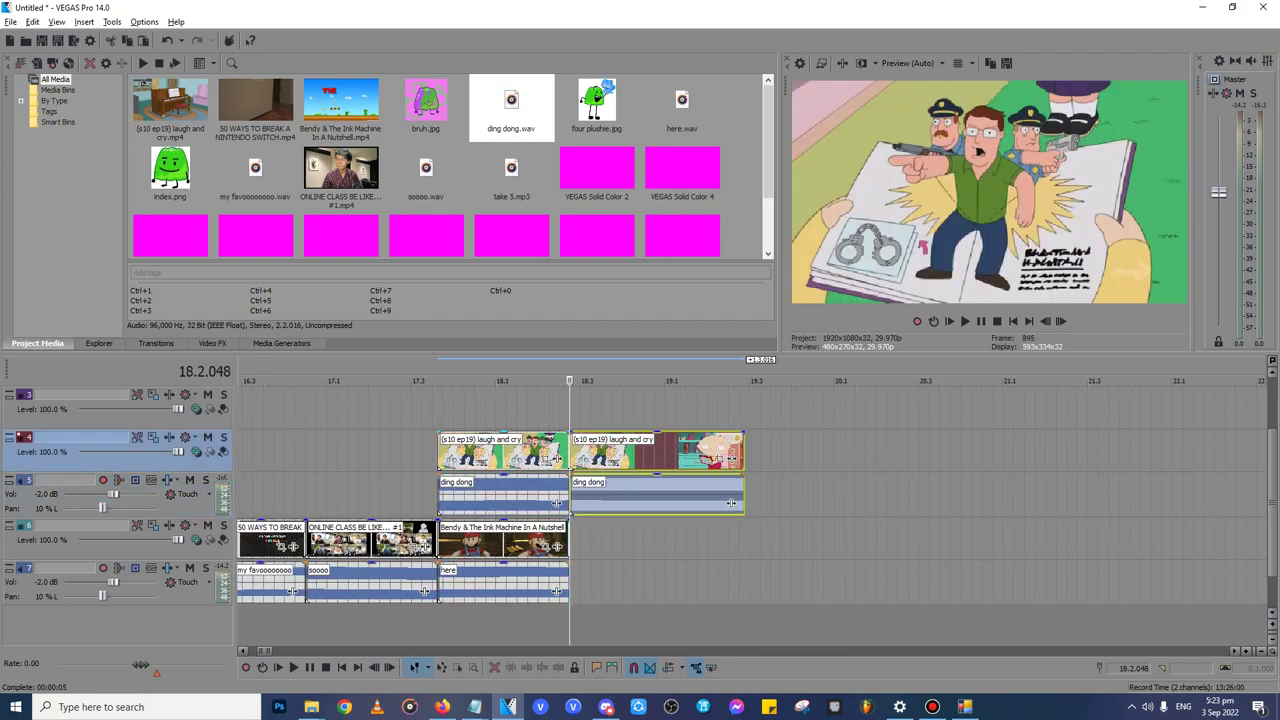
key("Delete")
- Move the shortened laugh and cry pair to tracks 6 and 7, directly after the Bendy clip
left_click(533, 452)
key("Delete")
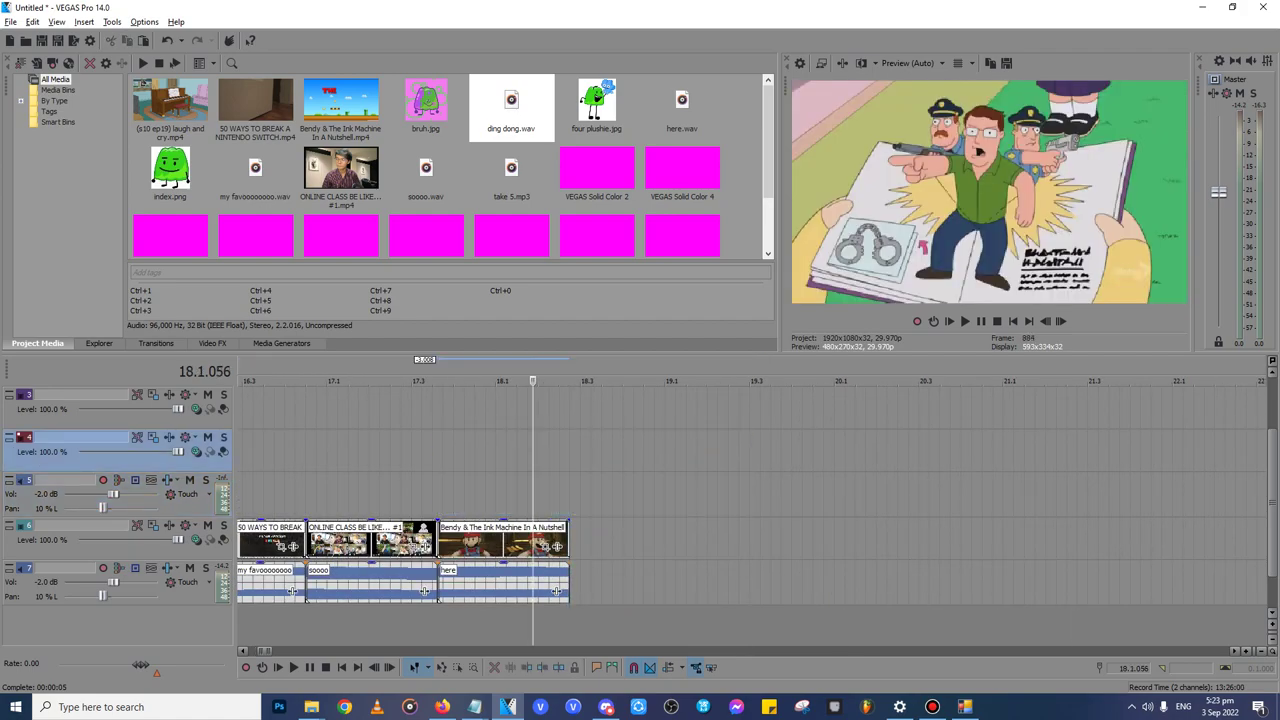
left_click(568, 540)
key("ctrl+v")
scroll(752, 495, "down", 6)
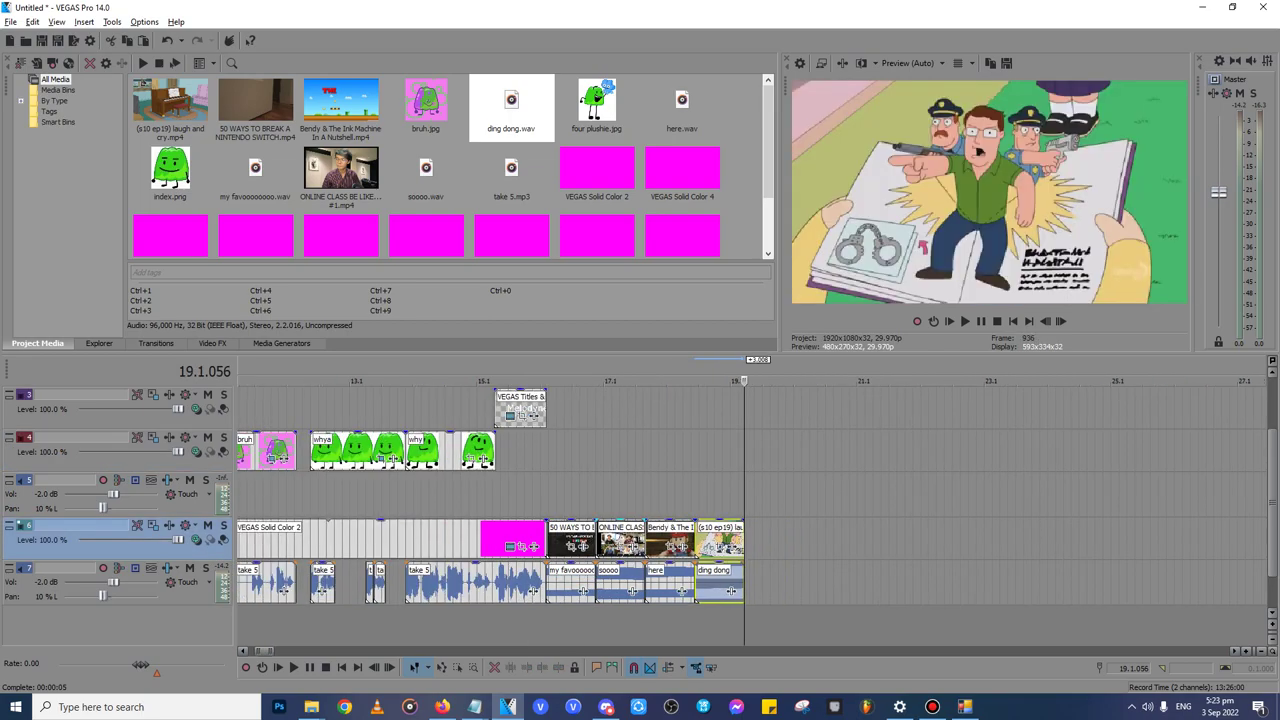
scroll(752, 495, "down", 6)
left_click(946, 540)
scroll(946, 540, "down", 2)
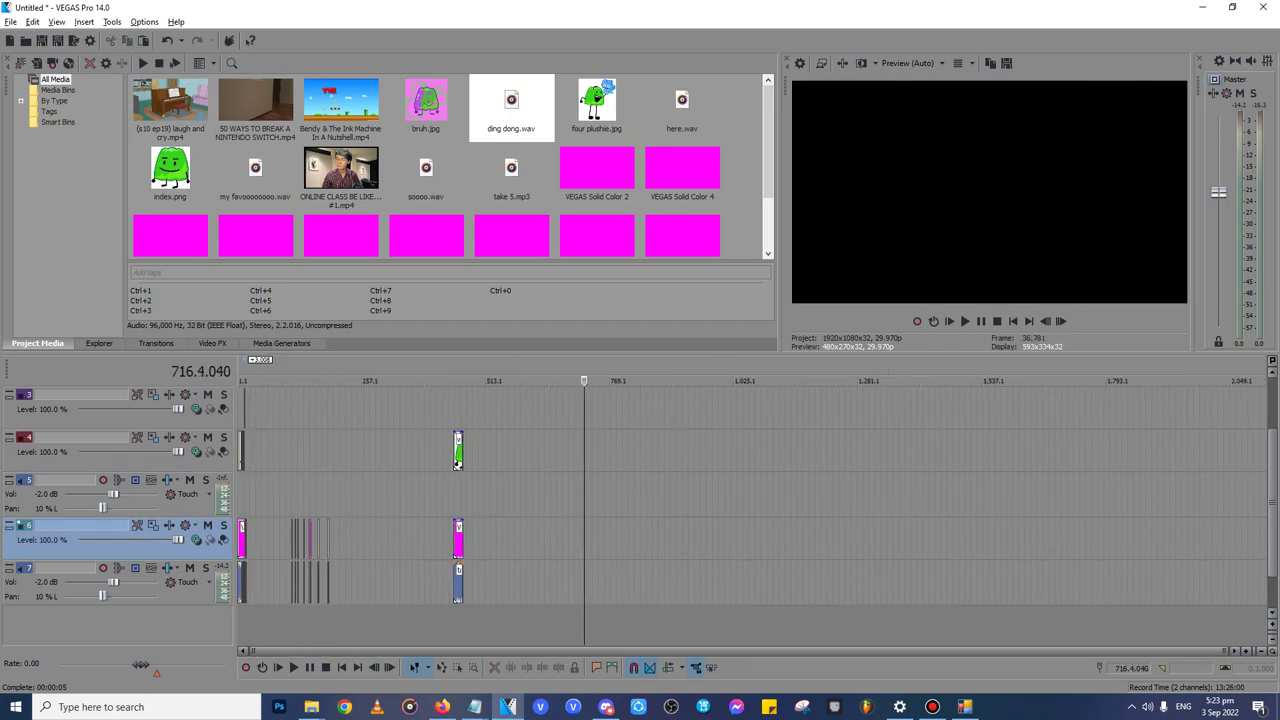
- Switch to File Explorer and go back from the FG samples to the location boi folder
mouse_move(311, 707)
left_click(370, 650)
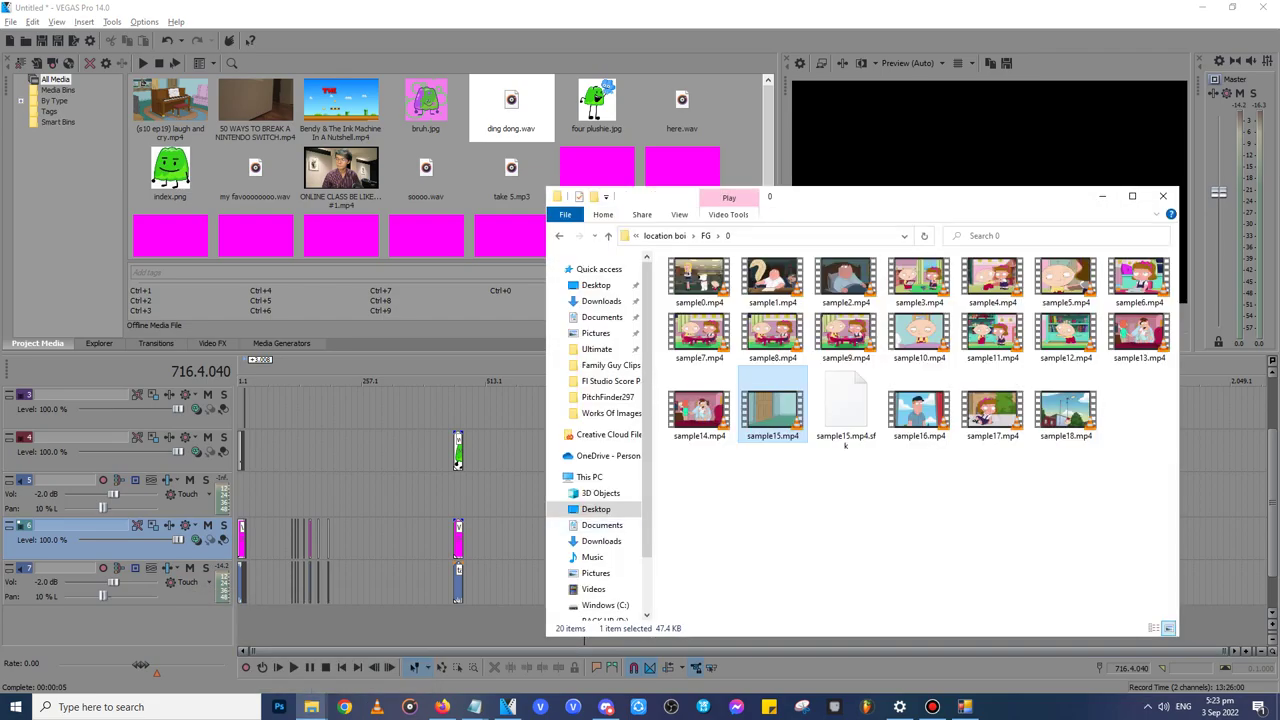
key("alt+Left")
key("alt+Left")
- Switch to PF297 and pick ALL SOUNDS OF MACOS 1984 2021.mp4 from the MacOS folder as the source video
left_click(965, 707)
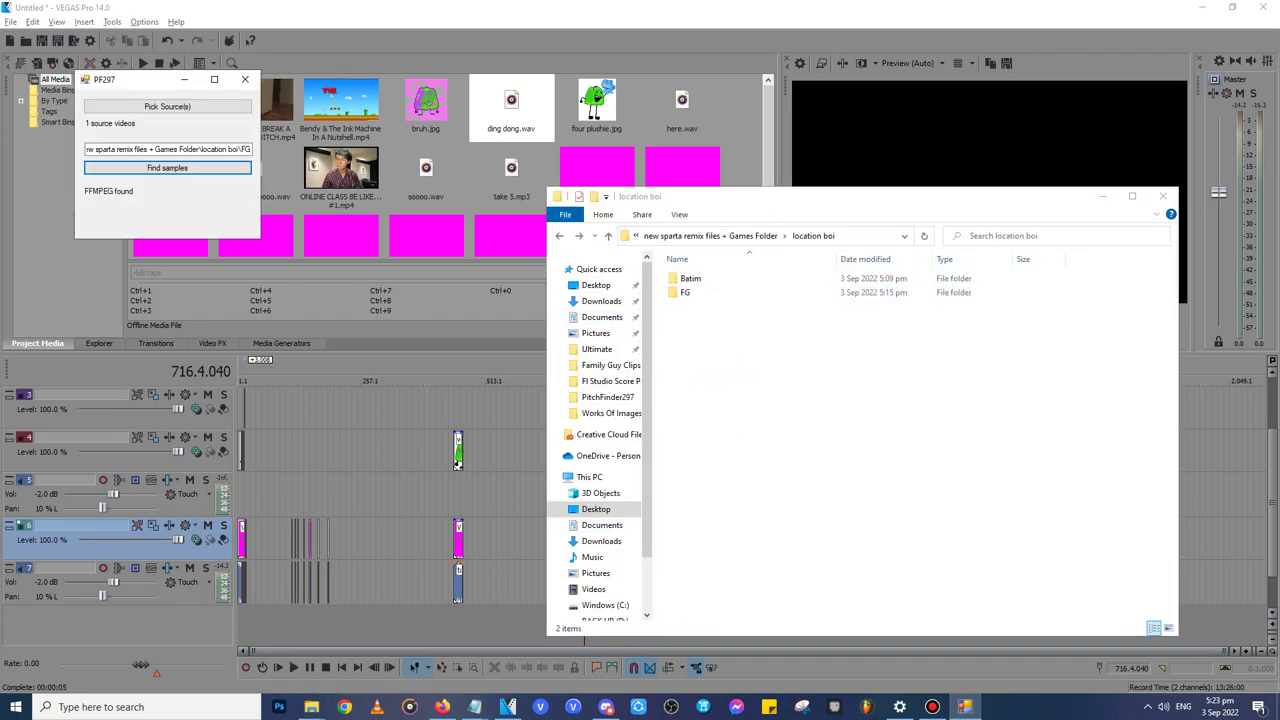
left_click(167, 106)
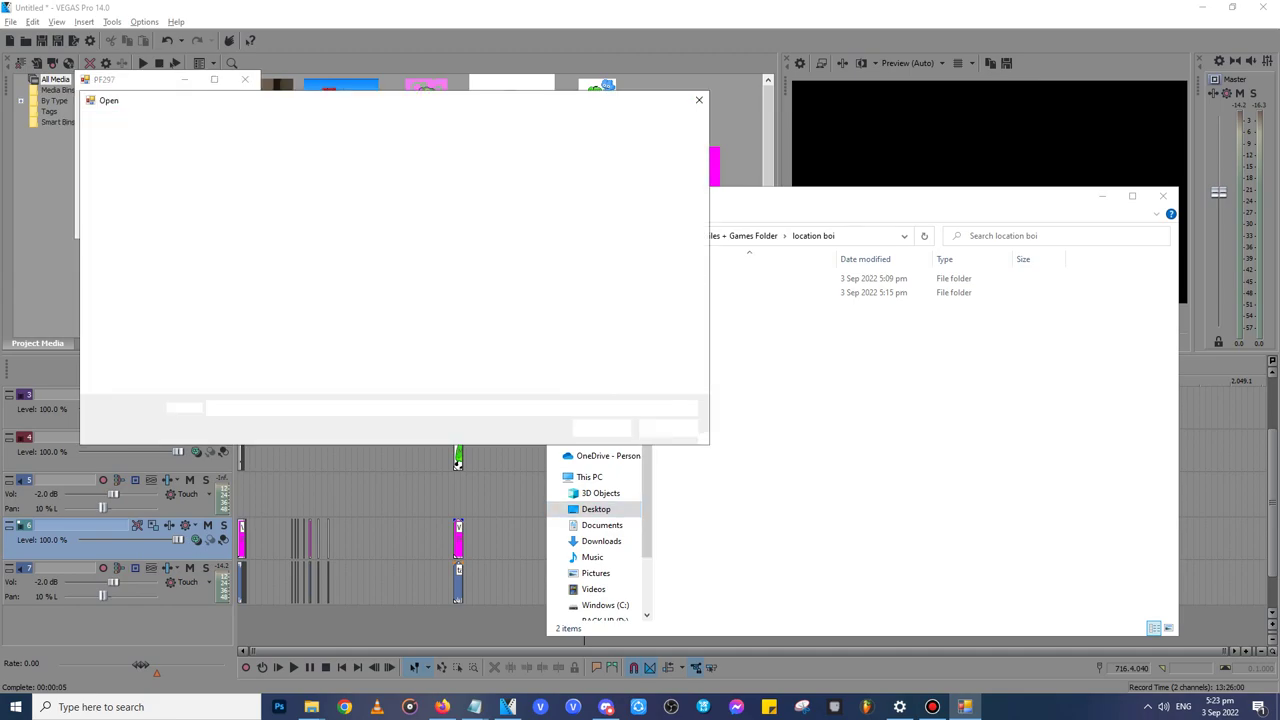
key("alt+Up")
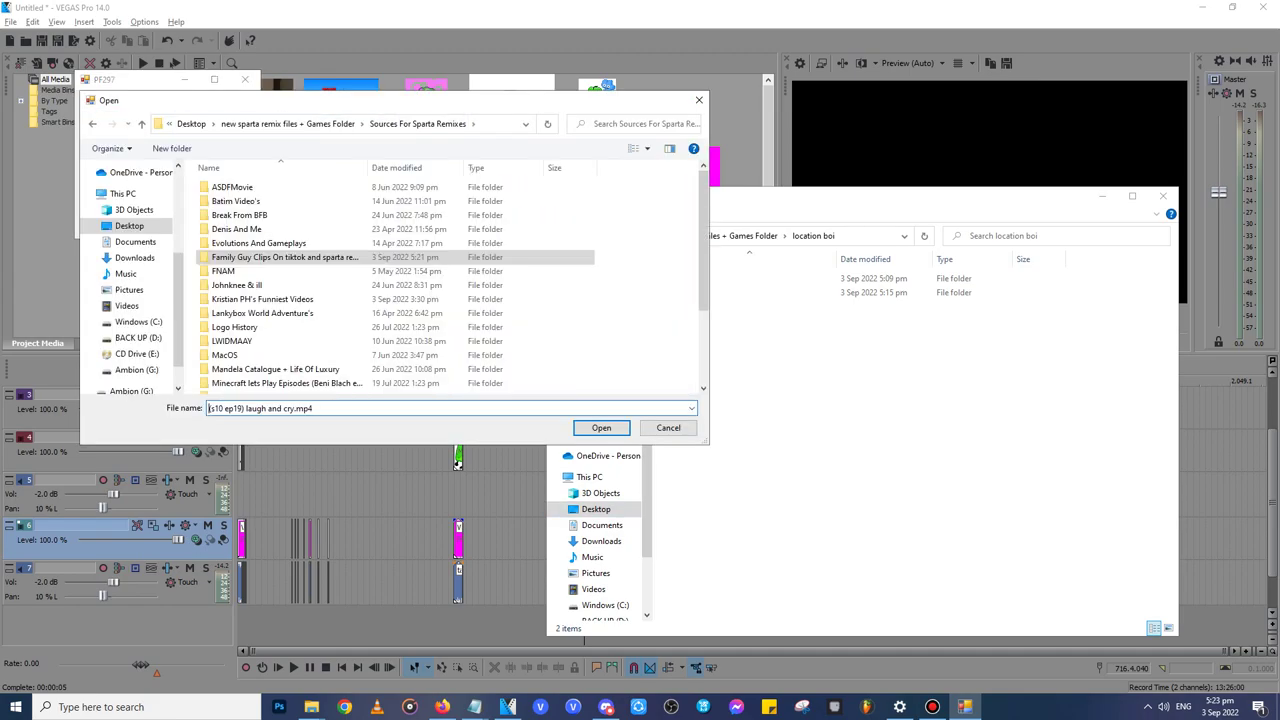
scroll(300, 262, "down", 3)
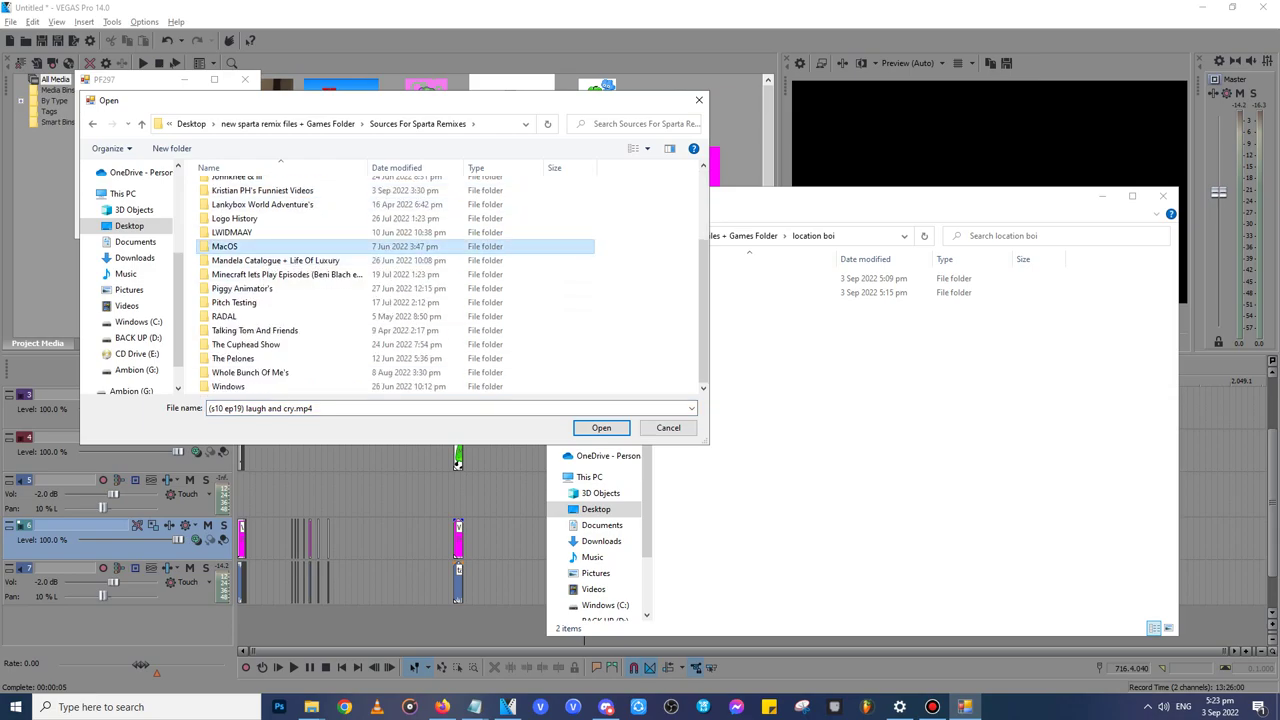
double_click(226, 246)
left_click(230, 220)
left_click(601, 427)
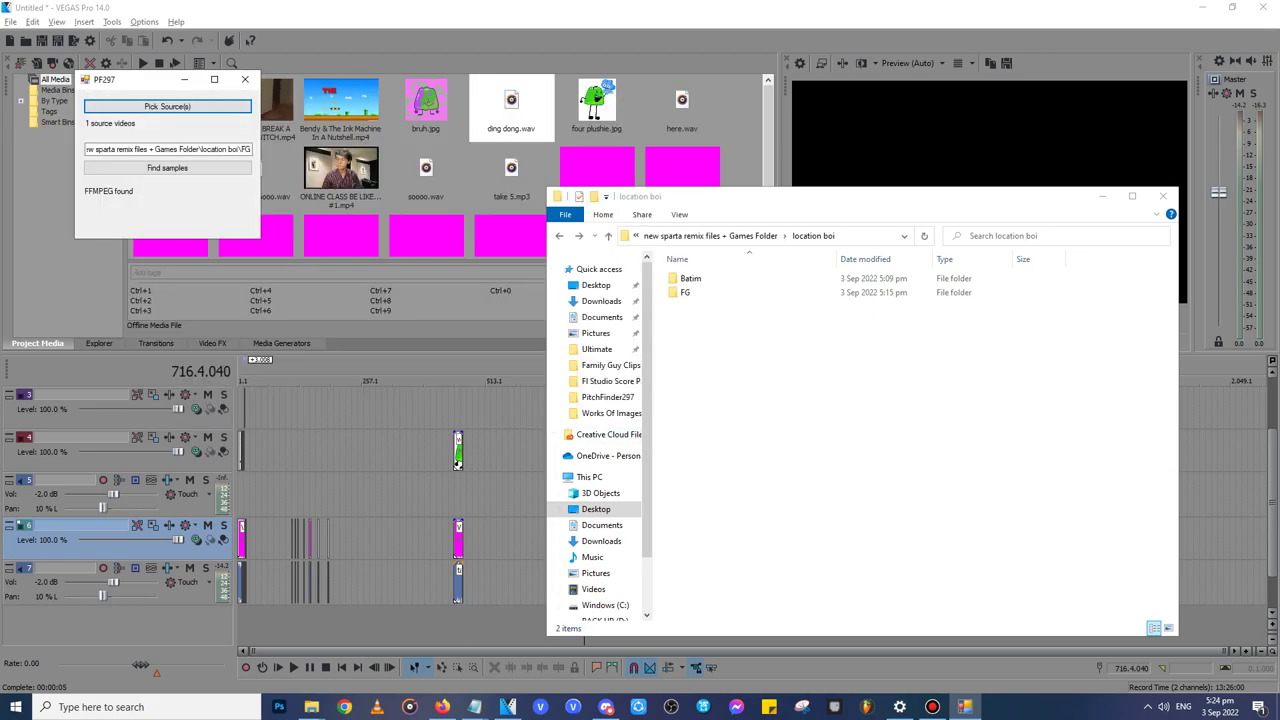
- Start finding samples in the picked source video with PF297, using the FG output folder
left_click(441, 707)
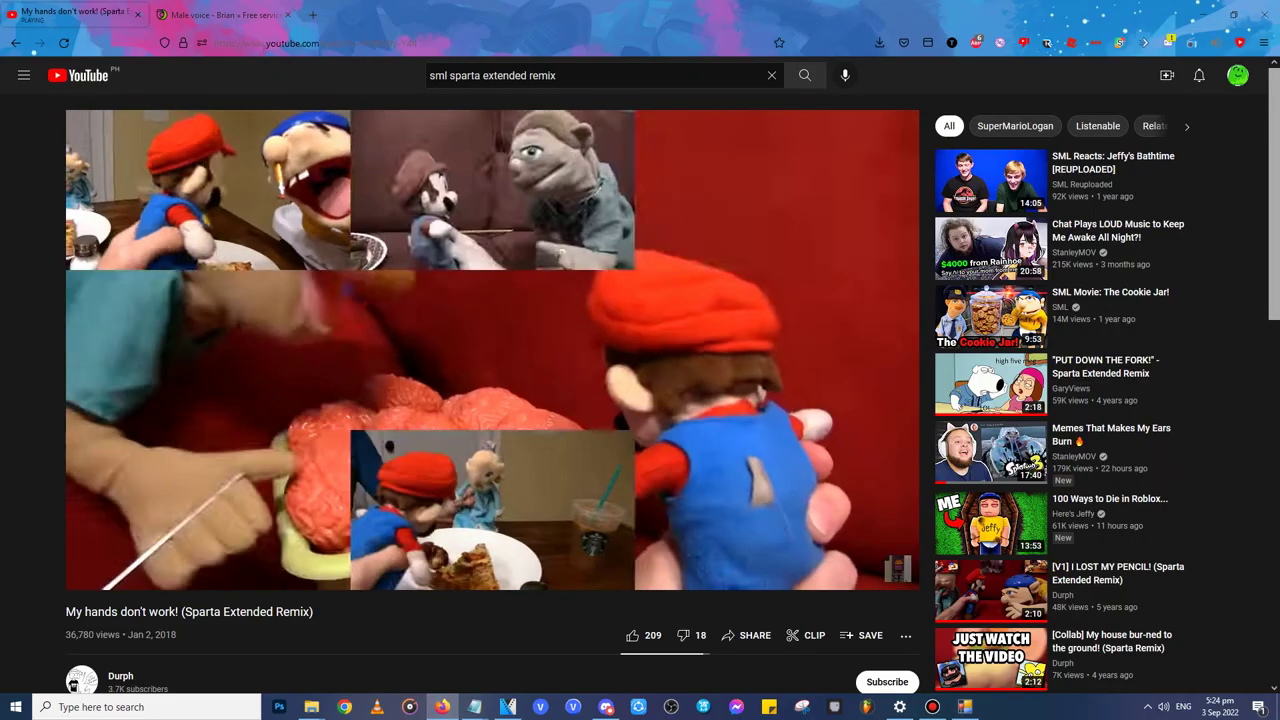
left_click(964, 707)
left_click(167, 168)
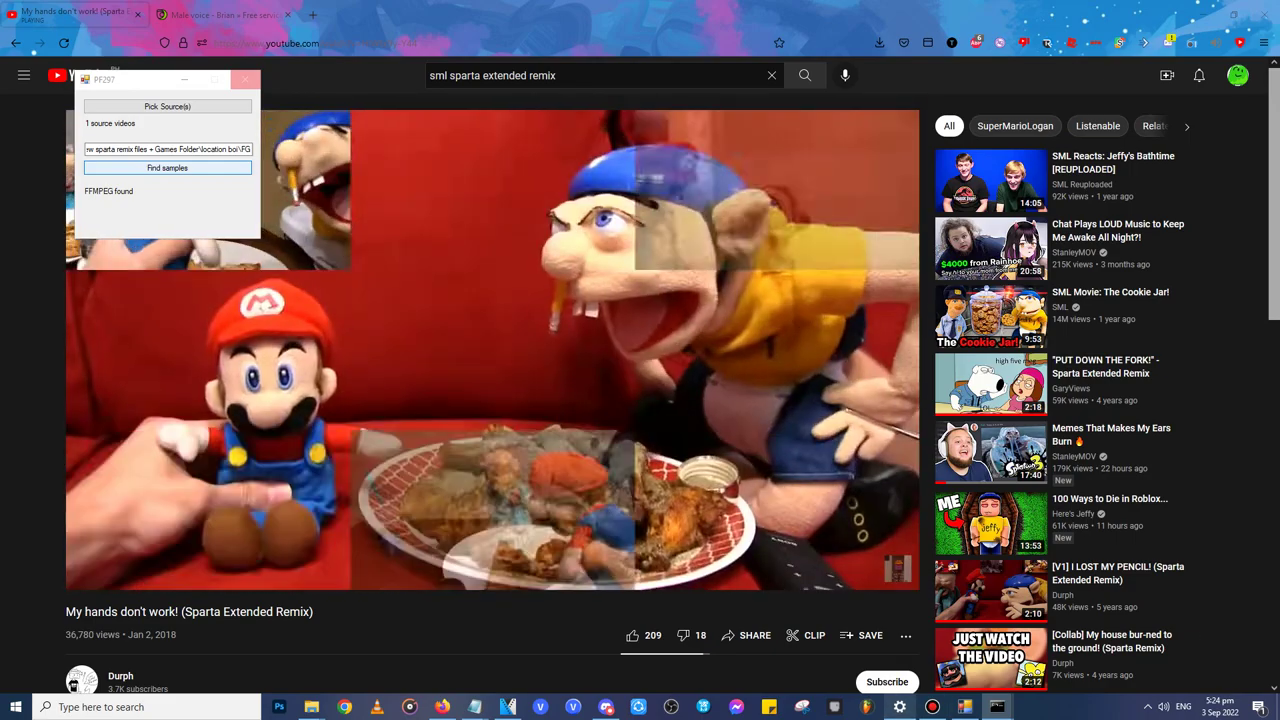
- Check the running screen recording in Bandicam and put its window away
left_click(932, 707)
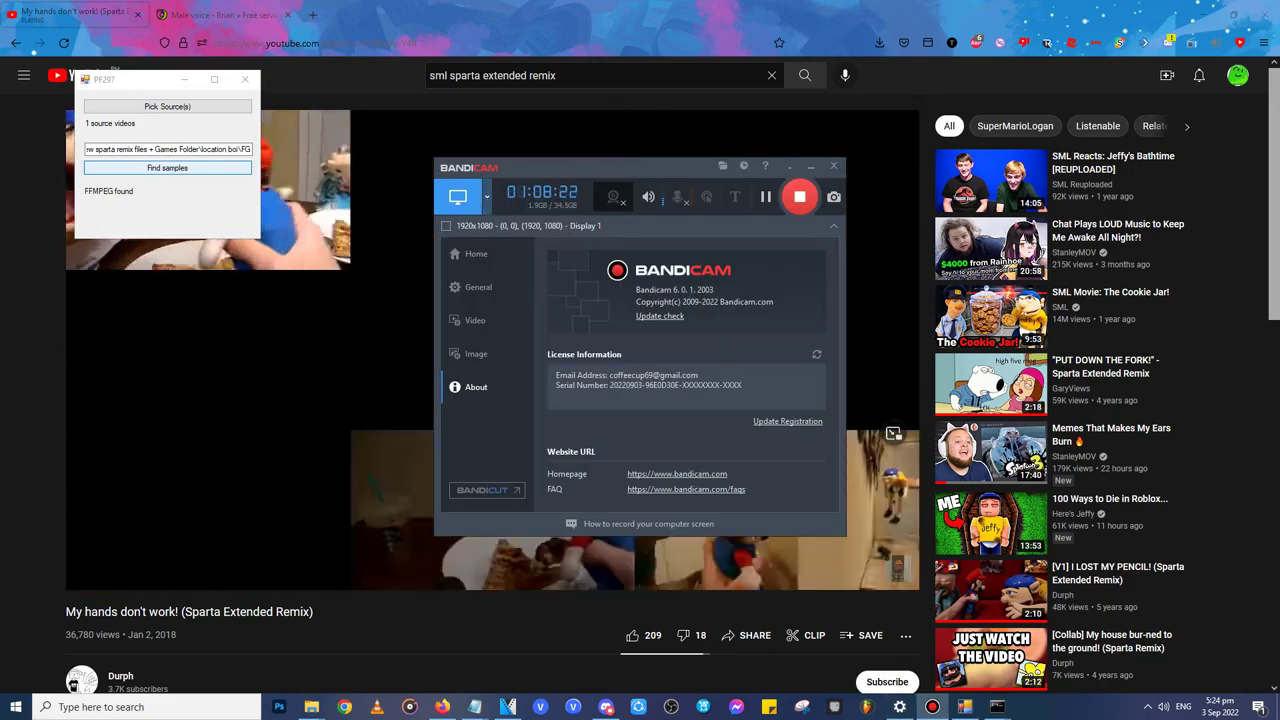
left_click(650, 319)
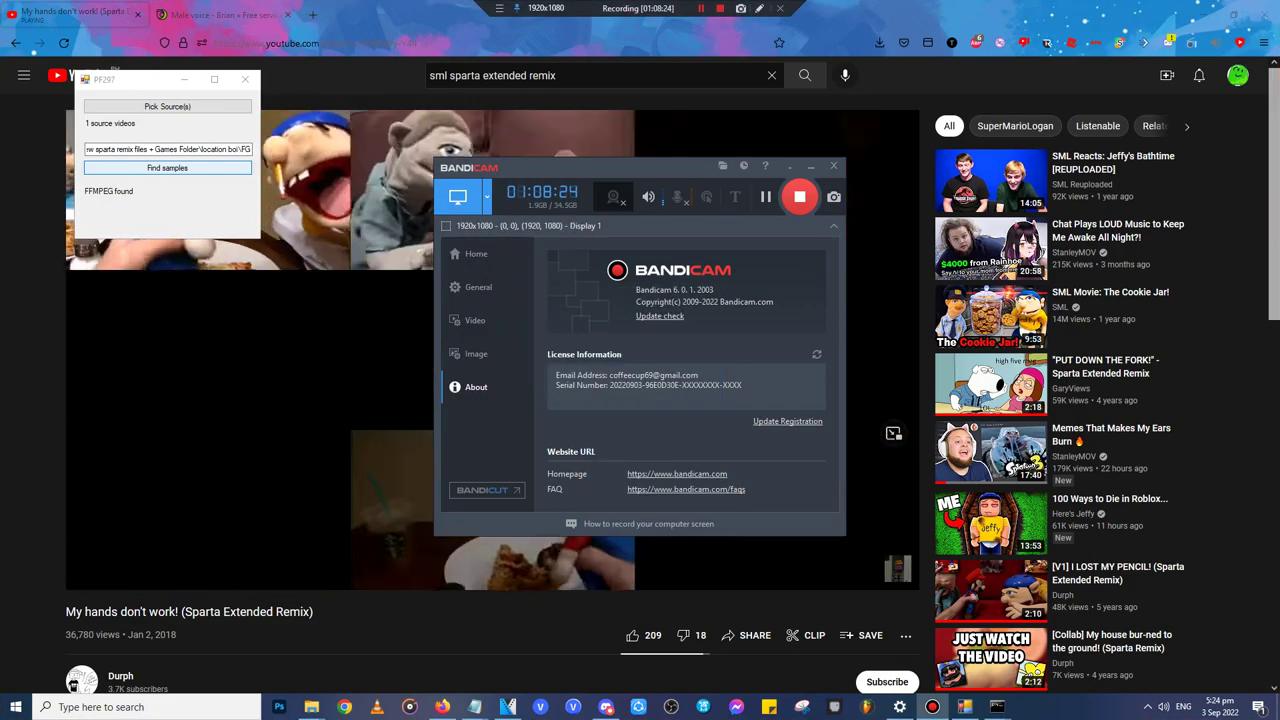
left_click(790, 166)
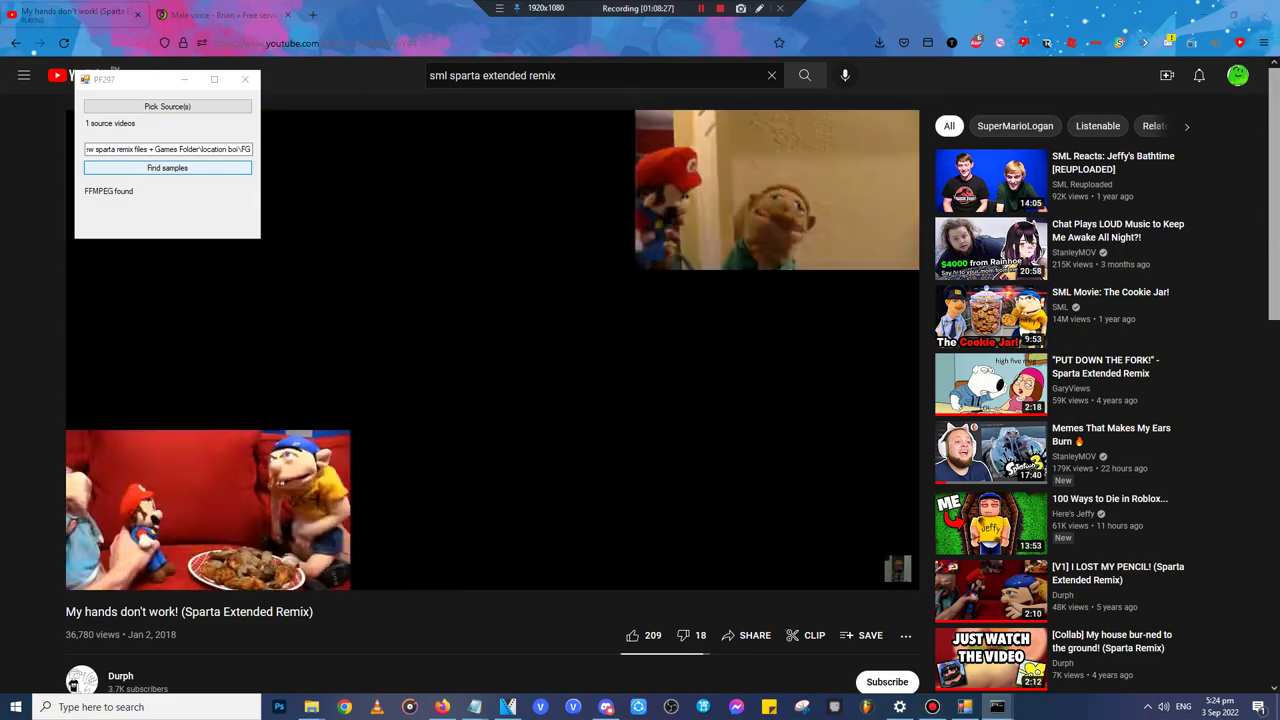
- Minimize the Firefox, File Explorer, VEGAS Pro and Discord windows to clear the desktop
left_click(184, 79)
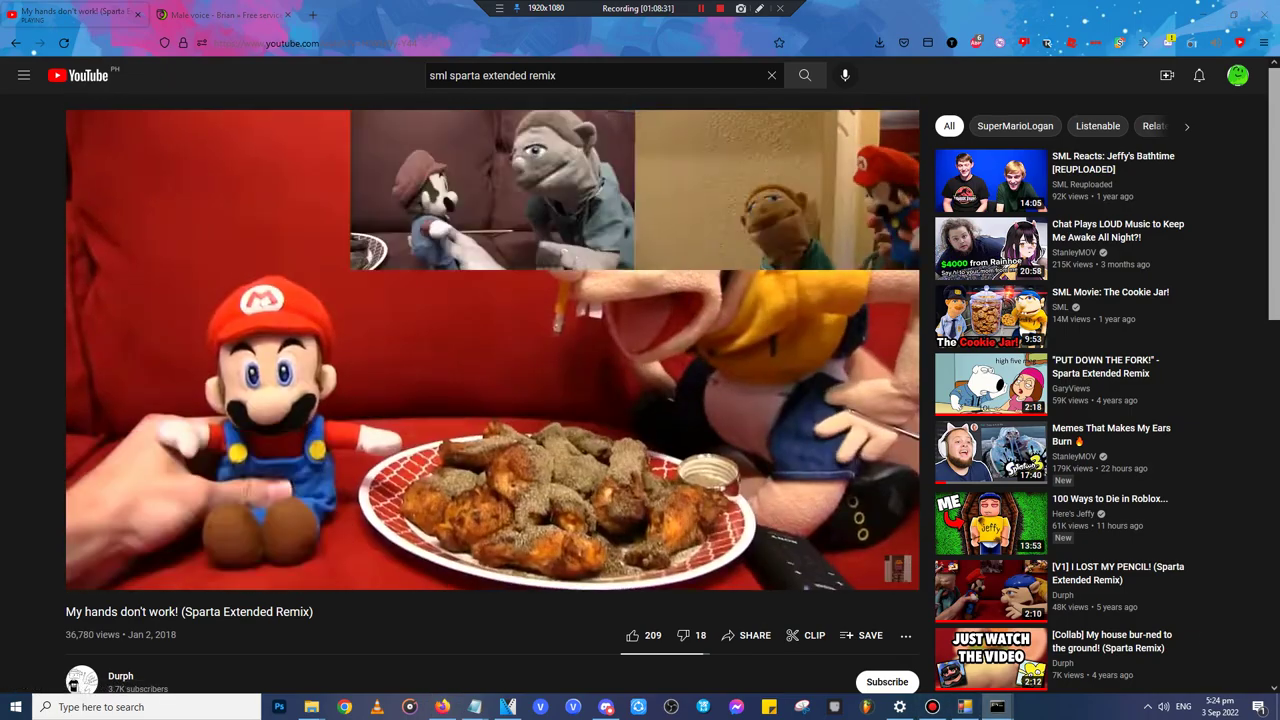
left_click(1204, 14)
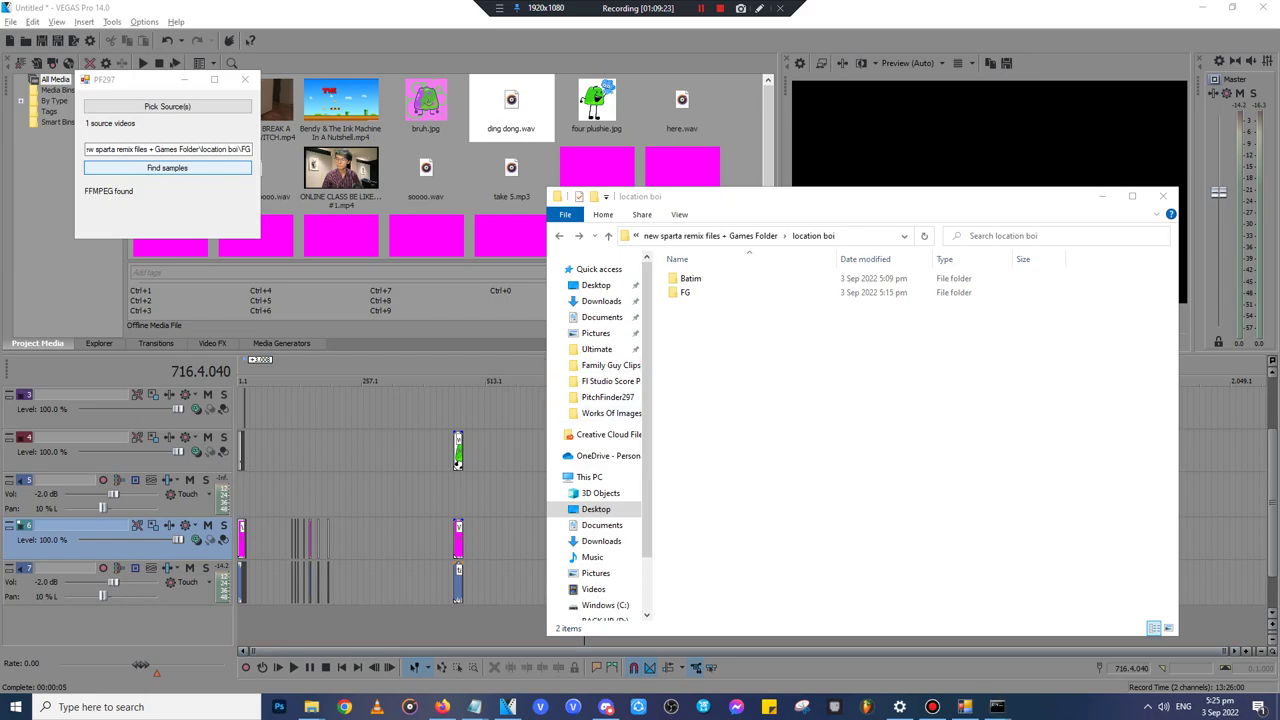
left_click(1102, 196)
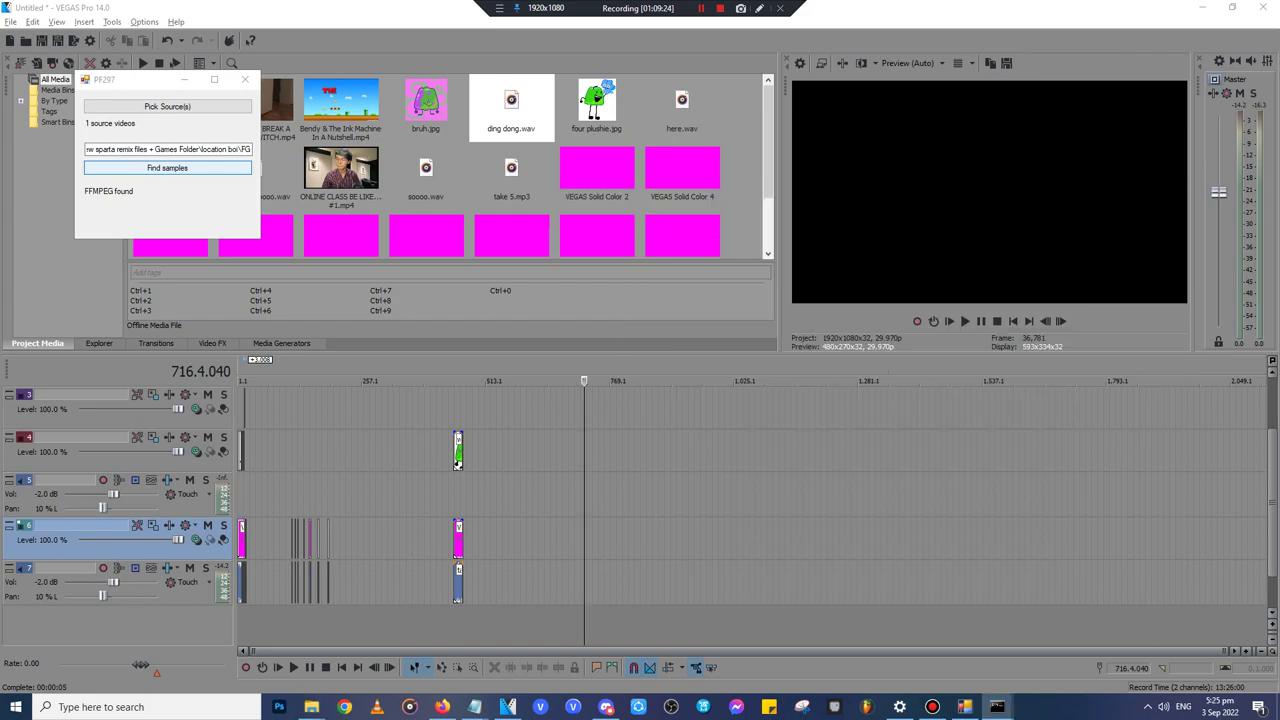
left_click(1202, 7)
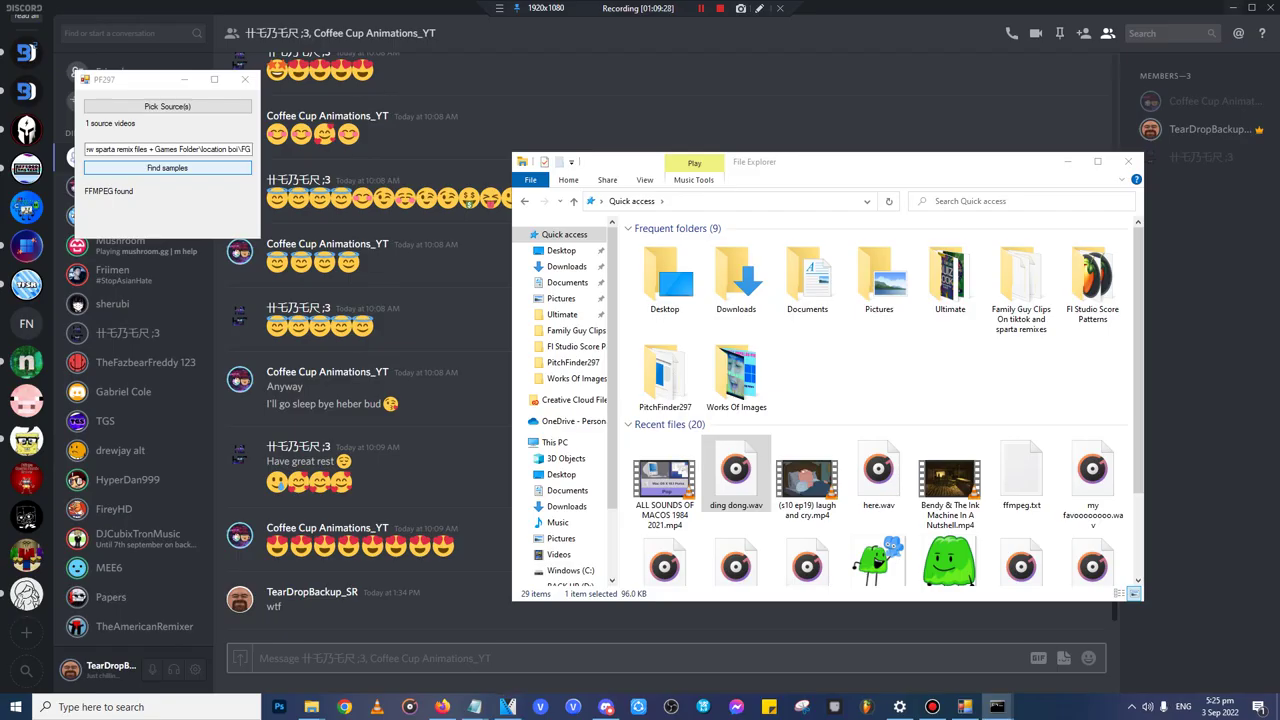
left_click(1233, 7)
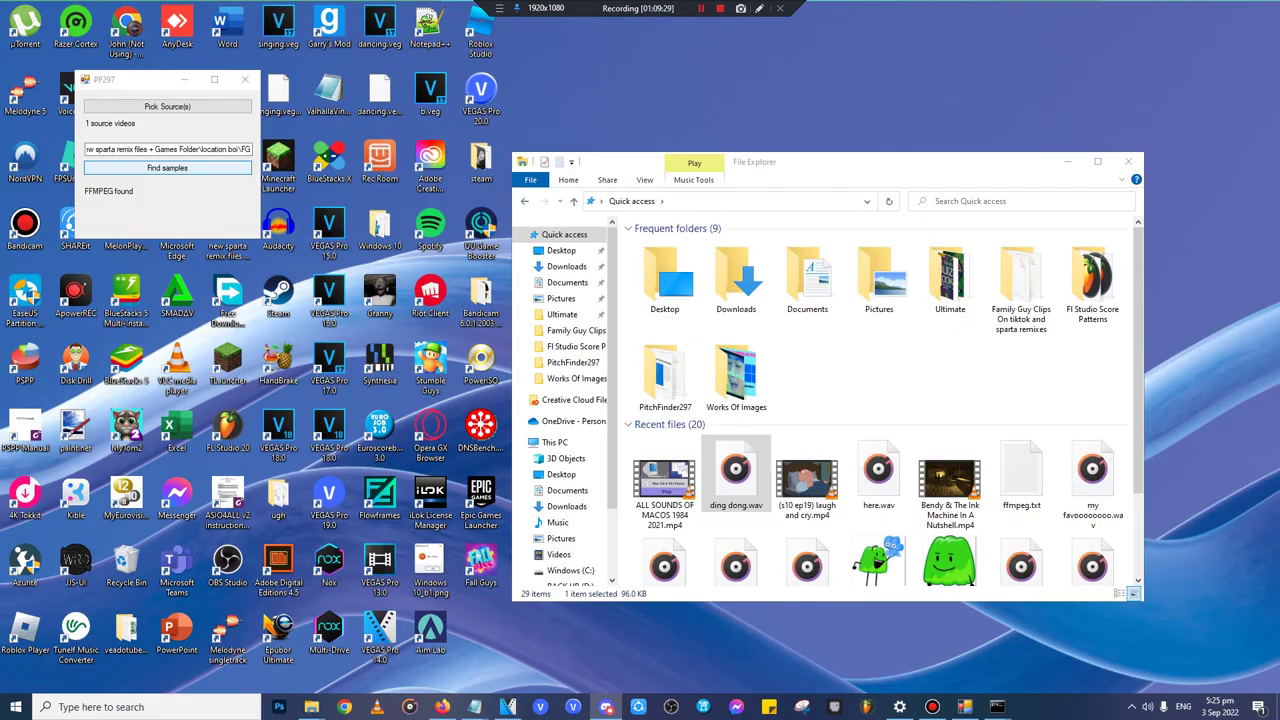
left_click(1068, 162)
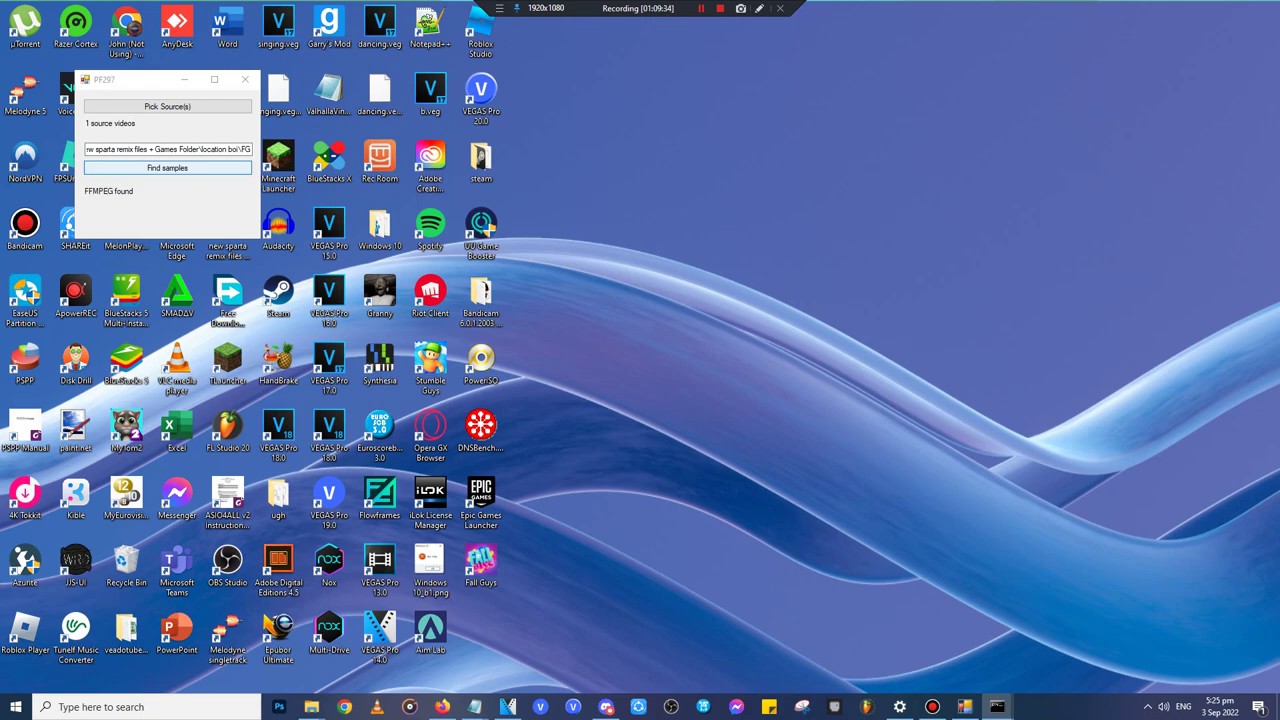
- Hide all icons on the desktop
right_click(714, 383)
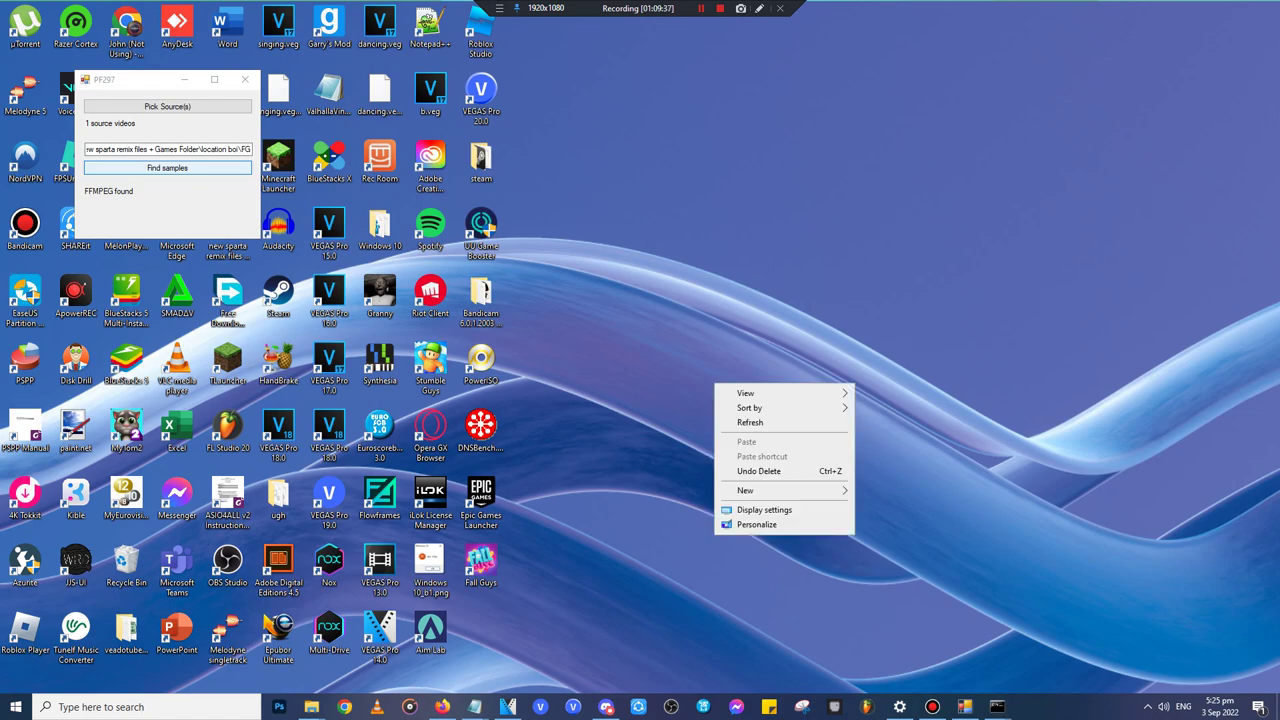
mouse_move(760, 393)
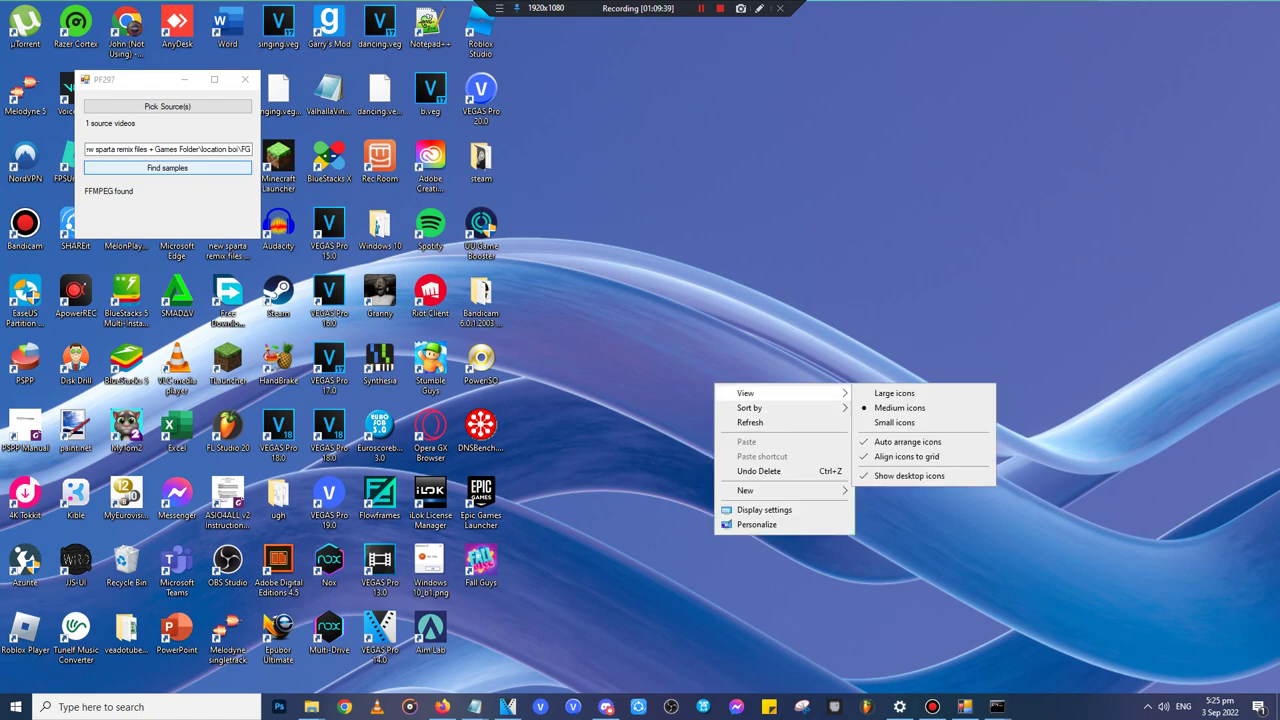
left_click(909, 476)
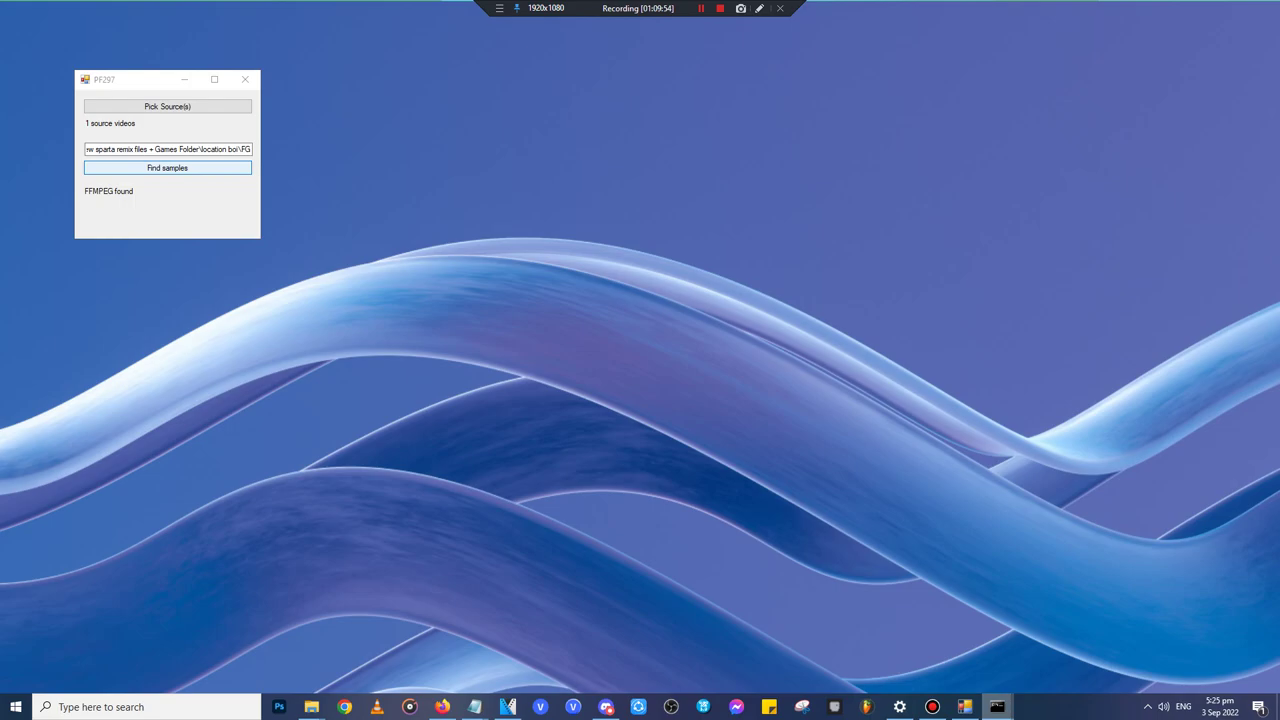
- Dismiss PF297's completion message and show the desktop icons again
mouse_move(997, 707)
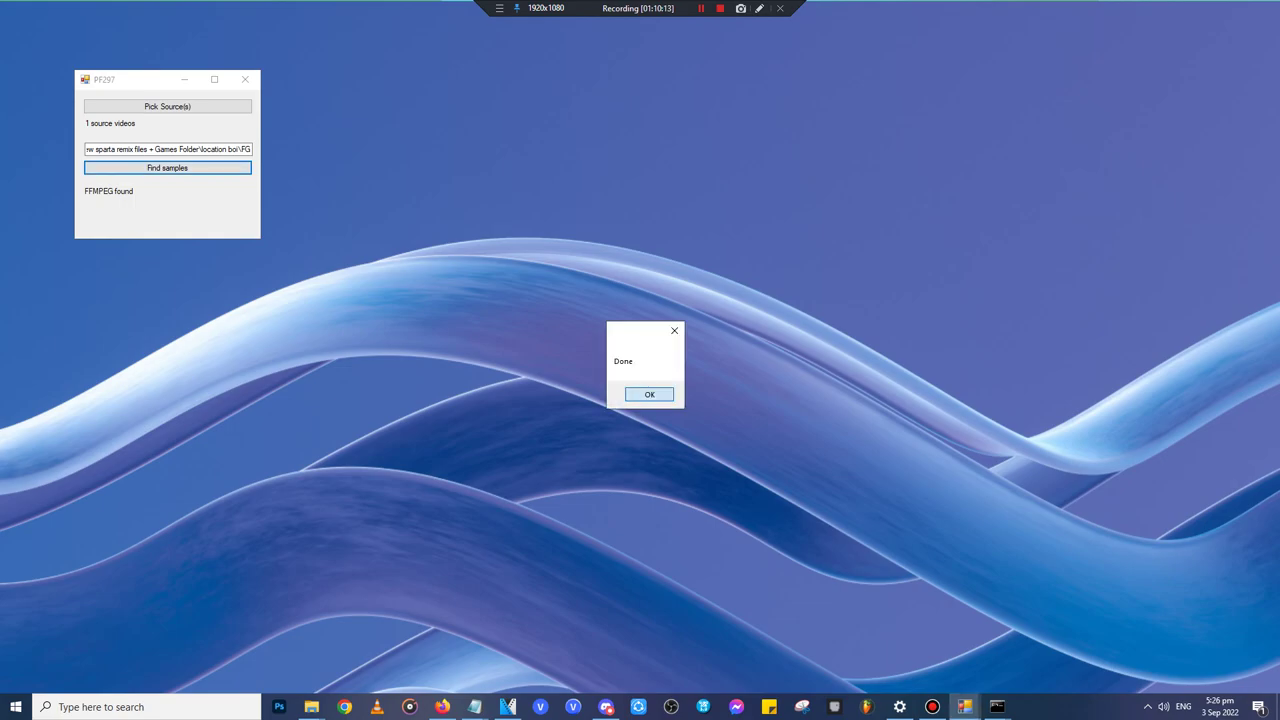
left_click(649, 394)
right_click(671, 345)
mouse_move(740, 368)
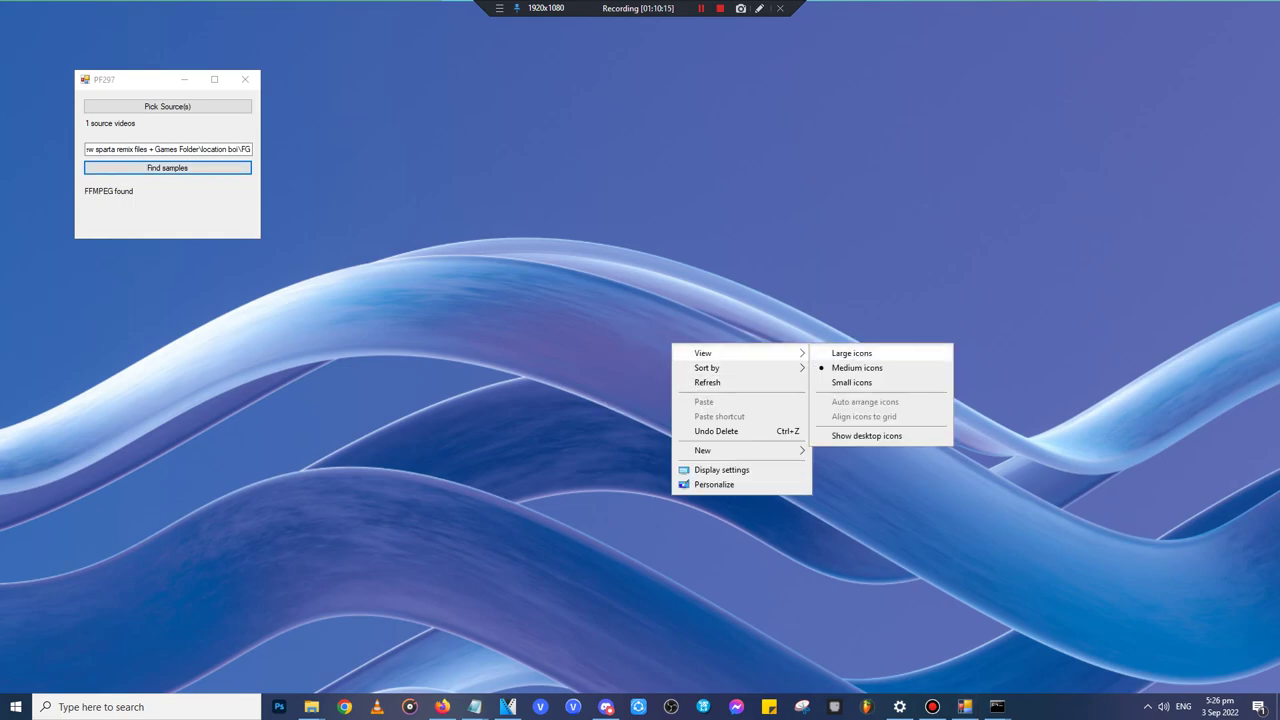
left_click(860, 436)
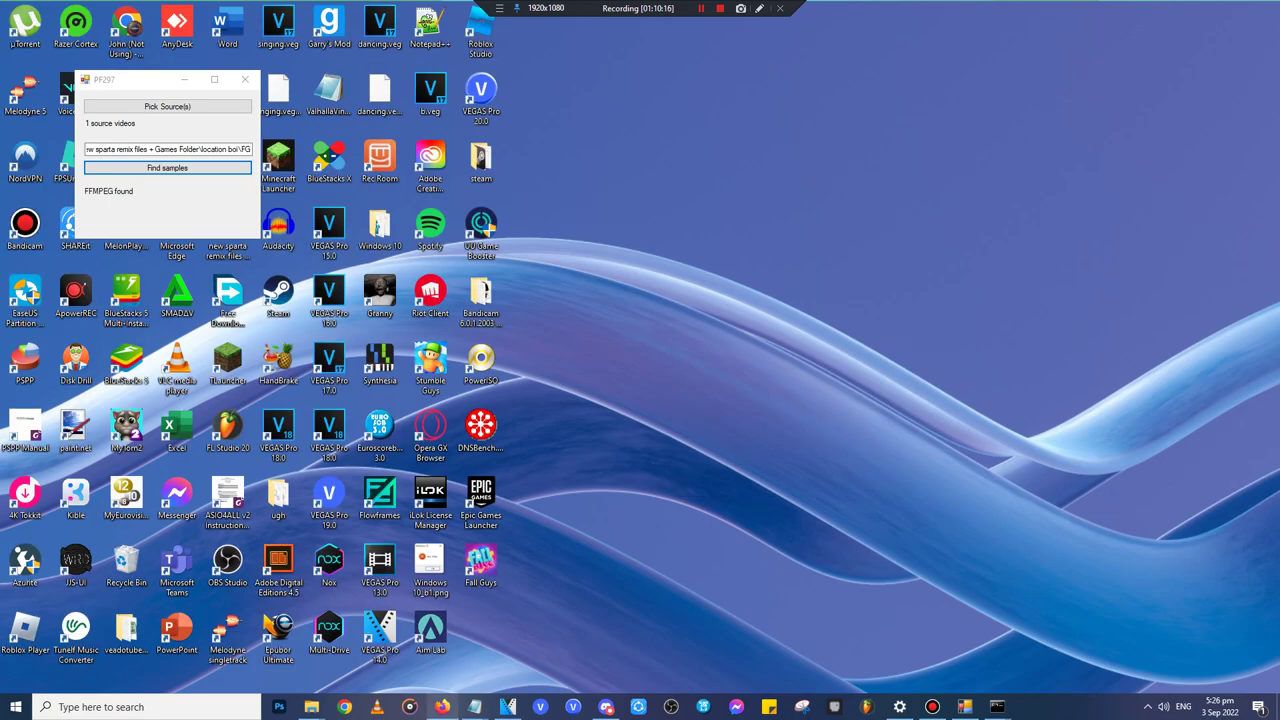
- Bring up the location boi folder over VEGAS Pro and look through the extracted samples in FG's 0 subfolder
left_click(442, 707)
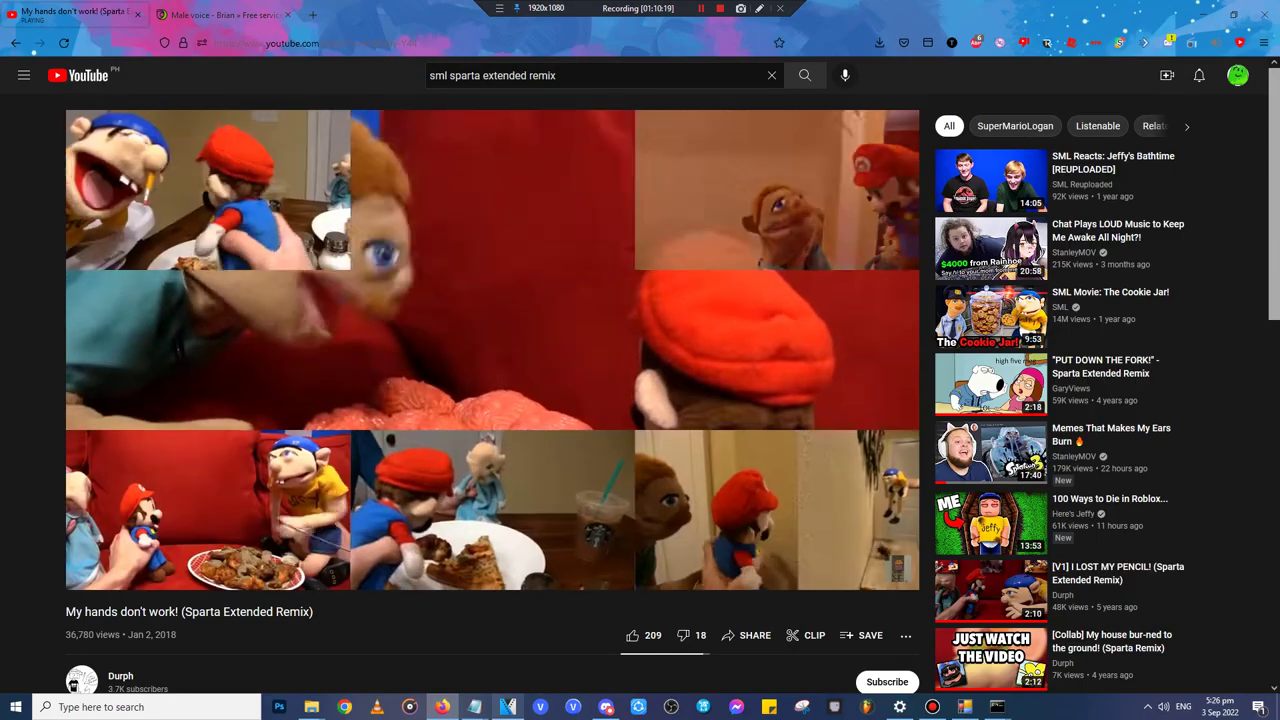
key("alt+Tab")
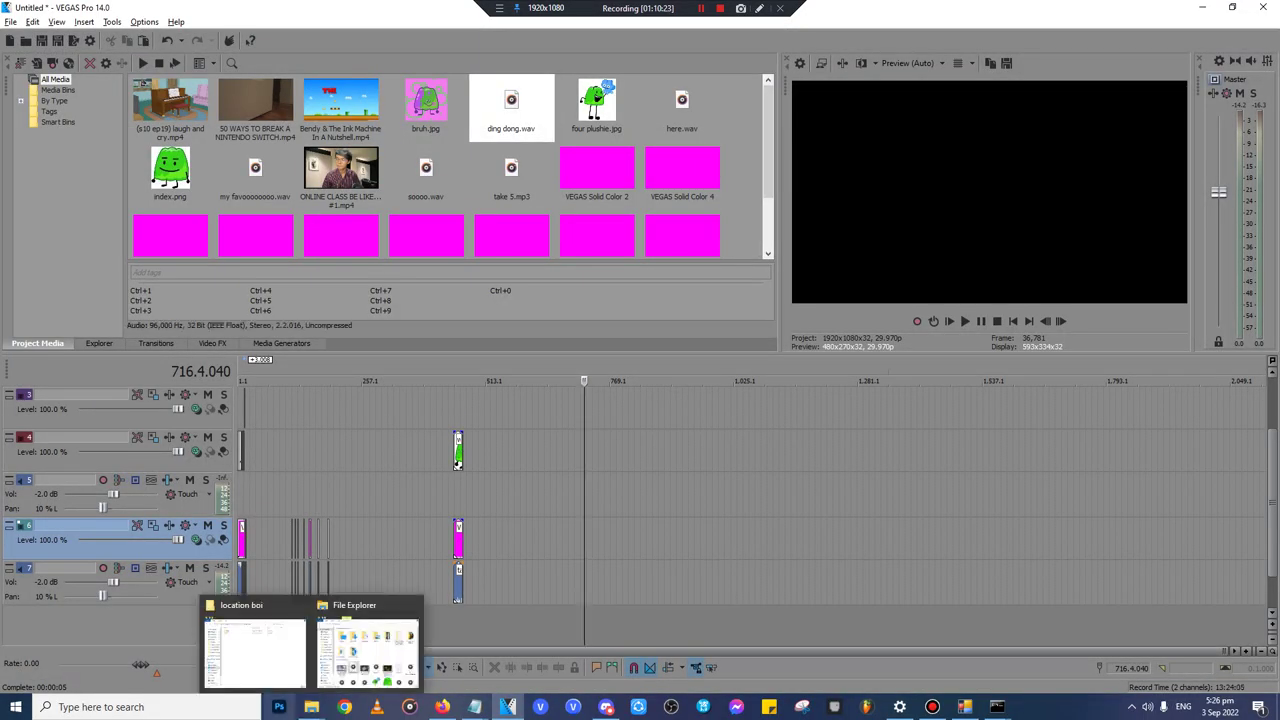
mouse_move(311, 707)
left_click(252, 648)
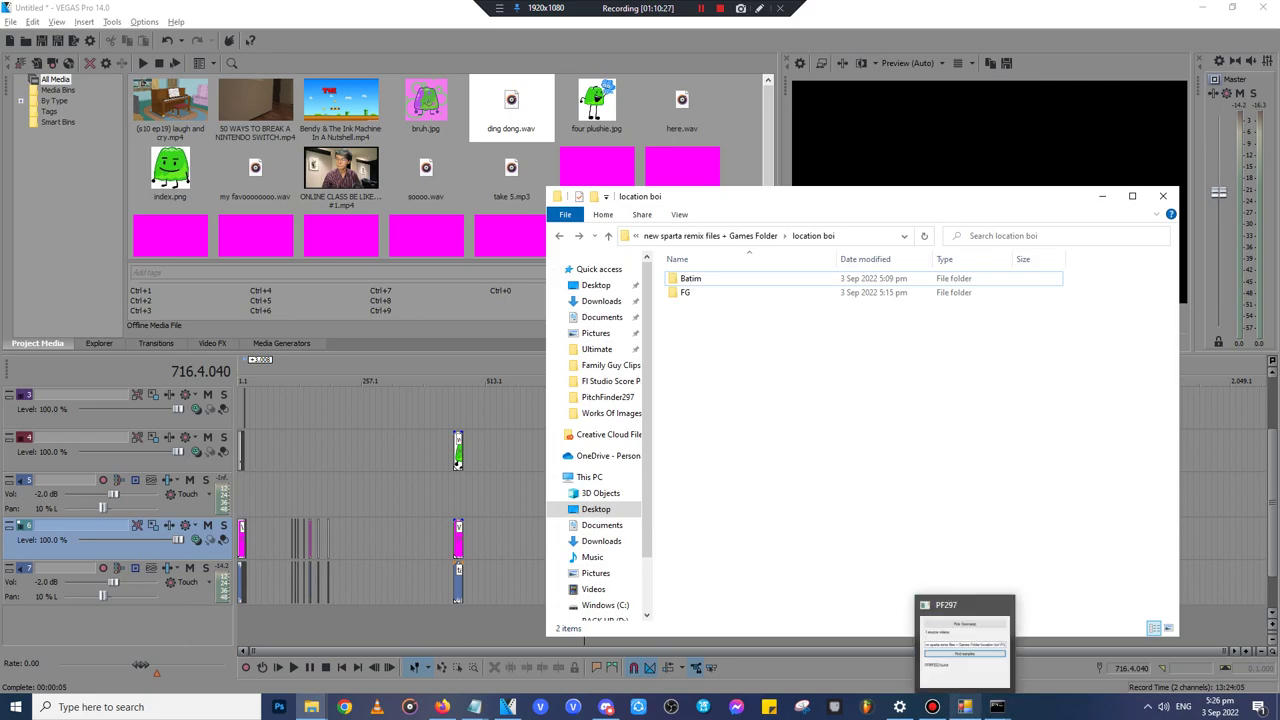
left_click(965, 707)
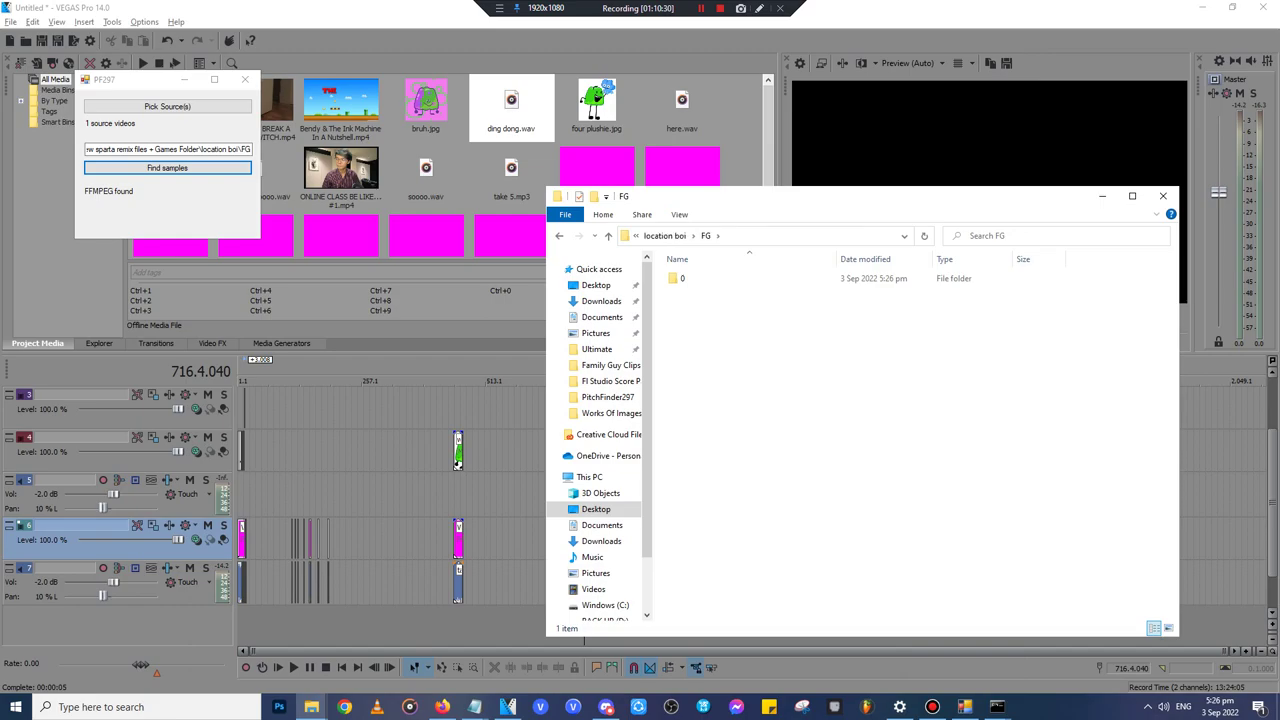
double_click(760, 279)
scroll(768, 280, "down", 7)
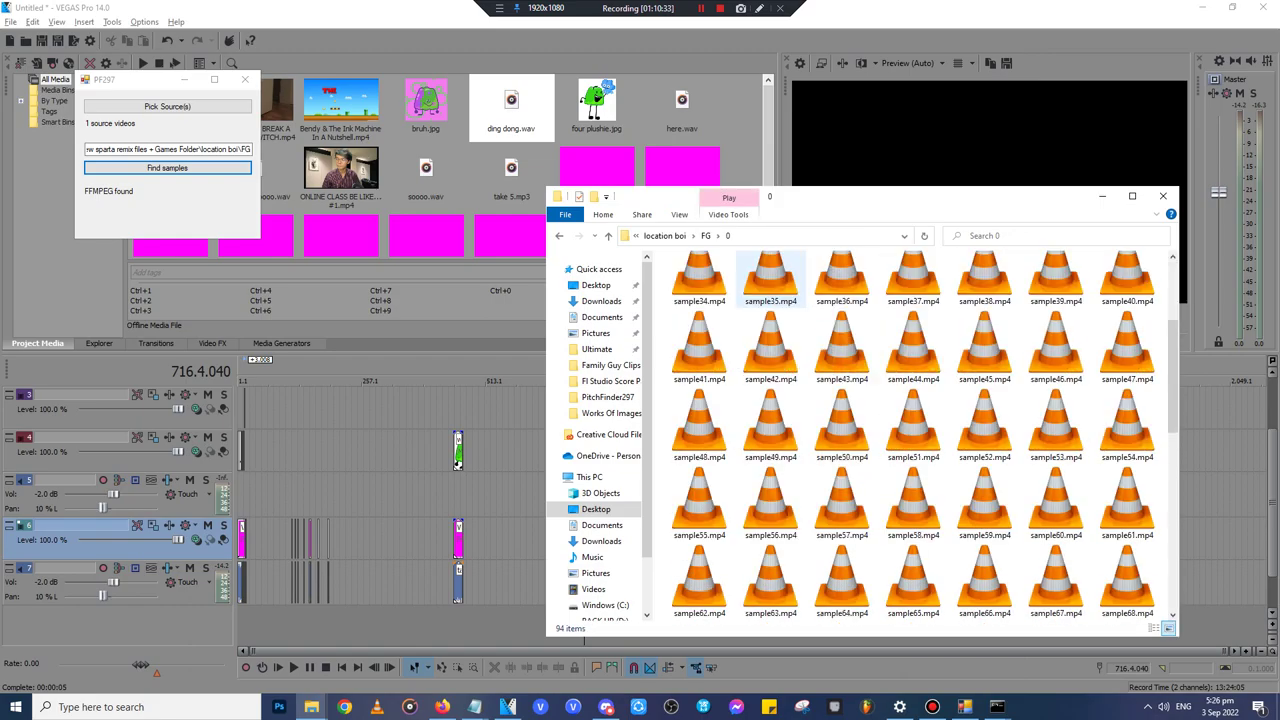
scroll(768, 280, "up", 7)
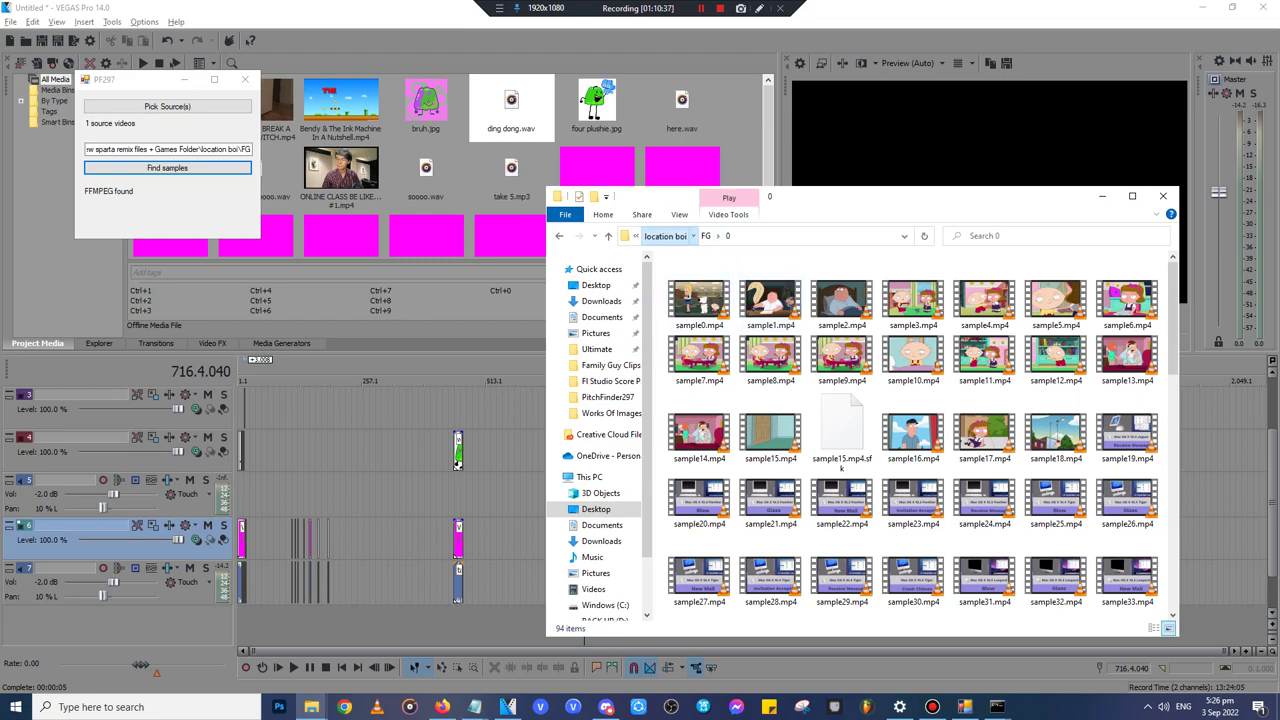
- Create a new folder named MacOS inside the location boi folder
left_click(664, 235)
right_click(730, 388)
mouse_move(760, 528)
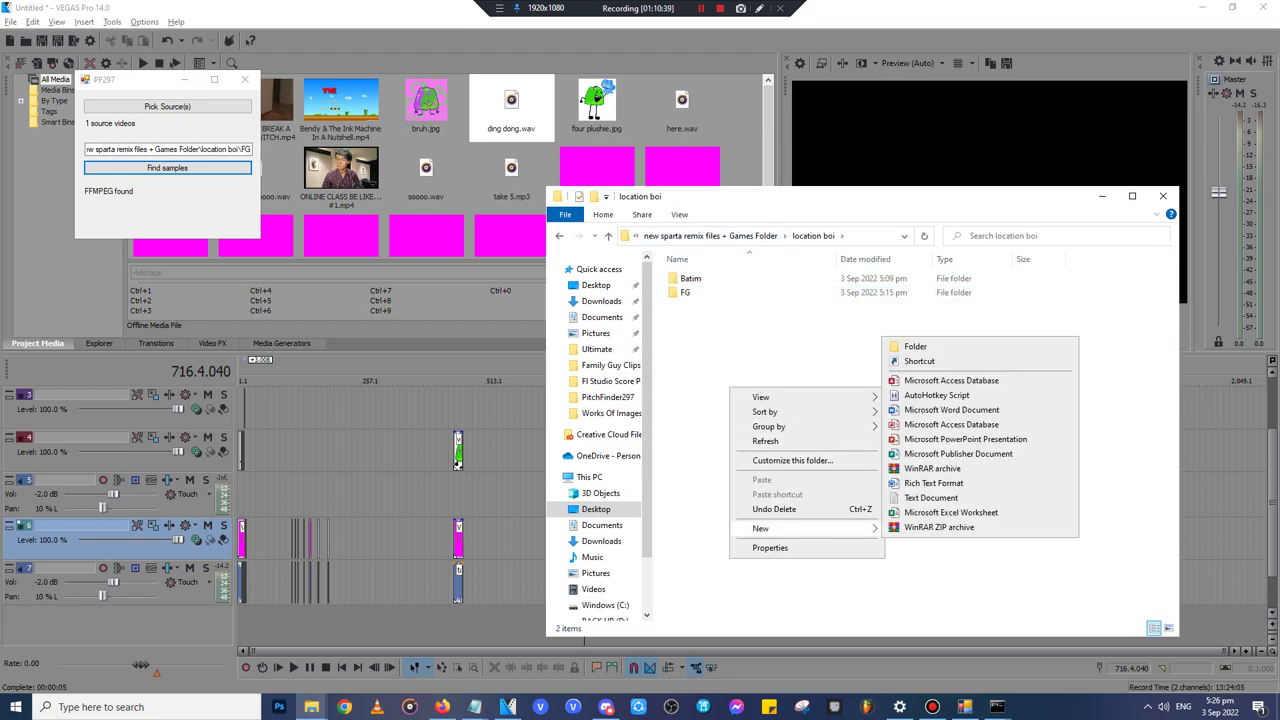
left_click(910, 346)
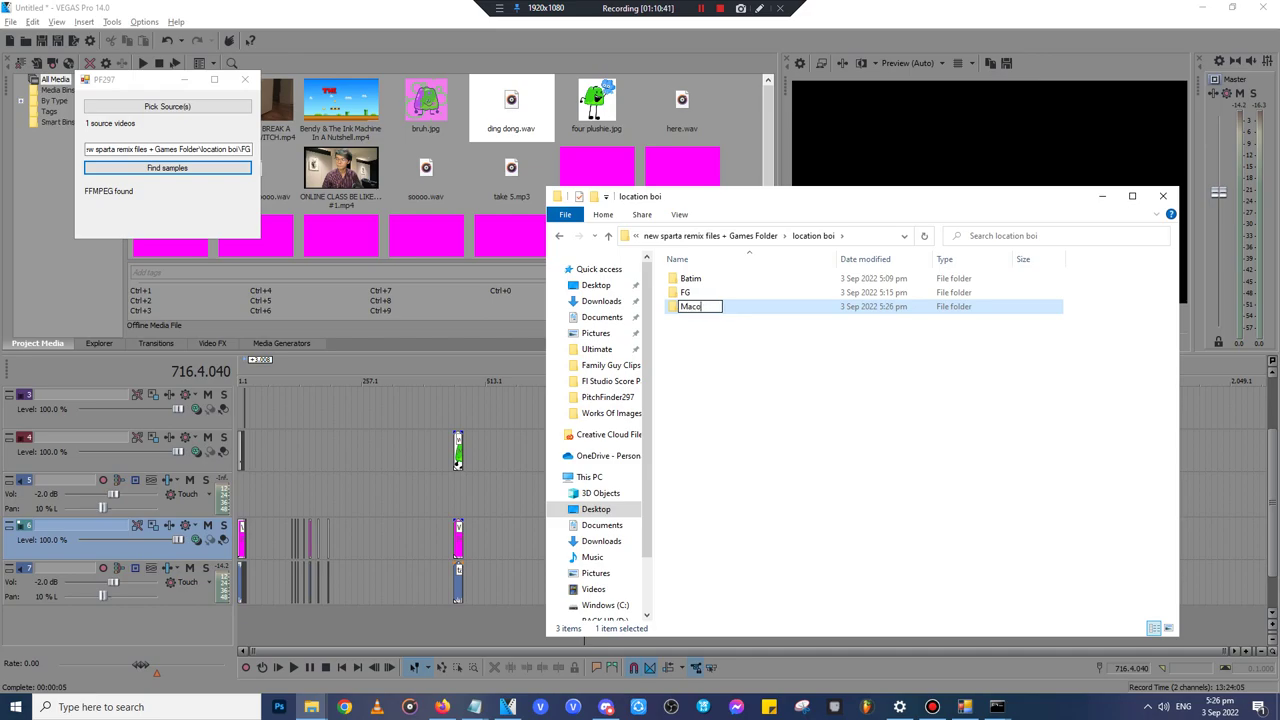
type("MacOS")
key("Return")
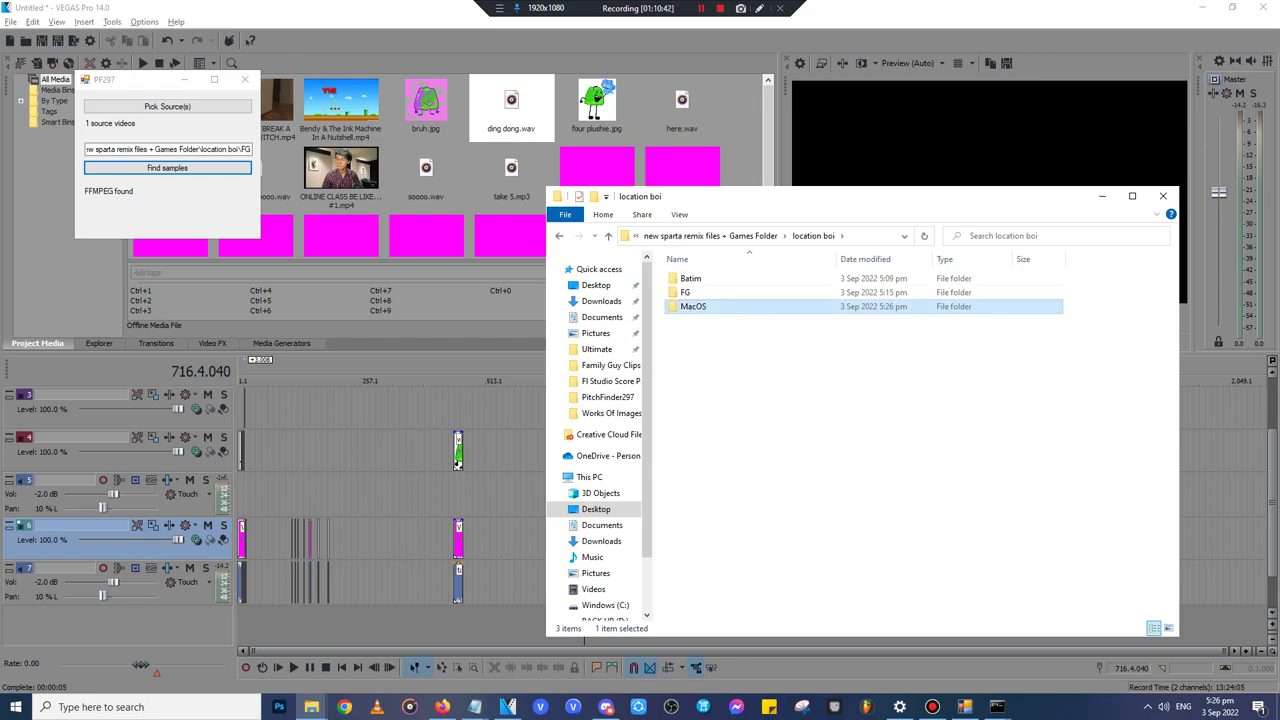
- Move sample19.mp4 through sample92.mp4 from FG's 0 subfolder up to the location boi folder
double_click(688, 292)
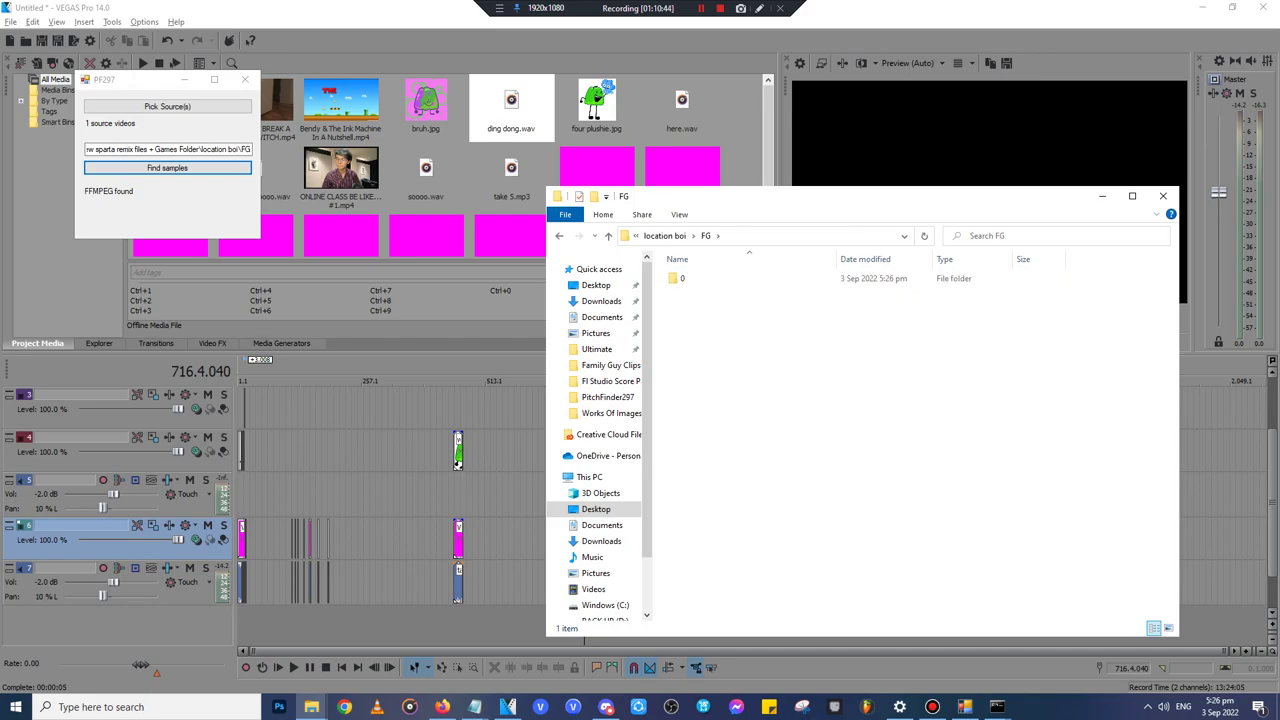
left_click(880, 259)
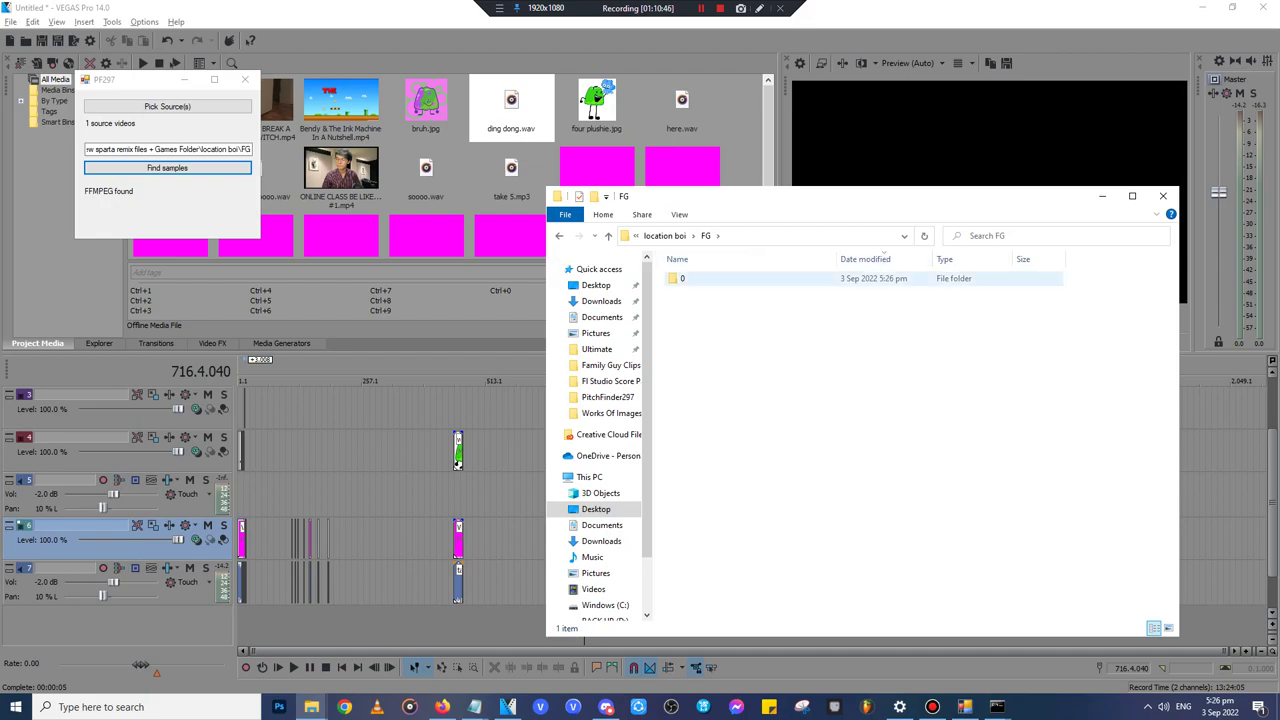
left_click(860, 279)
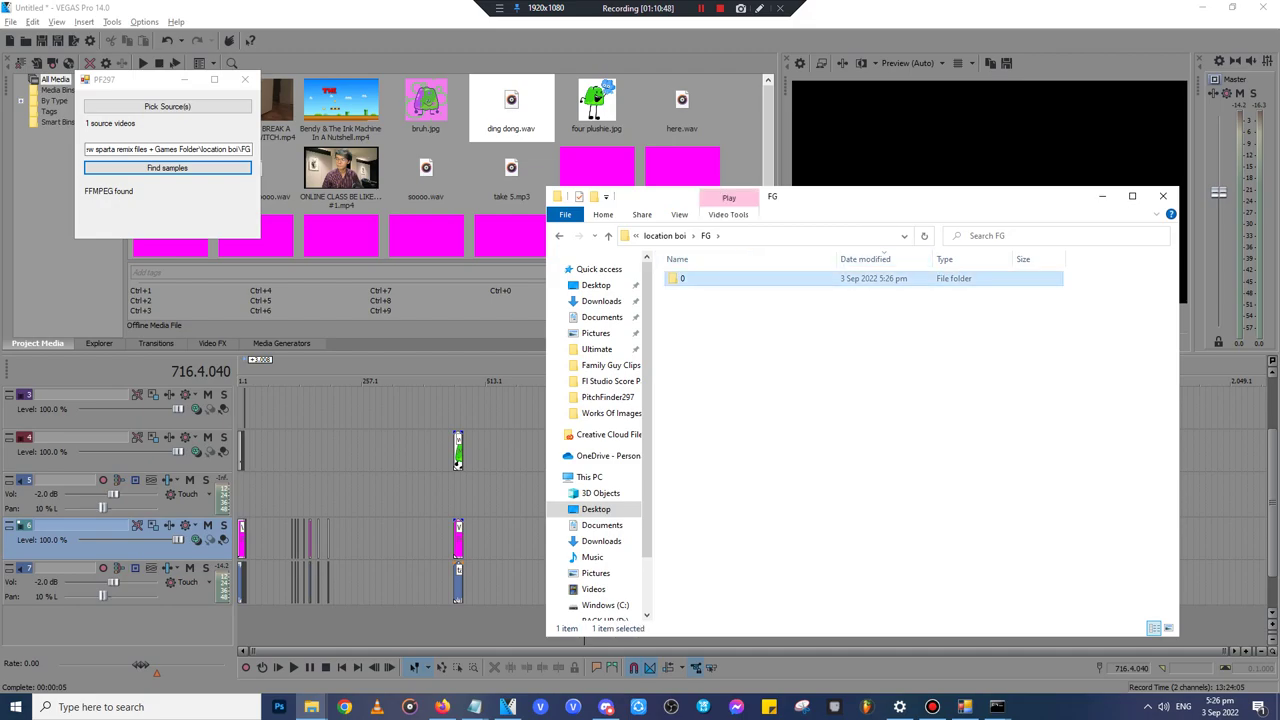
key("Return")
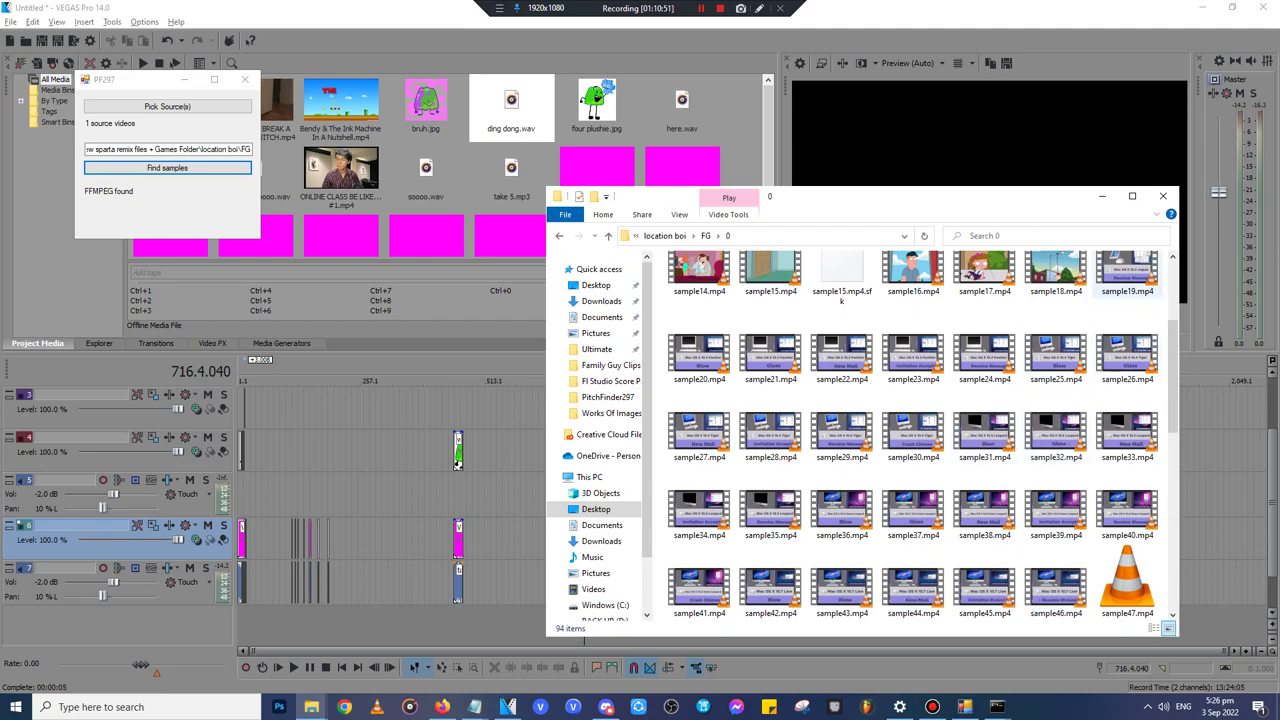
key("End")
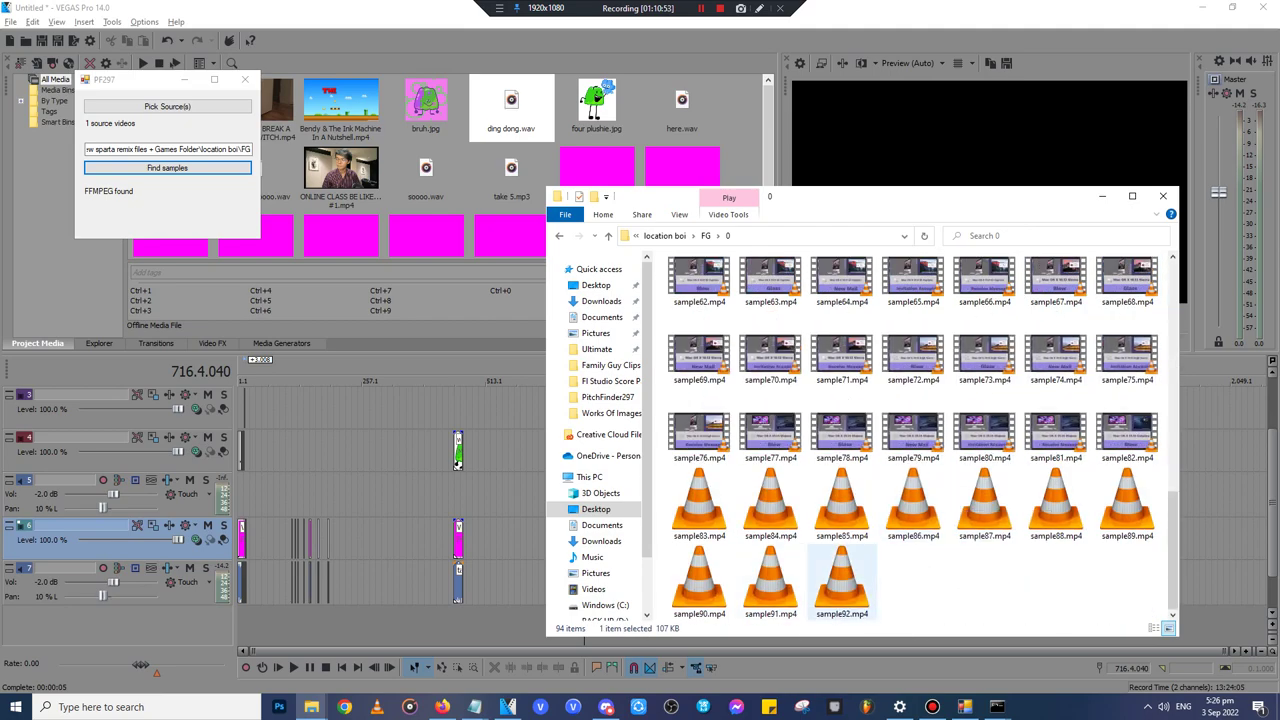
left_click(842, 580, "shift")
scroll(842, 580, "up", 5)
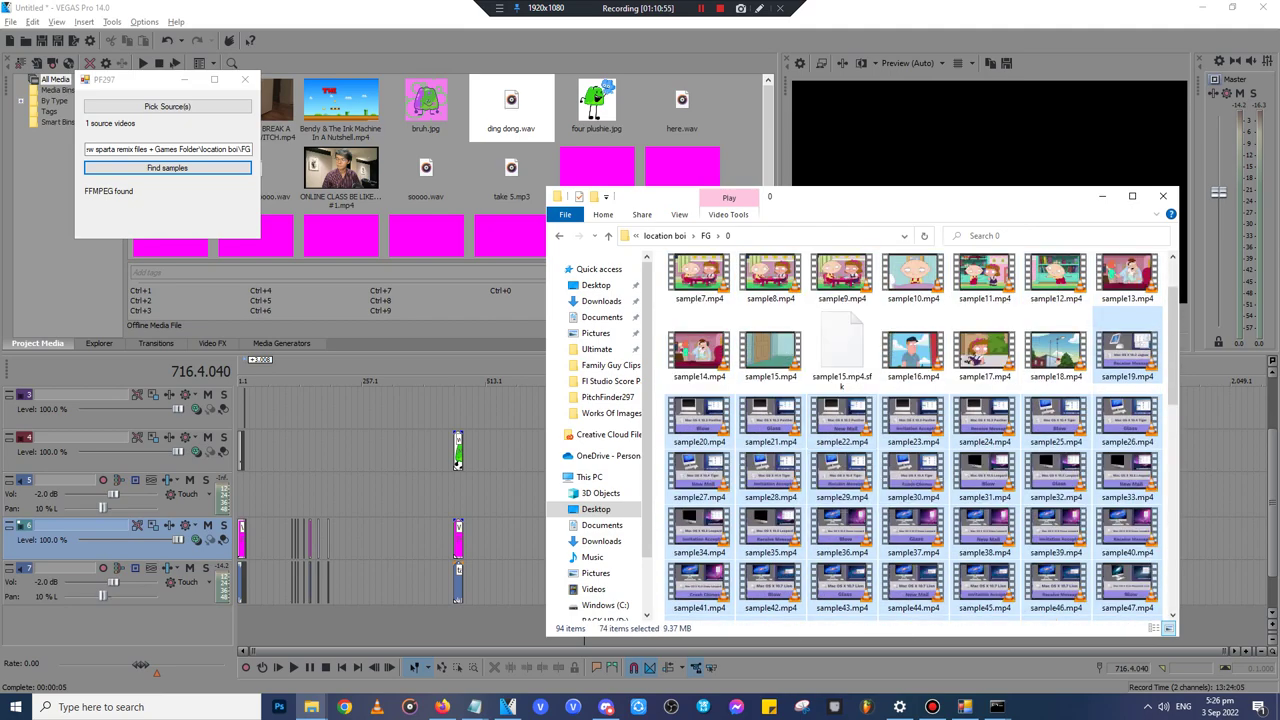
left_click(665, 236)
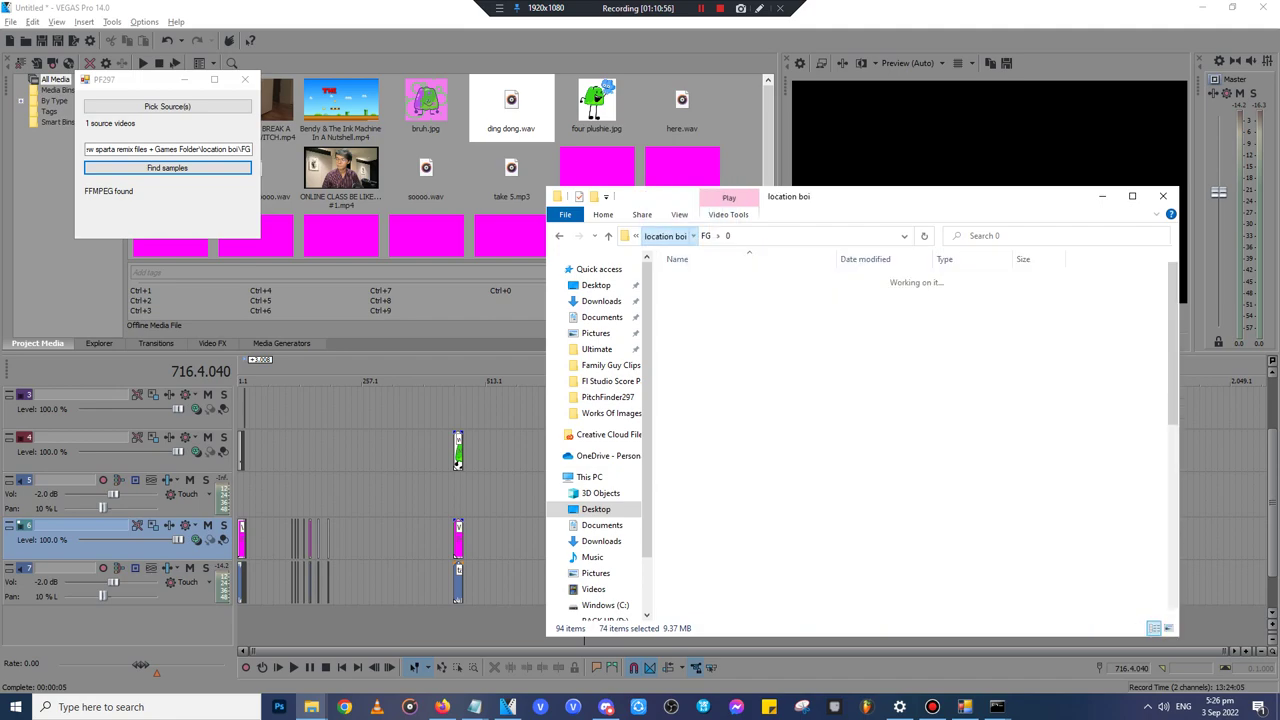
- Move sample19.mp4 through sample92.mp4 from location boi into its MacOS folder
left_click(663, 236)
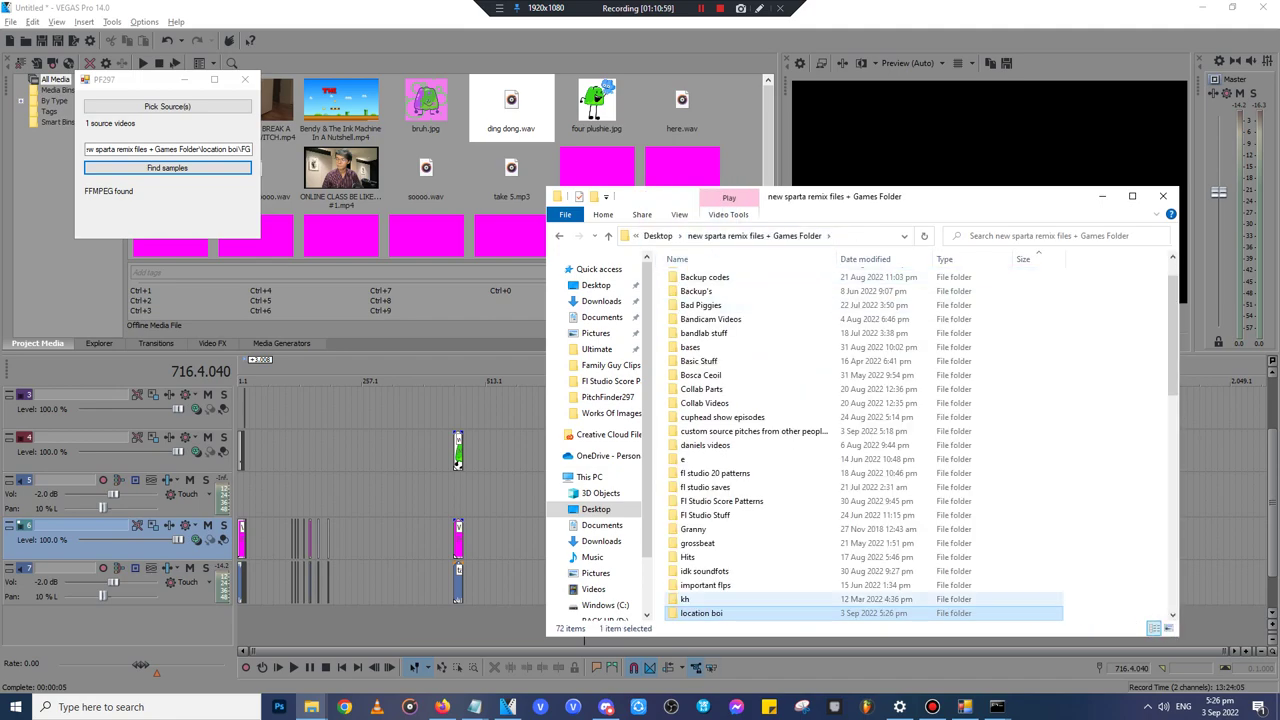
double_click(702, 613)
left_click(911, 295)
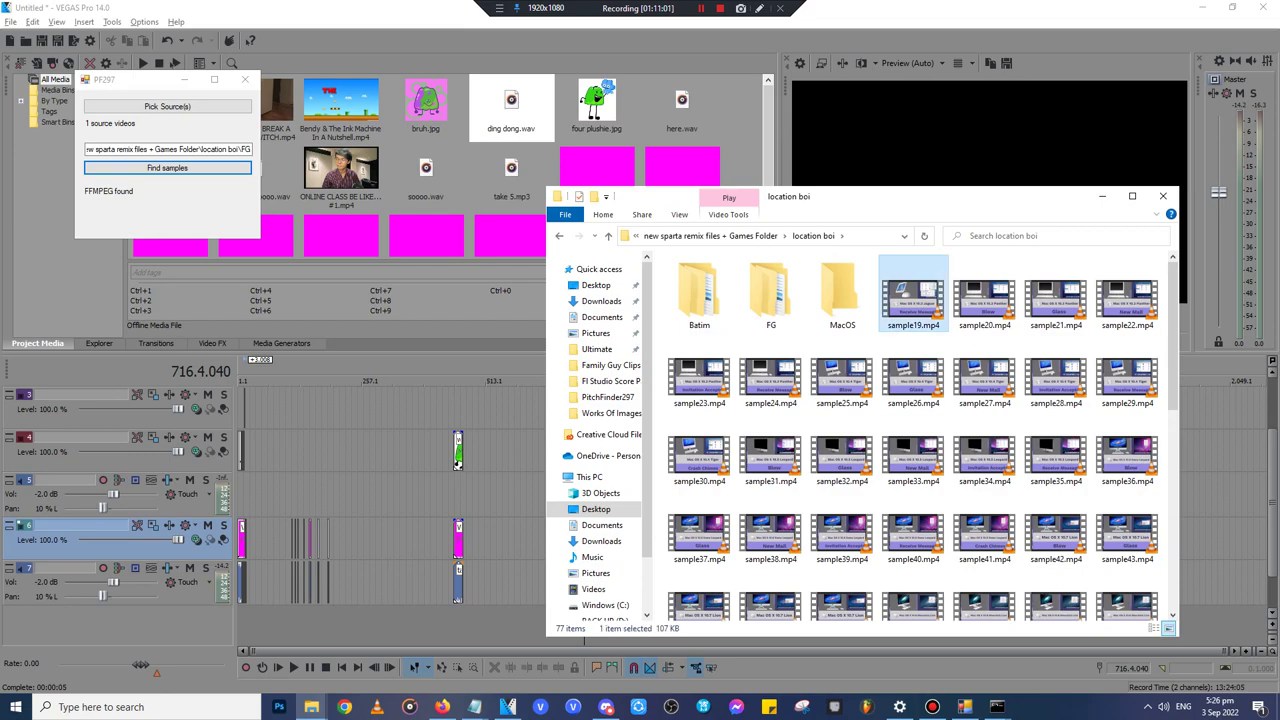
scroll(911, 420, "down", 6)
left_click(1127, 588, "shift")
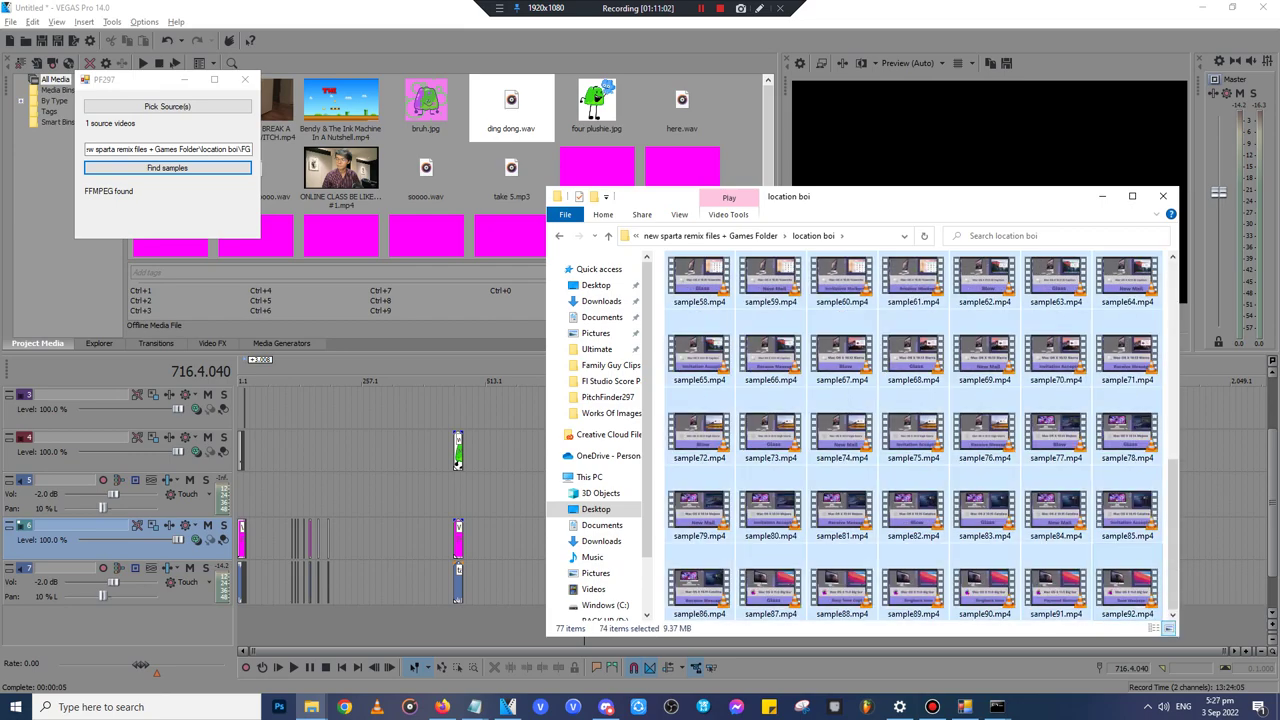
scroll(1045, 512, "up", 5)
left_click_drag(908, 300, 845, 298)
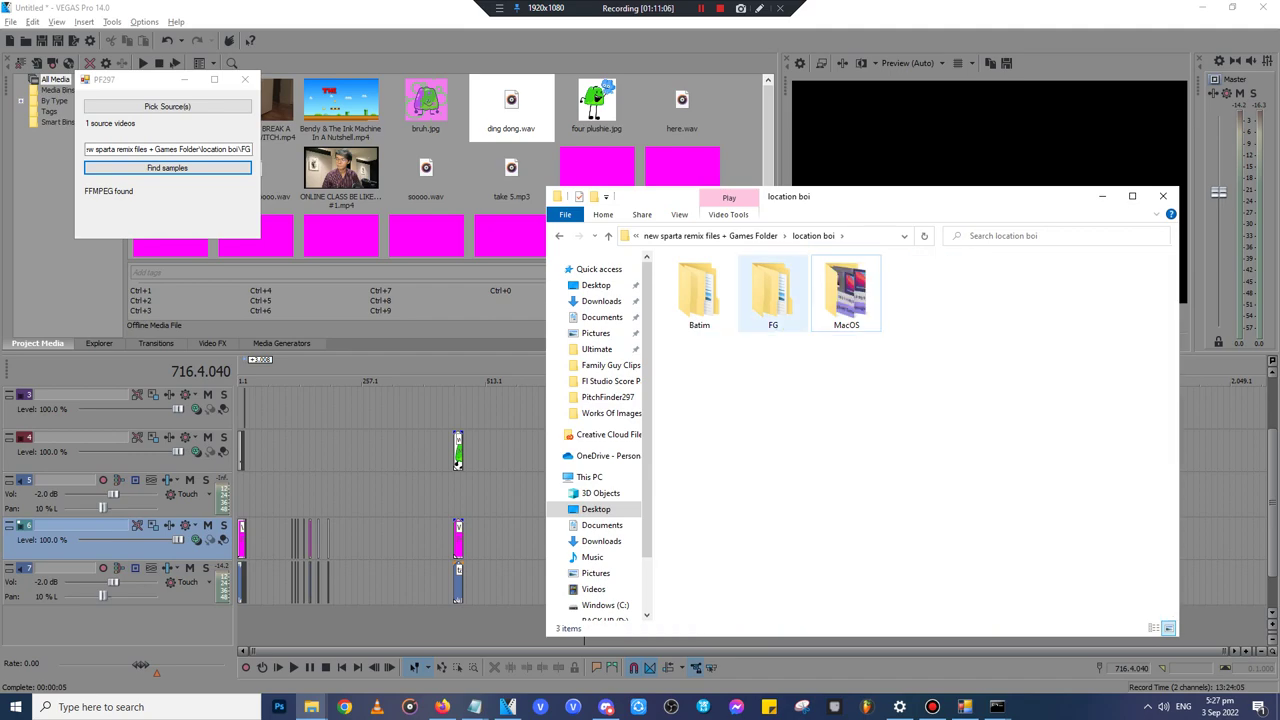
- Check the contents of the MacOS folder and of FG's 0 subfolder, and return to location boi
double_click(841, 292)
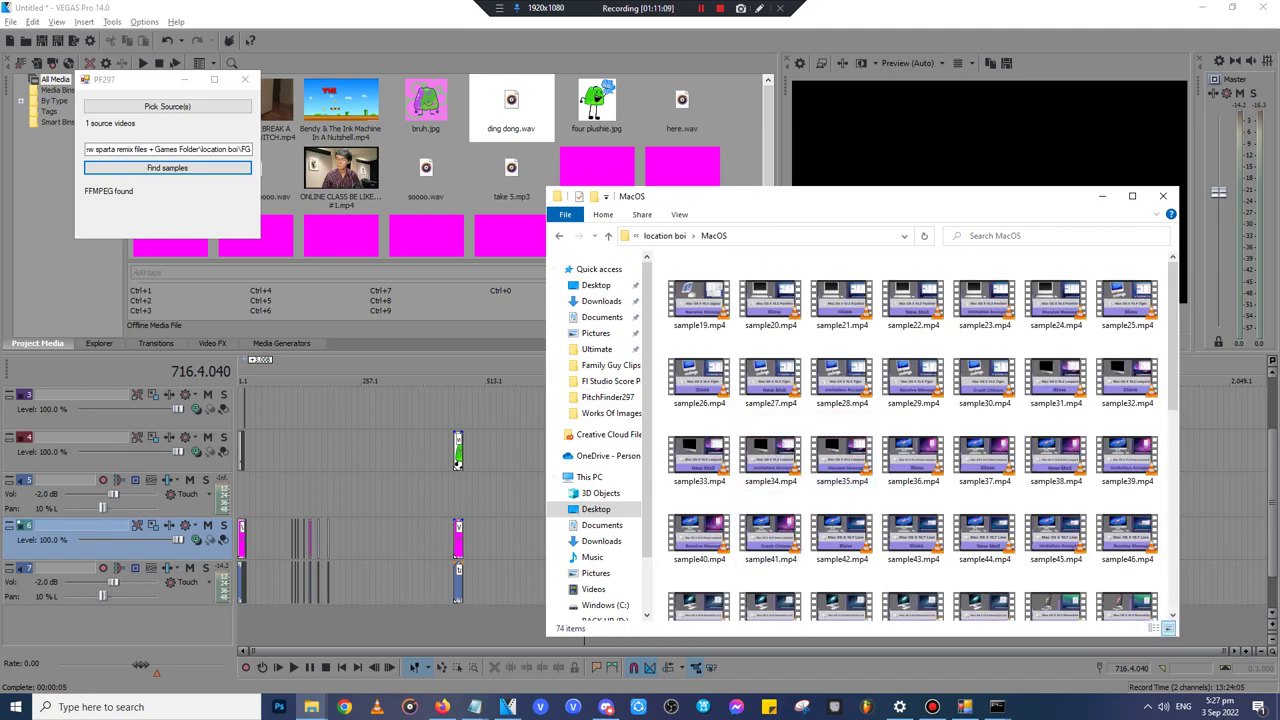
scroll(920, 440, "down", 5)
right_click(1058, 595)
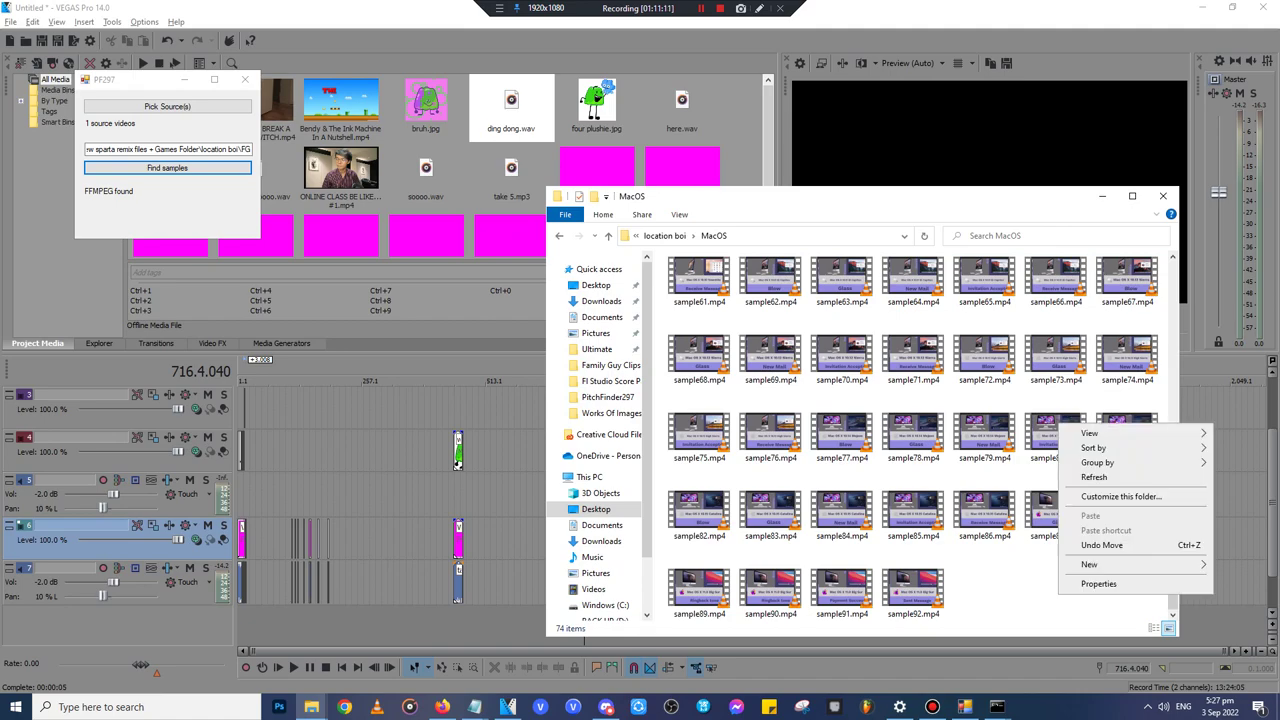
left_click(1078, 476)
key("alt+Left")
double_click(770, 292)
left_click(770, 279)
double_click(716, 279)
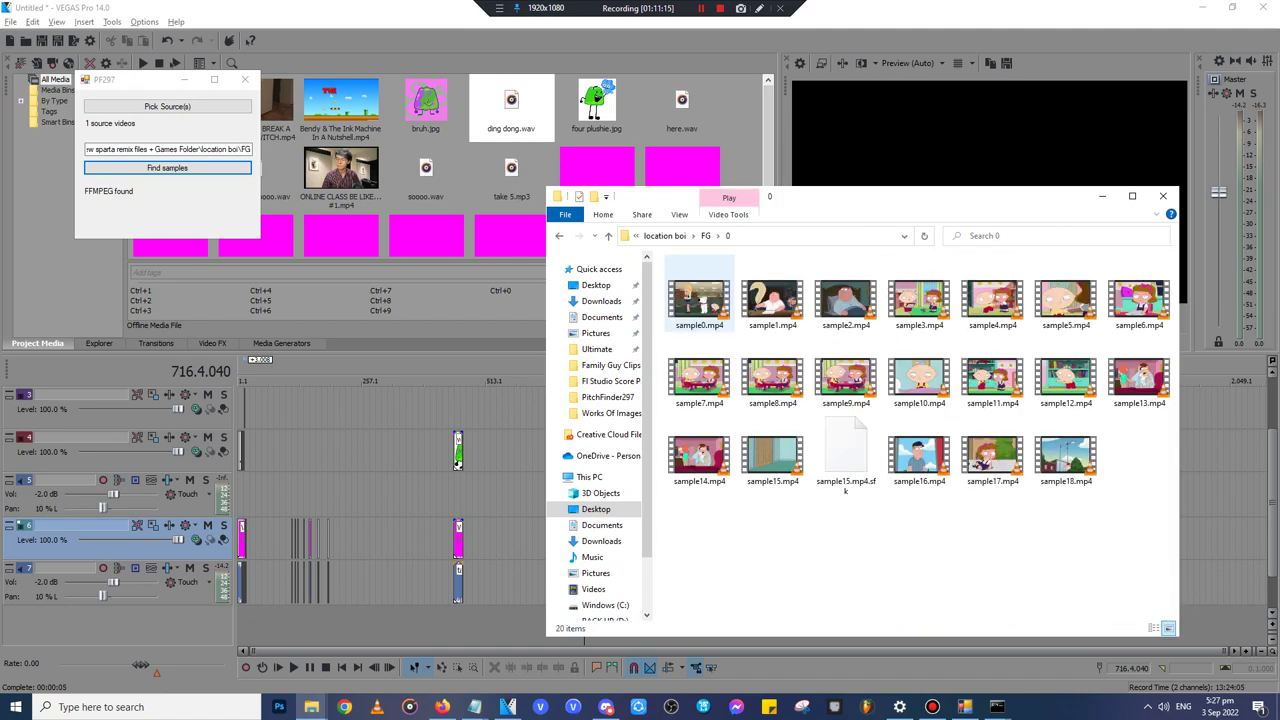
key("alt+Left")
key("alt+Left")
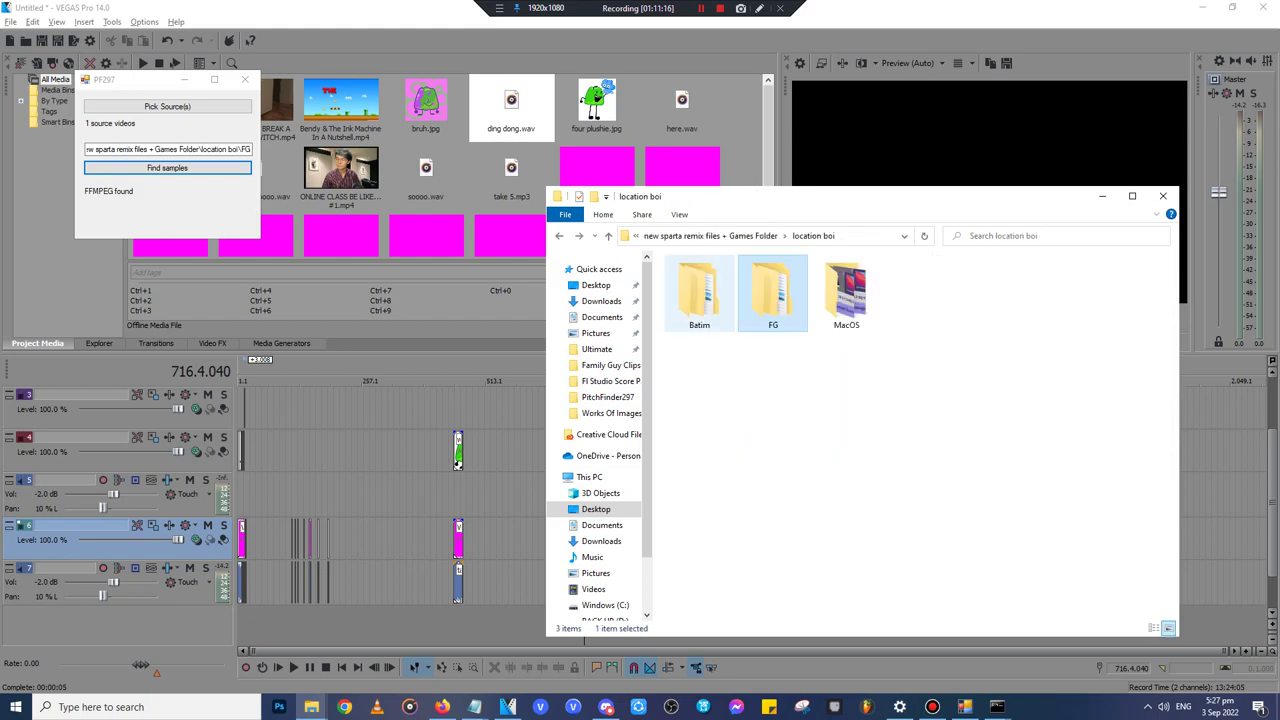
- Place sample19.mp4 from the MacOS folder on tracks 6 and 7 after the existing clips and play it several times
left_click_drag(700, 298, 520, 590)
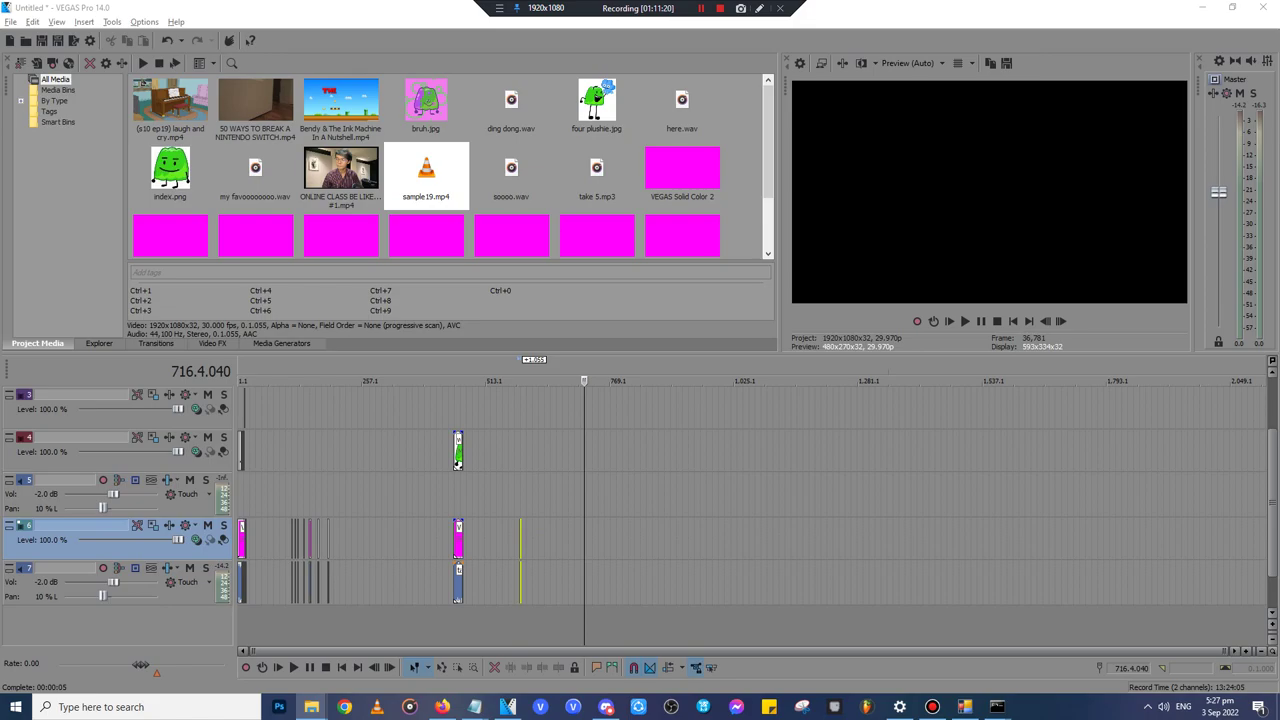
left_click(516, 496)
scroll(516, 496, "up", 12)
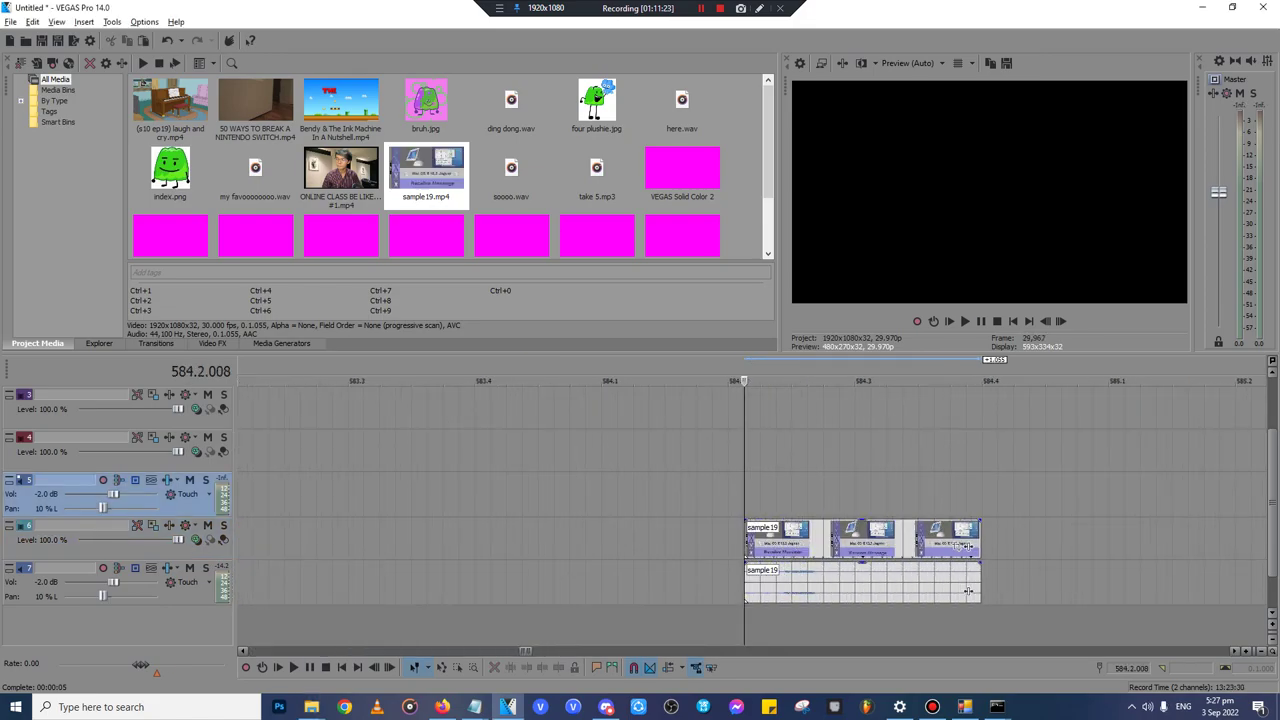
key("space")
key("space")
key("space")
key("space")
scroll(743, 500, "up", 4)
key("space")
key("space")
scroll(743, 500, "down", 3)
scroll(970, 591, "down", 1)
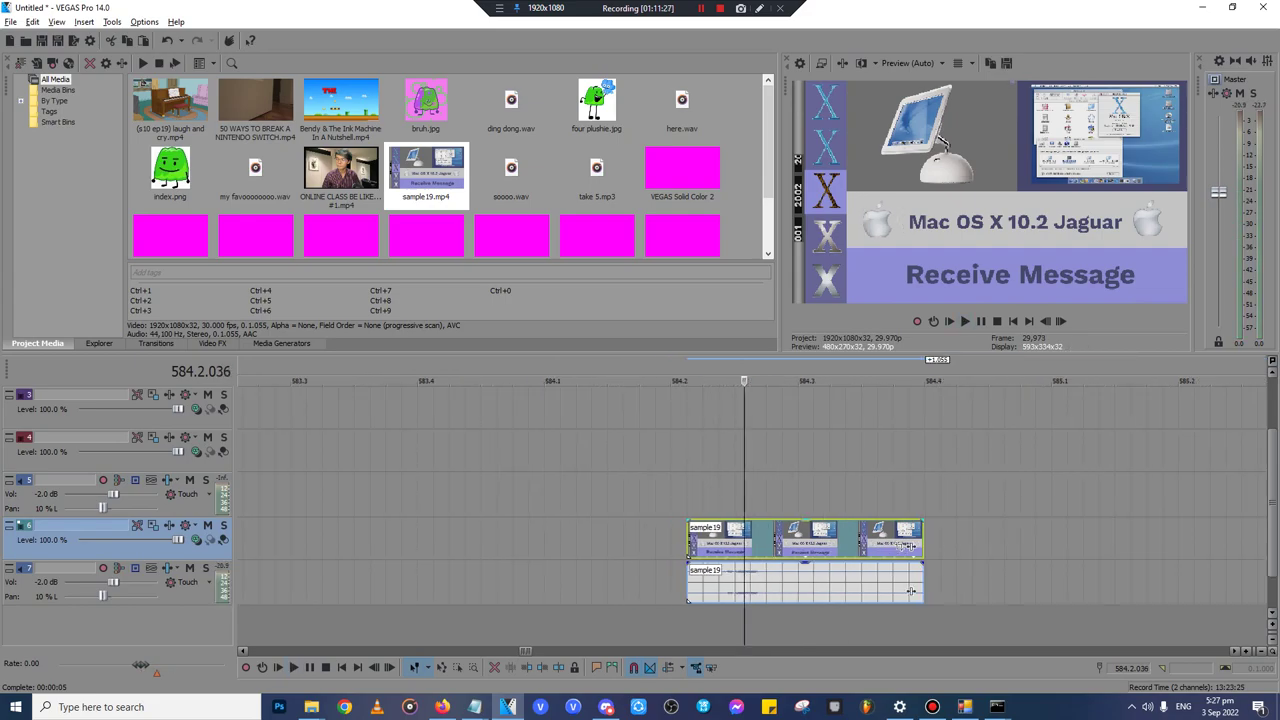
- Delete the sample19 clip from the timeline and remove sample19.mp4 from the project media
key("Delete")
left_click(427, 170)
key("Delete")
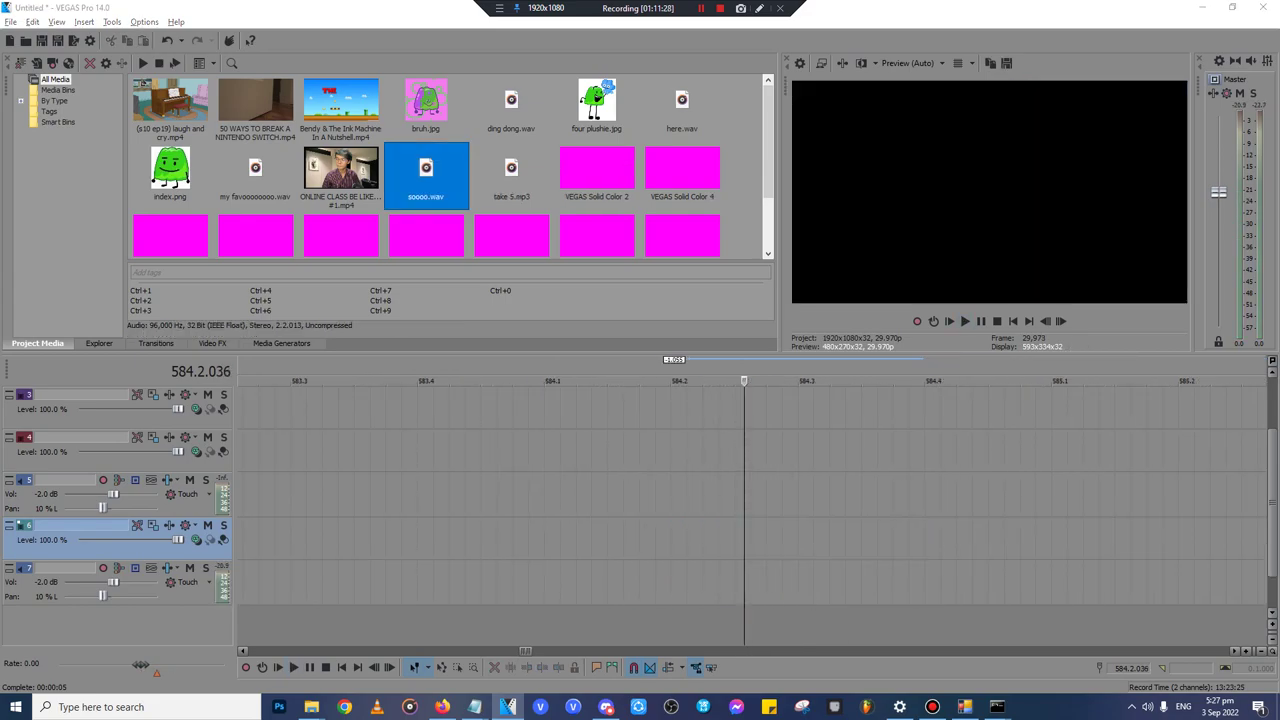
- Place sample21.mp4 from the MacOS folder on tracks 6 and 7 and preview its sound
key("alt+Tab")
left_click(771, 297)
key("Delete")
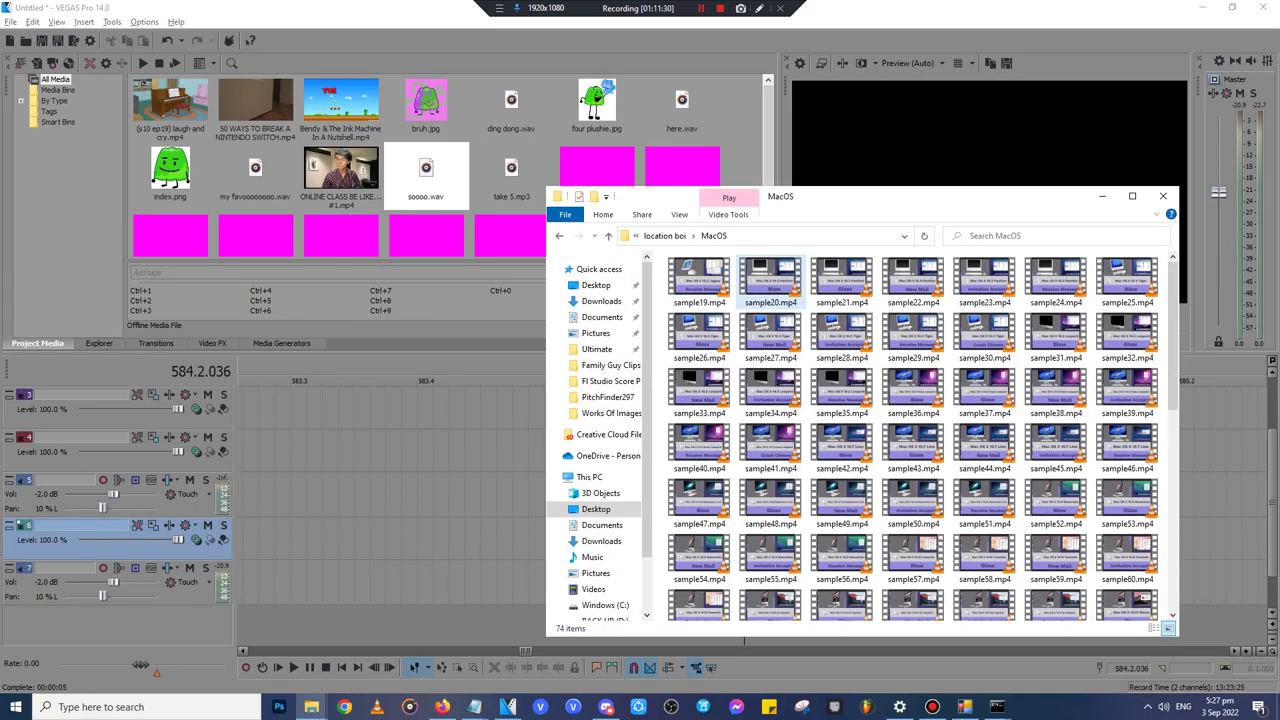
left_click_drag(842, 282, 372, 545)
key("space")
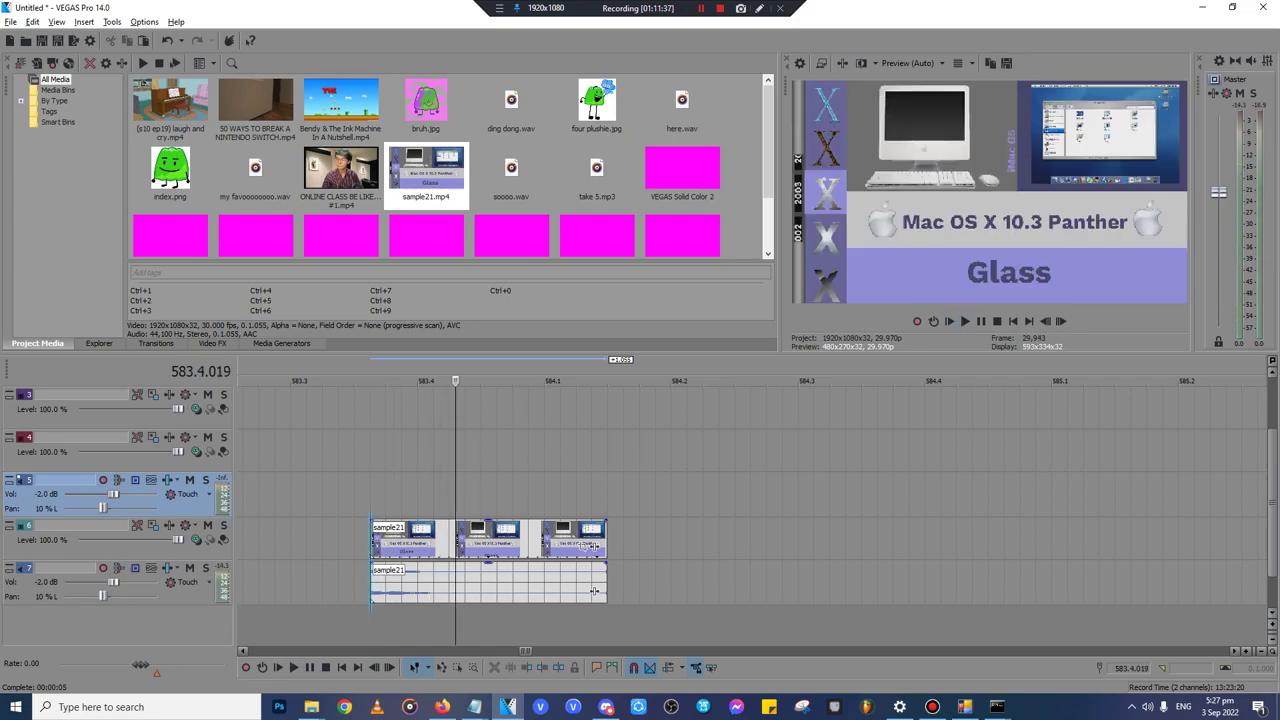
key("space")
scroll(752, 520, "up", 4)
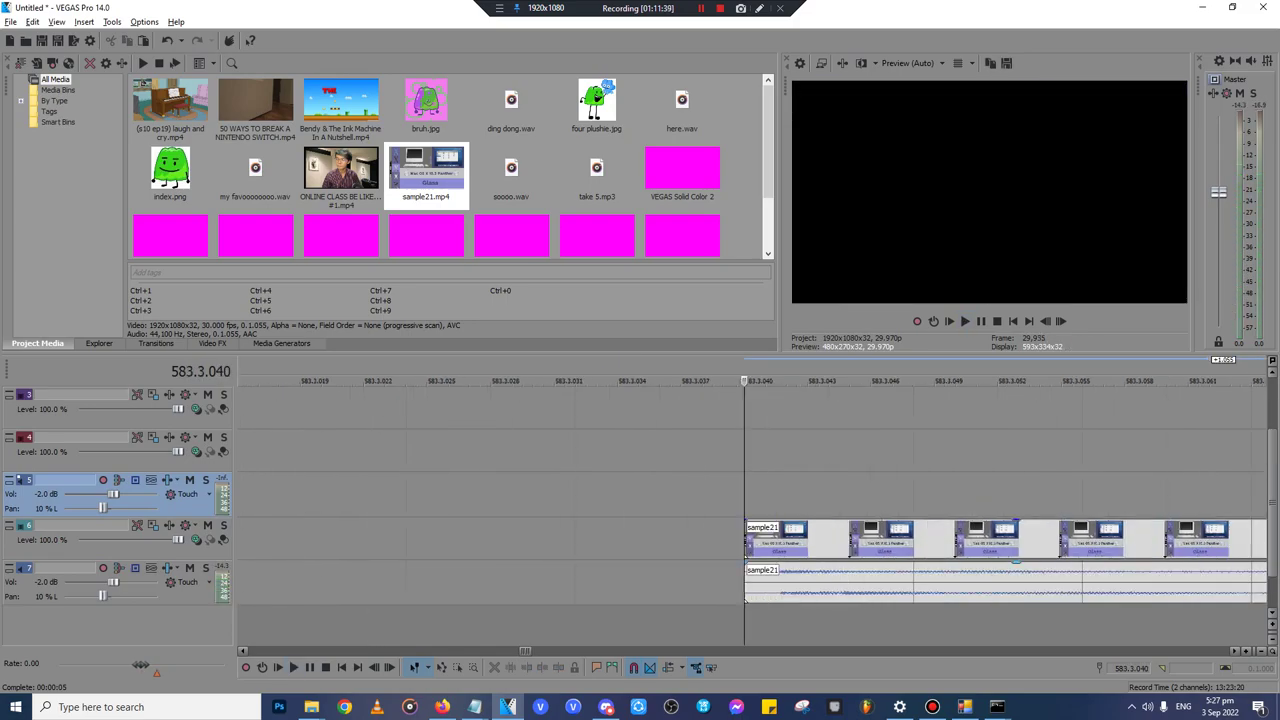
key("space")
key("Return")
scroll(752, 520, "down", 3)
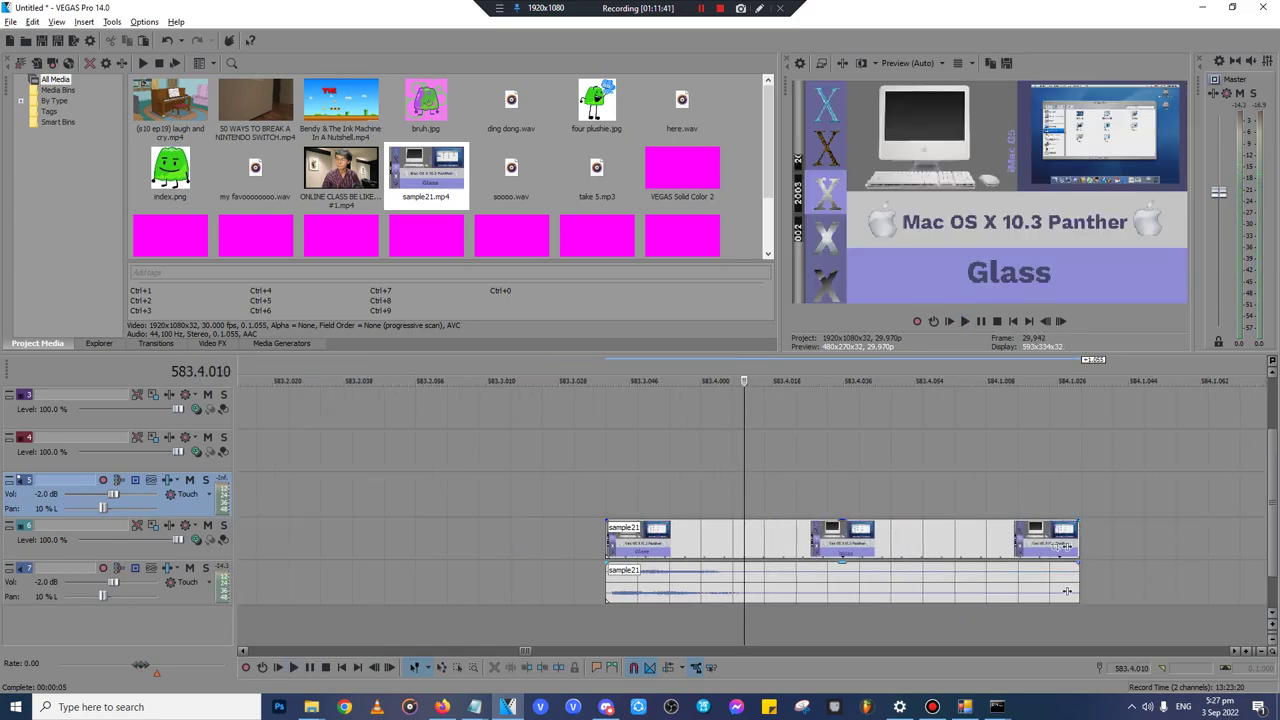
- Split the sample21 clip just after its start, at 583.3.041, and close the Video Event FX window
left_click(611, 541)
key("space")
key("space")
key("space")
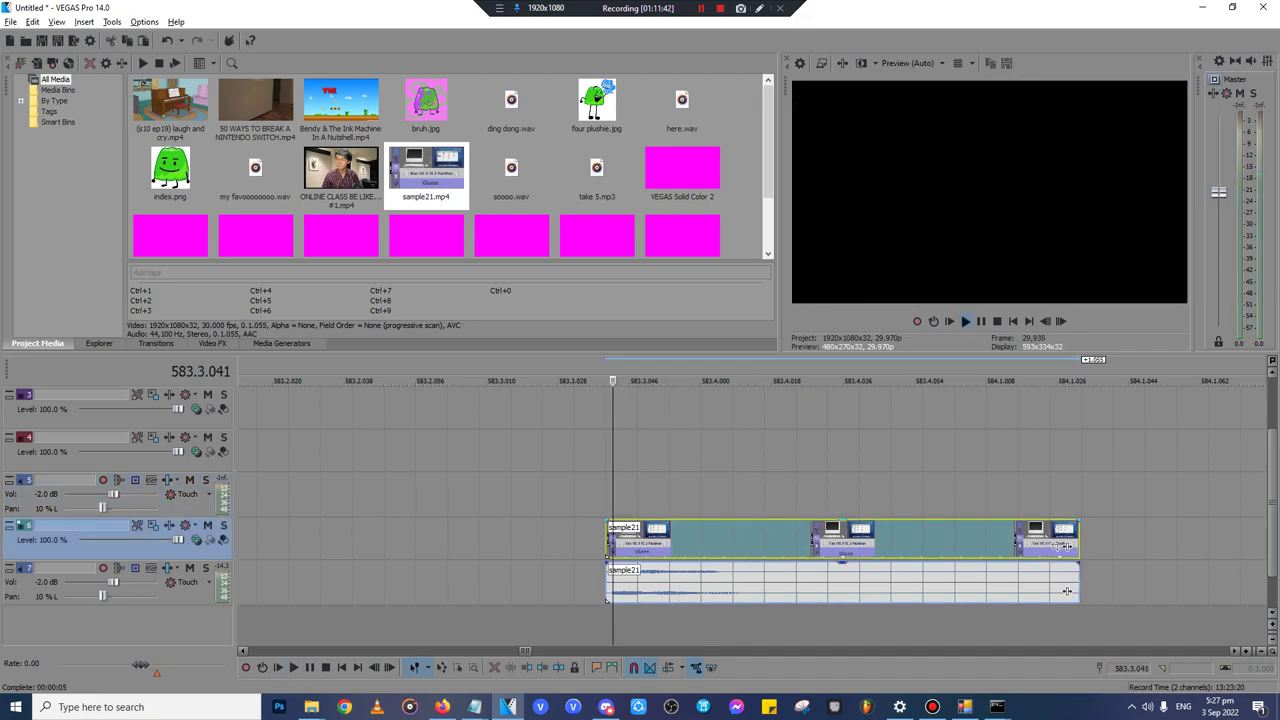
key("space")
scroll(611, 541, "up", 2)
scroll(744, 541, "up", 2)
key("s")
left_click(733, 534)
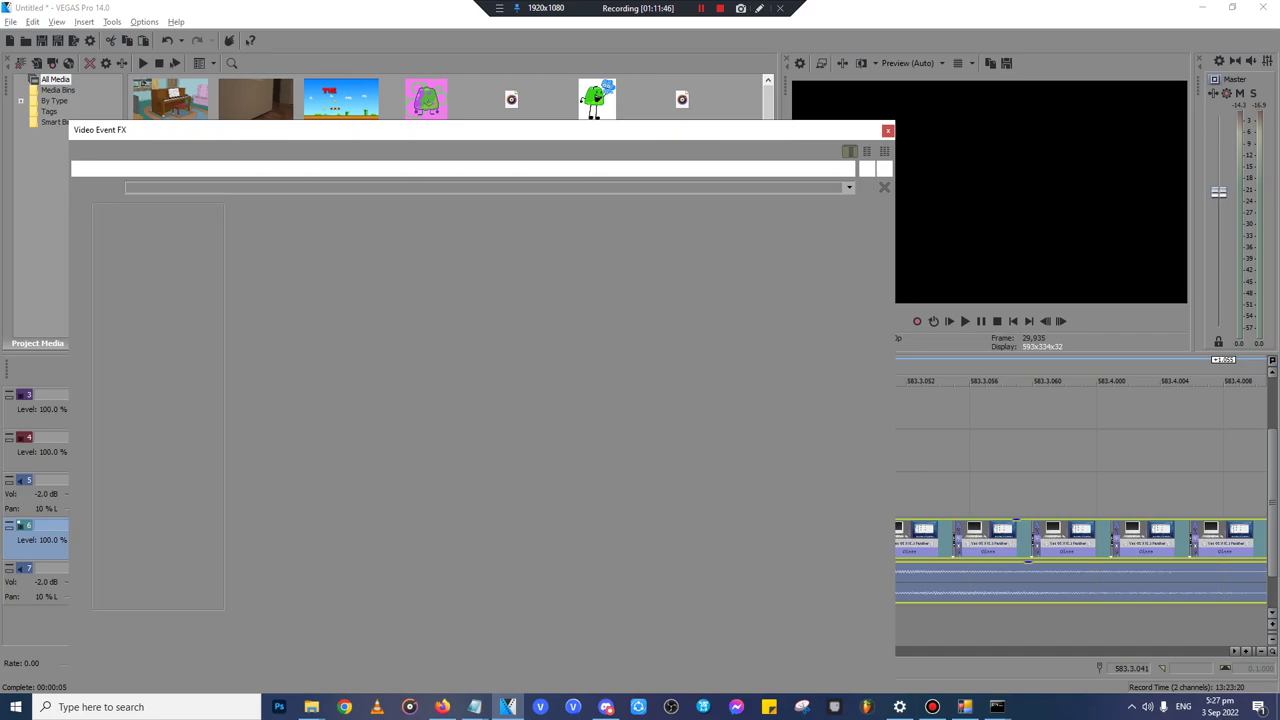
left_click(887, 130)
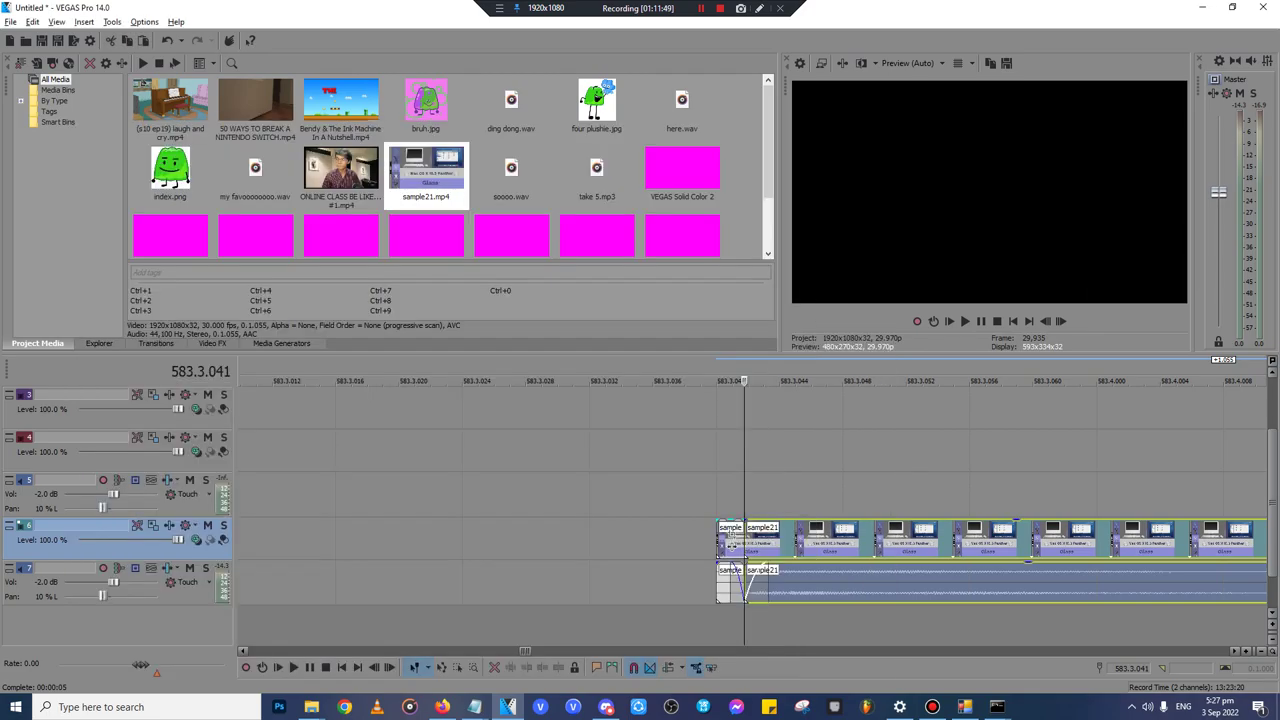
- Delete the short leading piece of the sample21 clip and move the remaining video and audio back to 583.3.040
left_click(711, 582)
left_click(721, 584)
key("Delete")
left_click_drag(770, 541, 714, 565)
left_click(717, 555)
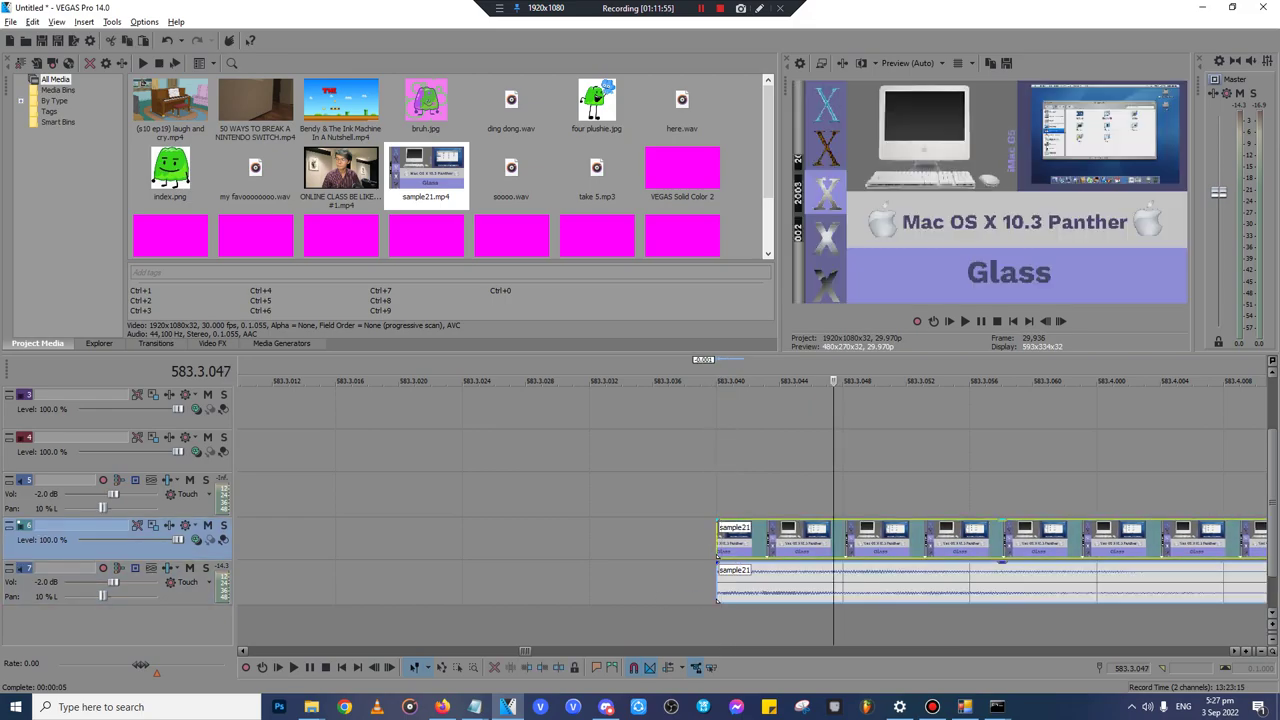
- Split the sample21 clip shortly after its start and delete the long remainder behind the cut
left_click(843, 541)
scroll(843, 541, "down", 3)
key("s")
key("Delete")
- Normalize the sample21 audio event and remove its fade-out
right_click(725, 591)
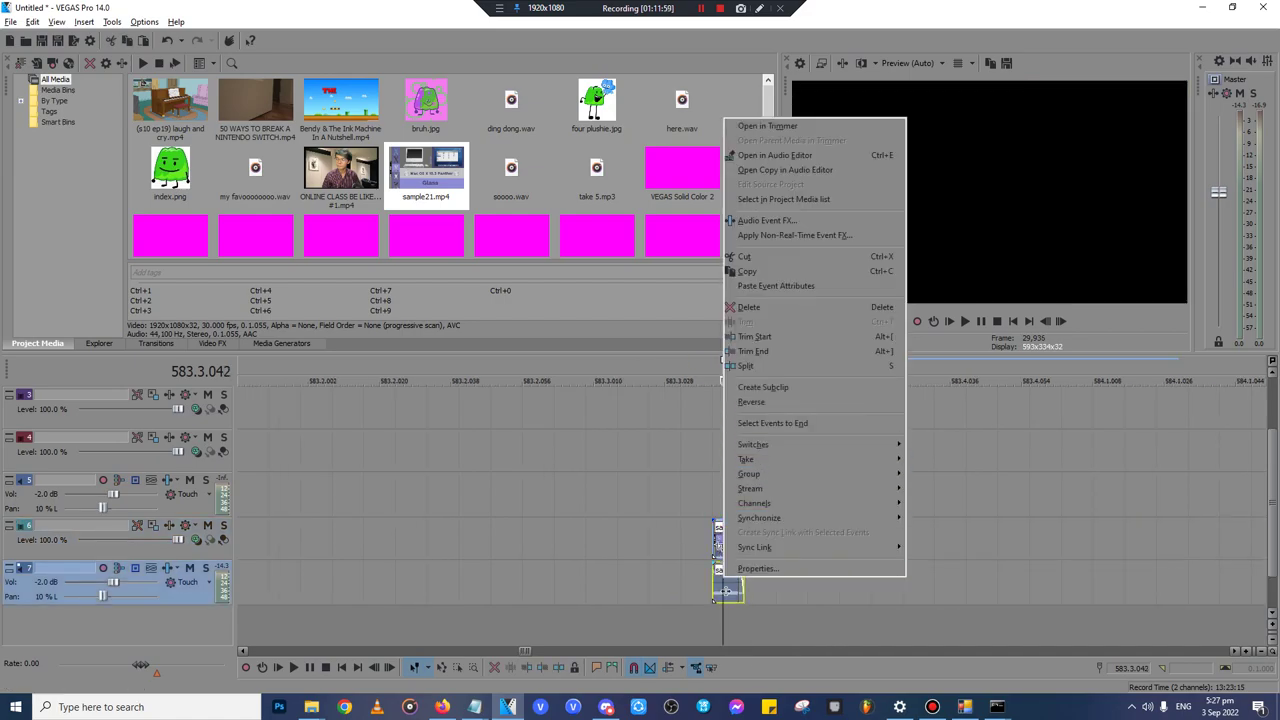
left_click(753, 444)
left_click(945, 504)
scroll(945, 504, "up", 4)
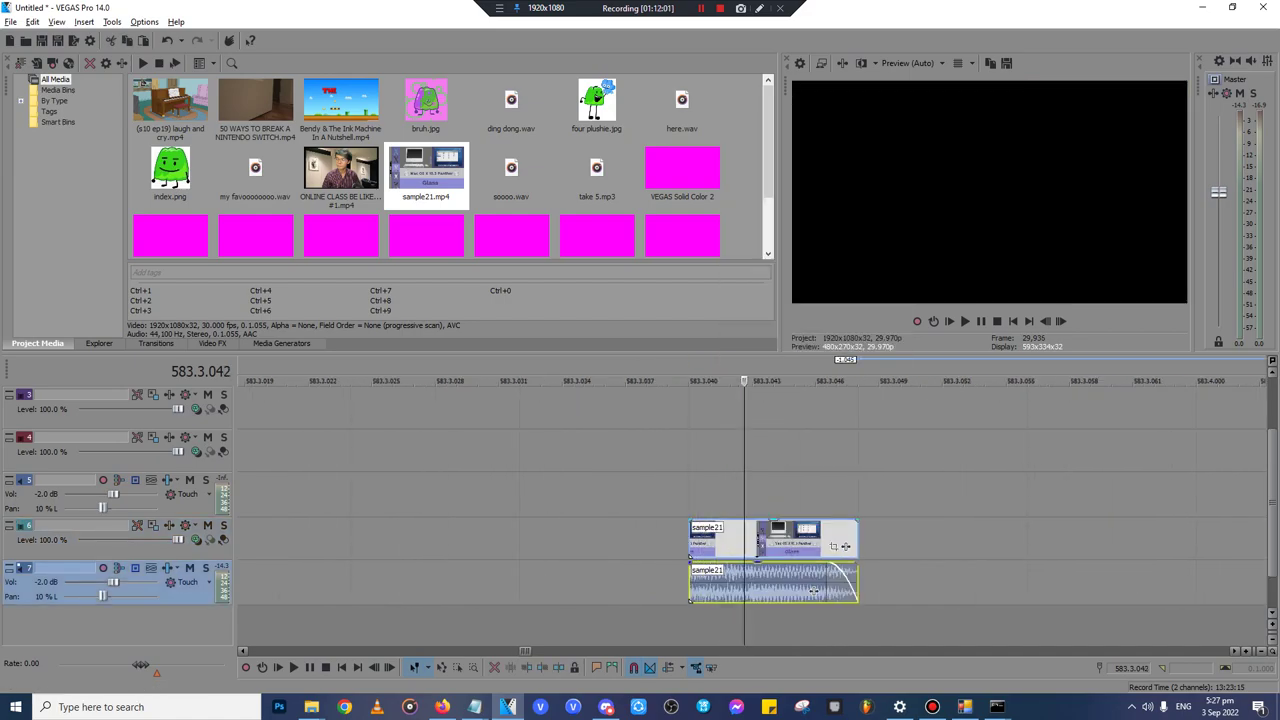
left_click_drag(827, 564, 873, 567)
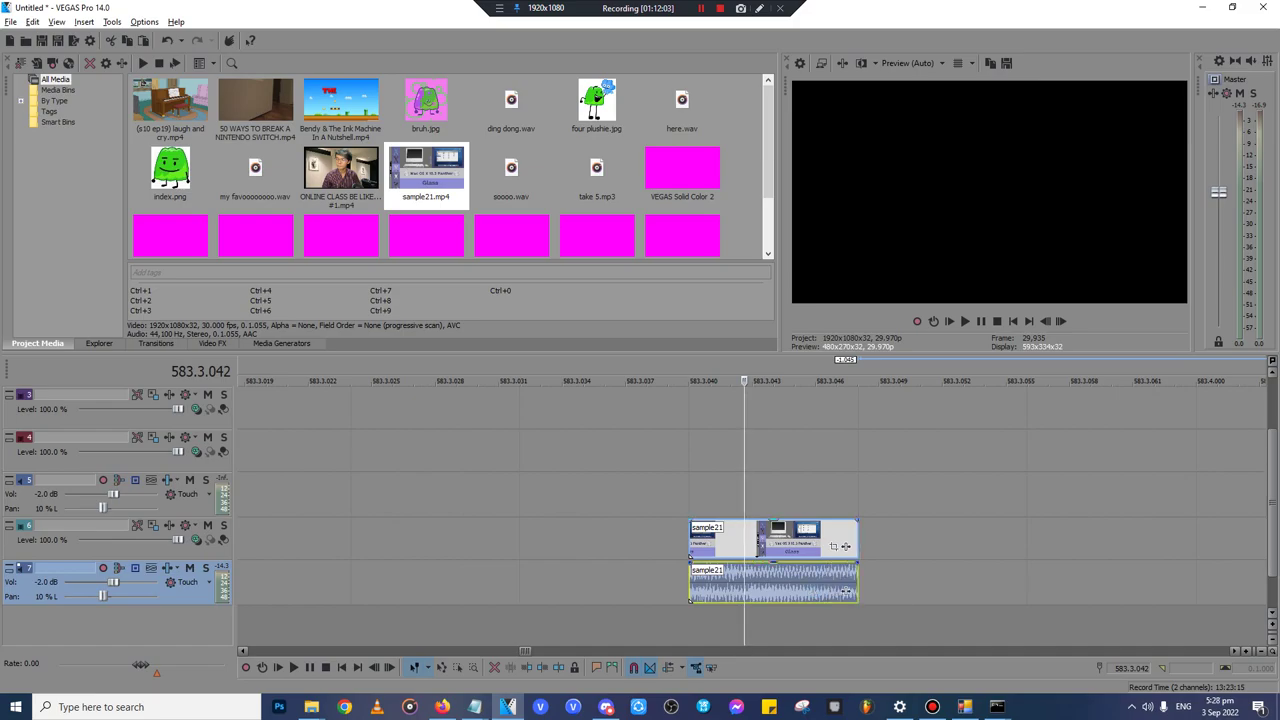
- Cut off and delete the first part of the short sample21 clip, and move the rest back to 583.3.040
left_click(744, 540)
left_click(751, 540)
key("s")
left_click(722, 540)
key("Delete")
left_click_drag(790, 540, 728, 540)
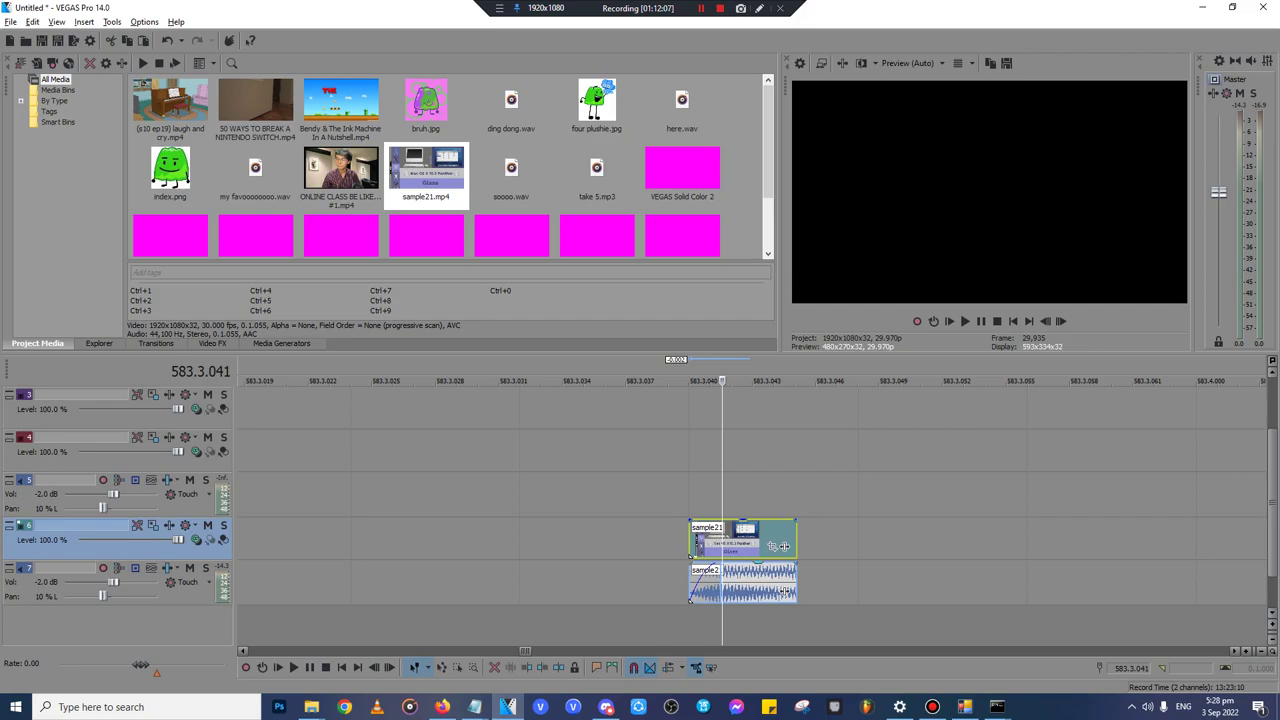
- Remove the fade-in from the sample21 audio and extend the clip's end to about 583.3.048
left_click(786, 592)
left_click_drag(796, 540, 858, 540)
left_click(840, 590)
- Split the sample21 clip at 583.3.042, delete the part behind the cut and remove the audio fade-out
scroll(840, 590, "down", 4)
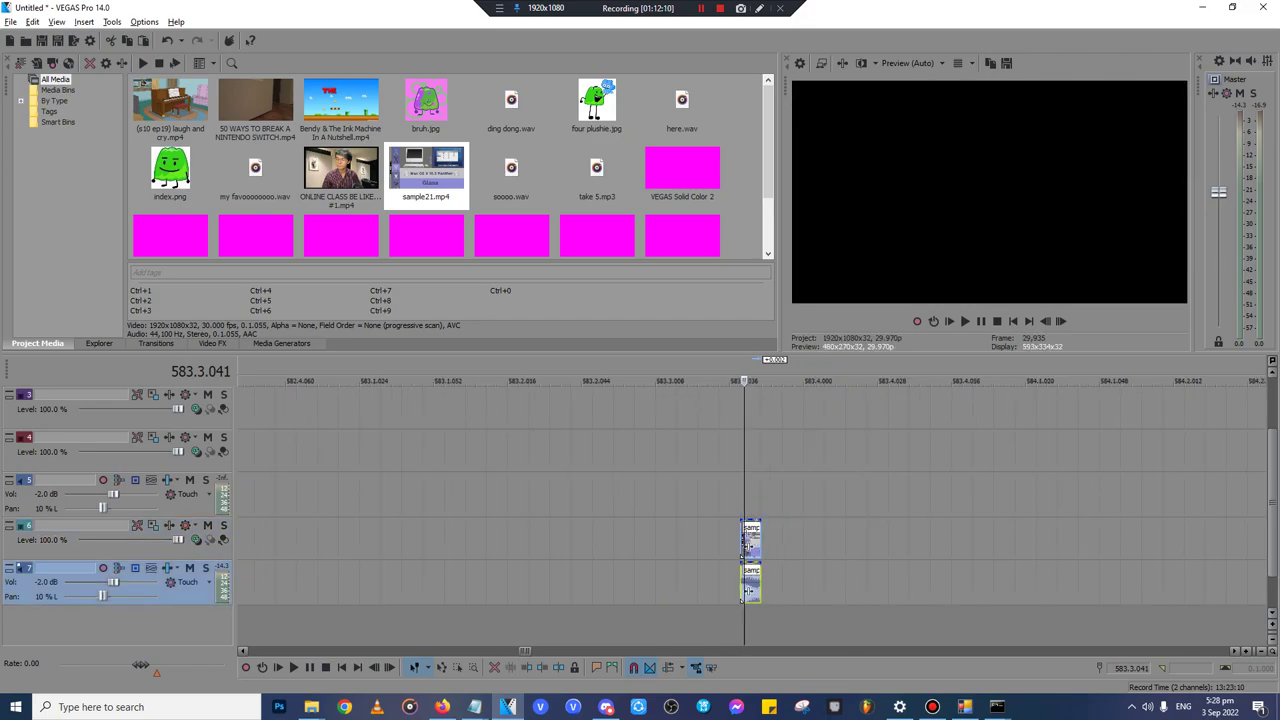
scroll(748, 590, "up", 3)
left_click(775, 545)
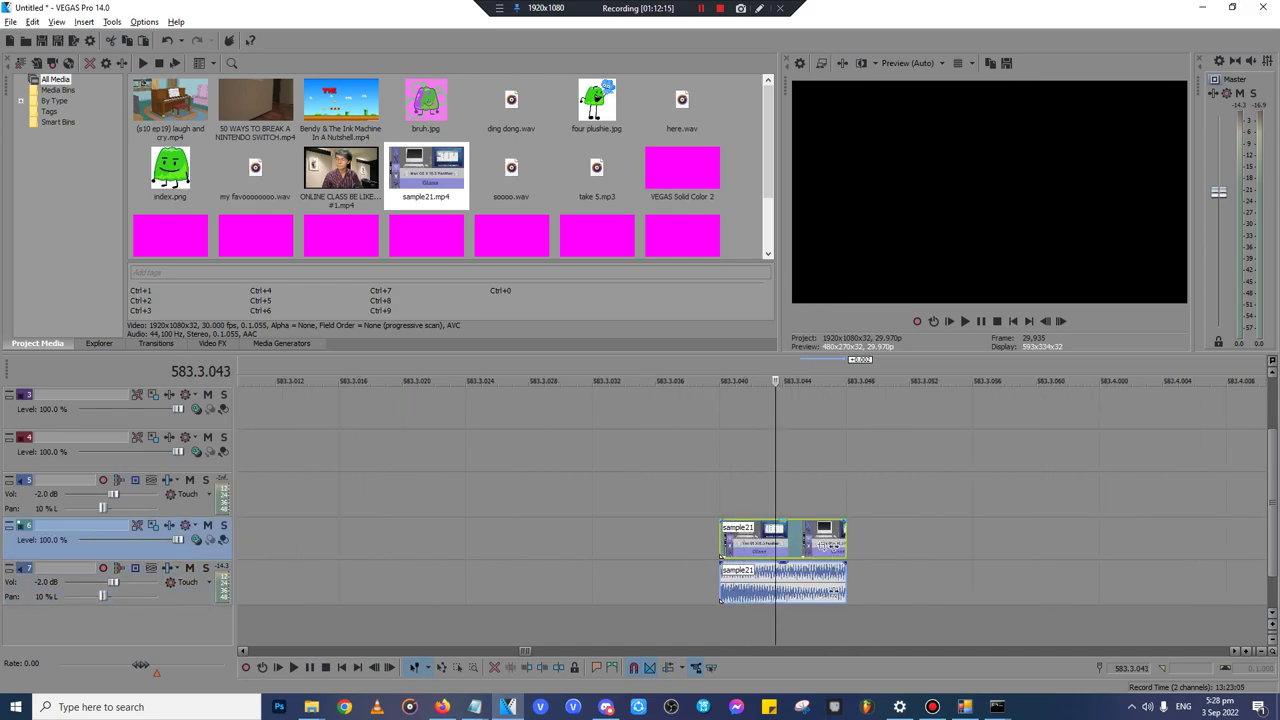
left_click(766, 545)
key("s")
key("Delete")
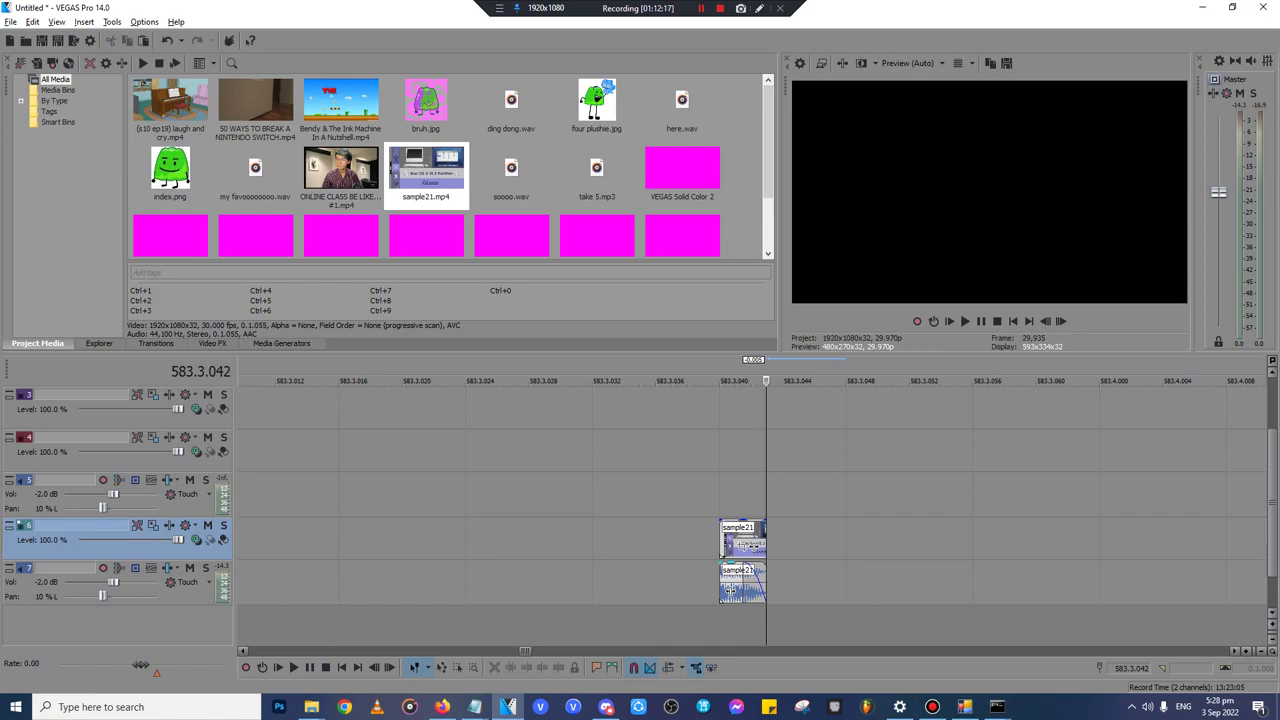
left_click(748, 590)
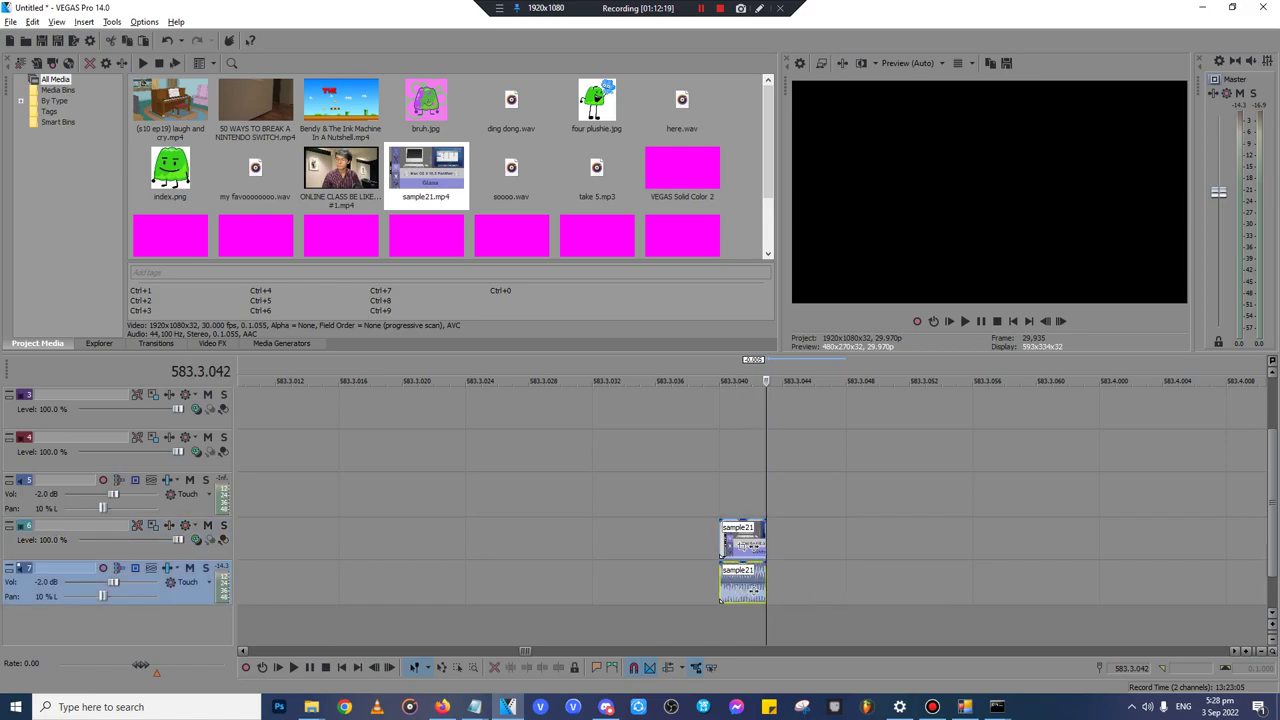
- Time-stretch the sample21 audio event to the 25.0% rate and delete its video event on track 6
left_click_drag(765, 588, 907, 590)
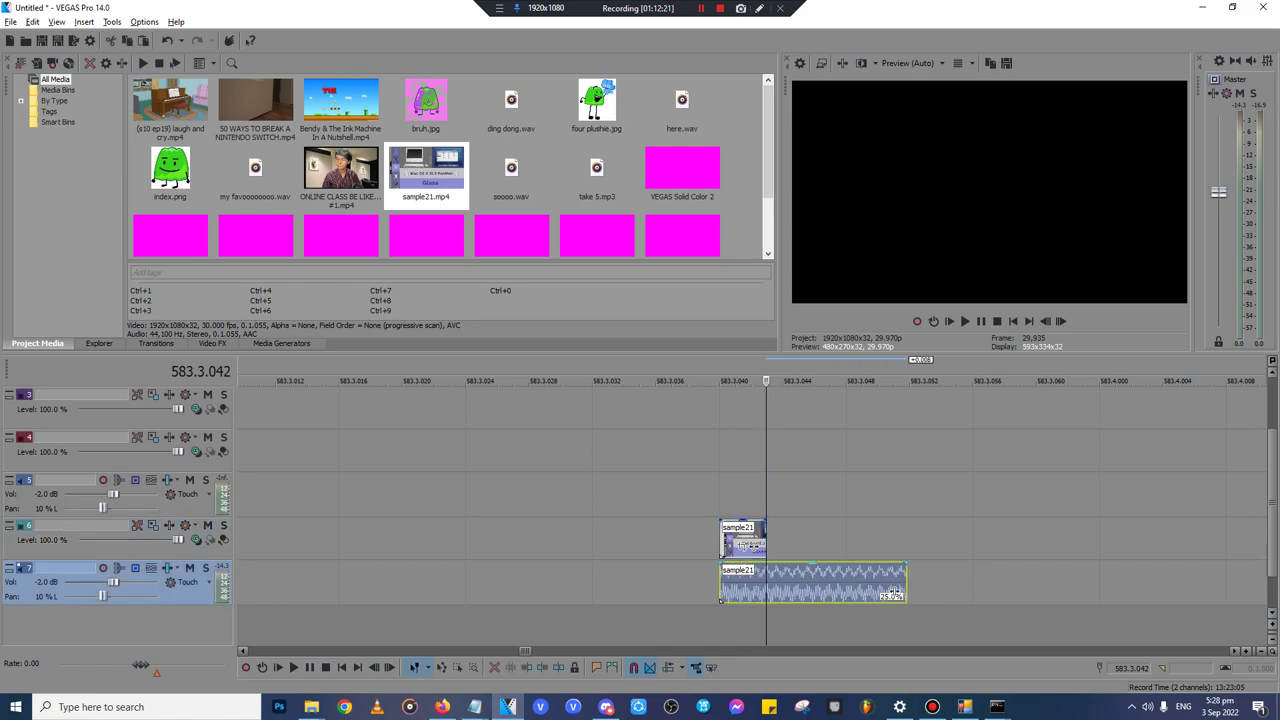
left_click(752, 540)
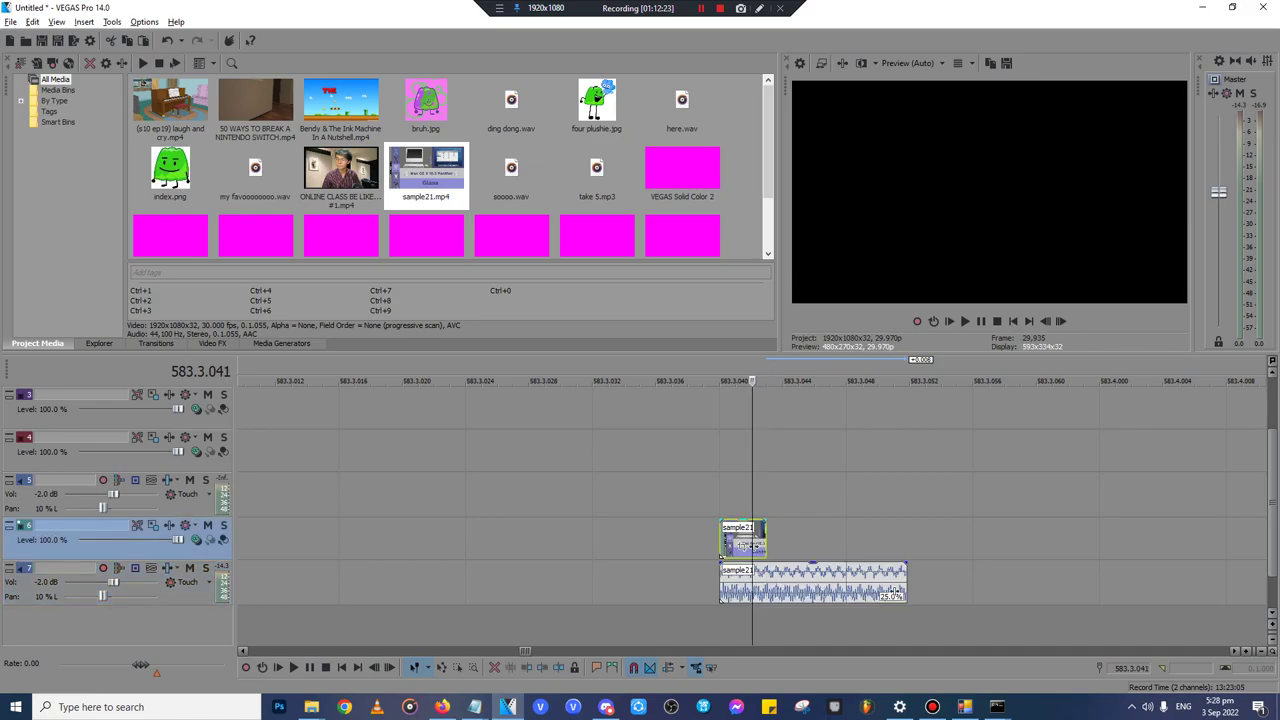
left_click(735, 541)
key("Delete")
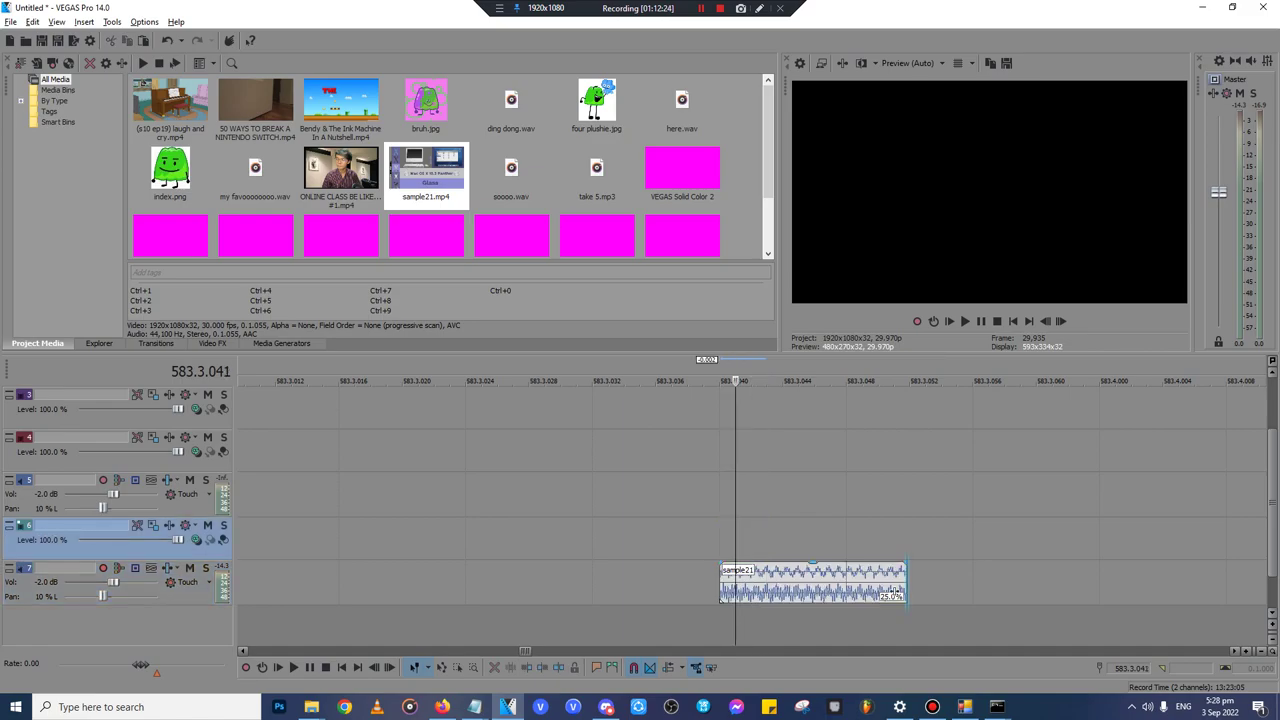
- Set the loop region to span the stretched sample21 audio event and turn on loop playback
left_click(893, 591)
double_click(893, 592)
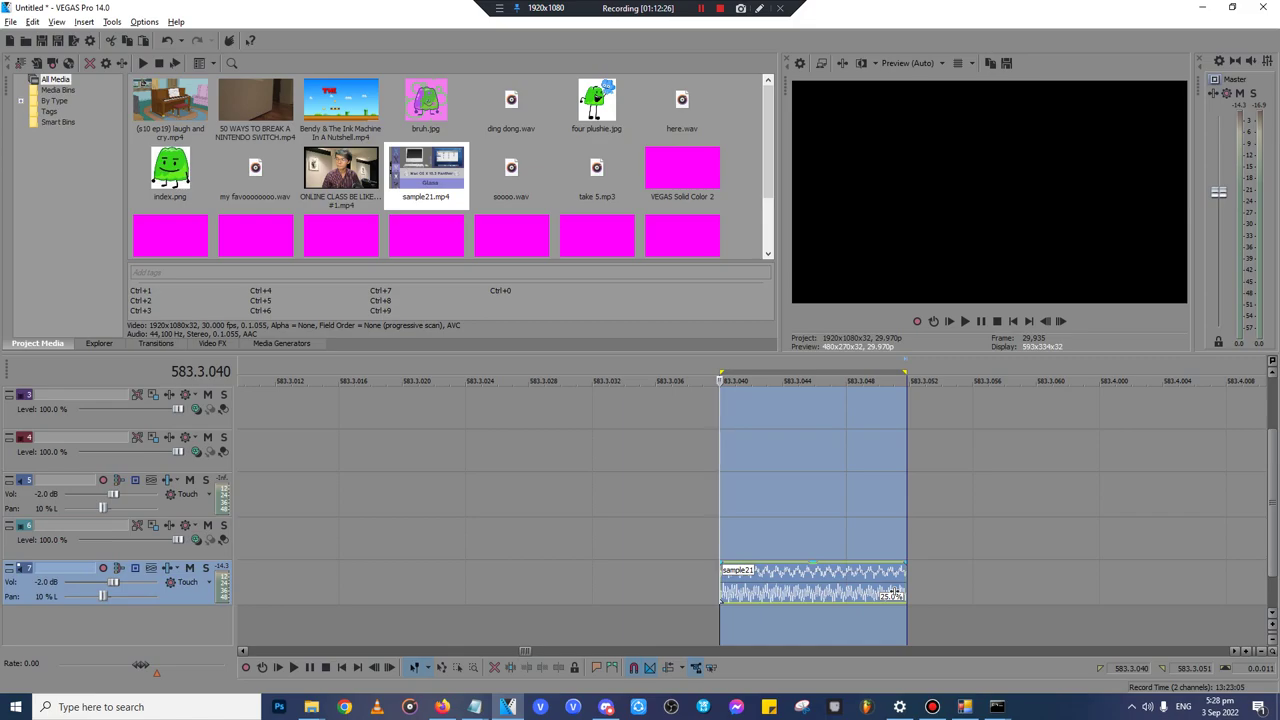
key("q")
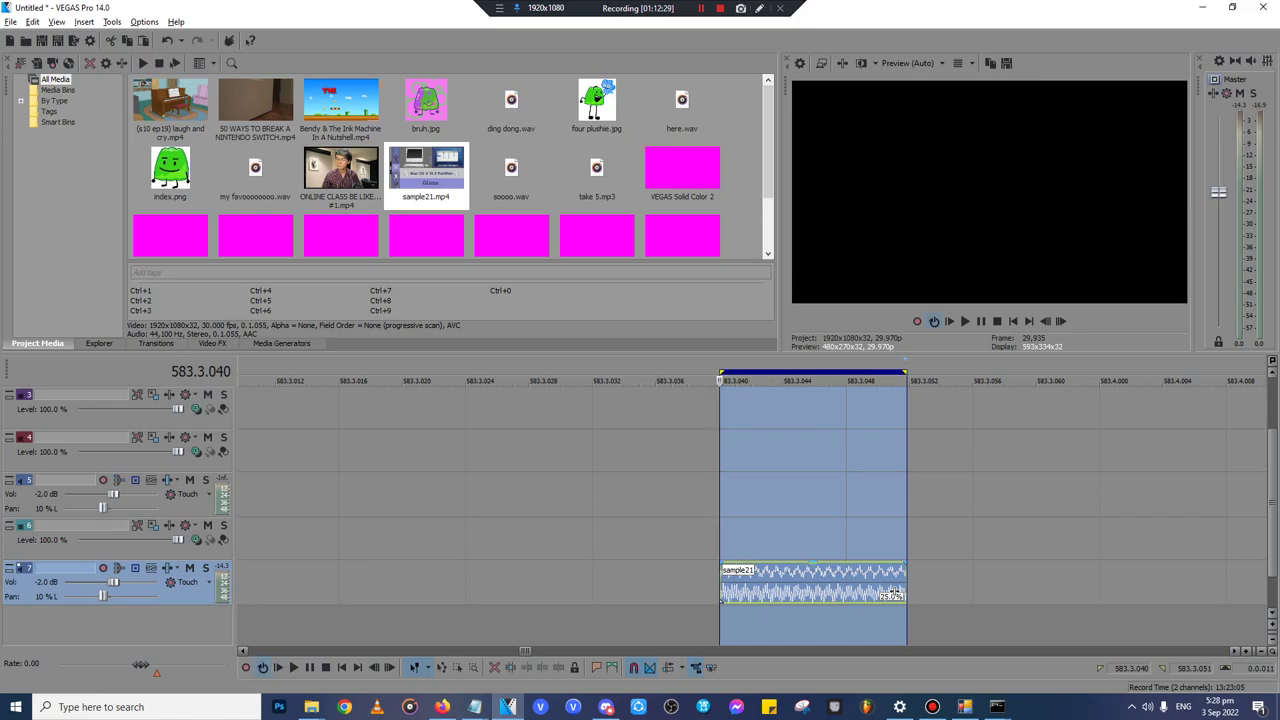
- Add The T-Pain Effect to the sample21 audio event and close the Audio Event FX window
left_click(893, 592)
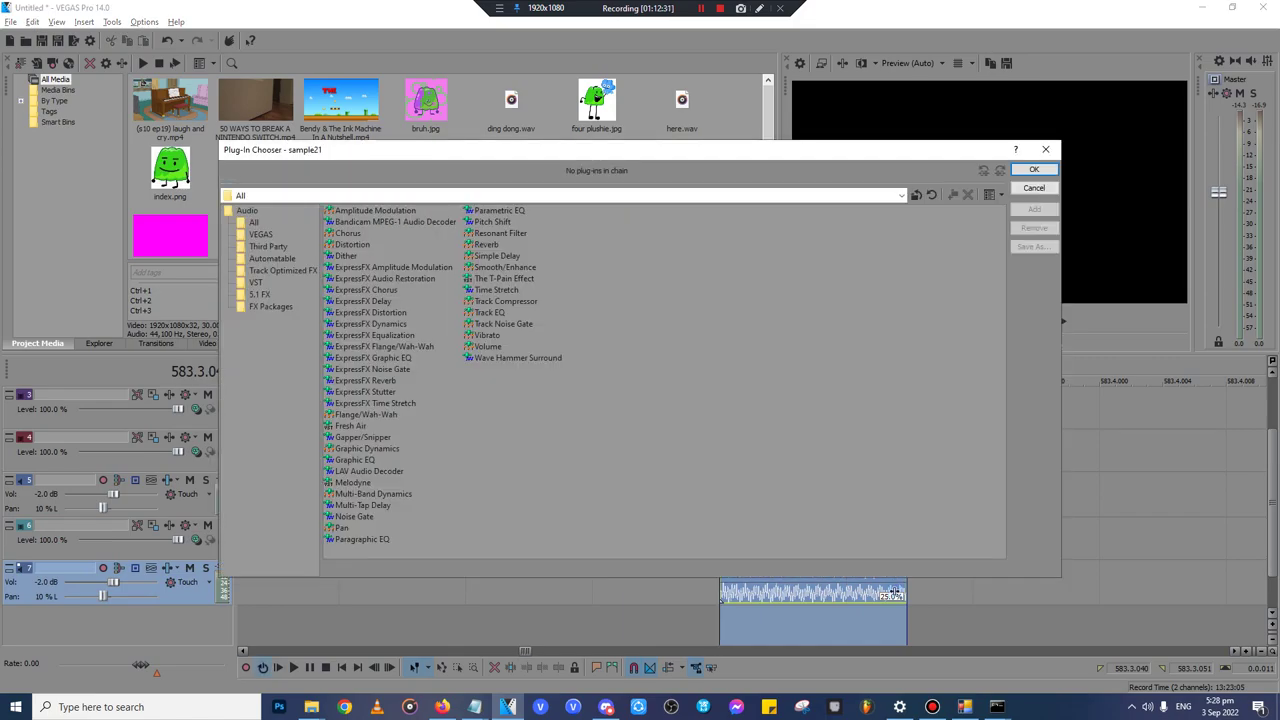
left_click(504, 268)
left_click(504, 279)
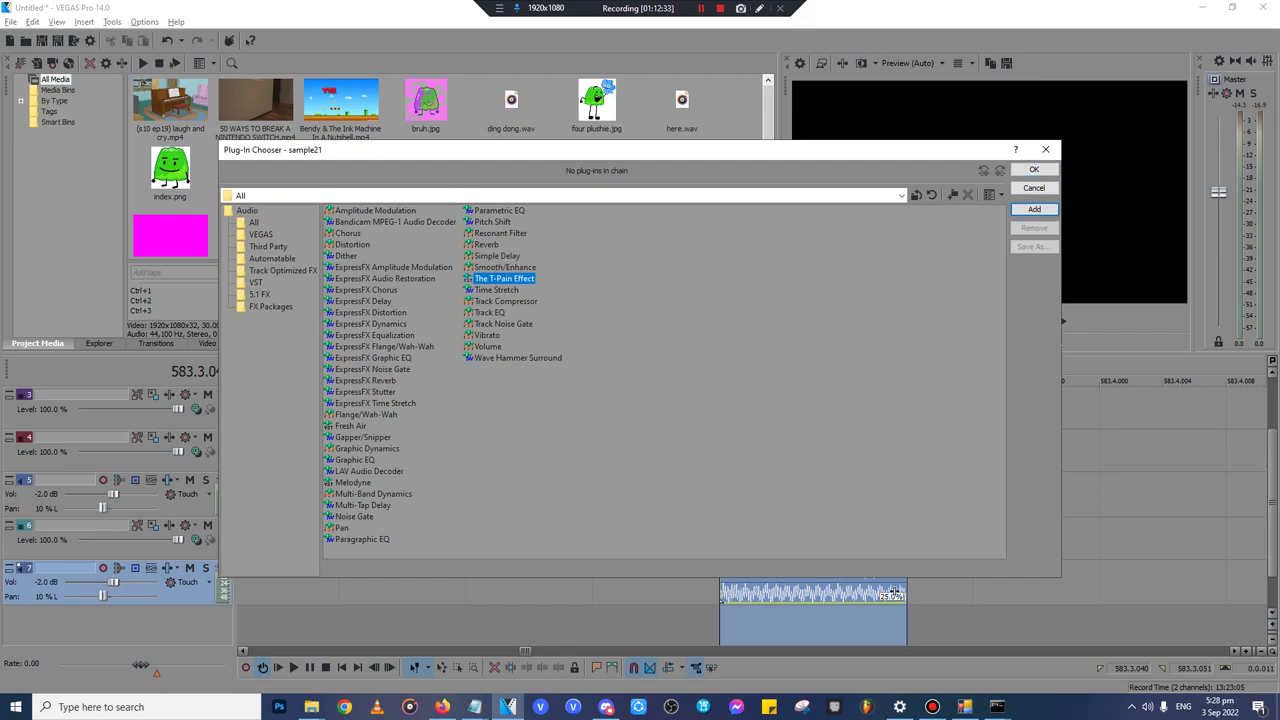
key("Return")
key("Return")
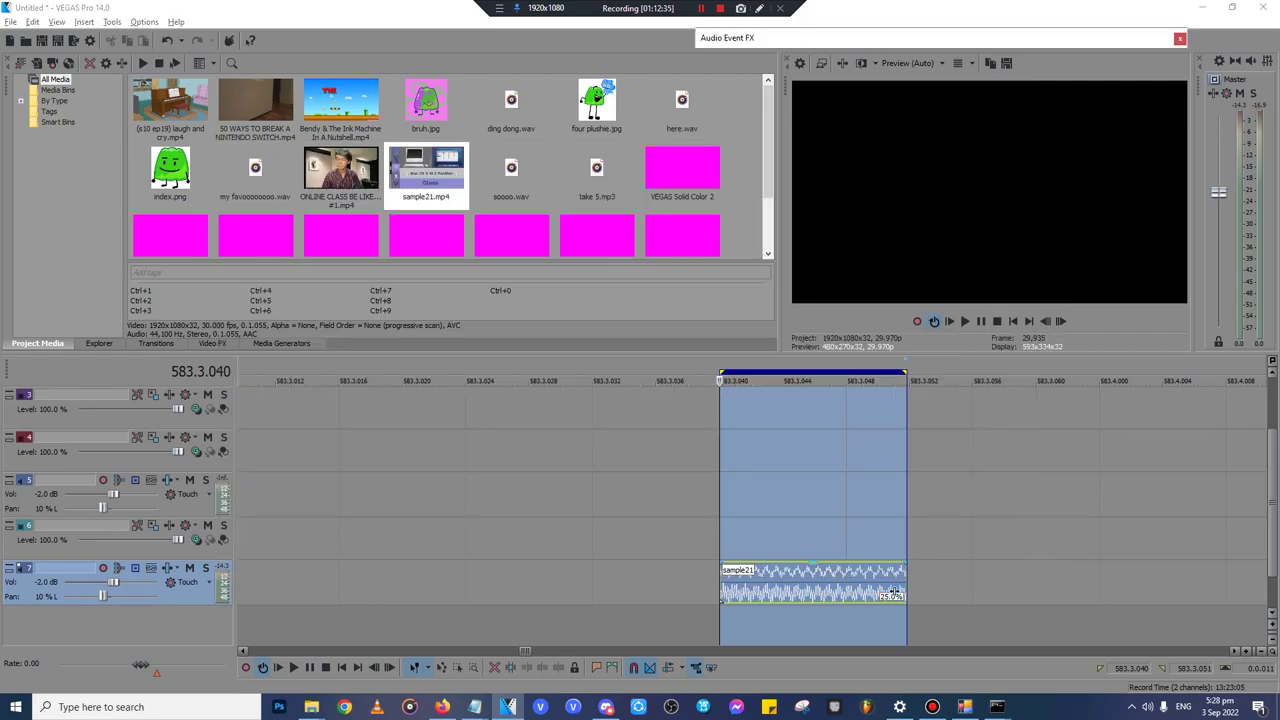
left_click(1180, 39)
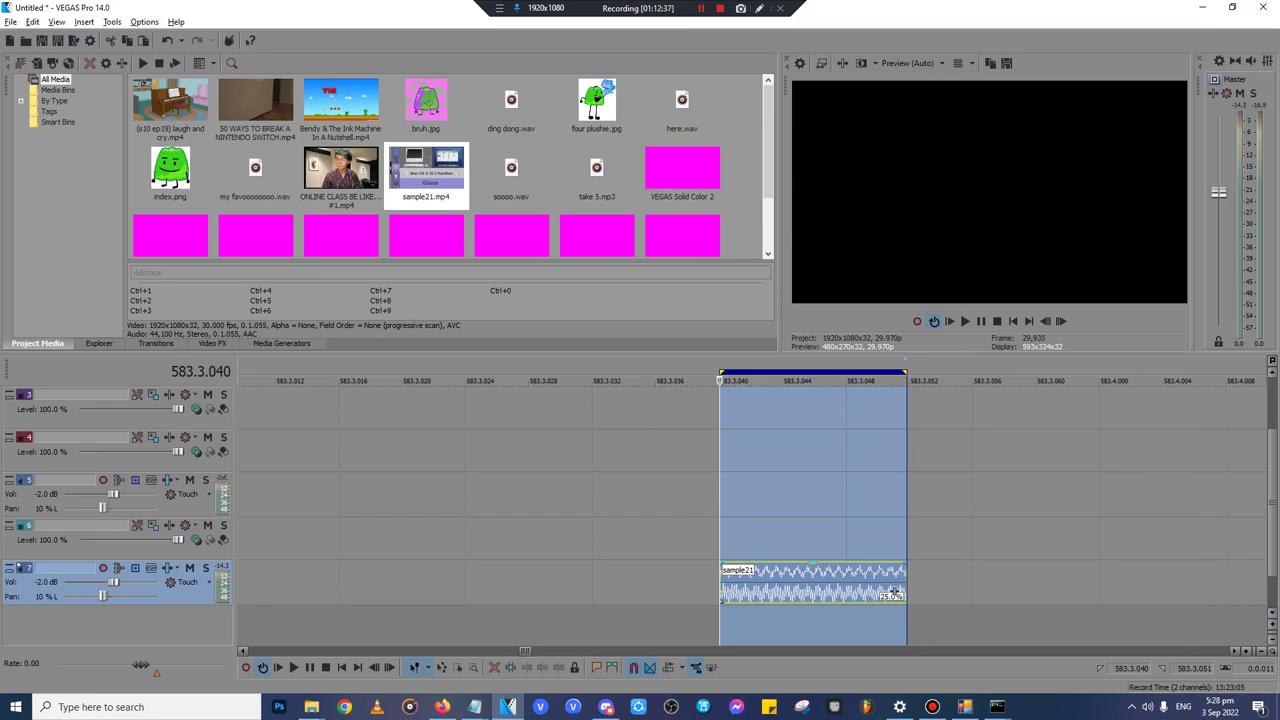
- Render the loop region as mactothesac.wav in the 96,000 Hz, 32 Bit (IEEE Float), Stereo, PCM format and show its folder
left_click(74, 41)
key("BackSpace")
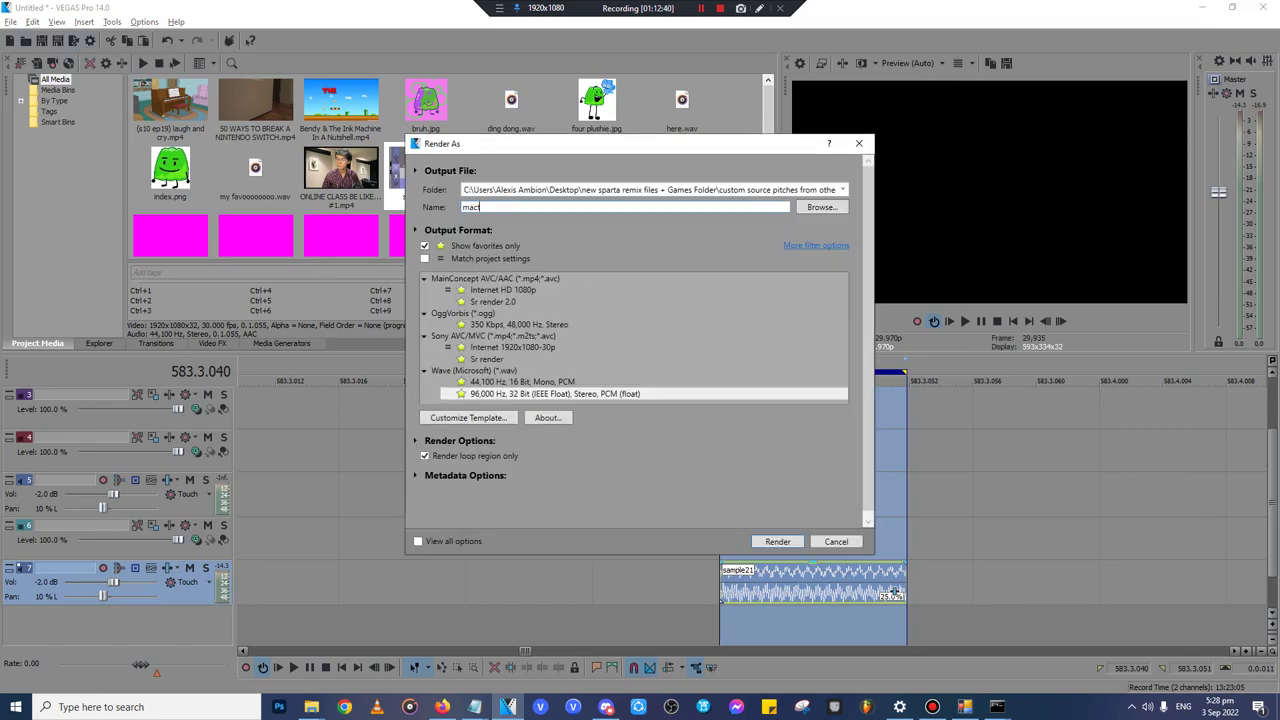
type("mactothesac")
key("Return")
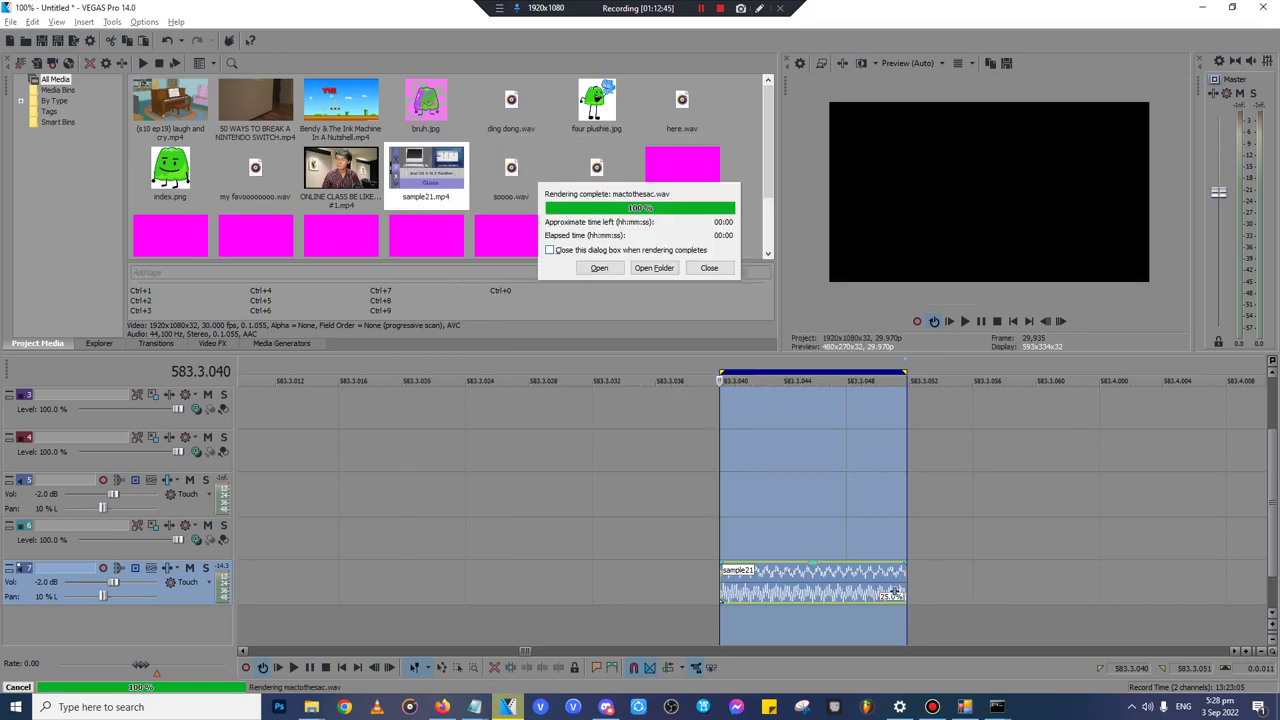
key("Escape")
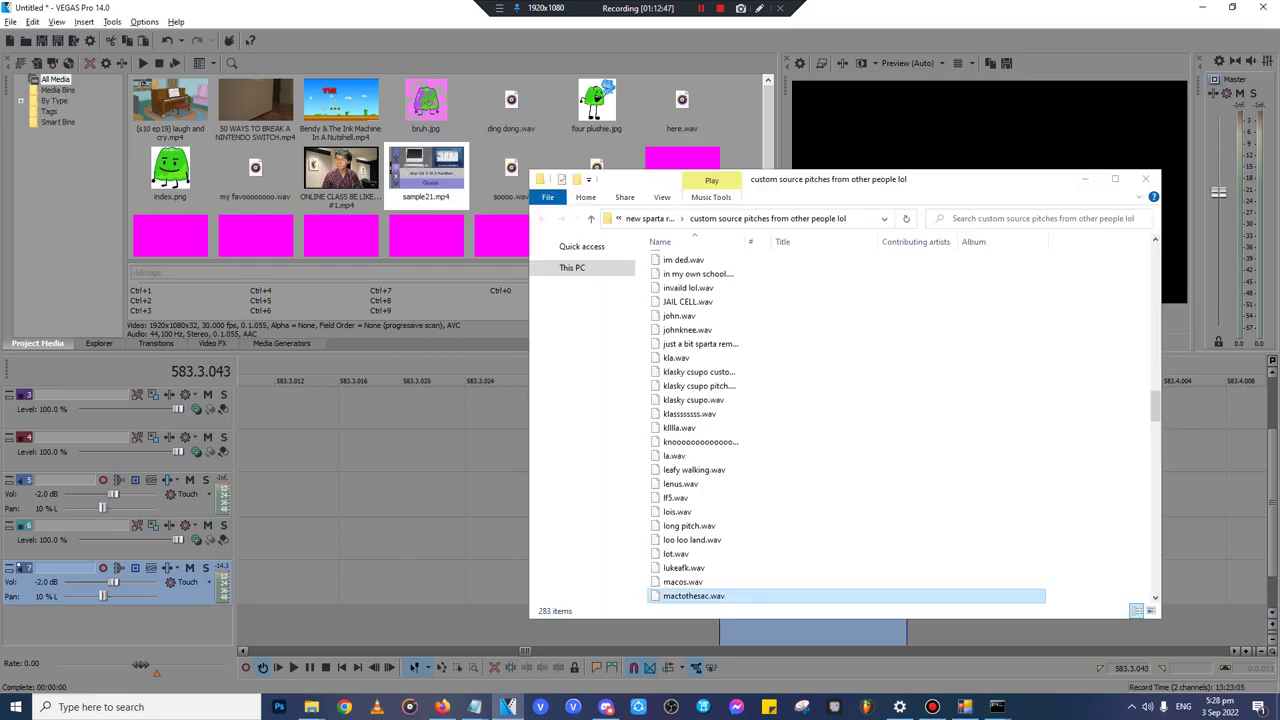
- Minimize the folder window, delete the stretched sample21 audio event and turn off loop playback
left_click(316, 540)
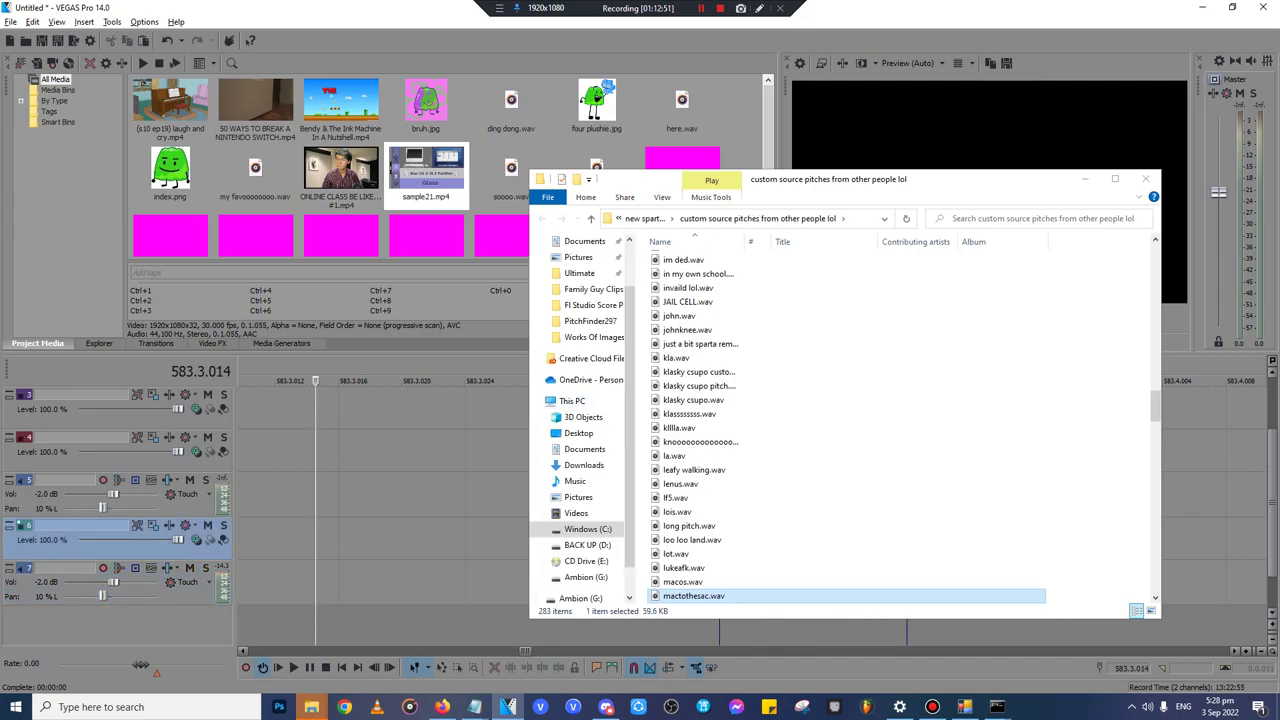
left_click(1085, 179)
left_click(743, 584)
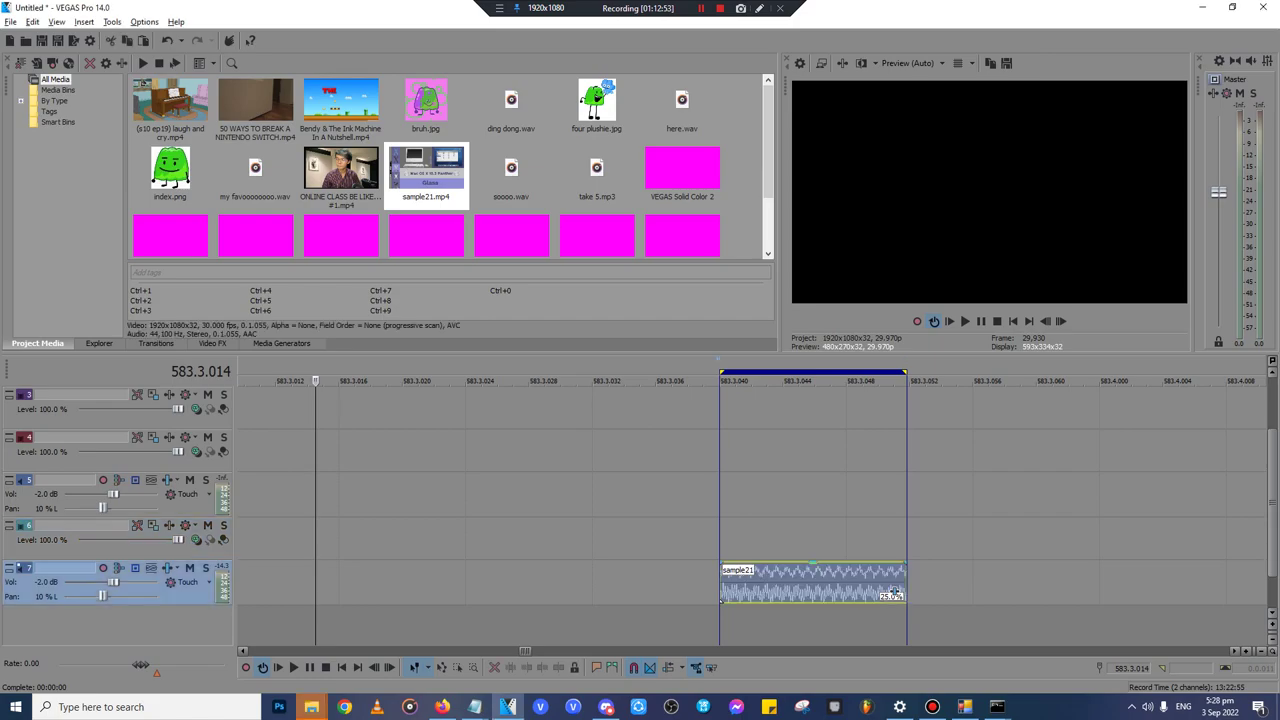
key("Delete")
key("q")
- Place sample21.mp4 from the project media on tracks 6 and 7 at 583.3.040 again and check its start
left_click_drag(426, 170, 721, 540)
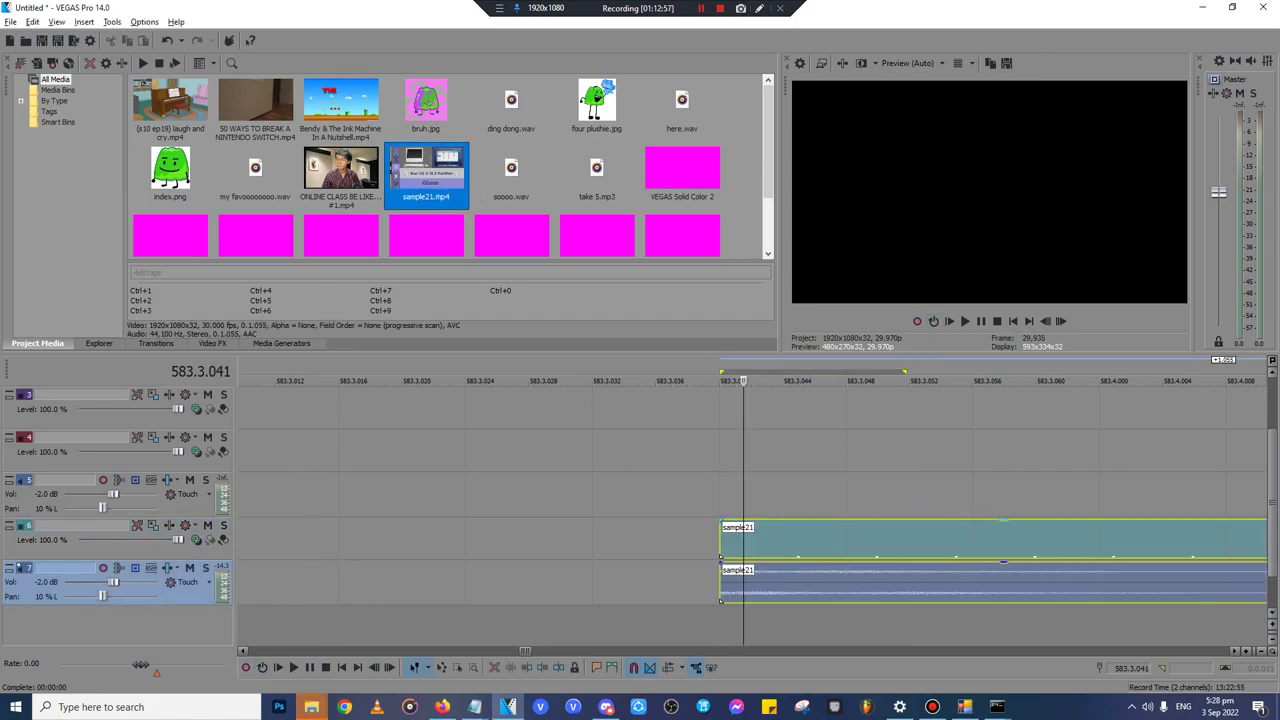
left_click(727, 495)
scroll(727, 495, "down", 4)
left_click(734, 540)
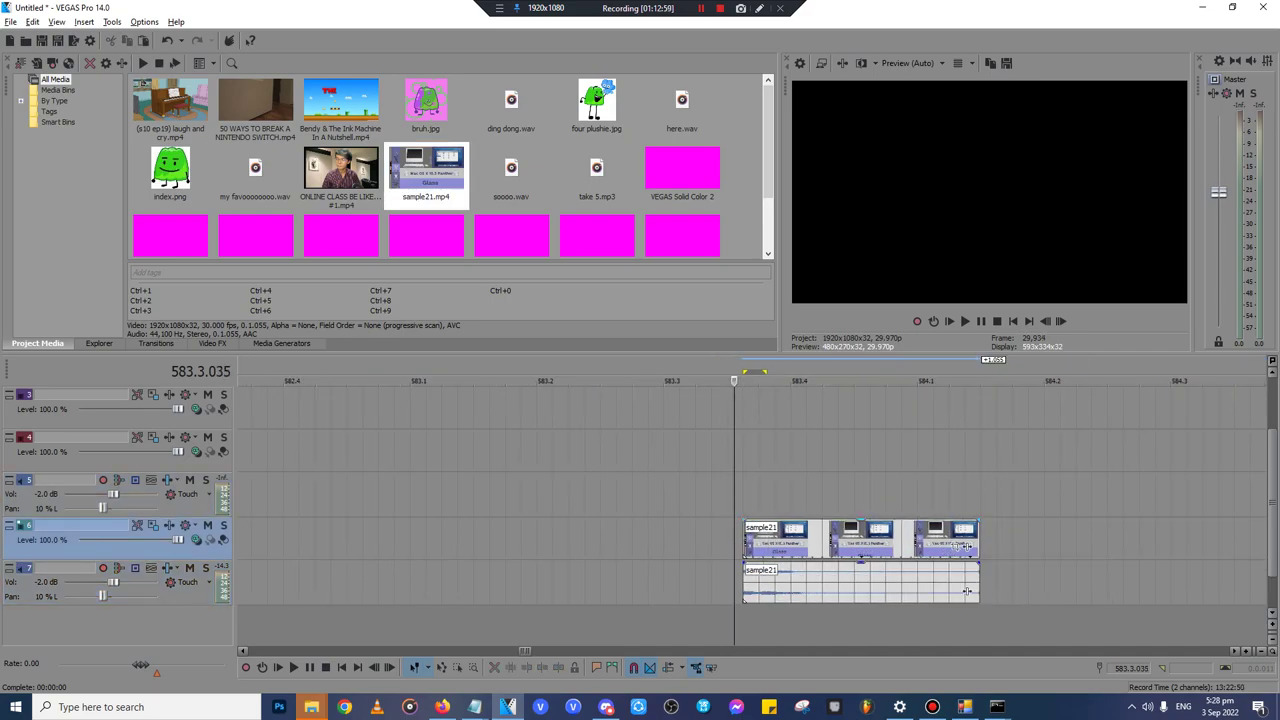
left_click(759, 540)
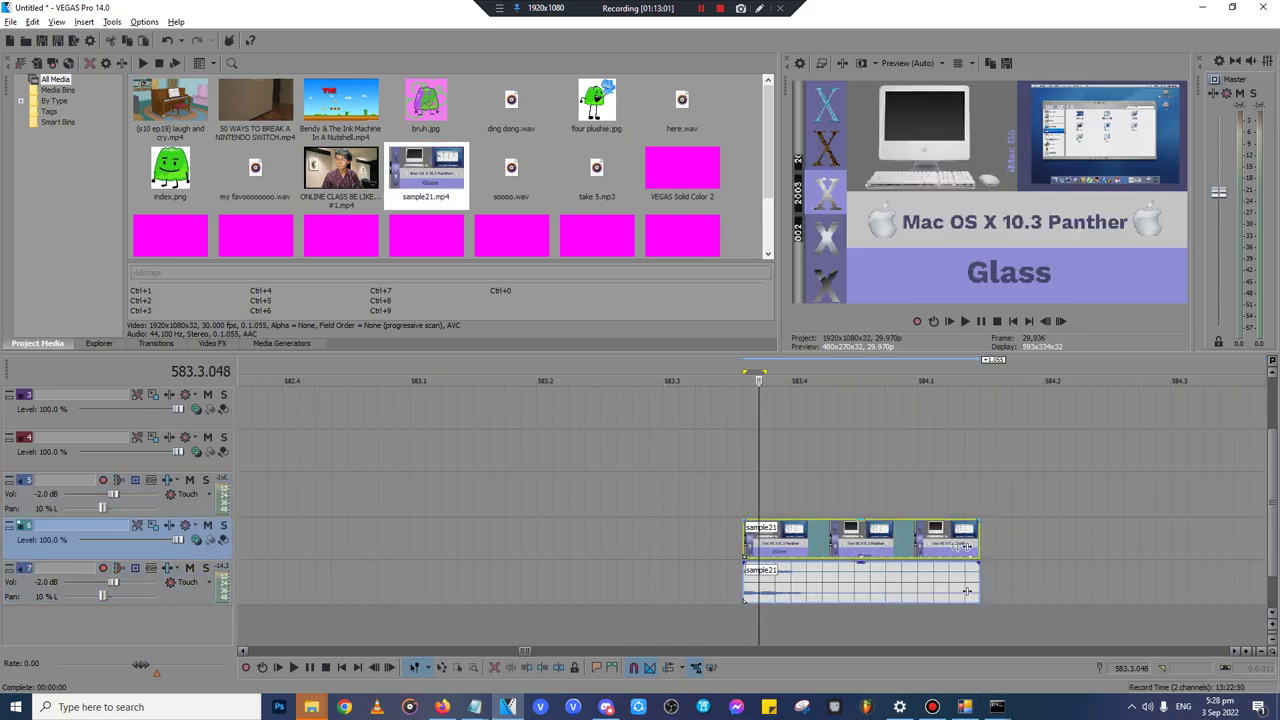
- Load mactothesac.wav from the custom source pitches folder into Melodyne
mouse_move(311, 707)
left_click(431, 640)
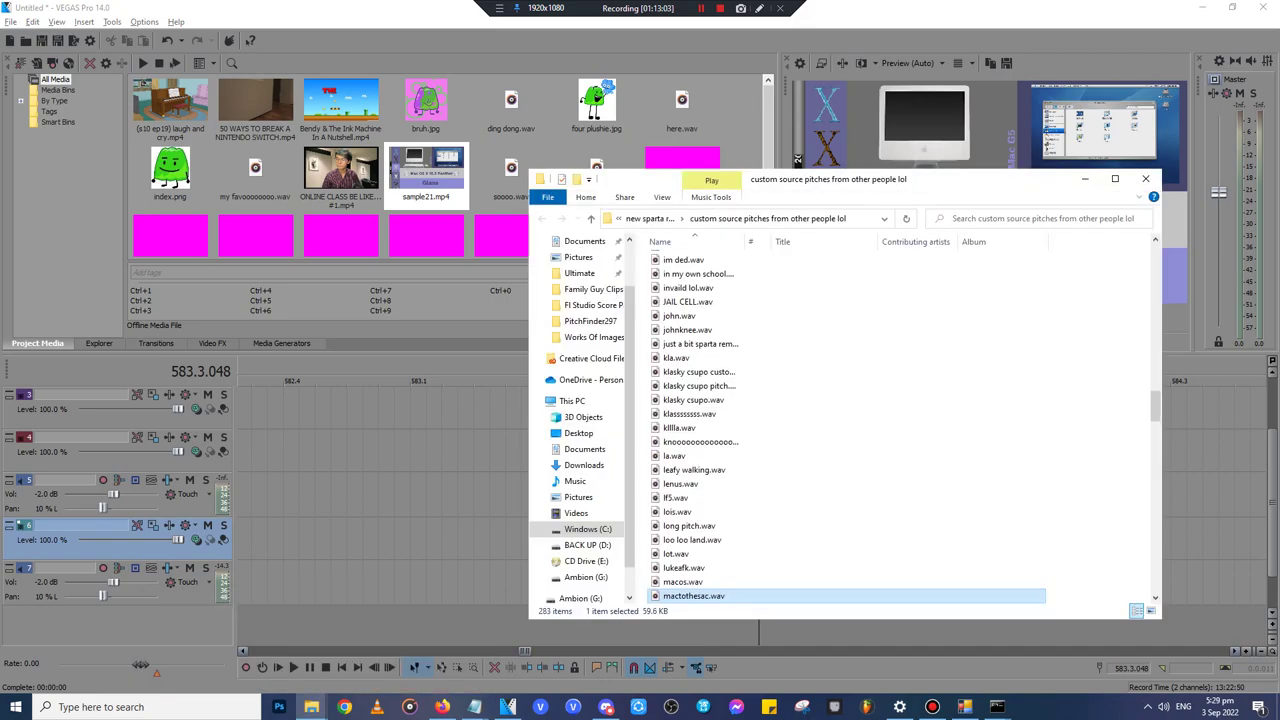
left_click(16, 687)
left_click(311, 707)
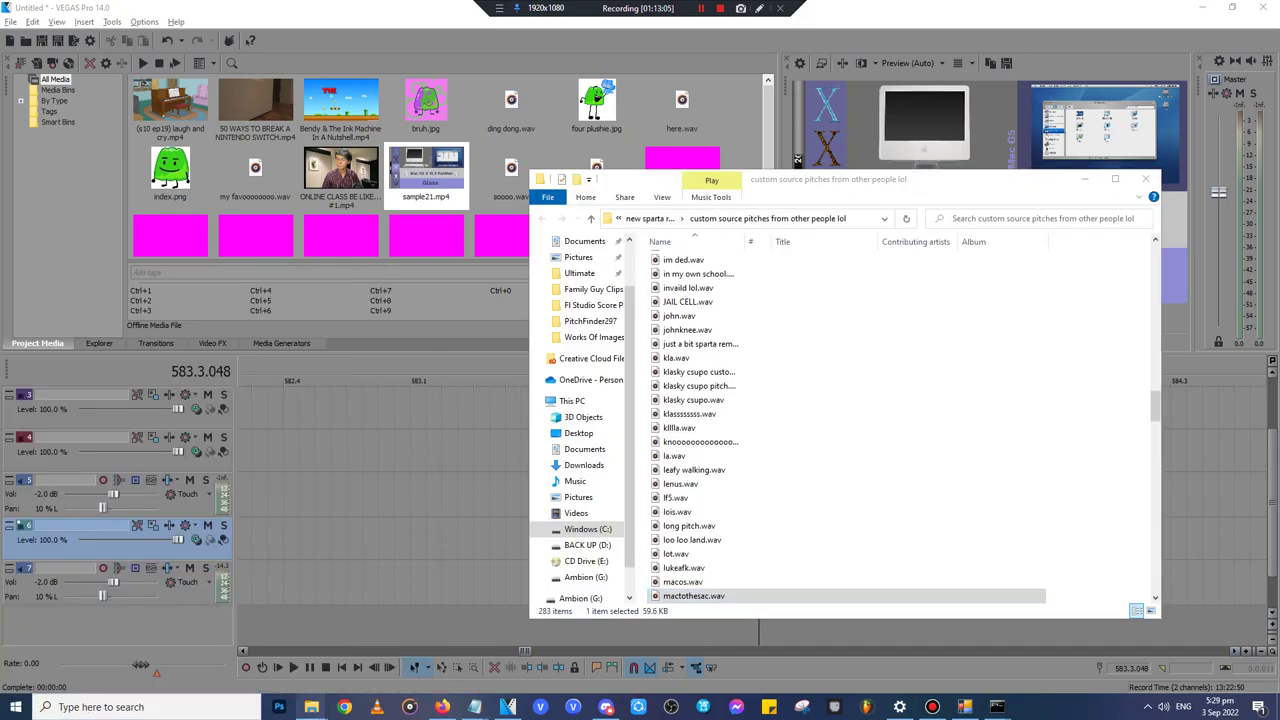
left_click(355, 605)
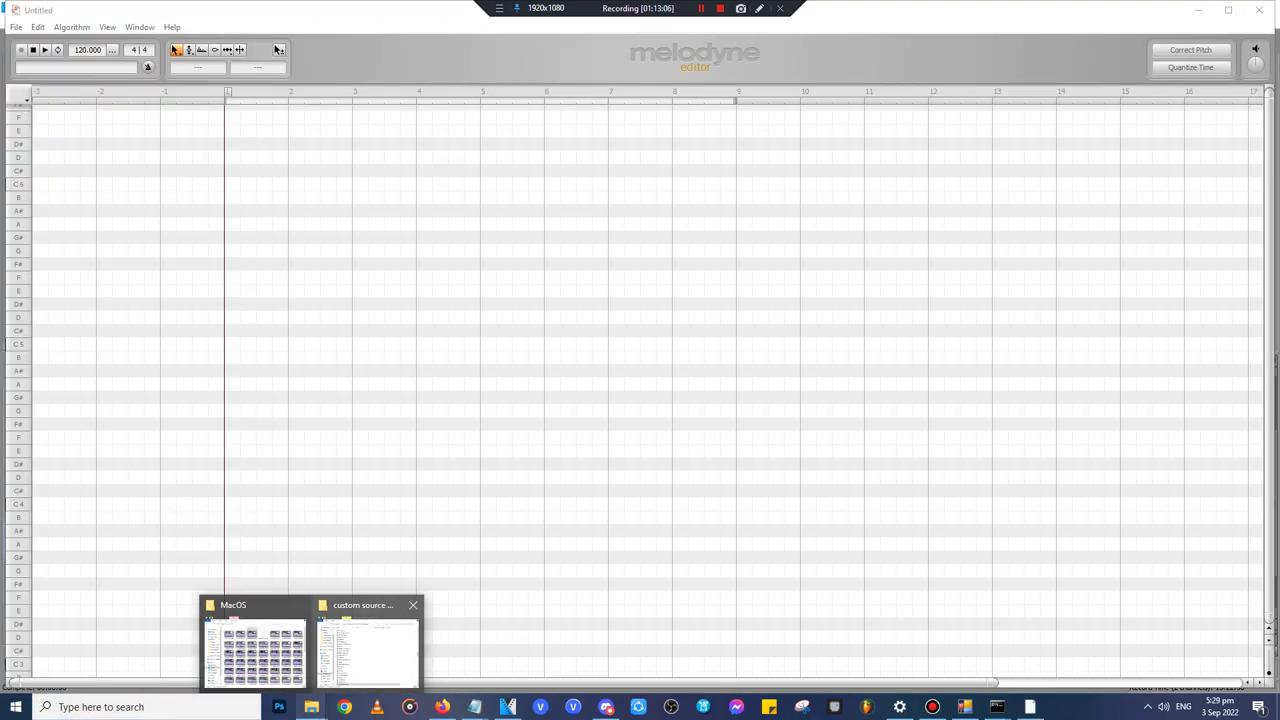
left_click(367, 648)
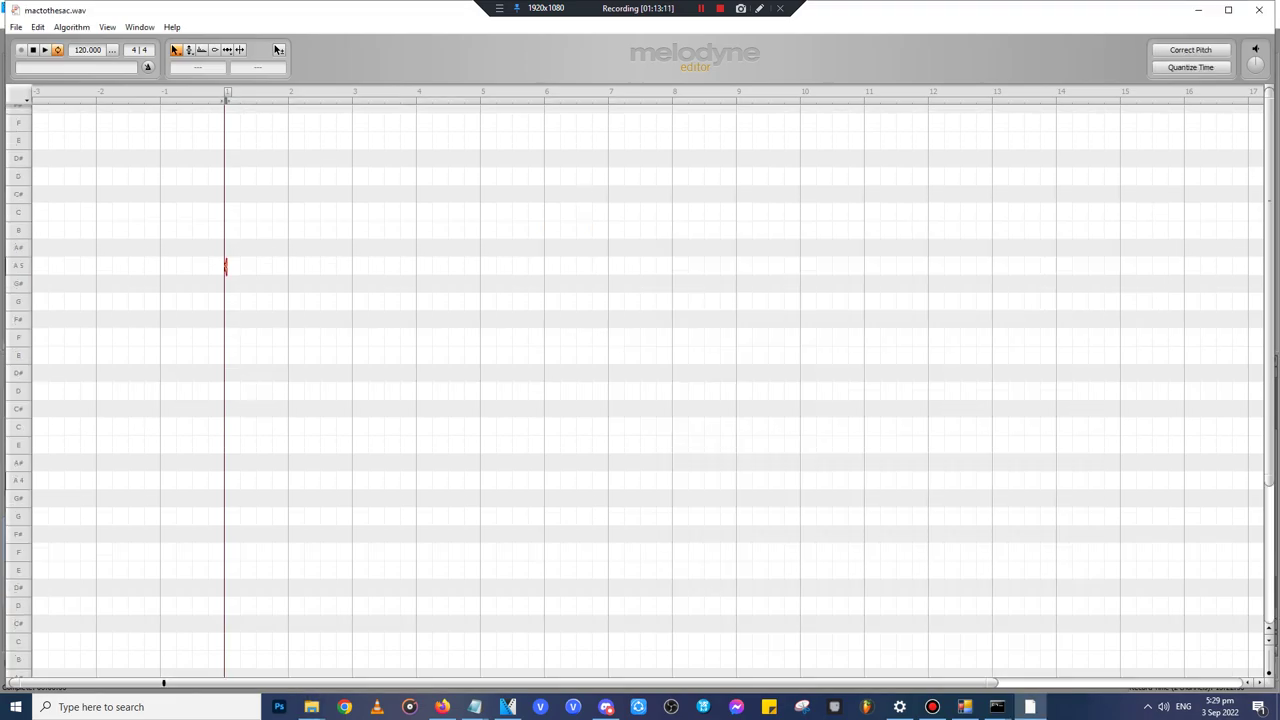
- Correct the note's pitch with center at 100% and drift at 0%, and stretch the note past bar 5
left_click(1229, 10)
left_click(1196, 45)
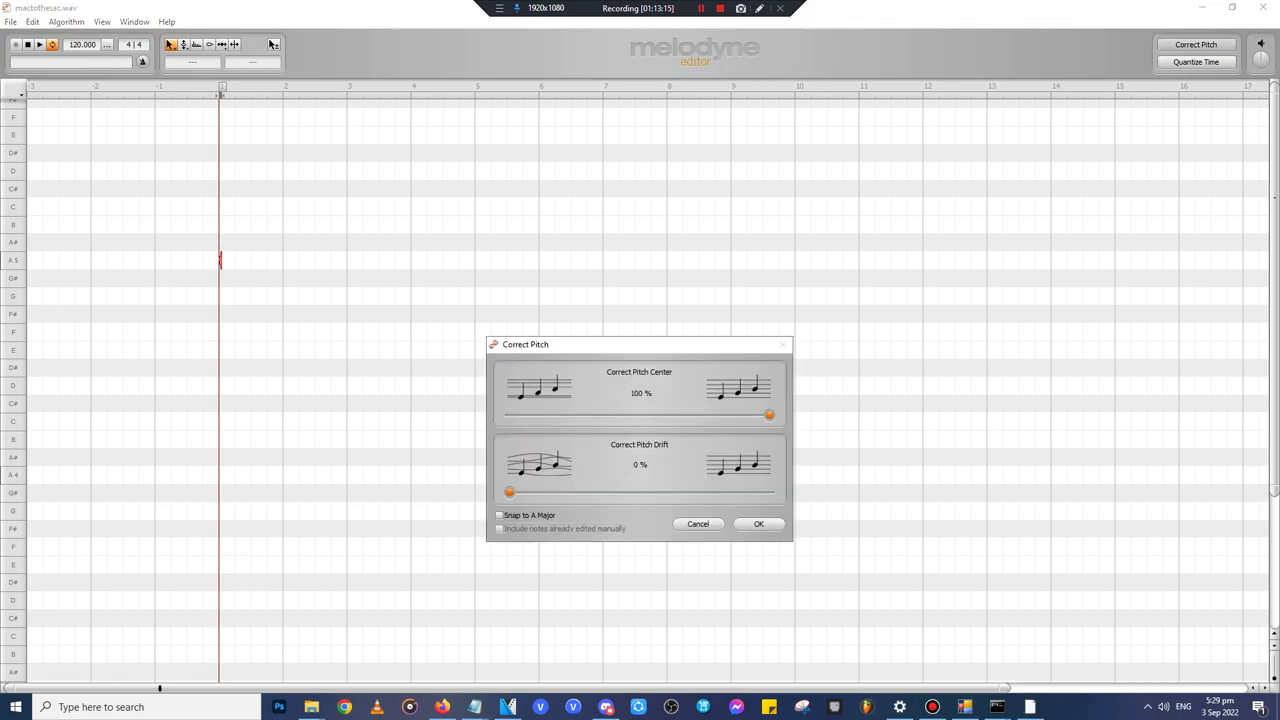
key("Return")
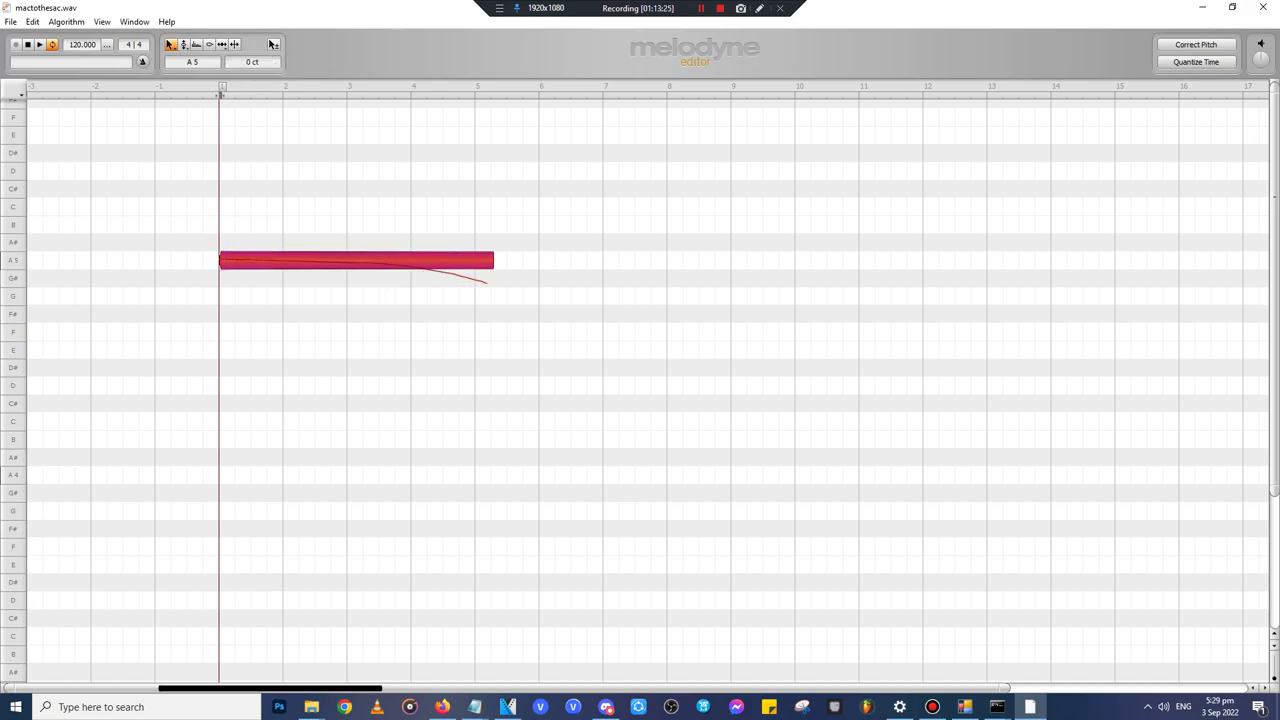
- Stretch the end of the A5 note to just past bar 17
left_click(234, 44)
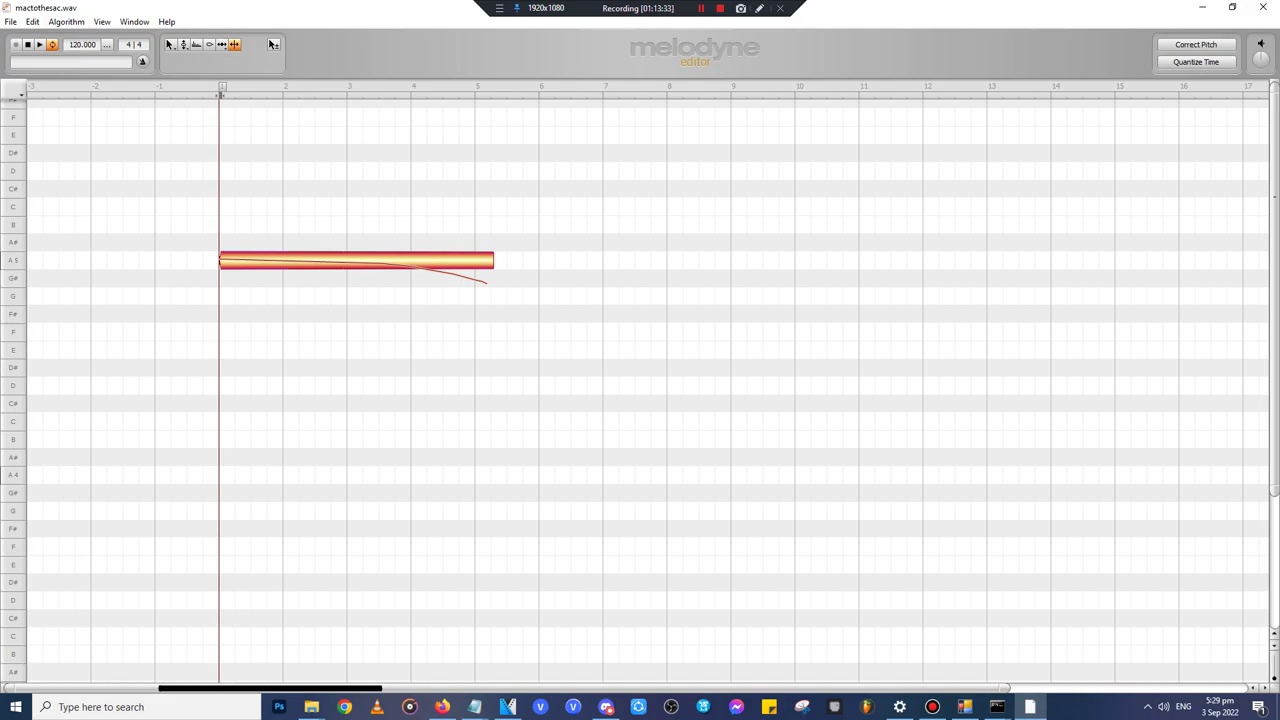
key("F1")
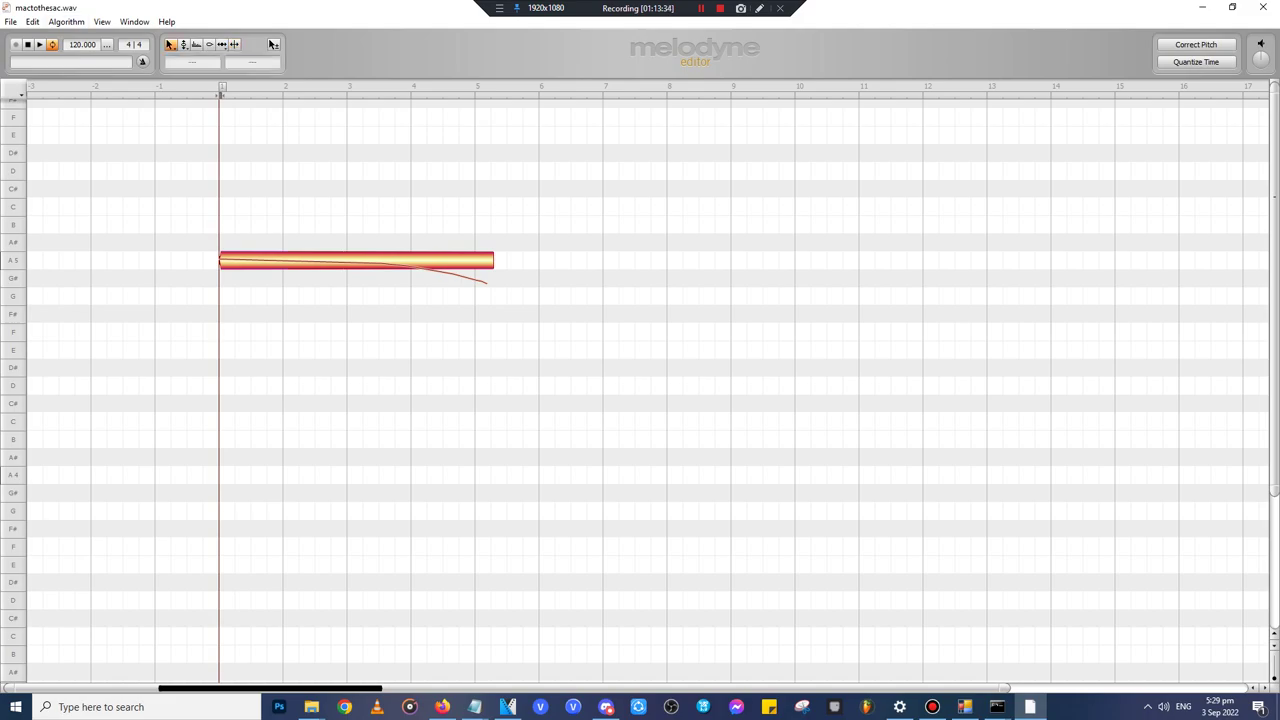
left_click(356, 260)
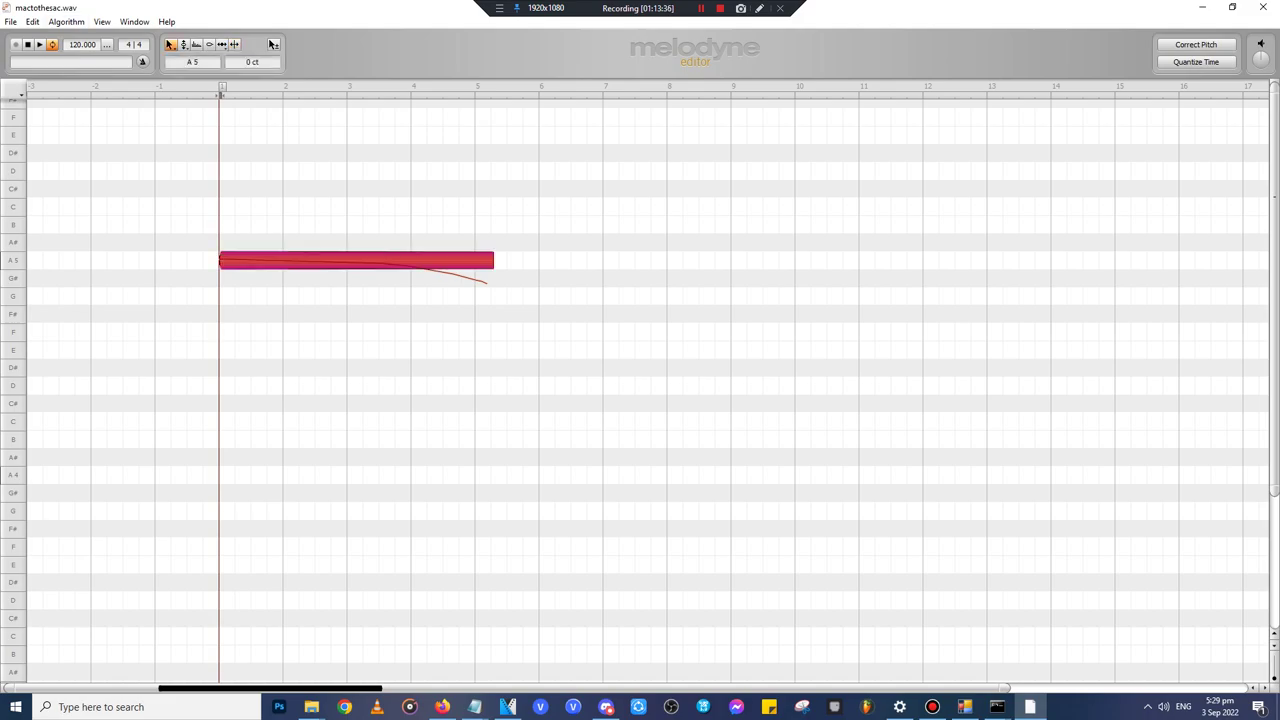
left_click_drag(490, 260, 1230, 260)
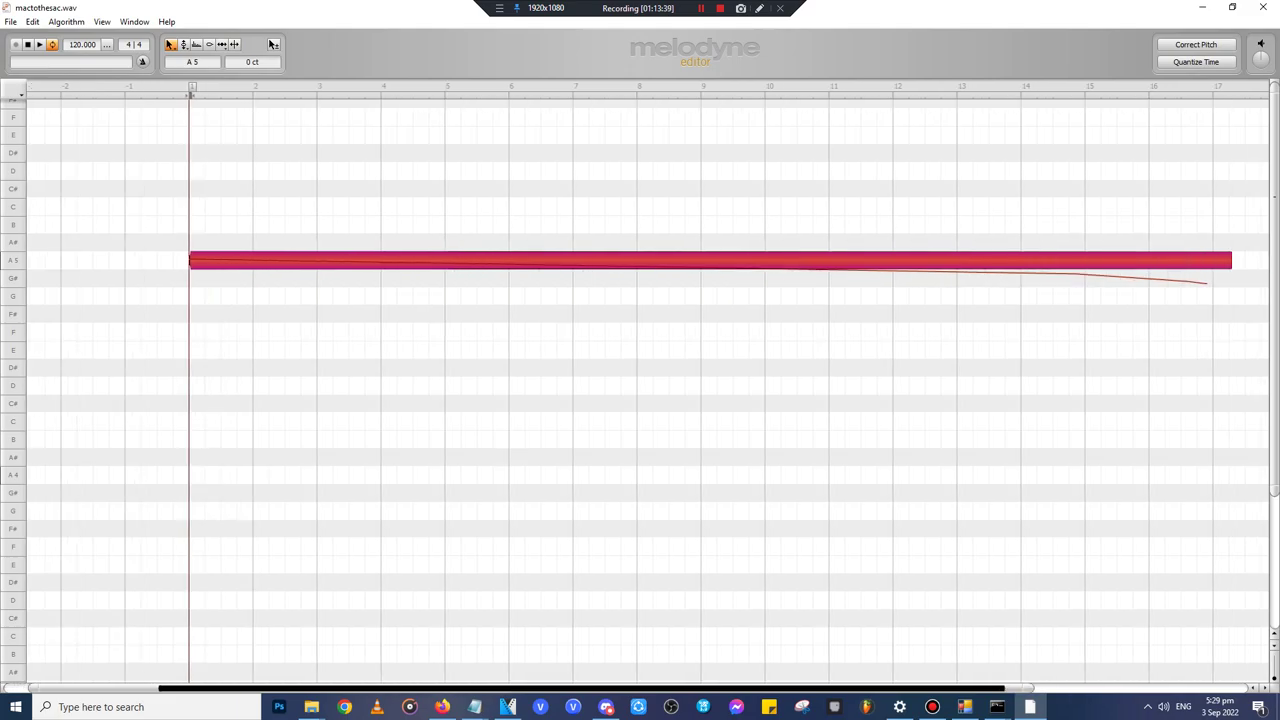
- Shorten the A5 note so that it ends at about bar 3
key("F6")
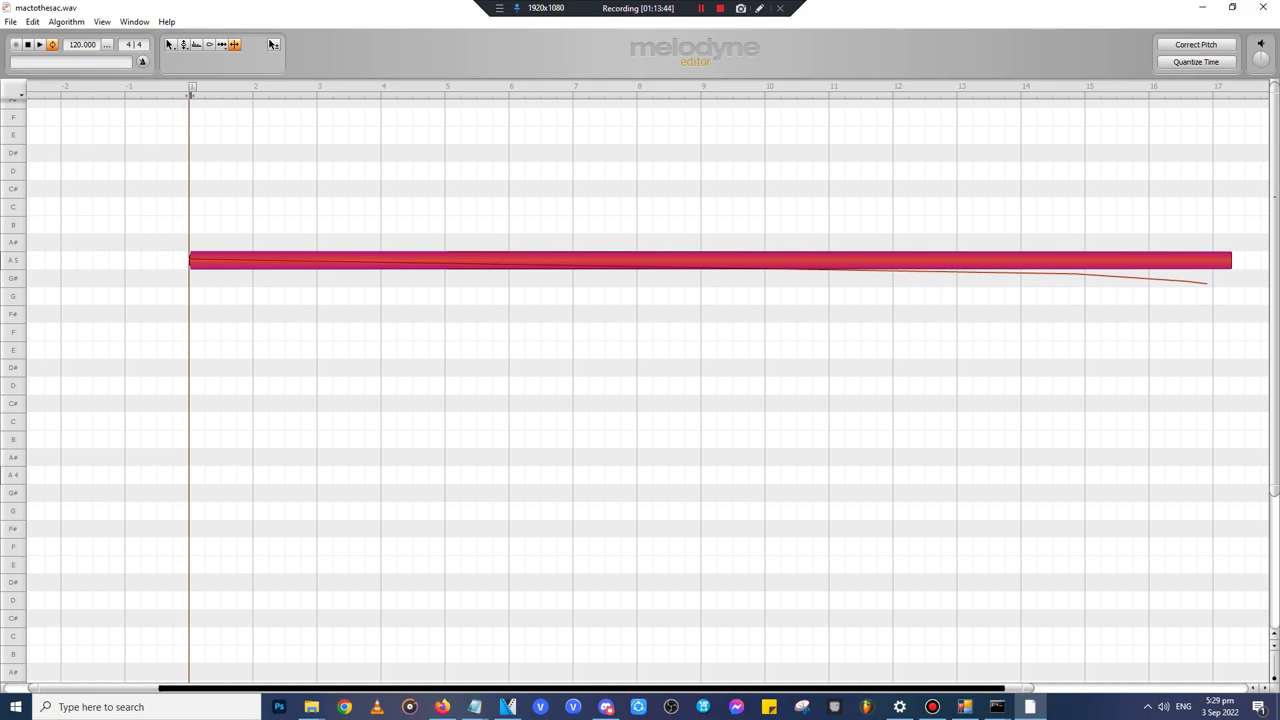
key("Escape")
key("ctrl+a")
key("F1")
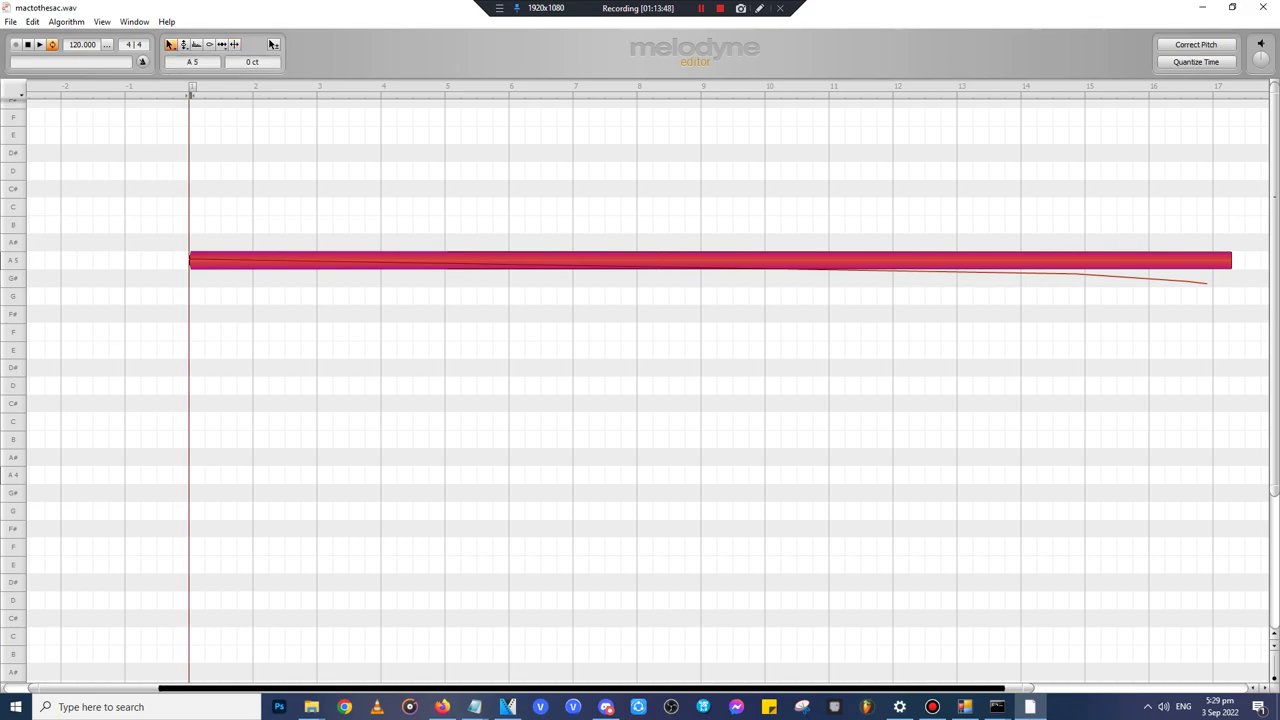
left_click_drag(1230, 260, 255, 260)
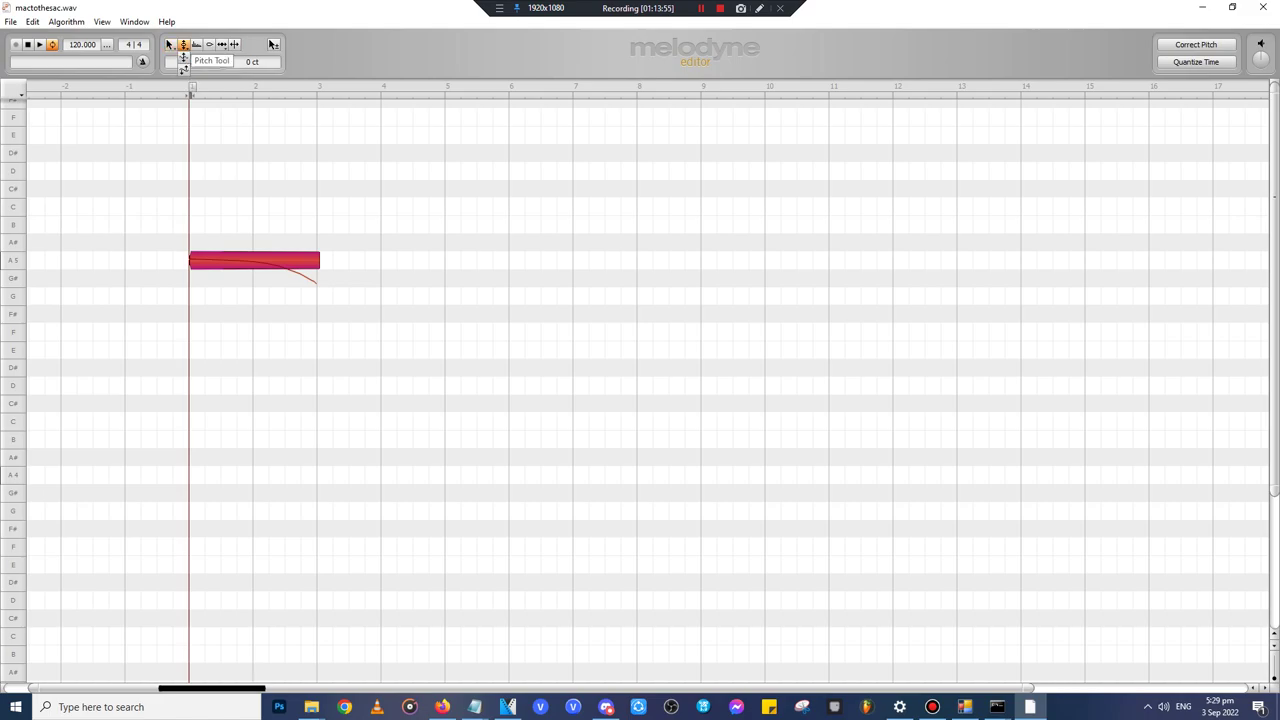
- Flatten the note's falling pitch curve with the Pitch Drift tool
left_click(183, 66)
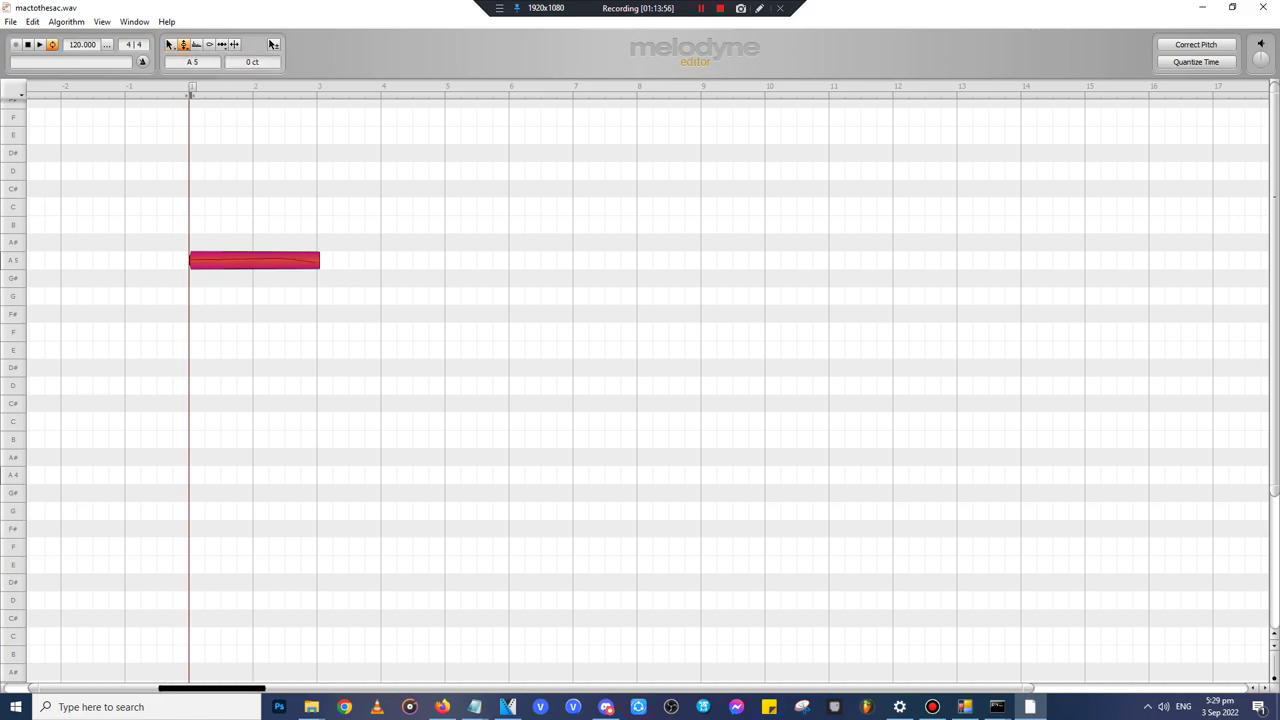
left_click(184, 66)
left_click(196, 45)
- Transpose the whole note to C5 with the main tool
left_click(170, 45)
key("Up")
key("Up")
key("Up")
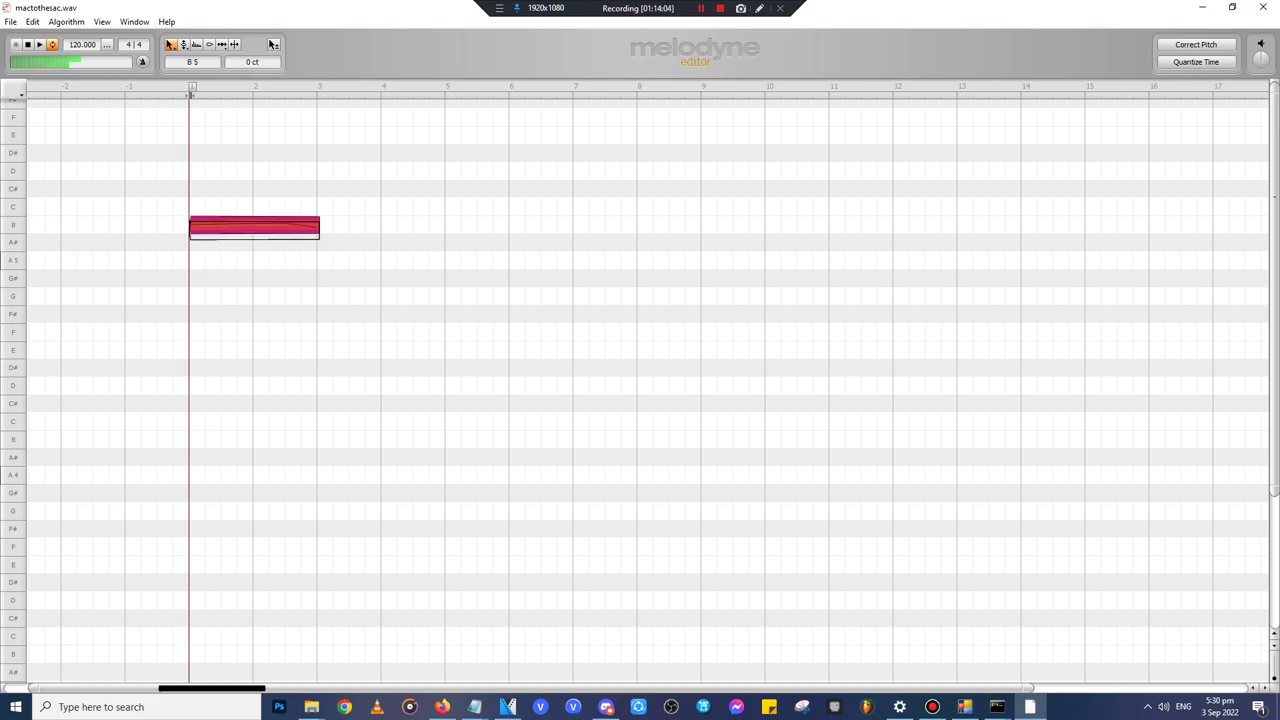
key("shift+Down")
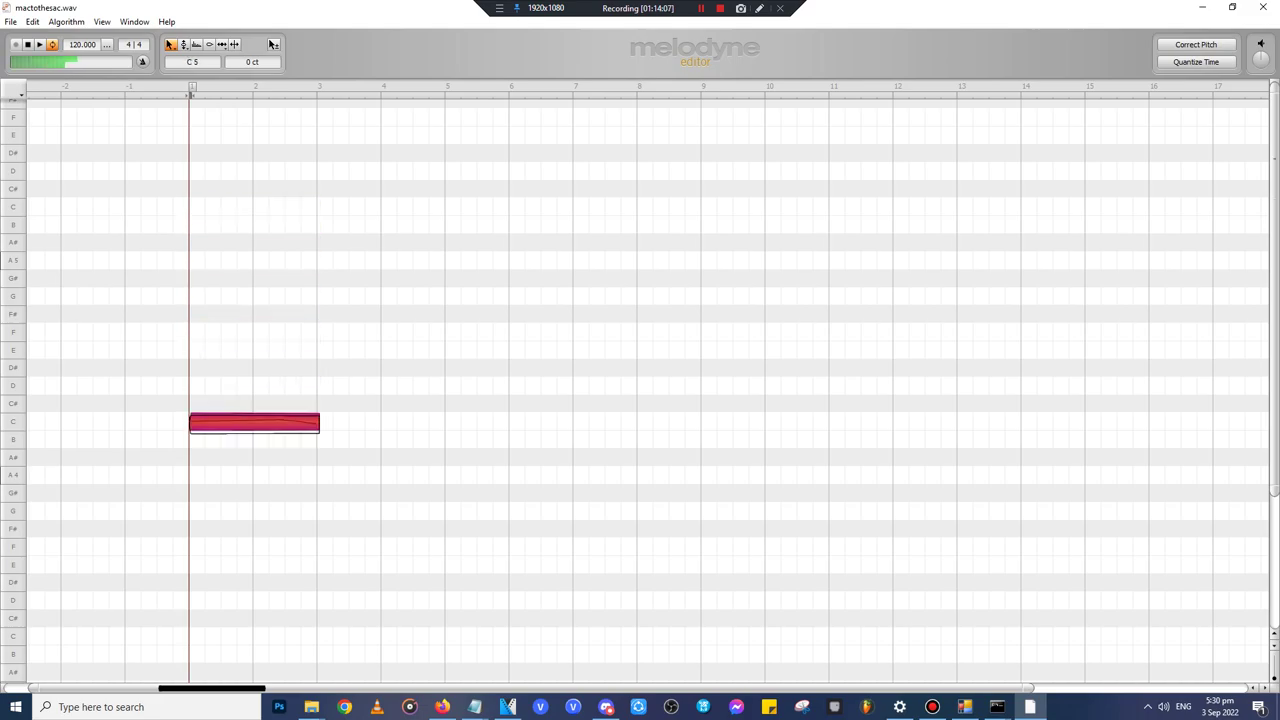
- Try the note an octave lower at C4 and return it to C5
left_click(10, 22)
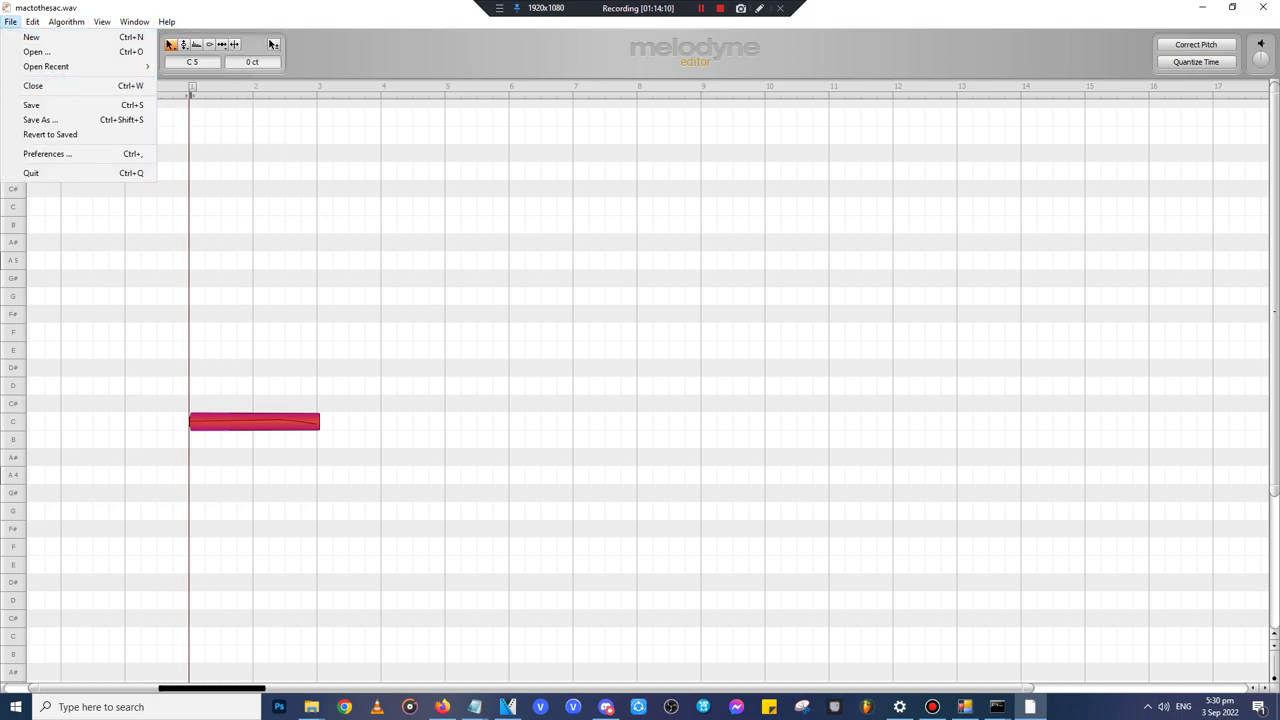
left_click(41, 120)
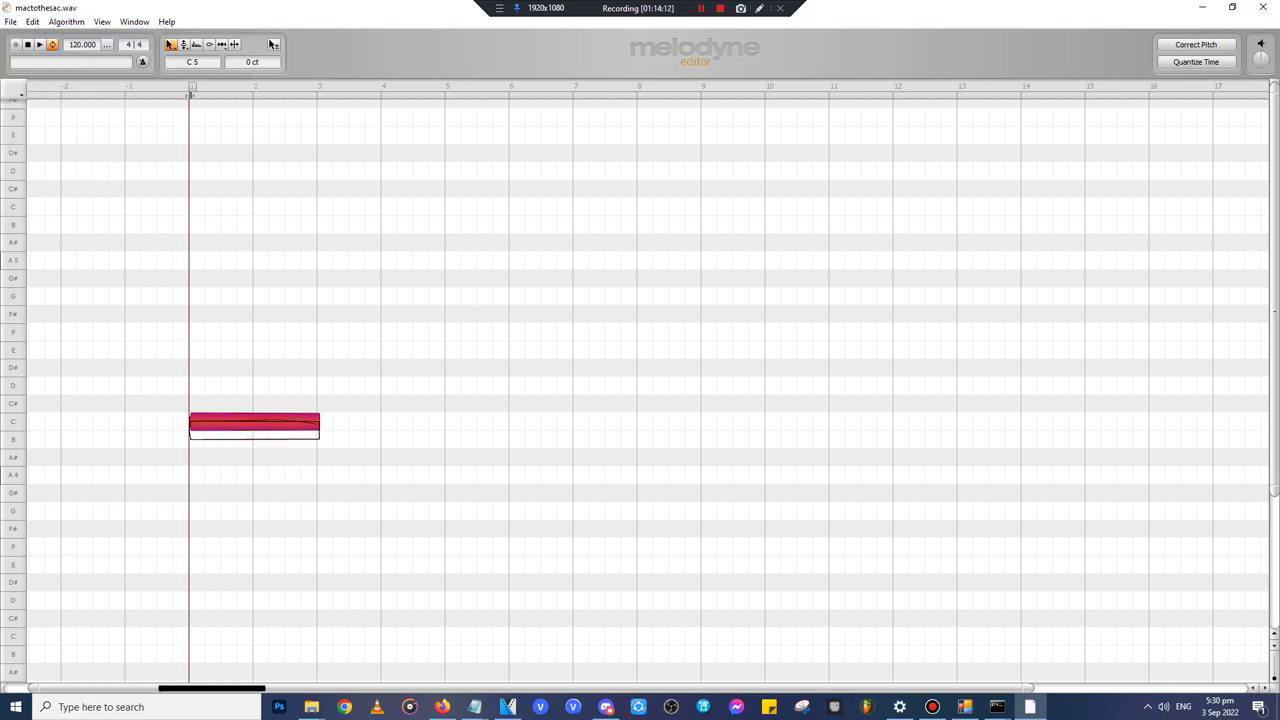
key("shift+Down")
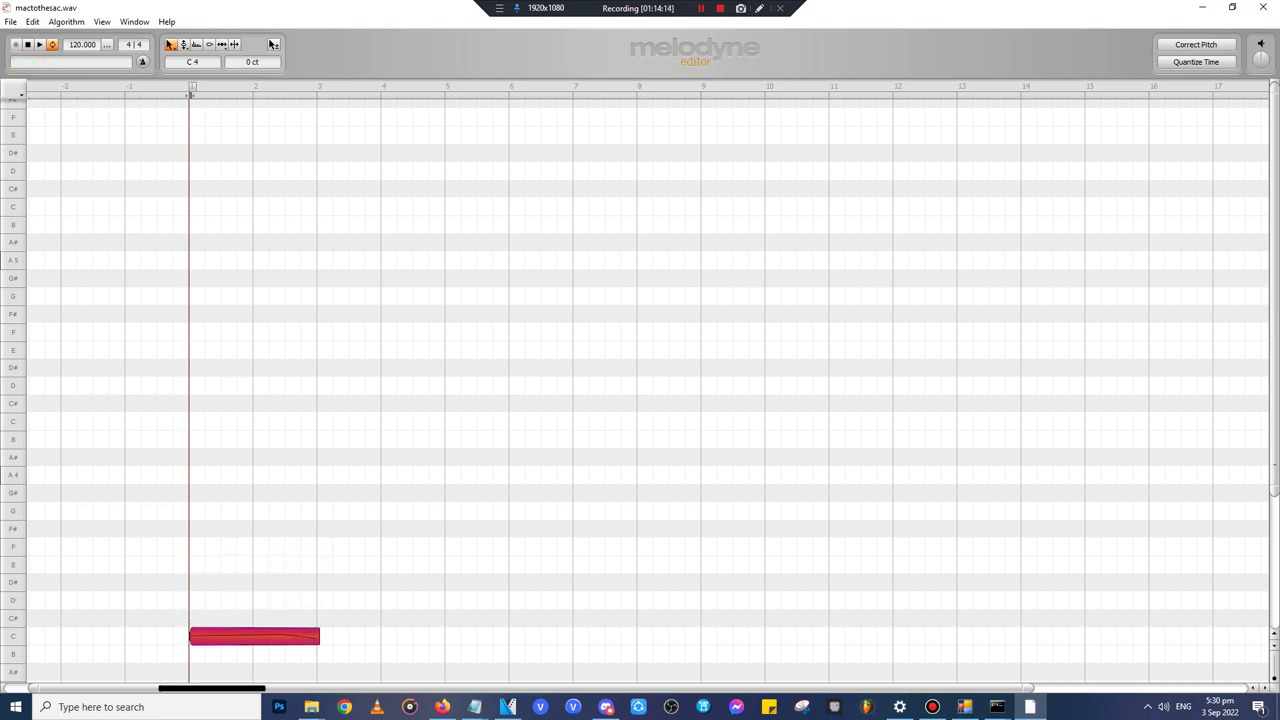
key("shift+Up")
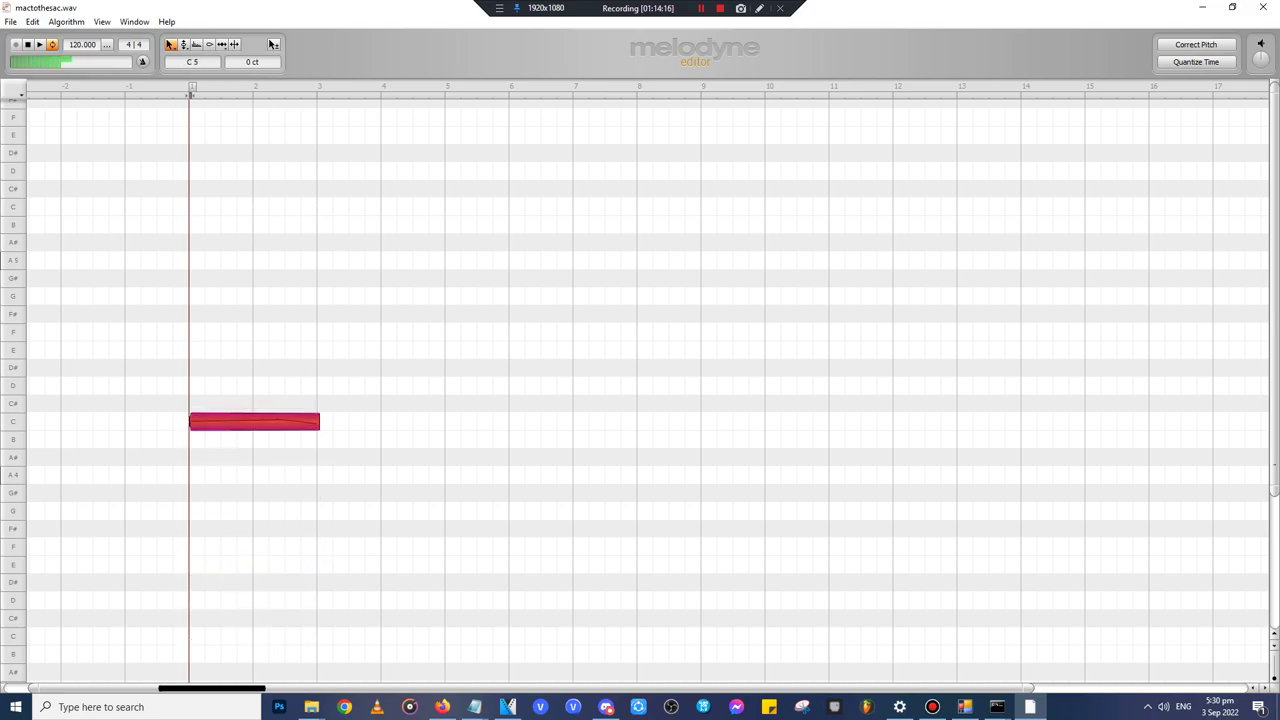
- Activate the Formant tool for the C5 note
key("F3")
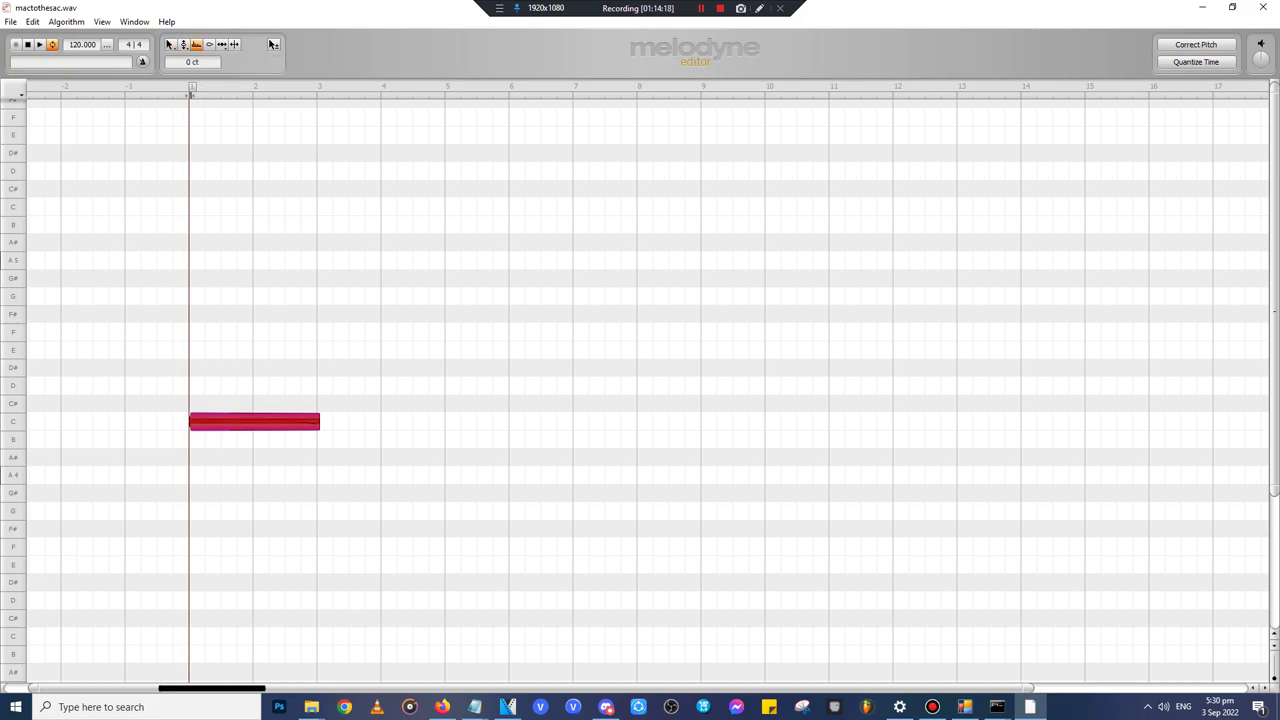
- Shift the formant of the C note in mactothesac.wav down to -1360 ct
key("shift+Down")
left_click_drag(254, 594, 254, 664)
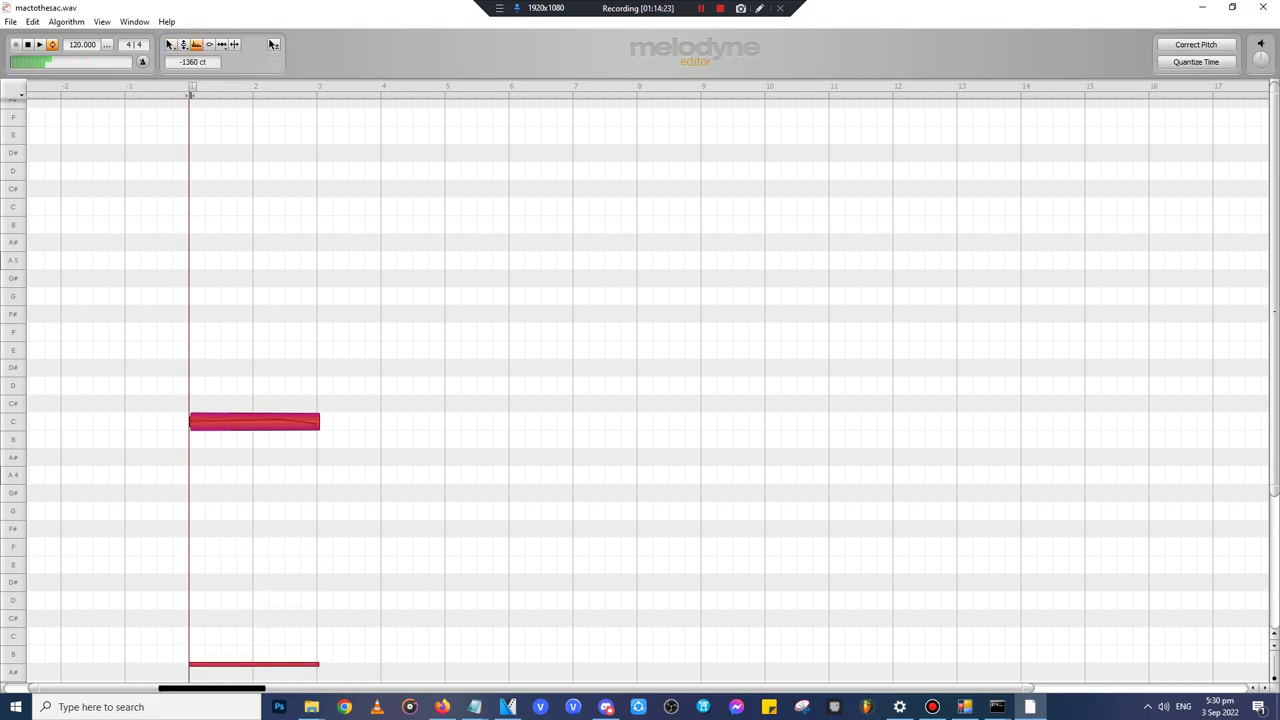
- Save the edited audio as mactothesac.wav in the Edit Pitches From Other People folder and close Melodyne
left_click(10, 21)
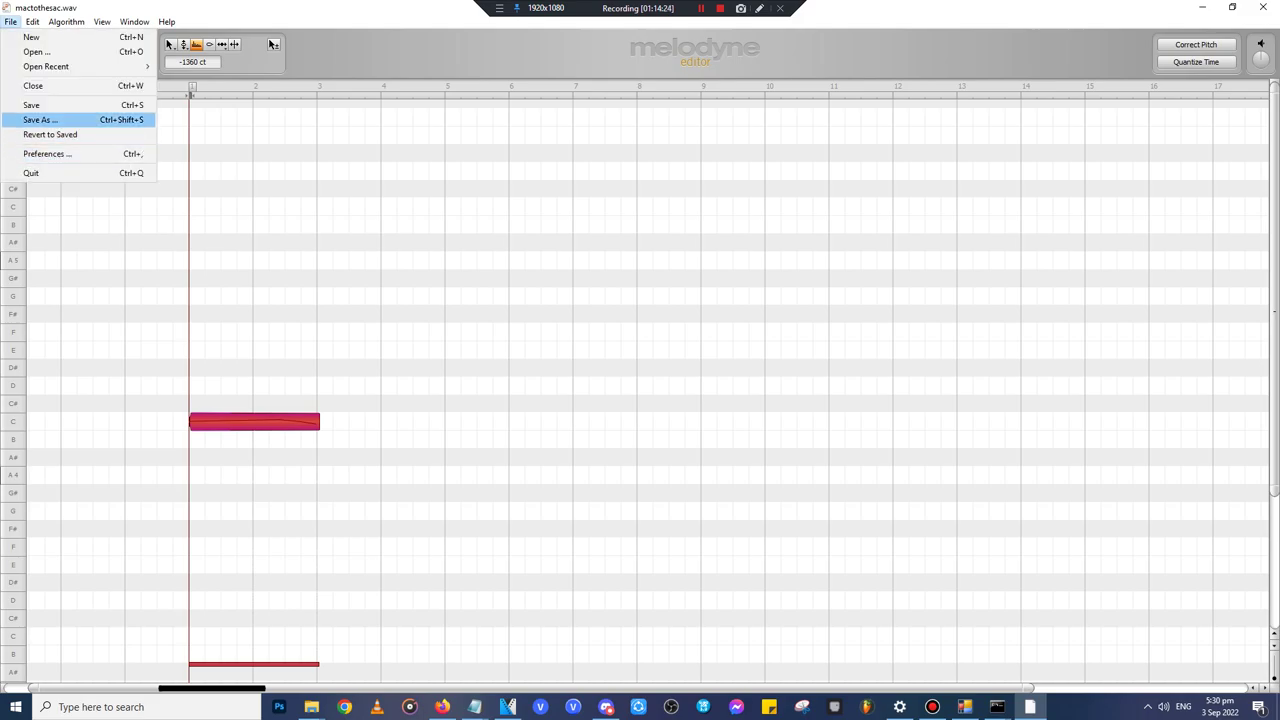
left_click(30, 118)
double_click(135, 92)
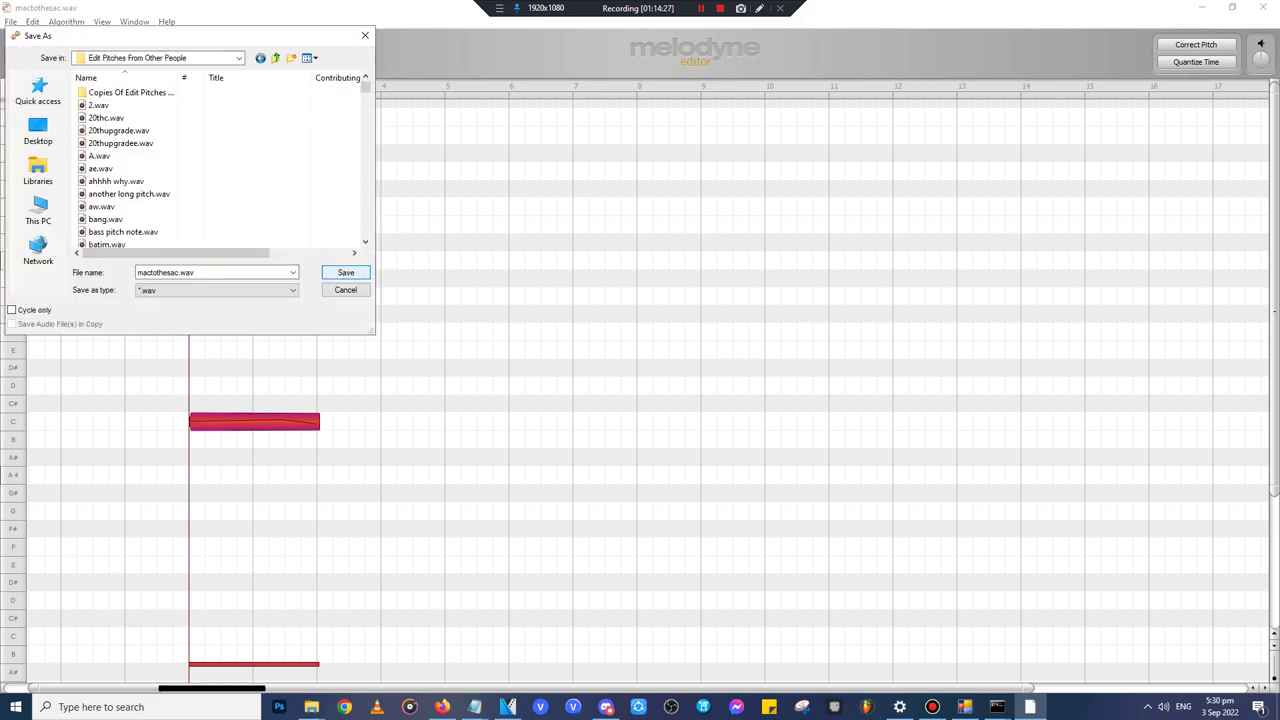
left_click(346, 272)
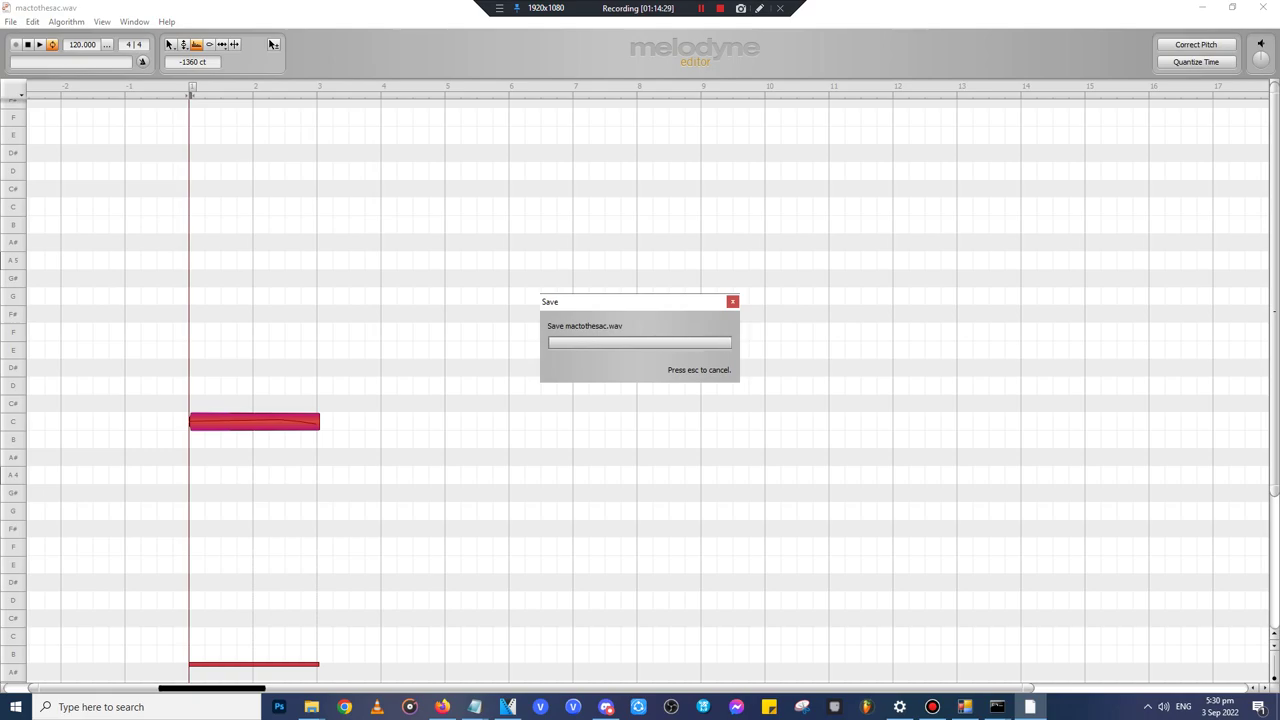
left_click(1259, 7)
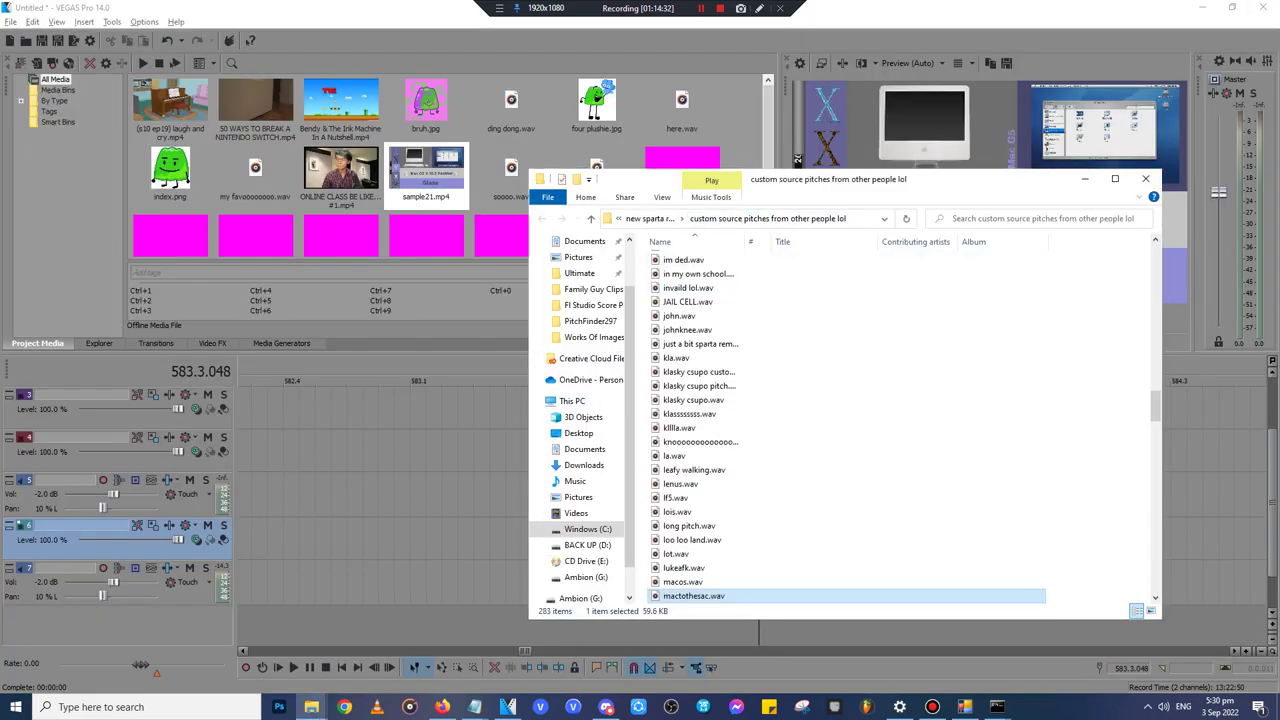
- Add mactothesac.wav from the recent files in File Explorer's Quick access to audio track 7 in VEGAS Pro
scroll(580, 420, "up", 1)
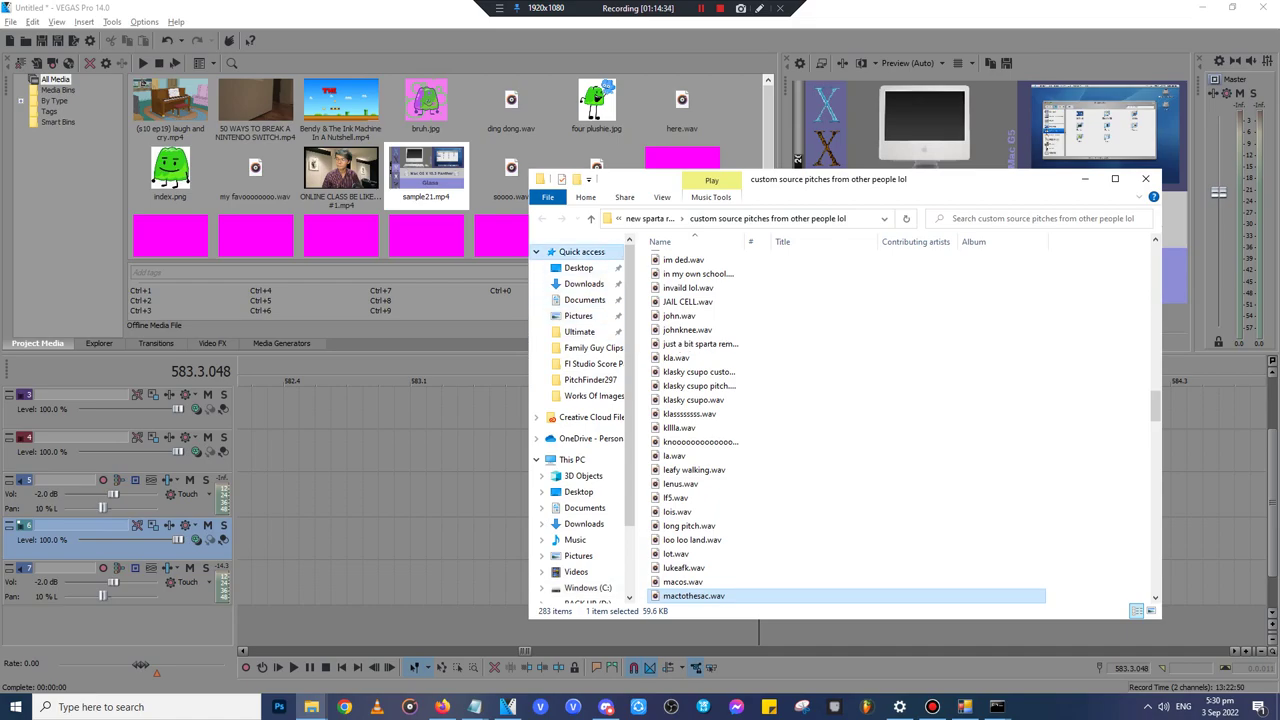
left_click(581, 251)
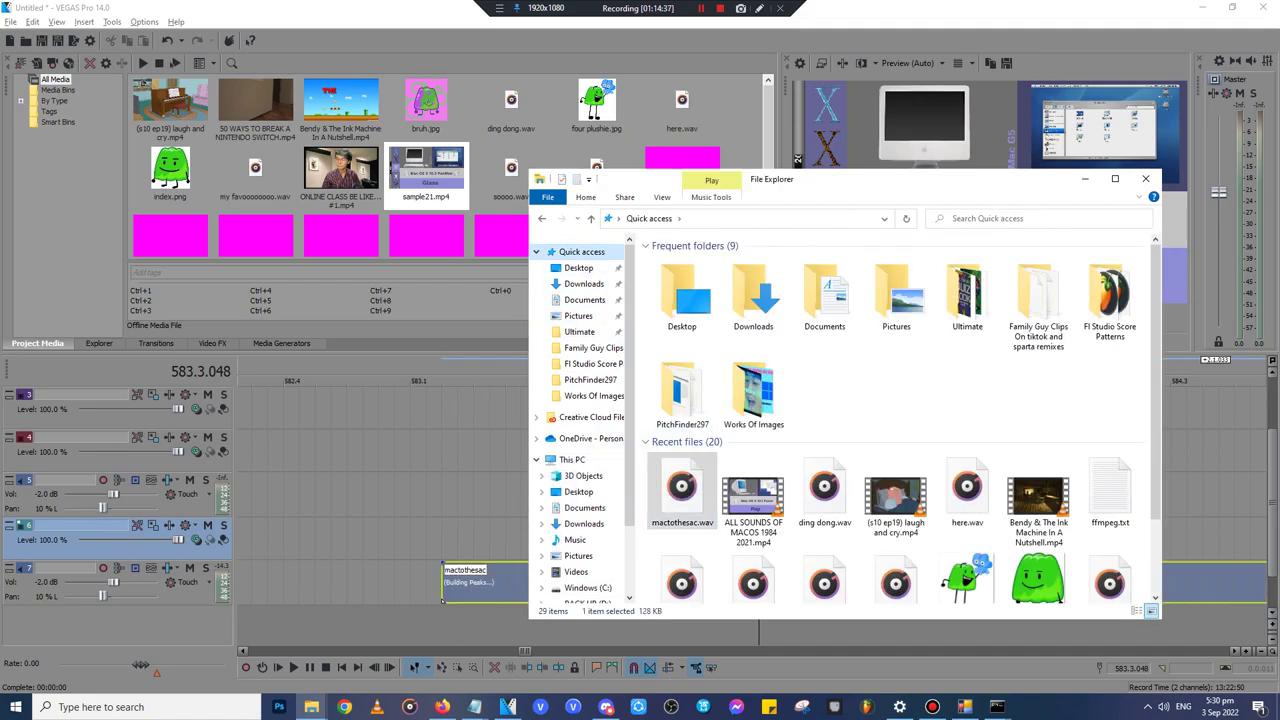
left_click_drag(681, 487, 963, 591)
- Delete the sample21 clip from video track 6 and audio track 7
left_click(451, 541)
left_click(870, 541)
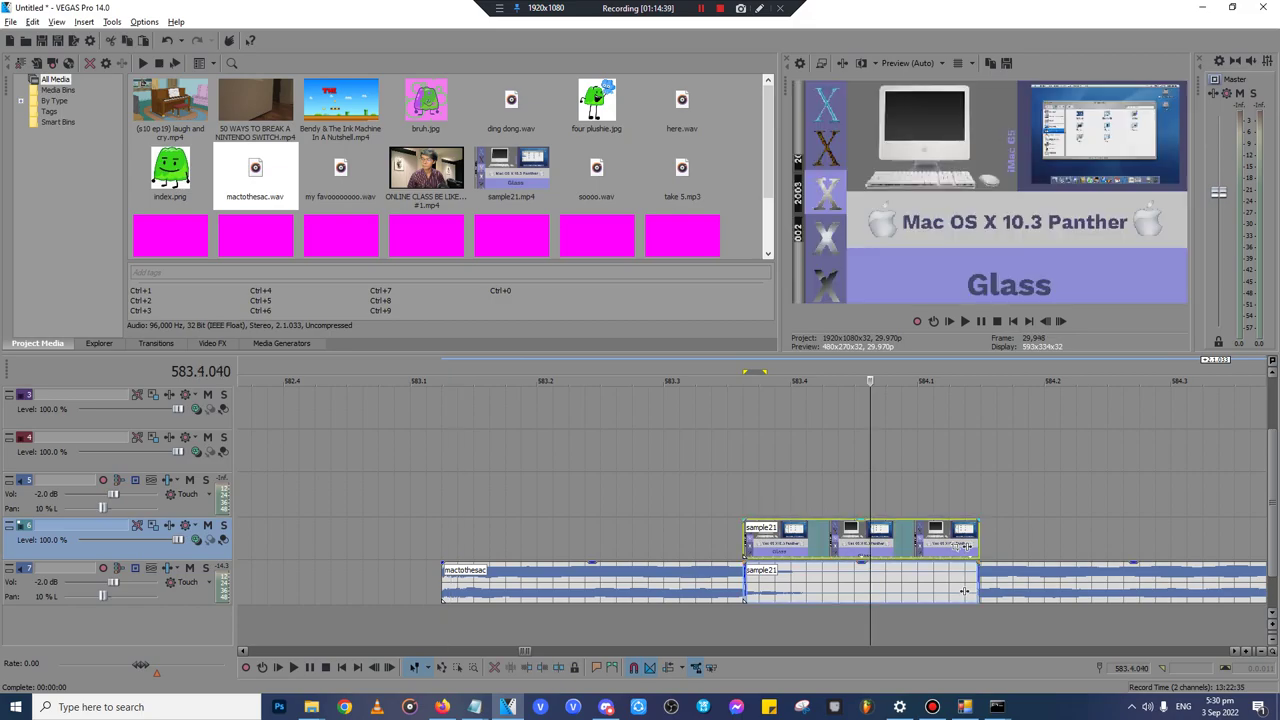
key("Delete")
- Split the mactothesac audio twice and delete the outer parts, keeping only a short piece between 583.1 and 583.2
left_click(727, 585)
scroll(727, 585, "down", 3)
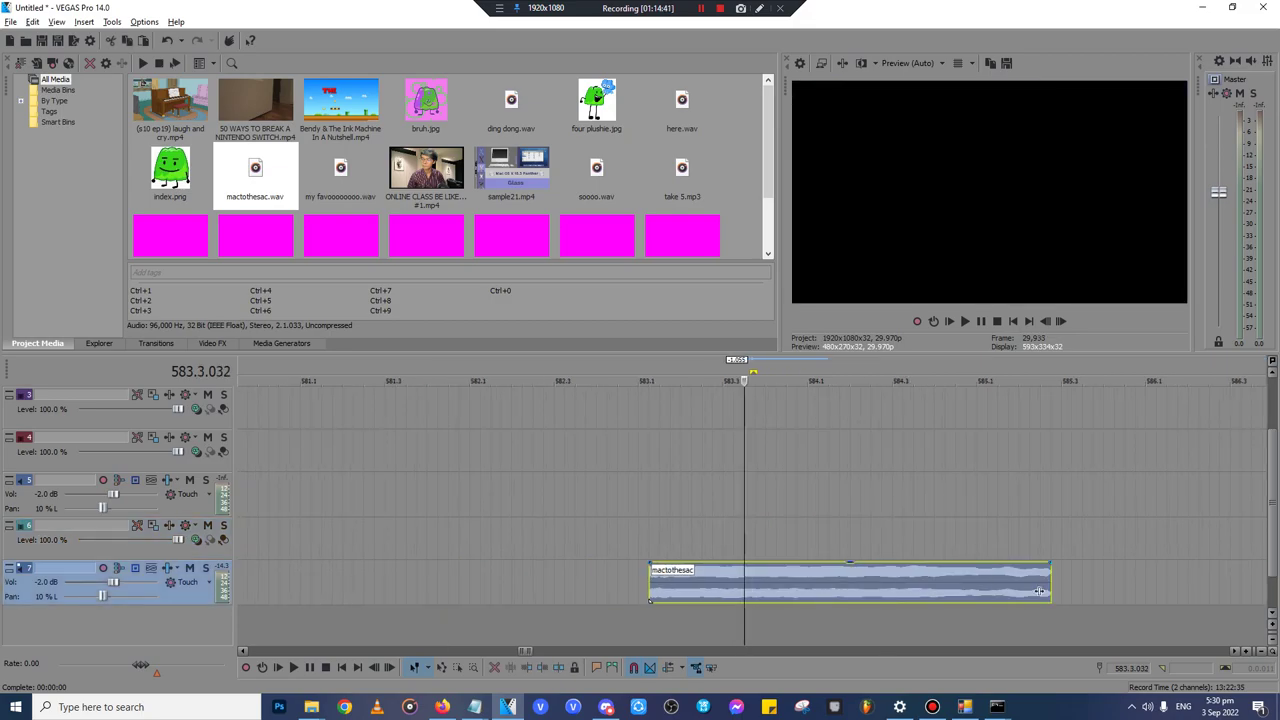
scroll(1040, 591, "up", 3)
left_click(703, 591)
left_click(712, 591)
key("s")
left_click(776, 591)
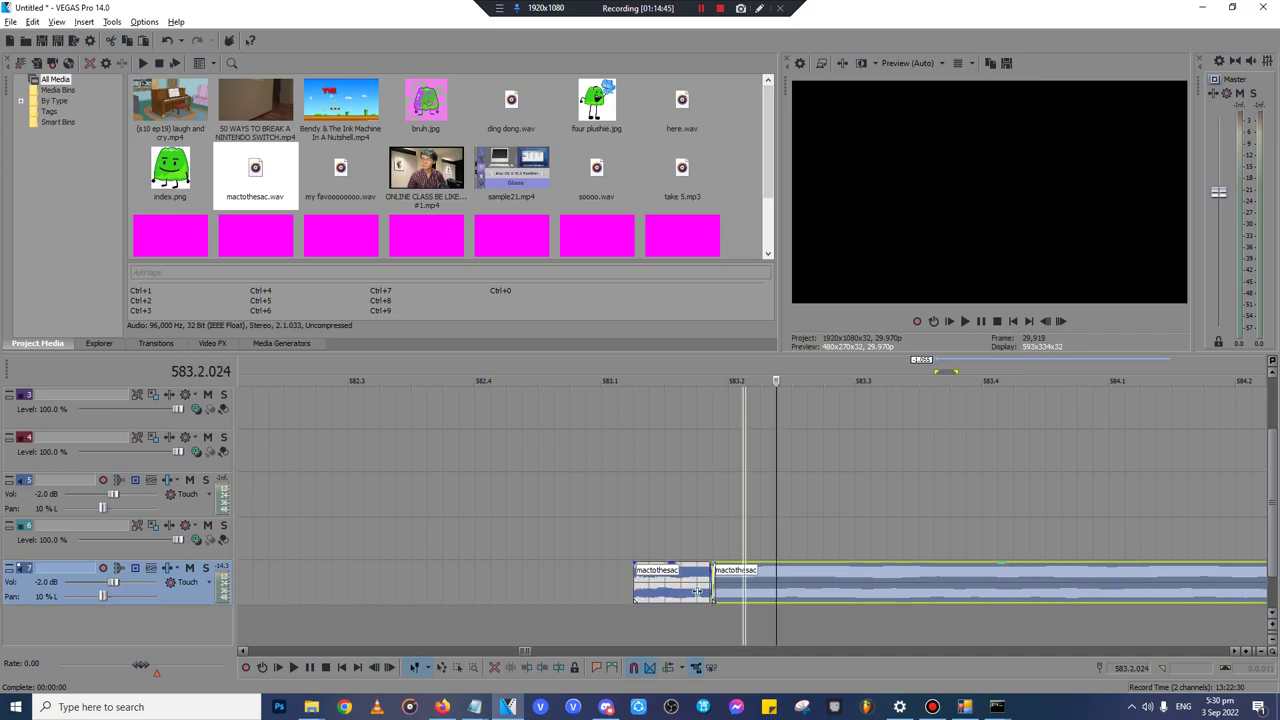
left_click(729, 590)
key("s")
key("Delete")
left_click(649, 590)
key("Delete")
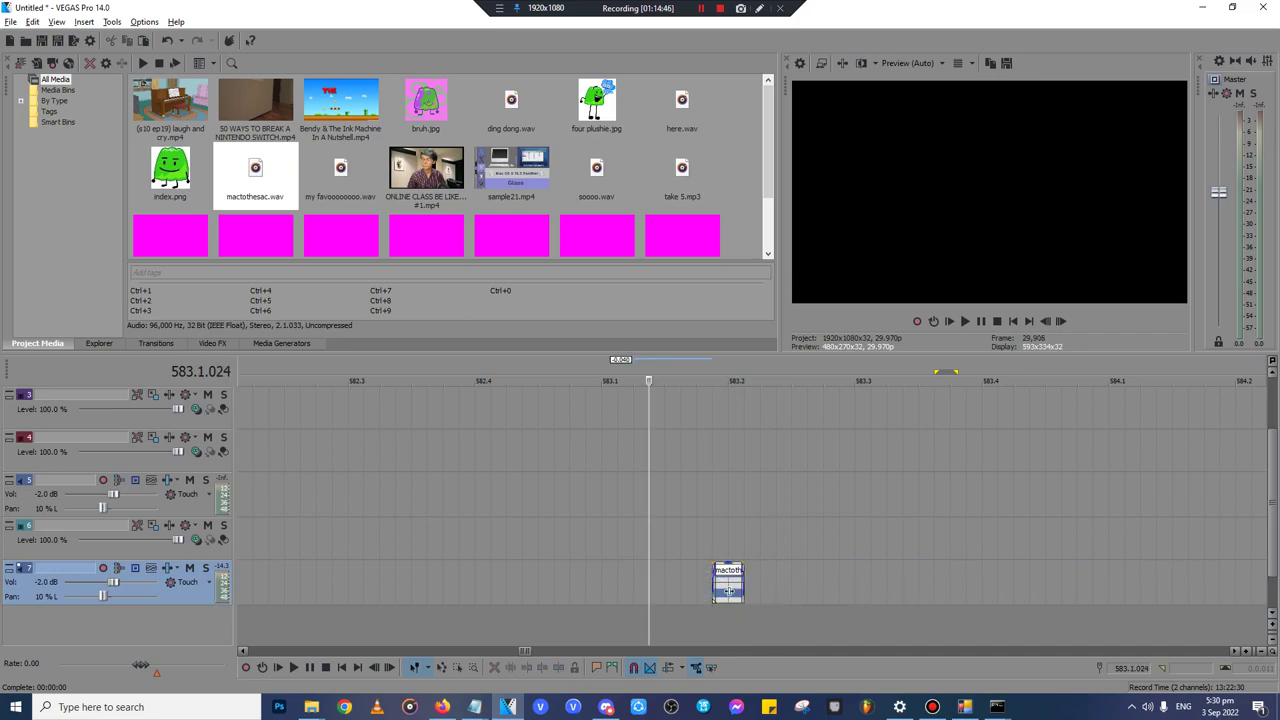
- Add ALL SOUNDS OF MACOS 1984 2021.mp4 from the MacOS folder in Sources For Sparta Remixes to tracks 6 and 7, after the mactothesac piece
scroll(728, 590, "down", 5)
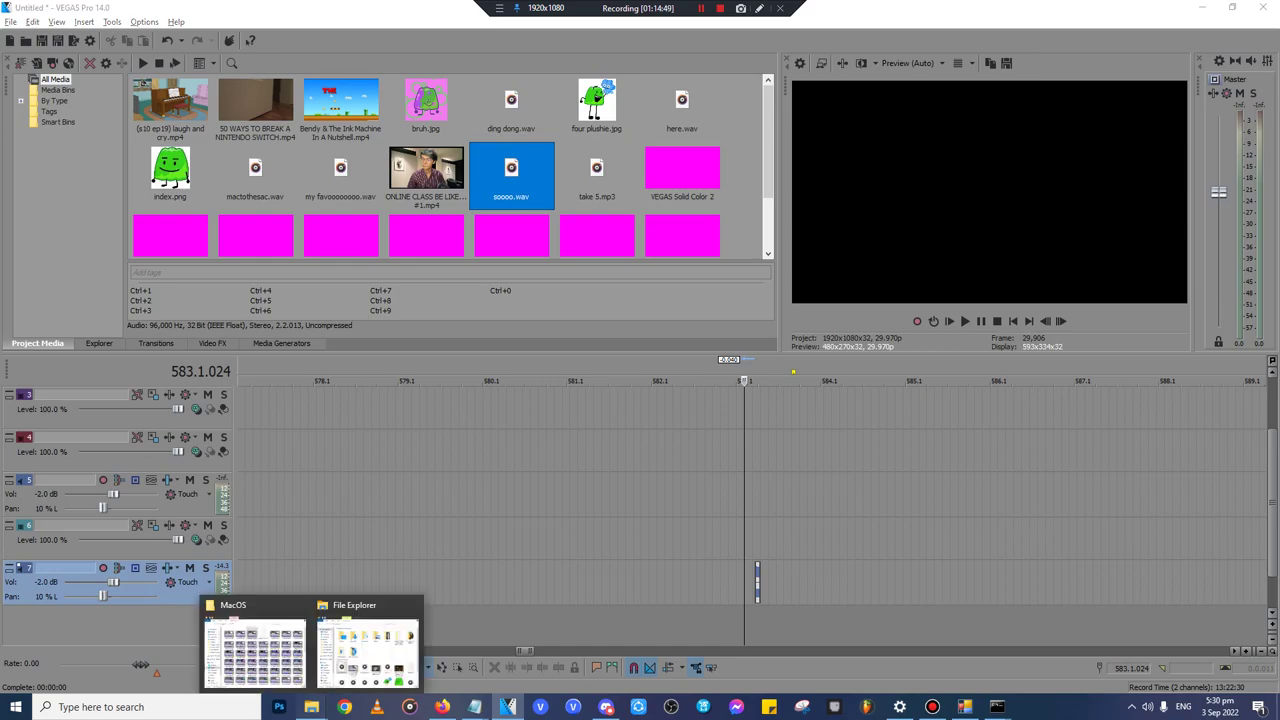
left_click(311, 707)
left_click(257, 655)
key("alt+Left")
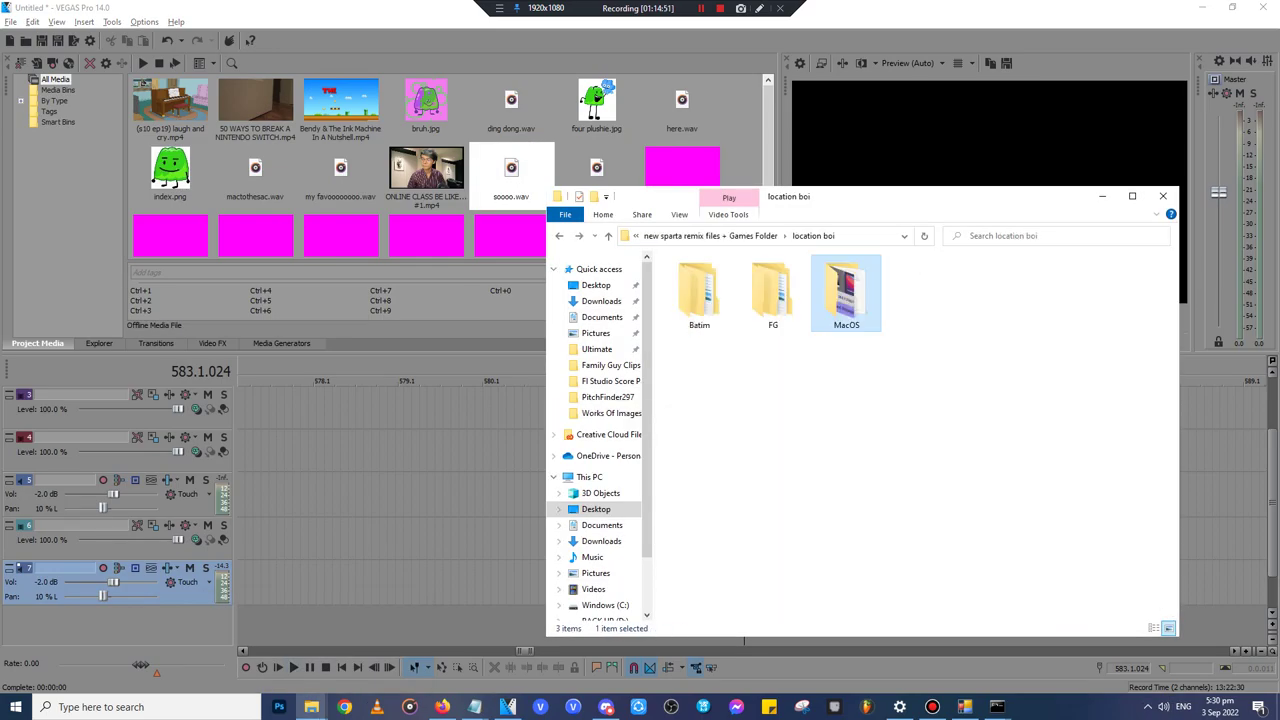
key("alt+Up")
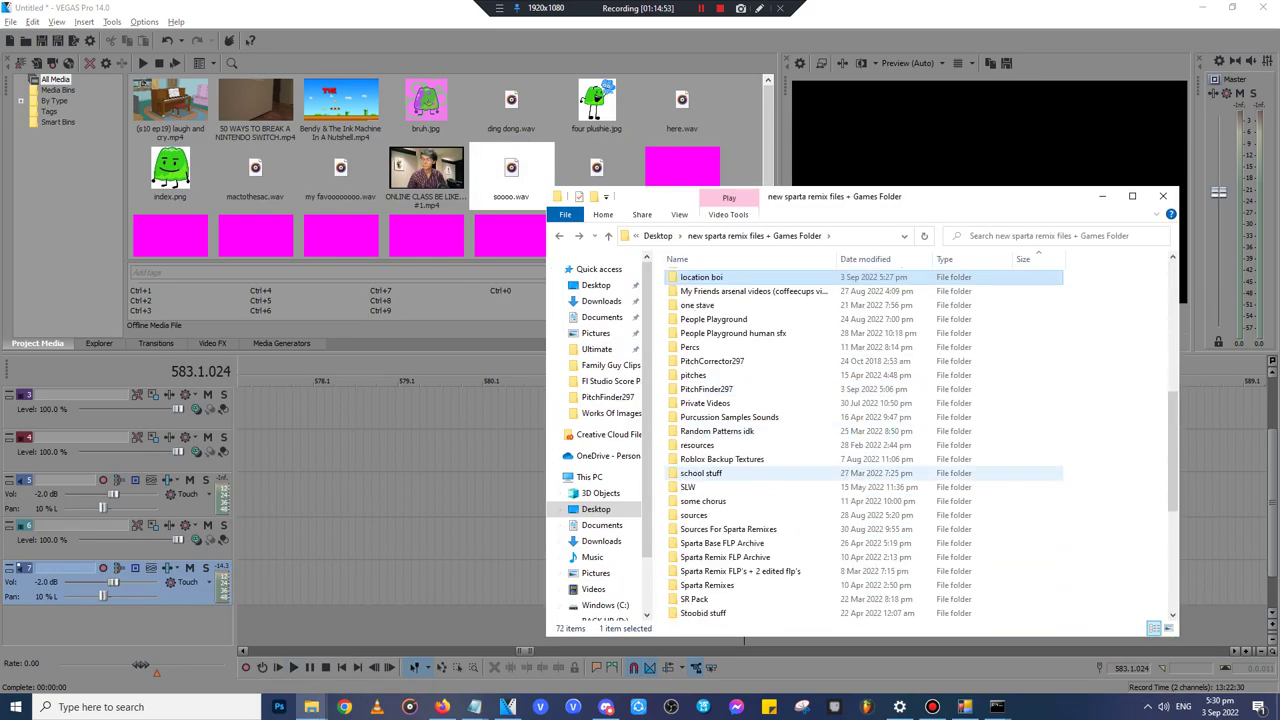
scroll(760, 460, "down", 5)
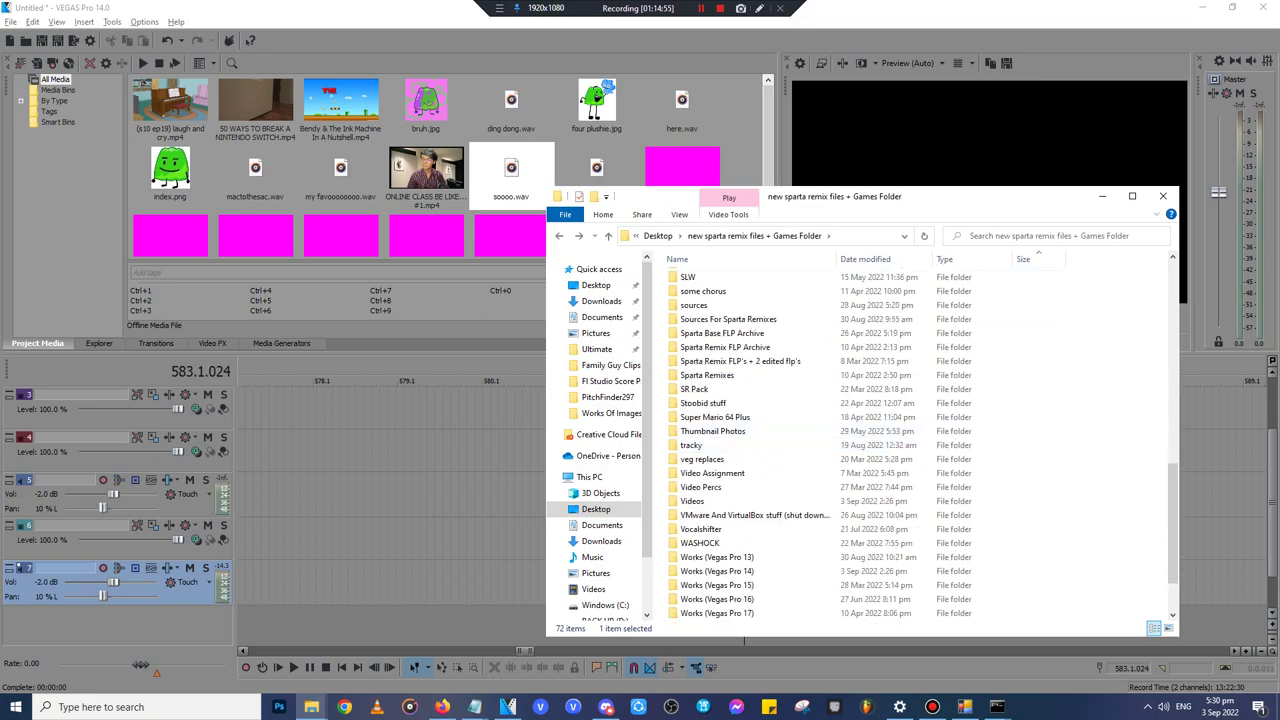
double_click(728, 319)
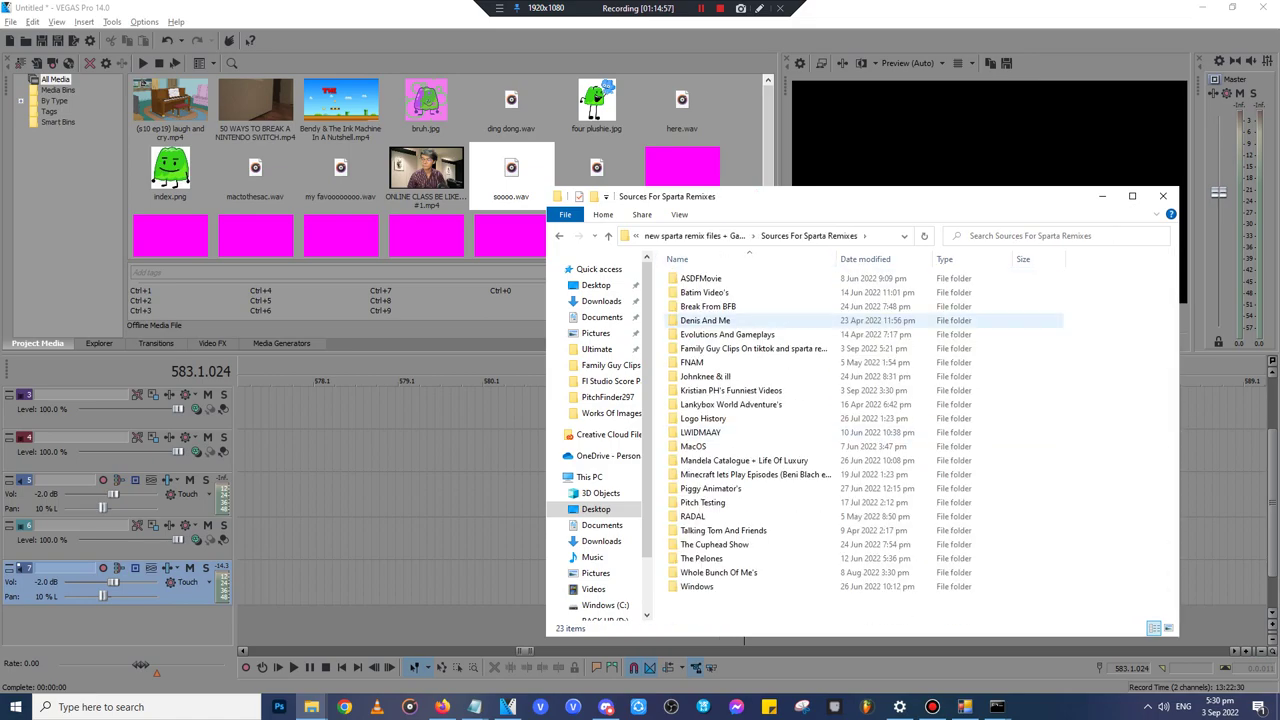
left_click(697, 446)
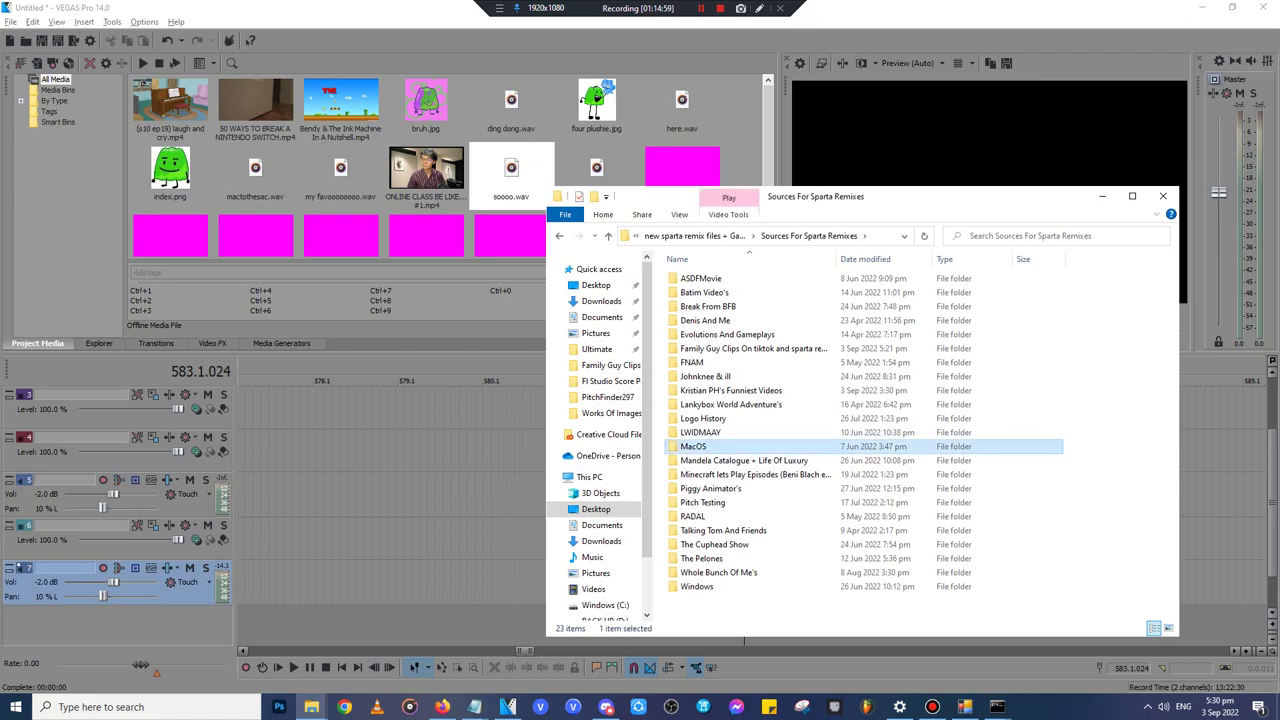
double_click(700, 446)
left_click(699, 305)
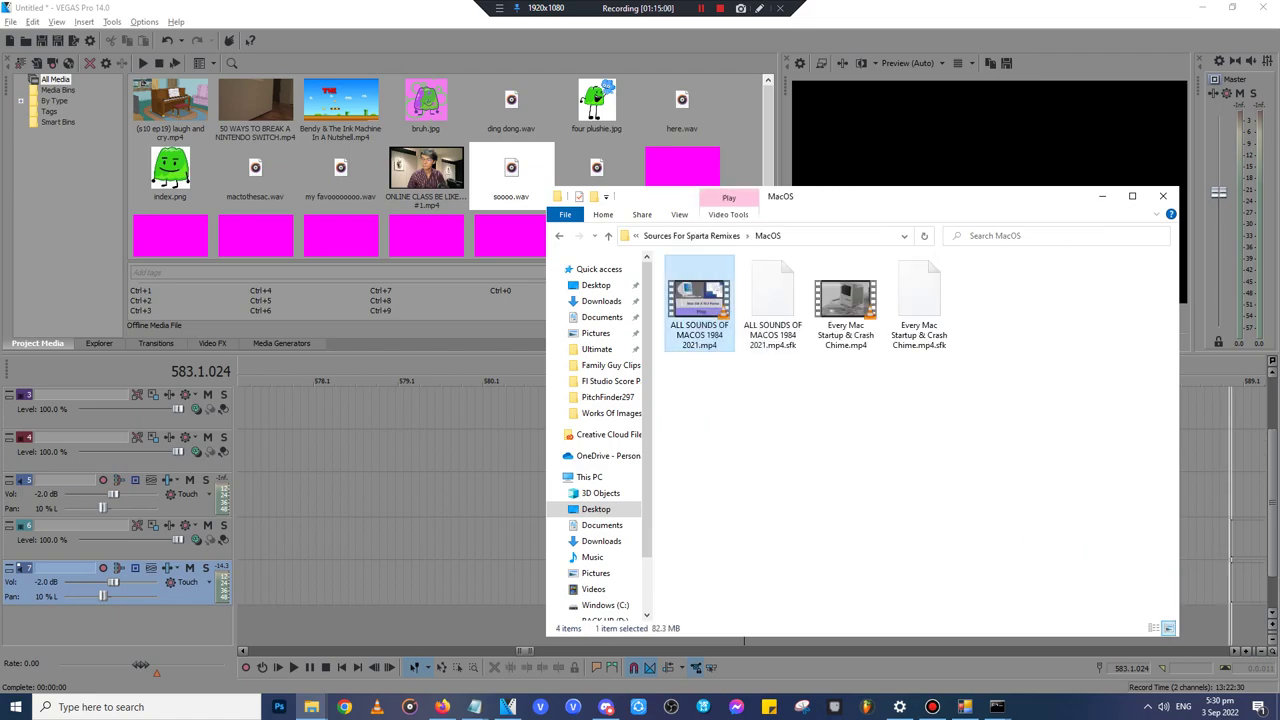
left_click_drag(699, 305, 1231, 540)
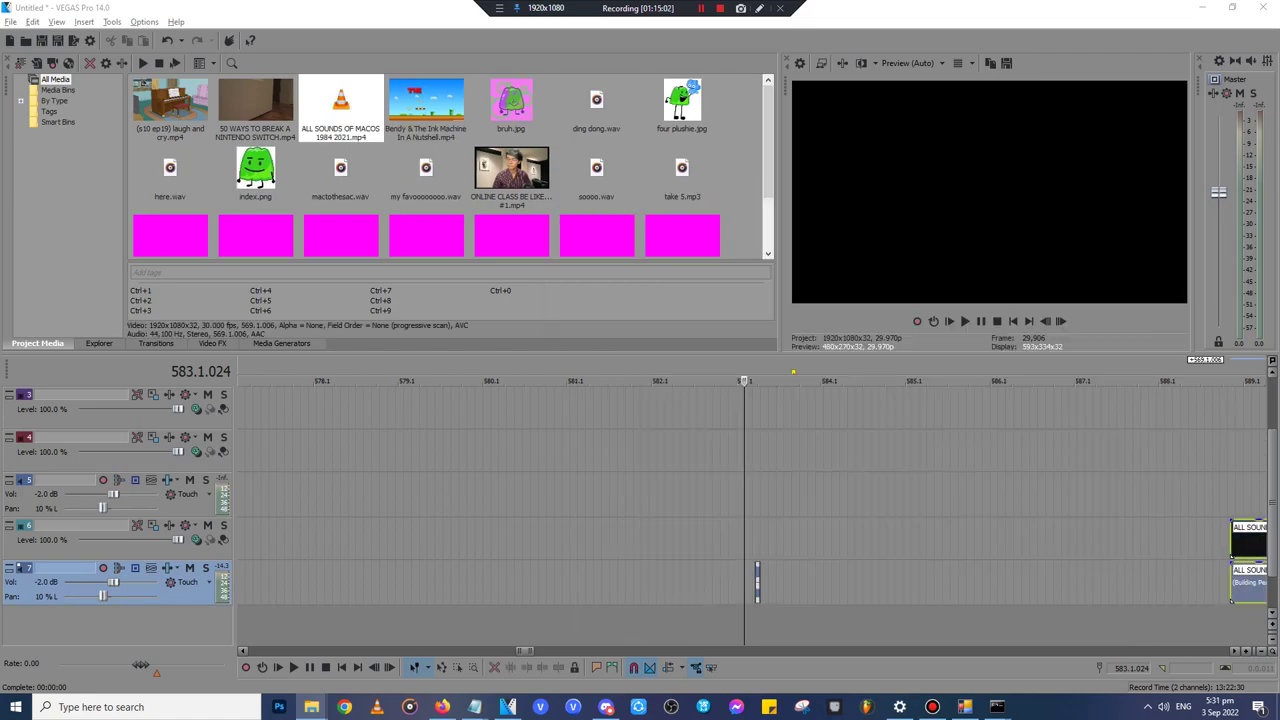
- Scan and play the ALL SOUNDS OF MACOS clip to find the matching sound in its Mac OS X 10.3 Panther section
left_click(1226, 498)
scroll(903, 523, "down", 5)
left_click(903, 527)
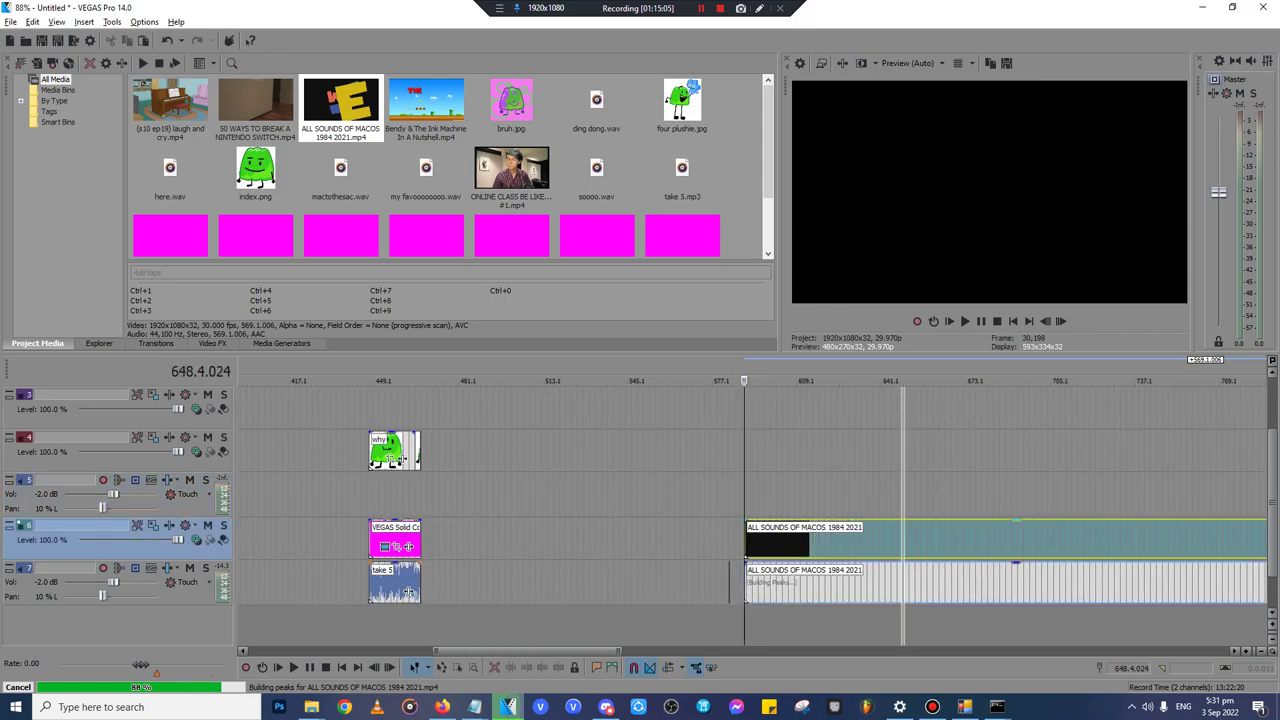
left_click(951, 535)
left_click(1017, 535)
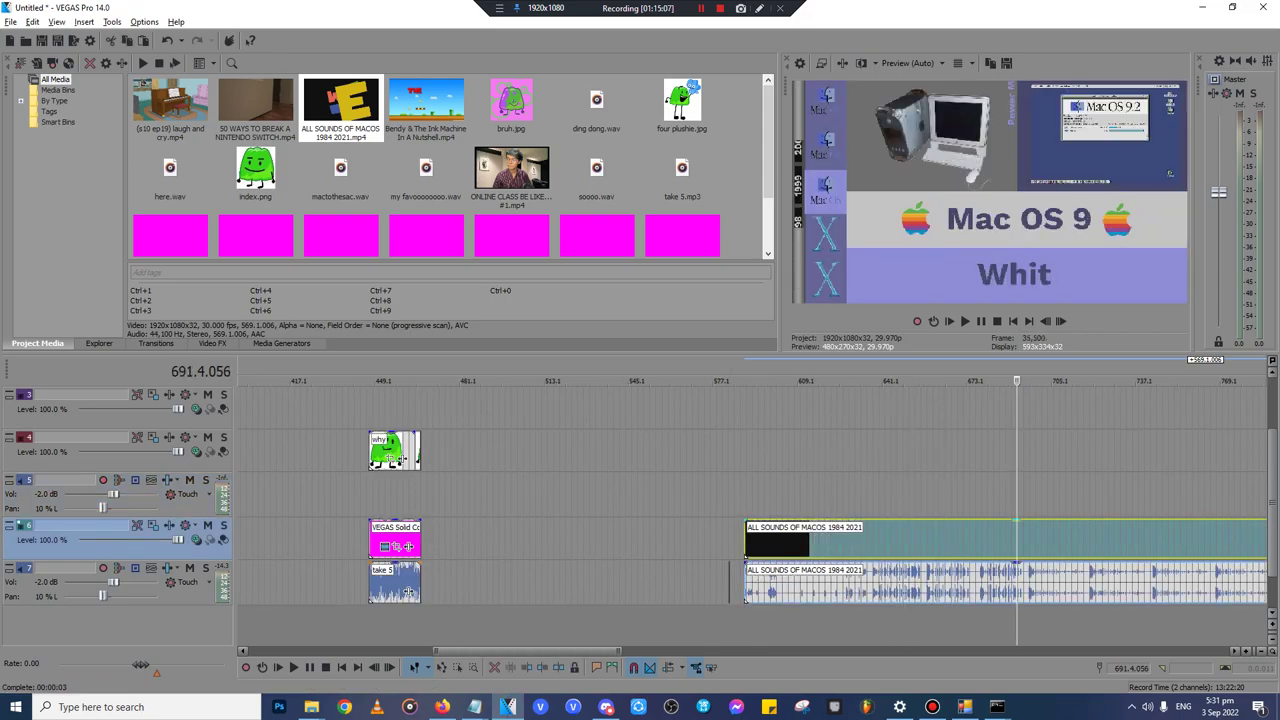
left_click(1136, 535)
left_click(1190, 535)
scroll(1190, 535, "up", 5)
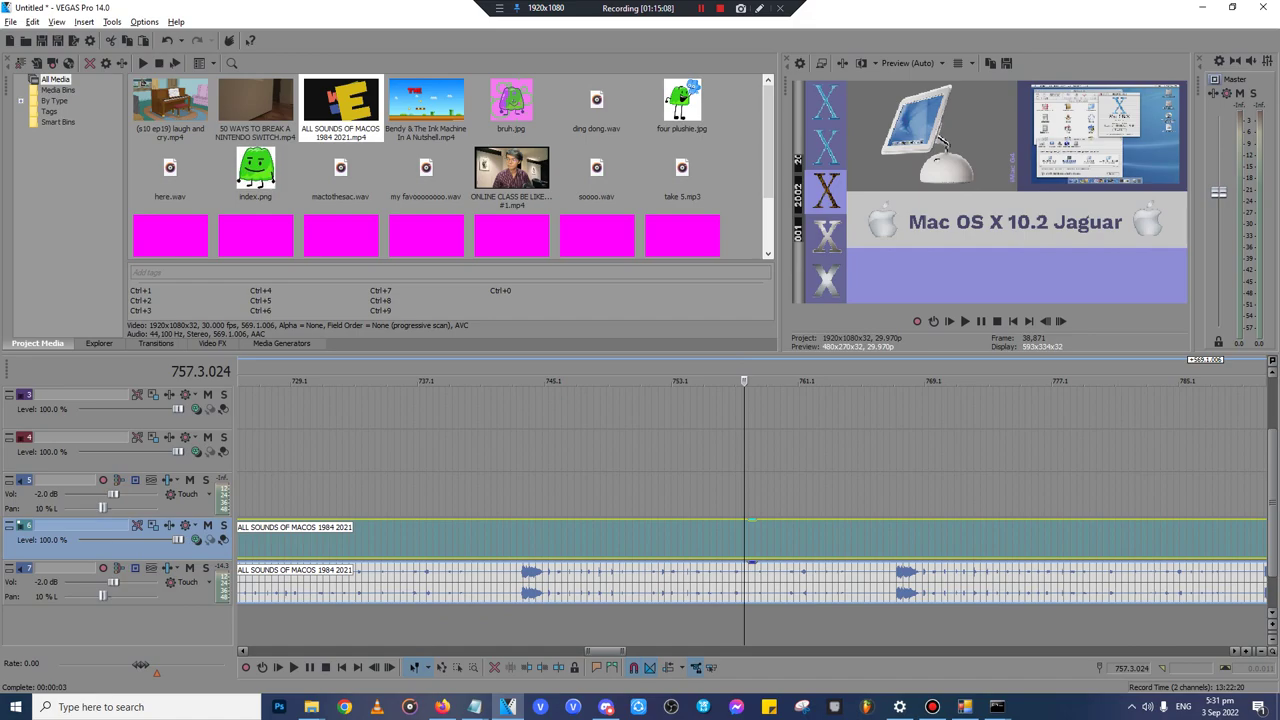
key("space")
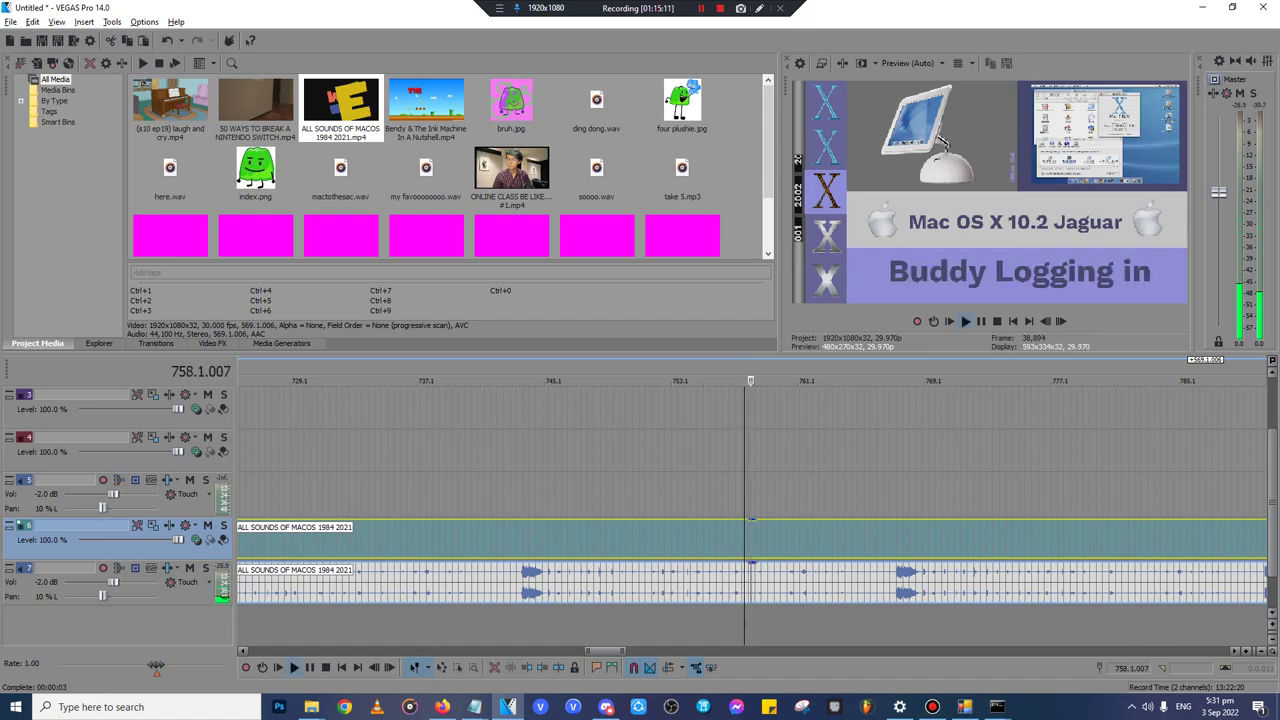
left_click(810, 537)
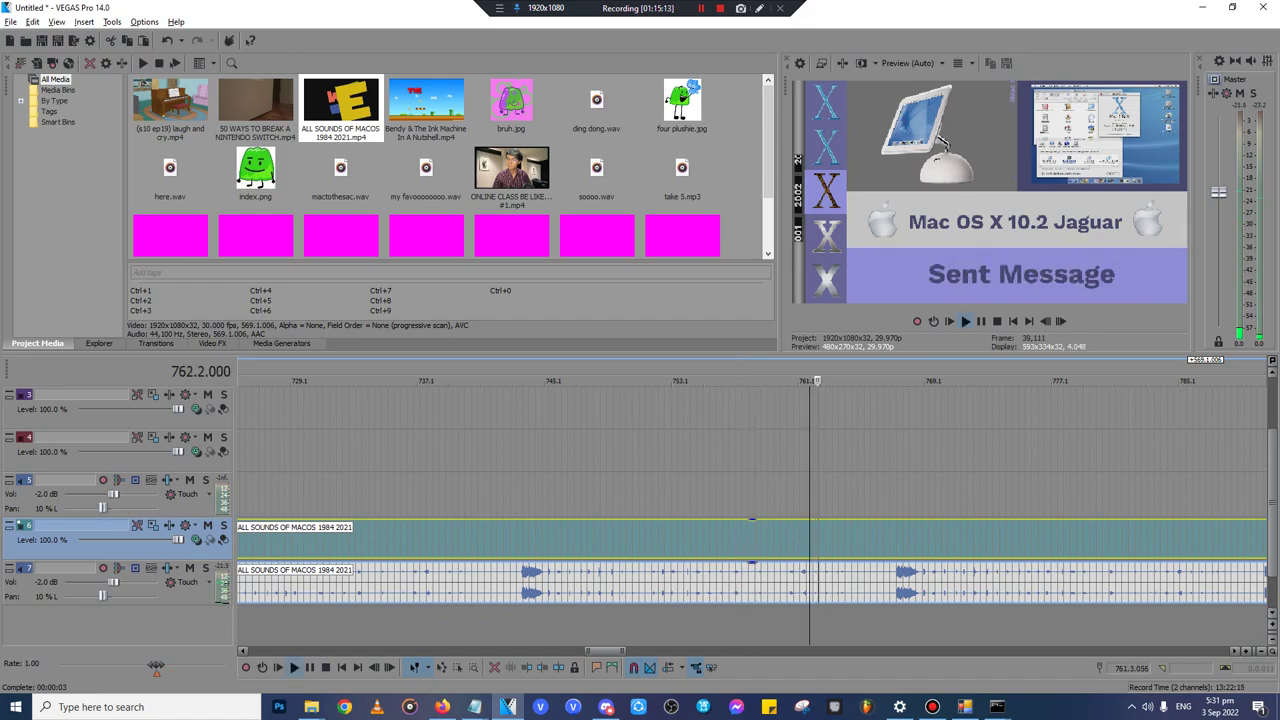
left_click(893, 537)
left_click(910, 537)
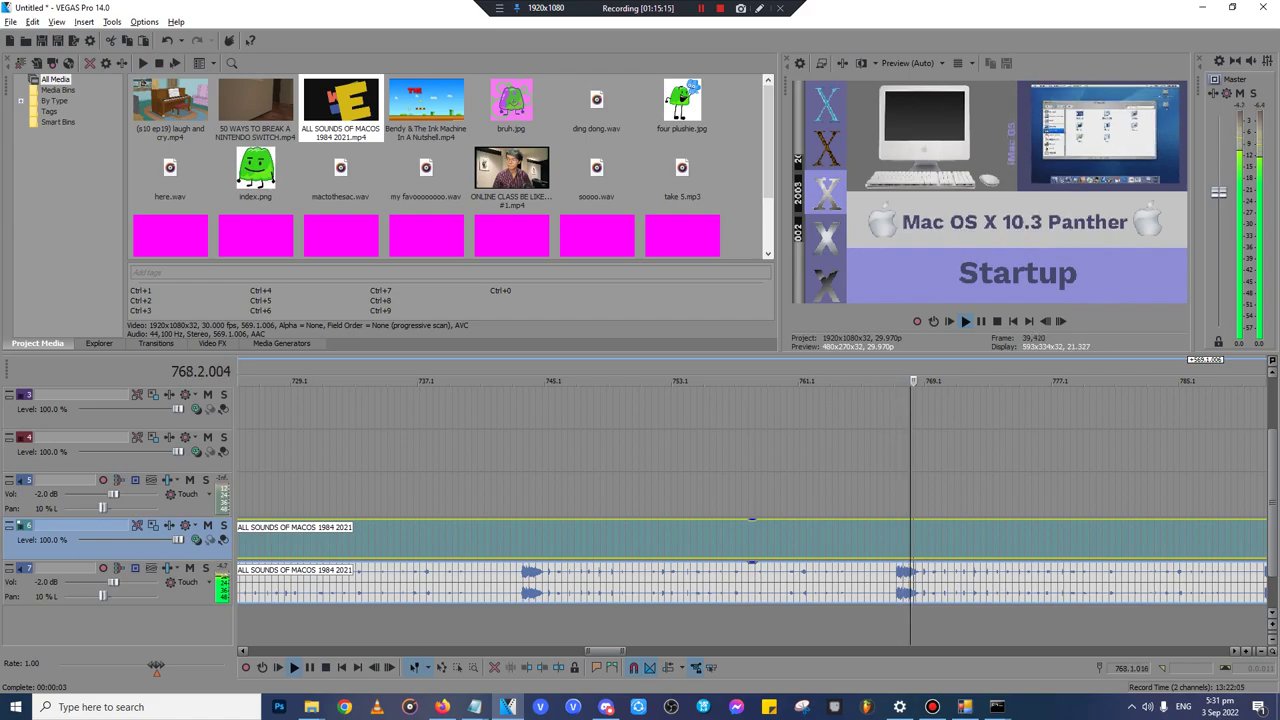
left_click(954, 537)
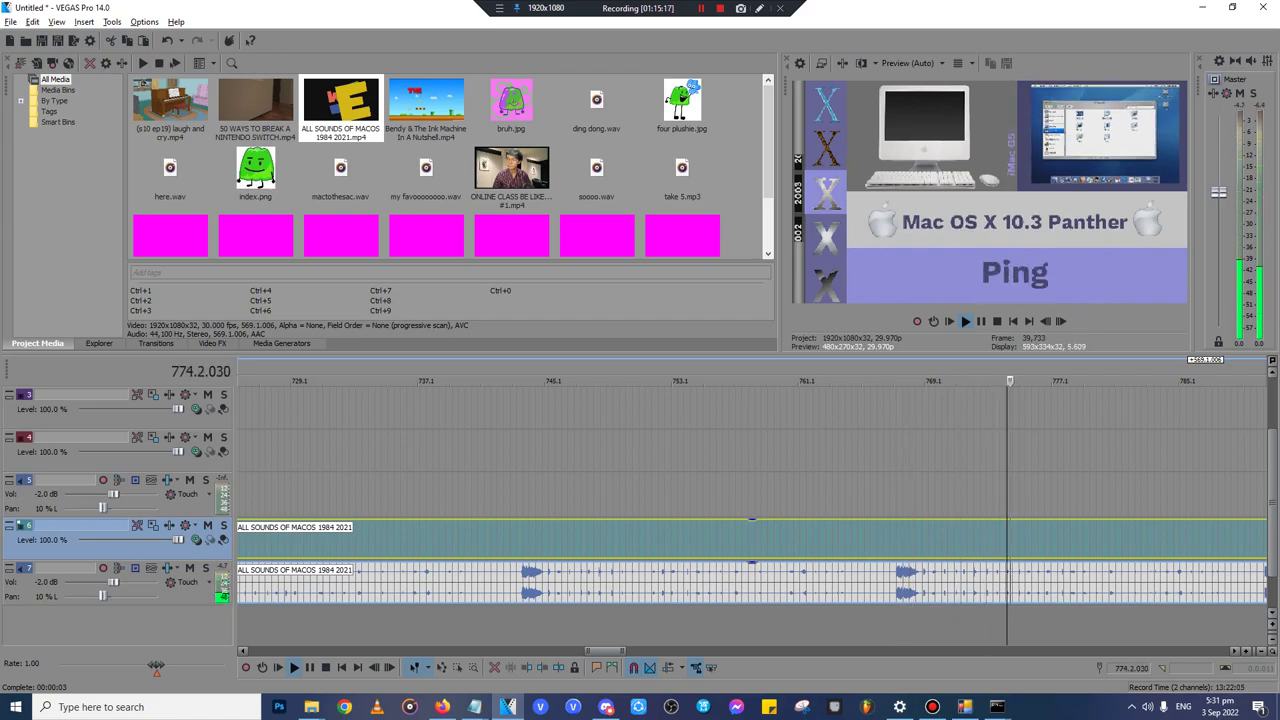
left_click_drag(1075, 480, 1077, 480)
- Split the MacOS clip at 778.2.032, during the Panther "Complete" sound, and delete everything before the split
scroll(1077, 480, "up", 4)
scroll(744, 537, "up", 4)
left_click(575, 537)
key("space")
left_click(586, 537)
left_click(596, 537)
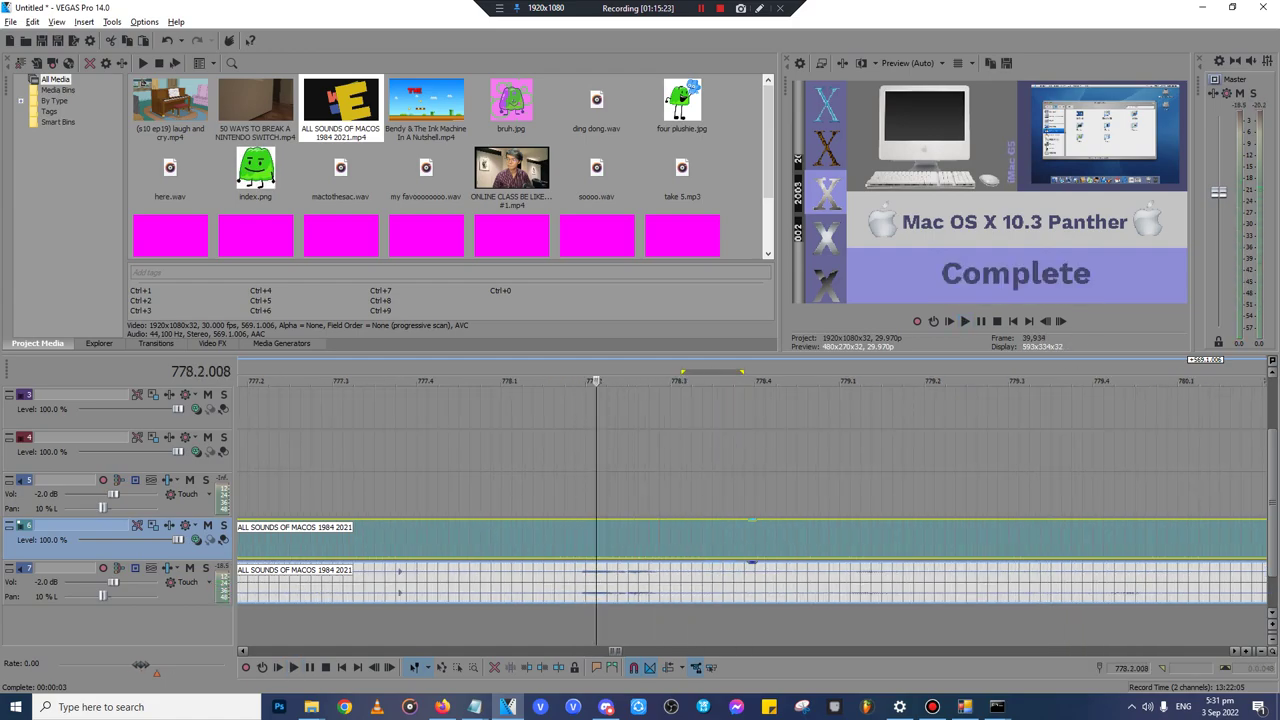
left_click(622, 537)
left_click(629, 537)
key("space")
key("space")
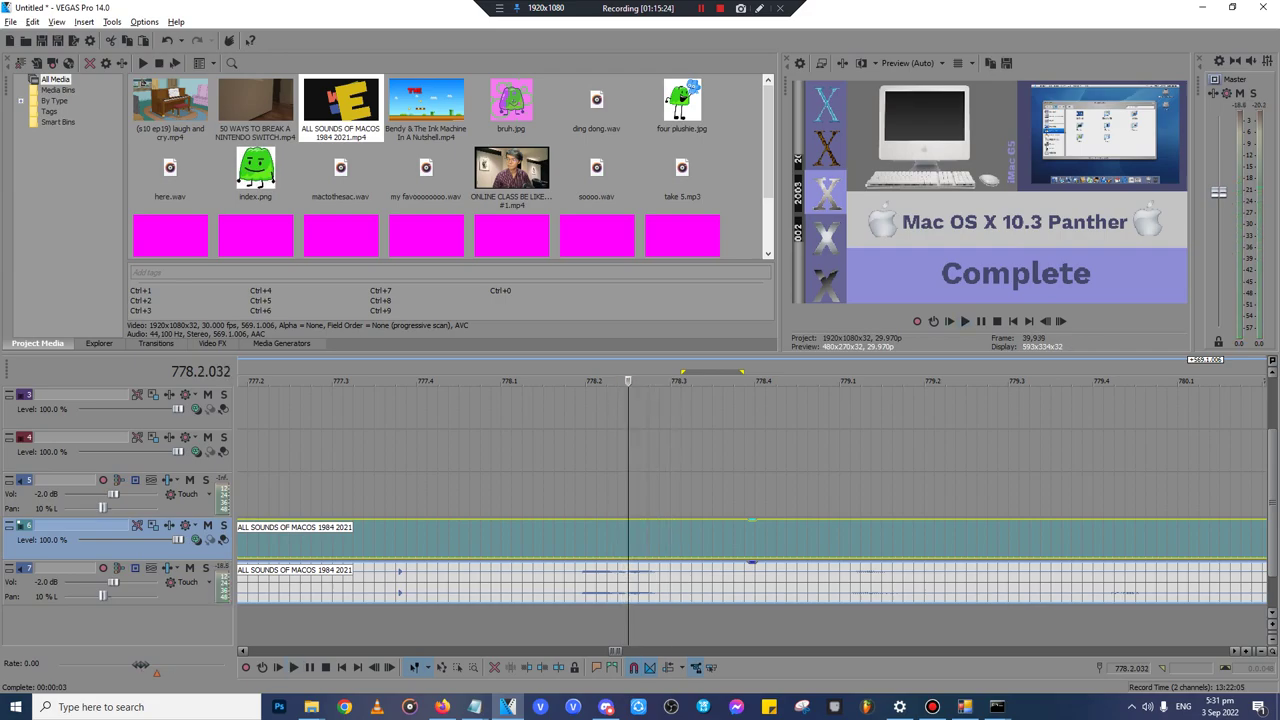
key("s")
left_click(563, 537)
scroll(563, 537, "down", 4)
key("Delete")
- Delete the audio of the remaining MacOS clip from track 7, keeping its video
left_click(819, 584)
scroll(819, 584, "down", 5)
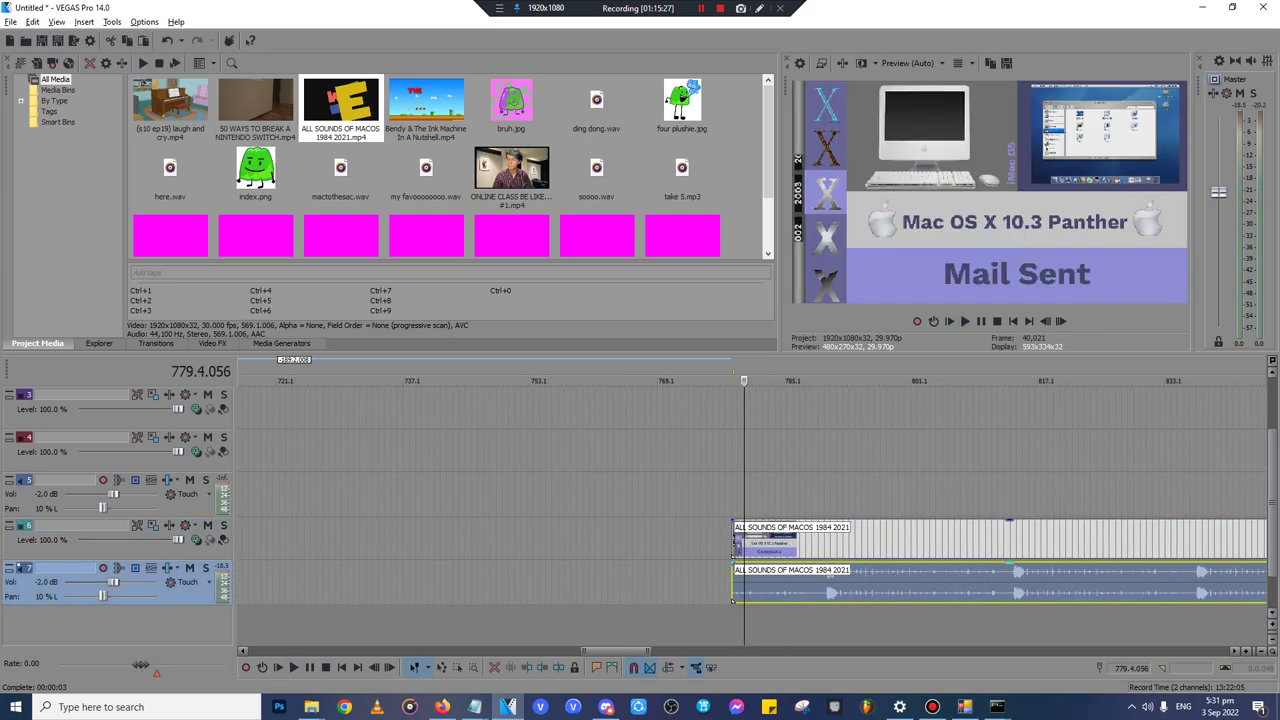
key("Delete")
- Move the remaining MacOS video to start directly above the short mactothesac audio piece and play it back
left_click_drag(819, 540, 561, 540)
left_click(485, 450)
scroll(485, 450, "up", 5)
key("space")
scroll(485, 450, "up", 6)
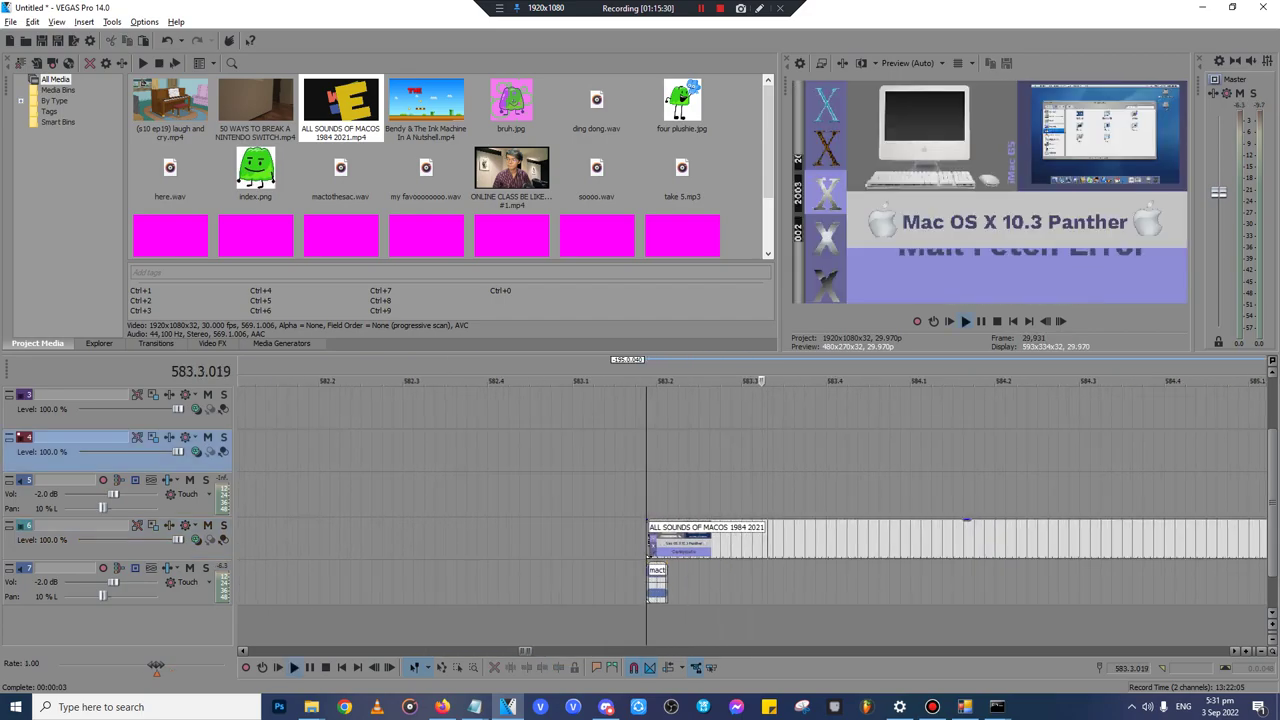
key("Return")
- Trim the MacOS video to the end of the mactothesac piece at 583.2.008 by splitting it and deleting the rest
scroll(485, 450, "down", 1)
left_click(443, 540)
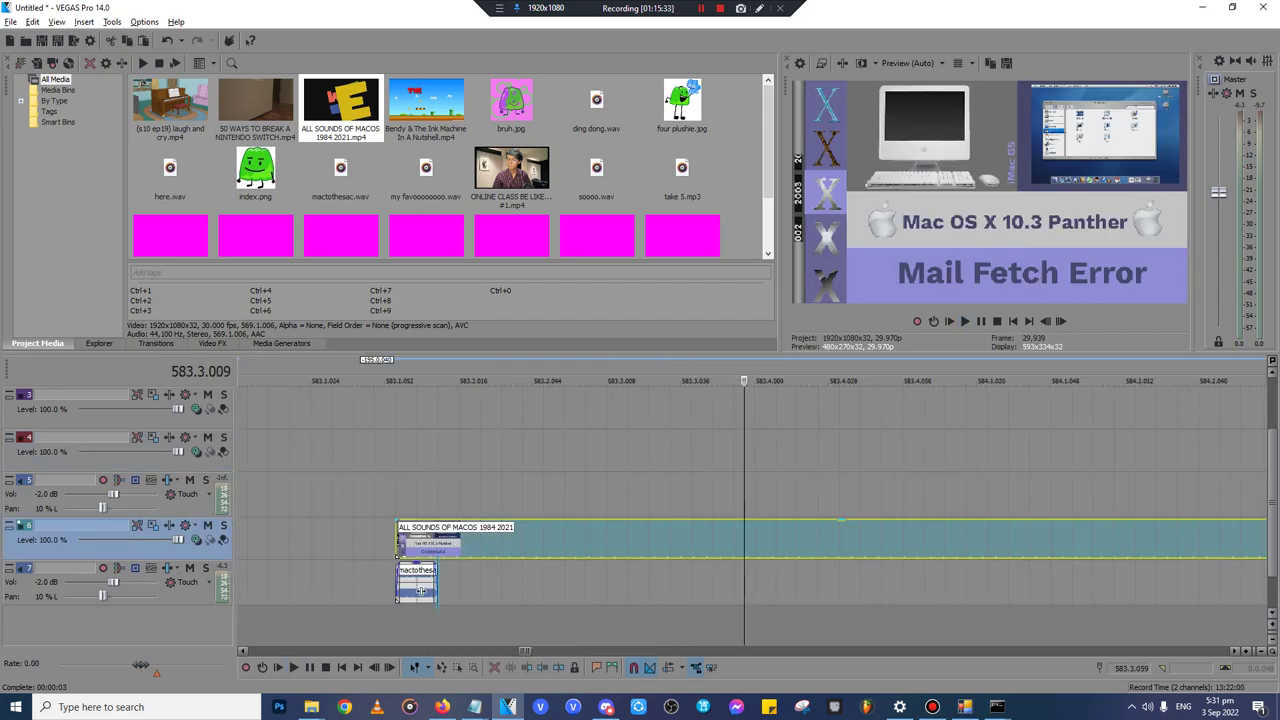
key("Left")
key("Left")
key("Left")
key("Left")
key("s")
key("Delete")
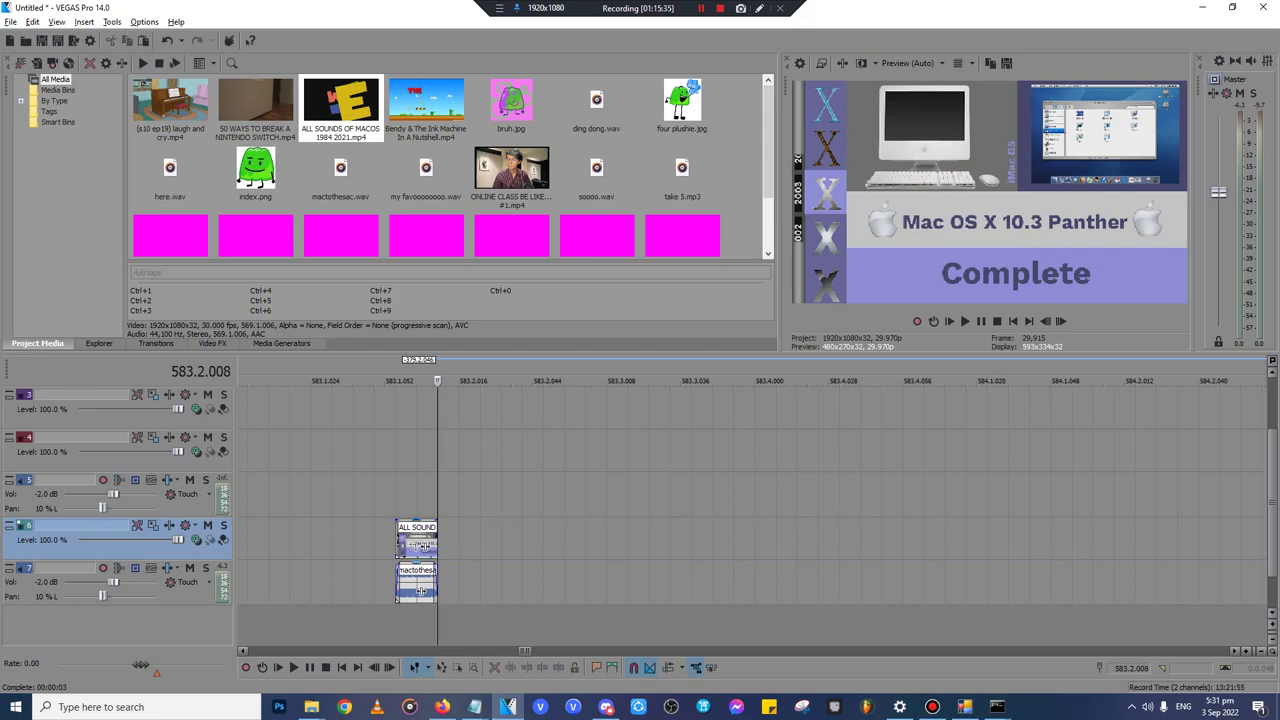
- Cut the MacOS video and its mactothesac audio and paste them on tracks 4 and 5 at 18.2.048, above the laugh and cry clip
left_click(421, 591)
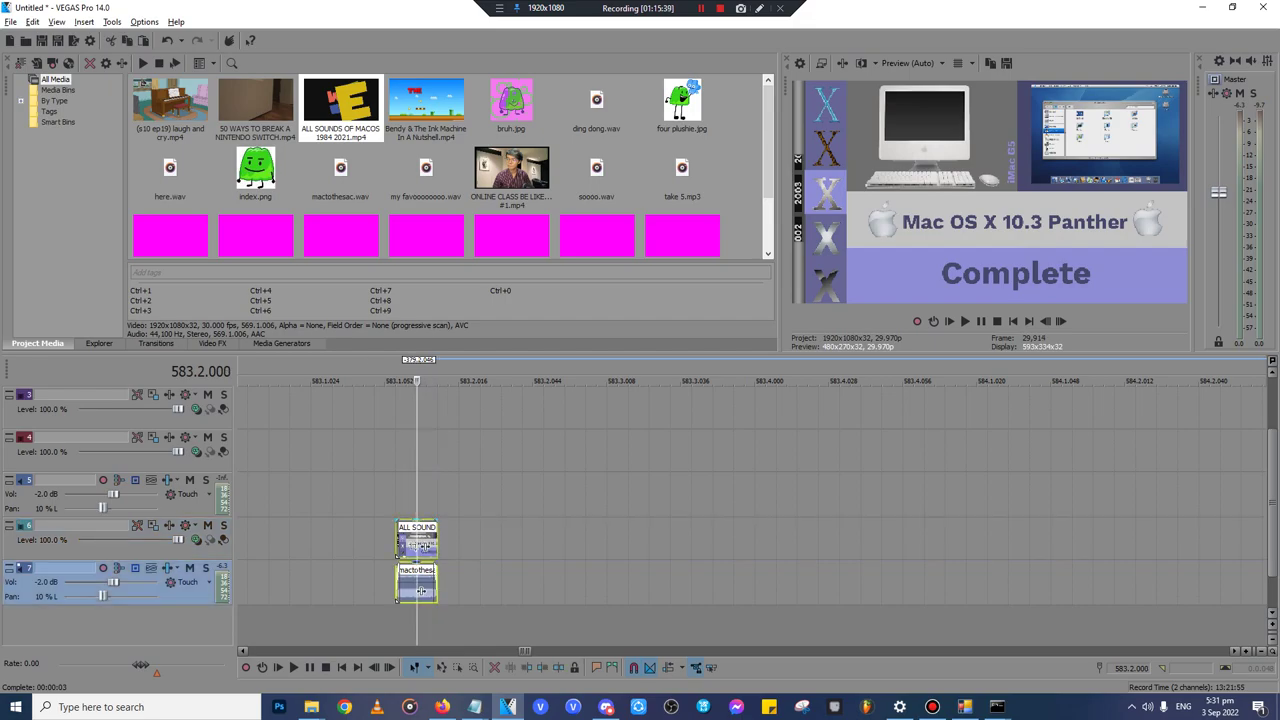
scroll(421, 591, "down", 10)
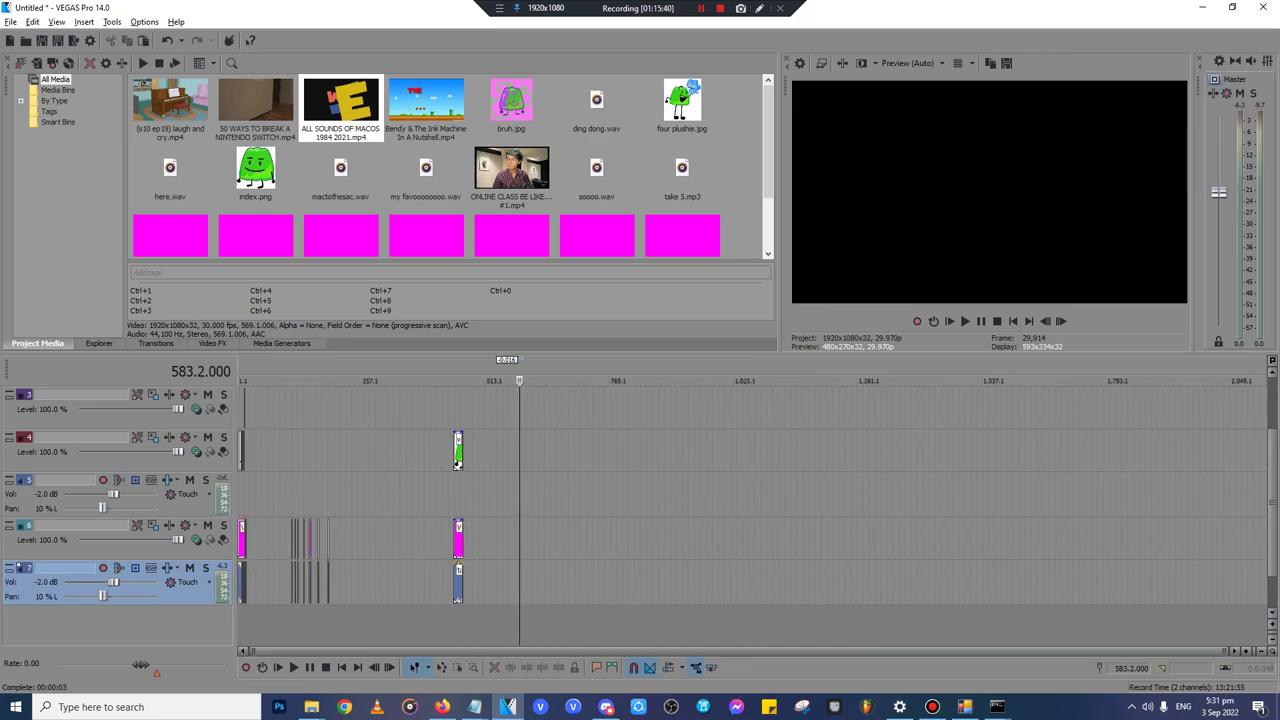
left_click(246, 496)
scroll(246, 496, "up", 4)
scroll(303, 590, "up", 3)
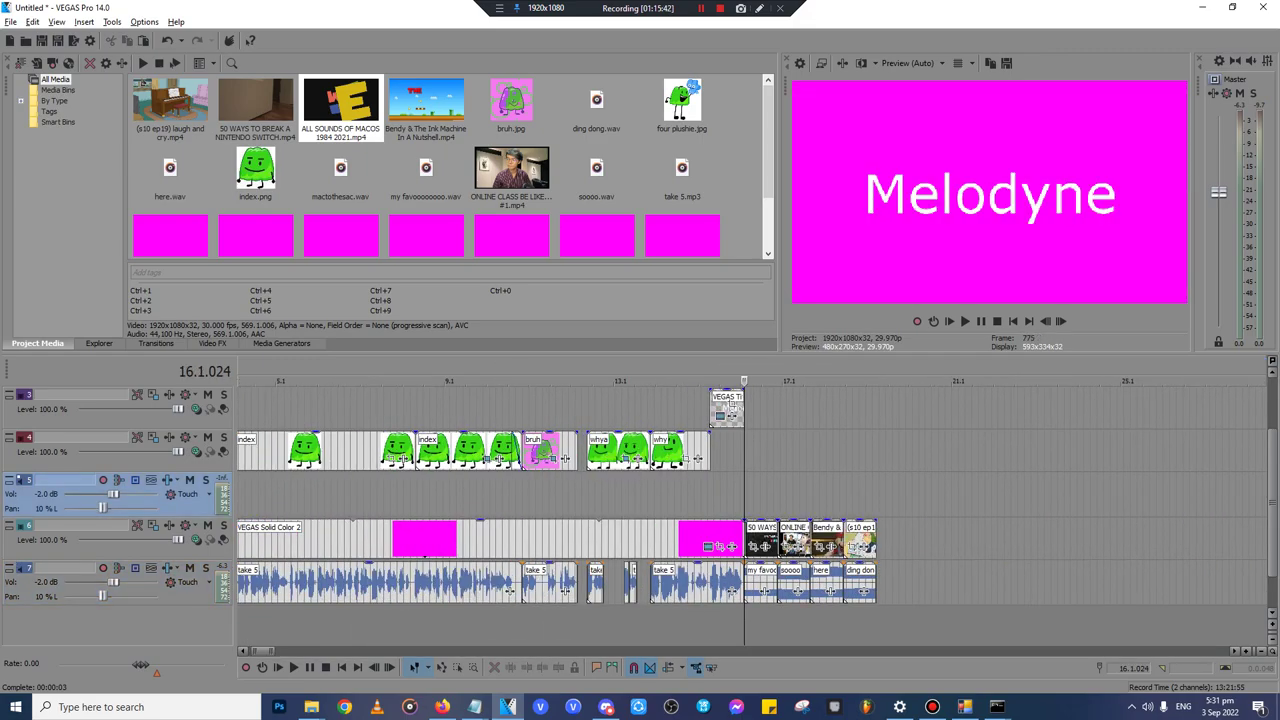
left_click(843, 452)
scroll(843, 452, "up", 4)
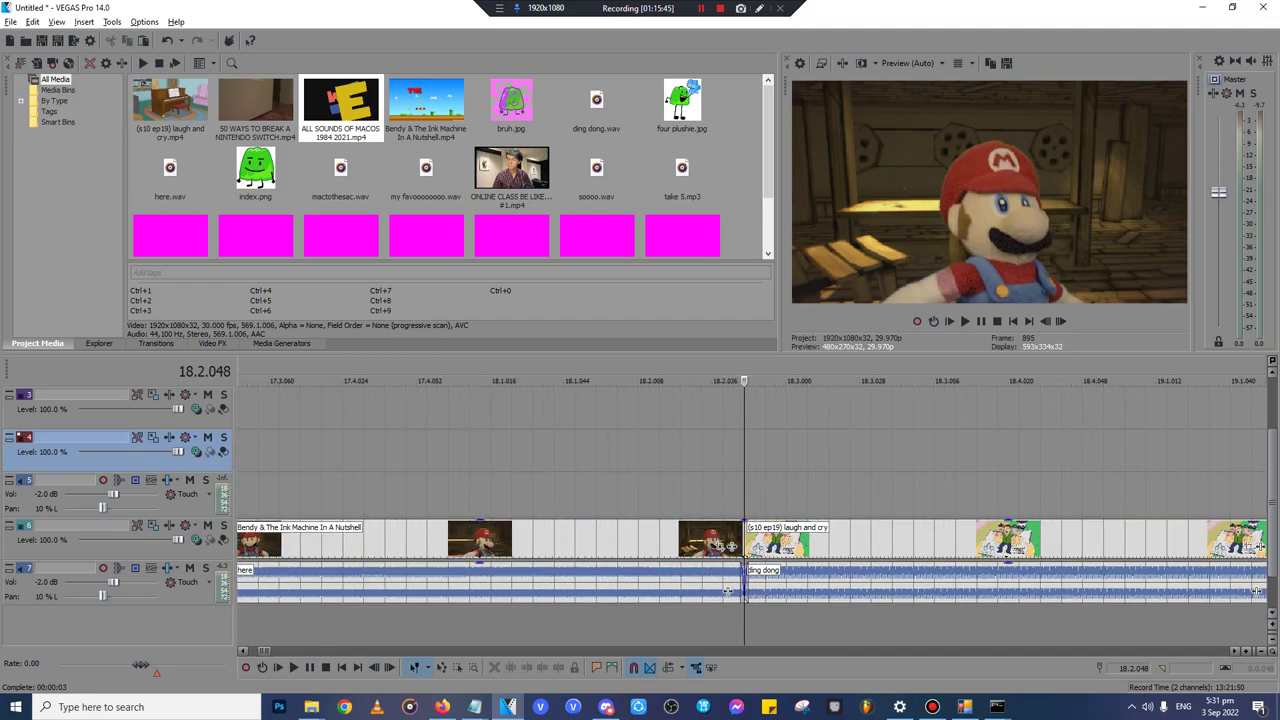
scroll(727, 590, "down", 5)
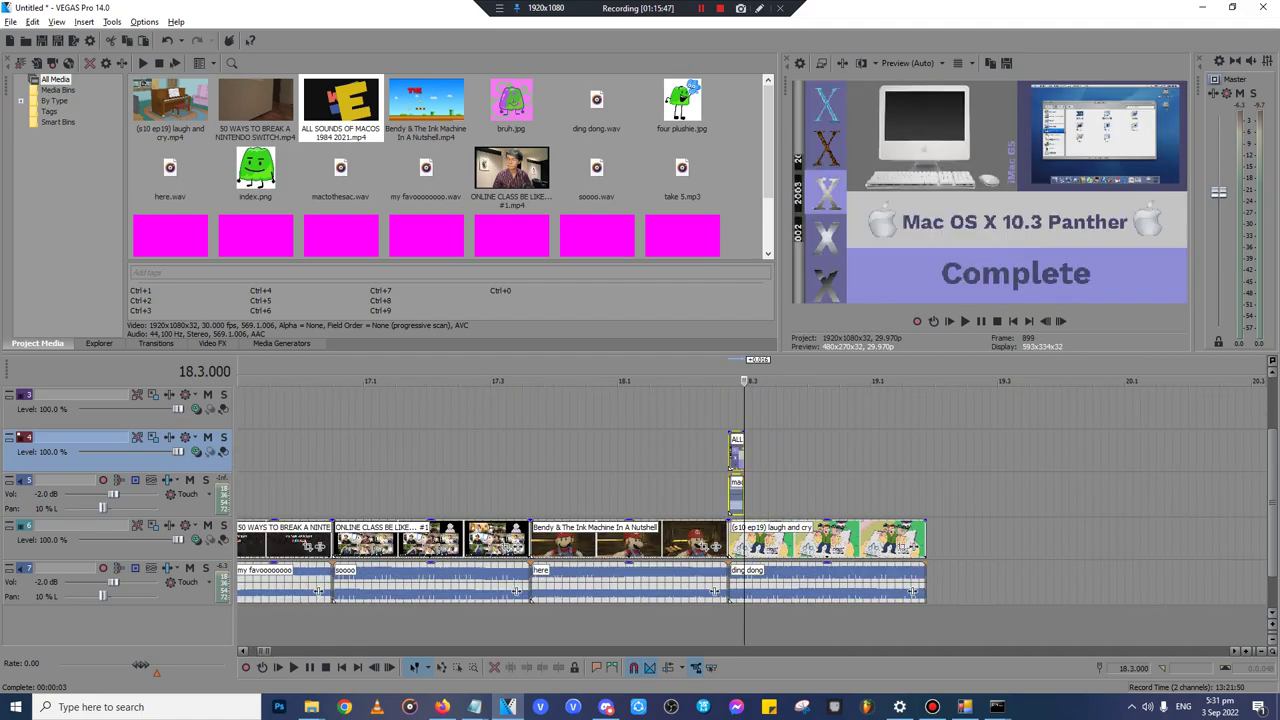
- Extend the MacOS pair to the laugh and cry clip's end at 19.1.056, and move it directly after that clip on tracks 6 and 7
left_click_drag(744, 453, 926, 453)
left_click(926, 453)
key("ctrl+x")
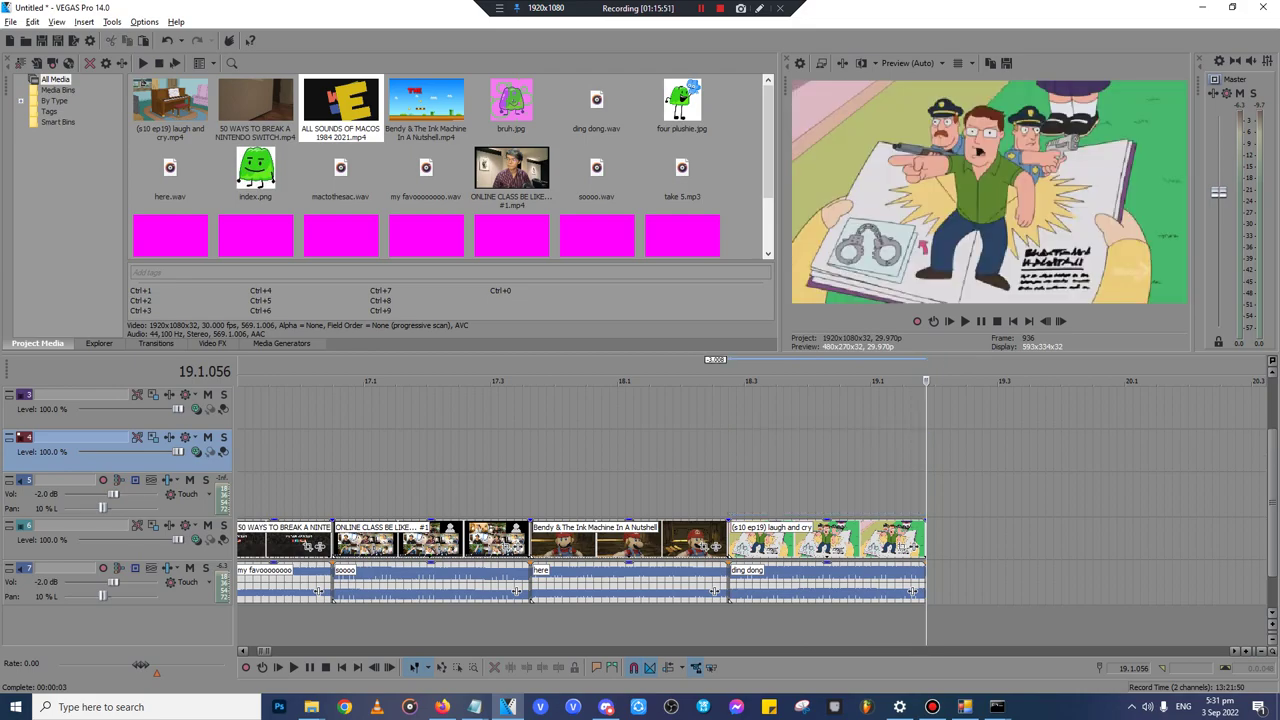
key("ctrl+v")
key("ctrl+x")
left_click(928, 540)
key("ctrl+v")
scroll(928, 540, "down", 5)
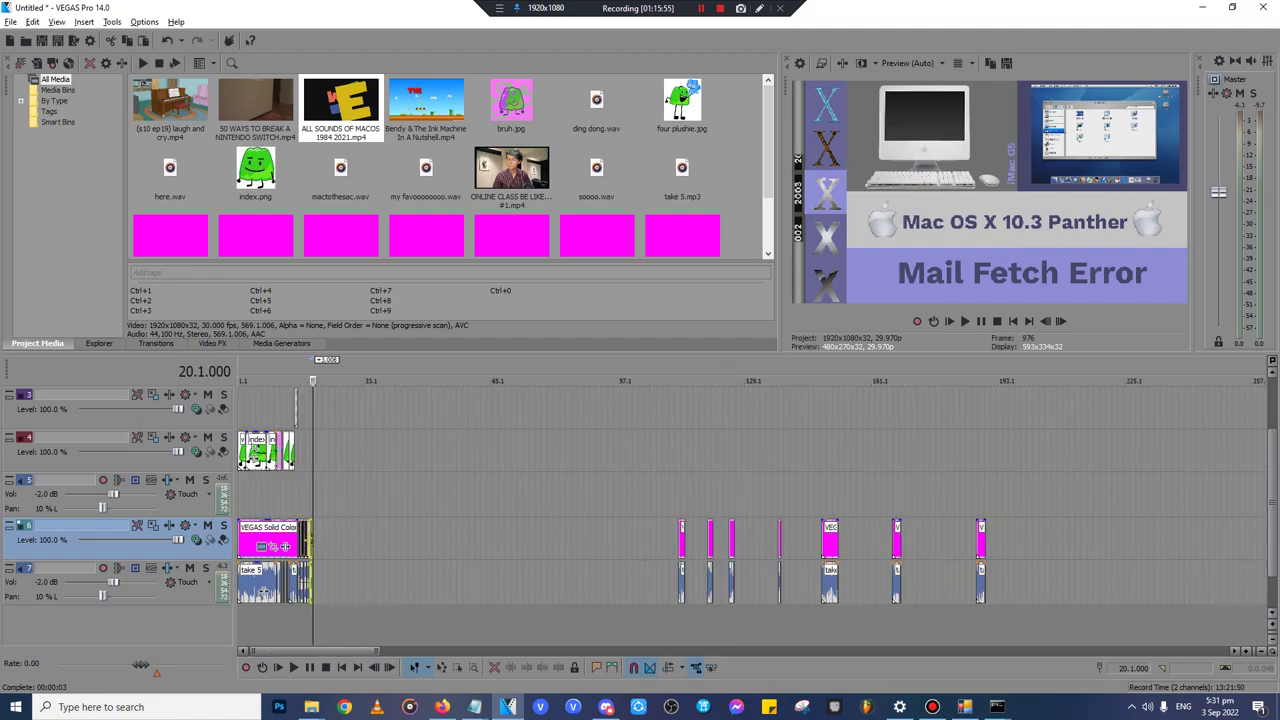
- Check the Notepad script for the line that follows the Melodyne pitches, and return to the VEGAS Pro timeline
left_click(441, 707)
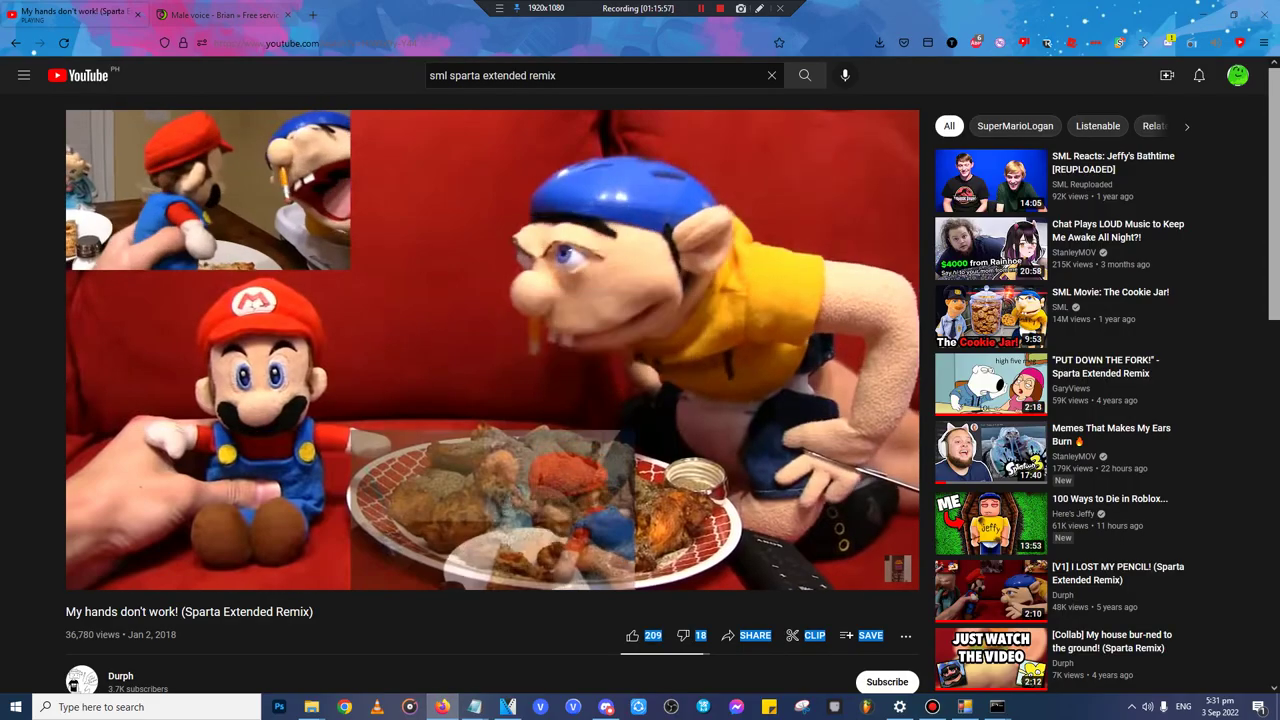
left_click(235, 15)
left_click(72, 15)
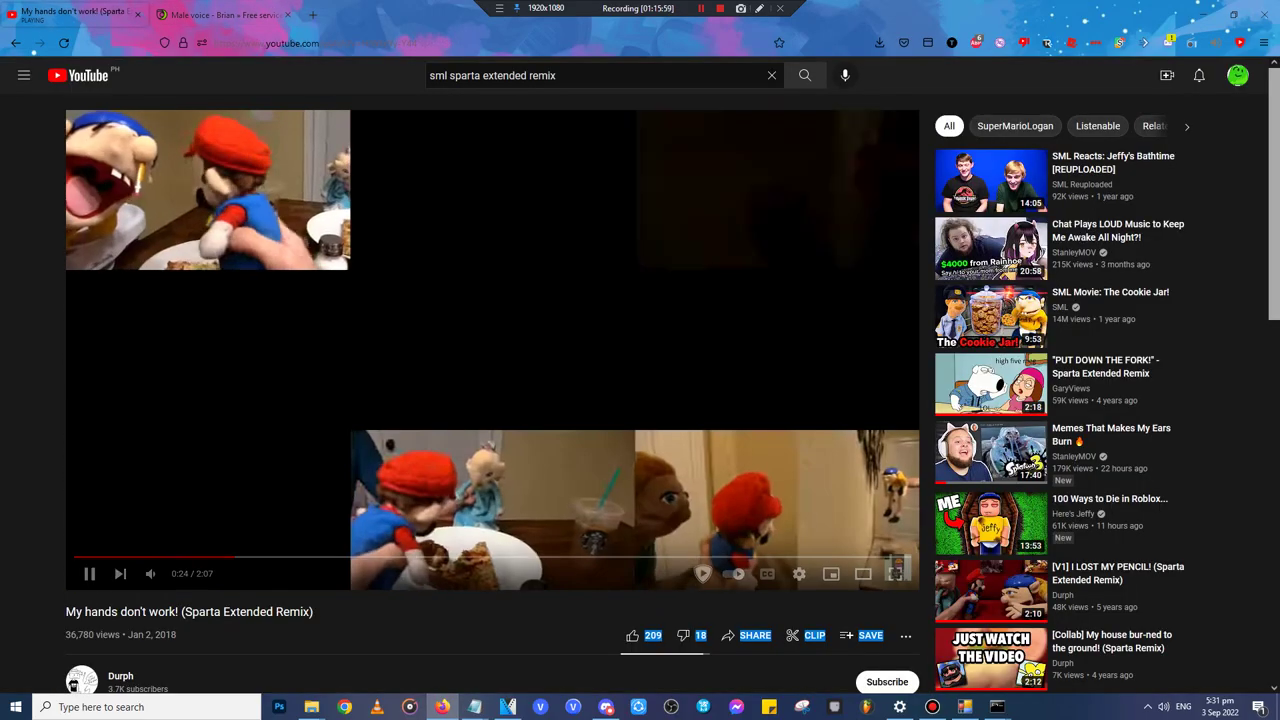
left_click(475, 707)
left_click(535, 650)
left_click(430, 401)
scroll(430, 401, "up", 7)
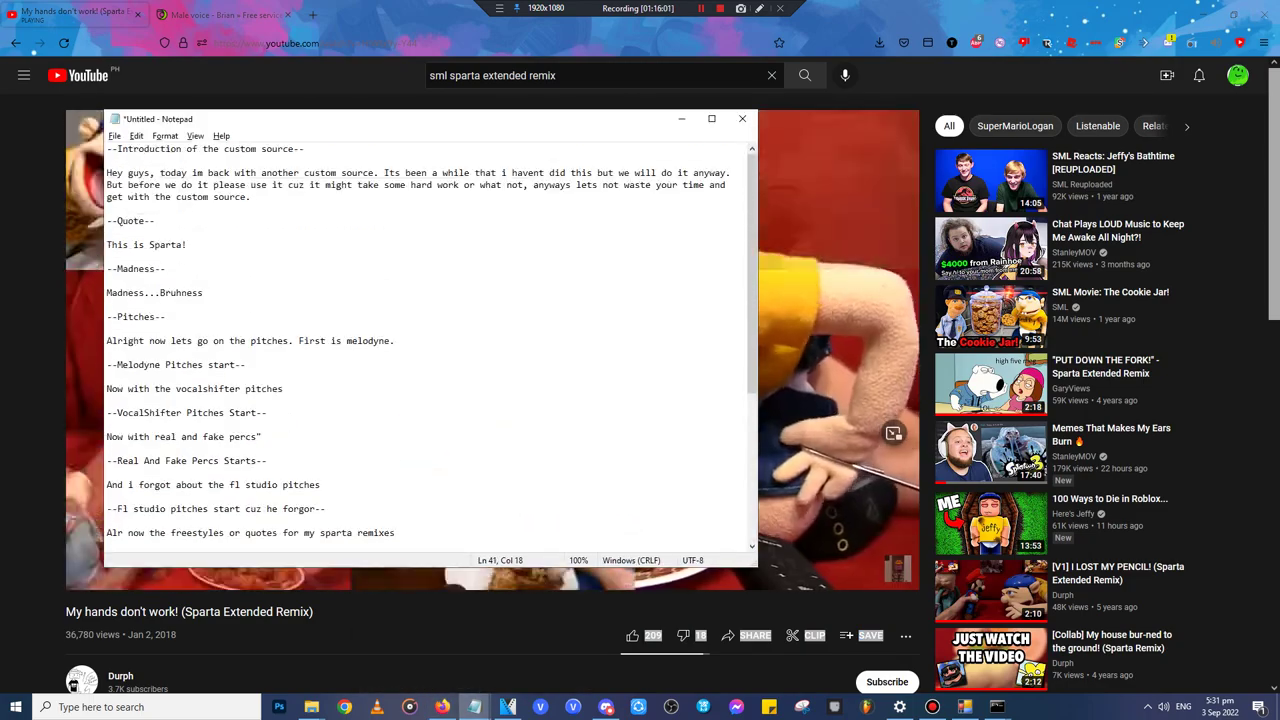
scroll(430, 401, "down", 2)
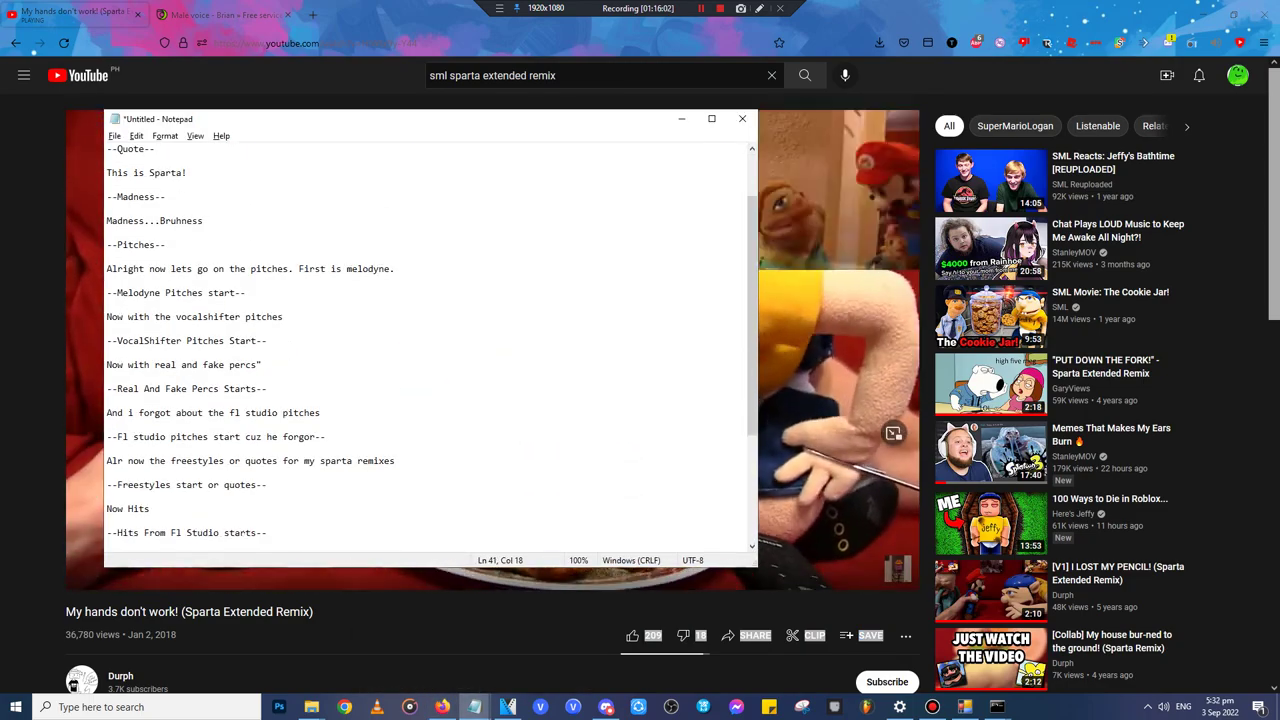
left_click(1203, 7)
left_click(682, 119)
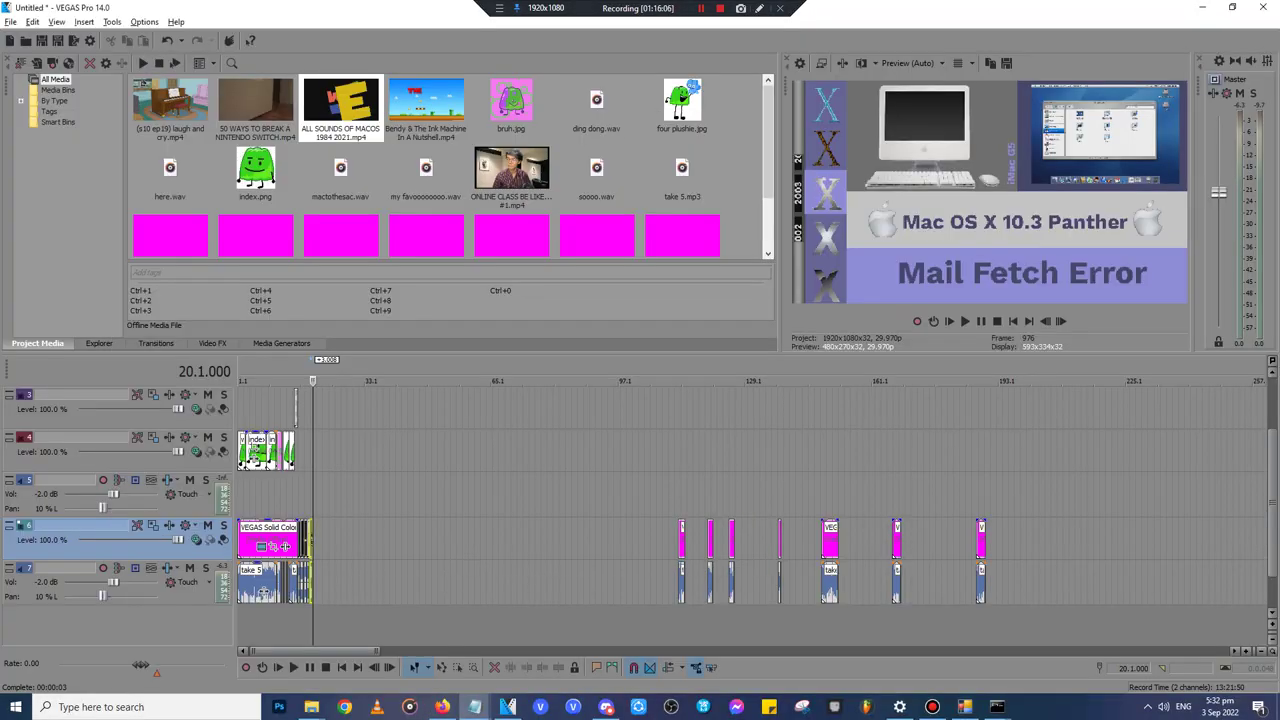
- Play the separate take 5 voice pieces further along the timeline to find the one introducing the VocalShifter pitches
left_click(866, 494)
left_click(685, 494)
key("space")
scroll(682, 494, "up", 6)
scroll(682, 494, "down", 4)
key("Return")
left_click(853, 494)
left_click(847, 494)
key("space")
scroll(847, 494, "up", 7)
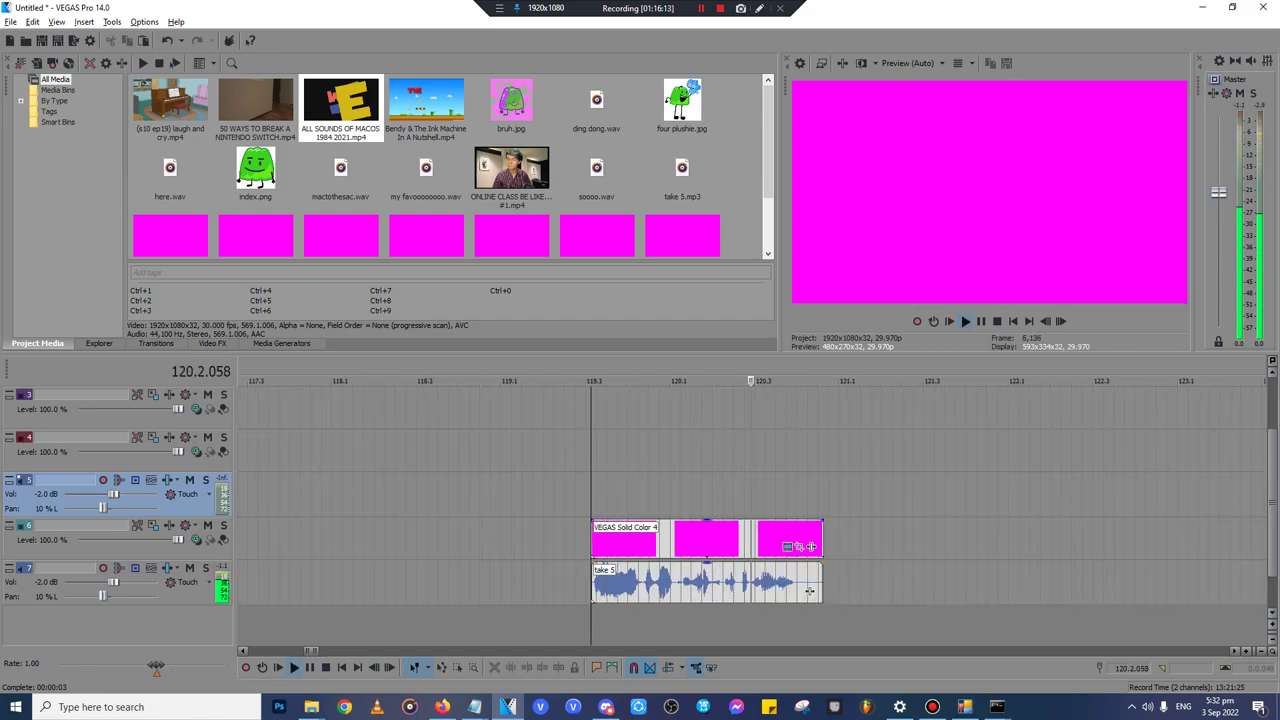
key("Return")
- Trim the silent start of the take 5 audio beneath VEGAS Solid Color 4 to 119.3.013
left_click(835, 591)
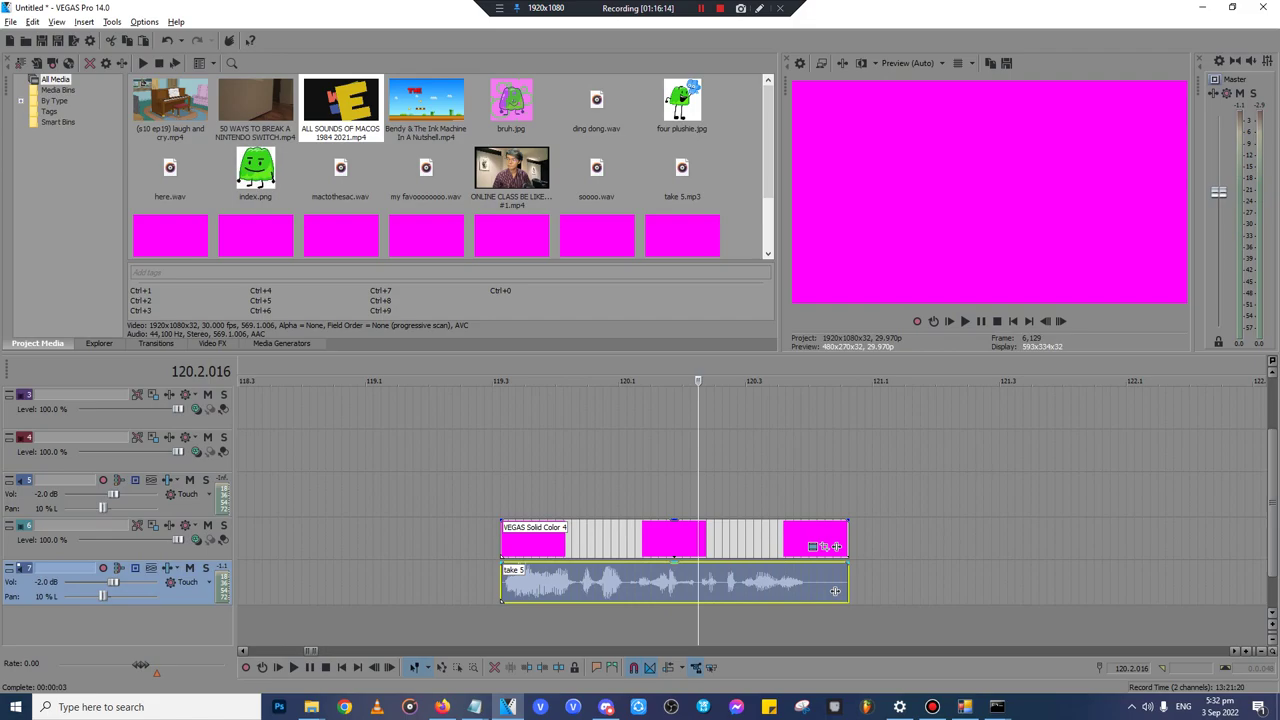
left_click(509, 588)
scroll(509, 588, "up", 4)
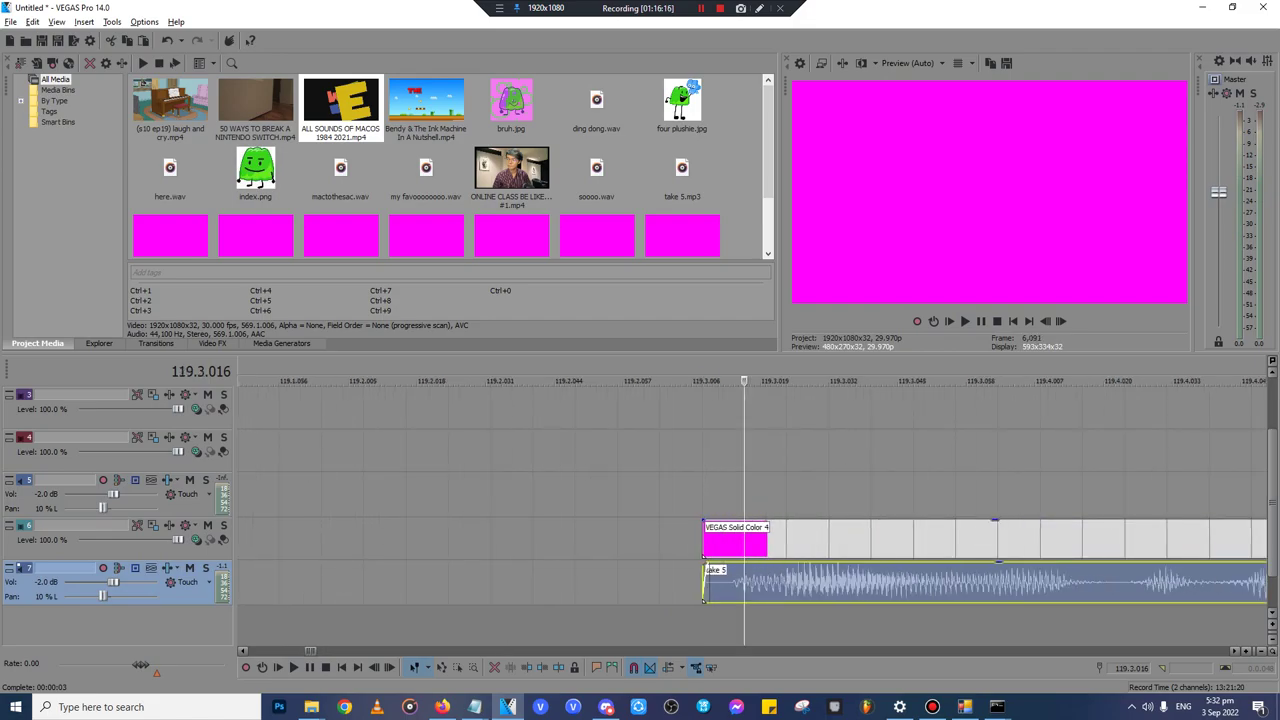
left_click(730, 586)
scroll(730, 586, "up", 6)
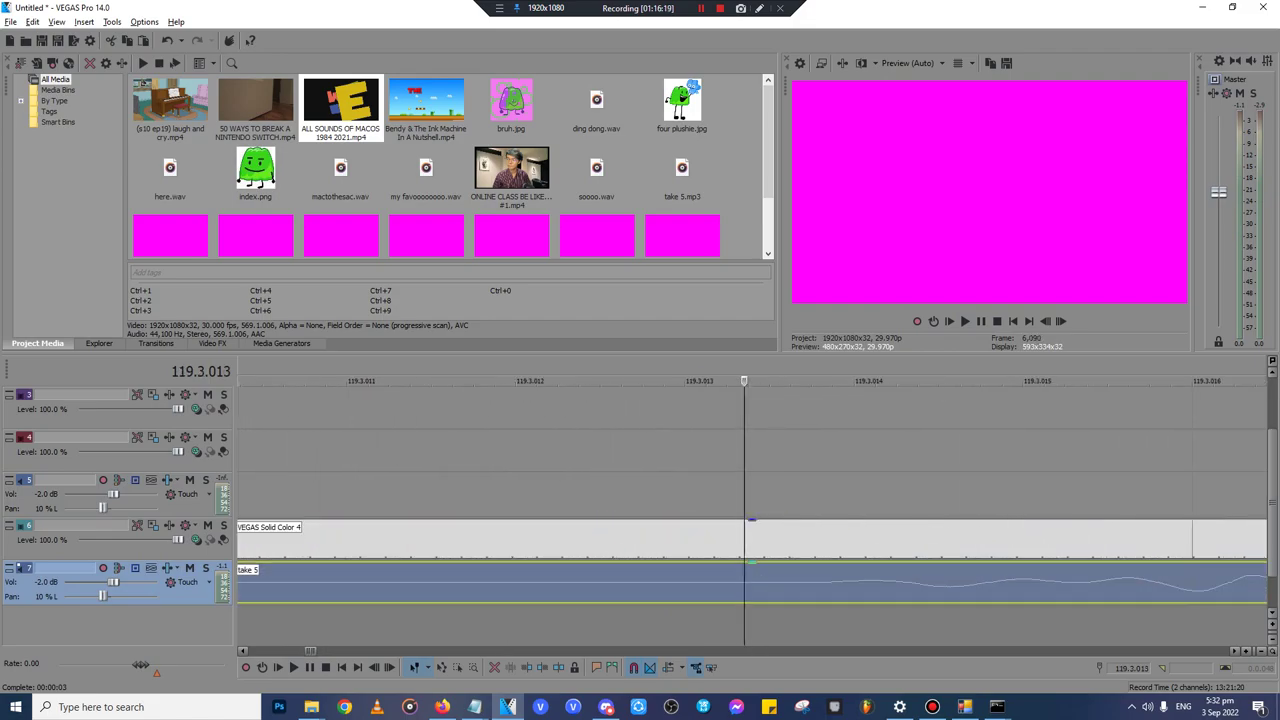
key("Up")
key("Up")
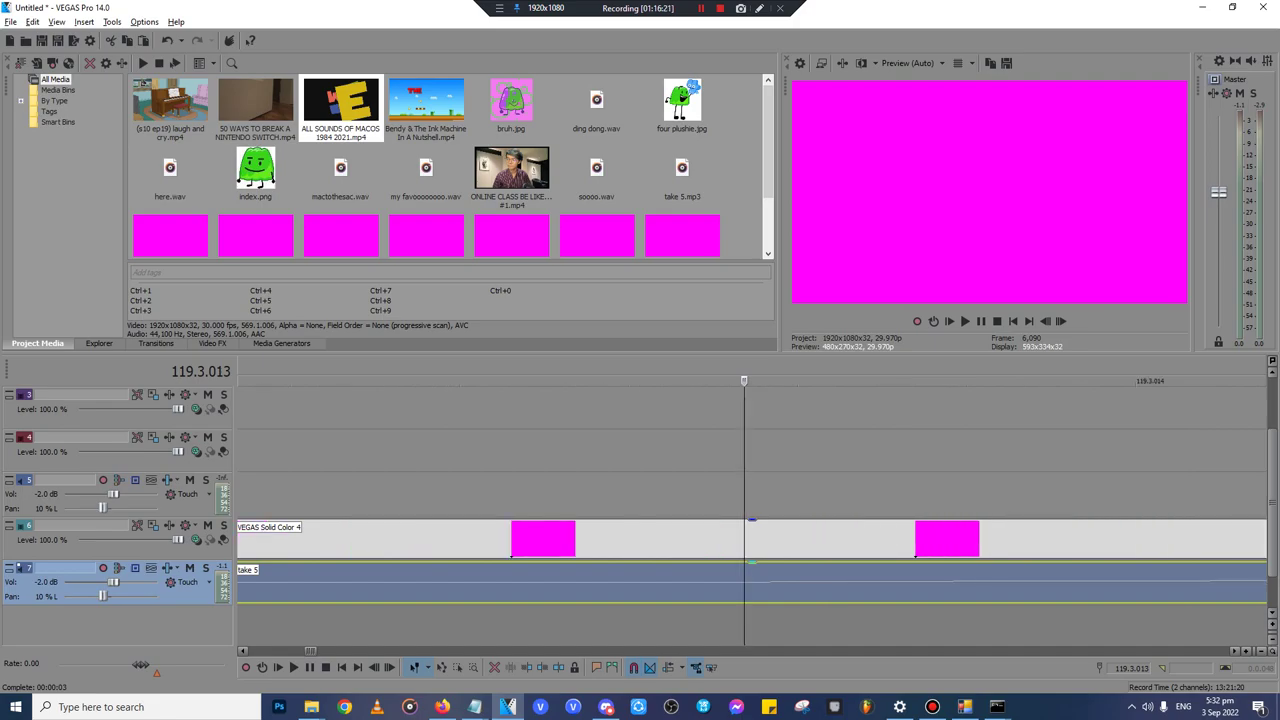
key("Down")
key("Down")
key("Down")
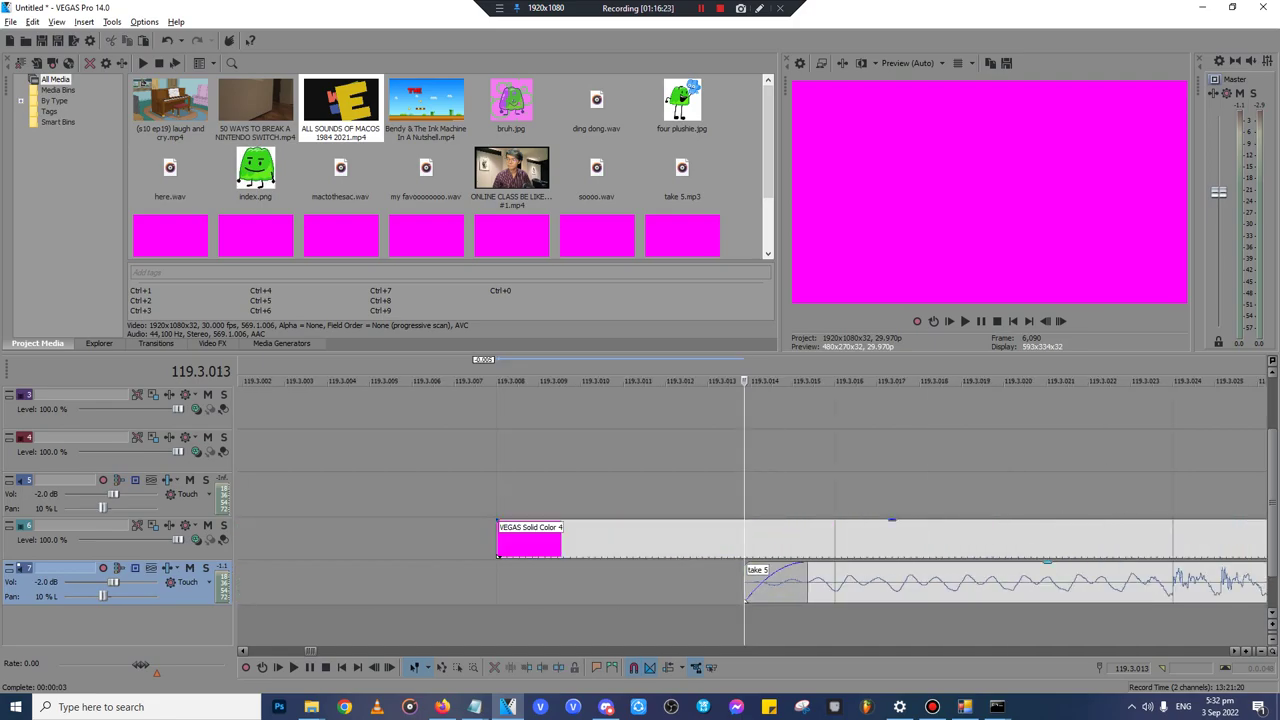
- Move the trimmed take 5 audio to the start of VEGAS Solid Color 4 and extend its end by 0.005 to match the color clip
key("Down")
key("Down")
key("Down")
key("Down")
key("Down")
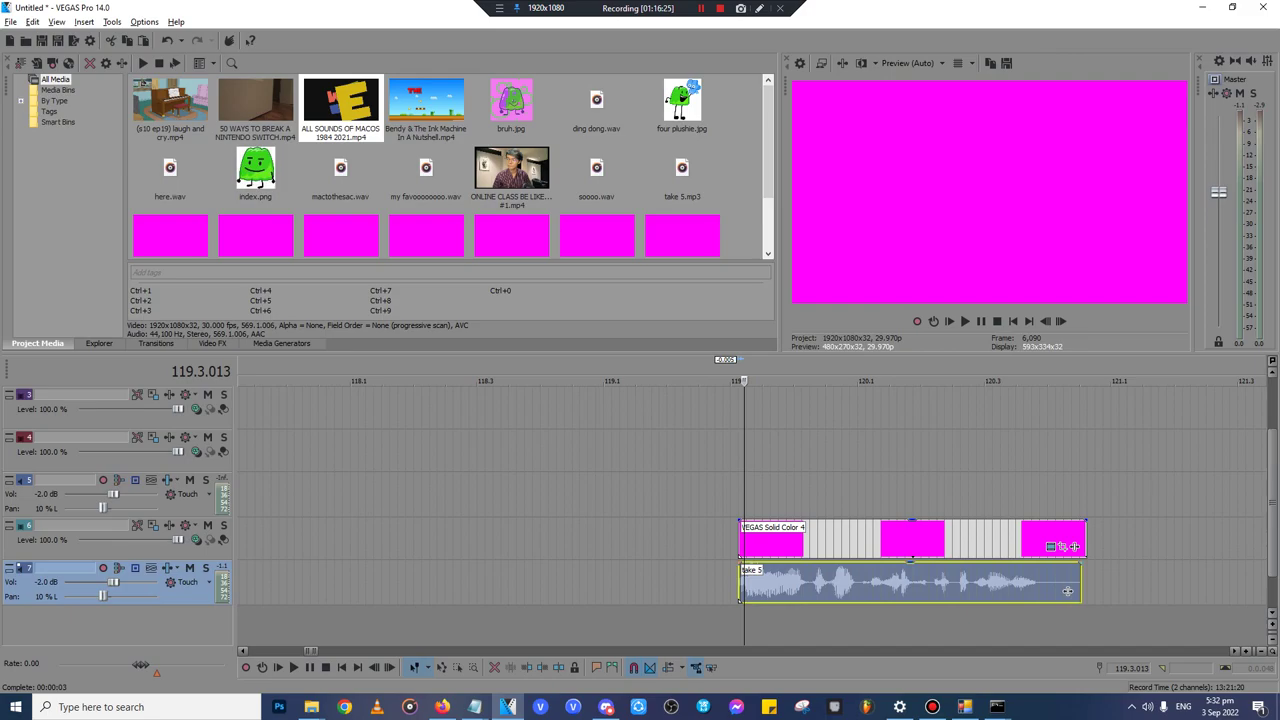
left_click(1082, 582)
scroll(1082, 582, "up", 3)
left_click_drag(742, 582, 758, 582)
left_click(654, 582)
left_click(654, 540)
scroll(654, 540, "down", 4)
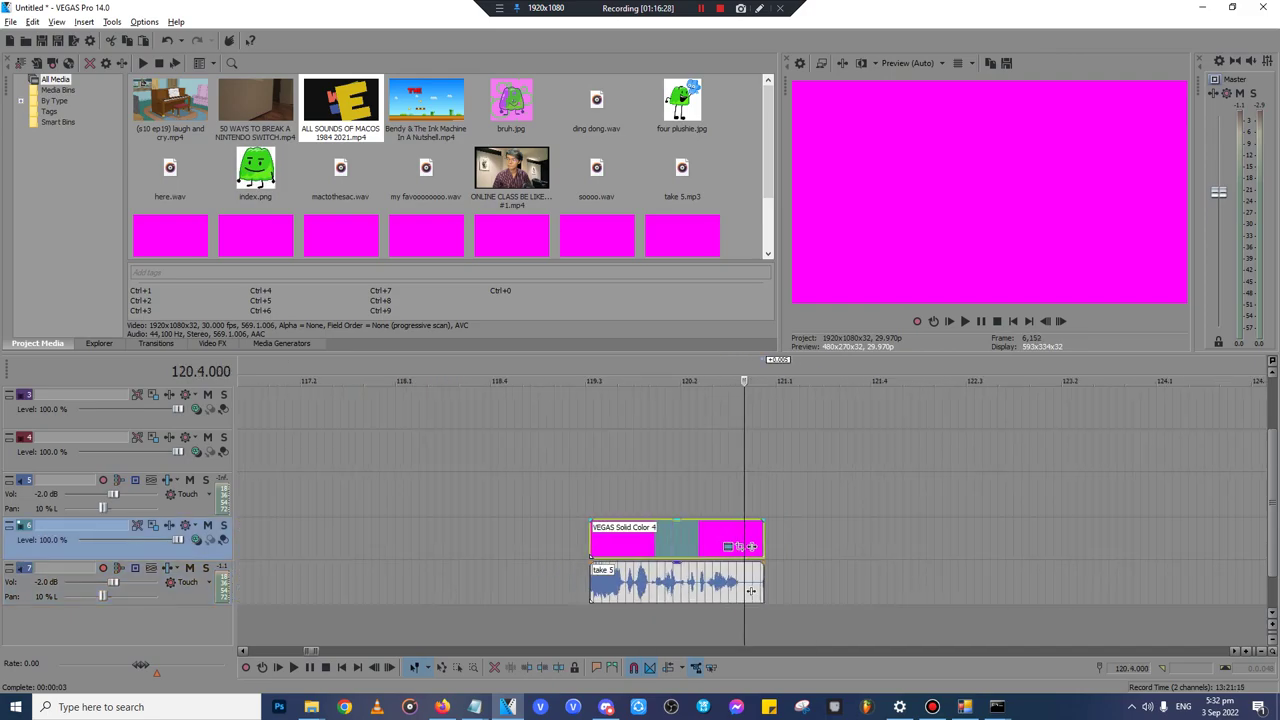
- Play back the aligned VEGAS Solid Color 4 and take 5 pair and cut it from the timeline
left_click(750, 590)
key("space")
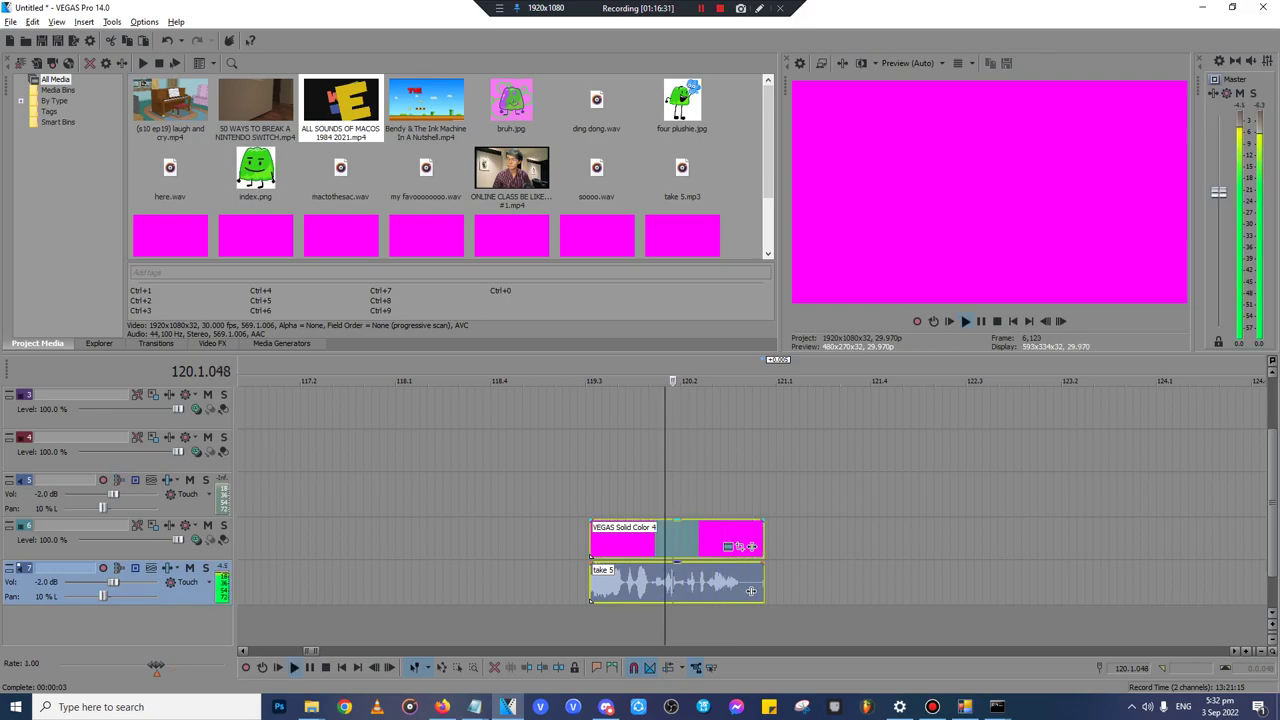
scroll(839, 591, "down", 10)
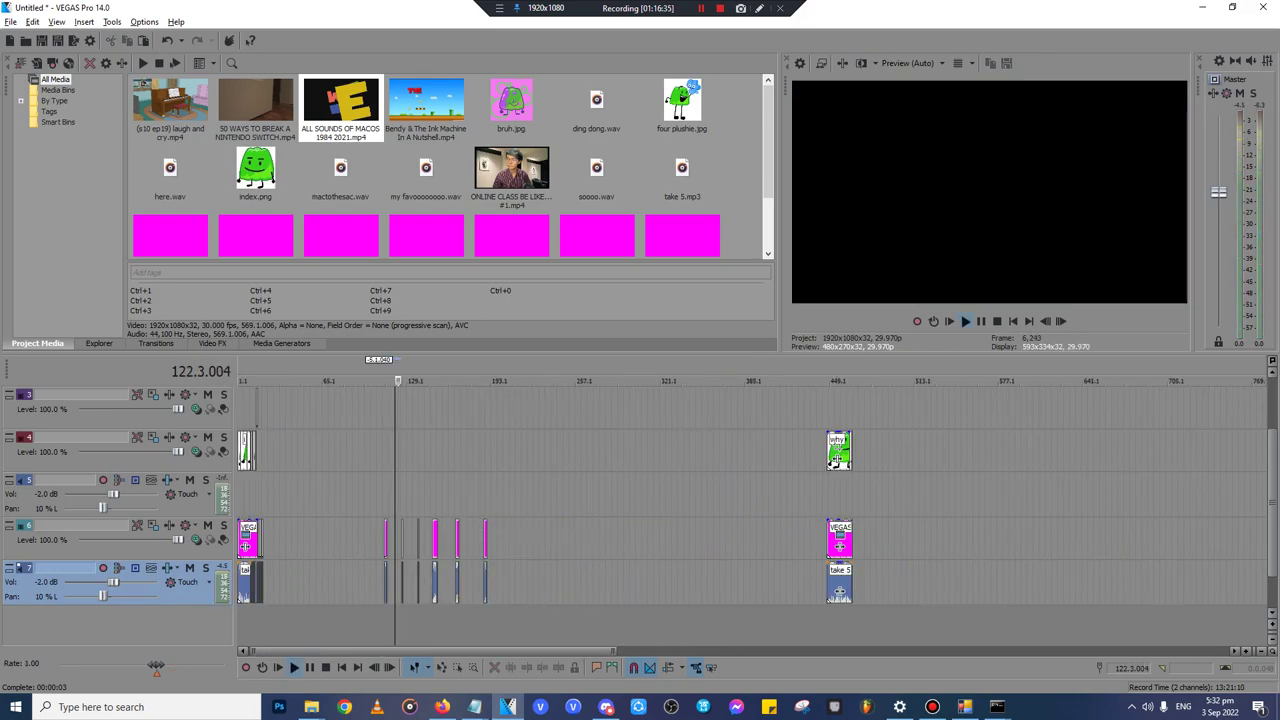
- Paste the solid color and take 5 pair at 20.1.000, directly after the MacOS clip, as a new copy of the source media
key("Up")
key("Up")
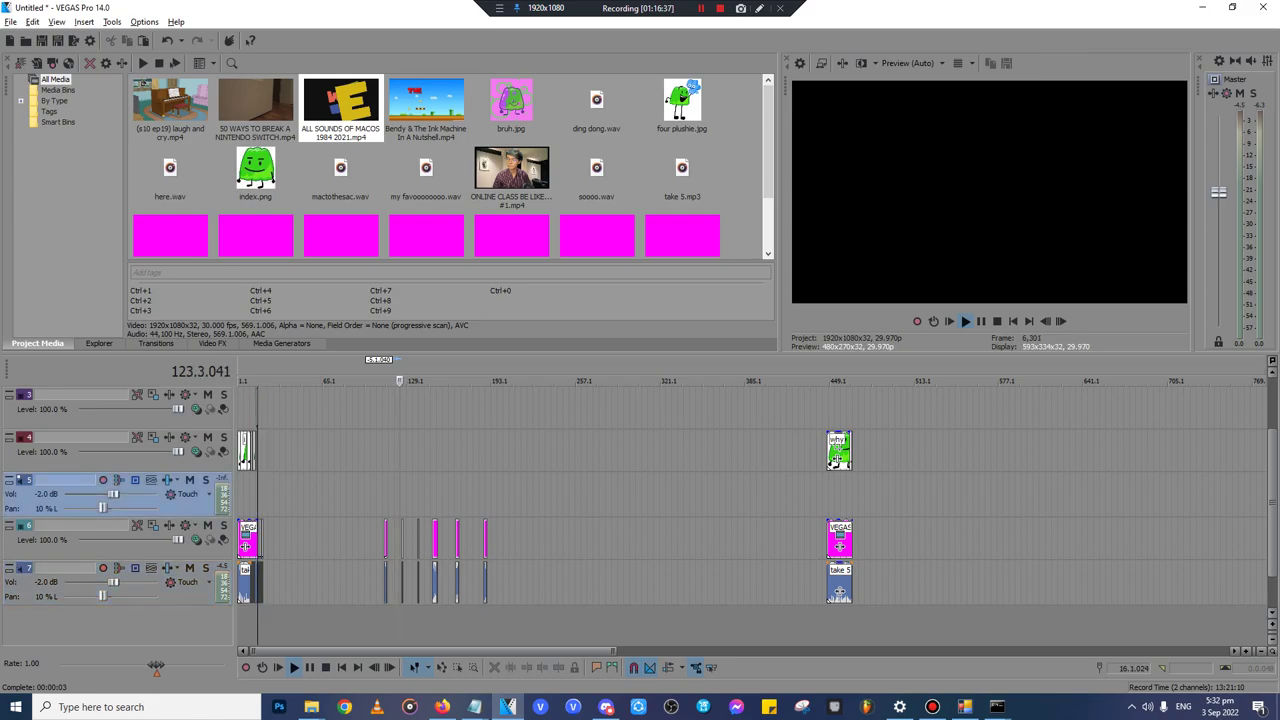
scroll(729, 591, "up", 10)
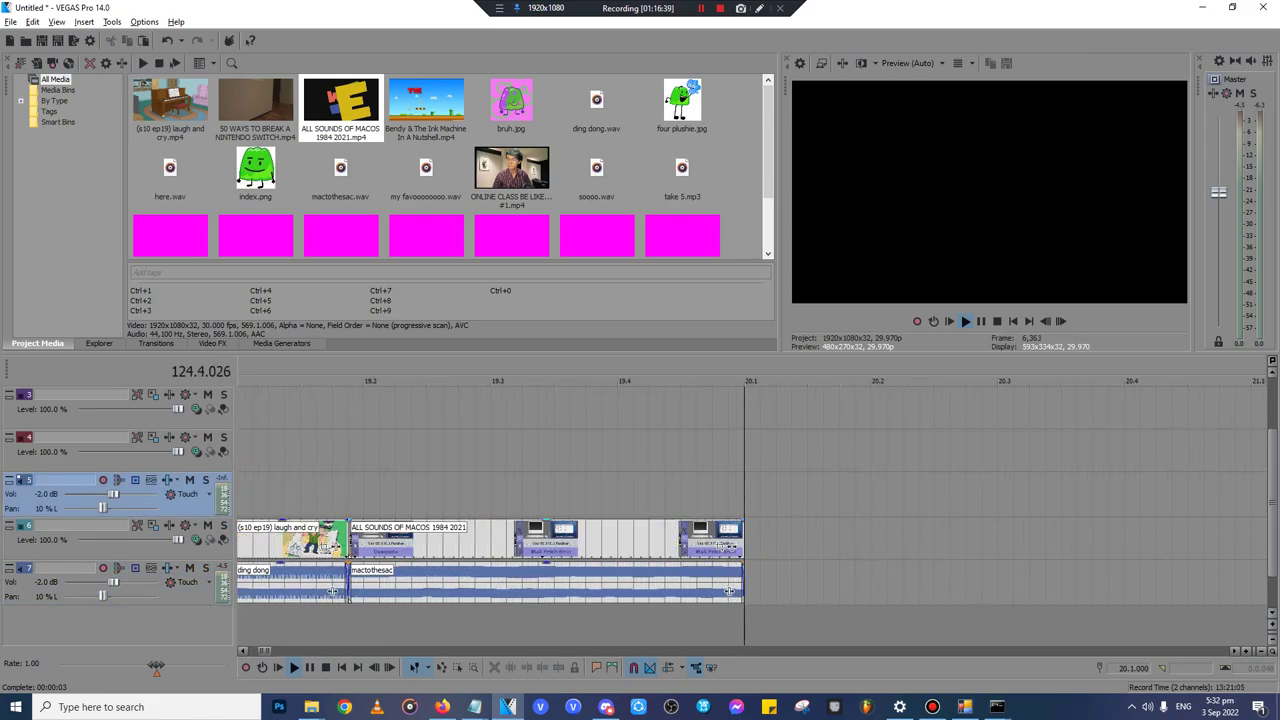
left_click(750, 540)
scroll(750, 540, "down", 4)
key("Return")
scroll(1154, 589, "down", 10)
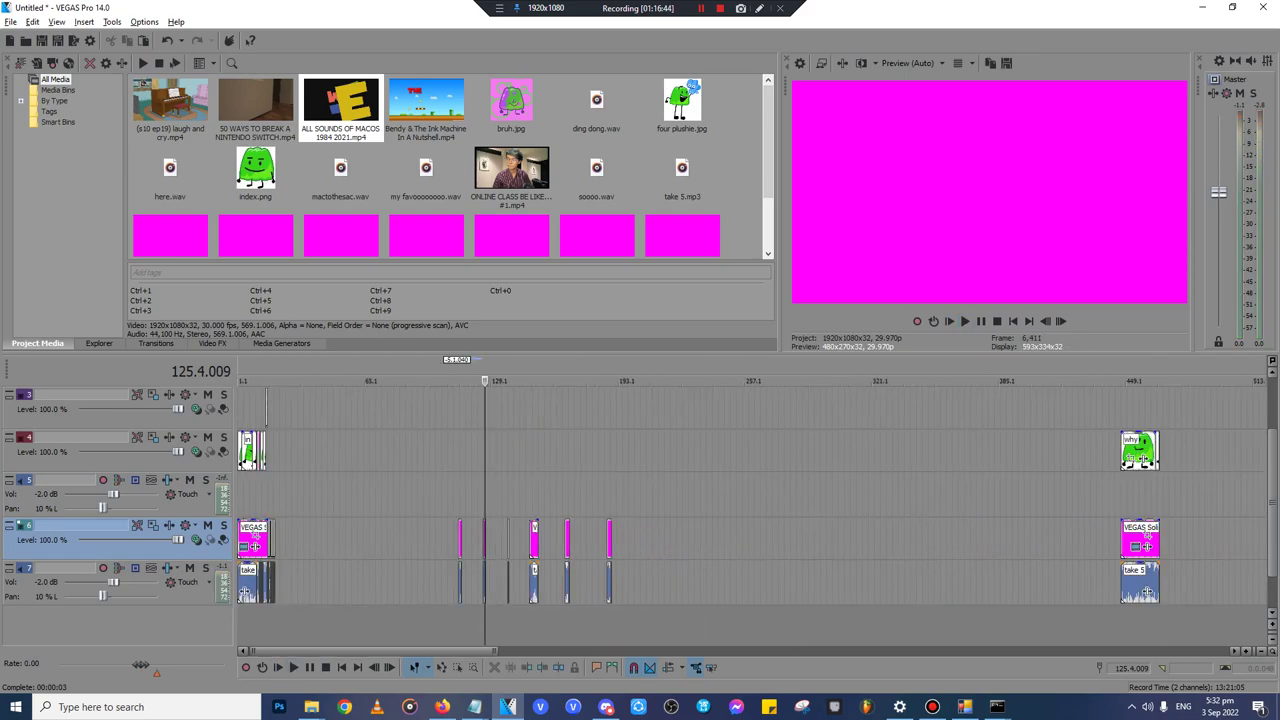
left_click(269, 495)
scroll(269, 495, "up", 9)
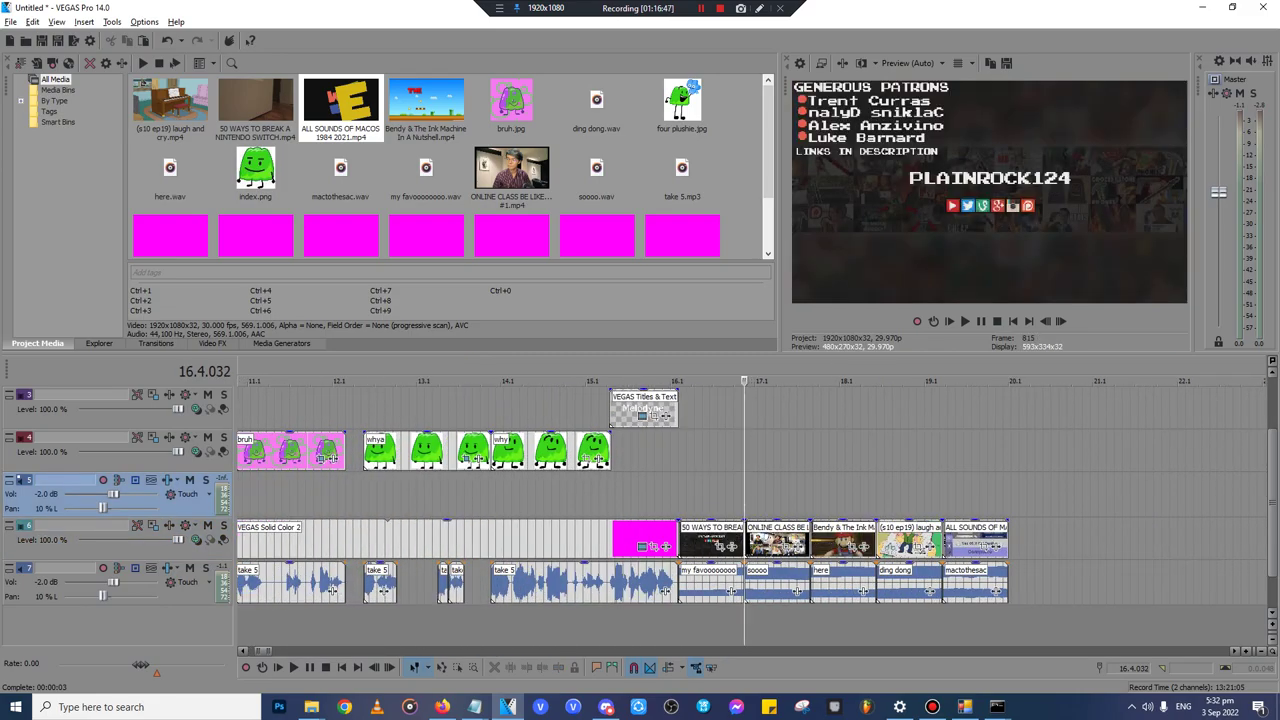
left_click(1007, 540)
key("ctrl+v")
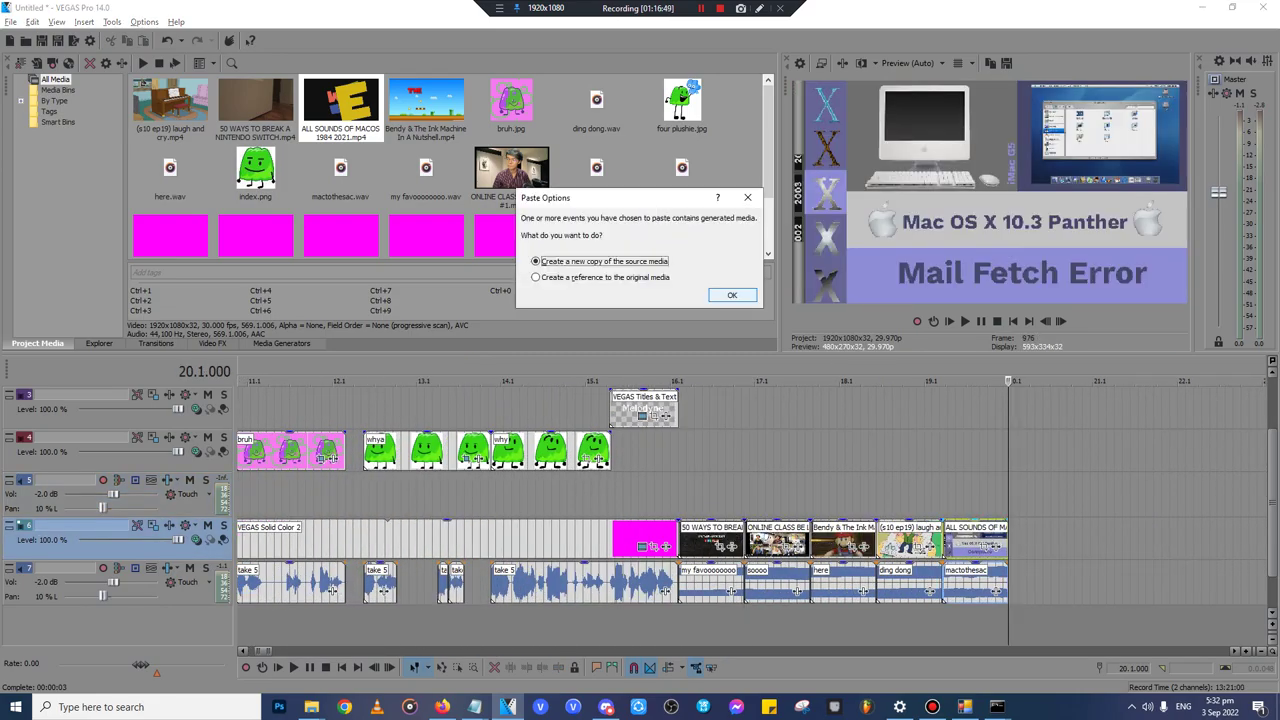
key("Return")
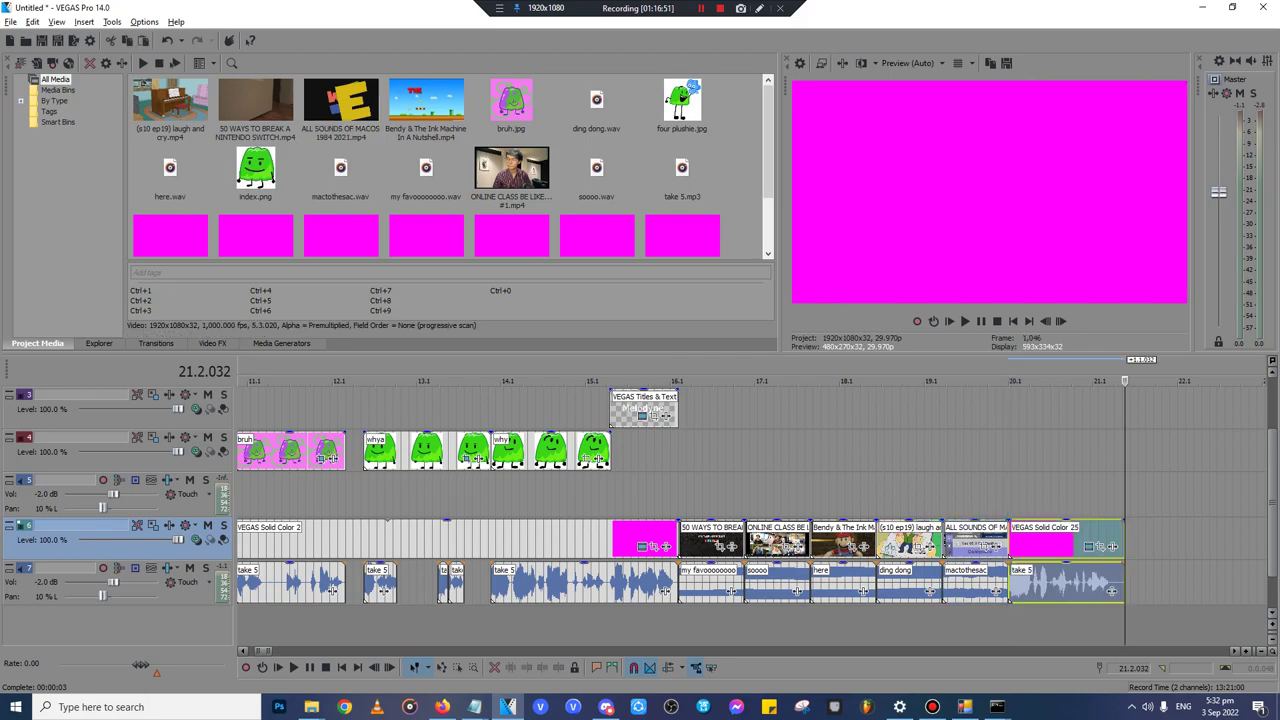
- Paste a new copy of the Melodyne title on track 3 at 20.1.000 and extend it to the solid color clip's end at 21.2.032
left_click(1016, 451)
left_click(633, 410)
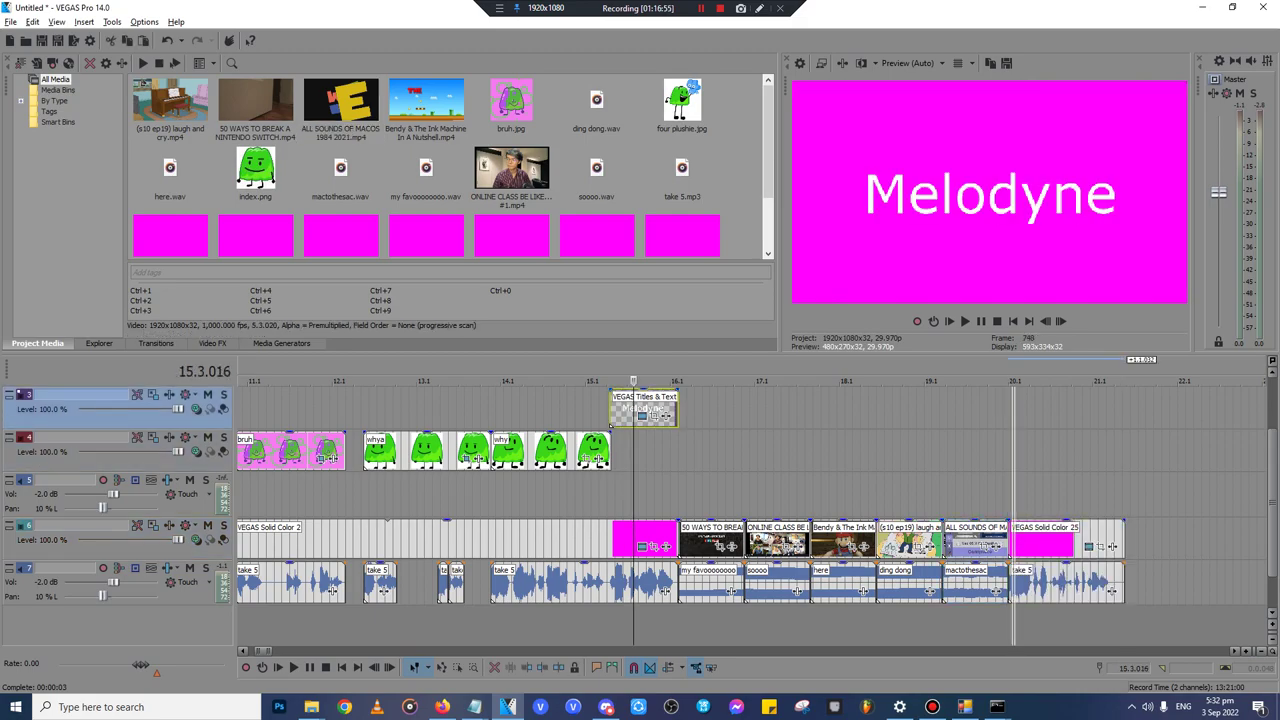
left_click(1013, 408)
left_click(1008, 408)
key("ctrl+v")
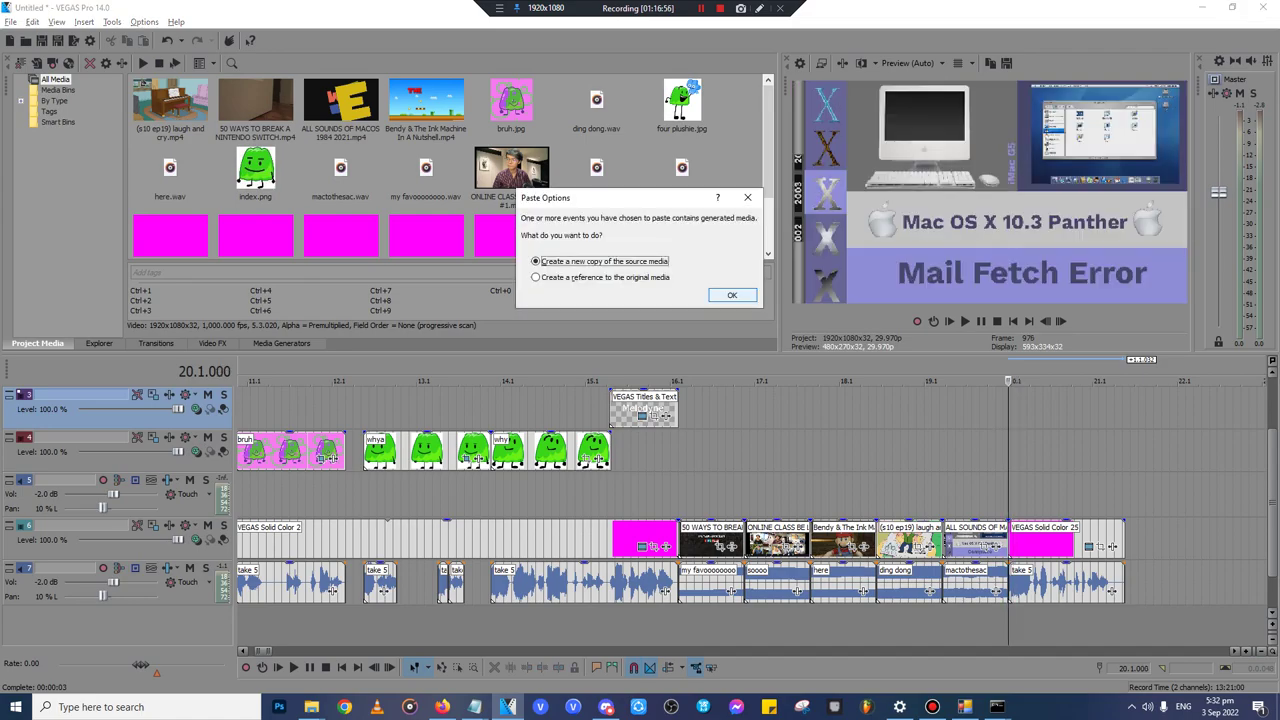
key("Return")
left_click_drag(1076, 413, 1124, 413)
- Change the text of the copied title above the new solid color clip to "VocalShifter"
left_click(1089, 415)
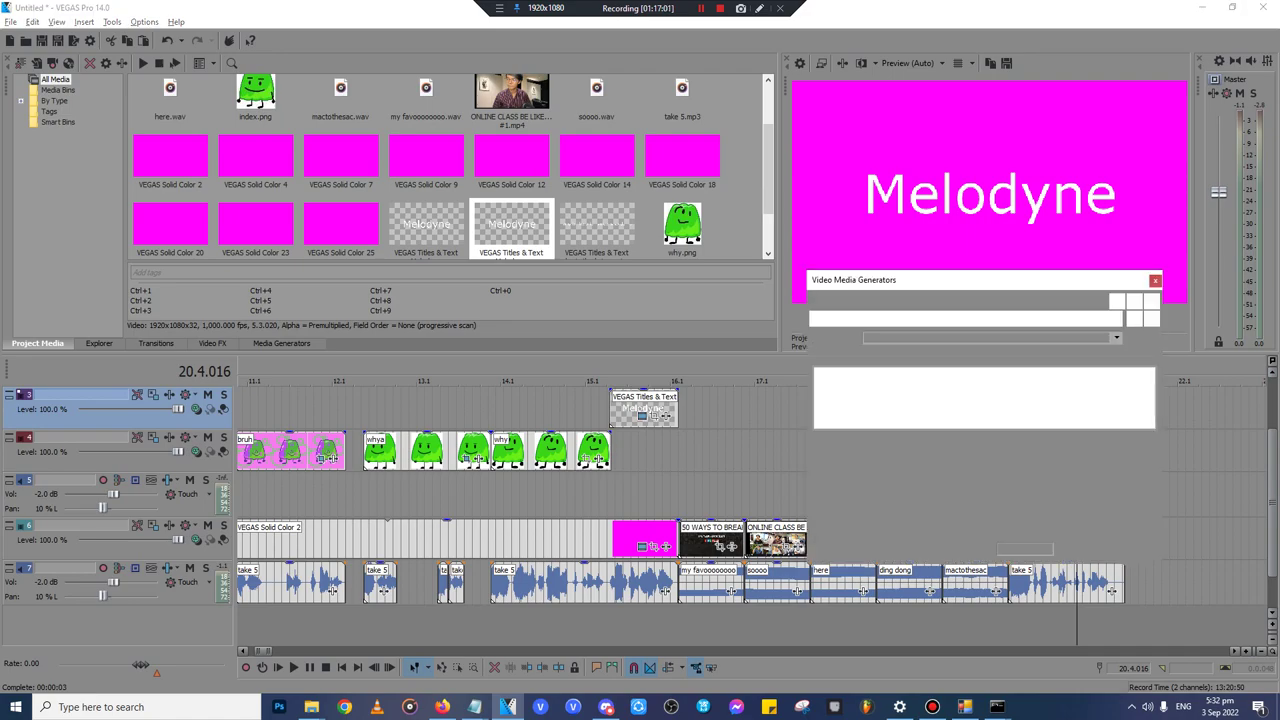
key("ctrl+a")
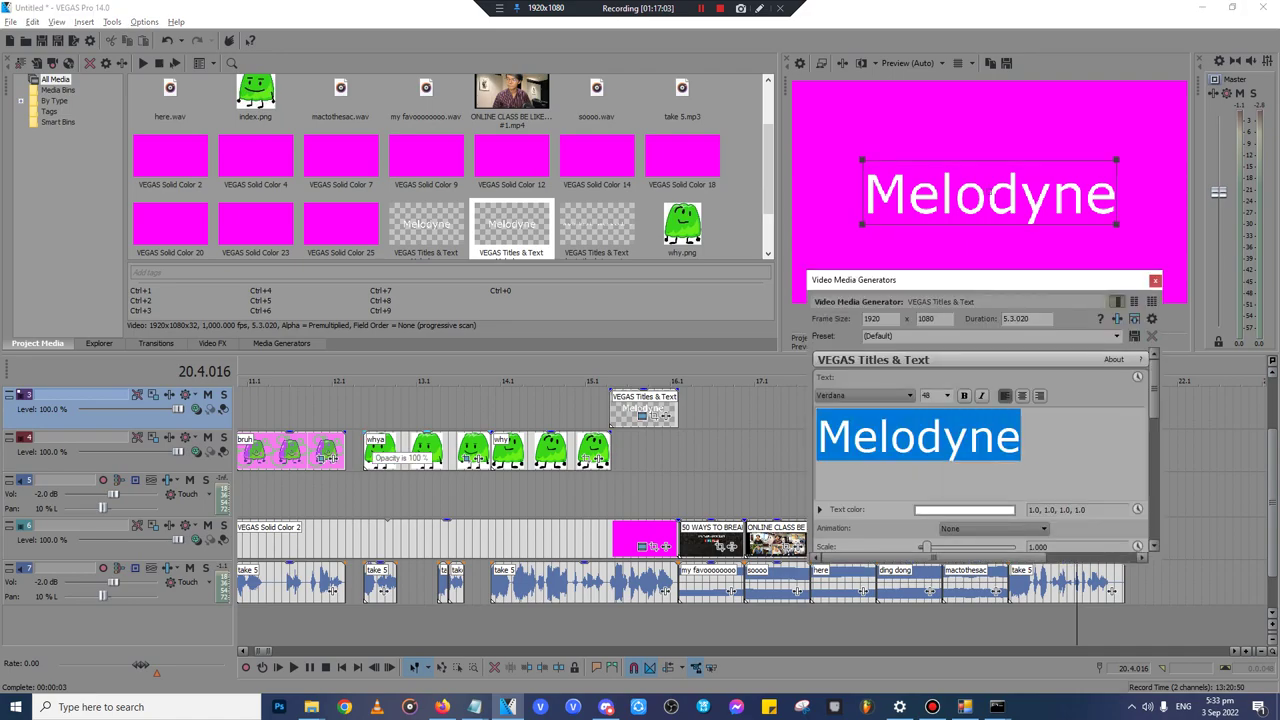
type("VocalShifter")
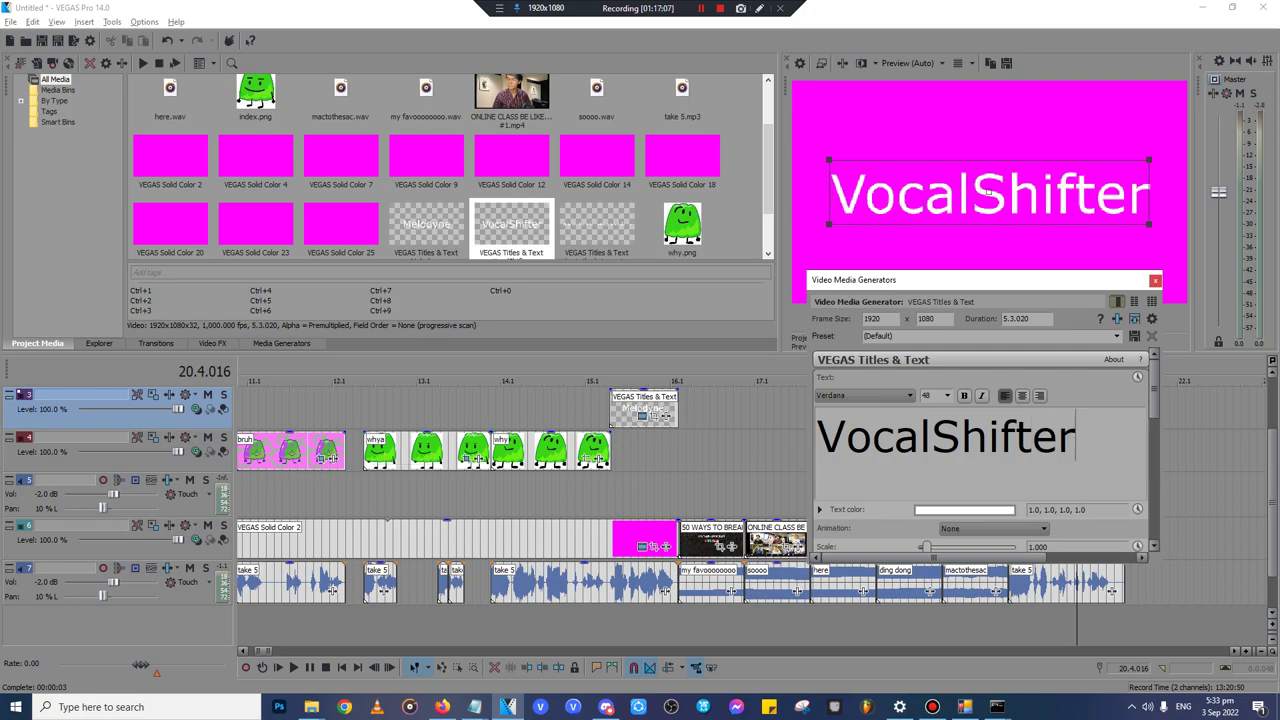
left_click(1155, 281)
- Play back the VocalShifter title section from 20.1.000
left_click(649, 407)
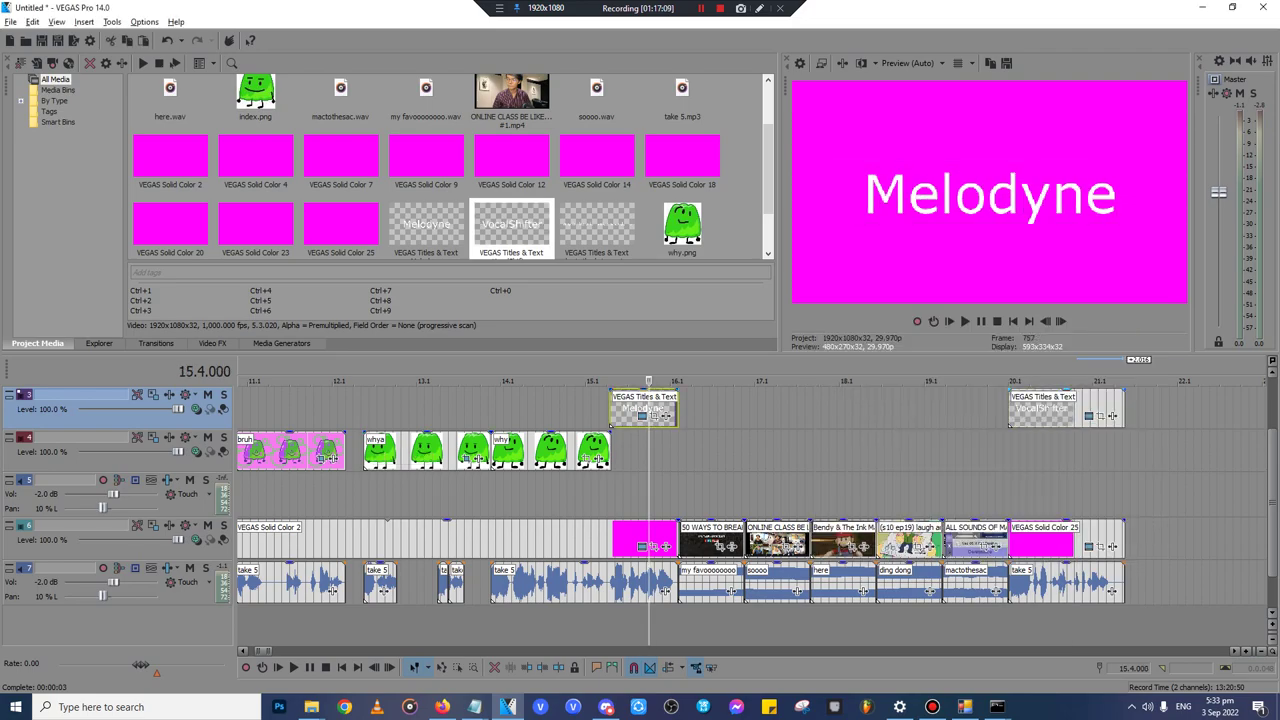
left_click_drag(1011, 451, 1008, 451)
key("space")
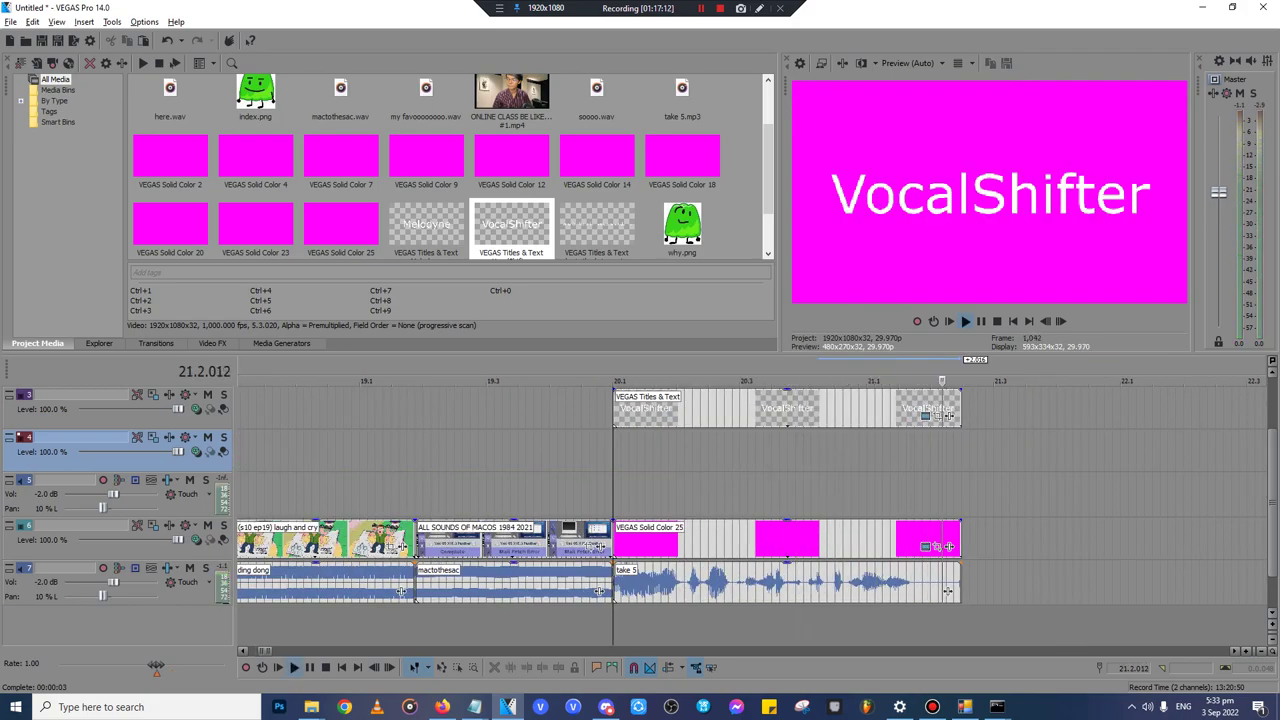
- Trim the solid color and take 5 pair to 21.2.024, shift it 0.008 later and extend its start back to 20.1.000
key("Return")
left_click(953, 585)
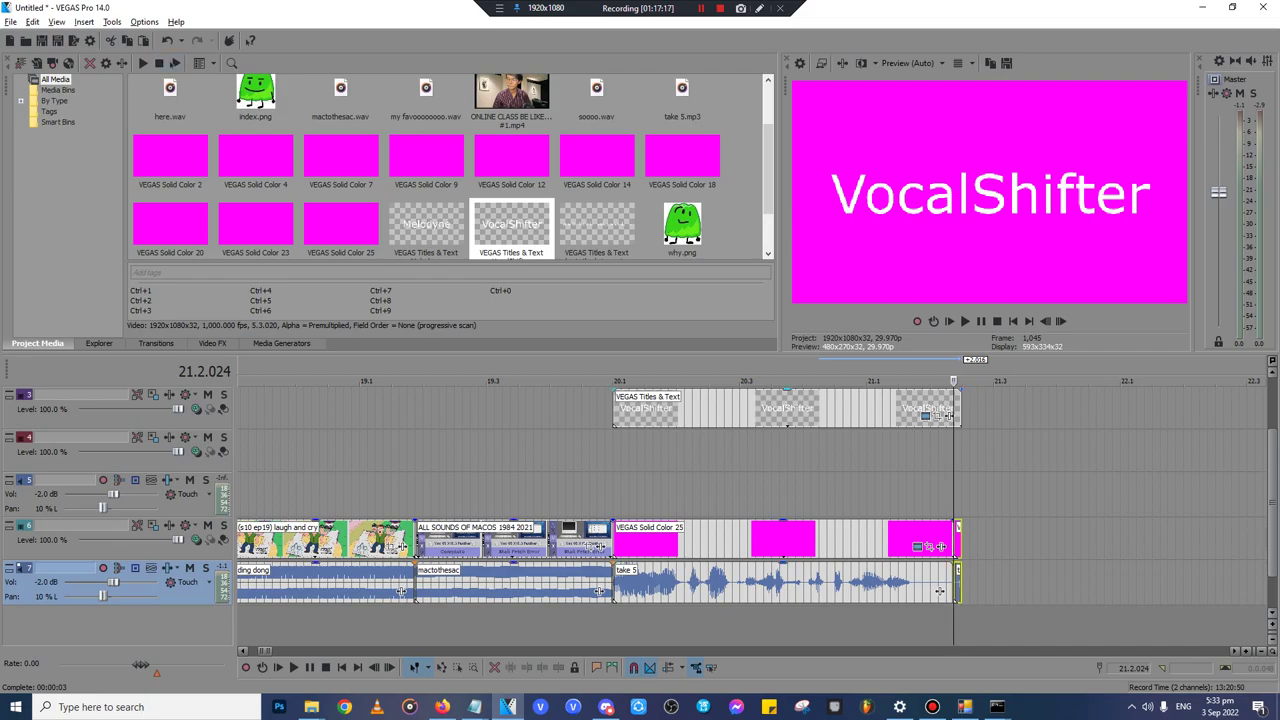
left_click_drag(940, 591, 947, 591)
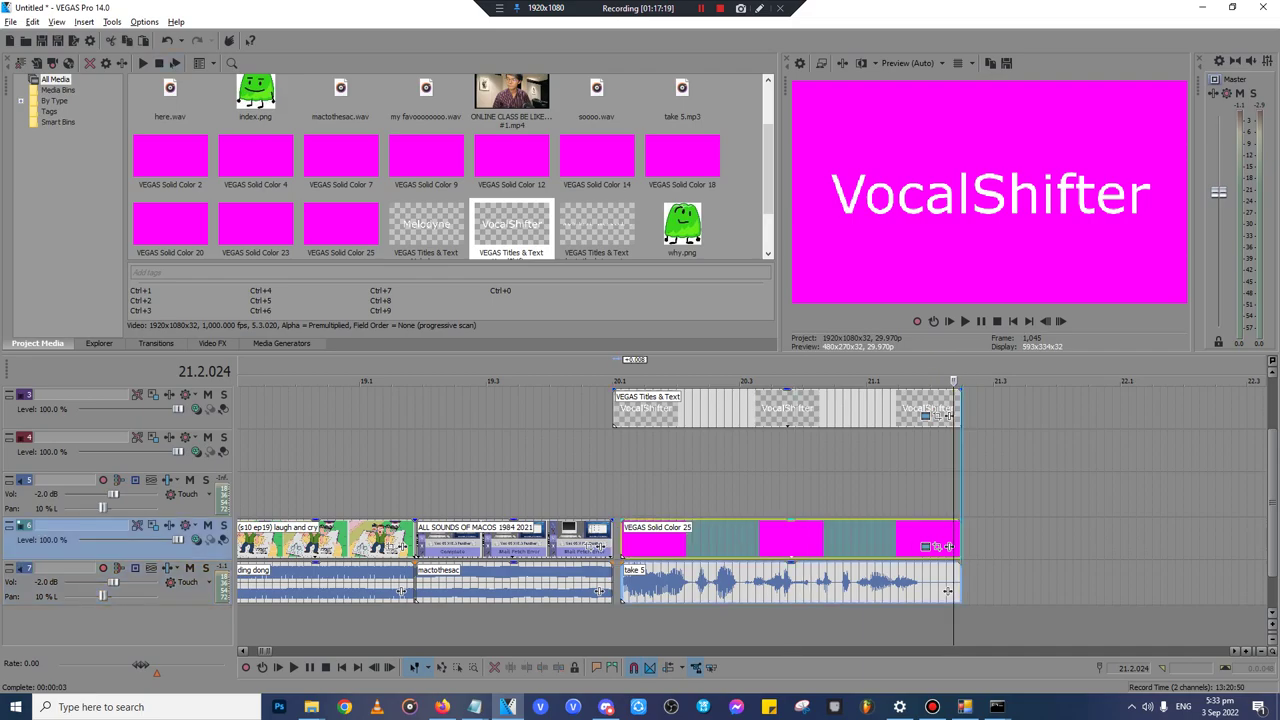
left_click_drag(622, 540, 613, 540)
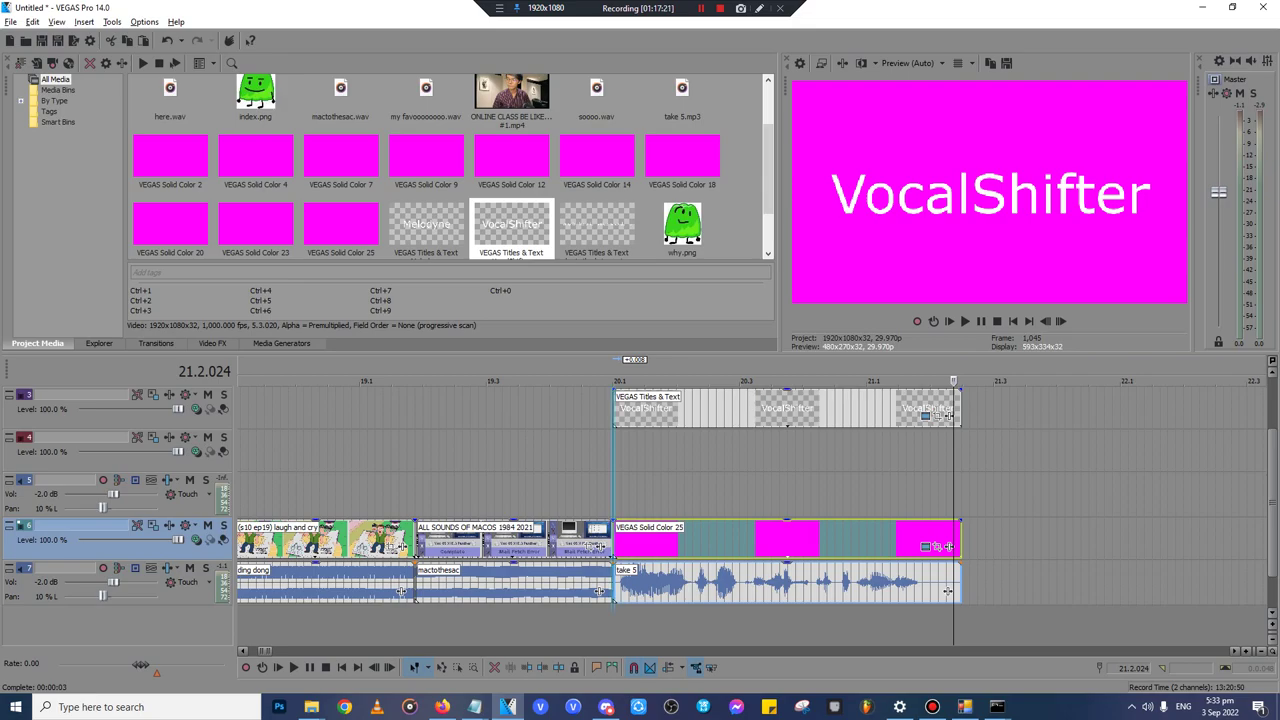
- Play the adjusted VocalShifter narration from 20.1.000 to check its timing
left_click(613, 487)
key("space")
scroll(613, 487, "down", 10)
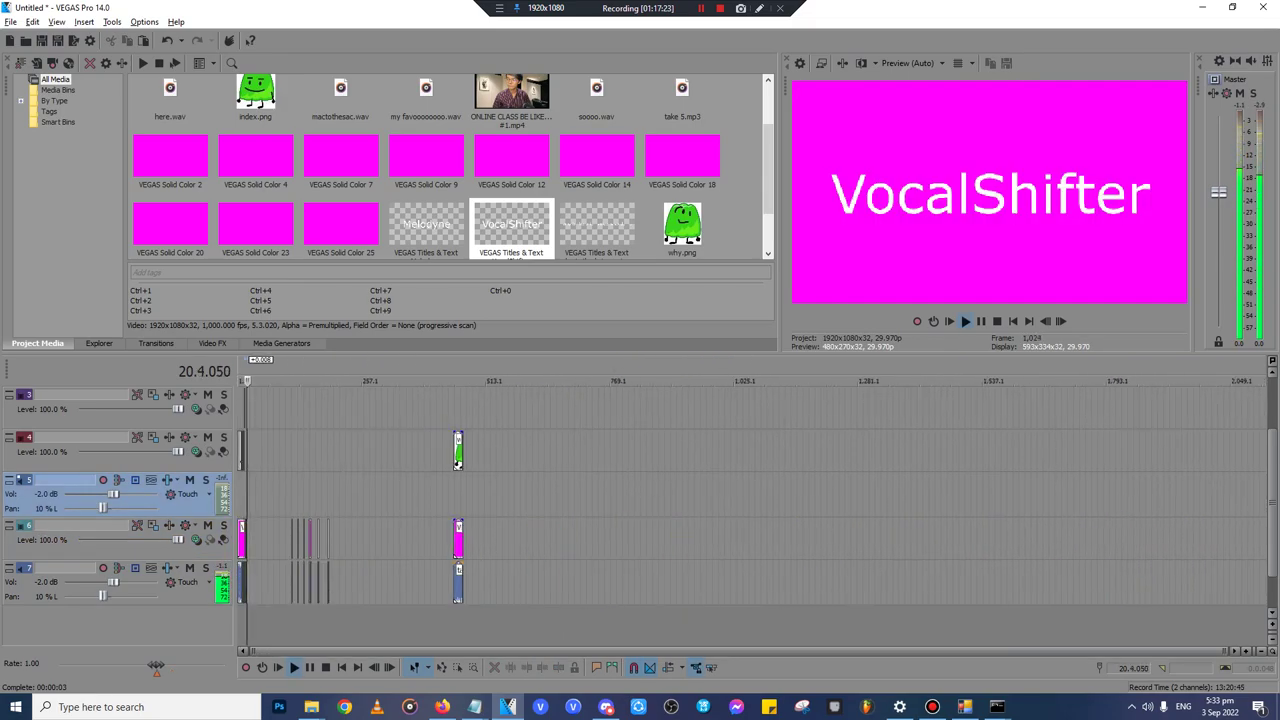
key("space")
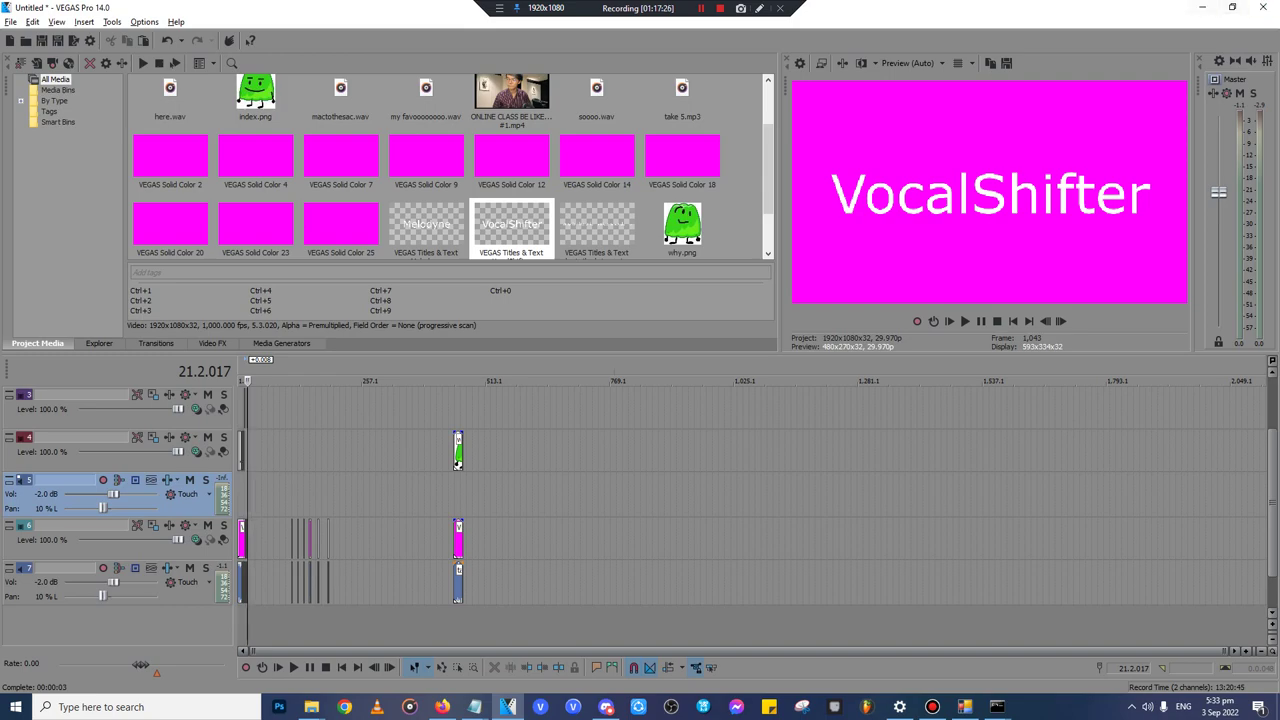
left_click(1202, 7)
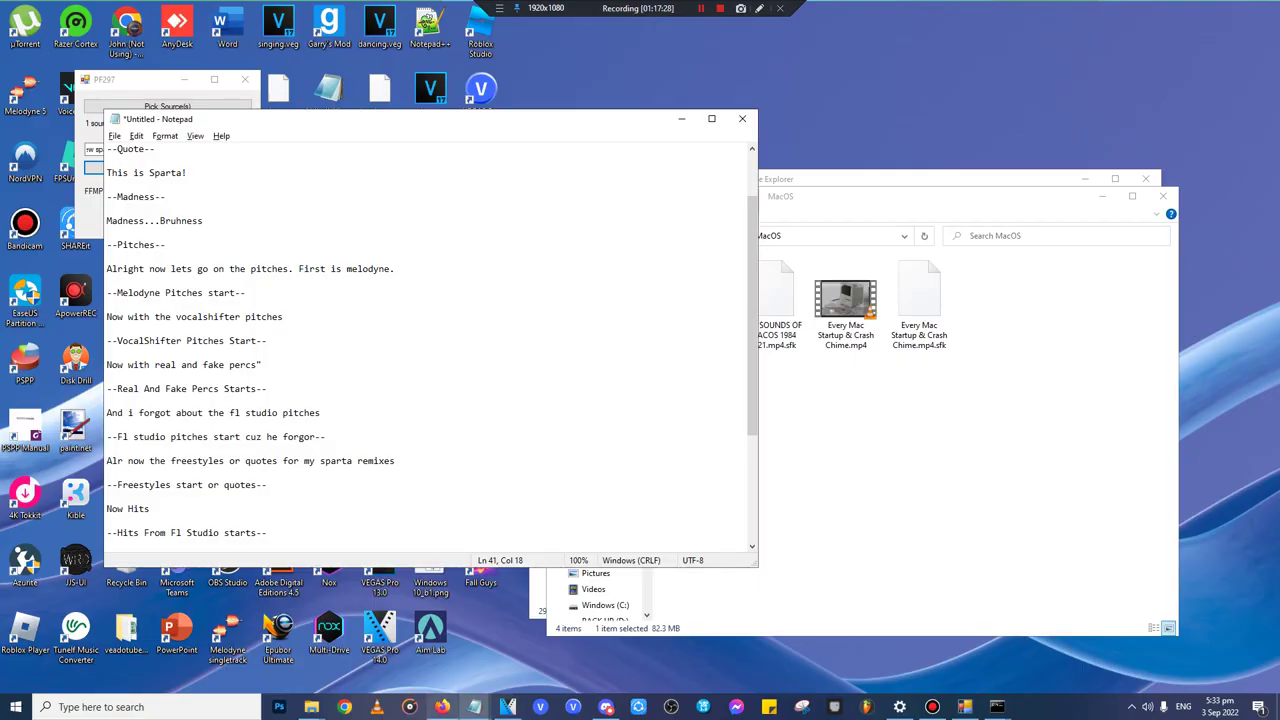
left_click(442, 707)
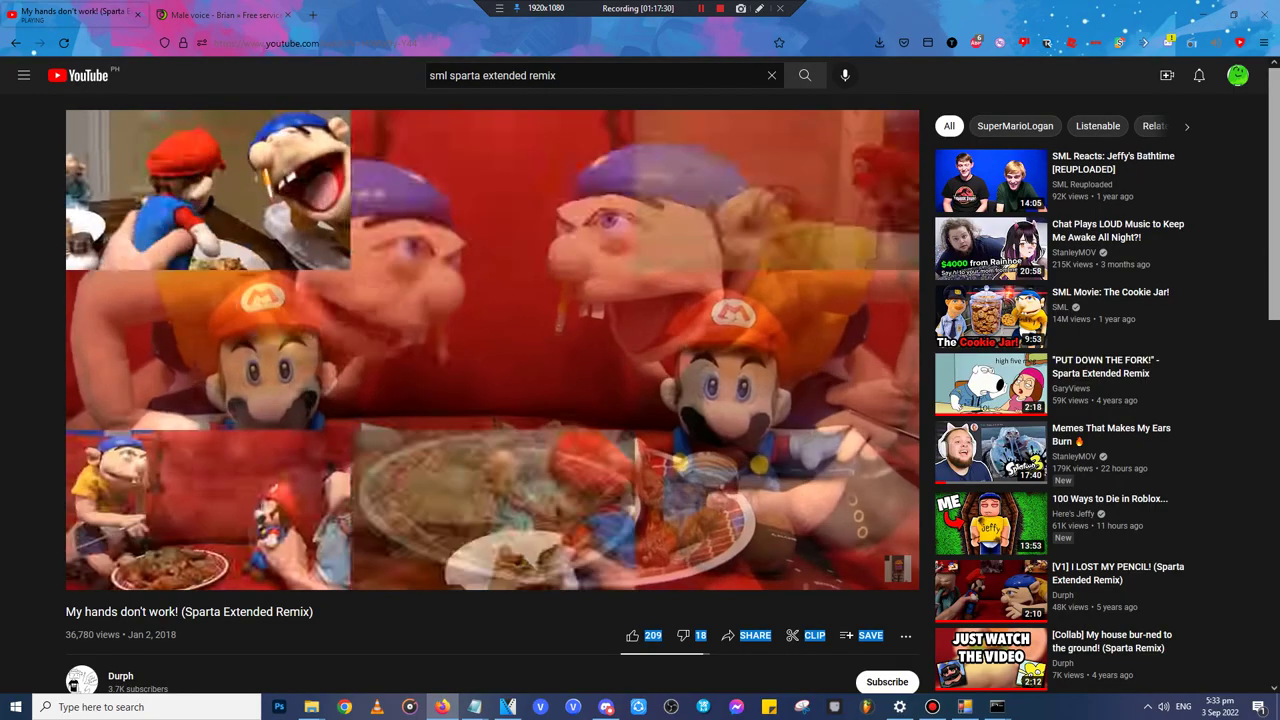
left_click(701, 8)
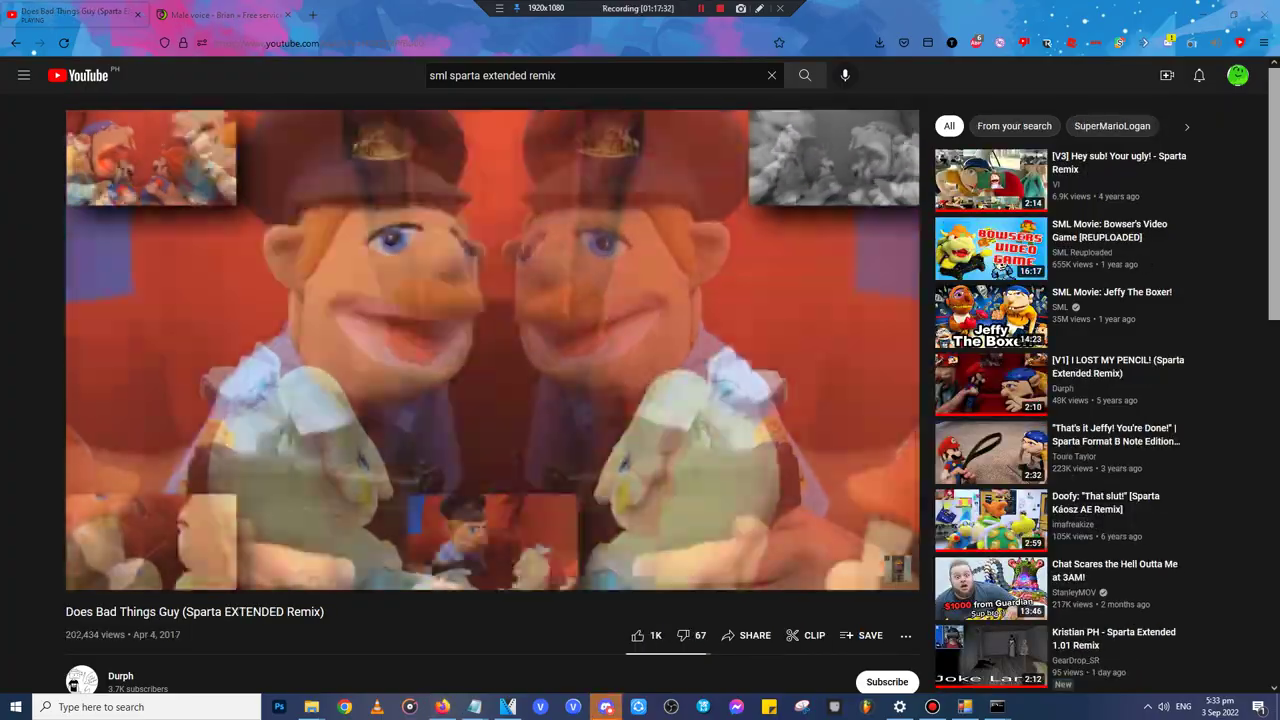
left_click(1203, 13)
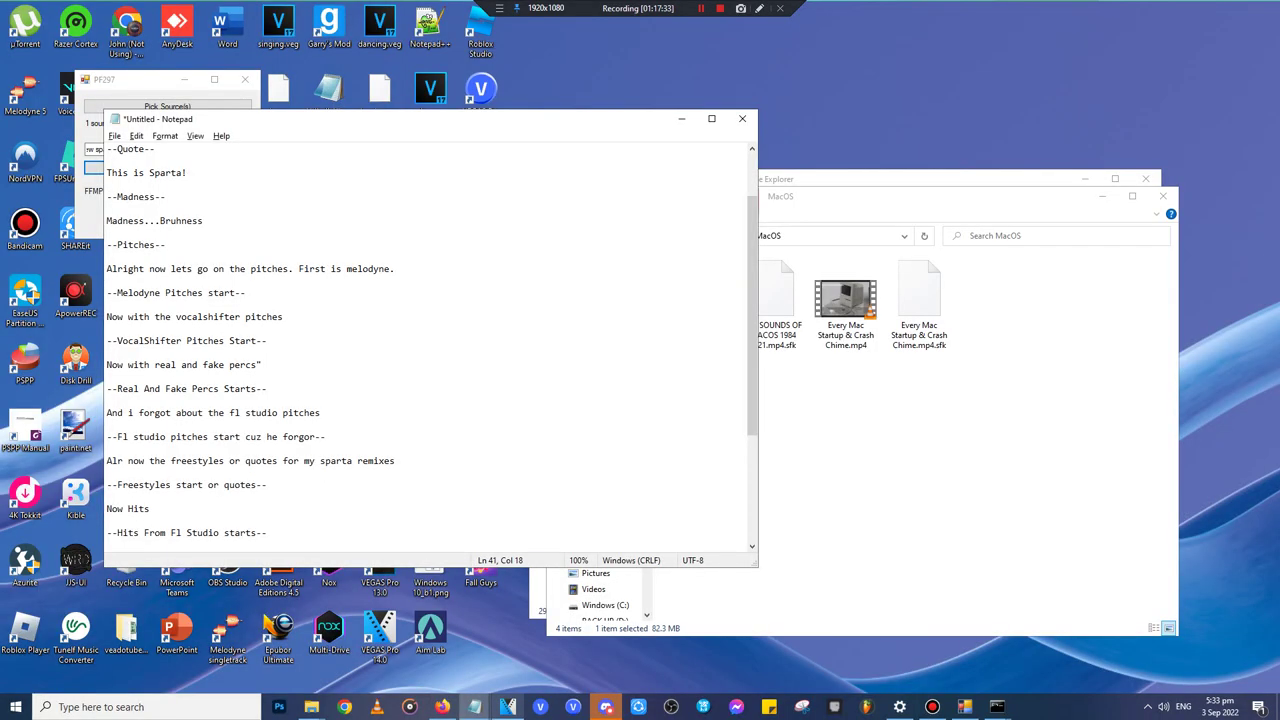
left_click(508, 707)
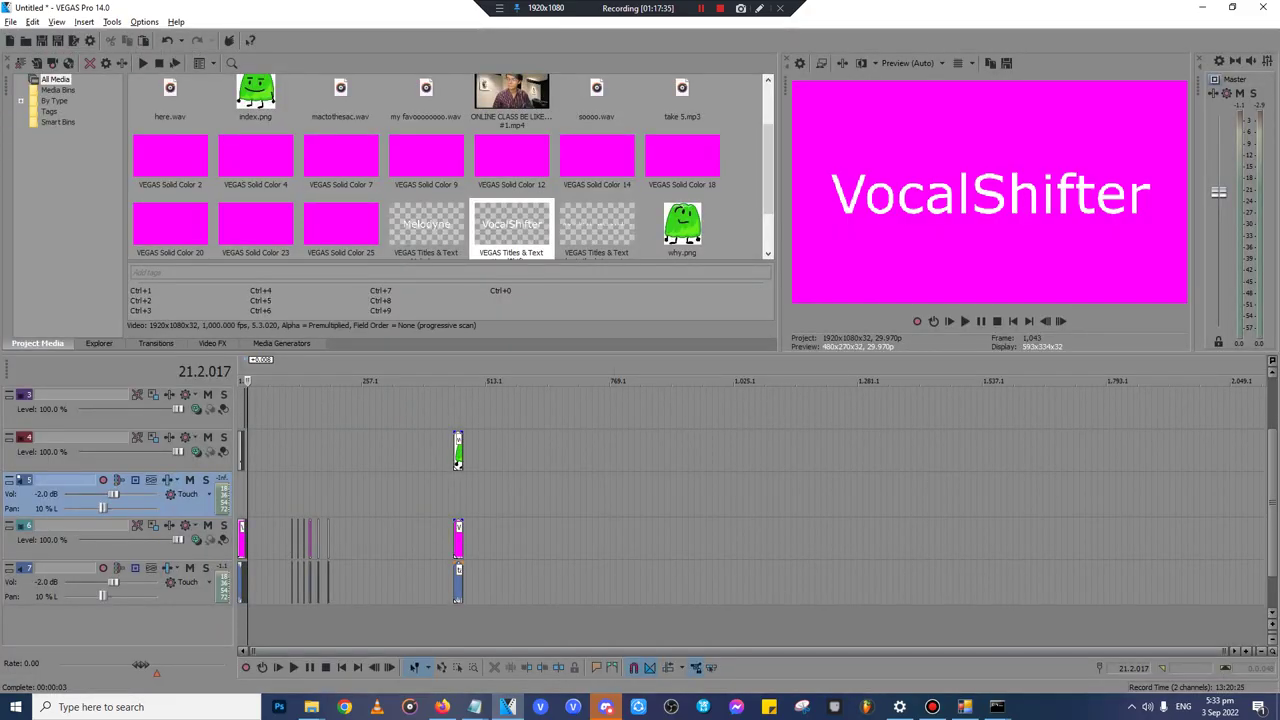
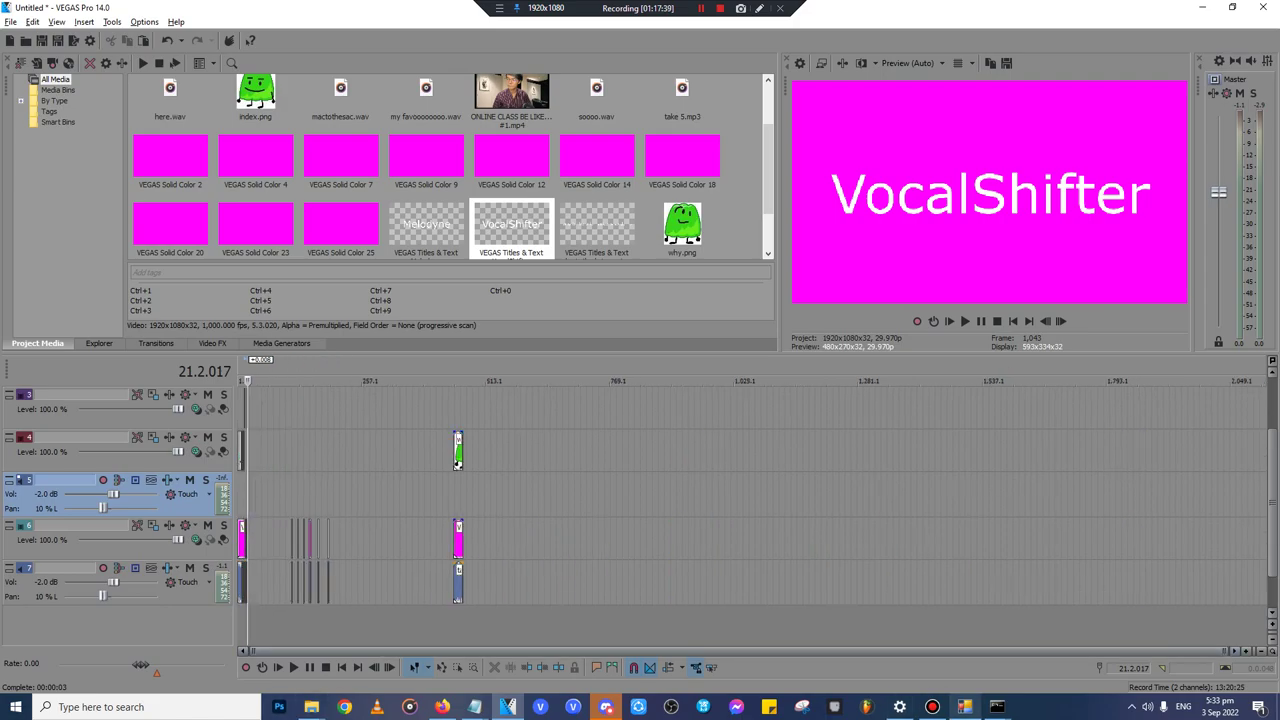
- Switch to PF297 and go back to the location boi folder in File Explorer
left_click(965, 707)
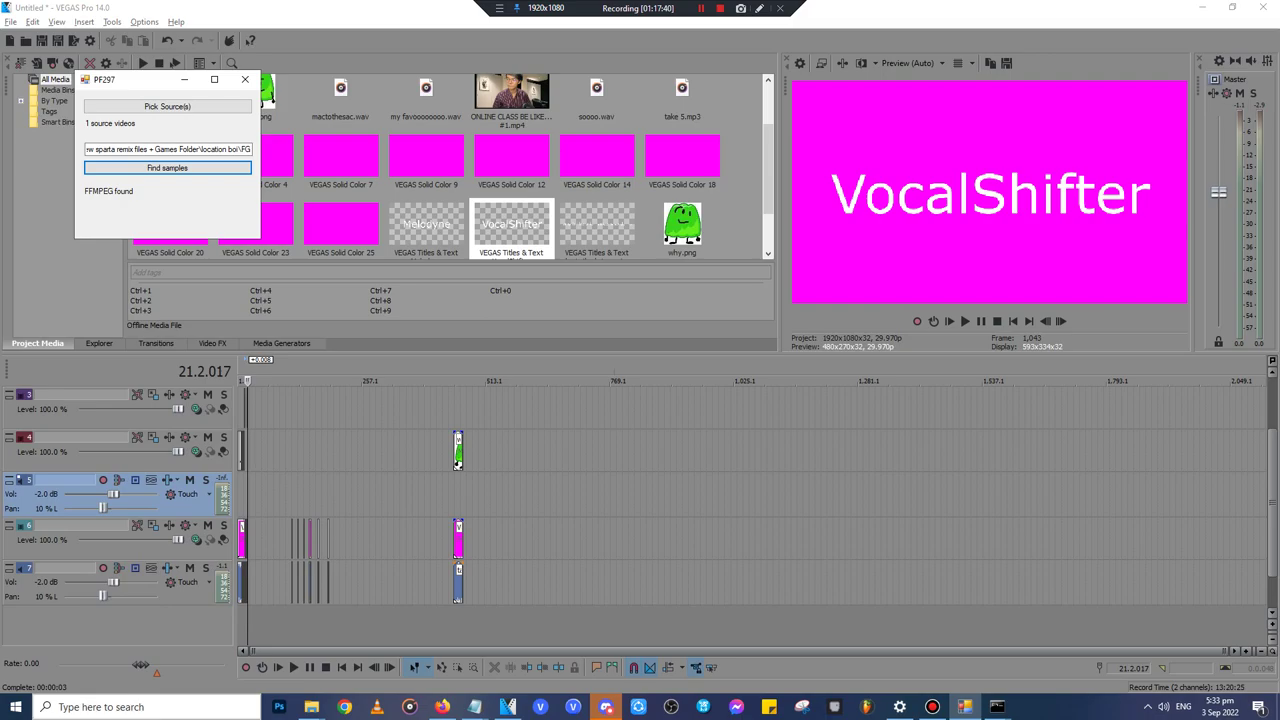
mouse_move(311, 707)
left_click(255, 648)
left_click(860, 440)
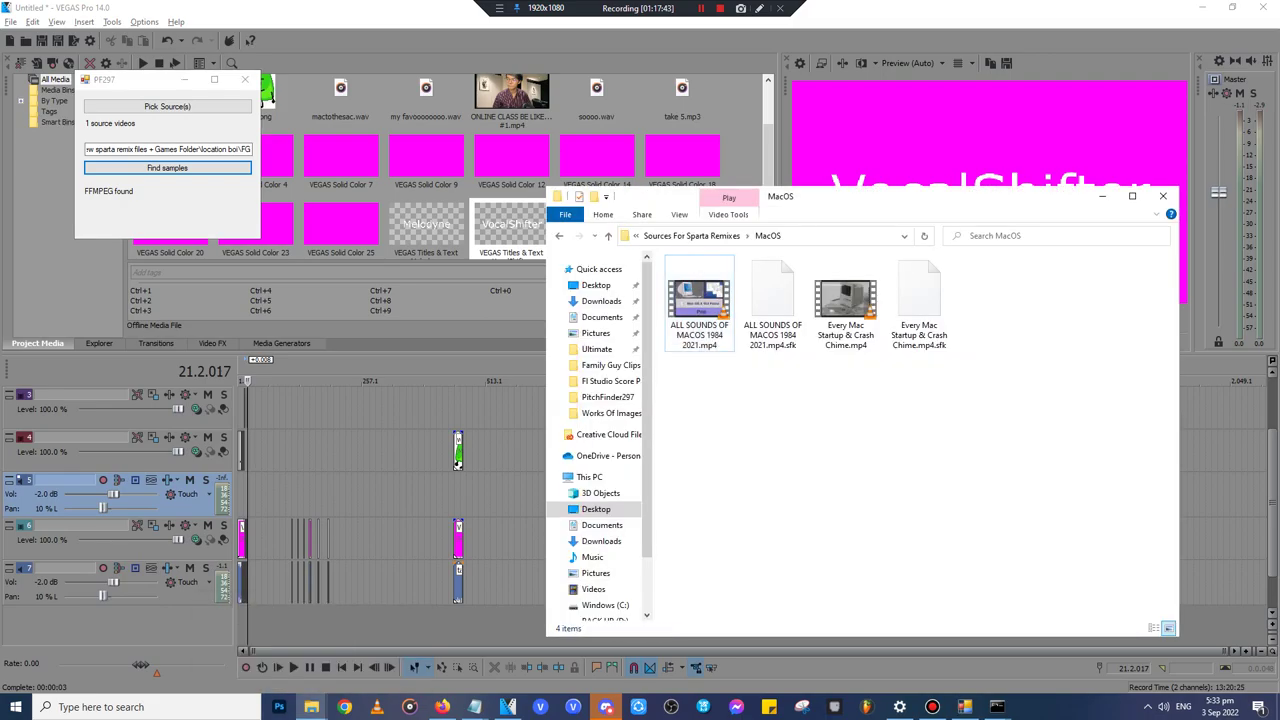
key("alt+Left")
key("alt+Left")
key("alt+Left")
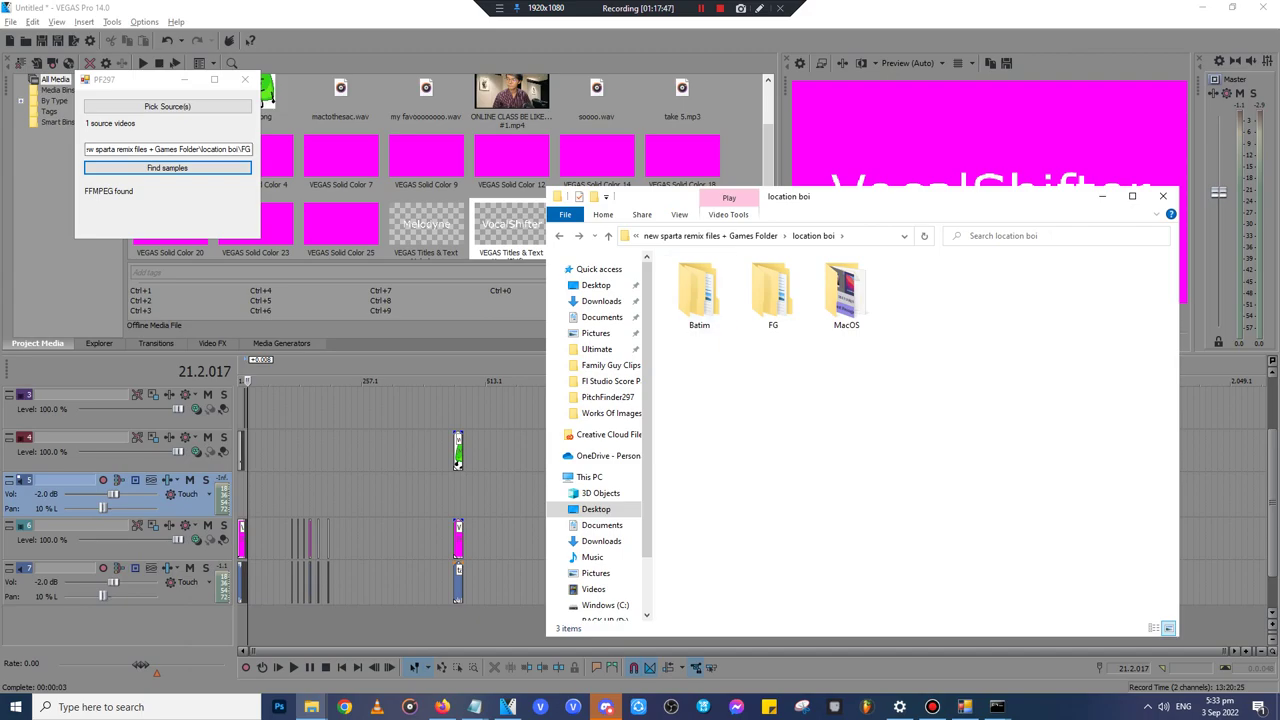
- Pick the video about the worst voice acting from the Mandela Catalogue + Life Of Luxury folder as the PF297 source
left_click(167, 106)
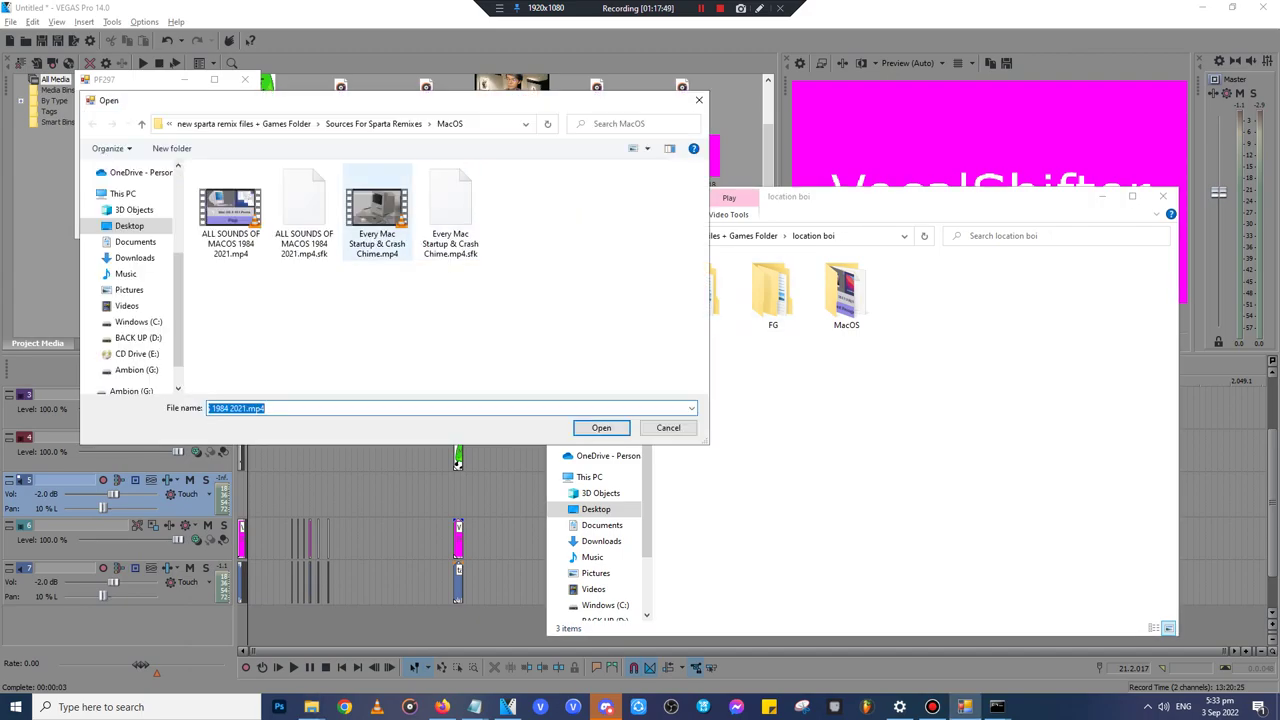
left_click(374, 124)
scroll(400, 288, "down", 2)
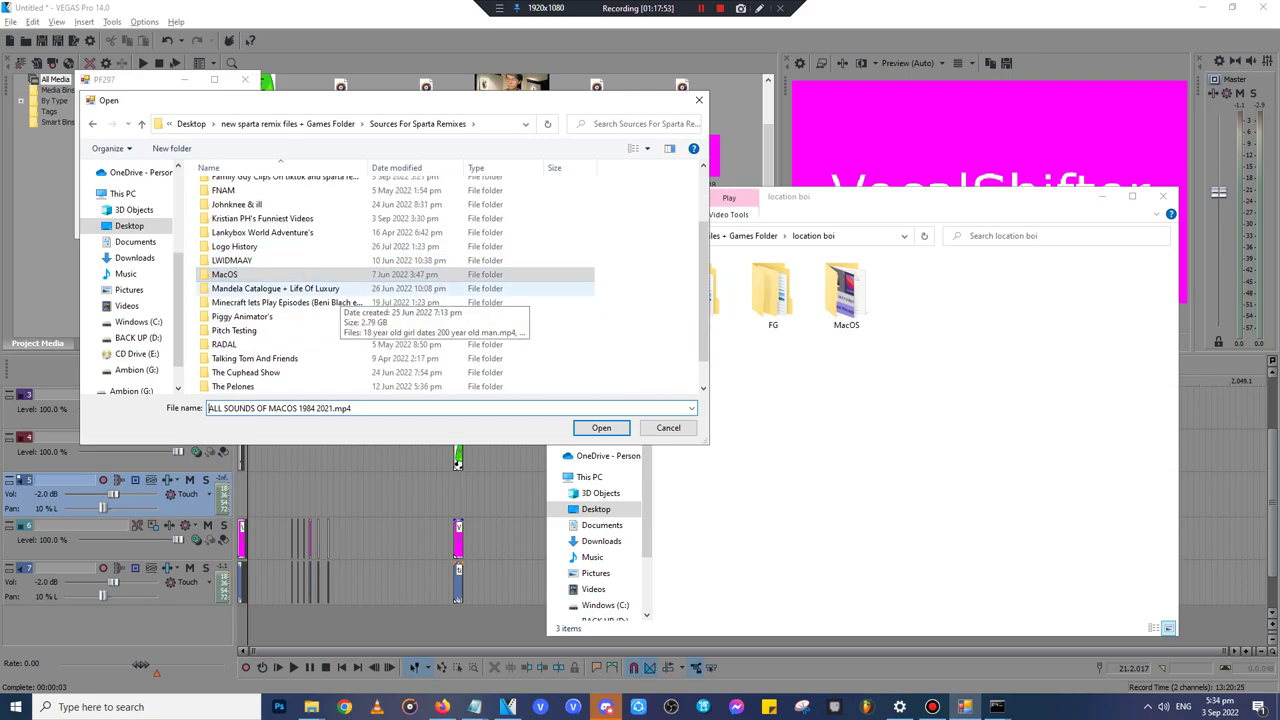
double_click(340, 288)
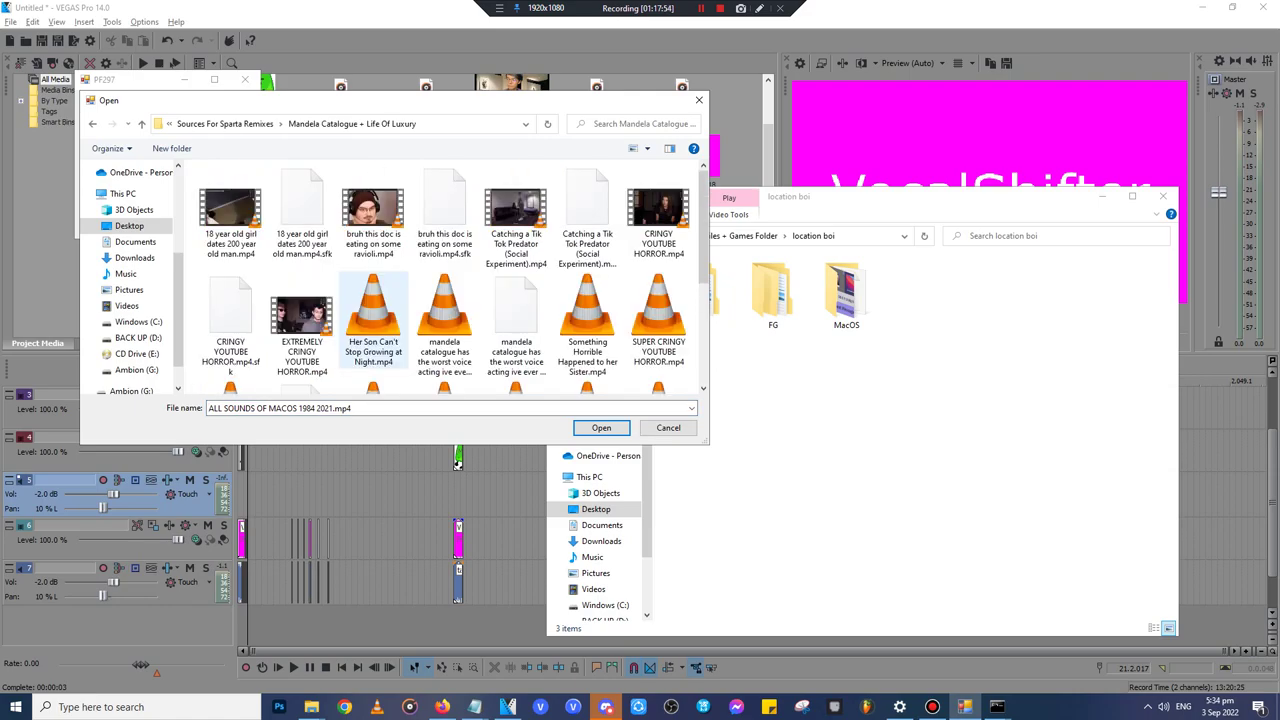
scroll(373, 320, "down", 2)
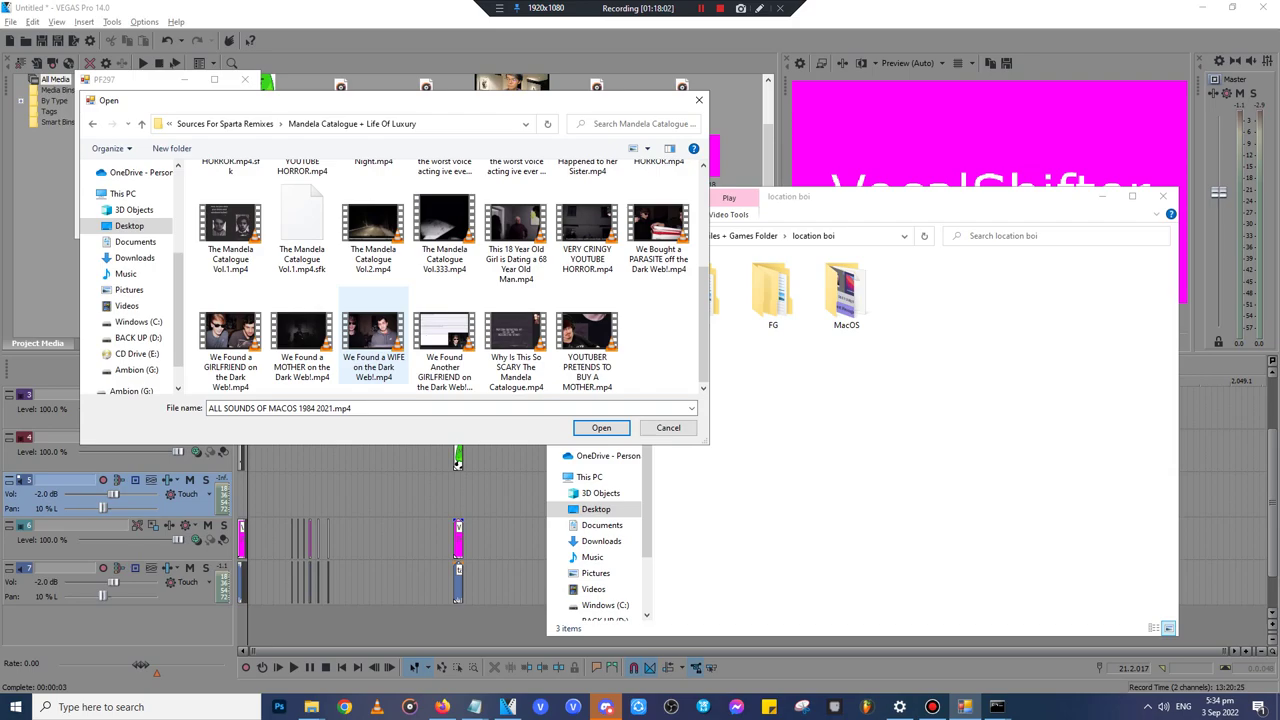
scroll(373, 330, "up", 2)
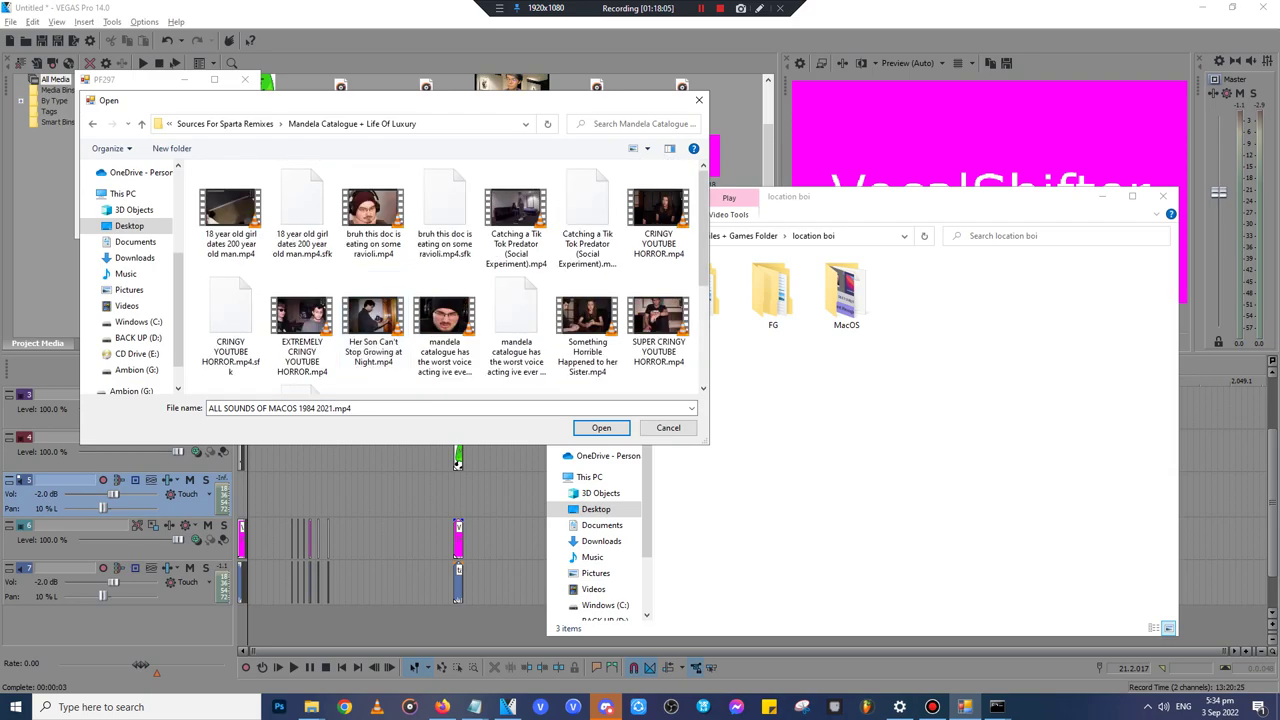
left_click(444, 330)
left_click(601, 427)
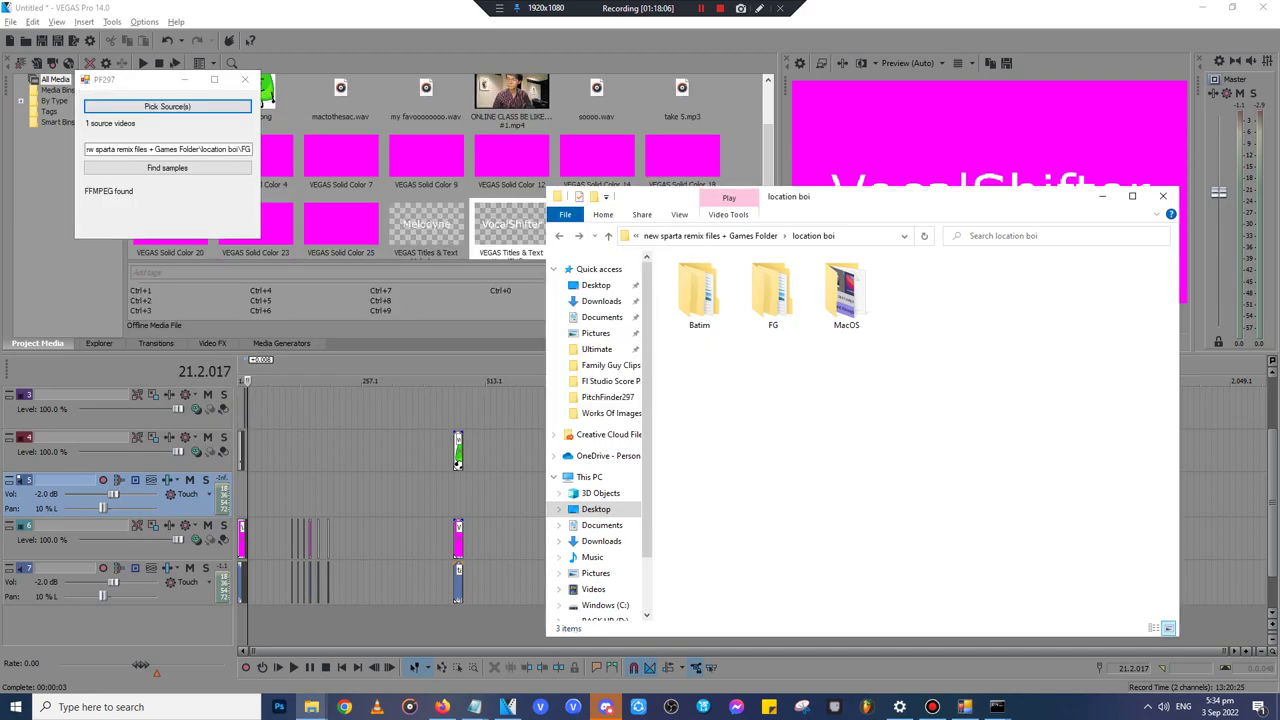
- Create a folder named RADAL inside location boi and open it
right_click(727, 411)
mouse_move(790, 552)
left_click(920, 370)
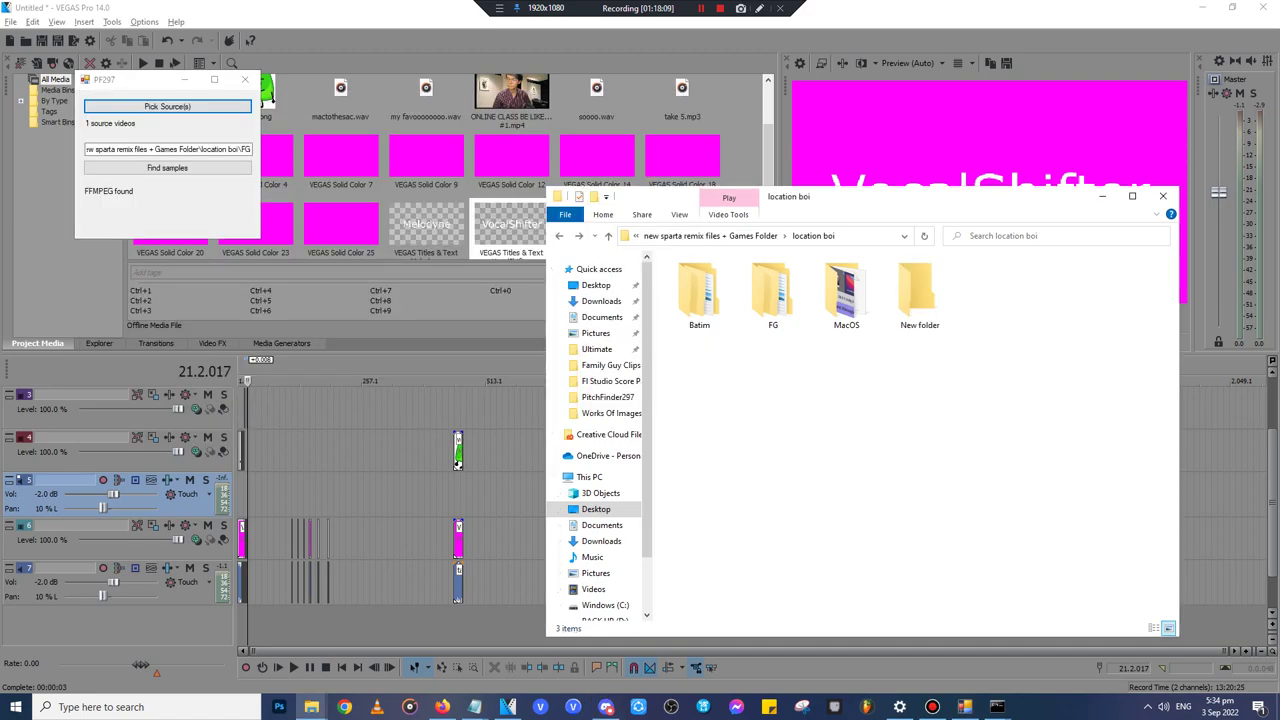
key("BackSpace")
type("R")
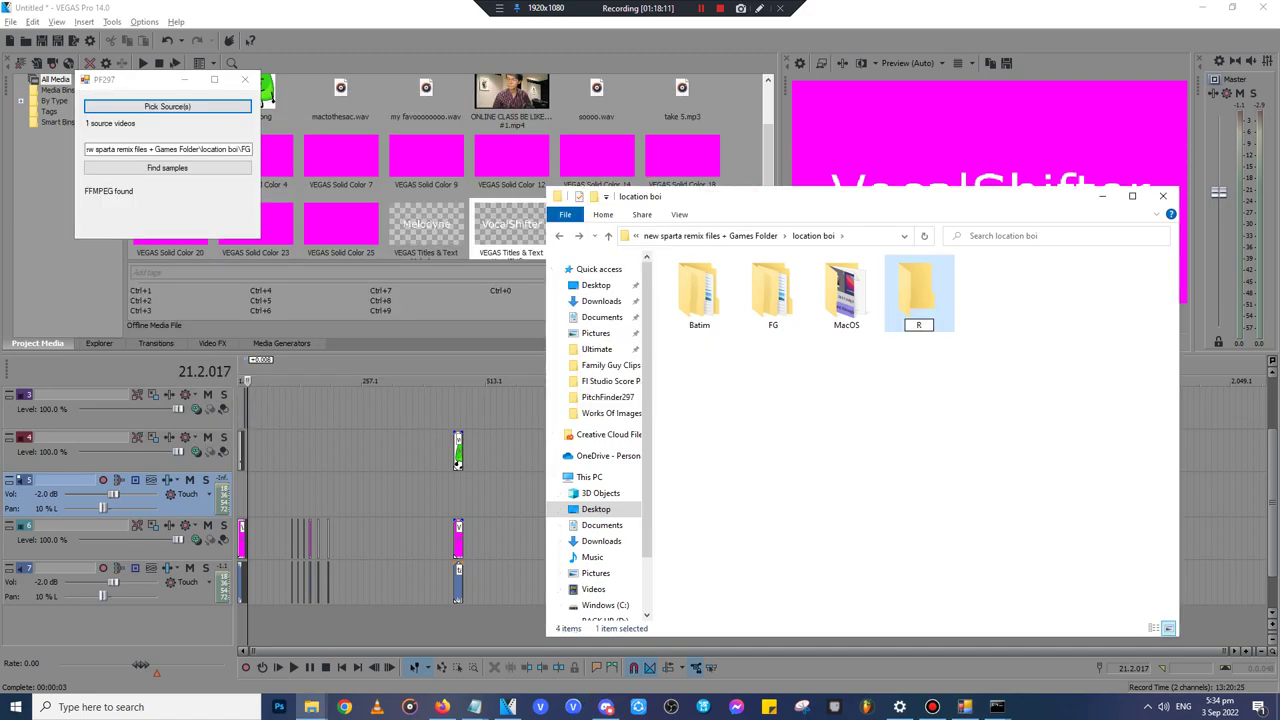
type("ADAL")
key("Return")
key("Return")
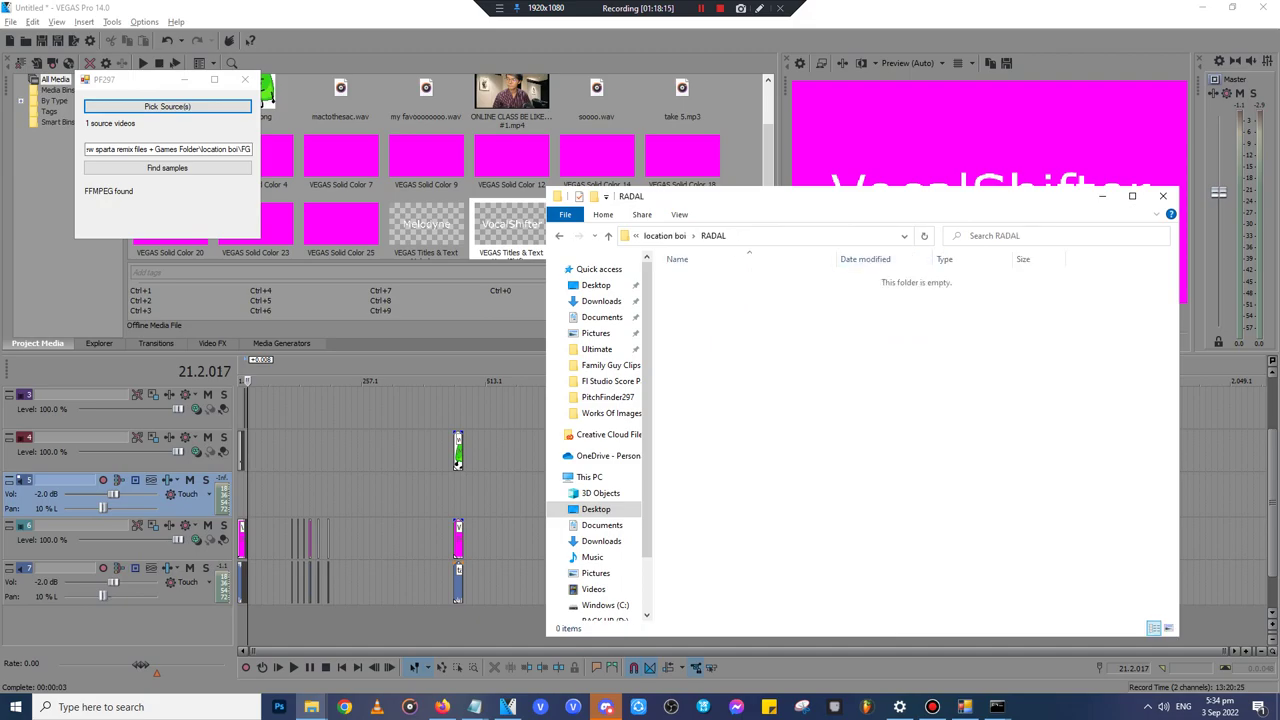
- Copy the RADAL folder's address and set it as the output path in PF297
right_click(866, 235)
left_click(930, 257)
left_click(170, 203)
double_click(142, 149)
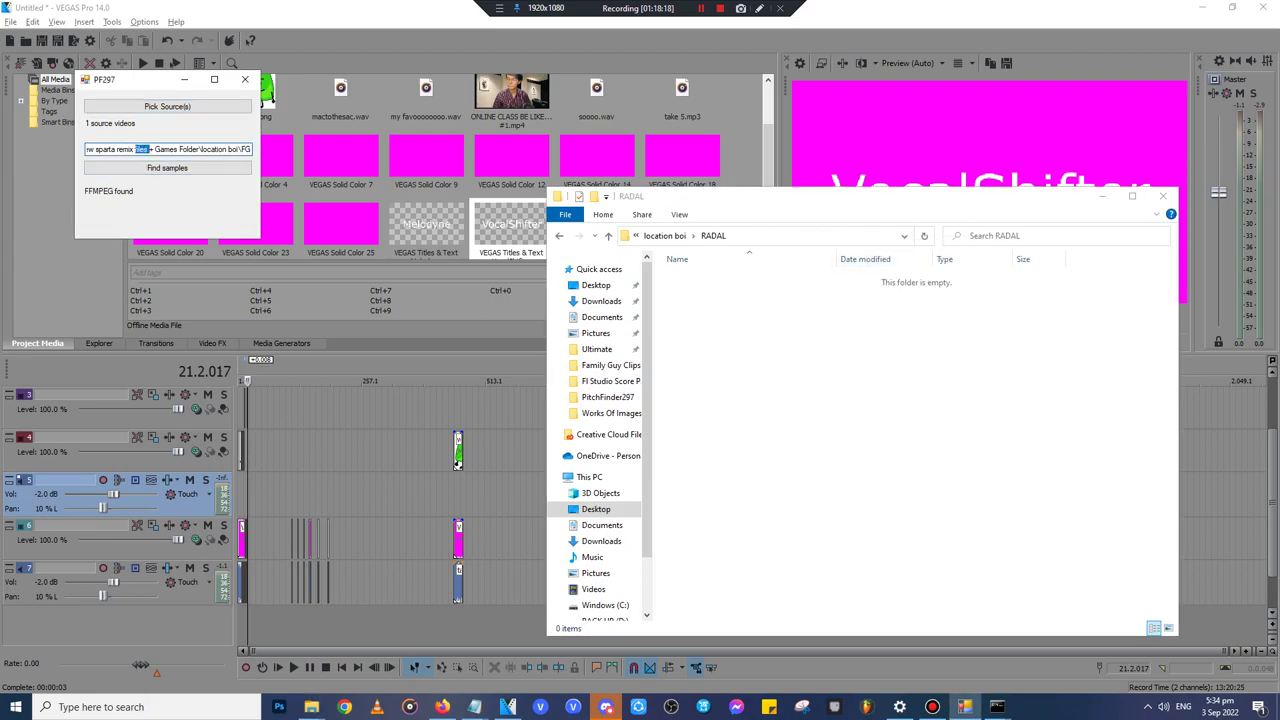
key("ctrl+a")
key("BackSpace")
key("ctrl+v")
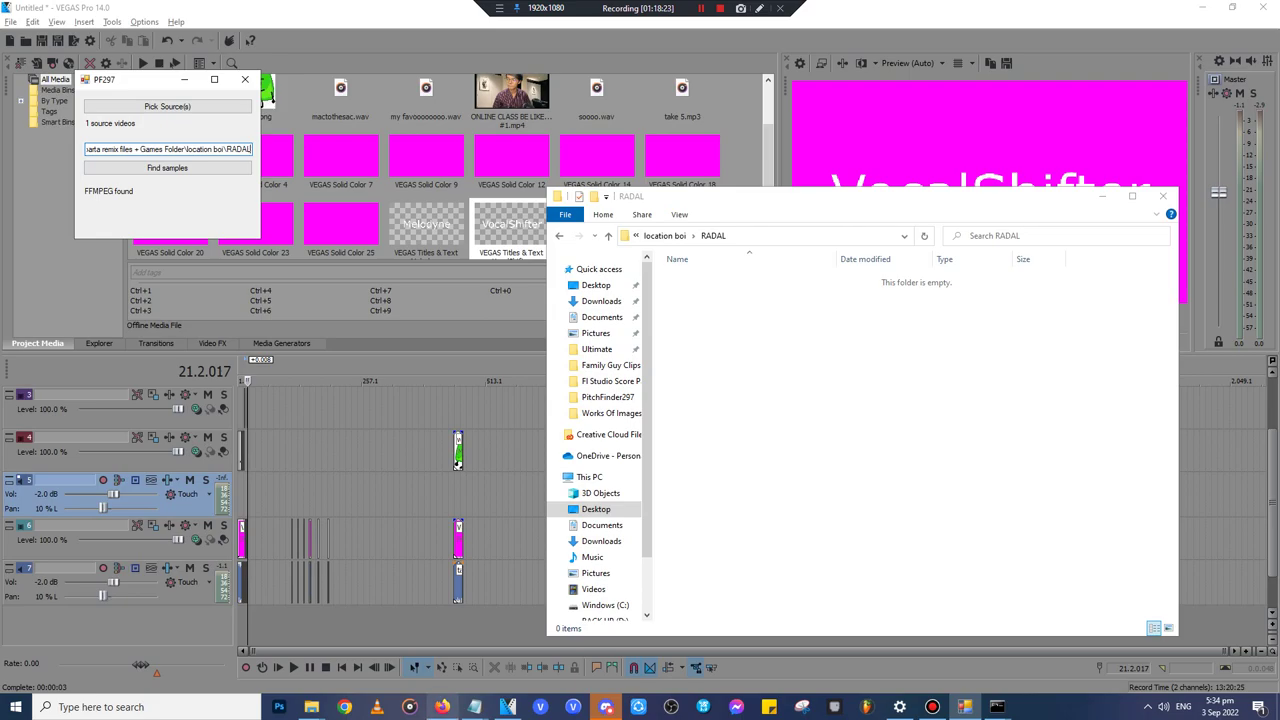
- Find samples in the chosen source video and open the generated folder 0 inside RADAL
left_click(442, 707)
key("Tab")
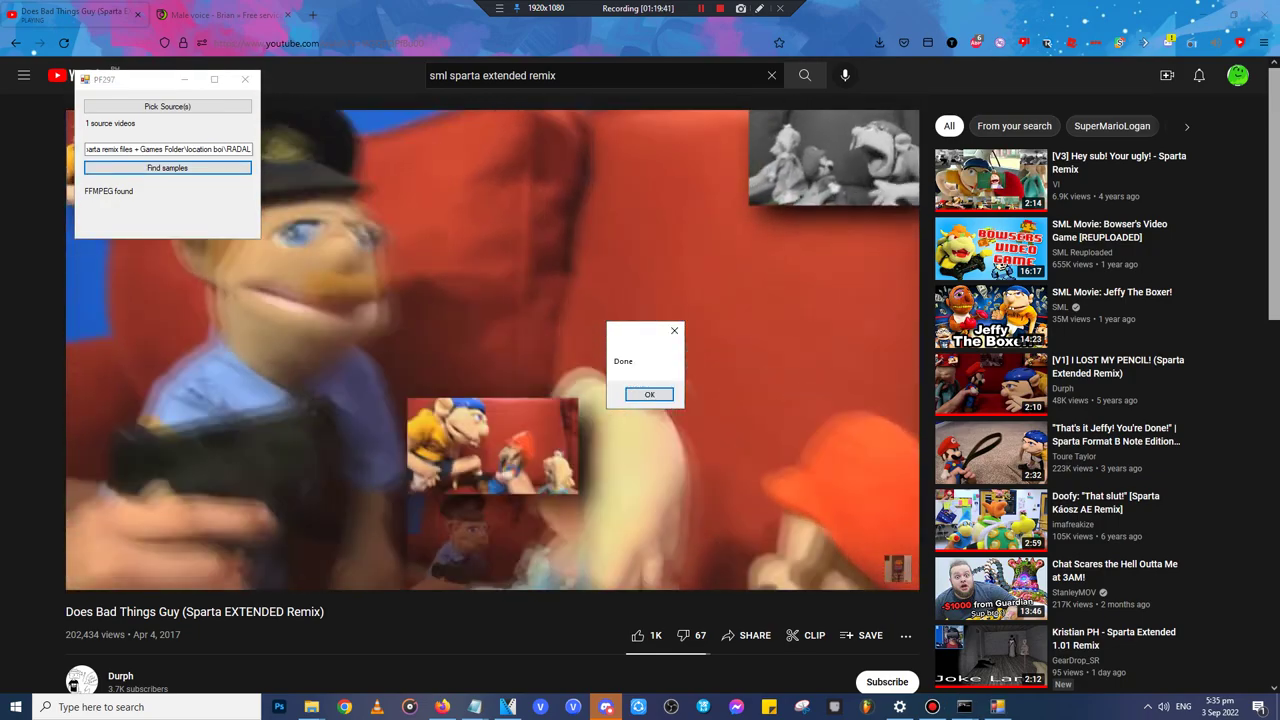
left_click(649, 394)
left_click(1202, 8)
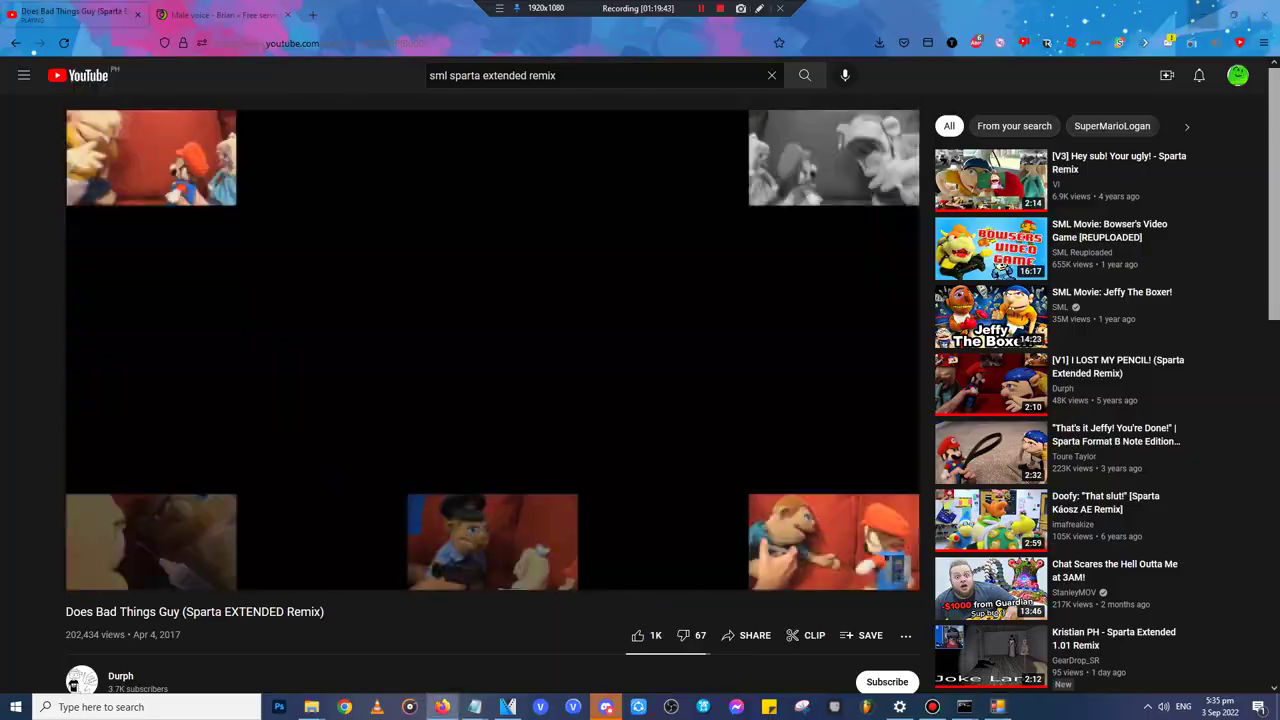
double_click(800, 279)
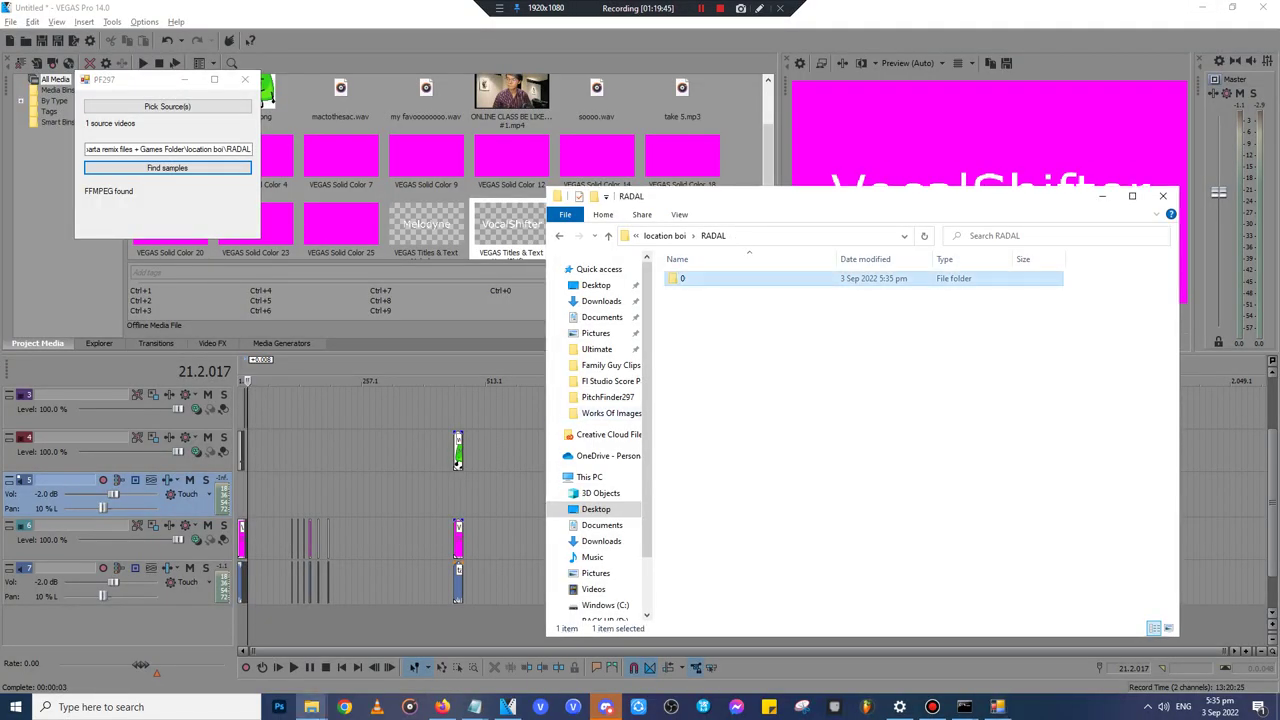
- Audition sample0.mp4 on the empty stretch of the VEGAS Pro timeline near 2,060.2 and delete the clip
left_click_drag(699, 300, 1235, 540)
left_click(1235, 540)
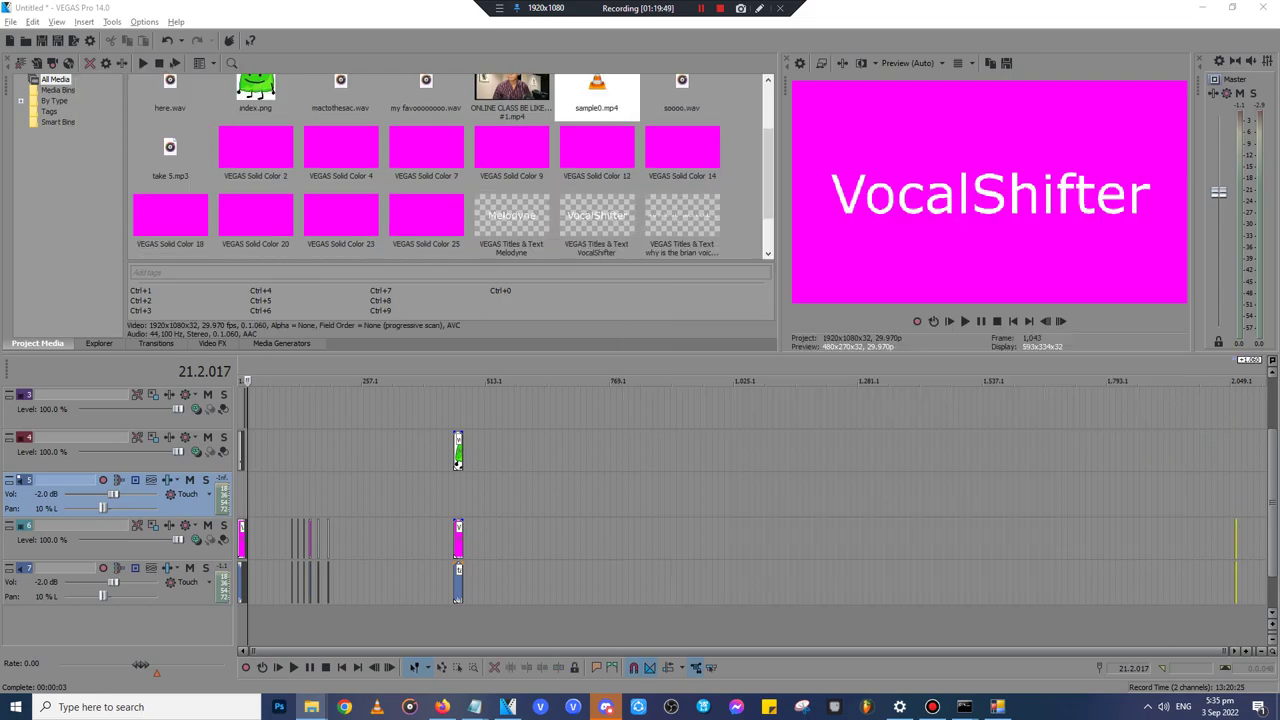
left_click(1235, 540)
scroll(1235, 540, "up", 12)
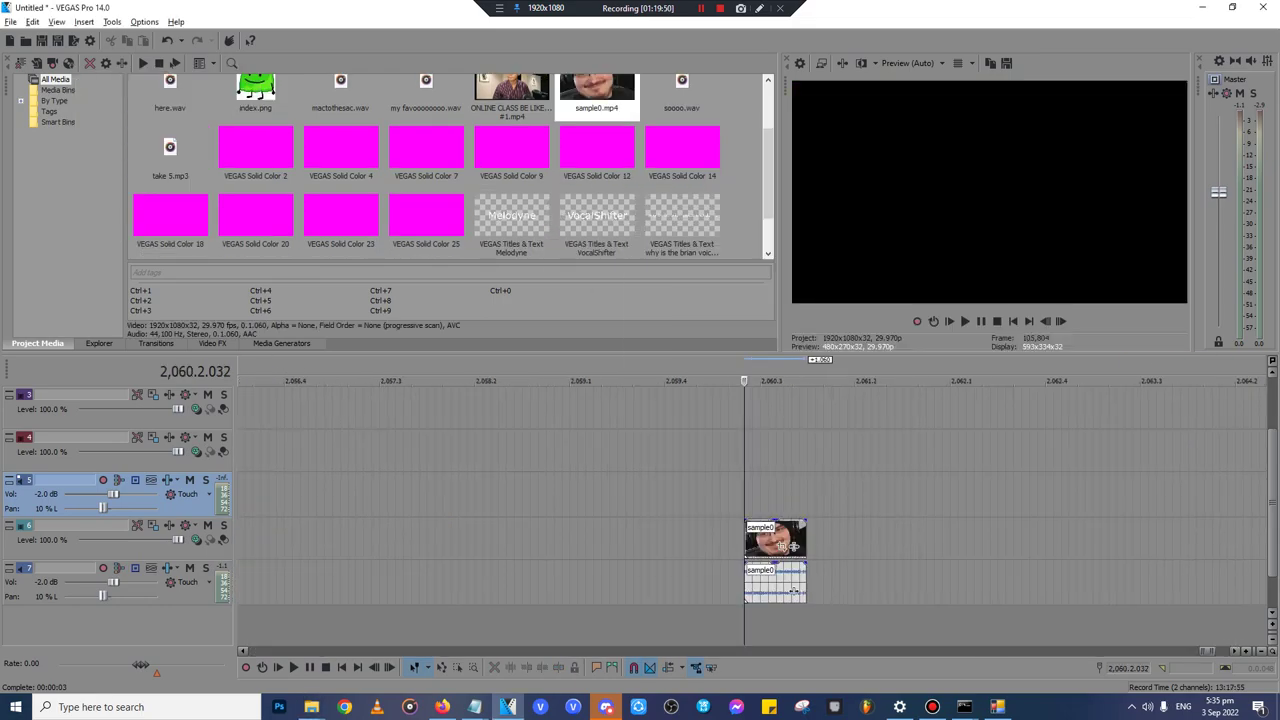
key("space")
scroll(714, 540, "down", 5)
key("space")
left_click(714, 540)
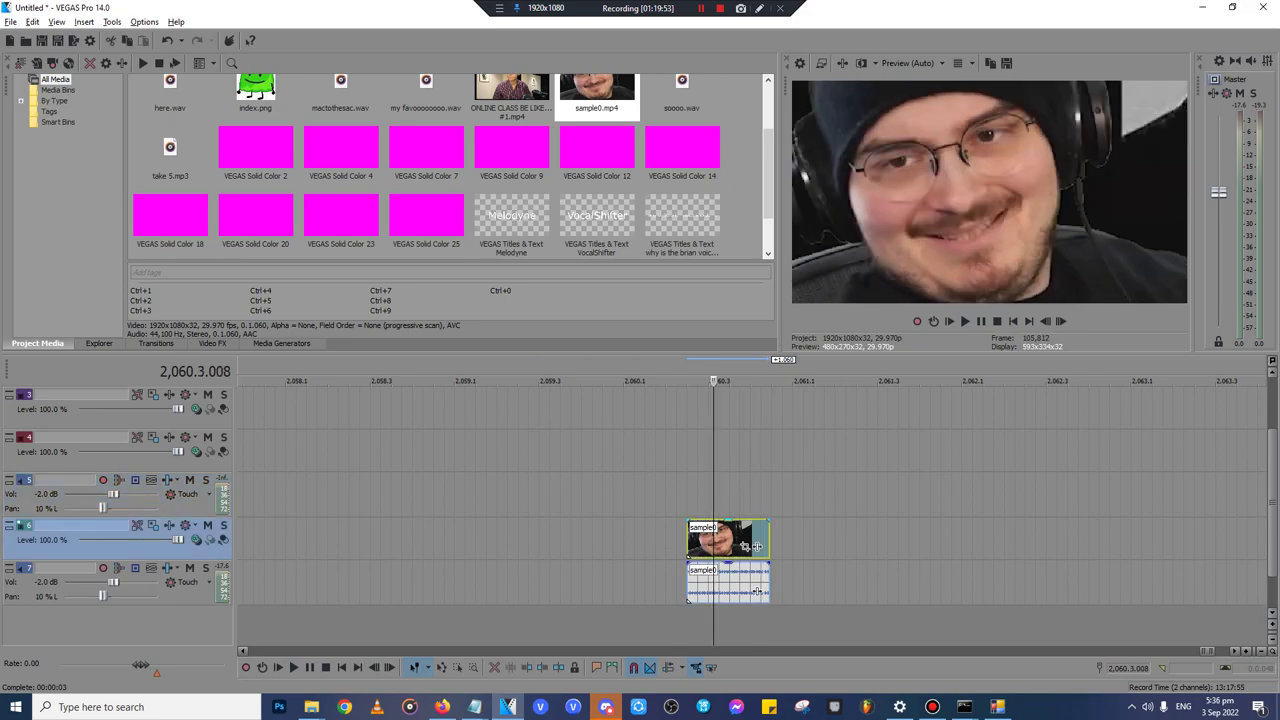
key("Delete")
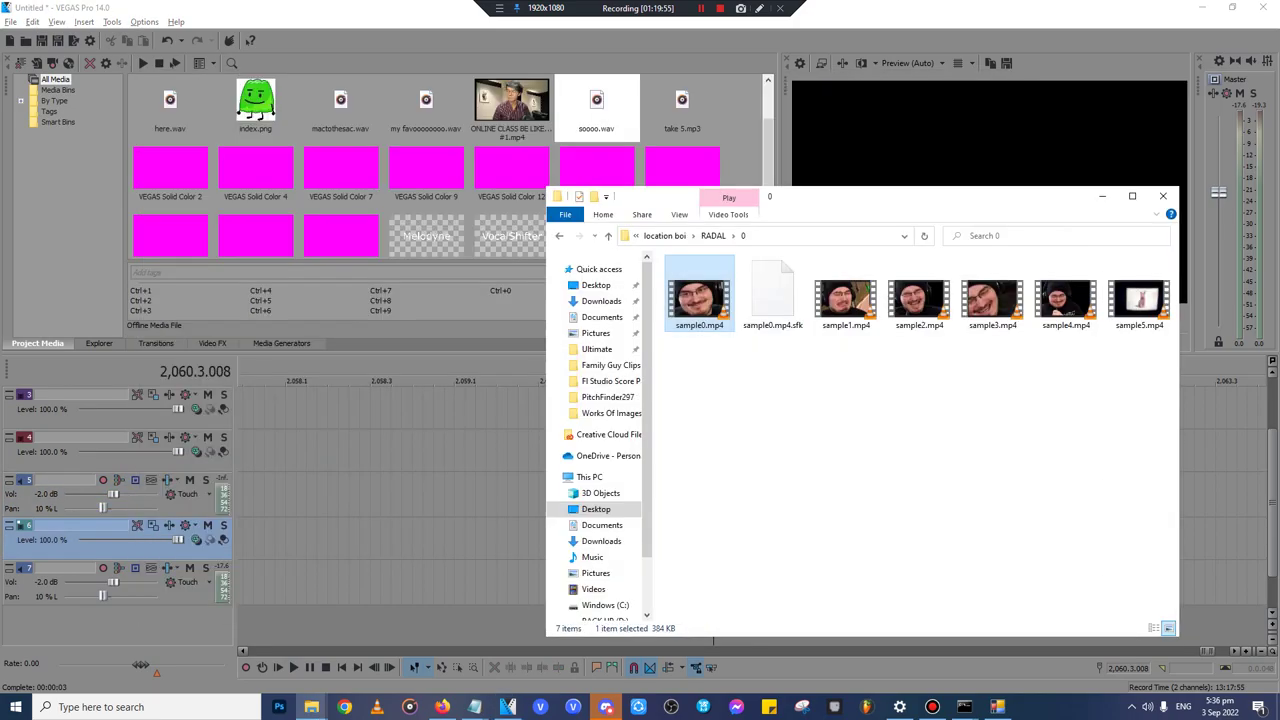
- Delete the sample0.mp4.sfk file and place sample1.mp4 on tracks 6 and 7 near 2,059.2
left_click(772, 292)
key("Delete")
left_click_drag(772, 288, 493, 538)
- Audition the sample1 clip several times from its start on the timeline
left_click(495, 497)
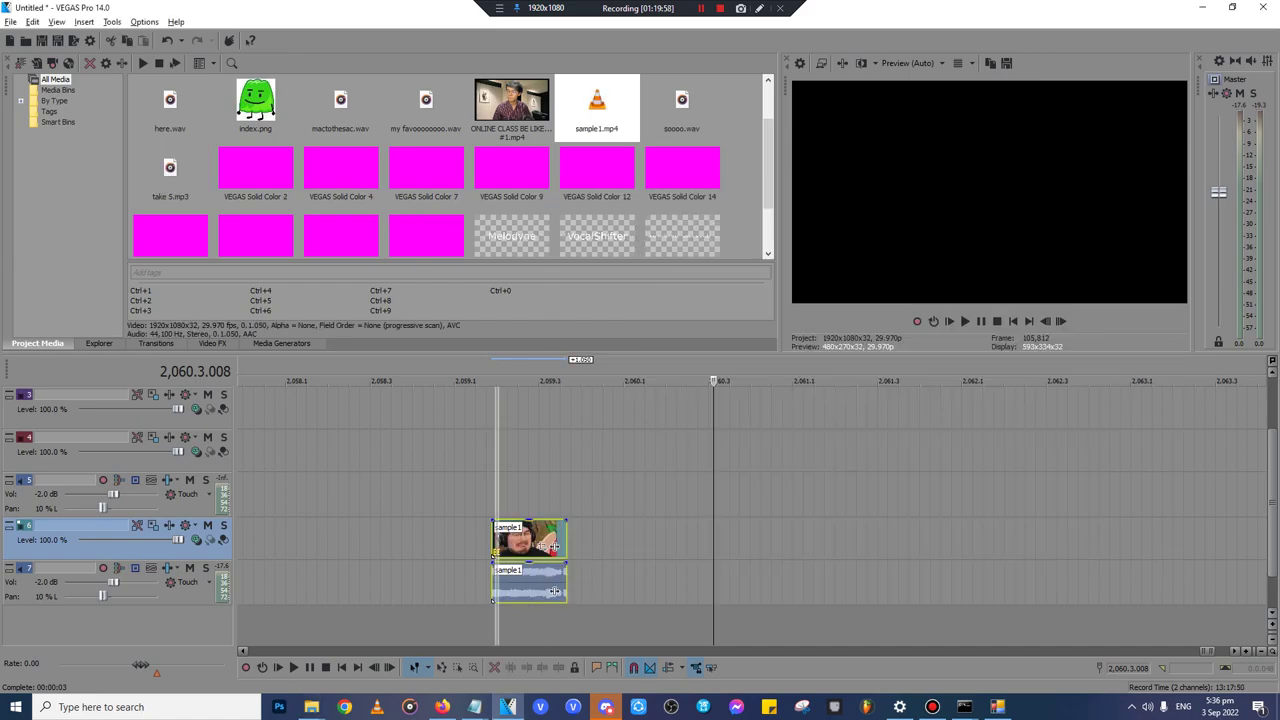
key("space")
key("space")
key("space")
scroll(495, 497, "up", 5)
key("Return")
left_click(651, 497)
scroll(651, 497, "down", 3)
key("space")
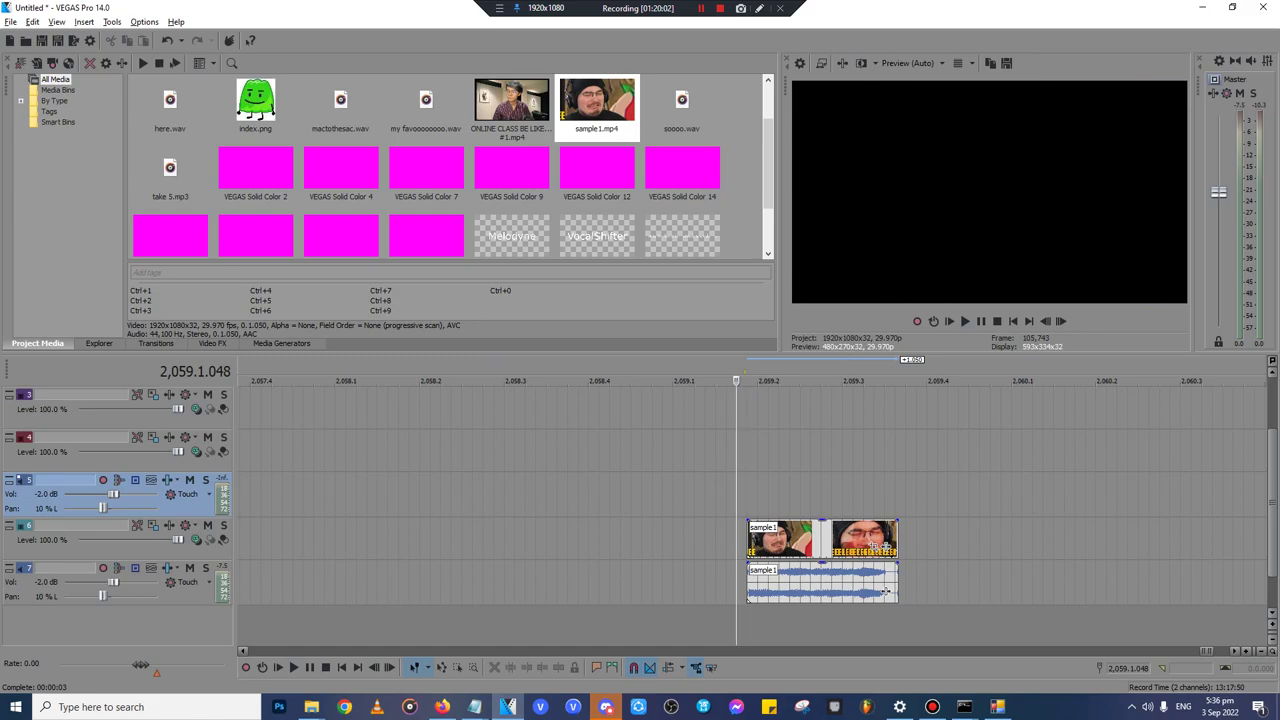
key("space")
scroll(744, 497, "up", 4)
key("Return")
scroll(744, 497, "down", 3)
left_click(777, 497)
scroll(777, 497, "down", 2)
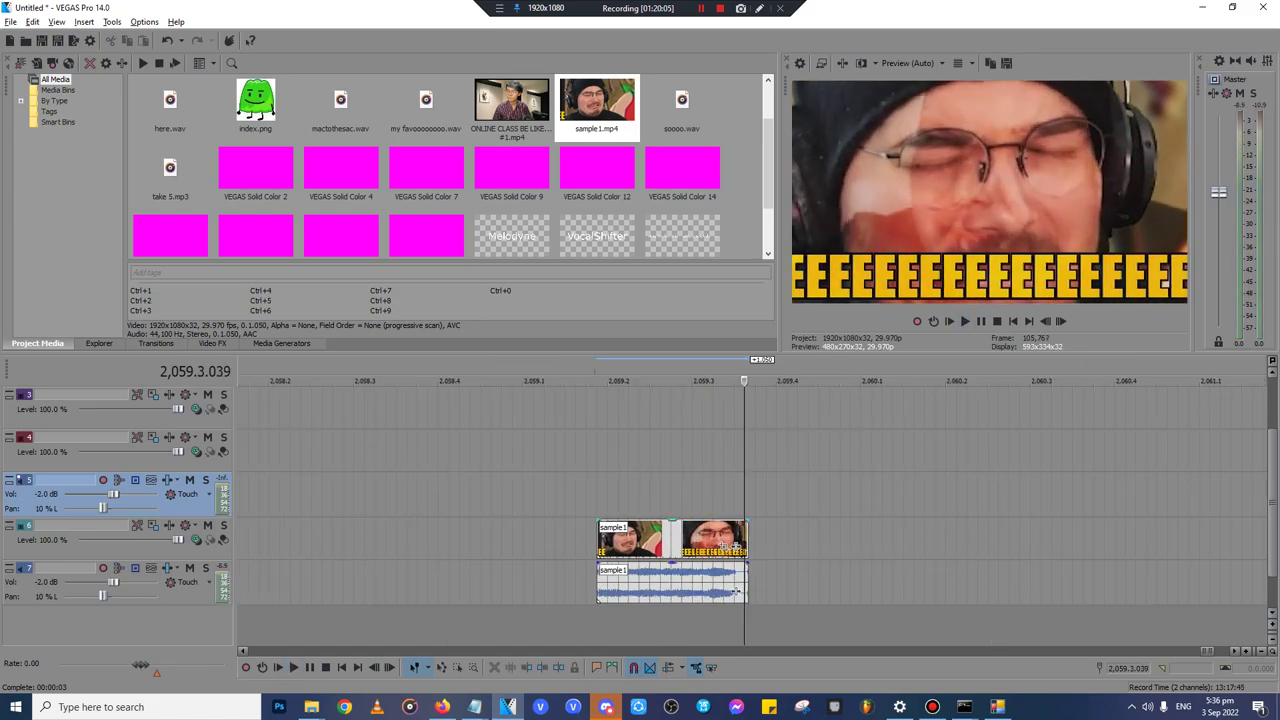
- Audition the sample1 clip again from near its start and partway through on the timeline
left_click(757, 497)
left_click(641, 452)
key("space")
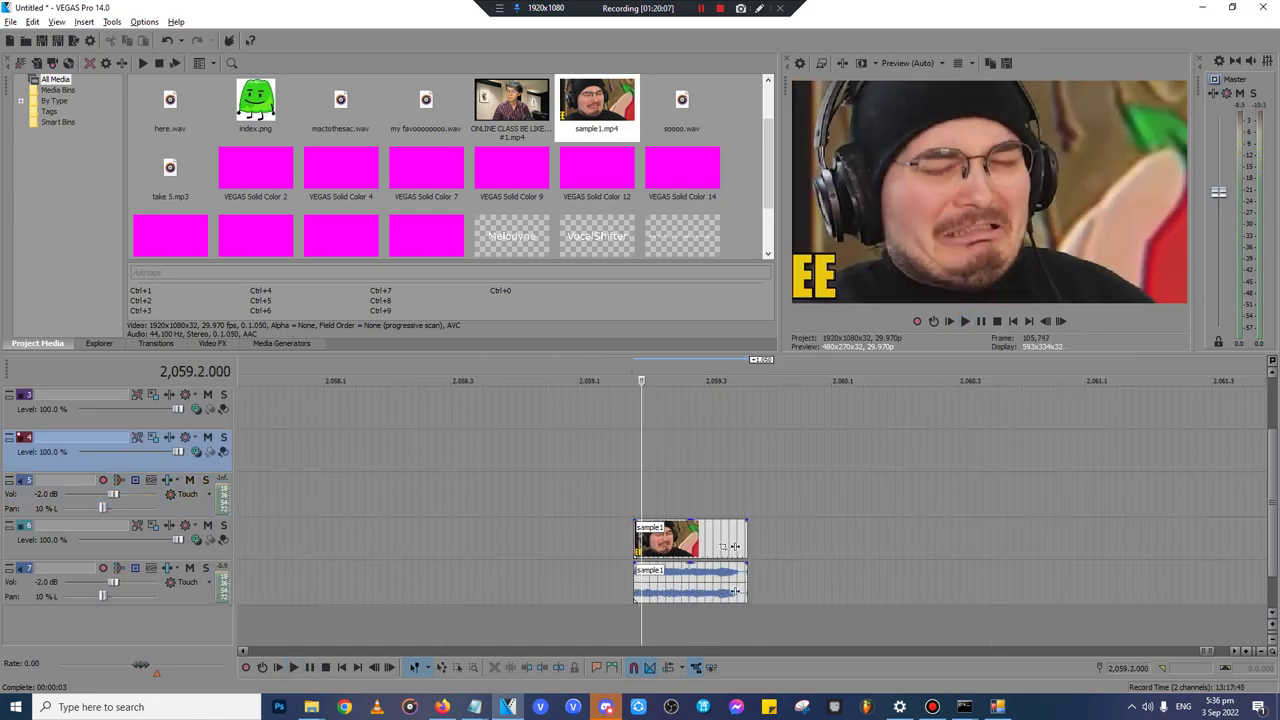
left_click(657, 540)
key("Delete")
key("ctrl+z")
scroll(657, 540, "up", 3)
scroll(970, 591, "up", 1)
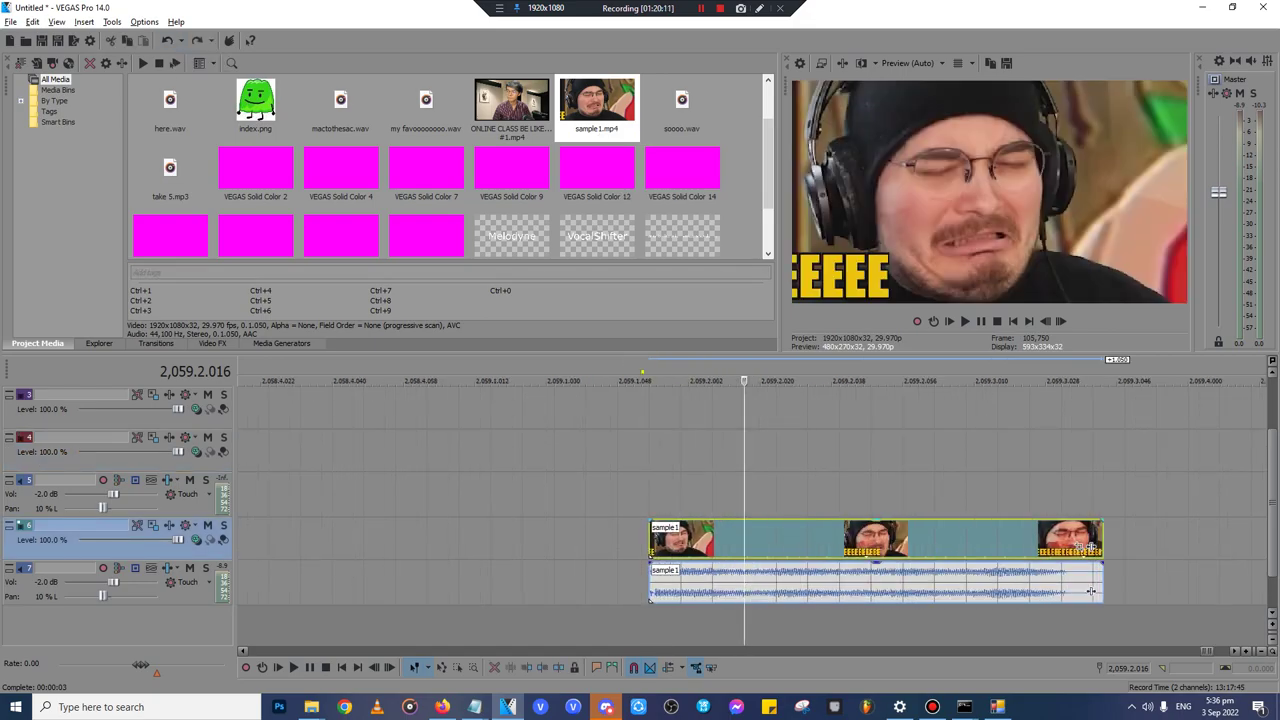
key("space")
scroll(1091, 591, "down", 1)
key("space")
- Delete the sample1 clip from the timeline and remove sample1.mp4 from the project media
left_click(780, 540)
key("Delete")
left_click(597, 103)
key("Delete")
- Delete the sample1.mp4.sfk file from folder 0 and place sample2.mp4 on tracks 6 and 7 near 2,059.1
key("alt+Tab")
left_click(846, 284)
key("Delete")
left_click_drag(846, 284, 442, 540)
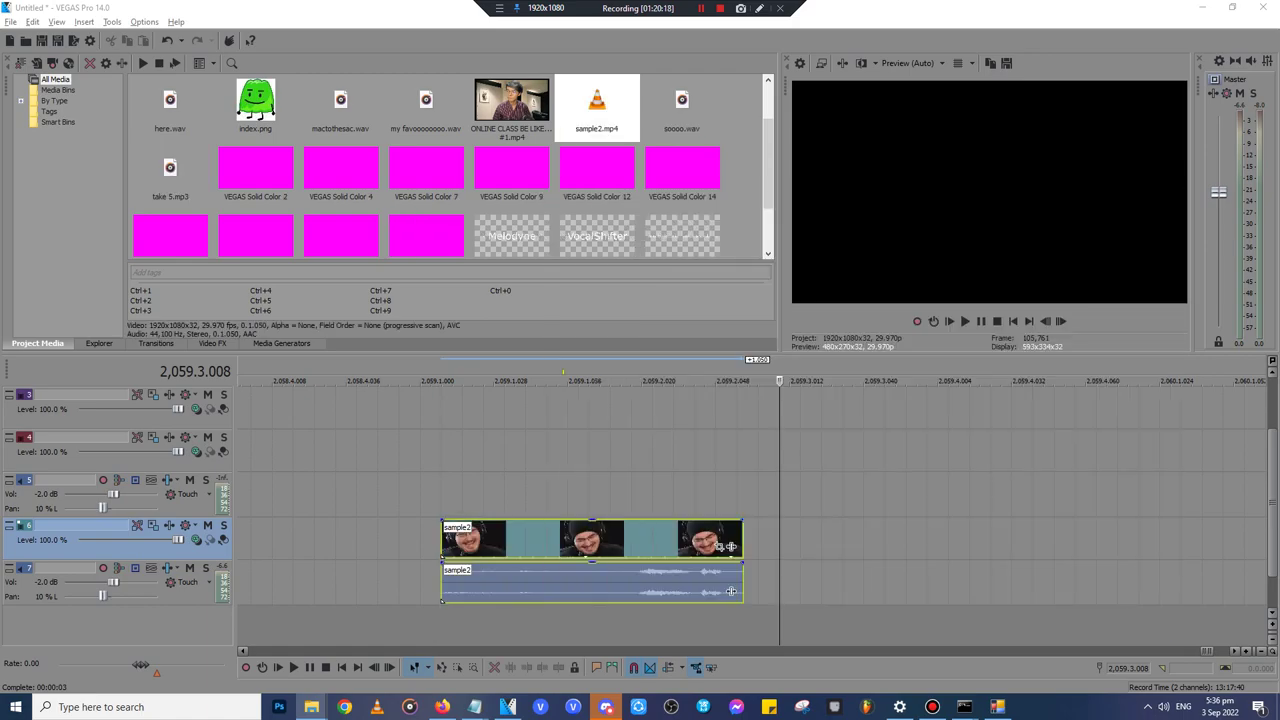
- Audition the sample2 clip and remove it from both the timeline and the project media
key("space")
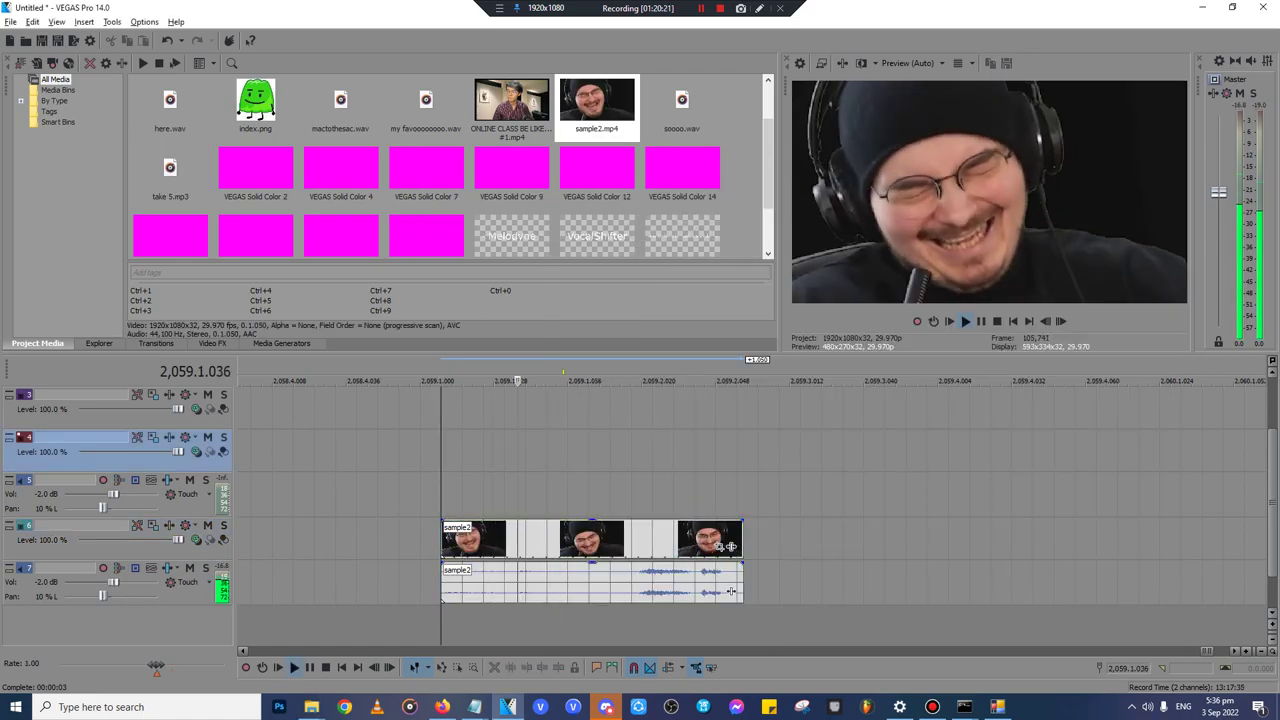
key("Return")
left_click(507, 540)
key("Delete")
left_click(597, 102)
key("Delete")
- Delete the sample2.mp4.sfk file from folder 0 and place sample3.mp4 on tracks 6 and 7 near 2,059.1
key("alt+Tab")
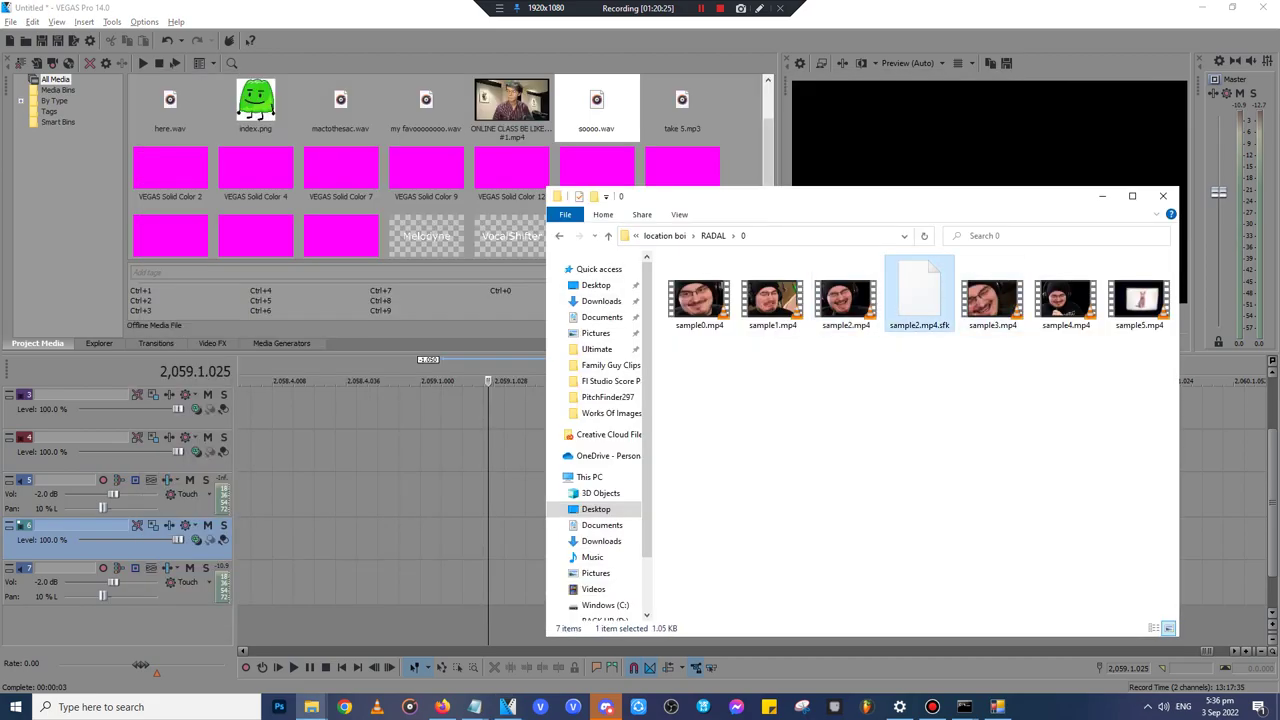
key("Delete")
left_click_drag(919, 280, 752, 591)
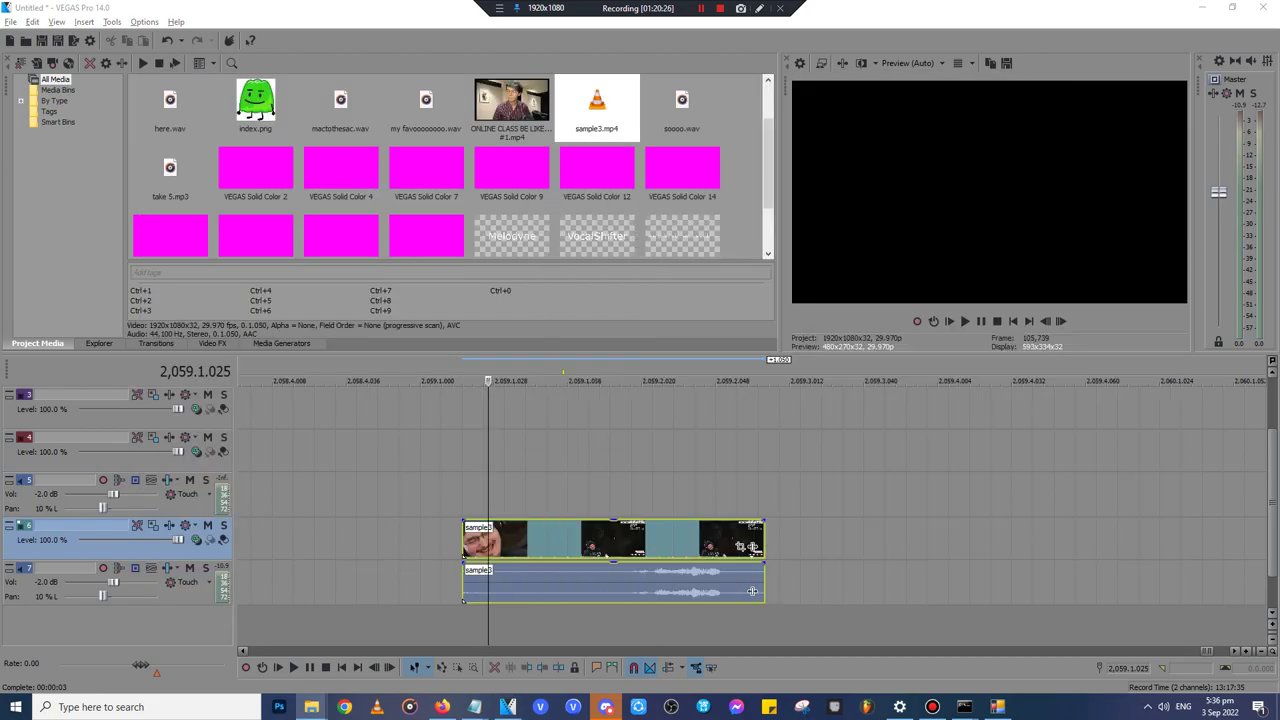
- Audition the sample3 clip and remove it from both the timeline and the project media
key("space")
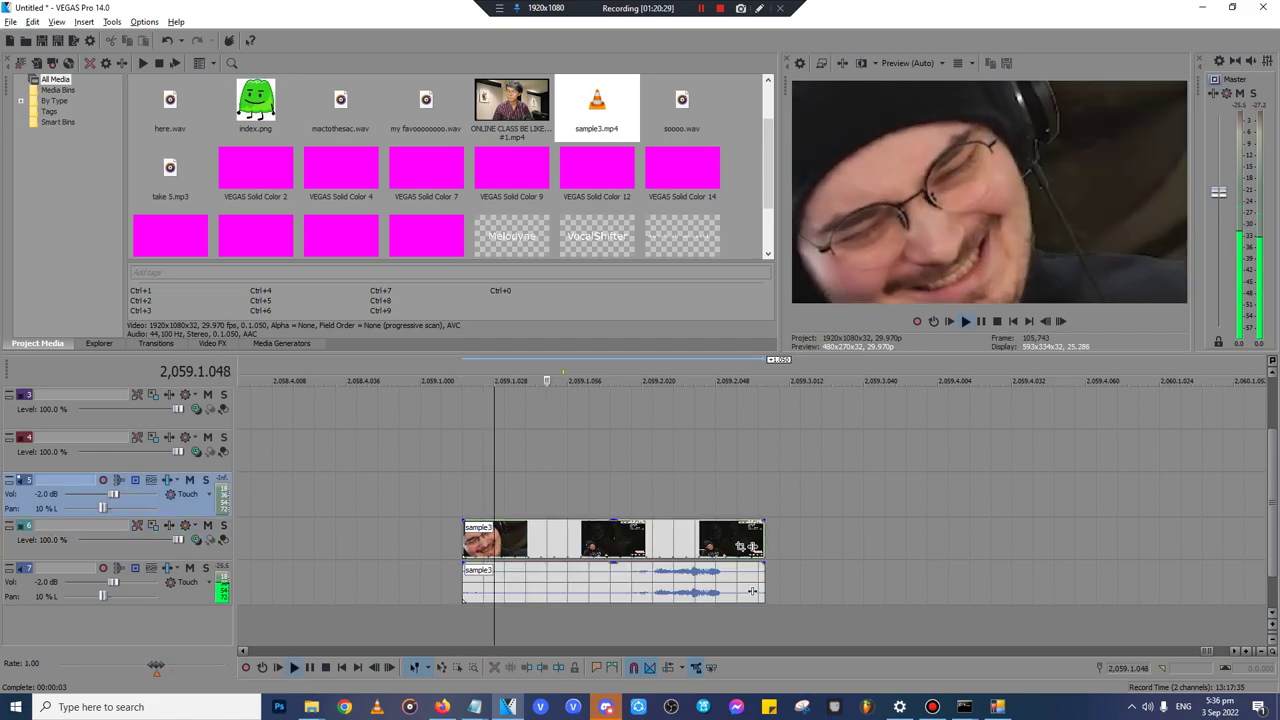
key("Return")
left_click(504, 540)
key("Delete")
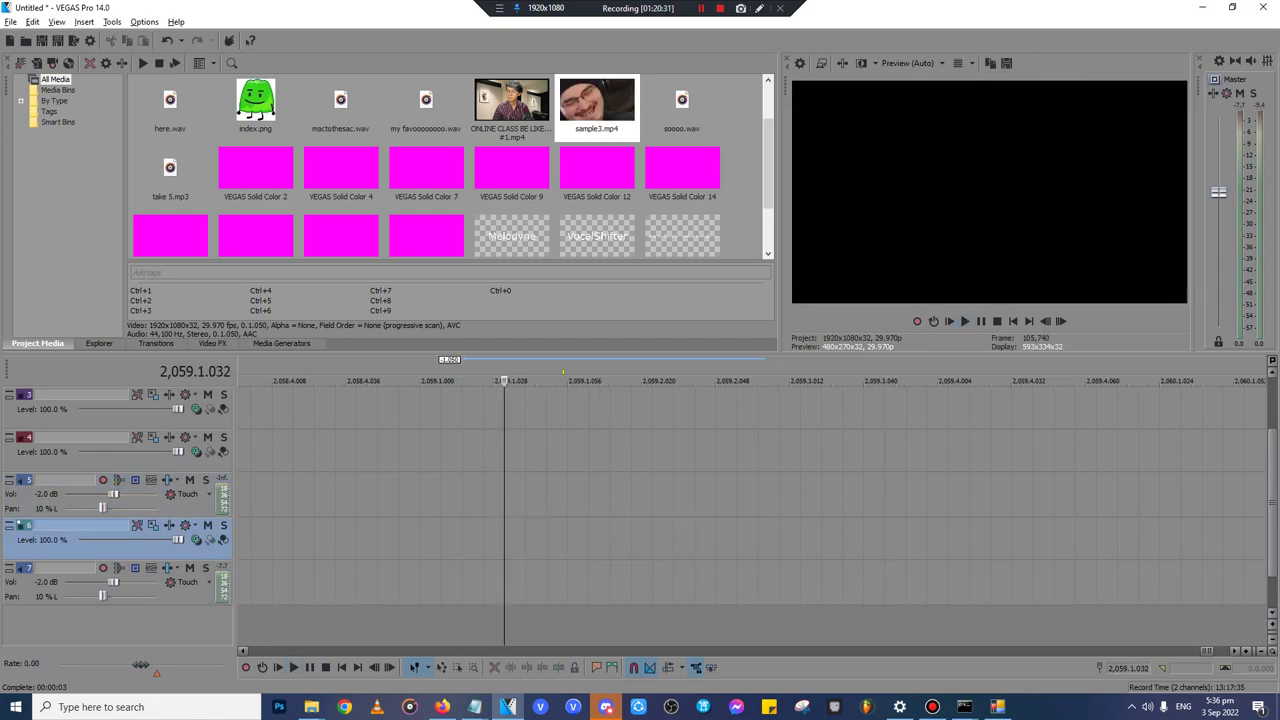
left_click(597, 106)
key("Delete")
- Delete the sample3.mp4.sfk file from folder 0 and place sample4.mp4 on tracks 6 and 7 near 2,059.1
key("alt+Tab")
left_click(993, 284)
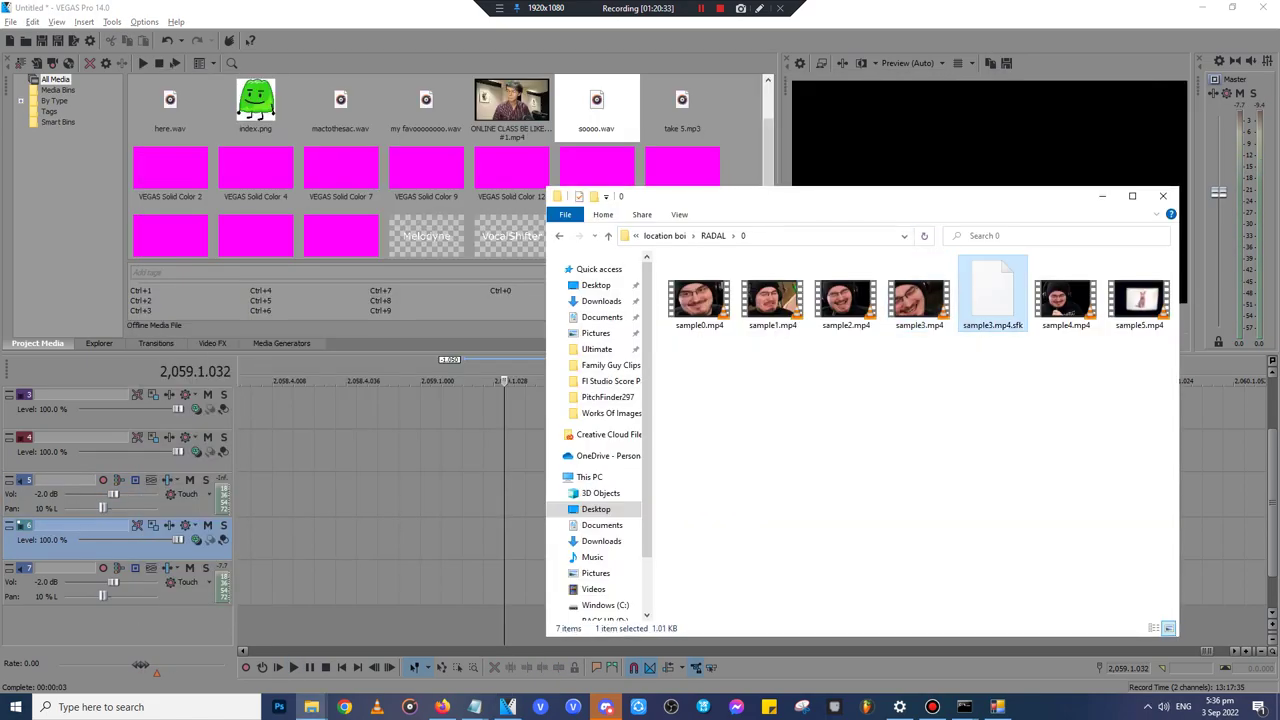
key("Delete")
left_click_drag(993, 280, 464, 545)
- Audition the sample4 clip from its start and again from slightly further in
key("space")
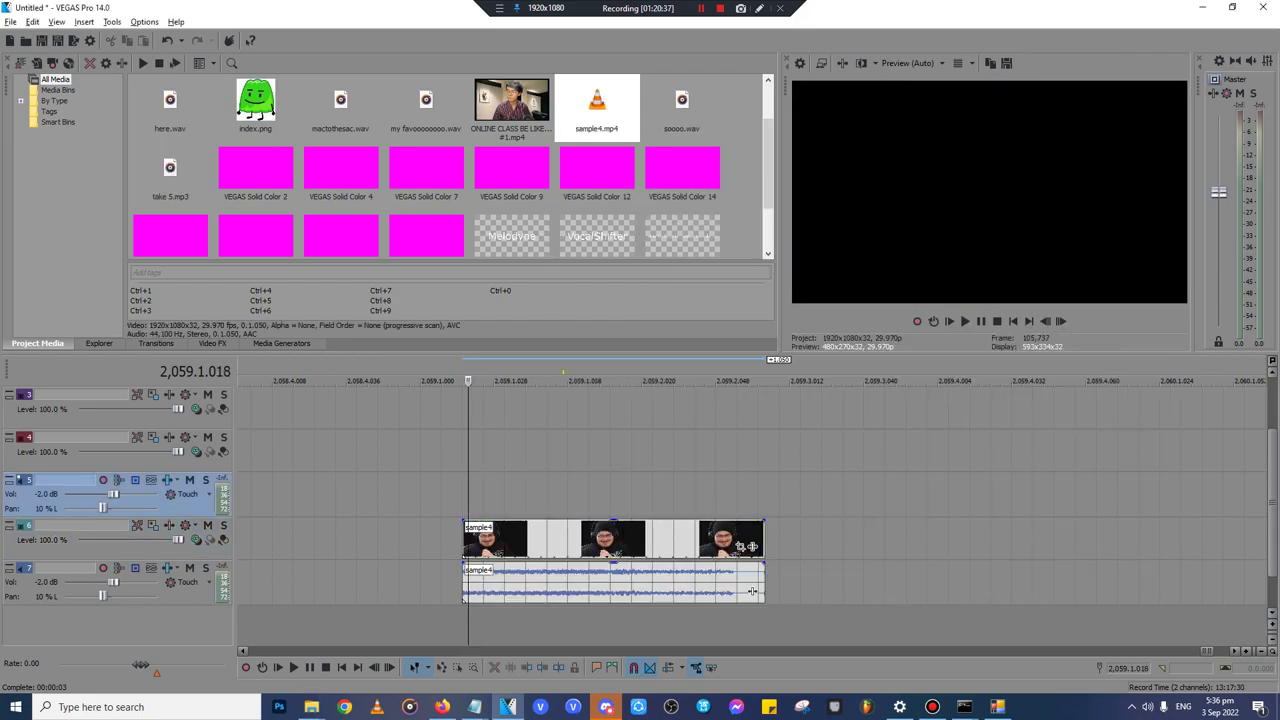
key("space")
left_click(492, 540)
left_click(504, 540)
key("space")
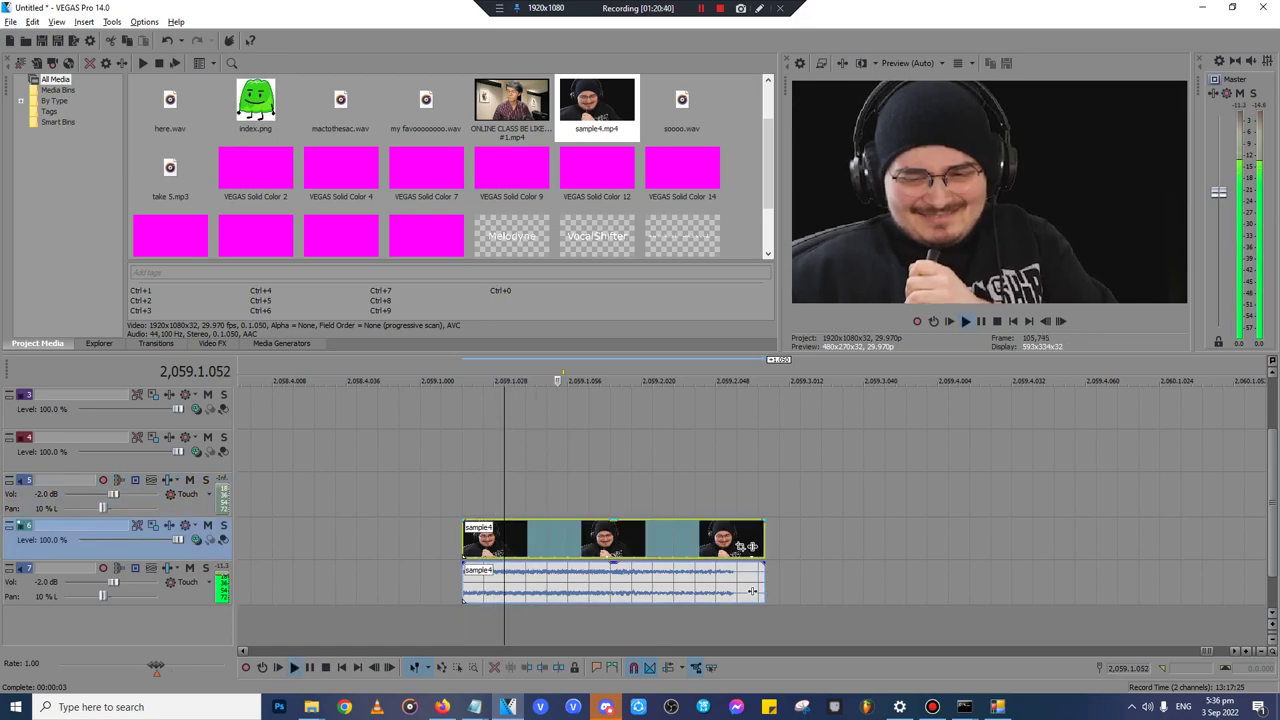
- Split the sample4 clip at two points and delete the outer parts, keeping the short piece that ends at 2,059.1.056
key("s")
key("s")
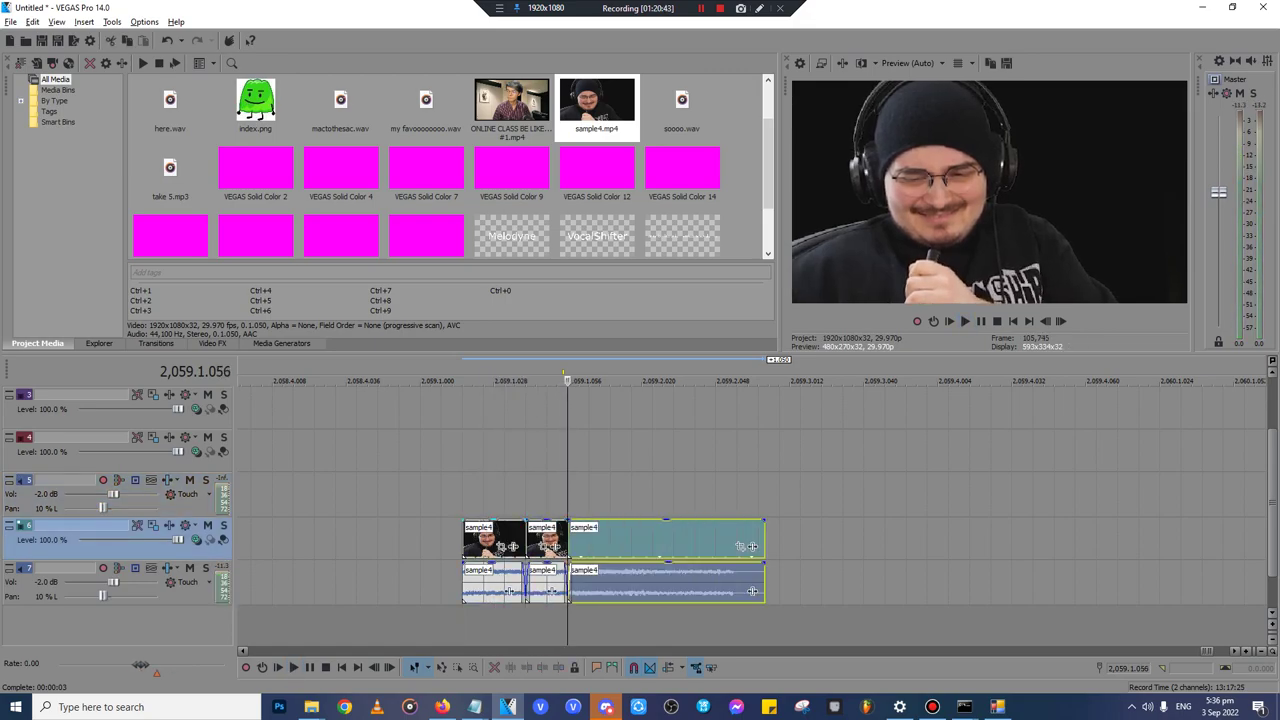
key("Delete")
left_click(486, 523)
key("Delete")
- Separate and delete the video event of the sample4 piece, and stretch its audio on track 7 to about four times its length
right_click(540, 572)
mouse_move(600, 439)
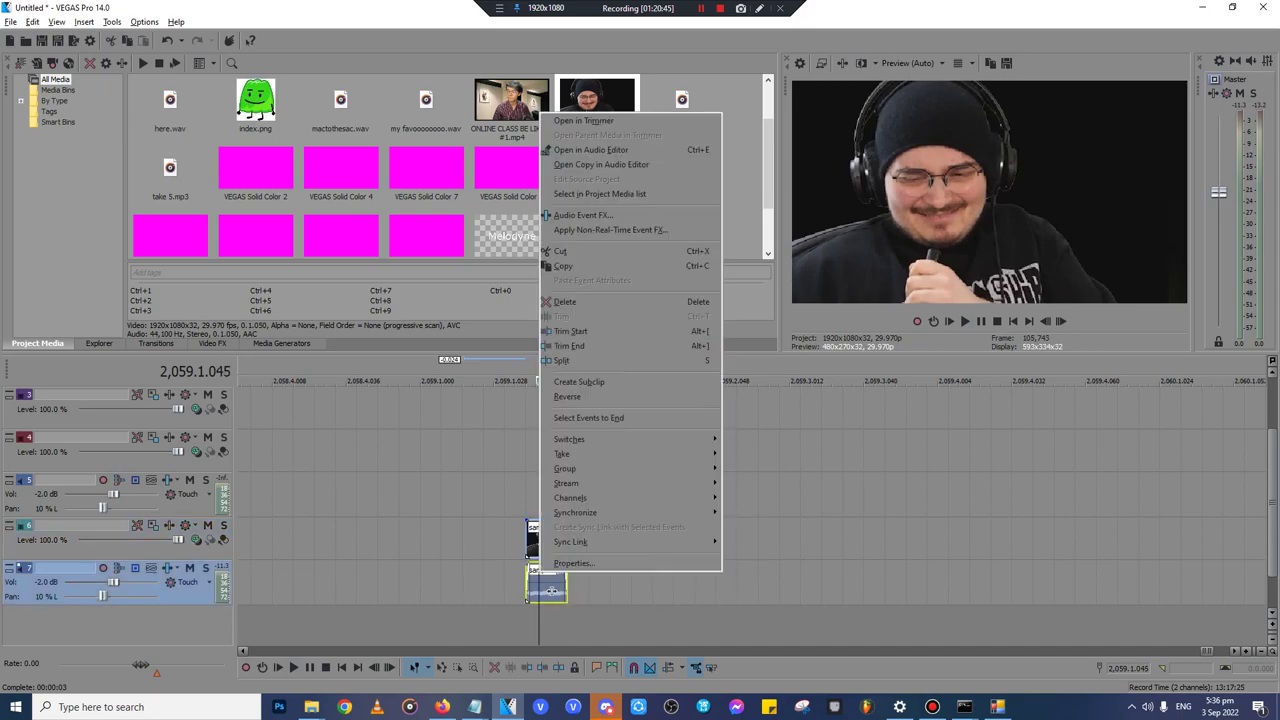
left_click(753, 498)
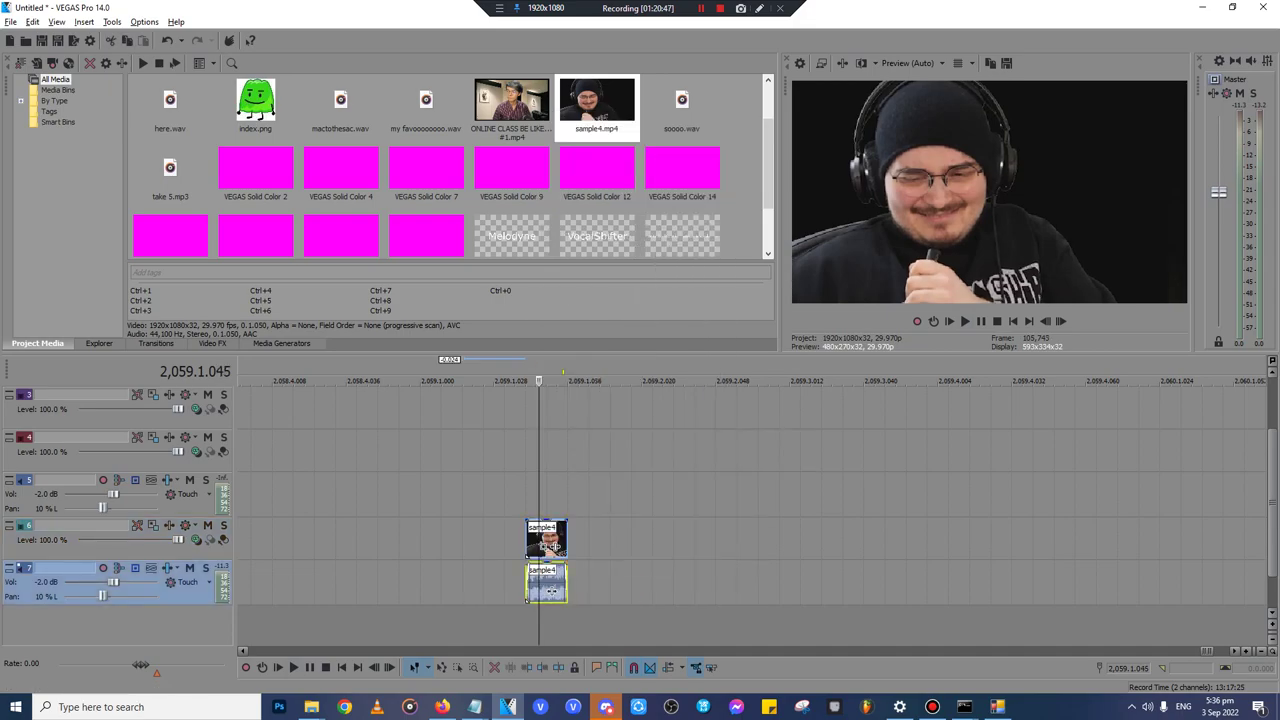
left_click(546, 540)
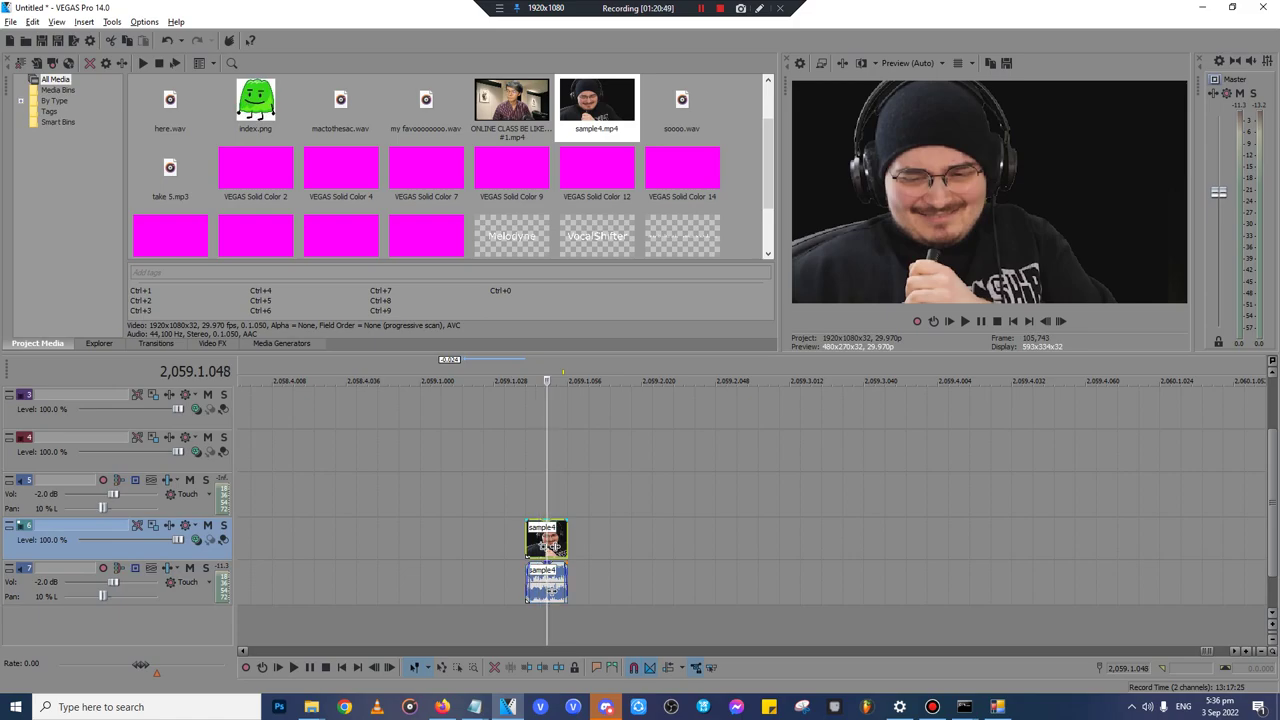
key("Delete")
left_click_drag(565, 591, 688, 591)
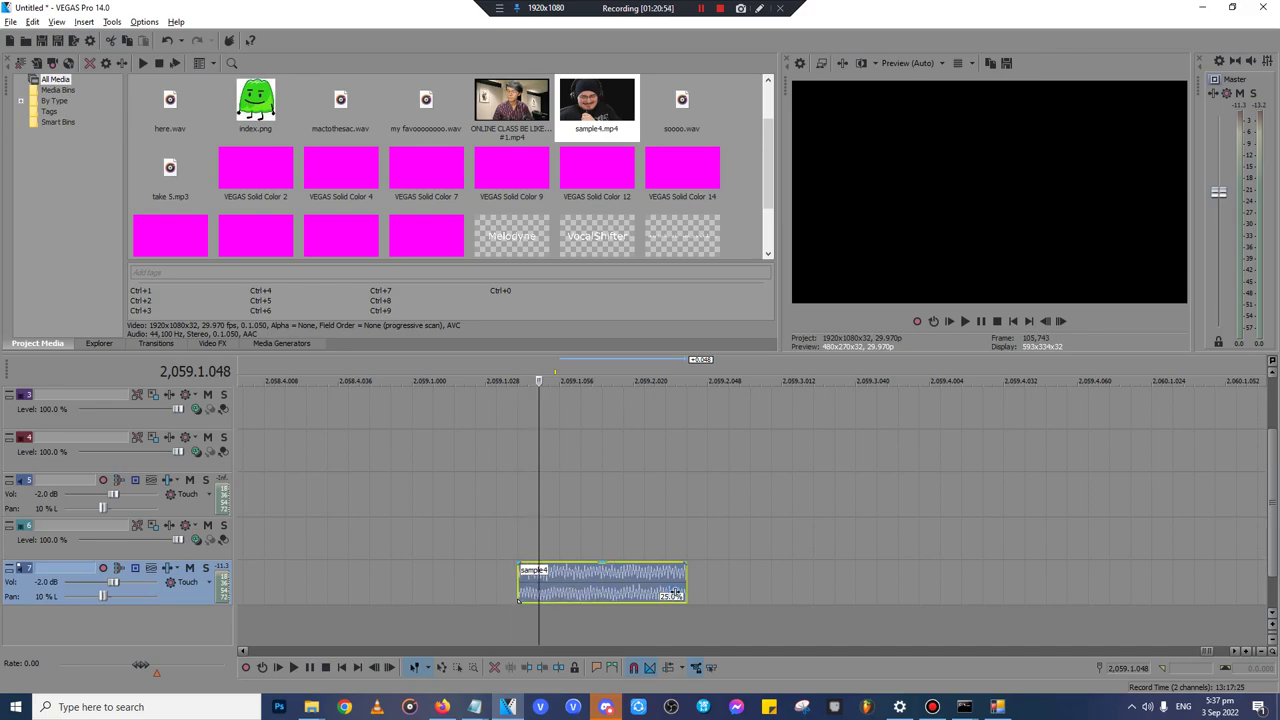
left_click(674, 592)
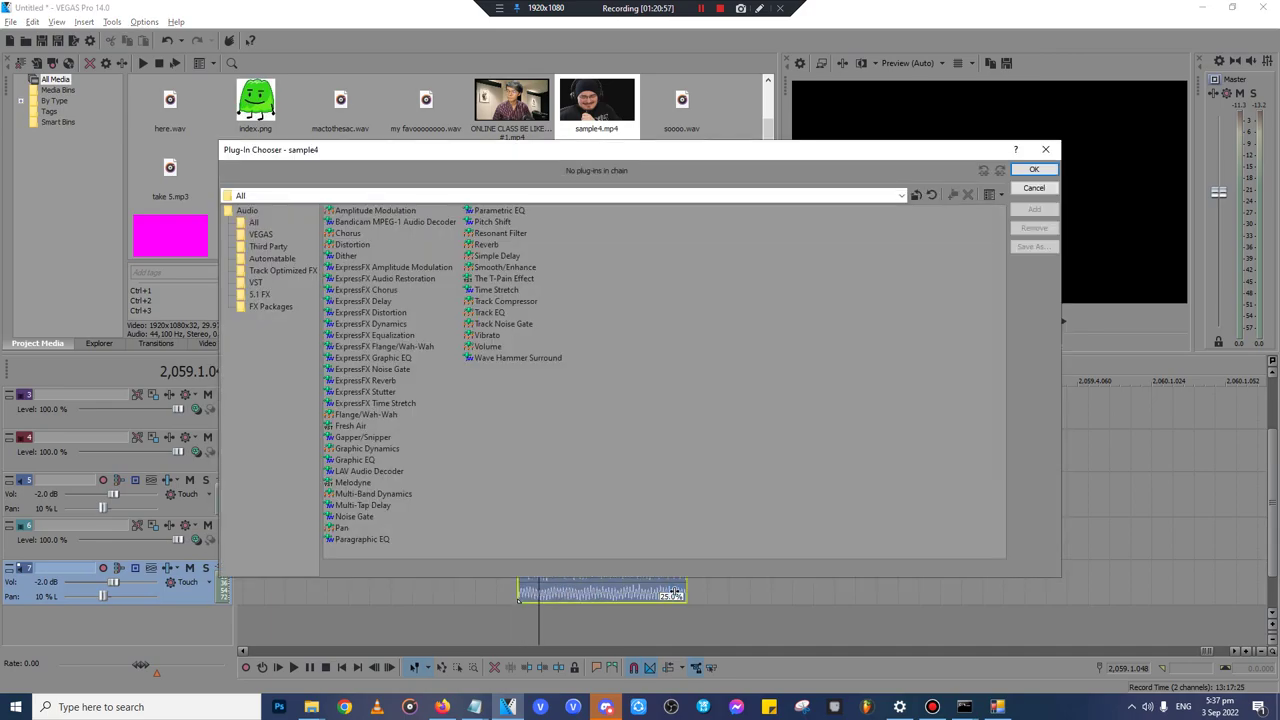
key("t")
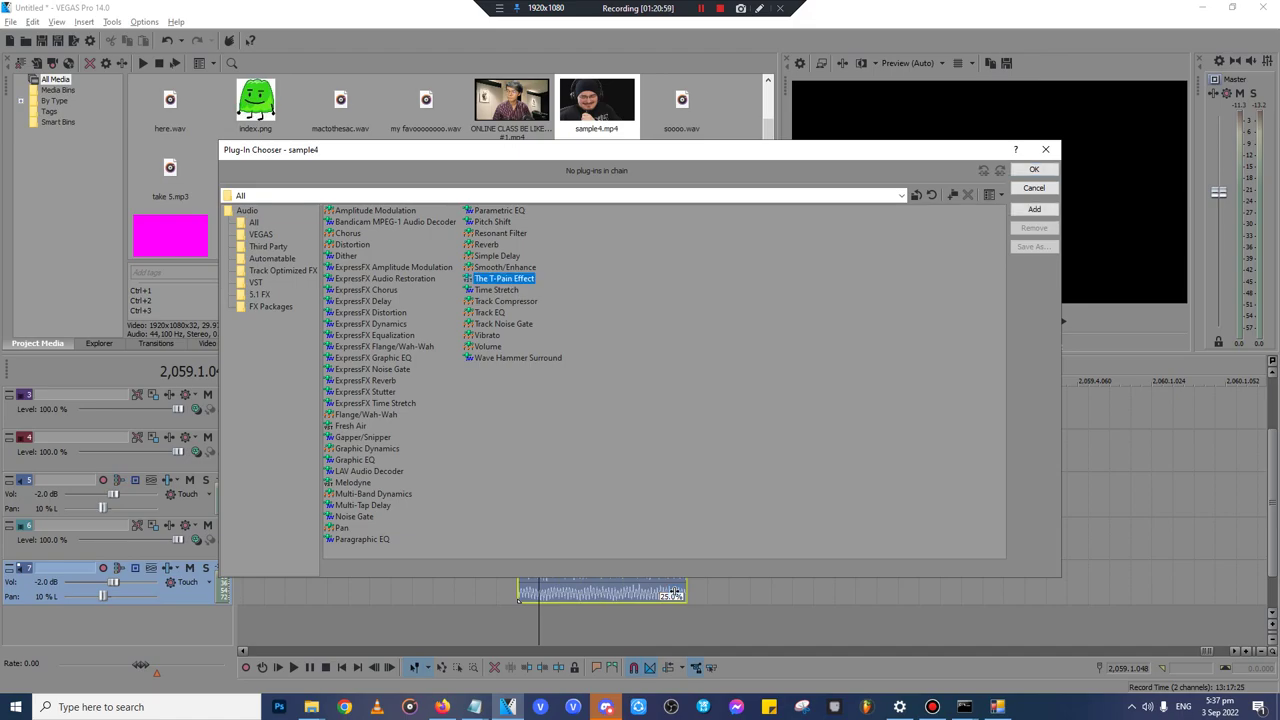
left_click(1046, 150)
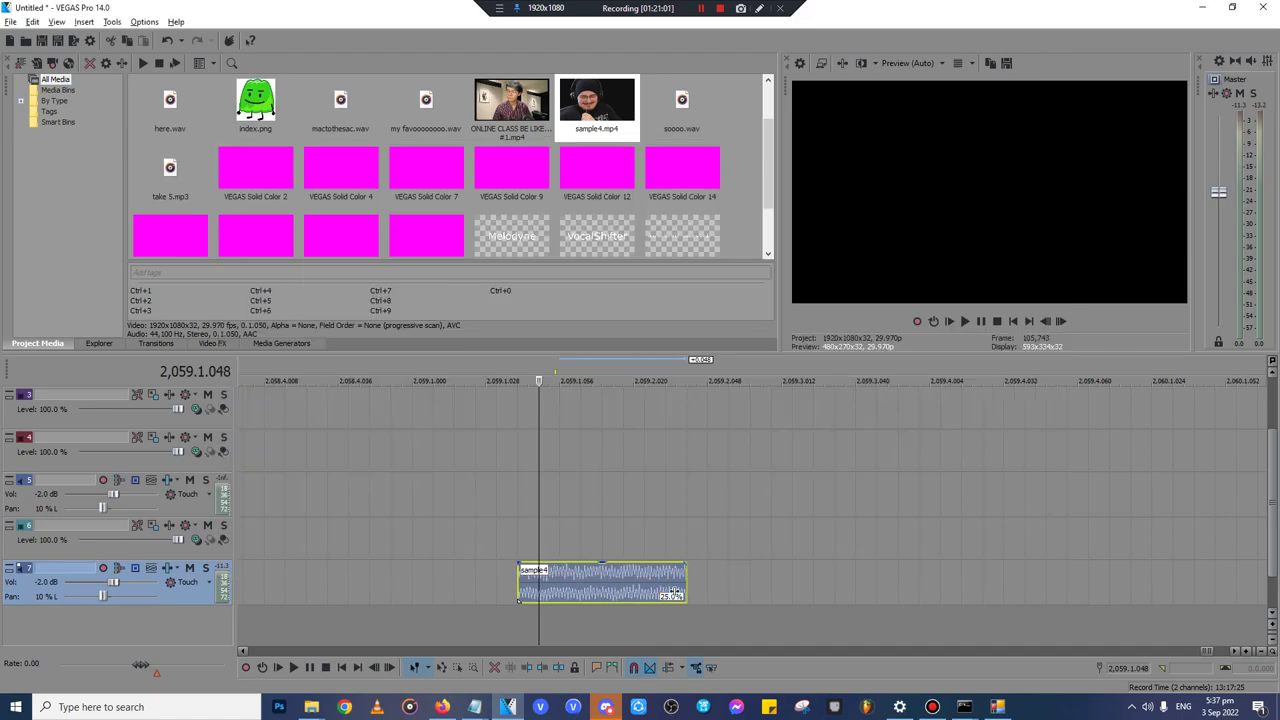
- Delete the stretched sample4 audio from track 7 and remove sample4.mp4 from the project media
left_click(611, 586)
key("Delete")
left_click(597, 102)
key("Delete")
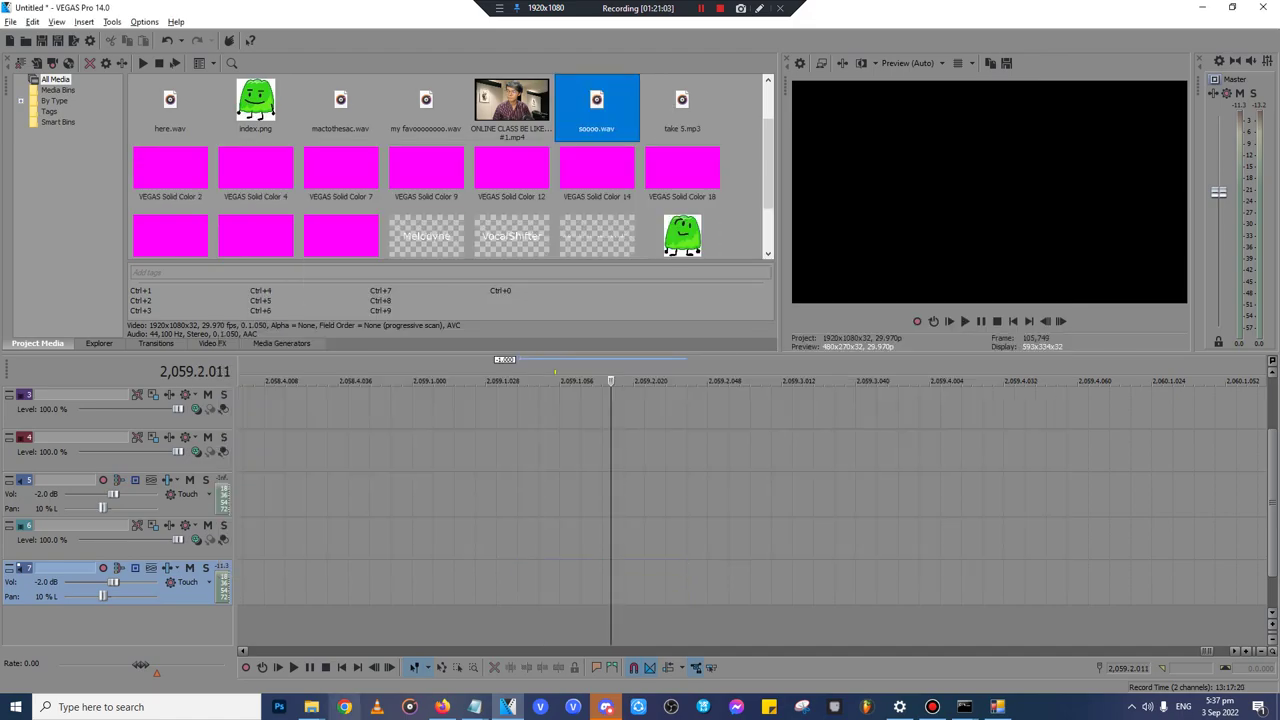
- Delete the RADAL folder from location boi and open the new sparta remix files + Games Folder directory
left_click(311, 707)
left_click(254, 652)
left_click(846, 430)
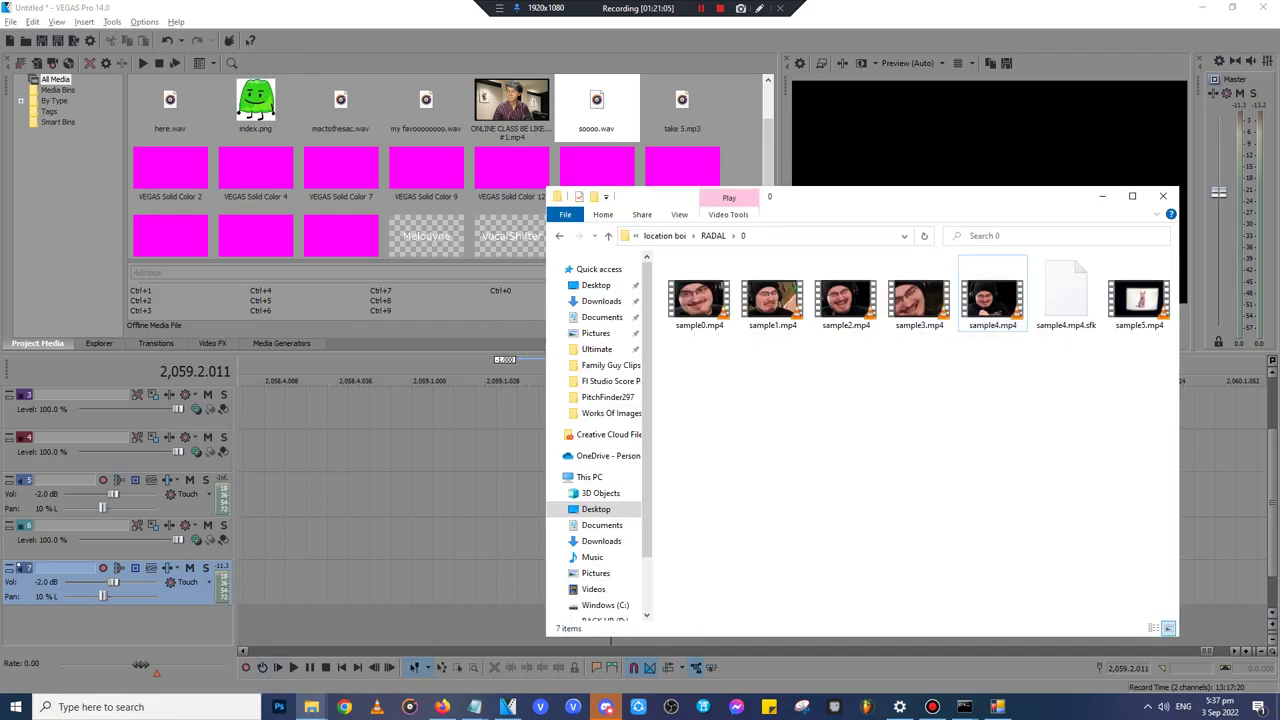
key("alt+Left")
key("alt+Left")
key("Delete")
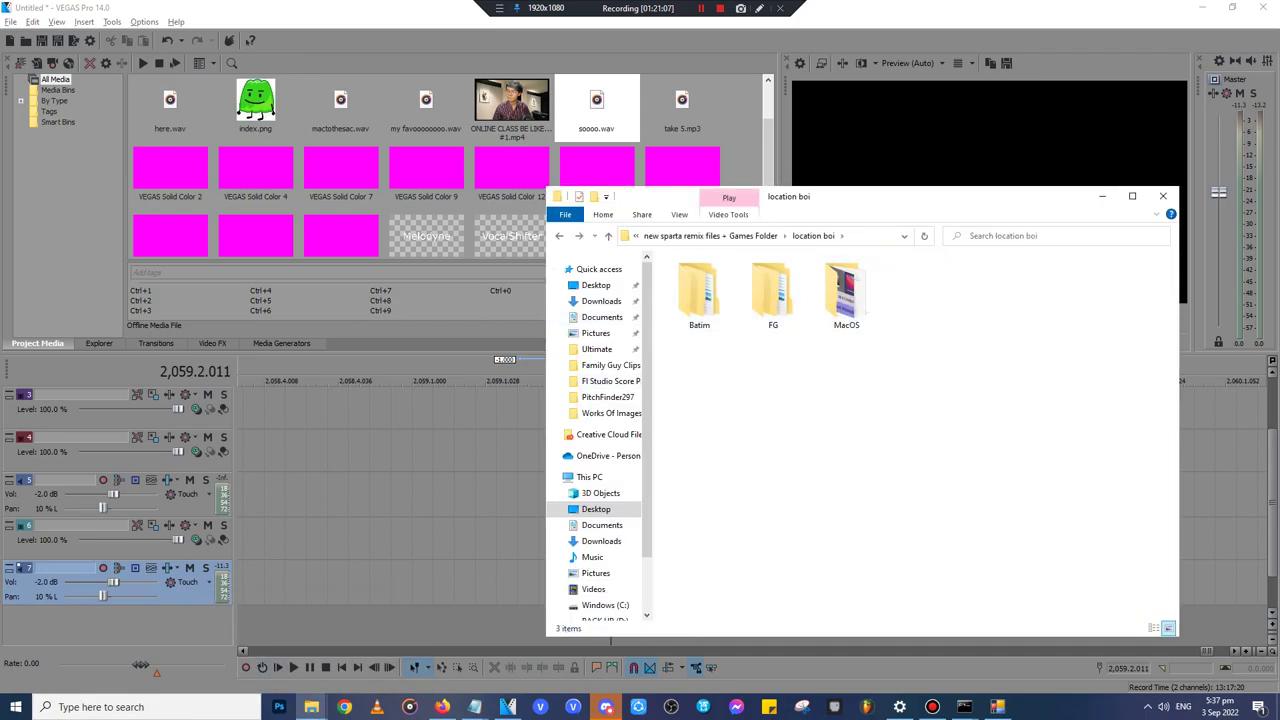
left_click(606, 413)
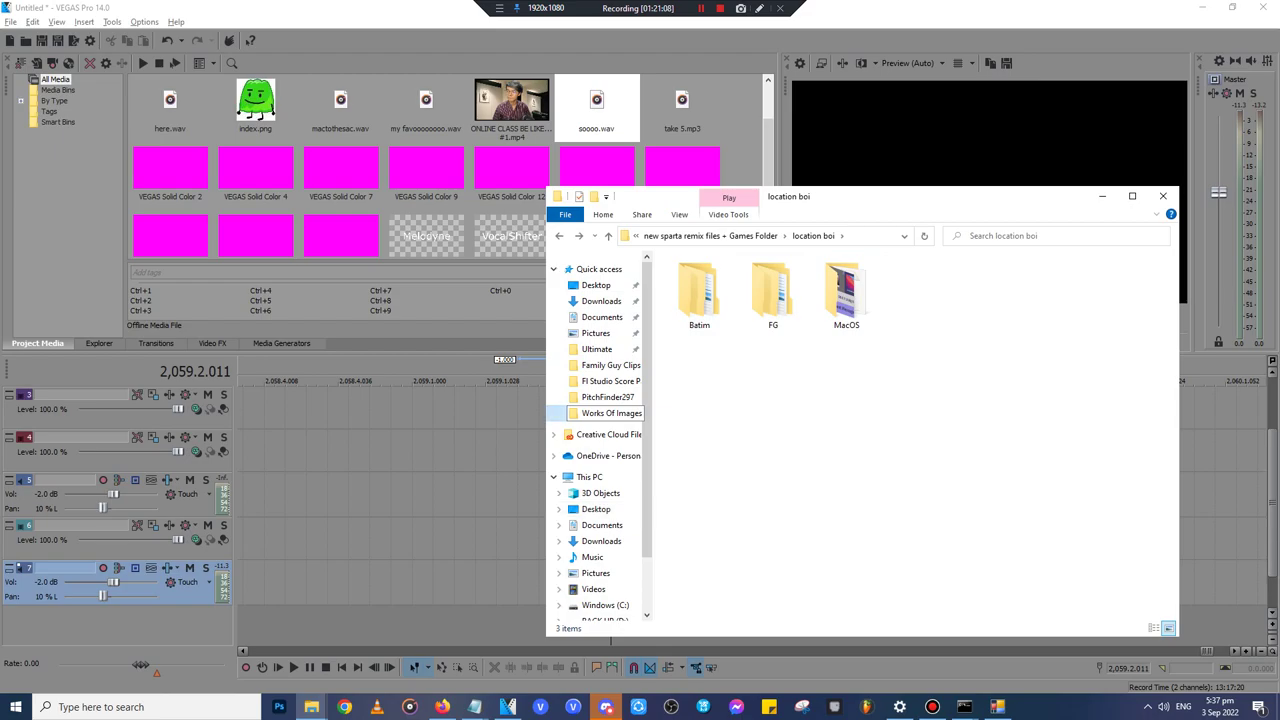
key("alt+Up")
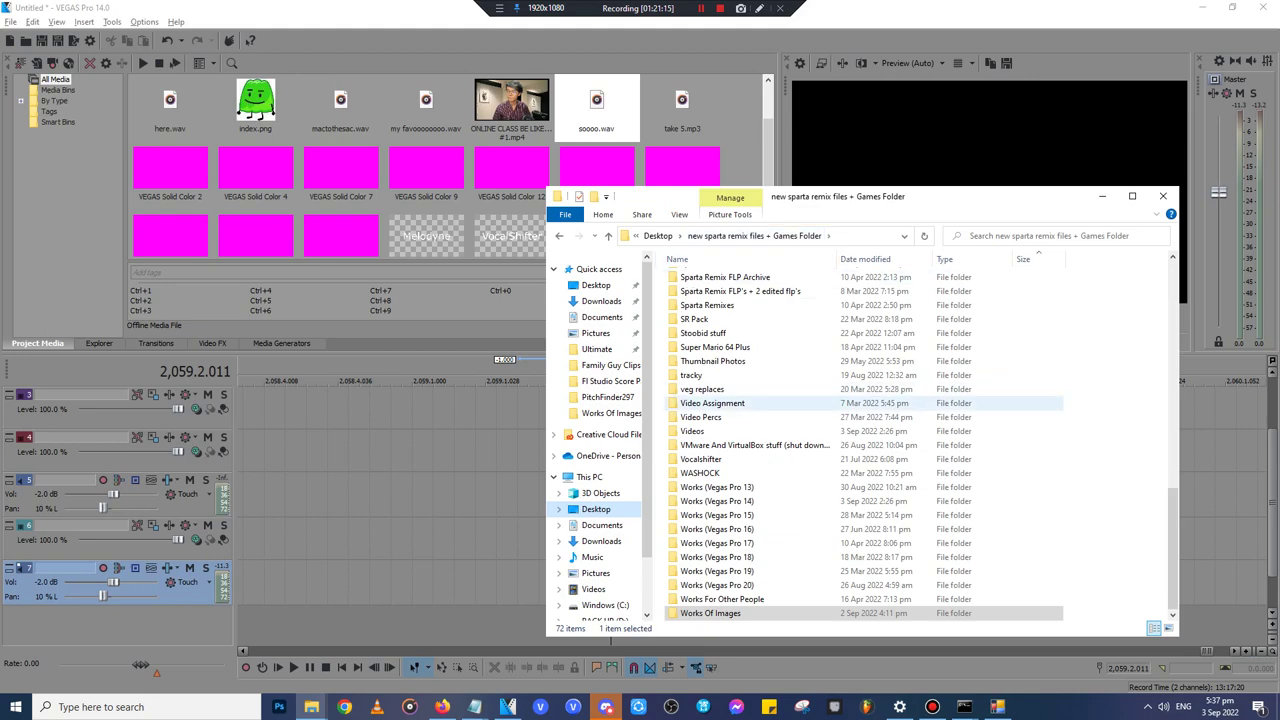
left_click(442, 707)
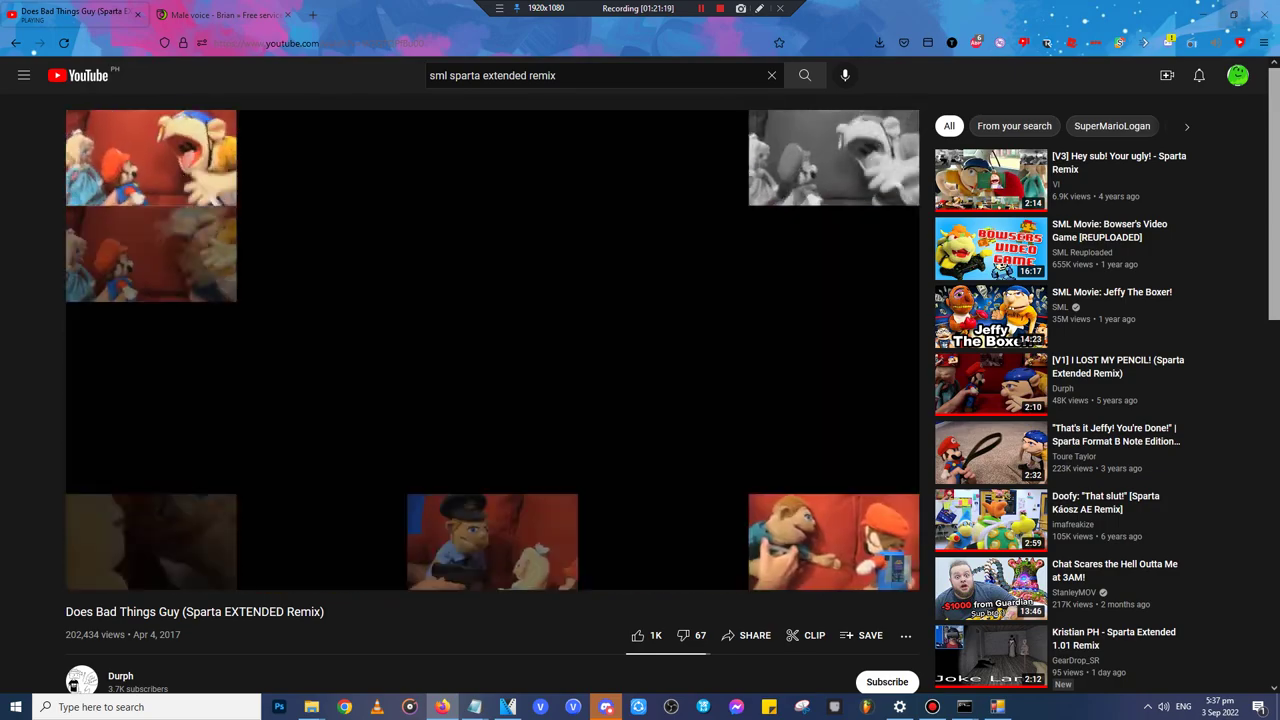
left_click(1233, 14)
left_click(264, 19)
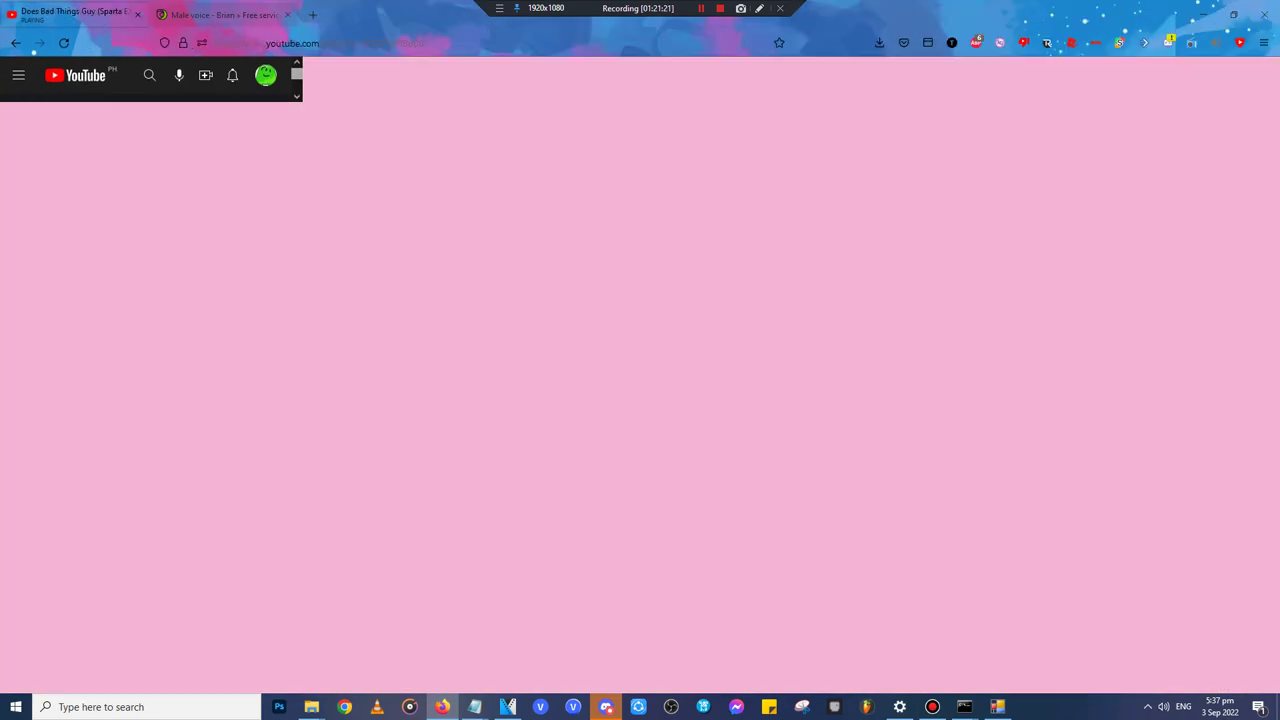
left_click(1203, 13)
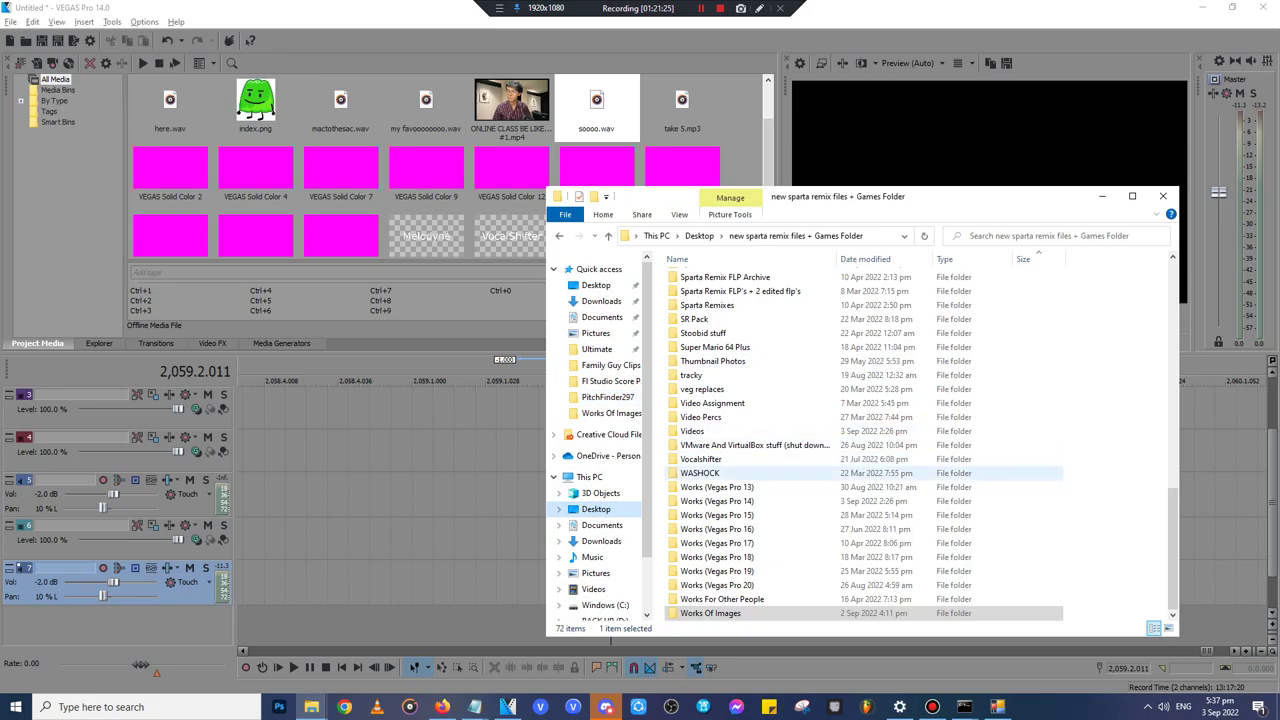
- Check the videos in the RADAL folder inside Sources For Sparta Remixes and delete that folder
scroll(860, 484, "up", 6)
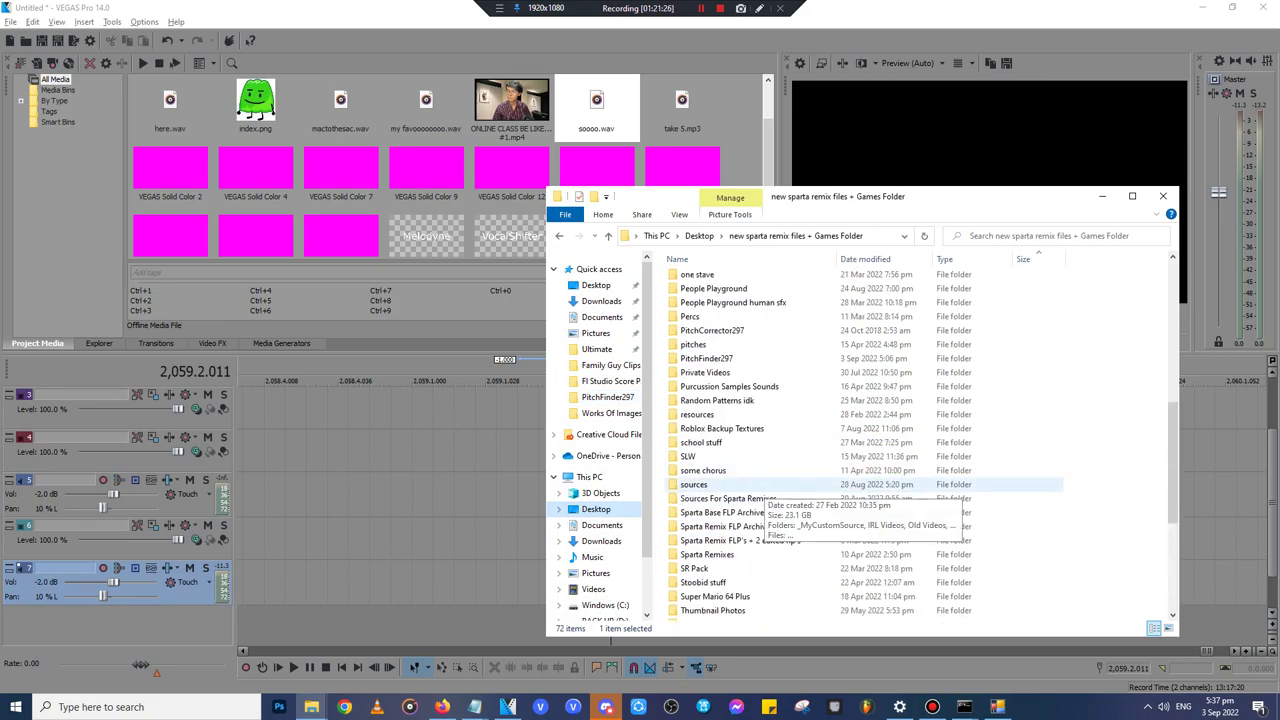
double_click(720, 498)
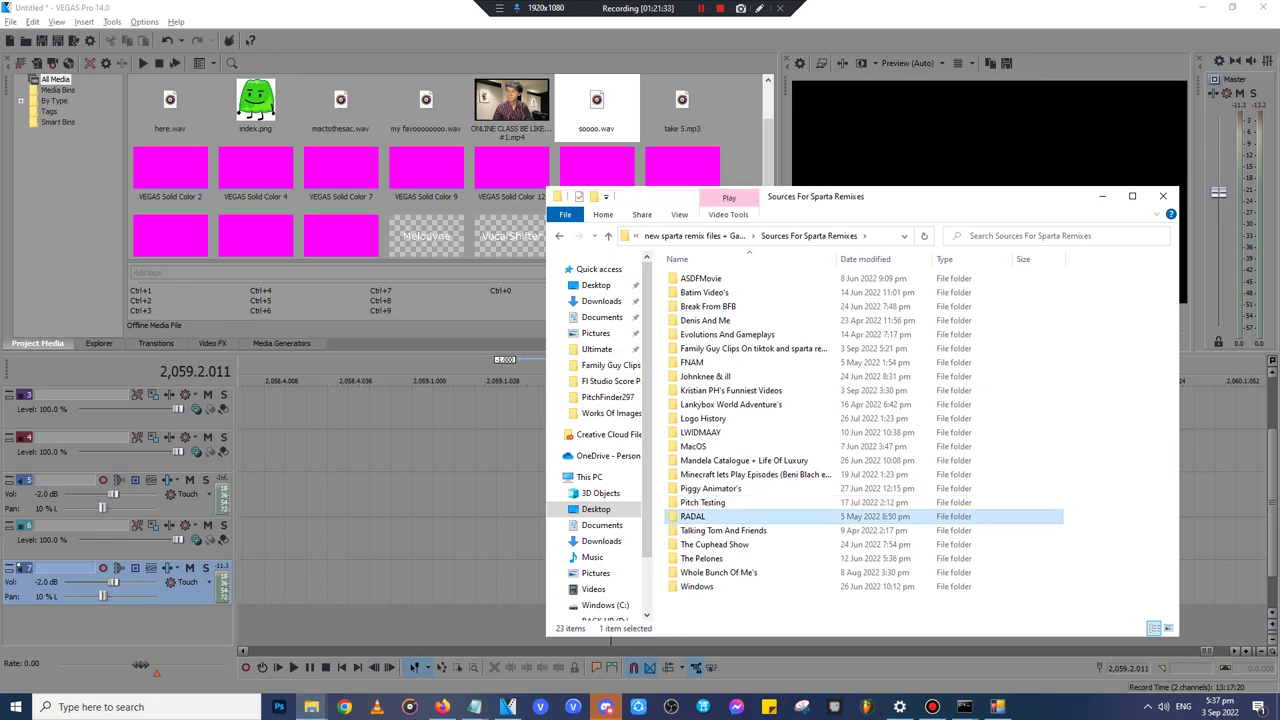
double_click(700, 516)
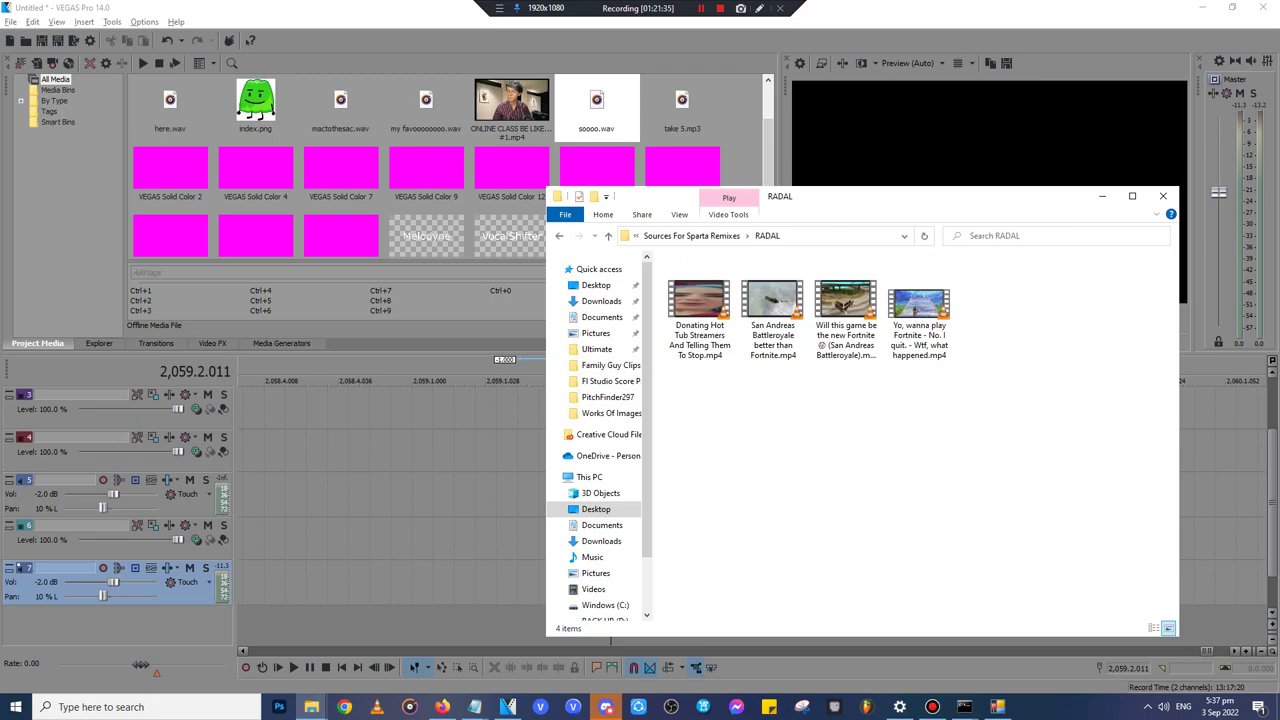
key("alt+Left")
key("Delete")
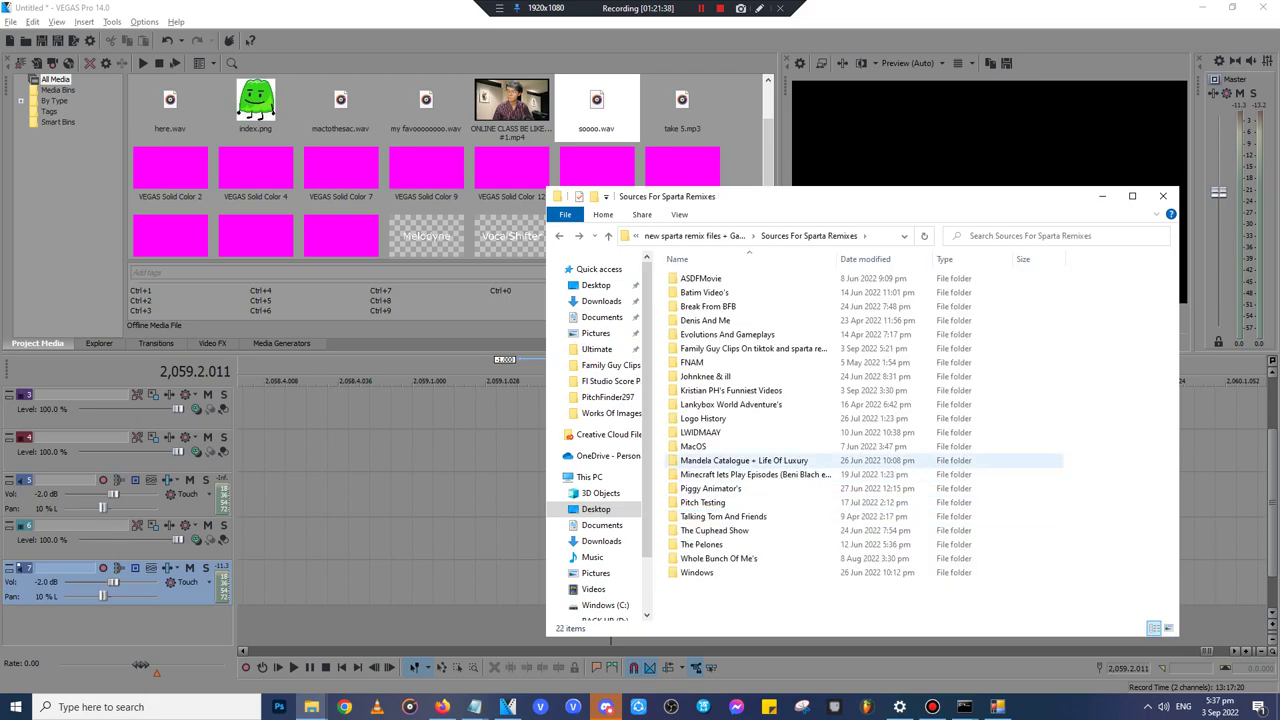
- Place the "mandela catalogue has the worst voice acting" video from Mandela Catalogue + Life Of Luxury on tracks 6 and 7 near 2,059.1
double_click(744, 460)
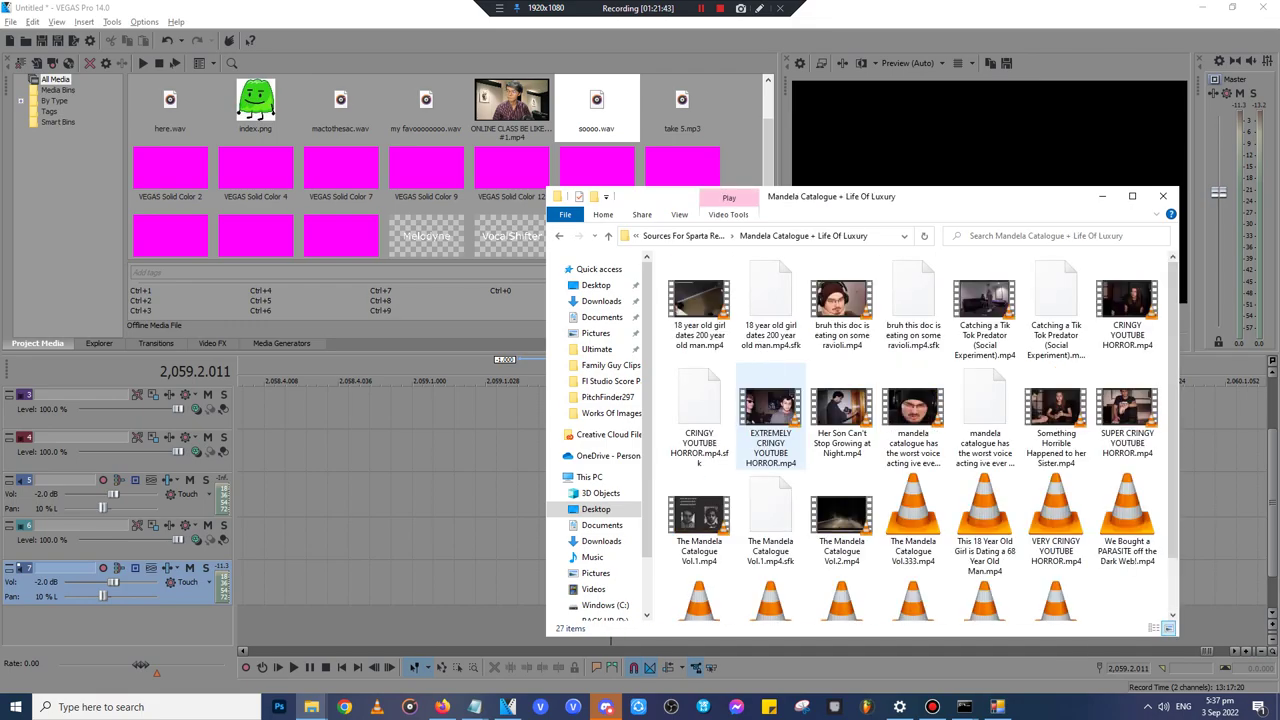
left_click(913, 416)
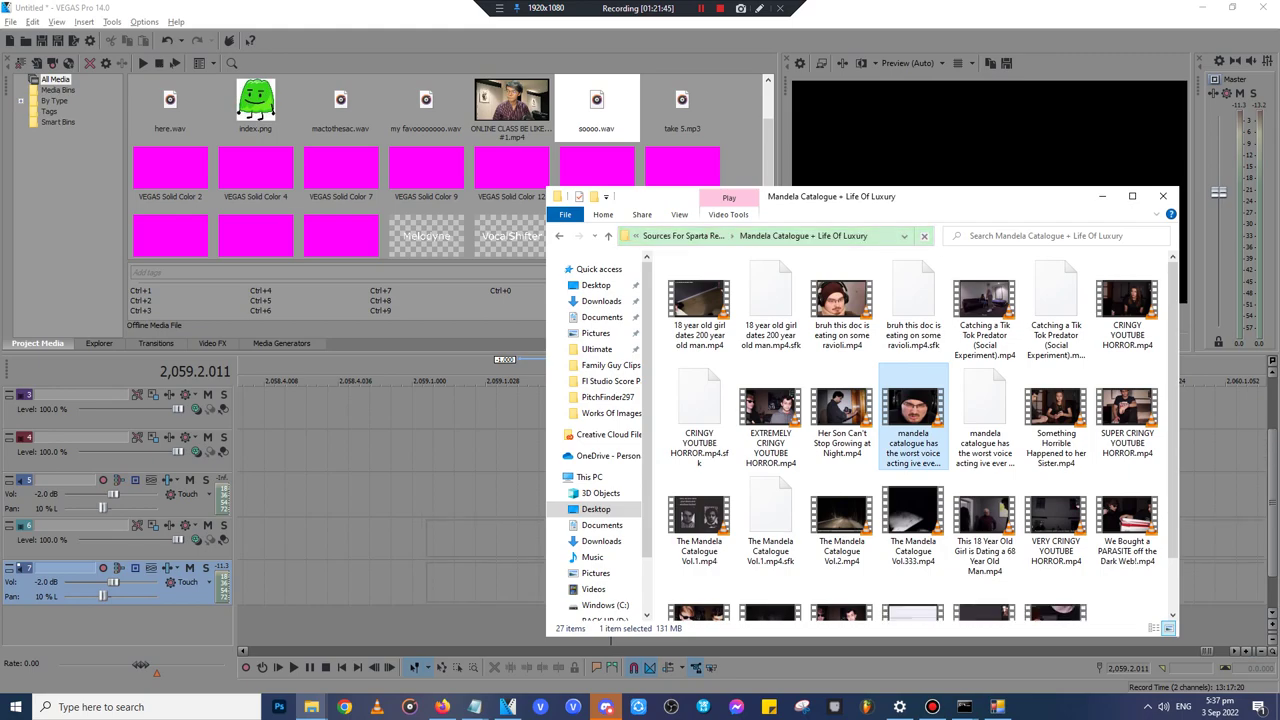
left_click_drag(913, 416, 434, 540)
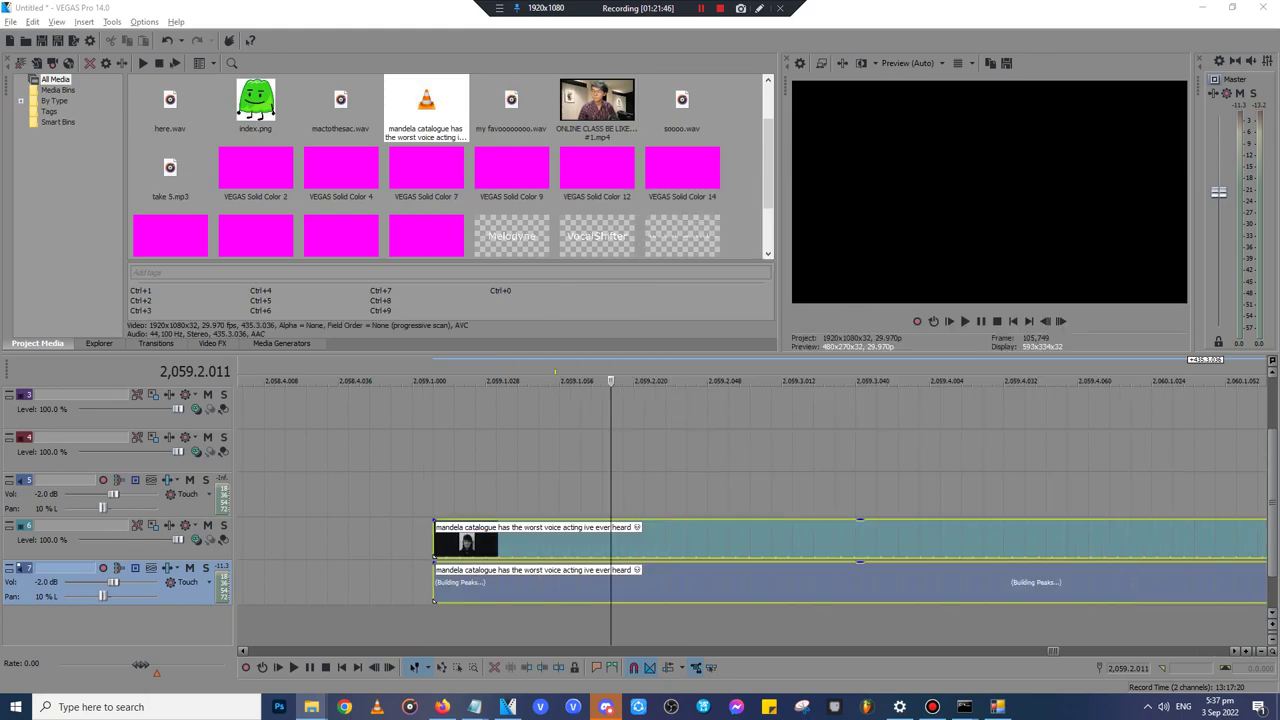
left_click(434, 600)
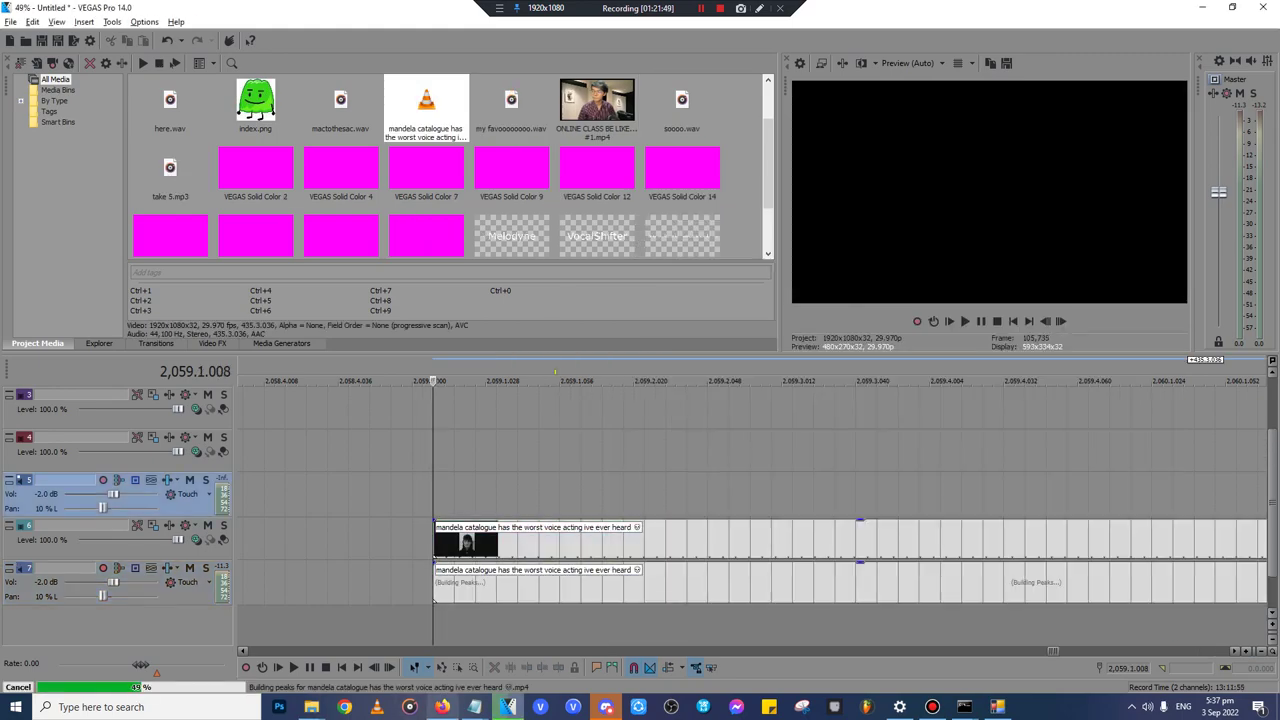
- Play the Mandela Catalogue voice acting video through its opening section to find a usable voice line
scroll(745, 600, "down", 3)
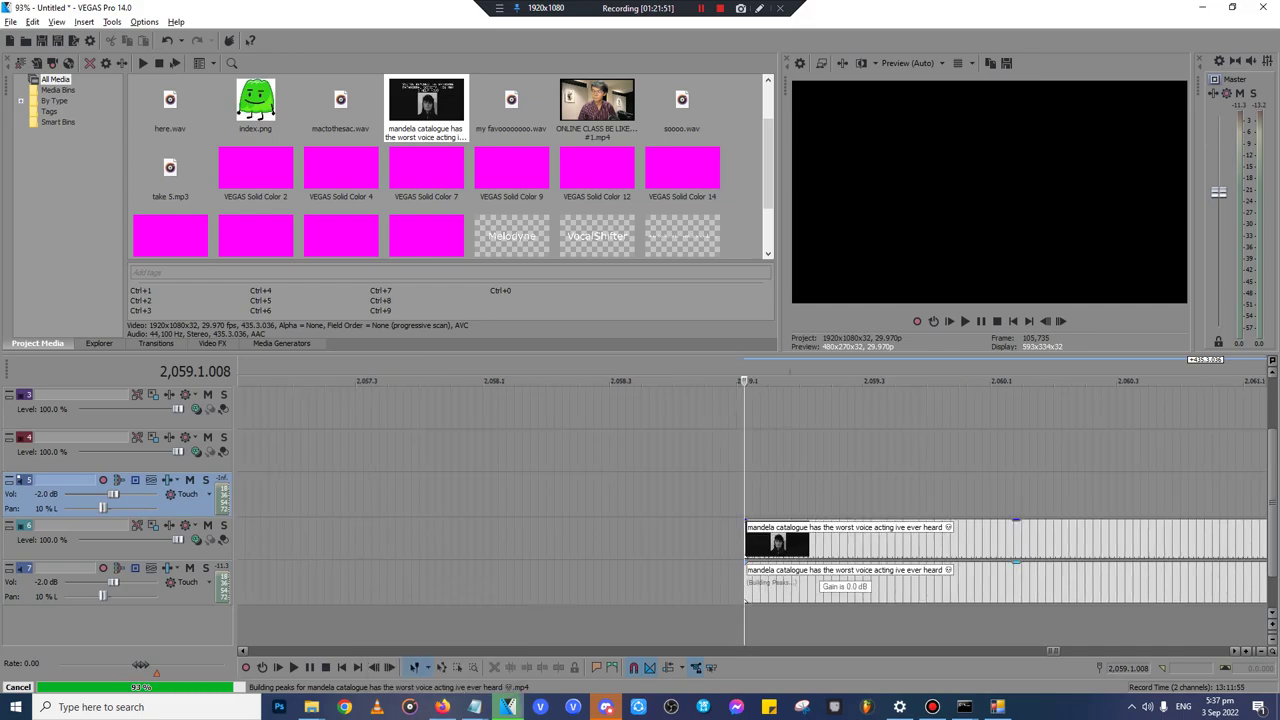
left_click(1014, 542)
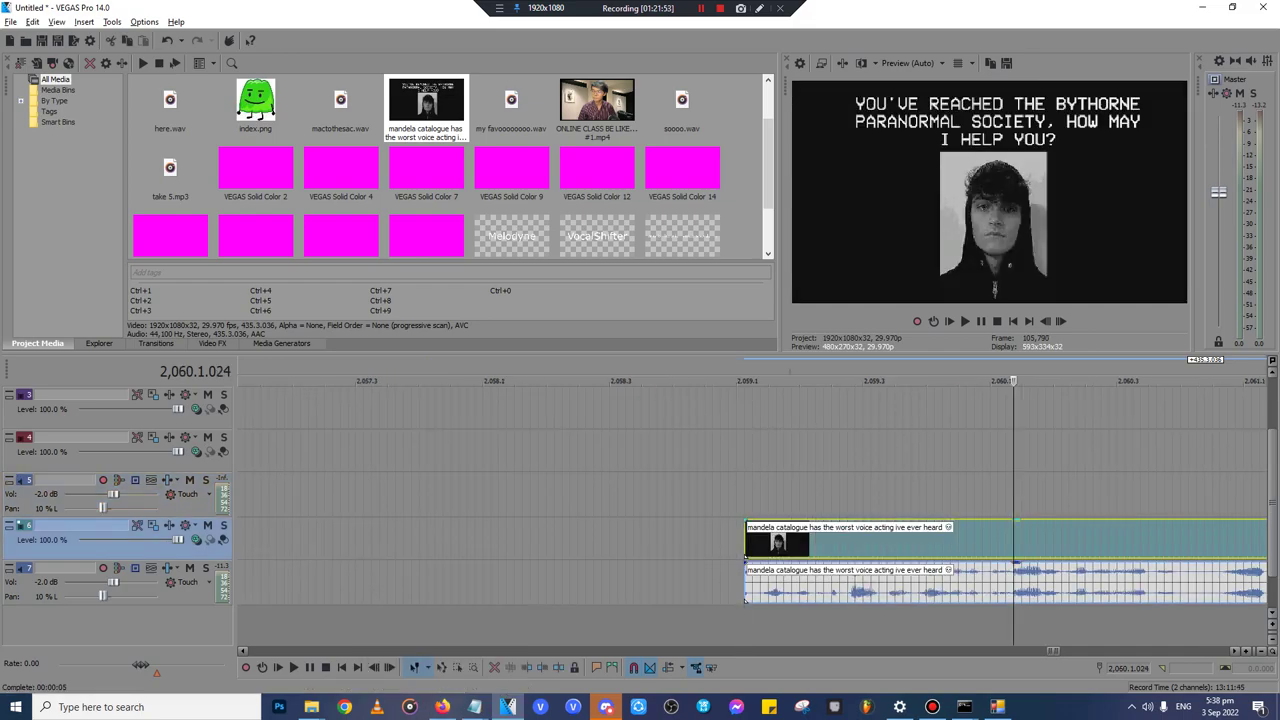
scroll(1014, 542, "up", 3)
key("space")
scroll(1014, 542, "down", 4)
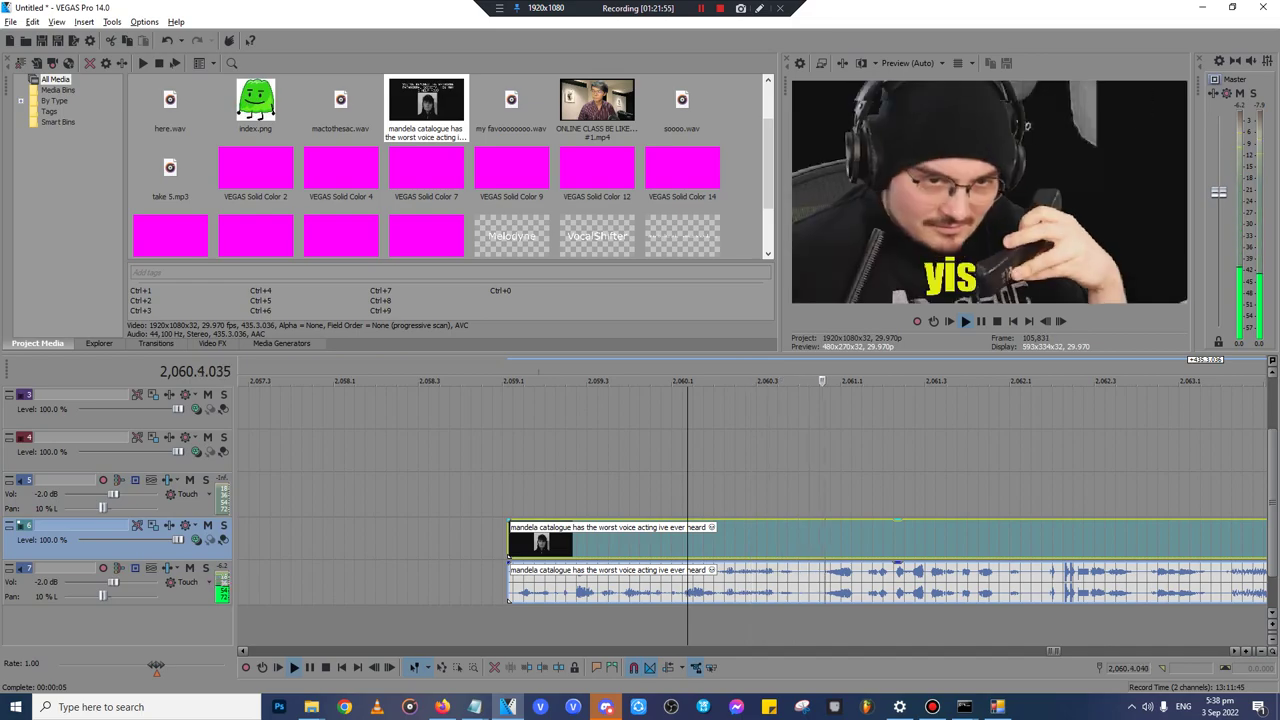
scroll(745, 600, "up", 5)
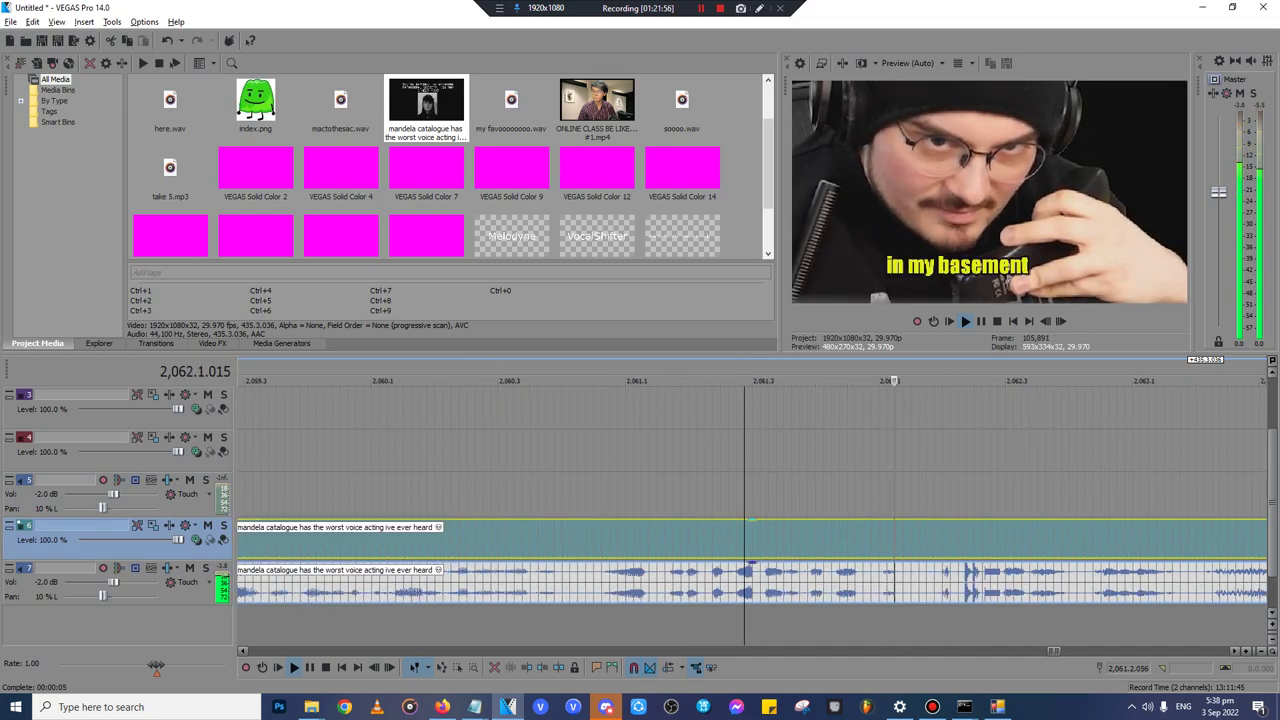
scroll(745, 542, "down", 2)
key("Return")
left_click(548, 542)
left_click(564, 542)
left_click(538, 542)
key("space")
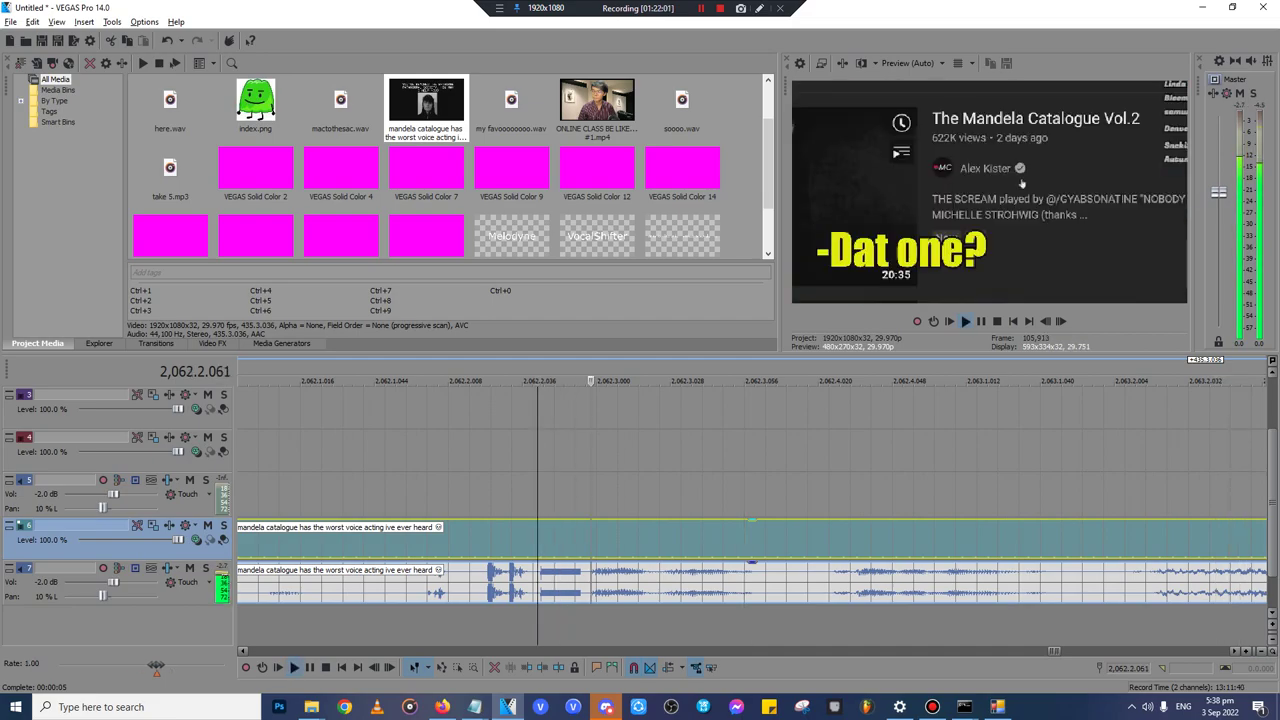
- Audition the audio around 2,062.2 to 2,062.3 to pinpoint where the "Dat one?" line begins
key("Return")
left_click(580, 542)
key("space")
key("Return")
left_click(596, 542)
key("space")
key("space")
key("space")
key("Return")
- Split the video and audio at 2,062.3.000 and shortly after, and delete everything outside the short "Dat one?" clip
left_click(597, 542)
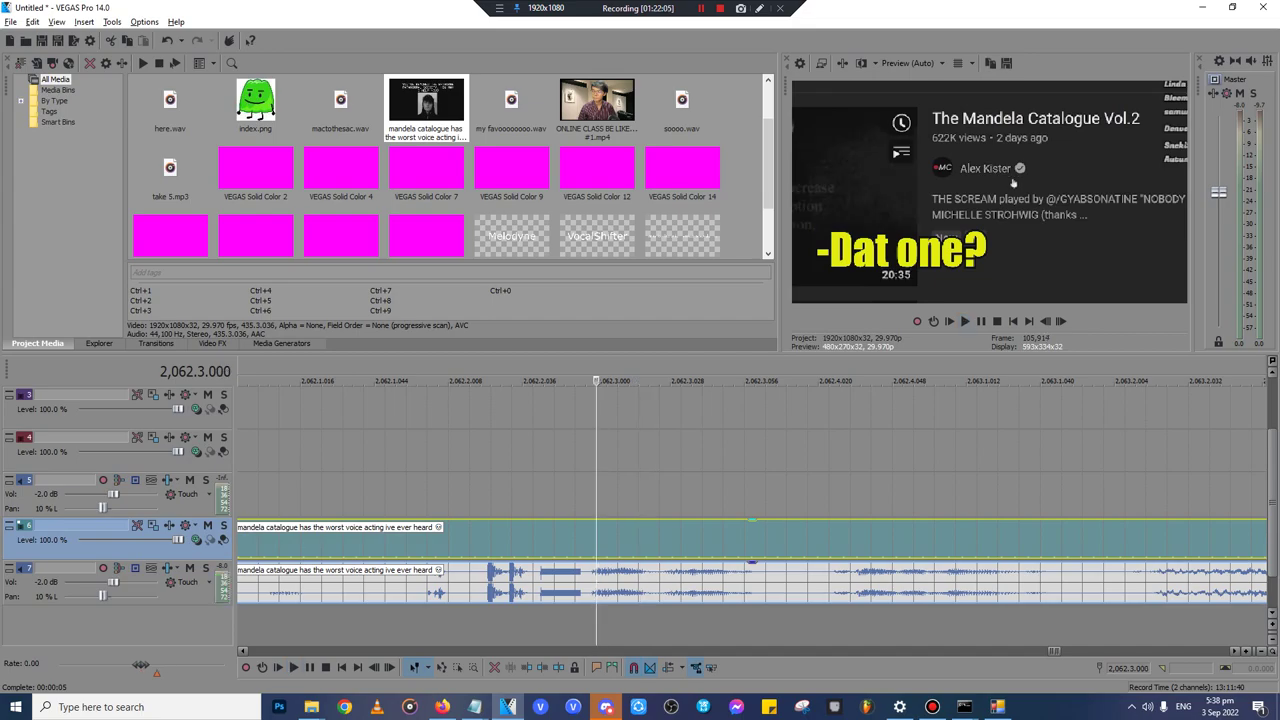
key("s")
left_click(638, 542)
key("s")
key("Delete")
left_click(533, 542)
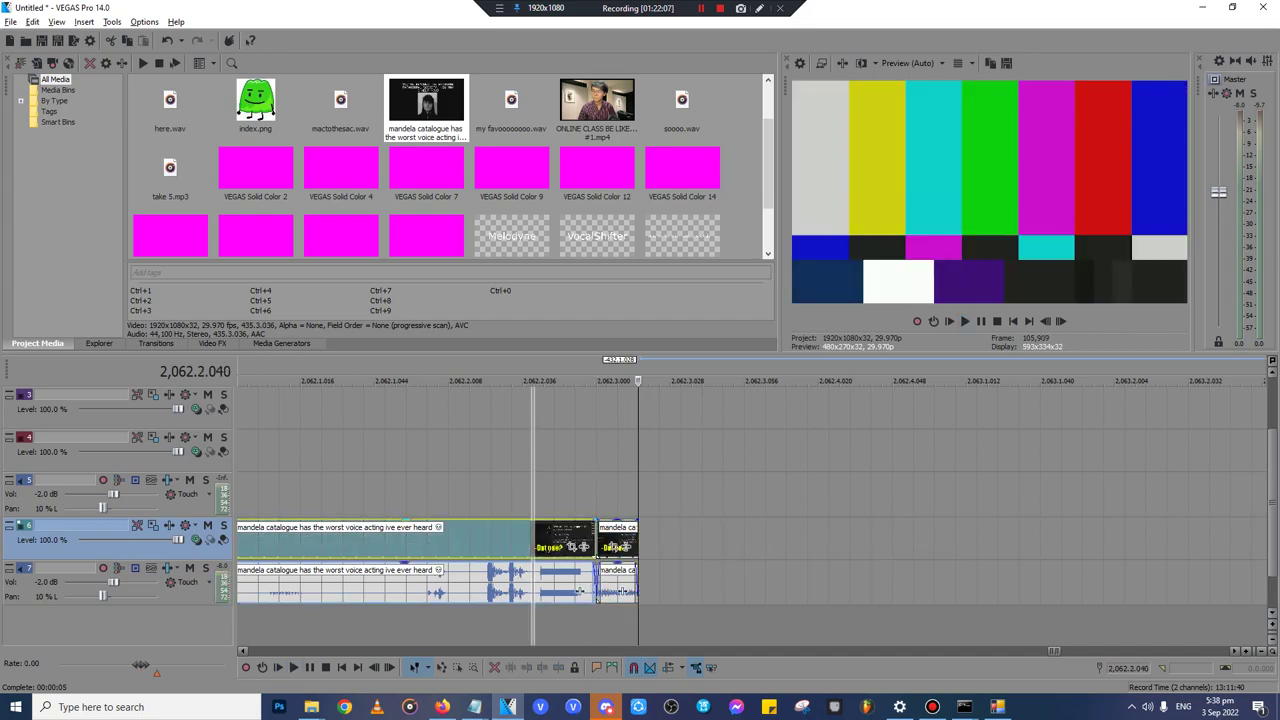
key("Delete")
- Play back the isolated "Dat one?" clip on tracks 6 and 7 several times to check the voice sample
left_click(622, 591)
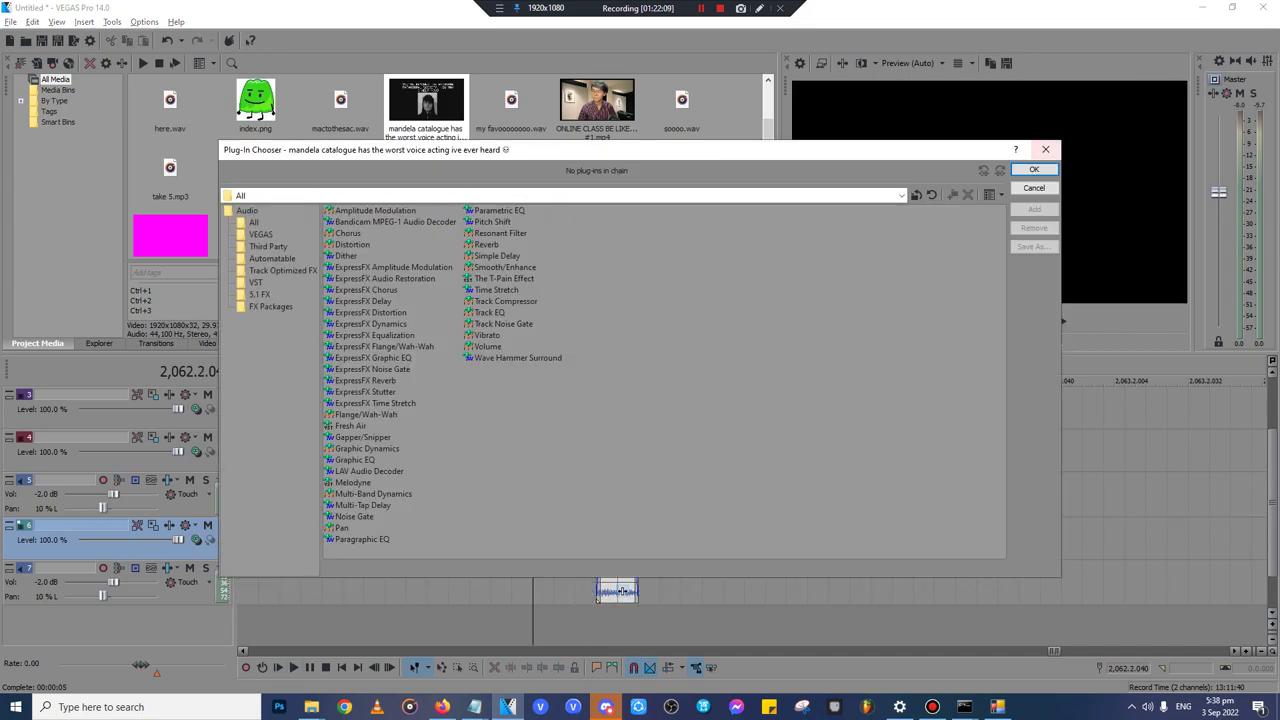
key("Escape")
left_click(617, 588)
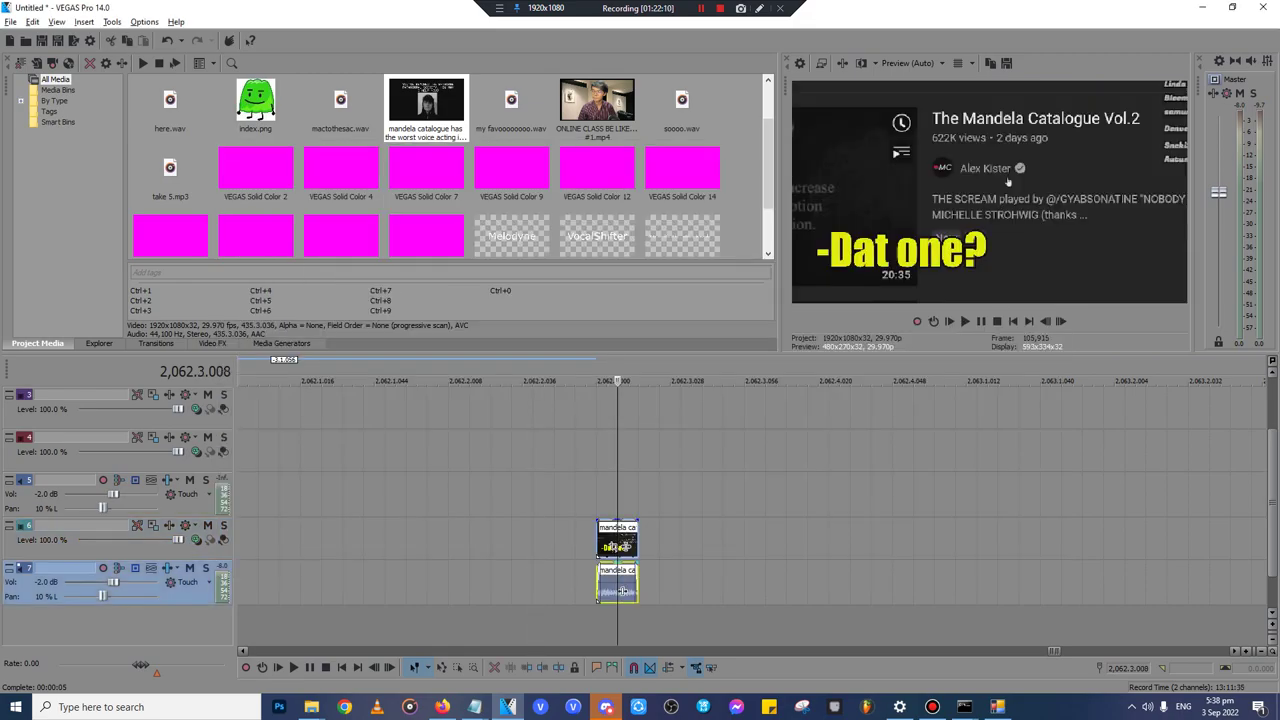
scroll(617, 588, "up", 4)
scroll(617, 588, "down", 3)
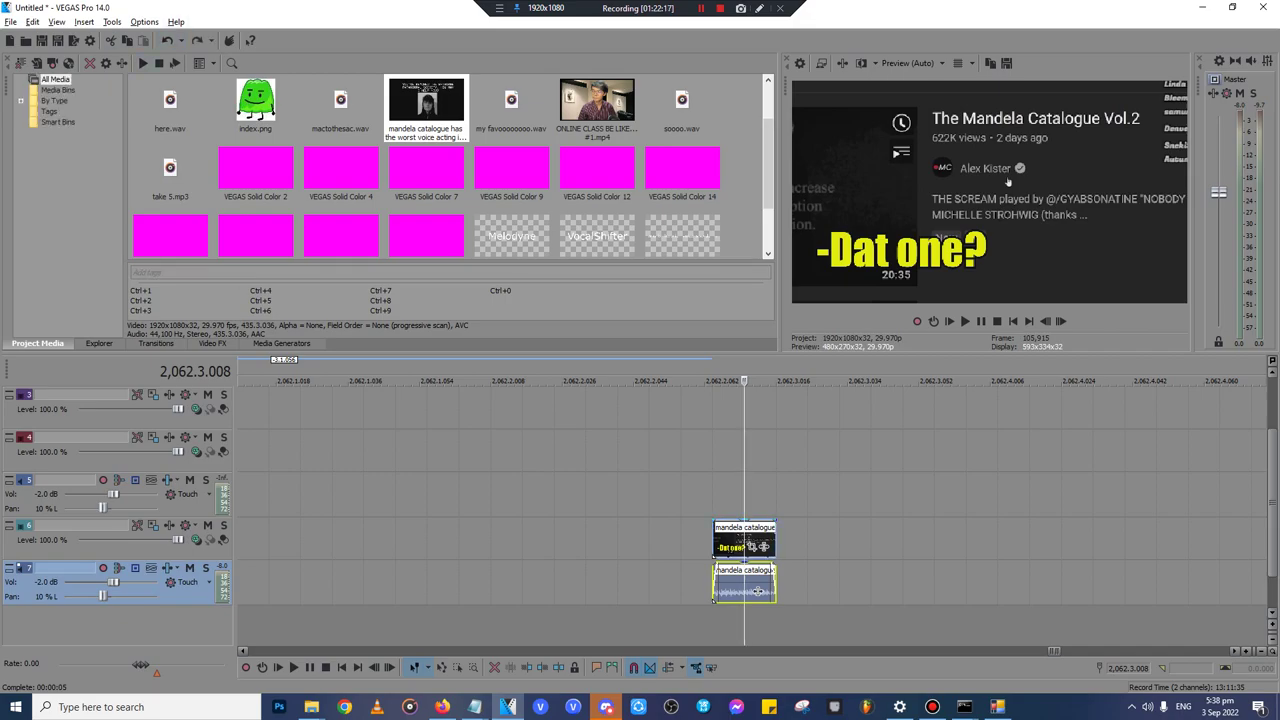
left_click(732, 545, "ctrl")
key("space")
left_click(715, 545)
key("space")
key("space")
key("space")
left_click(727, 545)
key("space")
key("space")
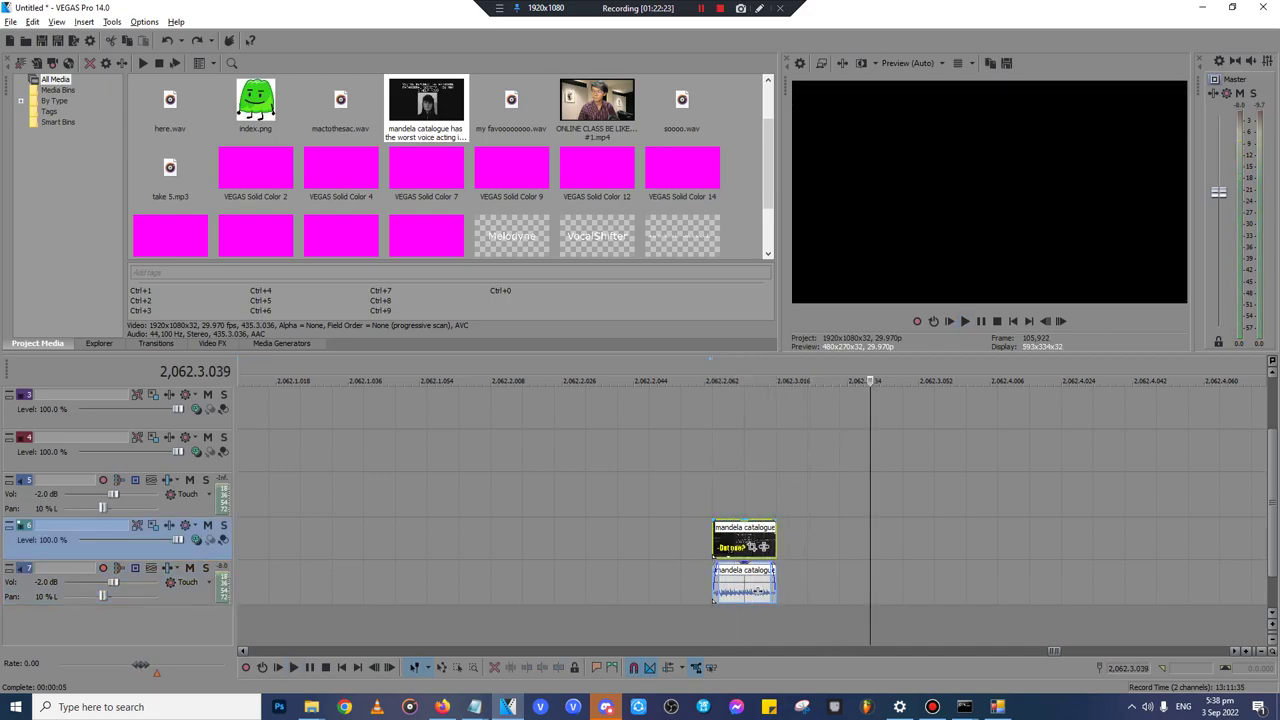
- Make the "Dat one?" clip the loop region for playback and normalize its audio on track 7
double_click(727, 545)
key("space")
key("space")
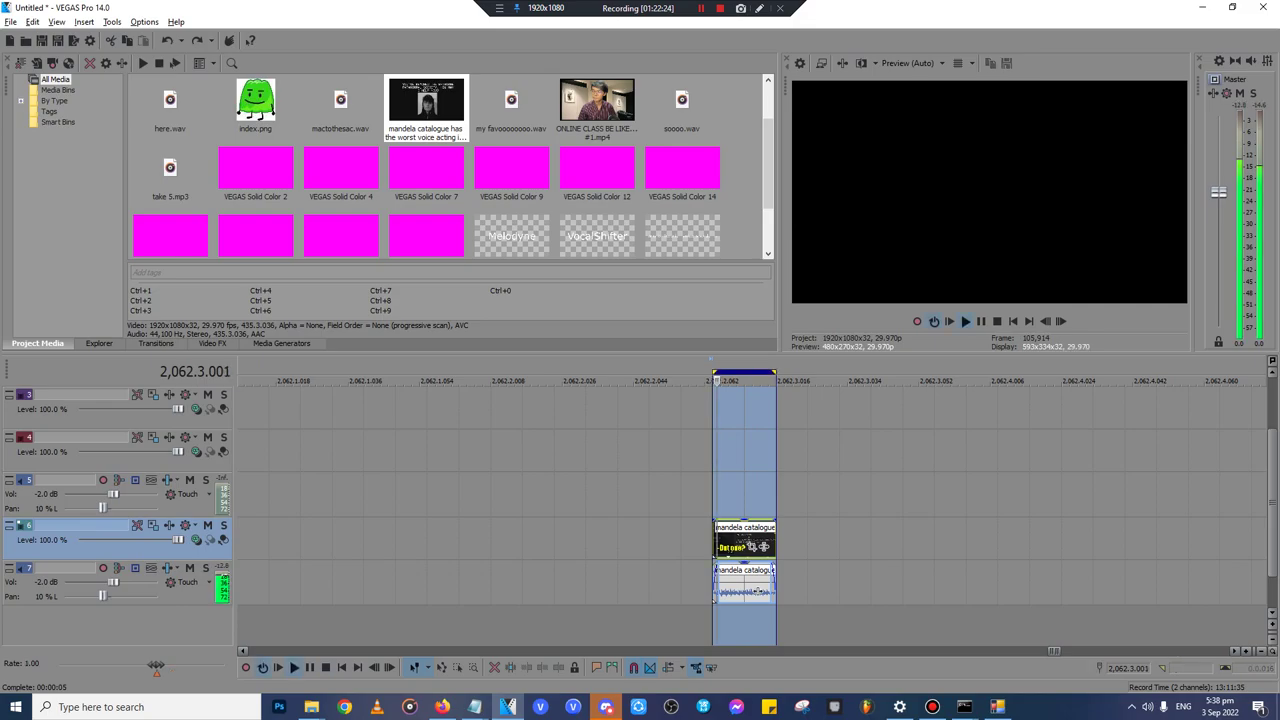
key("Down")
key("q")
right_click(737, 591)
mouse_move(780, 458)
left_click(946, 518)
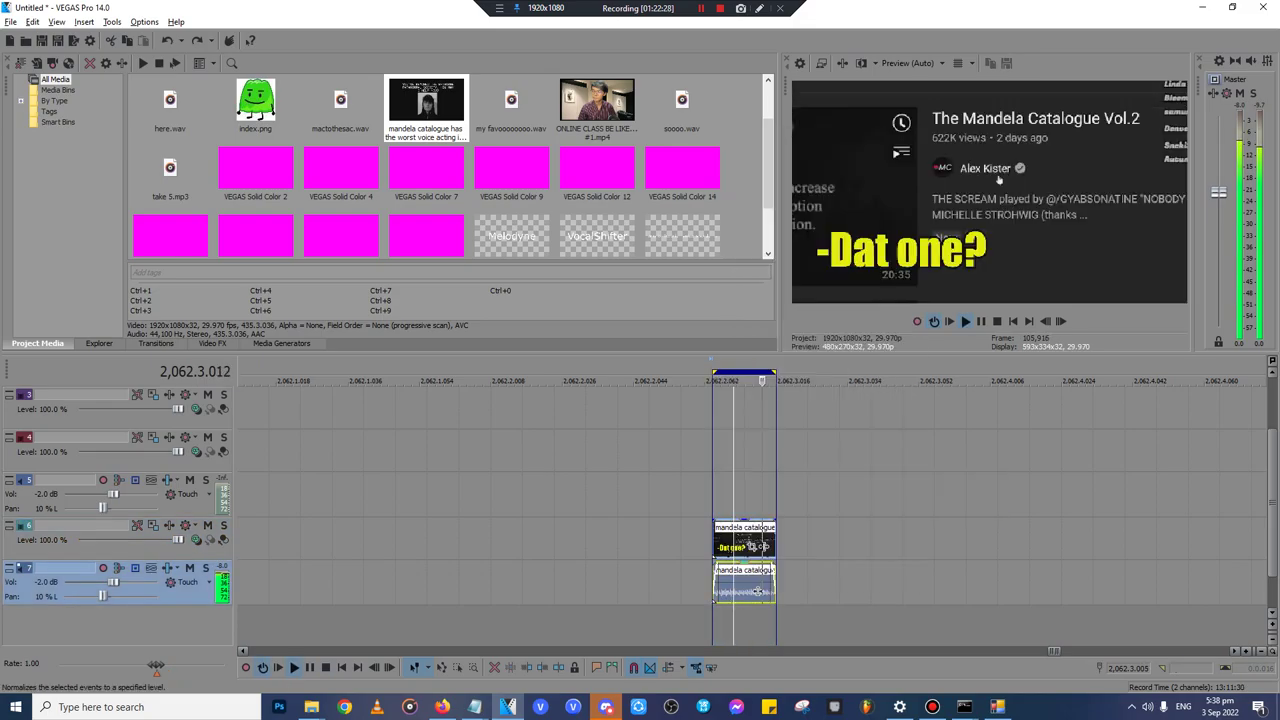
- Add The T-Pain Effect to the clip's audio event on track 7, keeping the Default preset
left_click(758, 591)
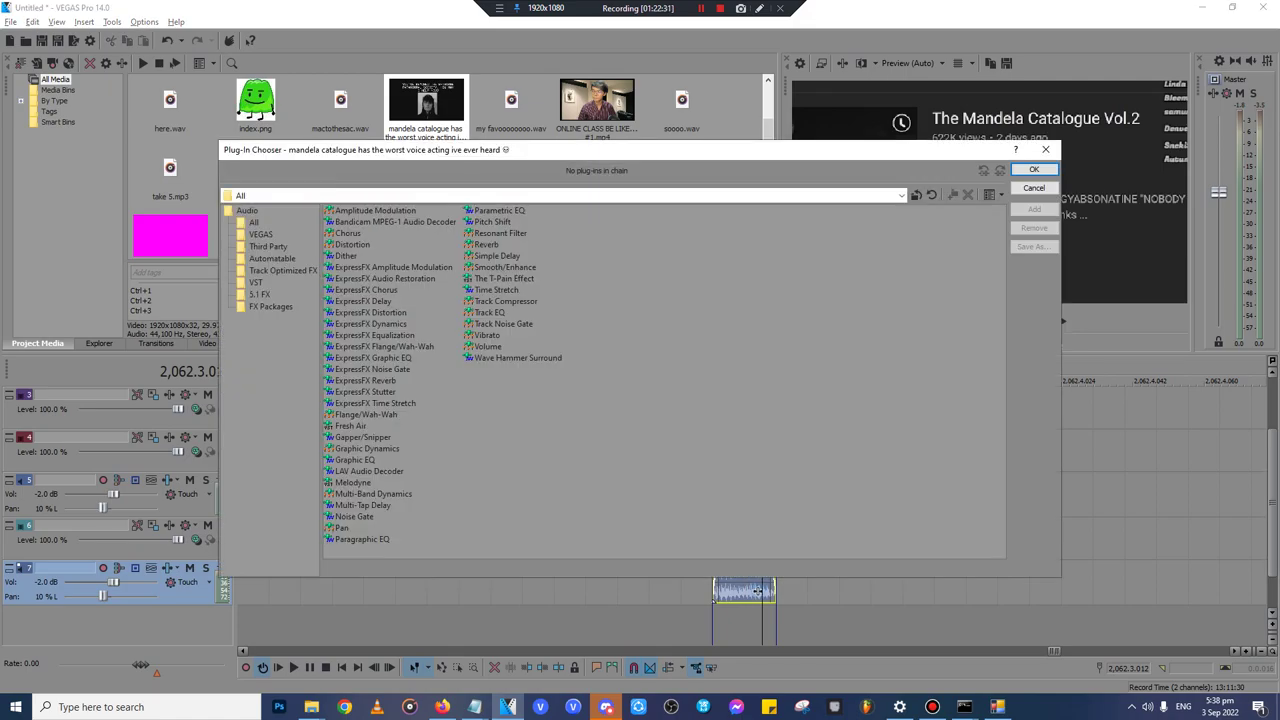
key("t")
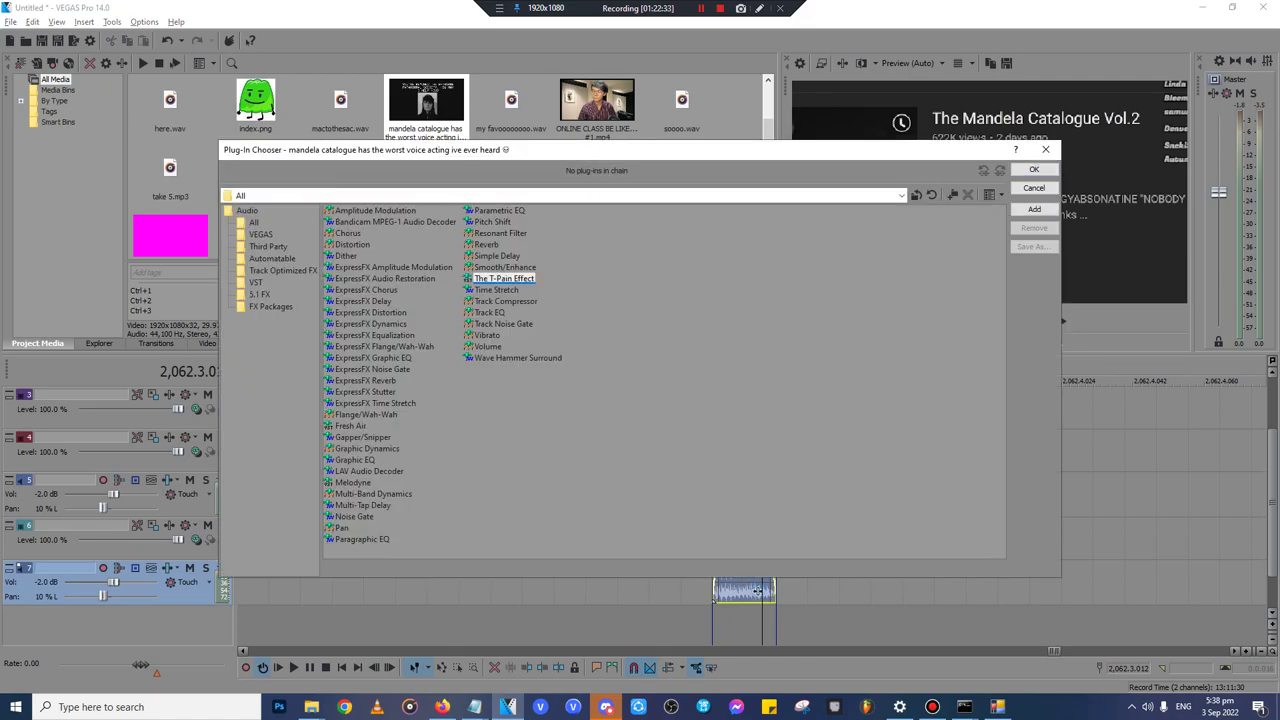
key("t")
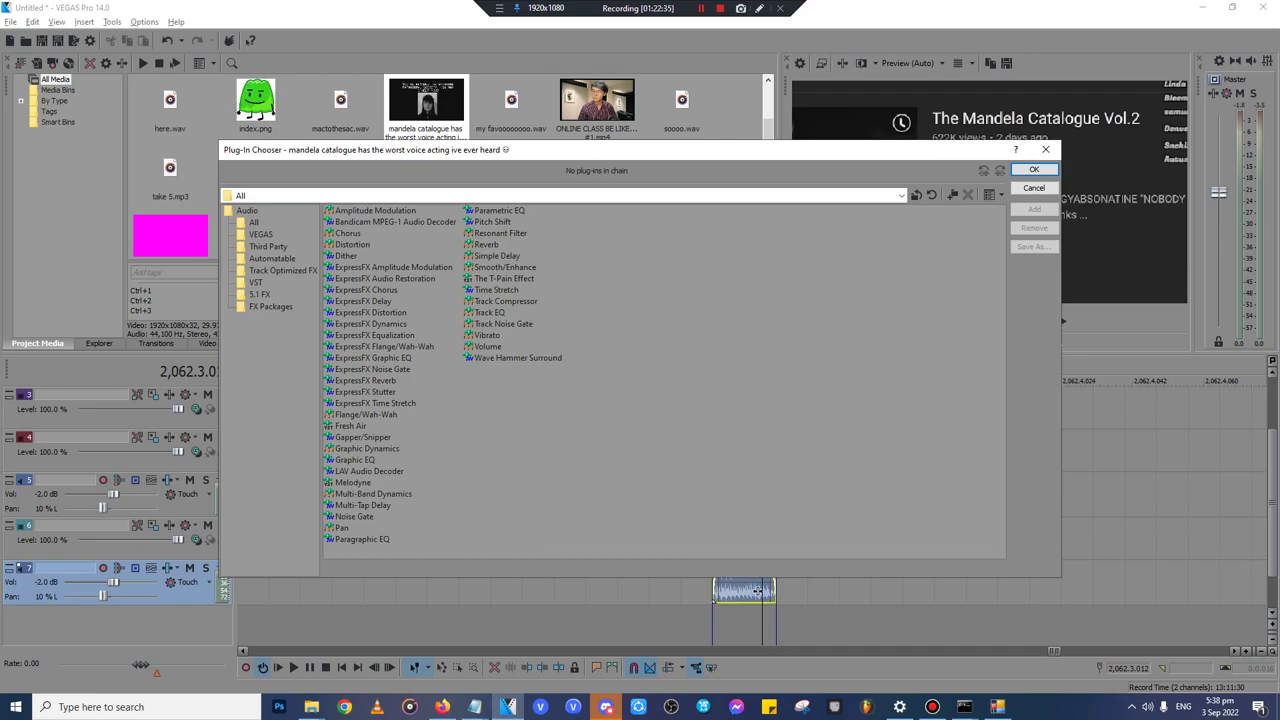
key("Up")
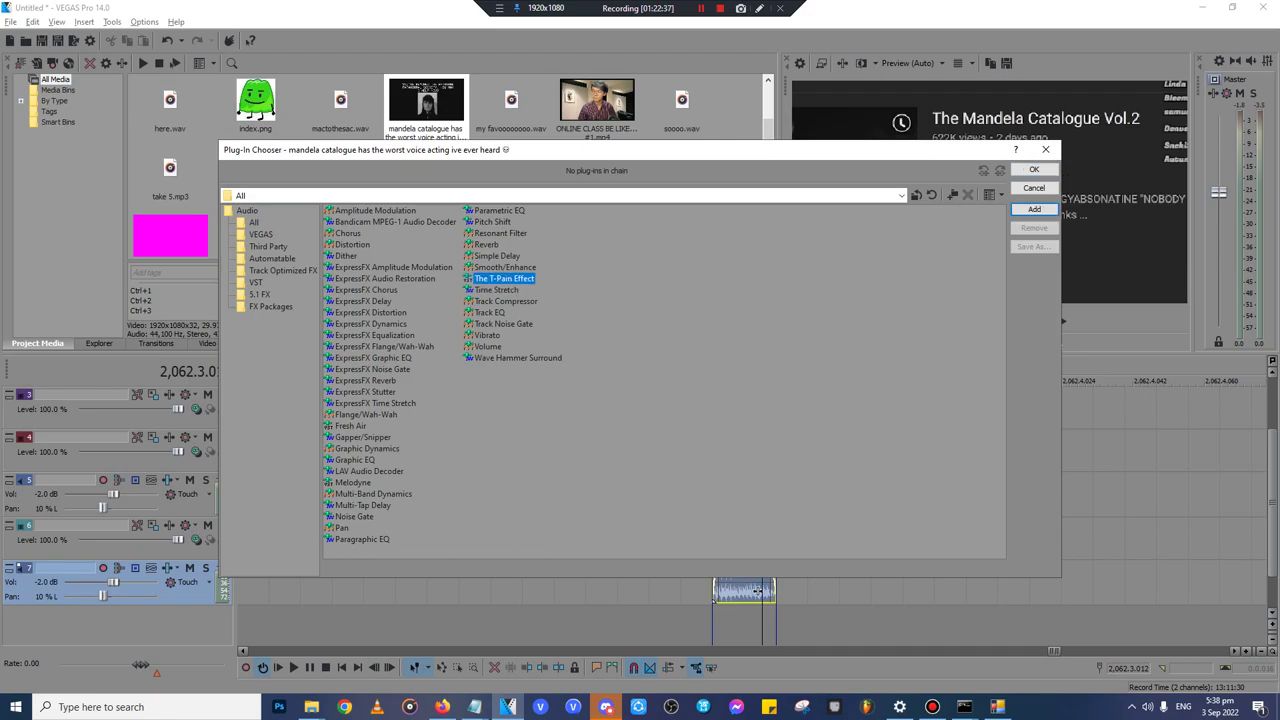
key("Return")
key("Return")
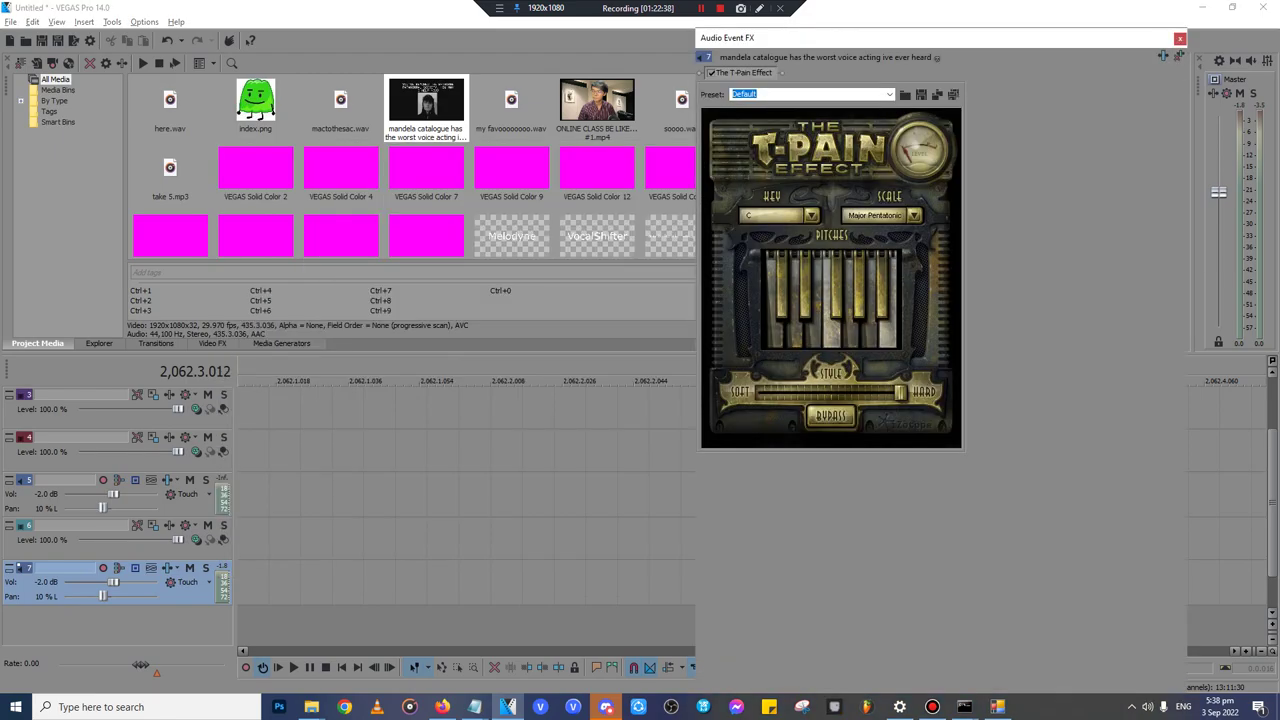
left_click(1180, 39)
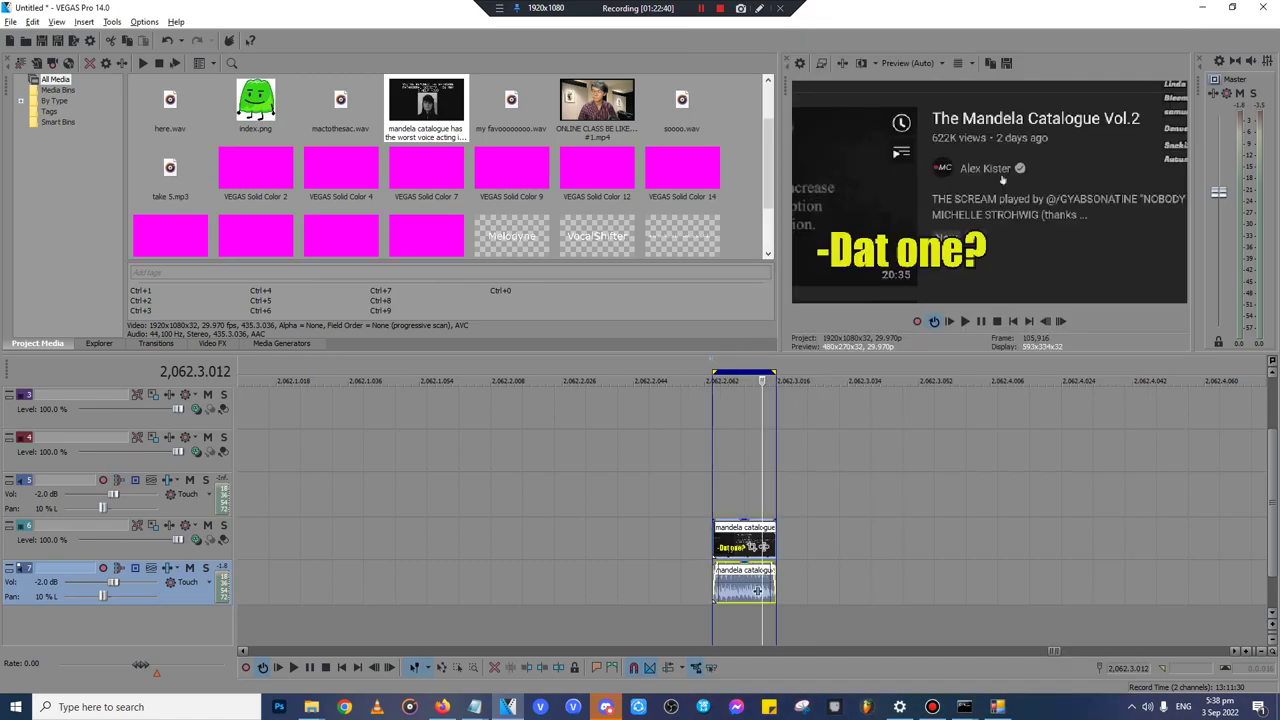
- Render the clip's loop region as "dat one" in 44,100 Hz, 16 Bit, Mono, PCM wave format and show its output folder
double_click(743, 541)
left_click(73, 41)
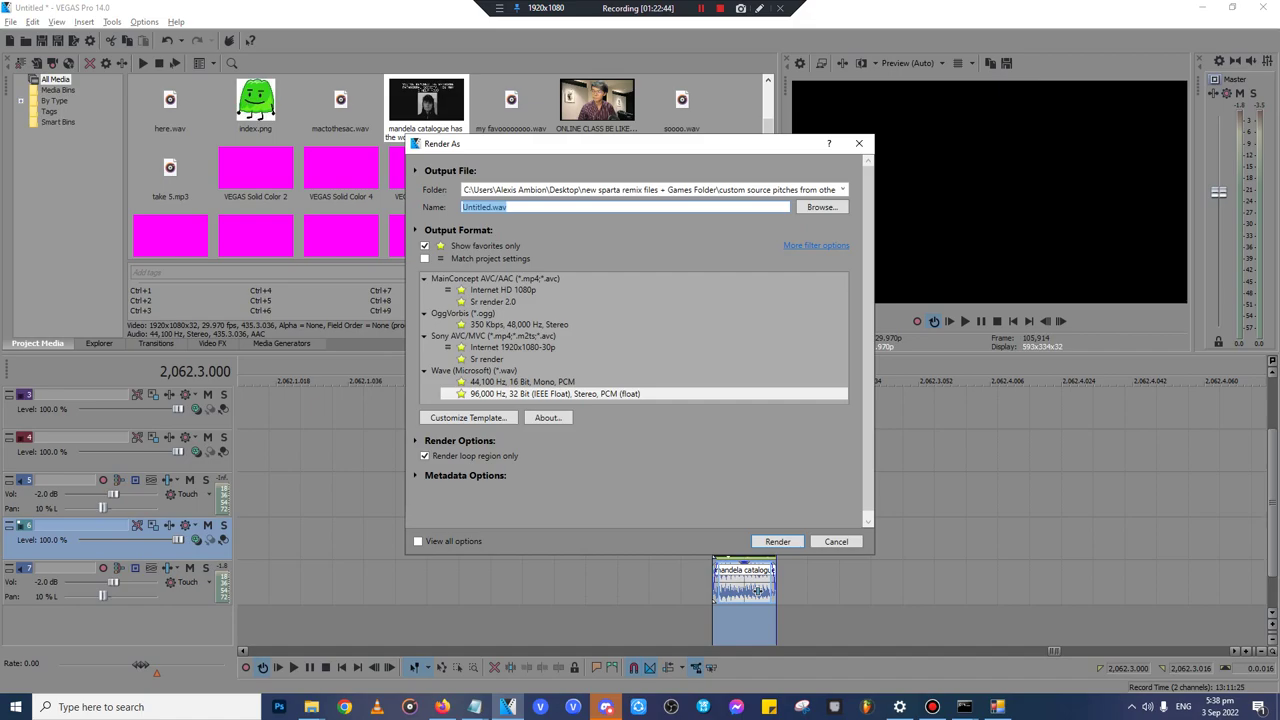
left_click(522, 382)
left_click(487, 207)
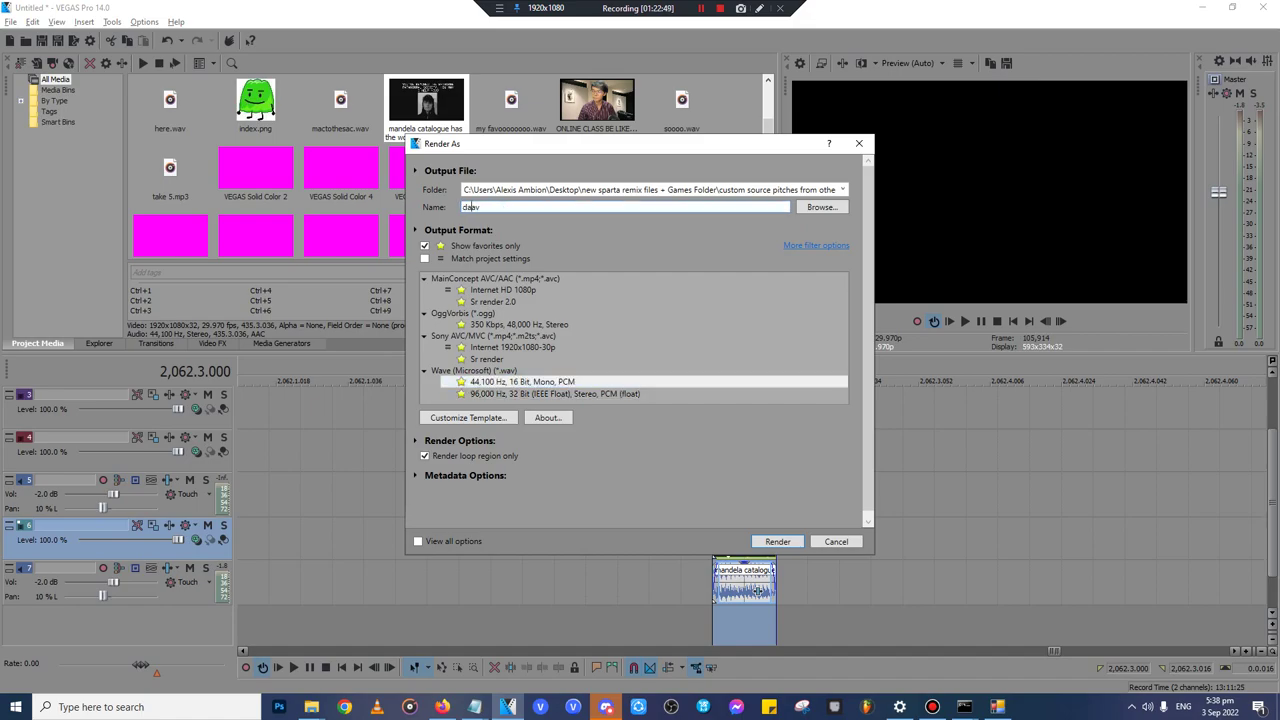
type("dat onm")
key("BackSpace")
type("e")
key("Return")
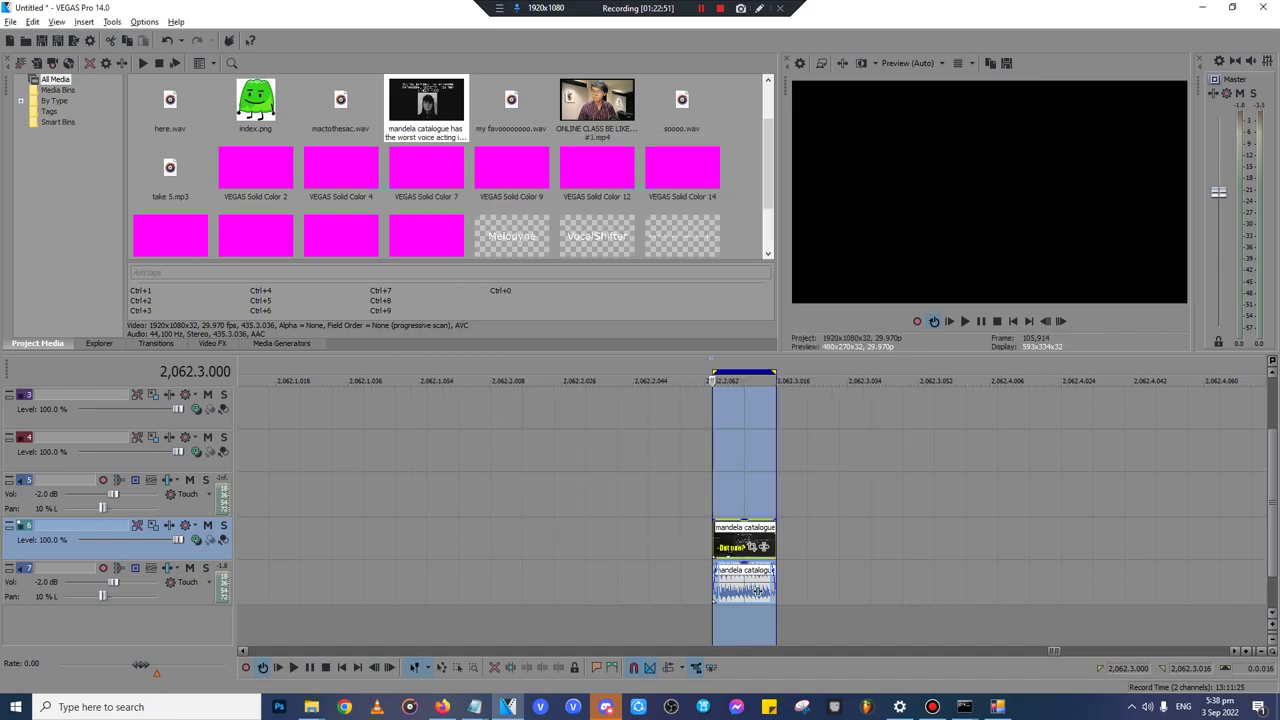
key("Return")
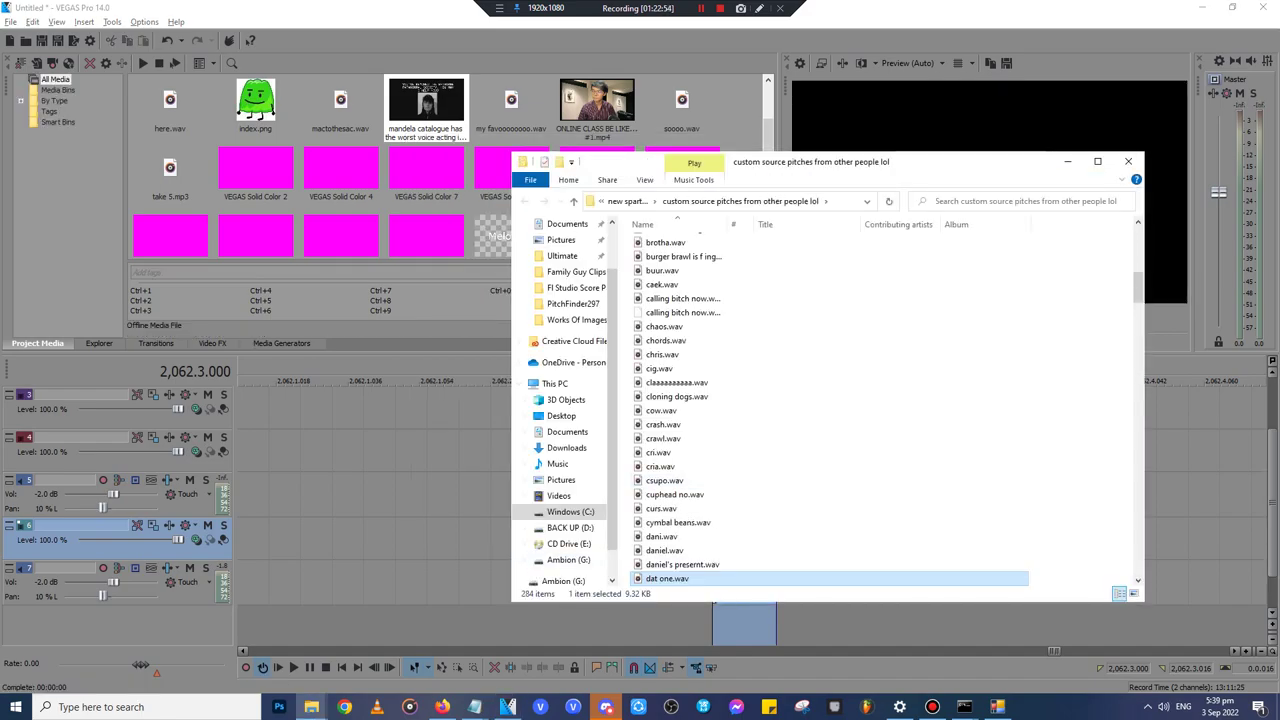
- Launch vocalshifter.exe from the Vocalshifter folder inside new sparta remix files + Games Folder and dismiss the shareware notice
left_click(311, 707)
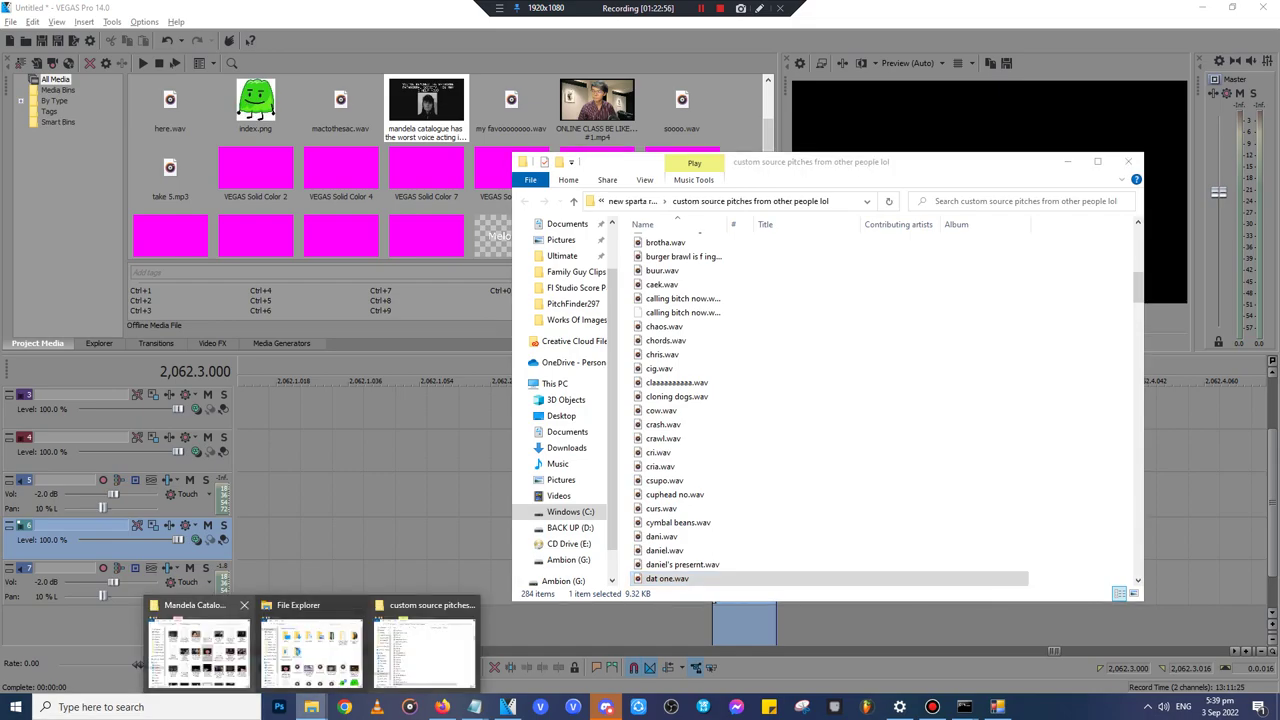
left_click(200, 645)
key("alt+Left")
key("alt+Left")
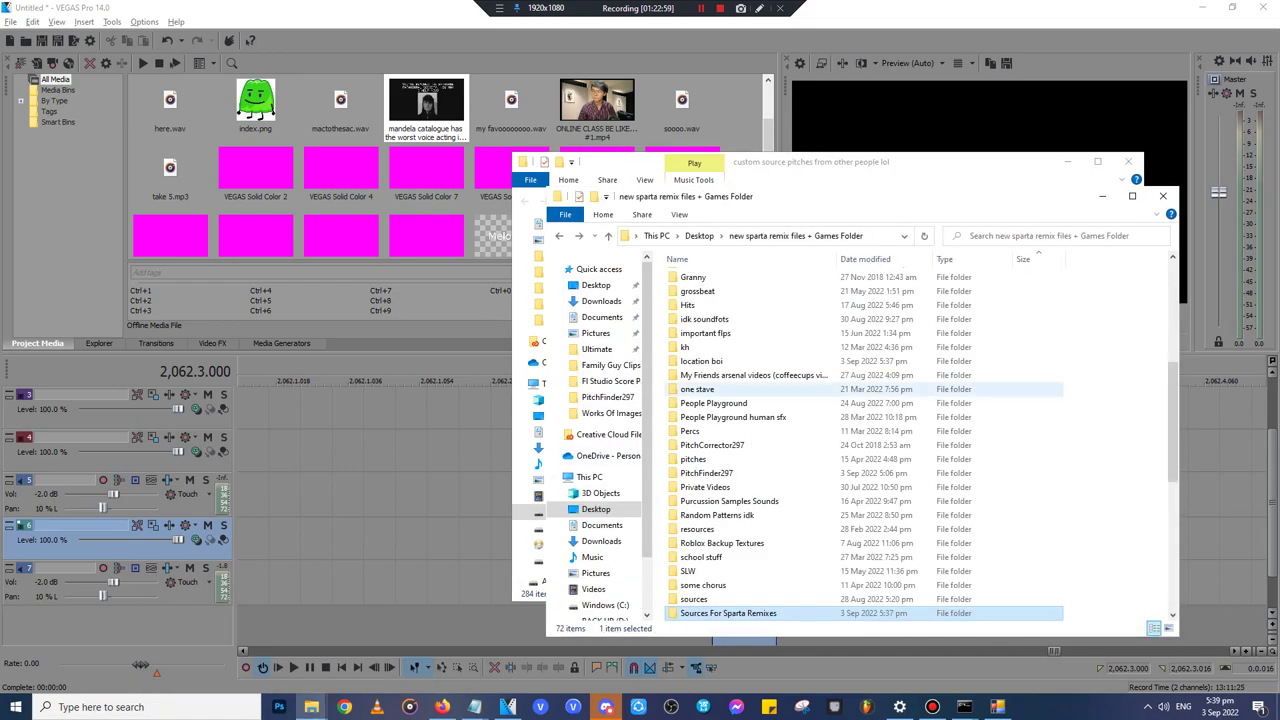
scroll(864, 389, "down", 6)
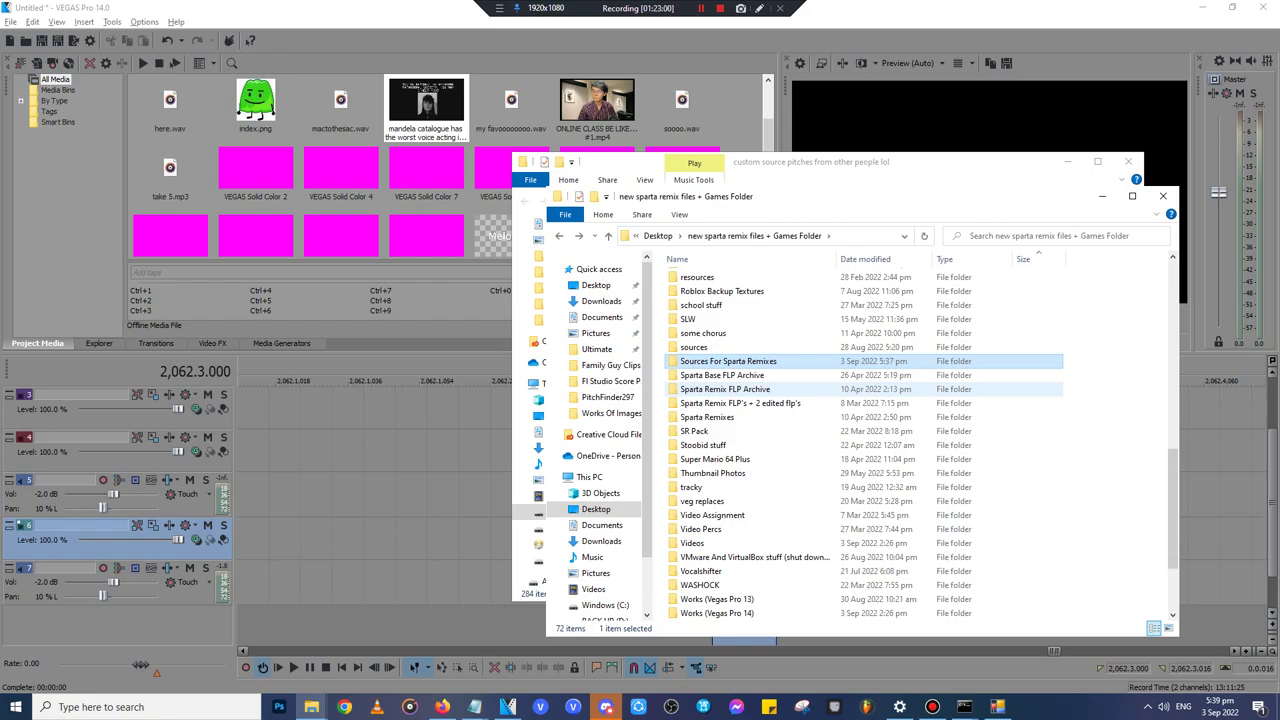
scroll(864, 389, "down", 3)
double_click(702, 459)
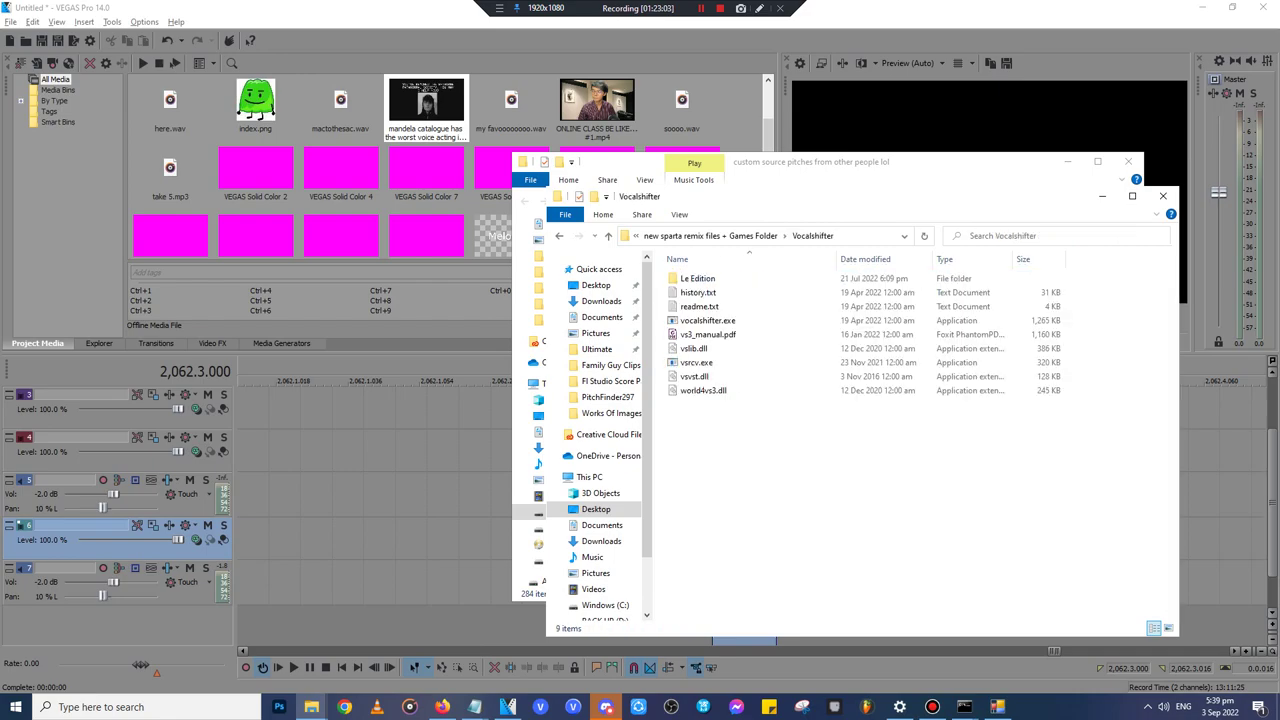
double_click(708, 321)
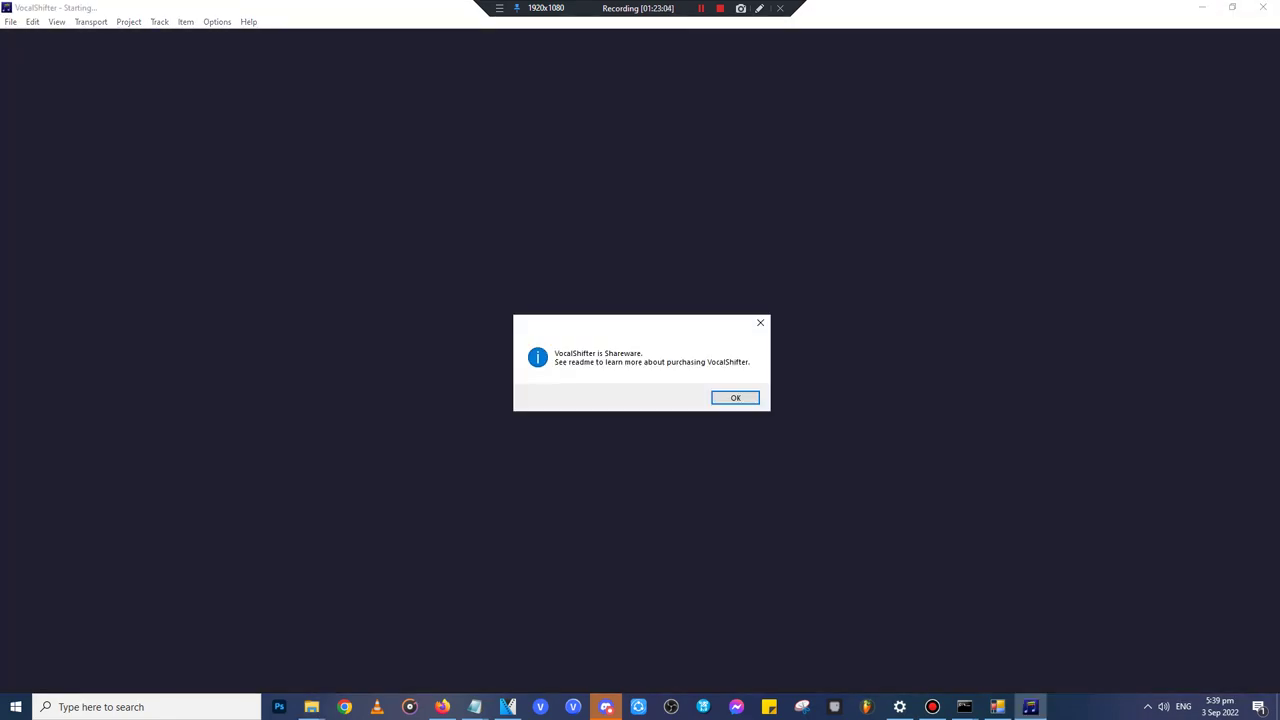
key("Return")
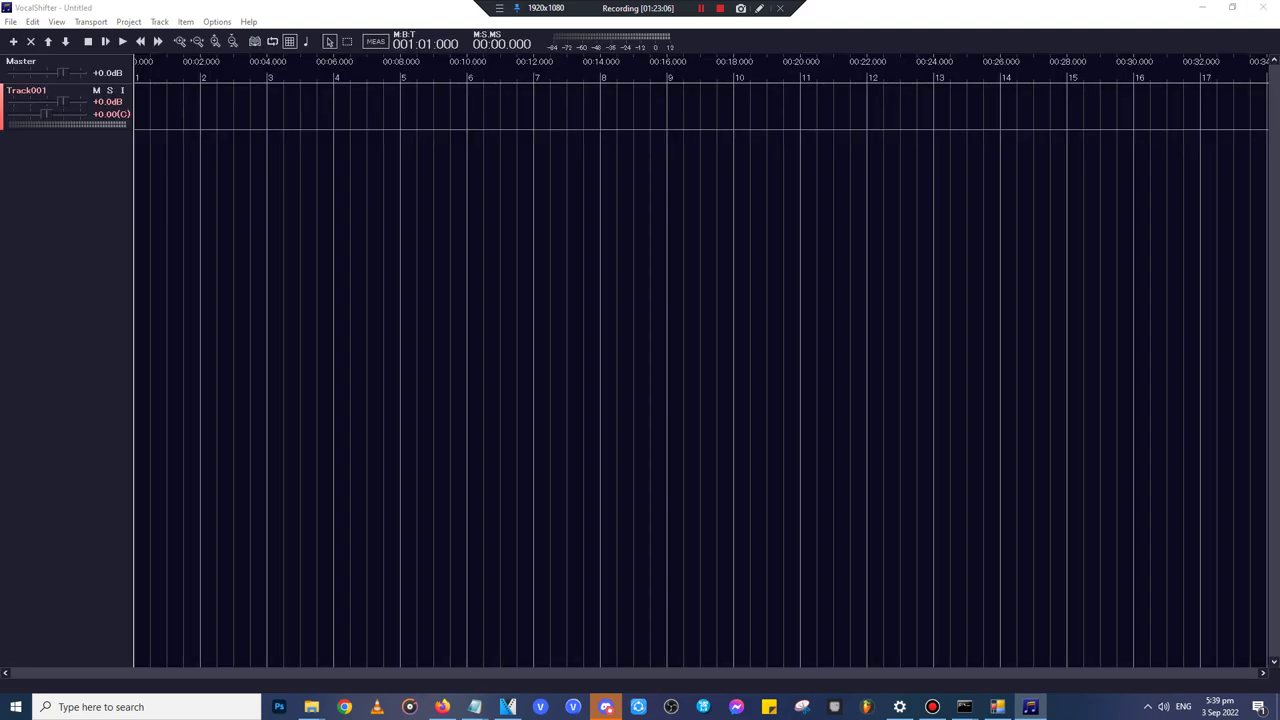
- Import dat one.wav at the start of Track001, analyzed with the VocalShifter method and the All(C1-B7) pitch range
mouse_move(311, 707)
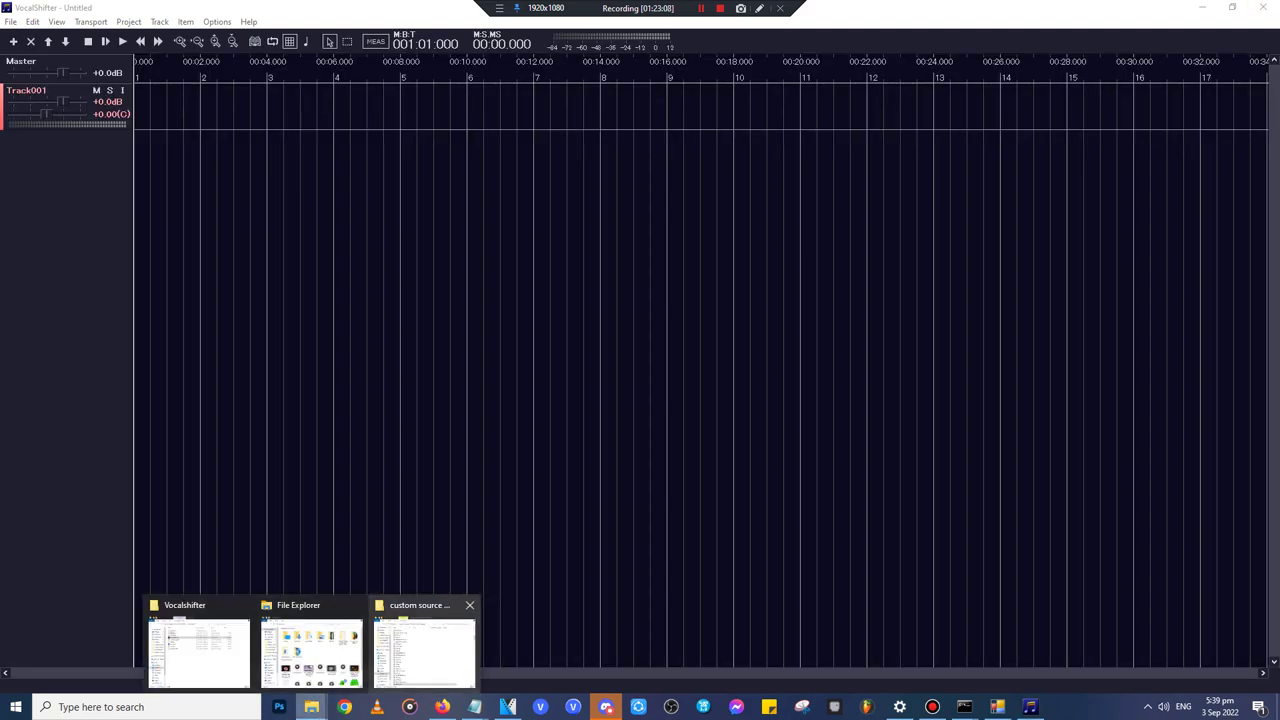
left_click(424, 645)
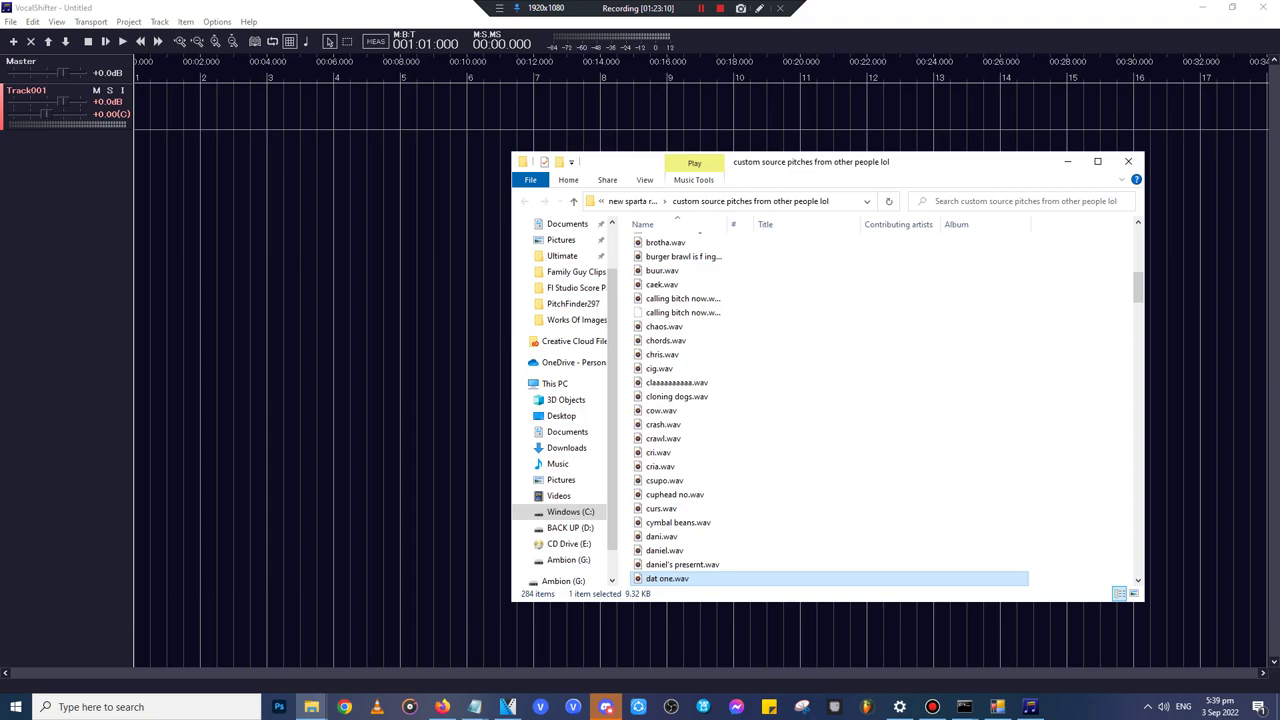
left_click_drag(667, 579, 205, 112)
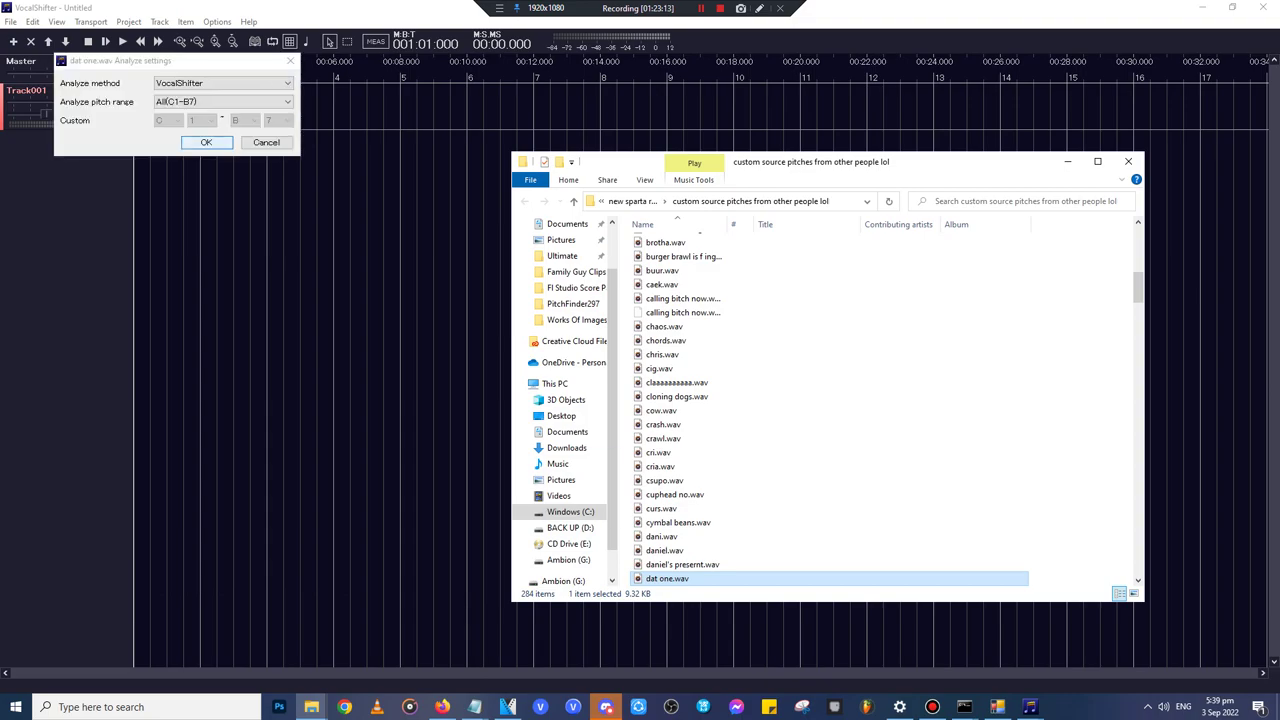
left_click(207, 143)
left_click(207, 222)
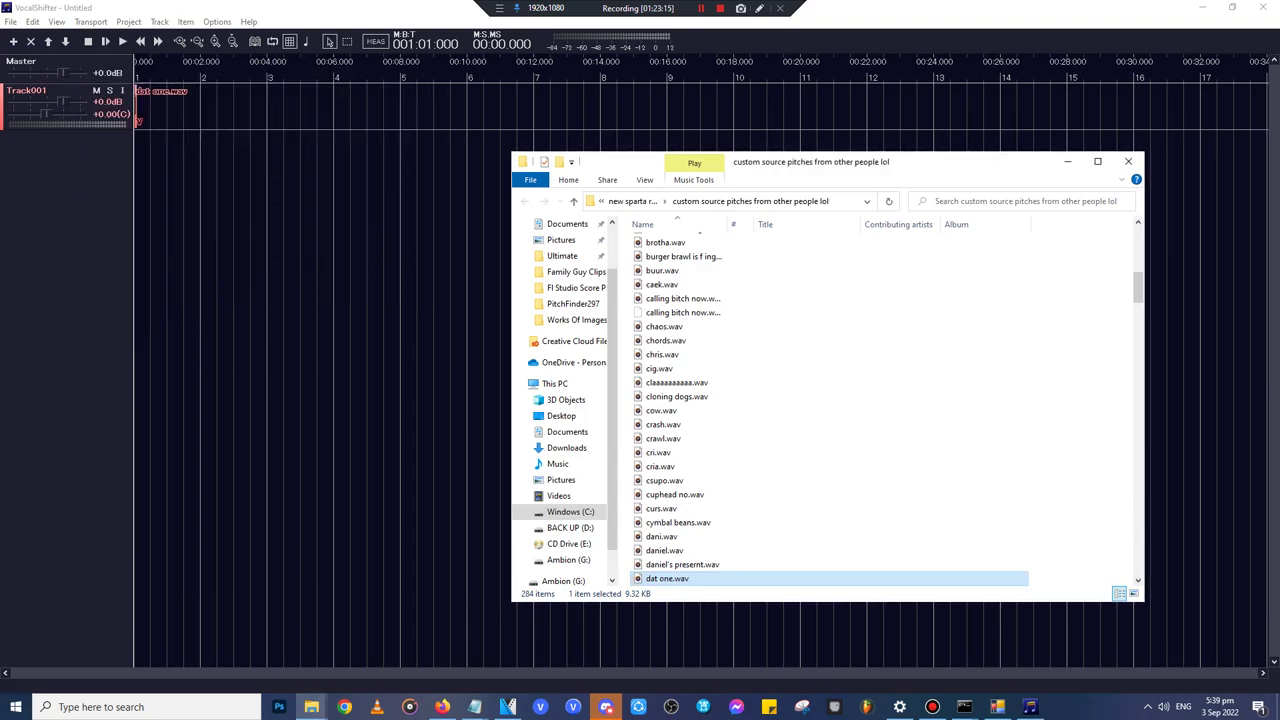
left_click(1068, 162)
- Open the dat one.wav item in its pitch editor and maximize the editor window
double_click(137, 108)
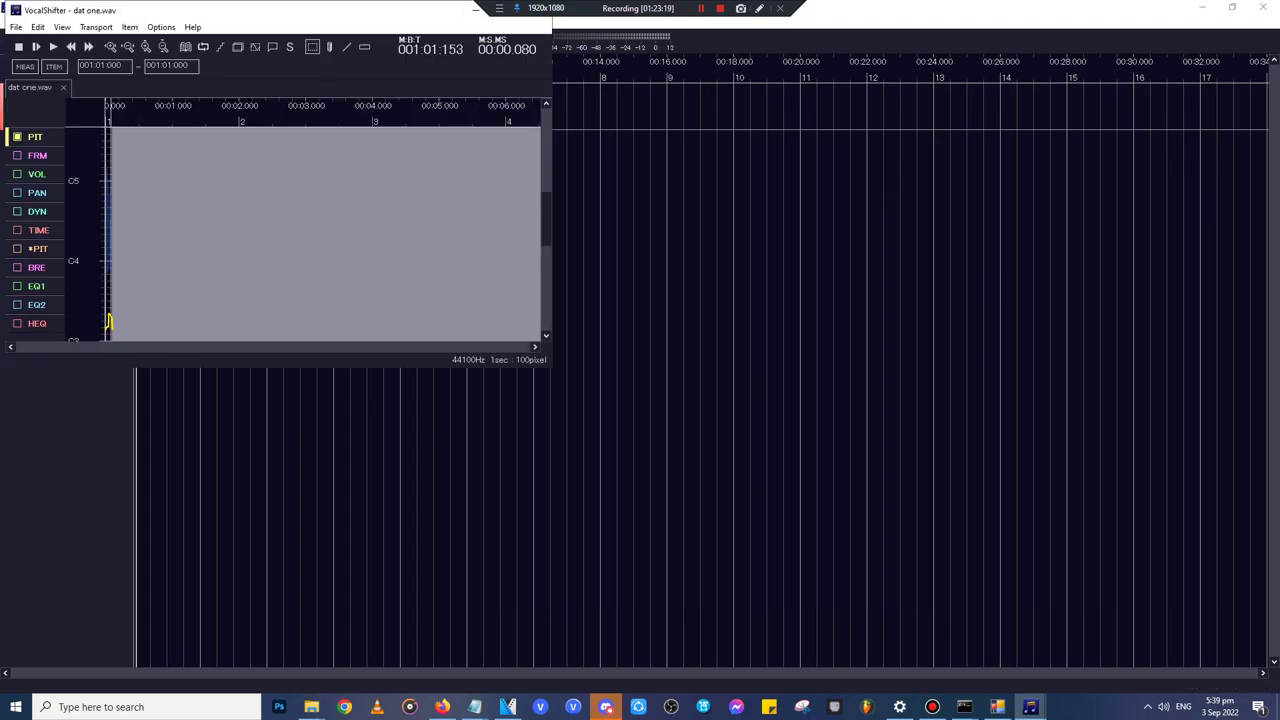
left_click_drag(420, 10, 438, 78)
left_click(523, 78)
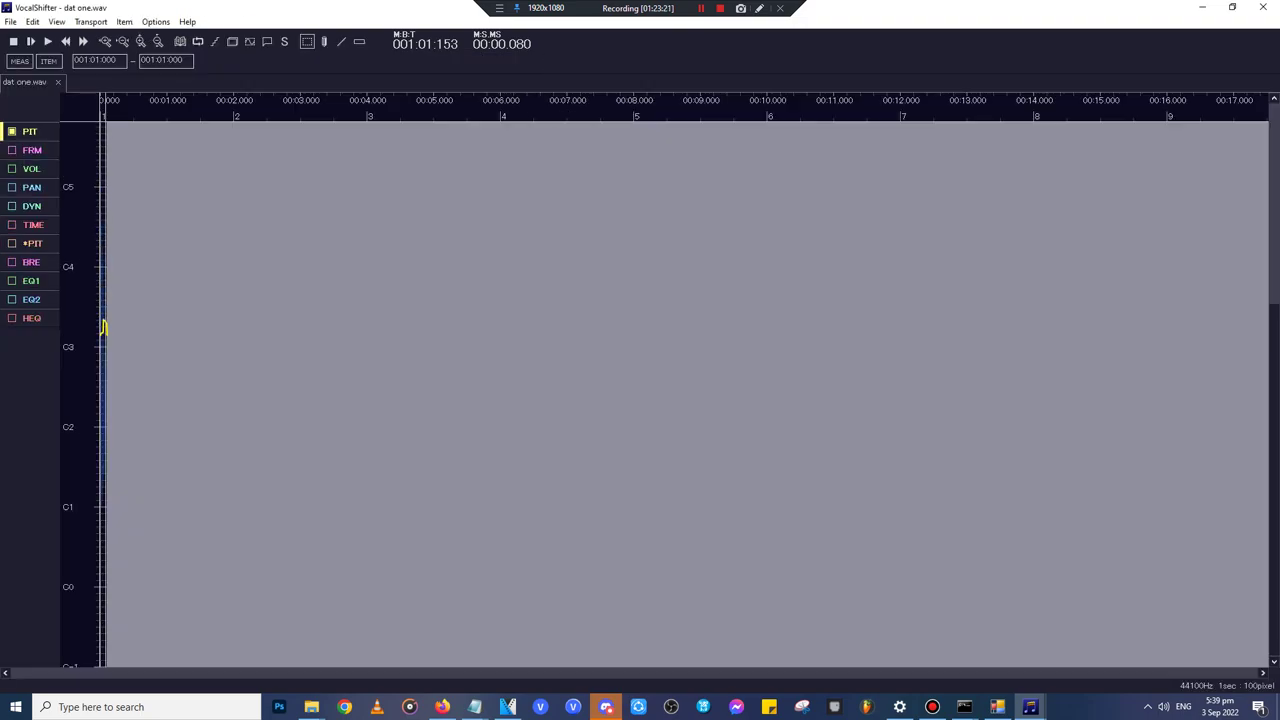
- Draw a flat pitch line at C4 across the whole length of the dat one.wav sample with the line tool
left_click(105, 41)
left_click(105, 41)
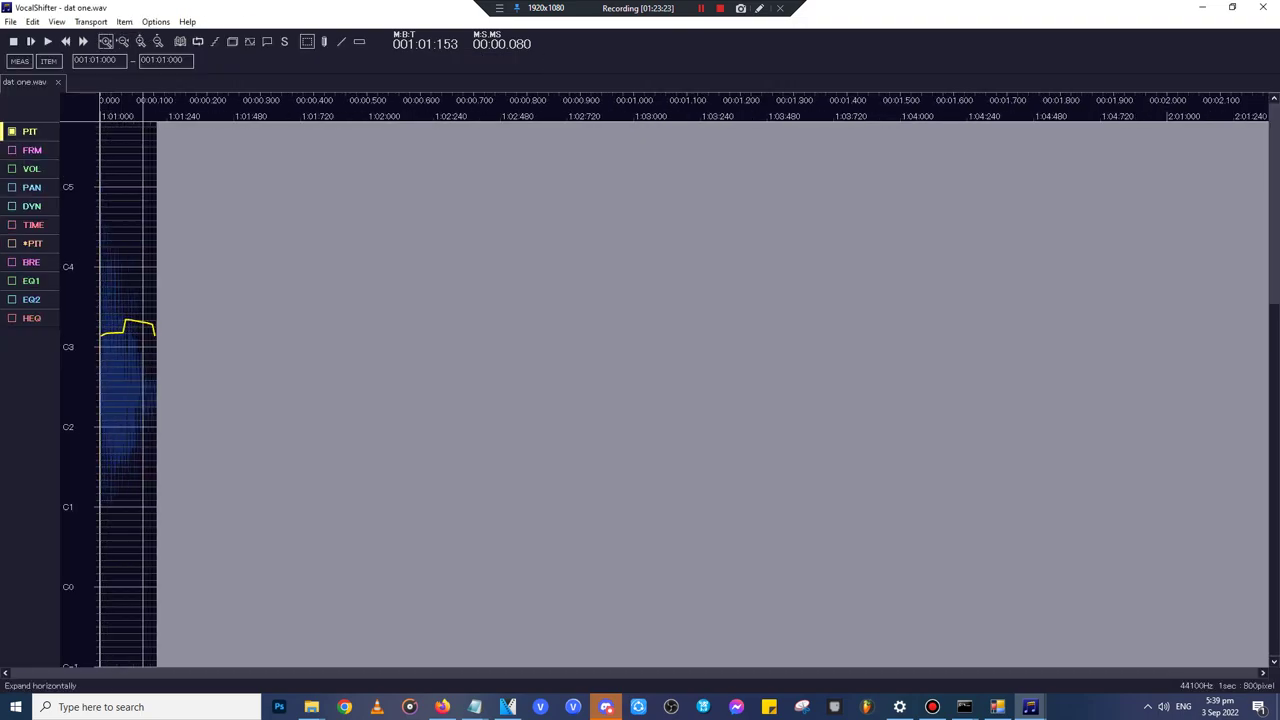
left_click(105, 41)
left_click(105, 41)
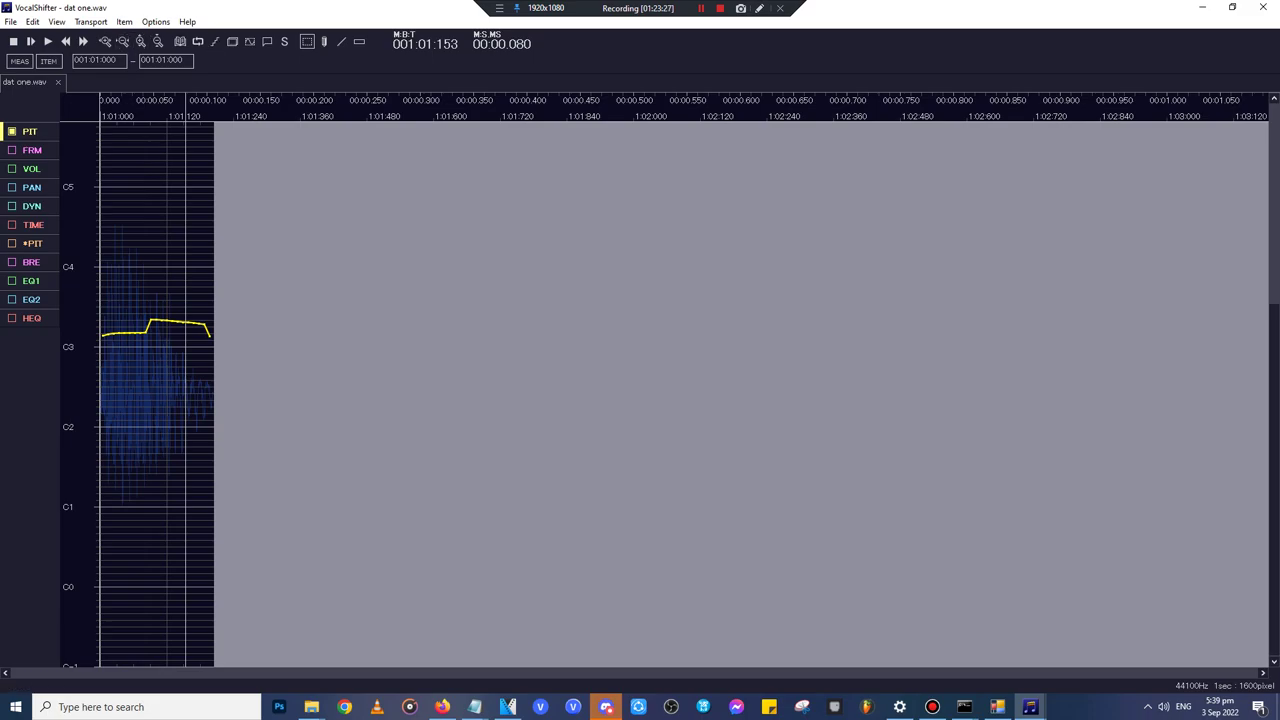
left_click(141, 41)
left_click(141, 41)
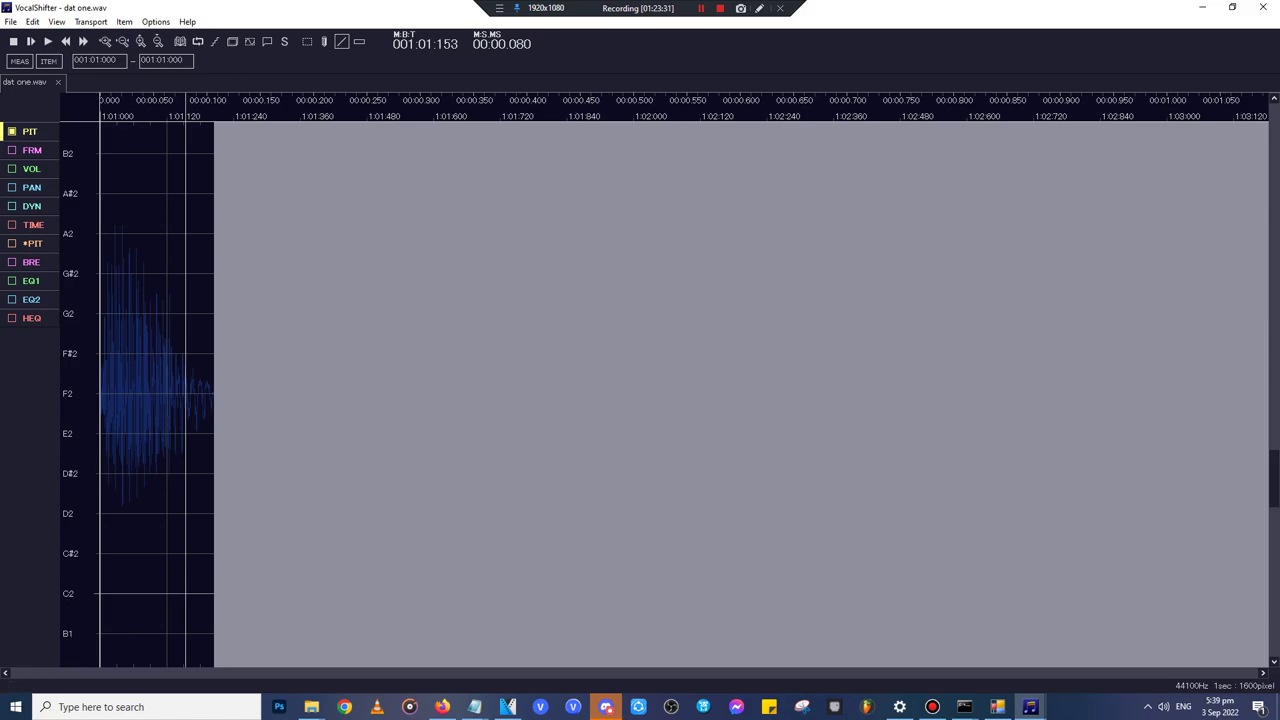
left_click_drag(1275, 479, 1275, 409)
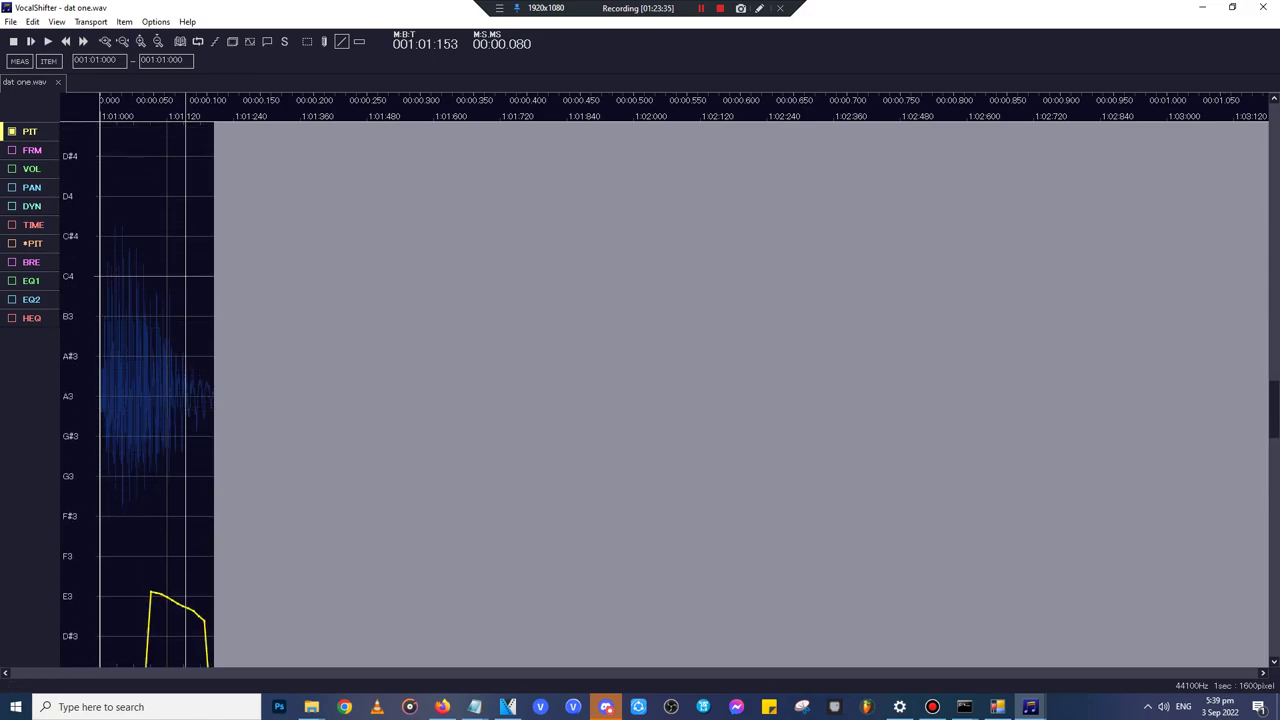
left_click(105, 41)
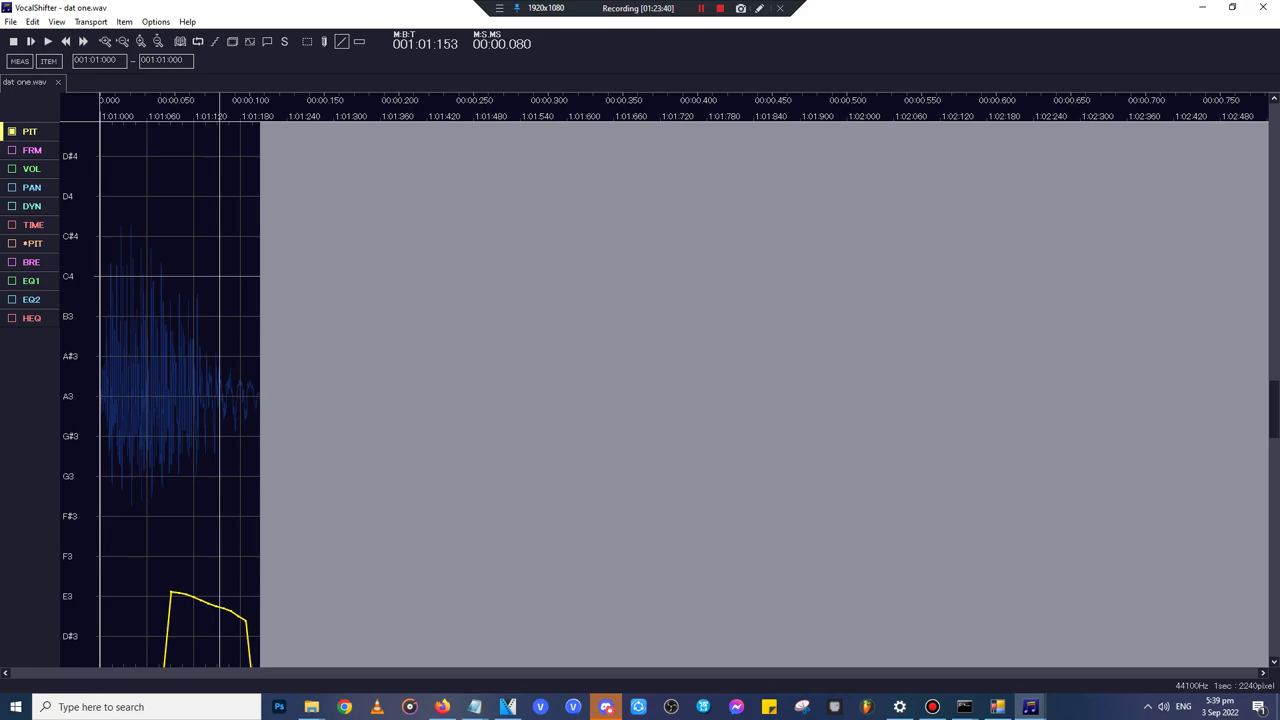
left_click_drag(250, 277, 250, 274)
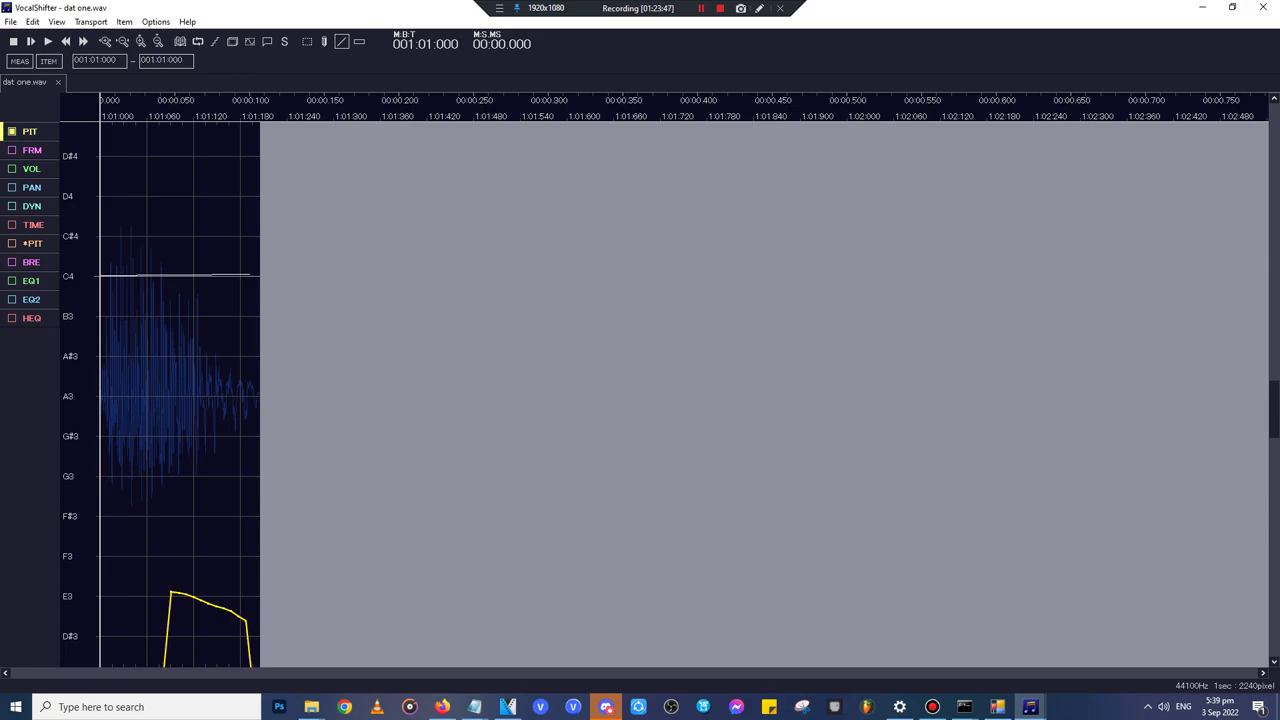
left_click_drag(250, 274, 256, 276)
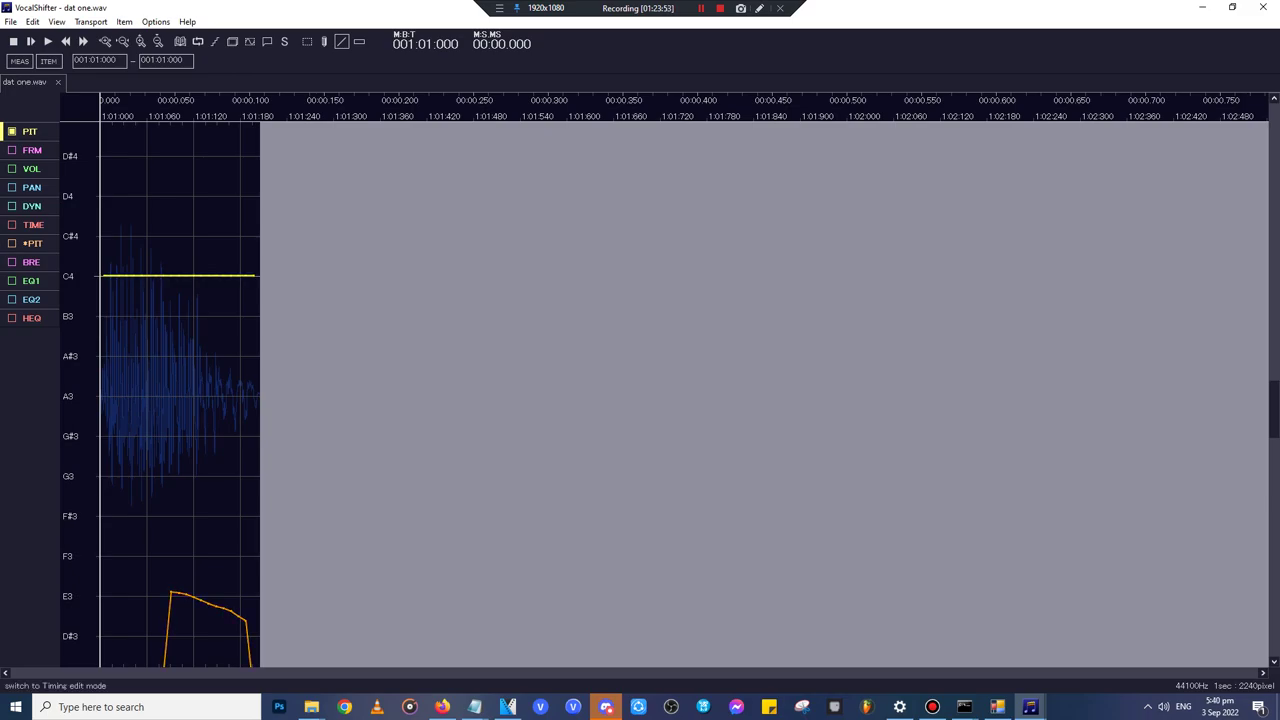
- Switch to timing editing and insert timing points at 1:01:030 and 1:01:180 in the sample
left_click(33, 224)
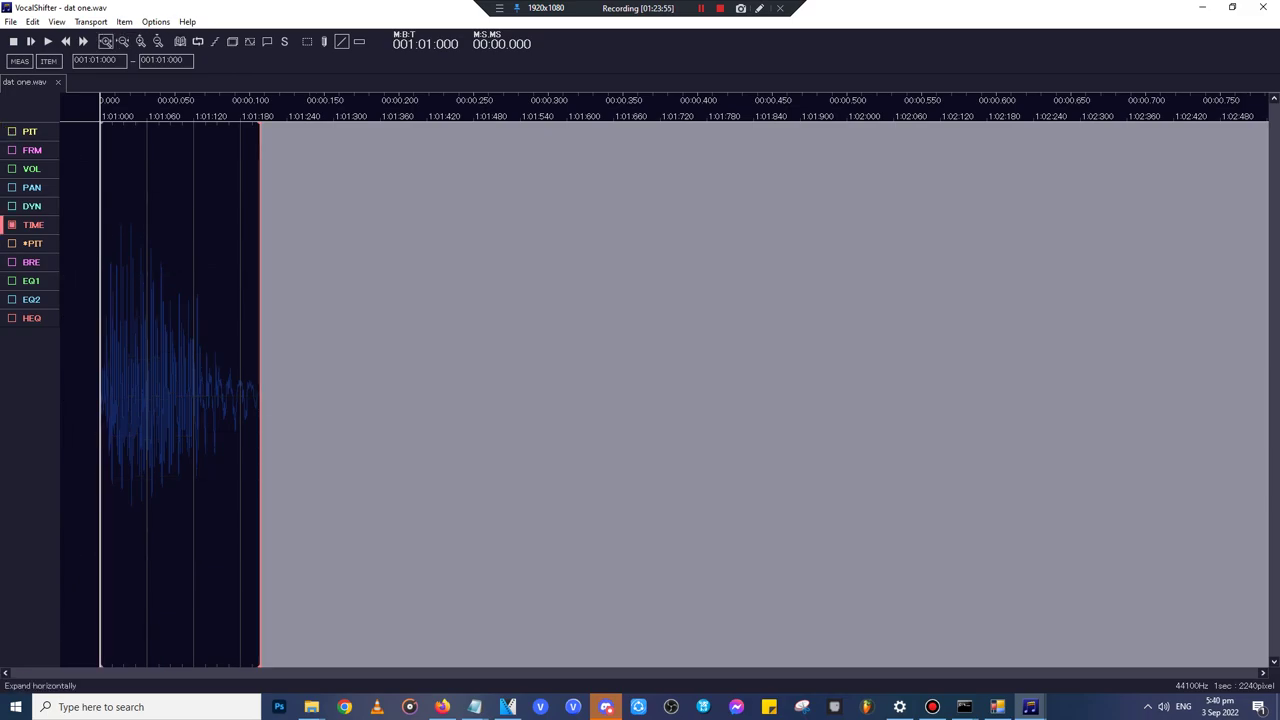
left_click(105, 41)
key("space")
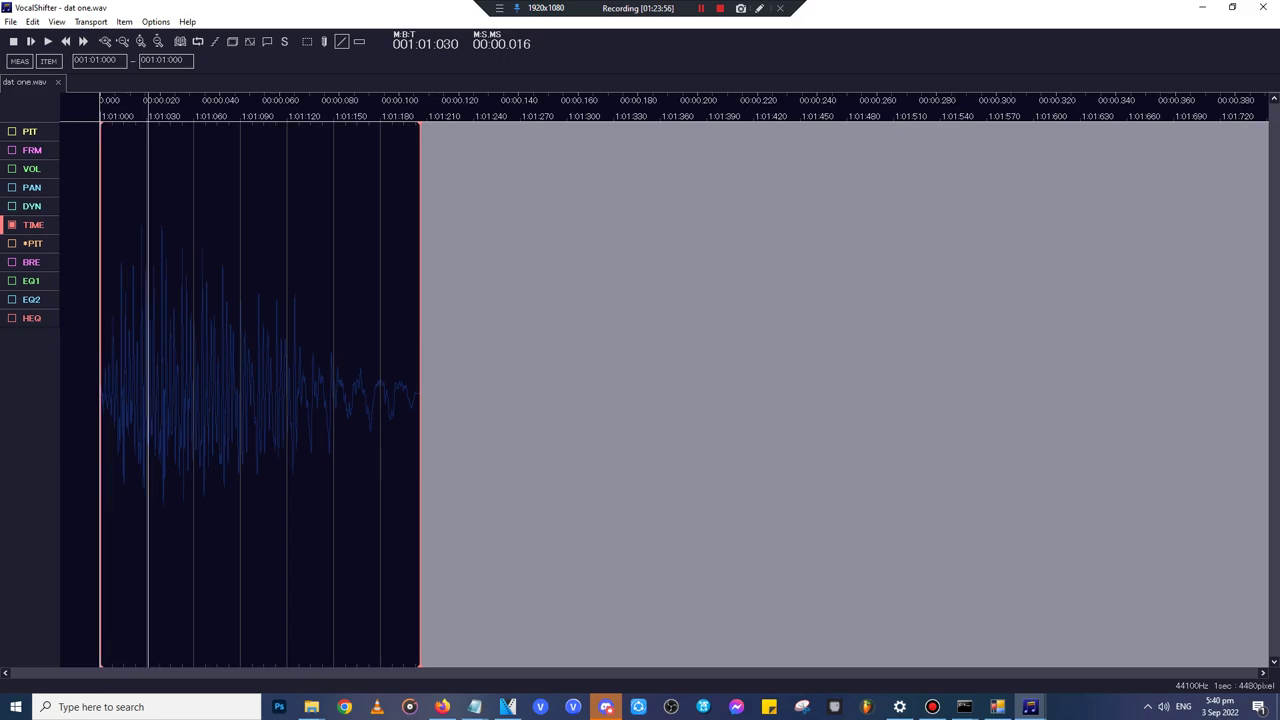
key("Insert")
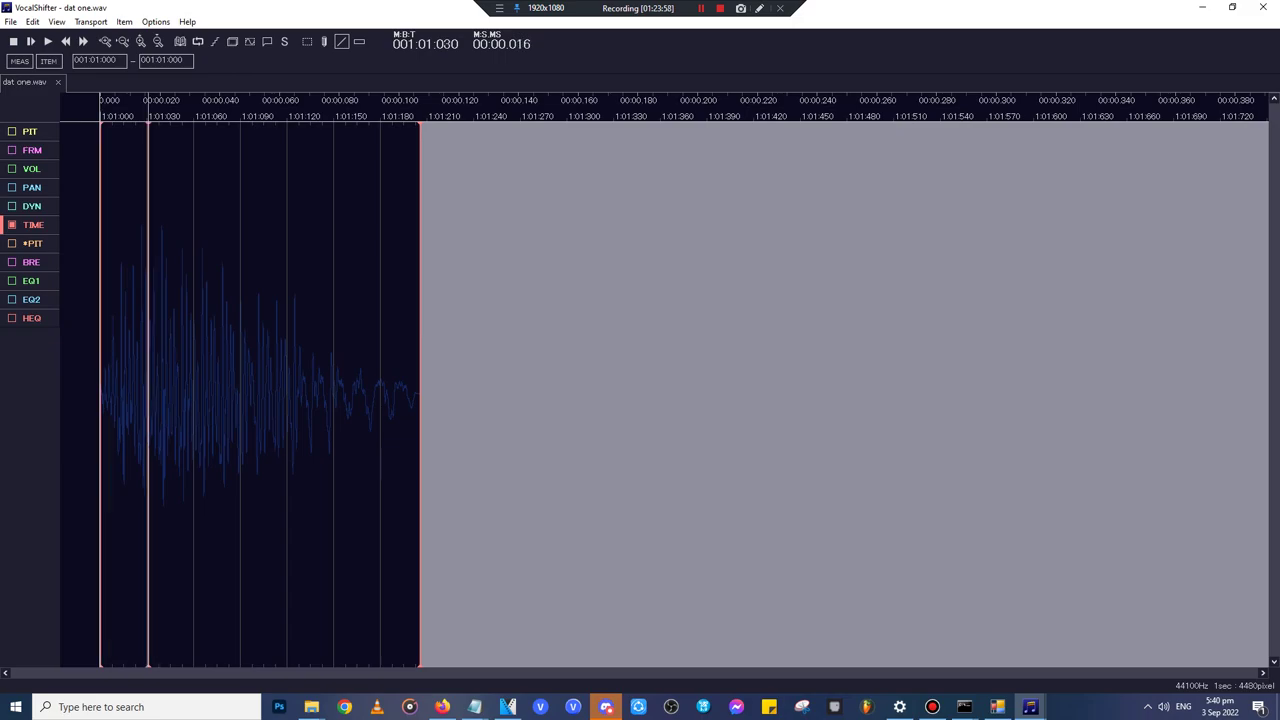
left_click(381, 108)
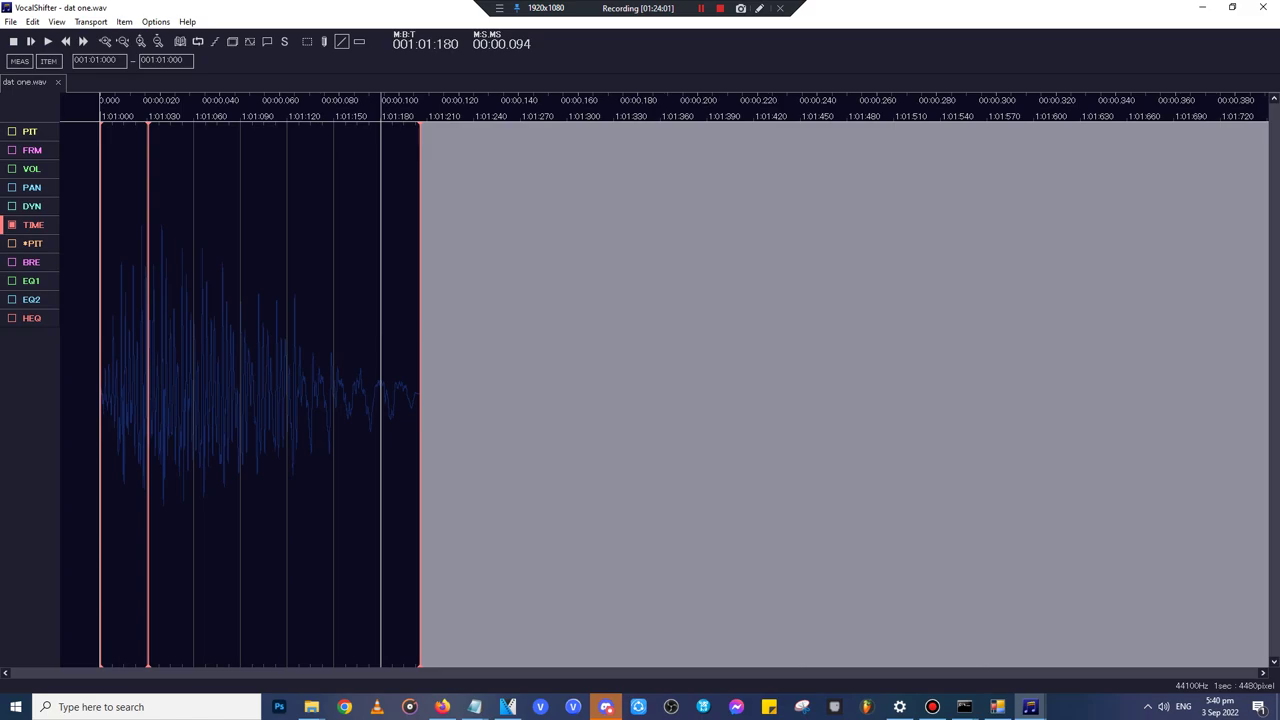
key("Insert")
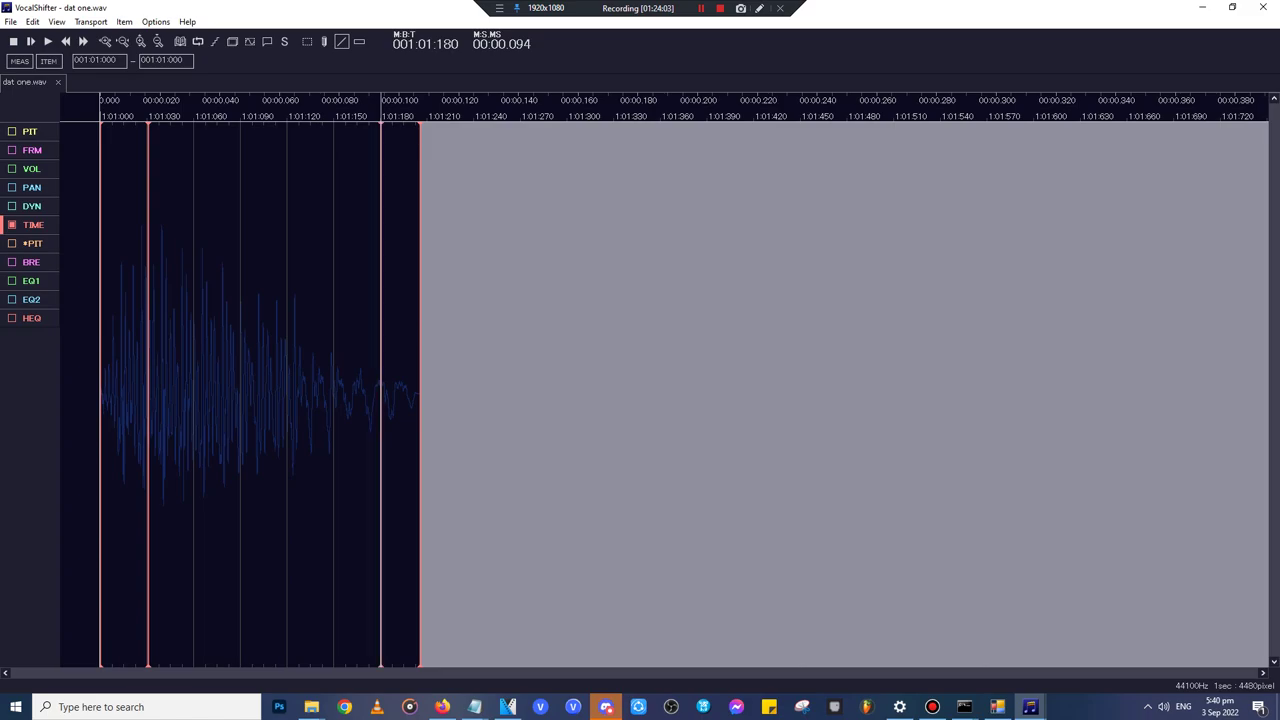
- Stretch the sample by moving its end timing point out to about 1:03:059
left_click_drag(420, 134, 1270, 188)
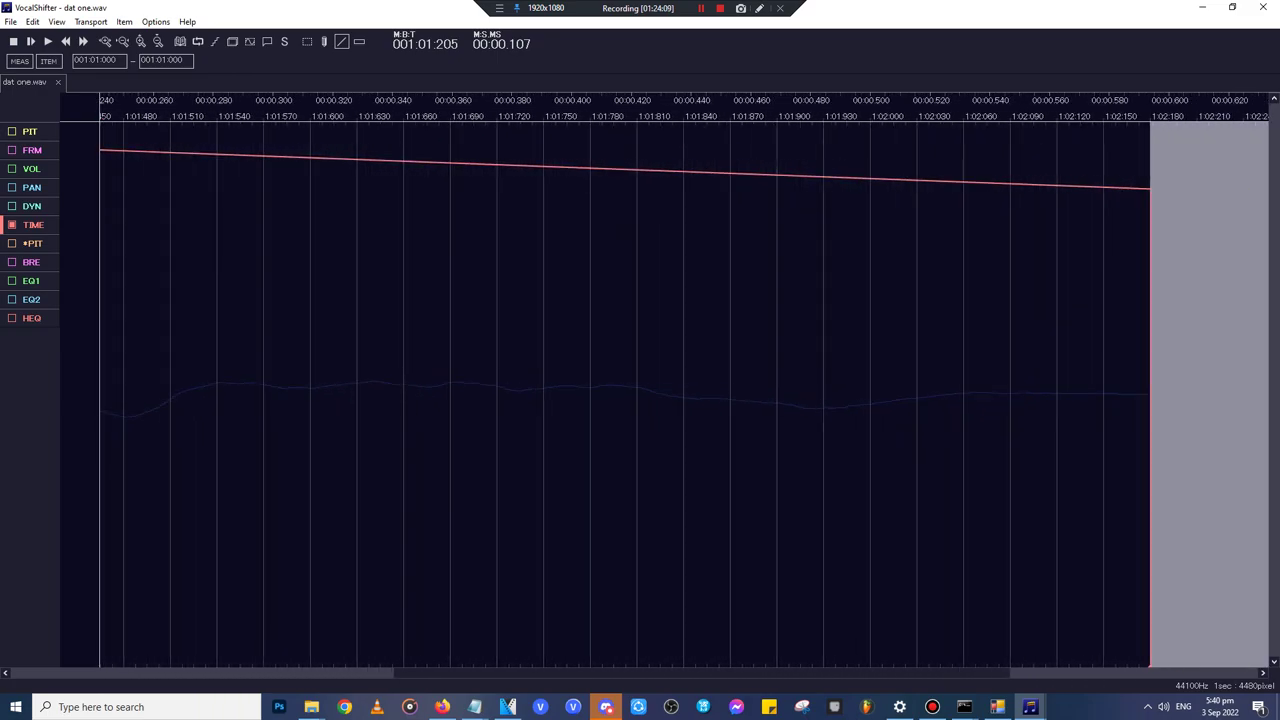
left_click_drag(1150, 188, 1270, 188)
left_click_drag(1184, 188, 1270, 188)
left_click_drag(1190, 188, 1270, 188)
scroll(685, 390, "right", 4)
scroll(685, 390, "right", 5)
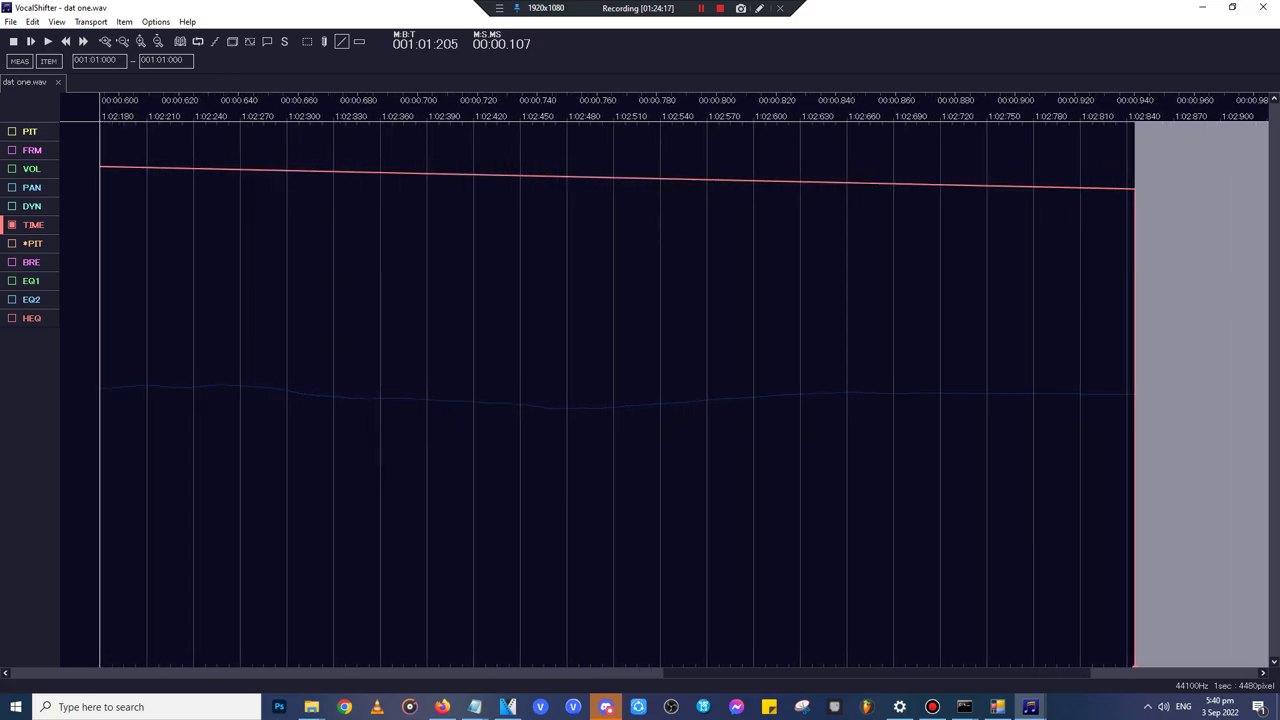
scroll(685, 390, "right", 5)
scroll(685, 390, "right", 2)
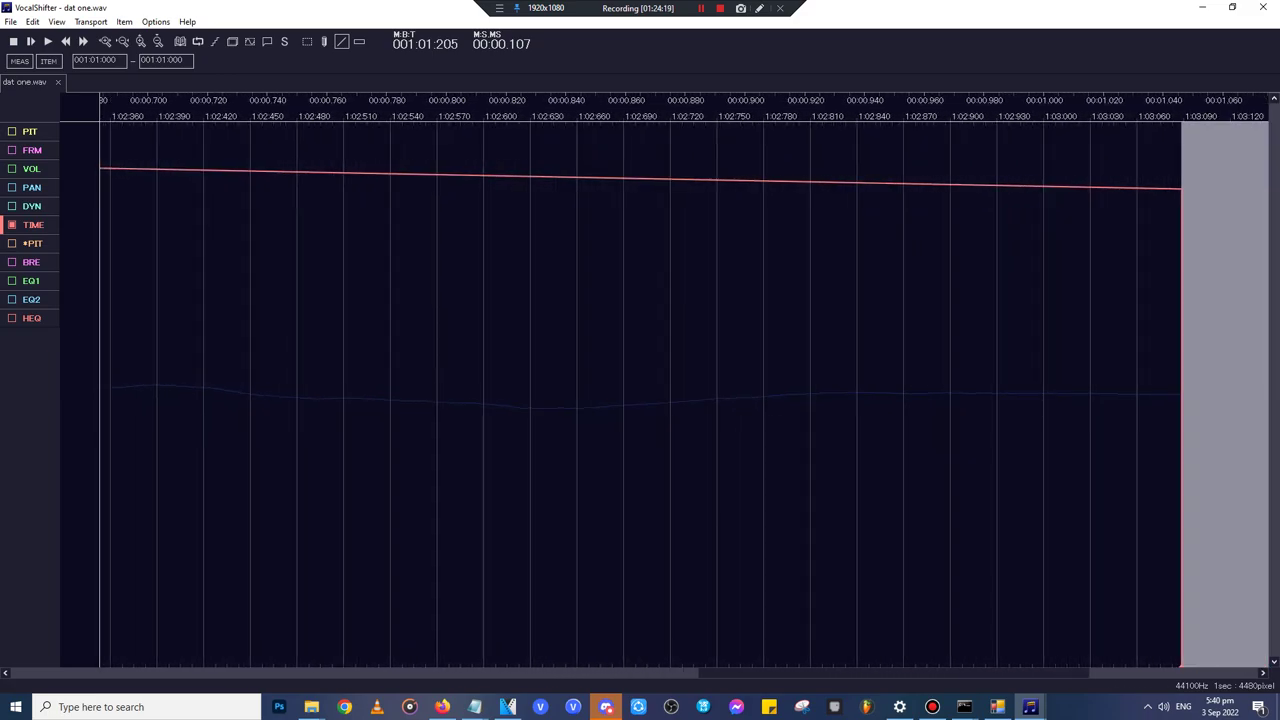
left_click_drag(1181, 189, 1140, 189)
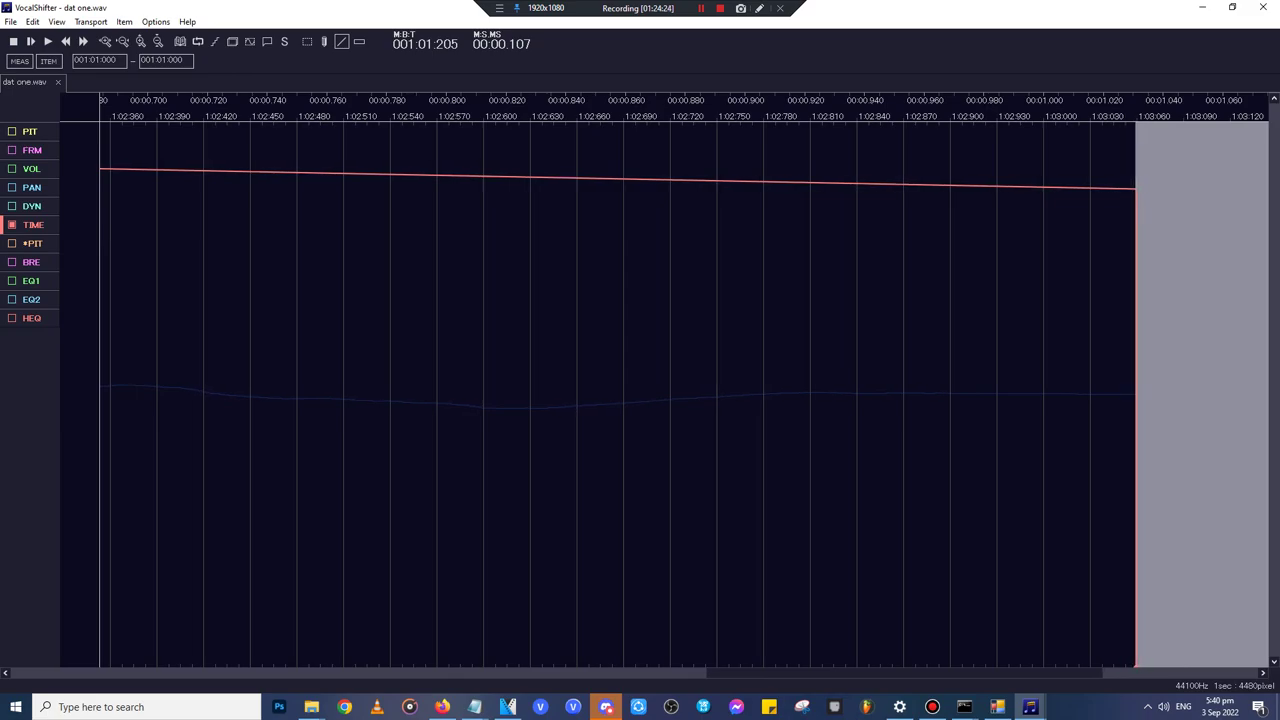
- Stretch the voiced middle of the sample by moving the 1:01:180 timing point much later, and select the range 1:01:380 to 1:03:059
left_click_drag(904, 673, 209, 673)
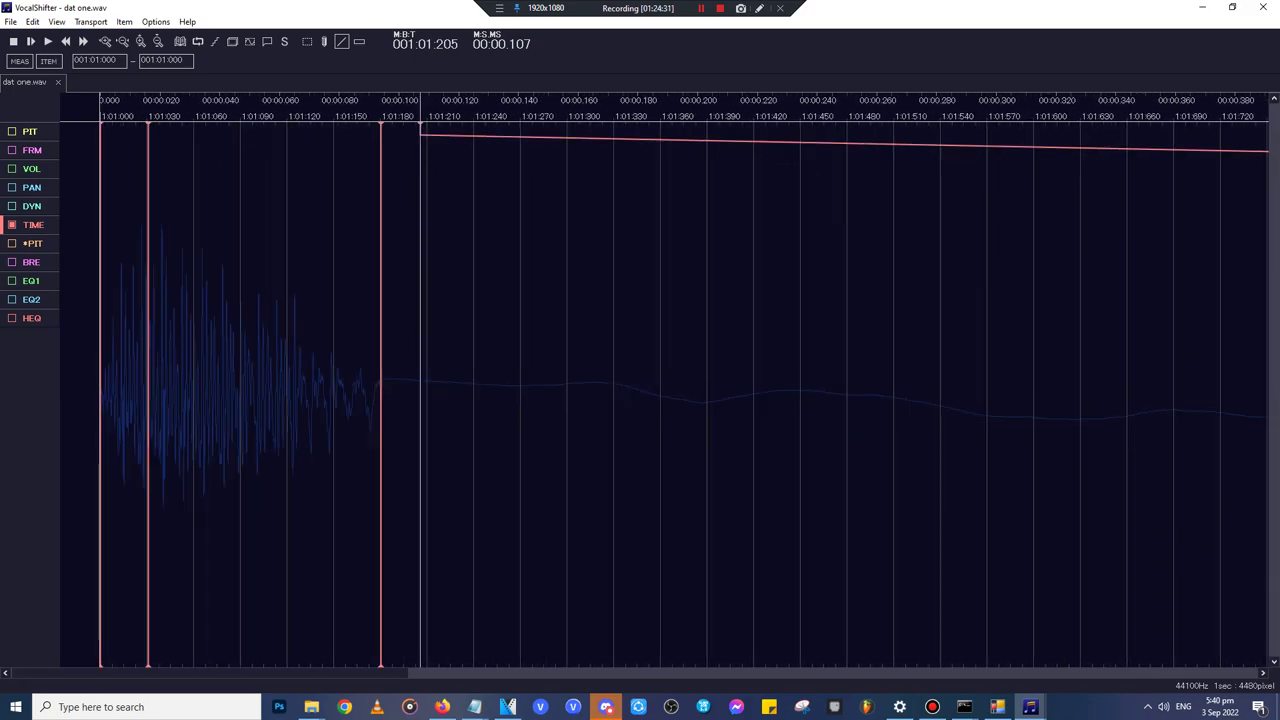
left_click(148, 108)
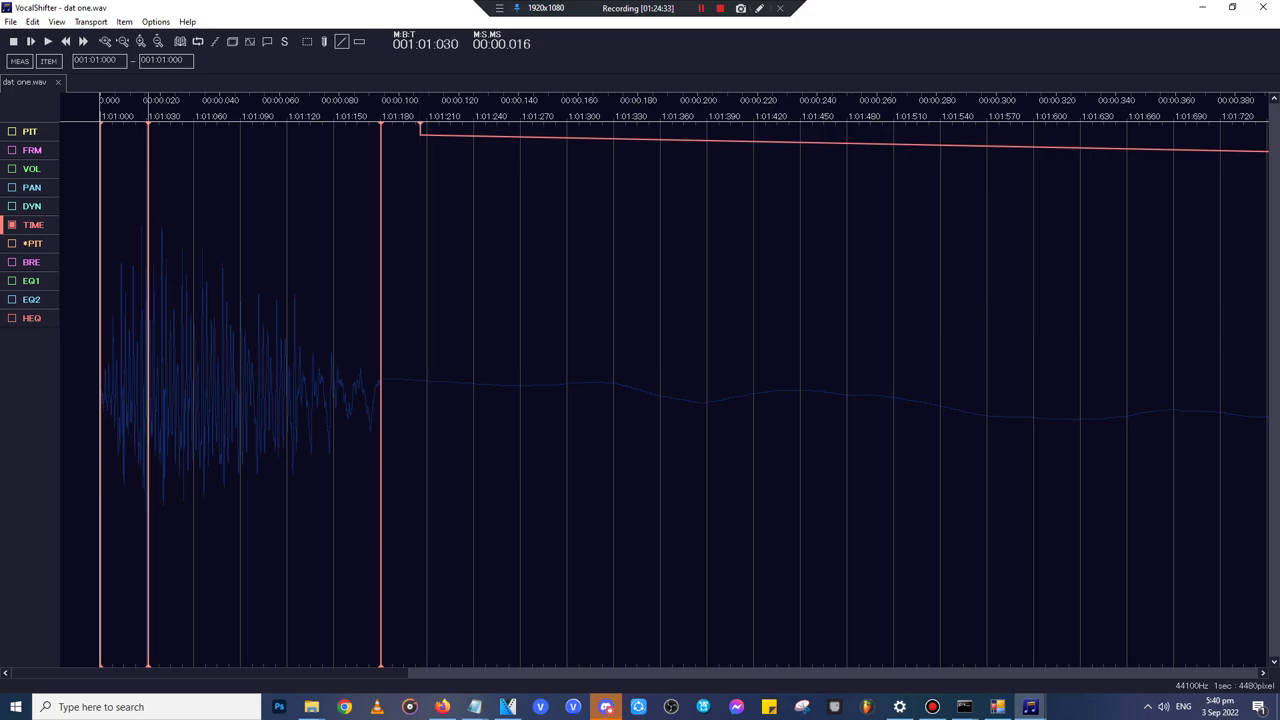
left_click_drag(160, 400, 205, 400)
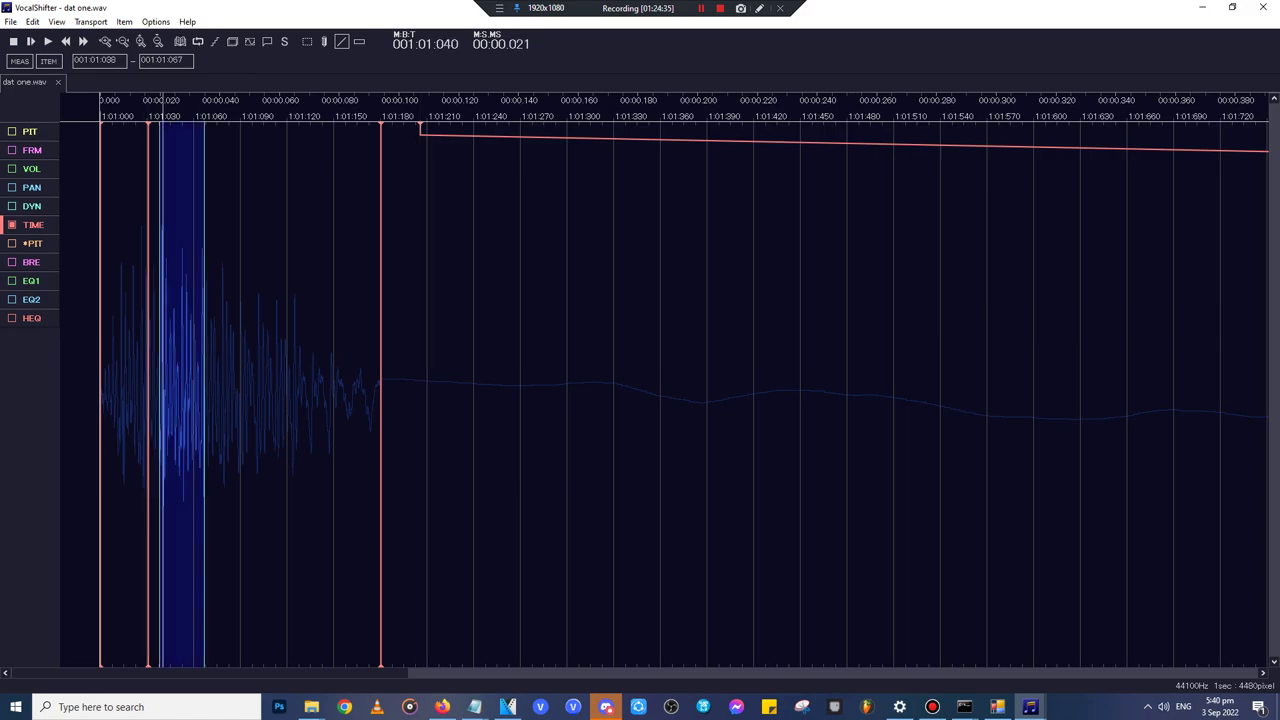
mouse_move(202, 108)
left_mouse_down()
mouse_move(296, 108)
mouse_move(204, 108)
left_mouse_up()
left_click_drag(206, 400, 595, 400)
left_click_drag(193, 400, 595, 400)
left_click_drag(381, 400, 1265, 400)
- Start a wave export into the Edit Pitches From Other People folder and try the file name "dat one?"
left_click(10, 21)
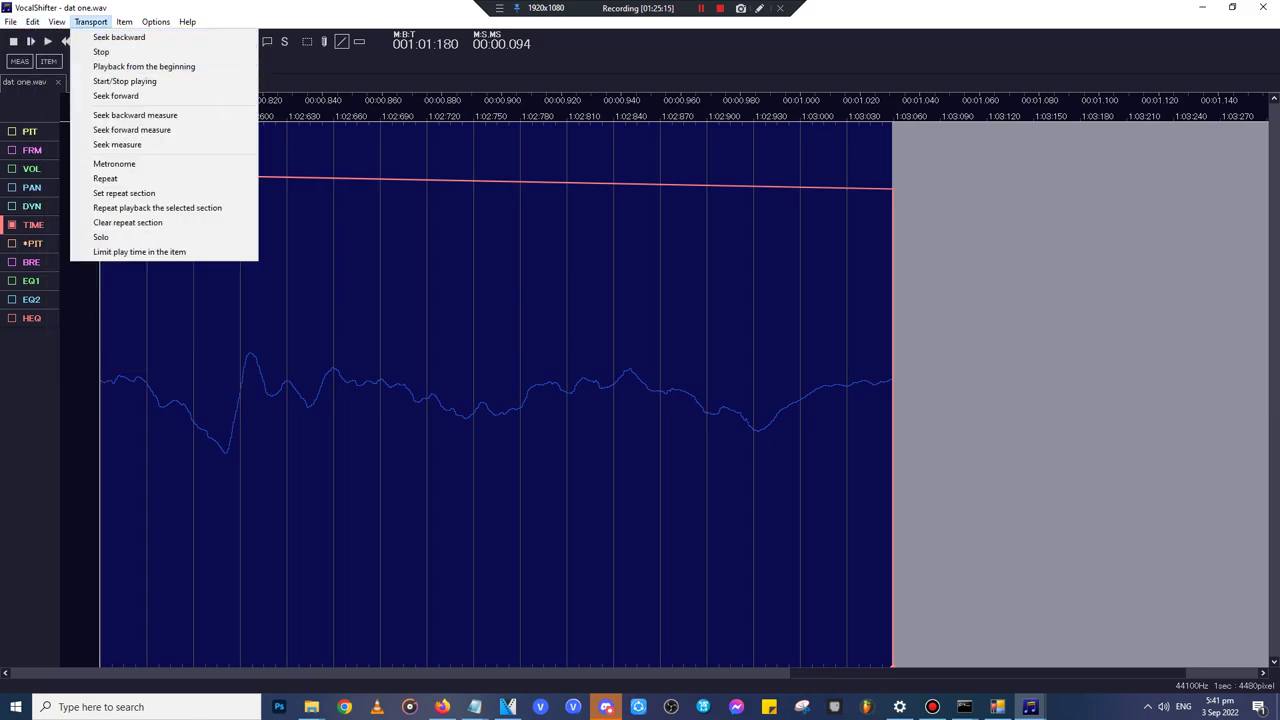
key("Left")
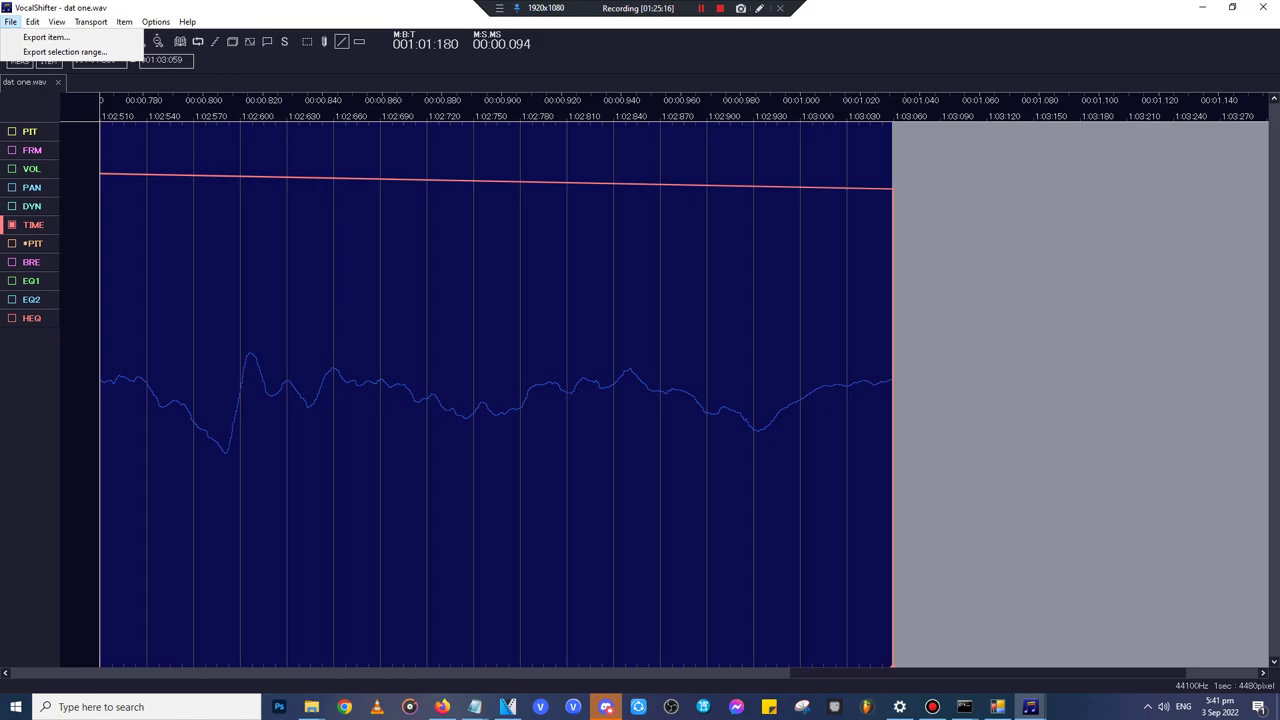
key("Return")
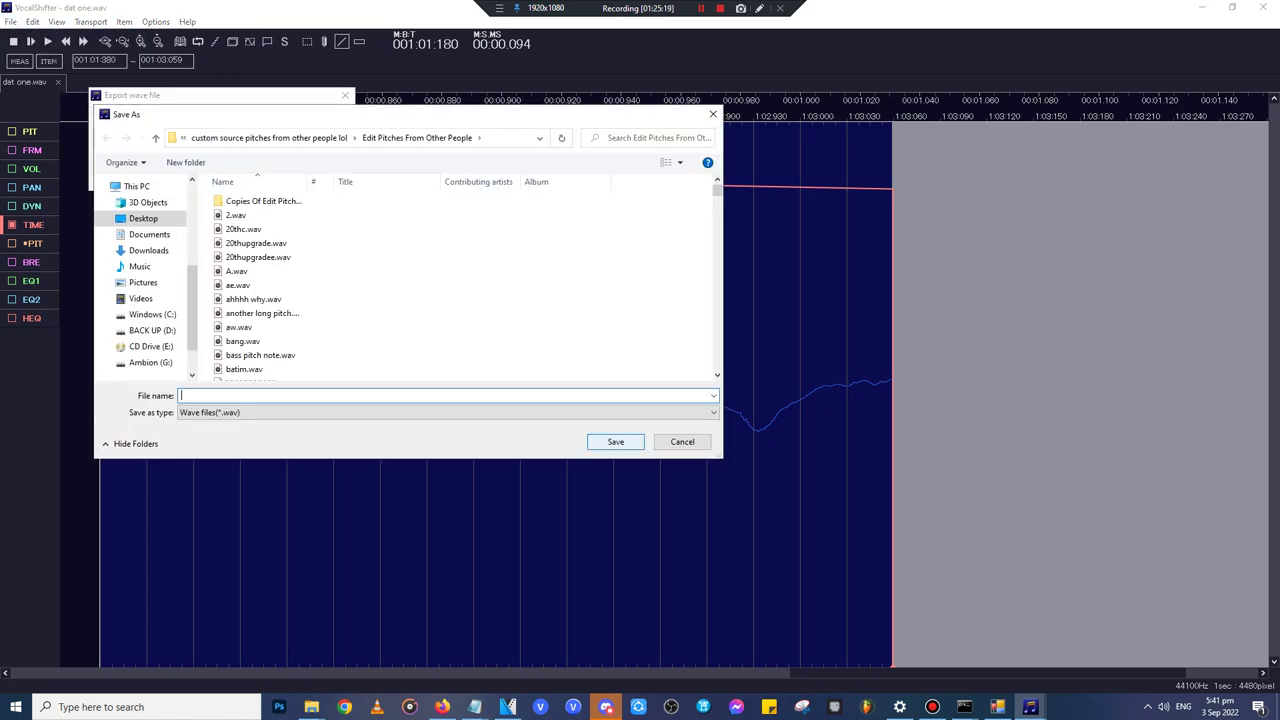
double_click(263, 201)
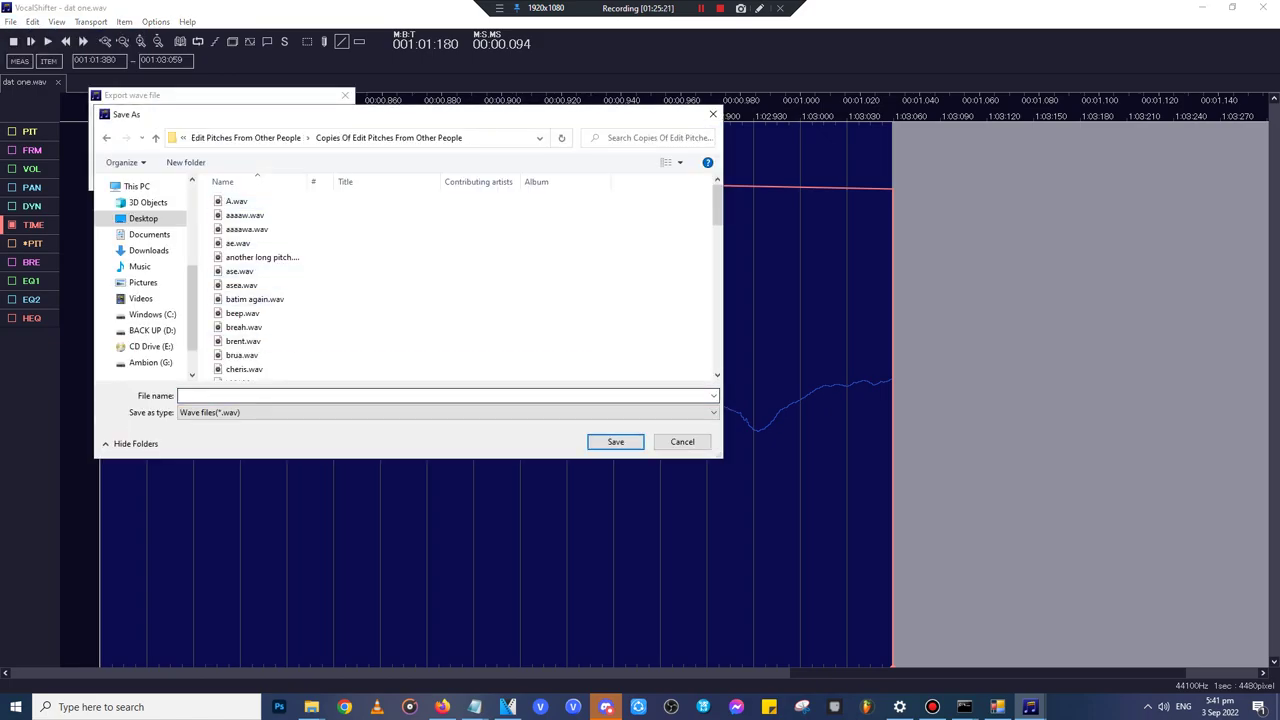
key("alt+Left")
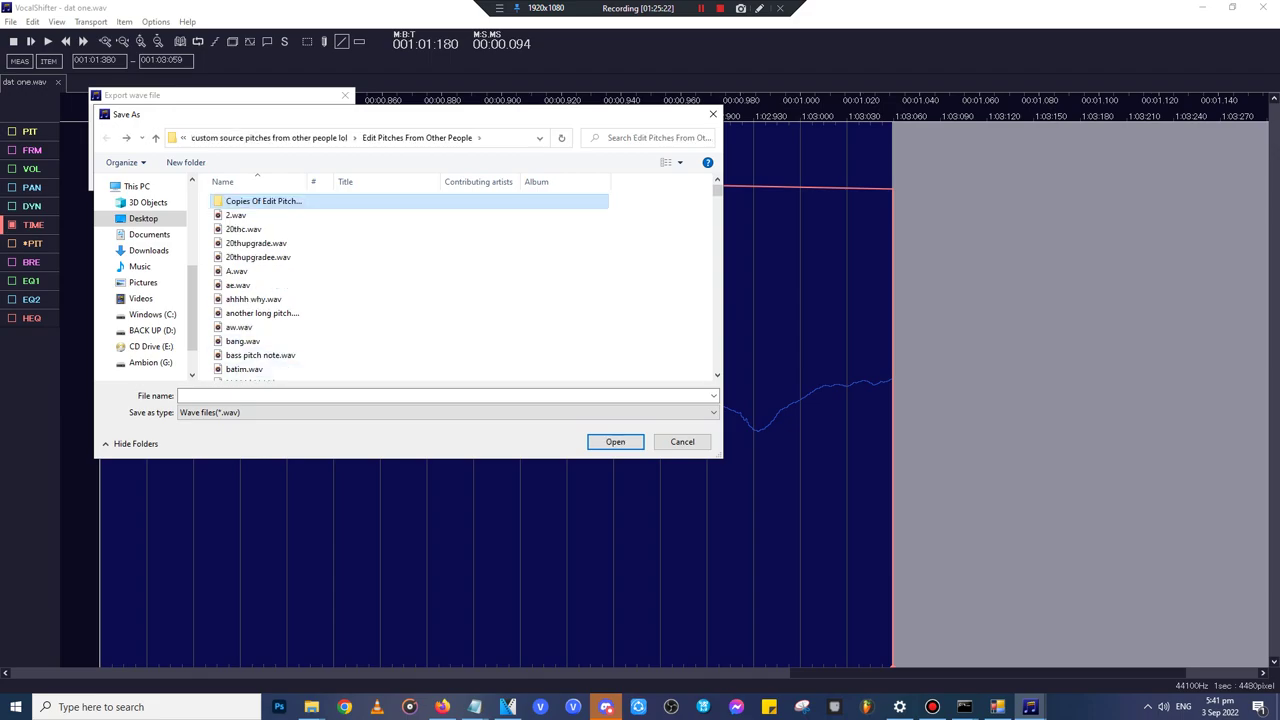
left_click(280, 396)
type("dat")
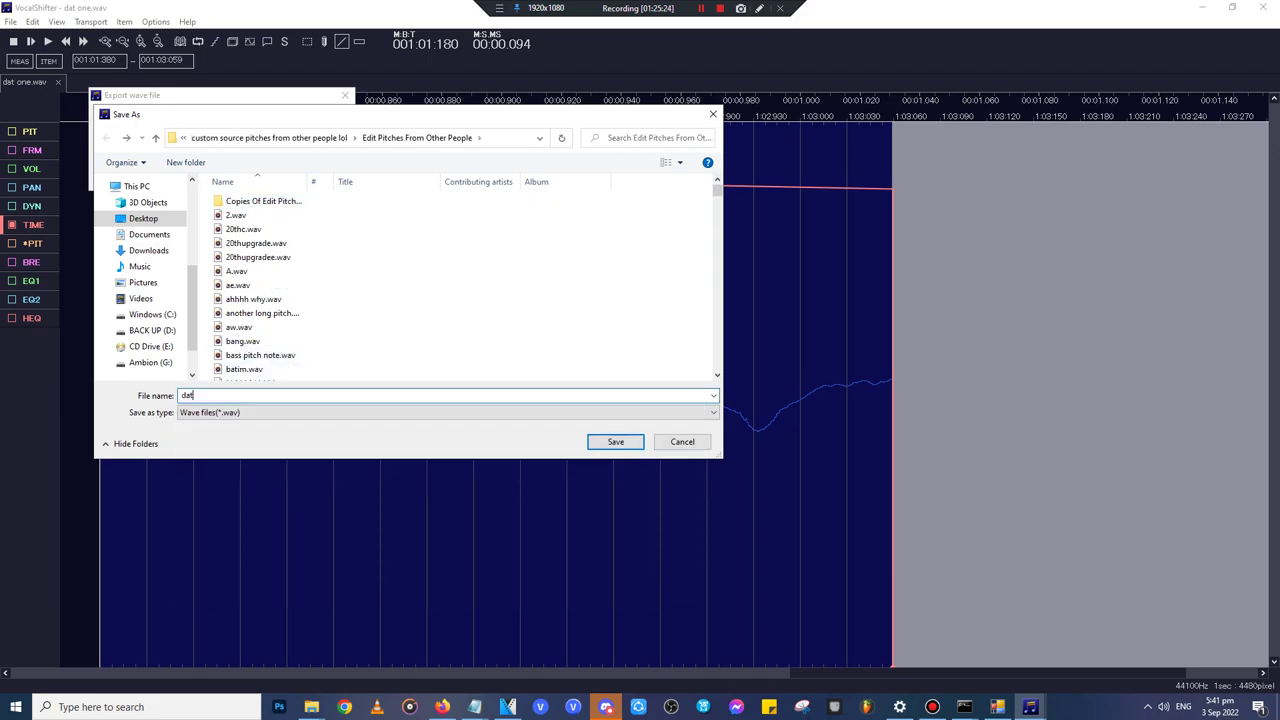
type(" one?")
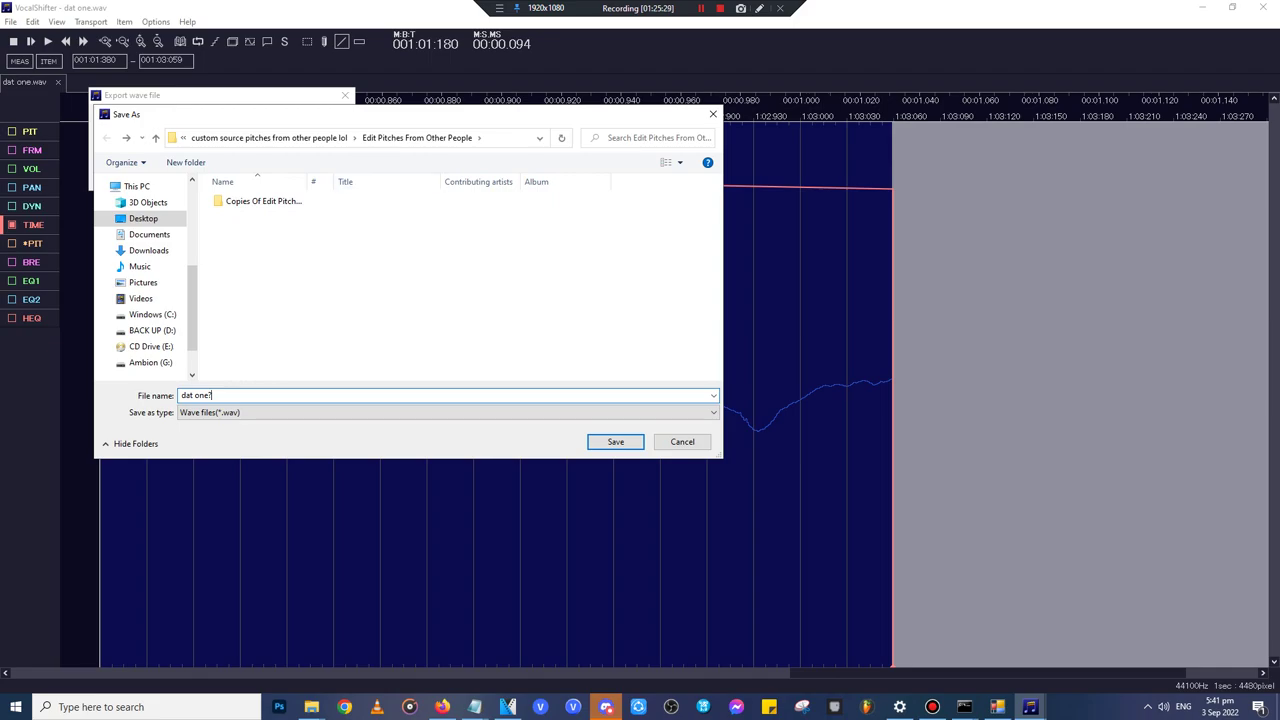
- Export the 16bit monaural wave file as "dat two" in Edit Pitches From Other People and close the pitch editor
left_click(269, 138)
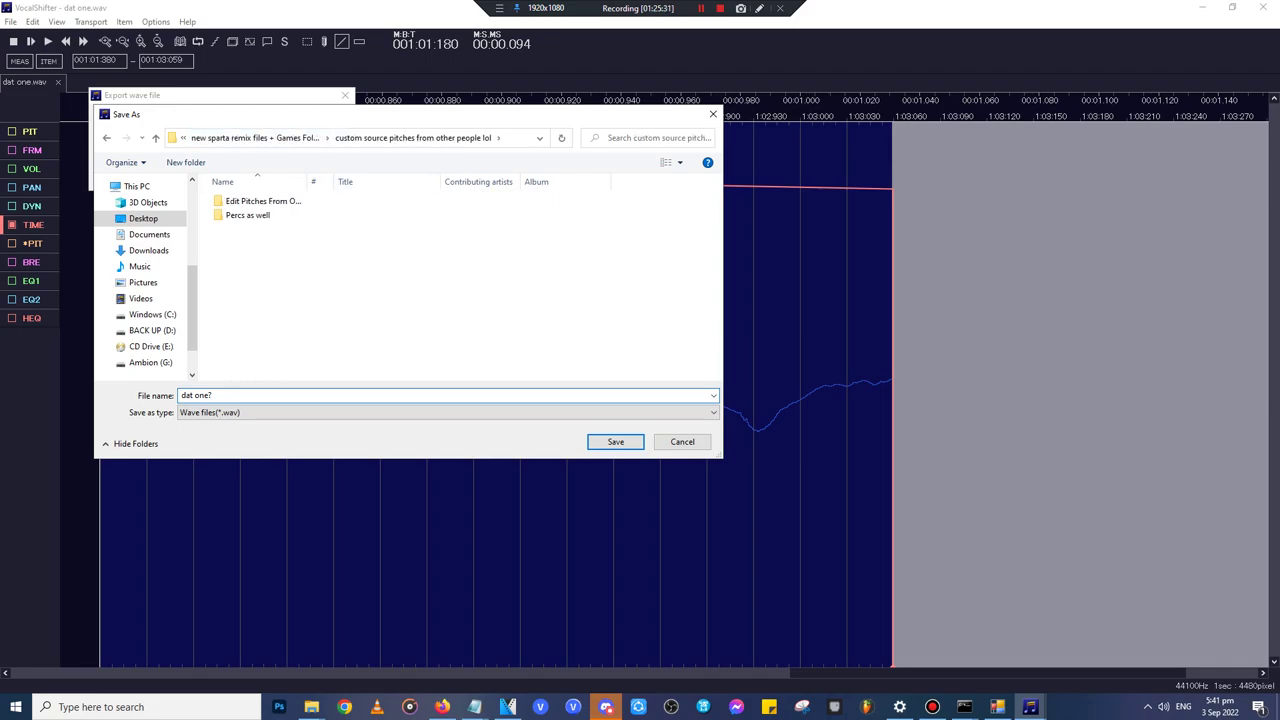
double_click(264, 201)
left_click(300, 396)
key("BackSpace")
type("dat")
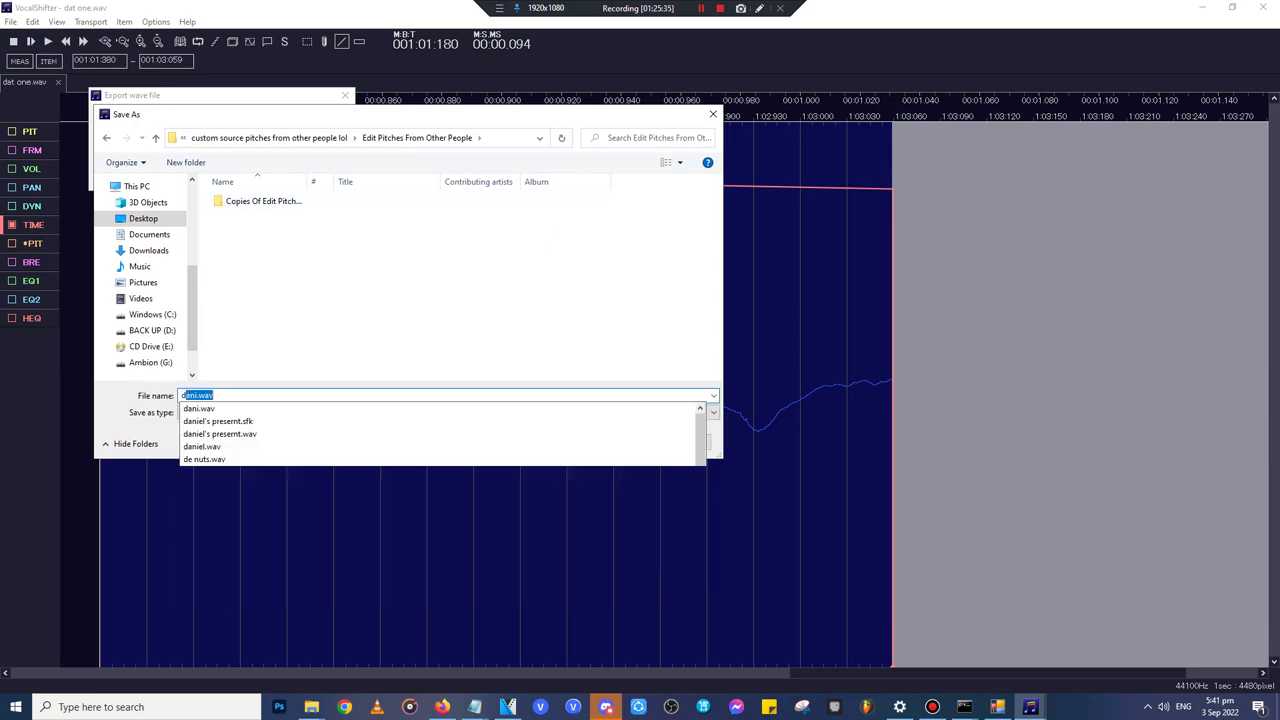
type(" two")
key("Return")
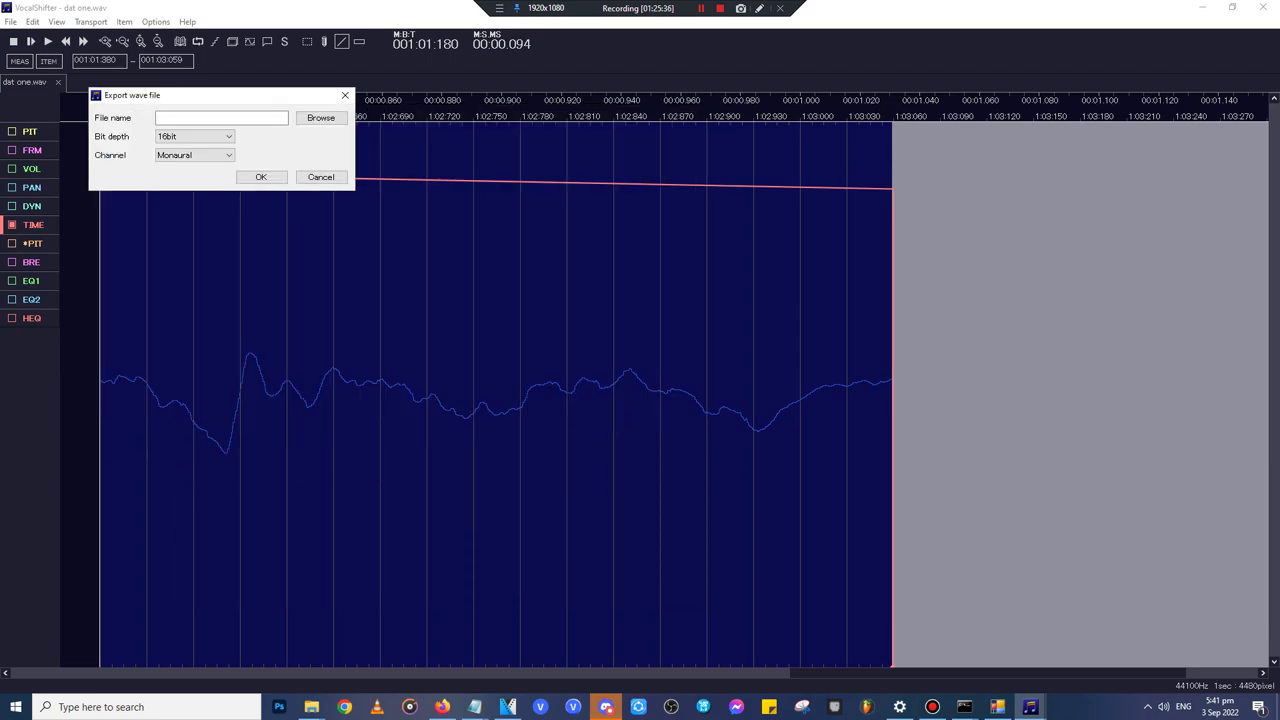
key("Return")
left_click(1264, 7)
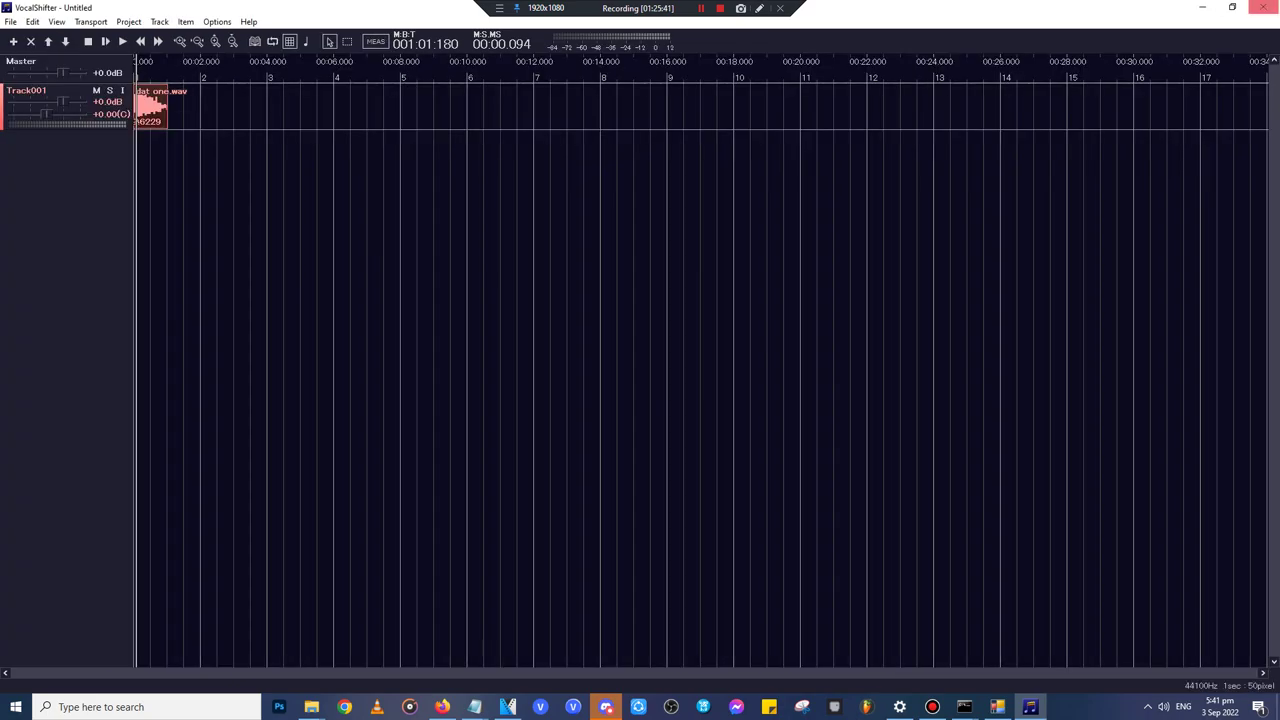
- Switch to VEGAS Pro and delete the mandela catalogue clip's audio event from track 7, keeping its video event
left_click(442, 707)
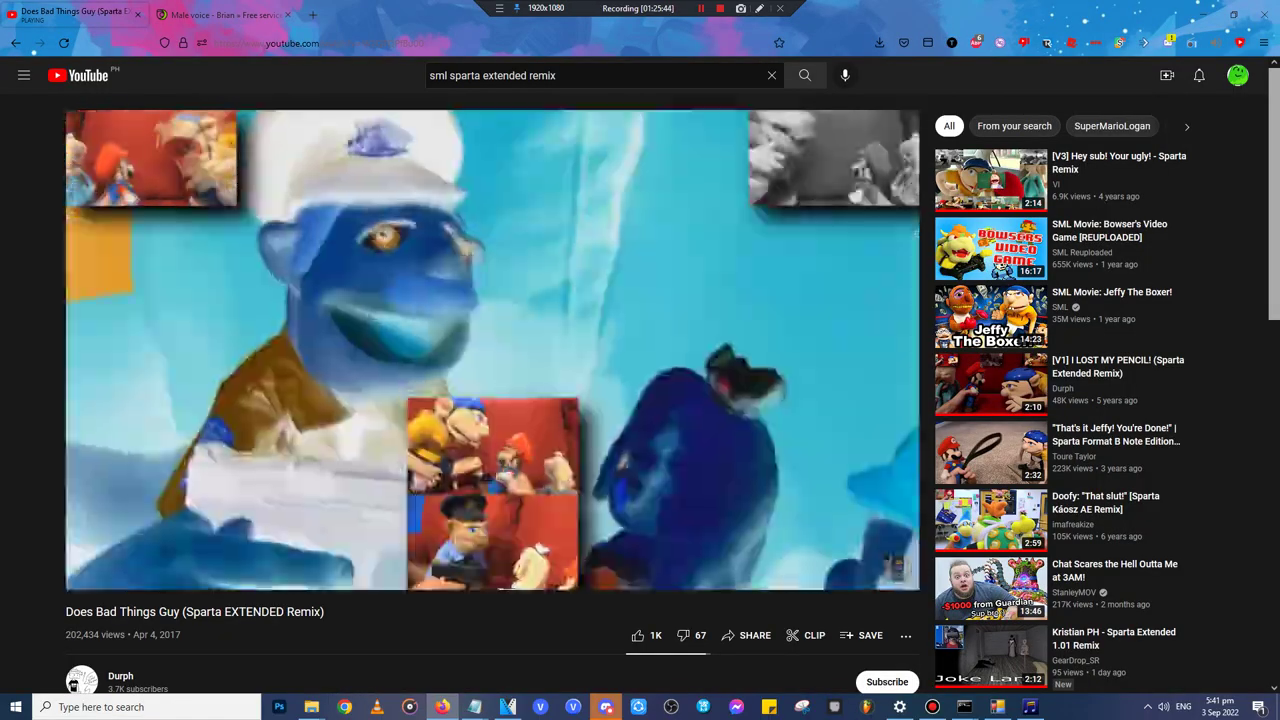
left_click(606, 707)
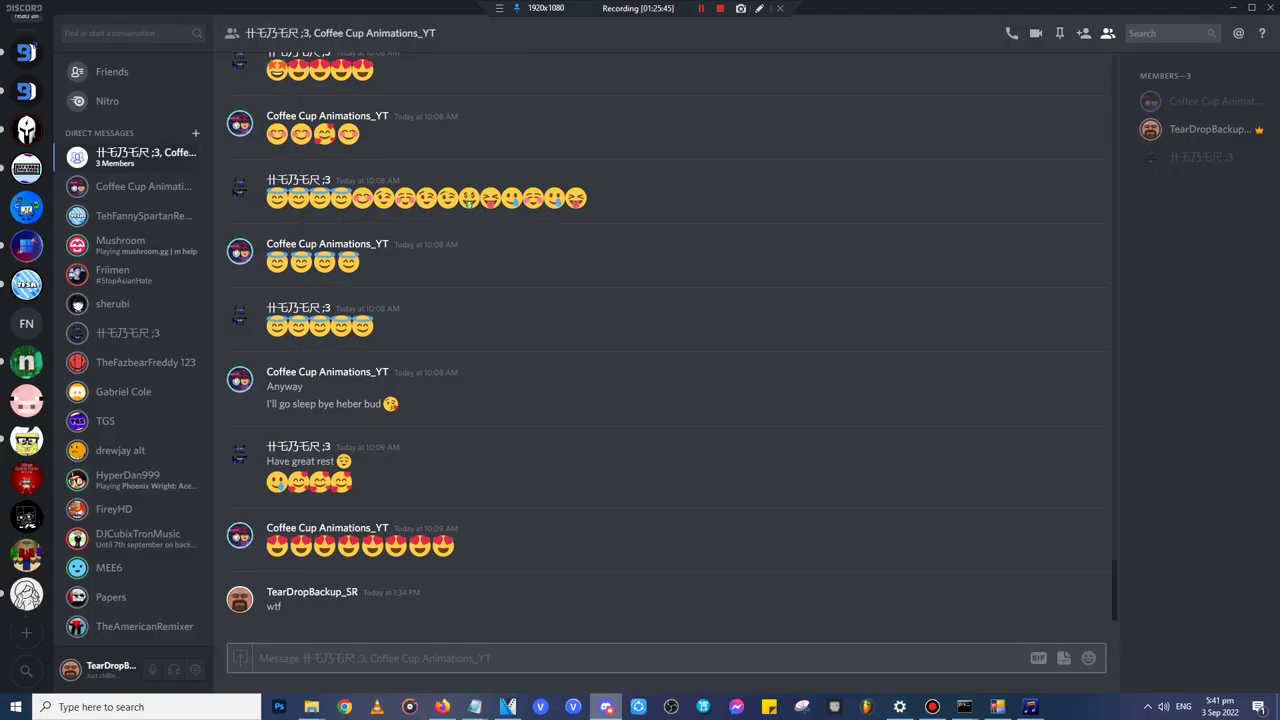
left_click(508, 707)
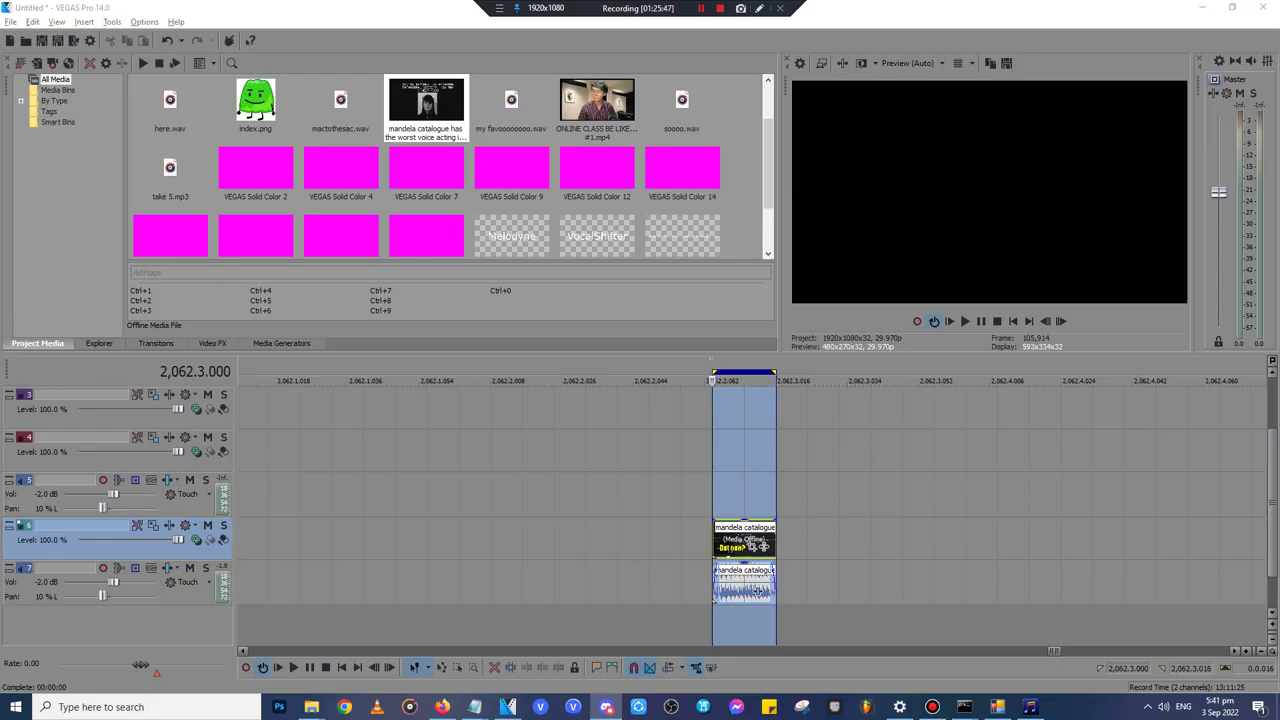
left_click(729, 588)
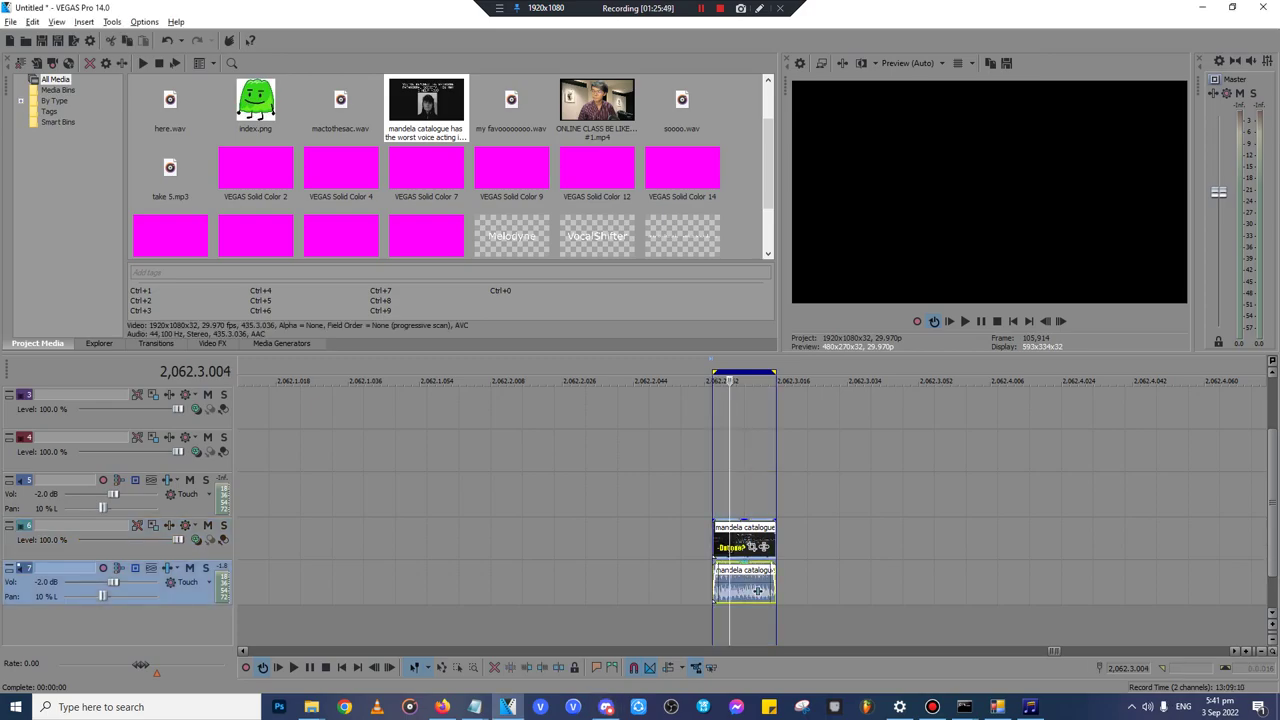
key("Delete")
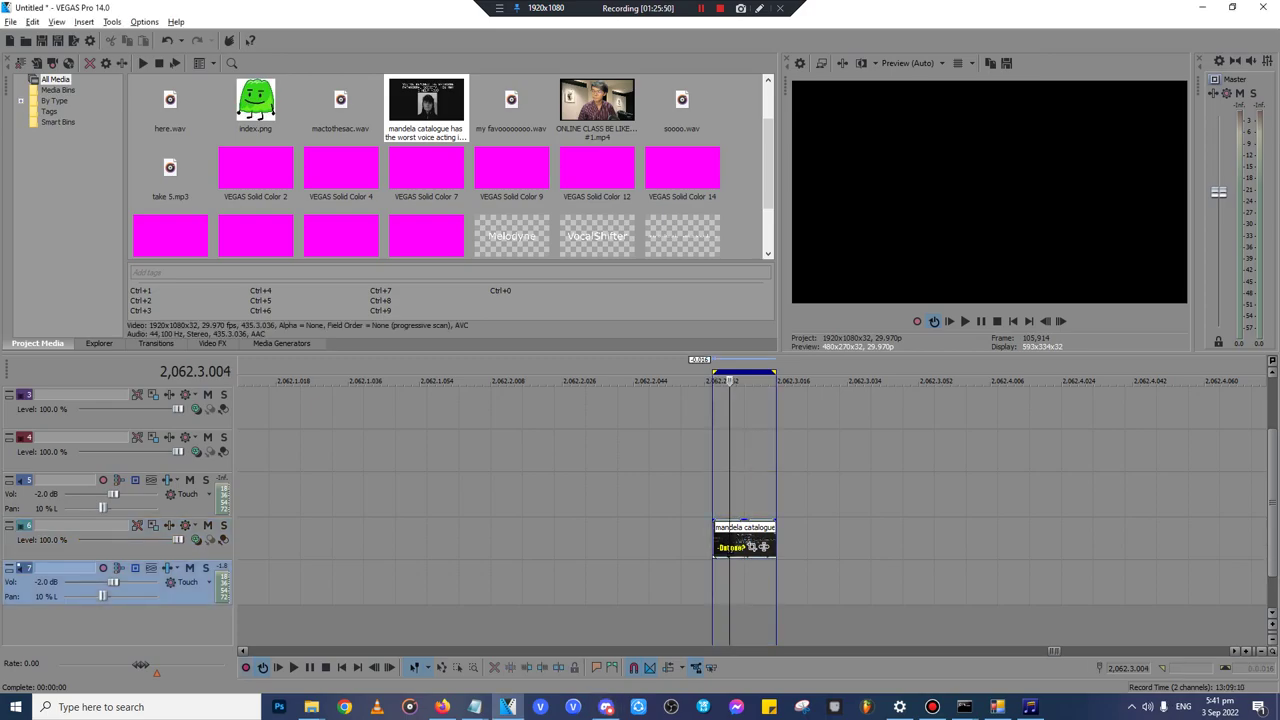
- Switch to Notepad and append "for the real and fake percs the order wont put in" to the running notes
key("q")
key("super")
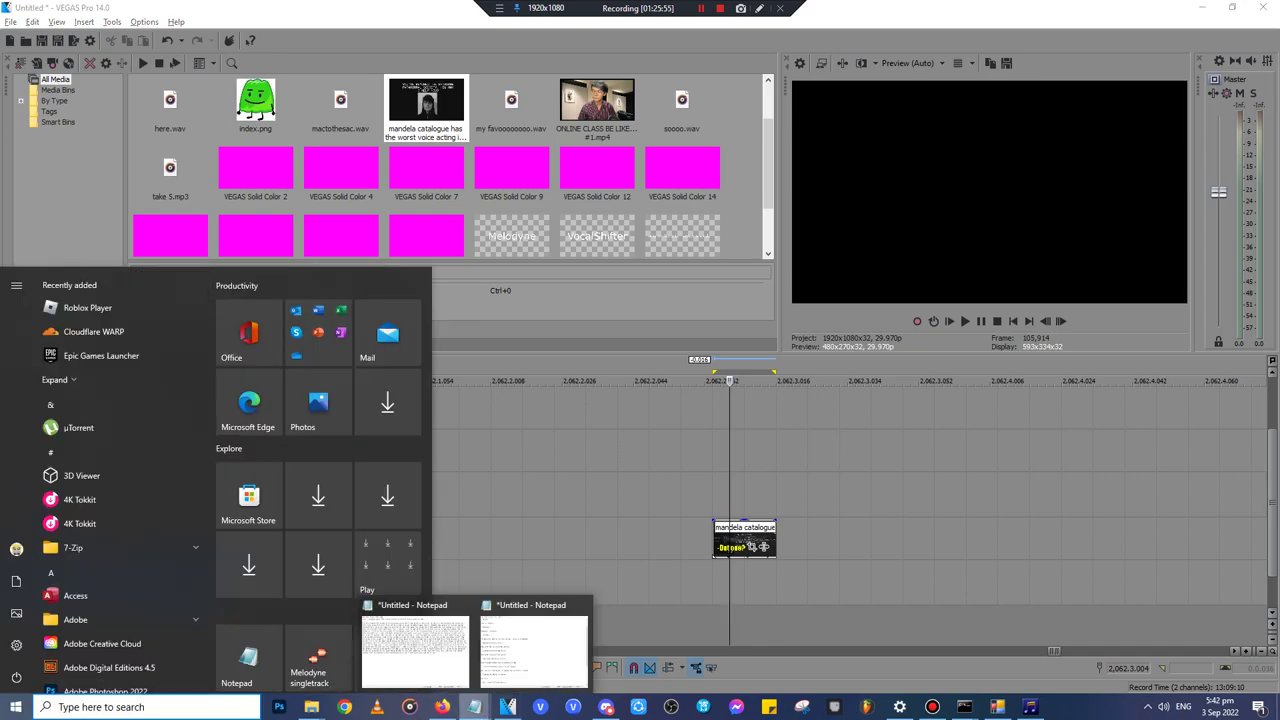
left_click(474, 708)
type("fo")
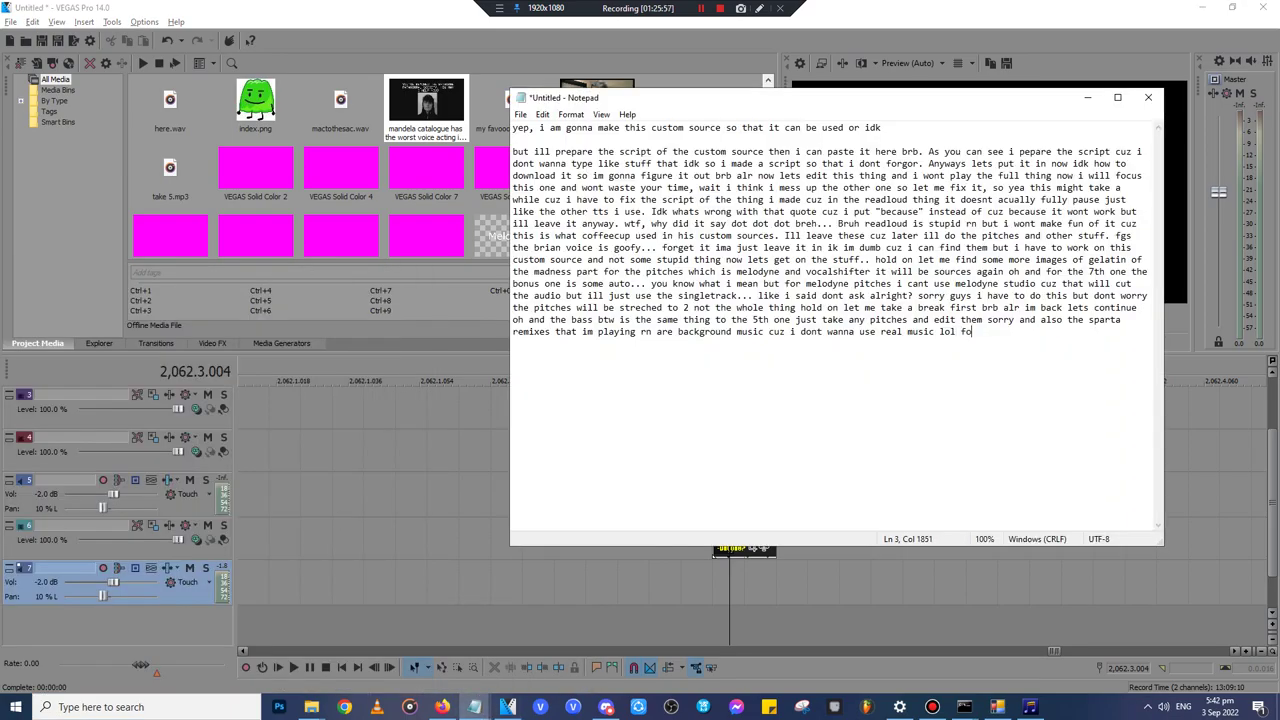
type("r the real and fake percs it w")
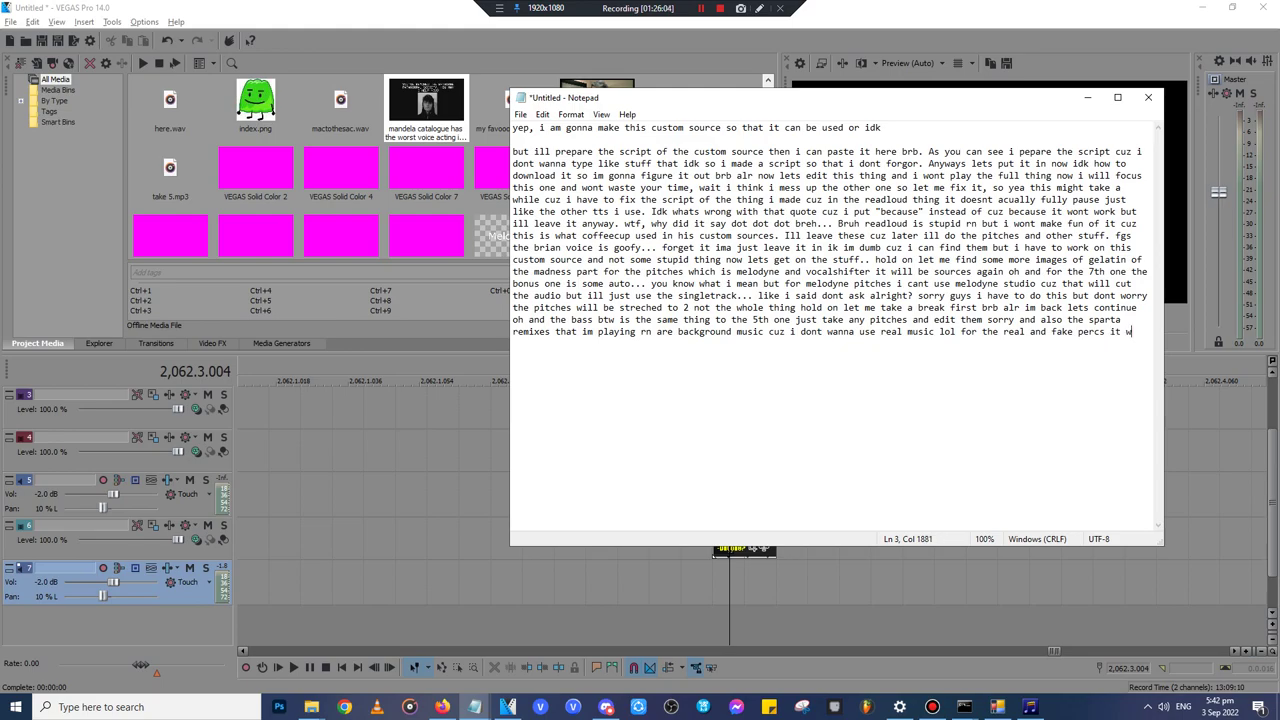
key("BackSpace")
key("BackSpace")
key("BackSpace")
type("t wo")
key("BackSpace")
key("BackSpace")
key("BackSpace")
key("BackSpace")
key("BackSpace")
type("the ow")
type("der ")
type("wont put in")
- Continue the note with "cuz if i ran out of percs then we wont put them in order but"
type(" cux")
type(" if i ran")
type(" out of per")
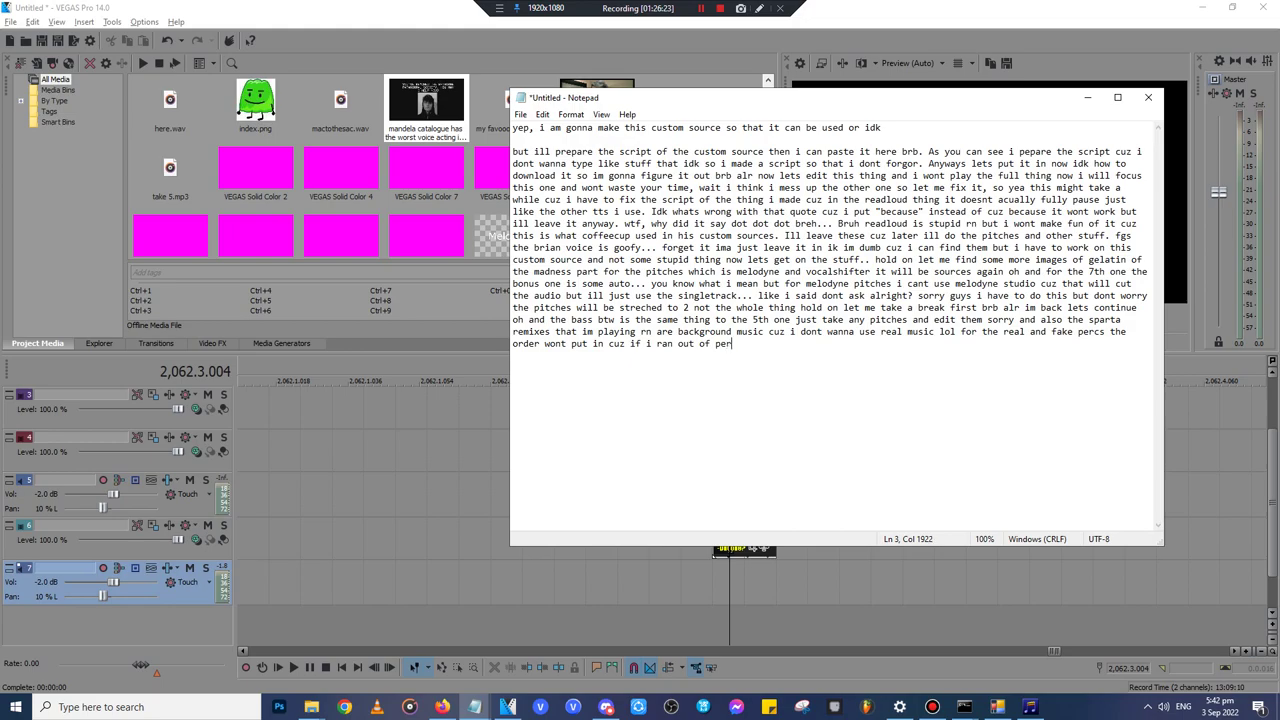
type("cs then we wont put")
type(" in")
key("BackSpace")
key("BackSpace")
type("them in order but i")
key("BackSpace")
key("BackSpace")
type("if")
key("BackSpace")
key("BackSpace")
key("BackSpace")
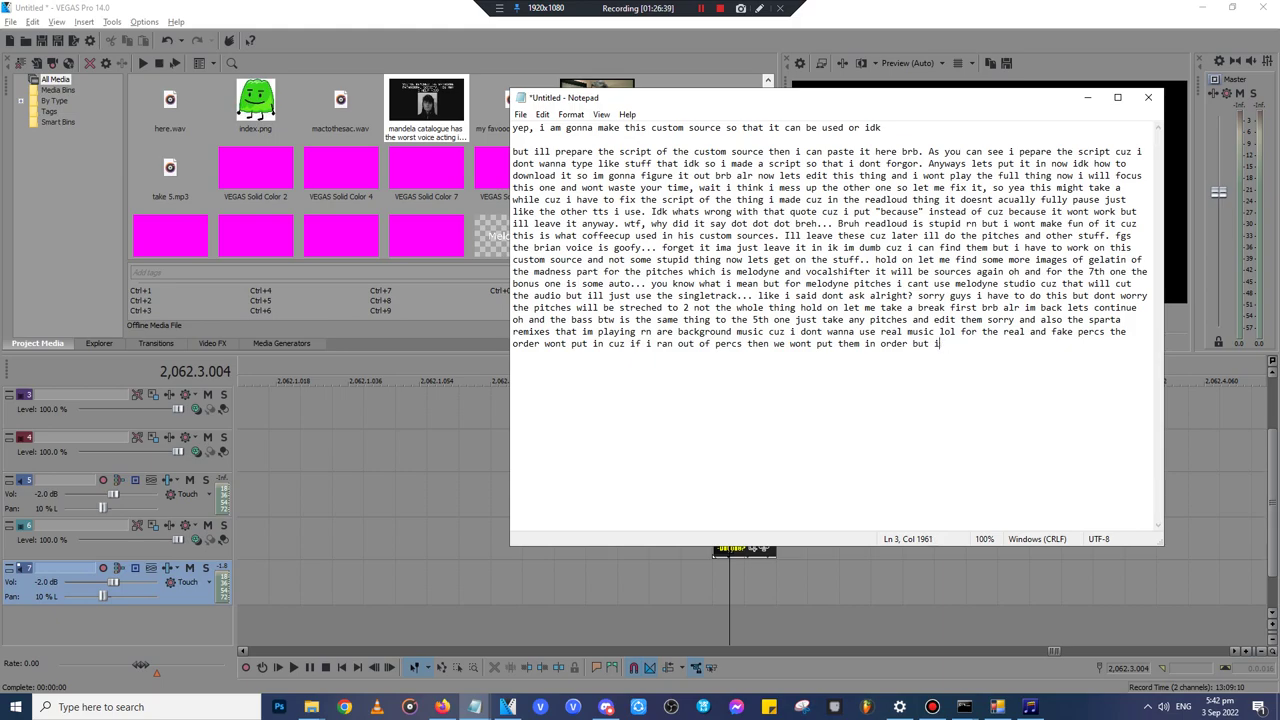
- Finish the note with "if i dont ran out then we can you know" and return to VEGAS Pro
type("if i dont ran ou")
key("BackSpace")
type("t then we r")
key("BackSpace")
type("can you know")
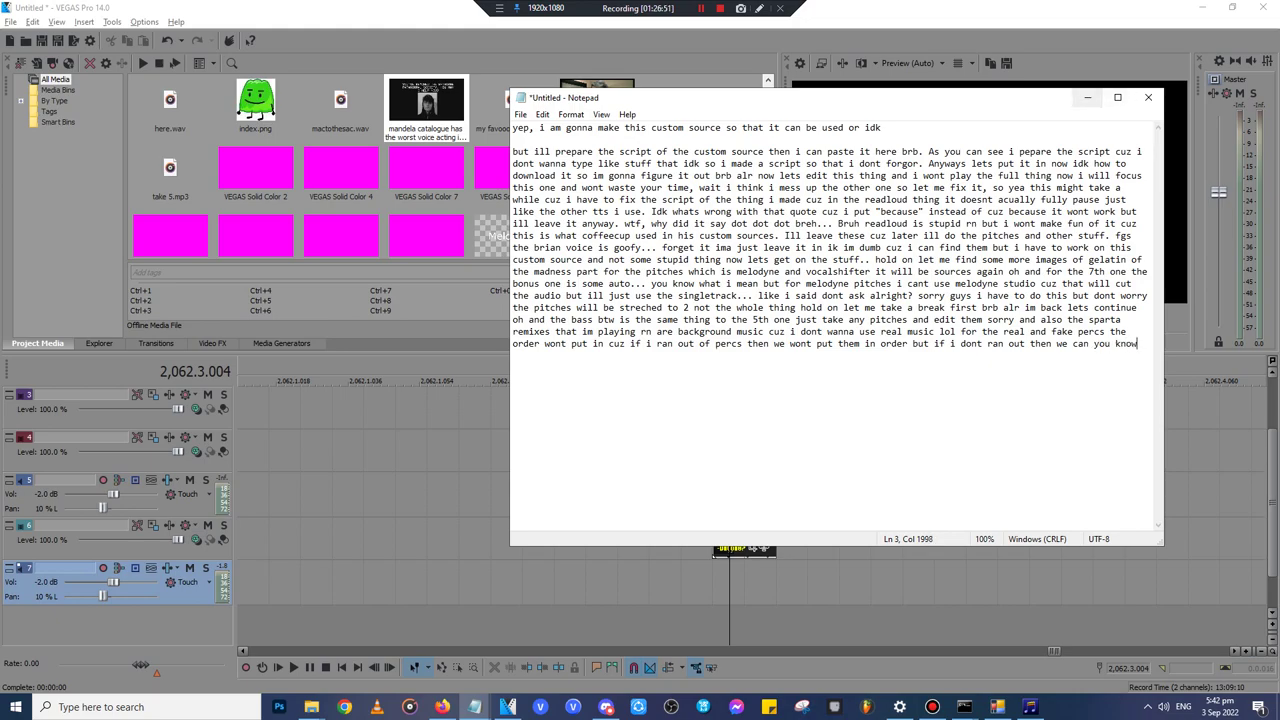
left_click(1087, 97)
- Locate dat one.wav in the Edit Pitches From Other People folder and add it to audio track 7
left_click(312, 707)
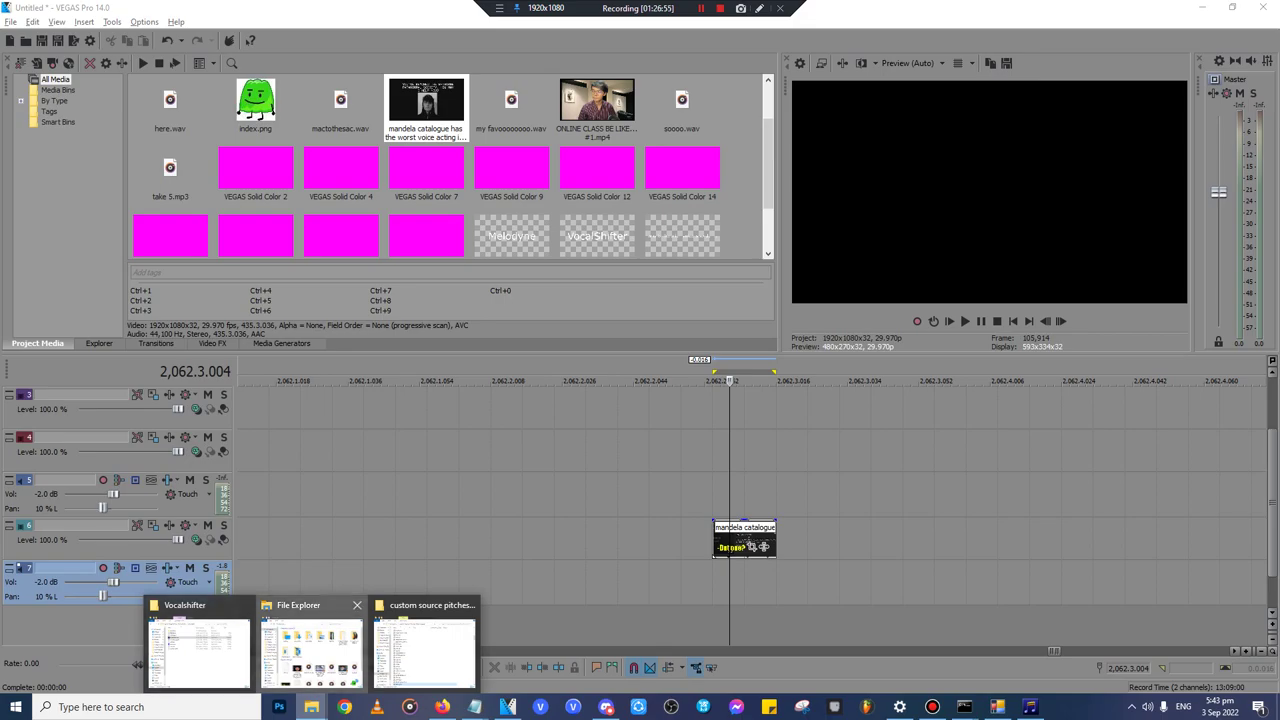
left_click(311, 650)
right_click(666, 506)
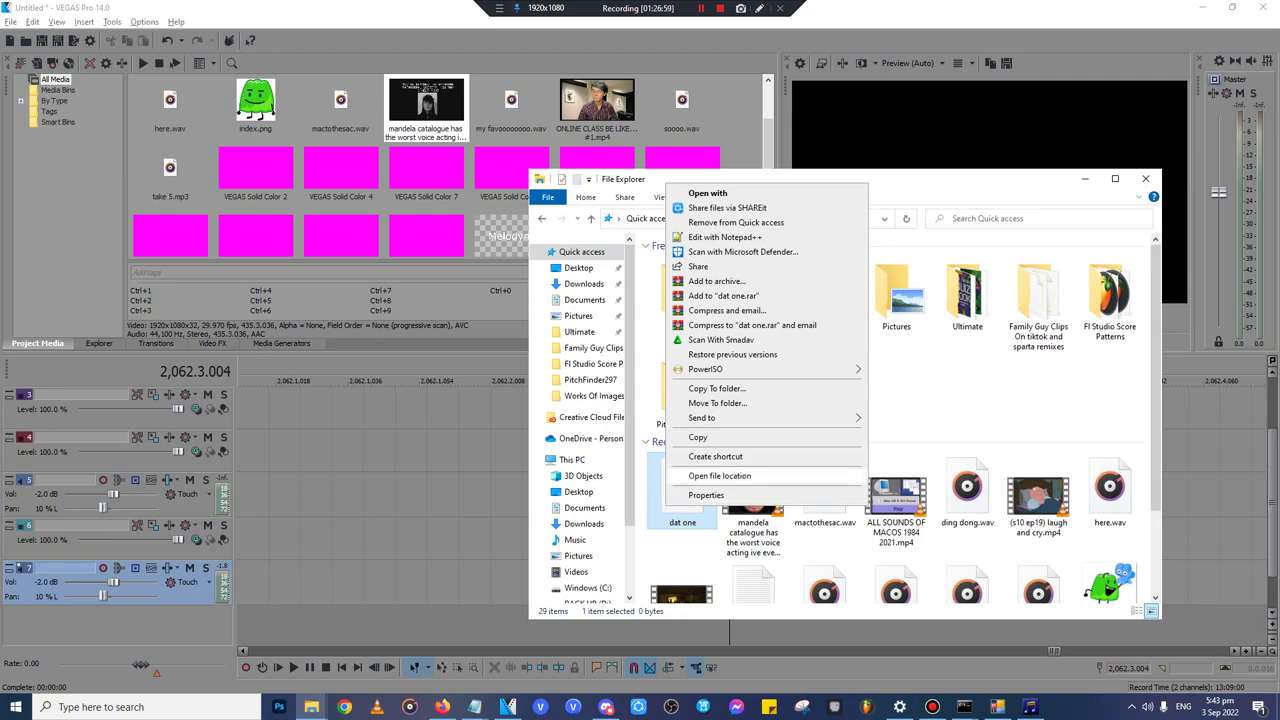
left_click(719, 475)
scroll(850, 469, "down", 10)
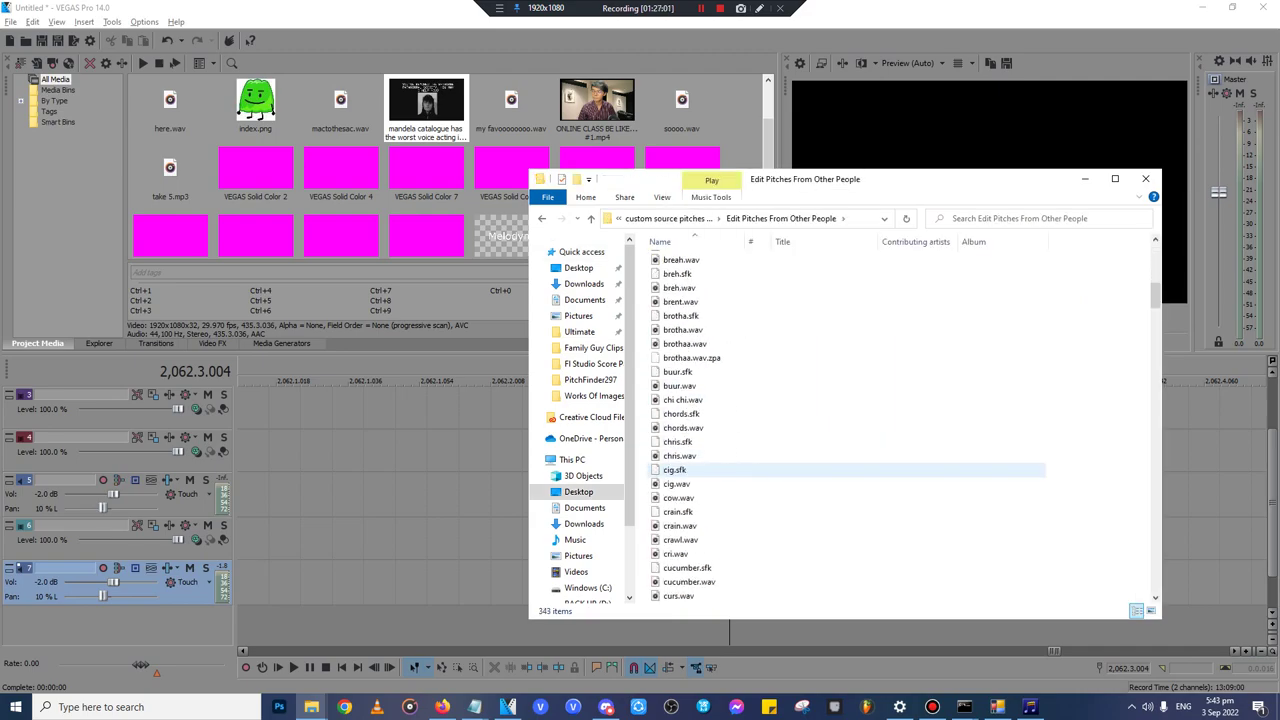
scroll(700, 525, "down", 1)
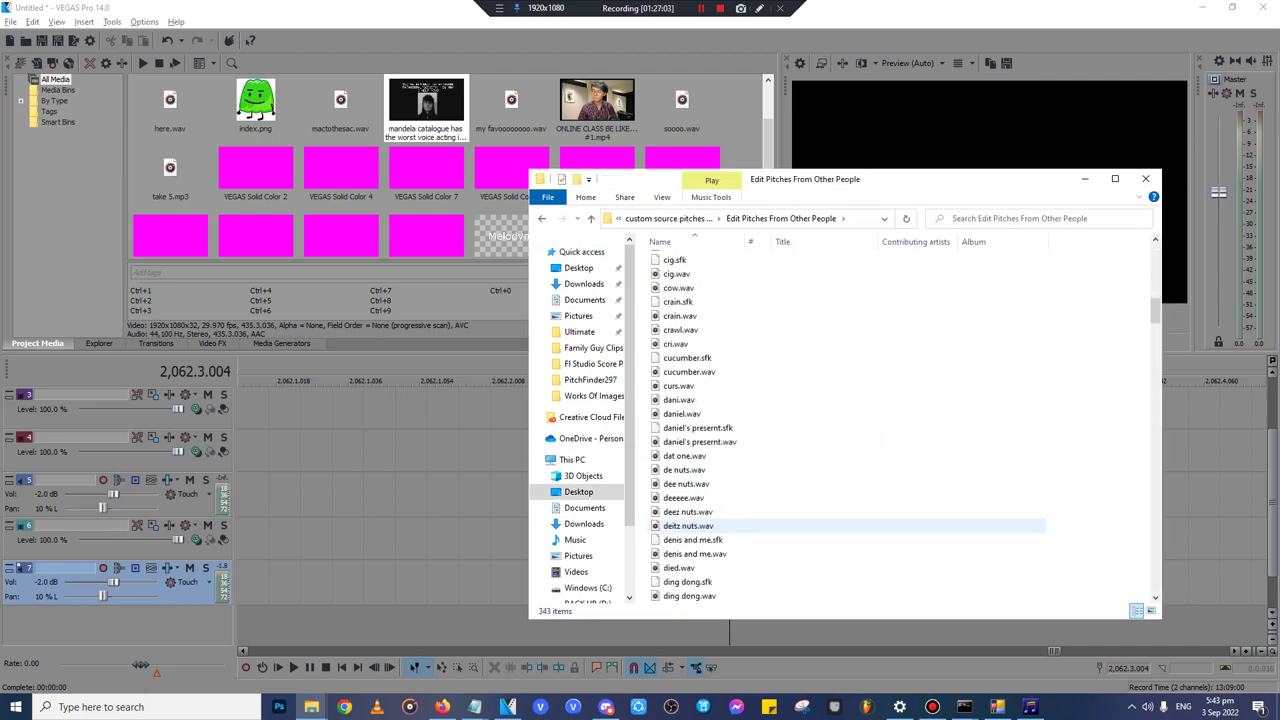
scroll(700, 525, "down", 4)
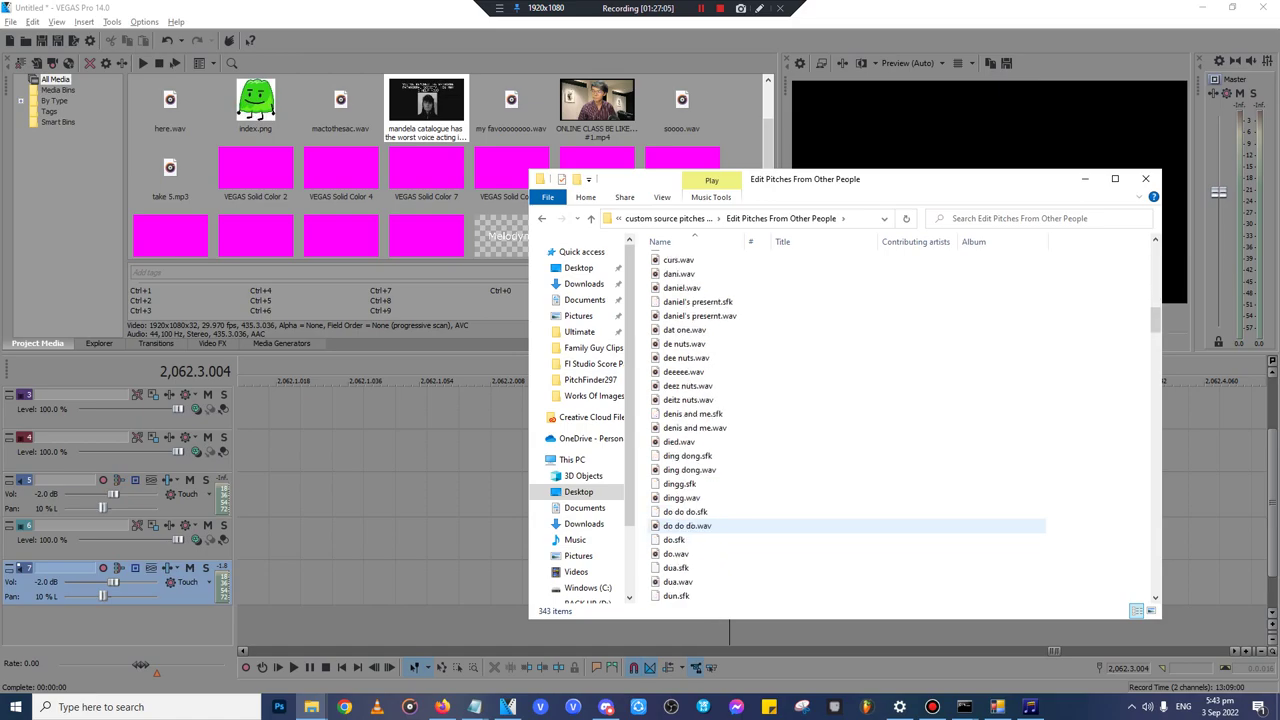
scroll(700, 525, "up", 1)
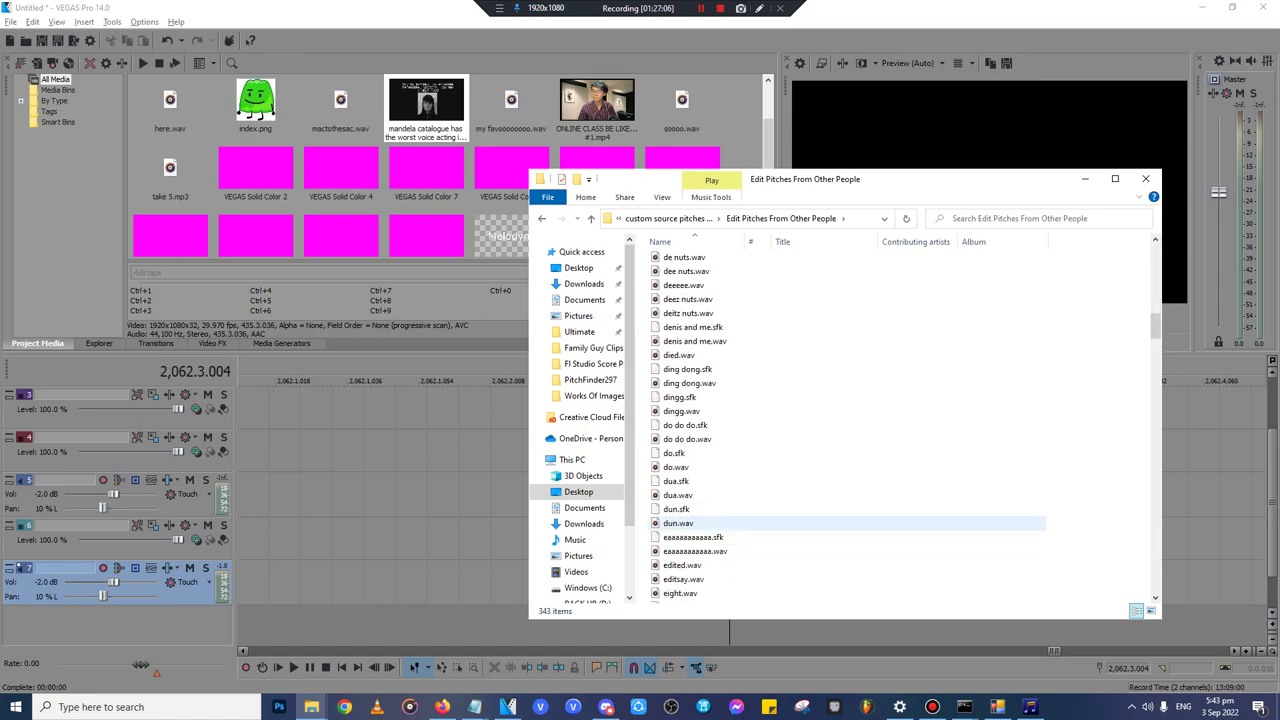
scroll(700, 525, "up", 1)
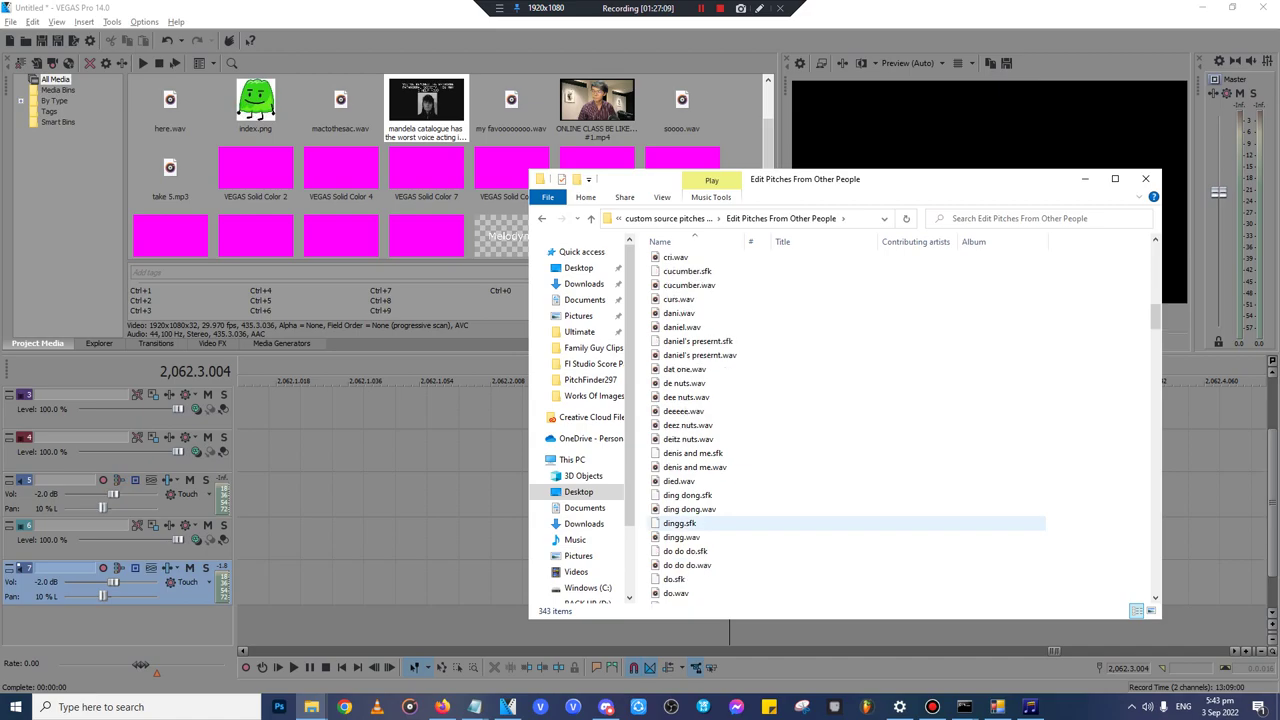
left_click(686, 370)
left_click_drag(684, 369, 432, 588)
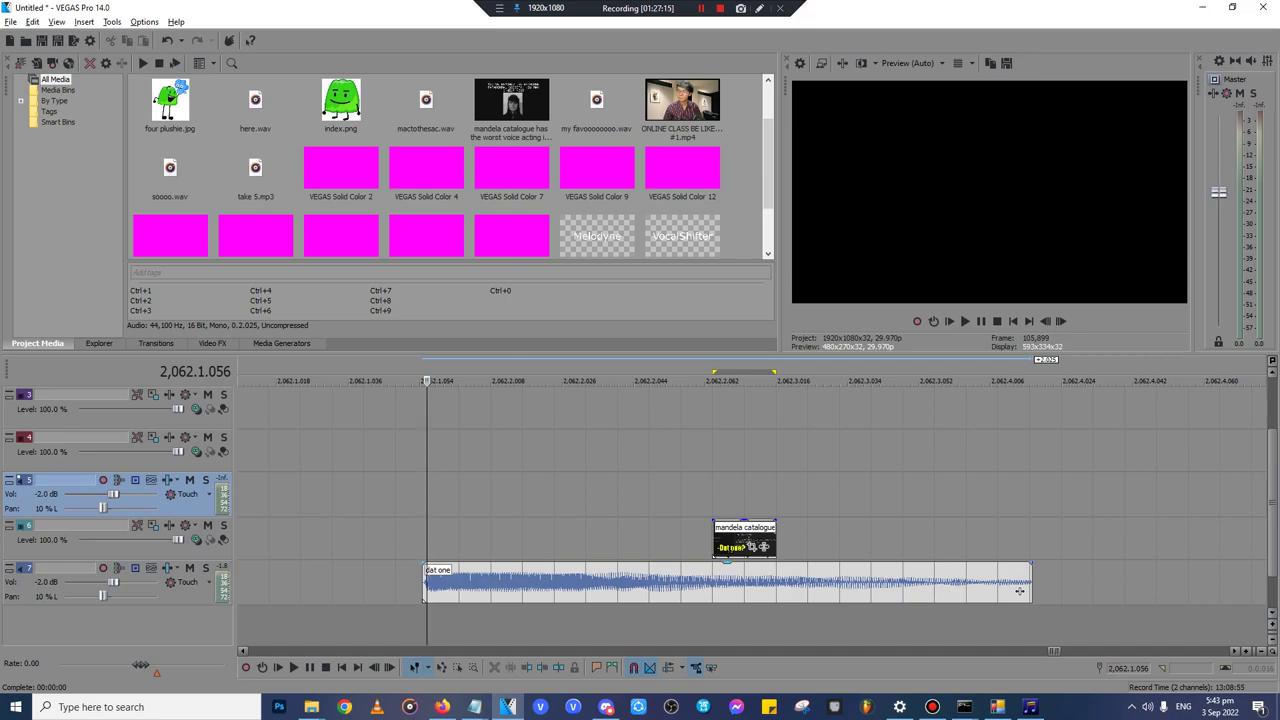
- Align the dat one audio with the start of the mandela catalogue clip and trim it to the clip's end
left_click_drag(432, 588, 720, 588)
left_click(775, 588)
key("s")
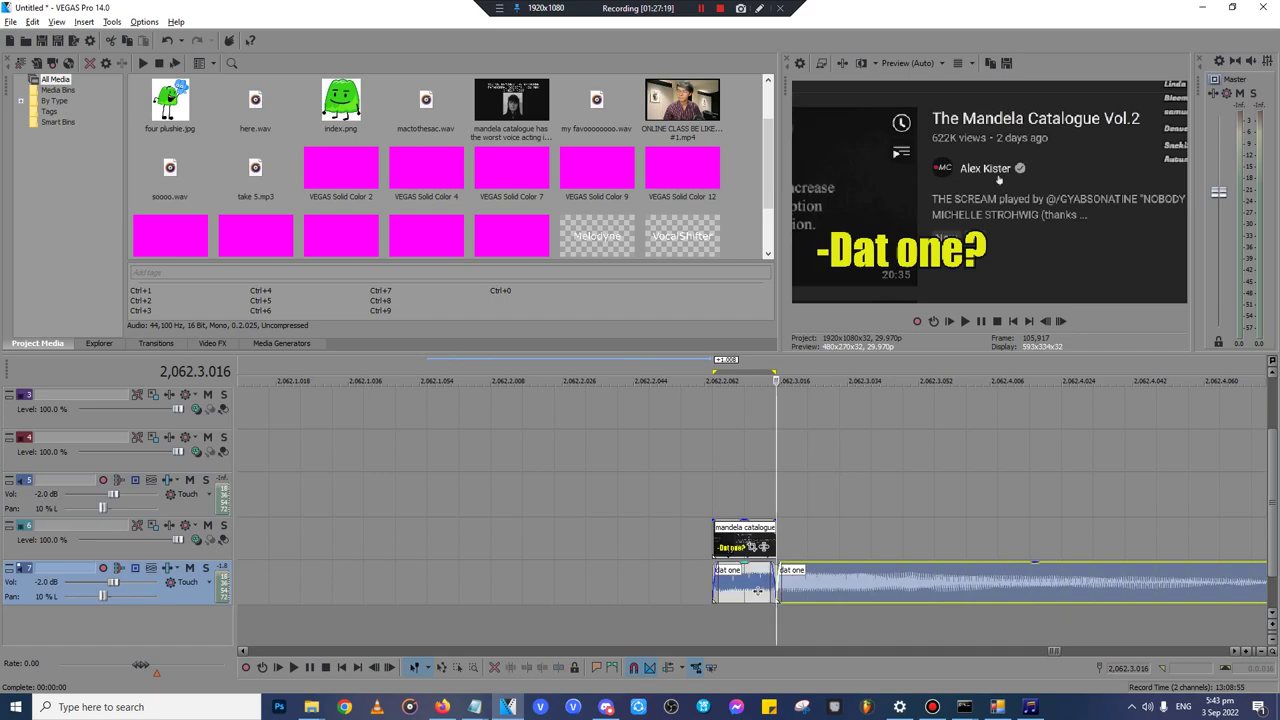
key("Delete")
- Cut the mandela catalogue video event and the dat one audio event beneath it from tracks 6 and 7
left_click(746, 588)
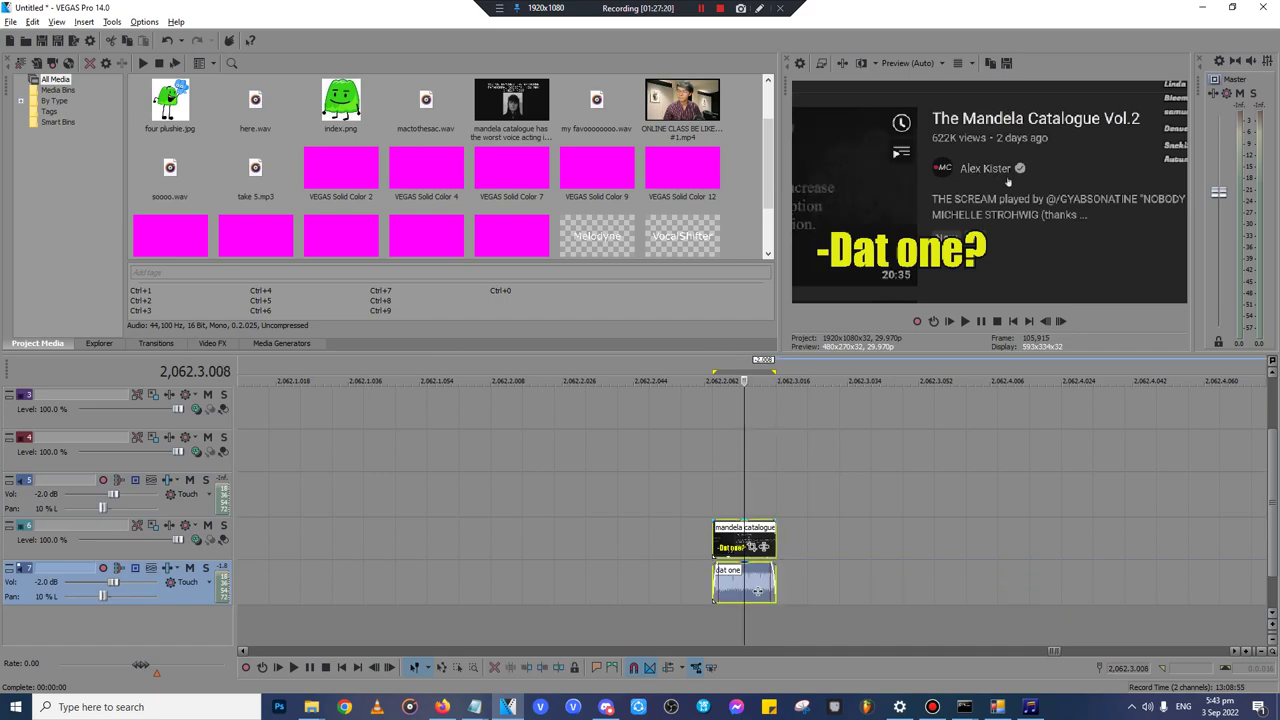
scroll(757, 591, "down", 15)
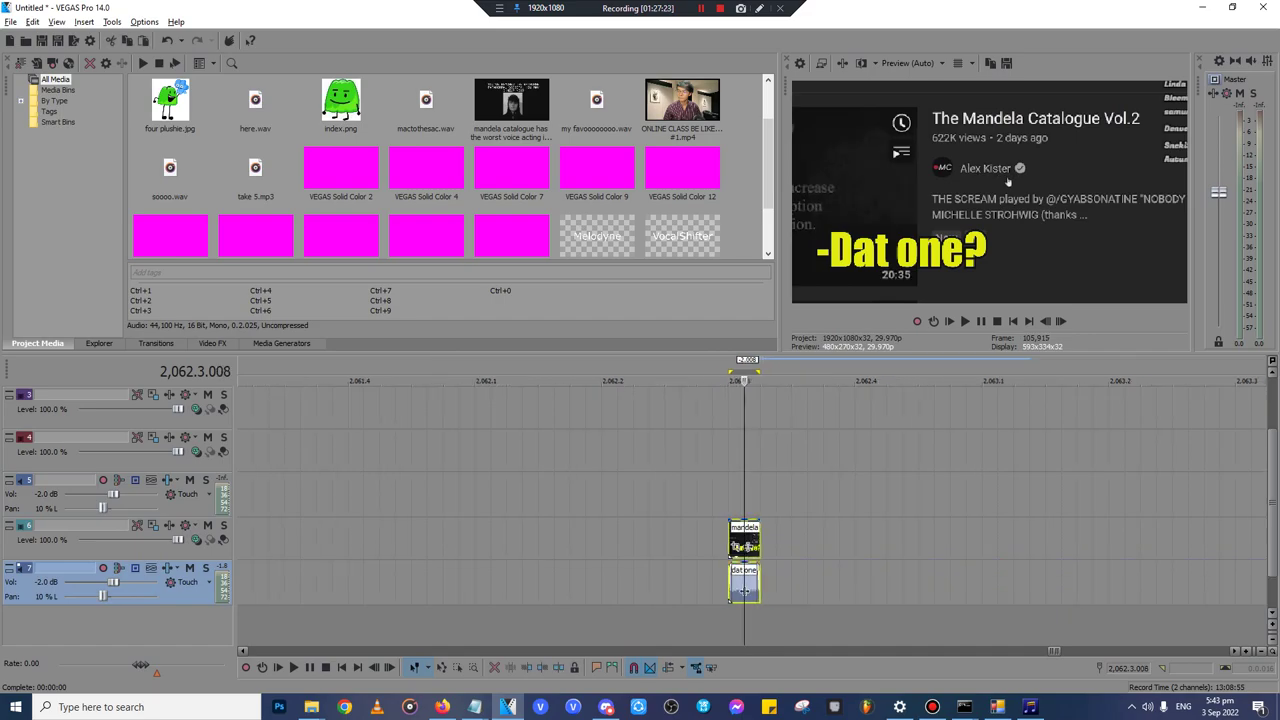
key("ctrl+x")
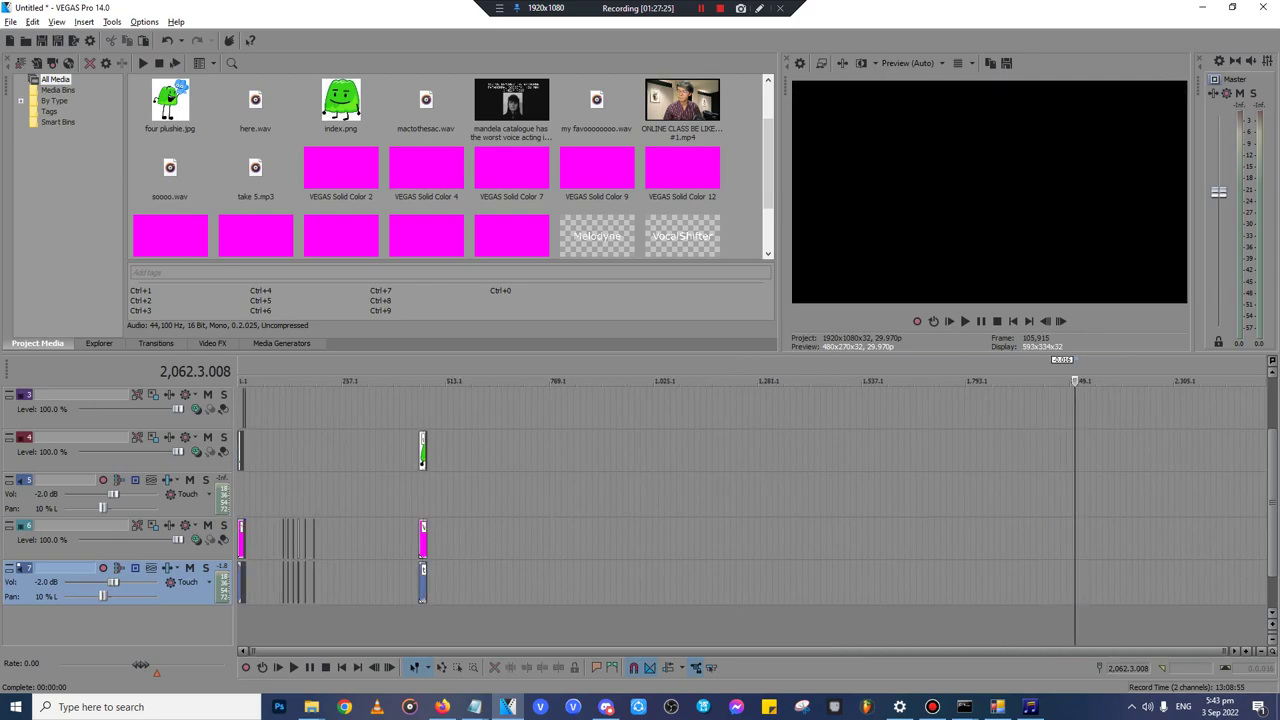
- Paste the cut video and audio events at the end of the Melodyne title on tracks 4 and 5
left_click(253, 495)
scroll(253, 495, "up", 10)
scroll(257, 498, "down", 5)
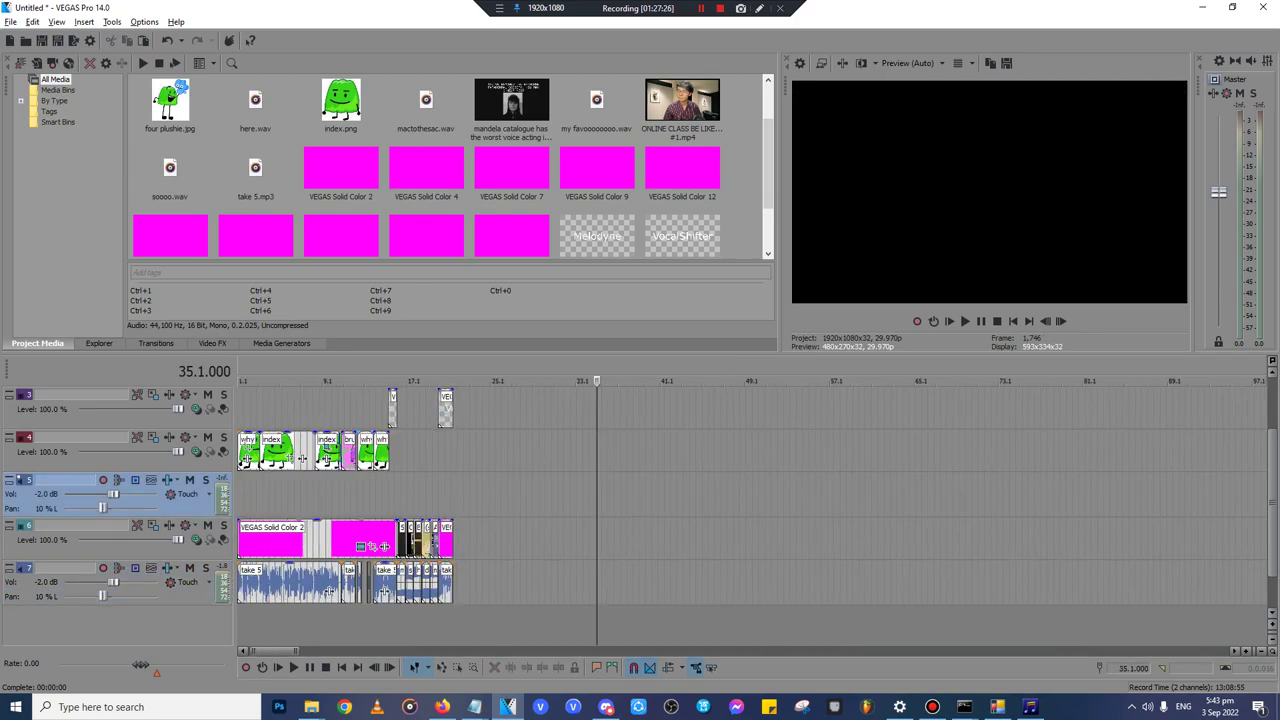
left_click(389, 453)
left_click(397, 453)
scroll(397, 453, "up", 6)
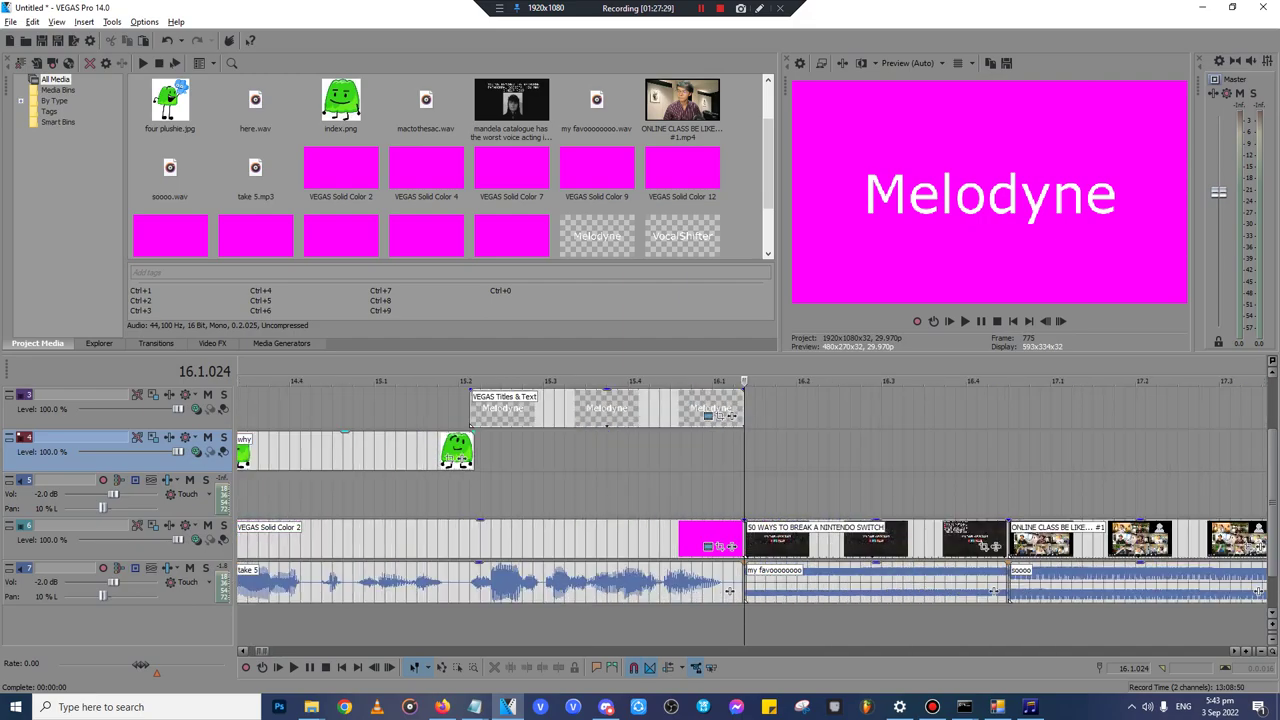
key("space")
- Delete the pasted mandela catalogue and dat one events from tracks 4 and 5
scroll(744, 500, "down", 4)
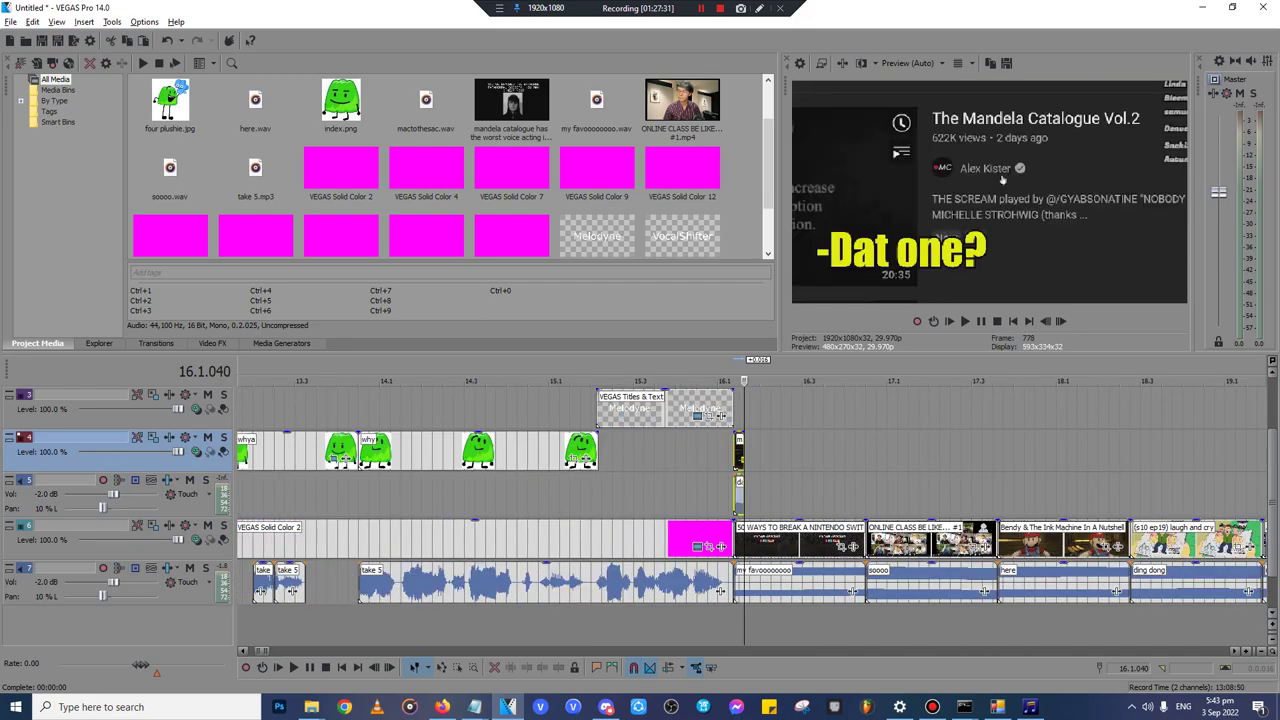
mouse_move(744, 452)
left_mouse_down()
mouse_move(860, 452)
mouse_move(744, 452)
left_mouse_up()
scroll(744, 452, "up", 4)
left_click(748, 452)
left_click(714, 452)
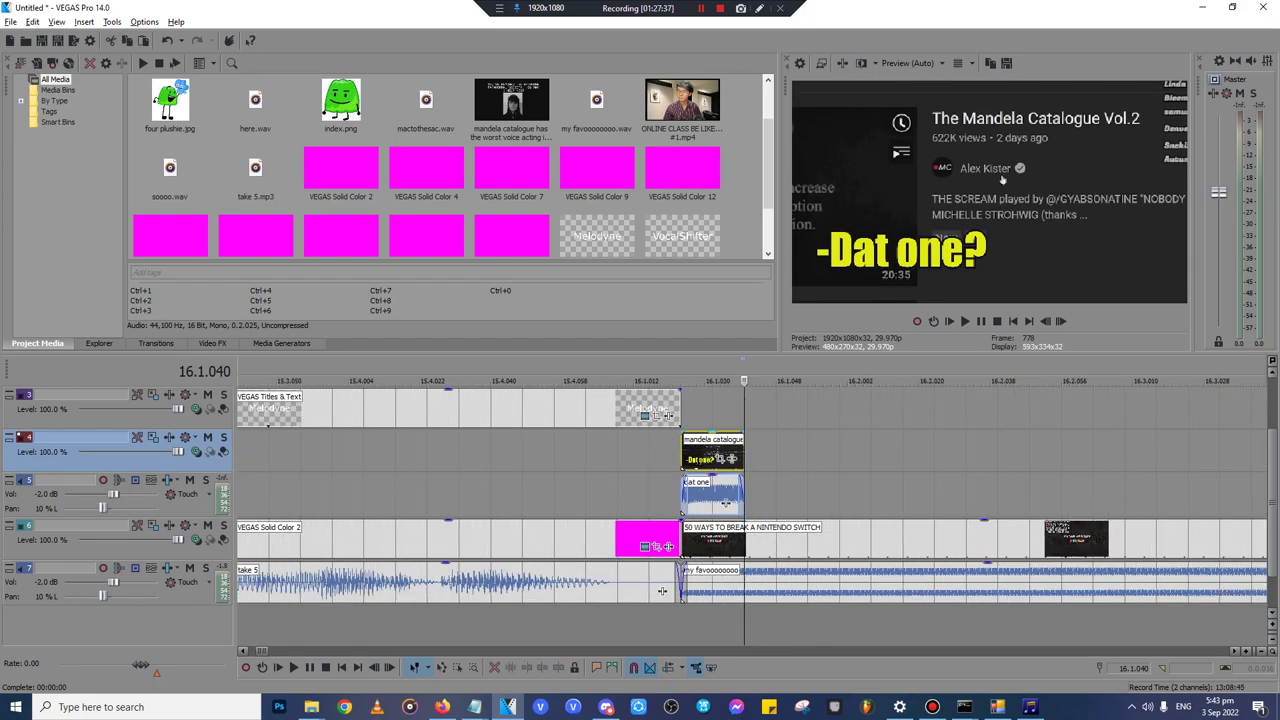
scroll(714, 452, "down", 6)
key("Delete")
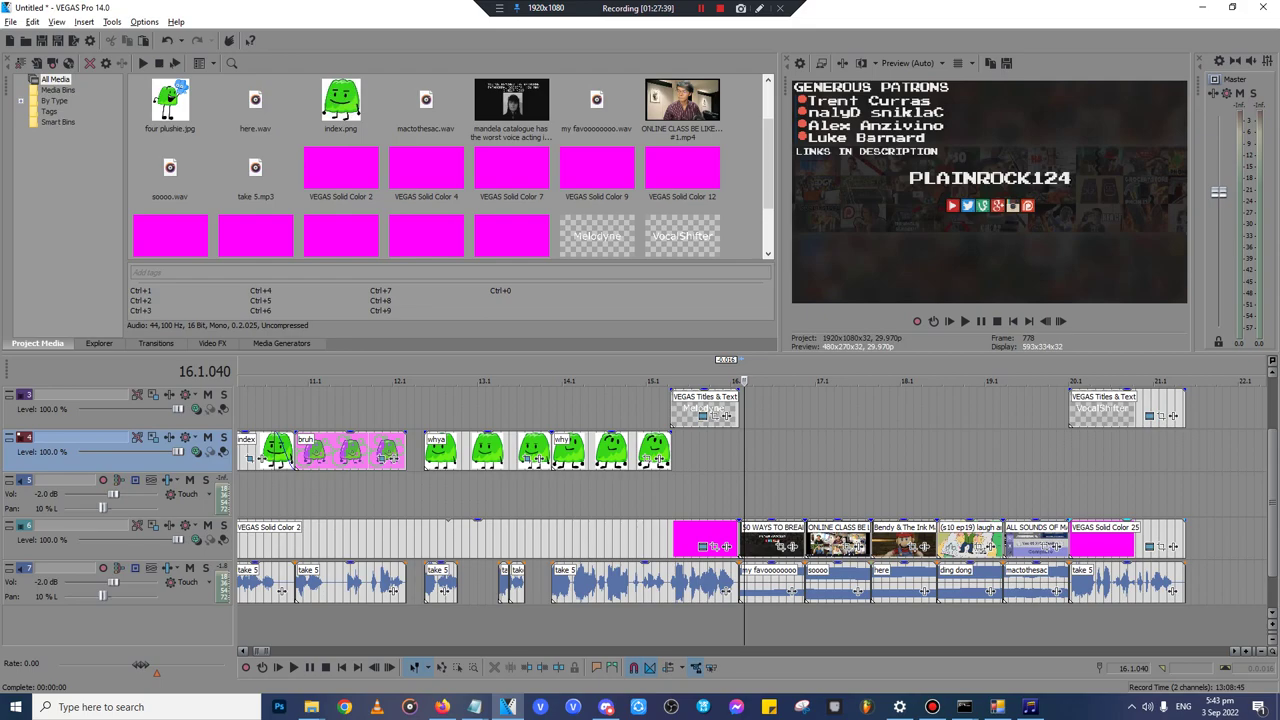
- Paste the mandela catalogue and dat one events after the VocalShifter title on tracks 6 and 7, and extend both nearly to 22.1.000
left_click(1183, 540)
scroll(1183, 540, "up", 3)
key("ctrl+v")
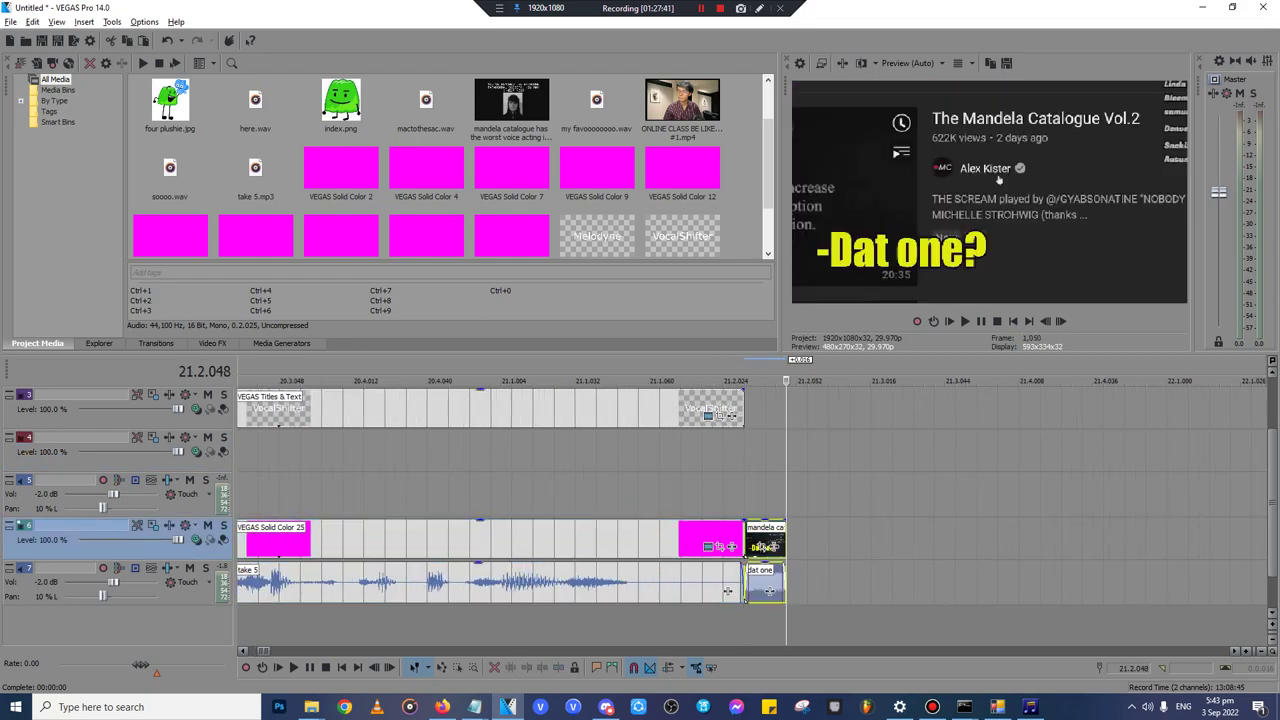
left_click_drag(770, 590, 1129, 590)
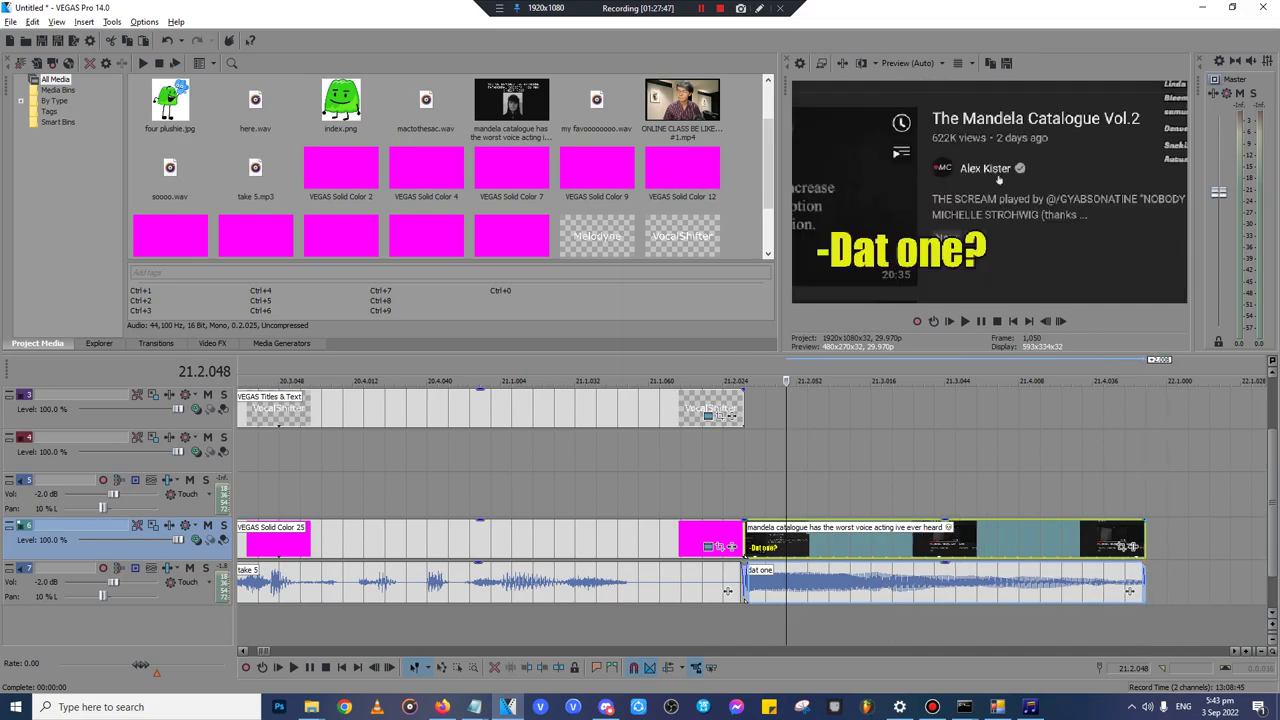
- Play back the extended mandela catalogue clip with its dat one audio repeatedly from its start
left_click(744, 495)
key("space")
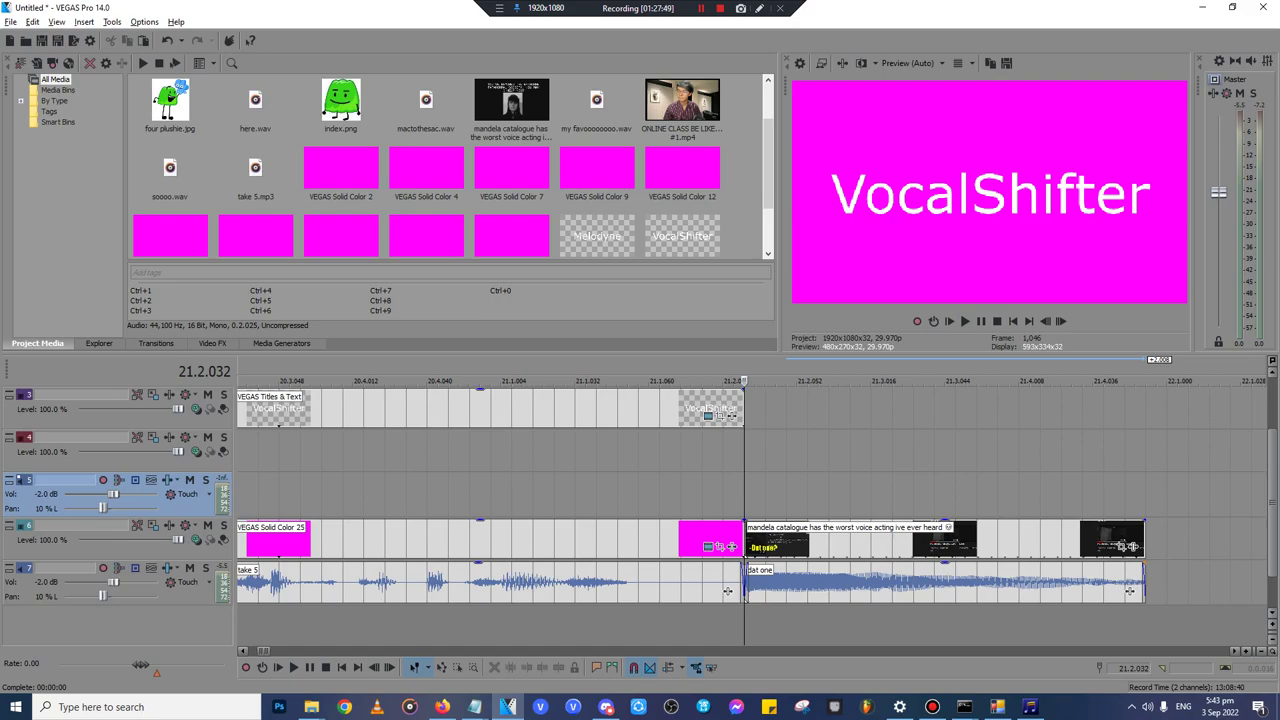
key("space")
key("space")
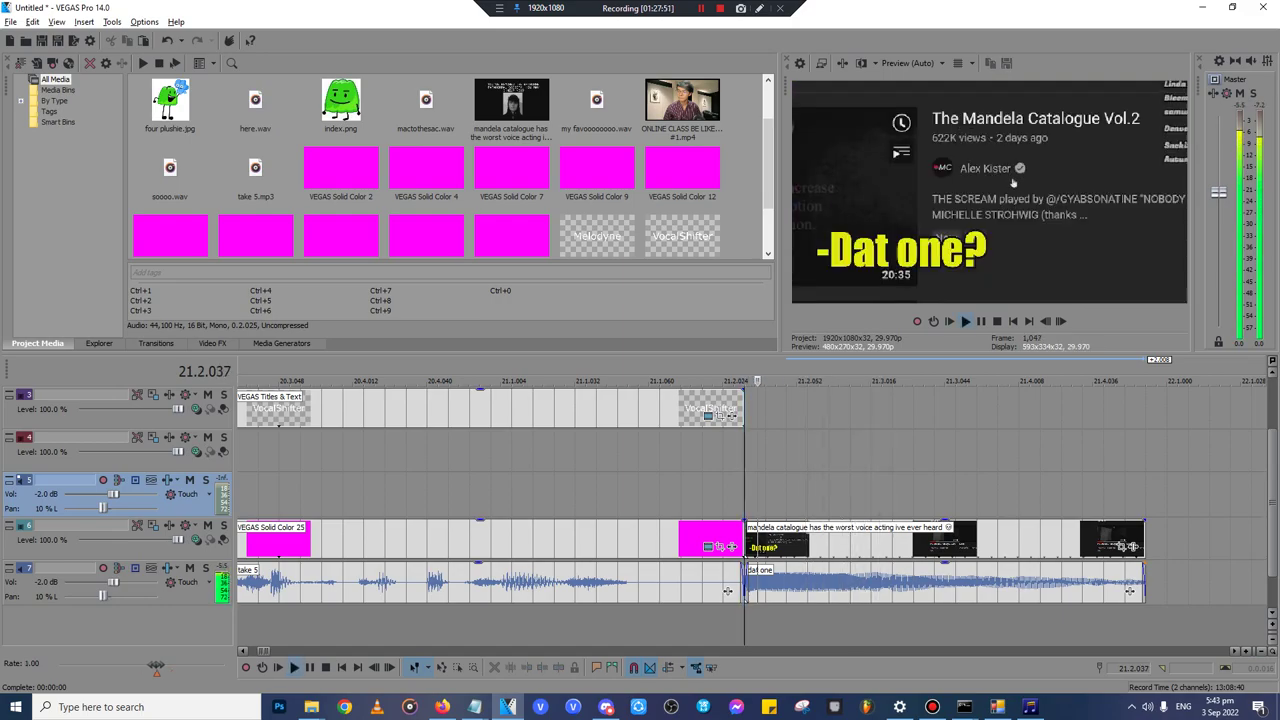
key("space")
key("space")
key("space")
key("space")
key("Return")
key("space")
key("Return")
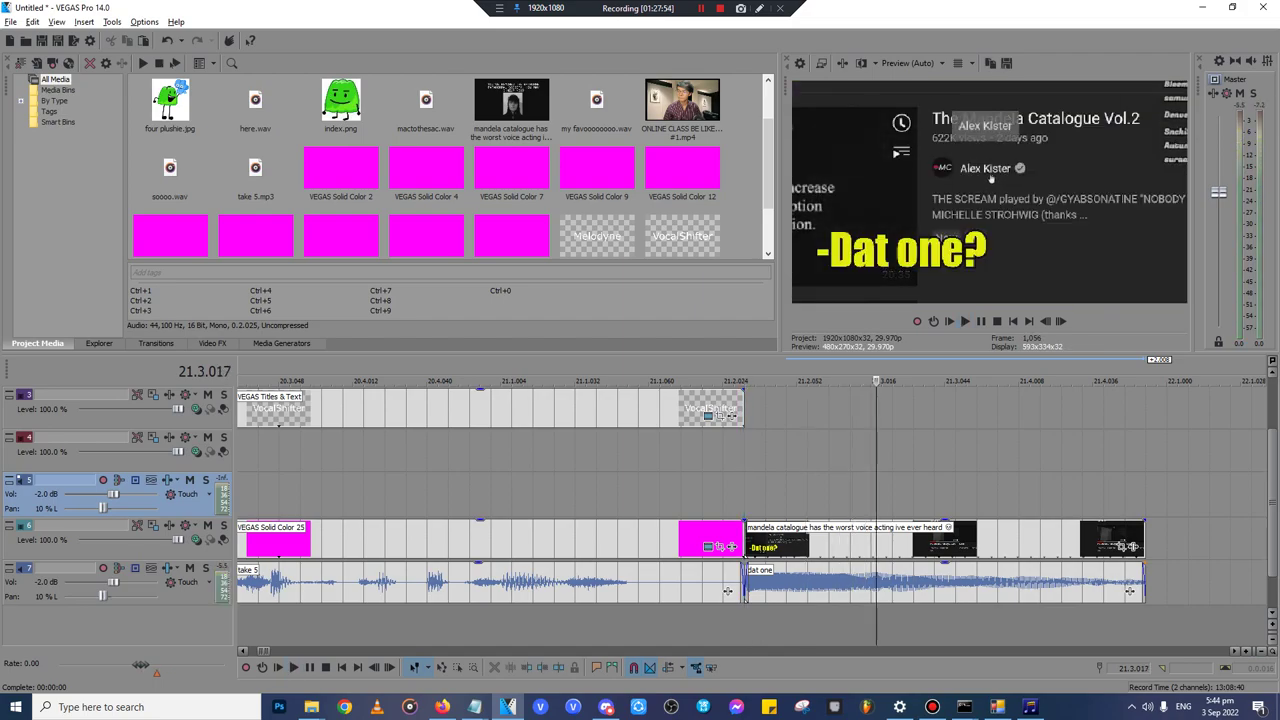
- In Notepad, append "uhhhhh idk if i can do vocalshifter cuz the pitches are terrible so ig we can do the auto tune pitches instead"
mouse_move(475, 707)
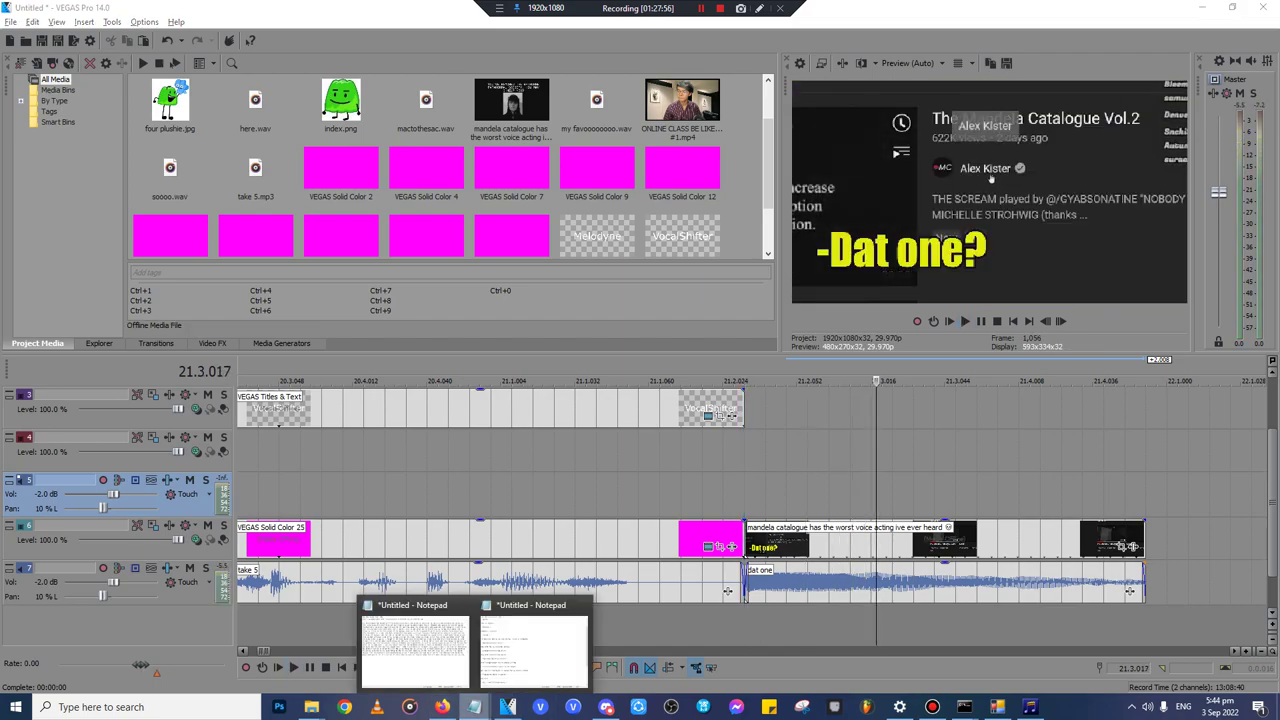
left_click(414, 642)
type("uhhhhh")
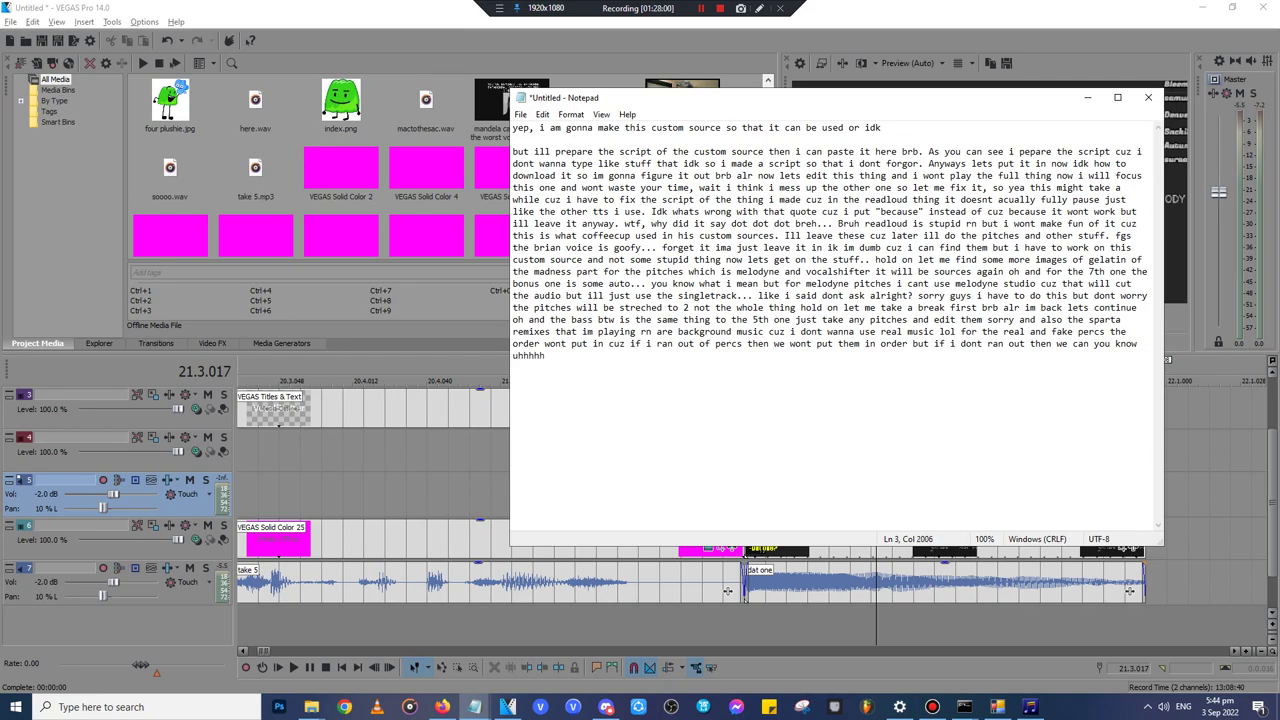
type(" idk if i can do vocal hifter cuz the pit")
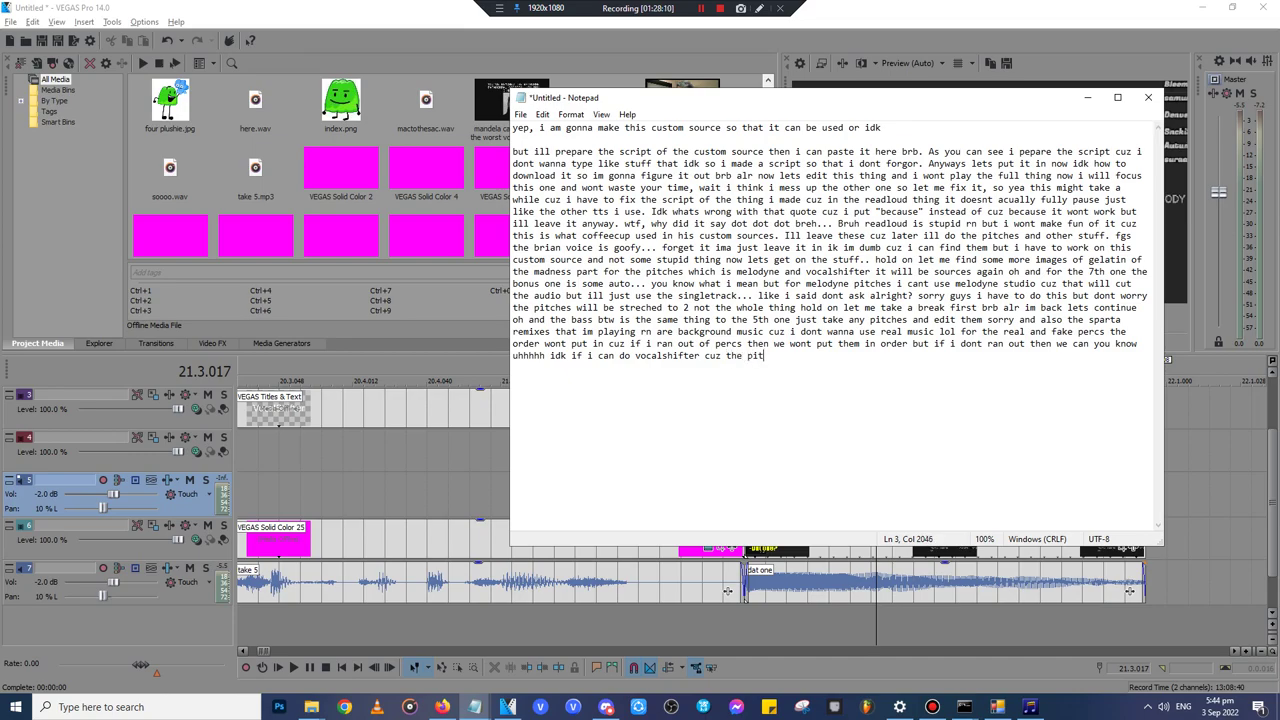
type("cheart")
type("trerr")
type("rib")
type("le so ig we can")
type(" do ther")
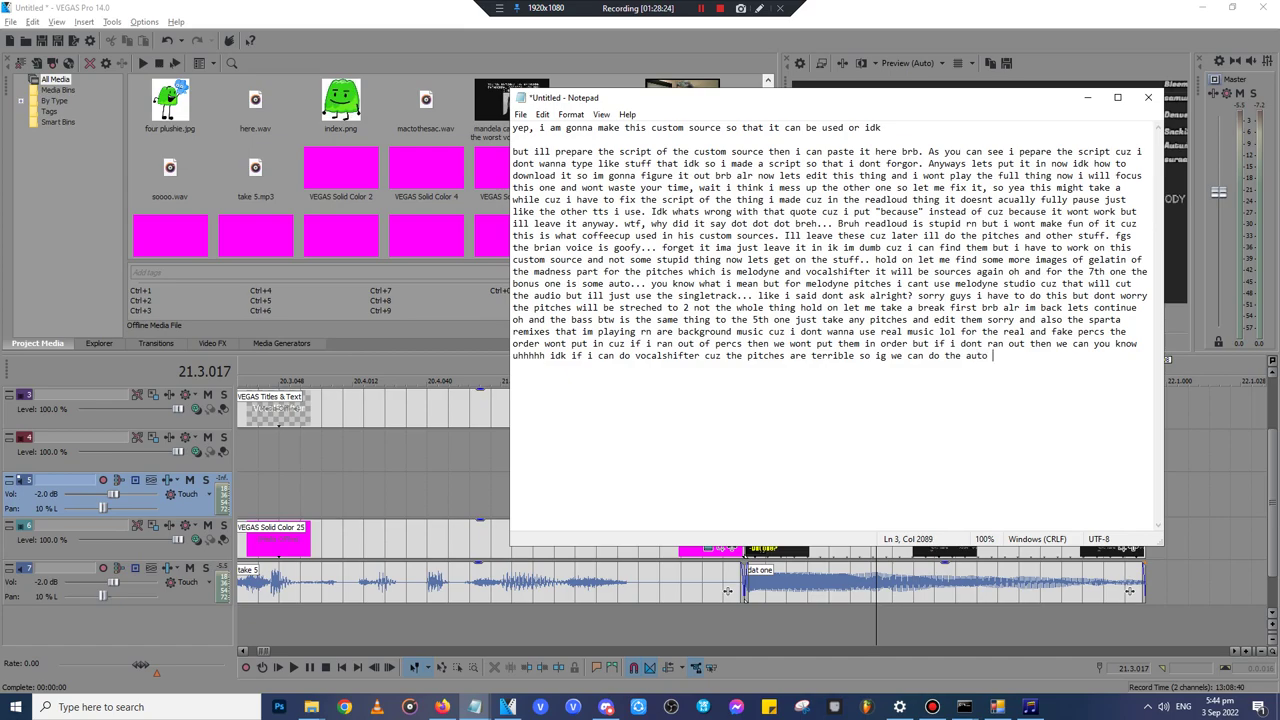
type("ne pitches instead")
left_click(1088, 97)
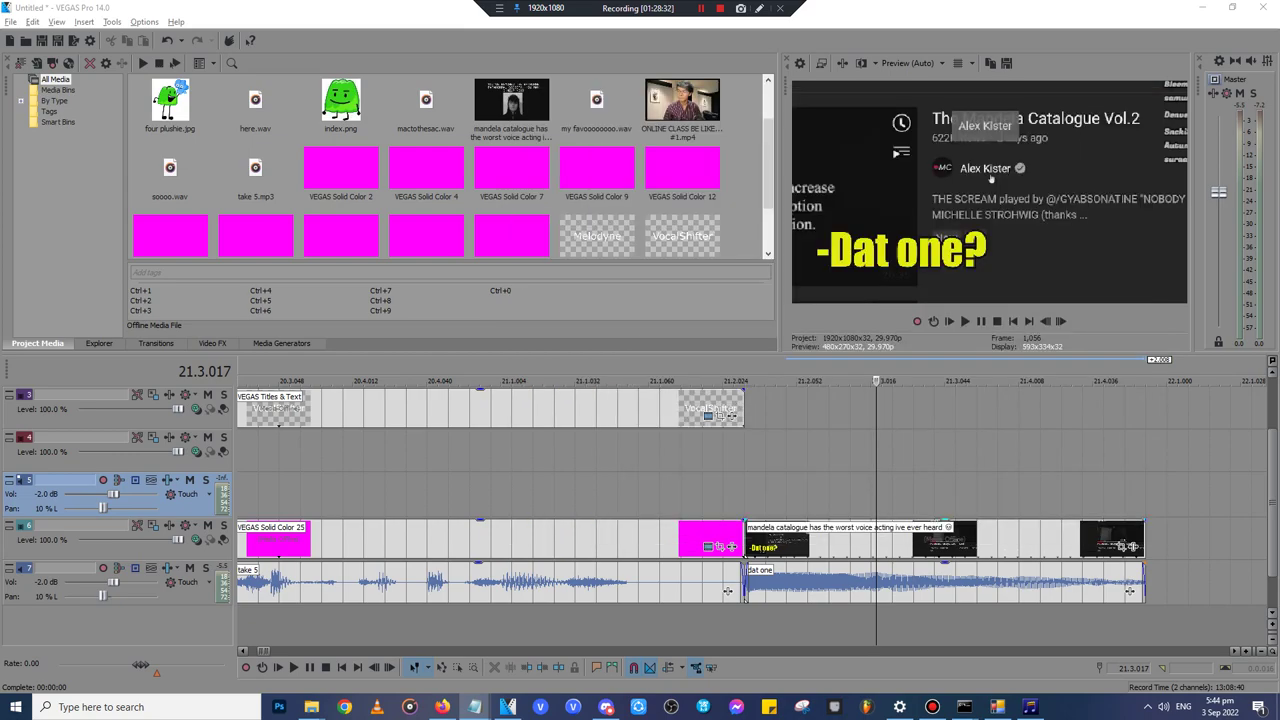
- Delete the mandela catalogue and dat one events after the VocalShifter title, and select the take 5 audio beneath that title
left_click(766, 543)
scroll(766, 543, "down", 3)
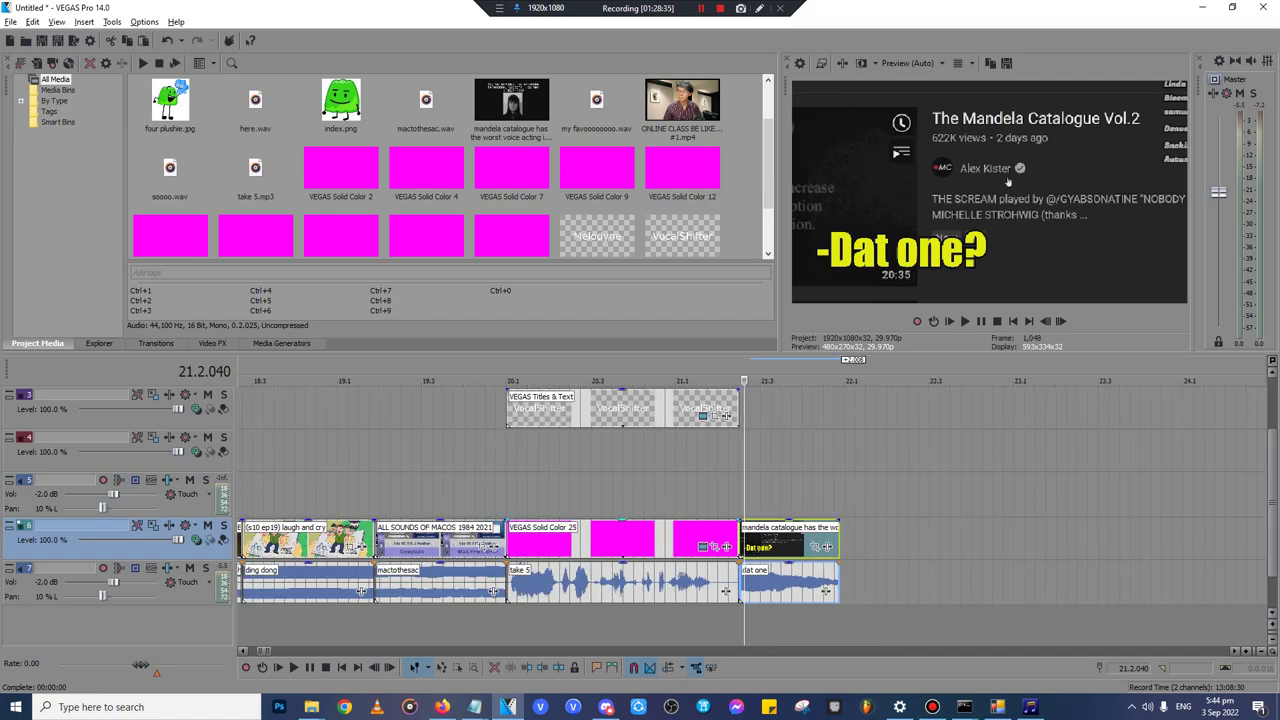
key("Delete")
left_click(543, 584)
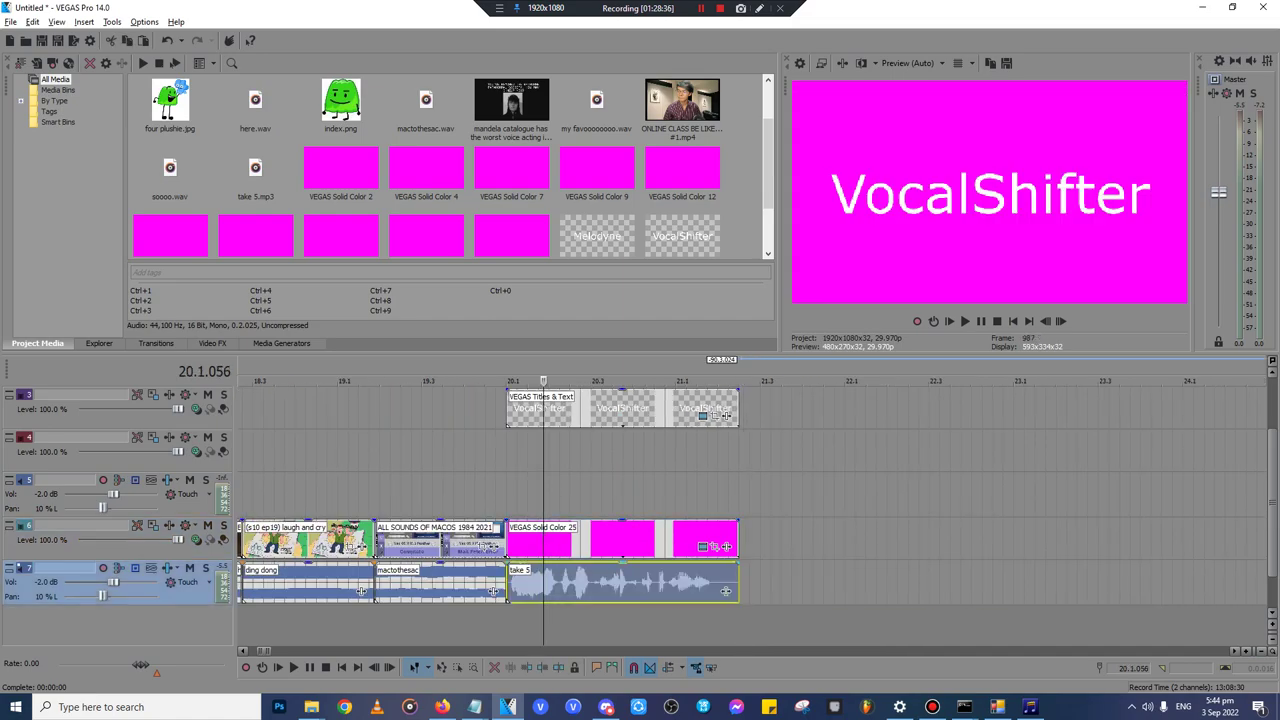
- In Firefox, duplicate the ReadLoud Brian voice tab and enter "autotune pitches" as the text to voice
left_click(441, 707)
left_click(220, 15)
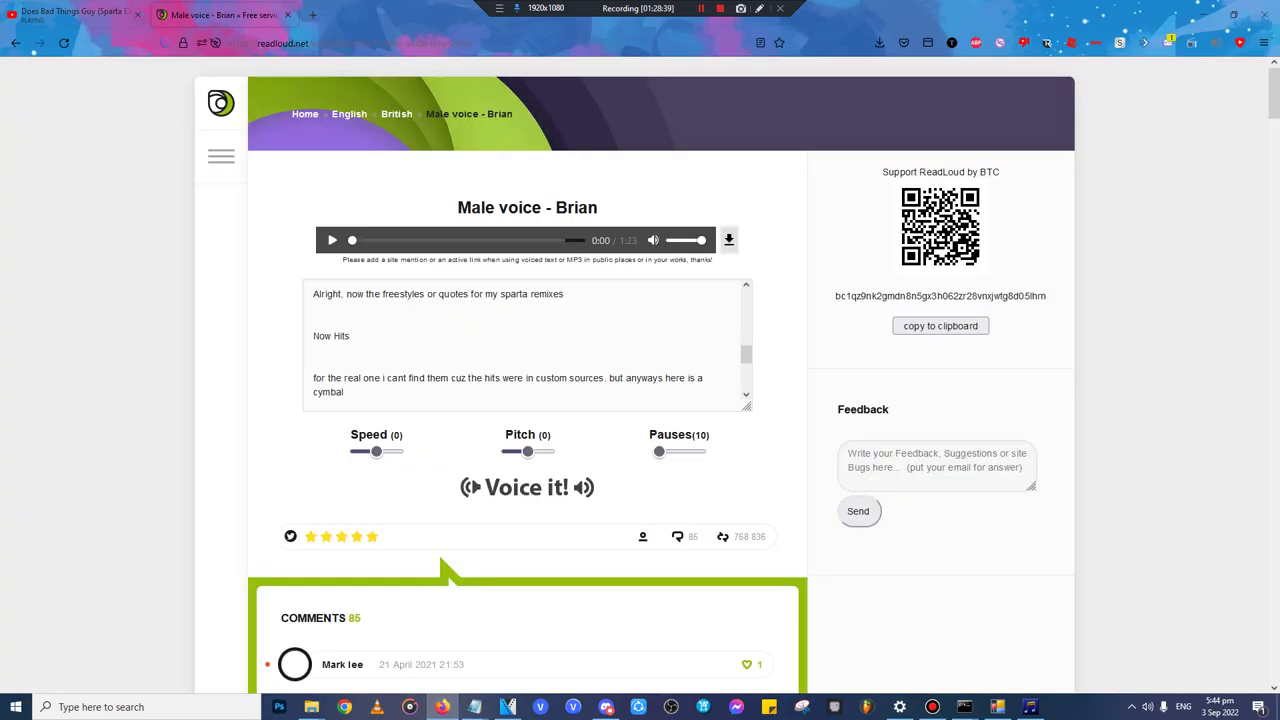
right_click(223, 15)
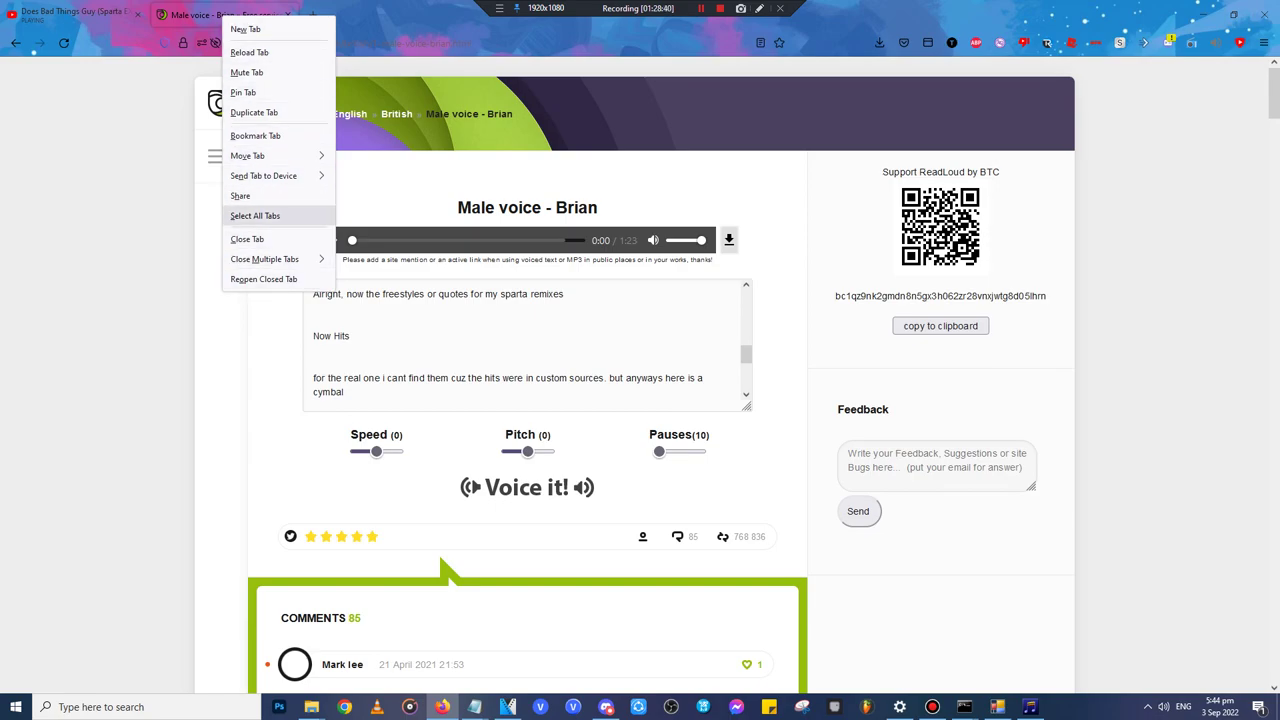
left_click(254, 112)
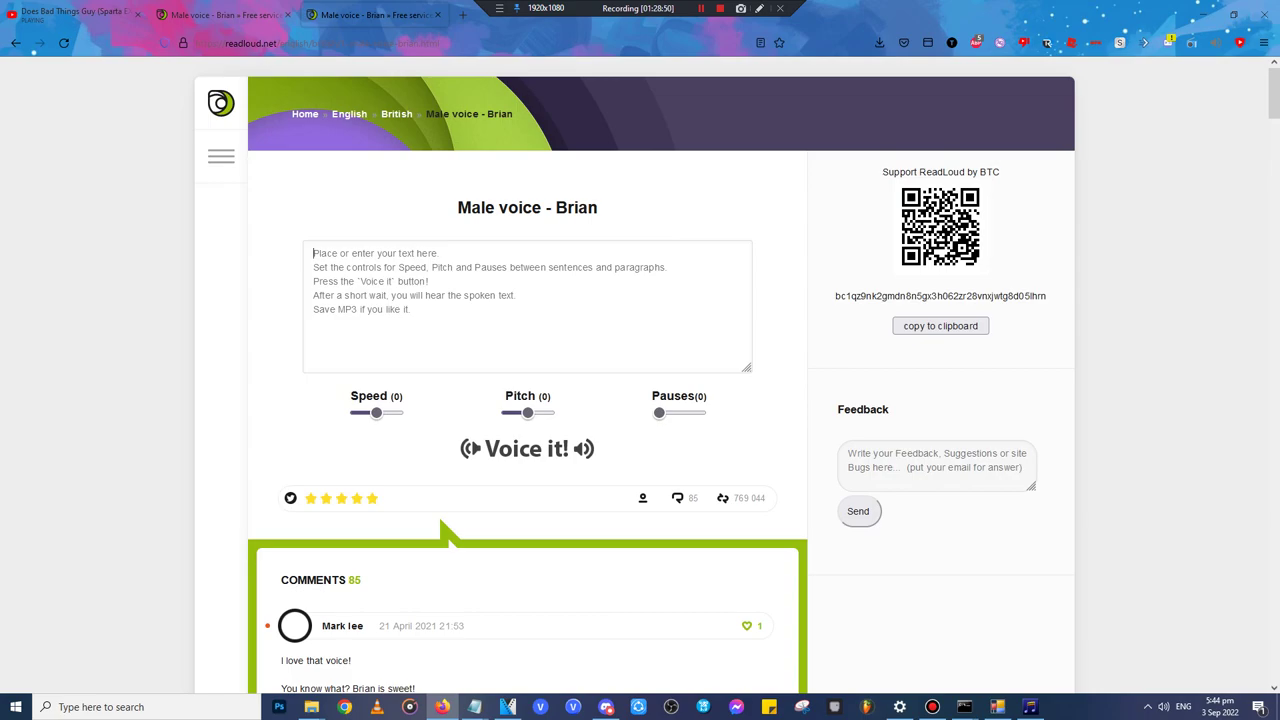
type("autotune pitches")
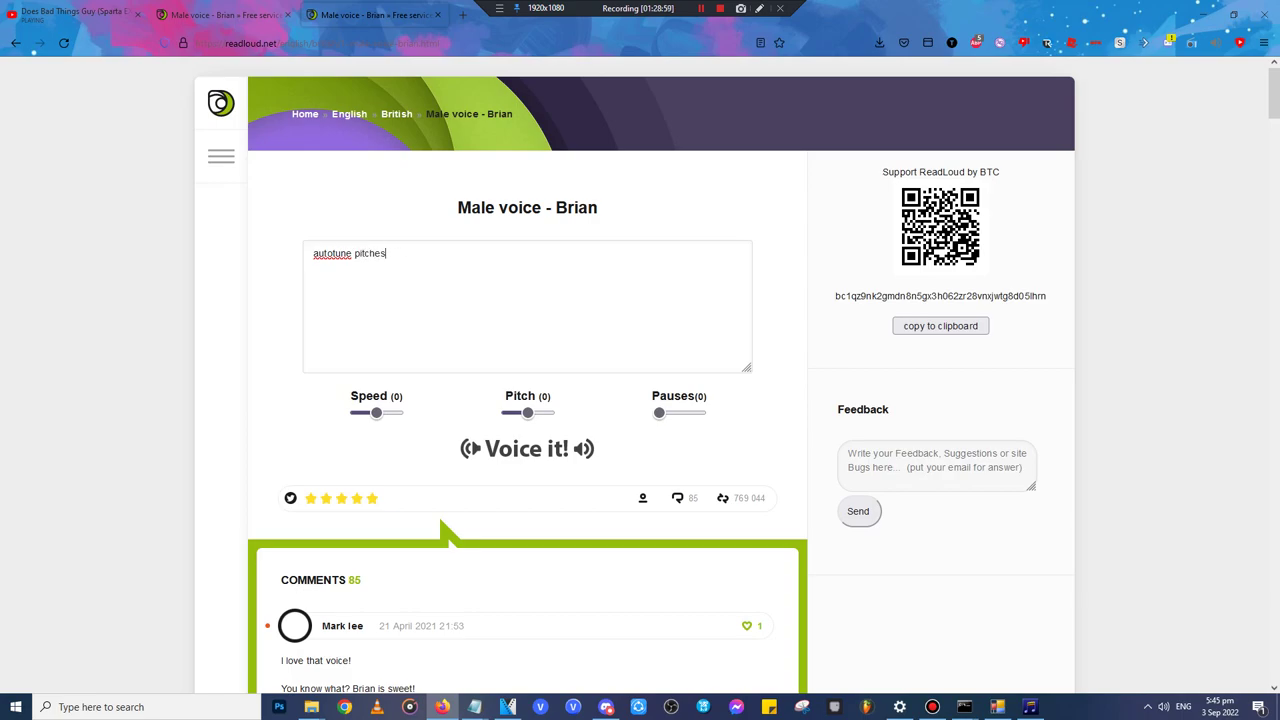
type(" because voca")
key("BackSpace")
key("BackSpace")
key("BackSpace")
key("BackSpace")
key("BackSpace")
key("BackSpace")
key("BackSpace")
key("BackSpace")
key("BackSpace")
key("BackSpace")
key("BackSpace")
- In Notepad, append "and btw you can do the same thing just like the bass one but put it with vocalshifter"
left_click(475, 707)
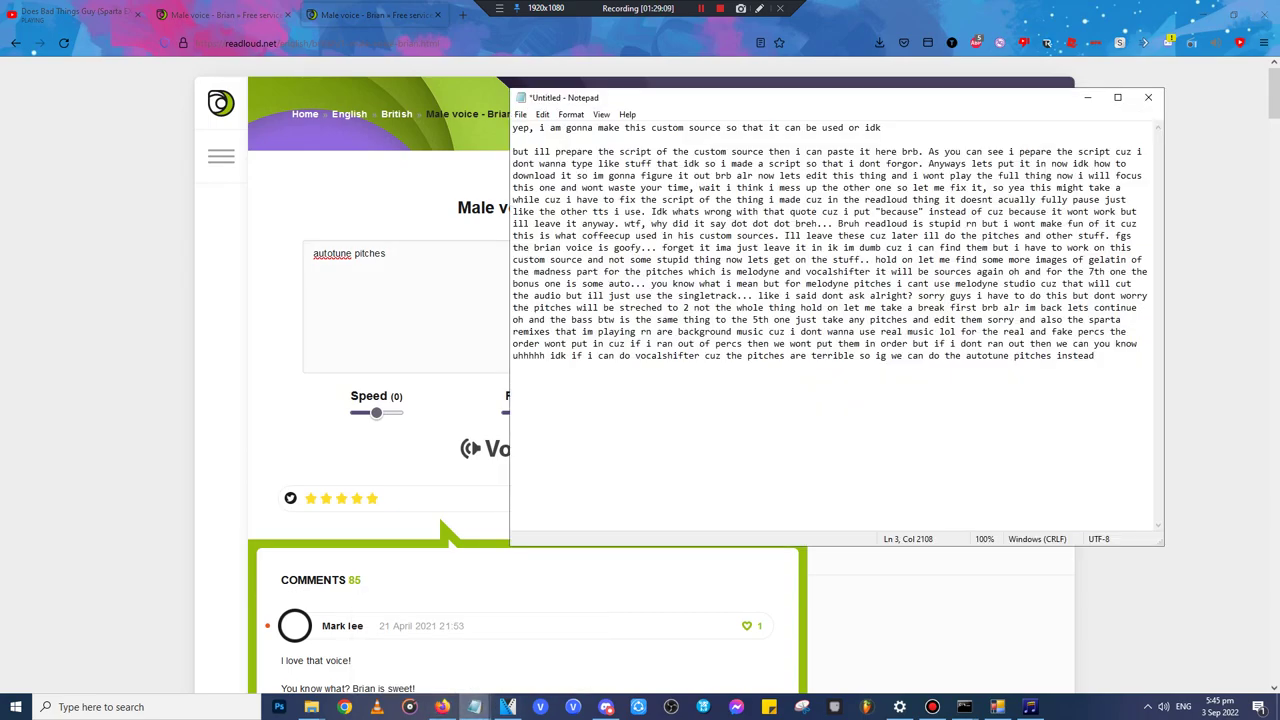
type("and btw can")
key("BackSpace")
key("BackSpace")
key("BackSpace")
type("you can do the same thing just like the bass one but put it with vocalshifter")
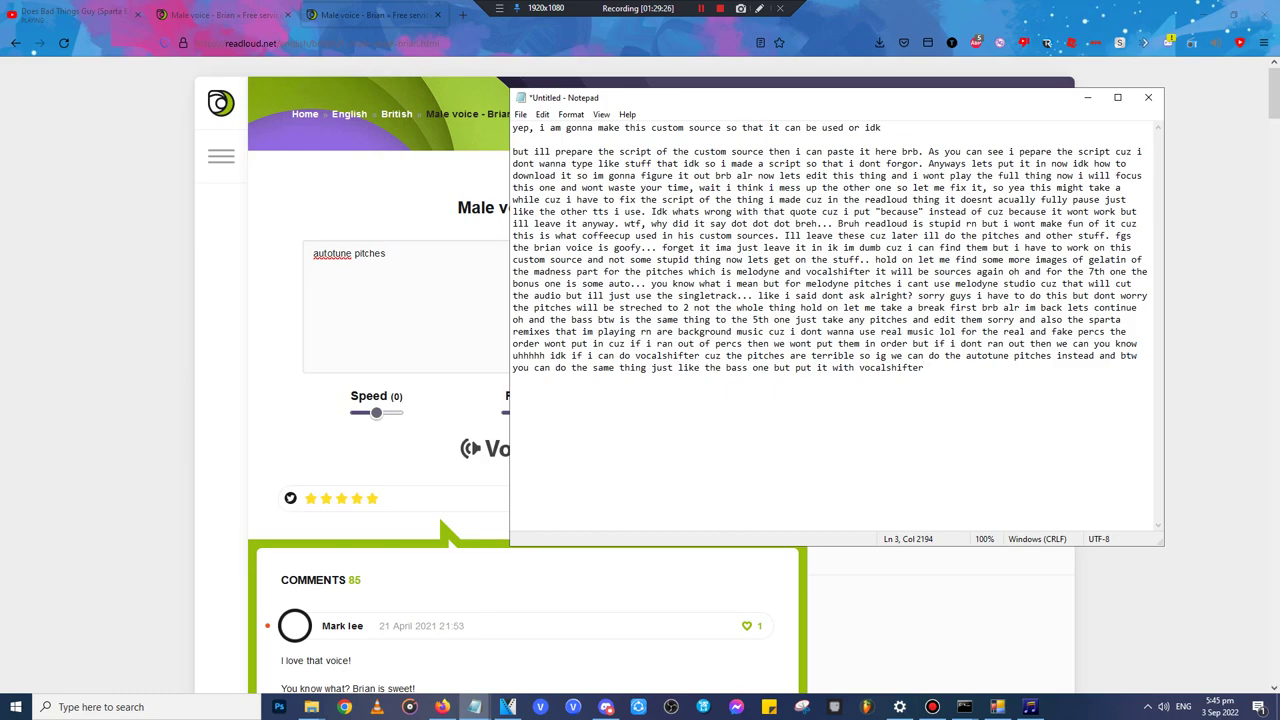
- Back in Firefox, set the pauses to 10 and generate the speech for "autotune pitches"
key("alt+Tab")
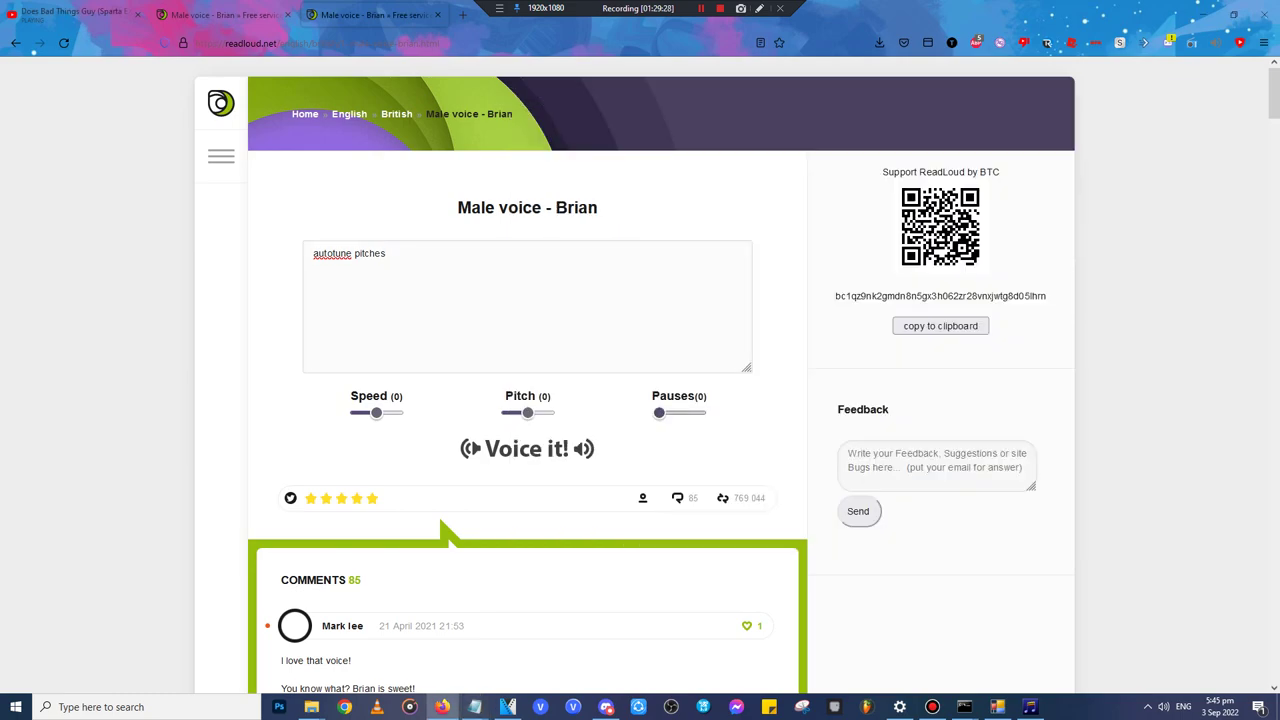
left_click_drag(659, 413, 660, 413)
key("Left")
key("Left")
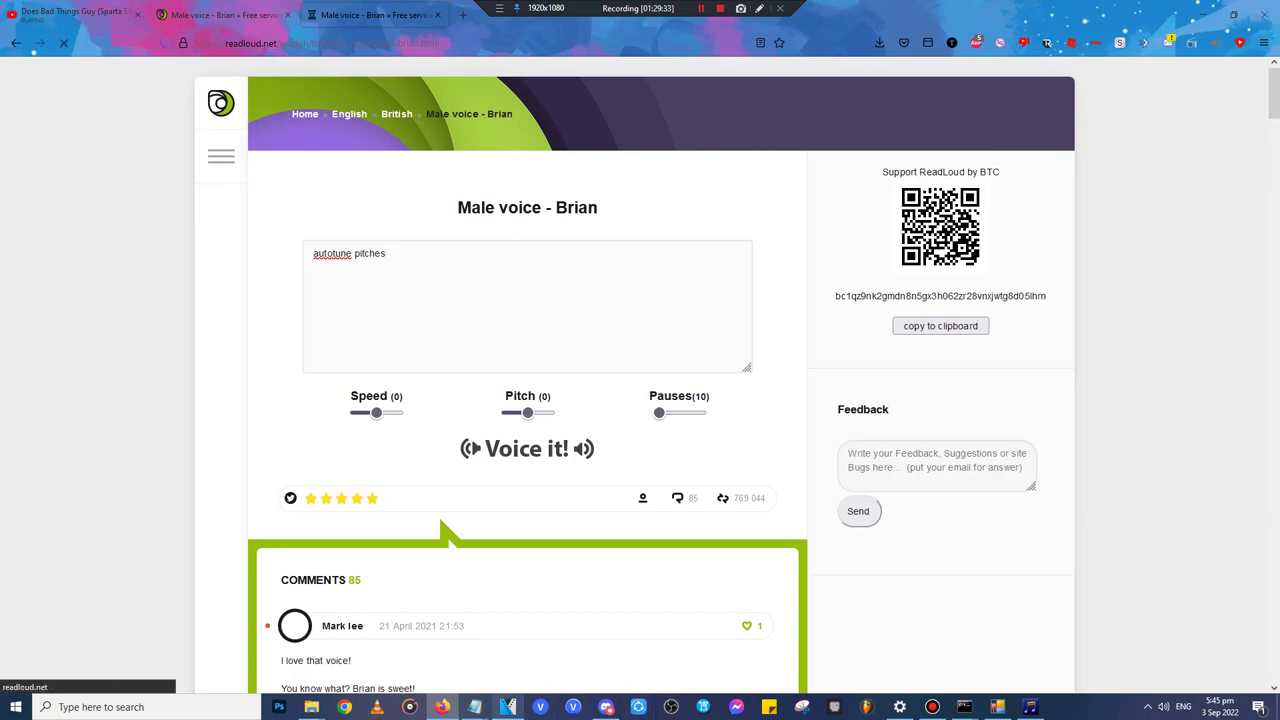
- In VEGAS Pro, change the VocalShifter title's text to "Autotune Pitches"
left_click(508, 707)
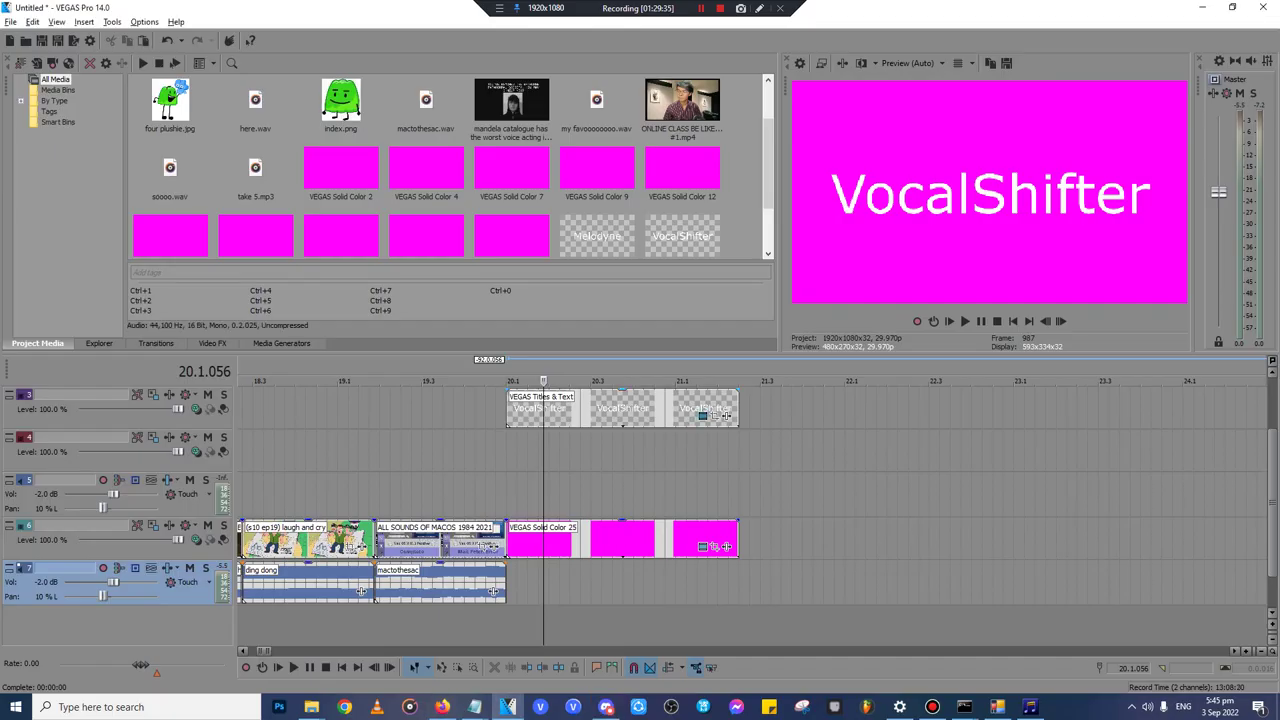
left_click(703, 416)
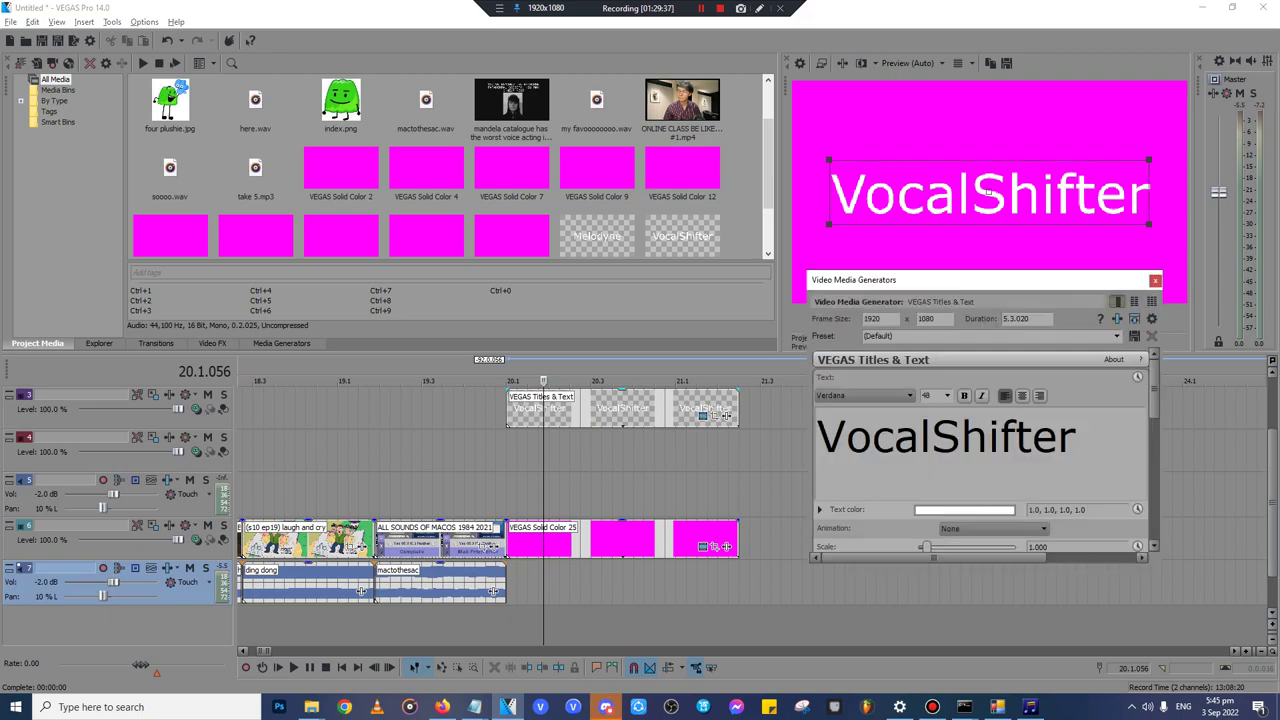
type("Auto")
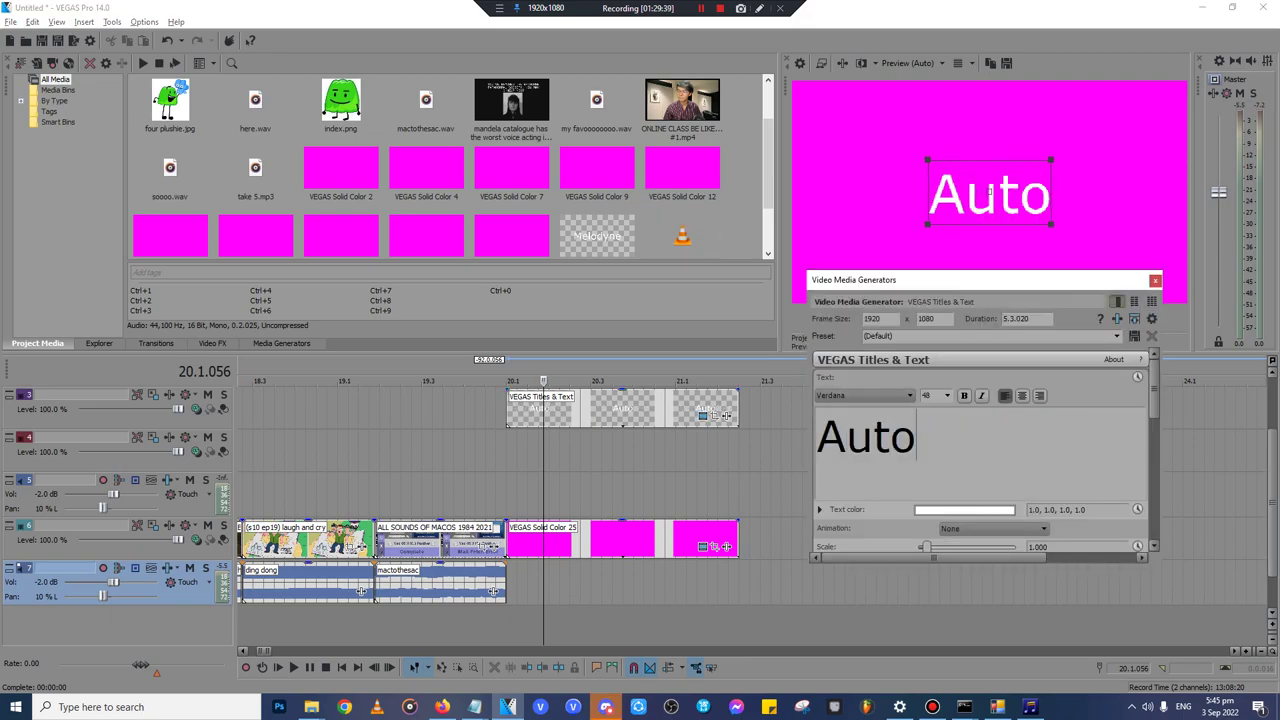
type("tune Puit")
key("BackSpace")
key("BackSpace")
key("BackSpace")
key("BackSpace")
key("BackSpace")
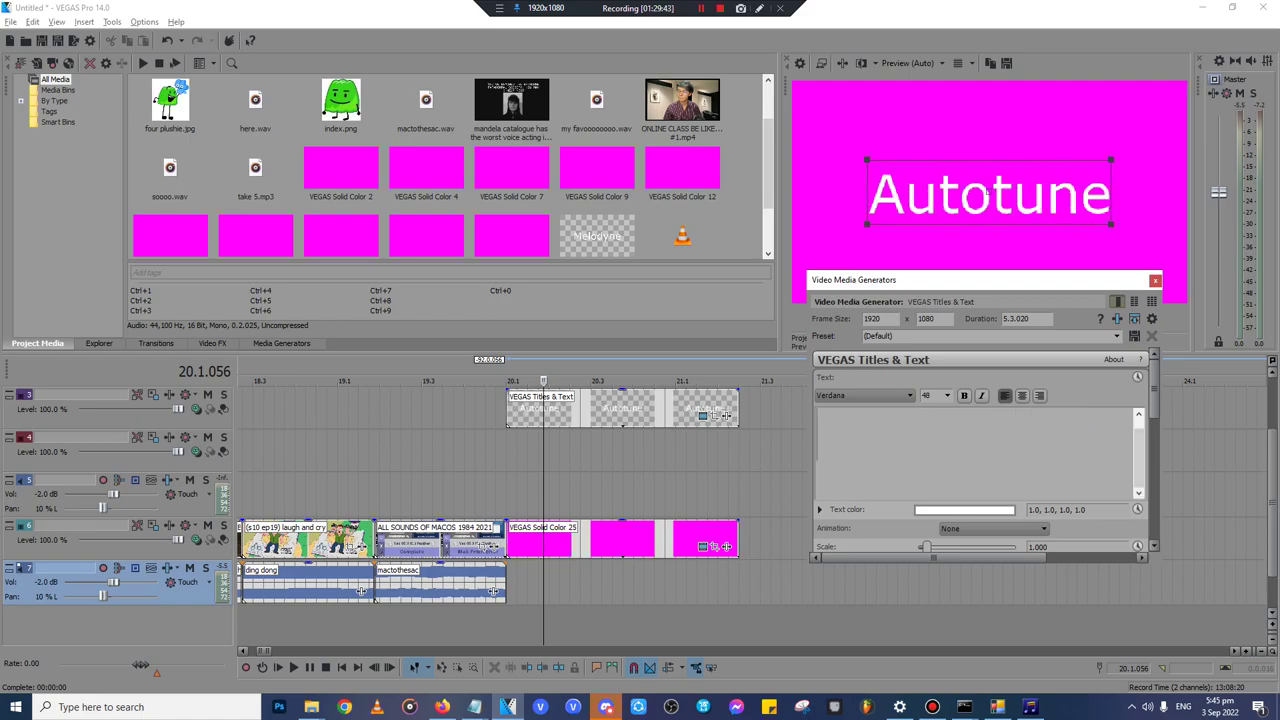
type("Pi")
key("BackSpace")
key("BackSpace")
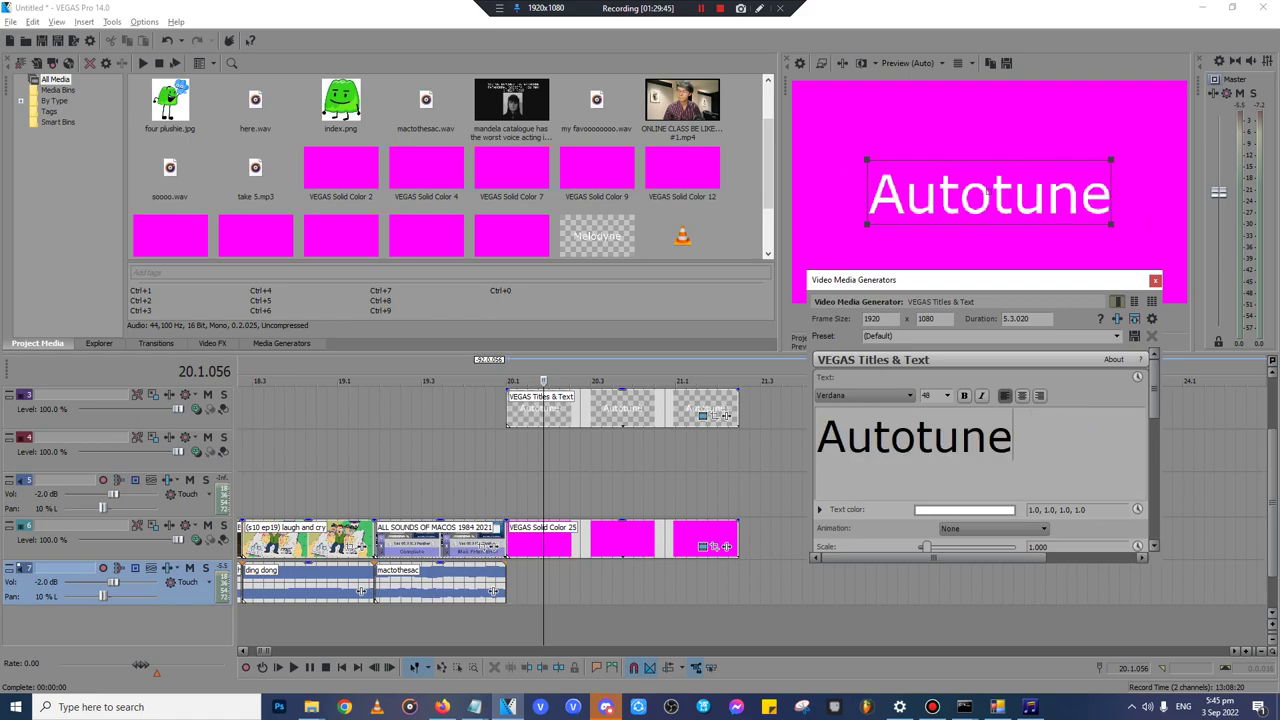
type("Pitches")
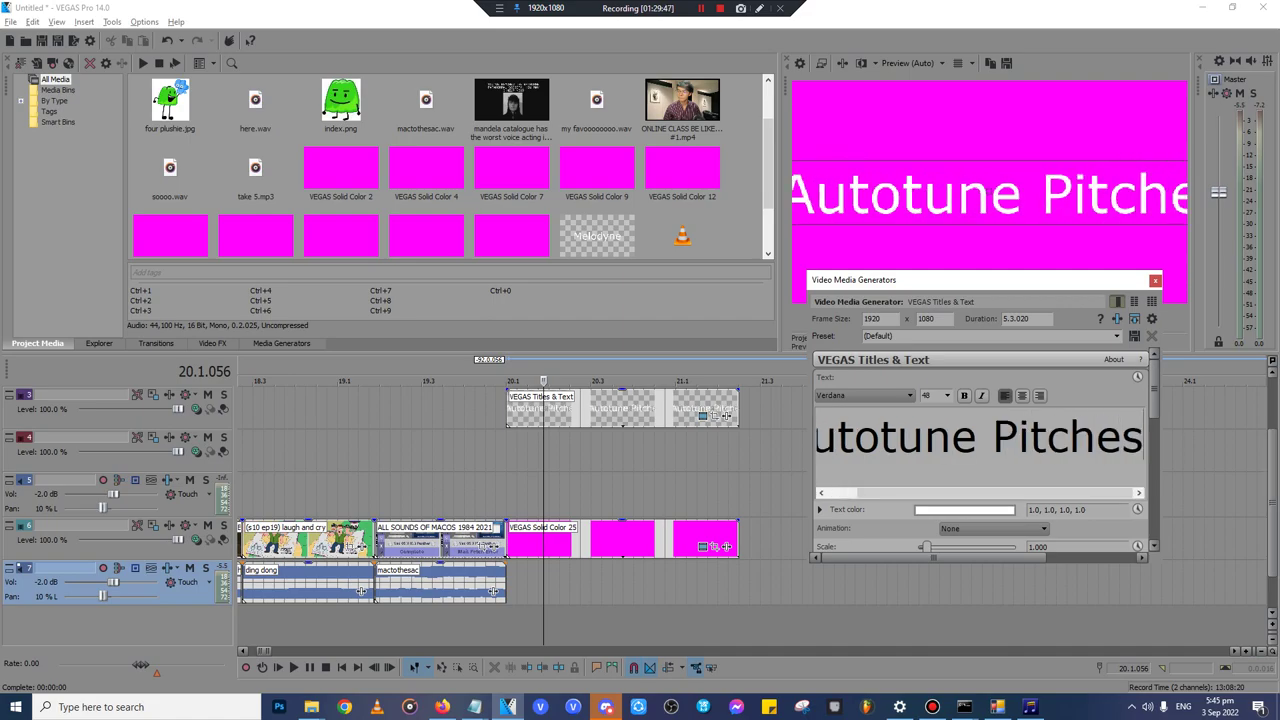
- Scale the Autotune Pitches title down to about 0.723 so it fits the frame, and close its generator settings
left_click_drag(926, 546, 922, 546)
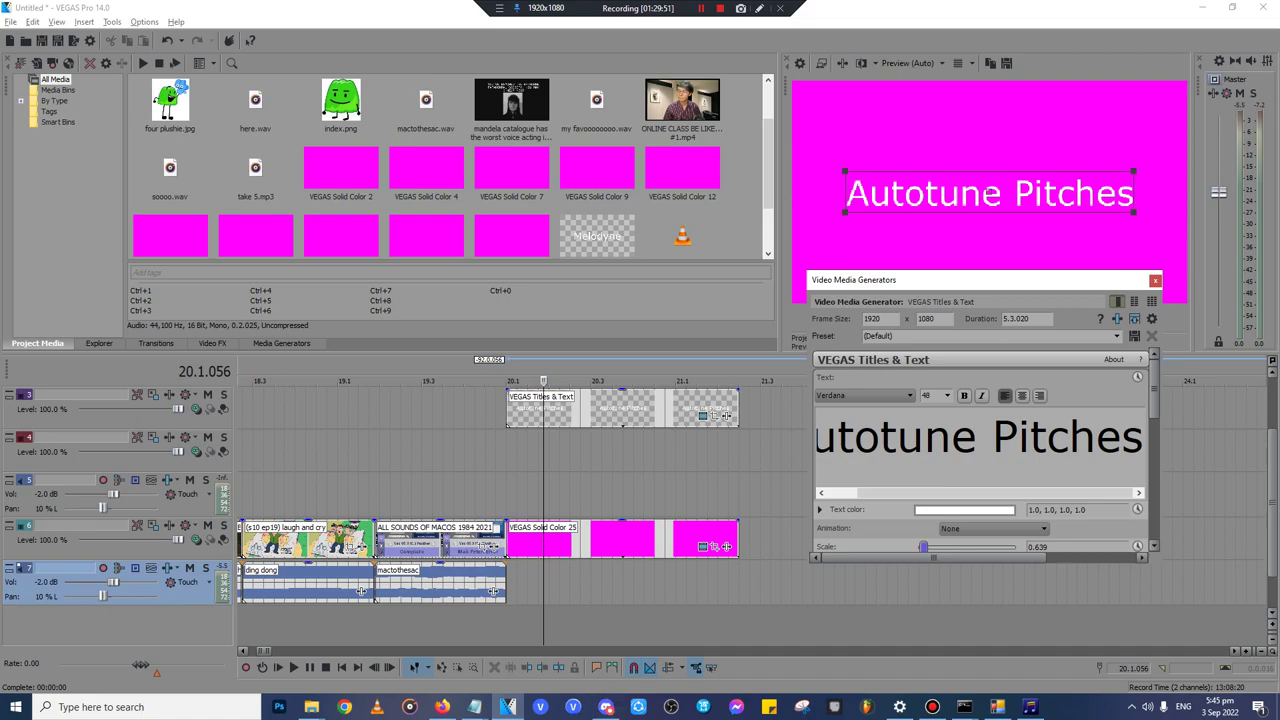
left_click_drag(1133, 212, 1152, 215)
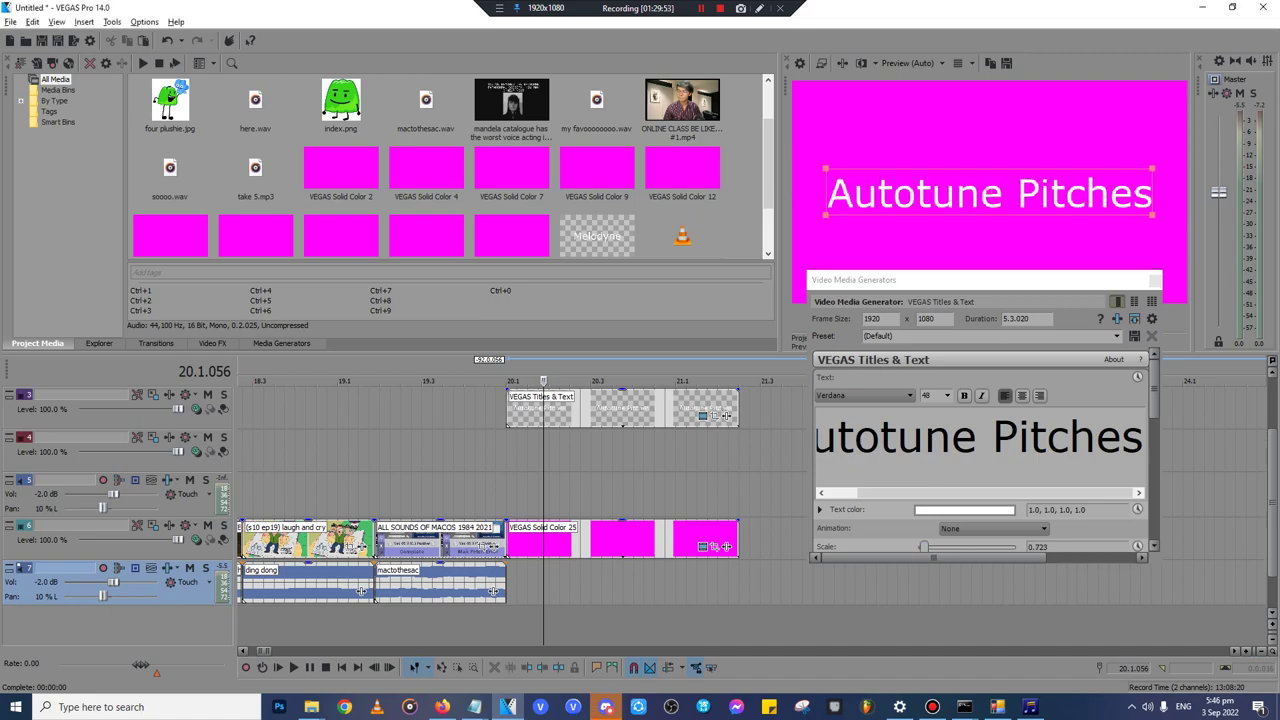
left_click(1155, 281)
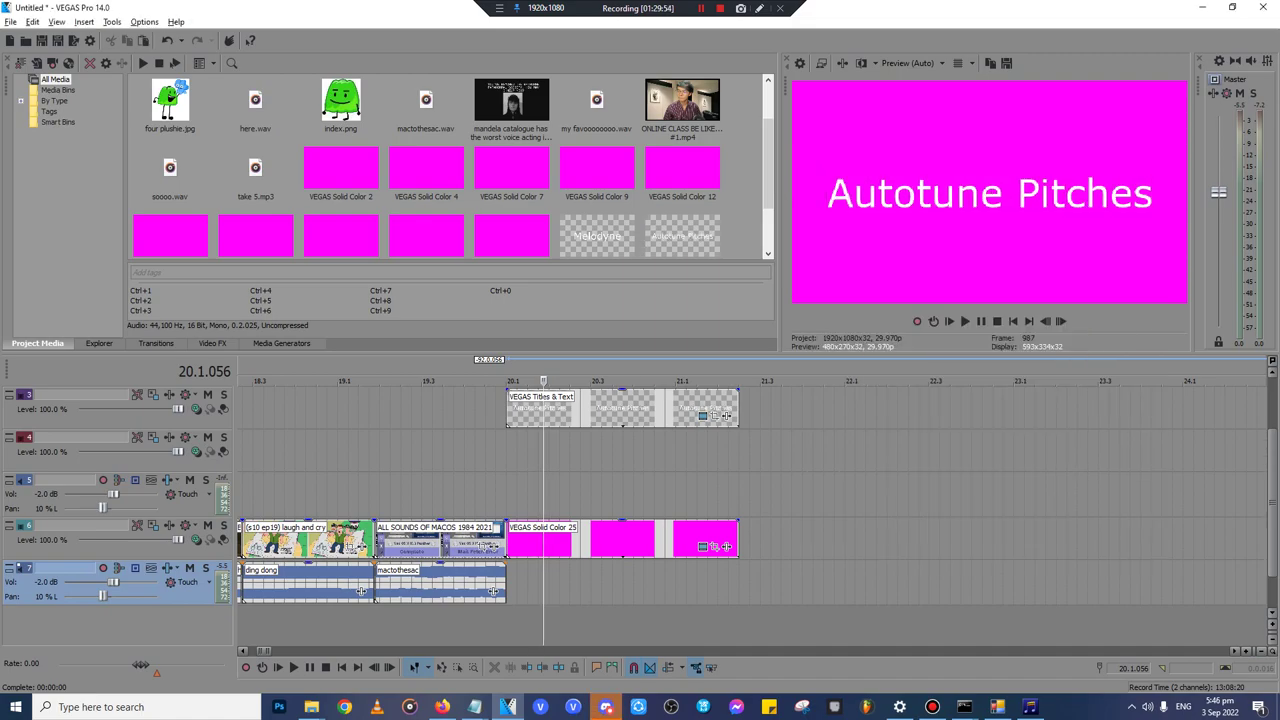
scroll(754, 510, "down", 1)
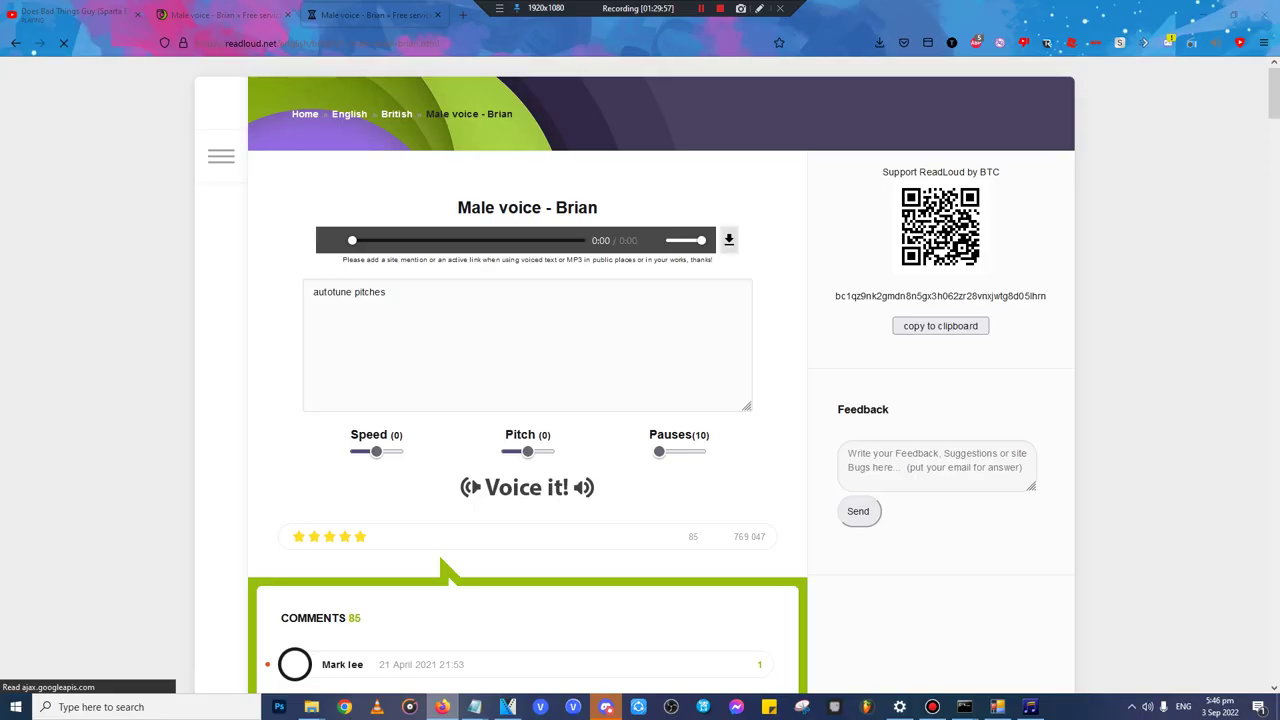
- Download the generated "autotune pitches" MP3 from ReadLoud in Firefox and return to VEGAS Pro
left_click(441, 707)
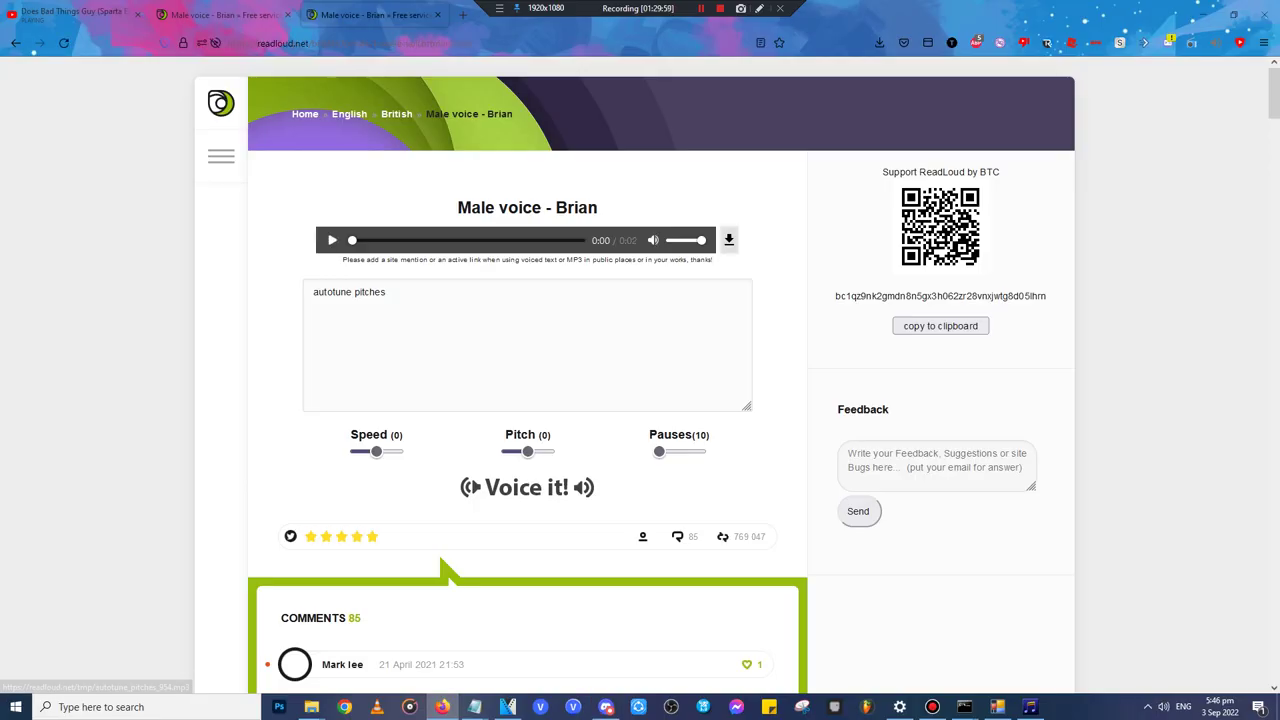
left_click(729, 240)
left_click(1203, 10)
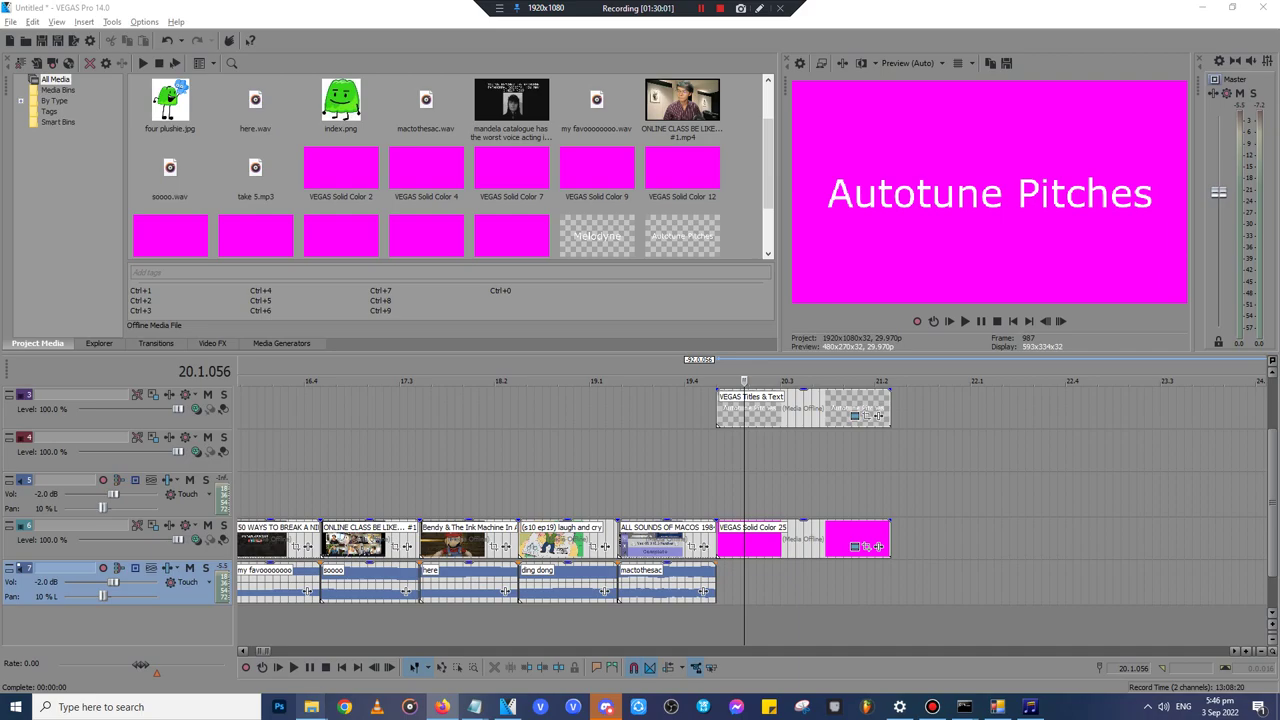
- In File Explorer, close the extra pitches folder window and rename the new autotune pitches MP3 in Downloads as autyo.mp3
mouse_move(312, 707)
left_click(470, 605)
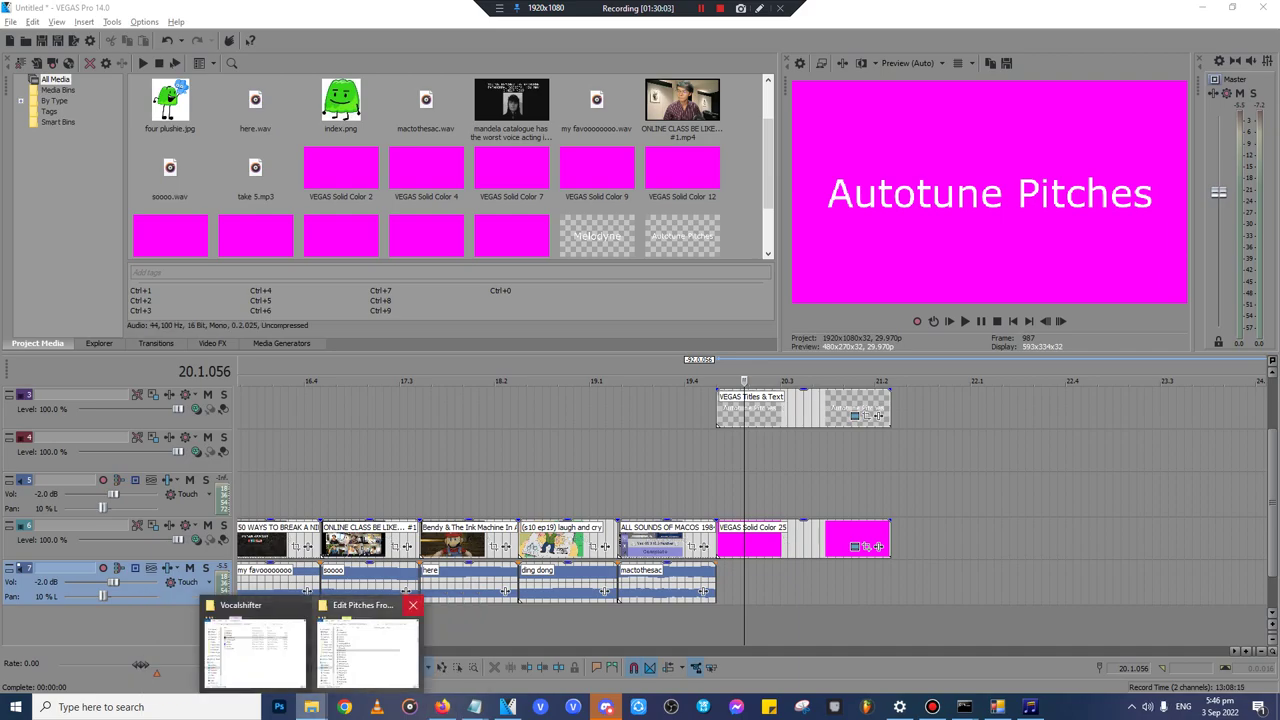
left_click(414, 605)
left_click(312, 648)
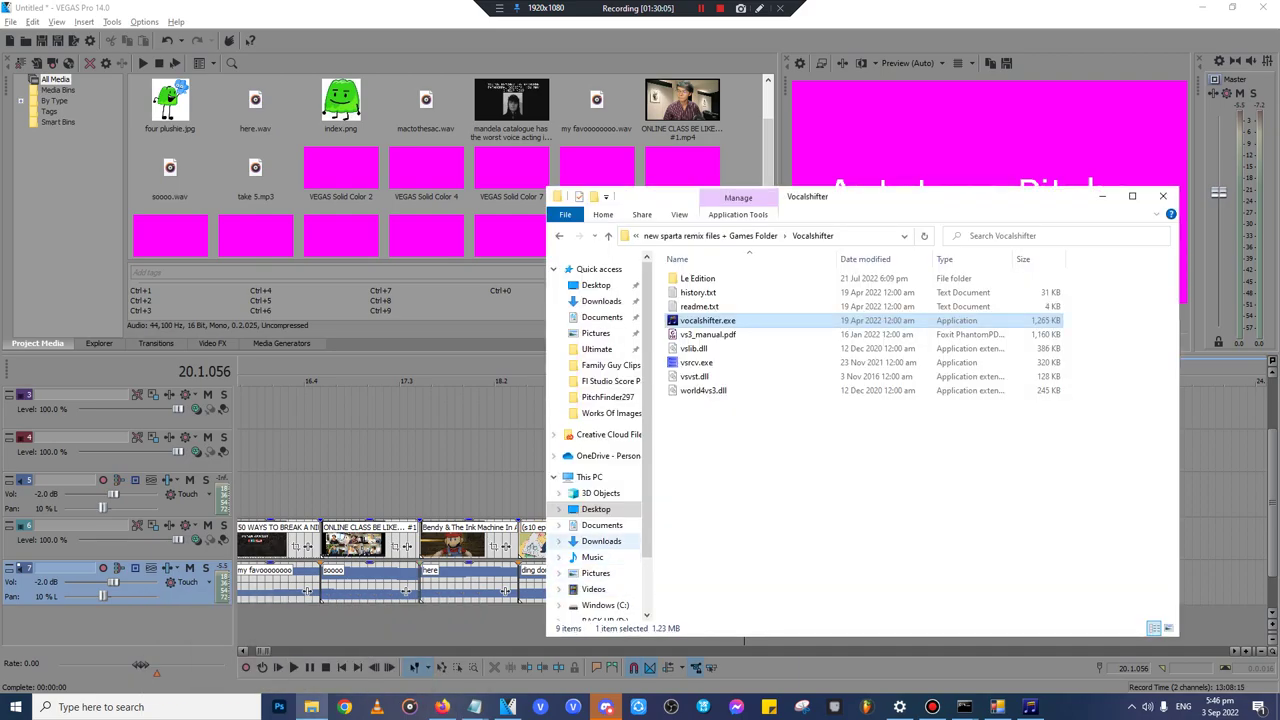
left_click(601, 541)
right_click(718, 287)
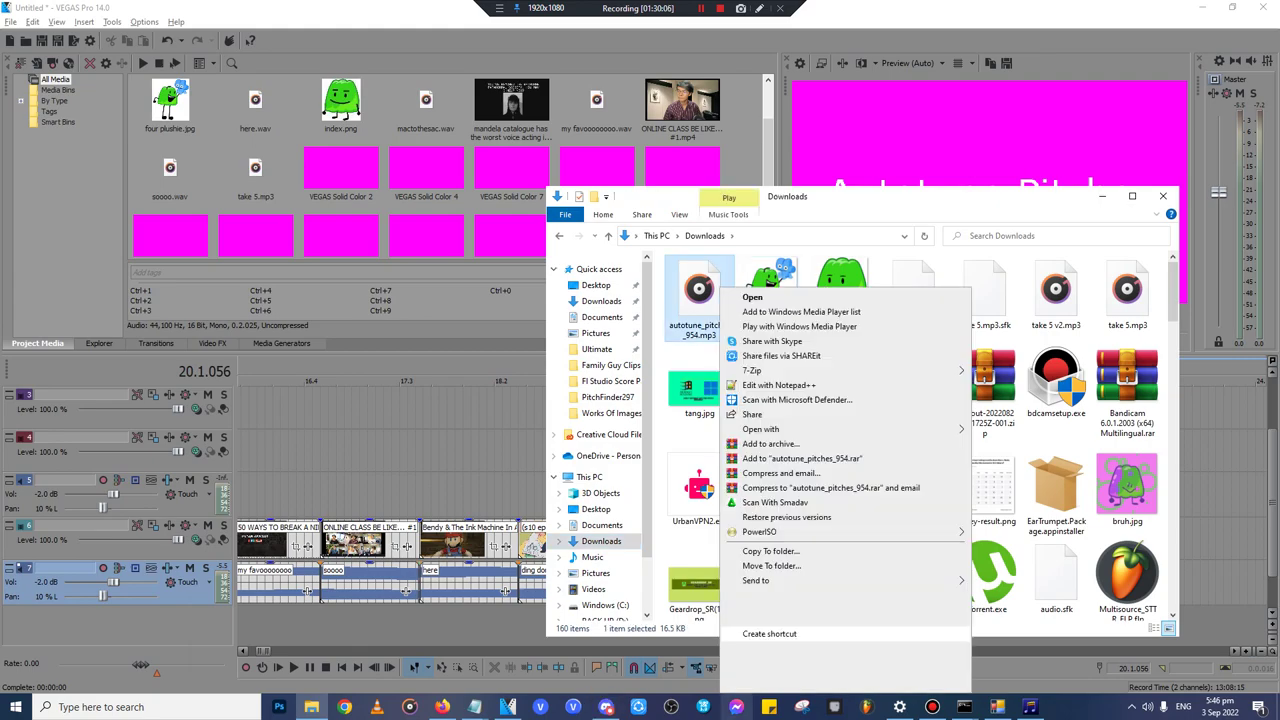
left_click(765, 686)
type("autyo")
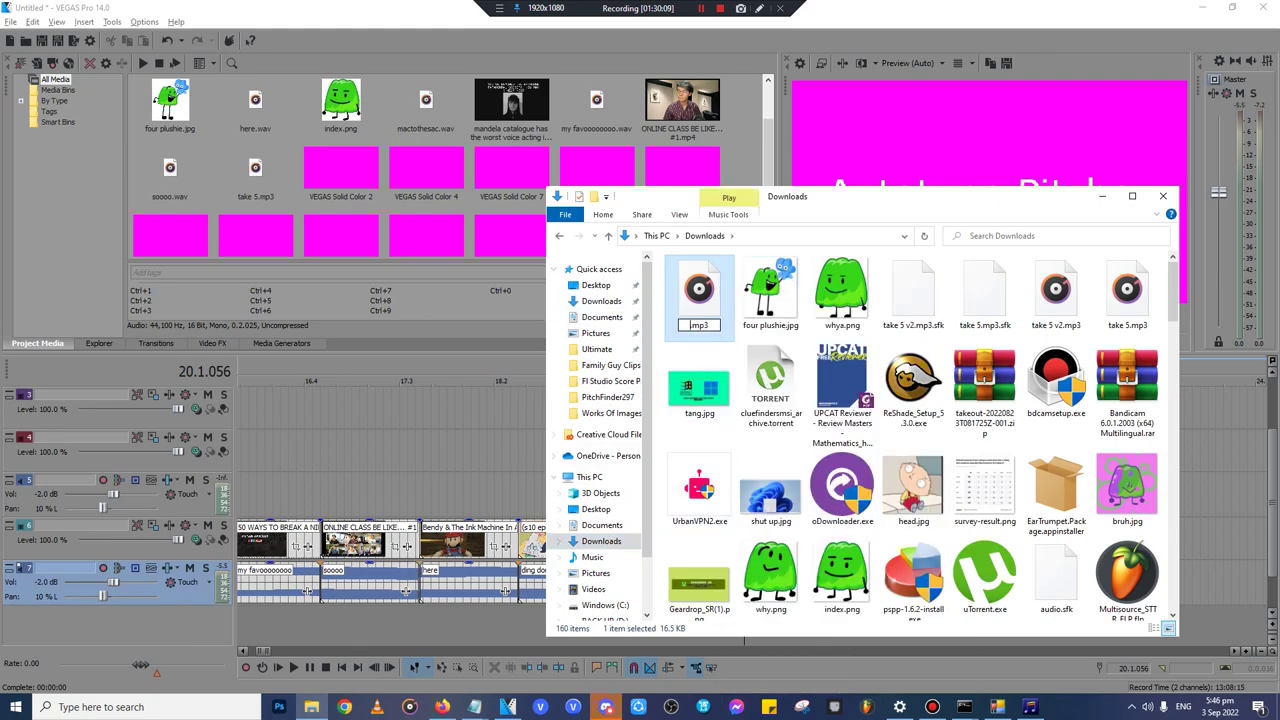
key("Return")
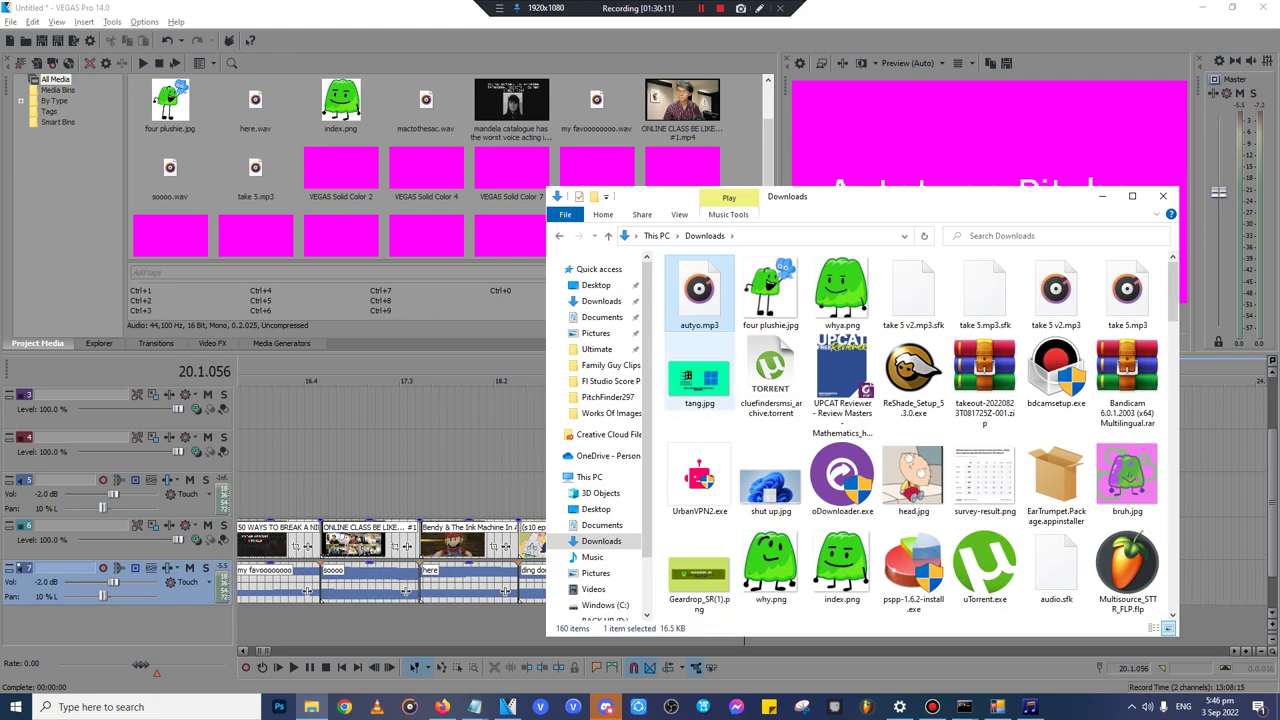
- Add autyo.mp3 to track 7 in VEGAS Pro at about 24.1 and play it to find where the speech starts
left_click_drag(699, 290, 1221, 582)
left_click(1221, 541)
scroll(1221, 541, "up", 4)
key("space")
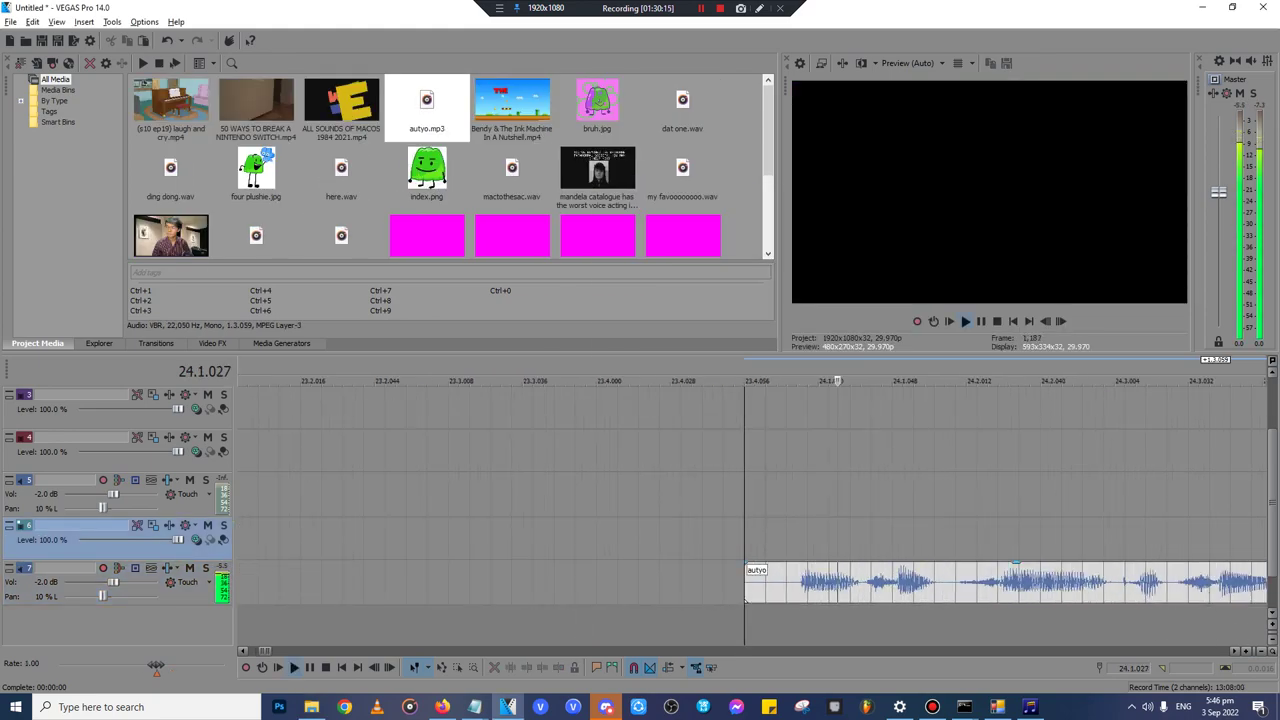
scroll(1221, 541, "down", 3)
key("Return")
left_click(678, 582)
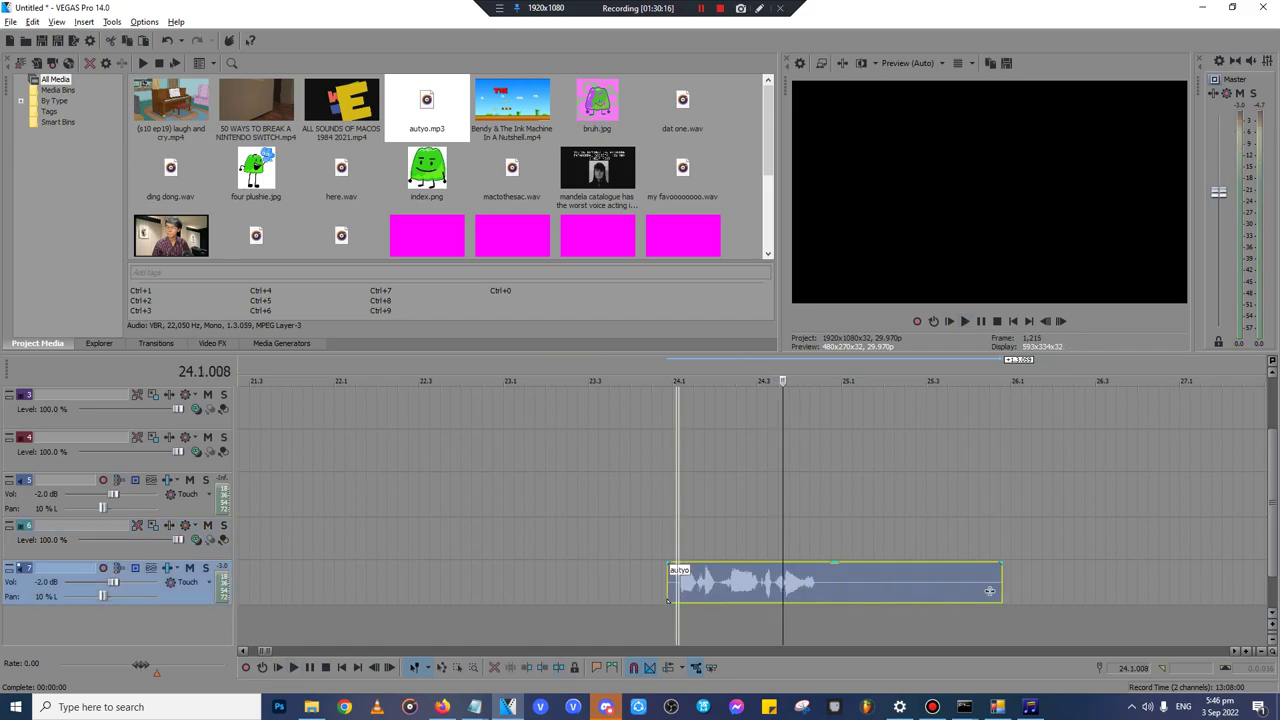
- Split the autyo audio at 24.1.013 and delete the silent piece before the speech
scroll(678, 582, "up", 4)
left_click(787, 582)
scroll(787, 582, "up", 1)
scroll(408, 600, "up", 3)
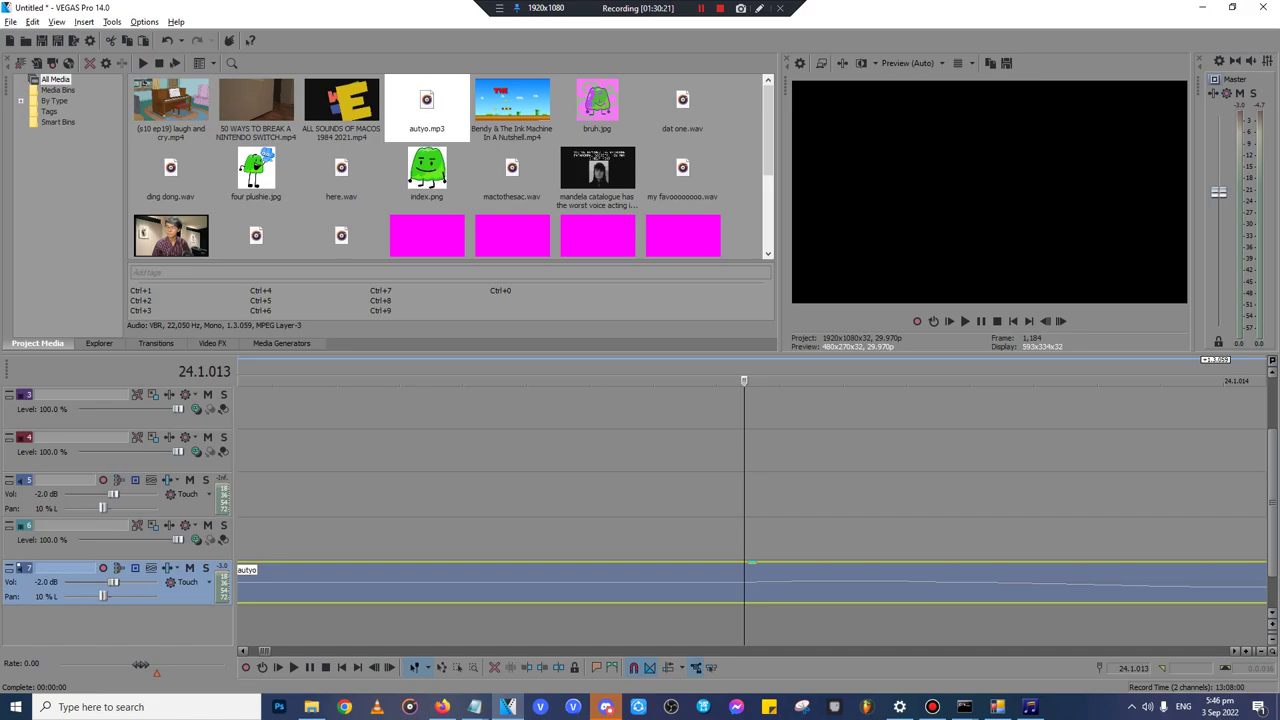
key("s")
scroll(744, 582, "down", 1)
key("Delete")
scroll(775, 582, "down", 8)
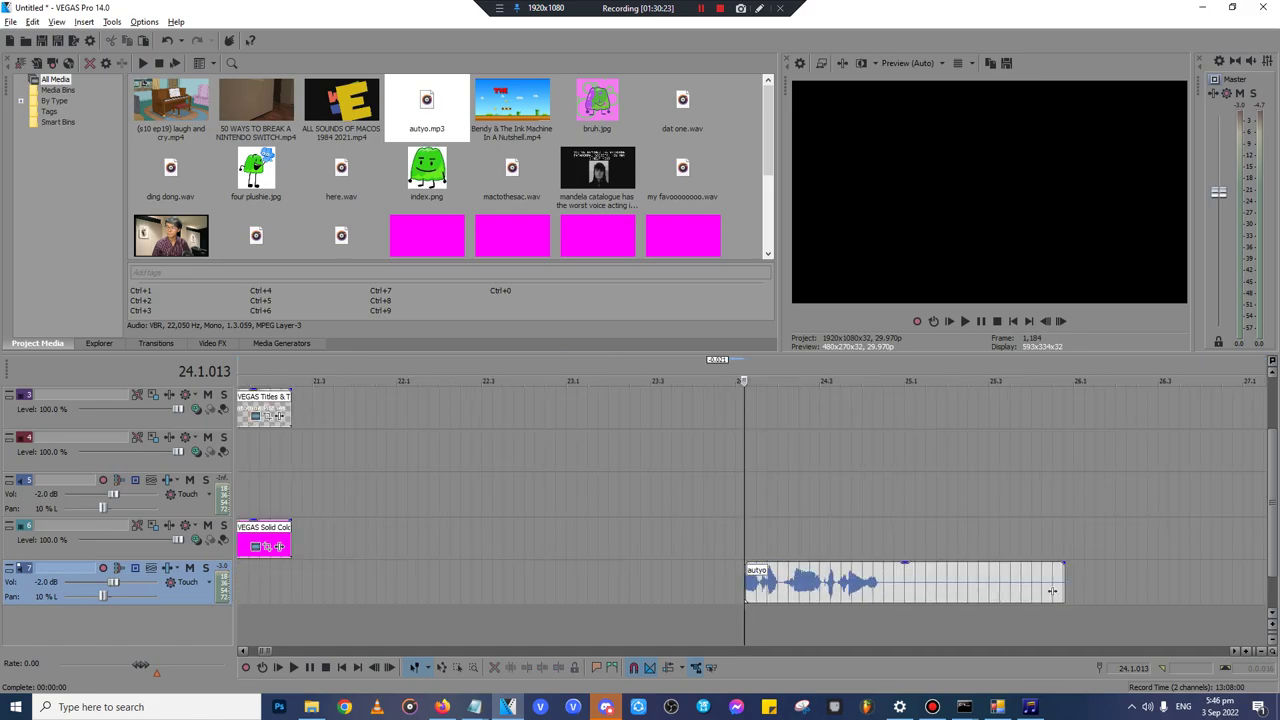
- Move the autyo audio beneath the Autotune Pitches title, trim its end to match the title's, and play the section
left_click_drag(775, 582, 605, 582)
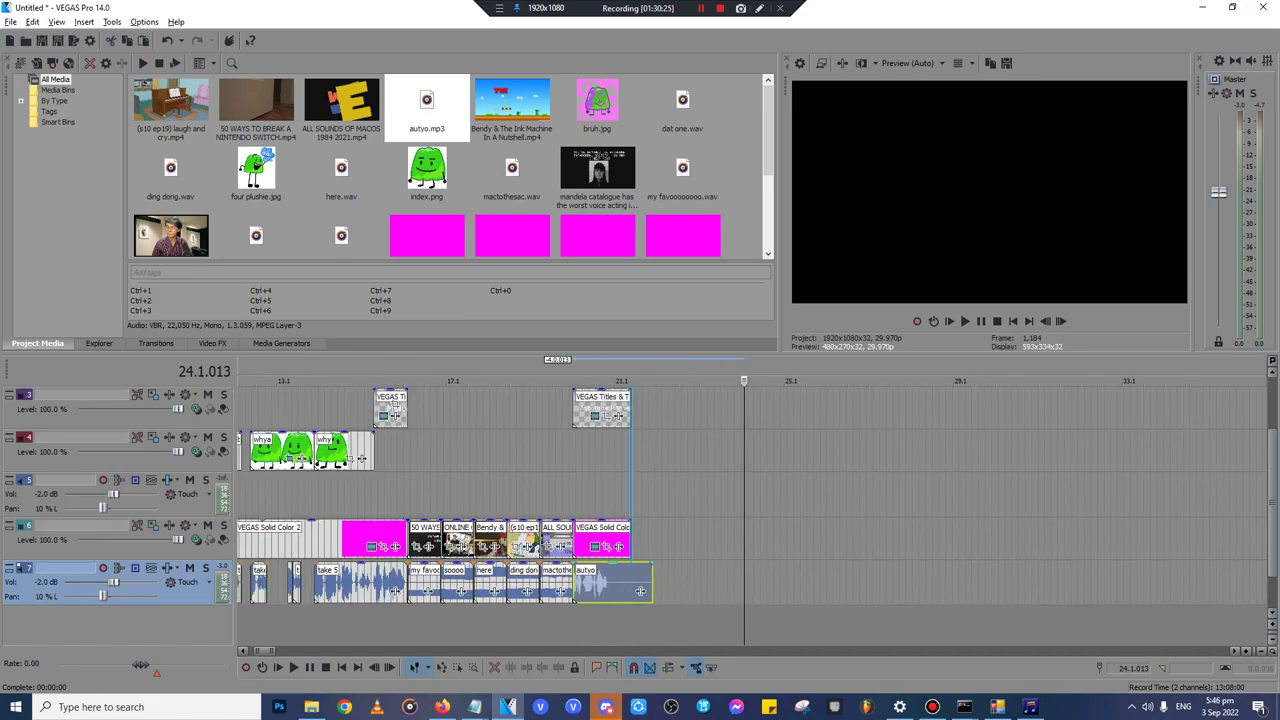
left_click(640, 591)
key("s")
left_click(574, 451)
key("space")
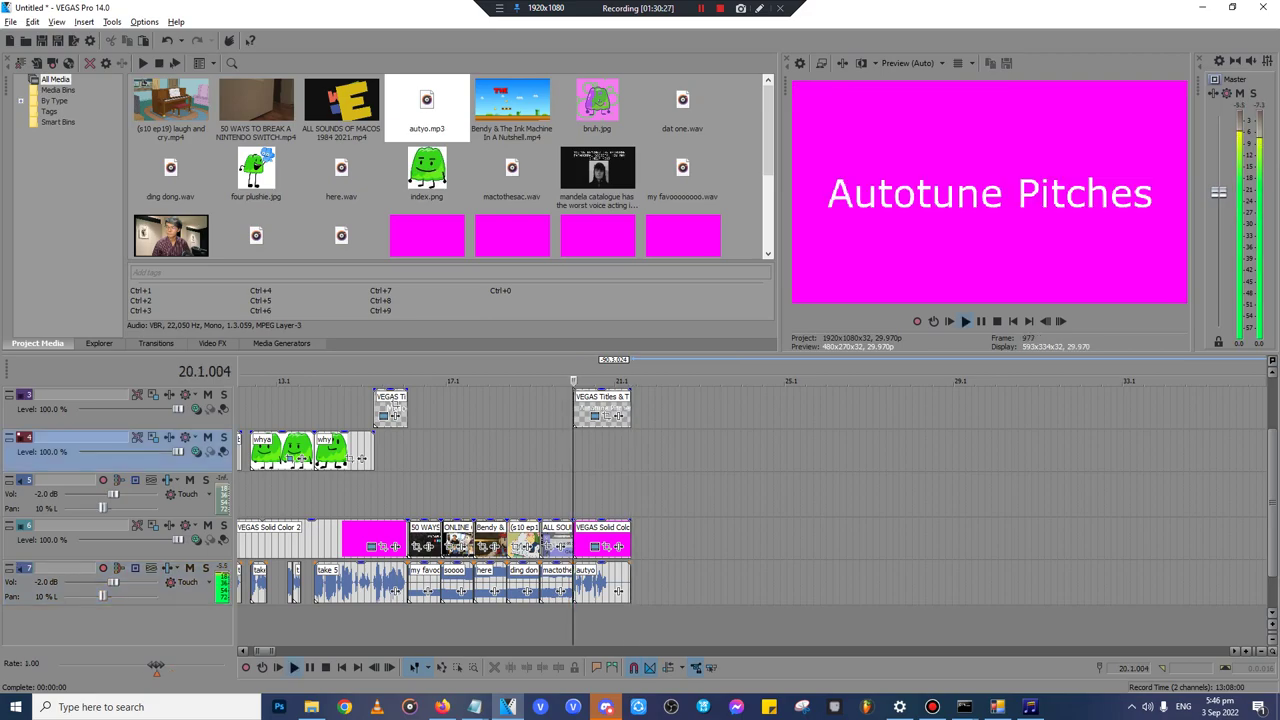
- Split the pink solid colour, autyo audio and Autotune Pitches title at 20.4.024, after the speech ends, and remove the leftover pieces
scroll(574, 451, "up", 5)
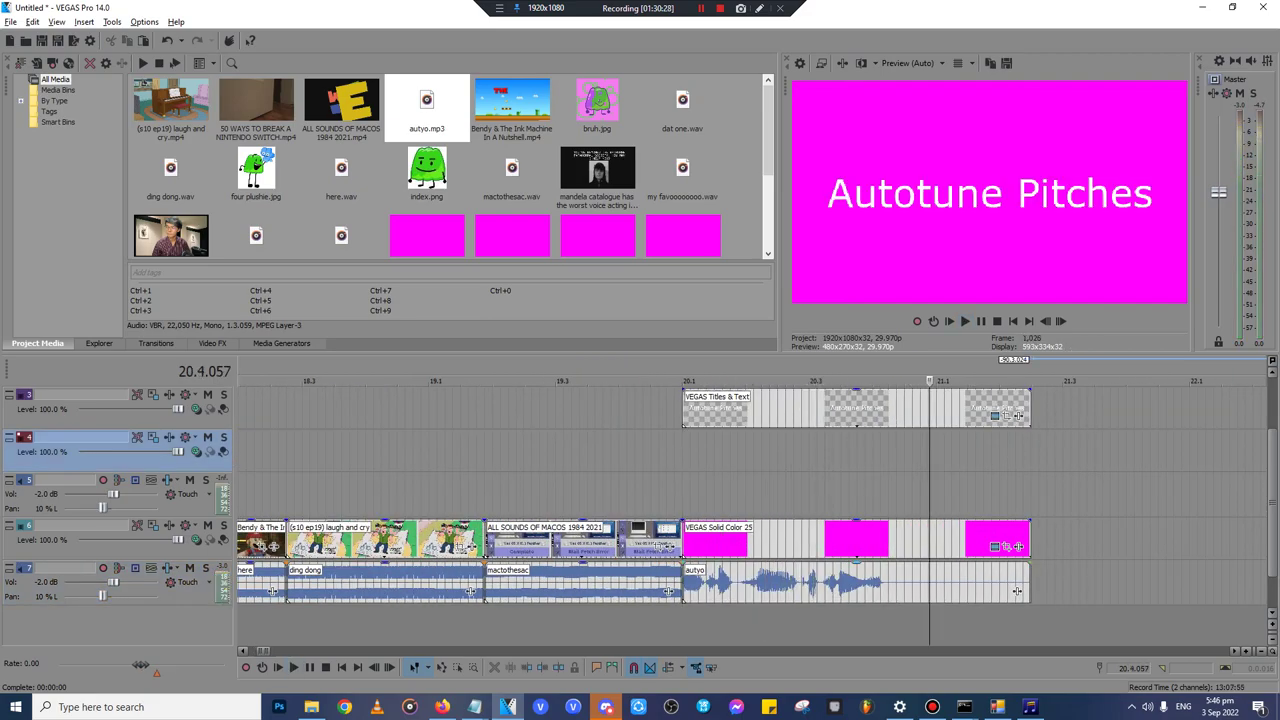
left_click(888, 541)
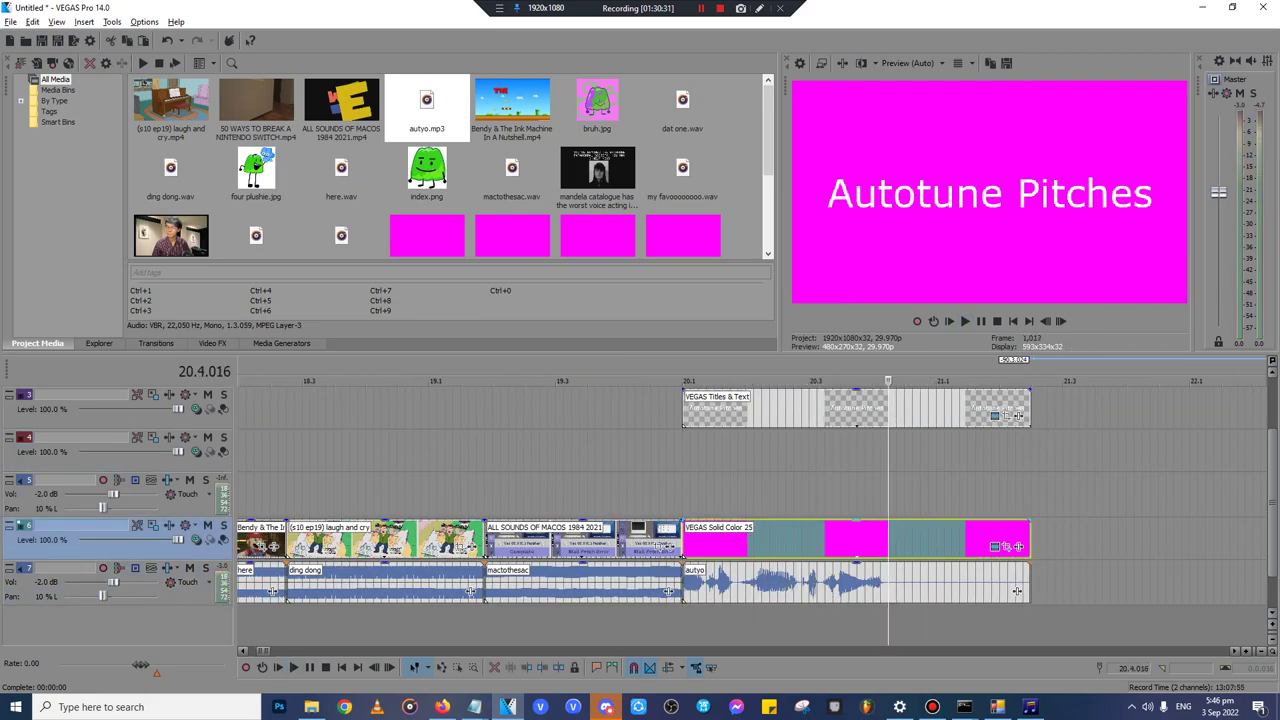
left_click(896, 541)
key("s")
left_click(896, 583)
key("s")
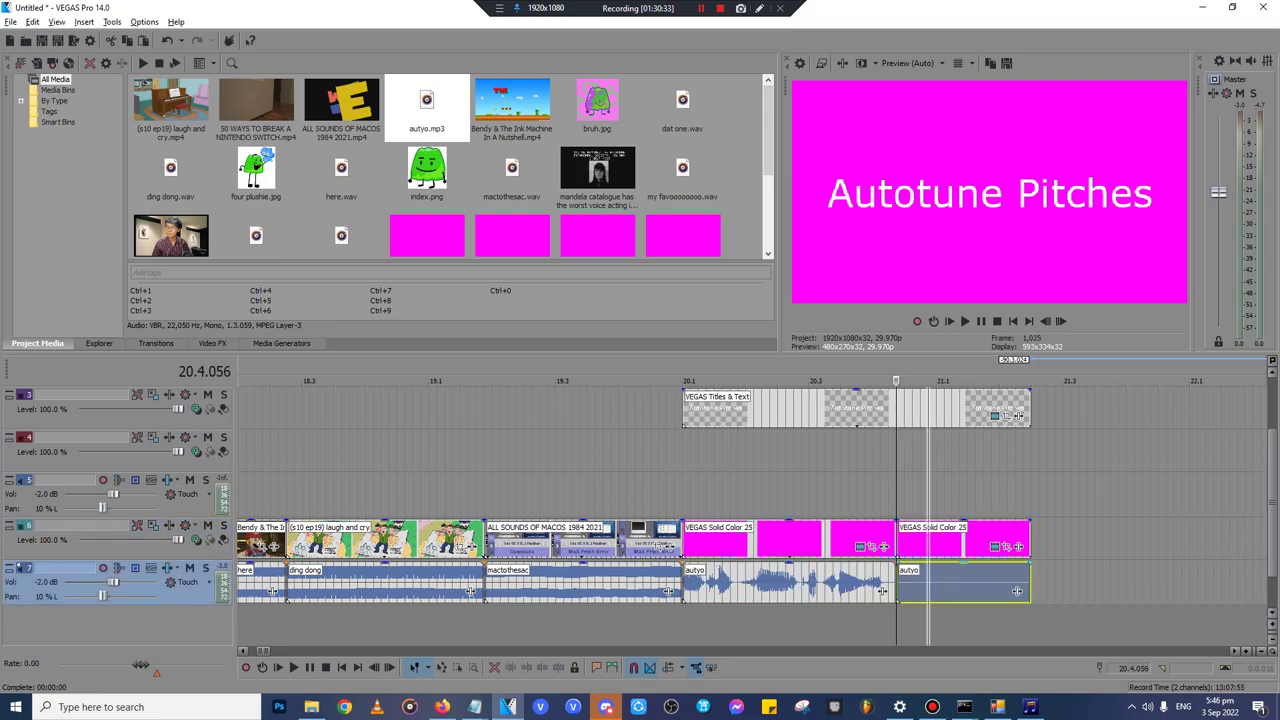
key("Delete")
left_click(896, 408)
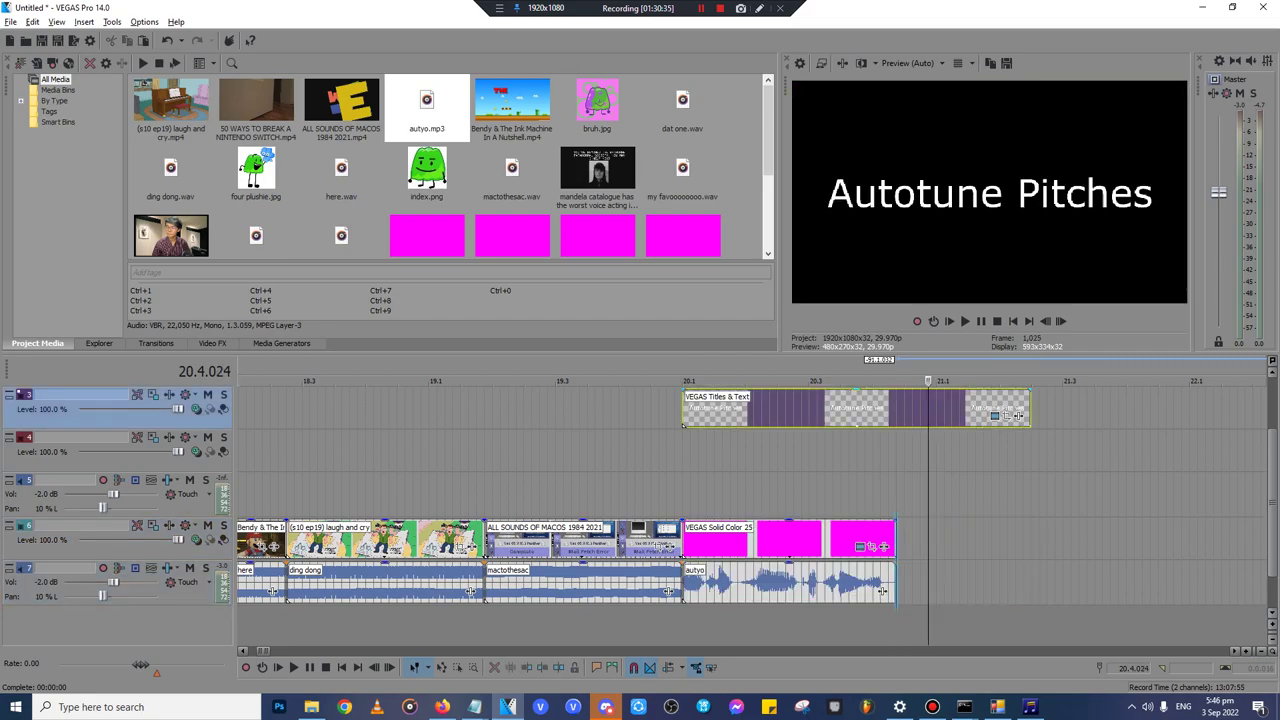
key("s")
- Add the mandela catalogue video to tracks 6 and 7 in the empty timeline beyond the other clips and start playing it
scroll(896, 408, "down", 3)
scroll(746, 490, "down", 10)
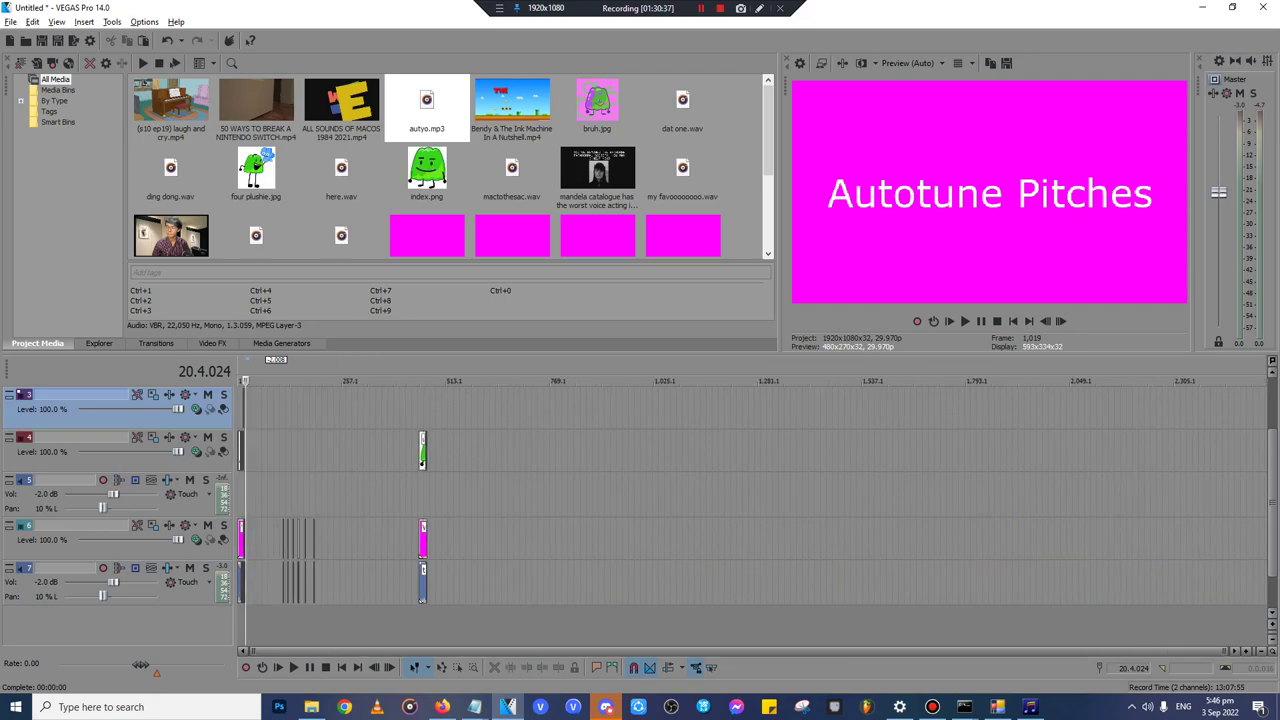
left_click_drag(597, 170, 774, 590)
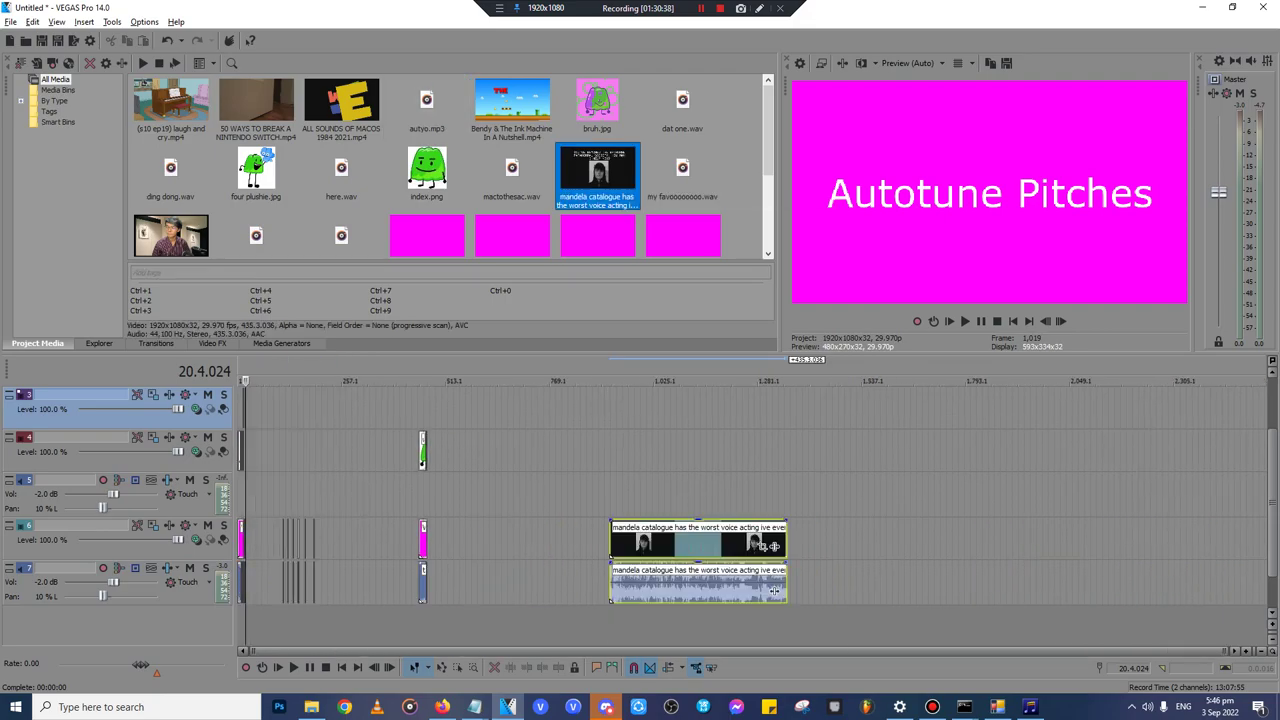
scroll(774, 590, "up", 10)
key("space")
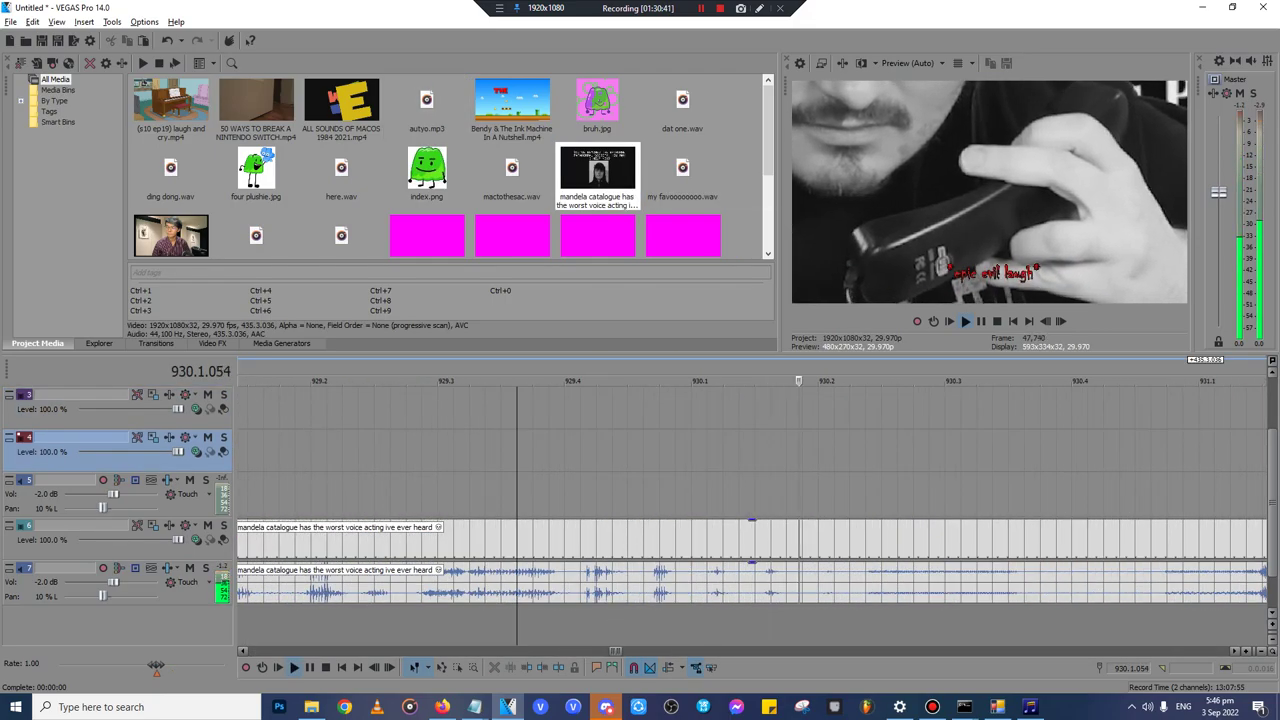
- Play and skip through the mandela catalogue clip between about 930 and 967 to find a usable spoken phrase
left_click(897, 545)
scroll(897, 545, "up", 2)
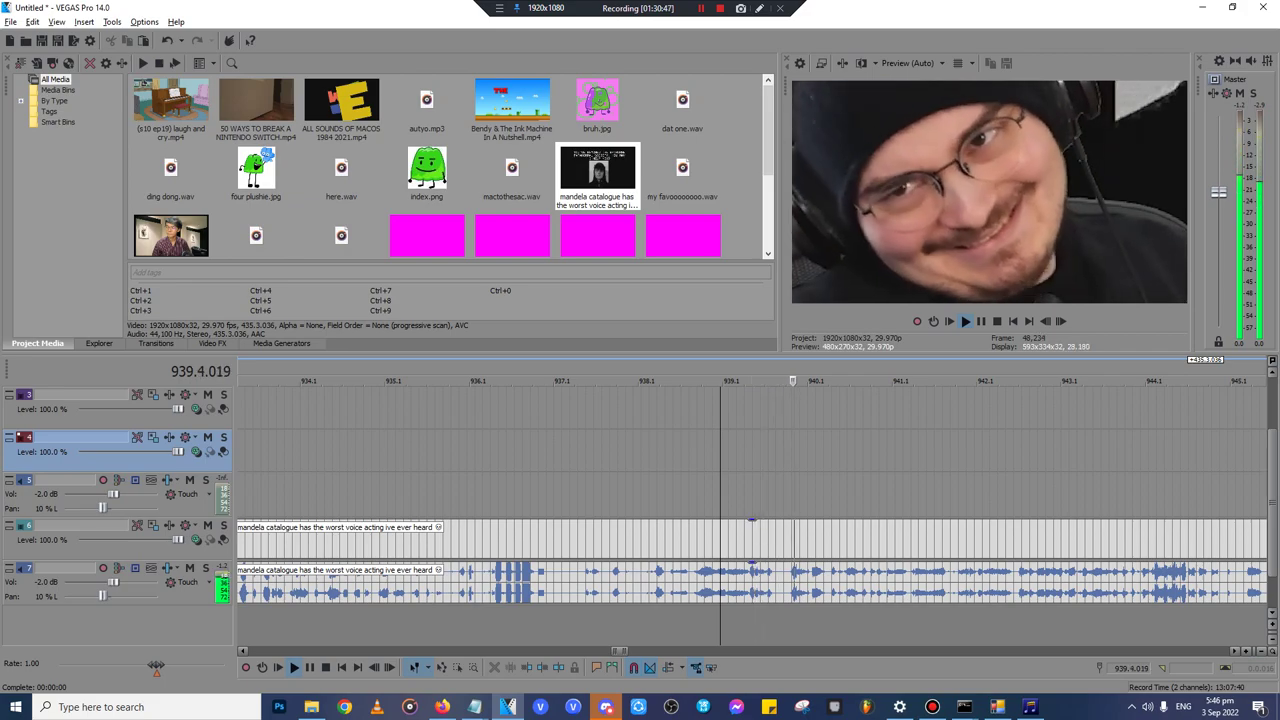
left_click(751, 521)
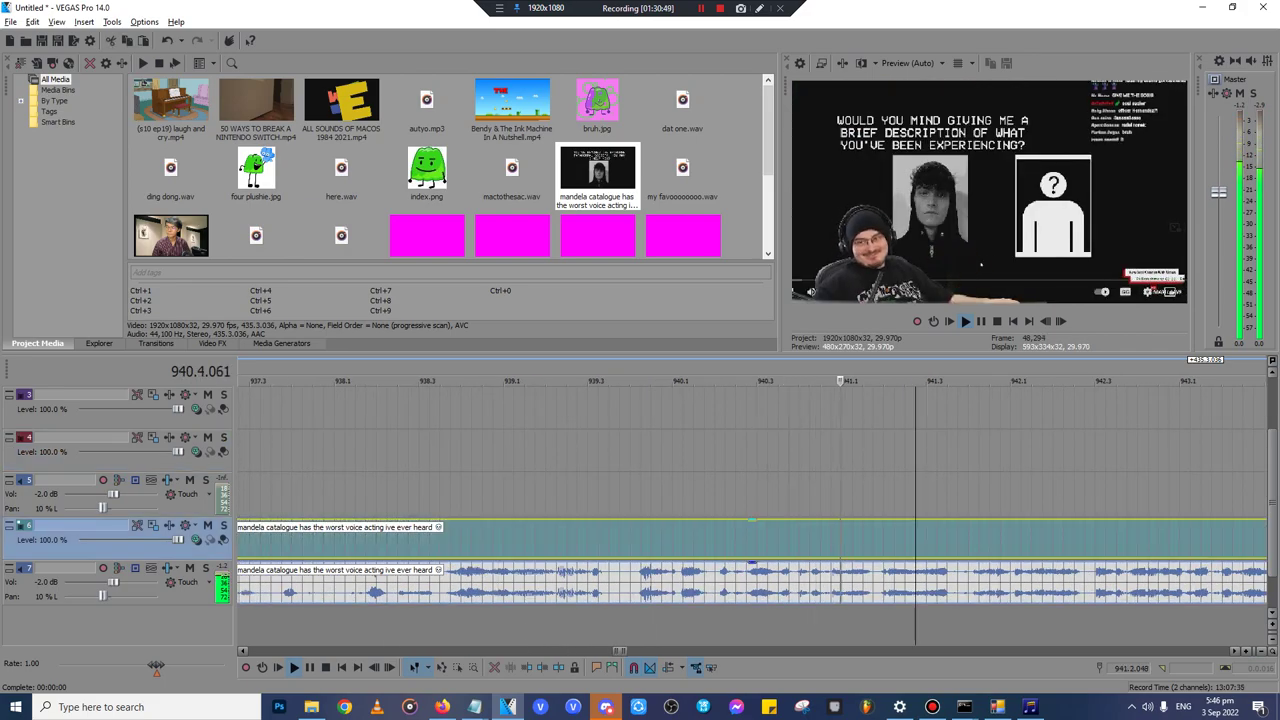
scroll(751, 563, "down", 6)
left_click(1213, 540)
scroll(1213, 540, "up", 5)
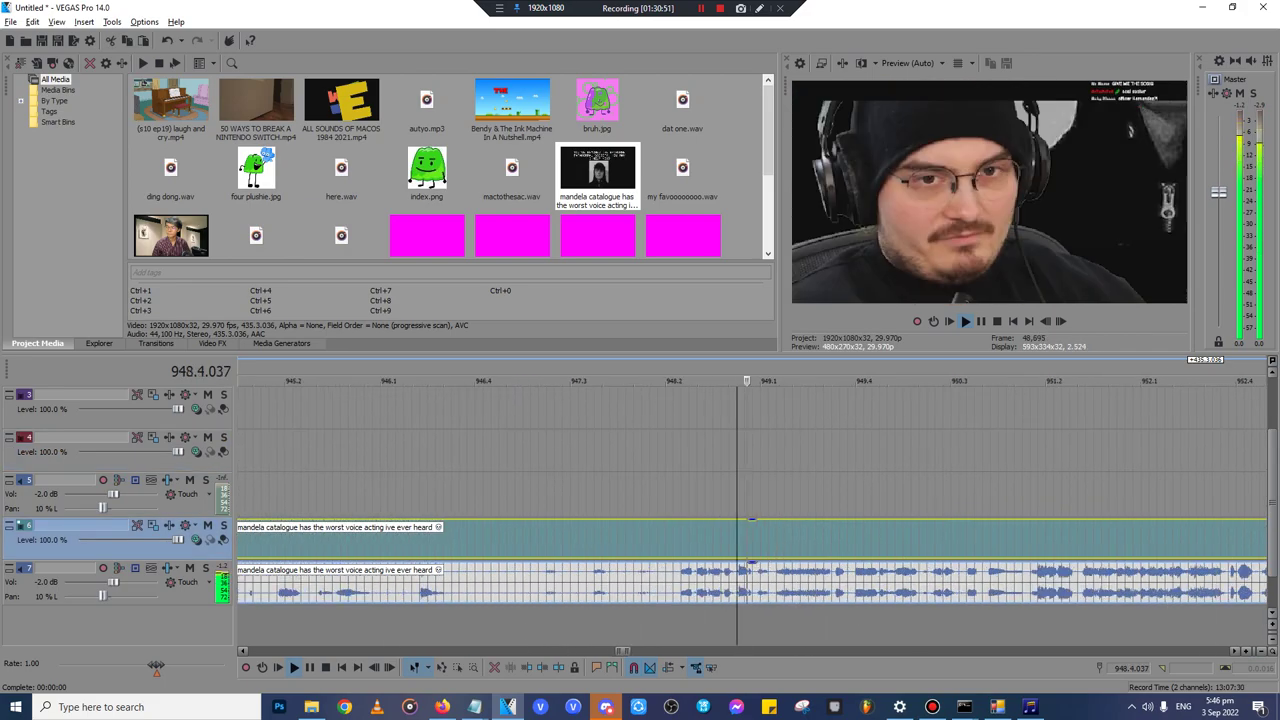
scroll(751, 563, "down", 2)
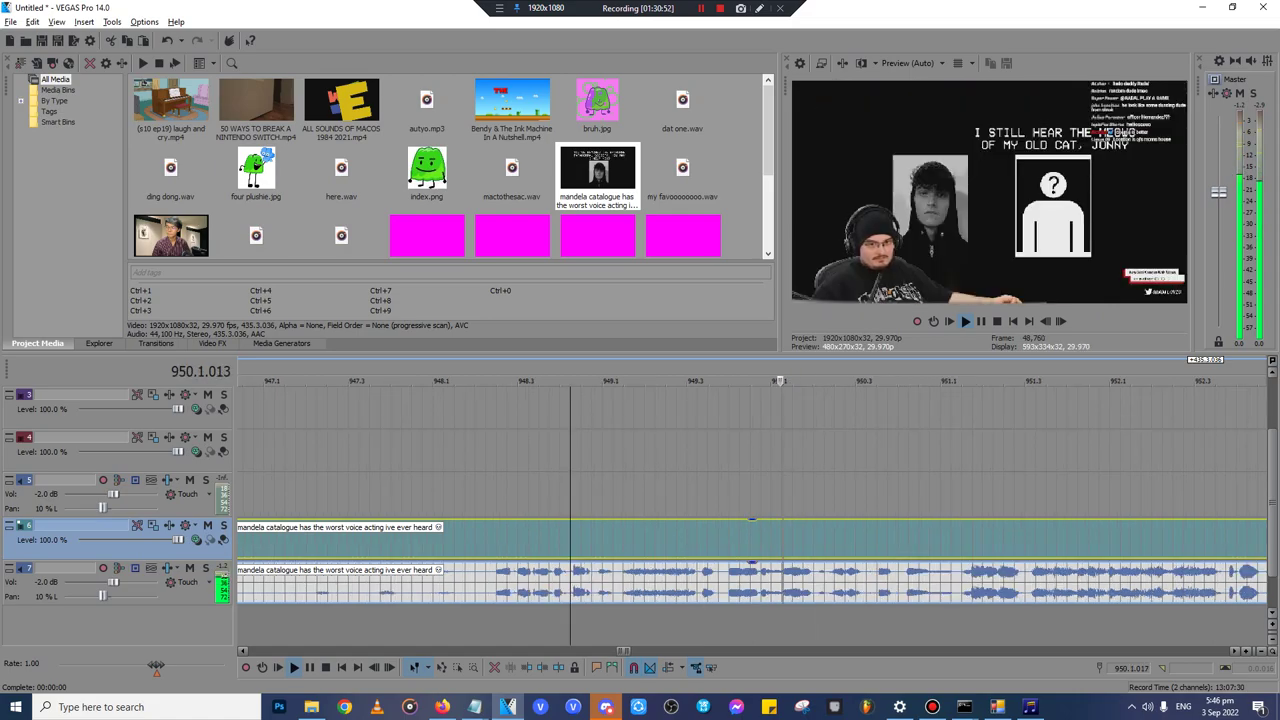
scroll(751, 563, "down", 3)
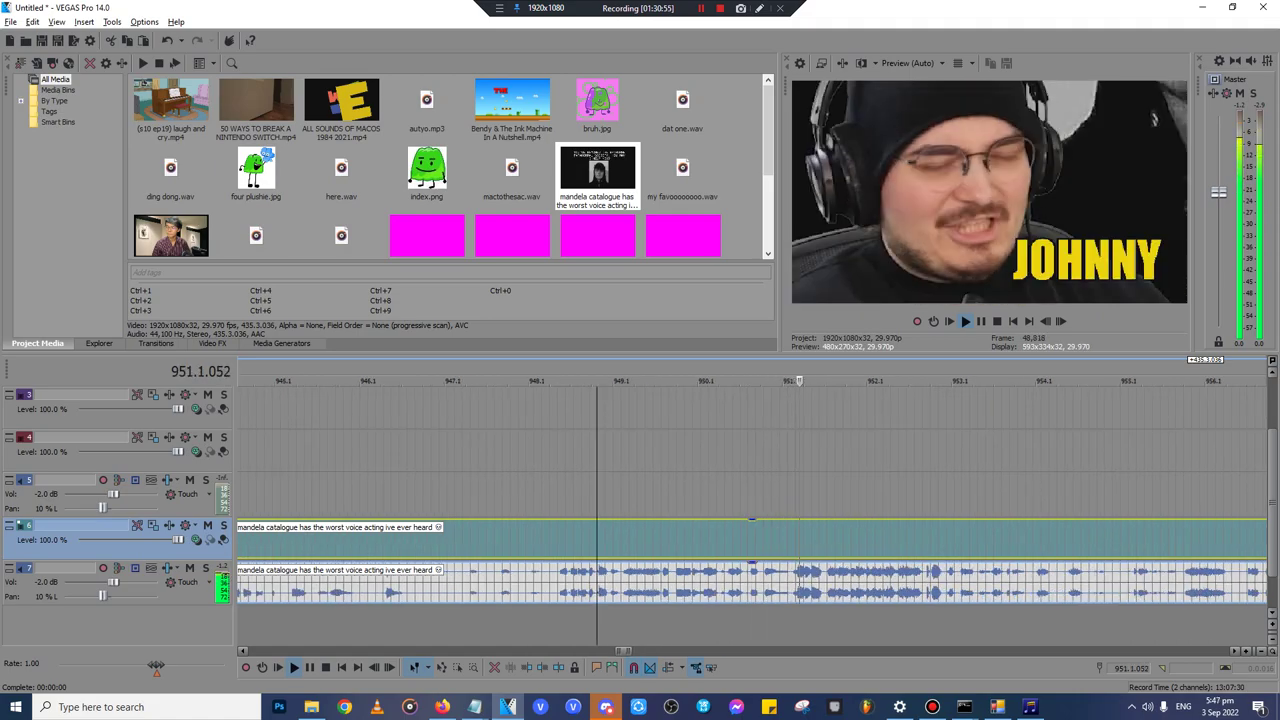
left_click(1186, 580)
scroll(752, 563, "up", 5)
scroll(752, 563, "down", 5)
scroll(752, 563, "up", 4)
scroll(751, 563, "down", 3)
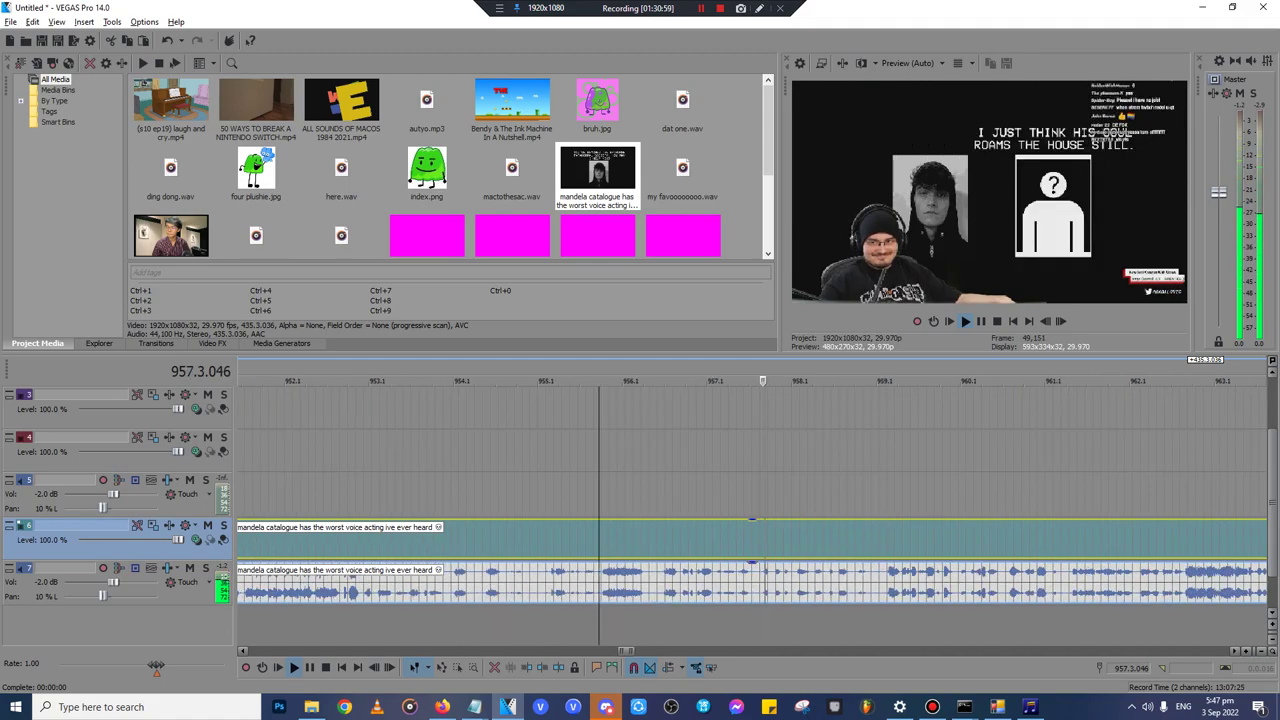
left_click(1185, 580)
scroll(1185, 580, "up", 4)
scroll(1185, 580, "down", 3)
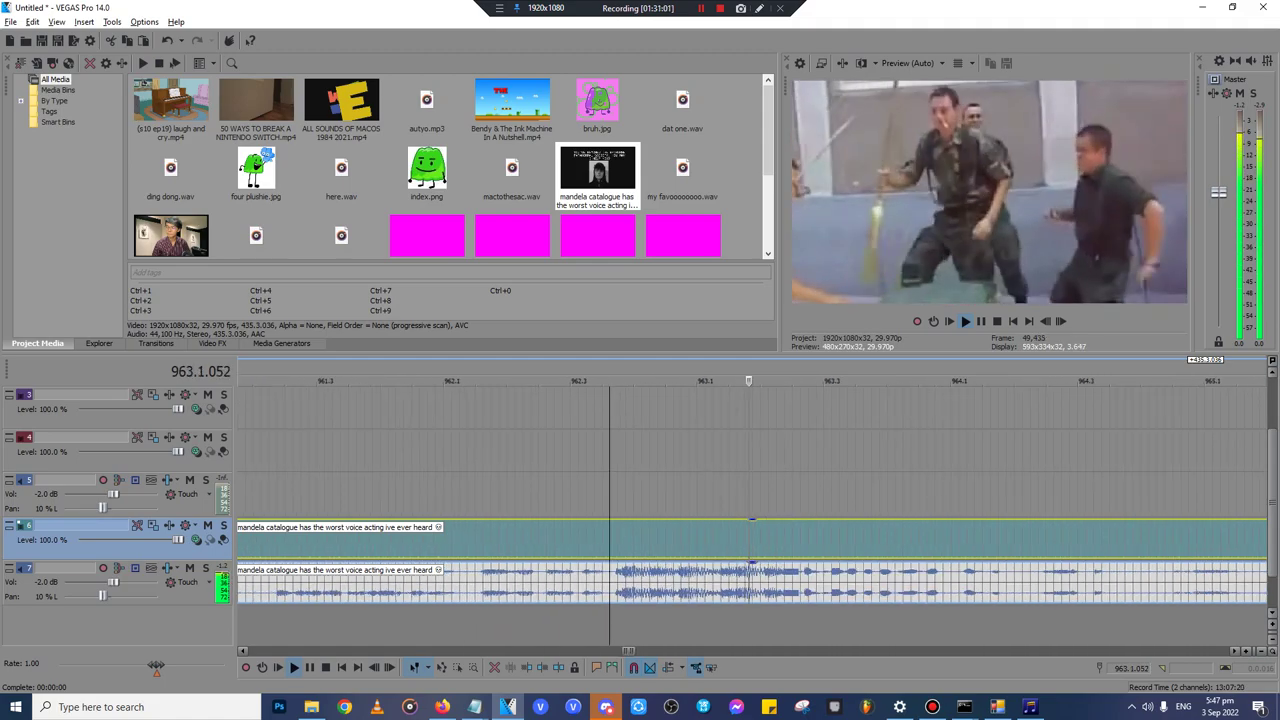
left_click(1184, 580)
scroll(751, 563, "up", 3)
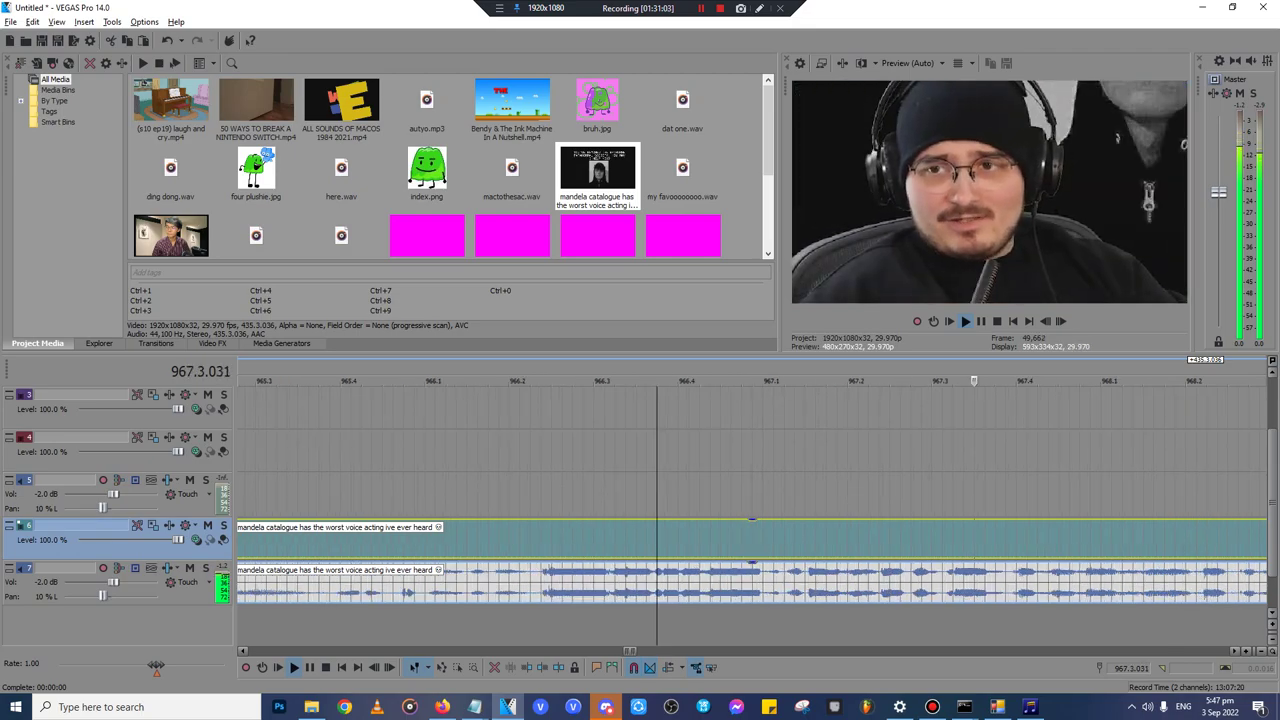
- Split the mandela clip at 966.2.032 and about 967.1, and delete the footage before and after that phrase
key("space")
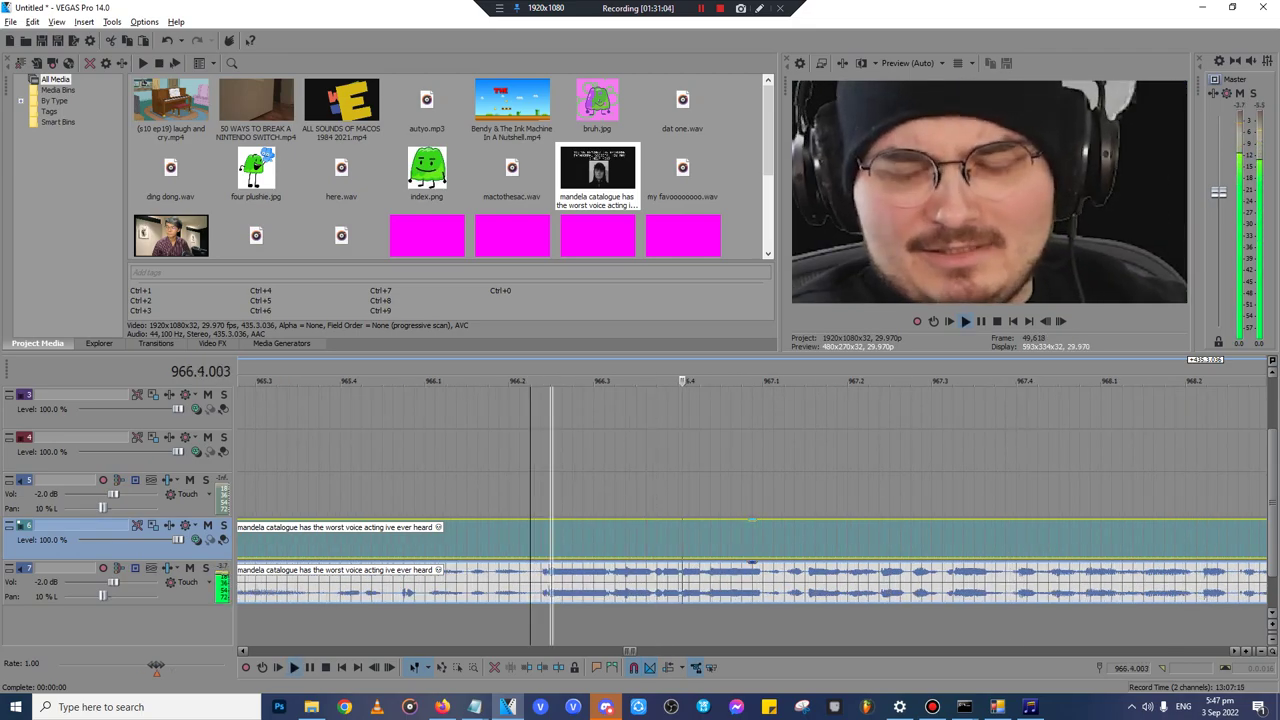
left_click(551, 580)
key("s")
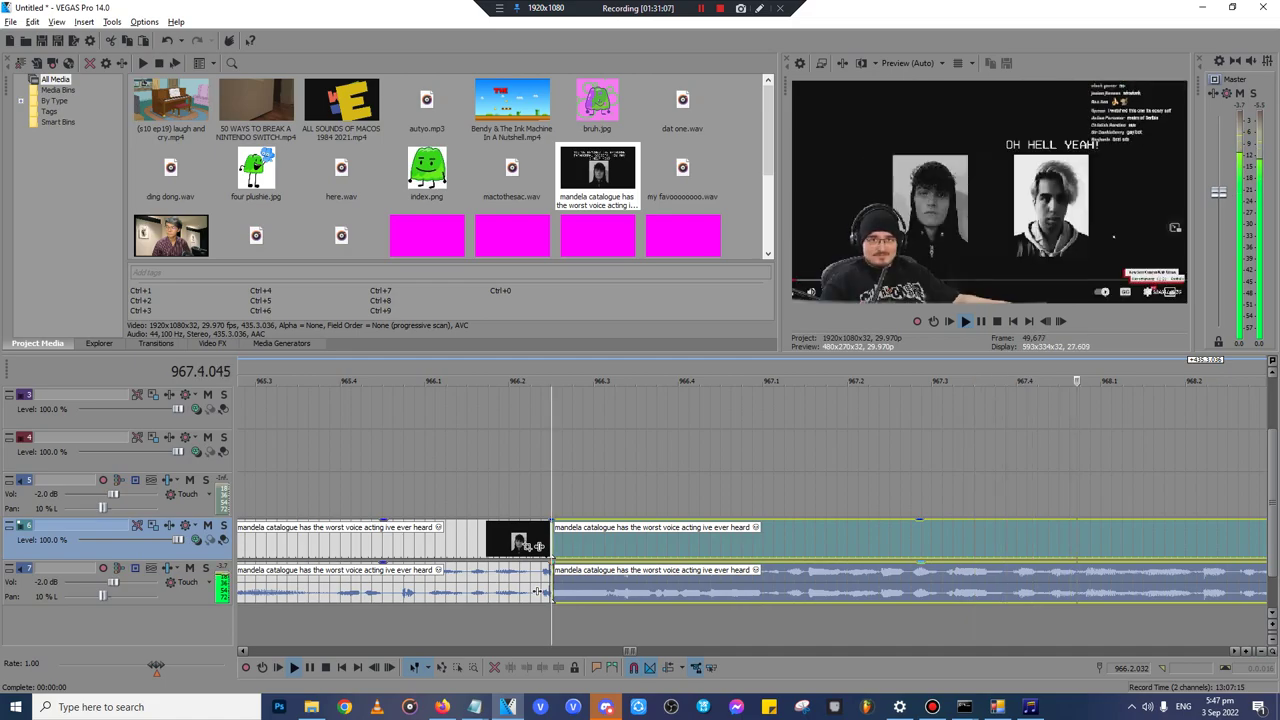
left_click(763, 495)
key("s")
left_click(488, 541)
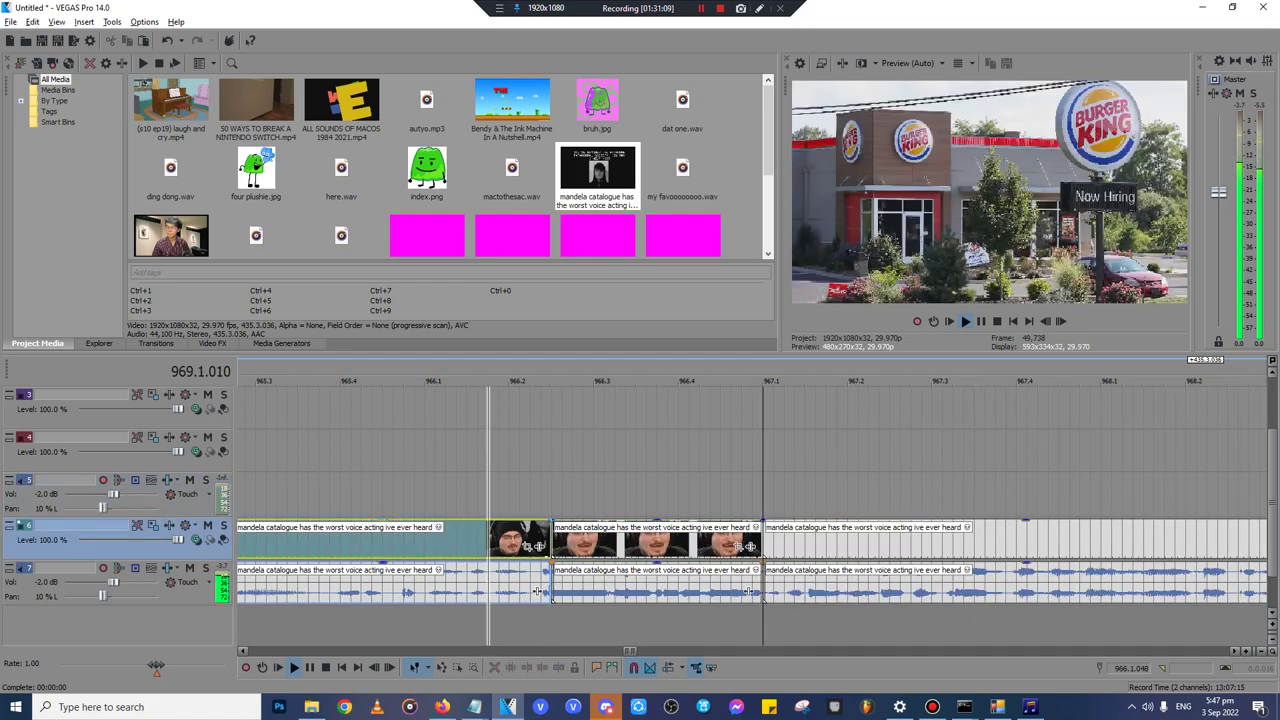
key("Delete")
left_click(850, 541)
key("Delete")
- Apply The T-Pain Effect with its Default preset to the trimmed mandela clip's audio and play the result
left_click(748, 591)
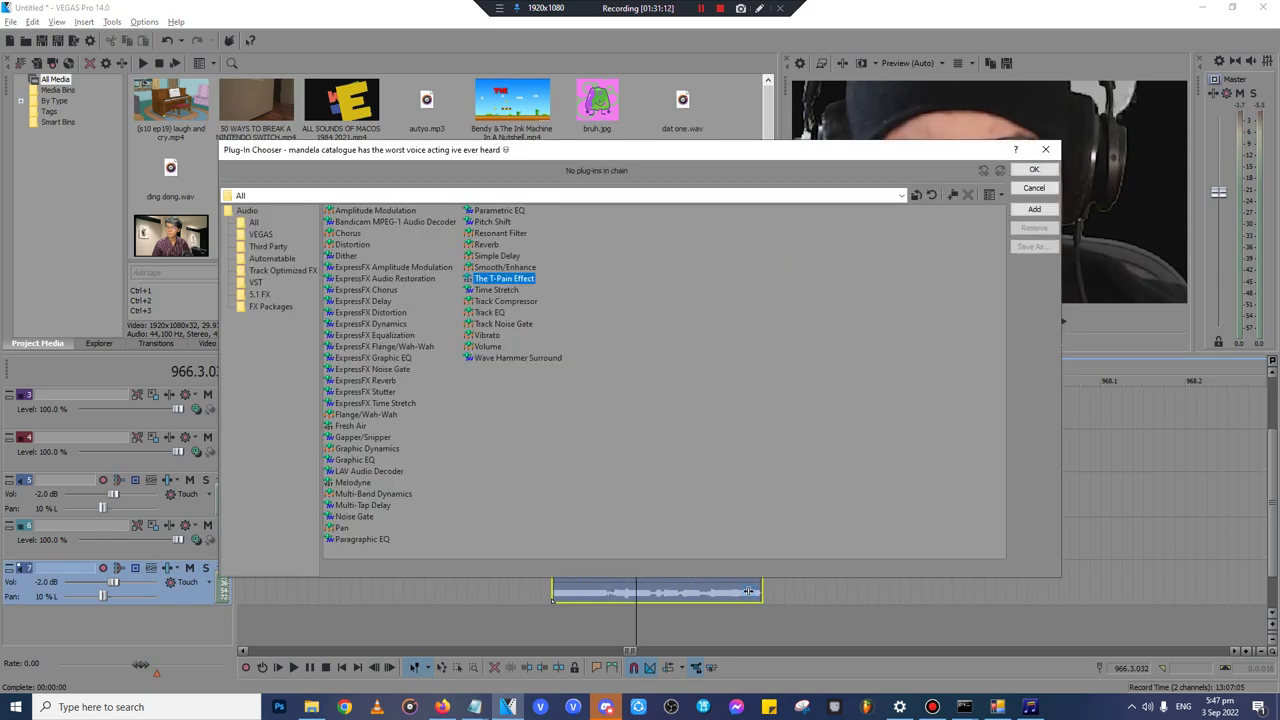
key("Return")
key("Return")
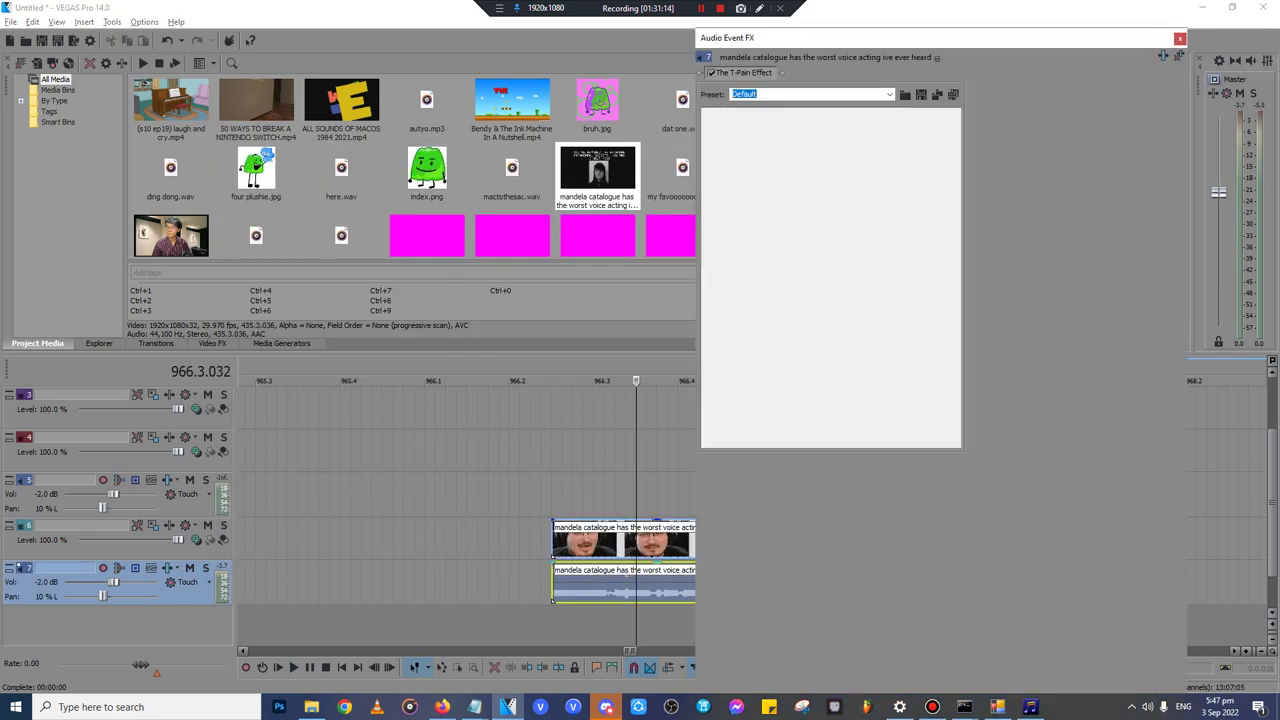
left_click(1180, 38)
left_click(571, 542)
left_click(519, 542)
key("space")
key("space")
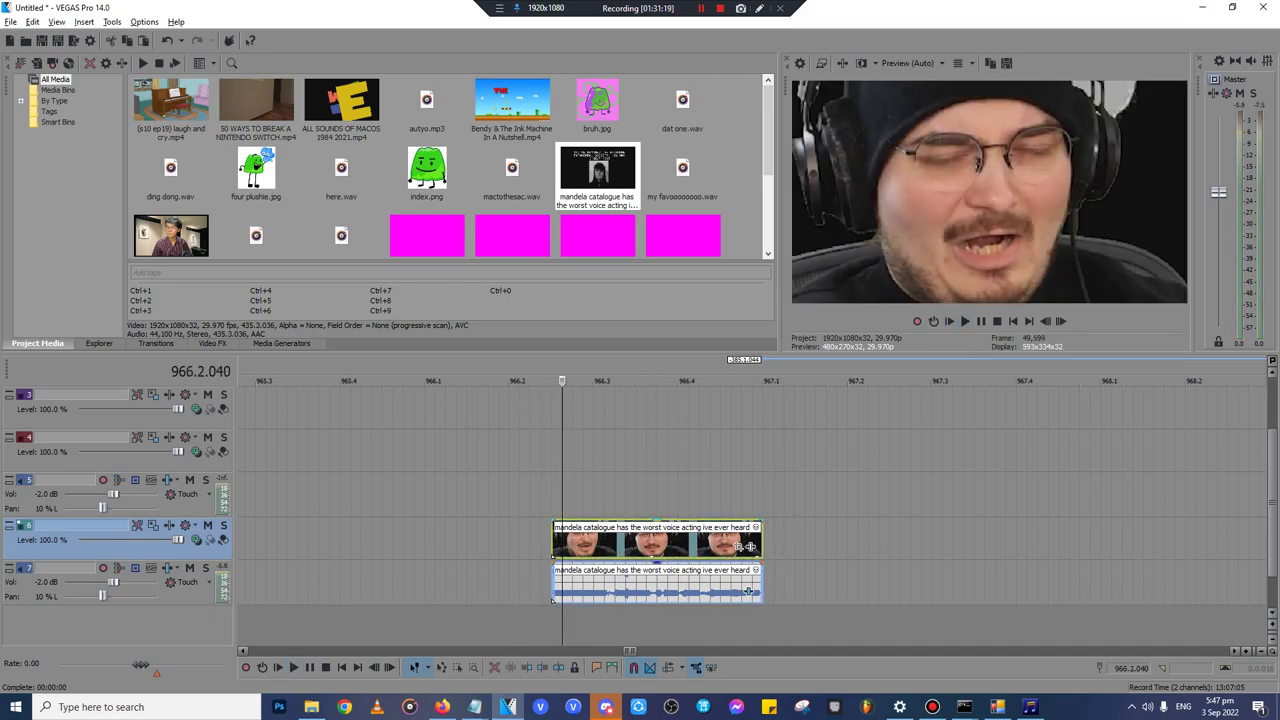
- Cut the trimmed mandela clip and paste it on tracks 4 and 5 at the start of the ALL SOUNDS OF MACOS clip
scroll(752, 516, "down", 3)
key("Delete")
scroll(752, 516, "down", 7)
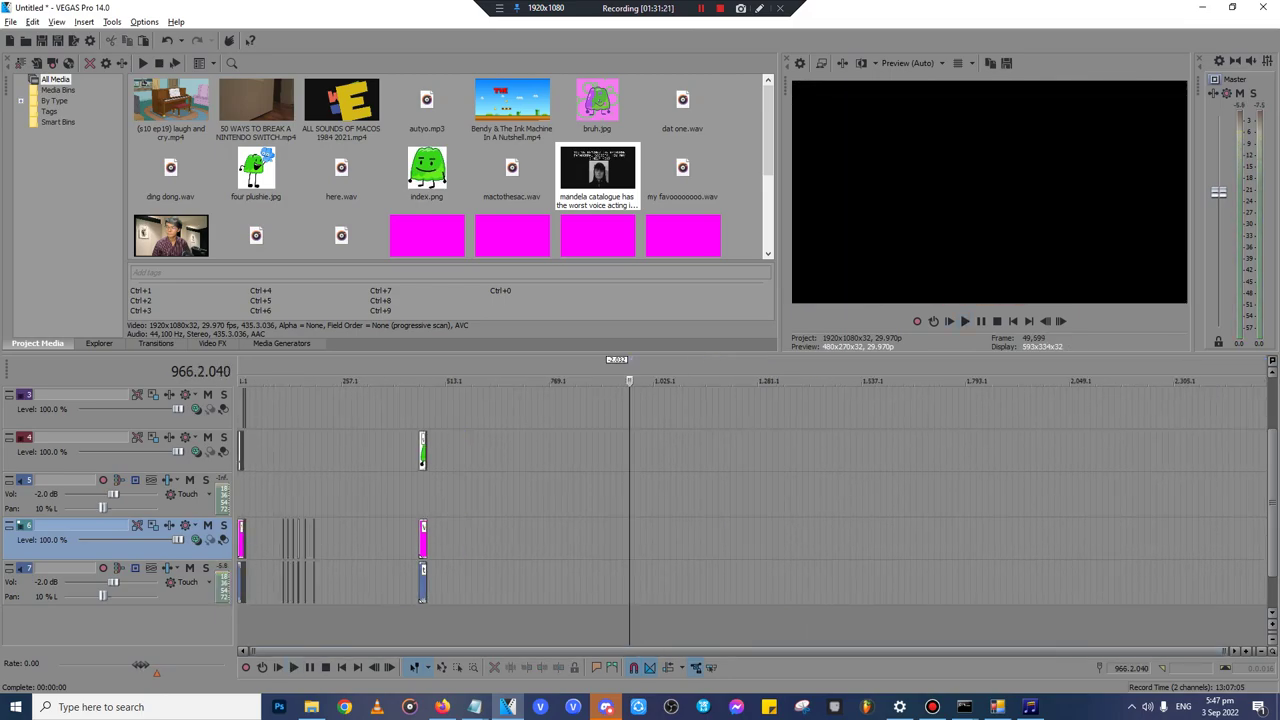
left_click(252, 490)
scroll(252, 490, "up", 8)
scroll(438, 490, "down", 3)
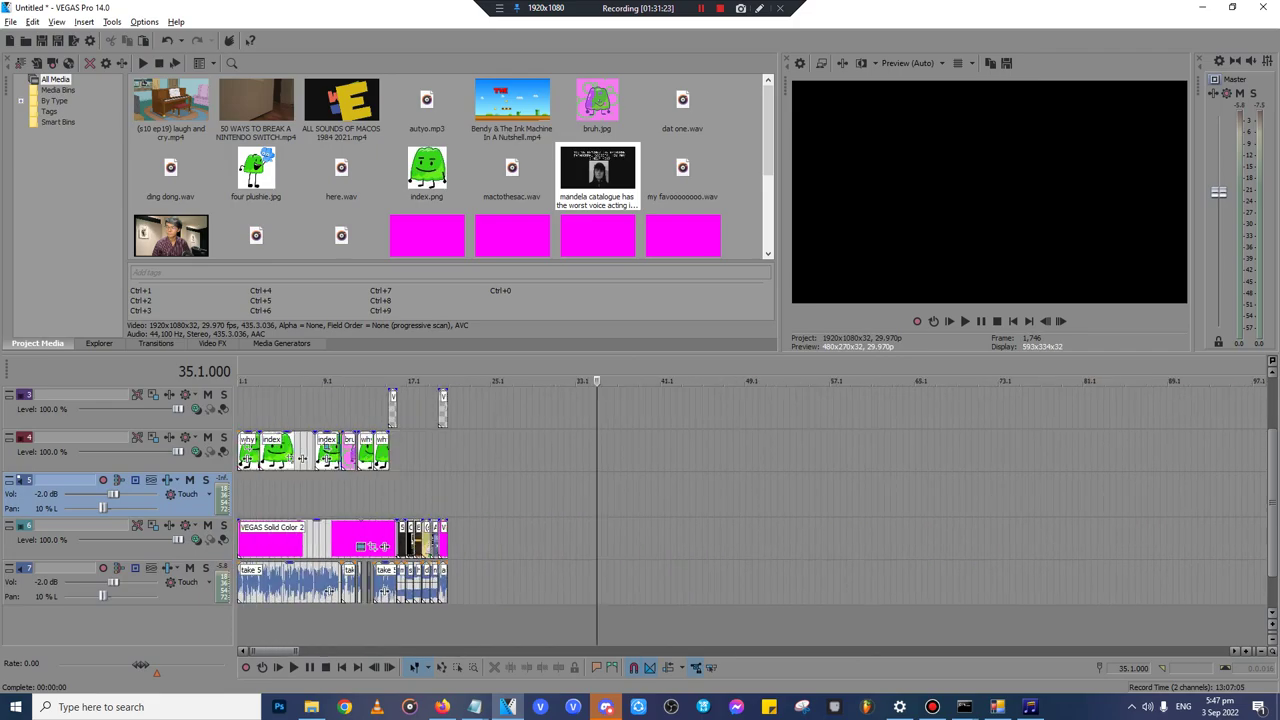
left_click(438, 490)
scroll(438, 490, "up", 2)
scroll(543, 546, "up", 5)
left_click(652, 451)
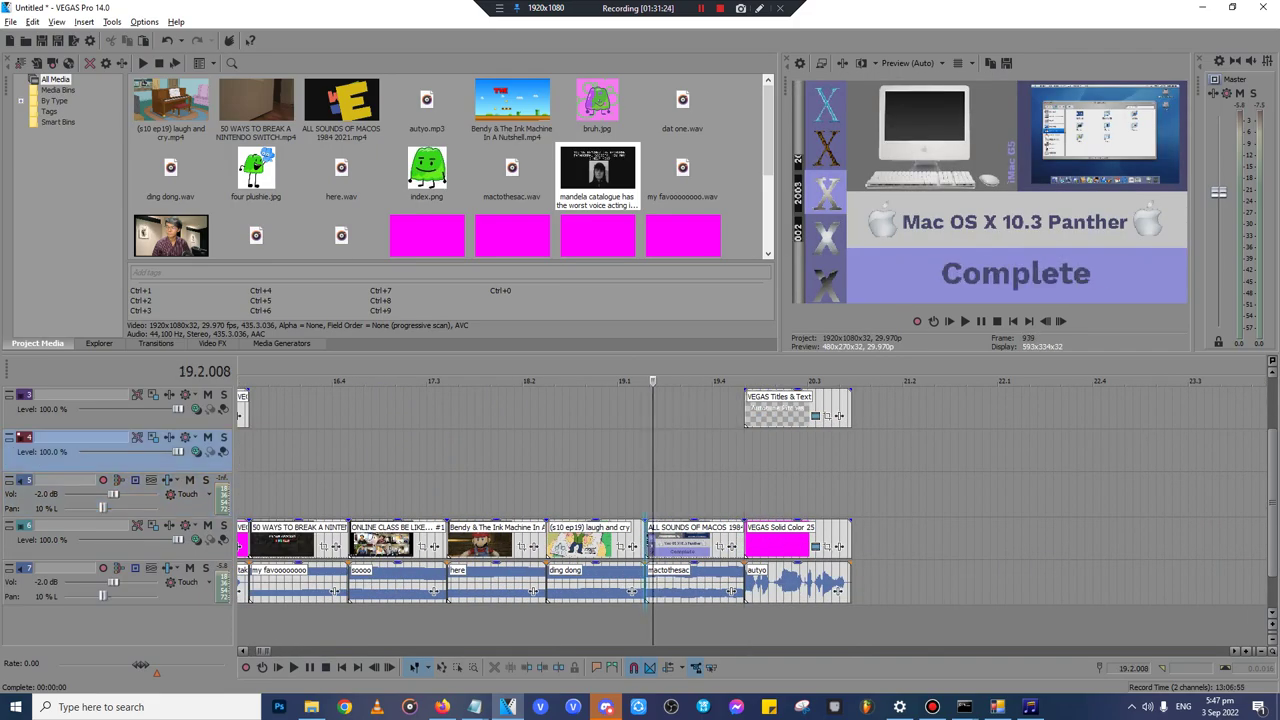
left_click(641, 451)
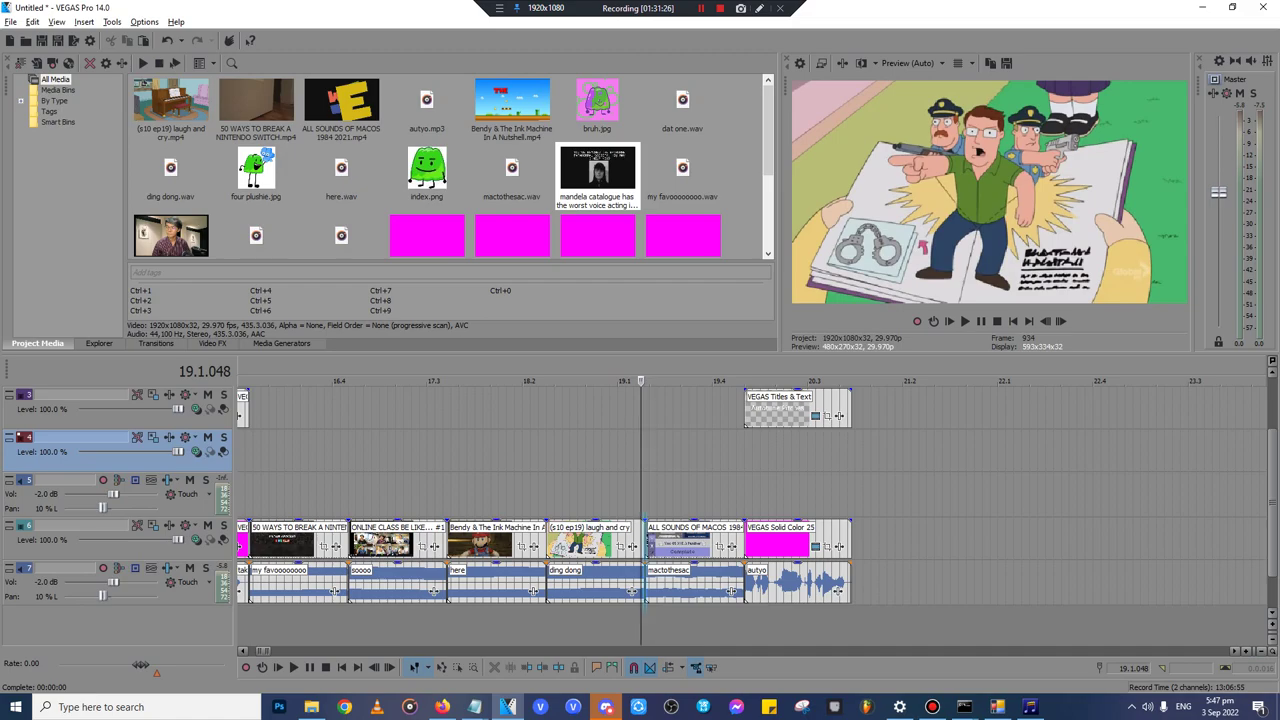
key("ctrl+v")
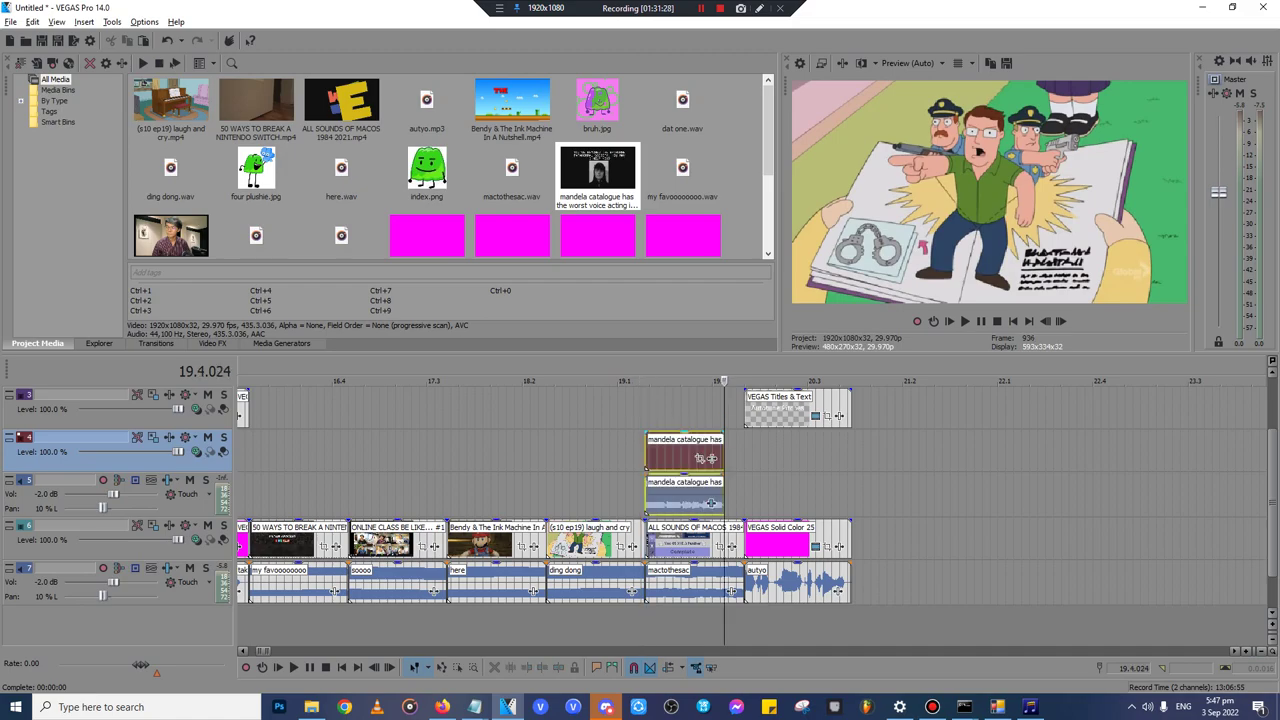
- Try extending the pasted mandela video to the start of the Autotune Pitches title, and delete the clip
scroll(641, 451, "up", 4)
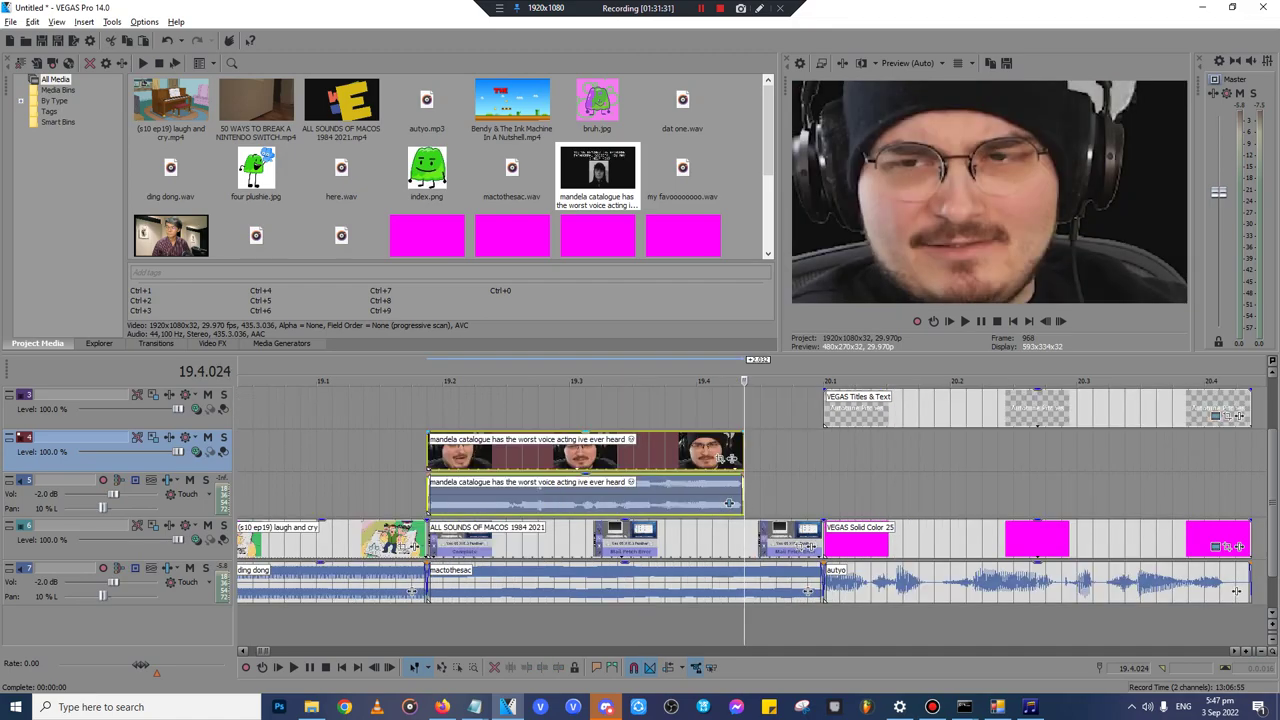
left_click_drag(742, 455, 822, 455)
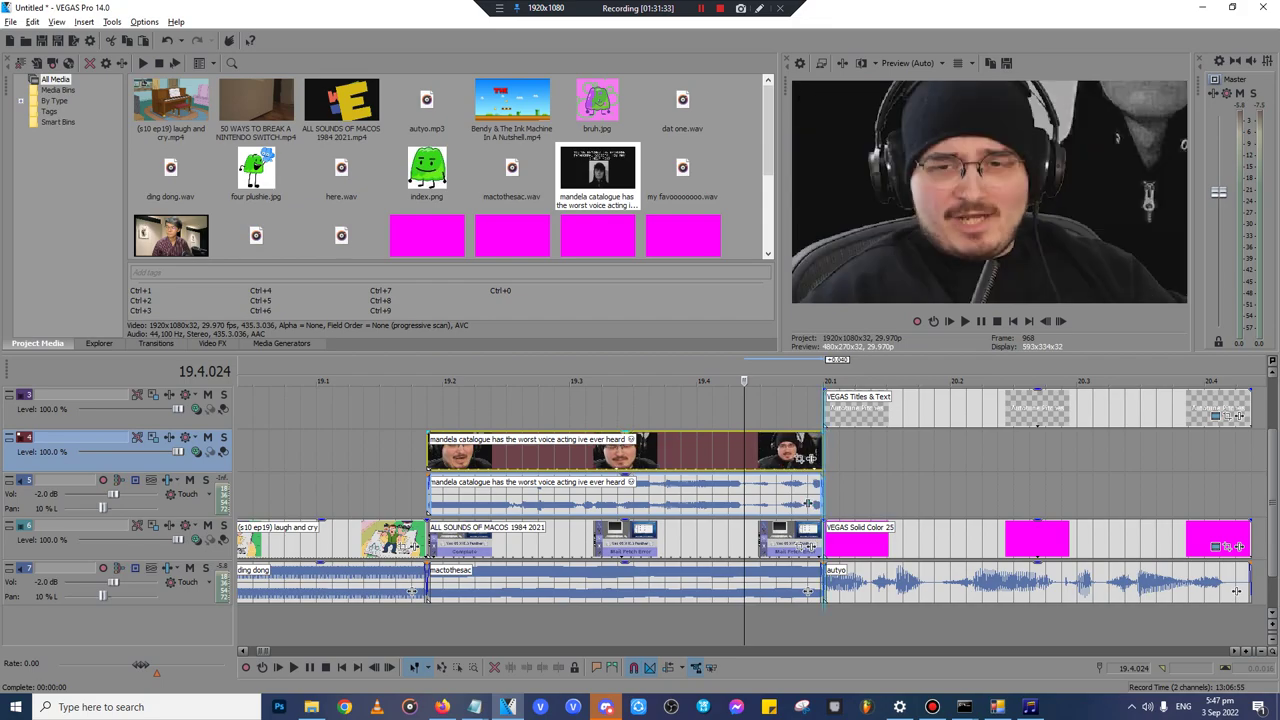
key("Right")
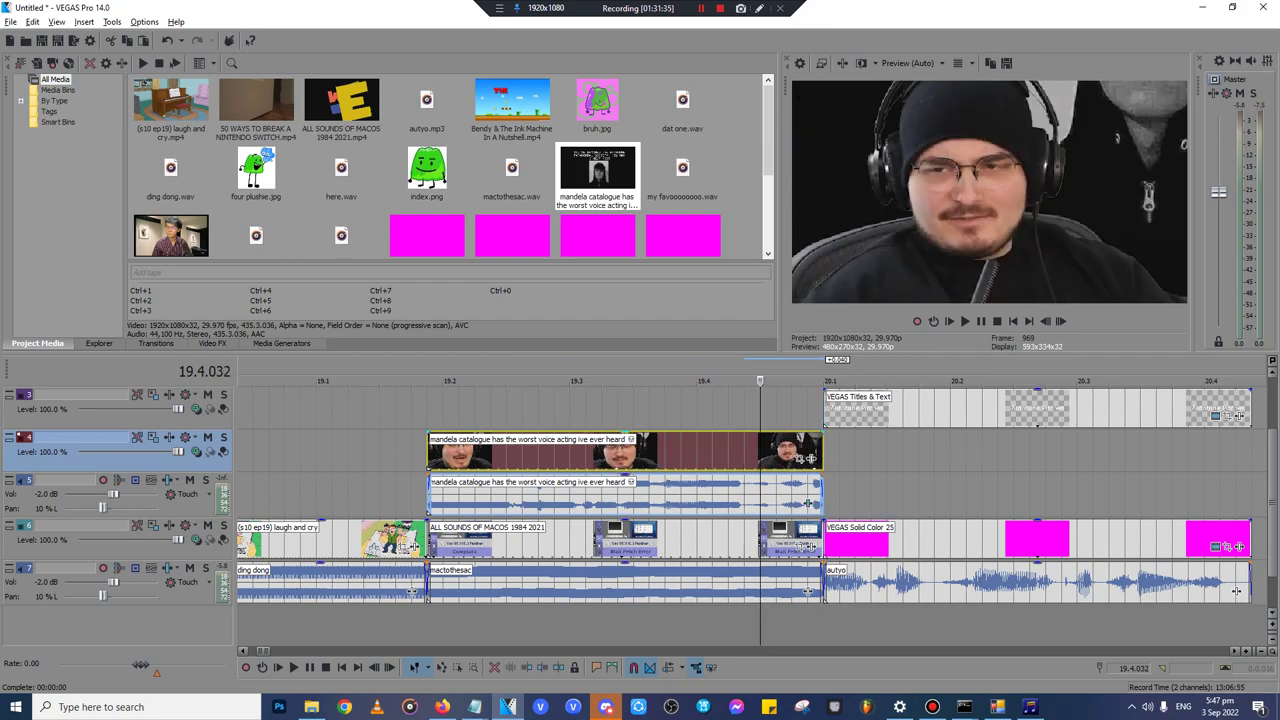
scroll(750, 500, "down", 15)
key("Delete")
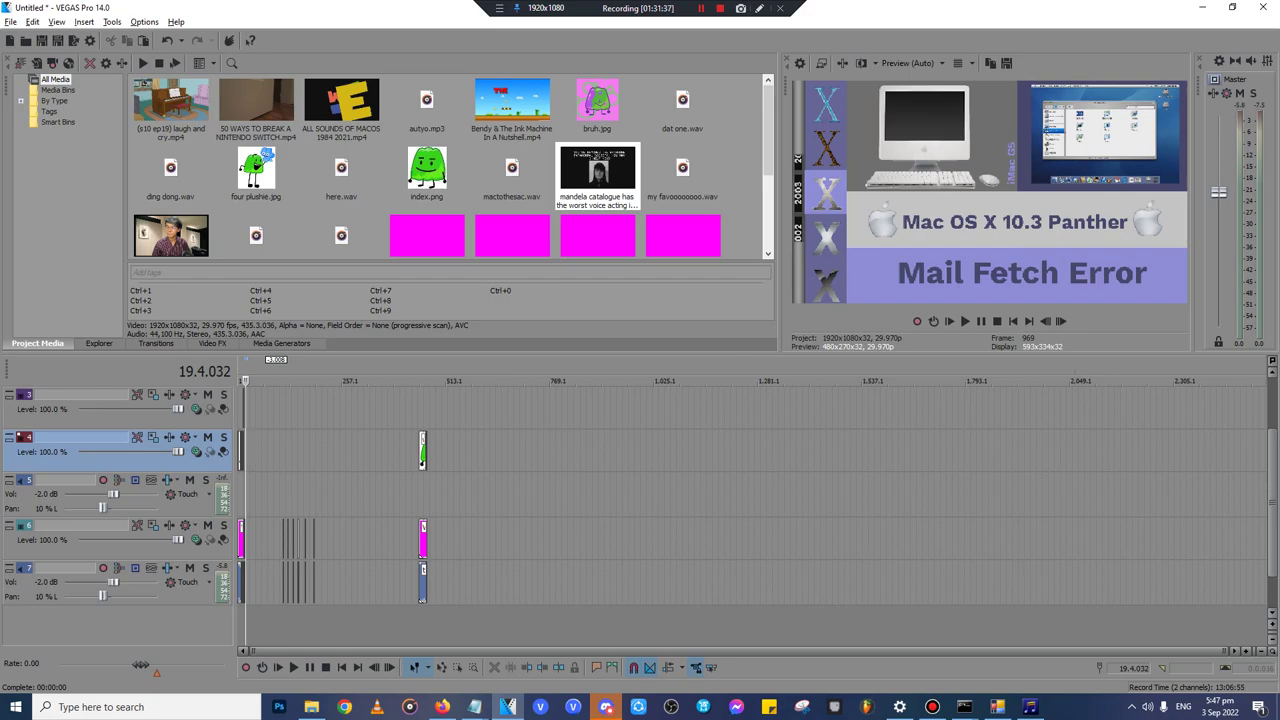
- Add the full mandela catalogue video to tracks 6 and 7 again beyond the other clips and play it to find another phrase
left_click_drag(598, 175, 622, 440)
left_click_drag(660, 540, 661, 541)
left_click(712, 455)
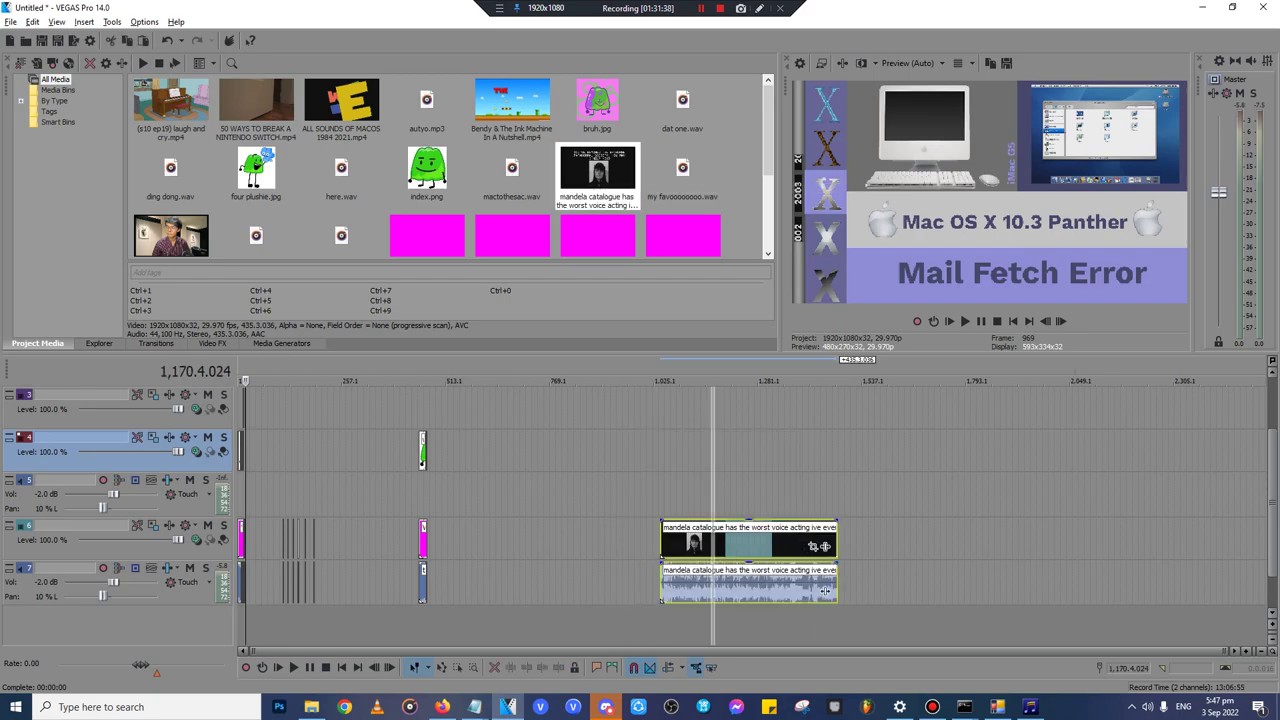
left_click(740, 455)
left_click(719, 495)
key("space")
scroll(752, 510, "up", 14)
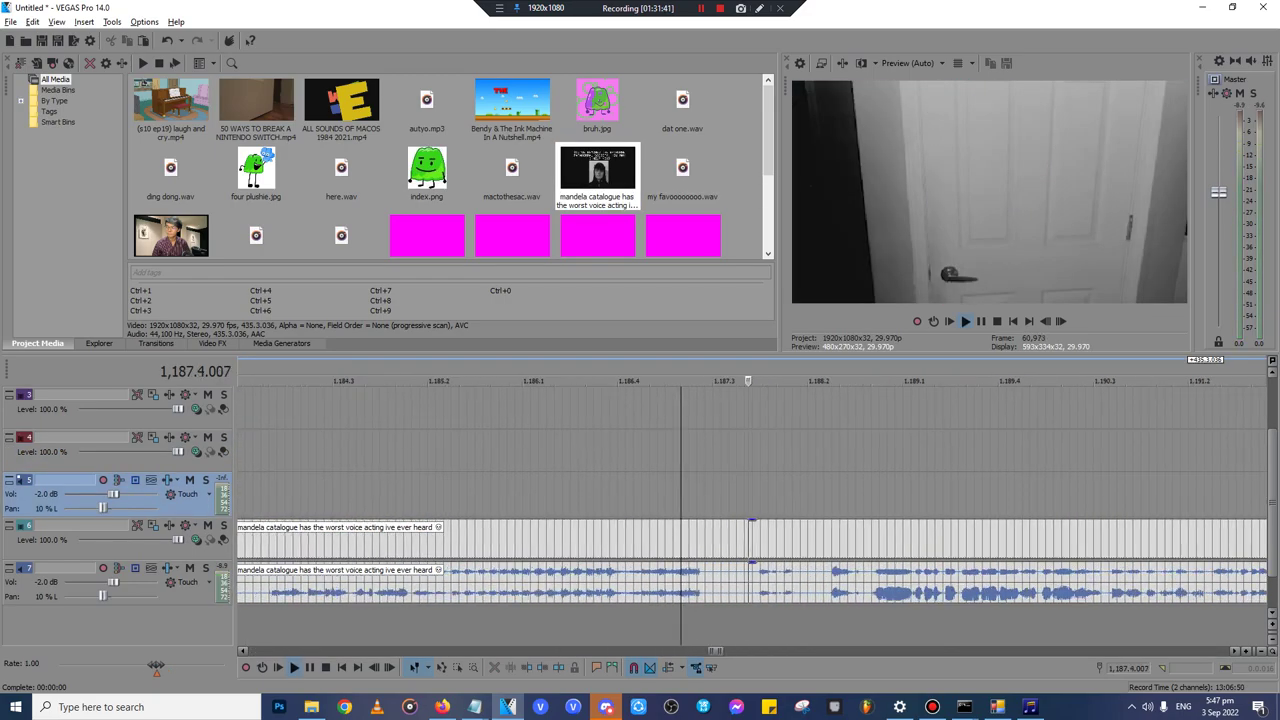
scroll(752, 510, "up", 3)
scroll(800, 540, "down", 2)
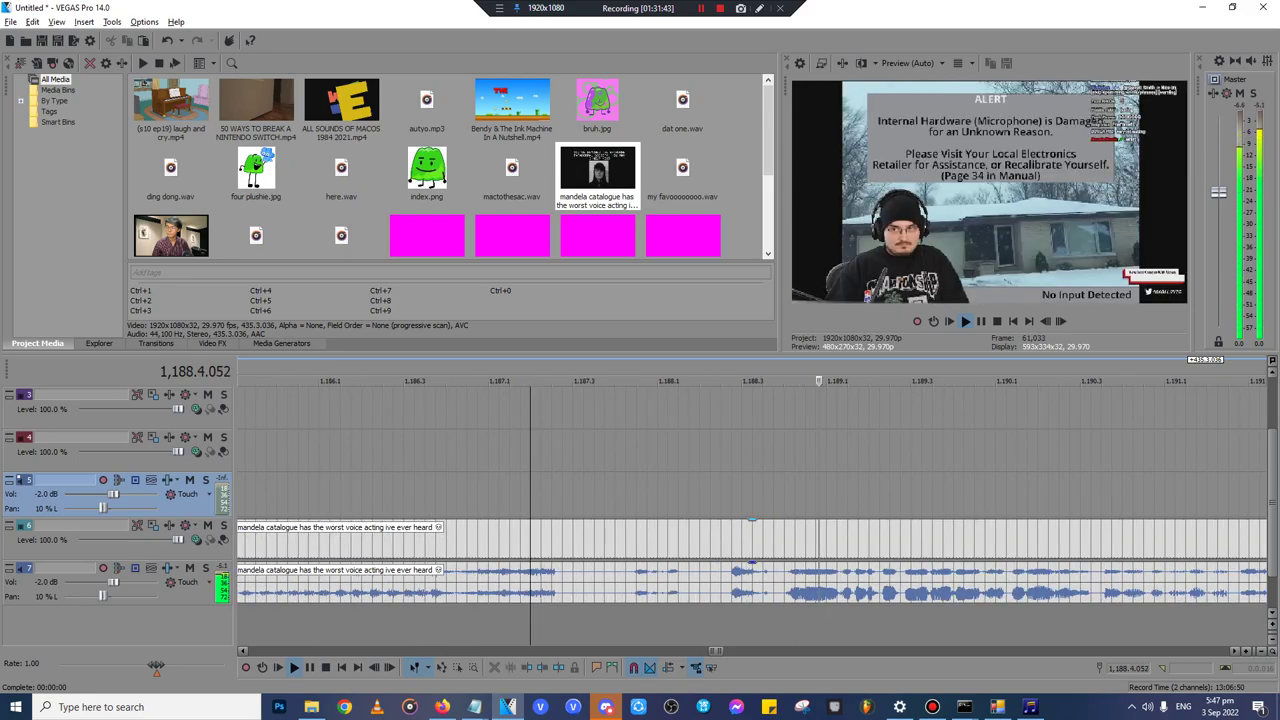
- Try splitting the mandela clip where the speech begins near 1,188.4.008, undo the split, and play from that point
key("Return")
left_click(800, 540)
left_click(778, 591)
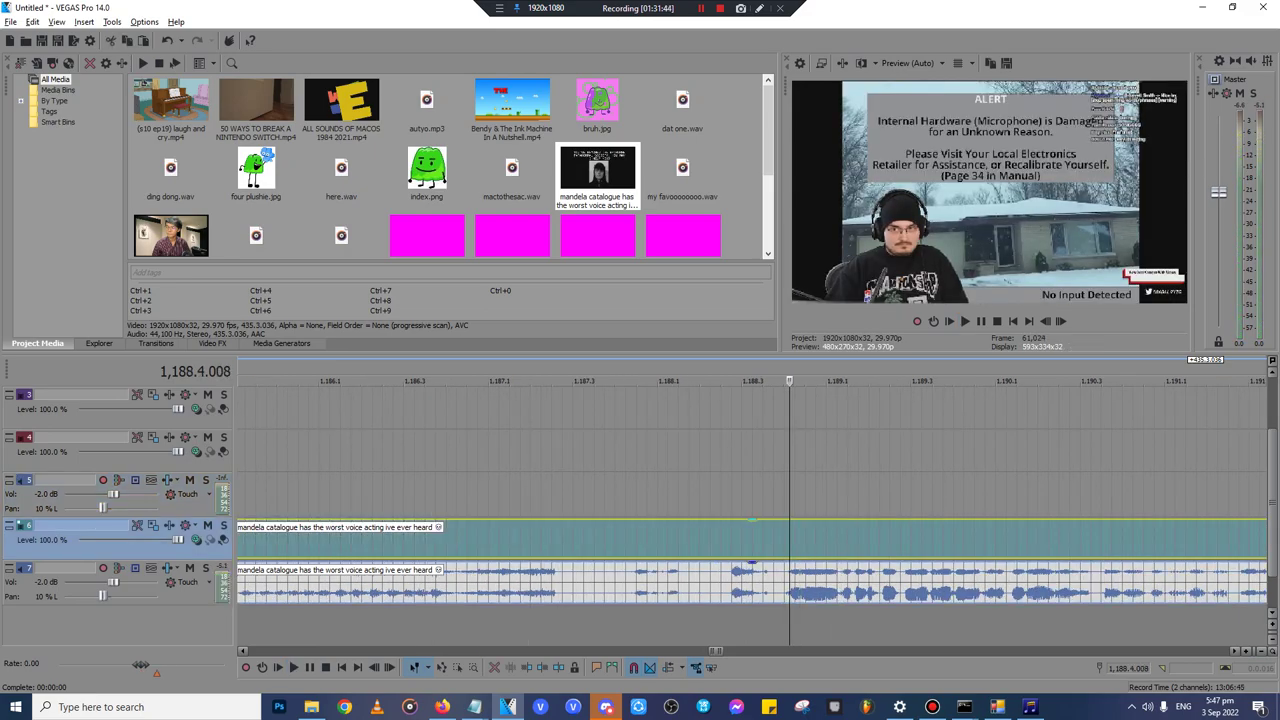
key("s")
key("ctrl+z")
key("space")
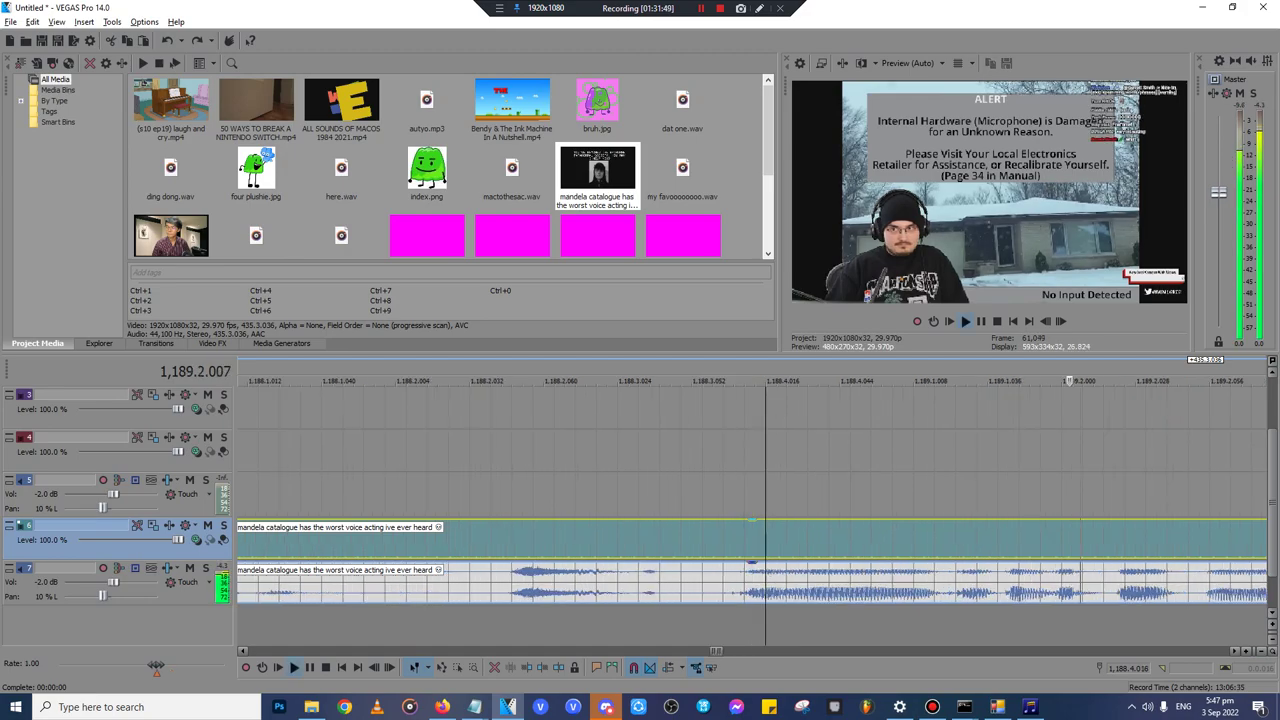
- Split the mandela clip at 1,188.4.016 and delete the part before the split
key("s")
scroll(744, 591, "down", 3)
left_click(744, 591)
scroll(752, 591, "down", 1)
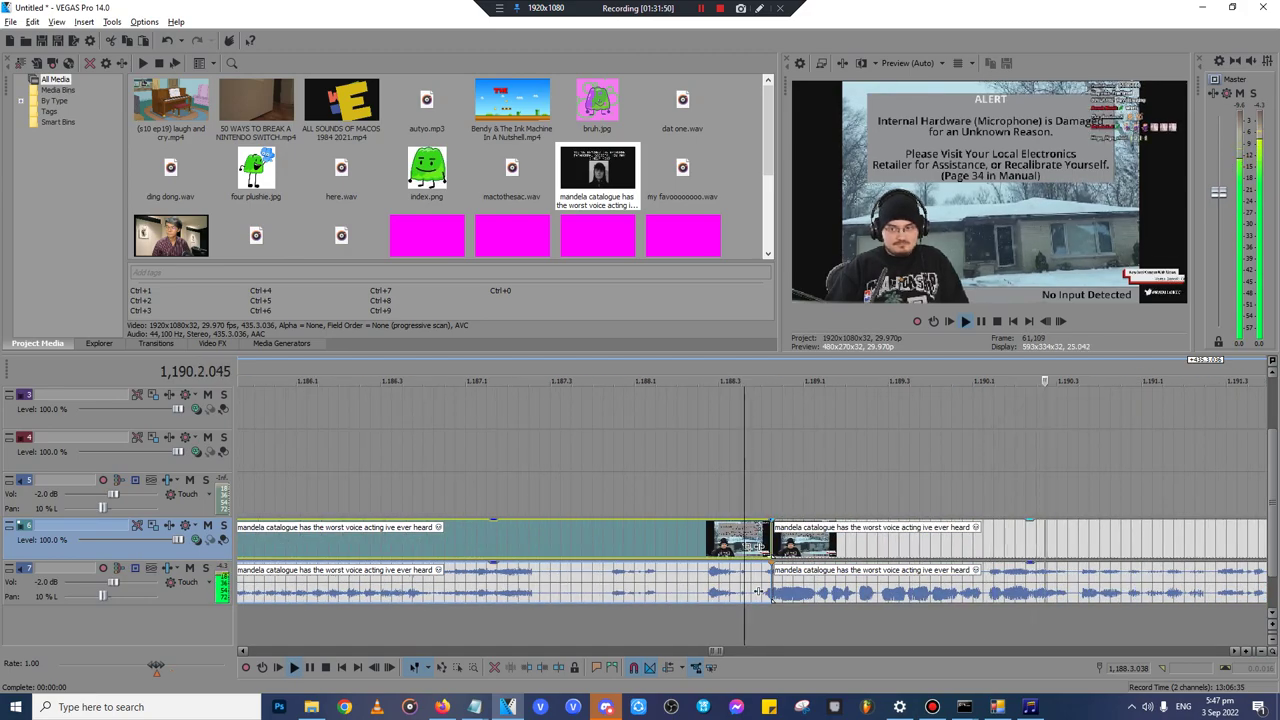
scroll(744, 540, "down", 1)
left_click(1133, 540)
scroll(1133, 540, "up", 3)
scroll(485, 592, "down", 5)
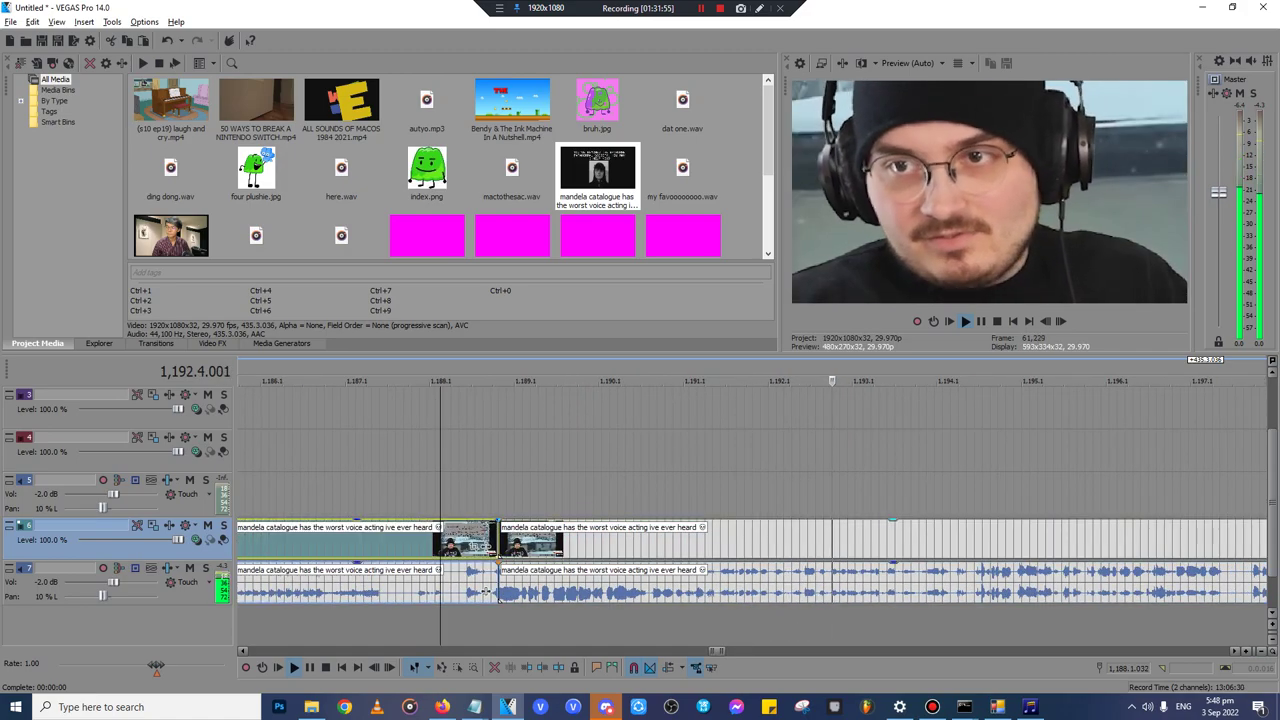
key("Delete")
- Split the mandela clip at 1,190.3.016 and delete everything after the split
left_click(646, 592)
key("s")
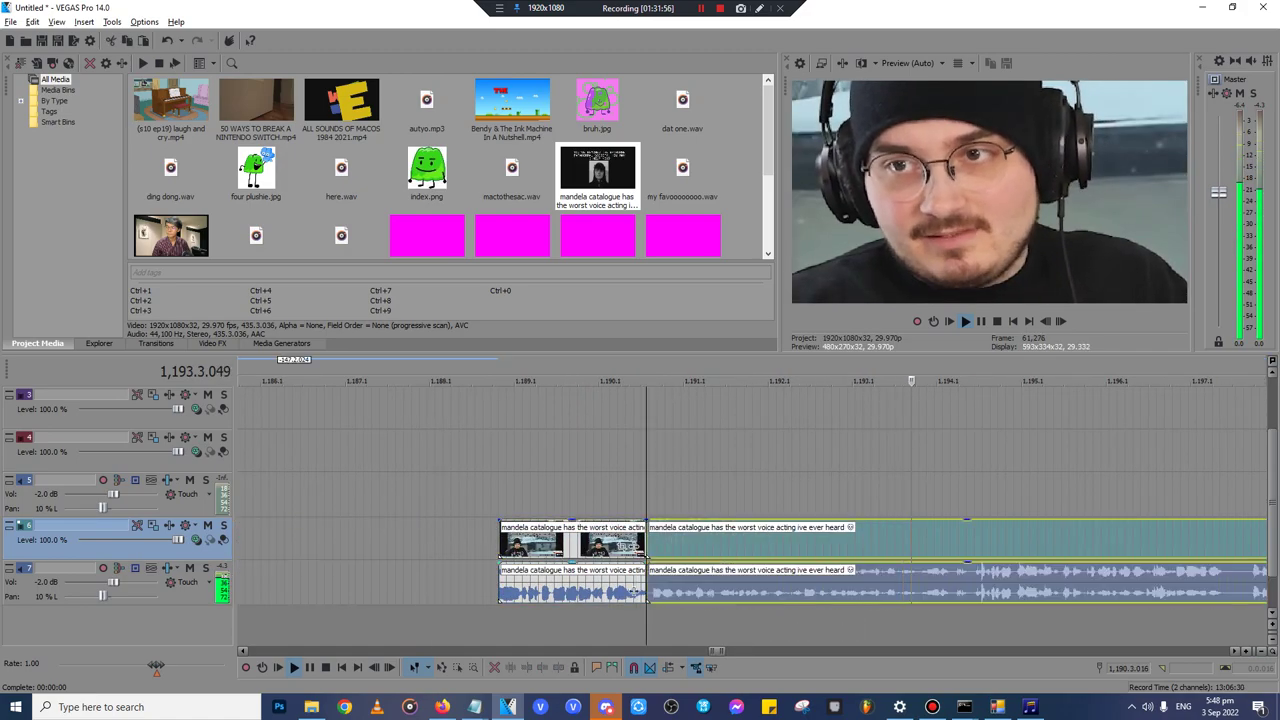
key("Delete")
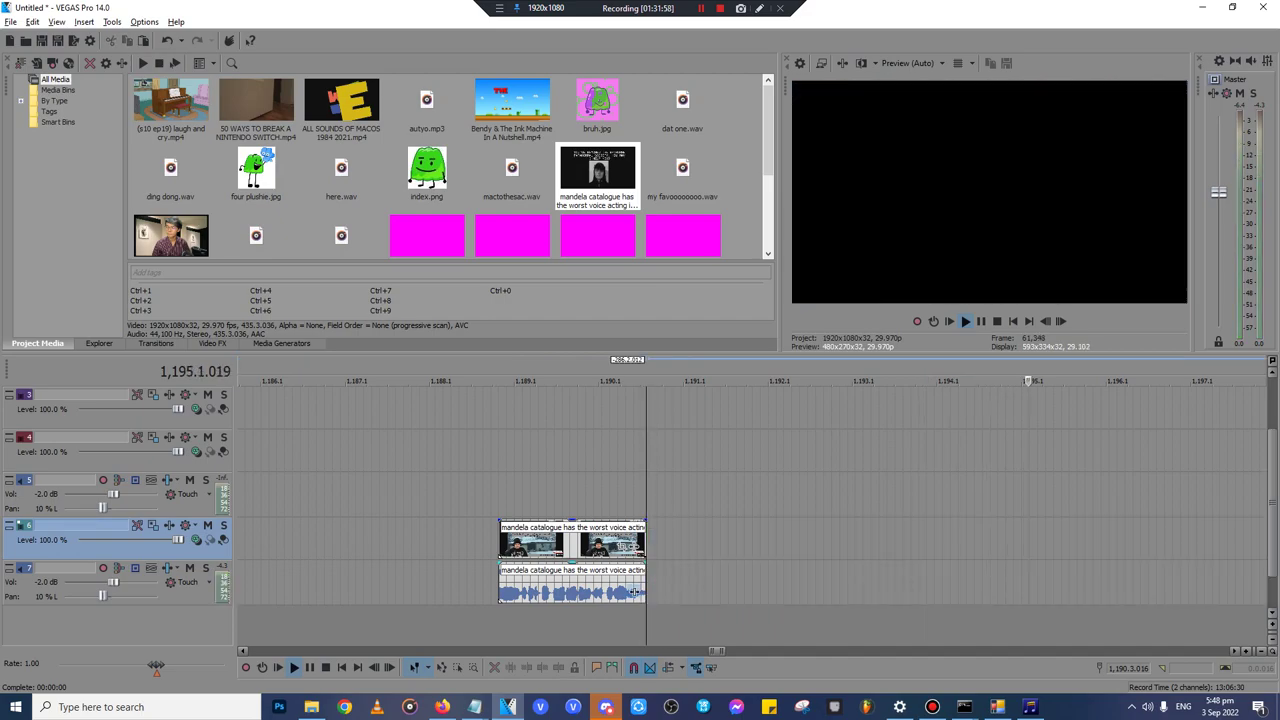
left_click(634, 592)
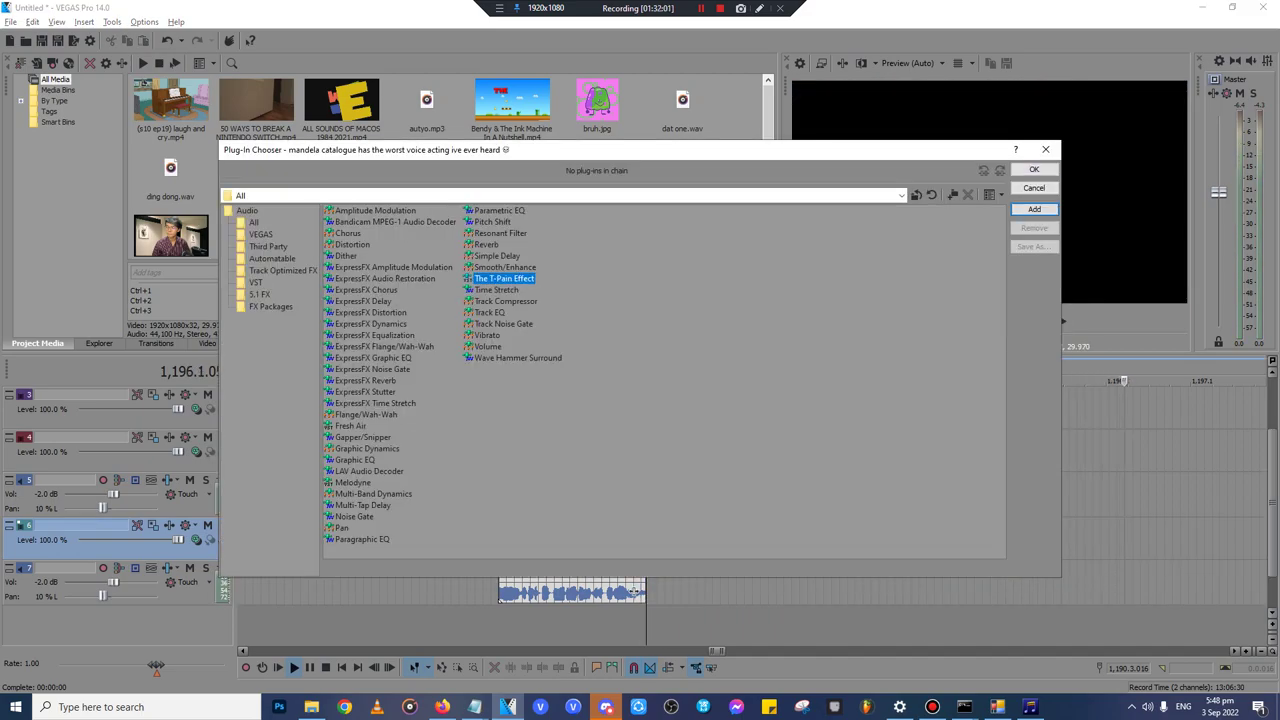
key("Escape")
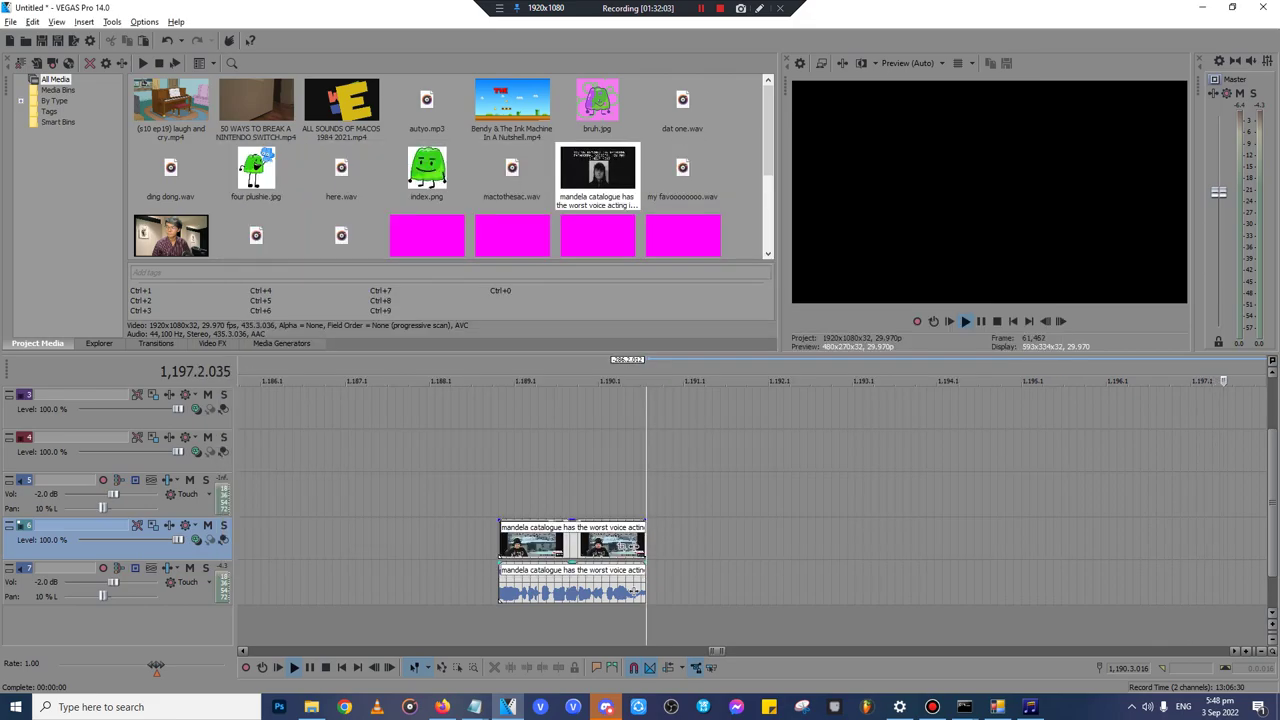
- Play the trimmed mandela clip and extend its end past 1,191.1 to hear more of the speech
key("space")
left_click(462, 540)
left_click(504, 493)
left_click(499, 493)
key("space")
scroll(752, 500, "up", 3)
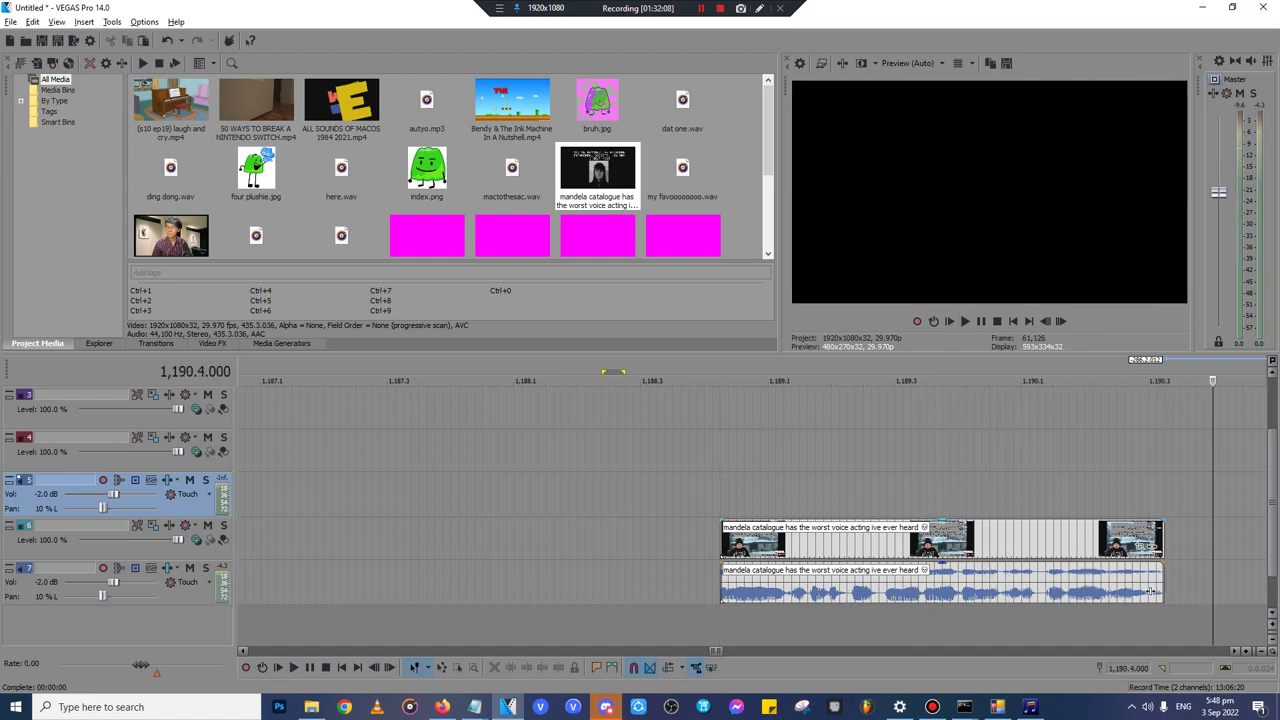
key("space")
scroll(1150, 592, "up", 2)
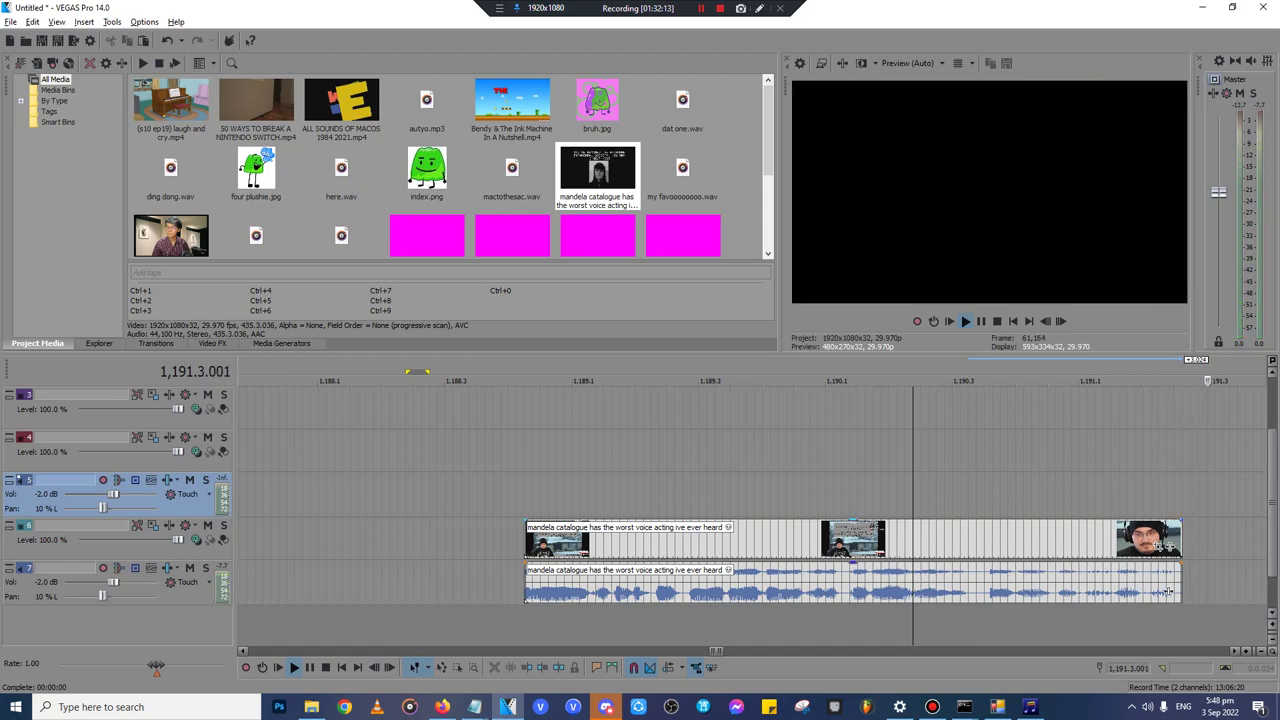
left_click_drag(1182, 540, 1190, 540)
- Play the mandela clip from 1,190.3.056 and again from its start to locate the end of the phrase
left_click(1007, 496)
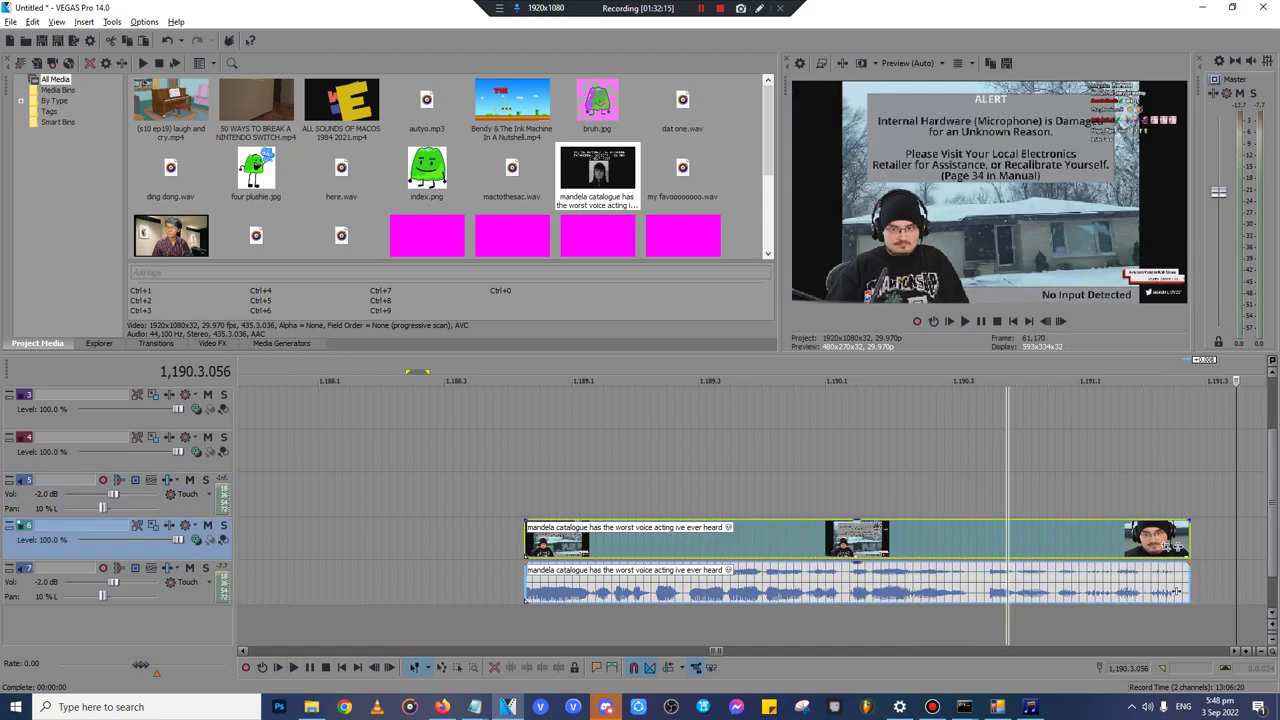
key("space")
key("space")
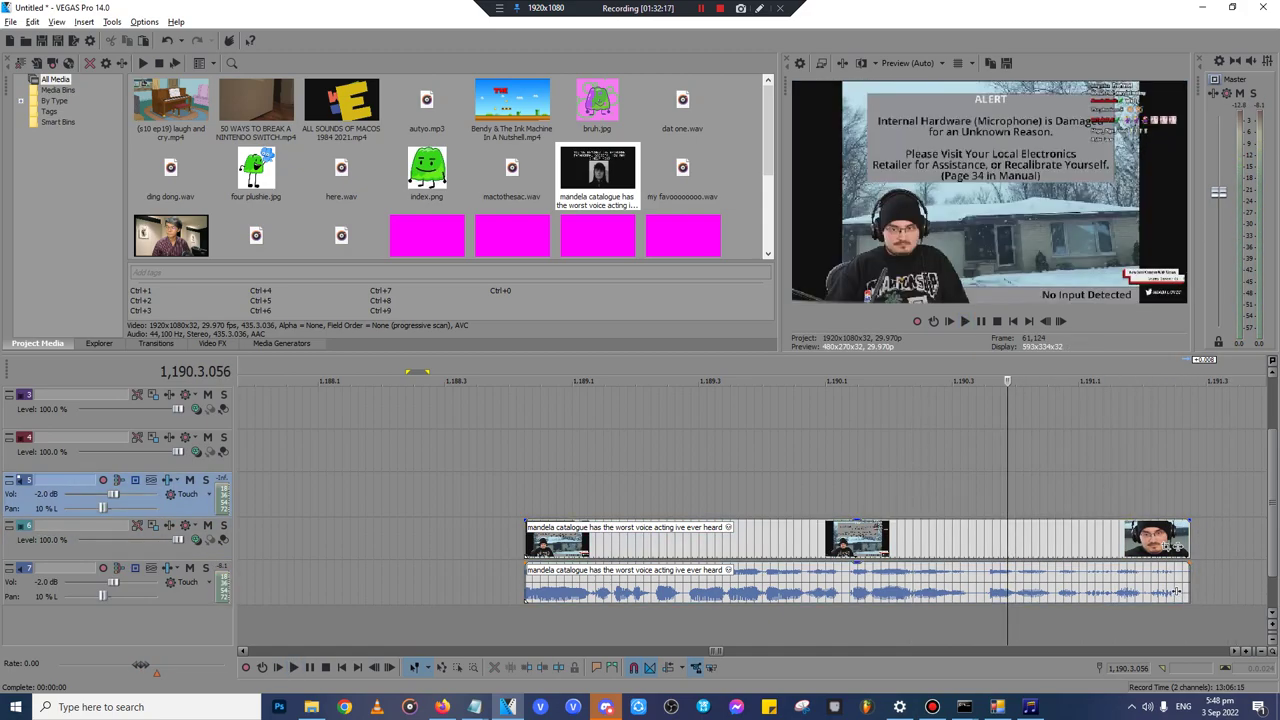
left_click(525, 452)
key("space")
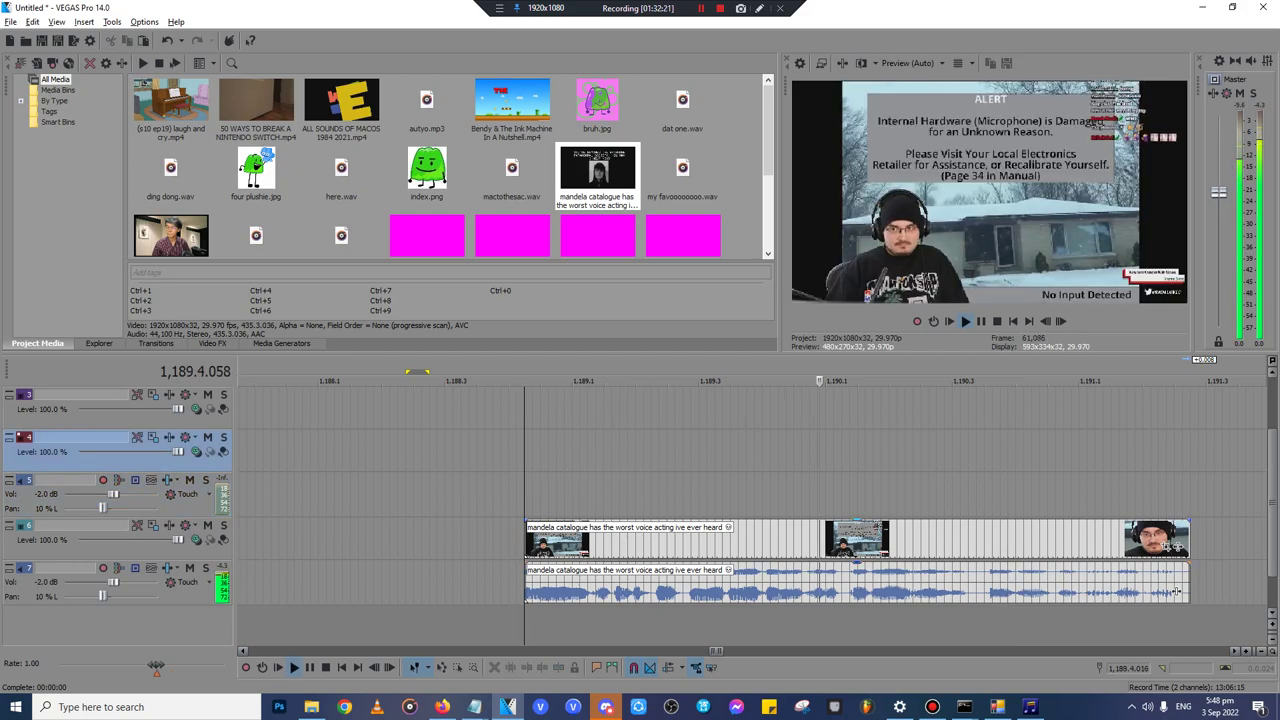
- Split the mandela clip at 1,190.3.032, delete the remainder, and trim the end slightly shorter
left_click(993, 543)
left_click(984, 543)
key("s")
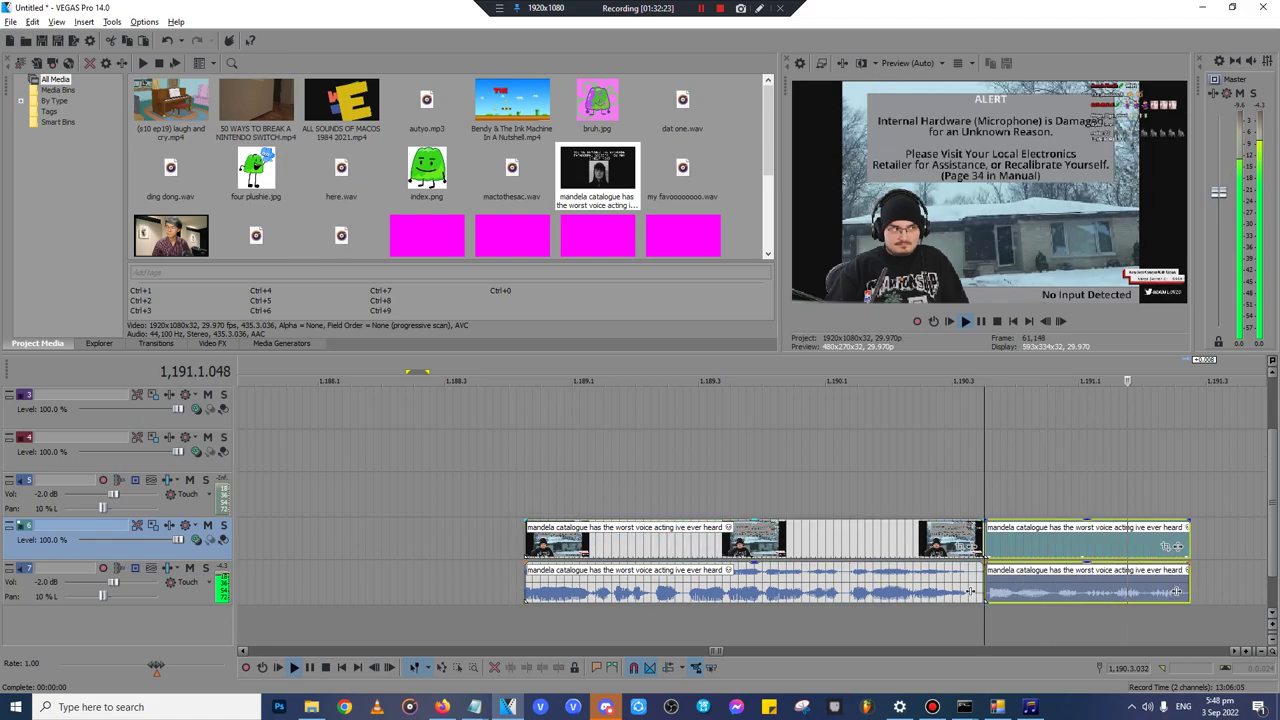
key("Delete")
left_click_drag(983, 540, 975, 540)
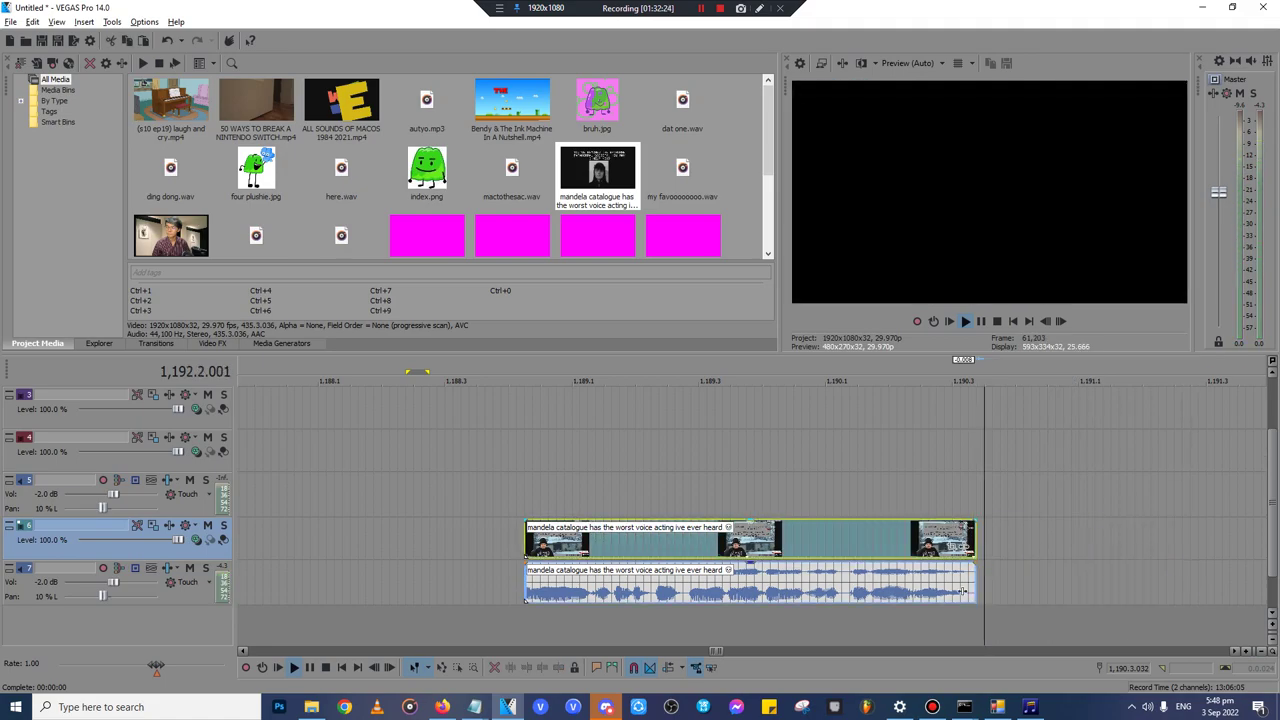
key("space")
key("space")
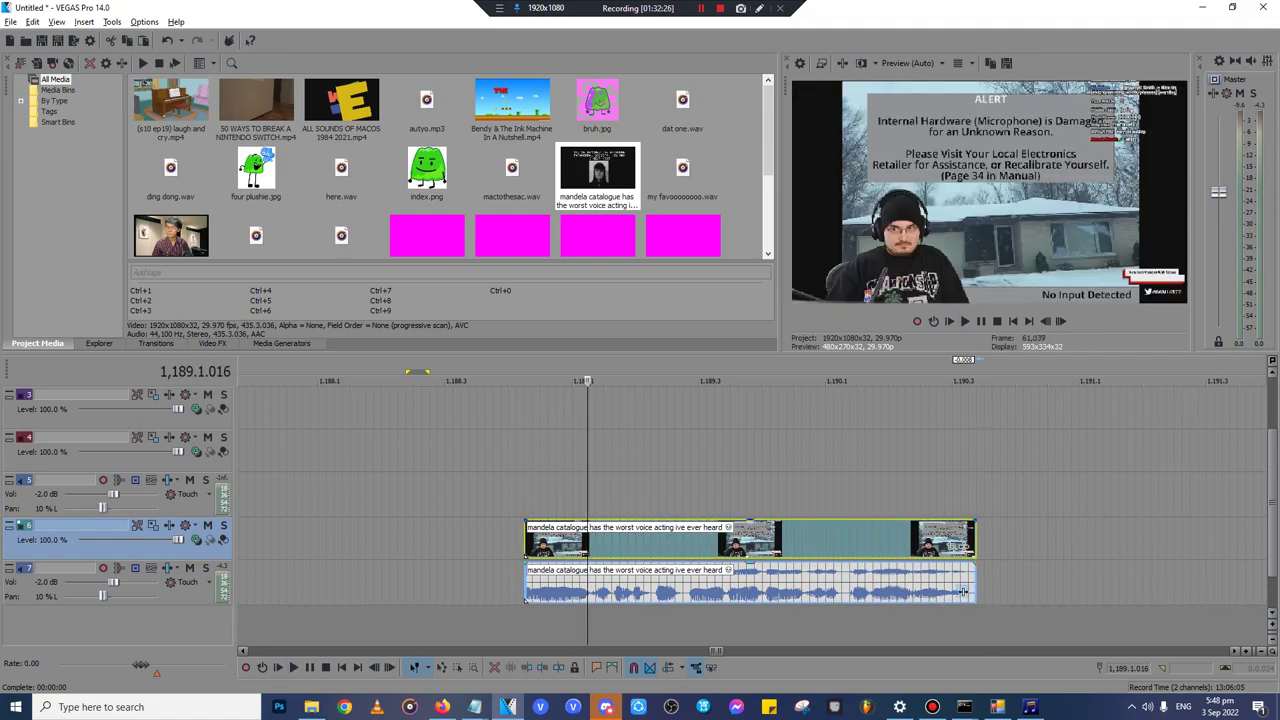
- Add The T-Pain Effect with its Default preset to the mandela clip's audio and play it from the start
left_click(963, 592)
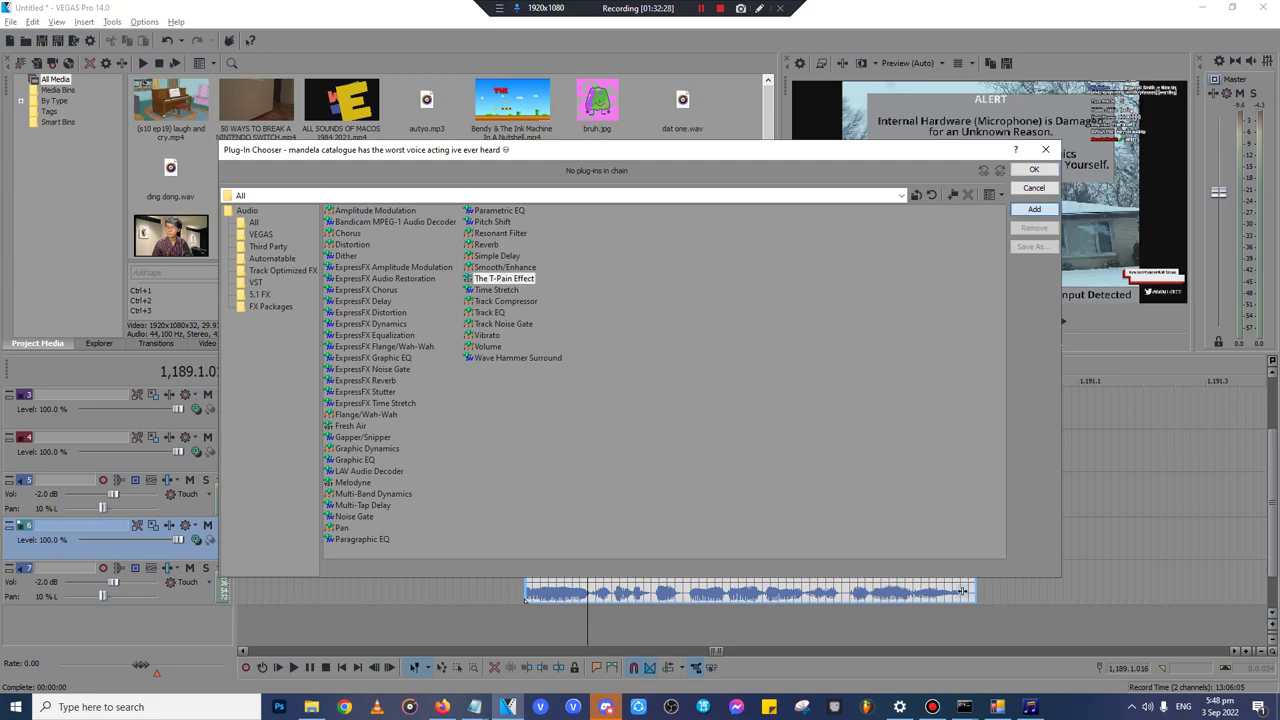
key("Return")
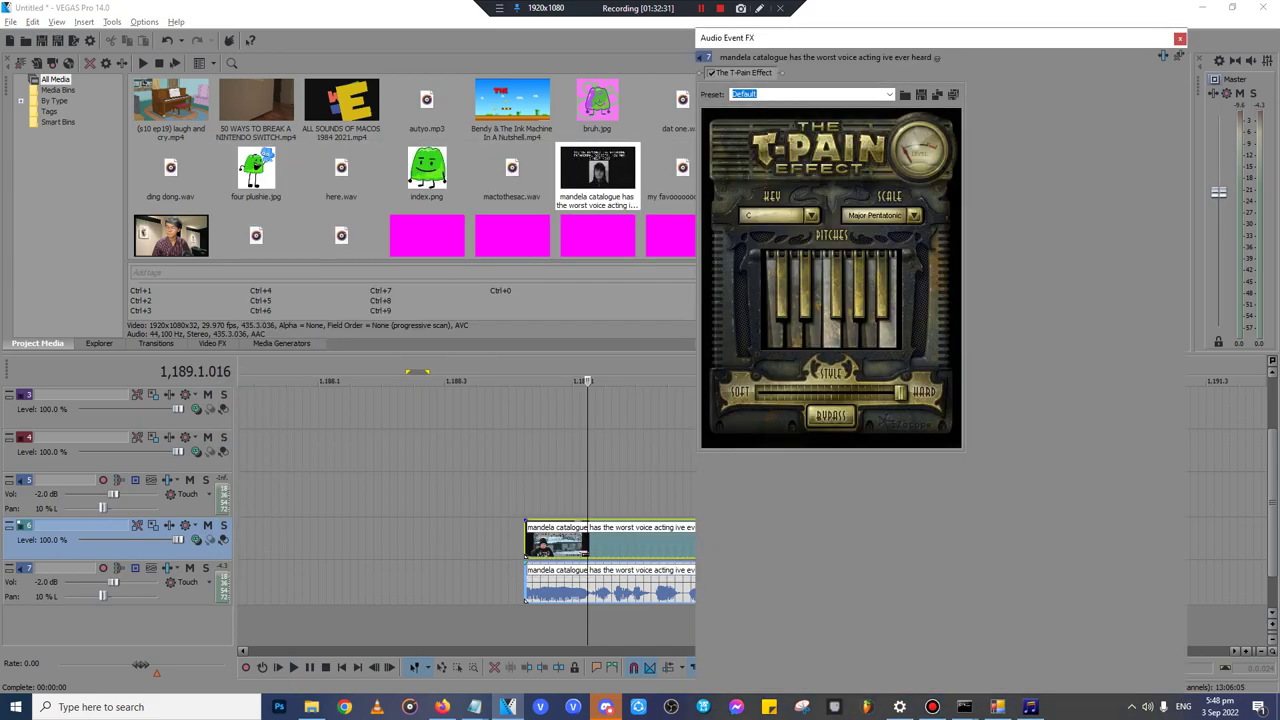
left_click(1180, 39)
left_click(532, 440)
key("space")
left_click(579, 543)
- Switch to Discord, dismiss its crash dialog, and quit the application completely
left_click(606, 707)
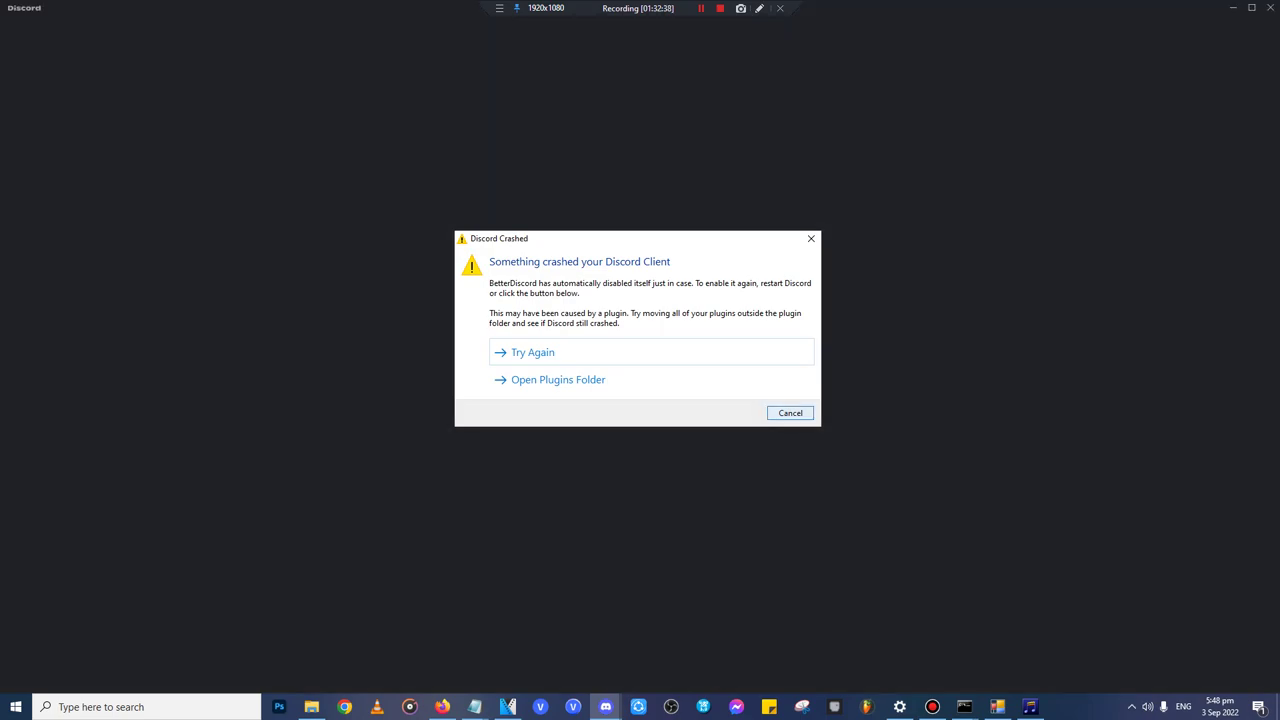
left_click(790, 413)
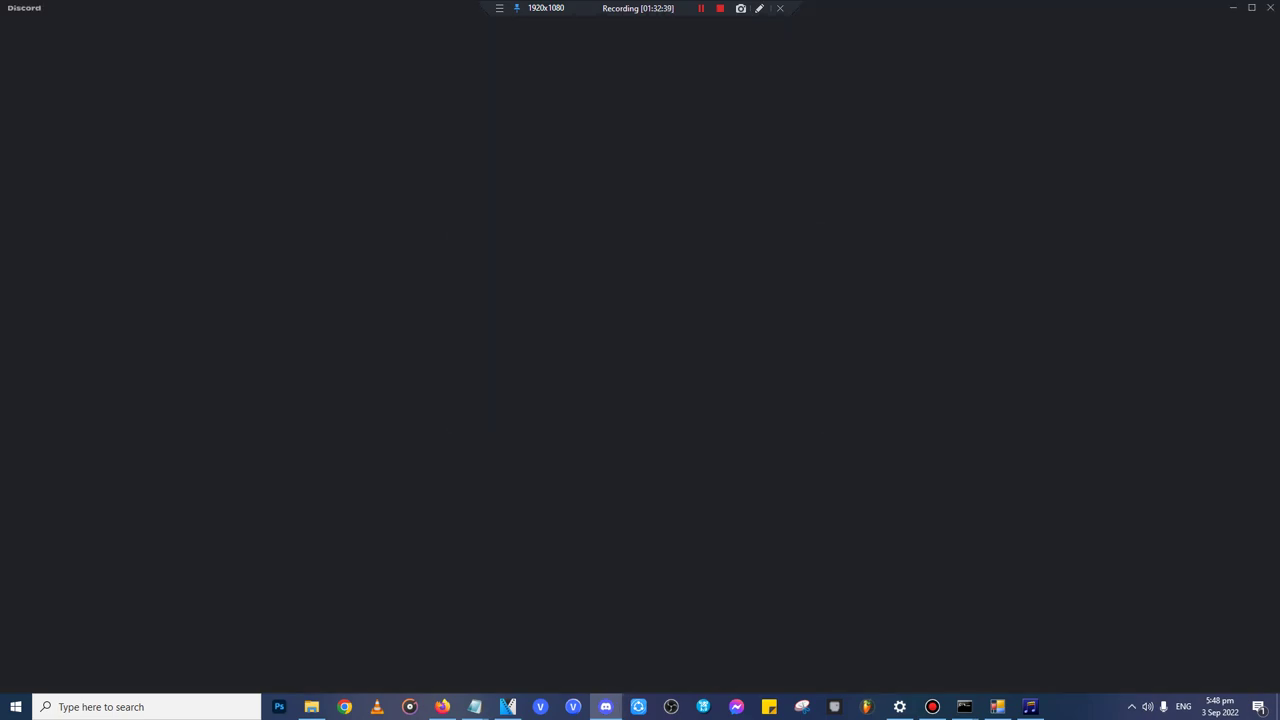
left_click(1270, 8)
left_click(1131, 707)
right_click(1172, 653)
left_click(1217, 643)
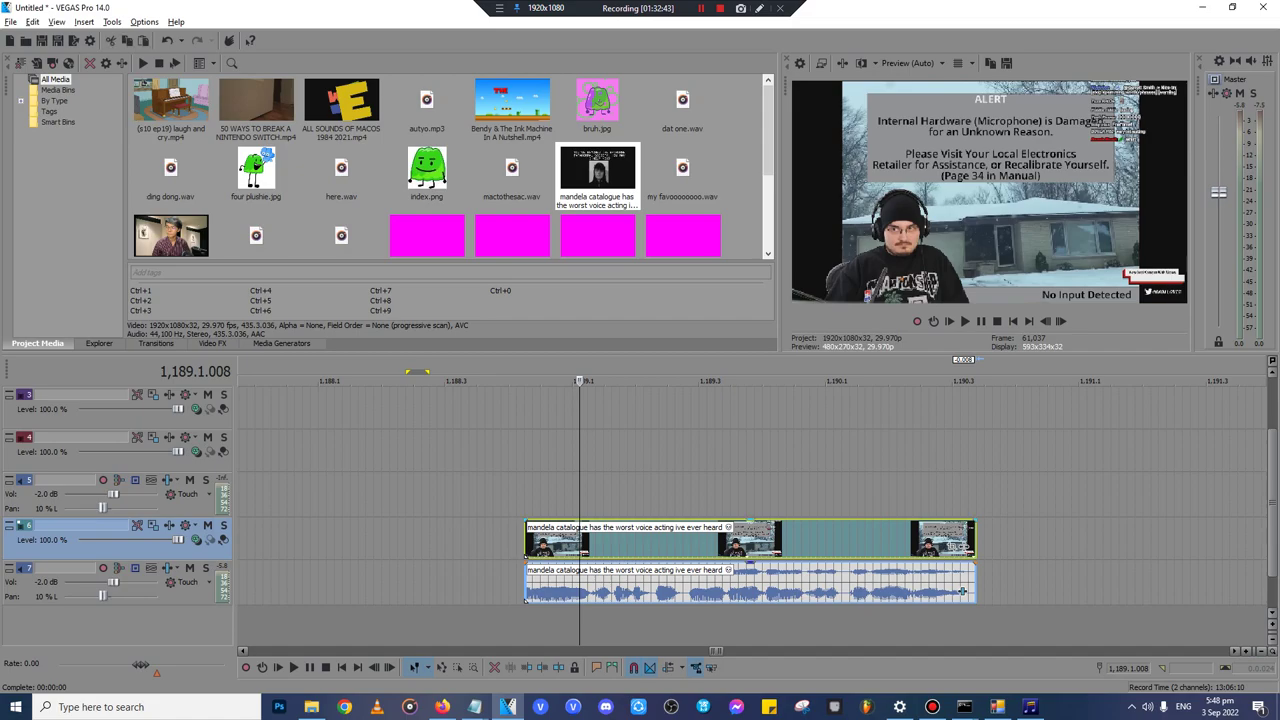
- Move the mandela clip to the end of the Autotune Pitches title at 20.4.024 and play across the join
left_click(809, 540)
scroll(809, 540, "down", 15)
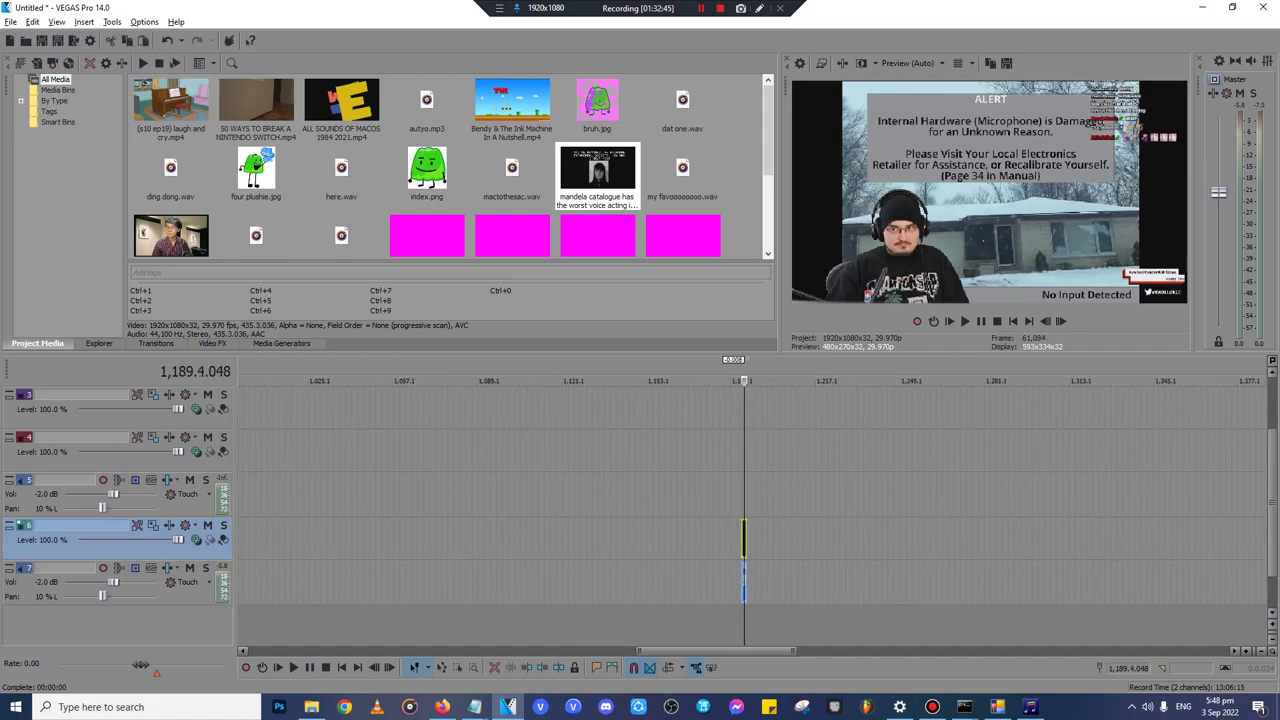
key("Delete")
left_click(251, 494)
scroll(251, 494, "up", 9)
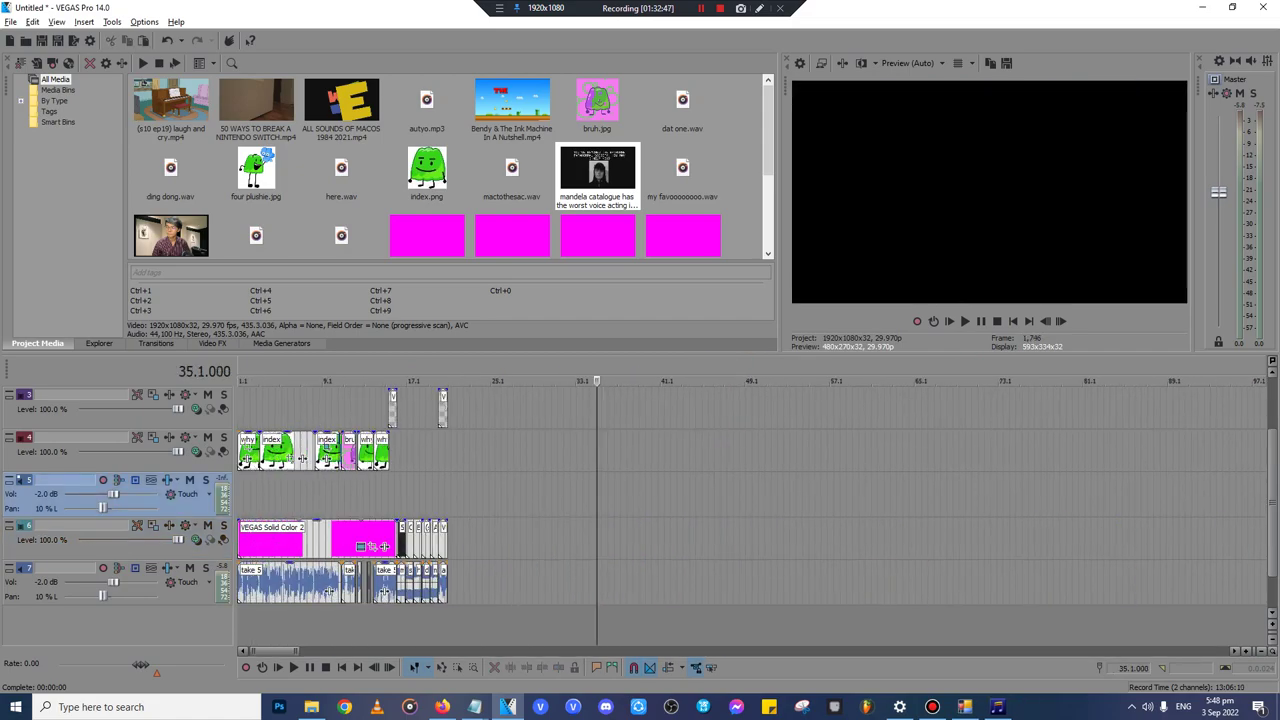
left_click(446, 540)
scroll(446, 540, "up", 8)
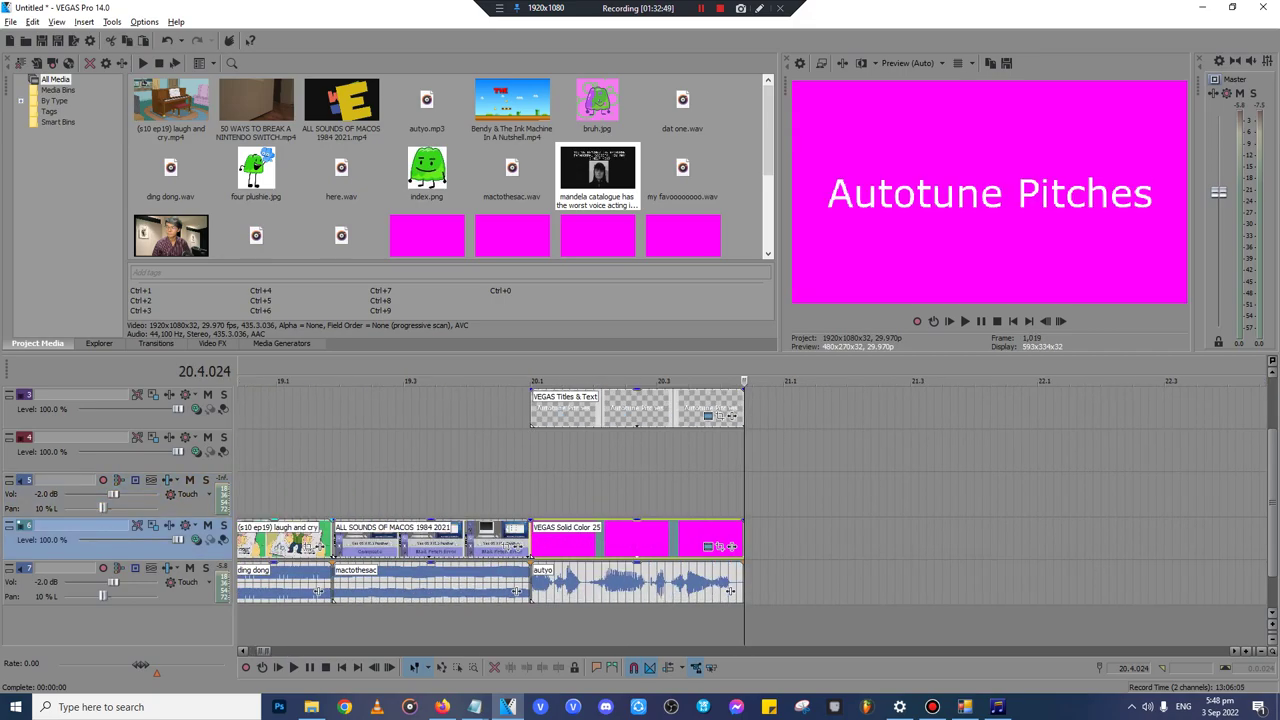
key("ctrl+v")
left_click(712, 496)
key("space")
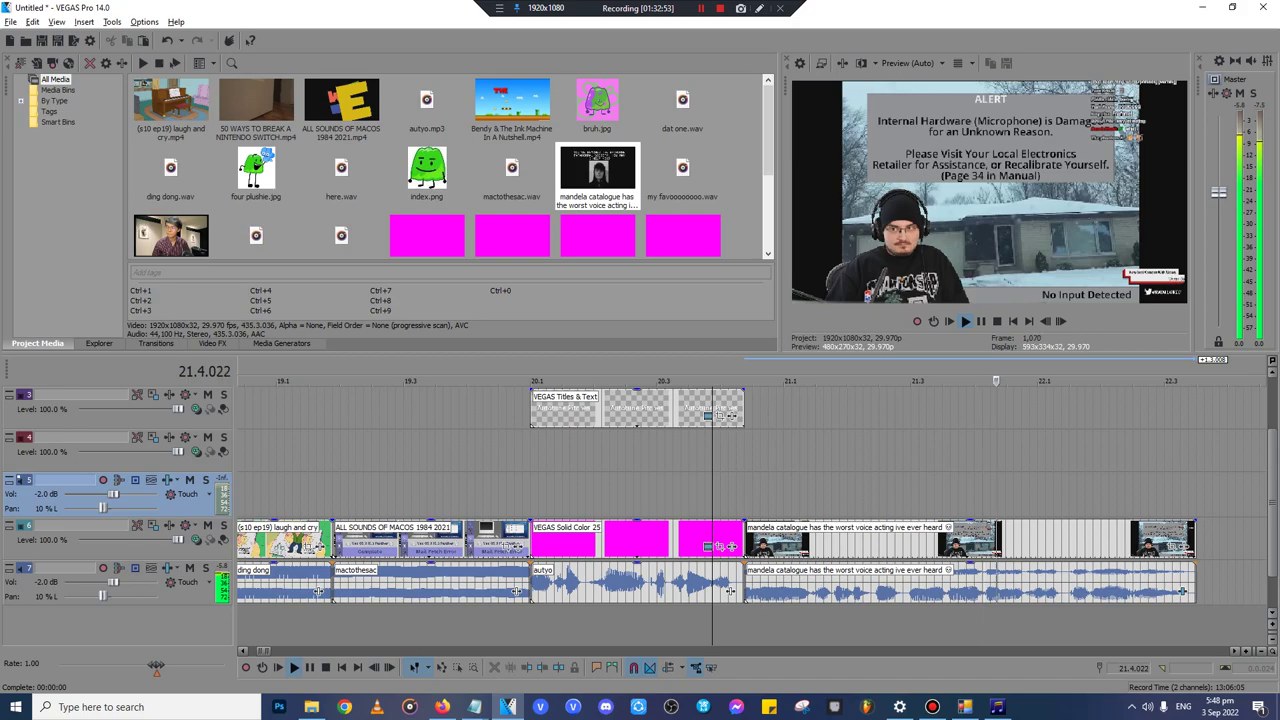
- In File Explorer, open The Cuphead Show folder inside Sources For Sparta Remixes
scroll(712, 496, "down", 9)
key("Down")
key("Down")
key("Down")
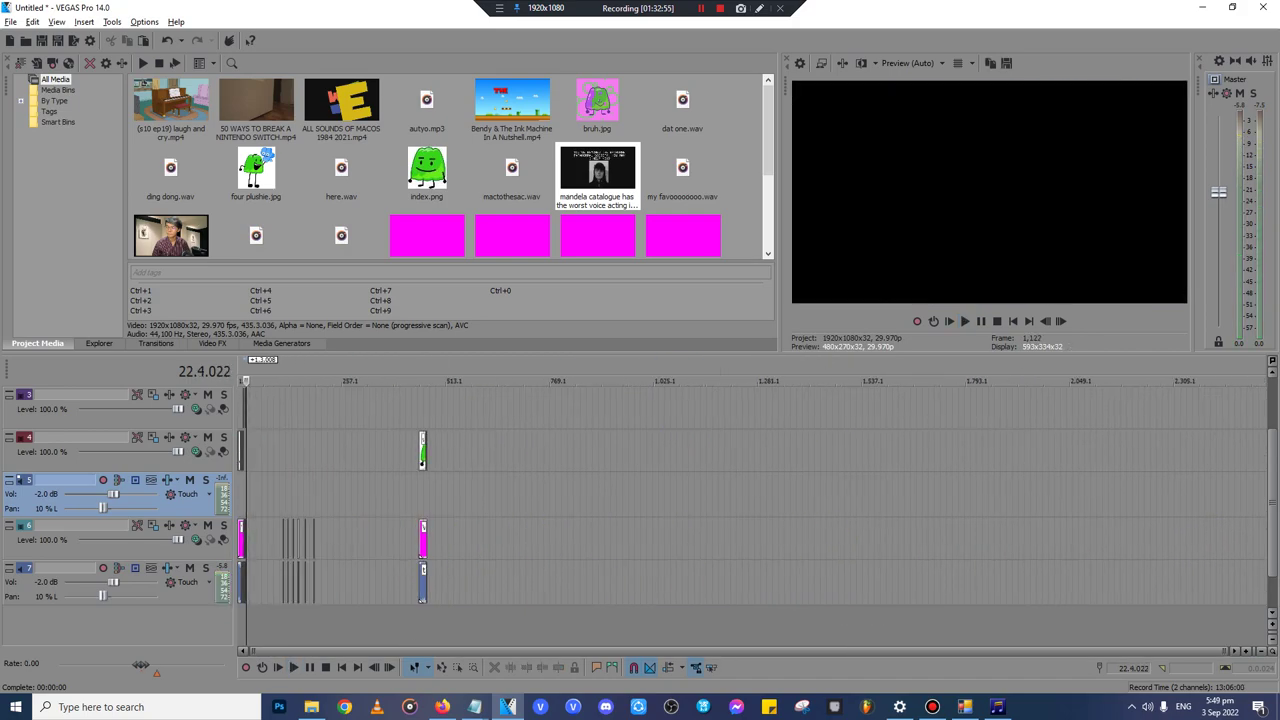
left_click(312, 707)
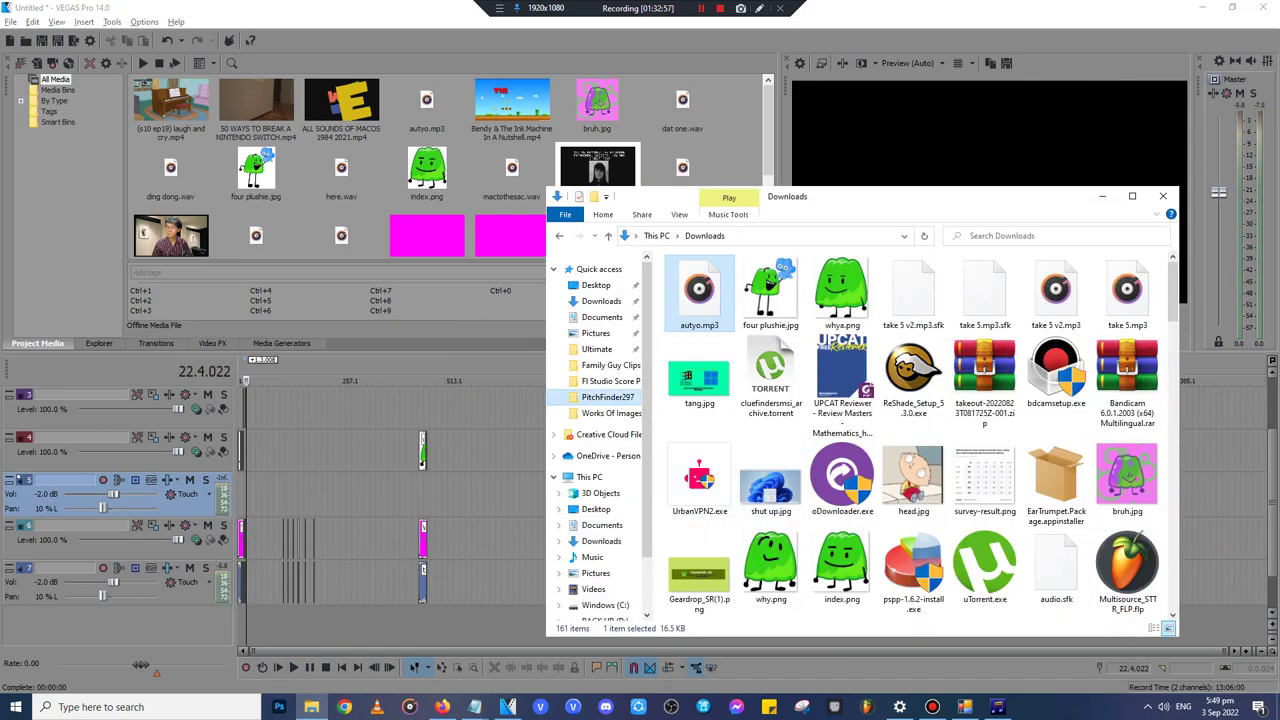
left_click(607, 397)
left_click(718, 236)
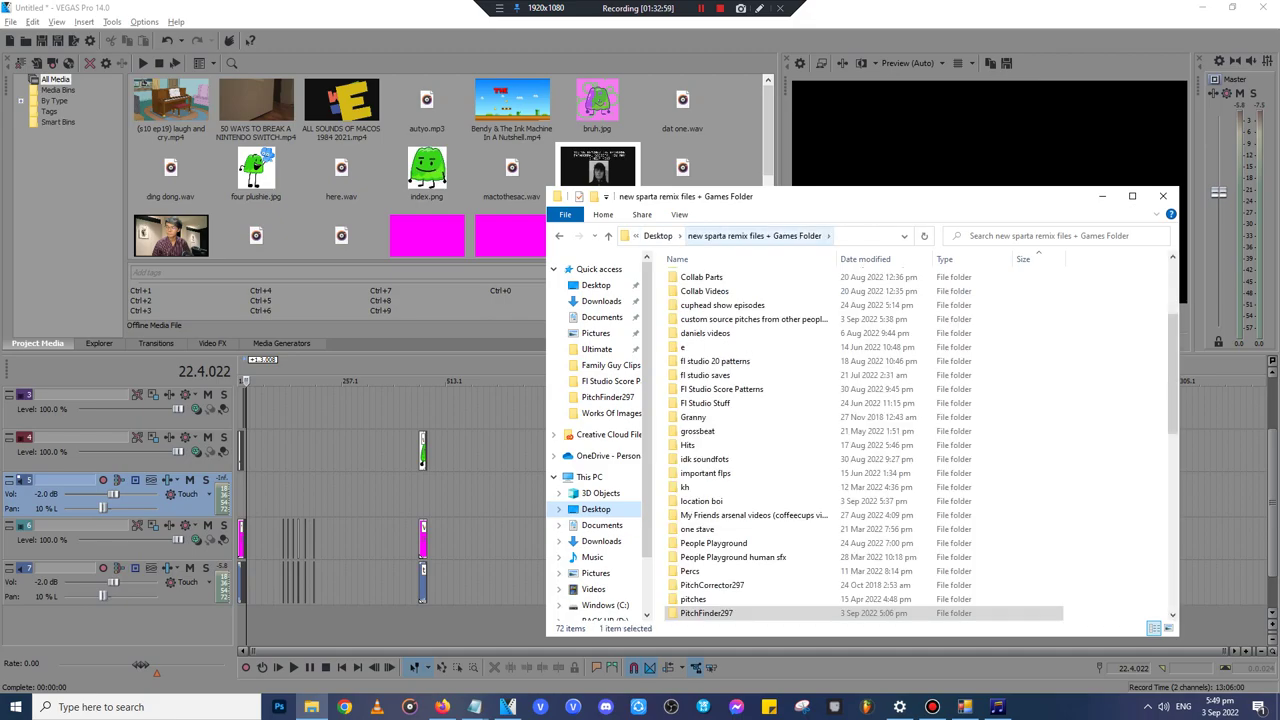
scroll(750, 445, "down", 7)
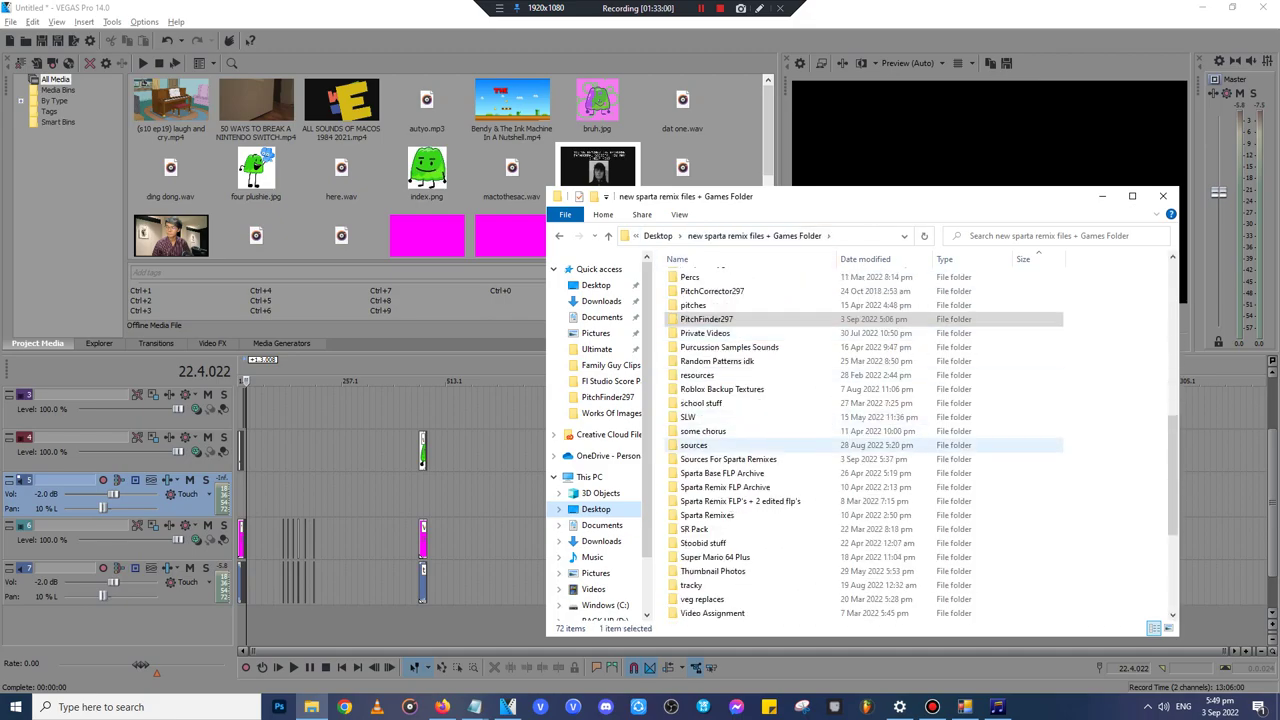
double_click(728, 459)
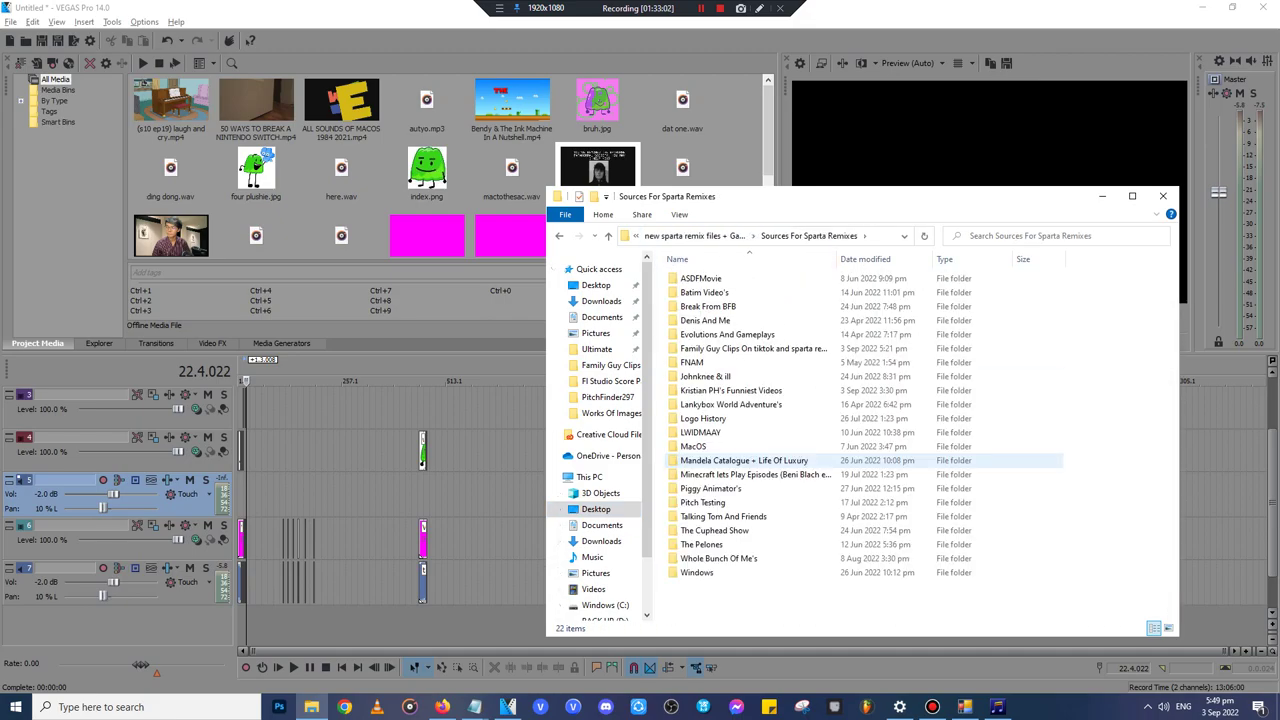
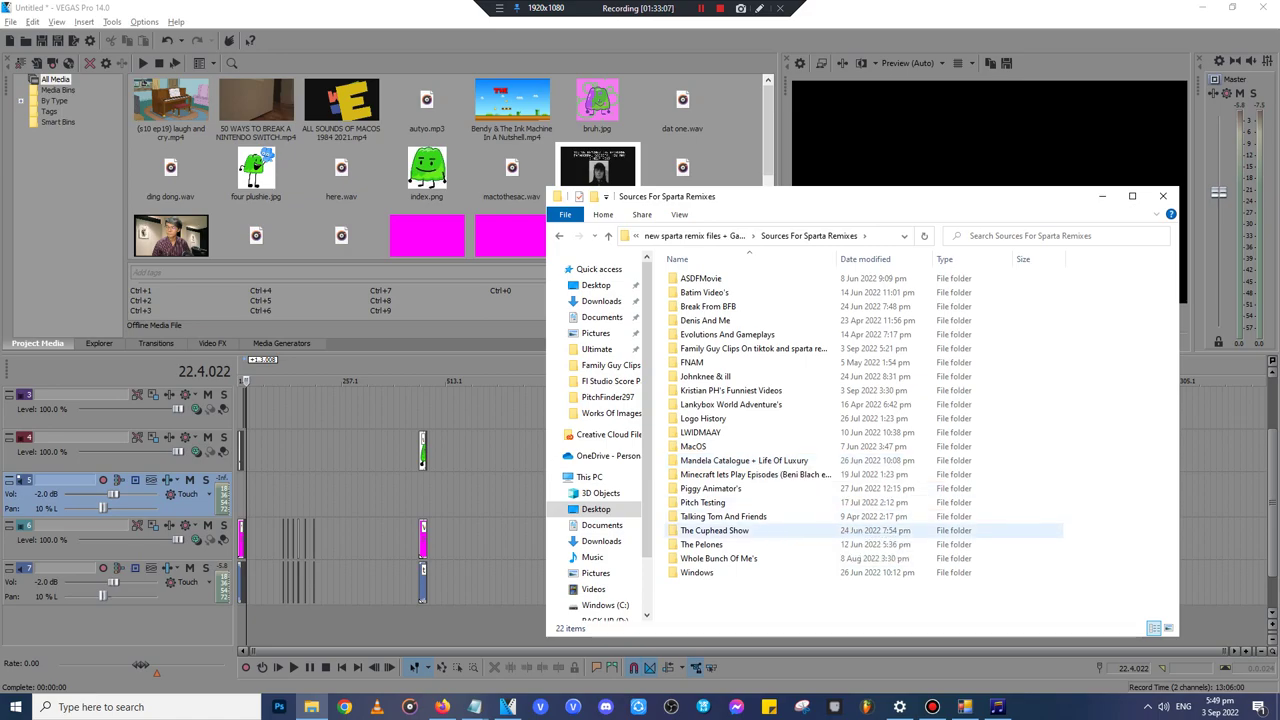
double_click(740, 530)
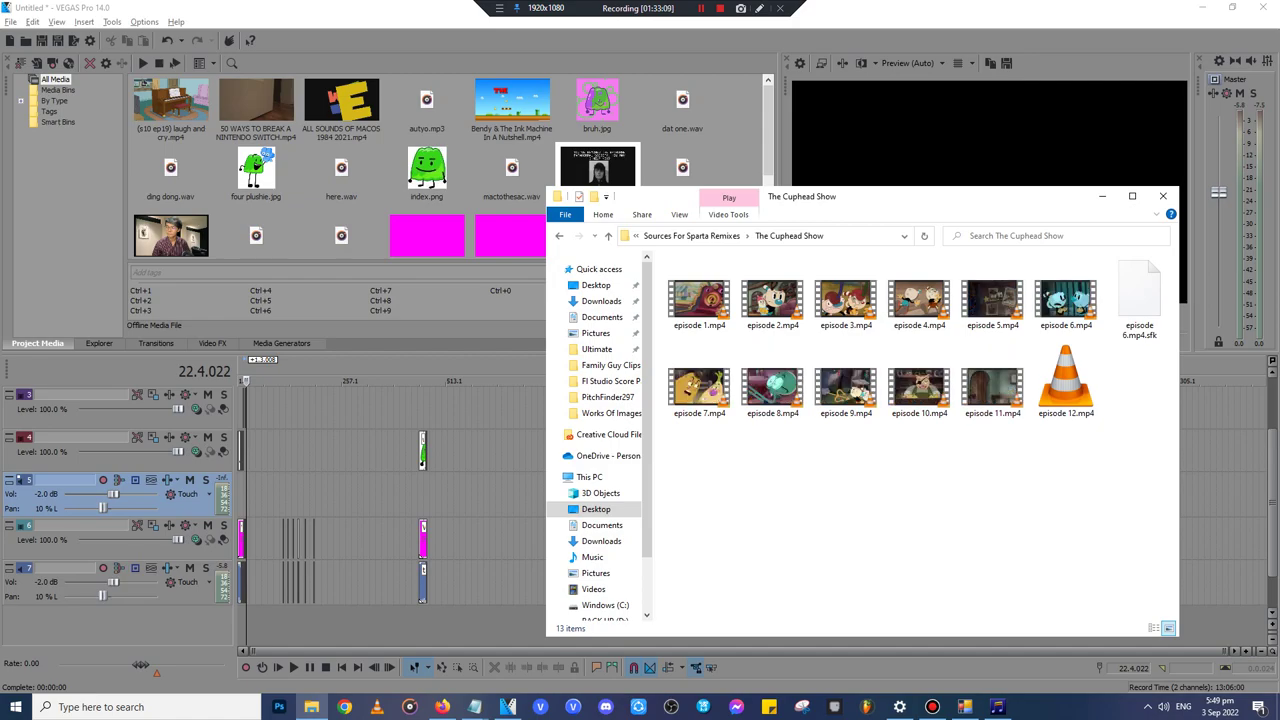
- Add episode 2.mp4 to tracks 6 and 7 beyond the other clips and play it from about 718.2 to find a phrase
left_click(765, 303)
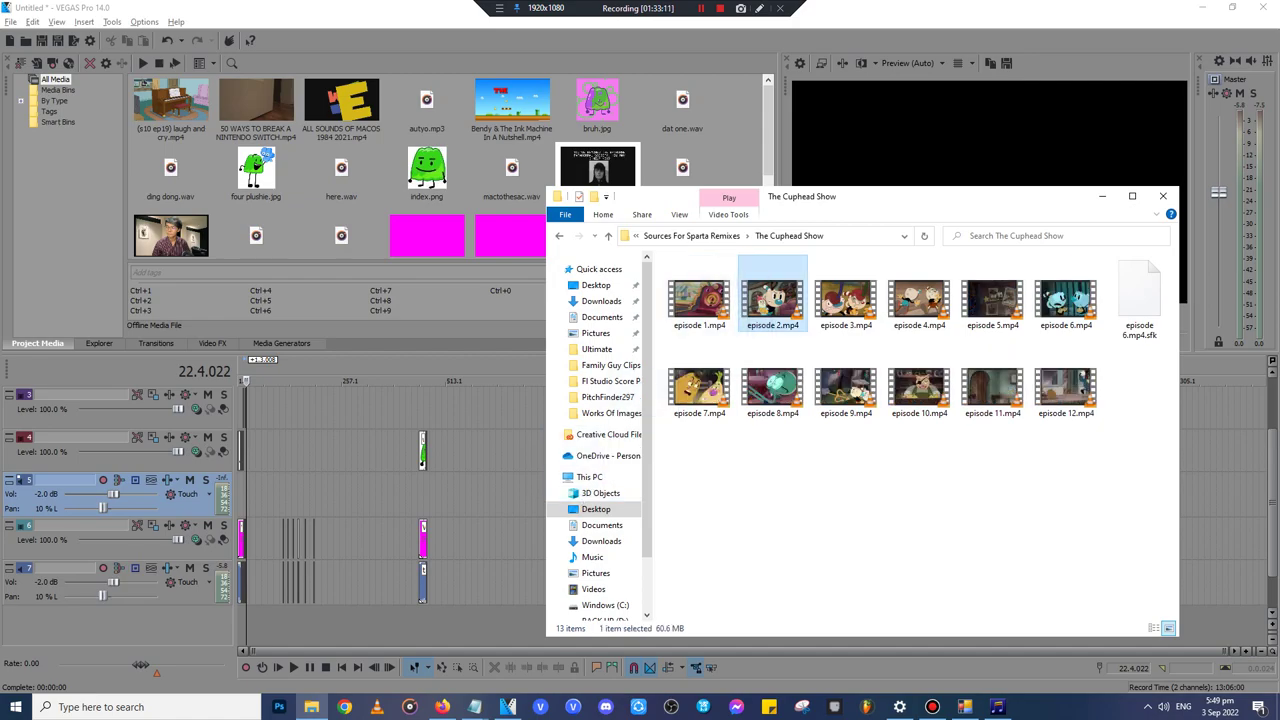
left_click_drag(772, 300, 678, 591)
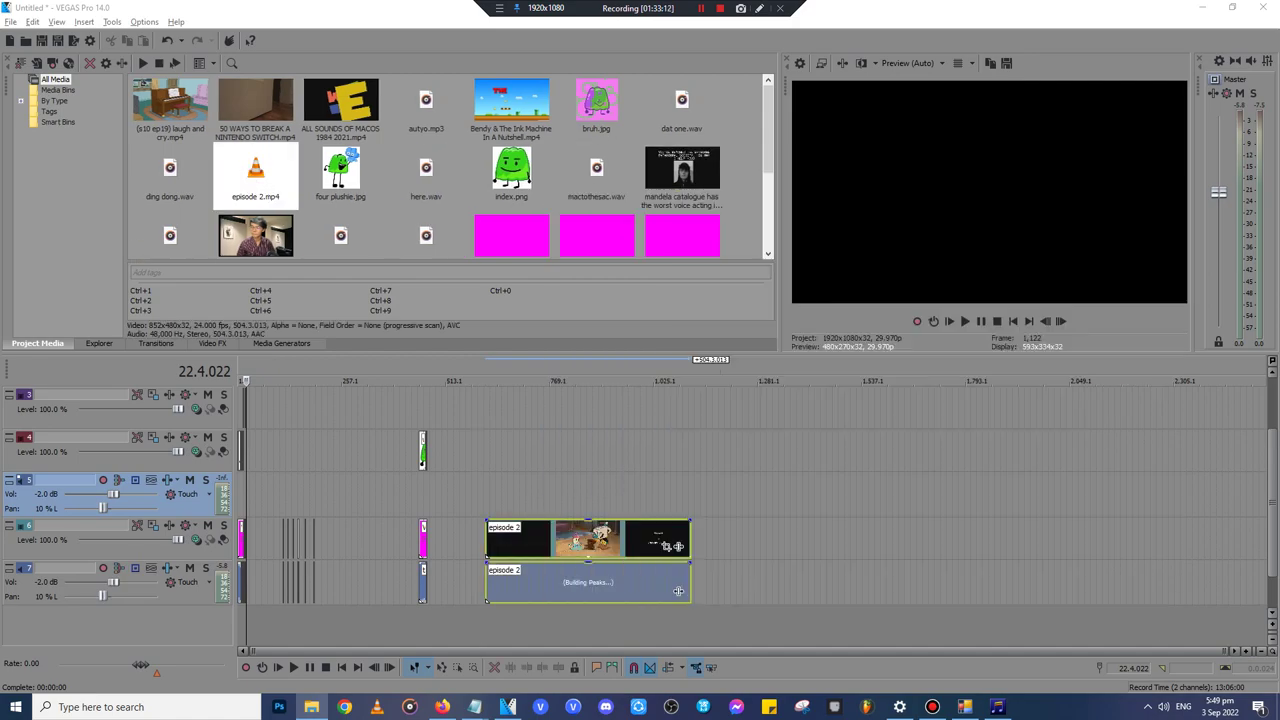
key("space")
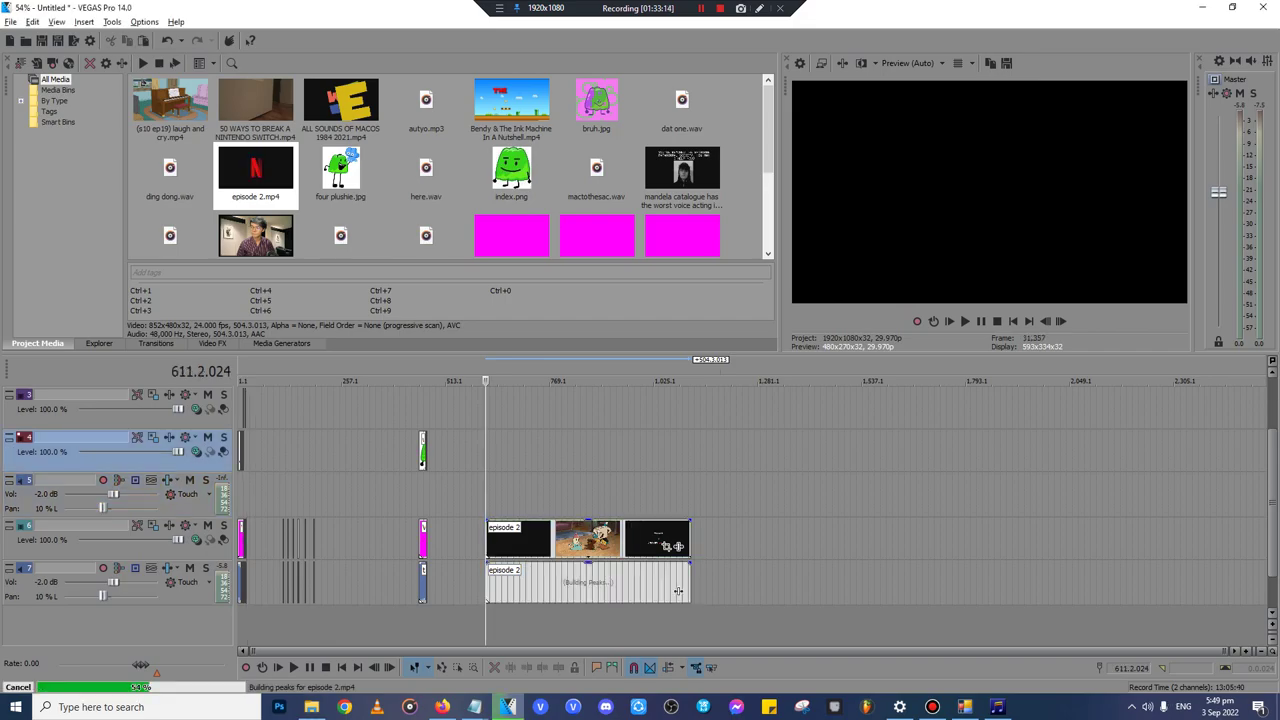
scroll(678, 591, "up", 5)
left_click(1013, 582)
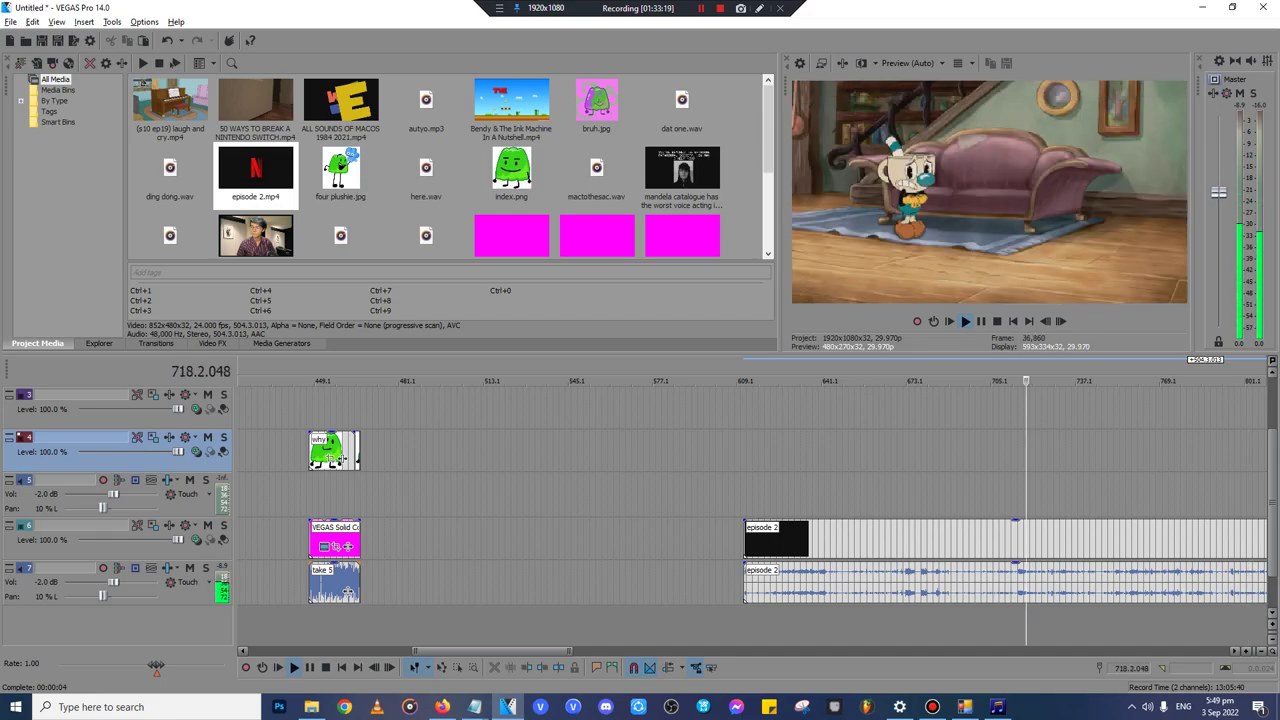
scroll(678, 591, "up", 3)
scroll(690, 585, "up", 2)
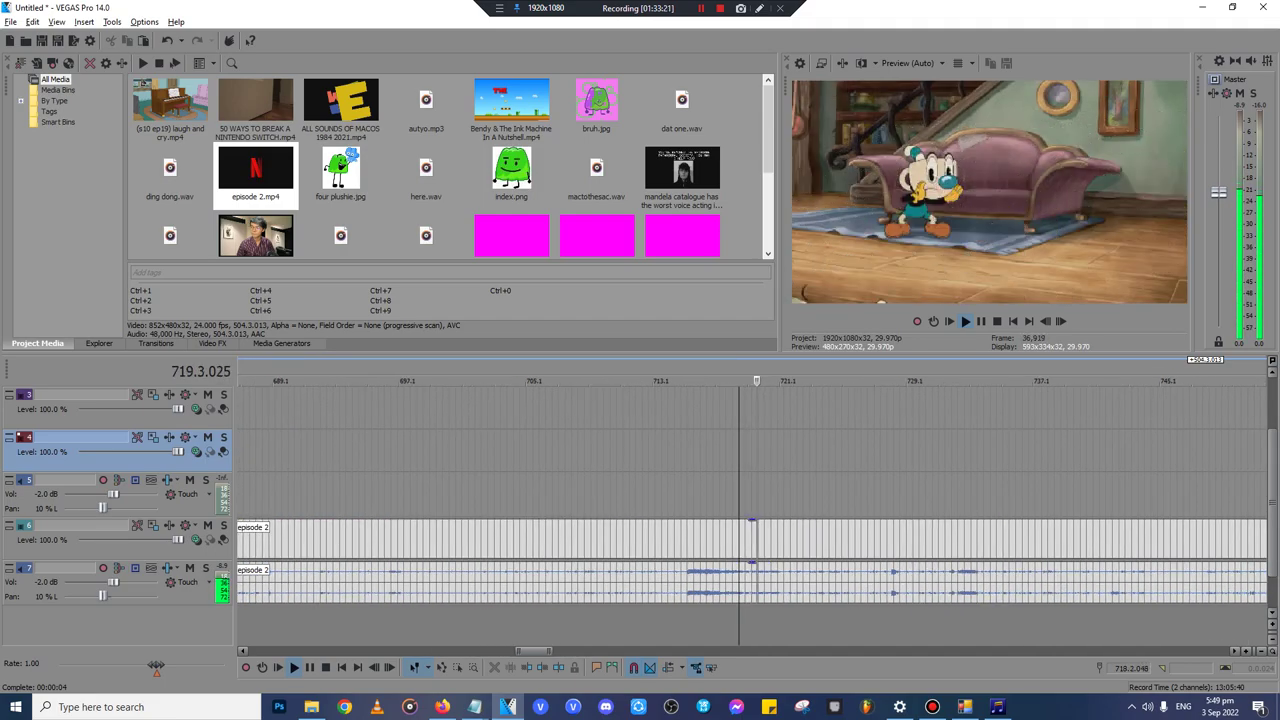
- Find where the crying phrase starts in episode 2, split the clip at 715.2.016, and delete everything before it
left_click(691, 583)
scroll(690, 583, "down", 3)
scroll(680, 583, "up", 6)
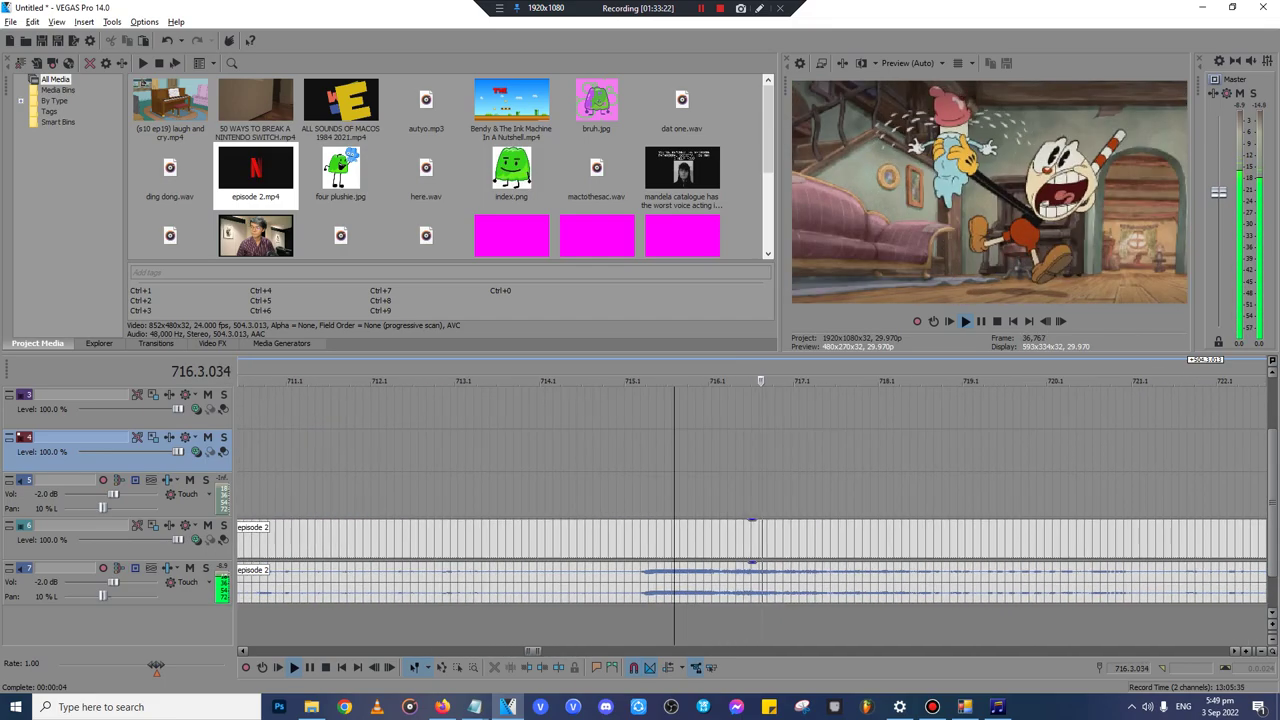
left_click(651, 583)
scroll(700, 560, "up", 4)
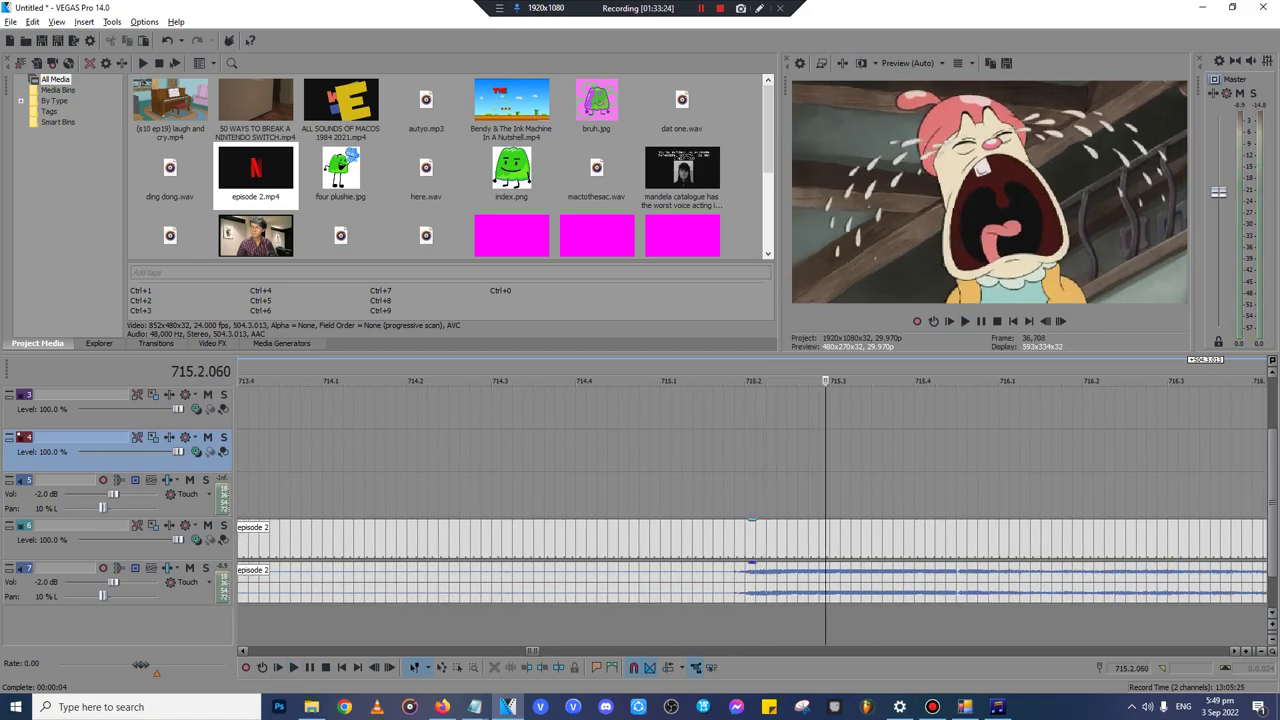
left_click(755, 540)
key("s")
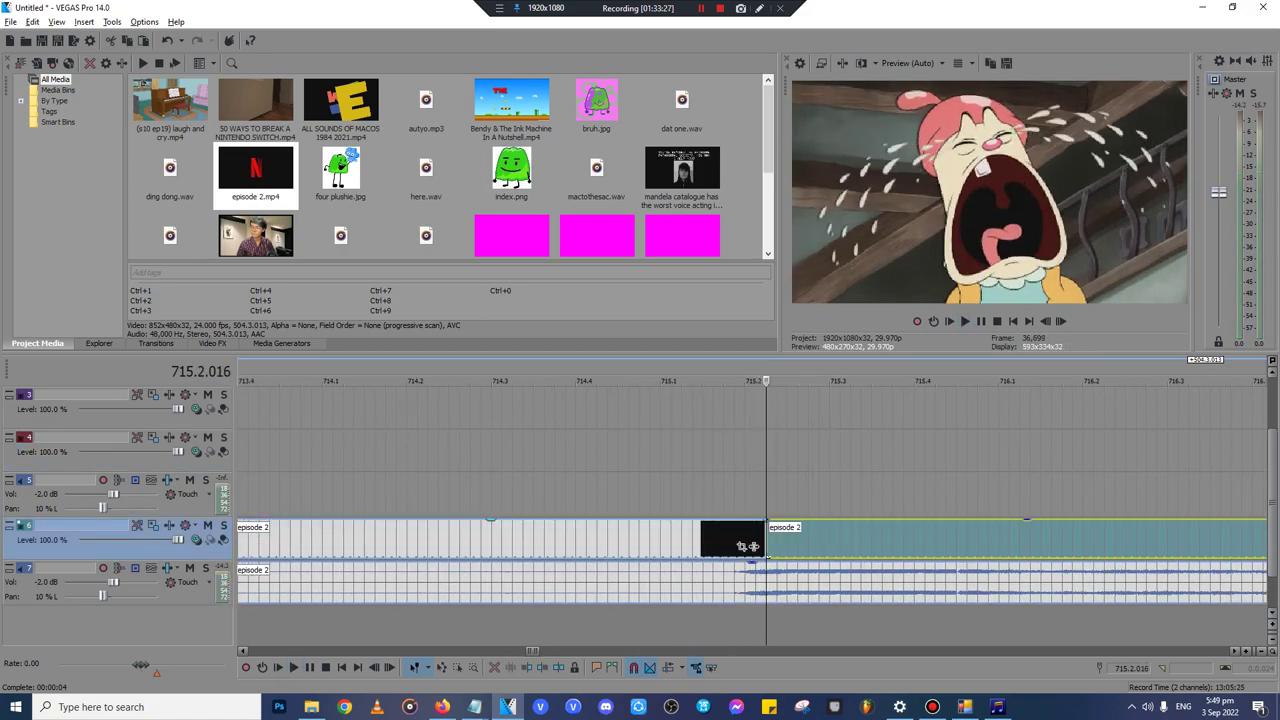
key("space")
key("Delete")
- Split episode 2 at 715.4.032 and add The T-Pain Effect to the audio of the short crying segment
key("space")
left_click(957, 540)
key("s")
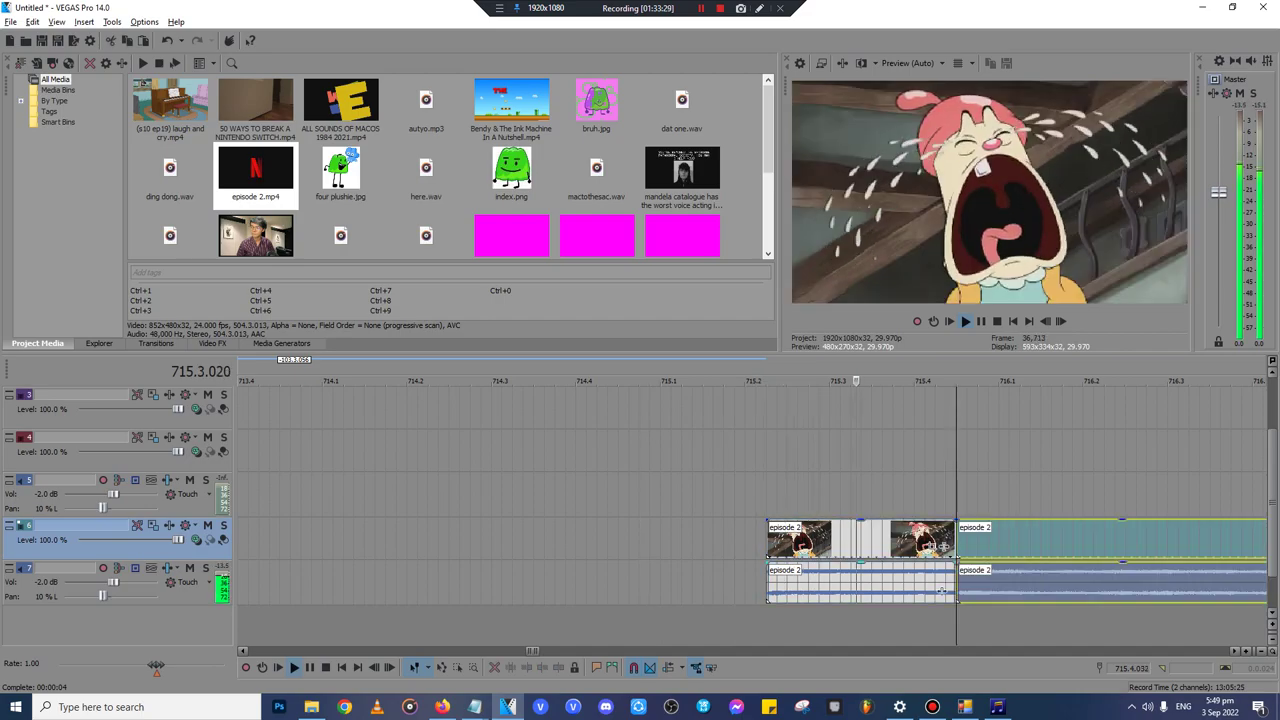
left_click(861, 583)
left_click(942, 591)
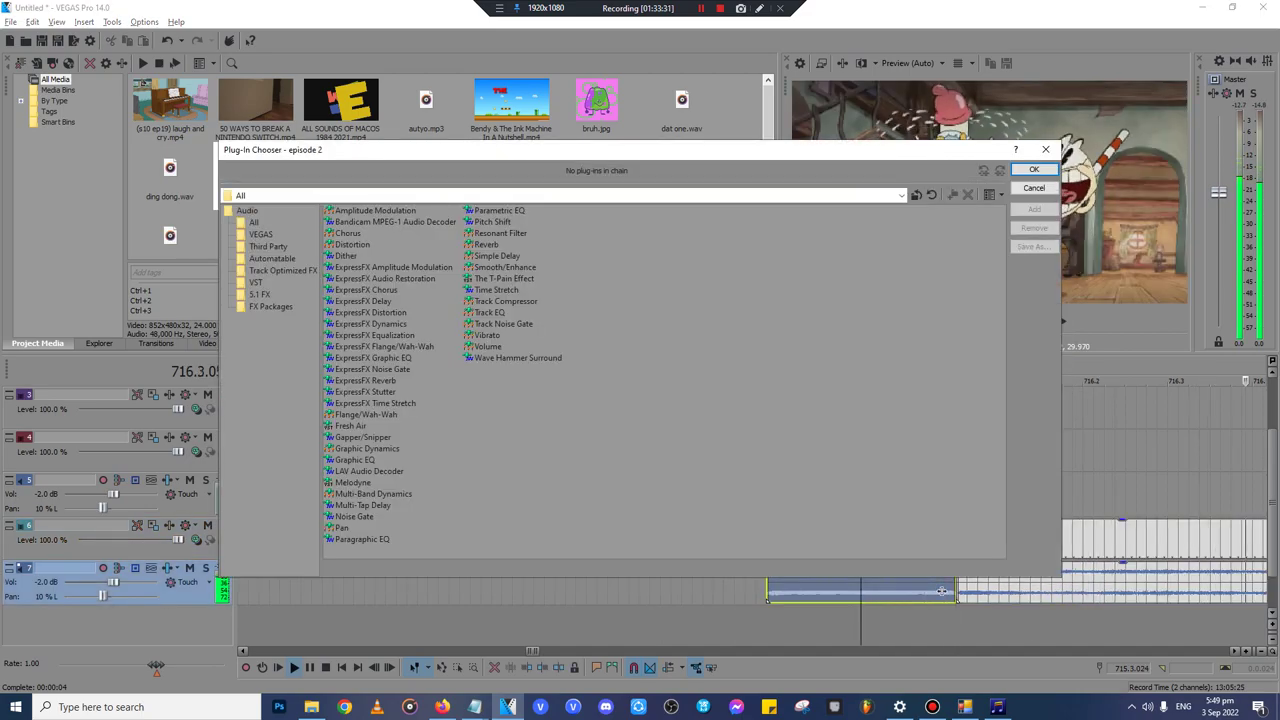
left_click(504, 278)
left_click(1034, 209)
left_click(1034, 169)
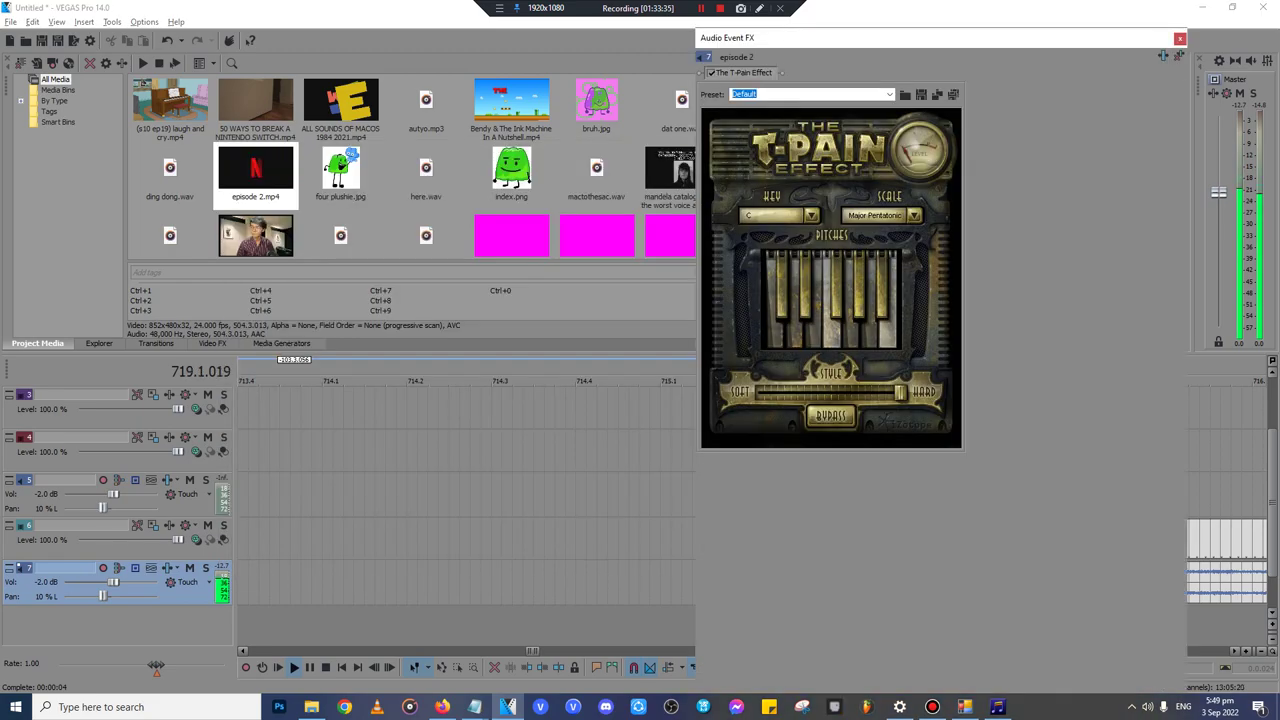
left_click(1180, 39)
- Normalize the crying segment's audio and delete the remainder of episode 2 after it
right_click(942, 591)
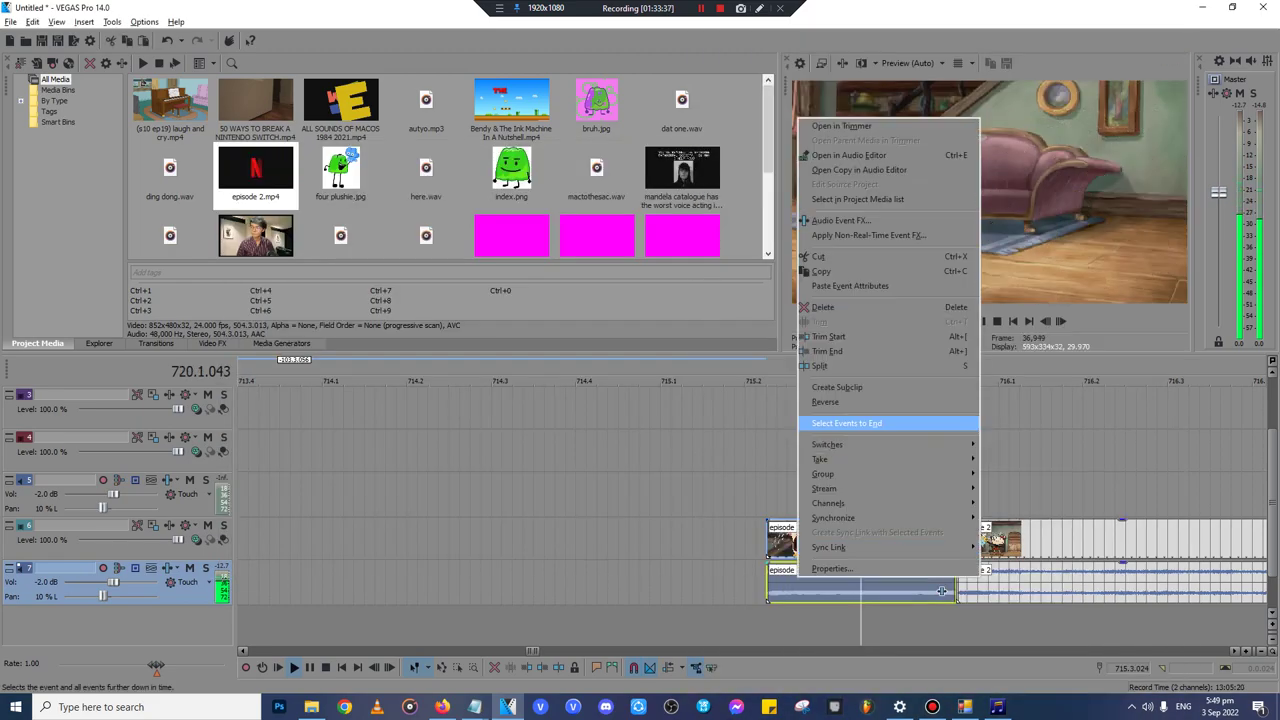
mouse_move(880, 444)
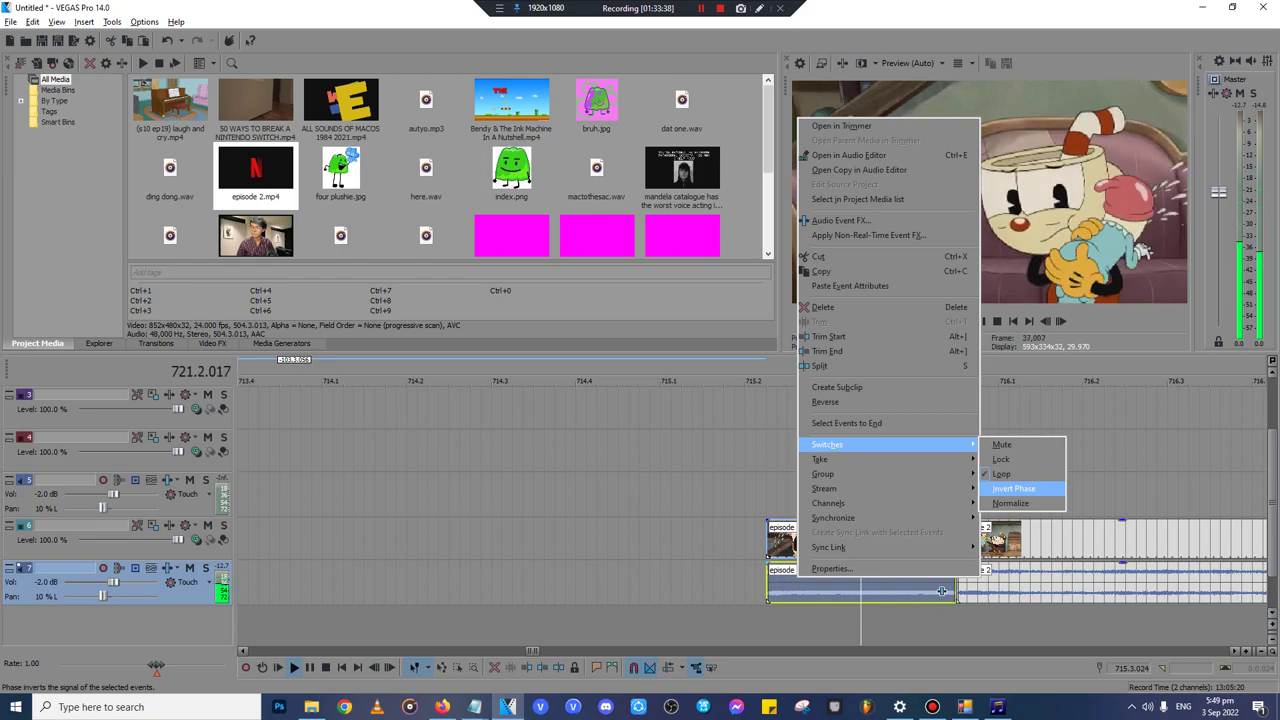
left_click(1011, 503)
left_click(1020, 541)
key("Delete")
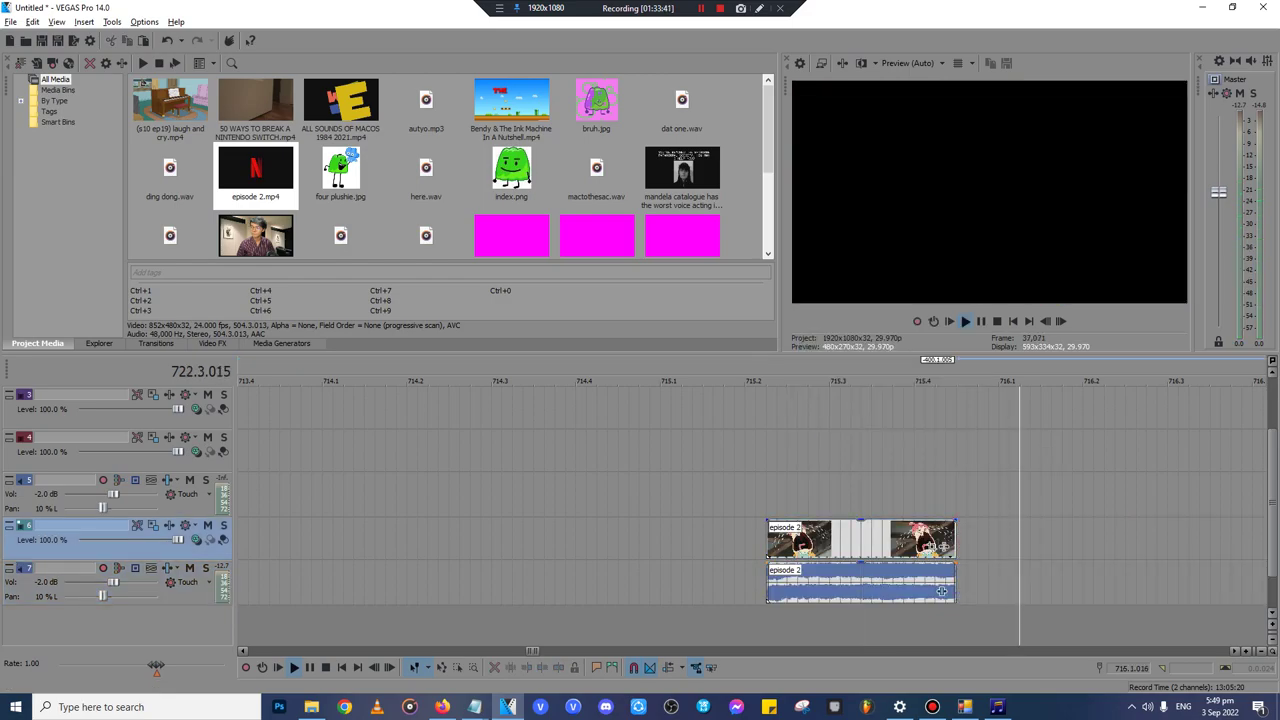
- Play the trimmed episode 2 segment and move it to the end of the mandela catalogue clip on tracks 6 and 7
key("space")
key("space")
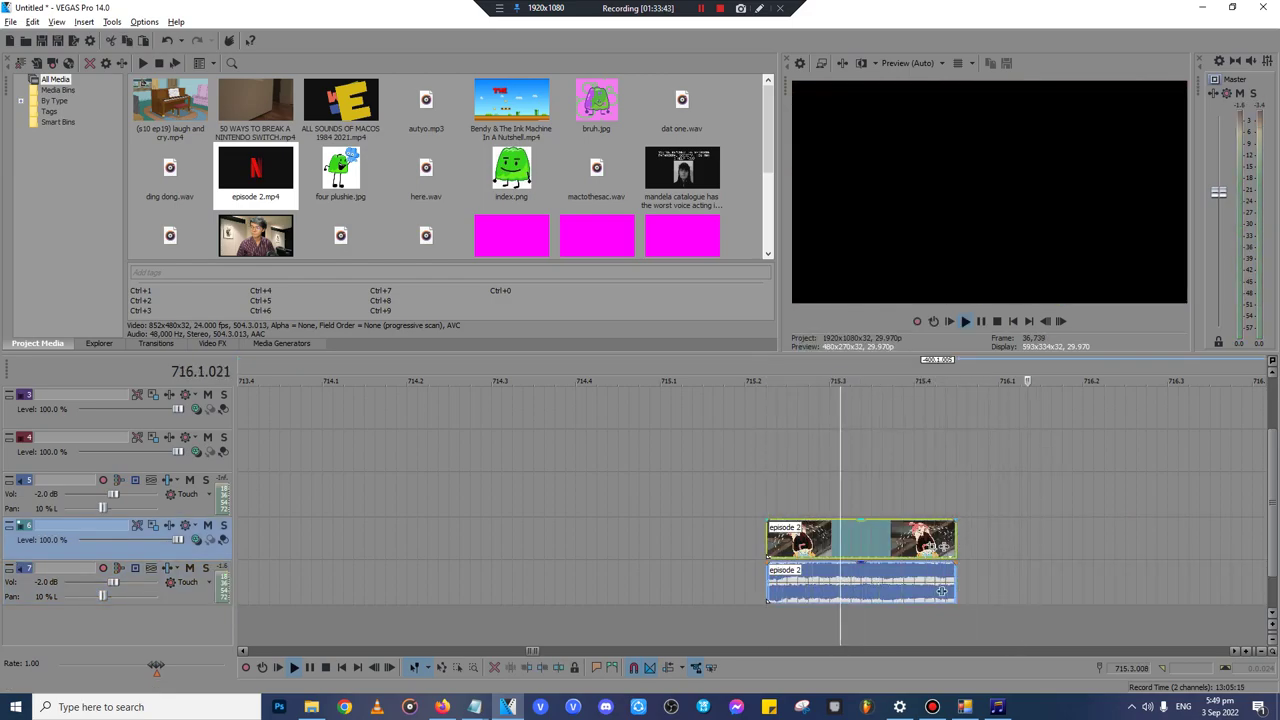
scroll(750, 510, "down", 1)
key("Delete")
scroll(750, 510, "down", 9)
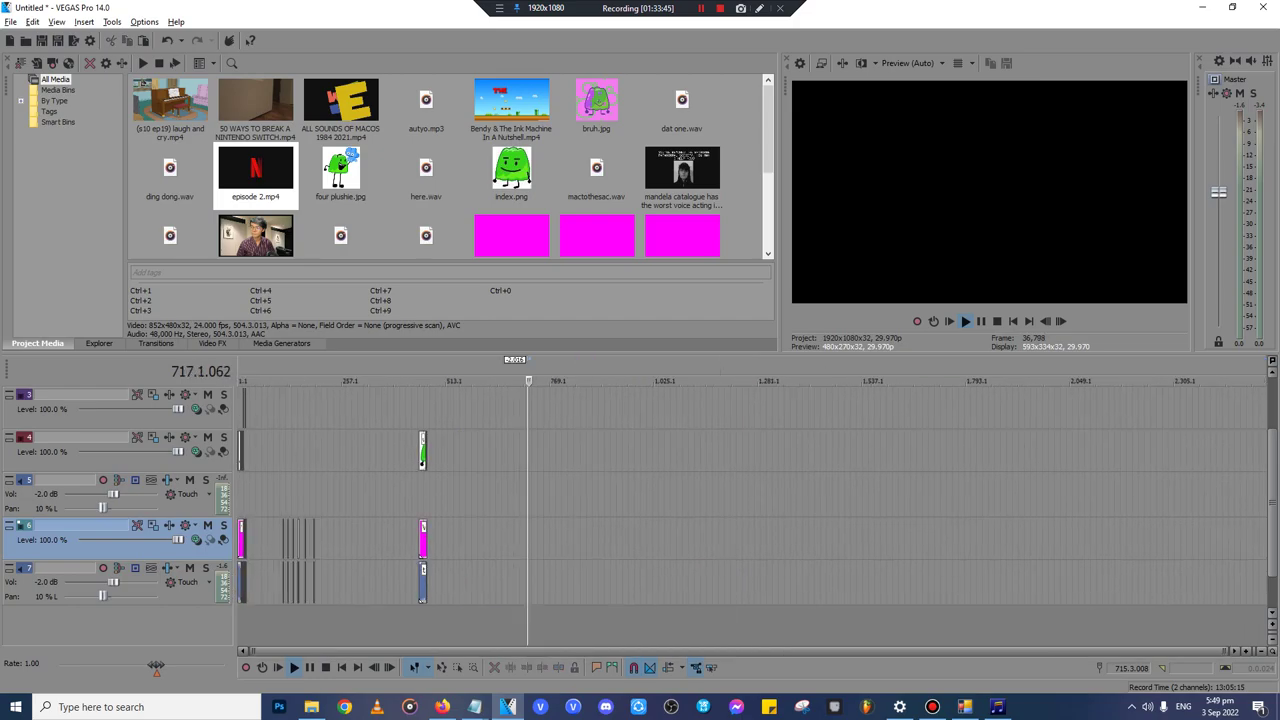
left_click(246, 494)
scroll(246, 494, "up", 9)
scroll(755, 515, "up", 3)
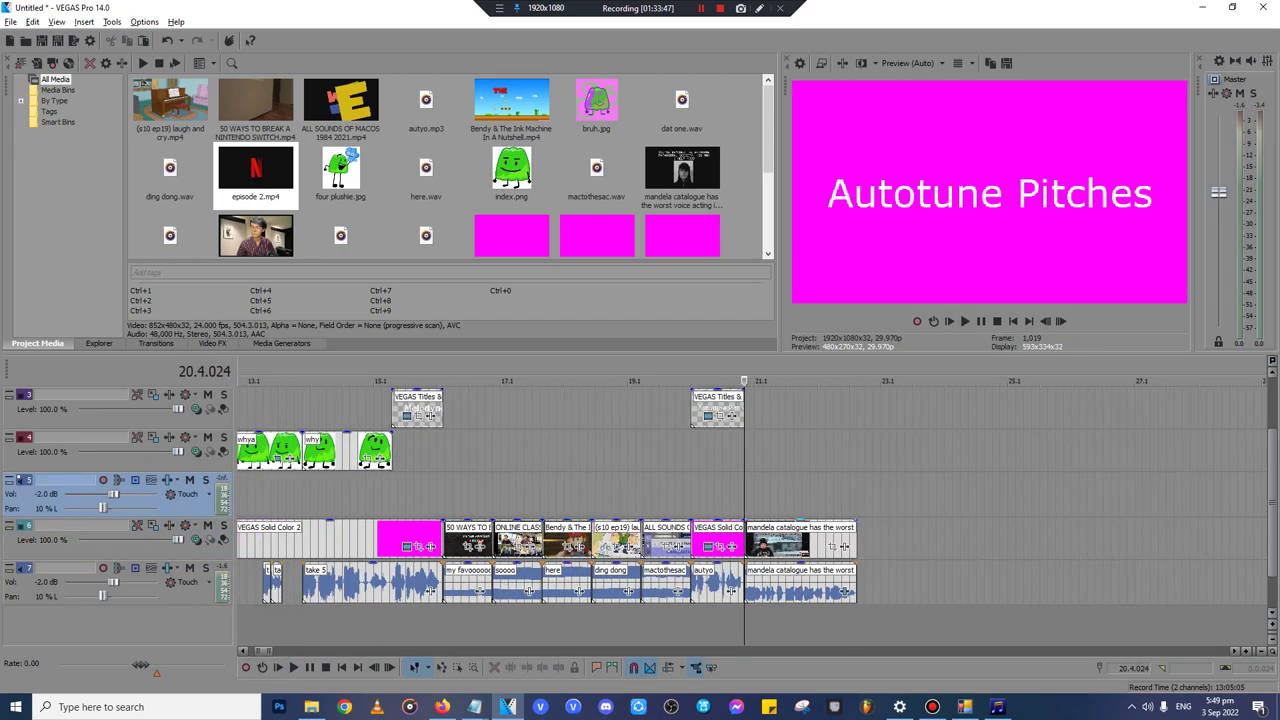
left_click(850, 540)
left_click(856, 540)
key("ctrl+v")
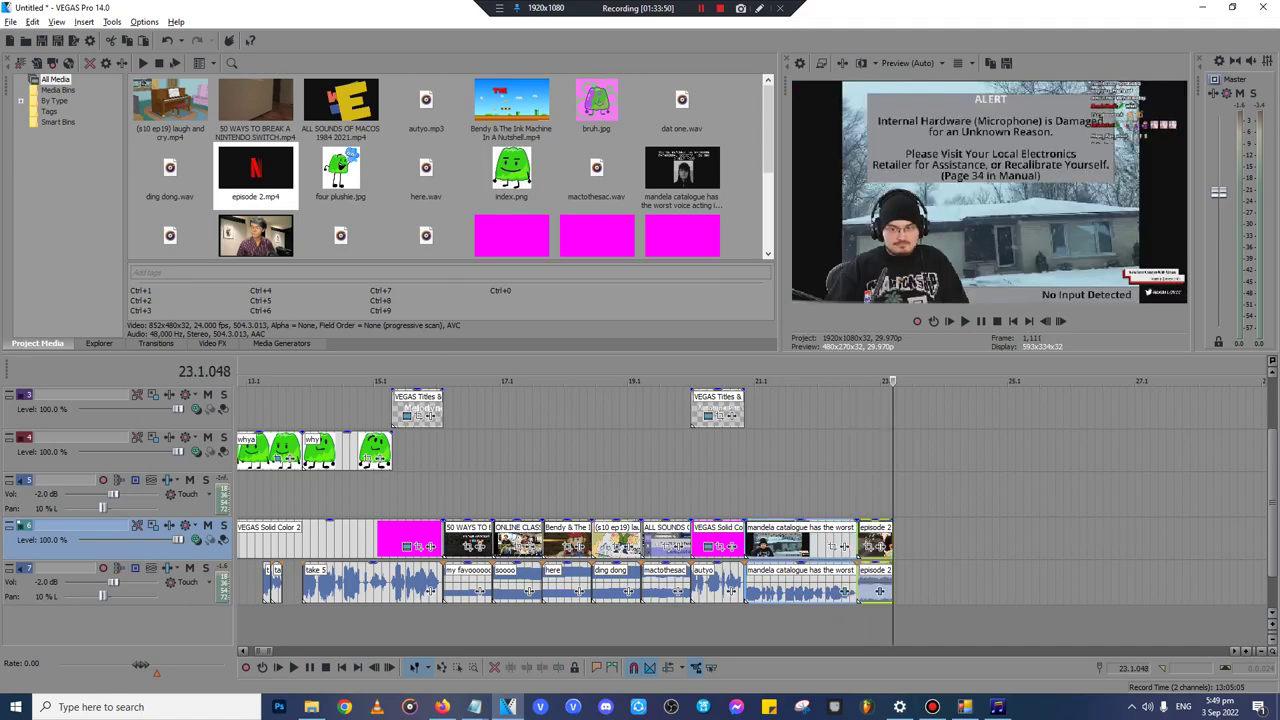
- Time-stretch the episode 2 segment to a 25% rate and play it from the end of the mandela clip
scroll(856, 540, "down", 10)
scroll(538, 460, "up", 8)
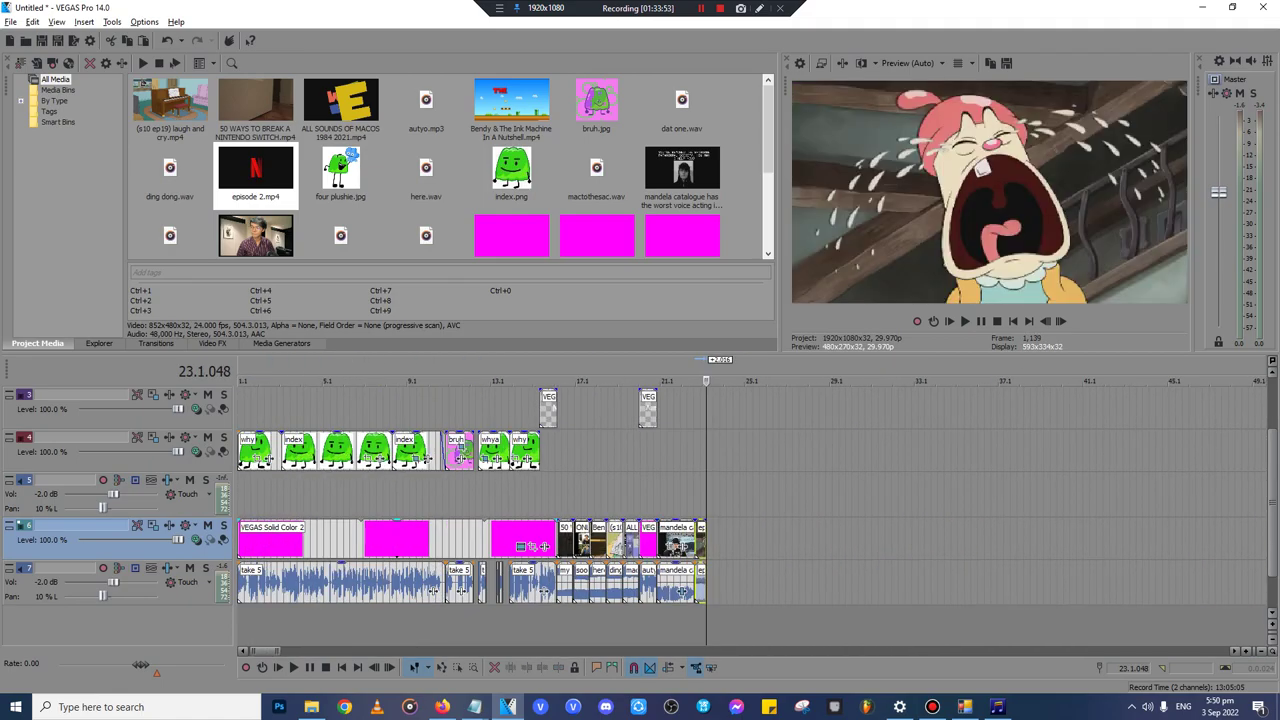
left_click_drag(705, 538, 998, 538)
left_click(695, 450)
key("space")
scroll(695, 450, "up", 8)
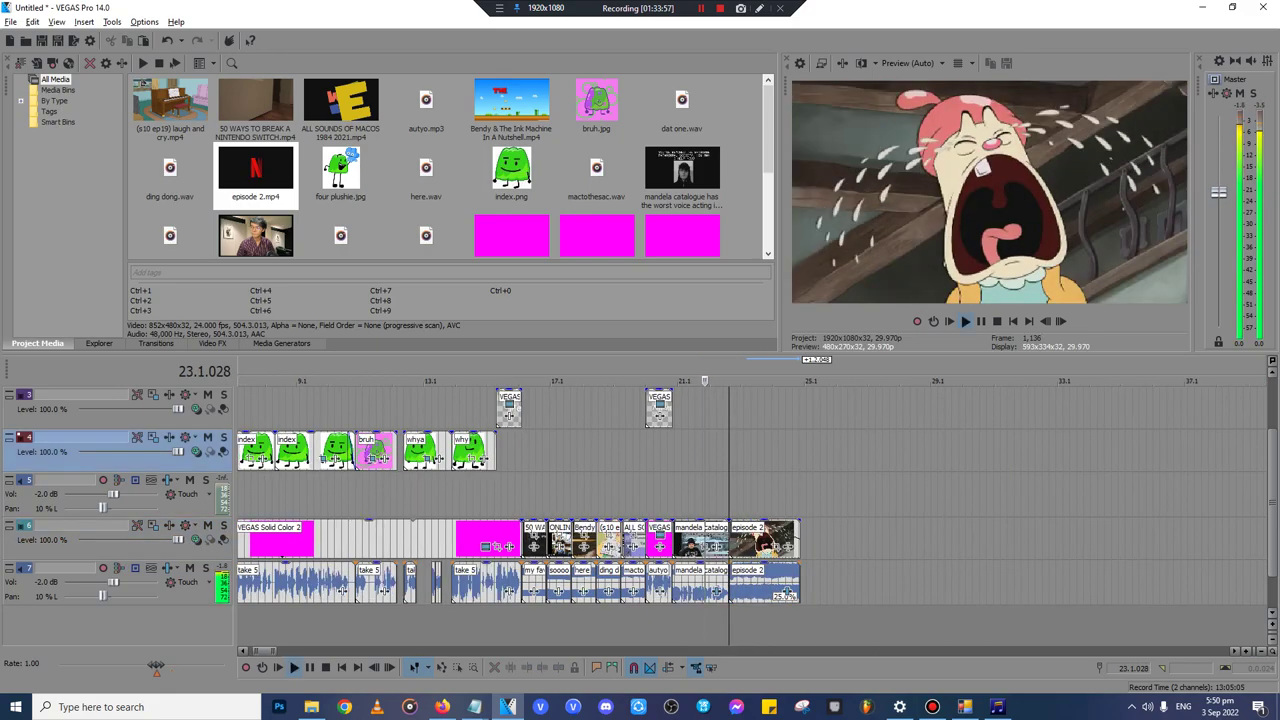
key("space")
scroll(565, 591, "down", 5)
scroll(517, 591, "up", 4)
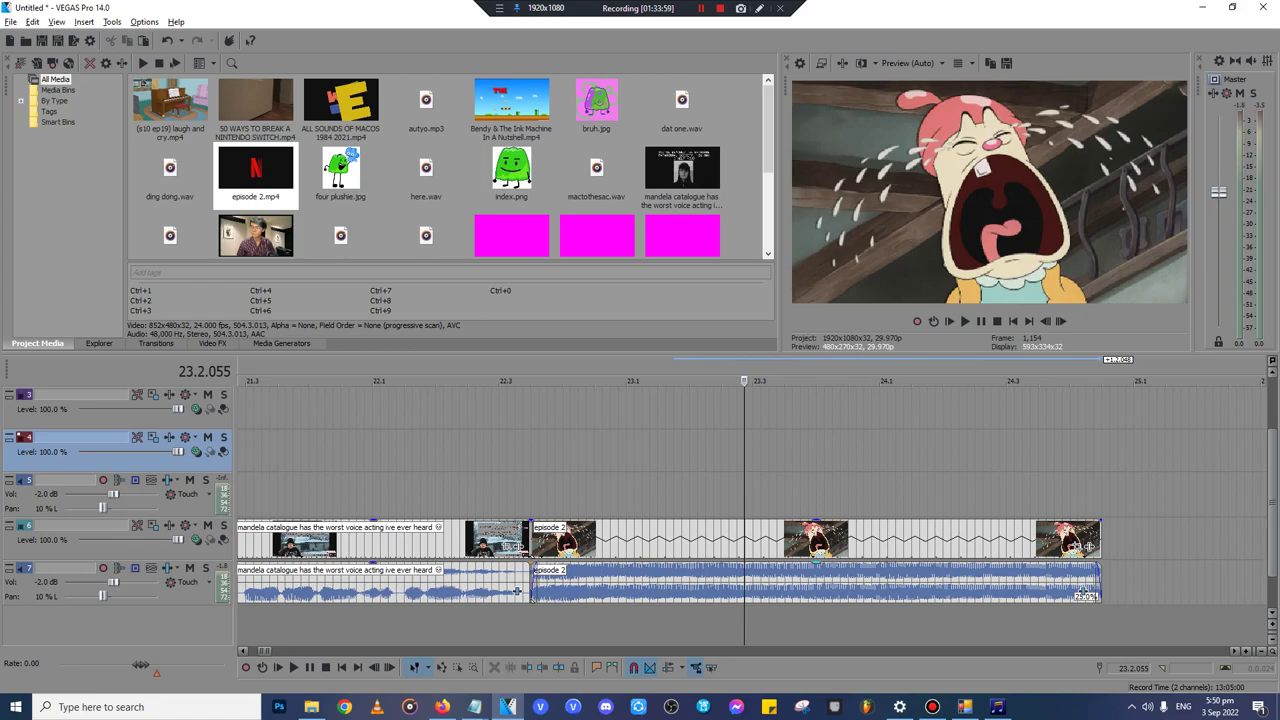
- Split the stretched episode 2 clip at its midpoint, 23.4.000, and delete the second half
left_click(816, 540)
key("s")
key("Delete")
- Switch to the untitled Notepad script and minimize it to return to the project
left_click(474, 707)
left_click(533, 650)
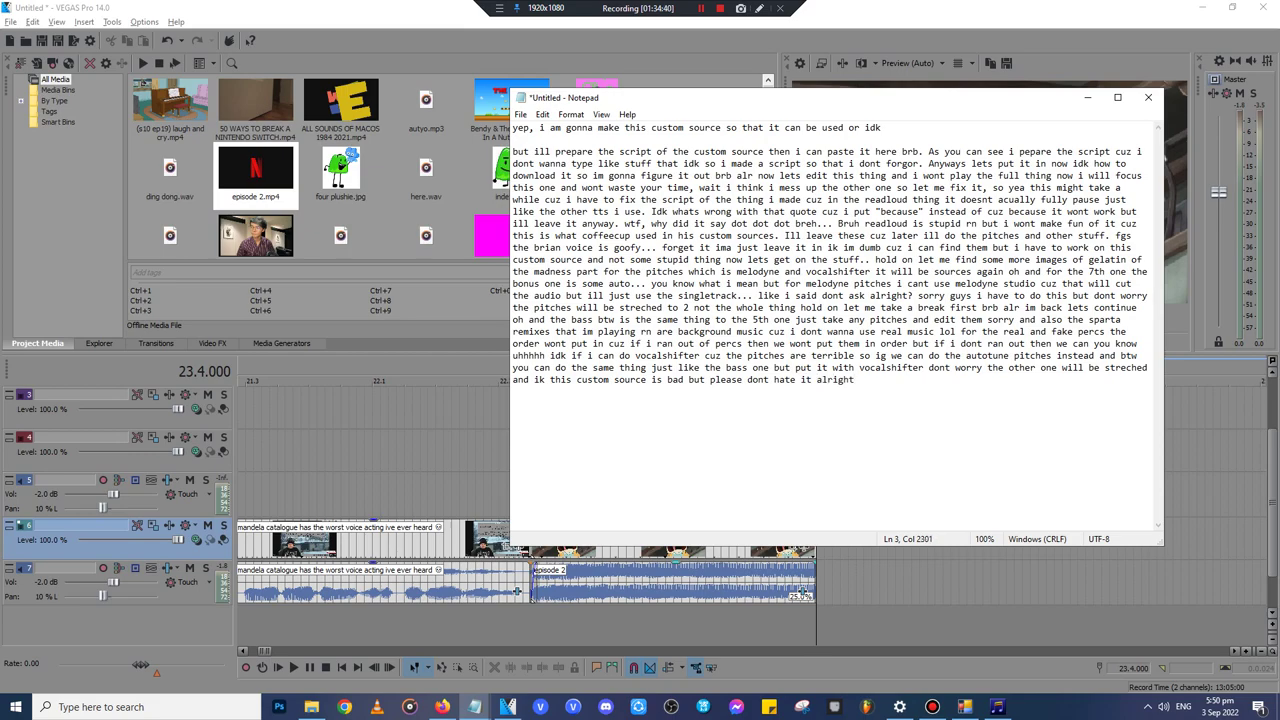
left_click(1087, 97)
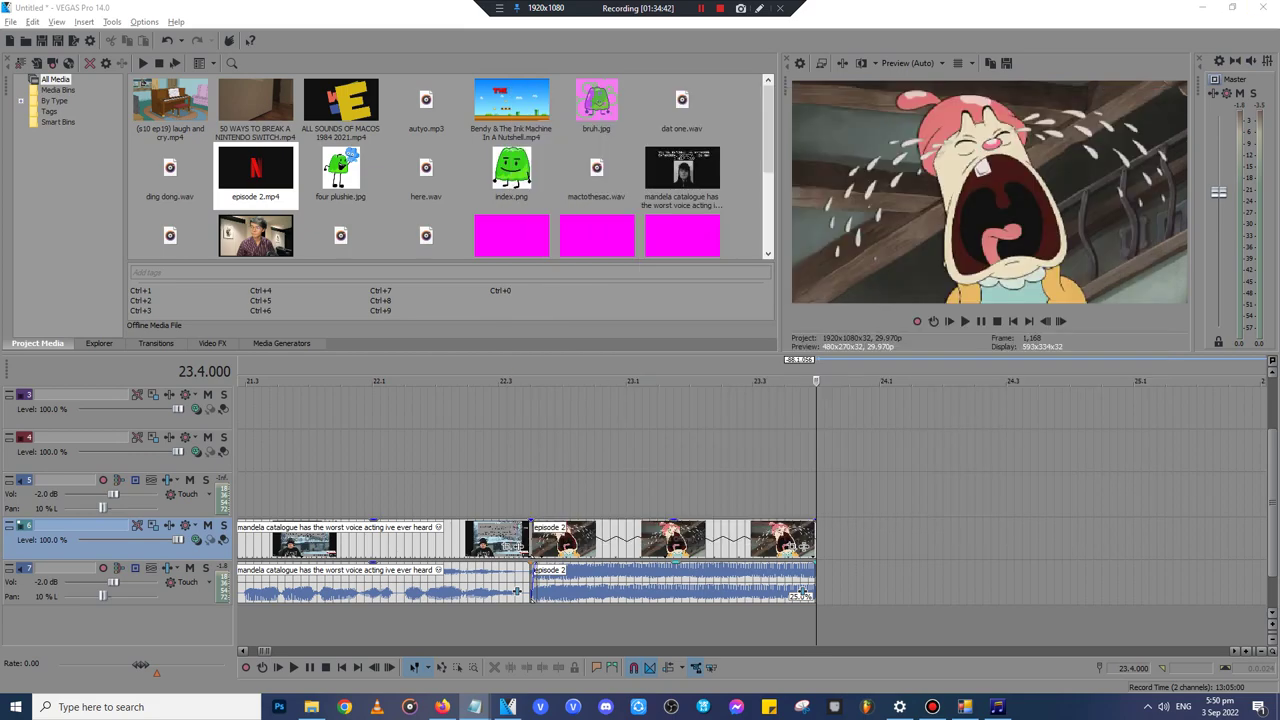
- Halve the remaining episode 2 clip by splitting it at its midpoint and deleting the rest, and play the section
left_click(674, 540)
key("s")
key("Delete")
left_click(277, 452)
key("space")
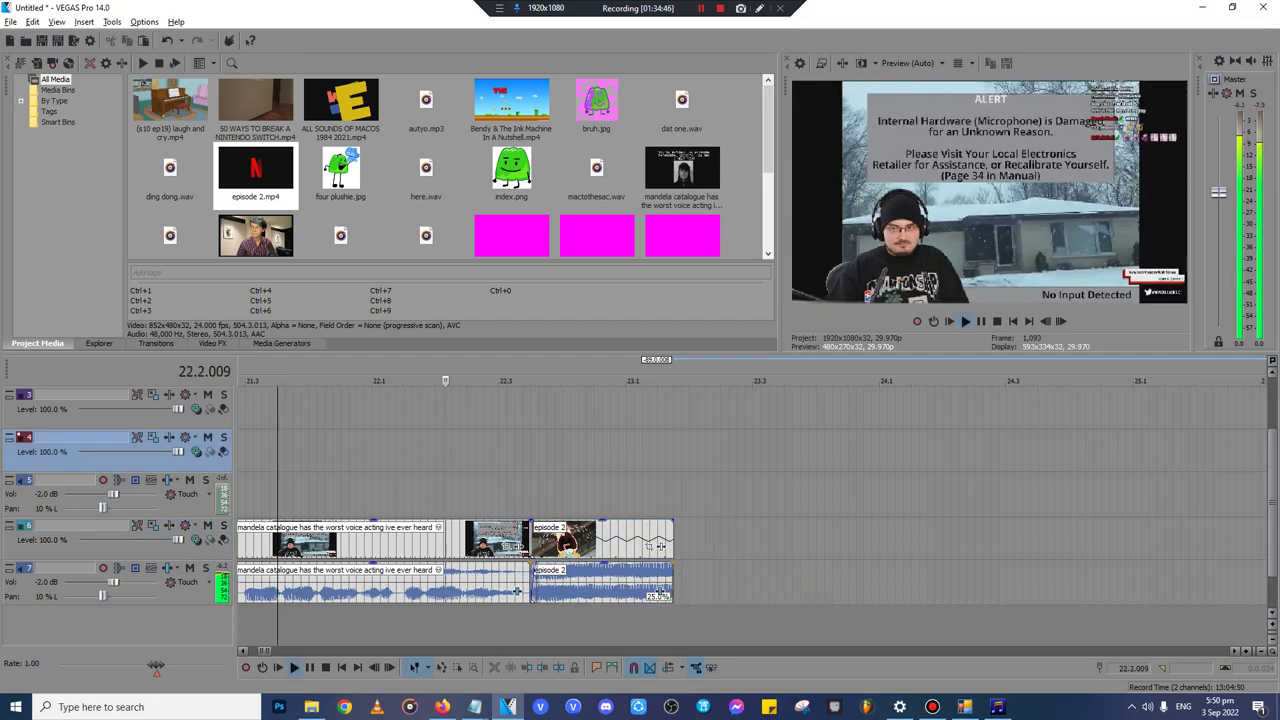
key("Return")
scroll(752, 500, "down", 3)
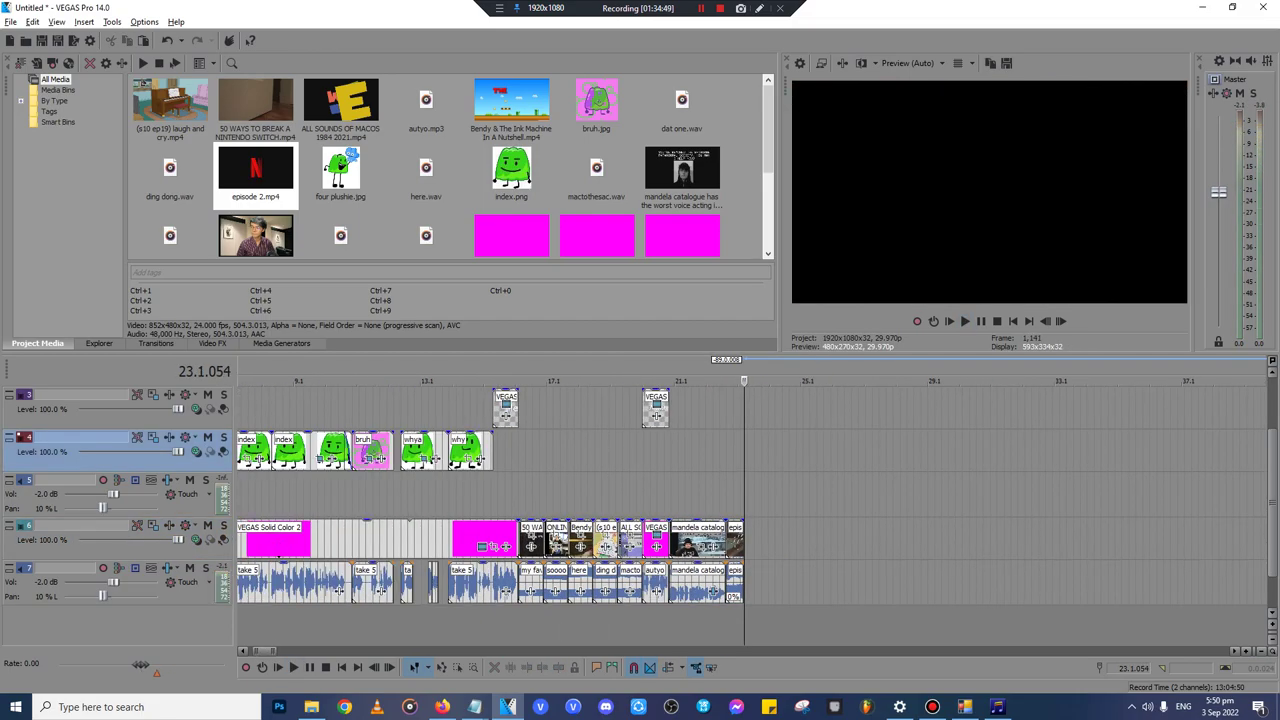
- Move the episode 2 clip above the laugh and cry clip at 18.2.048 and stretch it to match that clip's end at 19.1.056
left_click(738, 583)
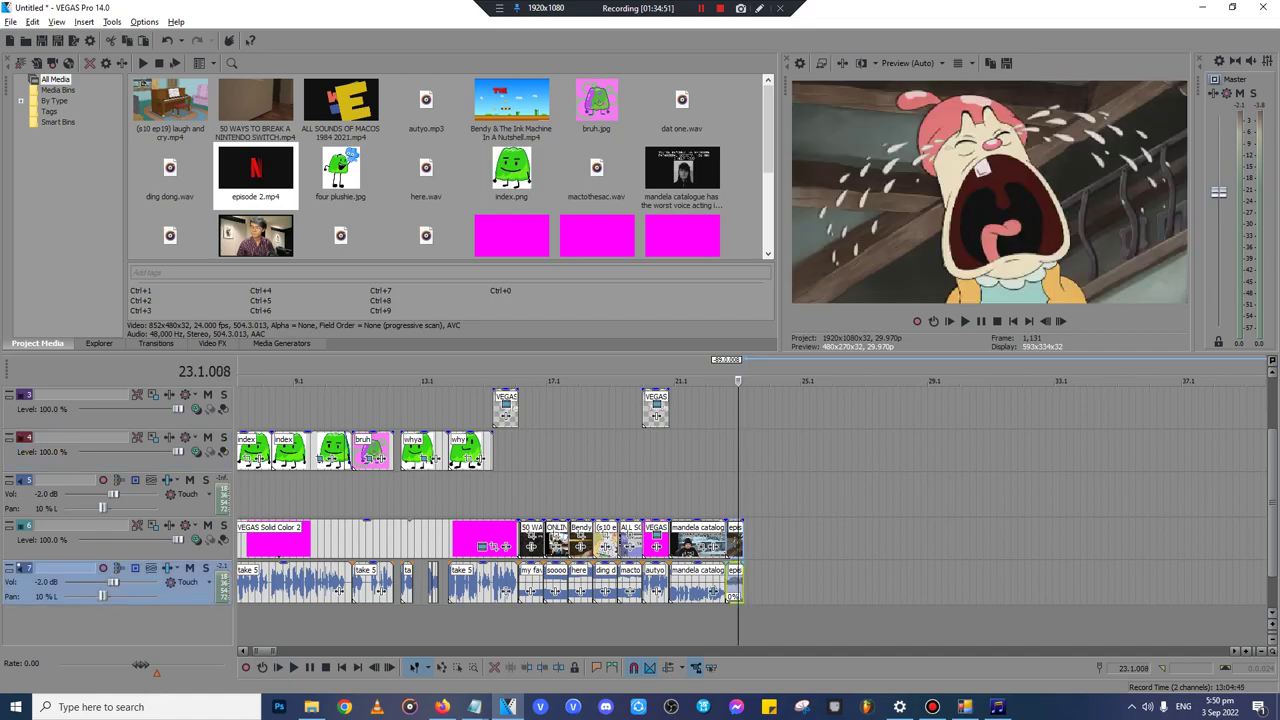
key("Delete")
left_click(592, 452)
scroll(592, 452, "up", 8)
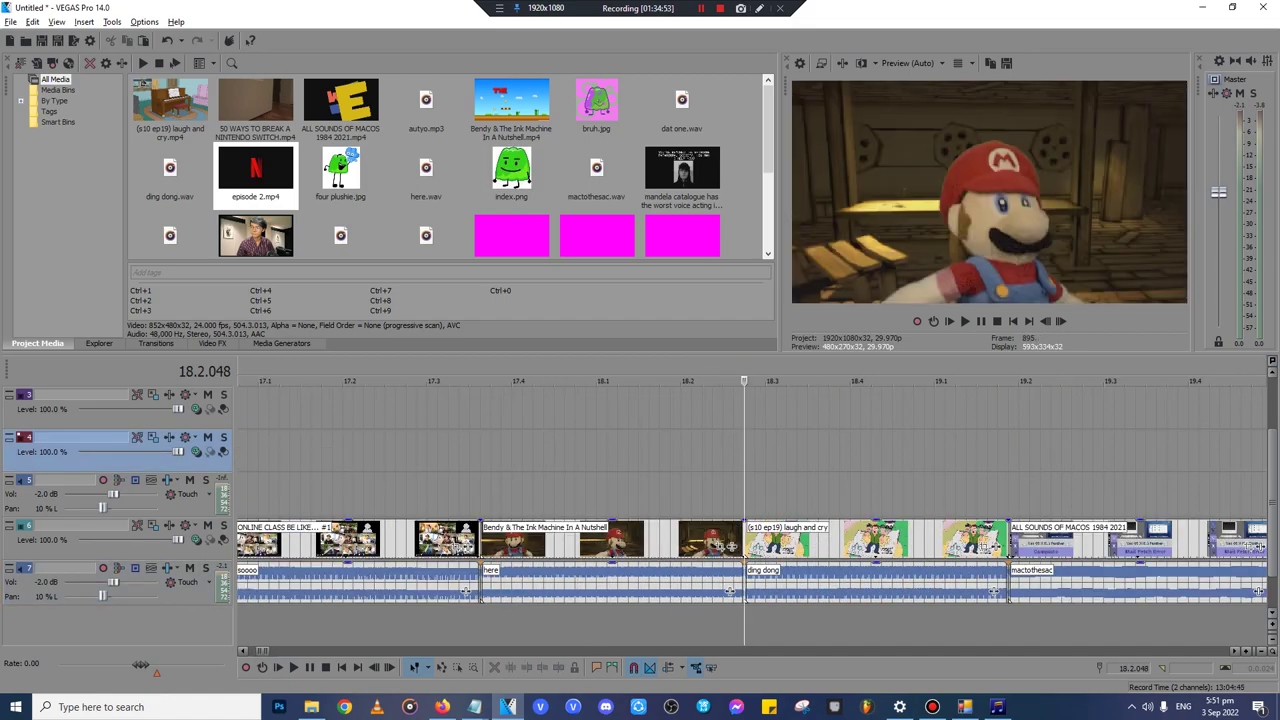
key("ctrl+v")
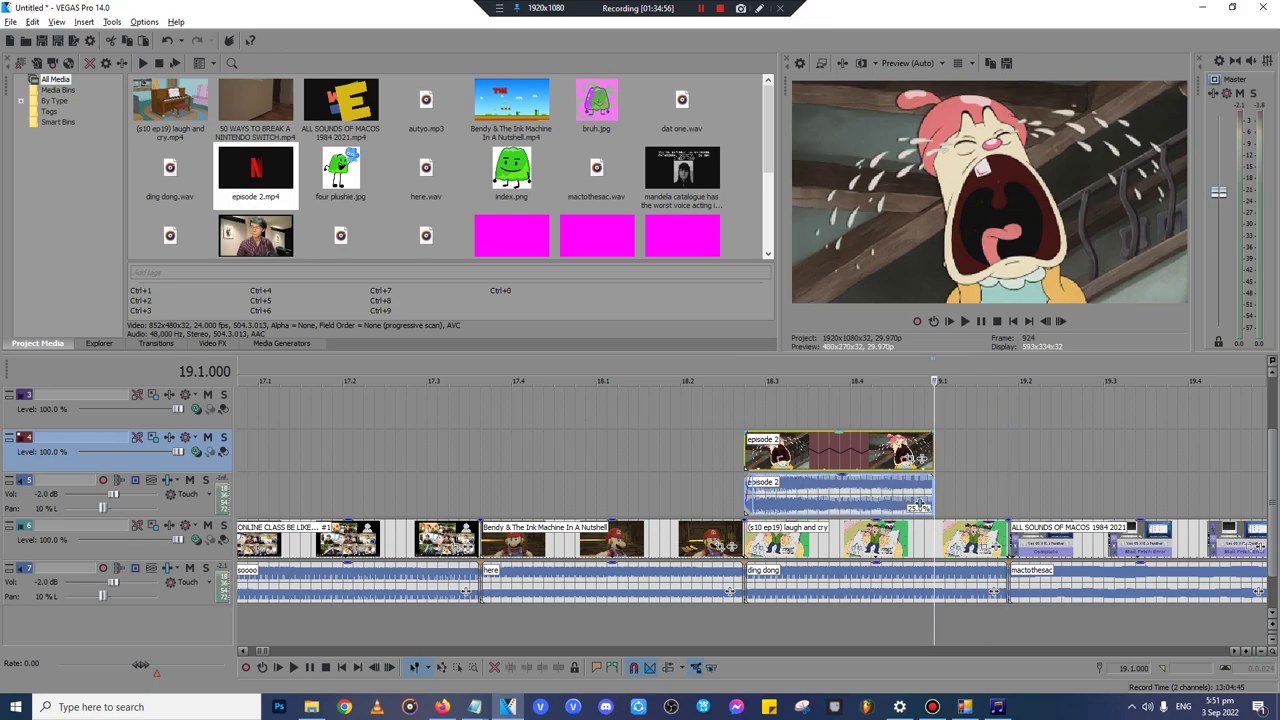
left_click_drag(933, 452, 1007, 455)
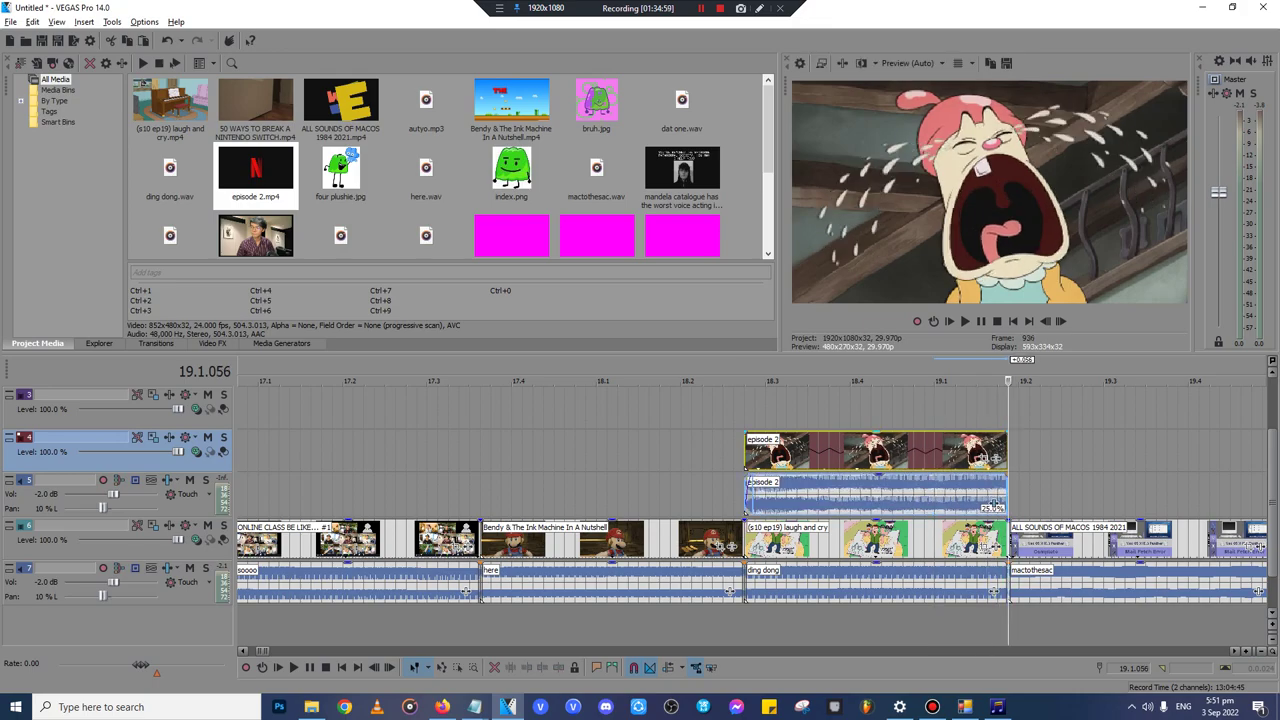
- Move the length-matched episode 2 clip back to the end of the mandela clip and play both clips
scroll(1007, 455, "down", 3)
key("ctrl+x")
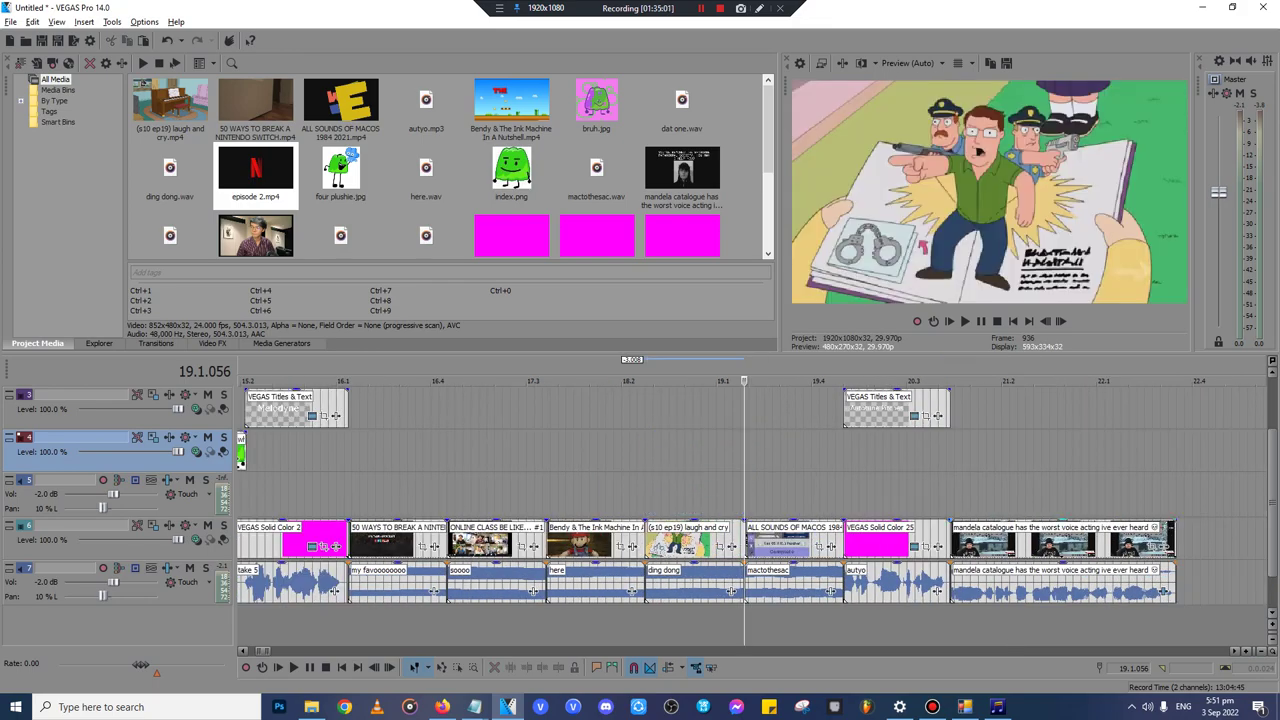
left_click(1177, 540)
key("ctrl+v")
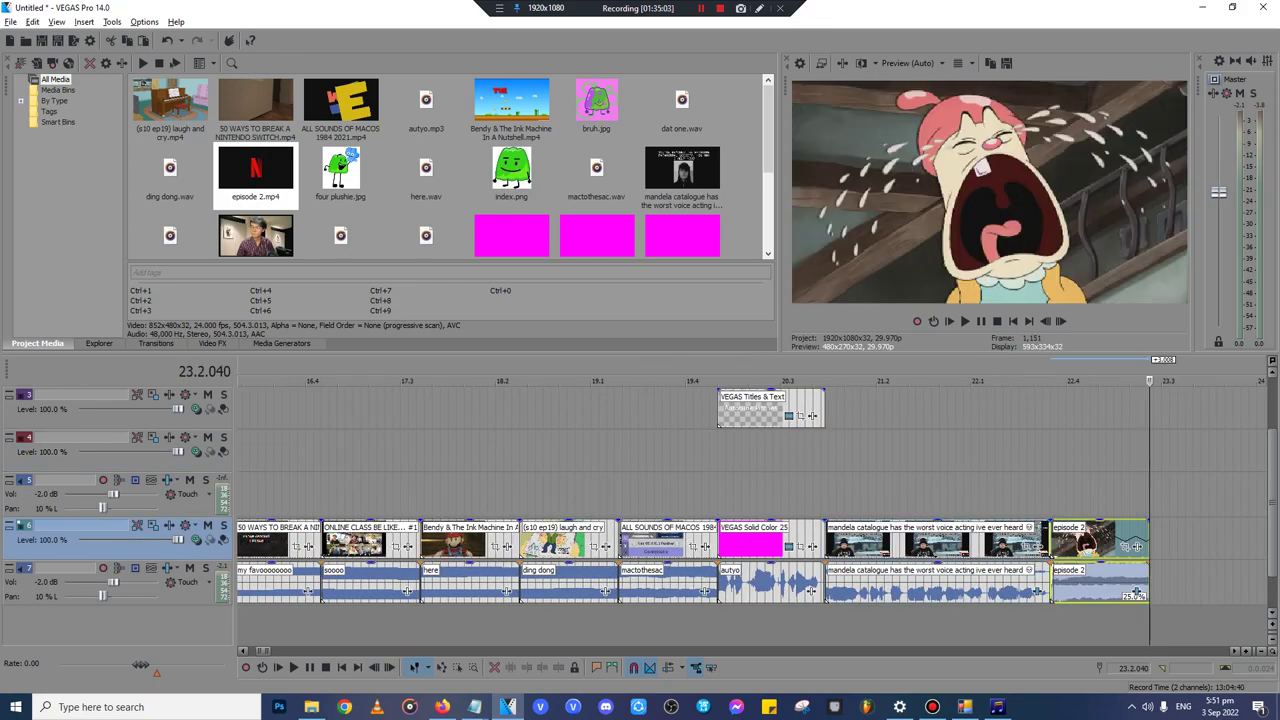
left_click(826, 494)
key("space")
scroll(826, 494, "down", 2)
scroll(826, 494, "down", 7)
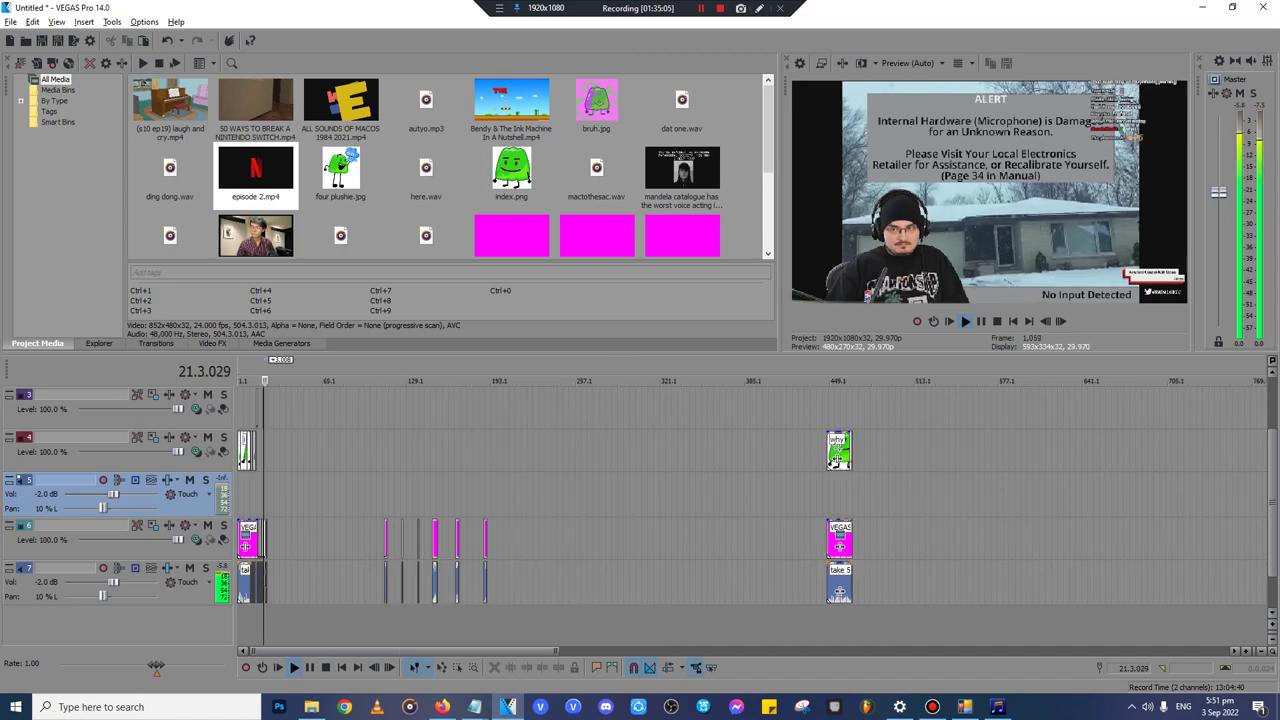
scroll(826, 494, "up", 6)
scroll(690, 510, "down", 10)
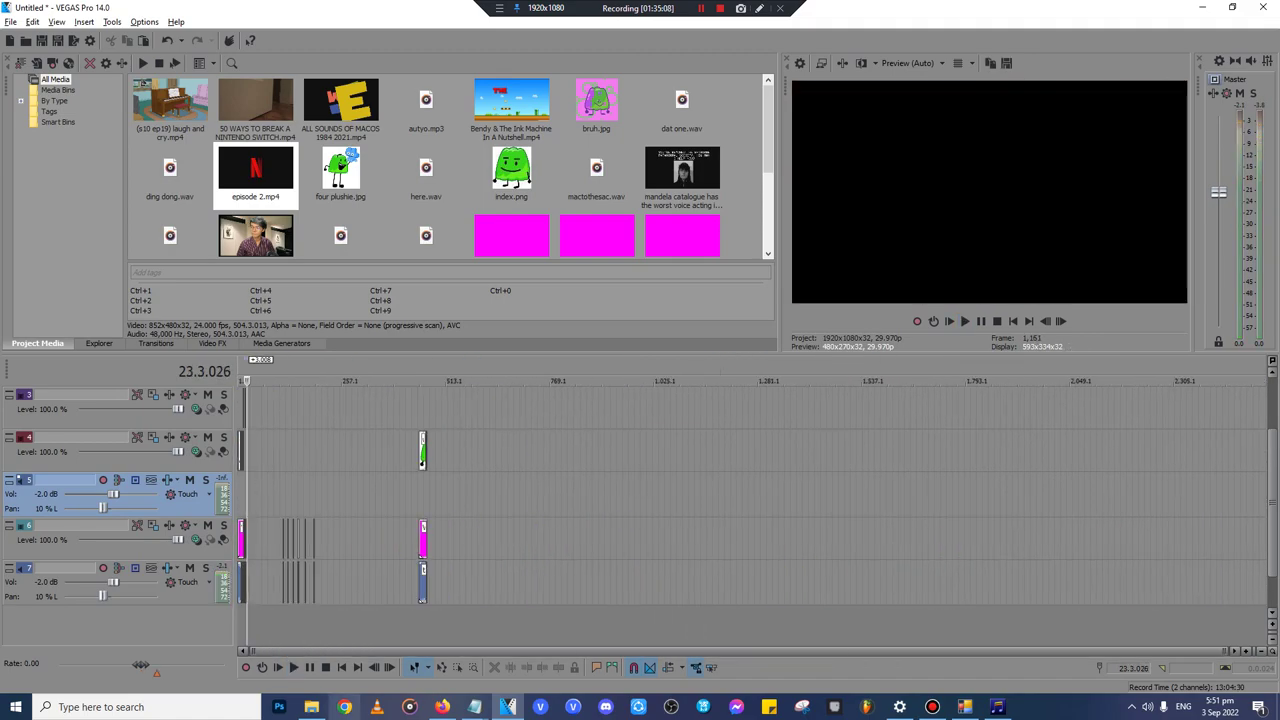
- In File Explorer, look through The Pelones and Windows folders in Sources For Sparta Remixes for another source clip
left_click(311, 707)
left_click(868, 516)
key("alt+Left")
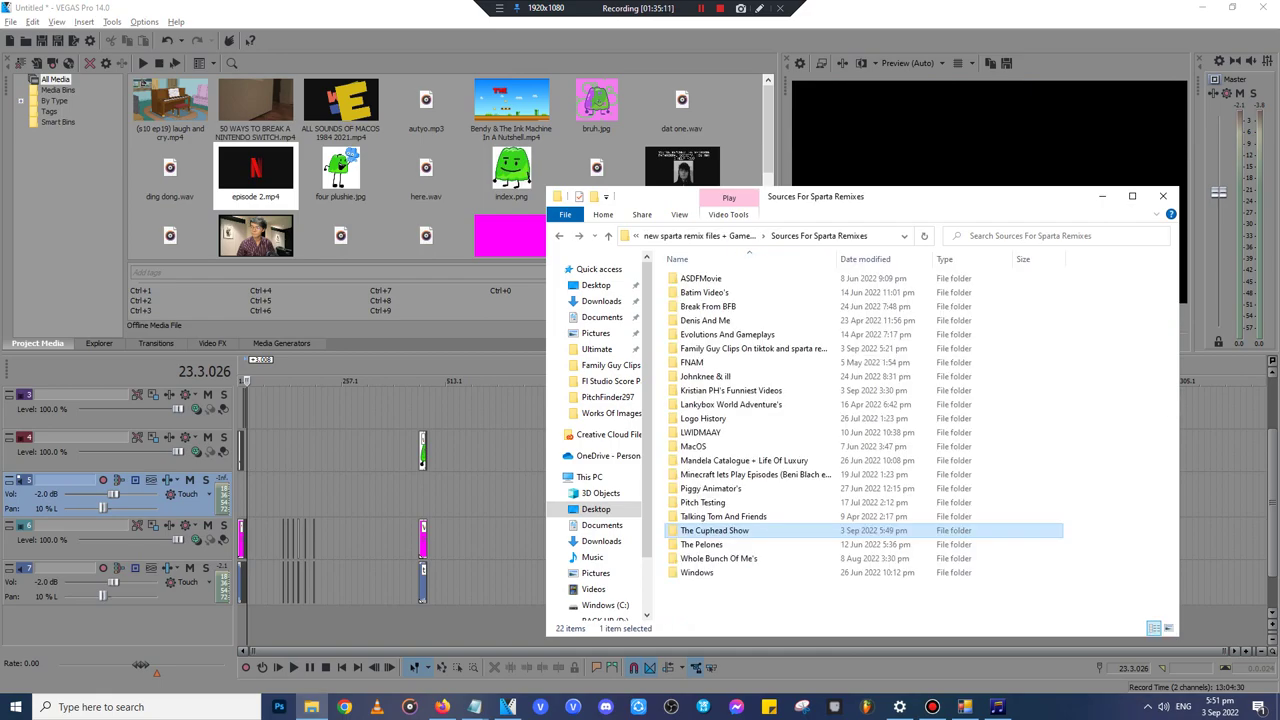
key("Down")
key("Down")
key("Up")
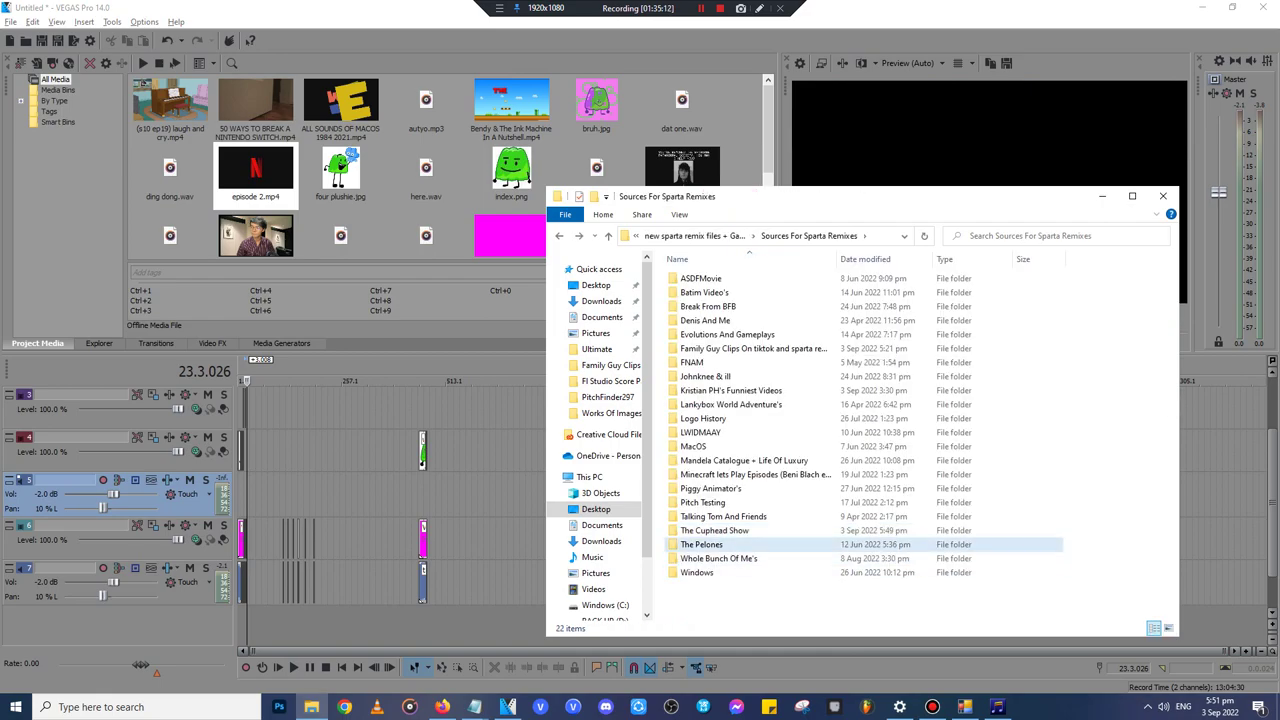
key("Return")
key("alt+Up")
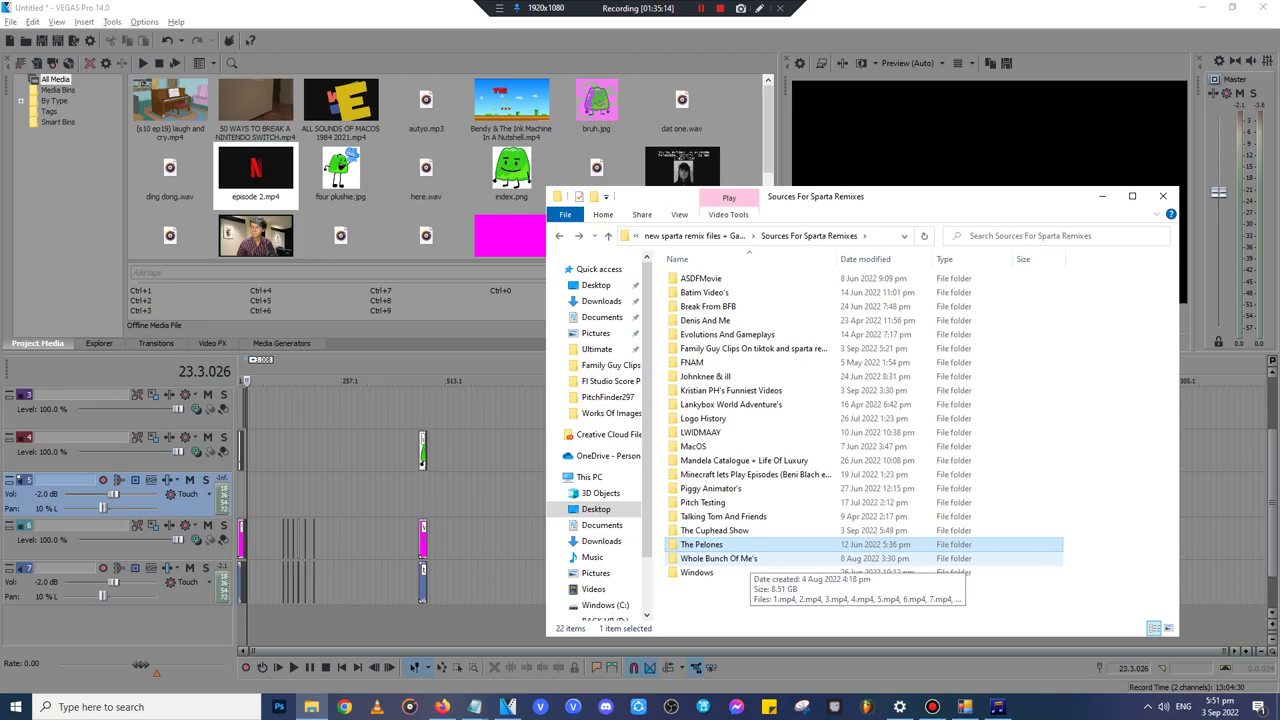
left_click(750, 573)
key("Return")
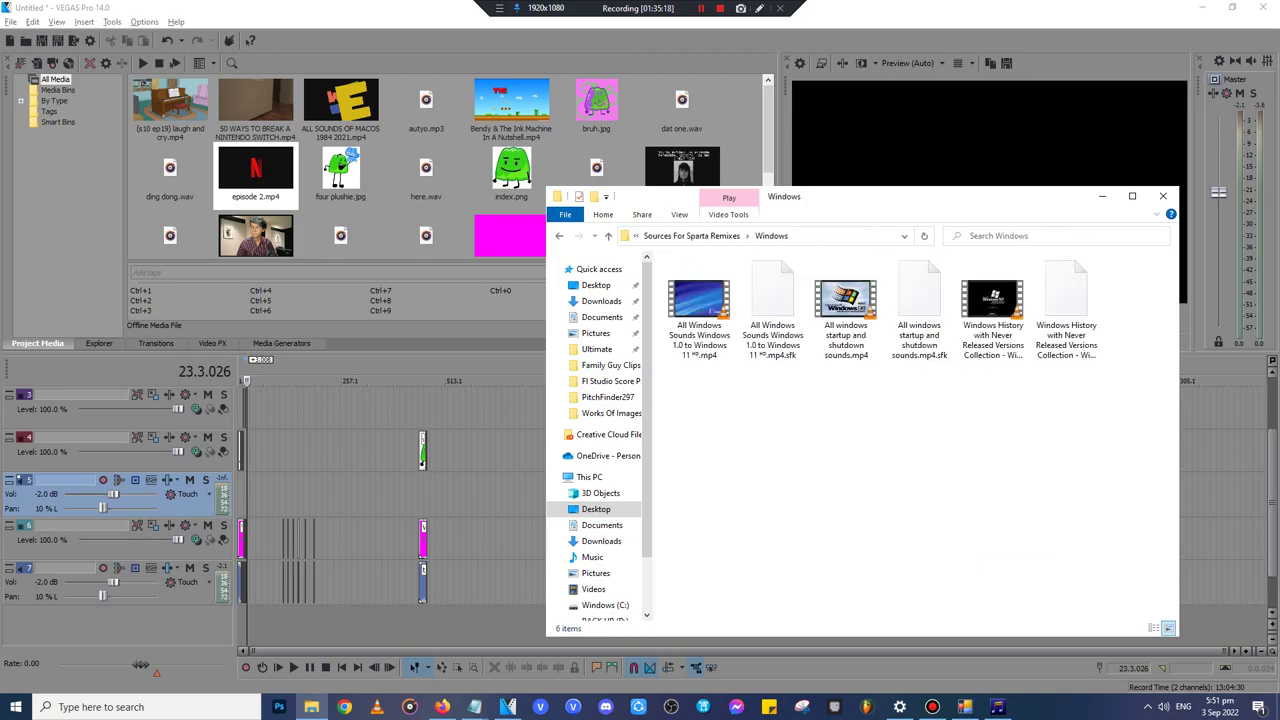
key("alt+Up")
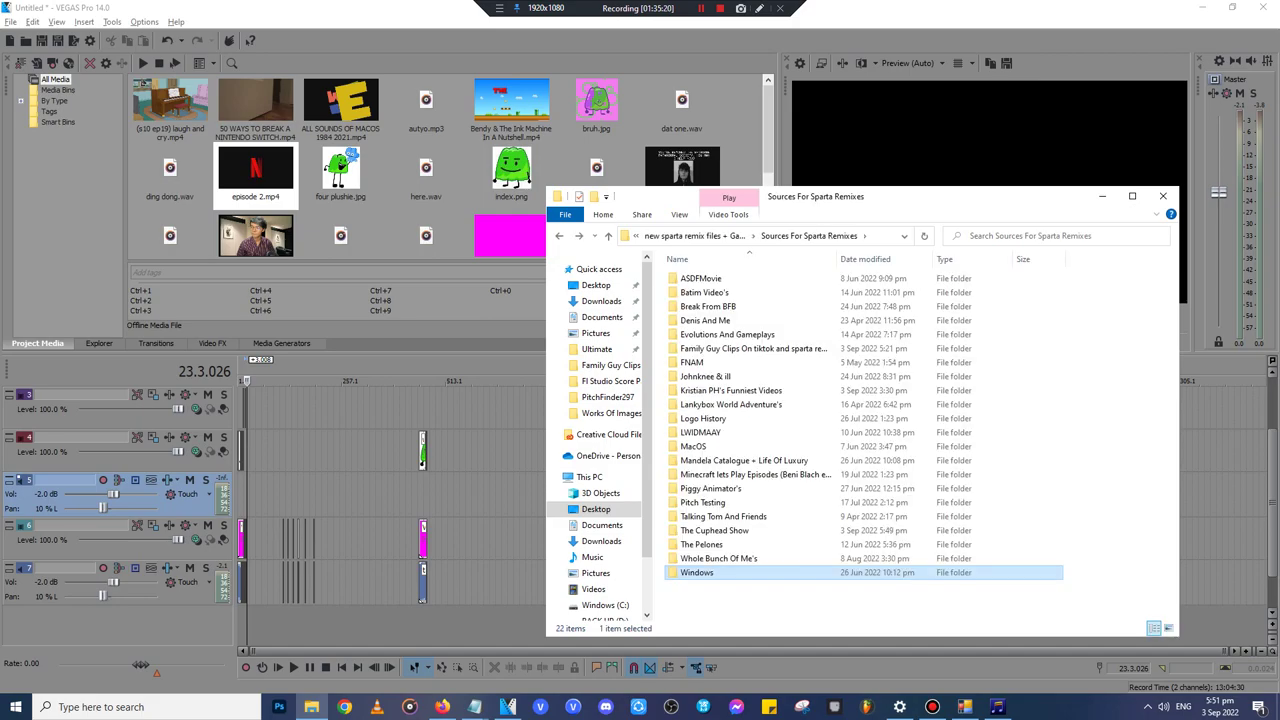
- Open the Piggy Animator's folder inside Sources For Sparta Remixes
left_click(760, 603)
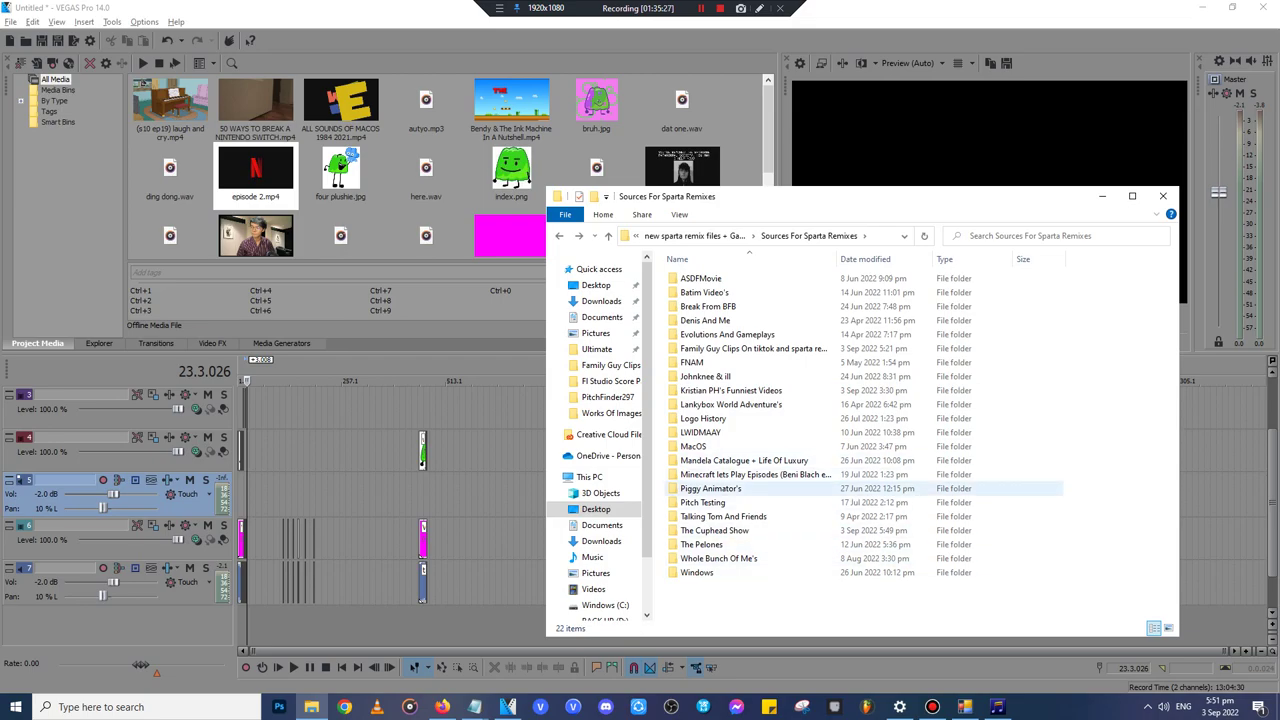
left_click(840, 488)
double_click(840, 488)
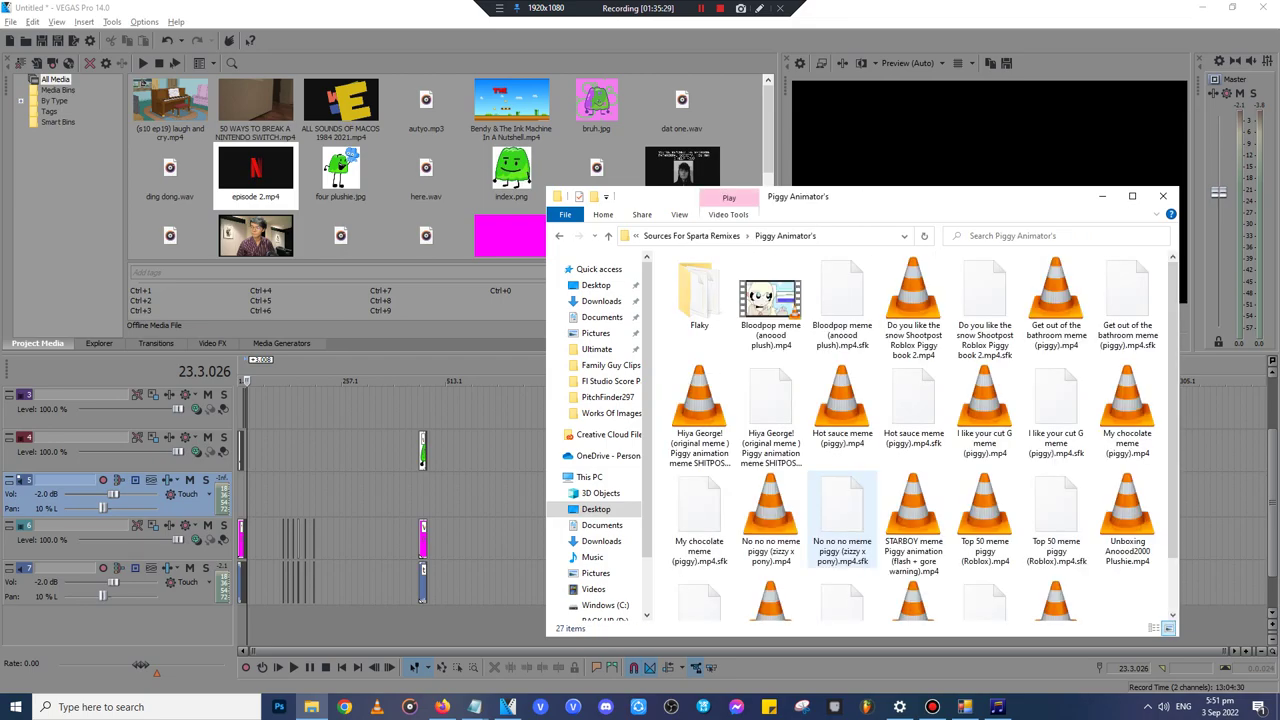
- Add the Bloodpop meme (anoood plush) video to the timeline after the other clips and play its opening
left_click_drag(770, 300, 494, 540)
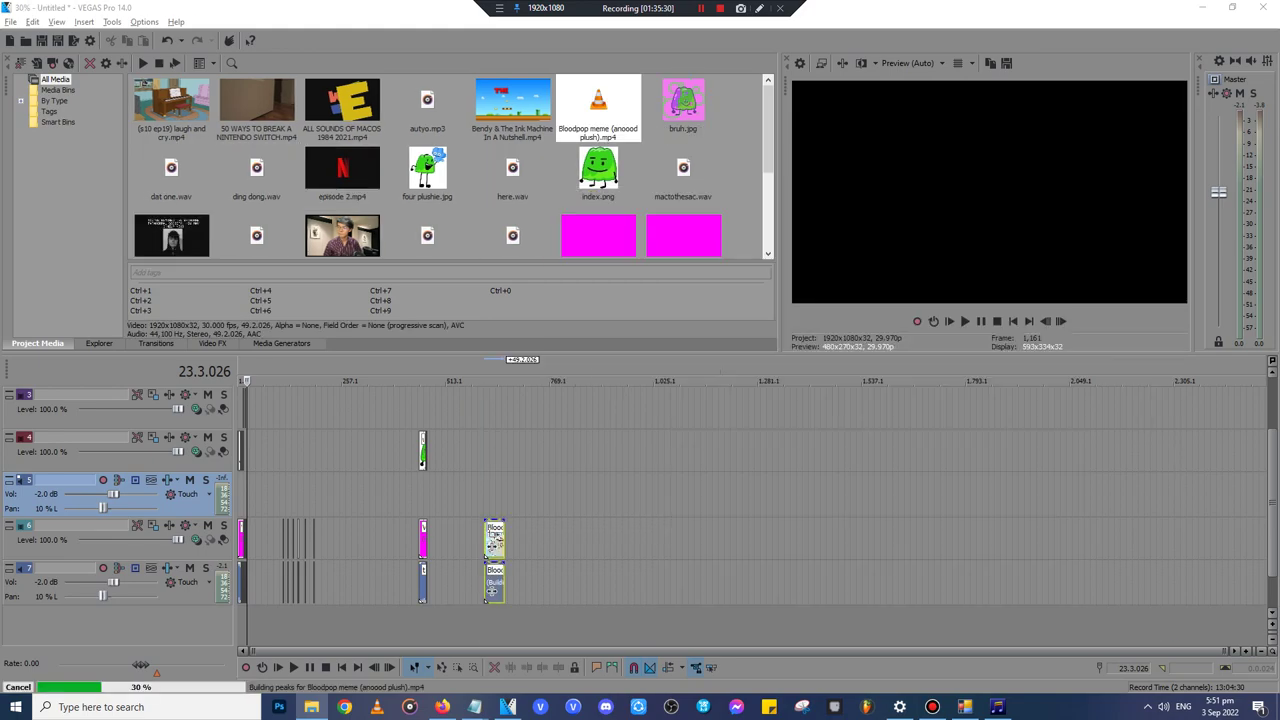
left_click(487, 537)
scroll(487, 537, "up", 12)
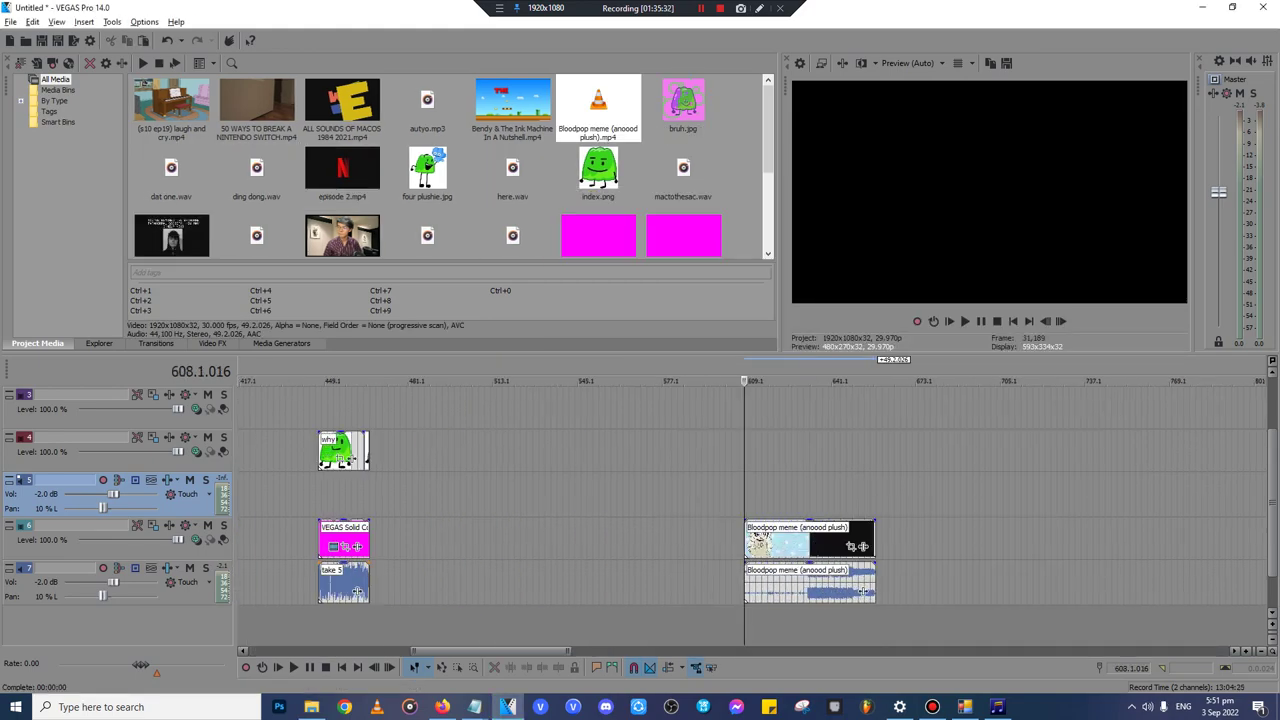
key("space")
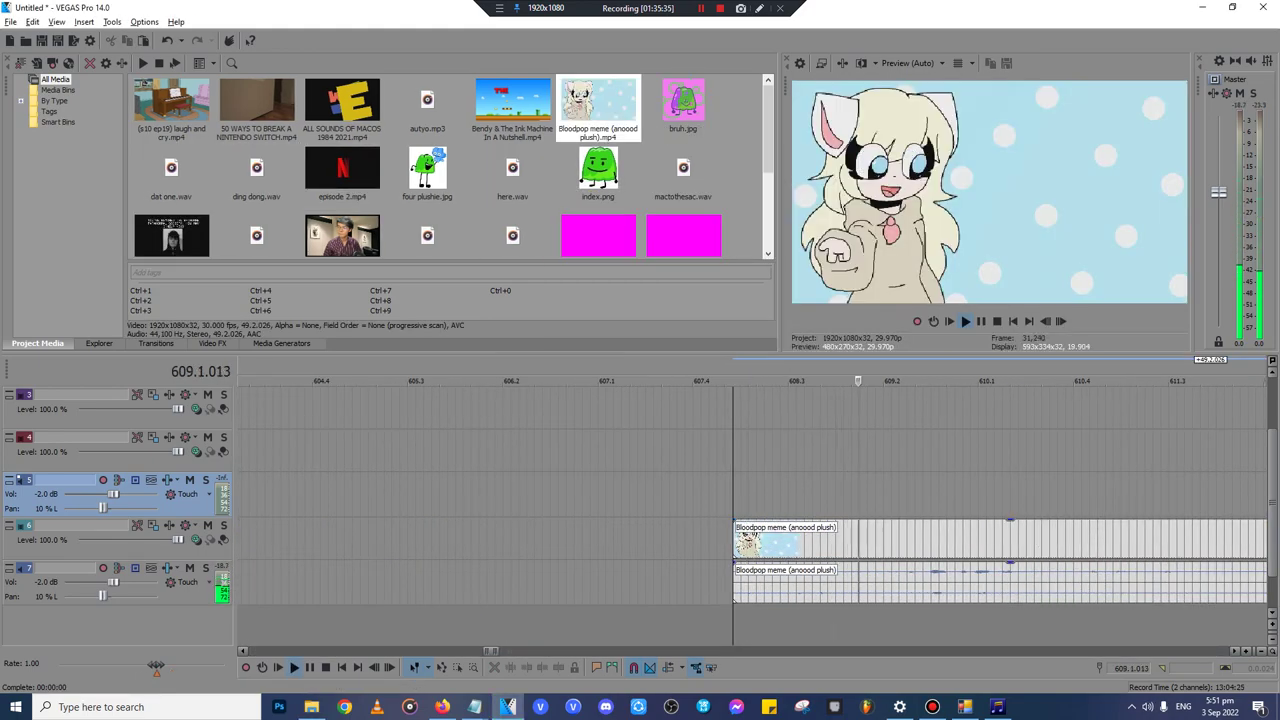
key("space")
- Switch to the untitled Notepad note and close it without saving the changes
mouse_move(474, 707)
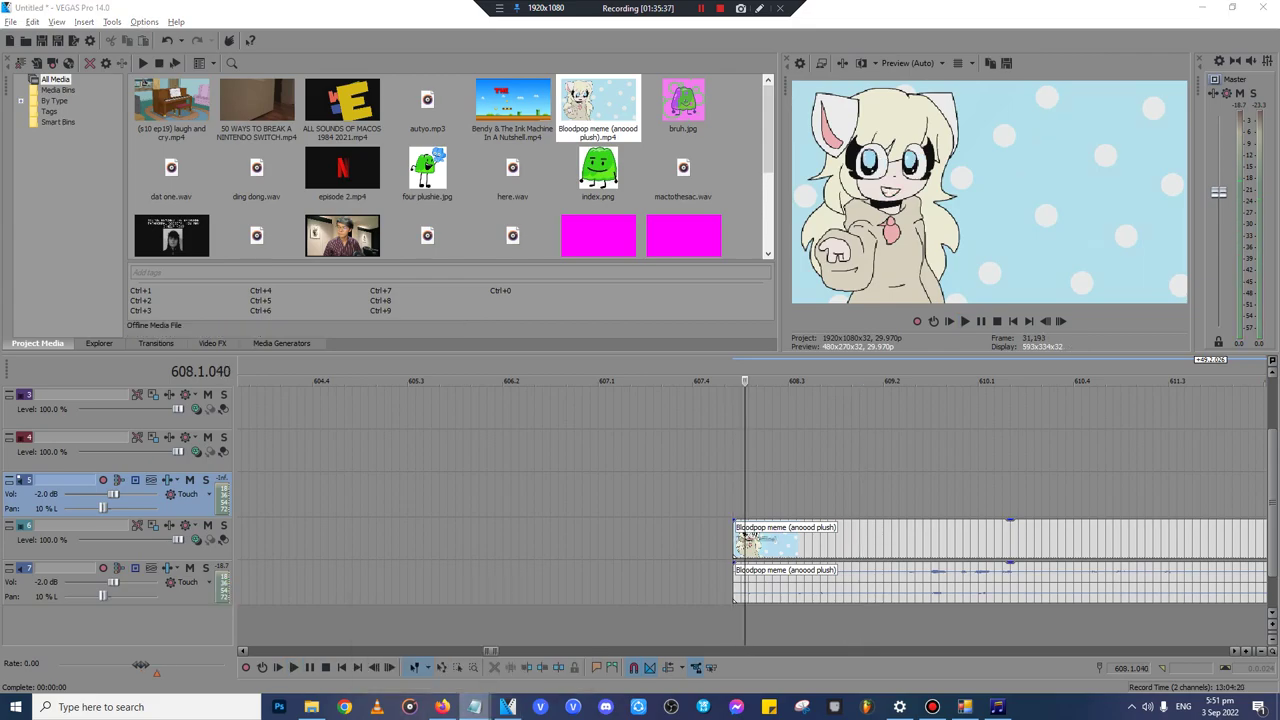
left_click(410, 650)
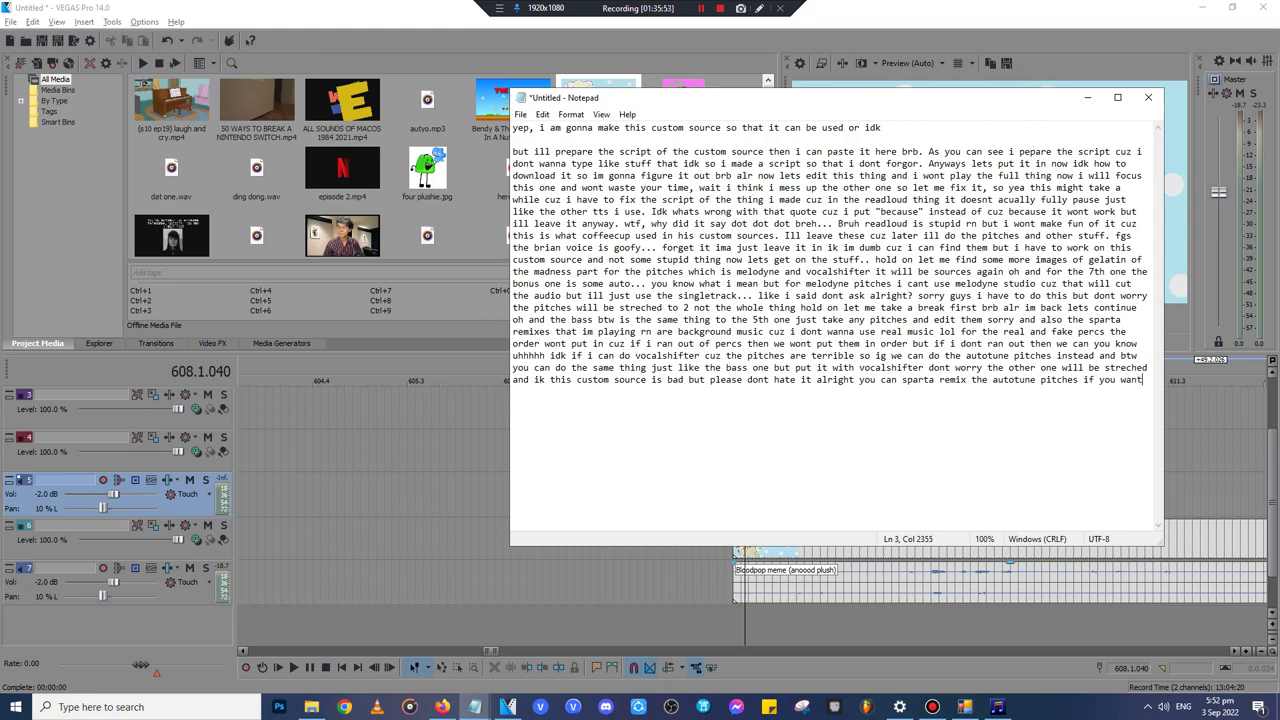
key("alt+F4")
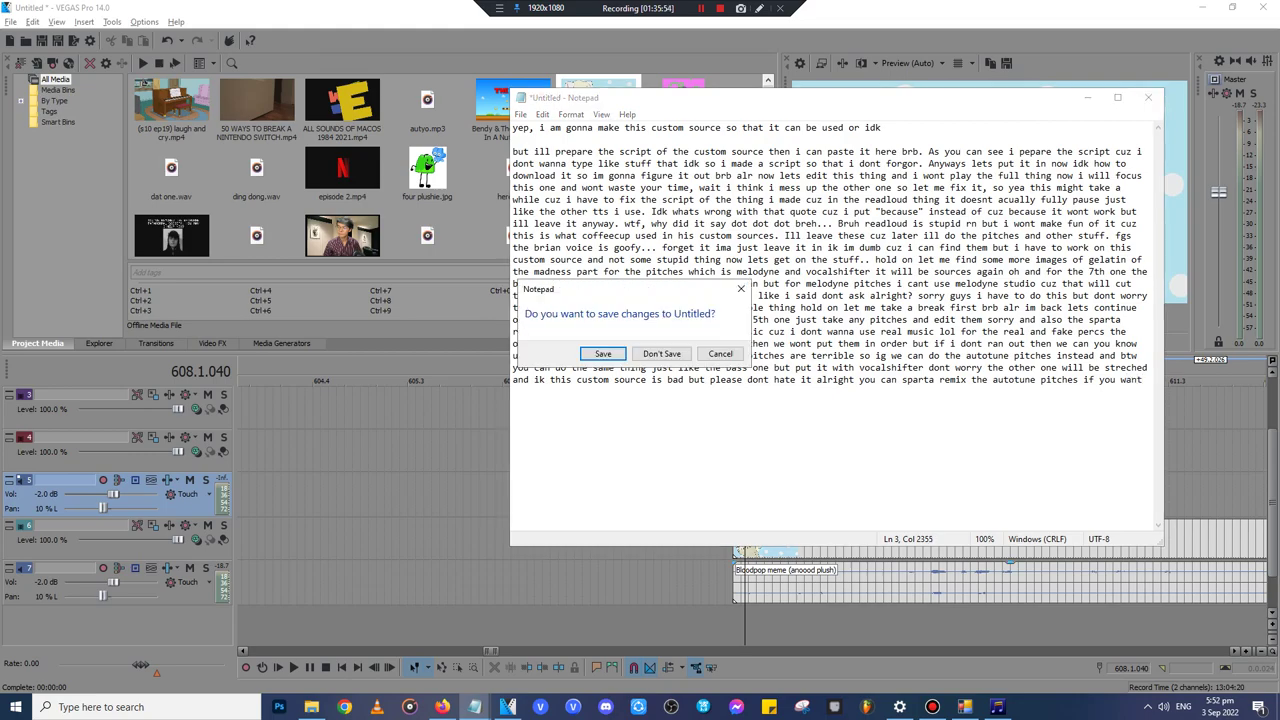
key("n")
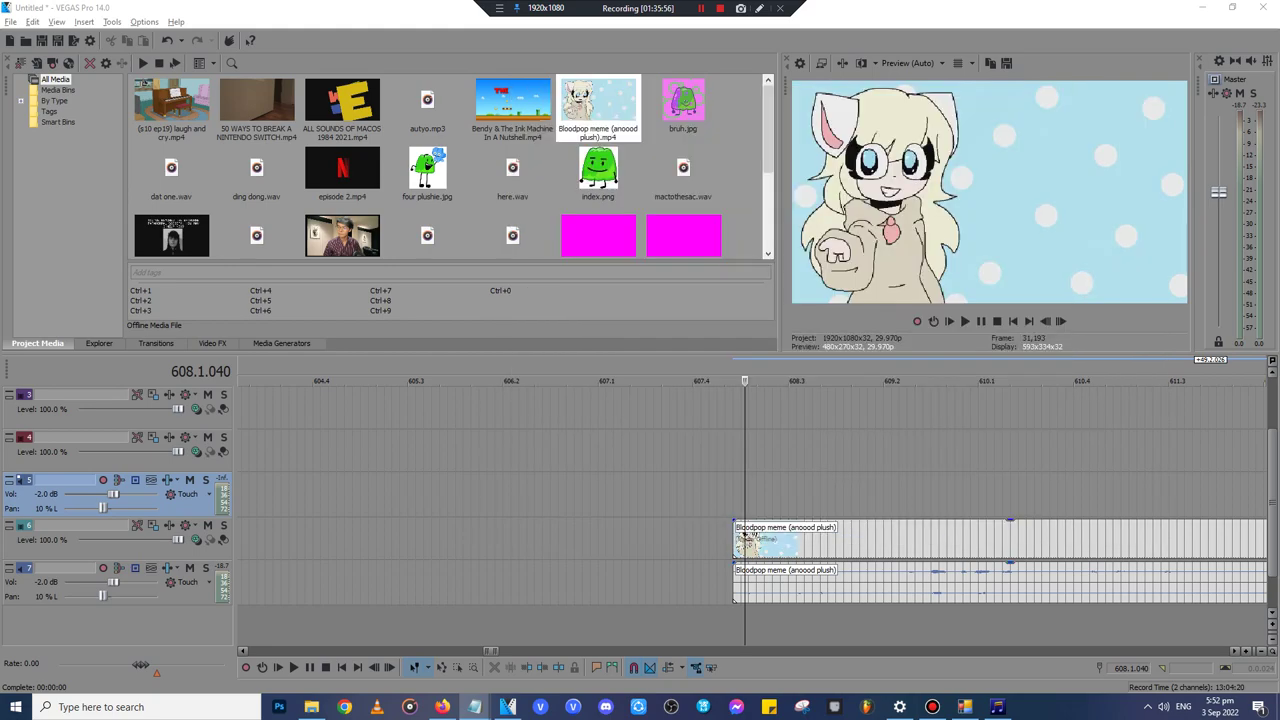
- Play the Bloodpop meme clip, split it at 632.1.016 where the loud section begins, and delete everything after the split
left_click(742, 538)
left_click(743, 583)
key("space")
scroll(743, 583, "down", 1)
scroll(743, 583, "up", 3)
left_click(1034, 540)
scroll(1034, 540, "down", 5)
left_click(1199, 540)
scroll(1199, 540, "up", 4)
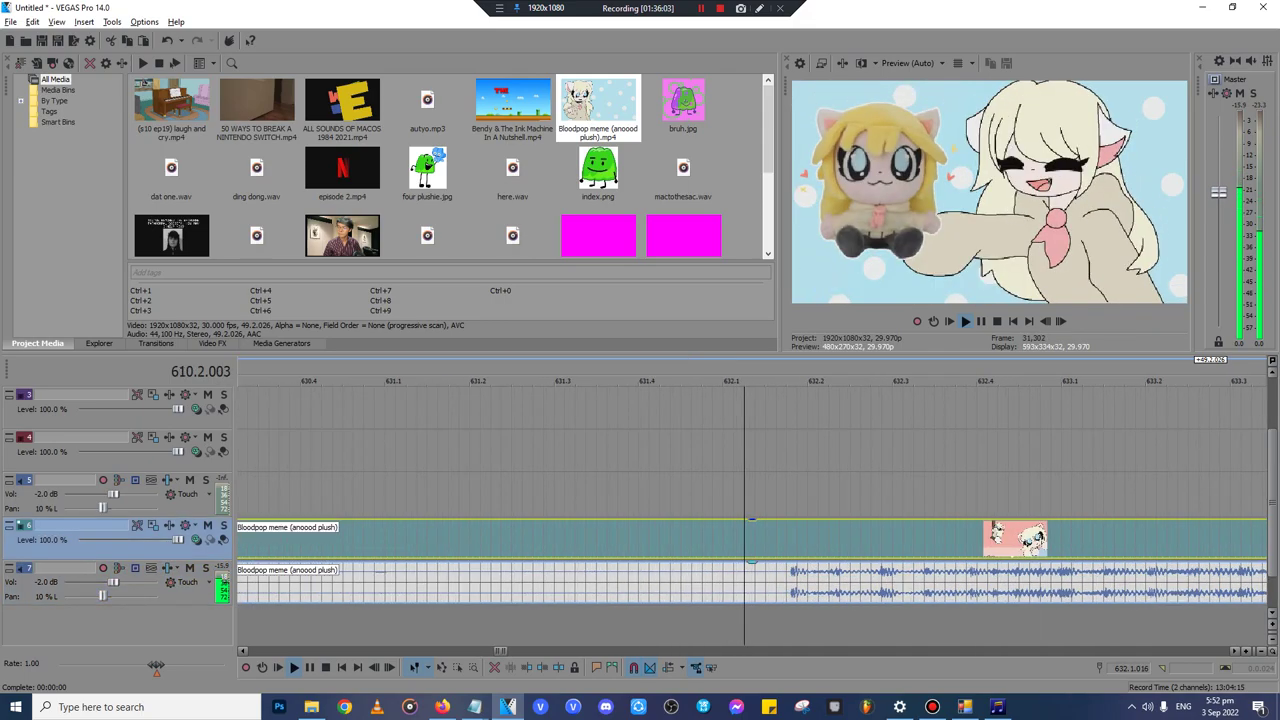
key("s")
scroll(1199, 540, "down", 2)
key("Delete")
- Re-normalize the audio of the shortened Bloodpop meme clip by switching Normalize off and on again
right_click(683, 596)
mouse_move(740, 464)
left_click(905, 523)
right_click(620, 577)
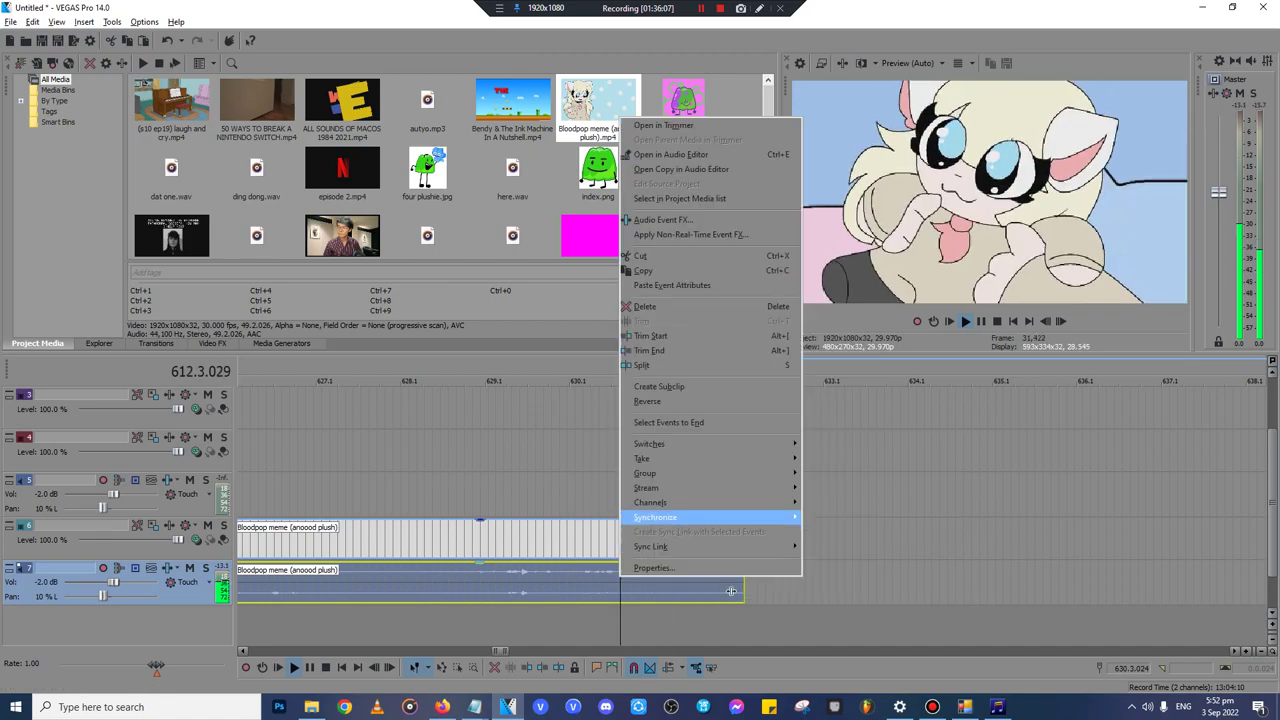
mouse_move(710, 444)
key("Return")
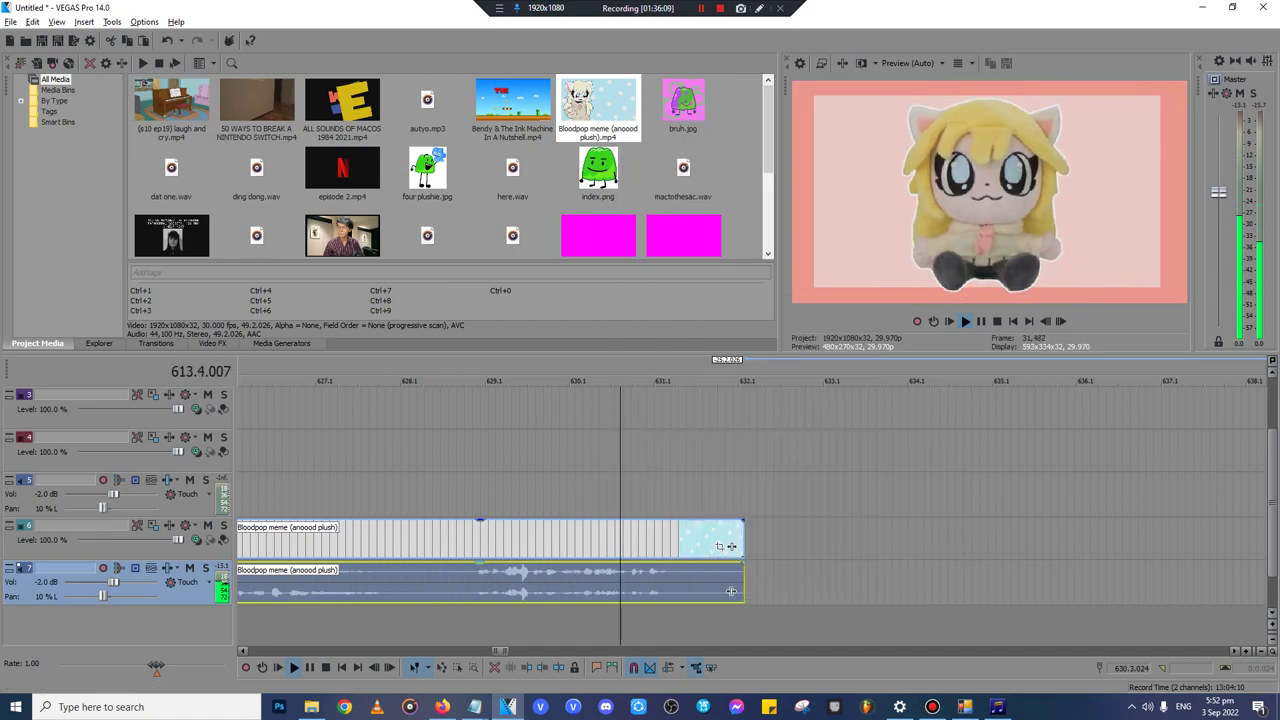
key("shift+F10")
key("Up")
key("Up")
key("Up")
key("Up")
key("Up")
key("Up")
key("Up")
key("Up")
key("Right")
key("Down")
key("Down")
key("Return")
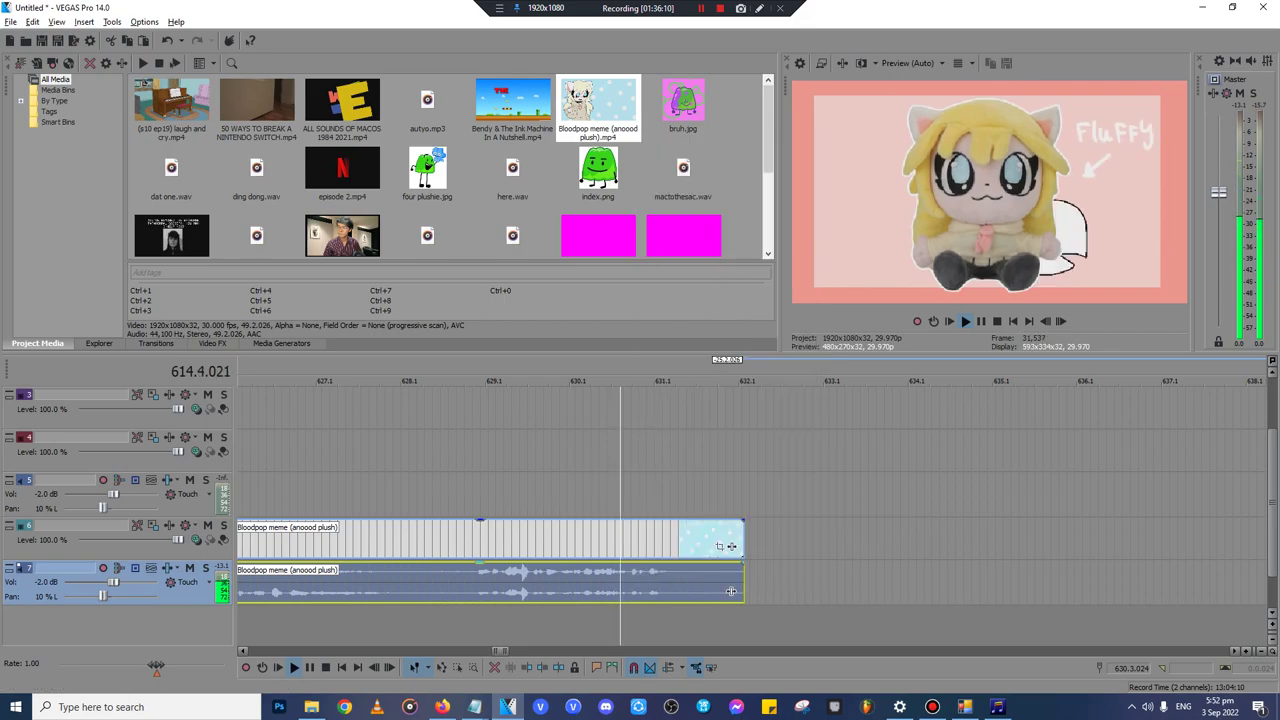
- Split the Bloodpop meme clip where its opening speech begins, just after 608.1.044, and delete the short piece before the split
scroll(738, 592, "down", 5)
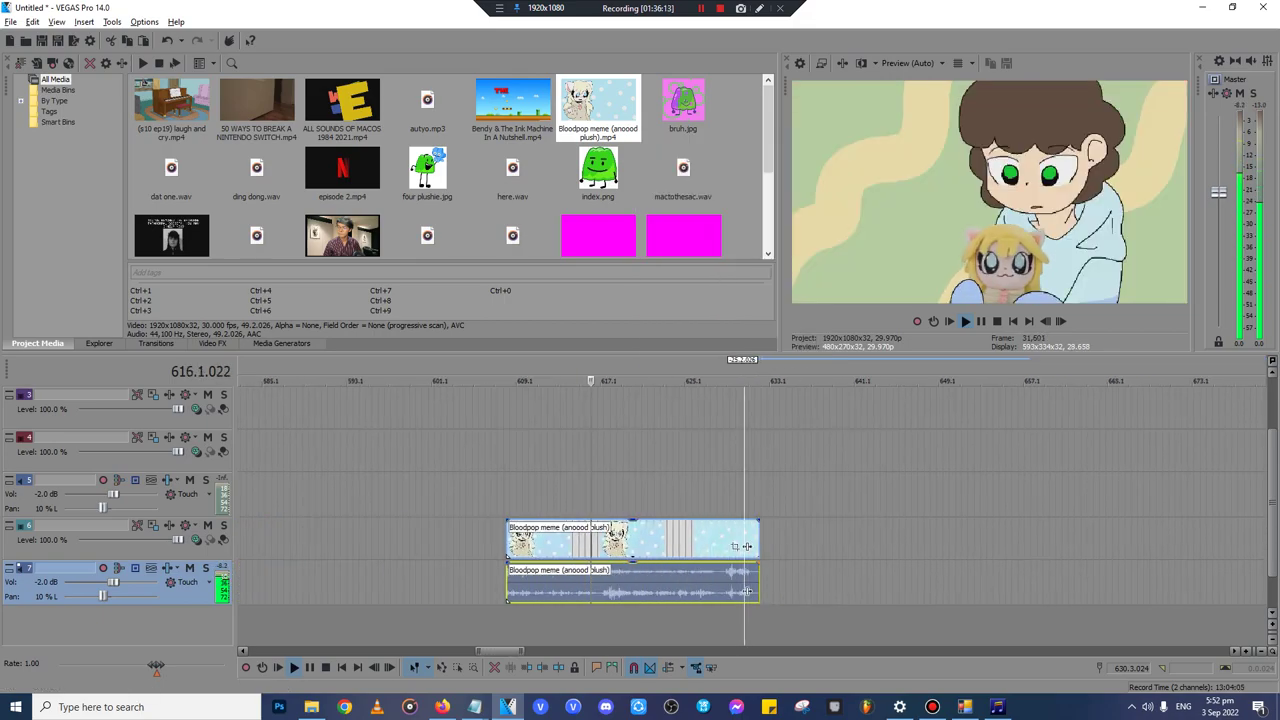
left_click(516, 381)
scroll(516, 381, "up", 6)
left_click(489, 590)
left_click(407, 590)
scroll(407, 590, "up", 3)
key("Return")
left_click(654, 542)
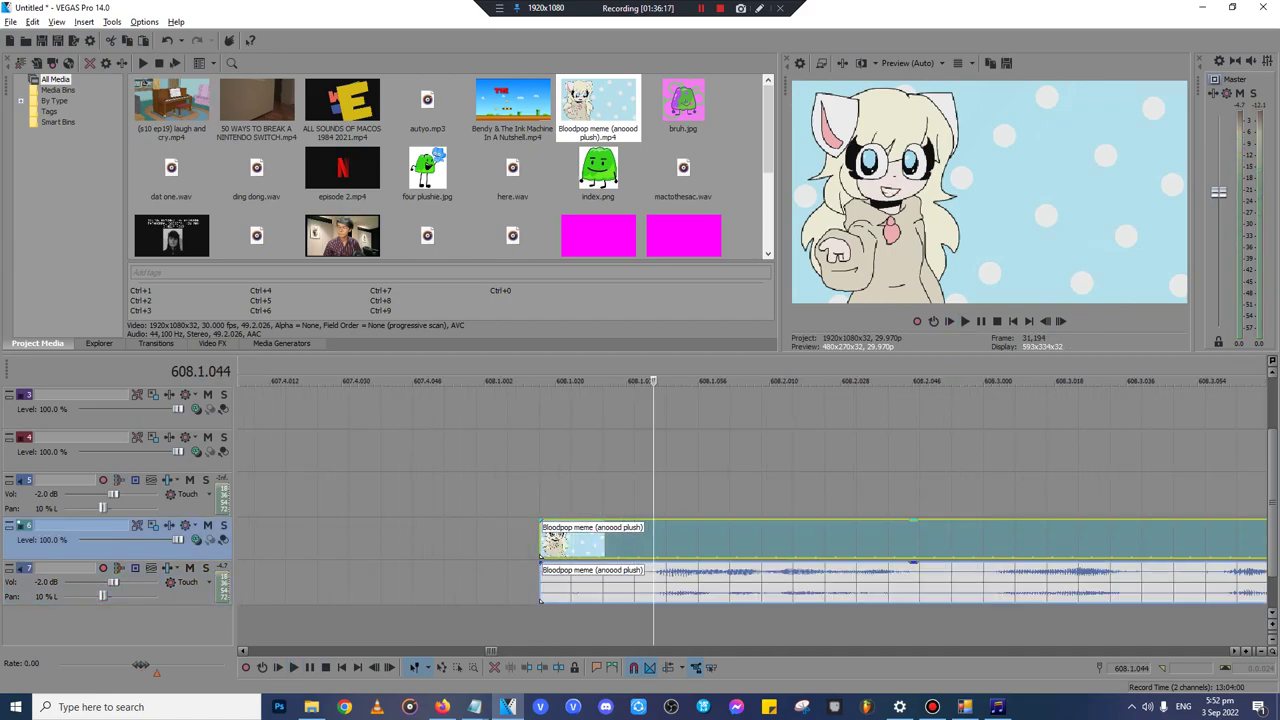
left_click(666, 542)
key("s")
left_click(603, 542)
key("Delete")
- Play the Bloodpop meme clip, split it after the opening phrase, between 610.3 and 611.1, and delete the remainder
scroll(603, 542, "down", 3)
key("space")
scroll(603, 542, "down", 1)
left_click(1143, 542)
key("s")
right_click(984, 588)
left_click(1018, 575)
left_click(1206, 542)
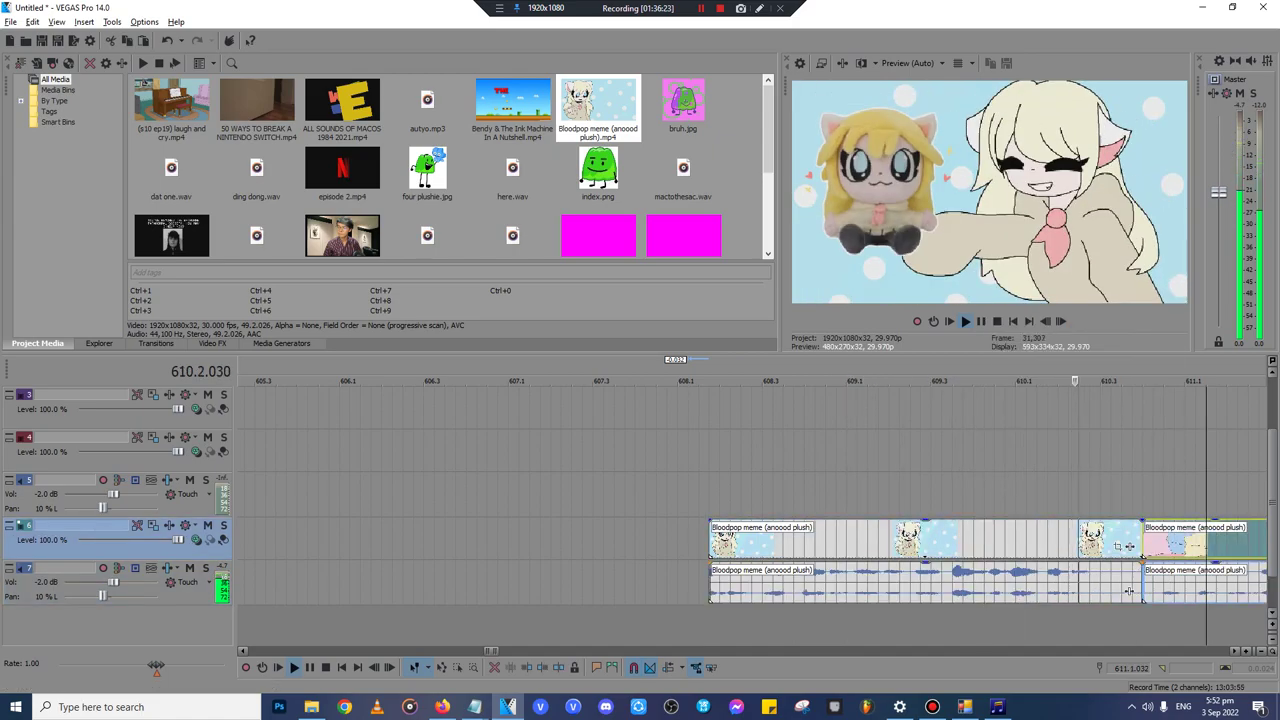
key("Delete")
- Re-normalize the audio of the isolated Bloodpop meme phrase by switching Normalize off and on again
left_click(852, 584)
right_click(874, 579)
mouse_move(904, 446)
left_click(1087, 504)
right_click(984, 581)
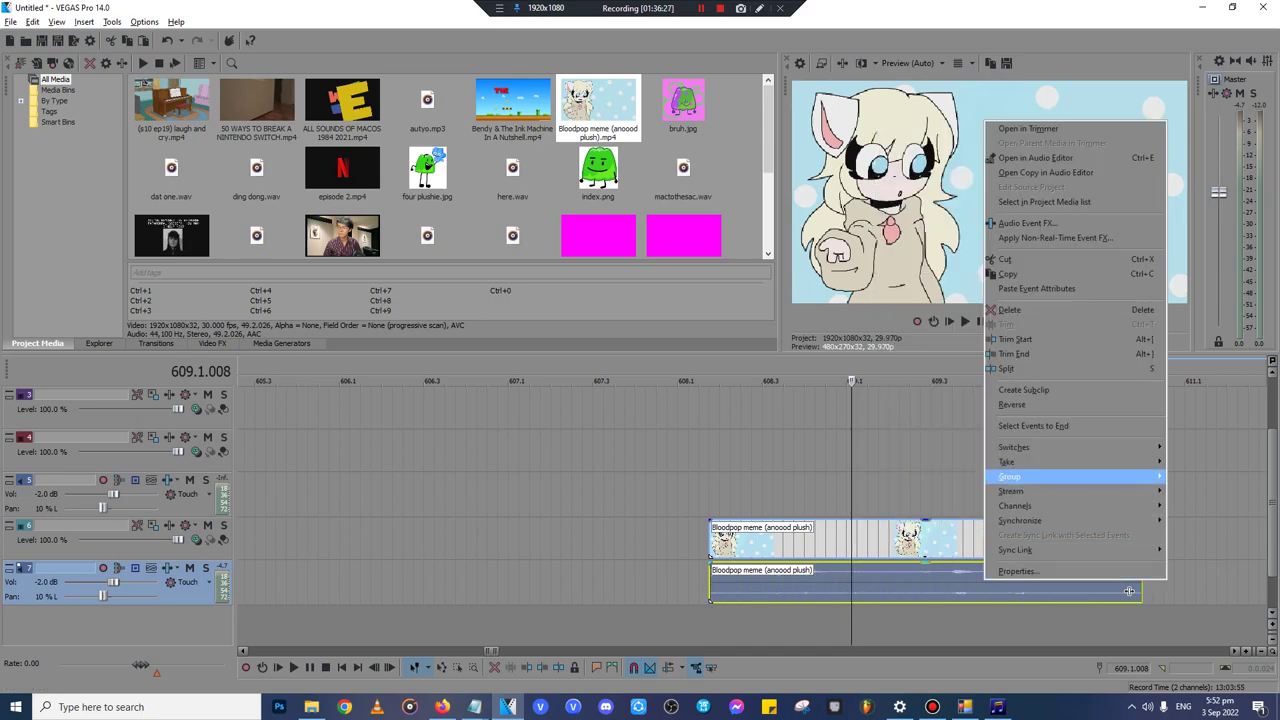
- Normalize the Bloodpop meme clip's audio event and add The T-Pain Effect to it with the default preset
mouse_move(1030, 448)
left_click(1196, 506)
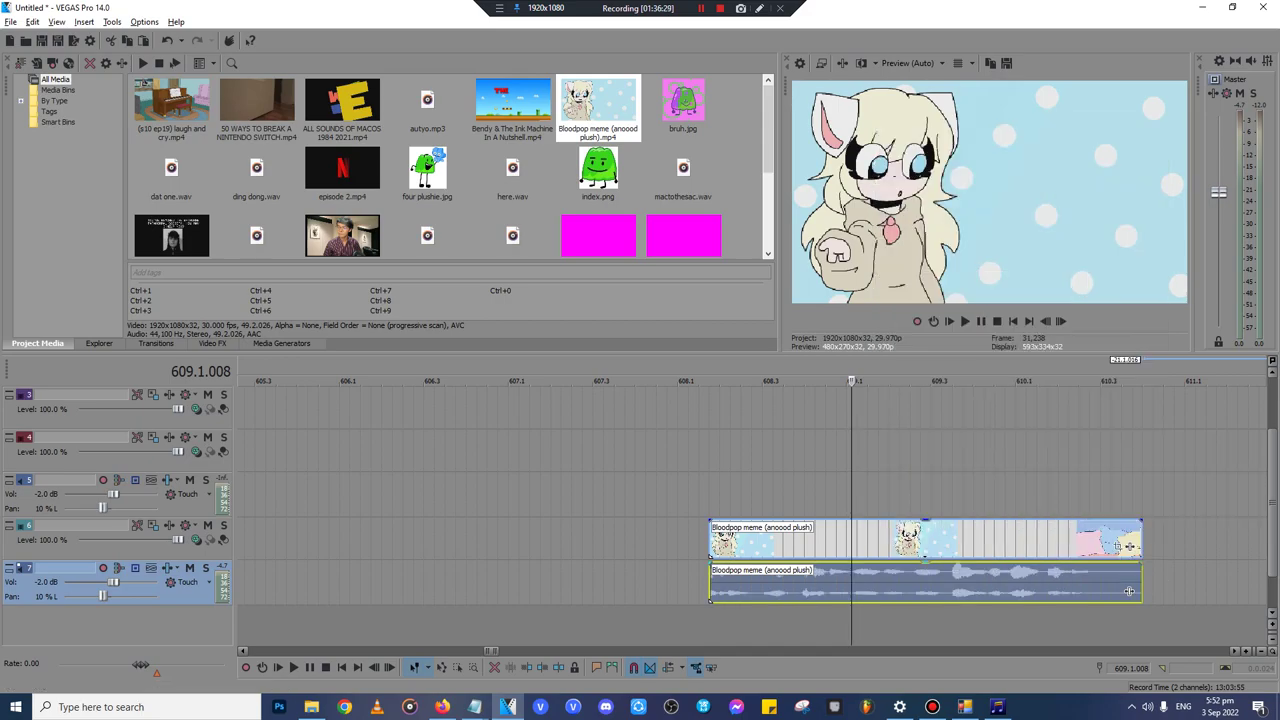
left_click(1128, 591)
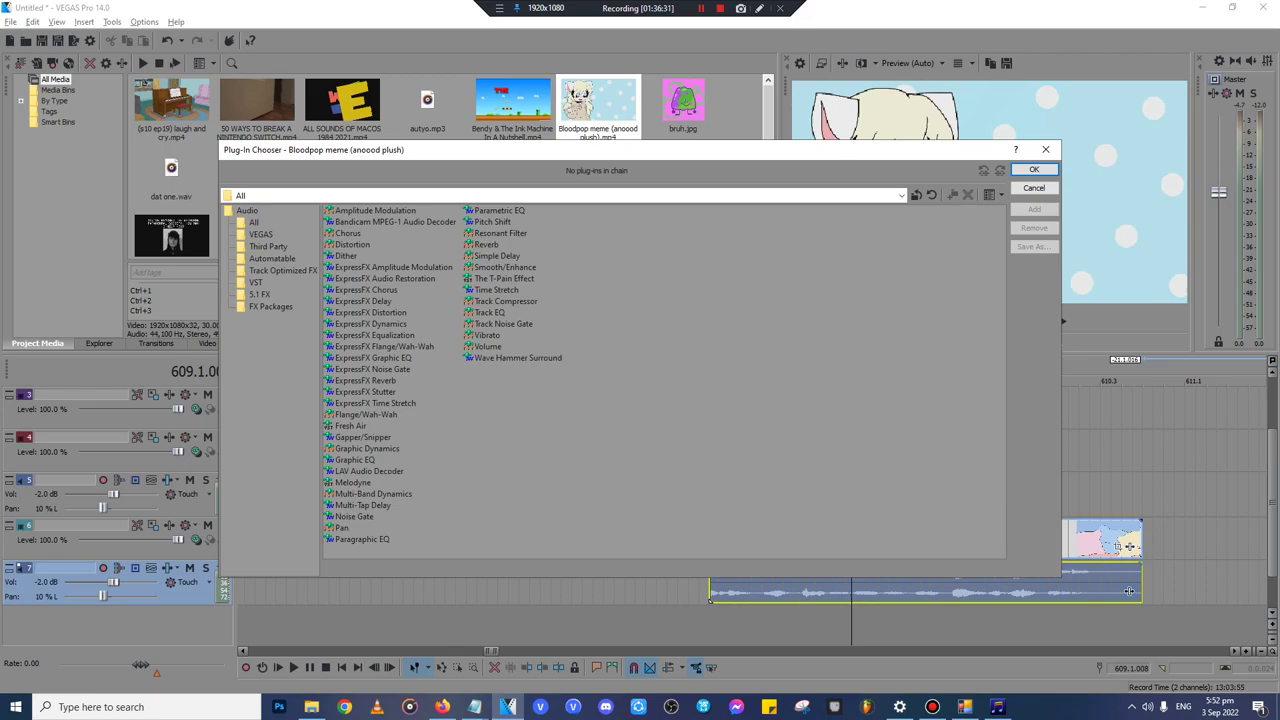
left_click(505, 267)
left_click(504, 279)
key("Return")
key("Return")
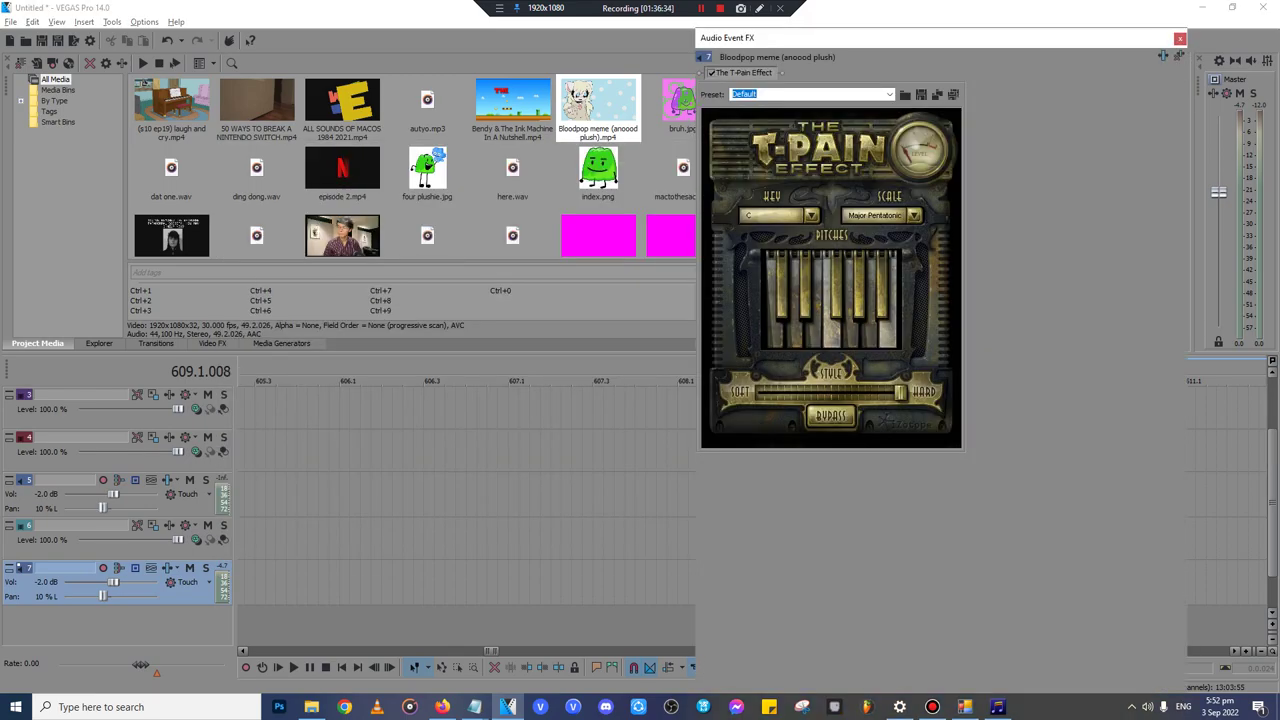
left_click(1180, 39)
- Preview the Bloodpop meme clip from its start and trim a short piece off its end
left_click(699, 450)
key("space")
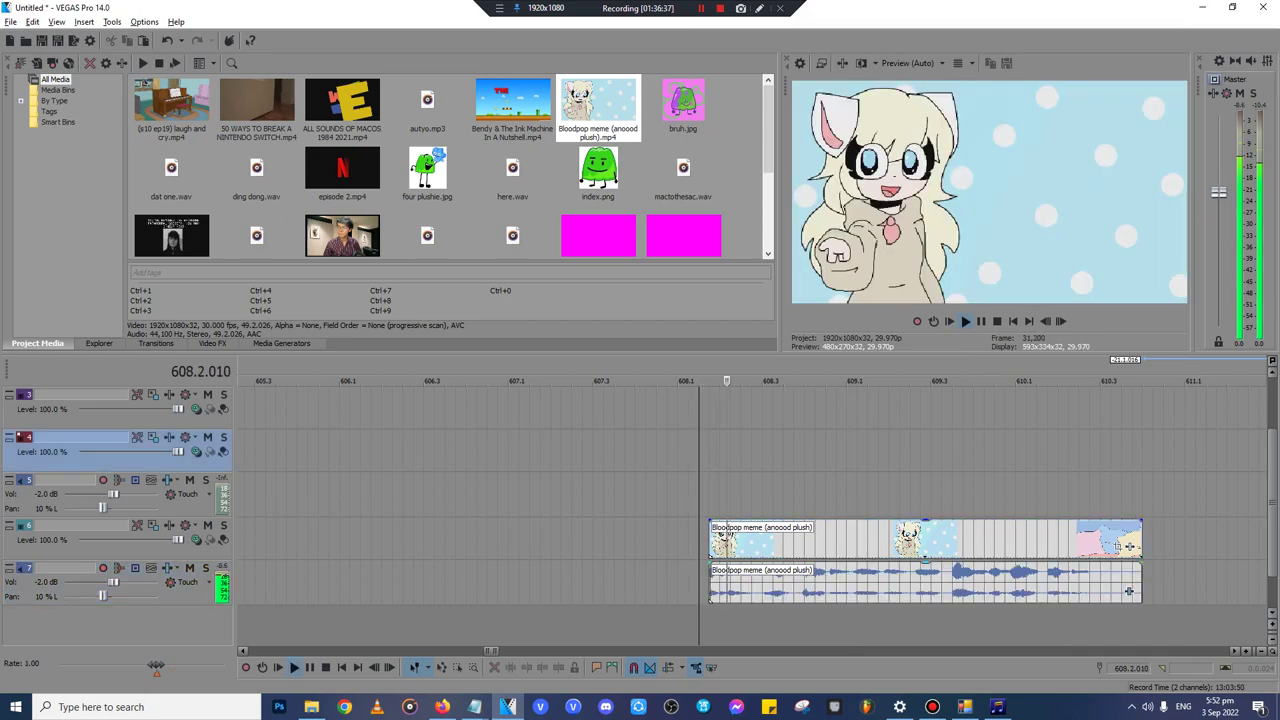
left_click(1141, 541)
left_click_drag(1141, 541, 1108, 546)
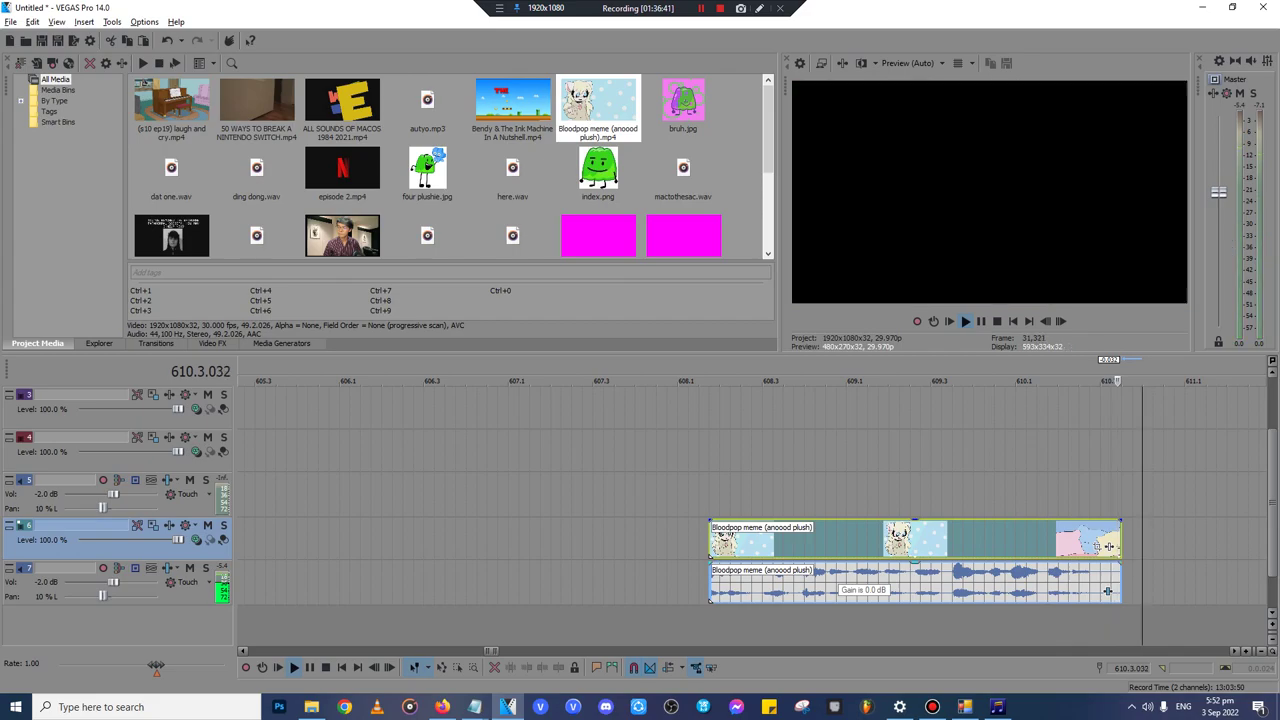
left_click(840, 566)
left_click(846, 541)
scroll(846, 541, "up", 3)
key("space")
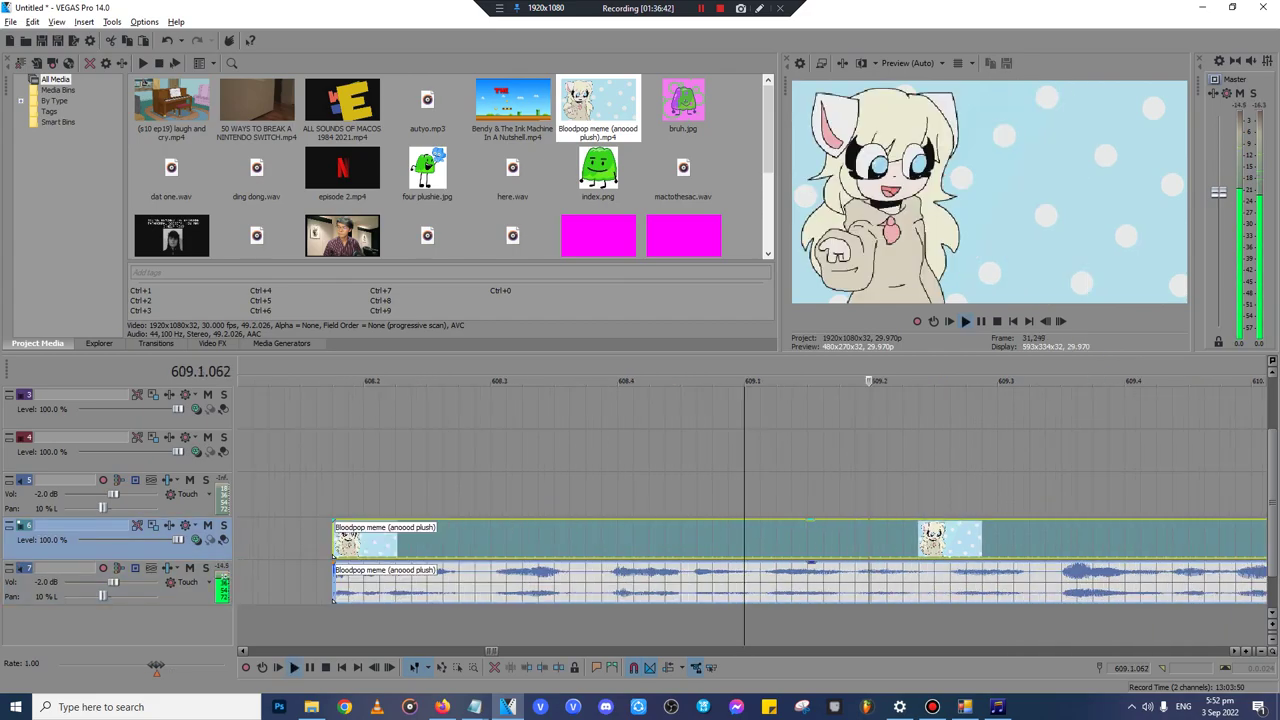
- Move the trimmed Bloodpop meme clip to the end of the edited sequence at 23.2.040
scroll(745, 588, "down", 10)
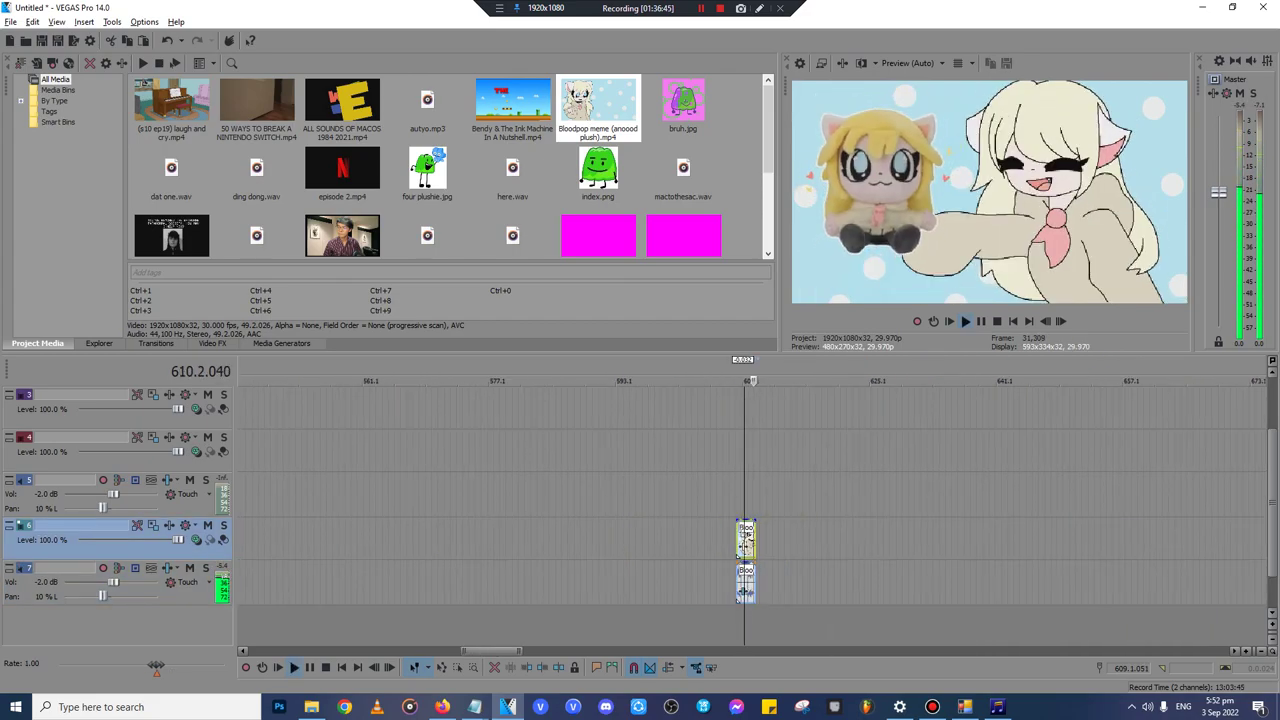
scroll(745, 588, "down", 5)
key("space")
scroll(745, 540, "up", 10)
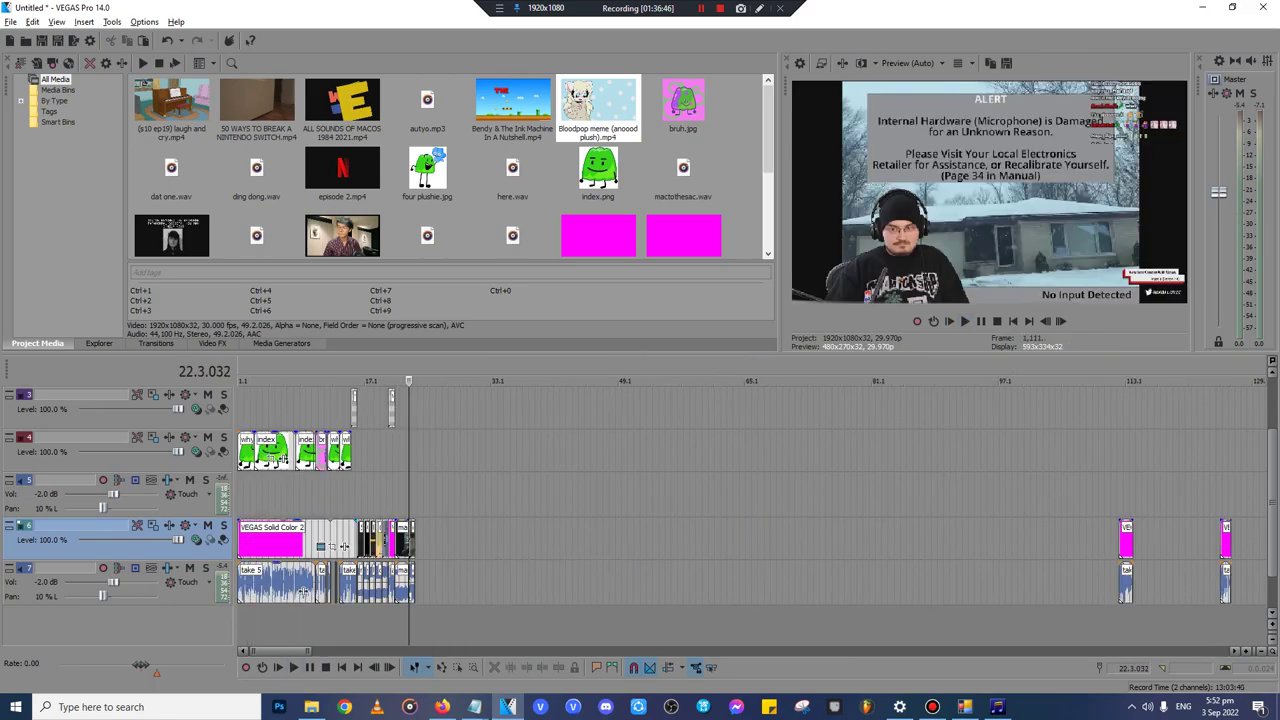
left_click(779, 540)
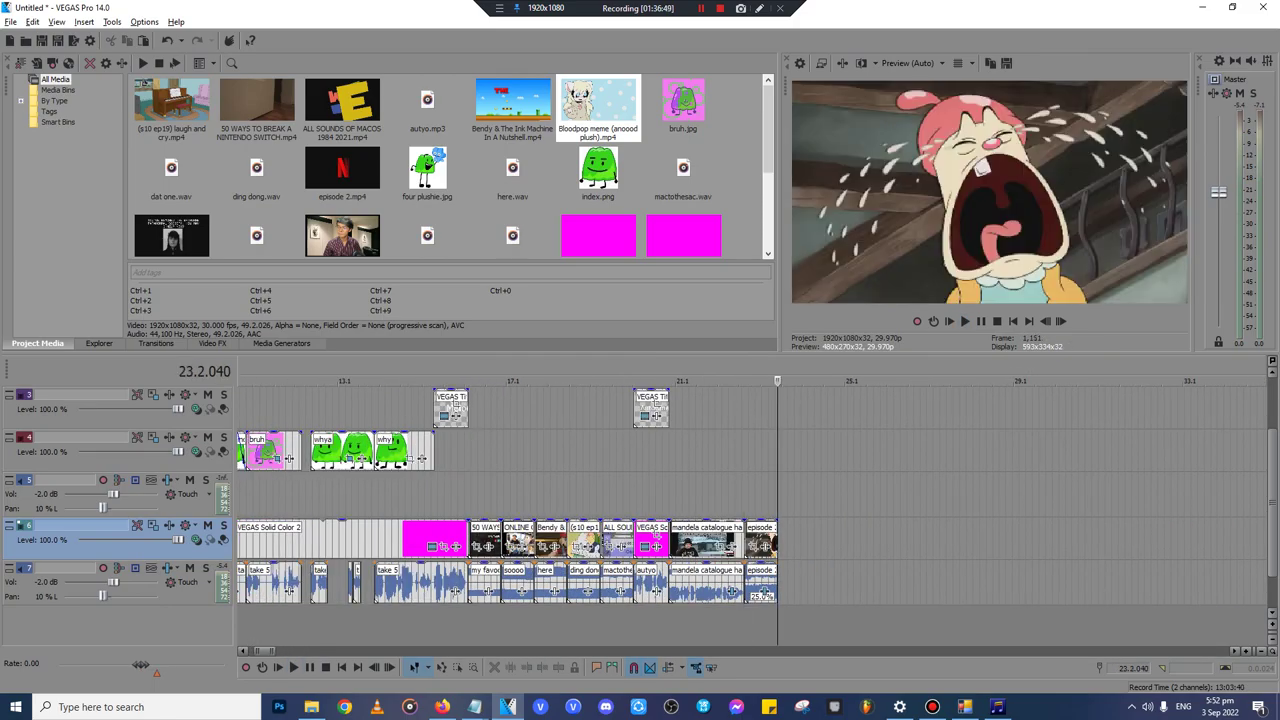
key("ctrl+v")
scroll(745, 540, "up", 5)
scroll(745, 540, "down", 8)
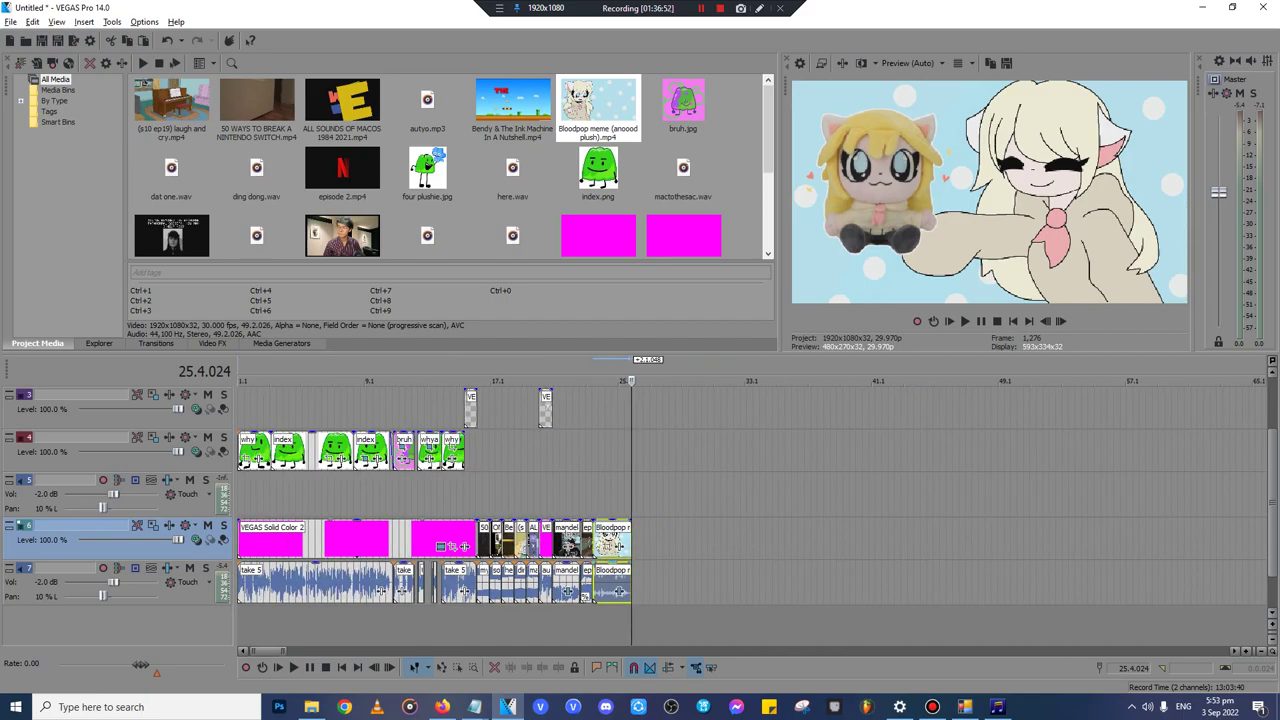
- Renormalize the moved Bloodpop audio event by switching Normalize off and back on
right_click(600, 590)
mouse_move(630, 443)
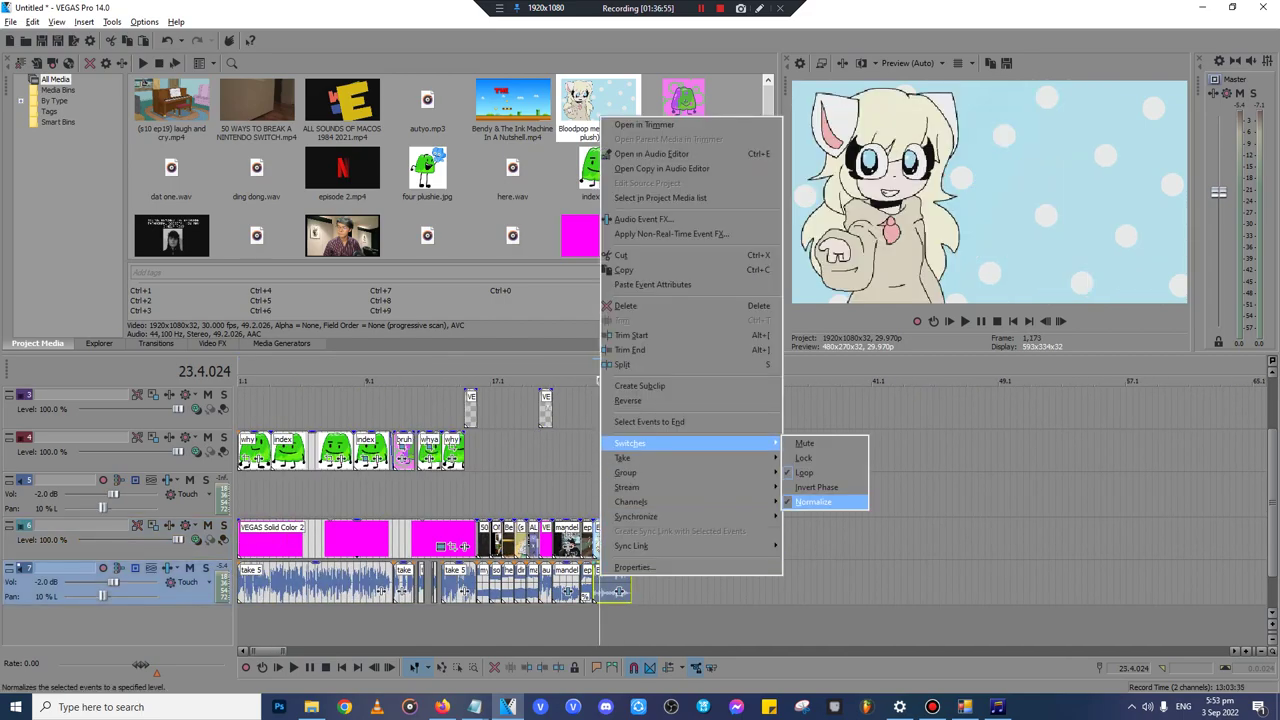
left_click(813, 502)
right_click(615, 576)
right_click(609, 575)
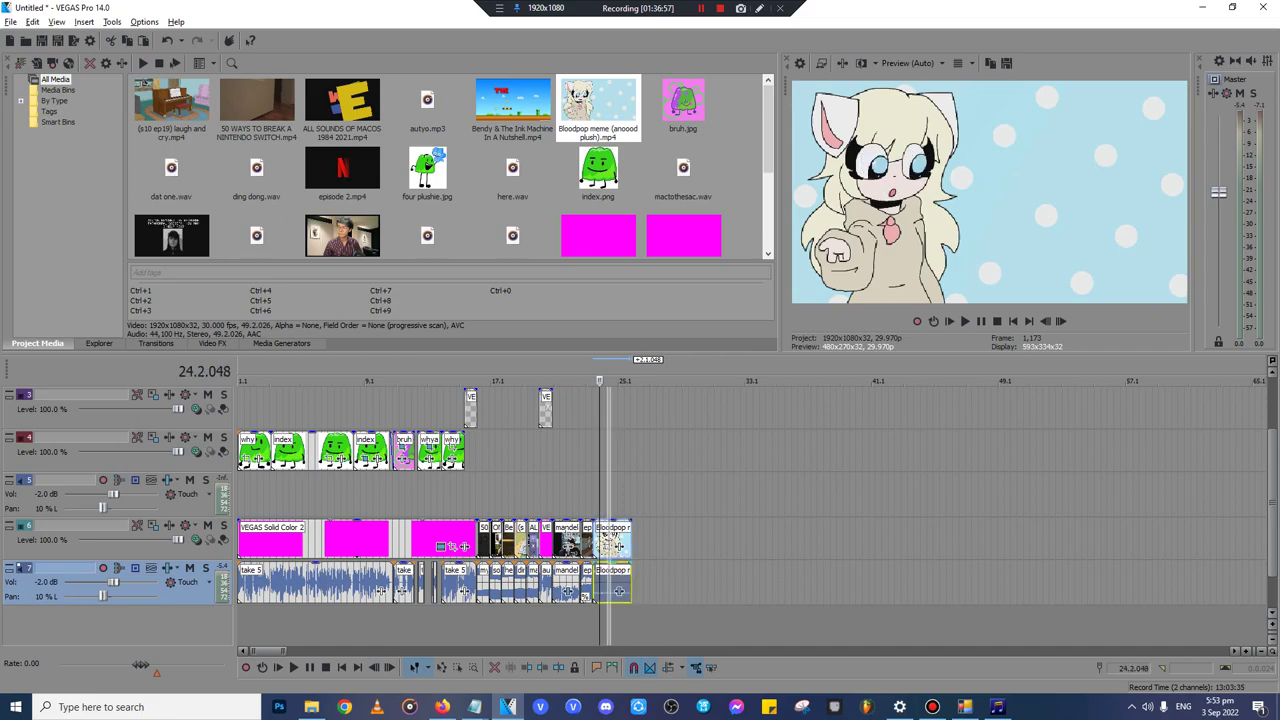
mouse_move(640, 442)
left_click(822, 501)
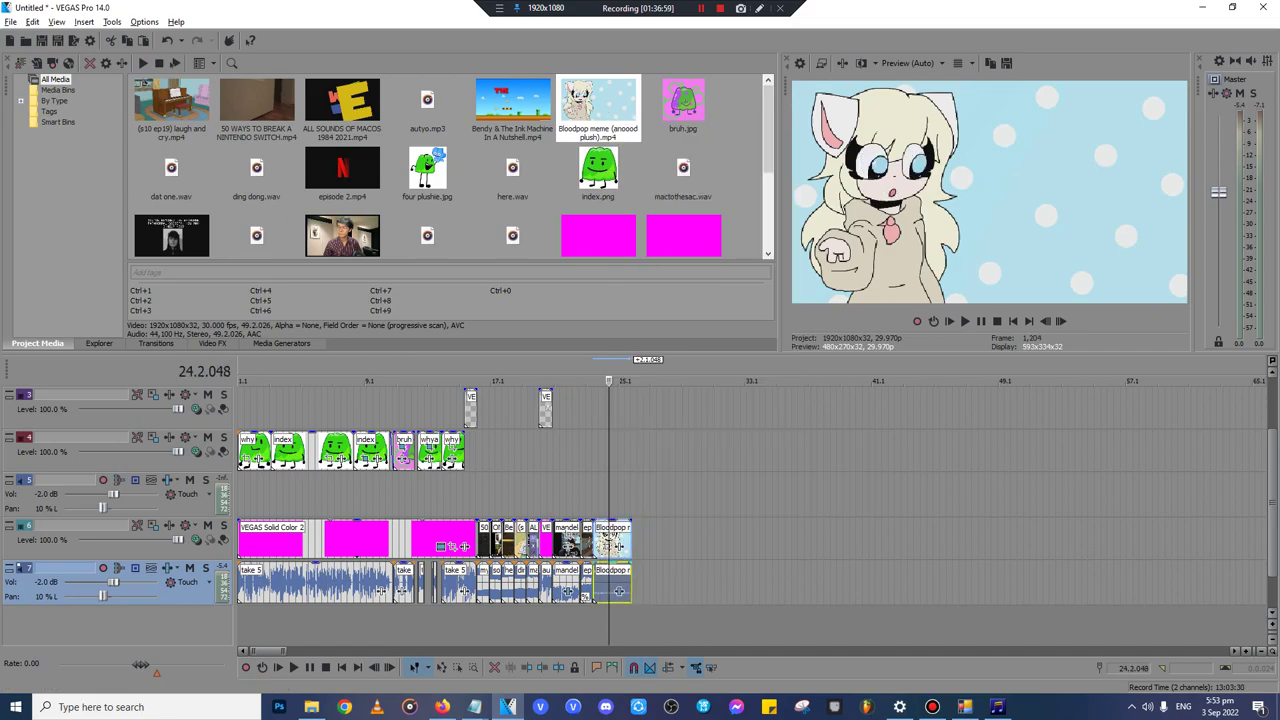
- Switch to File Explorer, look through the Piggy Animator's clips, and go to the sources folder inside the new sparta remix files folder
scroll(815, 510, "up", 4)
scroll(815, 510, "down", 6)
scroll(822, 500, "down", 3)
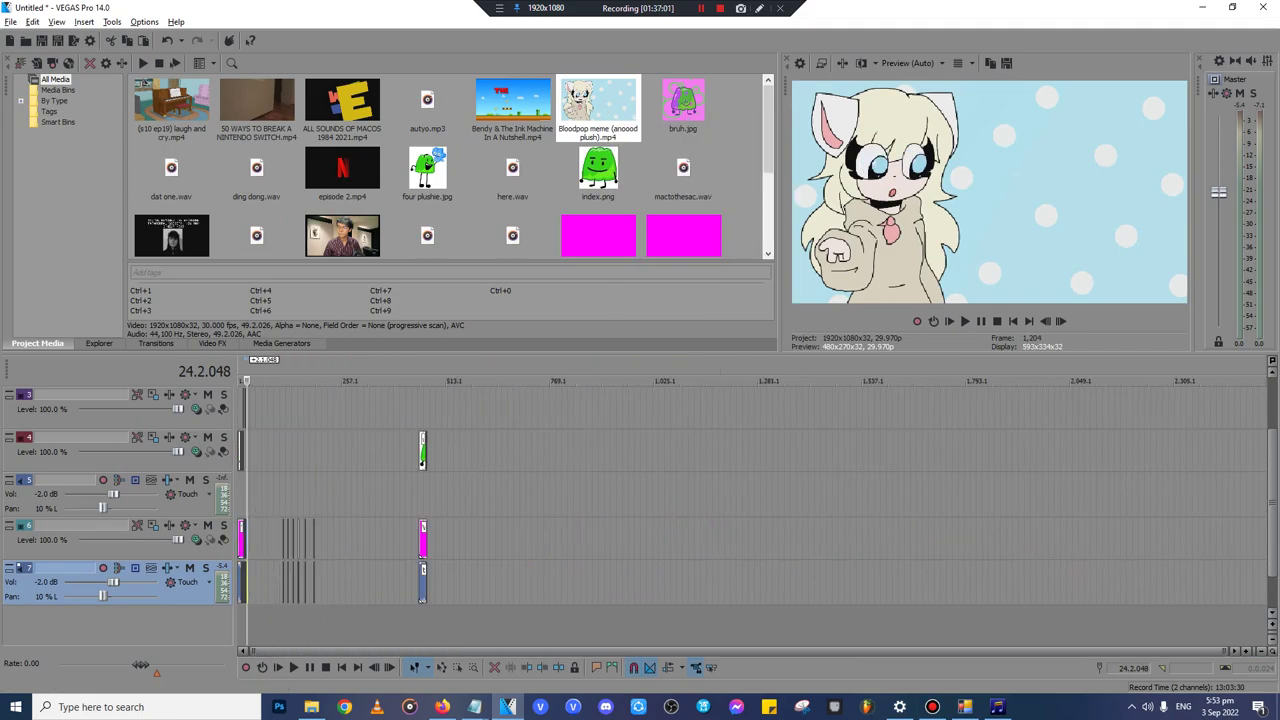
left_click(311, 707)
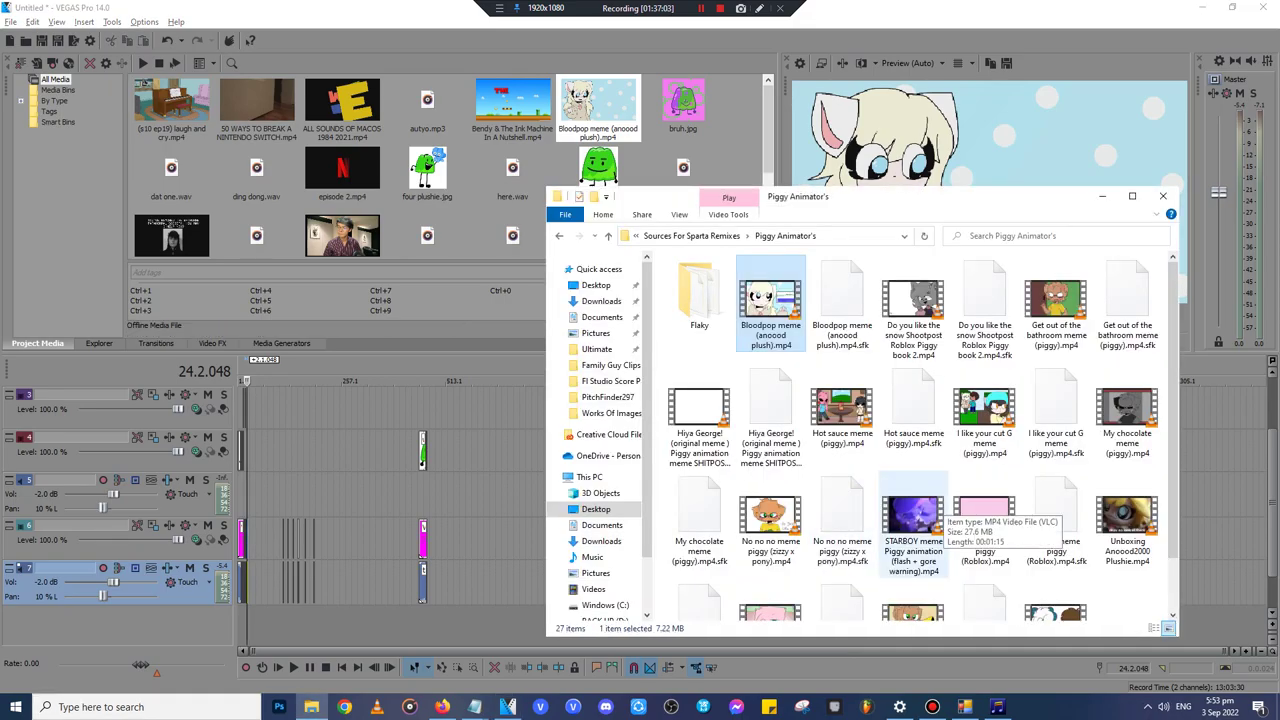
scroll(938, 500, "down", 2)
left_click(1126, 568)
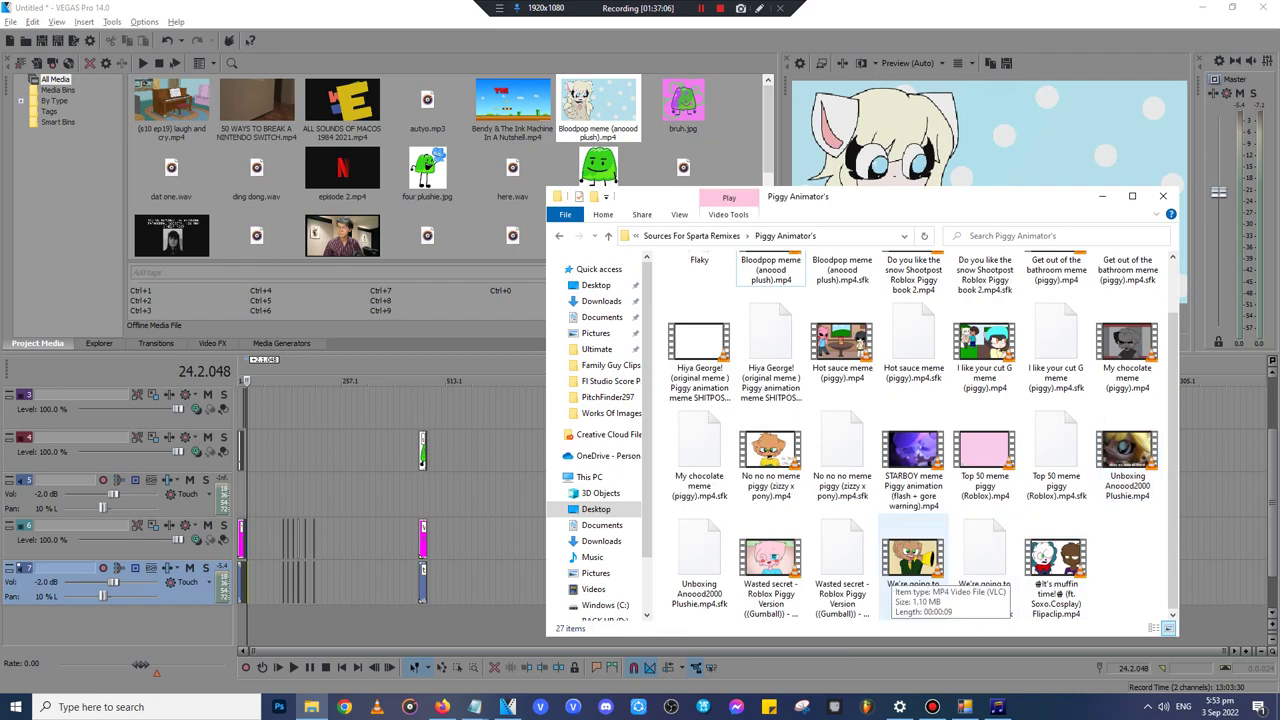
left_click(912, 560)
left_click_drag(780, 565, 768, 460)
key("alt+Left")
key("alt+Up")
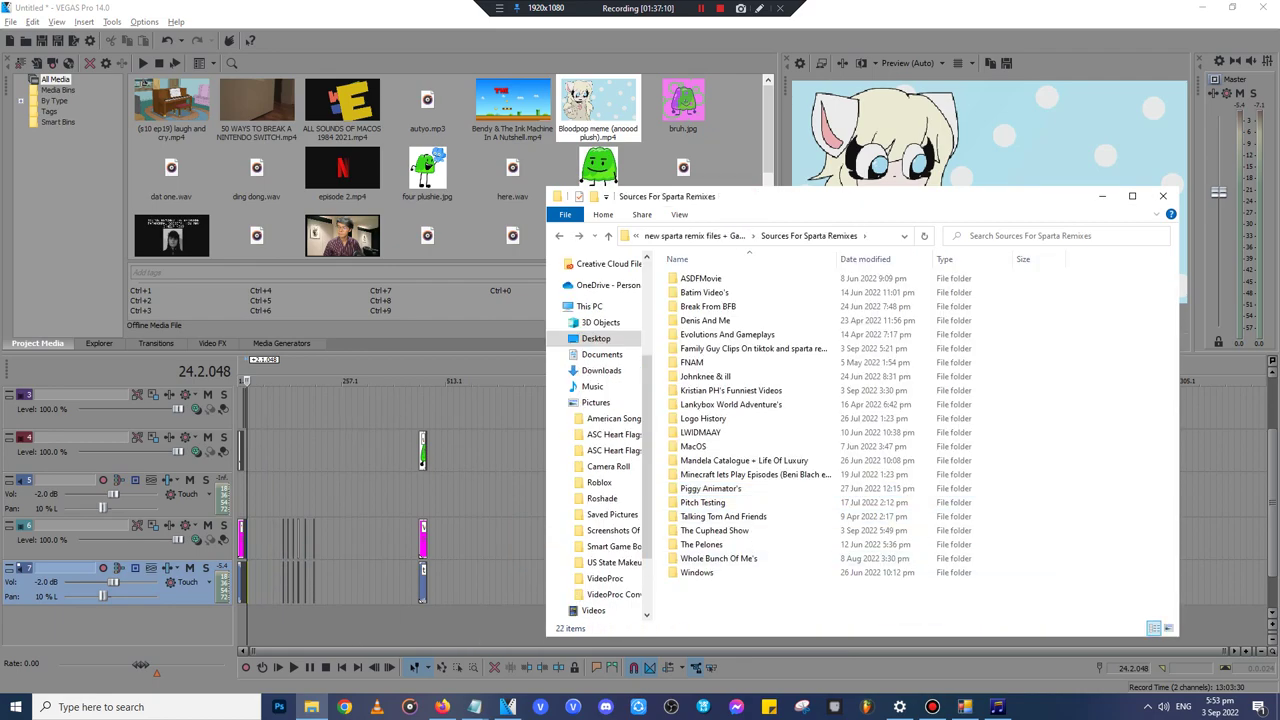
double_click(694, 599)
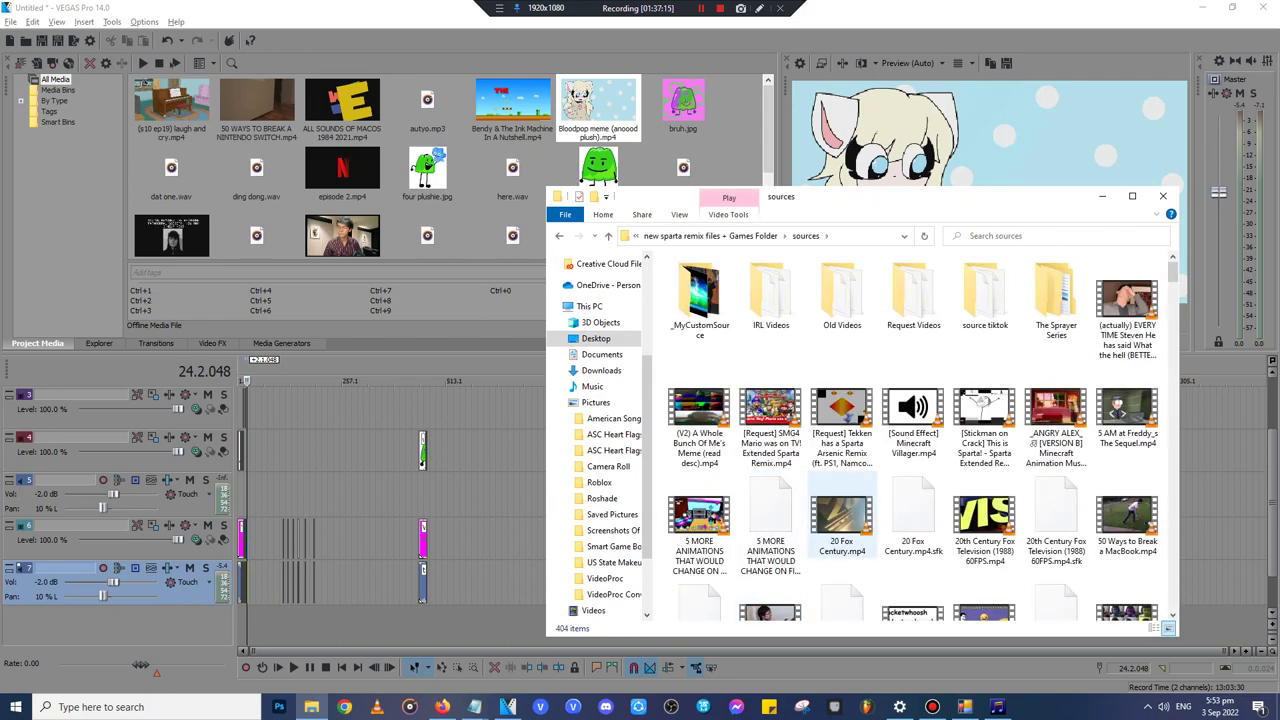
- Browse the source videos and add the BFDITPOT 1 You Know Those Buttons clip to the empty timeline area after the existing clips
scroll(700, 600, "down", 3)
scroll(910, 440, "down", 4)
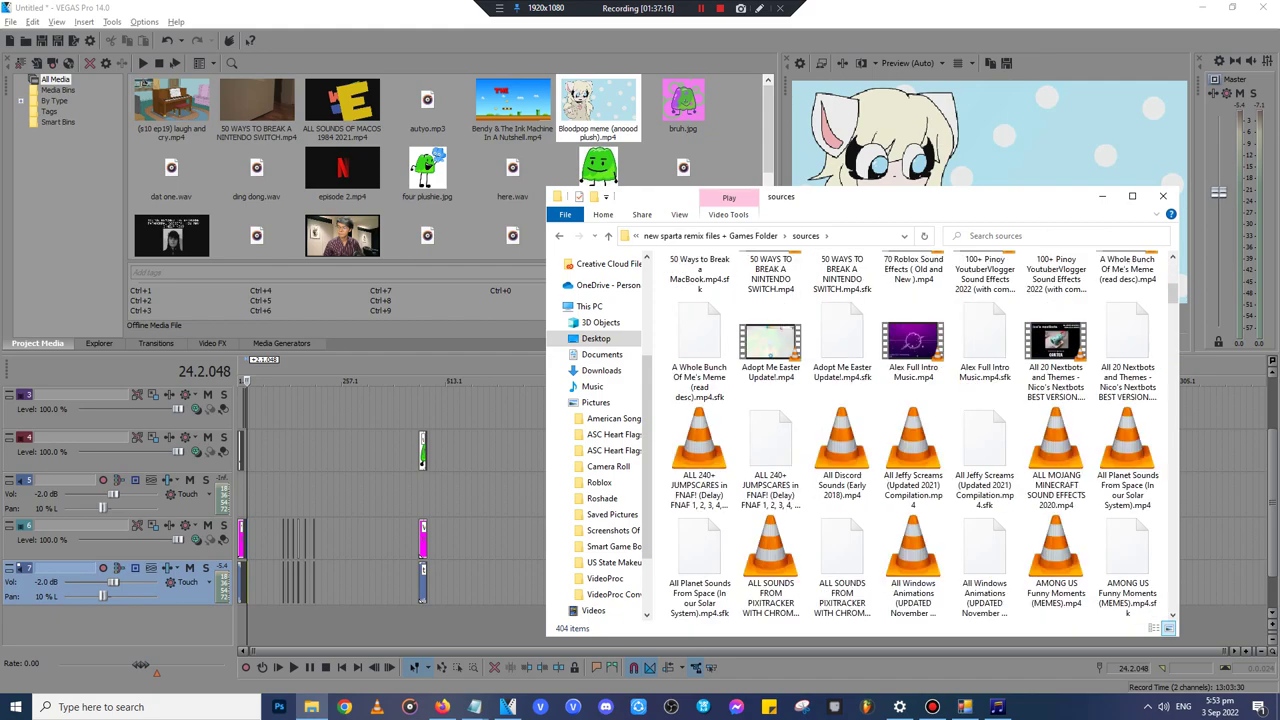
scroll(910, 440, "down", 4)
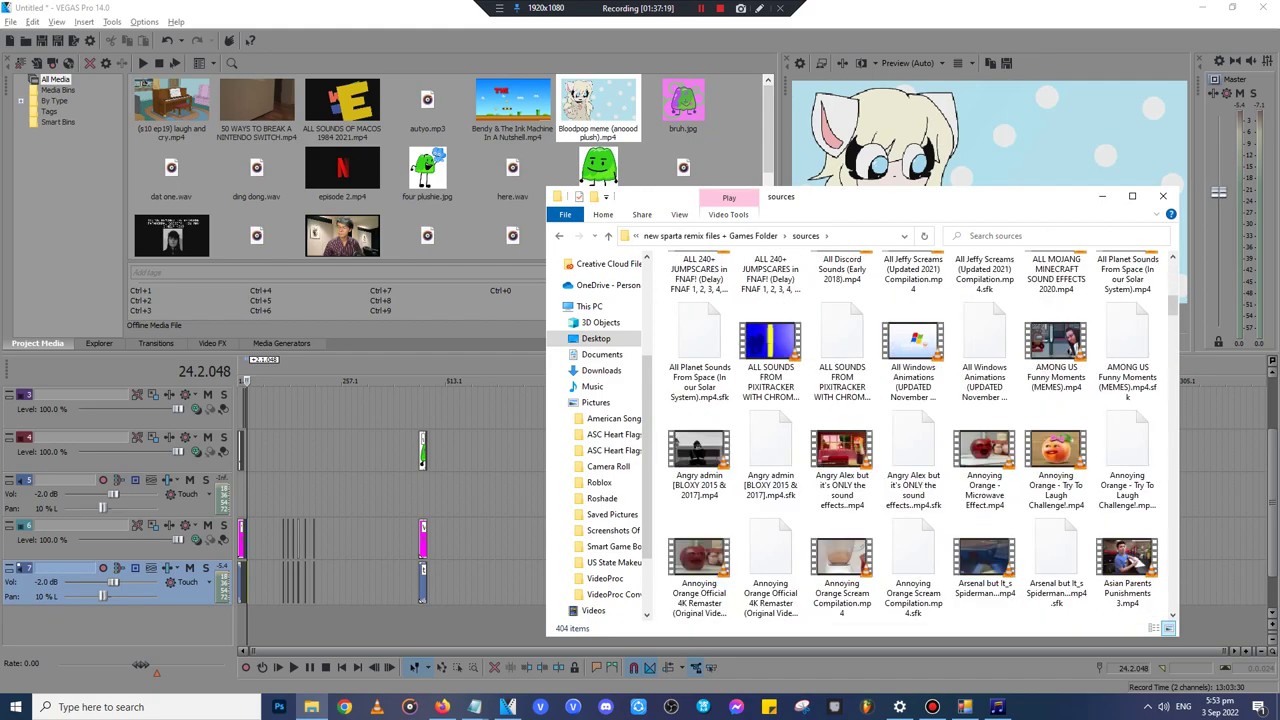
scroll(840, 505, "down", 4)
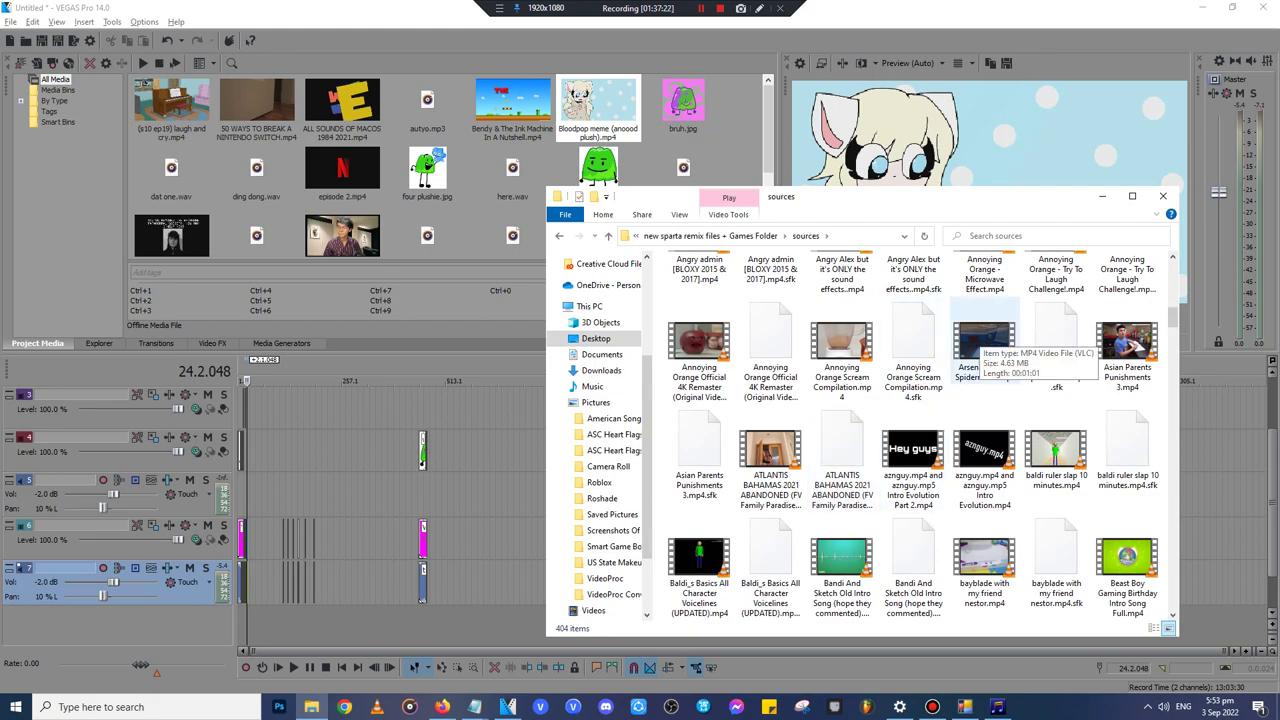
scroll(982, 348, "down", 6)
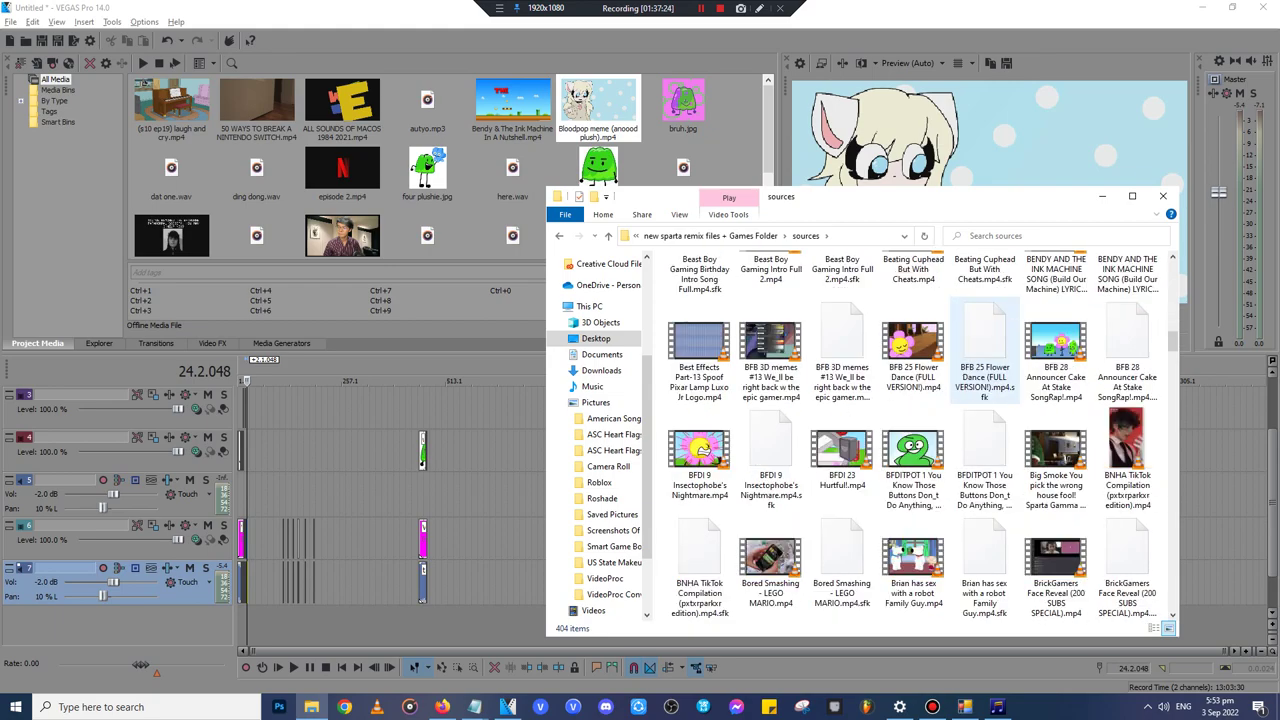
scroll(984, 360, "down", 4)
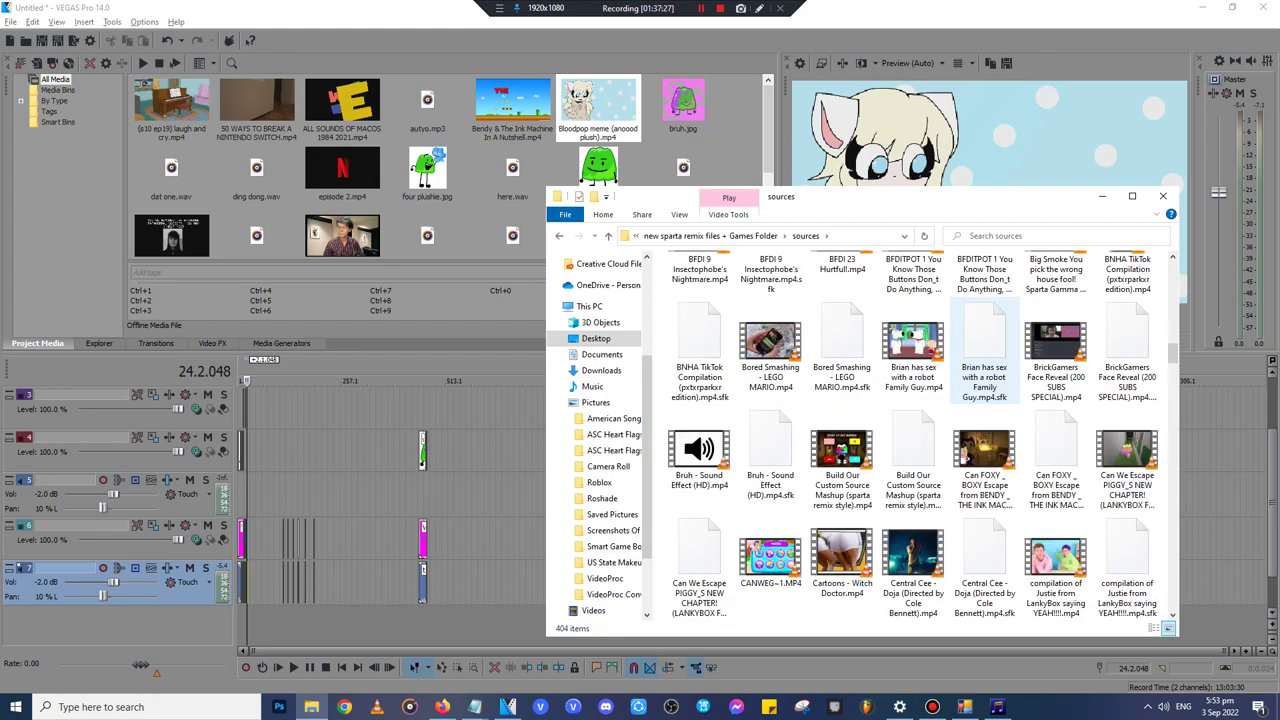
scroll(984, 380, "up", 3)
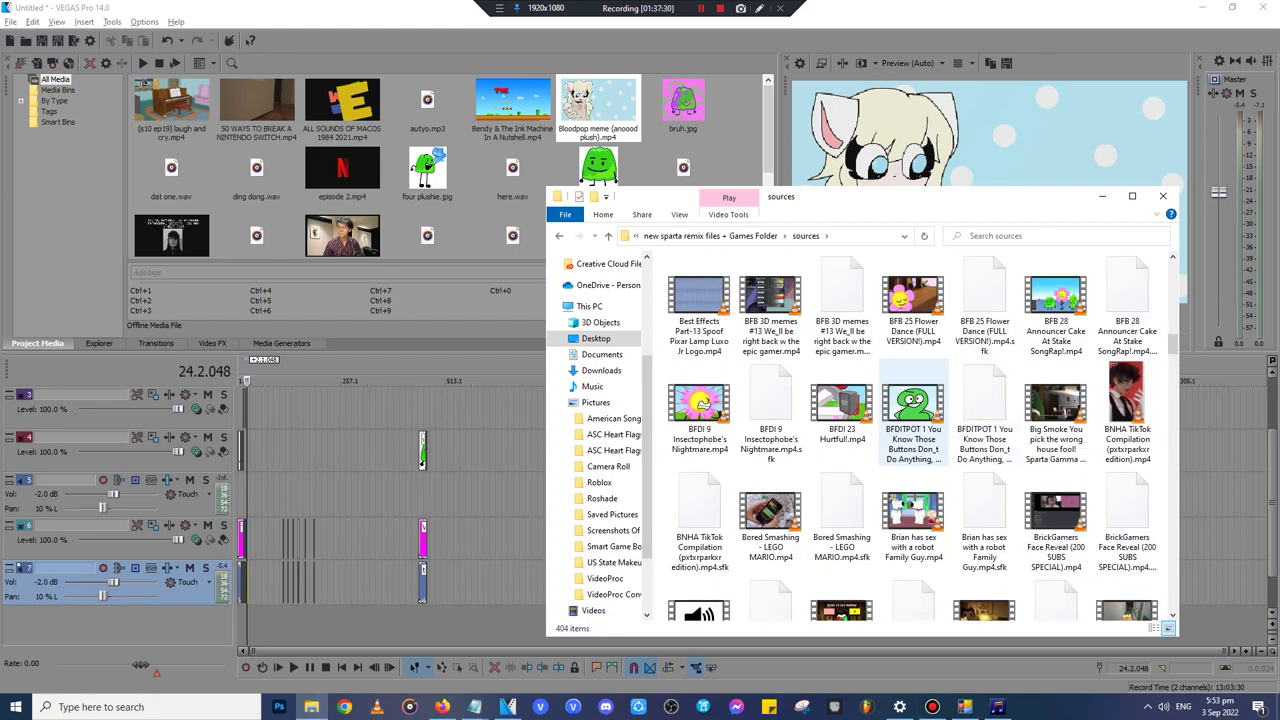
left_click_drag(930, 405, 468, 540)
left_click(835, 591)
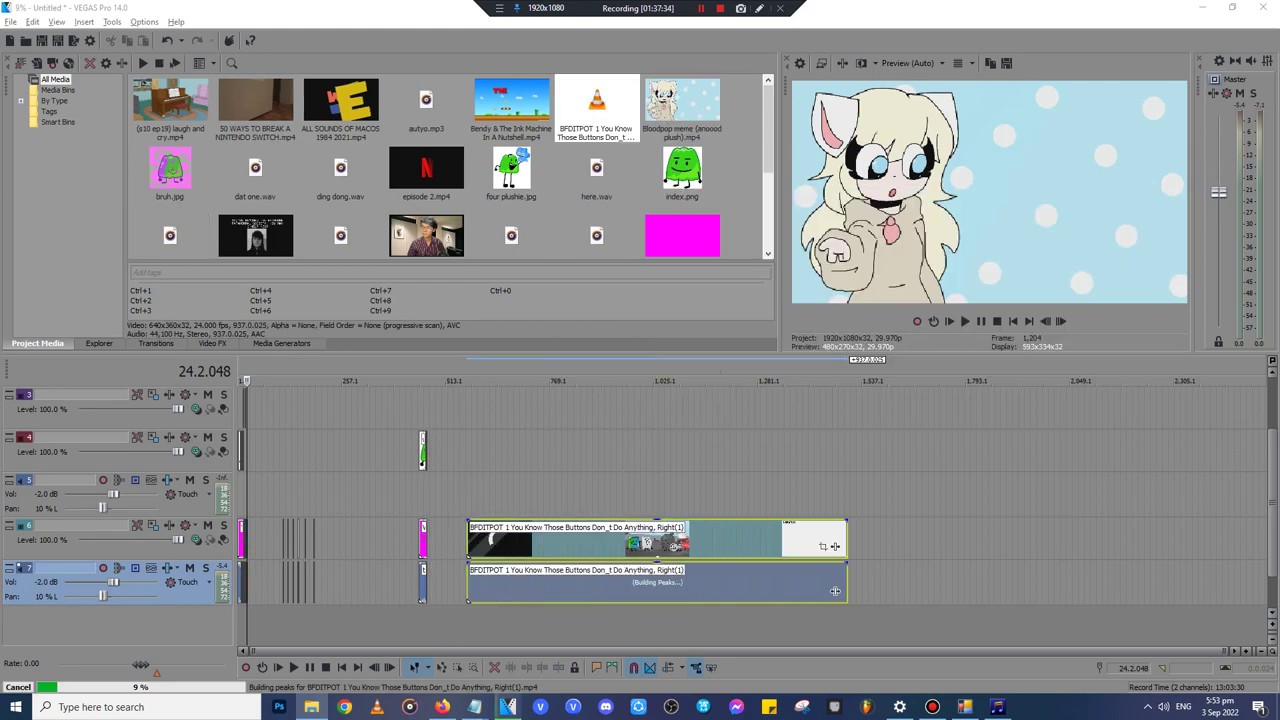
- Play the BFDITPOT 1 clip from its start to check it for usable sounds
left_click(470, 495)
key("space")
scroll(470, 495, "up", 8)
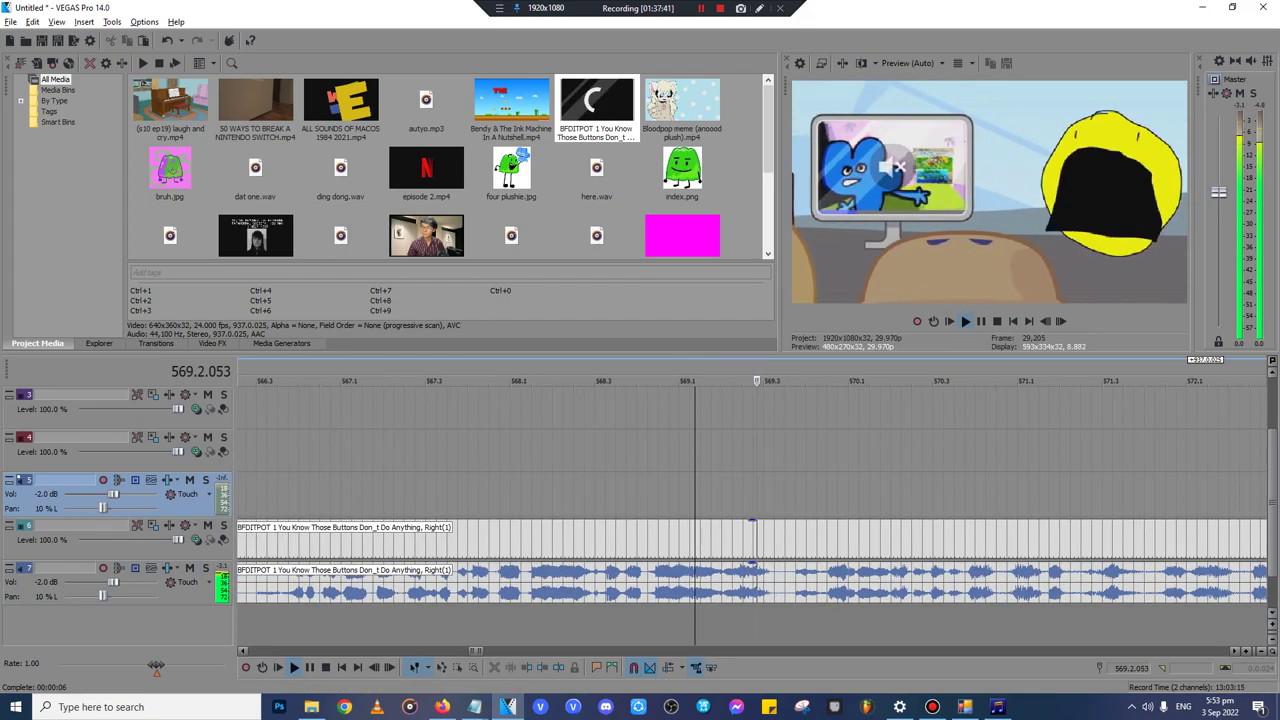
key("Return")
key("Return")
scroll(752, 495, "down", 7)
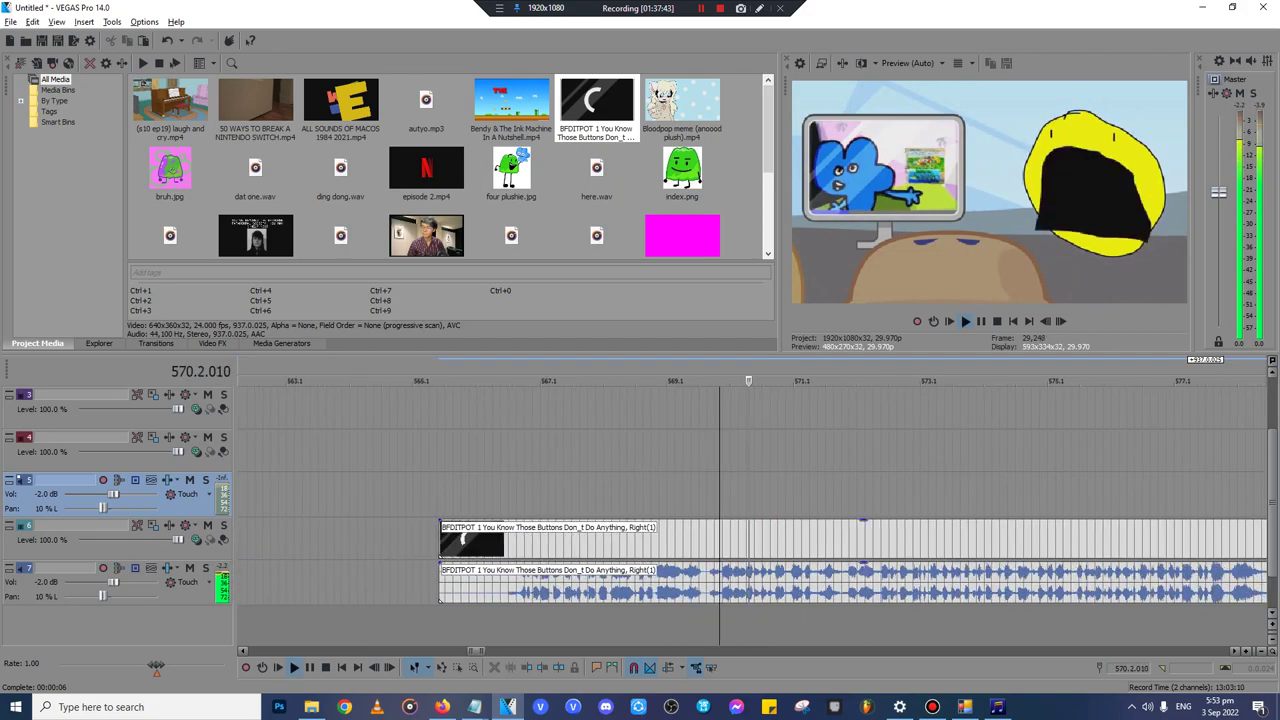
left_click(1143, 381)
left_click(743, 381)
key("Return")
- Delete the BFDITPOT 1 clip from the timeline and from the project media
left_click(732, 583)
key("Delete")
left_click(610, 114)
key("Delete")
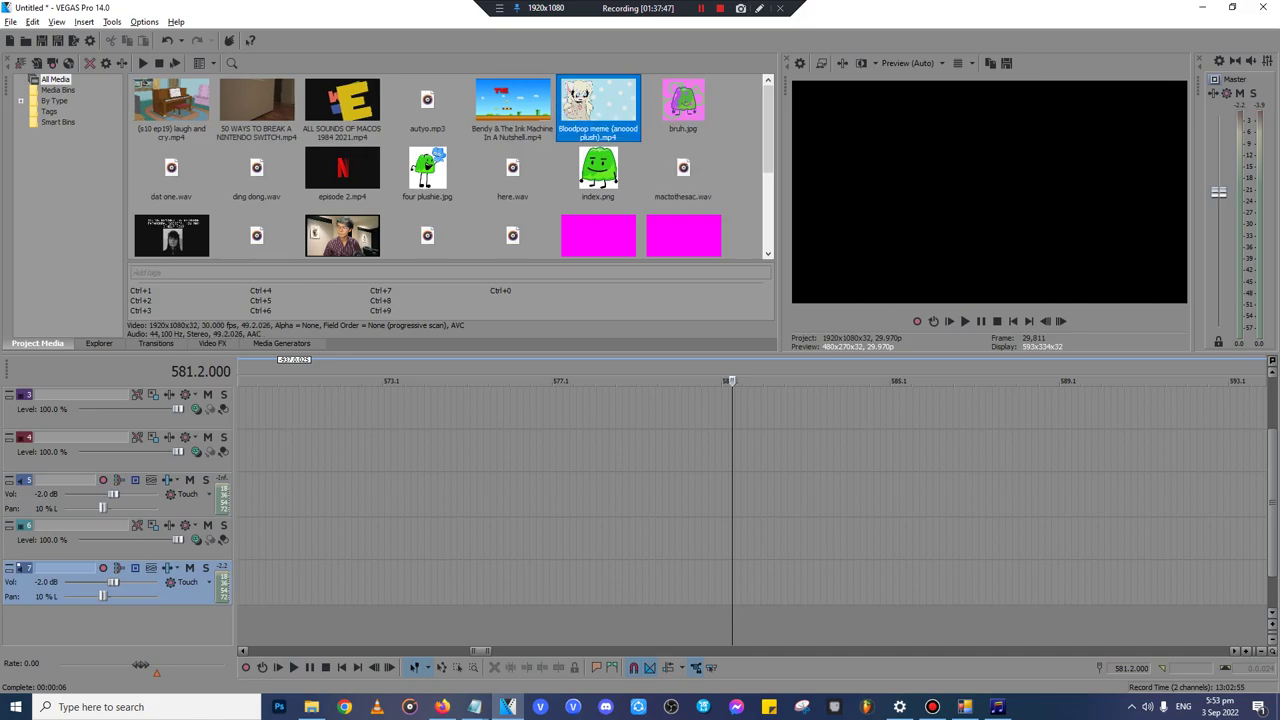
- Return to the sources folder and add Cool Way To Prevent Child From Swearing.mp4 to the timeline at about 573.1
key("alt+Tab")
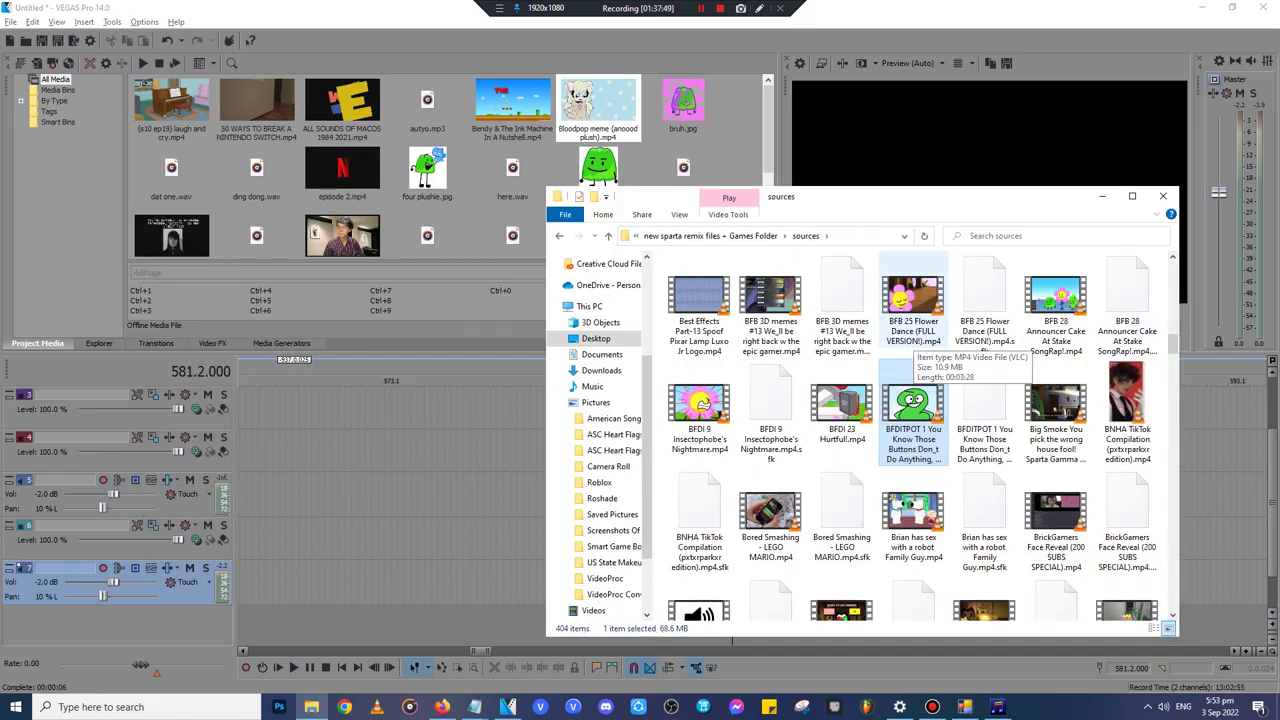
scroll(912, 346, "down", 5)
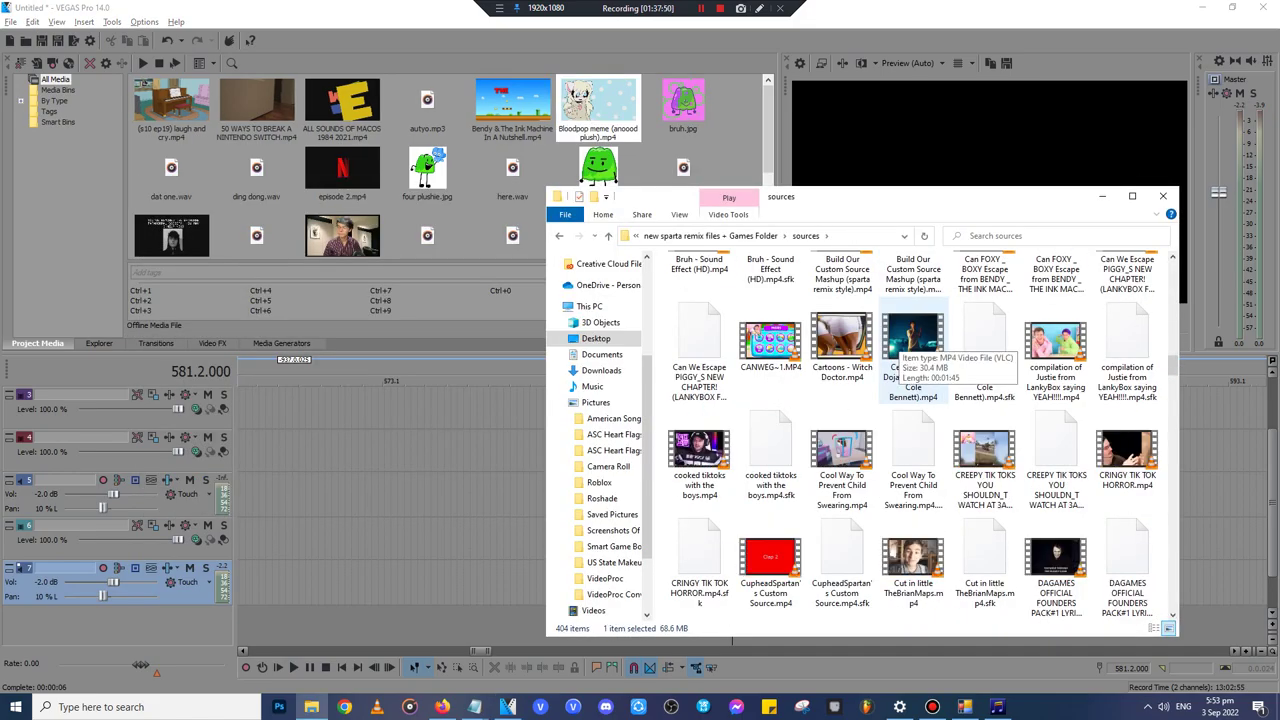
scroll(912, 346, "down", 3)
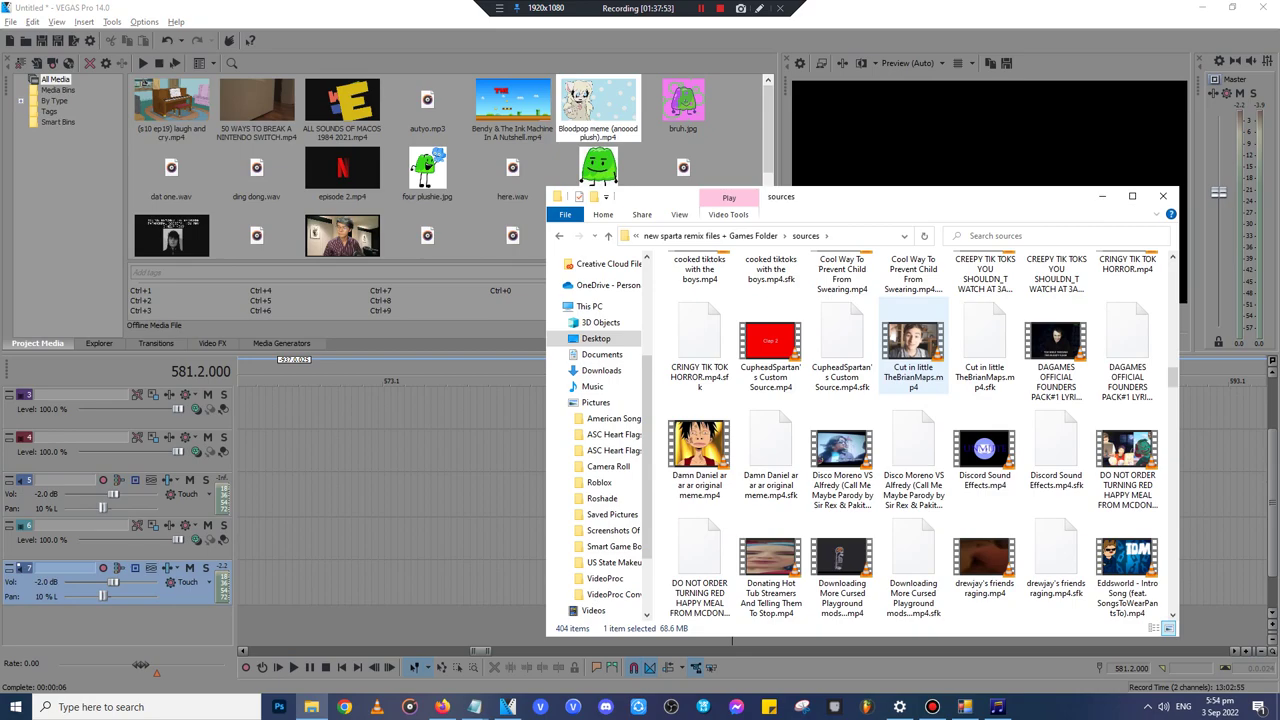
scroll(842, 400, "up", 2)
left_click_drag(842, 410, 395, 540)
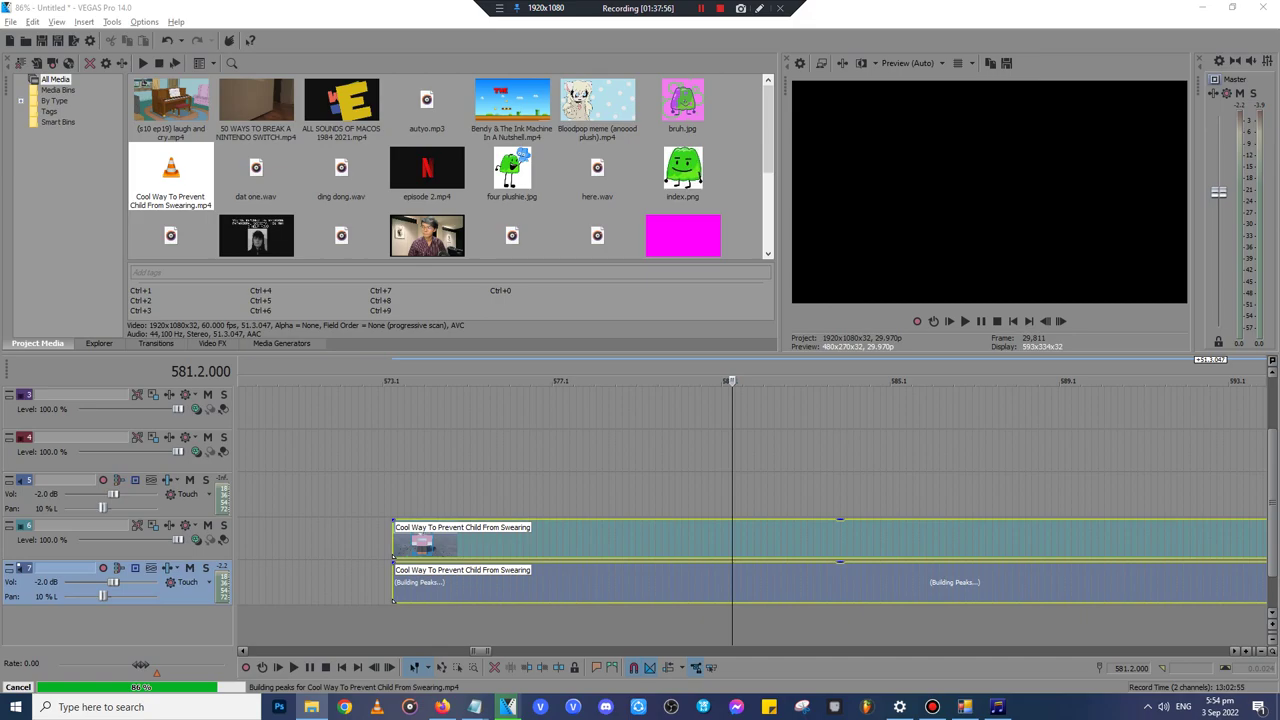
- Play the Cool Way To Prevent Child From Swearing clip, split it where the speech starts, delete the opening part and resume playback
left_click(393, 450)
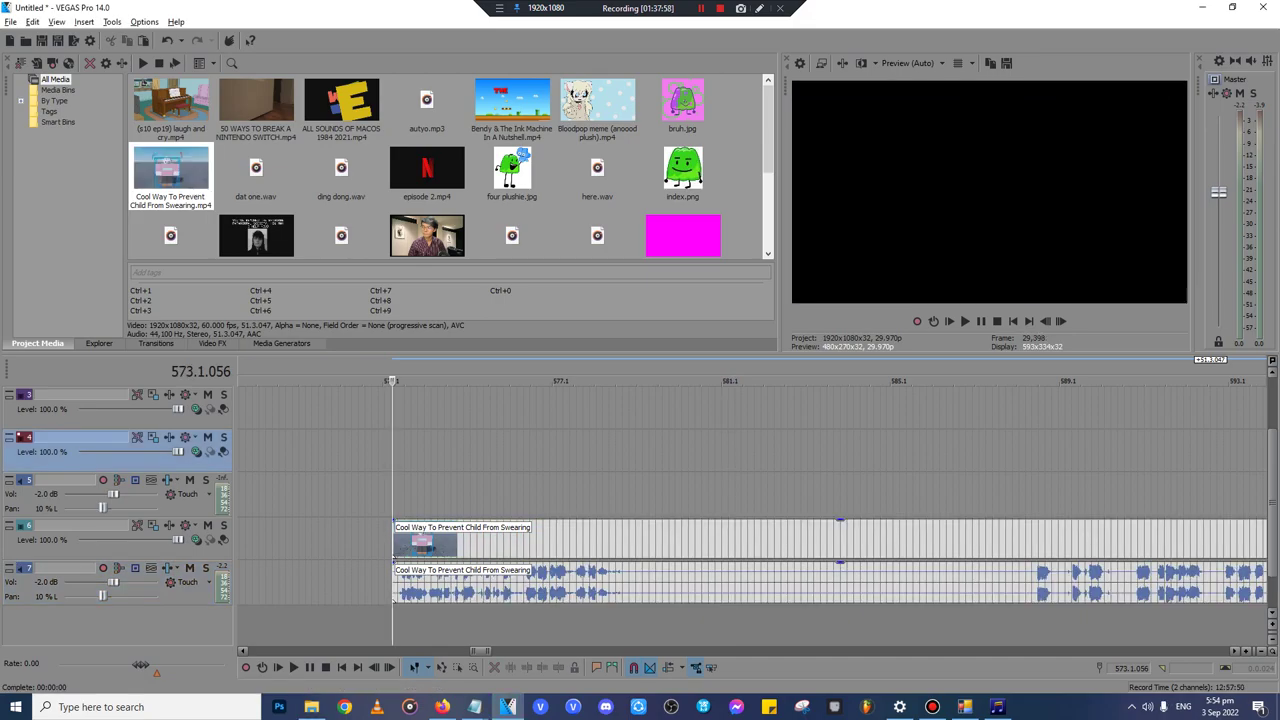
key("space")
scroll(752, 510, "up", 3)
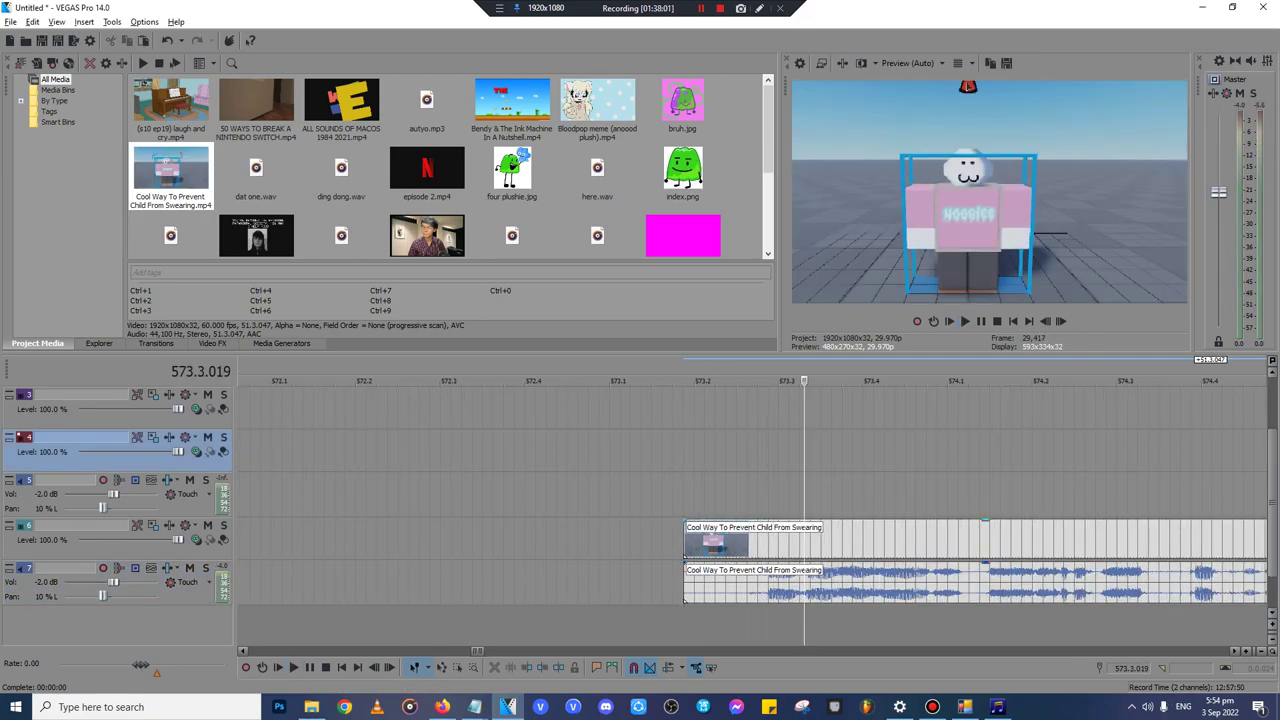
left_click(768, 543)
key("s")
left_click(746, 543)
key("Delete")
scroll(746, 543, "down", 3)
key("space")
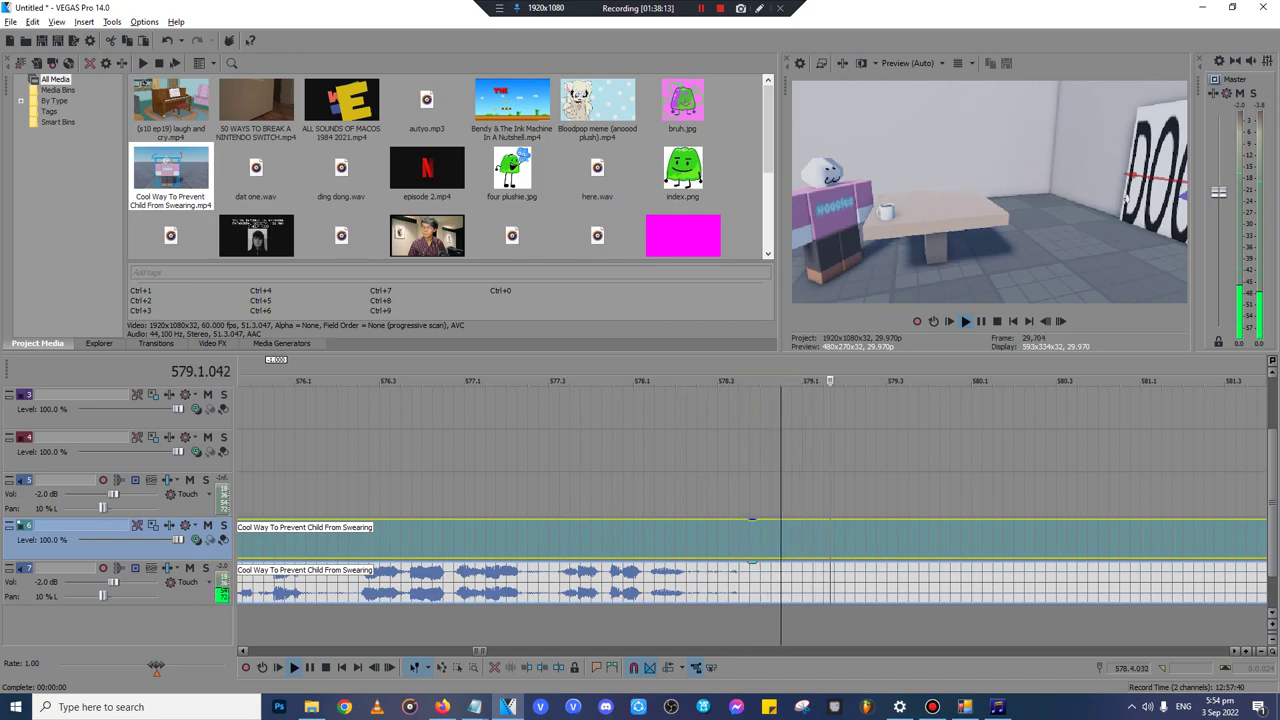
- Stop playback, split the Cool Way To Prevent Child From Swearing clip at 578.3.024 and delete the part after the split
left_click(716, 540)
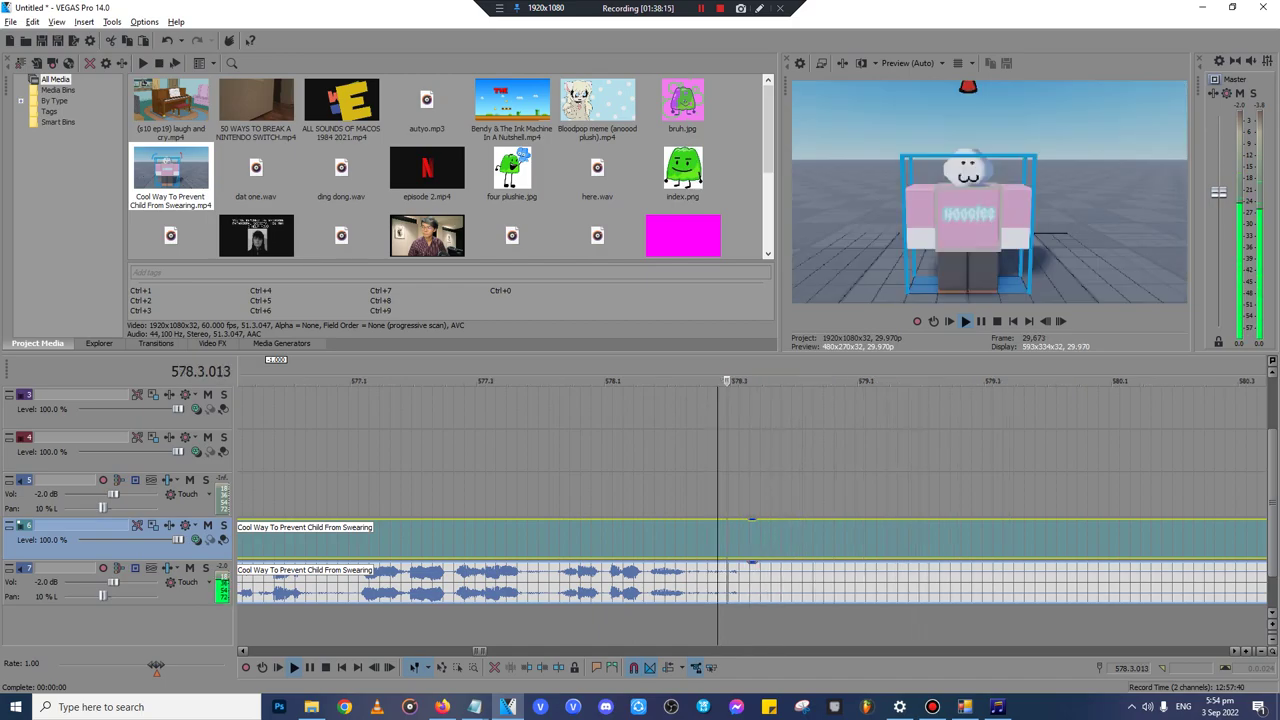
scroll(716, 540, "up", 3)
key("Return")
left_click(738, 540)
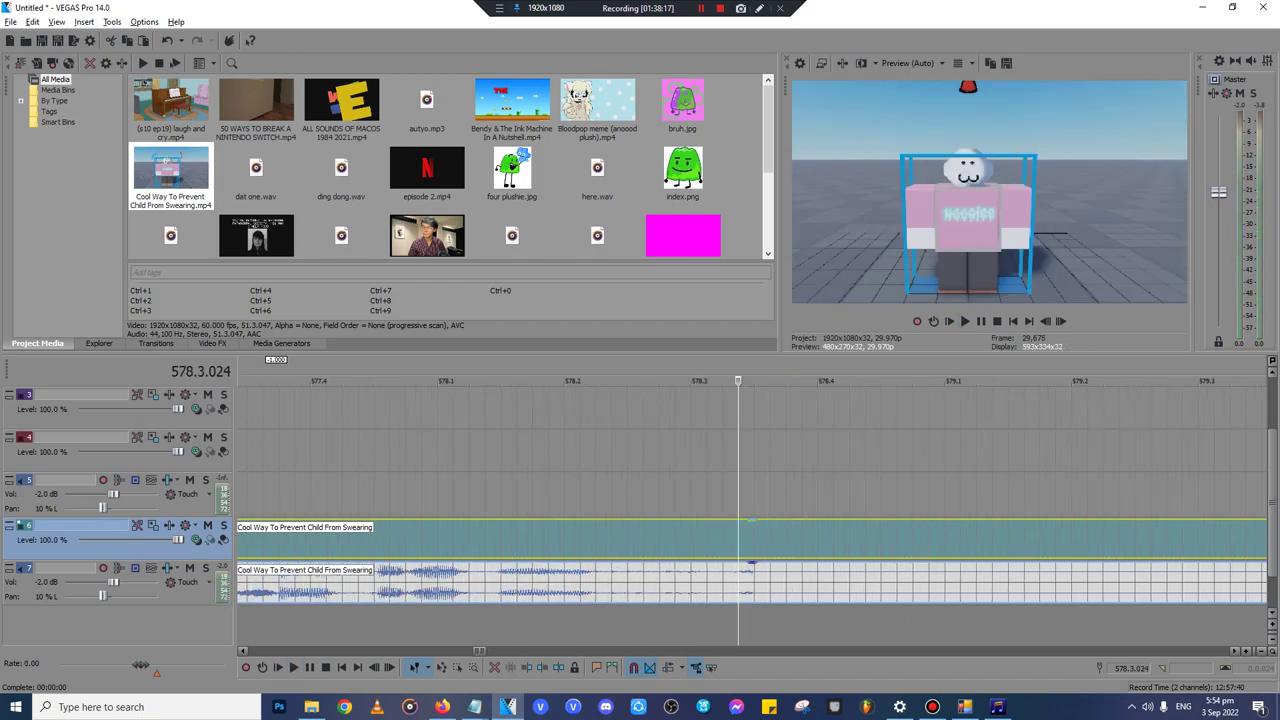
key("s")
key("Delete")
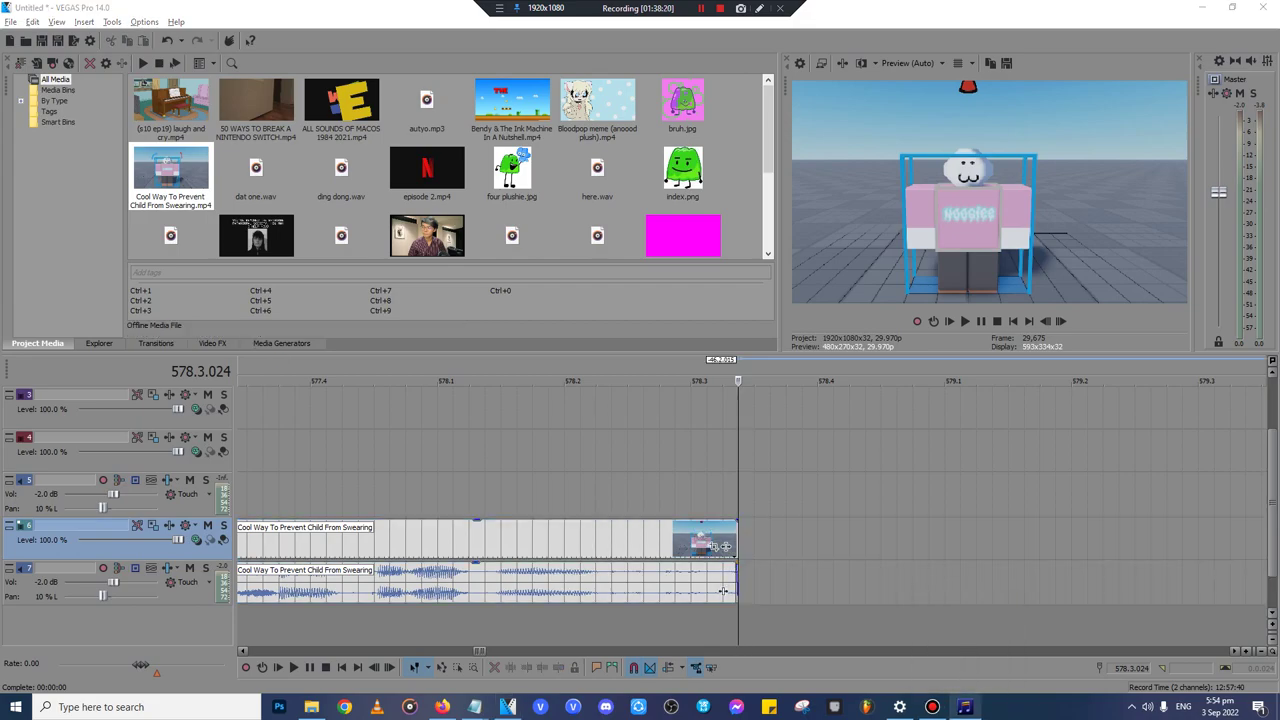
- Close VocalShifter without saving its project and return to the VEGAS Pro timeline
left_click(1026, 607)
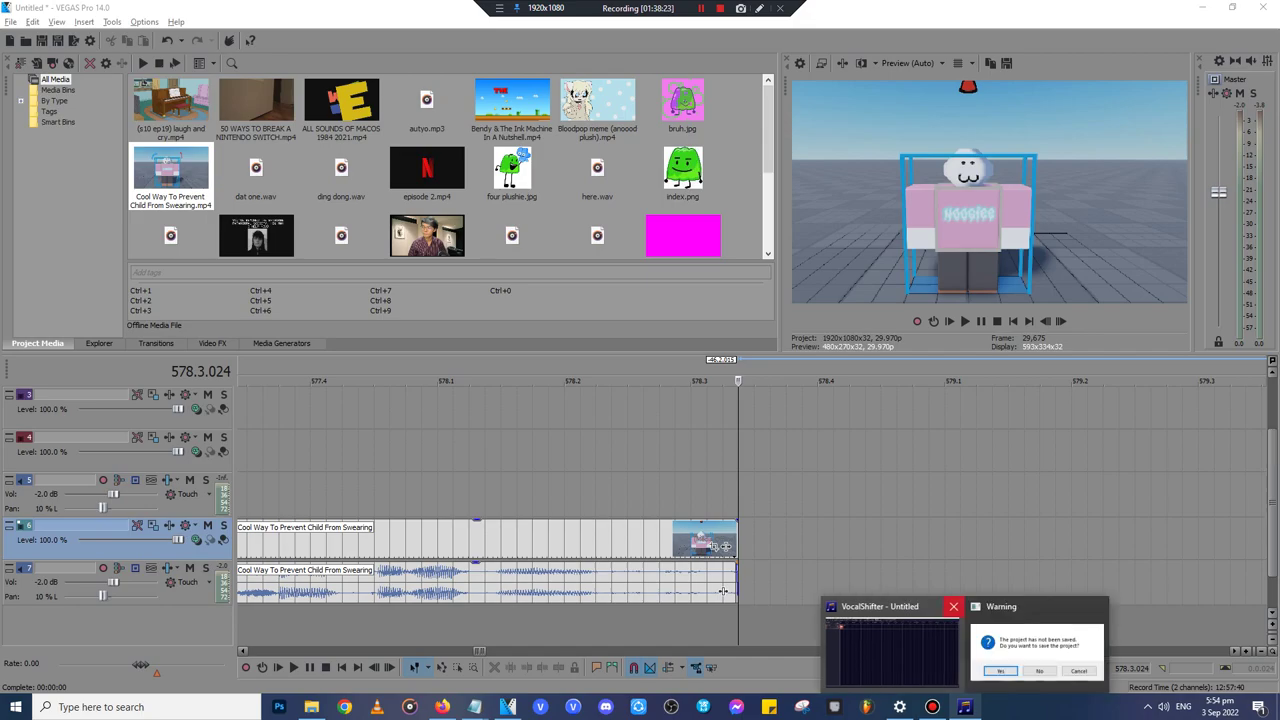
left_click(1036, 650)
left_click(645, 398)
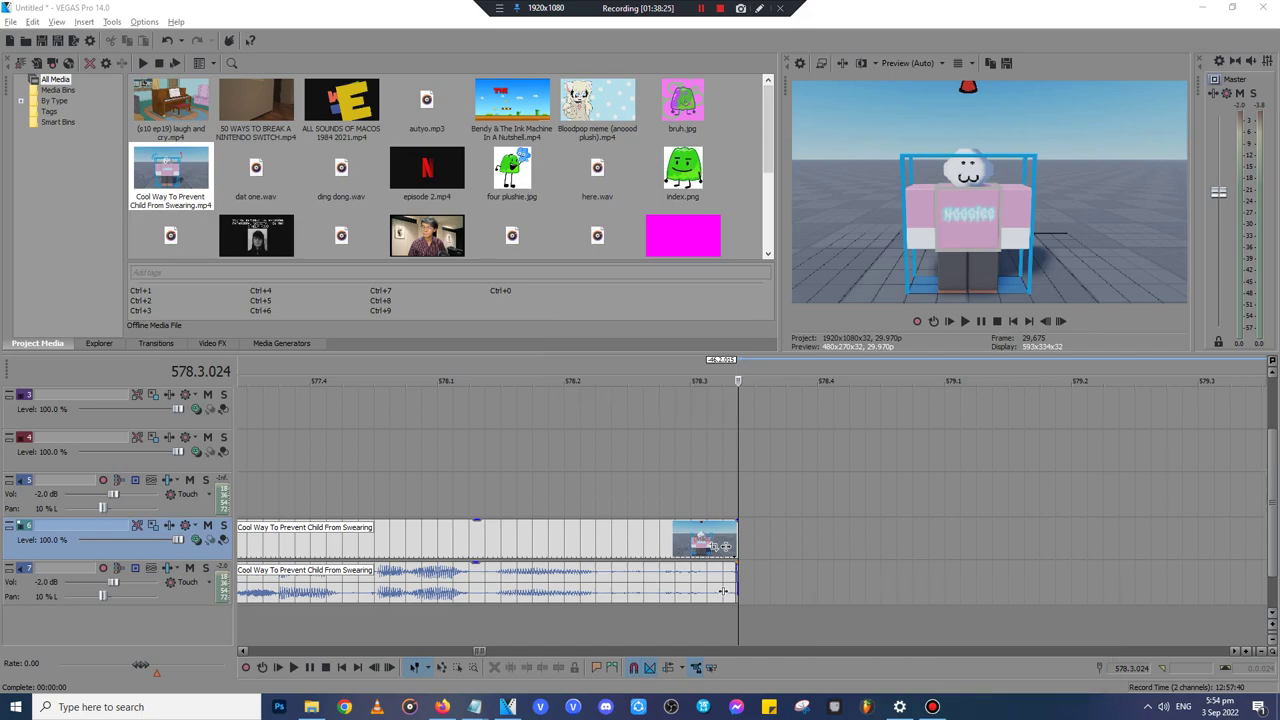
- Select the time range of the trimmed Cool Way To Prevent Child From Swearing clip and play it from its start
scroll(722, 591, "down", 10)
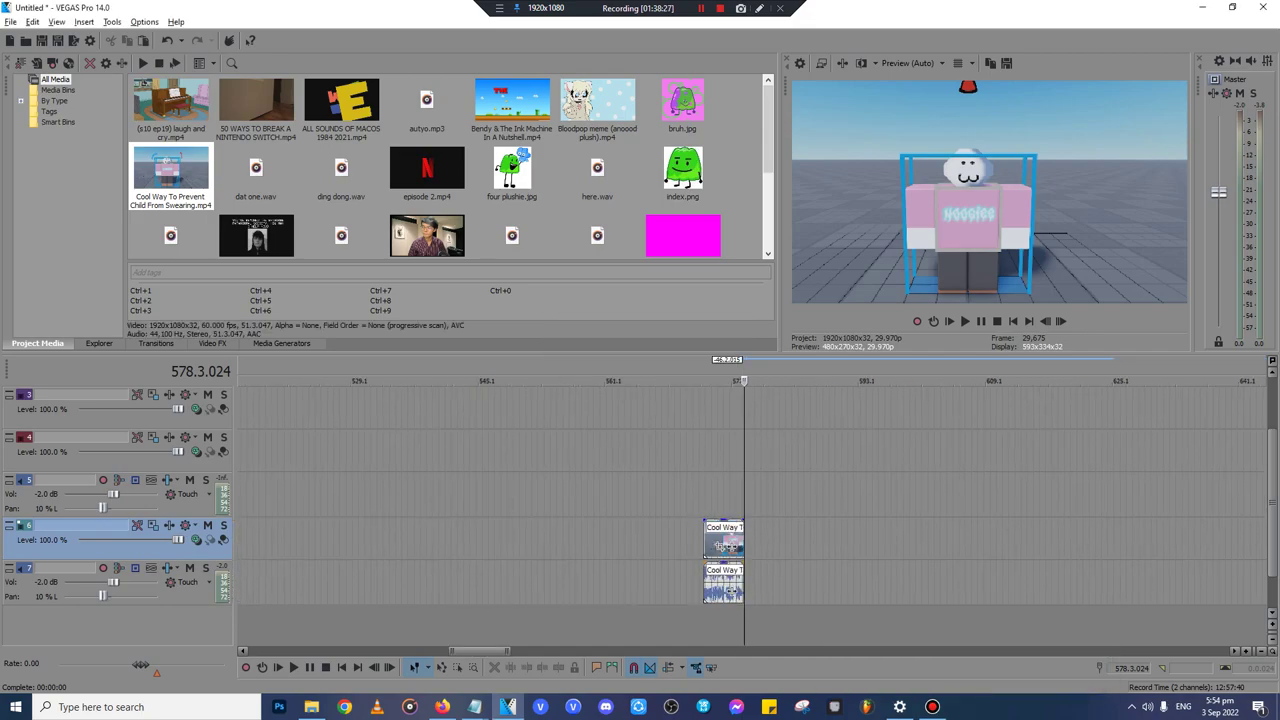
double_click(722, 591)
scroll(722, 591, "up", 4)
key("space")
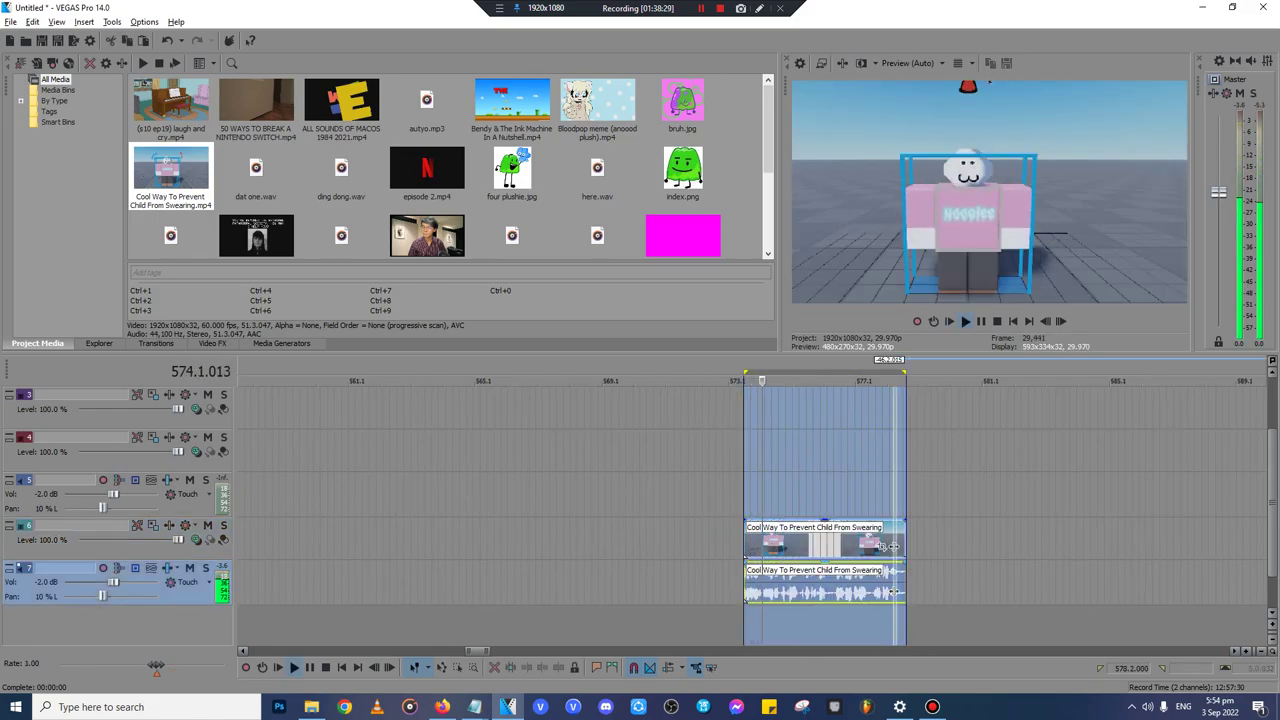
left_click(895, 591)
key("space")
double_click(848, 591)
key("space")
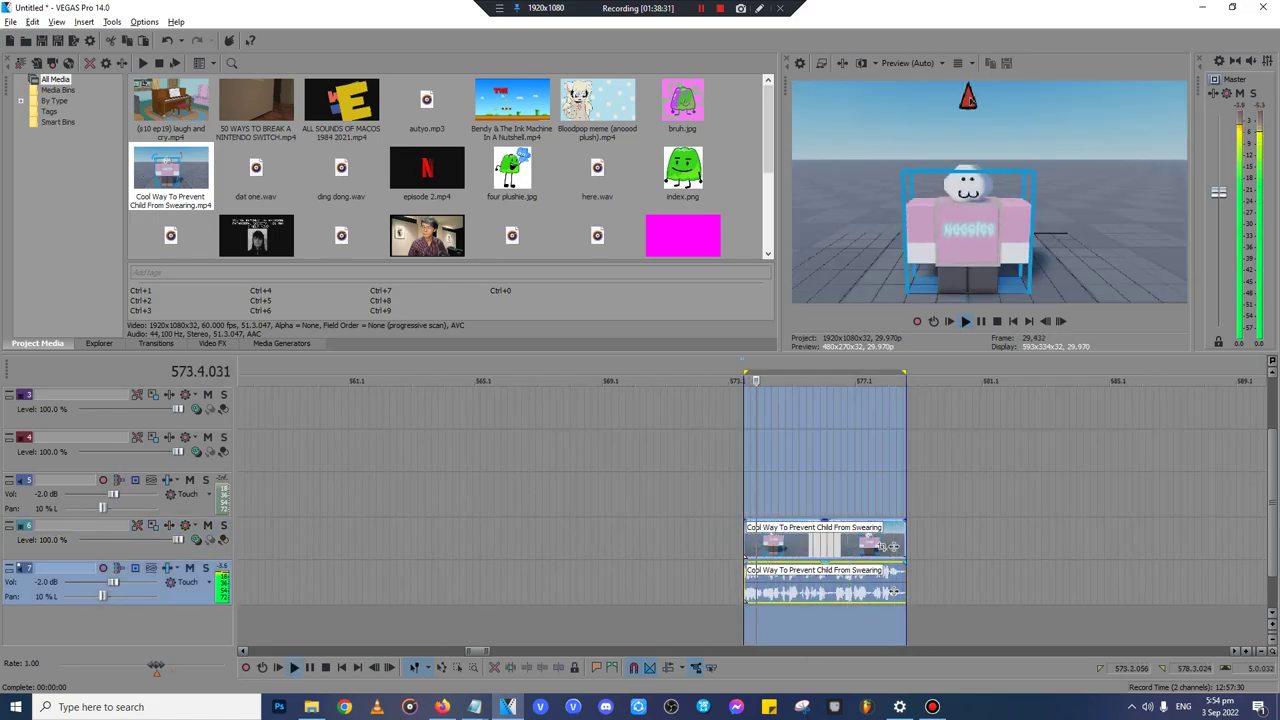
- Add The T-Pain Effect to the audio of the Cool Way To Prevent Child From Swearing clip and close the effect window
left_click(892, 592)
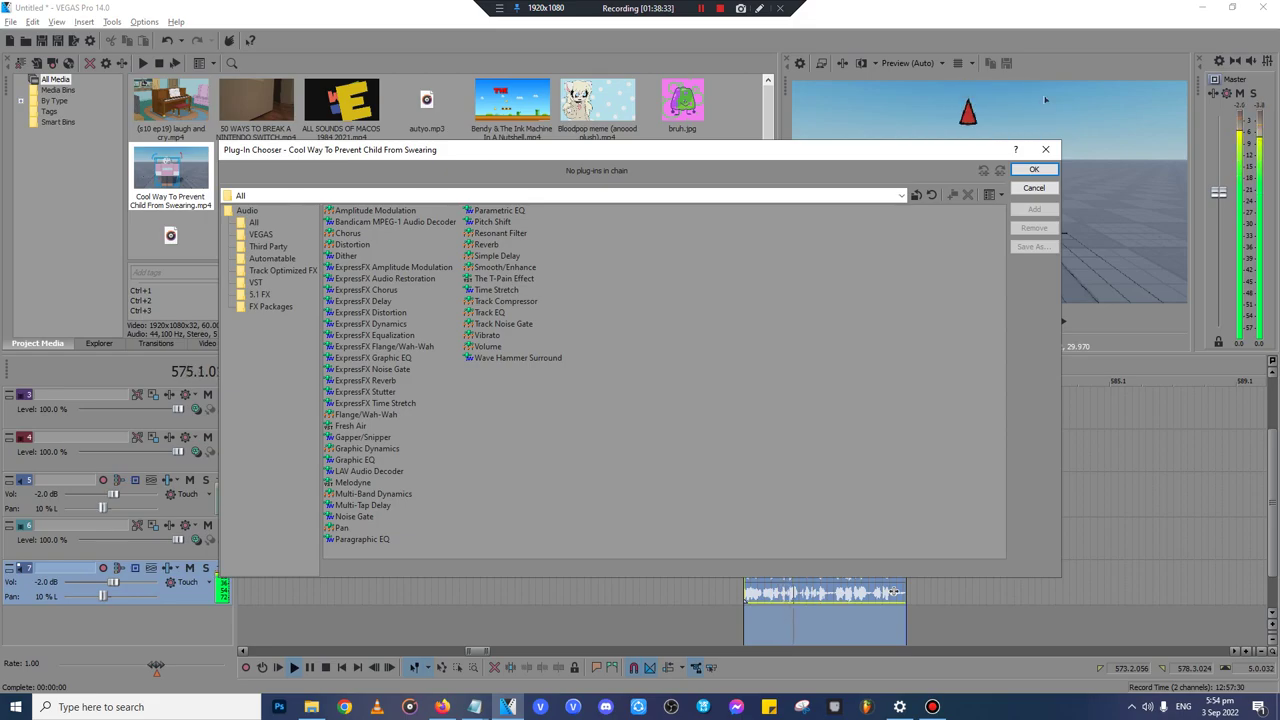
left_click(504, 279)
left_click(1034, 209)
left_click(1034, 169)
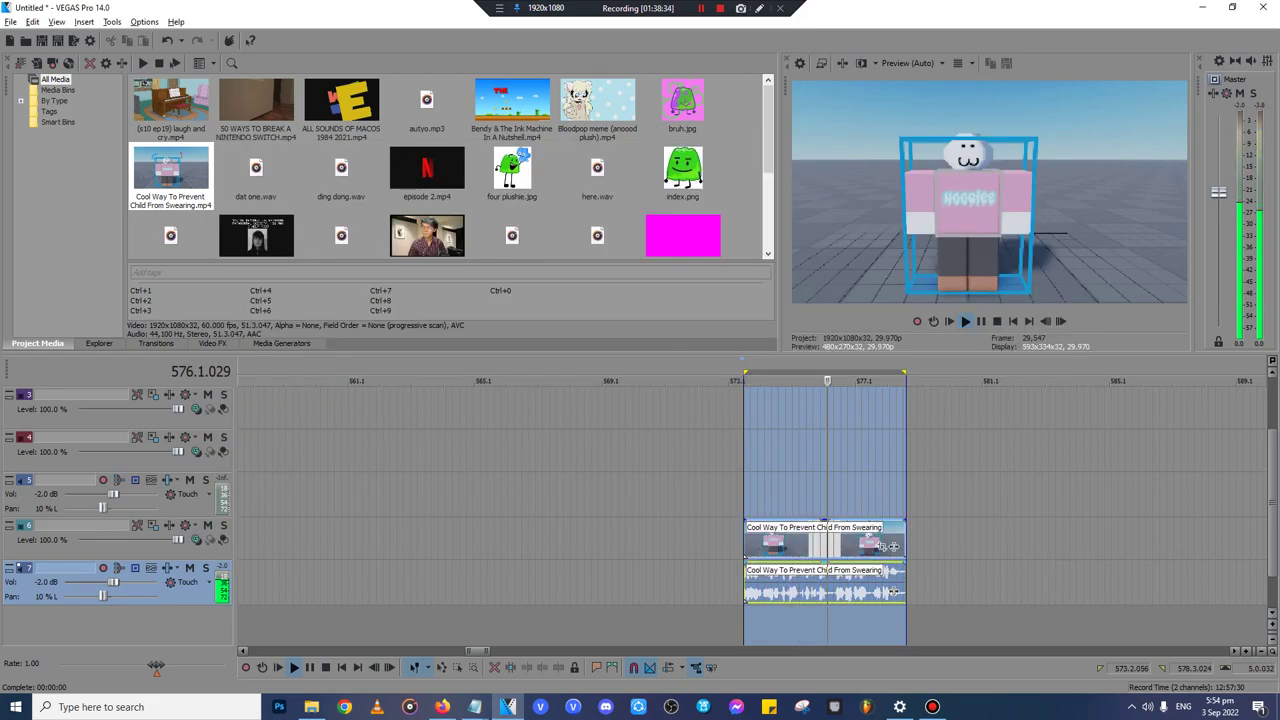
left_click(1181, 39)
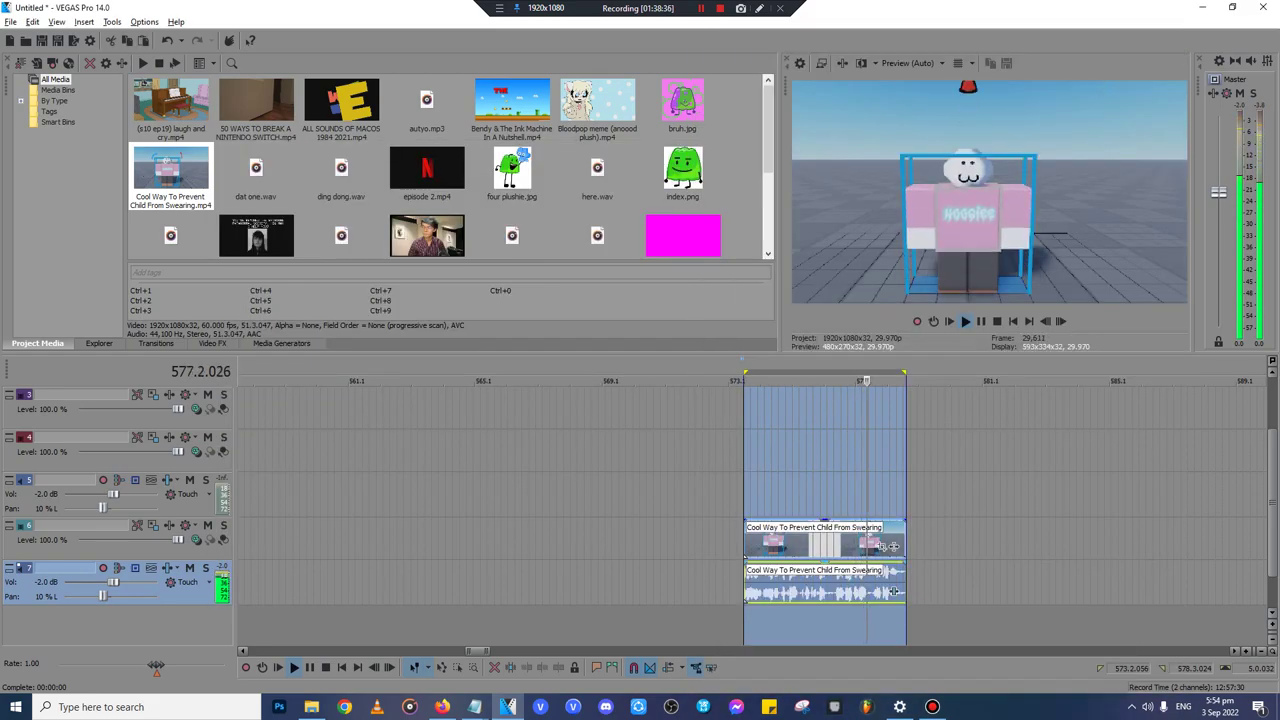
- Move the trimmed Cool Way To Prevent Child From Swearing clip to directly after the Bloodpop meme clip in the source sequence
left_click(827, 543)
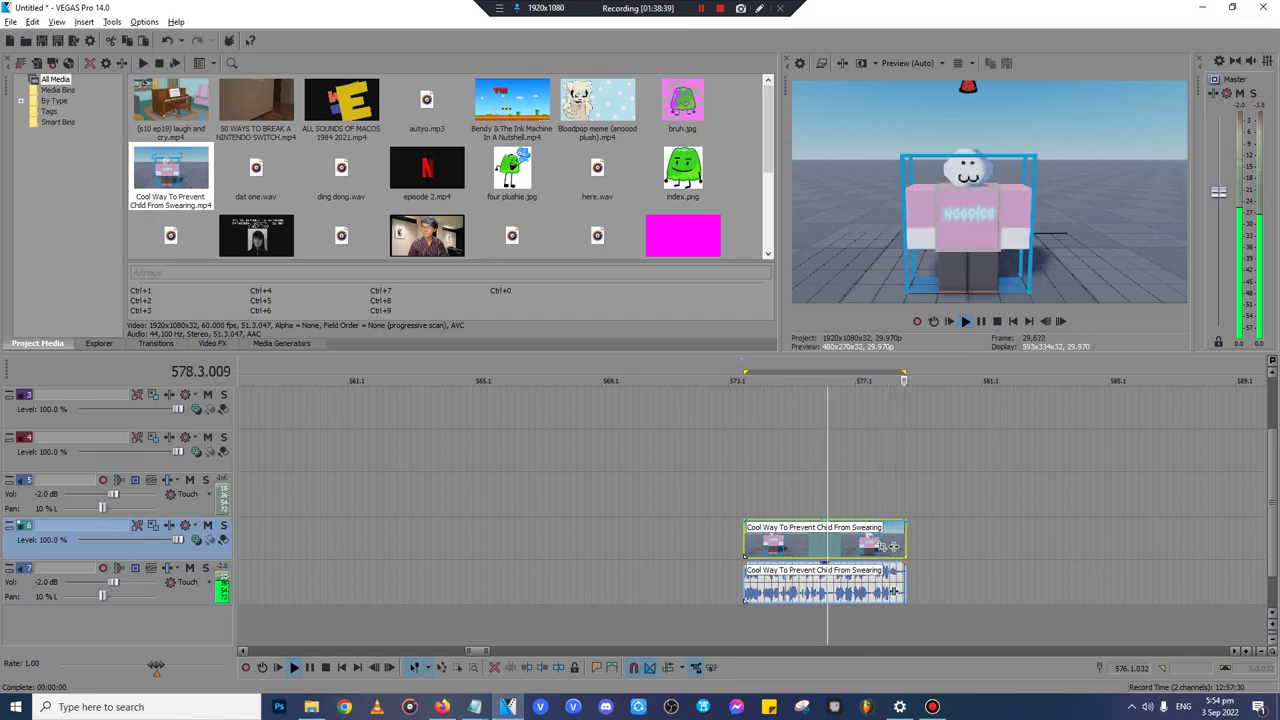
scroll(893, 547, "down", 8)
left_click(254, 541)
key("space")
scroll(254, 541, "up", 8)
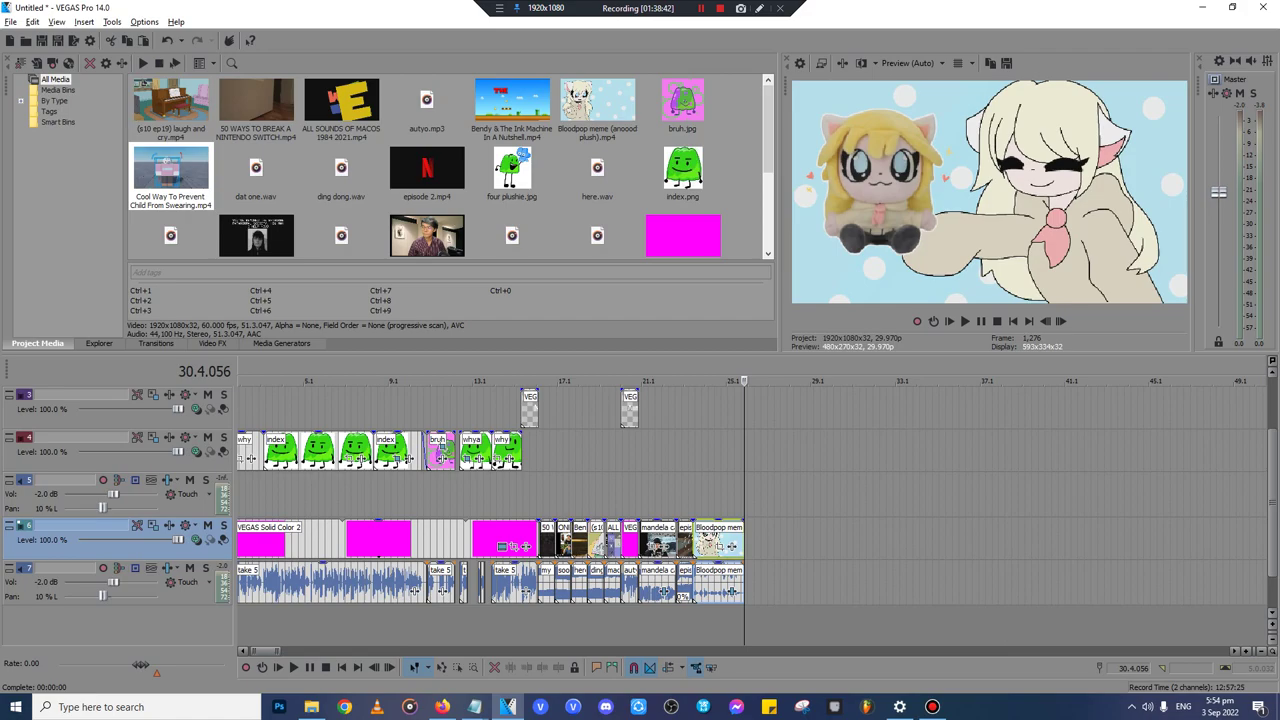
scroll(559, 450, "up", 5)
scroll(559, 450, "down", 3)
left_click(559, 450)
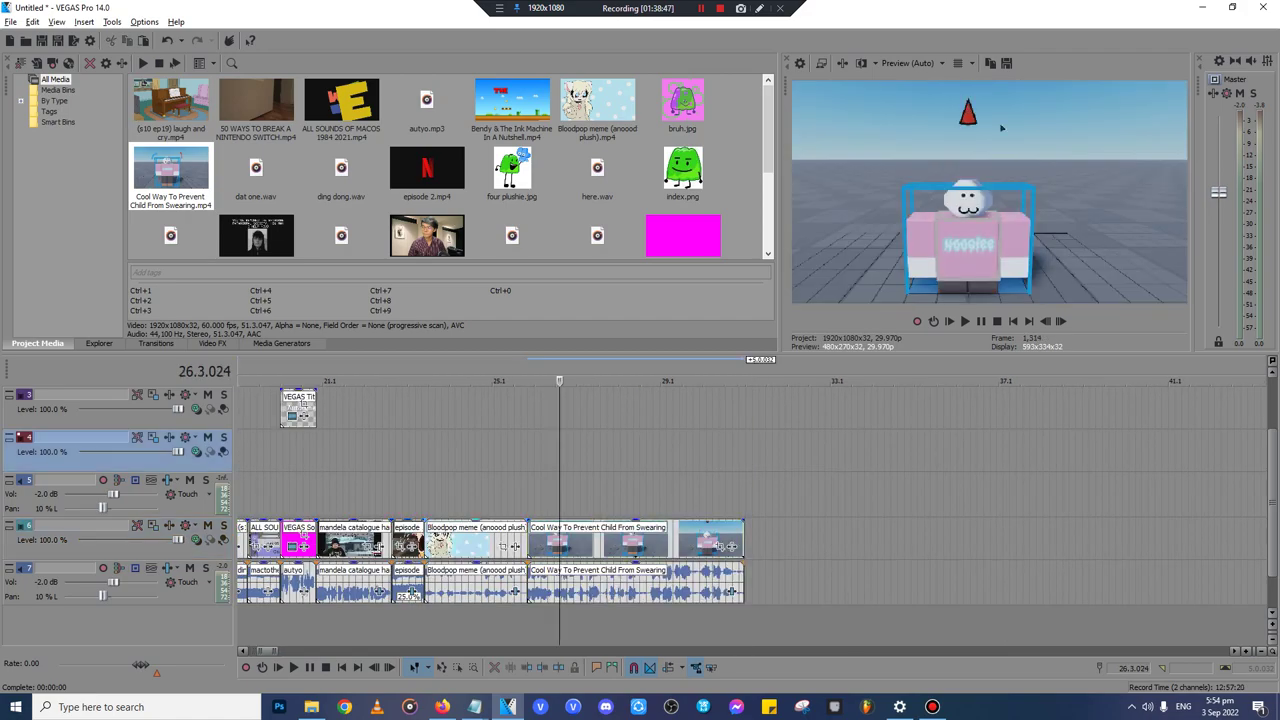
- Browse the sources folder and add Markiplier_s RAGE Compilation.mp4 to the timeline
scroll(559, 450, "down", 8)
left_click(311, 707)
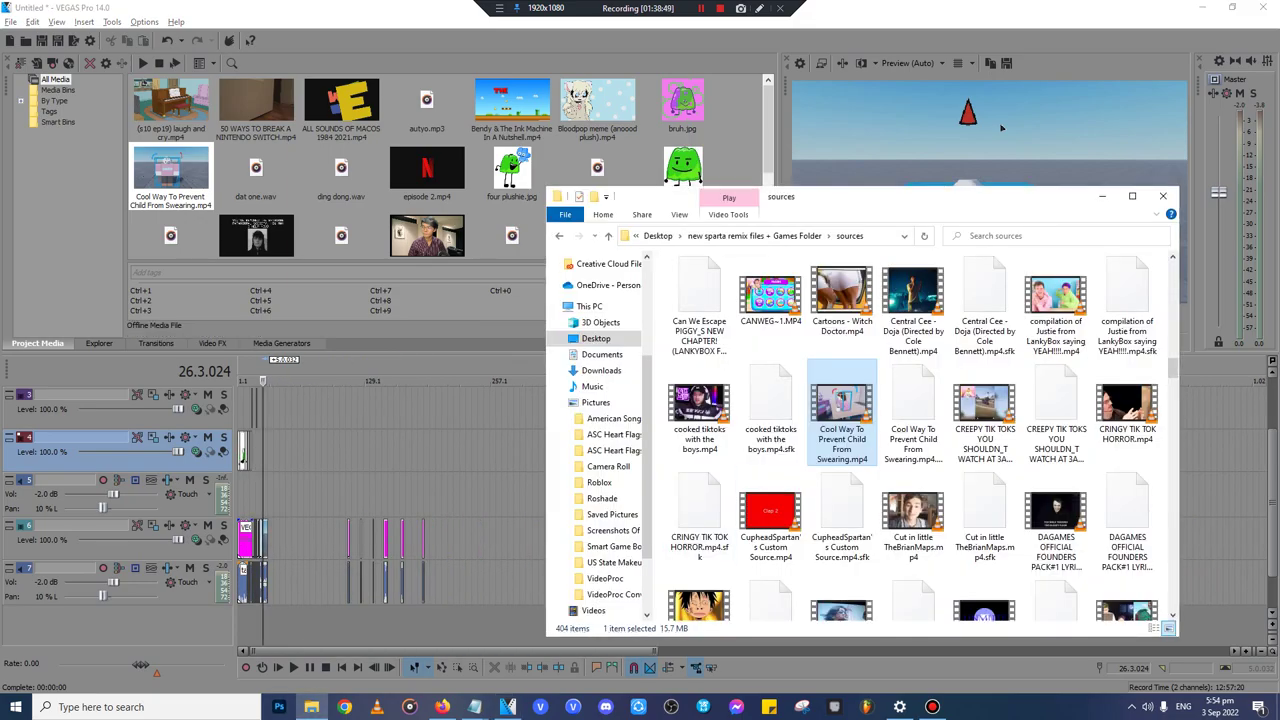
scroll(925, 430, "down", 3)
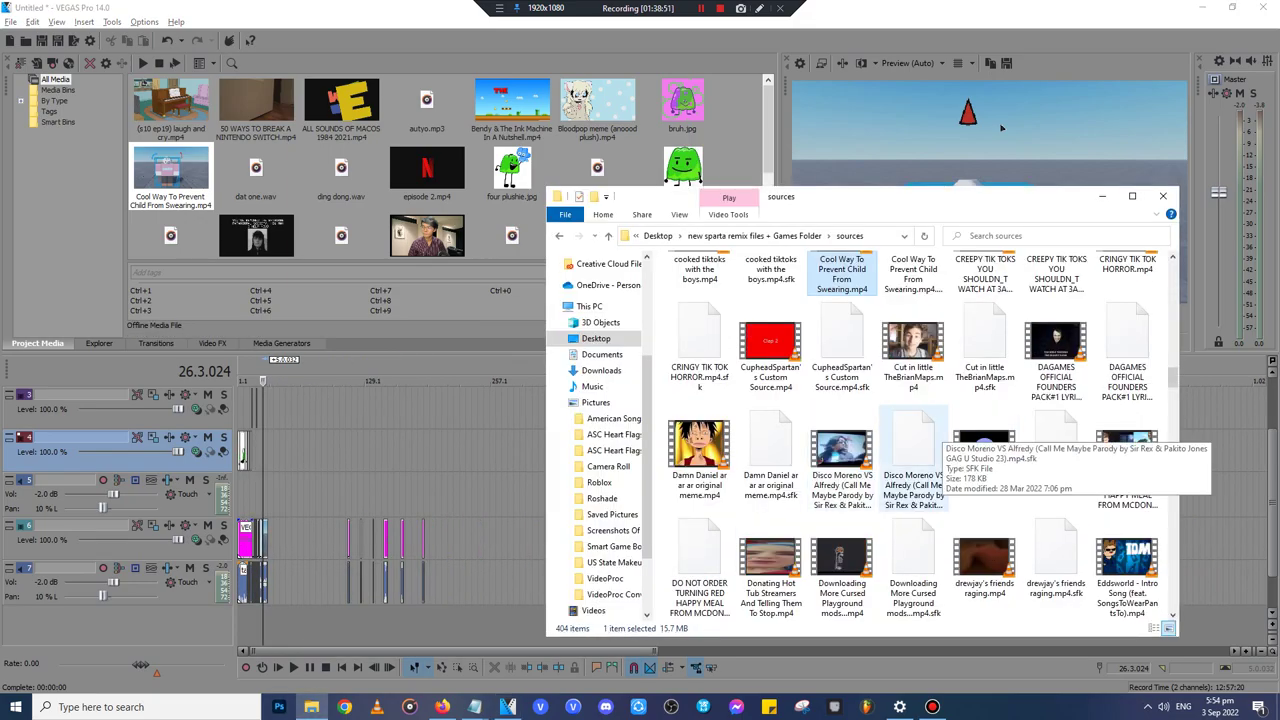
scroll(935, 432, "down", 3)
scroll(910, 550, "down", 1)
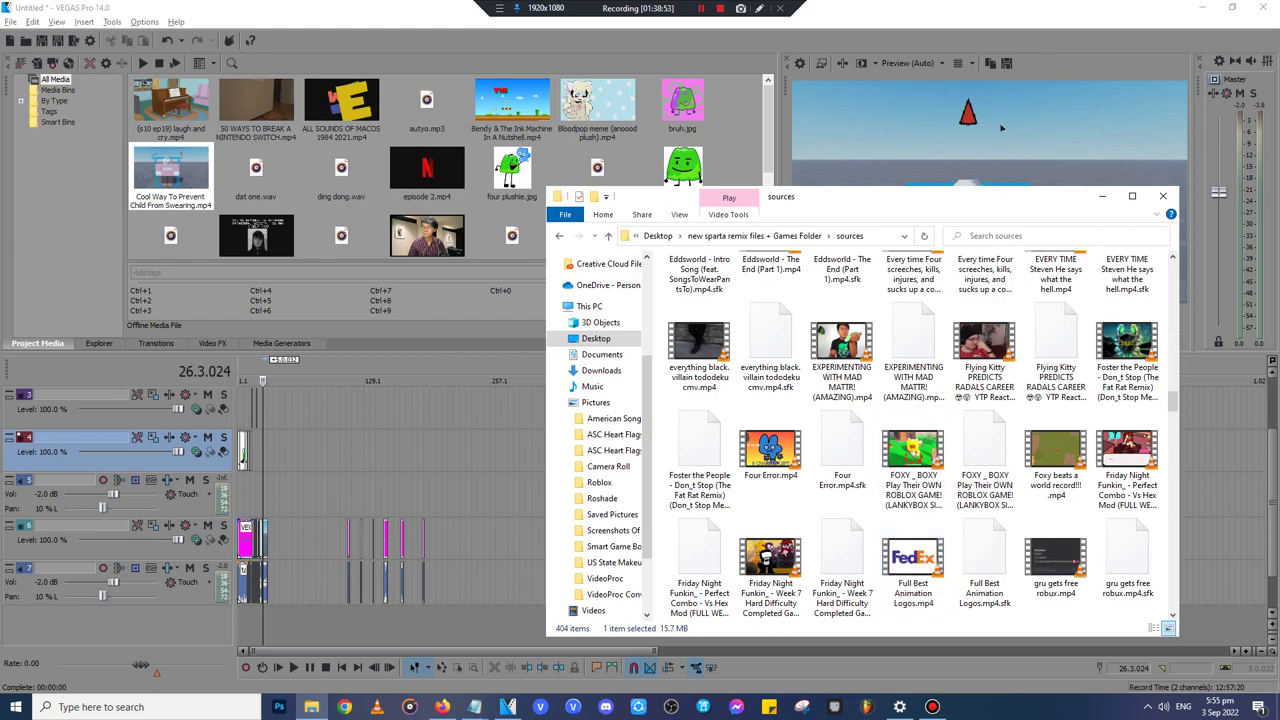
scroll(975, 445, "down", 3)
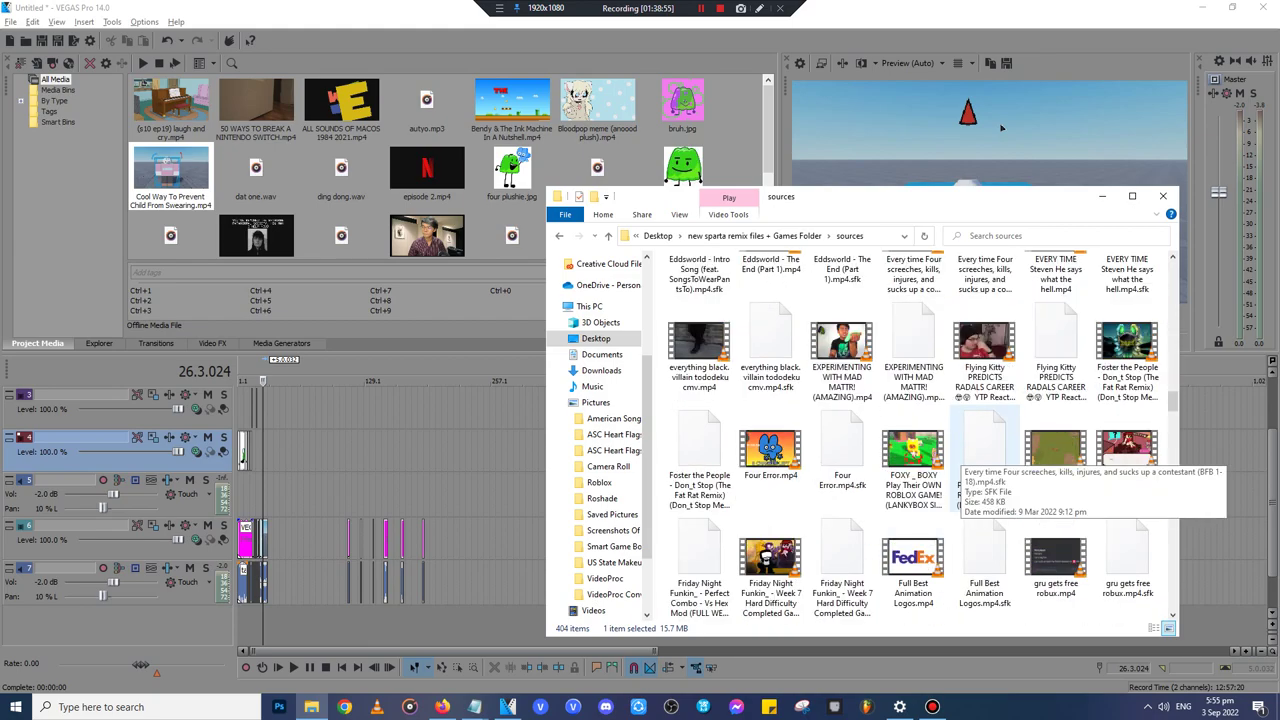
scroll(1055, 460, "down", 3)
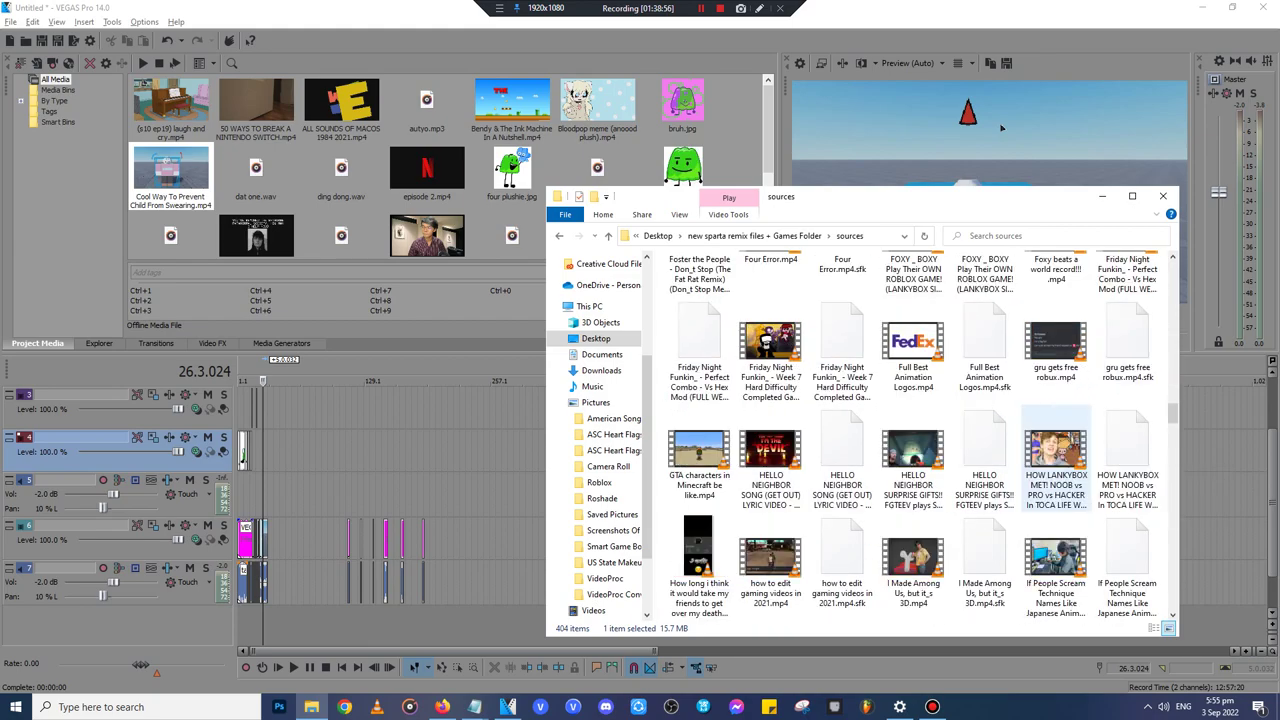
scroll(1055, 460, "down", 3)
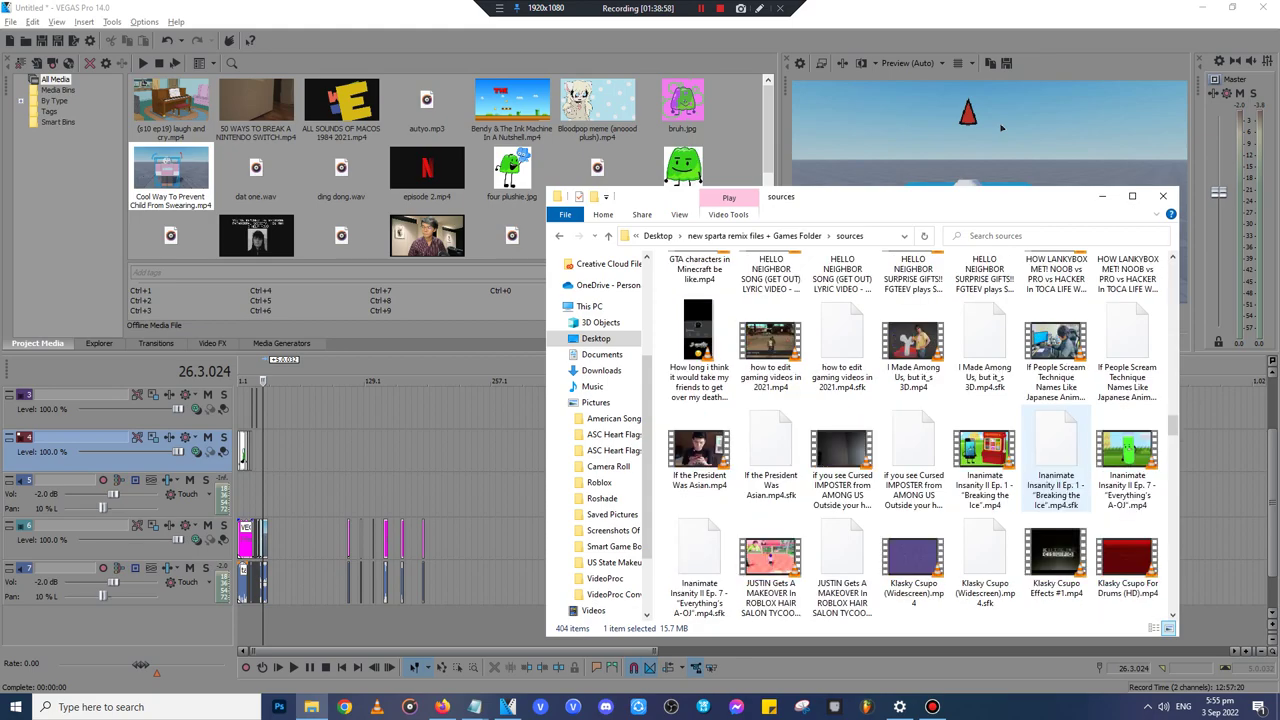
scroll(1055, 460, "down", 3)
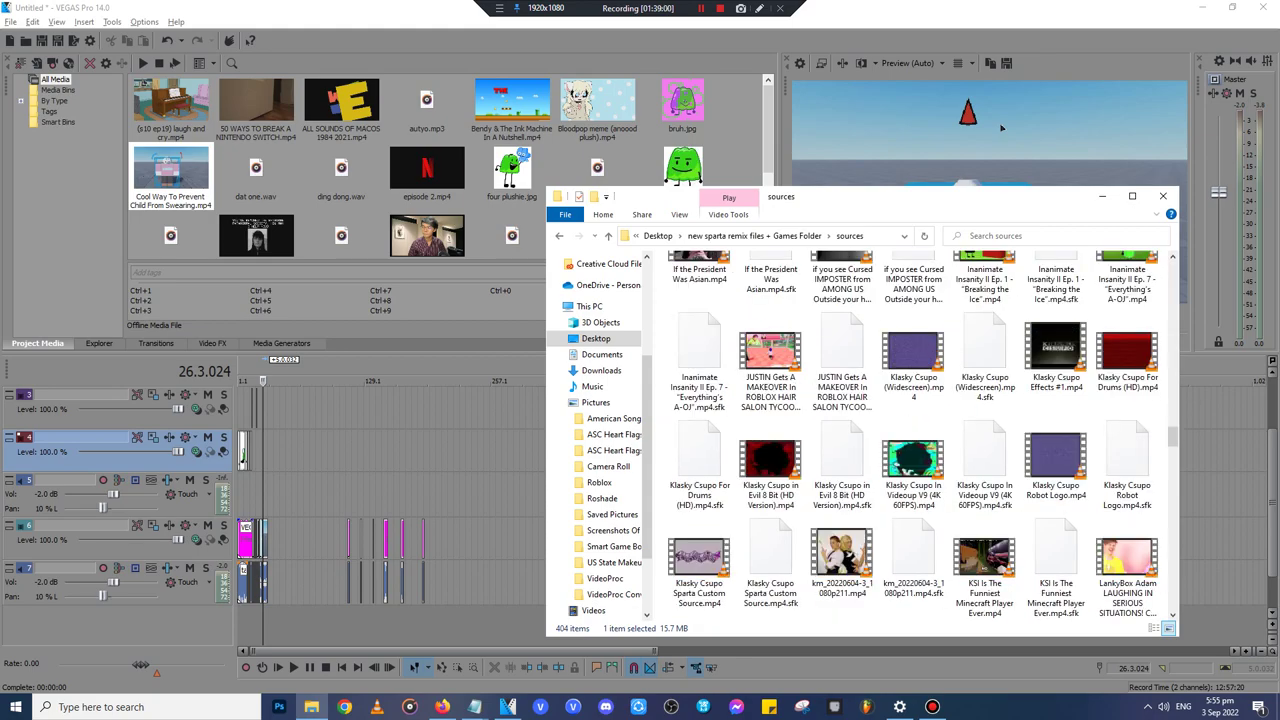
scroll(880, 460, "down", 3)
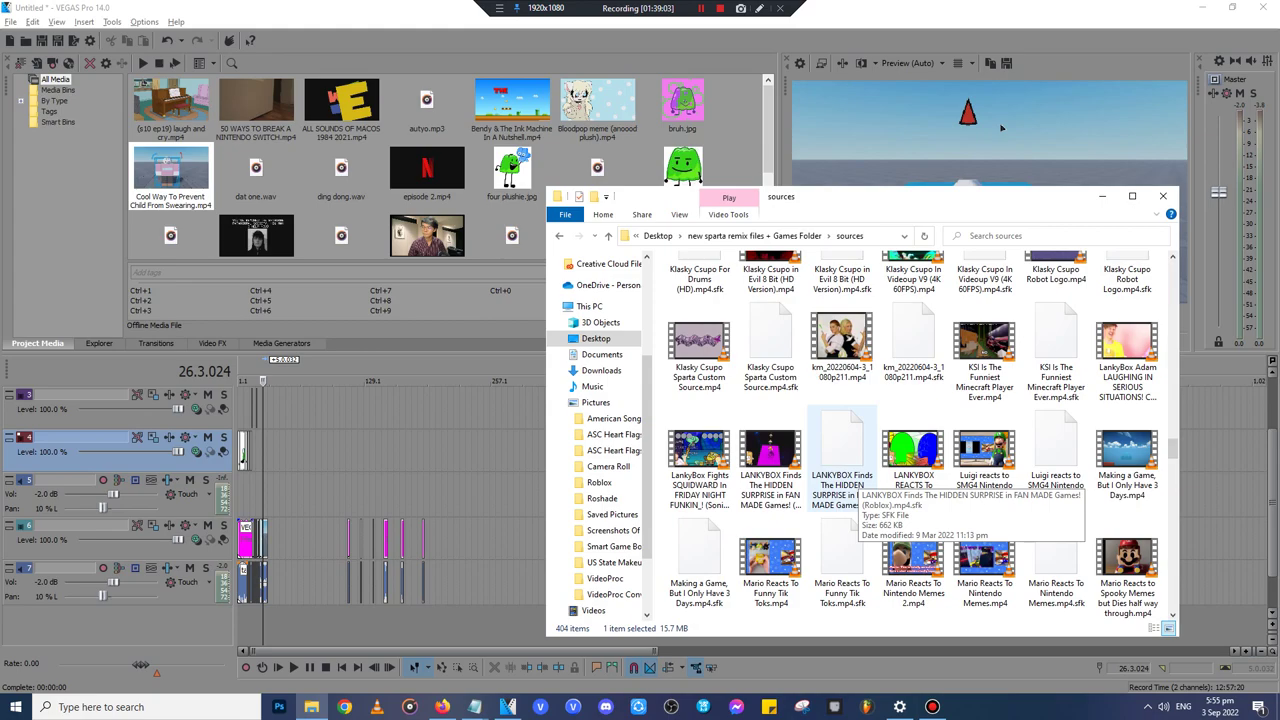
scroll(850, 470, "down", 3)
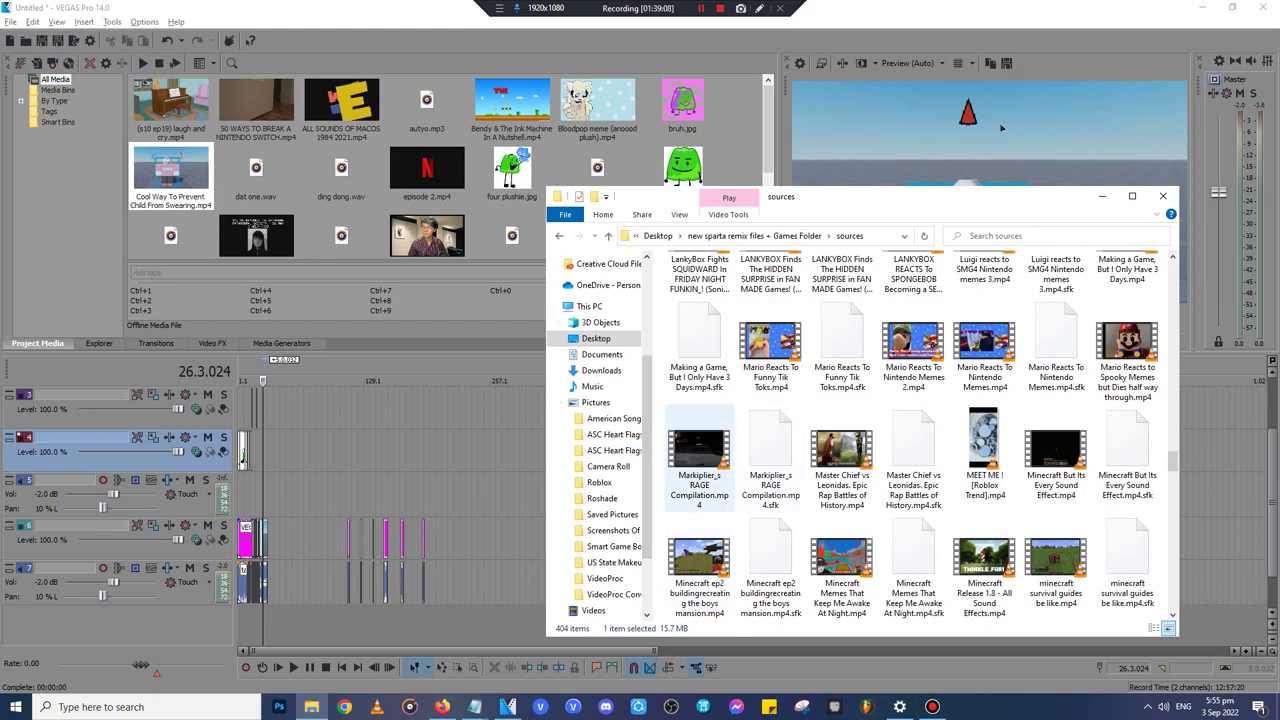
scroll(770, 458, "down", 5)
scroll(835, 440, "up", 4)
left_click(700, 411)
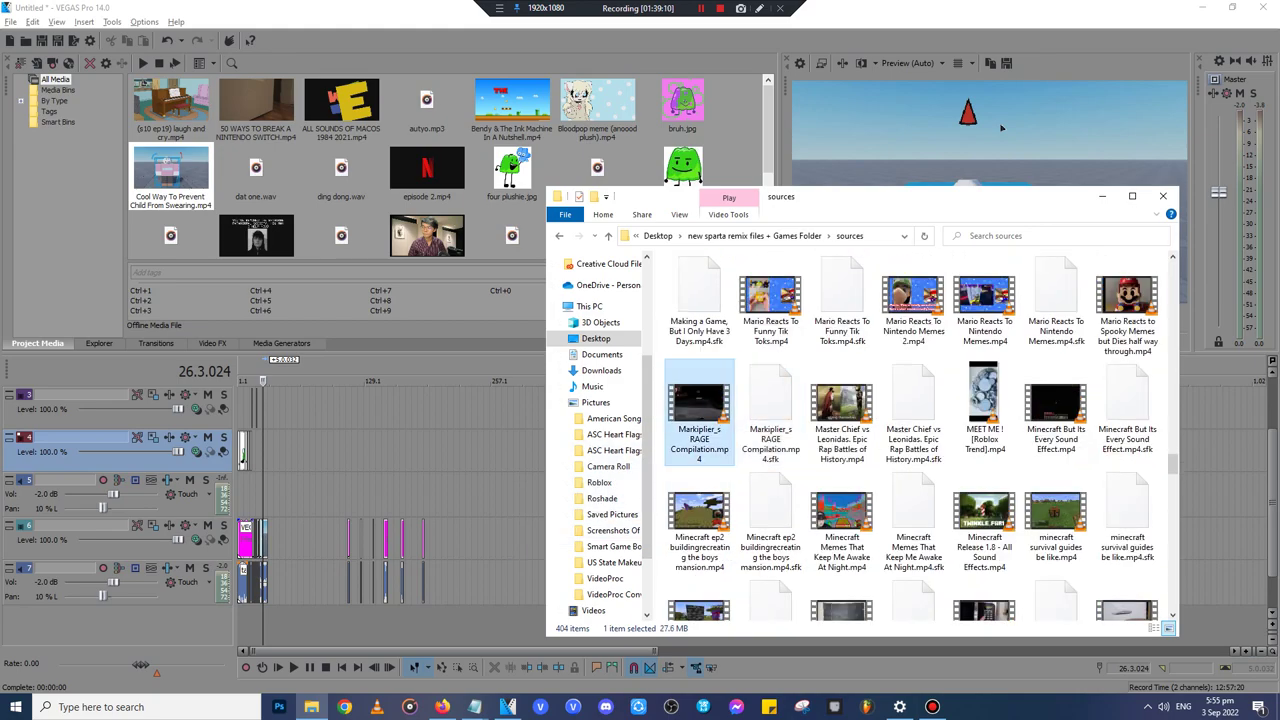
left_click_drag(699, 410, 480, 540)
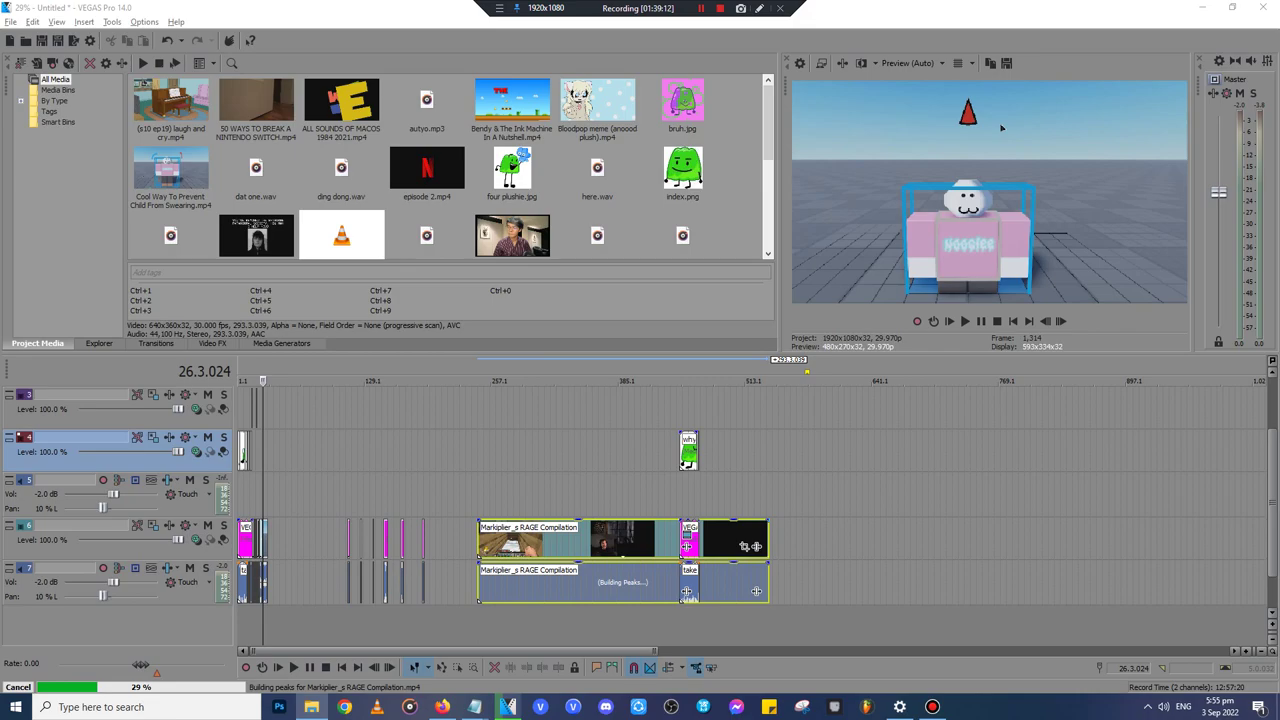
- Move the Markiplier_s RAGE Compilation clip to the empty stretch of the timeline starting at about 817.1
left_click(478, 496)
left_click_drag(520, 540, 1130, 540)
left_click(1090, 496)
- Play several parts of the Markiplier_s RAGE Compilation clip to check it for usable sounds
scroll(1090, 496, "up", 8)
key("space")
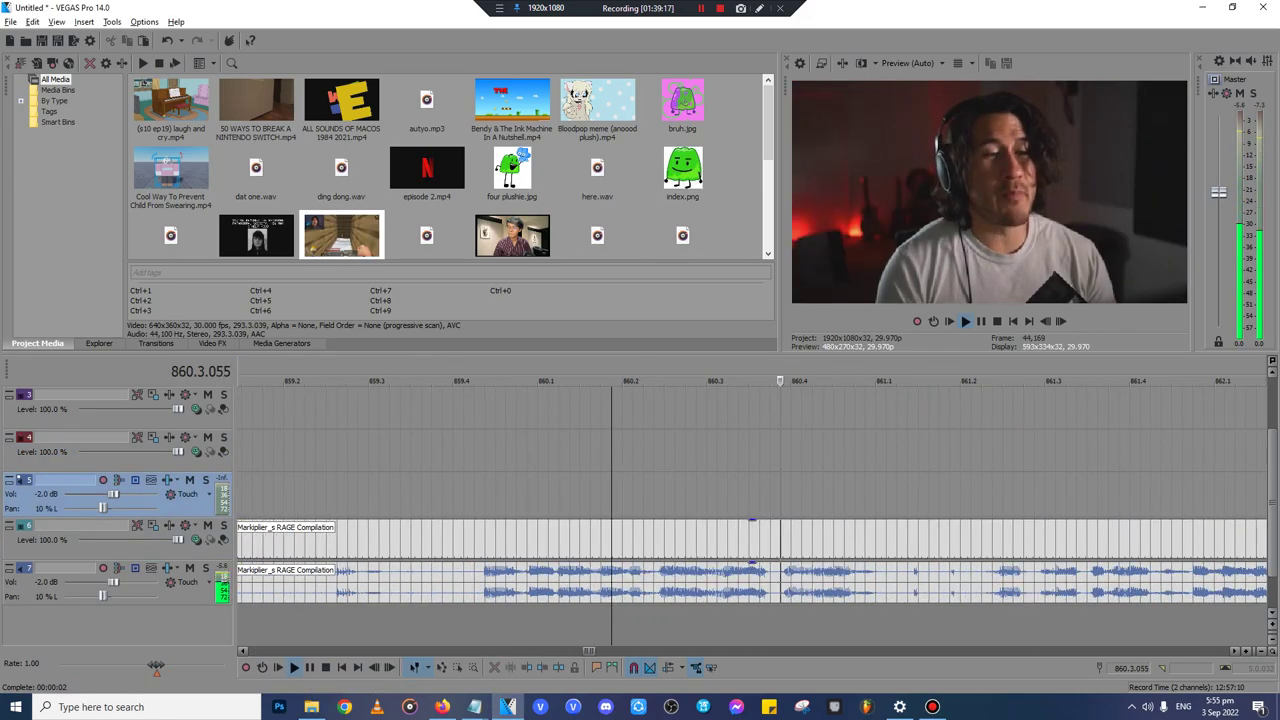
scroll(1090, 496, "down", 4)
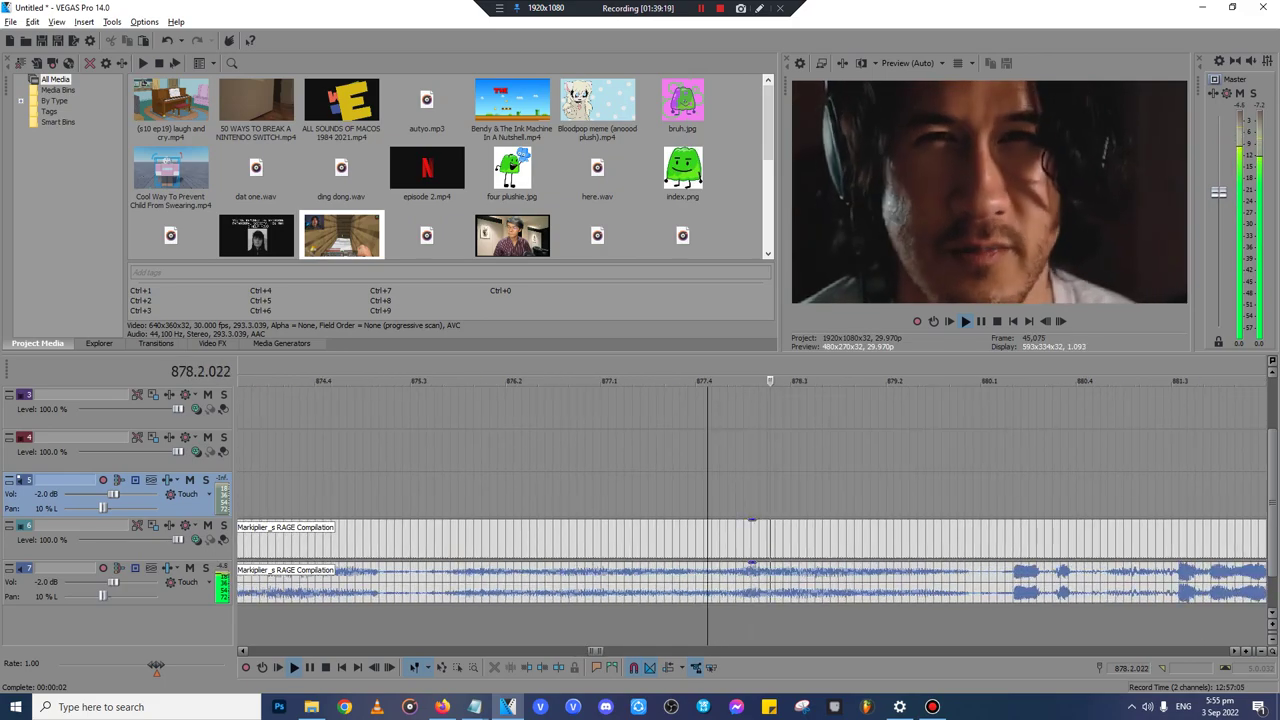
scroll(752, 515, "down", 1)
scroll(752, 515, "down", 3)
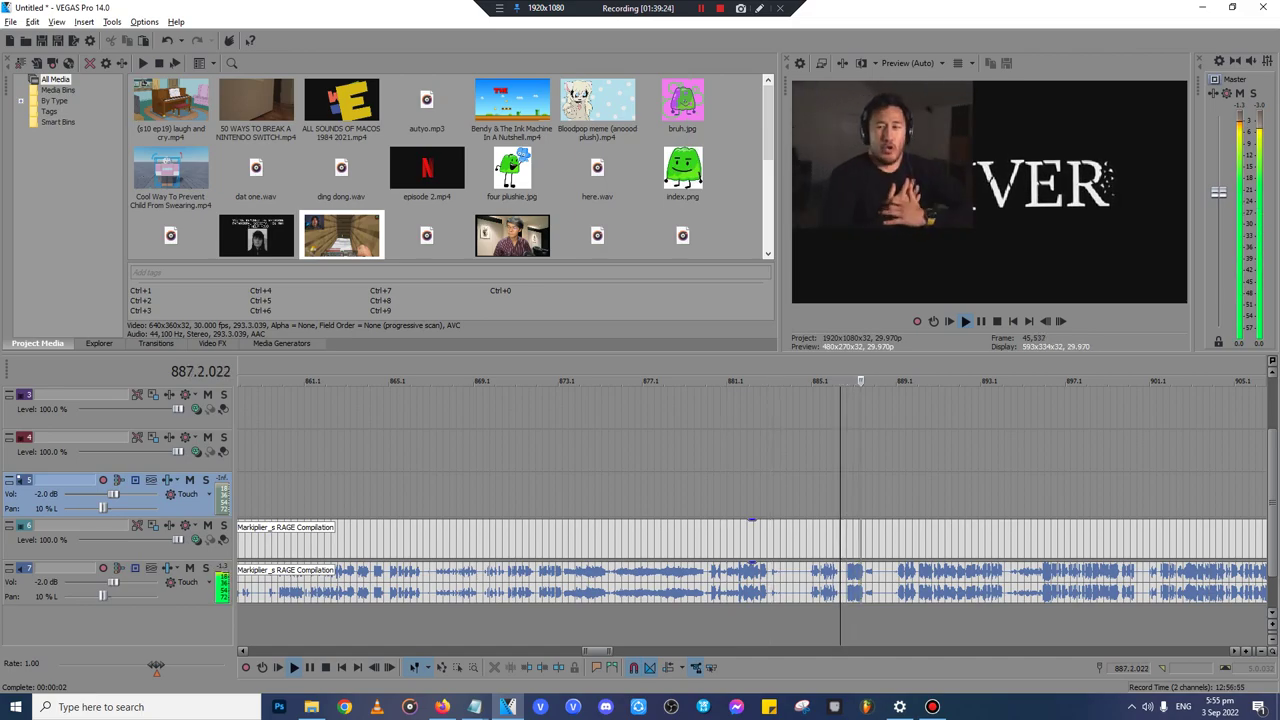
left_click(976, 496)
left_click(810, 496)
scroll(810, 496, "up", 6)
key("Return")
scroll(810, 496, "down", 5)
left_click(598, 540)
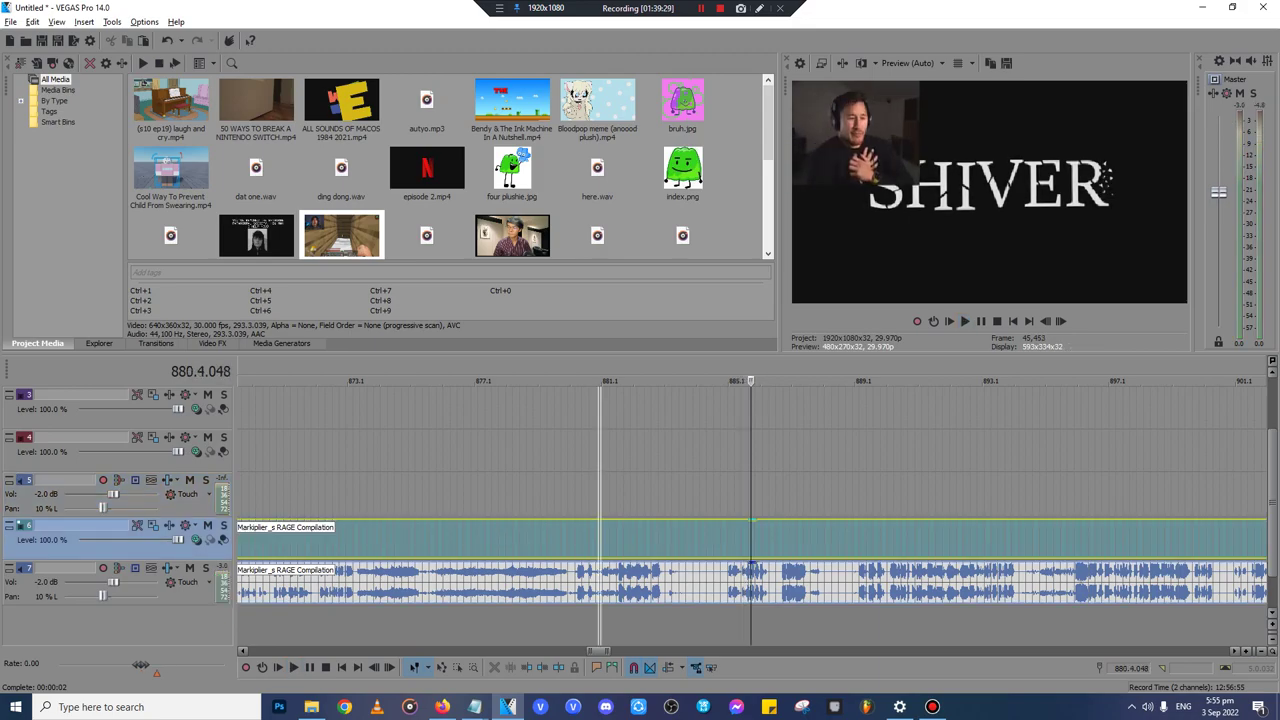
scroll(598, 540, "up", 1)
scroll(598, 540, "down", 4)
- Delete the Markiplier_s RAGE Compilation clip from the timeline and from the project media
left_click(469, 540)
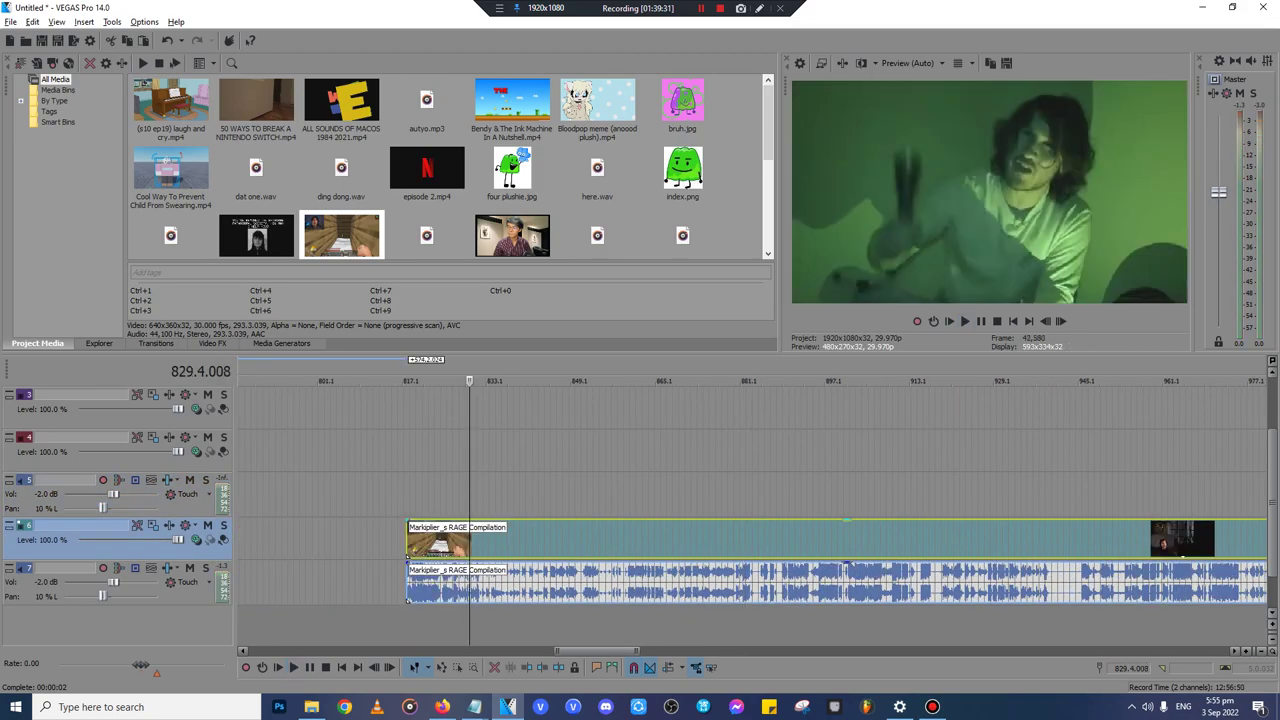
left_click(583, 381)
key("Delete")
left_click(341, 236)
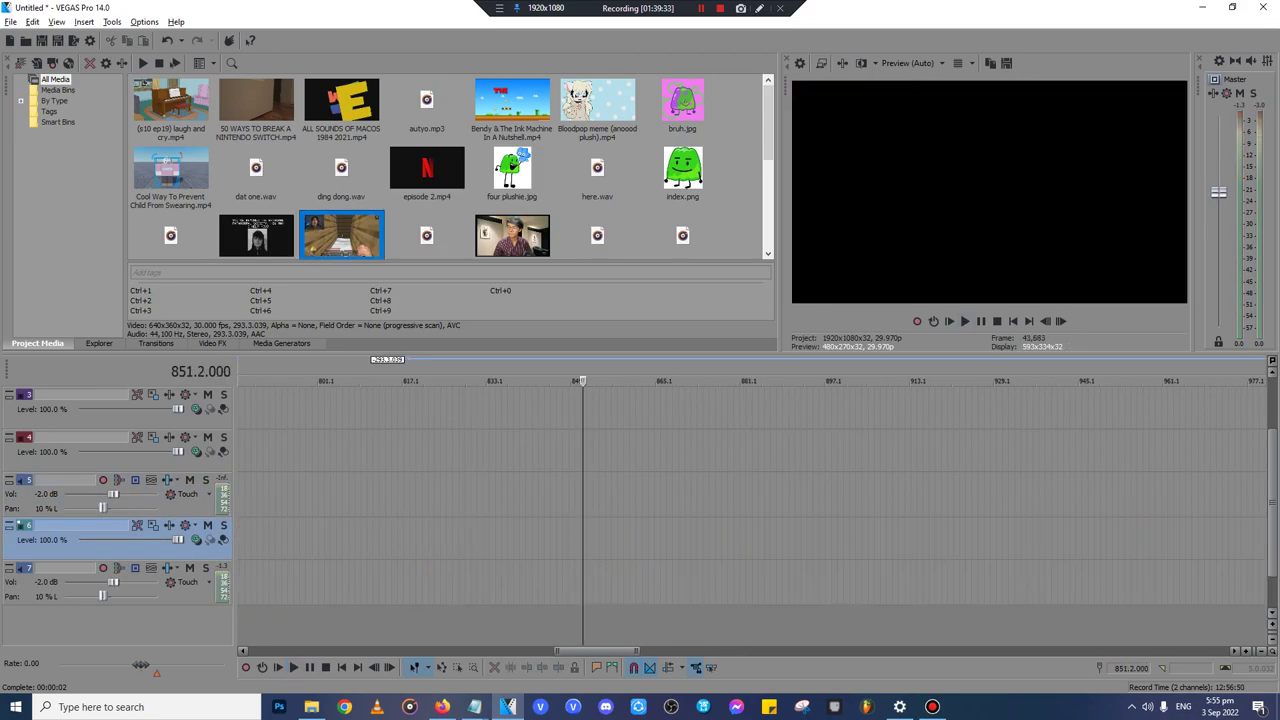
key("Delete")
- Browse the sources folder and add Verizon logo.mp4 to the timeline
left_click(311, 707)
scroll(783, 492, "down", 2)
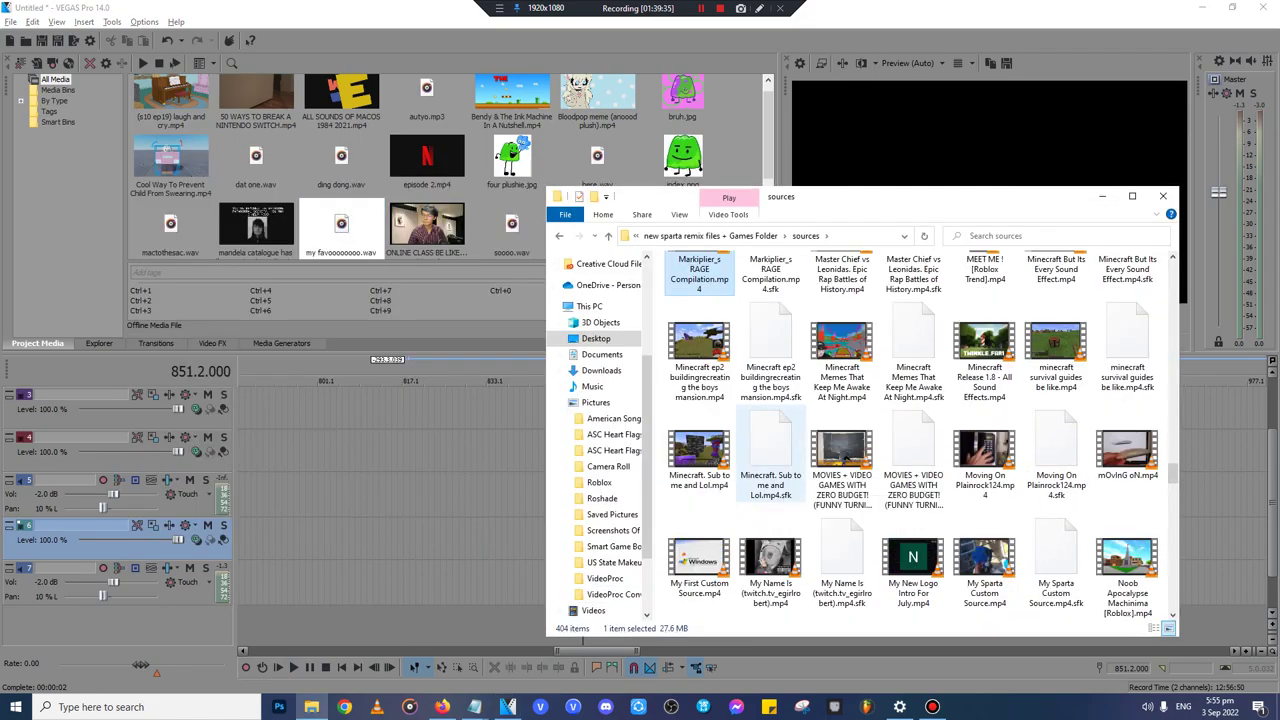
scroll(783, 492, "down", 3)
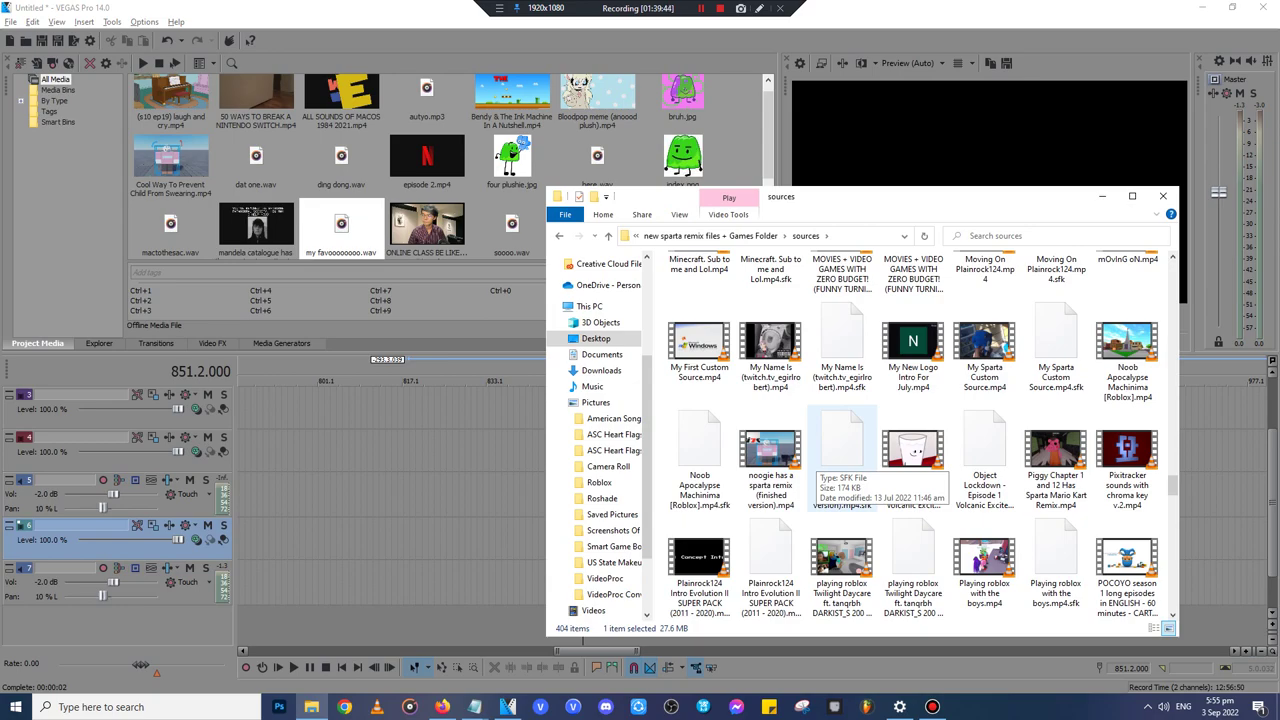
scroll(843, 462, "down", 2)
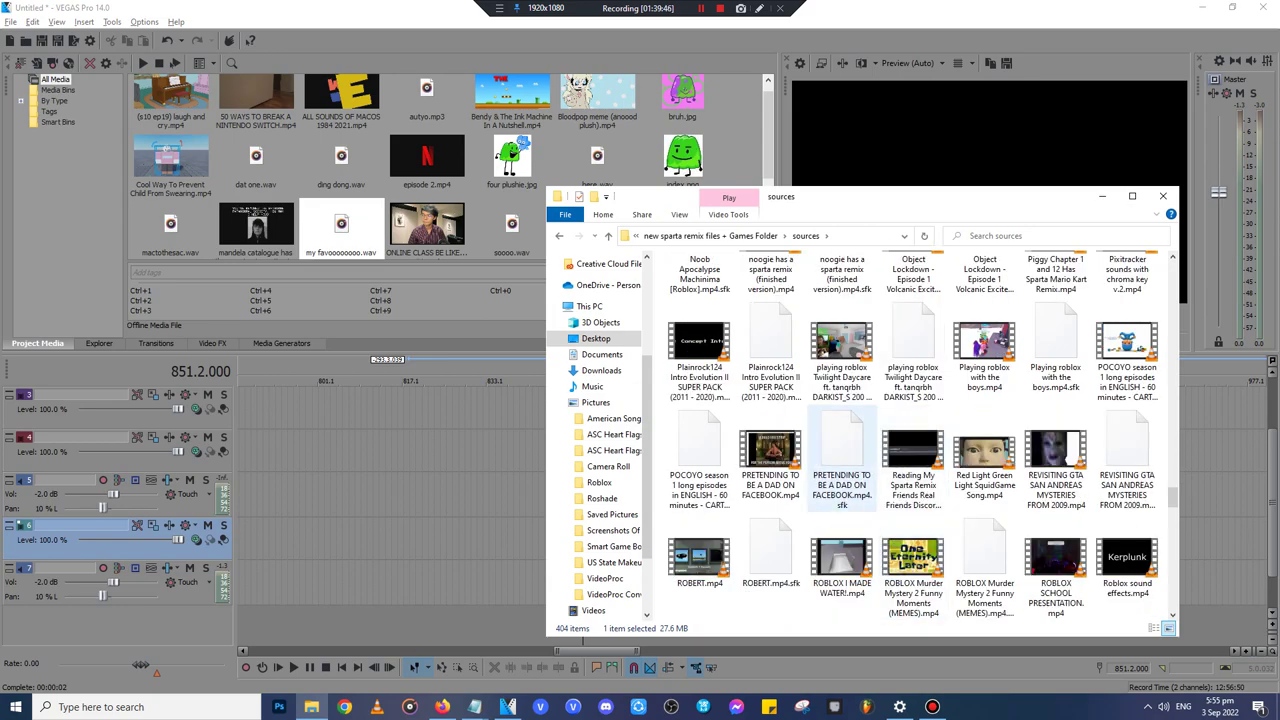
scroll(843, 462, "down", 2)
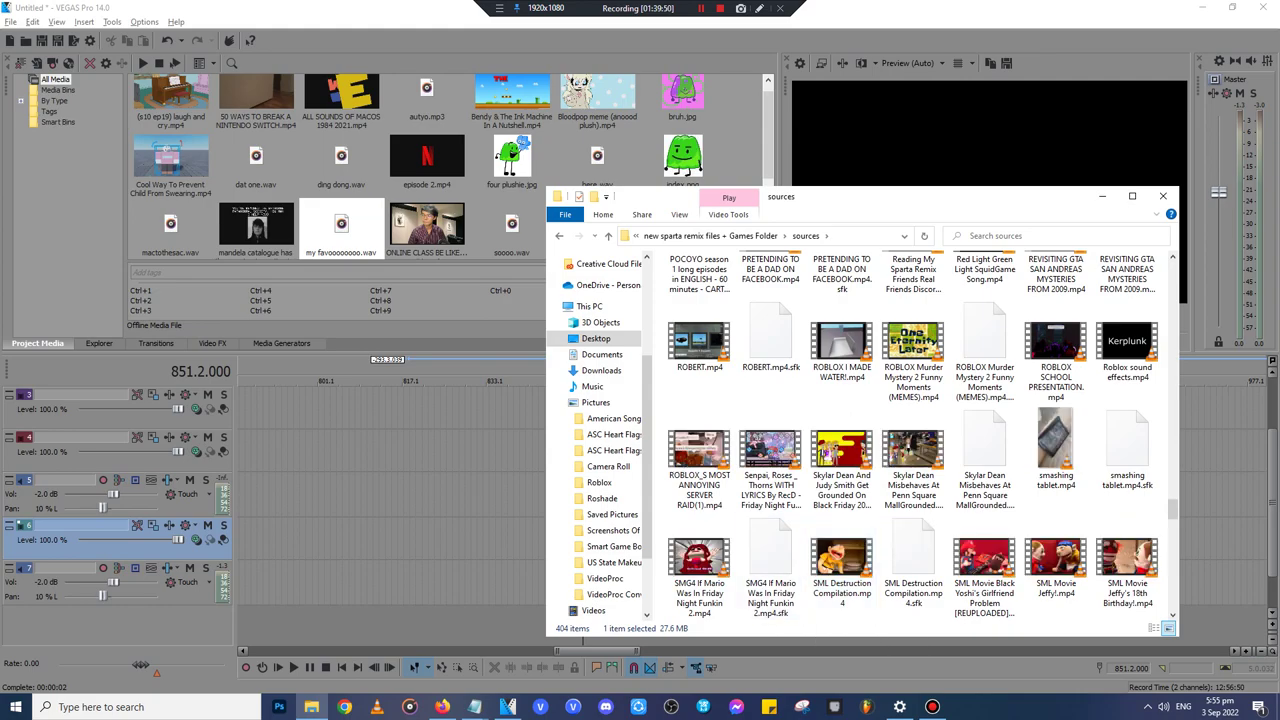
scroll(843, 462, "down", 2)
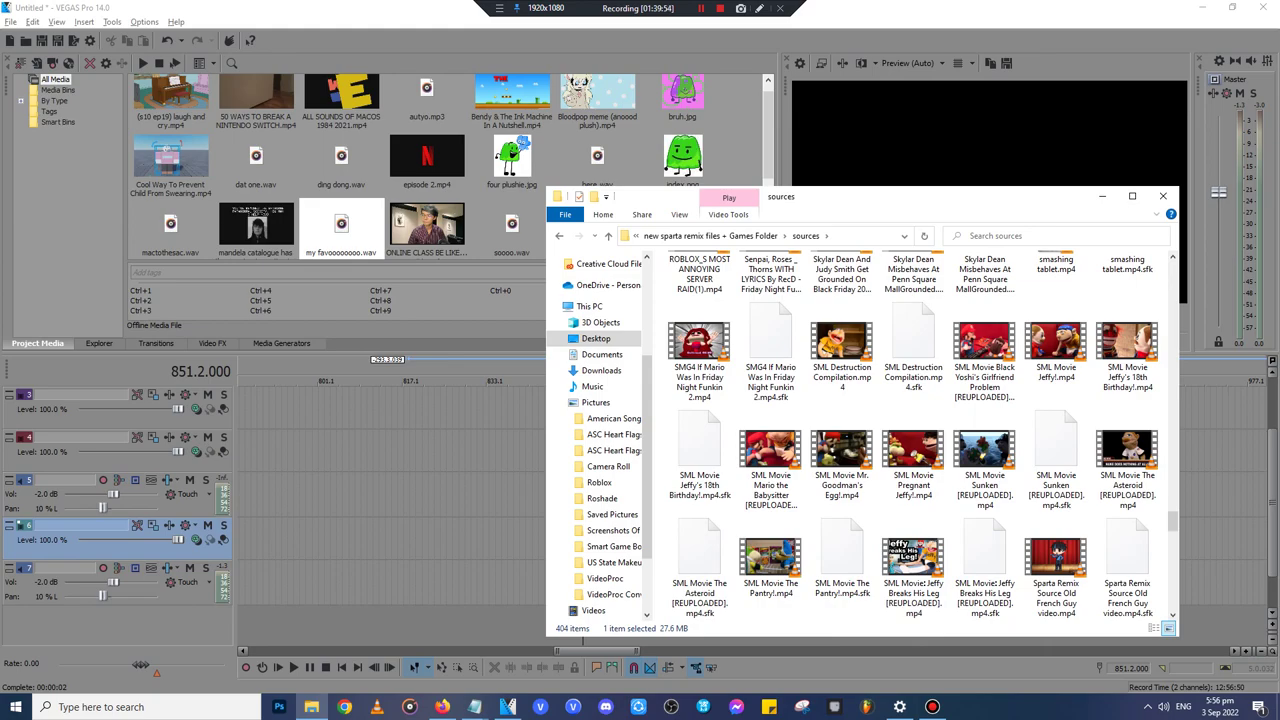
scroll(843, 462, "down", 2)
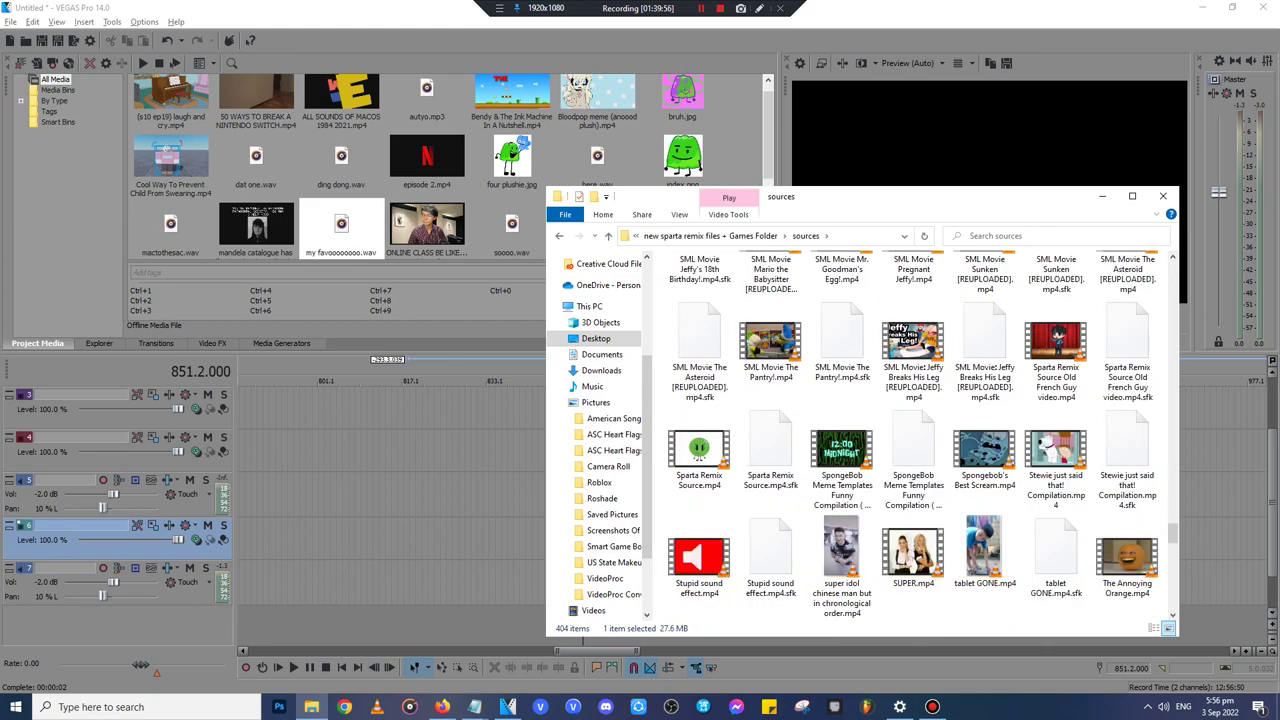
scroll(985, 565, "down", 2)
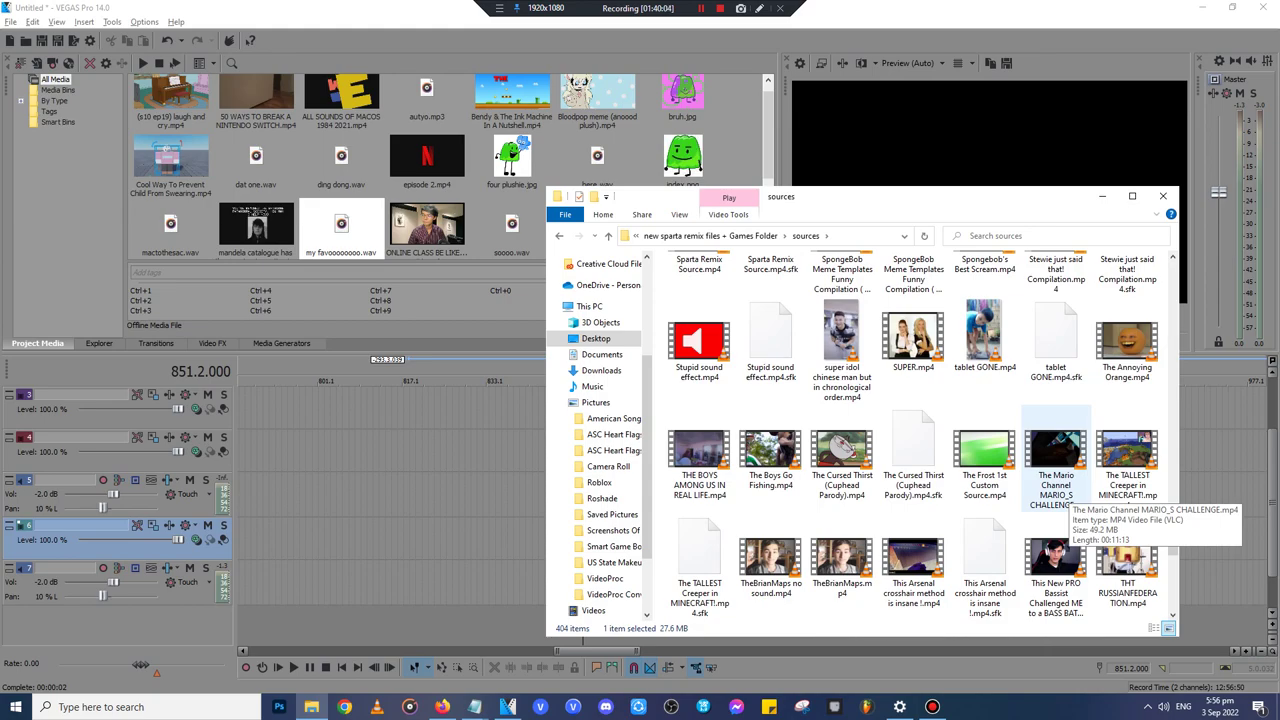
scroll(1062, 500, "down", 4)
scroll(1060, 480, "down", 2)
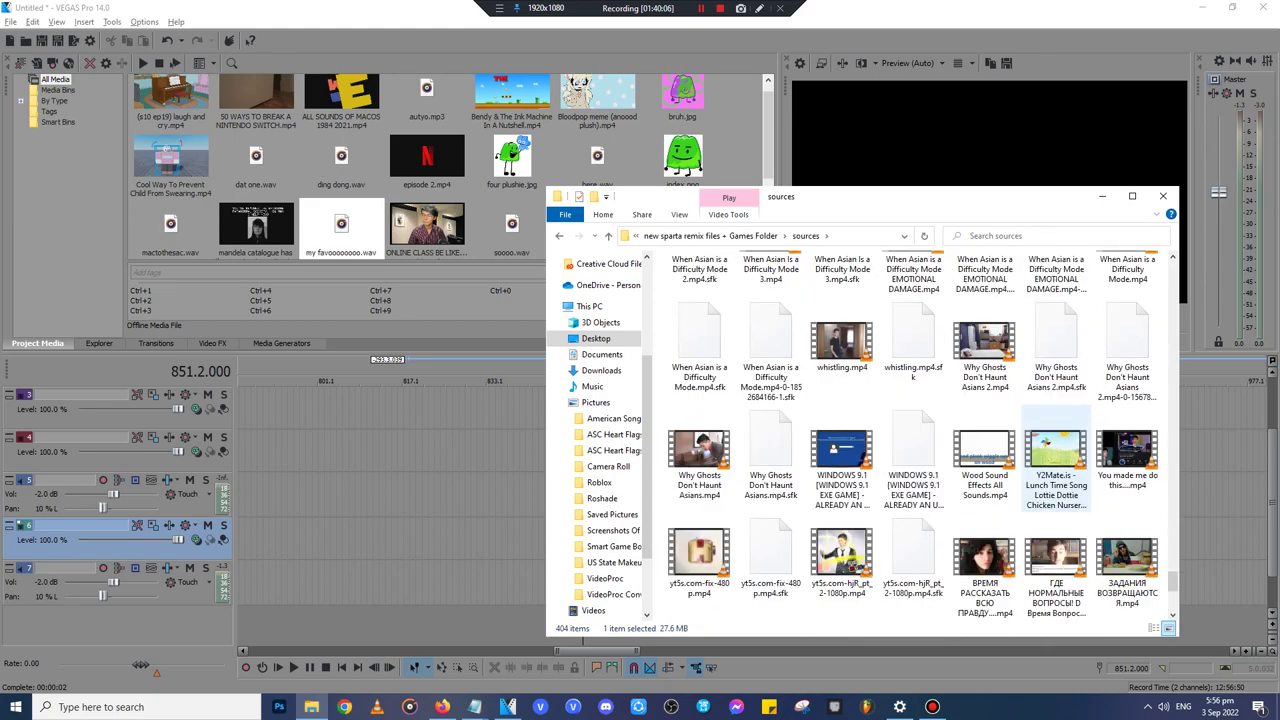
scroll(700, 515, "up", 5)
left_click(700, 512)
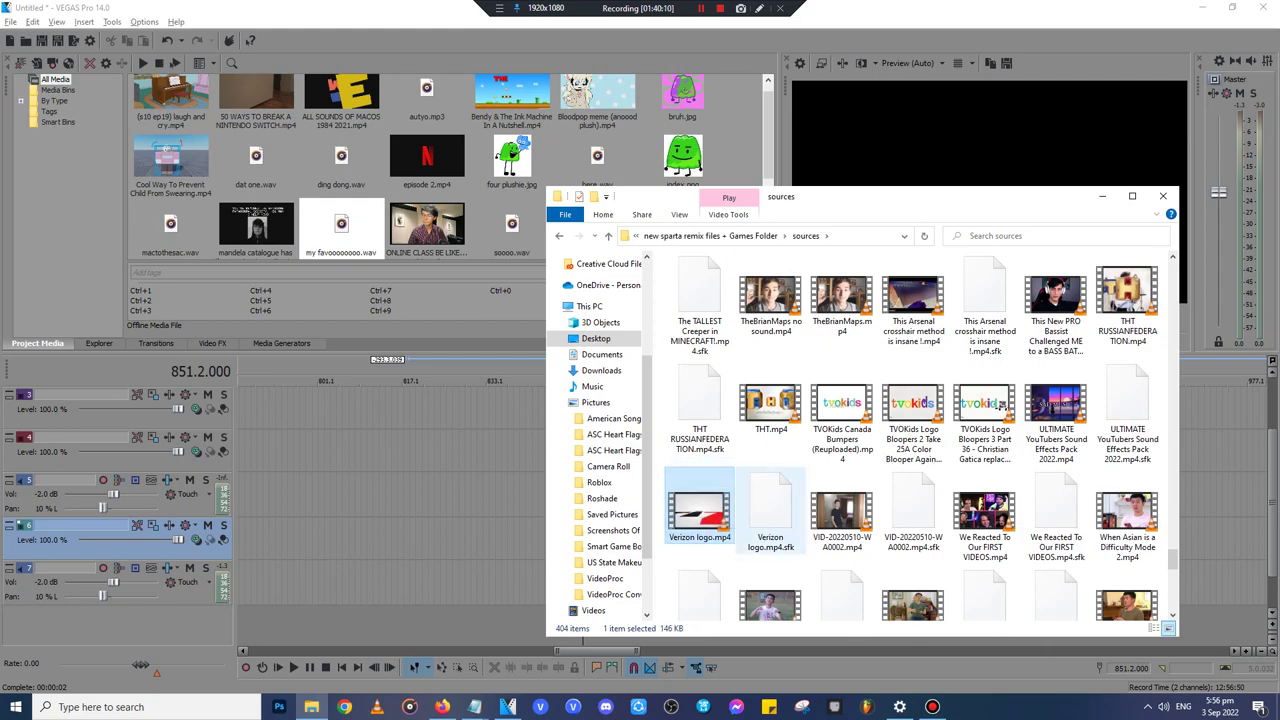
left_click_drag(700, 512, 450, 230)
left_click(602, 498)
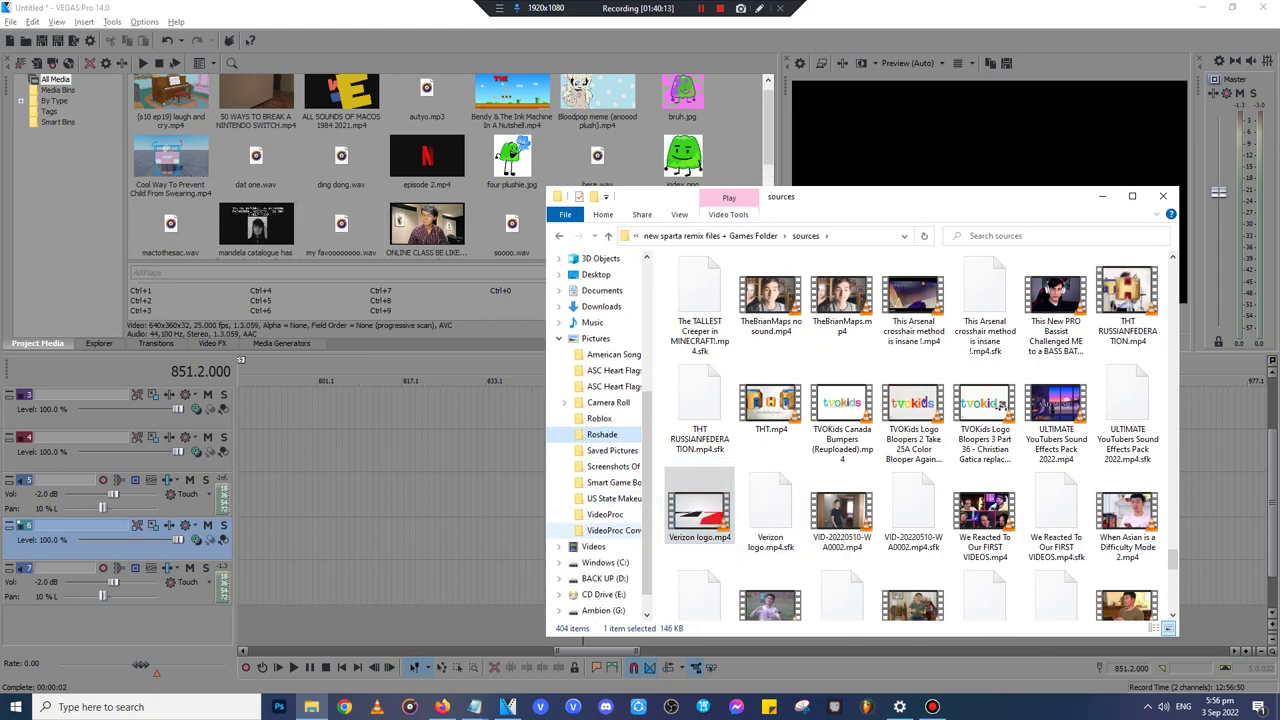
- Locate the Verizon logo clip on the timeline and play its beginning to find the usable sound
left_click(312, 707)
scroll(571, 494, "down", 6)
left_click(571, 494)
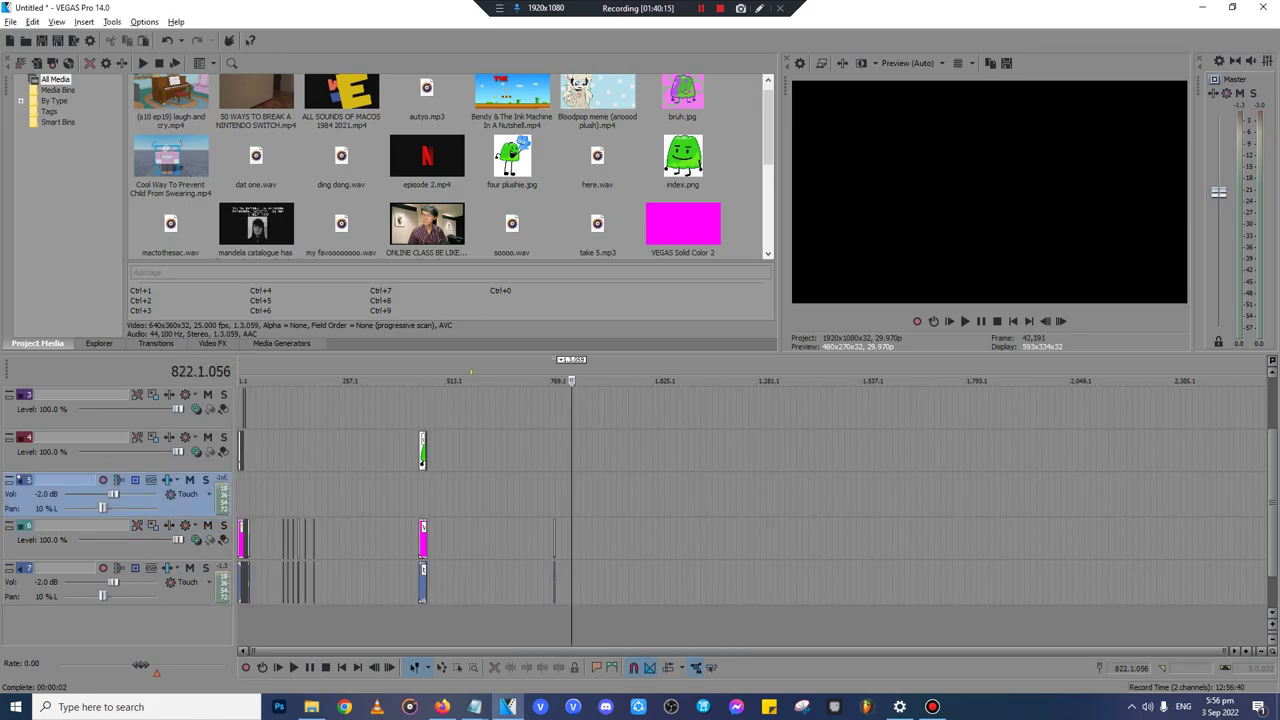
left_click(554, 494)
scroll(554, 494, "up", 8)
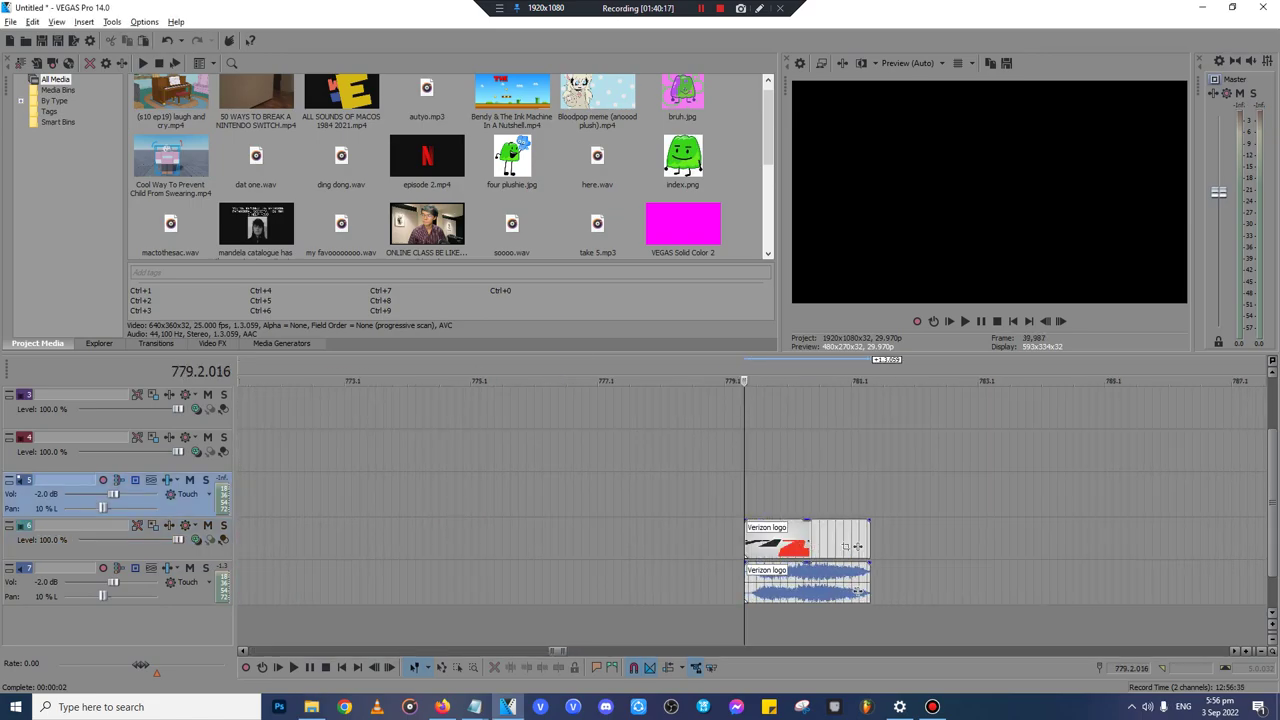
key("space")
left_click(755, 541)
scroll(755, 541, "up", 3)
key("space")
key("space")
key("space")
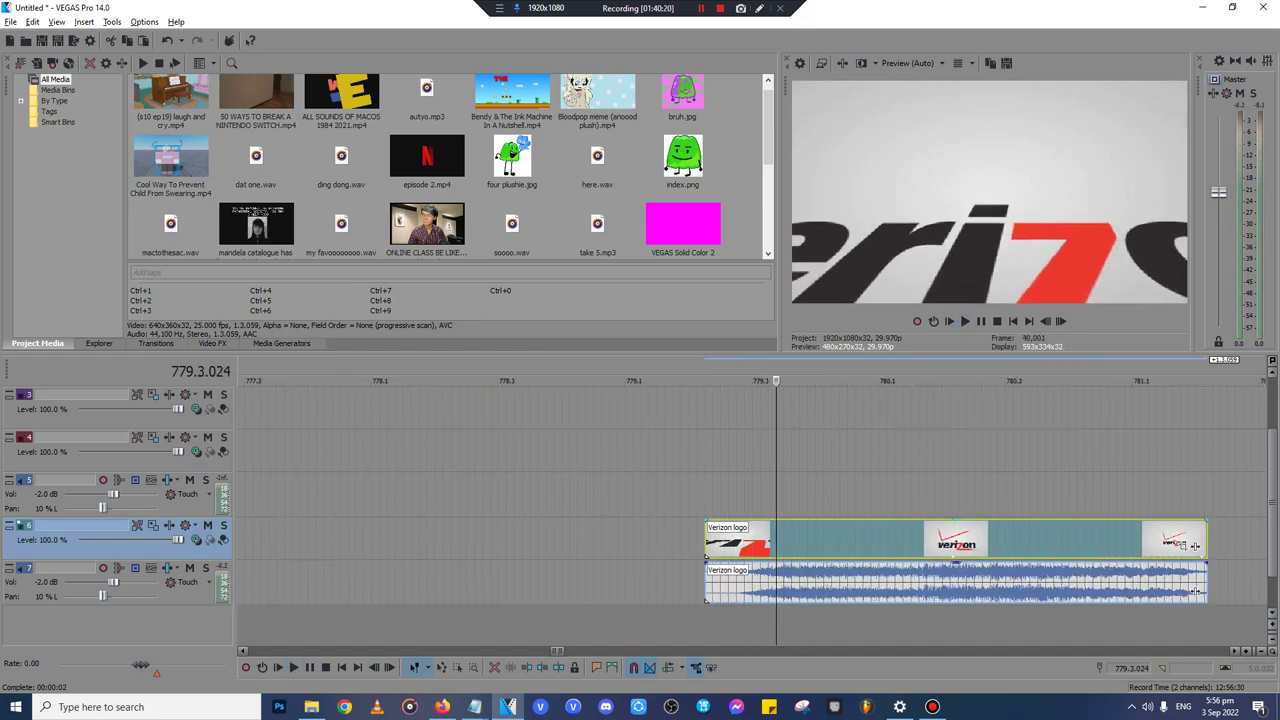
key("space")
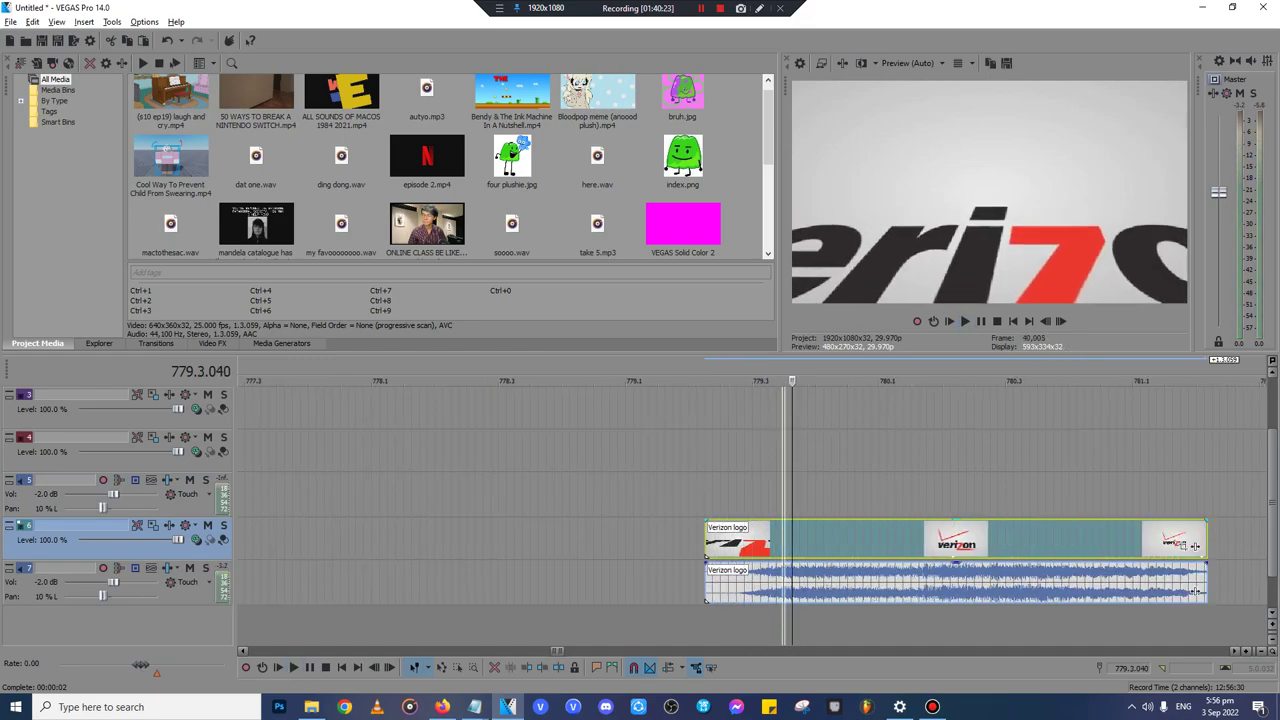
key("space")
- Trim the Verizon logo clip to the section from about 779.3 to 780.1.040, deleting both outer pieces
key("s")
left_click(919, 538)
key("s")
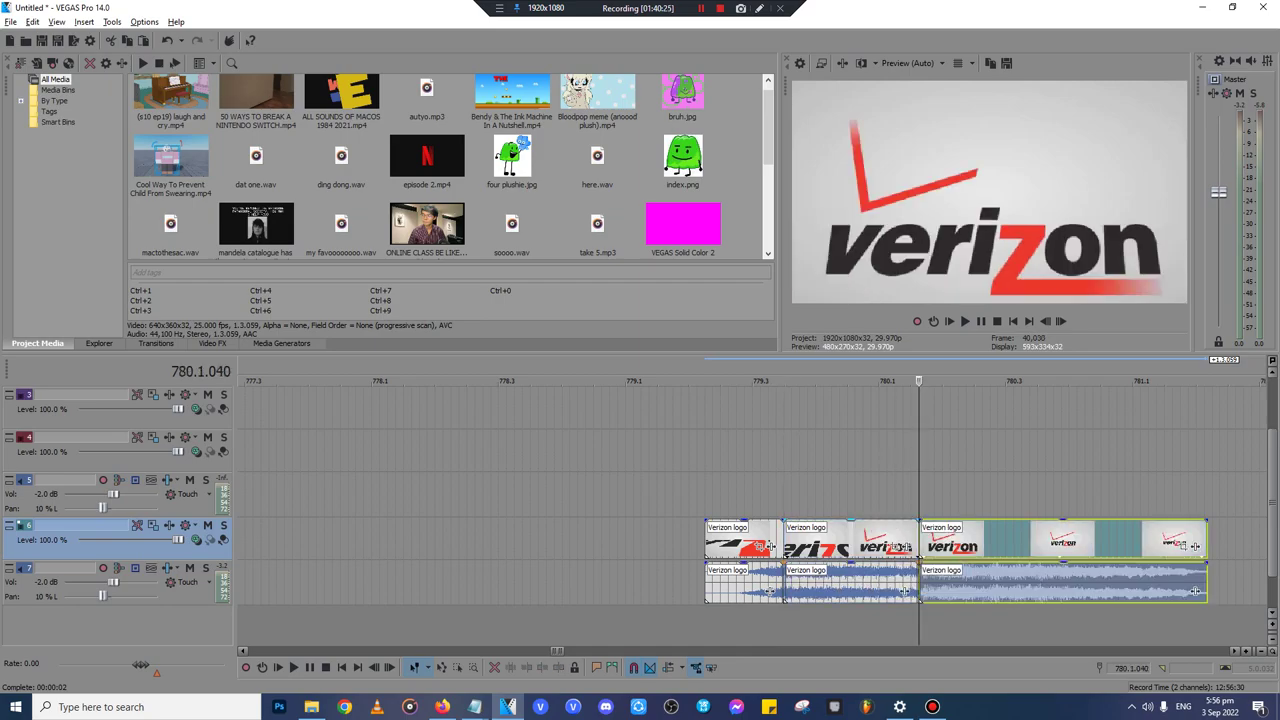
key("Delete")
left_click(745, 540)
key("Delete")
- Play the trimmed Verizon logo section and normalize its audio
left_click(824, 585)
key("space")
key("space")
key("space")
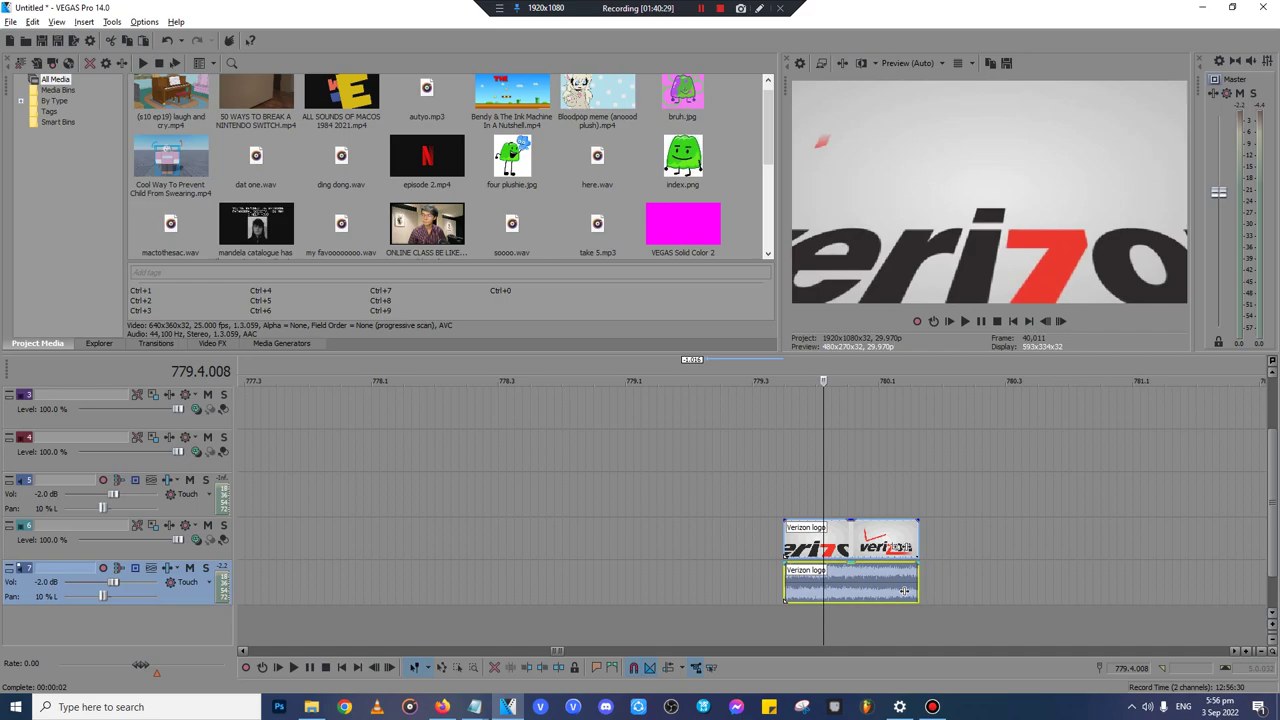
right_click(881, 590)
mouse_move(908, 457)
left_click(1098, 515)
- Delete the Verizon logo clip from the timeline and from the project media
key("Delete")
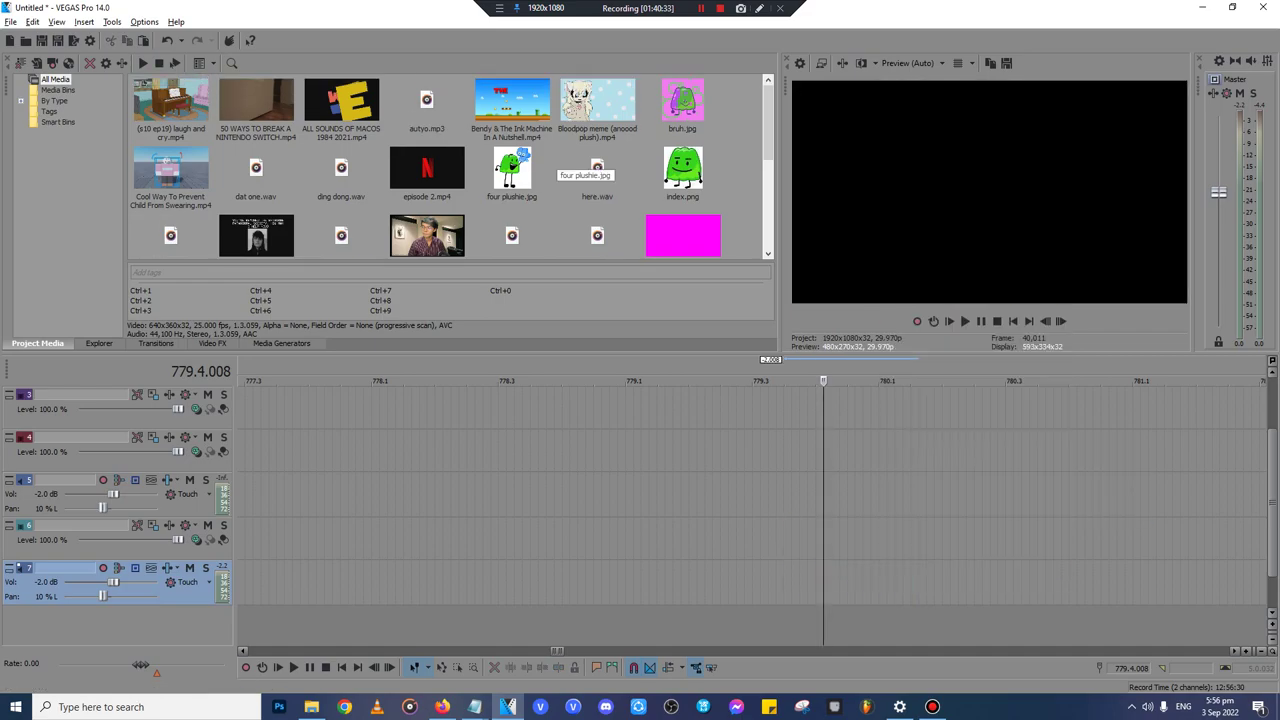
scroll(597, 165, "down", 3)
left_click(597, 160)
key("Delete")
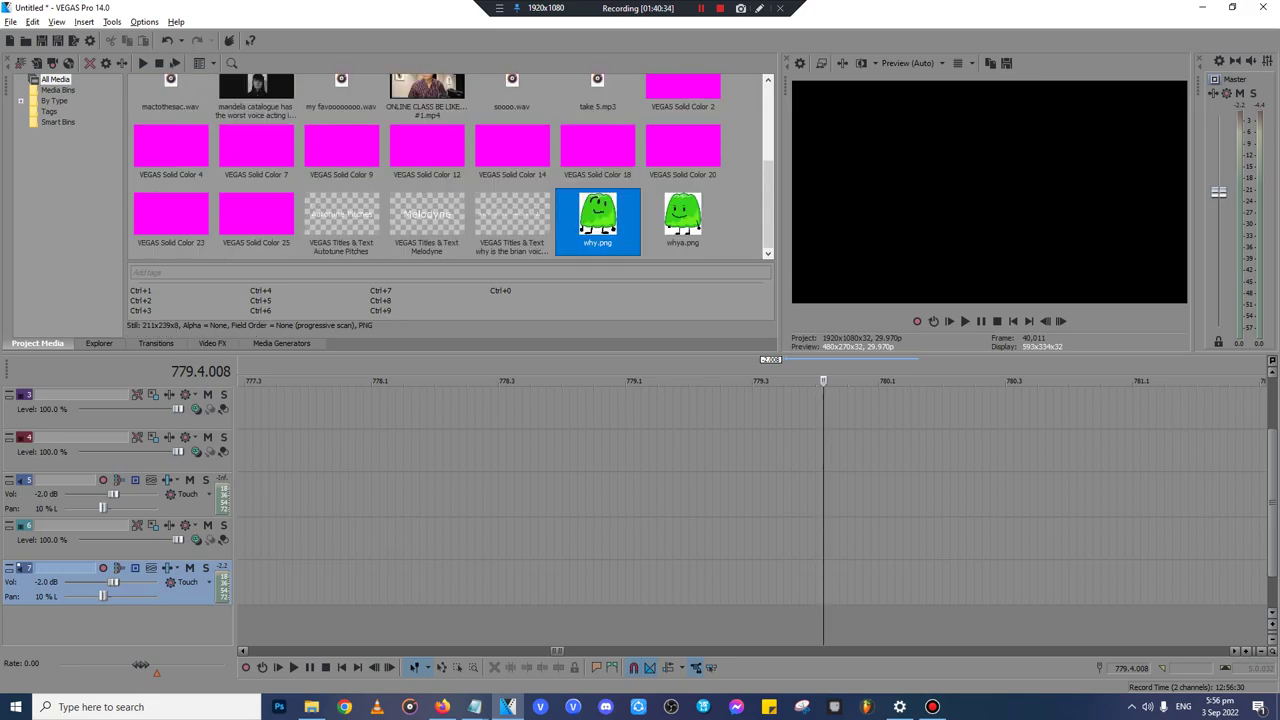
- Add Lets Play Minecraft part 1.mp4 from the Minecraft lets Play Episodes folder in Sources For Sparta Remixes to the timeline at about 778.1
key("alt+Tab")
left_click(755, 235)
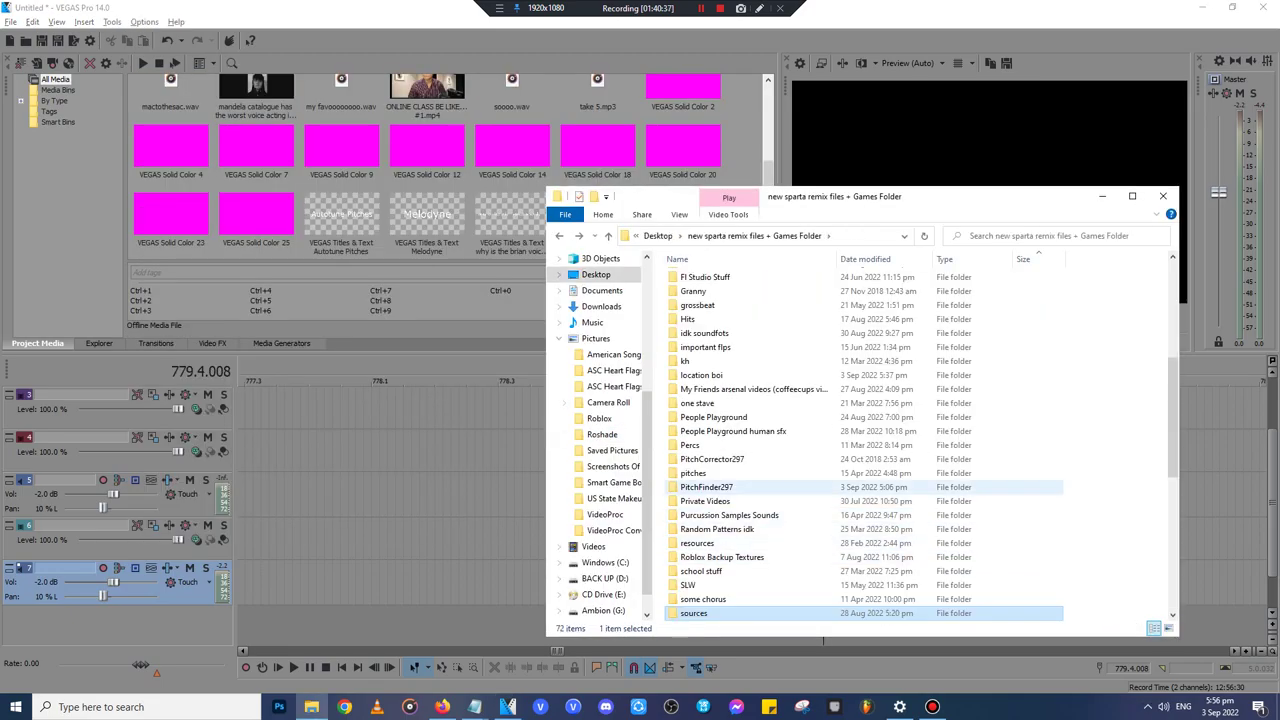
scroll(730, 515, "down", 3)
double_click(725, 494)
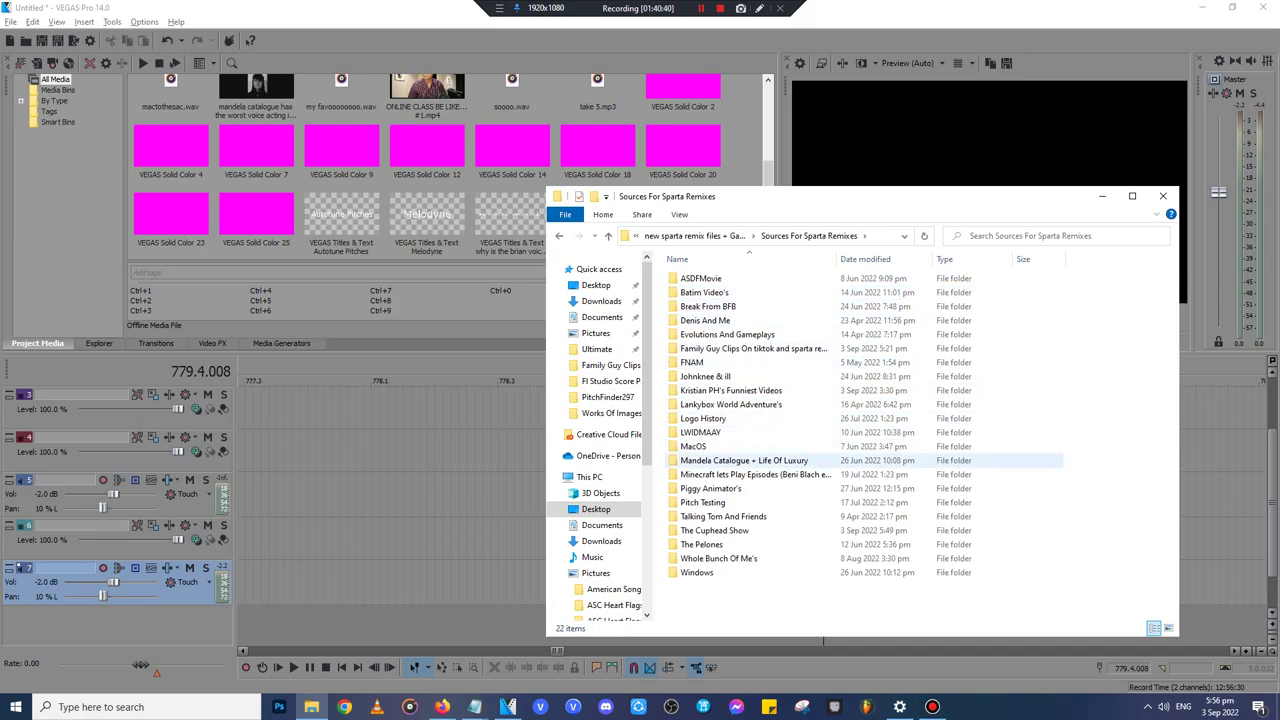
double_click(750, 474)
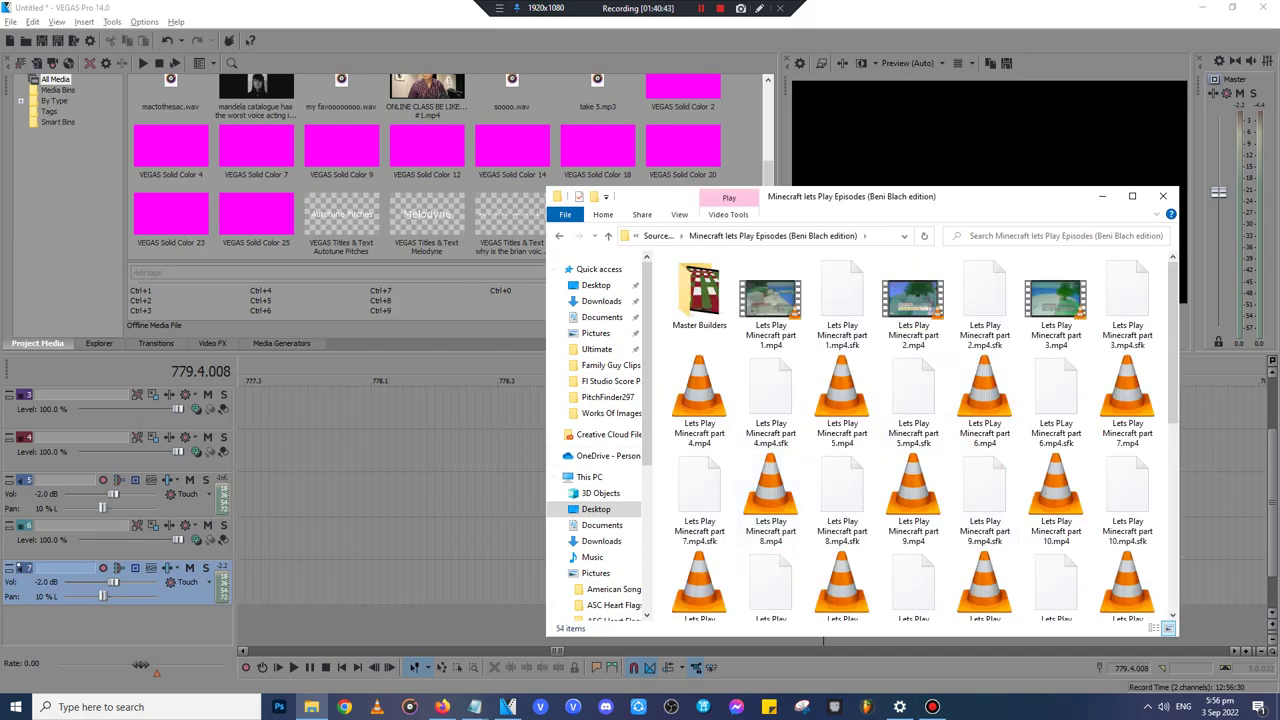
double_click(699, 295)
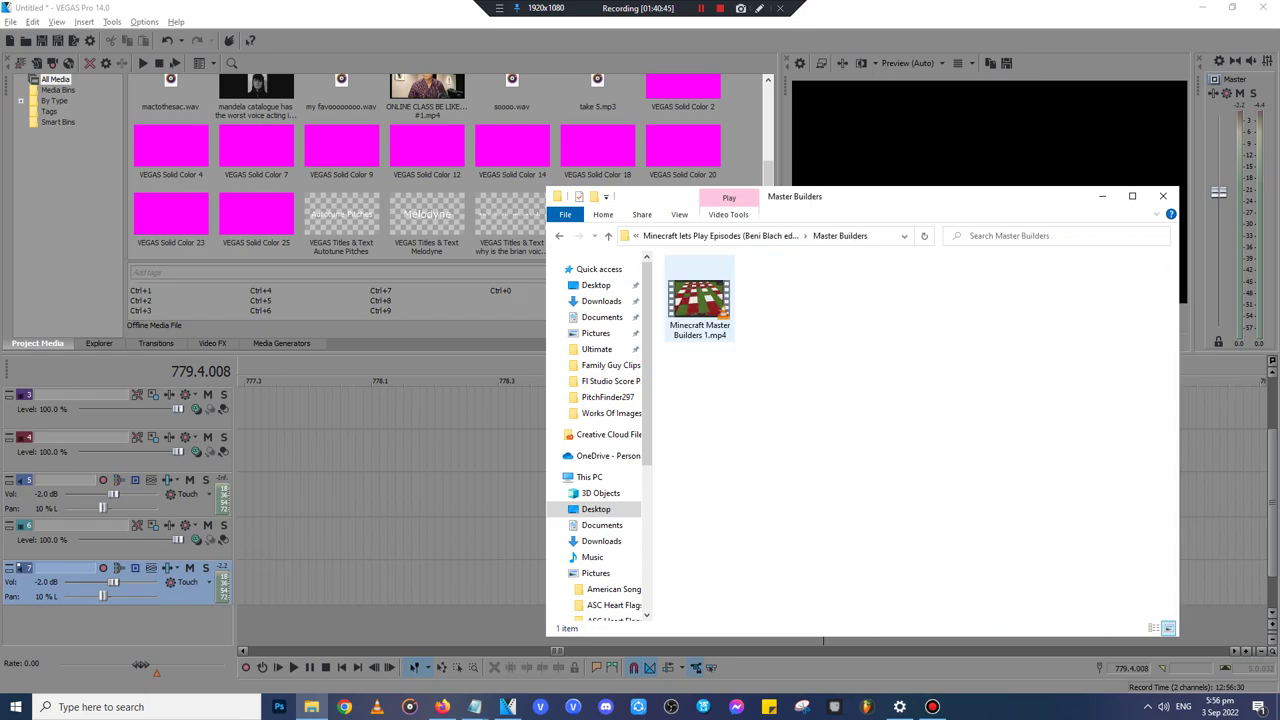
key("alt+Left")
scroll(842, 390, "down", 5)
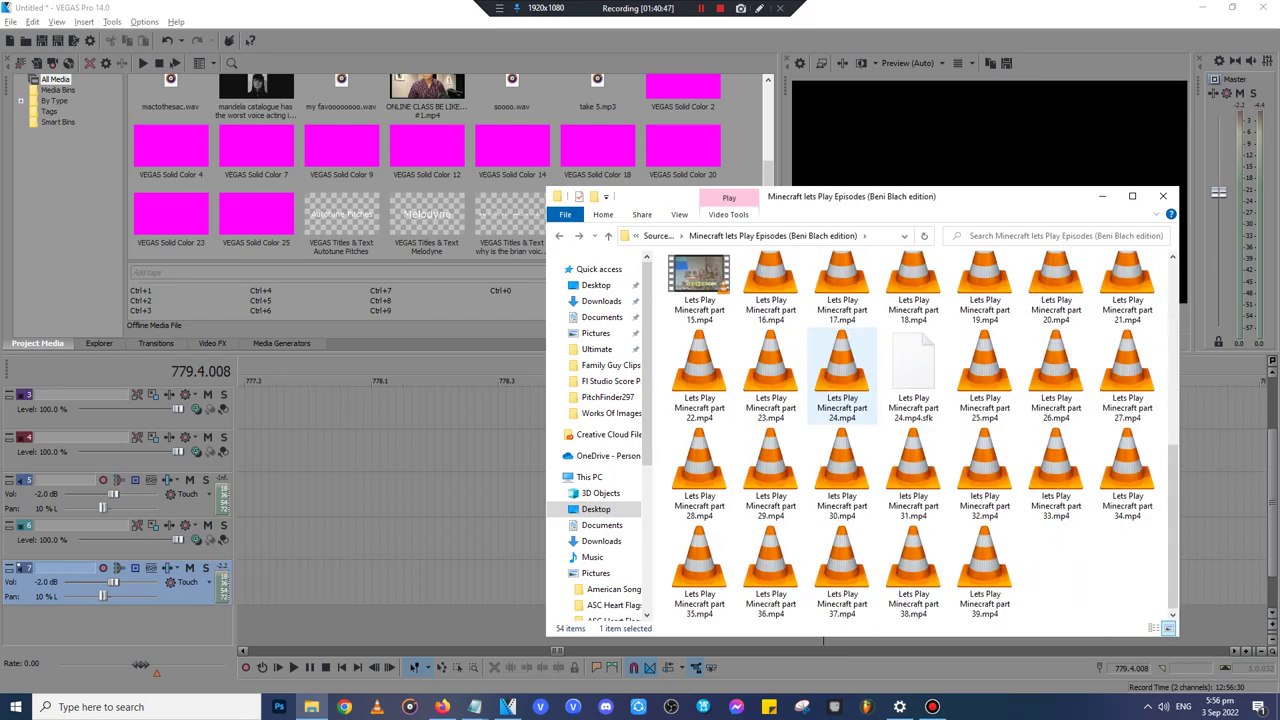
scroll(842, 400, "up", 3)
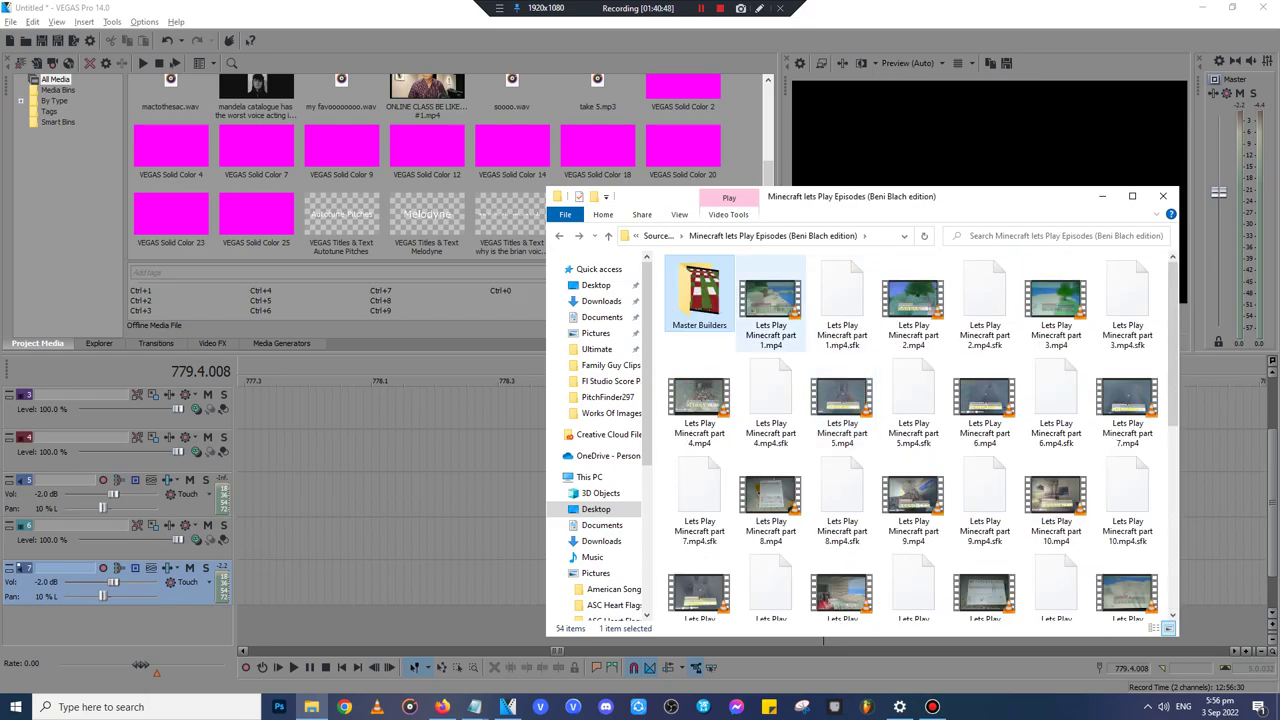
left_click_drag(770, 300, 382, 540)
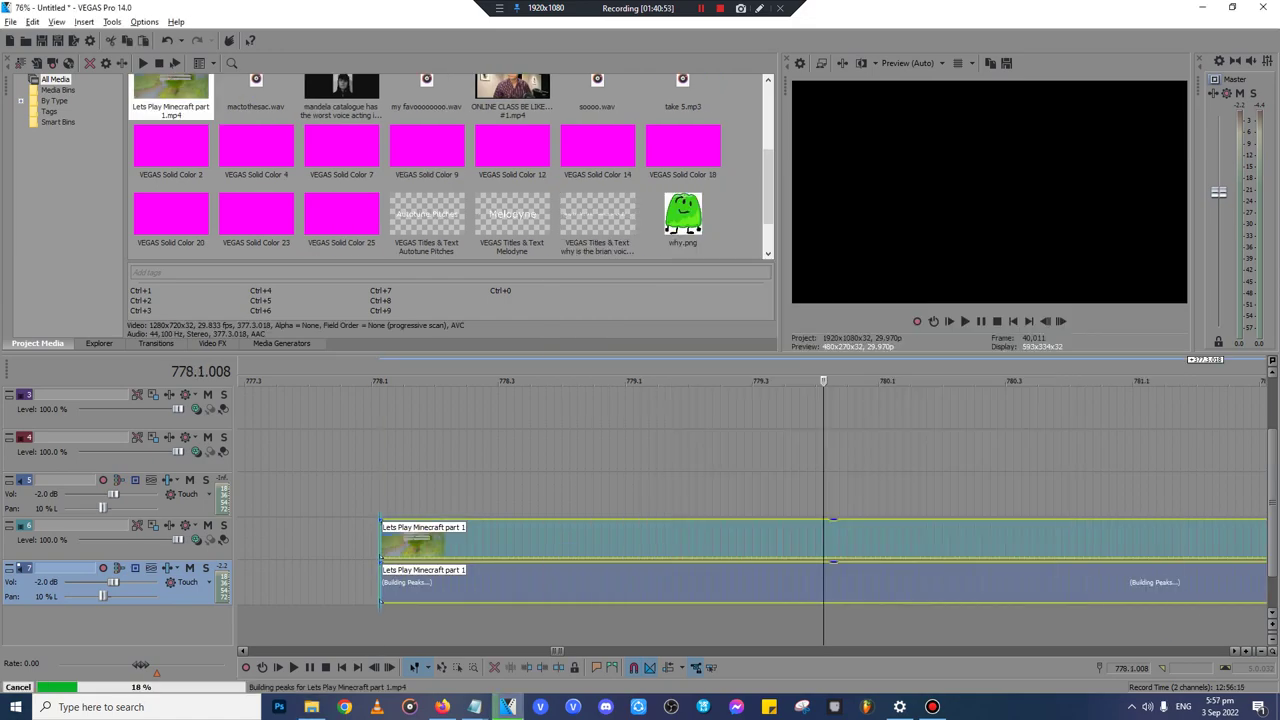
- Play the start of the Lets Play Minecraft part 1 clip, split it at about 778.4 and delete the opening piece
left_click(382, 450)
scroll(382, 450, "up", 3)
key("space")
scroll(969, 540, "down", 1)
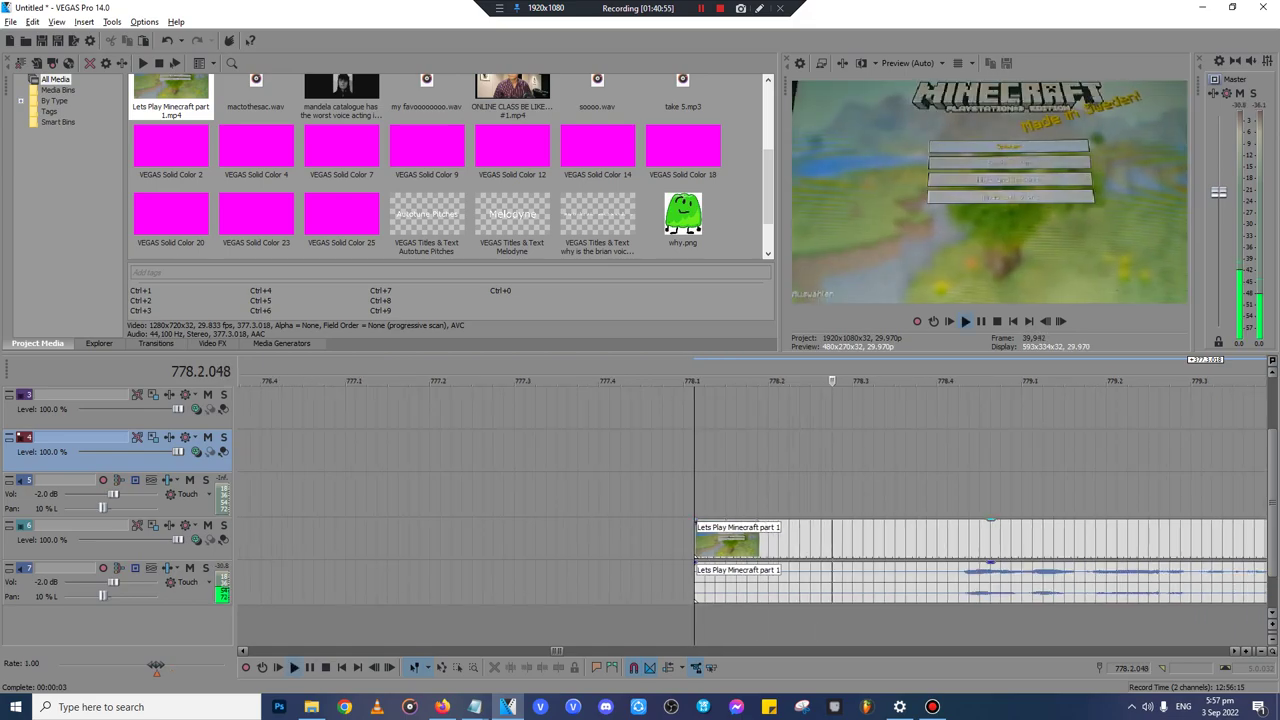
left_click(969, 540)
key("s")
left_click(906, 540)
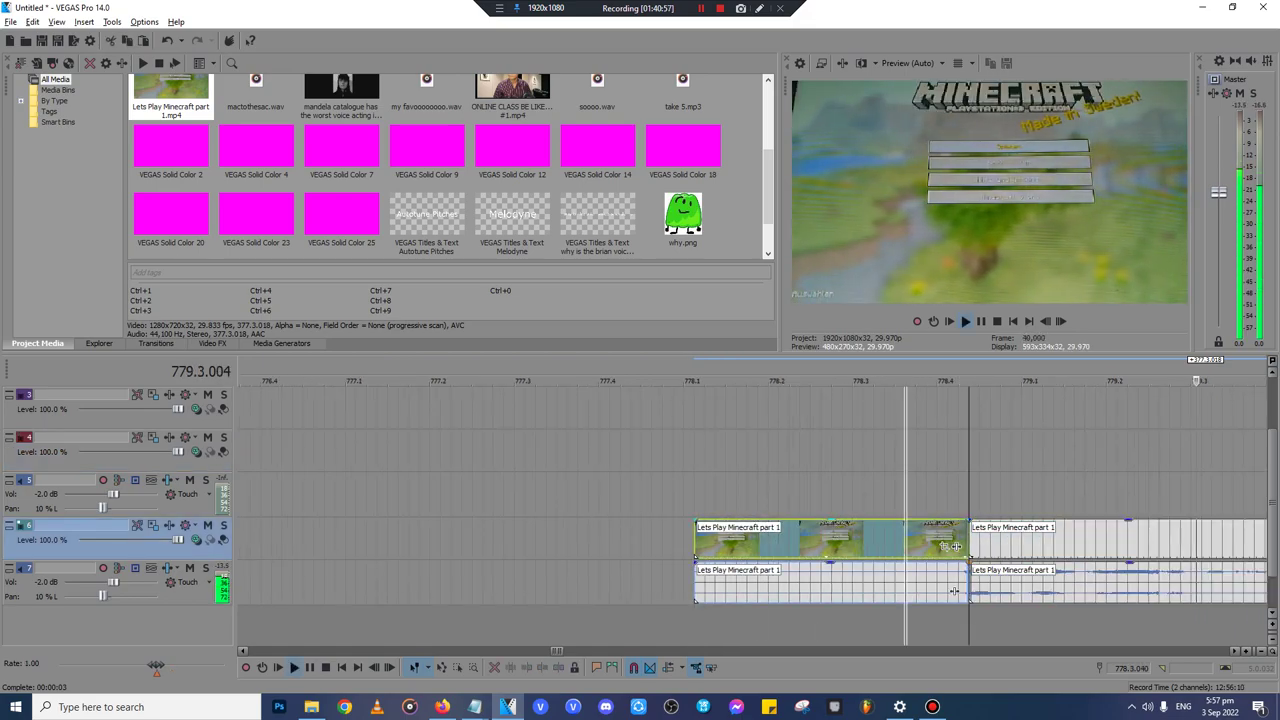
scroll(906, 540, "down", 1)
key("Delete")
- Review the rest of the Lets Play Minecraft part 1 clip and cut off everything after about 781.4
scroll(752, 515, "up", 1)
scroll(752, 515, "down", 2)
scroll(760, 560, "down", 2)
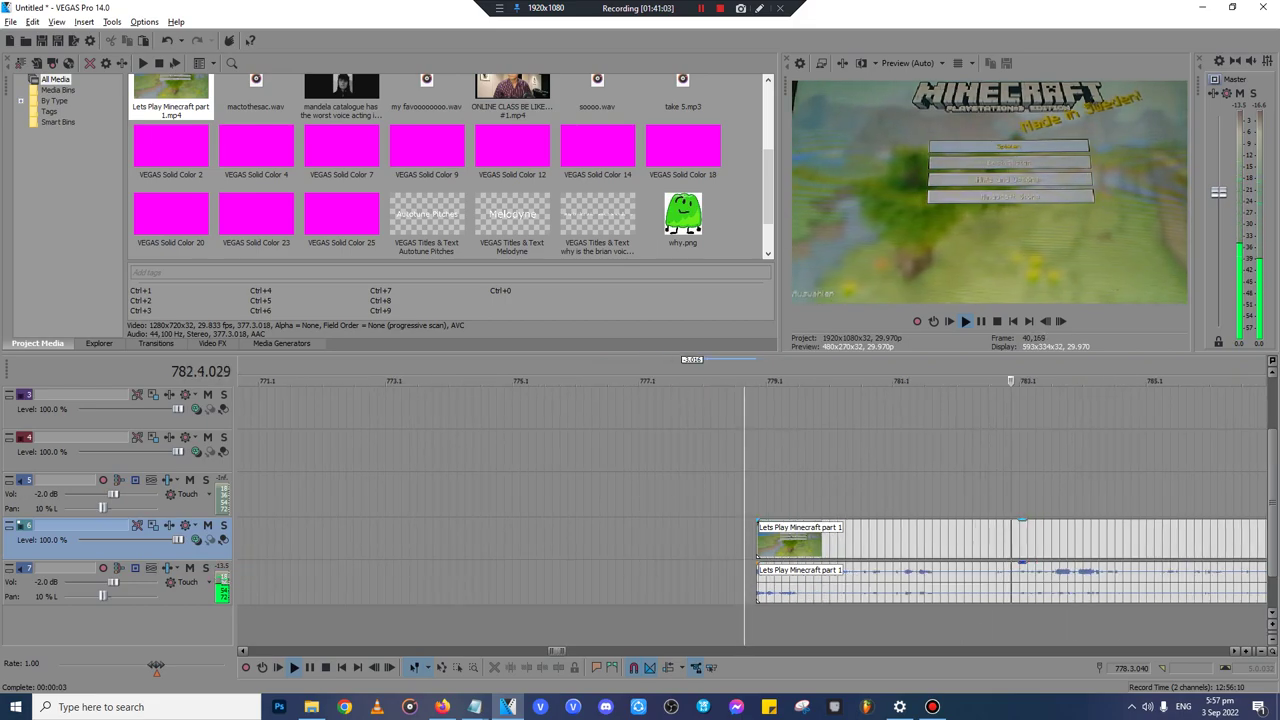
scroll(760, 560, "up", 3)
scroll(760, 560, "down", 2)
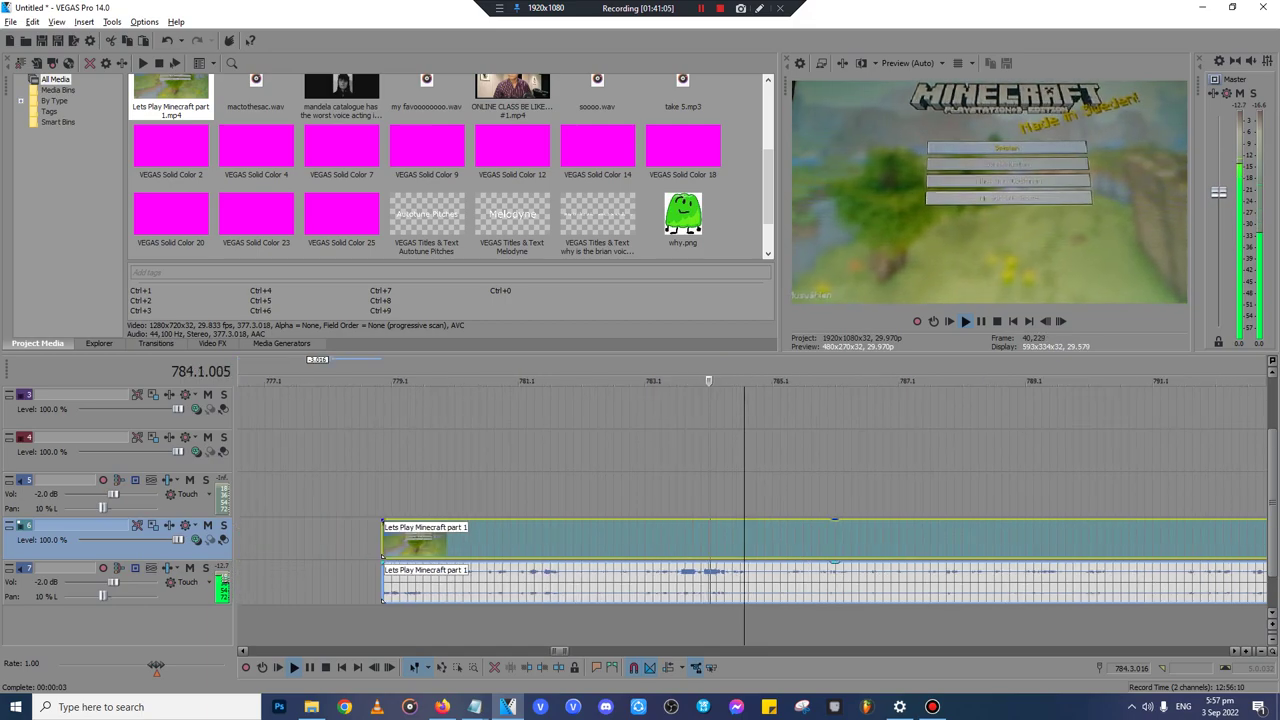
scroll(760, 560, "up", 3)
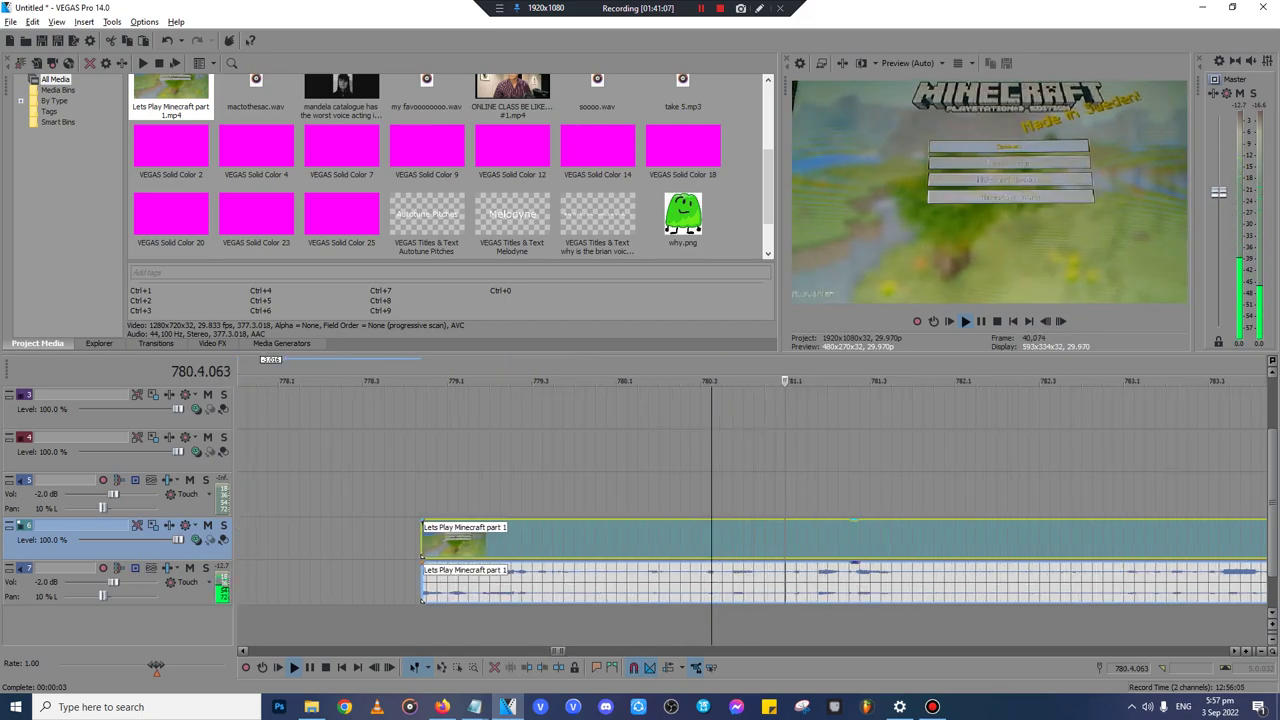
left_click(929, 545)
left_click(923, 545)
key("s")
key("Delete")
- Normalize the audio of the trimmed Lets Play Minecraft part 1 clip
right_click(909, 591)
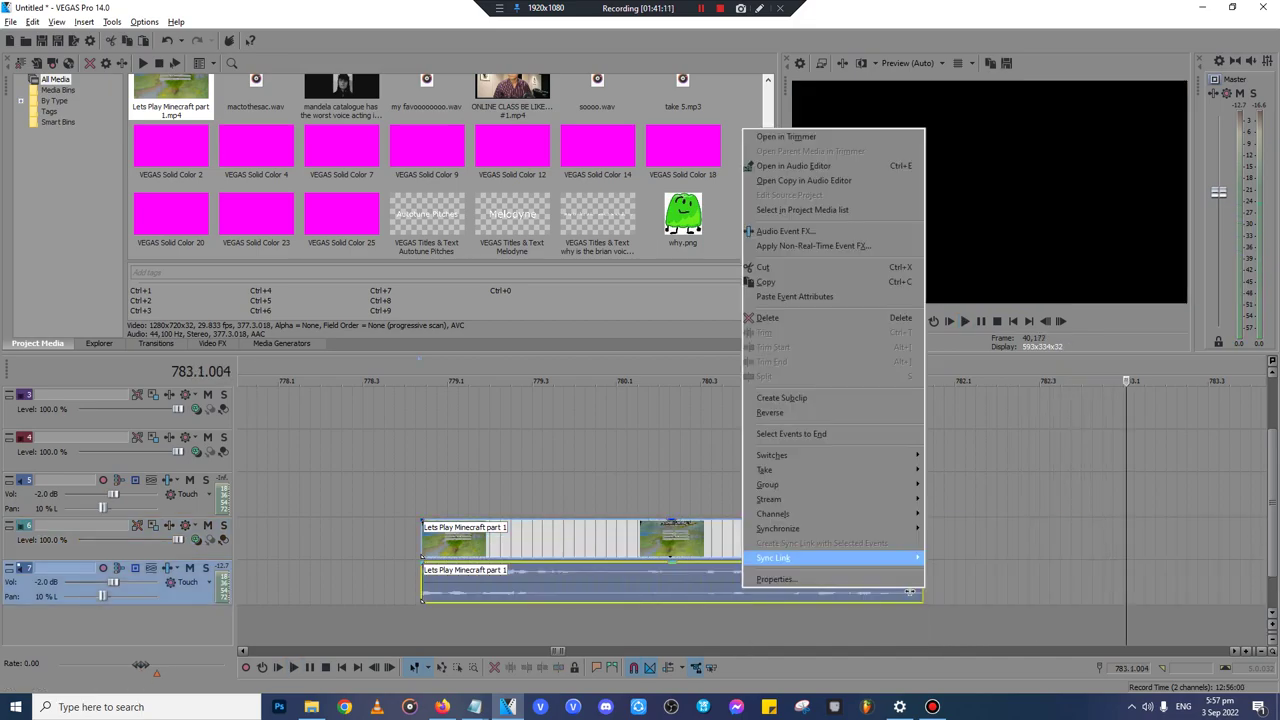
left_click(965, 513)
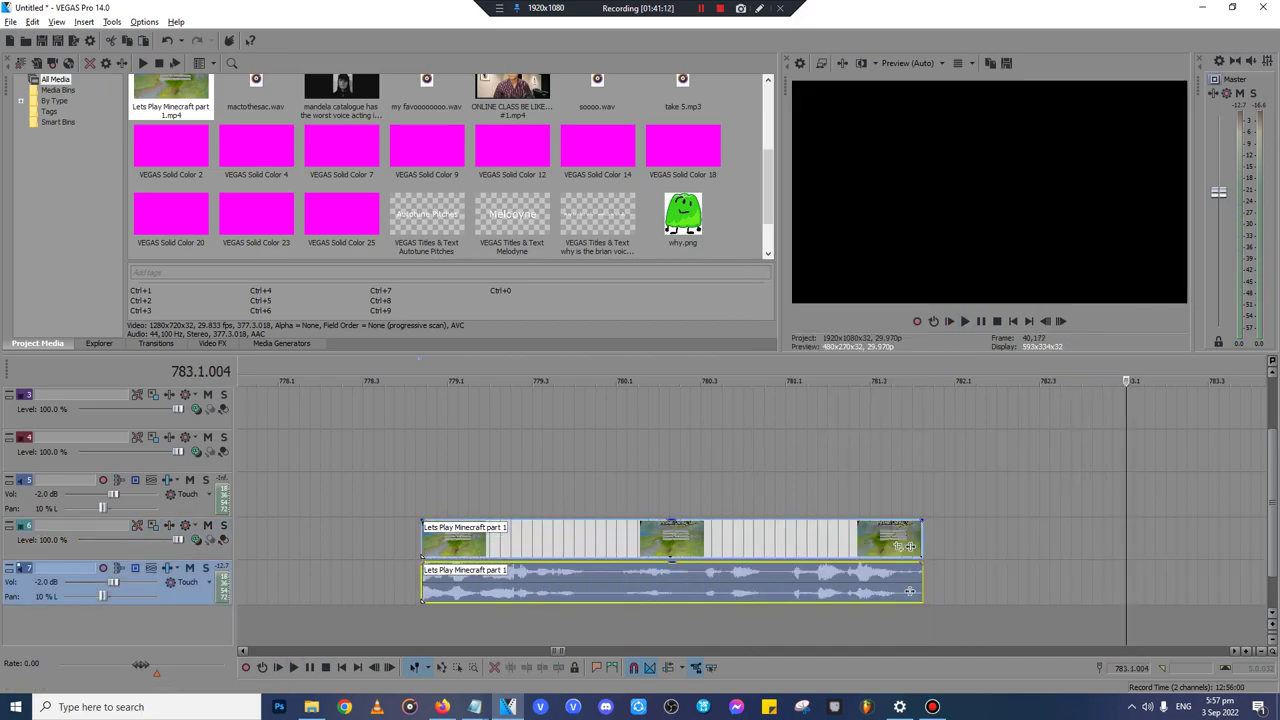
left_click(909, 591)
left_click(504, 279)
key("Return")
key("Return")
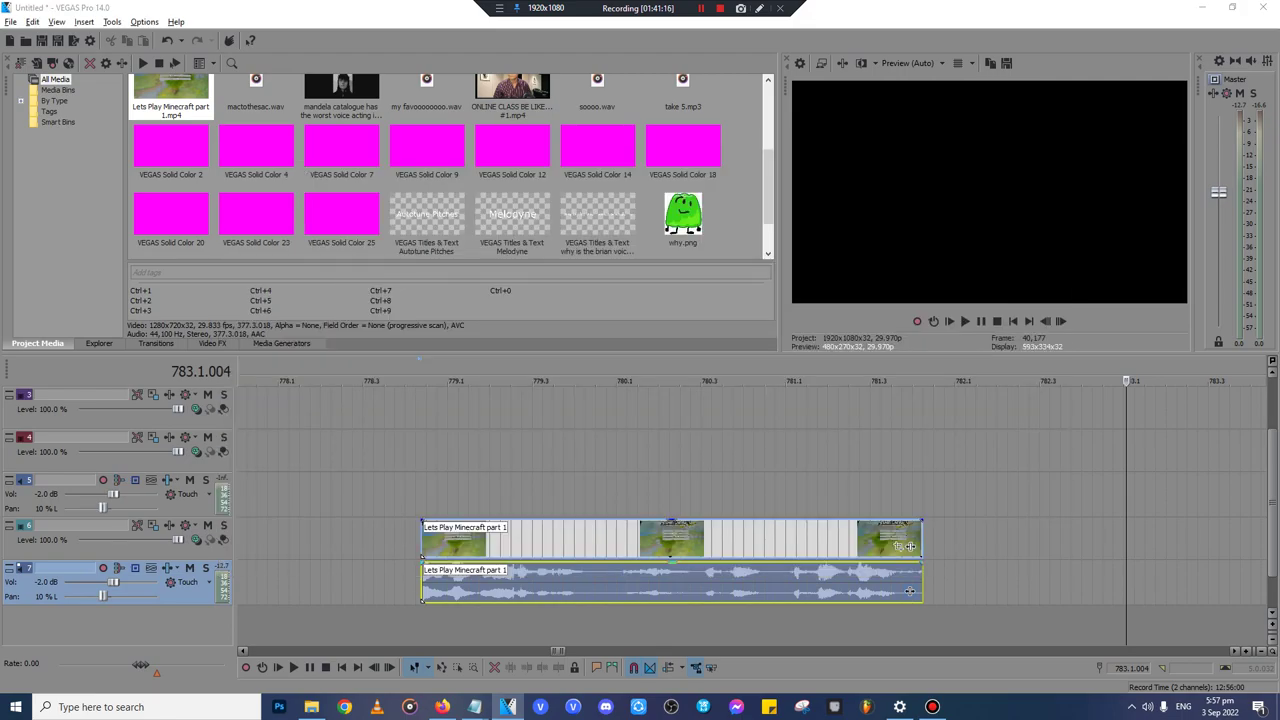
left_click(1180, 38)
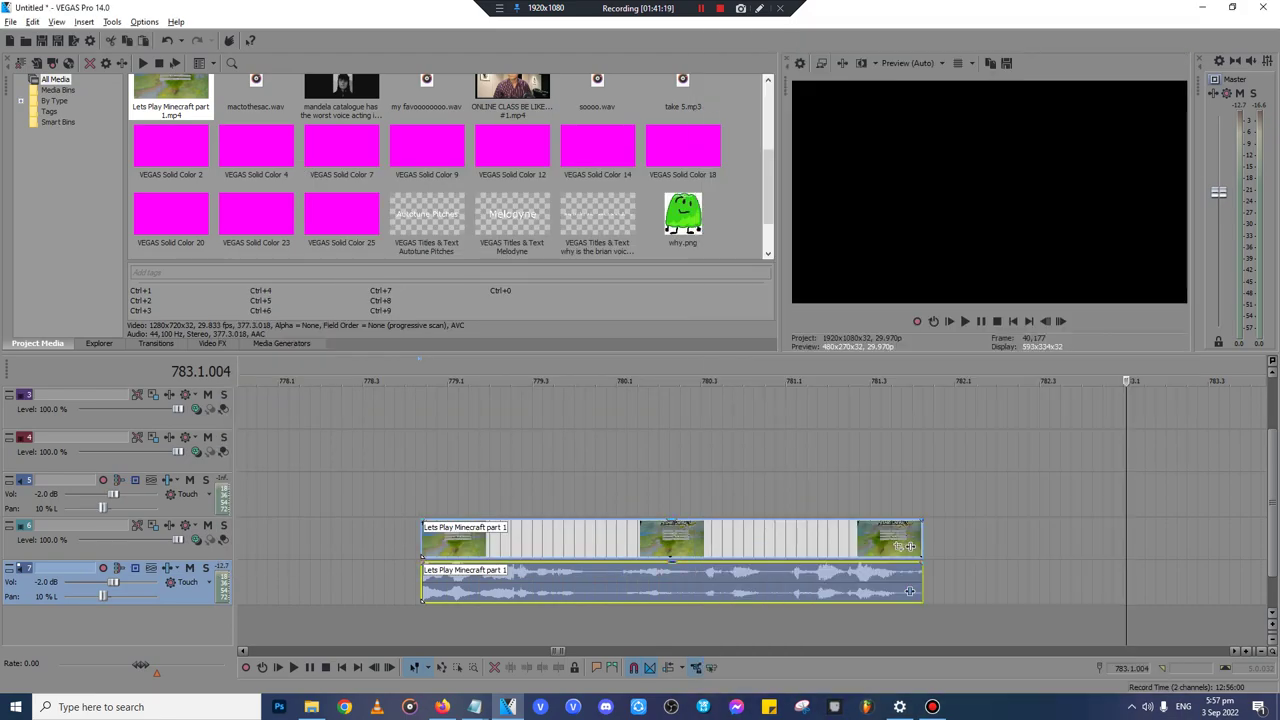
left_click(685, 540)
scroll(909, 591, "down", 15)
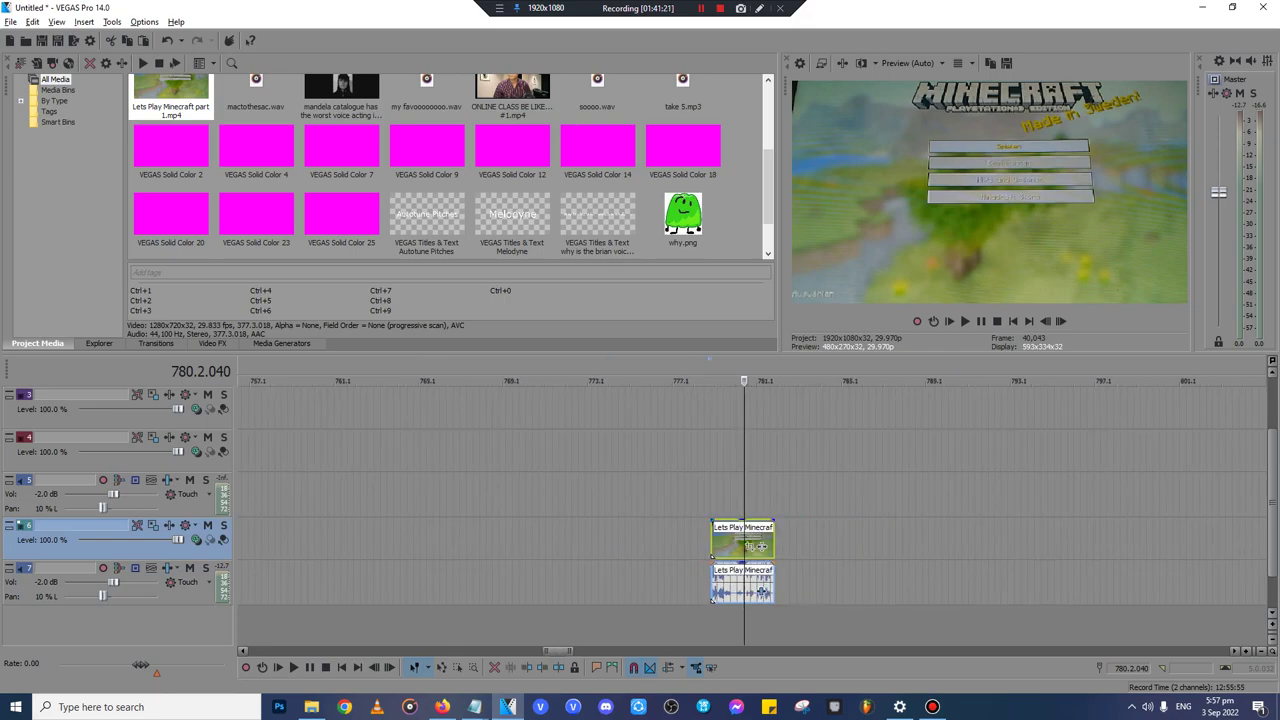
- Paste the trimmed Lets Play Minecraft part 1 clip at 30.4.056, directly after the Cool Way To Prevent Child From Swearing clip
scroll(463, 546, "up", 10)
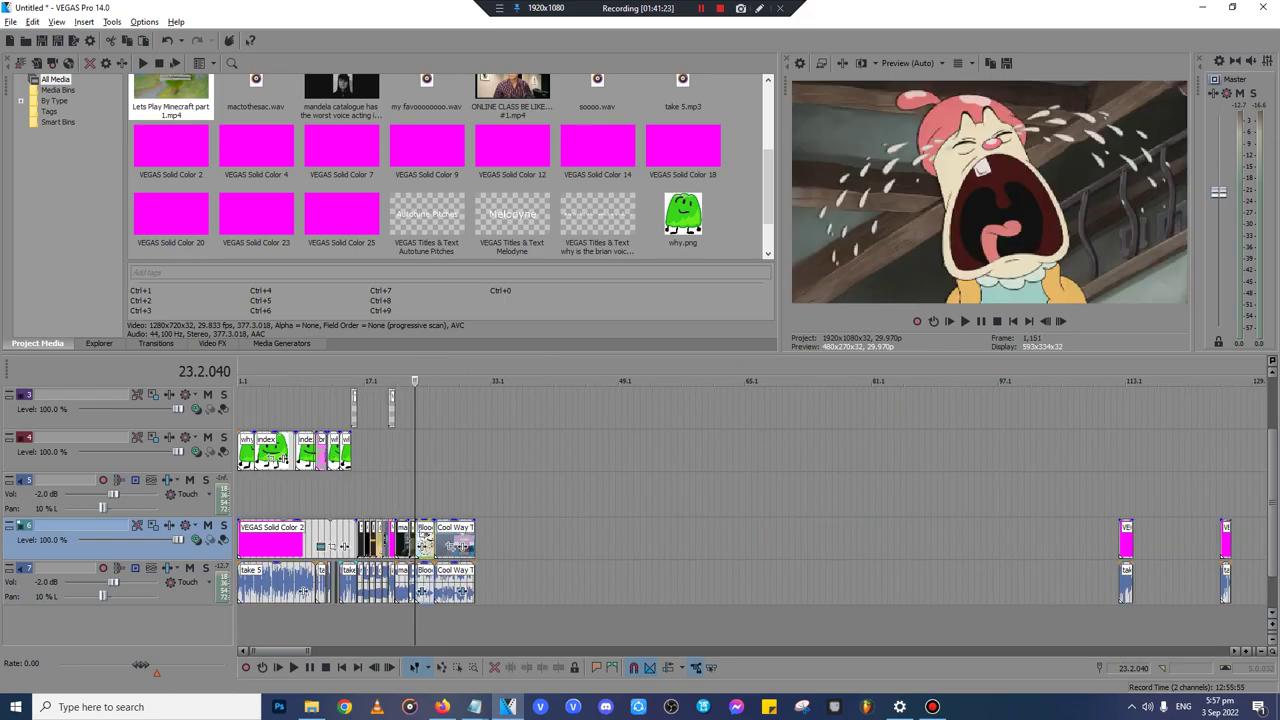
left_click(699, 546)
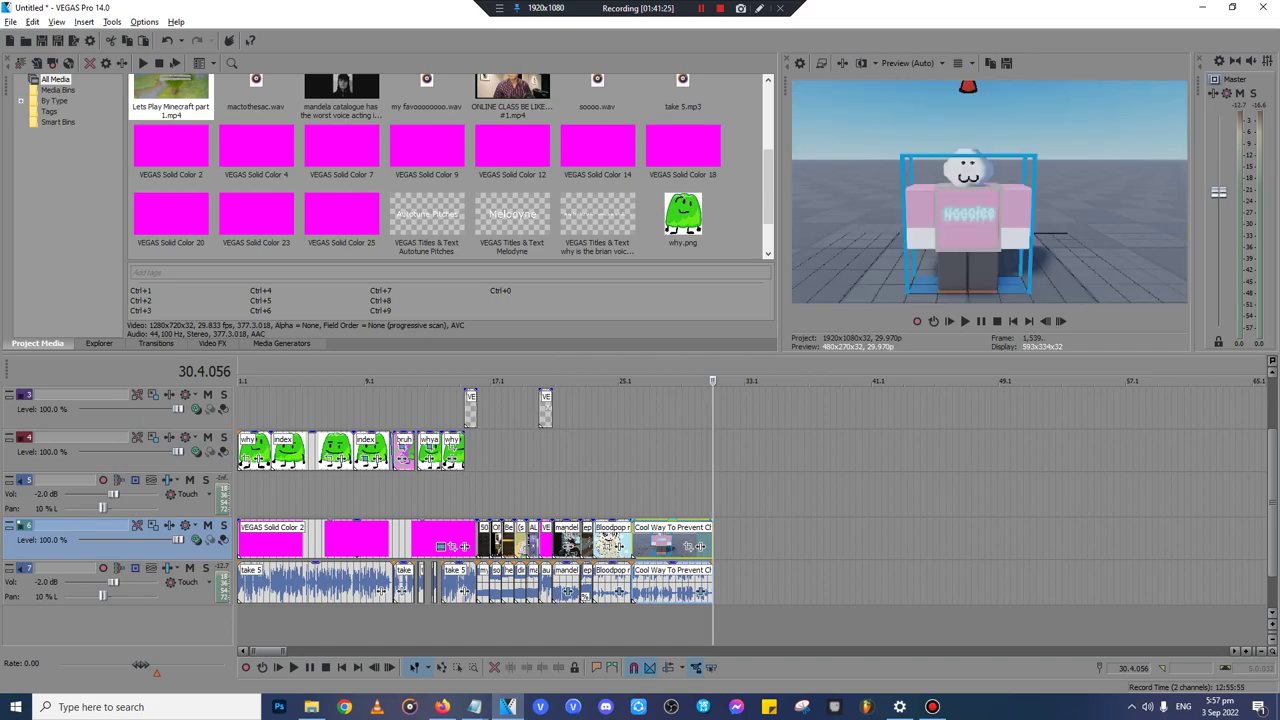
key("ctrl+v")
scroll(752, 516, "up", 5)
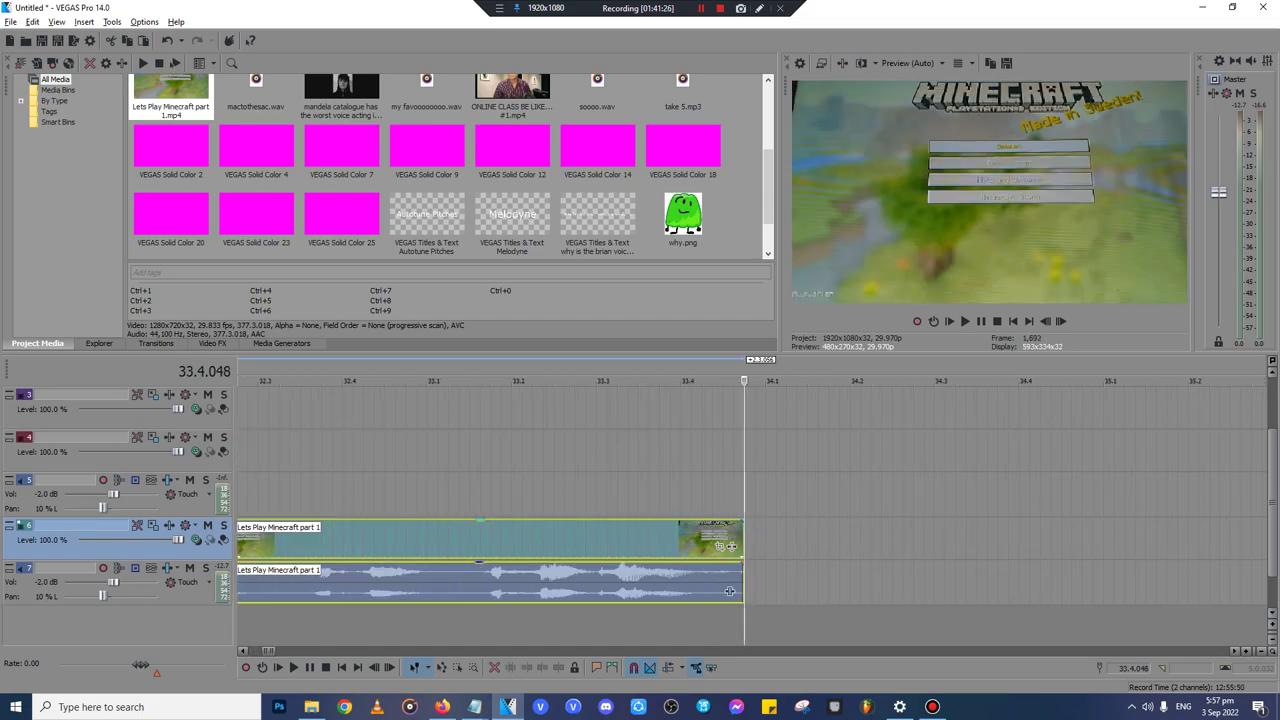
scroll(752, 516, "down", 1)
- Check the narration text in the Brian voice page and the Notepad script to find the line that follows the autotune pitches
left_click(441, 707)
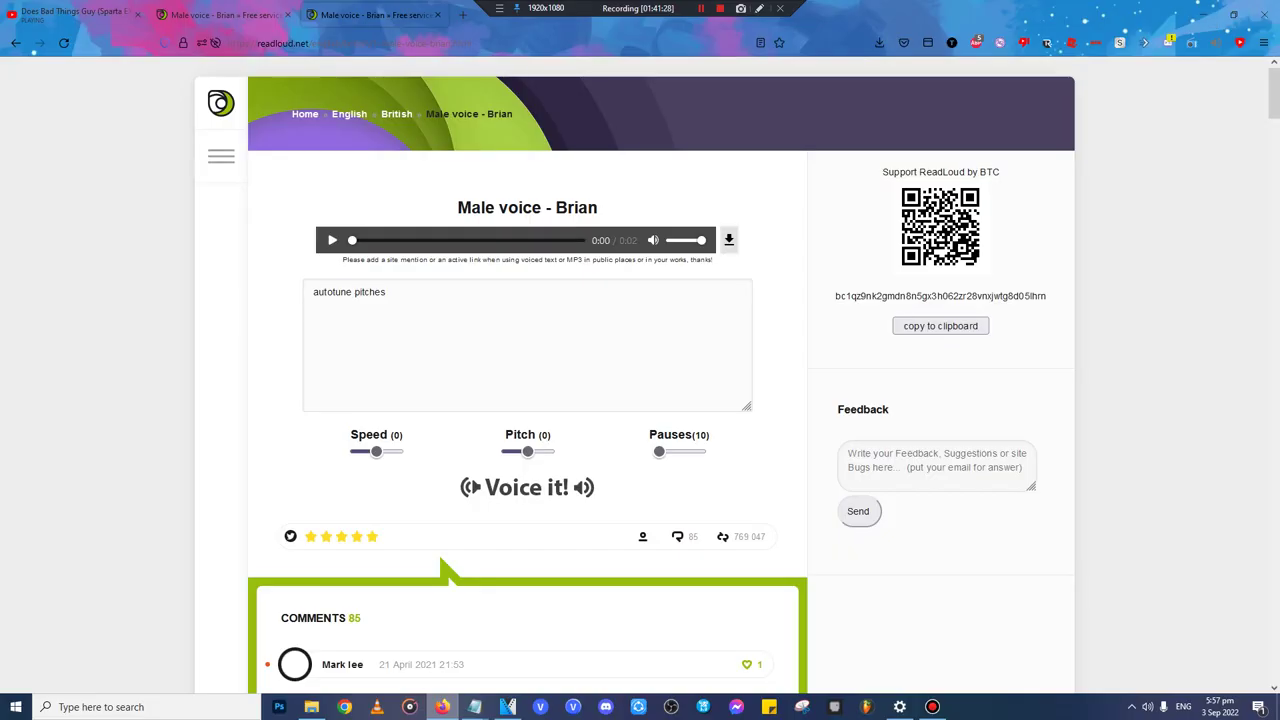
key("ctrl+shift+Tab")
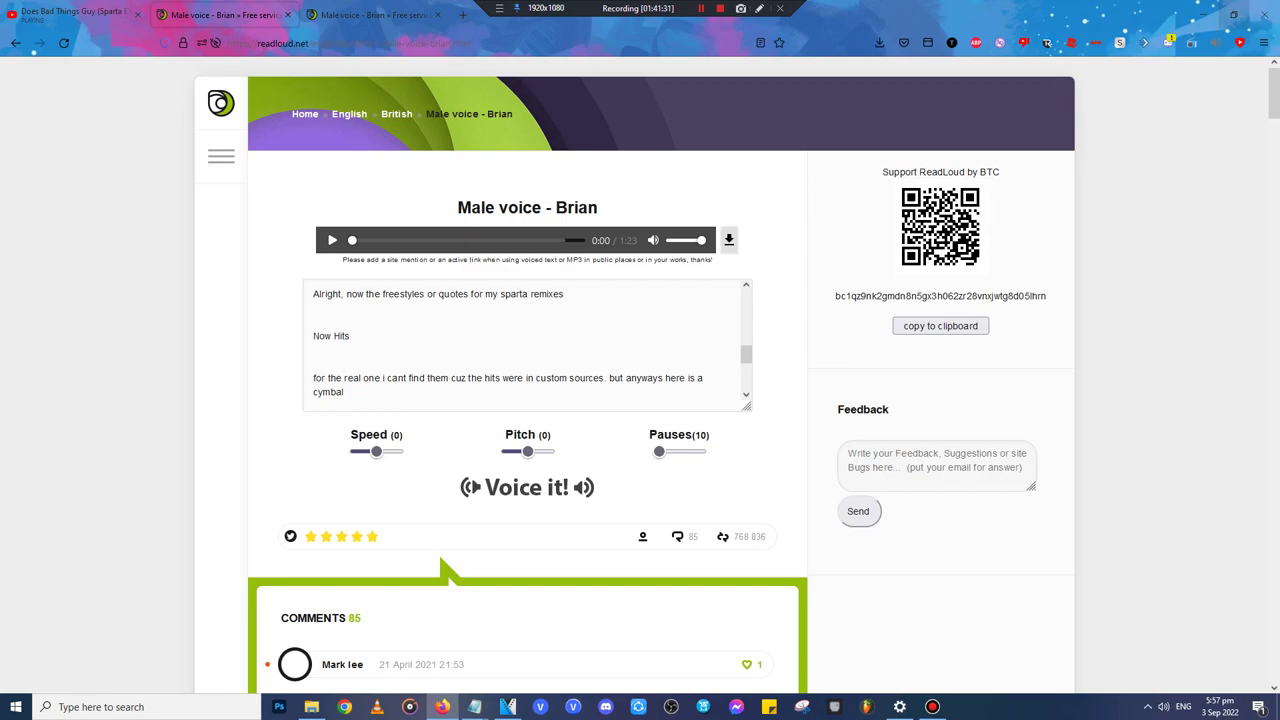
left_click(1203, 14)
mouse_move(474, 707)
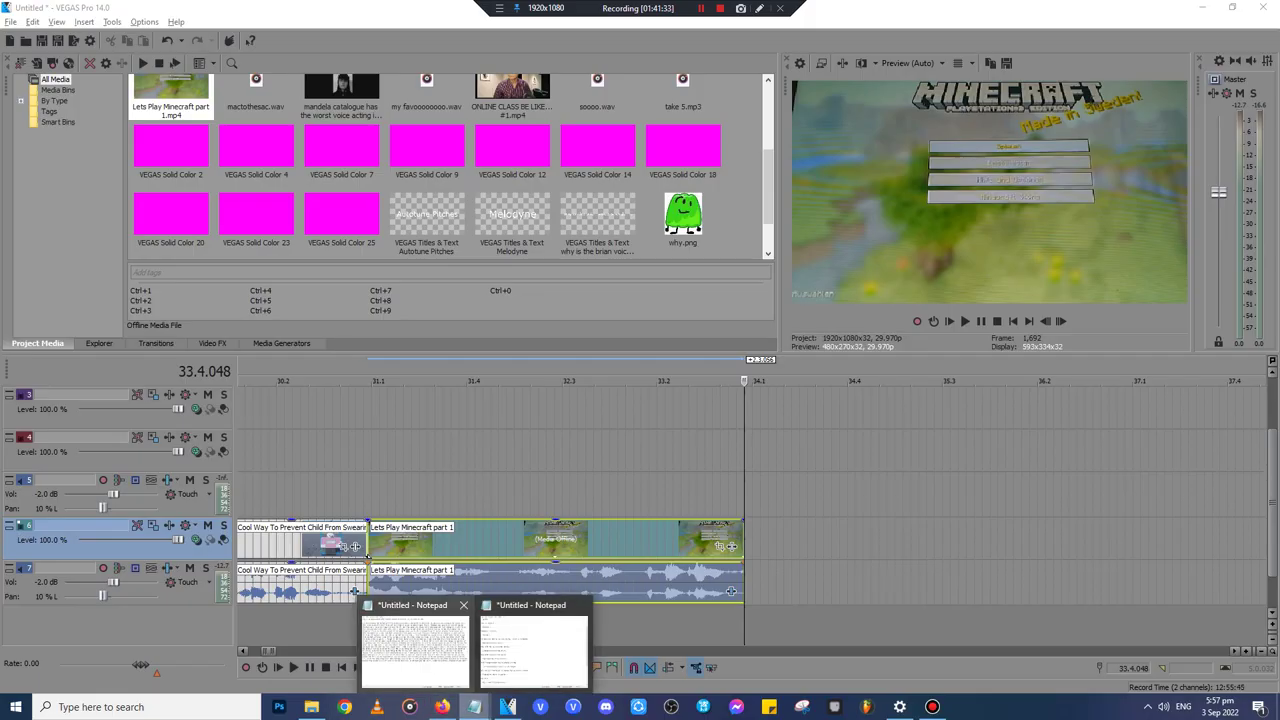
left_click(533, 645)
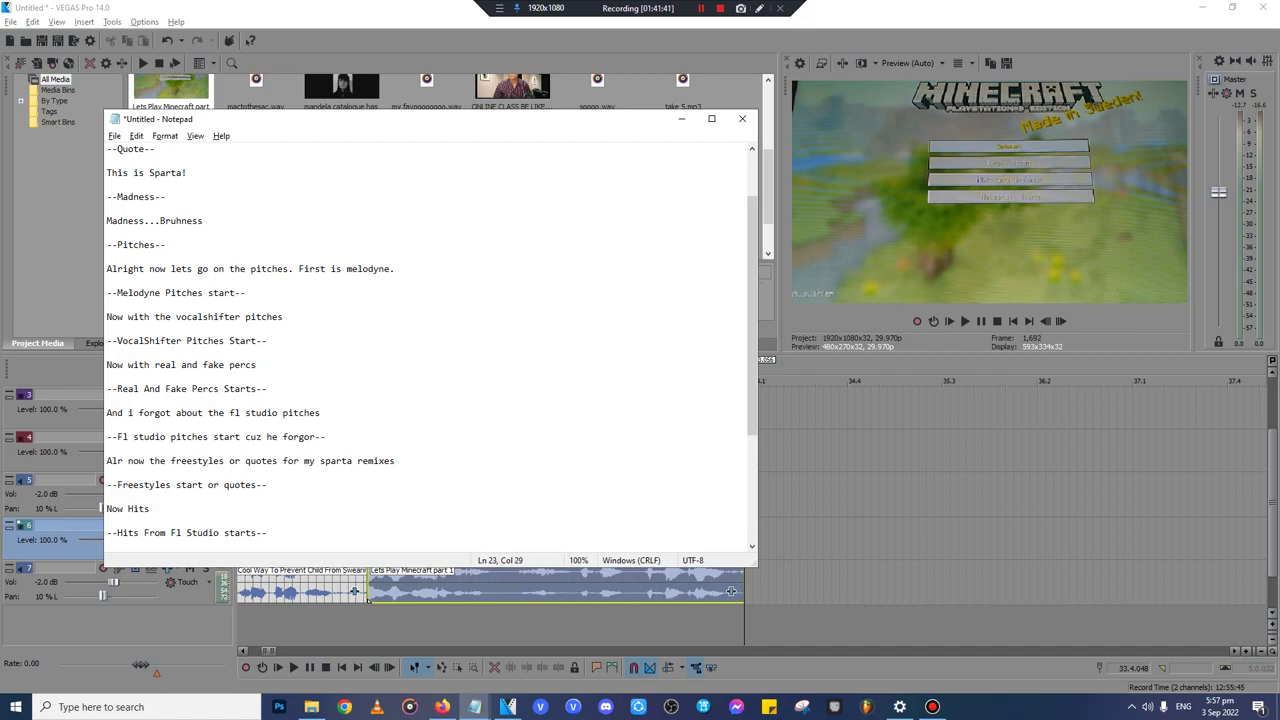
left_click(681, 119)
- Play the spare take 5 narration clip at about 112.4 to identify its line
scroll(243, 462, "down", 15)
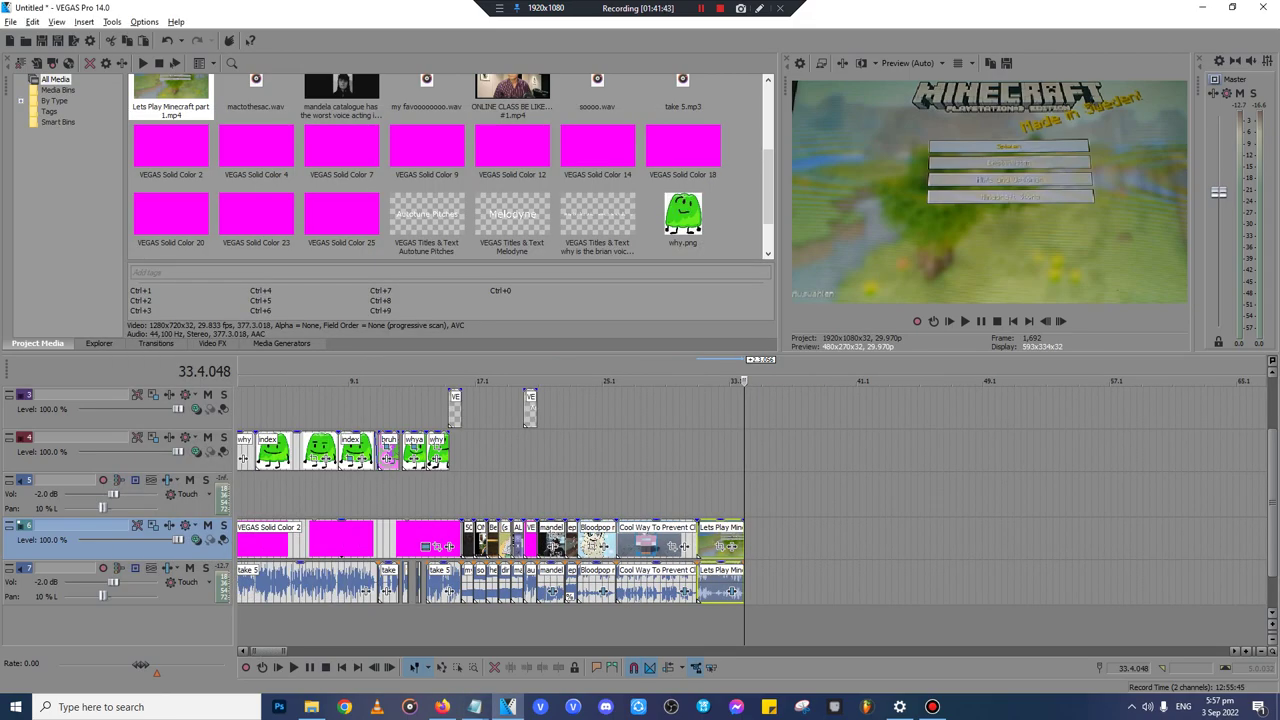
left_click(467, 496)
left_click(458, 496)
key("space")
scroll(458, 496, "up", 10)
scroll(750, 496, "down", 3)
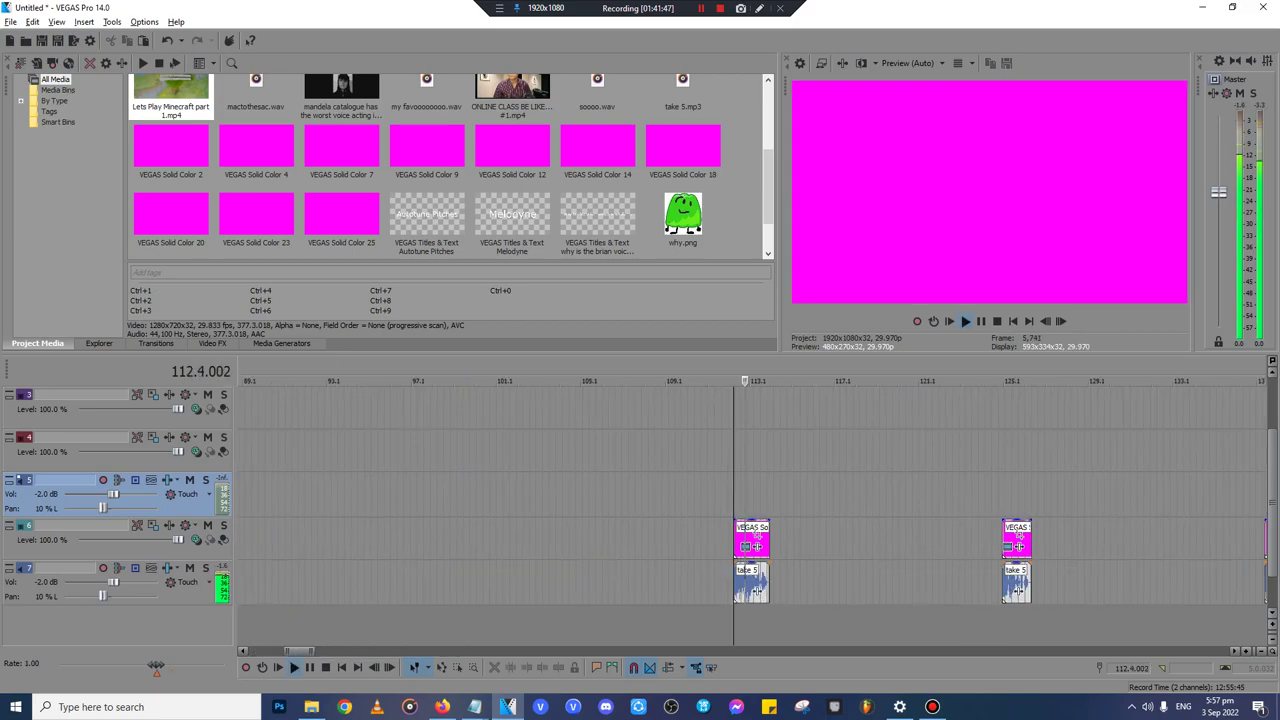
- Play the take 5 narration clip at about 125.1 and cut it, together with its magenta background, from the timeline
left_click(1008, 496)
scroll(1008, 496, "up", 8)
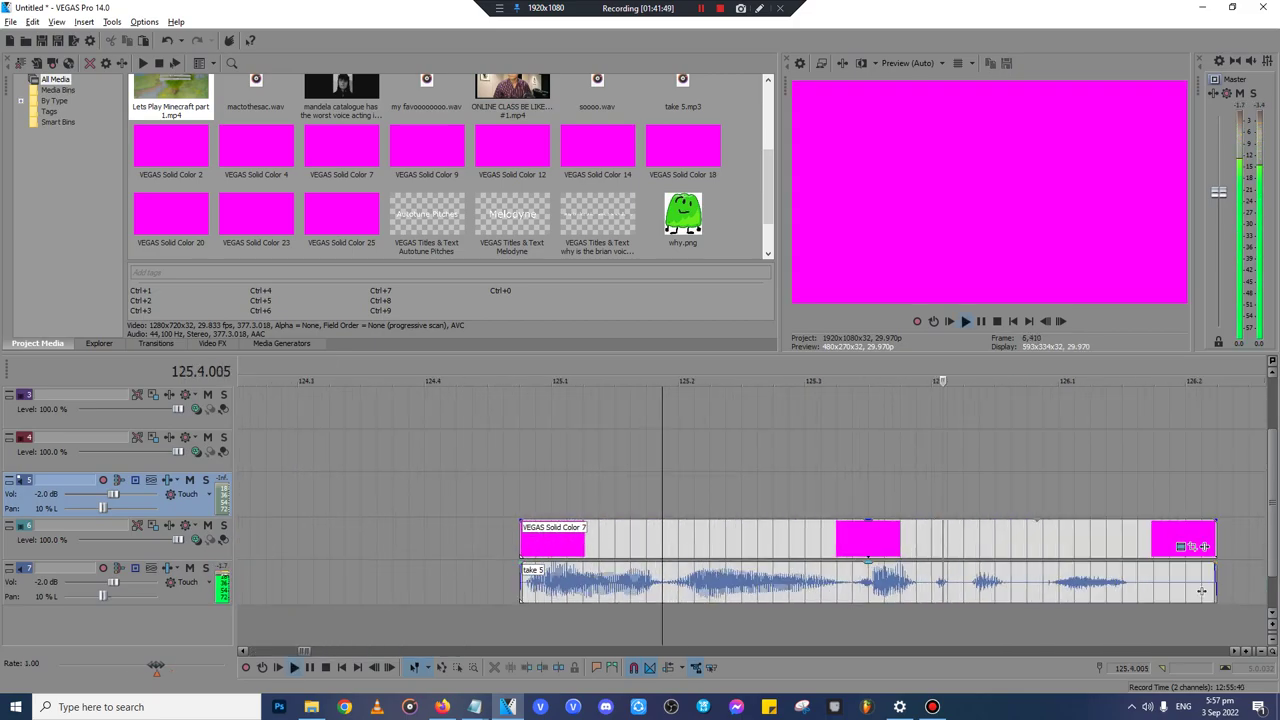
scroll(1008, 496, "down", 1)
key("Return")
left_click(900, 591)
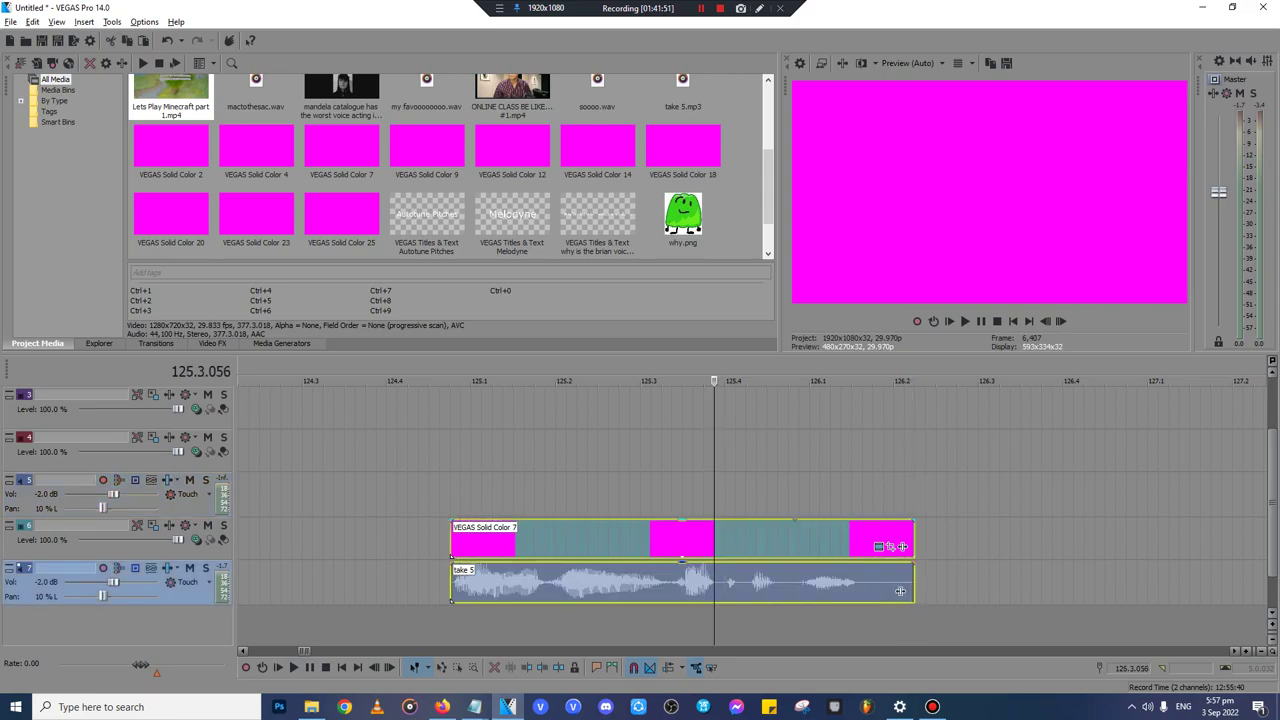
scroll(900, 591, "down", 10)
key("Delete")
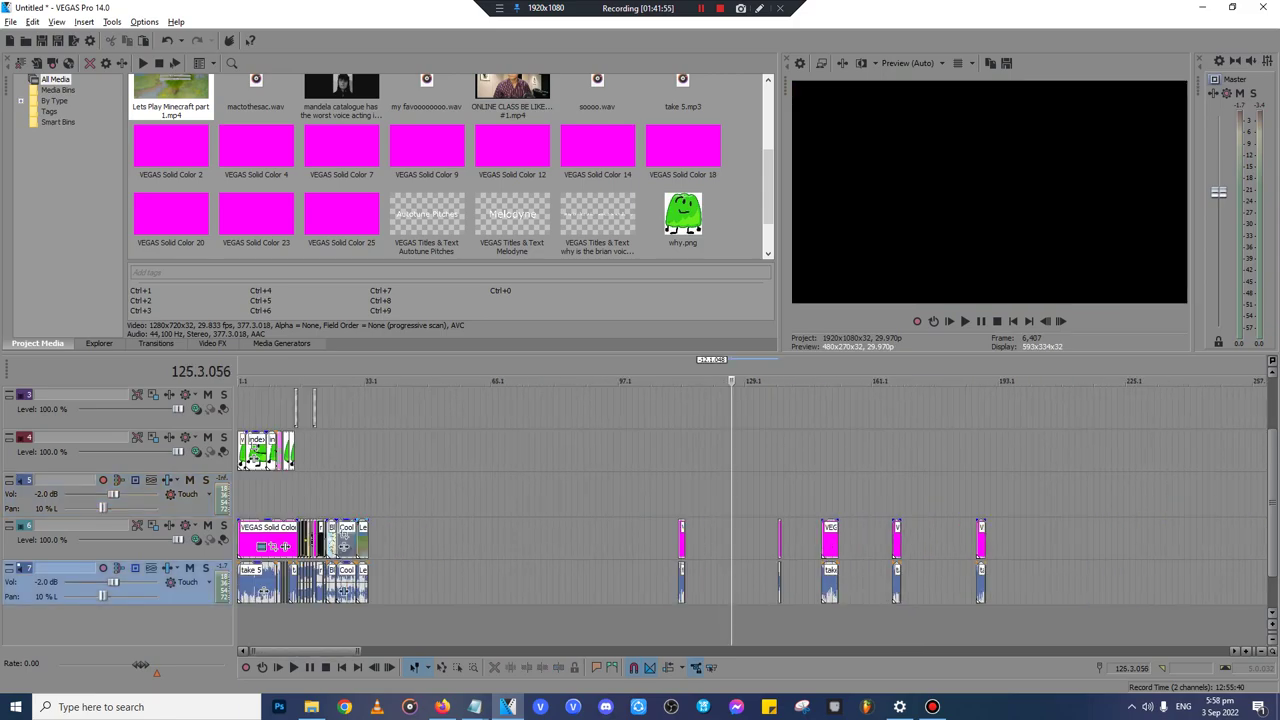
- Paste the cut narration clip and its magenta background at 33.4.048, right after the Lets Play Minecraft part 1 clip
left_click(369, 540)
scroll(369, 540, "up", 9)
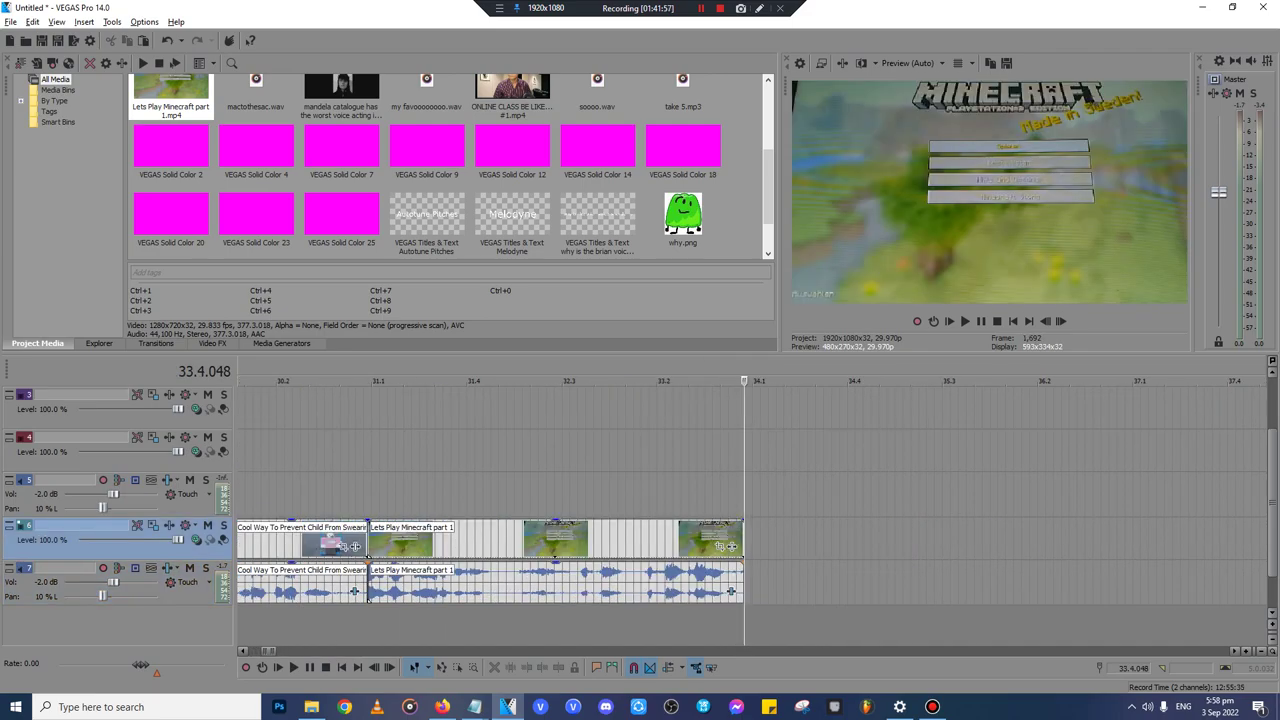
key("ctrl+v")
left_click(732, 295)
left_click(475, 707)
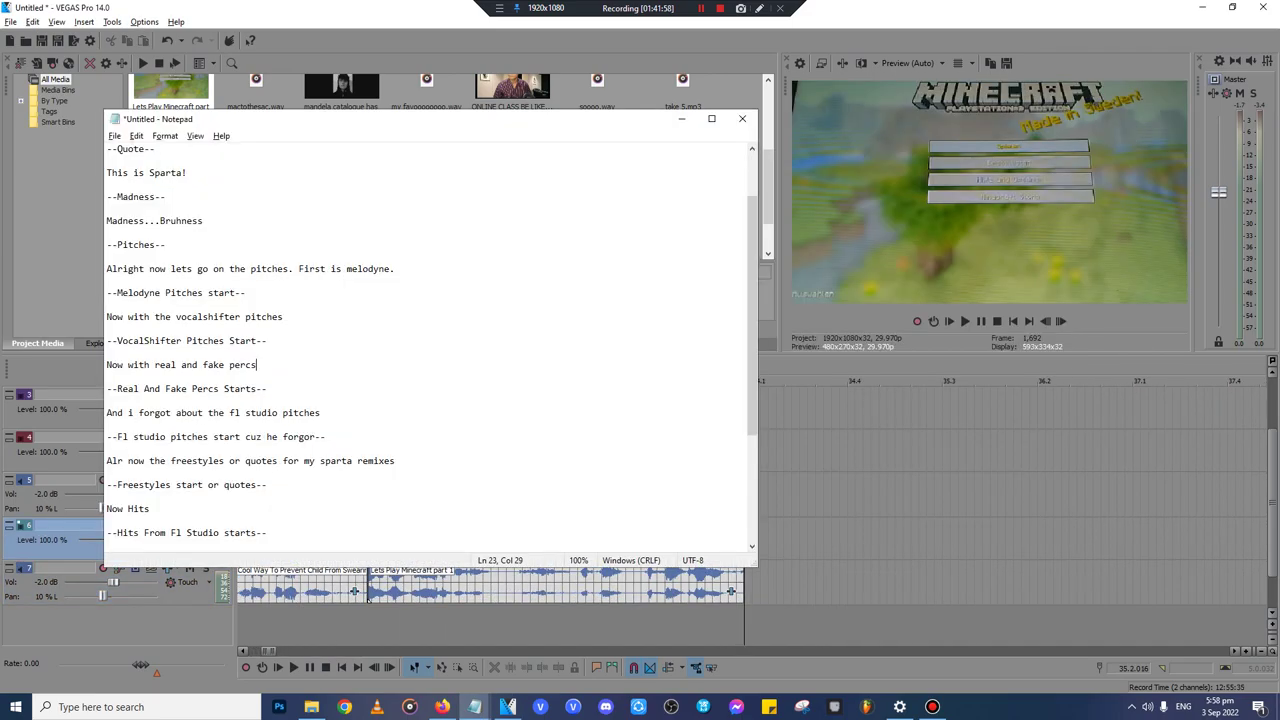
key("alt+Tab")
left_click(744, 498)
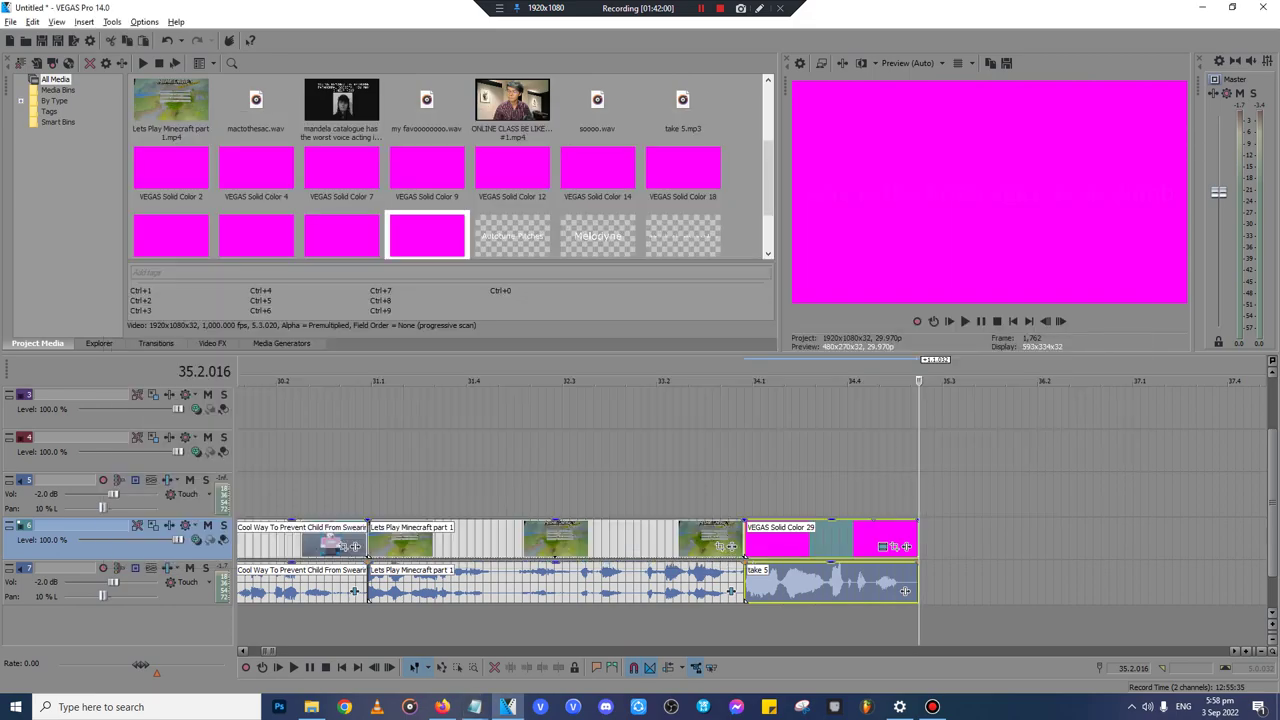
- Copy the Melodyne title to 33.4.048 above the pasted narration as a new copy and extend it to the narration's end at 35.2.016
scroll(744, 498, "down", 3)
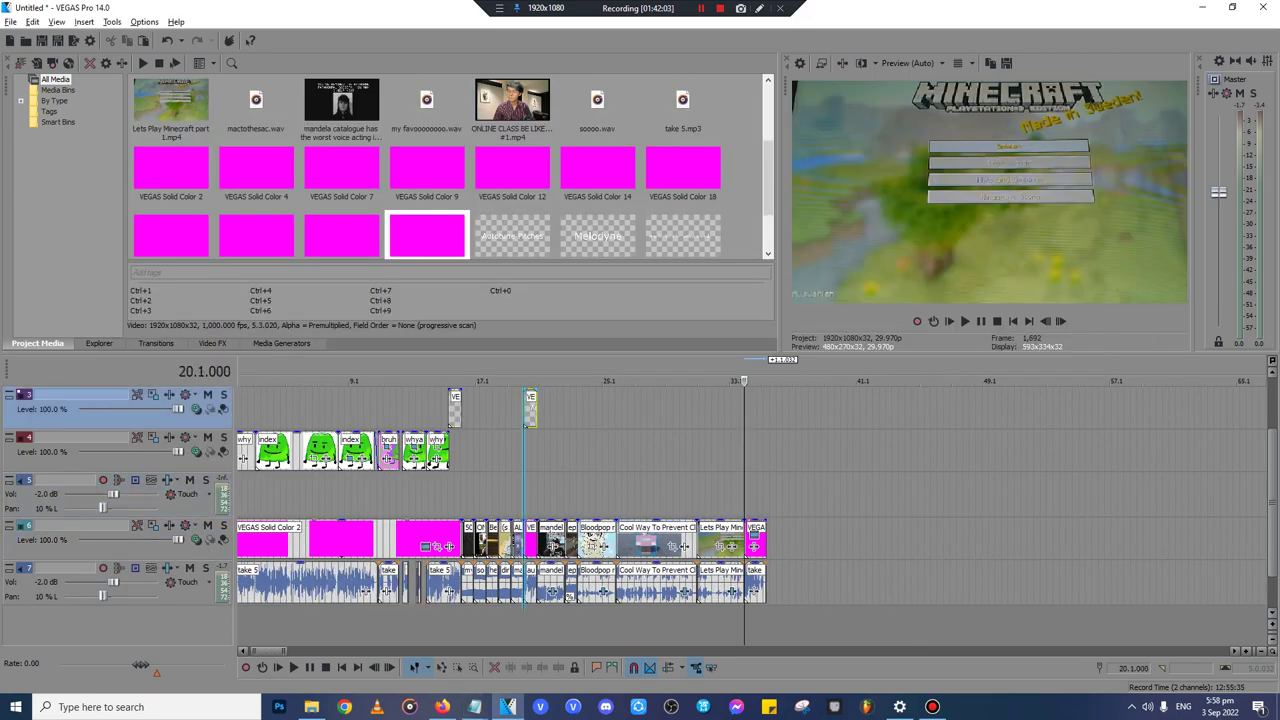
left_click(528, 411)
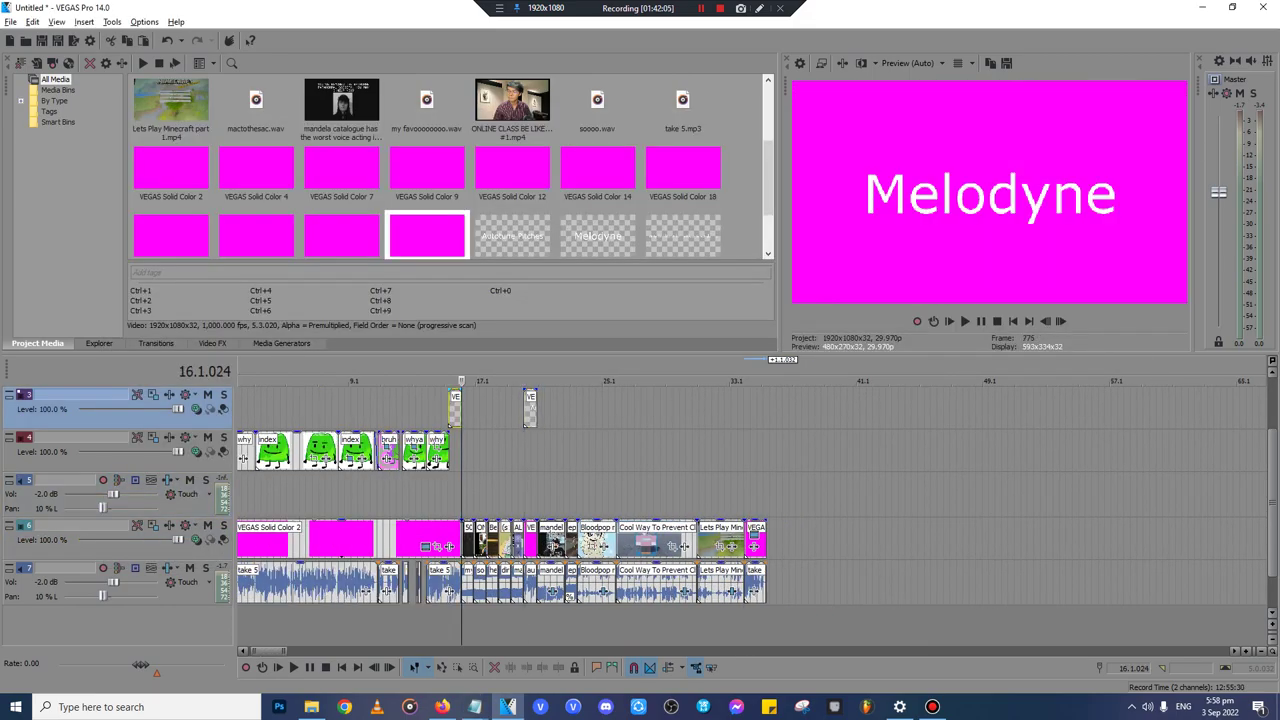
left_click(744, 411)
scroll(744, 411, "up", 3)
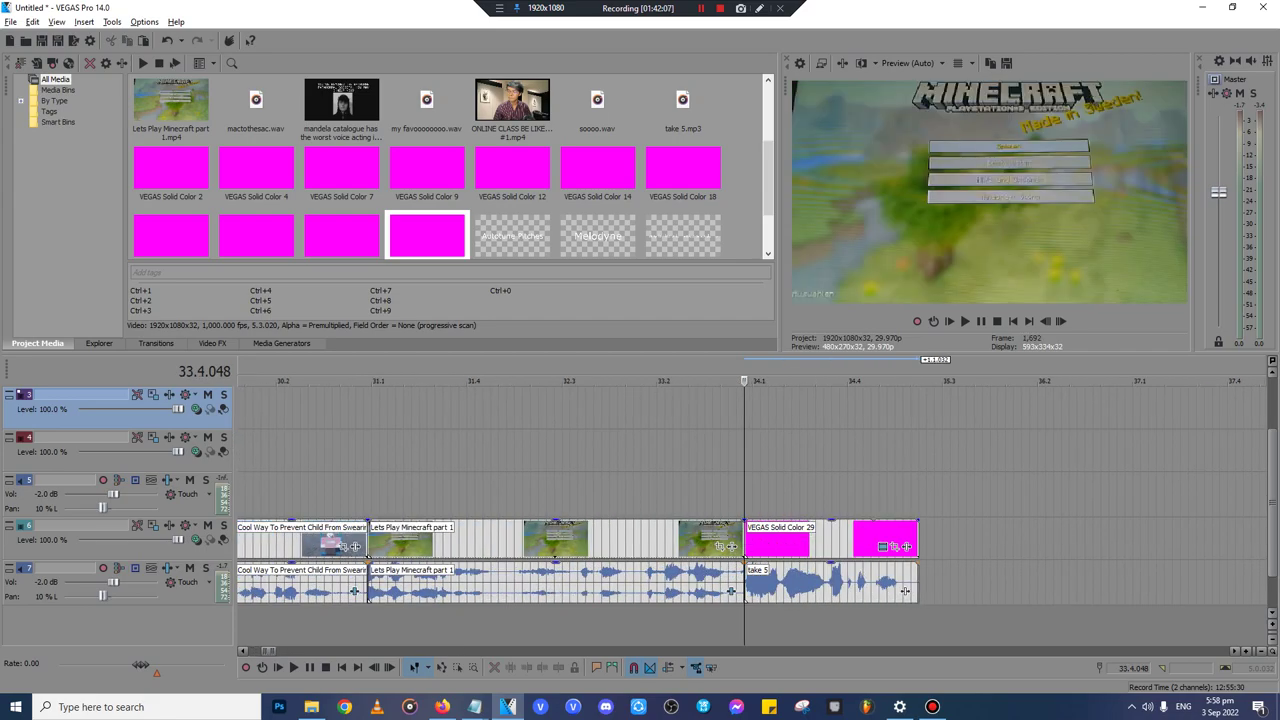
key("ctrl+v")
key("Return")
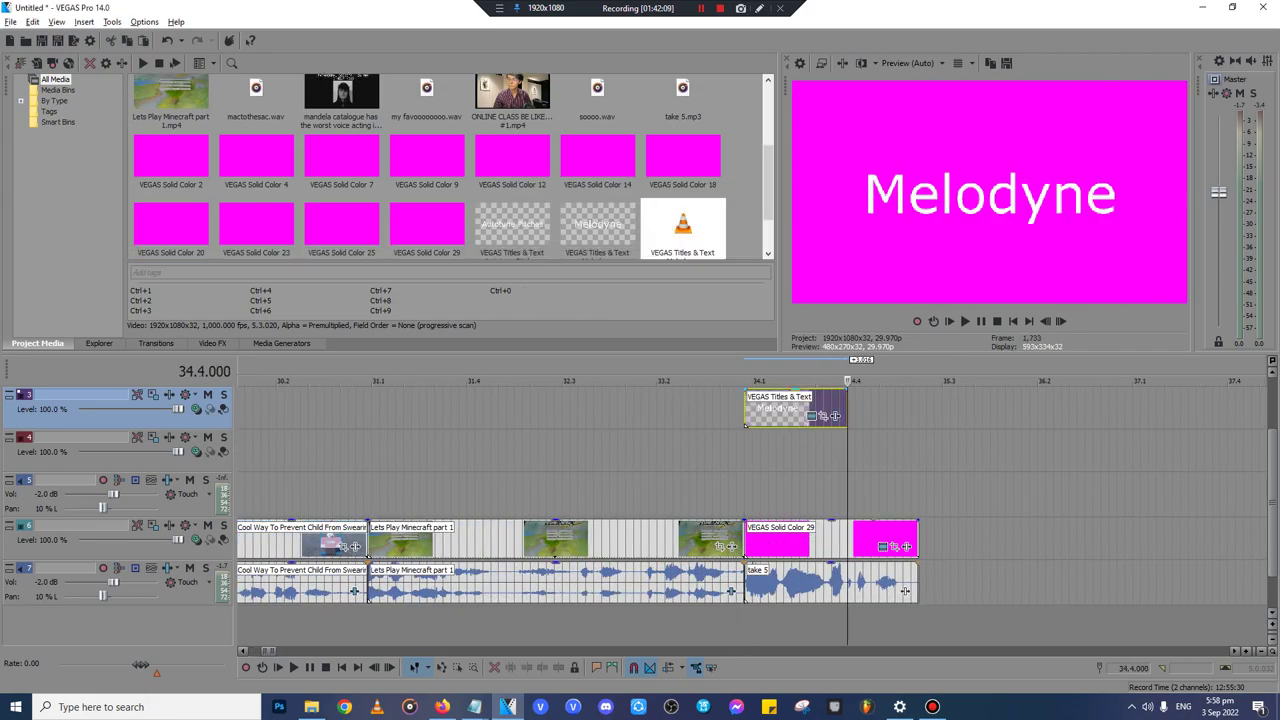
left_click_drag(847, 411, 918, 411)
- Replace the text of the copied title with "Fake/Real Percs"
left_click(882, 415)
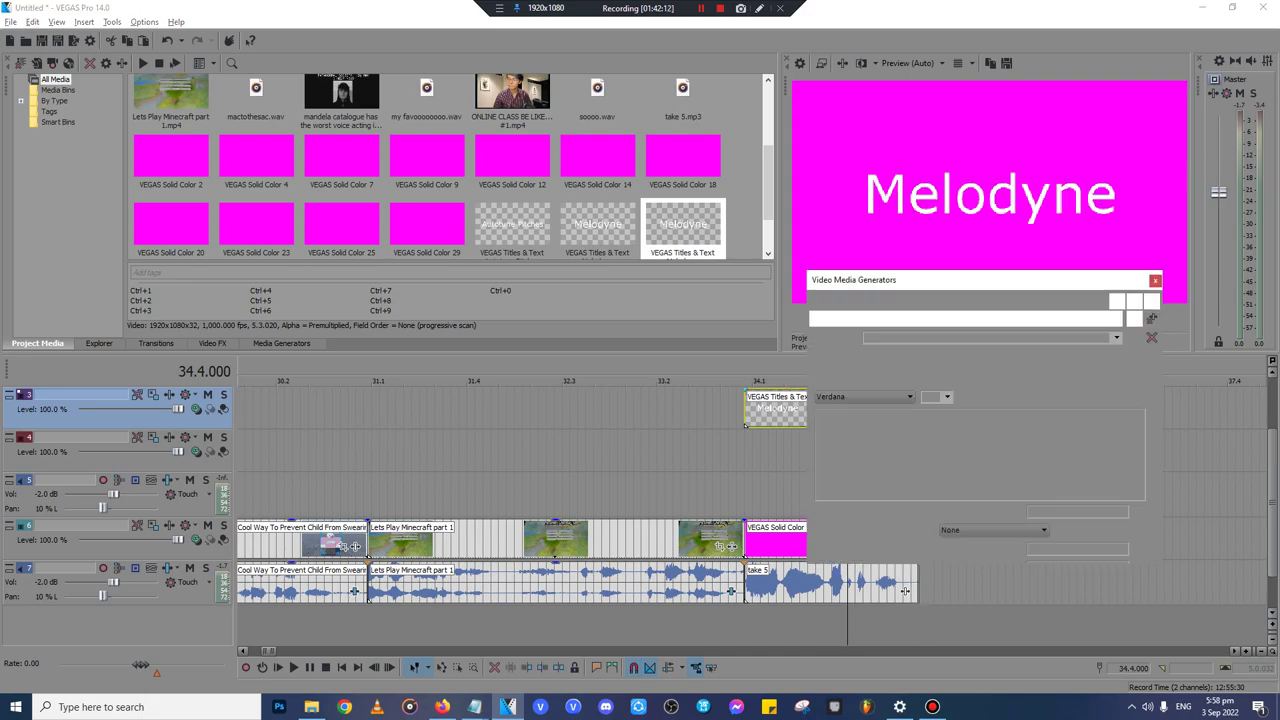
key("ctrl+a")
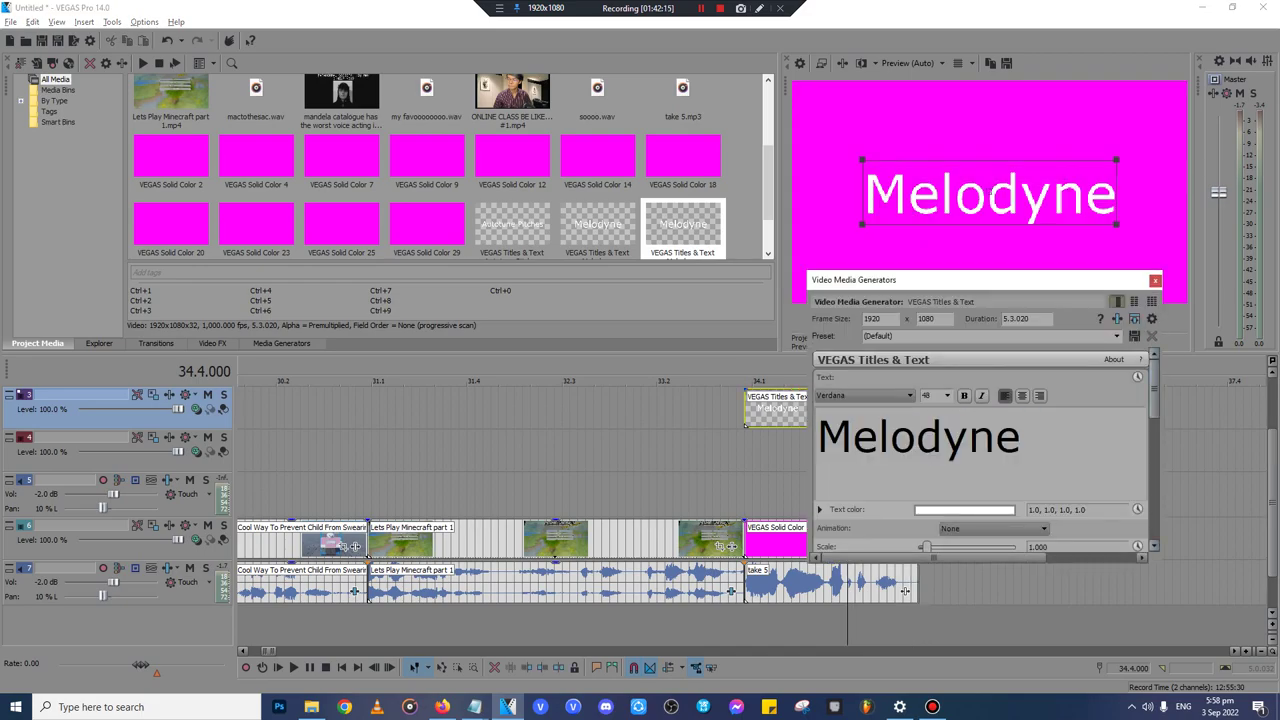
type("ff")
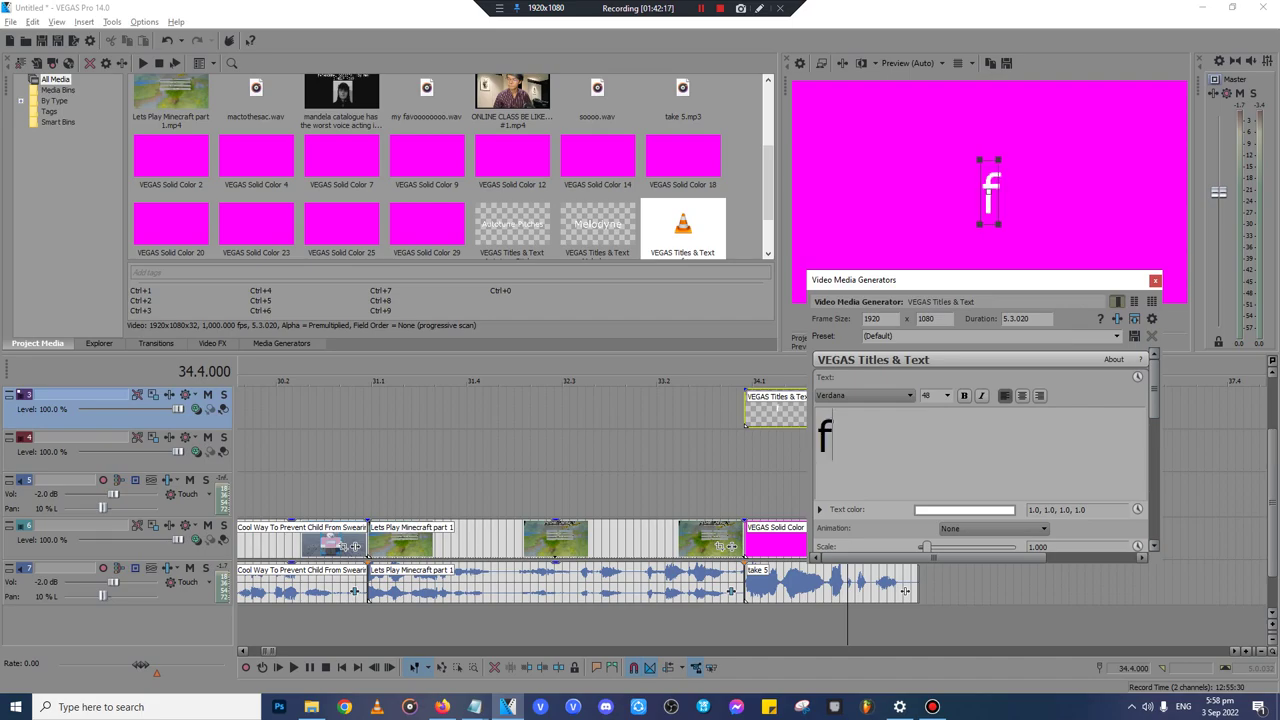
type("ake")
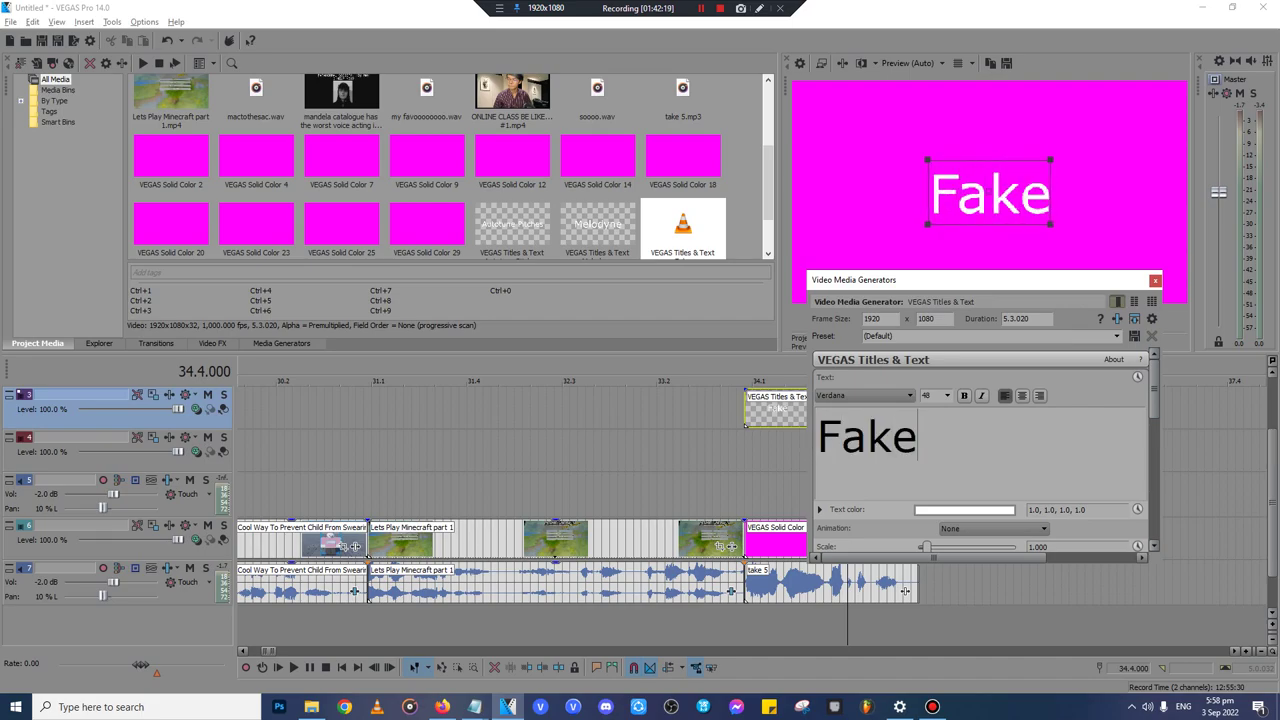
type("/Rea")
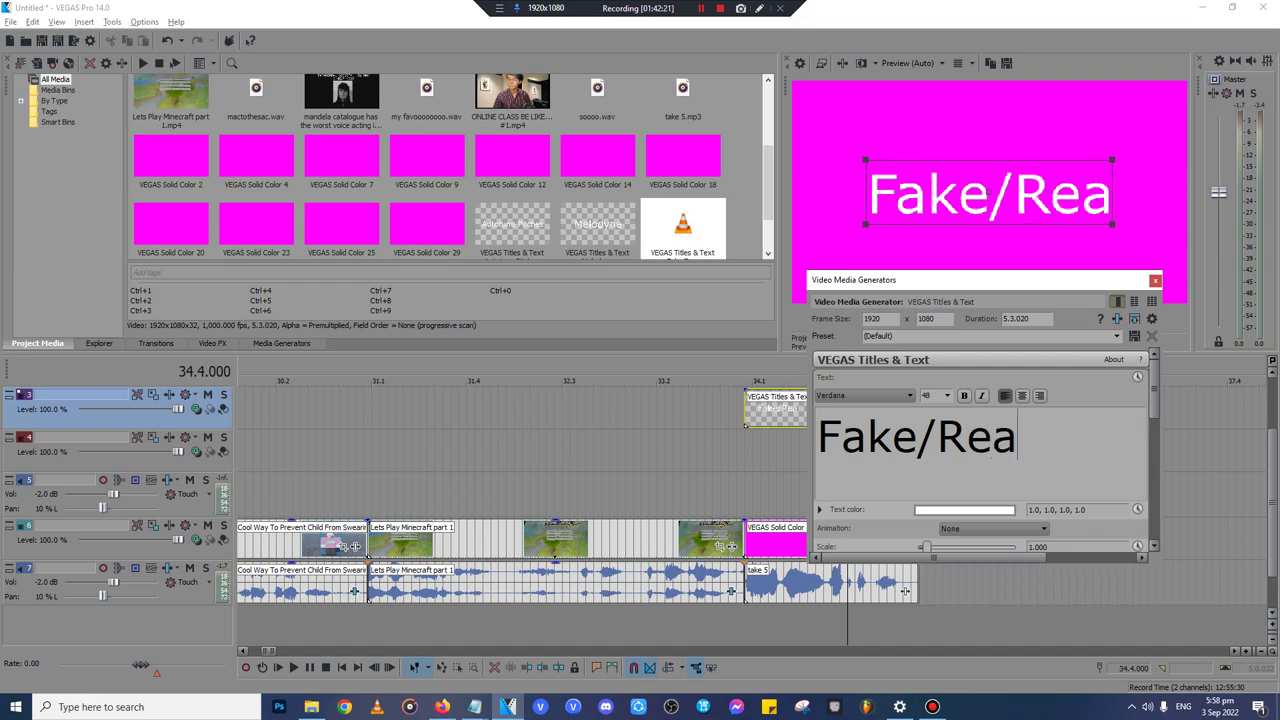
type("l Percs")
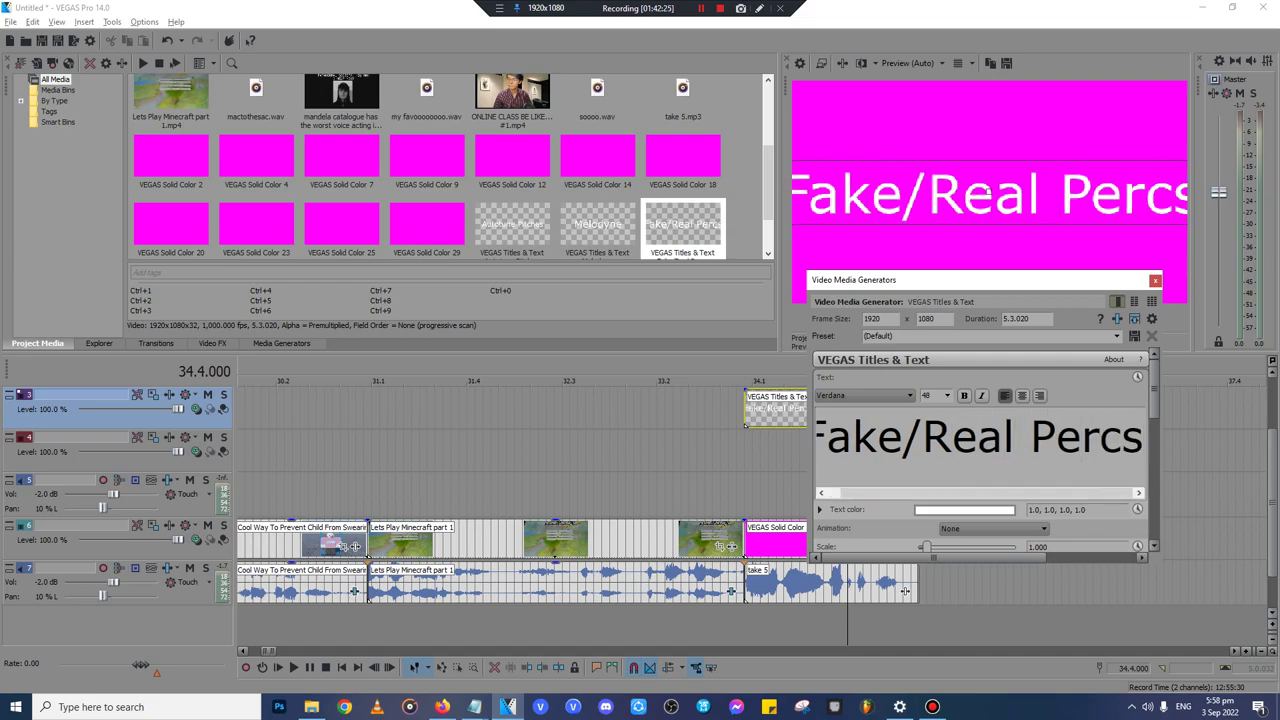
left_click(1155, 281)
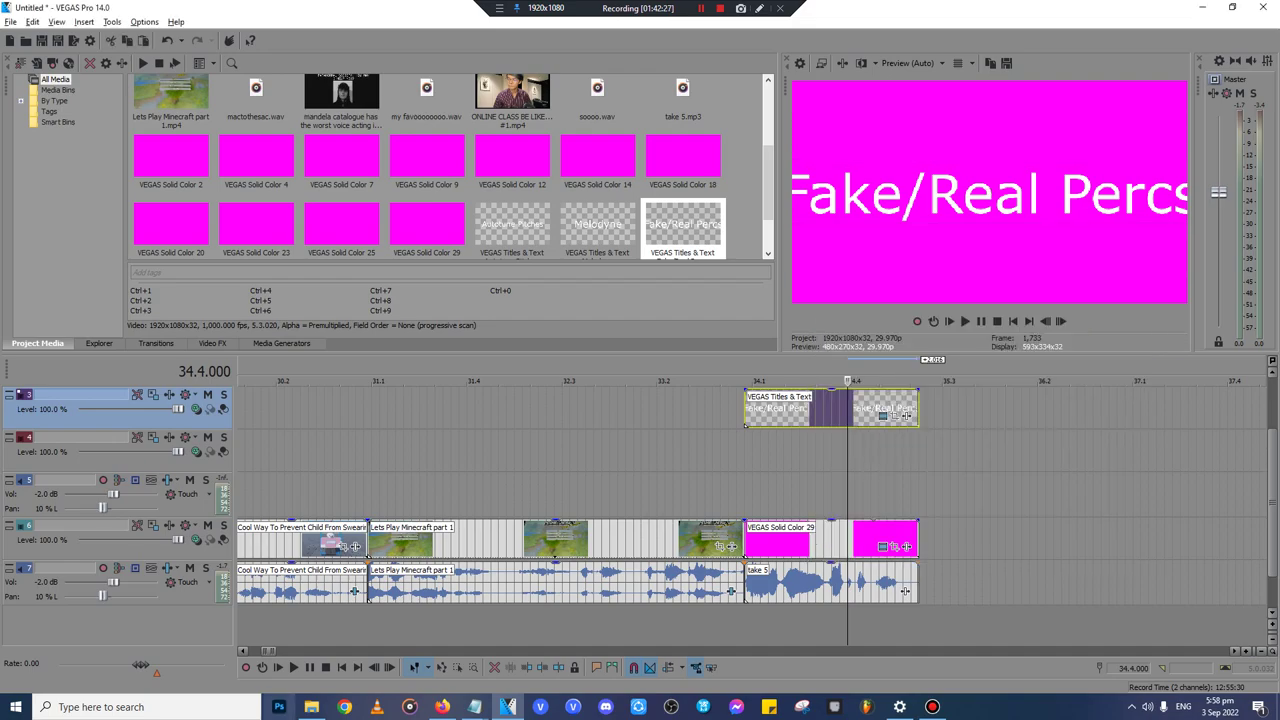
- Add to the Notepad commentary "i forgot to mention that the fake one will be on the fl studio one cuz why not"
left_click(474, 707)
left_click(416, 645)
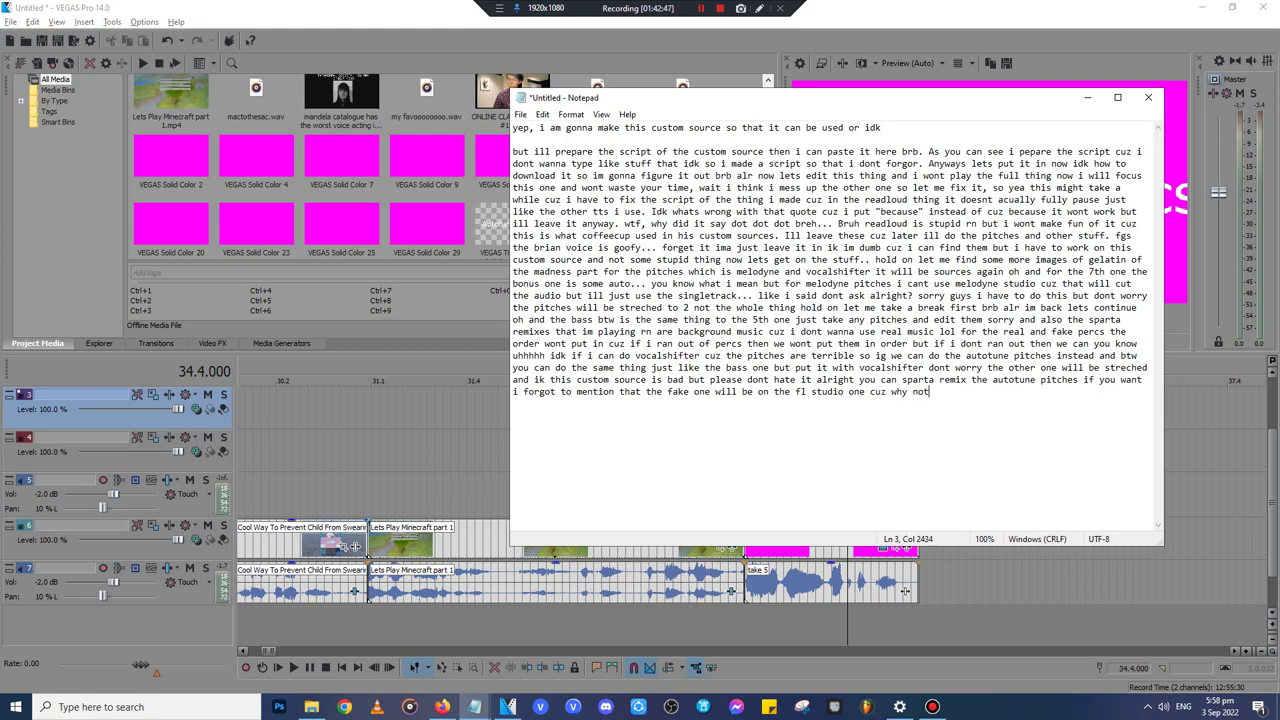
left_click(1088, 97)
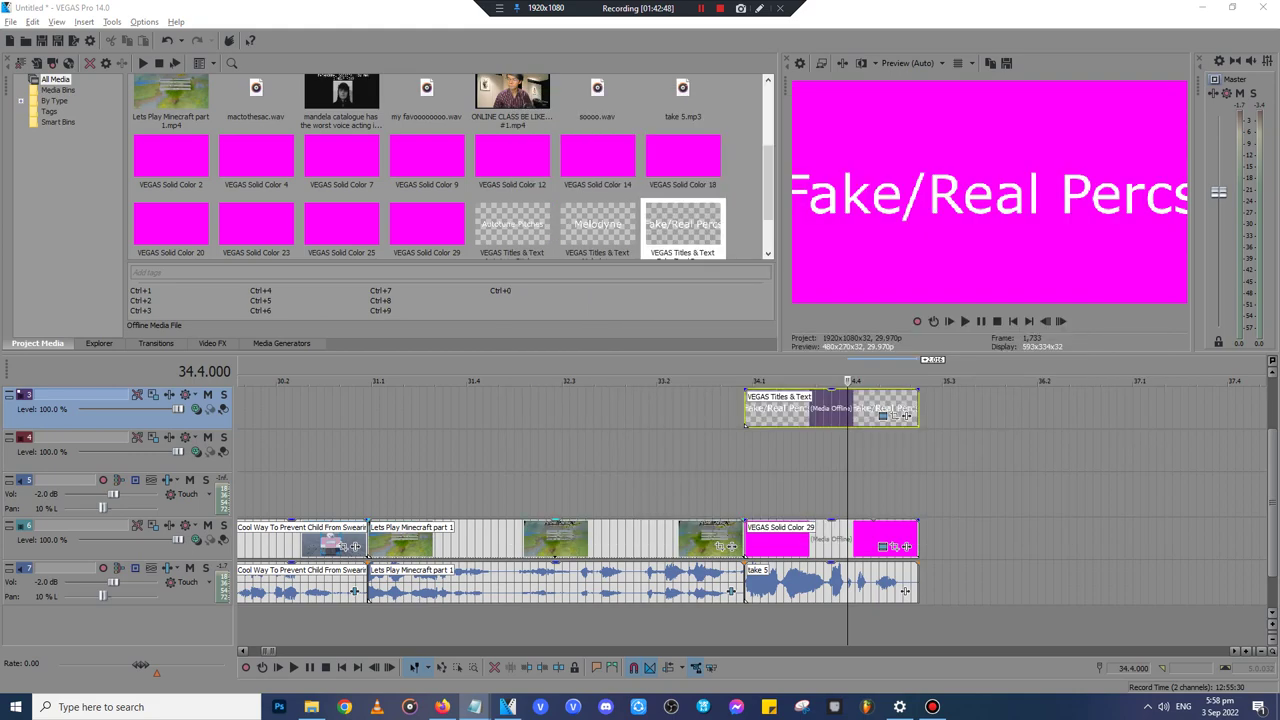
- Scale the Fake/Real Percs title to 0.832 so that it fits inside the frame
left_click(884, 416)
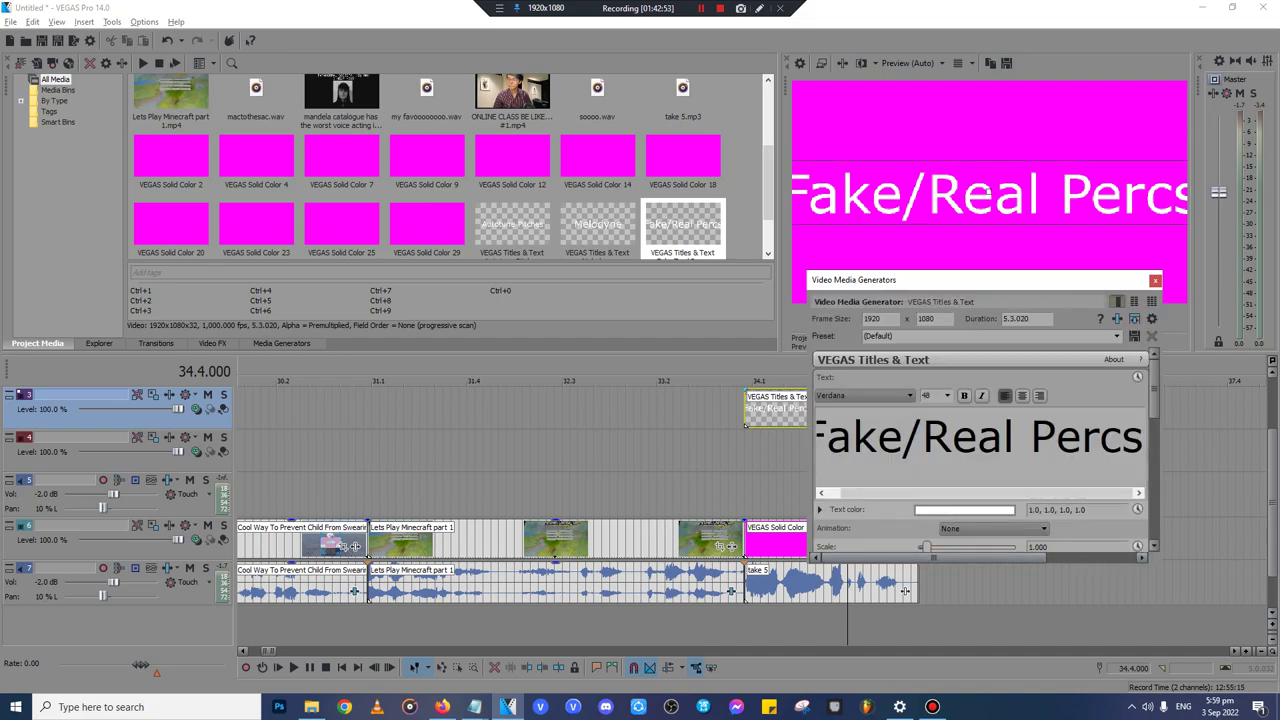
left_click_drag(927, 547, 922, 547)
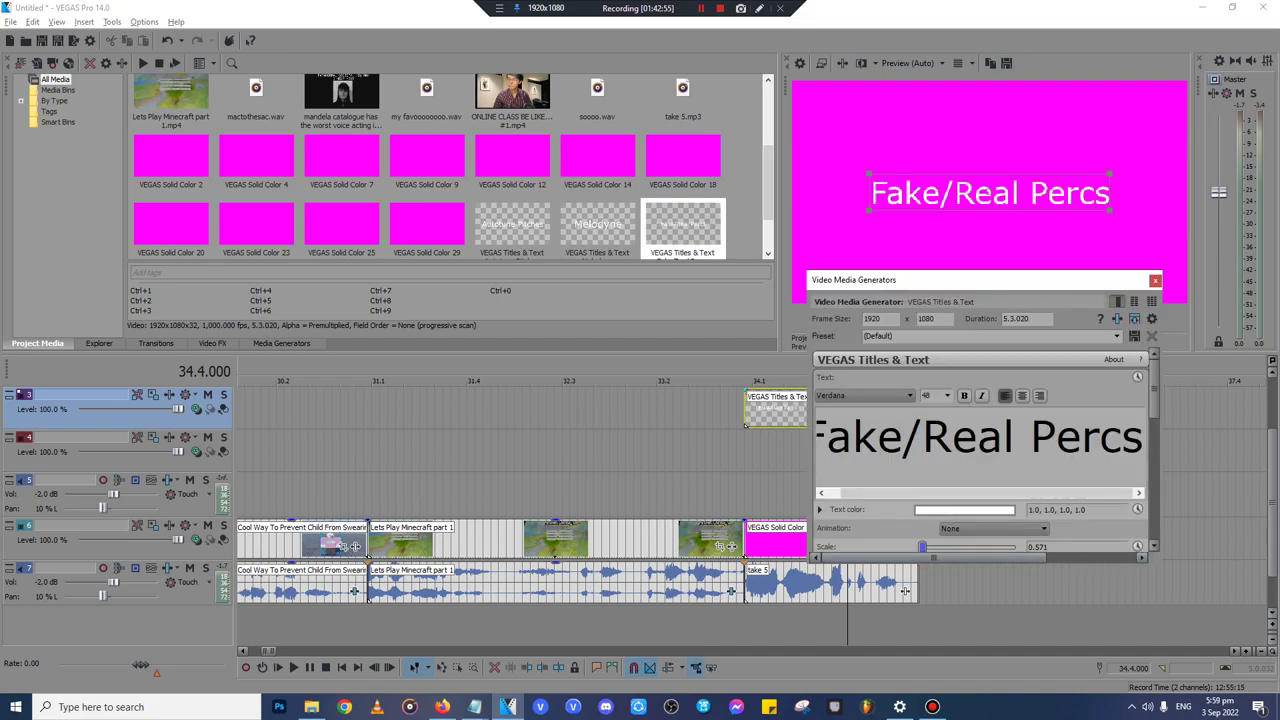
left_click_drag(1110, 210, 1164, 219)
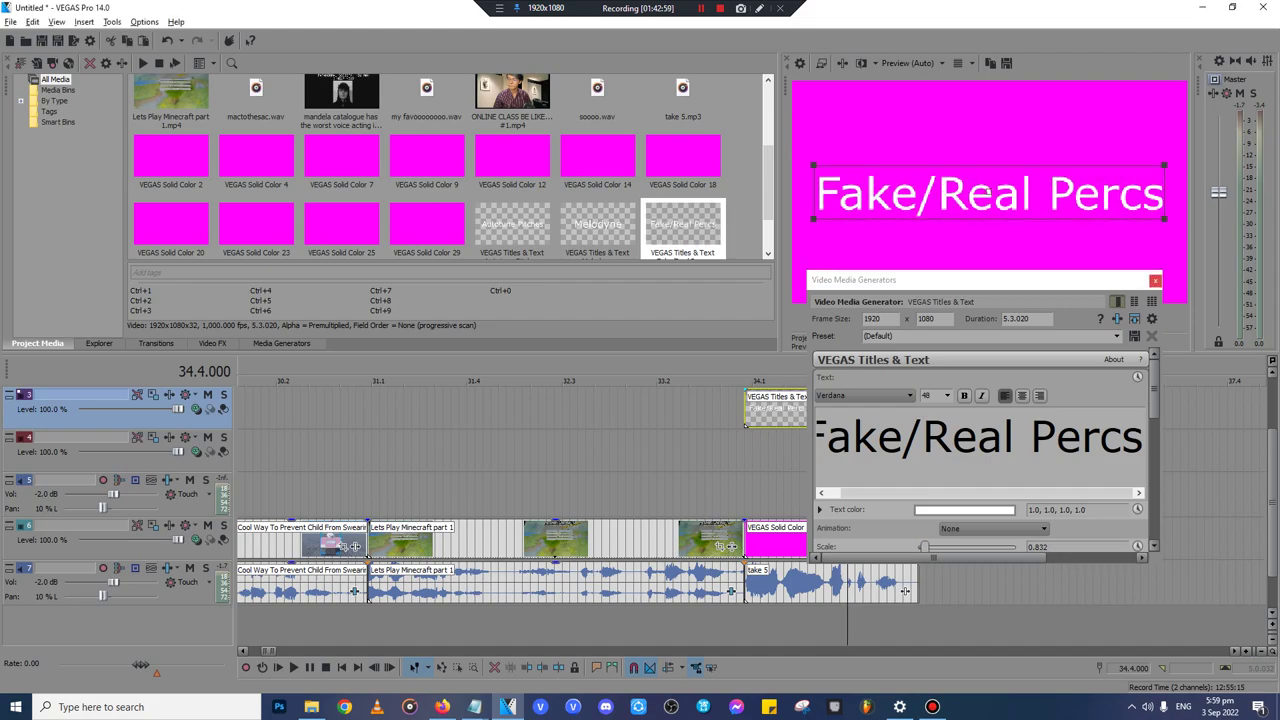
left_click(1155, 281)
- Play back the narration with the Fake/Real Percs title from 33.4.048 to check it
left_click(749, 494)
key("space")
scroll(749, 494, "down", 12)
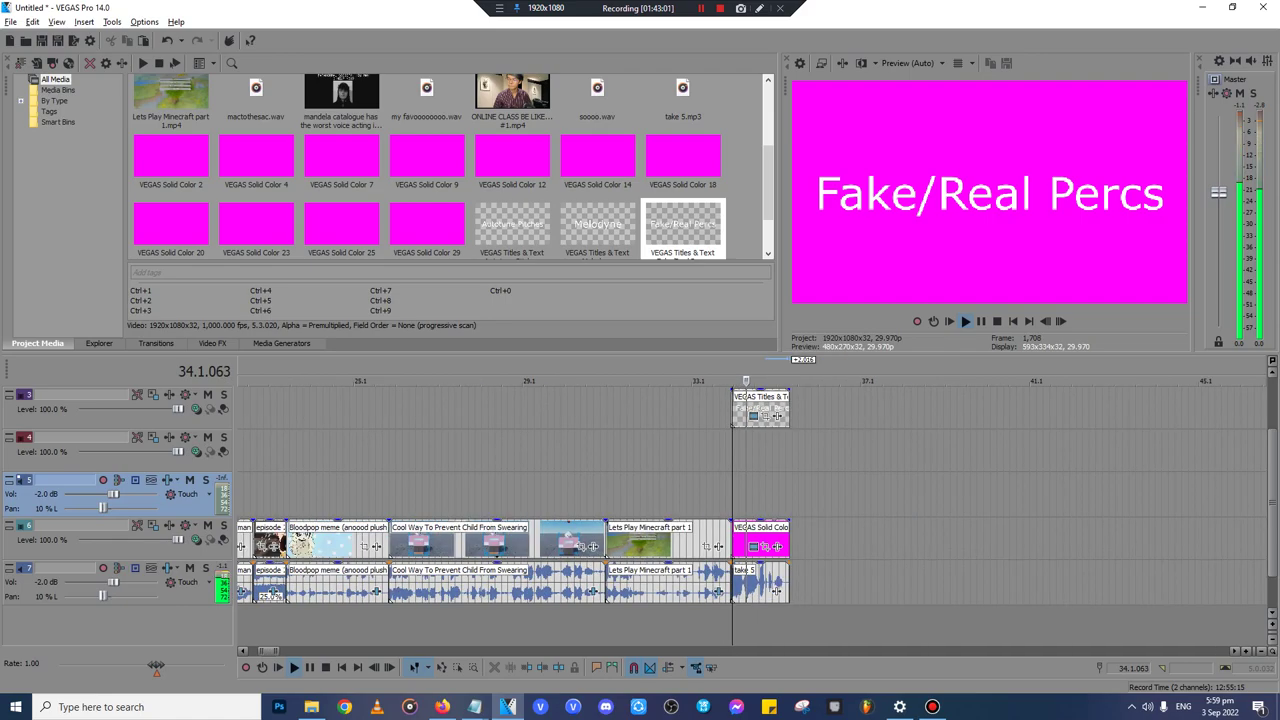
scroll(749, 494, "up", 15)
key("Return")
scroll(749, 494, "down", 14)
- Add episode 2.mp4 from the The Cuphead Show source folder to the timeline, well beyond the existing clips
left_click(312, 707)
key("alt+Left")
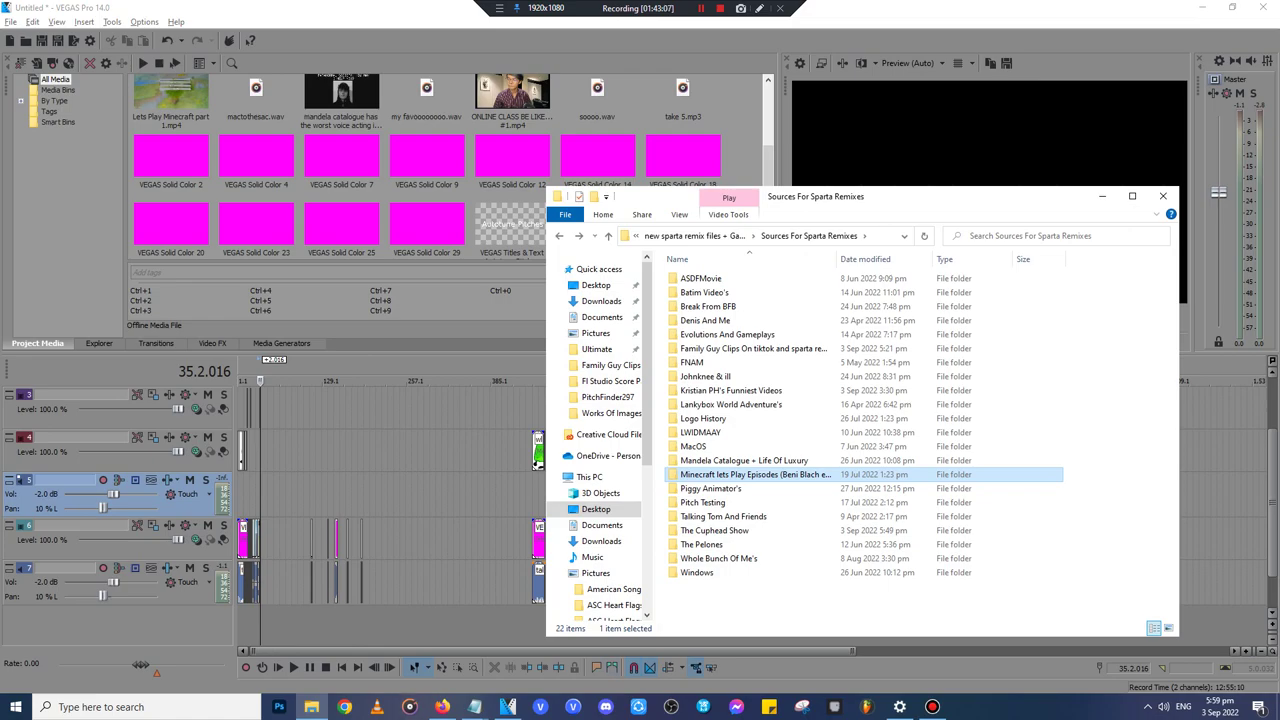
left_click(697, 573)
left_click(760, 602)
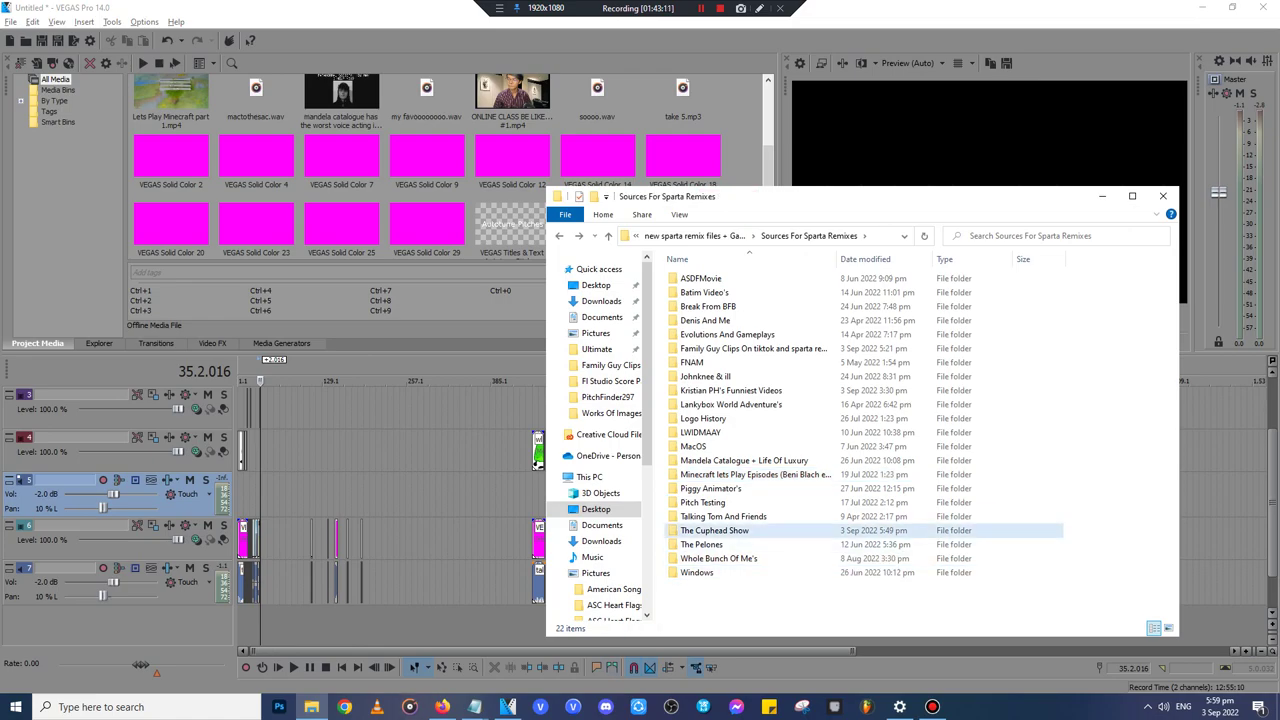
double_click(760, 530)
left_click(699, 307)
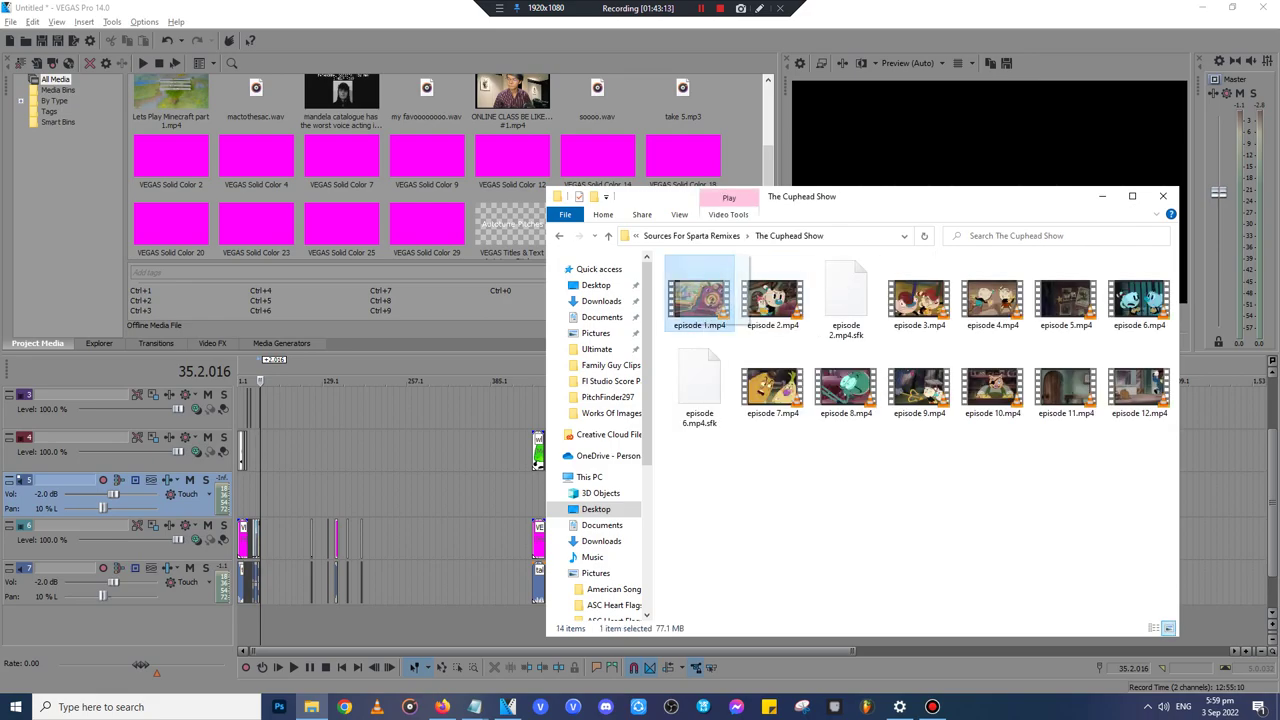
left_click_drag(699, 307, 690, 272)
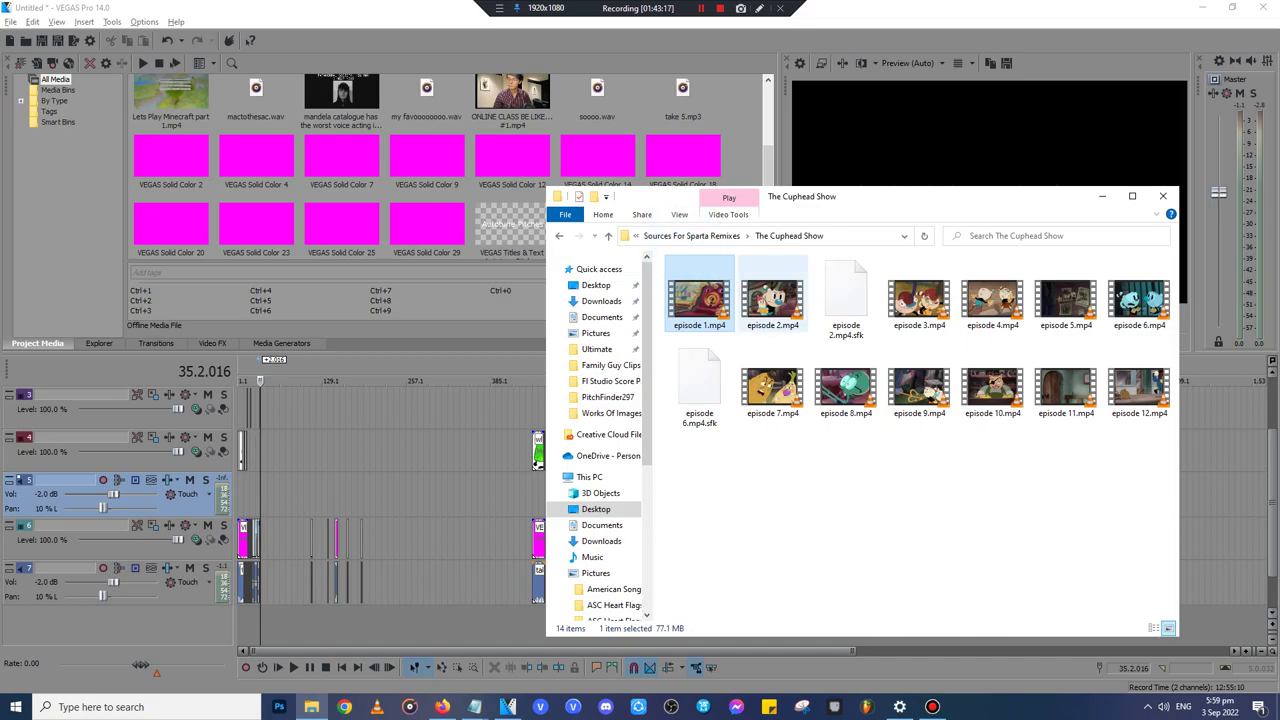
left_click_drag(772, 298, 1224, 528)
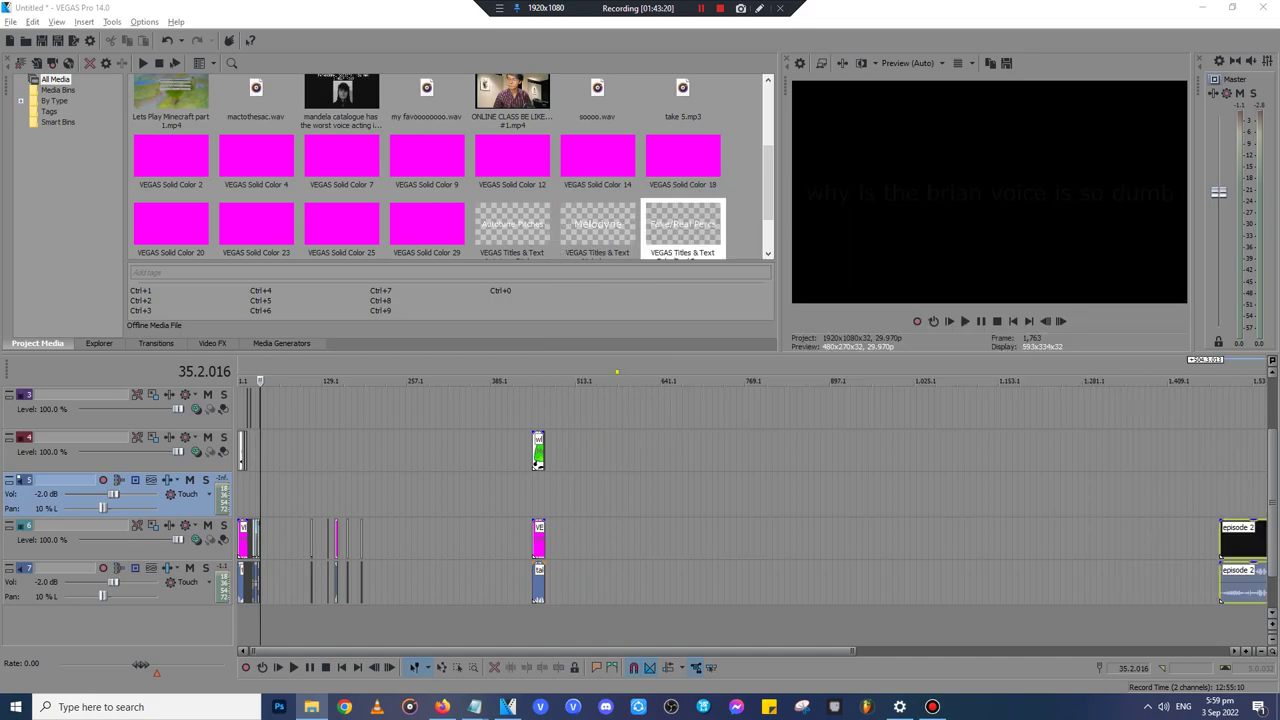
- Play through the episode 2 clip to locate a percussive sound in its audio waveform
left_click(1220, 495)
scroll(1220, 495, "up", 6)
left_click(1220, 495)
scroll(1220, 495, "up", 4)
scroll(1220, 495, "down", 4)
key("space")
key("Return")
left_click(729, 495)
key("space")
scroll(729, 495, "up", 4)
key("Return")
left_click(727, 495)
scroll(727, 495, "up", 3)
key("space")
key("Return")
- Split the episode 2 clip at about 1,545.4.016, where the door closes, and delete the part before it
left_click(746, 540)
scroll(746, 540, "up", 3)
key("space")
key("Return")
left_click(766, 540)
key("space")
key("space")
key("s")
left_click(696, 540)
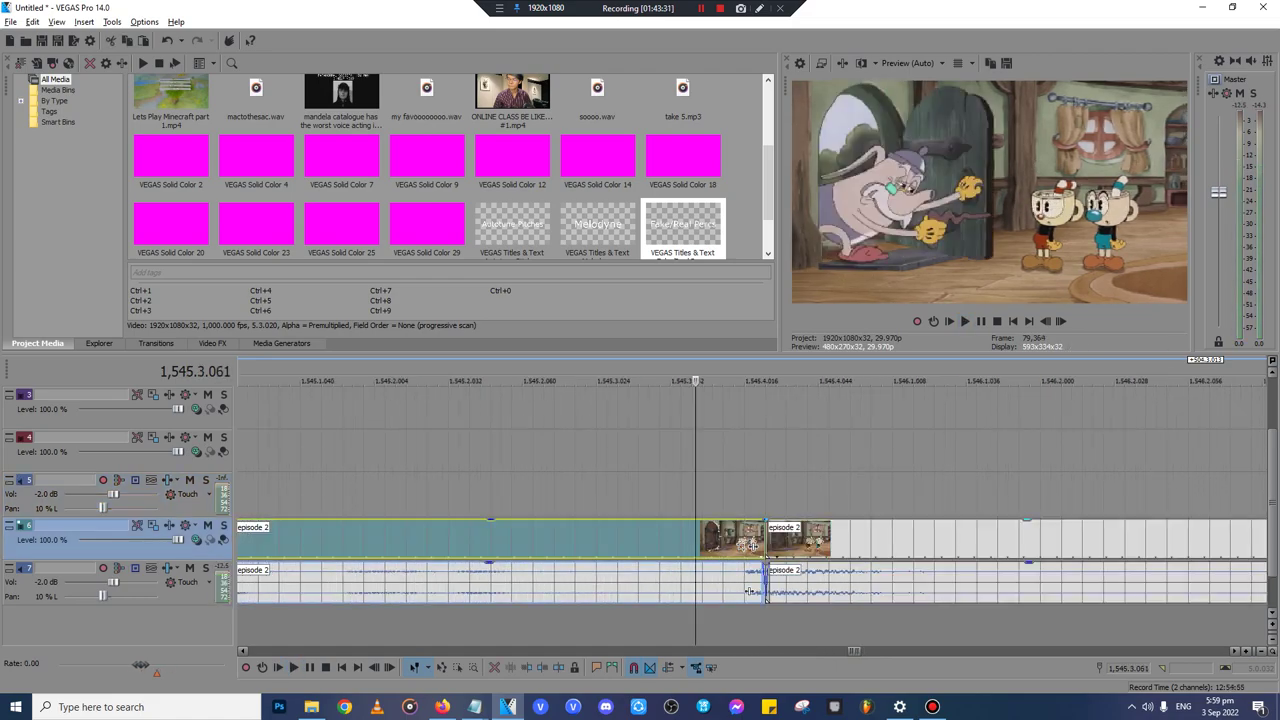
key("Delete")
- Split the episode 2 clip just after the door sound, at about 1,546.2.032
key("space")
scroll(696, 540, "down", 2)
scroll(708, 540, "down", 2)
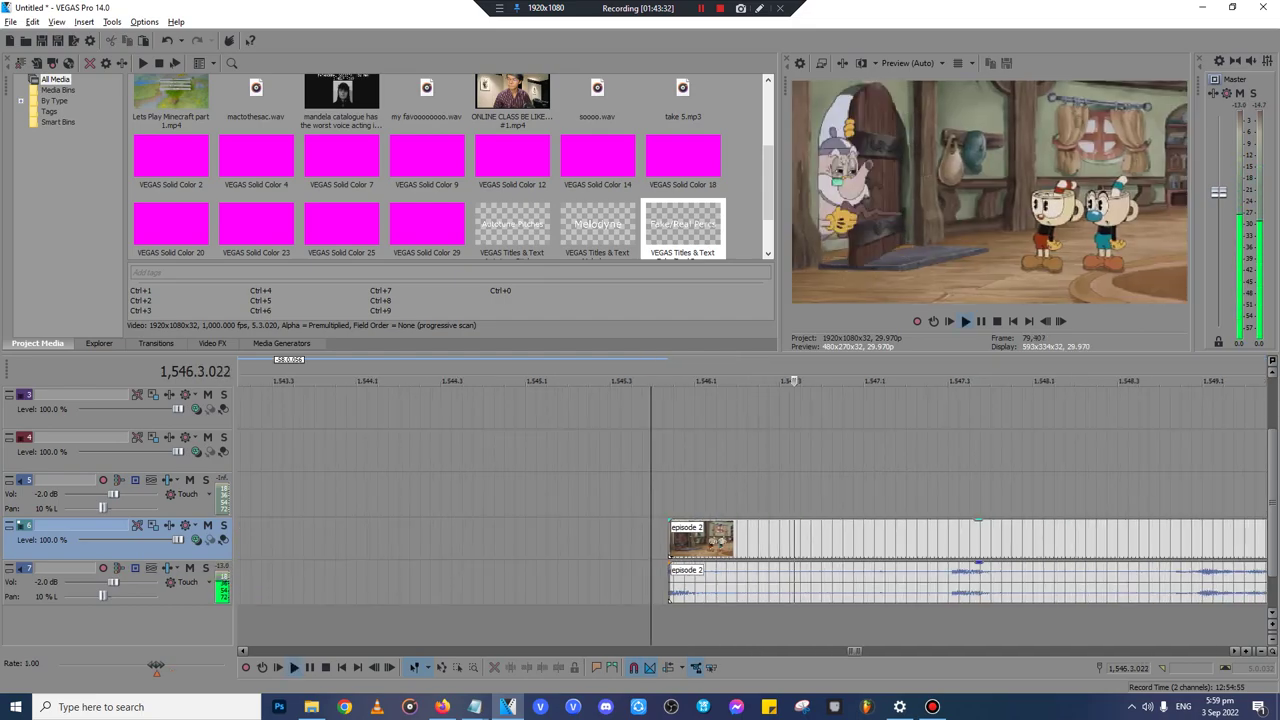
left_click(708, 540)
scroll(708, 540, "up", 3)
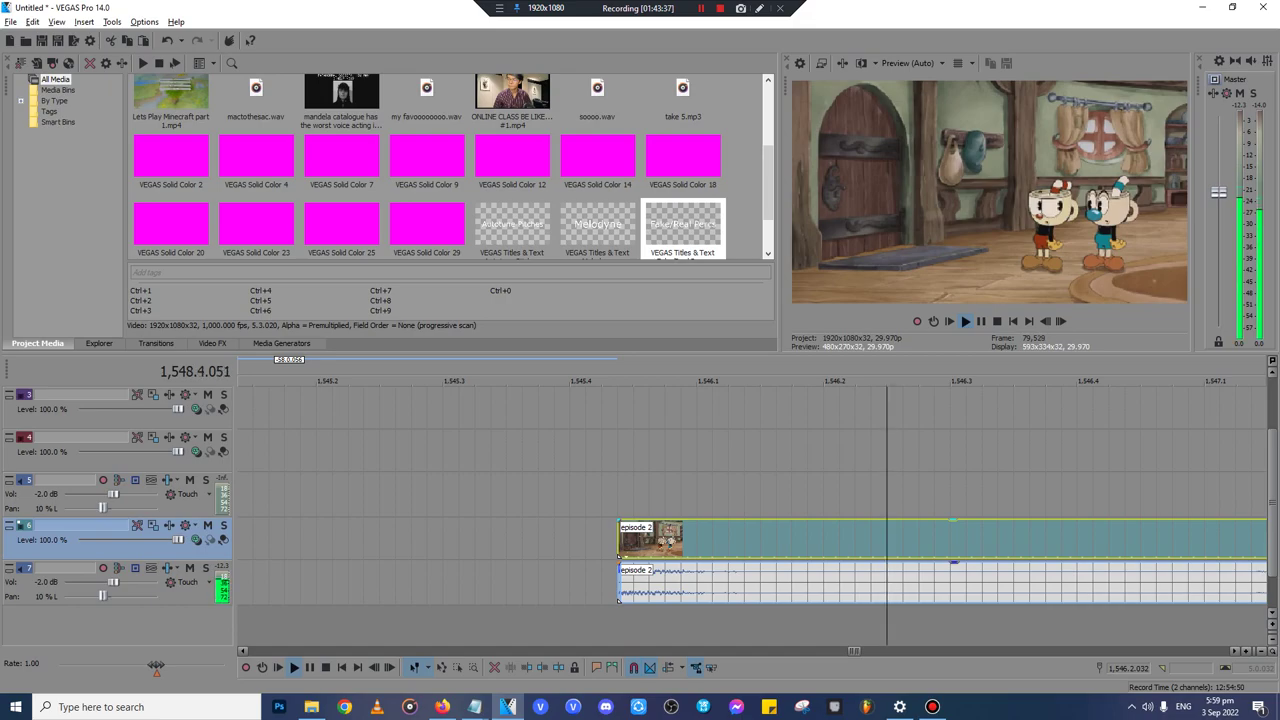
left_click(872, 590)
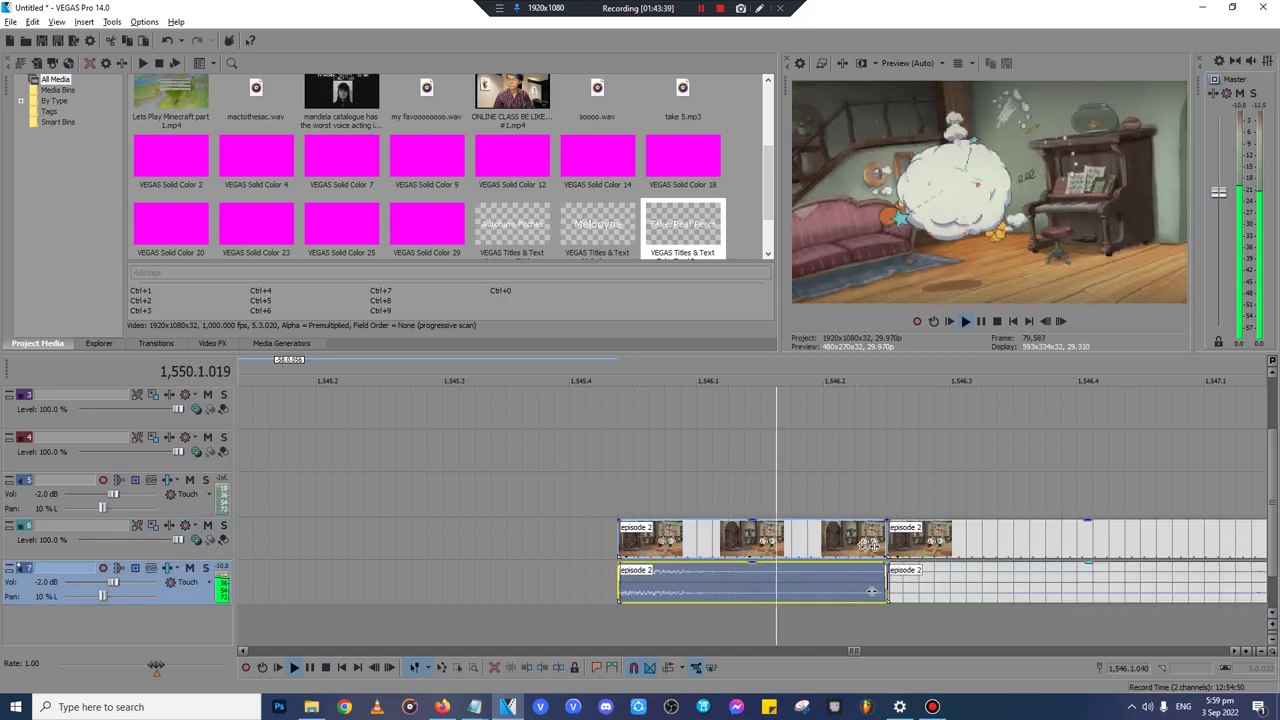
- Normalize the audio of the short episode 2 piece, play it back, and delete the leftover part after it
right_click(872, 590)
left_click(665, 577)
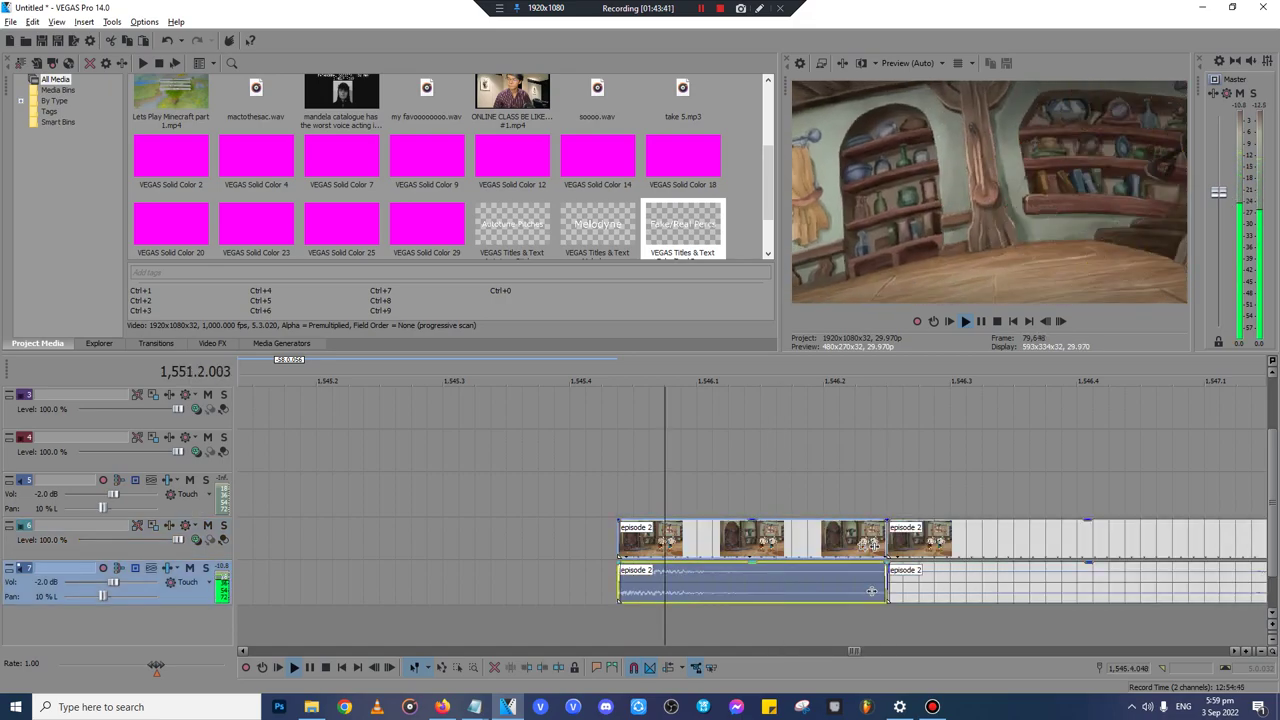
right_click(666, 577)
mouse_move(740, 445)
key("Return")
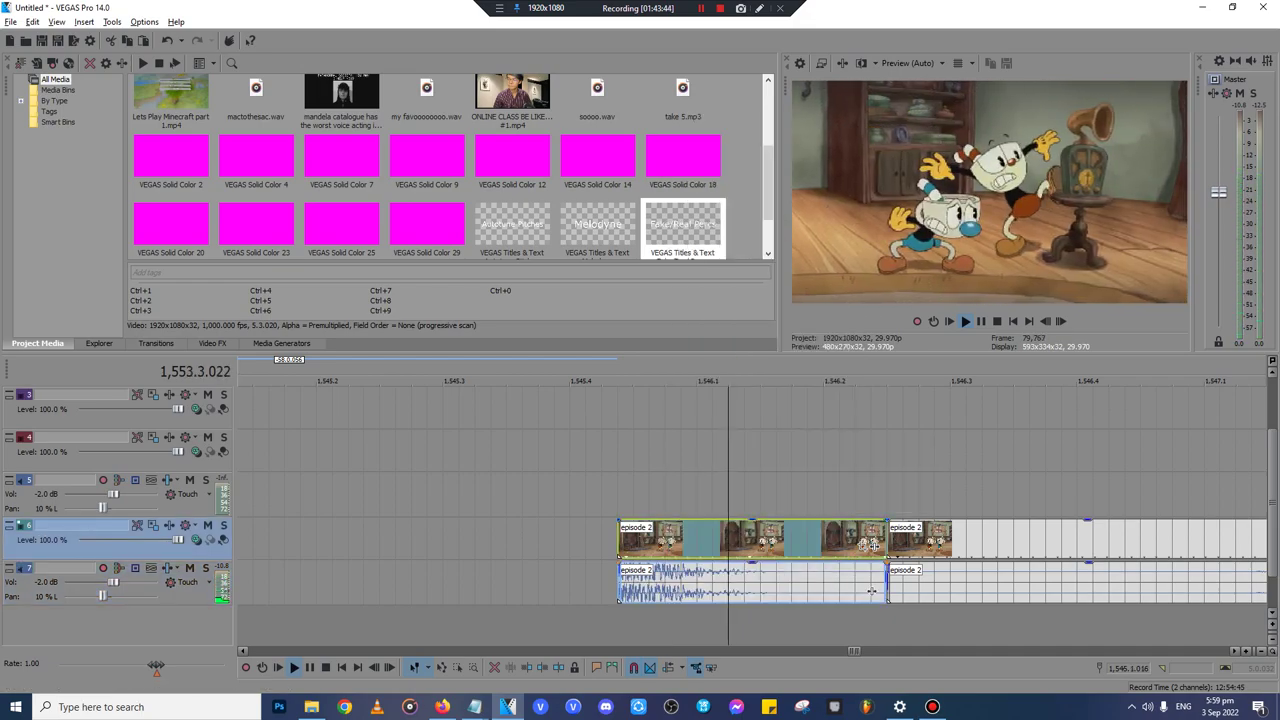
left_click(610, 381)
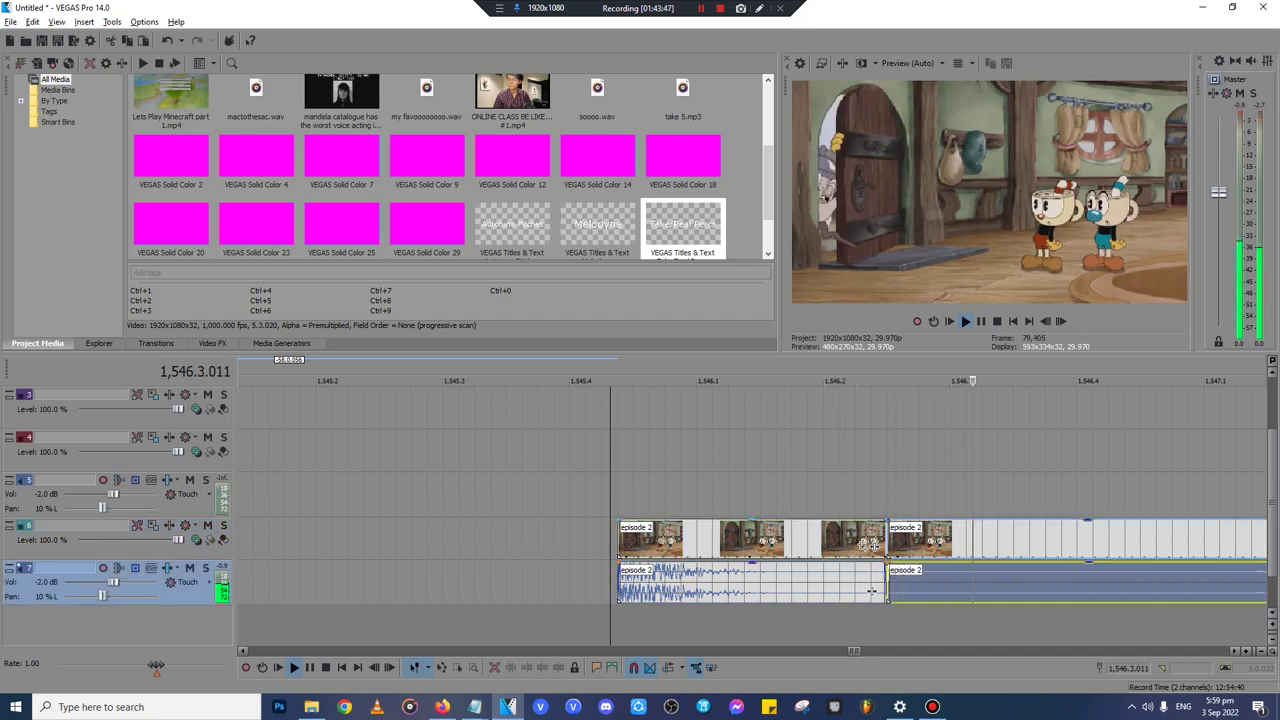
key("Delete")
- Move the trimmed episode 2 clip to 35.2.016, directly after the Fake/Real Percs title narration
scroll(872, 592, "down", 10)
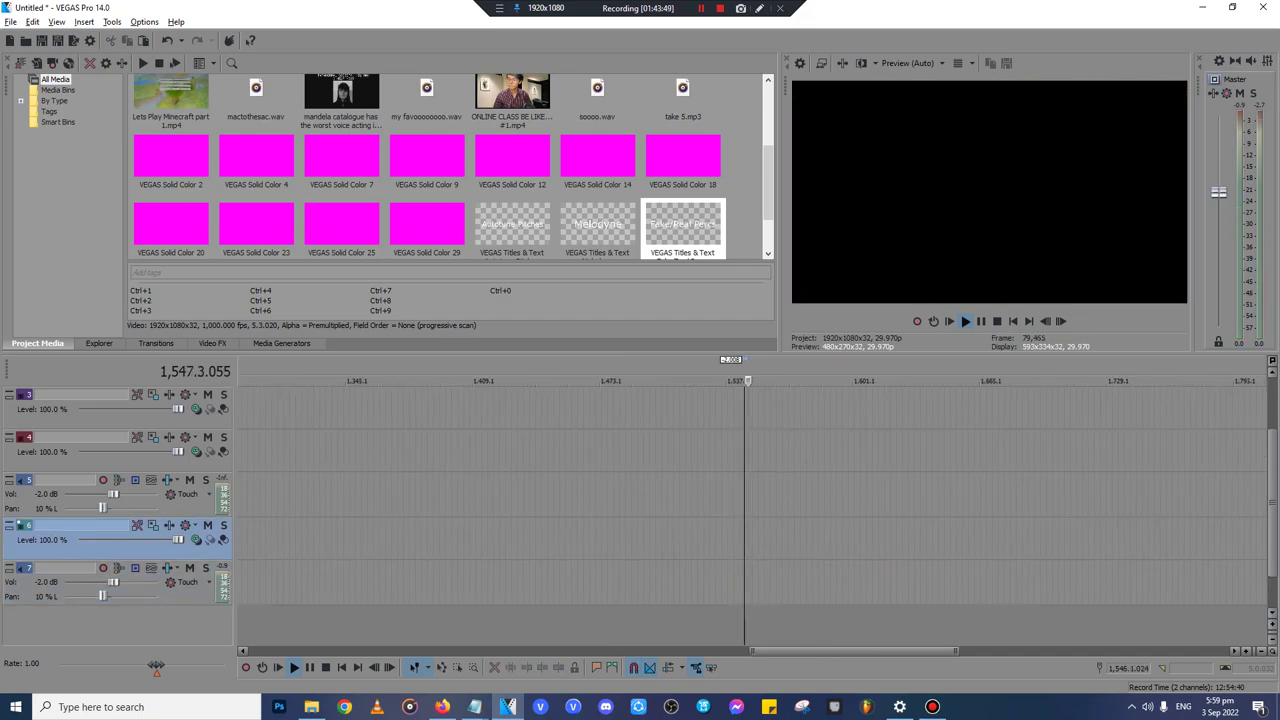
left_click(244, 498)
key("space")
scroll(244, 498, "up", 8)
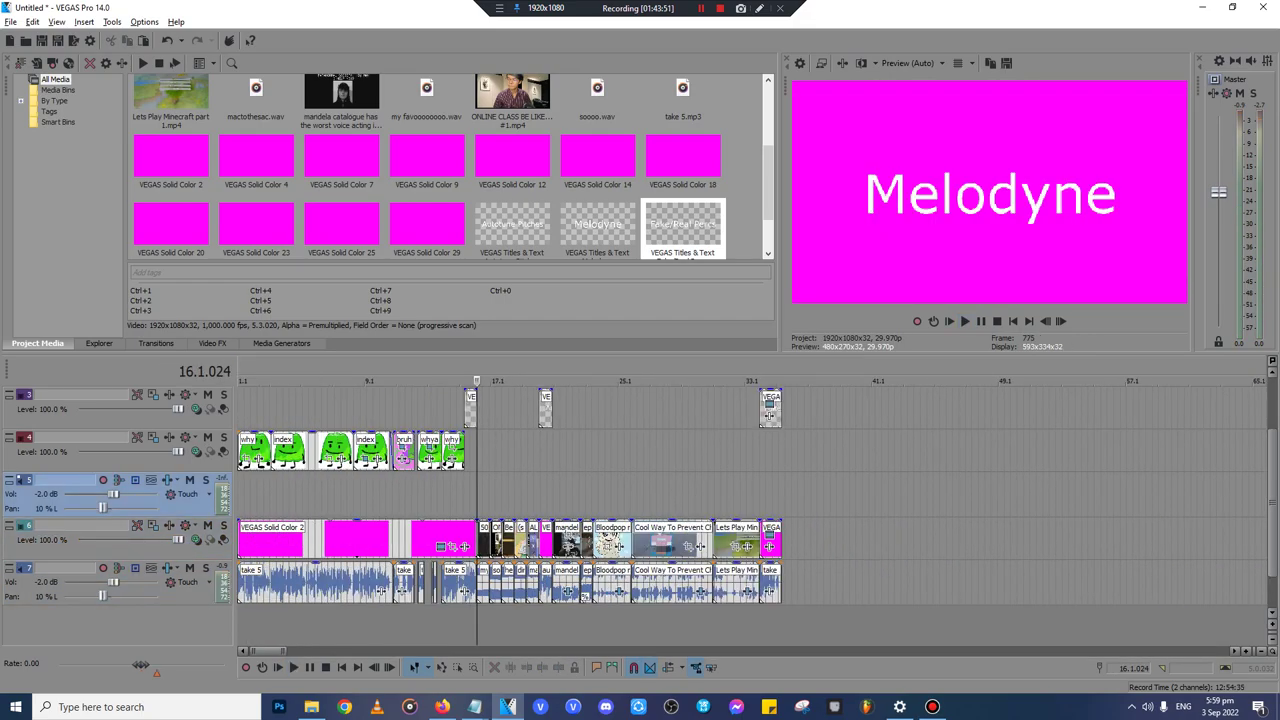
left_click(778, 540)
scroll(778, 540, "up", 4)
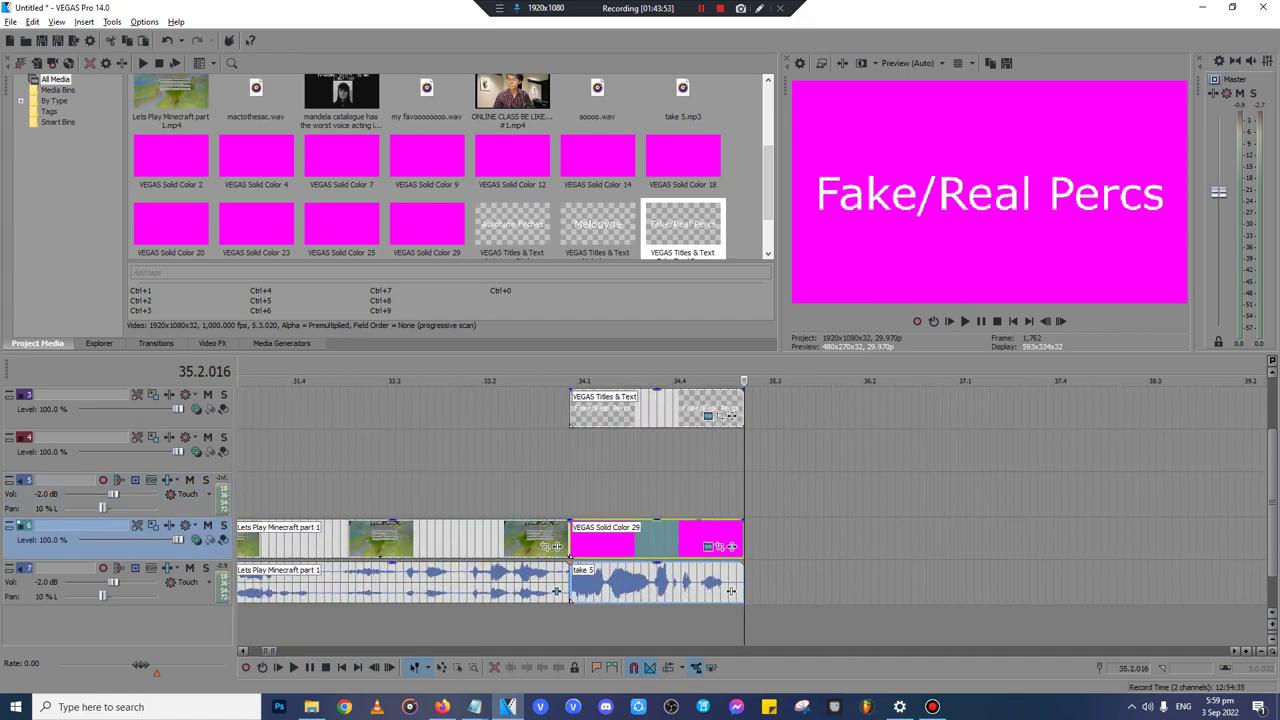
key("space")
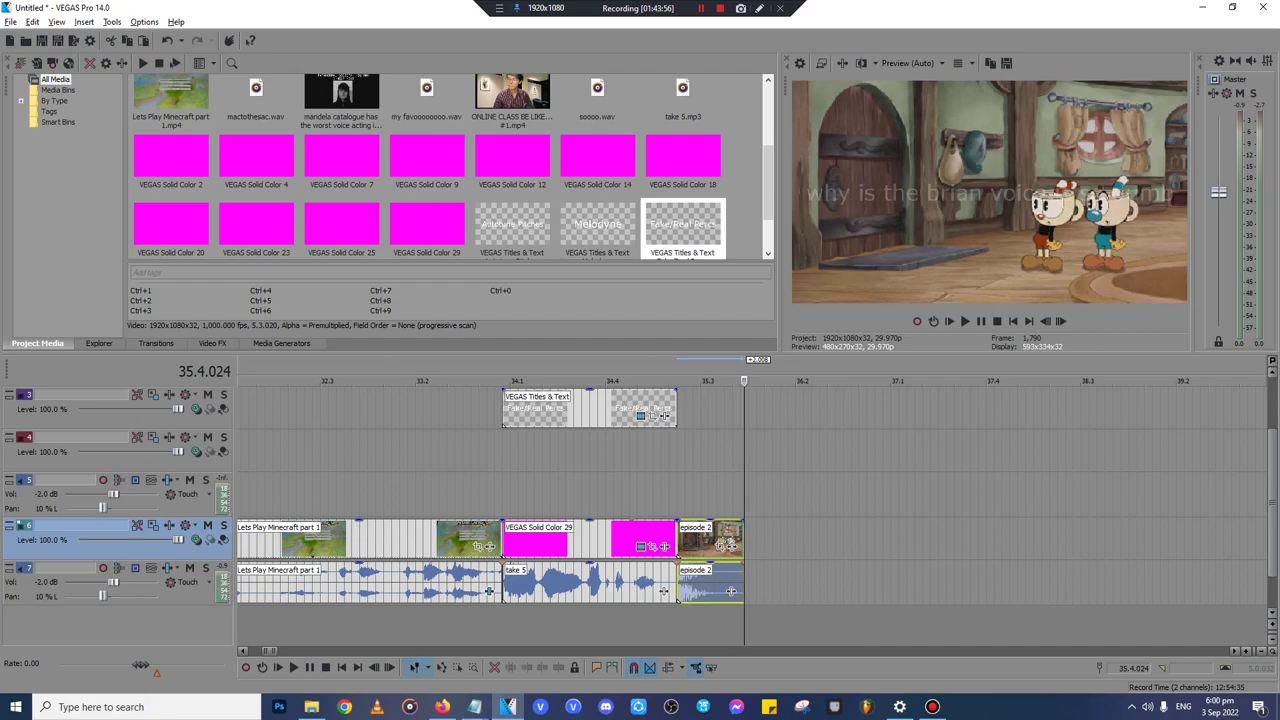
- Cut the misplaced "why is the brian voice is so dumb" title on track 2 above the episode 2 clip
scroll(731, 591, "up", 3)
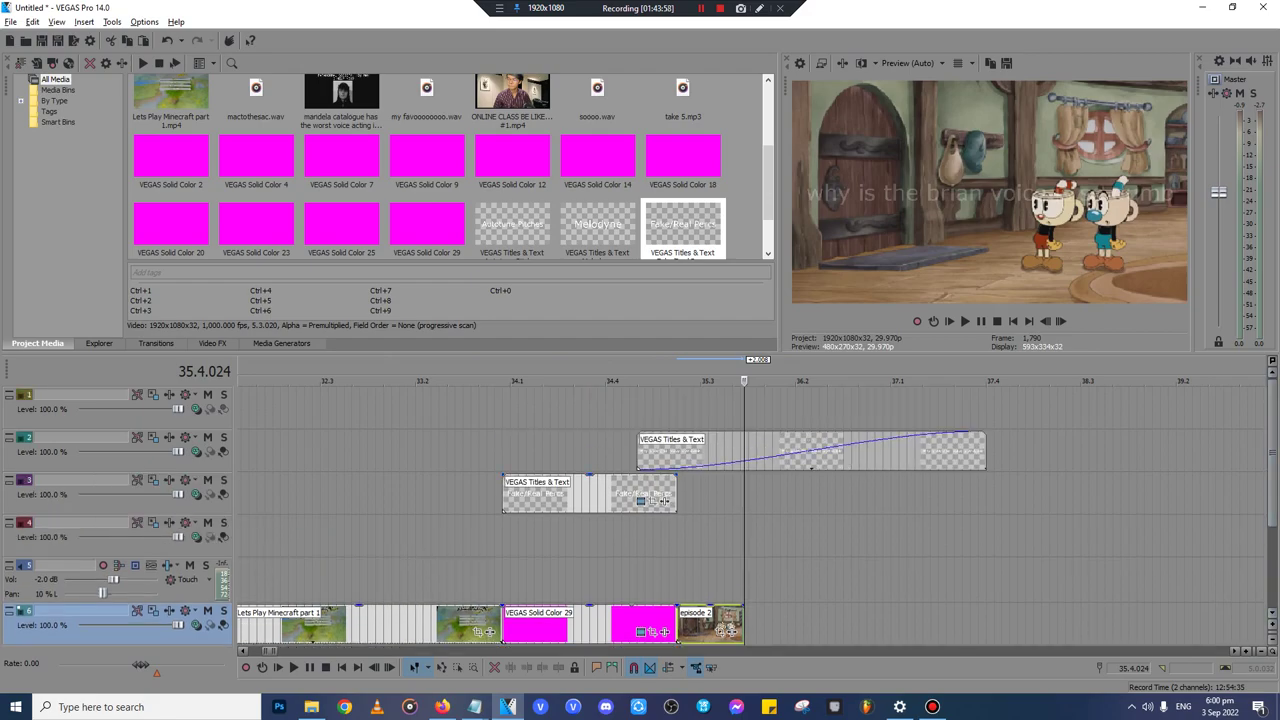
key("space")
scroll(752, 500, "down", 7)
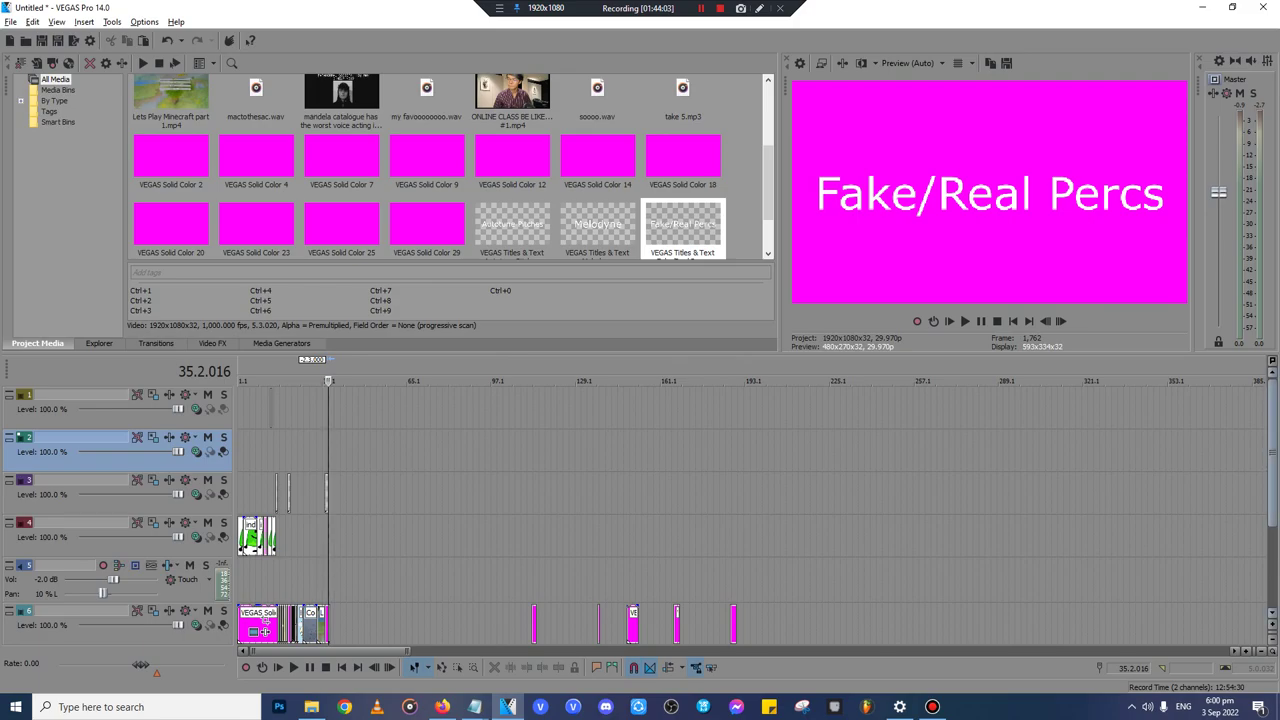
- Look along the timeline for the narration matching the cut title, and play the start of the VEGAS Solid Color 23 block
scroll(750, 520, "down", 3)
left_click(731, 410)
scroll(731, 410, "up", 8)
scroll(731, 410, "down", 3)
scroll(806, 548, "down", 5)
scroll(806, 548, "up", 3)
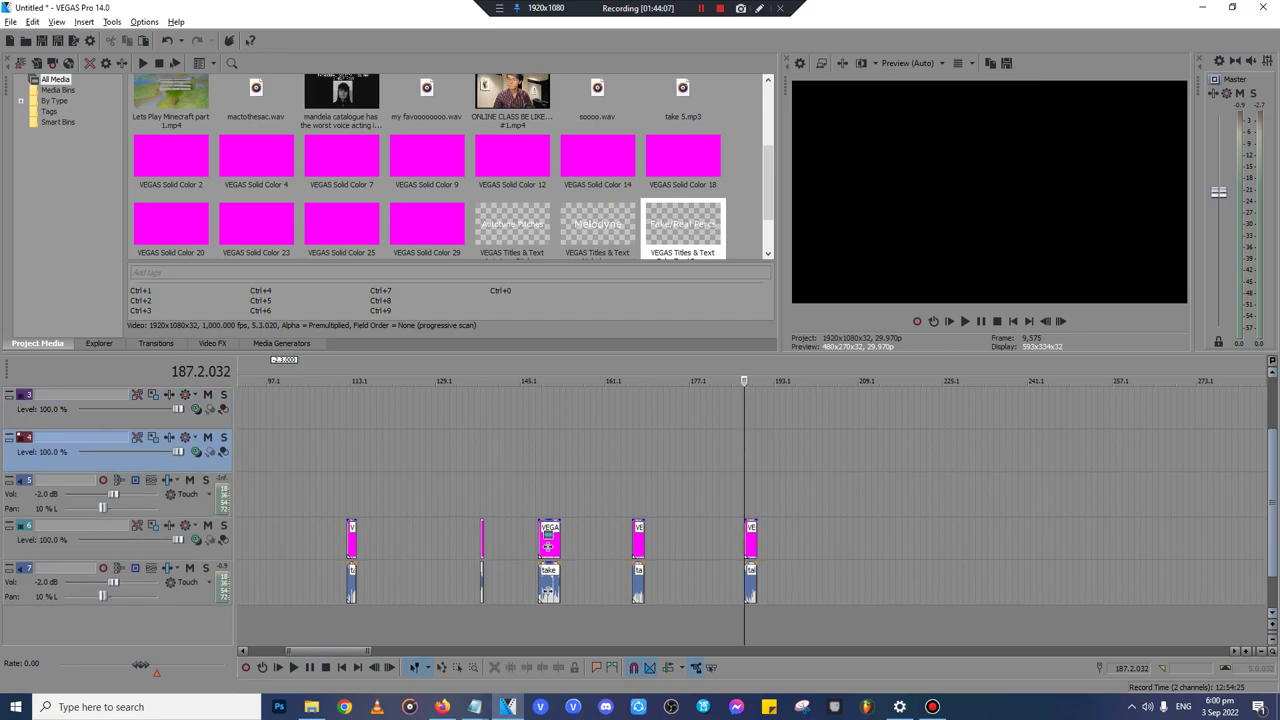
scroll(617, 372, "down", 5)
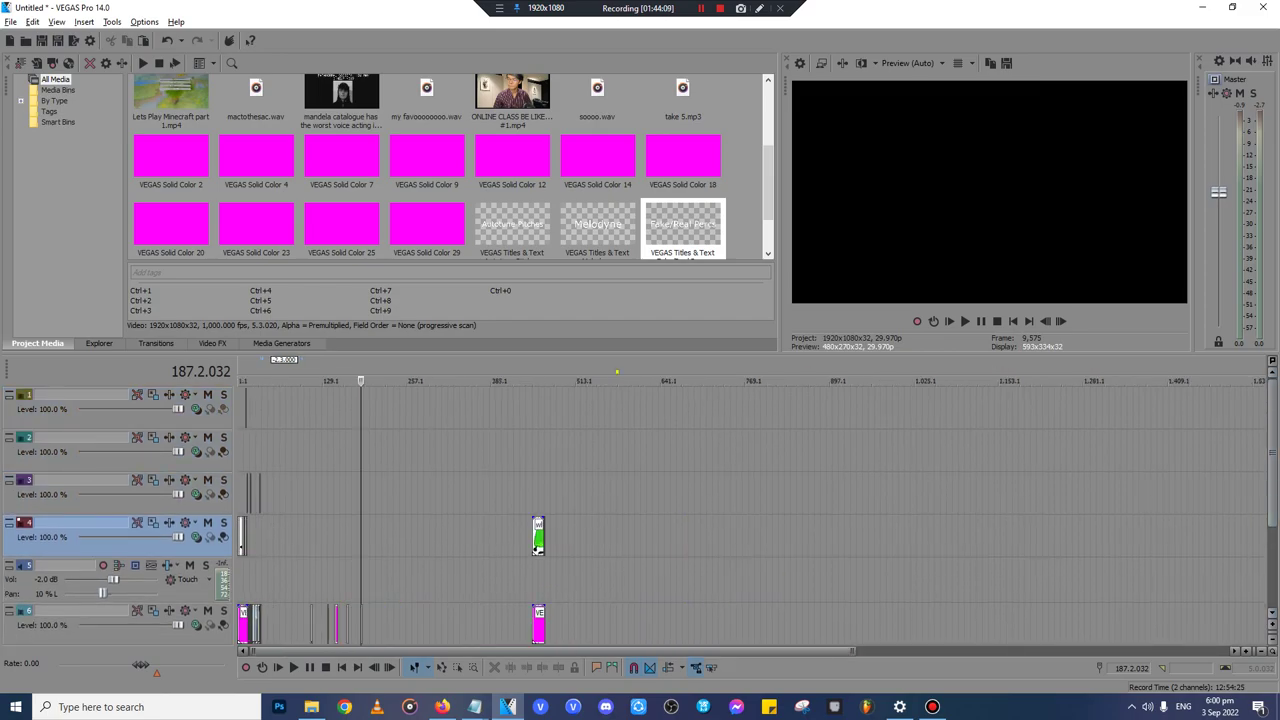
left_click(543, 497)
scroll(740, 632, "up", 5)
left_click(664, 497)
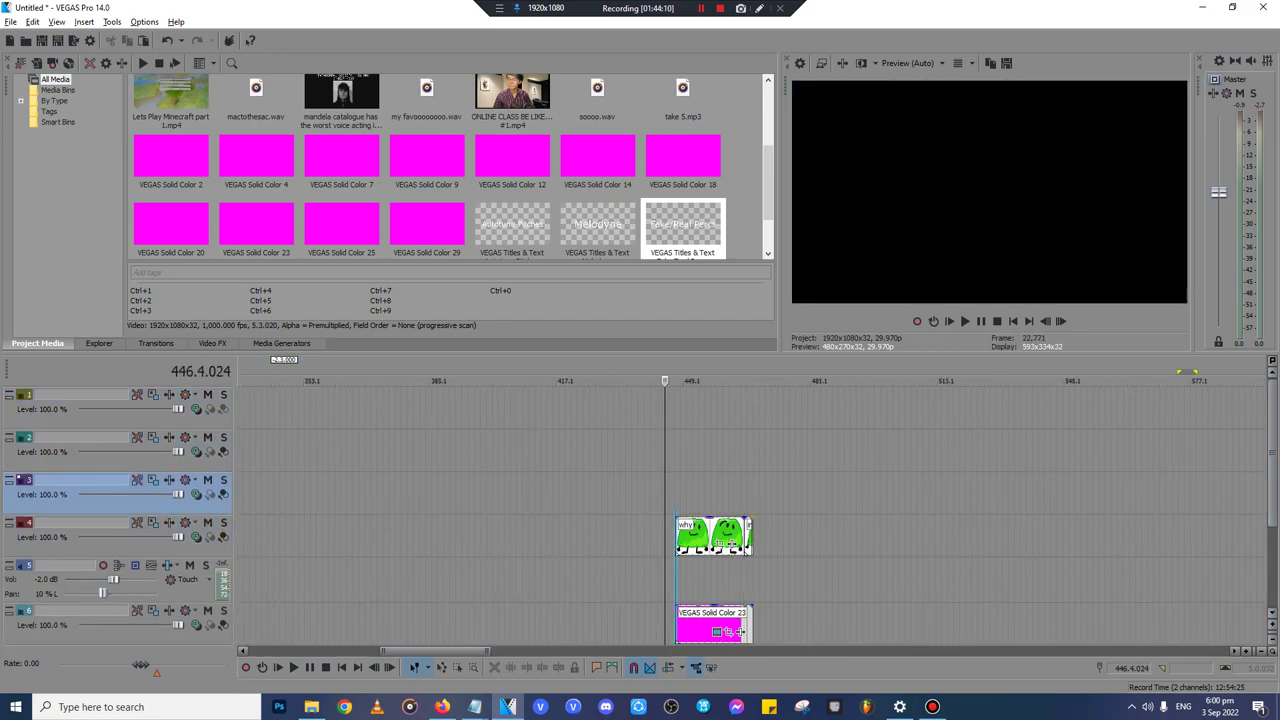
left_click(676, 497)
scroll(676, 497, "up", 5)
key("space")
left_click_drag(1272, 490, 1272, 568)
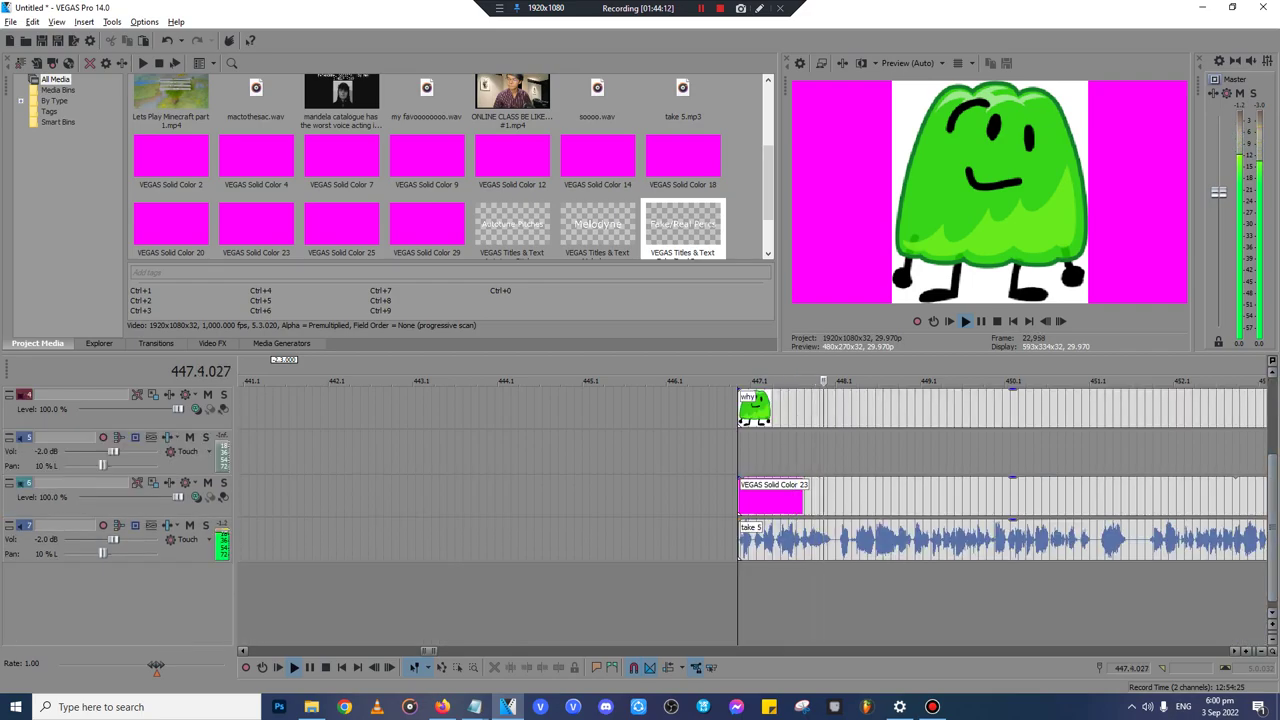
key("Return")
- Add to the Notepad commentary "its not the end of the video btw its just like the custom source of the end not this video"
left_click(474, 707)
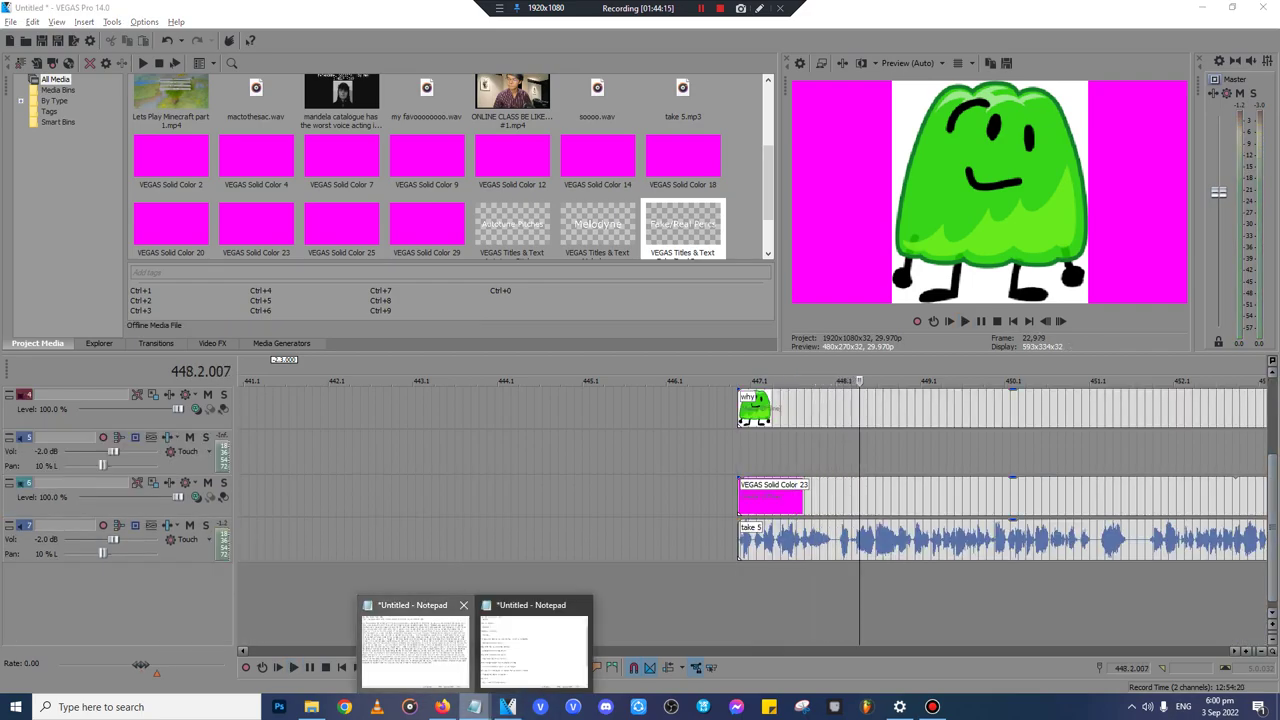
left_click(415, 648)
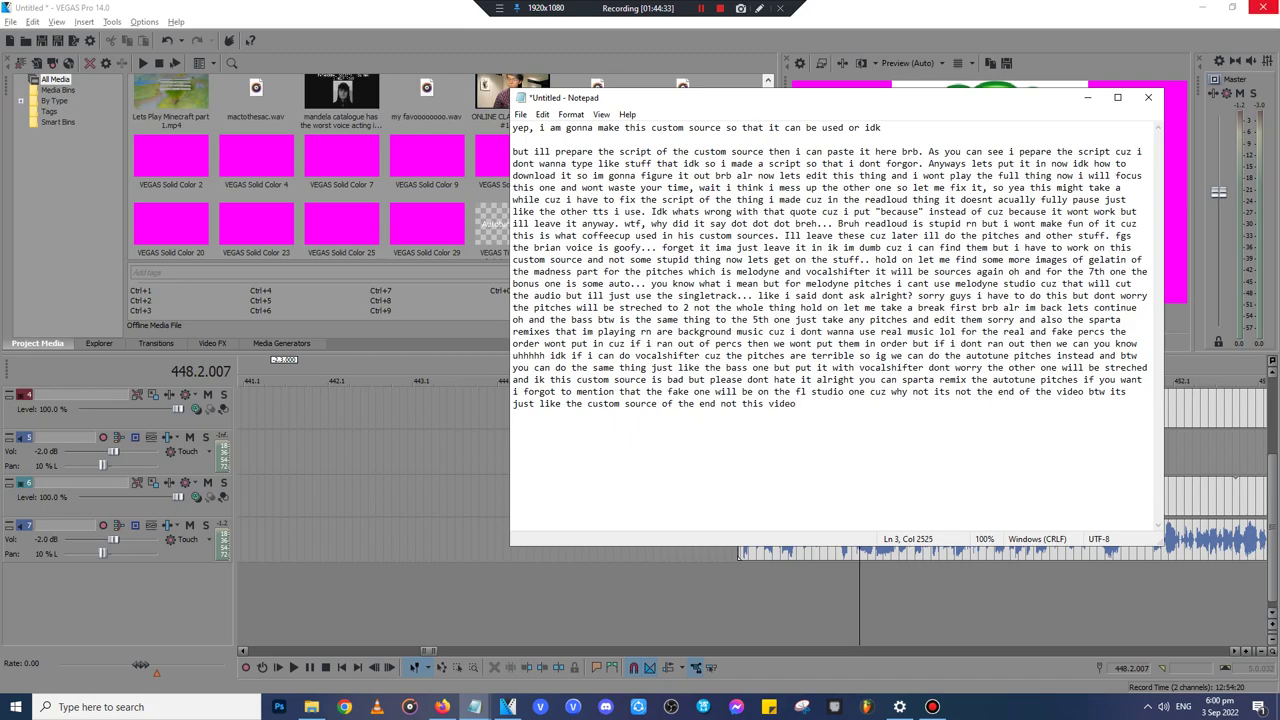
left_click(1088, 97)
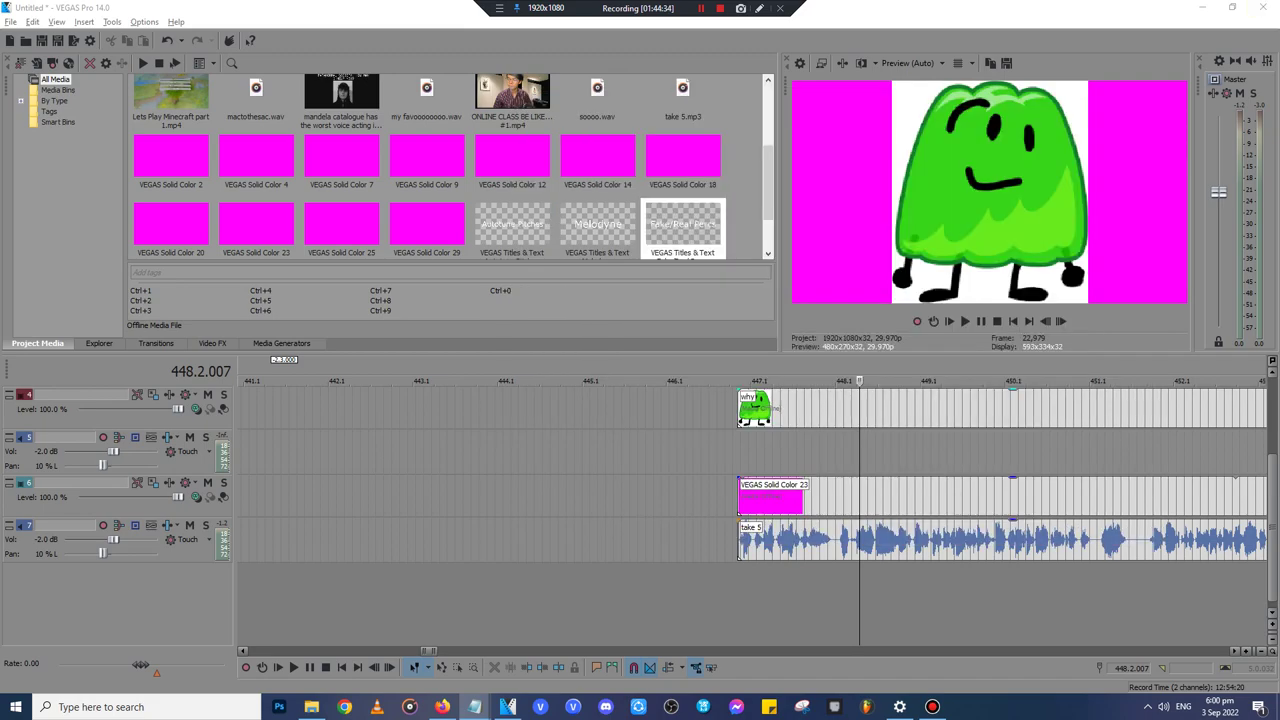
- Play the narration above VEGAS Solid Color 23 to find where the phrase around 451.4.000 begins
key("space")
left_click_drag(1272, 528, 1272, 452)
scroll(752, 516, "down", 1)
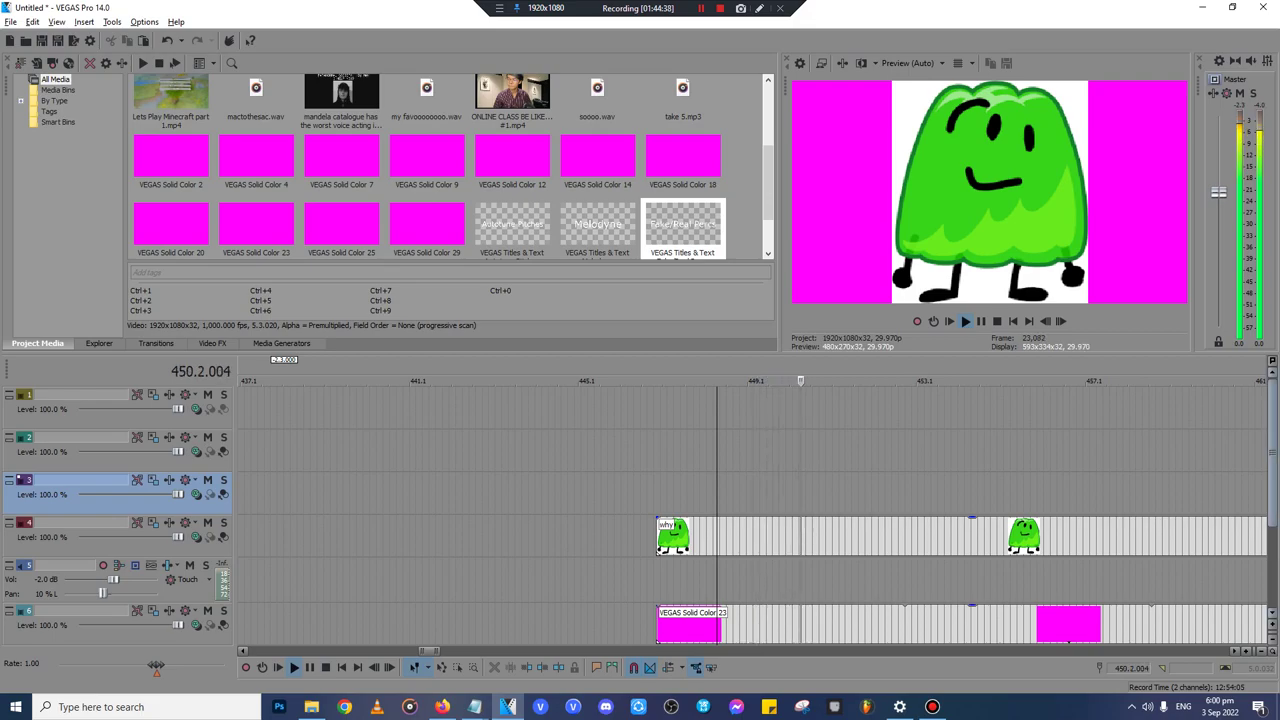
left_click_drag(1272, 452, 1272, 527)
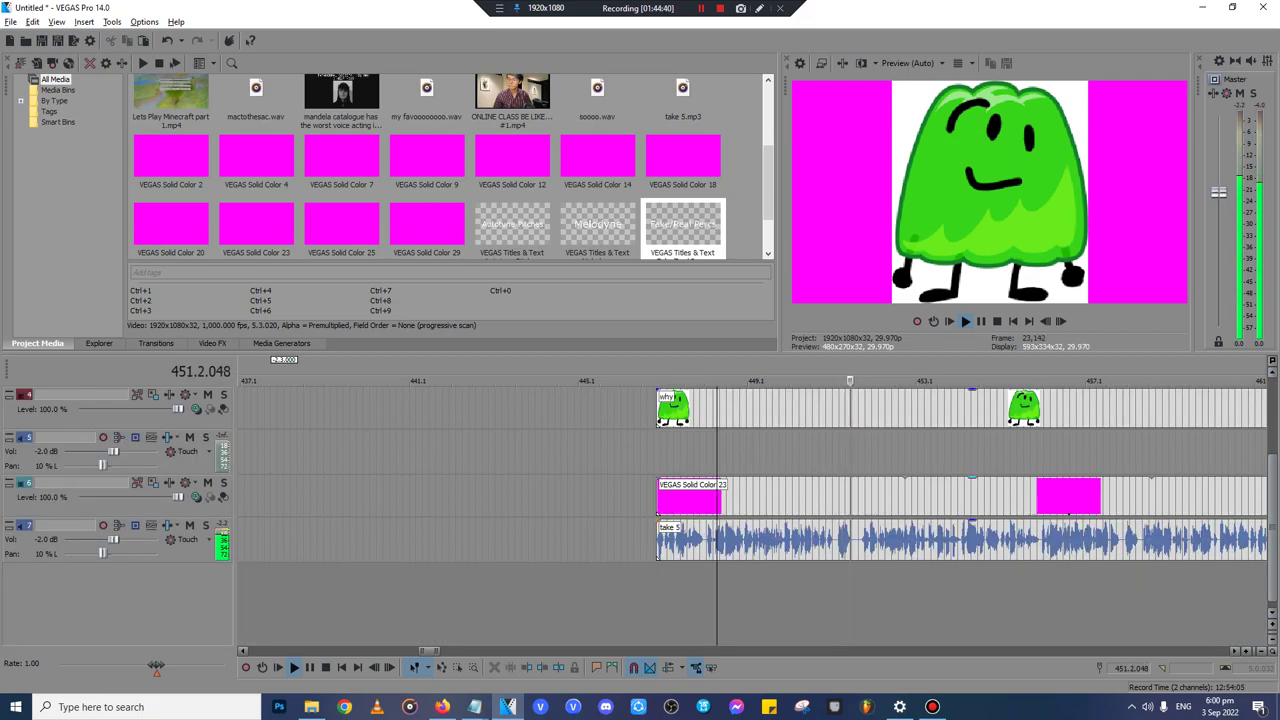
left_click(880, 482)
scroll(880, 482, "up", 2)
key("space")
left_click(745, 453)
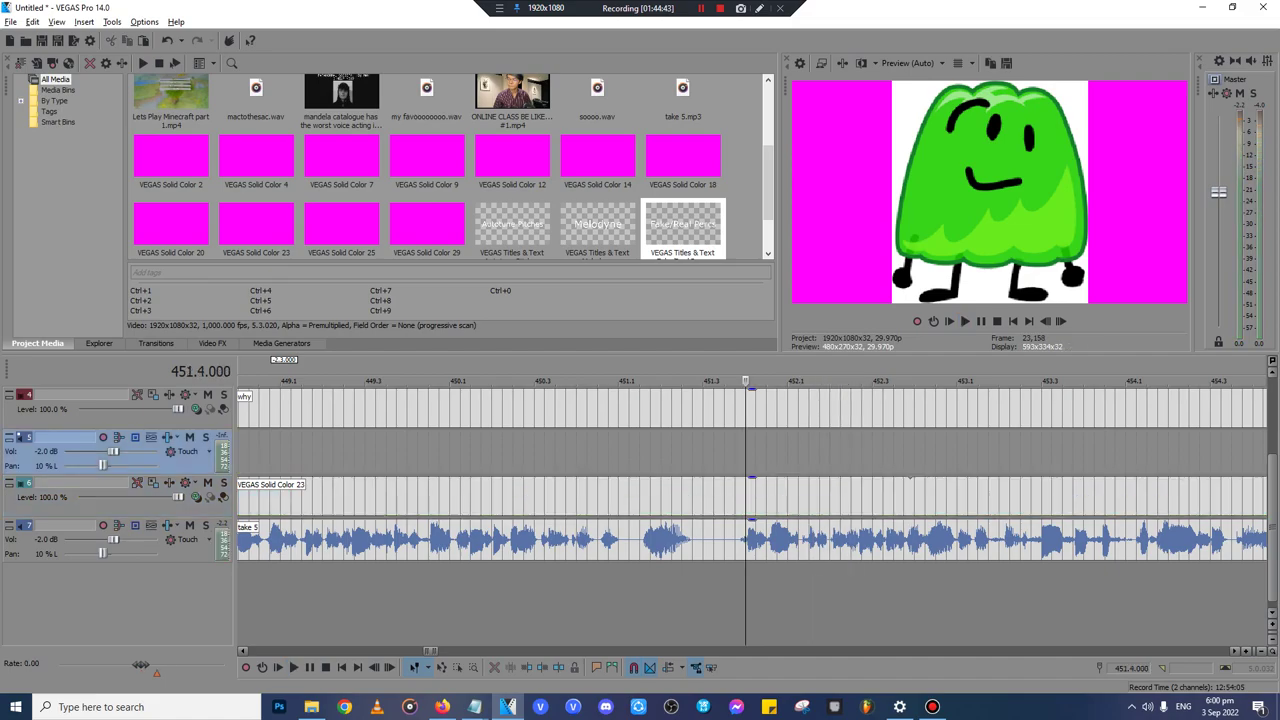
scroll(745, 453, "up", 3)
key("space")
key("space")
key("space")
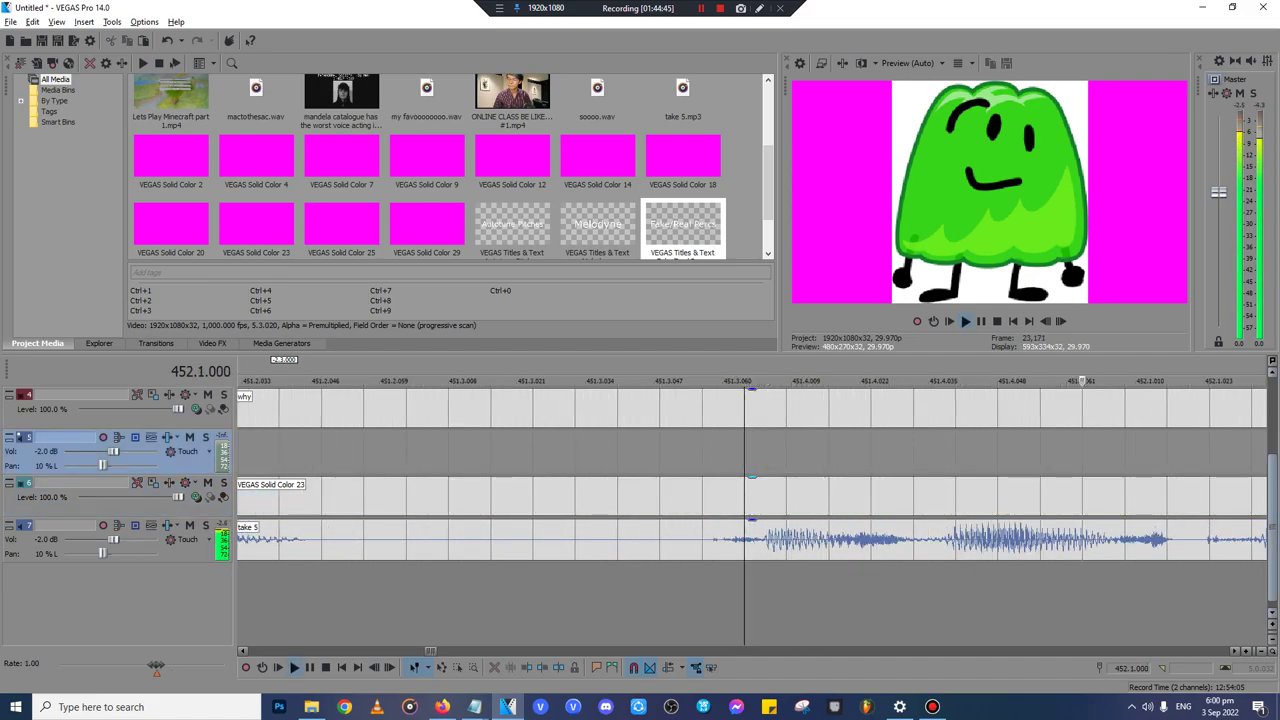
- Play the narration past 452.1.000 to hear its continuation, and return to the beginning of the block
left_click_drag(1272, 528, 1272, 452)
scroll(760, 600, "down", 4)
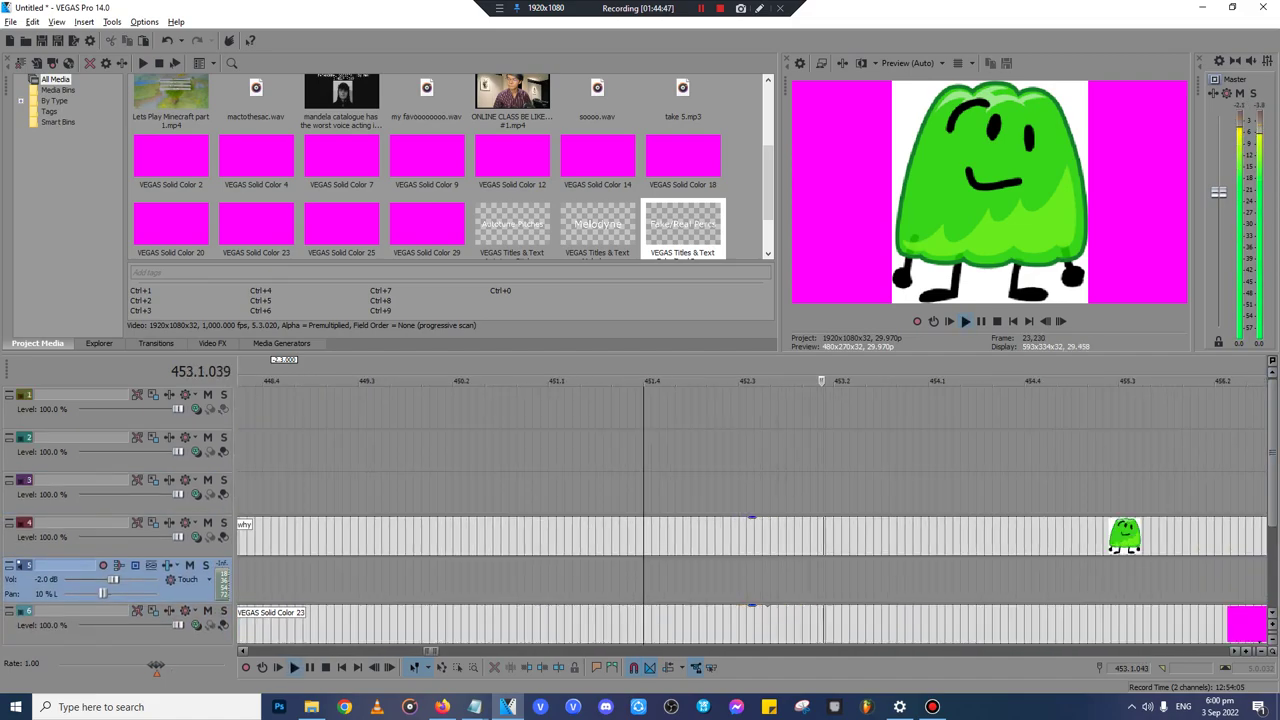
scroll(750, 500, "down", 10)
scroll(750, 500, "up", 10)
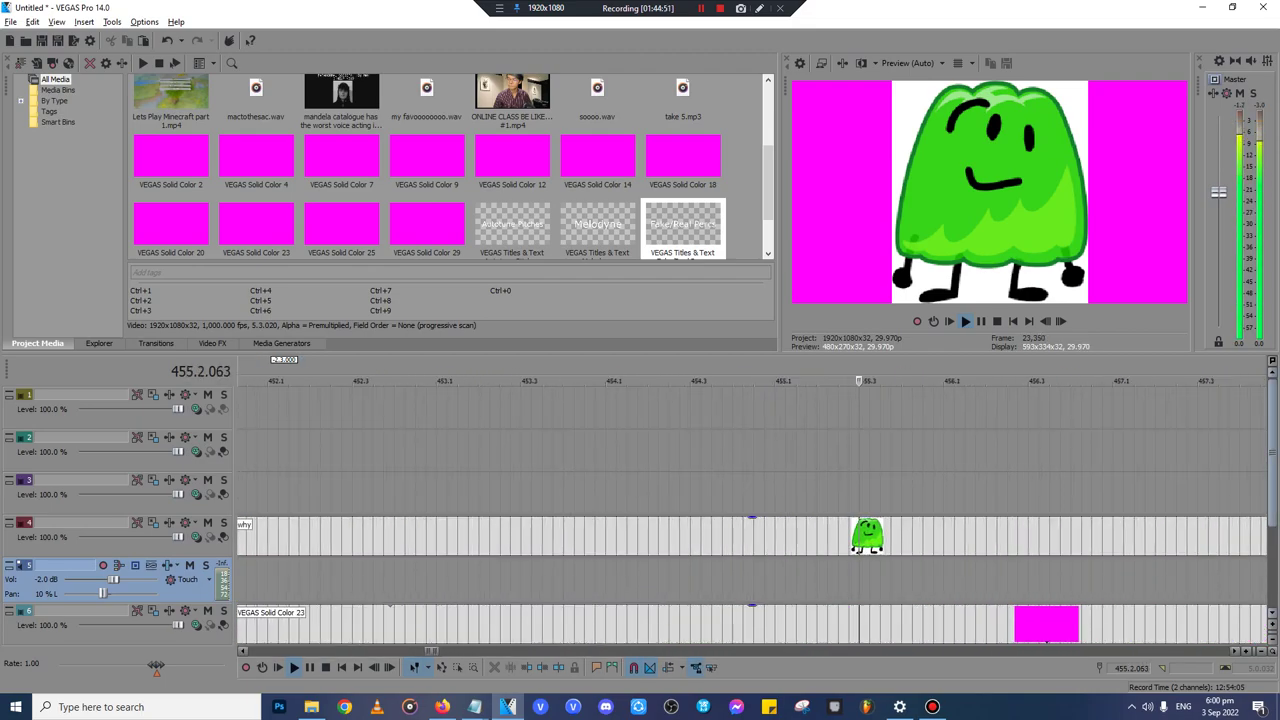
left_click_drag(1272, 452, 1272, 528)
left_click(441, 600)
scroll(441, 600, "down", 3)
left_click(438, 600)
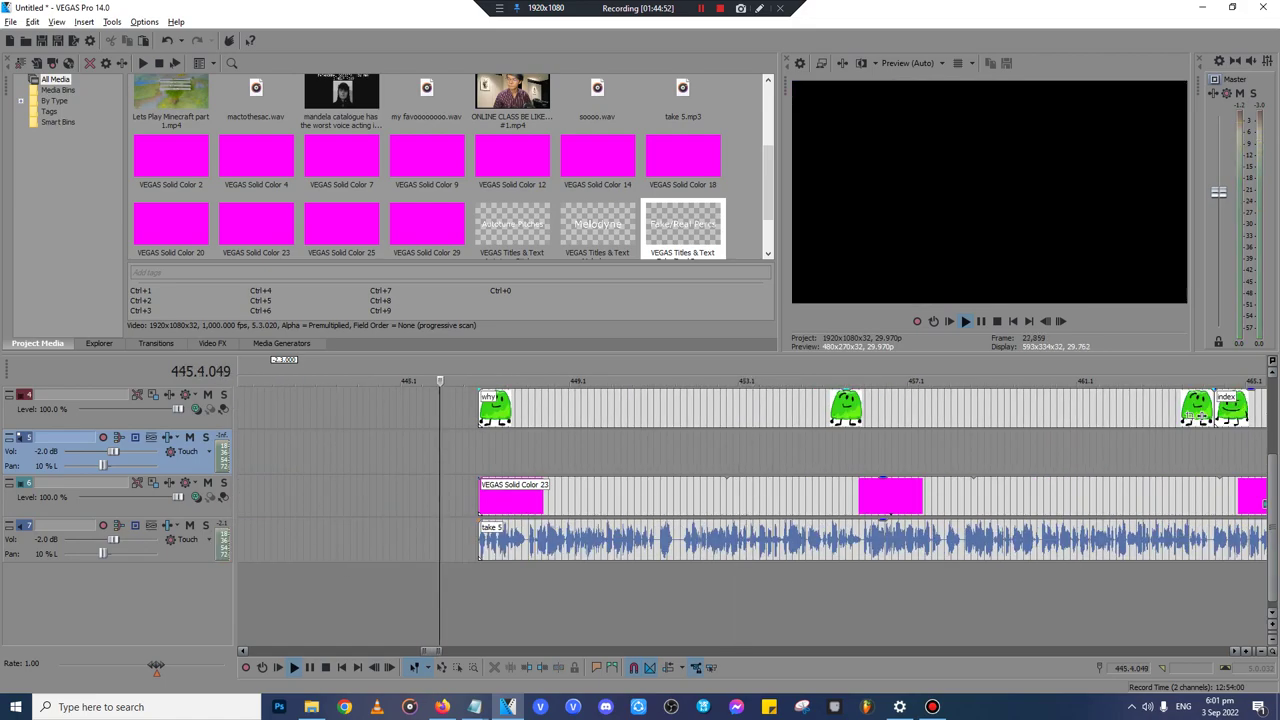
- Paste the cut "why is the brian voice is so dumb" title onto track 2 at 451.4.000
left_click(683, 600)
scroll(683, 600, "up", 4)
key("Return")
left_click_drag(1272, 528, 1272, 452)
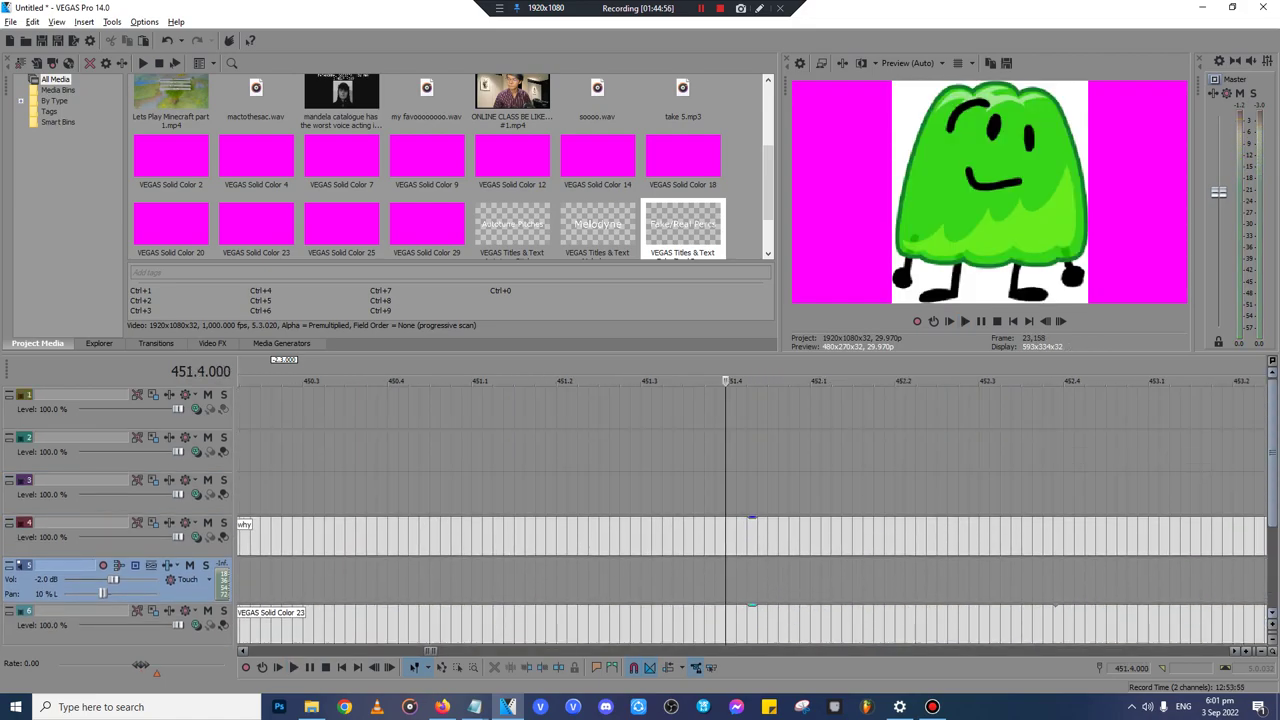
scroll(752, 515, "down", 10)
scroll(463, 545, "up", 6)
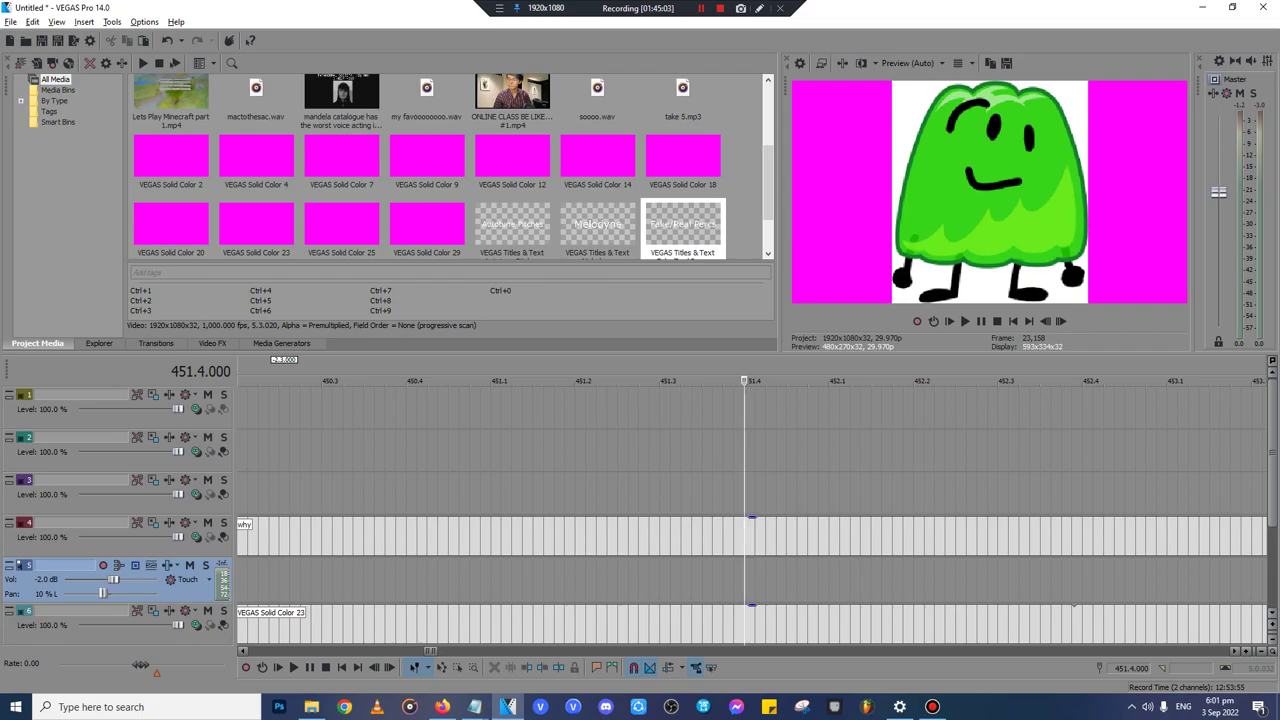
left_click(90, 463)
key("ctrl+v")
key("Return")
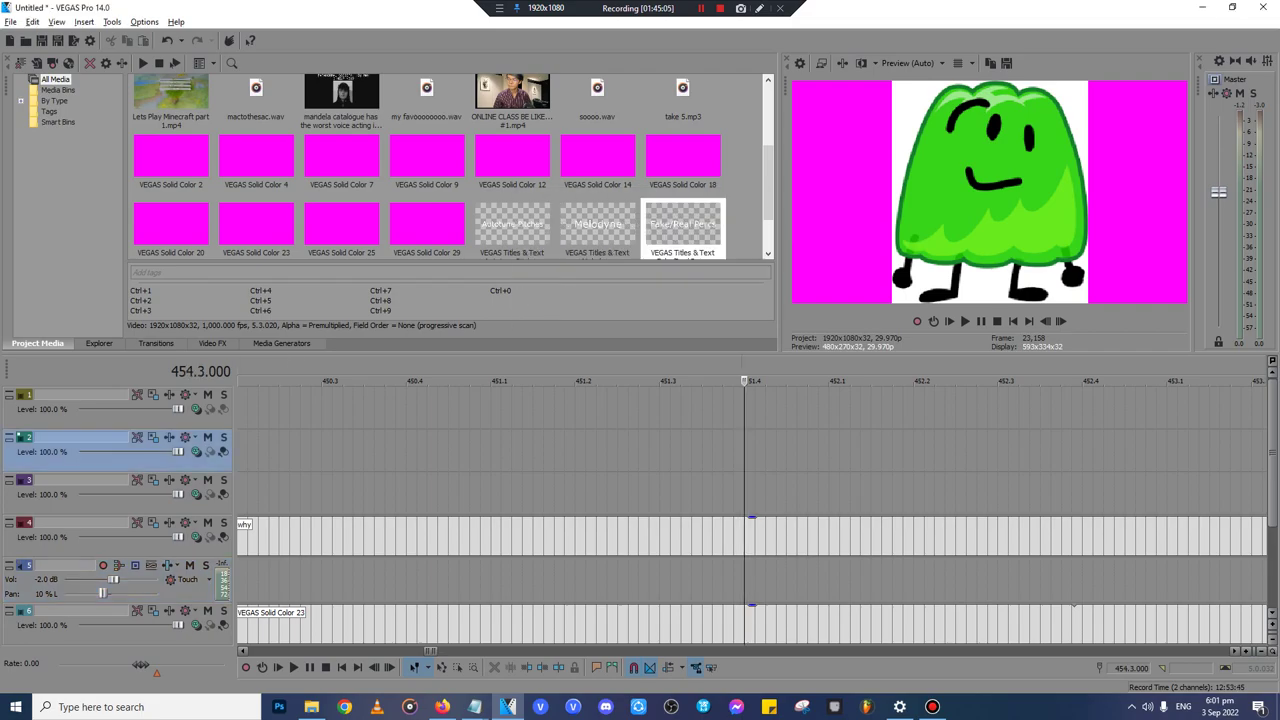
- Play the "why is the brian voice is so dumb" title on track 2 from its beginning to check it against the narration
scroll(752, 515, "down", 3)
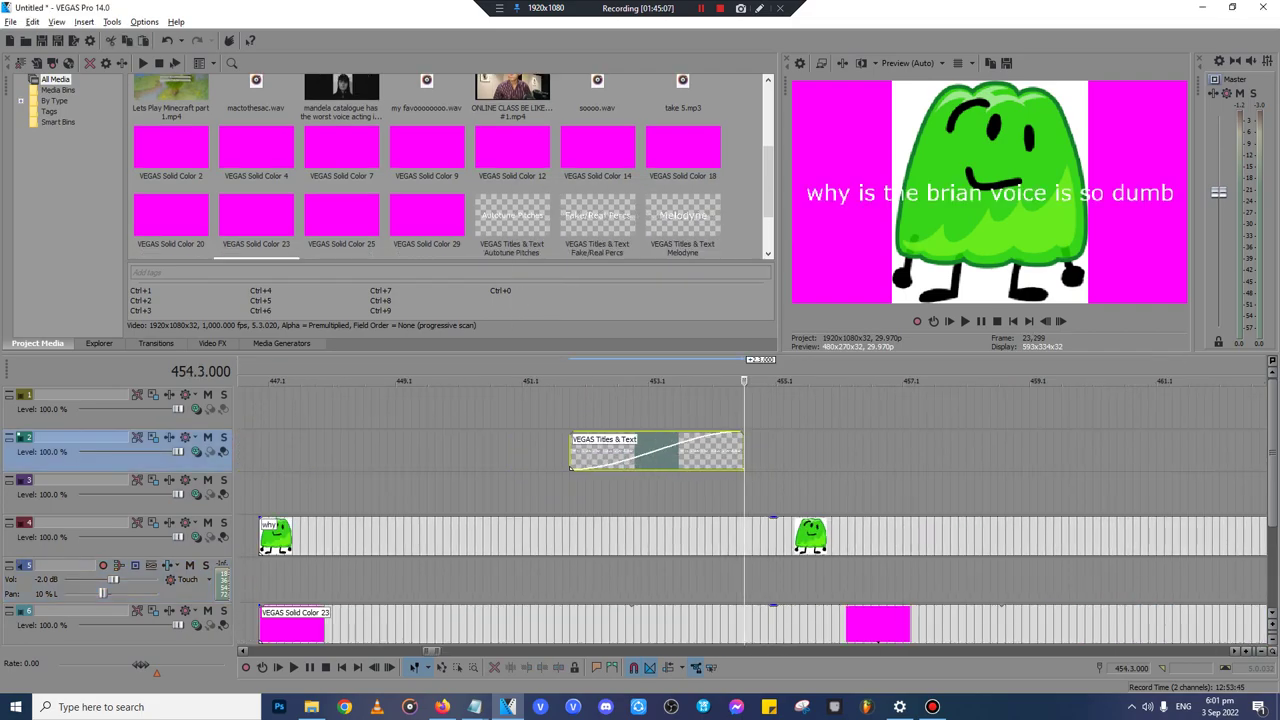
left_click(570, 410)
key("space")
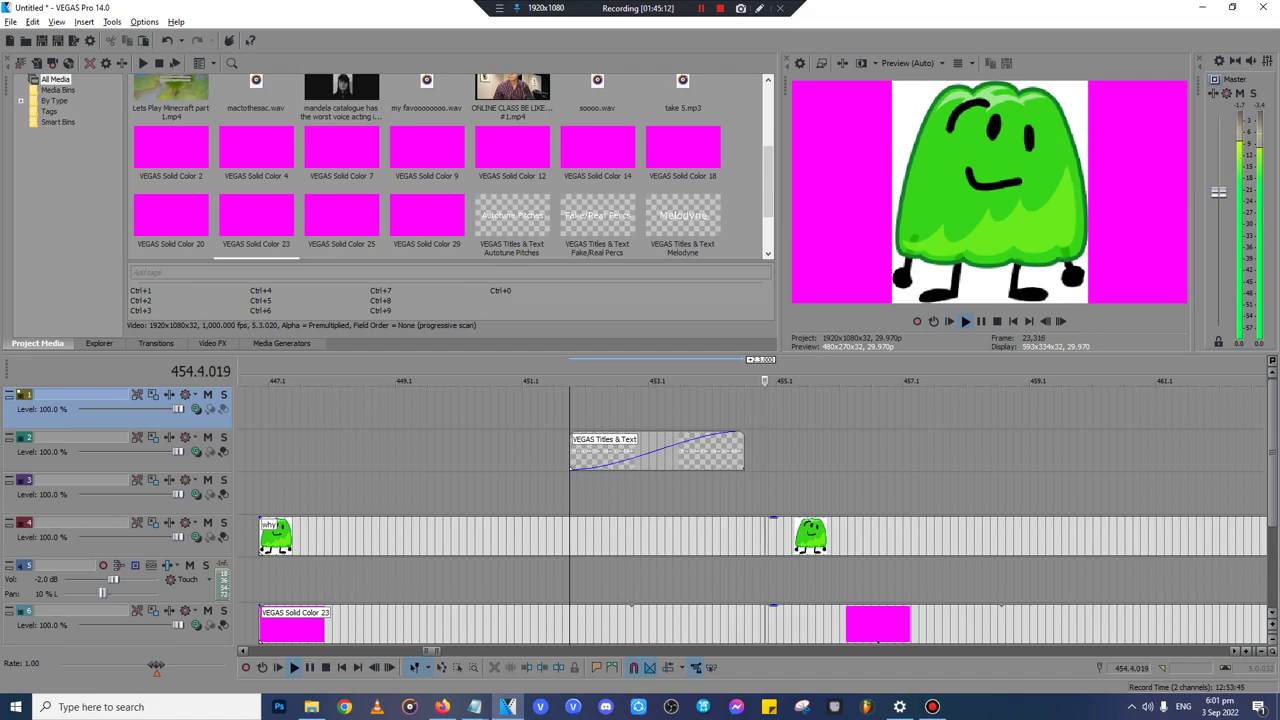
scroll(752, 515, "down", 10)
key("Return")
- Review the Fake/Real Percs section by playing from 34.3.024 past the episode 2 clip
left_click(244, 451)
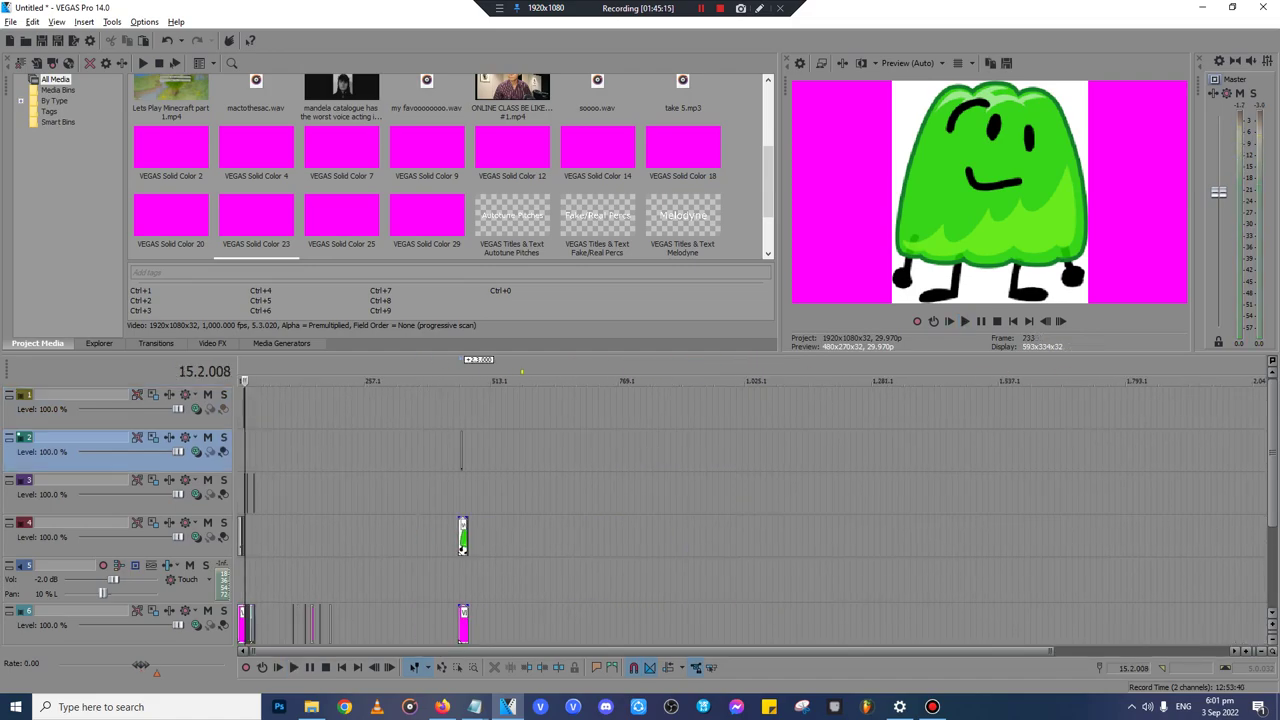
scroll(244, 451, "up", 10)
left_click(948, 451)
scroll(948, 451, "up", 6)
key("space")
scroll(948, 451, "down", 2)
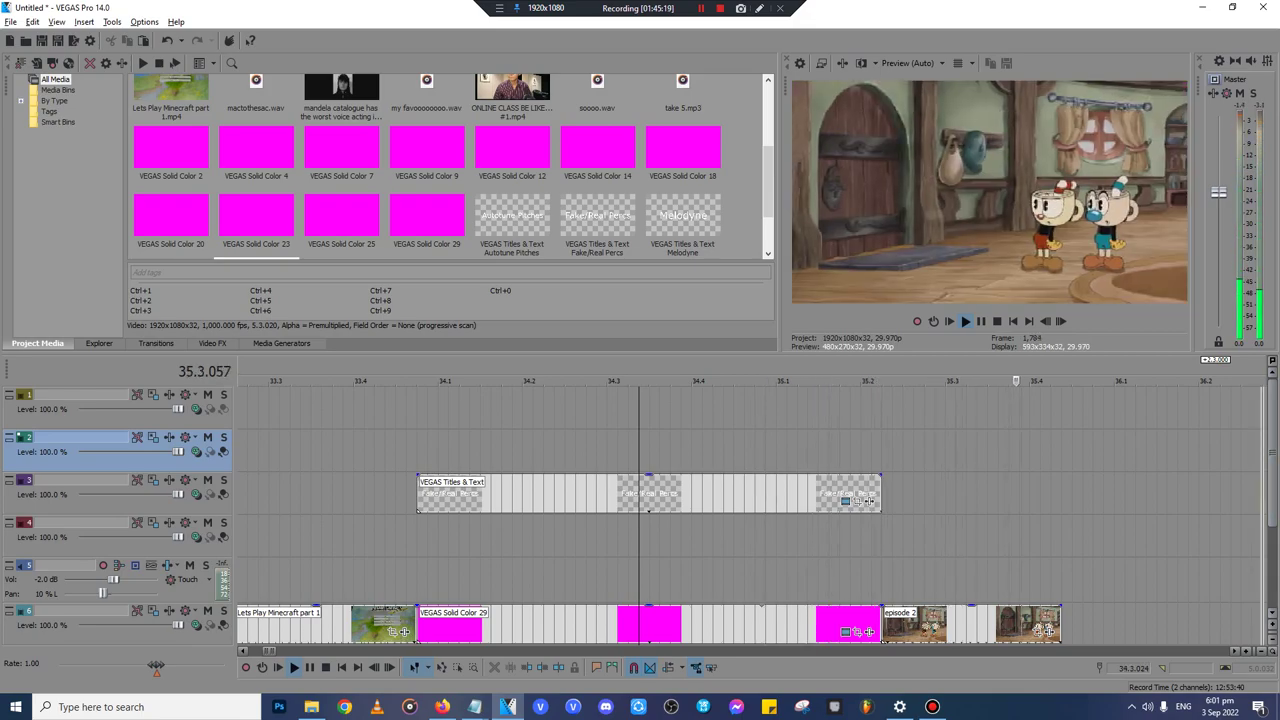
scroll(948, 450, "down", 3)
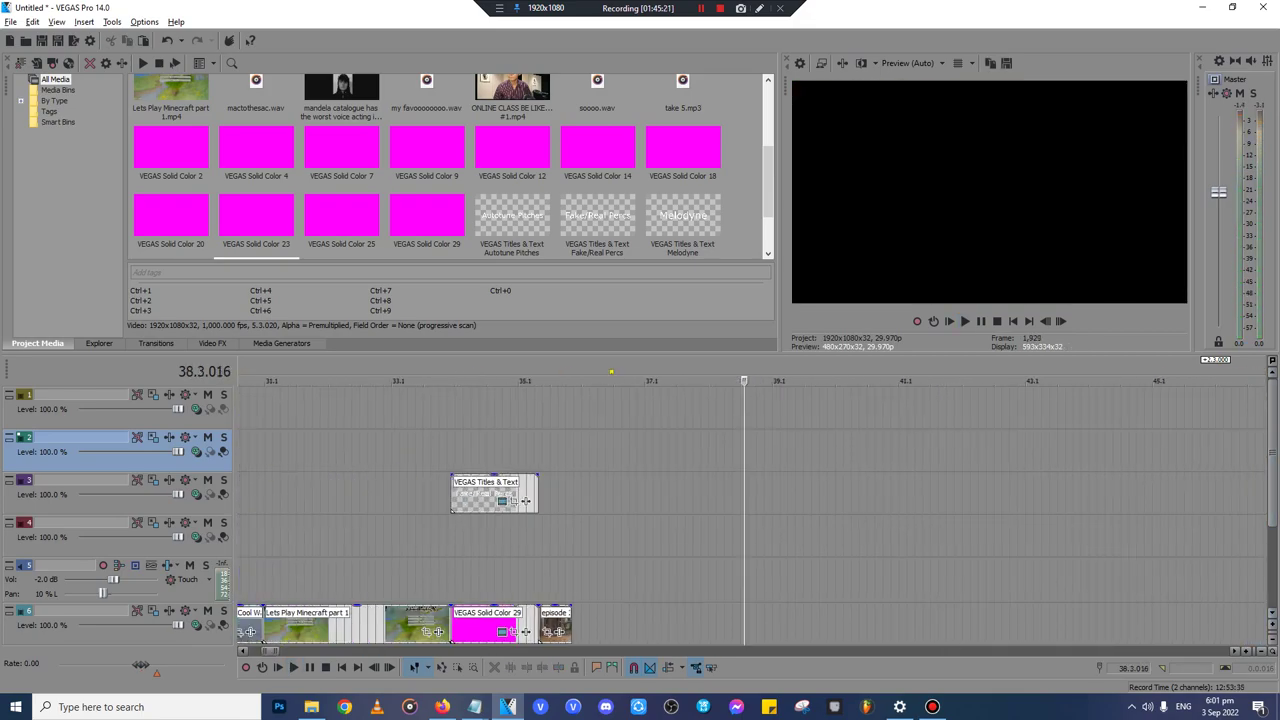
scroll(750, 500, "down", 10)
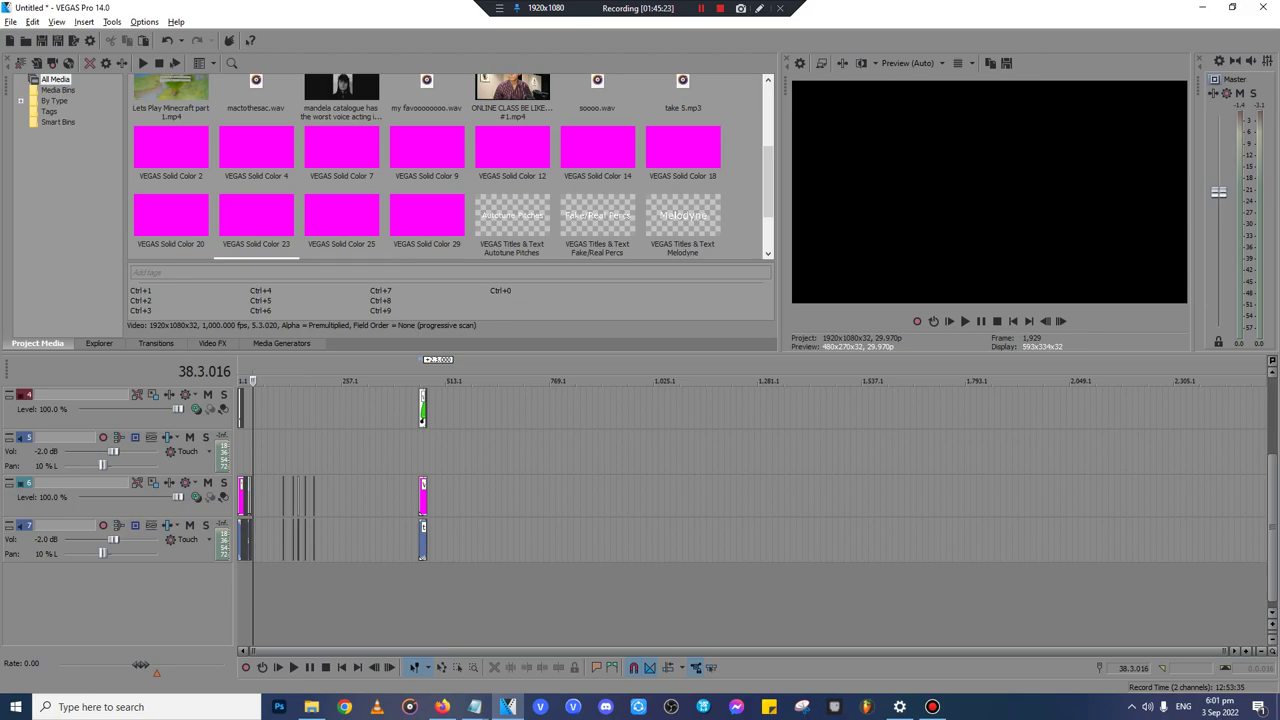
- Switch to File Explorer and look through the Windows, The Pelones and Batim Video's source folders for another clip
key("alt+Tab")
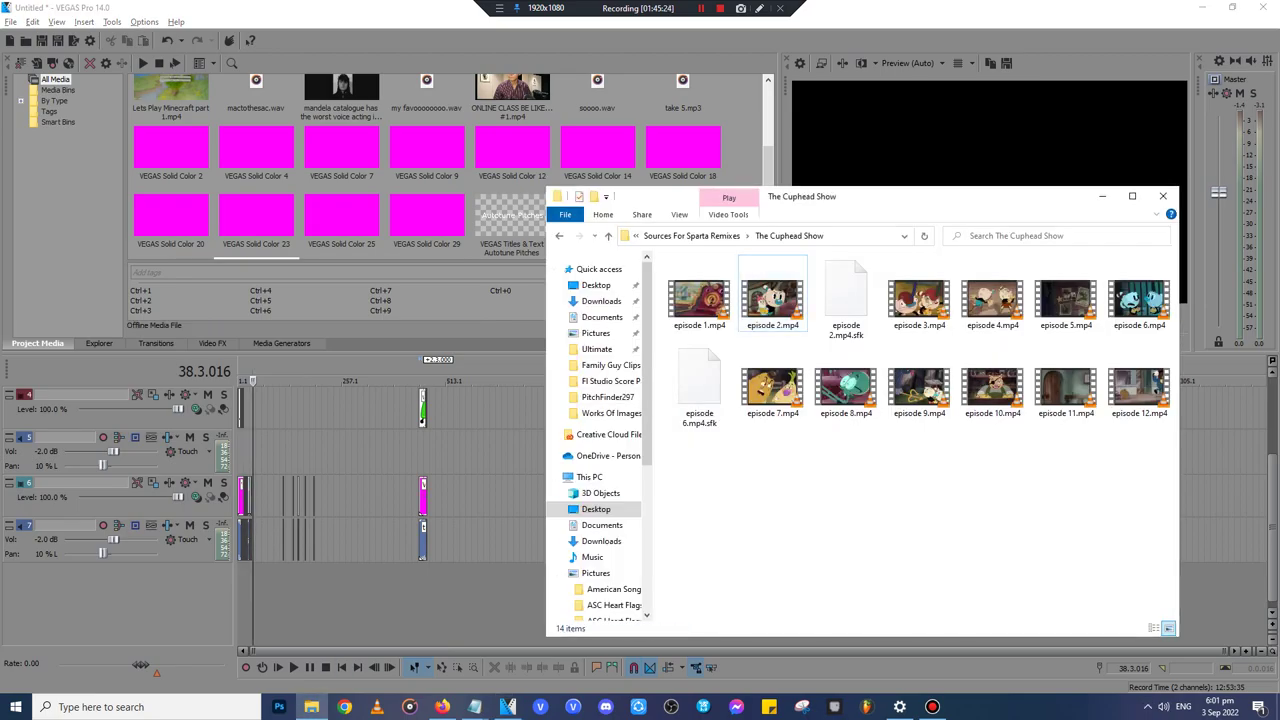
key("BackSpace")
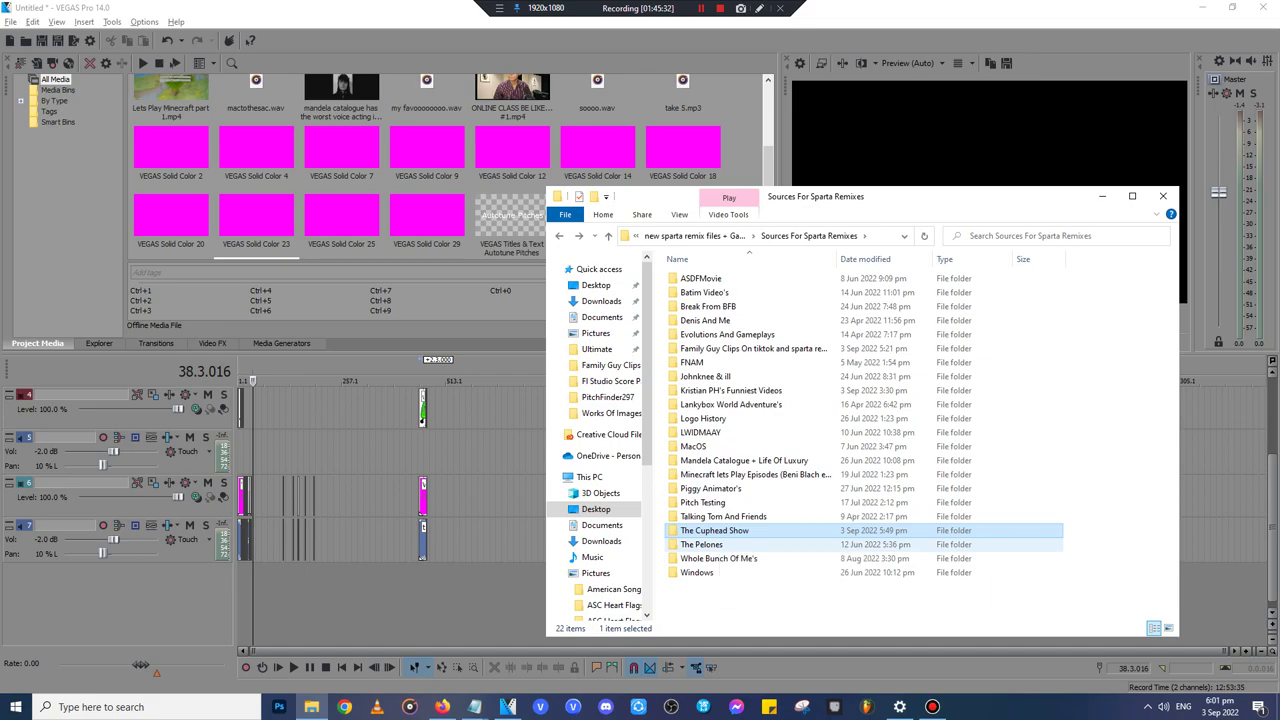
double_click(700, 572)
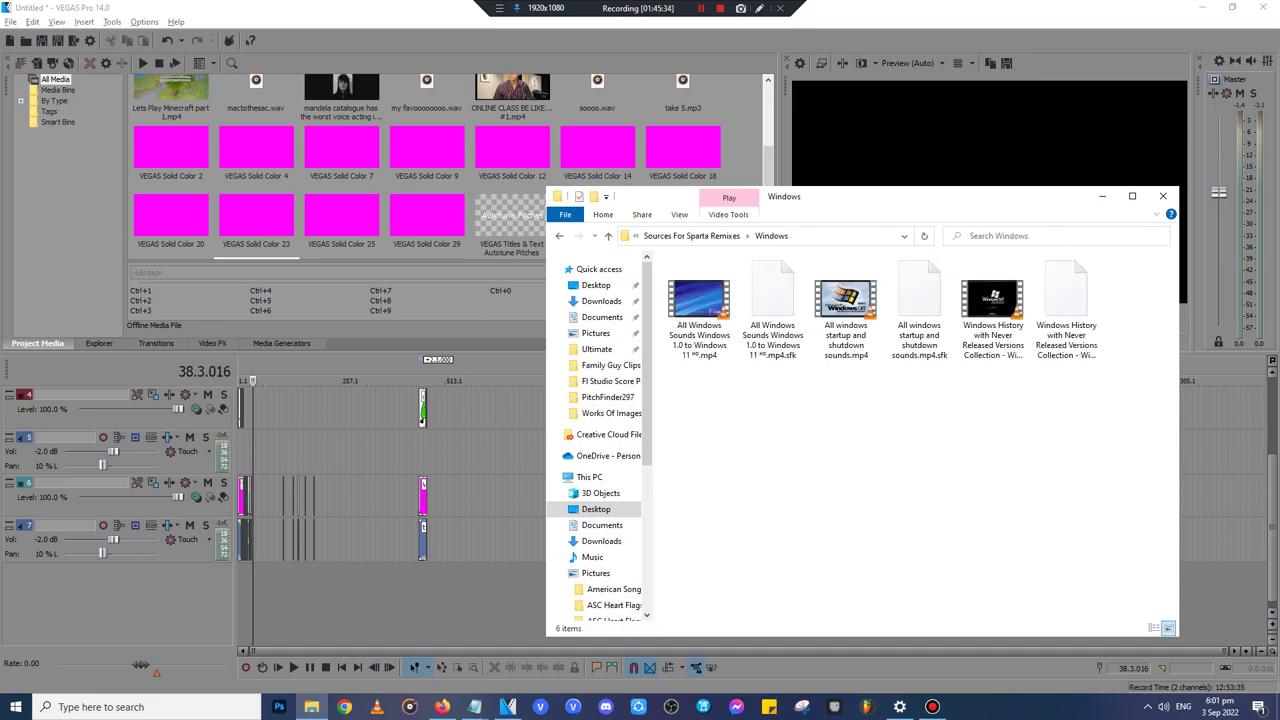
key("alt+Left")
double_click(700, 544)
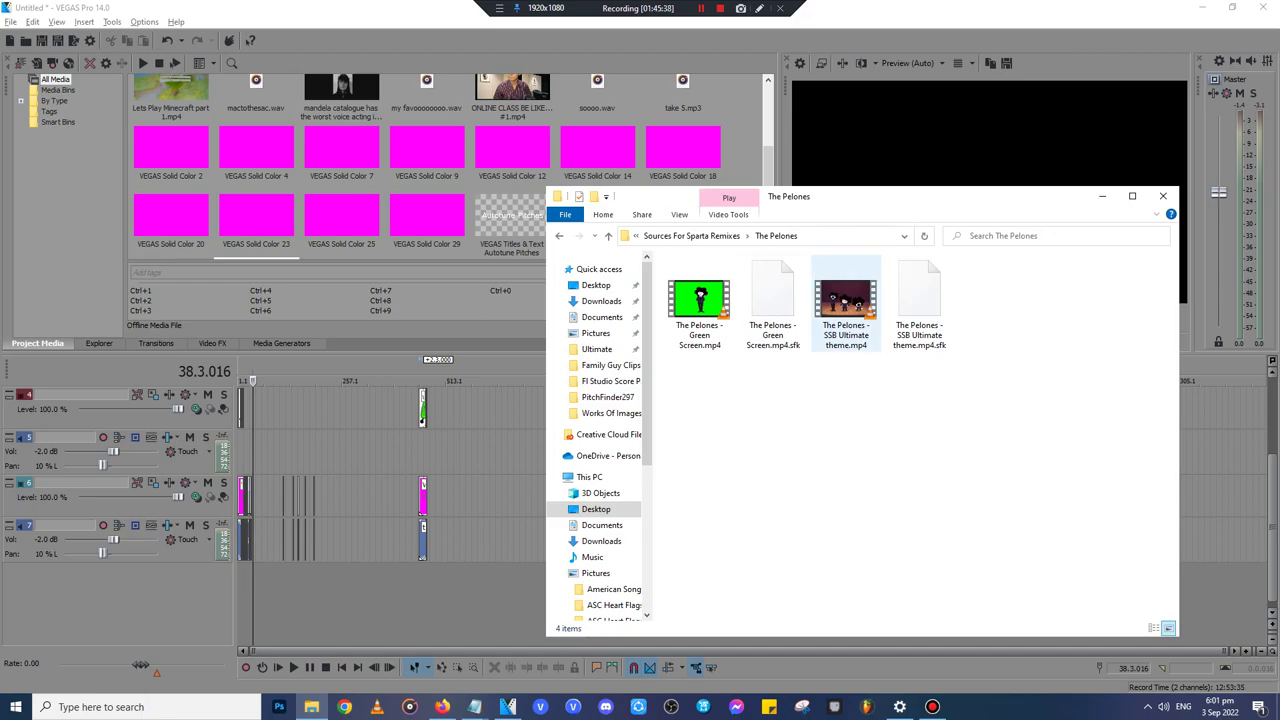
left_click(699, 304)
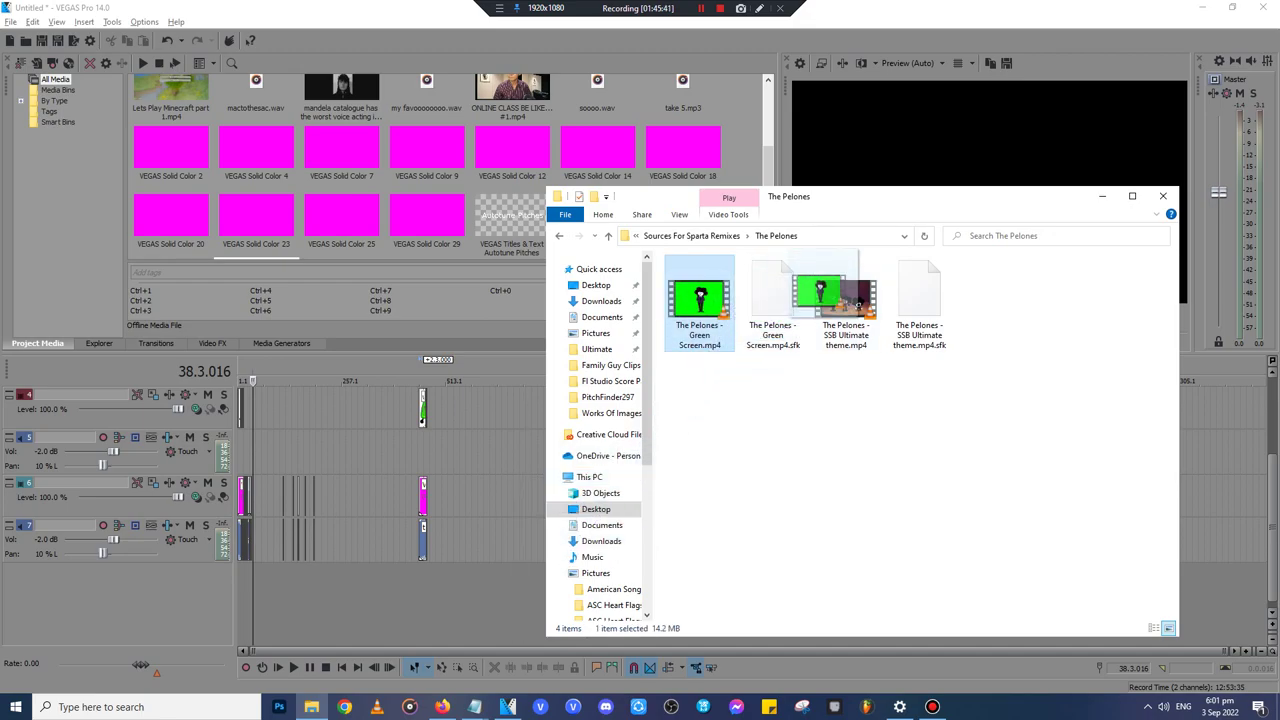
key("alt+Left")
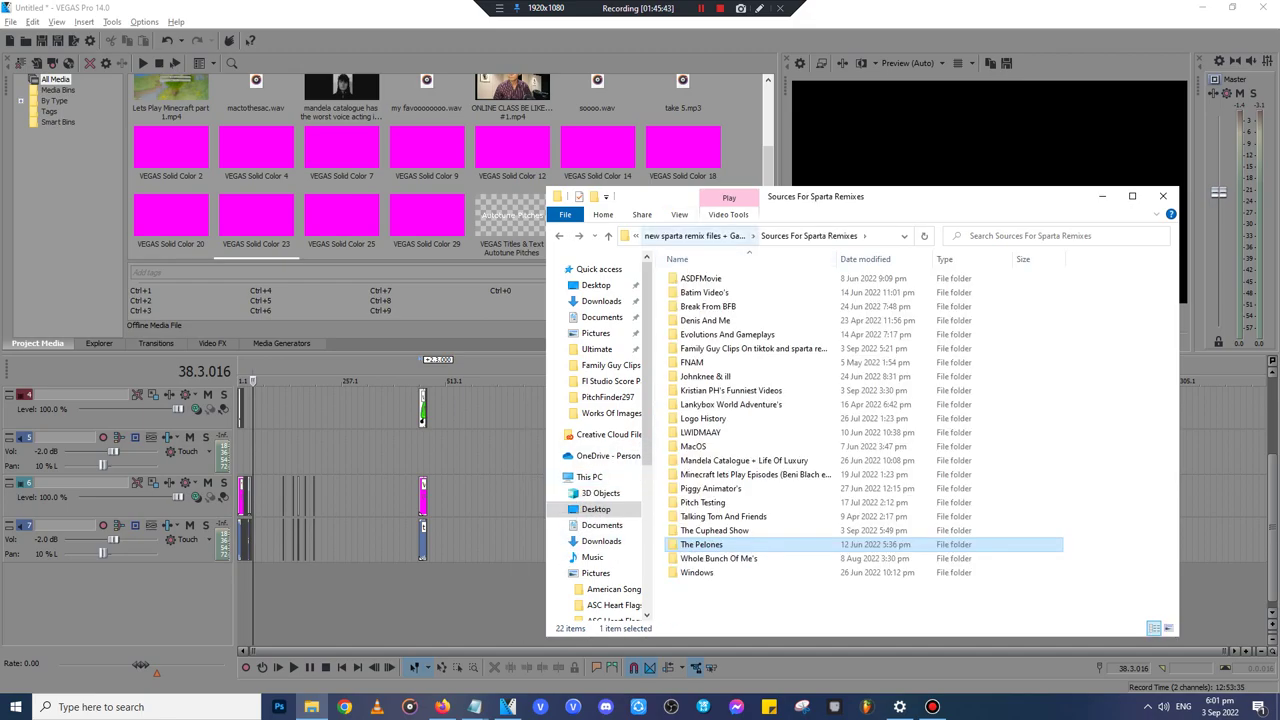
double_click(704, 292)
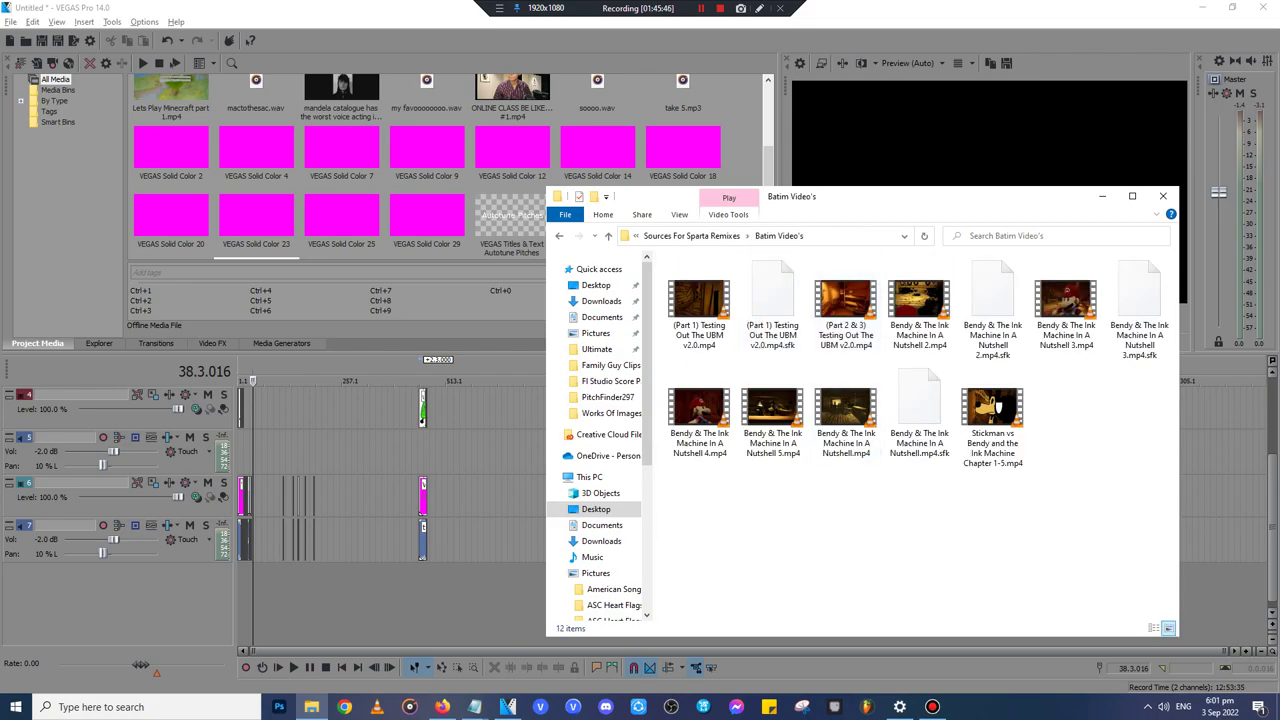
key("alt+Left")
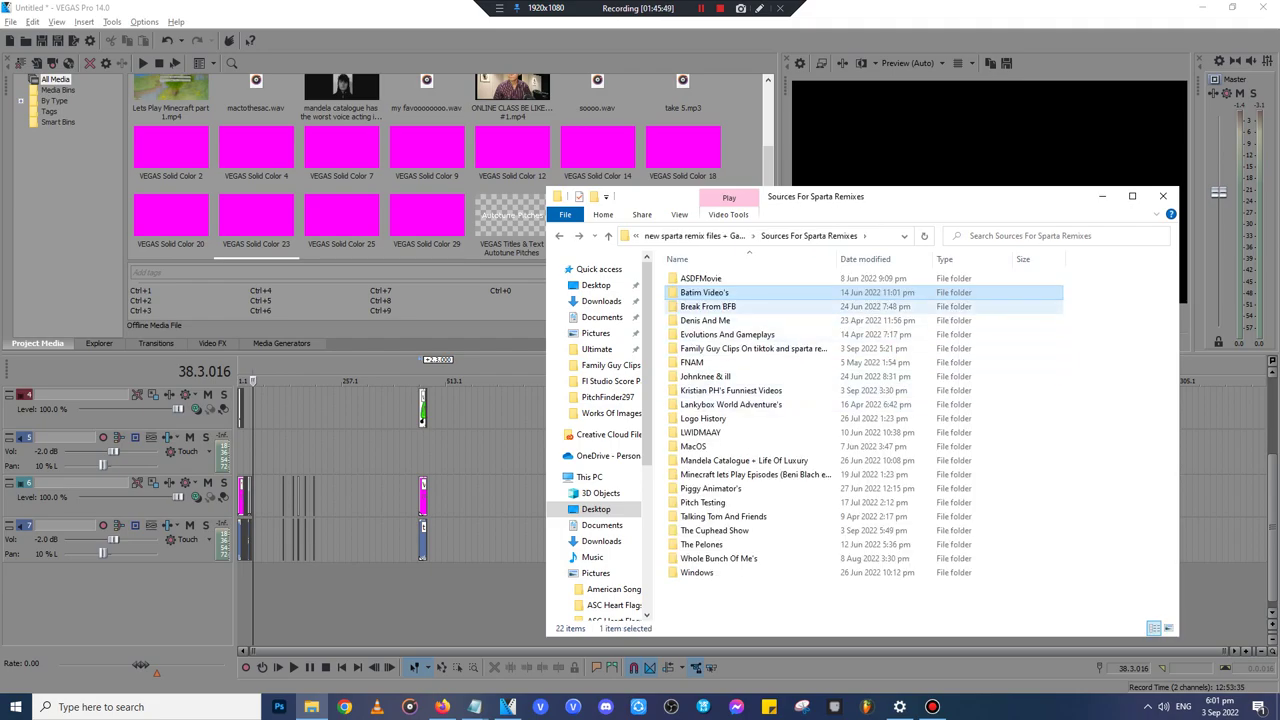
- Place Break Of BFB 1 Escape From Elsewhere (Part 1).mp4 from Break From BFB on tracks 6 and 7 at about 616.2 and play its opening
double_click(704, 308)
left_click_drag(699, 305, 489, 505)
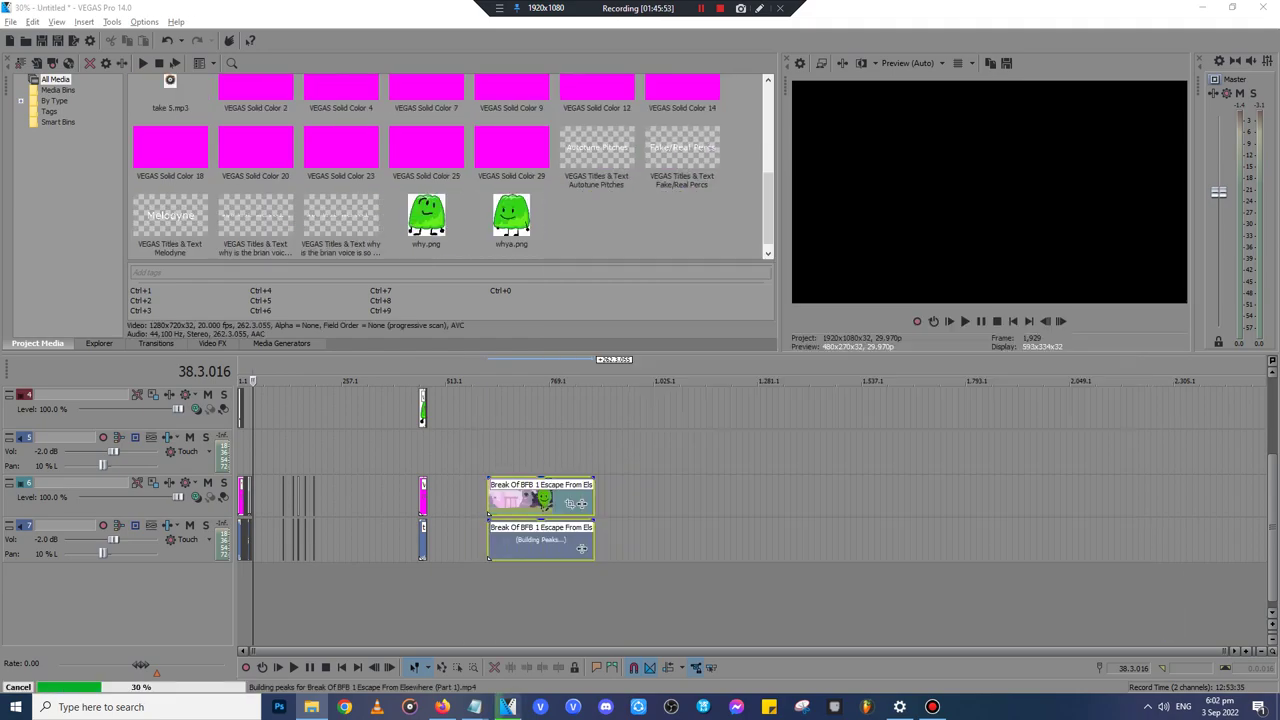
left_click(485, 408)
key("space")
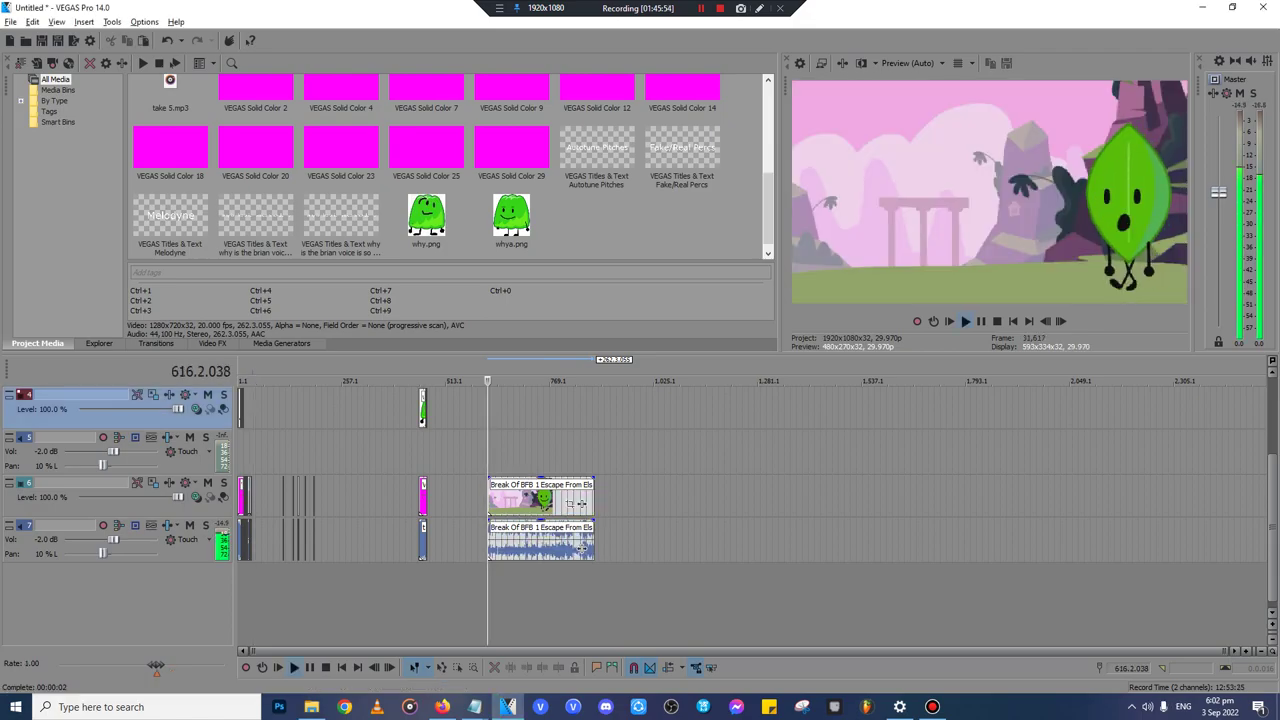
- Skim the Part 1 clip in jumps from its opening to about 825.2, sampling the audio for usable voice lines
scroll(486, 408, "up", 8)
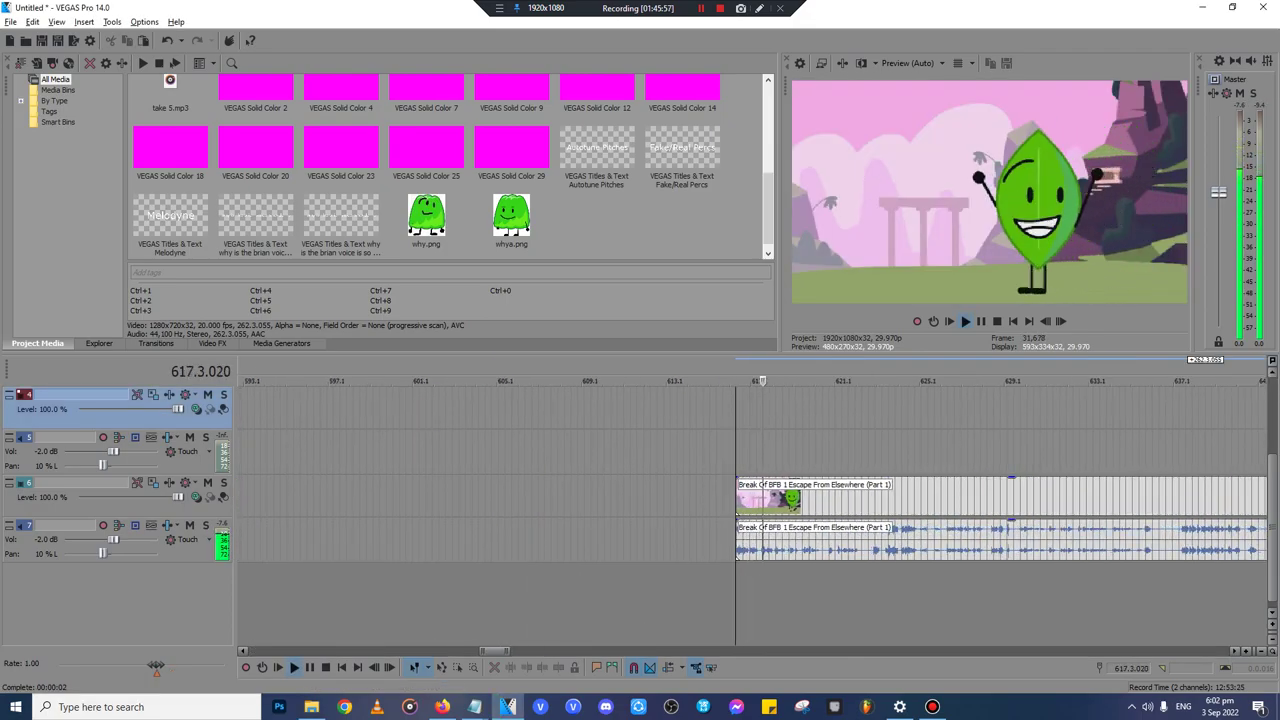
left_click(1242, 408)
scroll(1242, 408, "down", 2)
left_click(1009, 408)
scroll(1009, 408, "down", 1)
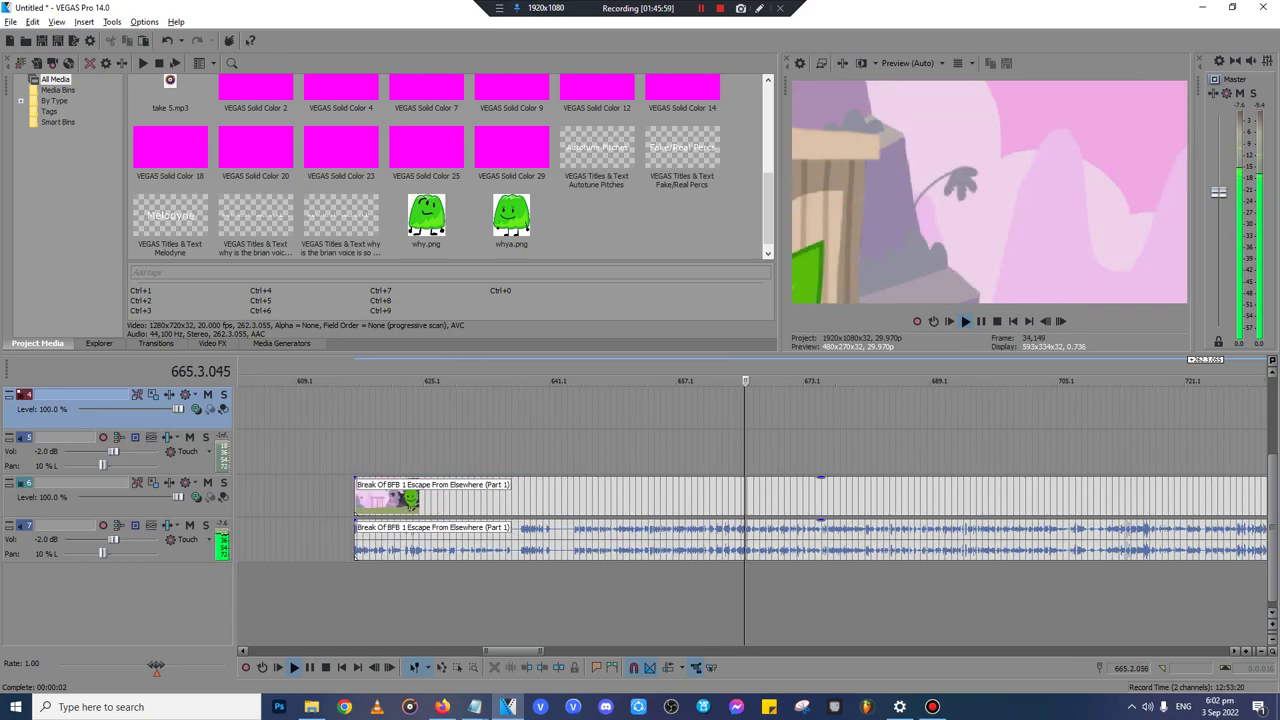
left_click(1010, 408)
scroll(1010, 408, "down", 1)
left_click(1009, 408)
scroll(1009, 408, "down", 1)
left_click(1009, 408)
scroll(1009, 408, "up", 7)
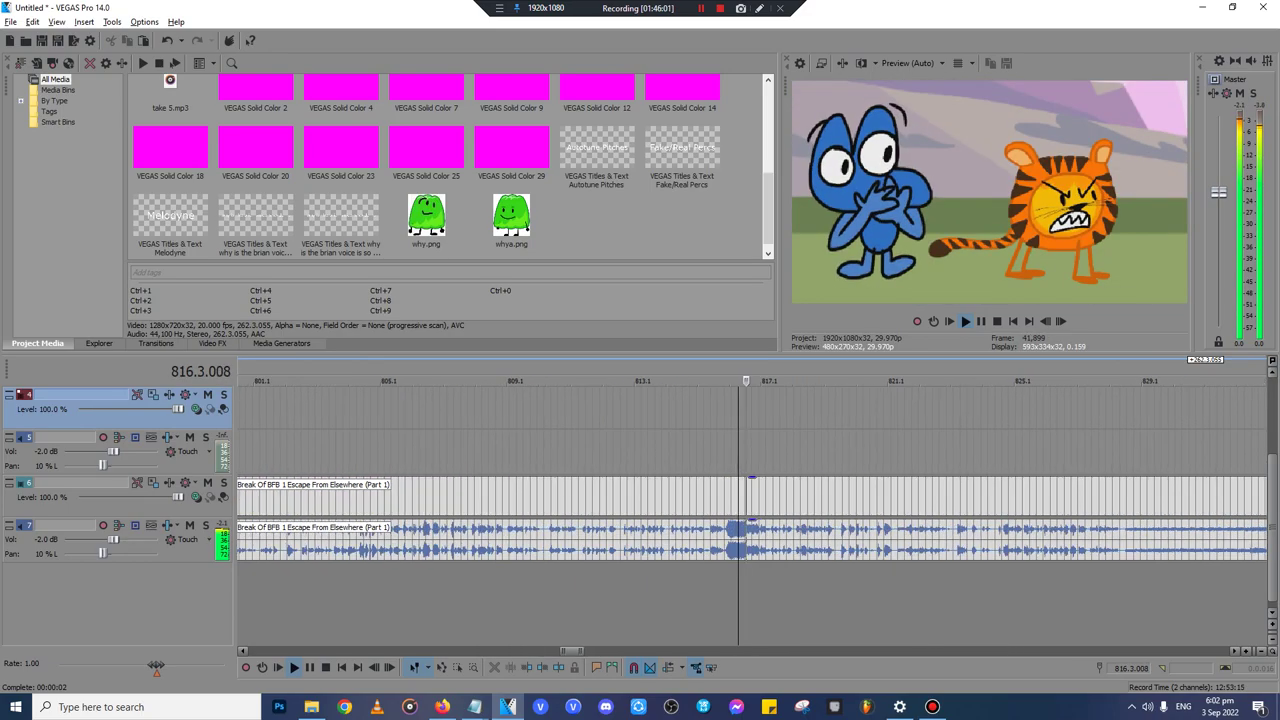
left_click(1009, 408)
scroll(1009, 408, "up", 4)
scroll(1009, 408, "down", 2)
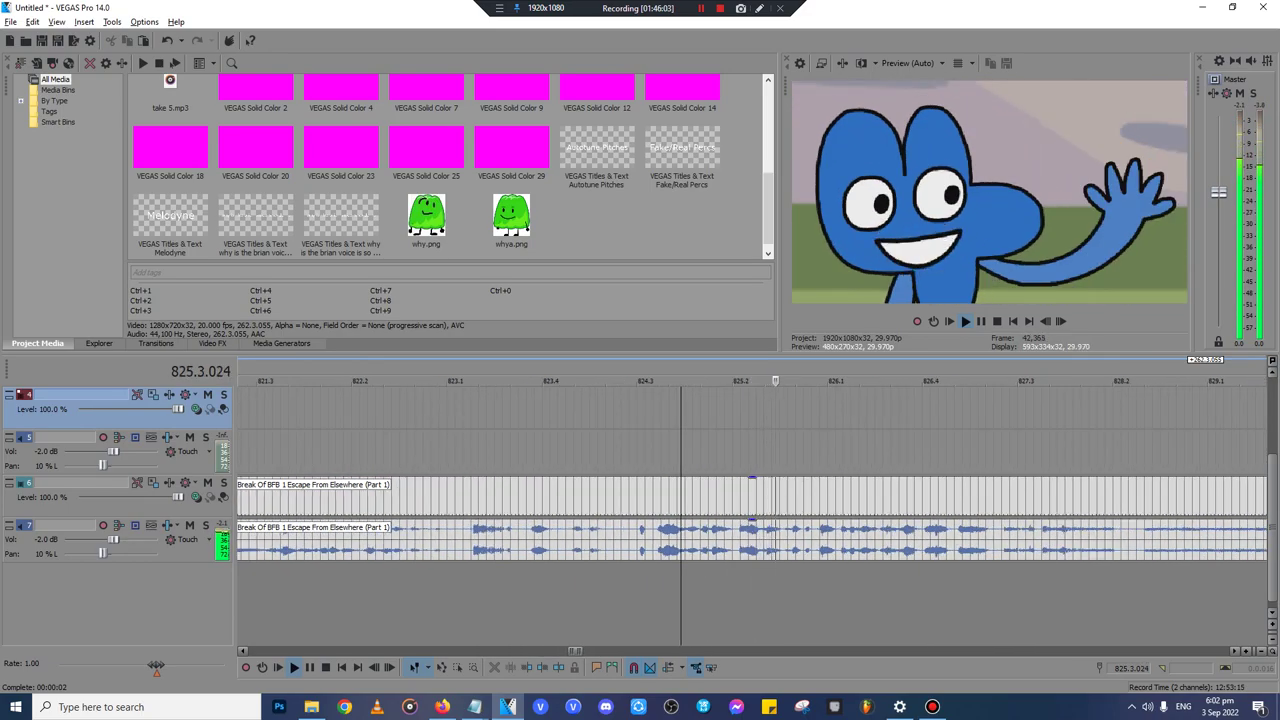
- Audition the voice line around 825.3 in the Part 1 clip from several closely spaced starting points
scroll(1009, 408, "up", 2)
key("Return")
left_click(643, 498)
key("space")
key("Return")
left_click(676, 498)
key("space")
key("Return")
left_click(707, 498)
key("space")
key("Return")
left_click(742, 498)
left_click(752, 498)
key("space")
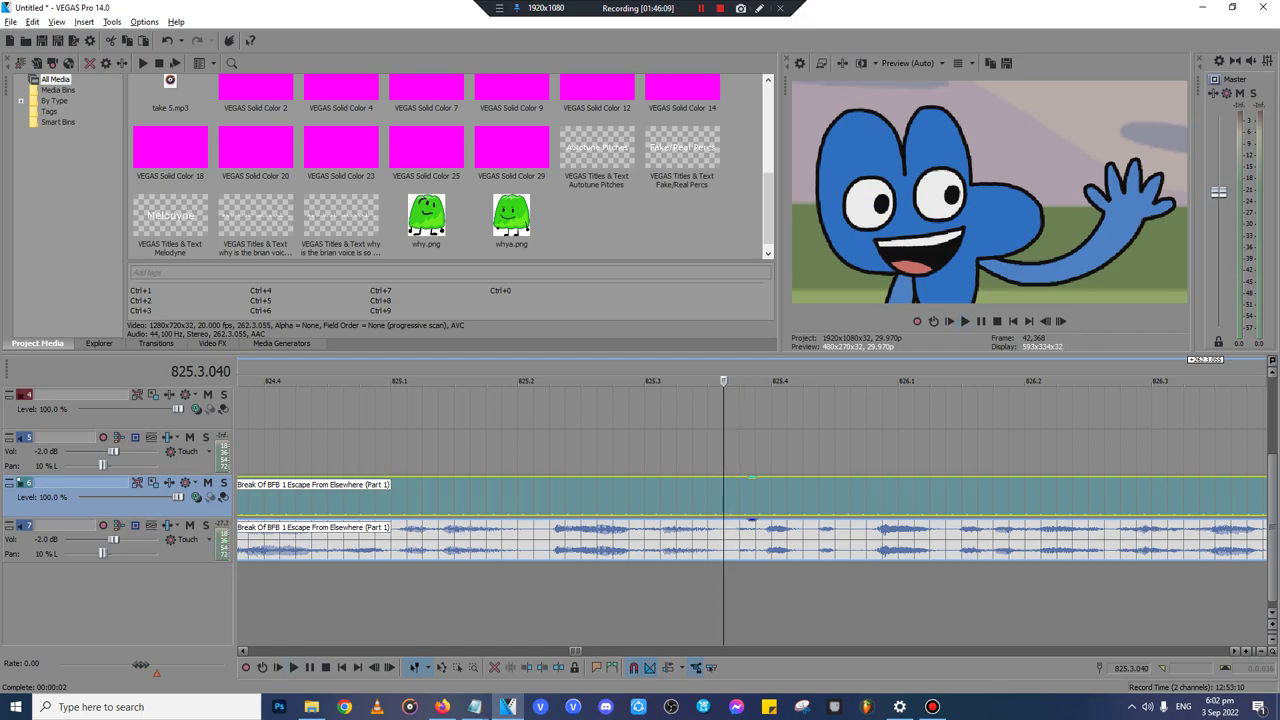
key("space")
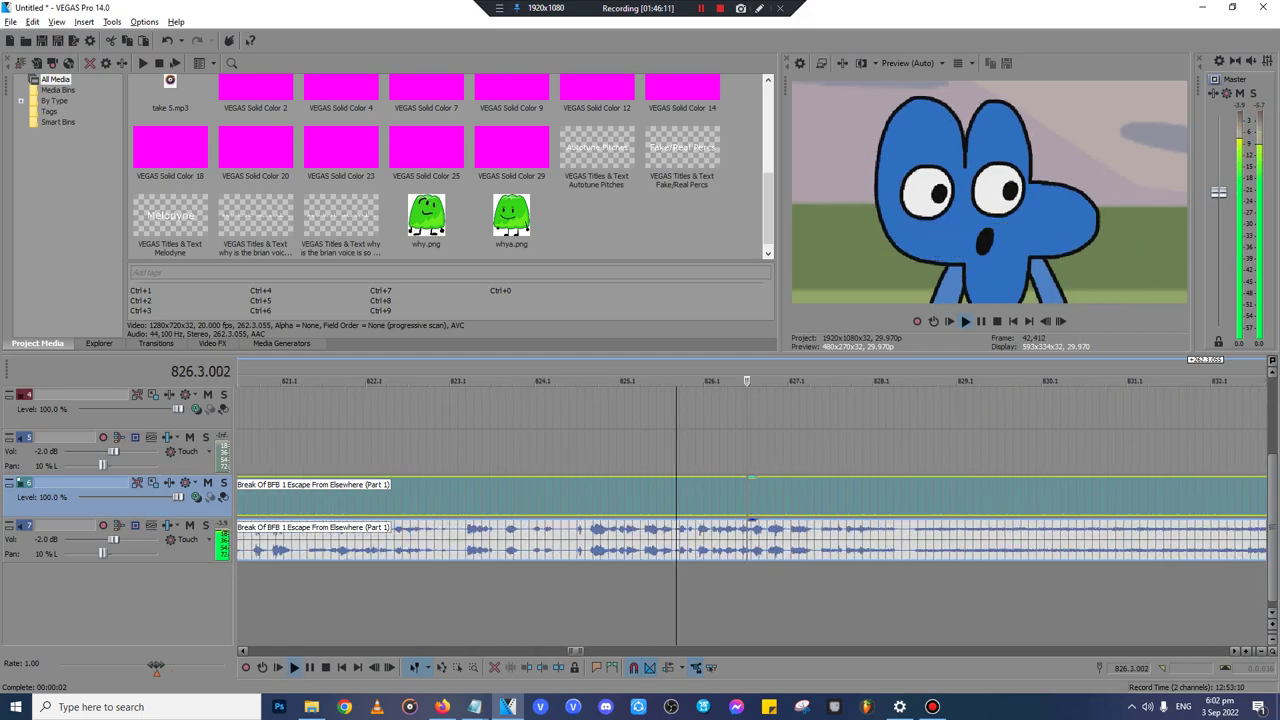
- Sample the Part 1 clip from about 827 to 855.4, stopping at the louder parts of the waveform
left_click(917, 498)
scroll(917, 498, "up", 2)
scroll(917, 498, "down", 5)
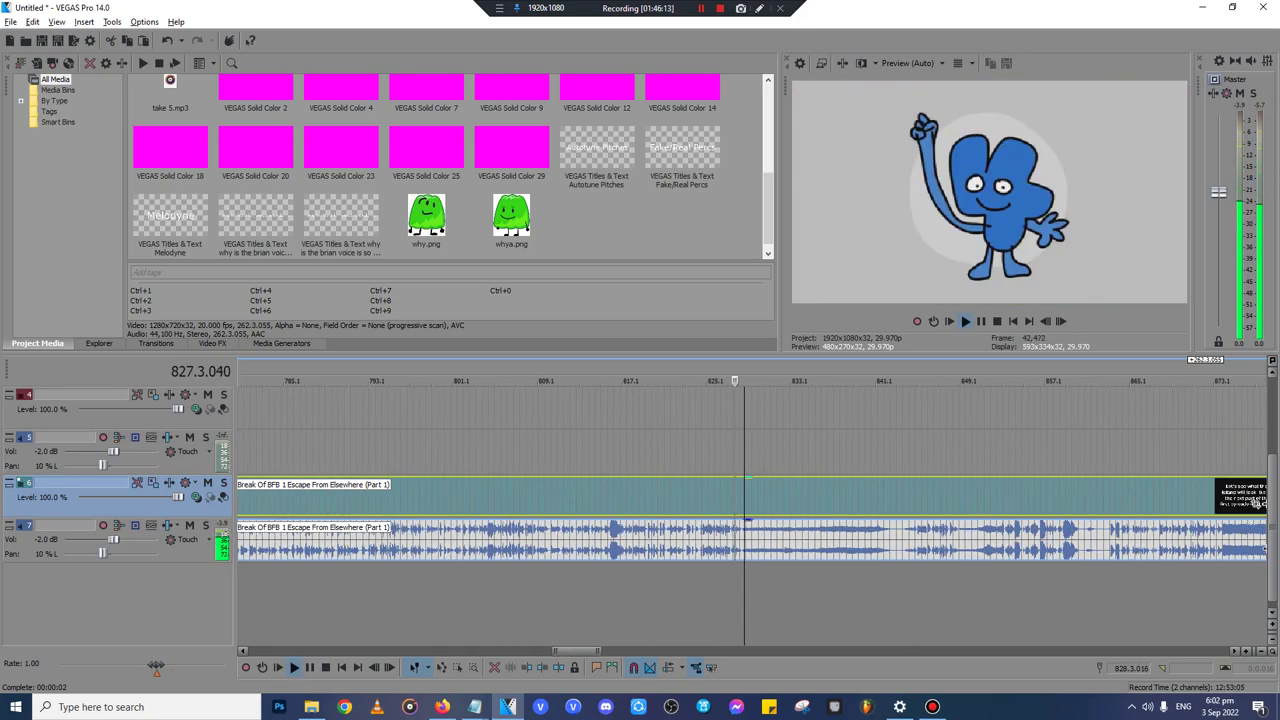
left_click(972, 498)
key("Up")
key("Up")
key("Up")
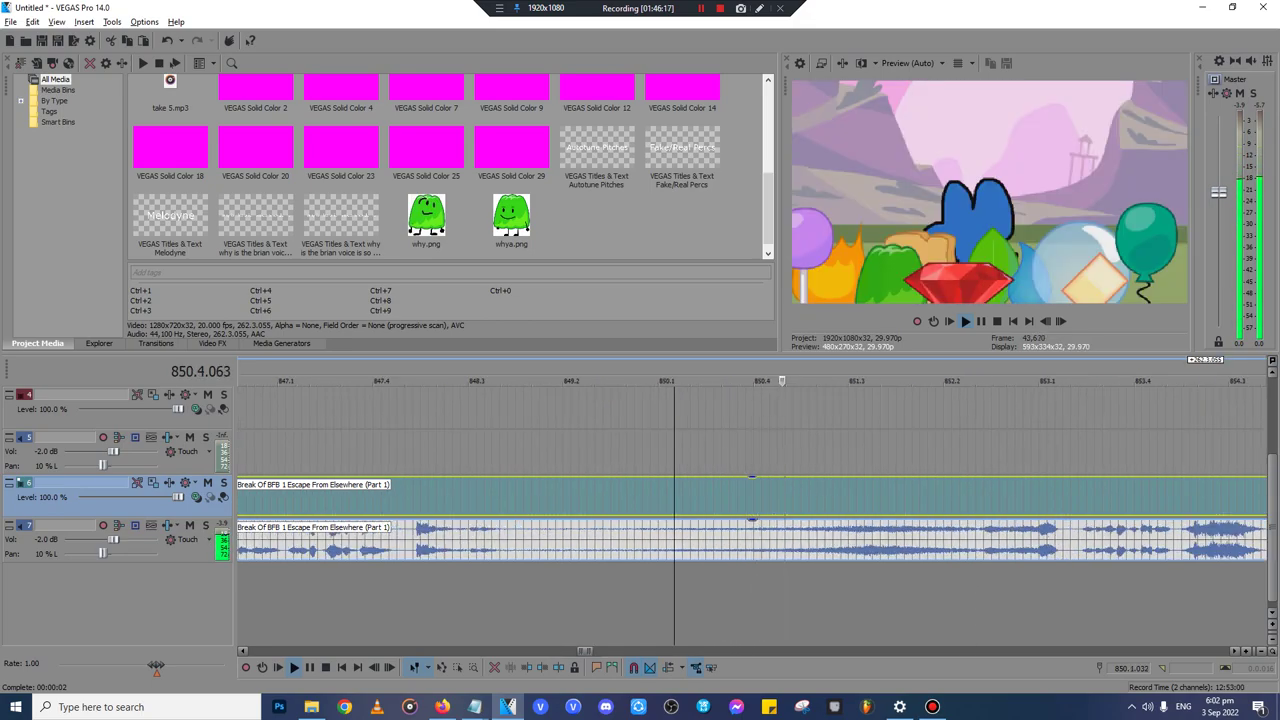
left_click(972, 498)
scroll(972, 498, "up", 2)
scroll(972, 498, "down", 3)
left_click(973, 498)
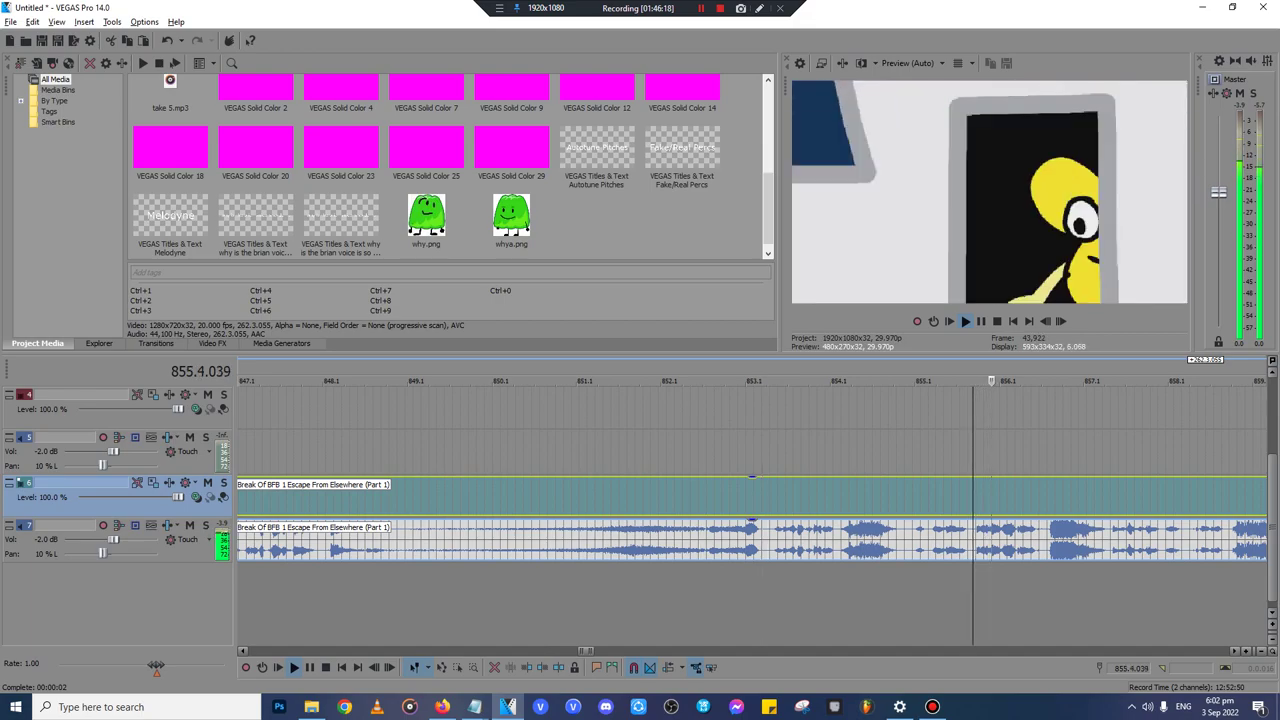
- Replay the Part 1 clip from about 852.4, sample points up to 865.2, and return to the airplane scene near 860.3
left_click(840, 498)
scroll(840, 498, "up", 1)
scroll(840, 498, "down", 1)
scroll(752, 498, "down", 1)
left_click(654, 498)
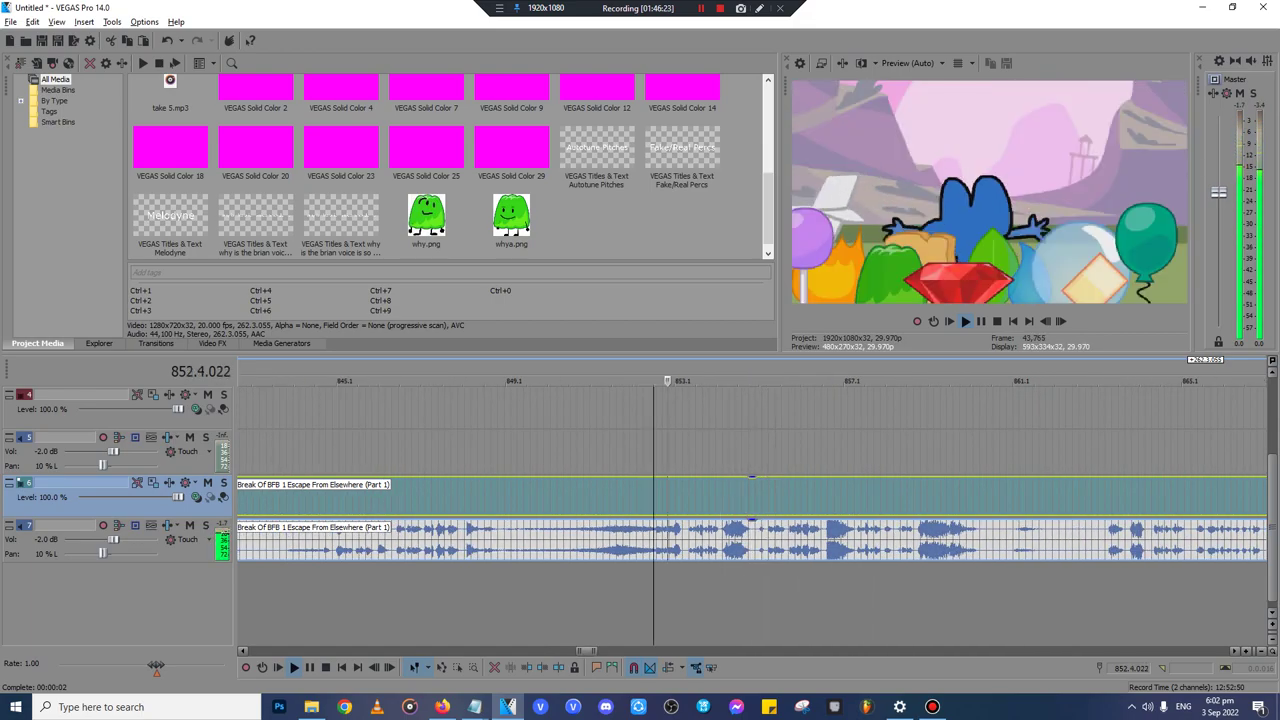
left_click(797, 498)
left_click(860, 498)
left_click(997, 498)
left_click(1196, 498)
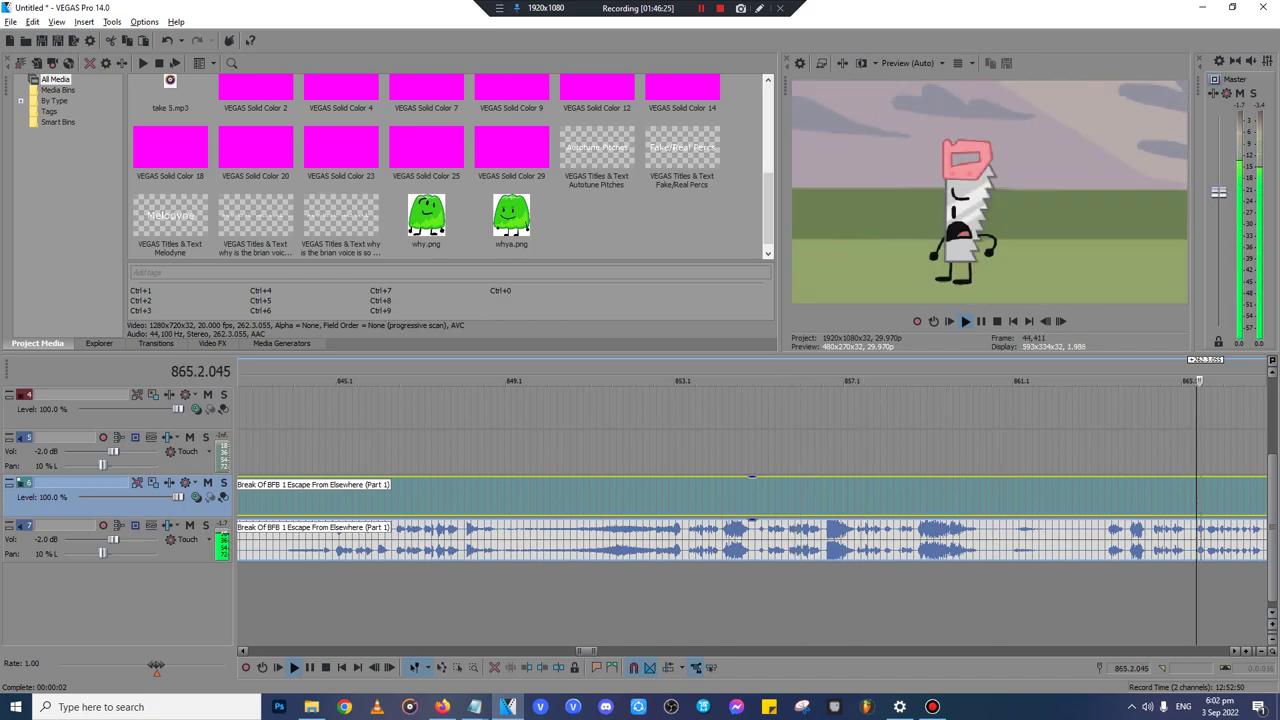
left_click(978, 381)
left_click(1100, 381)
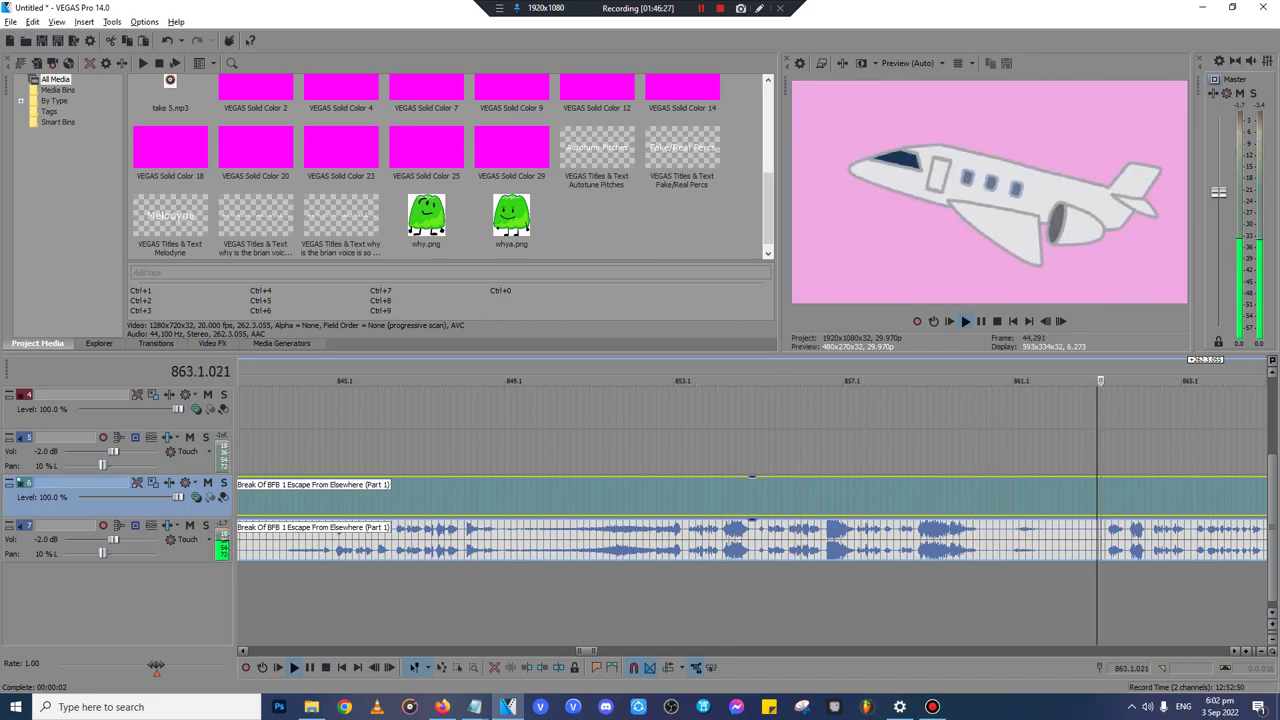
scroll(752, 498, "up", 2)
scroll(752, 498, "down", 2)
left_click(601, 498)
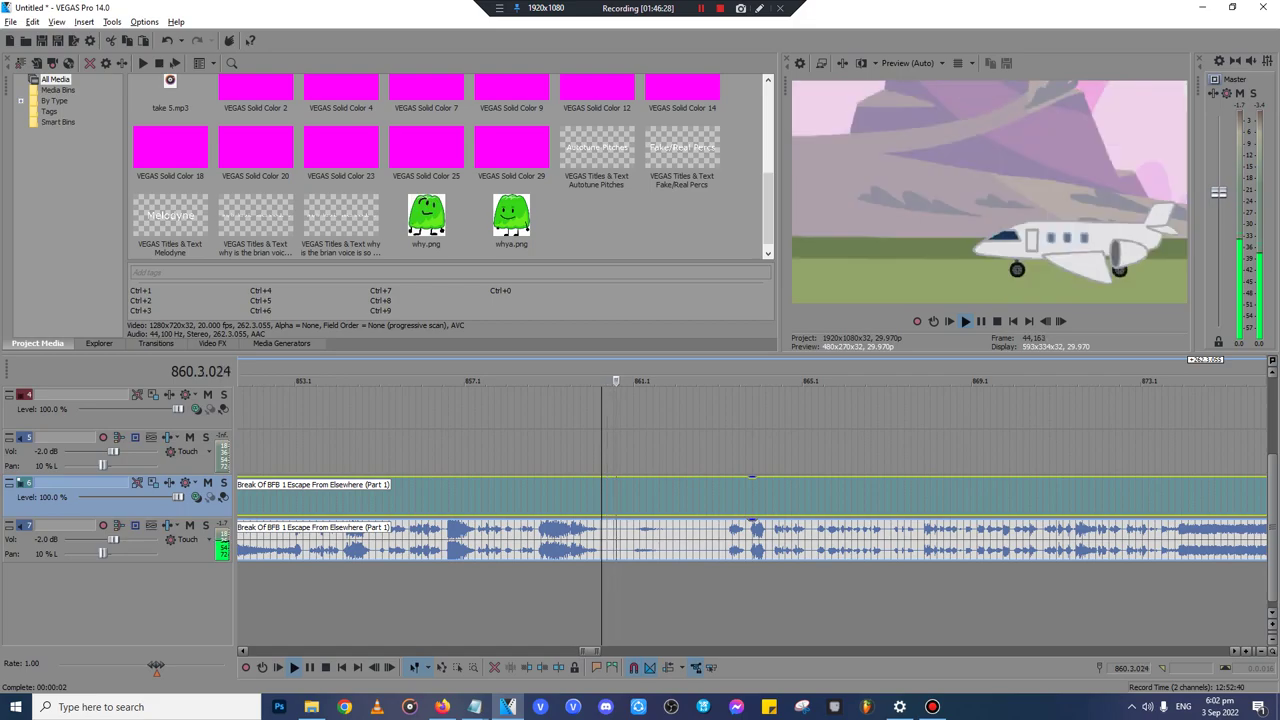
- Audition the saw character's lines from about 864.2 and continue sampling the Part 1 clip to its "To be continued" card
left_click(778, 381)
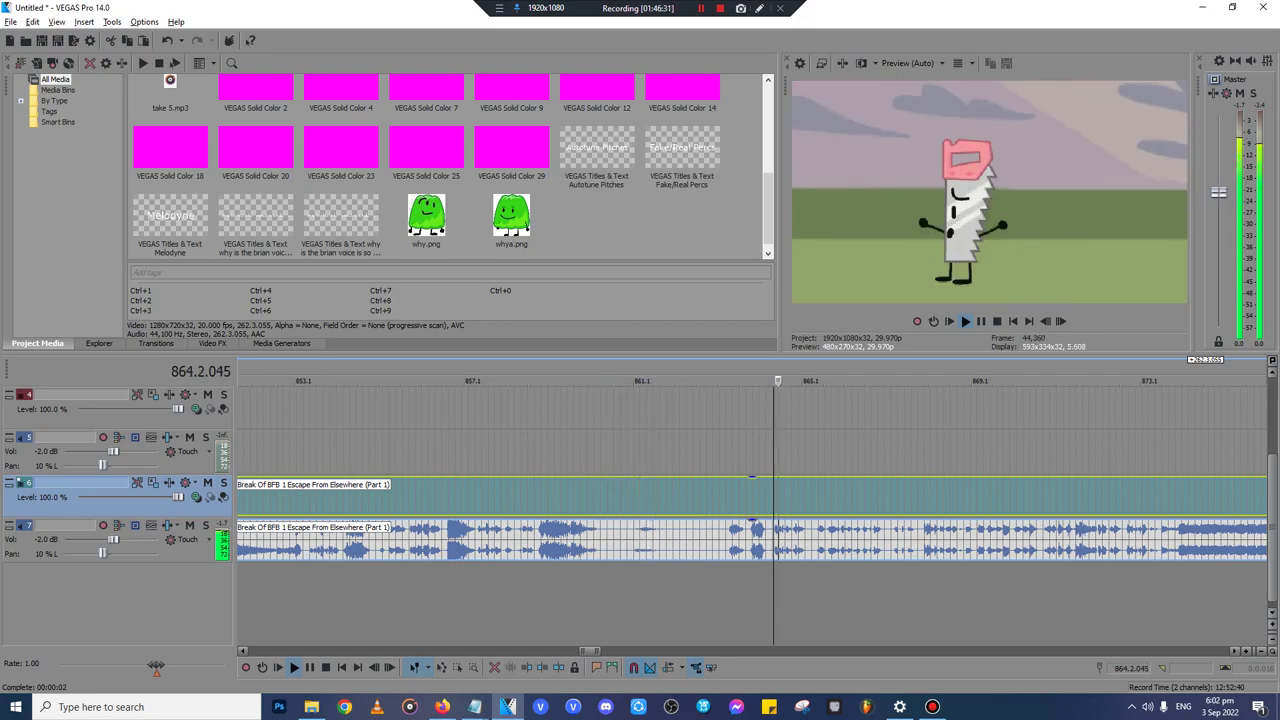
left_click_drag(846, 381, 854, 381)
left_click(911, 381)
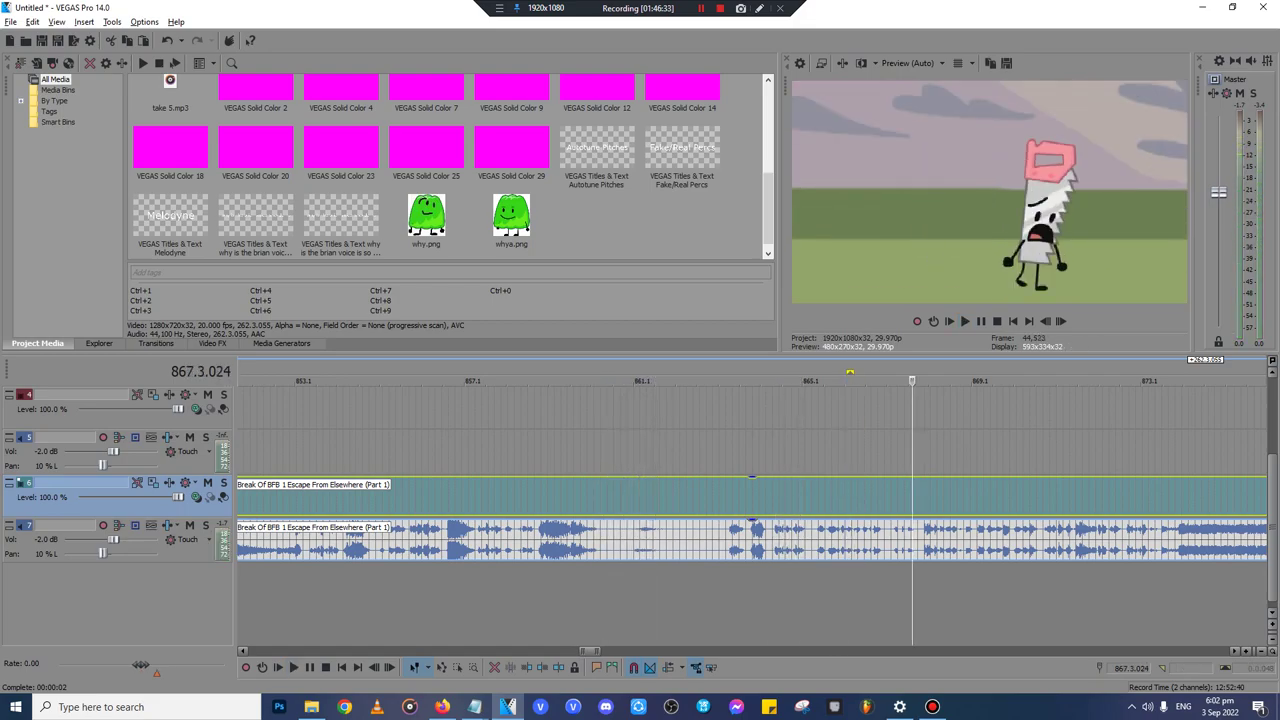
left_click(935, 381)
left_click(953, 381)
left_click(1041, 381)
left_click(1074, 381)
left_click(1167, 381)
scroll(1167, 381, "up", 2)
key("space")
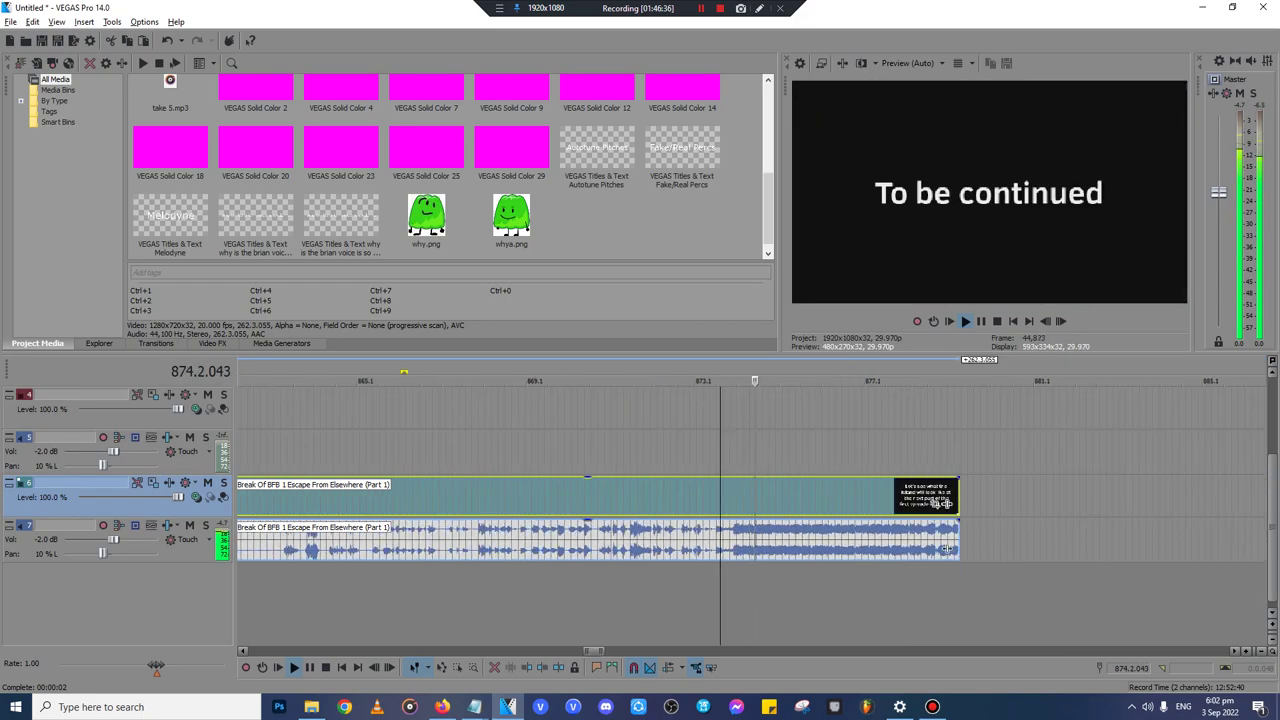
- Replace the Part 1 clip with Break Of BFB 1 Escape From Elsewhere (Part 2).mp4 at 866.3.000 and play its opening
key("Down")
key("Delete")
key("alt+Tab")
left_click_drag(846, 308, 432, 517)
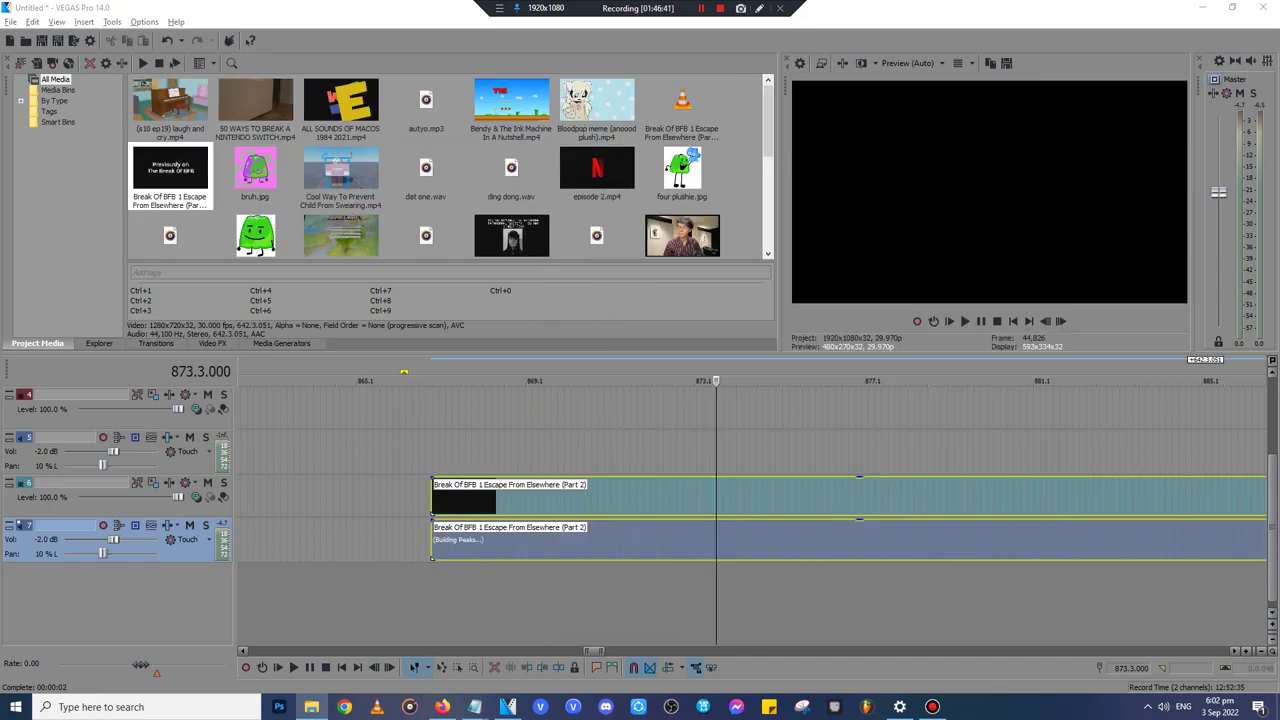
left_click(432, 454)
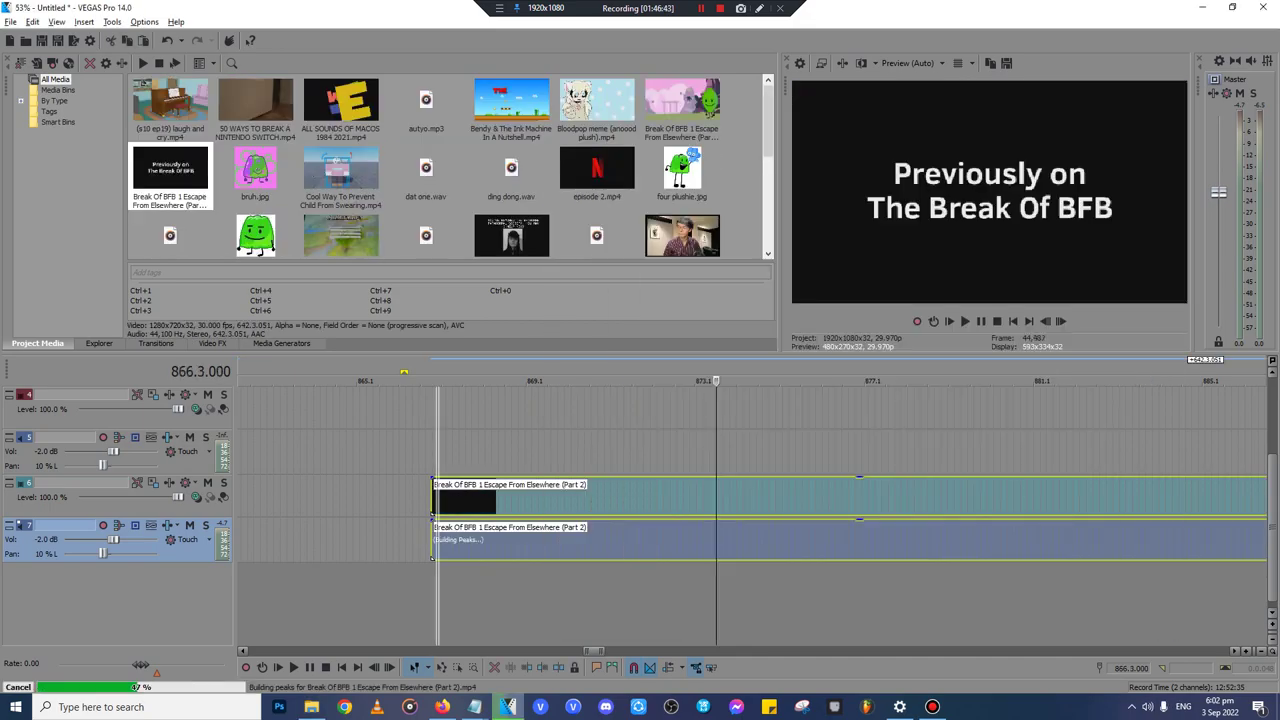
key("space")
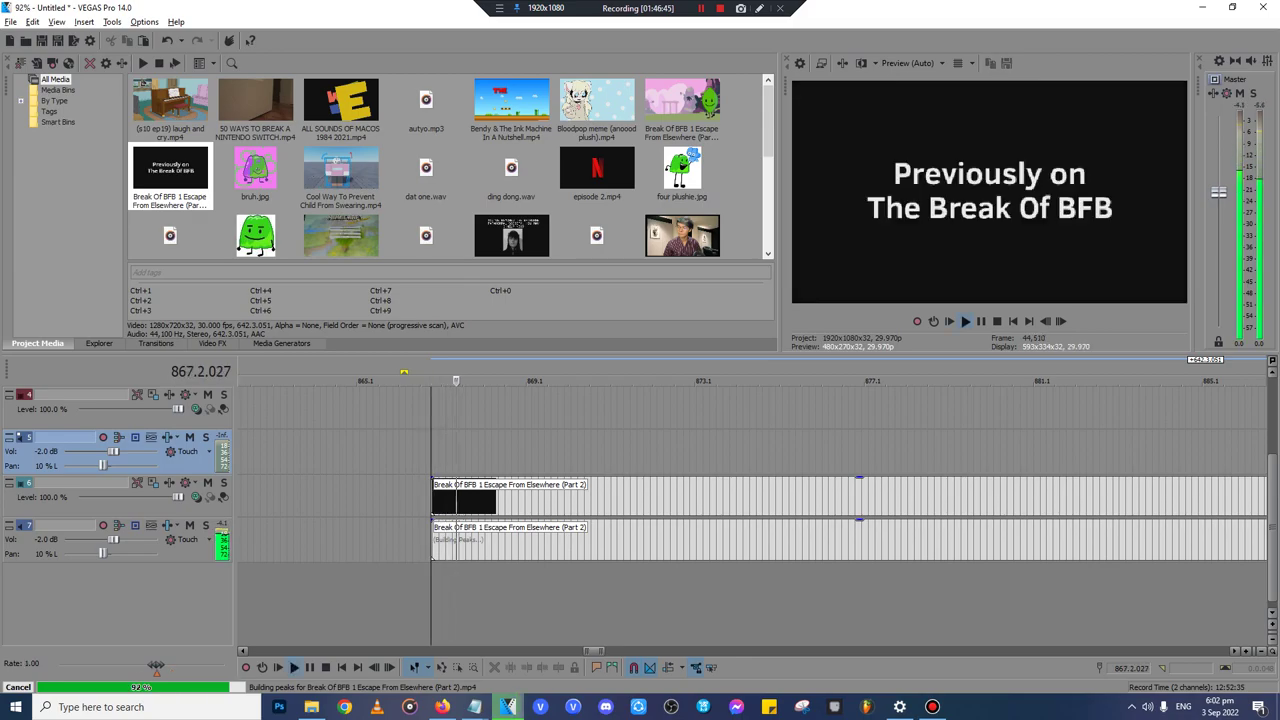
- Play the opening of the Part 2 clip from its start and locate where the audio begins
key("Return")
left_click(432, 454)
scroll(432, 454, "up", 10)
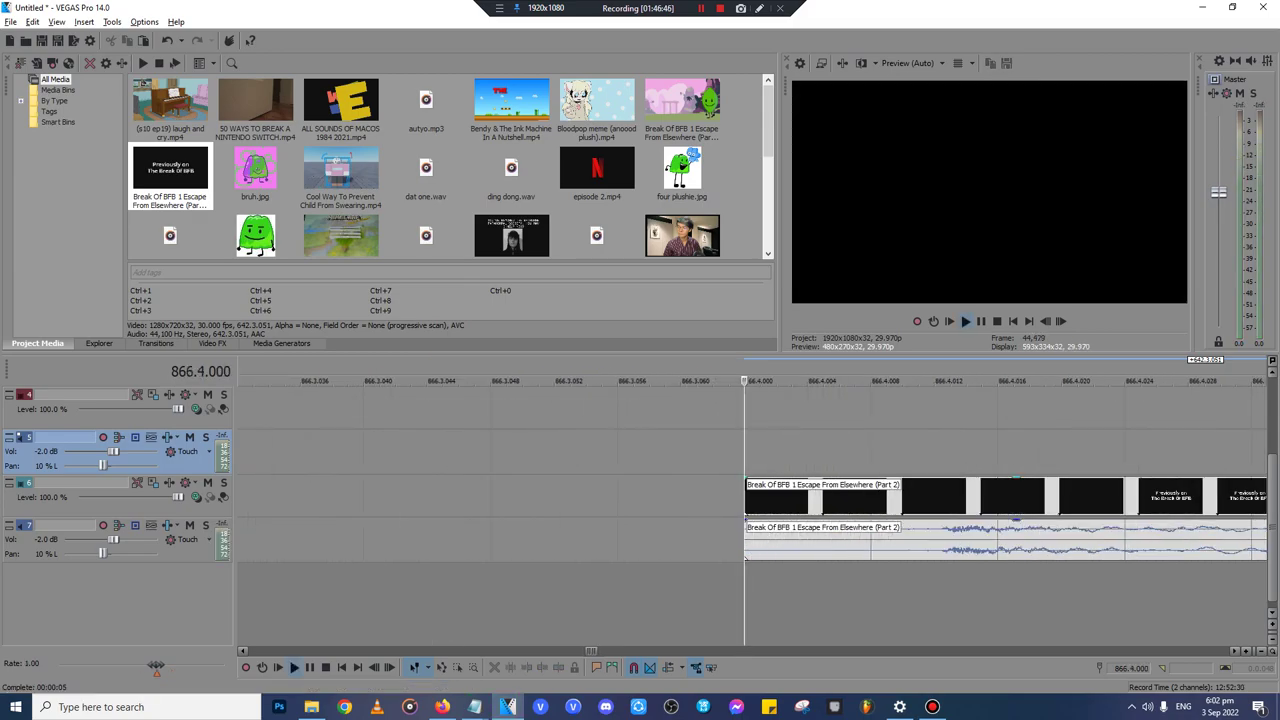
key("space")
key("Return")
scroll(432, 454, "down", 4)
left_click(647, 498)
key("space")
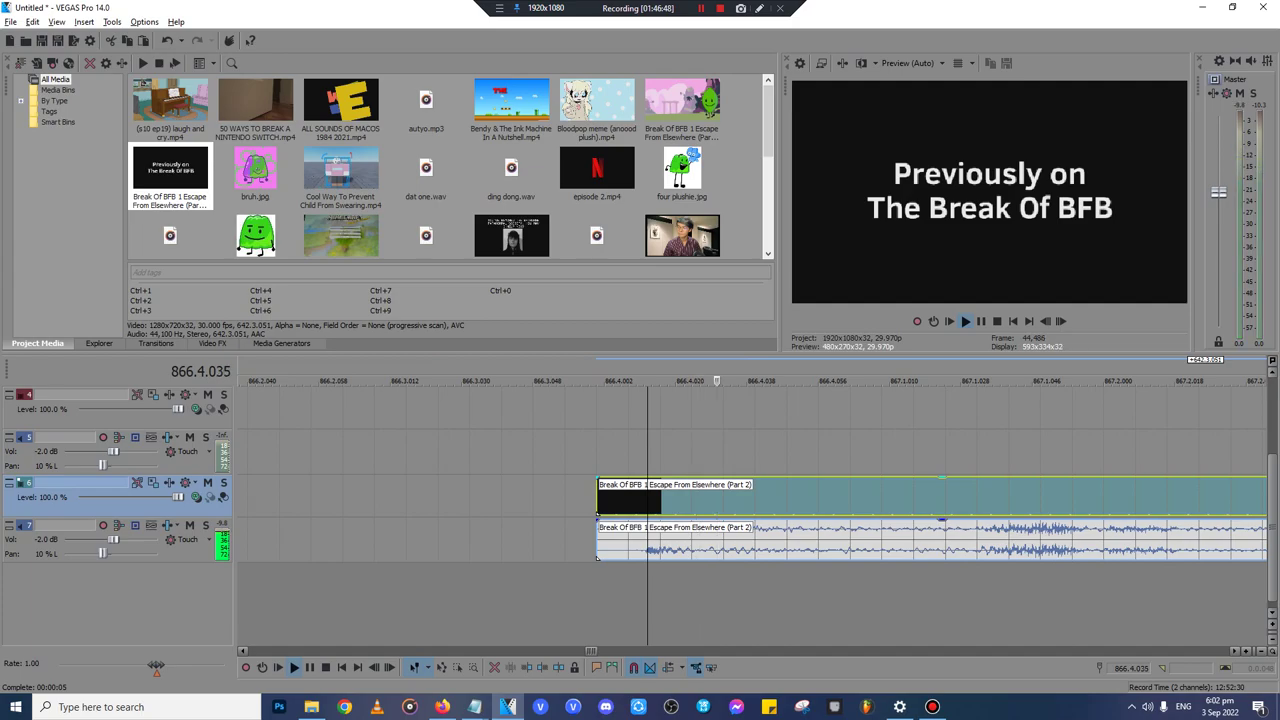
- Split the Part 2 clip where its opening audio begins and delete the silent lead-in
key("space")
key("space")
key("space")
key("s")
left_click(615, 498)
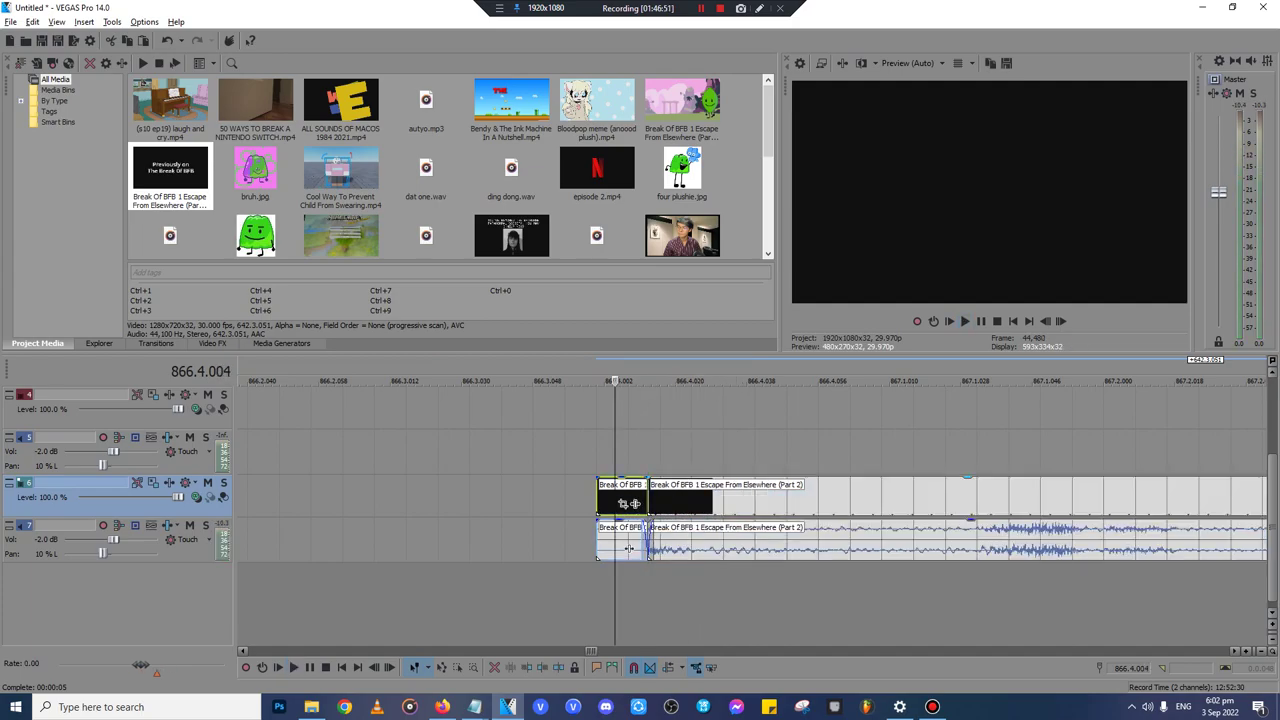
key("Delete")
key("space")
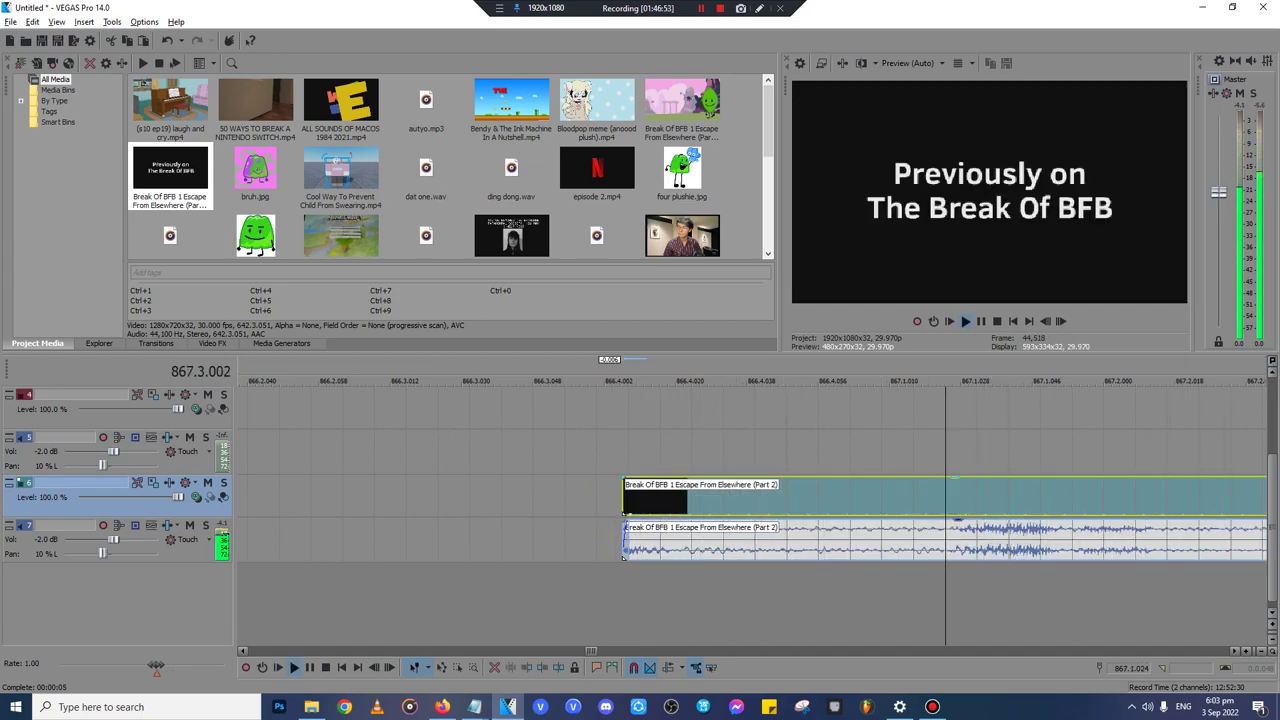
- Split the Part 2 clip at 867.1.024 and delete its short "Previously on The Break Of BFB" opening piece
key("s")
left_click(927, 548)
right_click(882, 543)
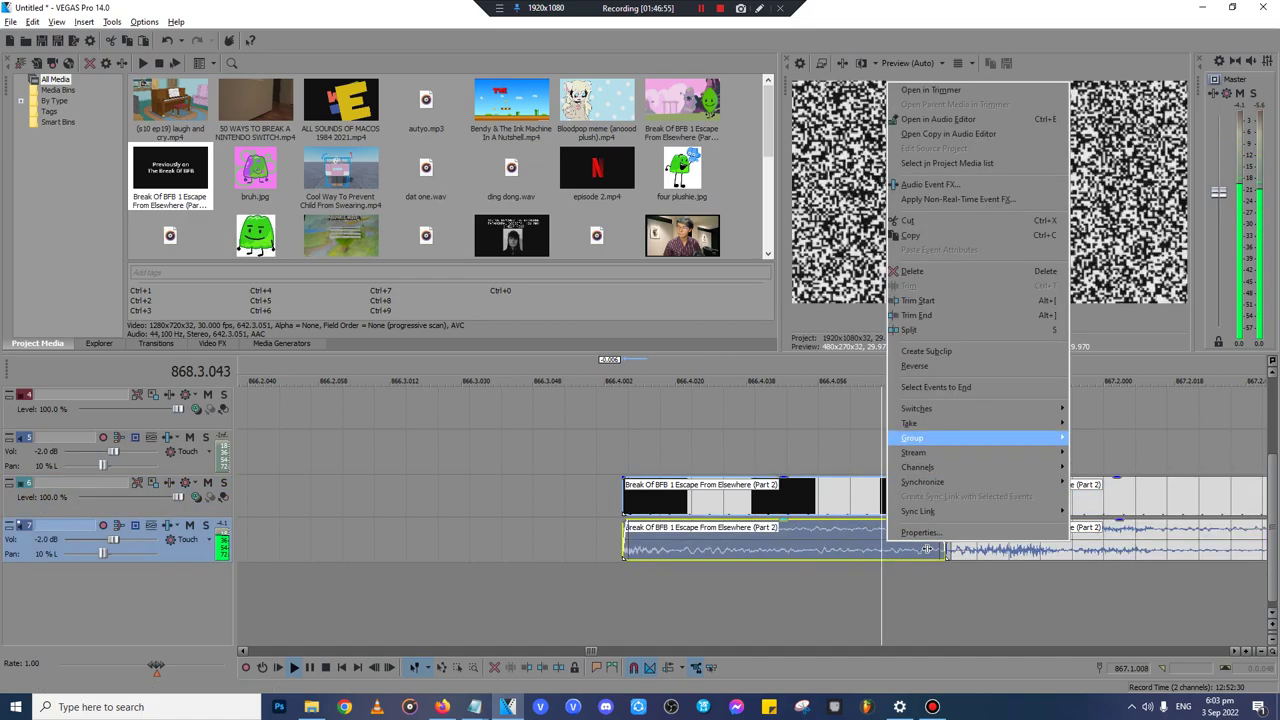
left_click(723, 543)
key("Delete")
scroll(927, 548, "down", 5)
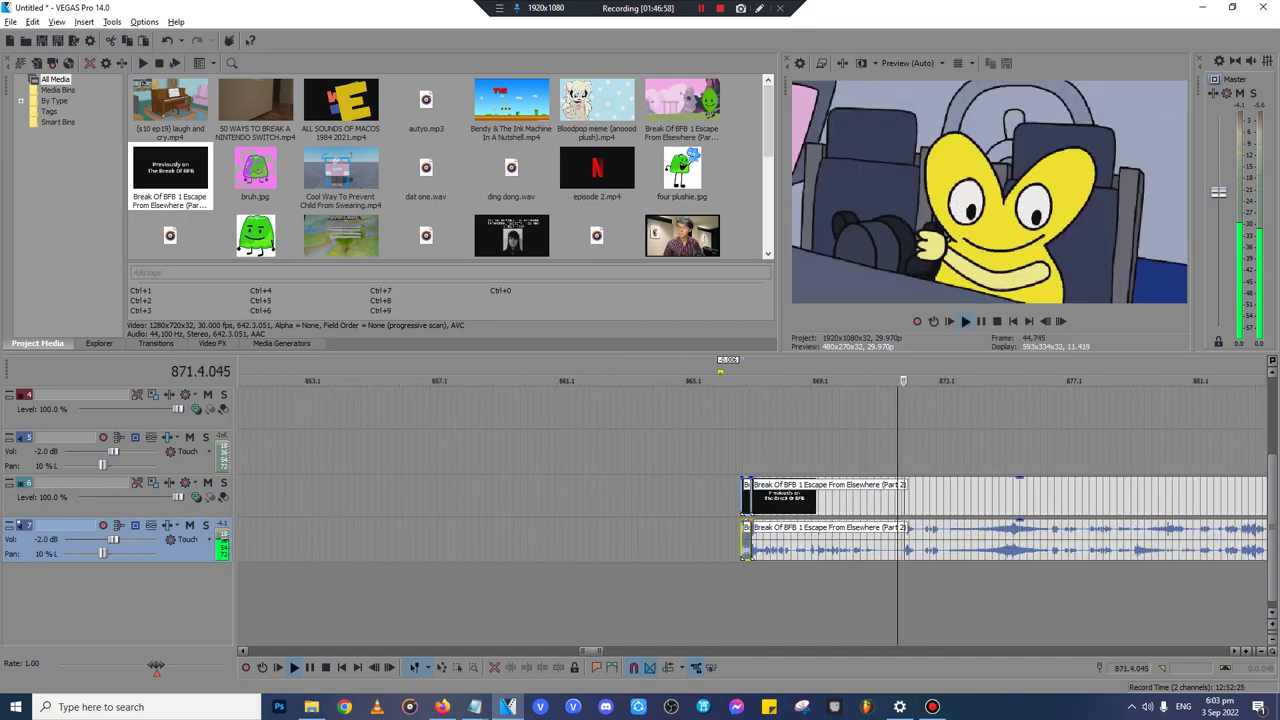
left_click(743, 498)
key("Delete")
- Sample the Part 2 clip from about 879 to 894, replaying the shouting in the airplane cabin near 893
left_click(1155, 498)
scroll(1155, 498, "up", 4)
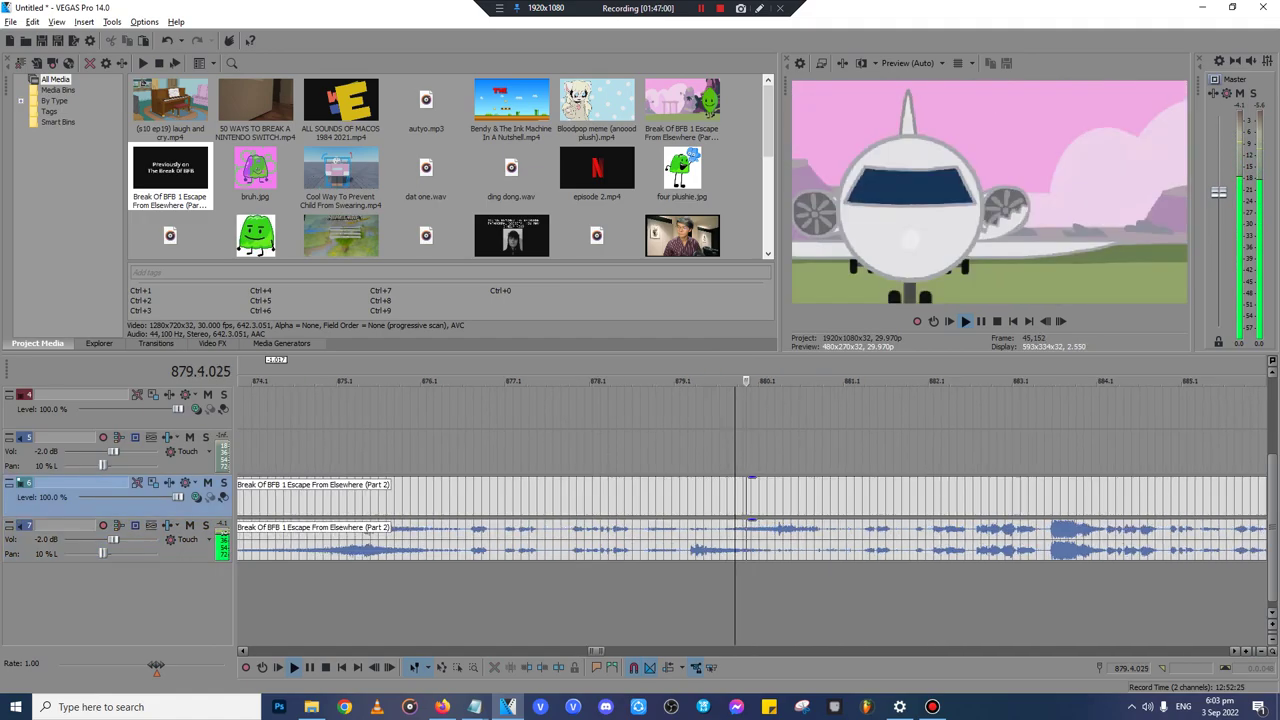
left_click(1155, 498)
scroll(1155, 498, "down", 2)
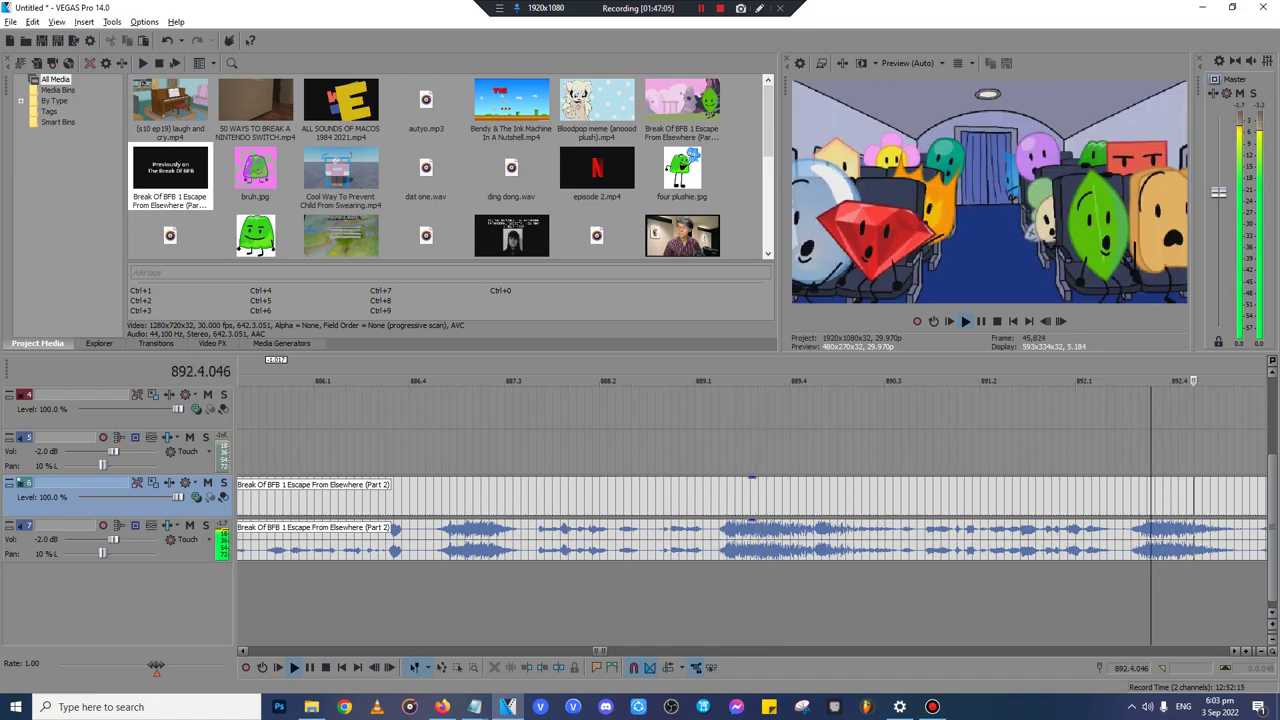
left_click(830, 590)
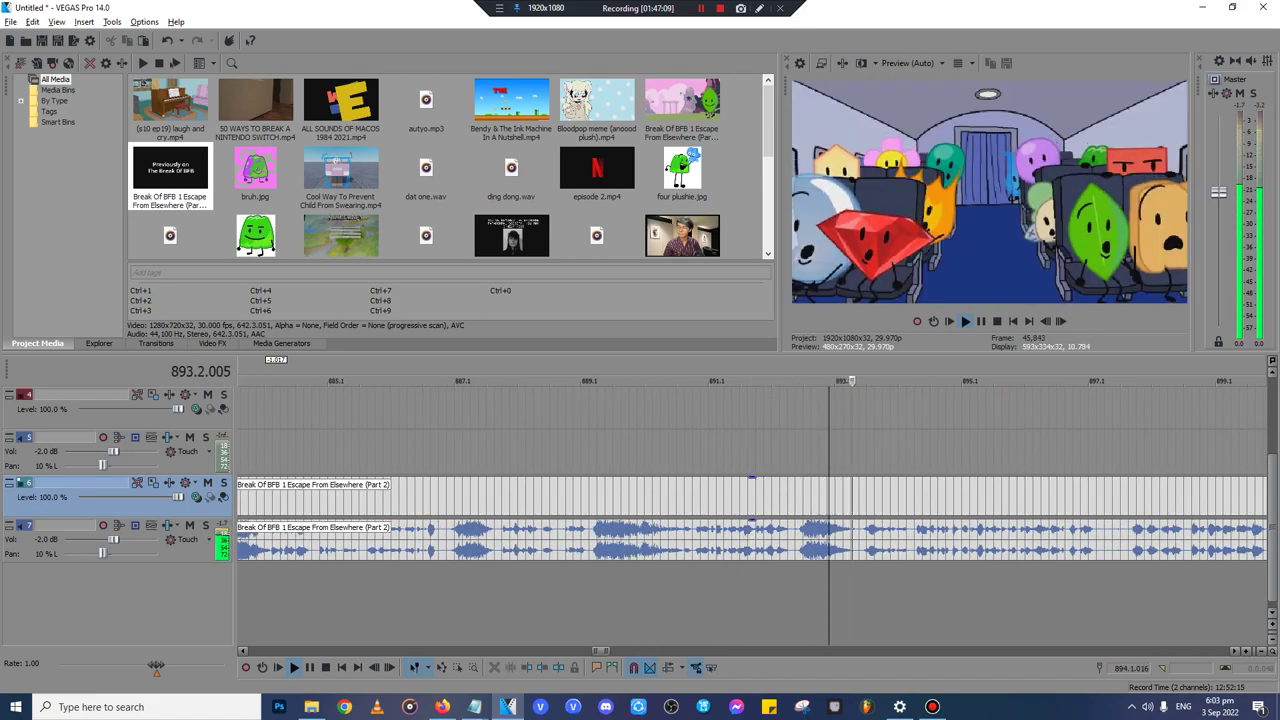
left_click(1194, 590)
scroll(1194, 590, "down", 1)
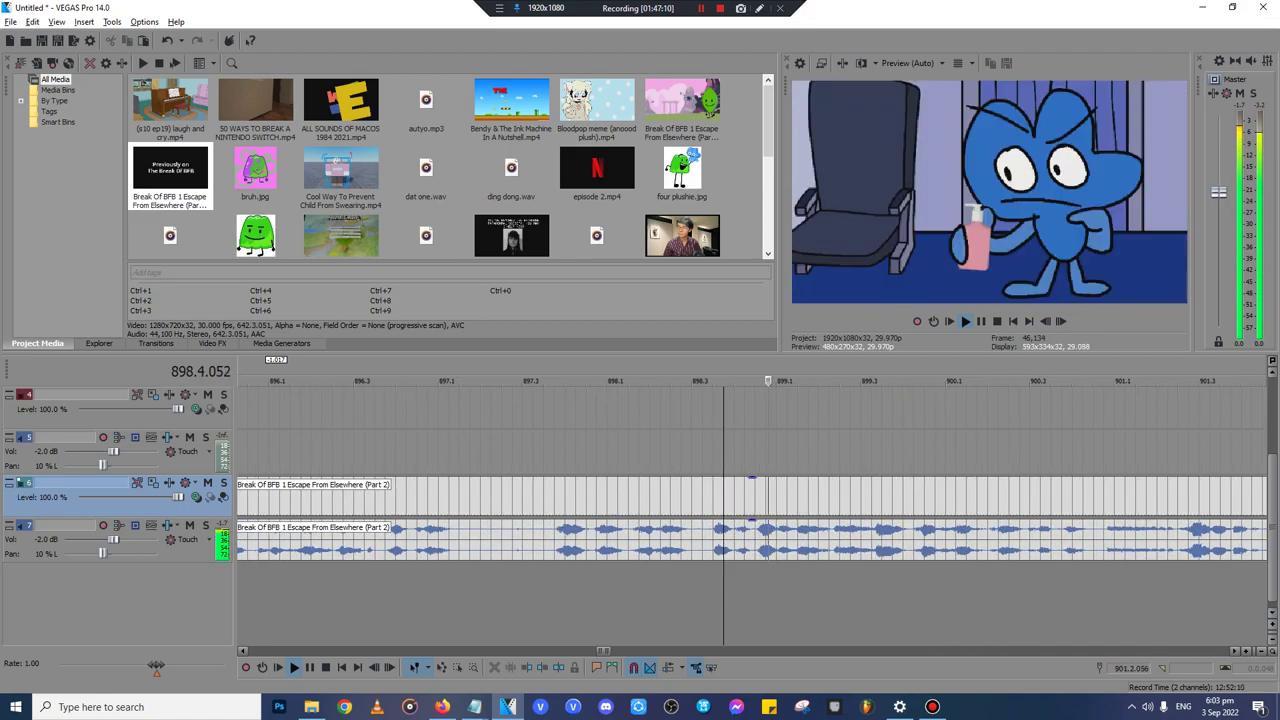
- Continue sampling the Part 2 clip from about 899 to 918 for a usable sound
left_click(1195, 590)
scroll(1195, 590, "down", 2)
left_click(1196, 590)
left_click(1059, 590)
scroll(1059, 590, "down", 1)
left_click(1060, 590)
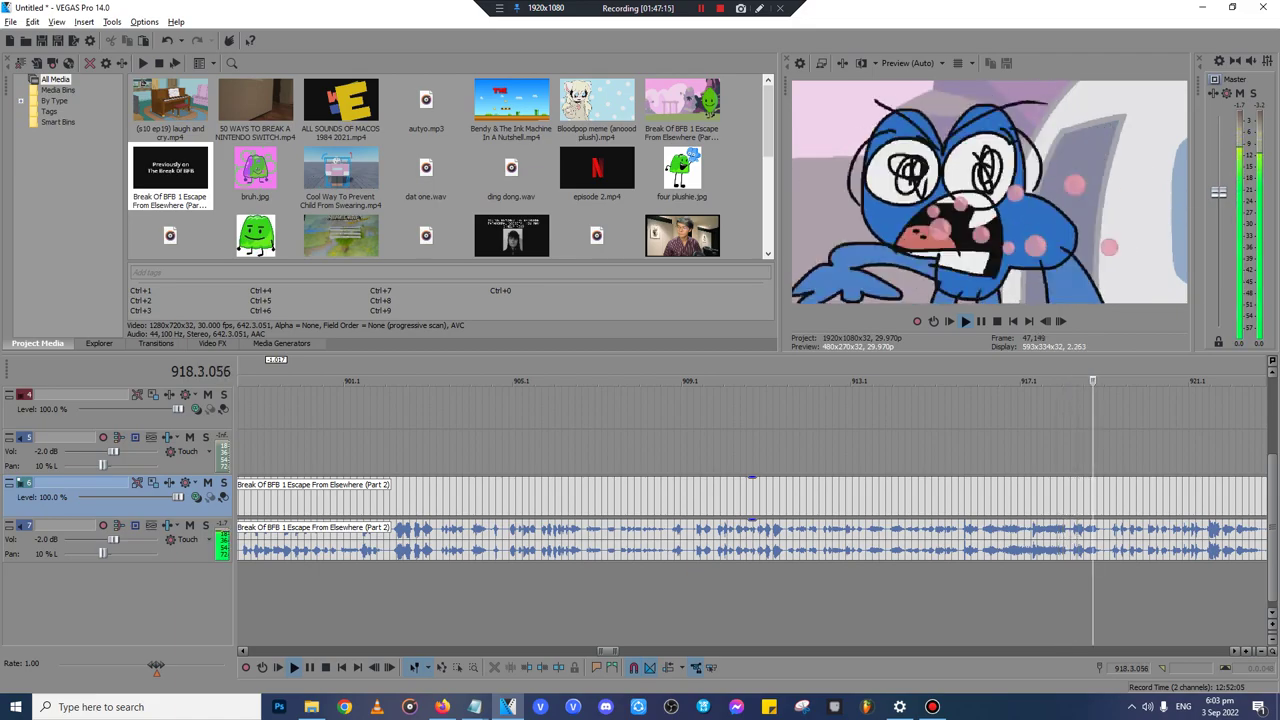
- Audition further points of the Part 2 clip between about 919 and 945
scroll(1196, 590, "up", 3)
left_click(1196, 590)
scroll(1196, 590, "down", 1)
left_click(1198, 590)
scroll(1198, 590, "up", 2)
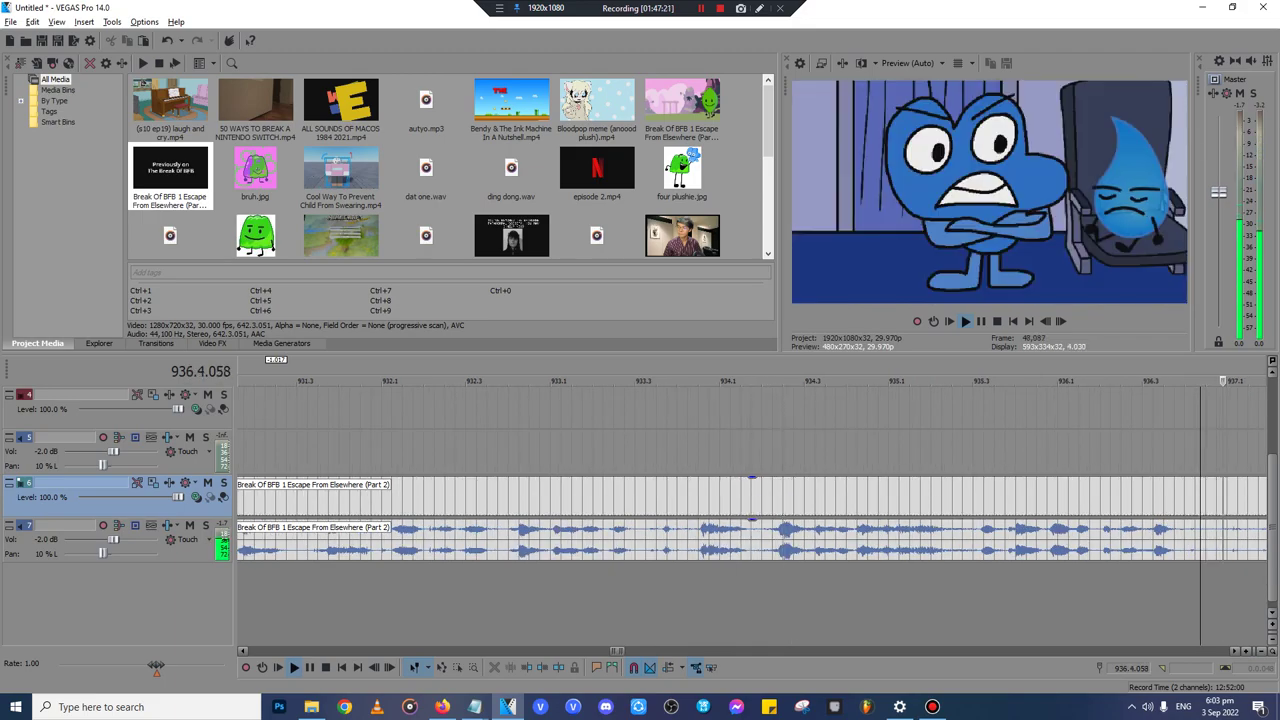
scroll(1200, 590, "down", 1)
left_click(1201, 590)
scroll(1201, 590, "down", 1)
left_click(792, 590)
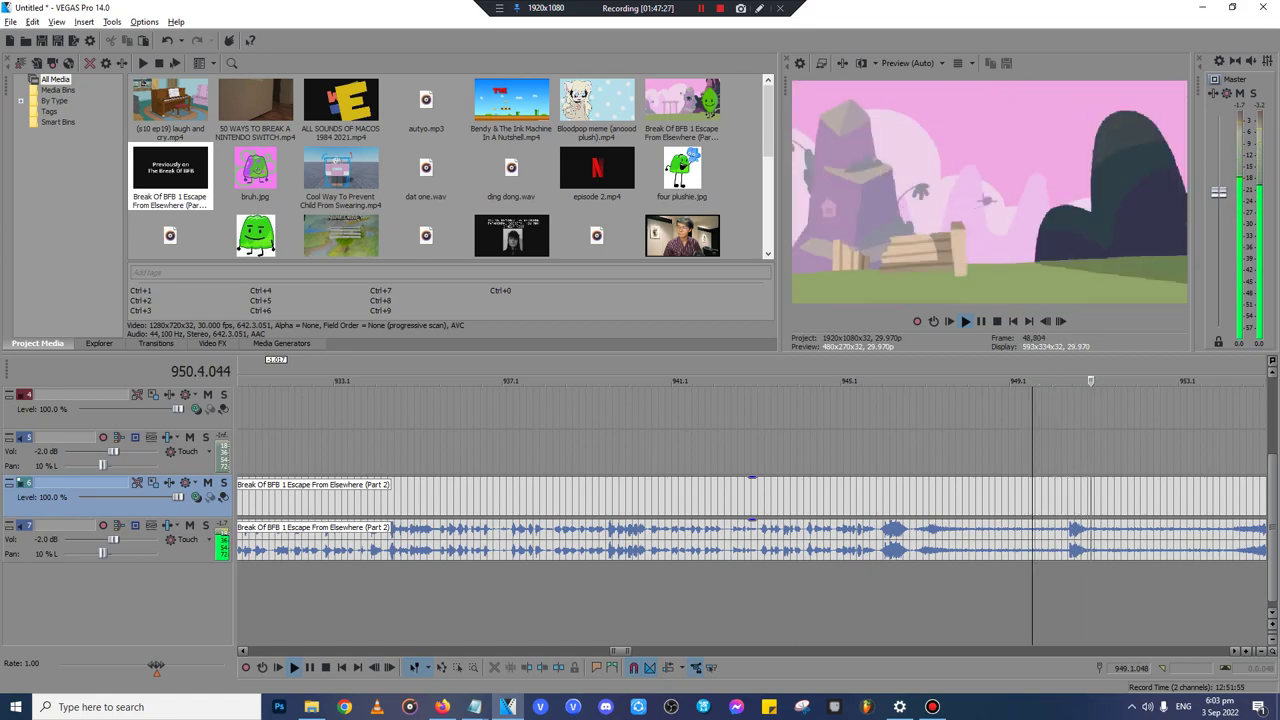
- Replay the pillar impact sound near 950, split the Part 2 clip at 950.2.048 and delete everything before it
left_click(1025, 590)
left_click(1069, 590)
left_click(1068, 590)
scroll(1068, 590, "up", 4)
key("Return")
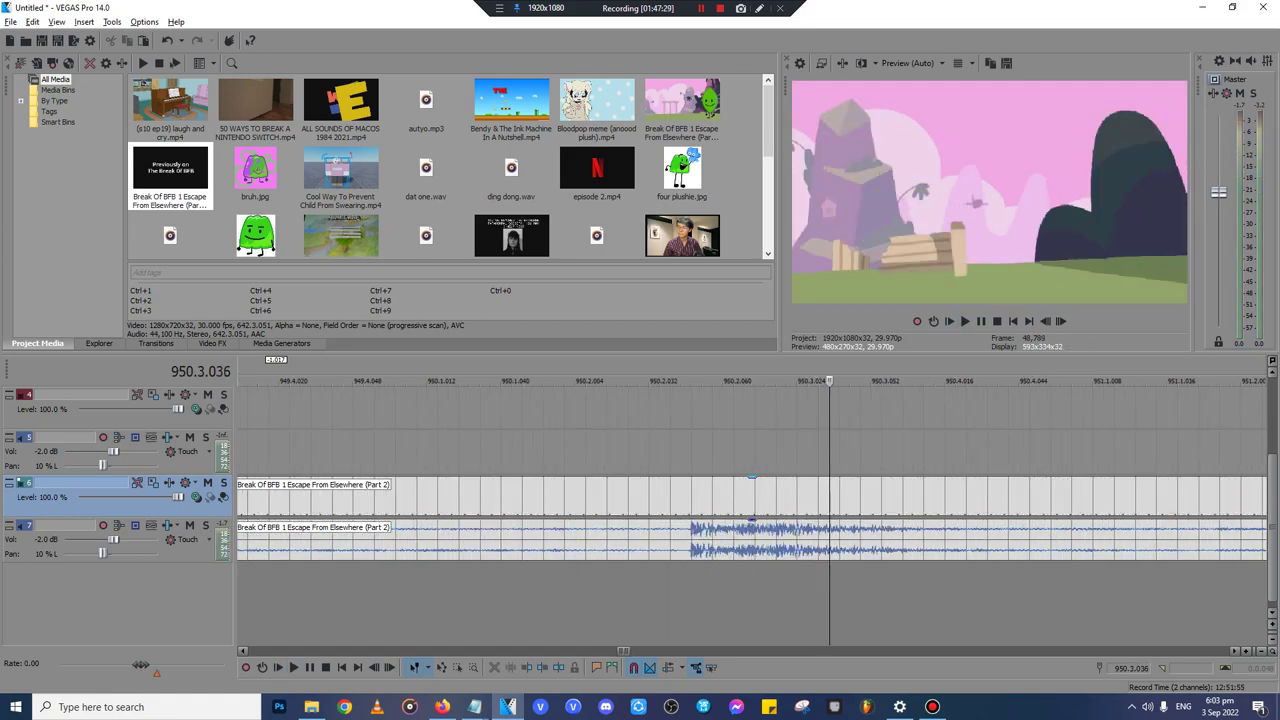
left_click(692, 498)
key("space")
key("s")
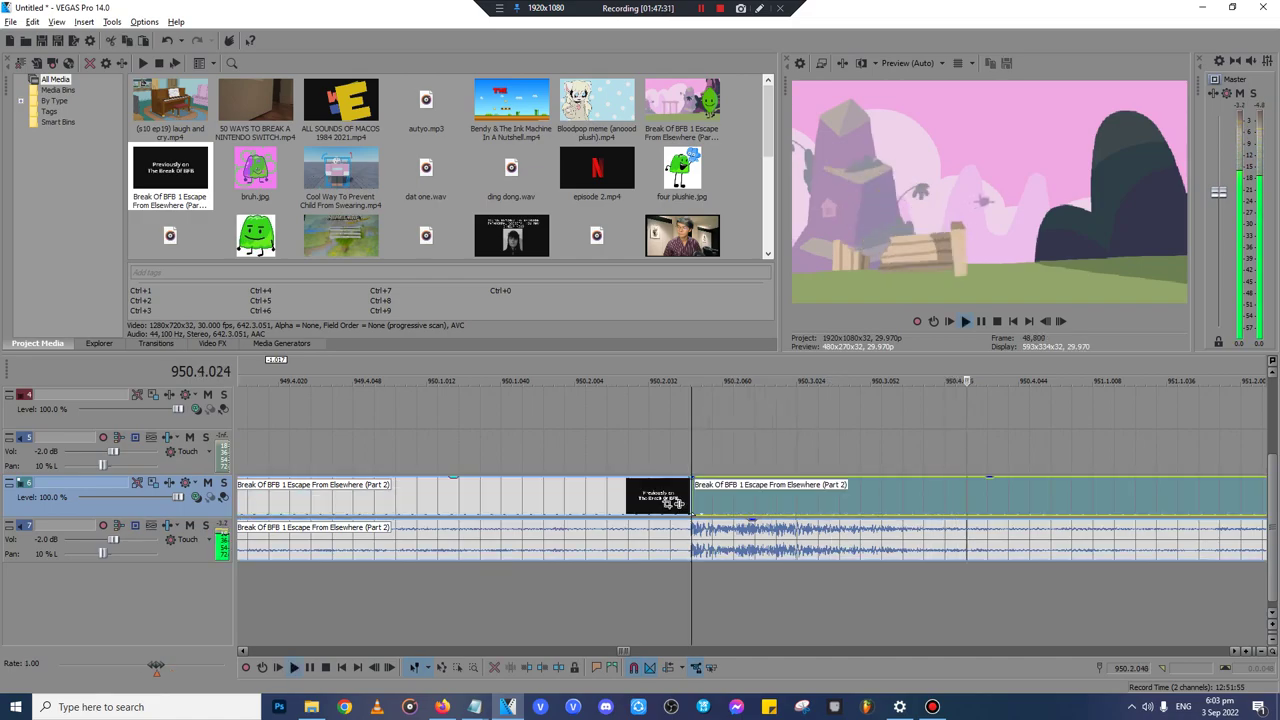
left_click(607, 498)
key("Delete")
- Split the clip at 950.4.000 after the impact sound, delete the remainder, and play back the kept piece
left_click(903, 498)
key("s")
key("d")
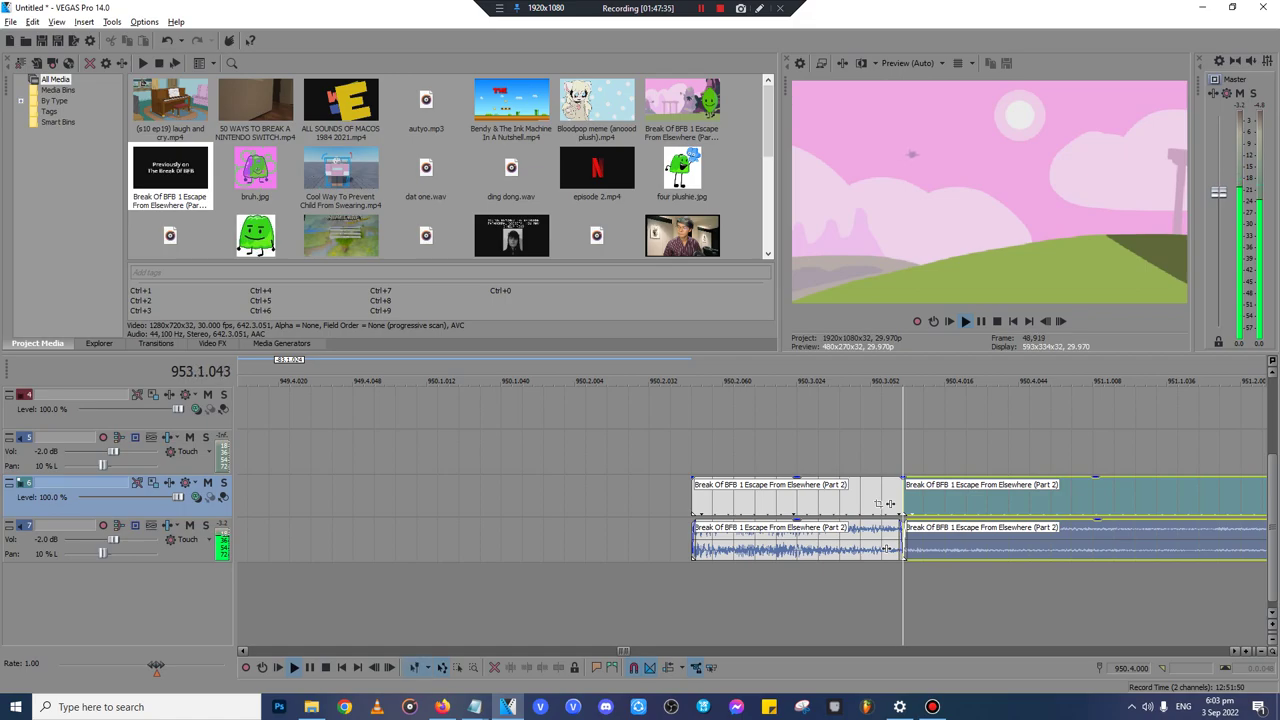
key("Delete")
left_click(721, 498)
key("space")
scroll(721, 498, "down", 2)
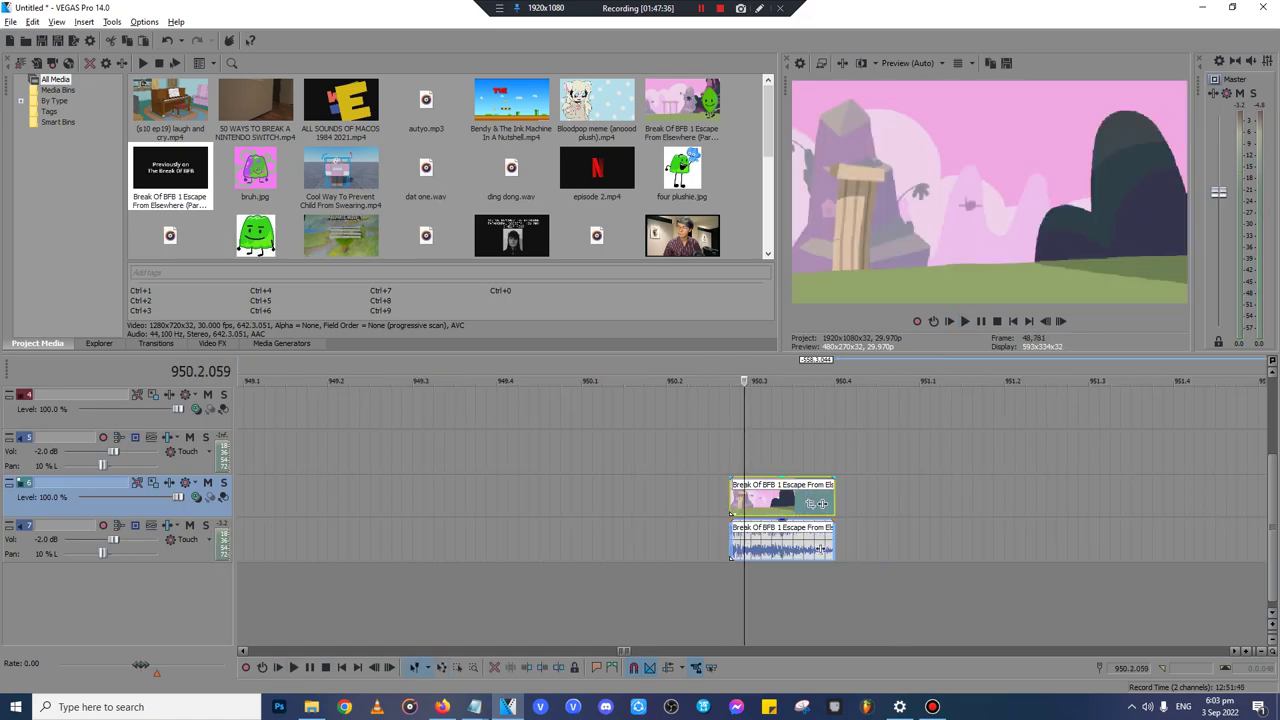
- Move the trimmed impact clip to 35.3.032 above the episode 2 clip and lengthen it to end at 35.4.024
key("ctrl+x")
scroll(721, 498, "down", 9)
scroll(721, 498, "down", 1)
left_click(261, 409)
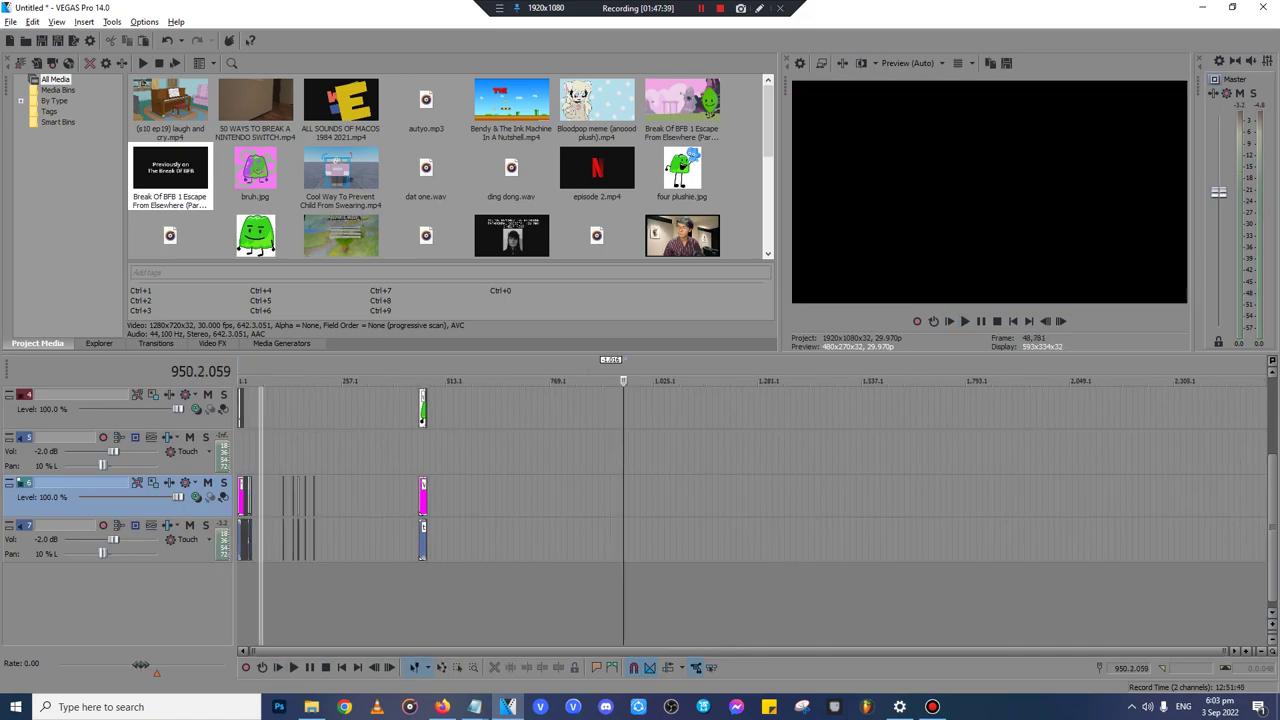
scroll(261, 409, "up", 7)
left_click(521, 409)
left_click(510, 409)
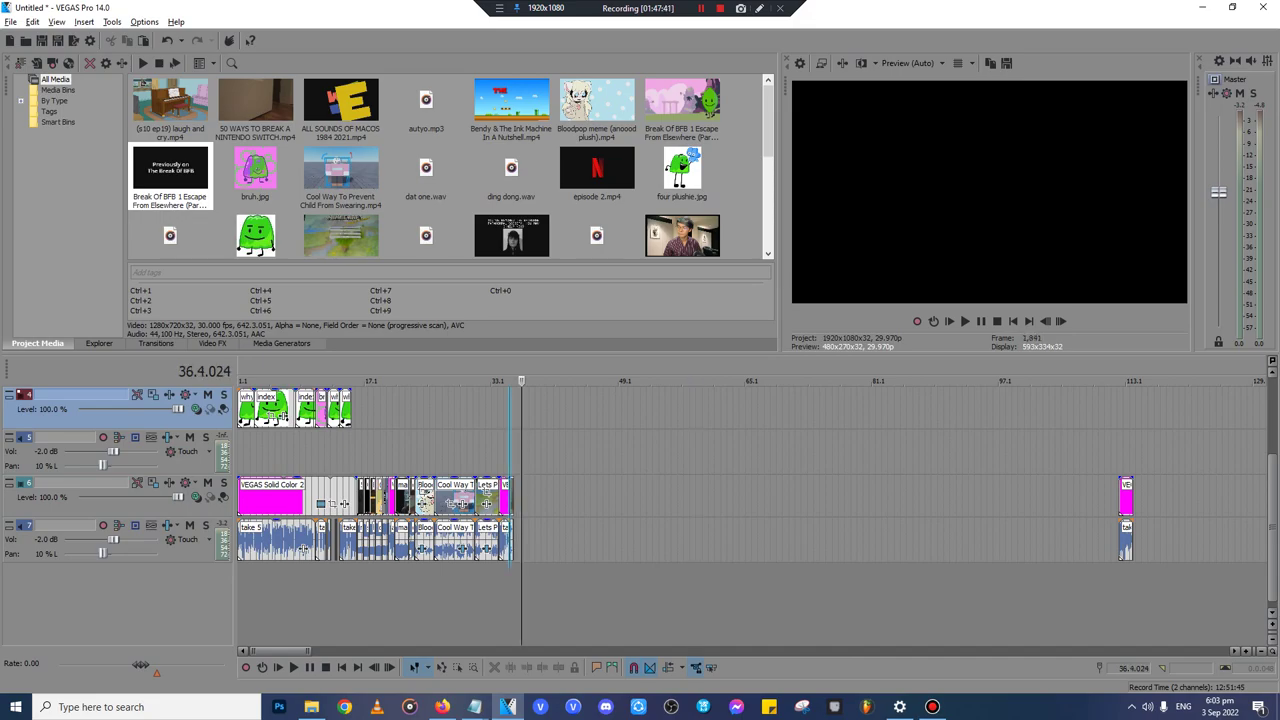
scroll(510, 409, "up", 6)
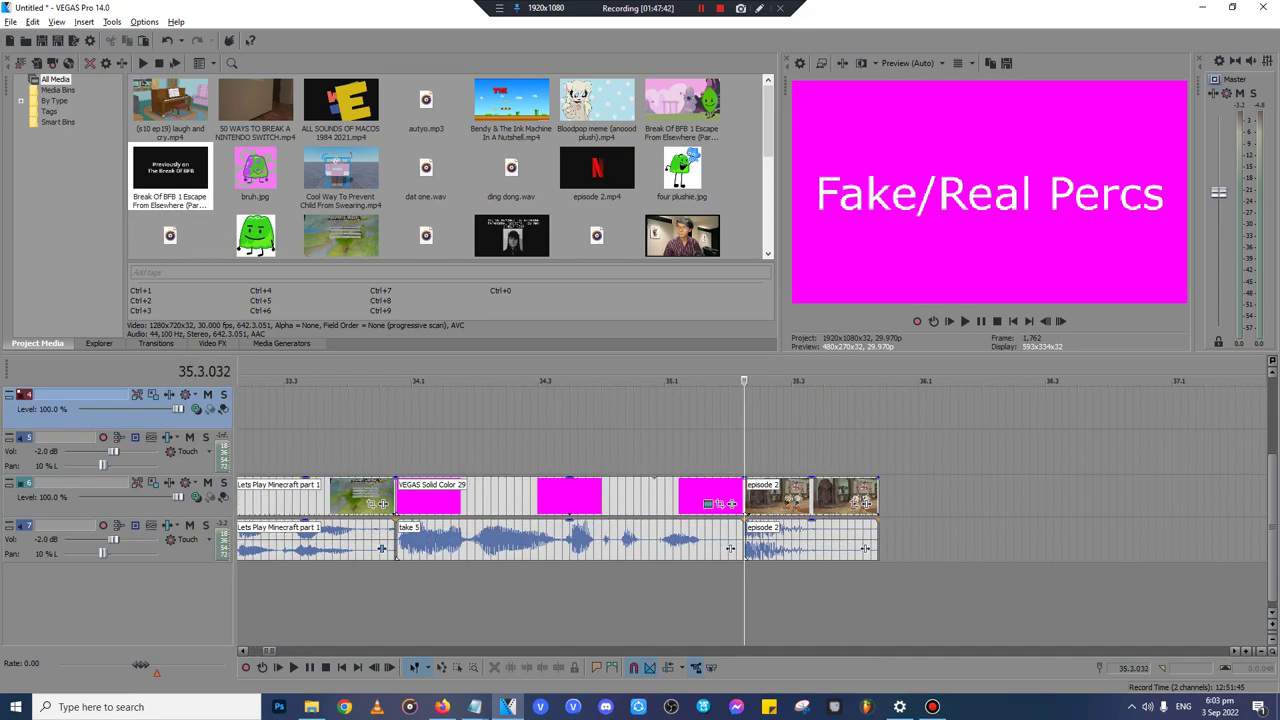
key("ctrl+v")
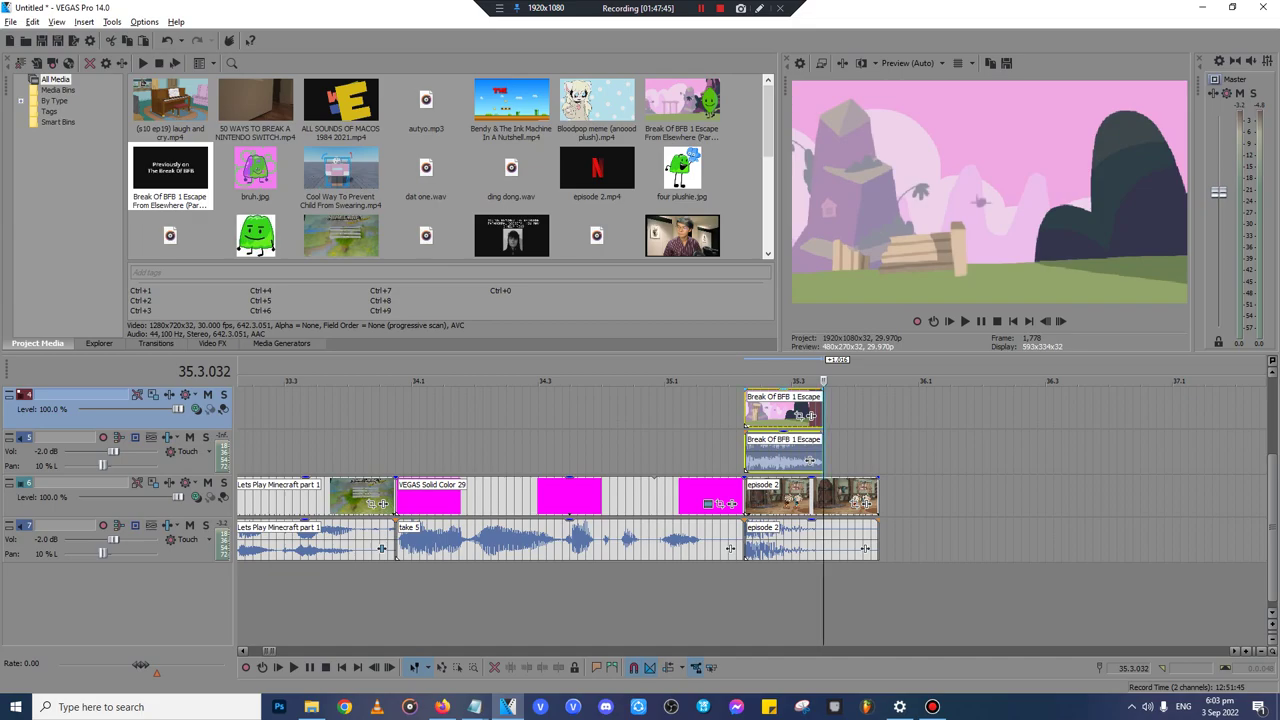
left_click_drag(822, 409, 880, 409)
- Move the lengthened impact clip onto tracks 6 and 7, directly after the episode 2 clip at 35.4.024
key("ctrl+x")
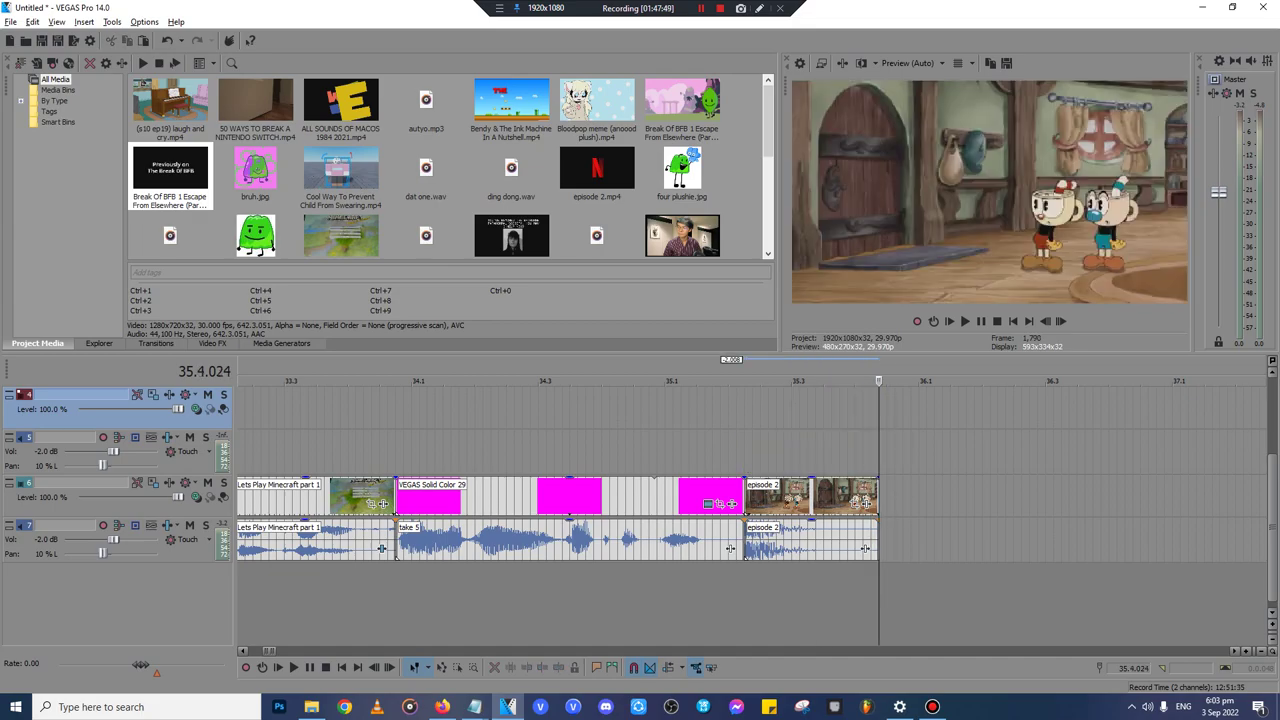
key("ctrl+v")
key("ctrl+x")
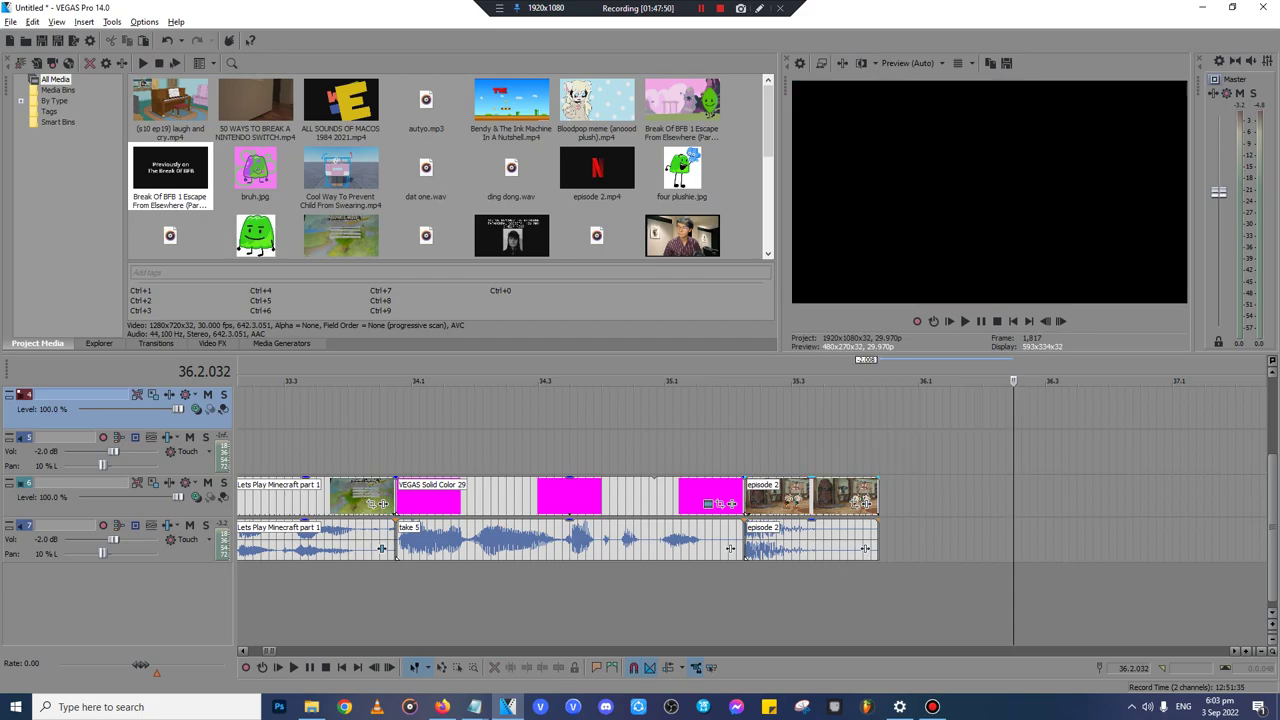
left_click(880, 498)
key("ctrl+v")
scroll(880, 498, "down", 3)
scroll(744, 510, "down", 5)
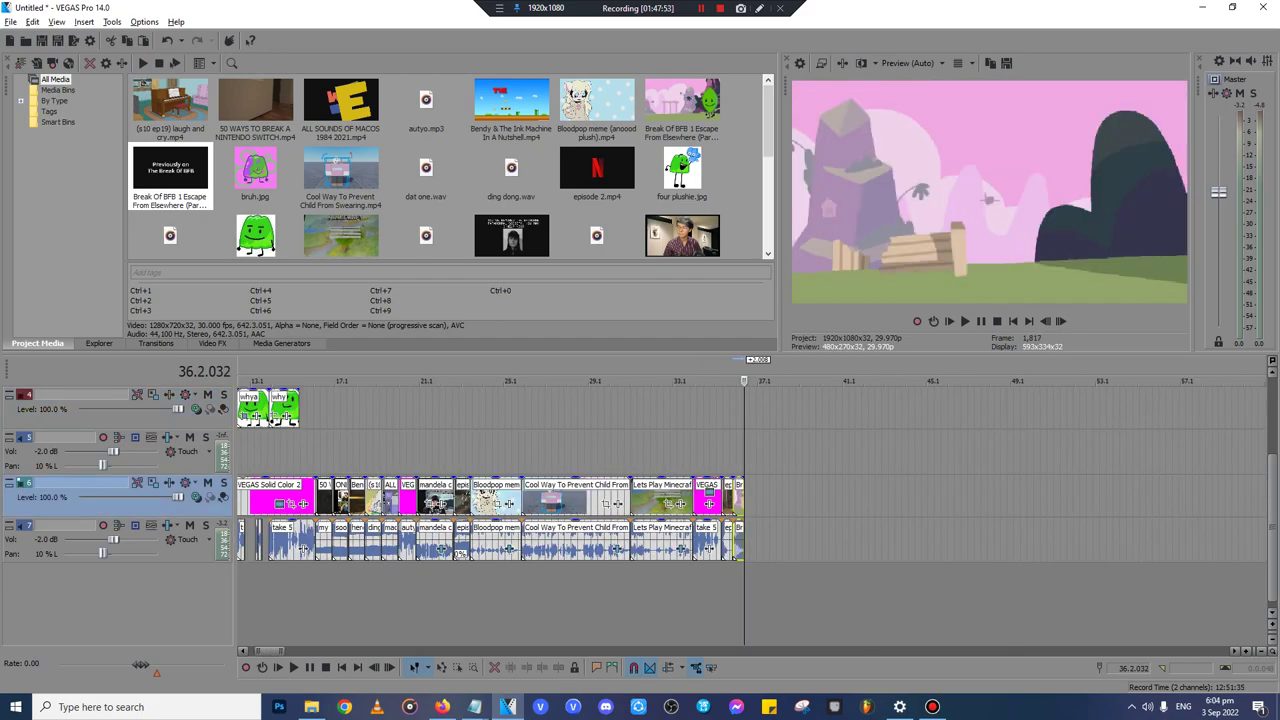
scroll(600, 560, "down", 4)
key("Down")
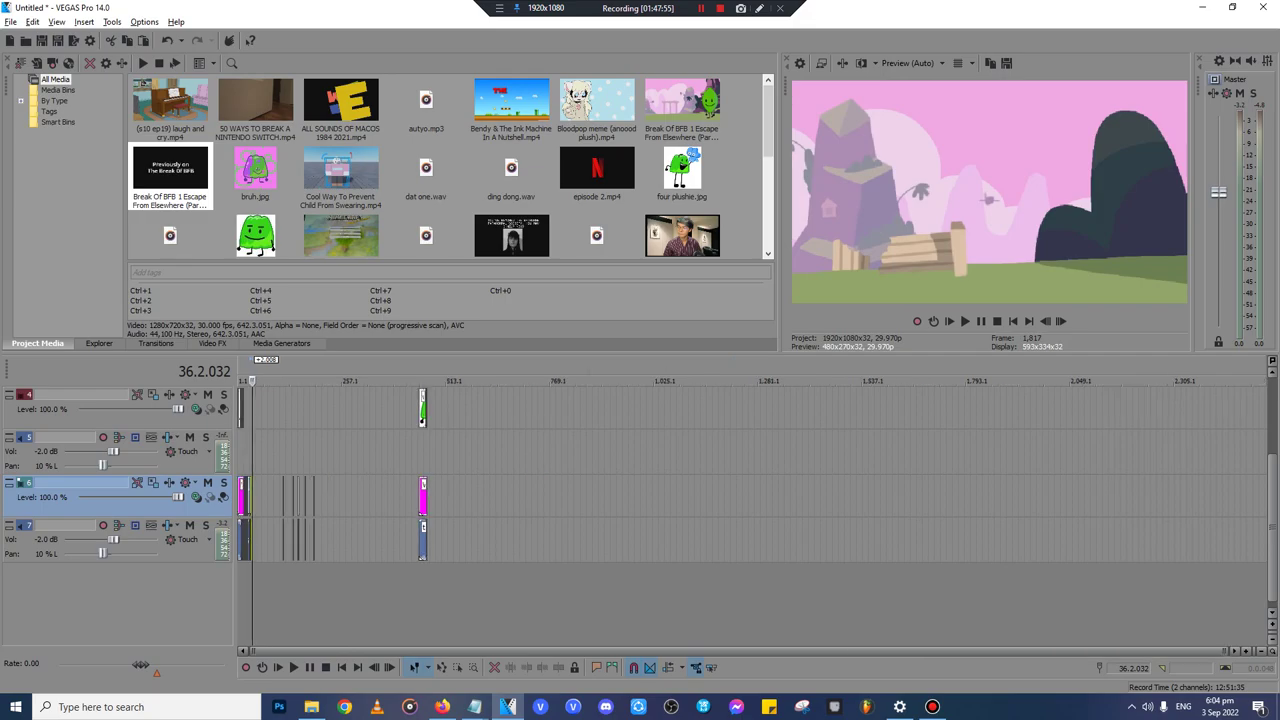
- Switch to File Explorer and open the sources folder inside new sparta remix files + Games Folder
left_click(311, 707)
key("alt+Left")
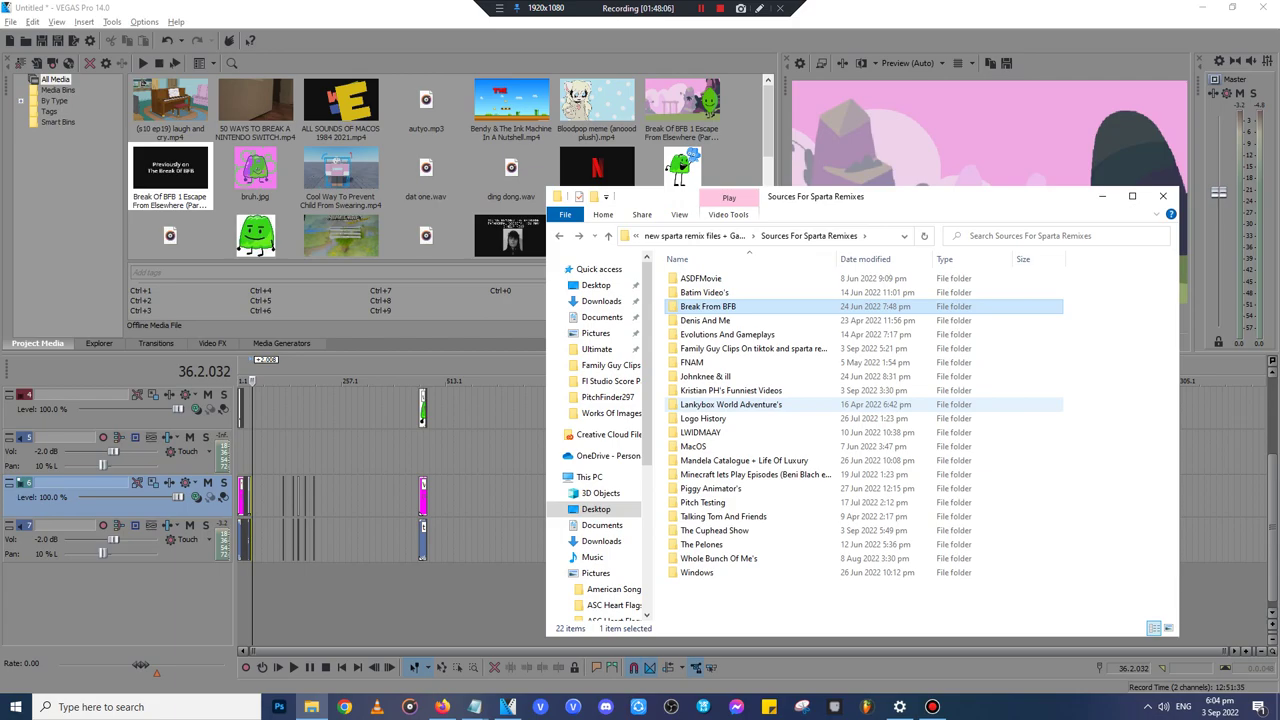
left_click(1108, 425)
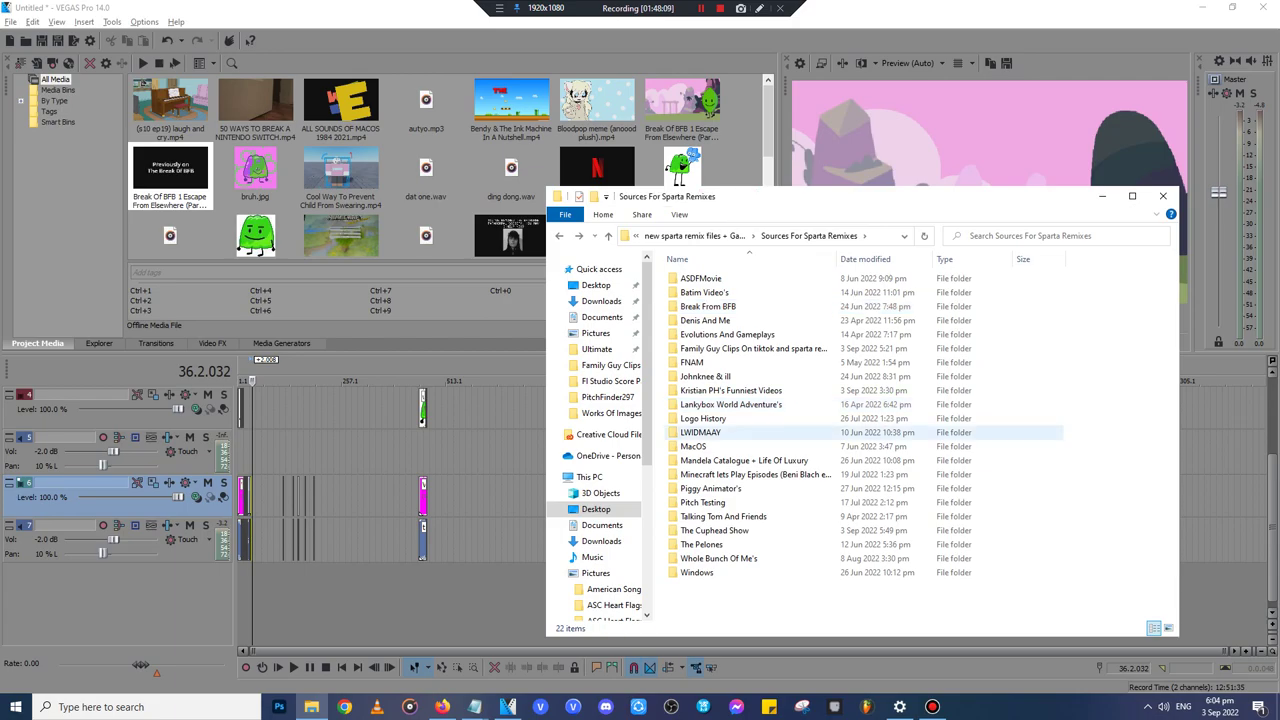
key("alt+Left")
key("alt+Left")
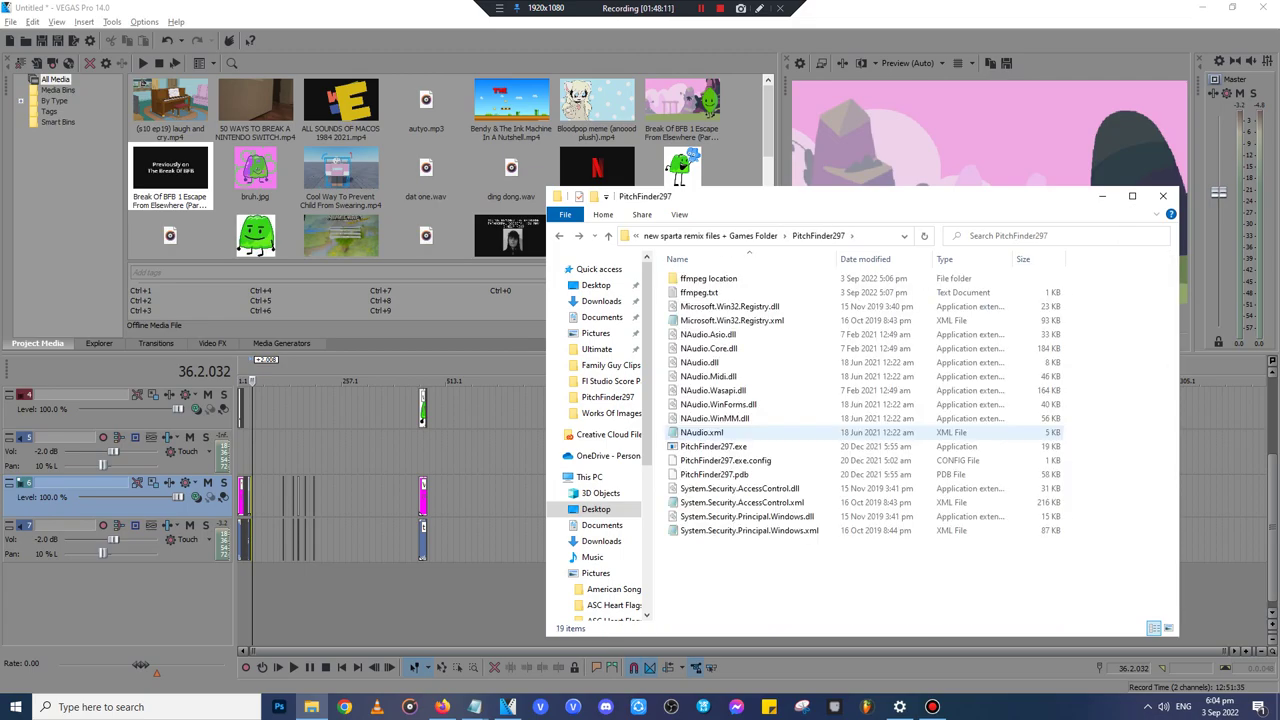
key("alt+Right")
scroll(864, 432, "down", 2)
scroll(770, 431, "down", 2)
double_click(770, 431)
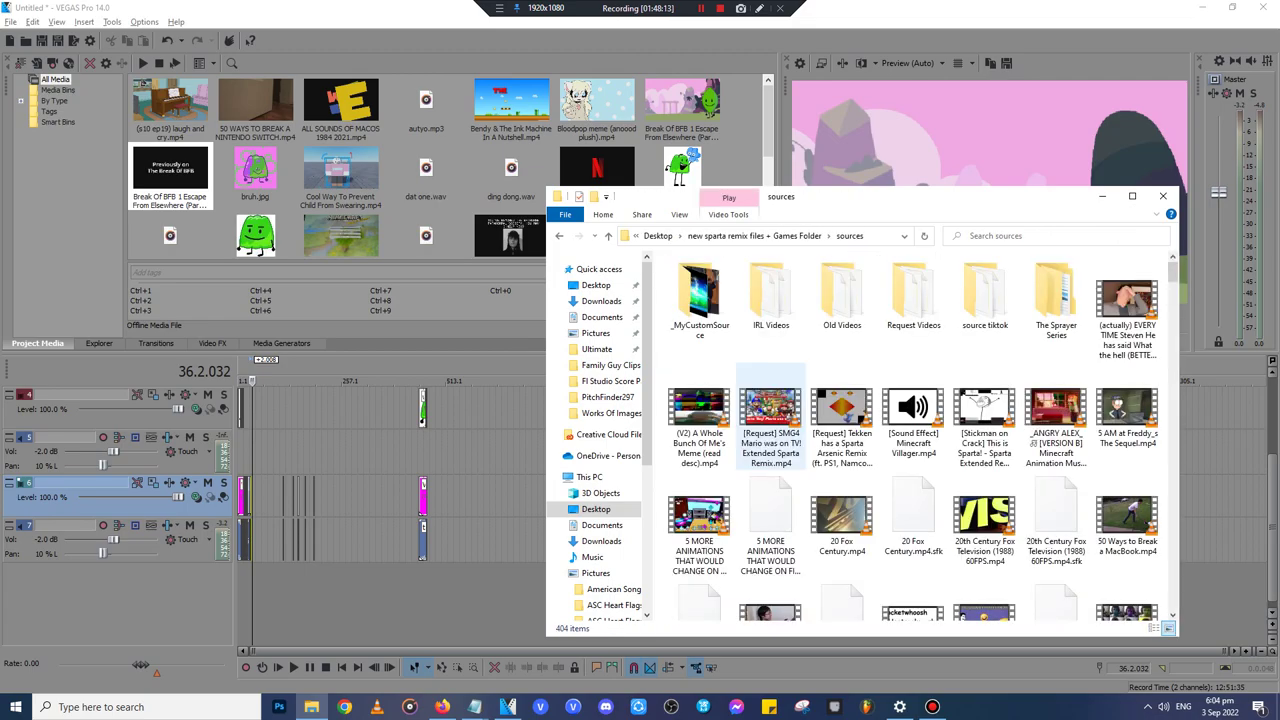
- Look through the whole sources folder for the next source video
scroll(770, 435, "down", 2)
scroll(770, 460, "down", 15)
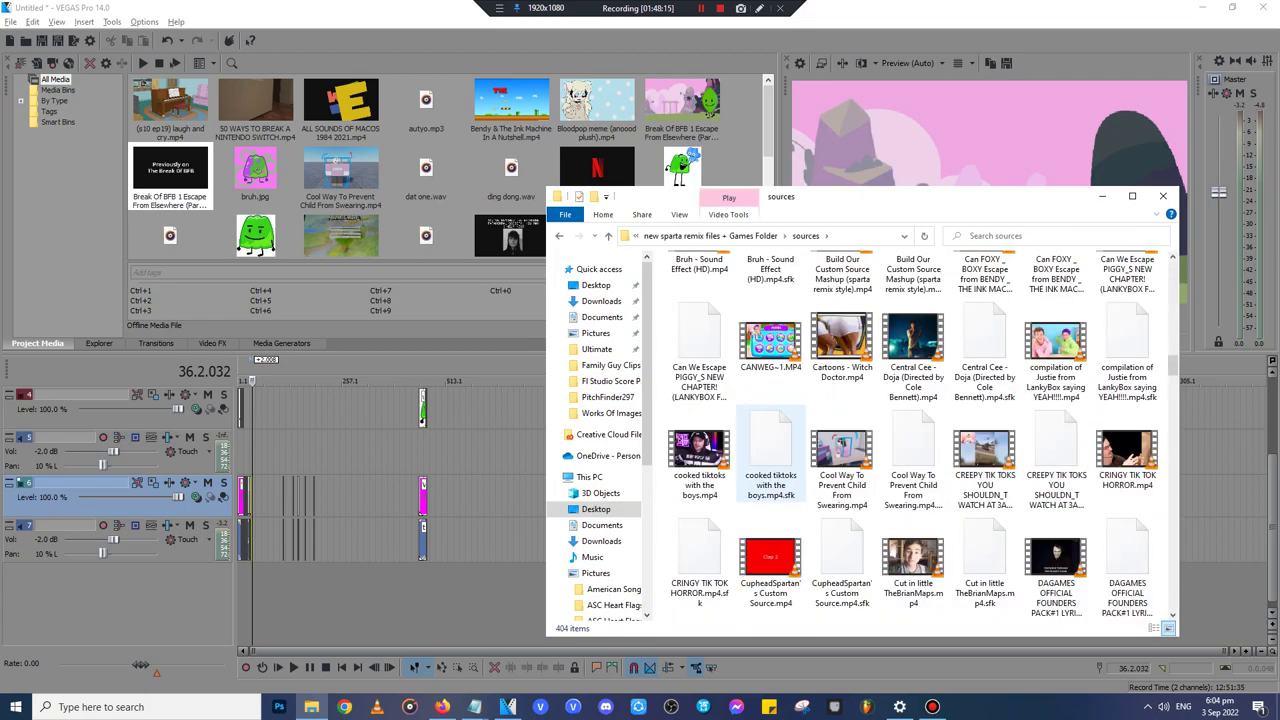
scroll(770, 460, "down", 8)
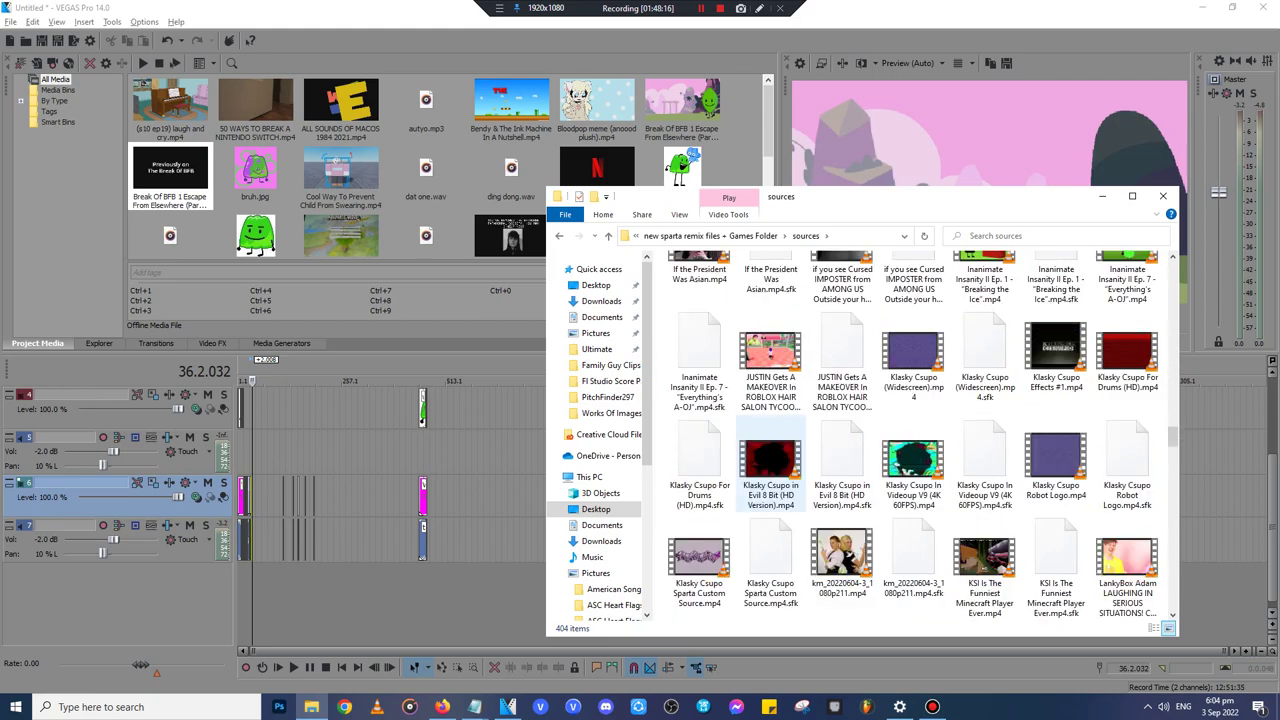
scroll(770, 460, "down", 5)
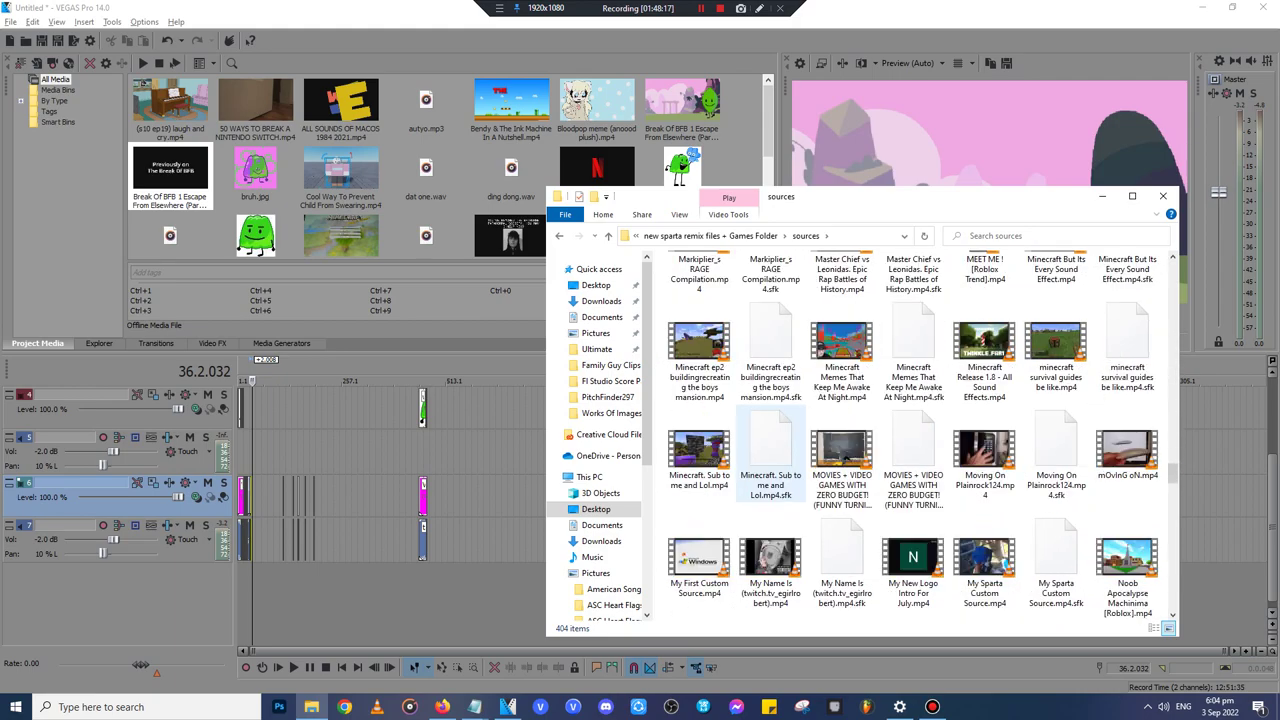
scroll(770, 460, "down", 5)
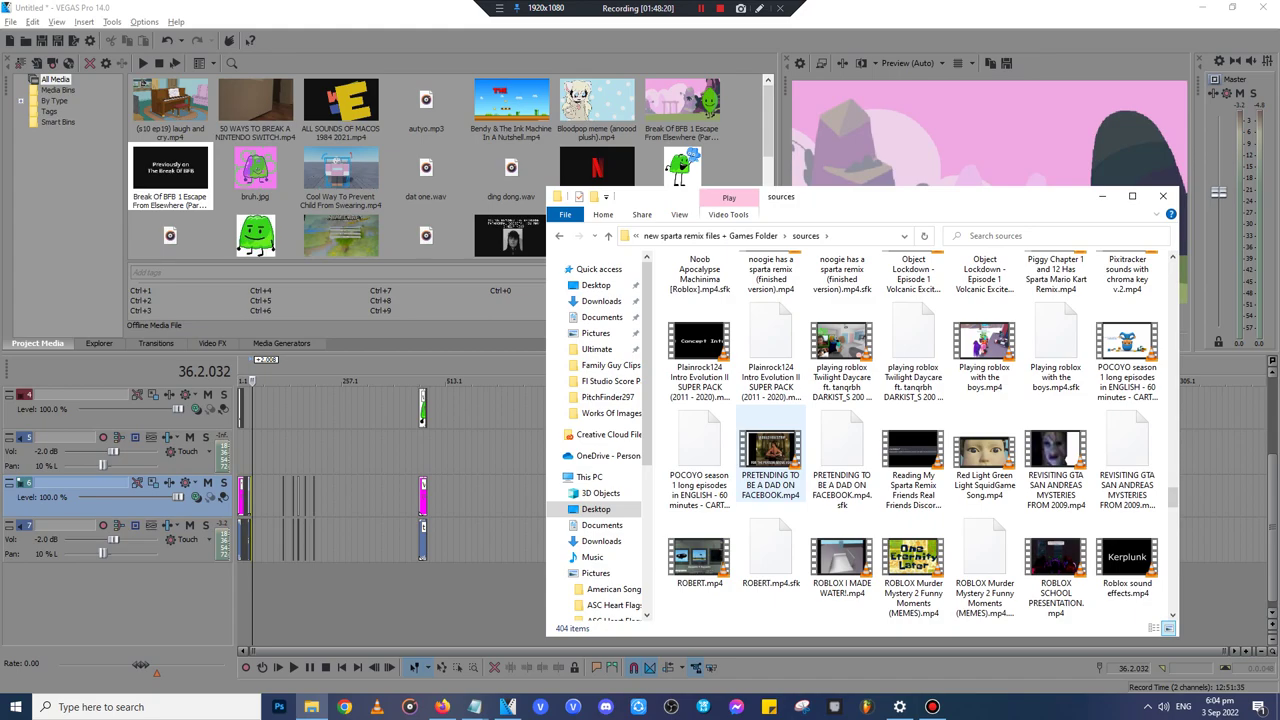
scroll(770, 460, "down", 5)
scroll(770, 460, "down", 15)
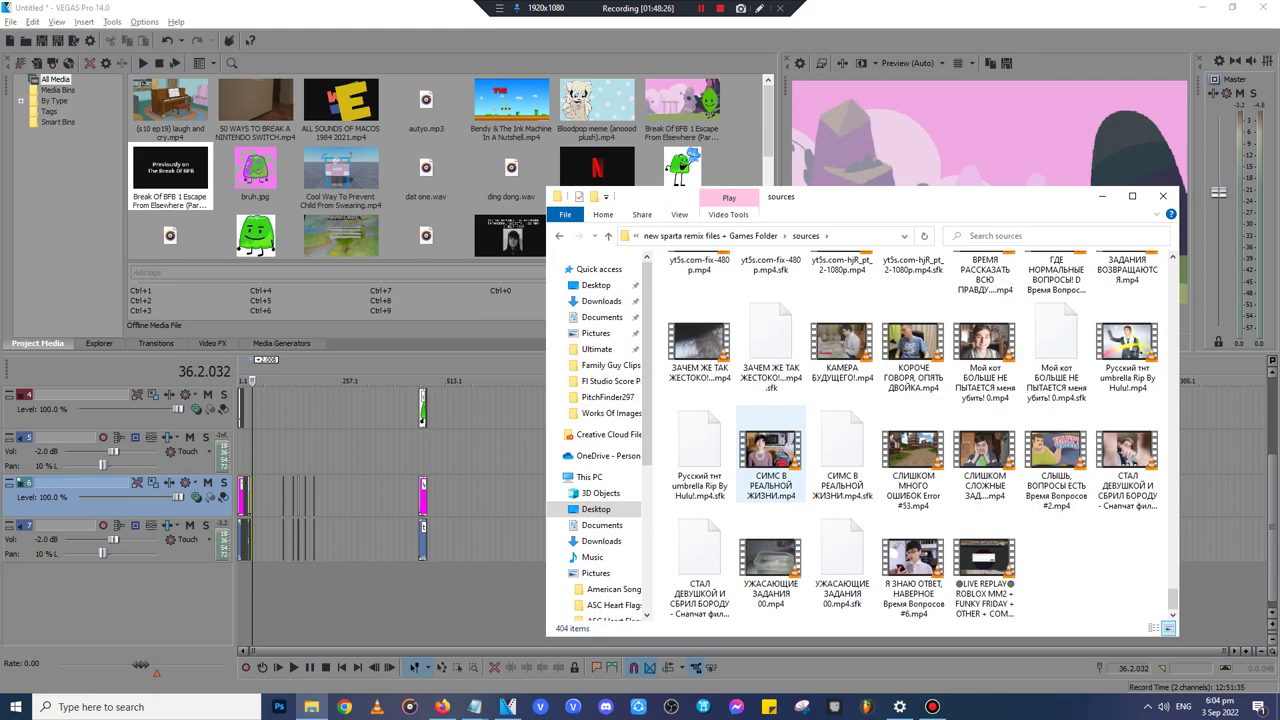
scroll(770, 430, "up", 5)
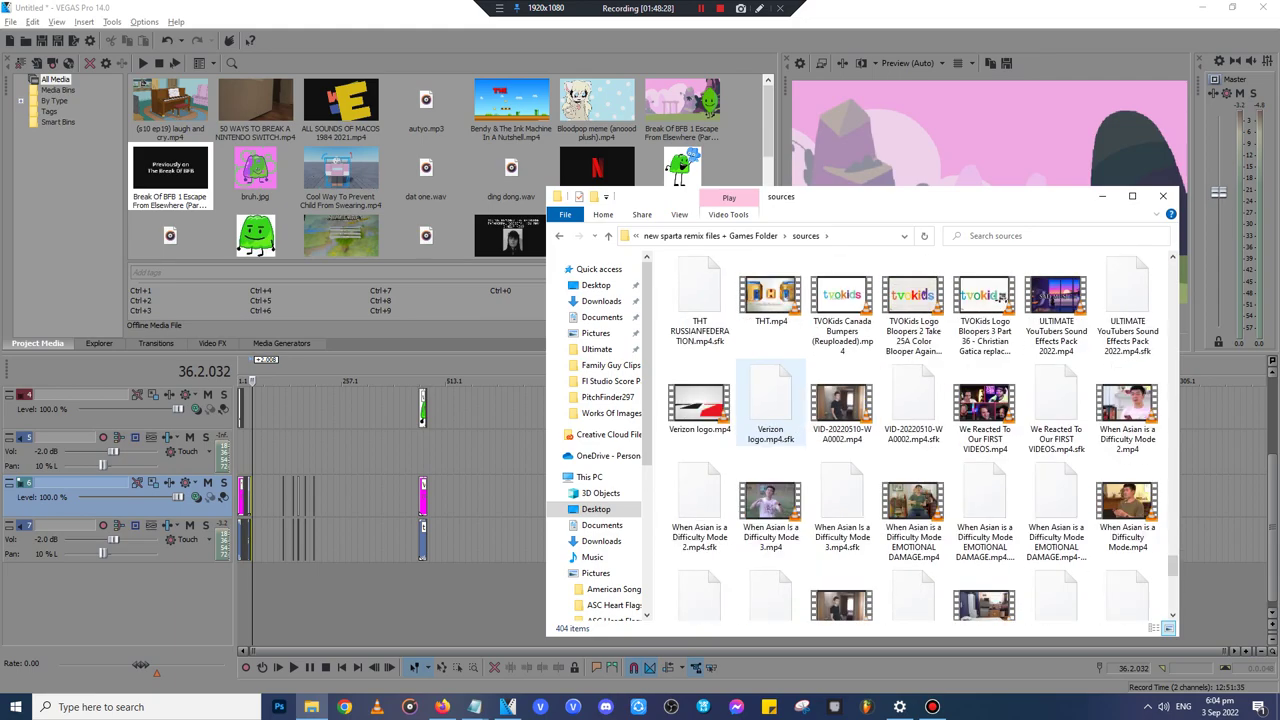
scroll(770, 410, "up", 3)
scroll(770, 410, "up", 5)
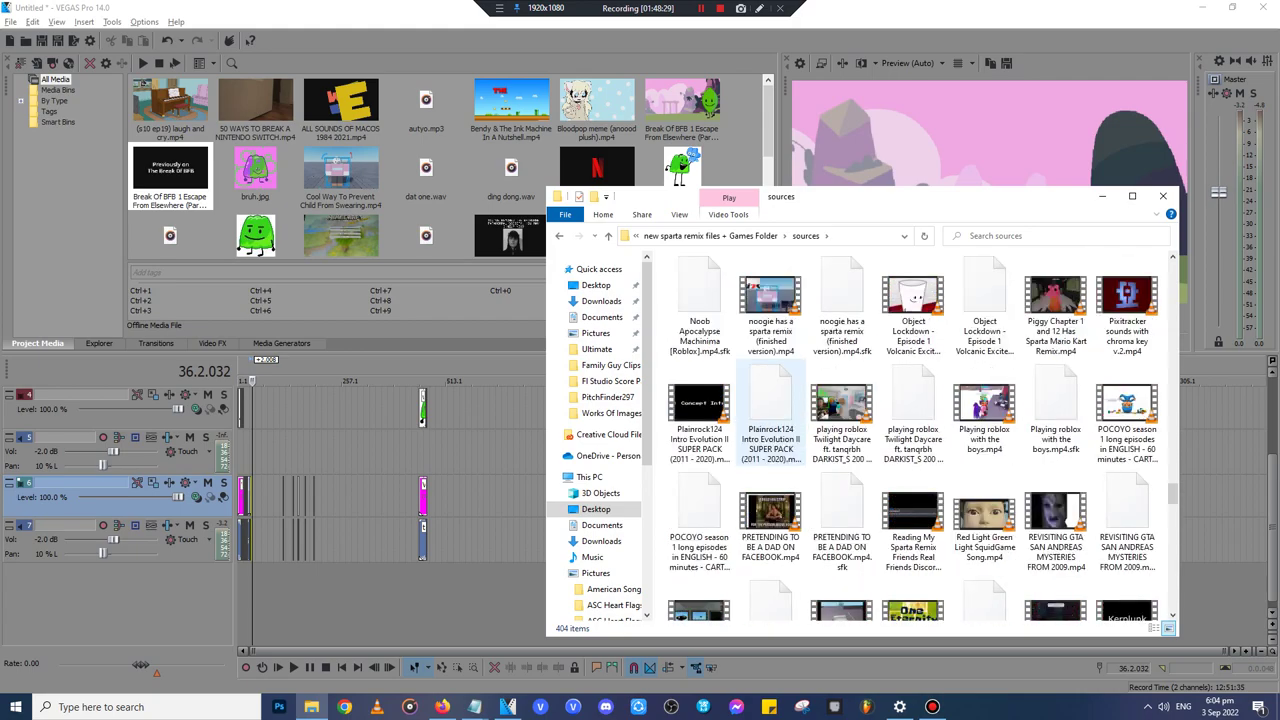
scroll(770, 410, "up", 5)
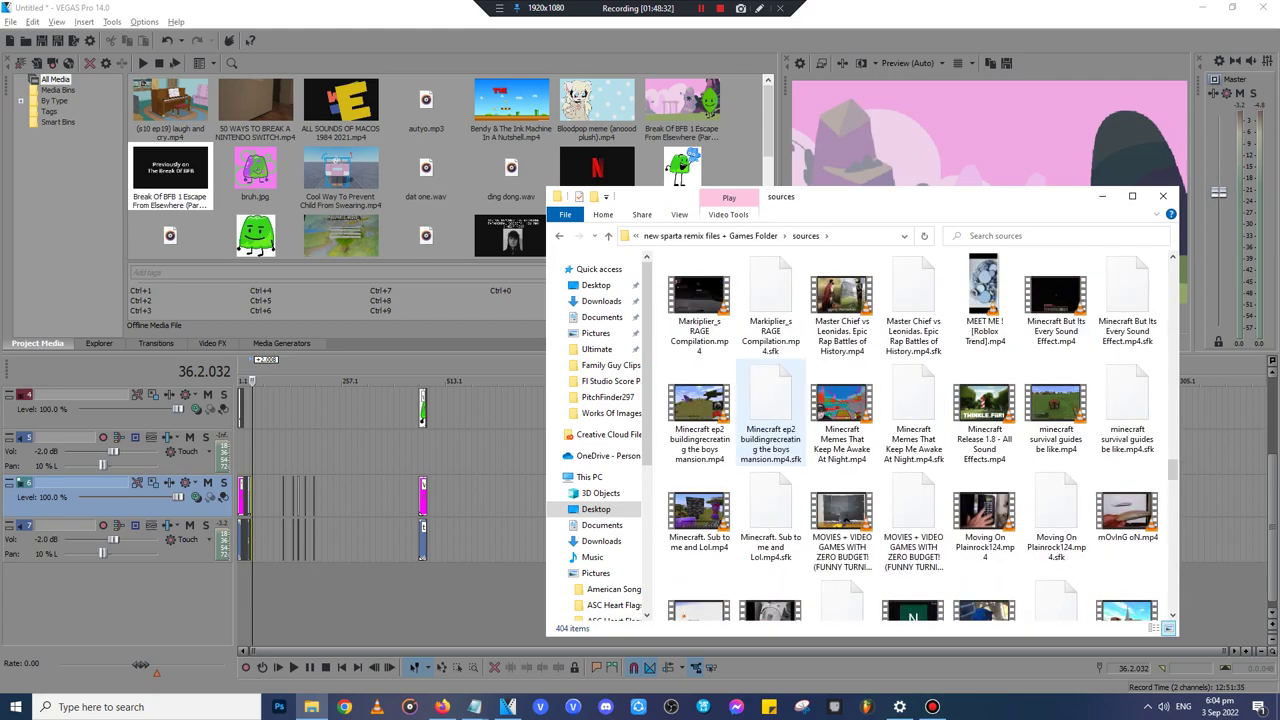
scroll(770, 410, "down", 5)
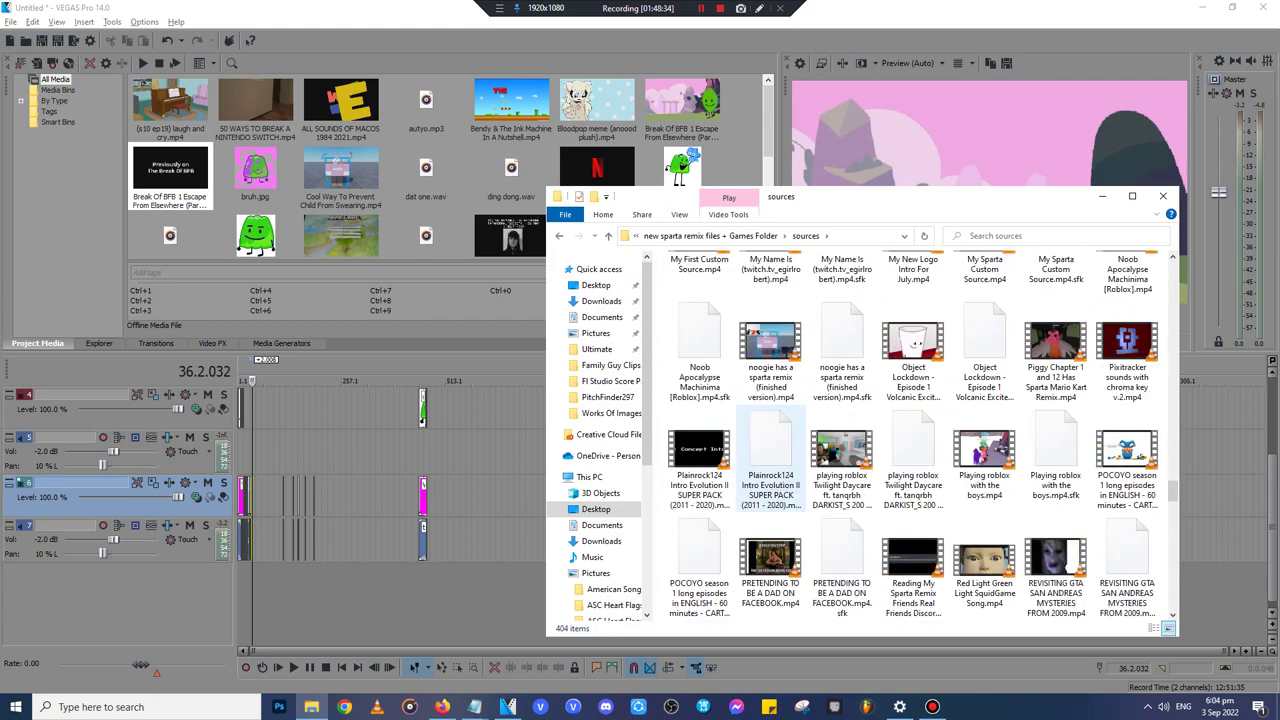
scroll(770, 410, "up", 3)
scroll(770, 440, "down", 10)
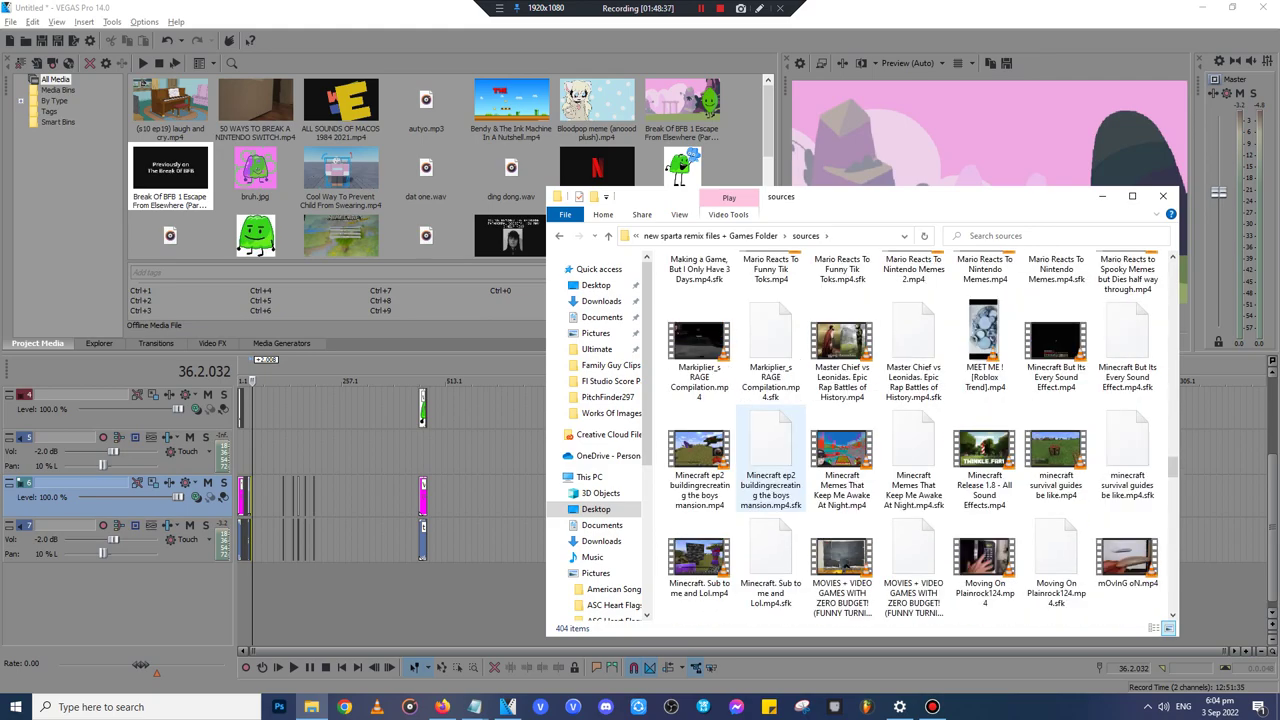
scroll(860, 440, "down", 4)
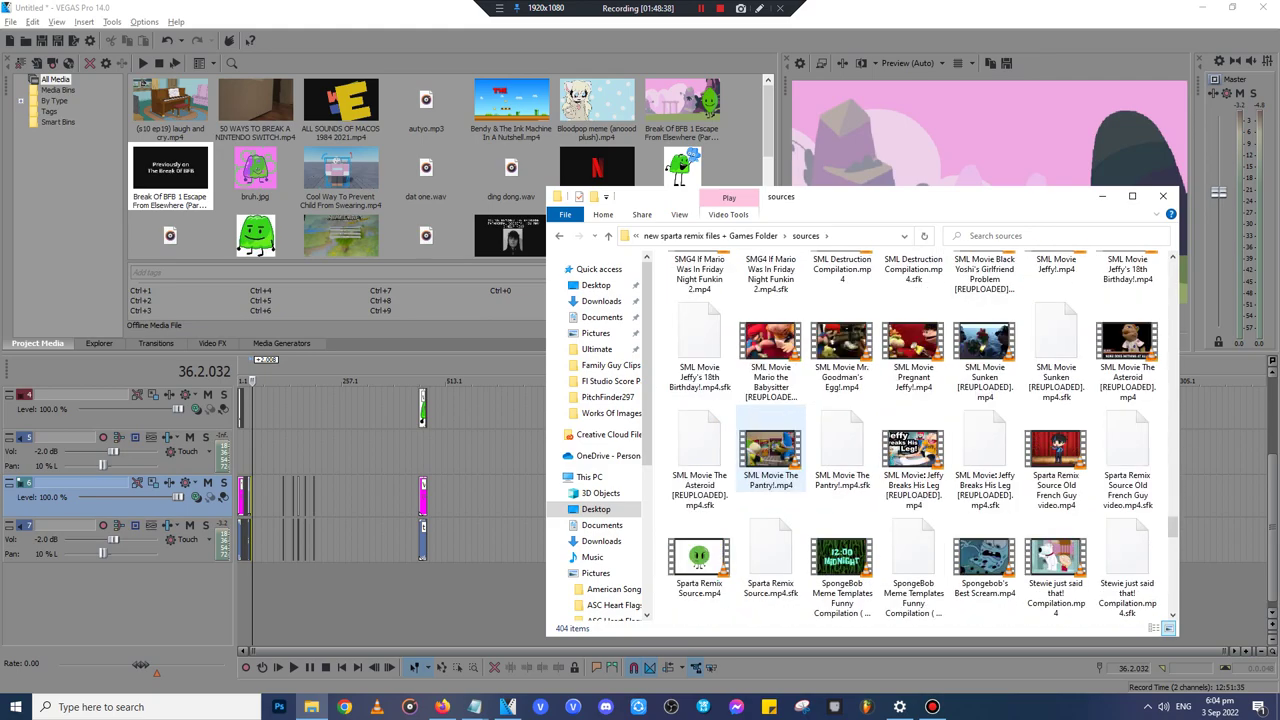
scroll(860, 440, "up", 3)
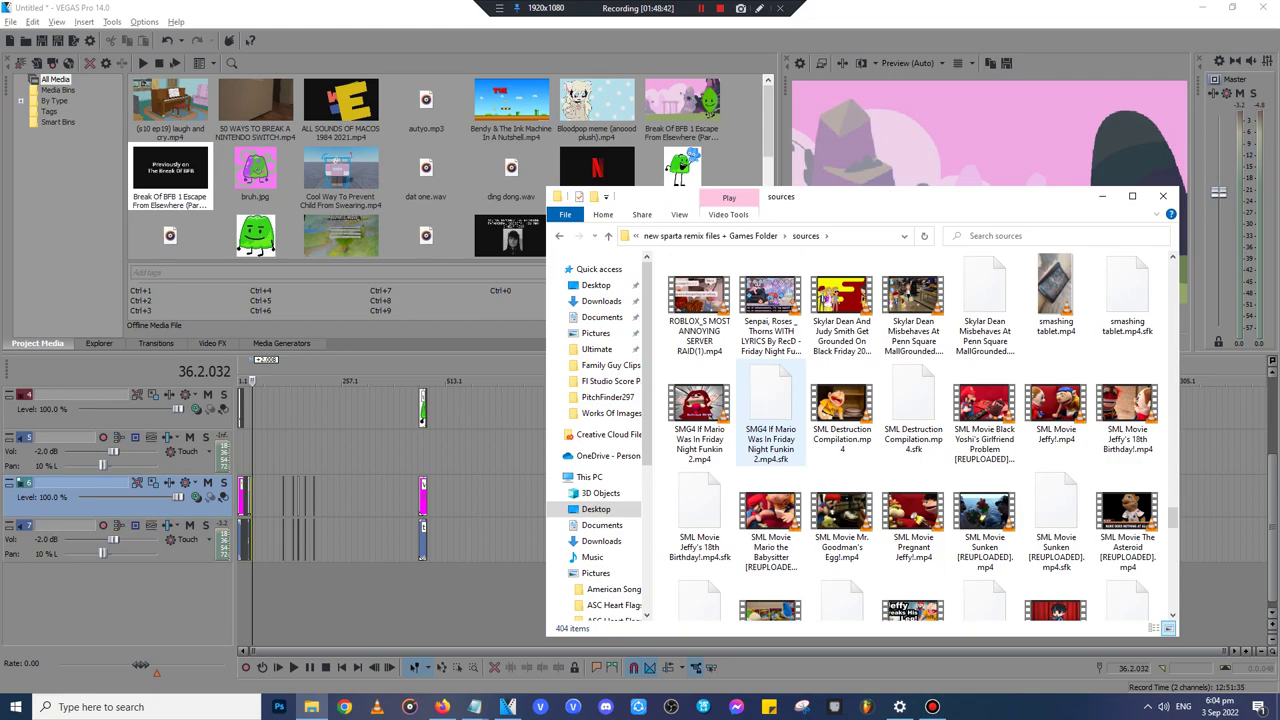
scroll(770, 440, "down", 3)
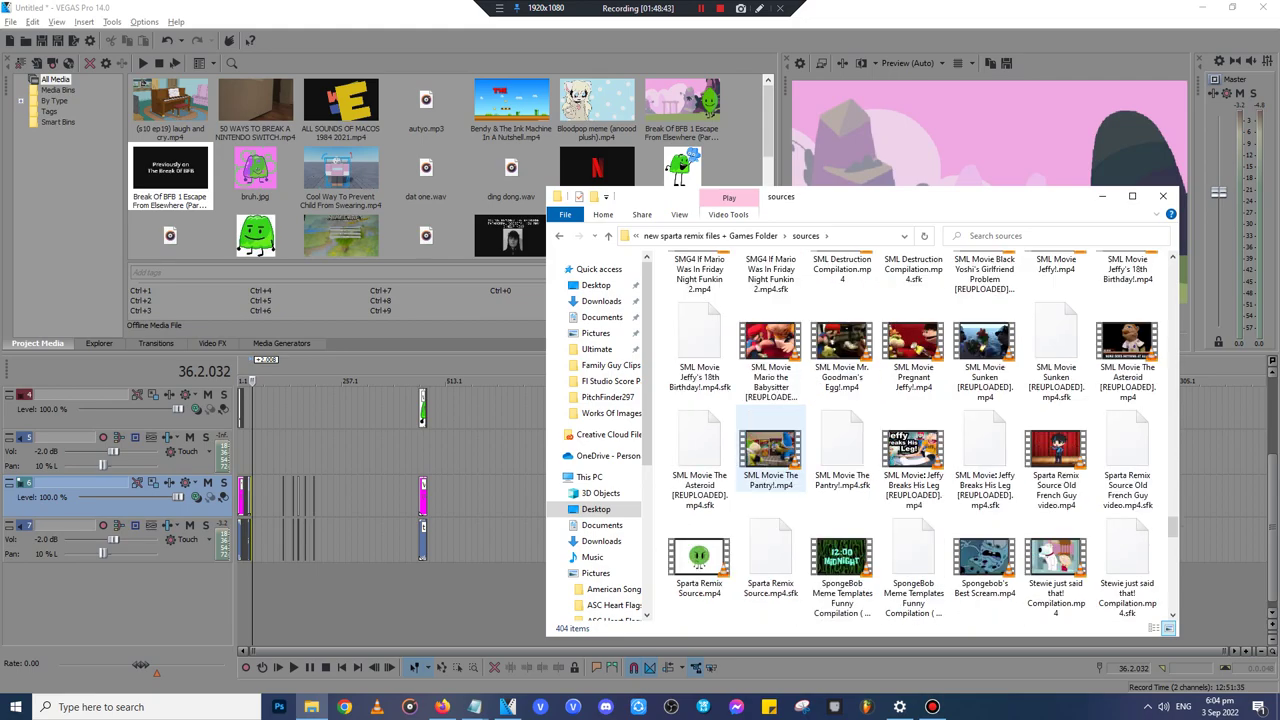
- Add SML Movie: Jeffy Breaks His Leg [REUPLOADED].mp4 to tracks 6 and 7 in the empty timeline area, starting at 645.4.016
left_click(912, 455)
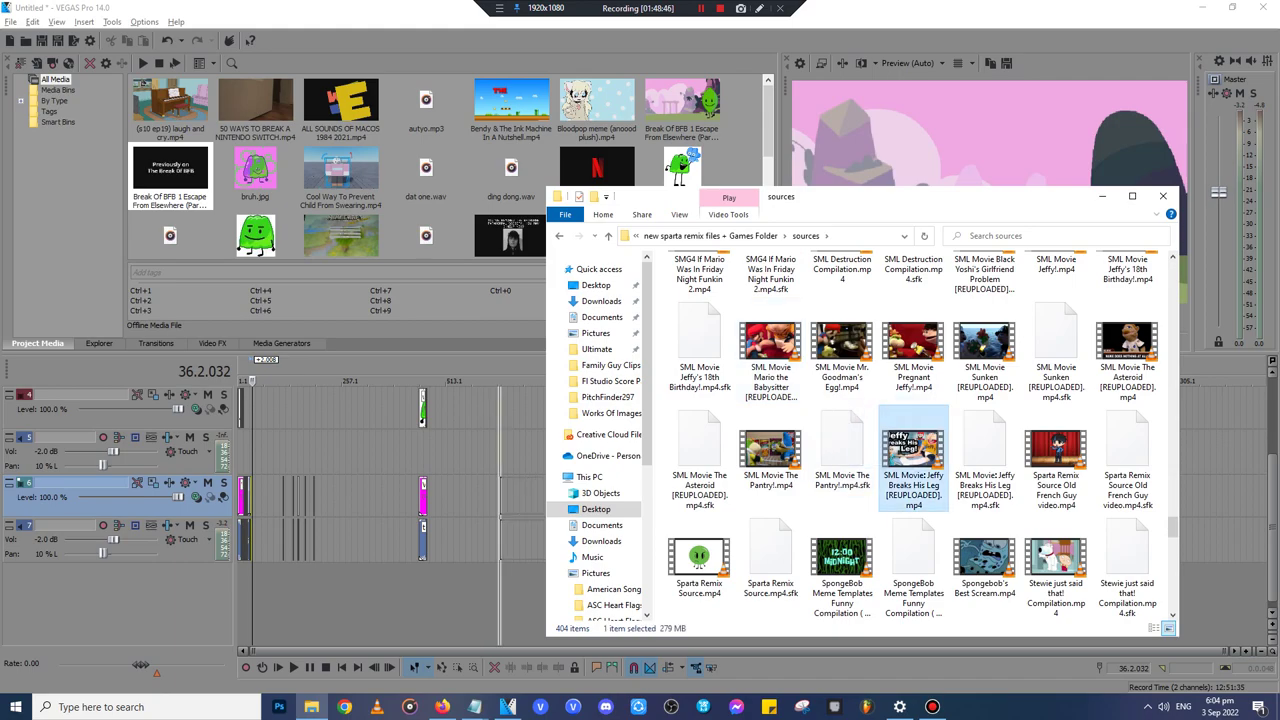
left_click_drag(912, 455, 503, 497)
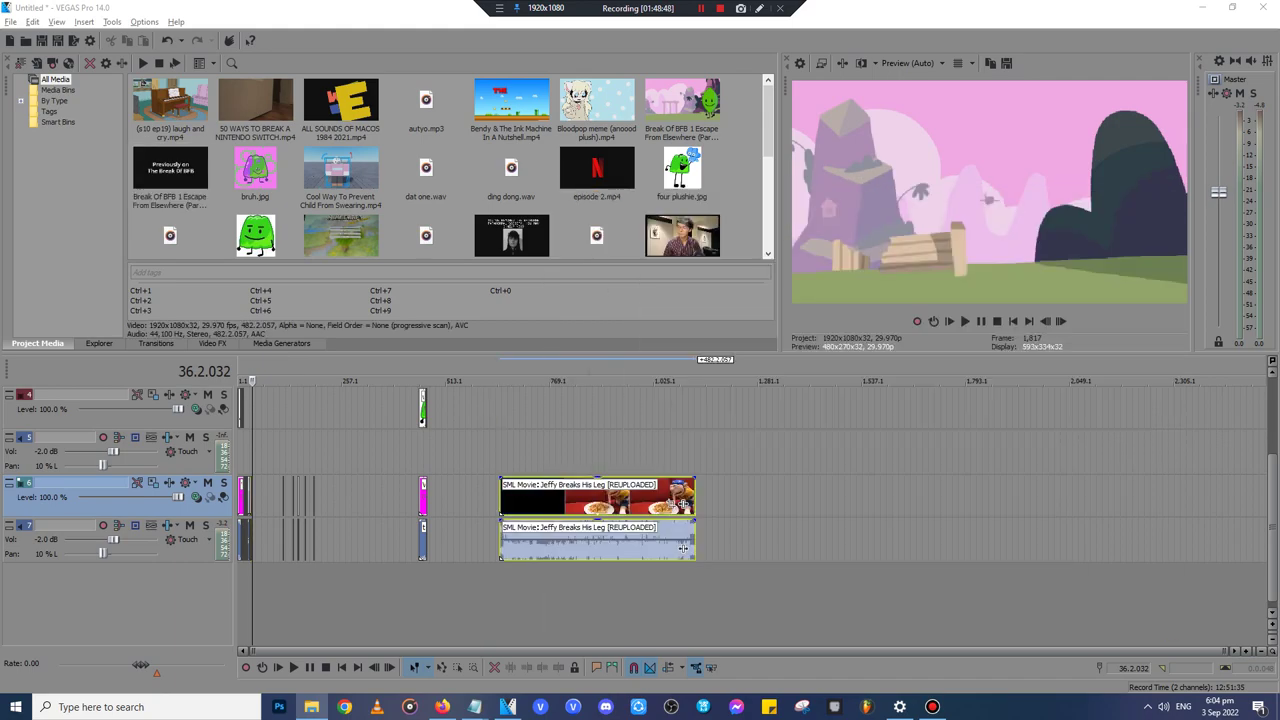
scroll(752, 500, "up", 5)
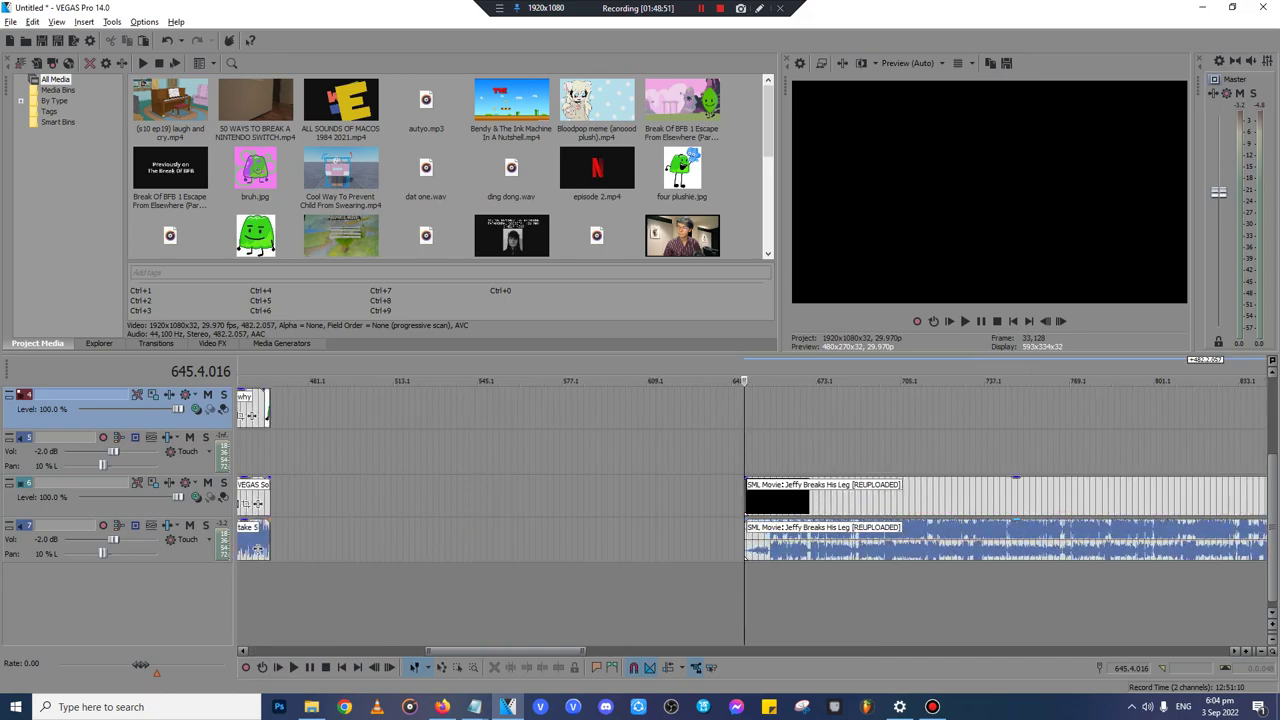
- Skim the middle of the Jeffy clip, including 819.4.040, and start playback from a point near 834
left_click(1054, 497)
scroll(1054, 497, "up", 5)
left_click(1044, 497)
scroll(1044, 497, "down", 2)
left_click(1044, 497)
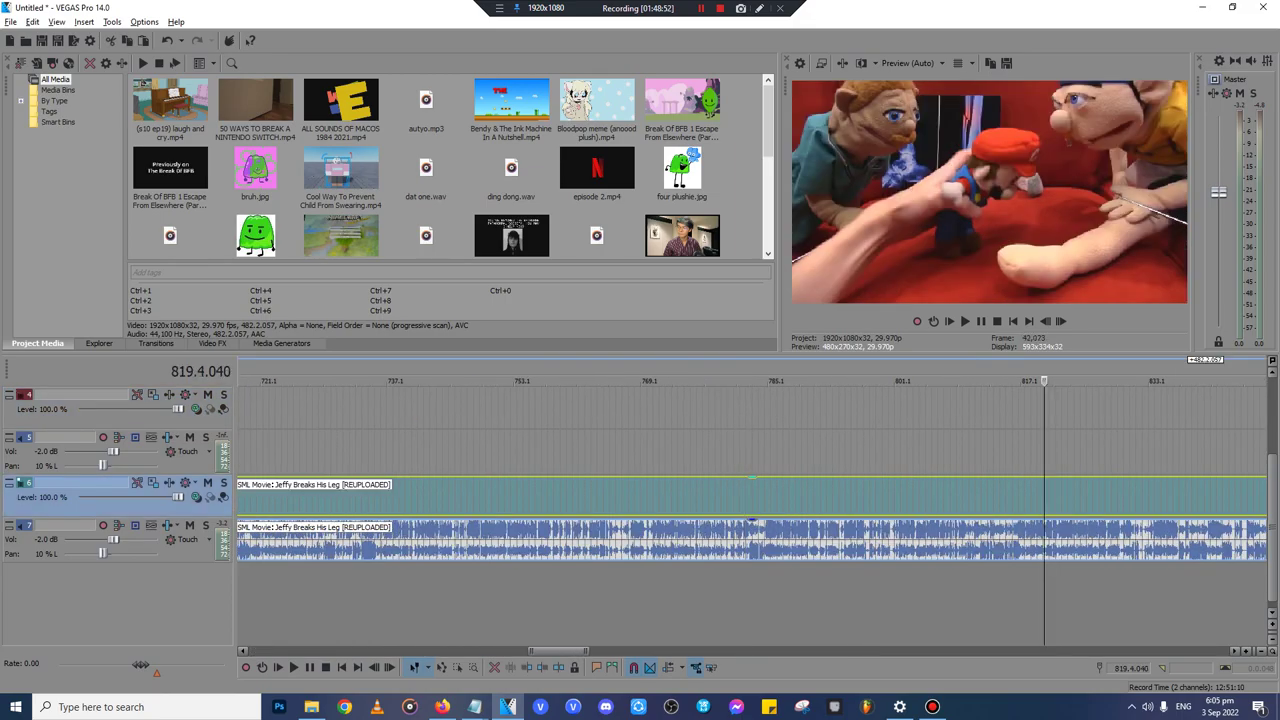
left_click(1157, 497)
scroll(1157, 497, "up", 2)
key("space")
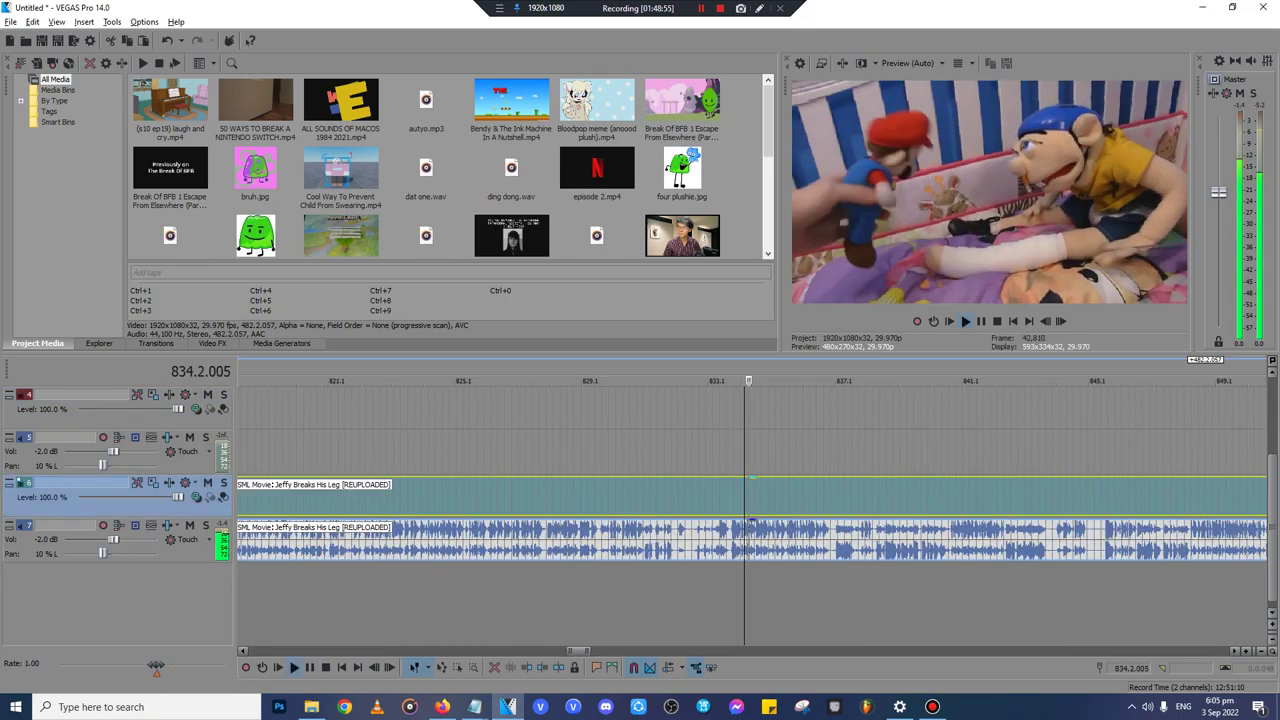
- Play the Jeffy clip from several further points up to about 913 in search of a usable sound
left_click(1090, 497)
scroll(1090, 497, "down", 2)
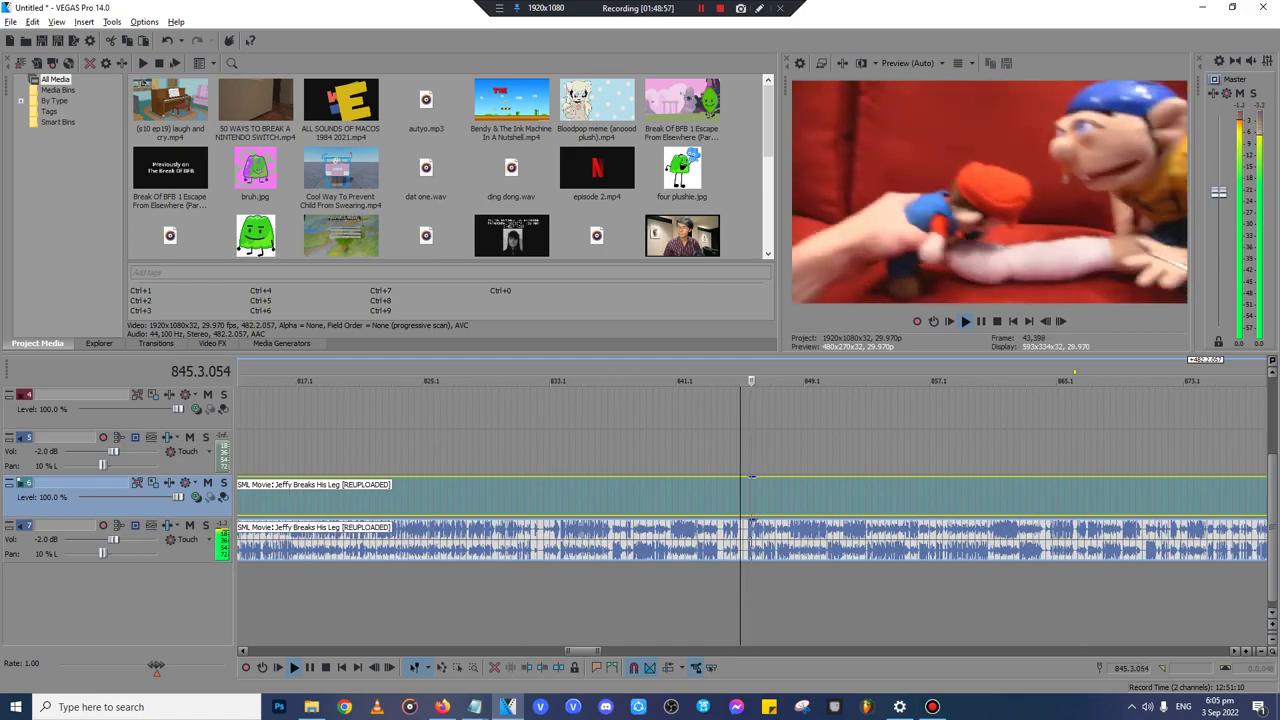
left_click(1183, 497)
scroll(1183, 497, "up", 4)
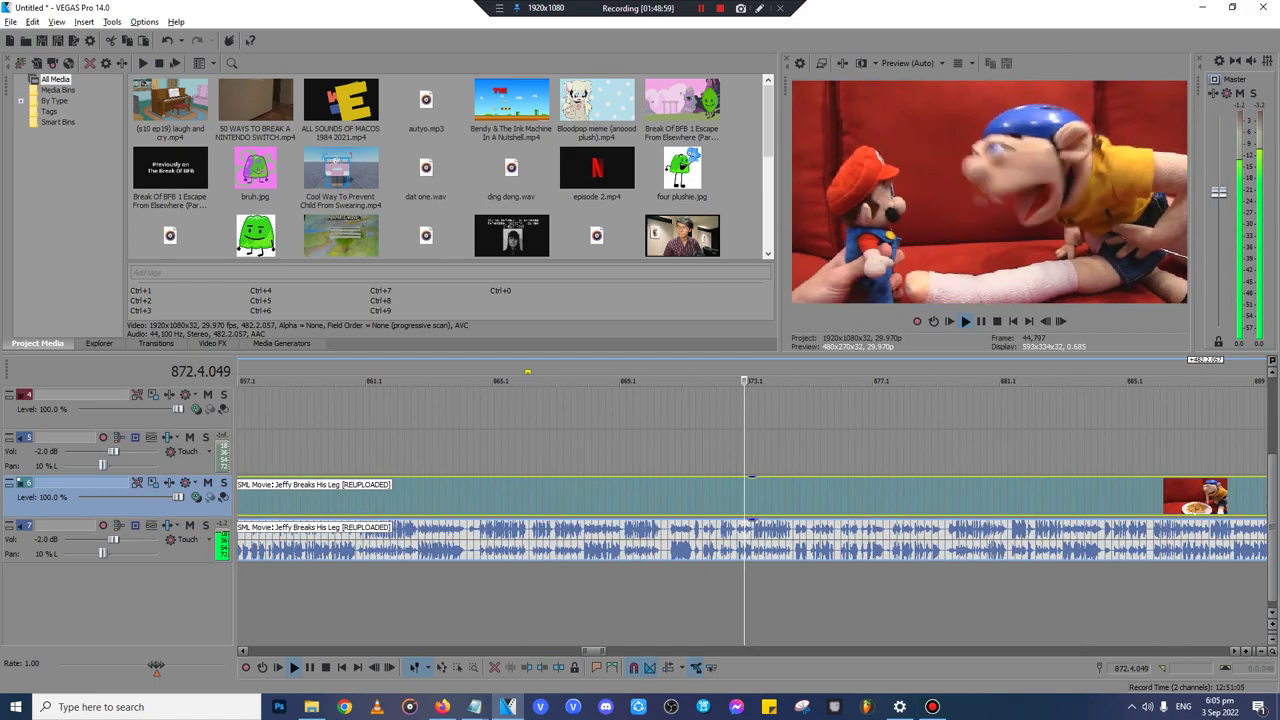
left_click(1183, 497)
scroll(1183, 497, "down", 1)
left_click(1183, 497)
scroll(1183, 497, "down", 1)
left_click(1183, 497)
scroll(1183, 497, "up", 1)
scroll(1183, 497, "down", 3)
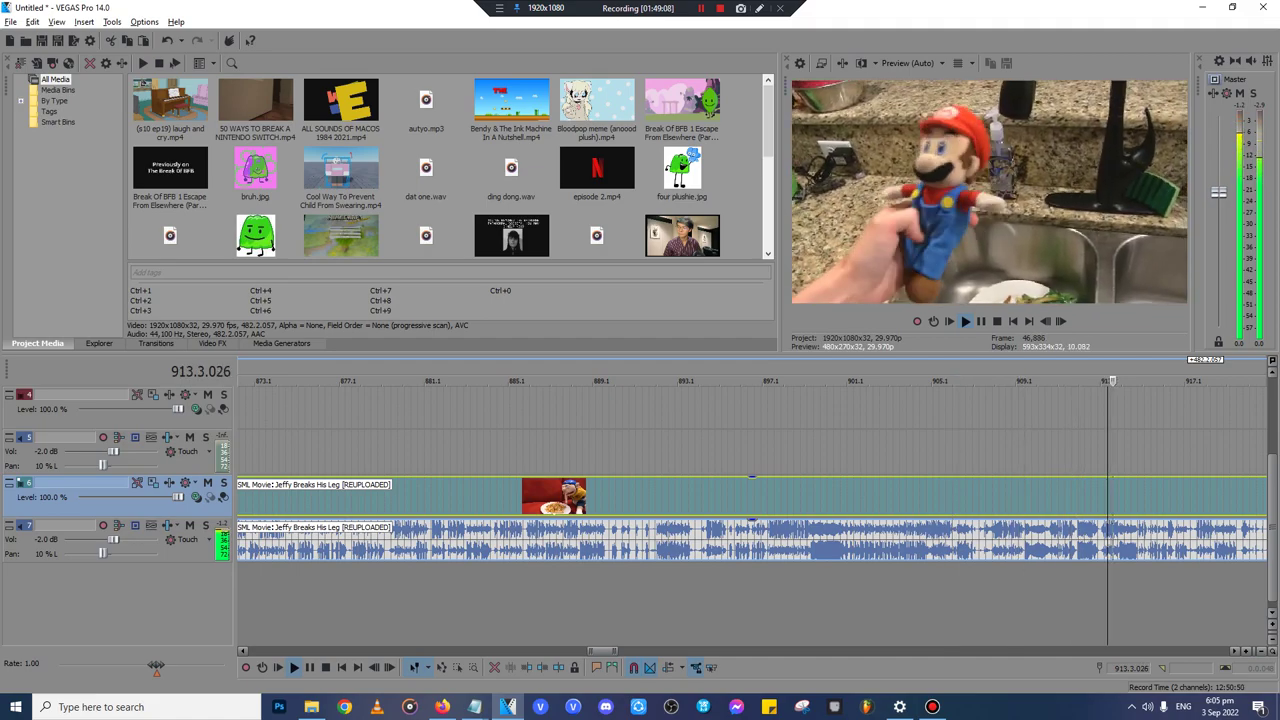
- Listen to the Jeffy clip's scenes between about 916 and 937, including the toy keyboard scene
scroll(752, 520, "up", 4)
key("Down")
key("Down")
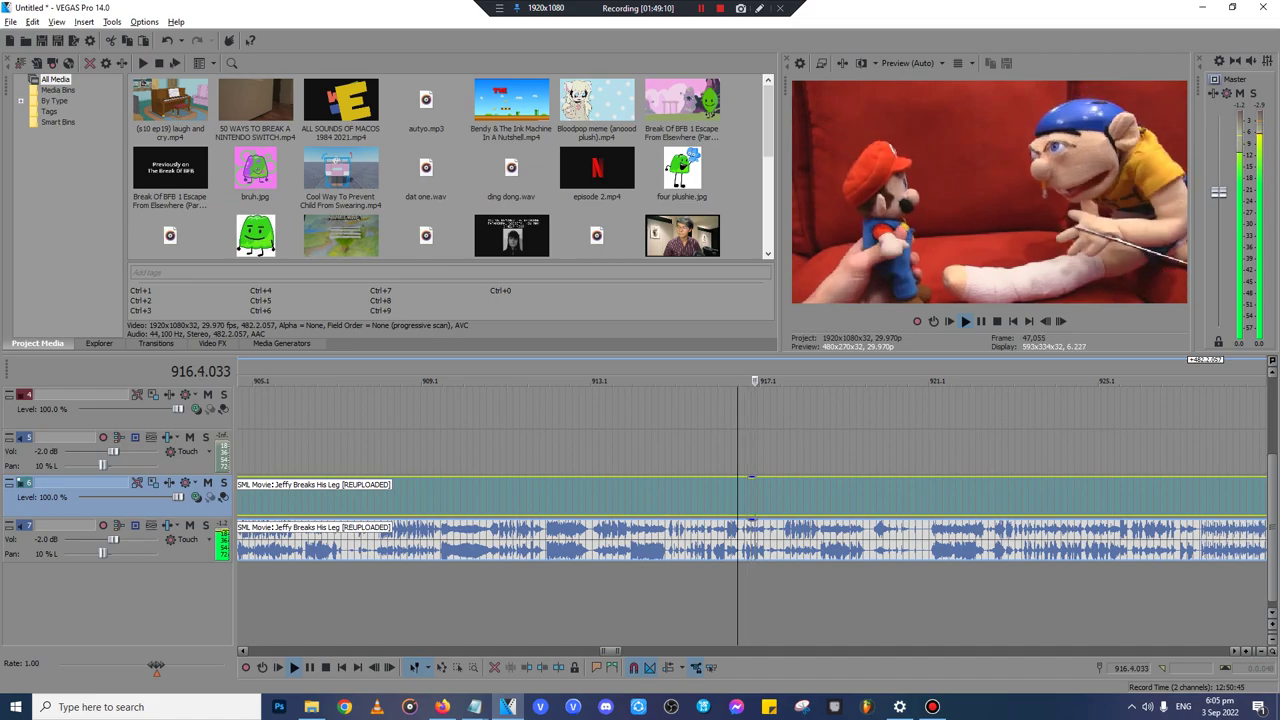
left_click(1104, 500)
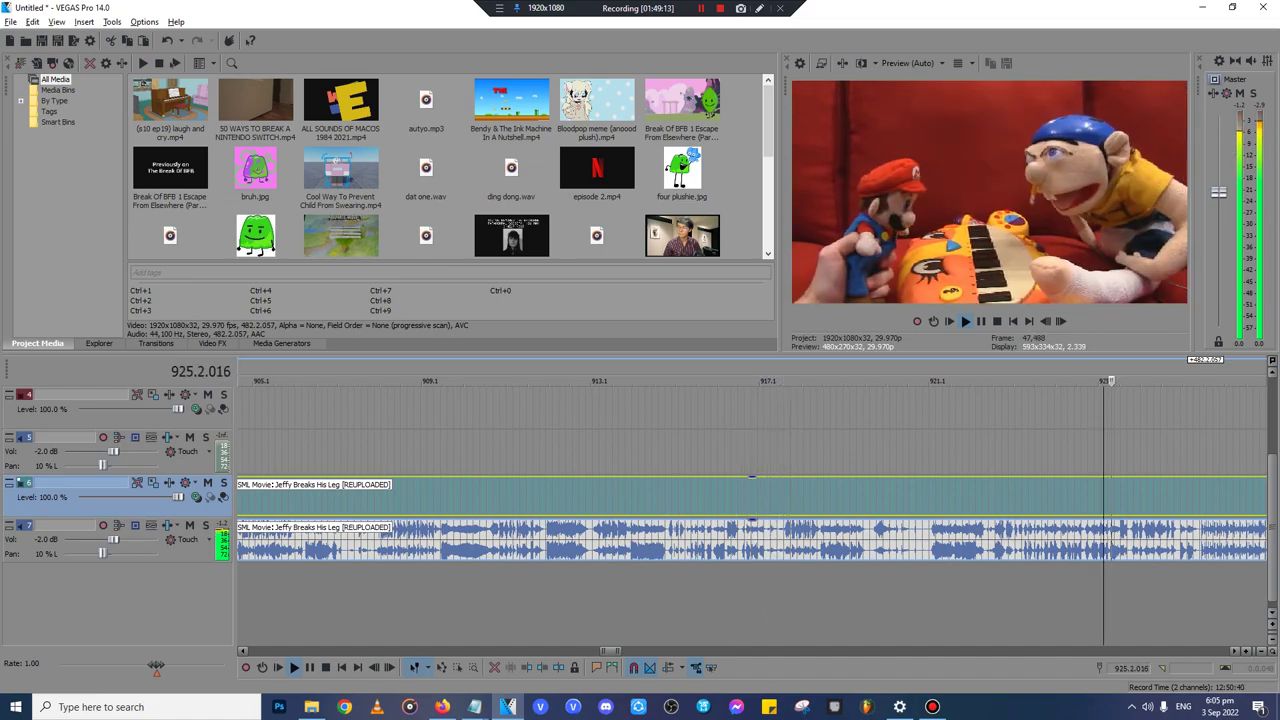
key("Up")
key("Down")
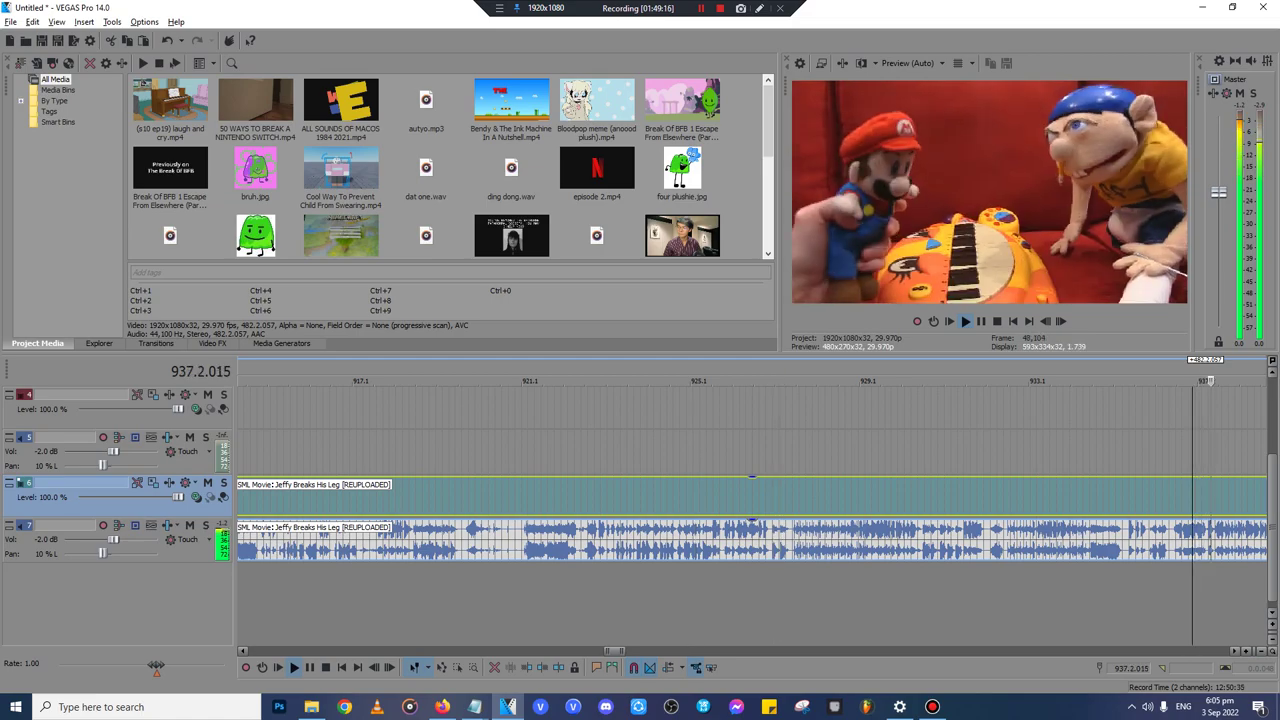
- Examine the blue button scene at about 943 to 944 closely while the clip plays
key("Up")
key("Up")
key("Up")
key("Down")
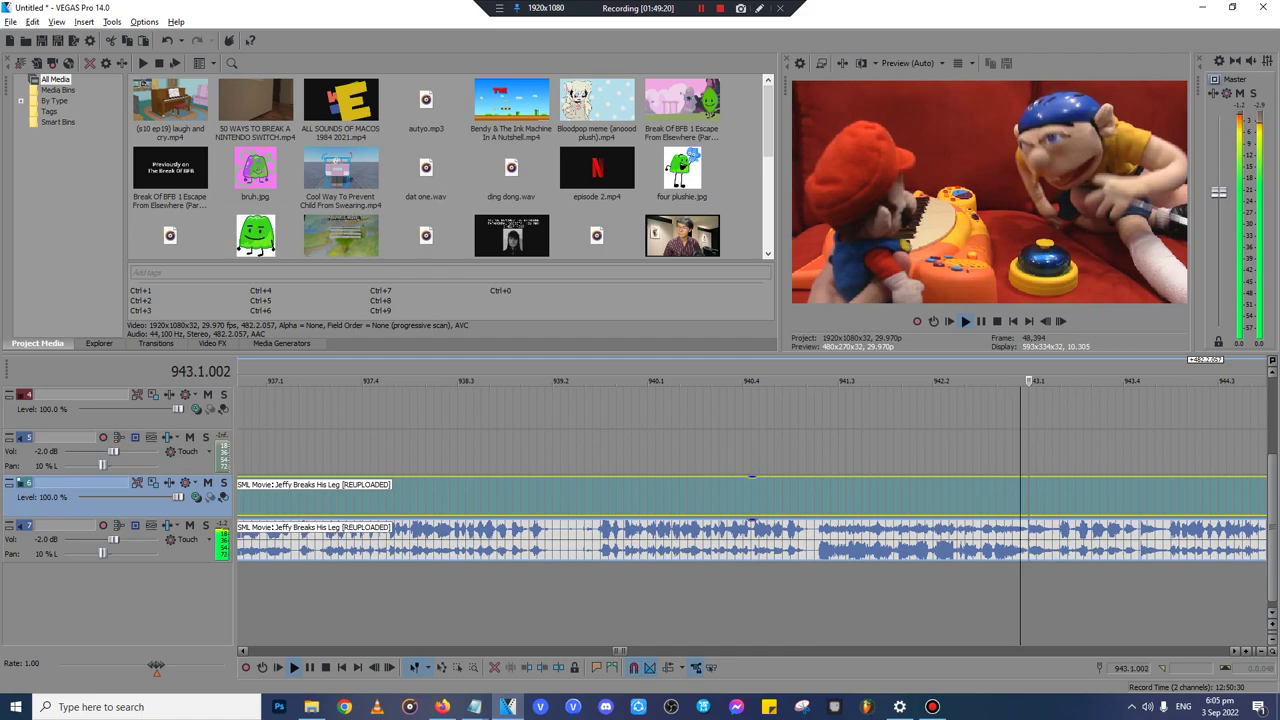
key("Up")
key("Up")
key("Down")
key("Down")
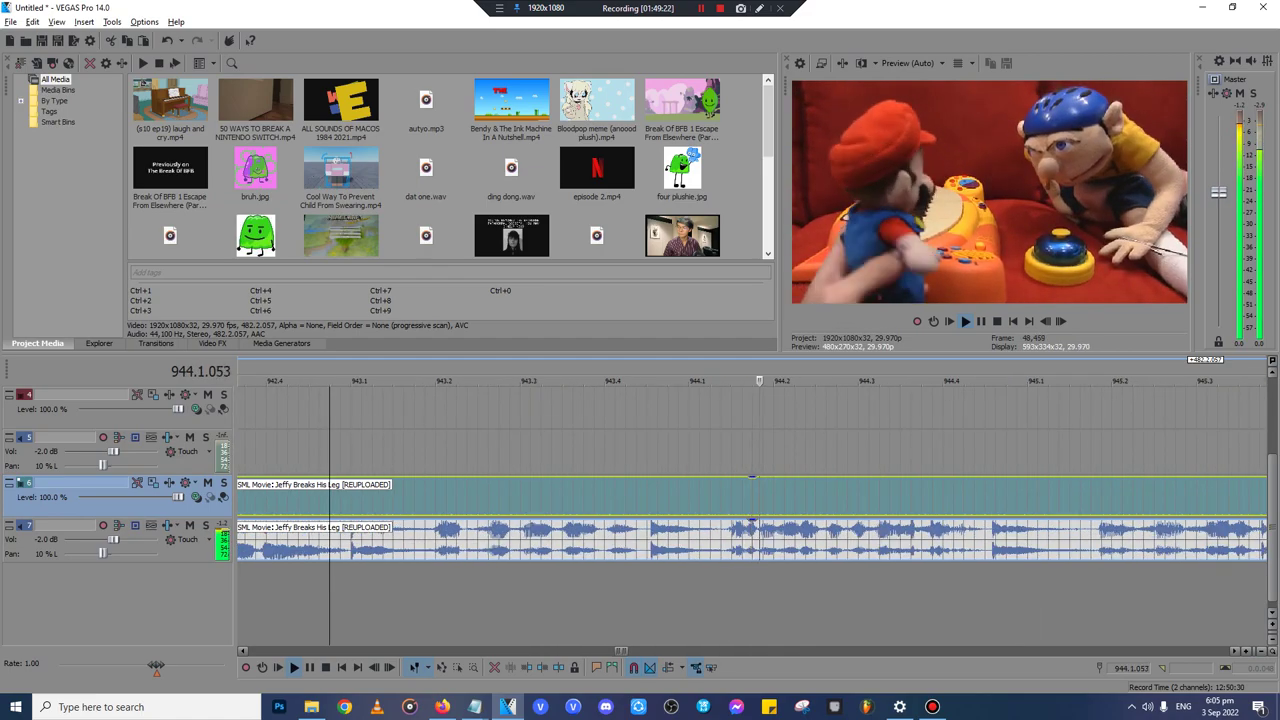
- Replay short stretches around 943.3 to pinpoint the button sound, and stop with the cursor near 943.4.008
left_click(397, 498)
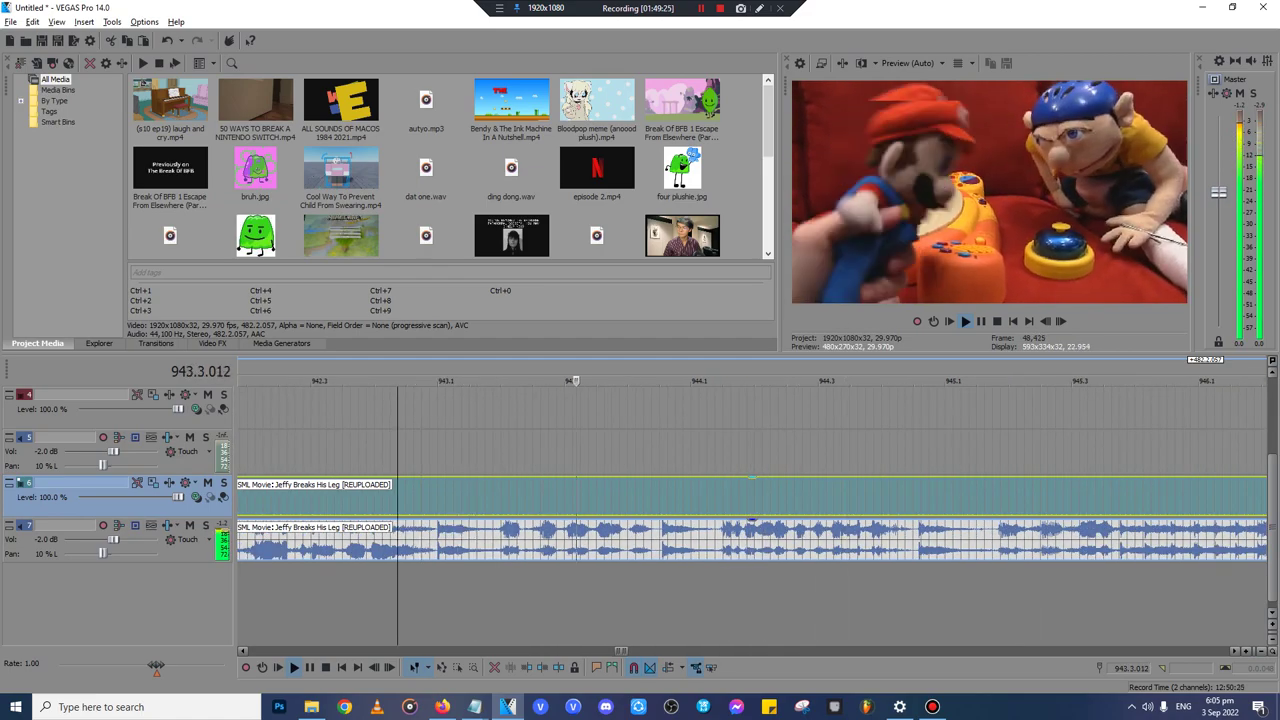
key("Return")
left_click(628, 498)
key("Up")
key("Up")
key("space")
key("Return")
left_click(766, 498)
key("space")
- Split the Jeffy clip just before 943.4.008 and delete the long piece before the cut
key("Left")
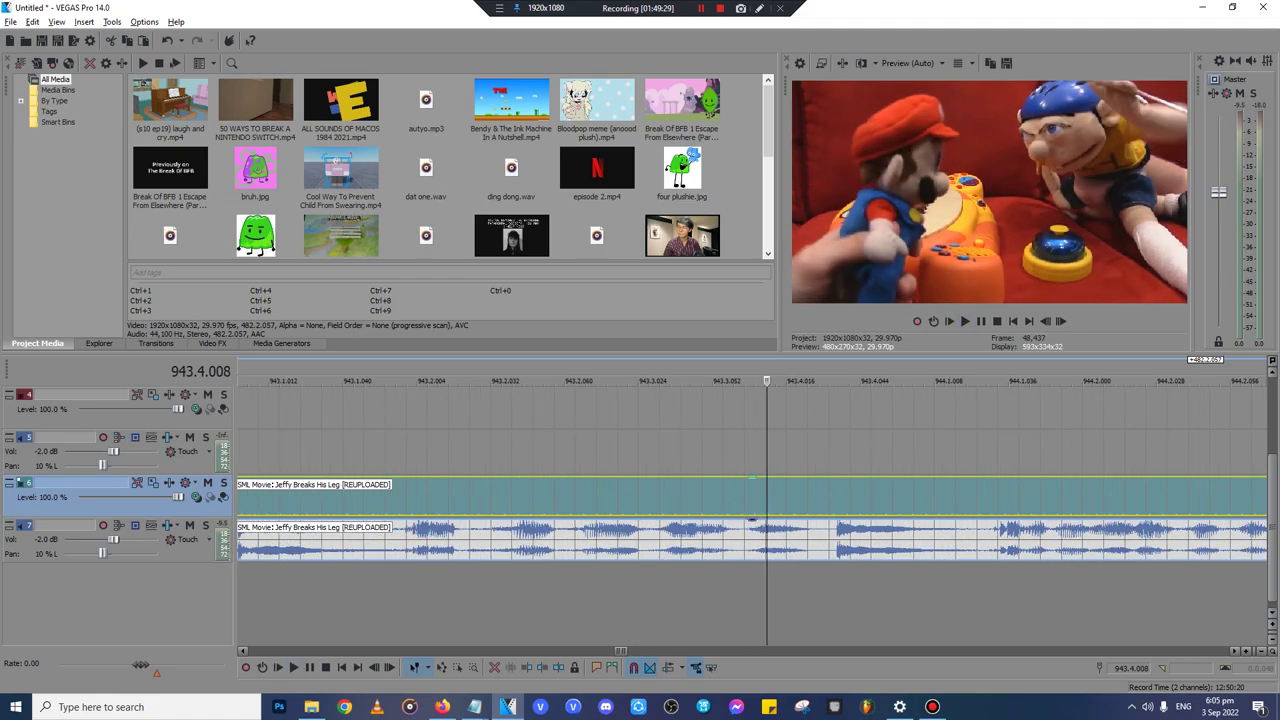
key("Left")
key("s")
left_click(703, 498)
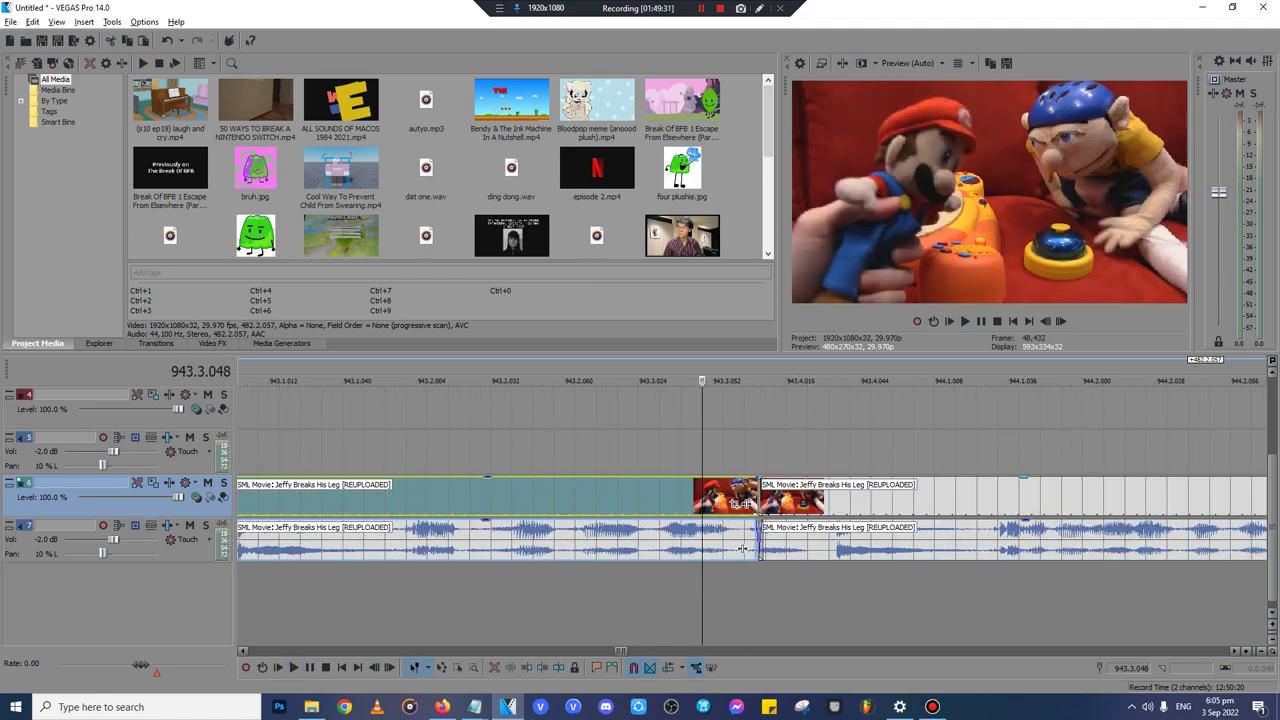
scroll(703, 498, "up", 1)
key("Delete")
- Trim the remaining Jeffy clip to run from 943.4.000 to 943.4.016 by splitting off and deleting the rest
left_click_drag(840, 498, 825, 498)
left_click(829, 498)
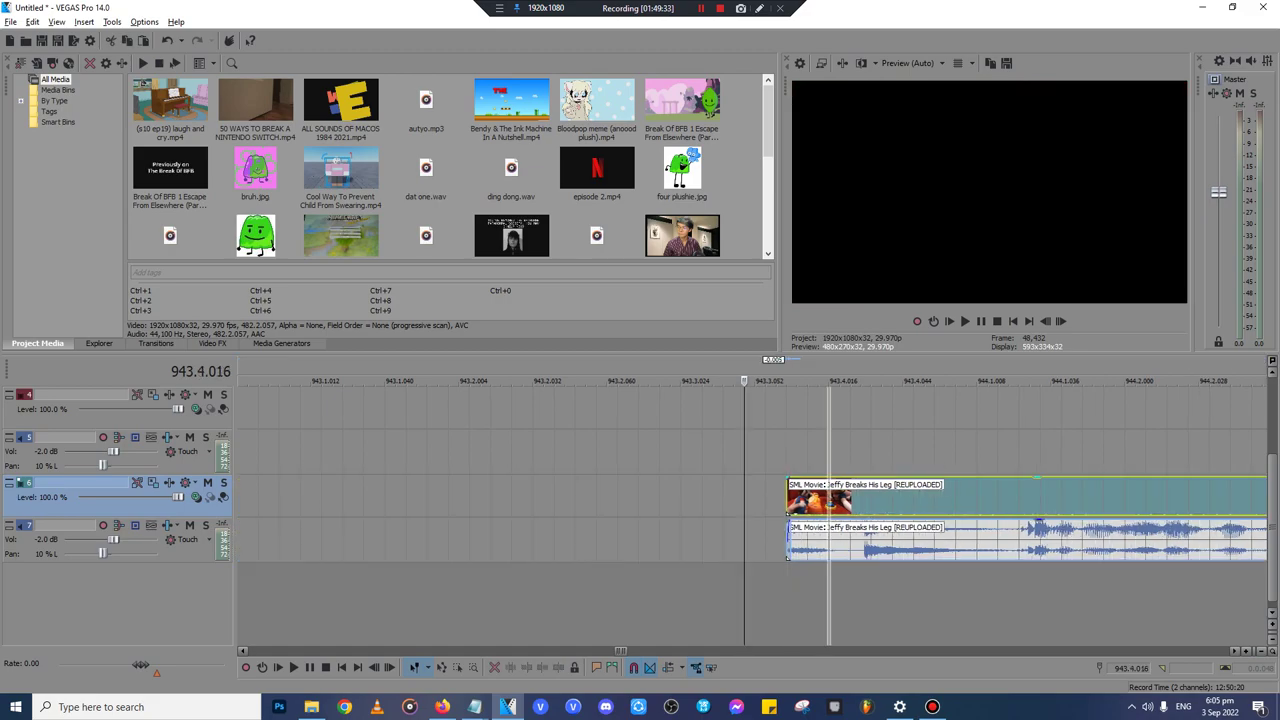
key("s")
key("Delete")
- Insert an empty audio event on track 7 and move it directly after the trimmed Jeffy clip at 943.4.016
right_click(812, 548)
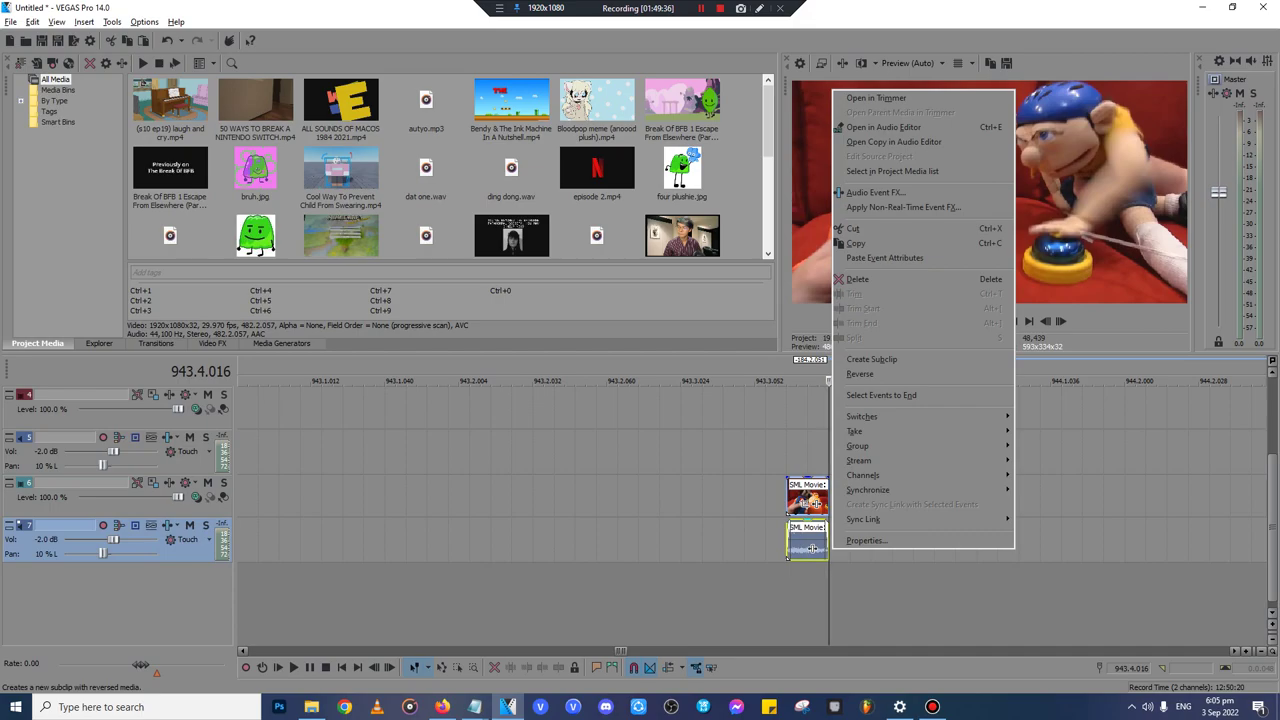
left_click(1063, 544)
right_click(938, 544)
left_click(934, 544)
right_click(932, 543)
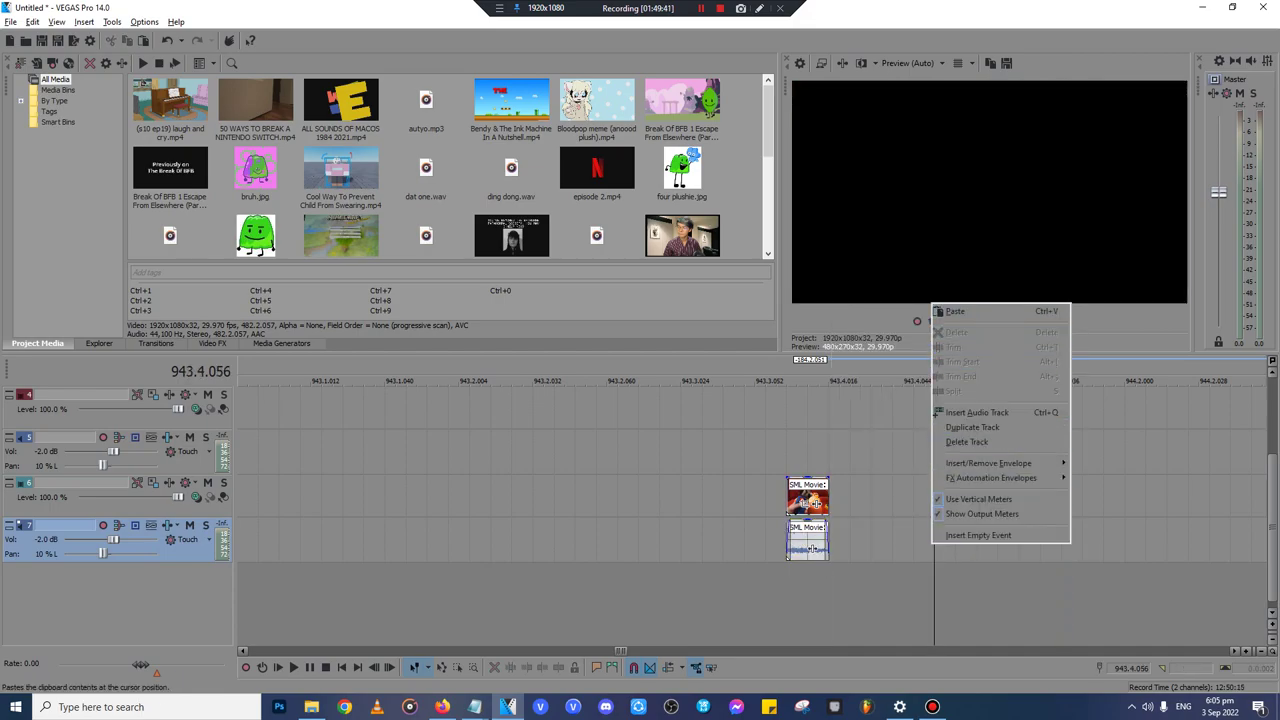
left_click(978, 535)
left_click_drag(934, 540, 831, 540)
- Play back the trimmed Jeffy clip together with the empty event from the clip's start
left_click(788, 455)
key("space")
key("space")
left_click(788, 455)
key("space")
key("Return")
scroll(788, 455, "down", 2)
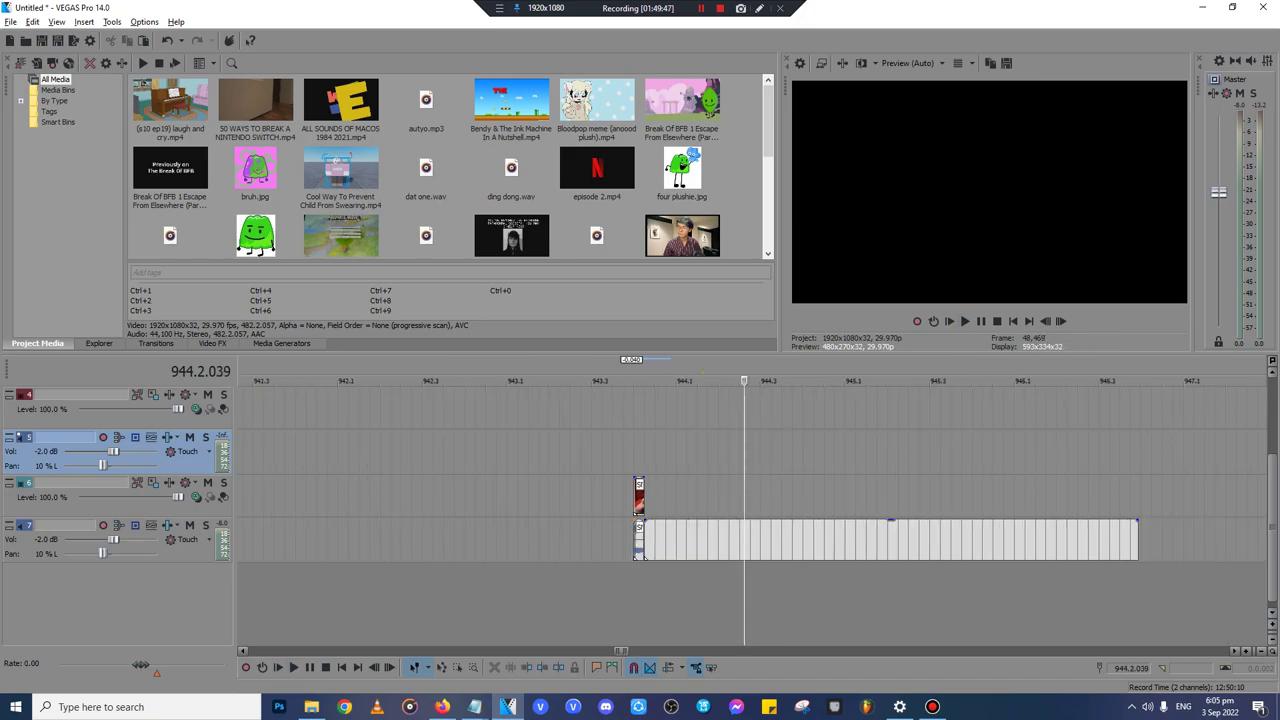
- Extend the start of the empty audio event on track 7 back to 943.4.000 so it overlaps the Jeffy audio
left_click(671, 541)
scroll(671, 541, "up", 4)
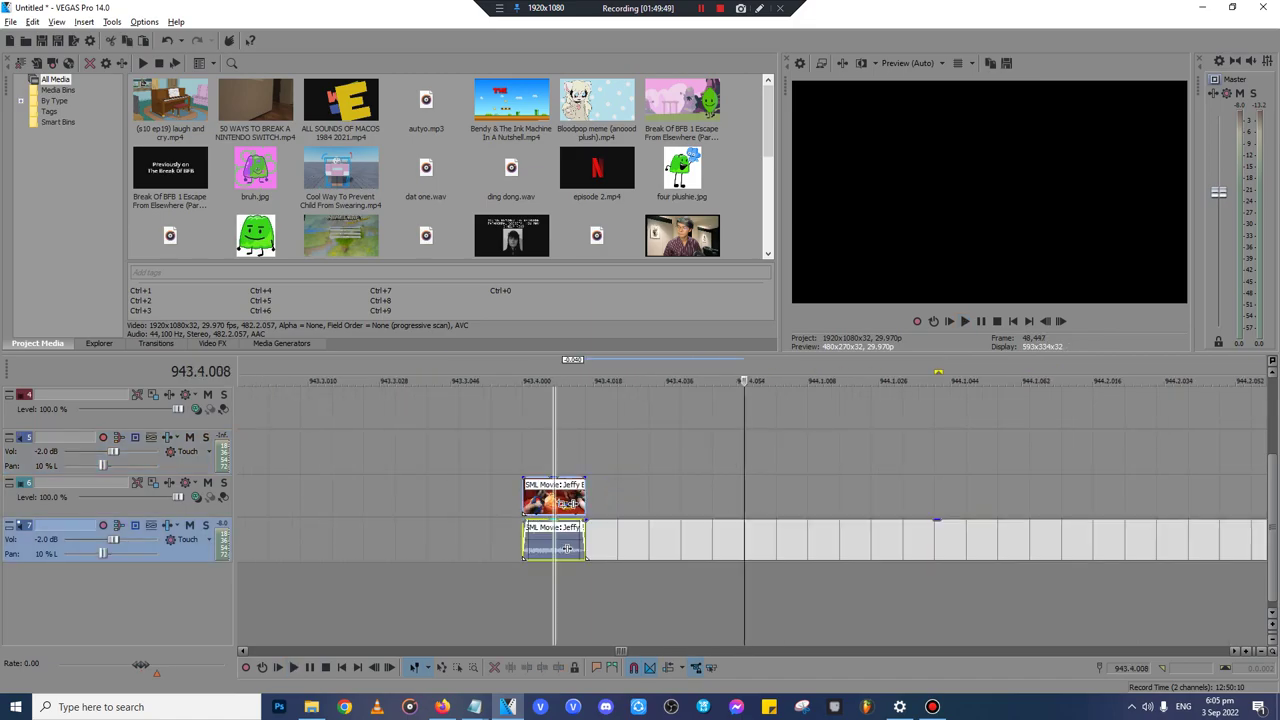
left_click(554, 541)
left_click_drag(588, 541, 523, 541)
left_click(554, 541)
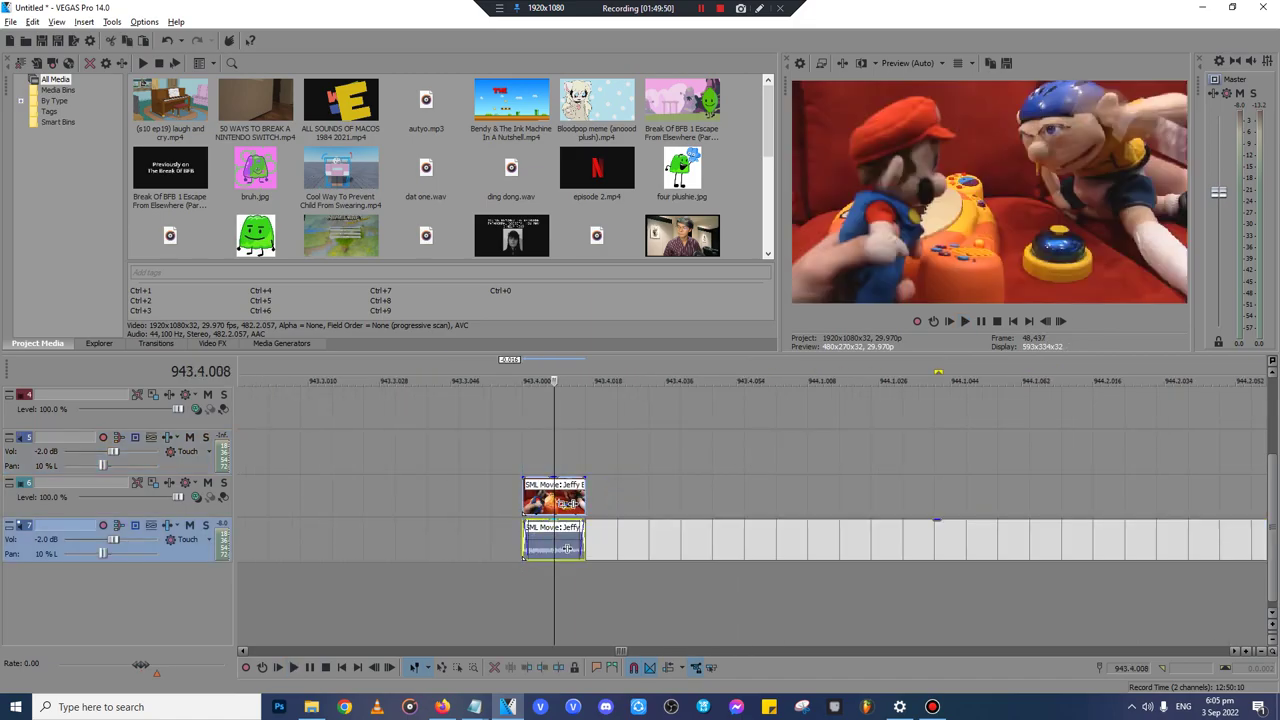
left_click(566, 548)
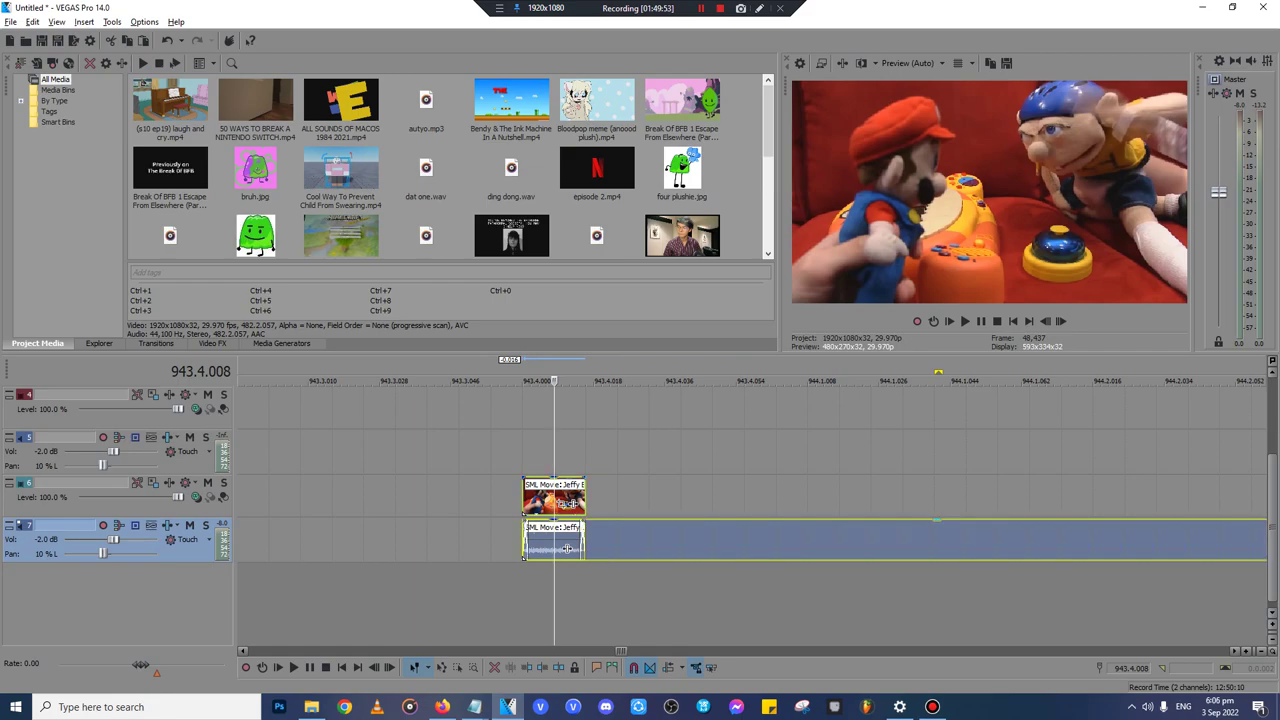
- Cut the empty audio event off at 944.1.000 and extend the Jeffy video on track 6 to the same end
left_click(776, 541)
key("s")
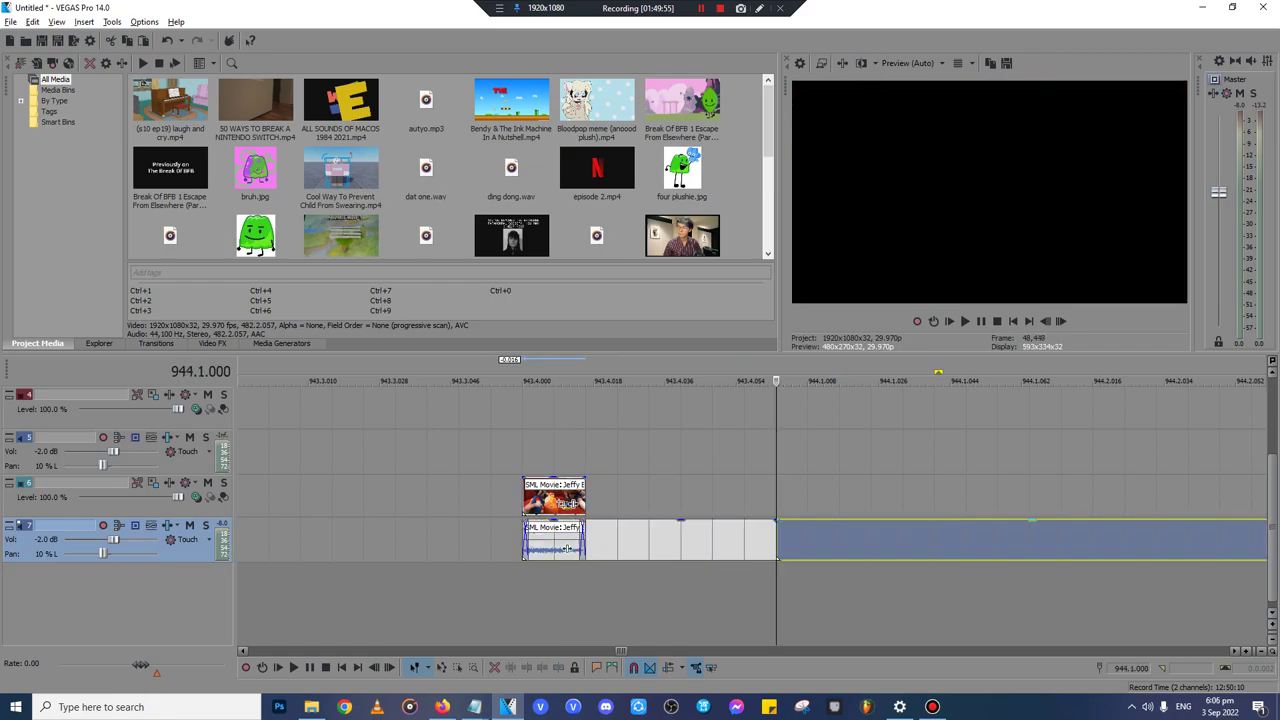
key("Delete")
left_click(572, 496)
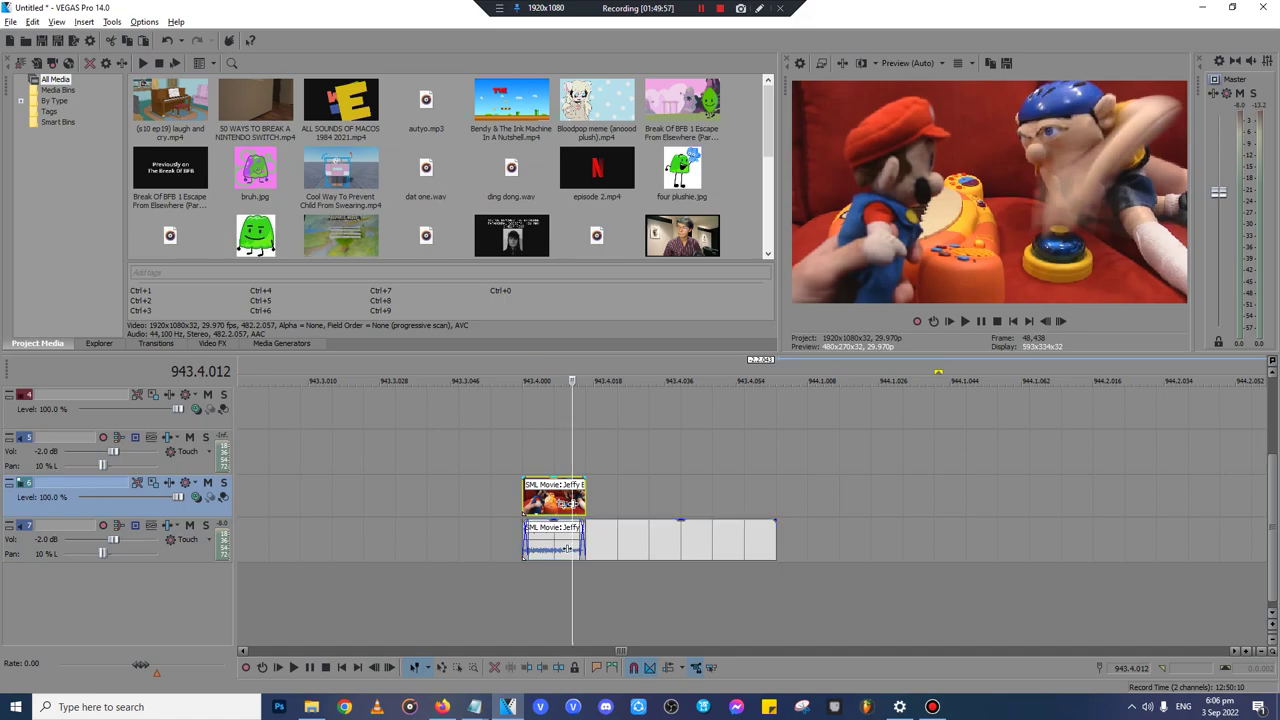
left_click_drag(585, 500, 777, 500)
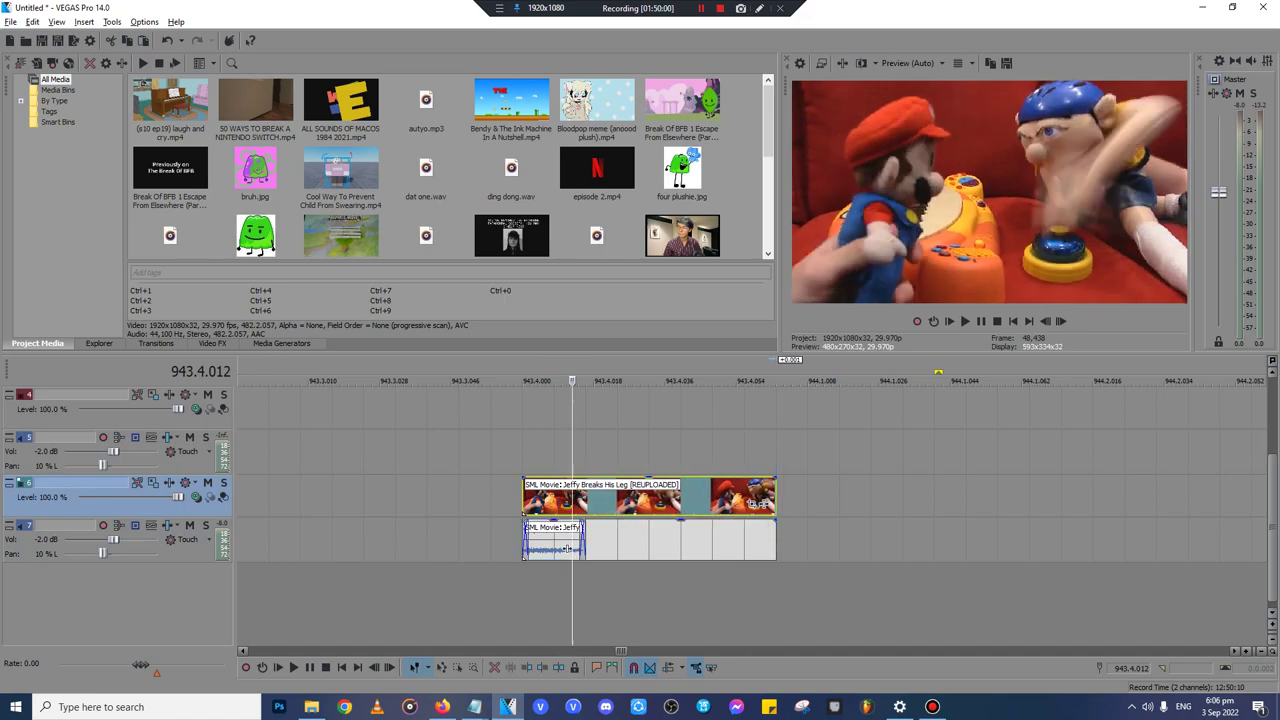
- Lengthen the empty audio event and the Jeffy video by 0.040 to end at 944.1.040, playing back the clip from 943.4.000
left_click(523, 455)
key("space")
key("space")
left_click_drag(776, 541, 934, 541)
key("space")
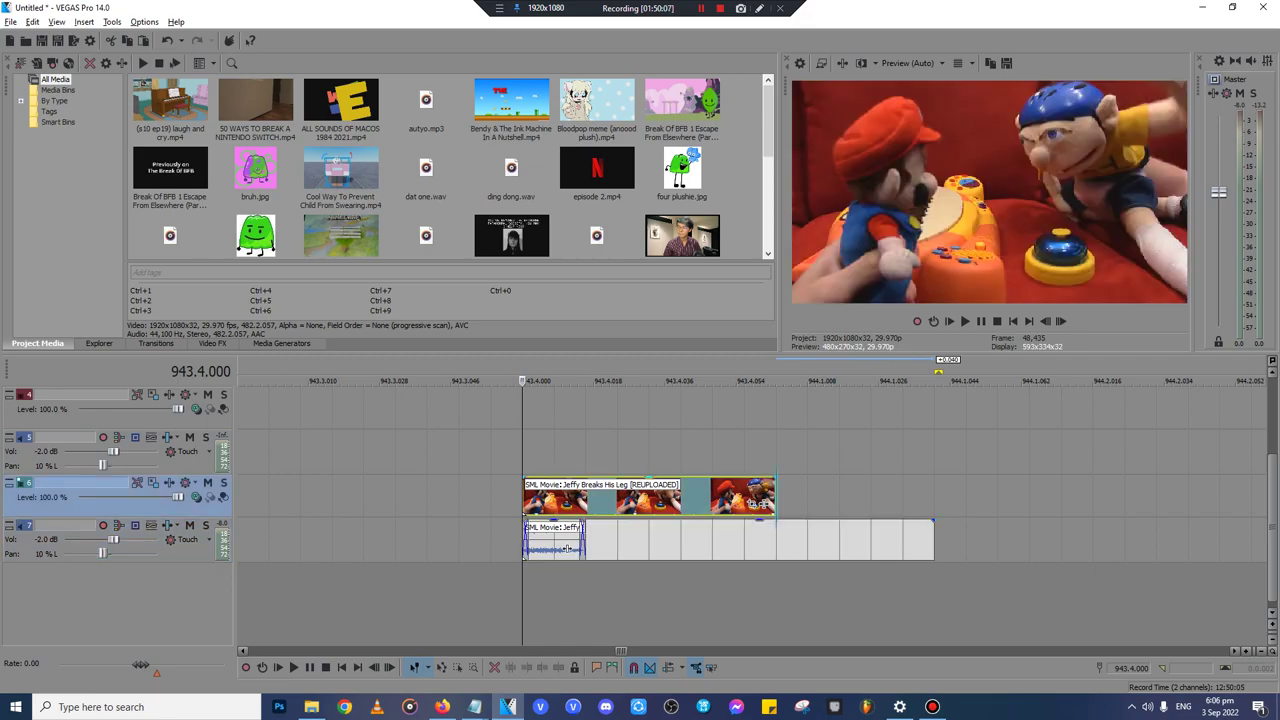
key("space")
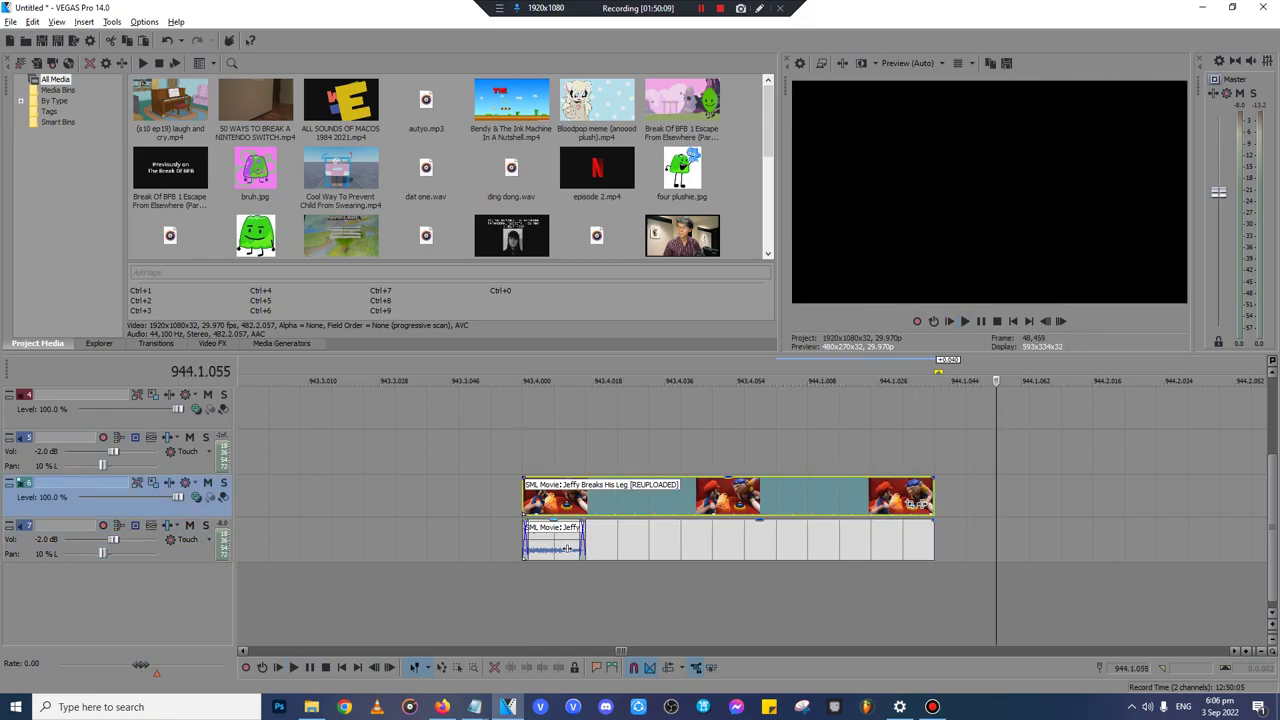
- Select the Jeffy video, its audio and the empty audio event together and cut them from the timeline
left_click(567, 548)
key("ctrl+a")
left_click(422, 408)
left_click(1023, 408)
left_click(1067, 408)
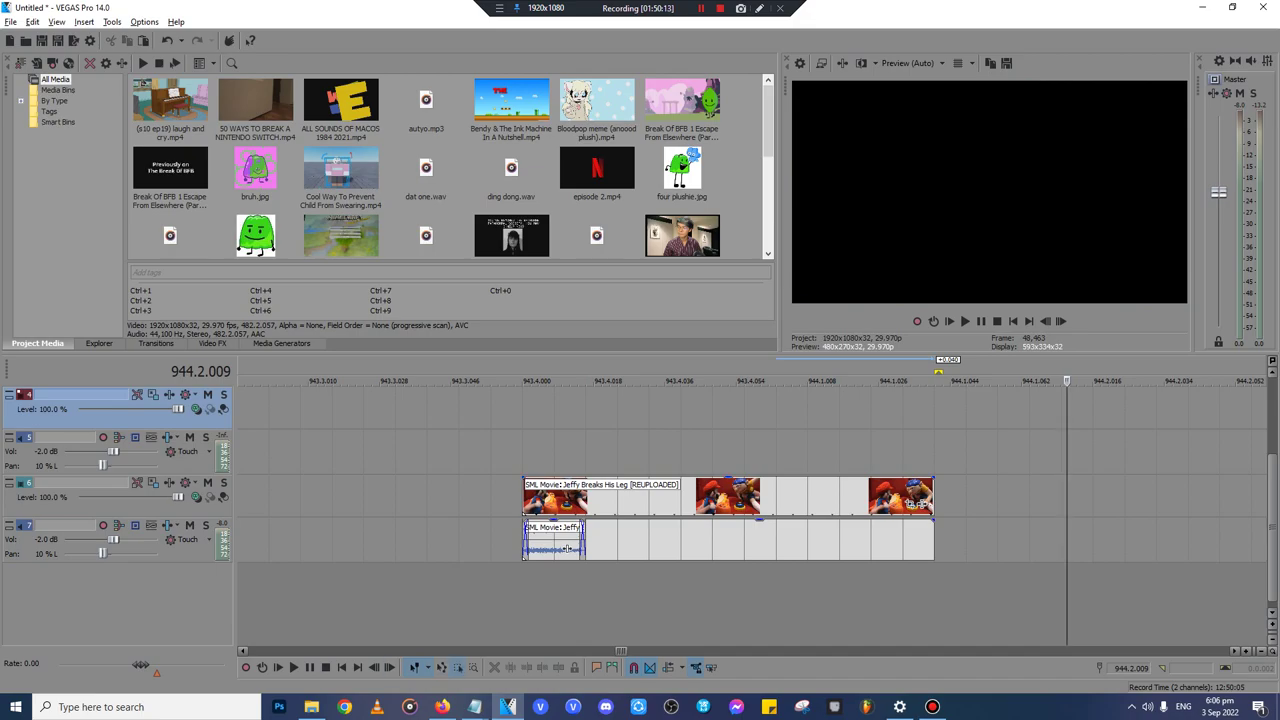
key("ctrl+a")
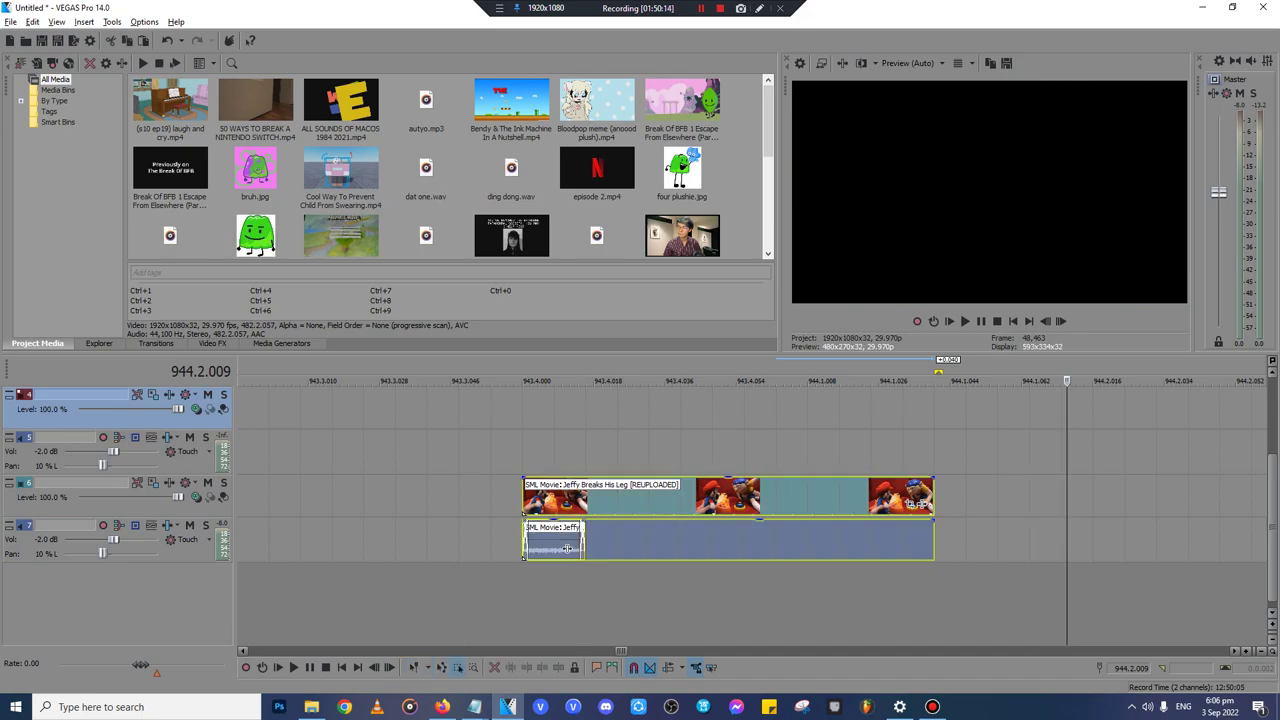
left_click(428, 667)
left_click(462, 598)
left_click(649, 498)
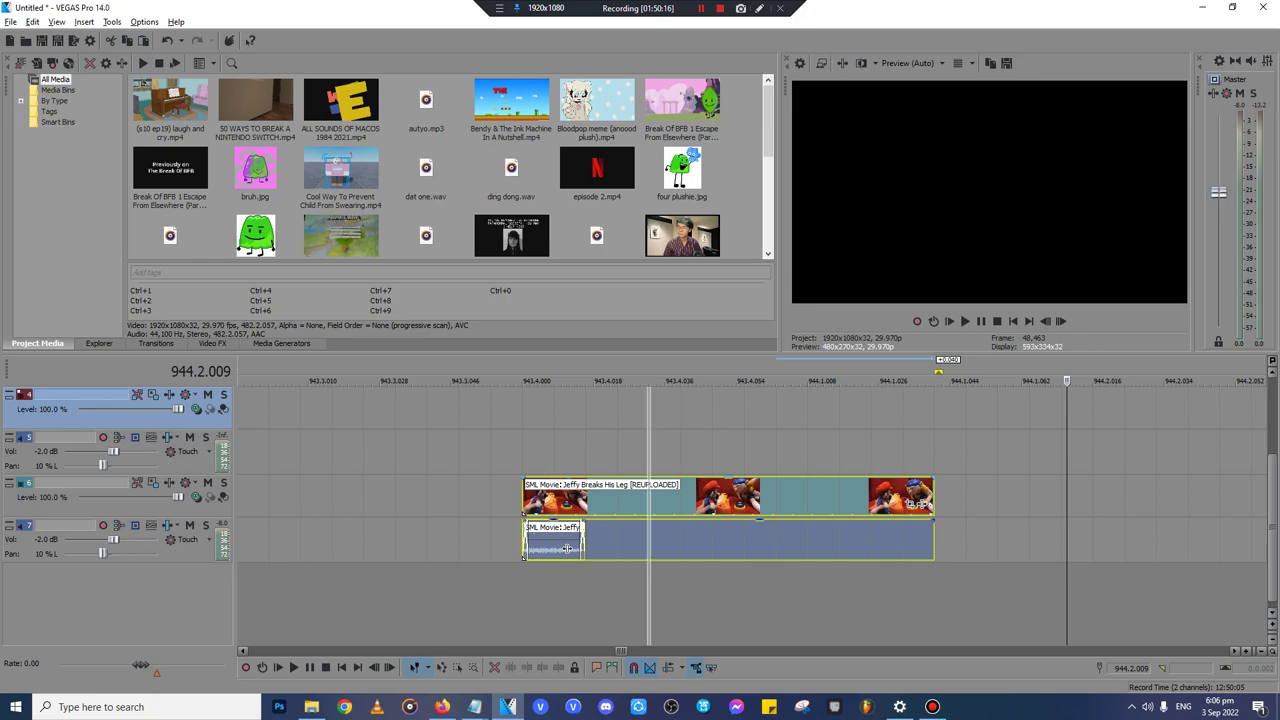
scroll(649, 498, "down", 15)
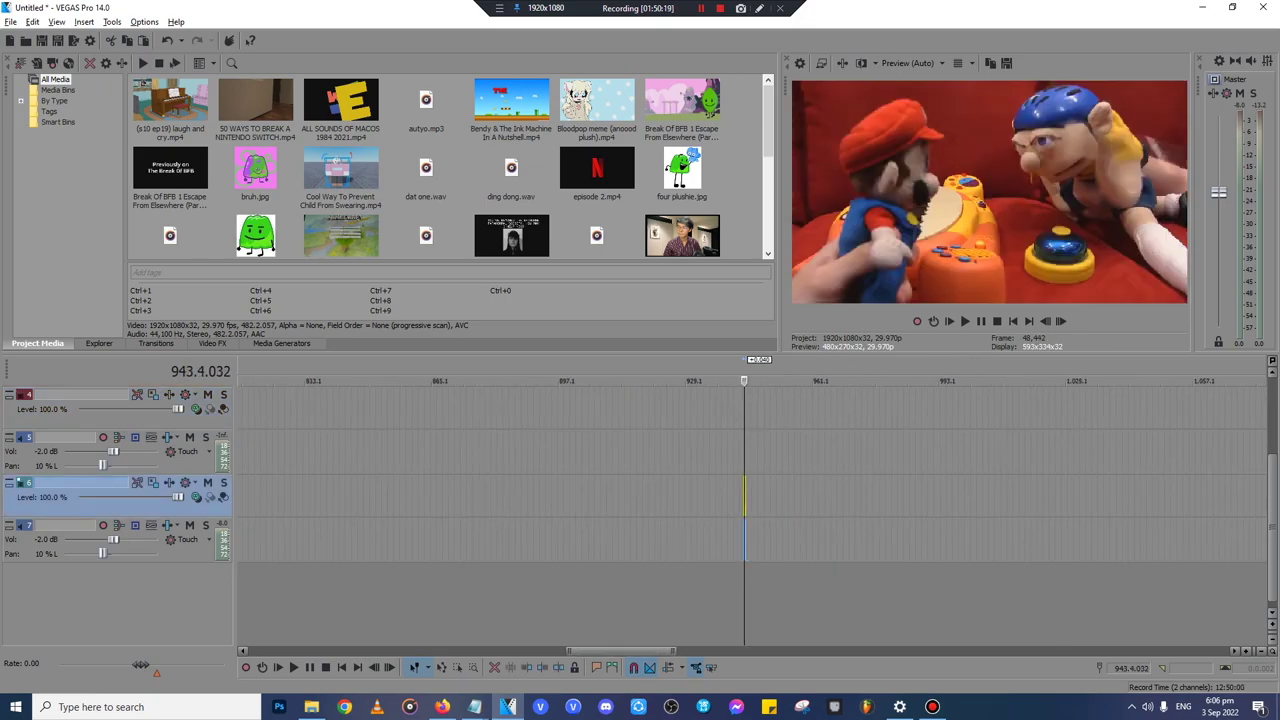
key("Delete")
- Paste the Jeffy events at 36.4.008, directly after the last Break Of BFB clip
scroll(649, 498, "down", 1)
left_click(244, 453)
scroll(244, 453, "up", 12)
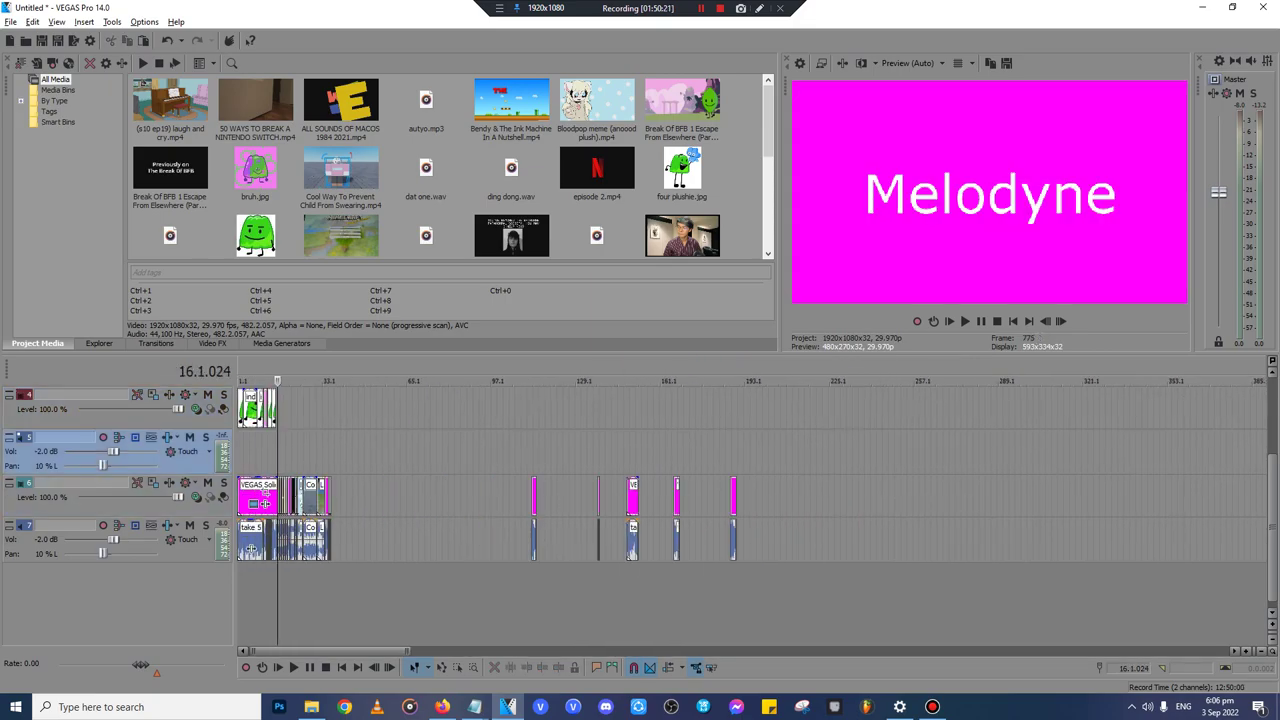
left_click(947, 453)
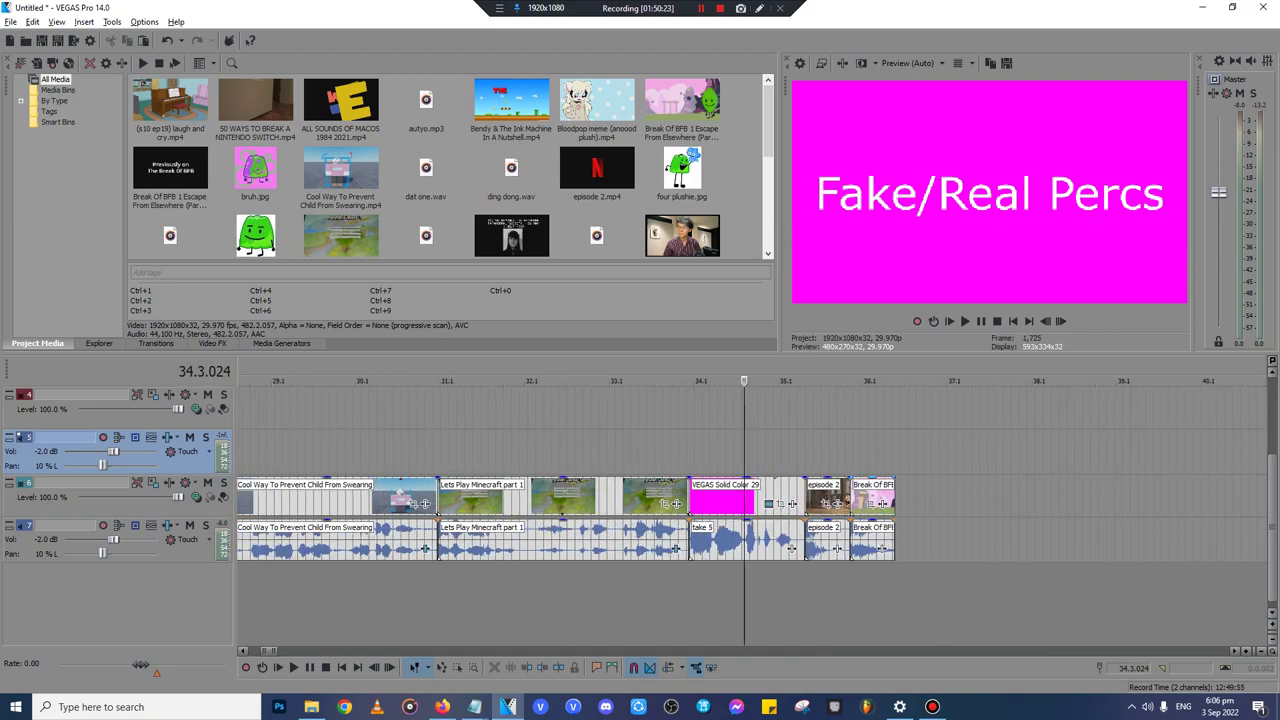
left_click(893, 498)
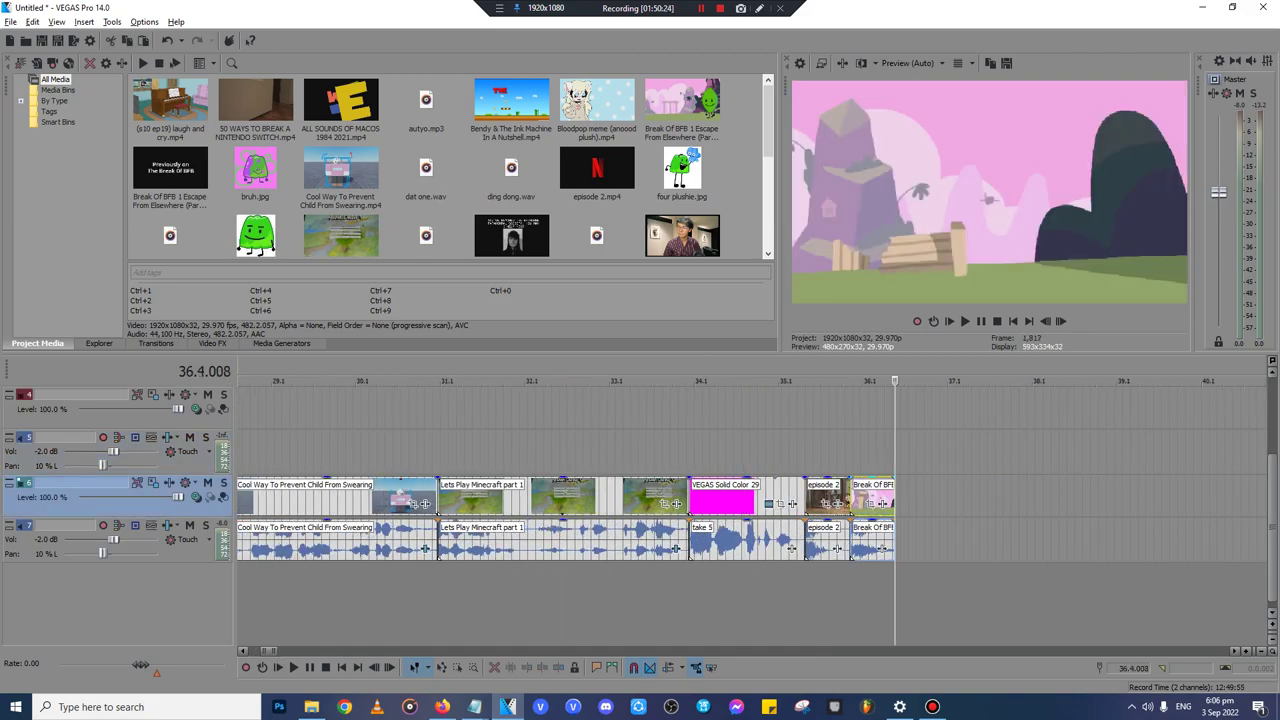
key("ctrl+v")
scroll(893, 498, "up", 5)
scroll(893, 498, "down", 15)
- Find ALL MOJANG MINECRAFT SOUND EFFECTS 2020.mp4 in the sources folder and add it to tracks 6 and 7 after the existing events
left_click(311, 707)
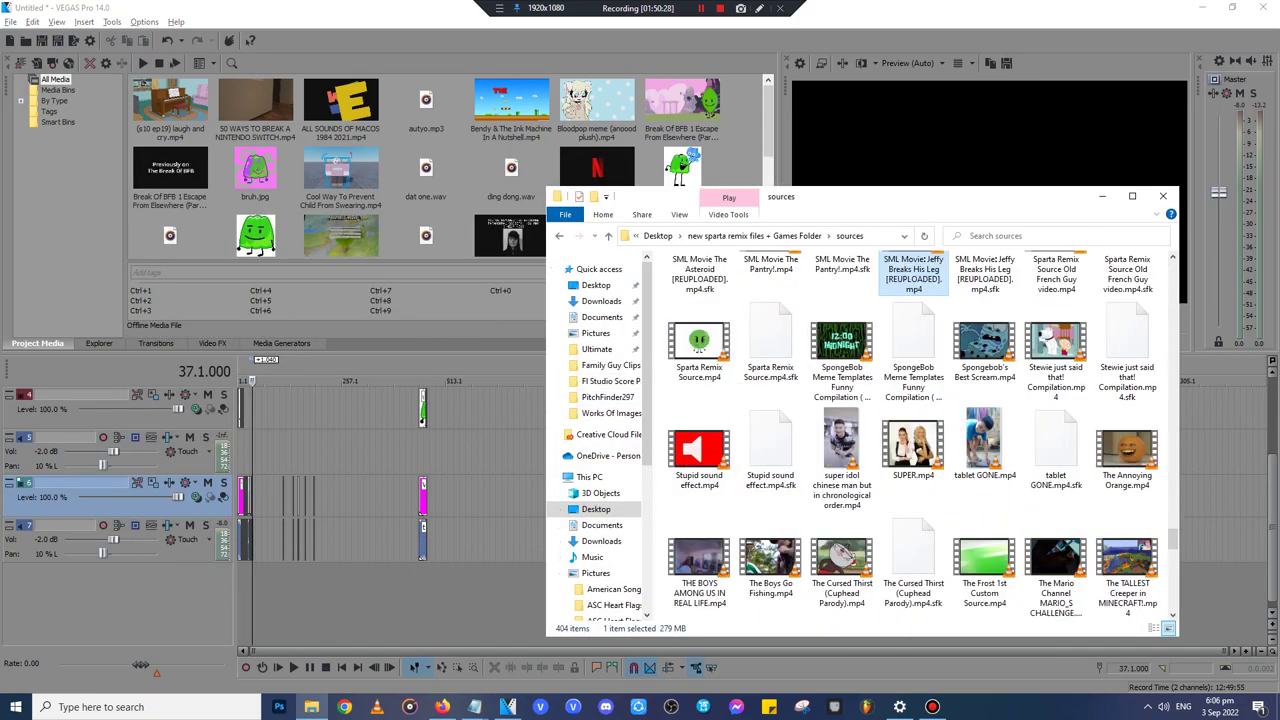
scroll(913, 430, "down", 3)
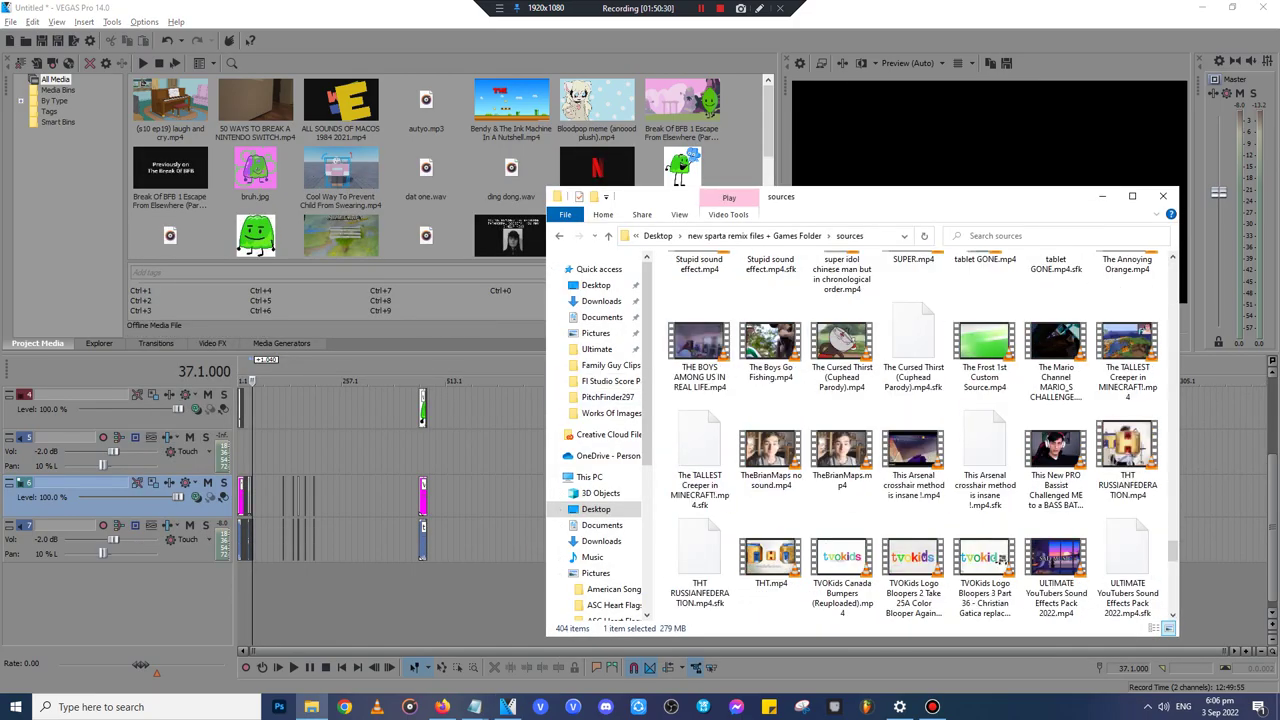
scroll(913, 430, "down", 3)
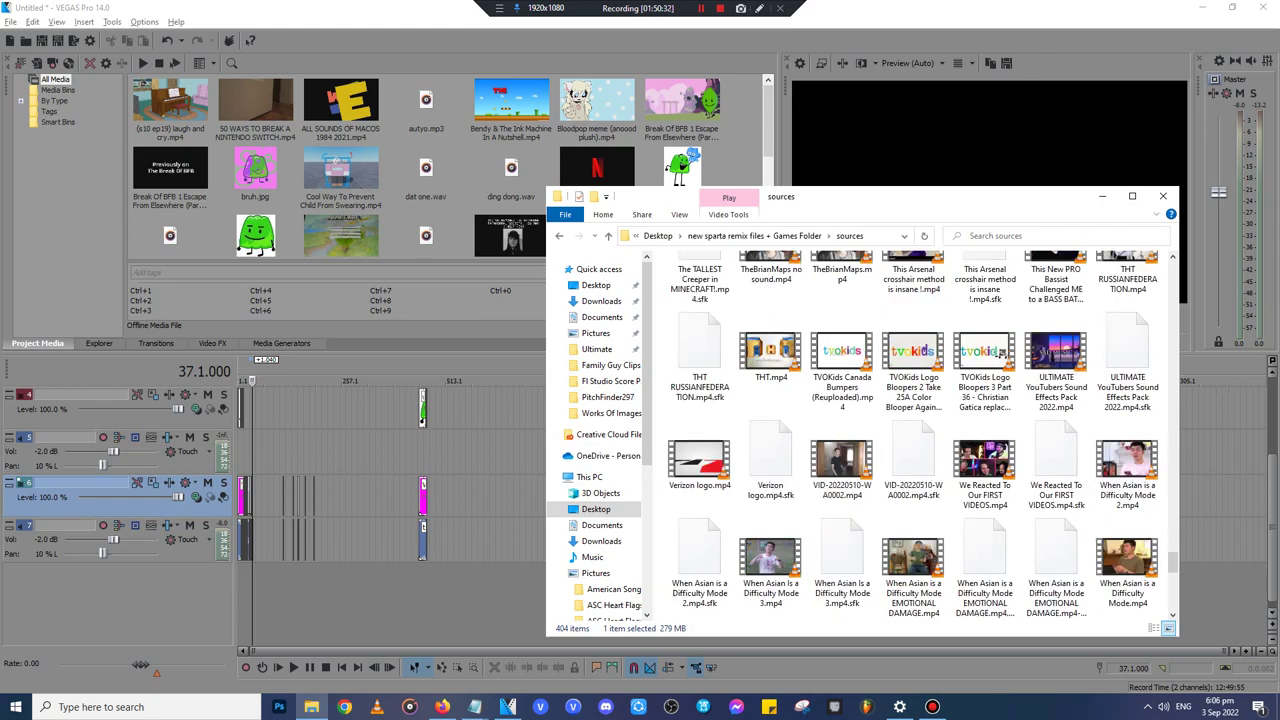
scroll(913, 430, "down", 3)
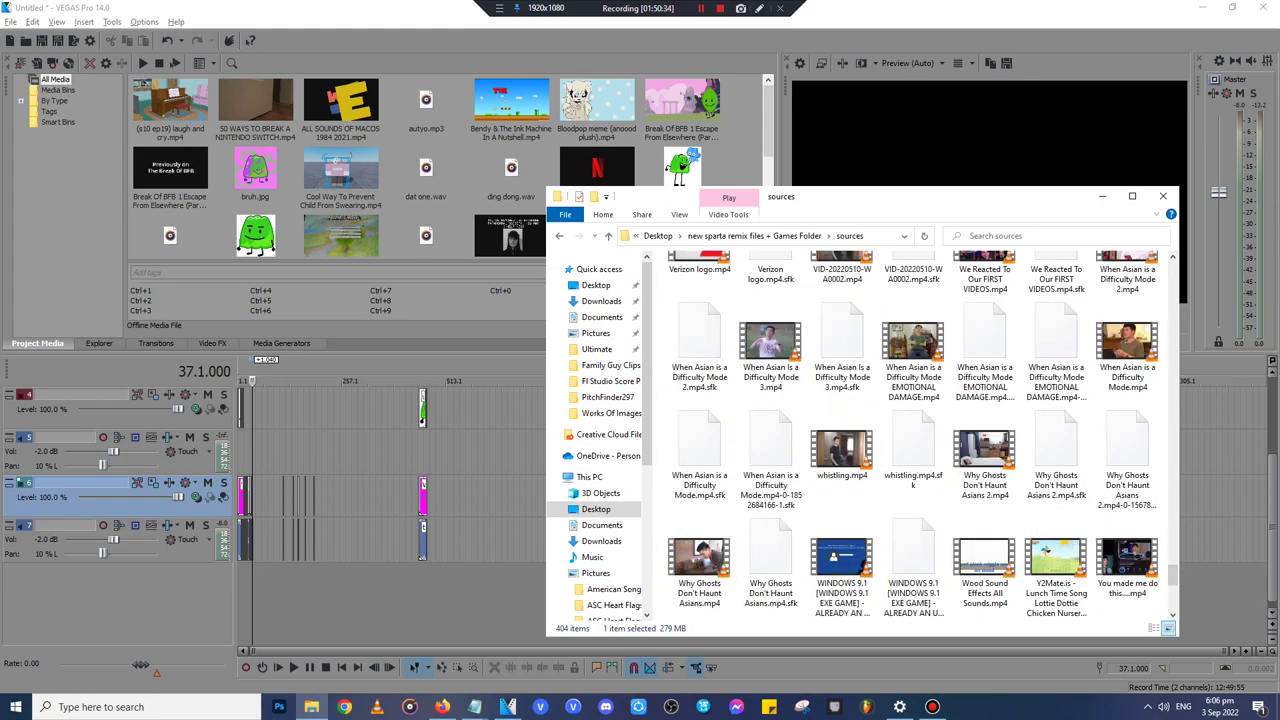
scroll(913, 430, "down", 3)
scroll(699, 415, "down", 15)
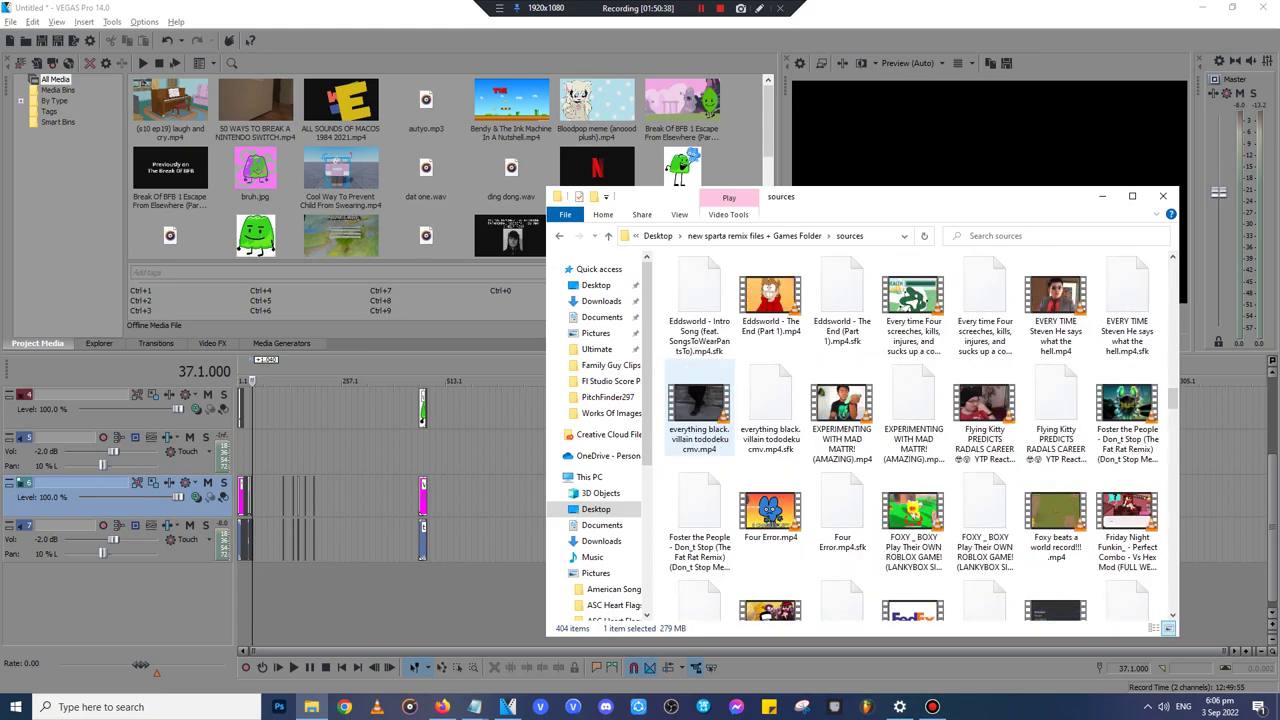
scroll(699, 415, "up", 5)
scroll(699, 415, "up", 3)
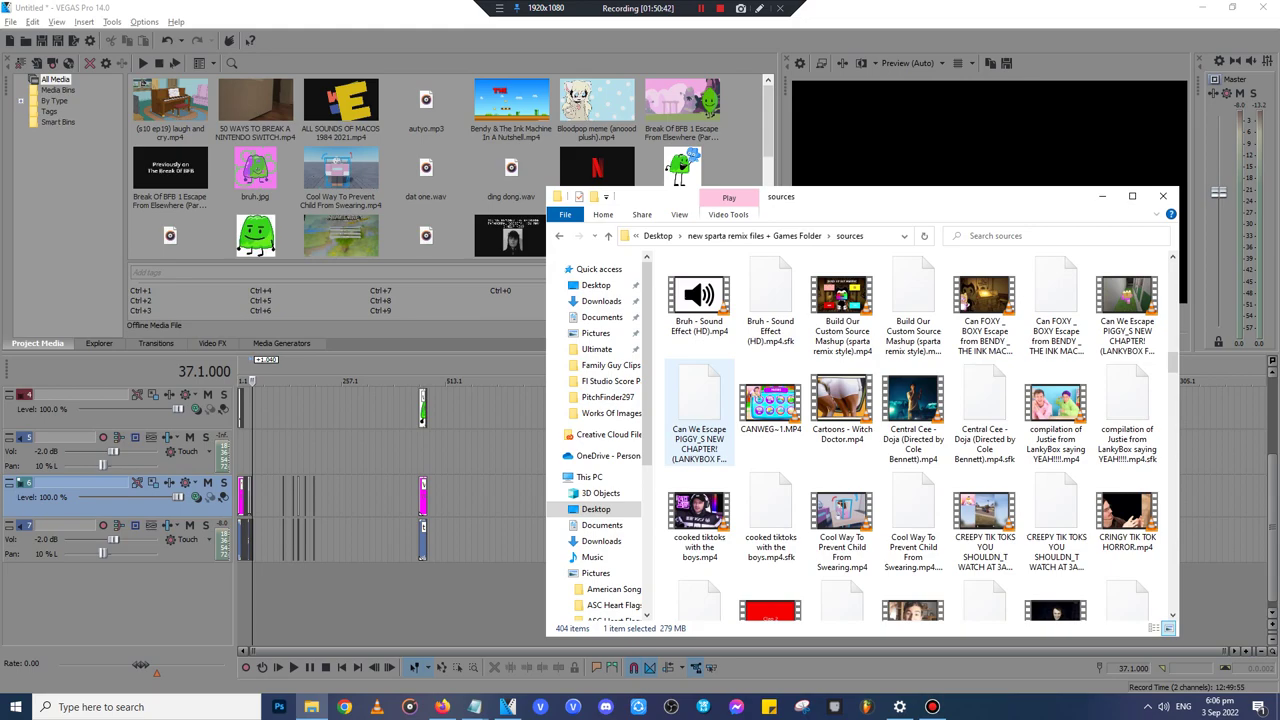
scroll(910, 435, "up", 10)
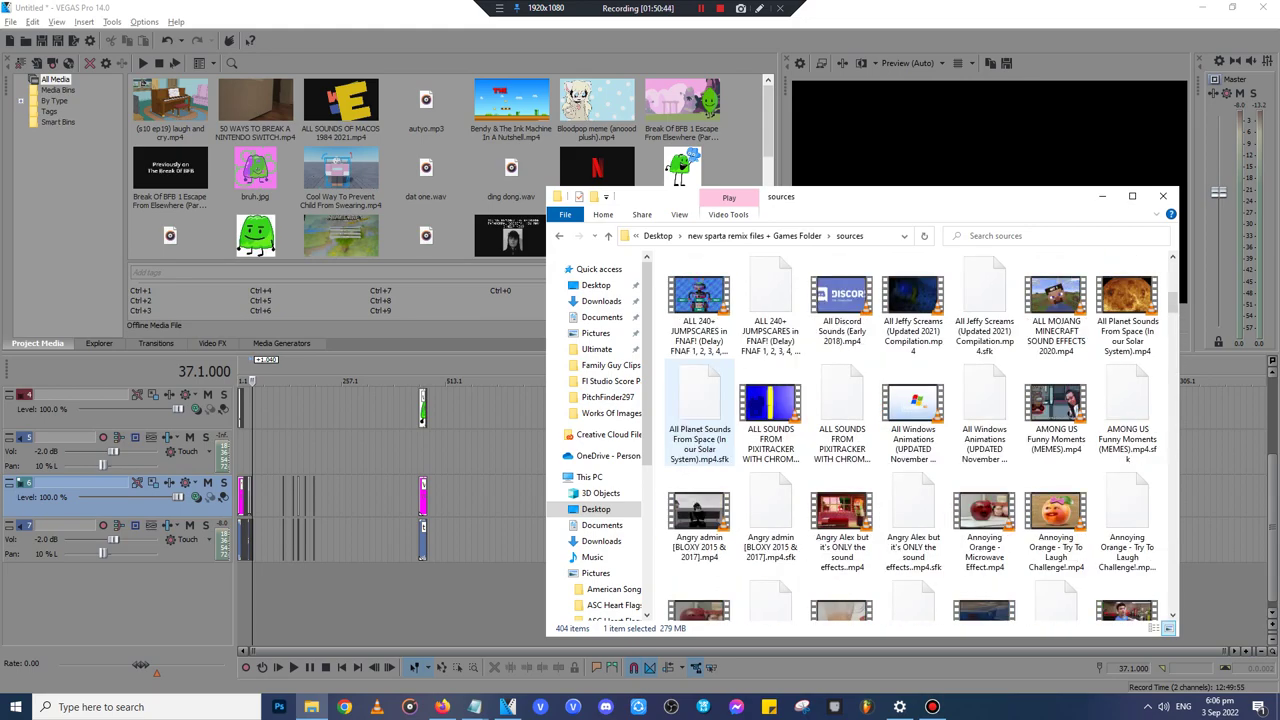
scroll(699, 415, "up", 3)
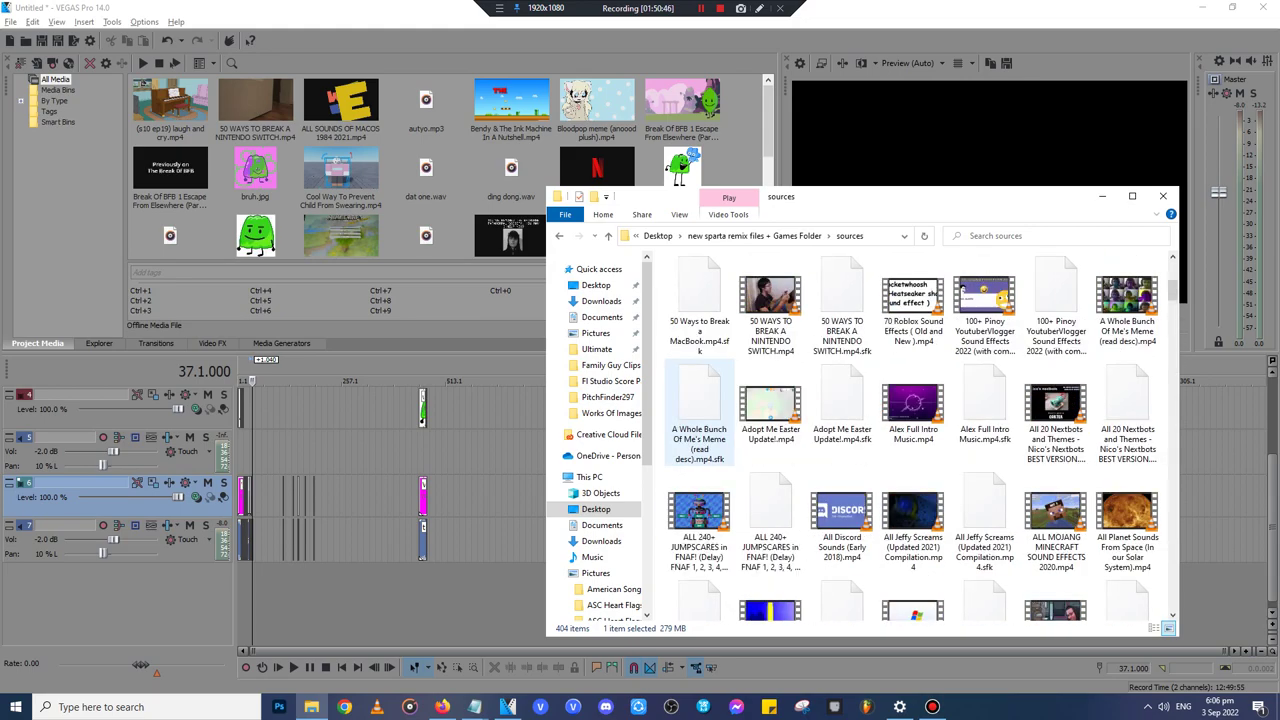
scroll(699, 415, "up", 3)
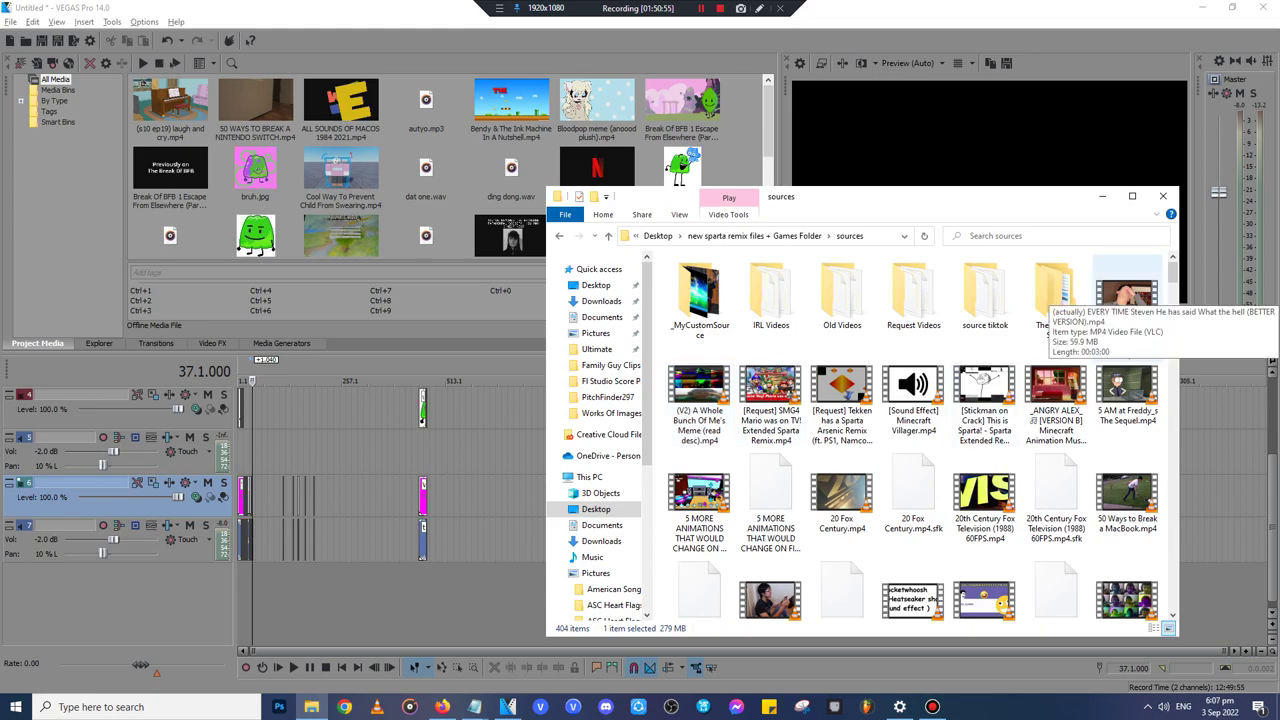
scroll(1120, 300, "down", 2)
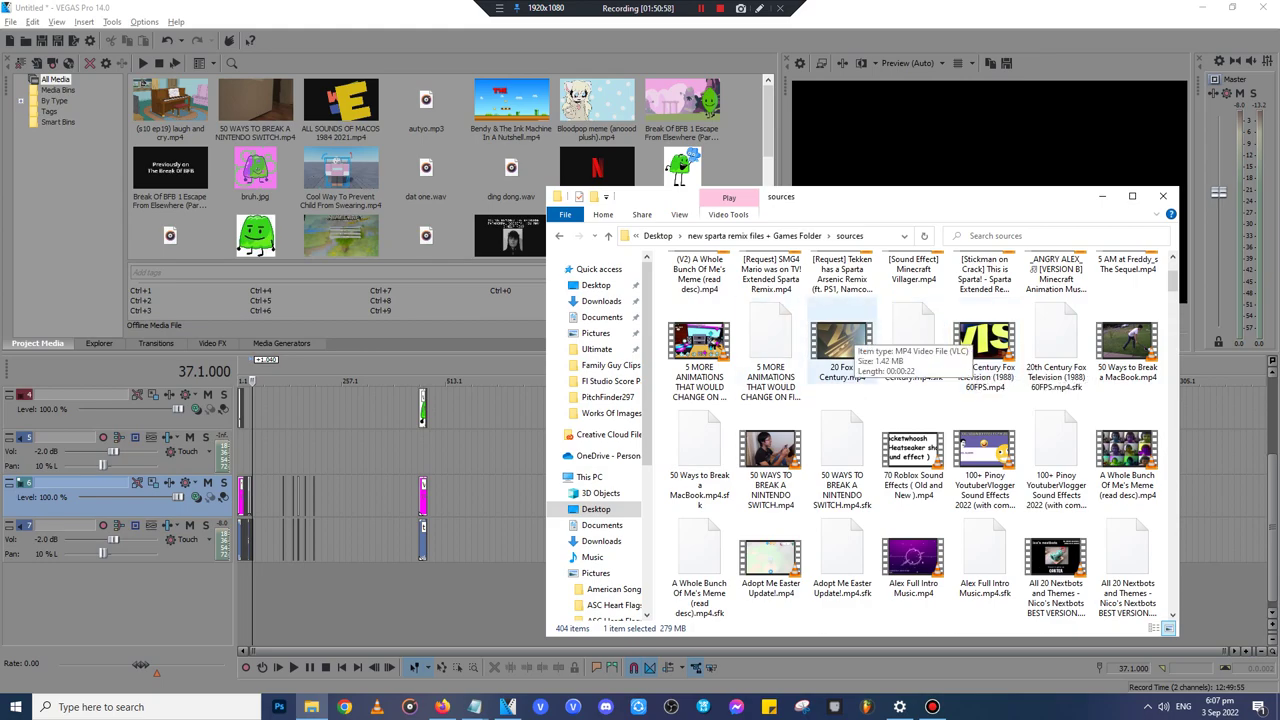
scroll(845, 345, "down", 3)
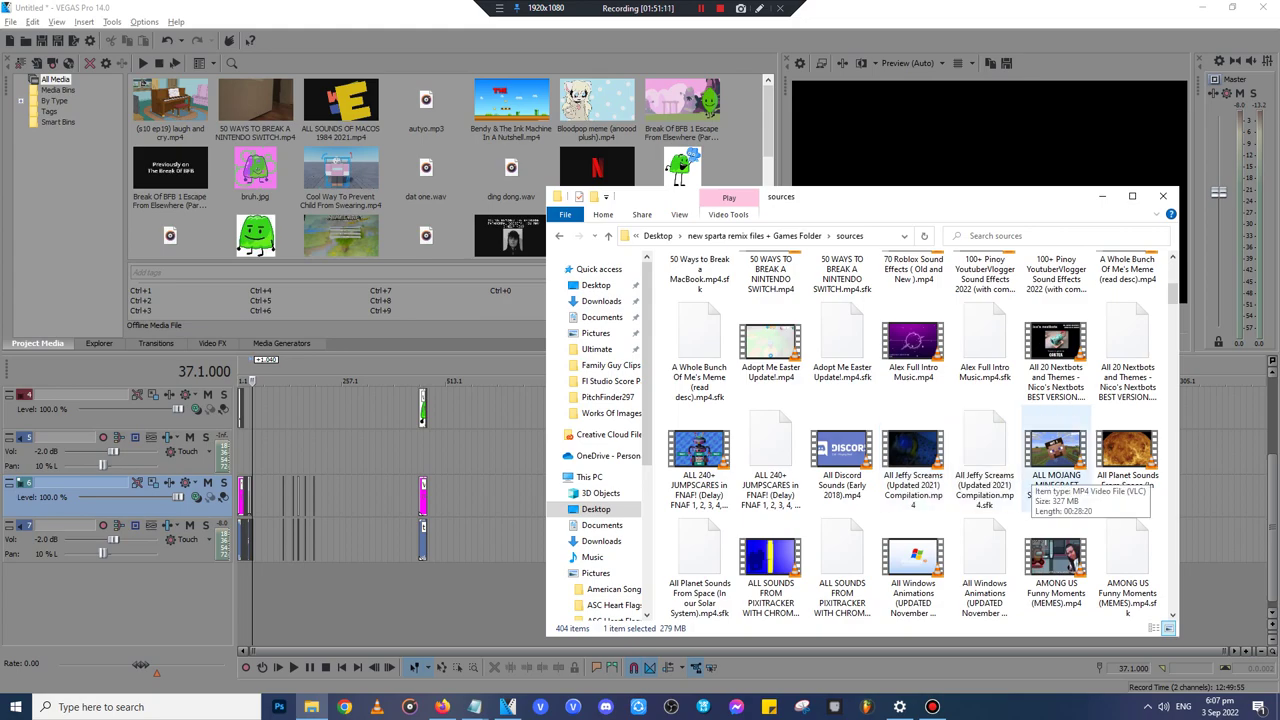
mouse_move(1056, 460)
left_mouse_down()
mouse_move(479, 460)
mouse_move(481, 482)
left_mouse_up()
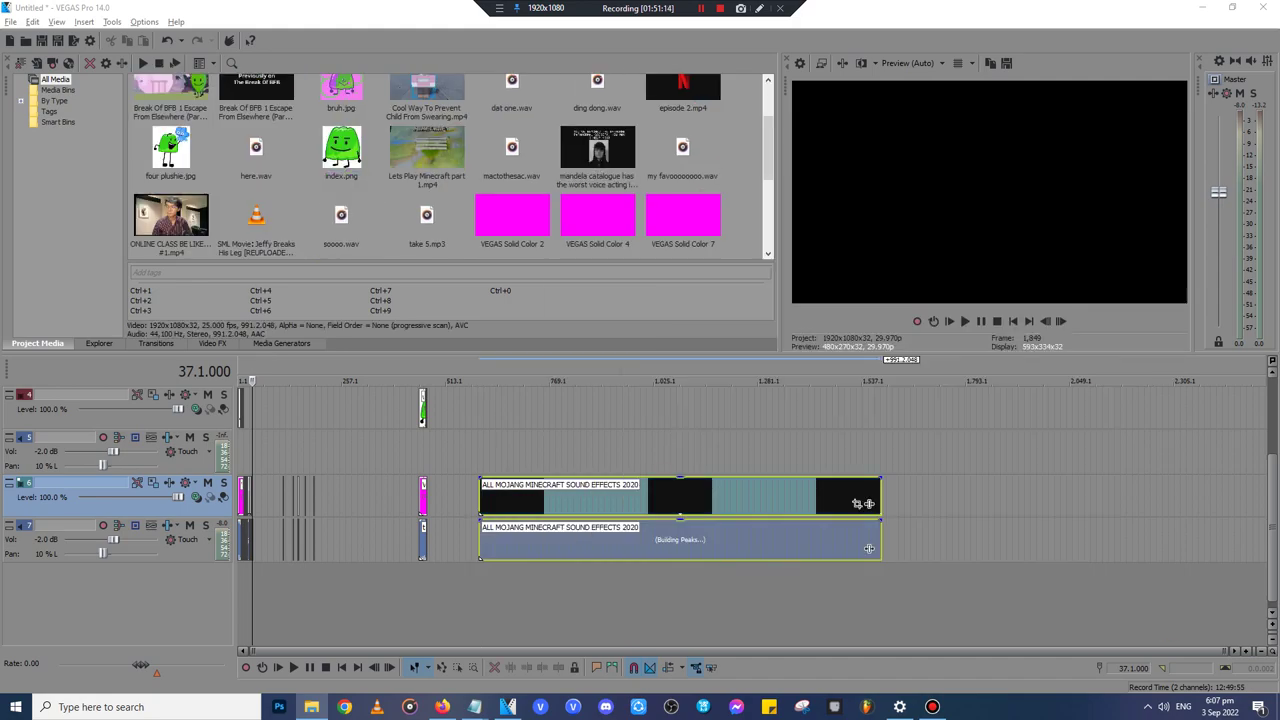
- Play back the block sounds section of the Minecraft sound effects clip
left_click(487, 490)
left_click(480, 452)
left_click(573, 452)
key("space")
scroll(573, 452, "up", 8)
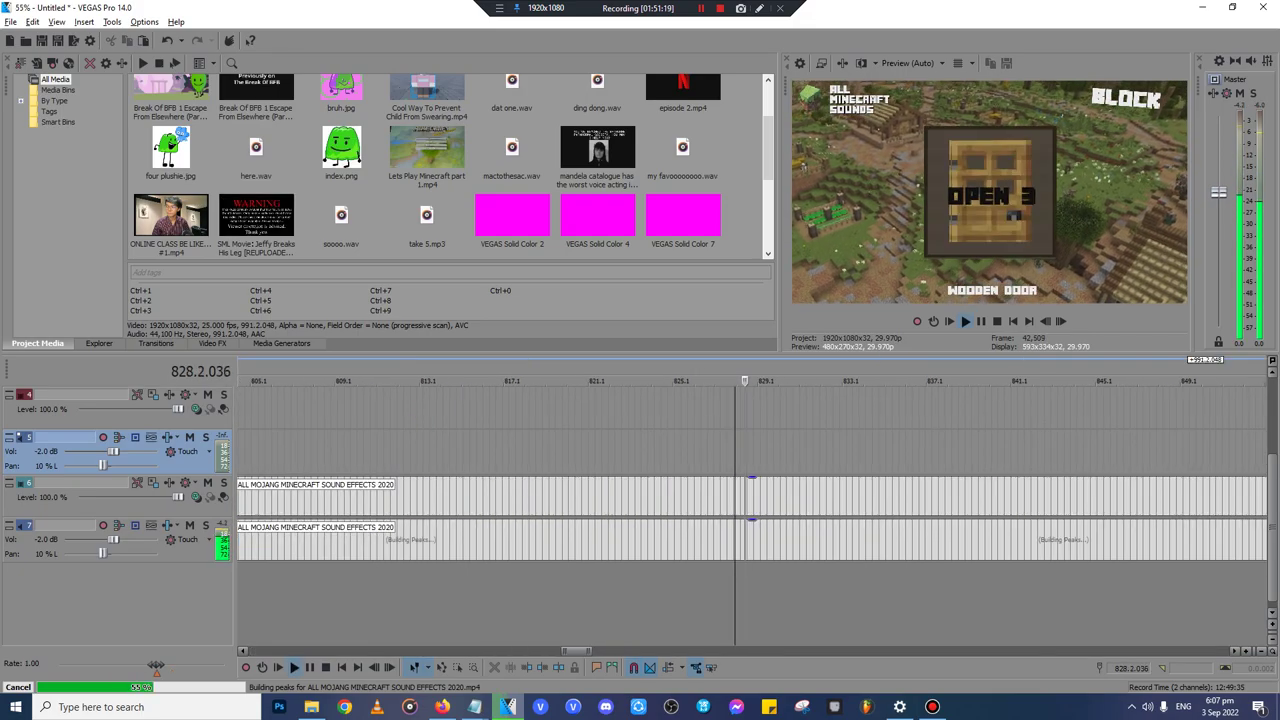
scroll(573, 452, "down", 8)
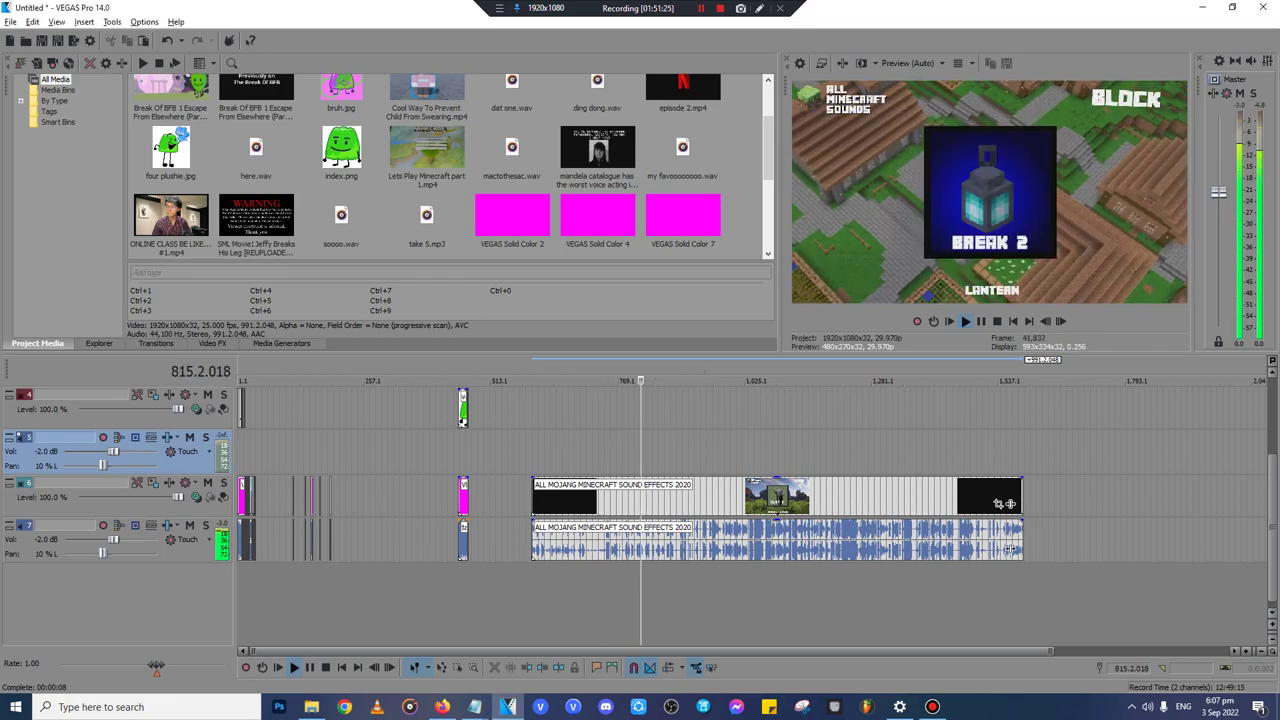
- Listen through the mobs section of the Minecraft sound effects clip for a usable sound
left_click(734, 452)
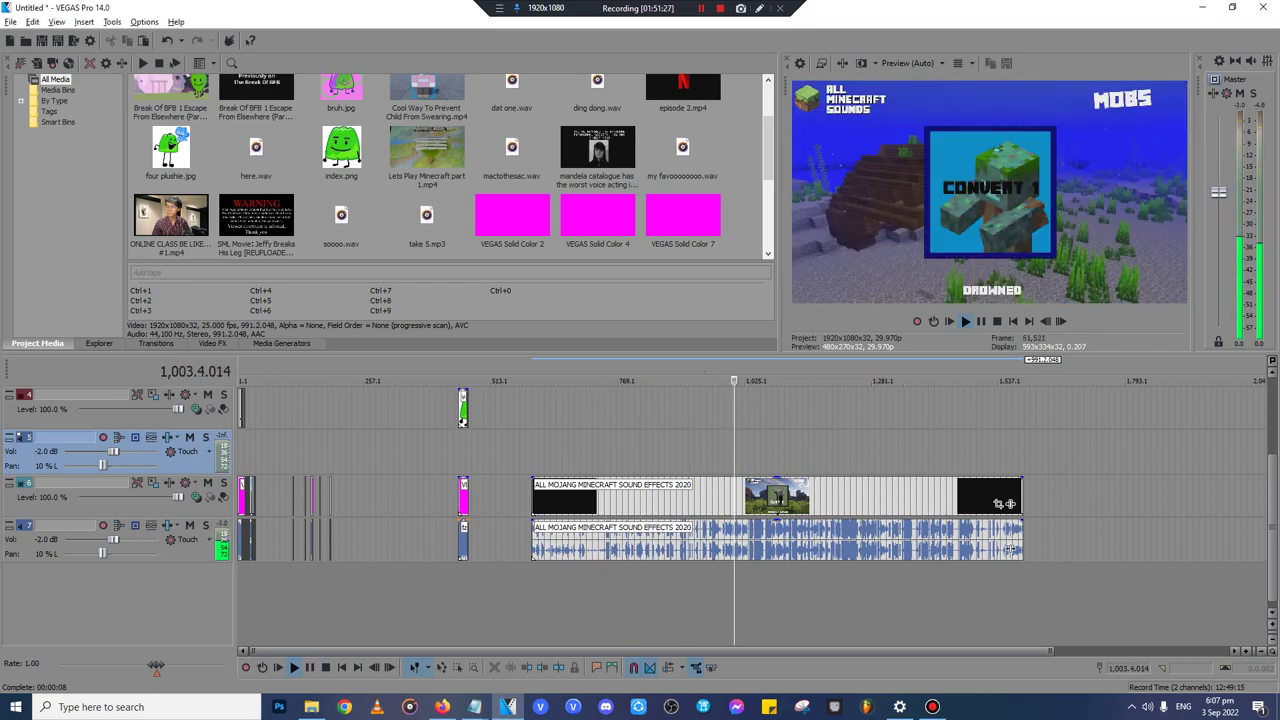
left_click(629, 452)
key("space")
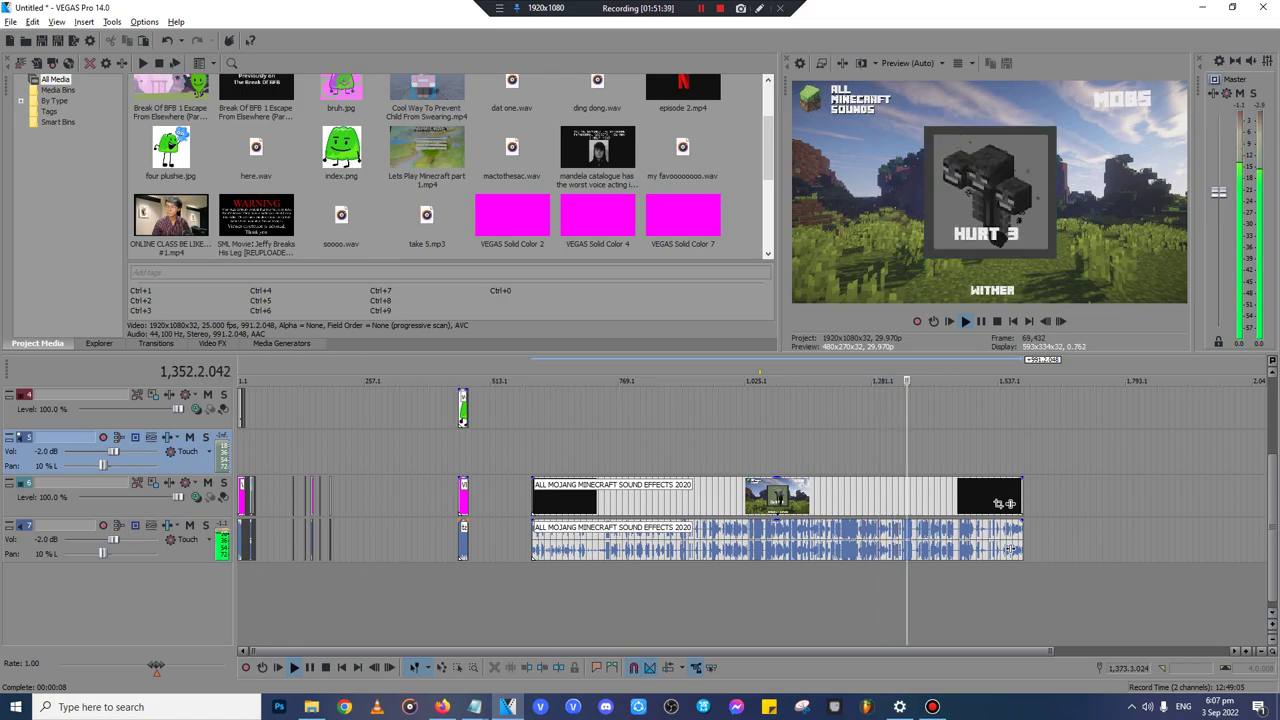
left_click(923, 452)
scroll(923, 452, "up", 6)
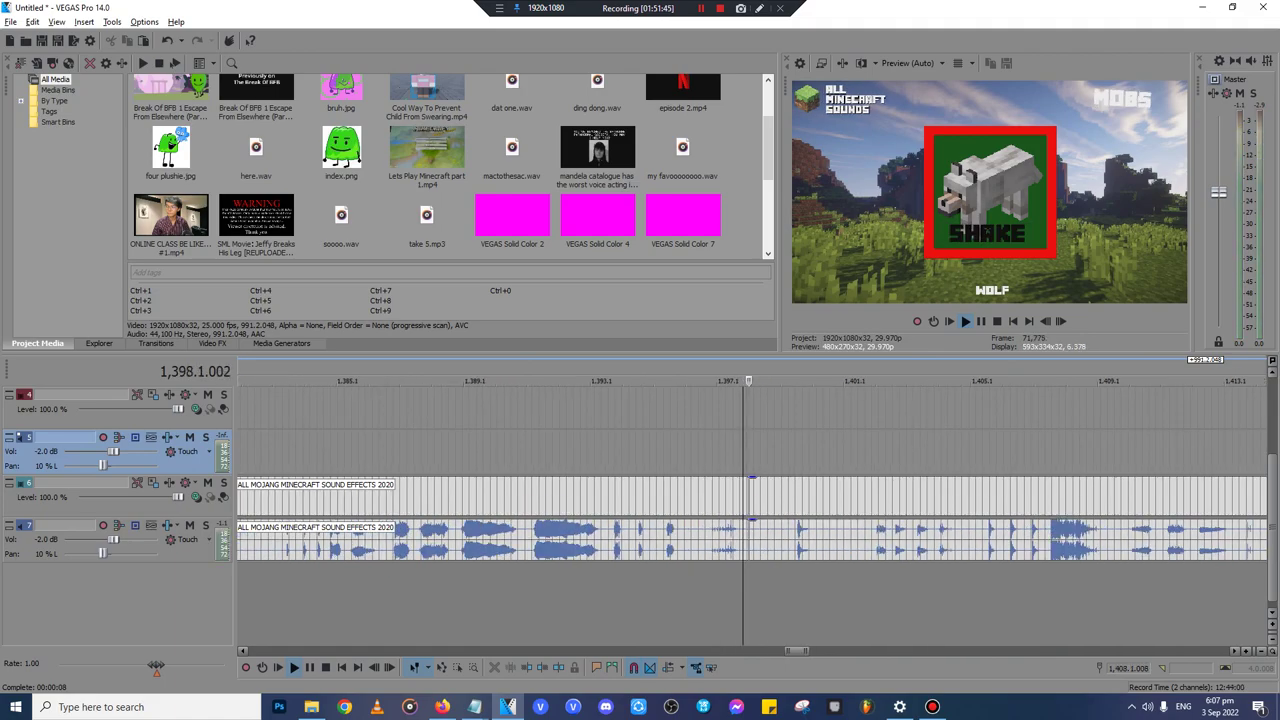
- Locate the Zombie Remedy sound in the Minecraft clip and split the clip at 1,408.1.000
left_click(591, 452)
scroll(591, 452, "up", 1)
scroll(591, 452, "down", 1)
key("Return")
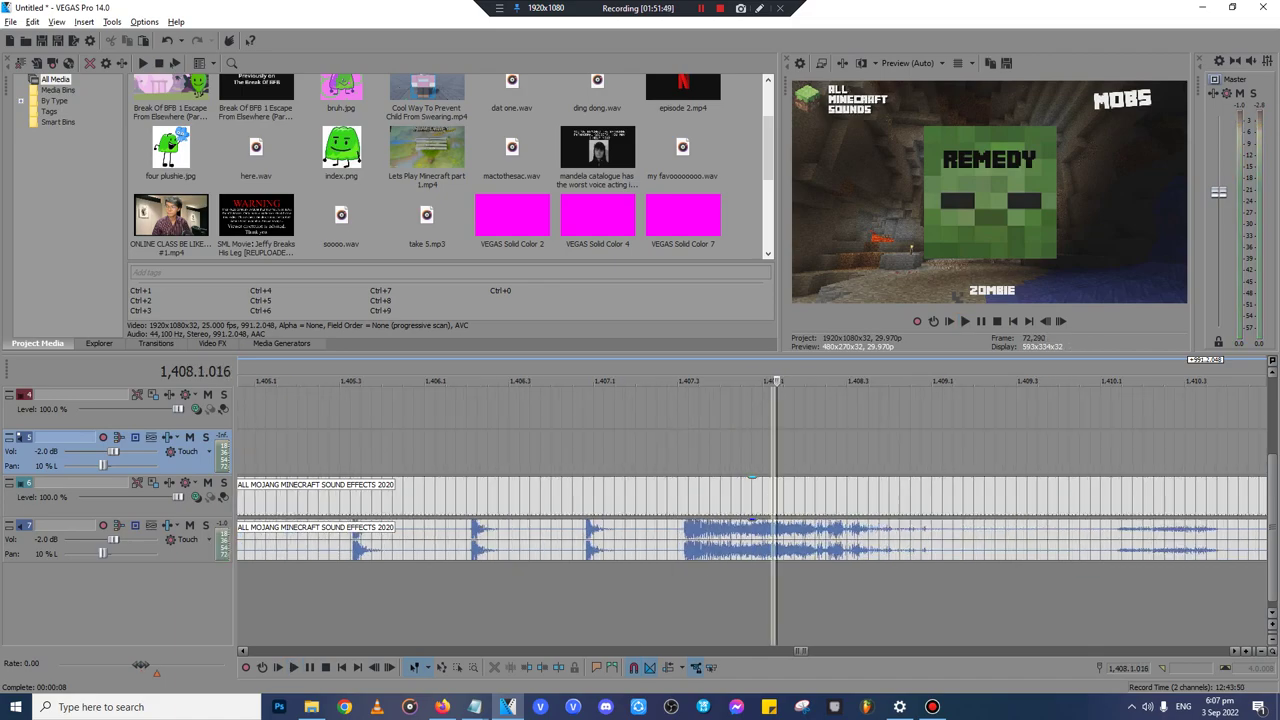
left_click(752, 495)
scroll(752, 510, "up", 5)
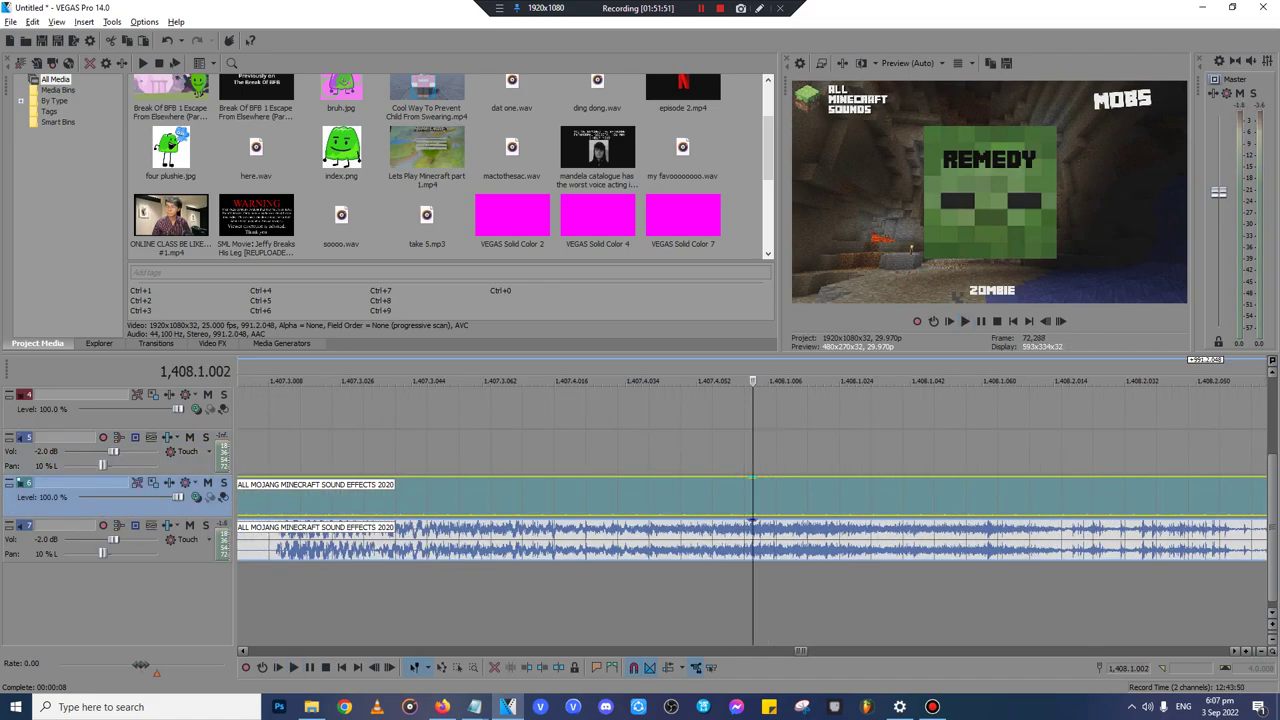
key("Left")
key("s")
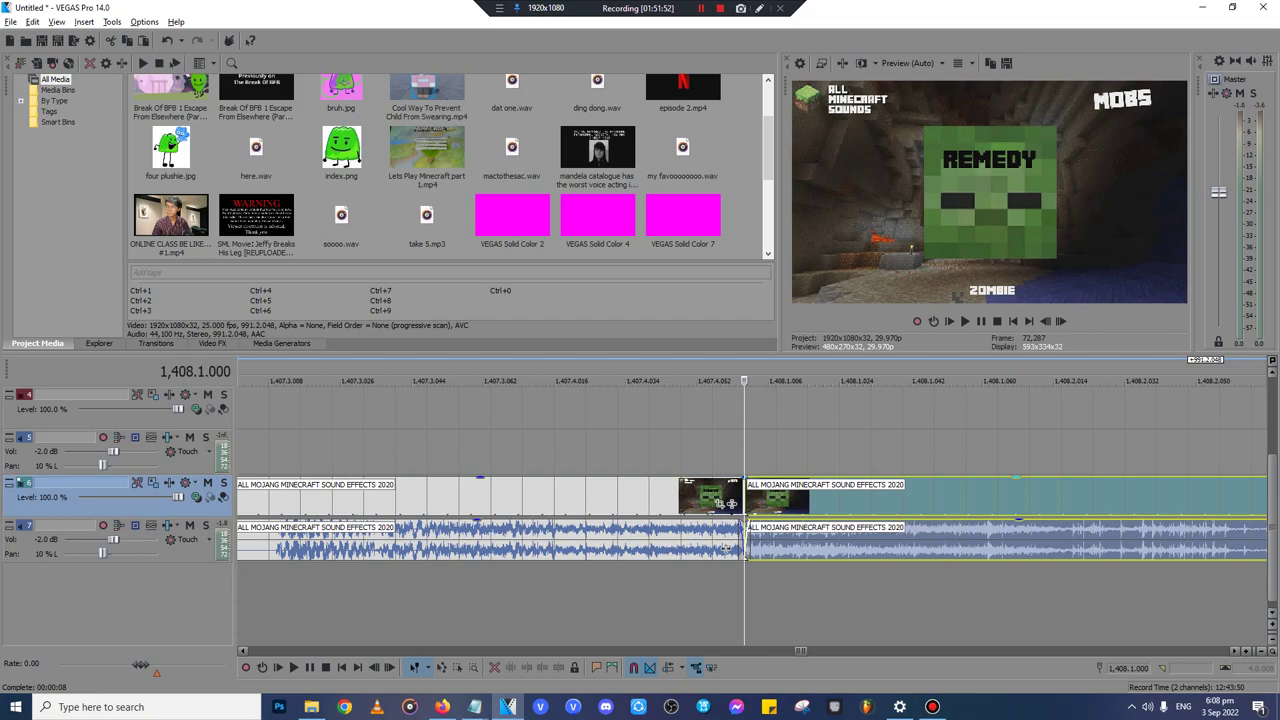
- Split the Minecraft clip where the Zombie Remedy sound should end, delete the footage before and after it, and play the remaining piece
left_click(808, 499)
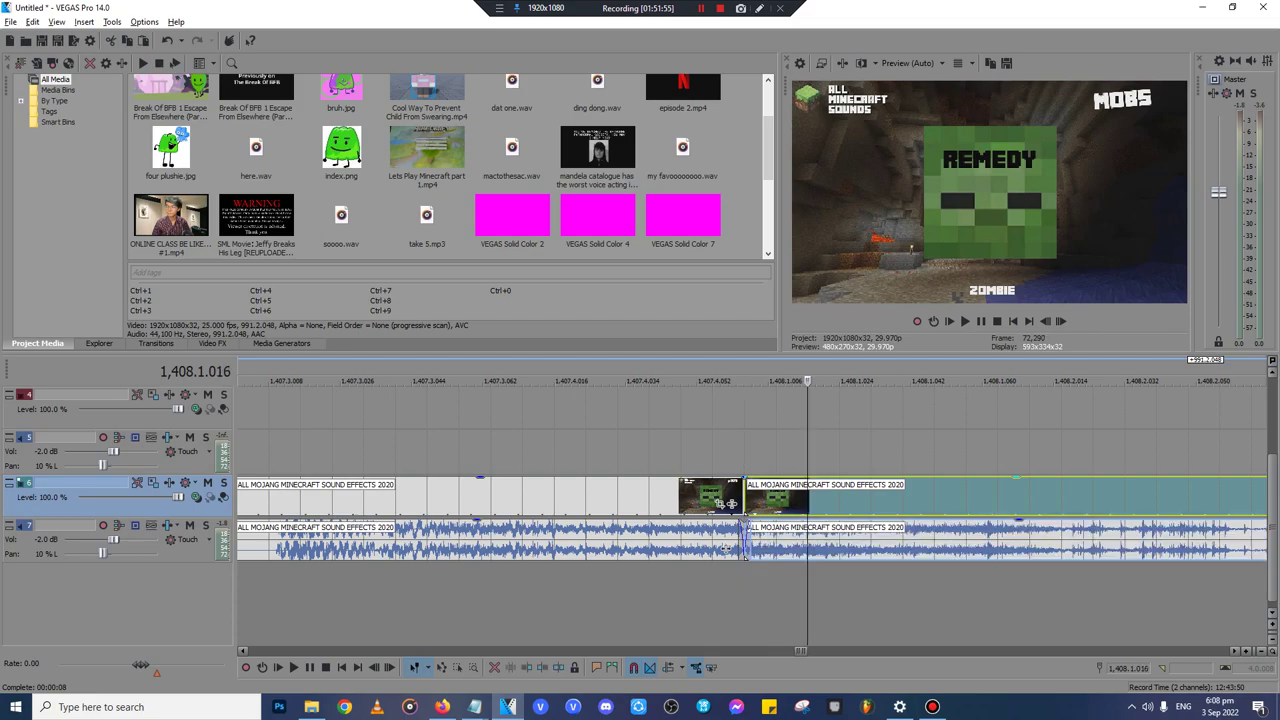
left_click(973, 499)
key("Left")
key("s")
key("Delete")
left_click(597, 499)
key("Delete")
key("space")
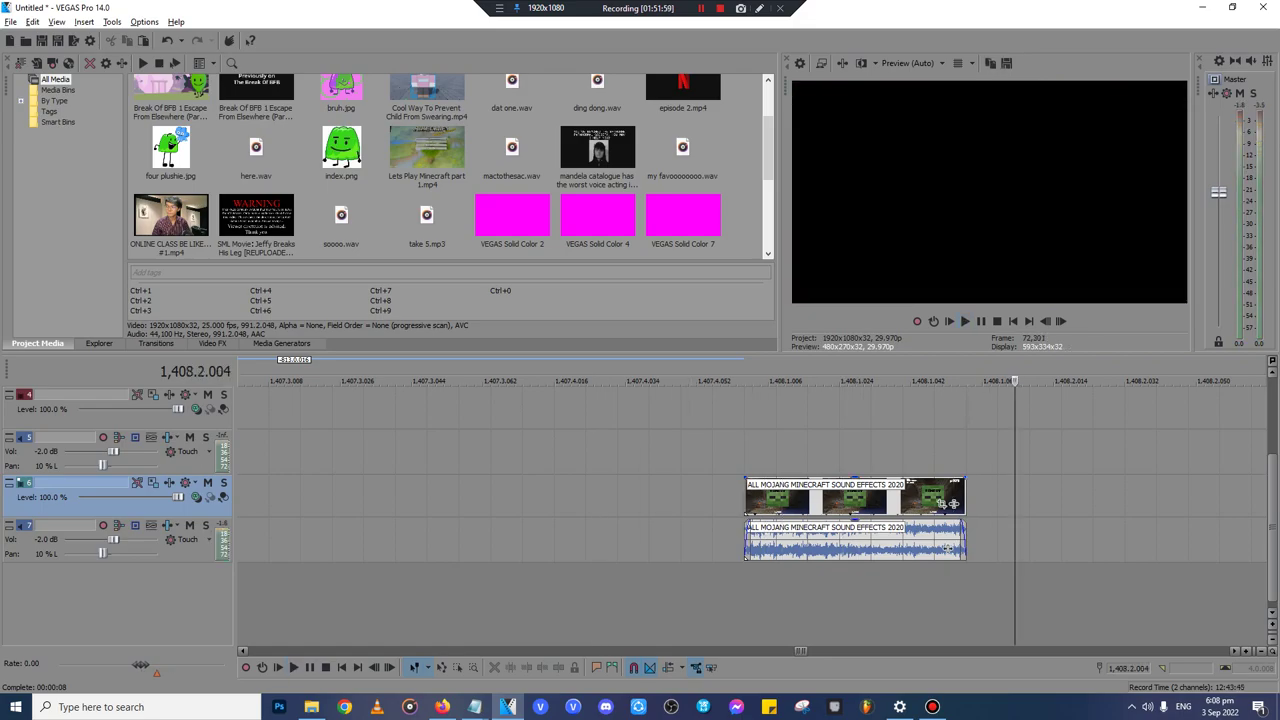
left_click(731, 455)
left_click(762, 523)
left_click(745, 499)
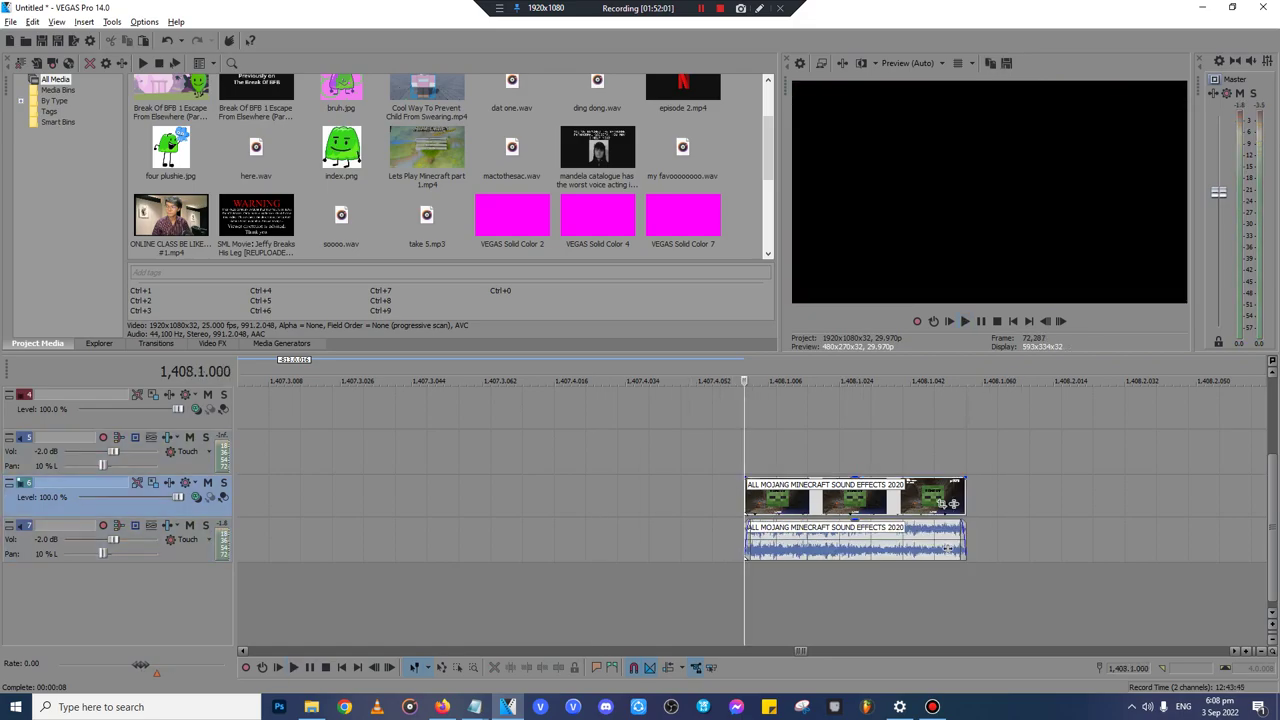
- Move the isolated Zombie Remedy clip to tracks 6 and 7 directly after the SML Movie clip at 36.4.008
left_click(781, 500)
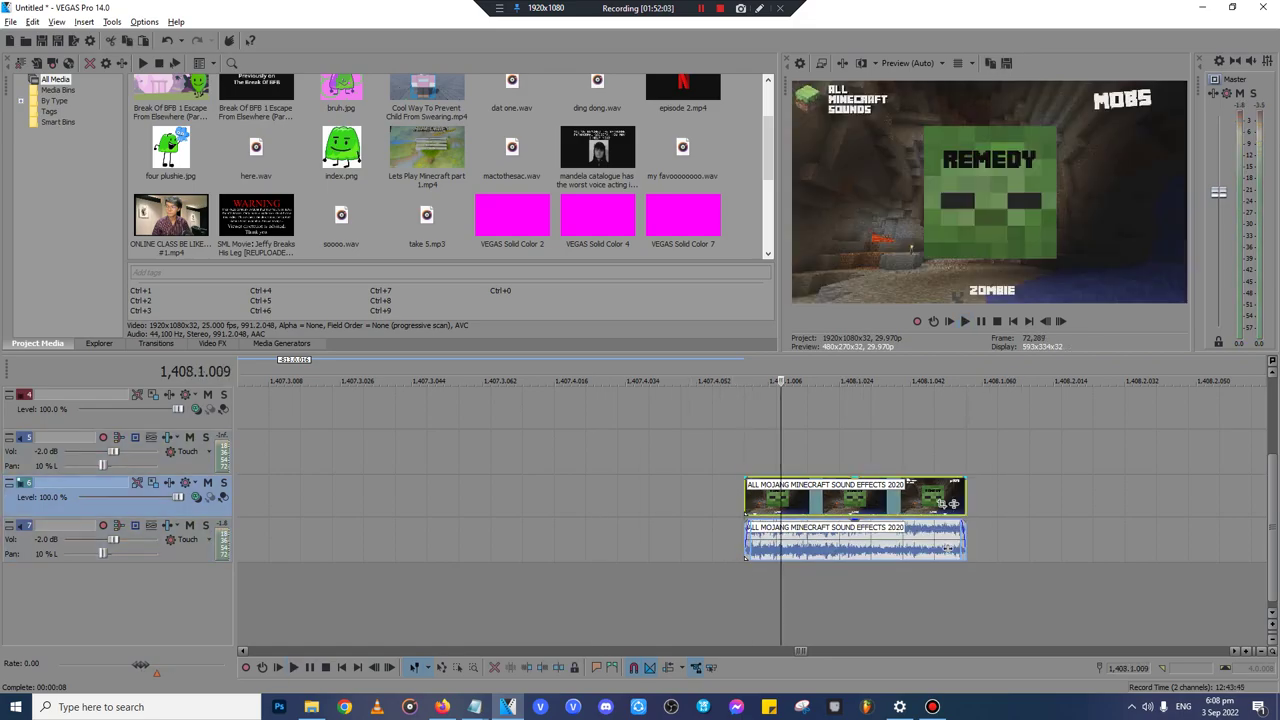
key("Delete")
scroll(781, 500, "down", 14)
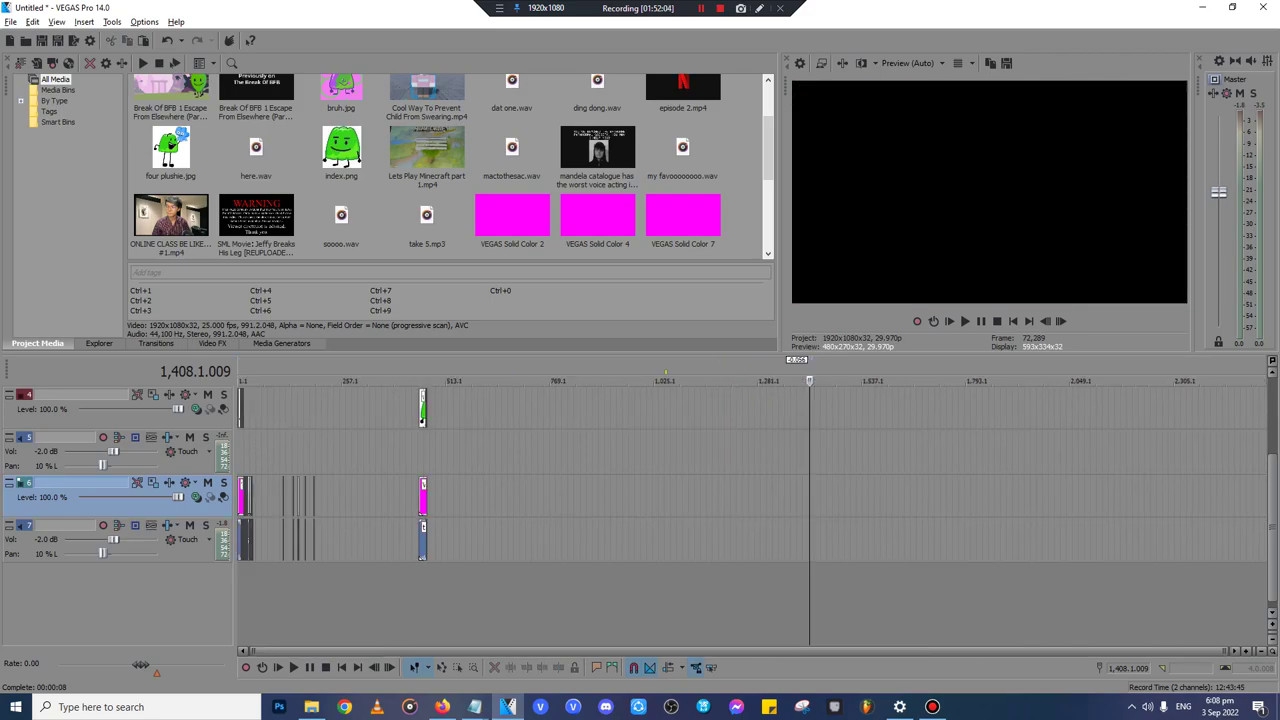
left_click(261, 455)
scroll(261, 455, "up", 10)
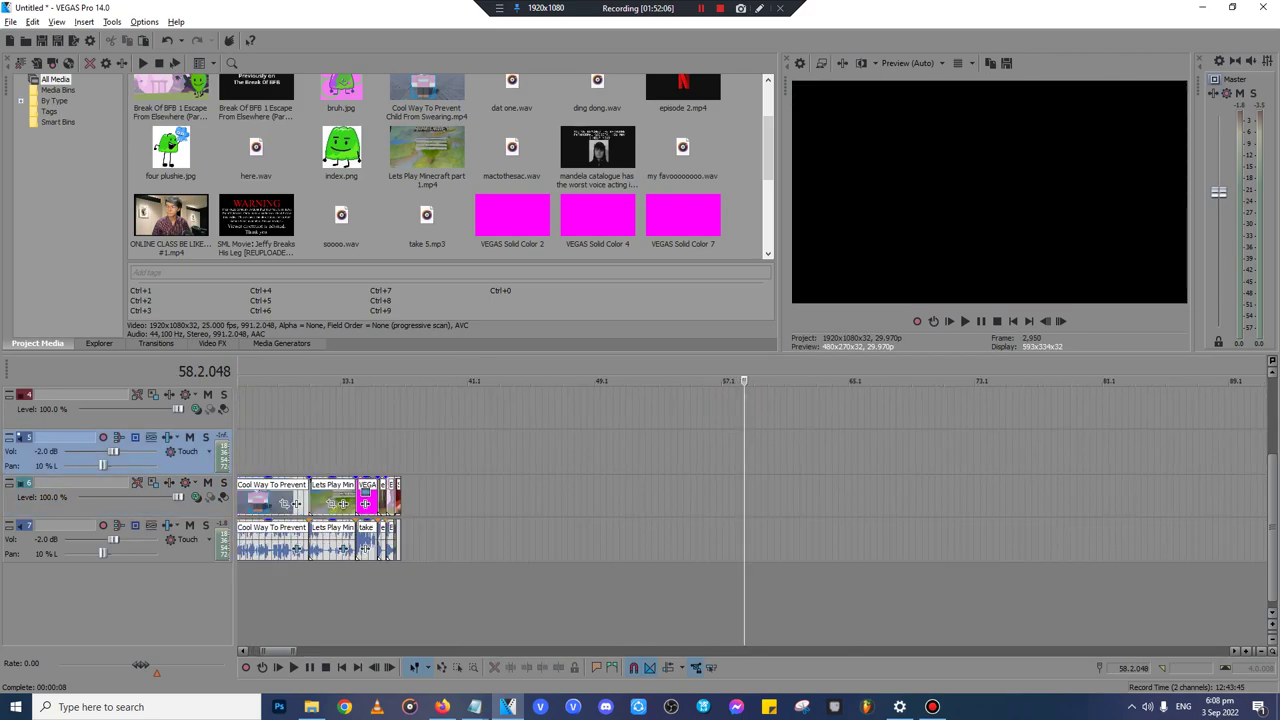
left_click(399, 498)
scroll(399, 498, "up", 4)
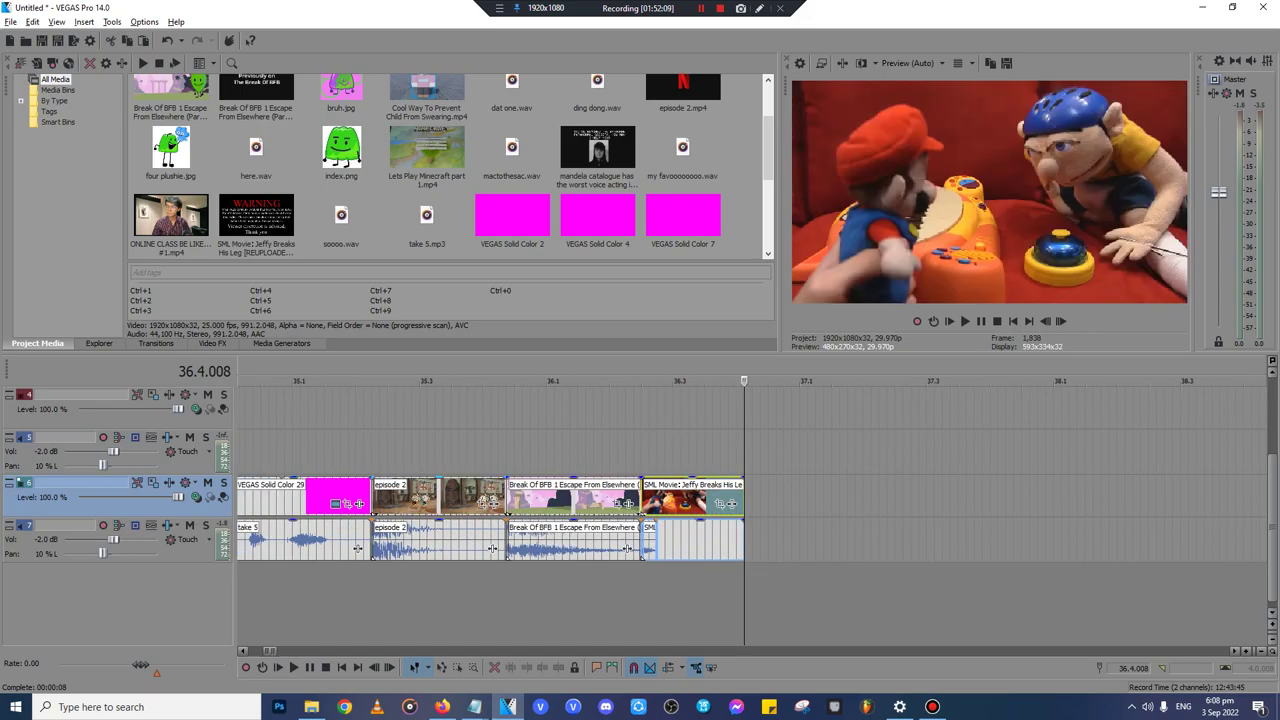
key("ctrl+v")
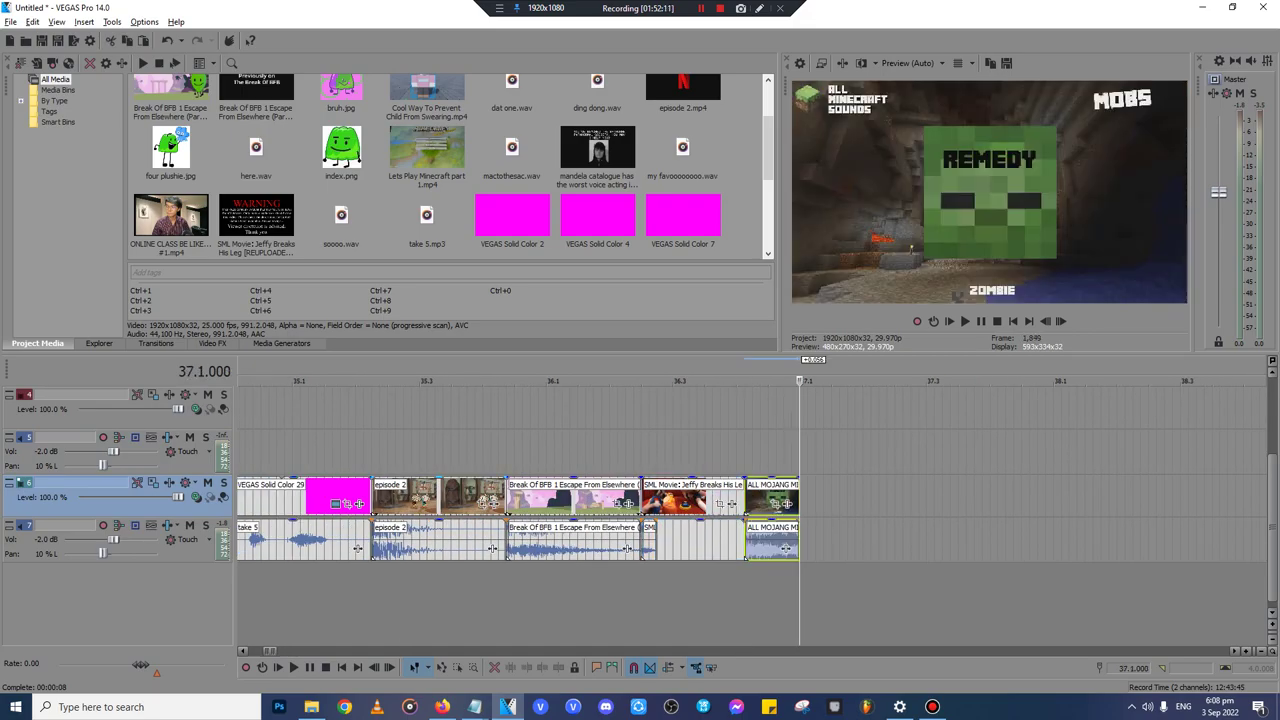
- Play the last few clips, then split the Zombie Remedy clip and delete its tail to shorten it
left_click(530, 409)
key("space")
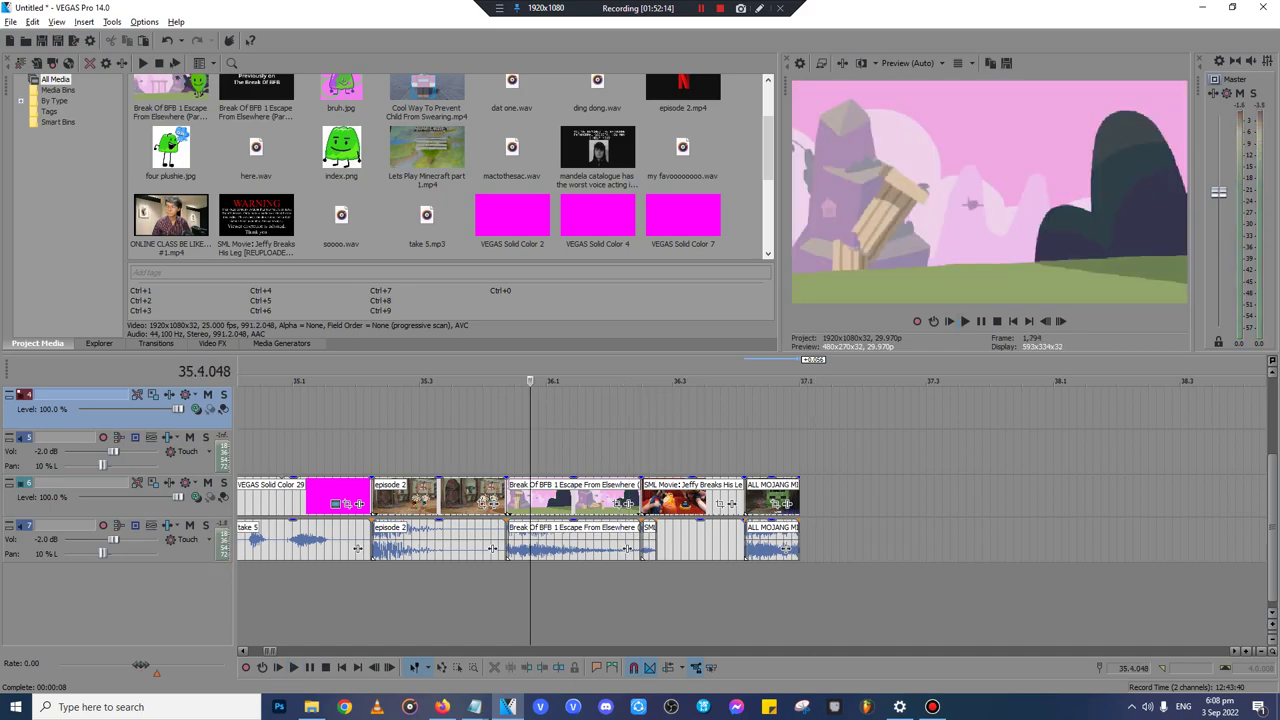
key("space")
left_click(760, 497)
scroll(760, 497, "up", 2)
key("s")
key("Delete")
key("Return")
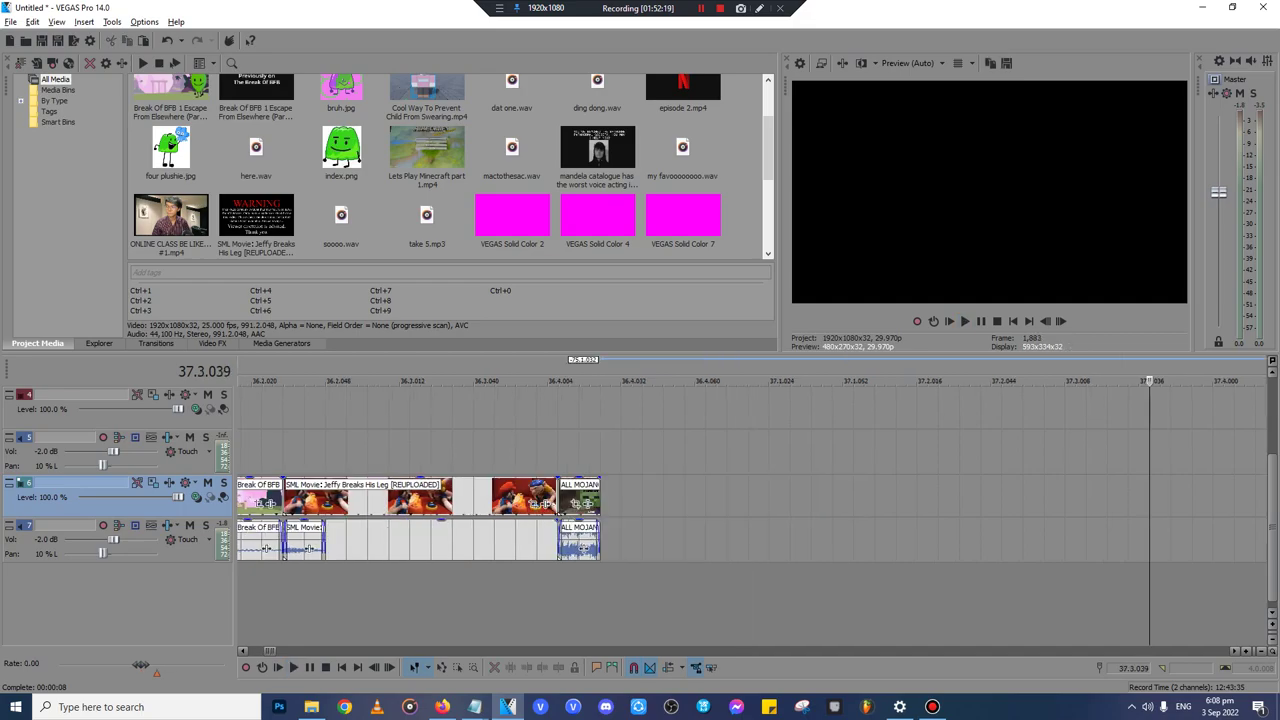
- Move the Zombie Remedy clip to 36.4.056, extend the SML Movie video to meet it, and play the result
left_click(340, 541)
left_click_drag(578, 497, 706, 497)
left_click_drag(557, 500, 686, 500)
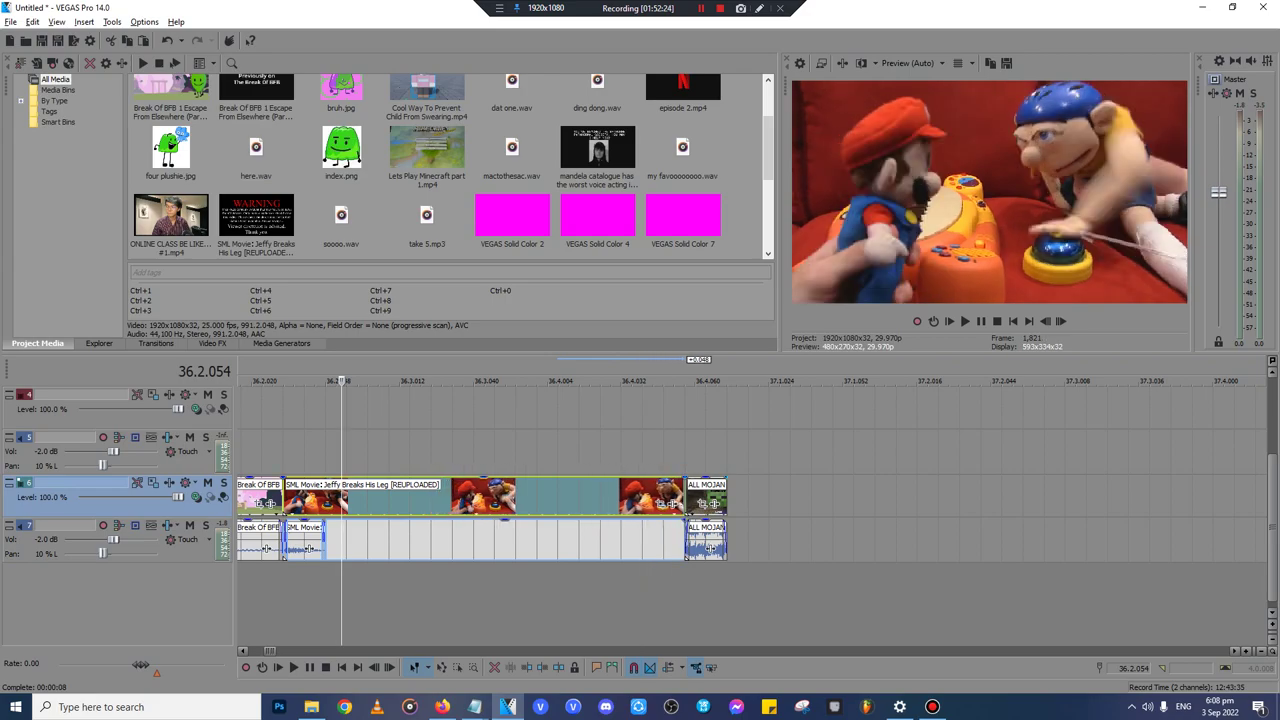
key("space")
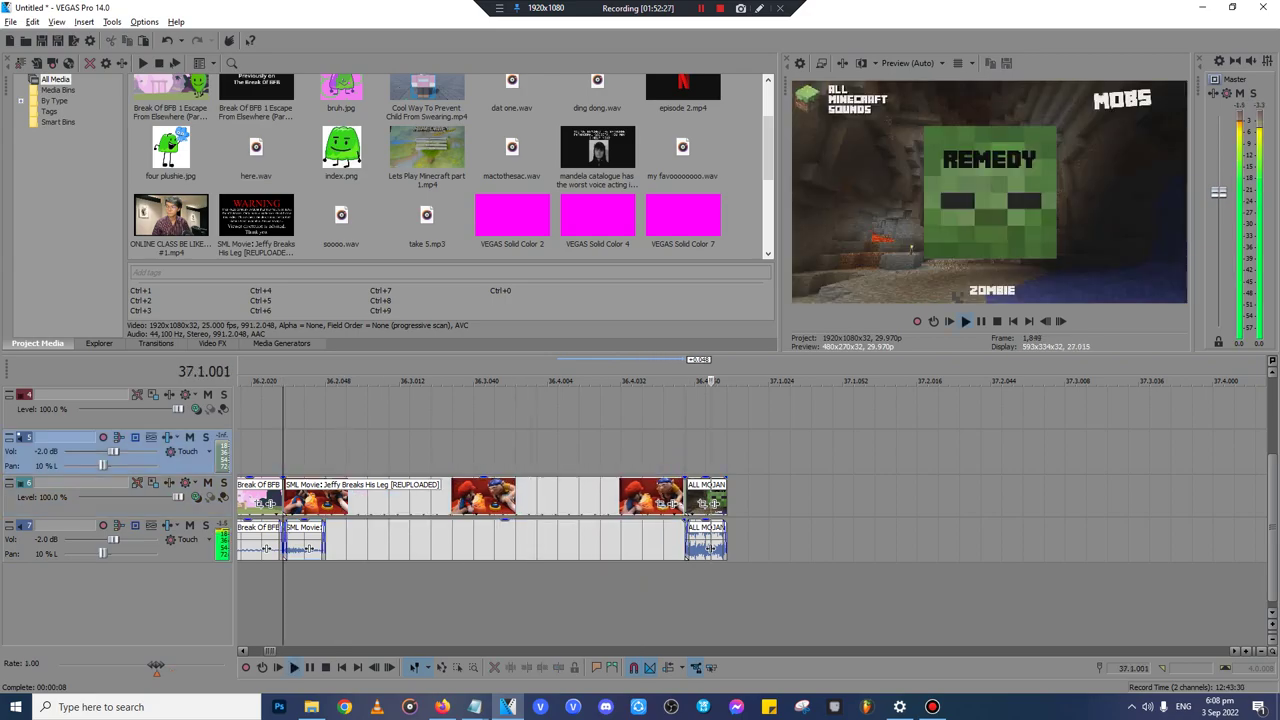
- Normalize the audio of the SML Movie clip on track 7
right_click(304, 542)
mouse_move(345, 390)
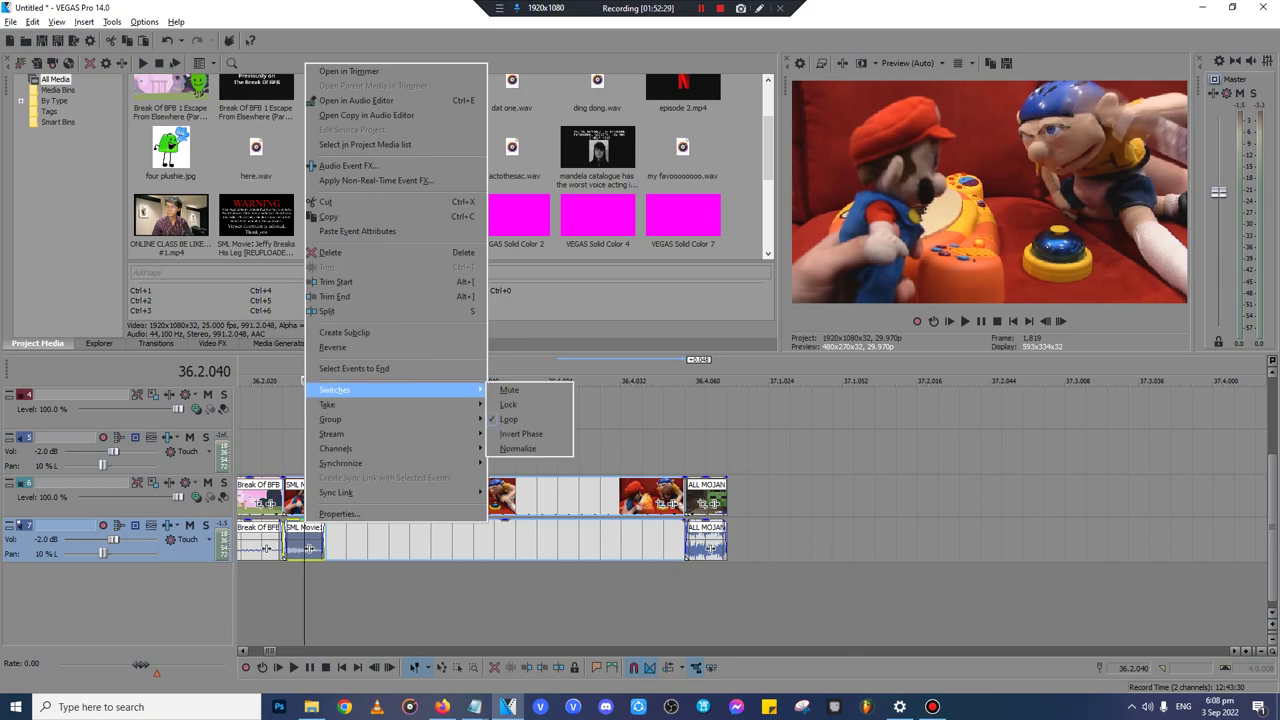
left_click(528, 448)
- Insert an empty event behind the Zombie Remedy sound on track 7, trim it at 37.1.016, and extend the Minecraft video to match
left_click(805, 531)
right_click(805, 531)
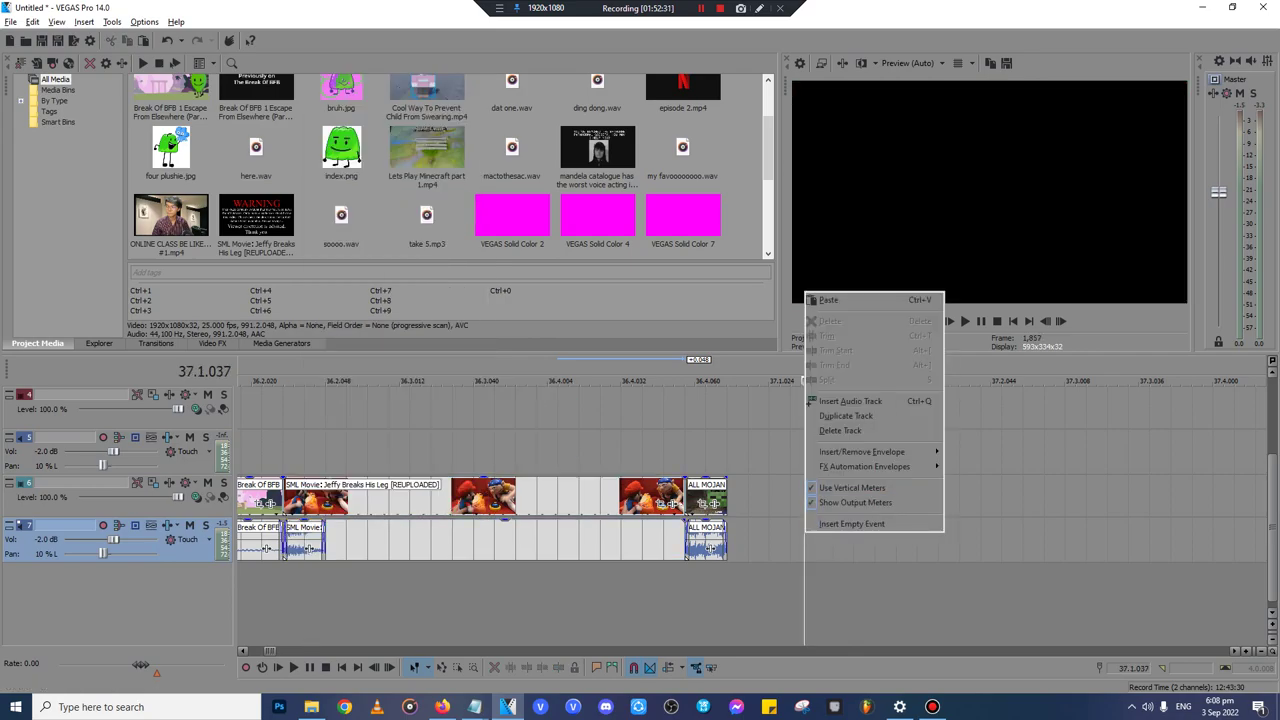
left_click(851, 523)
left_click_drag(805, 557, 686, 555)
scroll(686, 555, "down", 5)
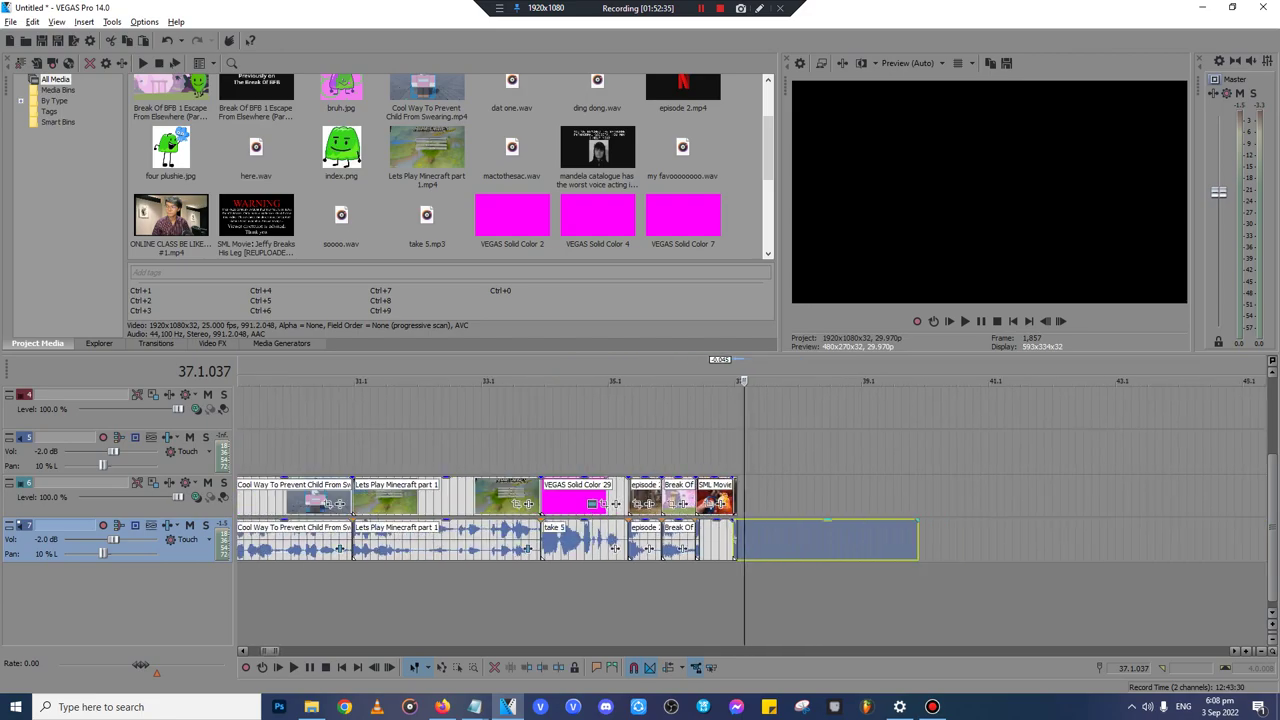
scroll(716, 545, "up", 4)
key("s")
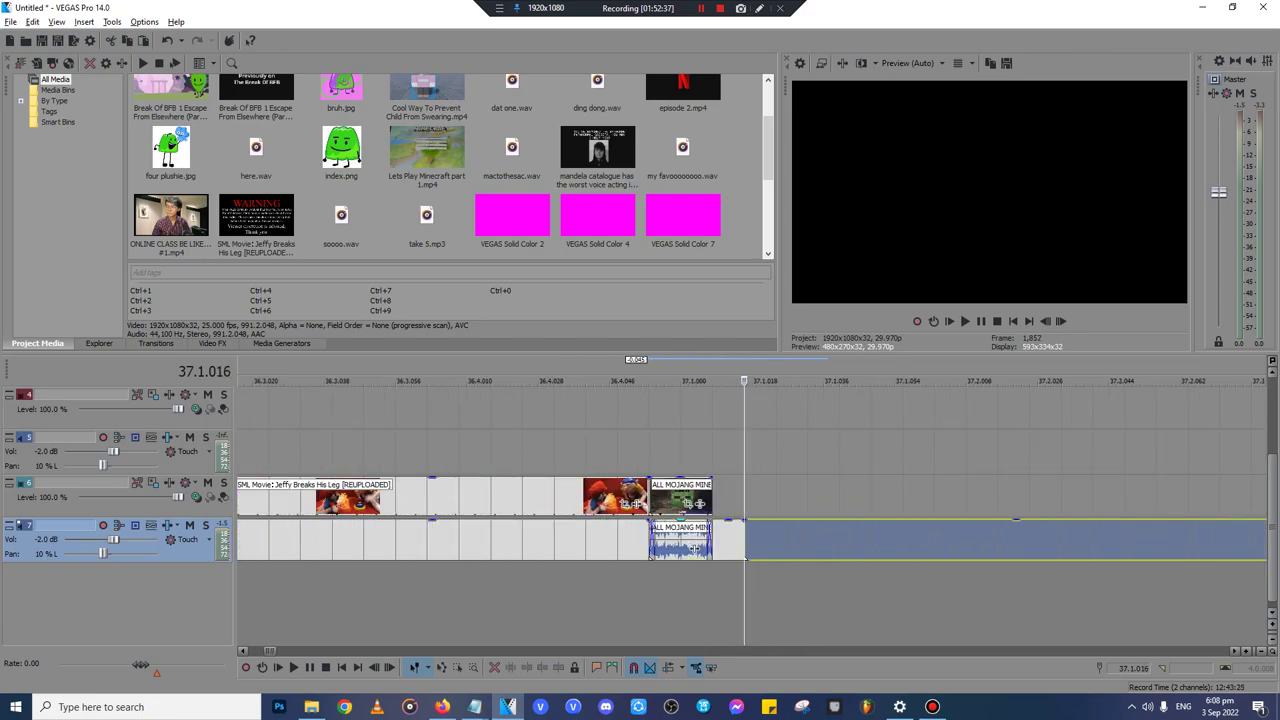
key("Delete")
left_click(709, 498)
left_click_drag(711, 498, 744, 498)
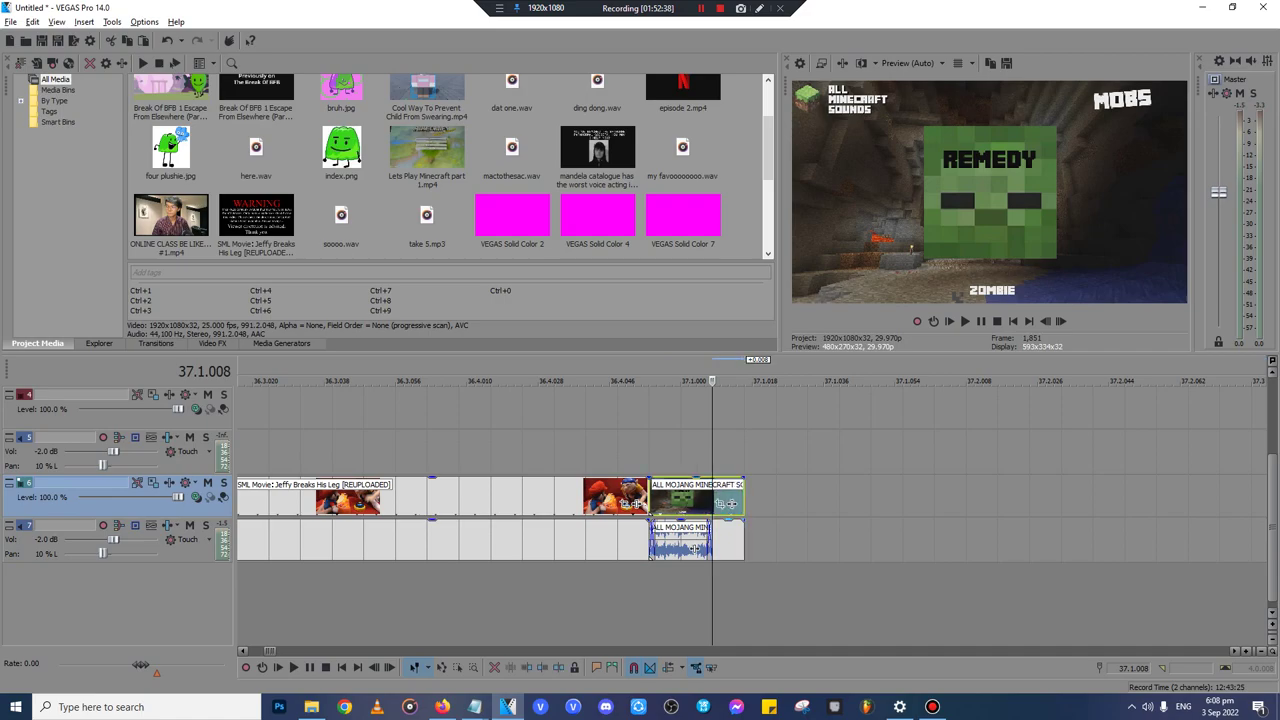
- Select the Zombie Remedy video, its sound and the empty event together and cut them from tracks 6 and 7
left_click(732, 545)
left_click(658, 412)
left_click_drag(643, 412, 744, 412)
left_click(639, 452)
left_click(649, 452)
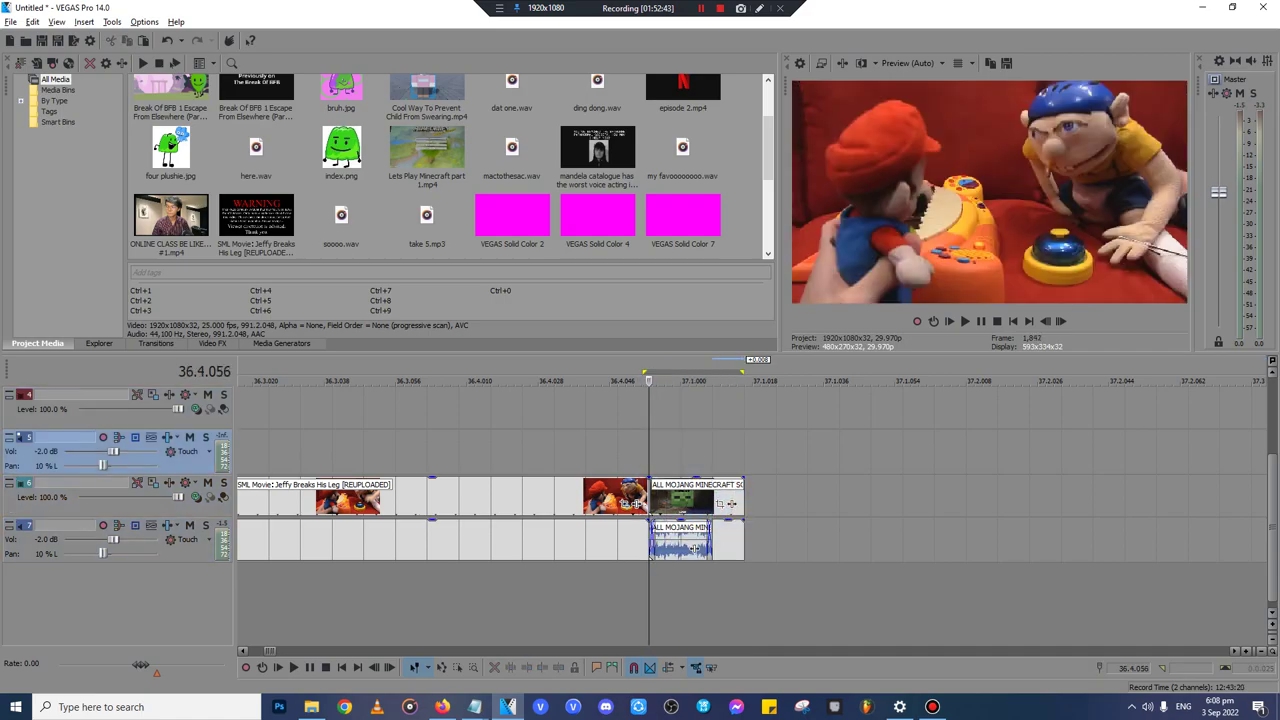
left_click(694, 548)
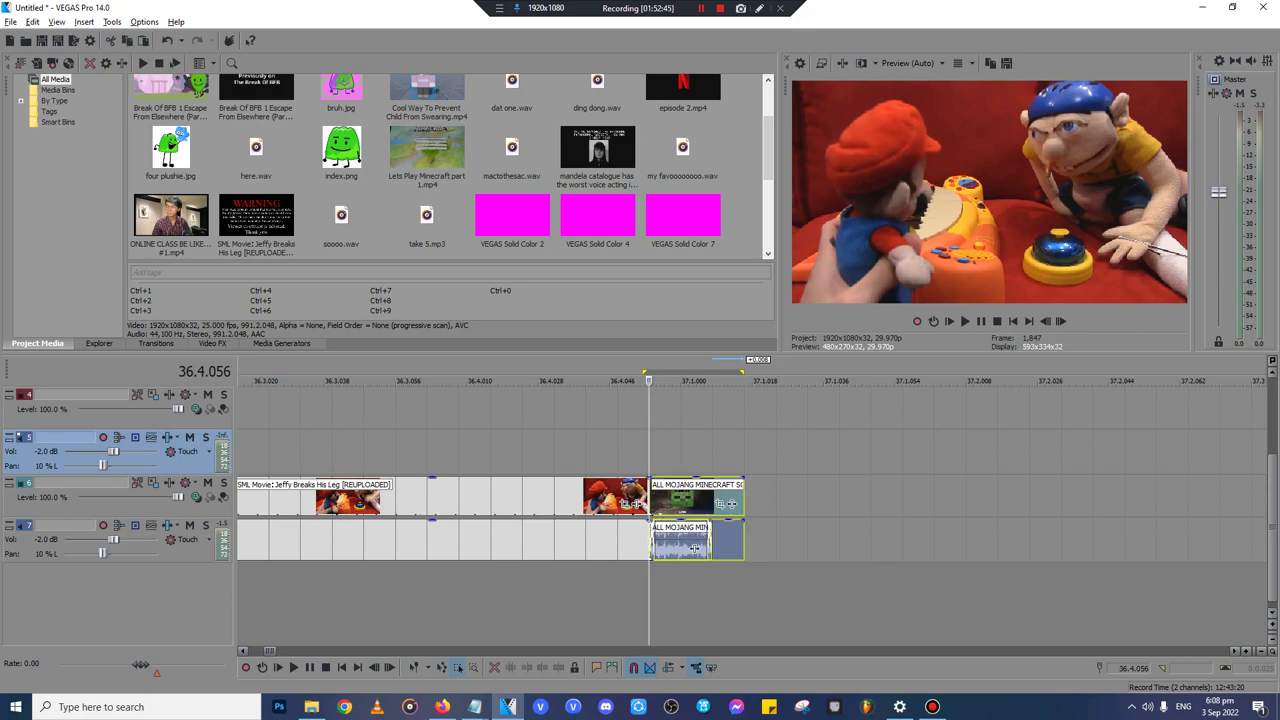
key("Delete")
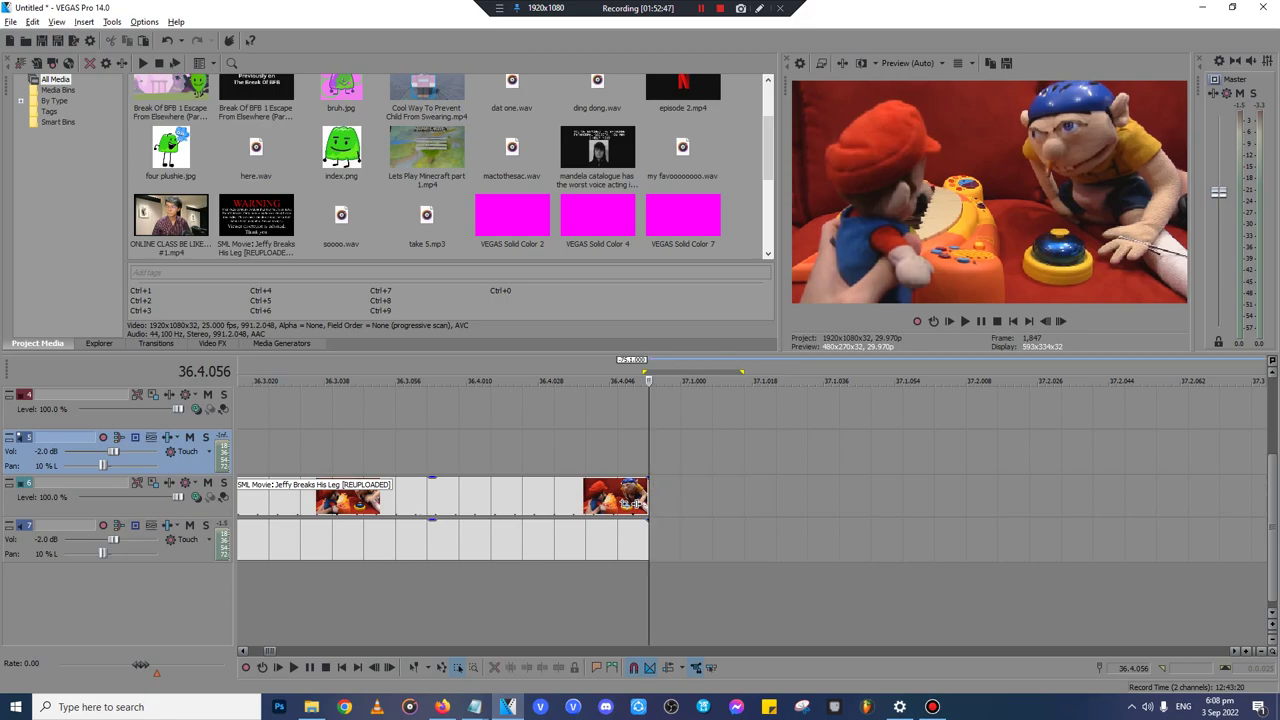
- Paste the Zombie Remedy events on tracks 4 and 5 at the SML Movie clip's start and extend them to that clip's end at 36.4.056
left_click(414, 667)
scroll(744, 520, "down", 3)
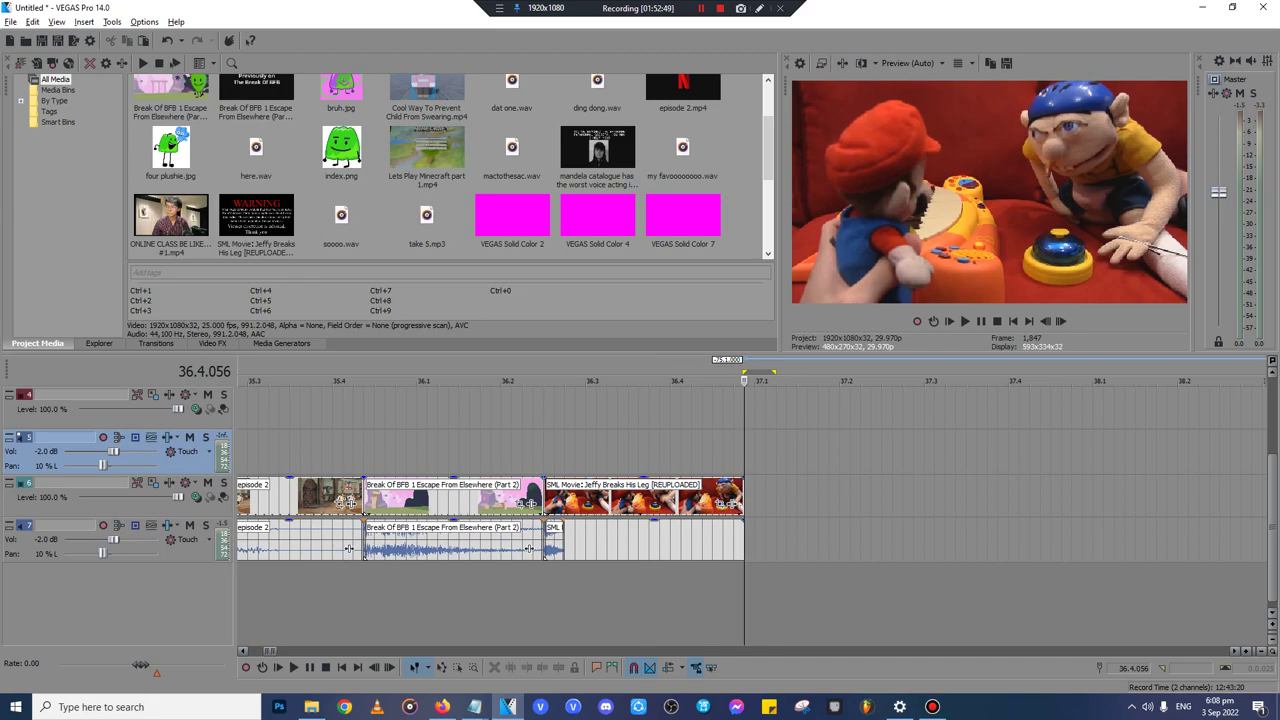
left_click_drag(553, 600, 544, 600)
left_click(534, 600)
left_click(544, 600)
key("ctrl+v")
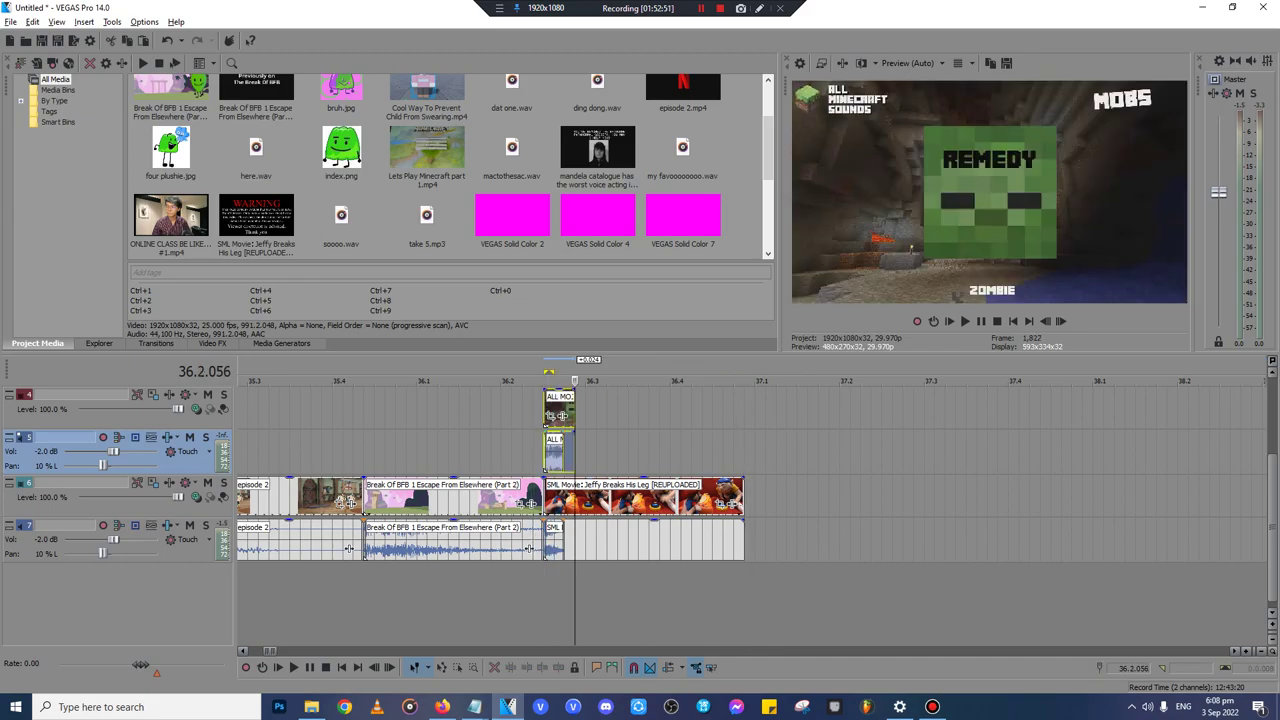
left_click_drag(559, 415, 731, 415)
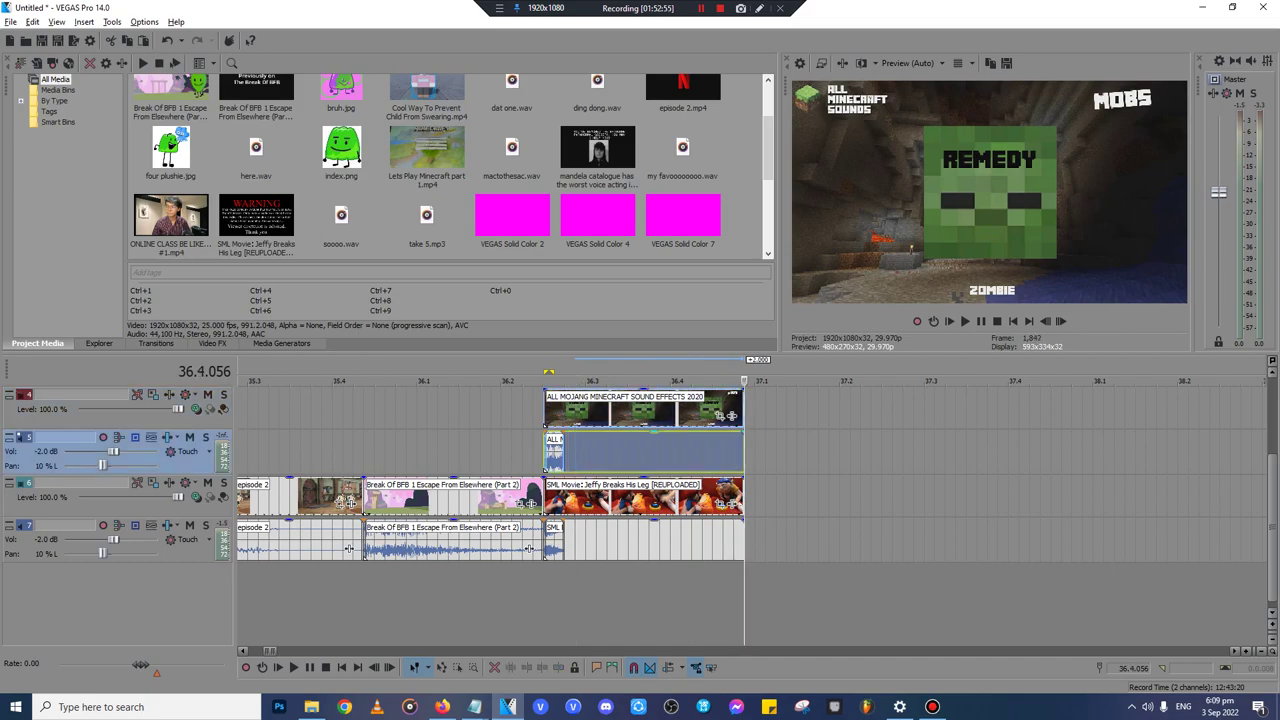
- Move the extended Zombie Remedy events to tracks 6 and 7 directly after the SML Movie clip and play the sequence
key("Delete")
key("ctrl+v")
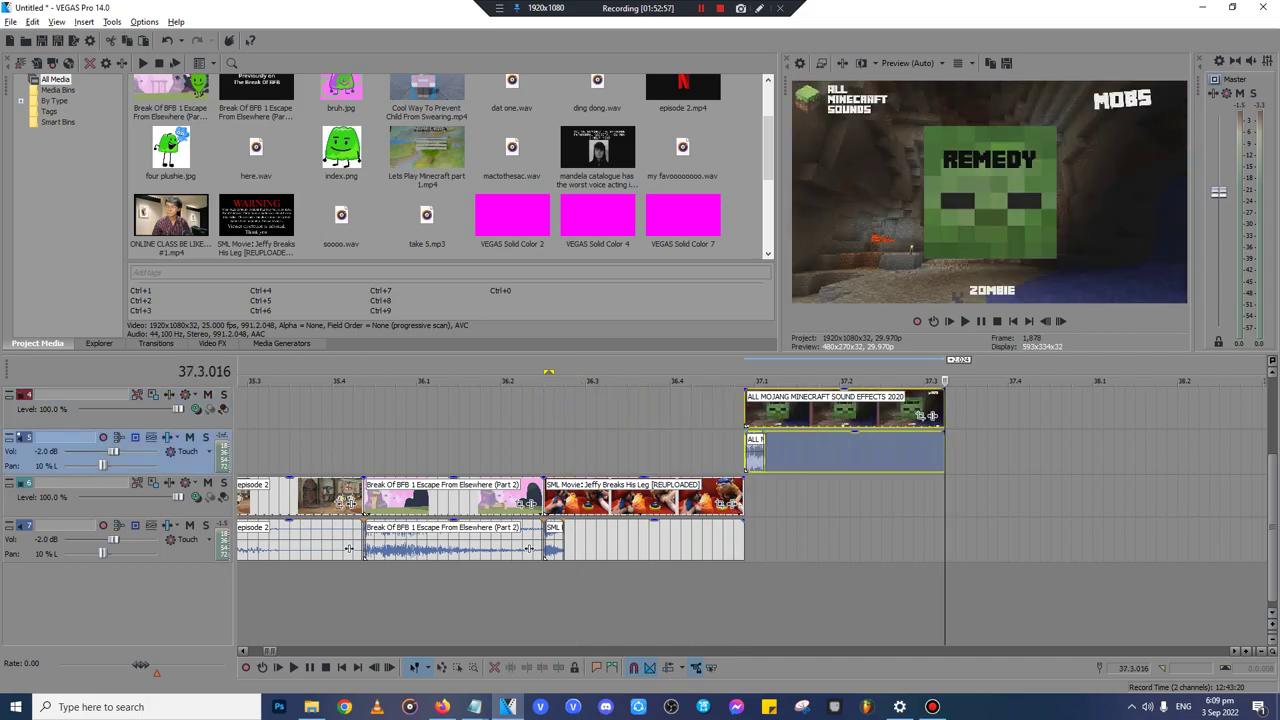
key("Delete")
key("End")
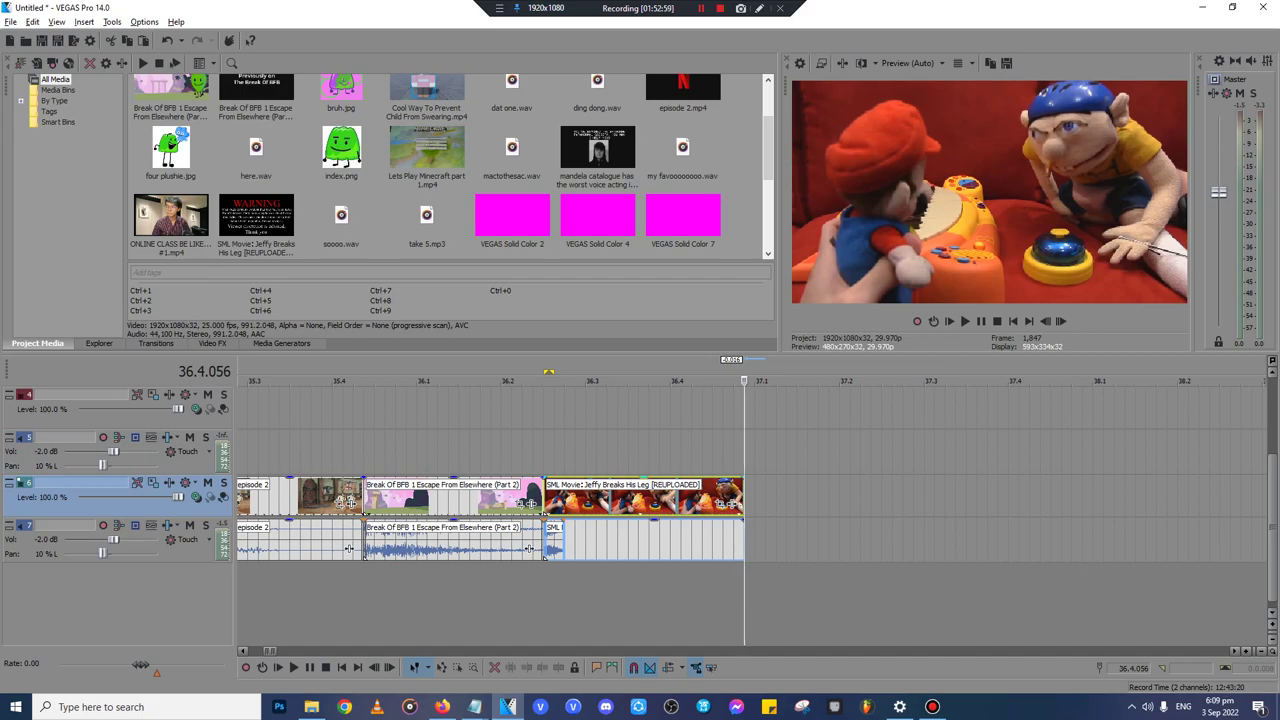
key("ctrl+v")
left_click(538, 452)
key("space")
scroll(538, 452, "down", 12)
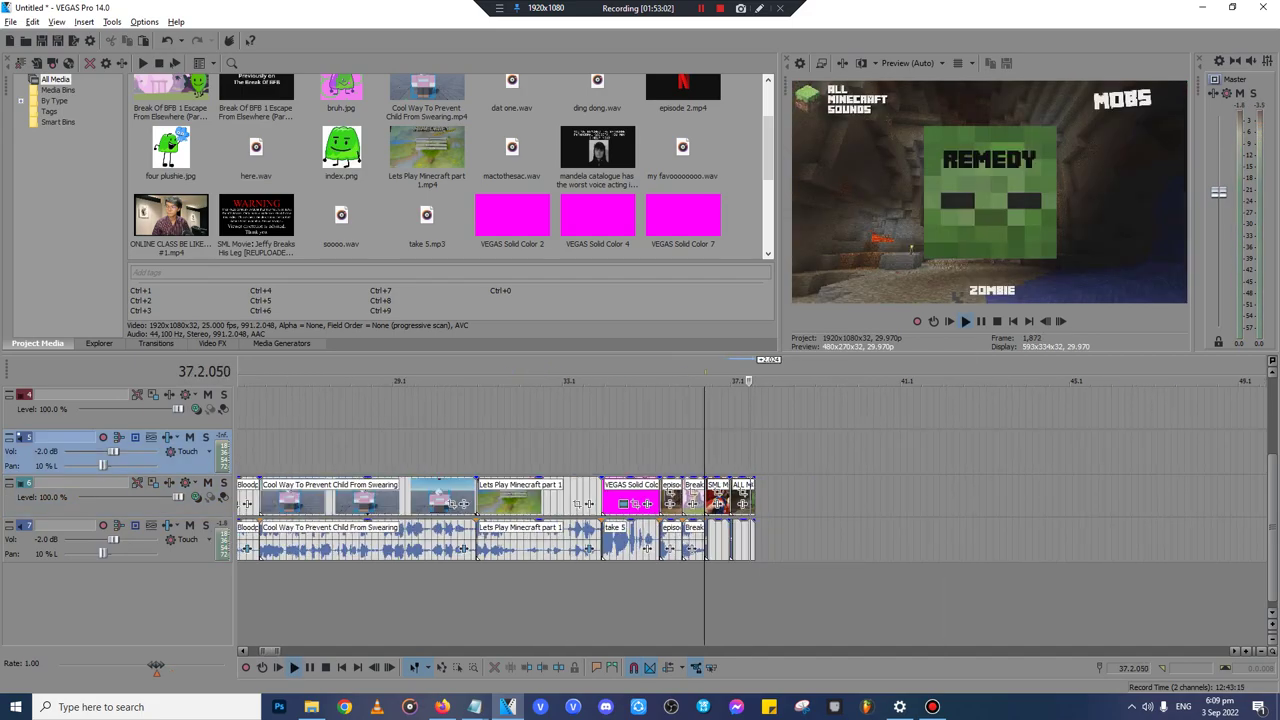
key("Return")
- Switch to Firefox, close the ReadLoud Male voice - Brian tabs, and minimize the browser to return to VEGAS Pro
scroll(538, 452, "up", 5)
left_click(442, 707)
left_click(372, 15)
left_click(224, 15)
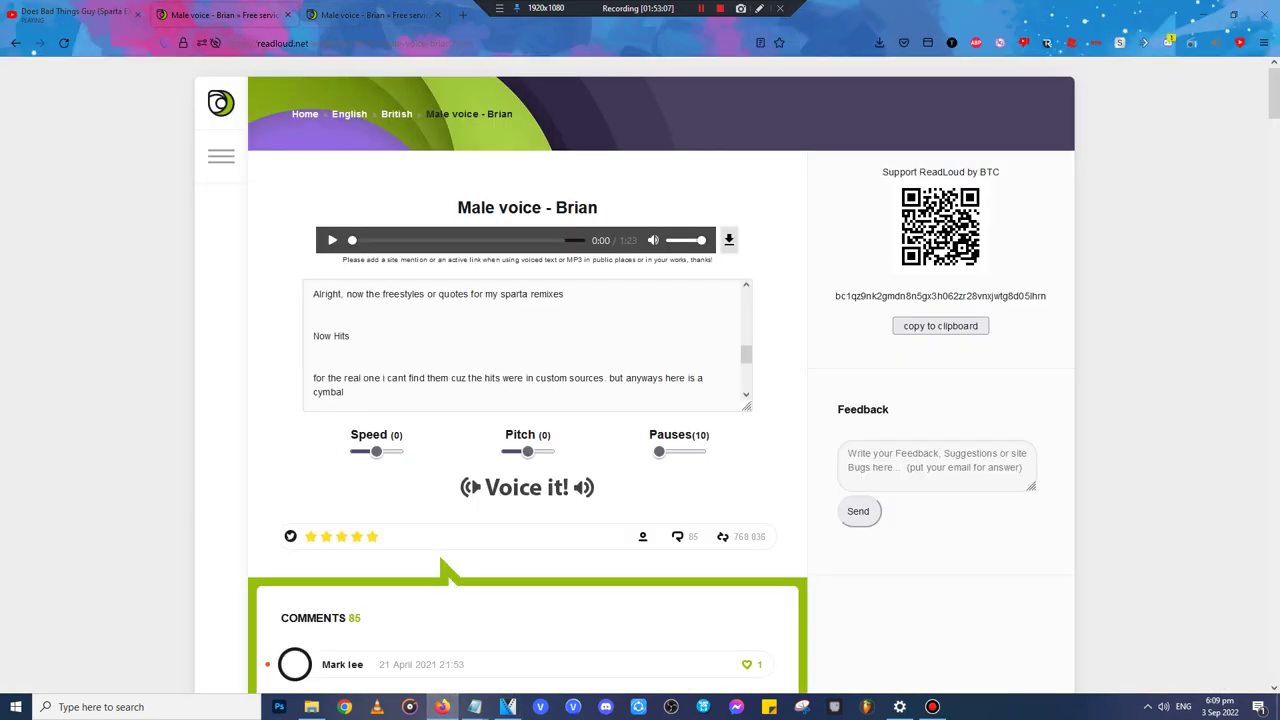
left_click(372, 15)
left_click(437, 15)
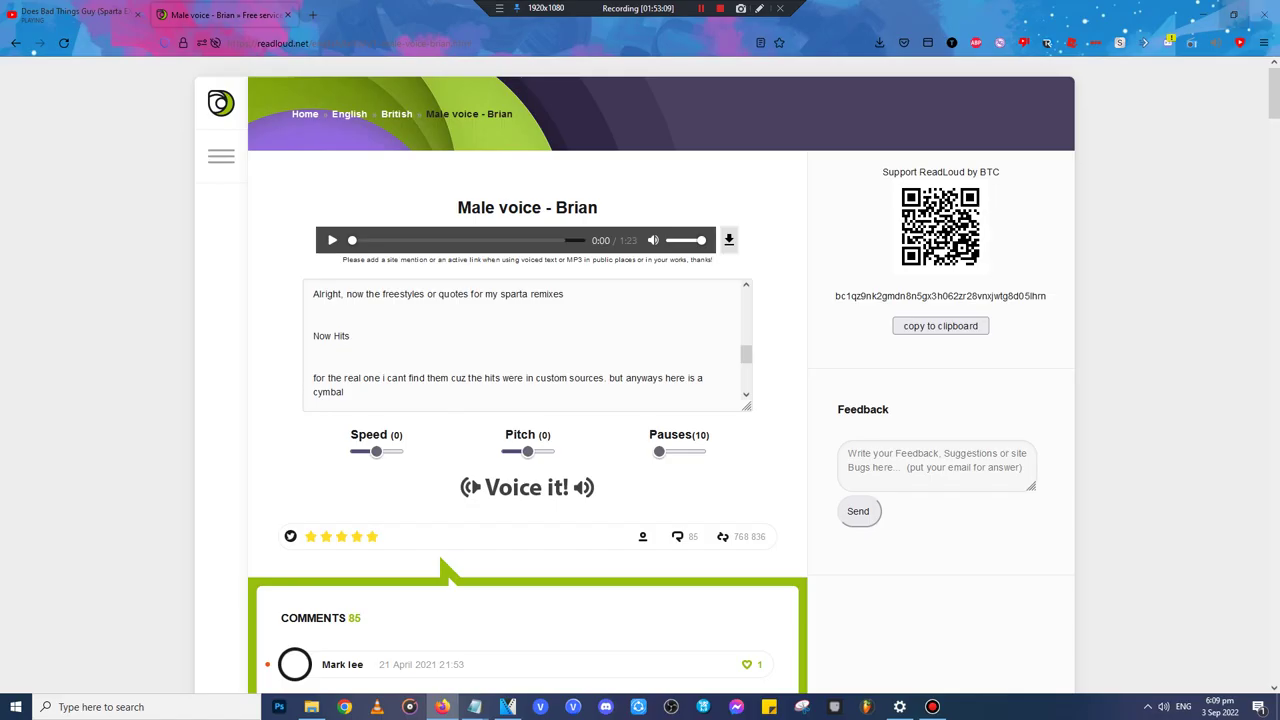
left_click(1203, 14)
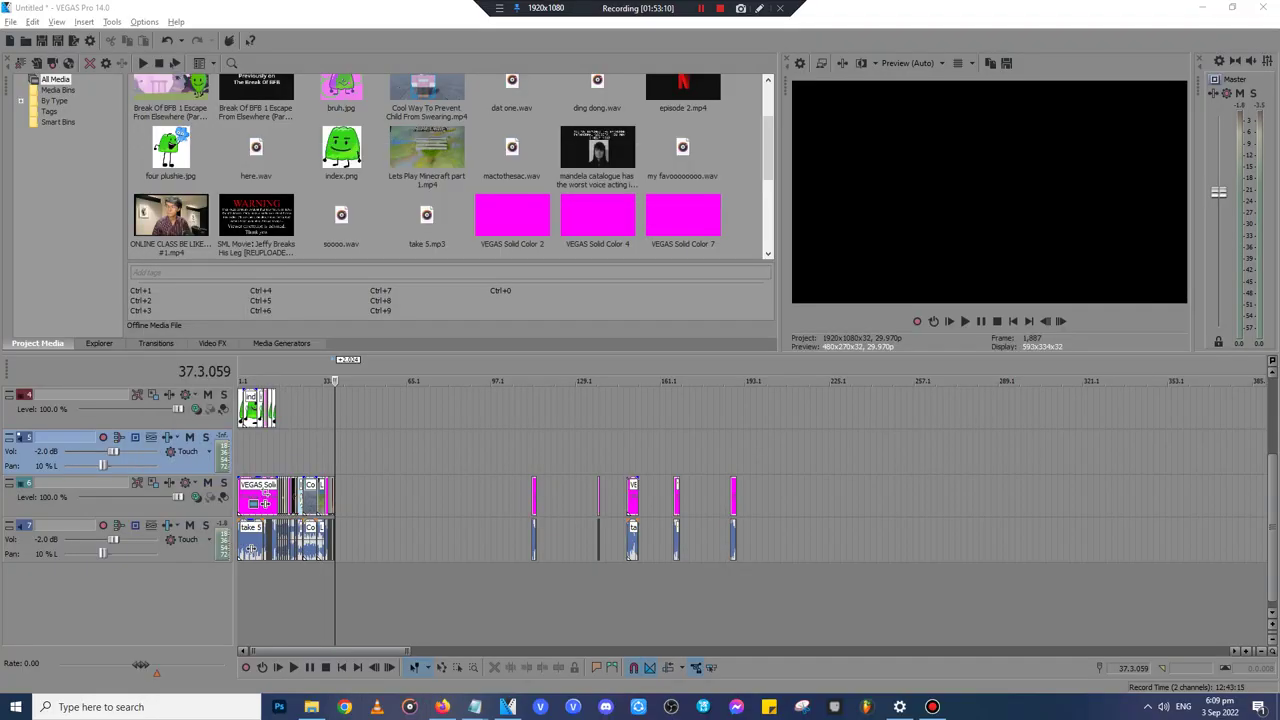
key("alt+Tab")
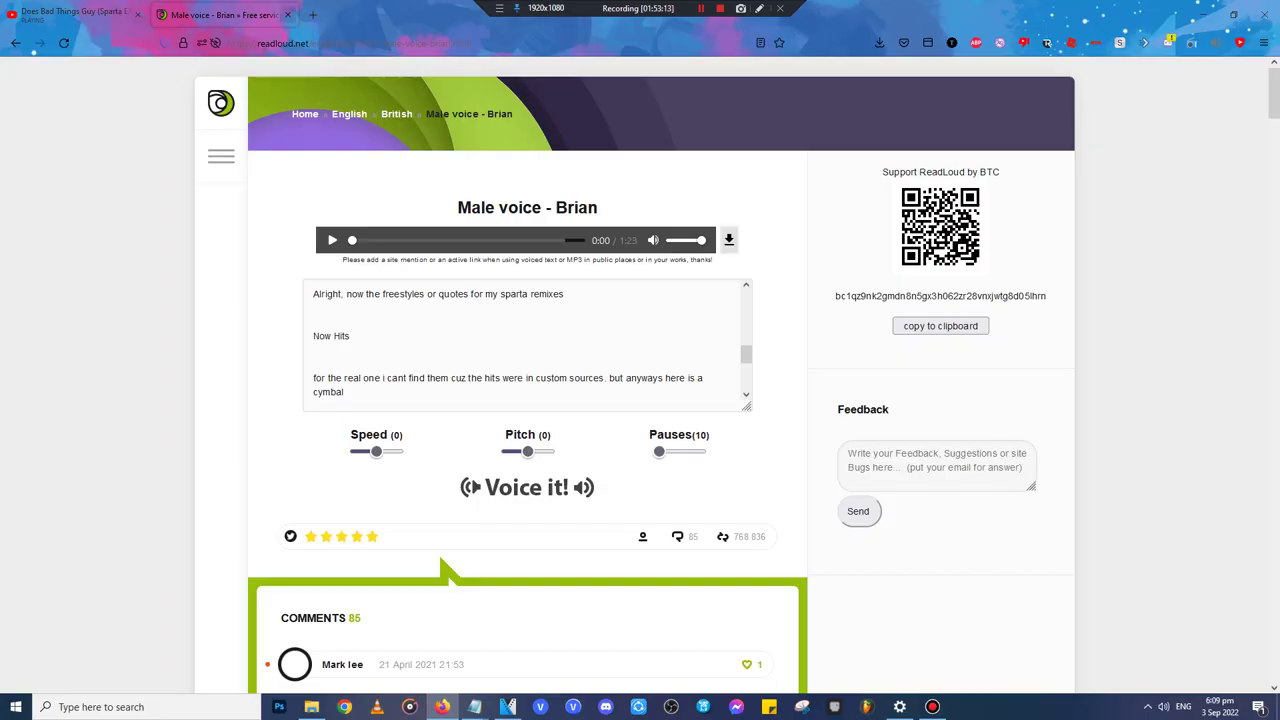
left_click(278, 15)
left_click(442, 707)
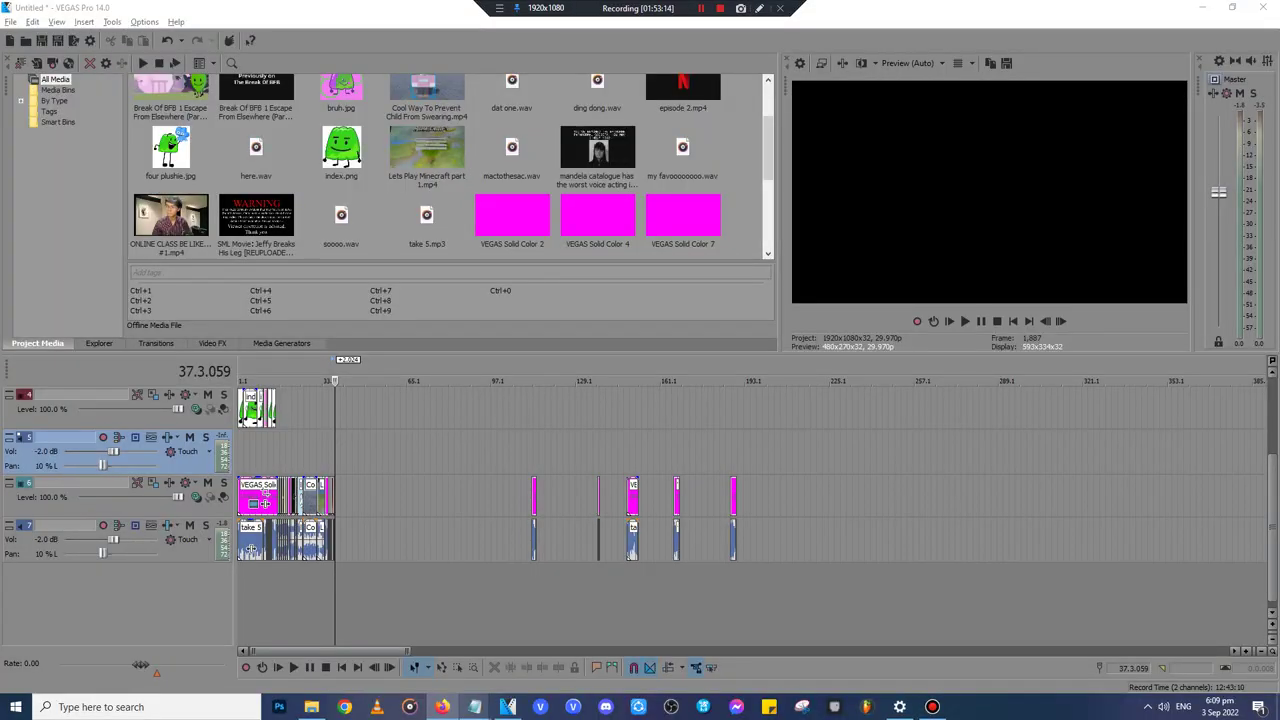
- Switch to Notepad and save the narration script as script.txt
mouse_move(474, 707)
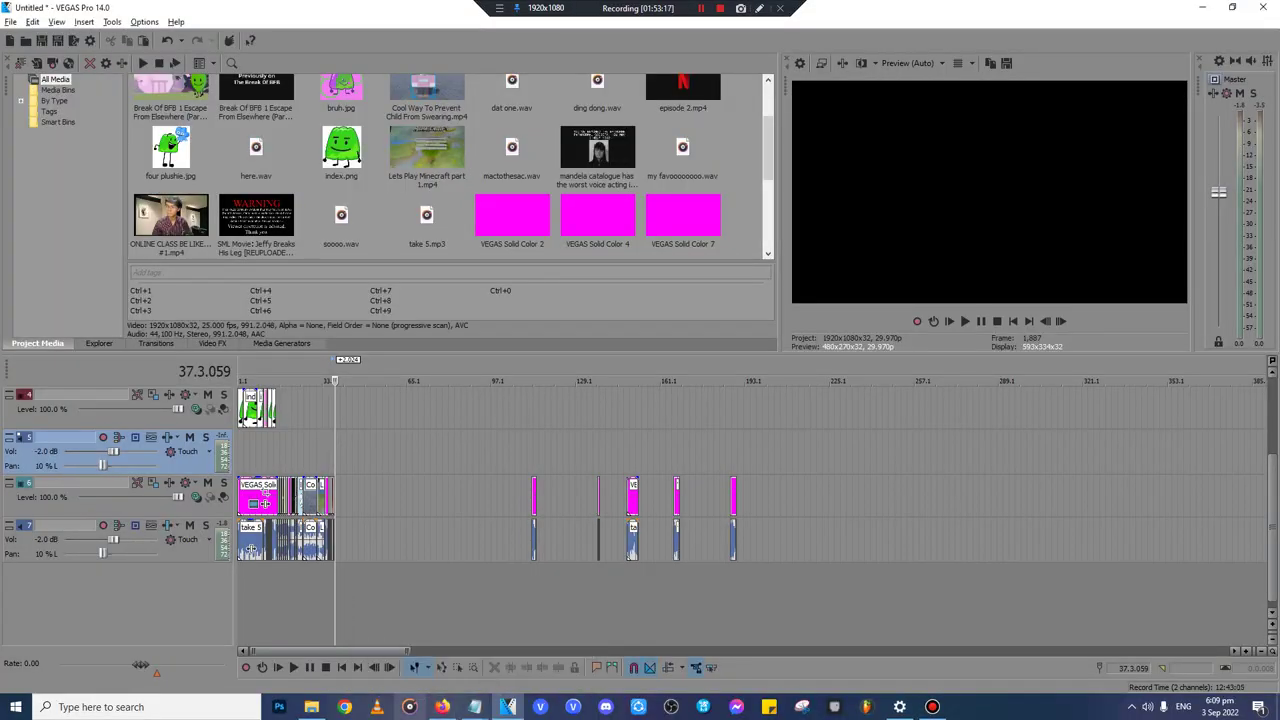
left_click(414, 648)
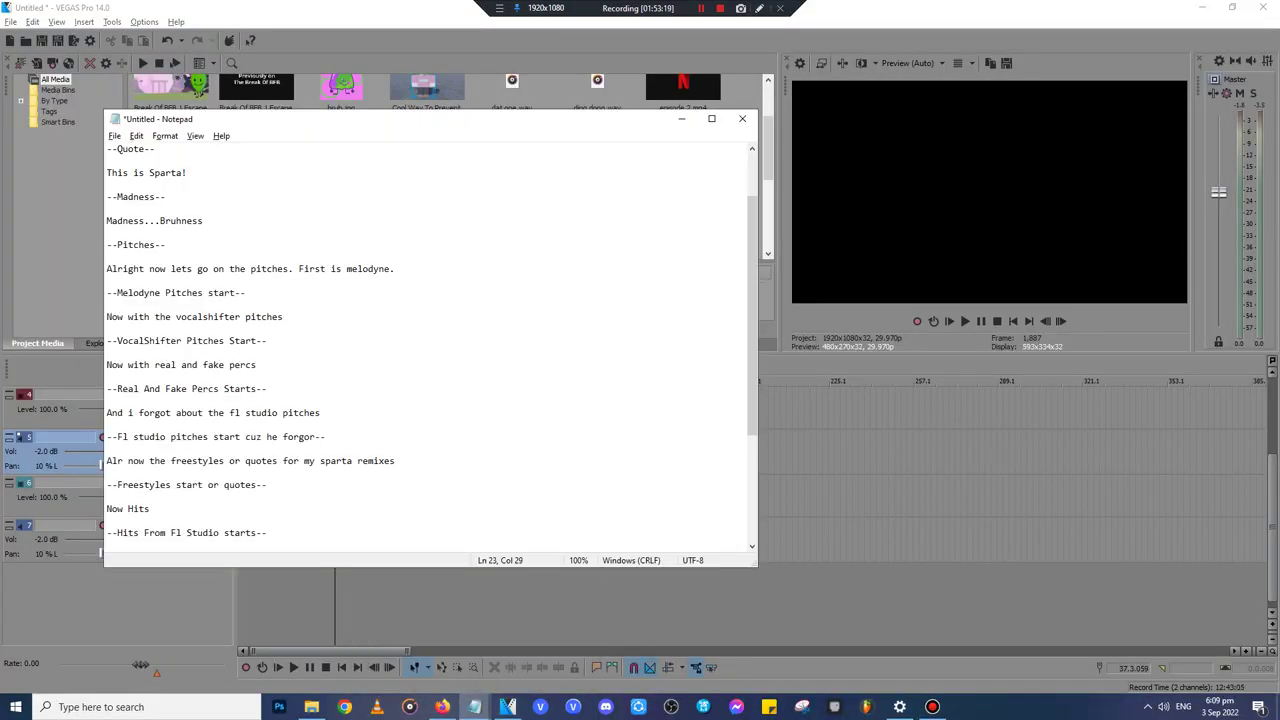
left_click(115, 136)
left_click(138, 196)
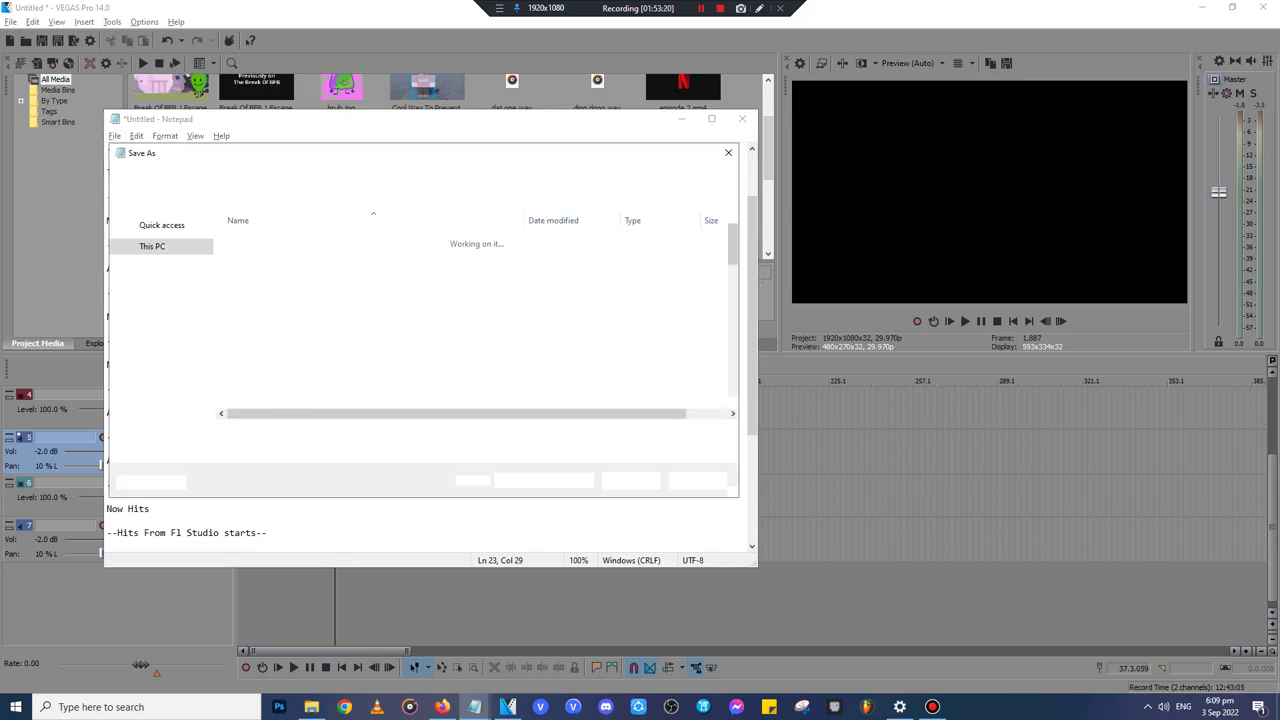
type("script")
key("Return")
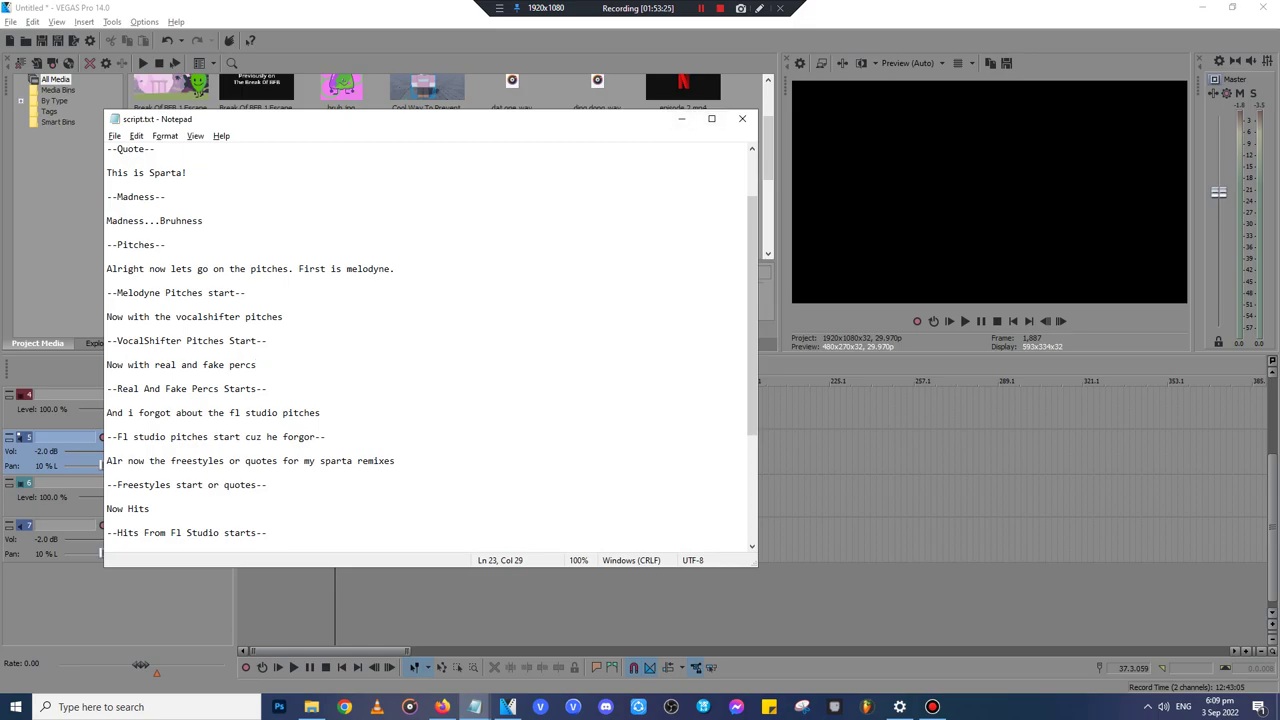
- Read through the rest of the narration script, minimize Notepad, and review the clips across the VEGAS Pro timeline
scroll(430, 350, "down", 1)
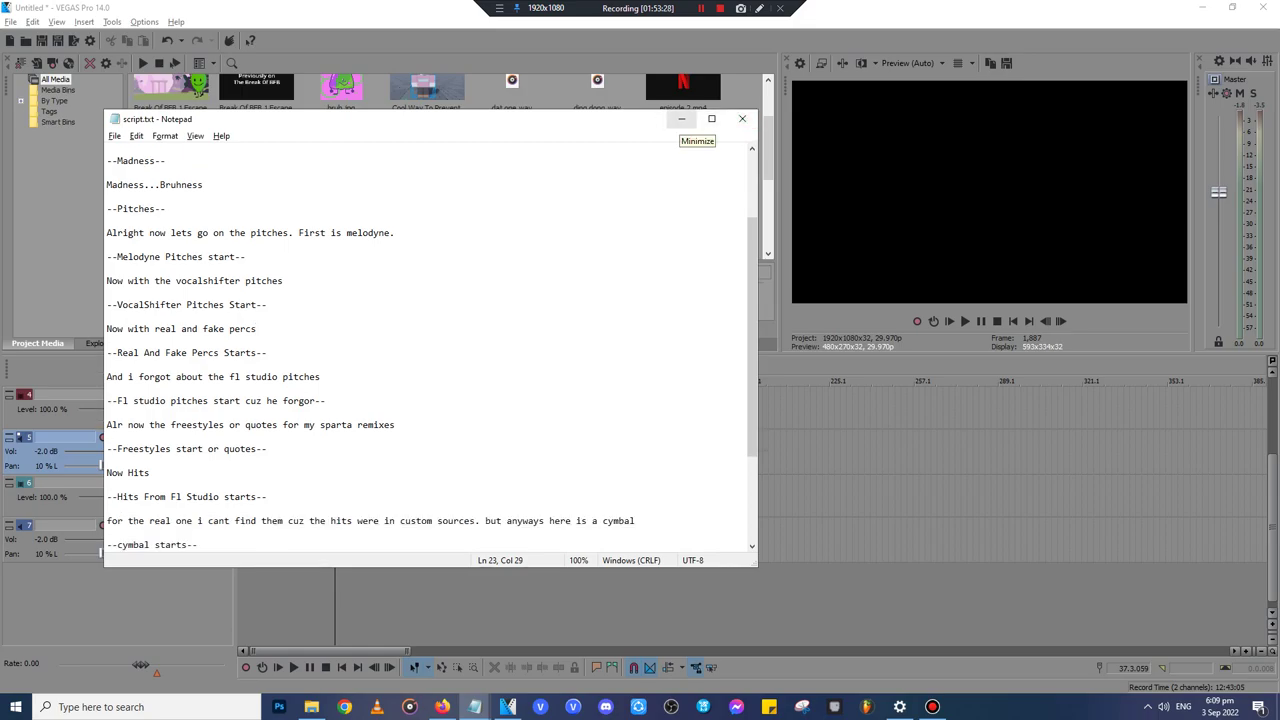
left_click(681, 119)
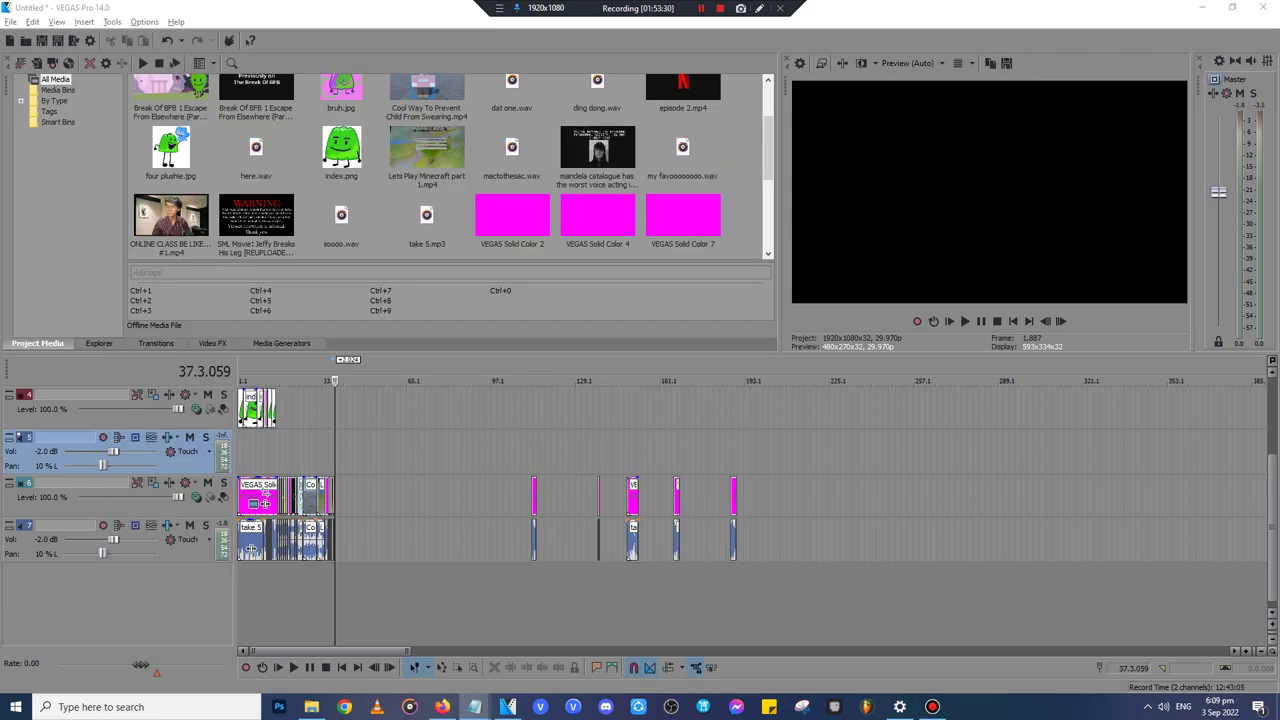
scroll(751, 510, "up", 5)
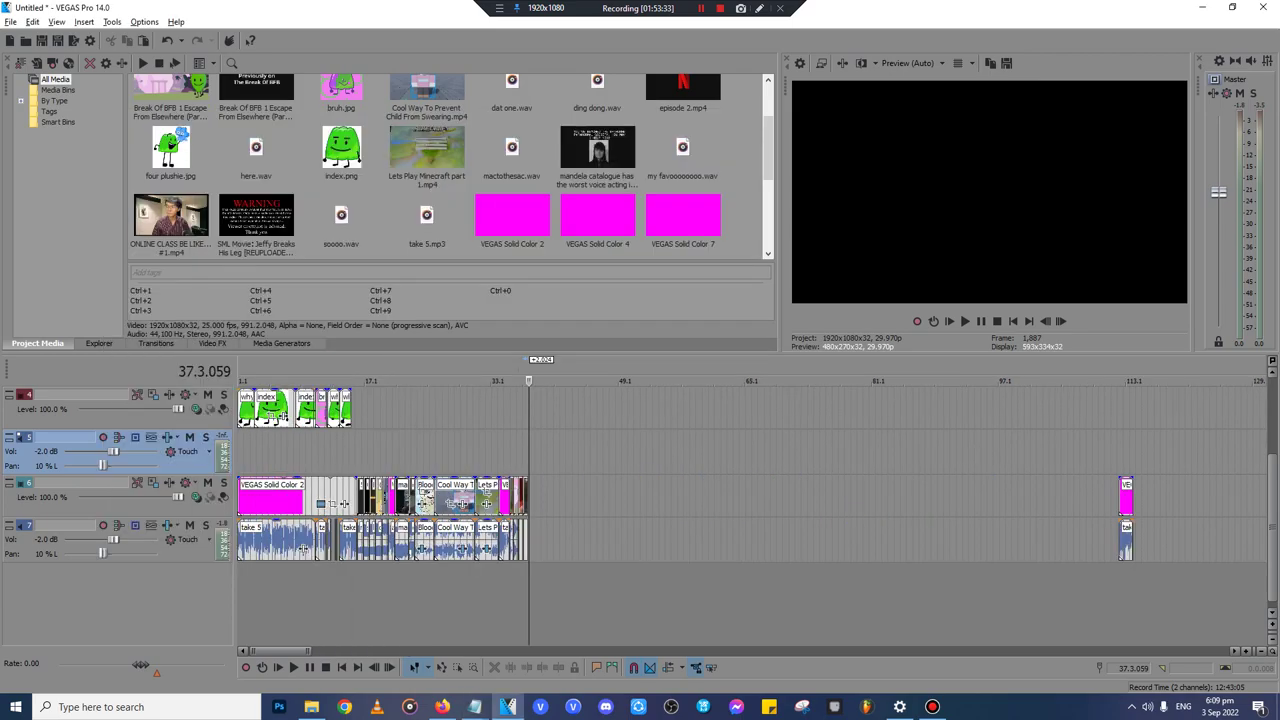
scroll(751, 510, "down", 4)
scroll(485, 510, "down", 10)
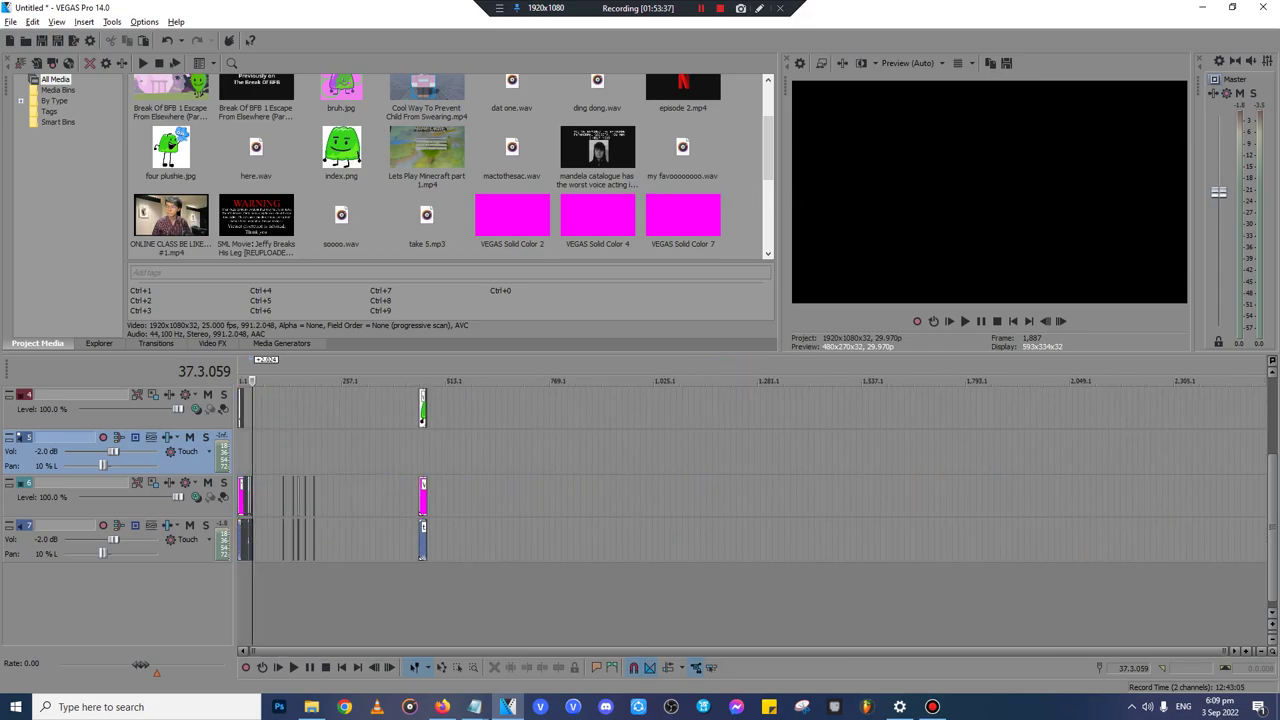
scroll(615, 180, "up", 2)
- Switch to FL Studio, change playback to song mode, and set the project tempo to 140
left_click(311, 707)
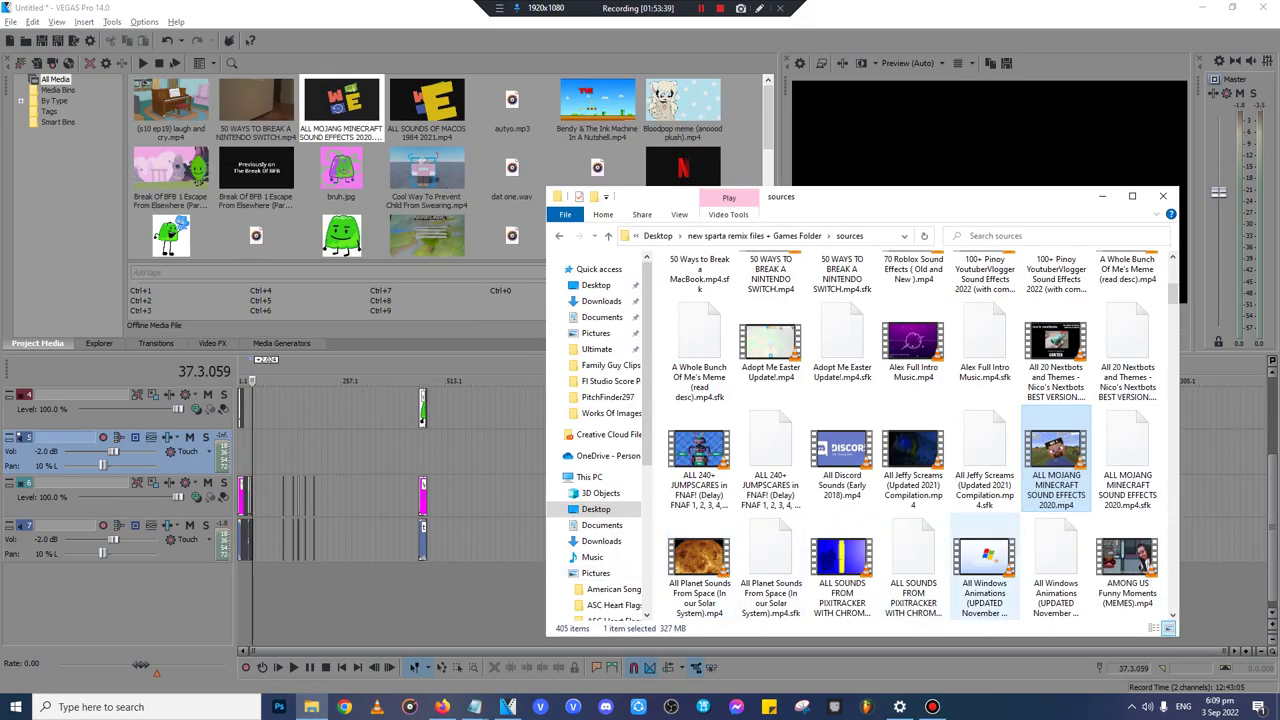
right_click(1072, 711)
left_click(1117, 646)
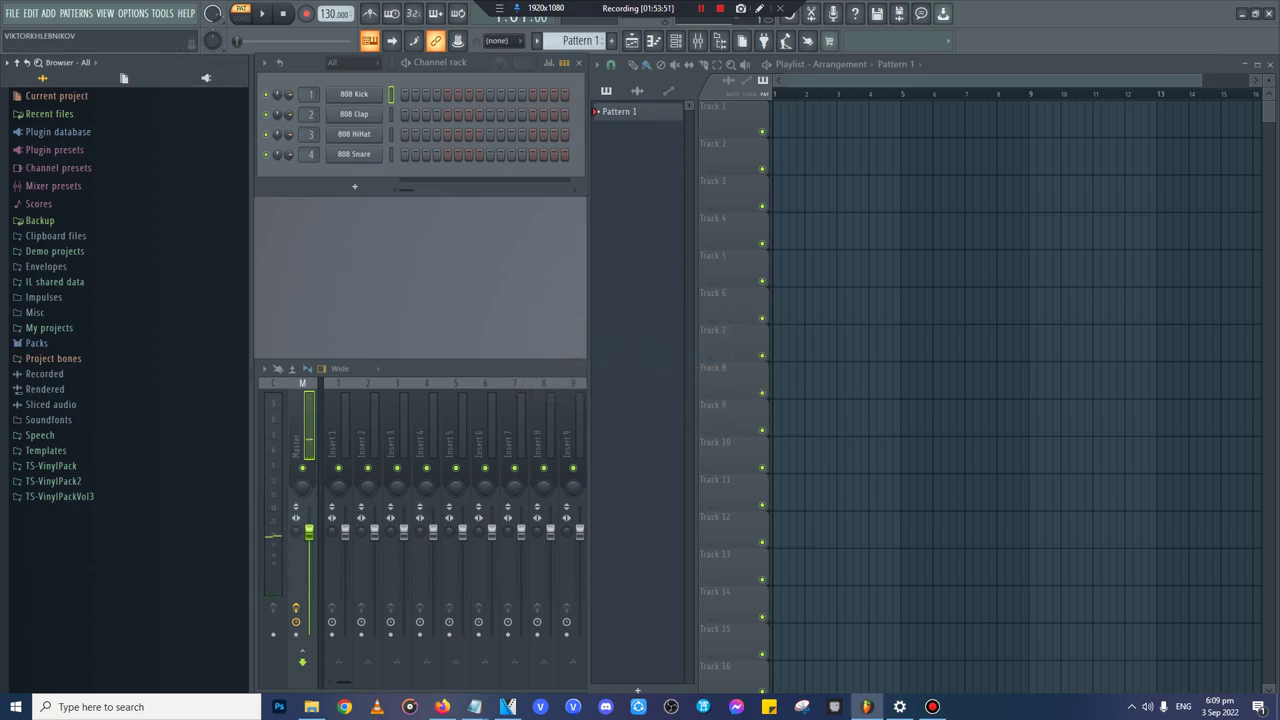
left_click(52, 466)
key("l")
right_click(334, 13)
left_click(473, 123)
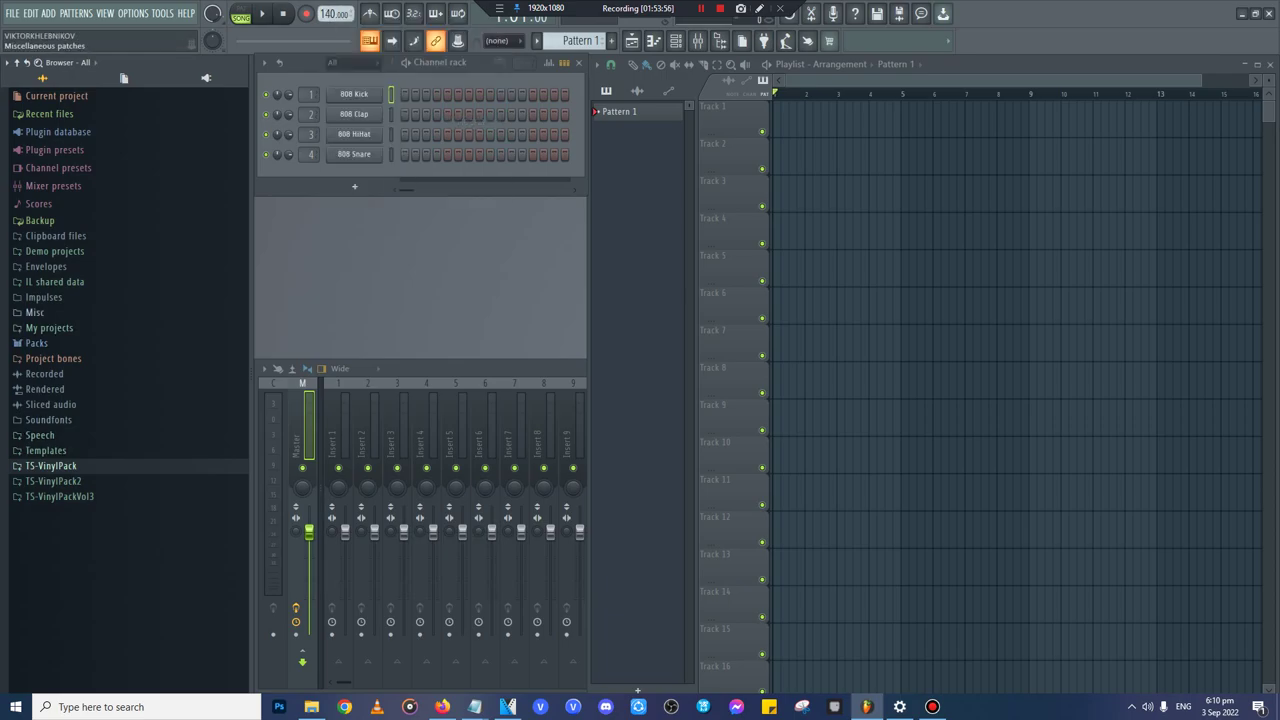
- Replace the 808 Kick channel's sample with Grv Kick Acoustic 01 from Packs > Drums > Kicks and normalize it
left_click(36, 343)
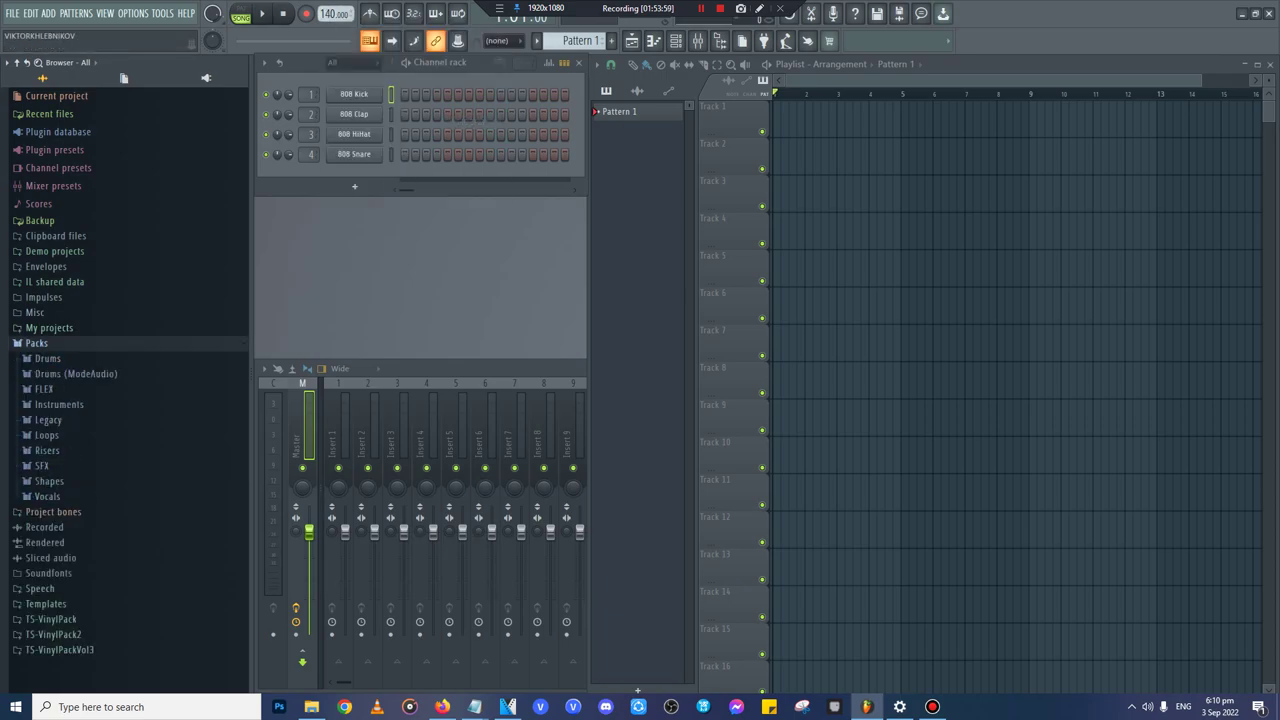
left_click(47, 358)
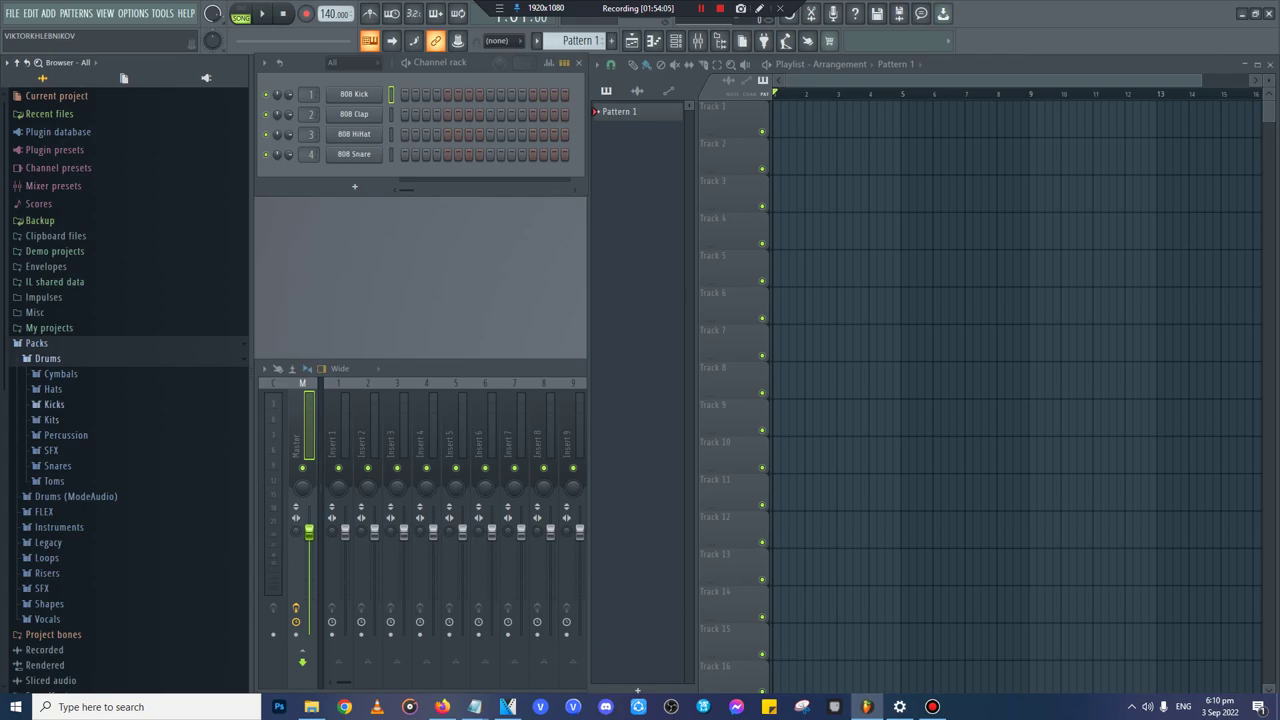
left_click(54, 404)
left_click(60, 402)
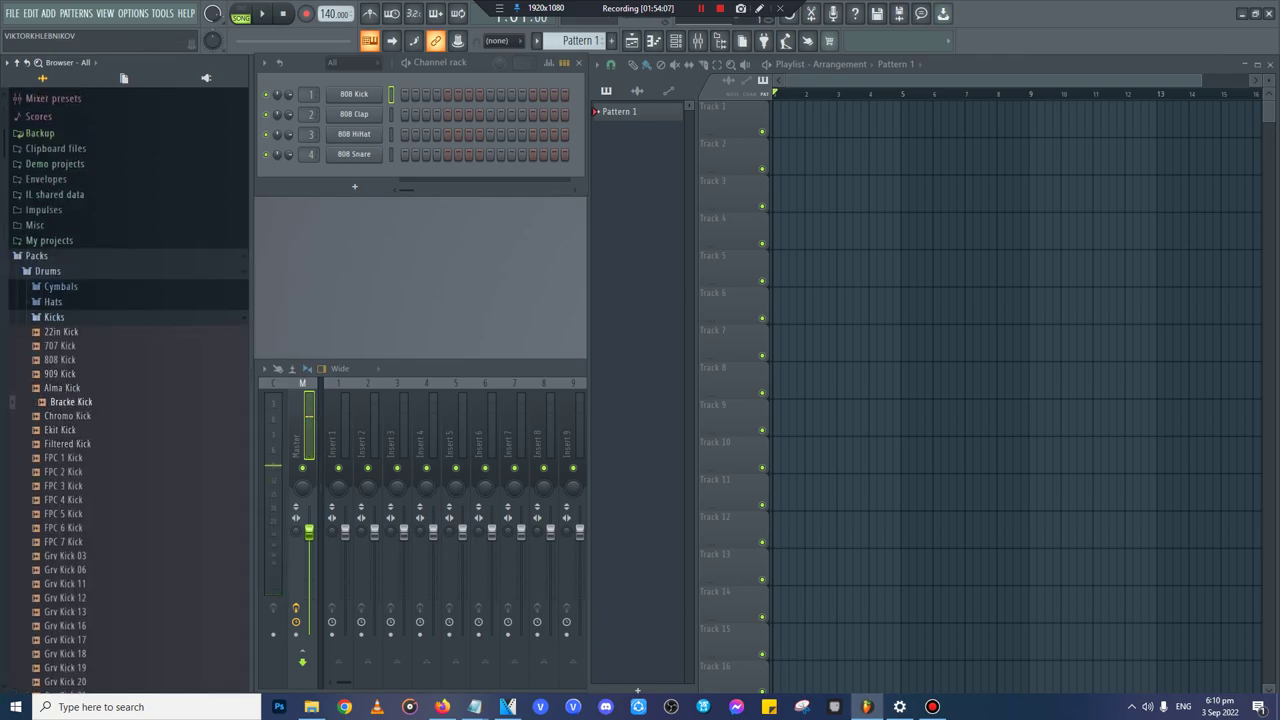
scroll(68, 444, "down", 5)
left_click(84, 415)
scroll(84, 415, "down", 1)
left_click(86, 332)
left_click_drag(87, 331, 354, 94)
left_click(510, 298)
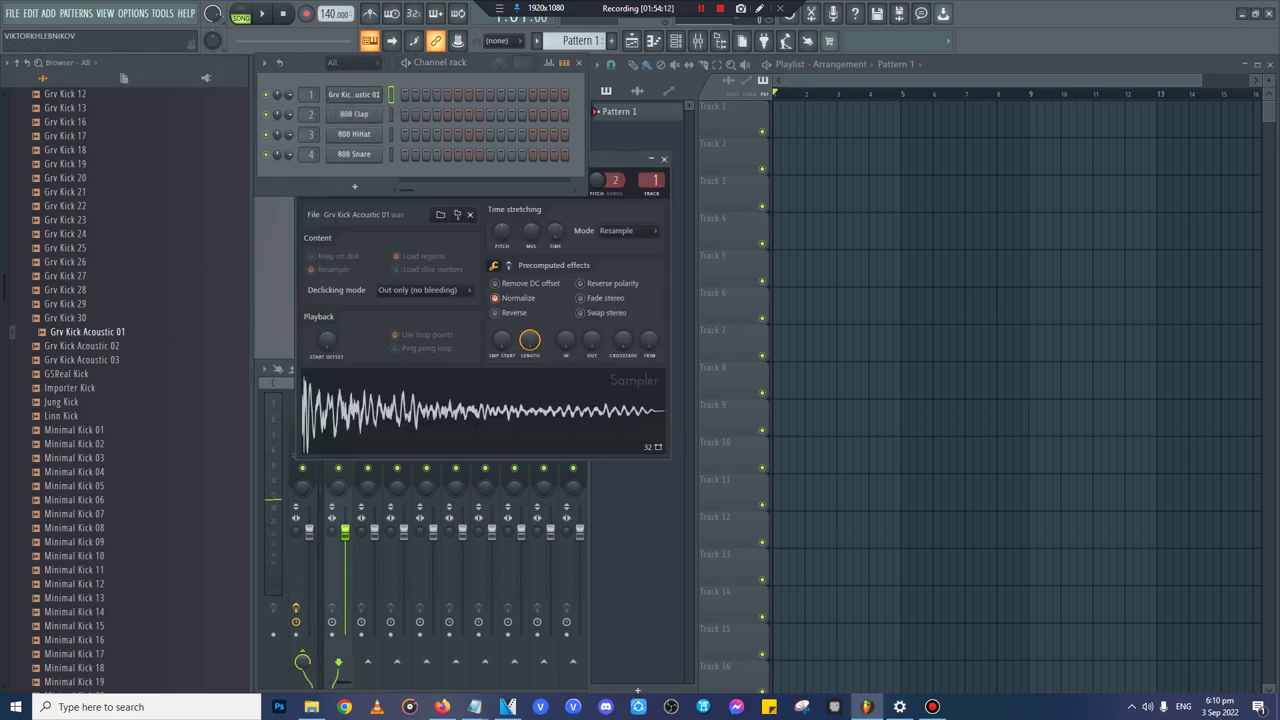
left_click(663, 159)
- Place Pattern 1 at bar 1 of playlist Track 1 and draw a one-bar C5 kick note in its piano roll
left_click(792, 106)
left_click_drag(789, 112, 780, 112)
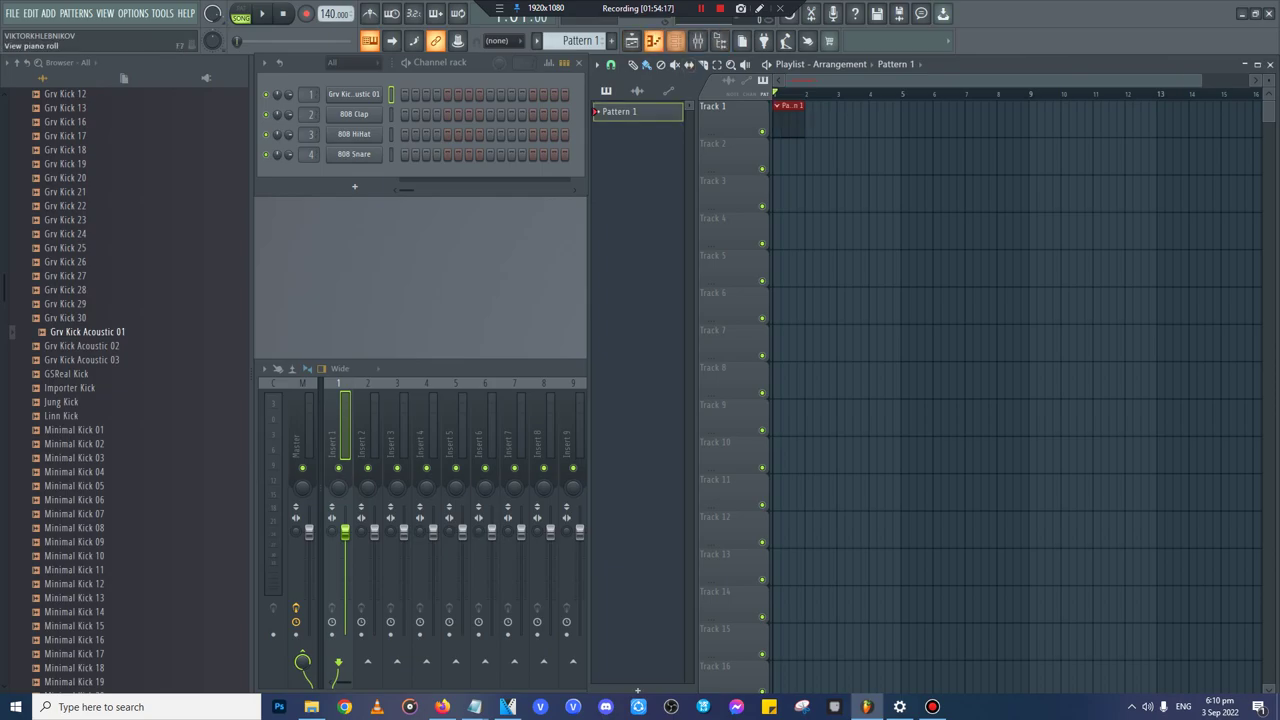
left_click(653, 40)
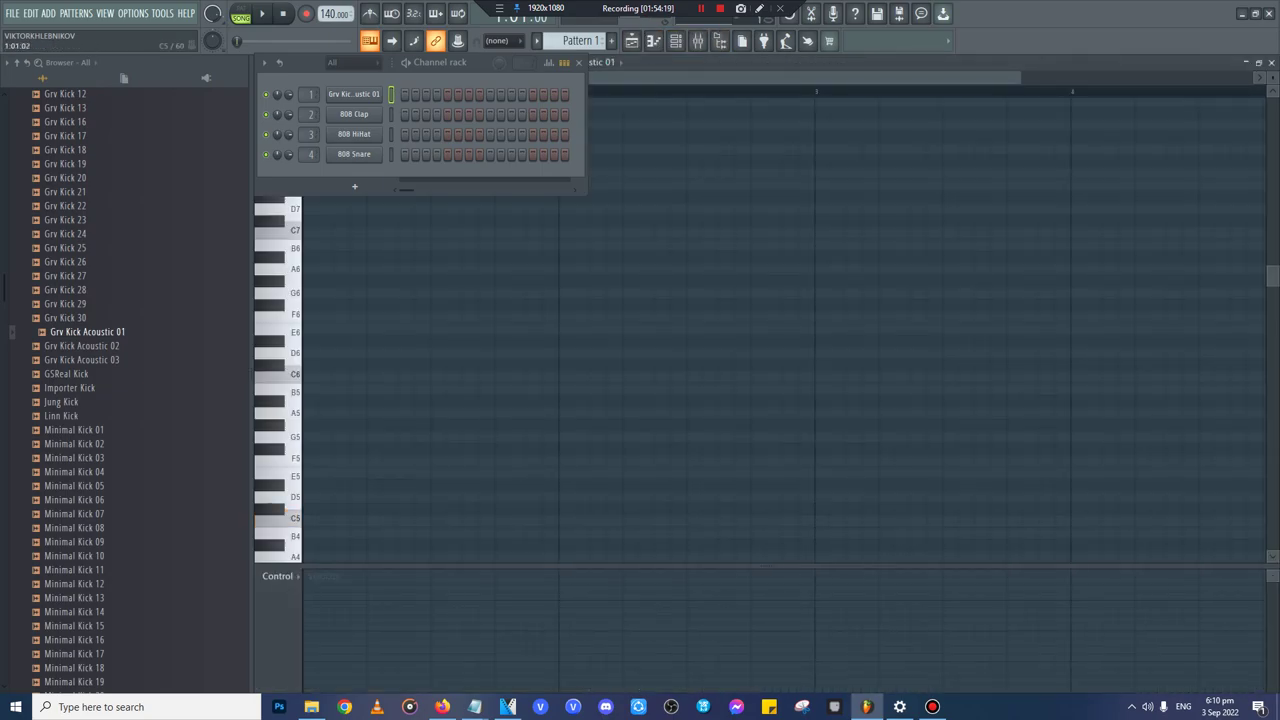
left_click(305, 520)
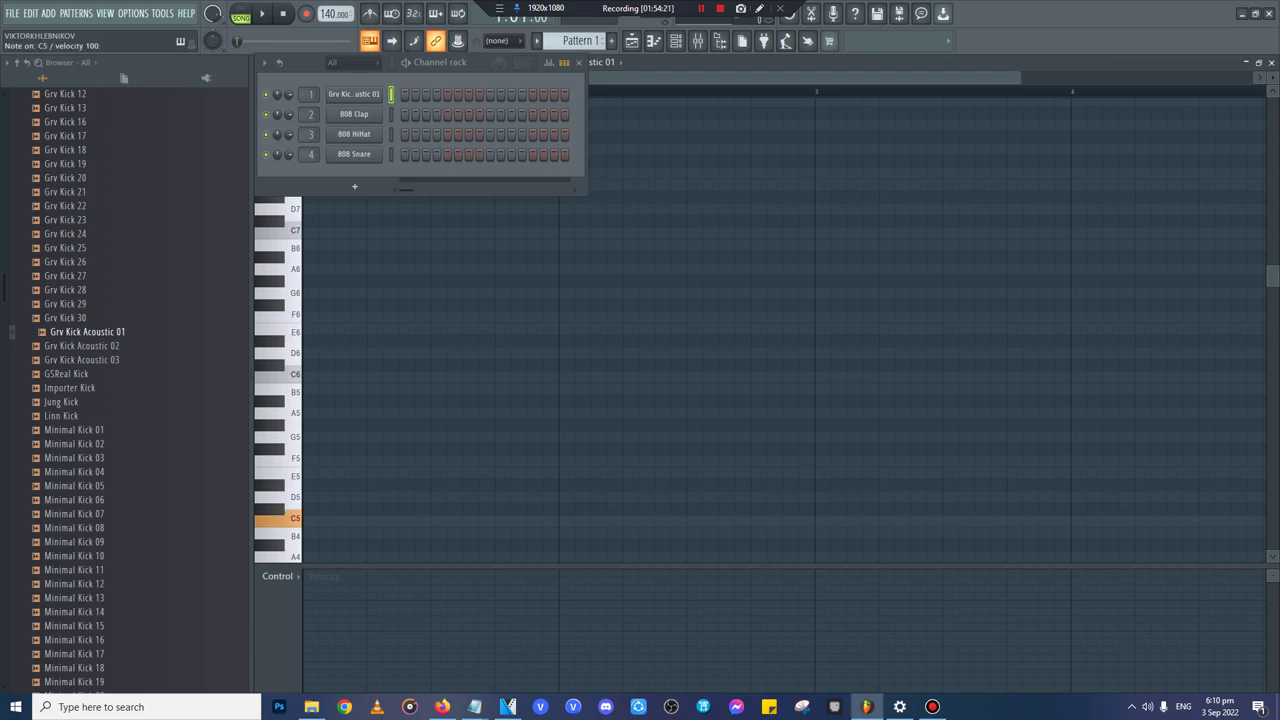
left_click_drag(365, 520, 558, 520)
left_click(1271, 63)
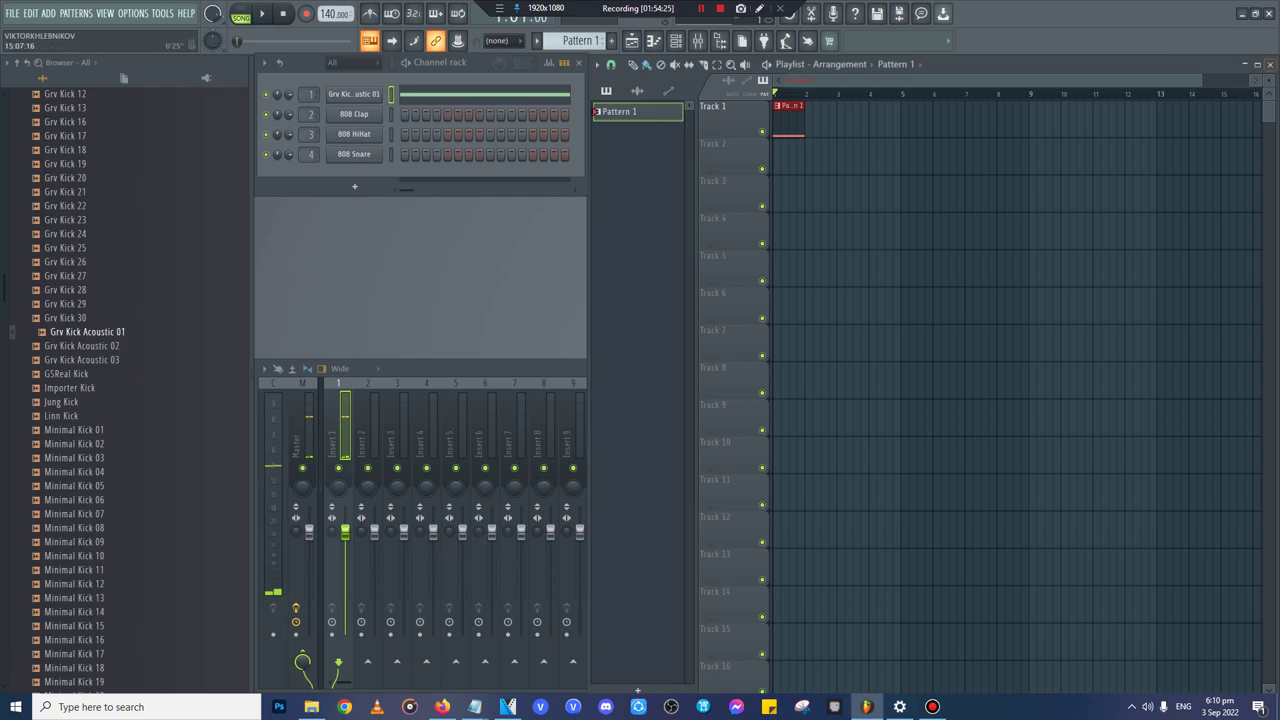
- Replace the 808 Clap channel's sample with FPC Snare 5 from the Snares folder, with Remove DC offset and Normalize enabled
scroll(125, 390, "up", 7)
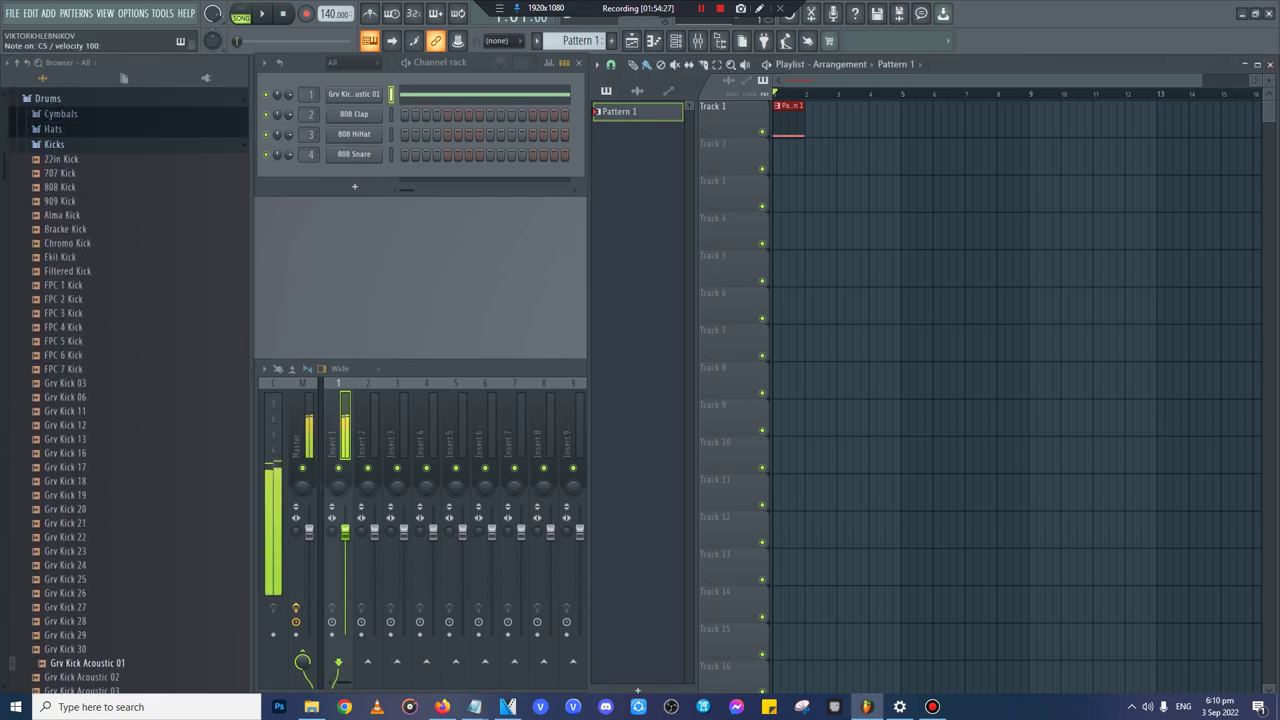
scroll(125, 390, "up", 4)
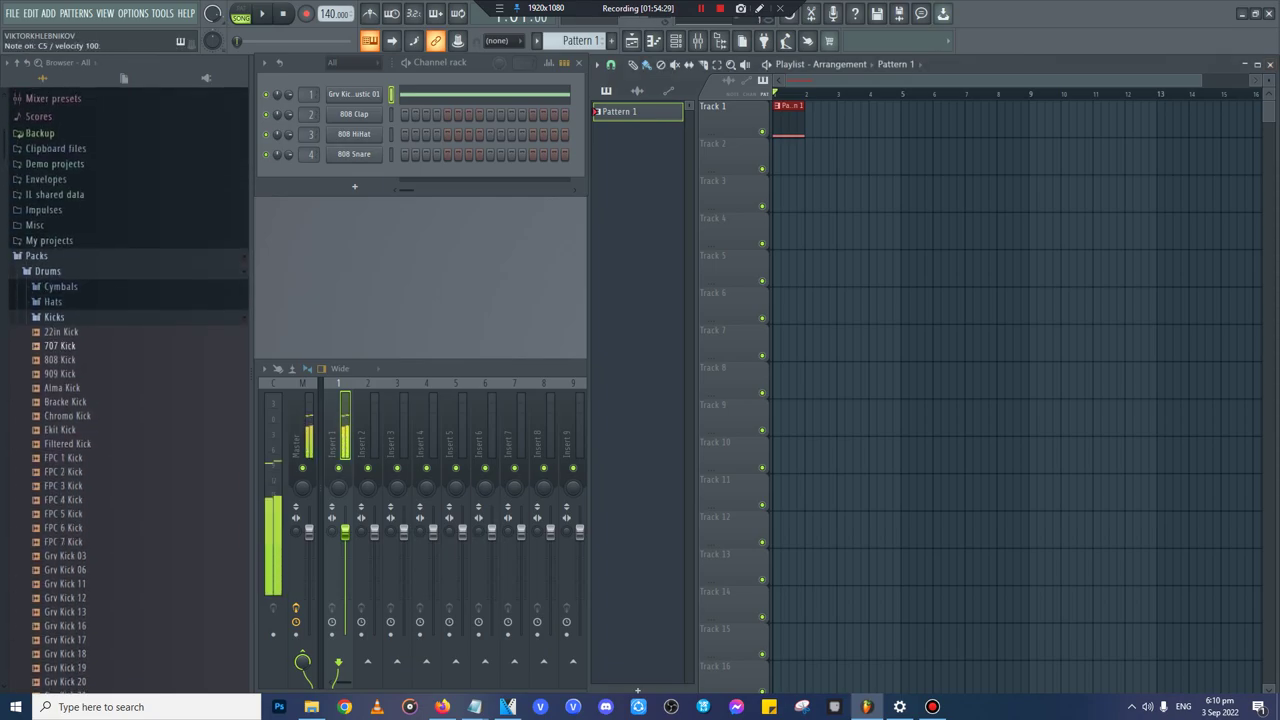
left_click(54, 317)
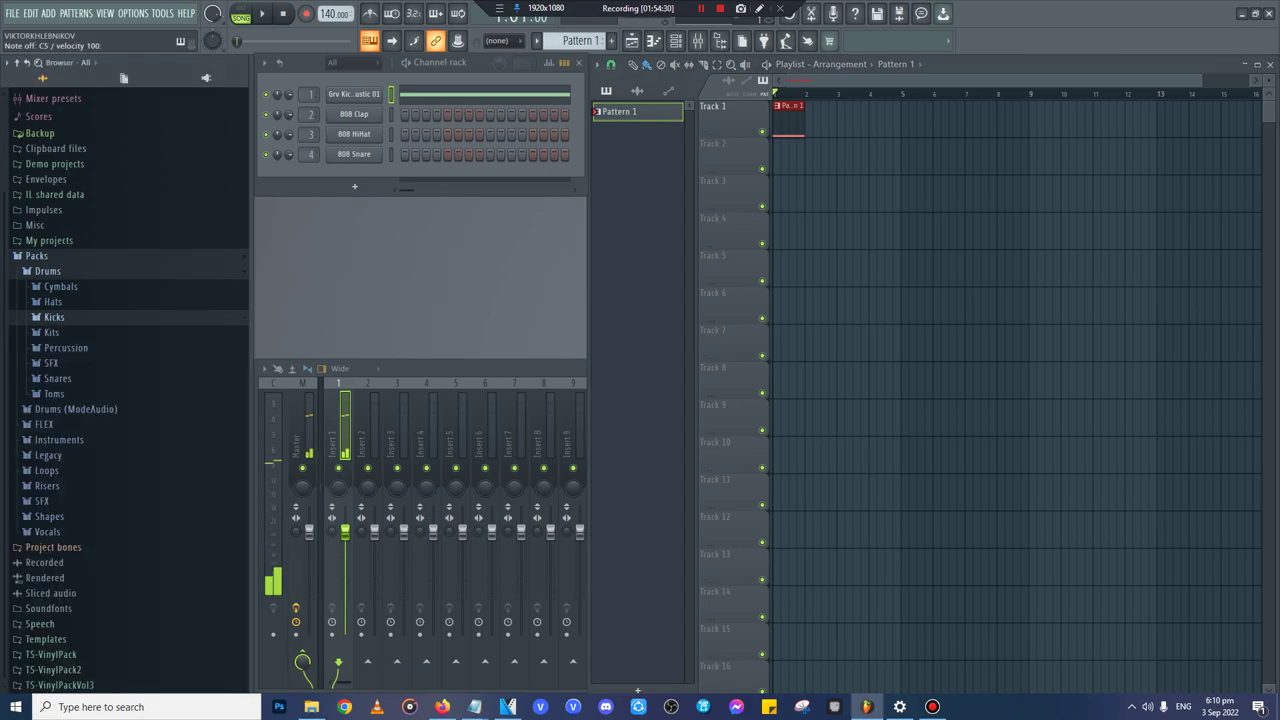
left_click(57, 378)
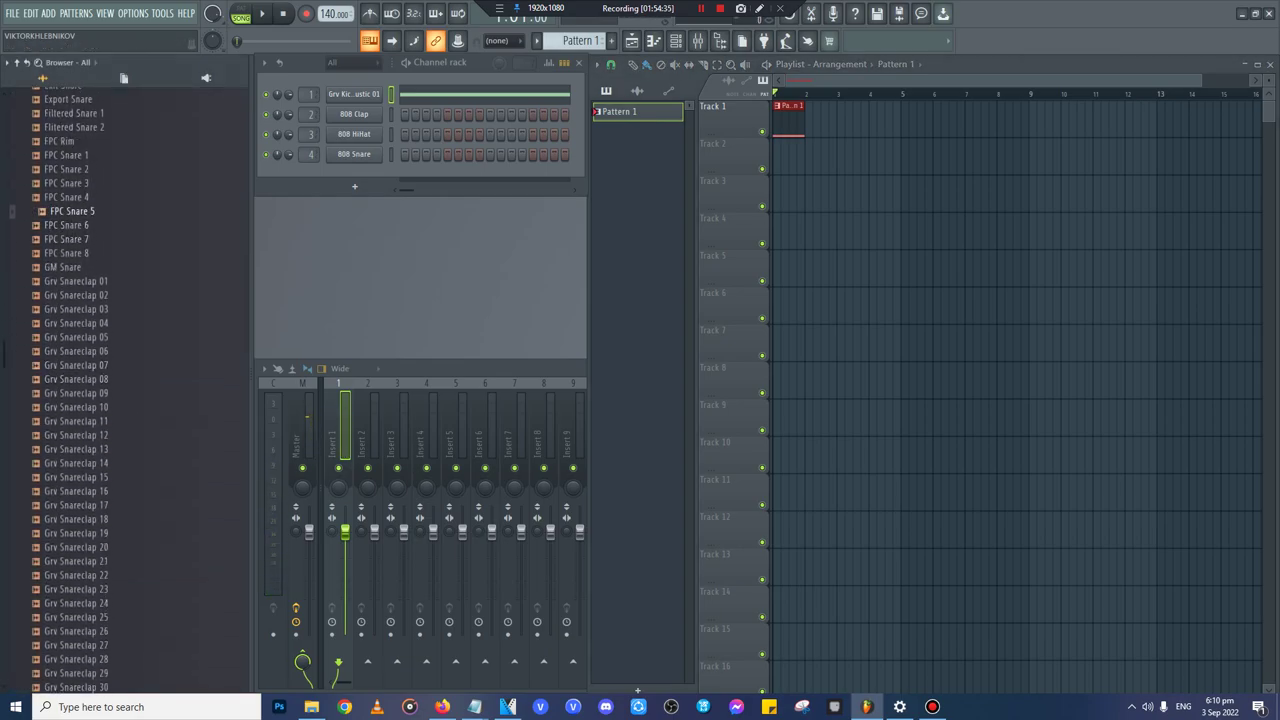
left_click_drag(72, 211, 354, 114)
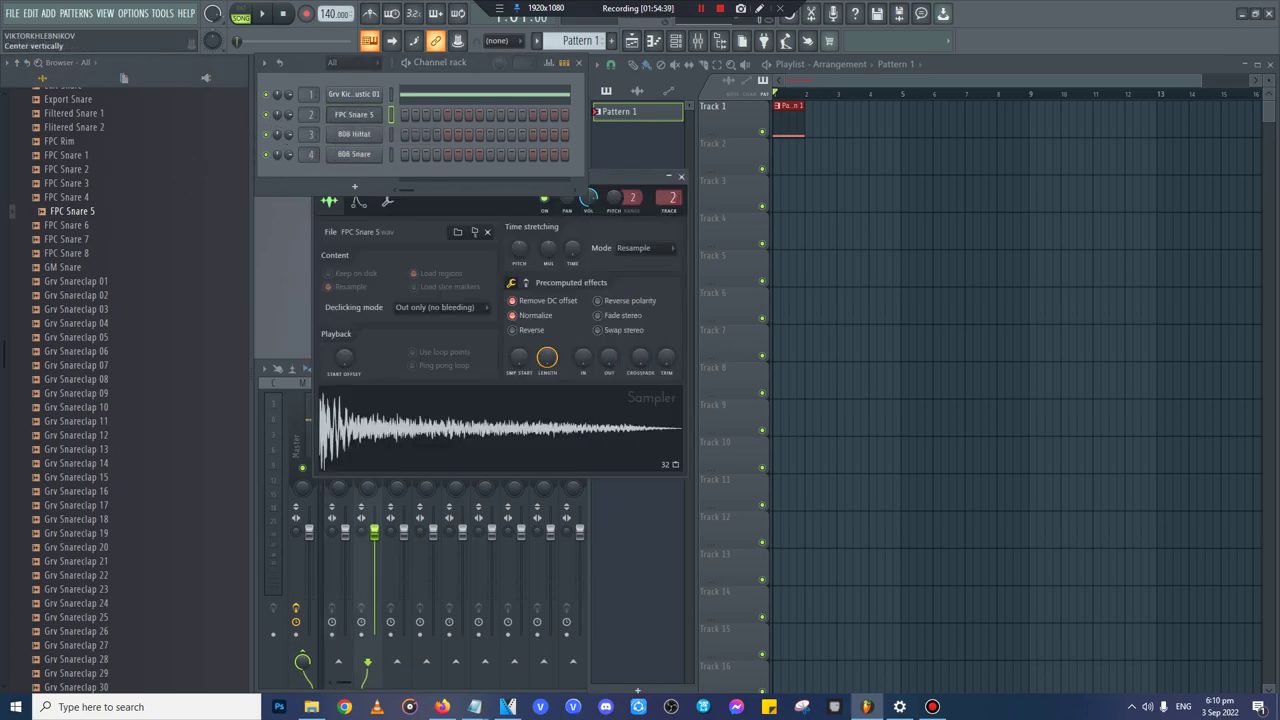
left_click(681, 176)
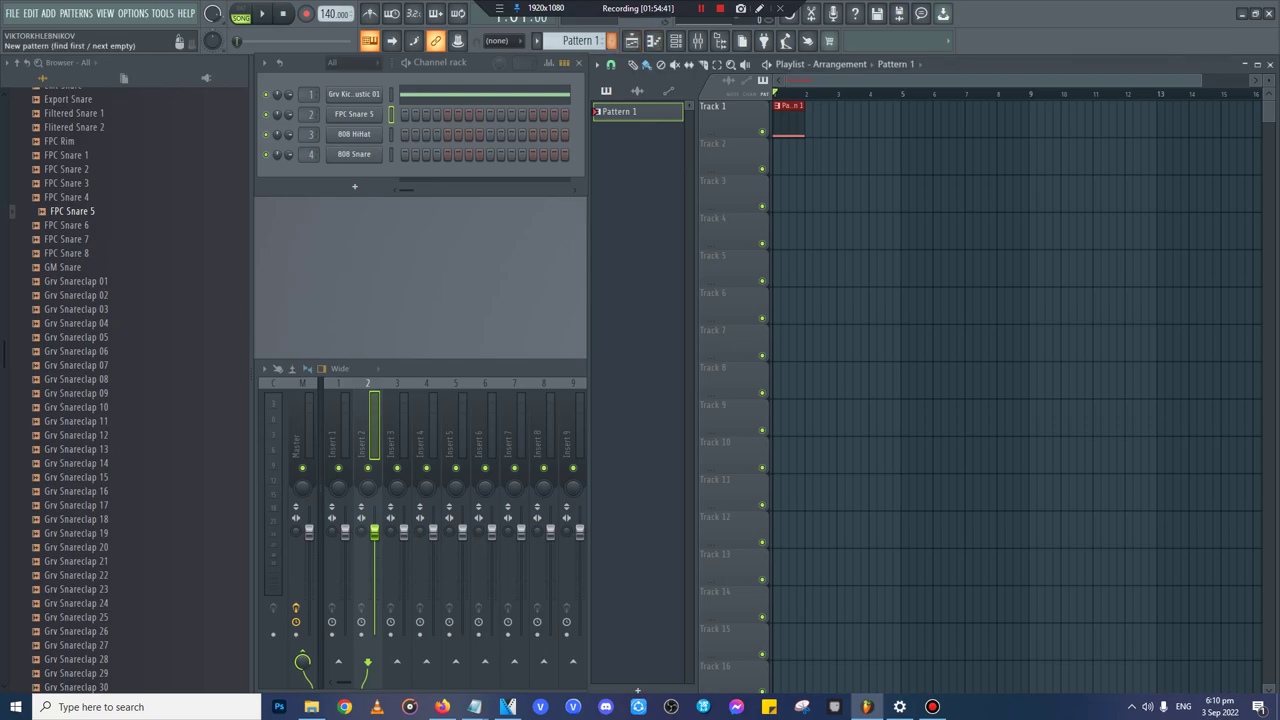
- Create a second pattern and place it at bar 2 of playlist Track 1
left_click(612, 41)
left_click(627, 57)
left_click(819, 119)
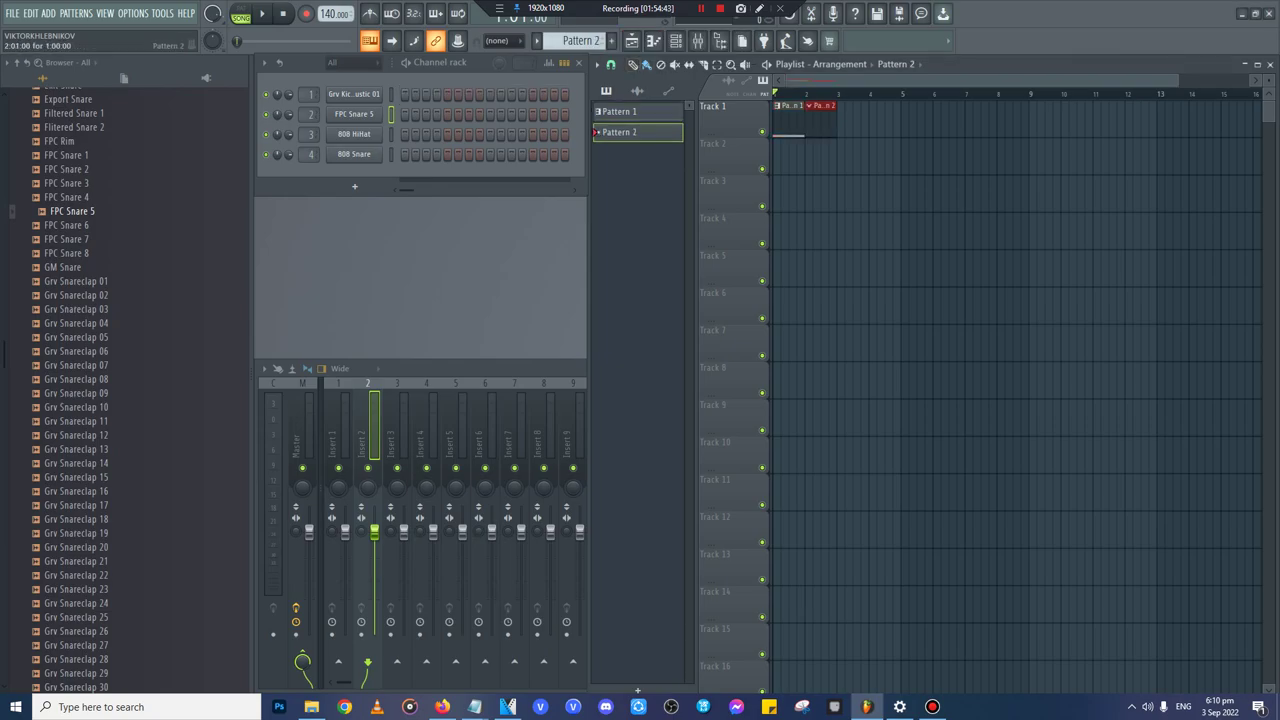
- Replace the FPC Snare 5 sample with Grv Snareclap 29 and draw a one-bar C5 note for it in the second pattern
left_click(653, 40)
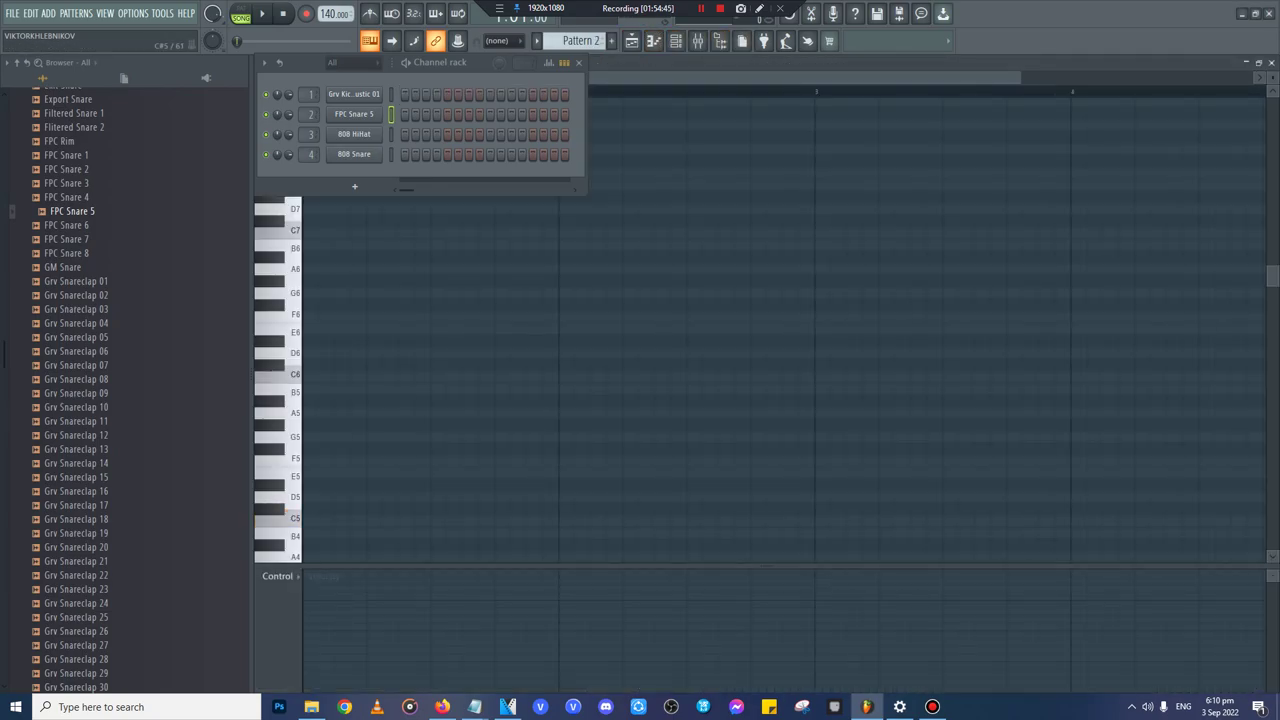
left_click(78, 505)
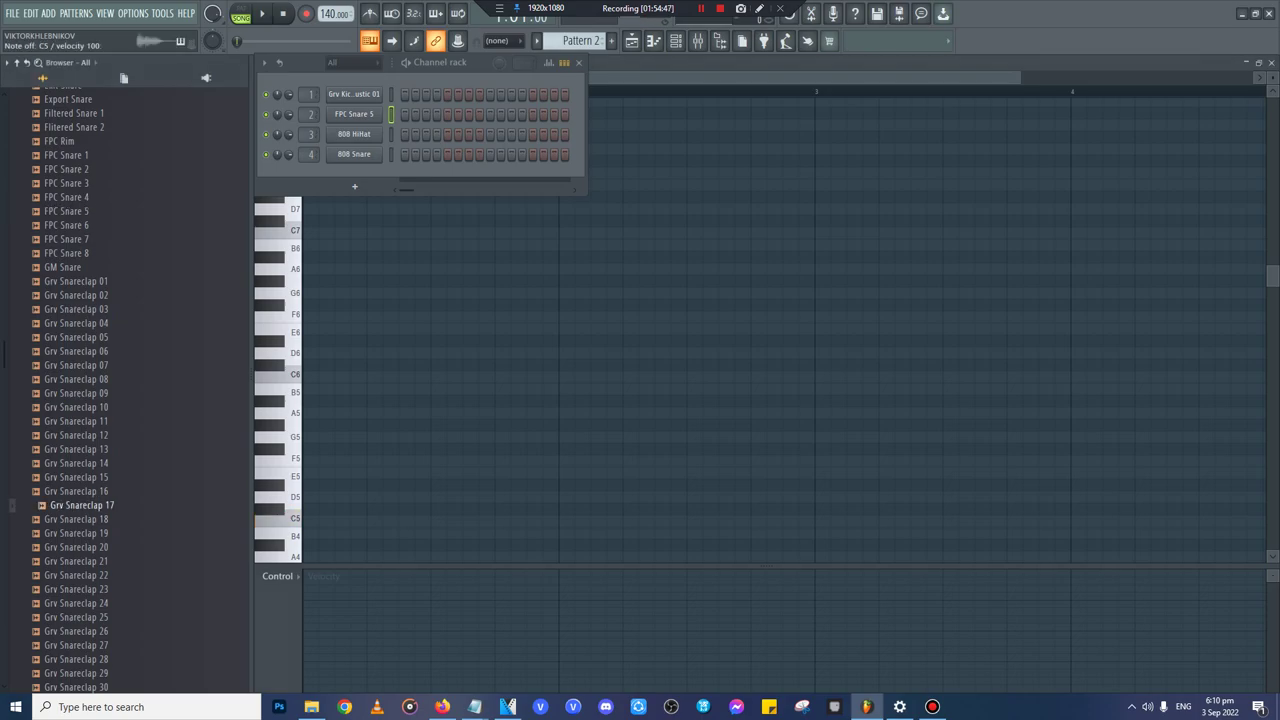
left_click(80, 547)
scroll(82, 540, "down", 4)
left_click(80, 505)
left_click_drag(82, 505, 354, 114)
left_click(308, 520)
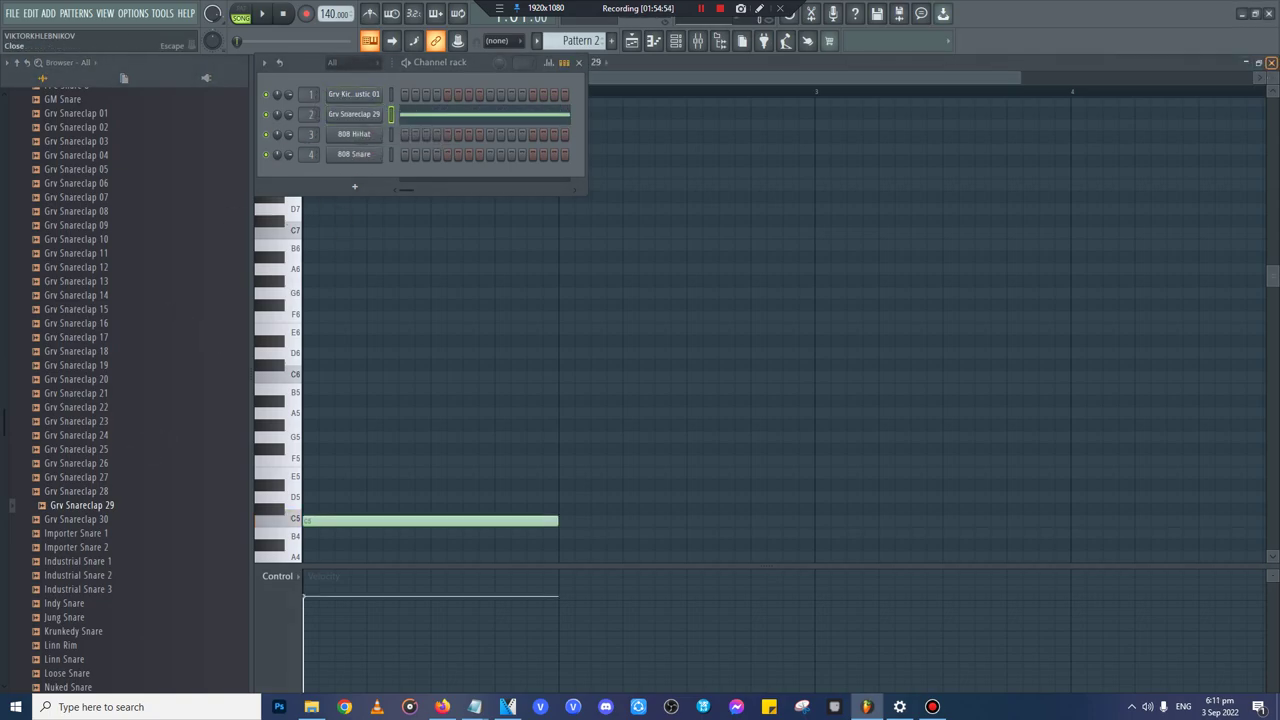
key("Escape")
- Create a third pattern and place it at bar 3 of playlist Track 1
left_click(612, 41)
left_click(627, 57)
left_click(846, 119)
- Replace the 808 HiHat sample with Chromo CH 1 from the Hats folder and draw its one-bar C5 note in the third pattern
scroll(125, 380, "up", 10)
scroll(125, 390, "up", 5)
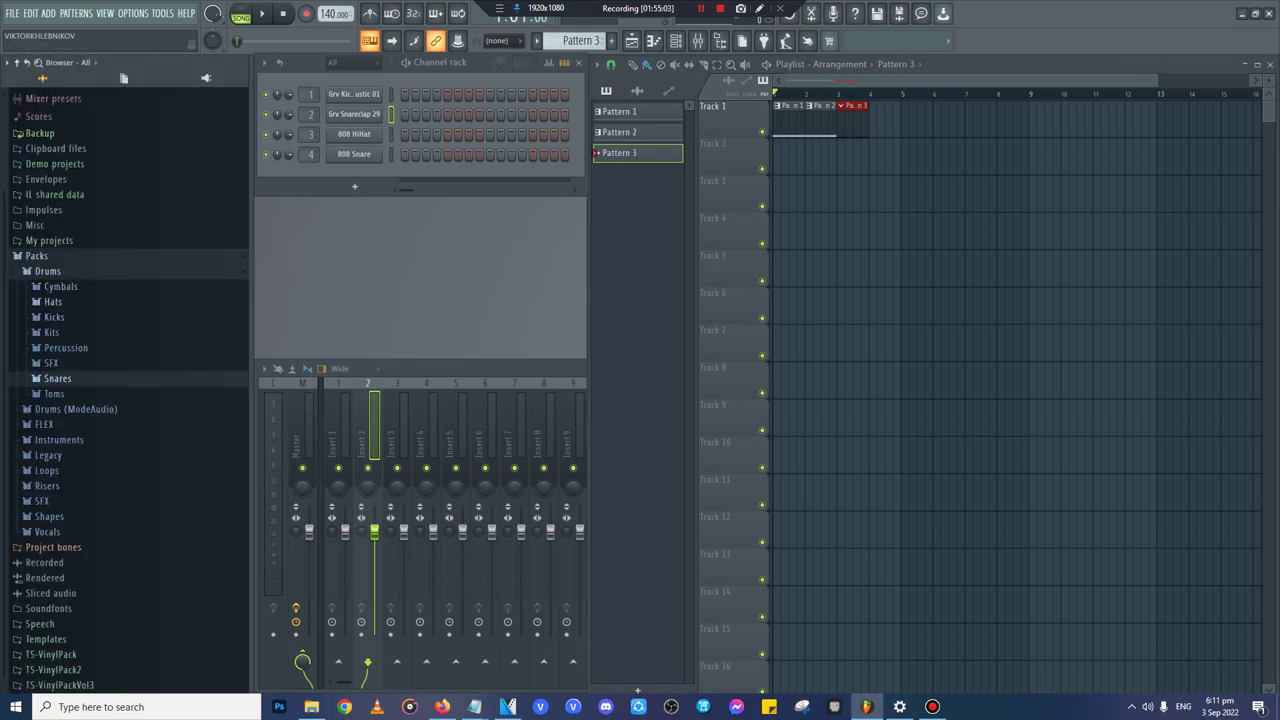
left_click(53, 301)
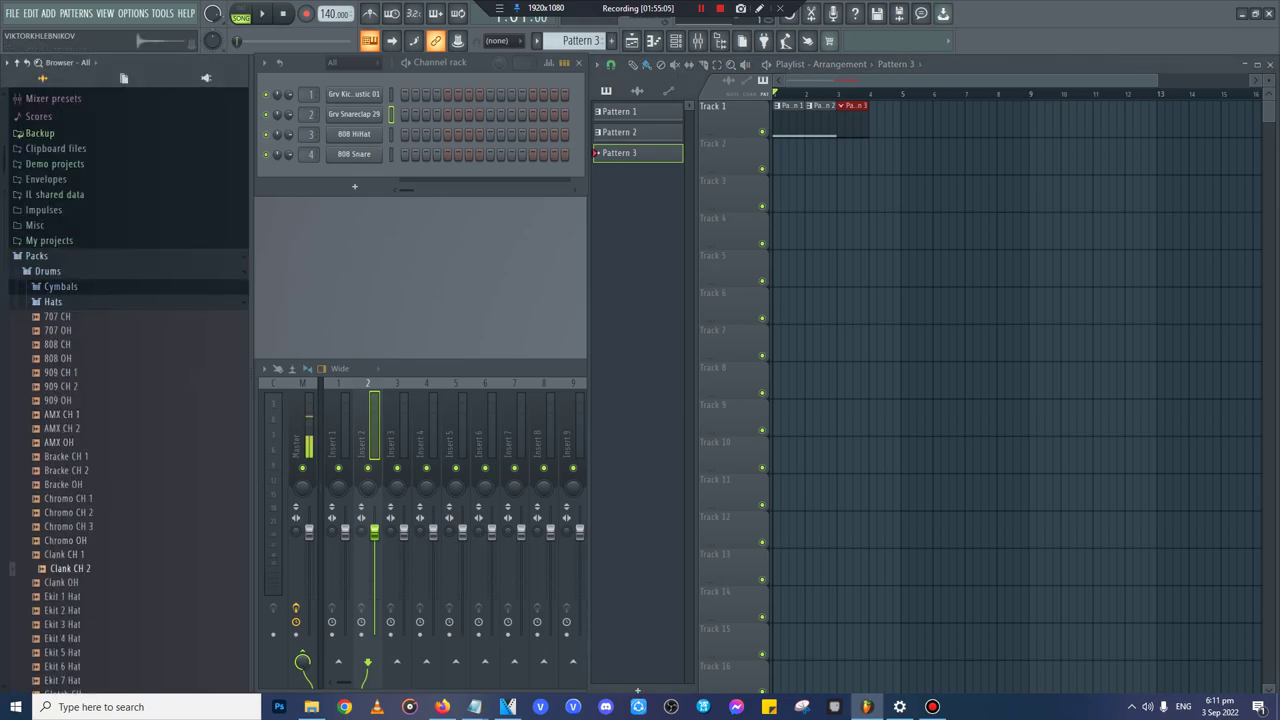
left_click_drag(66, 498, 354, 134)
left_click(631, 40)
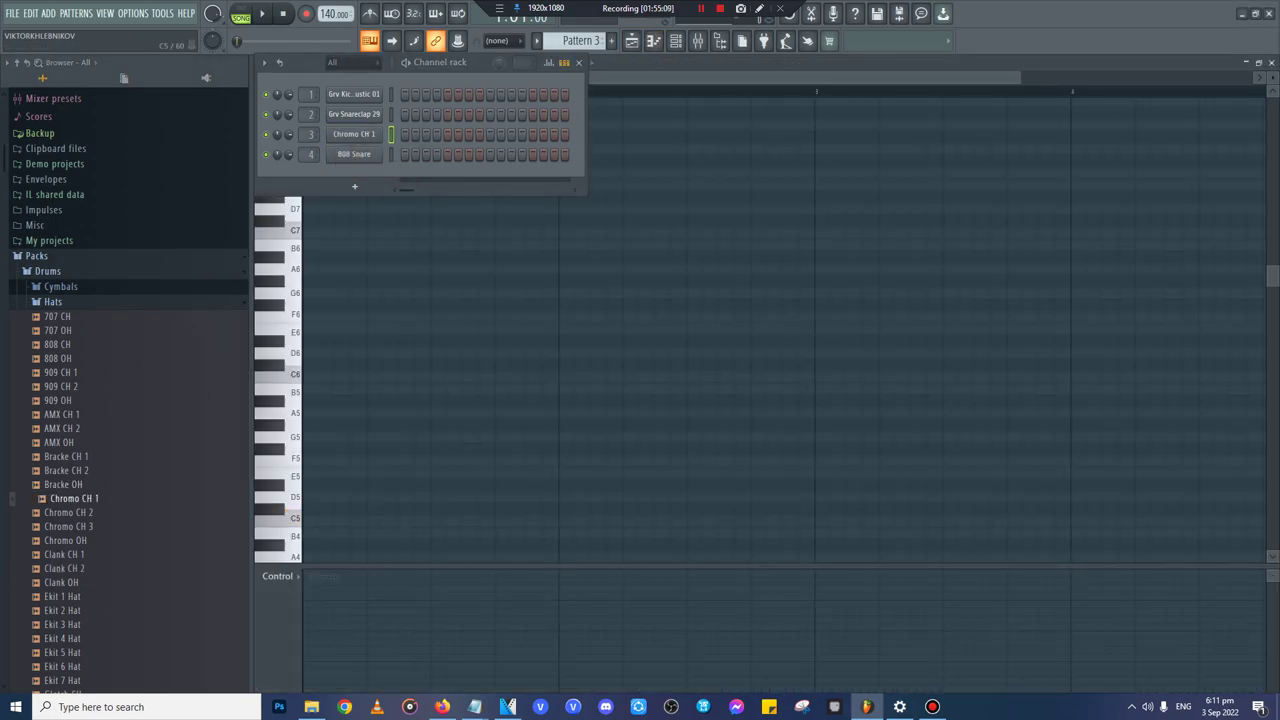
left_click(314, 521)
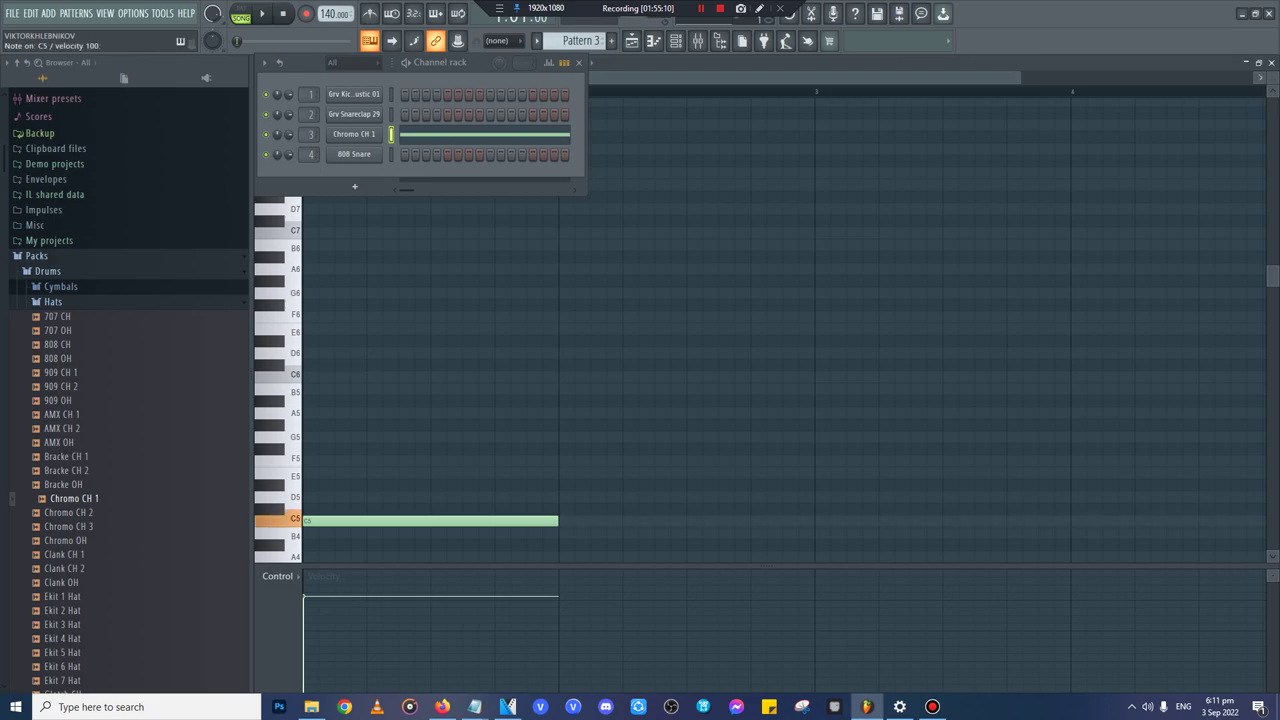
left_click(653, 40)
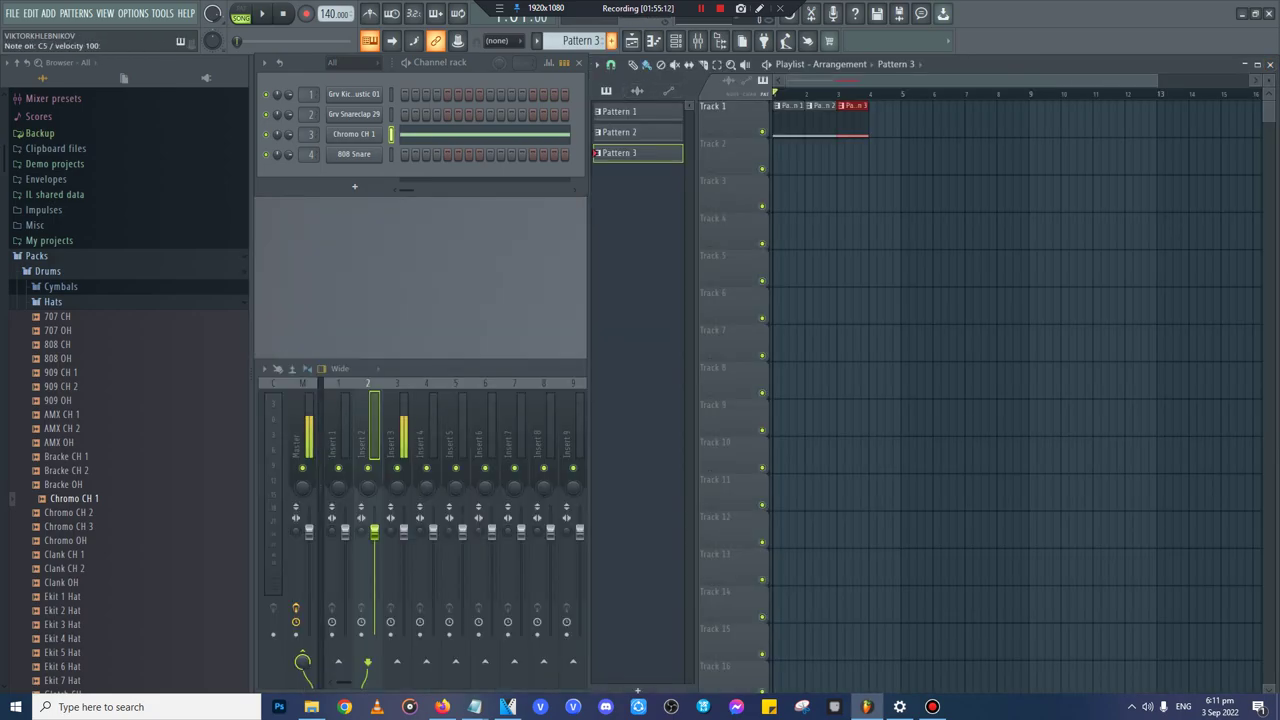
- Create a fourth pattern and place it at bar 4 of playlist Track 1
left_click(611, 40)
left_click(627, 57)
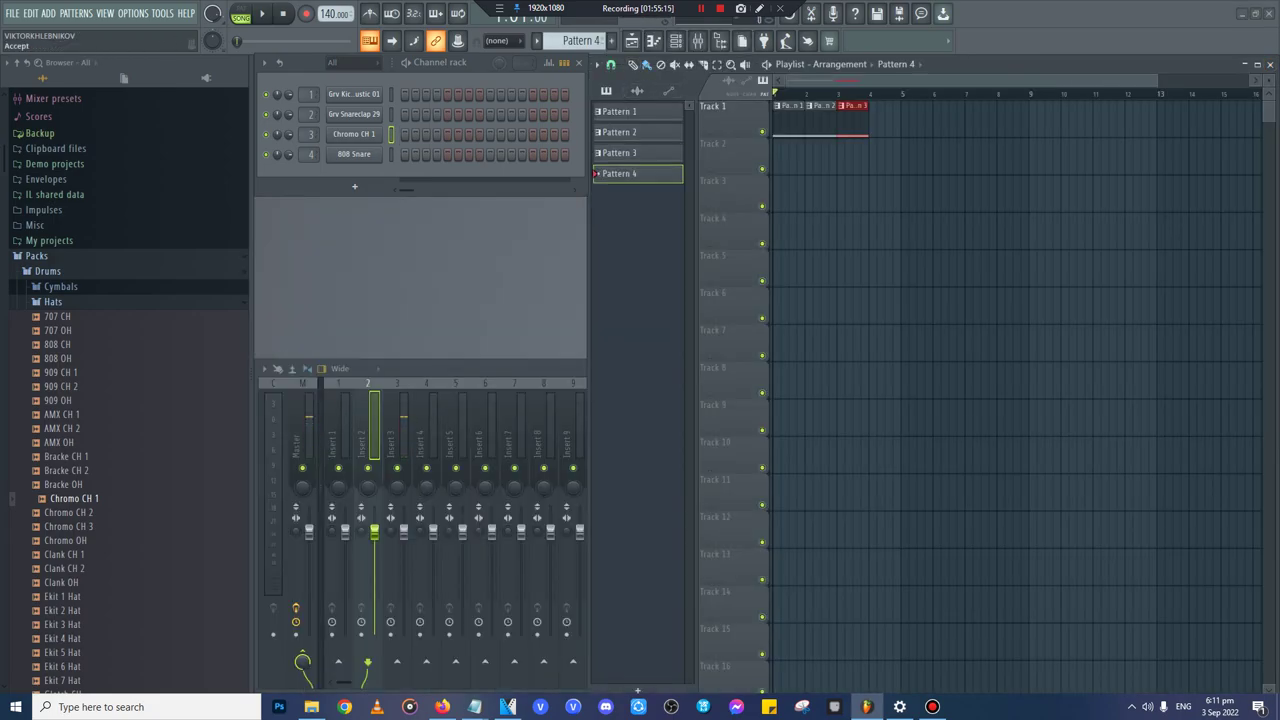
left_click(886, 120)
left_click_drag(886, 120, 878, 120)
- Collapse the Drums pack and open the Hi Hats folder of the Drums (ModeAudio) pack
left_click(53, 302)
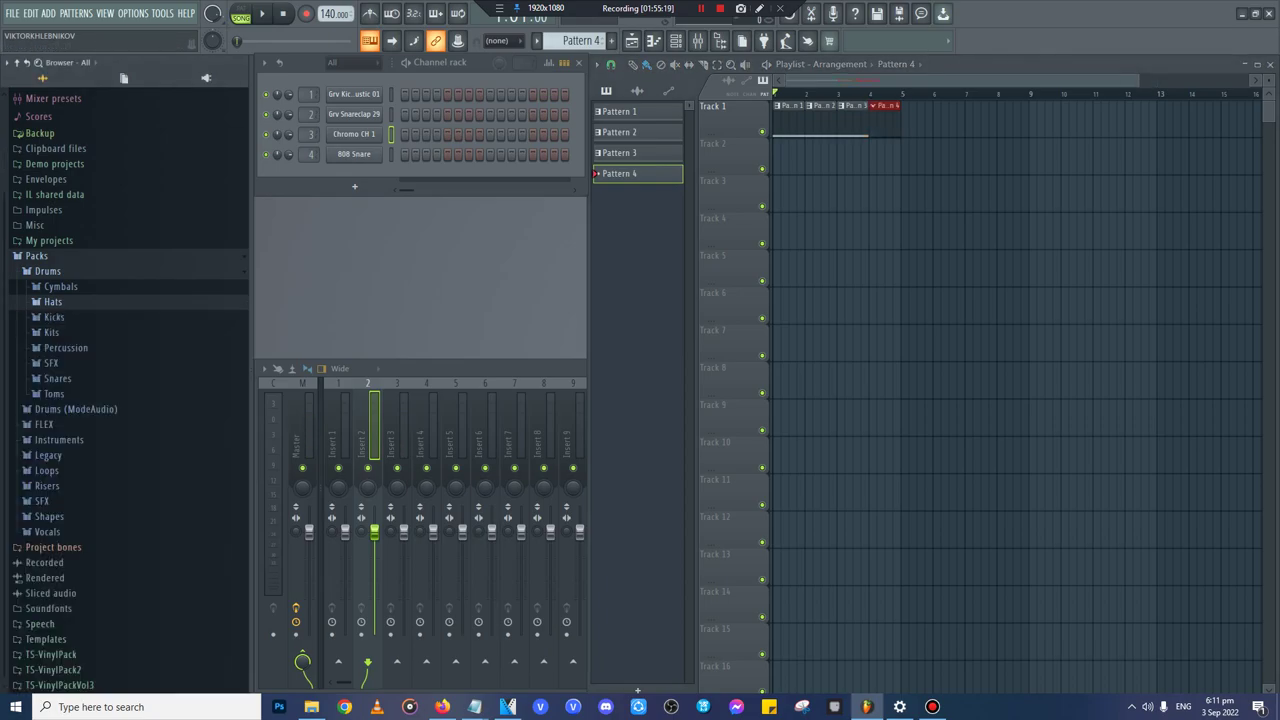
scroll(125, 380, "up", 3)
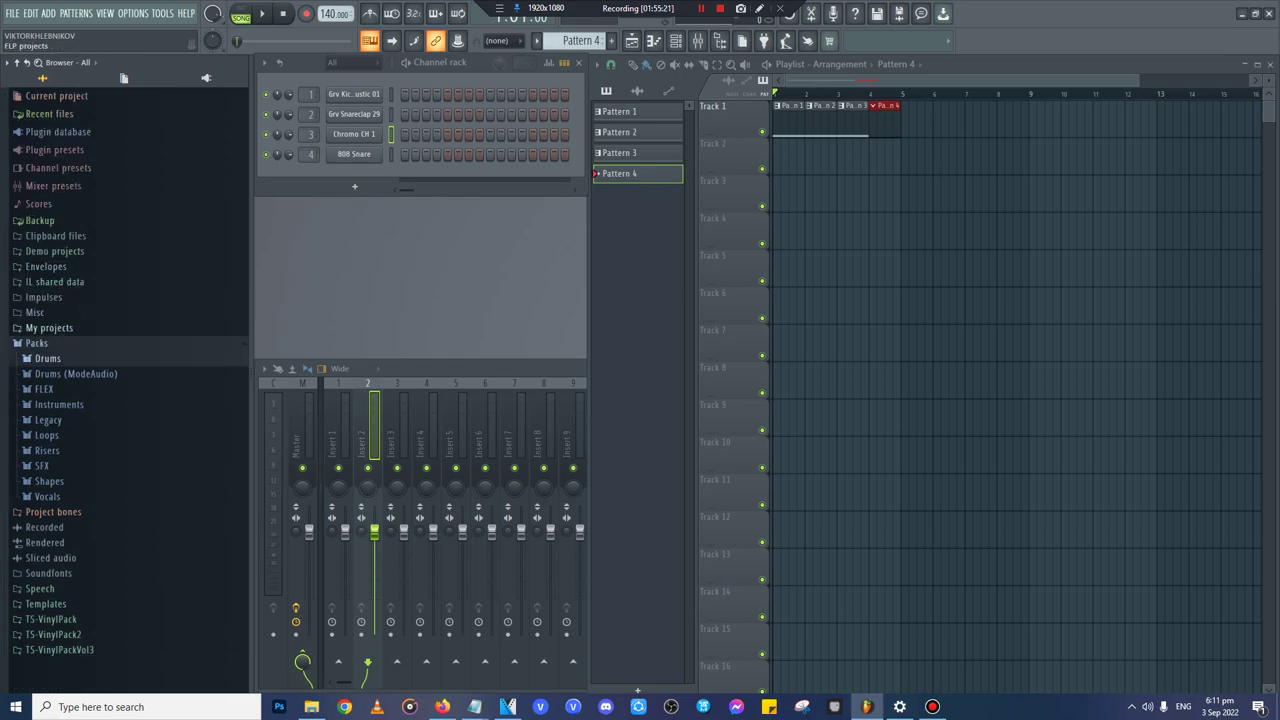
left_click(48, 358)
left_click(76, 374)
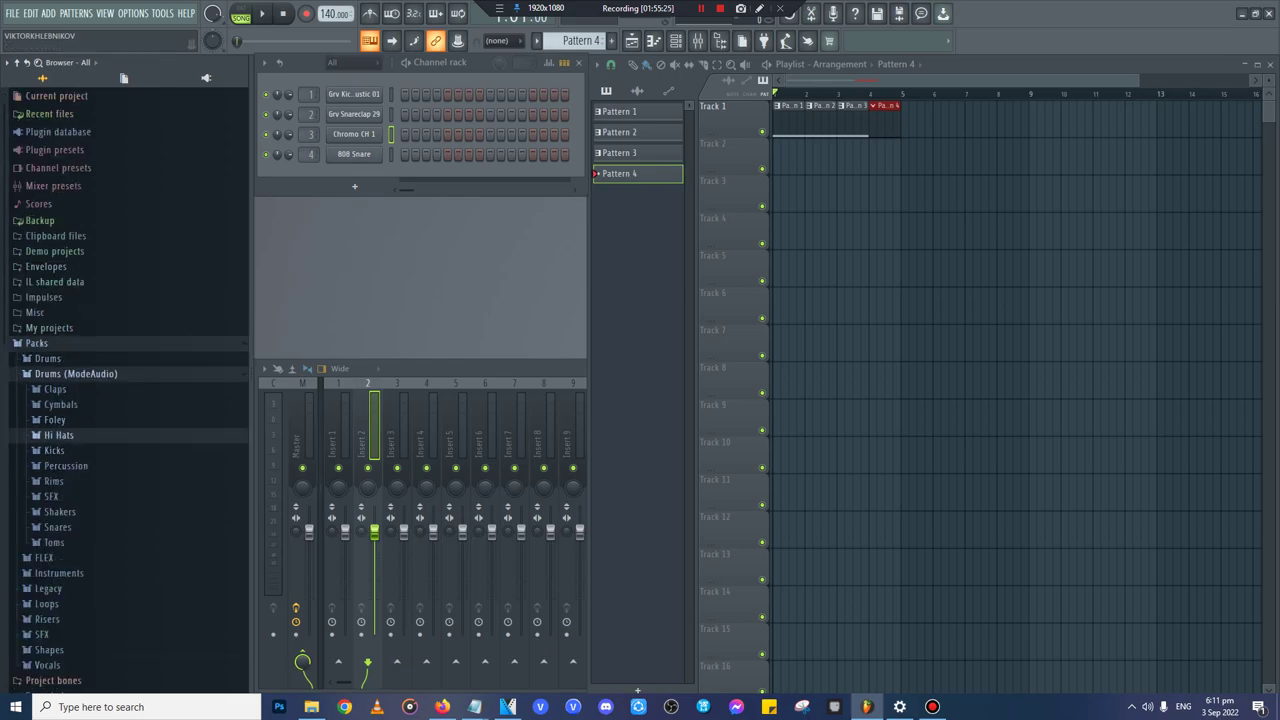
left_click(59, 435)
scroll(60, 354, "down", 1)
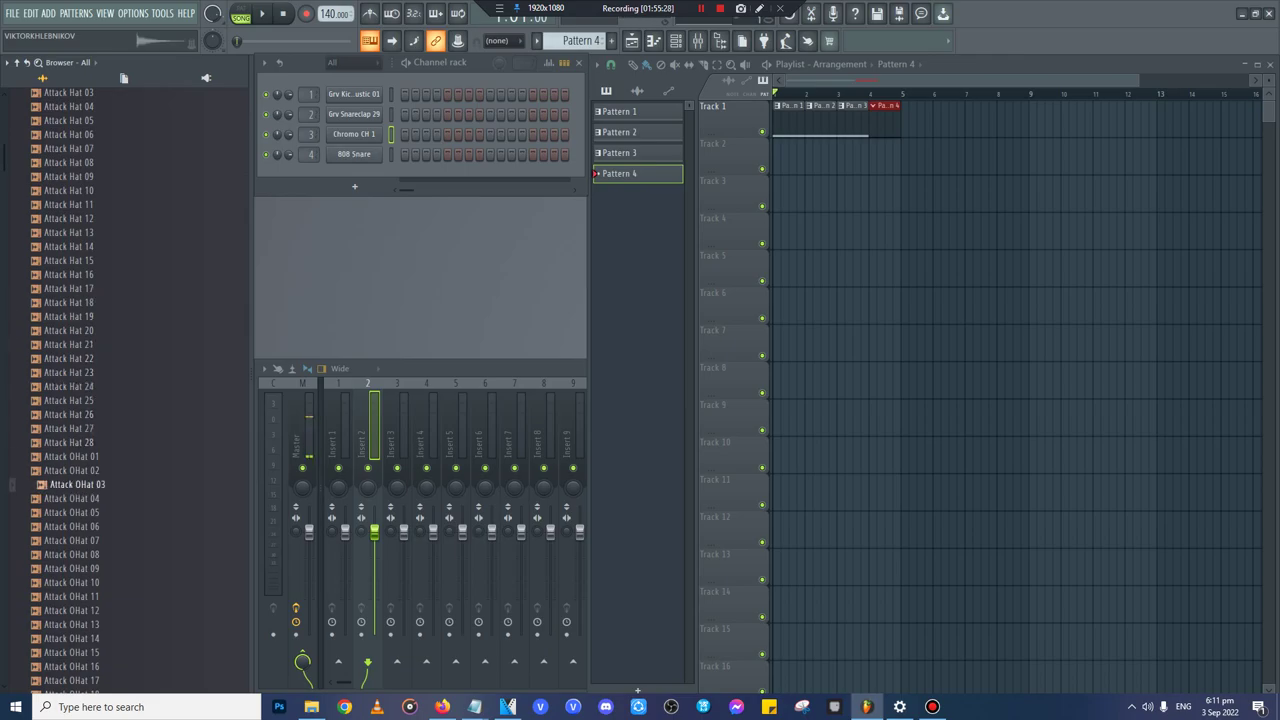
- Audition the ModeAudio hi-hats, replace the 808 Snare sample on channel 4 with Fracture Hat 02, and preview its waveform
scroll(70, 505, "down", 2)
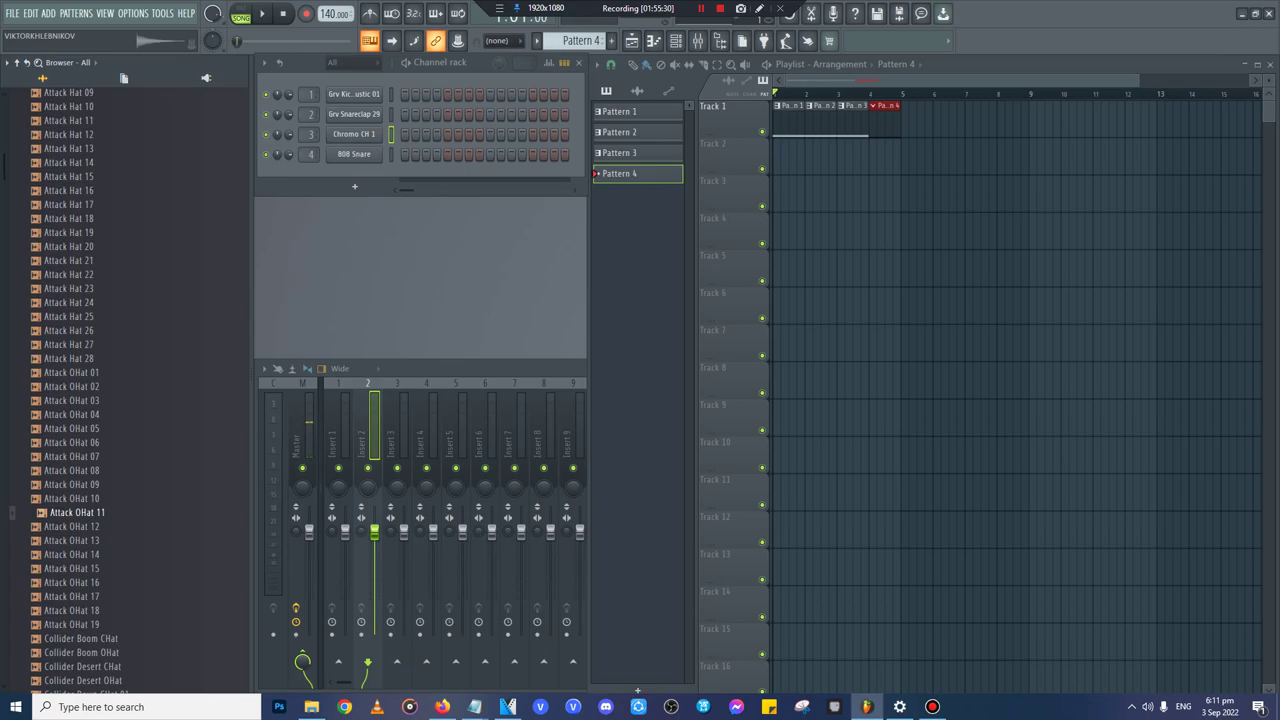
scroll(70, 512, "down", 8)
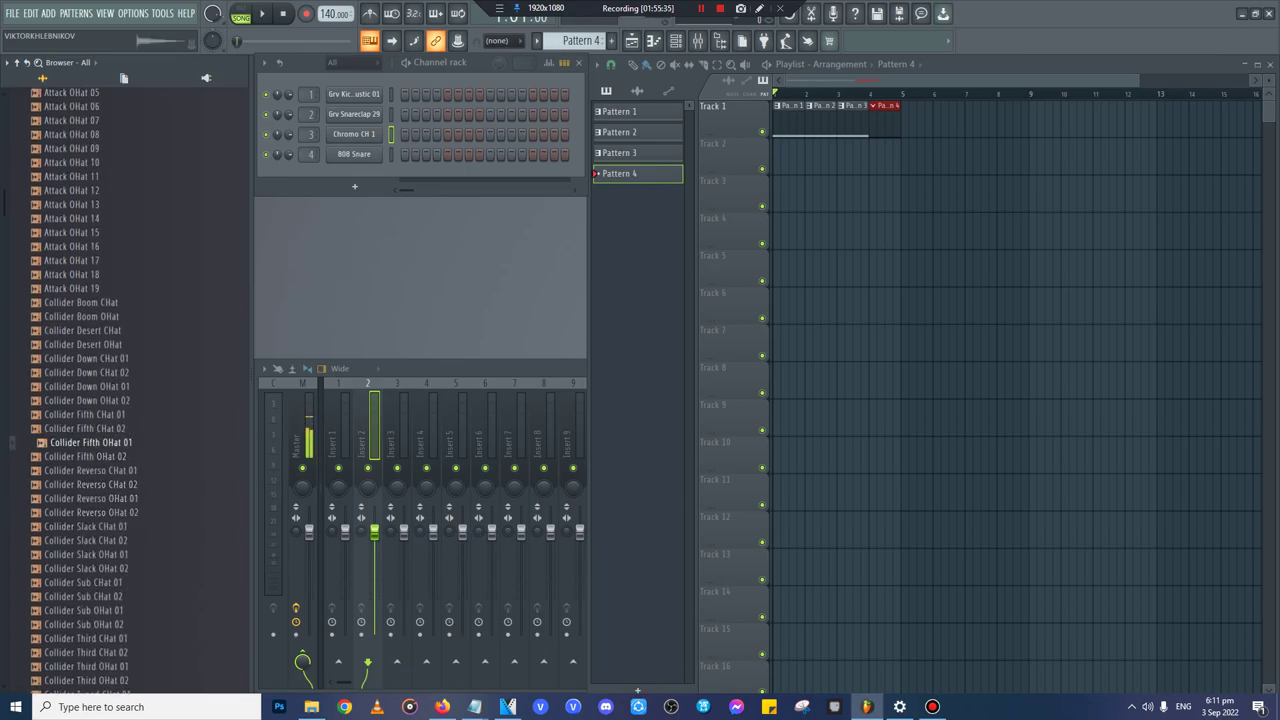
left_click(84, 414)
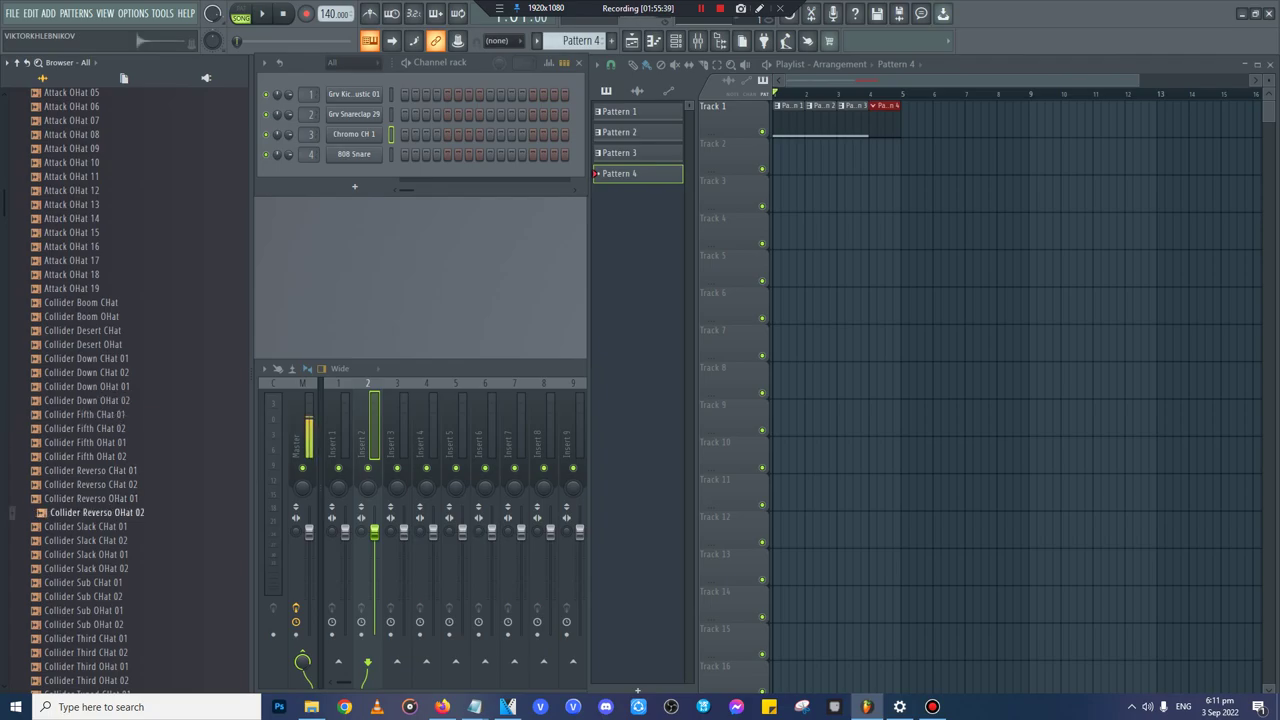
left_click(91, 527)
scroll(87, 526, "down", 14)
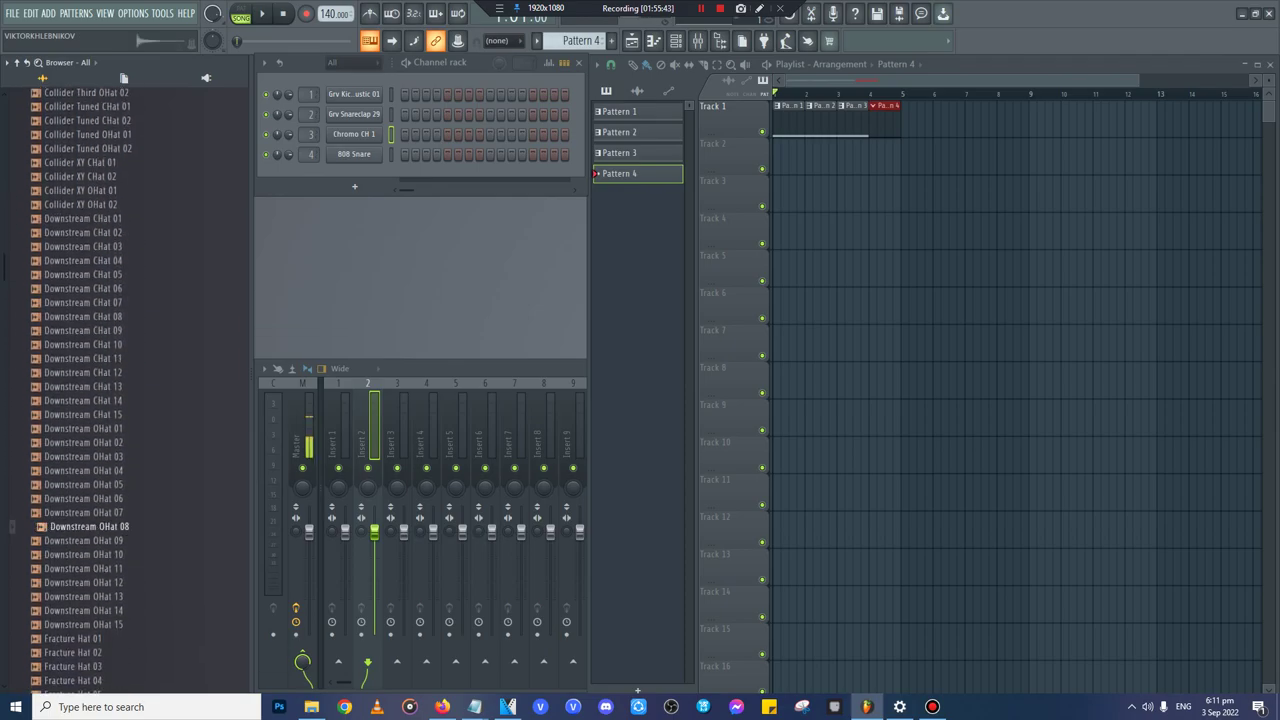
scroll(87, 652, "down", 6)
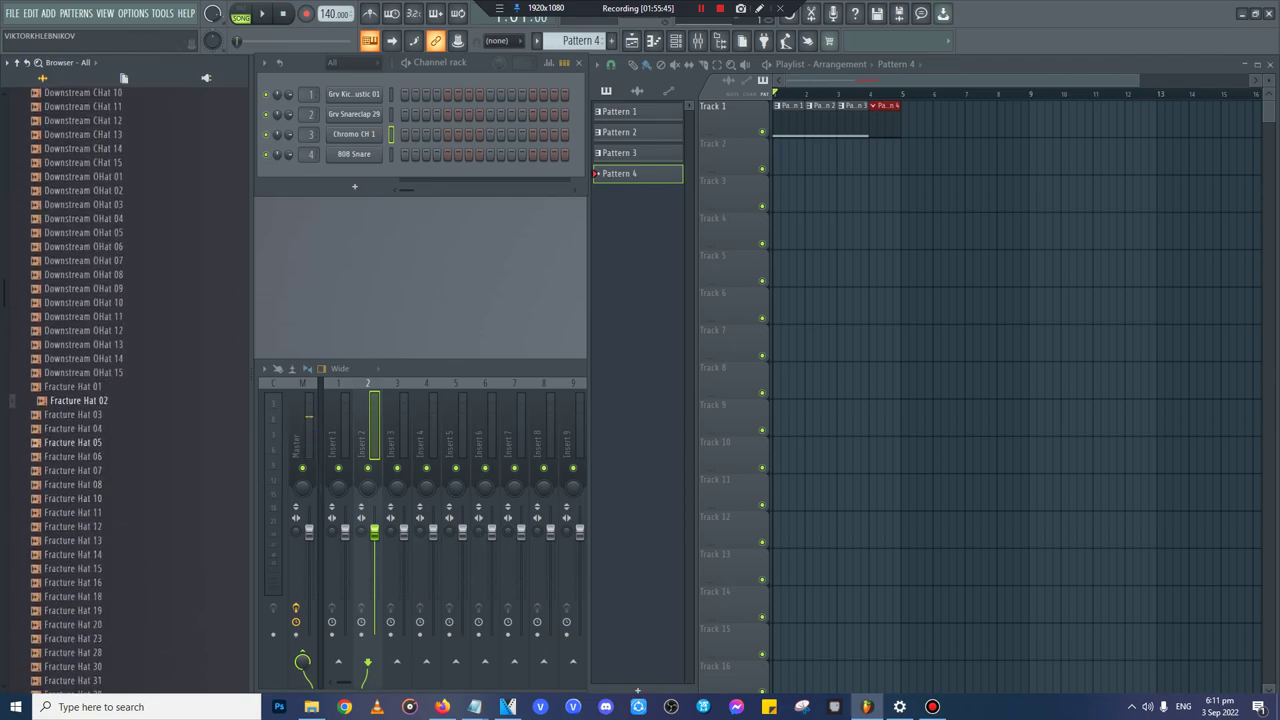
left_click_drag(78, 400, 354, 154)
left_click(480, 463)
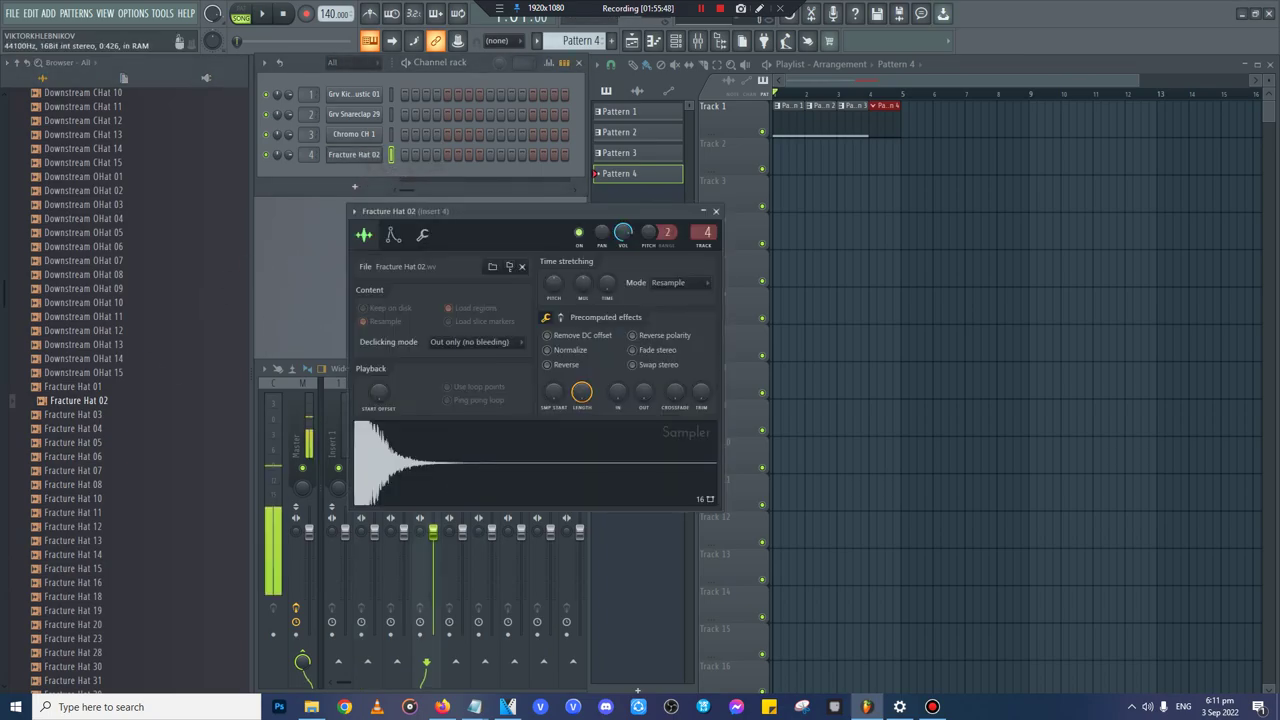
left_click(480, 463)
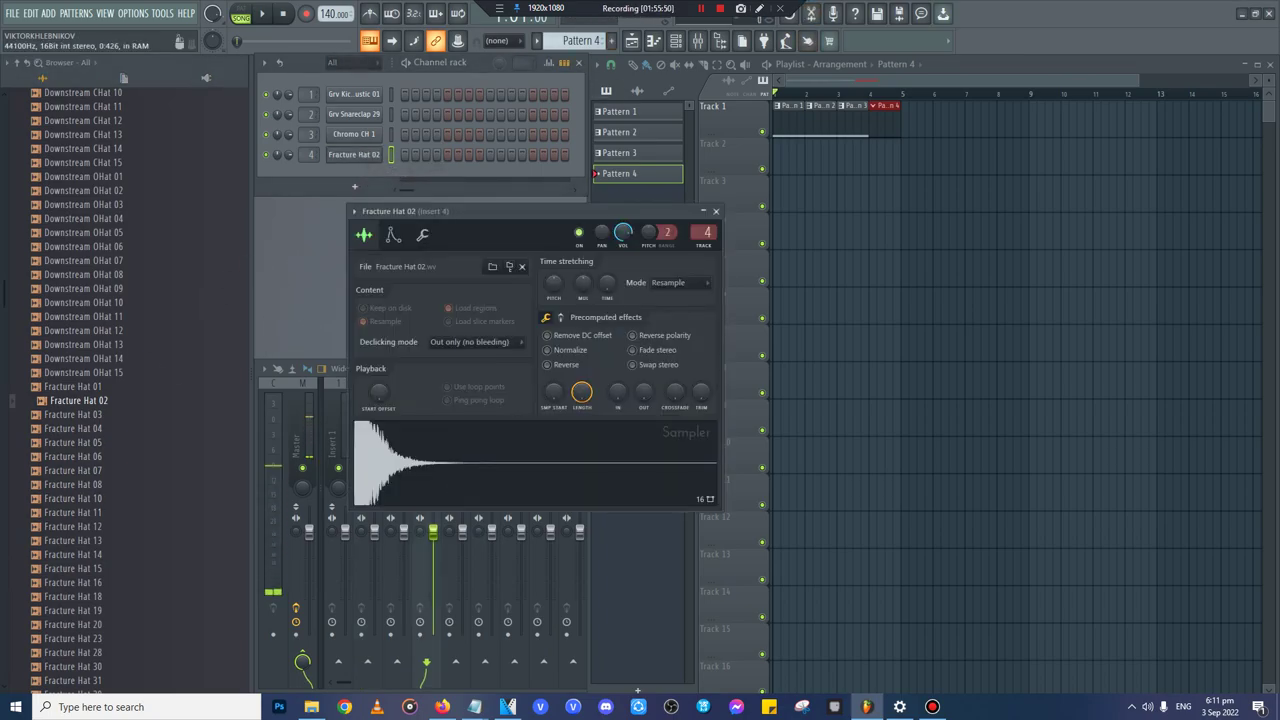
- Audition further samples in the ModeAudio Hi Hats folder, from the Fracture hats through the HouseGen, Hyper, MA and Power hats
key("Down")
key("Down")
key("Down")
key("Down")
key("Down")
key("Down")
key("Down")
key("Down")
key("Down")
key("Down")
key("Down")
key("Down")
key("Down")
key("Down")
key("Down")
key("Down")
key("Down")
key("Down")
key("Down")
key("Down")
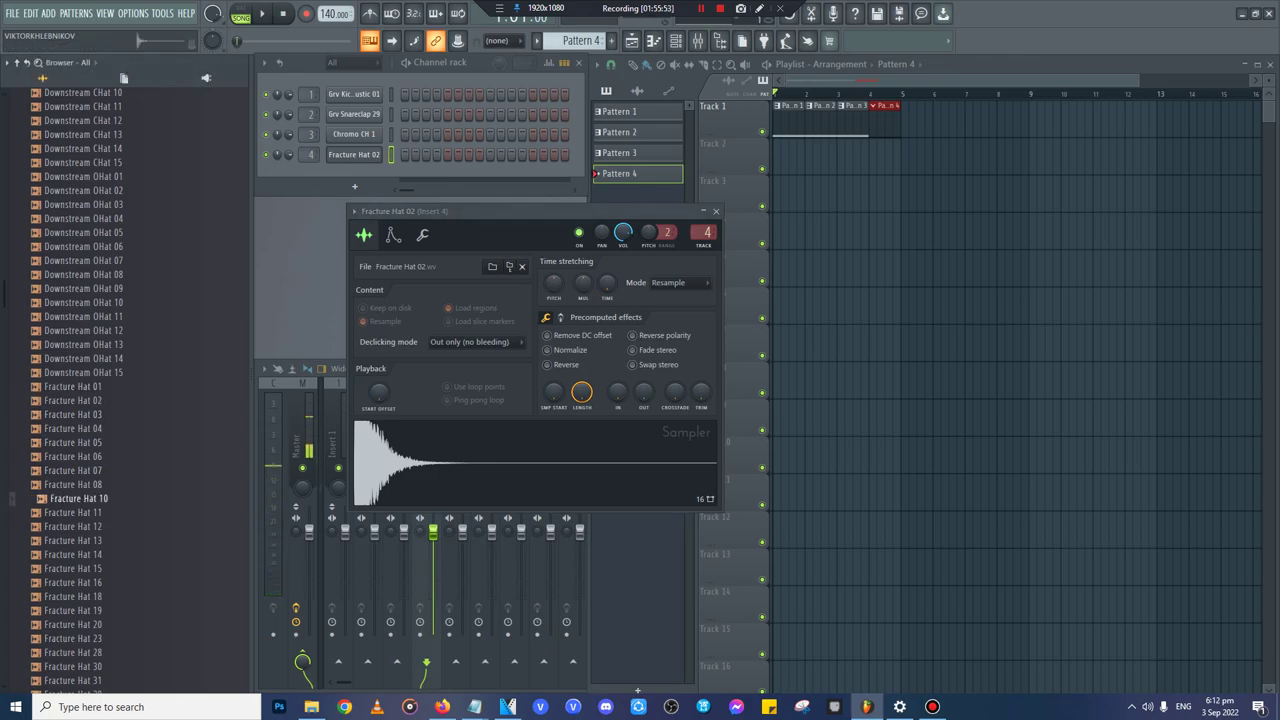
key("Down")
key("Down")
key("Down")
key("Down")
key("Down")
key("Down")
key("Down")
key("Down")
key("Down")
key("Down")
key("Down")
key("Down")
key("Down")
key("Down")
key("Down")
key("Down")
key("Down")
key("Down")
key("Down")
key("Down")
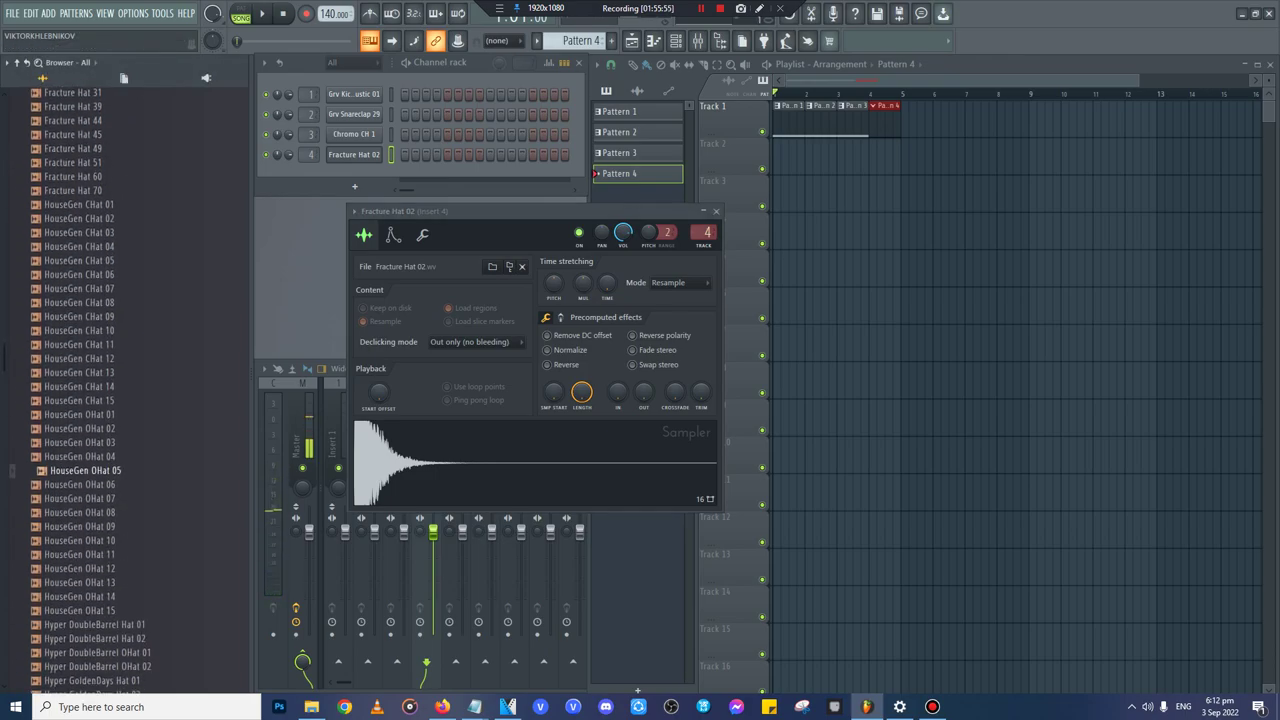
key("Down")
key("Down")
key("Down")
key("Down")
key("Down")
key("Down")
key("Down")
key("Down")
key("Down")
key("Down")
key("Down")
key("Down")
key("Down")
key("Down")
key("Down")
key("Down")
key("Down")
key("Down")
key("Down")
key("Down")
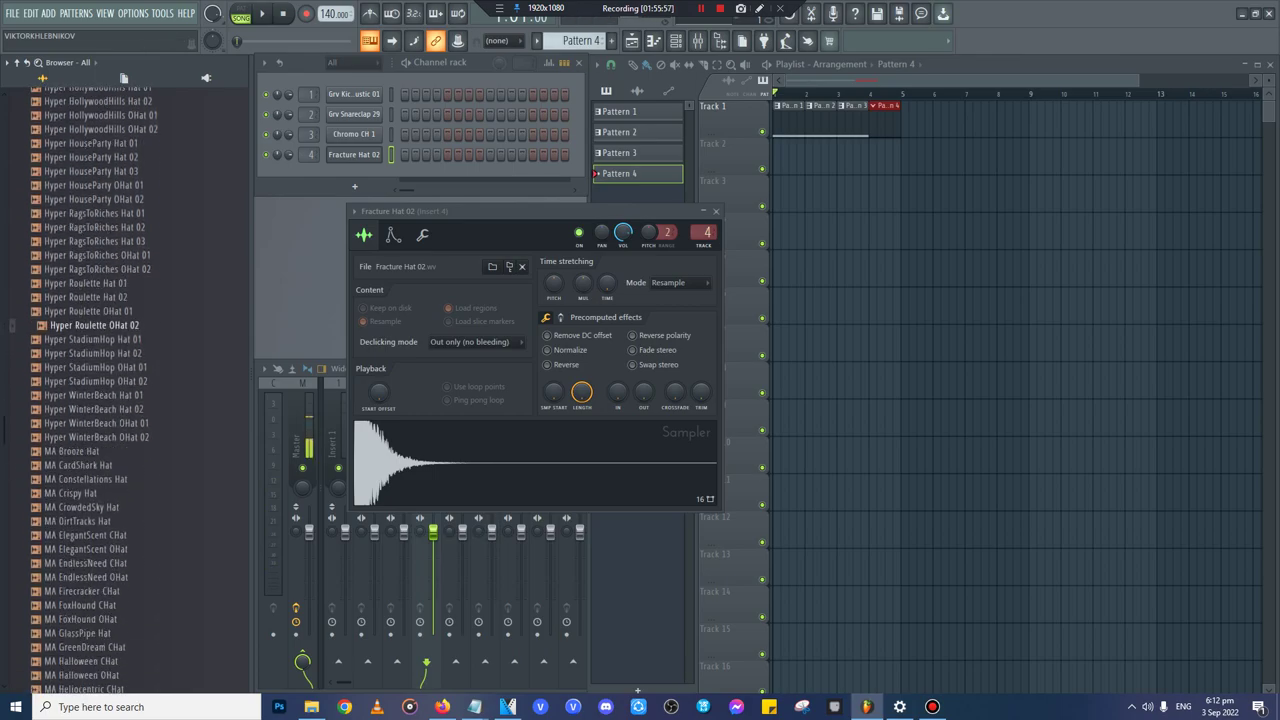
key("Down")
key("Down")
key("Down")
key("Down")
key("Down")
key("Down")
key("Down")
key("Down")
key("Down")
key("Down")
key("Down")
key("Down")
key("Down")
key("Down")
key("Down")
key("Down")
key("Down")
key("Down")
key("Down")
key("Down")
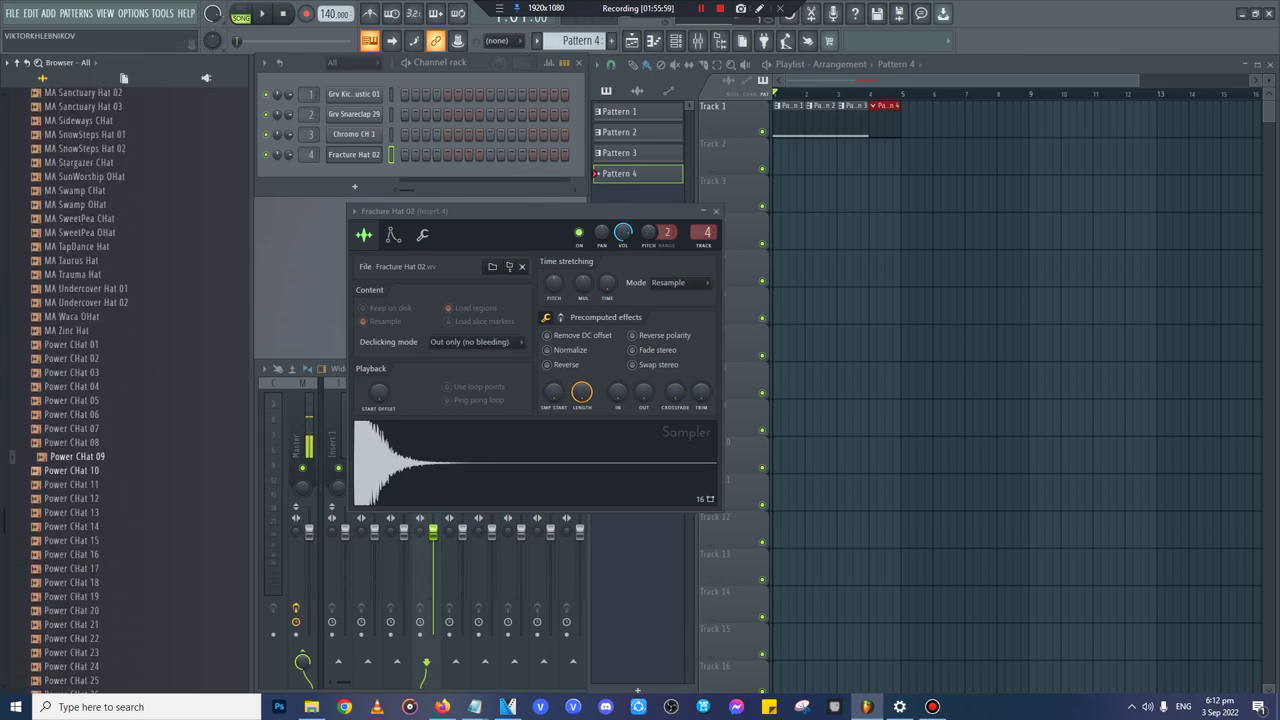
- Look through the ModeAudio Kicks folder, then the Instruments and FLEX packs for other sounds
key("Right")
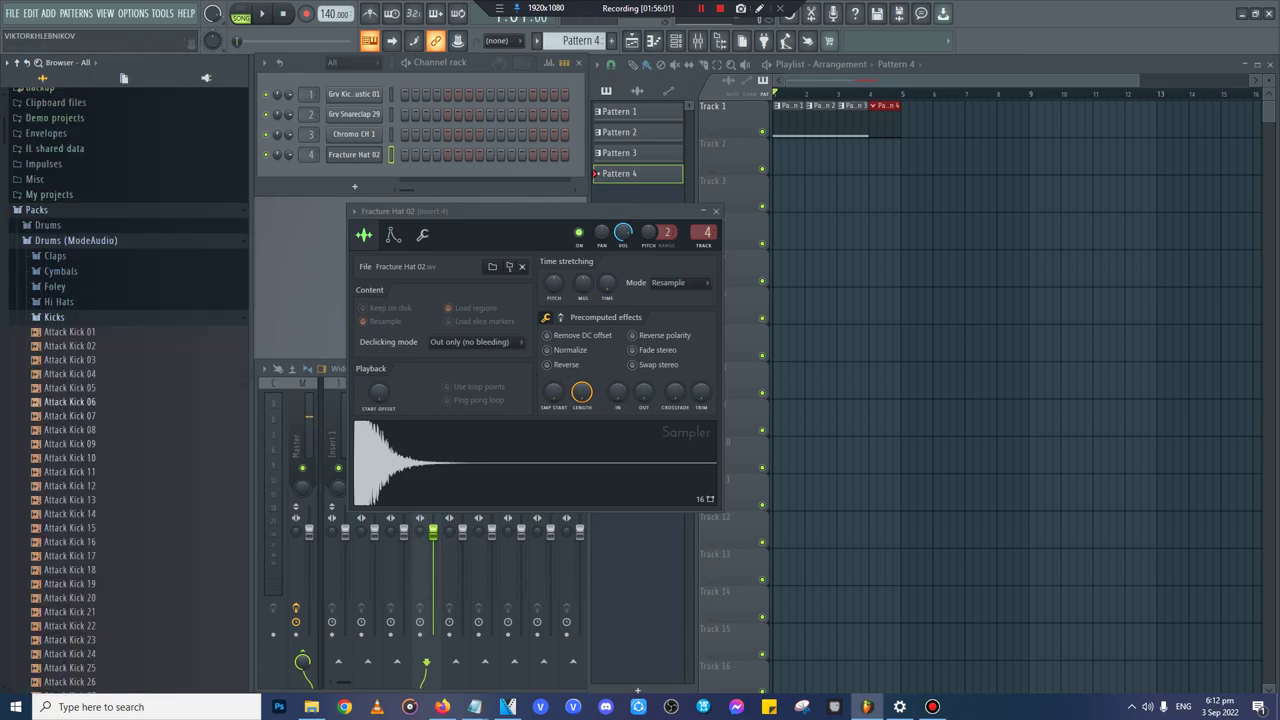
key("Left")
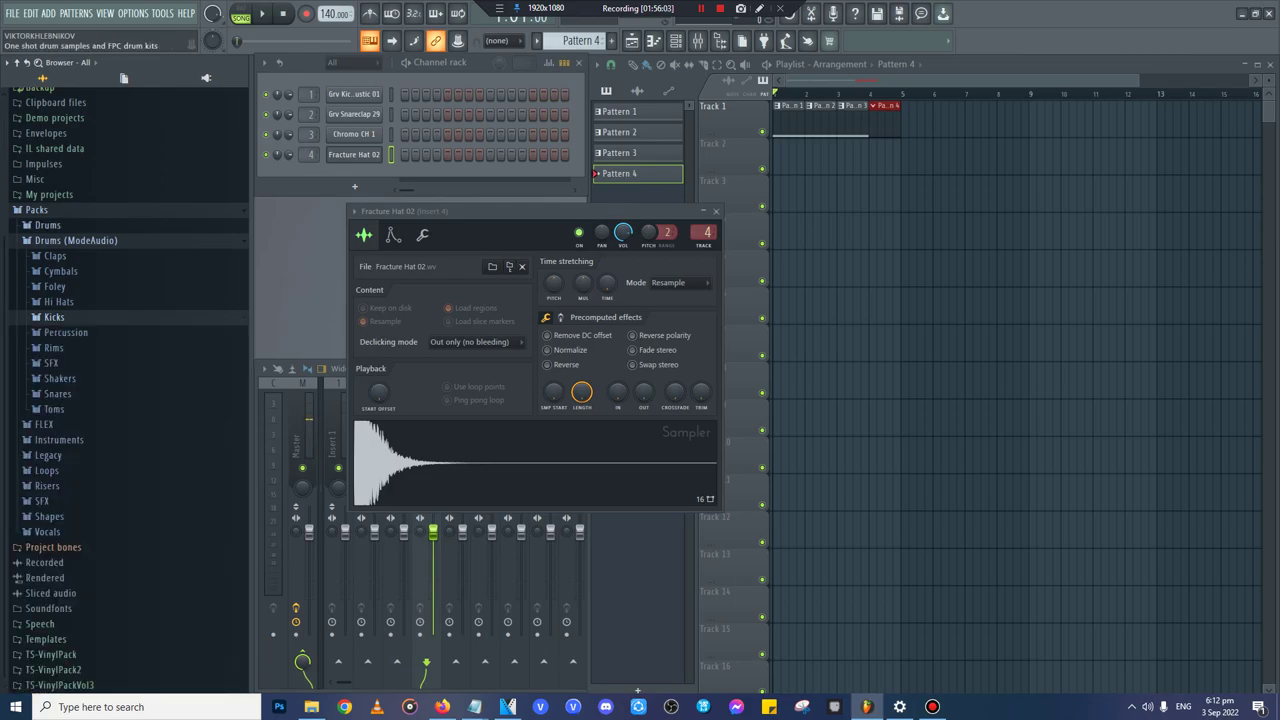
left_click(76, 241)
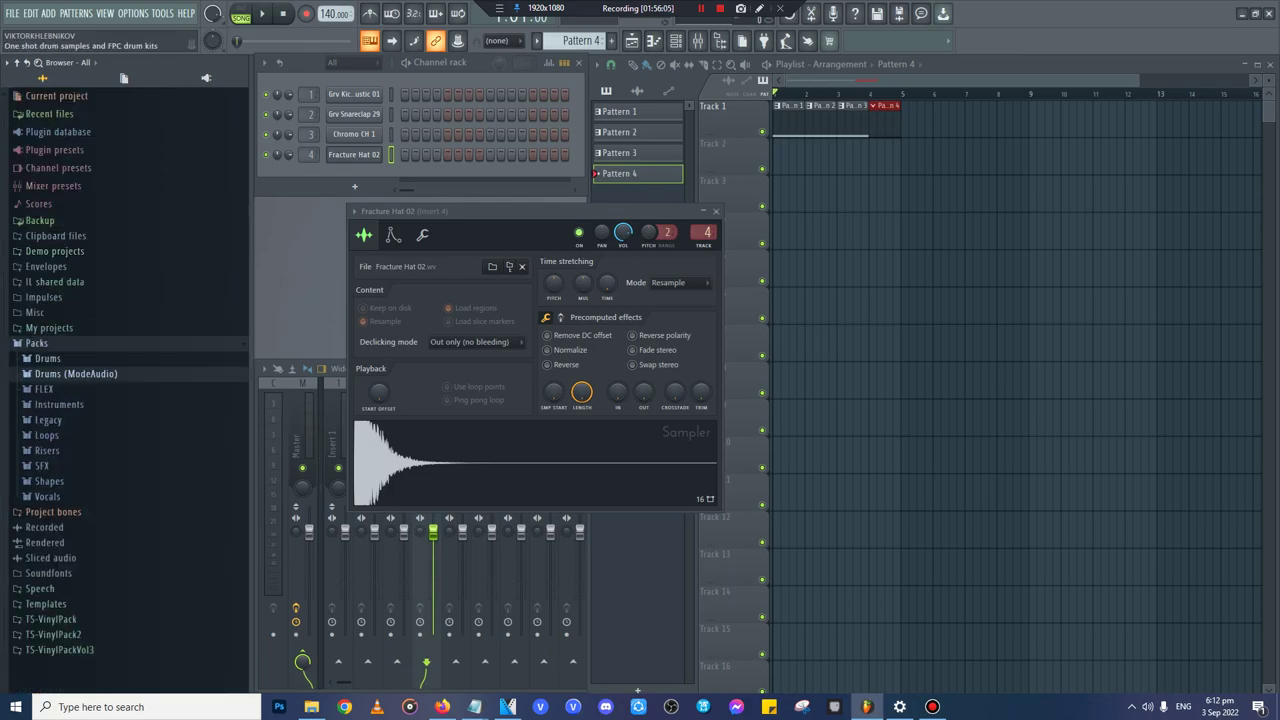
key("Down")
key("Down")
key("Right")
key("Left")
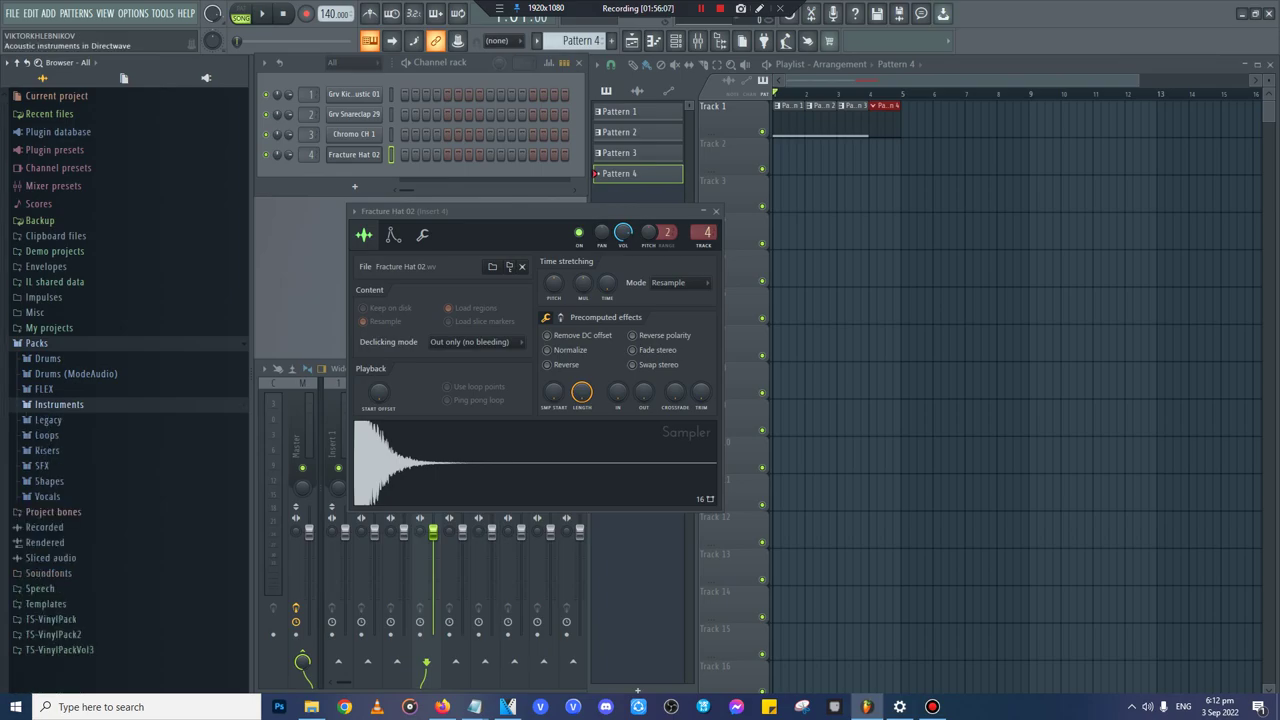
key("Up")
key("Right")
key("Down")
key("Right")
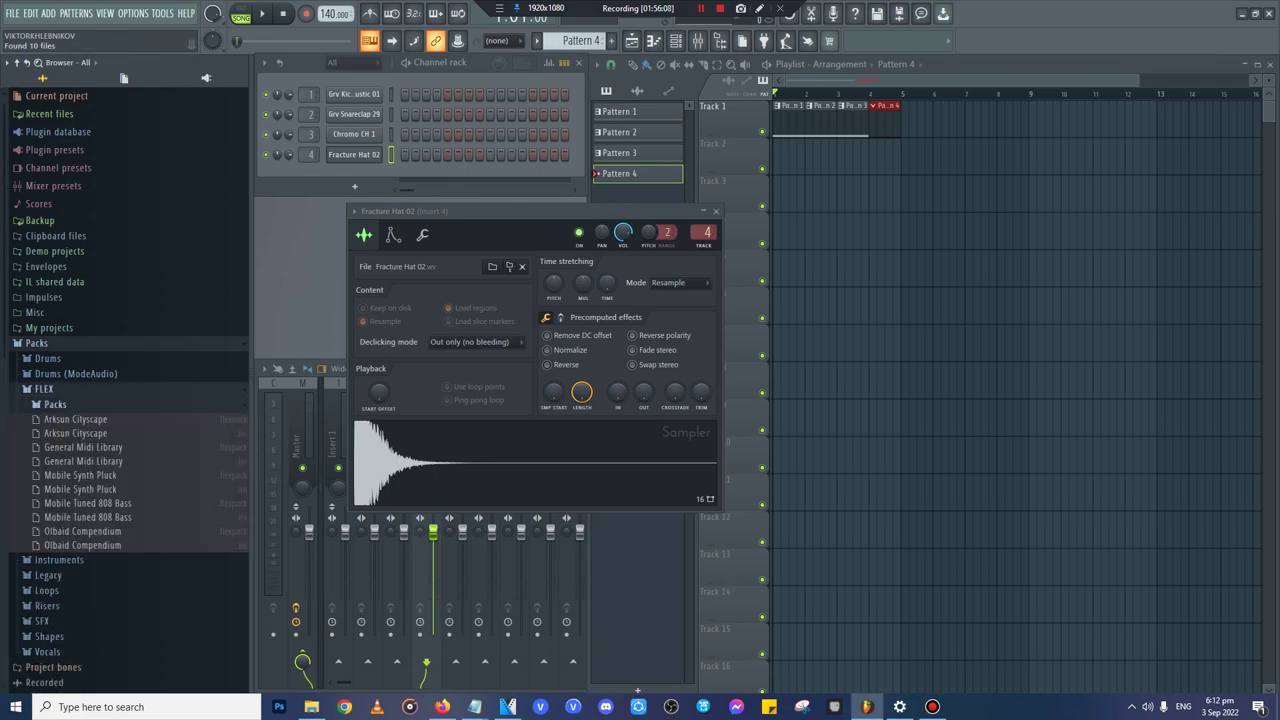
key("Left")
key("Left")
key("Left")
- Look through the Legacy pack's Drums folders, including Kits and Dance, for other drum samples
key("Down")
key("Down")
key("Right")
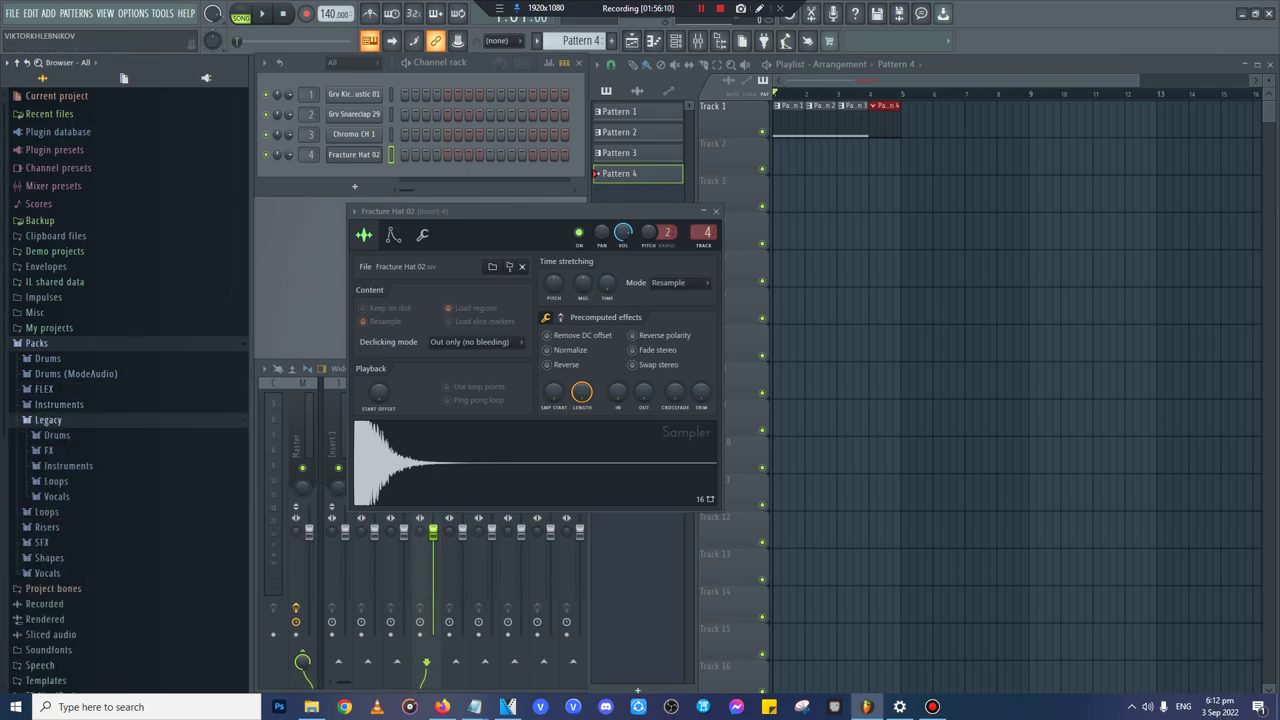
key("Down")
key("Right")
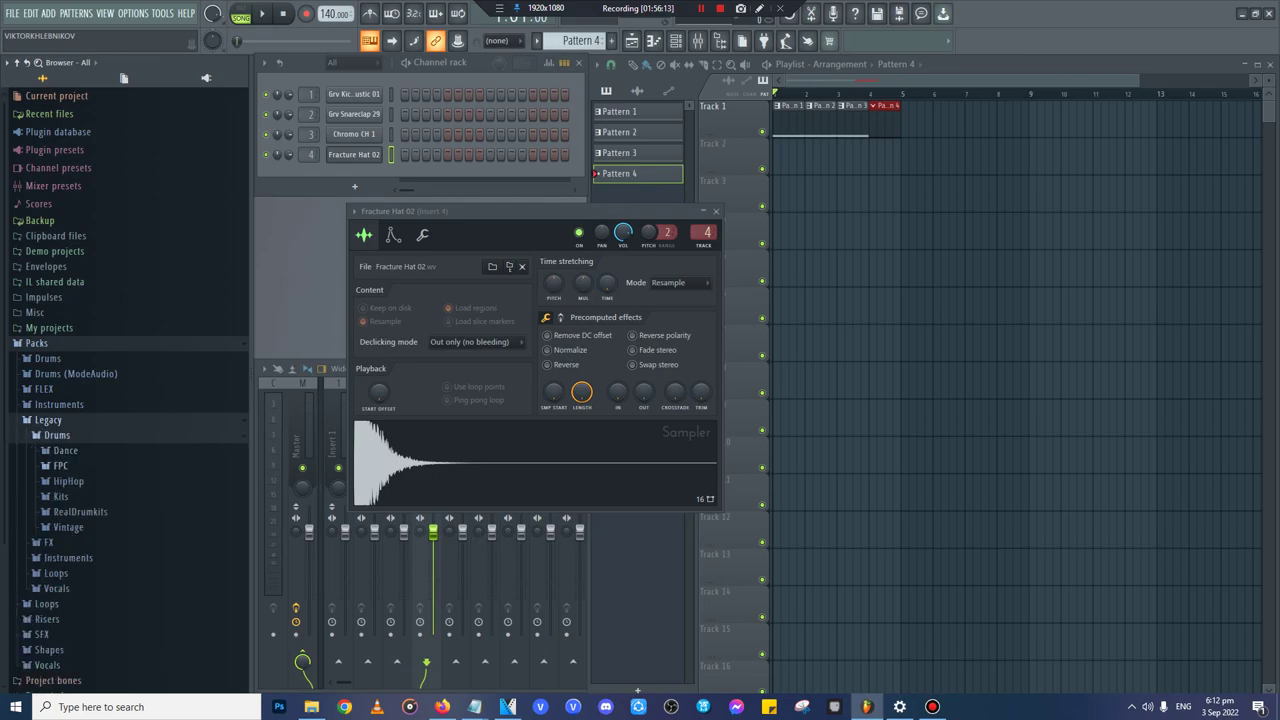
key("Down")
key("Down")
key("Down")
key("Down")
key("Right")
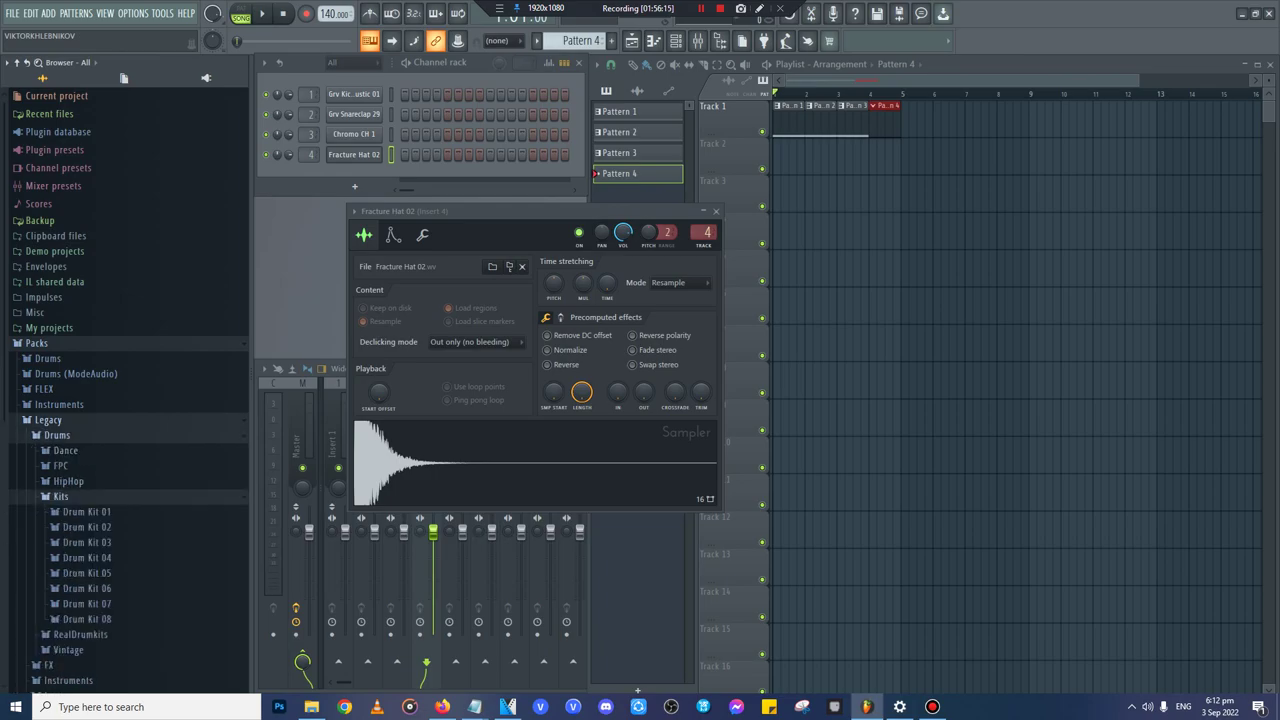
key("Left")
key("Up")
key("Up")
key("Up")
key("Right")
key("Up")
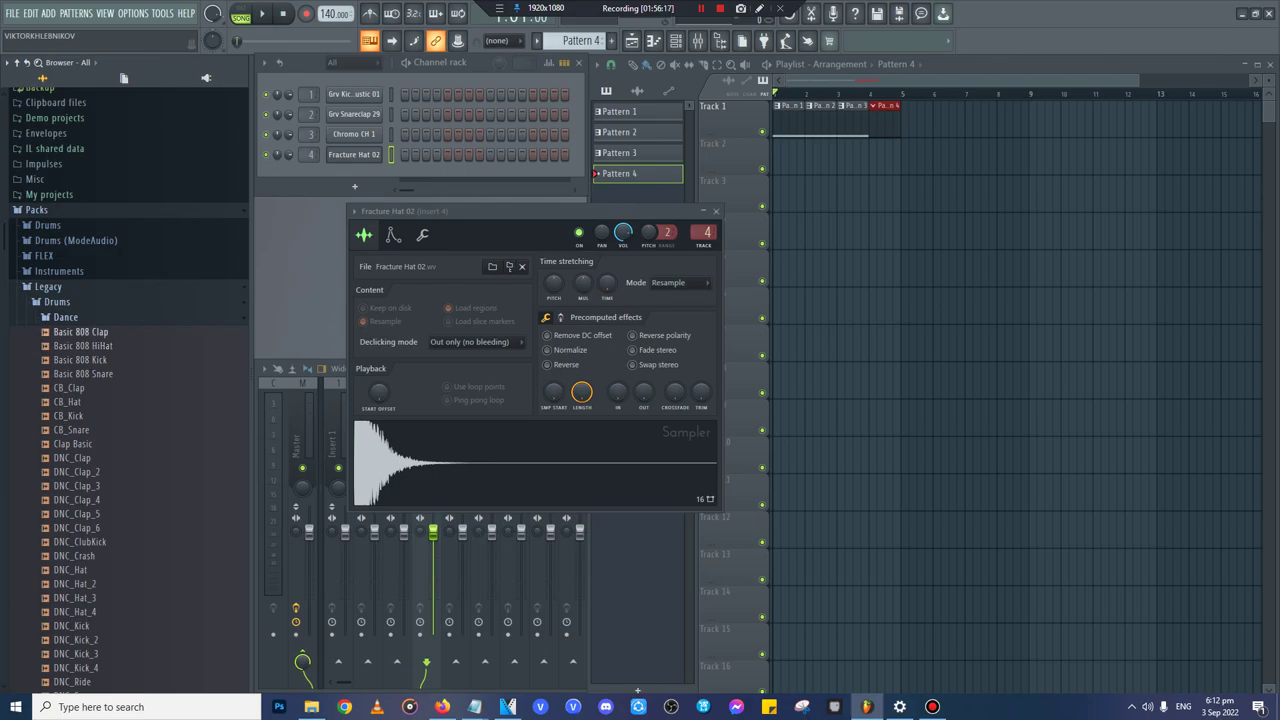
key("Left")
- Check the Legacy pack's Instruments folders, collapse the pack and close the Fracture Hat 02 channel settings
left_click(68, 425)
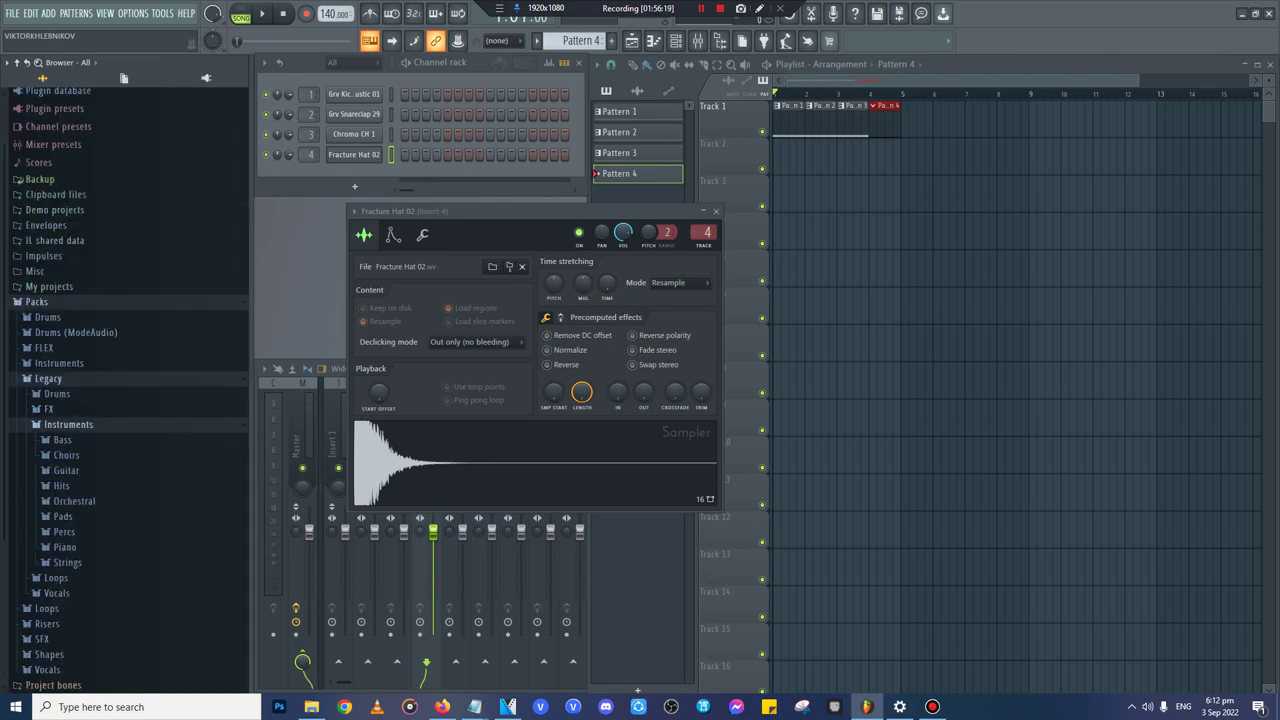
key("Left")
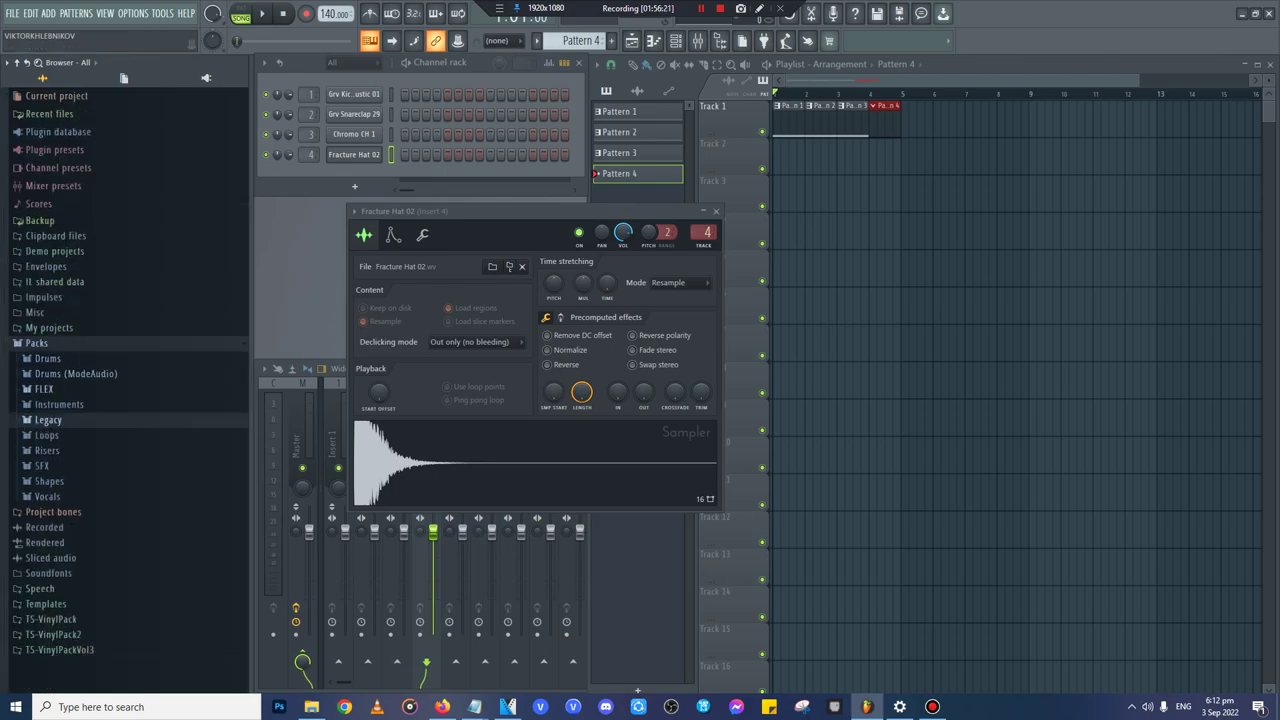
left_click(716, 211)
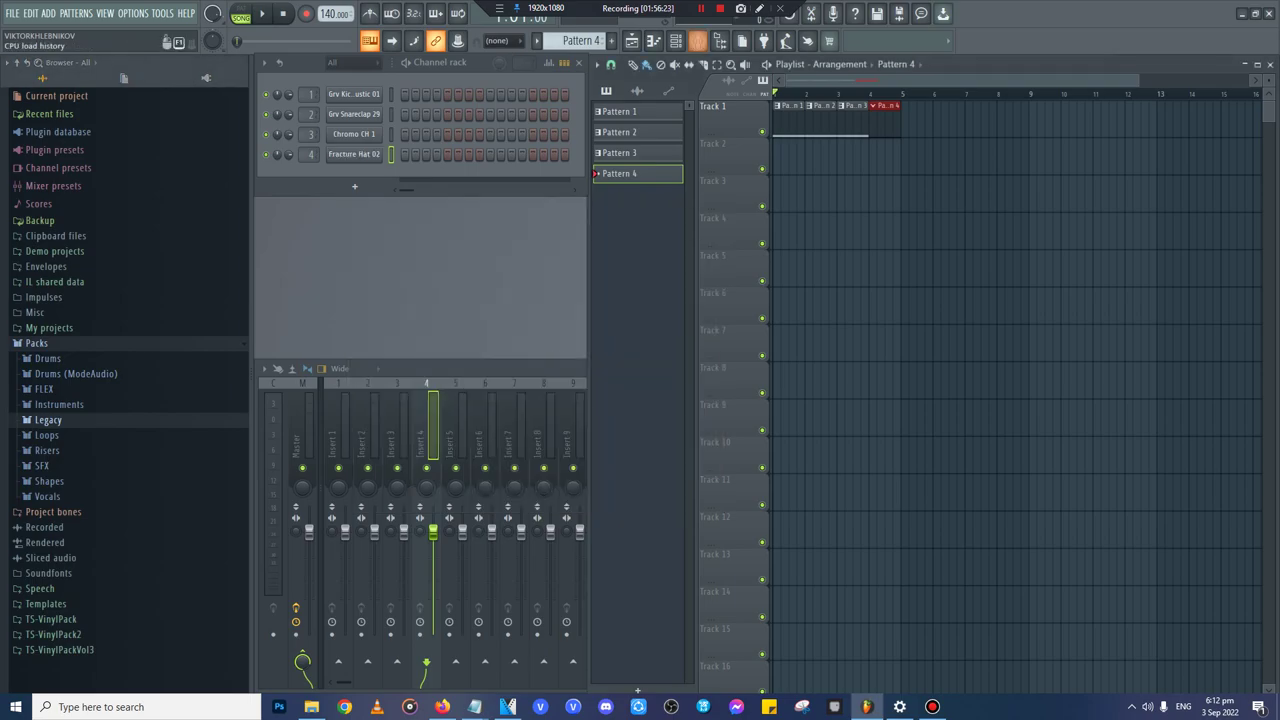
- Add a one-bar C5 note for the Fracture Hat 02 channel in Pattern 4's piano roll
left_click(654, 40)
left_click_drag(341, 509, 309, 521)
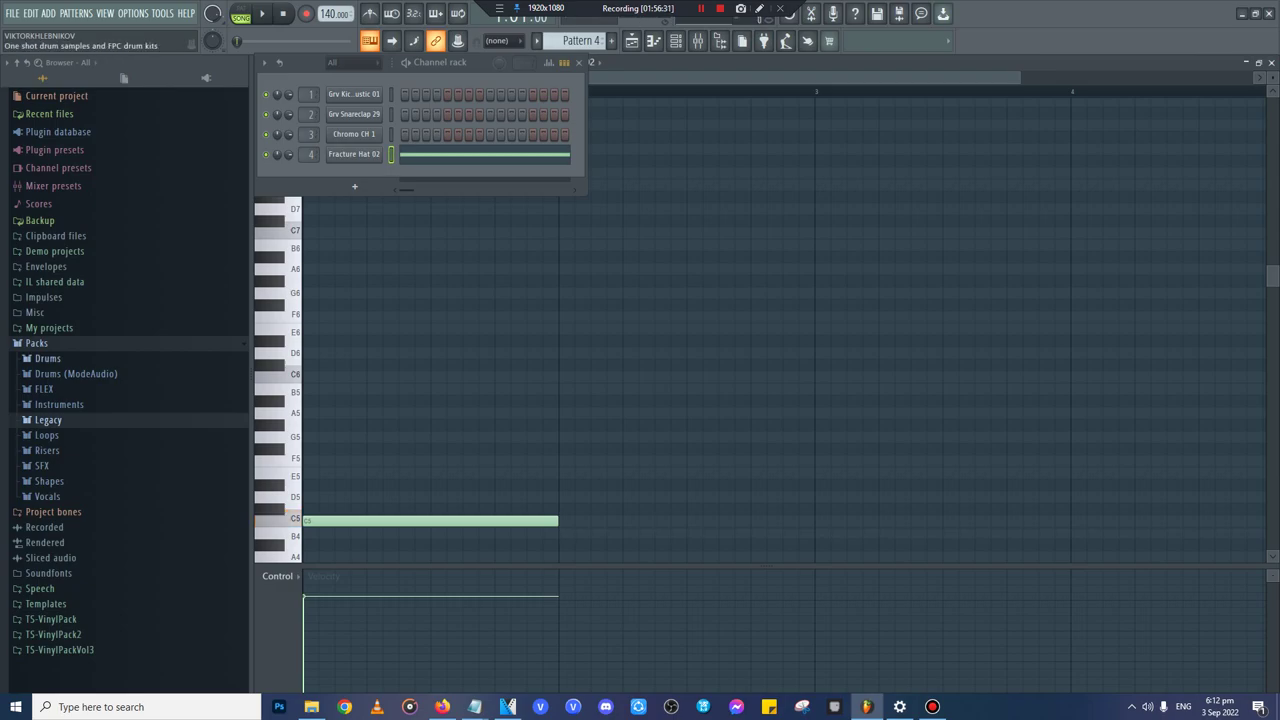
- Audition the Power CHat samples from the Drums (ModeAudio) Hi Hats pack and replace channel 4's sample with Power CHat 07
left_click(76, 374)
left_click(59, 435)
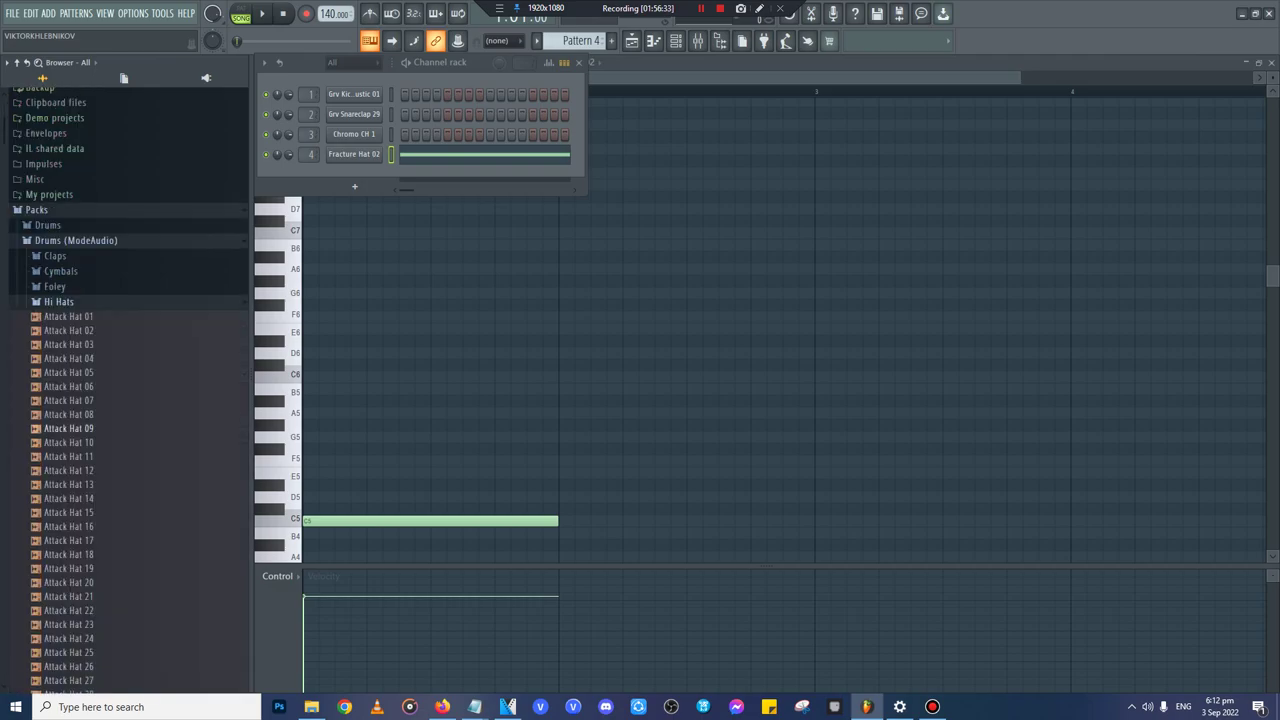
scroll(69, 428, "down", 20)
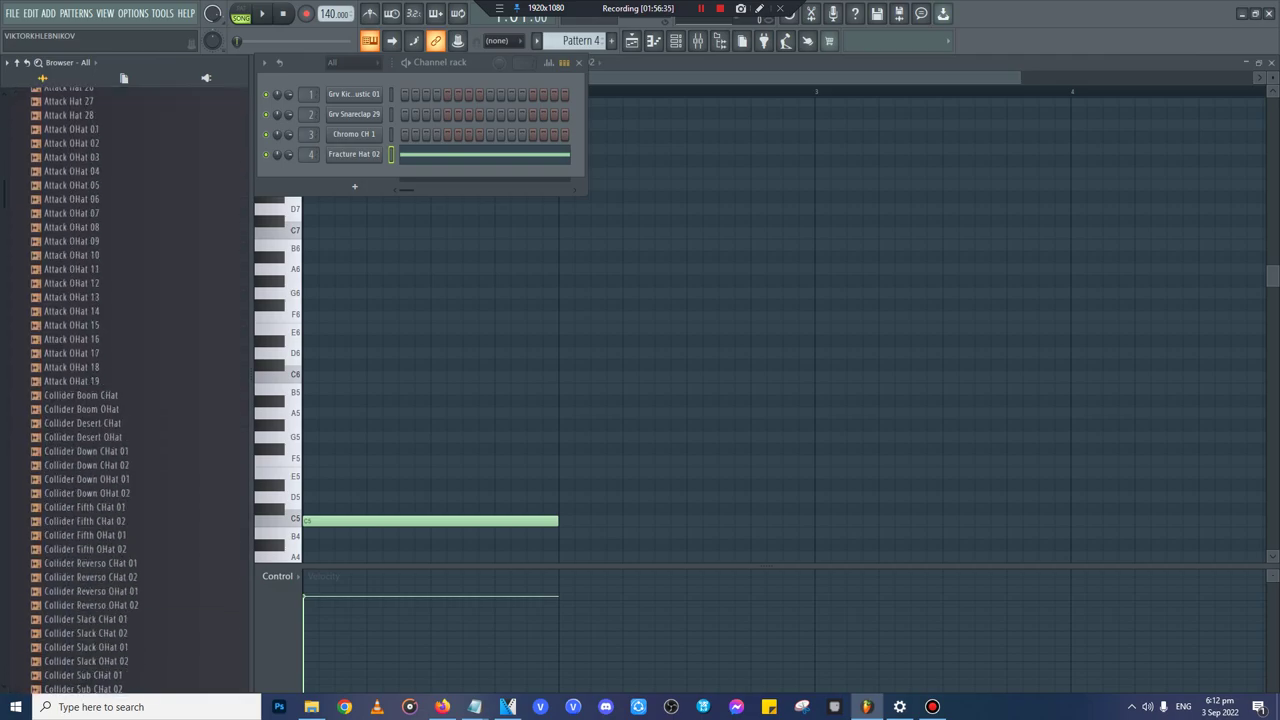
scroll(70, 440, "down", 10)
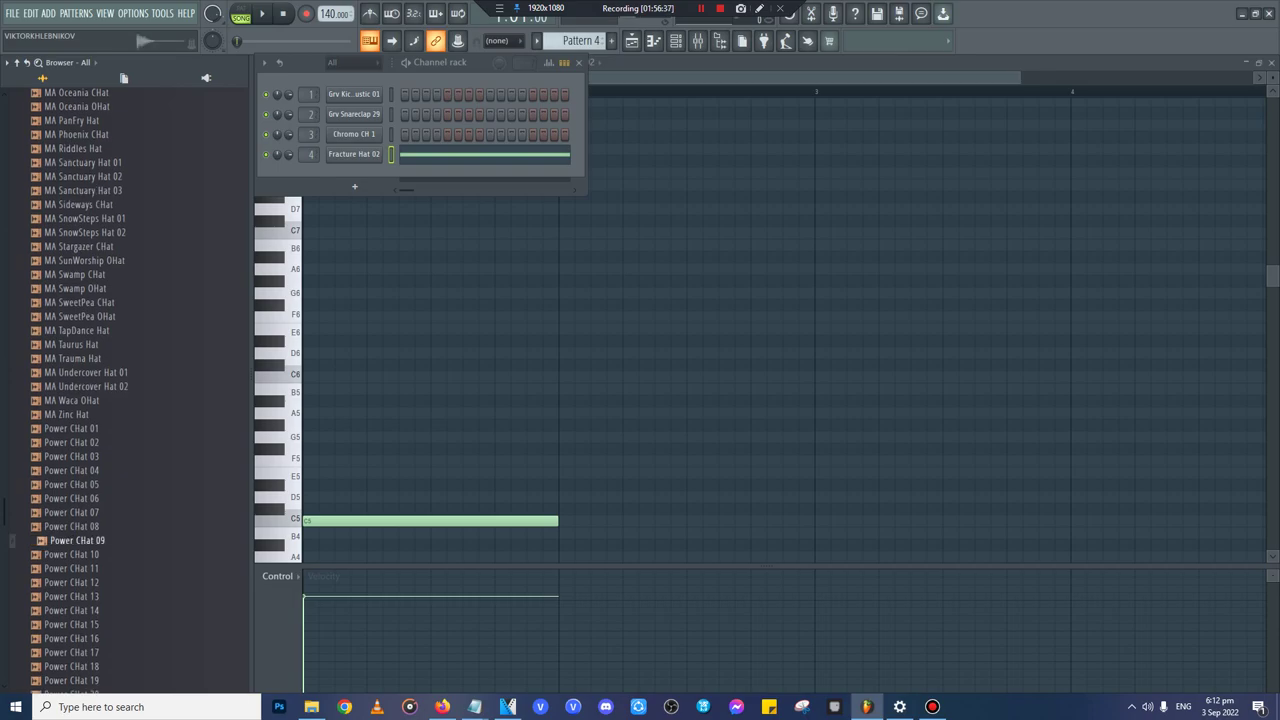
left_click(70, 162)
left_click(71, 176)
left_click(71, 190)
left_click(74, 246)
left_click(72, 260)
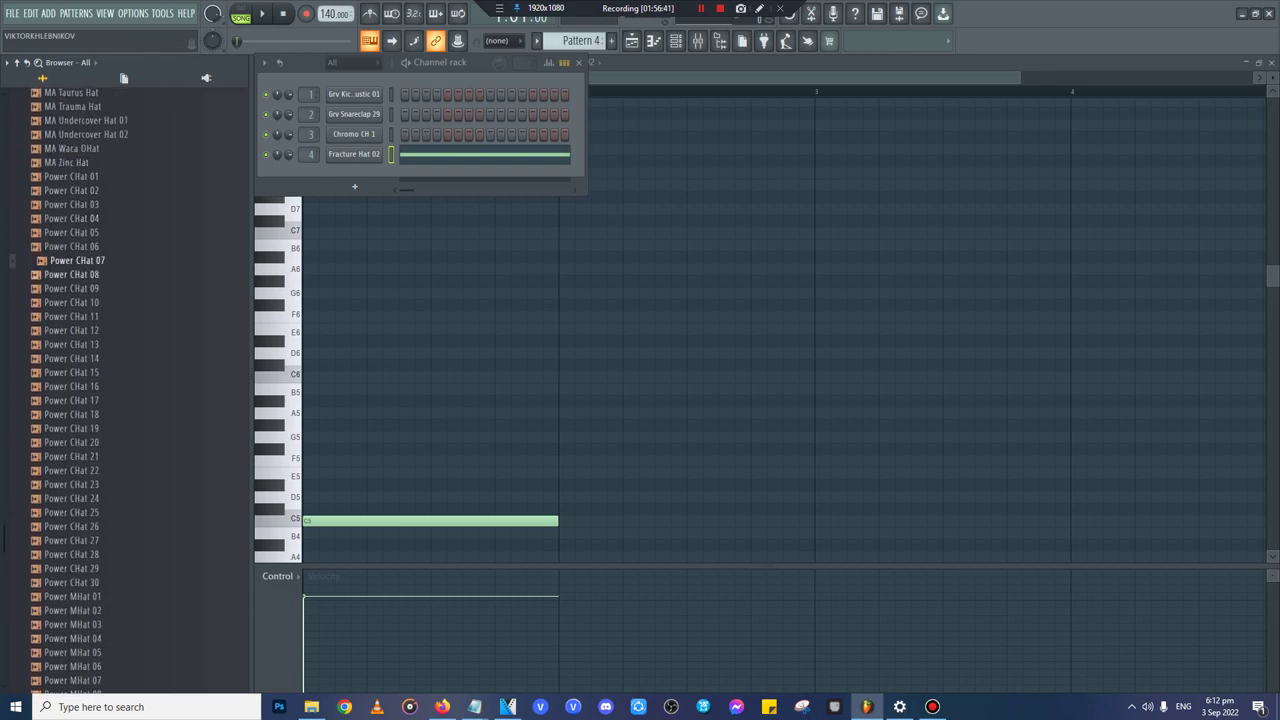
left_click_drag(72, 260, 350, 157)
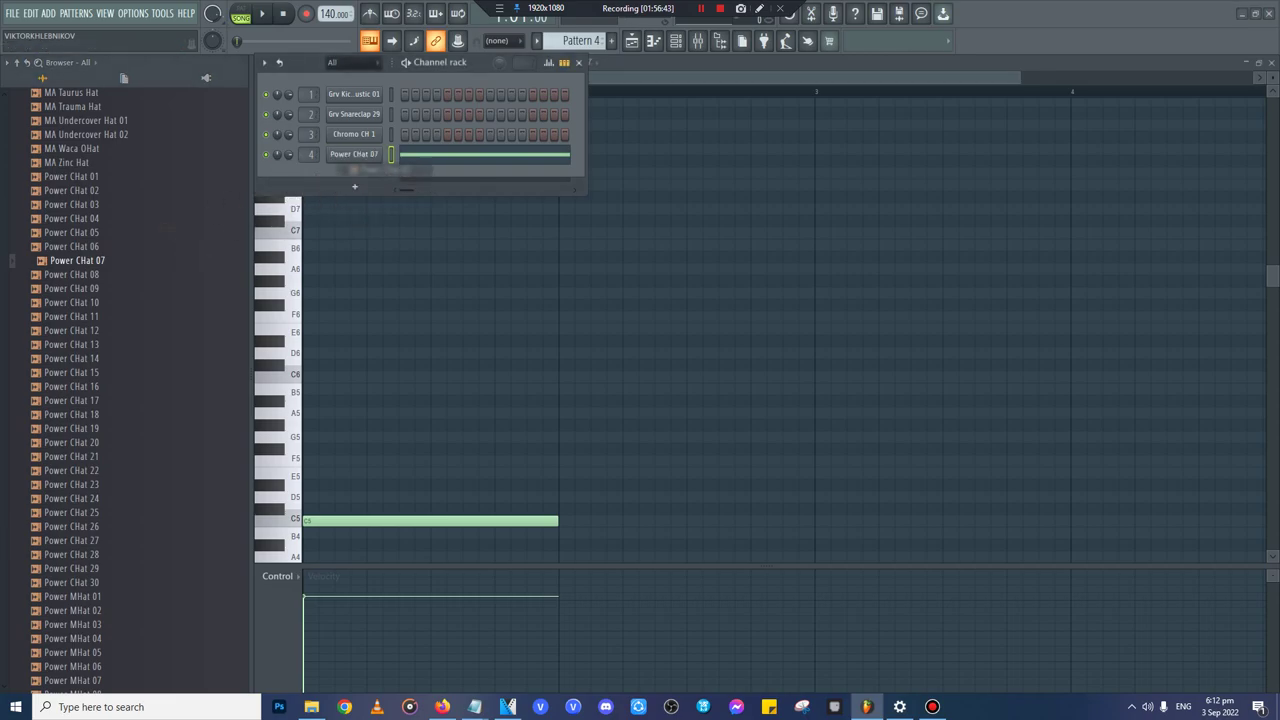
- Export the full song as a WAV file named percs in the Downloads folder and render it
left_click(13, 14)
mouse_move(40, 130)
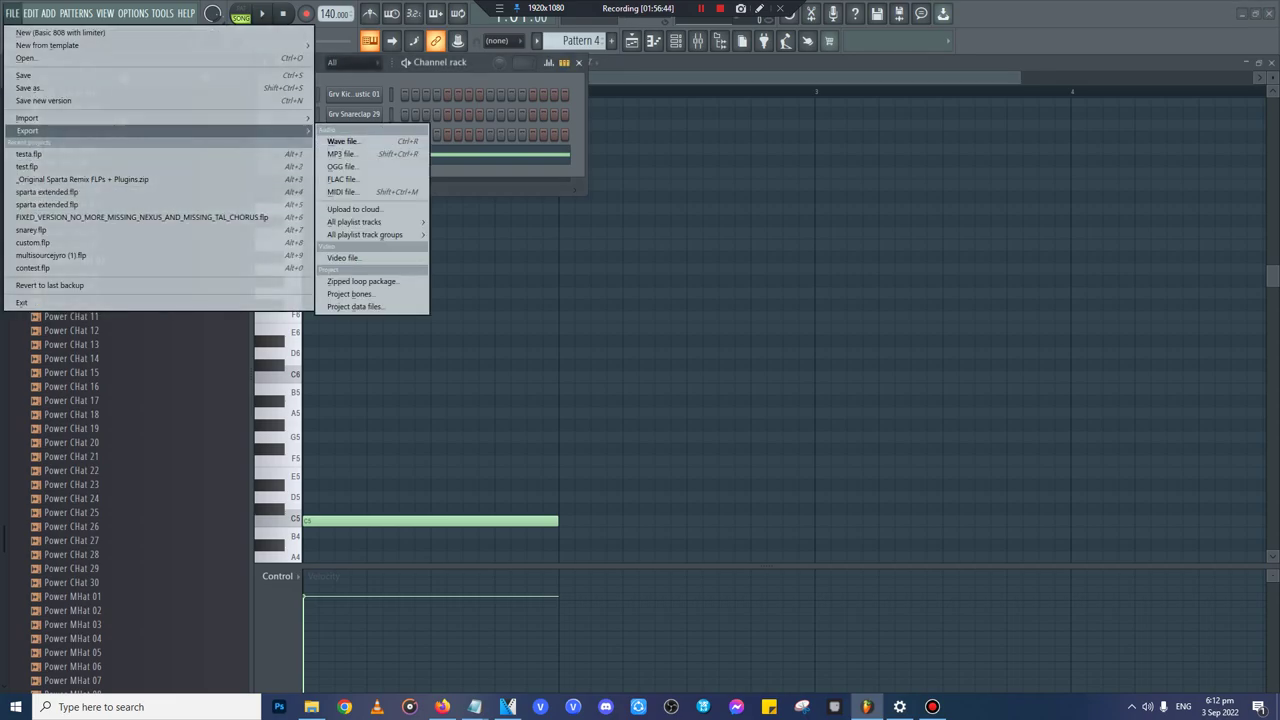
left_click(345, 140)
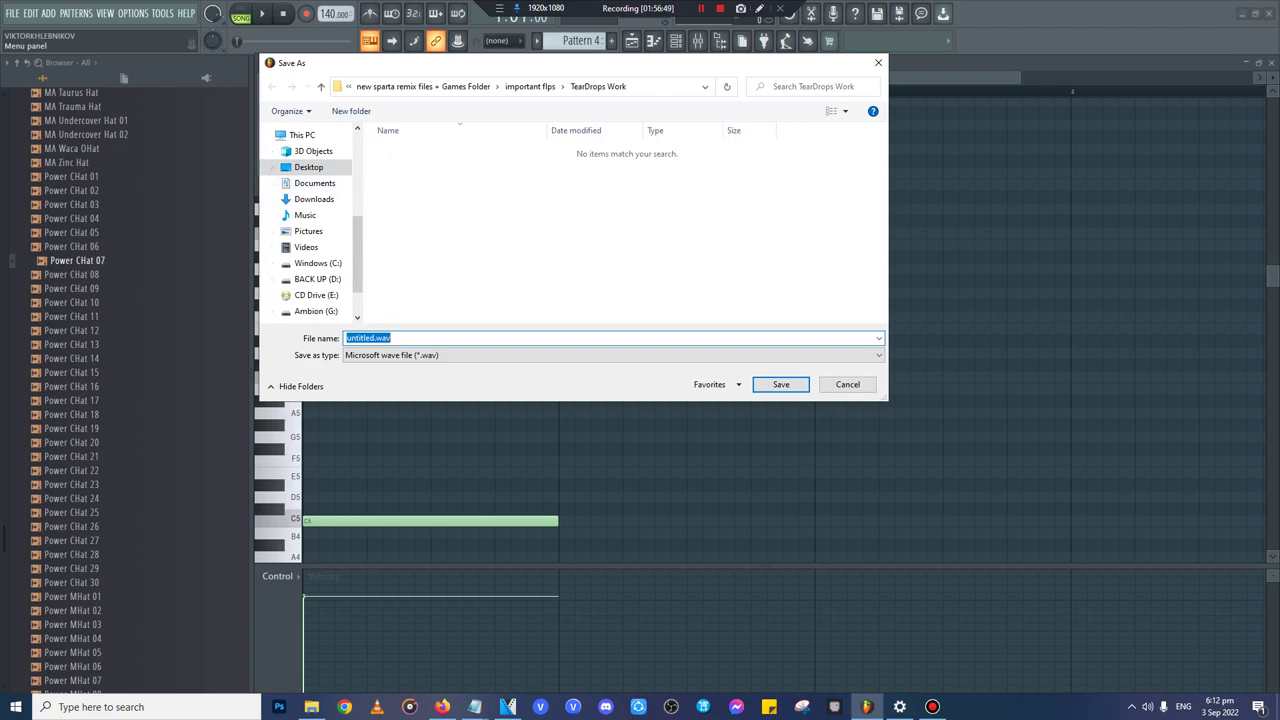
left_click(424, 87)
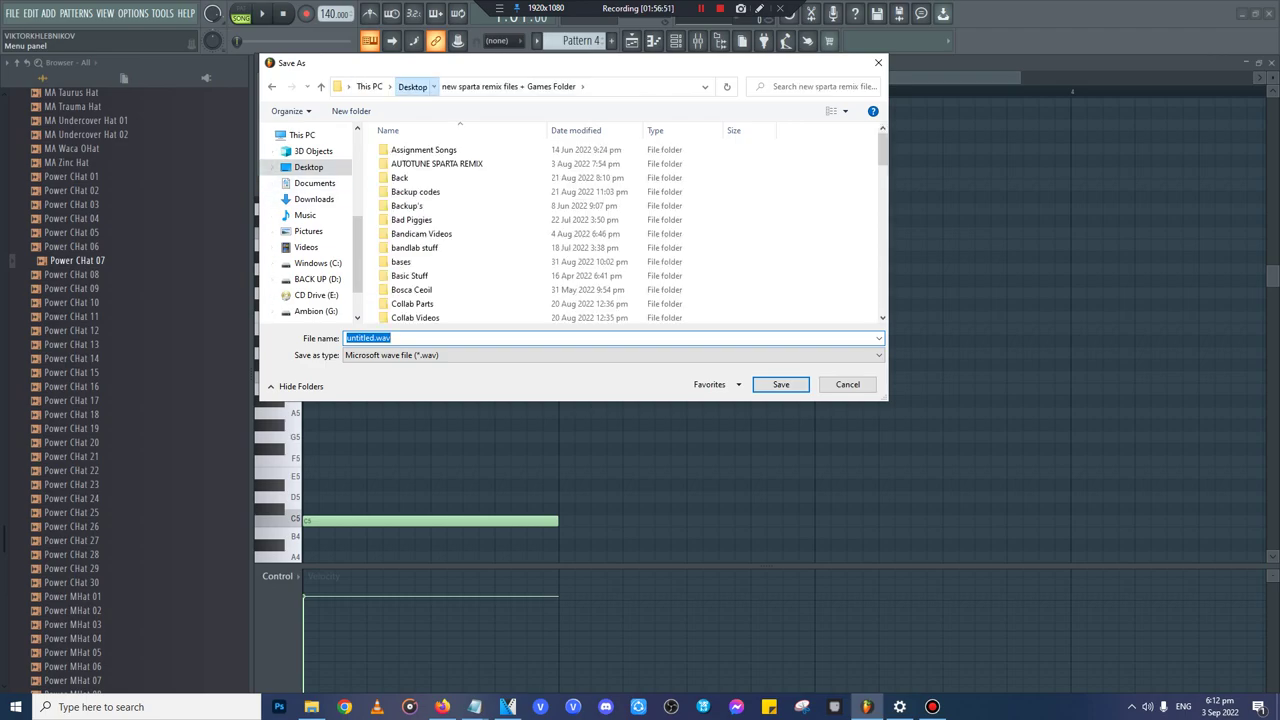
left_click(417, 87)
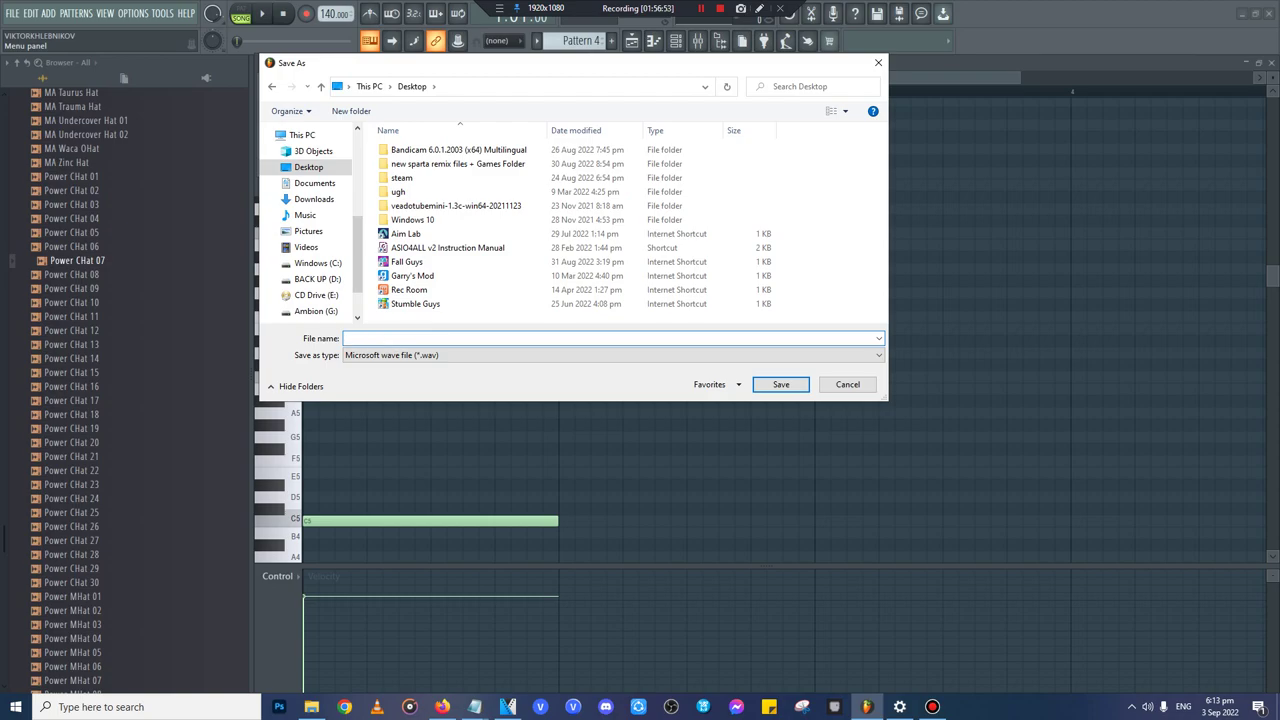
type("percs")
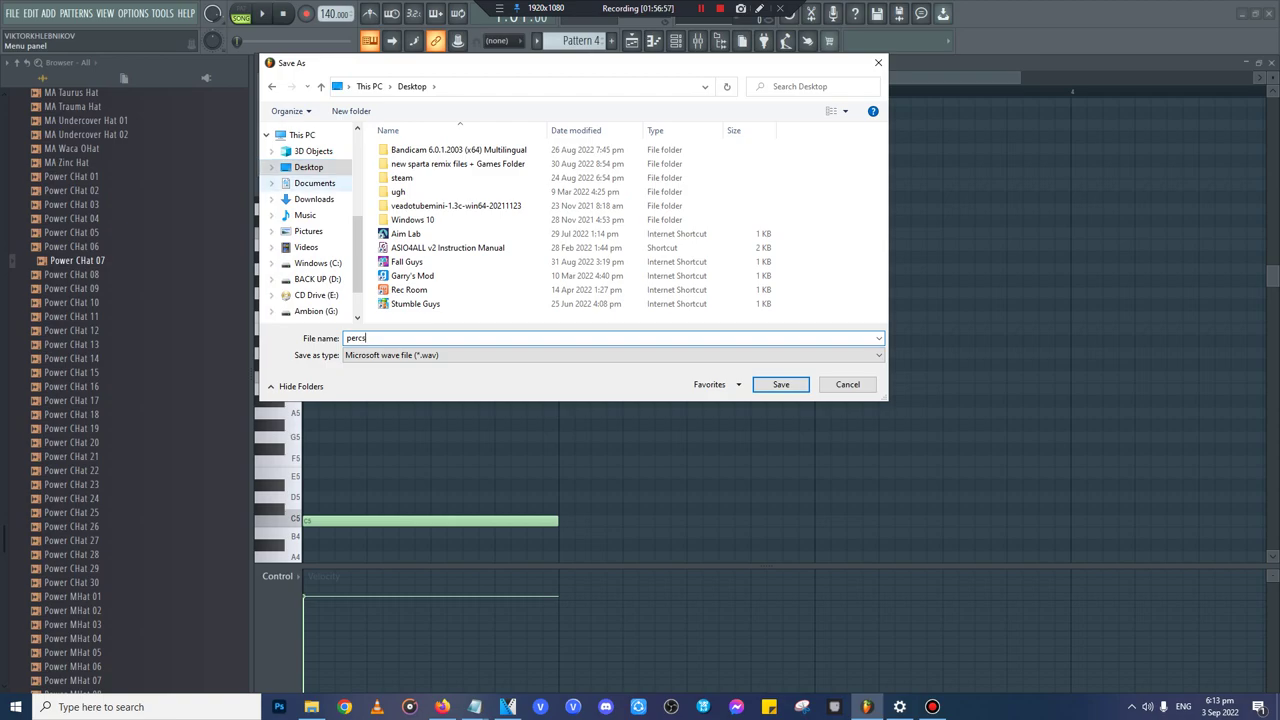
left_click(314, 199)
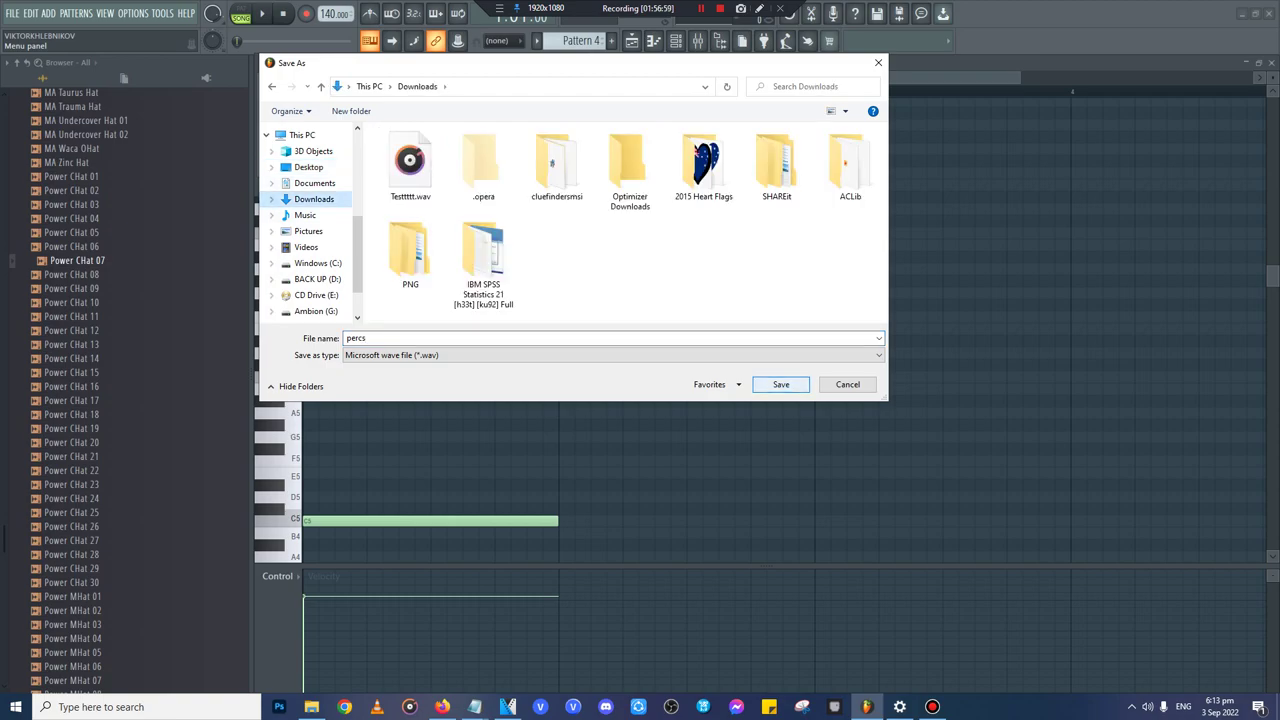
left_click(781, 384)
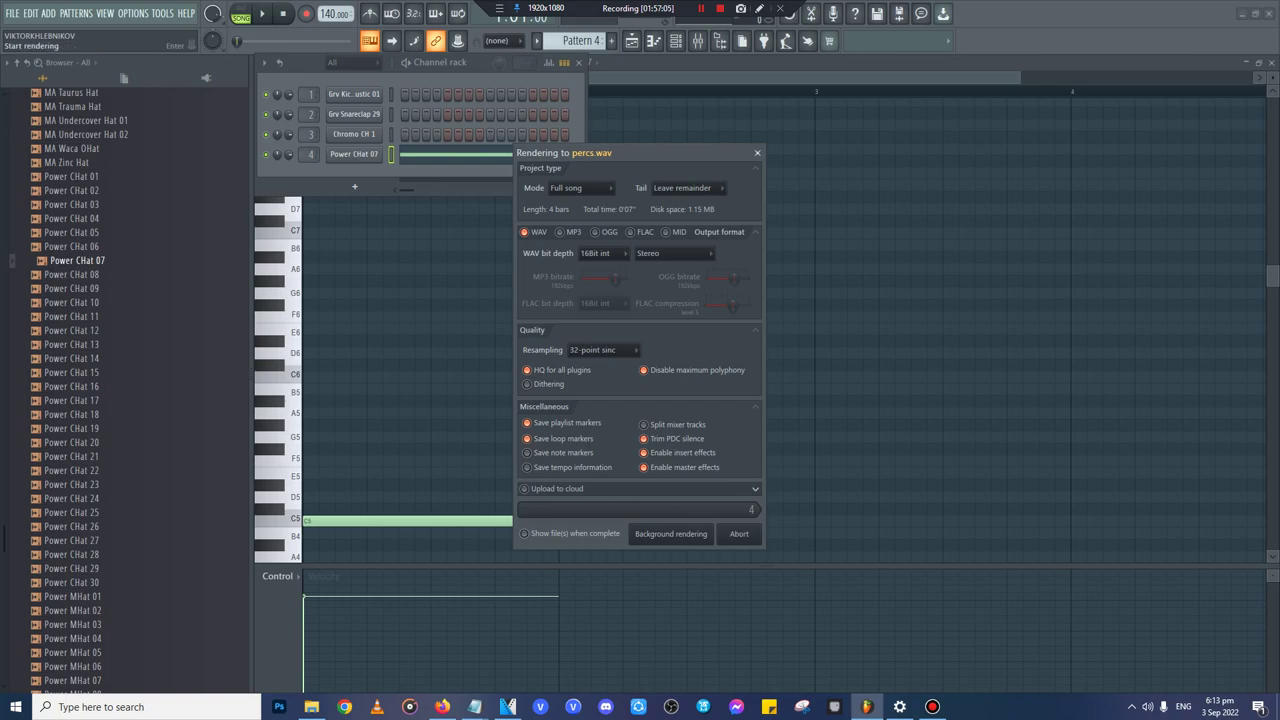
- Exit the program without saving the changes to untitled.flp
left_click(1269, 13)
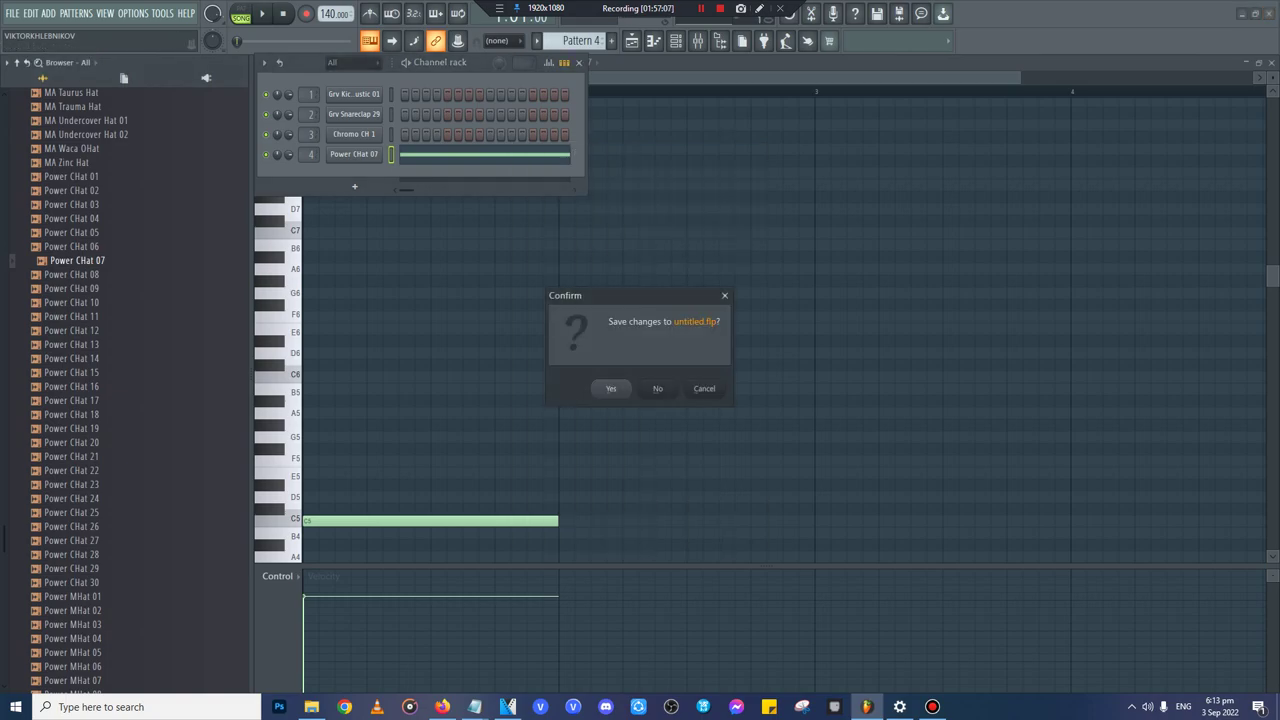
key("n")
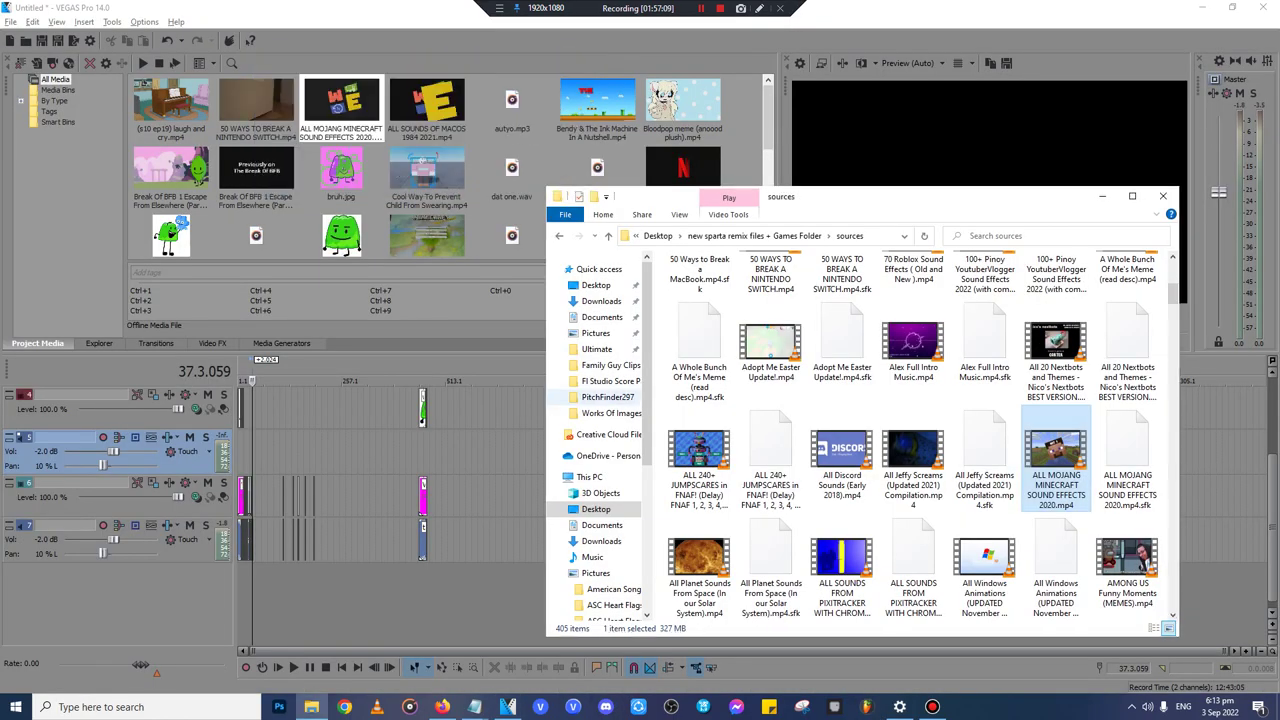
- Switch to VEGAS Pro and place the playhead at the end of the ALL MOJANG MINECRAFT SOUND EFFECTS clip on track 6
key("alt+Tab")
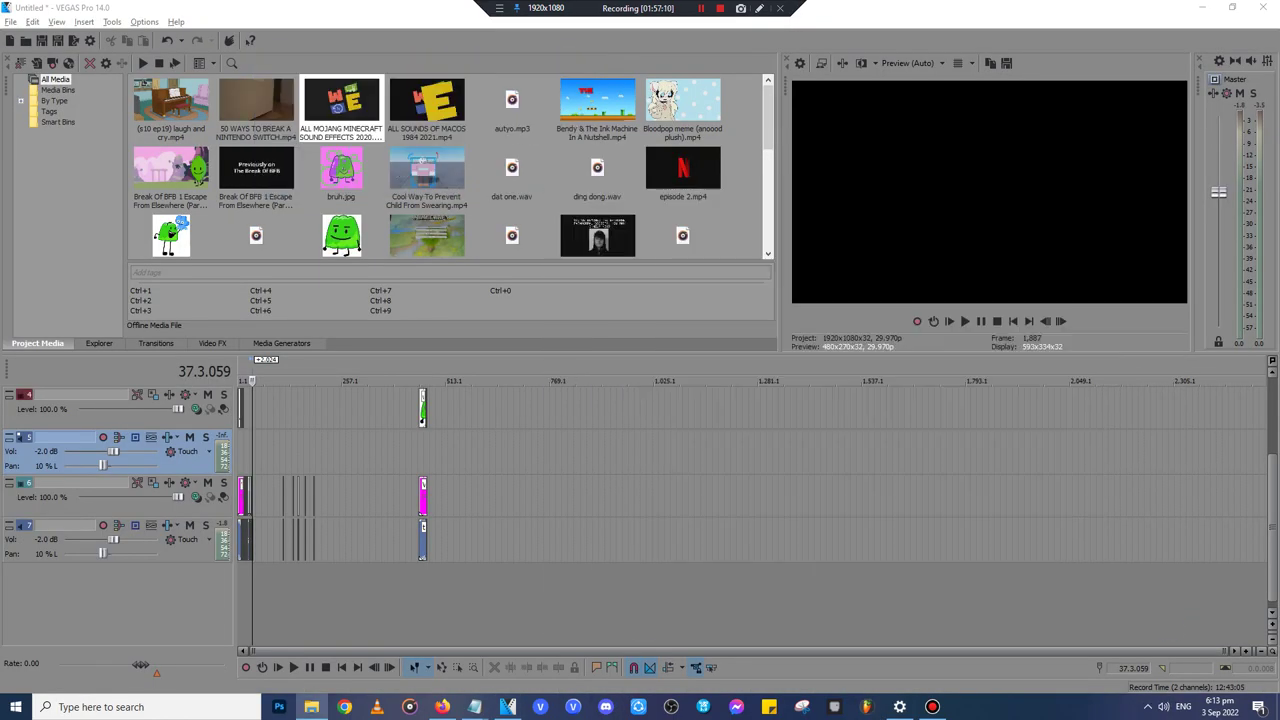
left_click(265, 452)
scroll(265, 452, "up", 10)
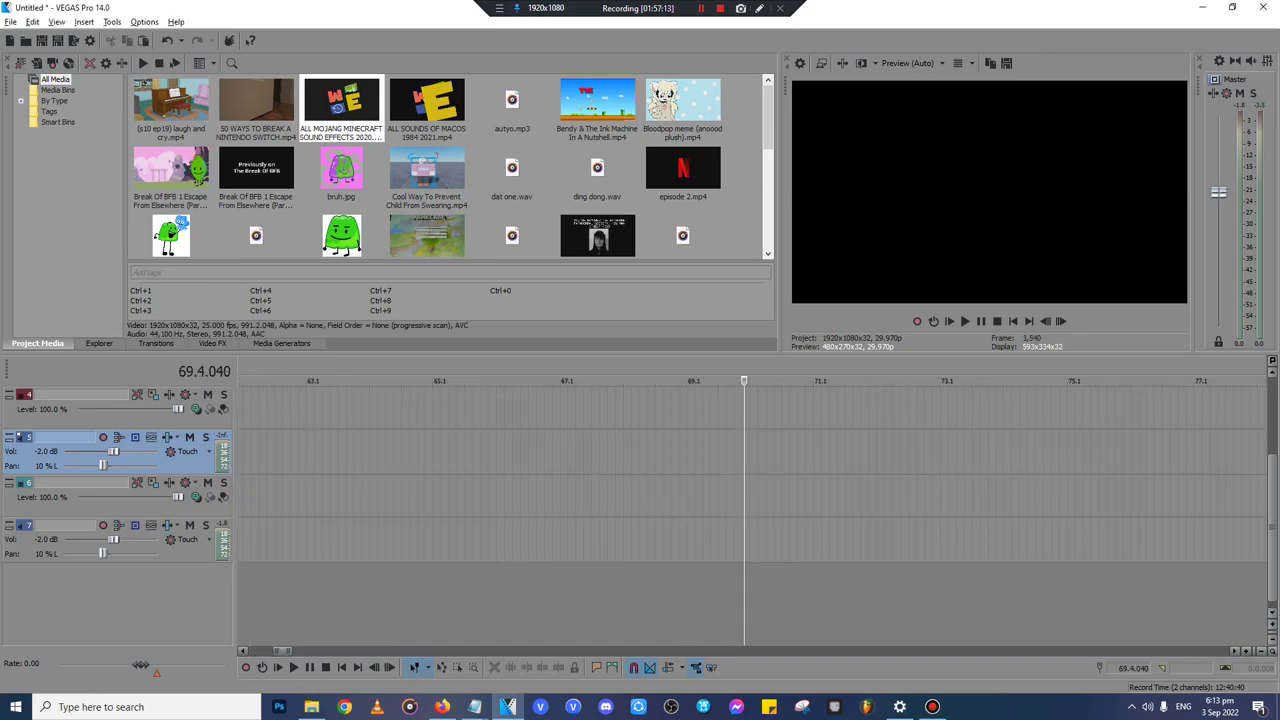
scroll(265, 452, "down", 4)
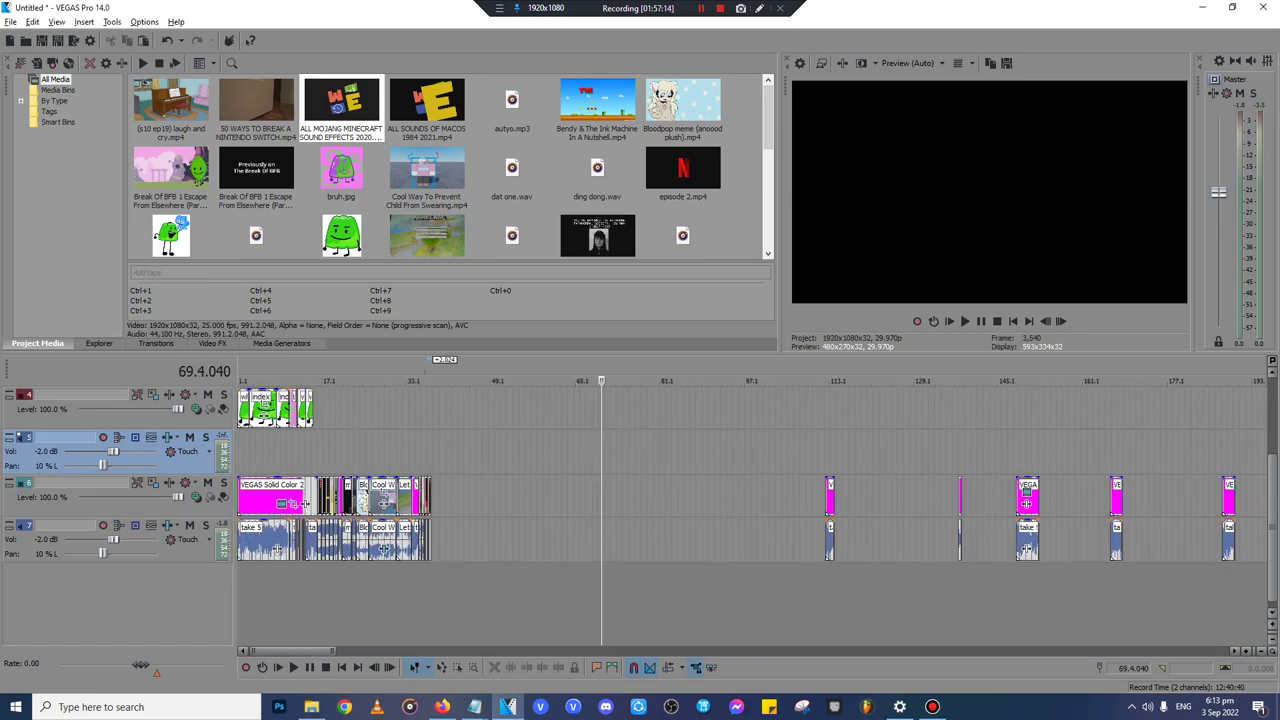
left_click(430, 497)
scroll(430, 497, "up", 7)
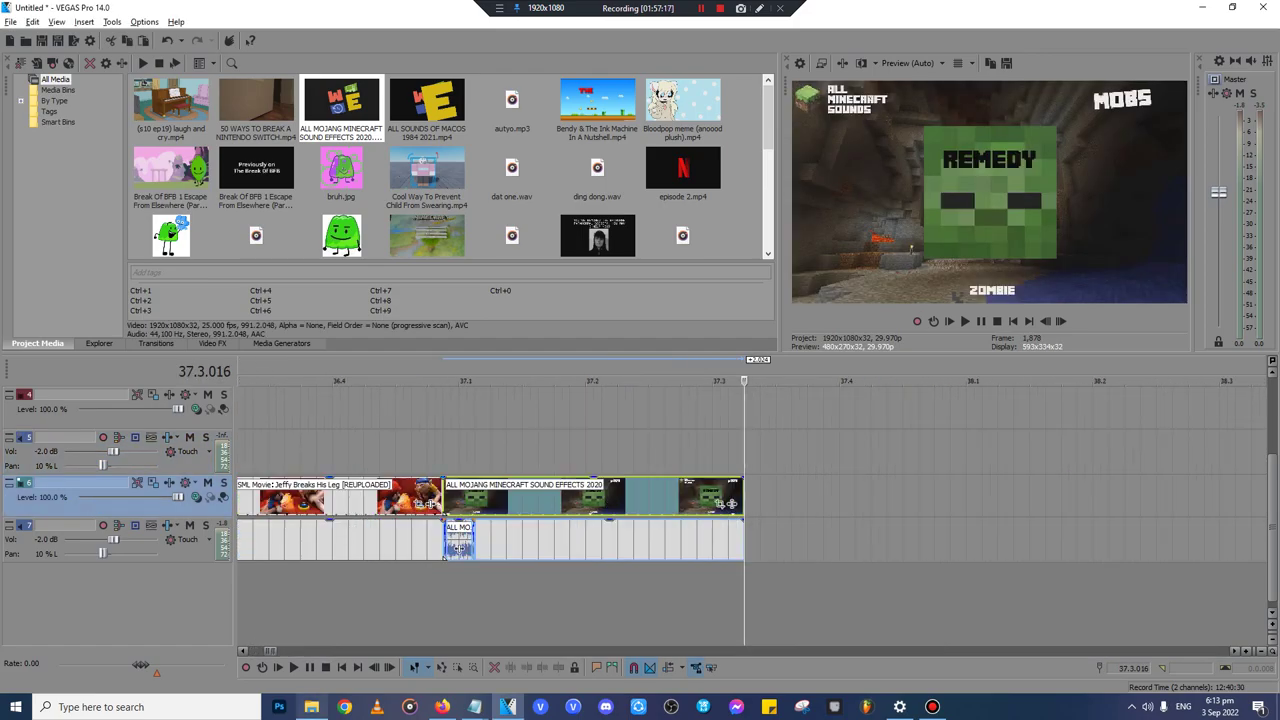
- Import percs.wav from the Downloads folder onto audio track 7 and move it directly after the Minecraft clip
left_click(312, 707)
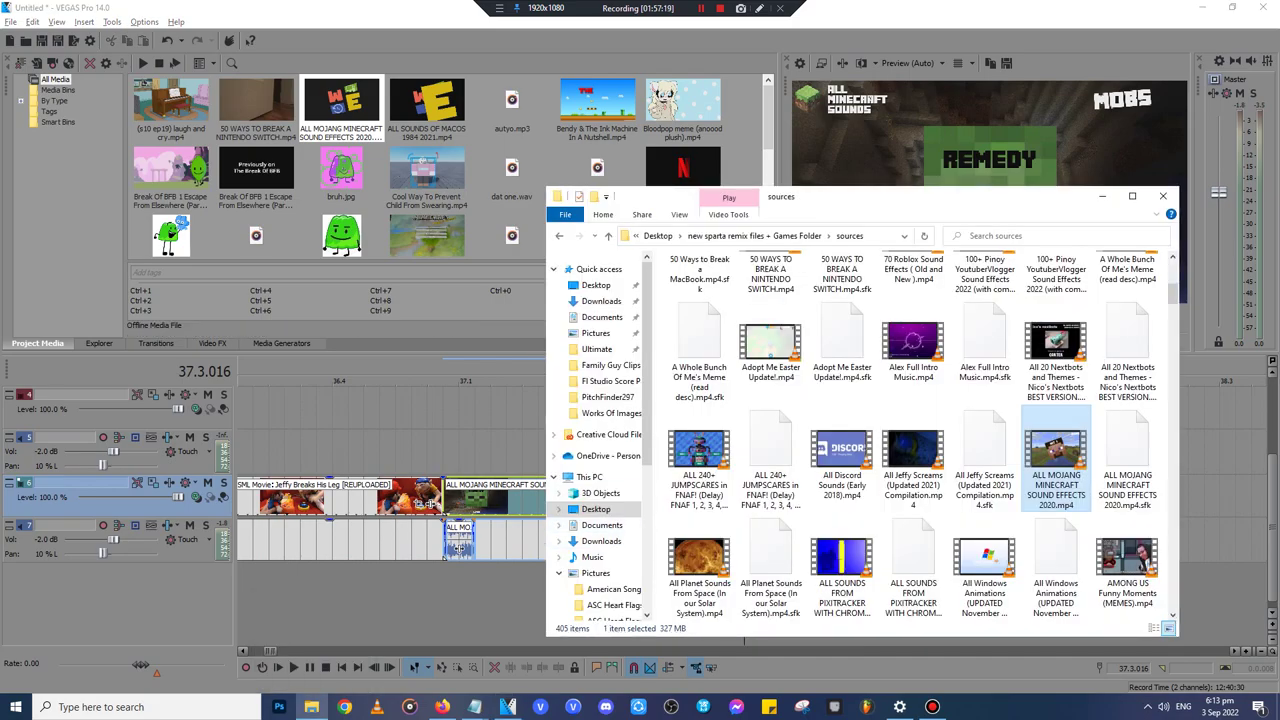
left_click(559, 573)
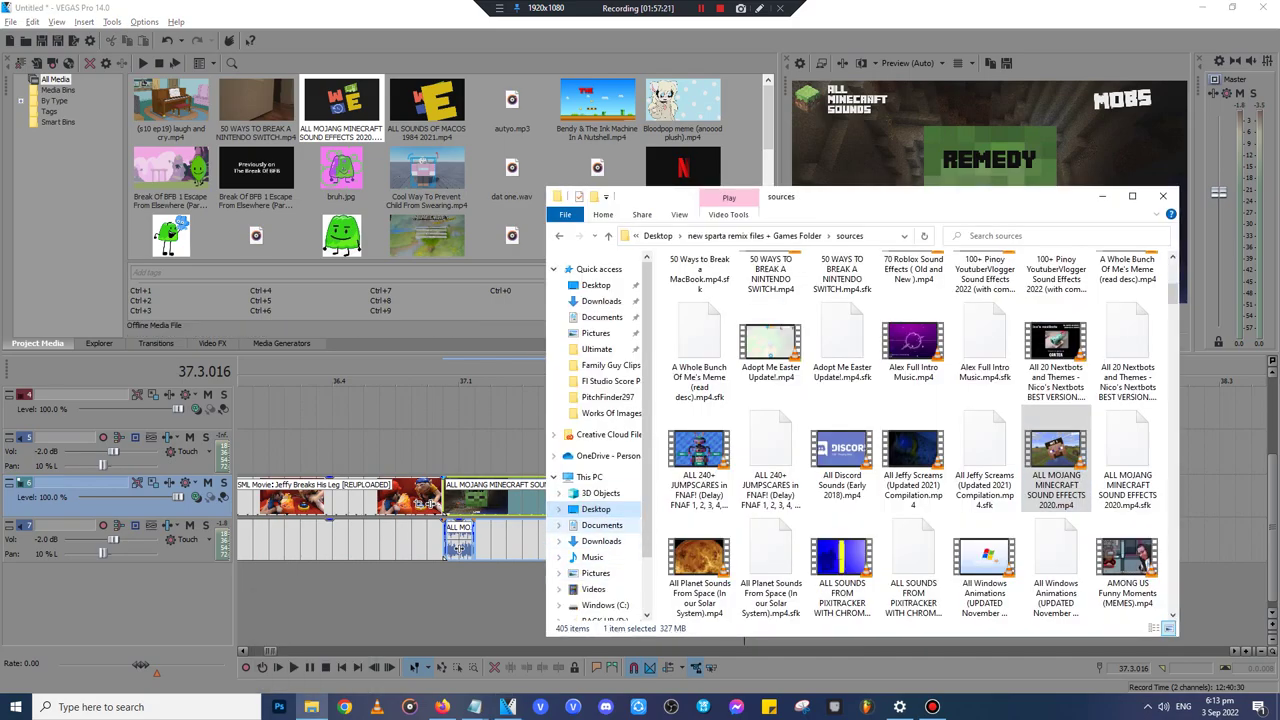
left_click(601, 541)
left_click_drag(699, 292, 1221, 541)
left_click(1221, 500)
scroll(1221, 500, "down", 3)
left_click_drag(914, 541, 744, 541)
- Trim the end of the percs clip on track 7 slightly and change an event option for that clip
left_click_drag(1237, 549, 1172, 548)
left_click(1143, 498)
scroll(1143, 498, "up", 3)
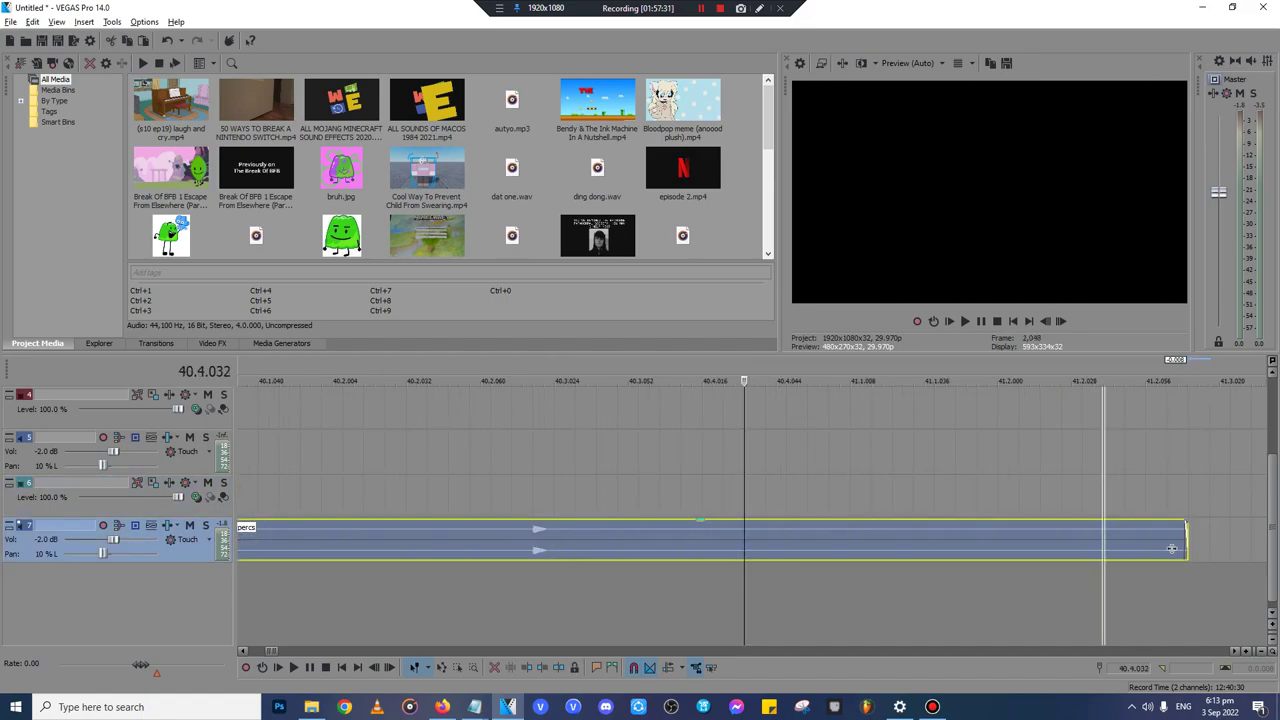
right_click(1172, 548)
mouse_move(1128, 412)
left_click(1048, 471)
scroll(741, 548, "down", 4)
scroll(743, 548, "down", 5)
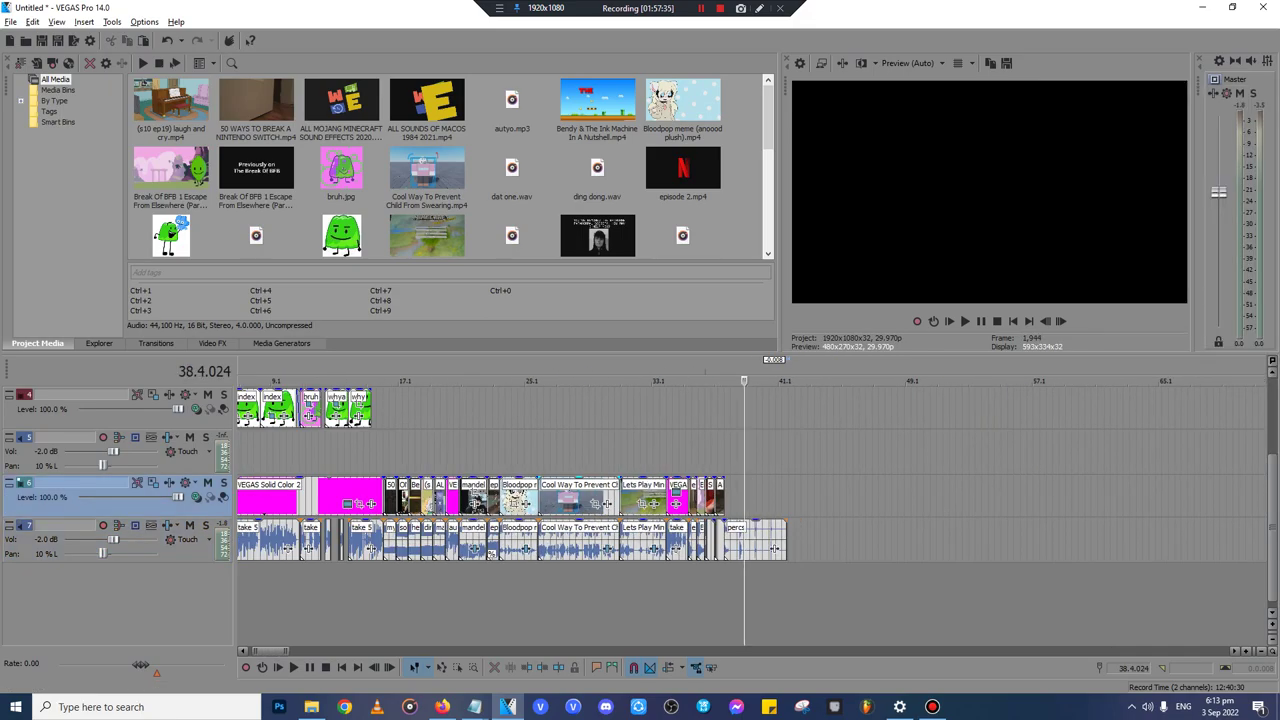
- Look through the Works Of Images and Videos folders and the new sparta remix files + Games Folder for source media
scroll(743, 548, "down", 10)
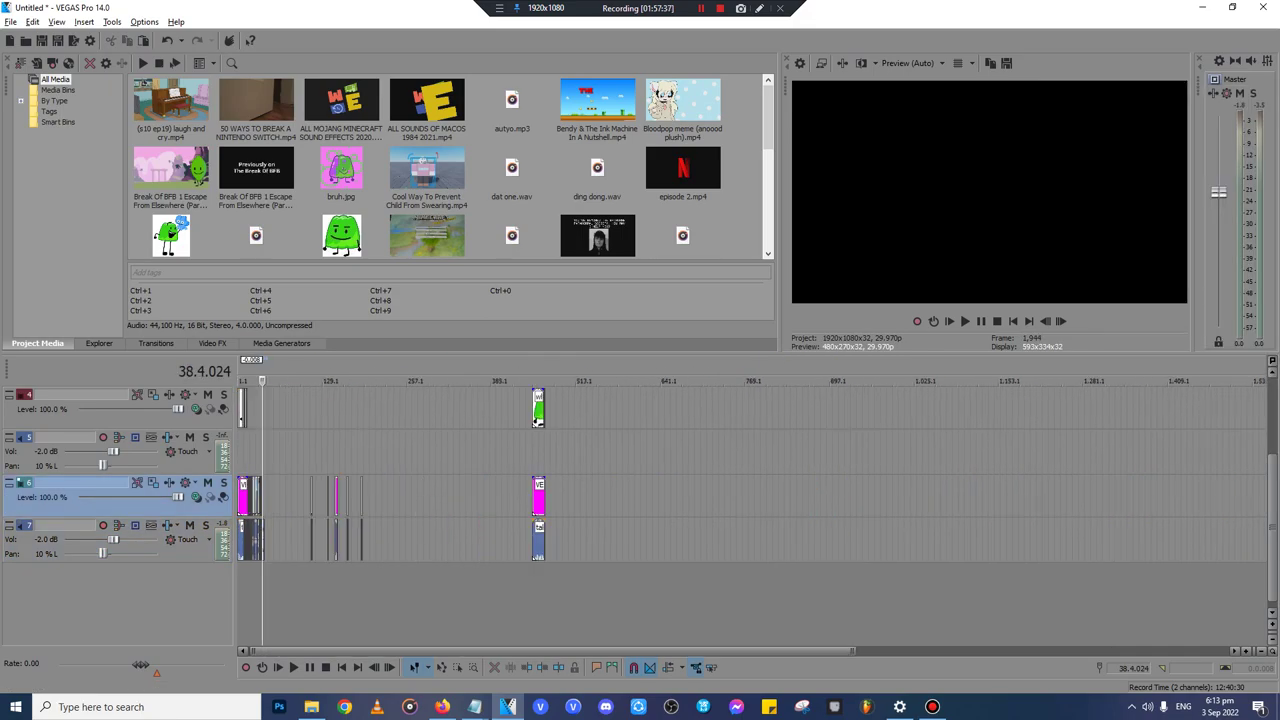
left_click(311, 707)
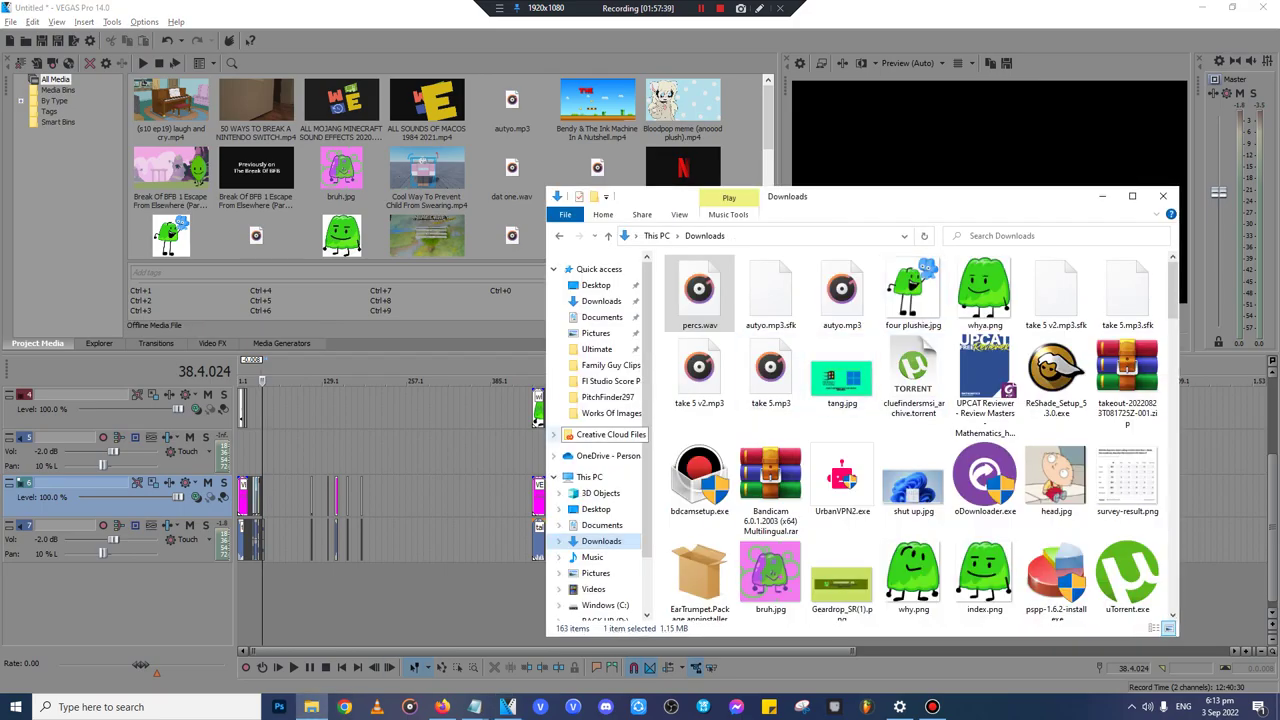
left_click(611, 413)
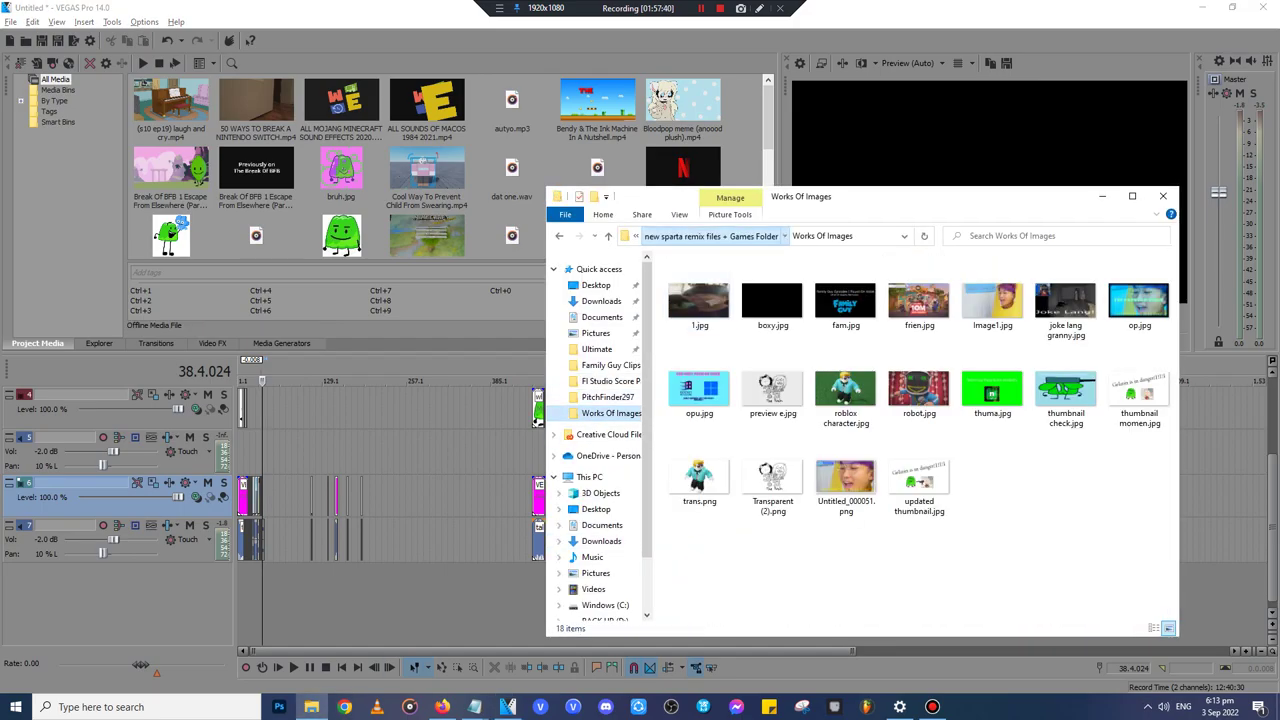
left_click(715, 236)
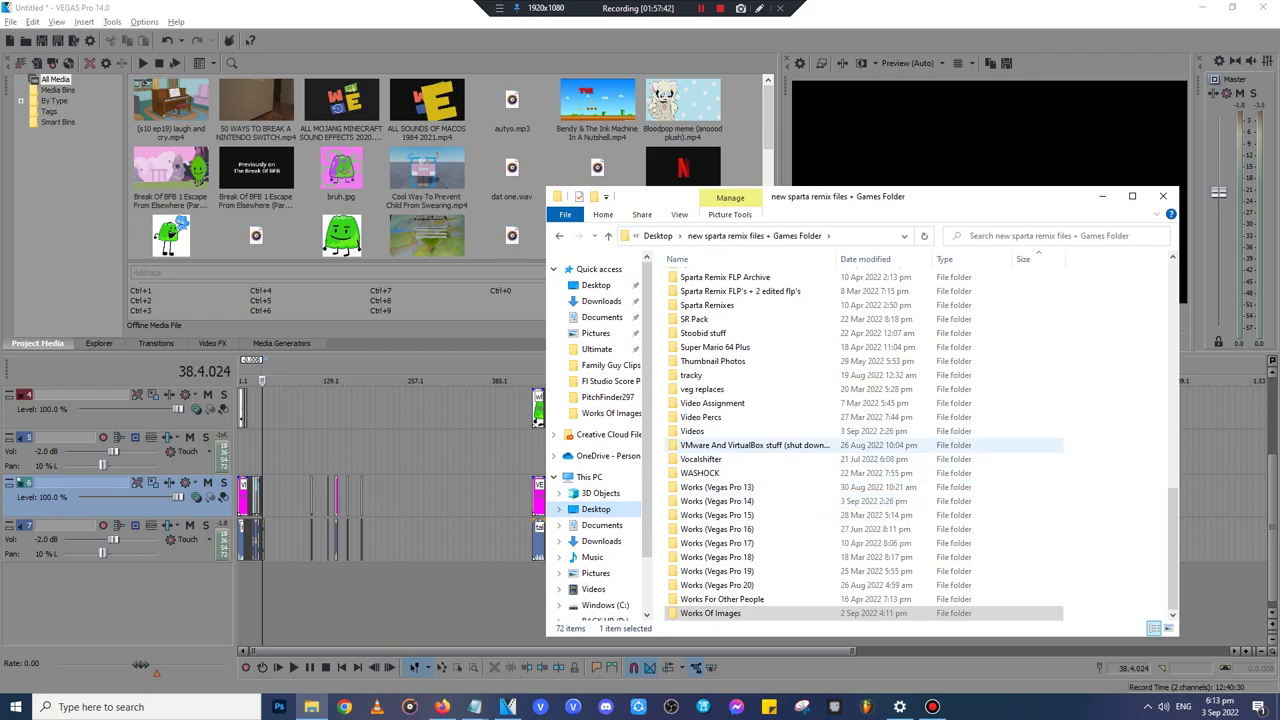
double_click(700, 431)
key("alt+Left")
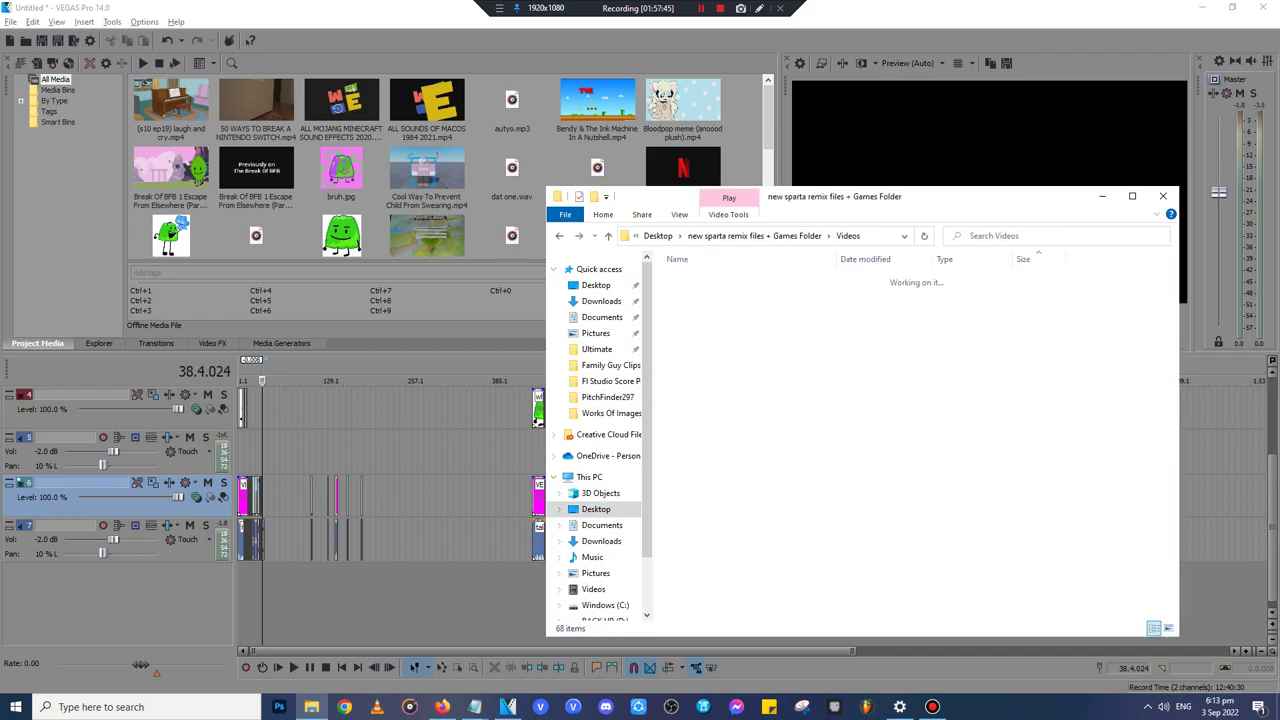
scroll(760, 480, "up", 6)
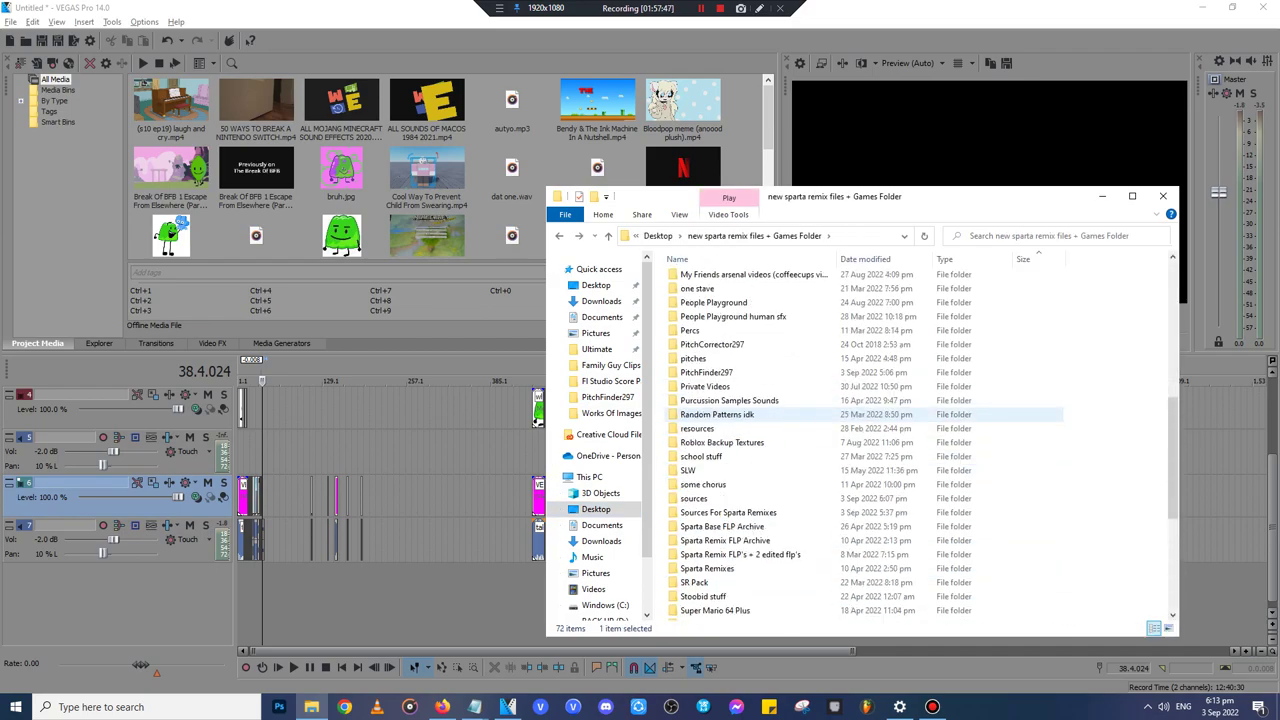
- Look through the Sources For Sparta Remixes folder and its LWIDMAAY subfolder for usable source videos
double_click(728, 512)
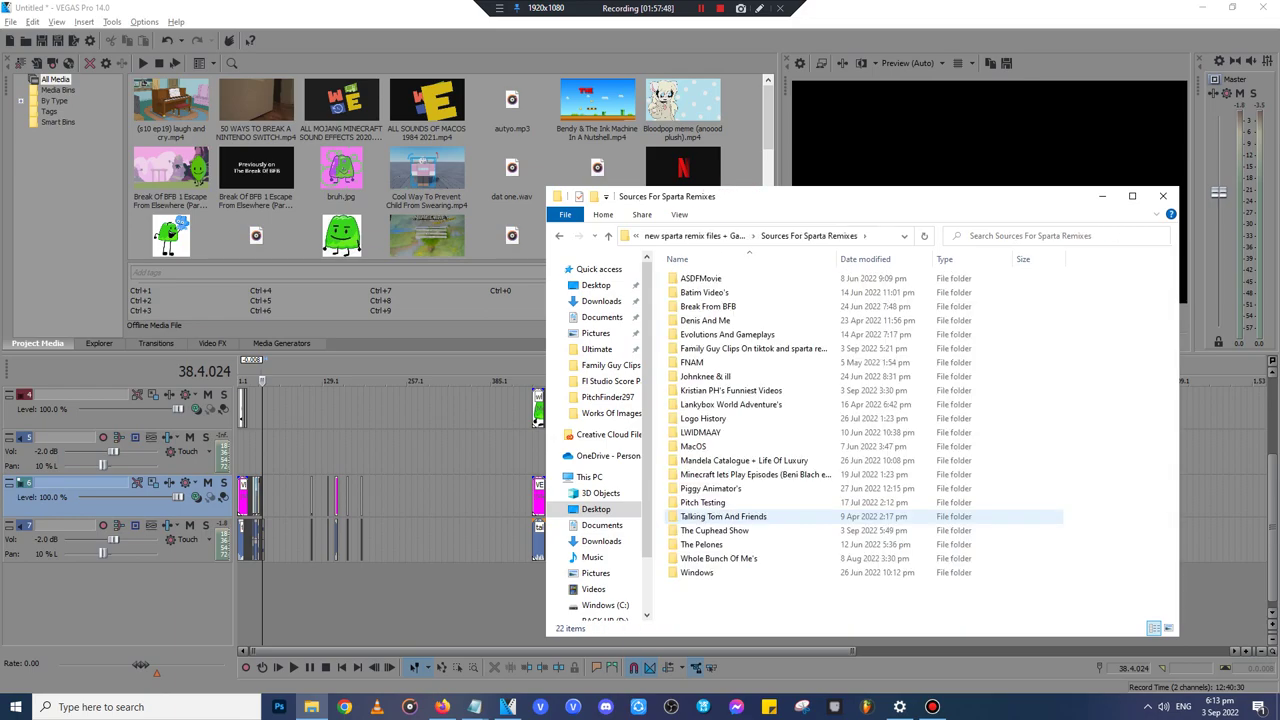
double_click(700, 432)
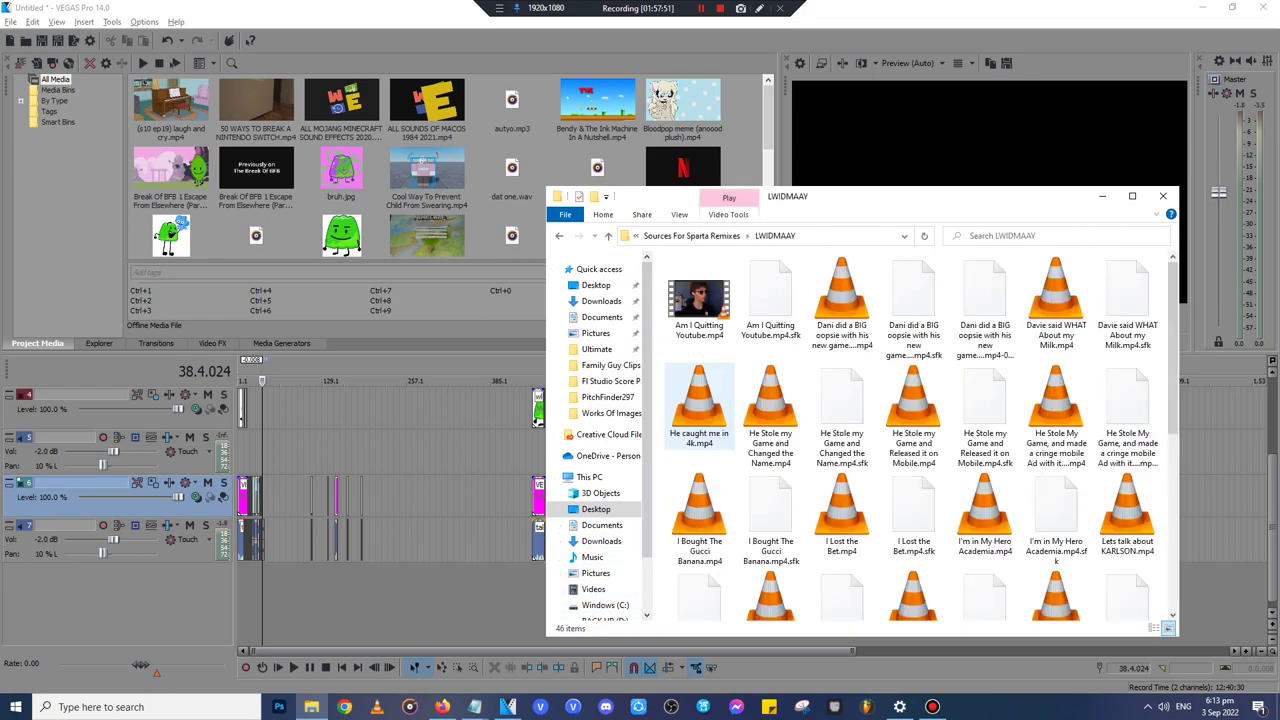
scroll(688, 345, "down", 2)
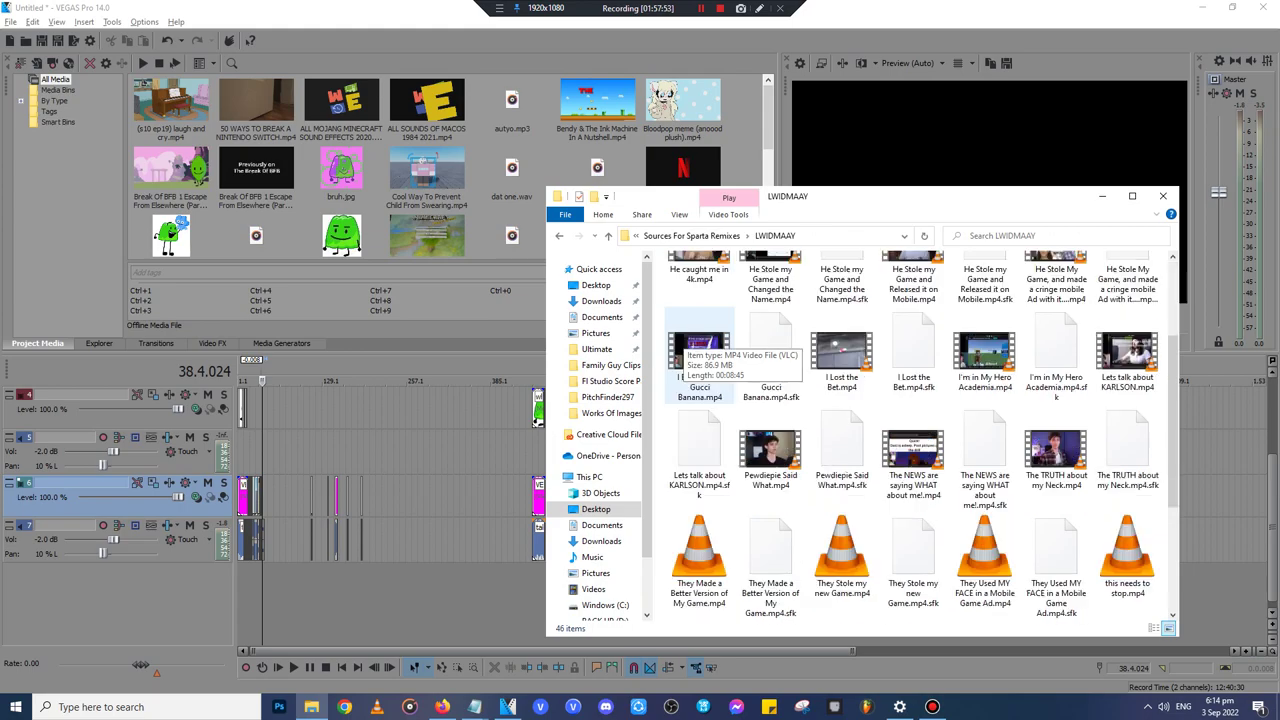
key("alt+Left")
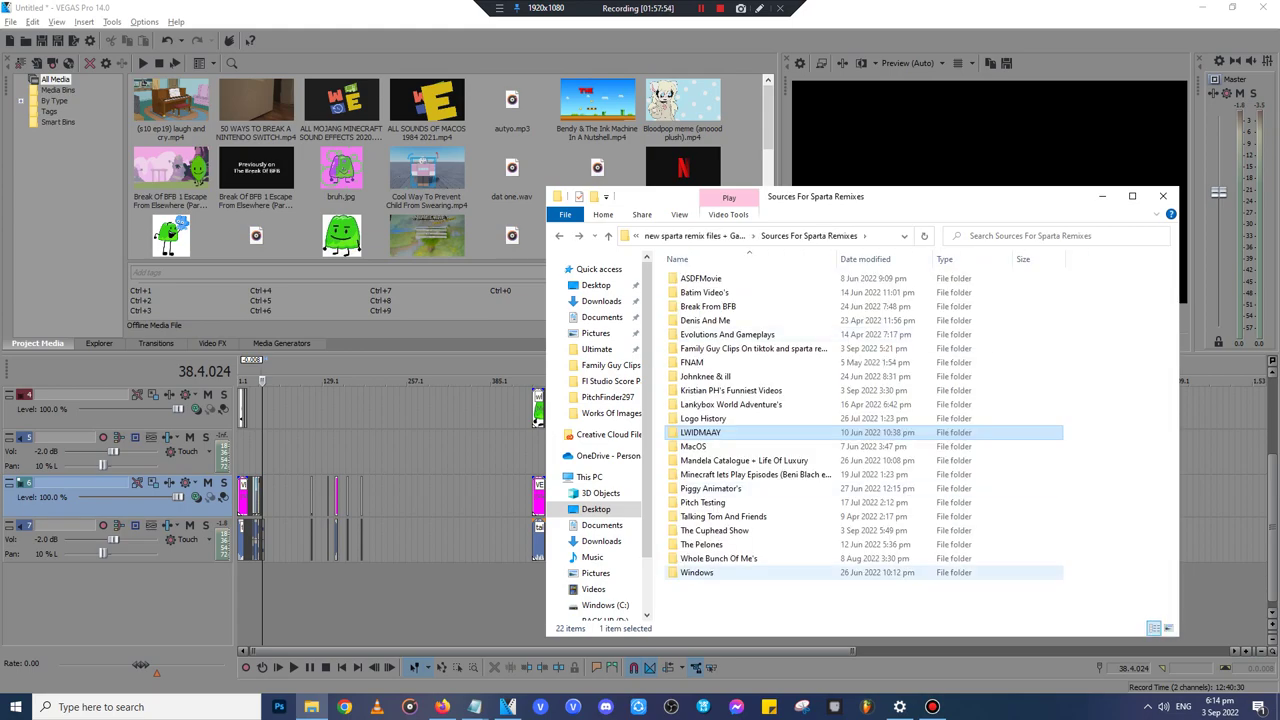
left_click(698, 572)
left_click(1100, 494)
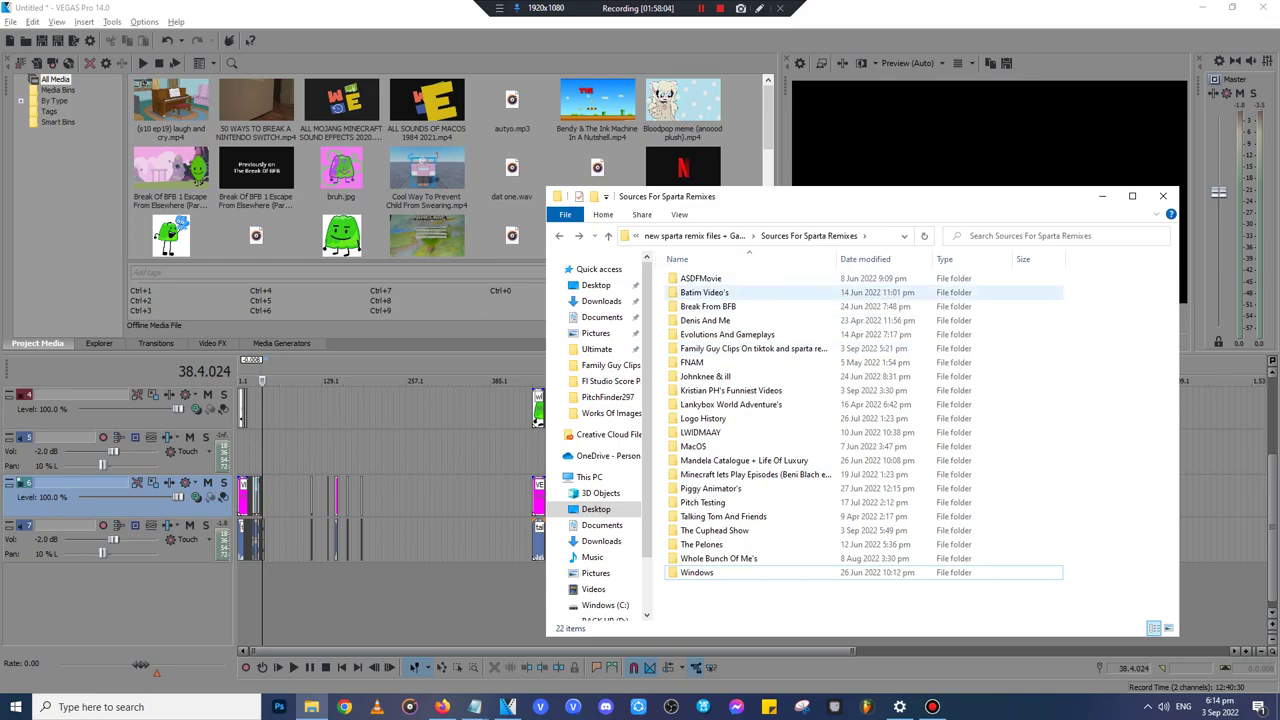
key("alt+Left")
scroll(720, 431, "down", 3)
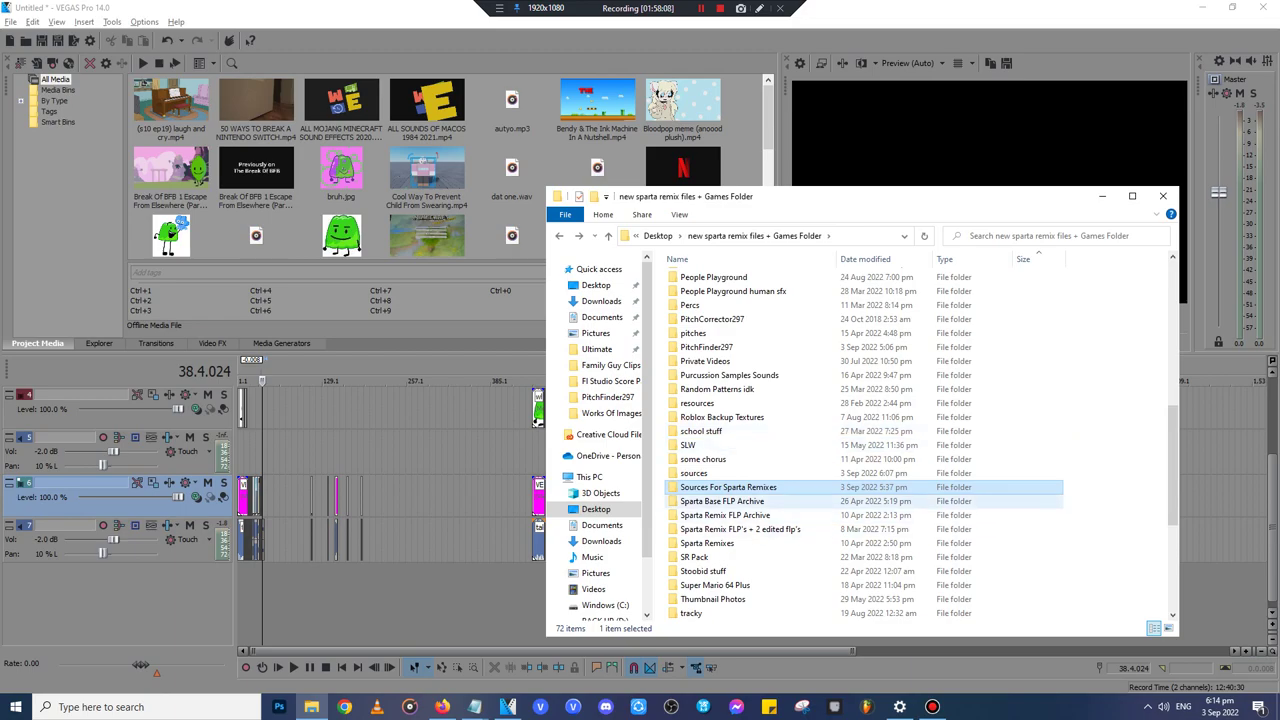
double_click(720, 487)
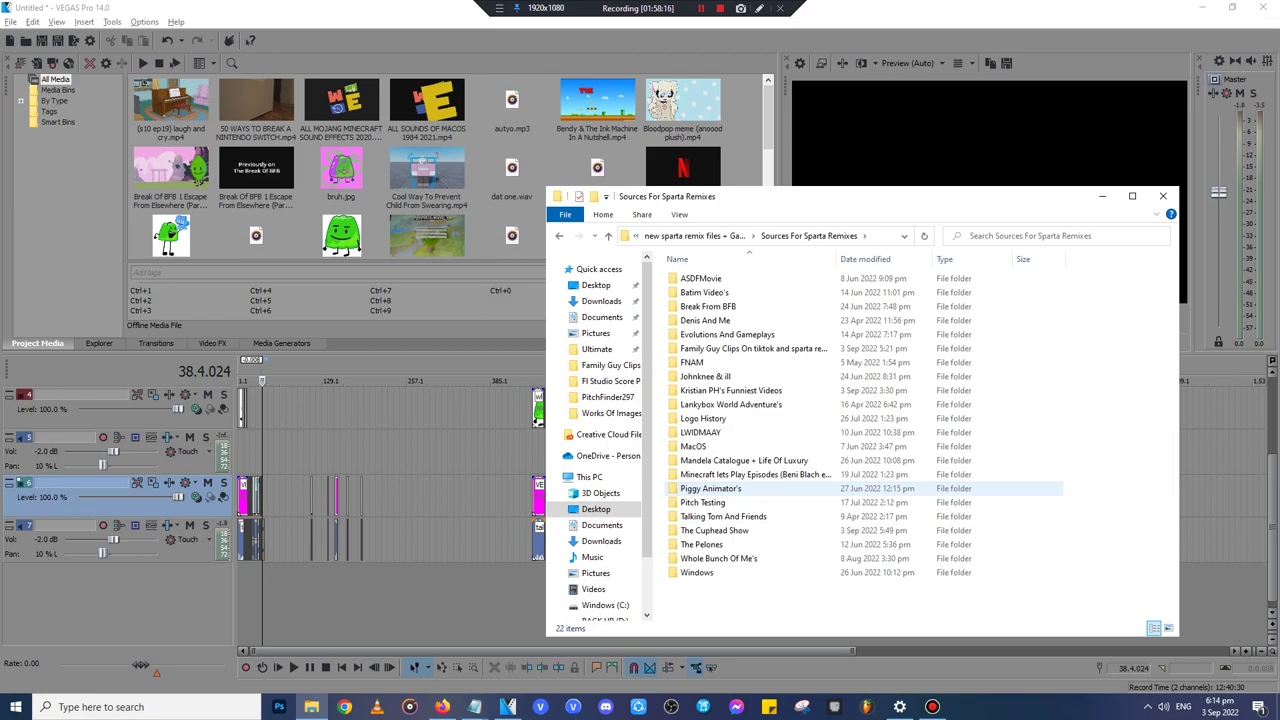
- Look in the sources folder and check its IRL Videos and source tiktok subfolders for source media
key("alt+Left")
scroll(860, 445, "down", 3)
key("Up")
key("Return")
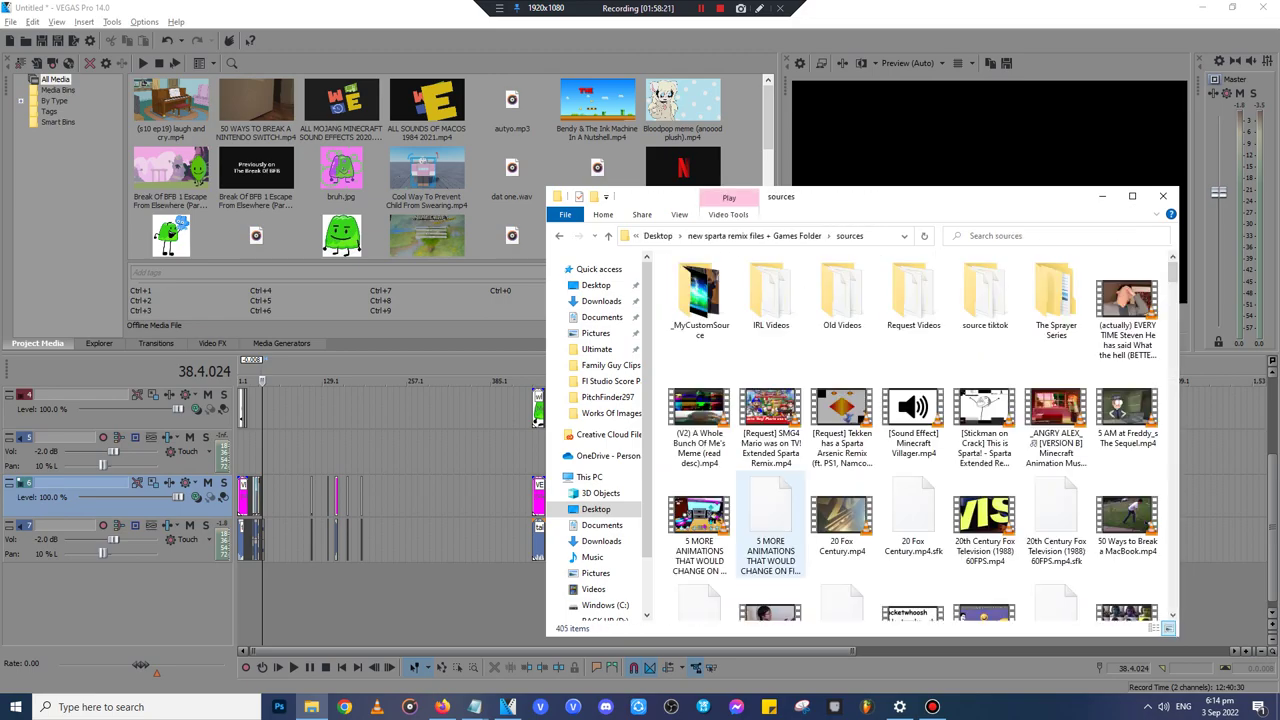
left_click(770, 295)
double_click(770, 295)
key("alt+Left")
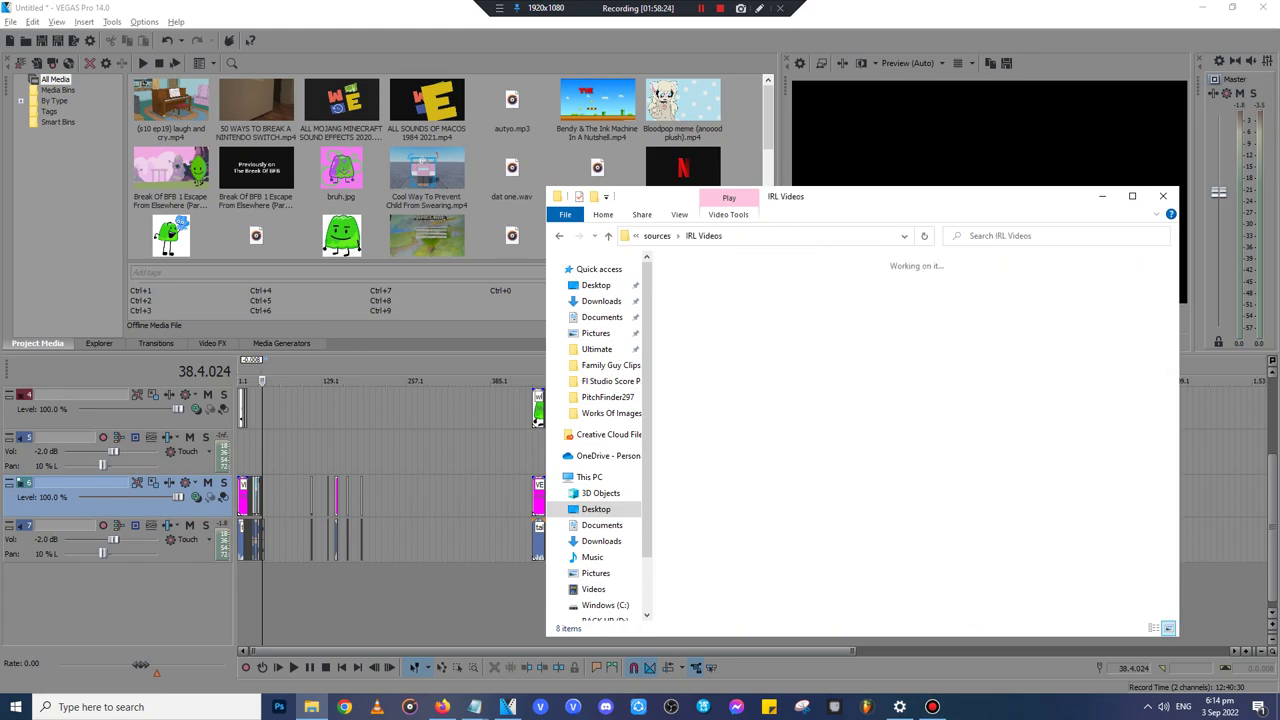
double_click(985, 295)
key("alt+Left")
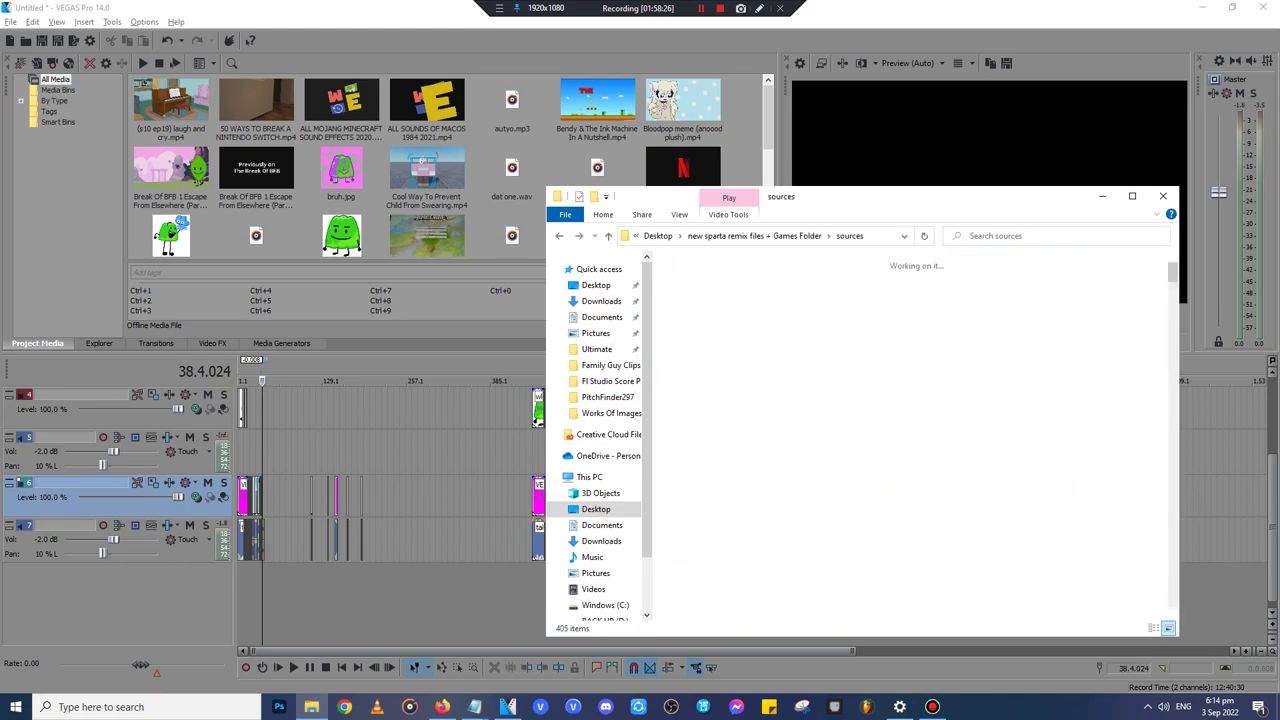
key("alt+Up")
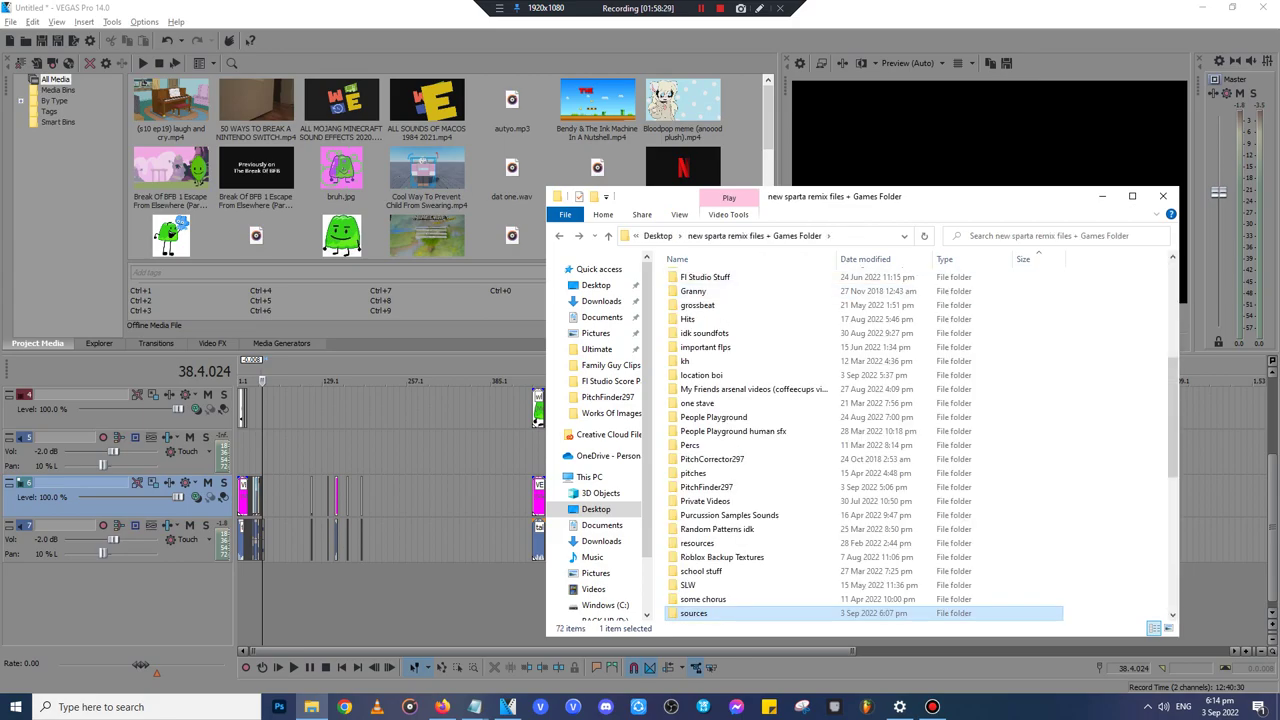
key("alt+Left")
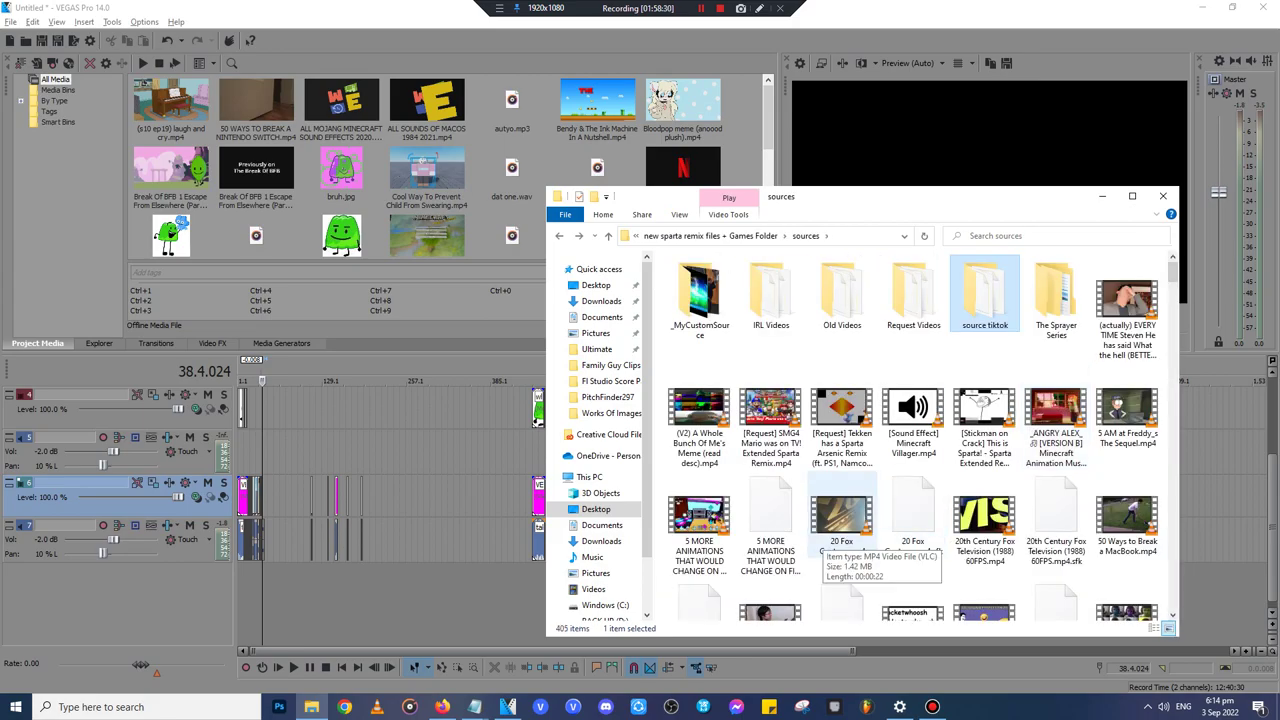
- Examine the video files in the sources folder, from the beginning of the list through the Mario and Minecraft videos
scroll(840, 540, "down", 3)
scroll(840, 538, "down", 4)
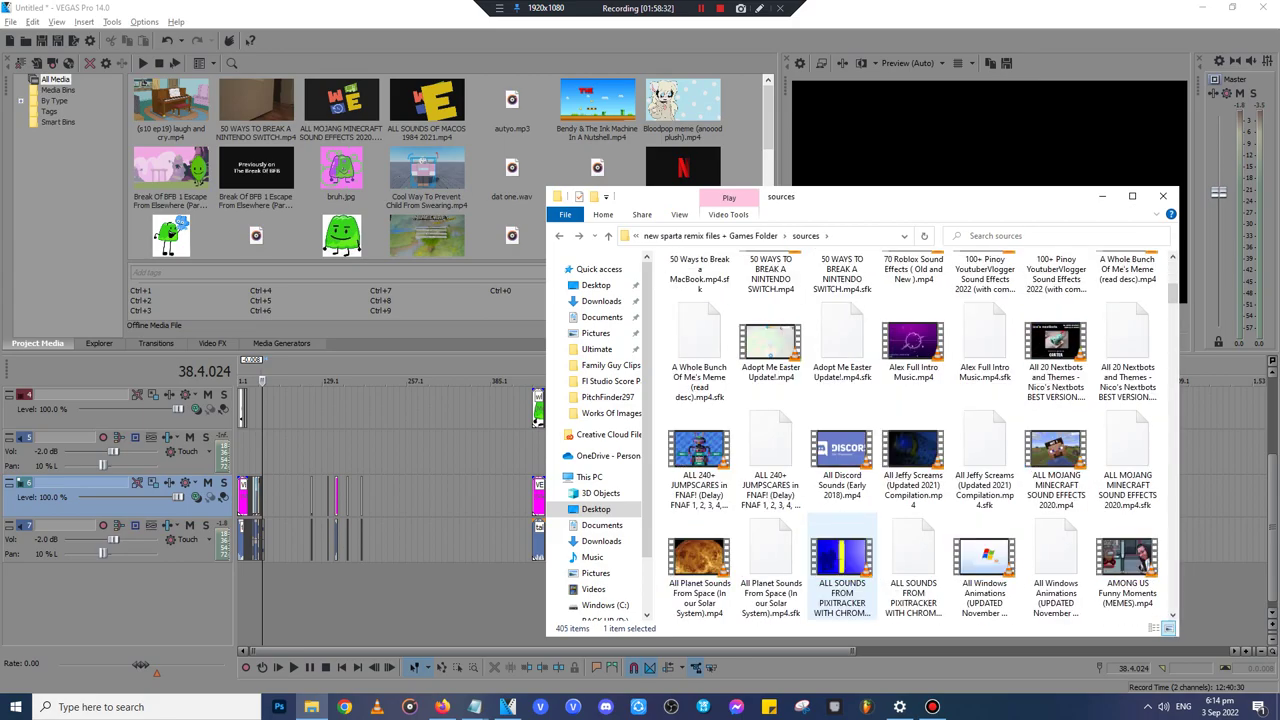
scroll(840, 560, "down", 4)
scroll(840, 560, "down", 4)
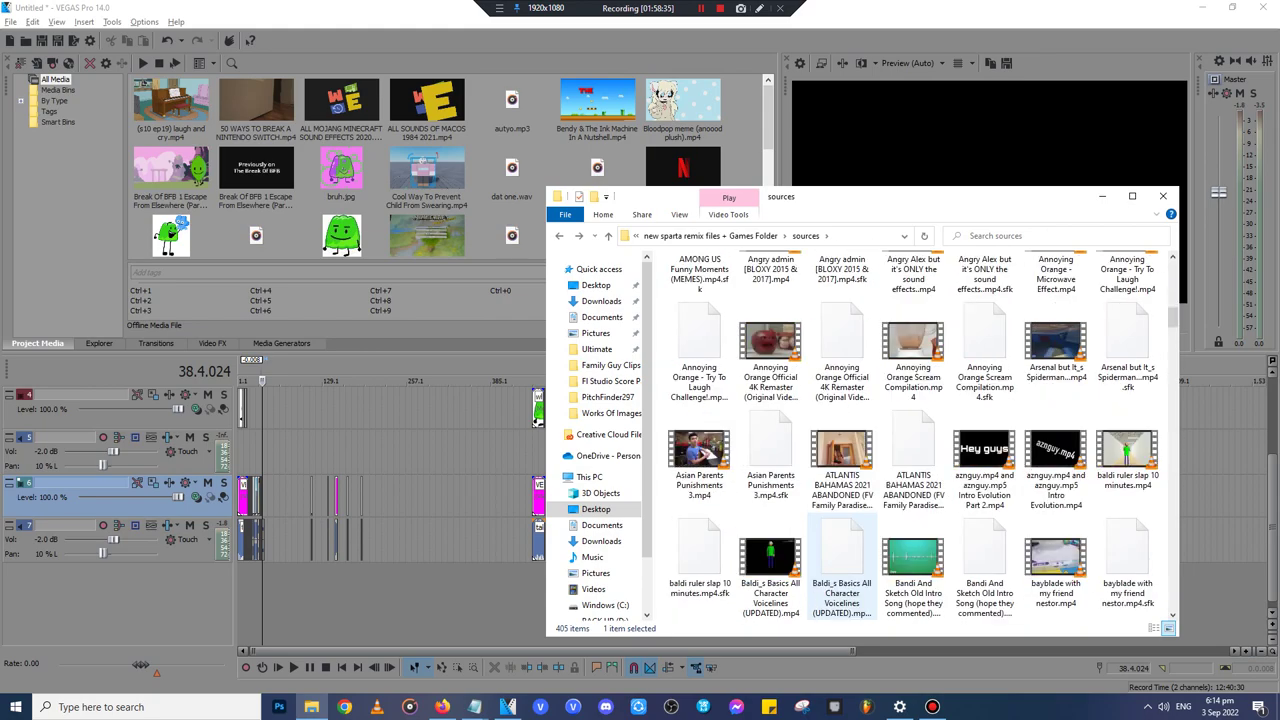
scroll(840, 560, "down", 4)
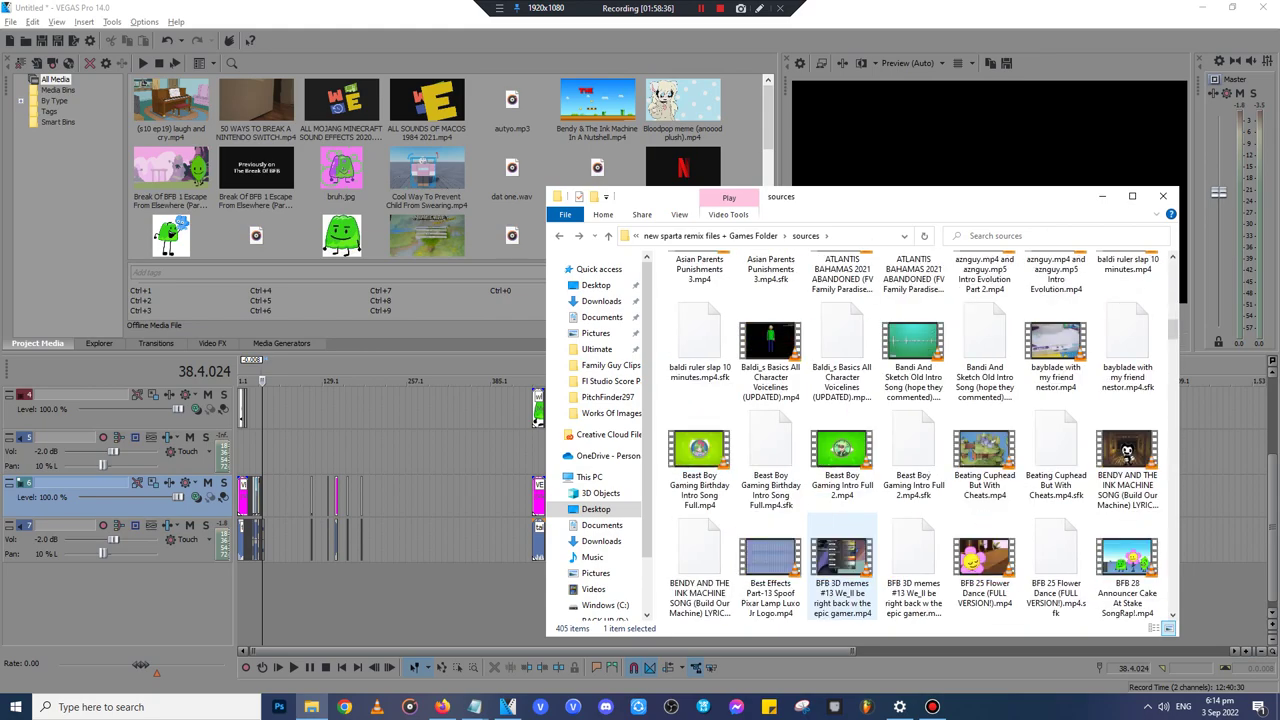
scroll(842, 565, "down", 4)
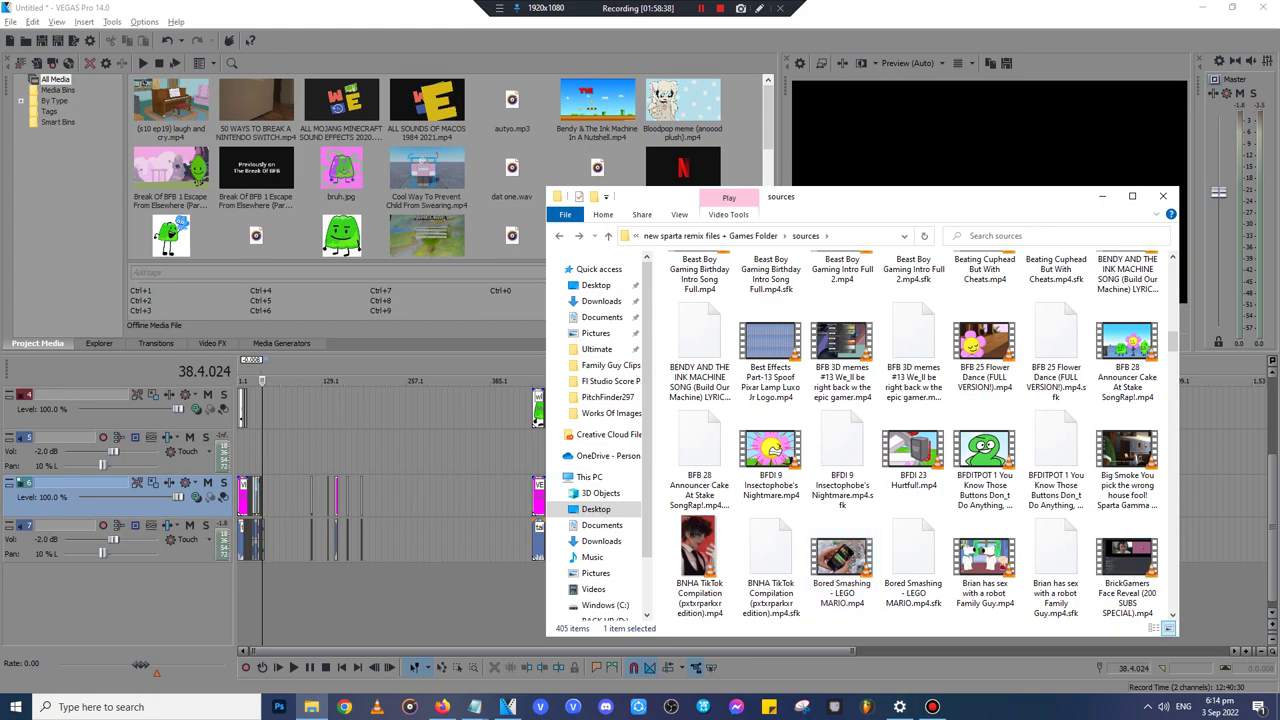
scroll(984, 360, "down", 6)
scroll(984, 360, "down", 15)
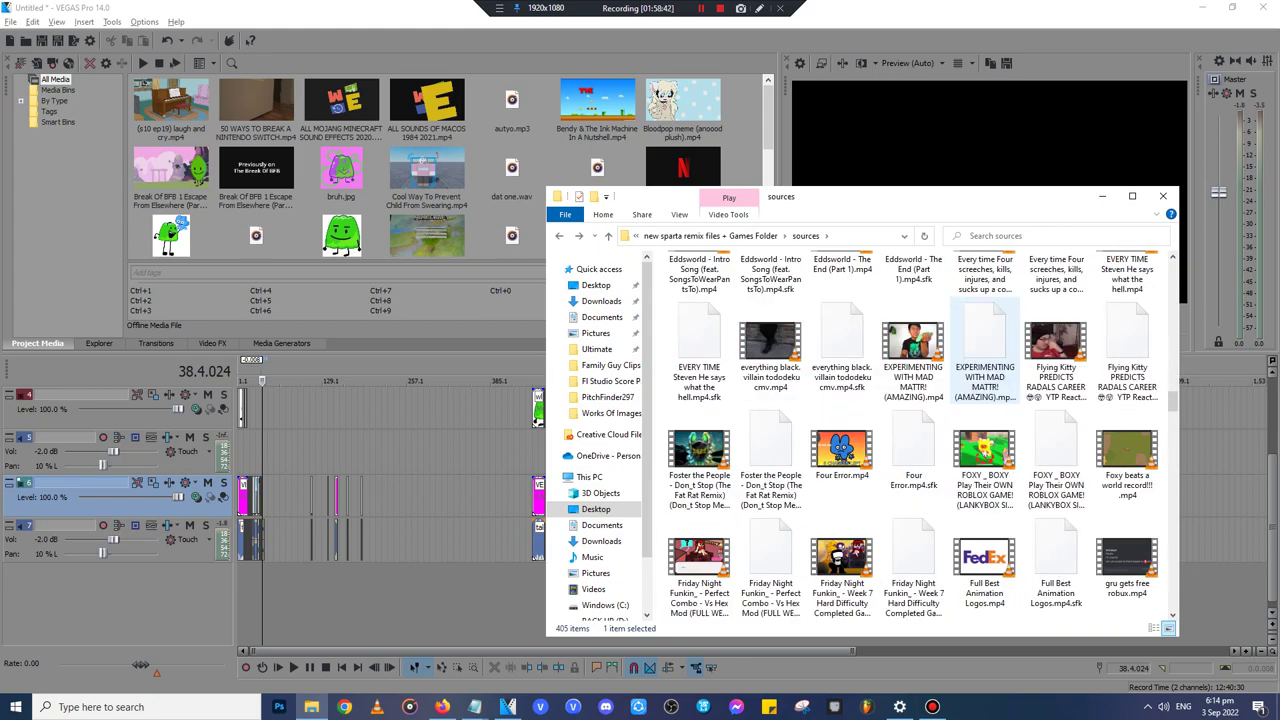
scroll(984, 360, "down", 4)
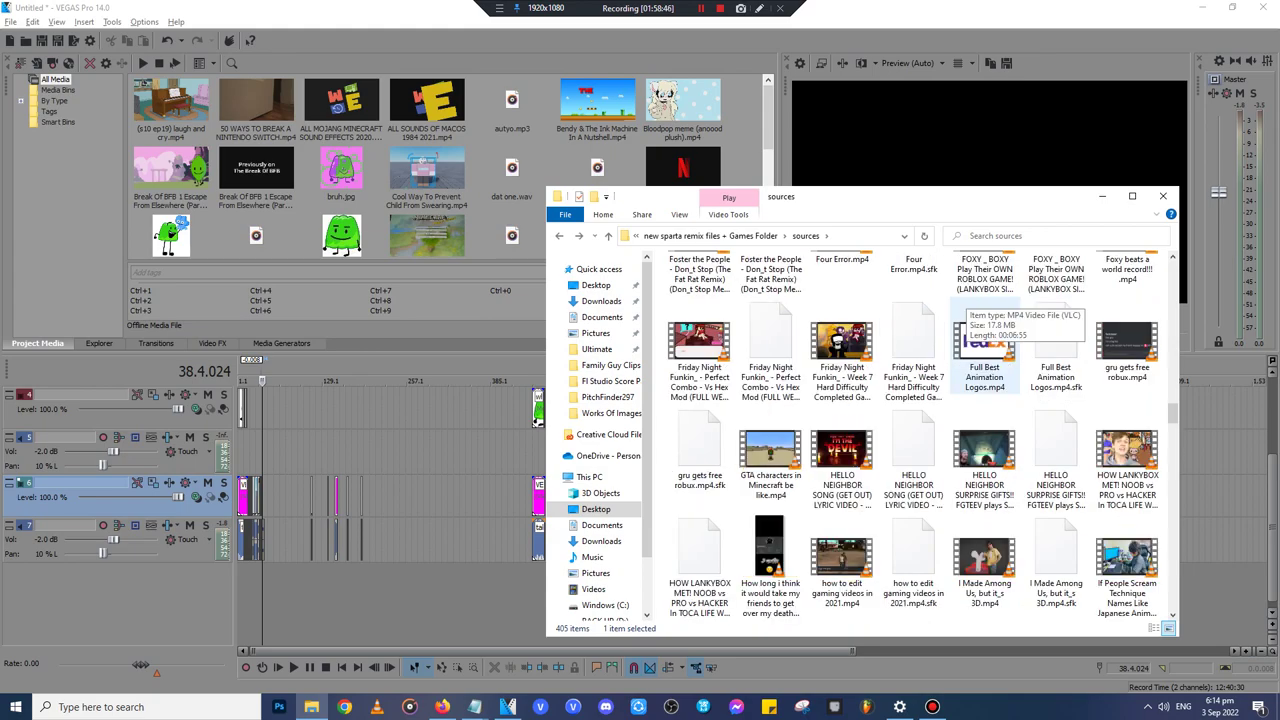
scroll(984, 360, "down", 4)
scroll(841, 560, "down", 4)
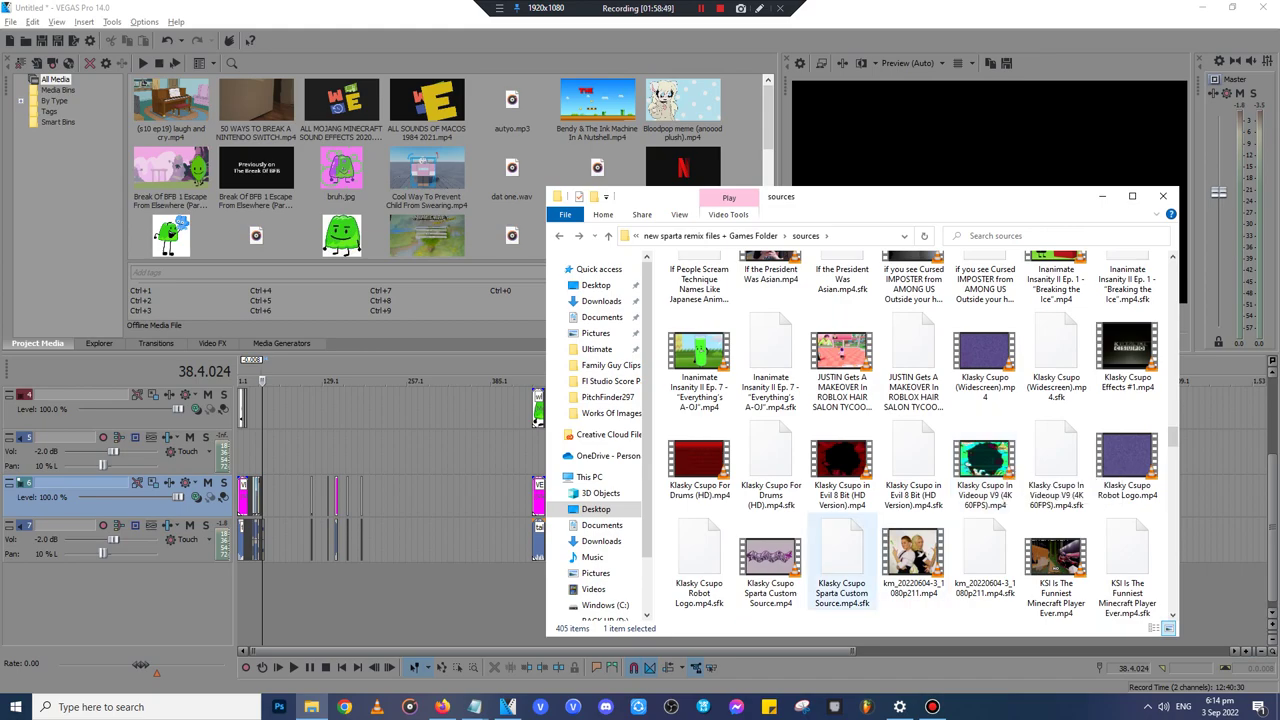
scroll(975, 425, "down", 2)
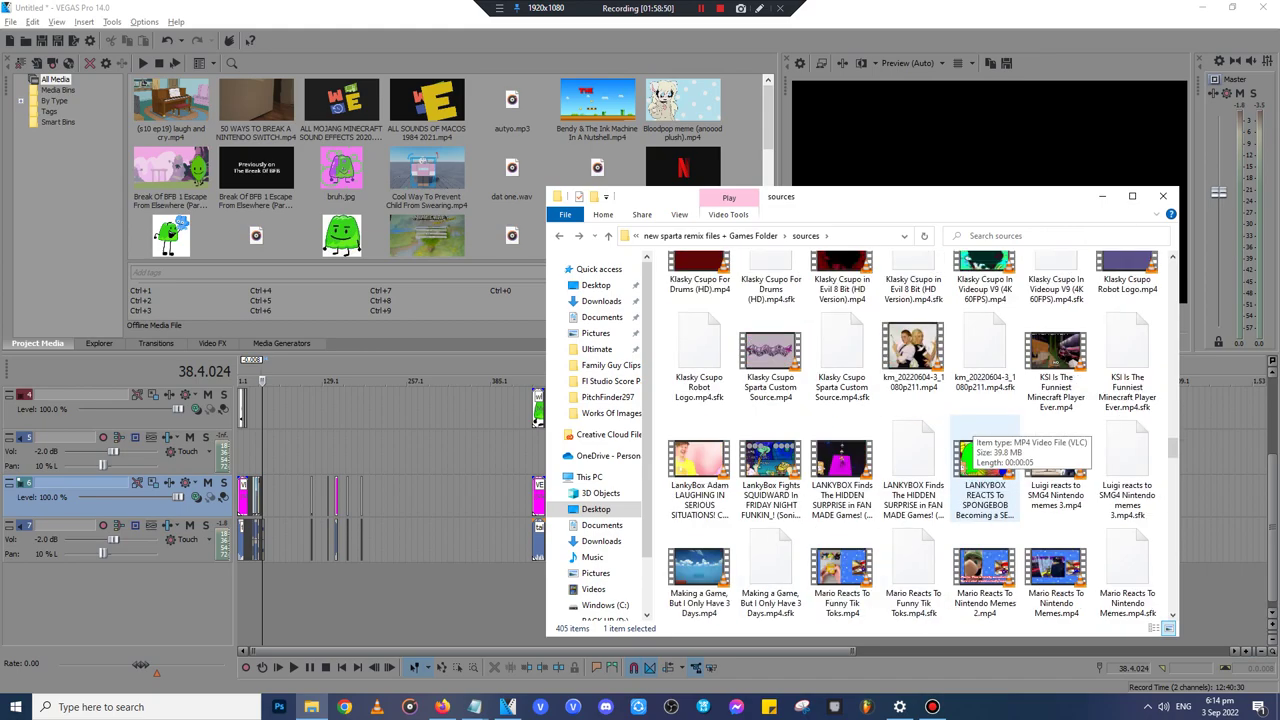
scroll(975, 437, "down", 2)
scroll(980, 440, "up", 2)
scroll(980, 440, "down", 2)
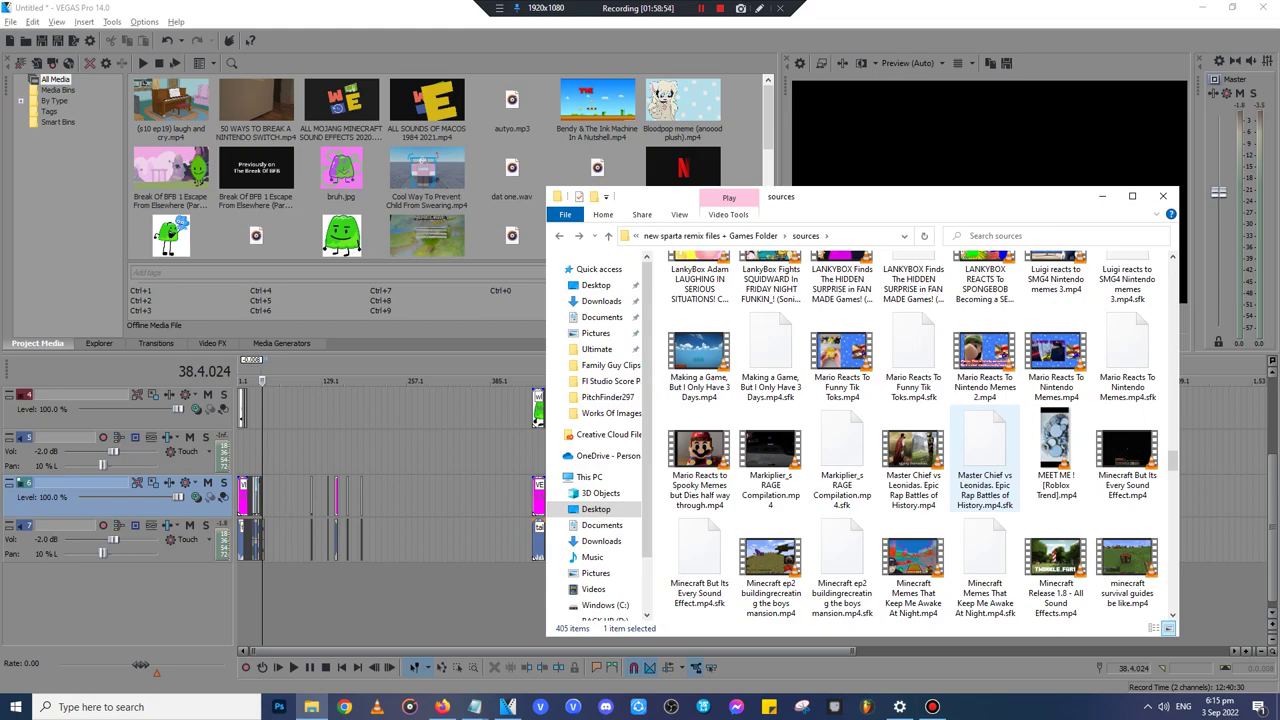
- Place Mario Reacts To Funny Tik Toks.mp4 on tracks 6 and 7 in the empty timeline area well past the last clips and preview its beginning
left_click(841, 355)
left_click_drag(841, 355, 1216, 497)
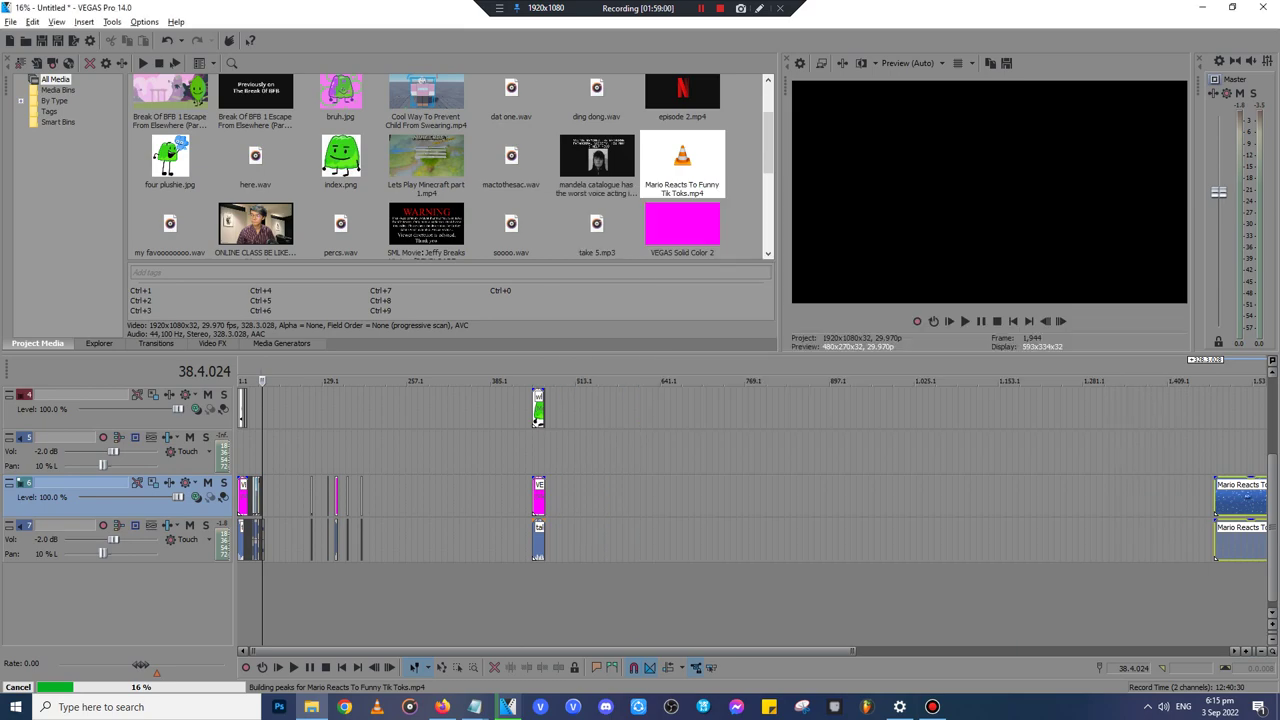
left_click(1212, 410)
scroll(1212, 410, "up", 10)
key("space")
key("space")
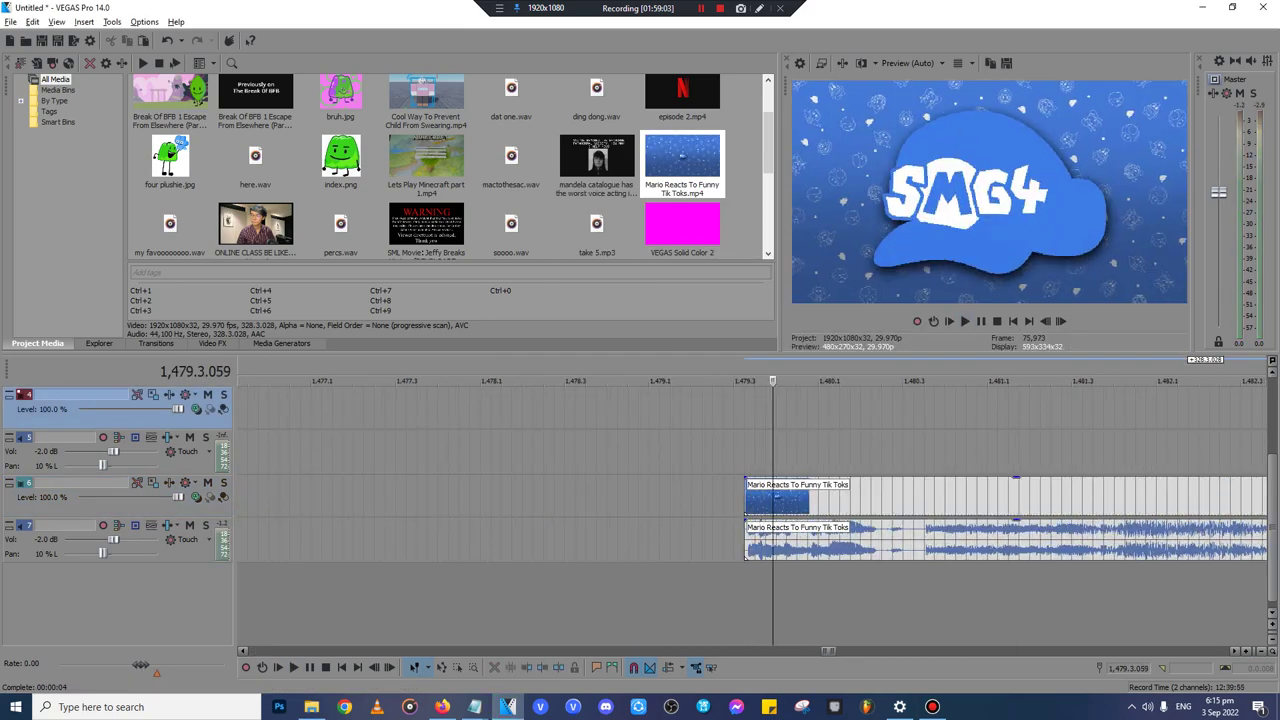
- Play the opening moments of the Mario Reacts To Funny Tik Toks clip repeatedly to find a cut point
scroll(771, 497, "up", 3)
left_click(677, 498)
key("Right")
key("space")
key("space")
key("space")
key("space")
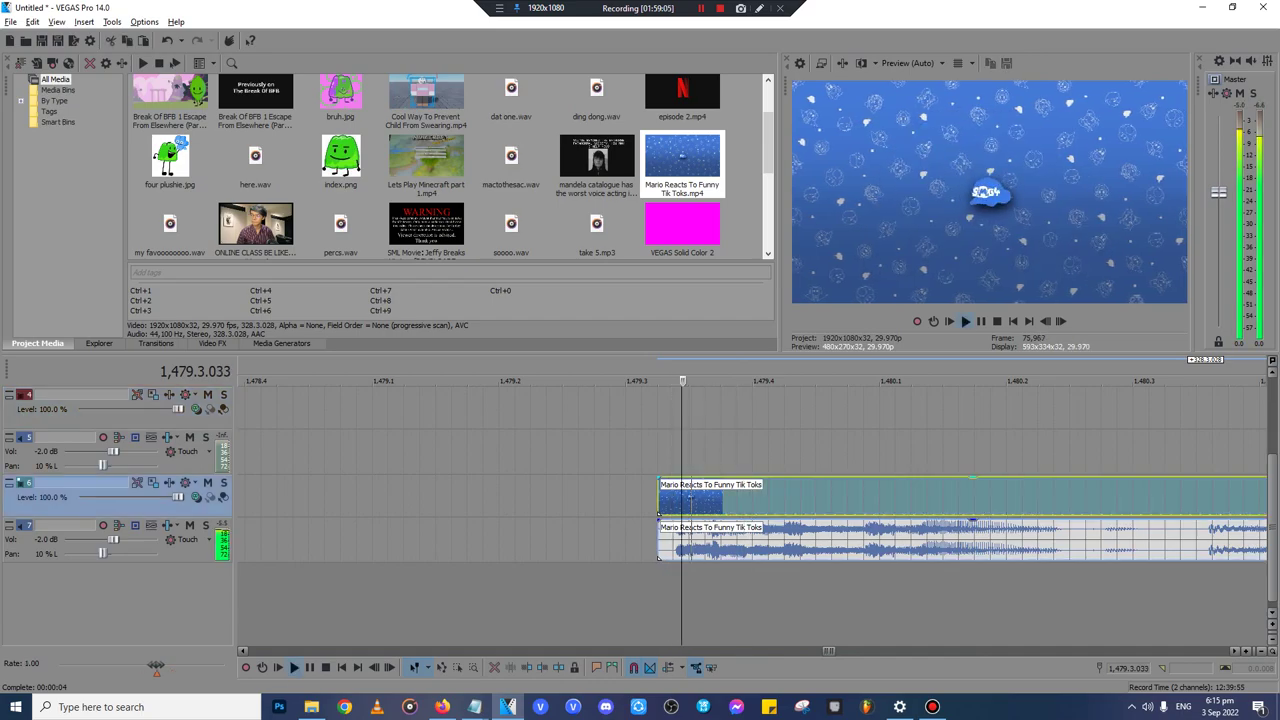
key("space")
key("space")
key("space")
key("space")
key("space")
key("Right")
key("space")
key("space")
key("space")
key("space")
- Split the Mario Reacts clip within the SMG4 logo intro and delete the short piece before the split
key("Right")
key("Right")
key("Right")
key("Left")
key("Left")
key("Right")
key("space")
key("space")
key("s")
left_click(705, 455)
left_click(705, 500)
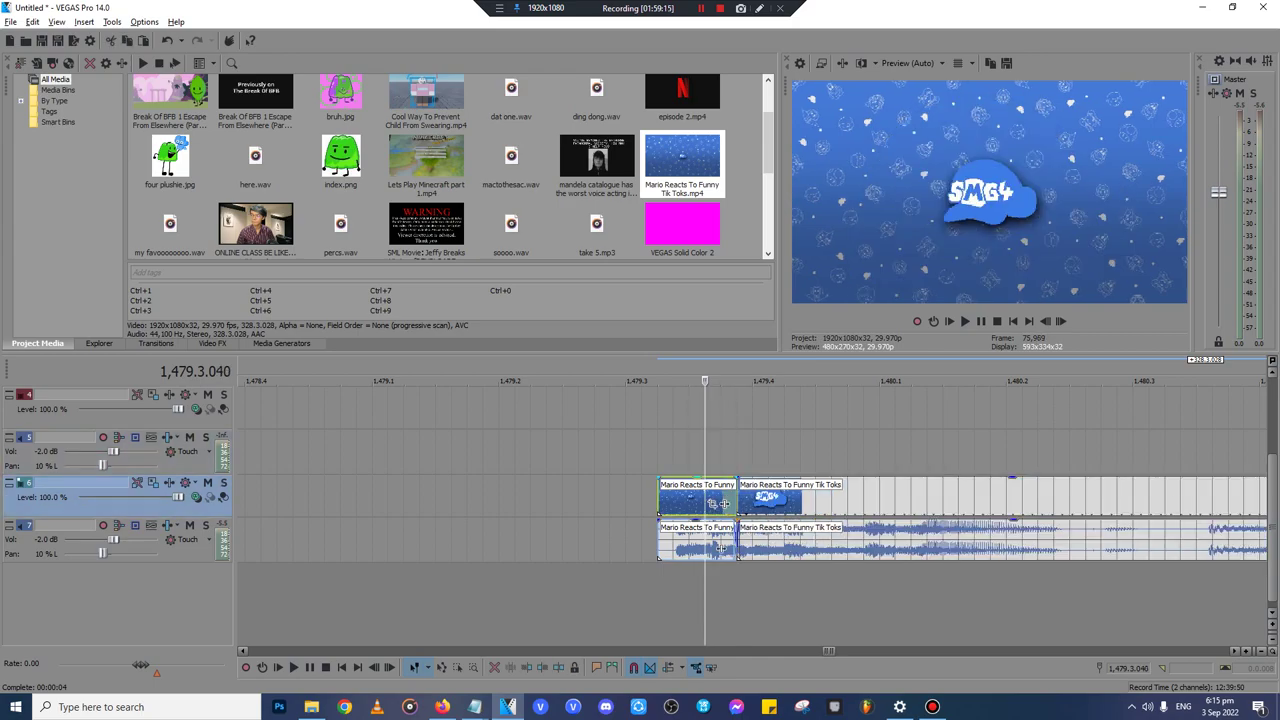
key("Delete")
- Delete the remaining Mario Reacts audio event from track 7, keeping only the video
left_click(763, 545)
left_click(1251, 542)
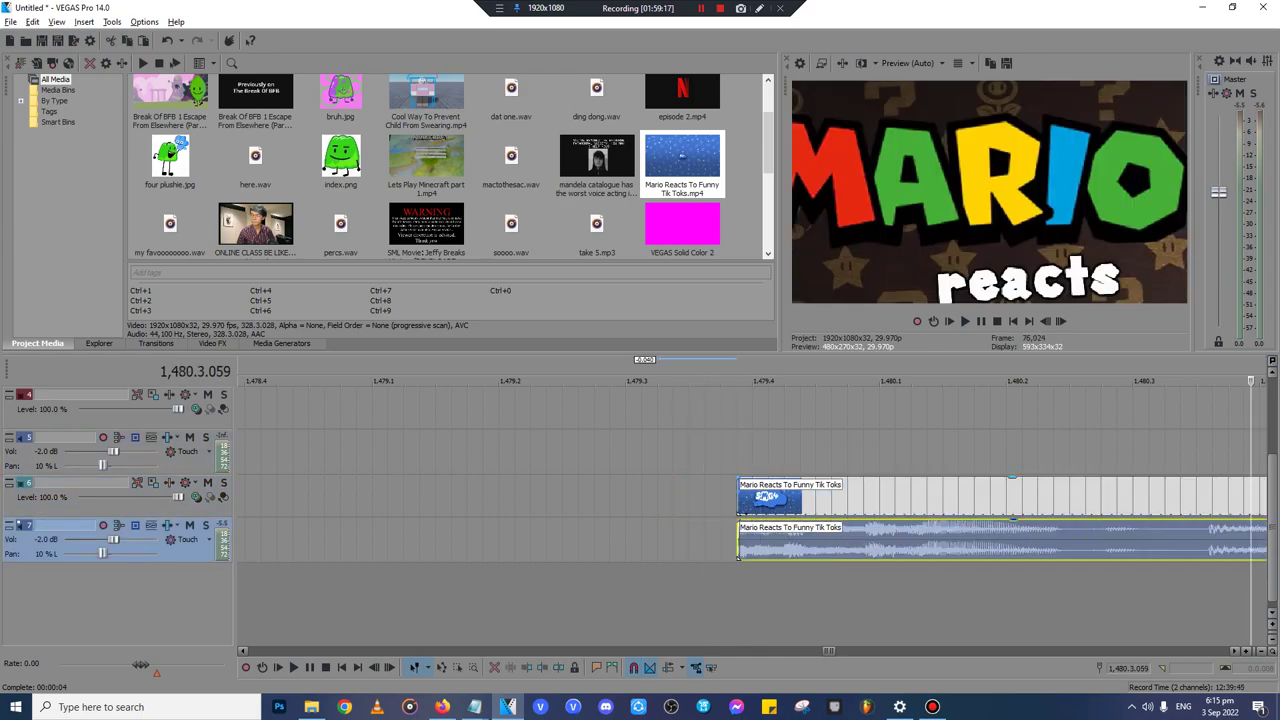
key("Delete")
- Split the Mario Reacts video at 1,480.1.008, cut the short logo segment before the split, and delete the rest of the clip
left_click(894, 503)
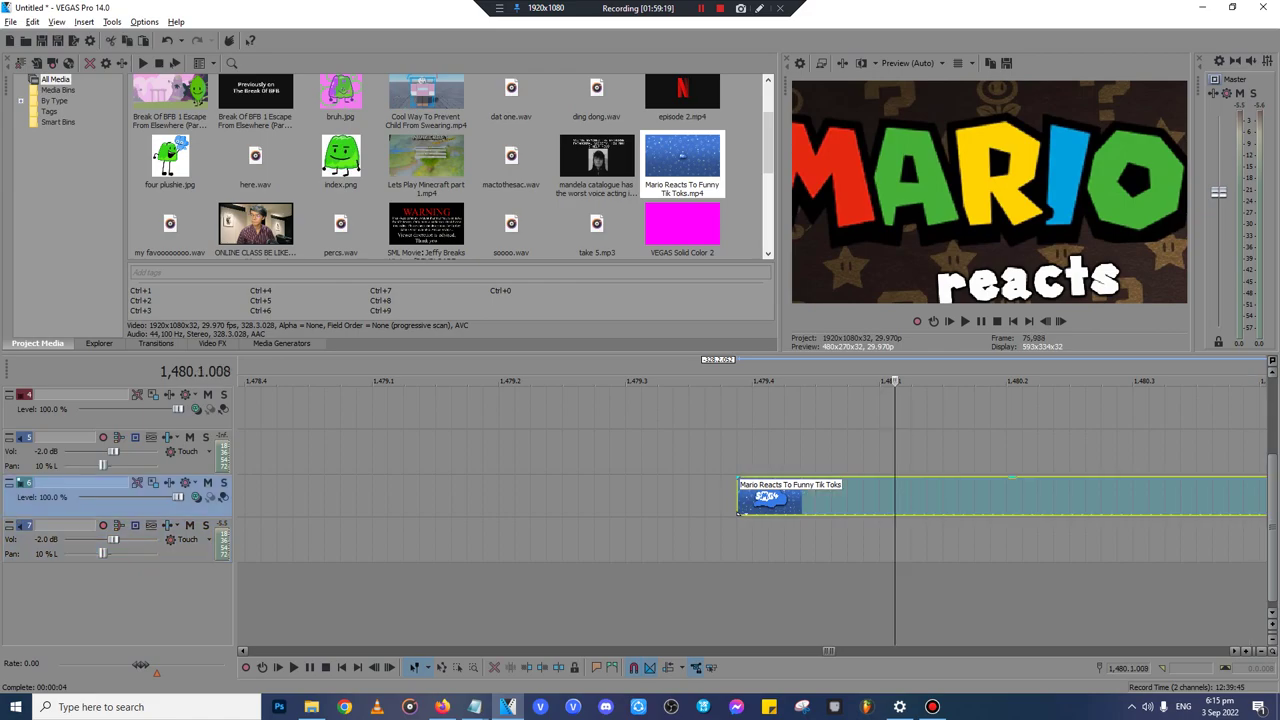
key("s")
left_click(831, 503)
key("Delete")
scroll(882, 504, "down", 5)
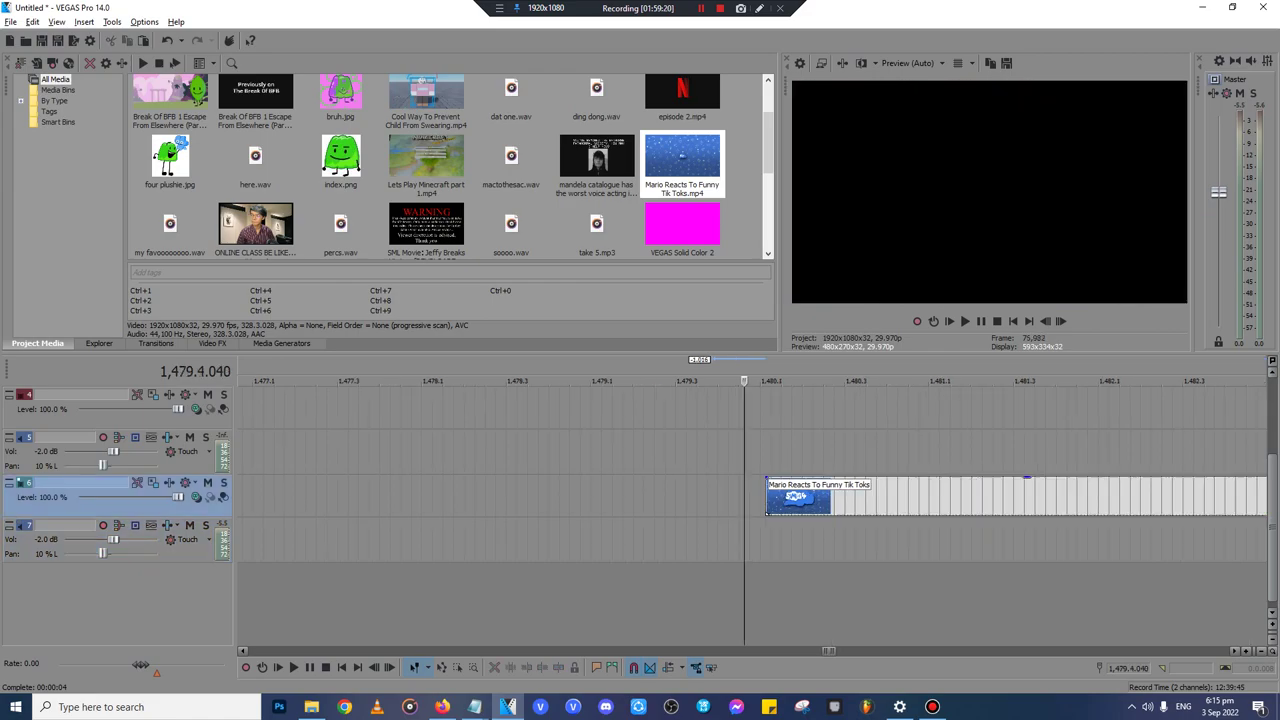
scroll(849, 500, "down", 4)
left_click(849, 500)
key("Delete")
- Paste the cut SMG4 logo segment on track 6 directly after the ALL MOJANG MINECRAFT SOUND EFFECTS clip, above the start of percs
left_click(261, 453)
scroll(261, 453, "up", 7)
scroll(410, 518, "up", 2)
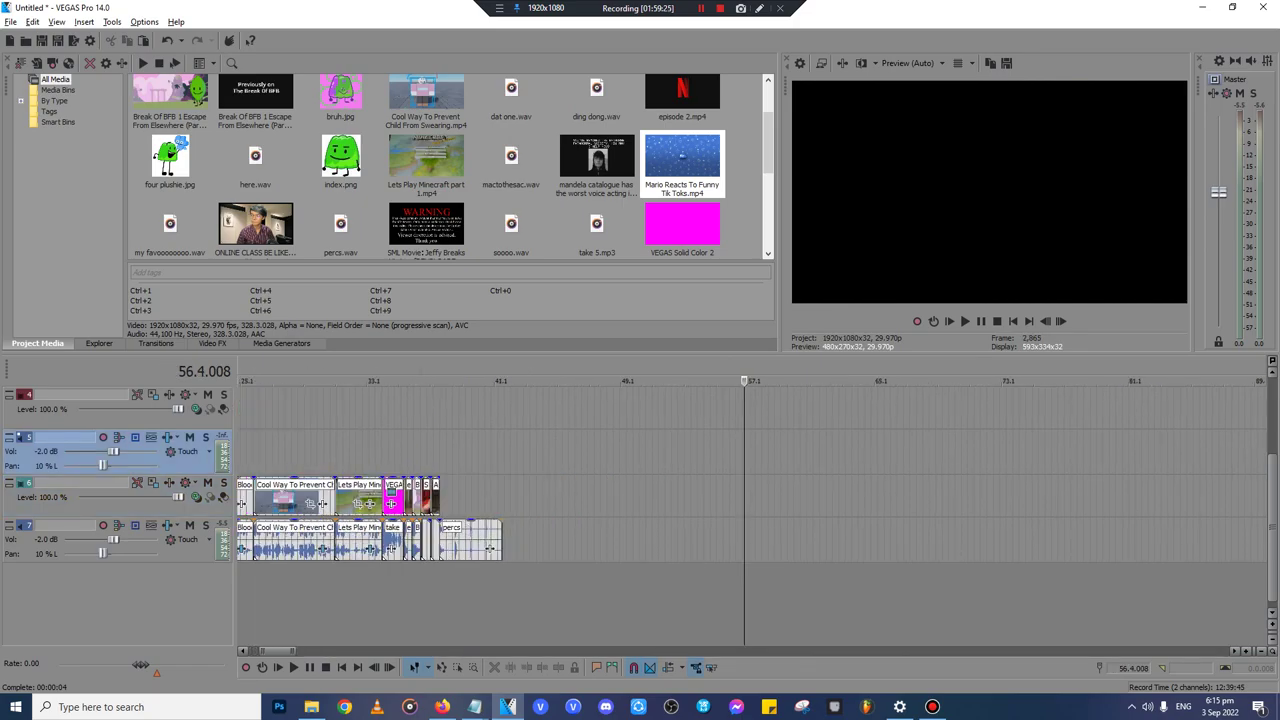
left_click(437, 497)
scroll(437, 497, "up", 6)
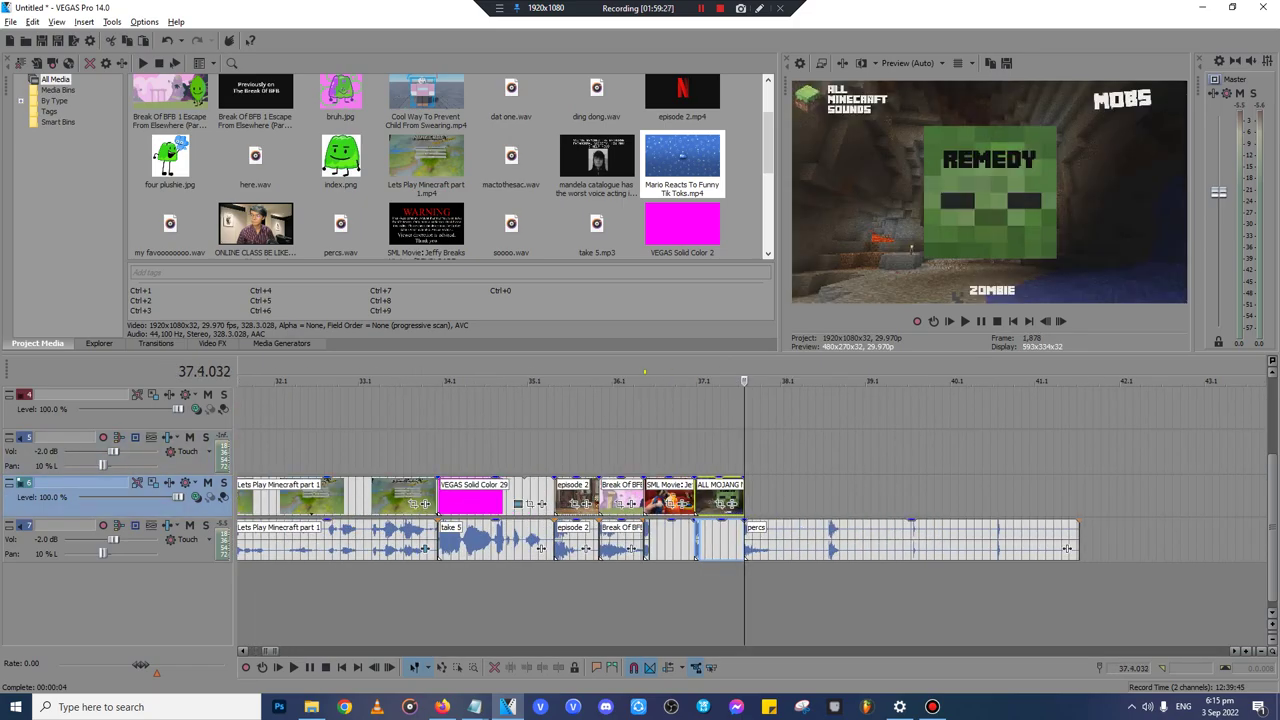
key("ctrl+v")
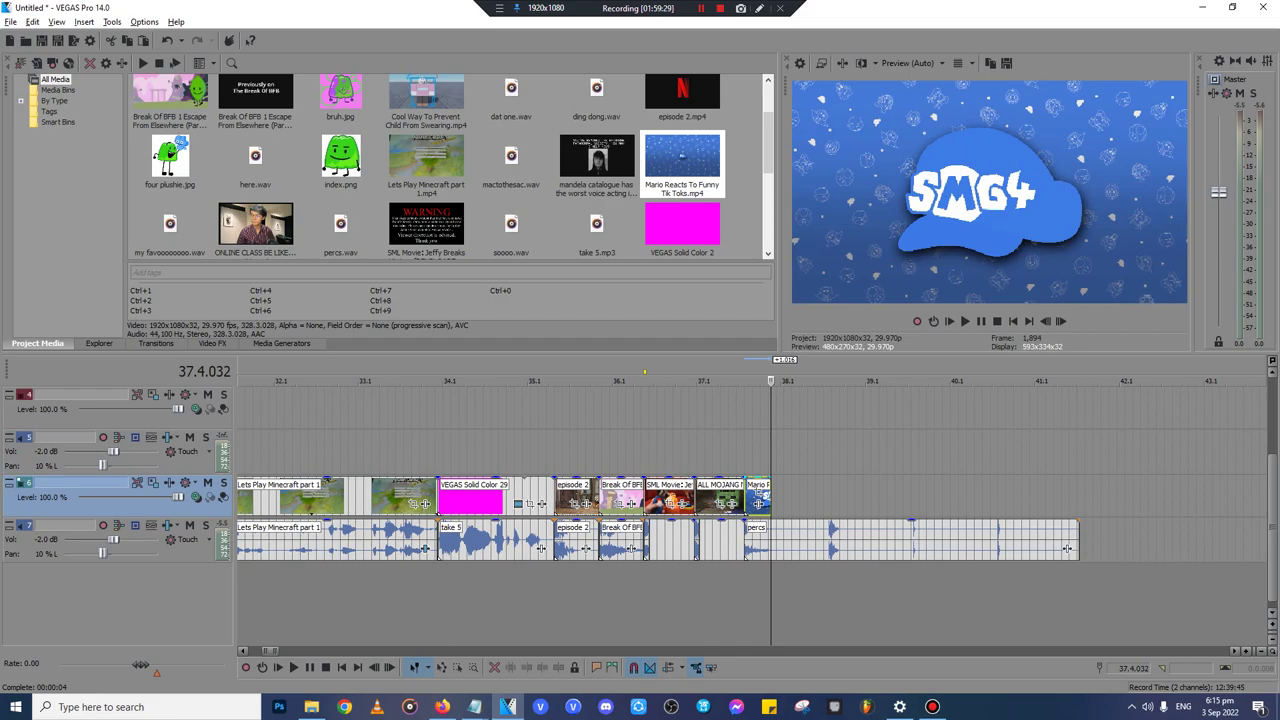
- Extend the end of the pasted Mario Reacts clip on track 6 over the percs audio to a length of about 2.048
scroll(760, 503, "up", 2)
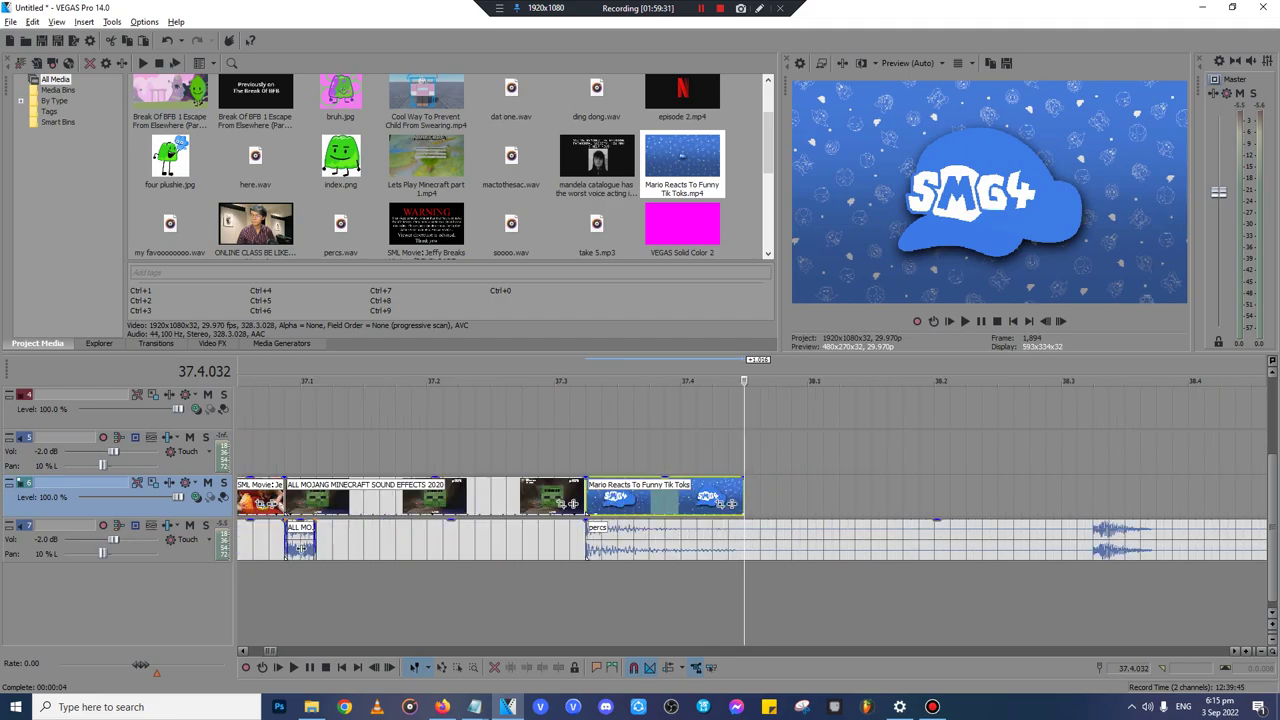
mouse_move(743, 497)
left_mouse_down()
mouse_move(1128, 497)
mouse_move(1092, 497)
left_mouse_up()
scroll(1092, 497, "down", 5)
scroll(885, 548, "down", 6)
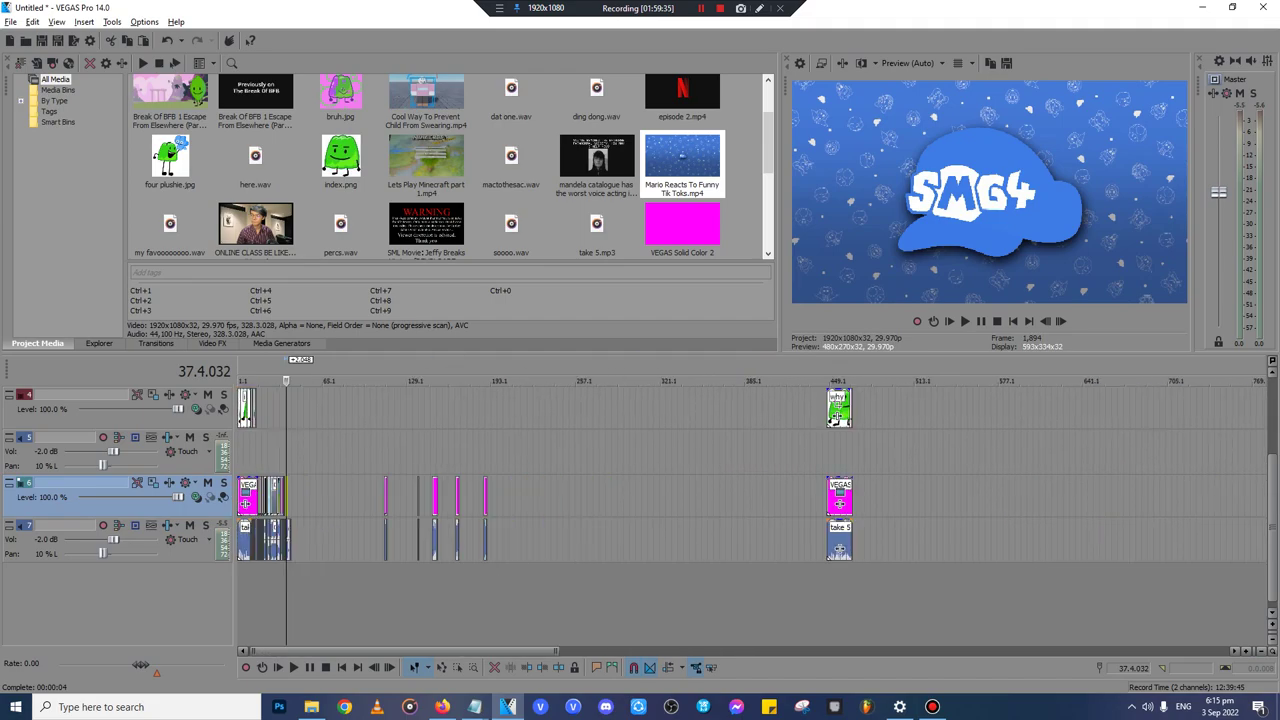
- Add Minecraft ep2 buildingrecreating the boys mansion.mp4 from the sources folder to tracks 6 and 7, well after the existing clips
left_click(312, 707)
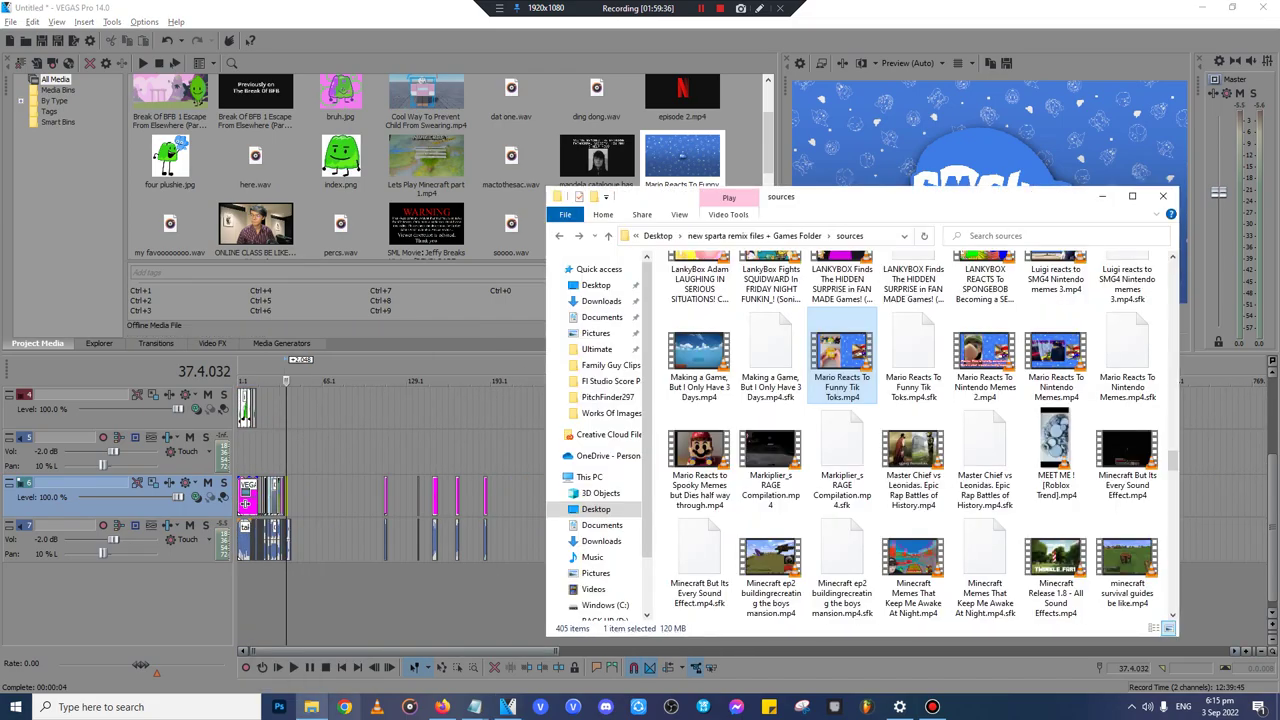
scroll(985, 460, "down", 2)
left_click(771, 360)
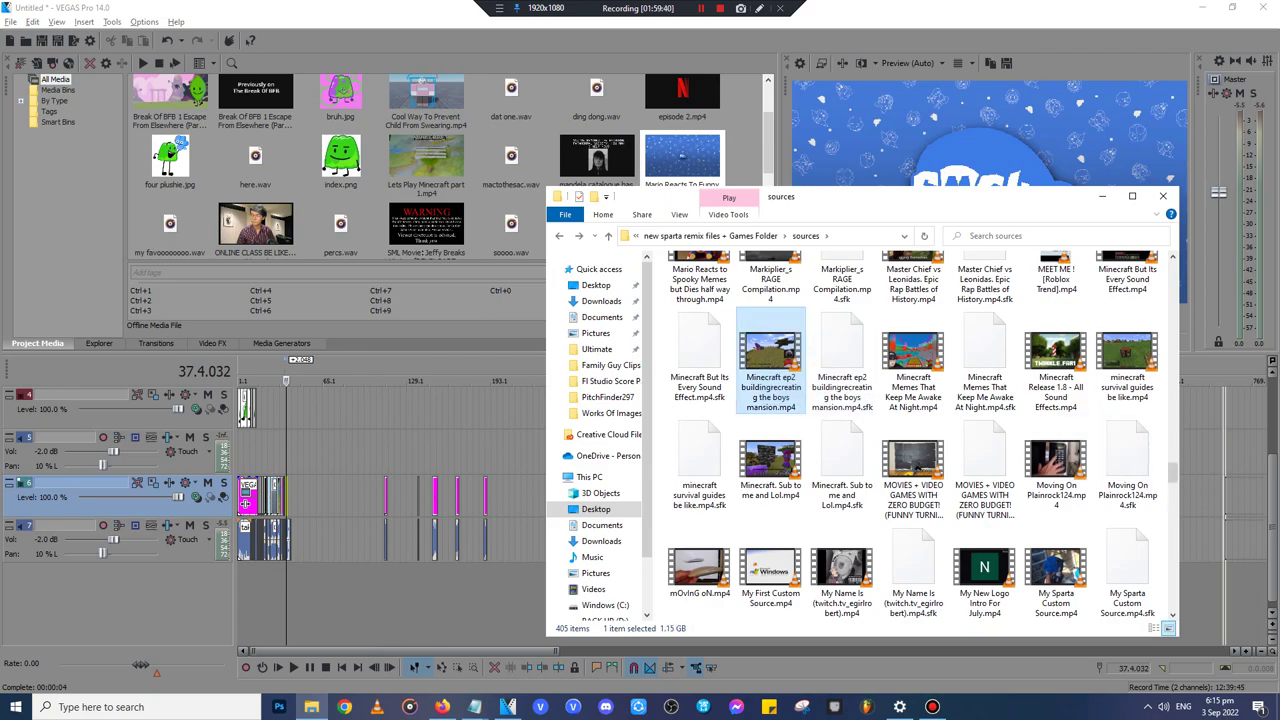
left_click_drag(771, 355, 1225, 497)
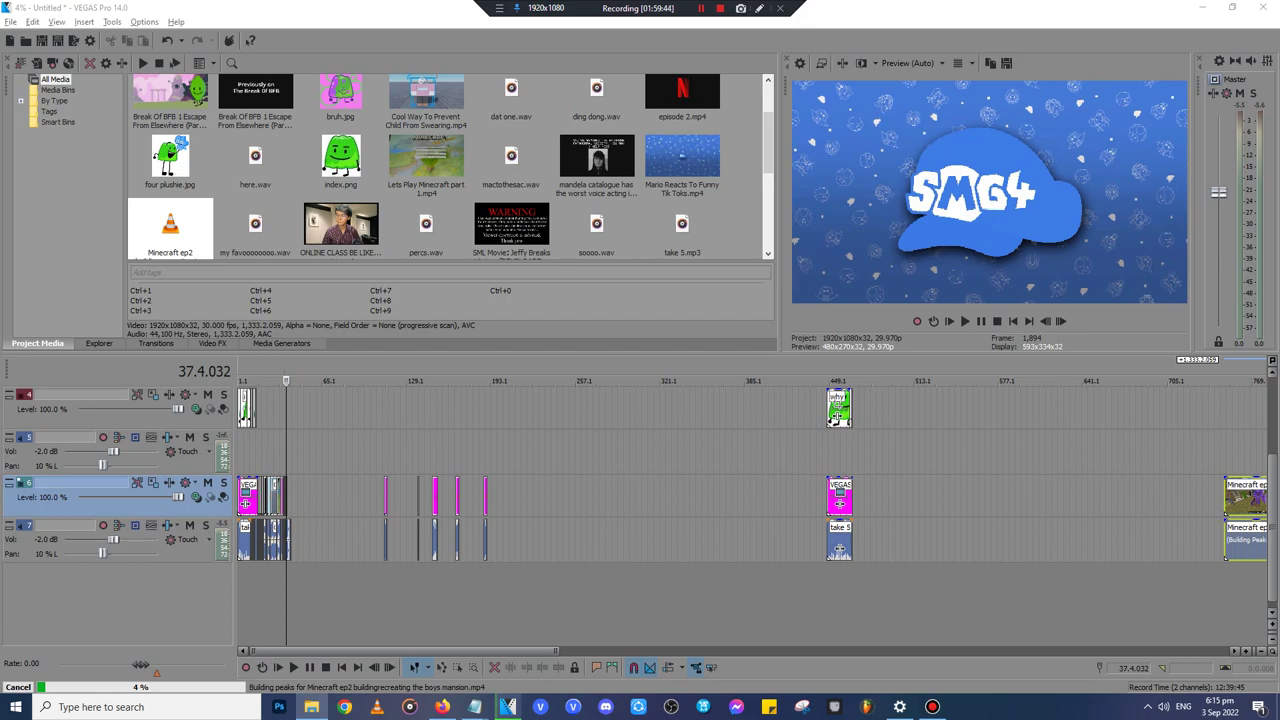
- Play the opening of the Minecraft ep2 clip to look for a usable moment
left_click(1225, 453)
scroll(1225, 453, "up", 5)
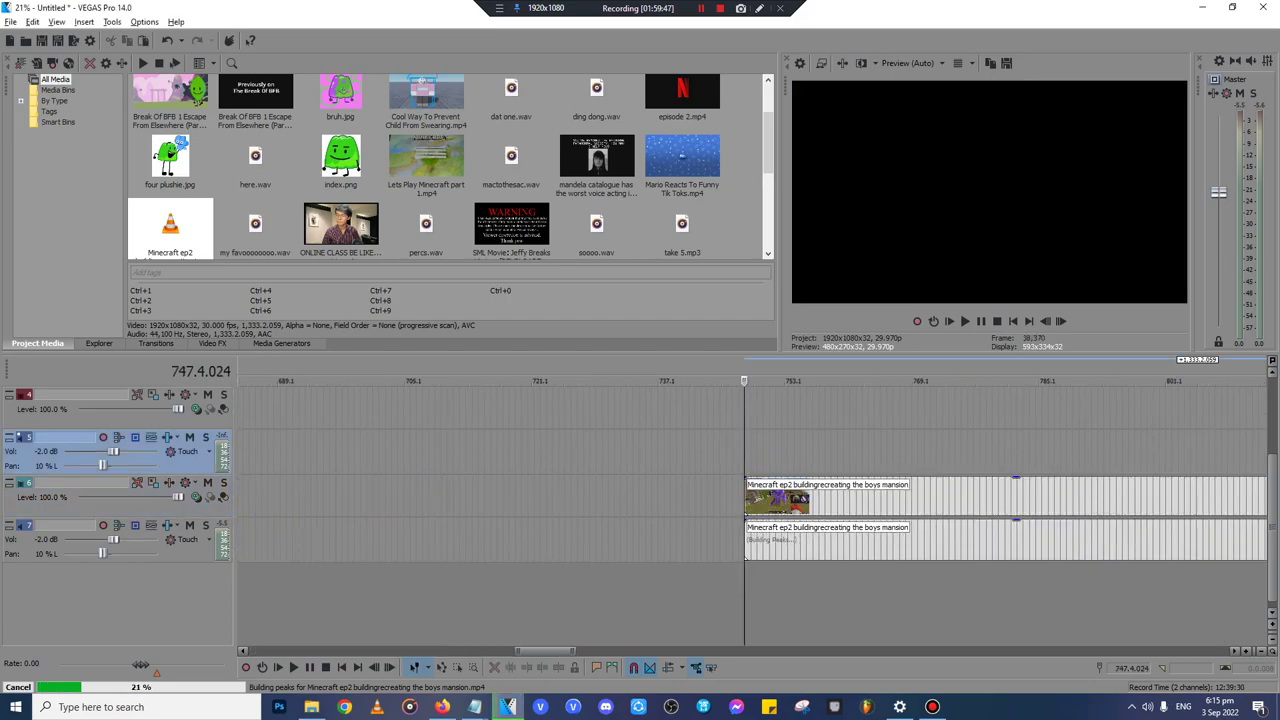
key("space")
scroll(752, 516, "up", 5)
scroll(752, 516, "down", 3)
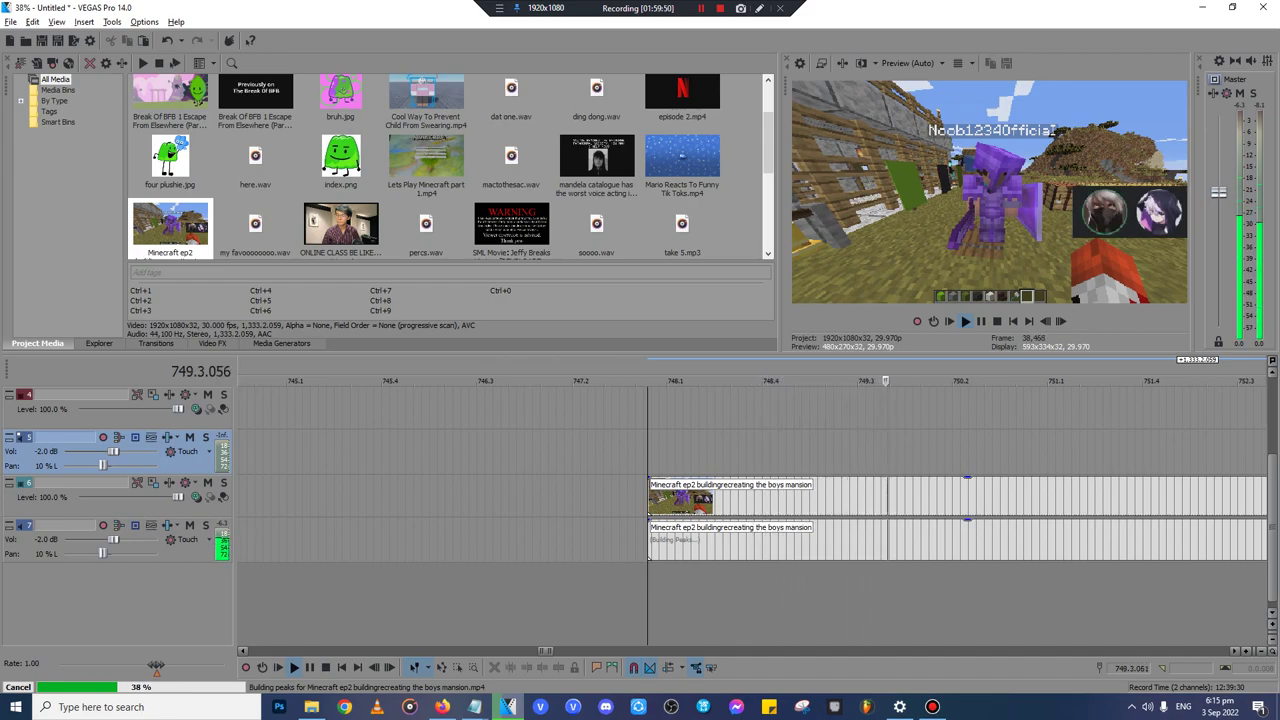
key("Return")
left_click(1004, 499)
key("space")
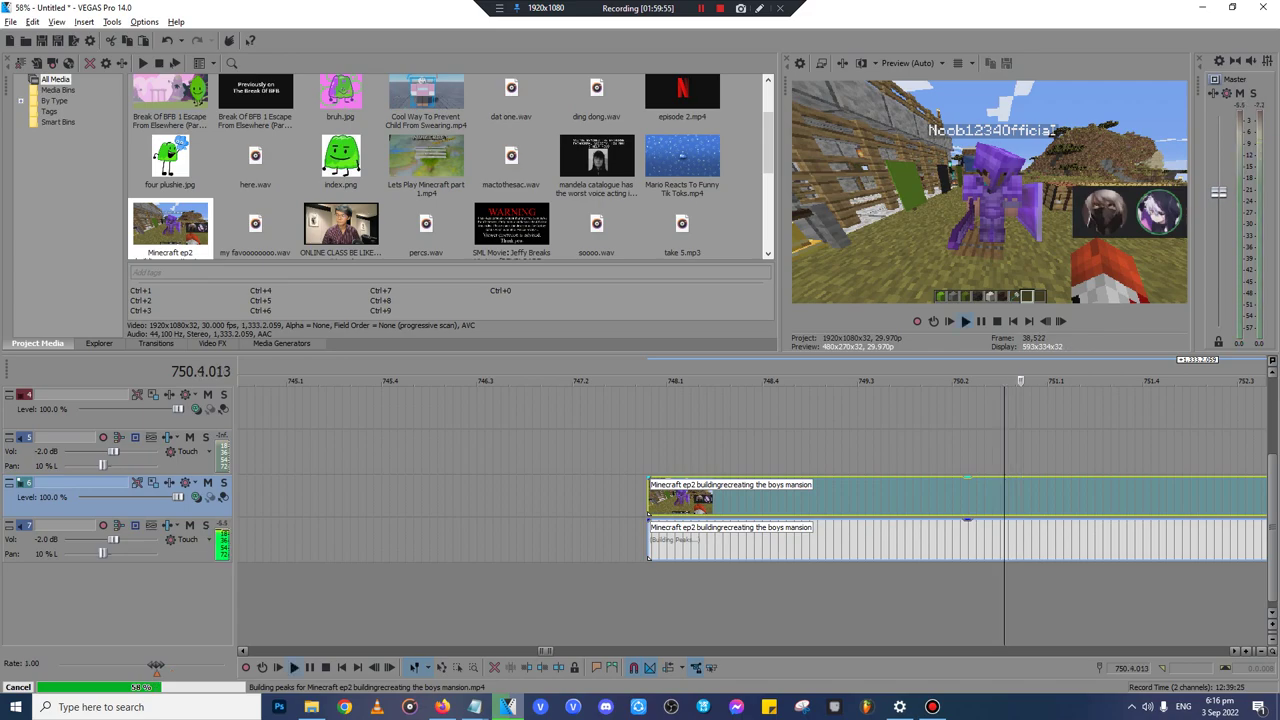
key("Return")
key("Return")
key("Return")
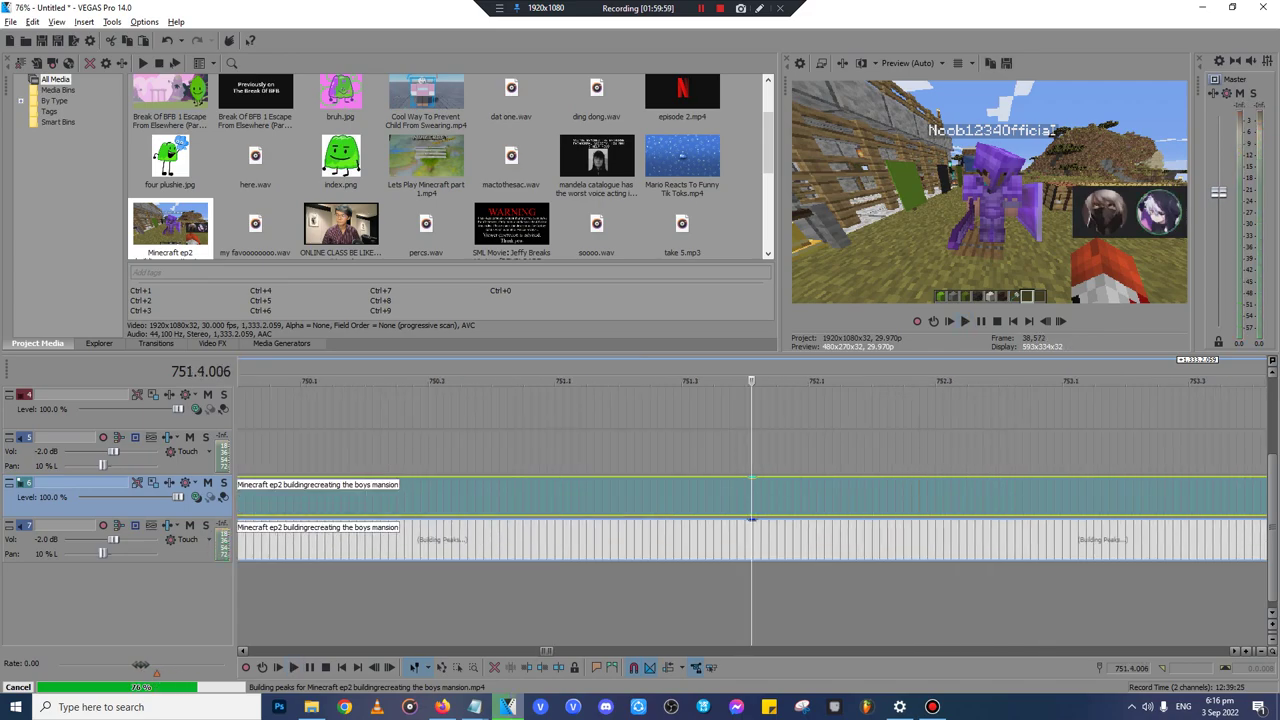
key("Return")
key("Return")
scroll(752, 519, "up", 3)
scroll(752, 519, "down", 5)
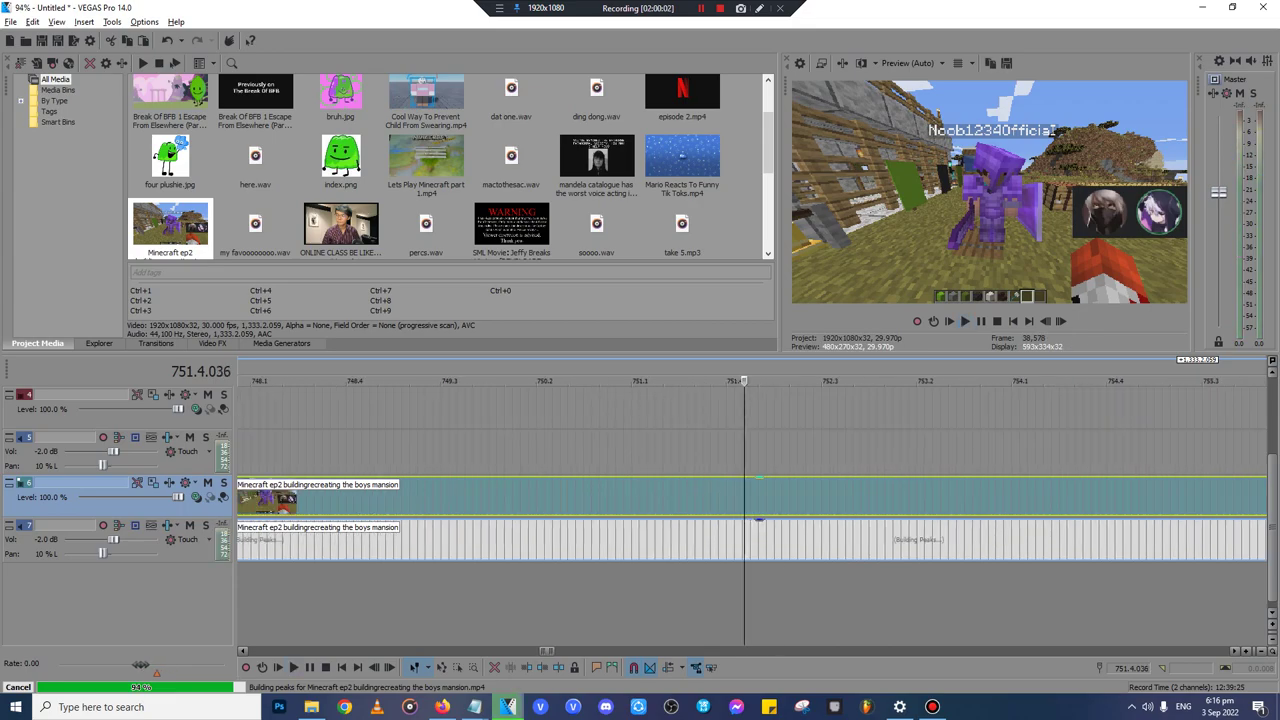
- Audition the Minecraft ep2 clip from about 759 to 781 to locate the game menu moment
left_click(1047, 497)
scroll(1047, 497, "up", 2)
key("Return")
scroll(752, 519, "up", 4)
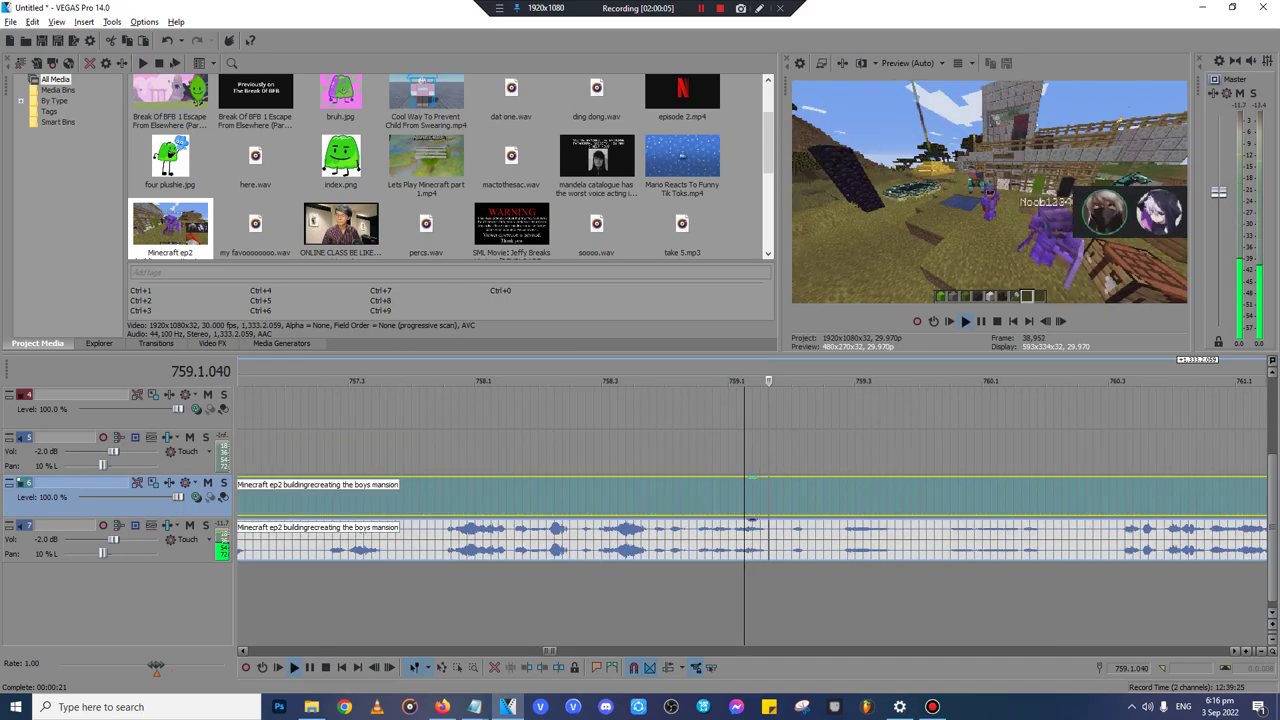
scroll(752, 519, "down", 6)
key("Return")
left_click(1047, 497)
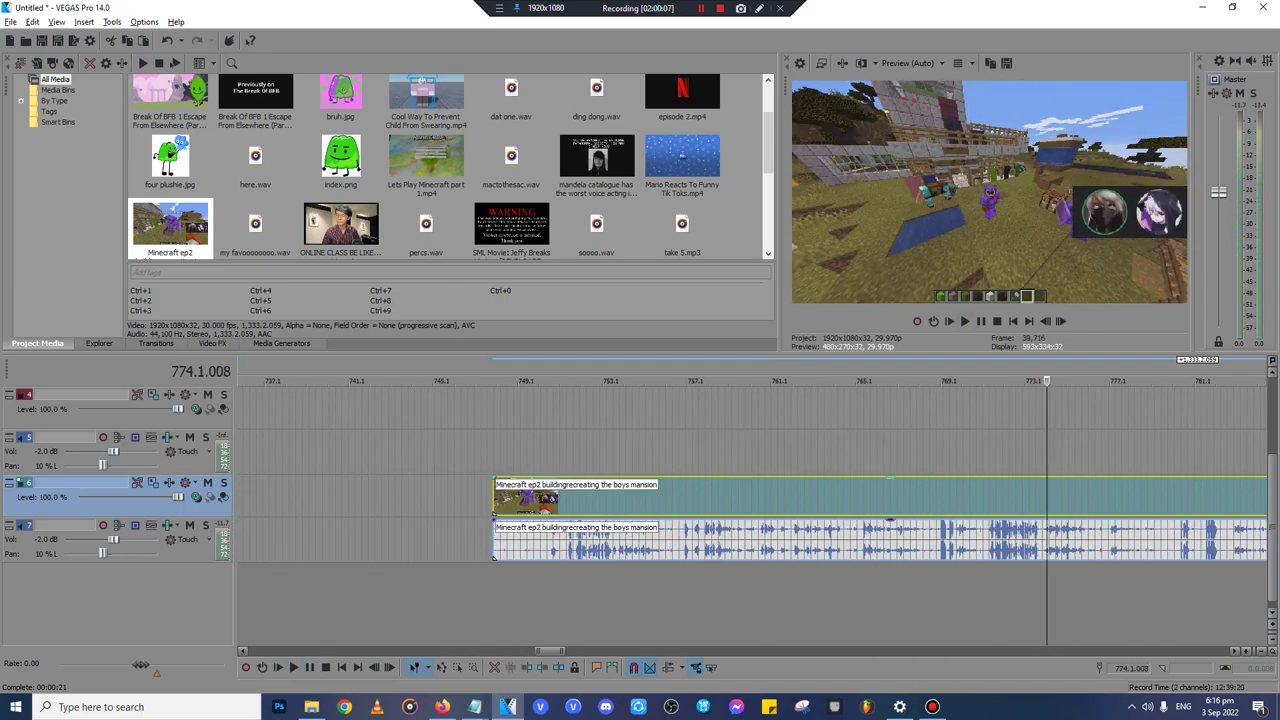
scroll(1047, 497, "up", 4)
key("Return")
scroll(1047, 497, "down", 3)
left_click(1047, 497)
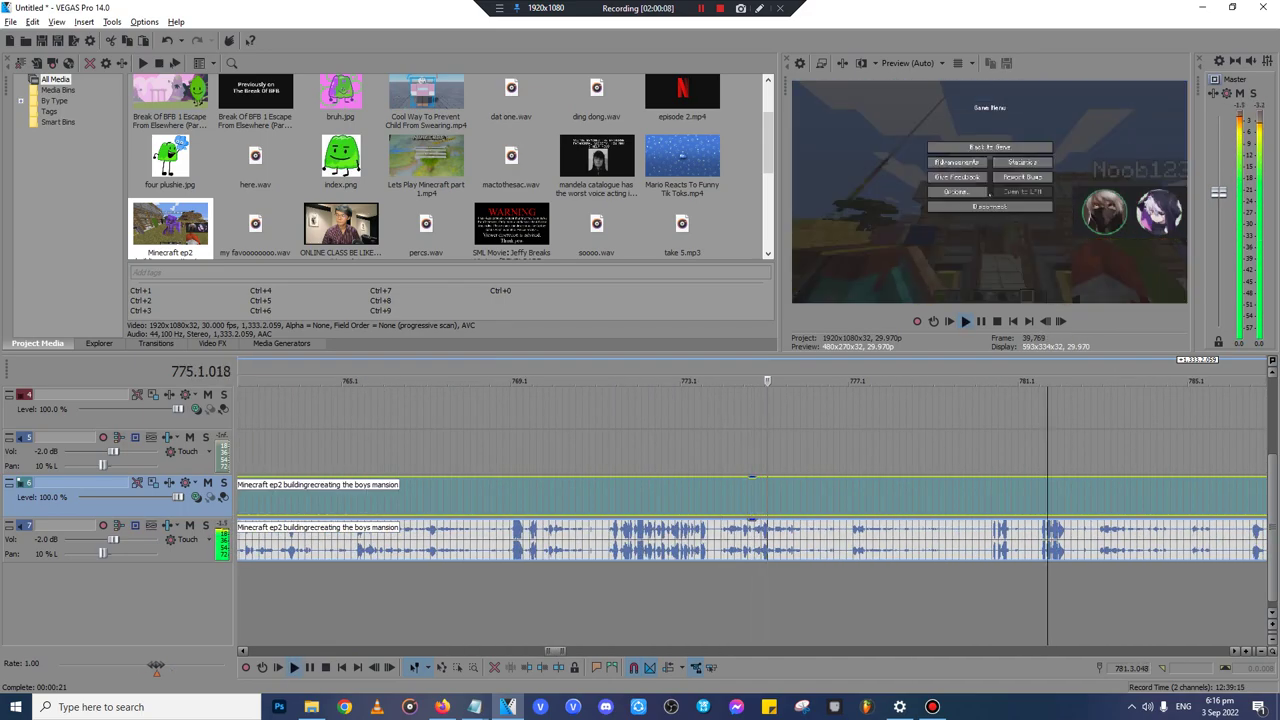
key("Return")
left_click(768, 497)
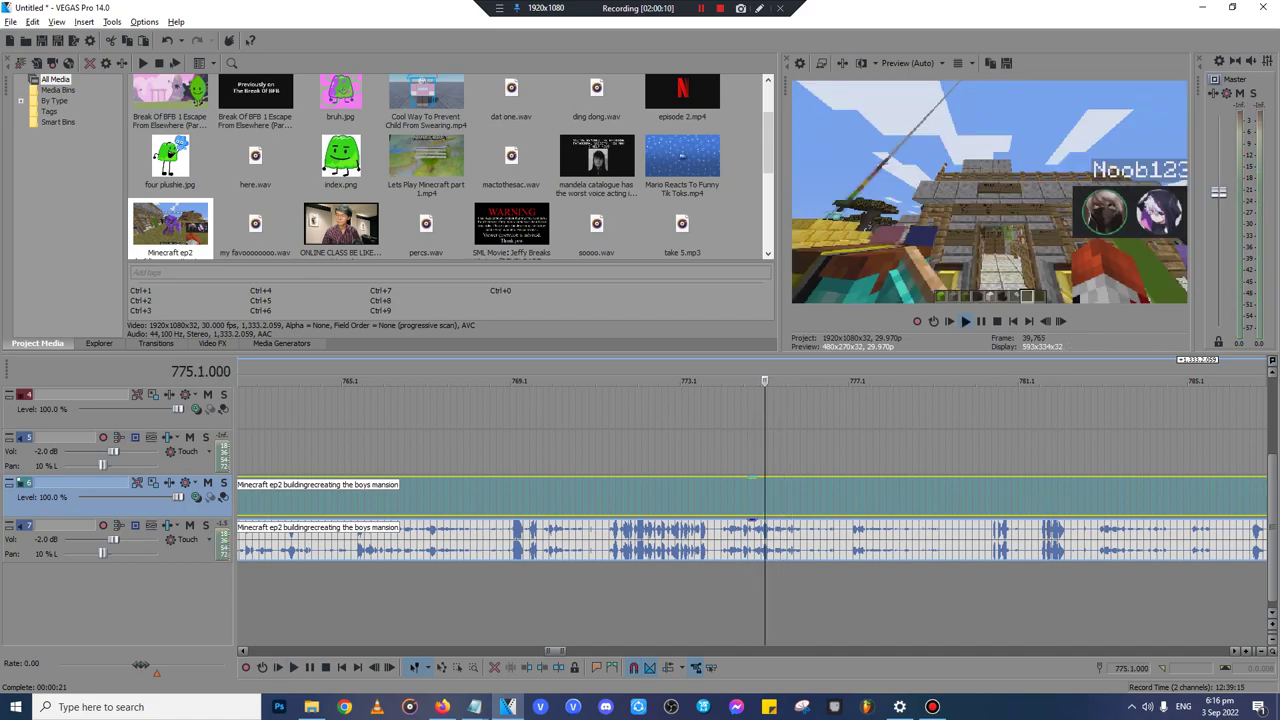
key("Return")
- Isolate a short options-menu excerpt from about 775.3 in the Minecraft ep2 clip with two splits, deleting everything before and after it
scroll(768, 497, "up", 6)
key("Return")
left_click(820, 497)
key("space")
left_click(863, 497)
key("space")
key("space")
key("space")
key("space")
key("space")
key("s")
left_click(1162, 545)
key("s")
key("Delete")
left_click(743, 545)
key("Delete")
- Delete the audio event of the Minecraft ep2 excerpt from track 7 and cut its video from track 6
left_click(965, 545)
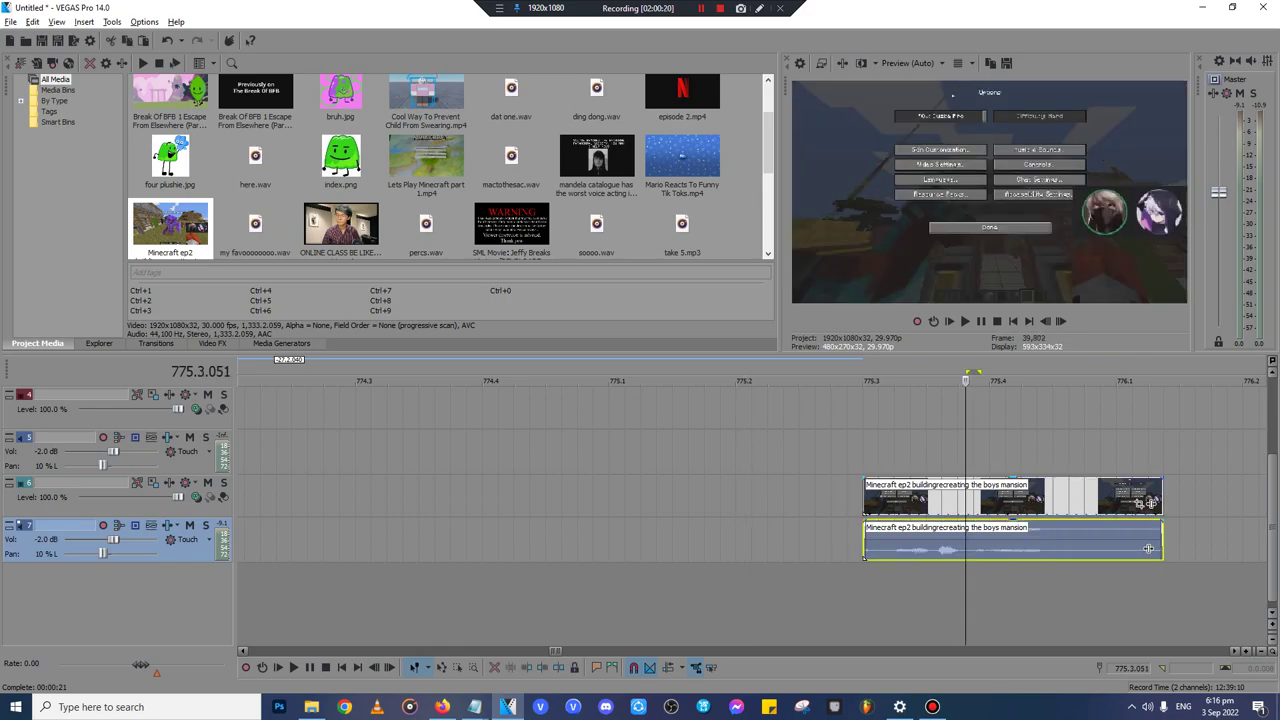
key("Delete")
left_click(1150, 503)
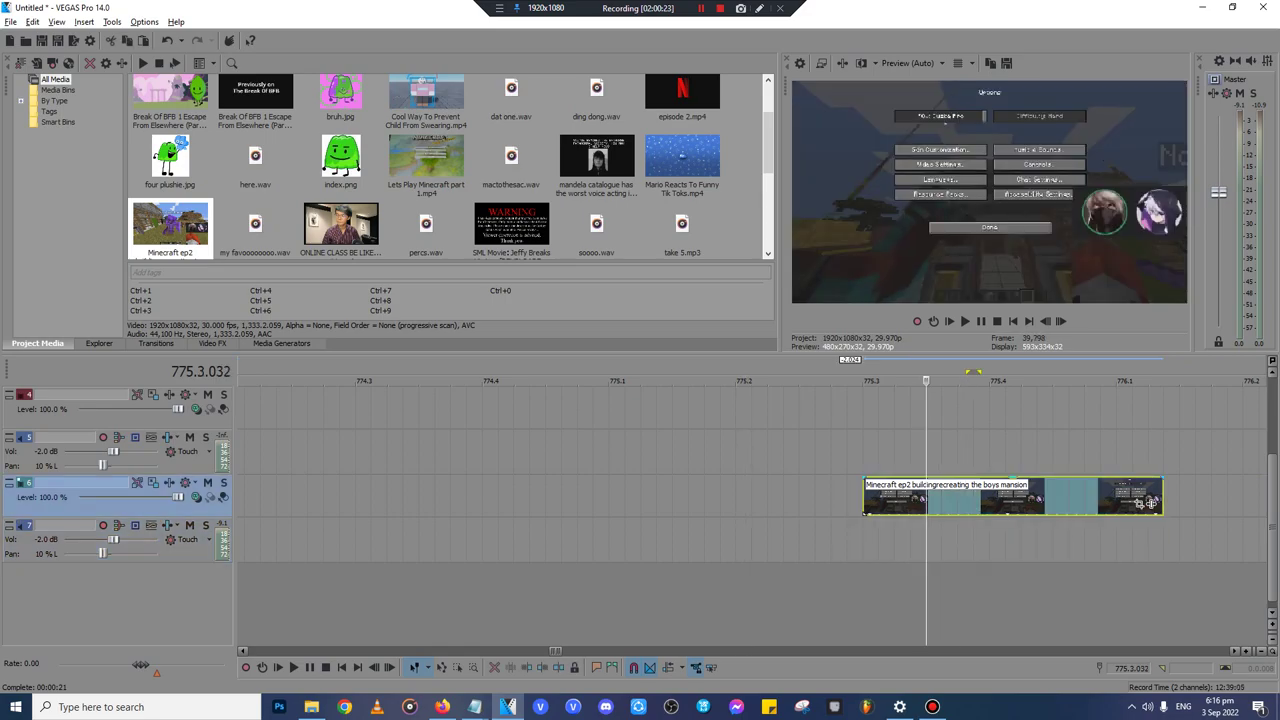
key("Delete")
- Paste the Minecraft ep2 excerpt on track 6 directly after Mario Reacts and extend its end by about 1.040 to the next percs hit
scroll(1150, 503, "down", 10)
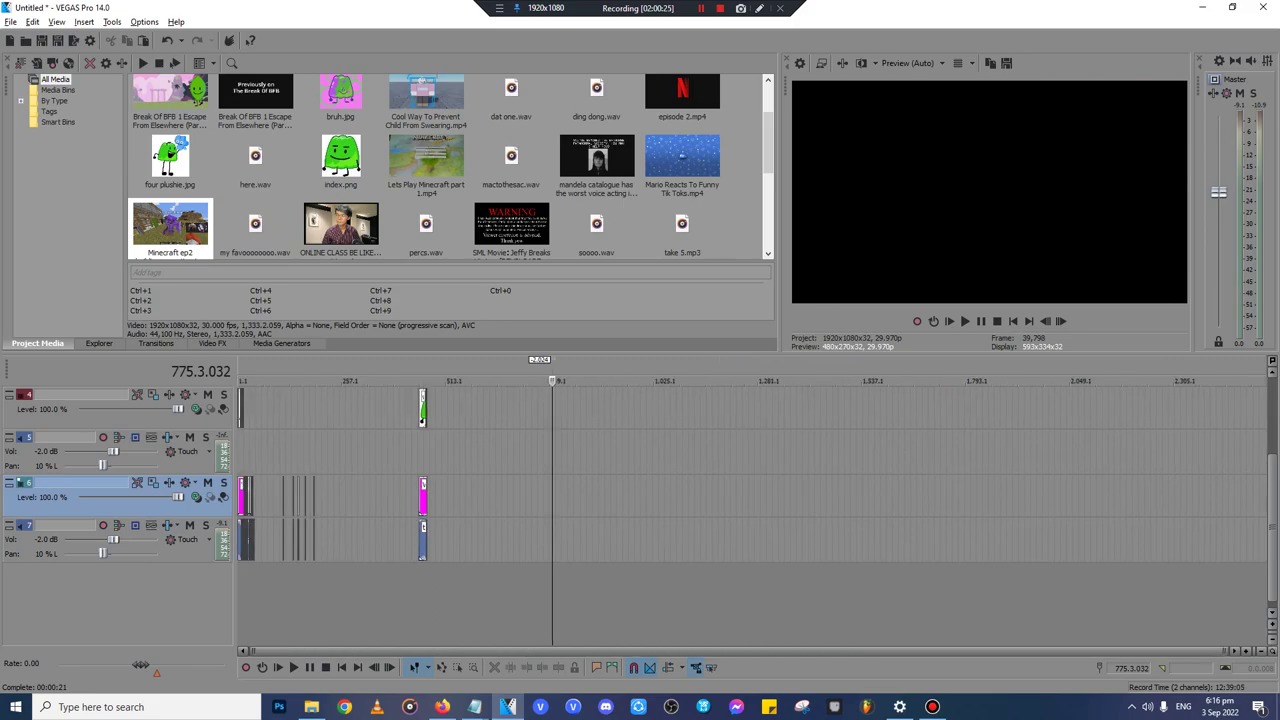
left_click(268, 453)
scroll(268, 453, "up", 4)
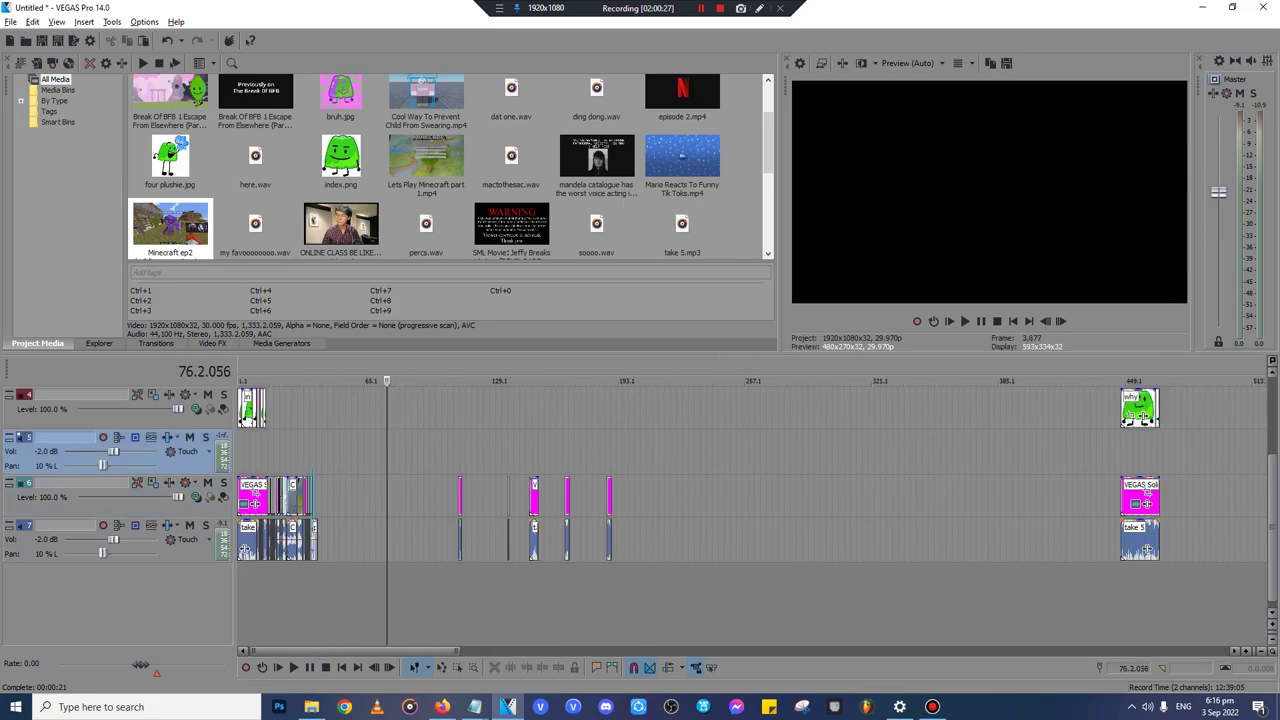
left_click(314, 453)
scroll(314, 453, "up", 12)
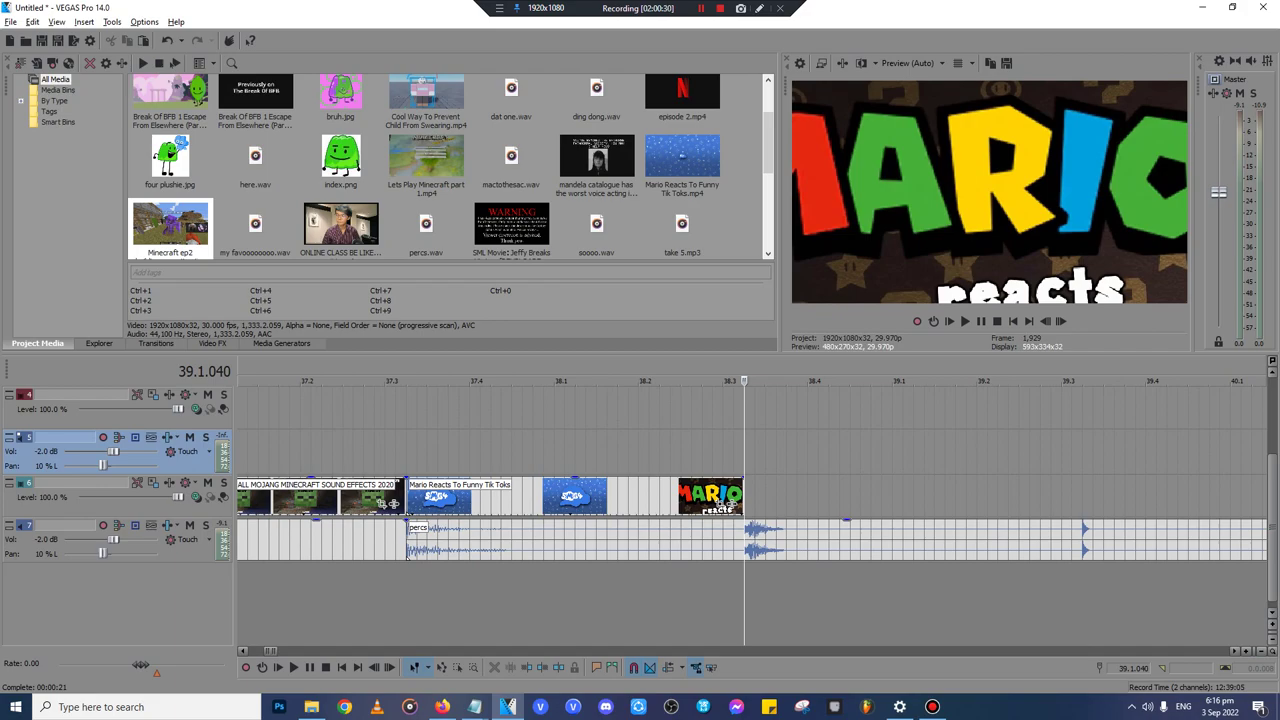
key("ctrl+v")
left_click_drag(844, 410, 855, 497)
left_click_drag(932, 414, 1070, 503)
- Play back the transition from Mario Reacts to Minecraft ep2 to check it against the percs hit
left_click(729, 452)
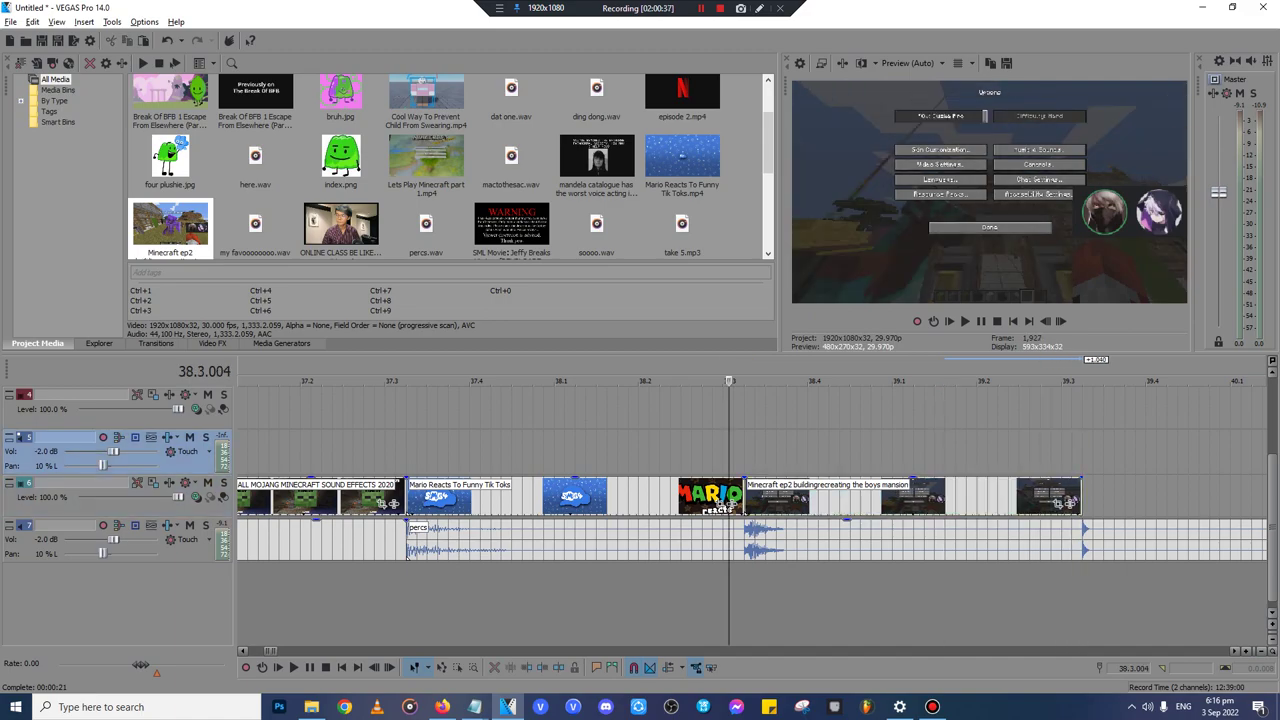
key("space")
key("Return")
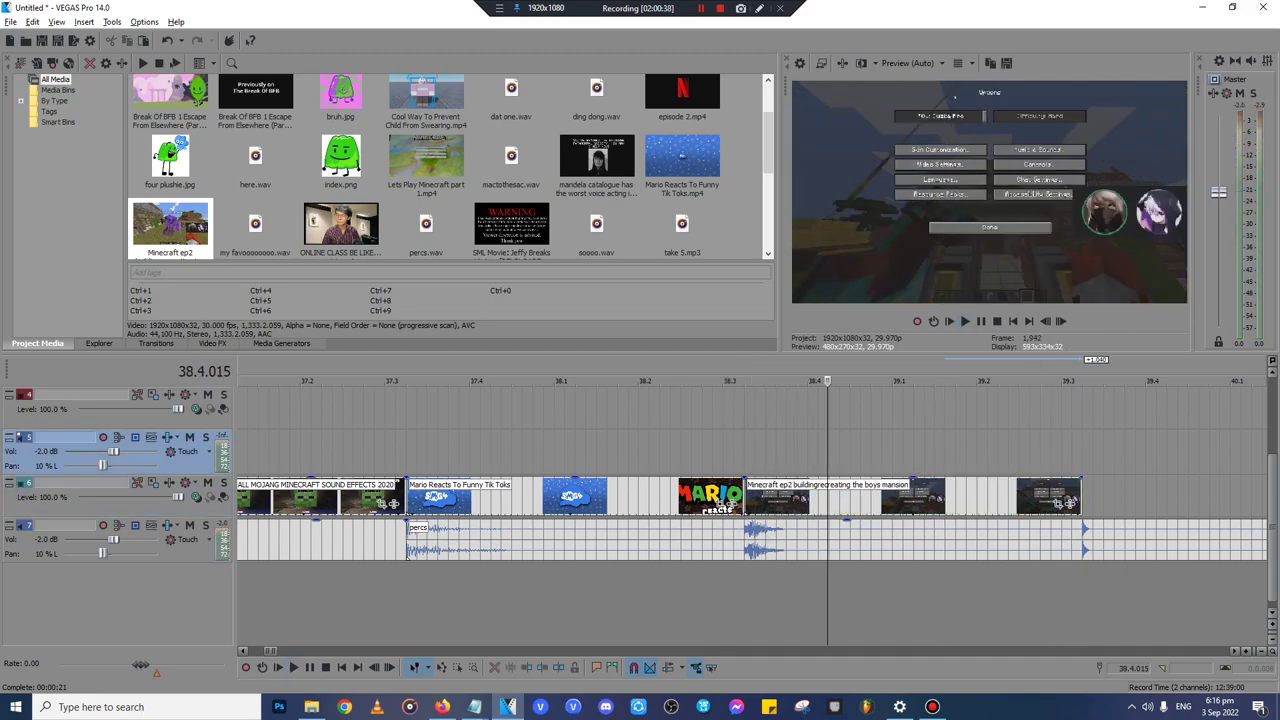
left_click(744, 452)
key("space")
key("Return")
left_click(744, 452)
scroll(744, 452, "up", 4)
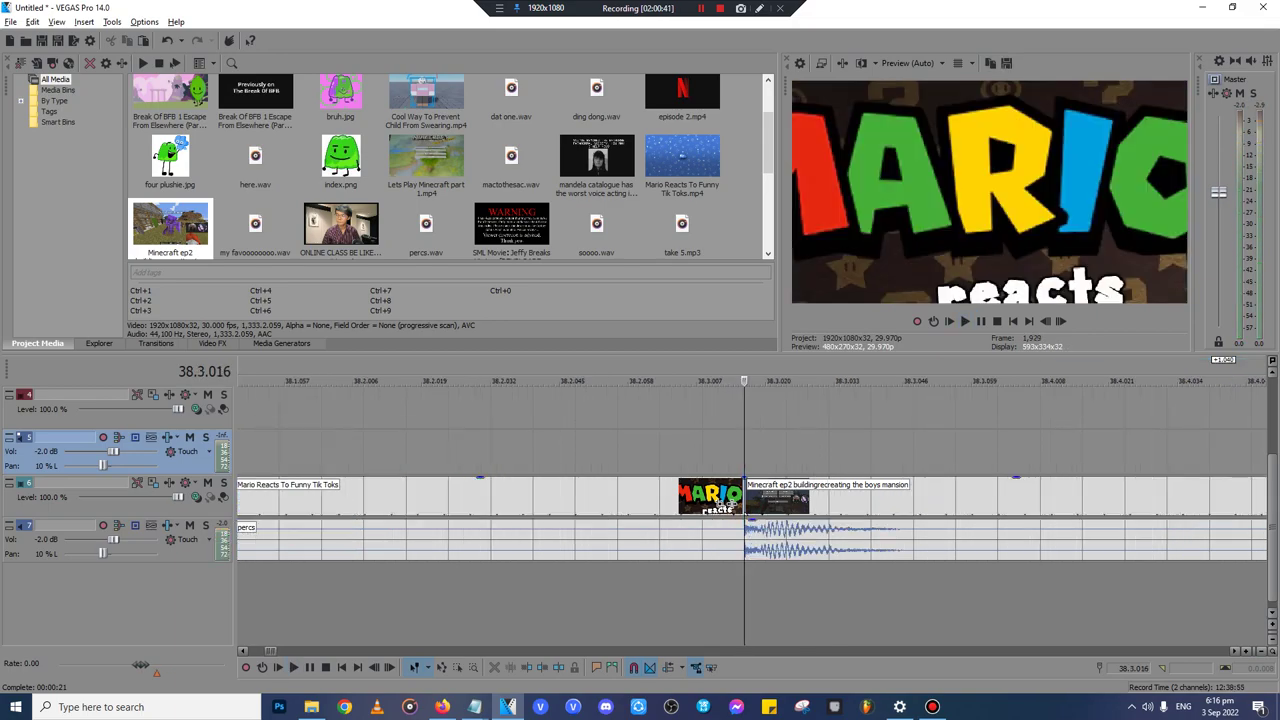
key("space")
scroll(657, 505, "down", 3)
key("Return")
- Replay the Mario Reacts section from progressively earlier points back to the start of percs to check its ending
left_click(585, 452)
key("space")
key("Return")
left_click(489, 452)
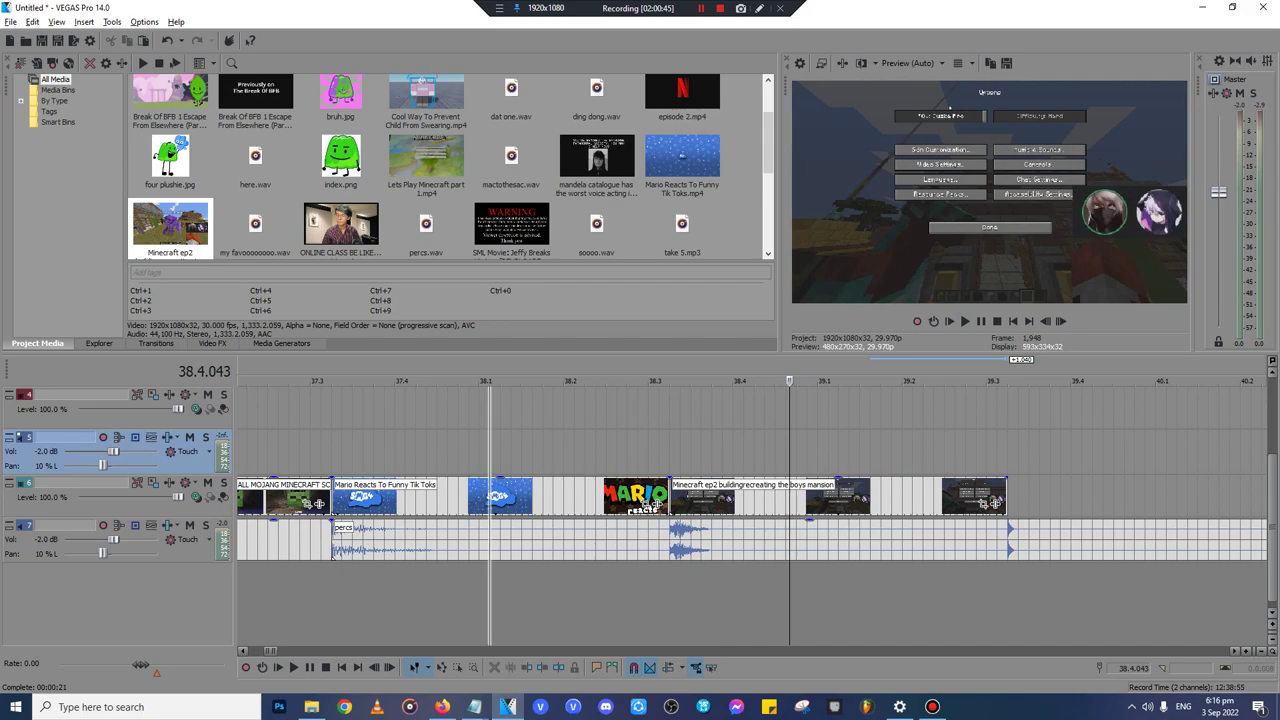
key("space")
key("Return")
left_click(353, 452)
left_click(341, 452)
key("space")
left_click(333, 553)
key("space")
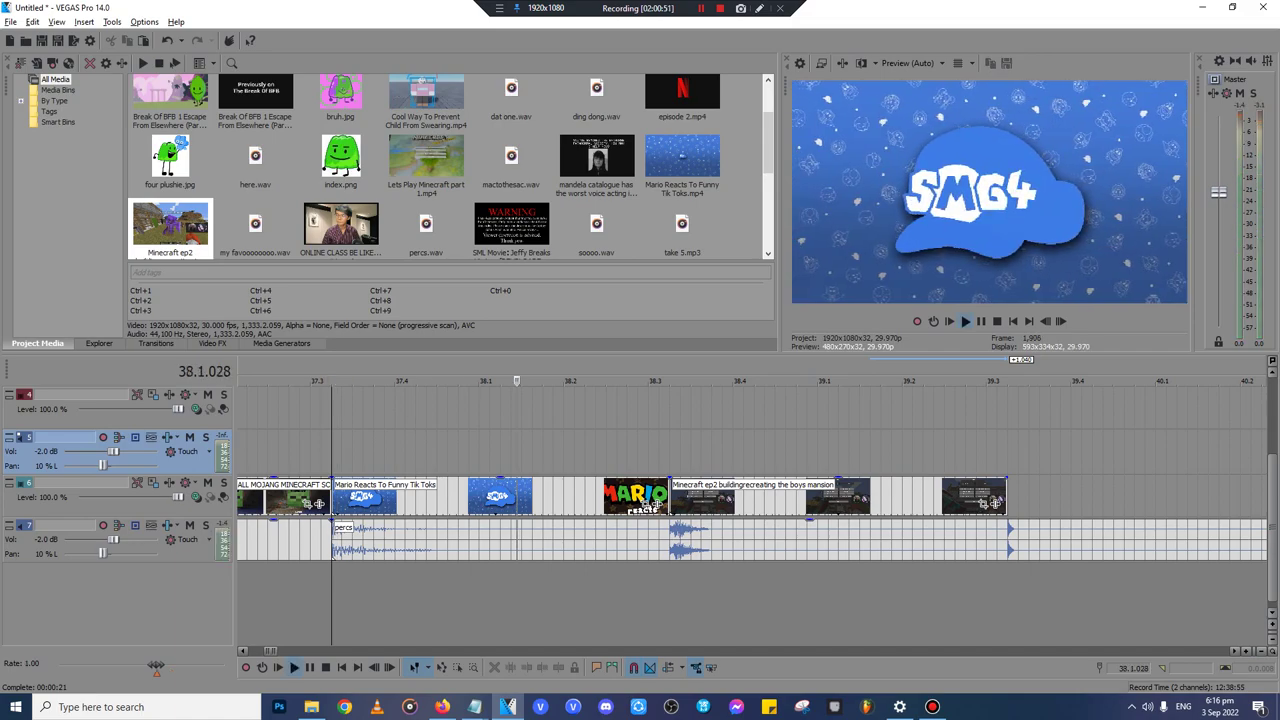
key("space")
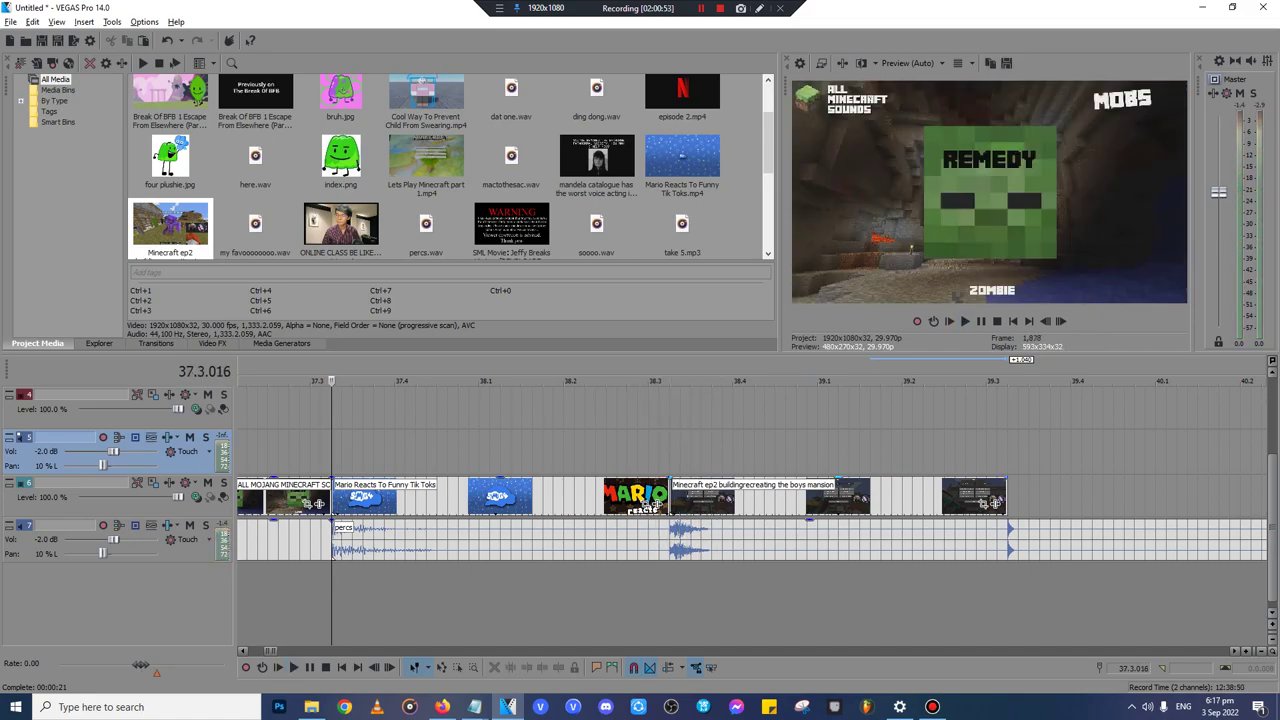
- Split the Mario Reacts video at 38.2.056 and delete the tail showing the MARIO reacts title
left_click(644, 500)
left_click(659, 494)
scroll(659, 494, "up", 3)
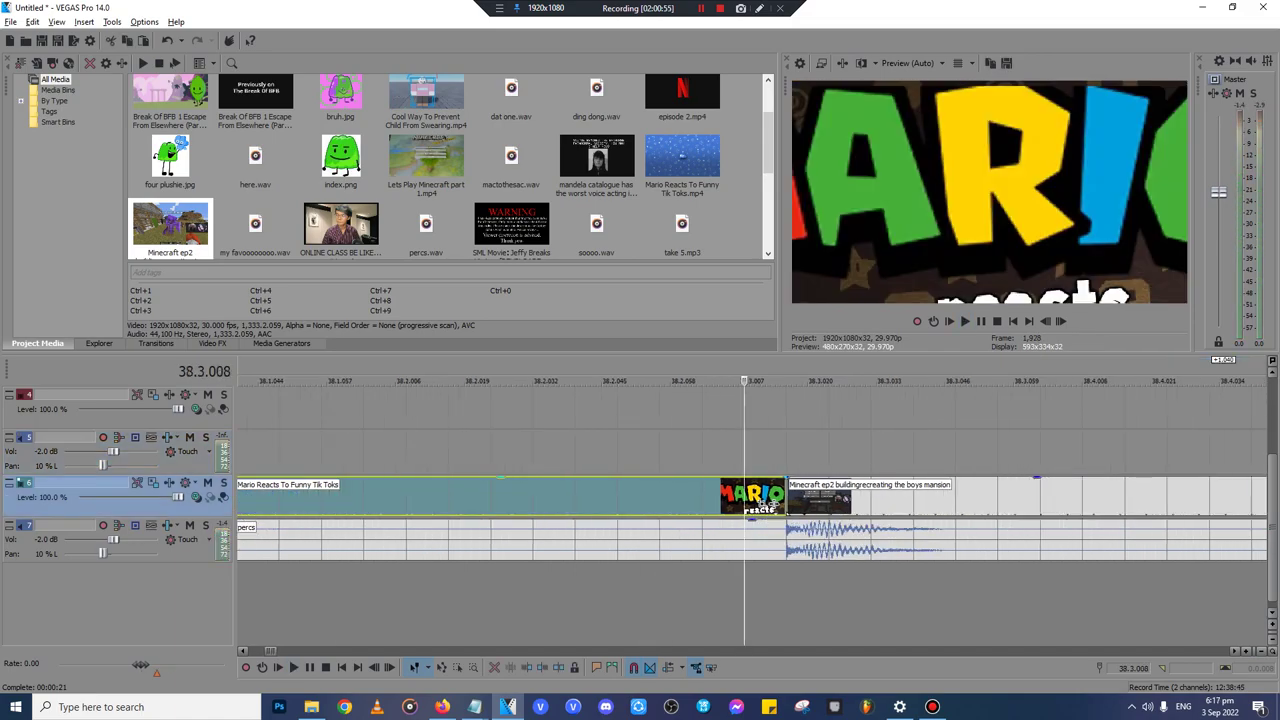
key("Left")
key("Left")
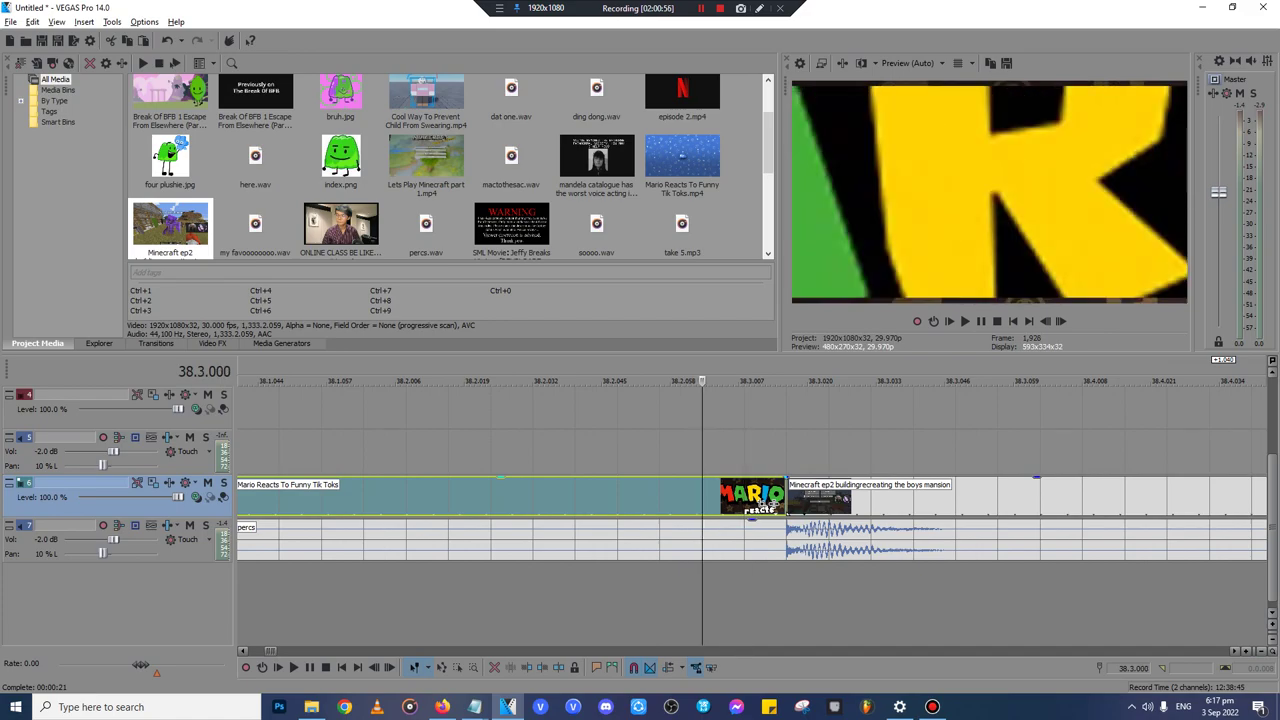
key("Left")
key("s")
key("Delete")
- Move the Mario Reacts clip against Minecraft ep2, extend its start back to the ALL MOJANG clip, and play back the result
left_click_drag(659, 498, 778, 503)
scroll(778, 503, "down", 3)
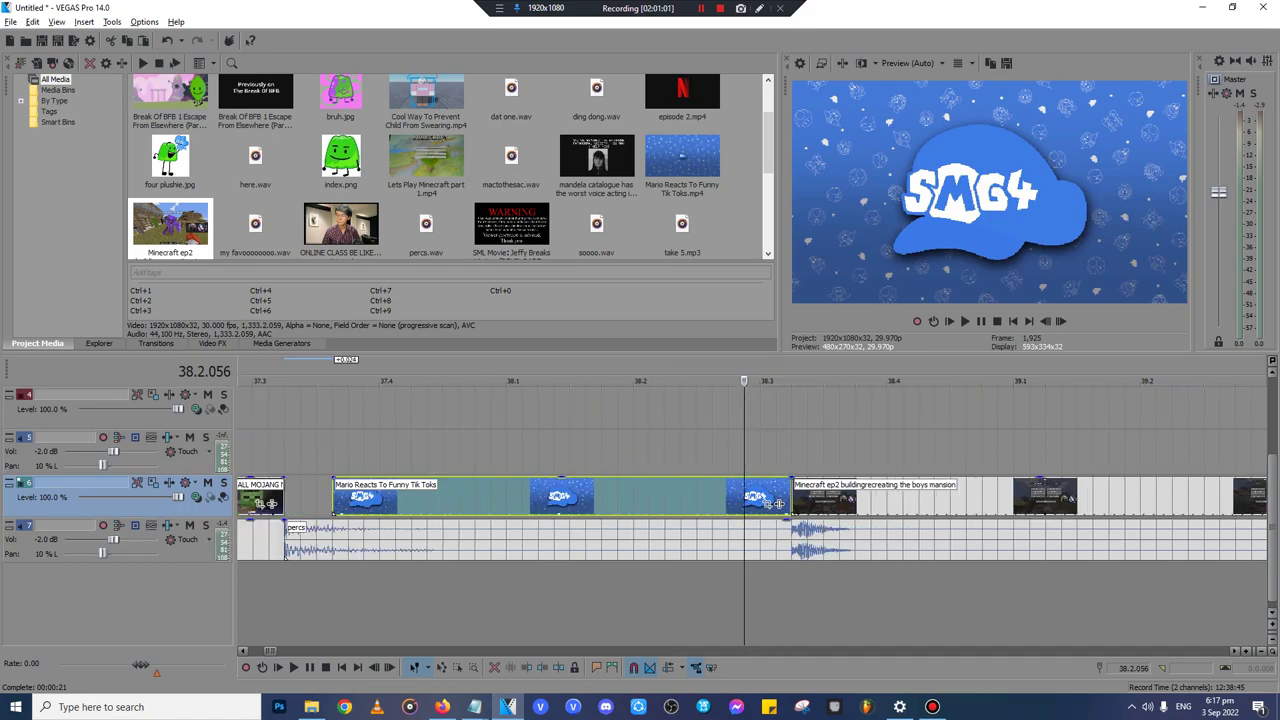
left_click(330, 498)
left_click_drag(334, 498, 285, 498)
left_click(292, 453)
key("space")
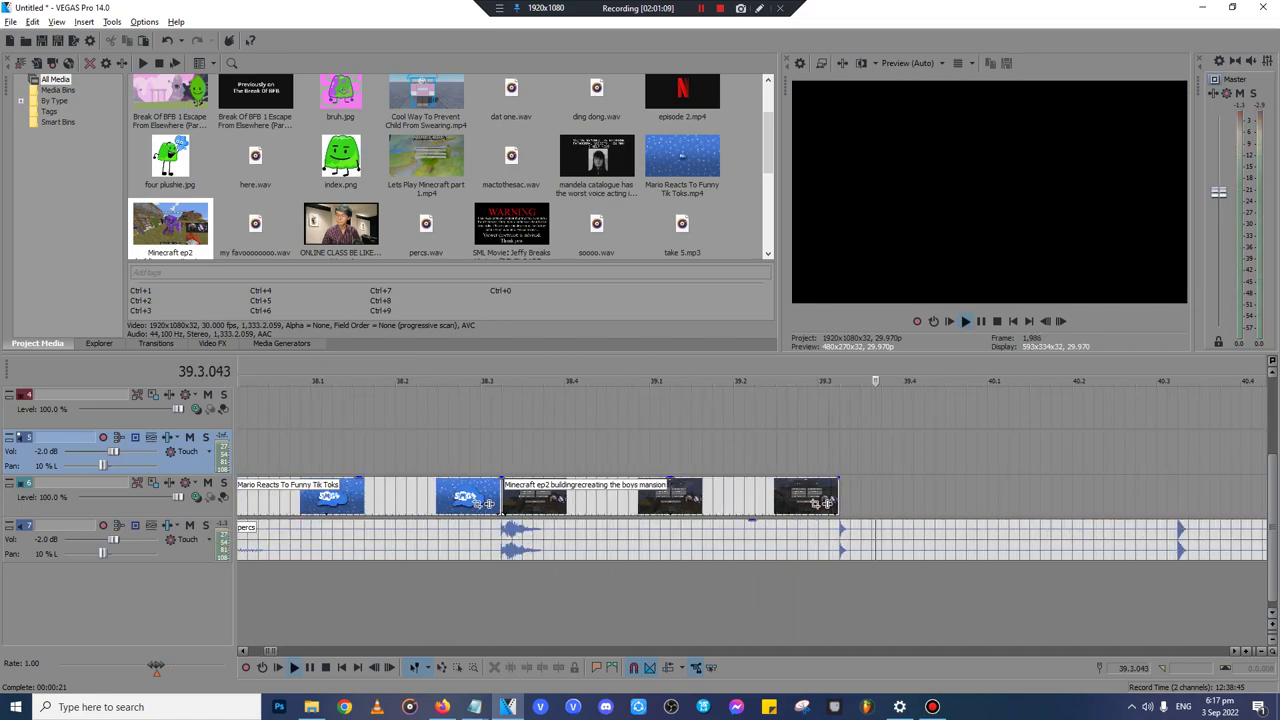
key("Return")
- Add mOvInG oN.mp4 from the sources folder to tracks 6 and 7 in the empty area after the existing clips
scroll(752, 510, "down", 10)
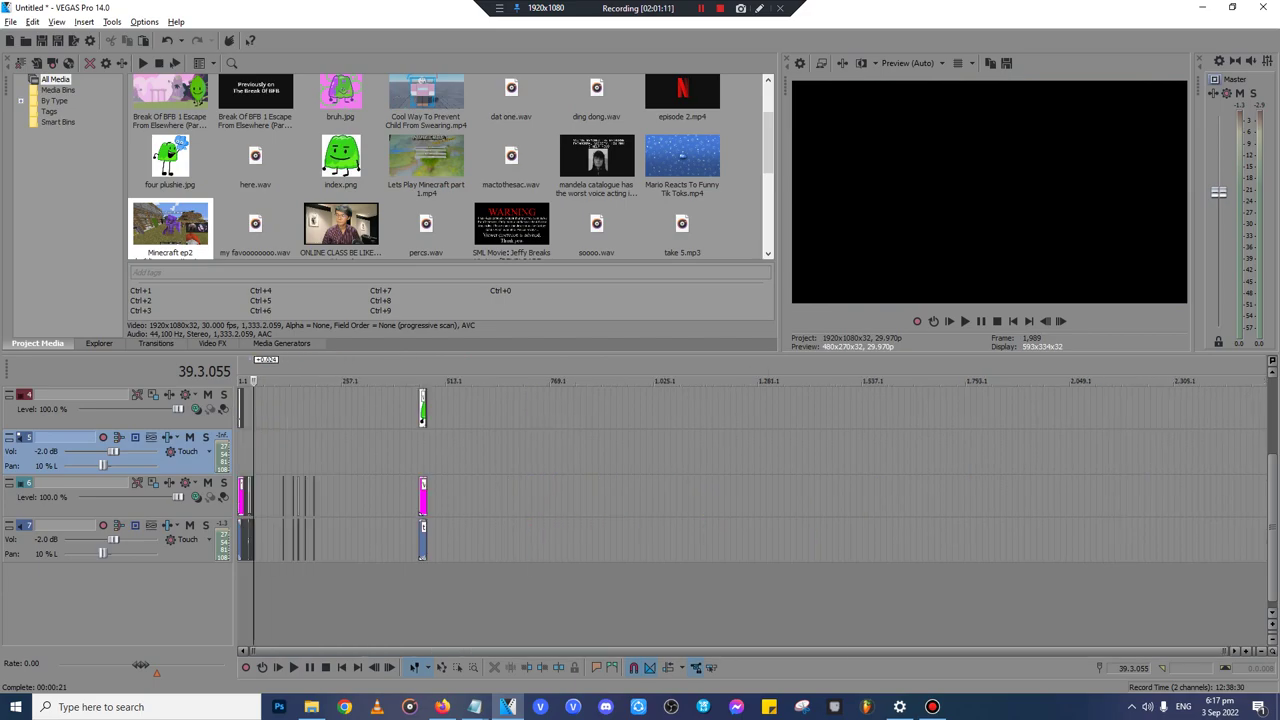
left_click(311, 707)
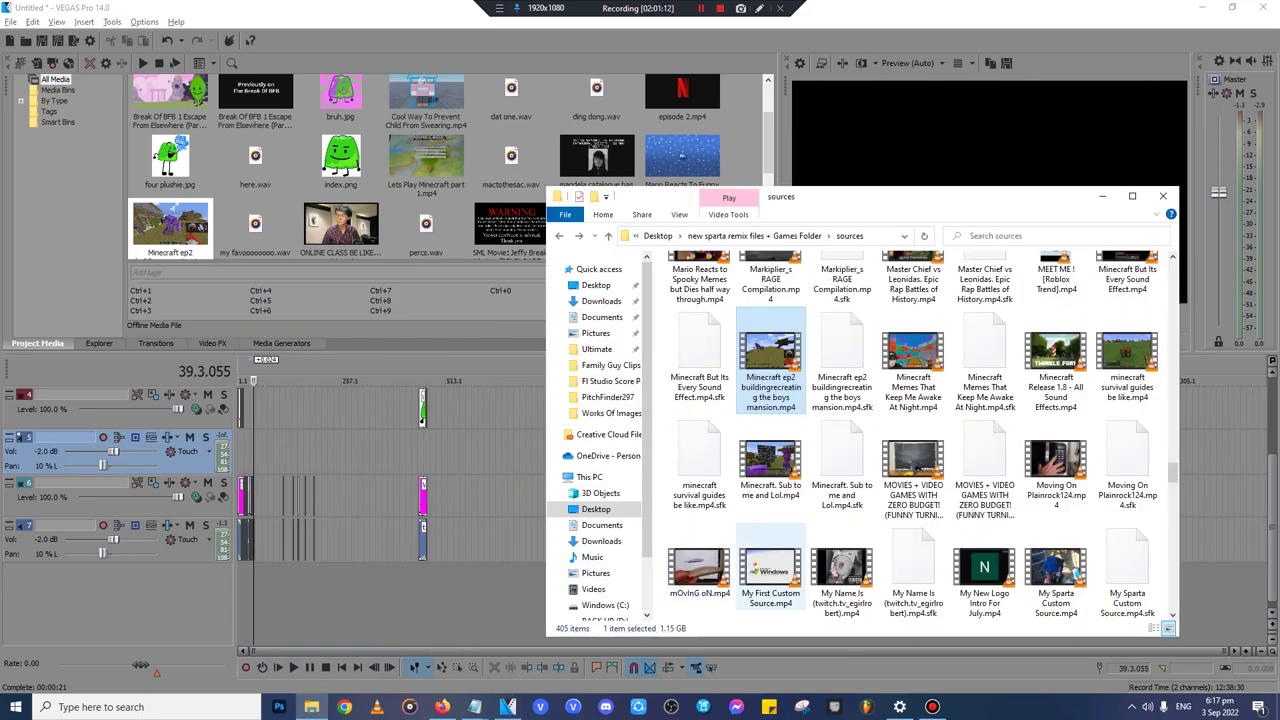
scroll(913, 405, "down", 3)
scroll(913, 405, "up", 2)
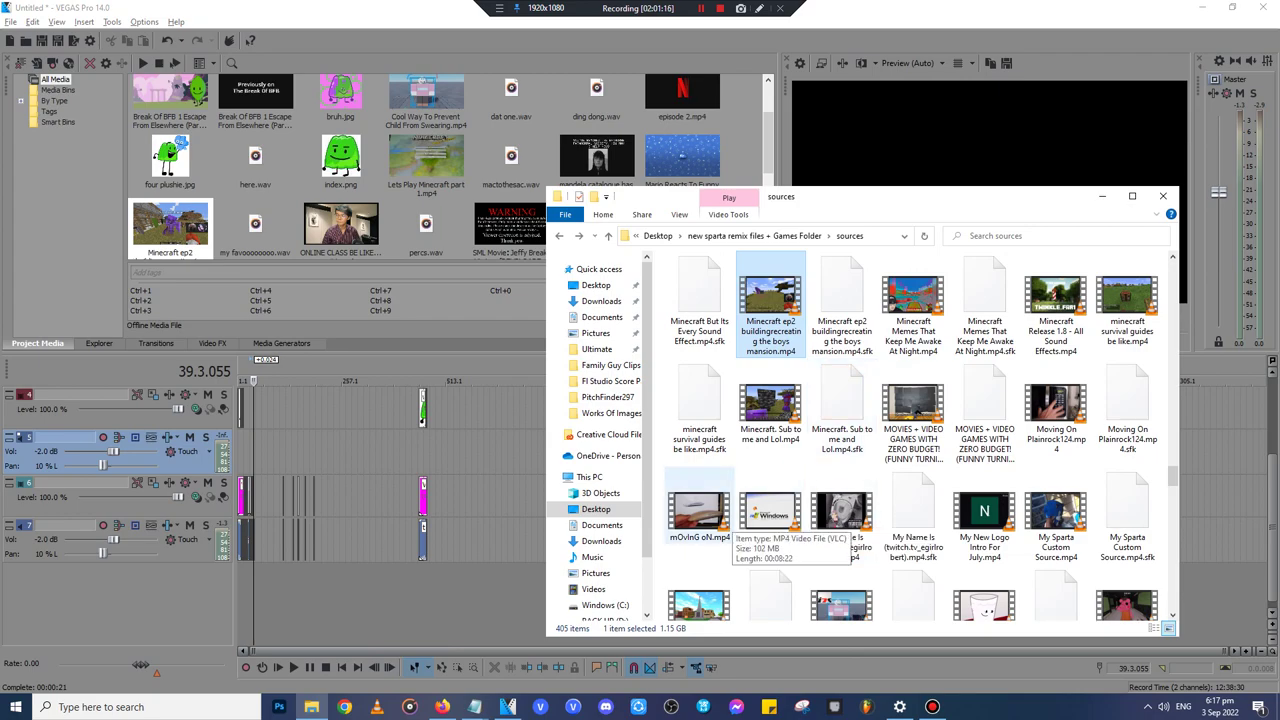
left_click_drag(720, 518, 500, 500)
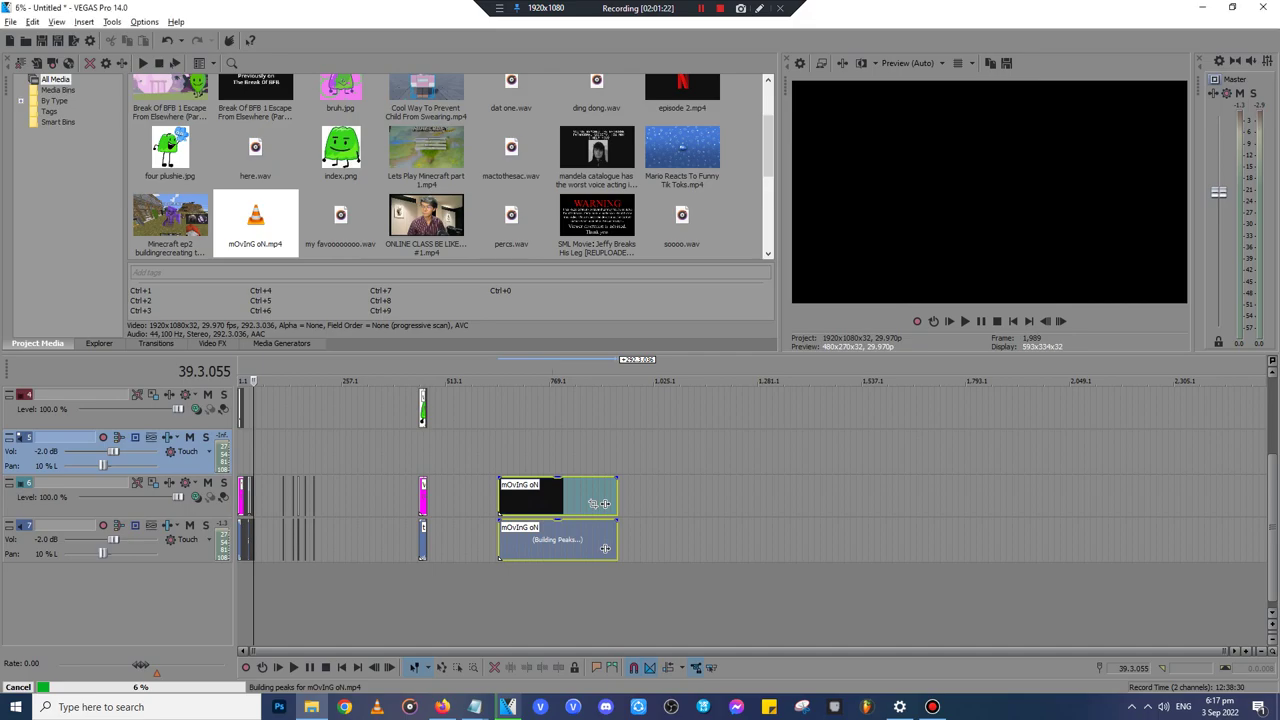
- Play the mOvInG oN clip around 689.3 to 690.1 and listen for a usable starting point
left_click(509, 600)
scroll(509, 600, "up", 4)
left_click(526, 600)
left_click(803, 600)
scroll(803, 600, "up", 8)
key("space")
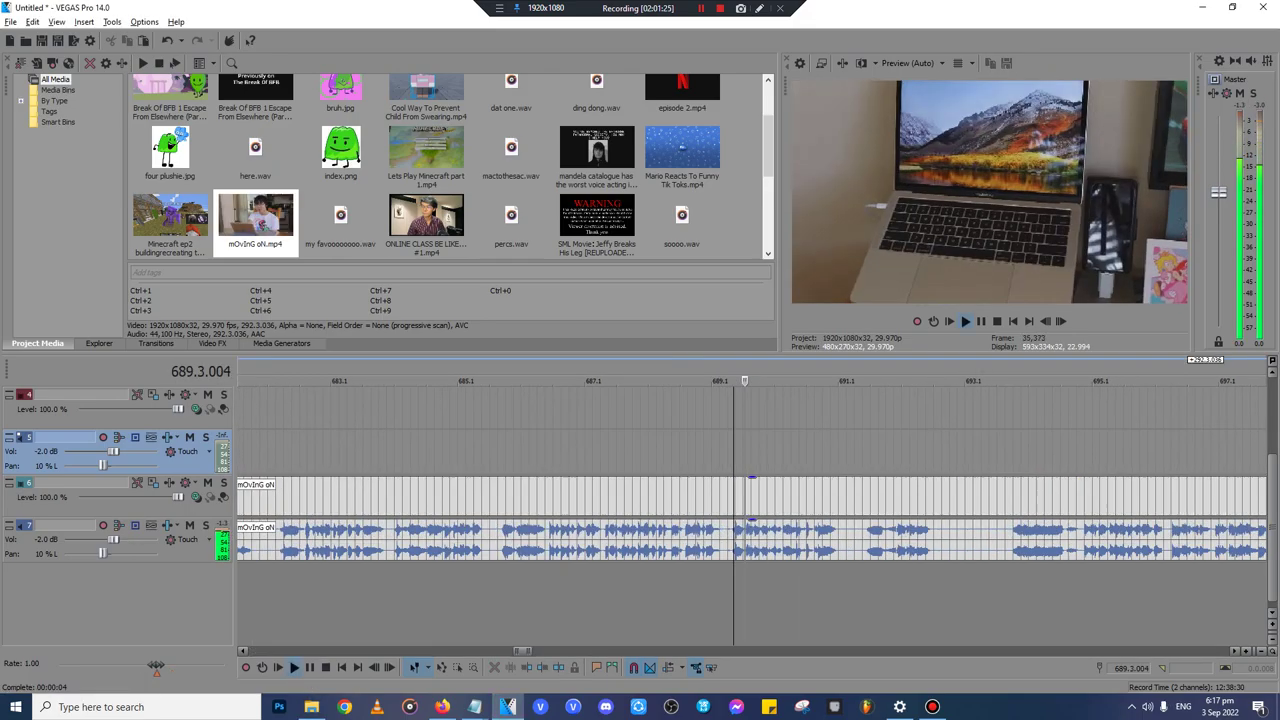
scroll(803, 600, "up", 3)
key("Return")
left_click(731, 498)
key("space")
left_click(791, 498)
key("Return")
key("Return")
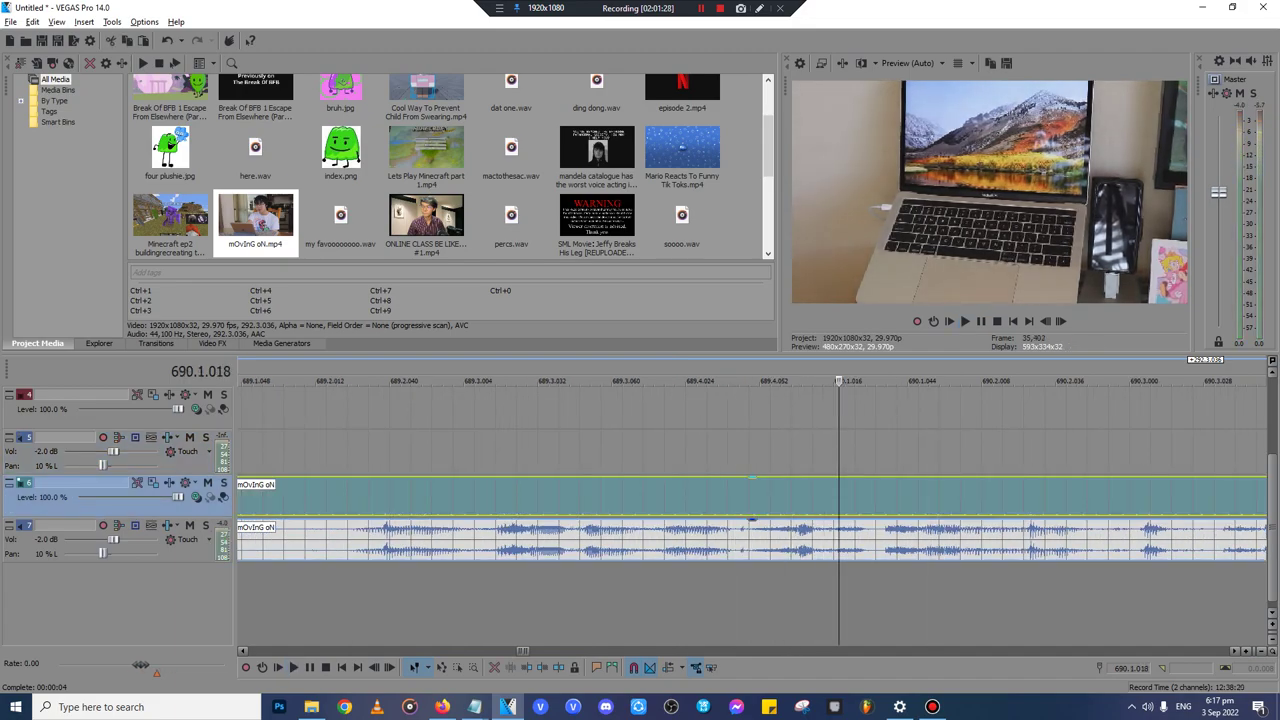
- Replay mOvInG oN from several points between 689.3 and 690.1 to pinpoint where the wanted section starts
key("space")
key("space")
key("space")
left_click(488, 498)
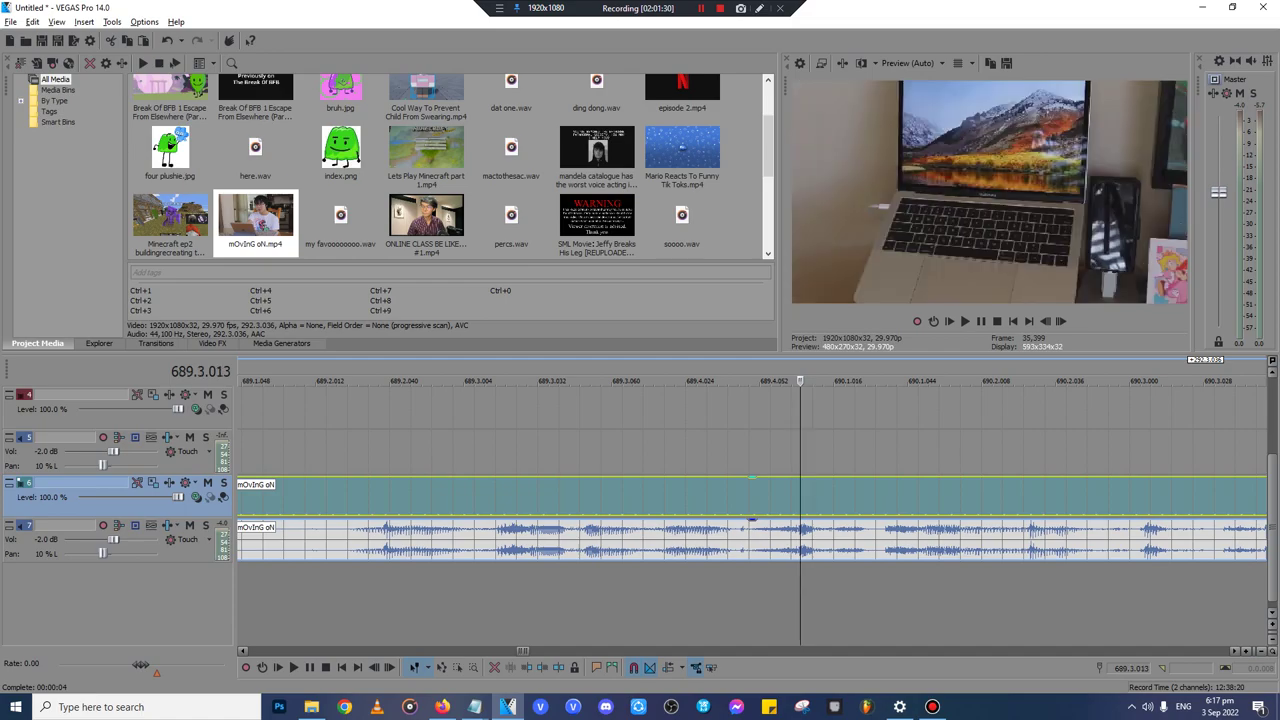
key("space")
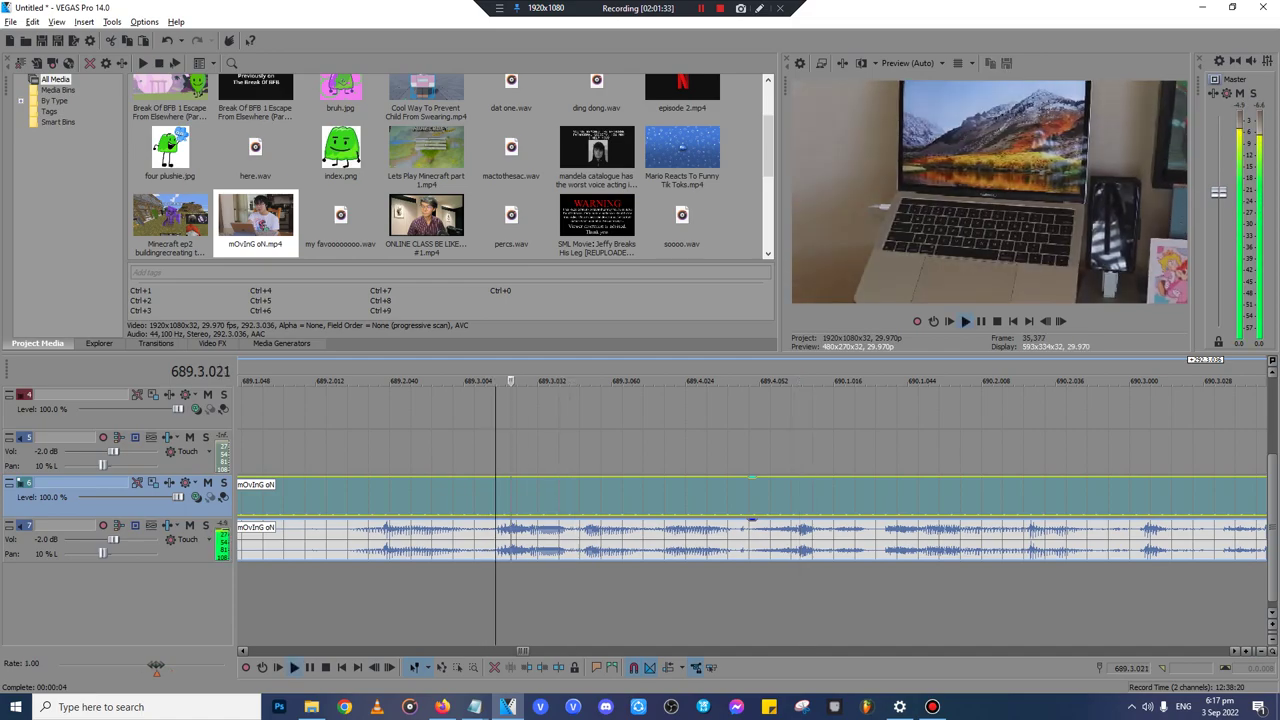
key("Return")
left_click(664, 498)
key("space")
key("Return")
left_click(727, 498)
key("space")
key("Return")
left_click(749, 498)
key("space")
key("space")
left_click(740, 498)
scroll(742, 498, "up", 4)
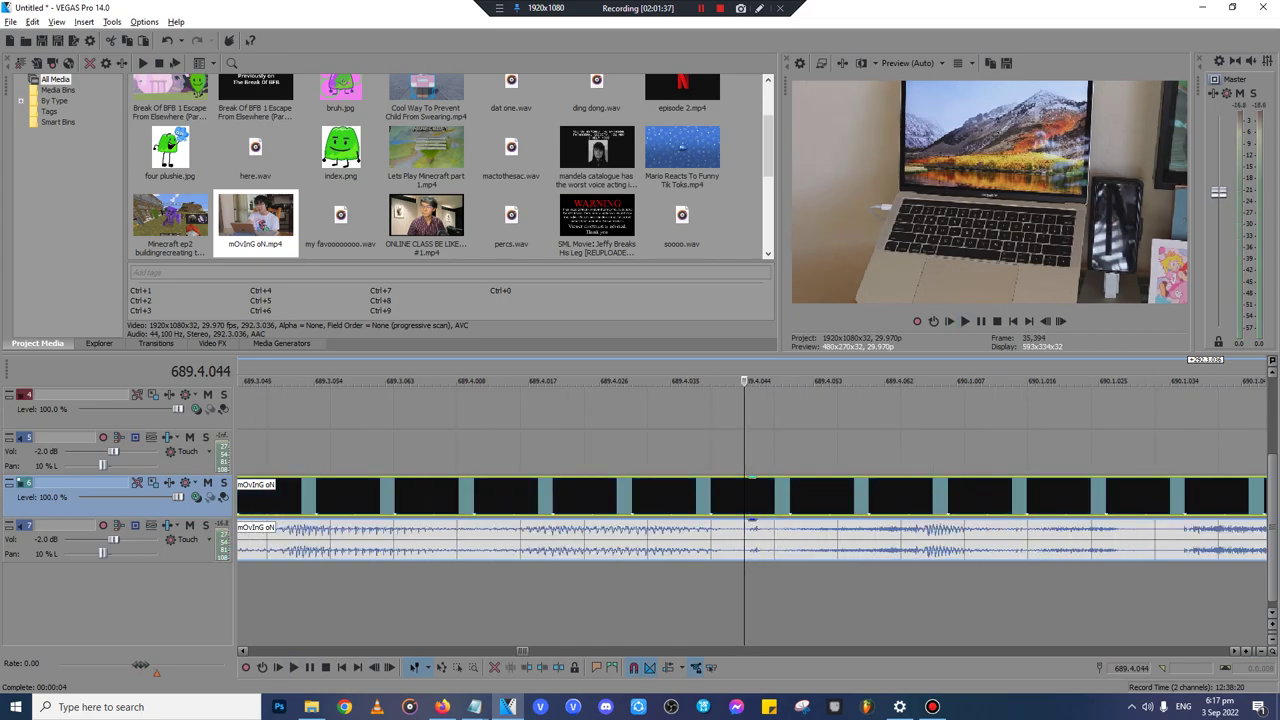
- Split the mOvInG oN clip at about 689.4.044 and delete the part before the split
left_click(802, 498)
left_click(759, 498)
key("s")
left_click(637, 540)
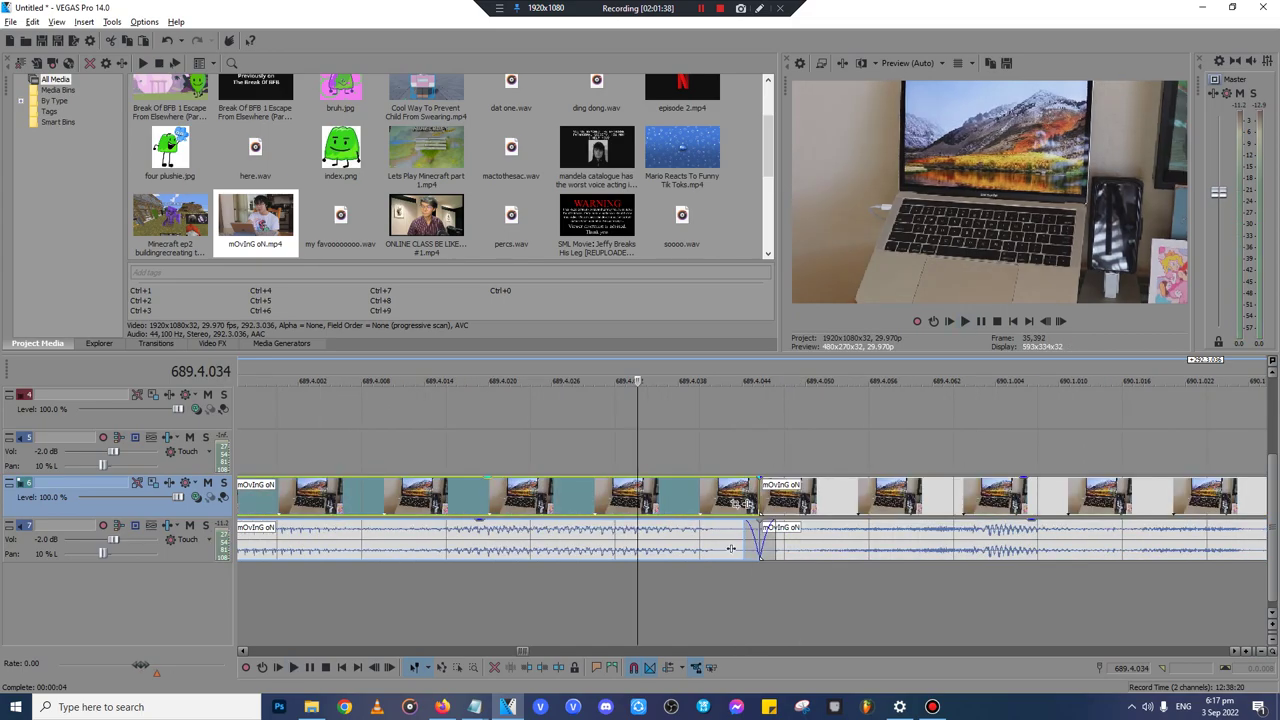
scroll(640, 540, "down", 4)
key("Delete")
- Ungroup the remaining mOvInG oN clip and delete its audio from track 7
left_click_drag(840, 540, 824, 540)
left_click(831, 540)
key("u")
key("Delete")
- Cut the mOvInG oN video and paste it on track 6 directly after the Minecraft ep2 clip
left_click(853, 498)
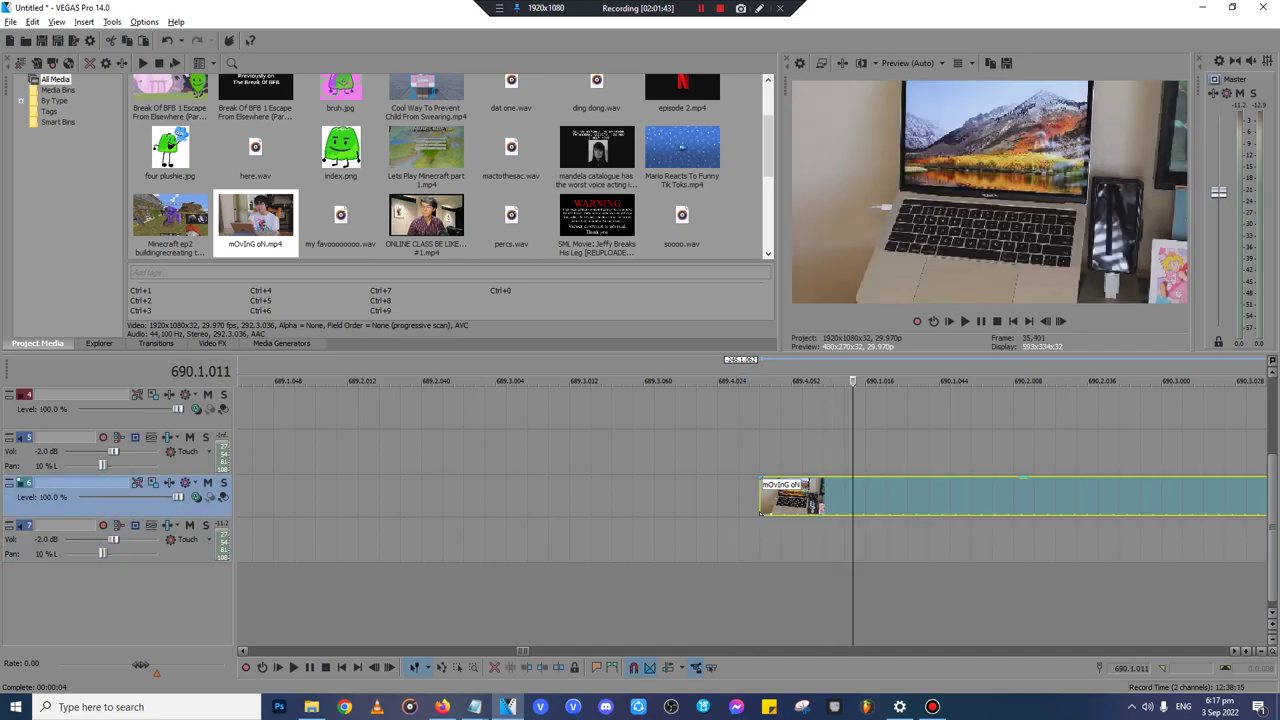
key("Delete")
key("Down")
key("Down")
key("Down")
key("Down")
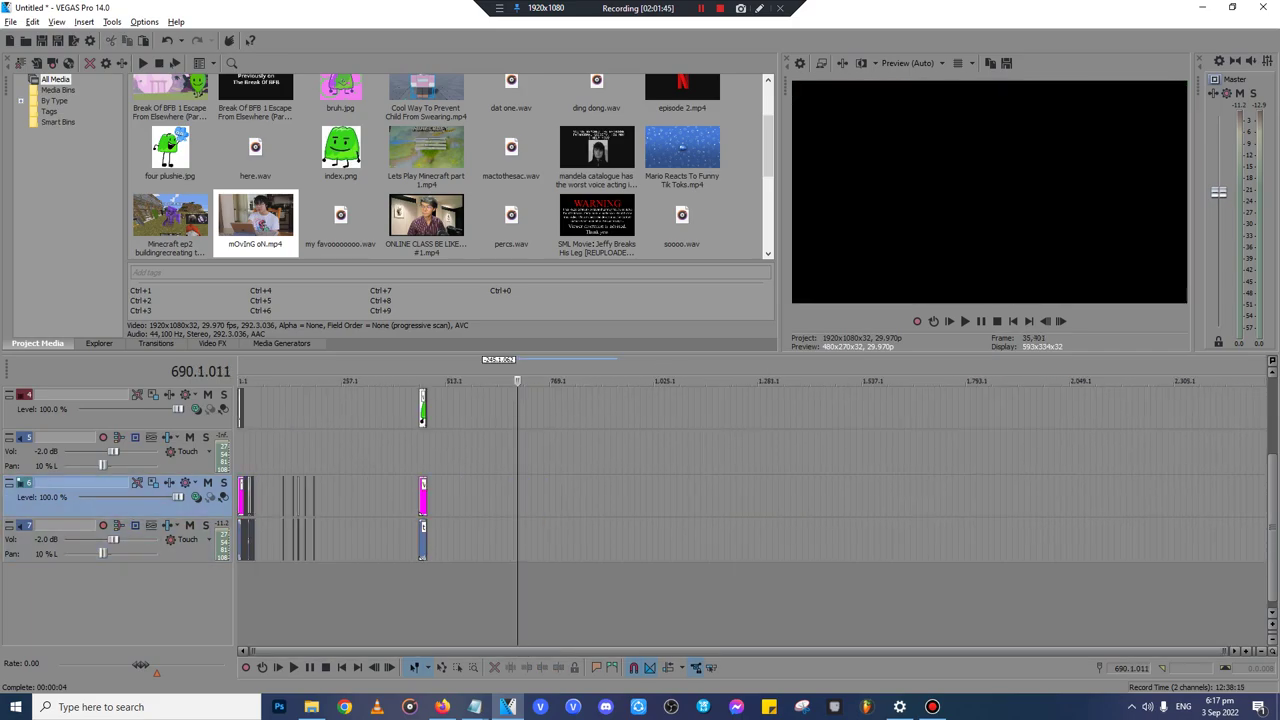
left_click(254, 453)
scroll(254, 453, "up", 8)
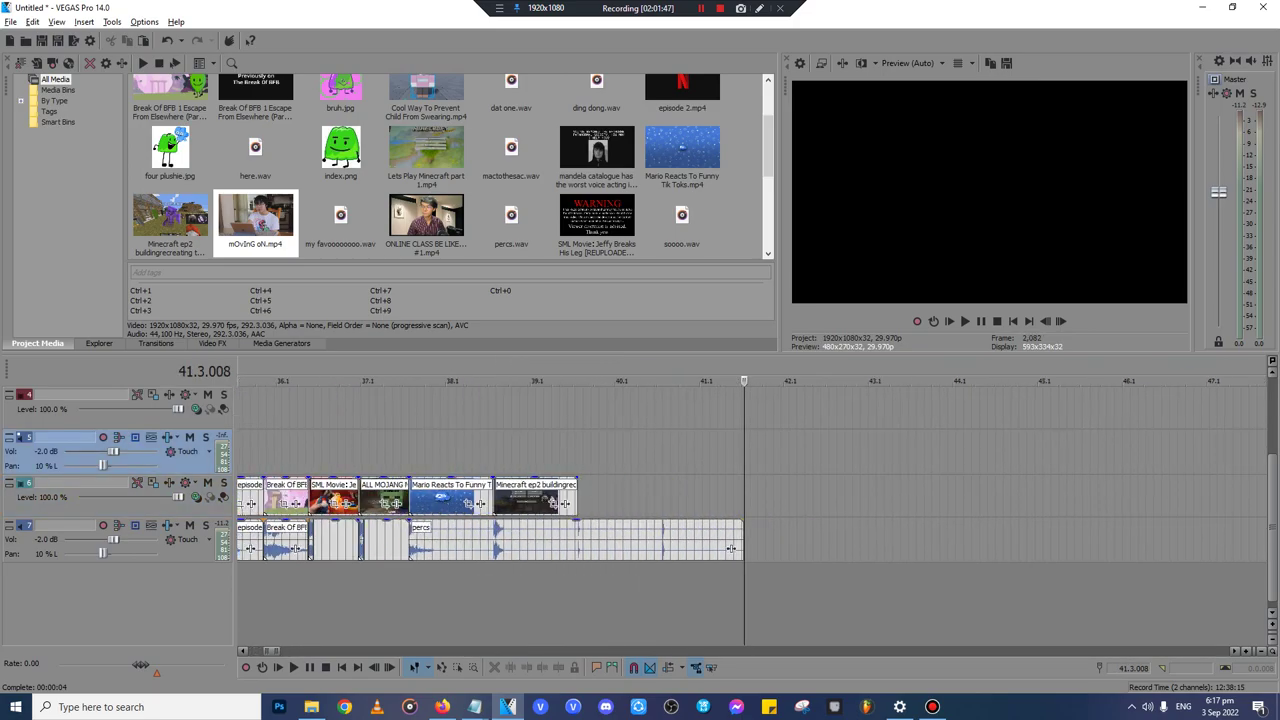
left_click(575, 497)
scroll(575, 497, "up", 5)
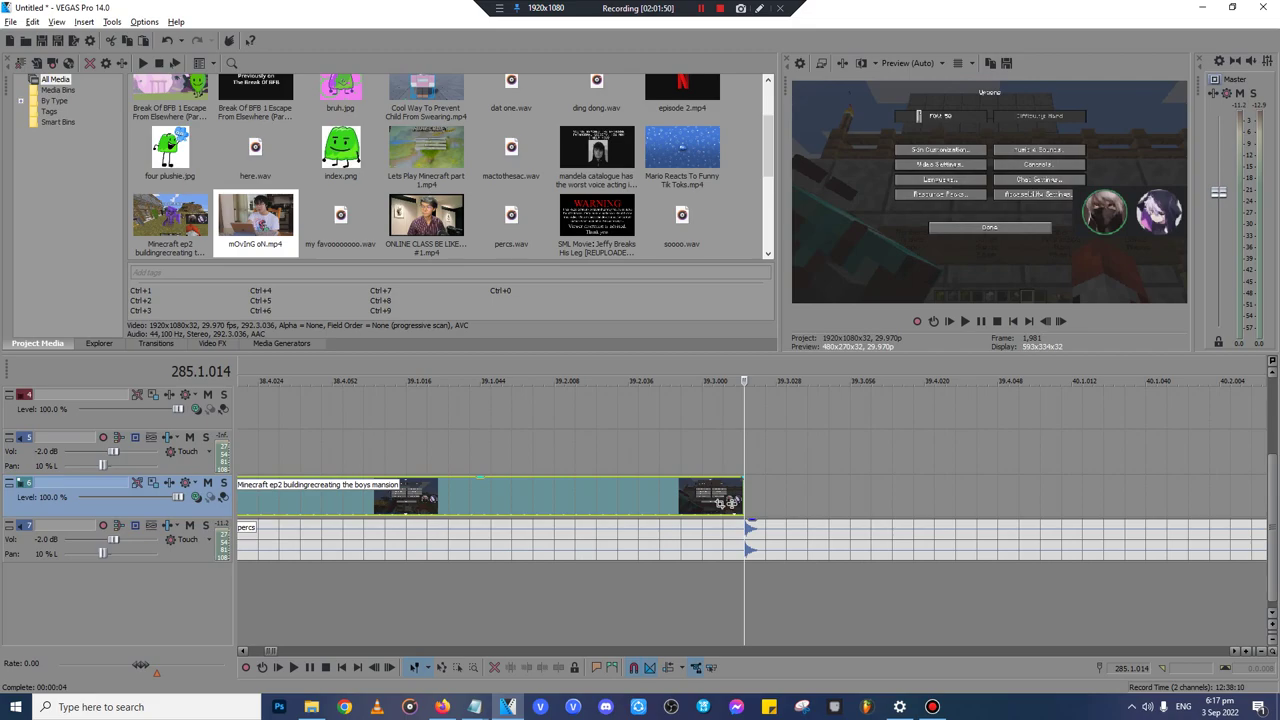
key("ctrl+v")
scroll(744, 500, "down", 10)
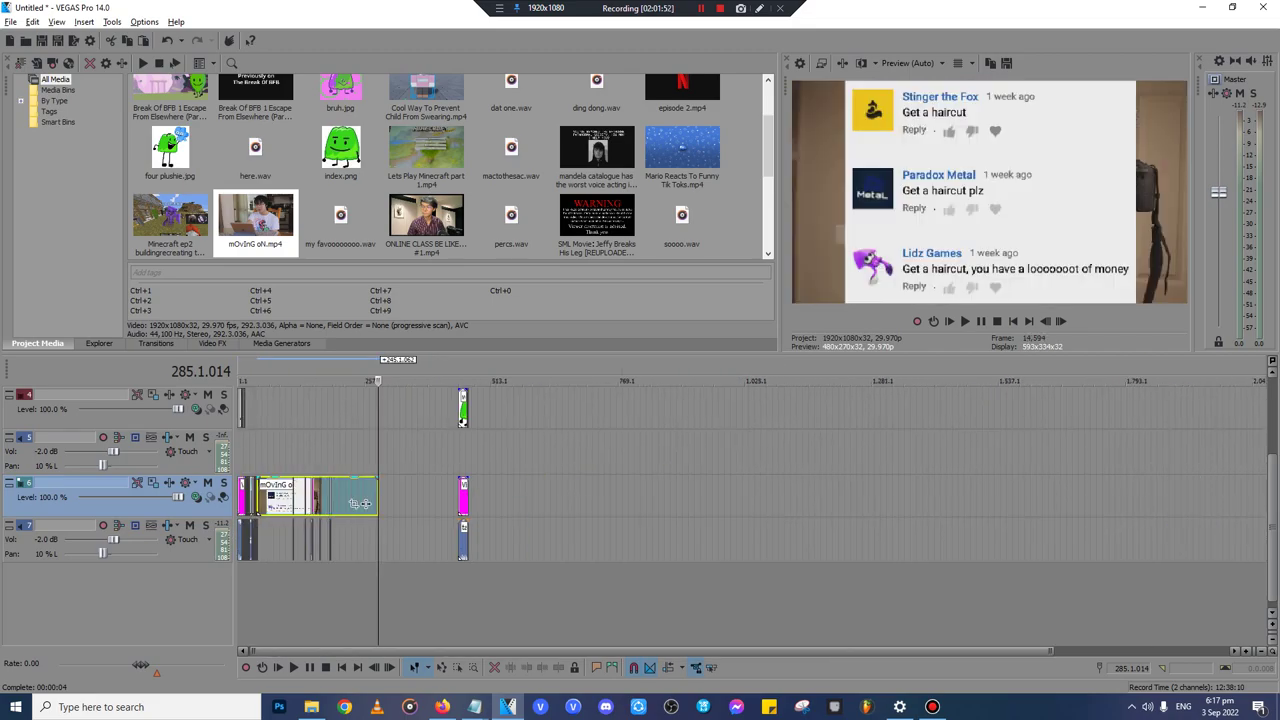
- Split the mOvInG oN video at 40.3.016 on the next percs hit and delete the remainder
left_click(265, 498)
scroll(265, 498, "up", 8)
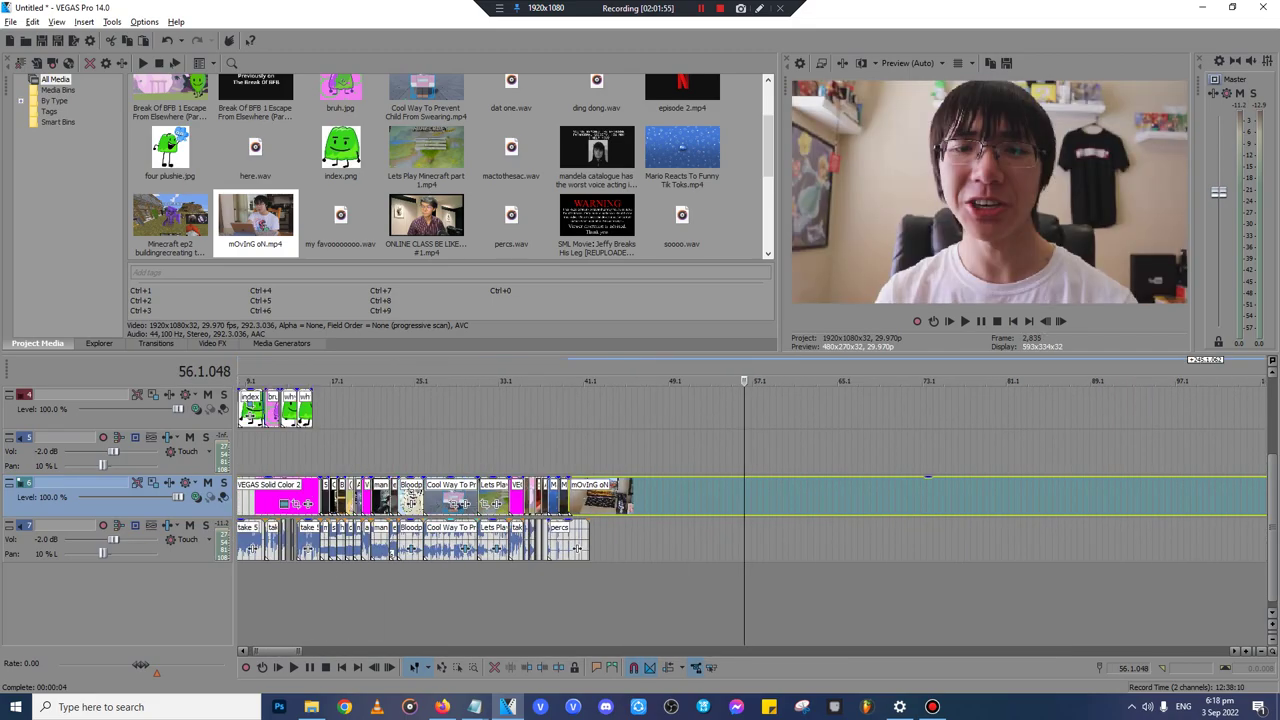
left_click(577, 548)
scroll(577, 548, "up", 5)
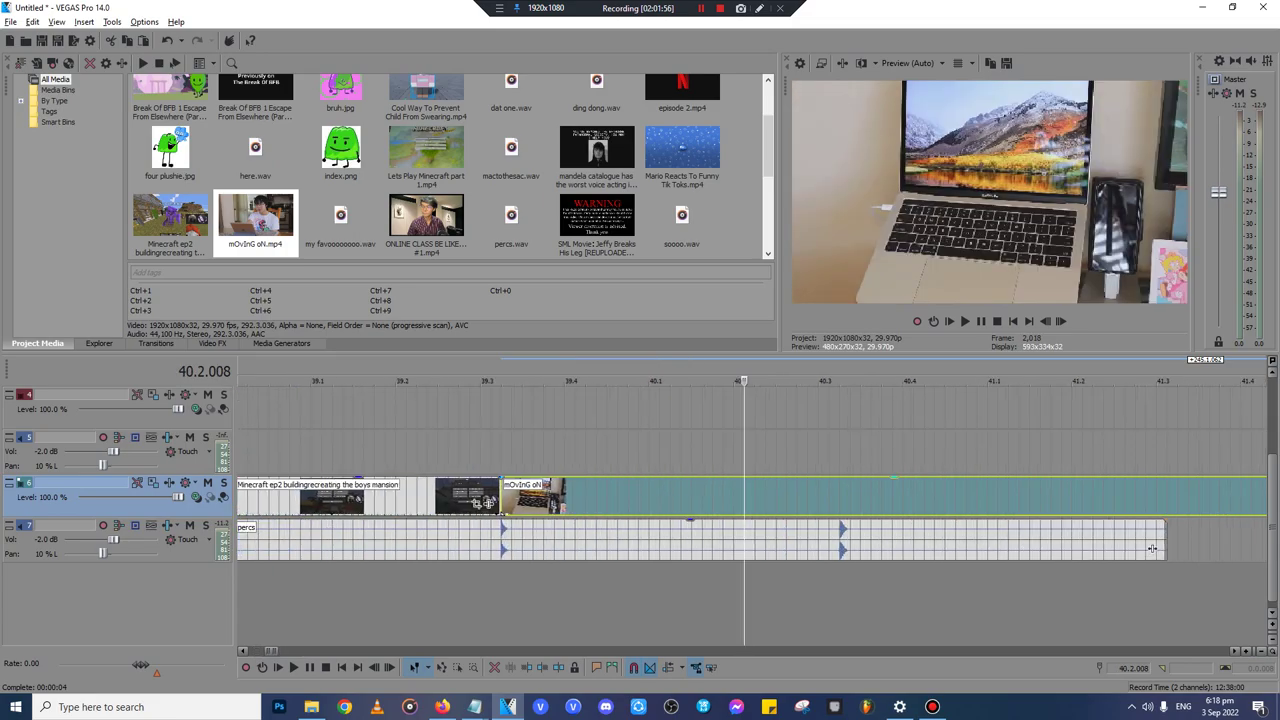
left_click(835, 498)
left_click(838, 498)
key("s")
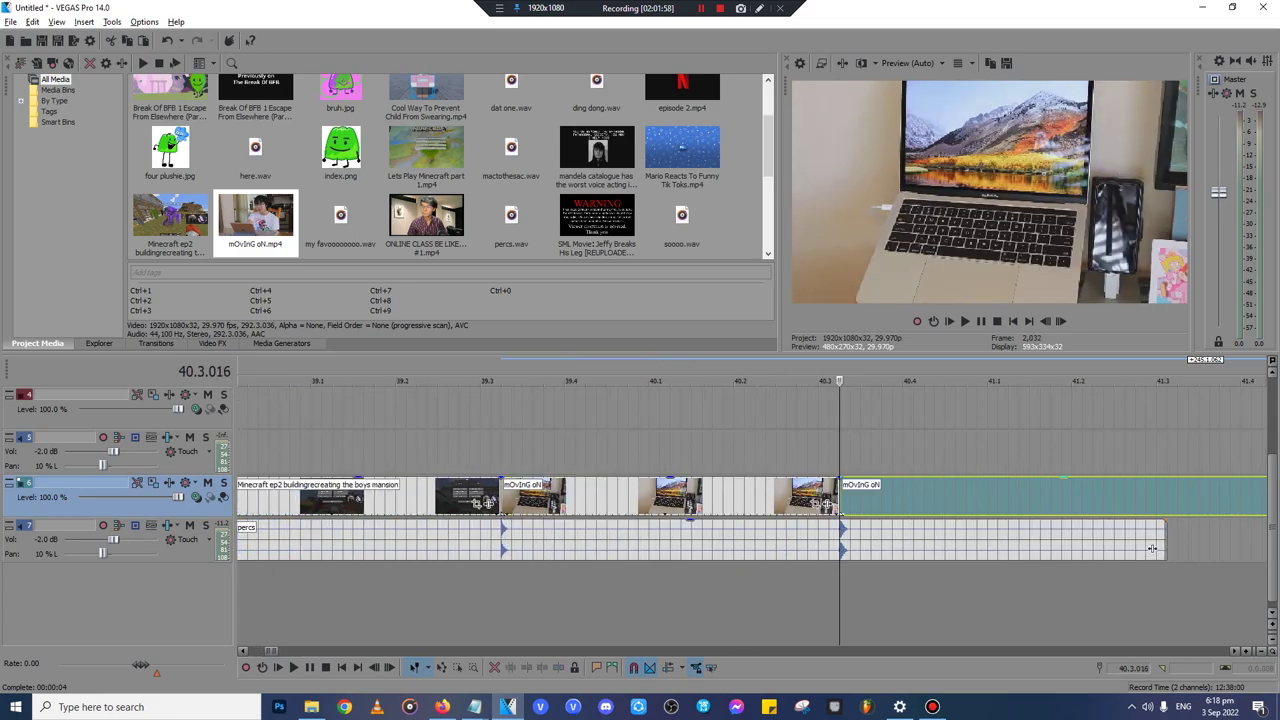
scroll(838, 498, "down", 6)
scroll(1026, 503, "down", 5)
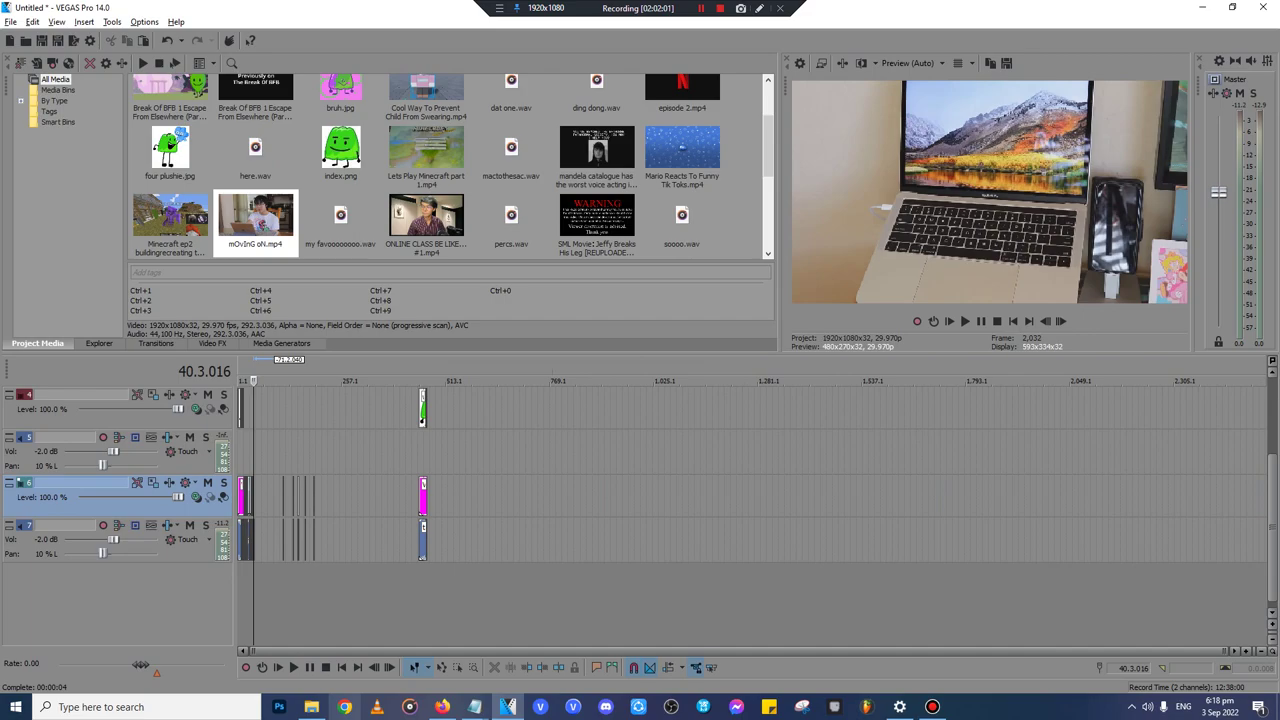
- Add The TALLEST Creeper in MINECRAFT!.mp4 from the sources folder to tracks 6 and 7 in the empty area after the existing clips
left_click(311, 707)
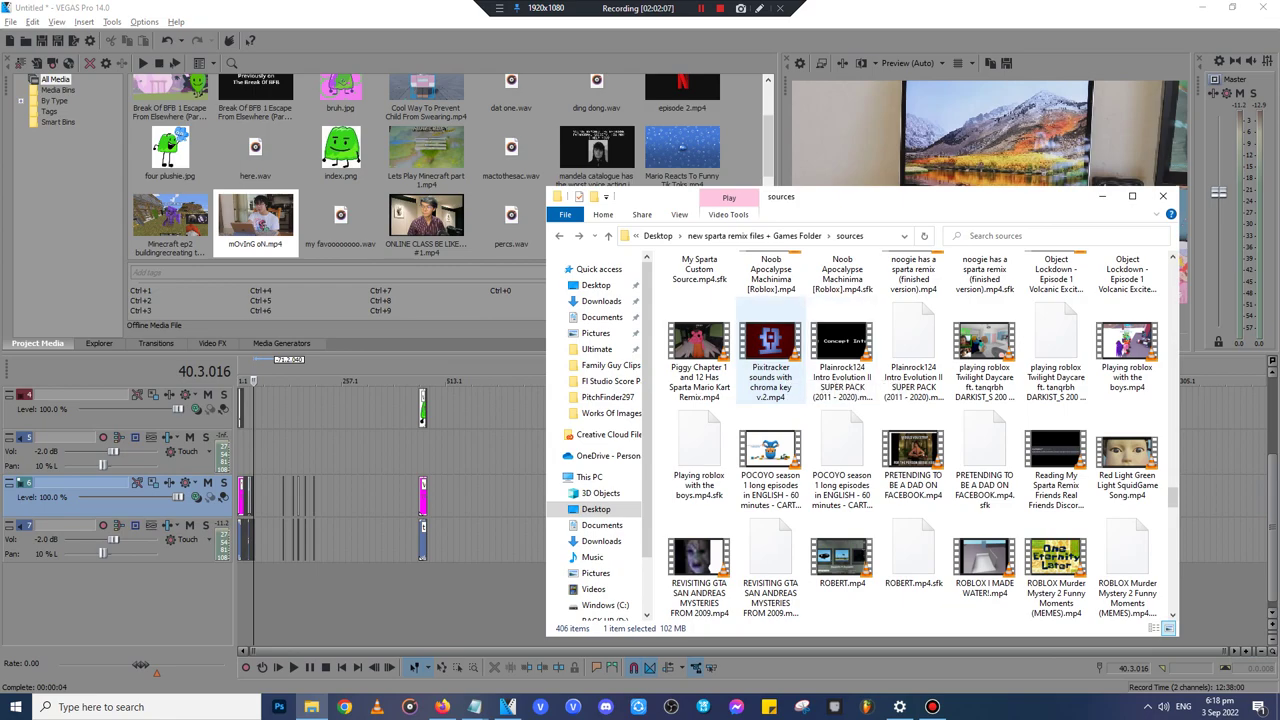
scroll(770, 400, "down", 4)
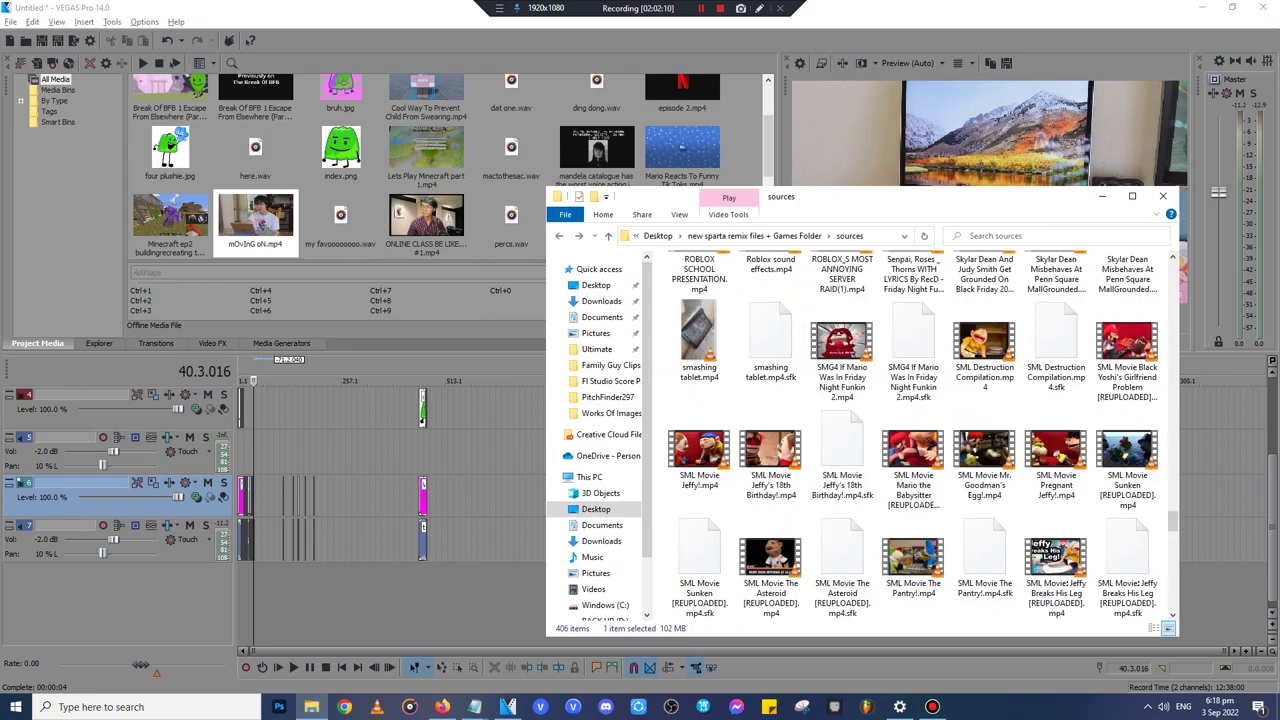
scroll(716, 394, "down", 2)
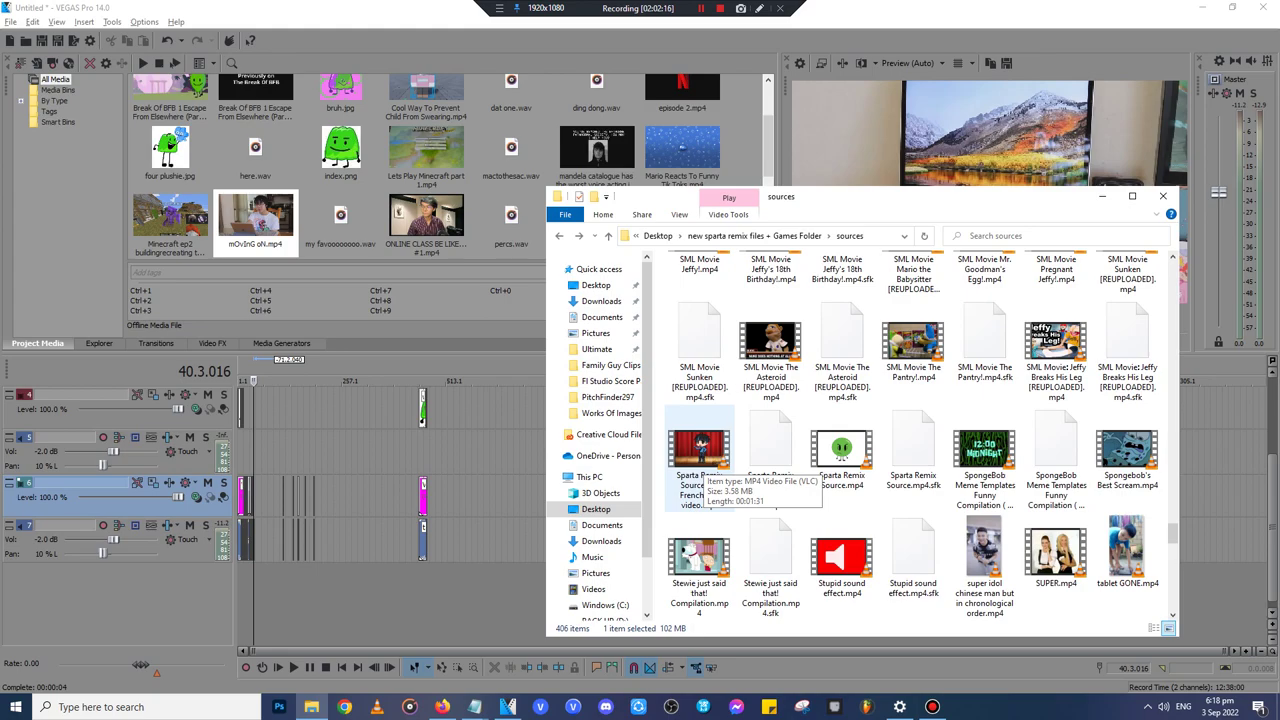
scroll(700, 470, "down", 2)
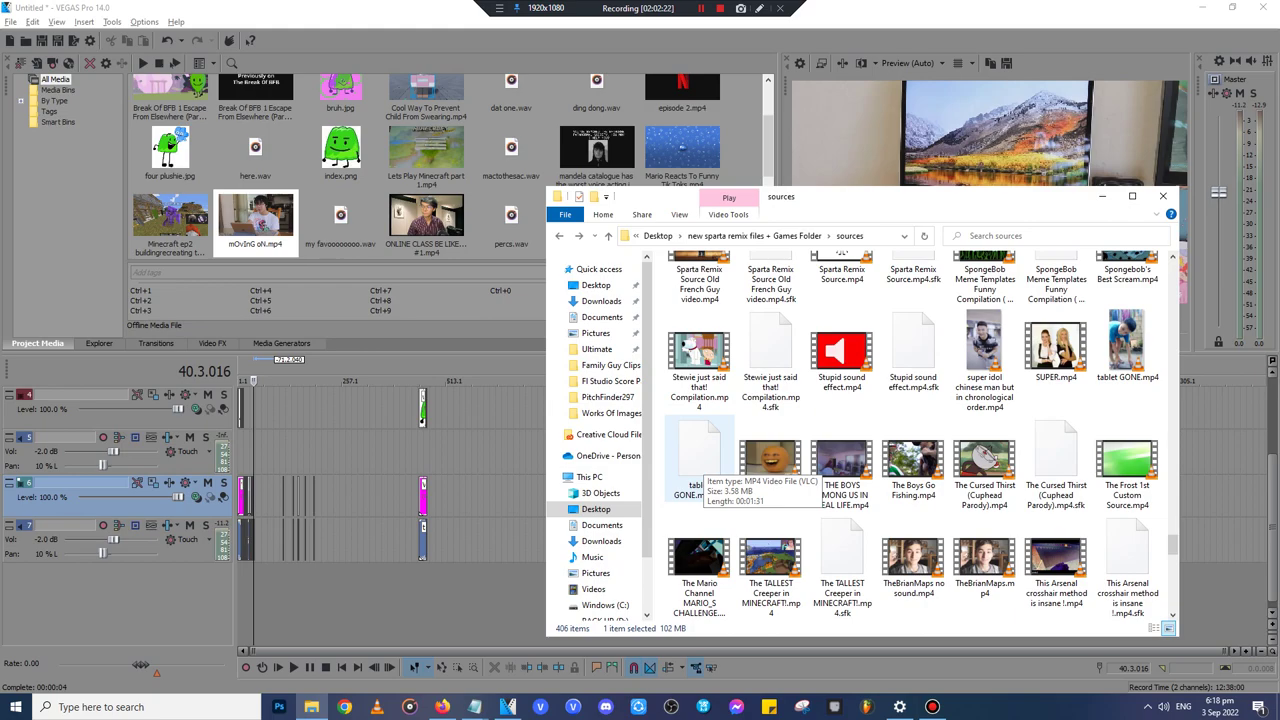
left_click(842, 468)
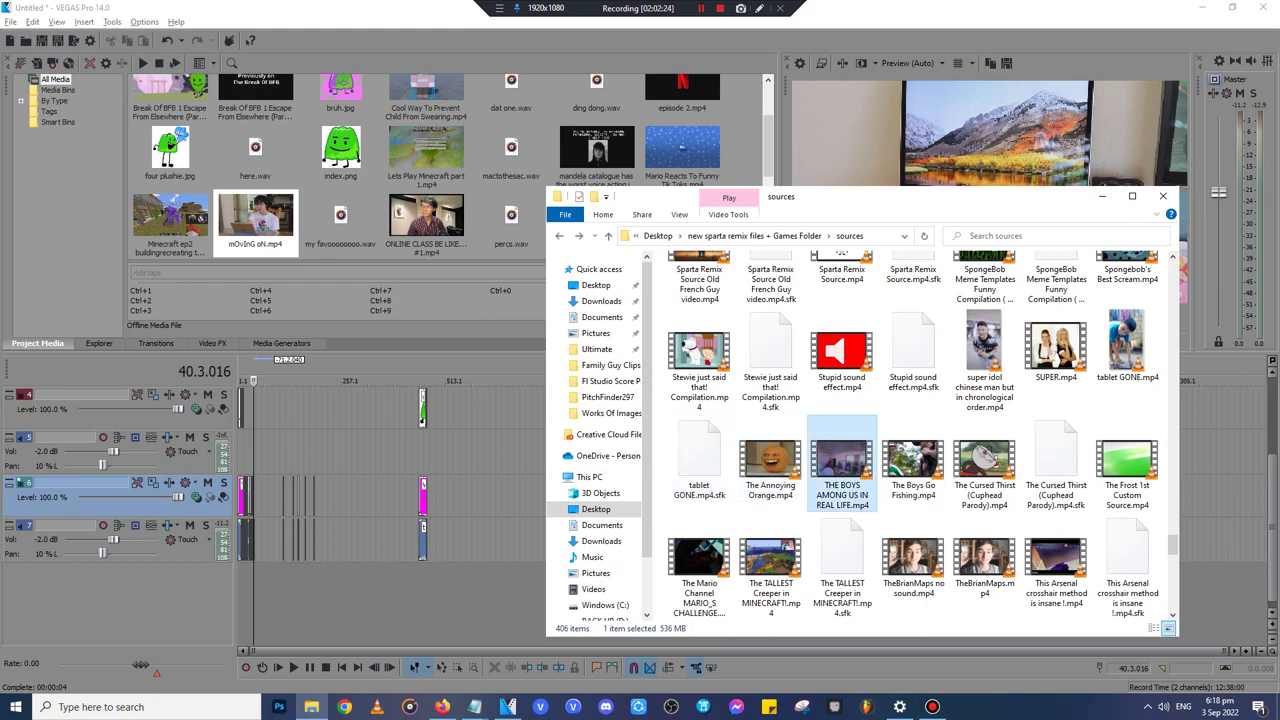
left_click(913, 462)
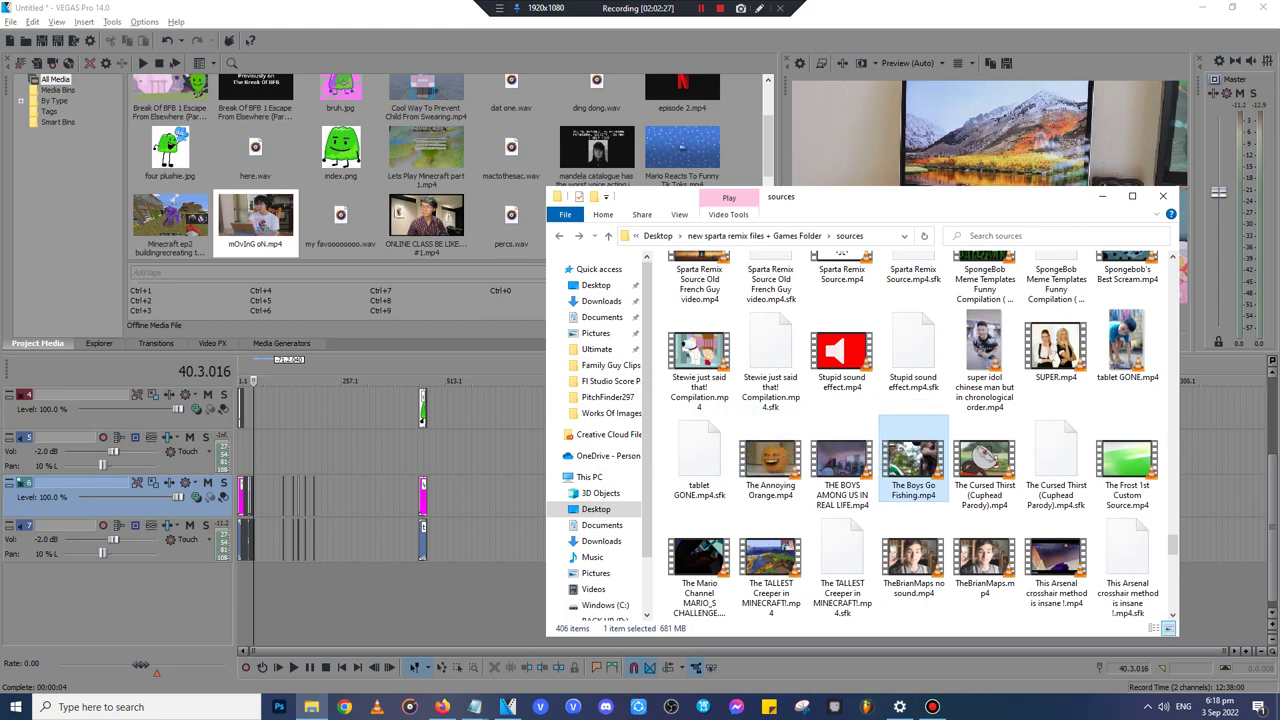
scroll(913, 468, "down", 2)
left_click_drag(770, 355, 470, 492)
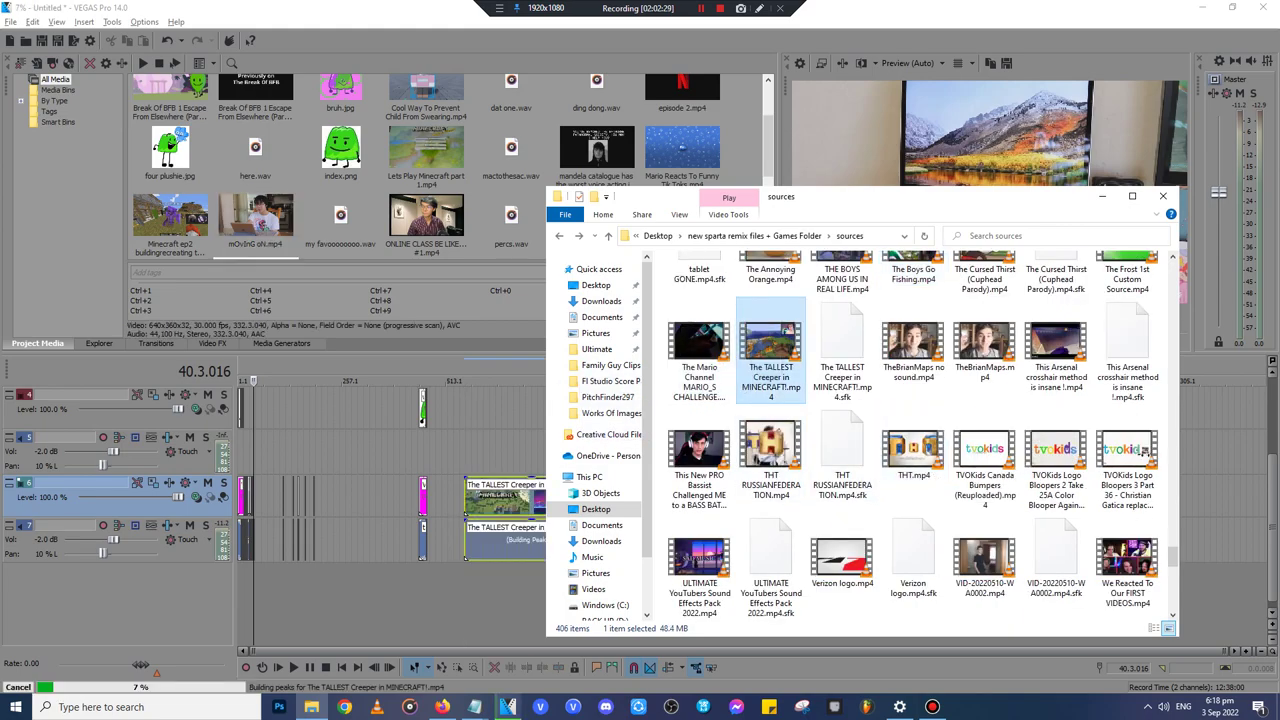
left_click(587, 548)
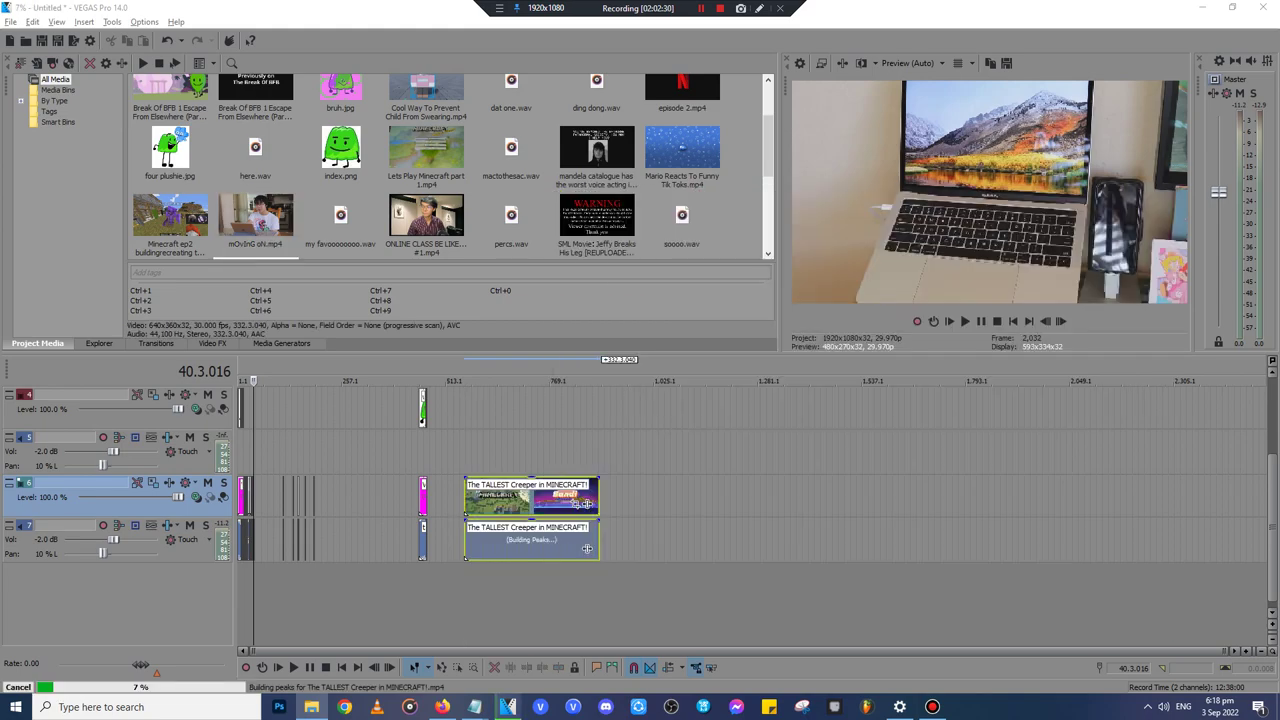
- Play The TALLEST Creeper clip around 588.3 to 590.2 and listen for a usable section
left_click(477, 452)
scroll(477, 452, "up", 4)
key("space")
scroll(477, 452, "up", 6)
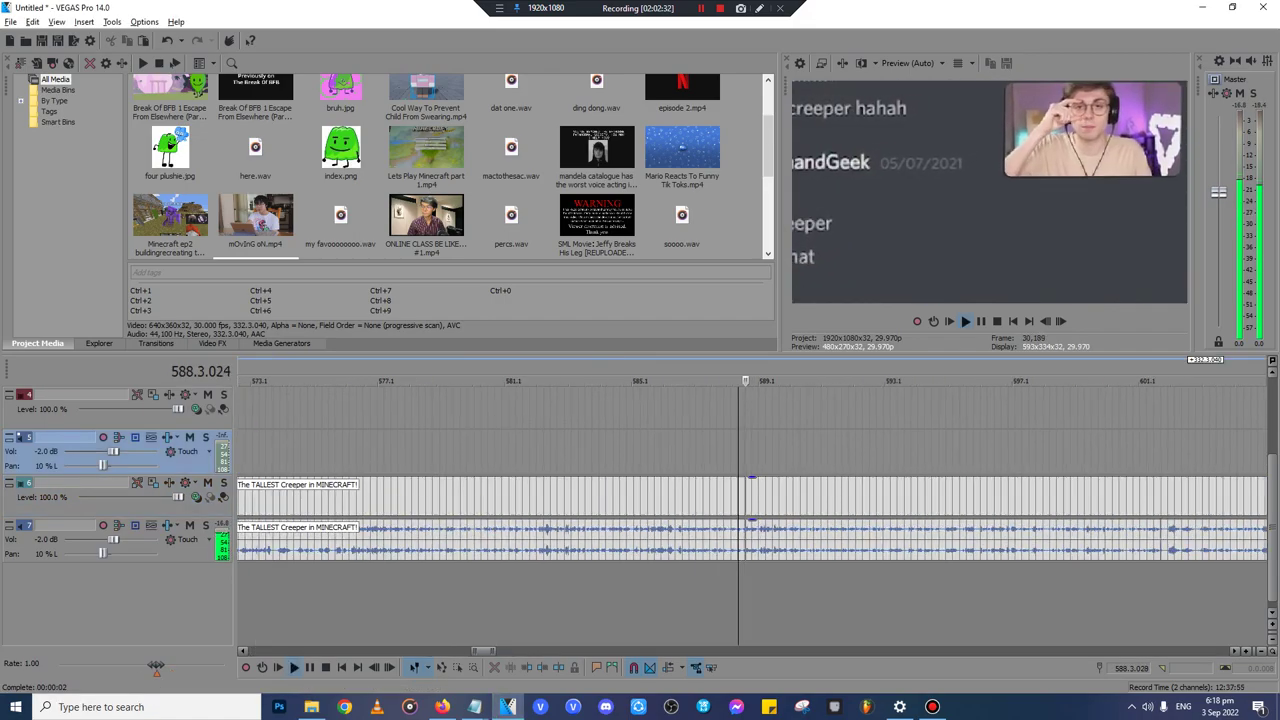
left_click(862, 541)
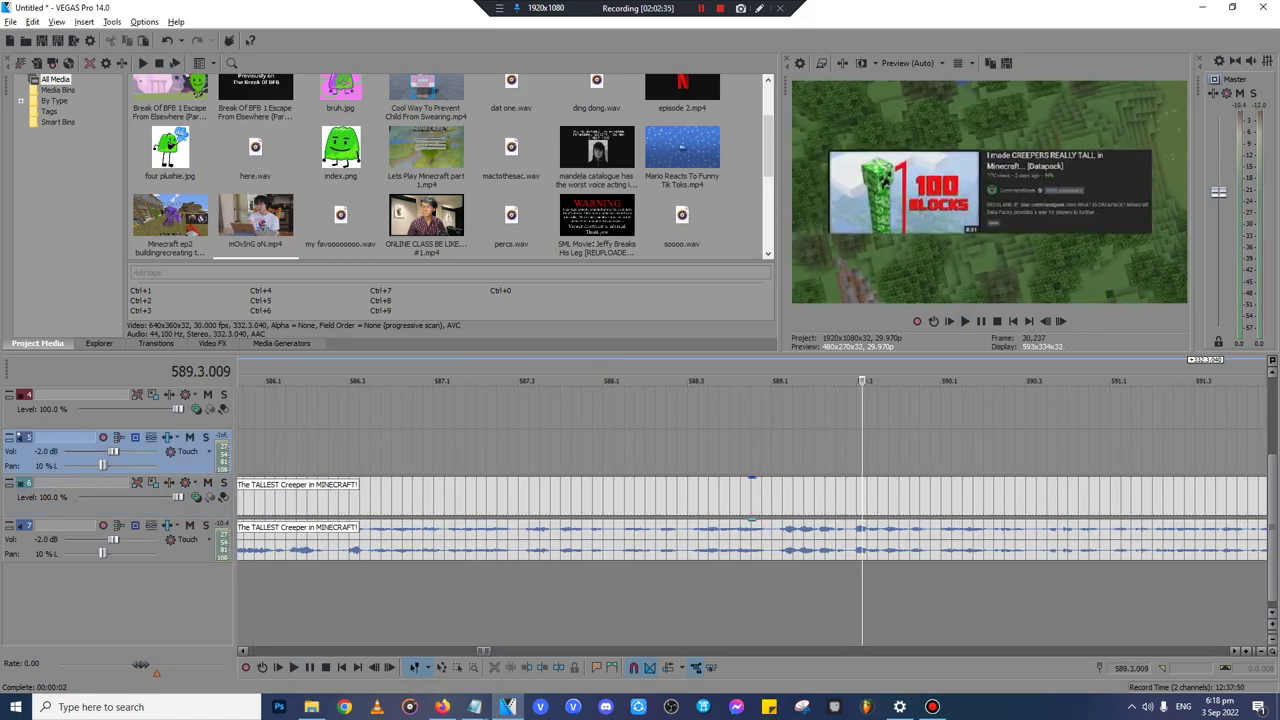
key("Return")
left_click(857, 499)
scroll(857, 499, "up", 3)
key("space")
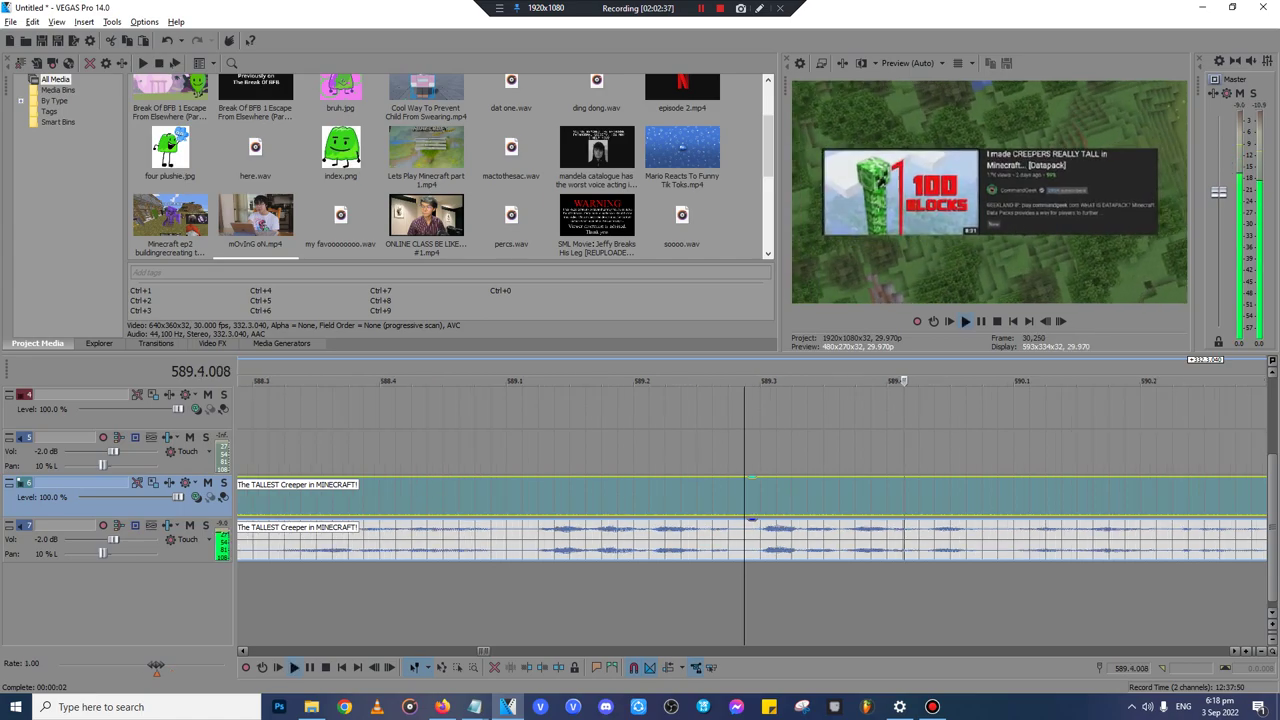
scroll(857, 499, "down", 1)
scroll(752, 520, "up", 3)
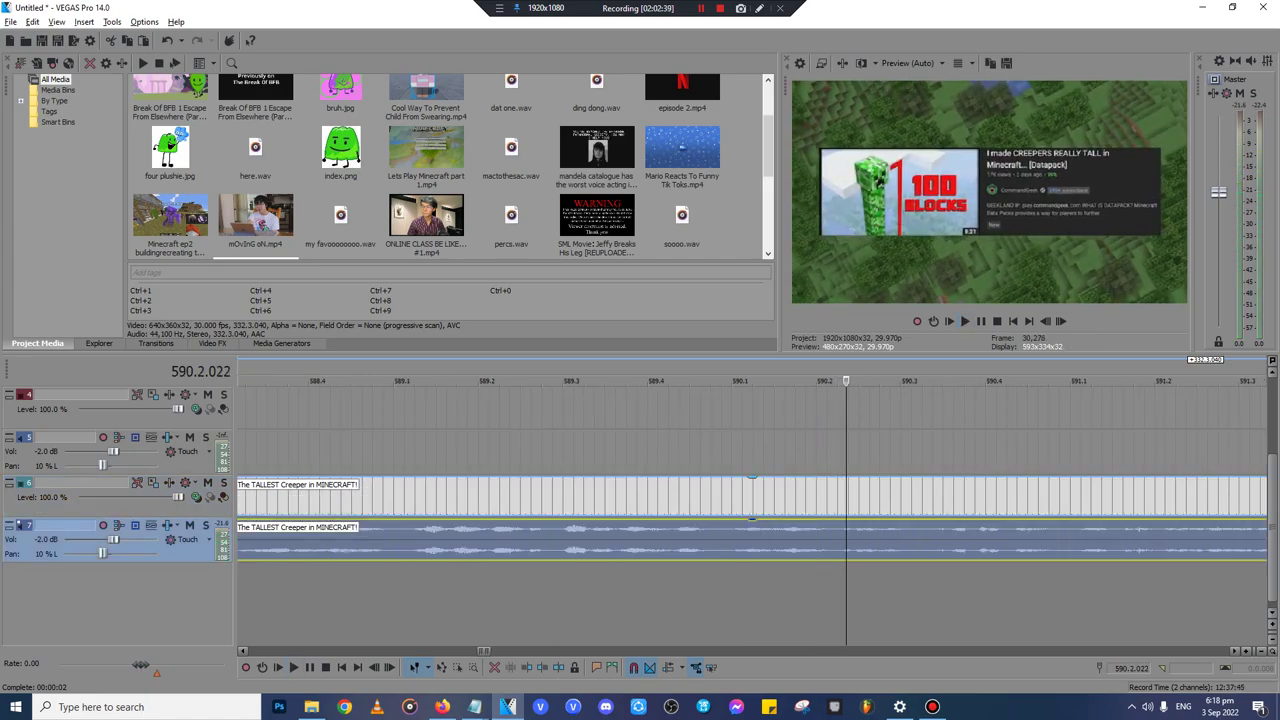
- Replay The TALLEST Creeper clip around 589.4 to pinpoint its starting point
key("Return")
key("Return")
key("Return")
key("Return")
key("Return")
key("Return")
key("Return")
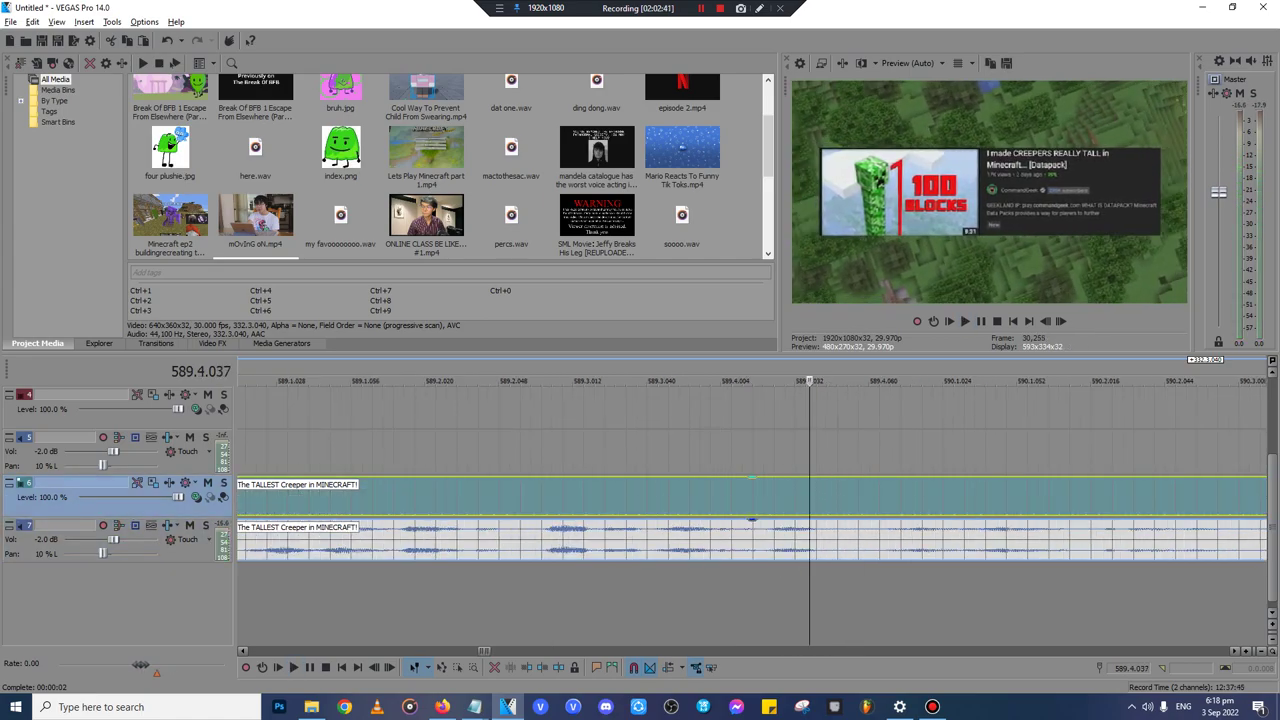
key("Left")
key("space")
key("space")
- Split The TALLEST Creeper clip at 589.4.040, then delete the part before the split and the remaining audio
key("s")
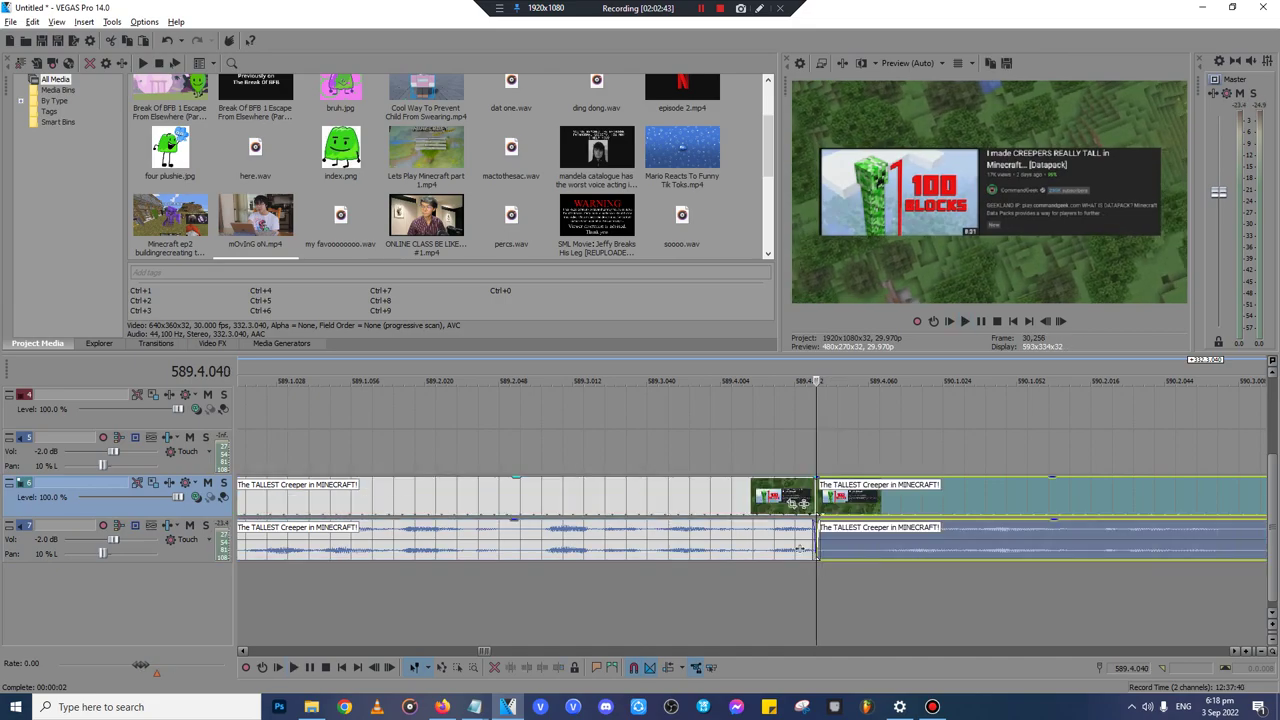
left_click(782, 499)
key("Delete")
left_click(901, 545)
scroll(901, 545, "down", 10)
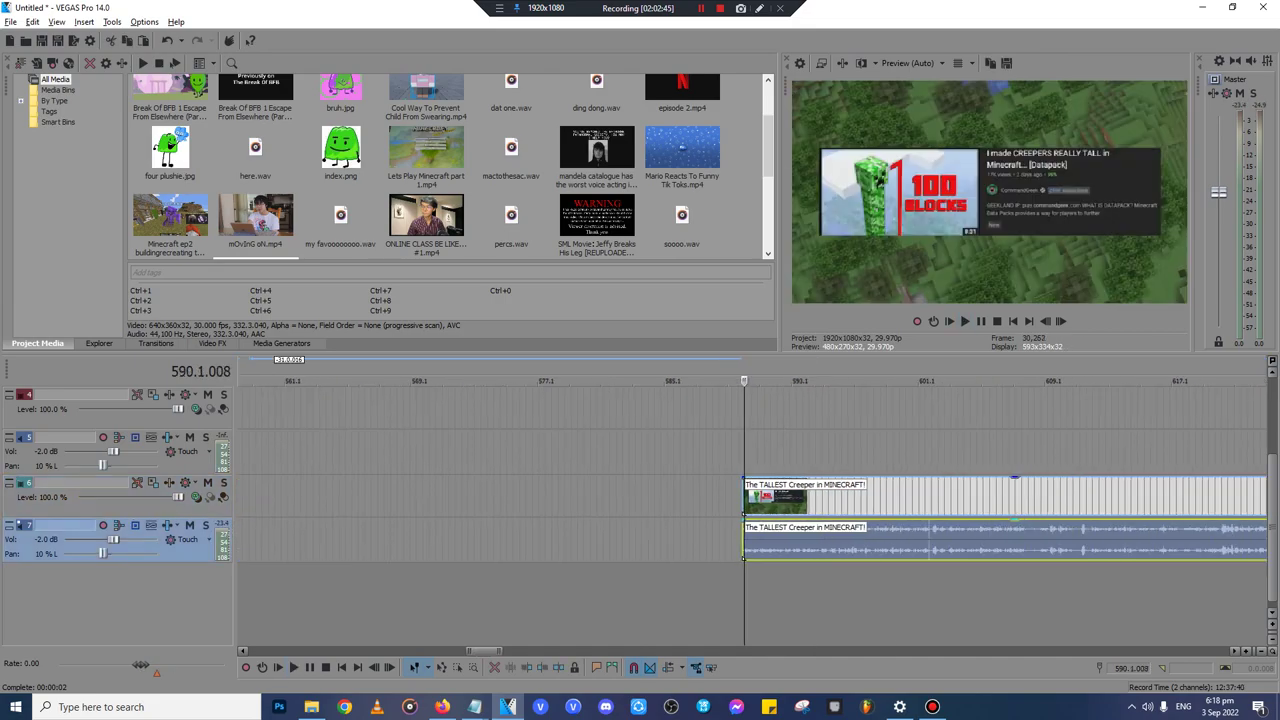
key("Delete")
- Cut The TALLEST Creeper video and paste it on track 6 directly after the mOvInG oN clip
left_click(518, 500)
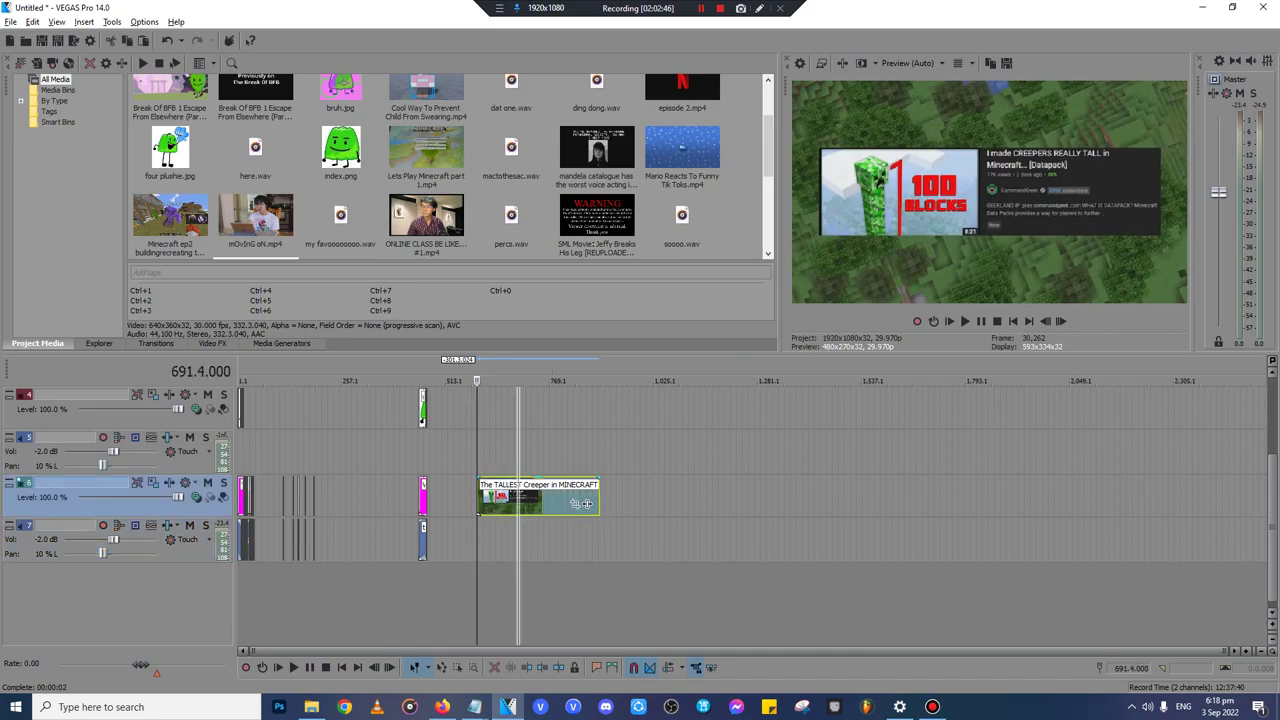
key("Delete")
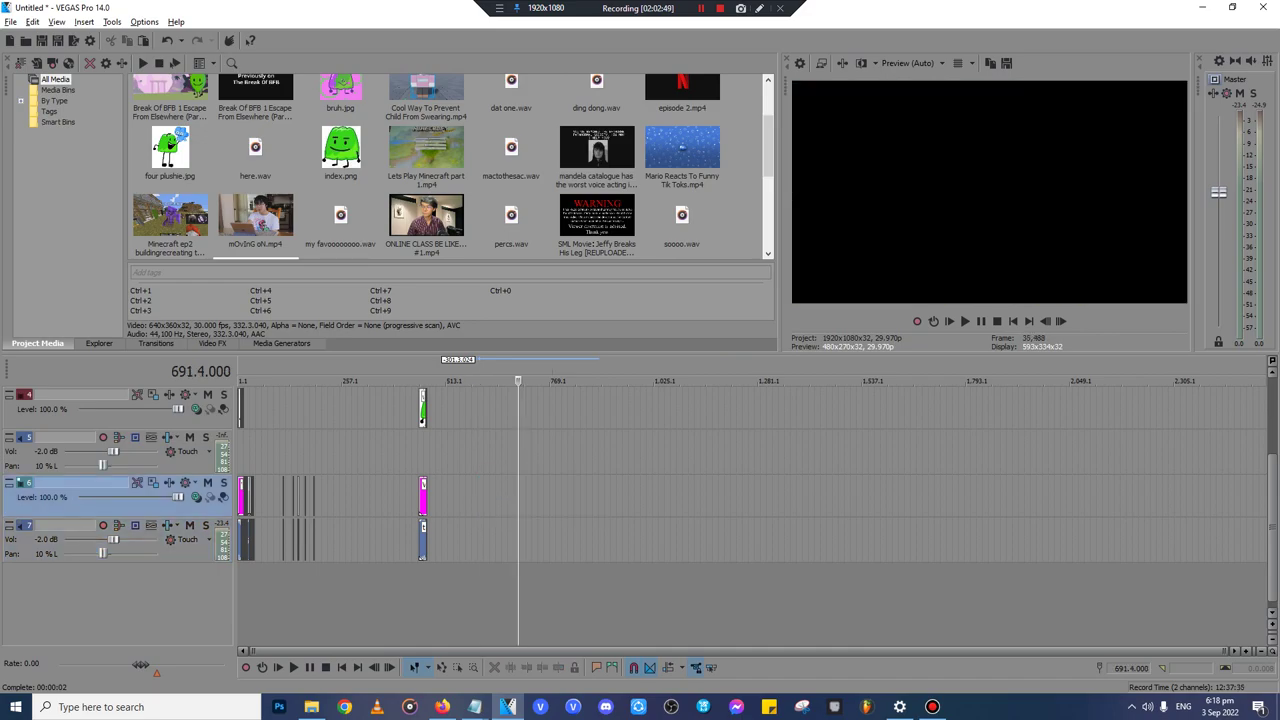
left_click(244, 452)
scroll(244, 452, "up", 8)
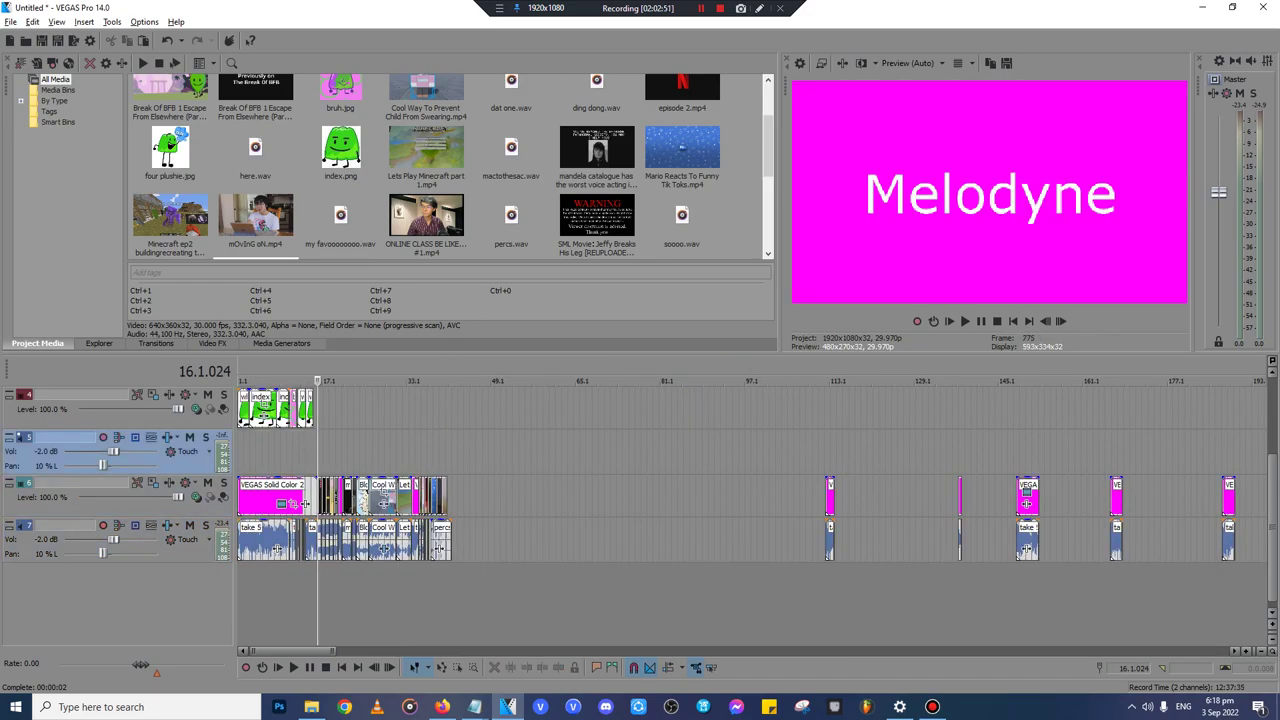
left_click(446, 497)
scroll(446, 497, "up", 6)
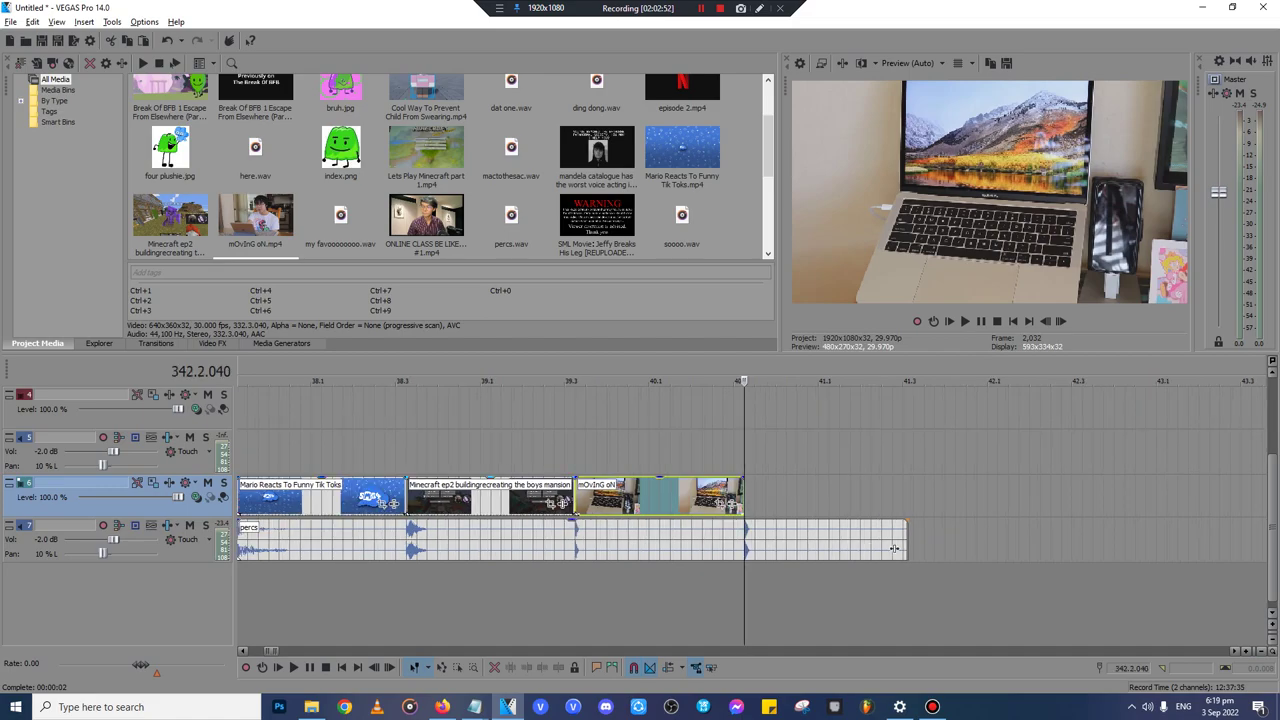
scroll(895, 548, "down", 10)
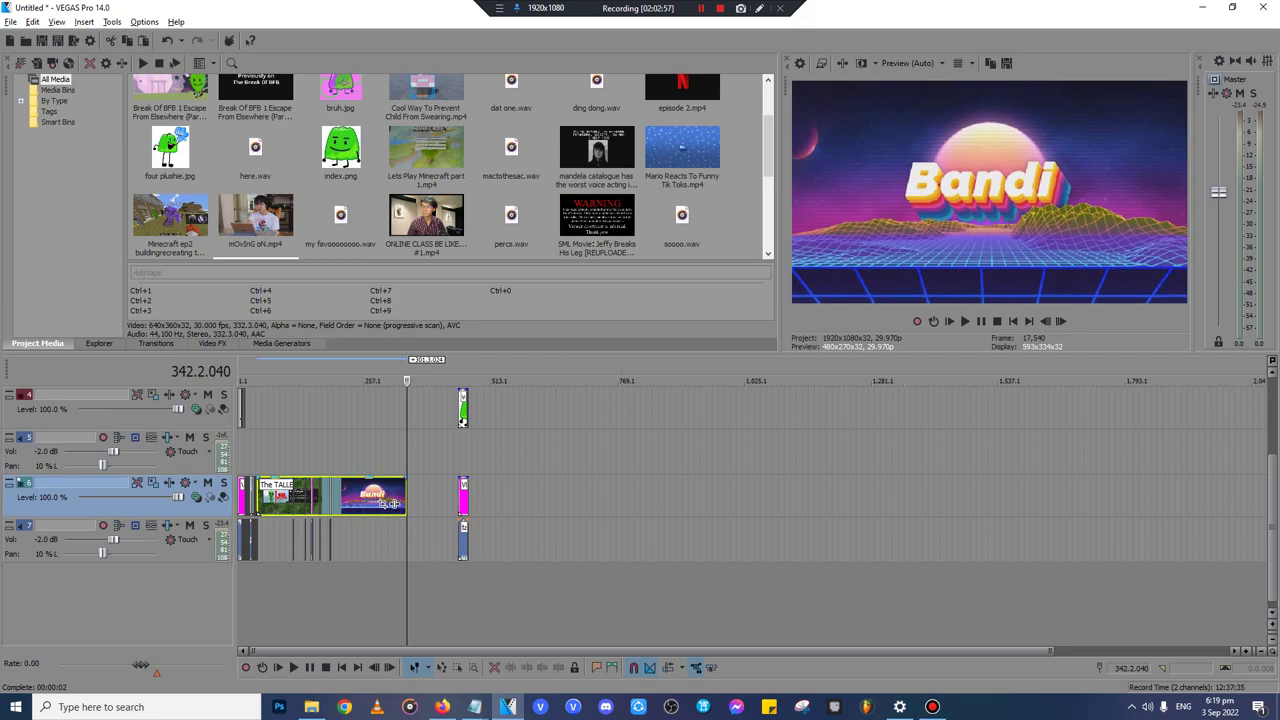
- Split The TALLEST Creeper video on track 6 at 41.3.008, level with the end of the percs audio, and delete the remainder
left_click(268, 497)
scroll(268, 497, "up", 7)
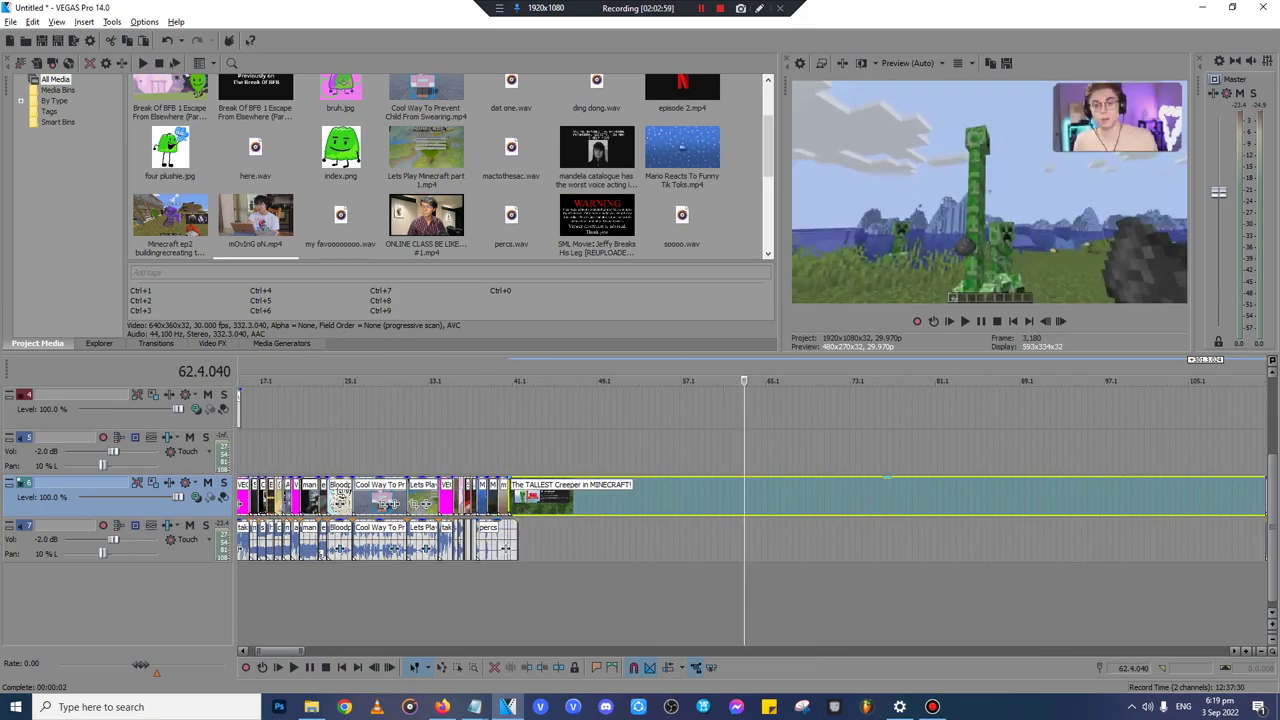
left_click(518, 499)
scroll(518, 499, "up", 5)
scroll(731, 548, "down", 10)
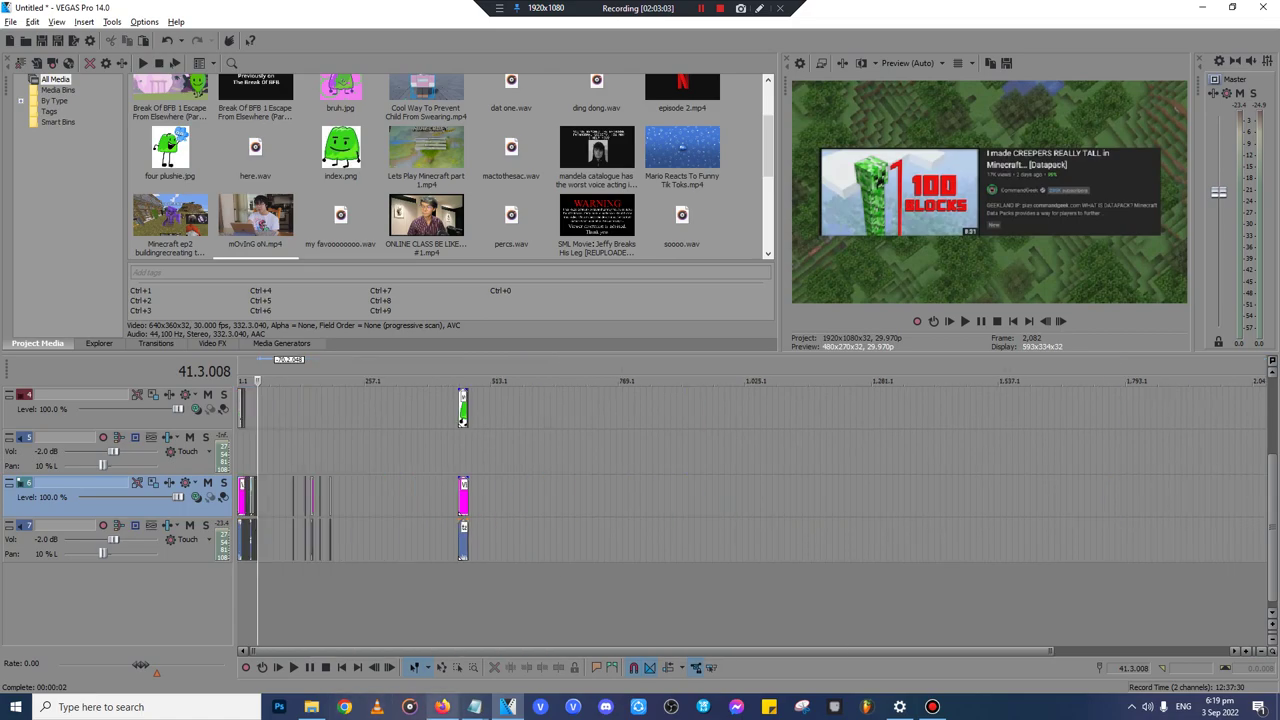
- Open script.txt in Notepad, read which section follows the real and fake percs, and minimize it
mouse_move(475, 707)
left_click(545, 655)
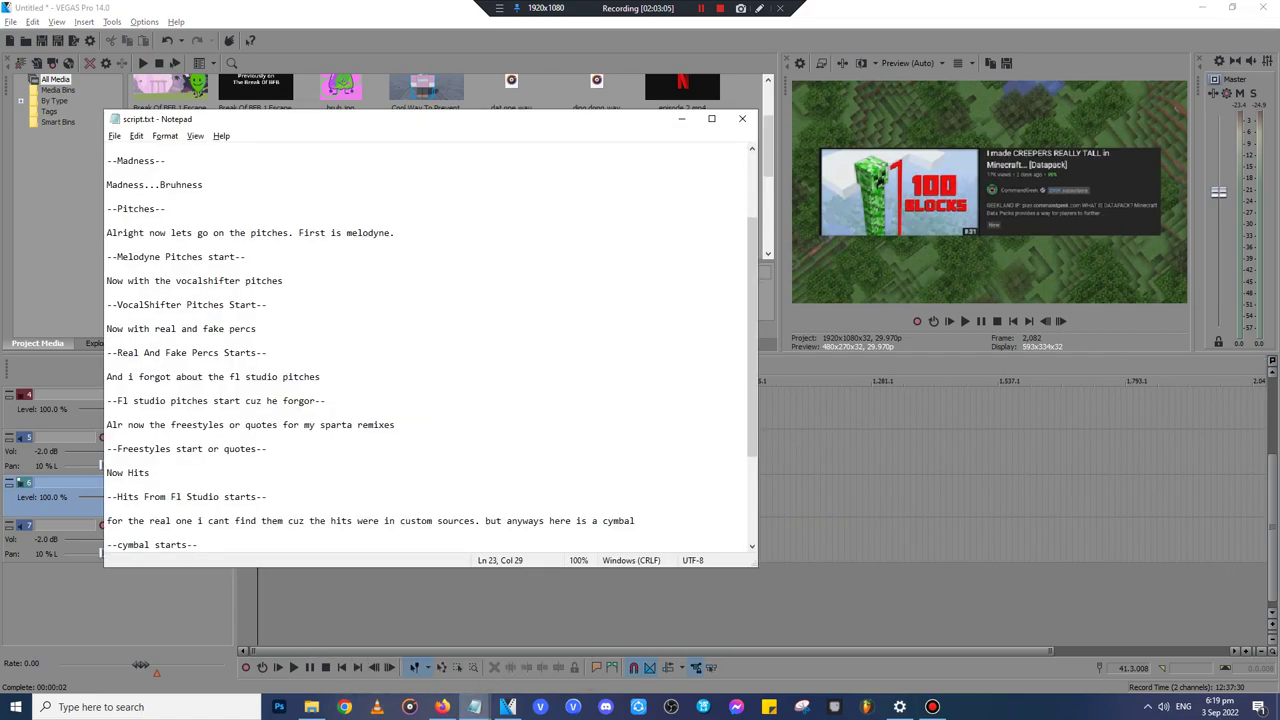
scroll(432, 347, "down", 2)
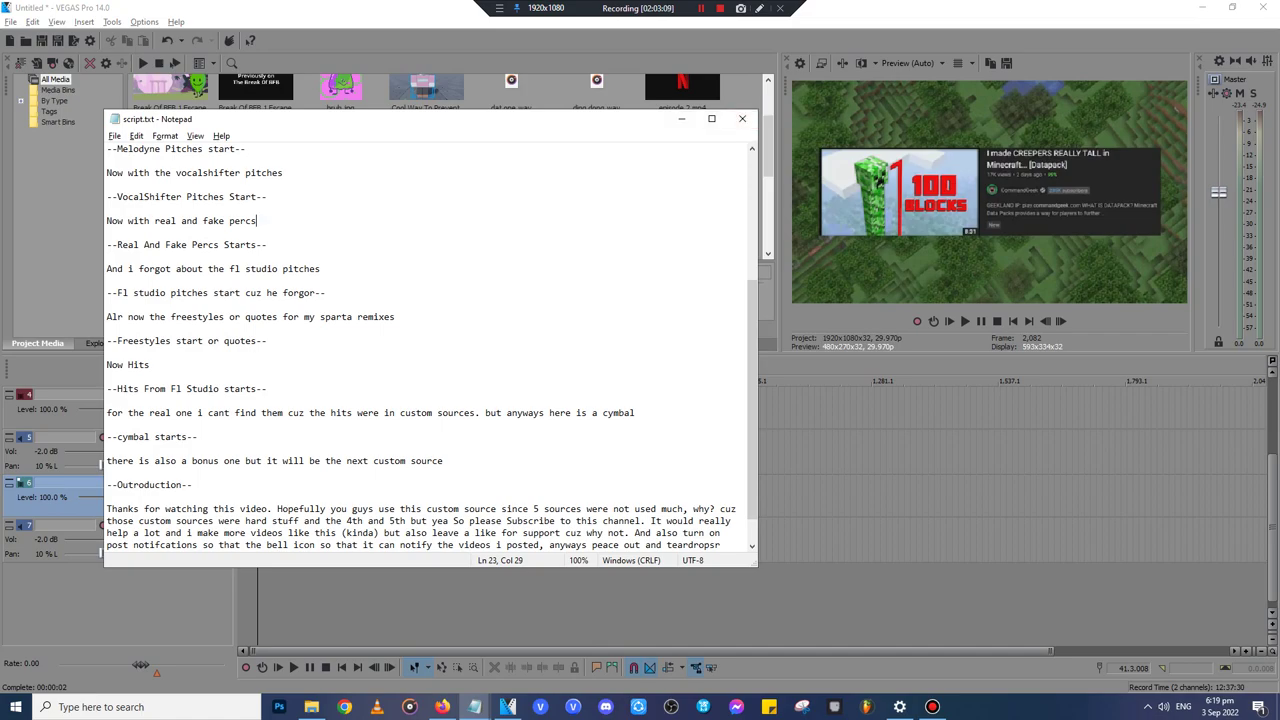
left_click(681, 118)
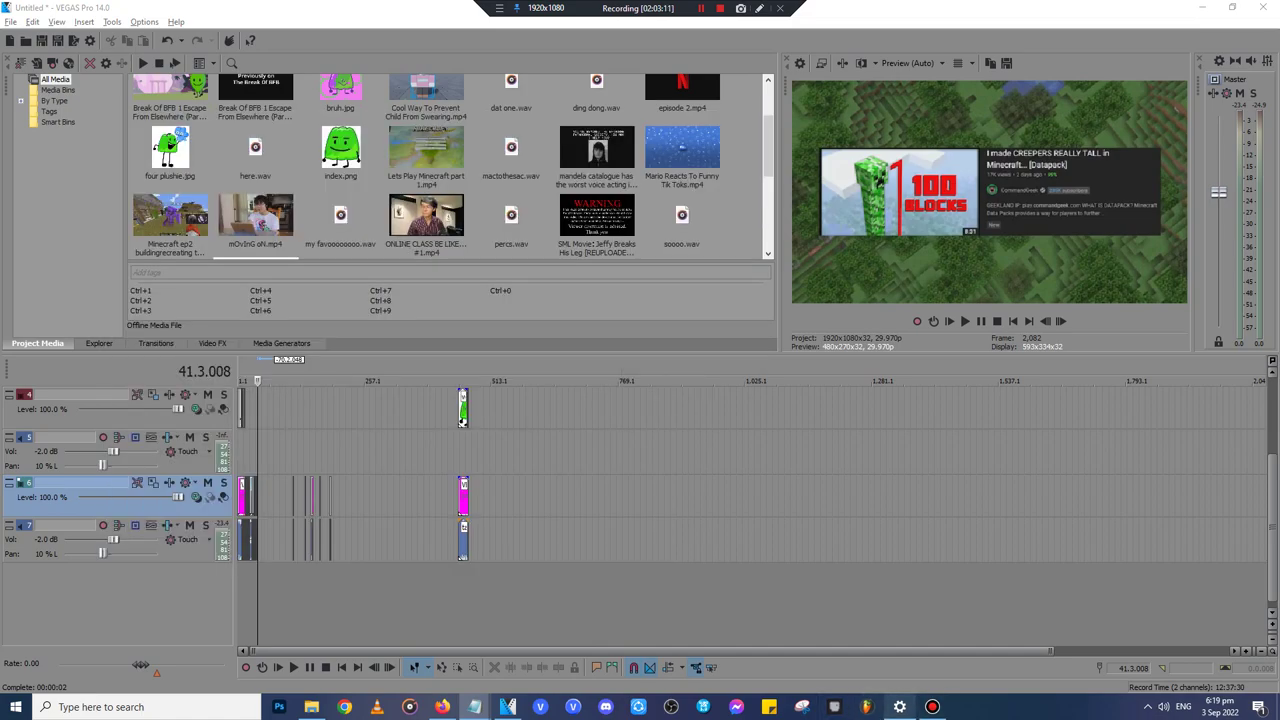
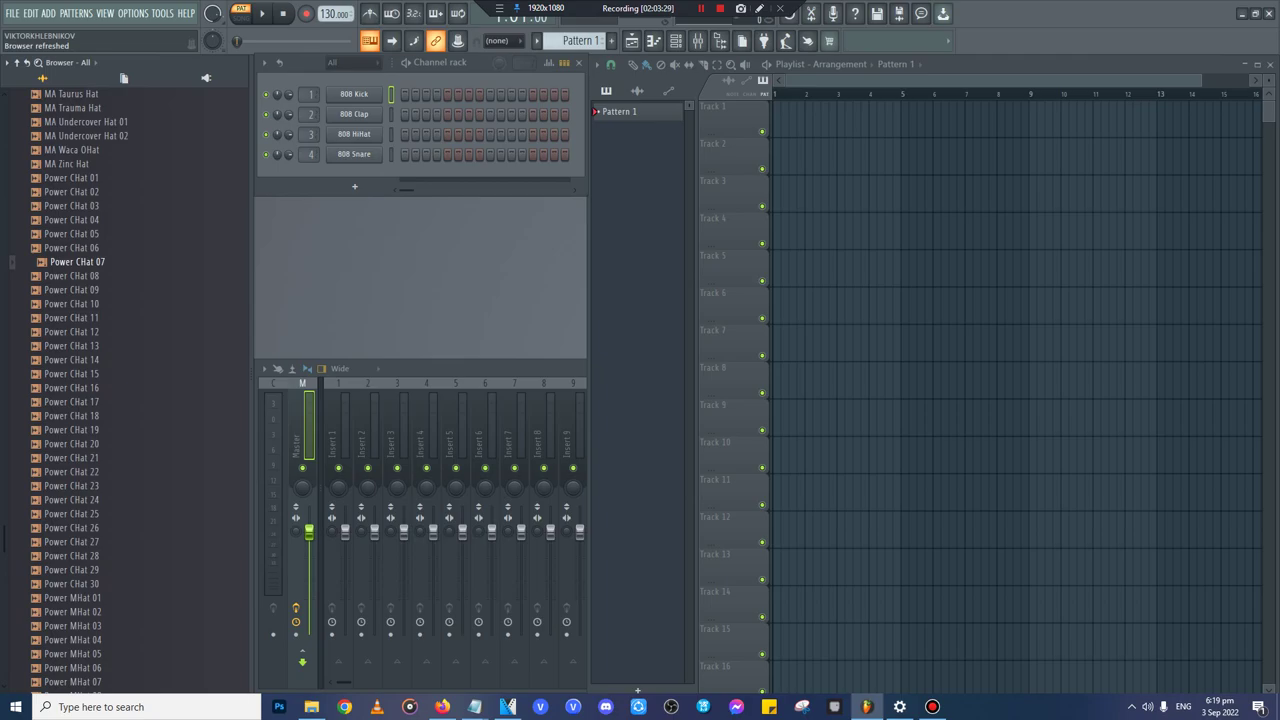
- In FL Studio, replace the 808 Kick channel with the Jazz guitar instrument from the Packs library and audition it
scroll(77, 261, "up", 20)
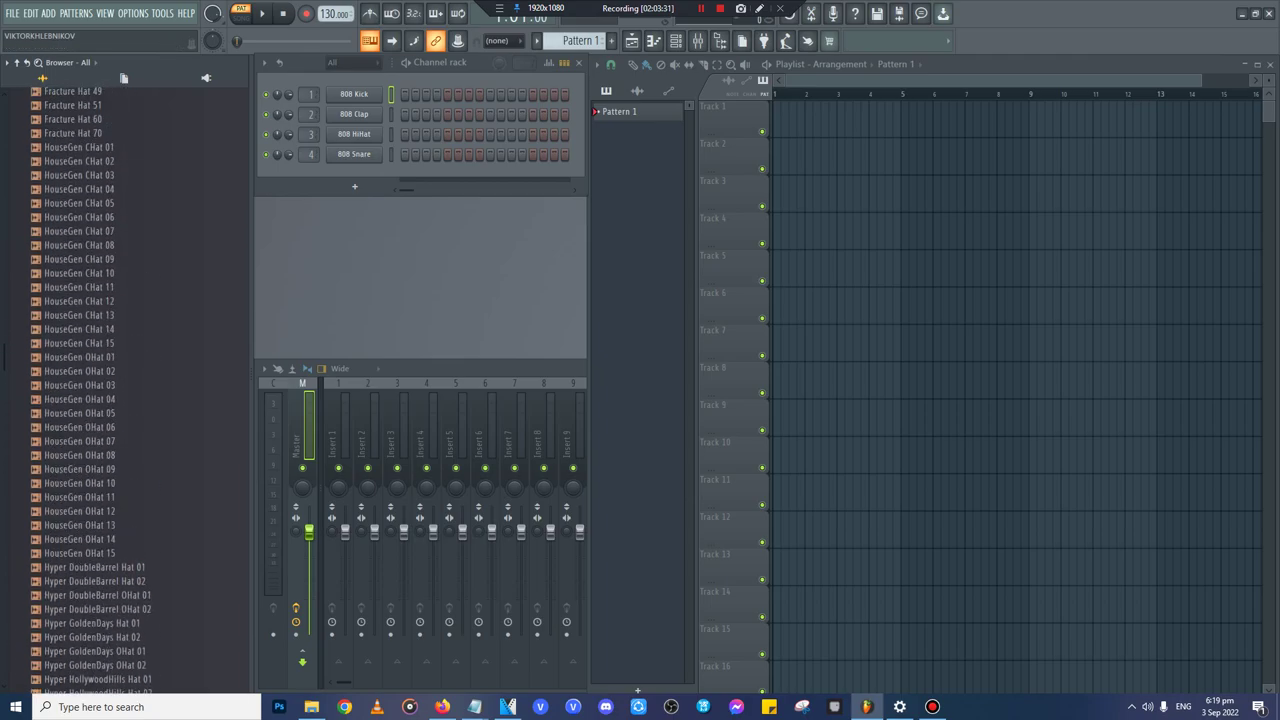
scroll(77, 261, "up", 10)
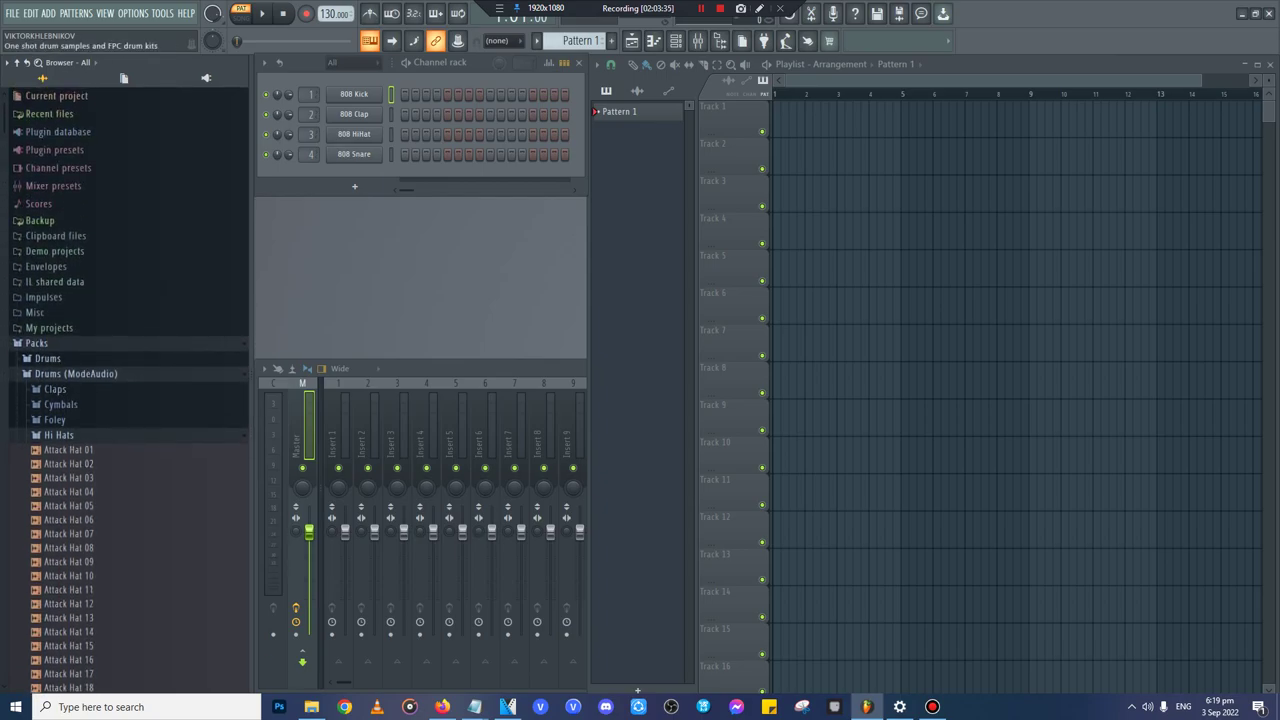
left_click(76, 373)
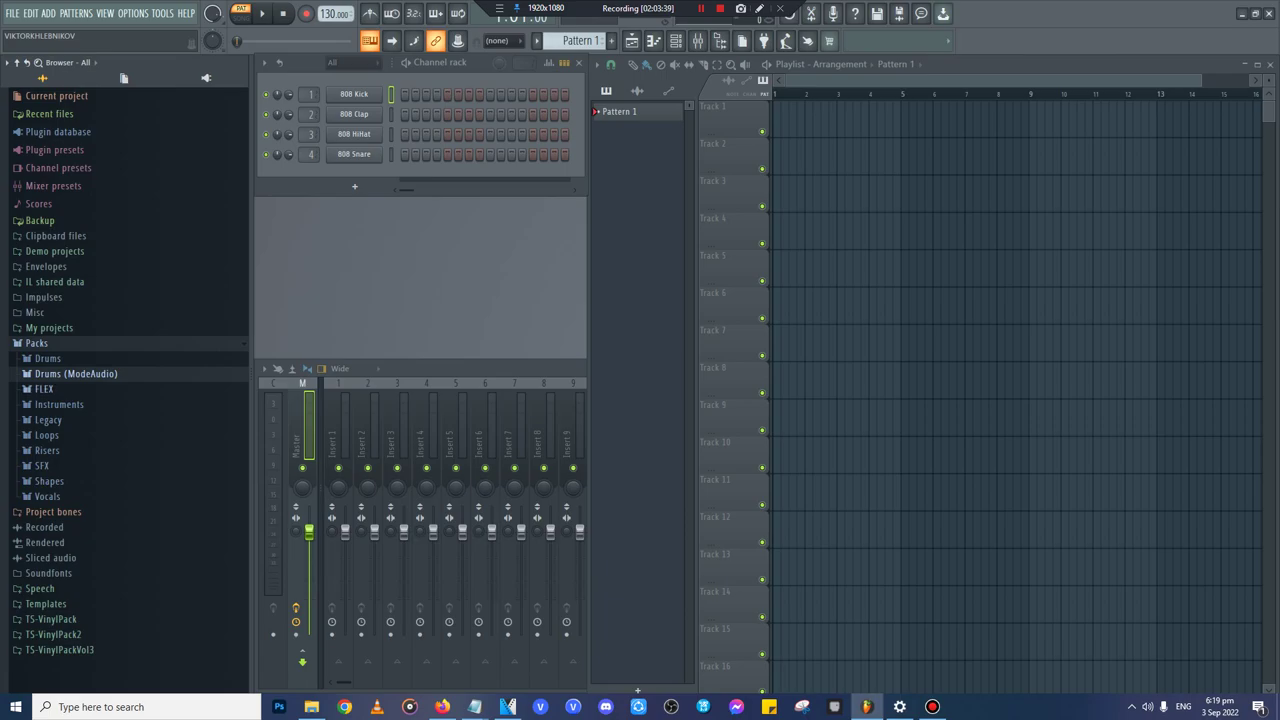
left_click(59, 404)
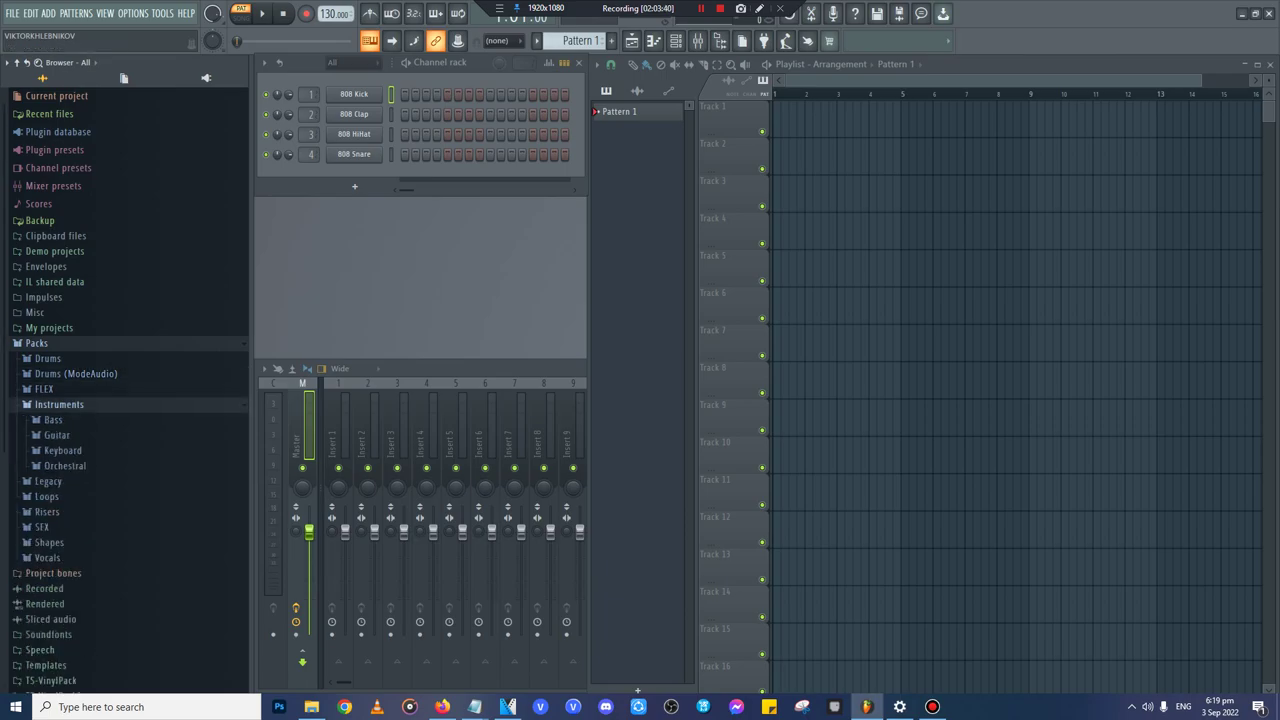
left_click(80, 450)
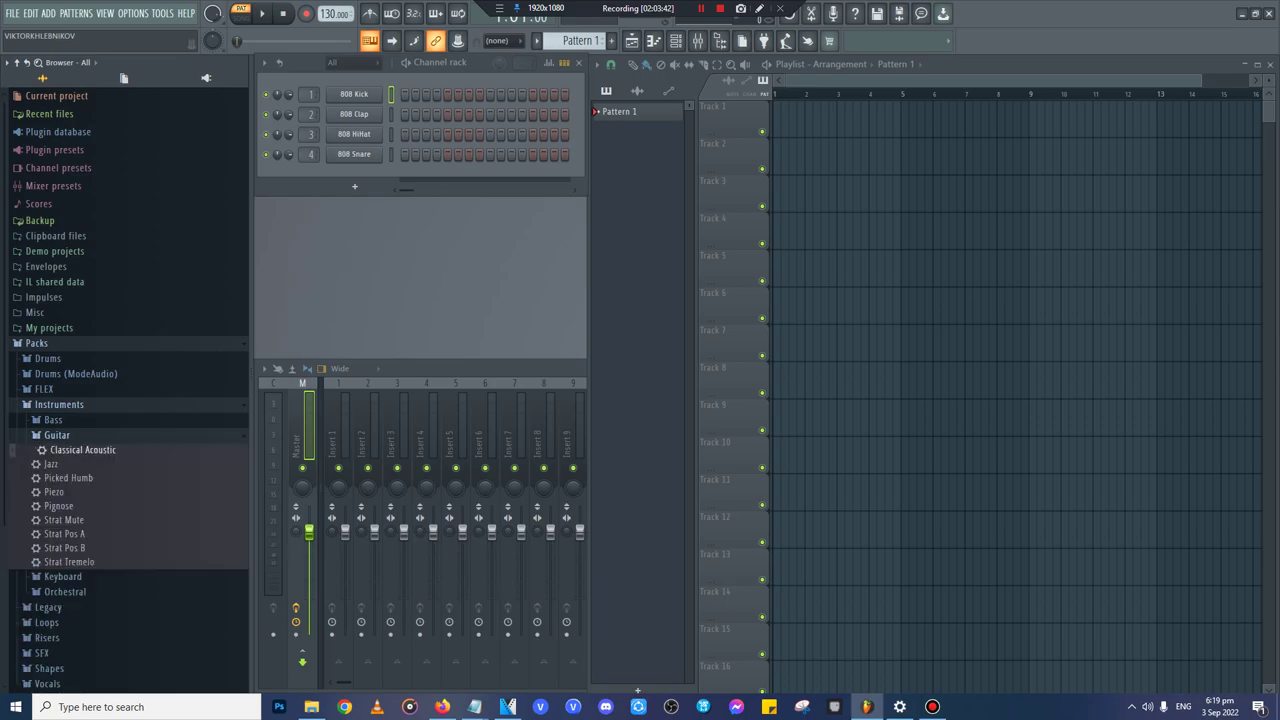
left_click_drag(50, 464, 350, 132)
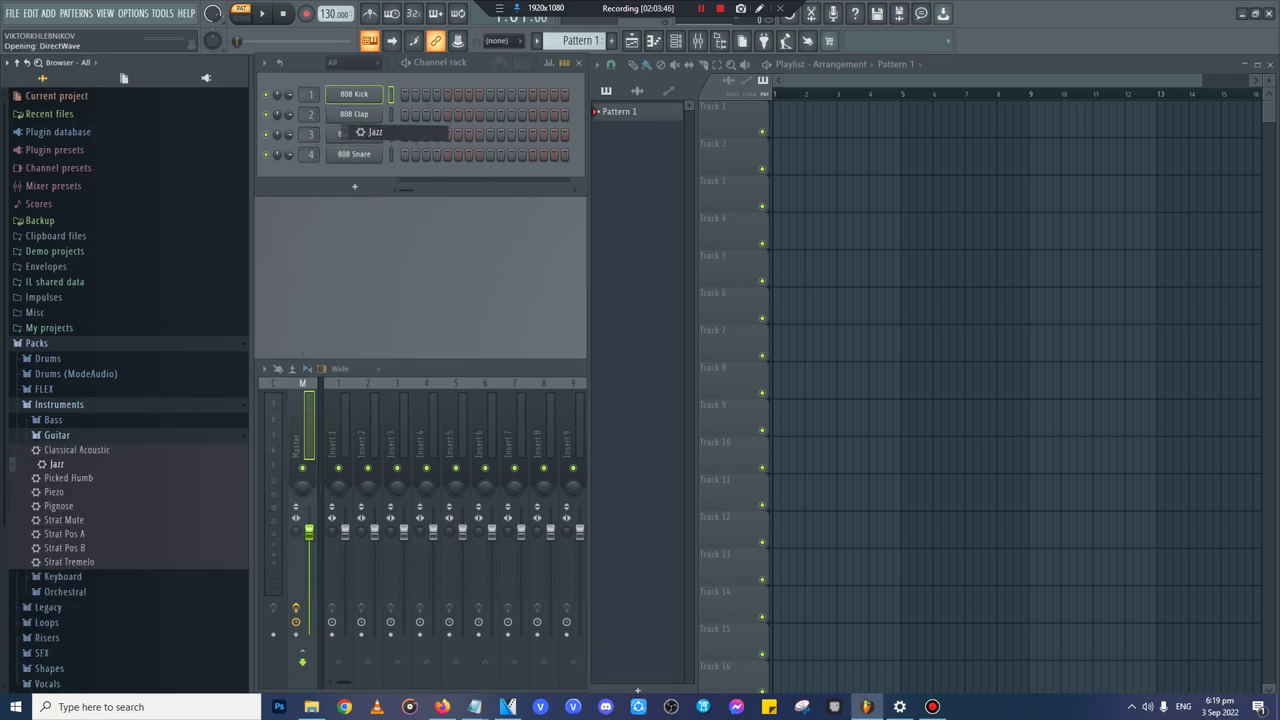
key("q")
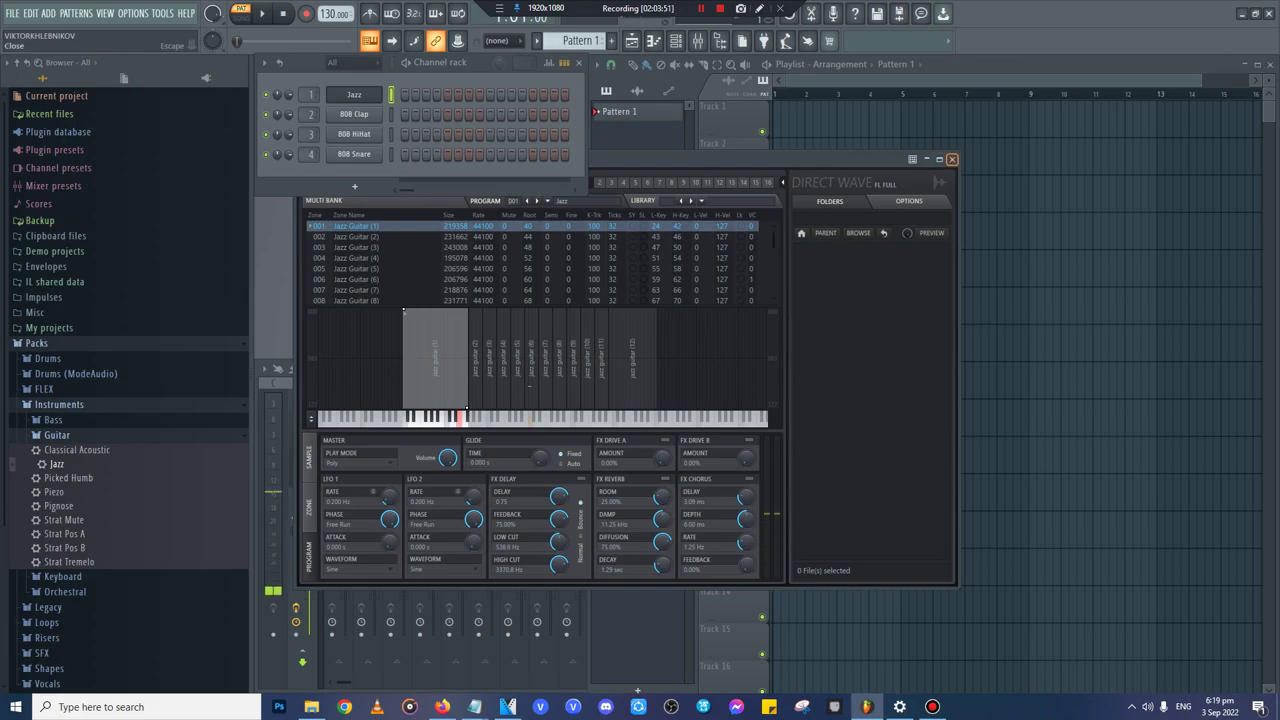
left_click(952, 159)
- Place Pattern 1 at bar 1 of Track 1 and draw a one-bar C5 note for the Jazz channel
left_click(776, 120)
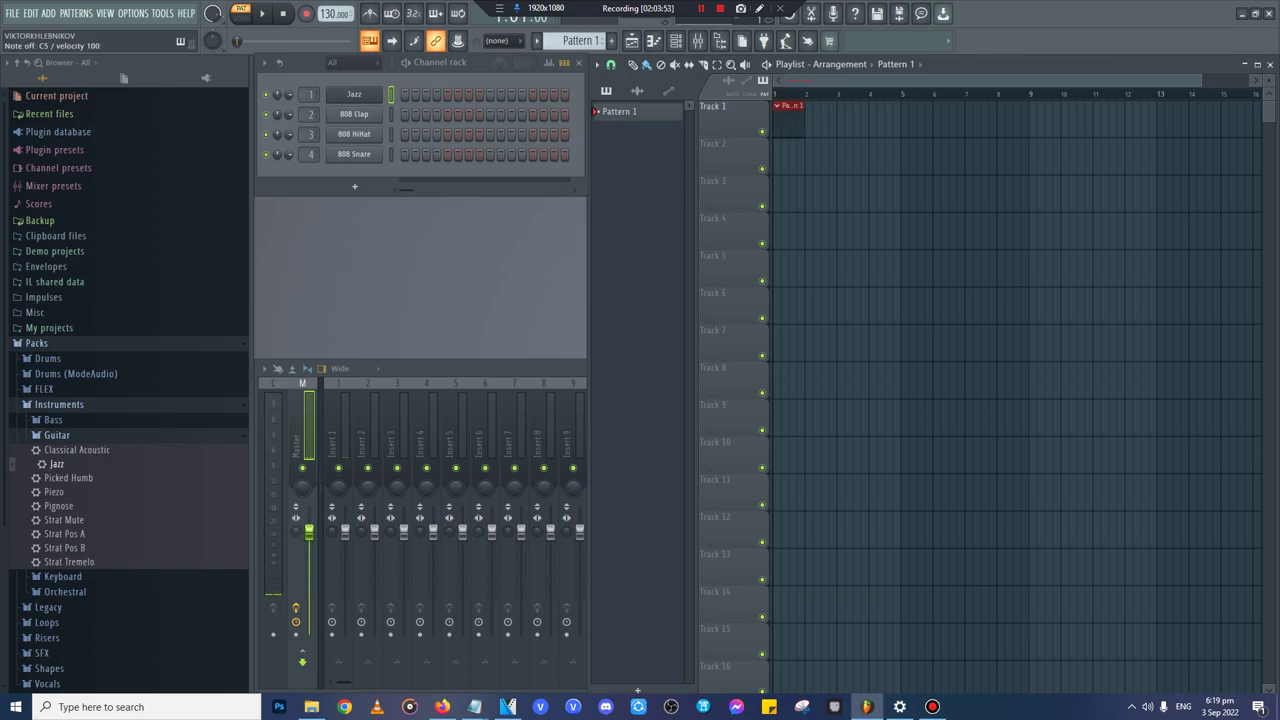
left_click(654, 41)
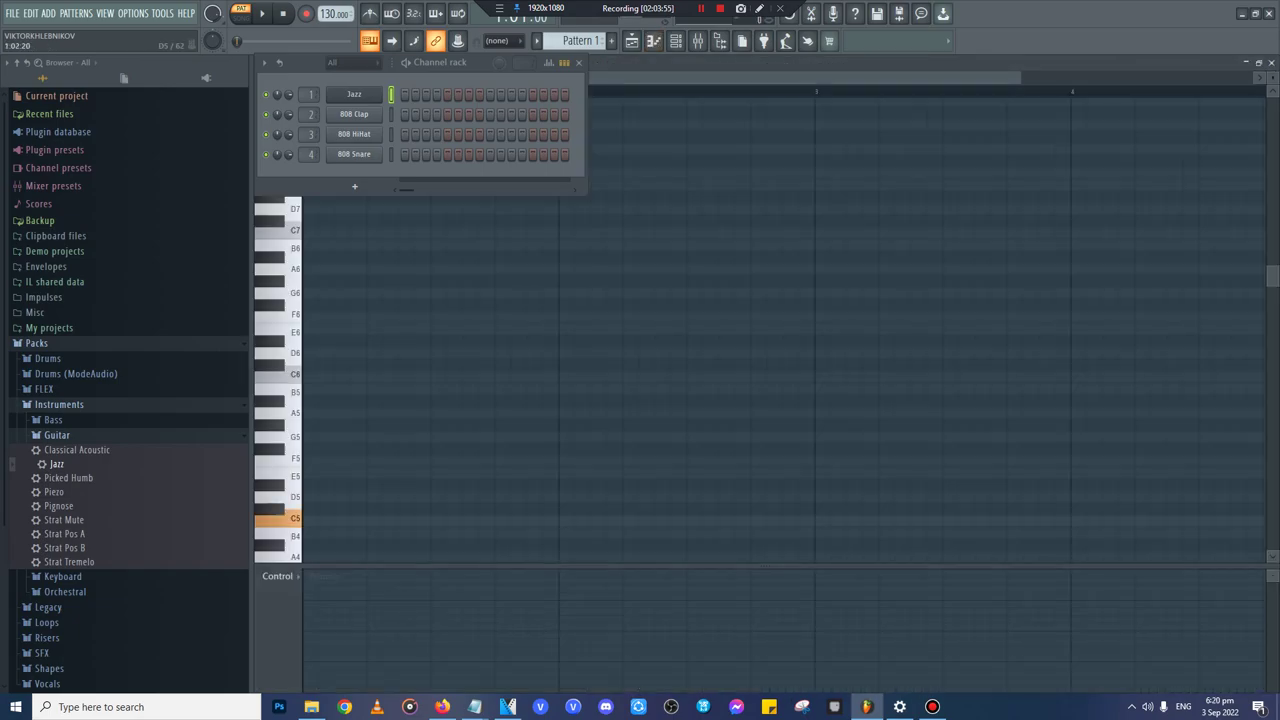
left_click(315, 520)
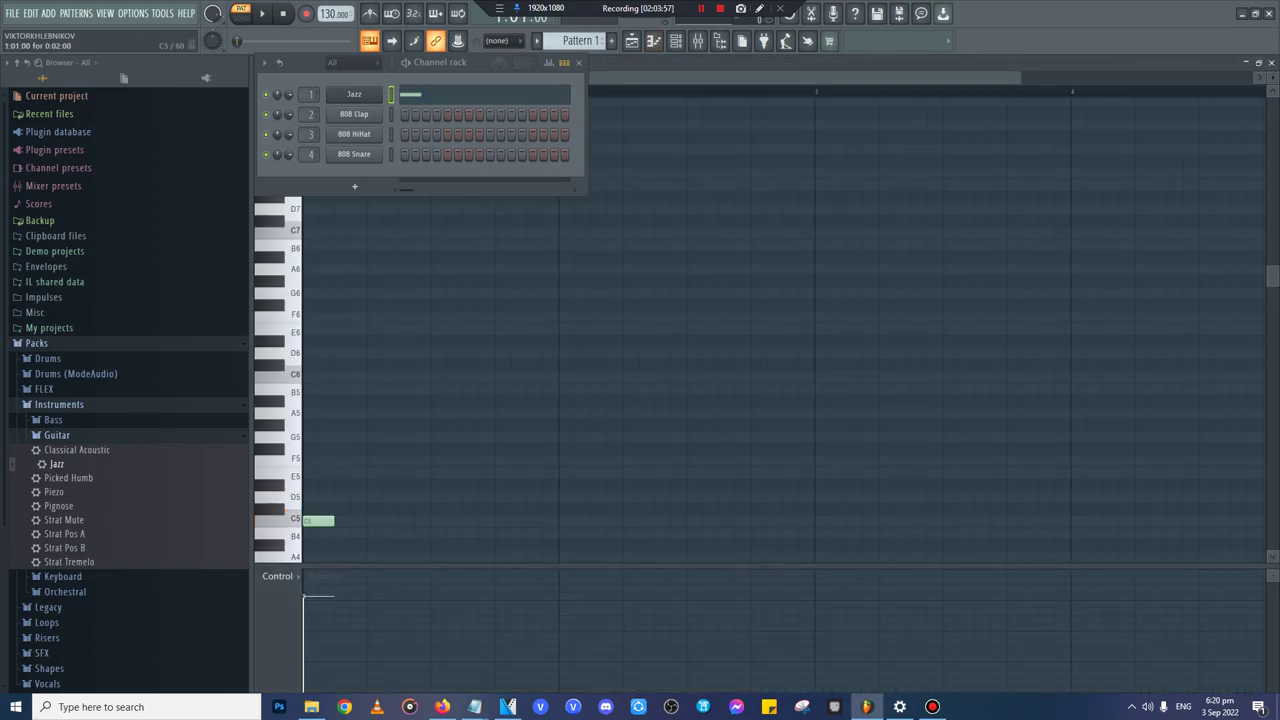
left_click_drag(315, 520, 558, 520)
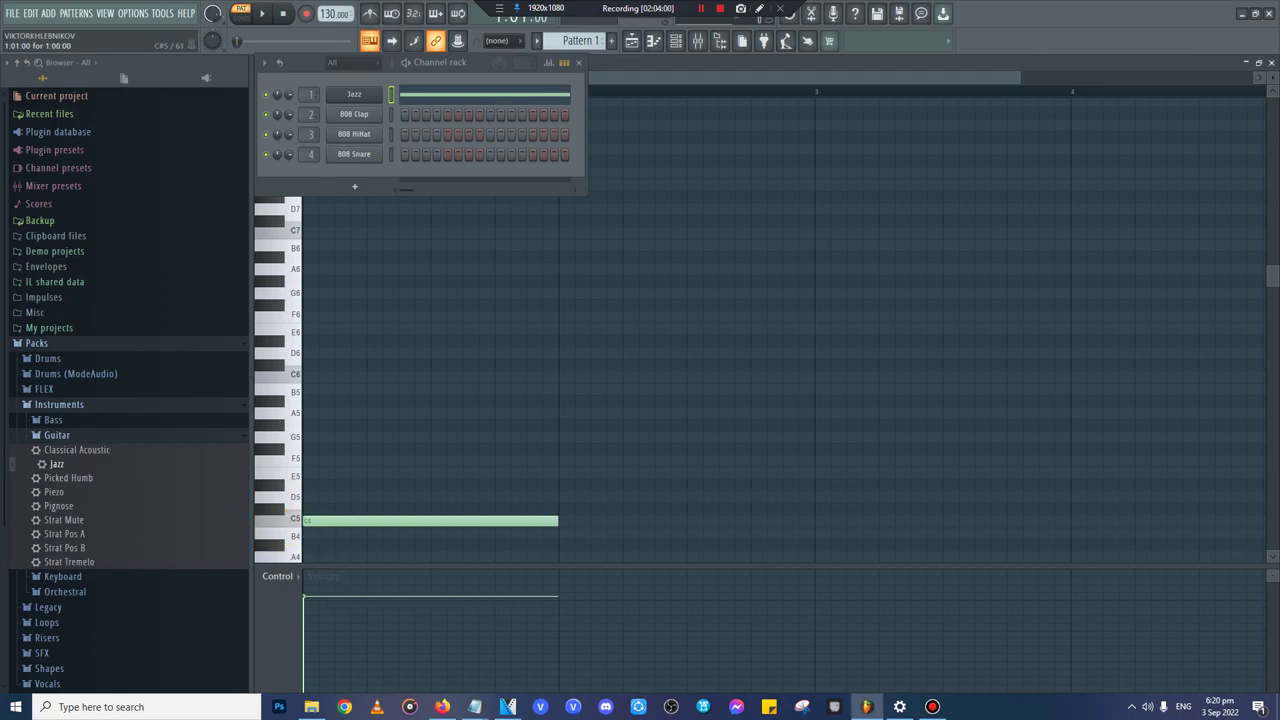
left_click(1258, 62)
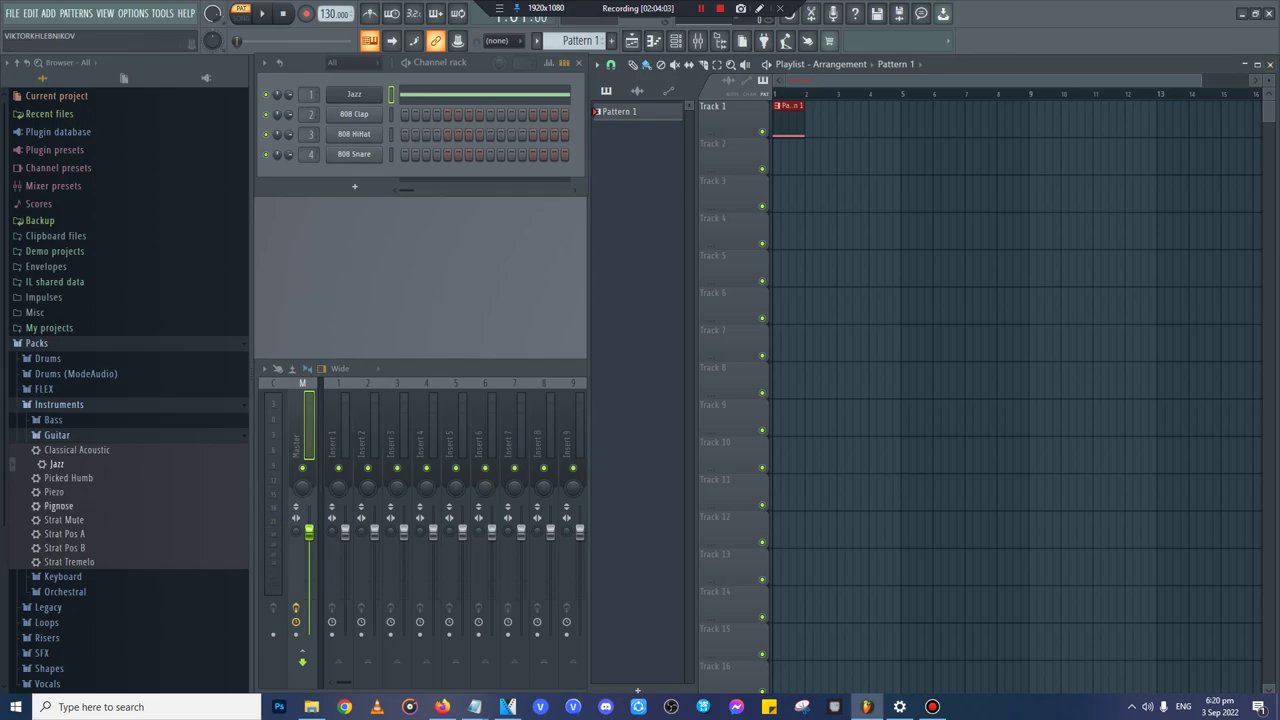
- Replace the 808 Clap channel with the Strat Pos A guitar and audition its sound
left_click(70, 534)
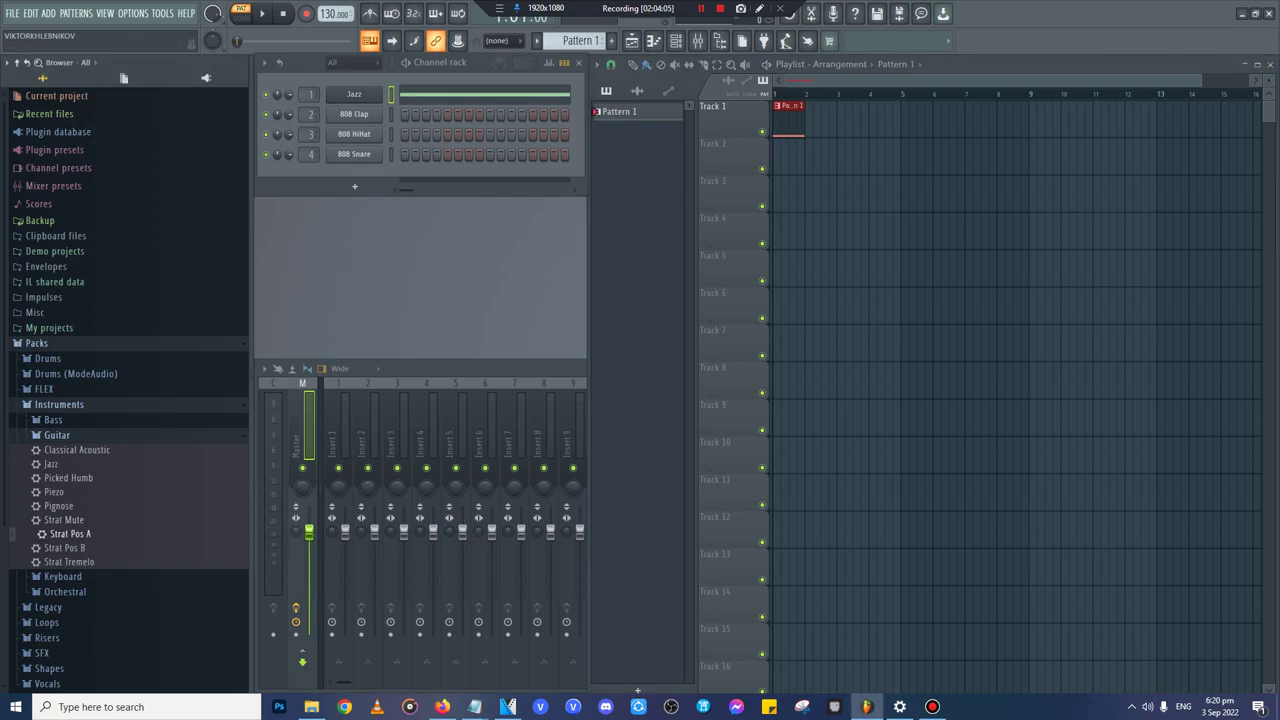
left_click_drag(66, 533, 352, 116)
left_click(353, 115)
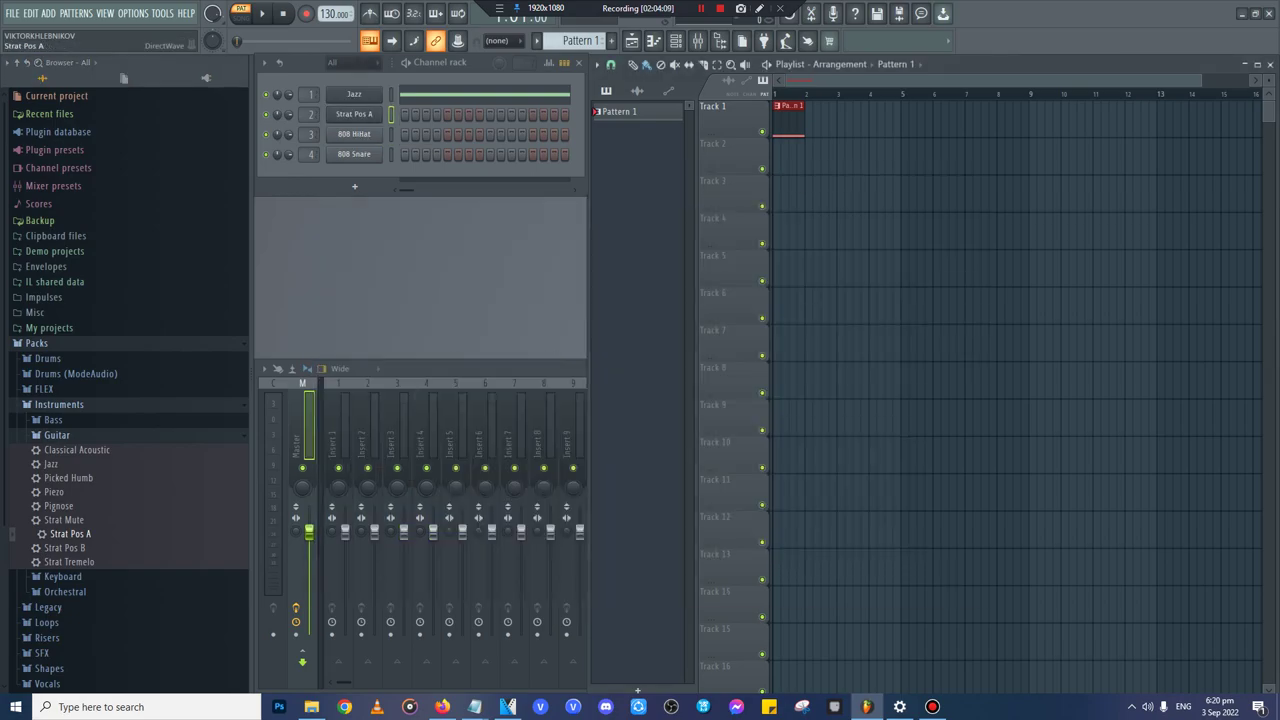
left_click(353, 115)
left_click(353, 115)
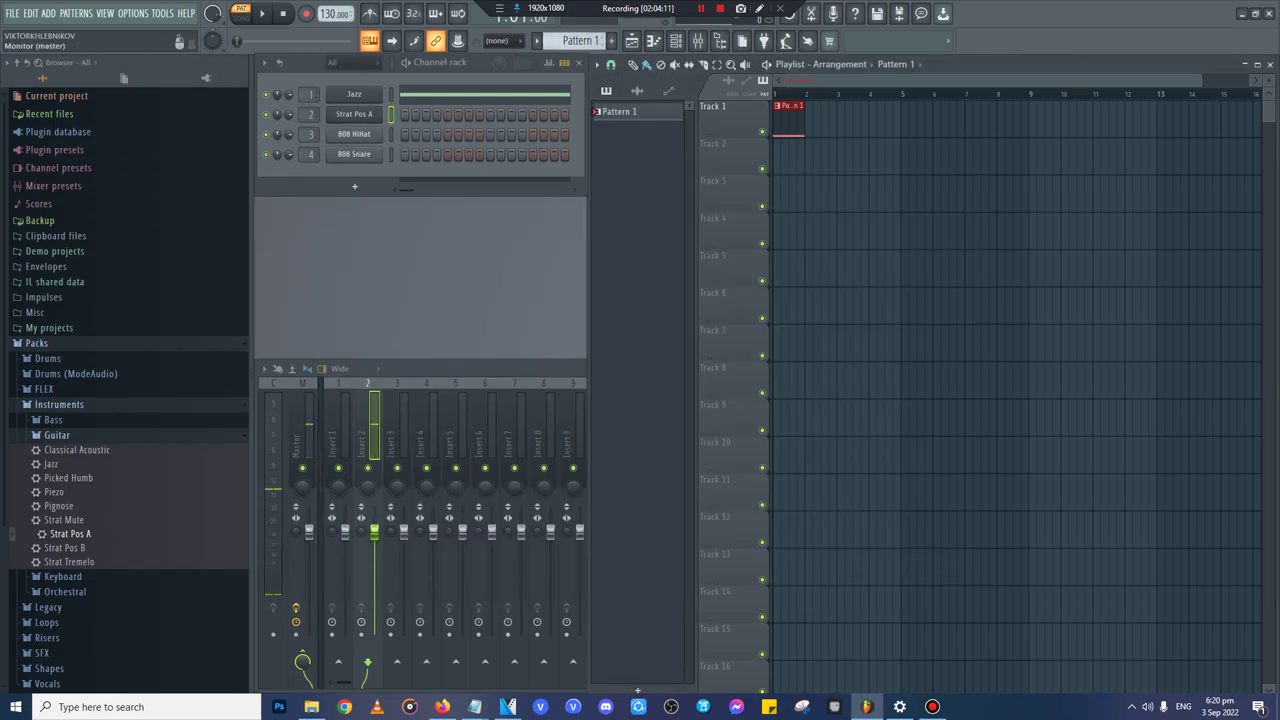
- Place Pattern 2 at bar 2 of Track 1 and draw a one-bar C5 note for the Strat Pos A channel
left_click(612, 40)
left_click(808, 120)
left_click(654, 41)
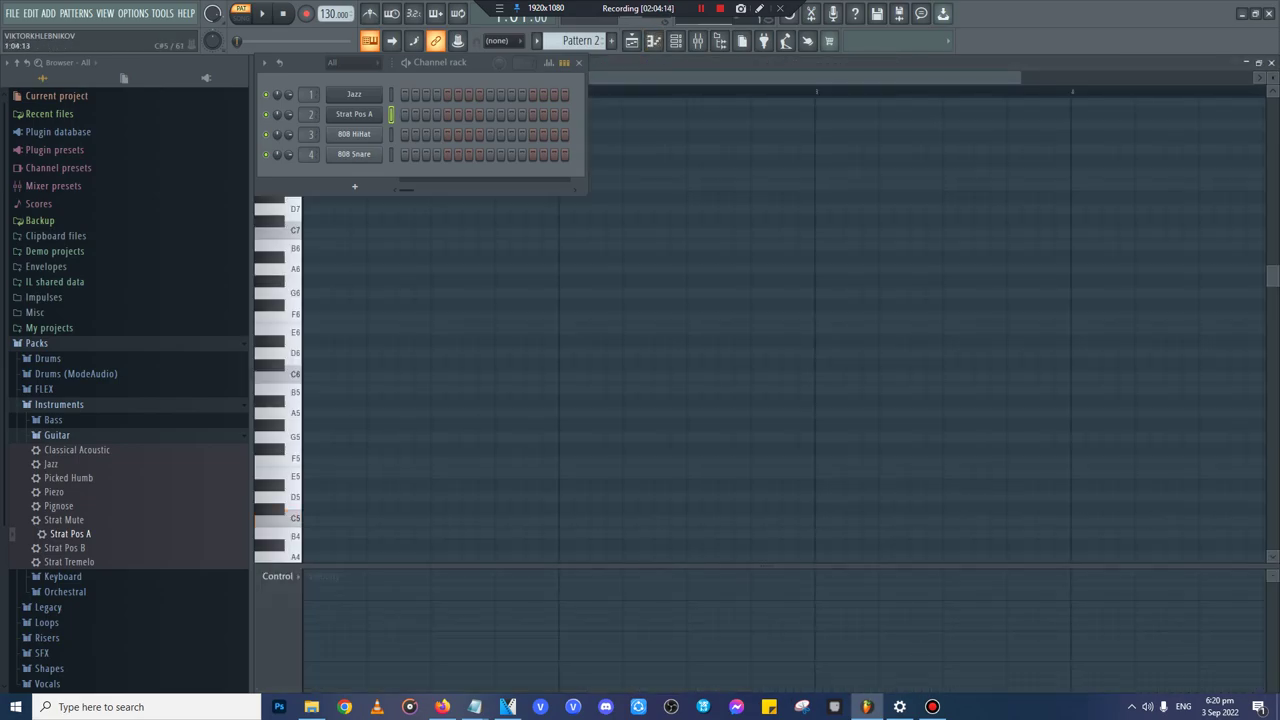
left_click_drag(374, 532, 311, 521)
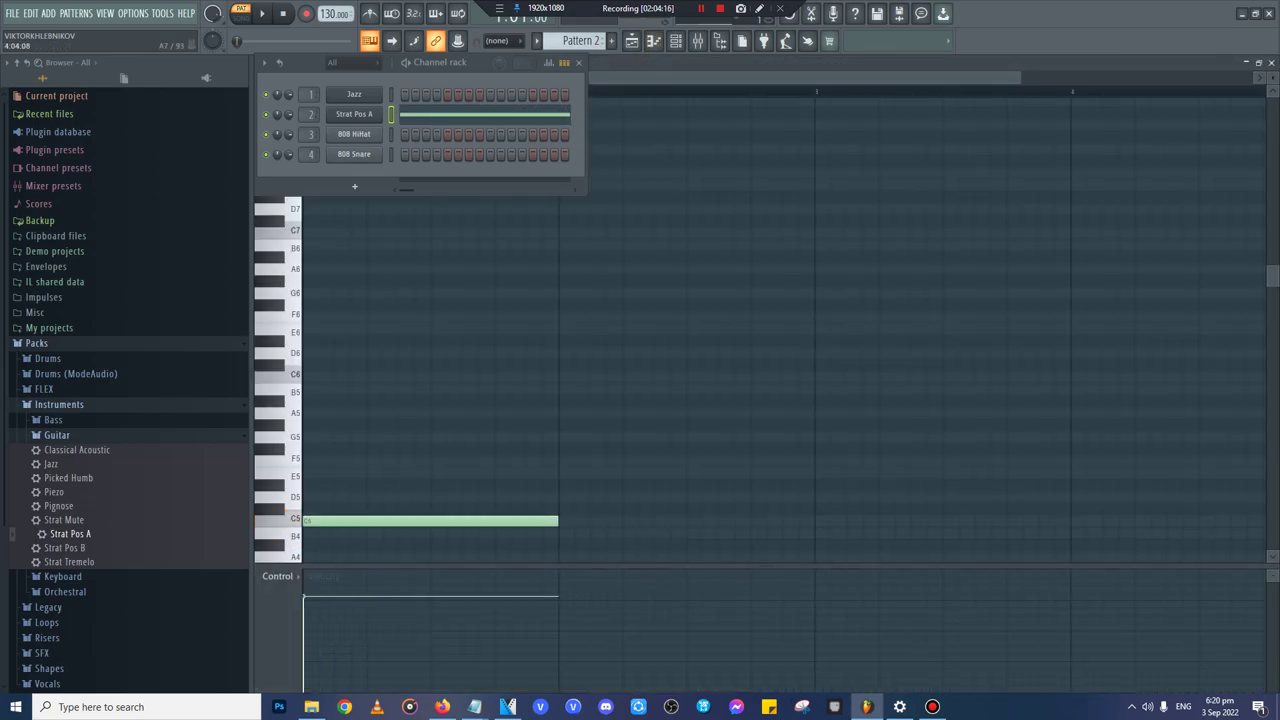
left_click(1272, 63)
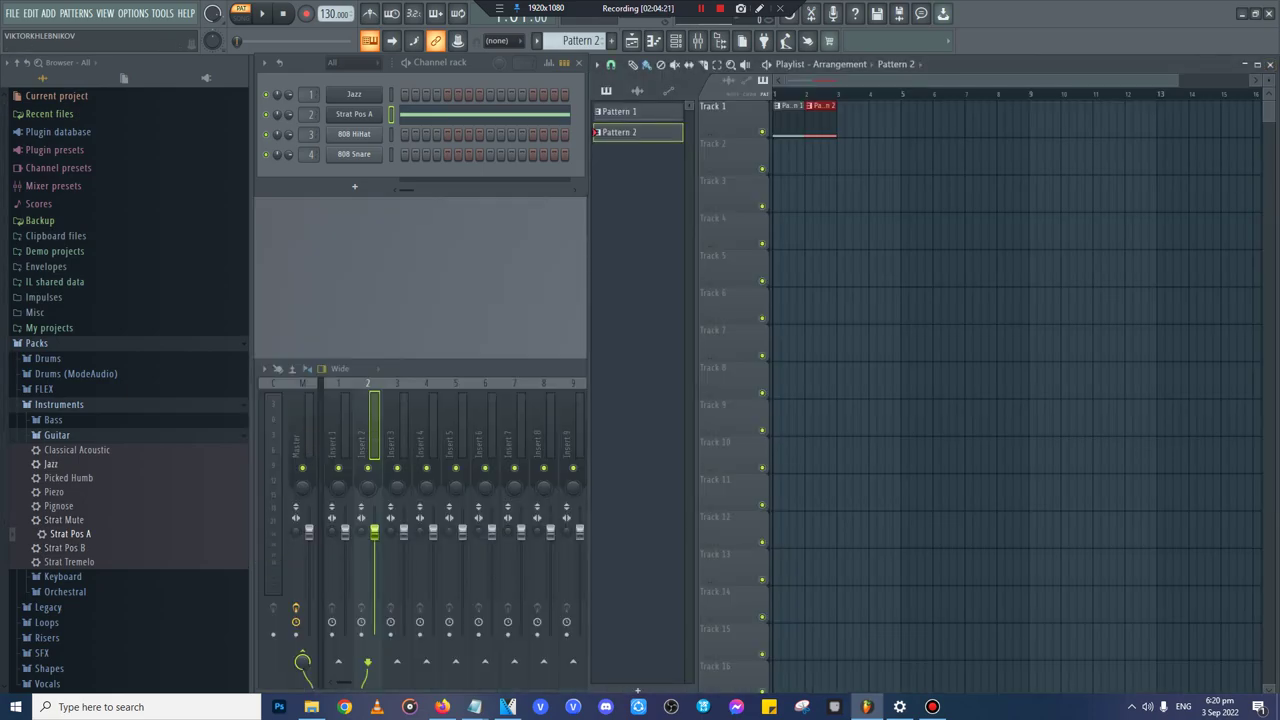
- Replace the 808 HiHat channel with the Strat Tremolo guitar and audition several of its sample zones
left_click_drag(70, 562, 354, 134)
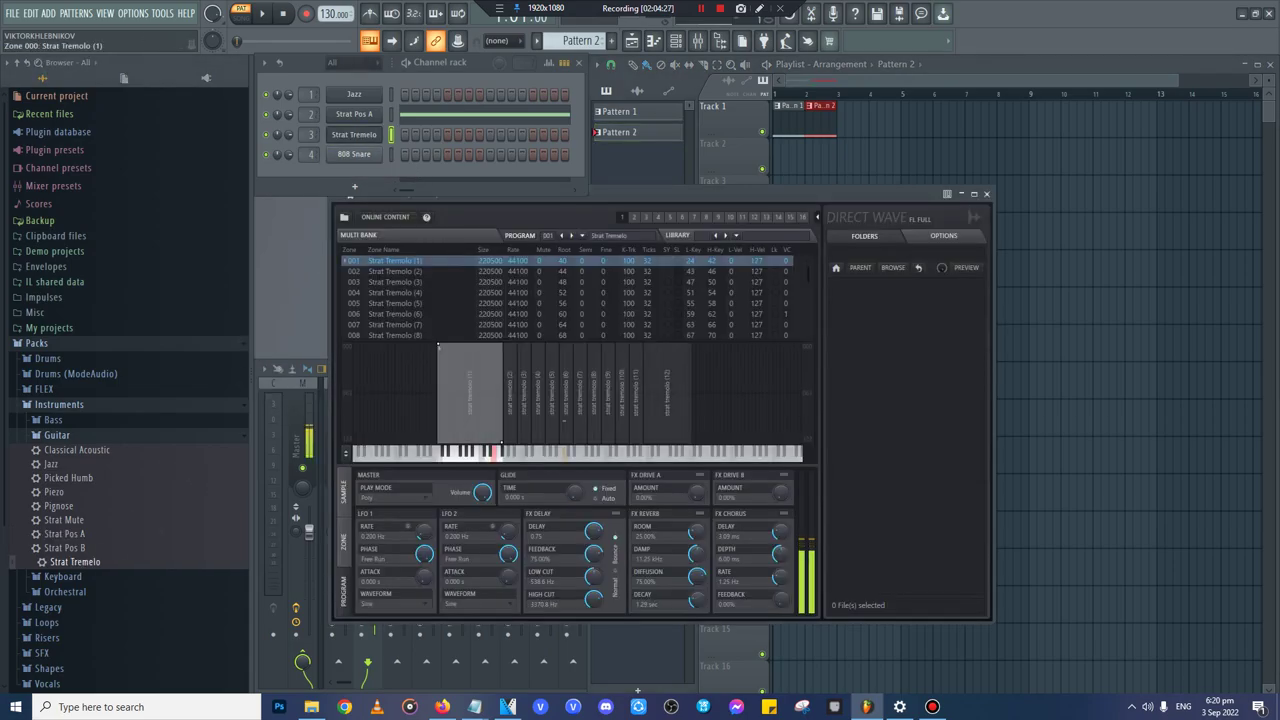
left_click(519, 346)
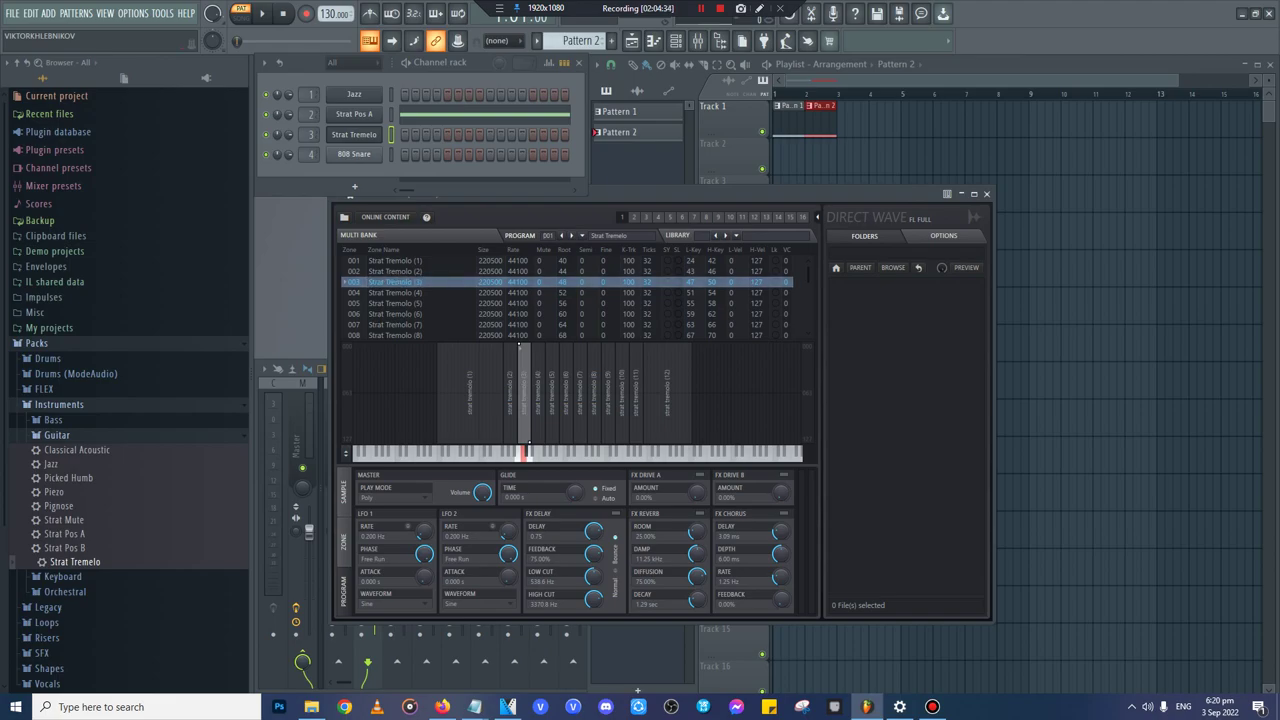
left_click(438, 346)
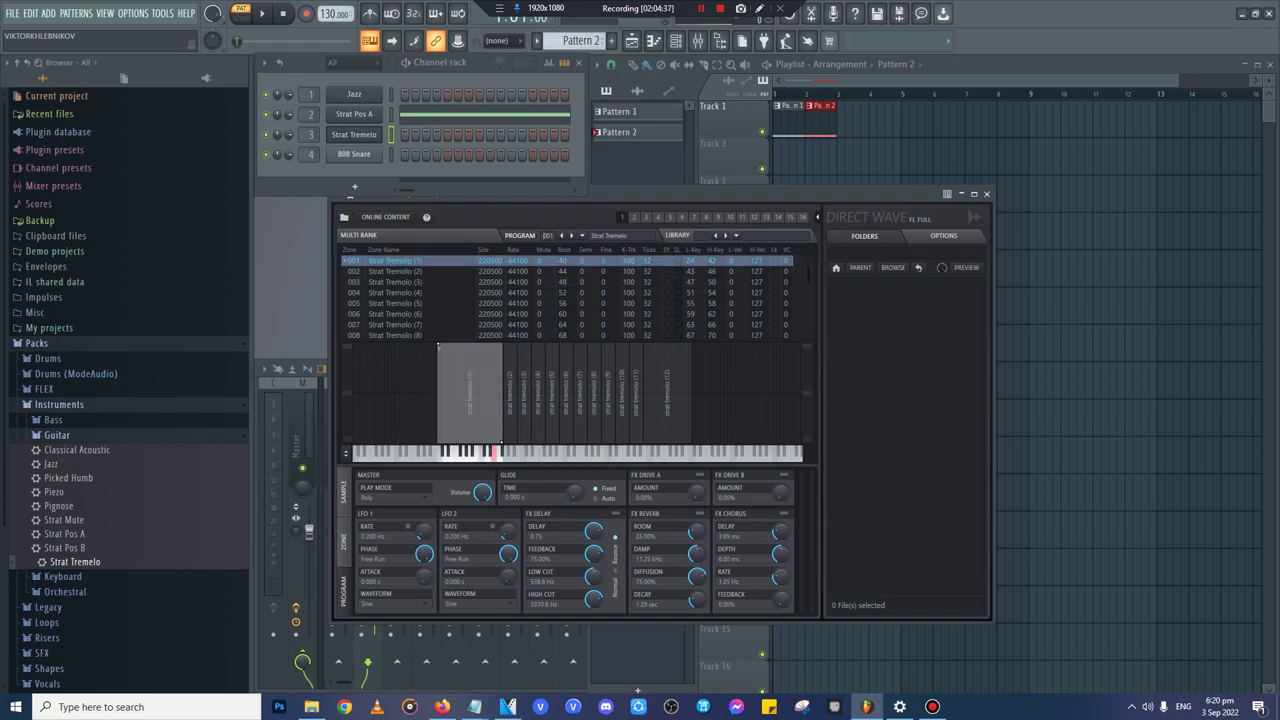
left_click(519, 346)
left_click(395, 303)
scroll(395, 303, "down", 2)
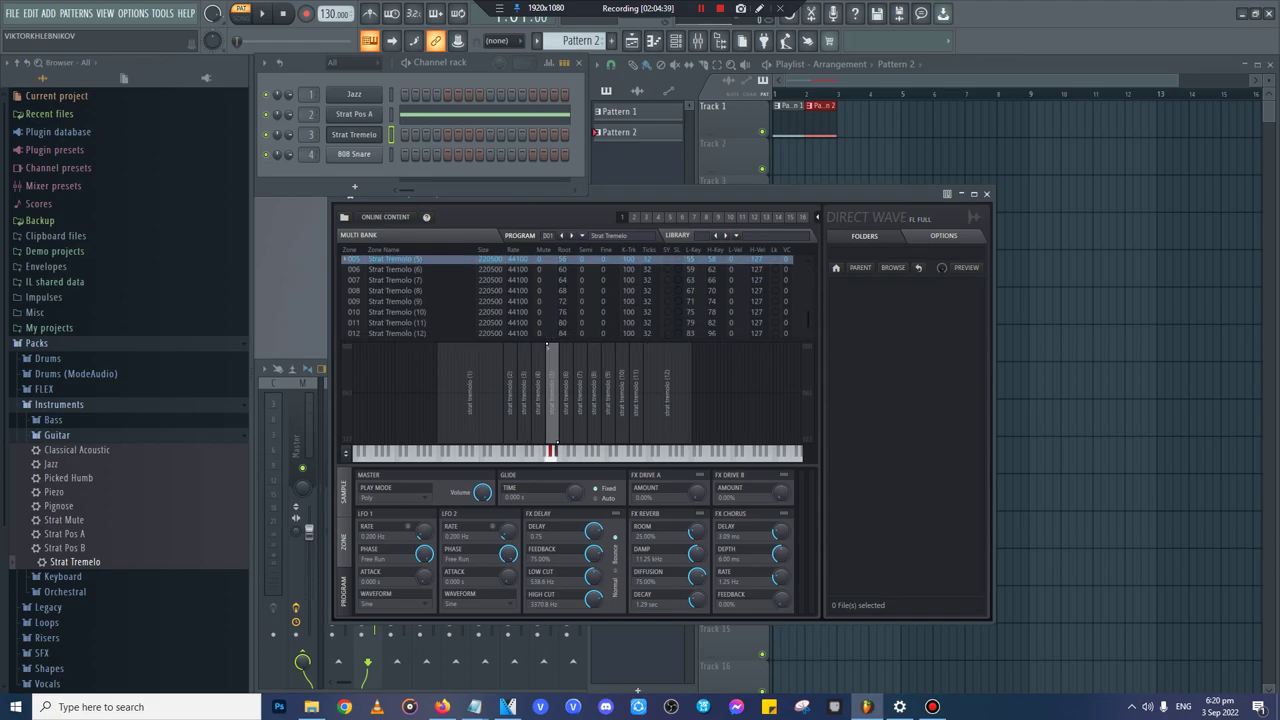
left_click(397, 323)
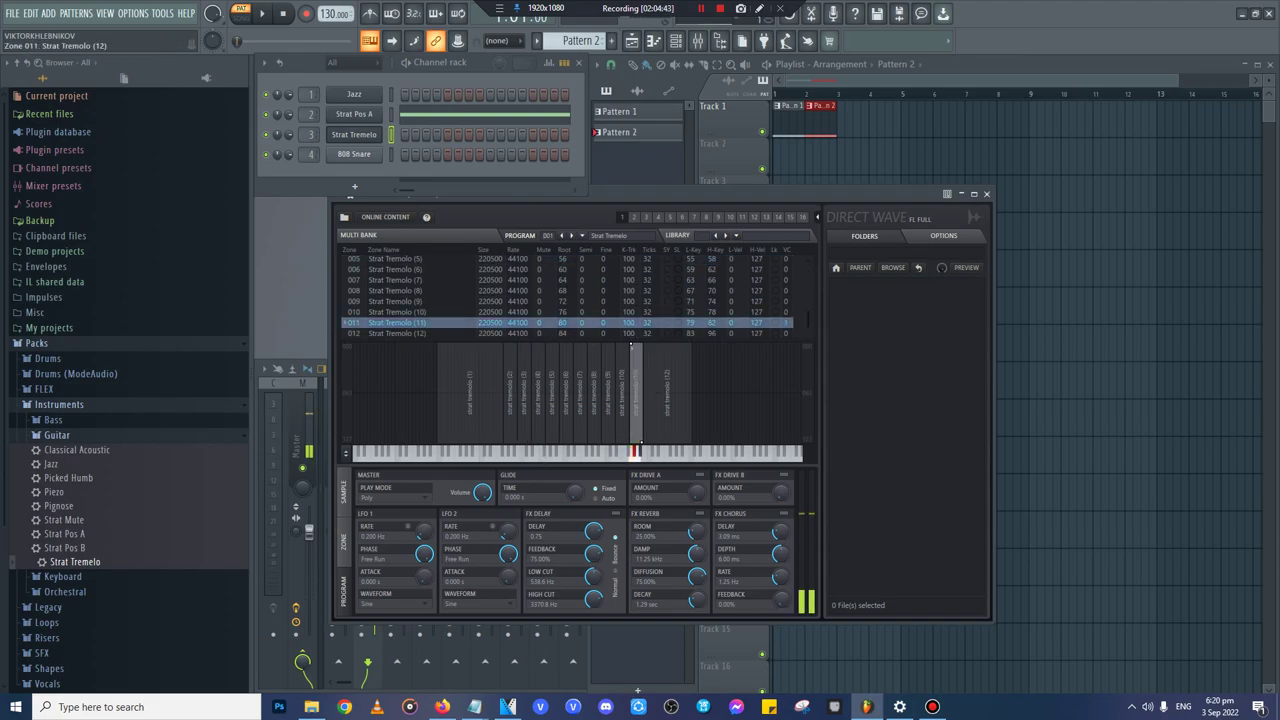
left_click(986, 194)
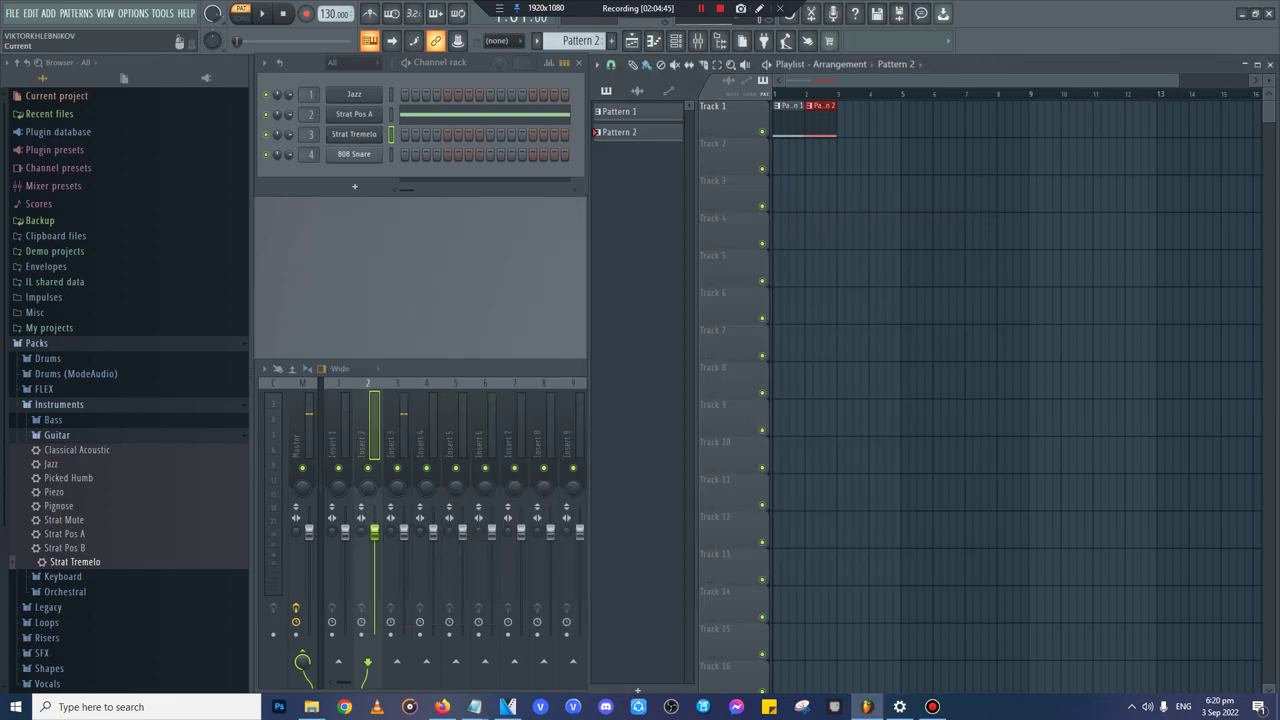
- Replace the Strat Tremolo channel with the Pignose guitar instrument
left_click_drag(58, 506, 354, 134)
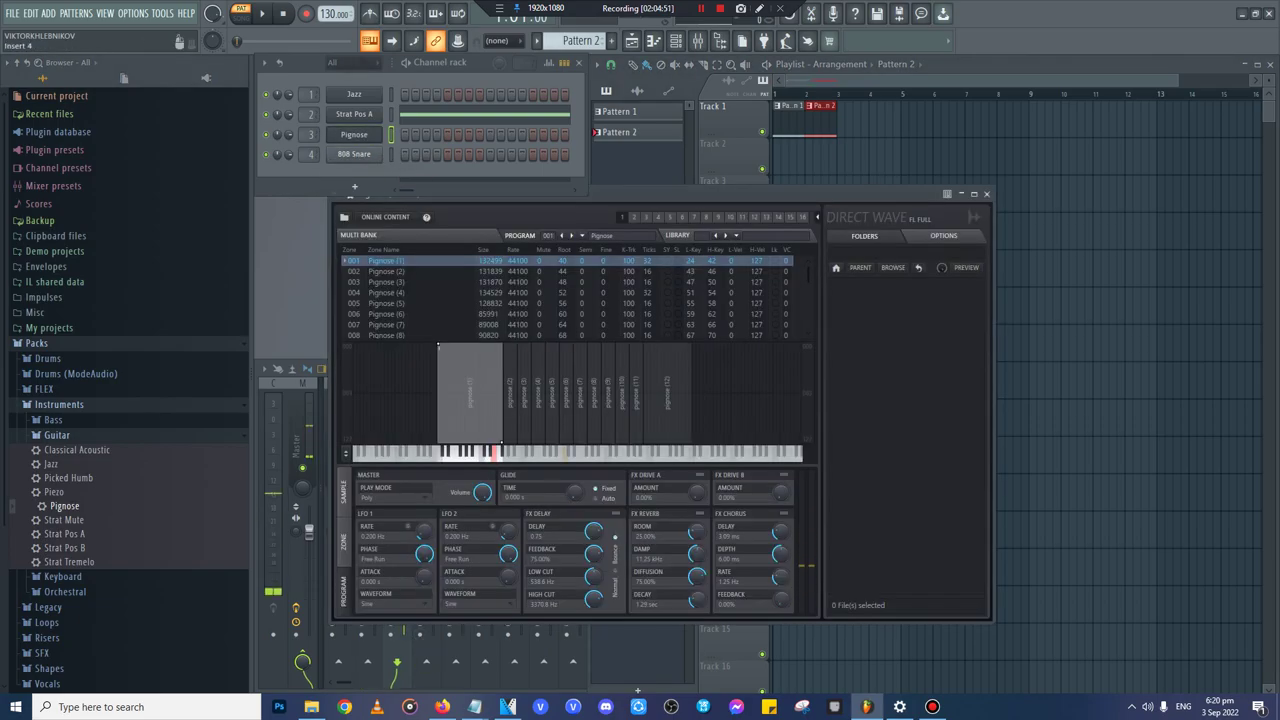
- Switch back to VEGAS, play the take 5 narration clip from about 112.2, and select it with its solid color video
left_click(508, 706)
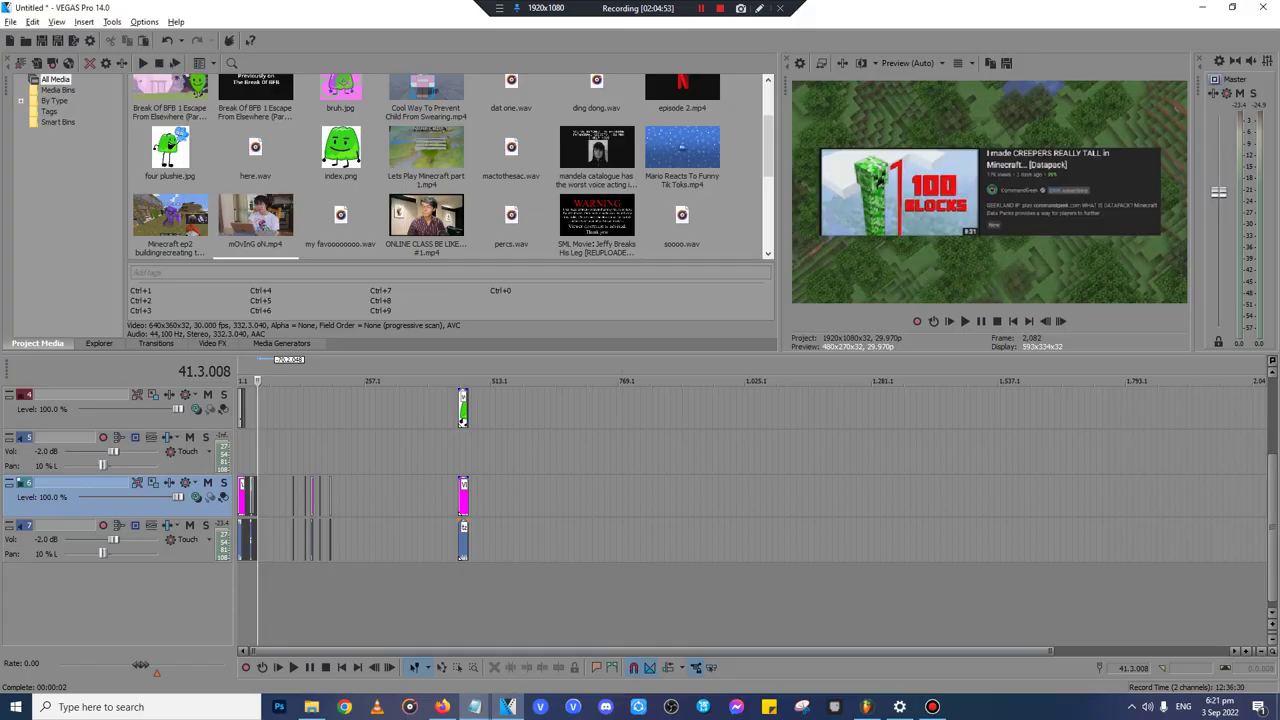
scroll(750, 510, "up", 10)
key("space")
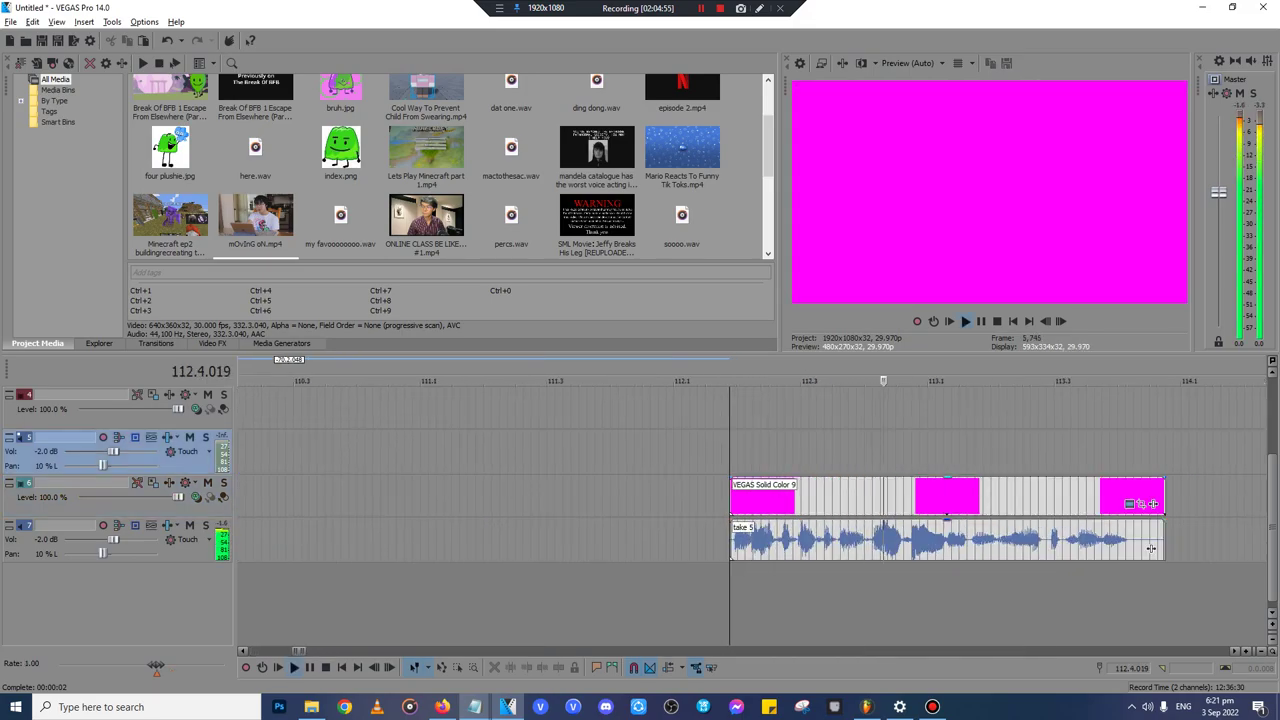
left_click(1151, 548)
key("space")
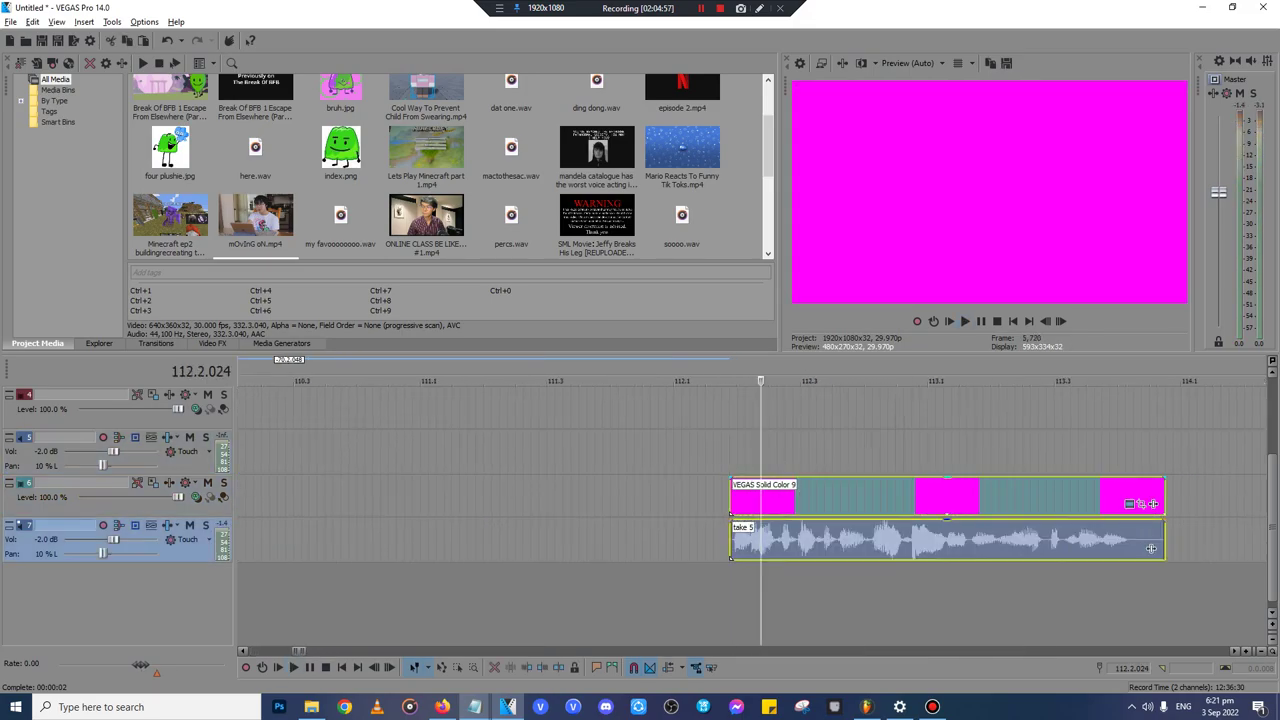
scroll(450, 165, "down", 4)
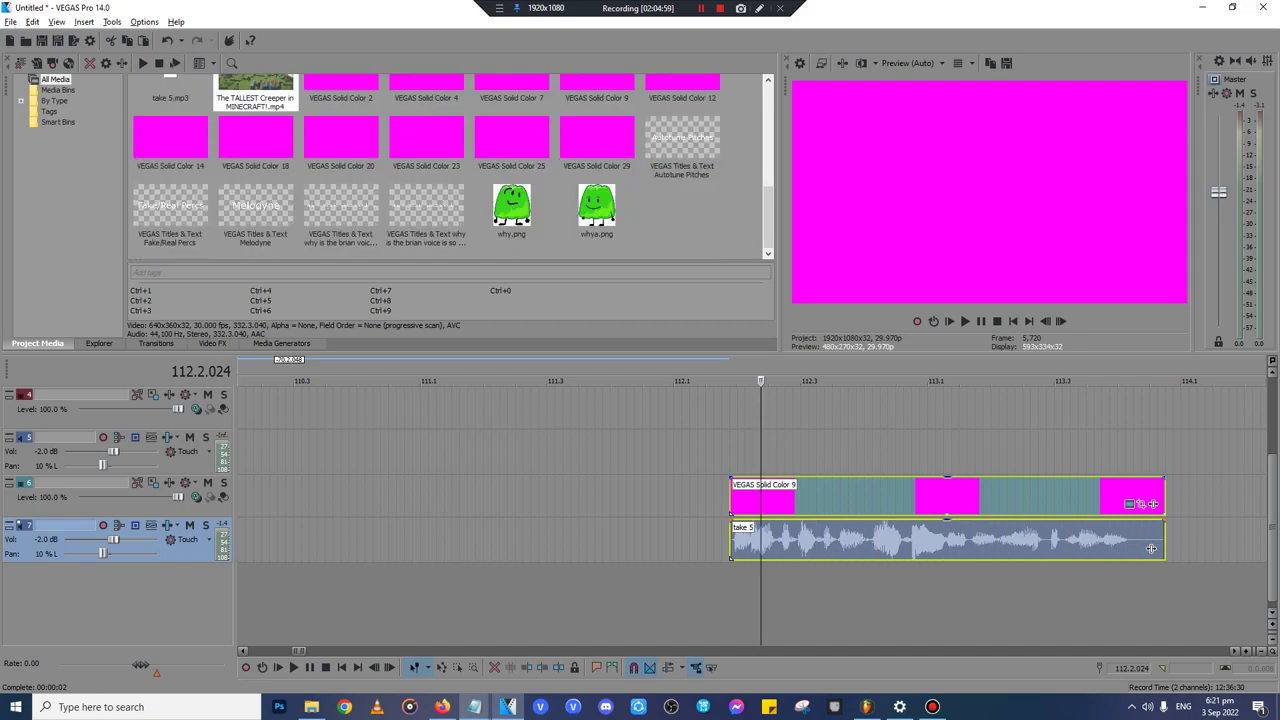
- Paste a separate copy of the take 5 narration and its solid color video at 41.3.008 and move both onto tracks 6 and 7
scroll(750, 510, "down", 10)
scroll(750, 510, "down", 5)
left_click(291, 452)
scroll(291, 452, "up", 10)
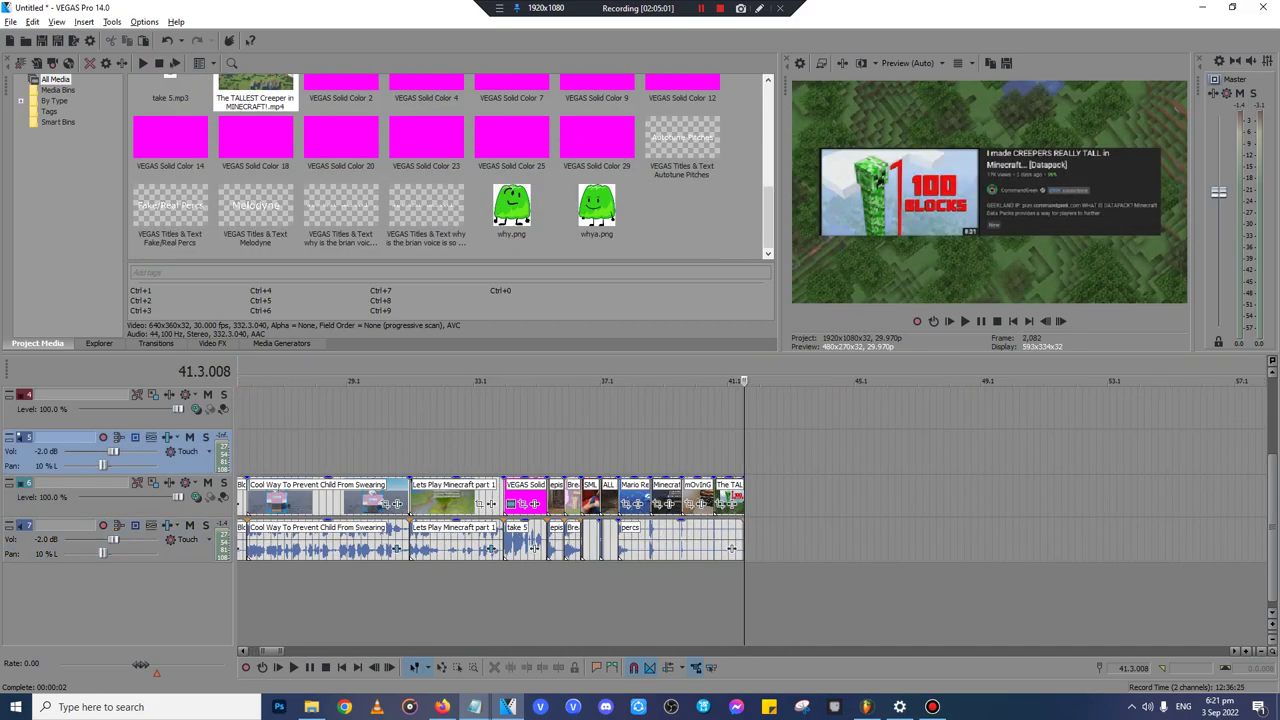
key("ctrl+v")
key("Return")
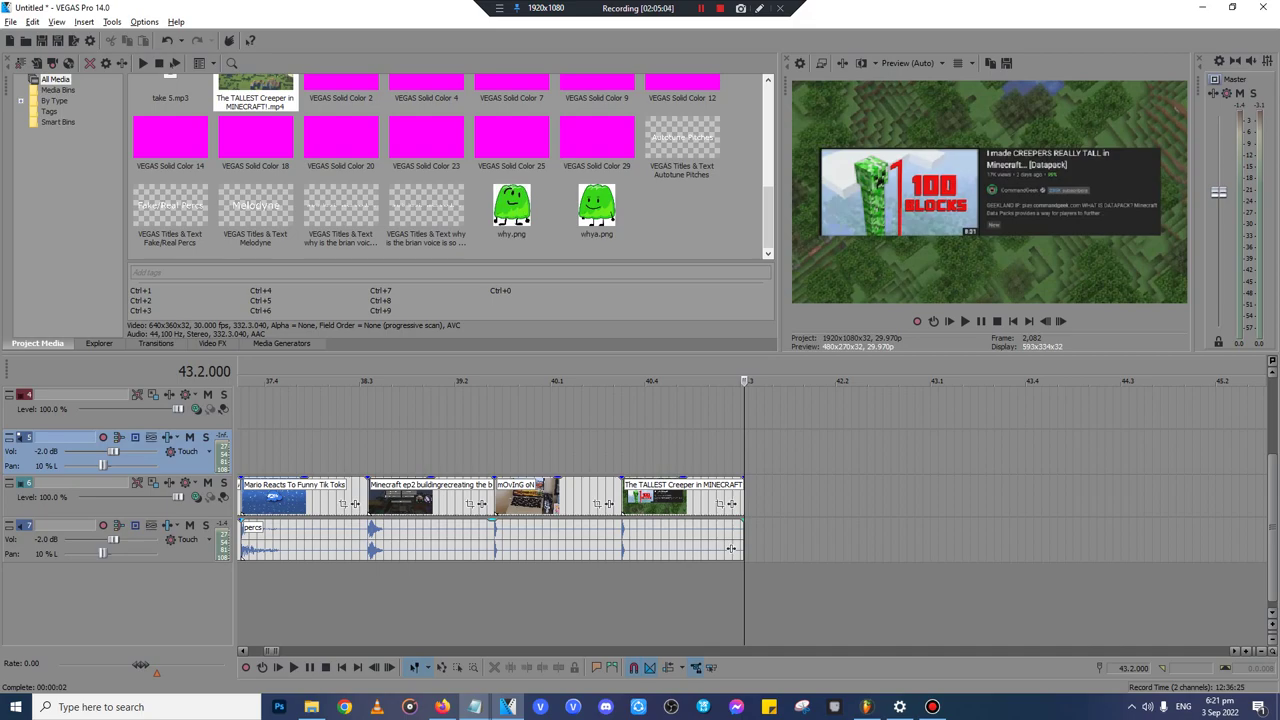
scroll(680, 452, "down", 3)
left_click(680, 452)
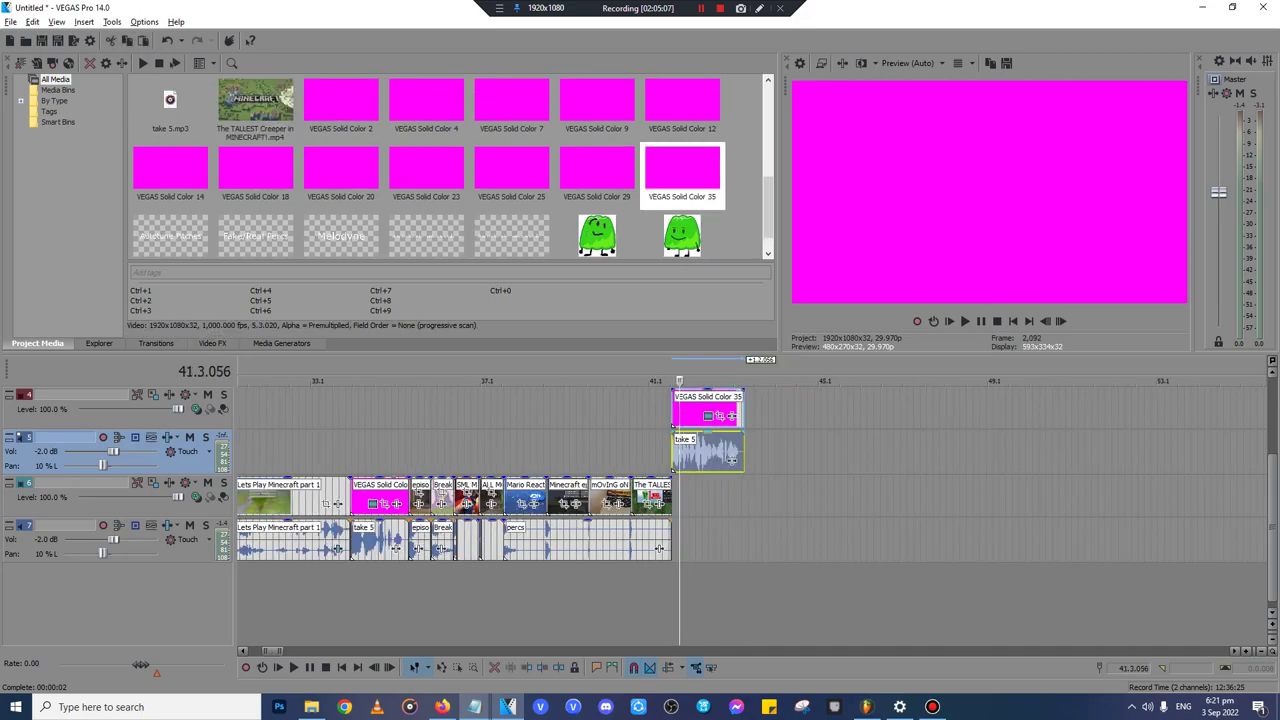
left_click(711, 407, "ctrl")
left_click_drag(711, 450, 711, 538)
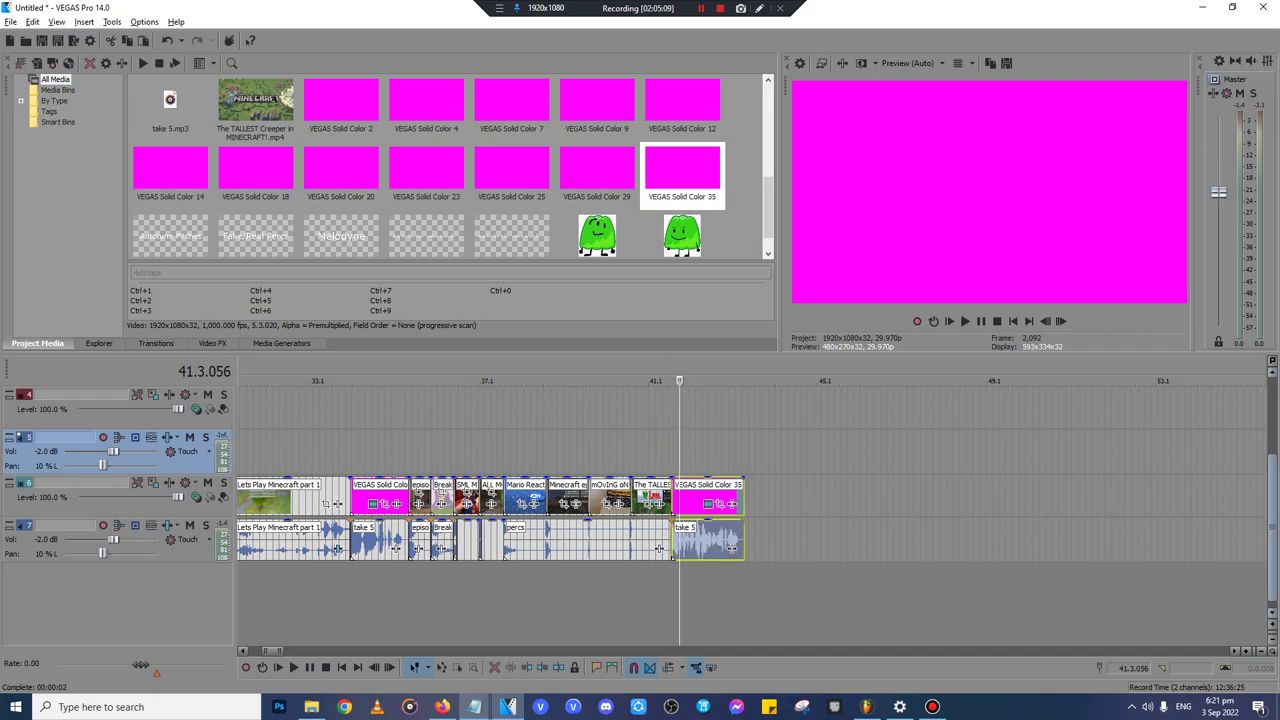
- Paste a separate copy of the Autotune Pitches title at 41.3.008 on track 3 and extend it to the end of the new solid color clip
left_click_drag(1272, 526, 1272, 453)
scroll(711, 516, "down", 4)
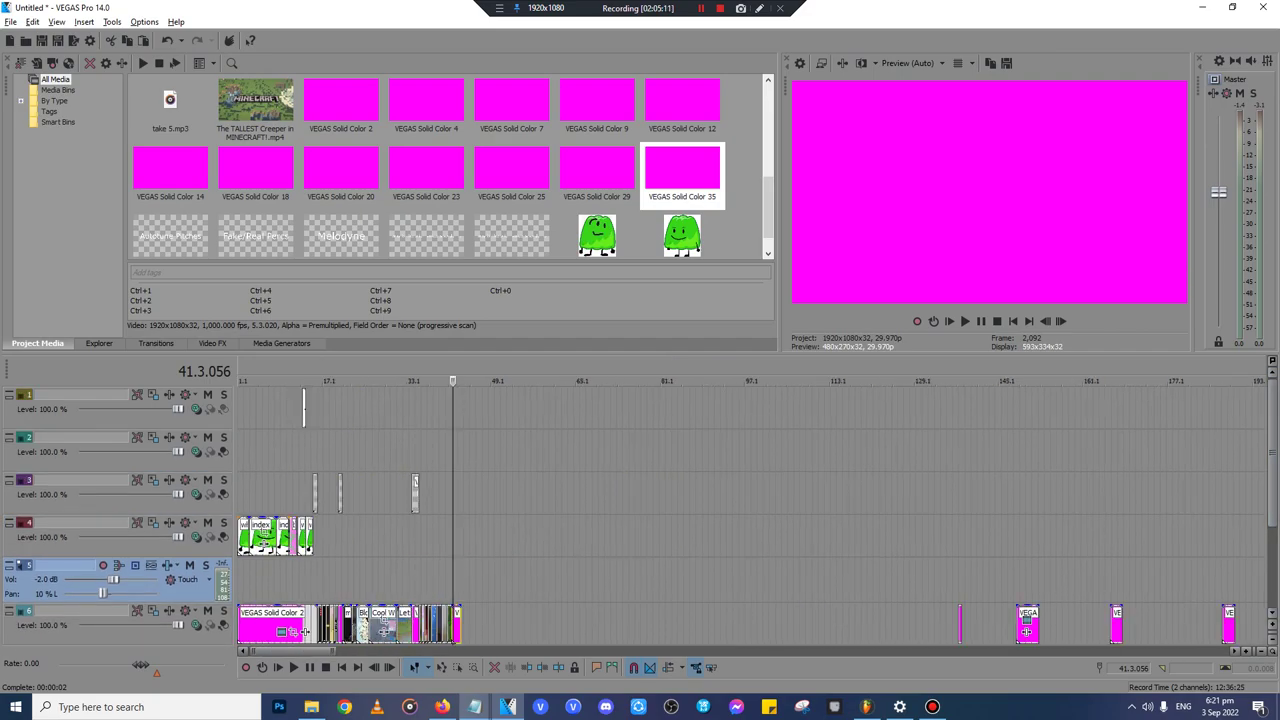
left_click(315, 494)
scroll(315, 494, "up", 3)
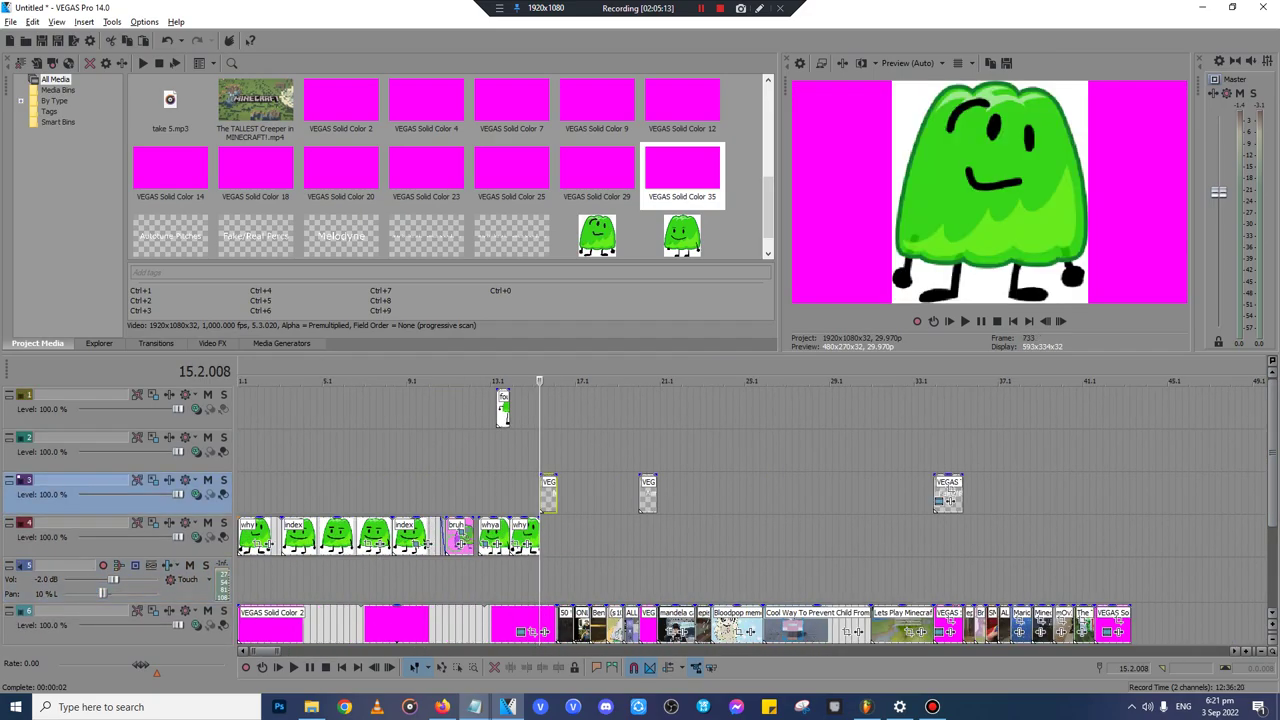
left_click(646, 495)
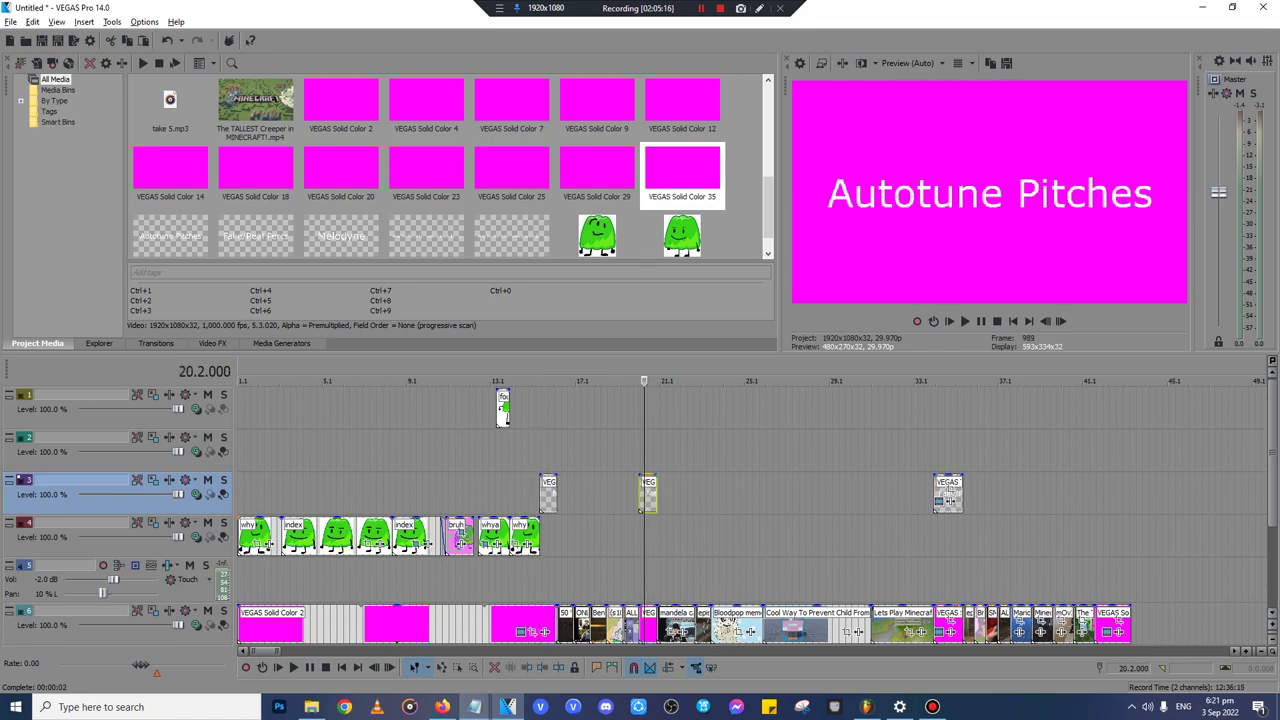
left_click(1095, 622)
scroll(1095, 622, "up", 10)
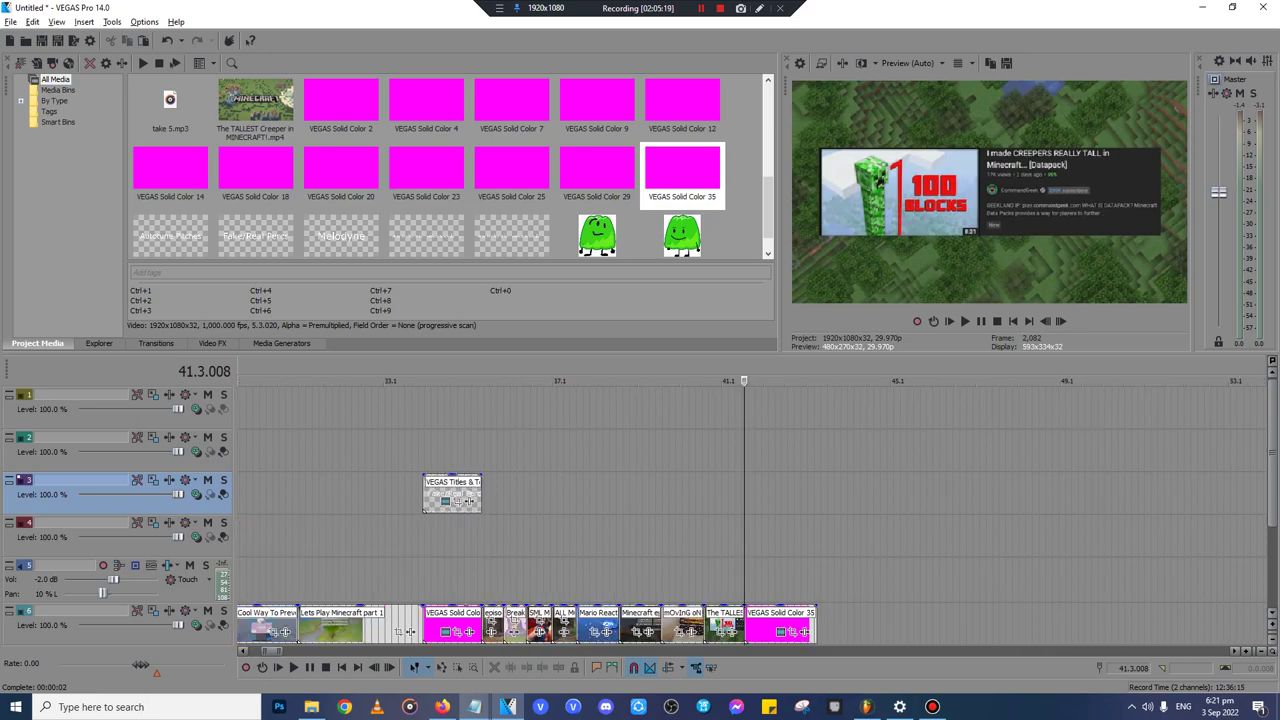
key("ctrl+v")
key("Return")
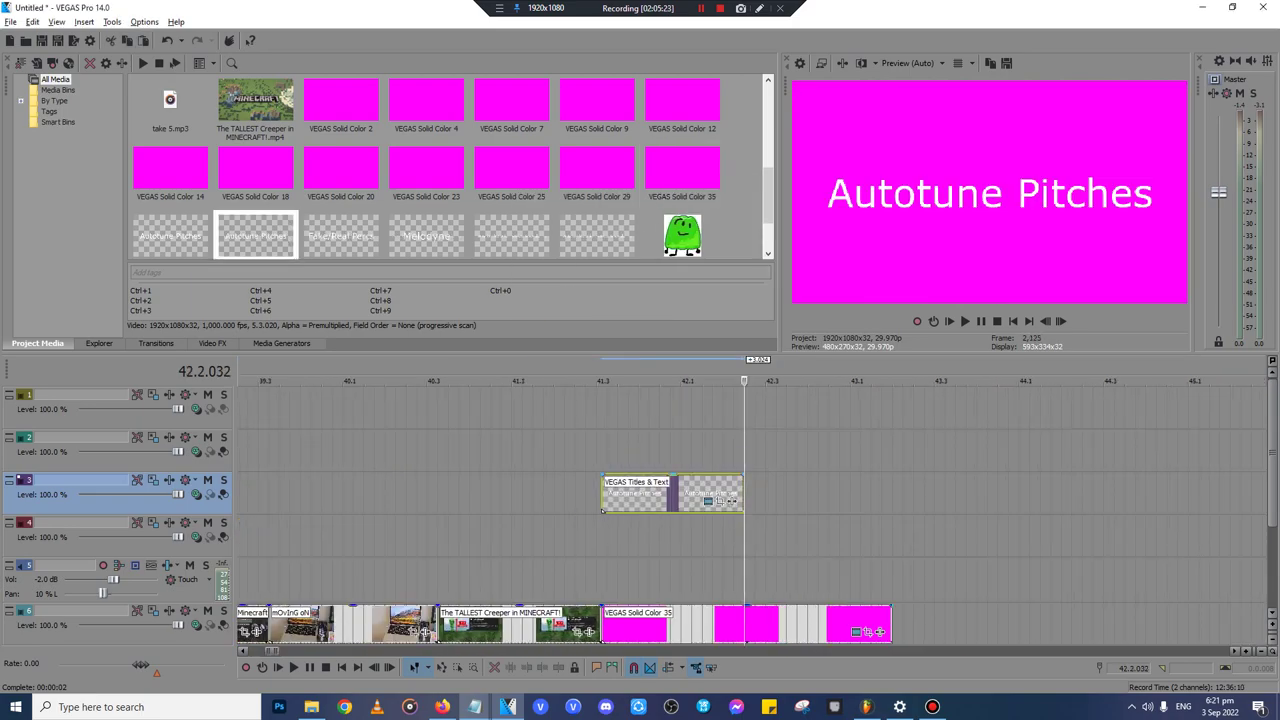
left_click_drag(741, 497, 890, 497)
- Change the text of the pasted title to "FL Studio Pitches" and close the media generator
left_click(856, 501)
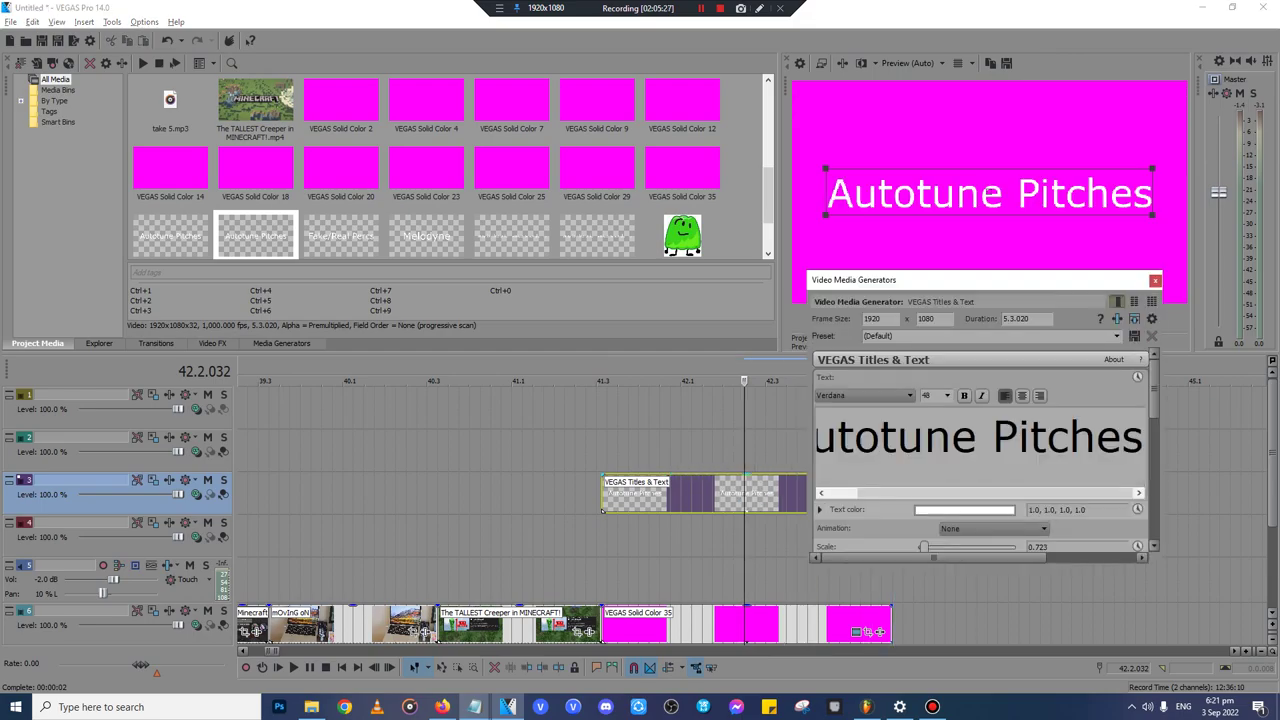
key("shift+Home")
type("=Fl")
key("BackSpace")
key("BackSpace")
key("BackSpace")
type("K")
key("BackSpace")
type("FL S")
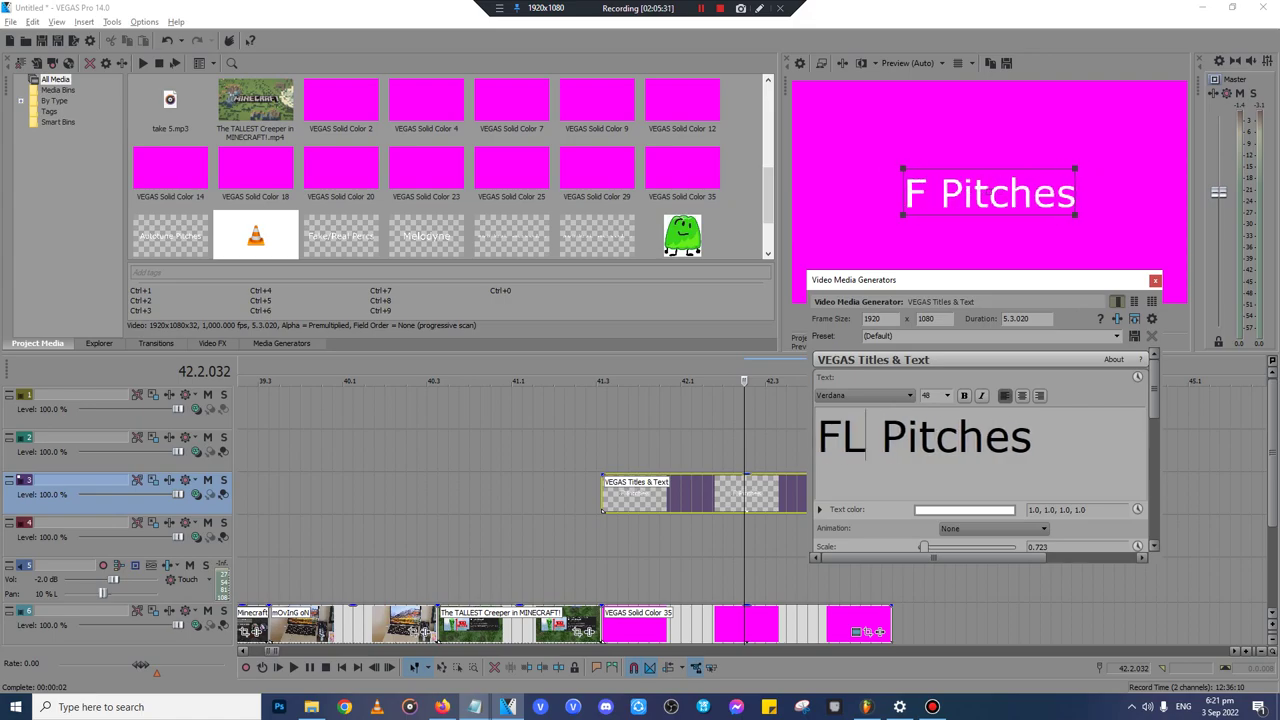
type("tudio")
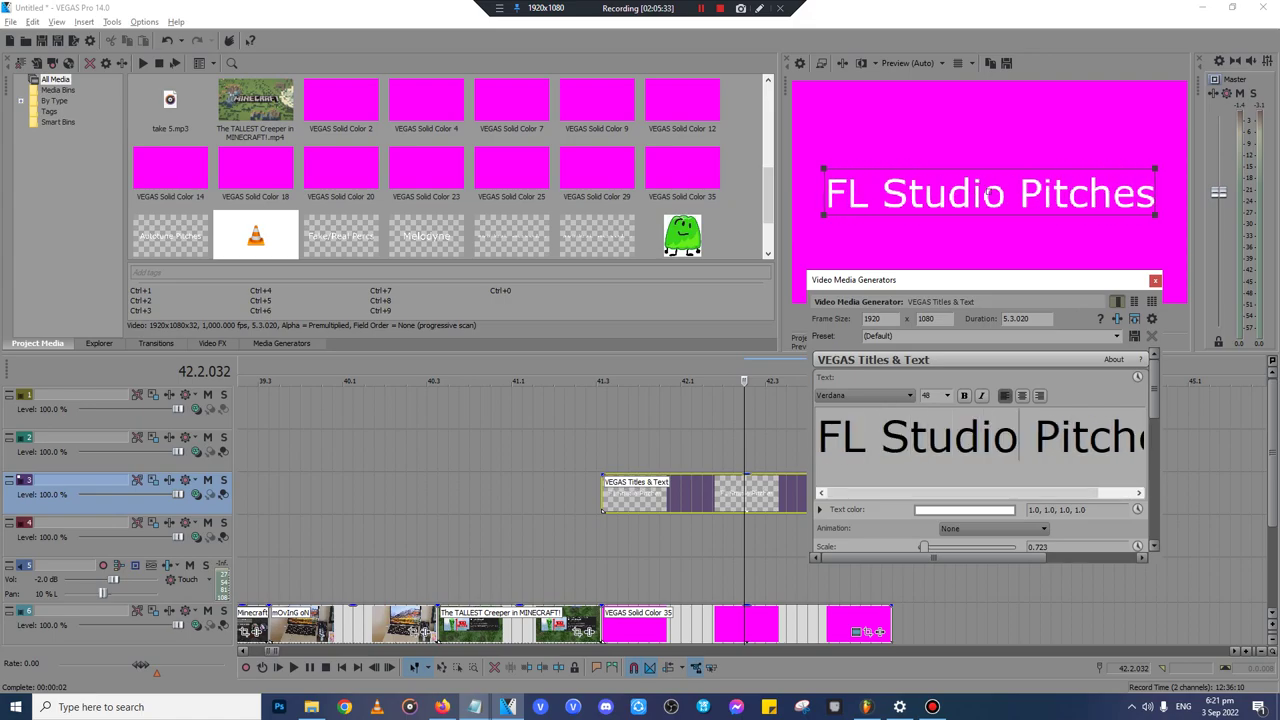
key("alt+F4")
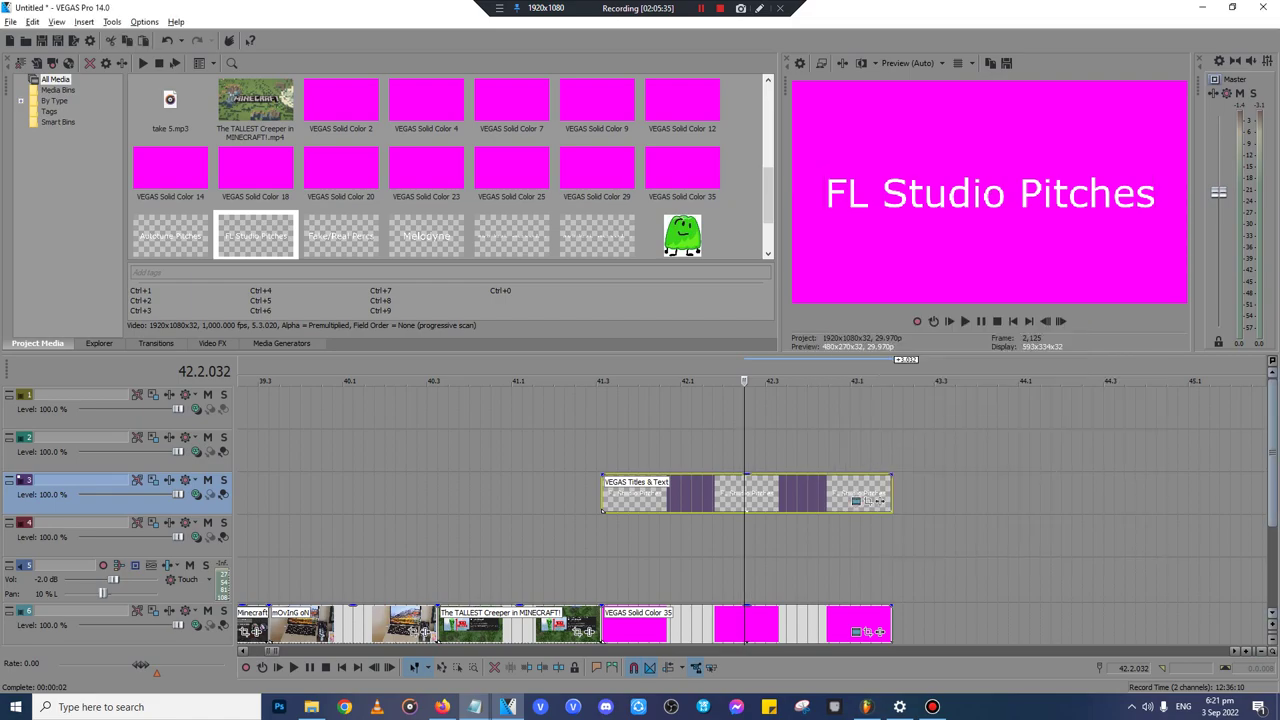
- Look over the whole timeline and open the Downloads folder in File Explorer
scroll(744, 520, "down", 3)
scroll(841, 503, "down", 15)
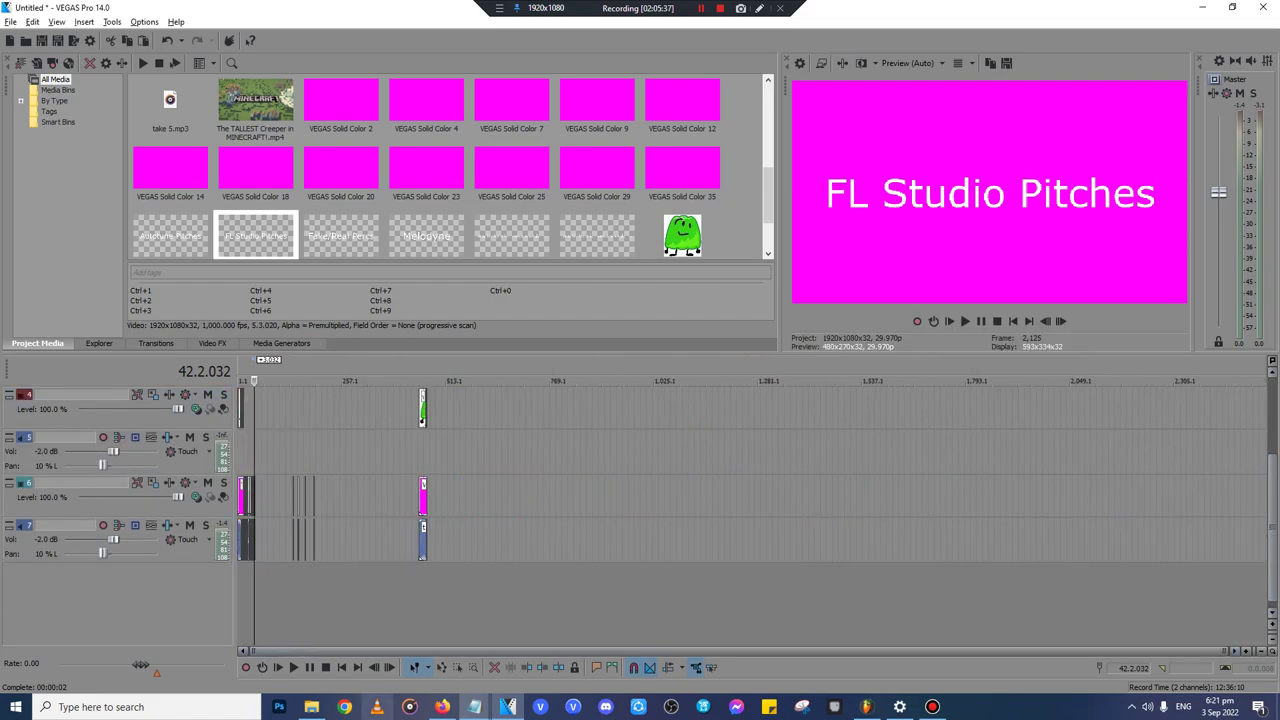
left_click(311, 707)
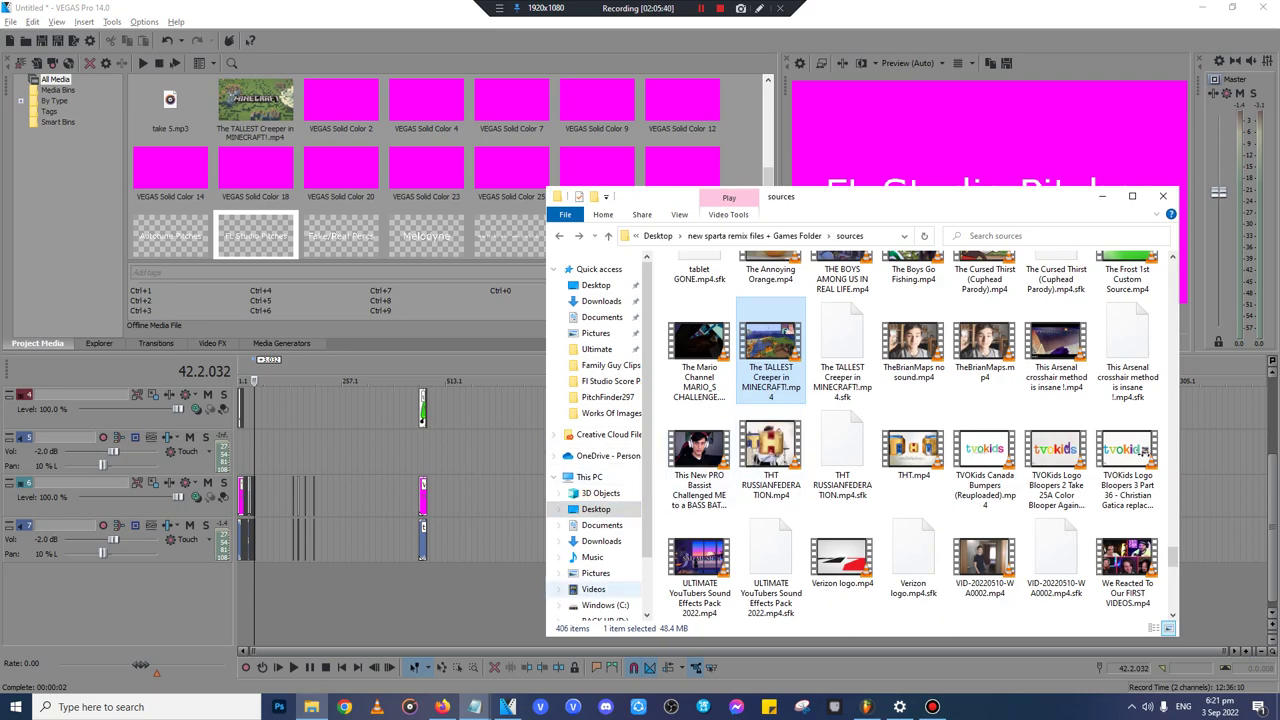
left_click(601, 541)
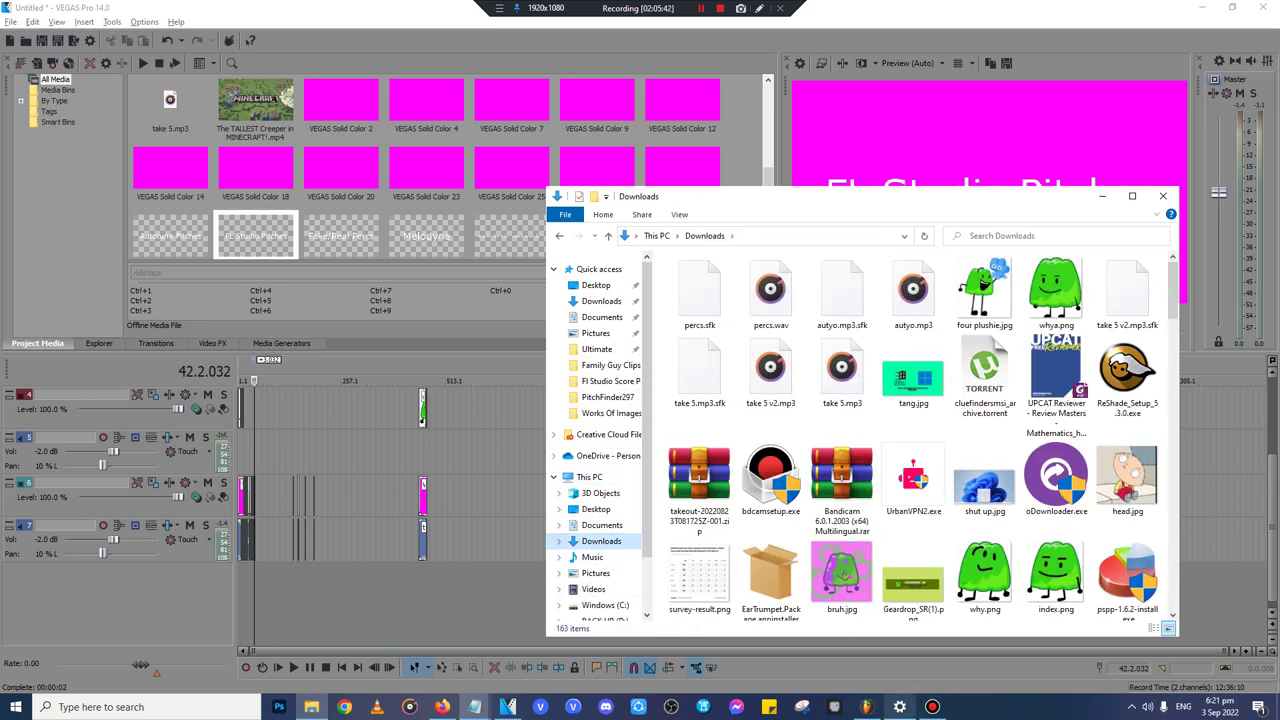
- Switch to FL Studio, close the Pignose instrument window, and place a new Pattern 3 at bar 3 of Track 1
key("alt+Tab")
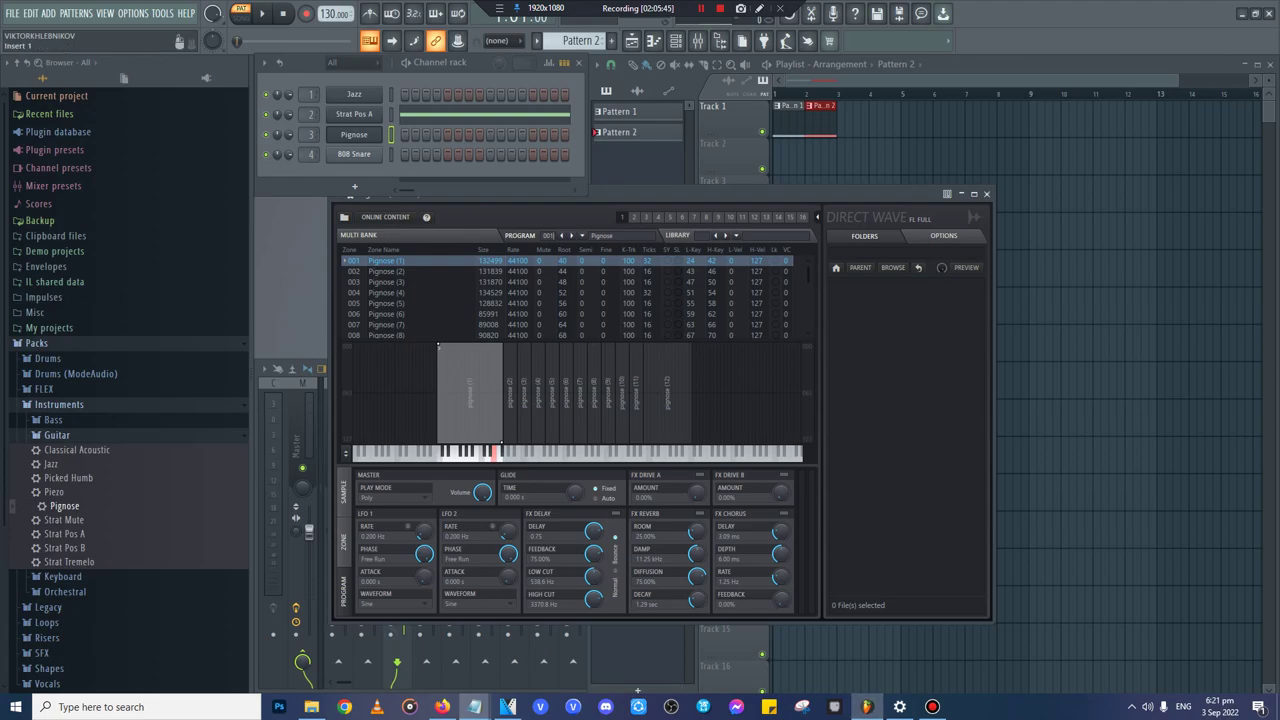
left_click(986, 194)
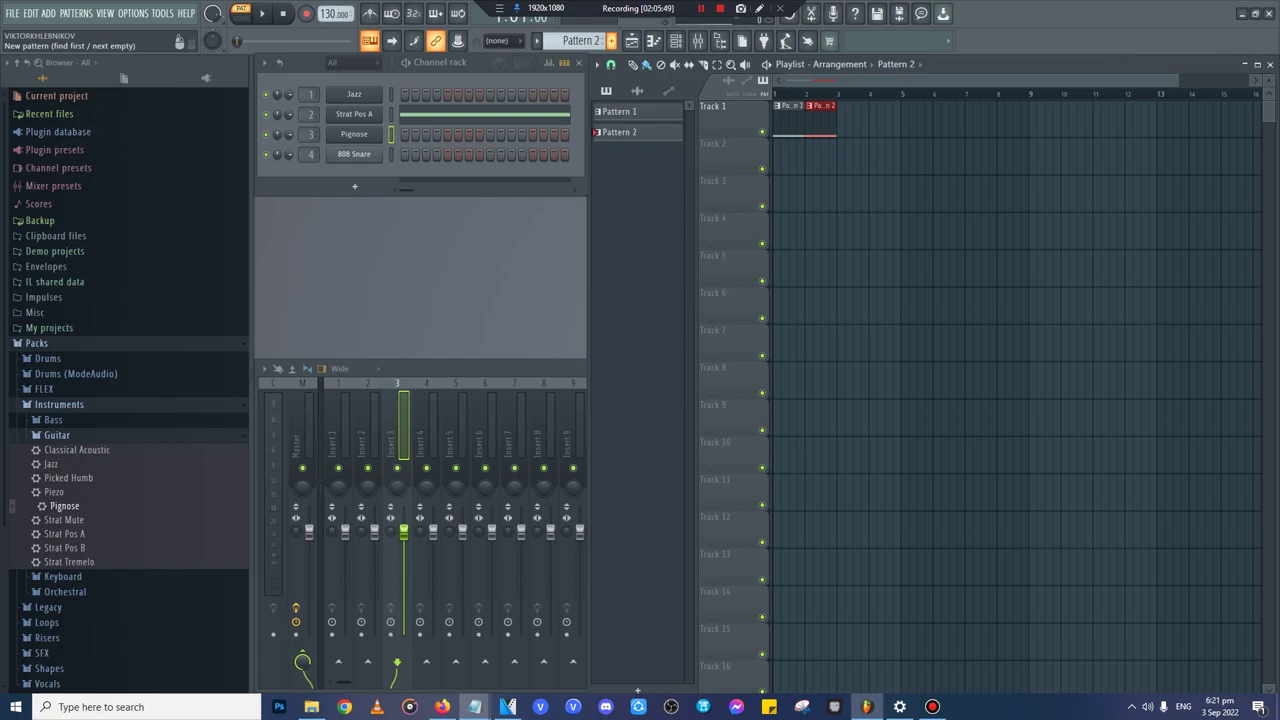
left_click(609, 41)
left_click(627, 57)
left_click(855, 106)
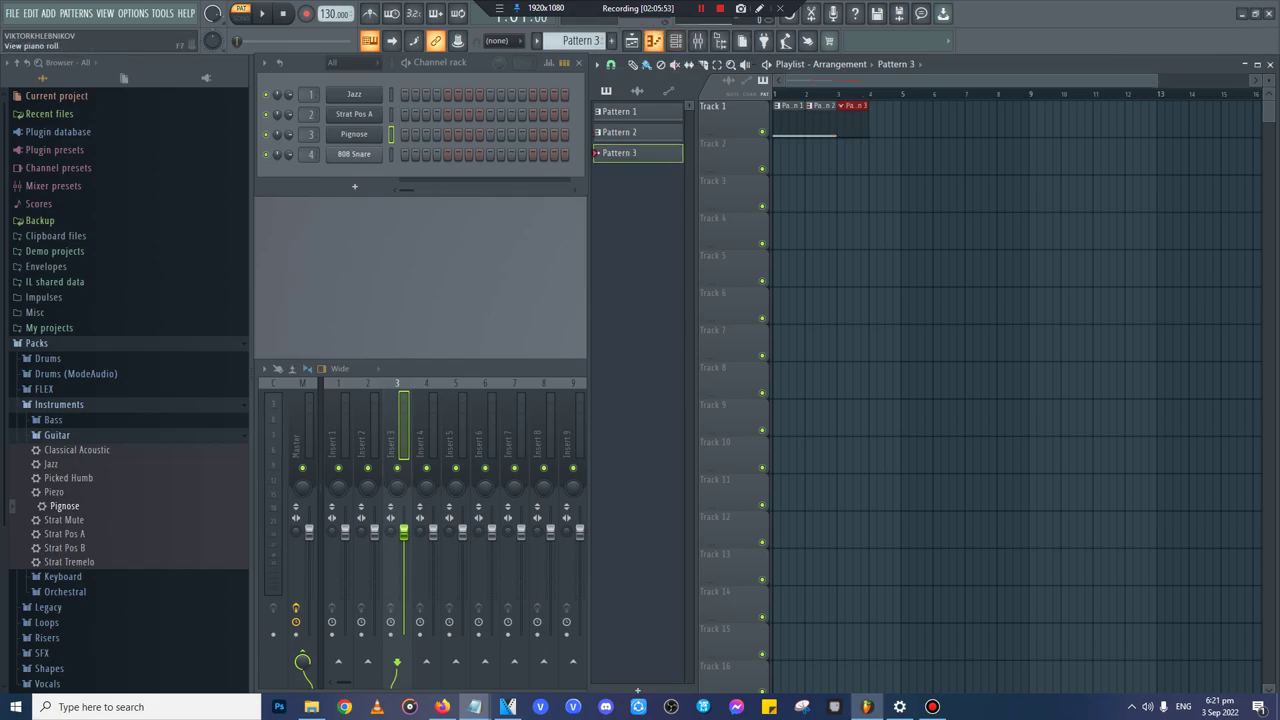
- Draw a one-bar C5 note for the Pignose channel in Pattern 3 and close the piano roll
left_click(653, 41)
left_click(310, 534)
left_click_drag(310, 533, 310, 521)
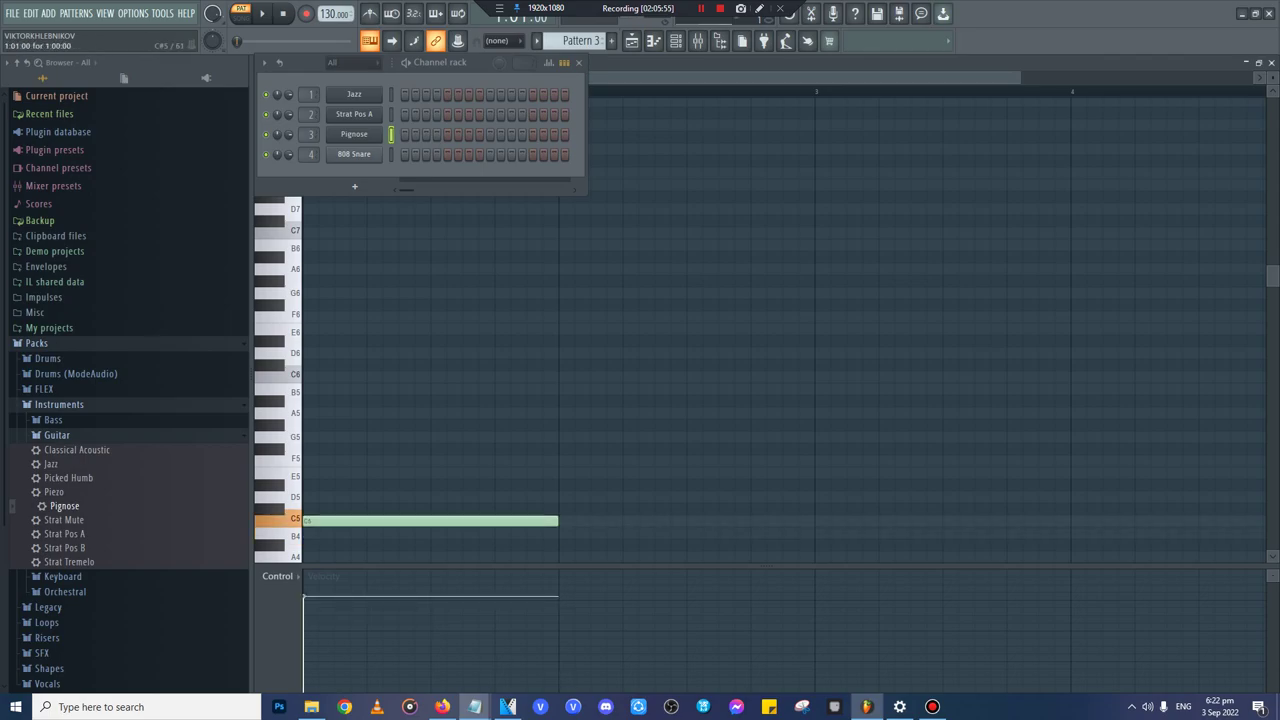
left_click(1271, 62)
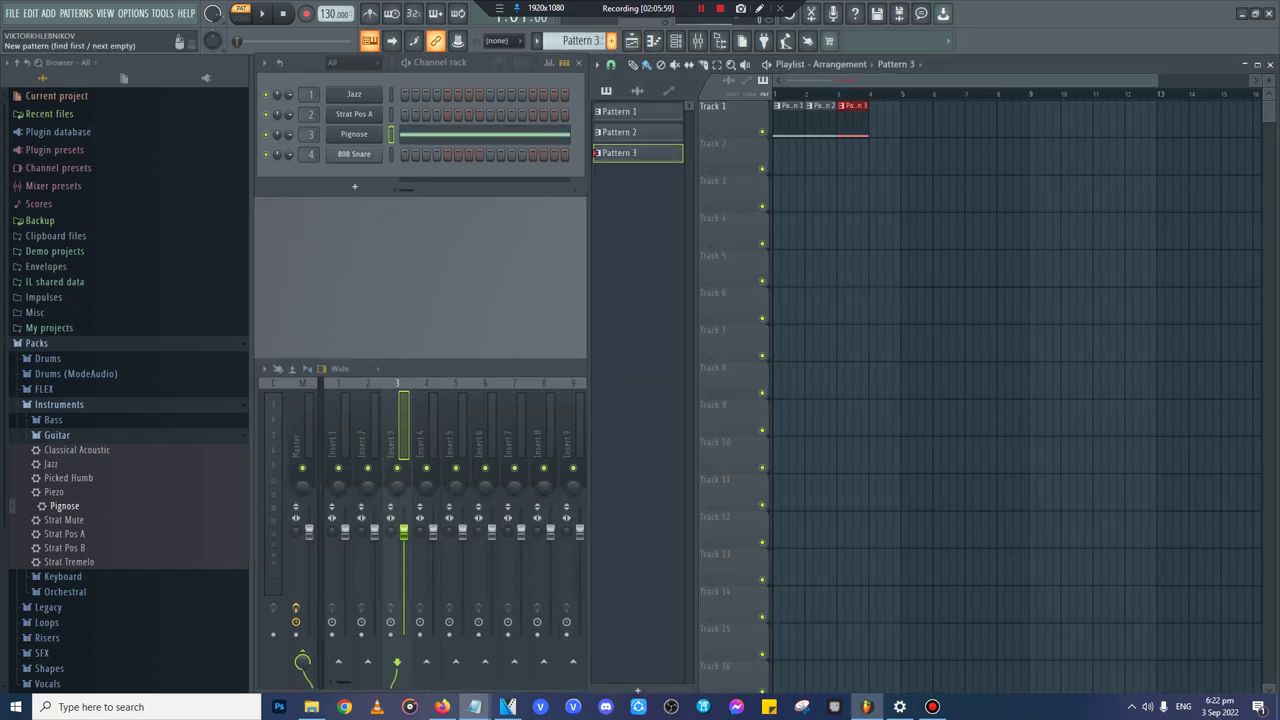
- Place a new Pattern 4 at bar 4 of Track 1 and replace the 808 Snare channel with the Electric keyboard instrument
left_click(611, 40)
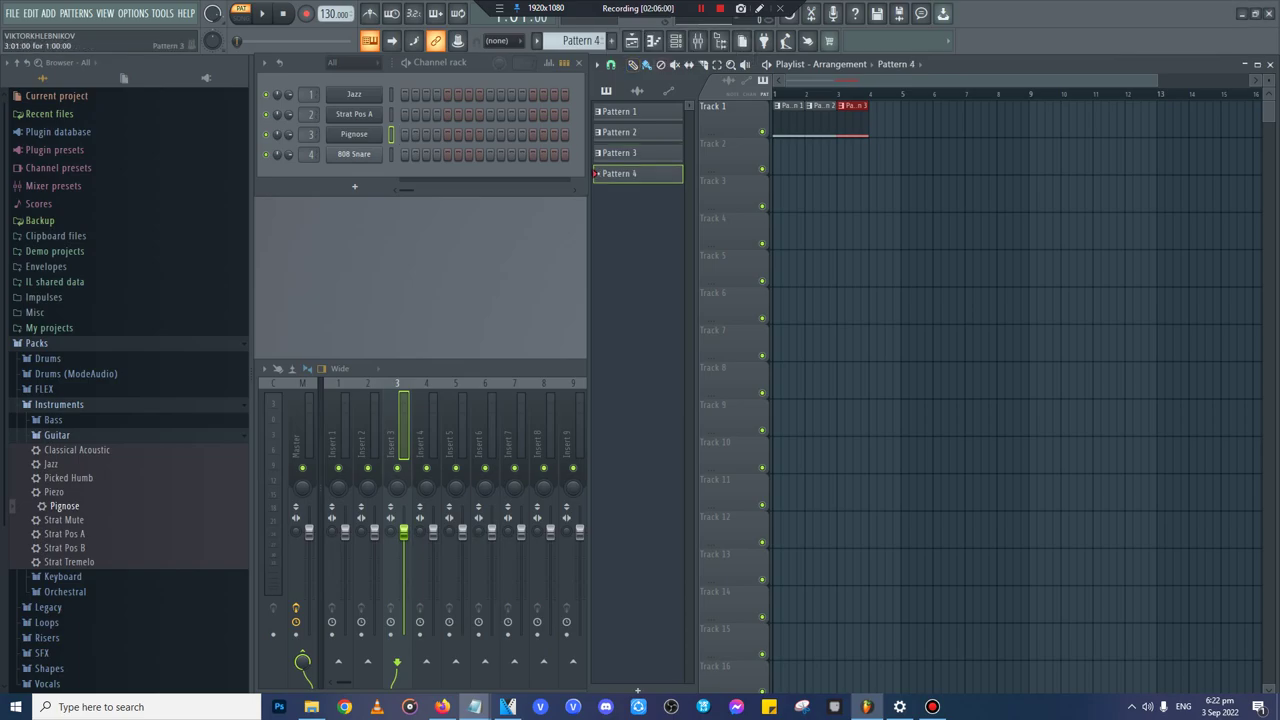
left_click(880, 106)
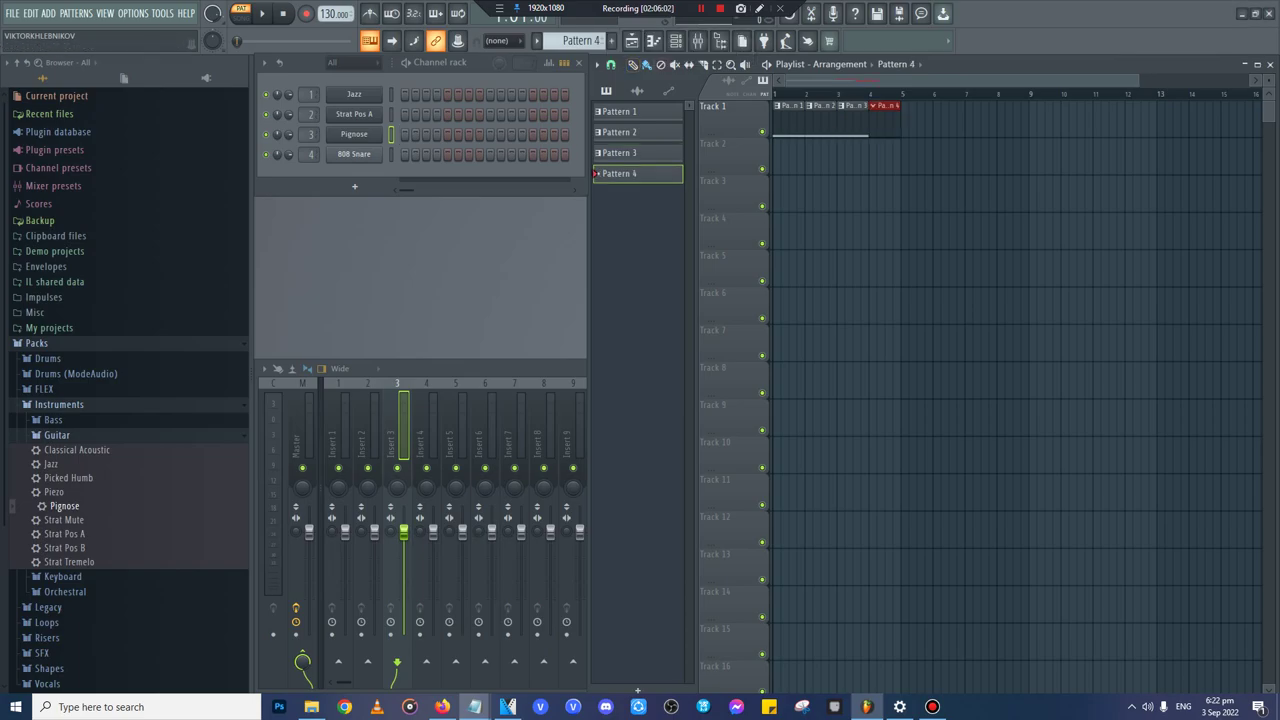
left_click(54, 420)
left_click(54, 420)
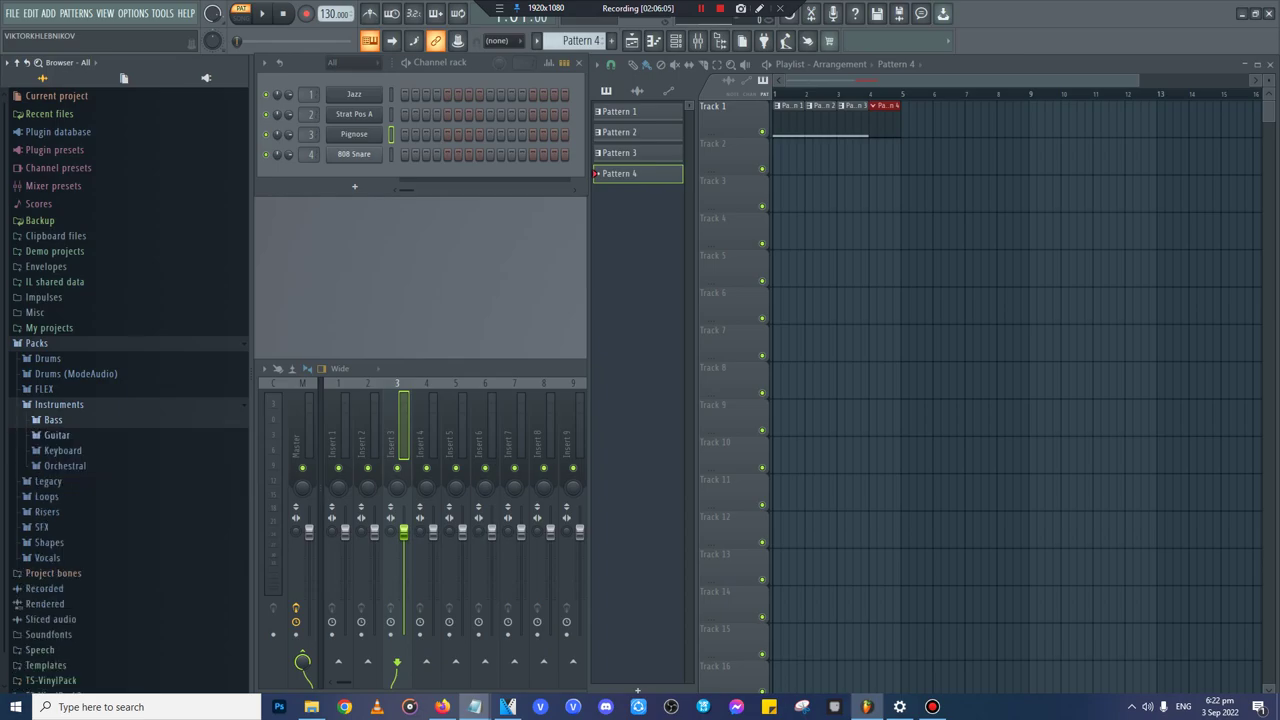
left_click(63, 450)
left_click_drag(58, 479, 354, 155)
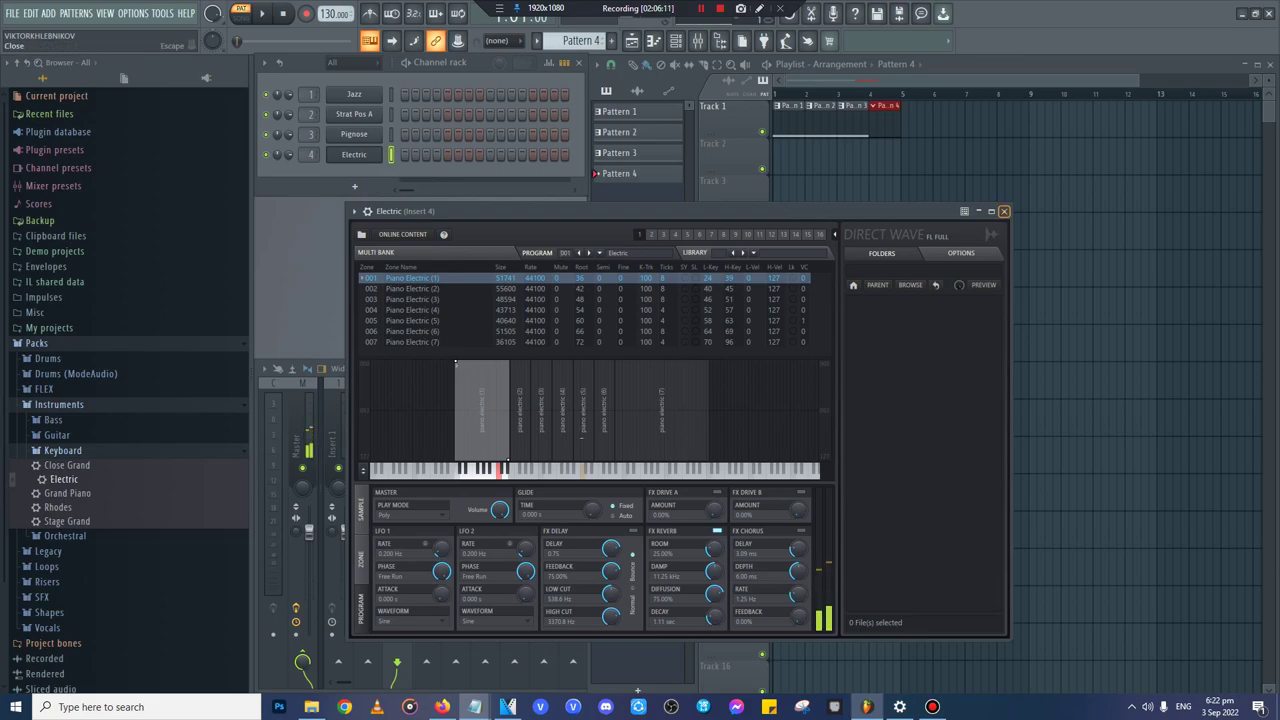
left_click(1004, 211)
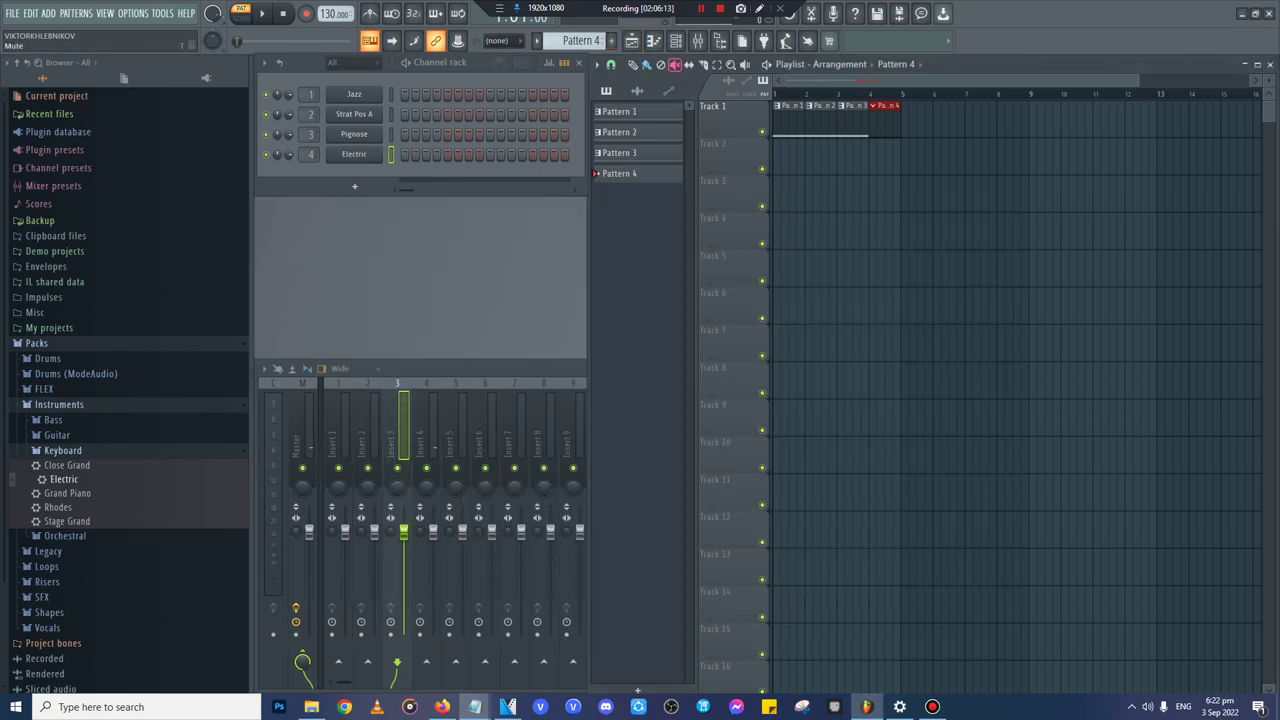
- Draw a one-bar C5 note for the Electric channel in Pattern 4 and close the piano roll
left_click(652, 40)
left_click(320, 520)
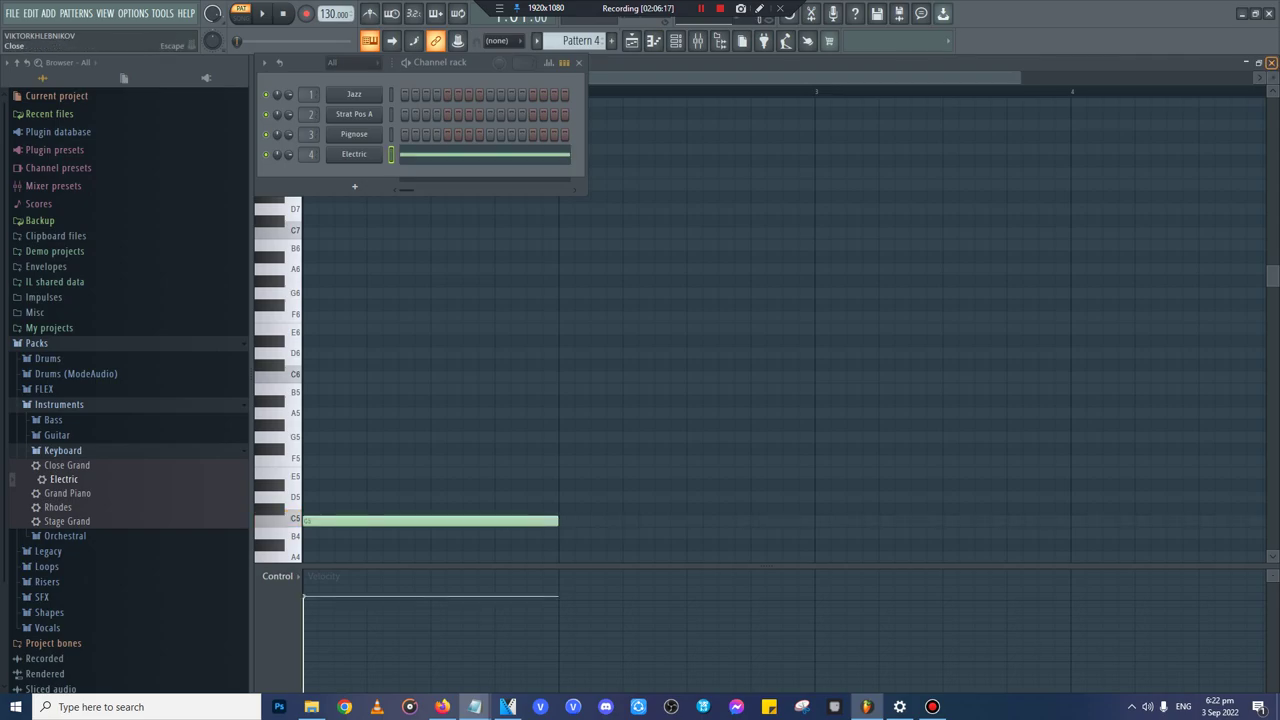
left_click(1271, 62)
- Add Electric Guitar 01 from the Legacy guitar instruments as a new channel, audition it, and close its instrument window
left_click(64, 451)
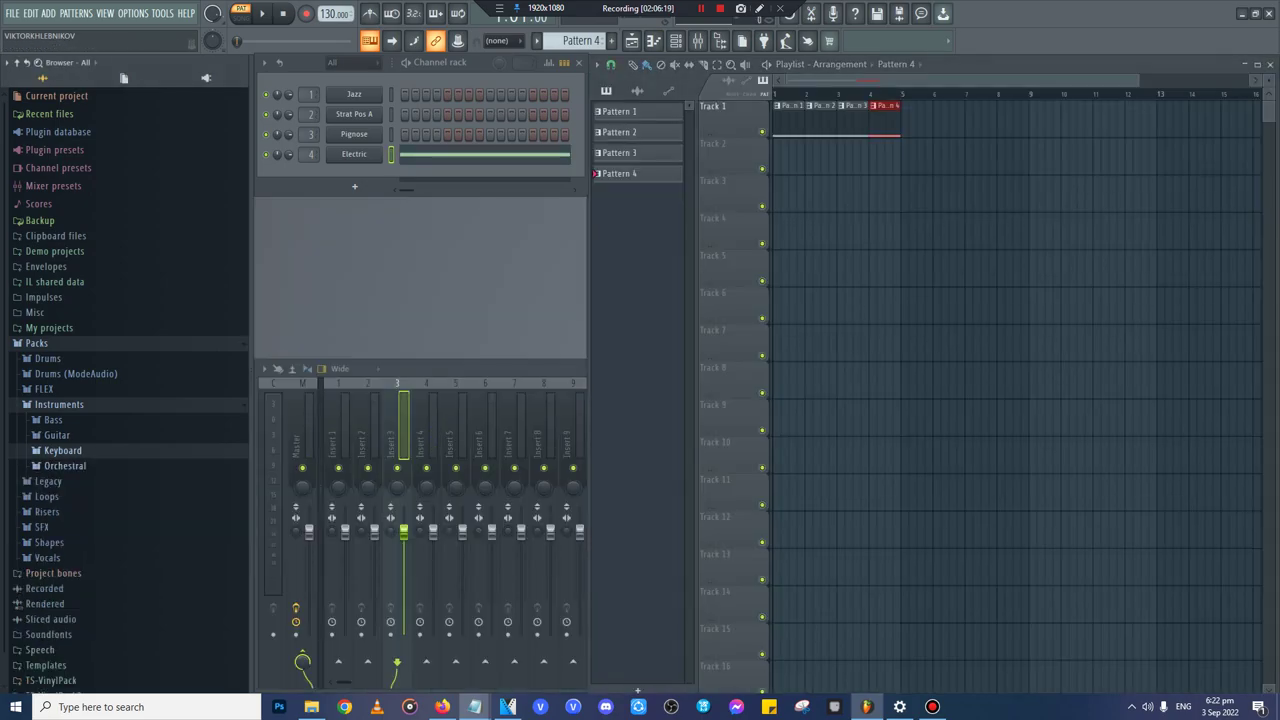
left_click(65, 466)
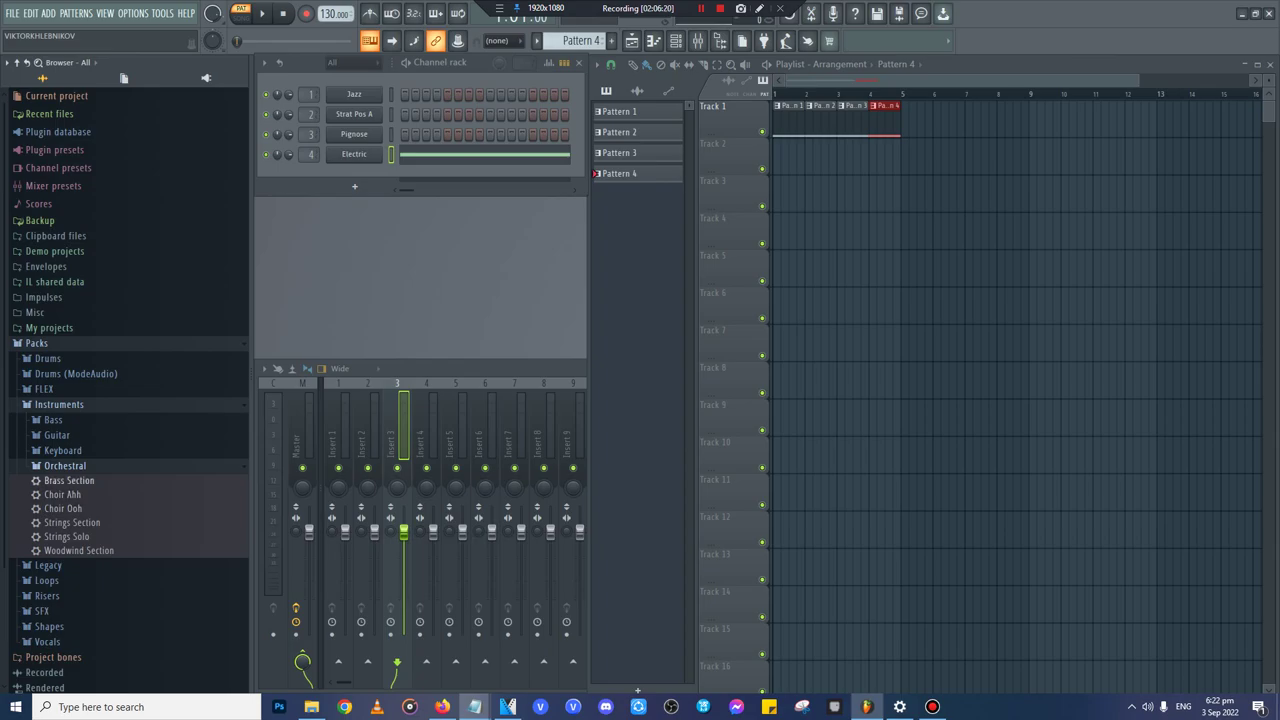
left_click(65, 466)
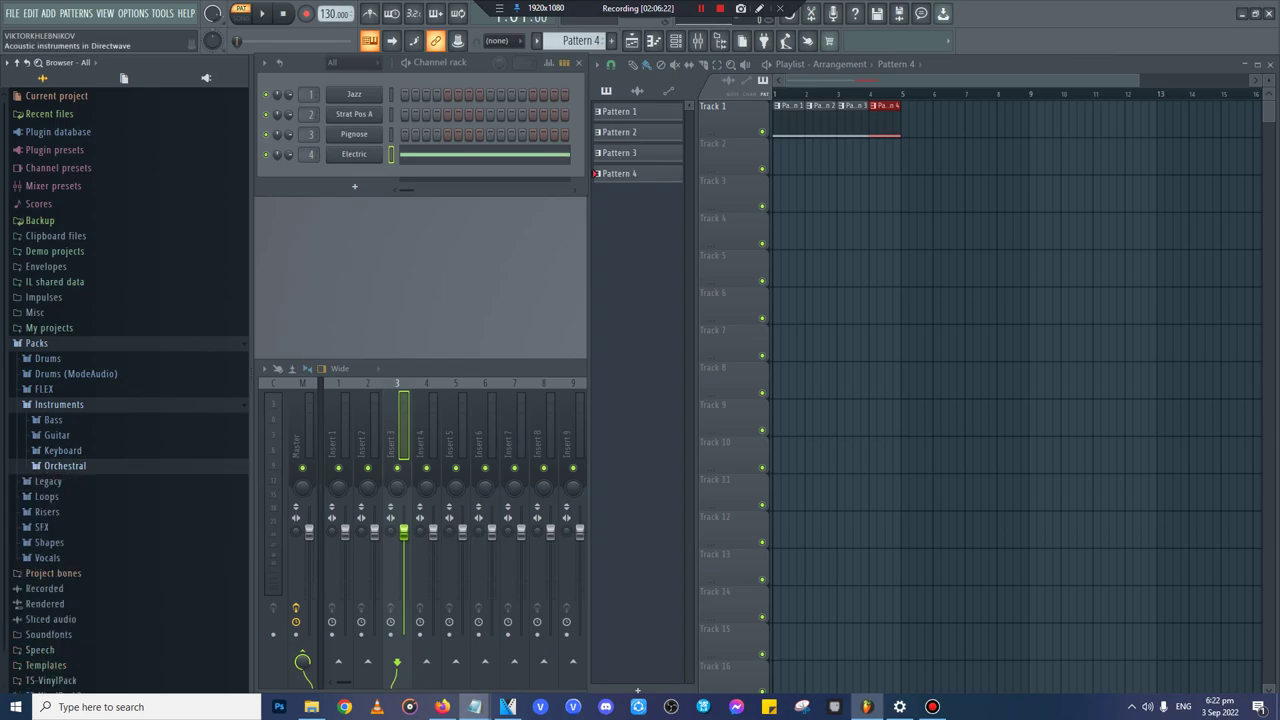
left_click(47, 496)
left_click(47, 435)
left_click(48, 420)
left_click(68, 466)
left_click(66, 512)
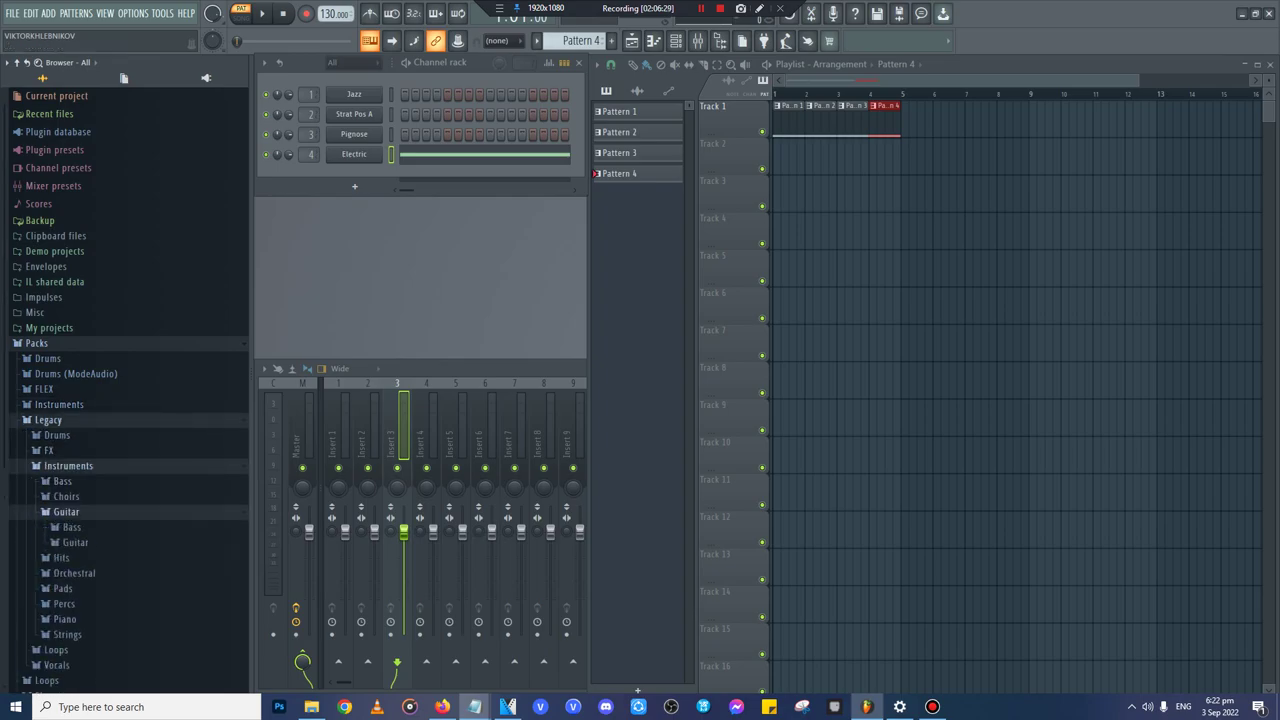
left_click(72, 527)
left_click(72, 527)
left_click(75, 542)
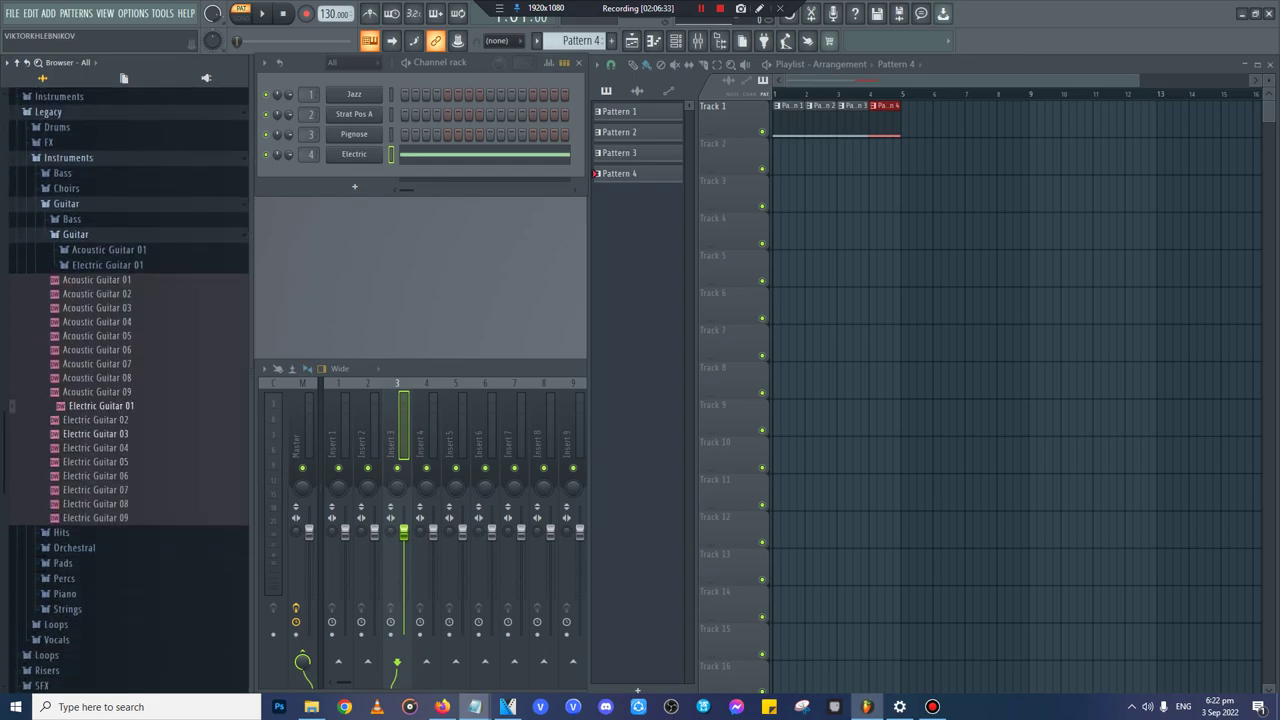
left_click_drag(101, 405, 356, 206)
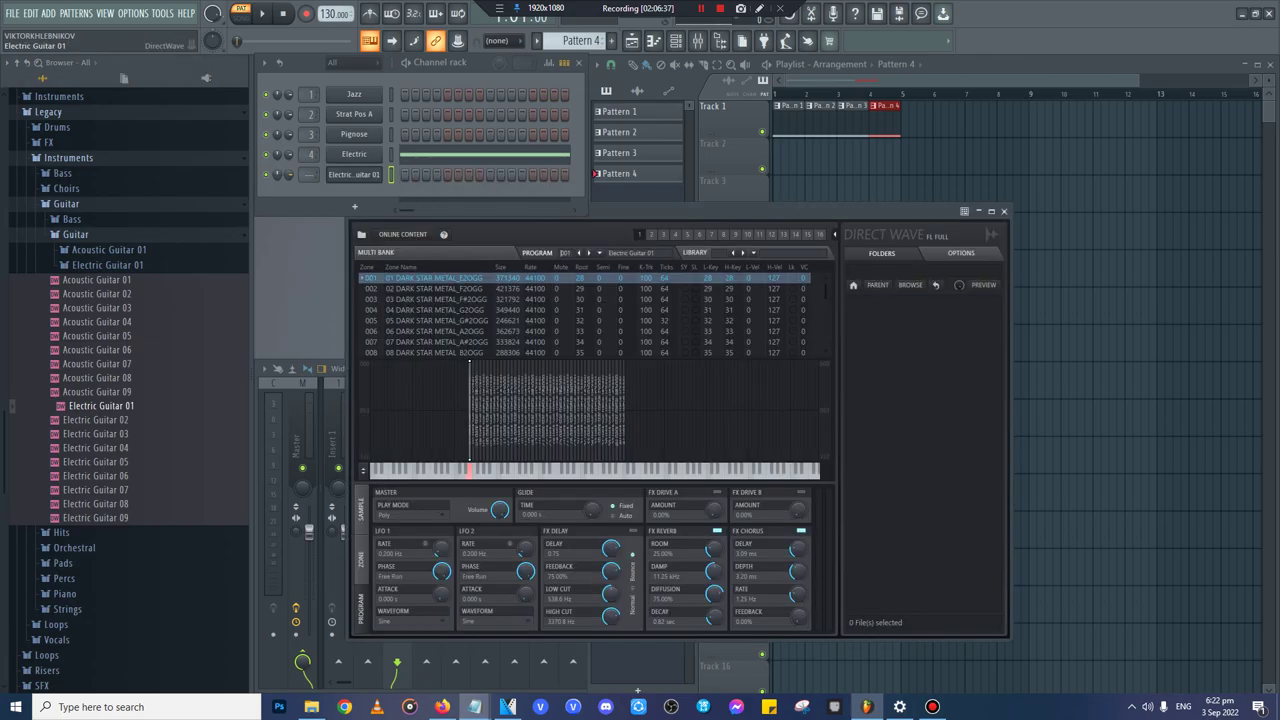
key("z")
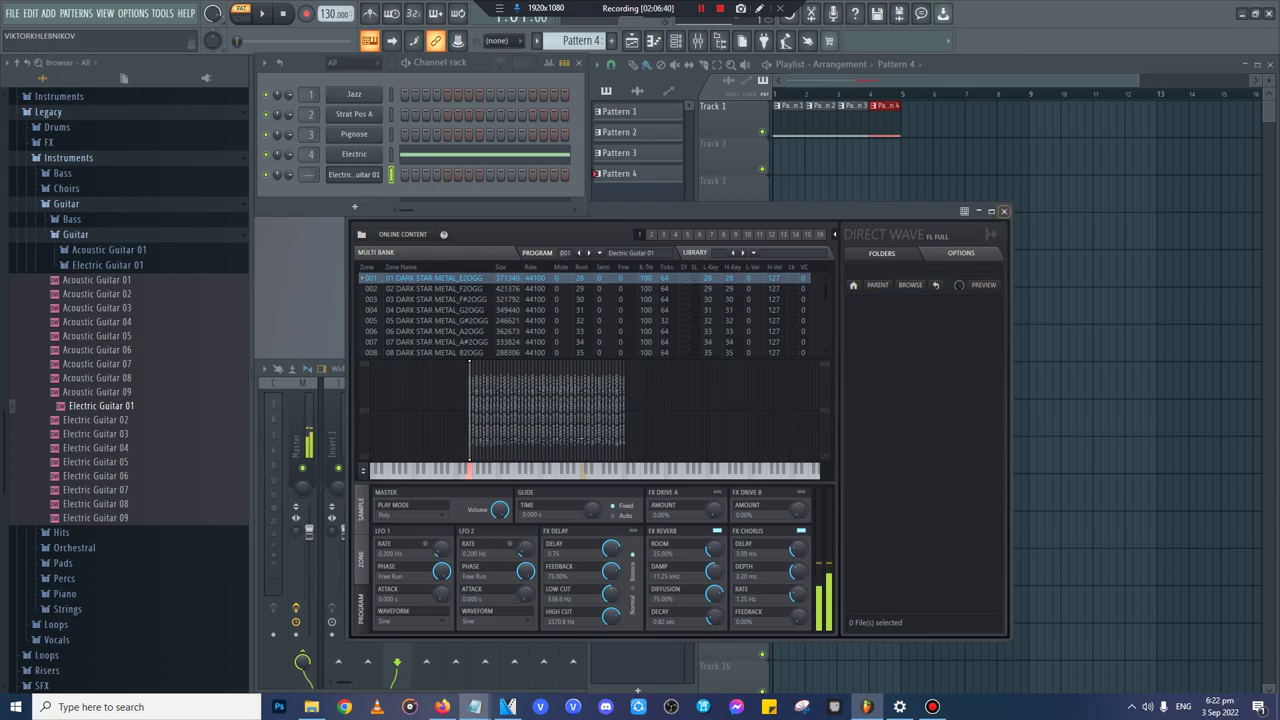
left_click(1004, 211)
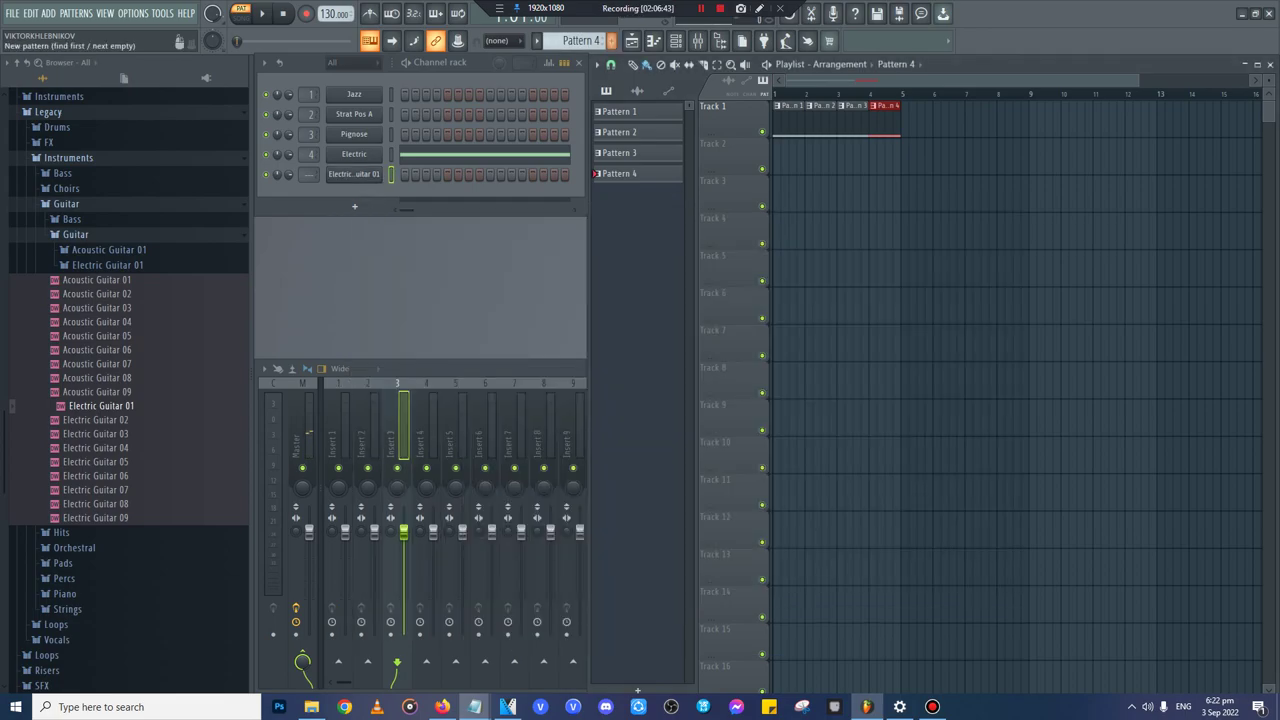
- Create a new Pattern 5 and place it at bar 5 of Track 1
left_click(611, 40)
left_click(627, 57)
left_click(918, 106)
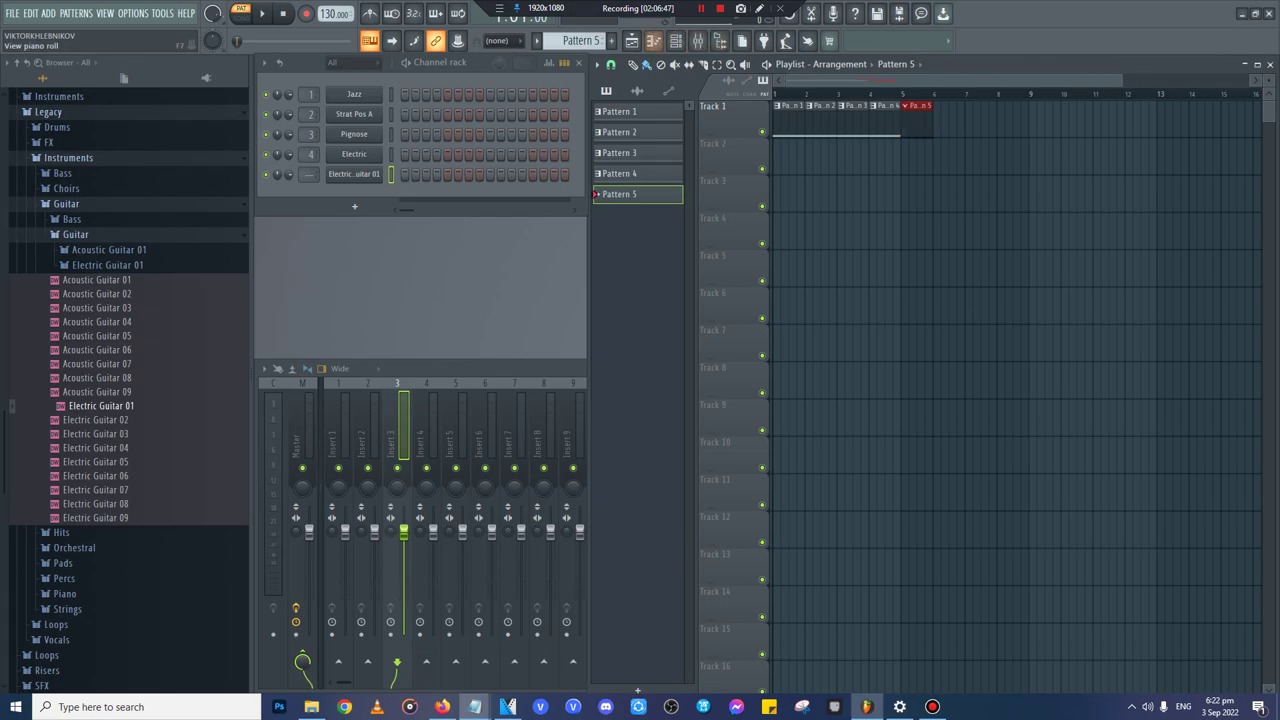
- In Pattern 5's piano roll, try Electric Guitar 06 and Acoustic Guitar 07 on the Electric Guitar 01 channel and draw a one-bar C5 note
left_click(654, 41)
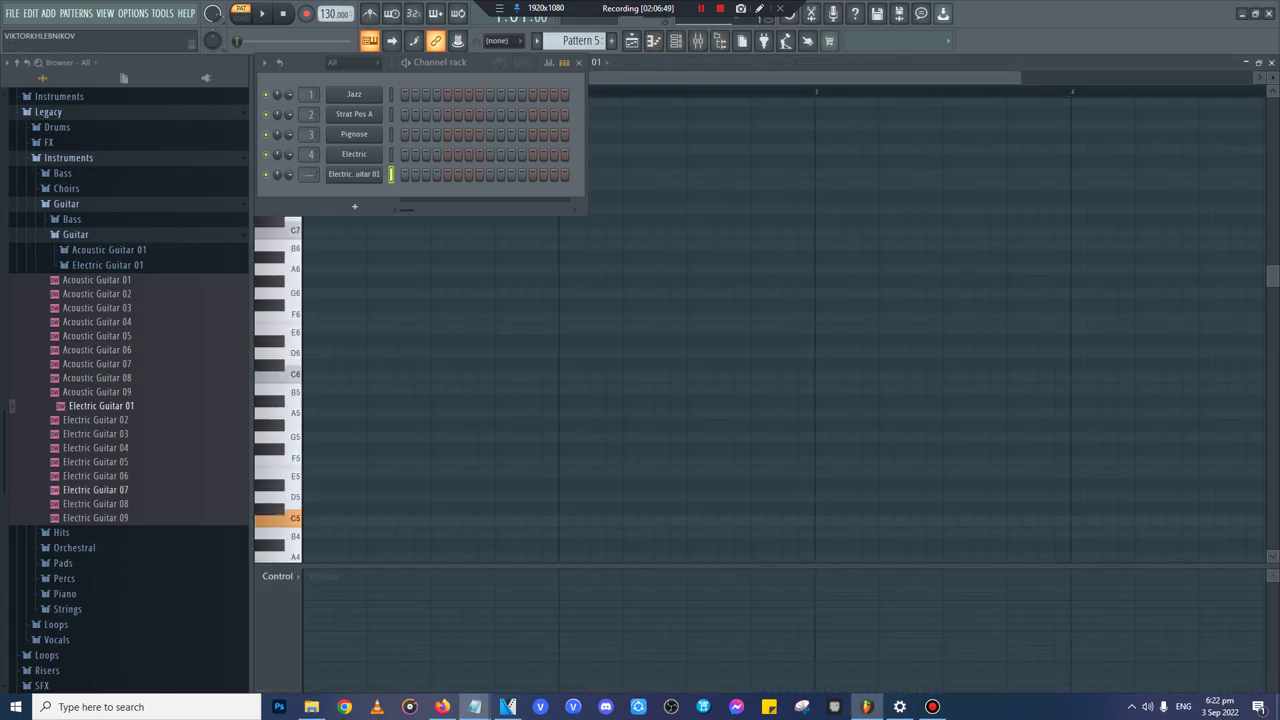
left_click_drag(95, 475, 354, 174)
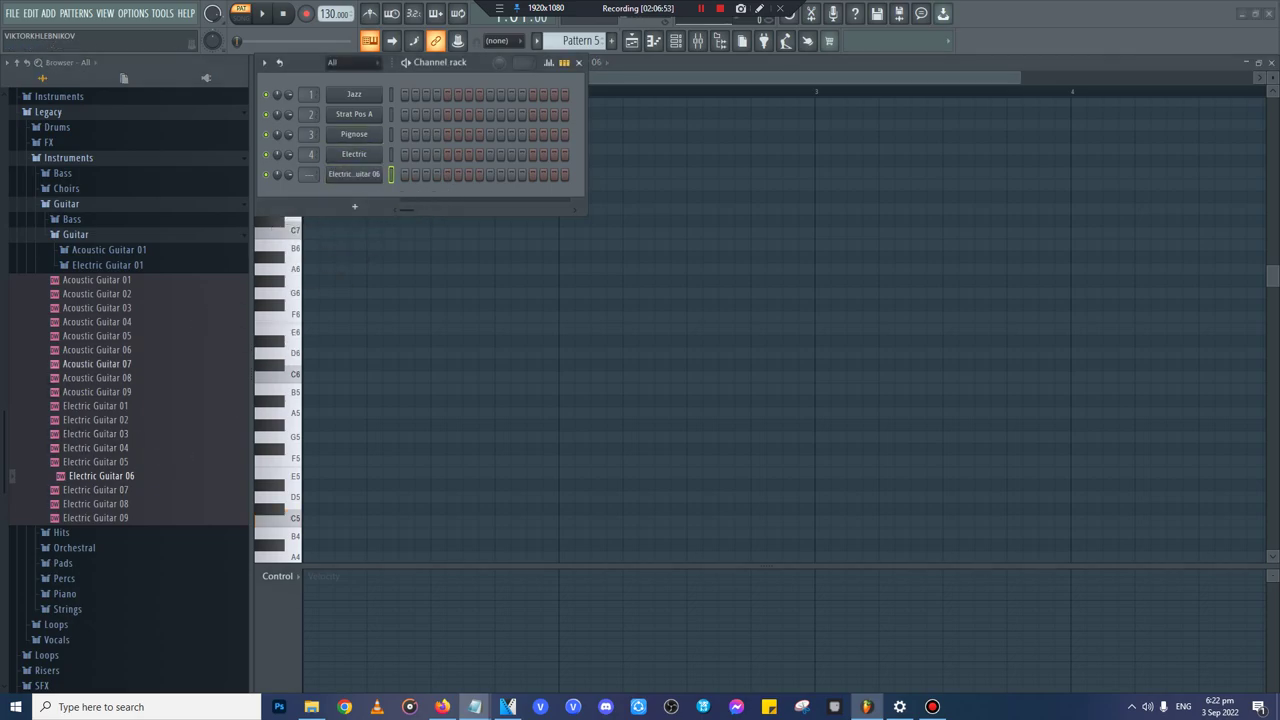
left_click_drag(97, 363, 352, 176)
left_click(308, 521)
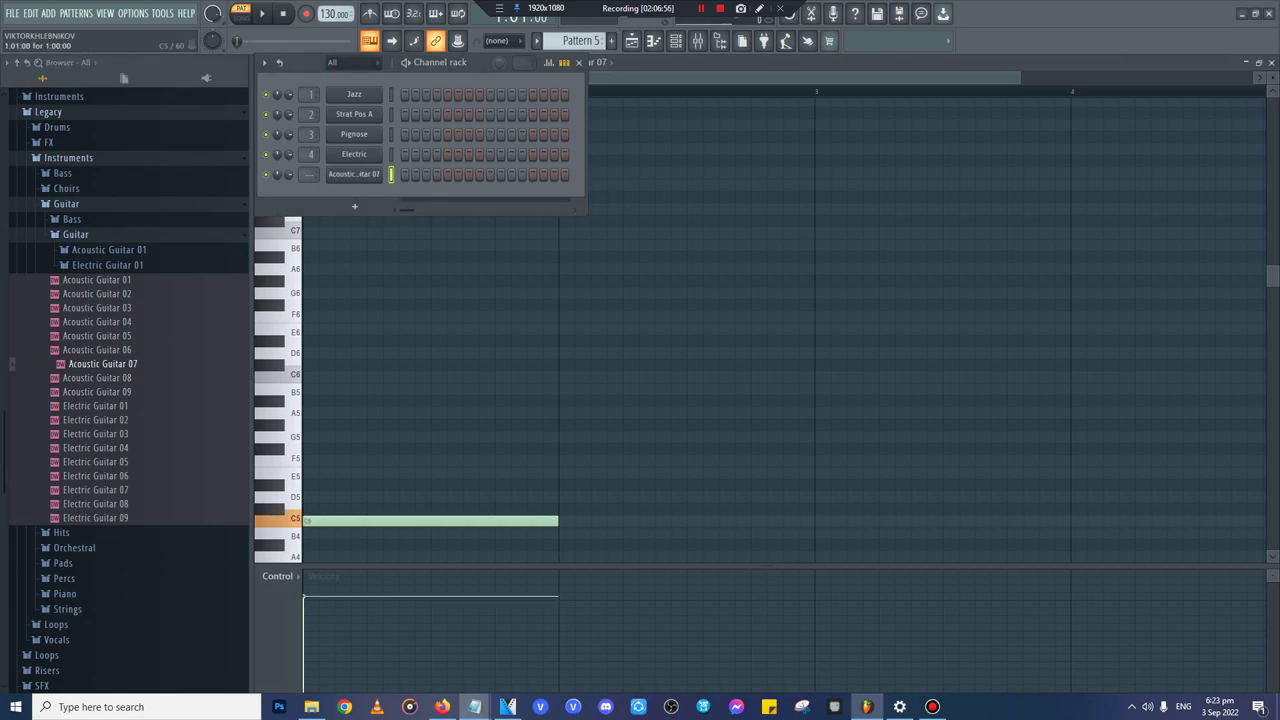
- Audition Acoustic Guitar 07, replace it with Acoustic Guitar 01 on the same channel, and close the piano roll
left_click(354, 174)
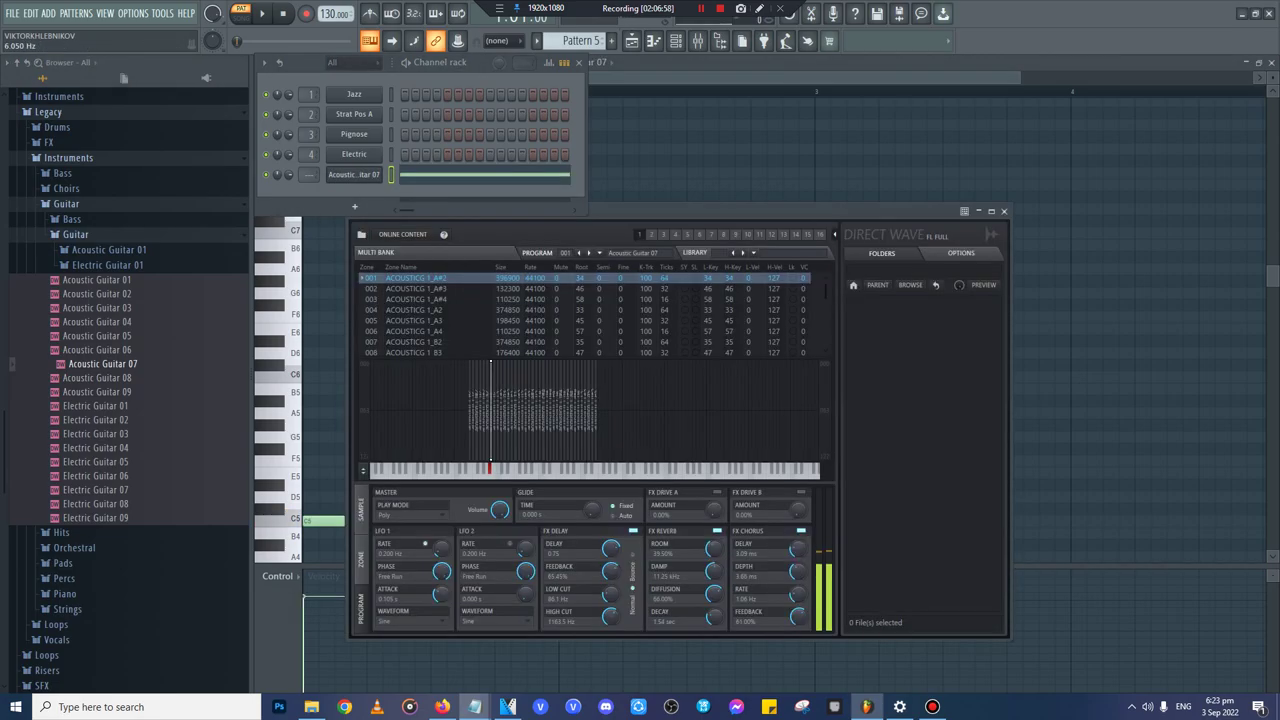
key("z")
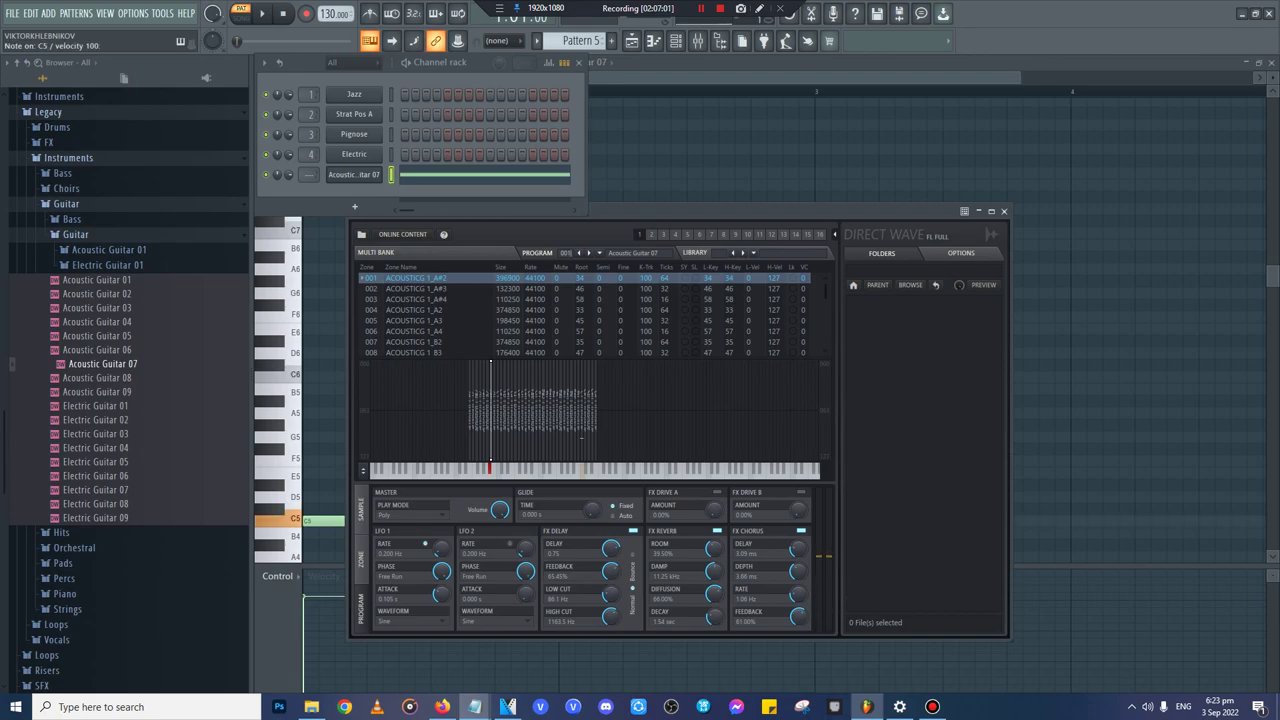
left_click(1004, 211)
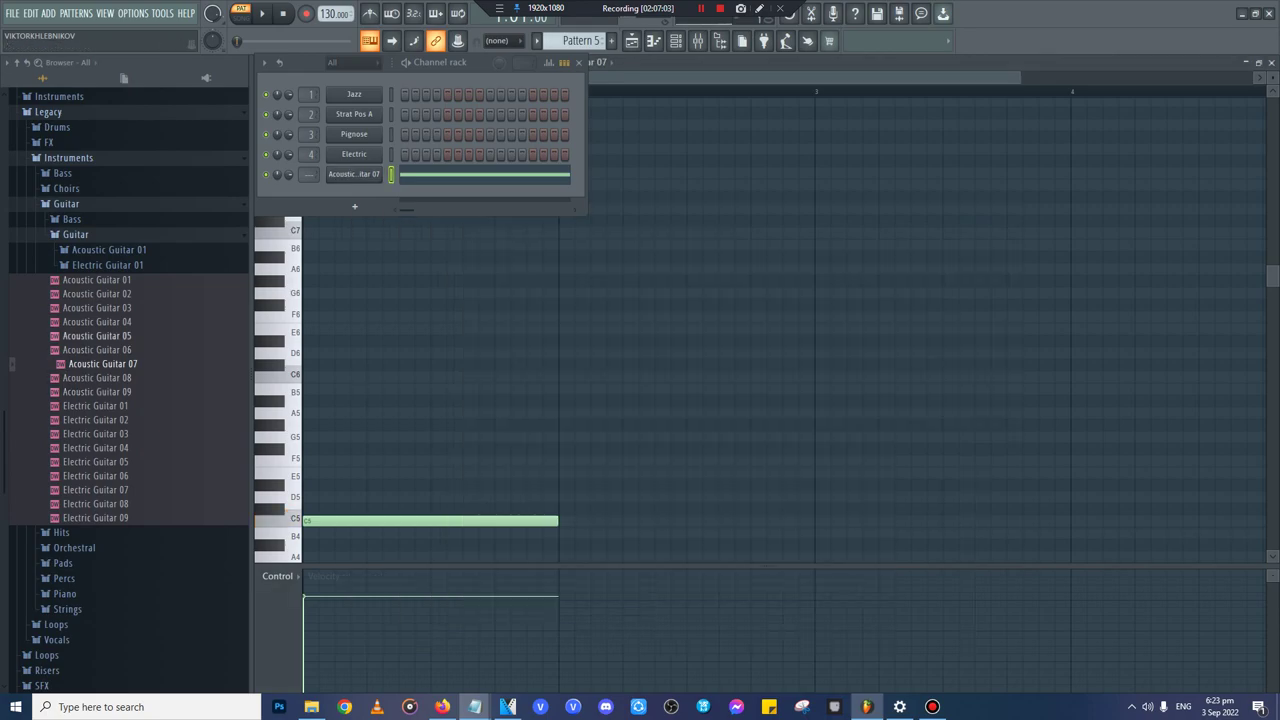
left_click_drag(97, 279, 354, 175)
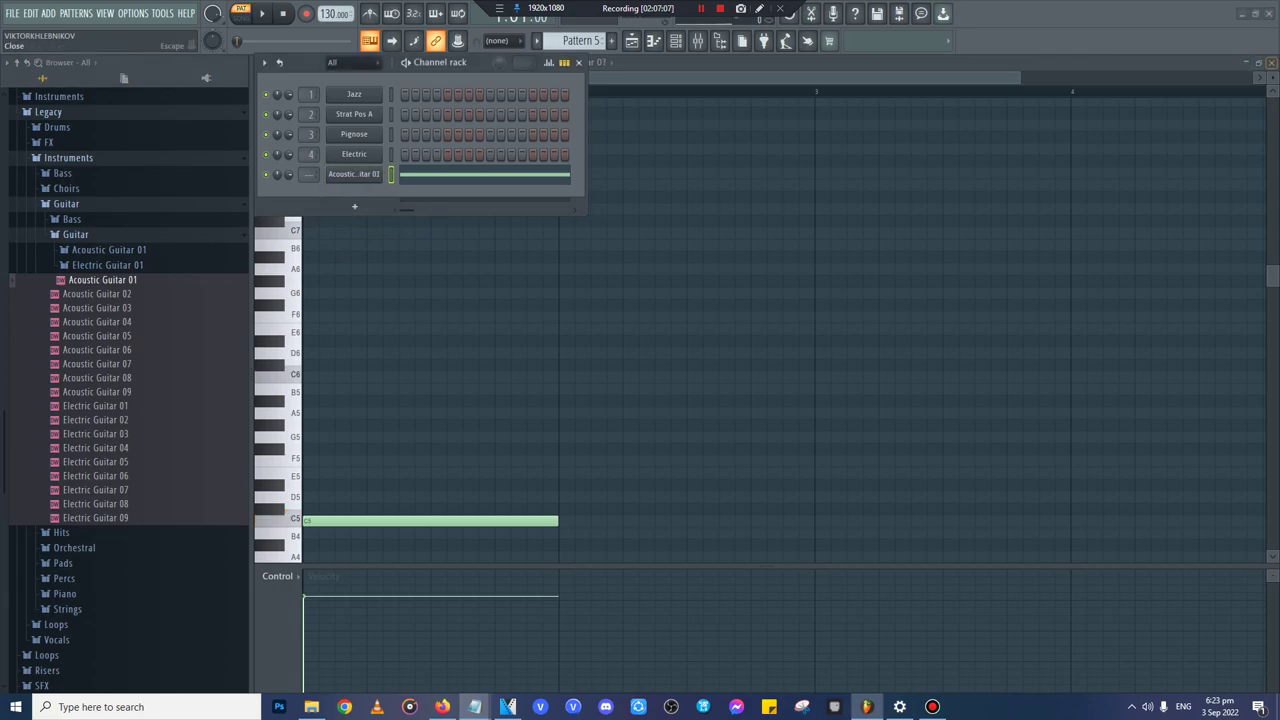
left_click(1270, 62)
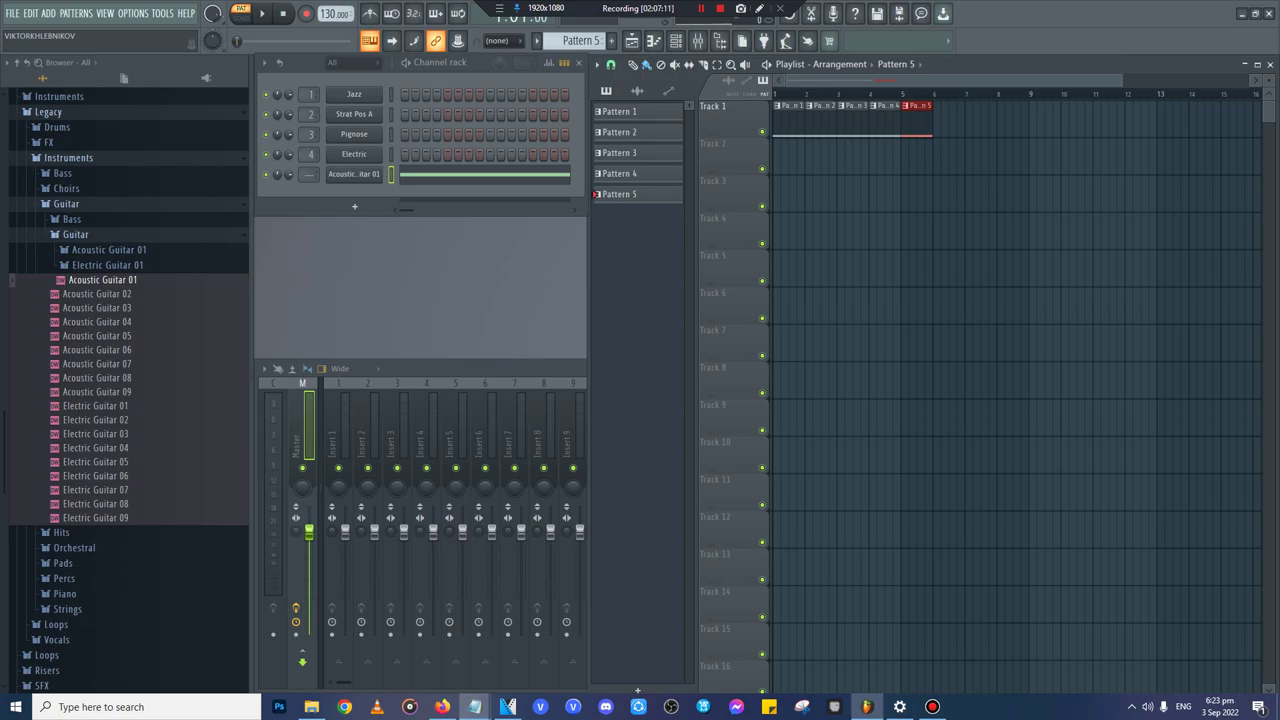
- Export the current pattern as a WAV file named pitches in the Downloads folder, using the existing render settings
left_click(12, 14)
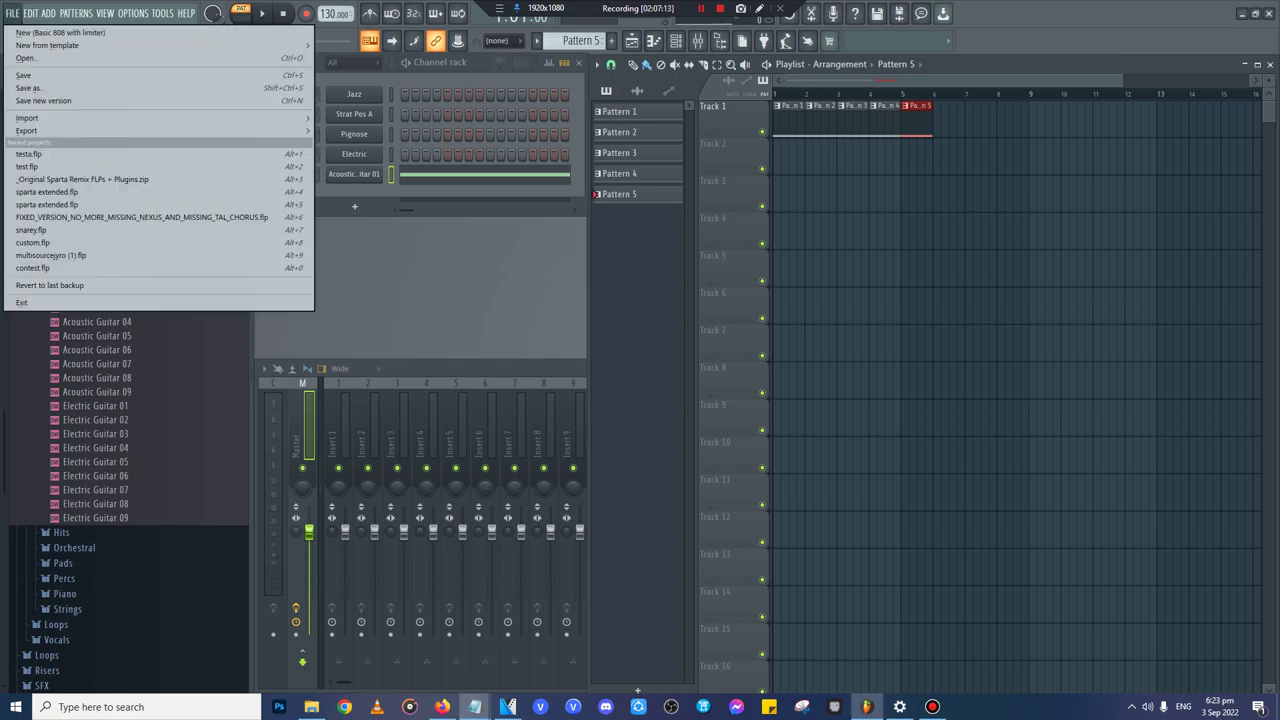
mouse_move(27, 130)
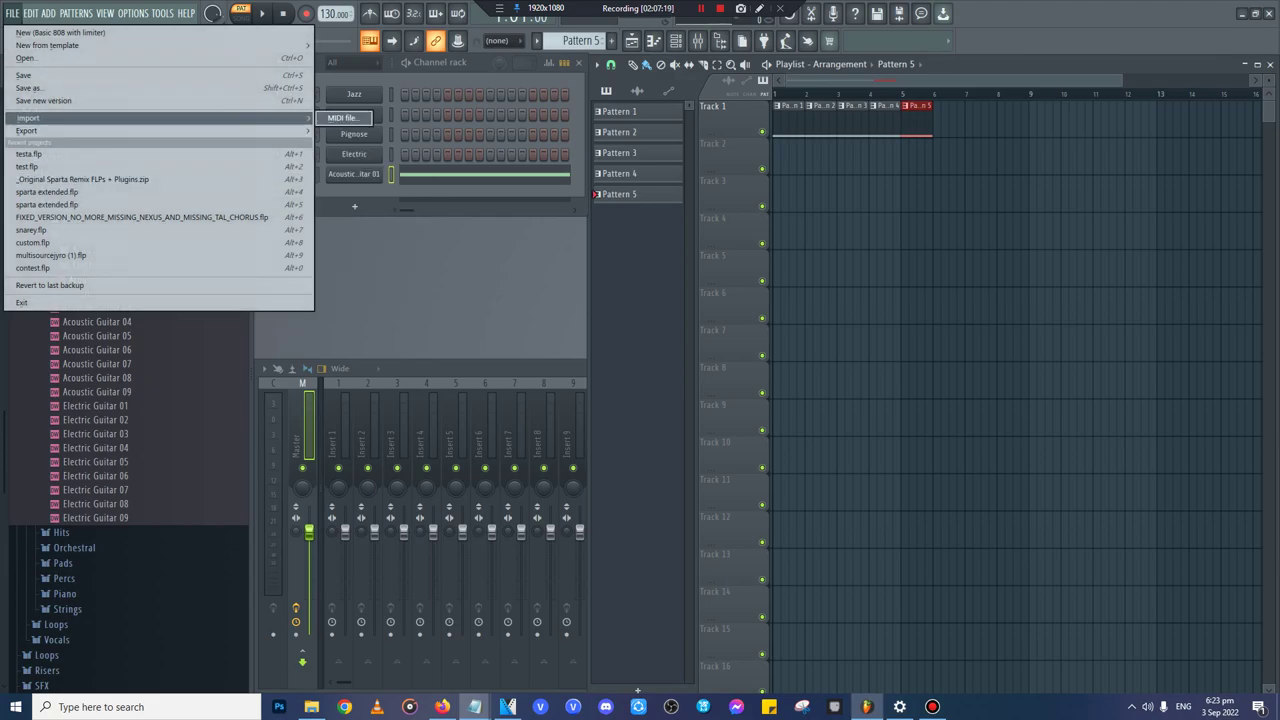
left_click(342, 141)
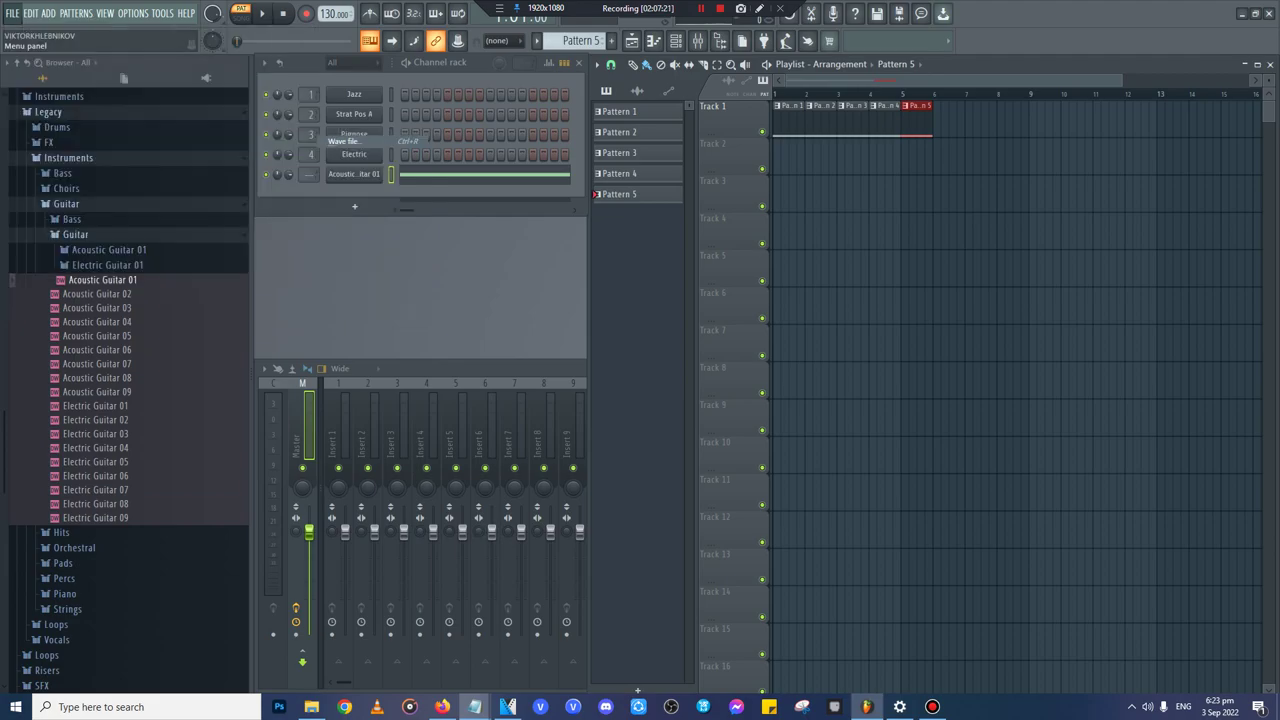
type("pitches")
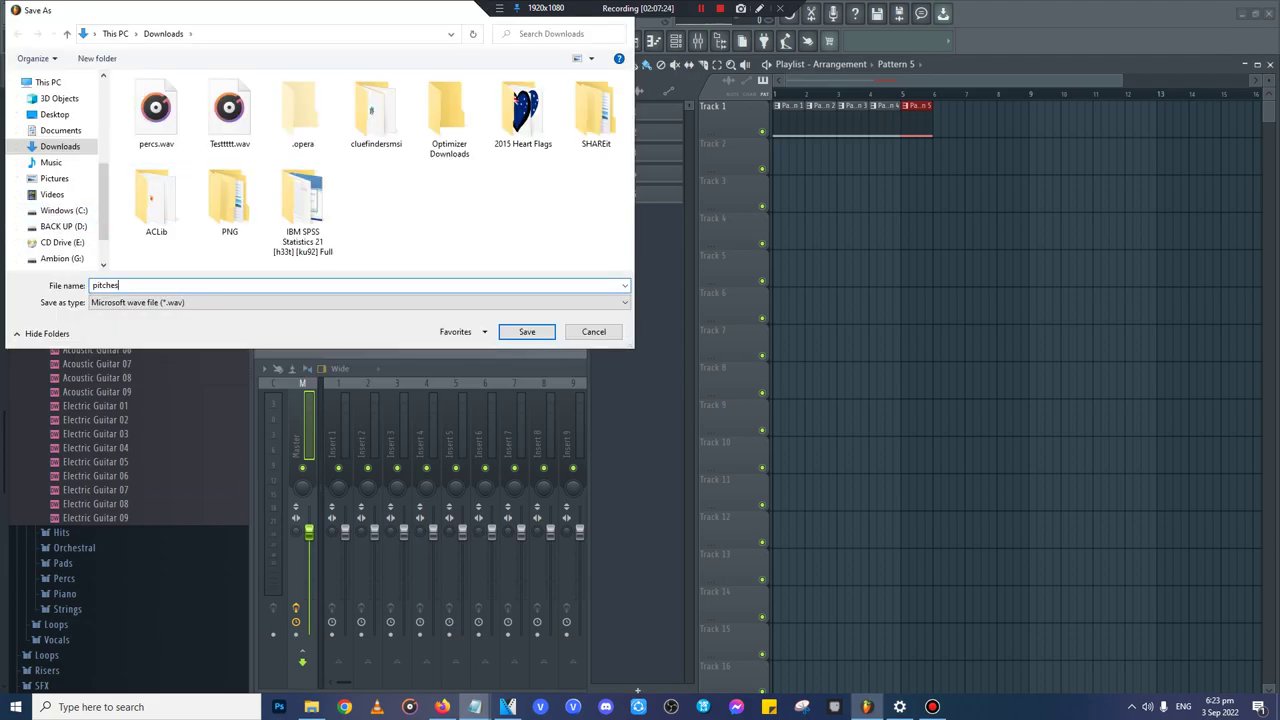
key("Return")
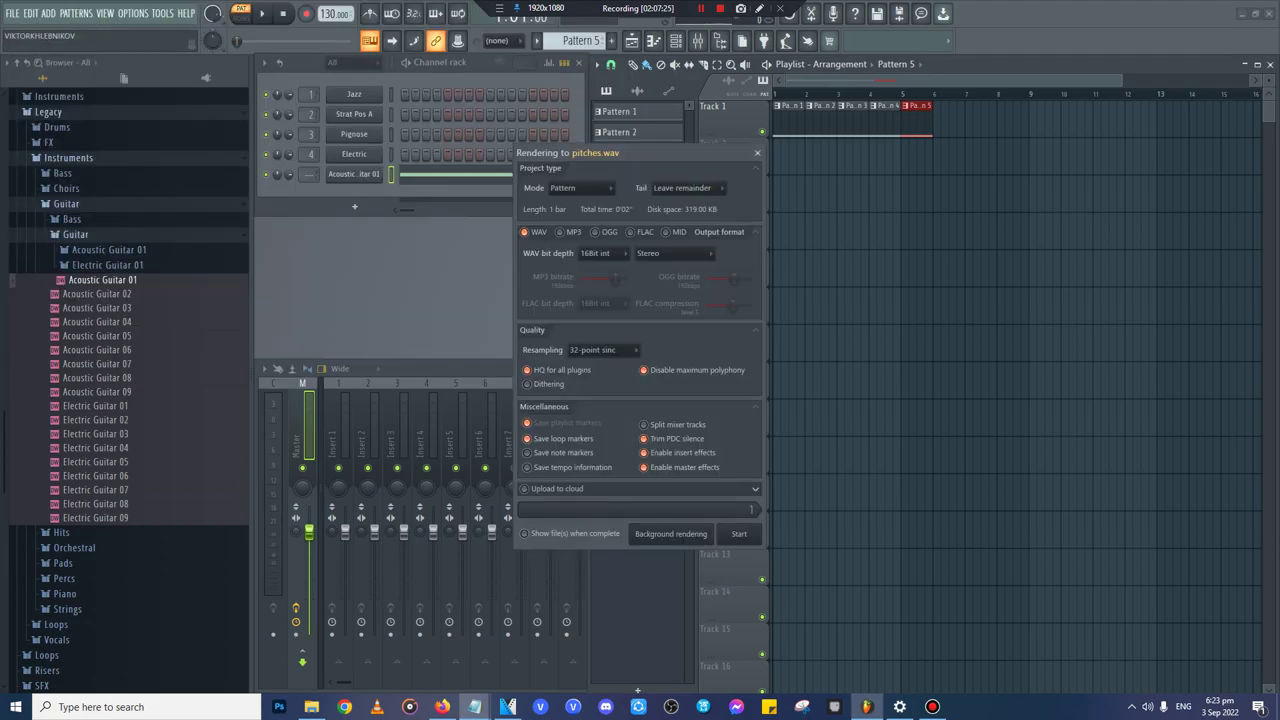
left_click(738, 533)
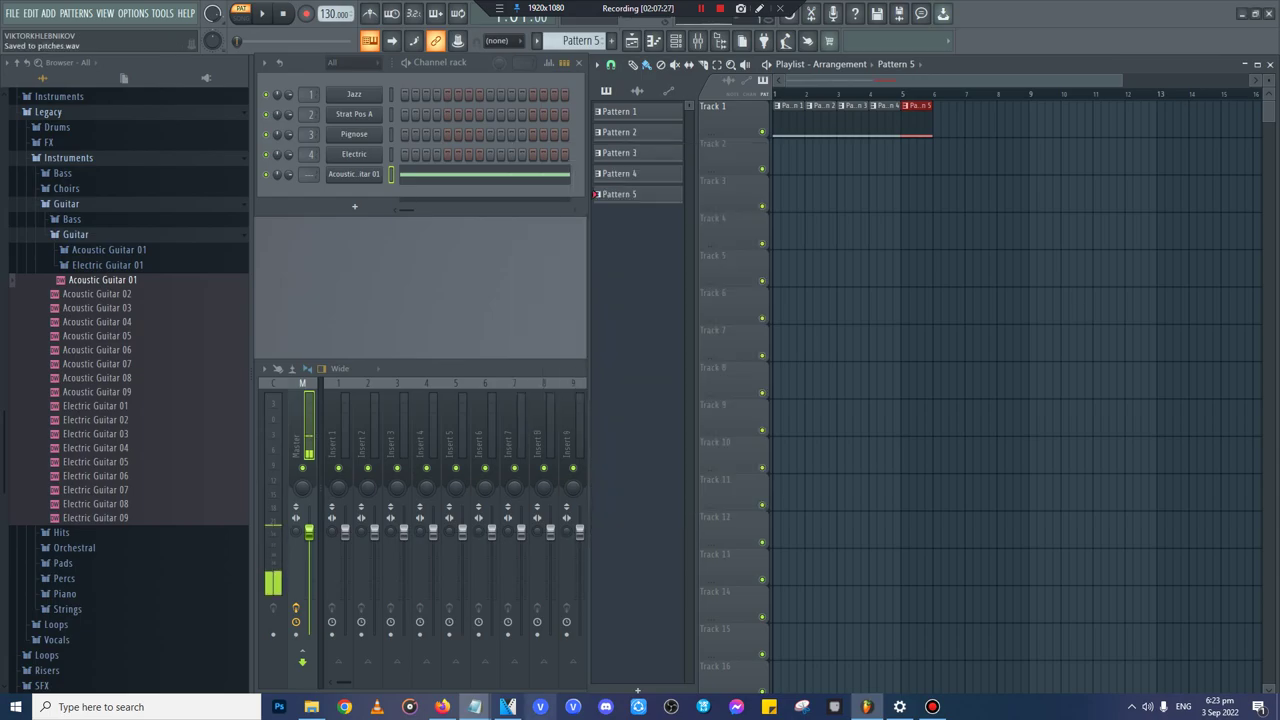
- Switch to VEGAS and place the cursor at the end of the last VEGAS Solid Color 35 clip on track 6
left_click(508, 707)
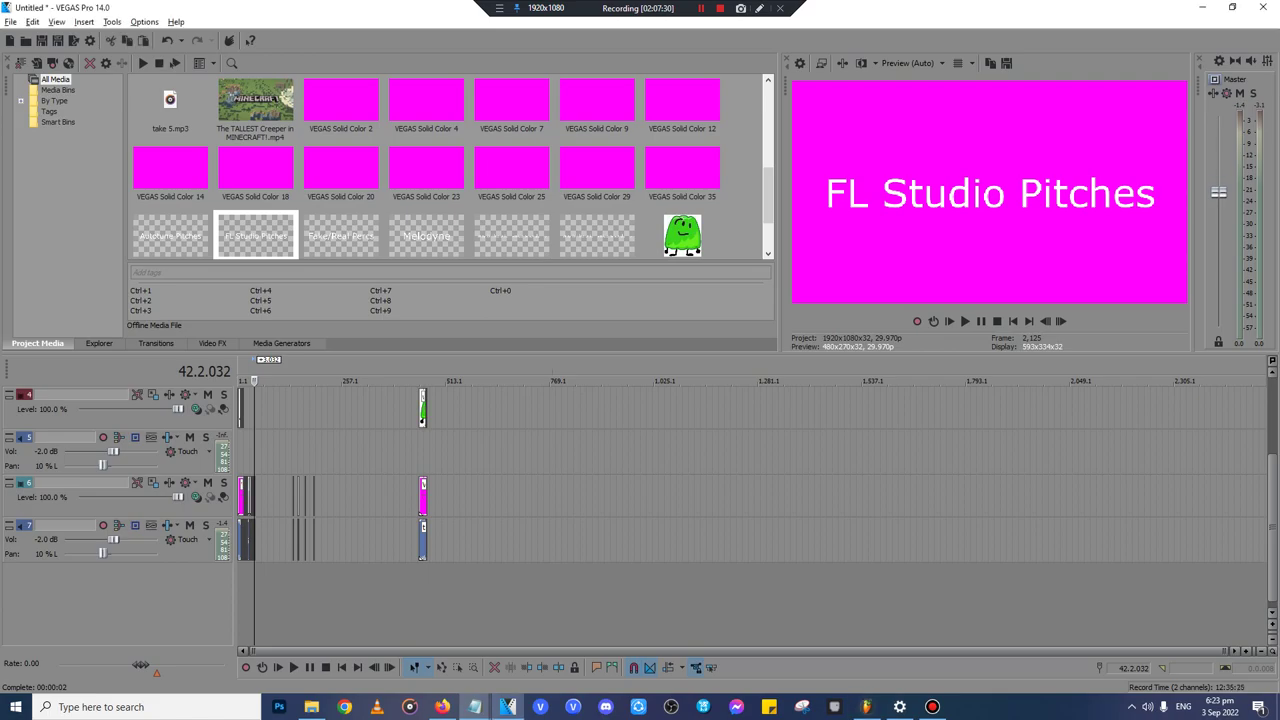
scroll(744, 500, "up", 15)
scroll(744, 500, "down", 5)
scroll(787, 548, "down", 10)
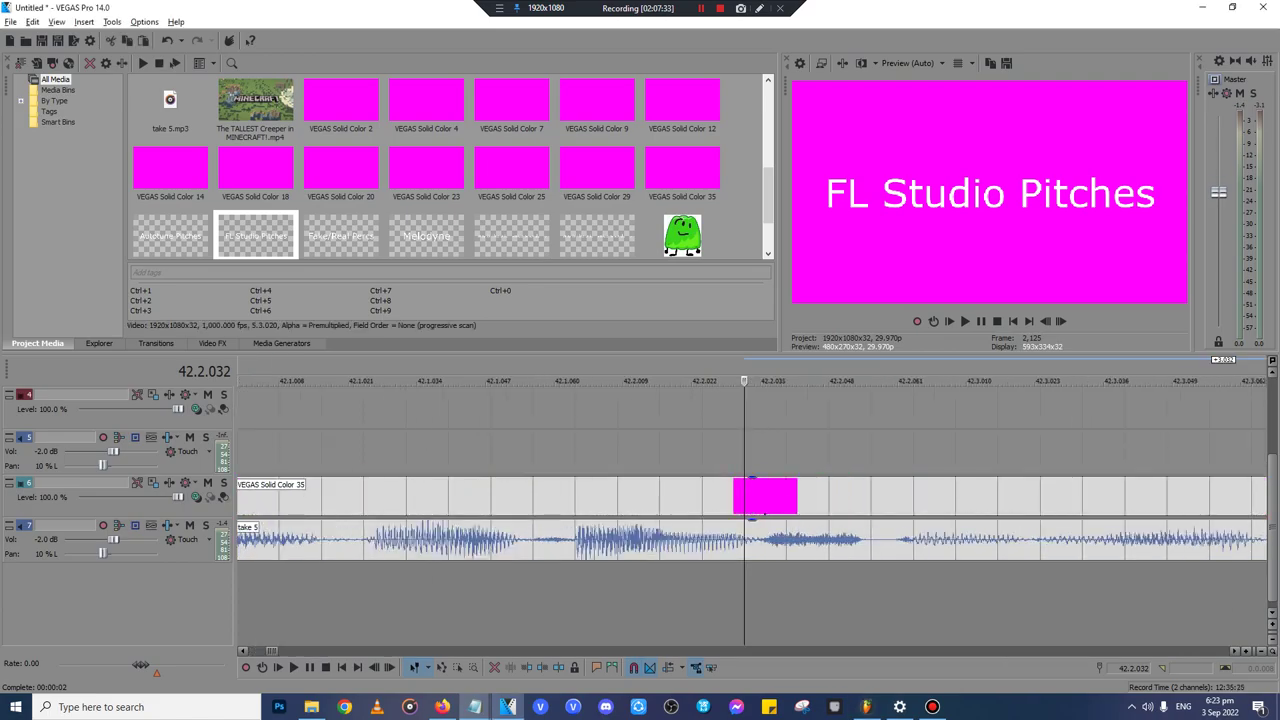
left_click(797, 500)
scroll(797, 500, "up", 3)
scroll(797, 500, "down", 4)
- Add pitches.wav from the Downloads folder to audio track 7, well past the last existing clip
left_click(312, 707)
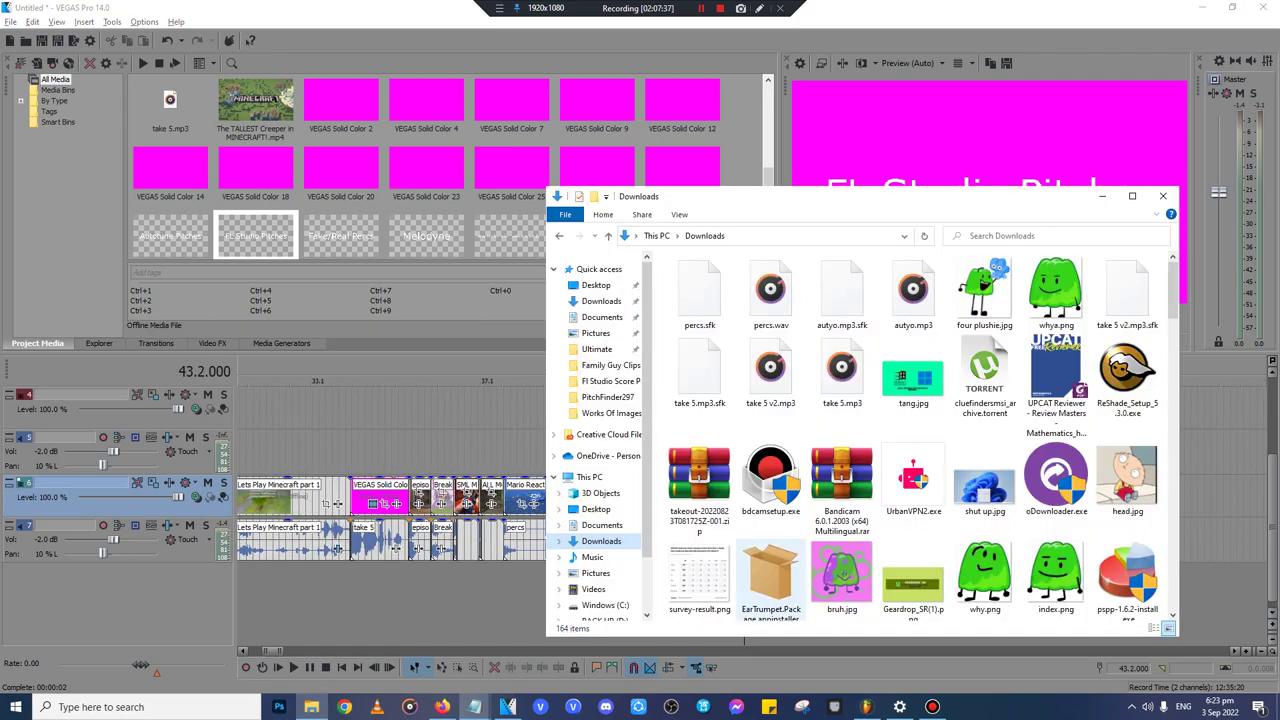
left_click(1102, 196)
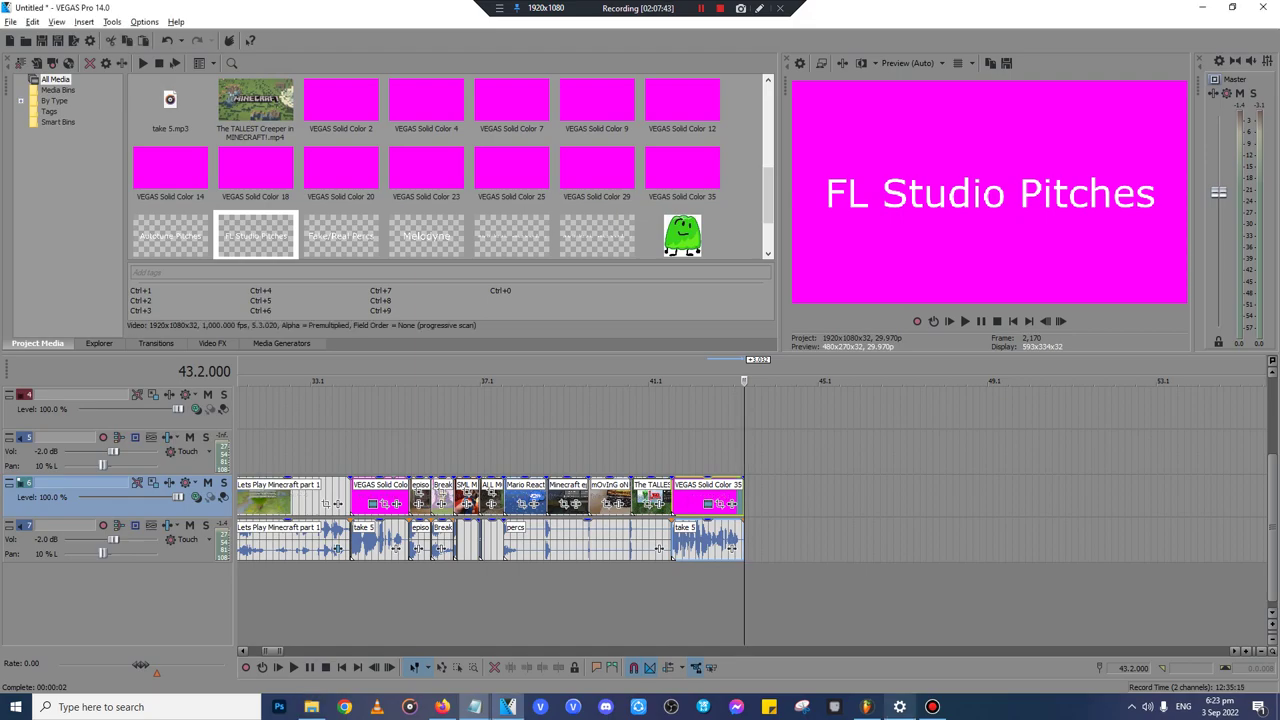
mouse_move(932, 707)
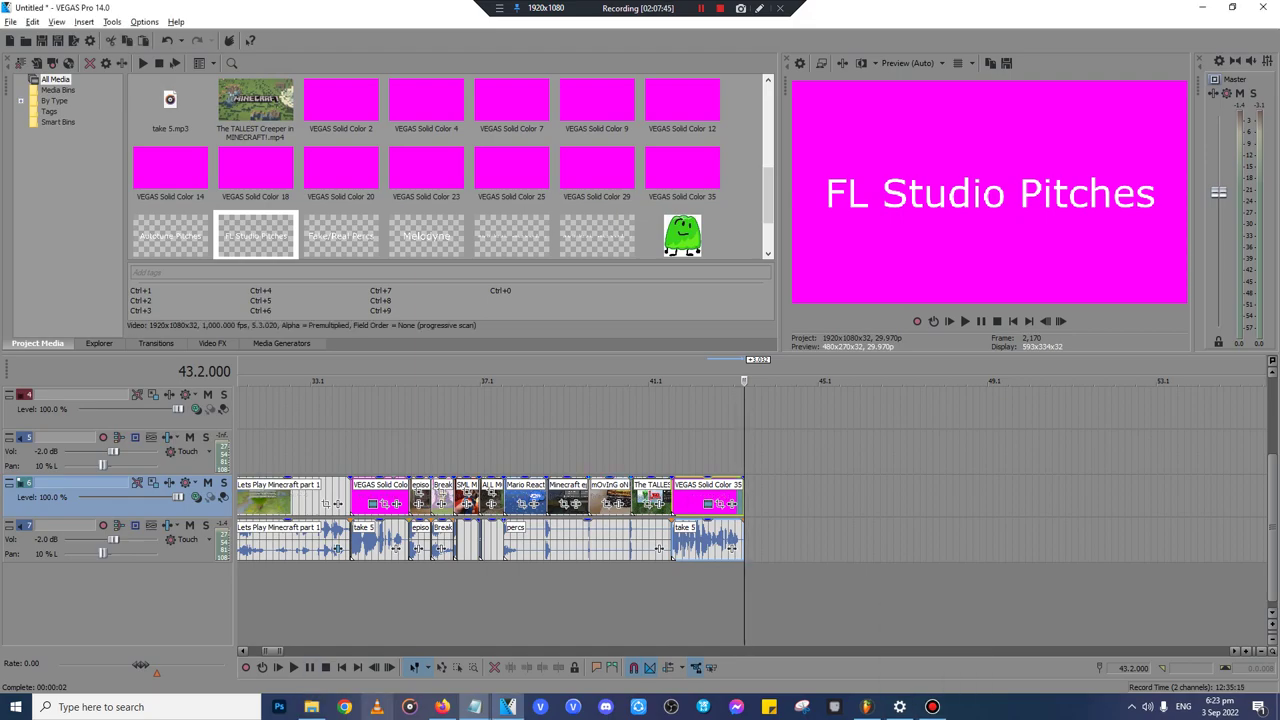
left_click(311, 707)
left_click(589, 476)
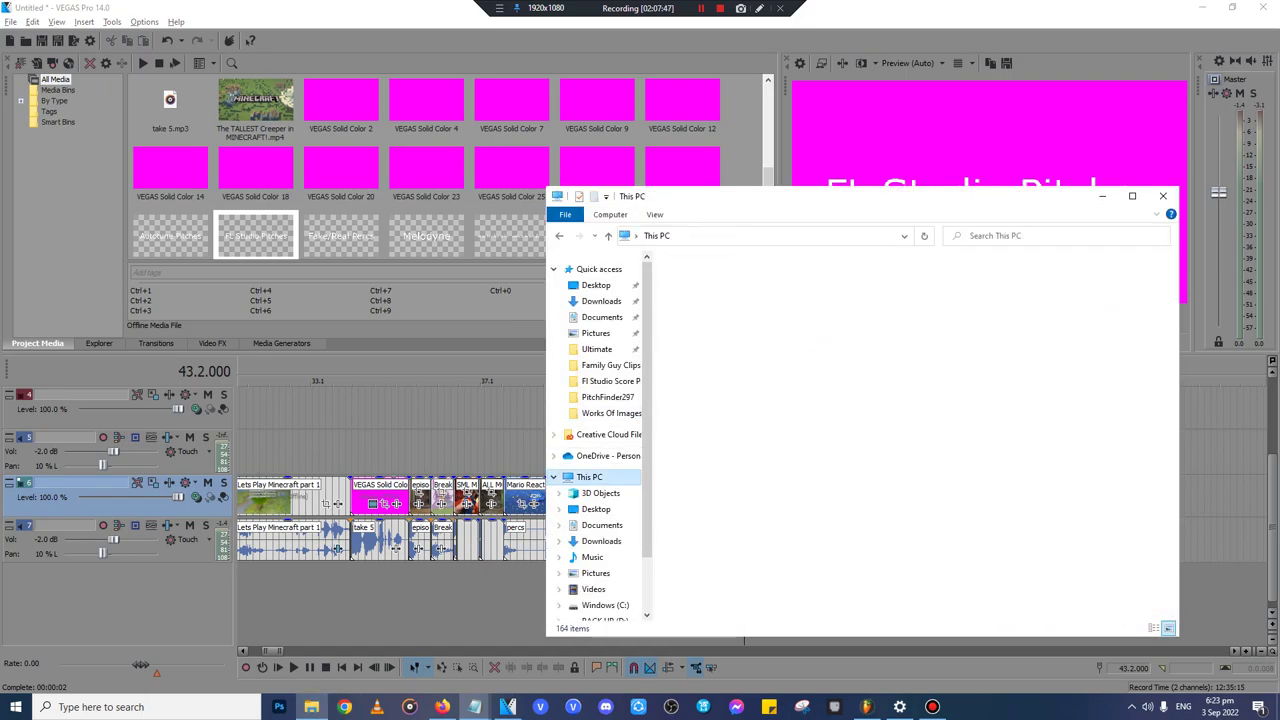
double_click(700, 325)
left_click_drag(700, 300, 1234, 556)
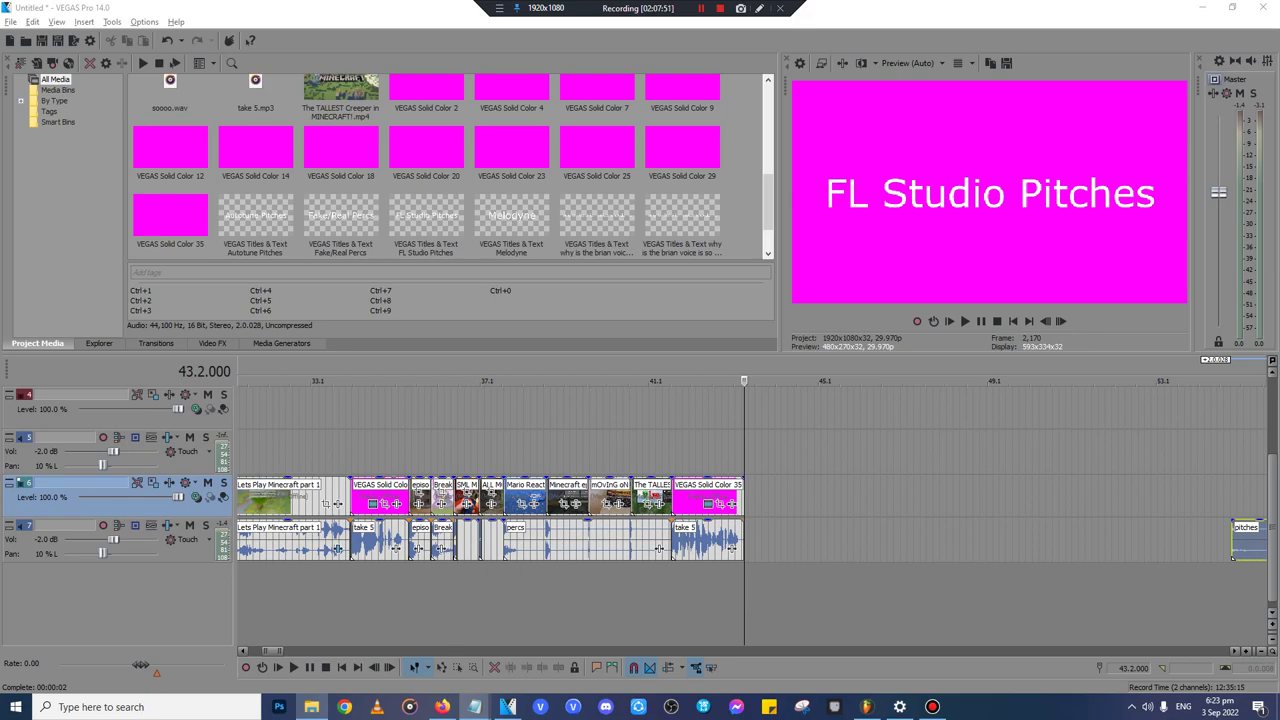
- Play the pitches clip on track 7 to check it and delete it from the timeline
left_click(1226, 578)
scroll(1226, 578, "down", 3)
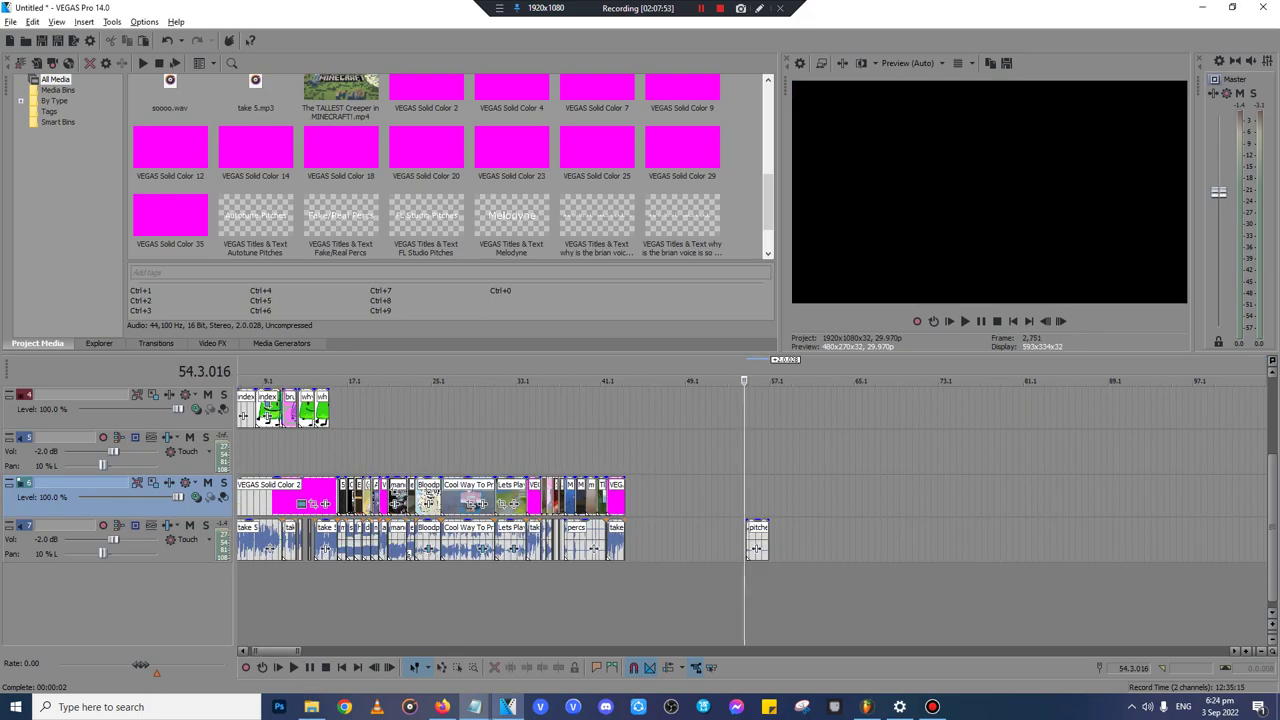
left_click(755, 547)
scroll(755, 547, "up", 8)
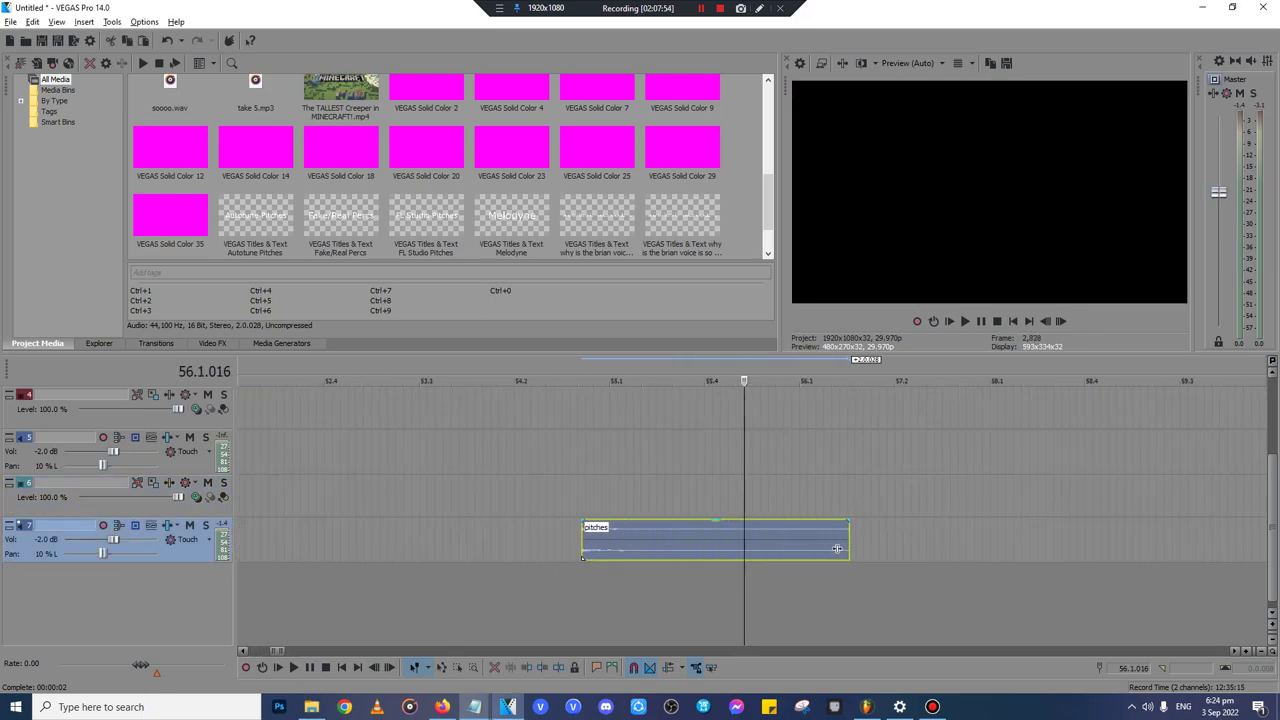
left_click(305, 498)
key("space")
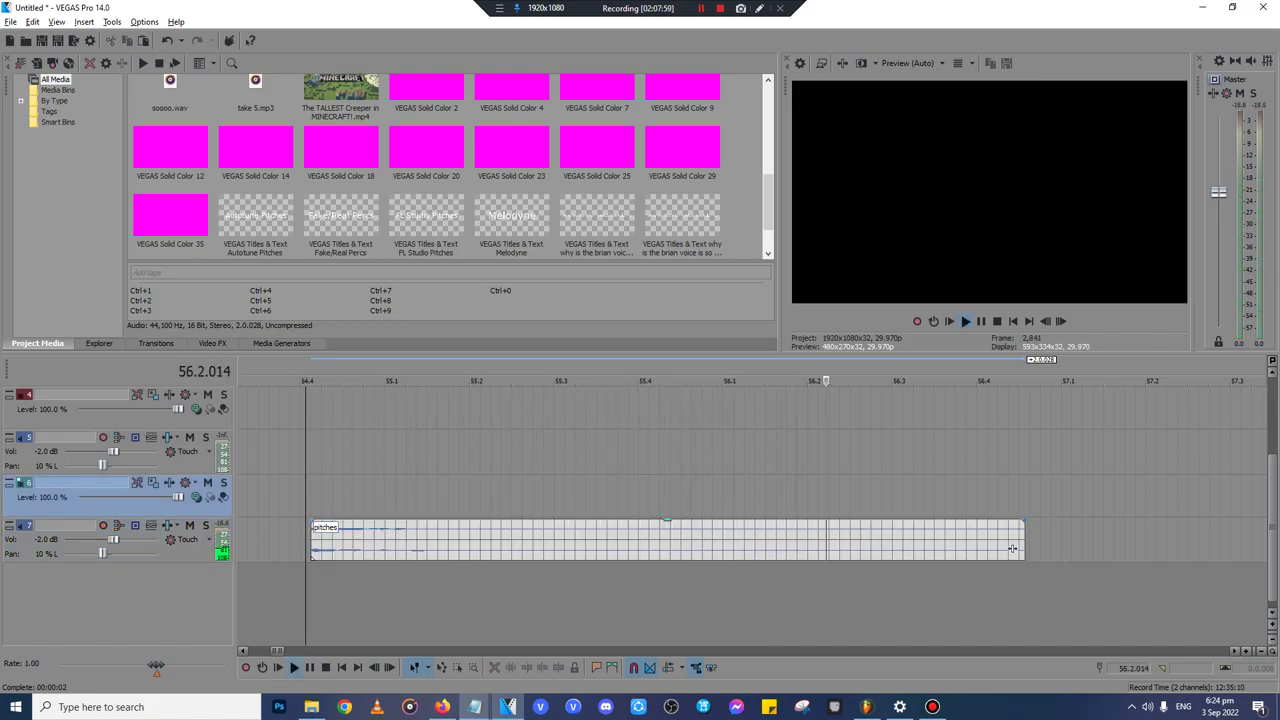
left_click(395, 540)
key("Delete")
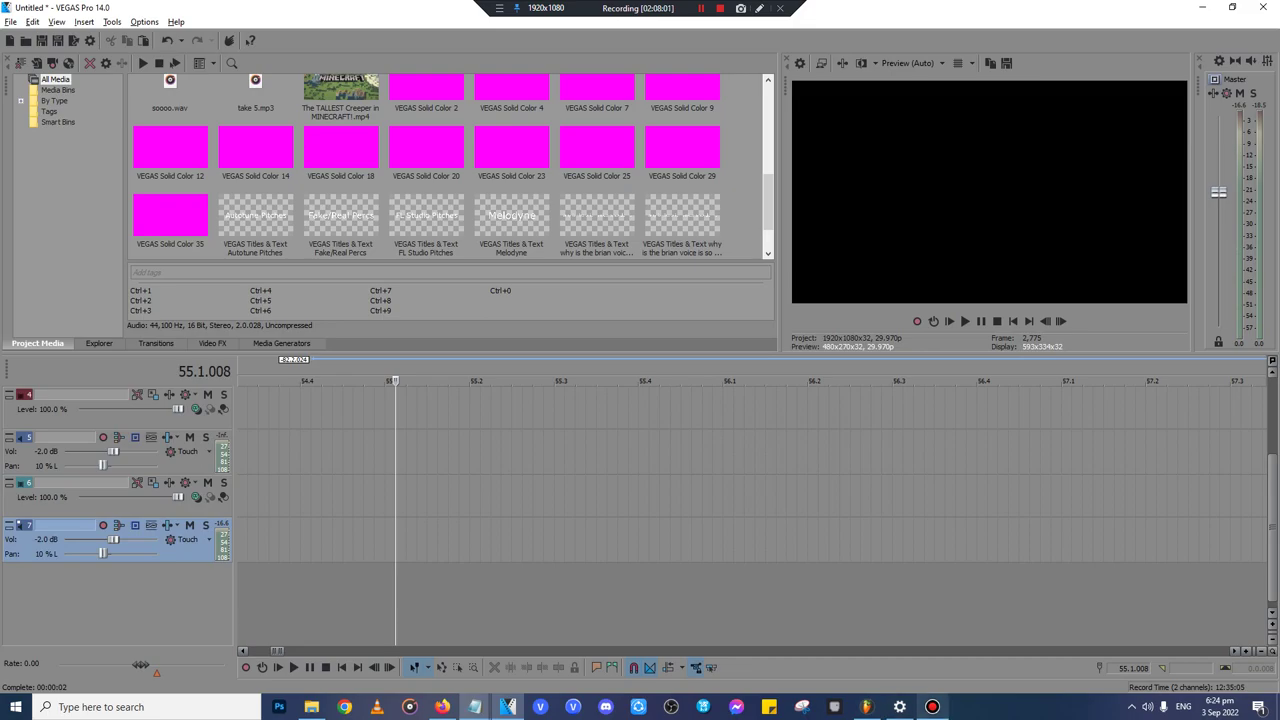
- Switch to FL Studio, route the Acoustic Guitar 01 channel to mixer track 5, and set the tempo to 140 BPM in song mode
left_click(932, 707)
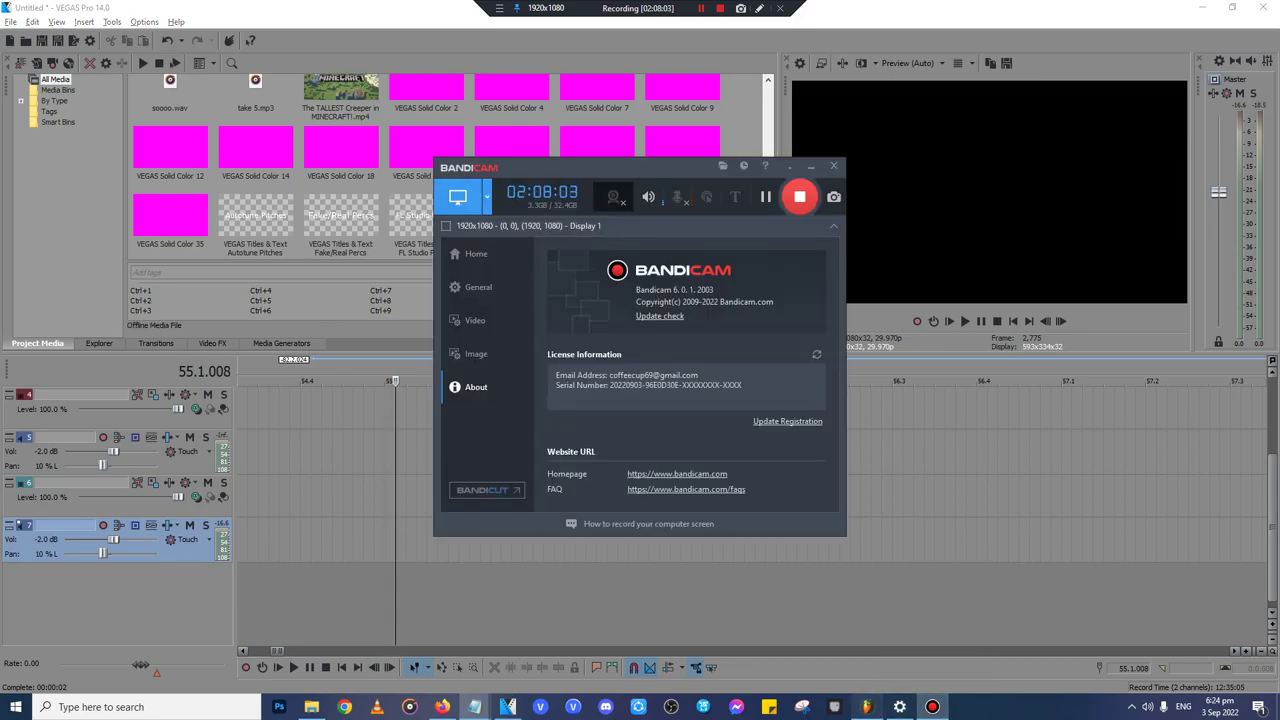
left_click(867, 707)
left_click_drag(309, 174, 309, 154)
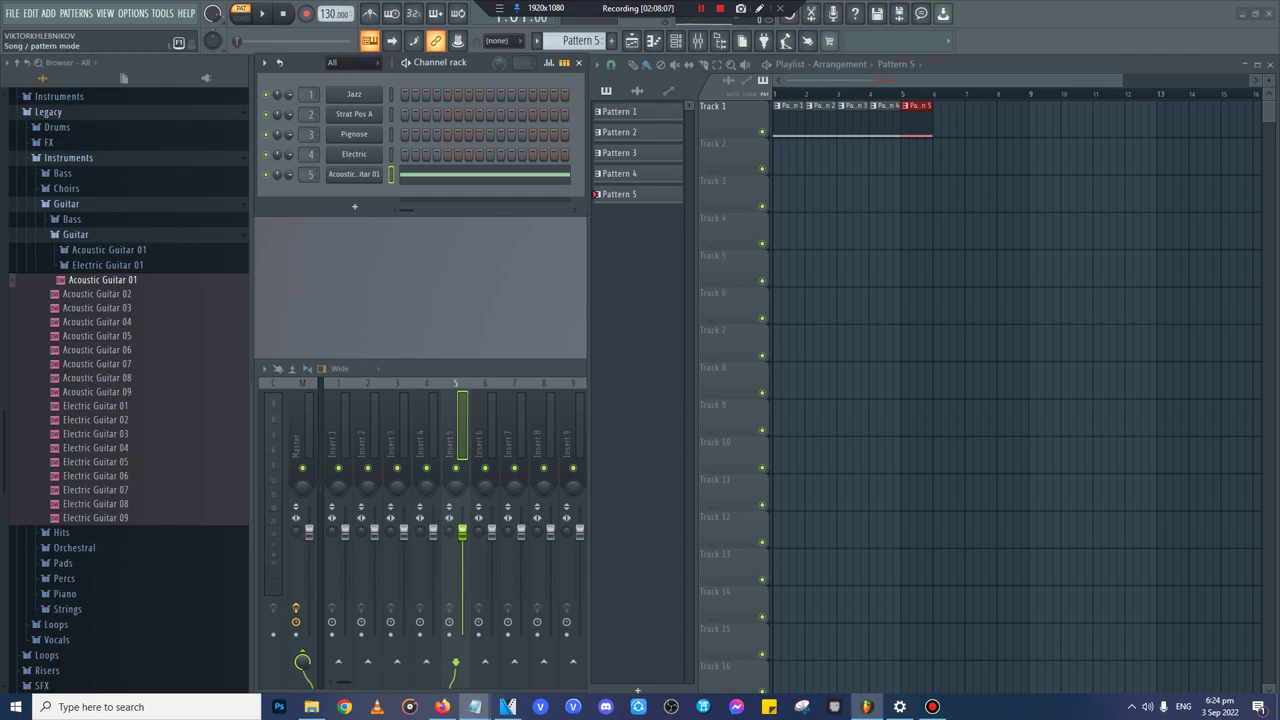
right_click(335, 14)
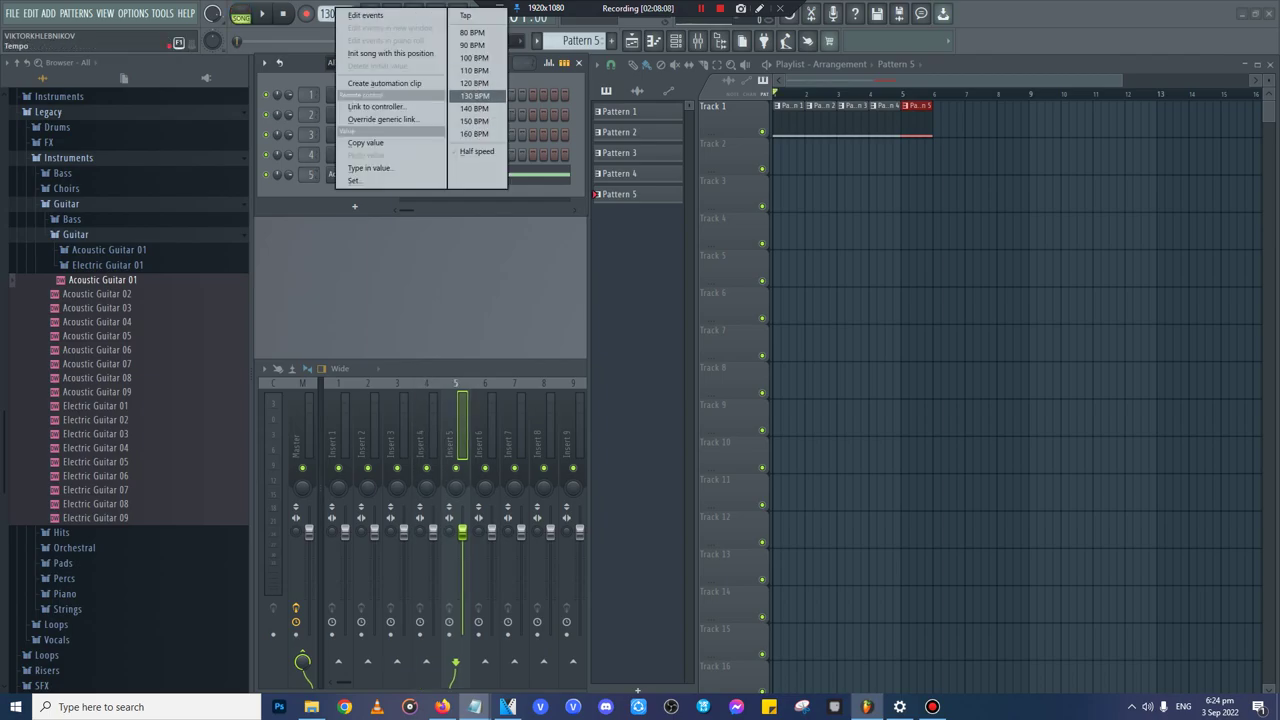
left_click(478, 104)
- Switch back to VEGAS and remove pitches.wav from the project media
left_click(311, 707)
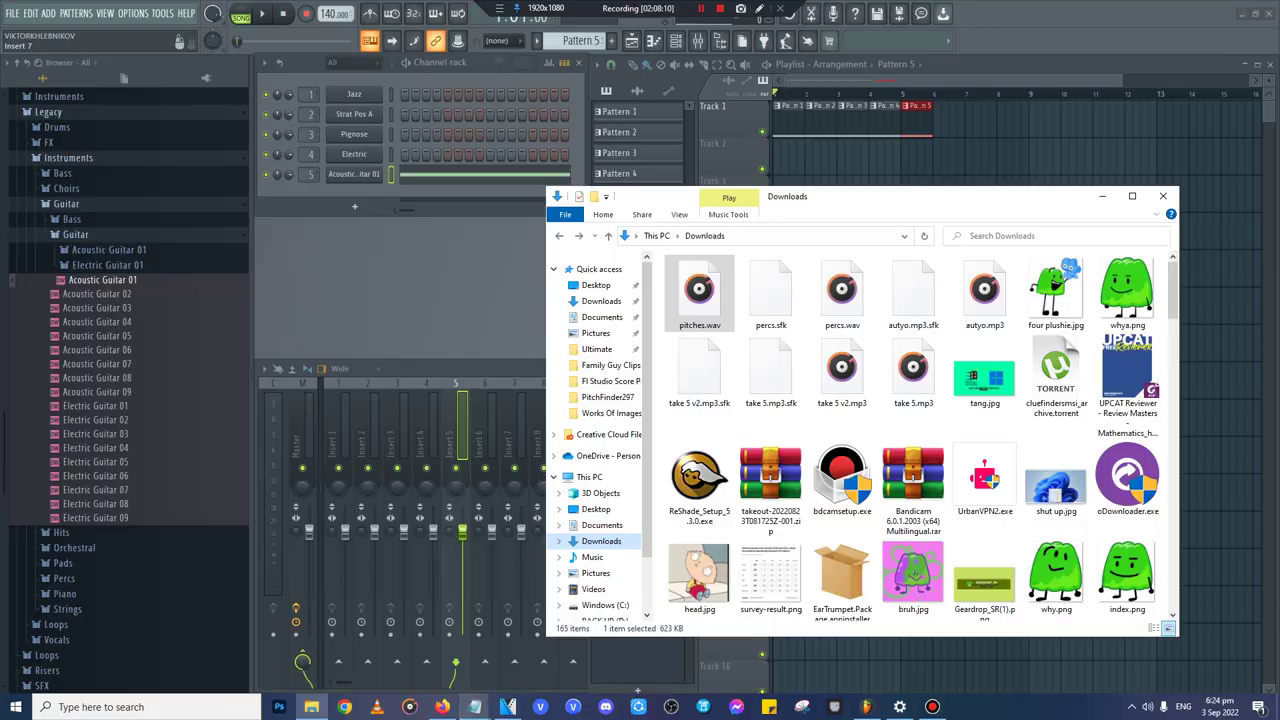
key("alt+Tab")
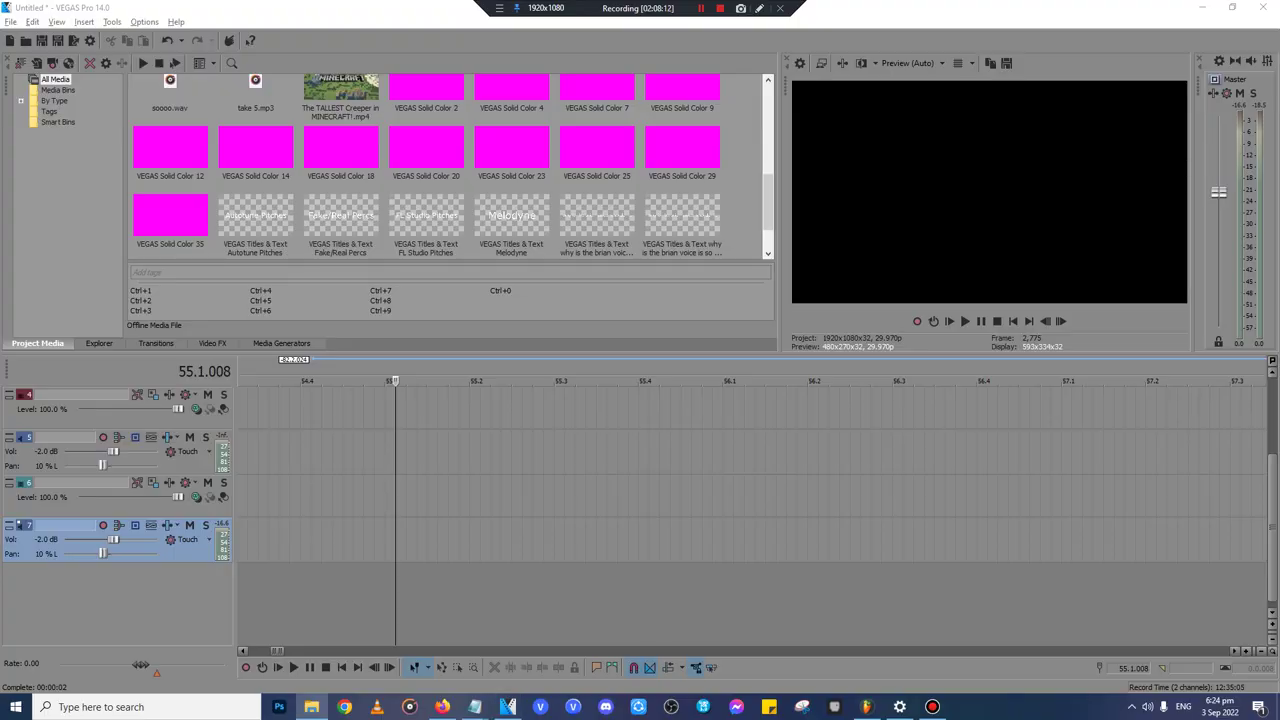
scroll(510, 165, "up", 5)
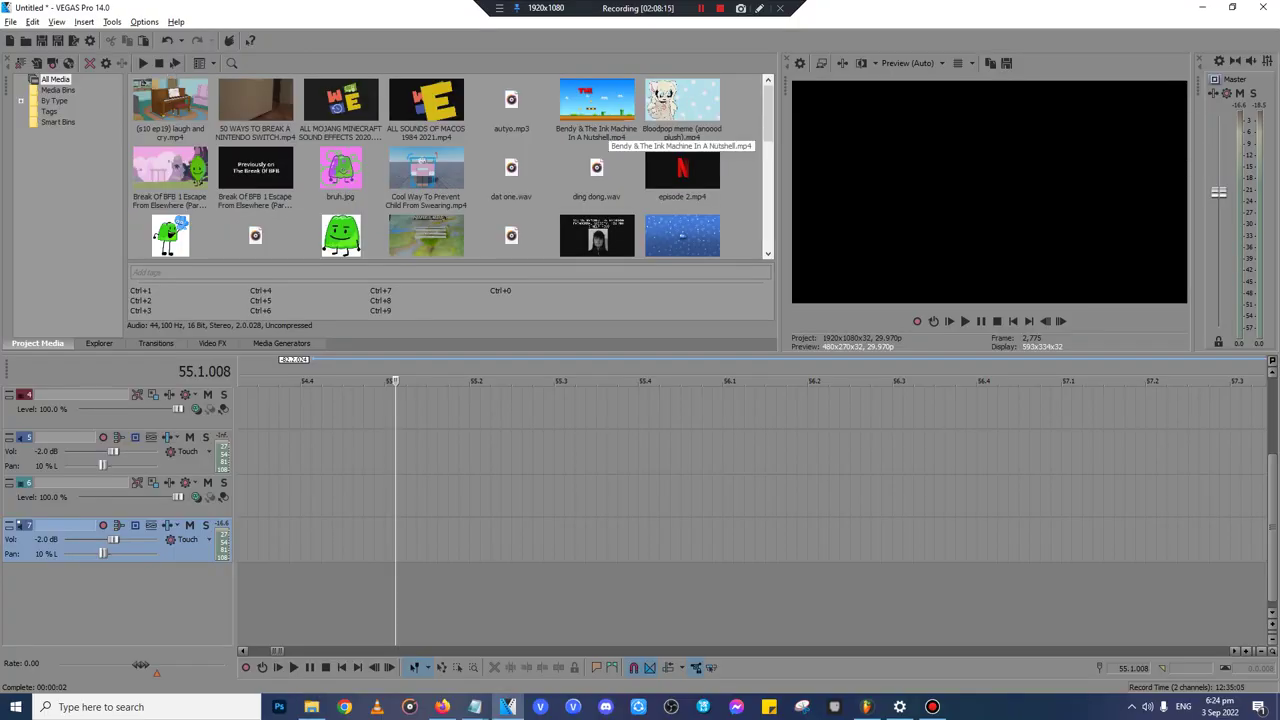
scroll(510, 170, "down", 3)
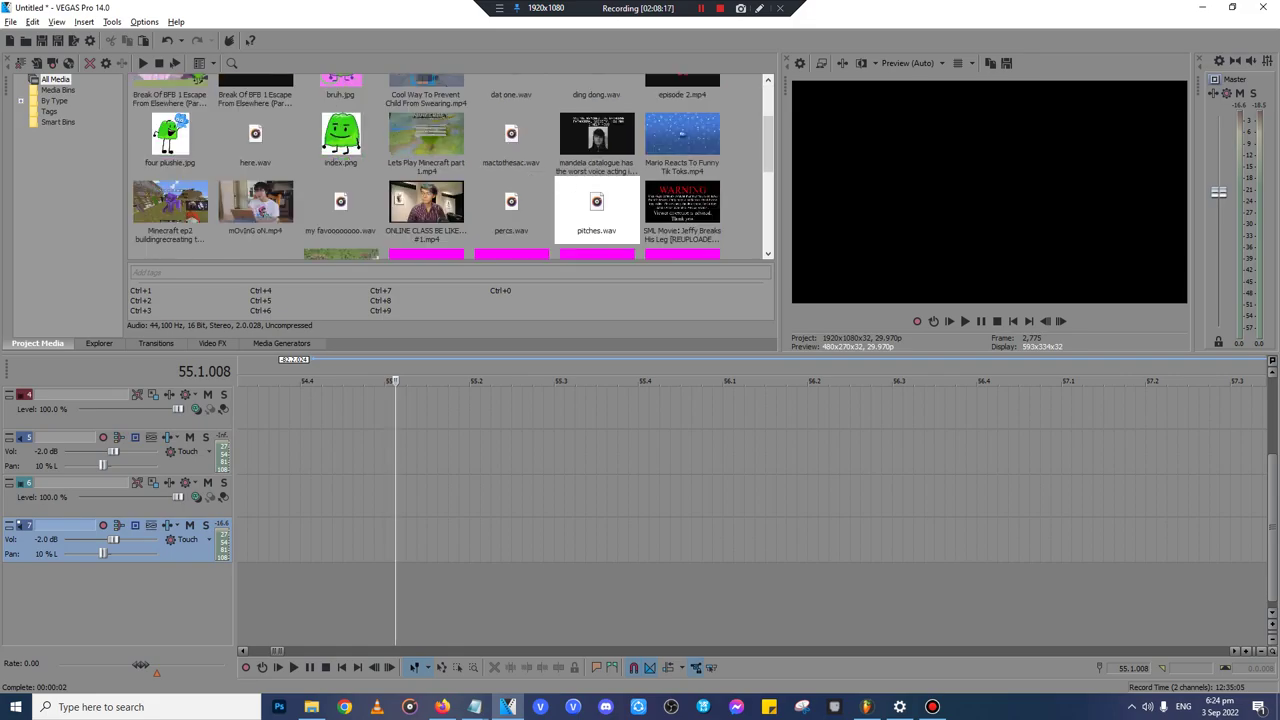
left_click(603, 206)
key("Delete")
- Delete pitches.wav and percs.sfk from the Downloads folder
left_click(312, 707)
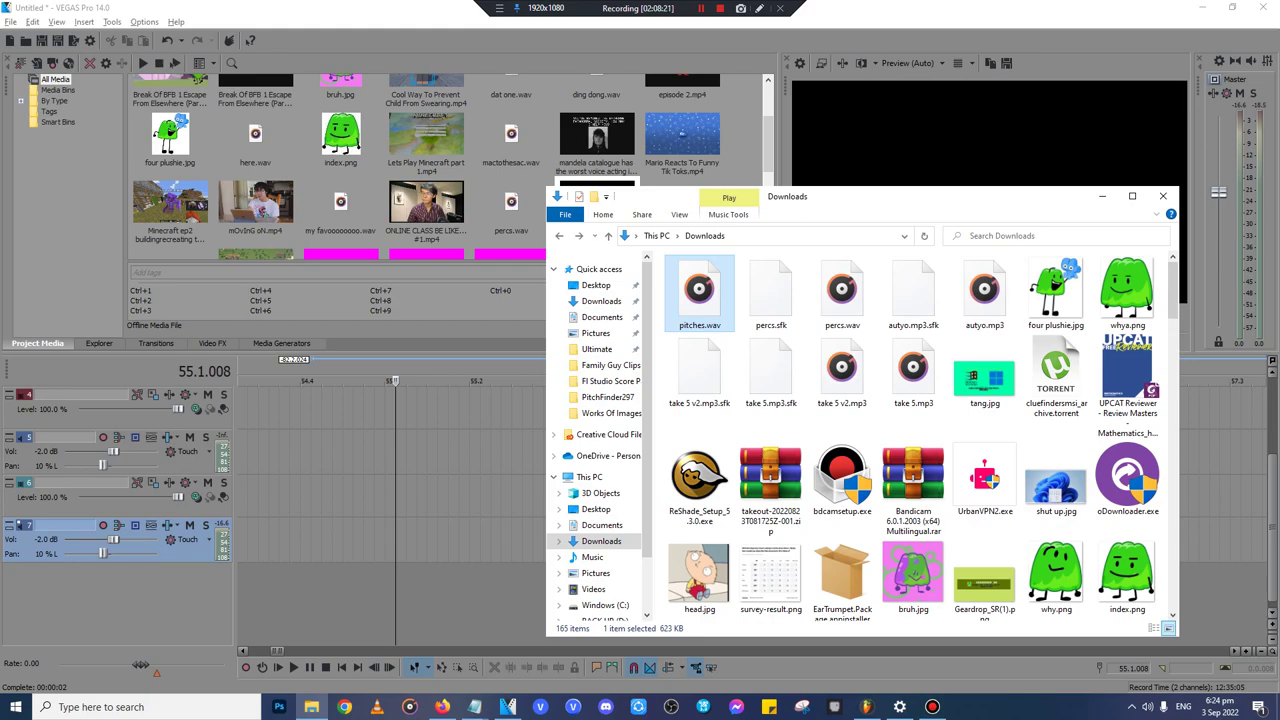
key("Delete")
key("Delete")
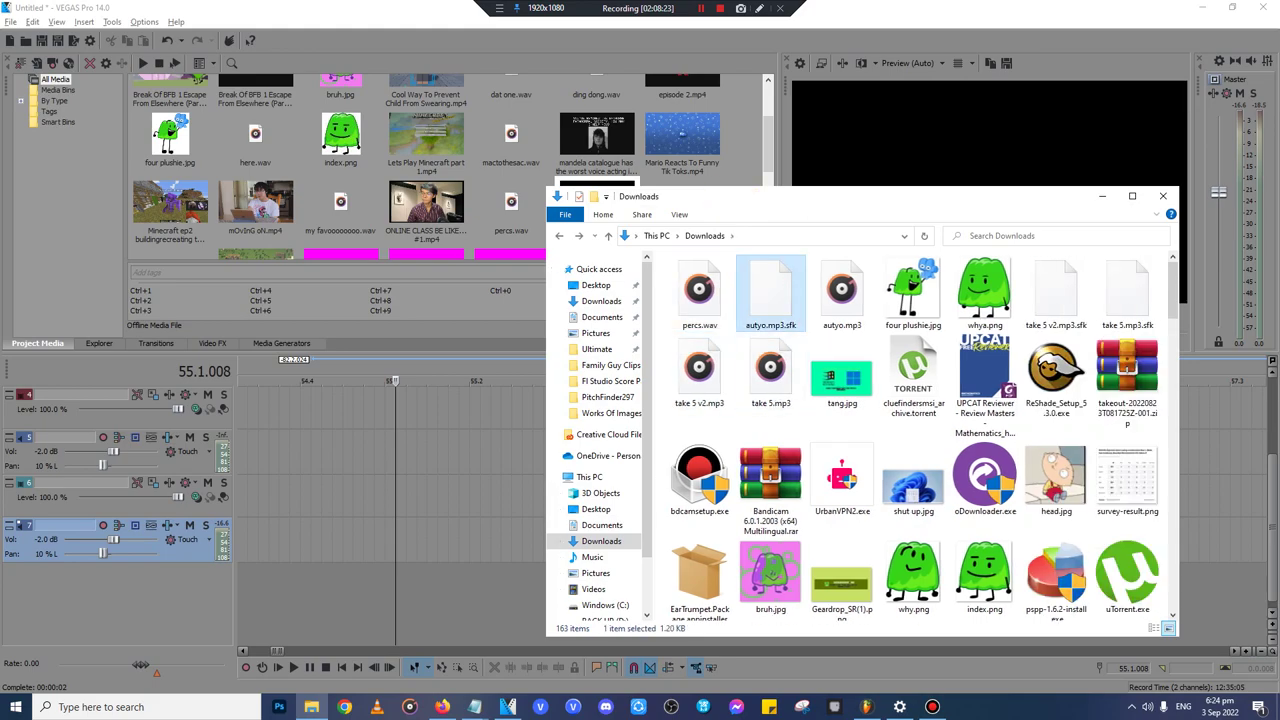
- Delete autyo.mp3.sfk, take 5 v2.mp3.sfk and take 5.mp3.sfk from the Downloads folder
key("Delete")
key("Right")
key("Right")
key("Right")
key("Delete")
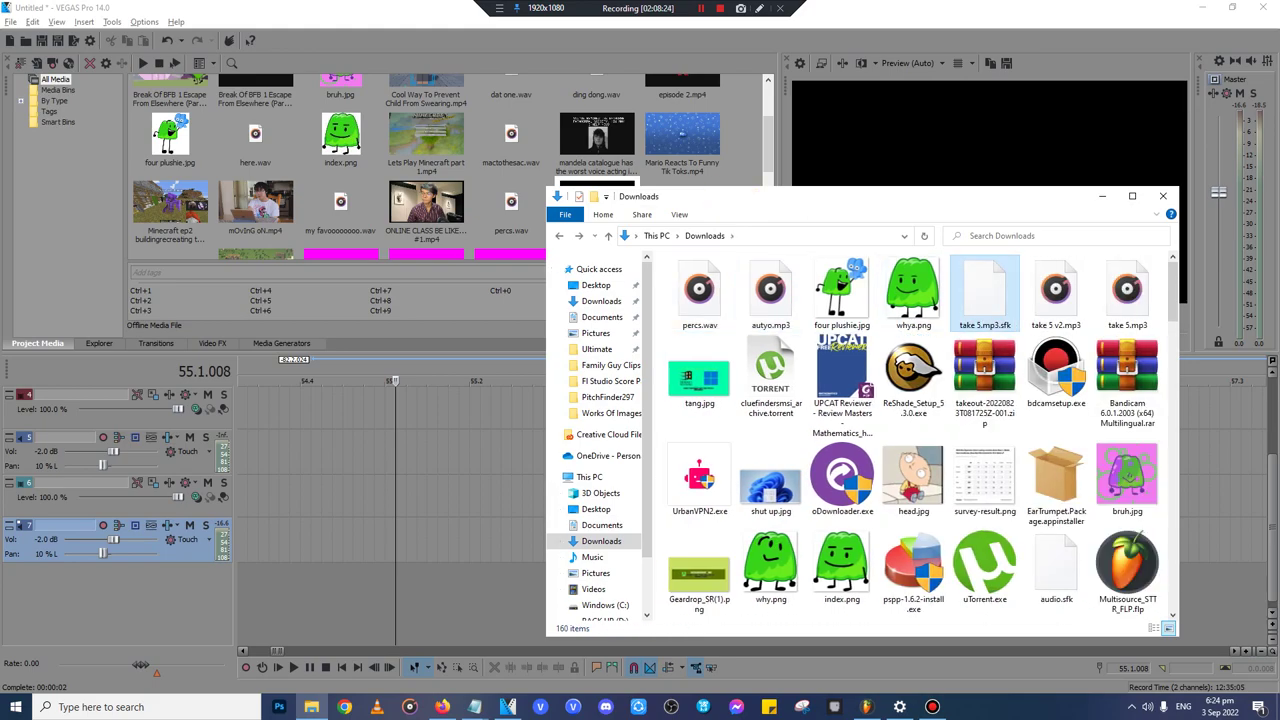
key("Delete")
- Switch to FL Studio by getting the VEGAS window out of the way
key("alt+Tab")
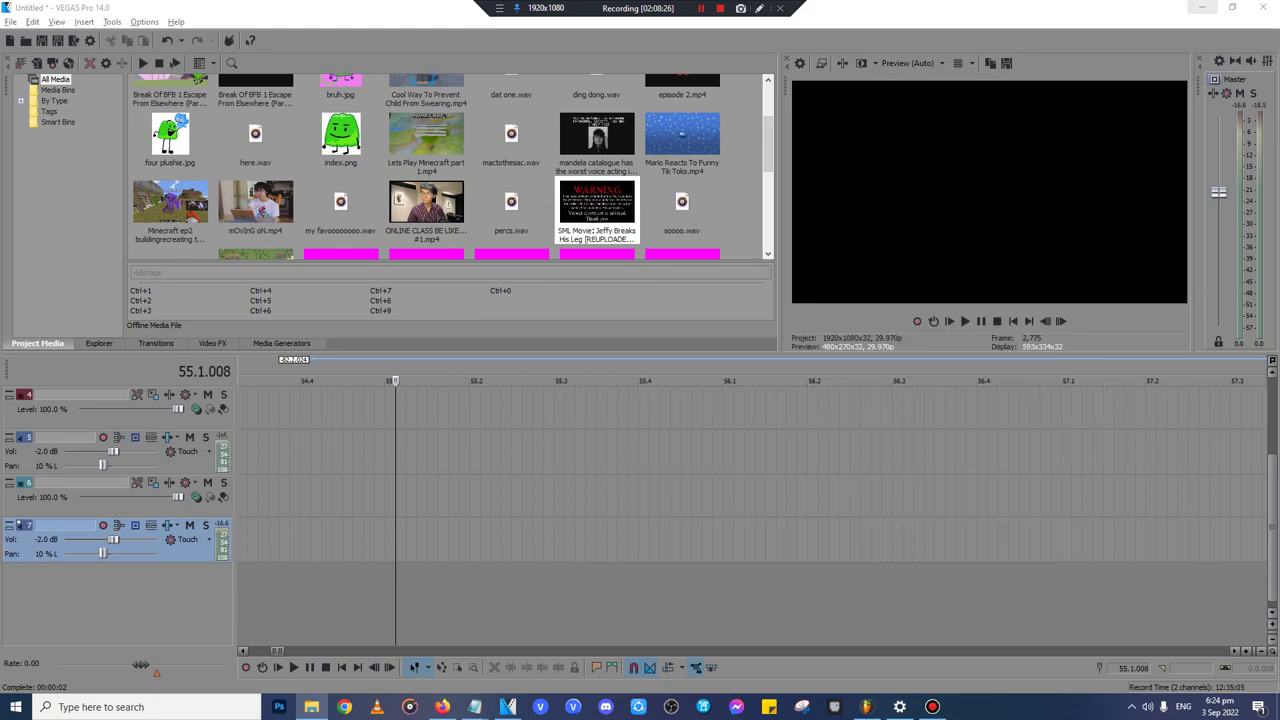
left_click(932, 707)
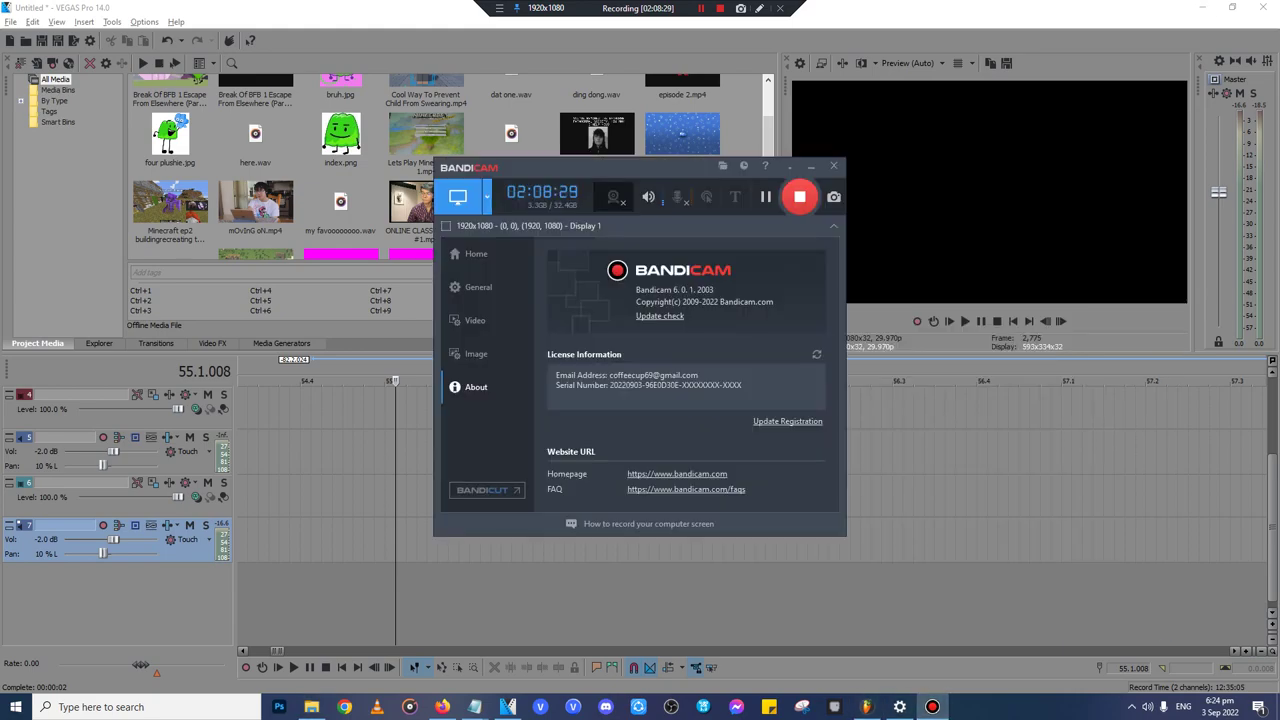
left_click(1202, 7)
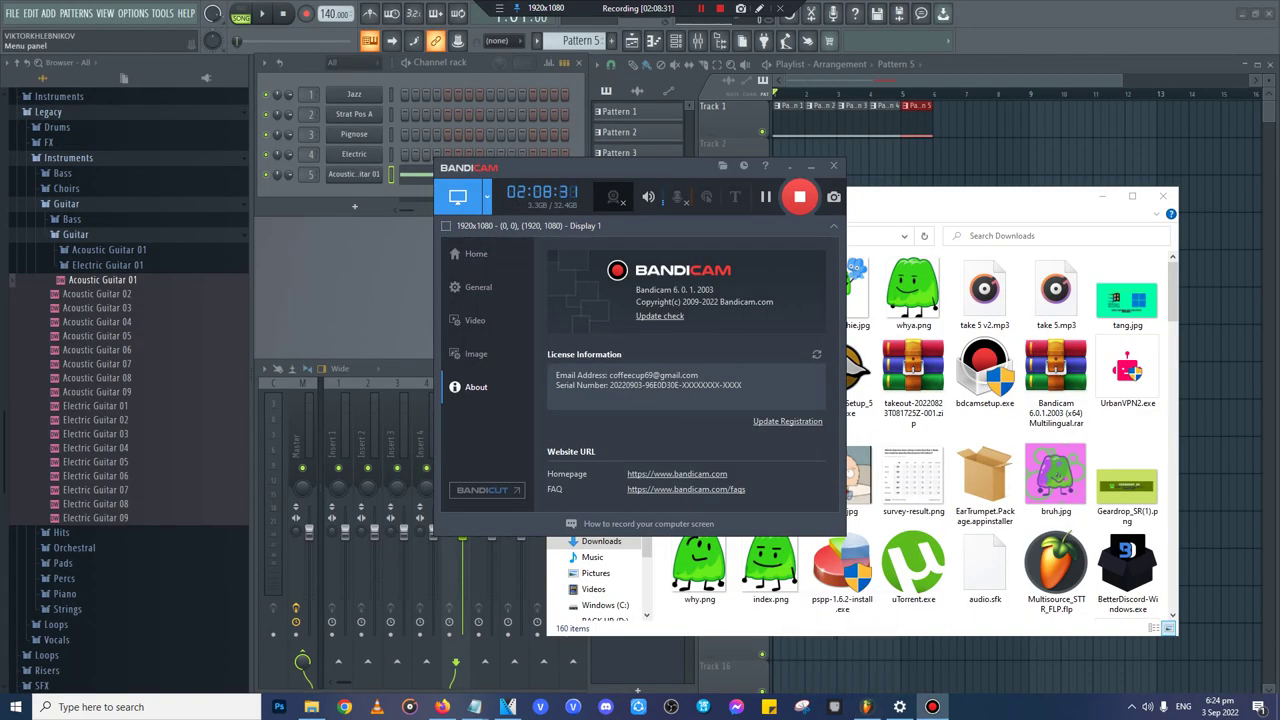
left_click(12, 14)
left_click(42, 155)
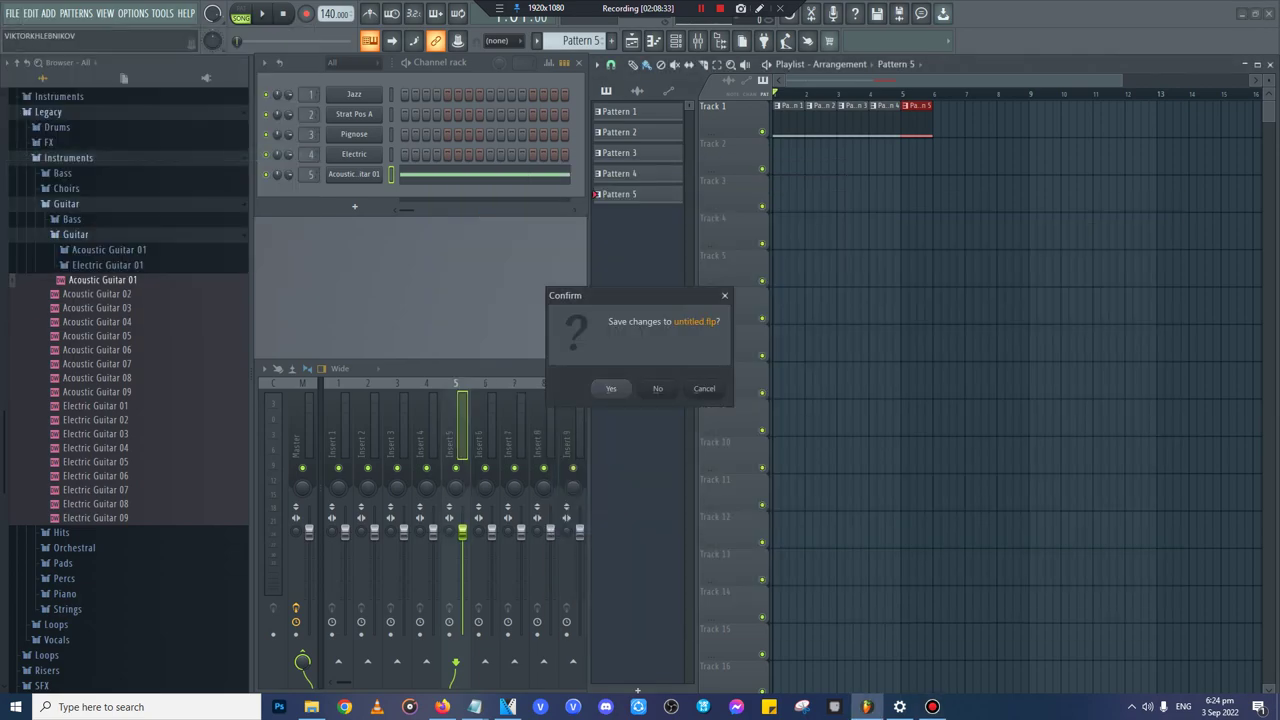
left_click(657, 388)
- Start a wave export of the song to Downloads, trying pitches.sfk as file name but declining to overwrite the existing file
left_click(12, 13)
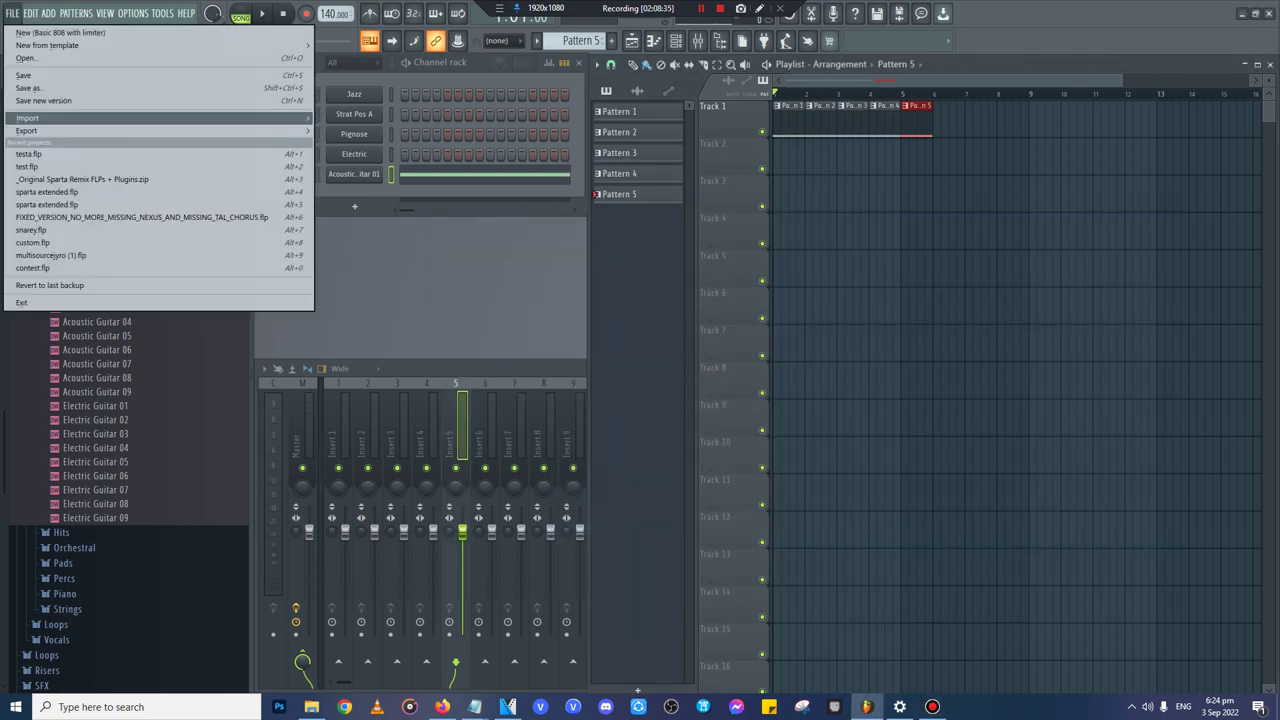
mouse_move(250, 131)
left_click(342, 141)
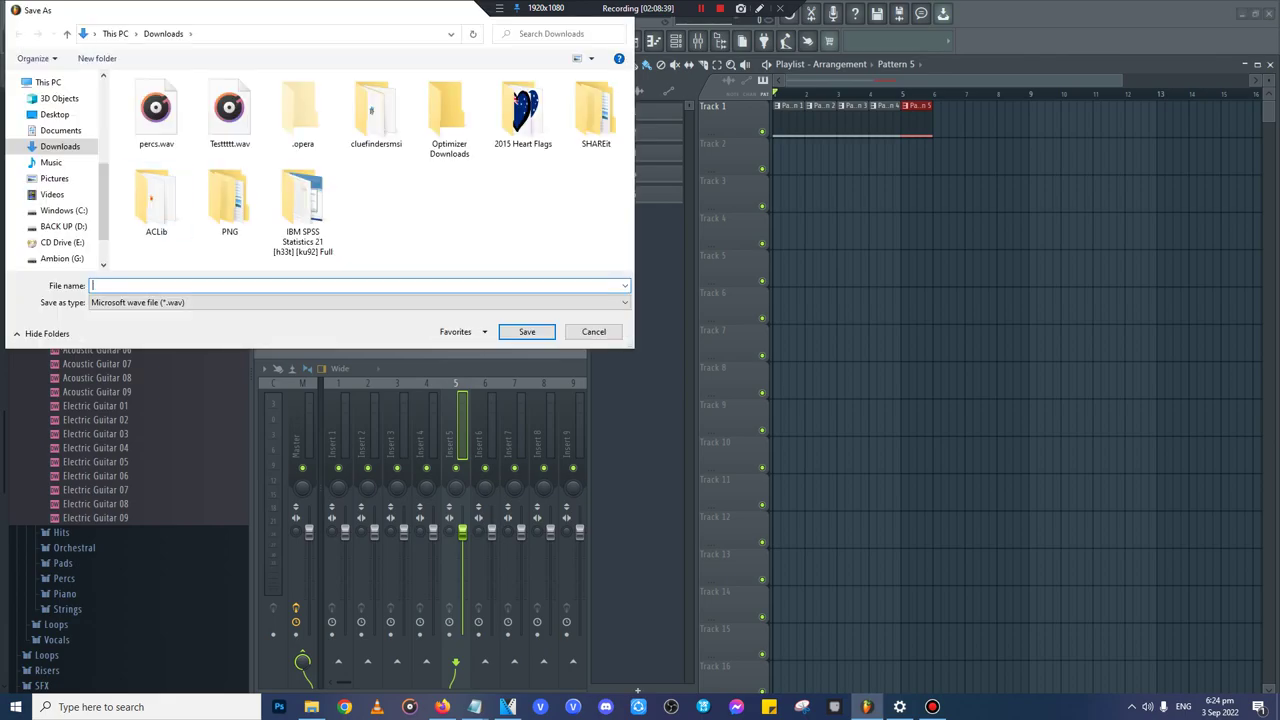
type("pitches.sfk")
key("Return")
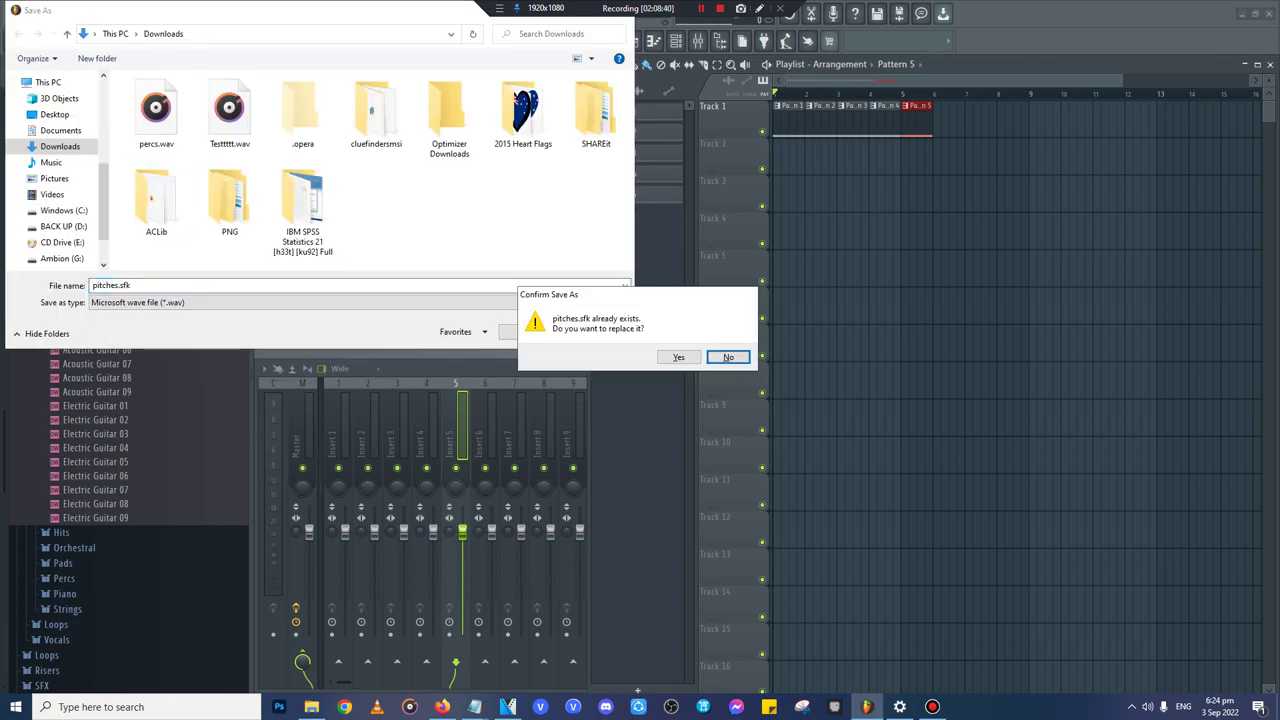
left_click(728, 357)
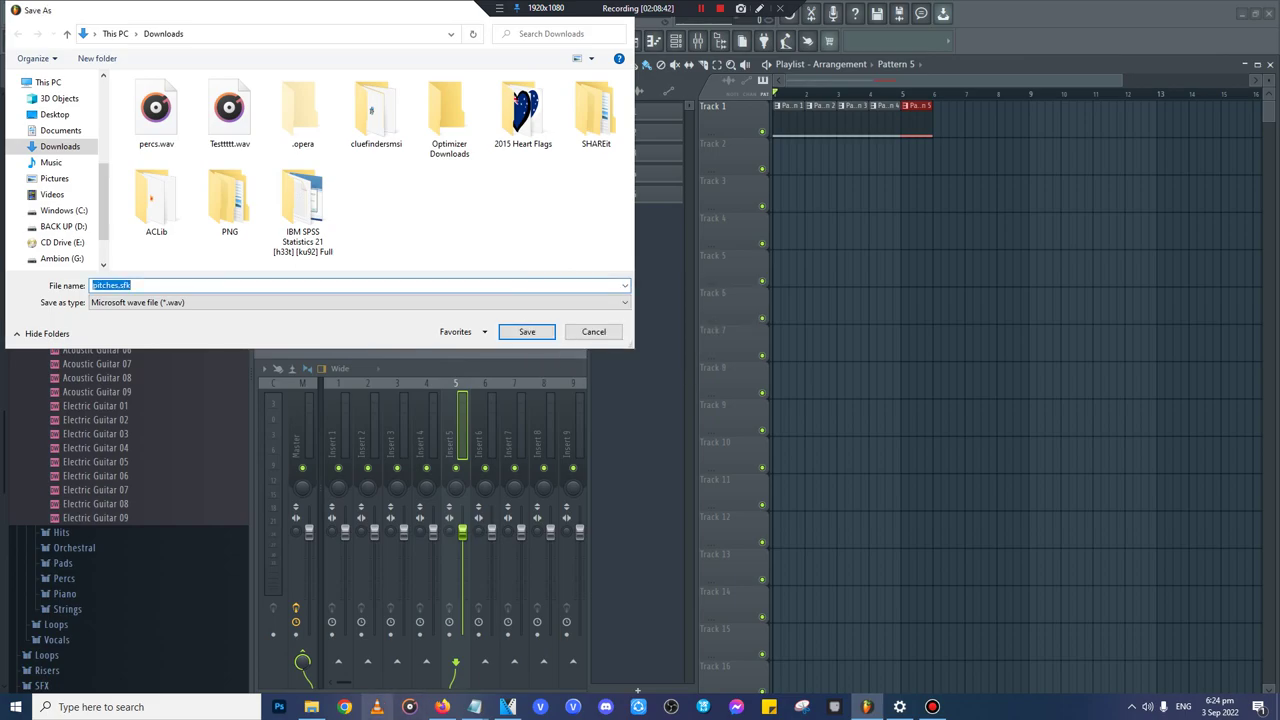
- Delete pitches.sfk from the Downloads folder in File Explorer
left_click(311, 707)
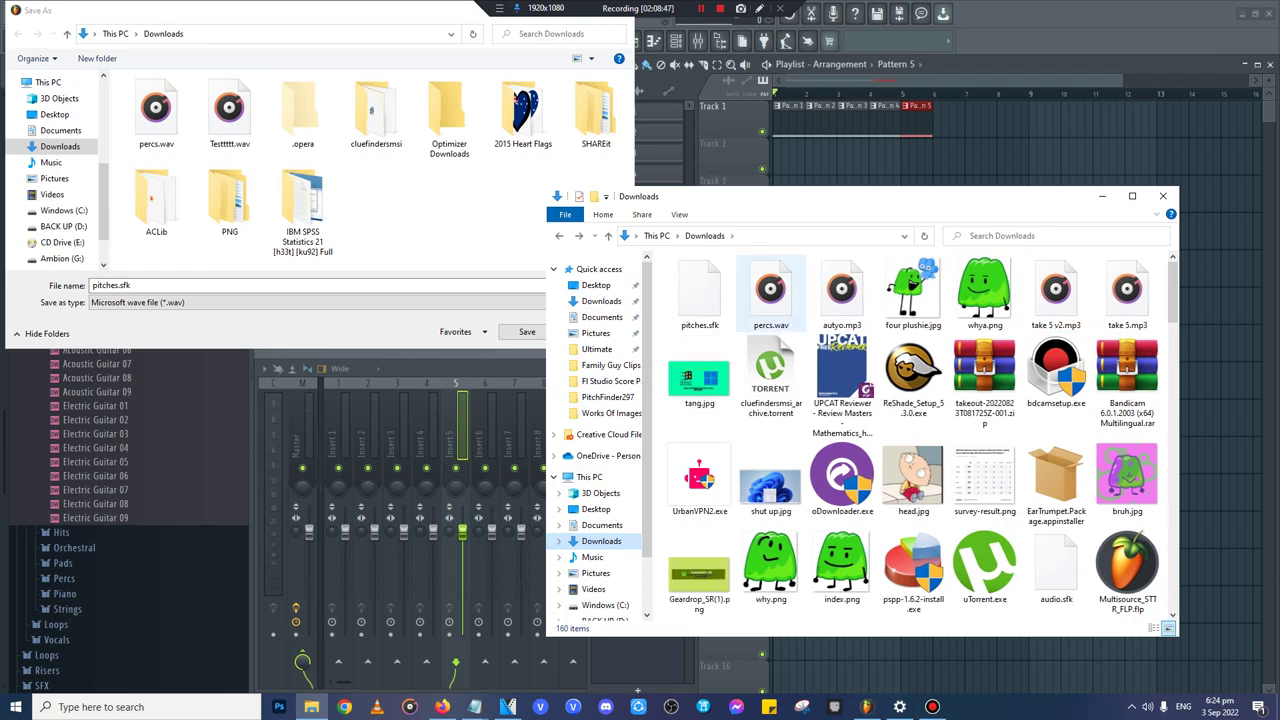
left_click(699, 293)
key("Delete")
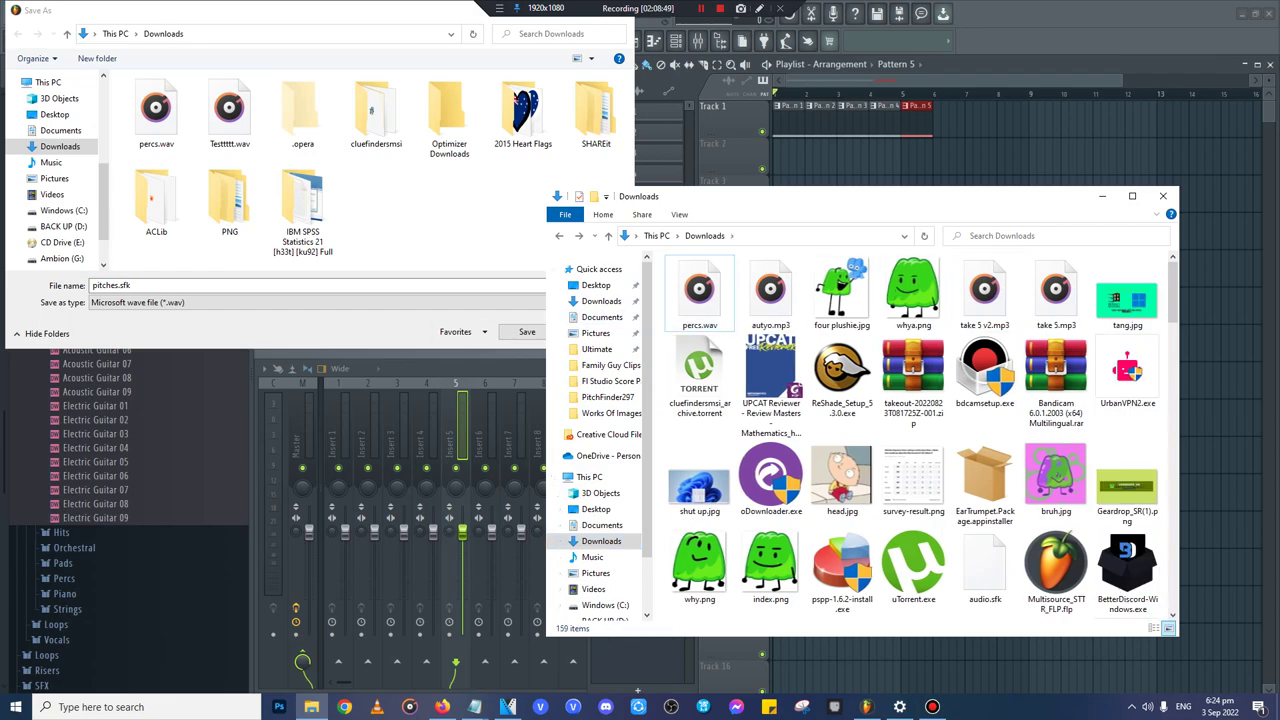
- Rename the export file to pitches and render the song as a wave file in Downloads
left_click(360, 286)
key("BackSpace")
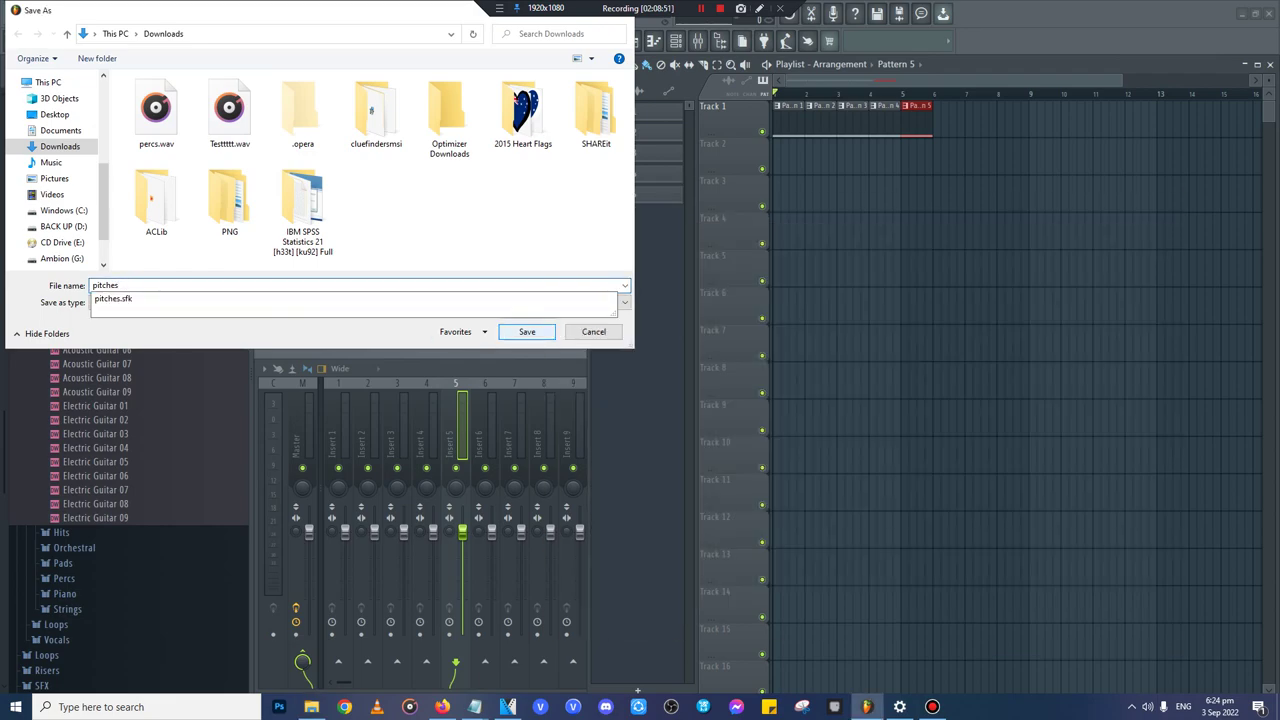
key("Return")
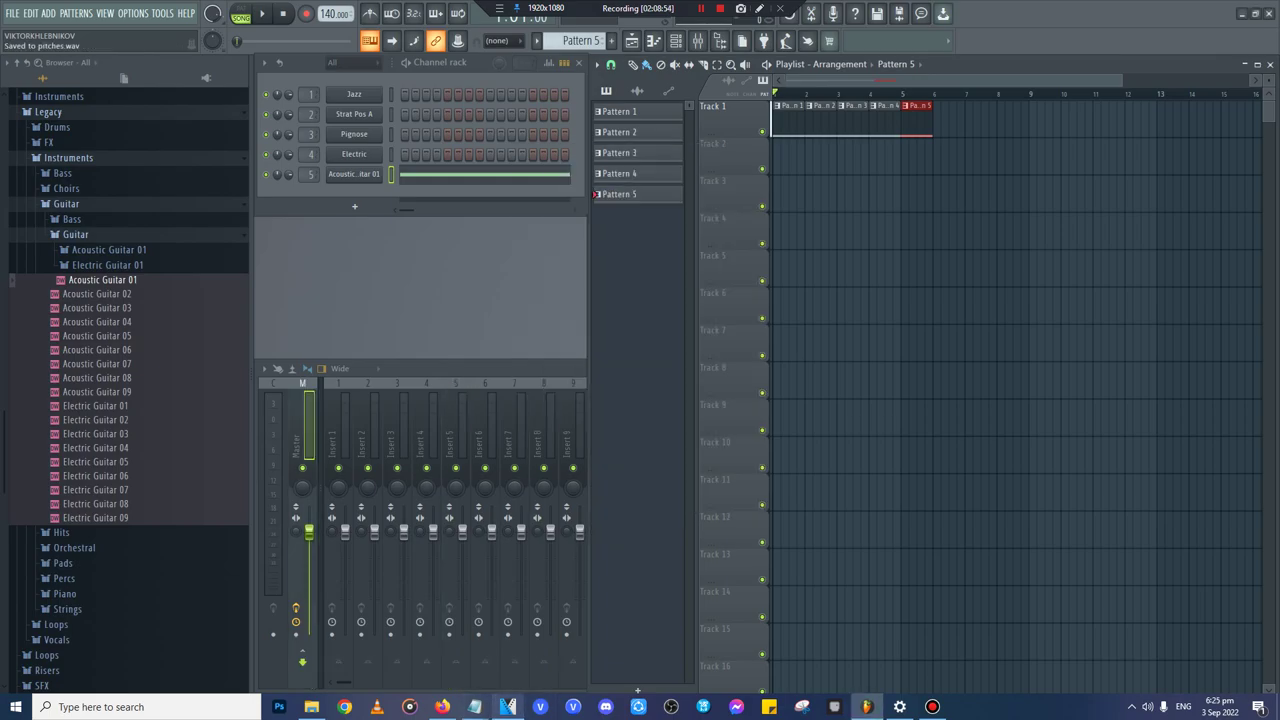
- Switch to VEGAS and place pitches.wav from Downloads on track 7 directly after the FL Studio Pitches title section, at 43.2.000
left_click(508, 707)
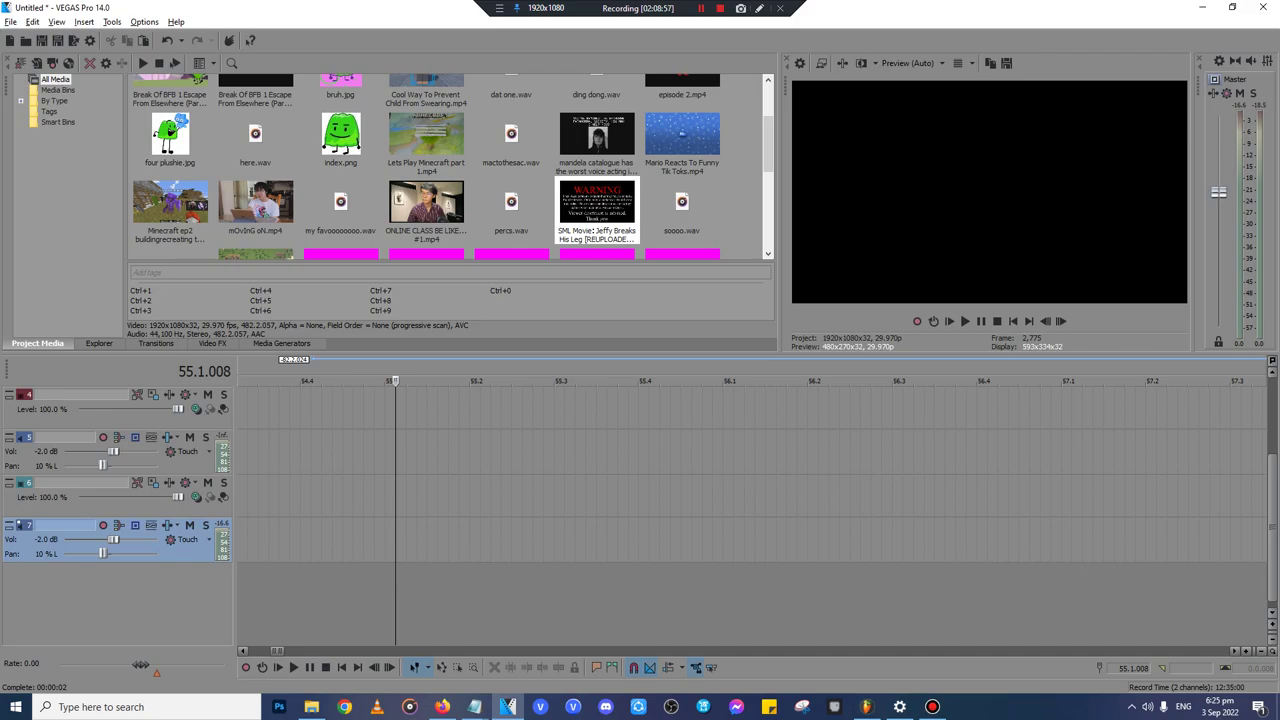
scroll(750, 510, "down", 9)
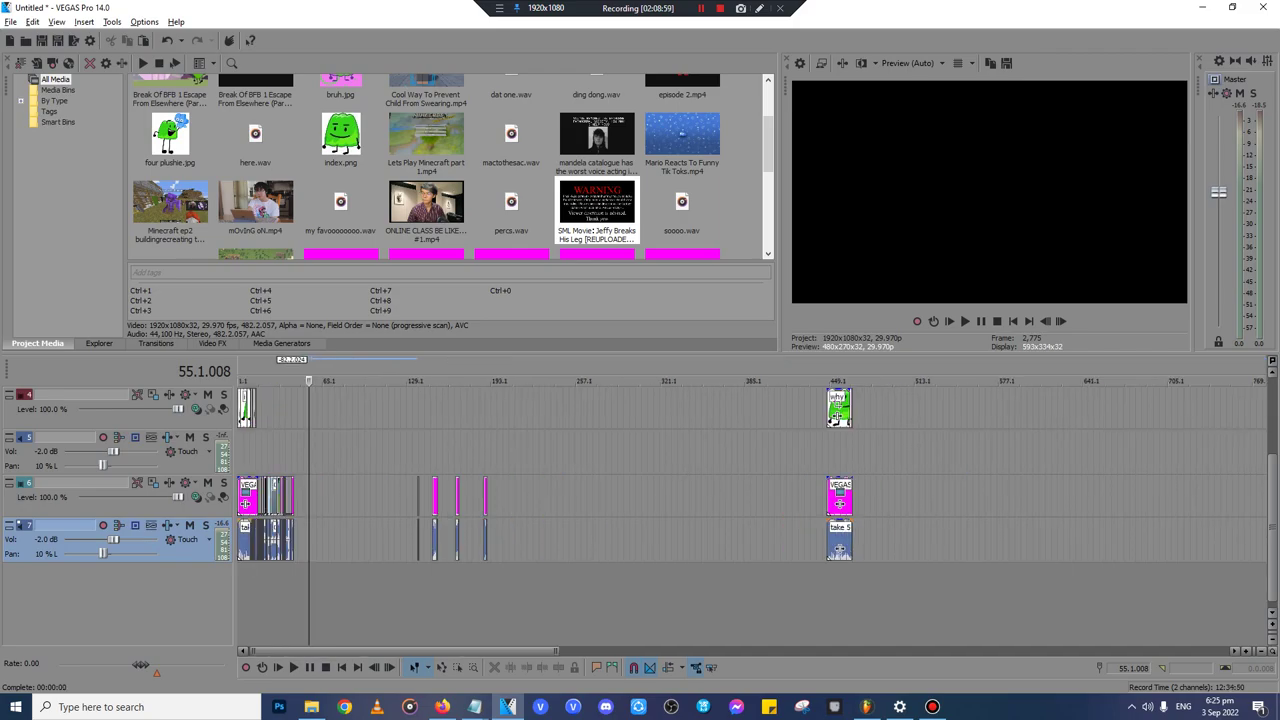
scroll(750, 510, "up", 2)
left_click(355, 452)
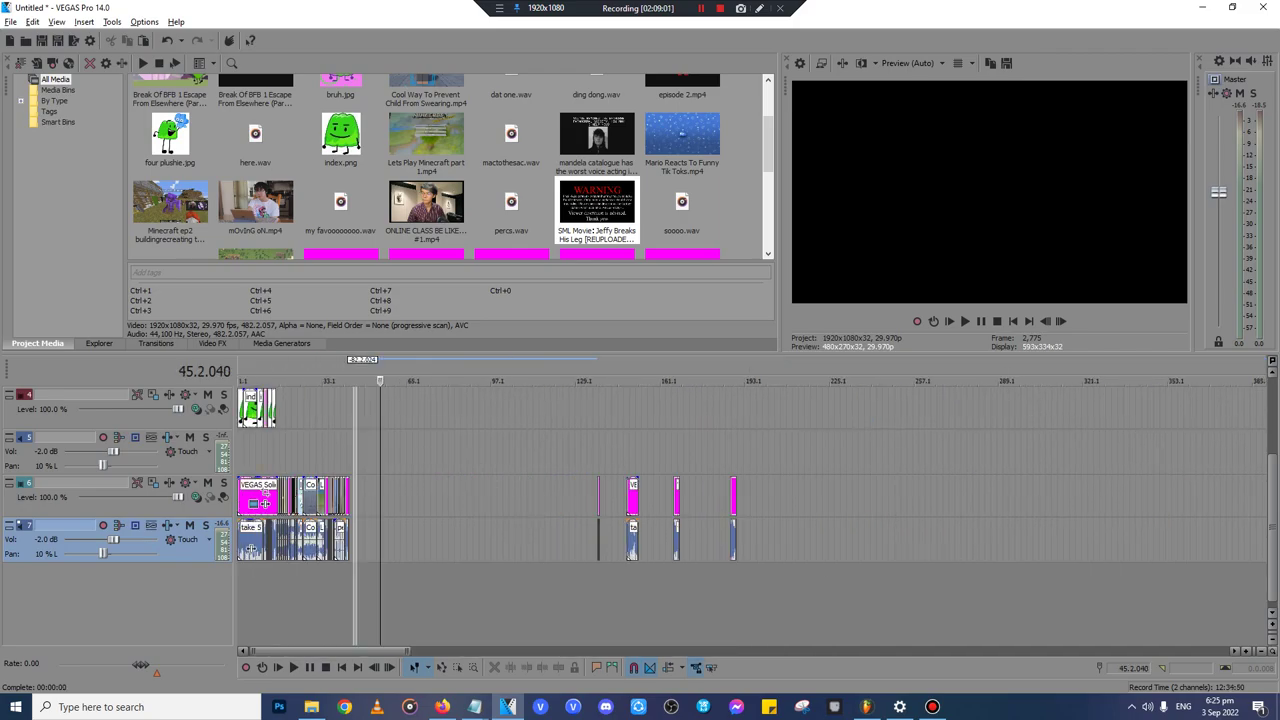
scroll(355, 452, "up", 6)
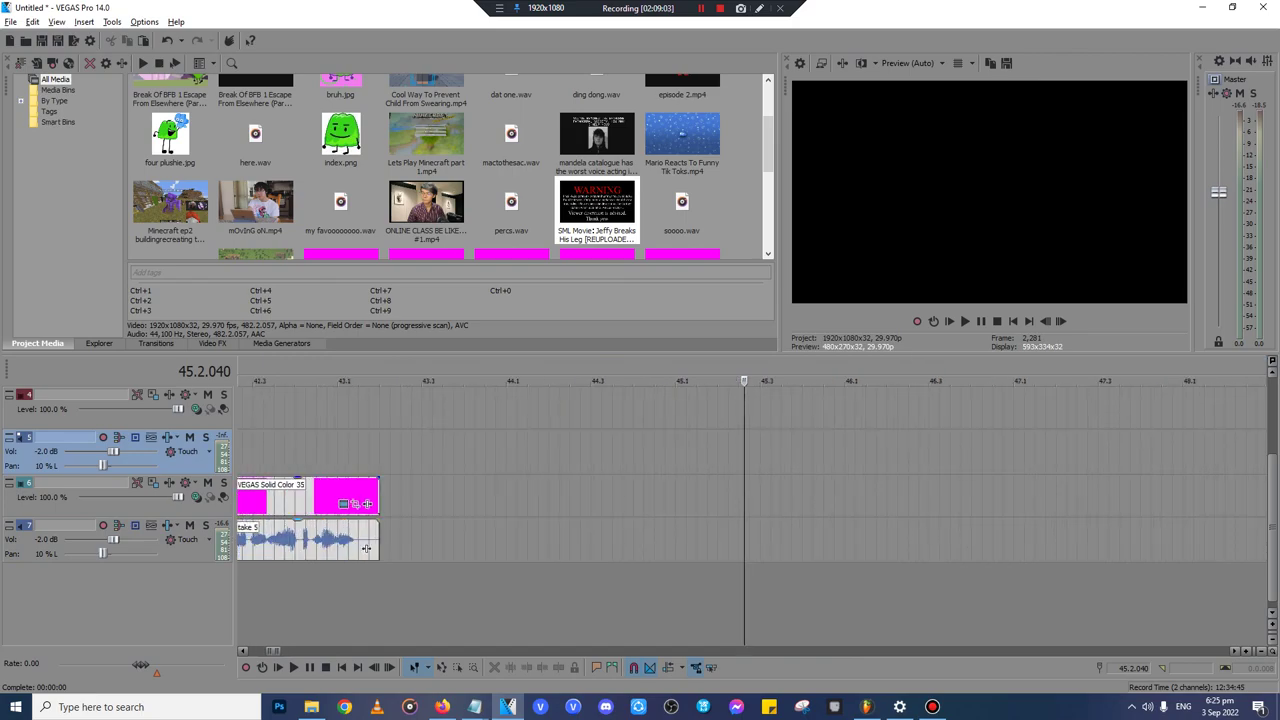
left_click(366, 548)
key("alt+Tab")
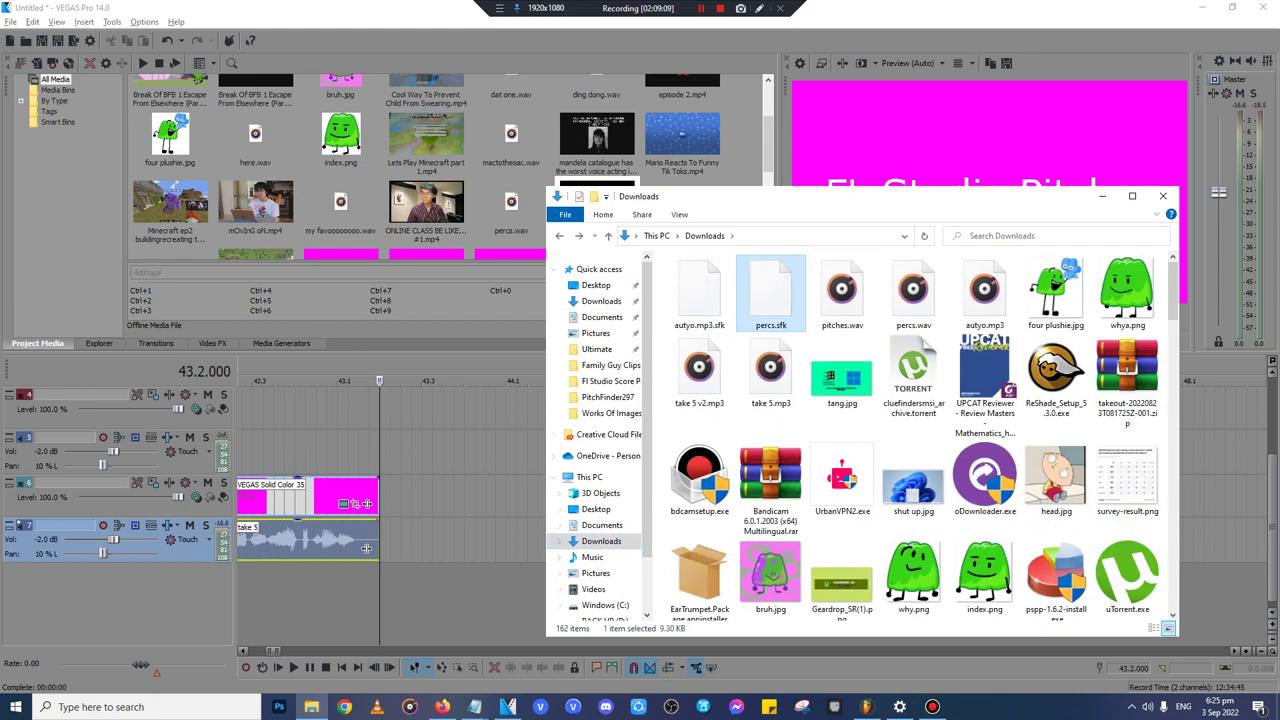
left_click_drag(427, 540, 380, 540)
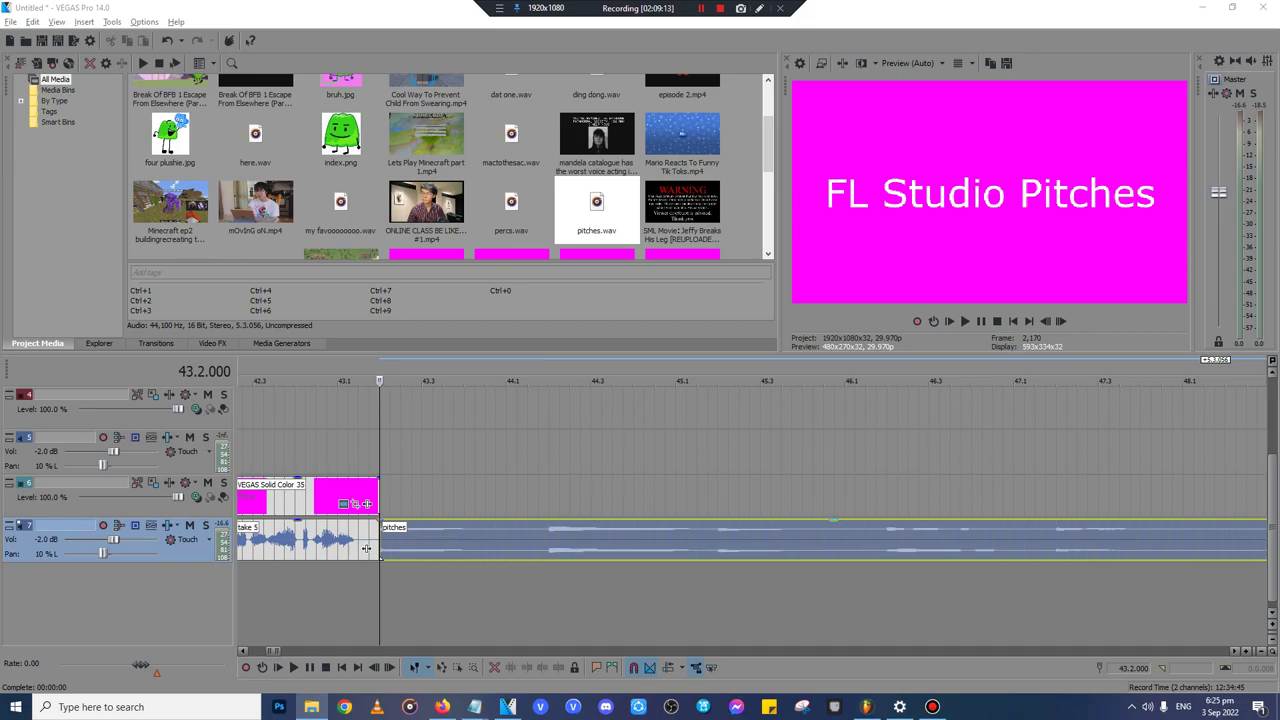
- Normalize the audio of the pitches clip on track 7
left_click(385, 540)
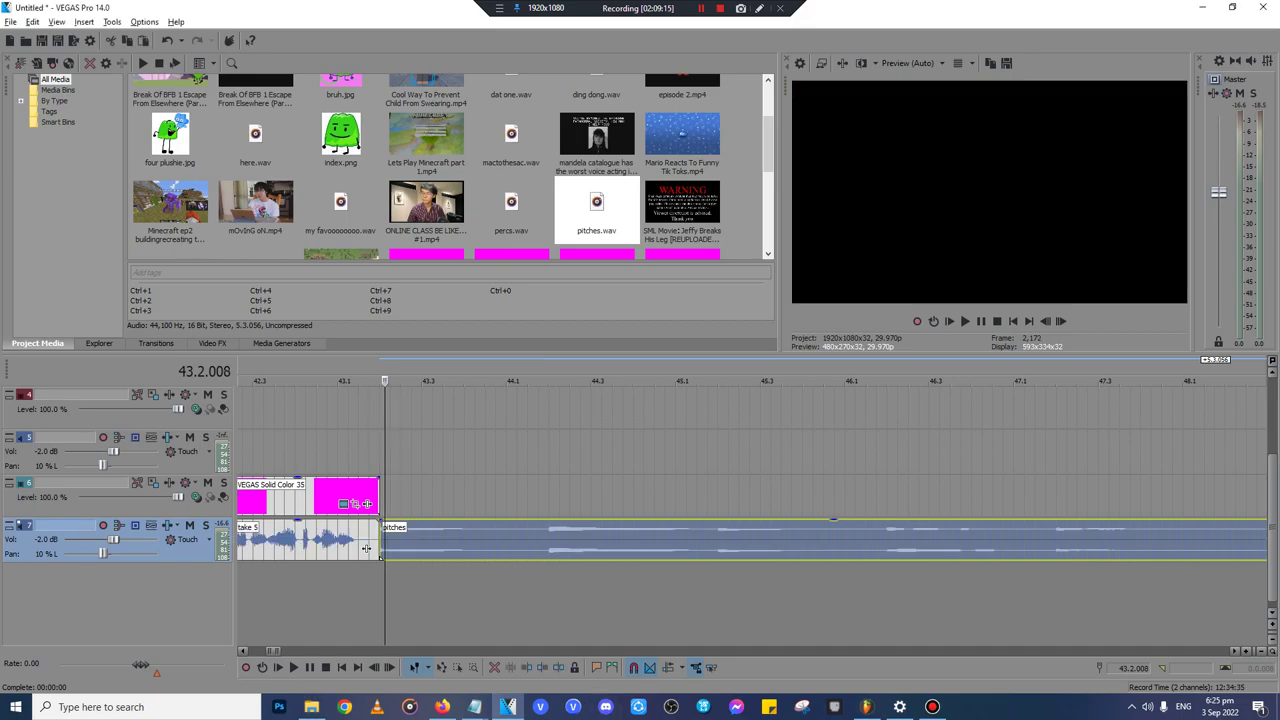
right_click(449, 547)
mouse_move(560, 416)
left_click(660, 474)
- Play the normalized pitches clip through to its last note and examine its waveform near the end
key("space")
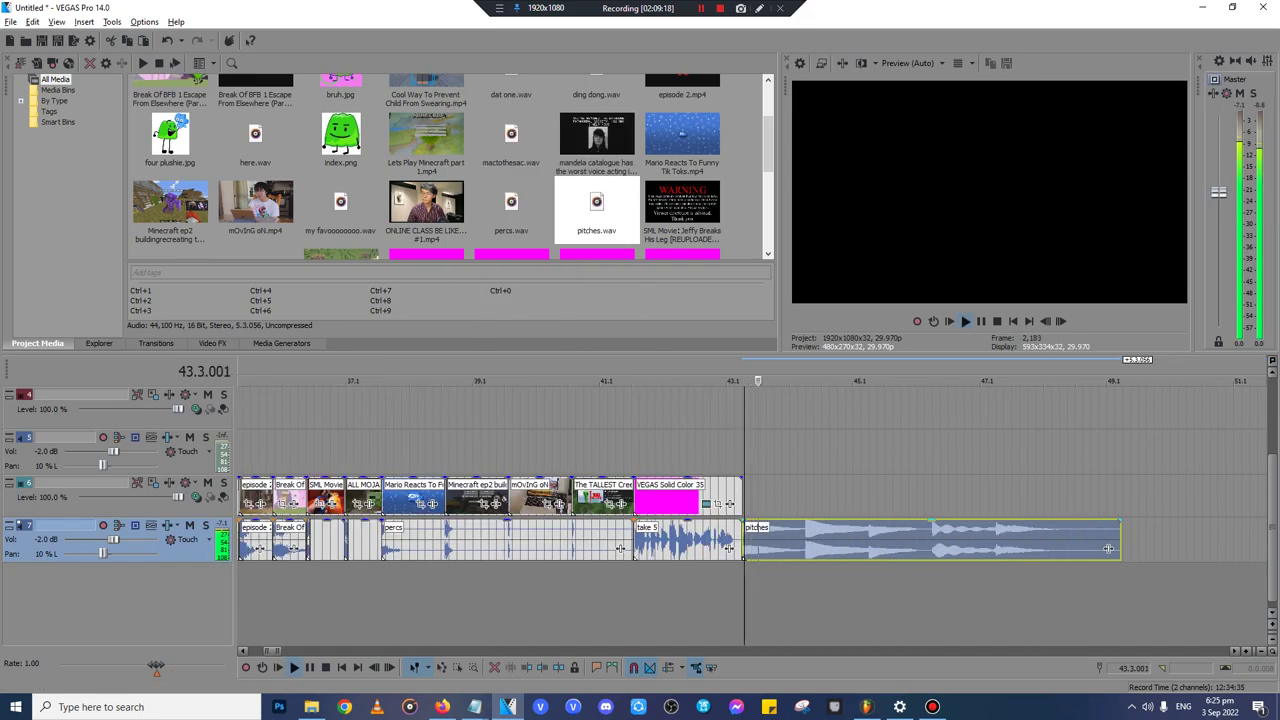
scroll(660, 500, "down", 3)
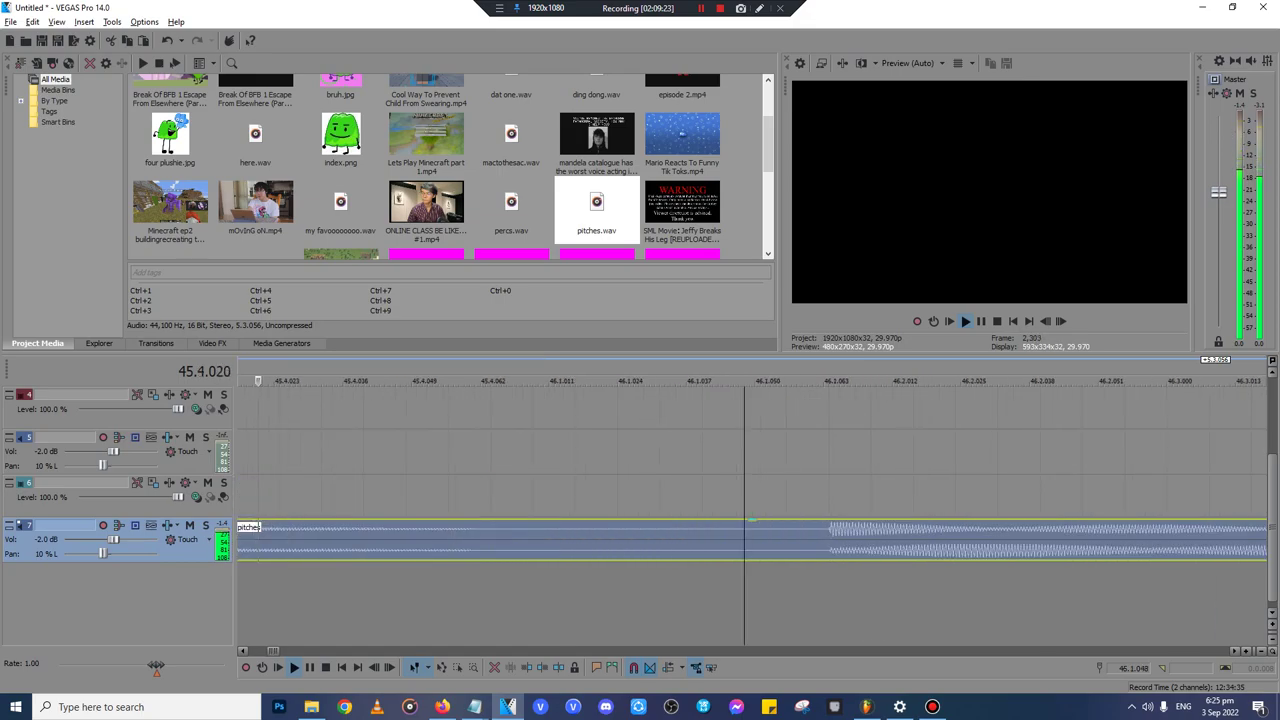
key("Down")
key("Down")
key("Down")
key("Down")
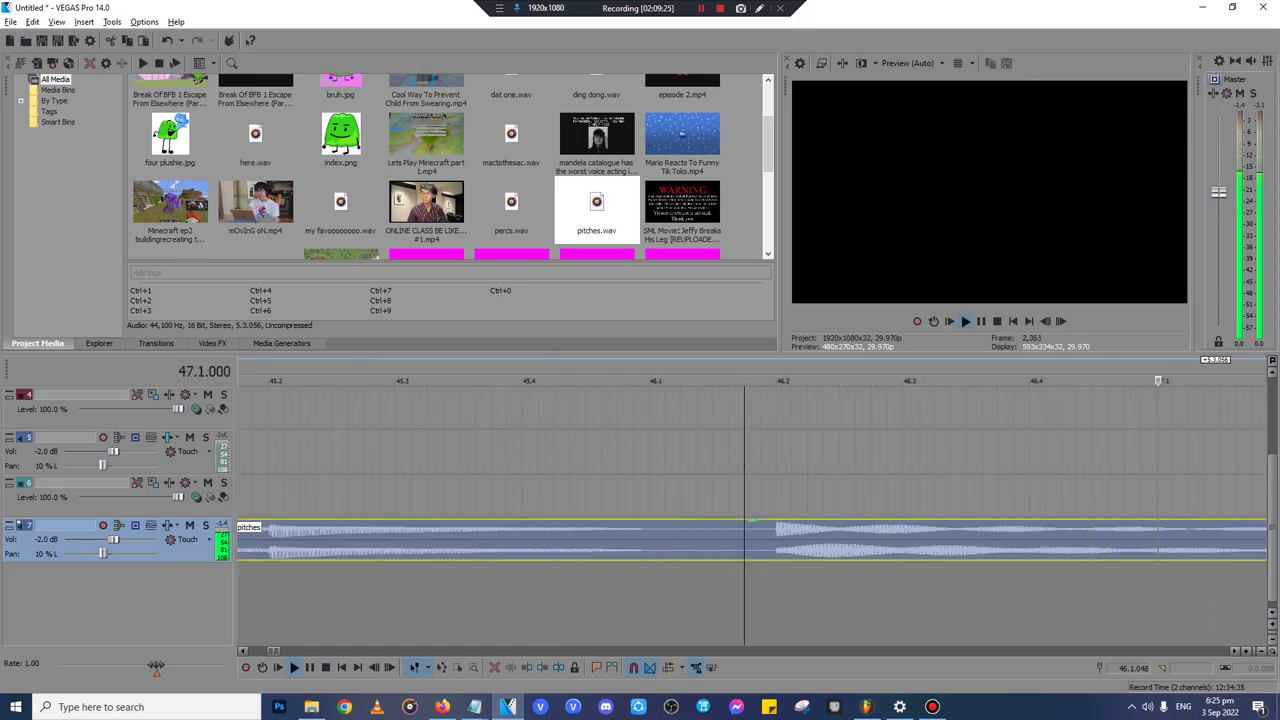
scroll(744, 520, "up", 5)
key("Return")
scroll(744, 520, "down", 2)
scroll(816, 548, "up", 3)
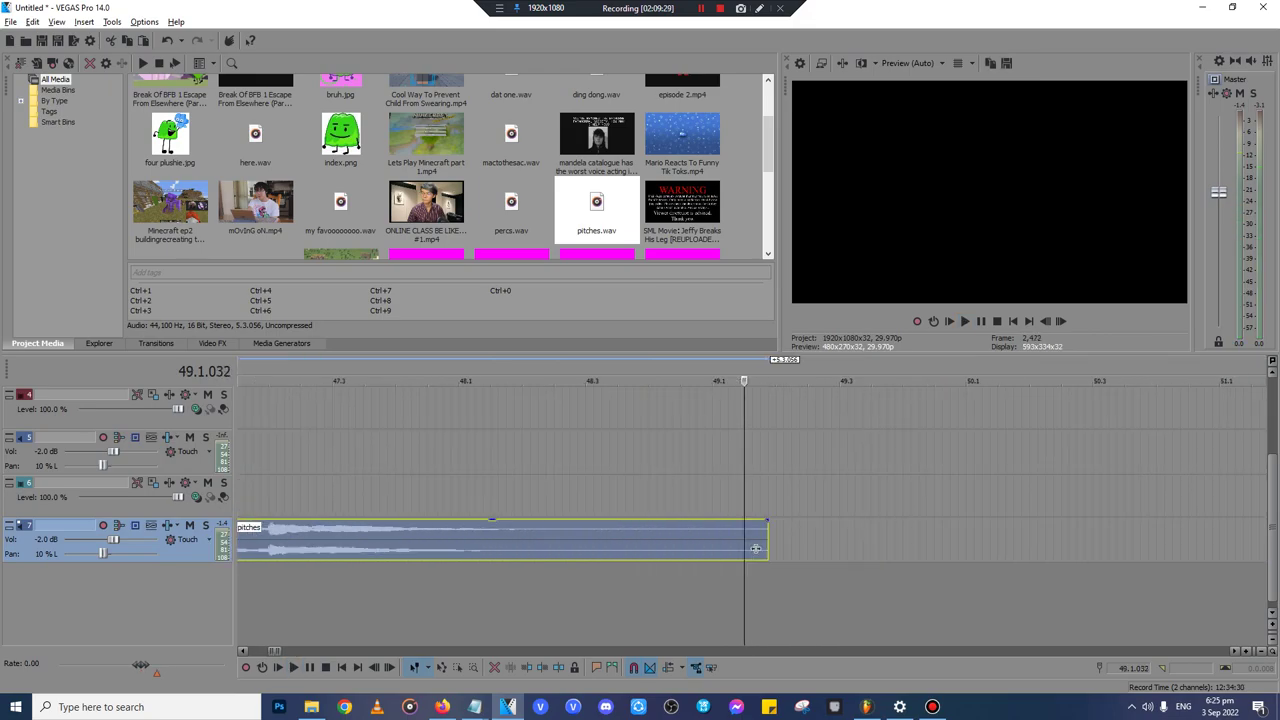
- Trim the quiet tail of the pitches clip on track 7 so it ends at 48.2.040
left_click(578, 541)
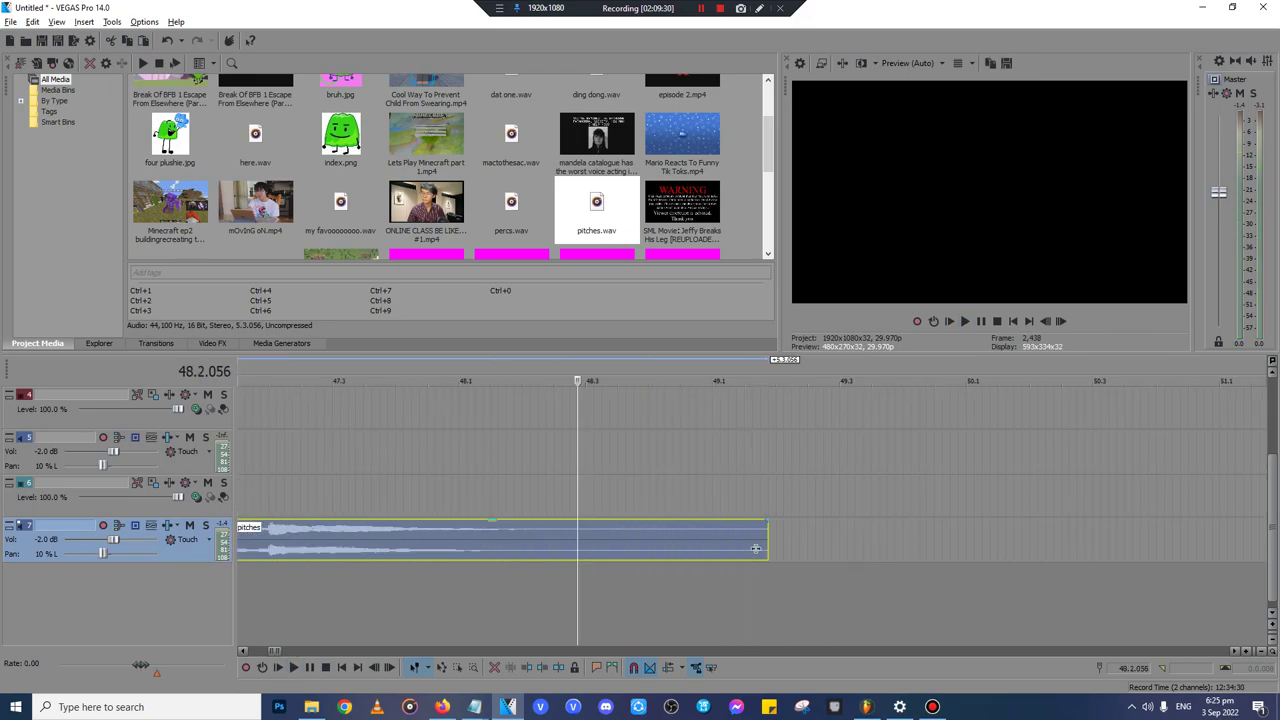
left_click(563, 541)
key("s")
scroll(563, 541, "down", 6)
scroll(756, 548, "up", 4)
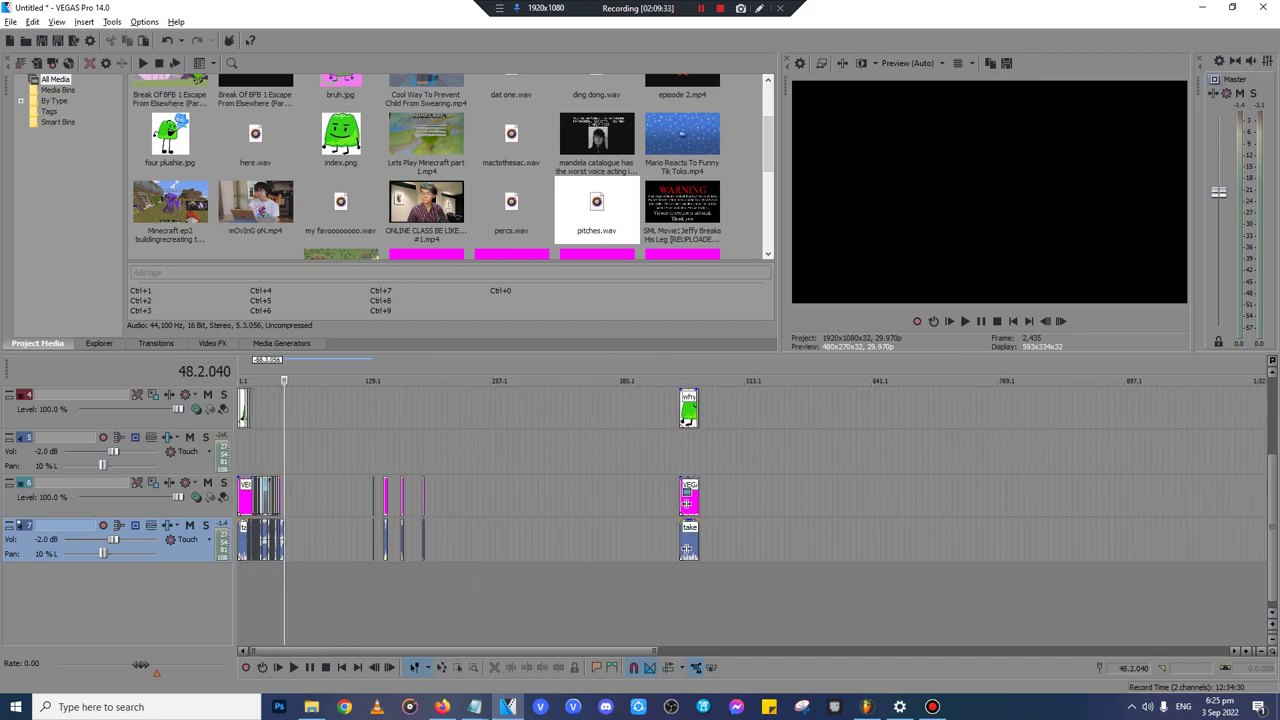
- Place head.jpg from Downloads on video track 6 far along the timeline, at about 1,004.4
left_click(311, 707)
left_click_drag(913, 482, 1233, 502)
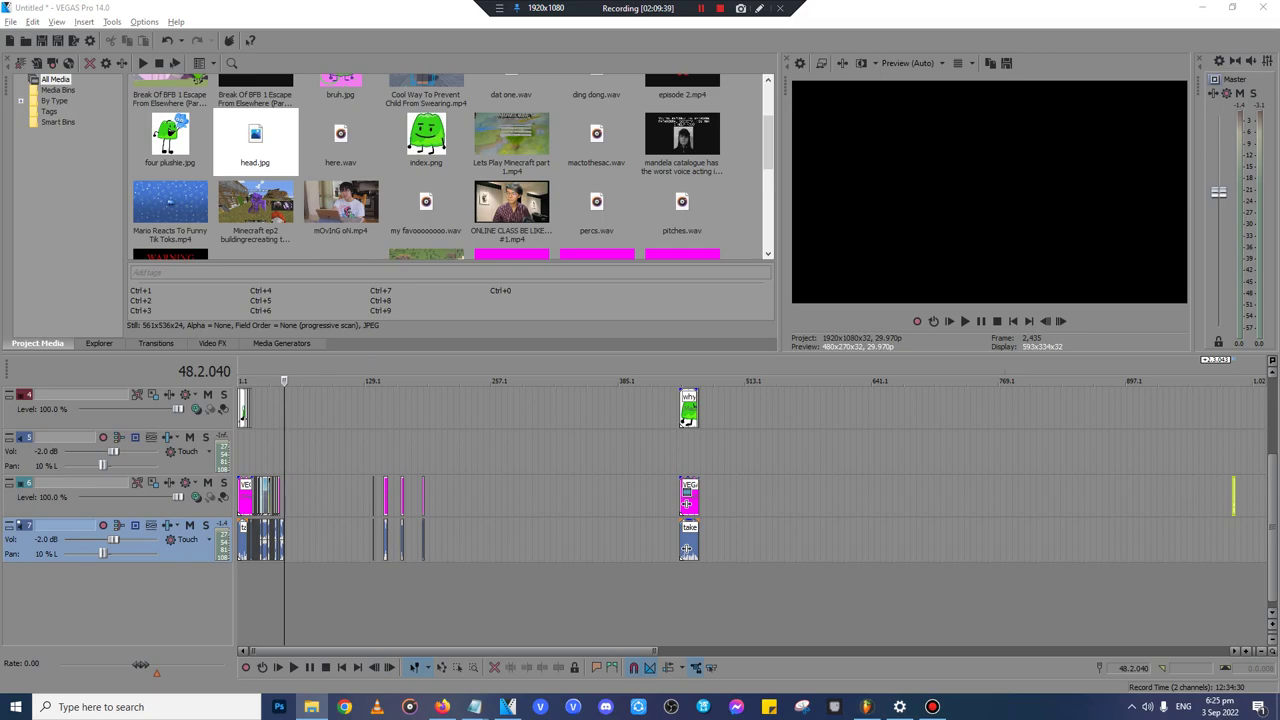
left_click(1229, 452)
left_click(1235, 452)
scroll(1235, 452, "up", 7)
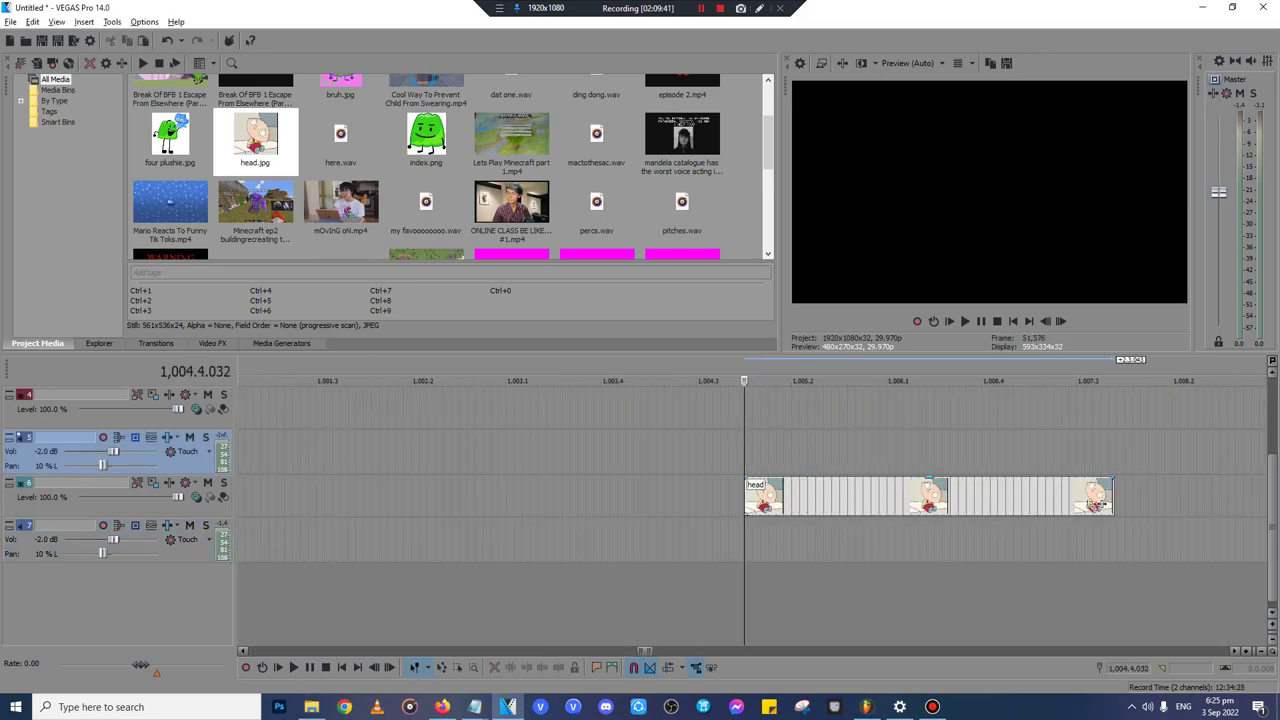
- Delete the head clip from track 6 and remove head.jpg from the project media
left_click(934, 495)
key("Delete")
left_click(256, 140)
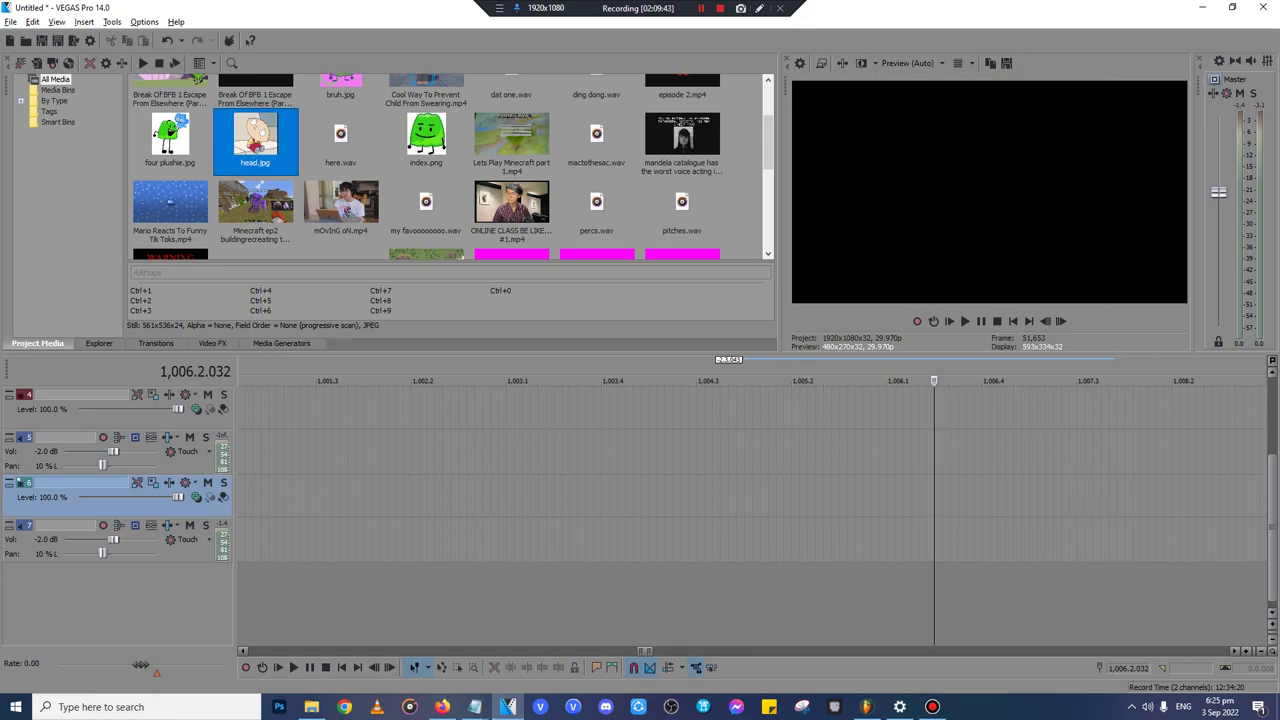
key("Delete")
- Place Alex Full Intro Music.mp4 from the sources folder on tracks 6 and 7 at about 1,002.2
left_click(312, 707)
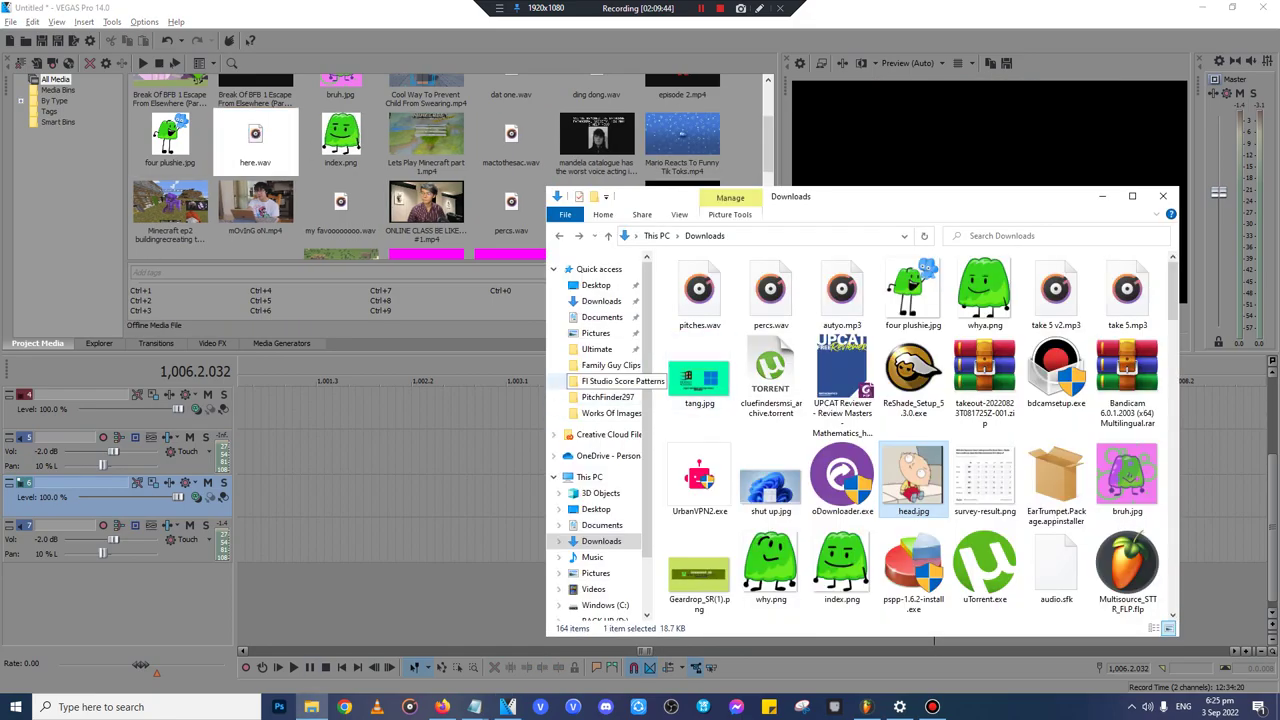
left_click(608, 397)
left_click(690, 236)
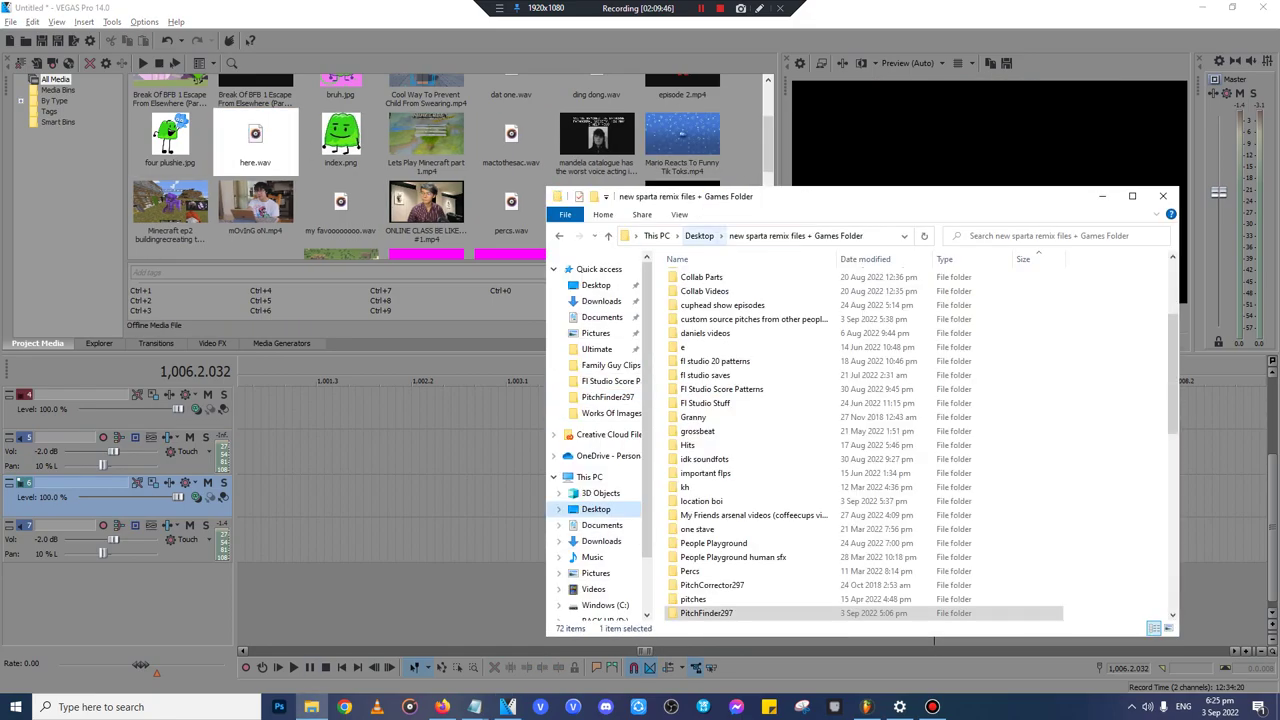
scroll(705, 342, "down", 3)
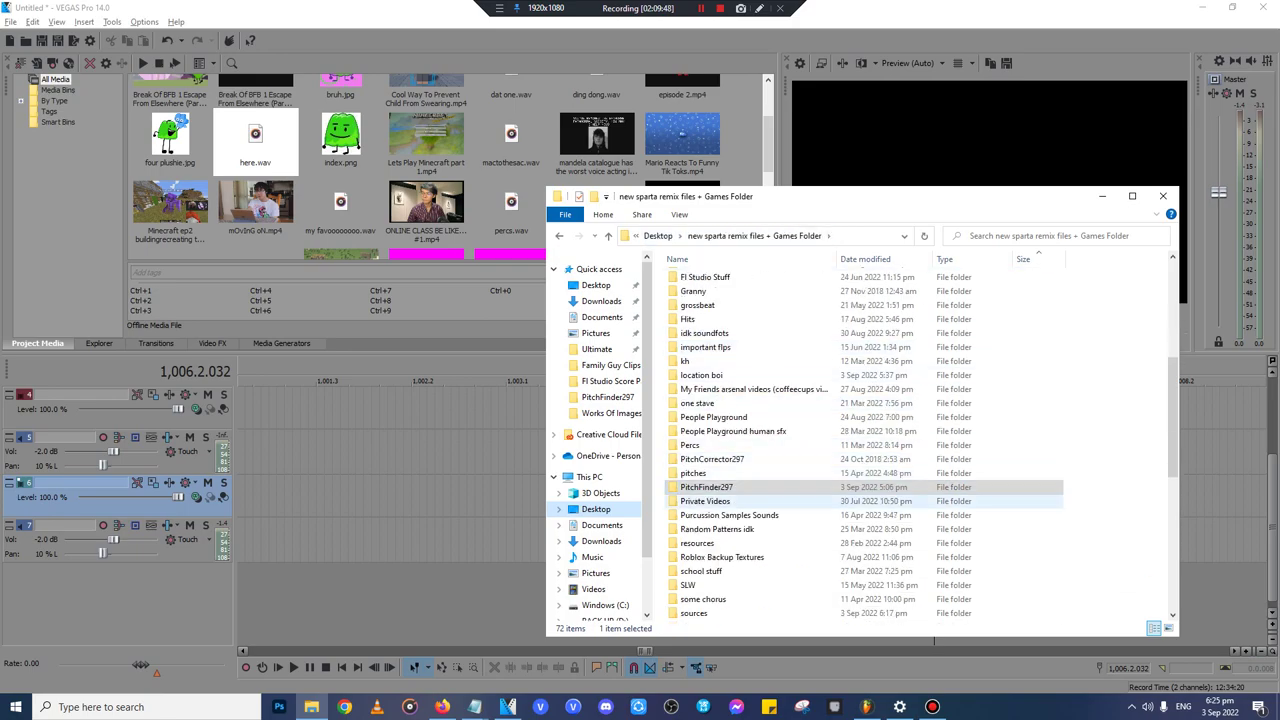
scroll(760, 578, "down", 2)
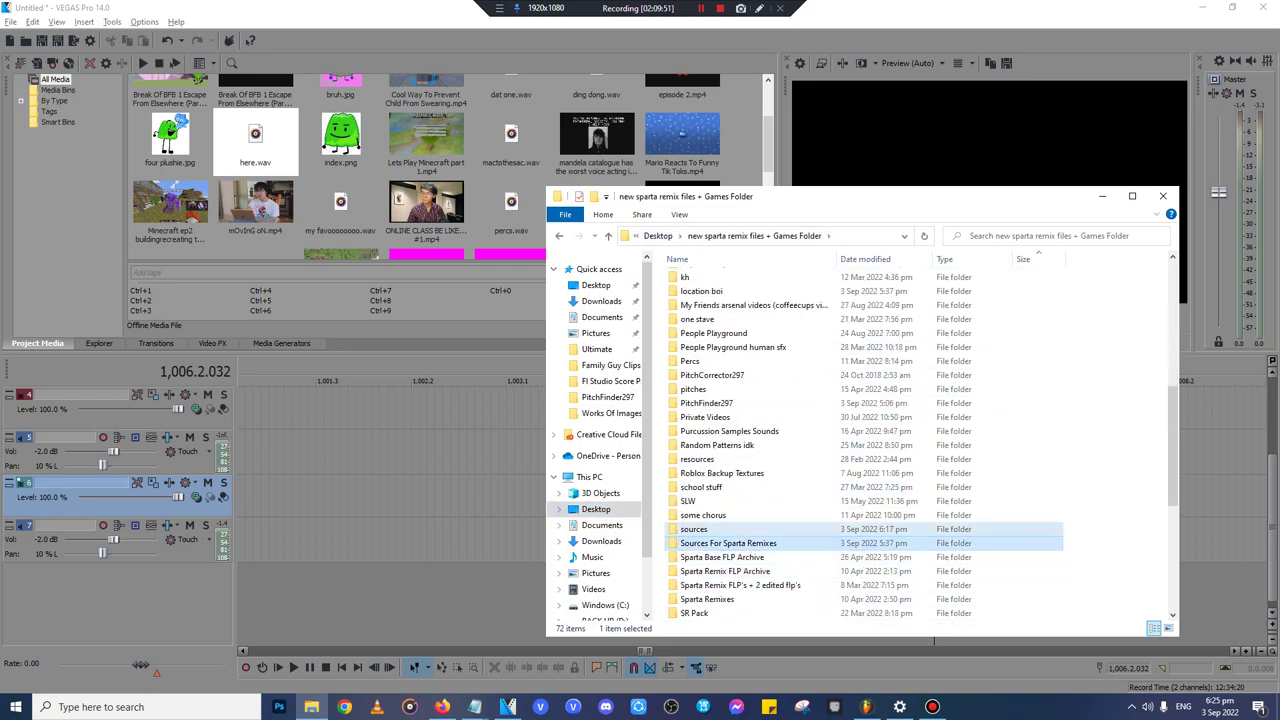
double_click(760, 529)
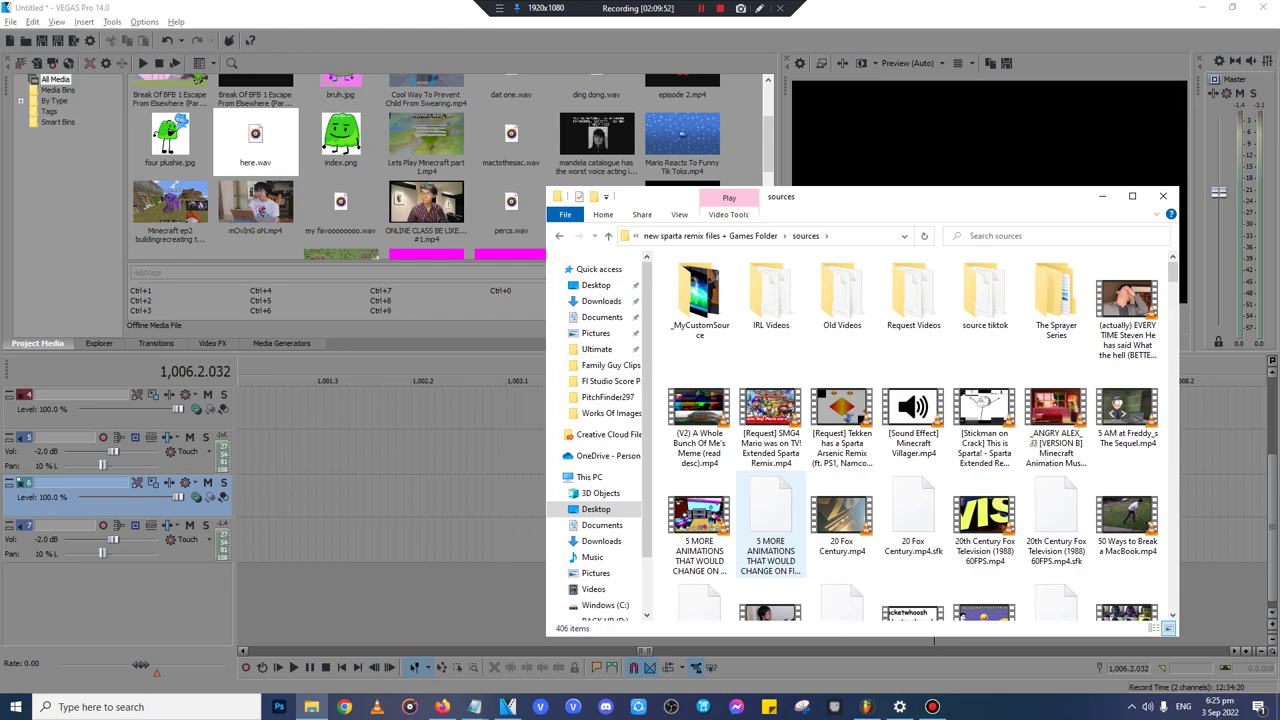
scroll(770, 540, "down", 3)
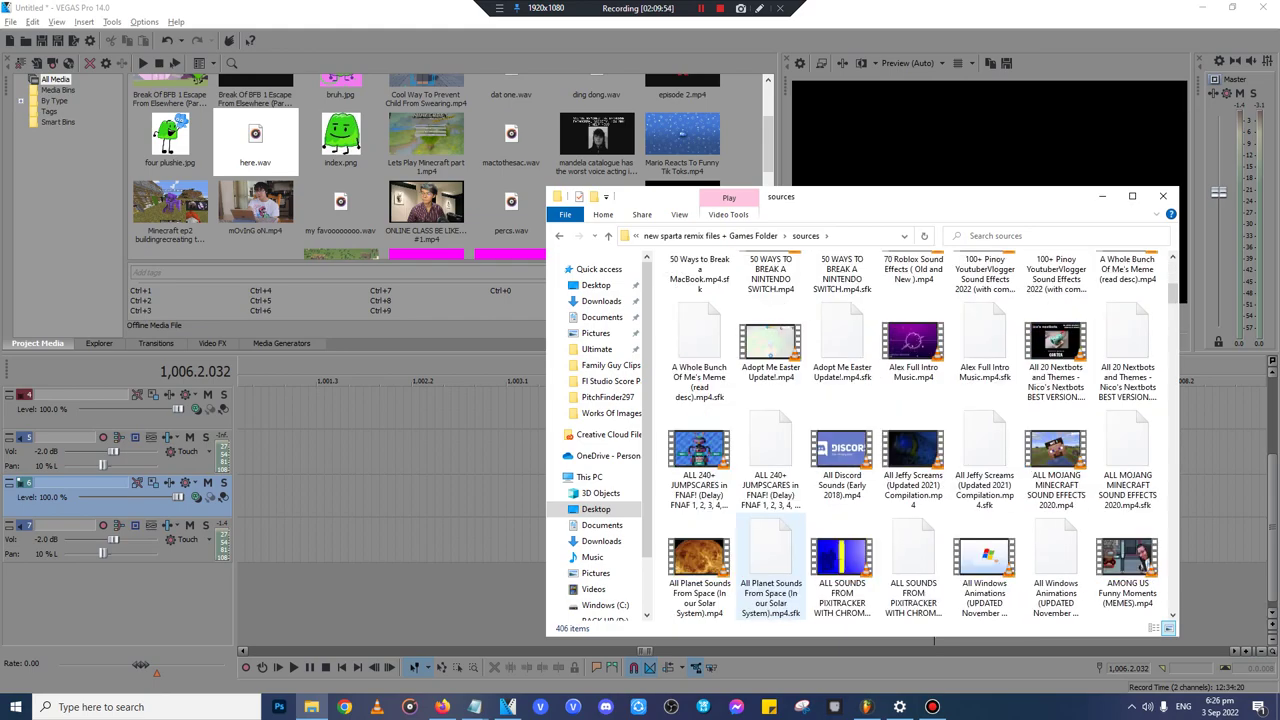
left_click_drag(913, 345, 438, 495)
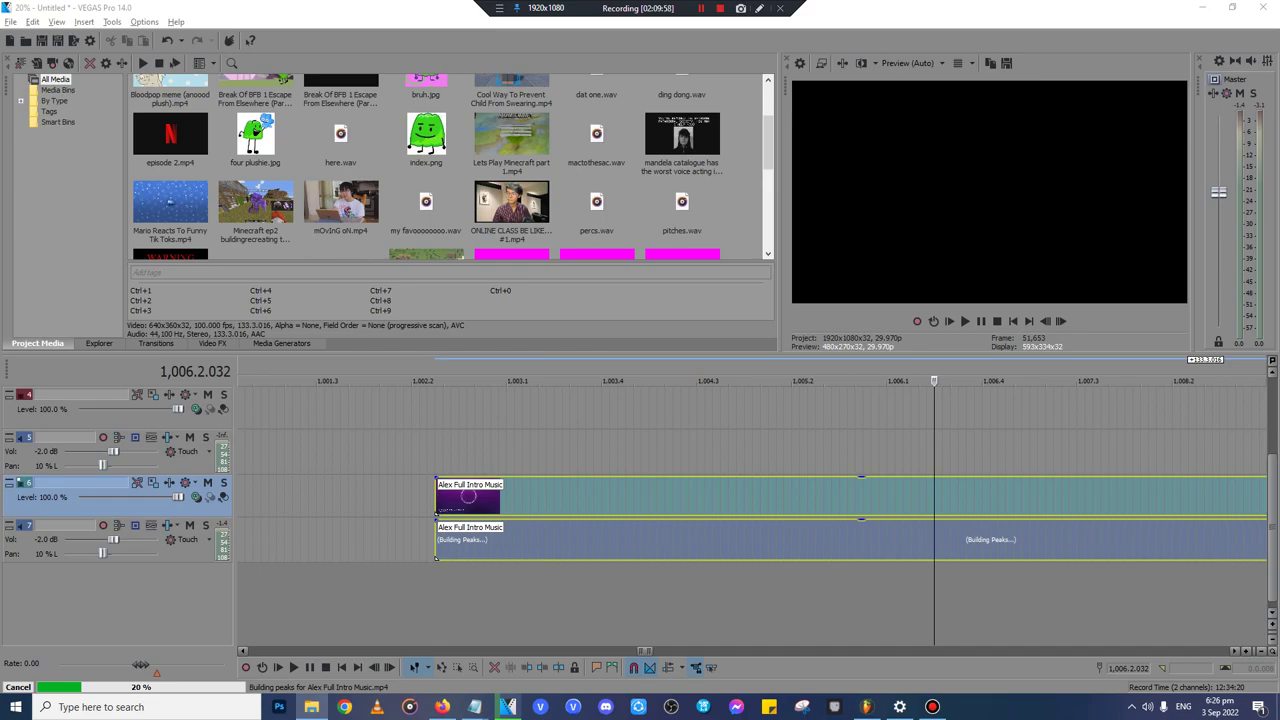
- Split the Alex Full Intro Music clip at its loud beat near 1,006.3 and delete the part before it
left_click(455, 410)
left_click(1097, 497)
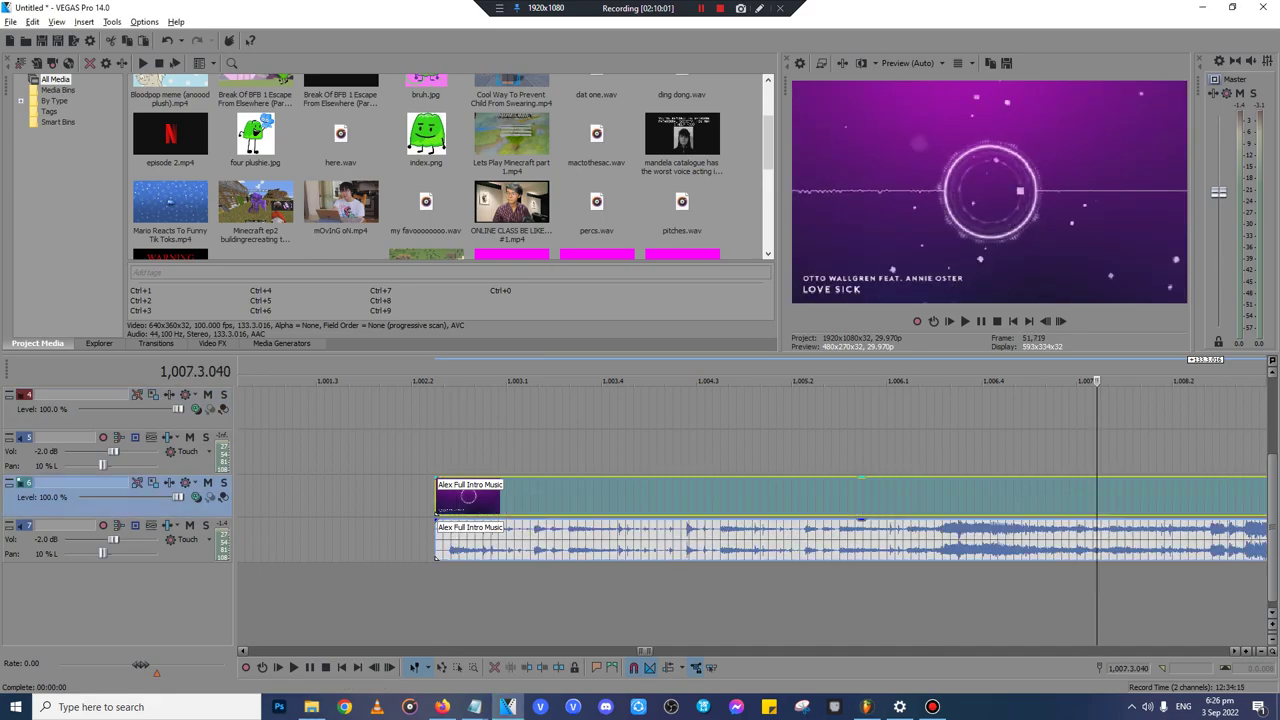
left_click(951, 497)
scroll(951, 497, "up", 3)
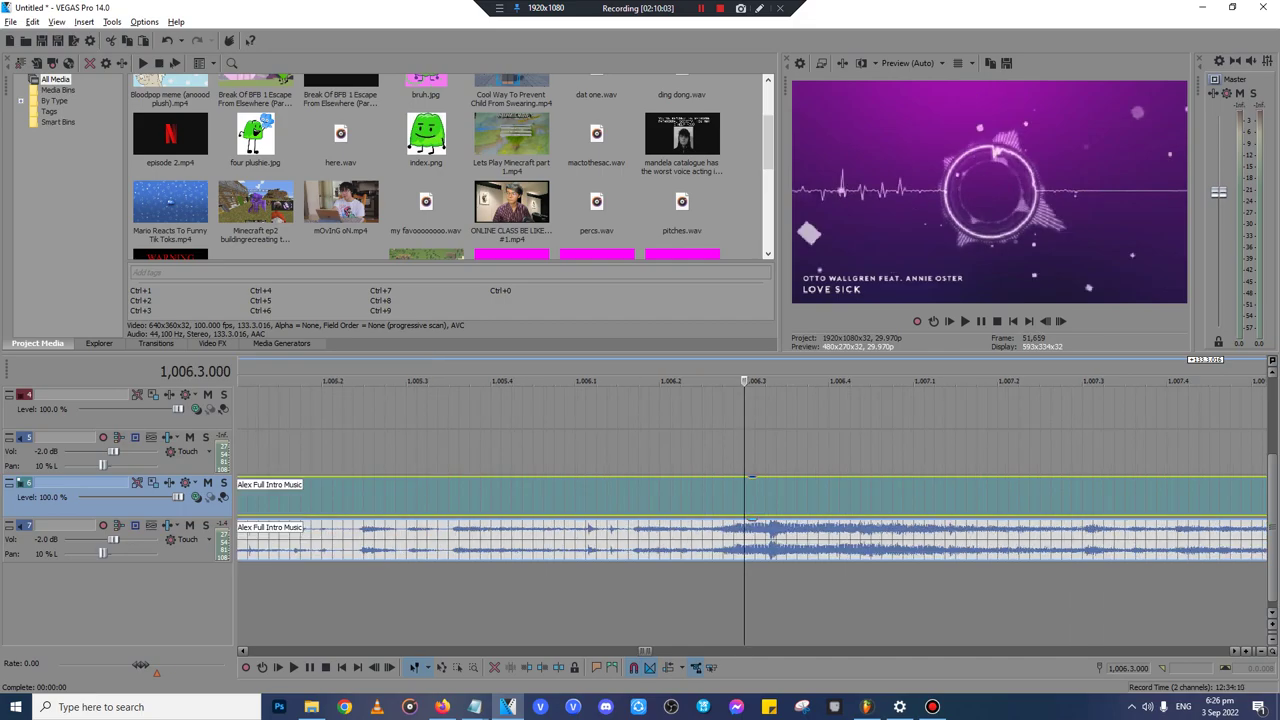
left_click(776, 497)
key("space")
key("space")
left_click(765, 497)
scroll(765, 497, "up", 3)
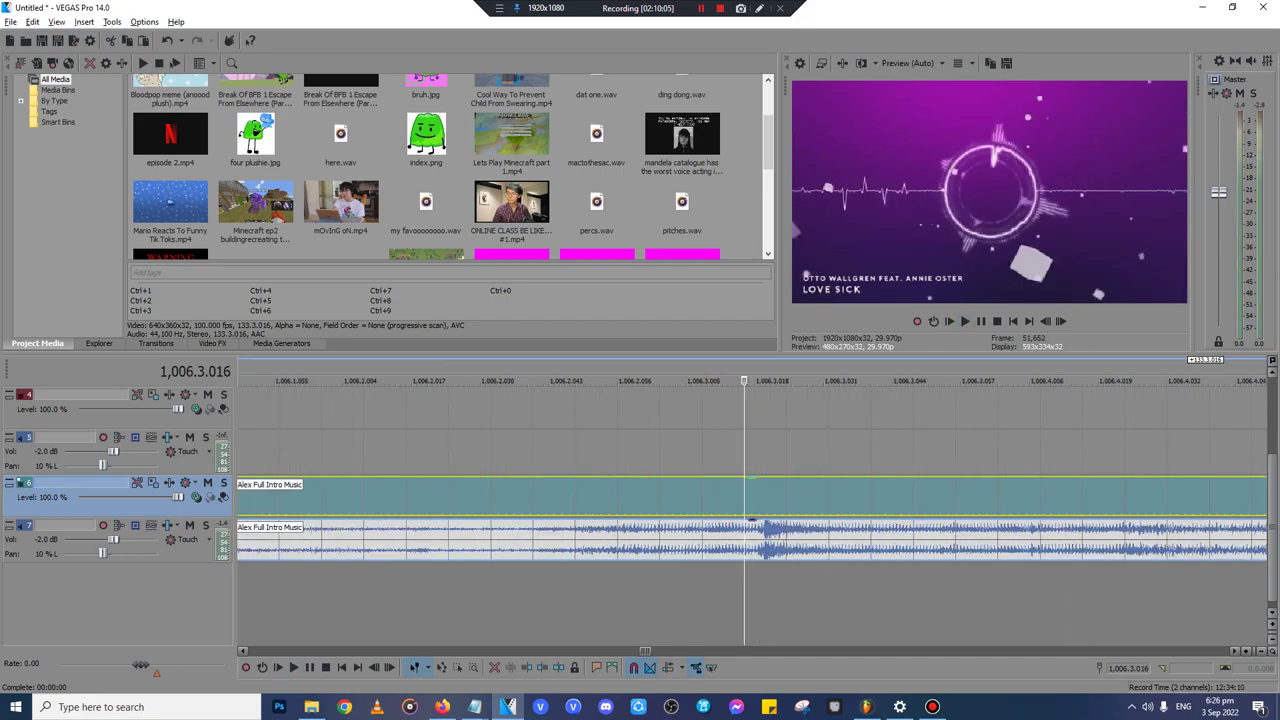
left_click(768, 497)
left_click(766, 497)
key("s")
left_click(727, 497)
key("Delete")
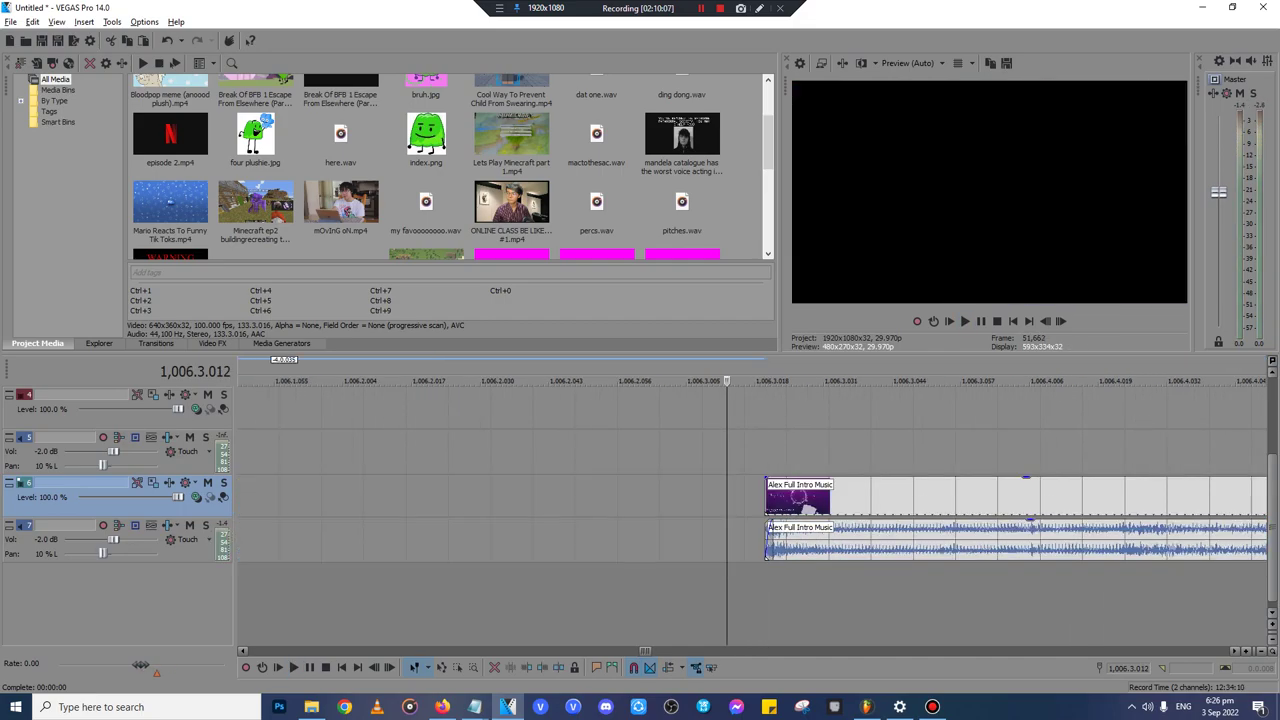
- Delete all of the Alex Full Intro Music audio from track 7, keeping only its video on track 6
left_click_drag(863, 455, 879, 495)
left_click(746, 553)
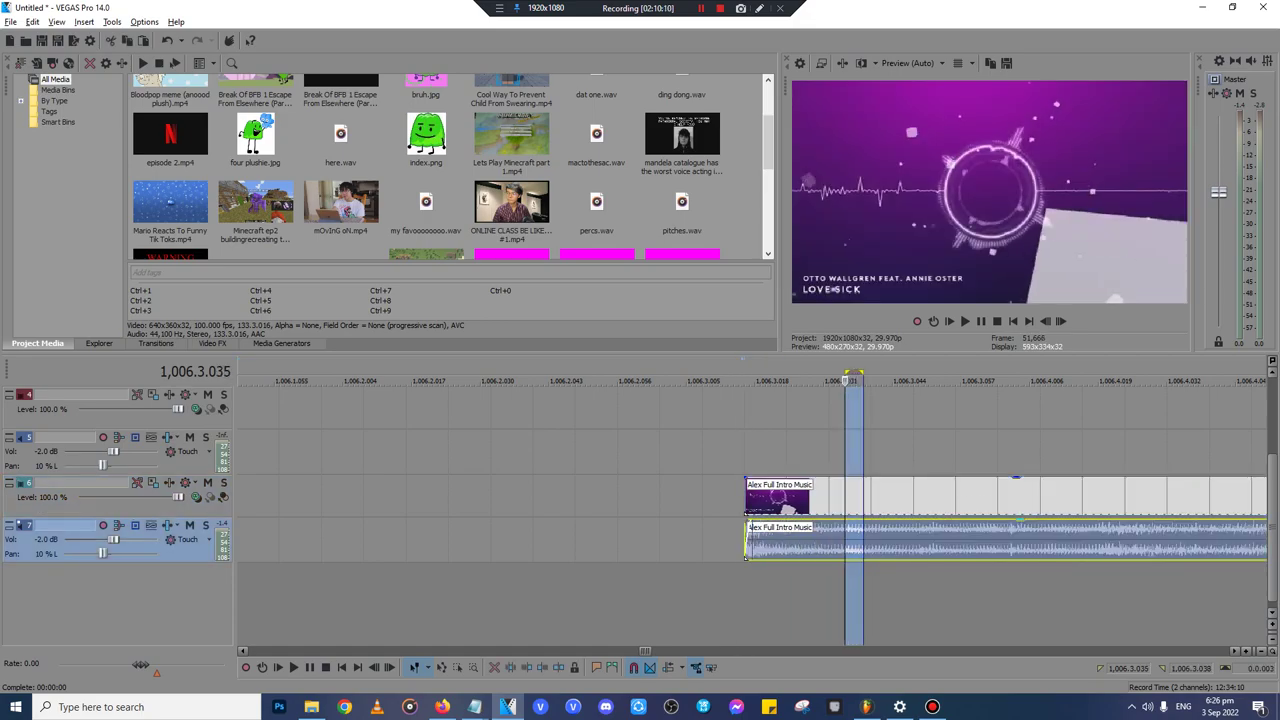
key("Delete")
left_click(786, 543)
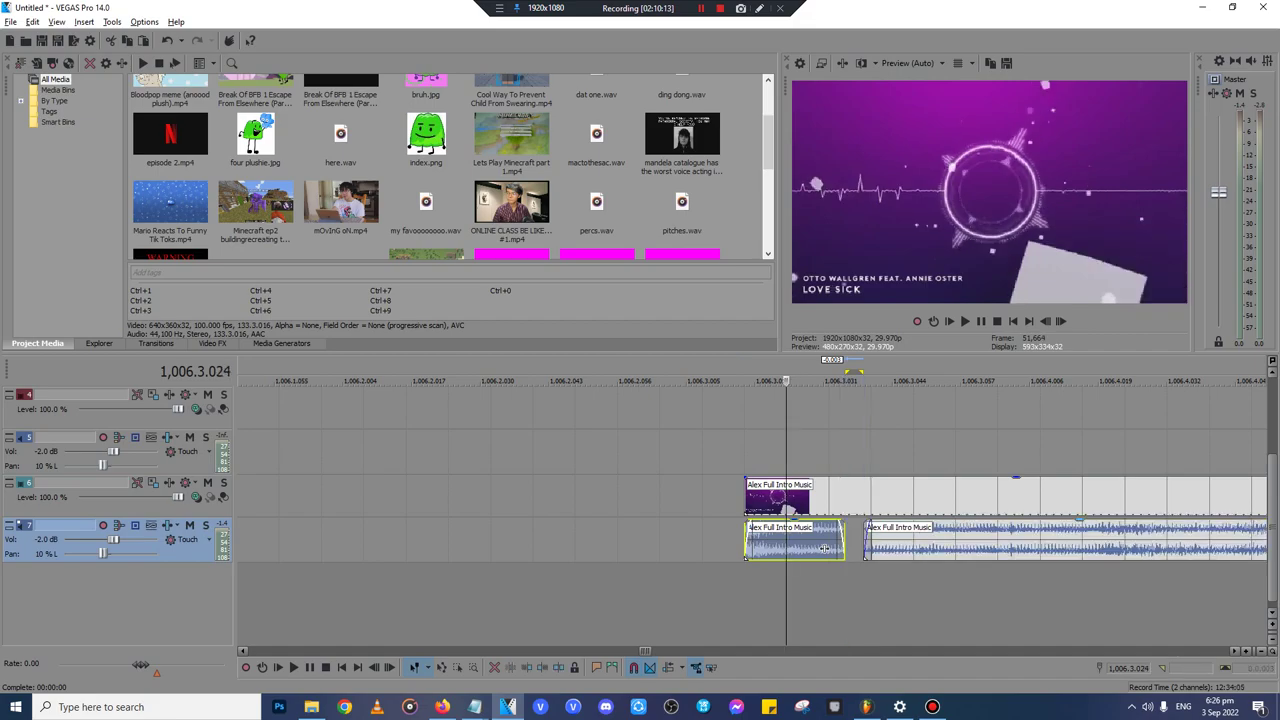
key("Delete")
key("Delete")
- Split the Alex Full Intro Music video at 1,006.4.016 and delete everything after the split
left_click(1066, 503)
key("s")
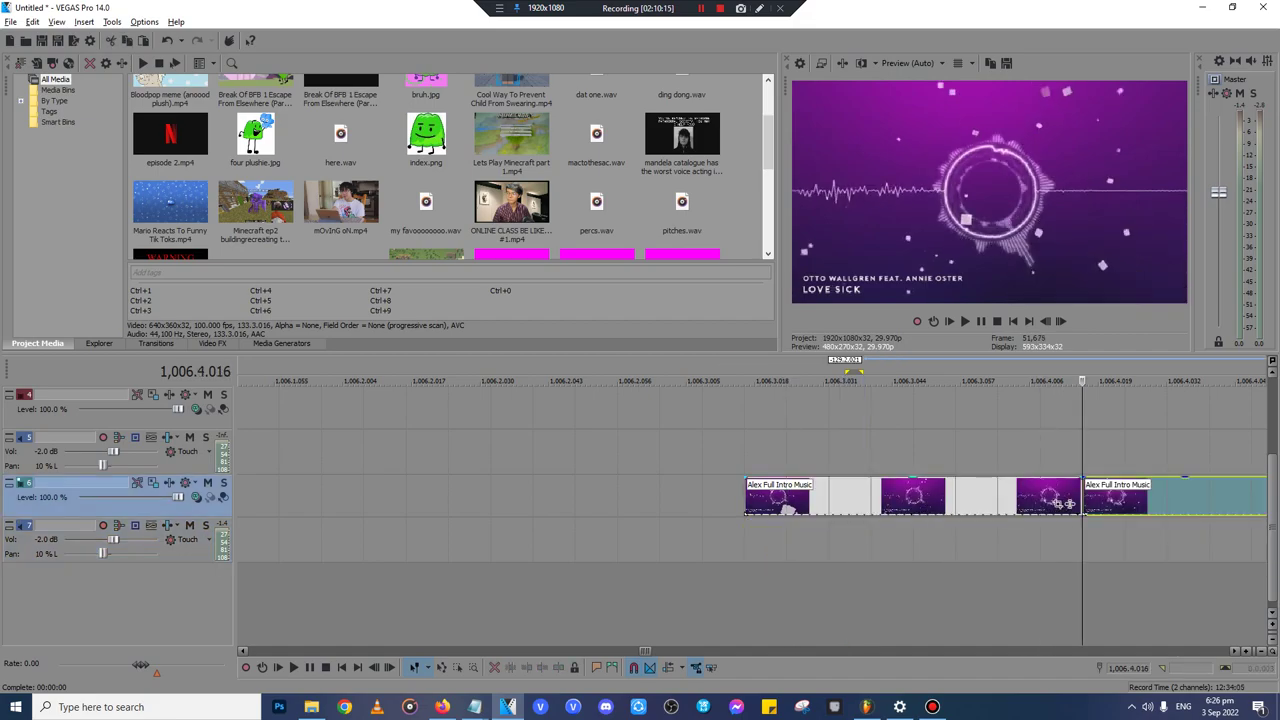
key("Delete")
- Cut the trimmed Alex Full Intro Music video and move the cursor to the end of the FL Studio Pitches title at 43.2.000
left_click(998, 503)
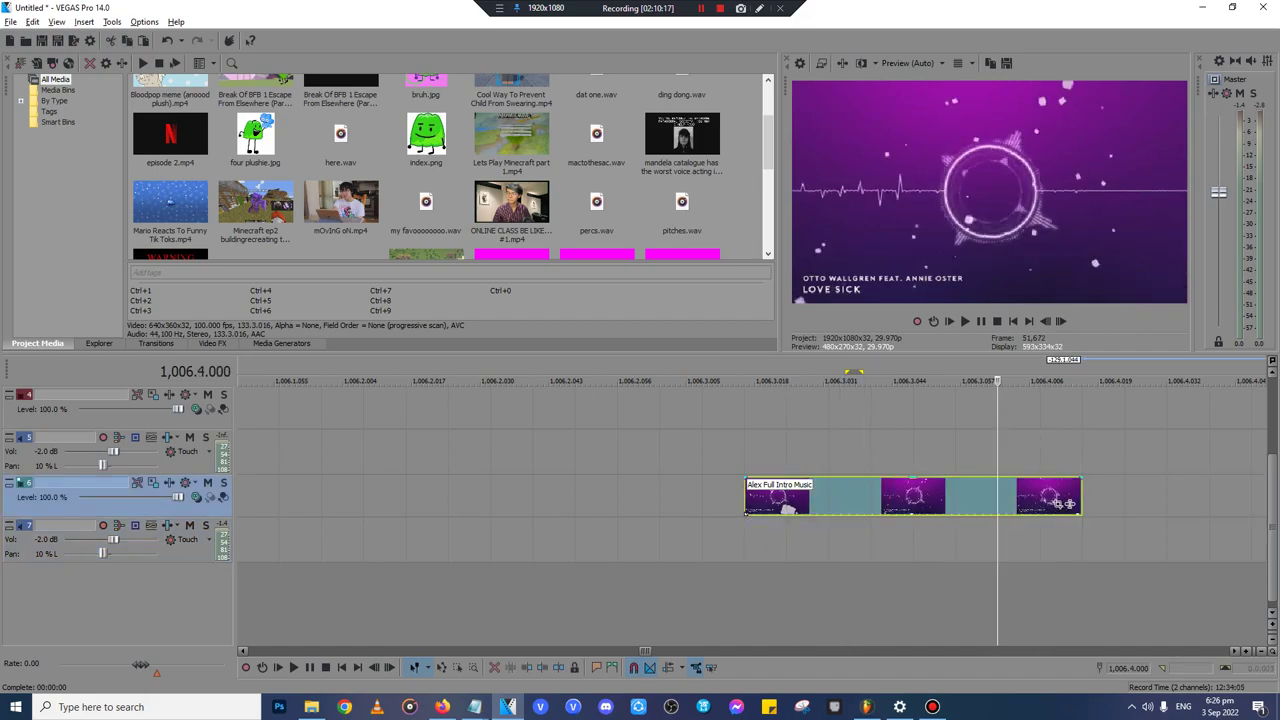
key("Delete")
scroll(998, 503, "down", 5)
scroll(998, 503, "down", 10)
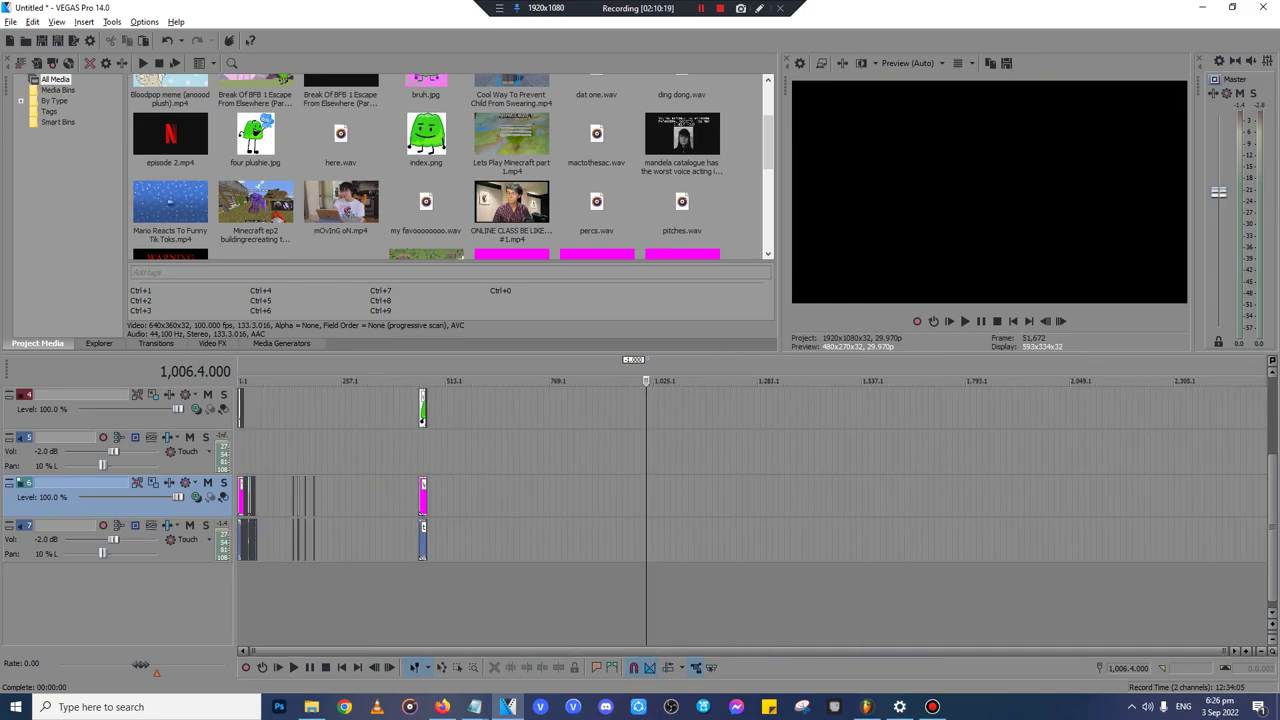
left_click(254, 452)
scroll(254, 452, "up", 10)
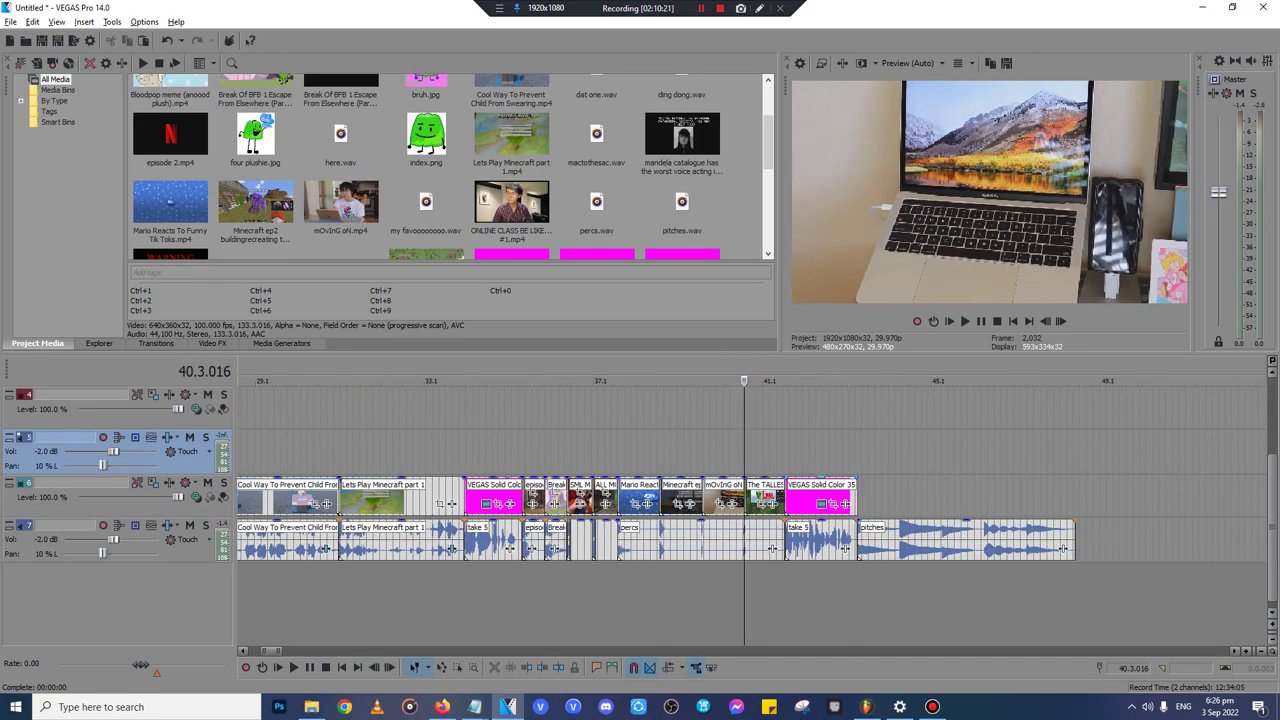
left_click(853, 503)
key("ctrl+alt+Right")
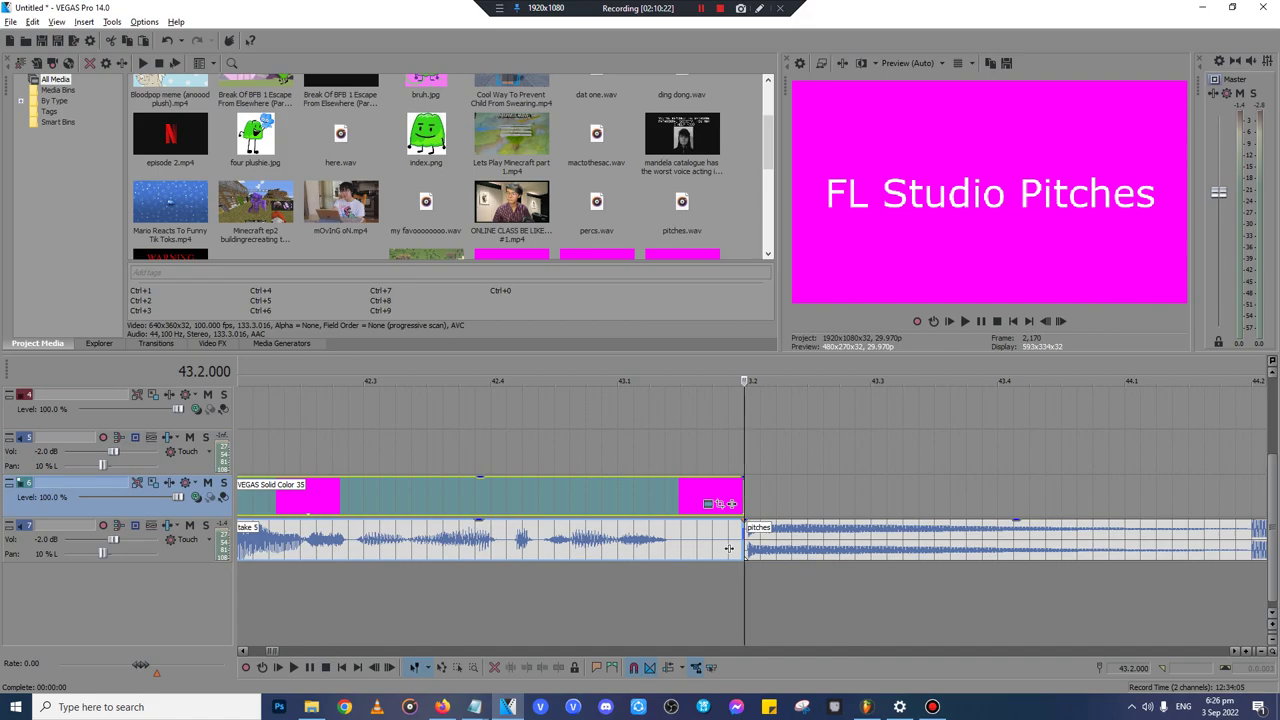
- Trim the silence before the first note of the pitches clip and move the clip back to start at 43.2.000
scroll(729, 548, "up", 10)
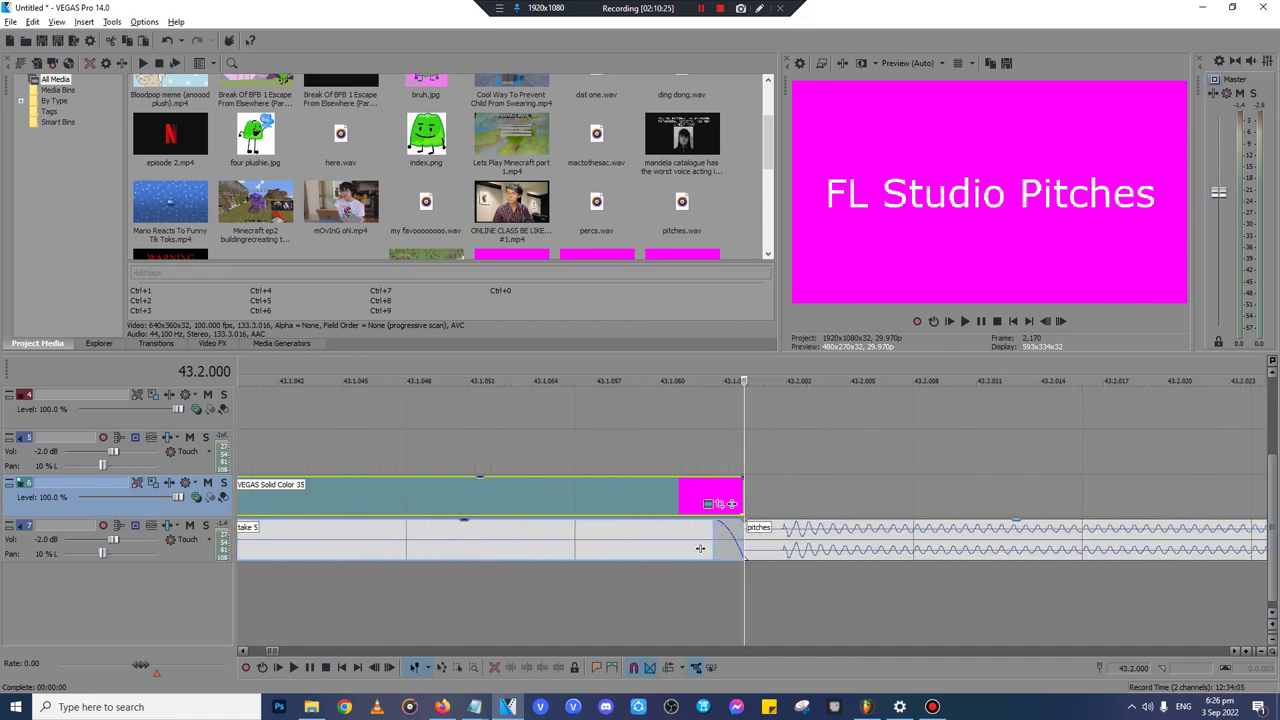
left_click(784, 548)
scroll(784, 548, "up", 6)
scroll(744, 548, "up", 4)
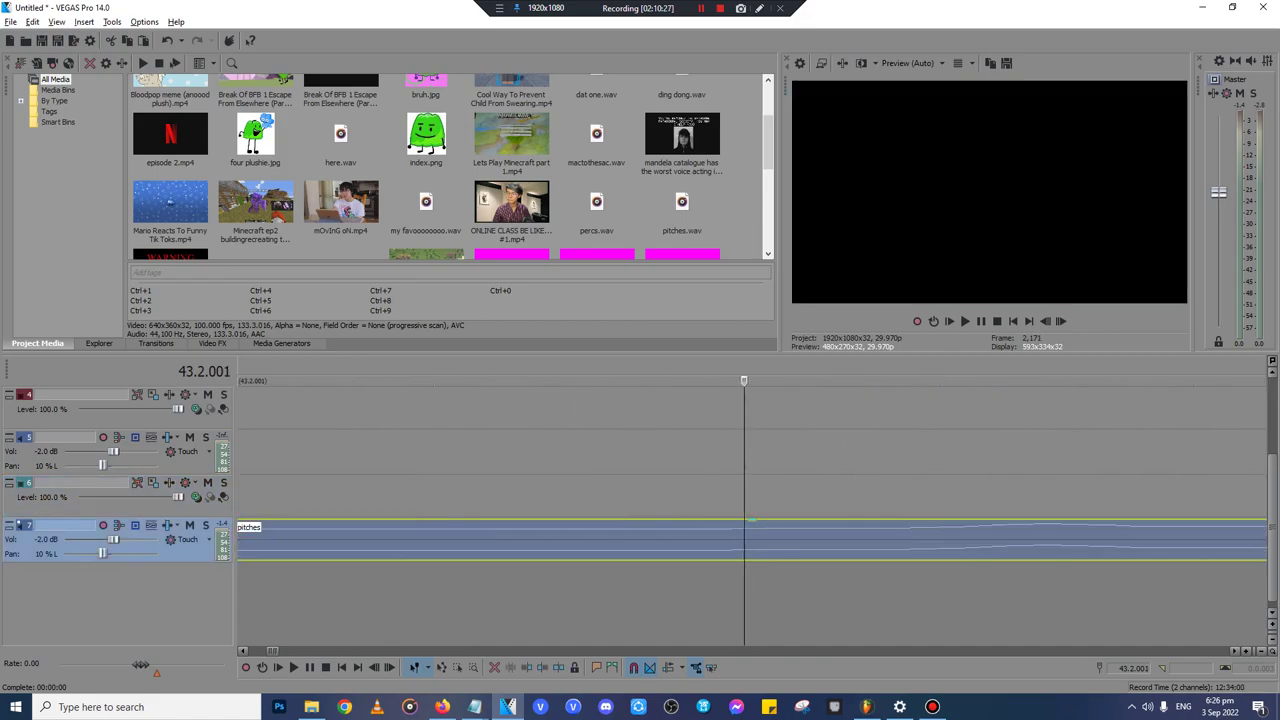
key("Left")
key("s")
scroll(744, 548, "down", 8)
key("Delete")
left_click_drag(784, 548, 716, 542)
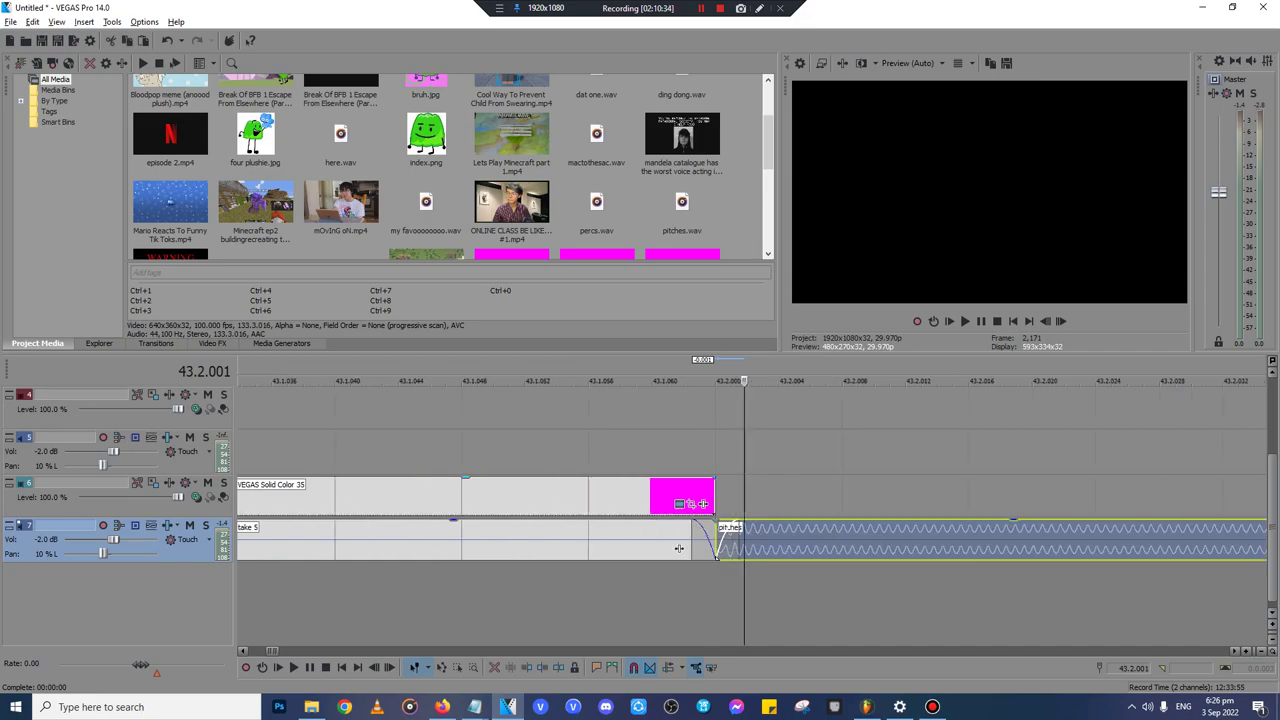
- Paste the Alex Full Intro Music video on track 6 at 43.2.000 and extend its end to 44.2.000
left_click(712, 494)
scroll(712, 494, "down", 3)
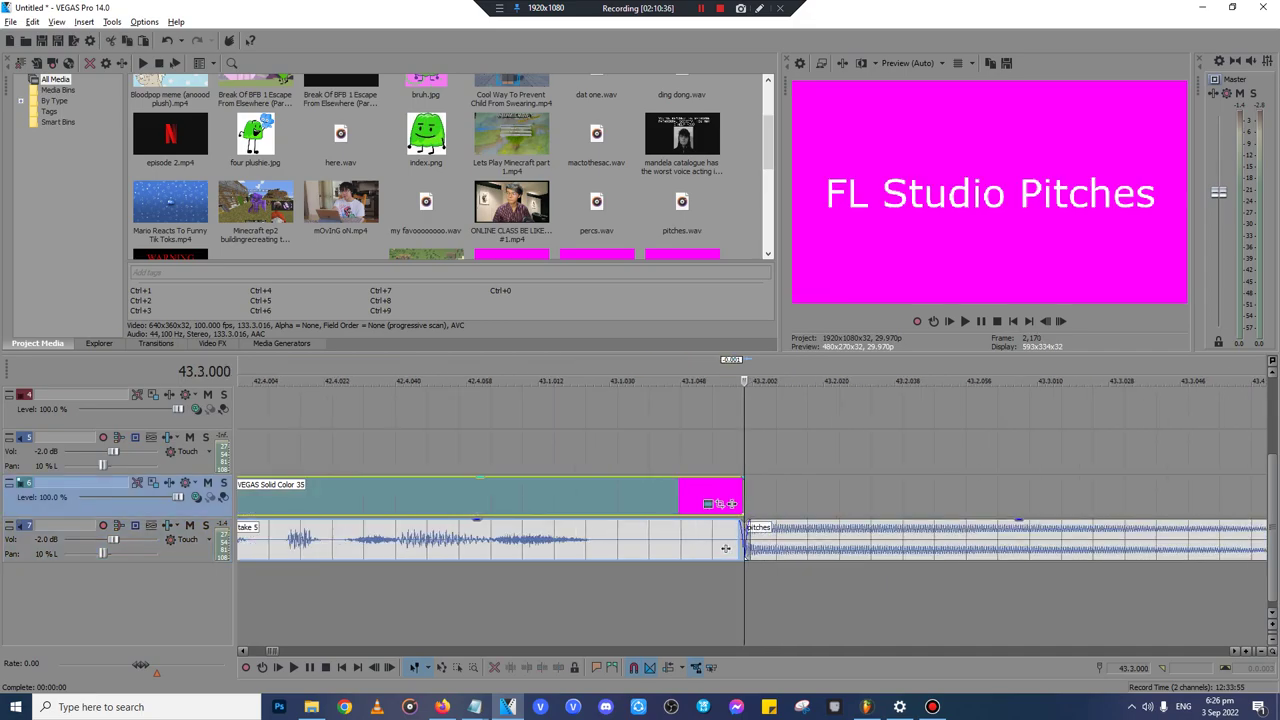
scroll(725, 548, "down", 3)
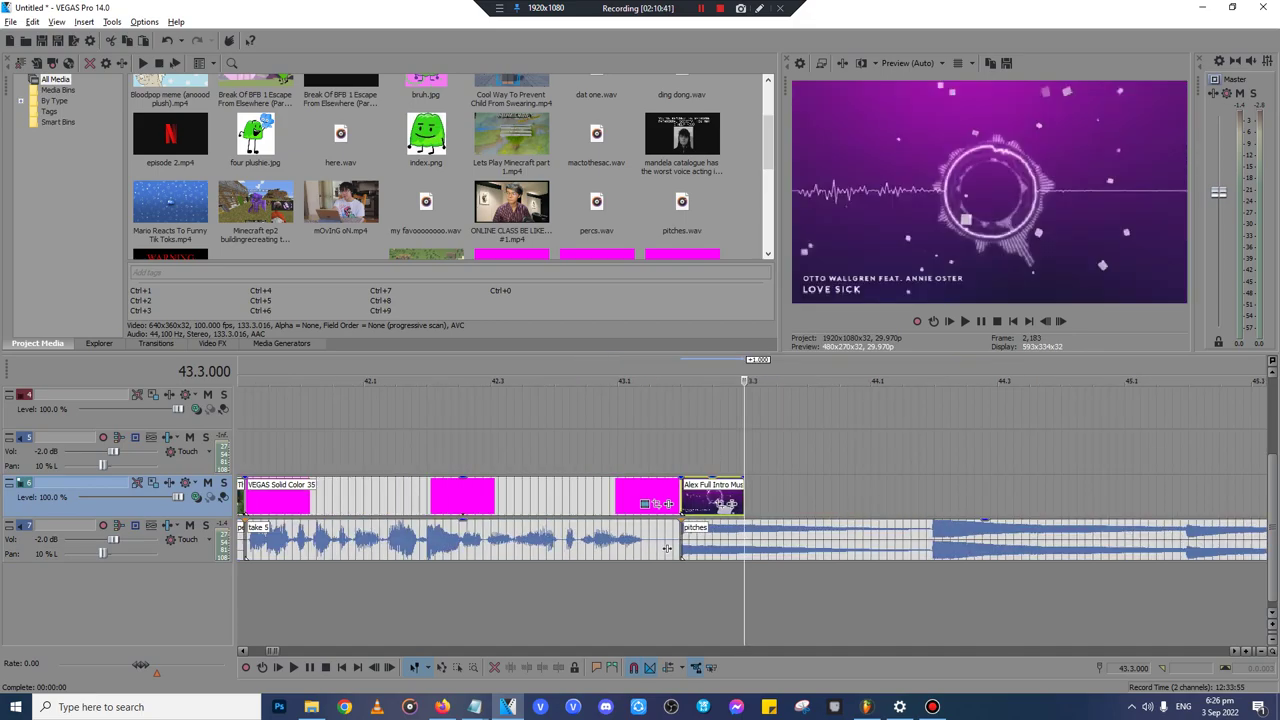
left_click_drag(744, 495, 934, 495)
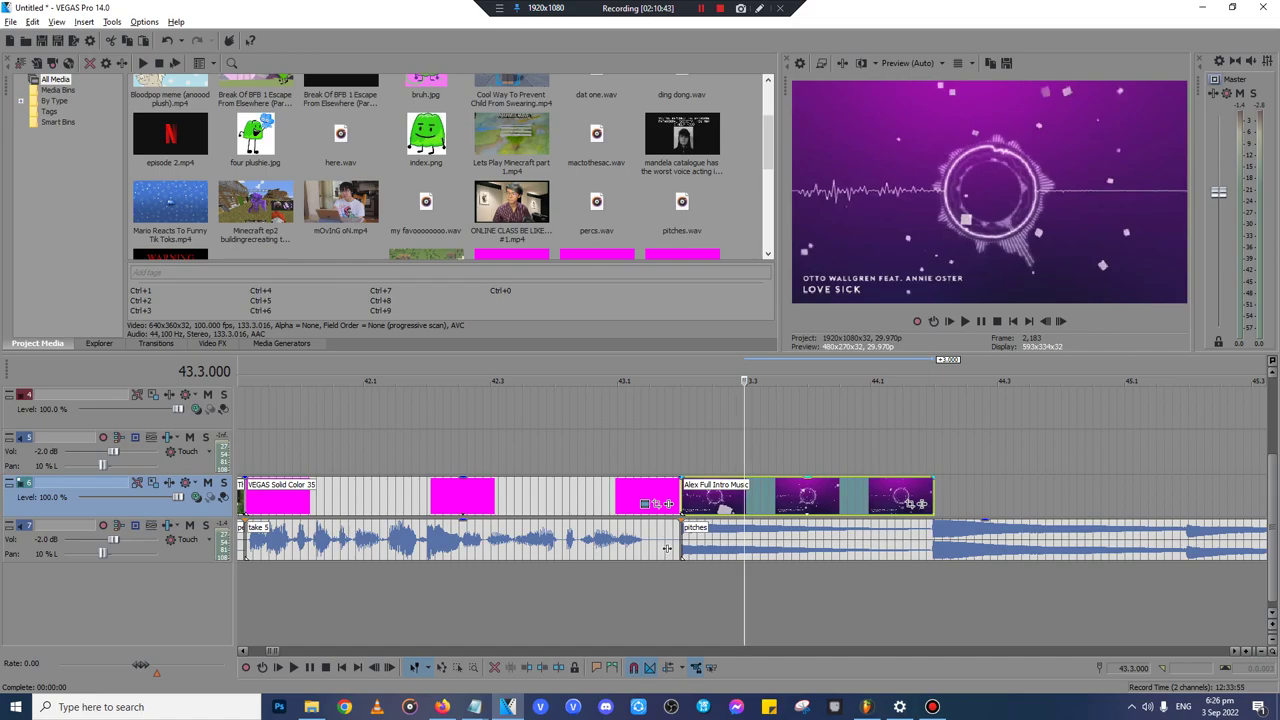
- Fine-tune the end of the Alex Full Intro Music video to match the start of the second pitches note
left_click(934, 495)
scroll(934, 495, "up", 3)
scroll(731, 503, "up", 1)
left_click_drag(731, 503, 668, 503)
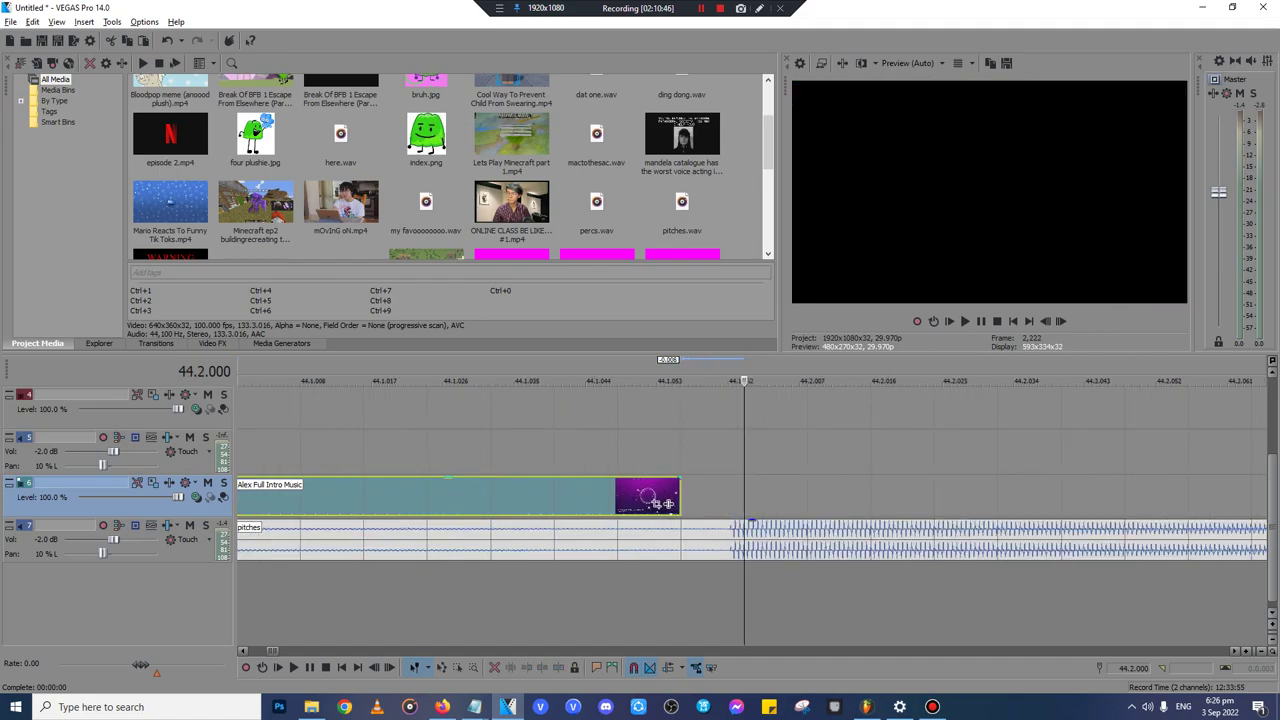
left_click(733, 541)
scroll(733, 541, "up", 3)
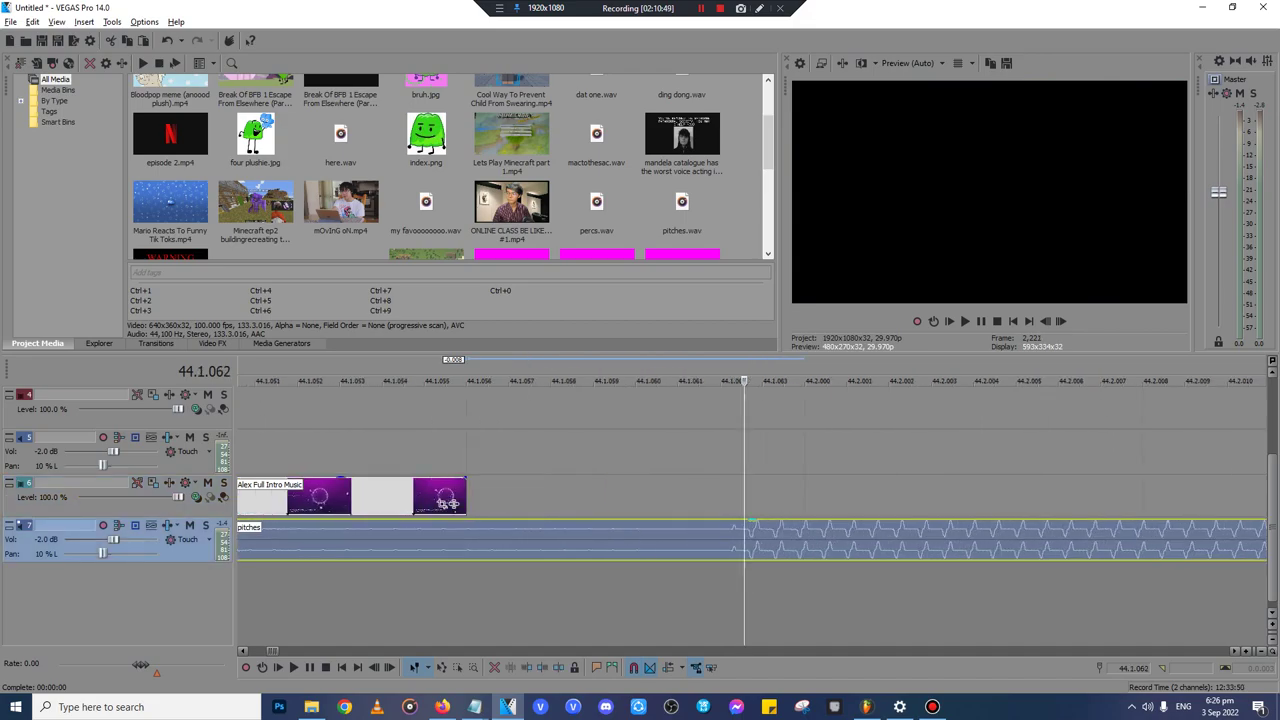
scroll(744, 540, "down", 8)
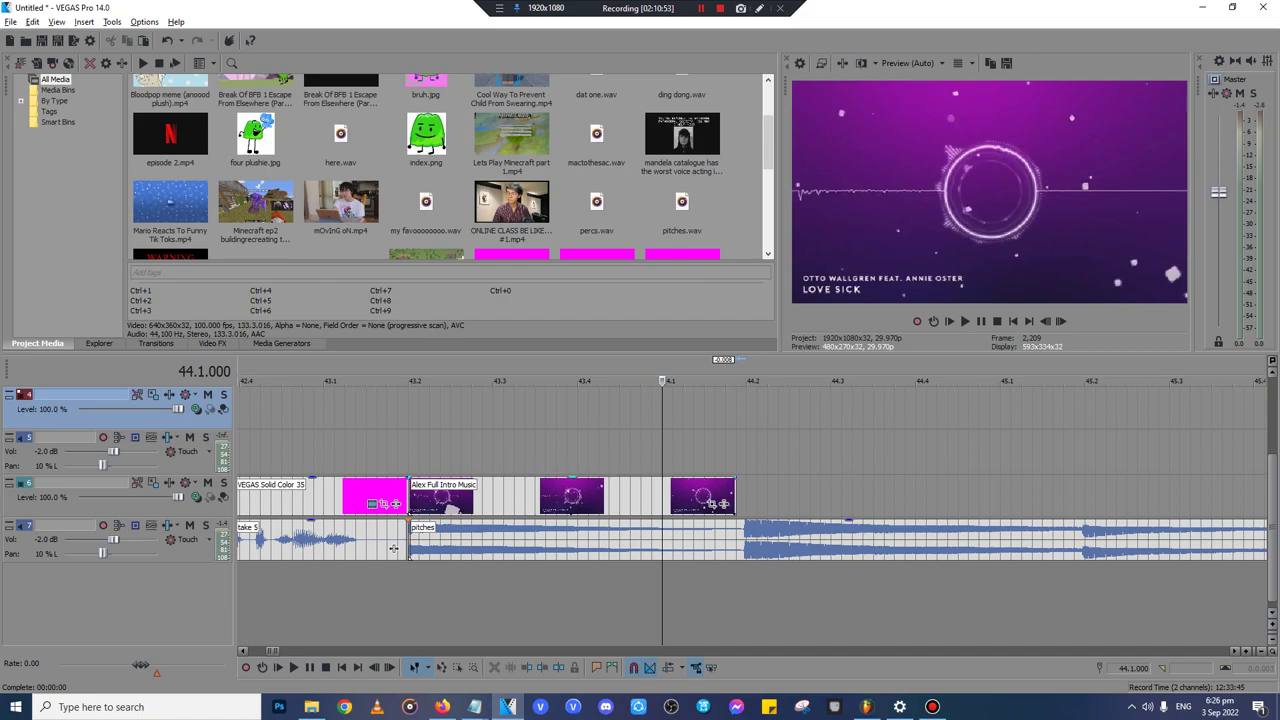
left_click(735, 501)
- Place the ALL 240+ JUMPSCARES in FNAF video from the sources folder on tracks 6 and 7 near bar 746 and play its opening
scroll(393, 548, "down", 10)
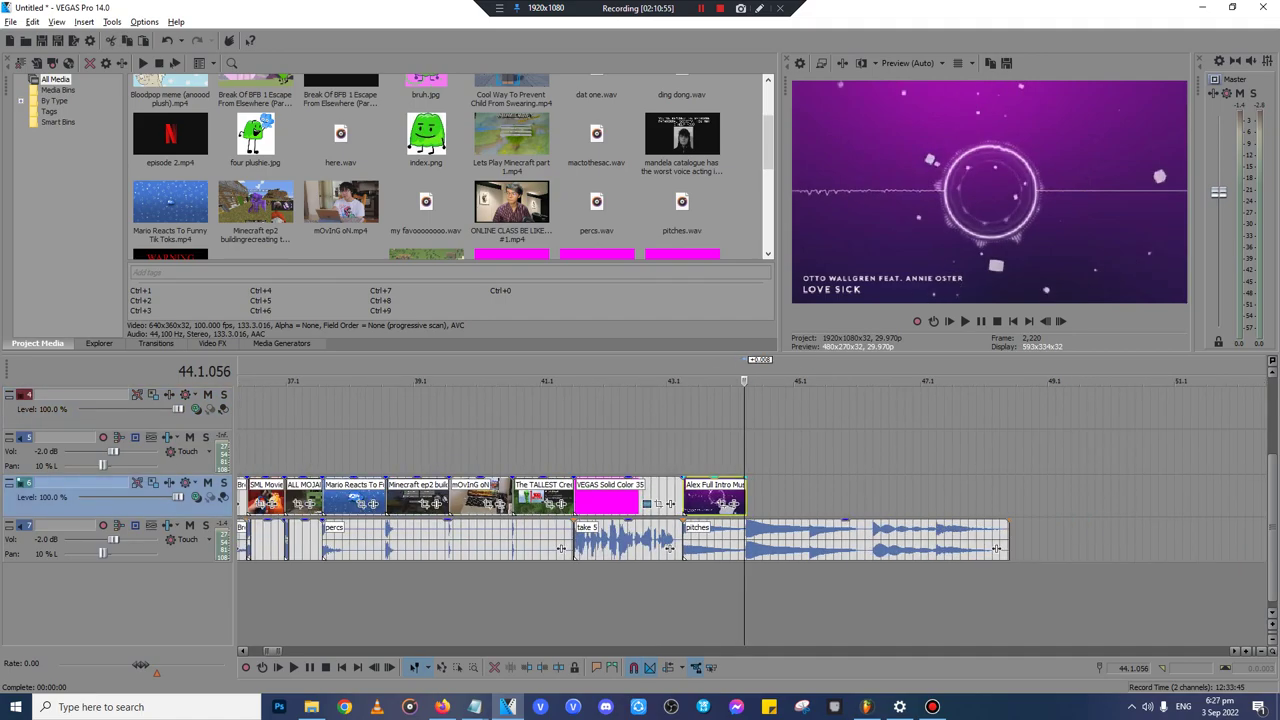
left_click(311, 707)
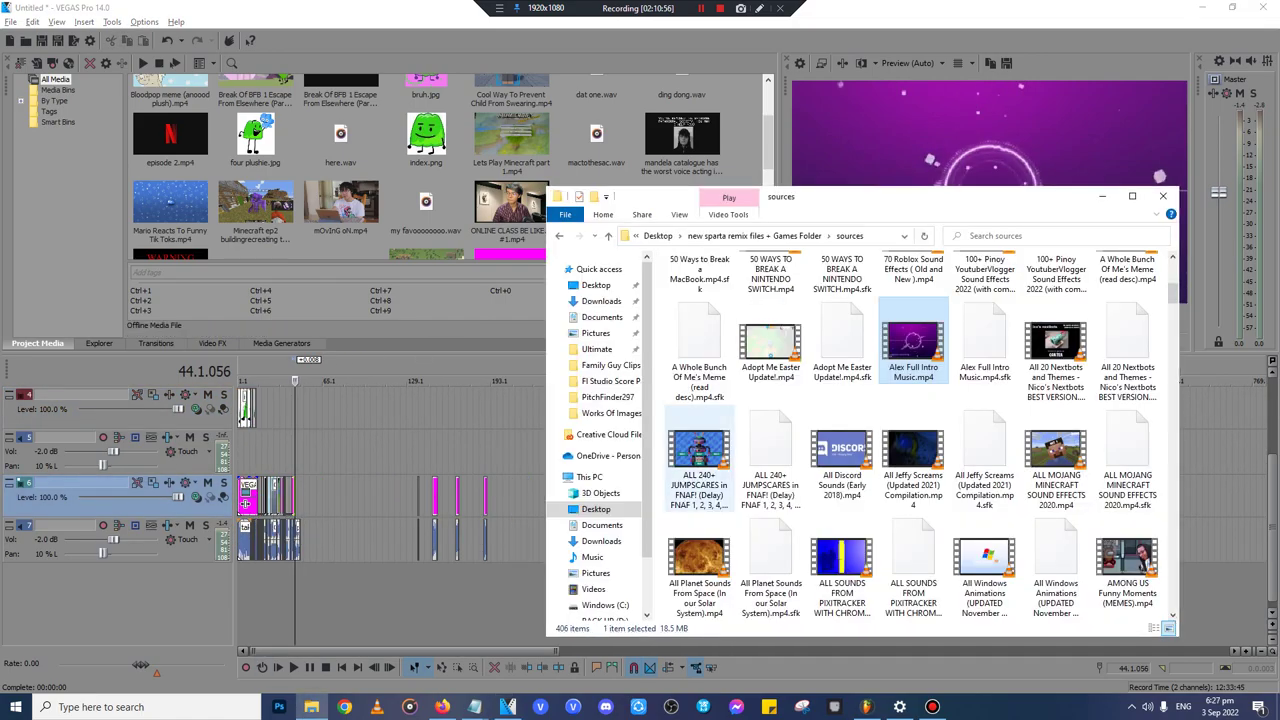
left_click_drag(699, 452, 1240, 500)
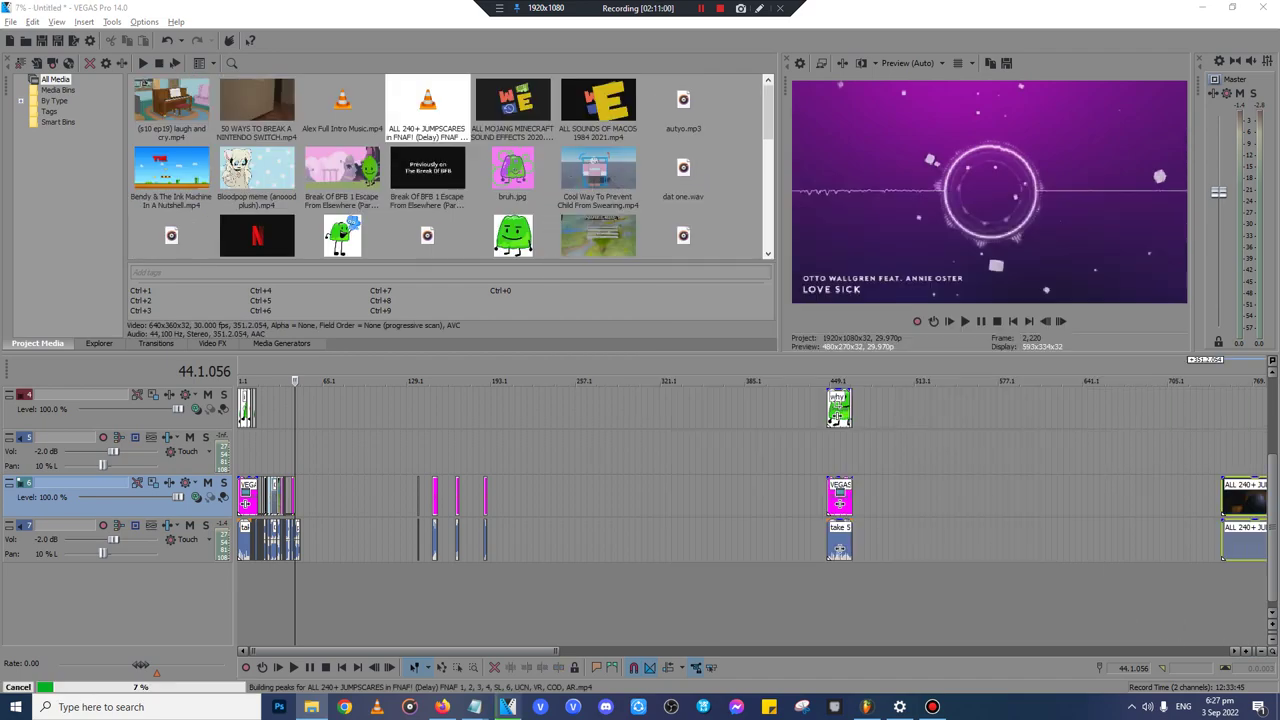
scroll(749, 450, "down", 4)
left_click(748, 450)
scroll(748, 450, "up", 5)
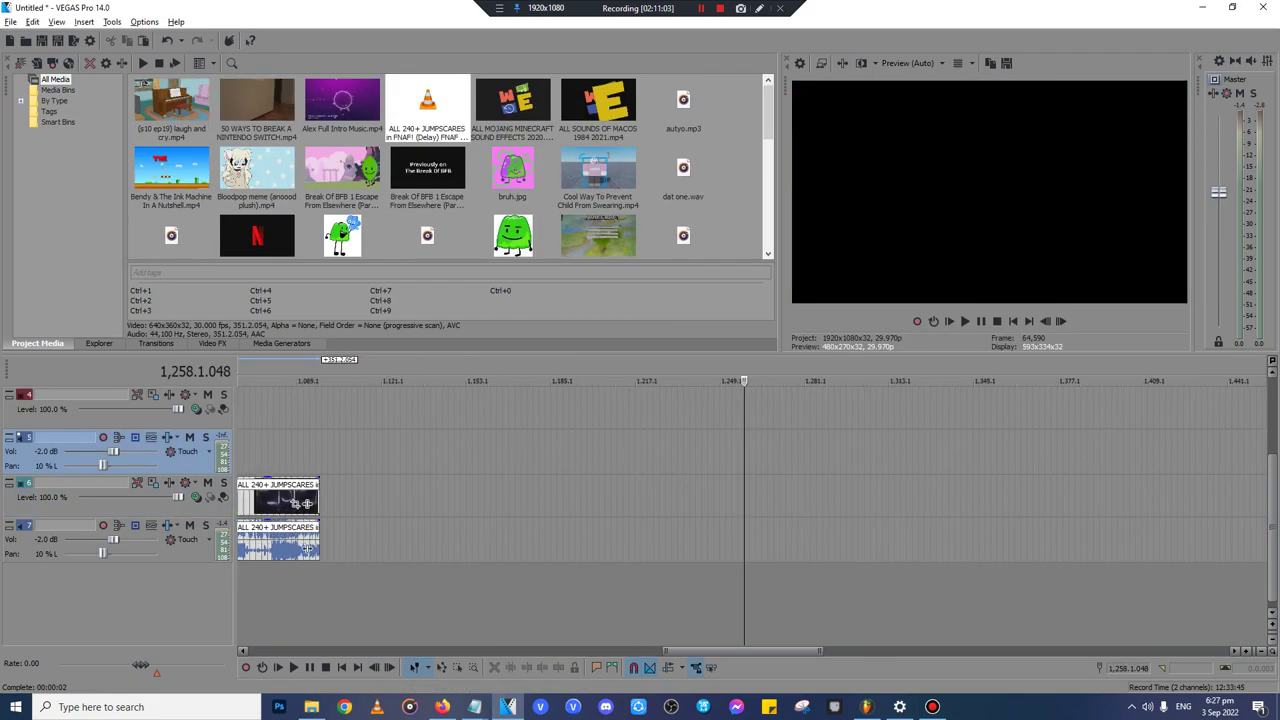
scroll(748, 450, "down", 5)
left_click(491, 450)
key("space")
scroll(491, 450, "up", 15)
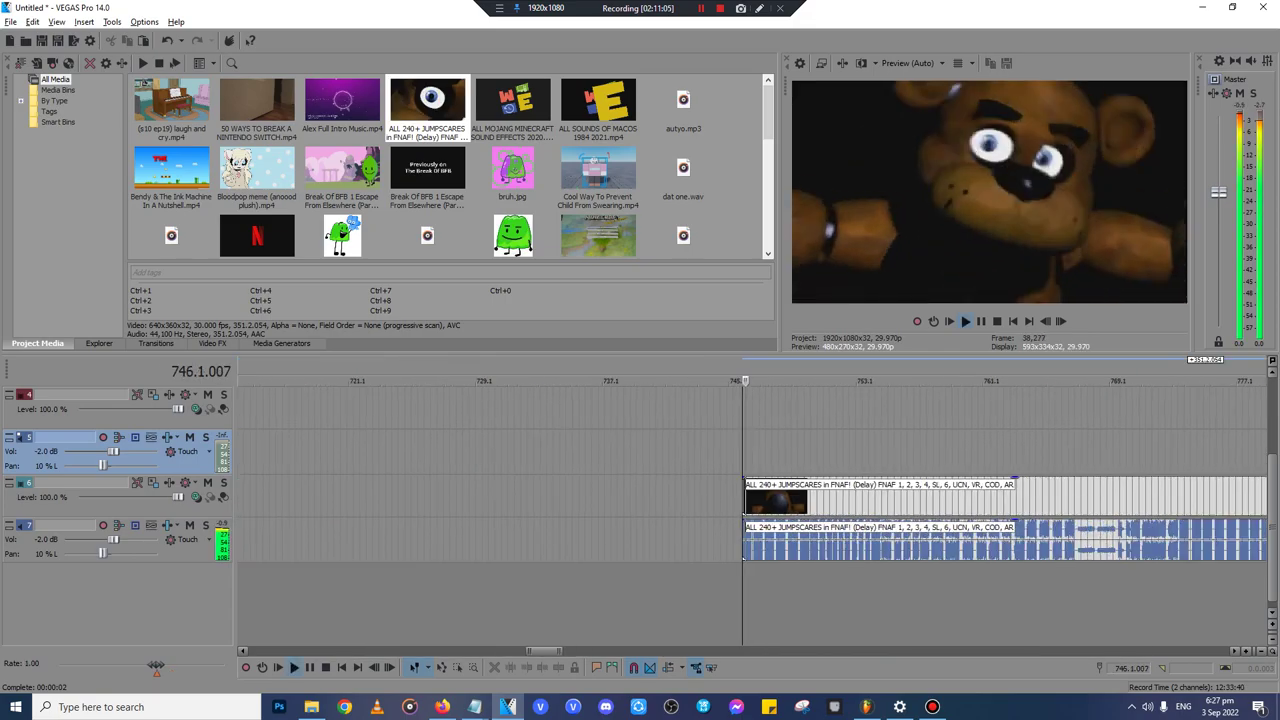
- Trim both ends of the jumpscares clip to leave about two beats of the first bear jumpscare
key("Return")
left_click(517, 498)
key("s")
left_click(511, 498)
key("Delete")
left_click(795, 498)
left_click(787, 498)
key("s")
key("Delete")
- Ungroup and delete the jumpscare clip's audio on track 7, and cut its remaining video from track 6
left_click(637, 541)
key("u")
key("Delete")
left_click(628, 499)
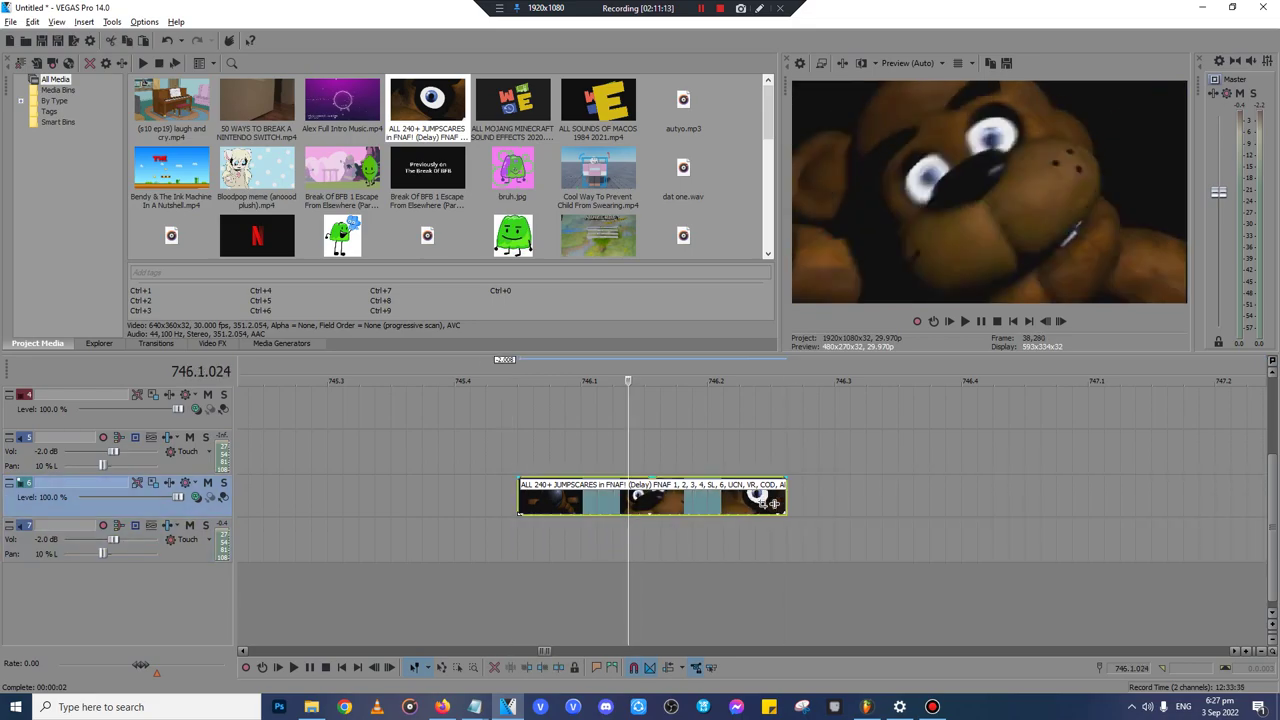
key("ctrl+x")
- Paste the FNAF jumpscares clip on track 6 directly after Alex Full Intro Music, at the second pitches note
scroll(743, 498, "down", 10)
left_click(257, 453)
scroll(257, 453, "up", 3)
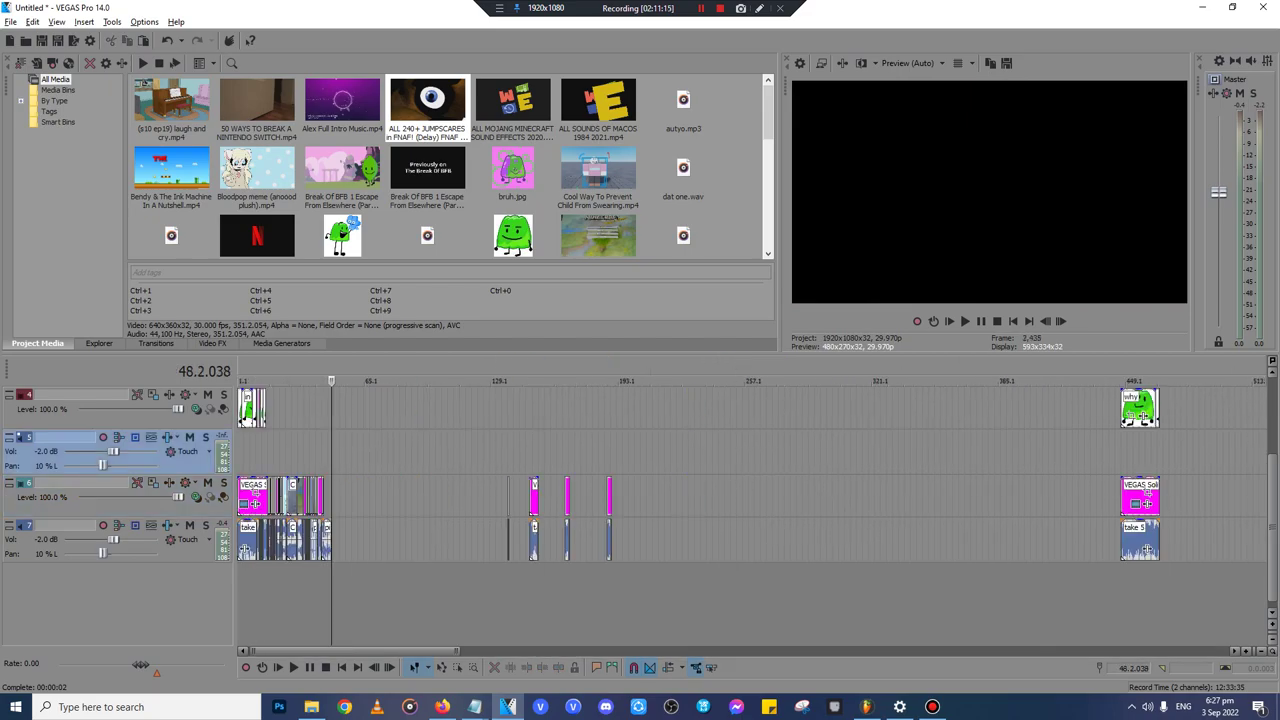
scroll(750, 470, "up", 4)
left_click(693, 499)
scroll(693, 499, "up", 4)
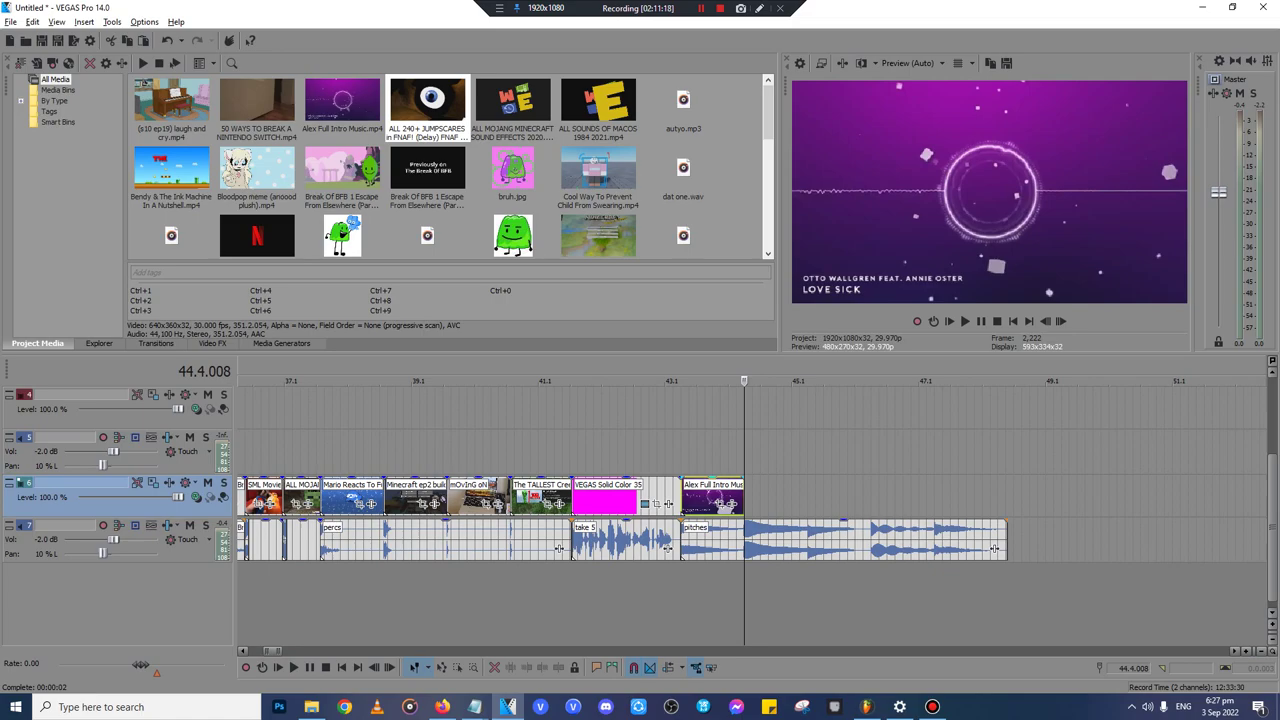
key("ctrl+v")
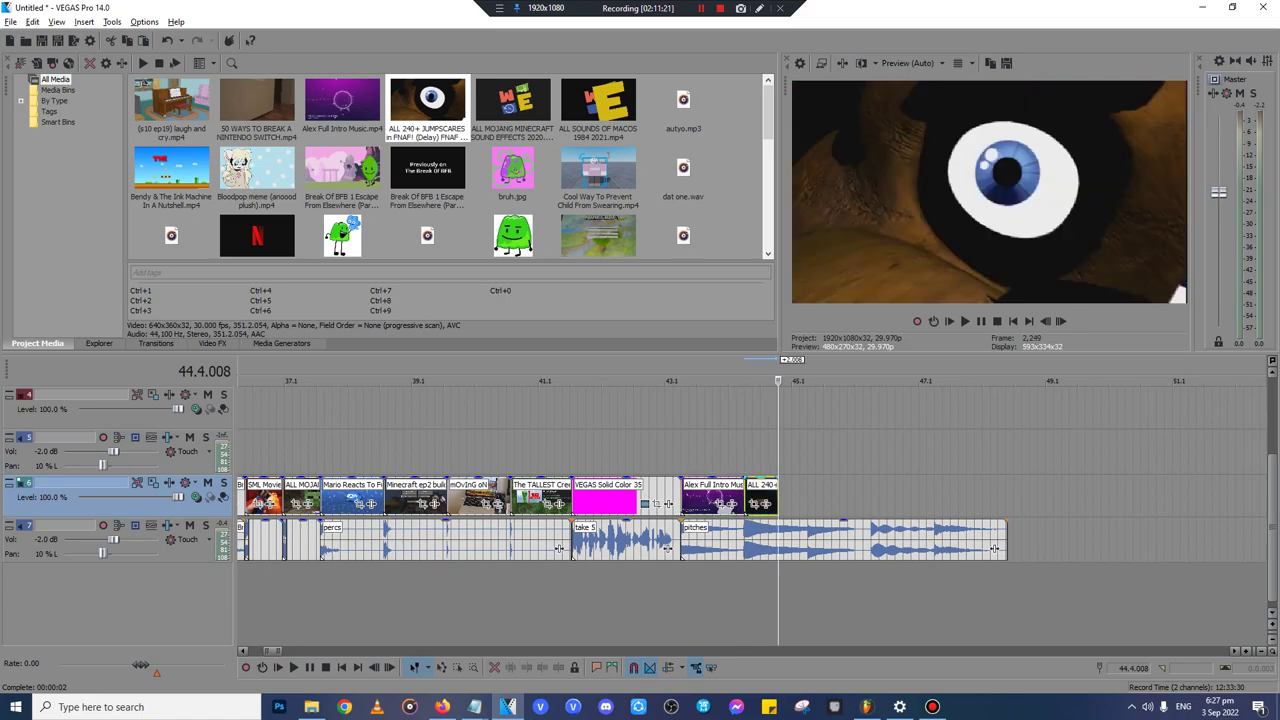
- Trim the end of the jumpscares clip to the start of the third pitches note and play the passage back
mouse_move(777, 497)
left_mouse_down()
mouse_move(802, 497)
mouse_move(754, 497)
left_mouse_up()
left_click(802, 497)
scroll(802, 497, "up", 4)
left_click(369, 452)
key("space")
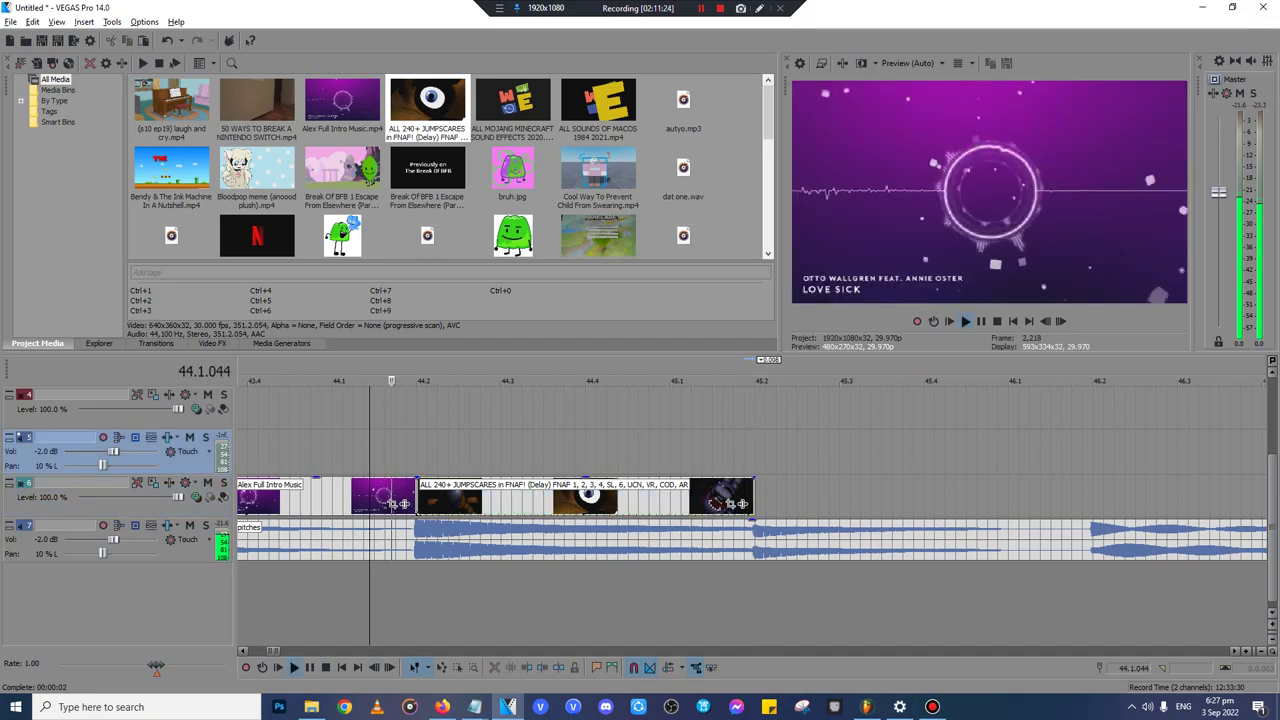
scroll(752, 500, "down", 10)
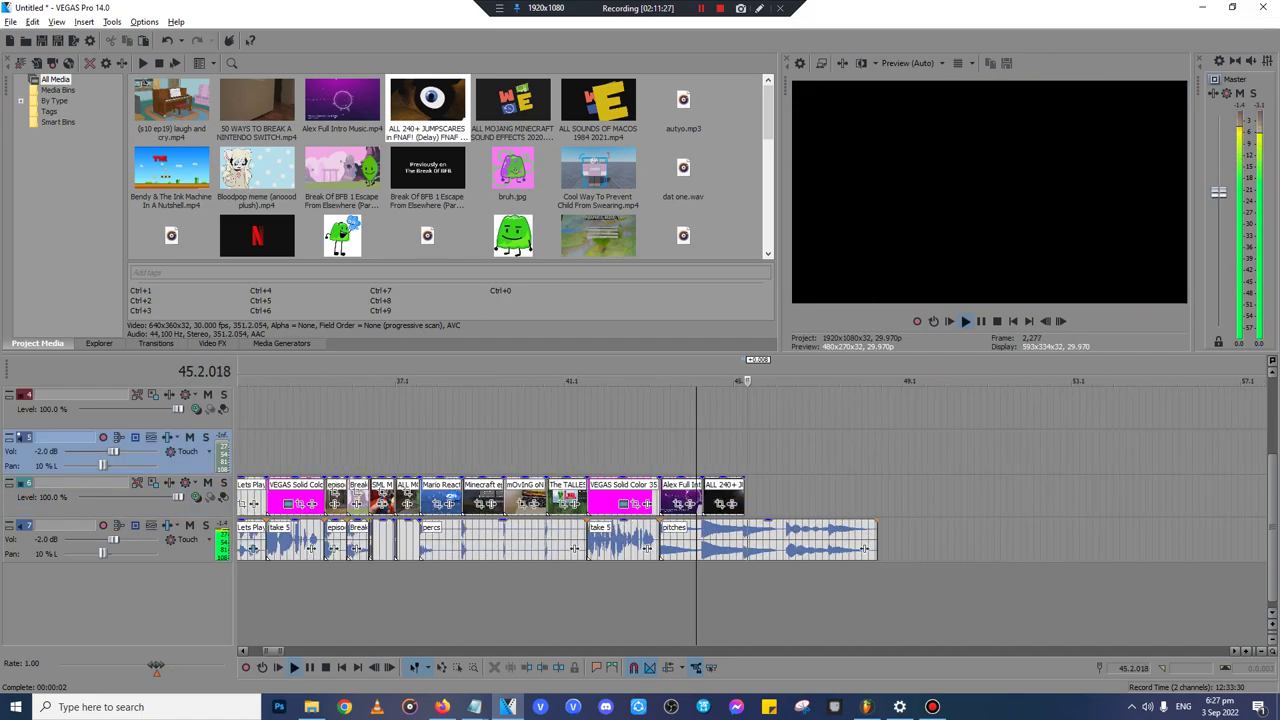
key("Return")
- Place the All Jeffy Screams (Updated 2021) Compilation video from the sources folder on tracks 6 and 7 near bar 652 and play its opening
left_click(311, 707)
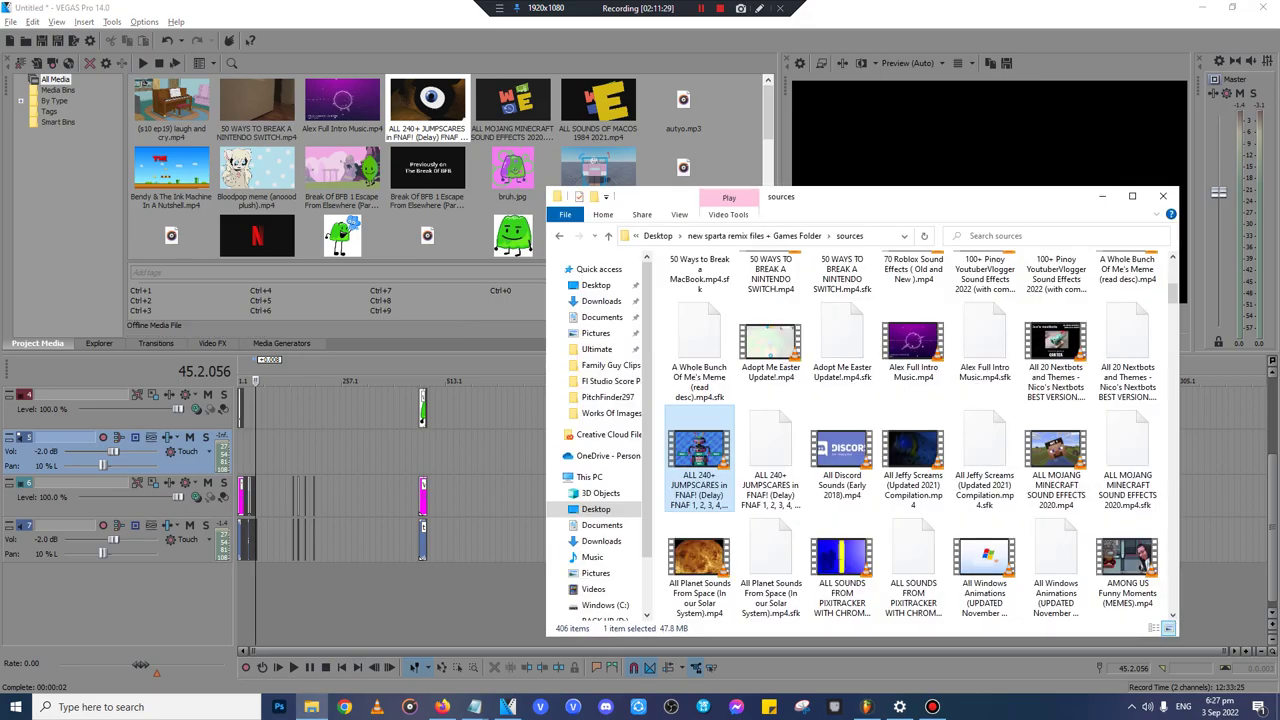
left_click_drag(912, 450, 503, 500)
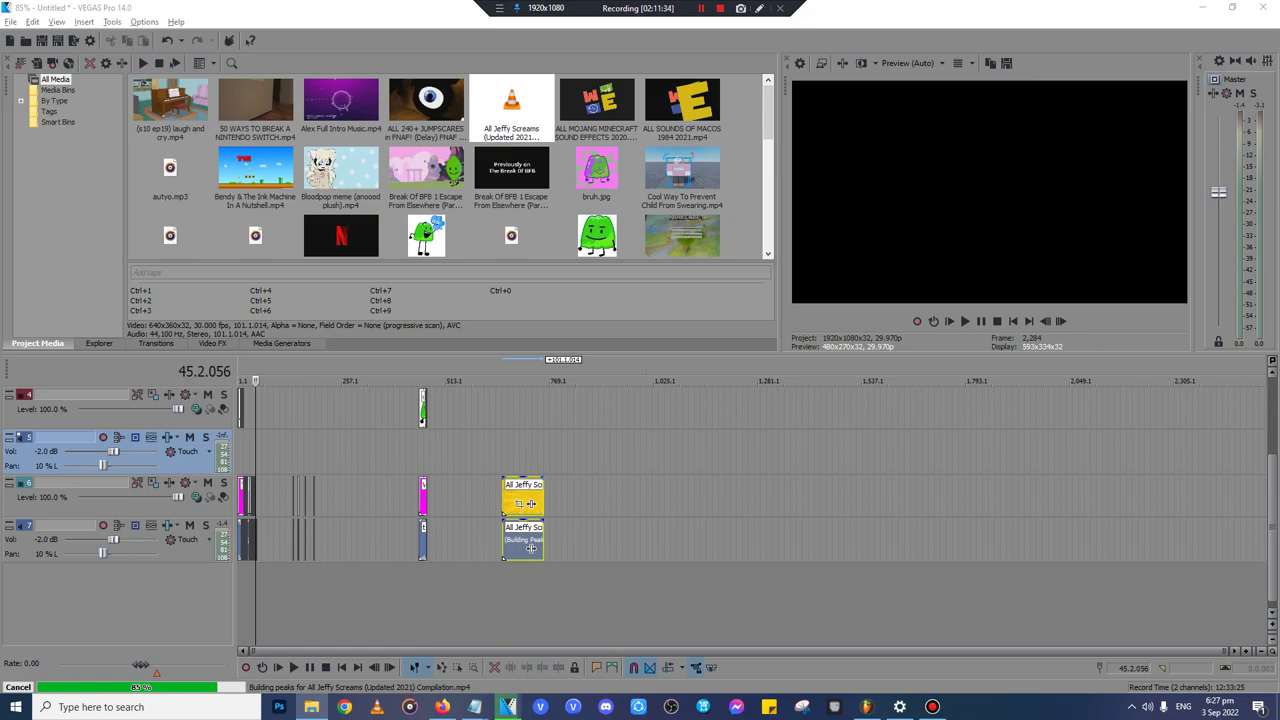
left_click(501, 500)
scroll(501, 500, "up", 9)
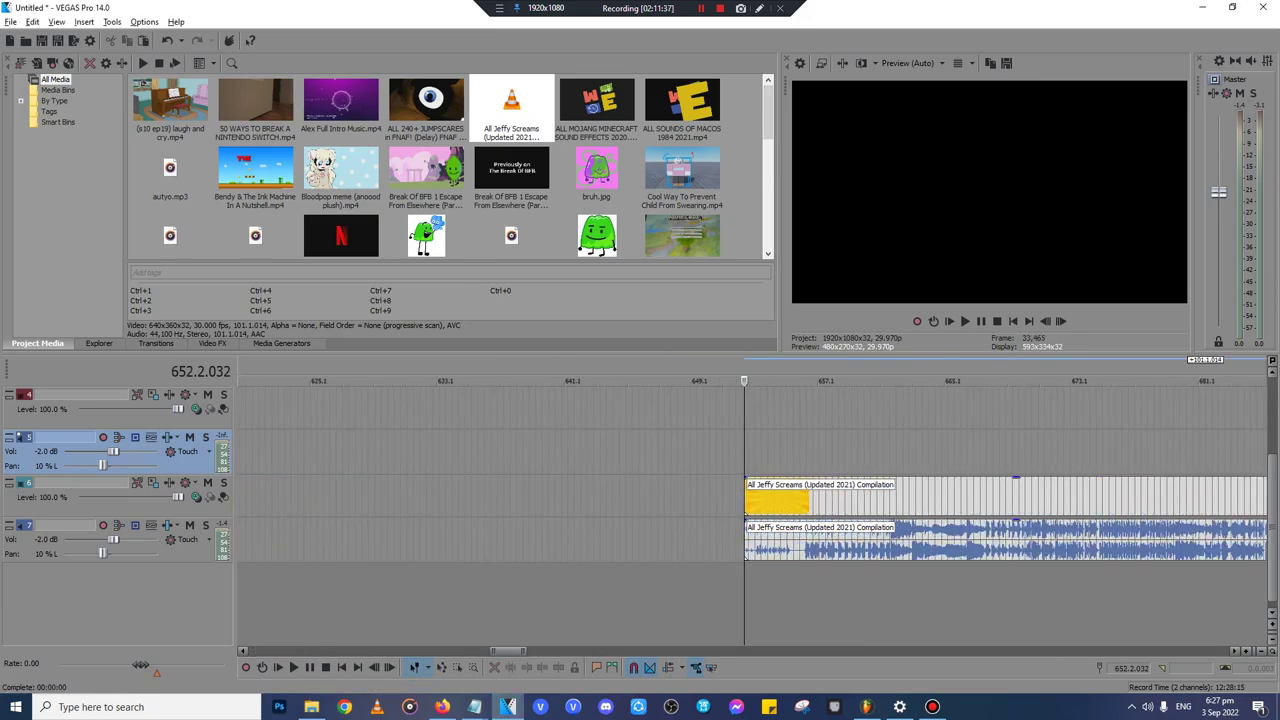
key("space")
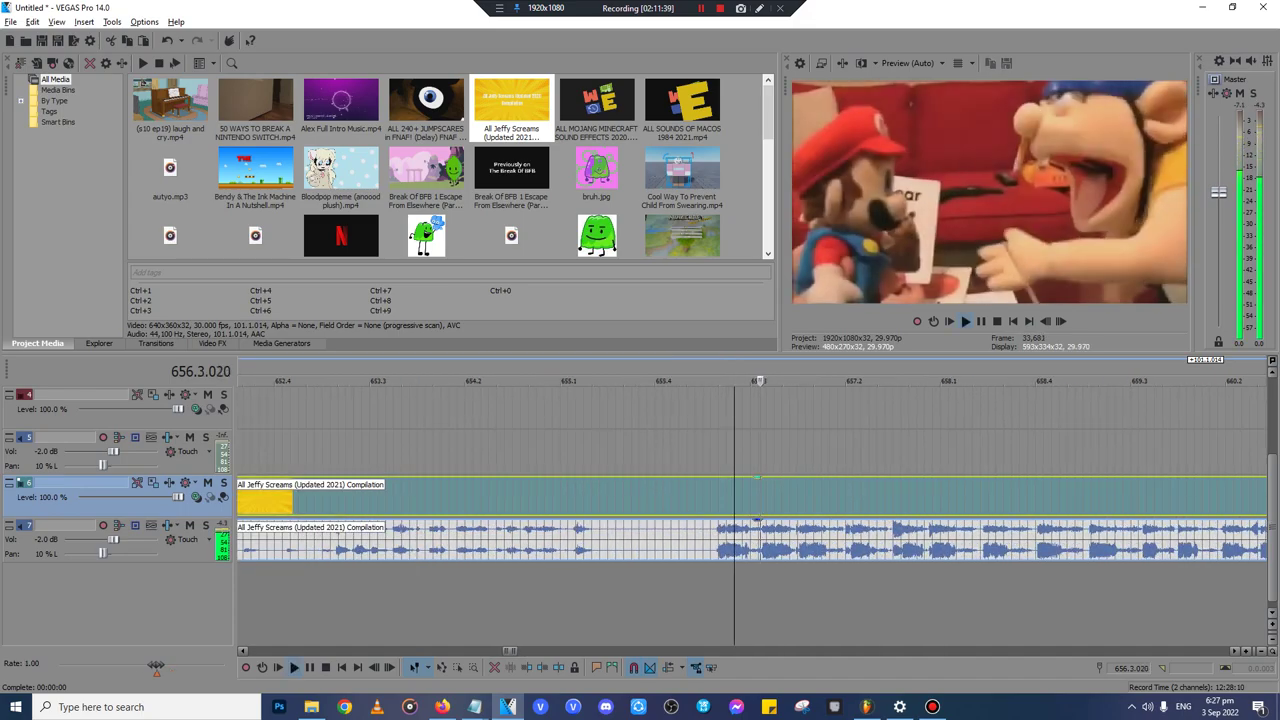
scroll(752, 510, "down", 2)
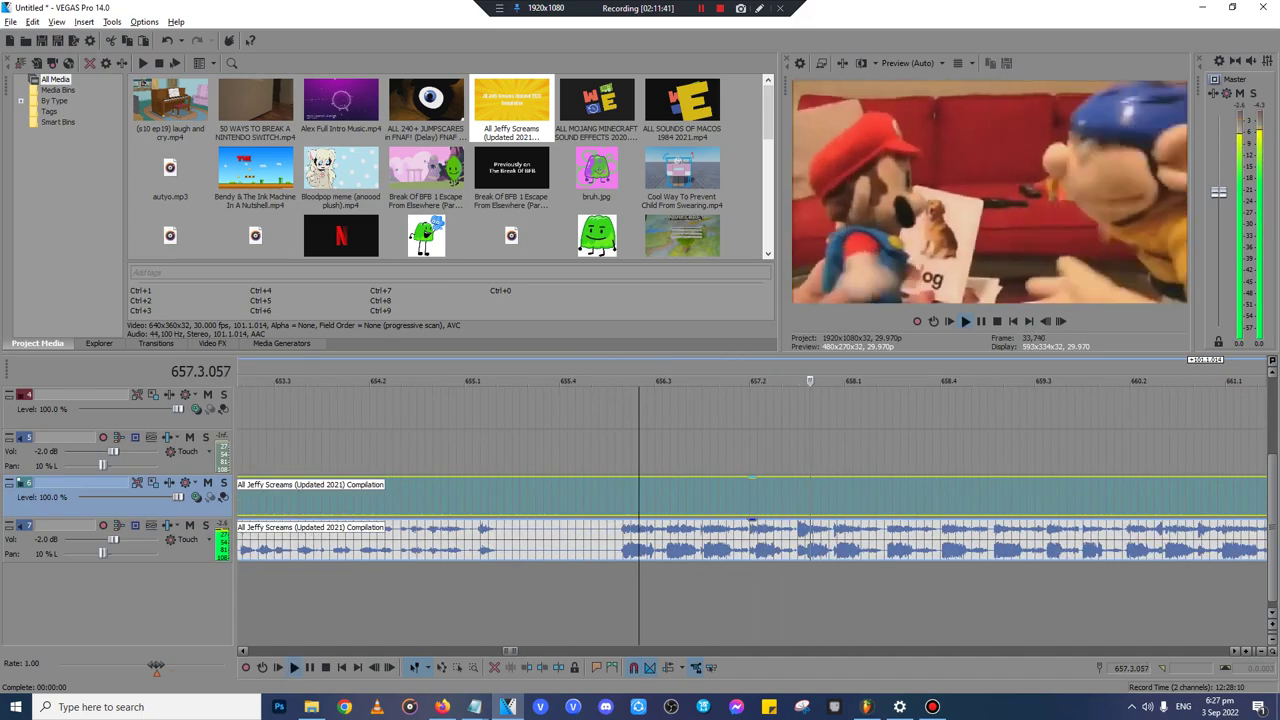
scroll(752, 510, "down", 1)
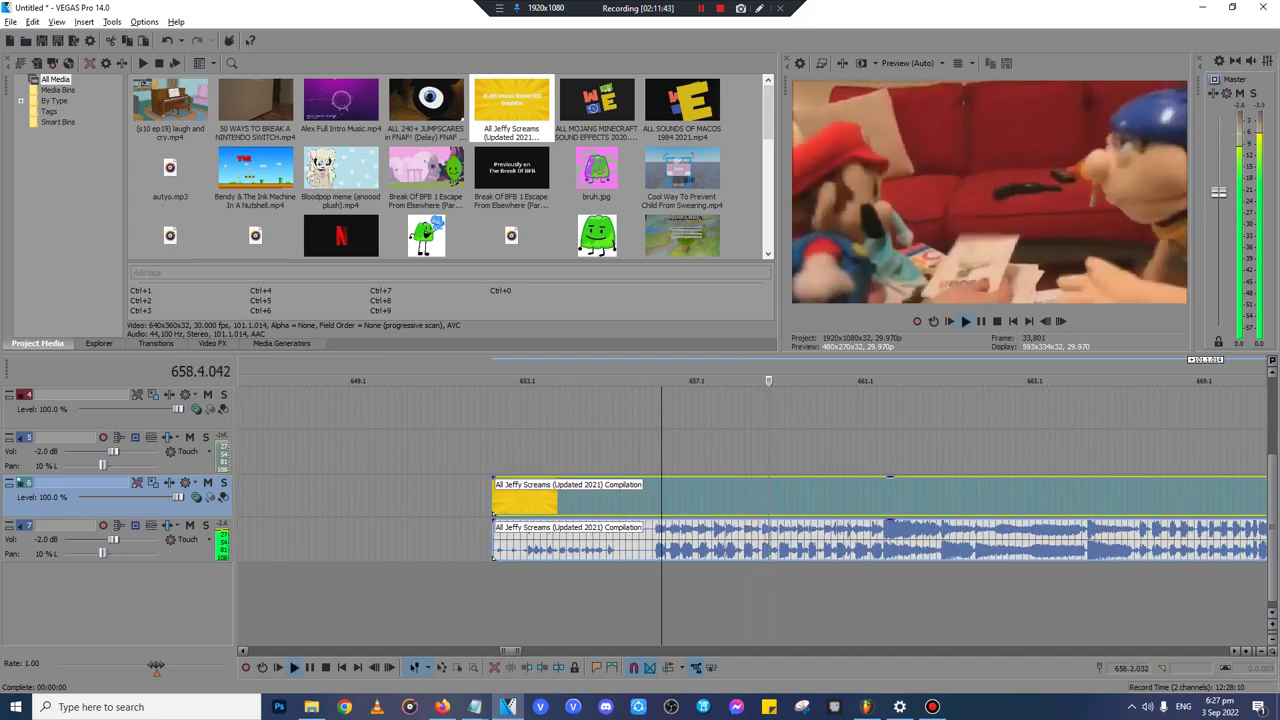
- Split the Jeffy Screams video around the outdoor scream near bar 661, delete the parts before and after, and slightly trim its end
key("Up")
key("Up")
key("s")
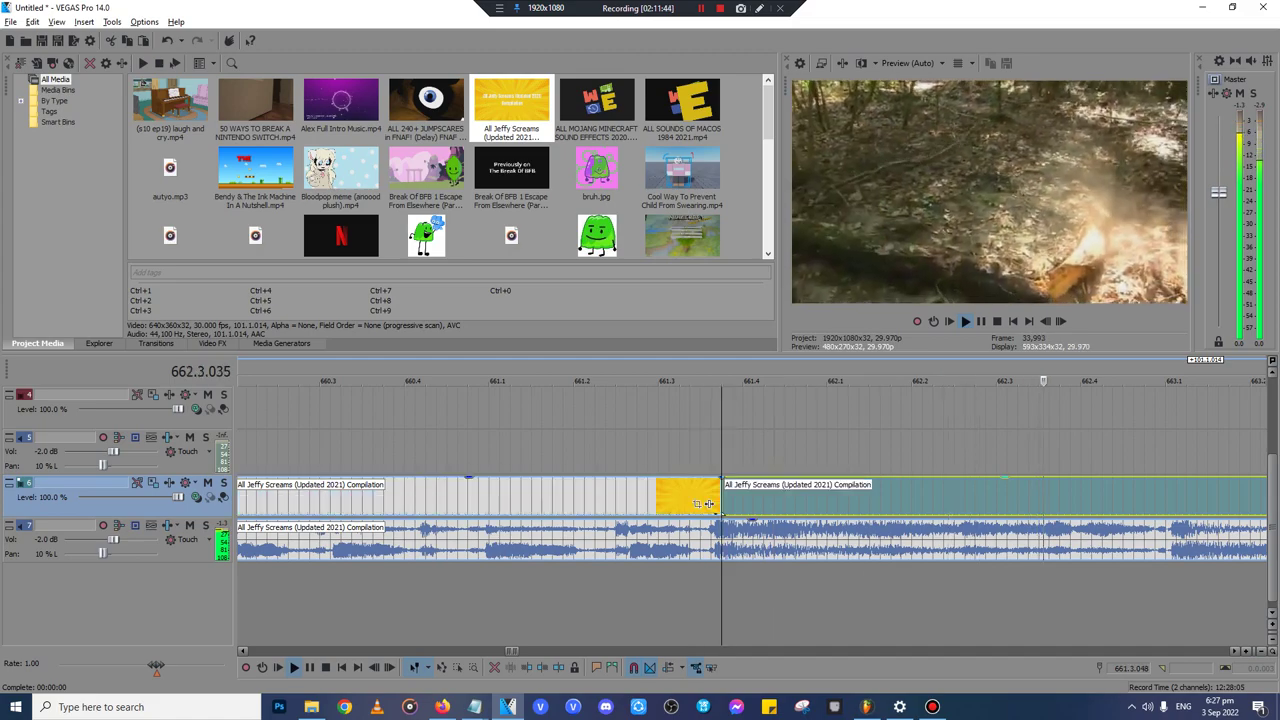
key("s")
key("Delete")
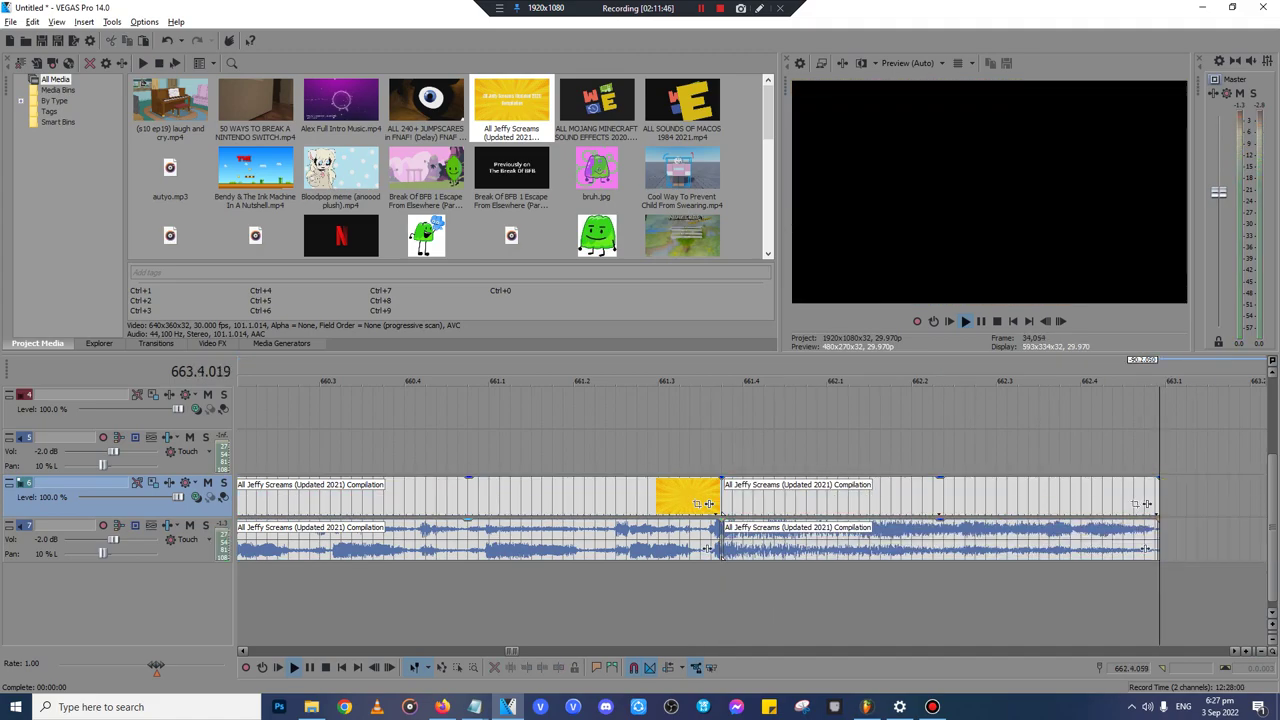
left_click(594, 498)
key("space")
key("Delete")
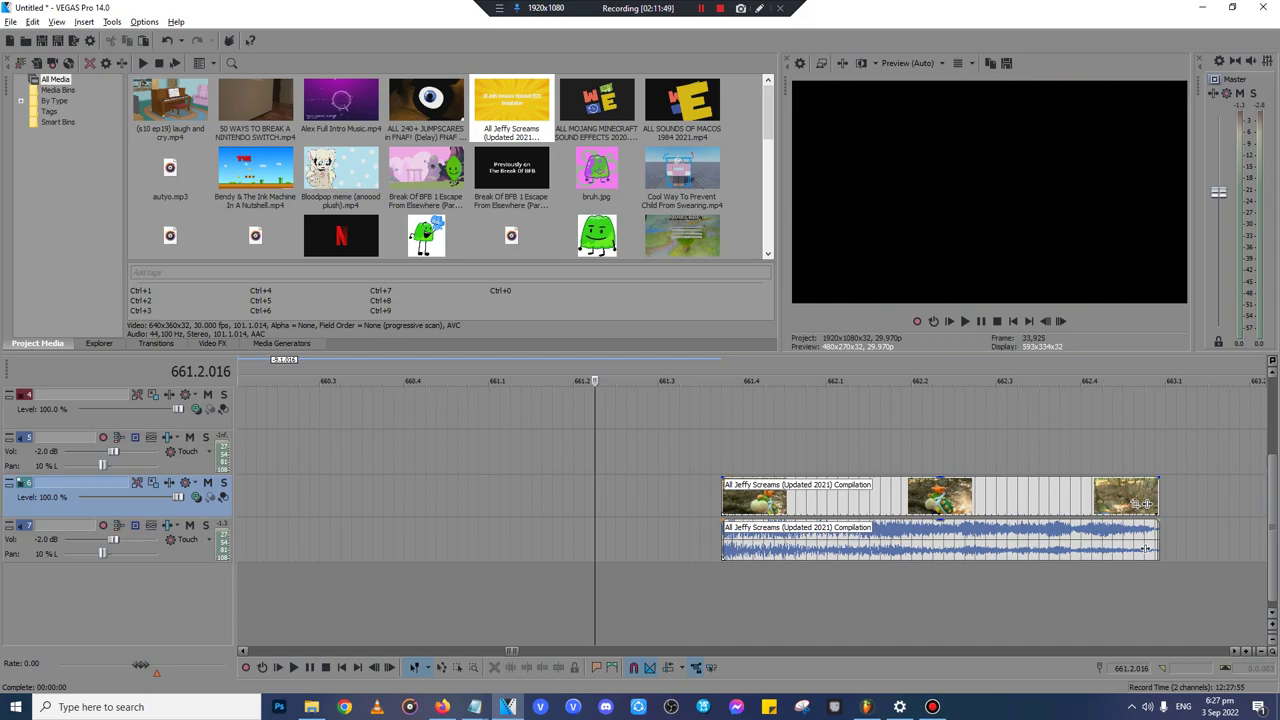
left_click_drag(1159, 497, 1154, 497)
- Ungroup the Jeffy Screams clip, cut its video from track 6 and delete its audio from track 7
left_click(1039, 541)
left_click(1034, 541)
left_click(911, 498)
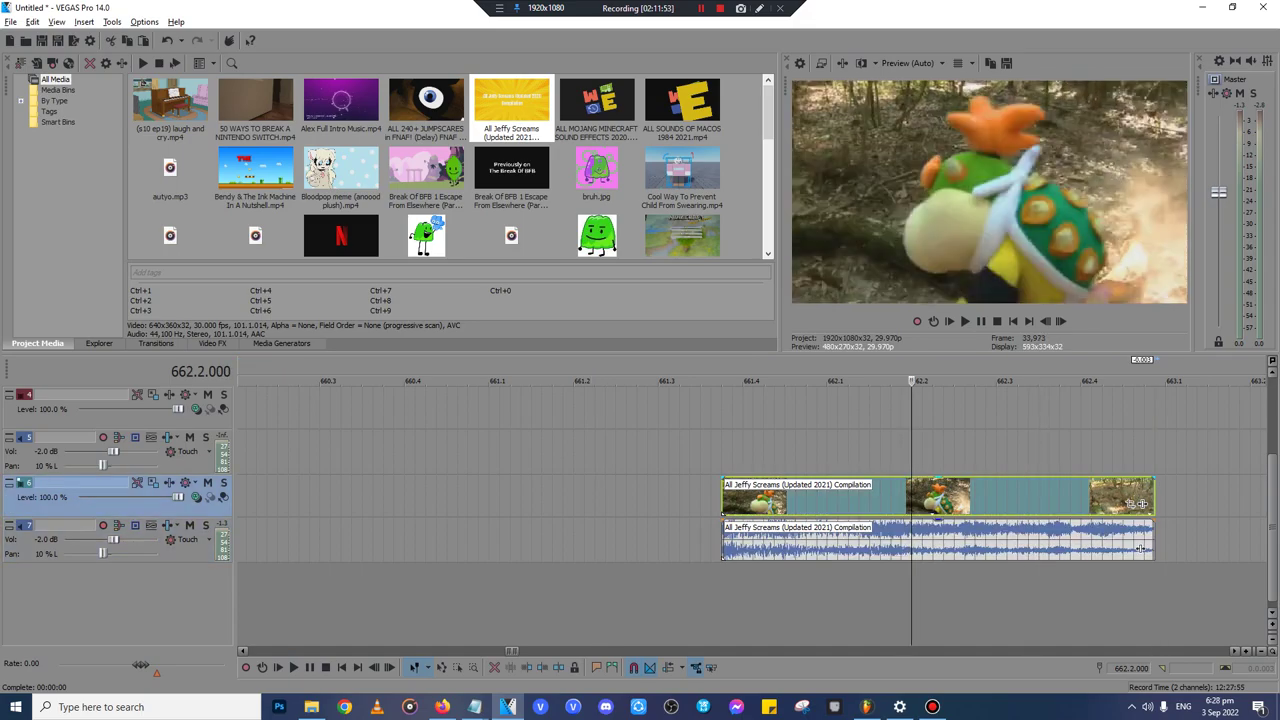
key("Delete")
left_click(803, 541)
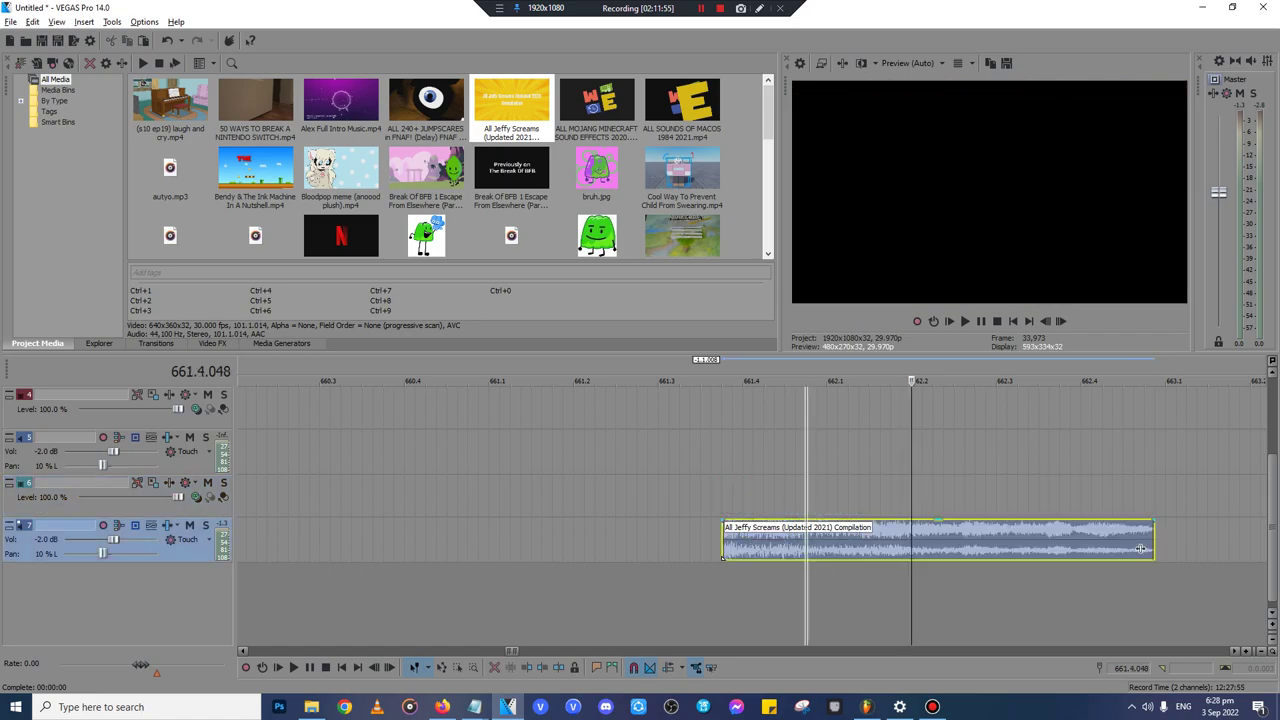
scroll(803, 541, "down", 10)
key("Delete")
- Paste the Jeffy Screams video on track 6 directly after the jumpscares clip, at the third pitches note
left_click(803, 541)
scroll(750, 470, "down", 3)
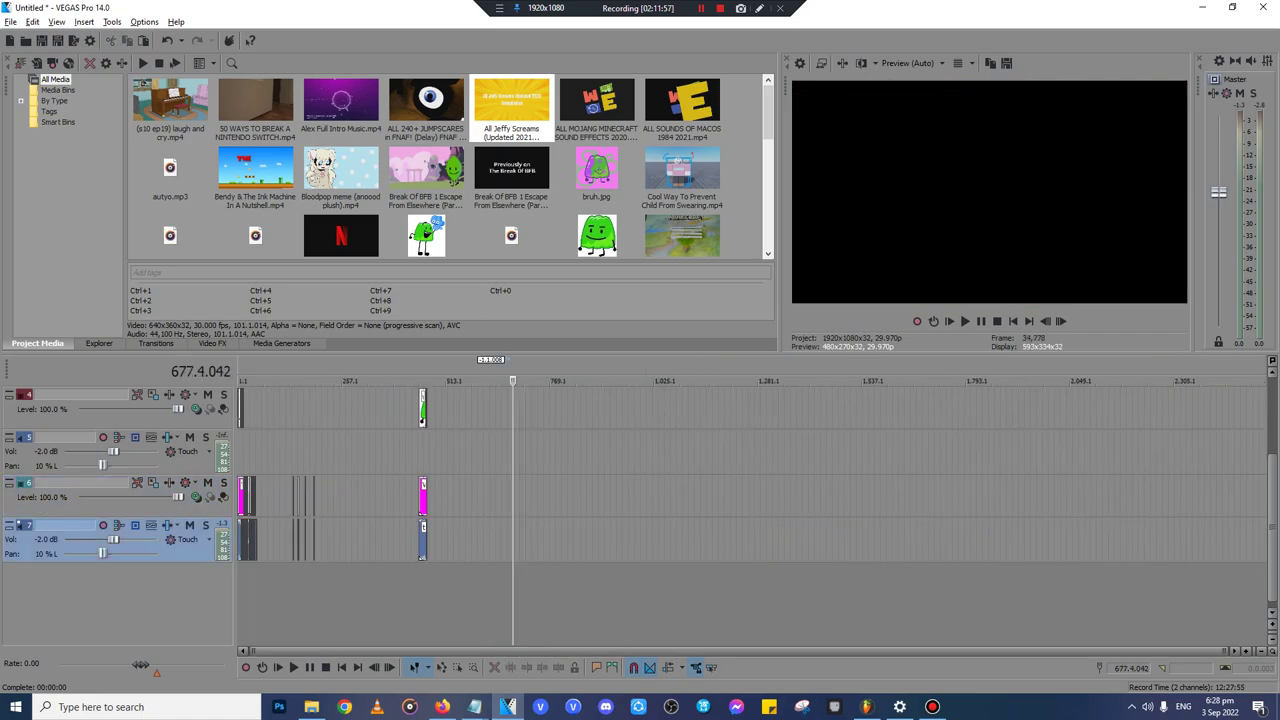
left_click(263, 453)
scroll(263, 453, "up", 6)
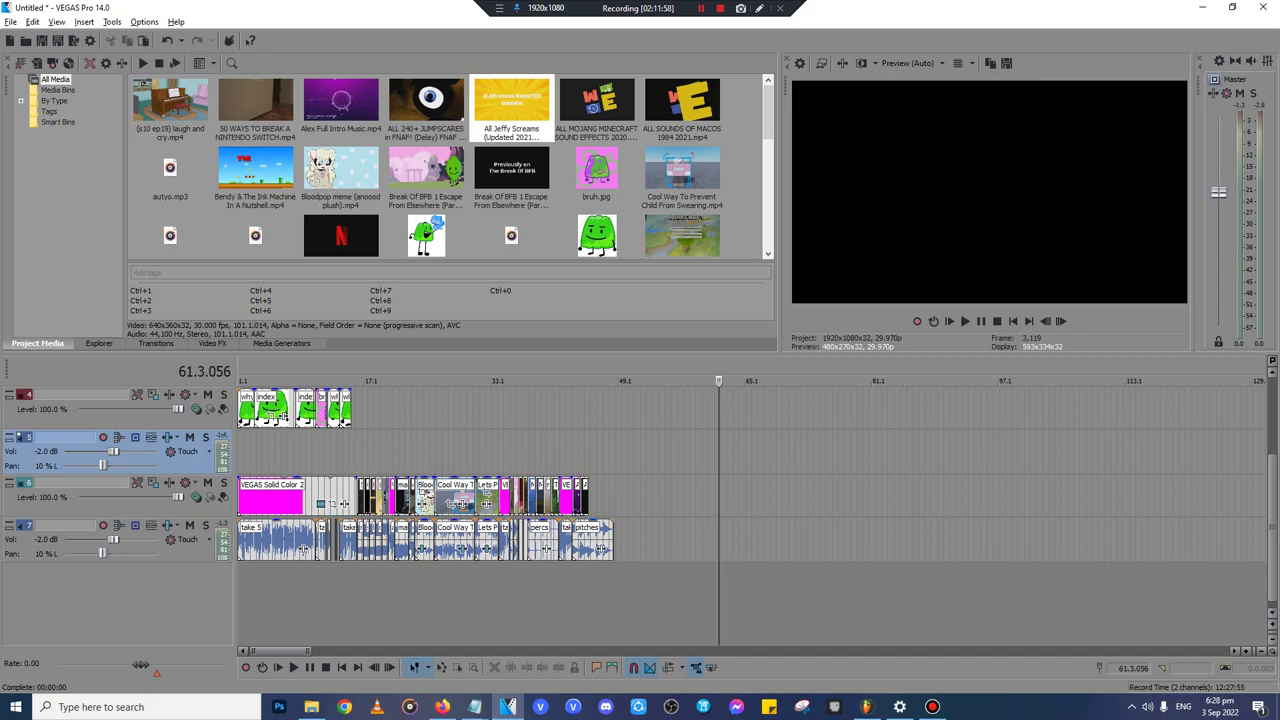
left_click(586, 498)
scroll(586, 498, "up", 5)
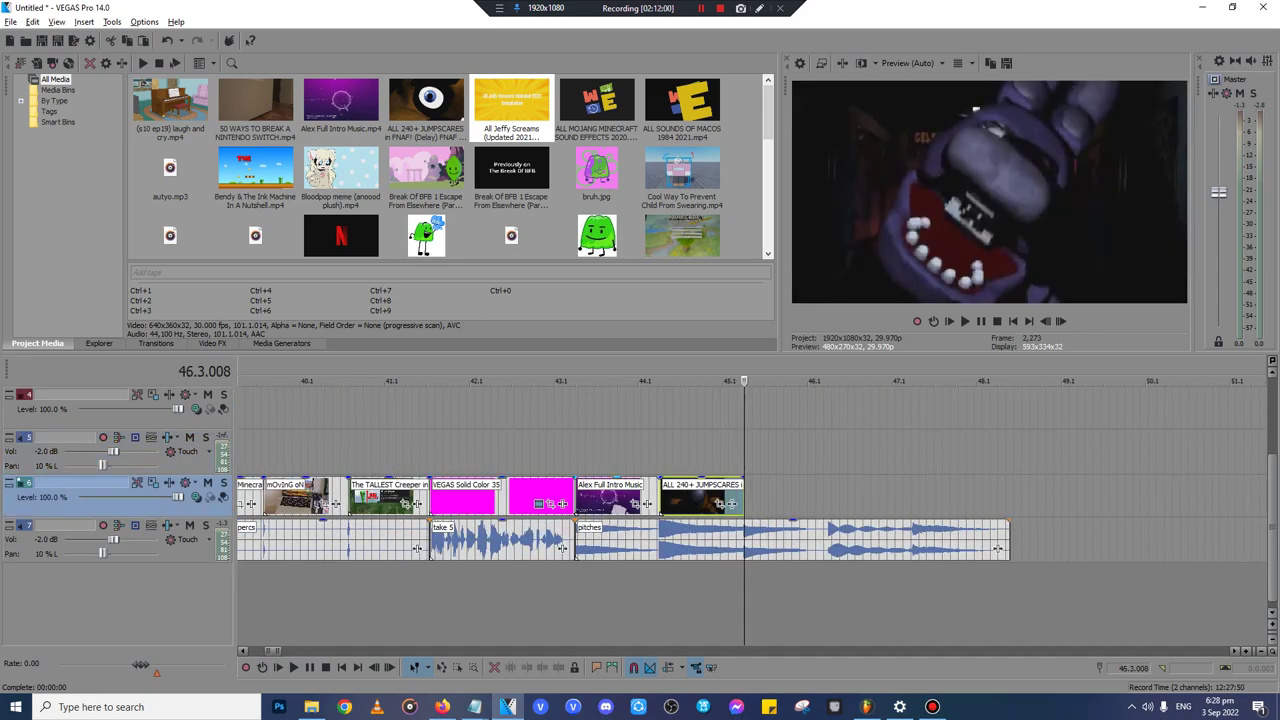
scroll(730, 503, "up", 8)
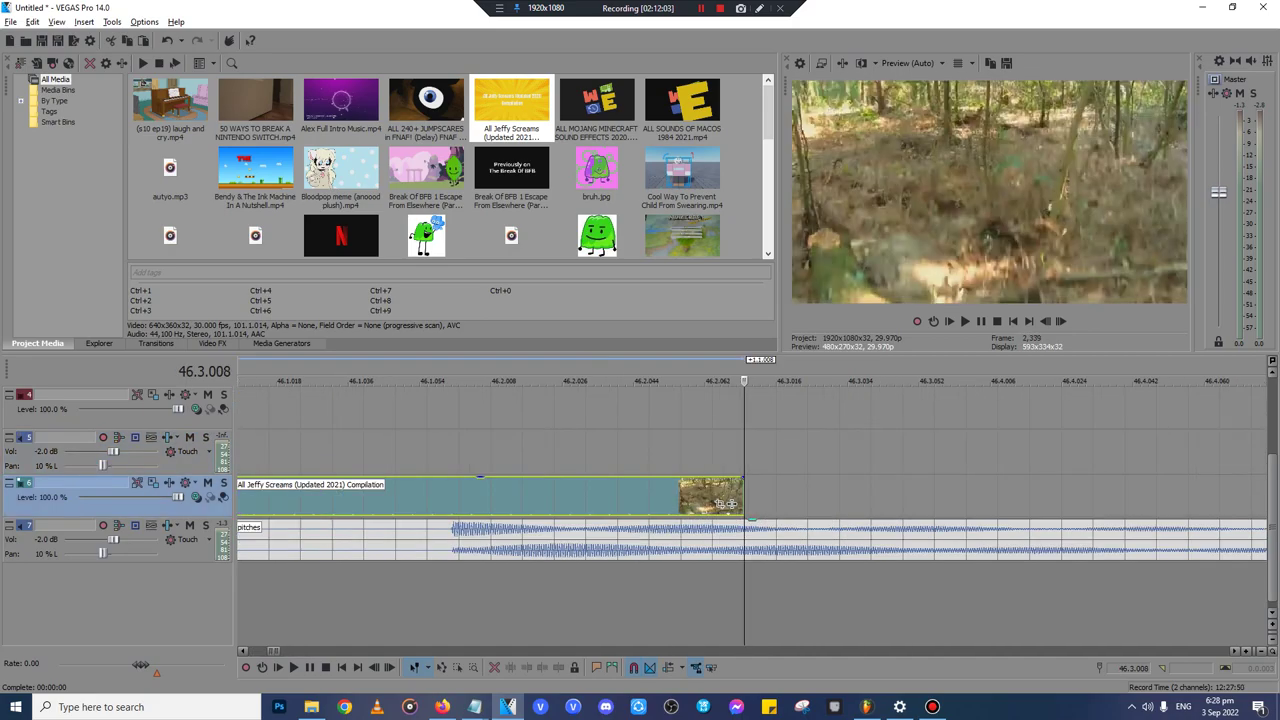
scroll(730, 503, "down", 6)
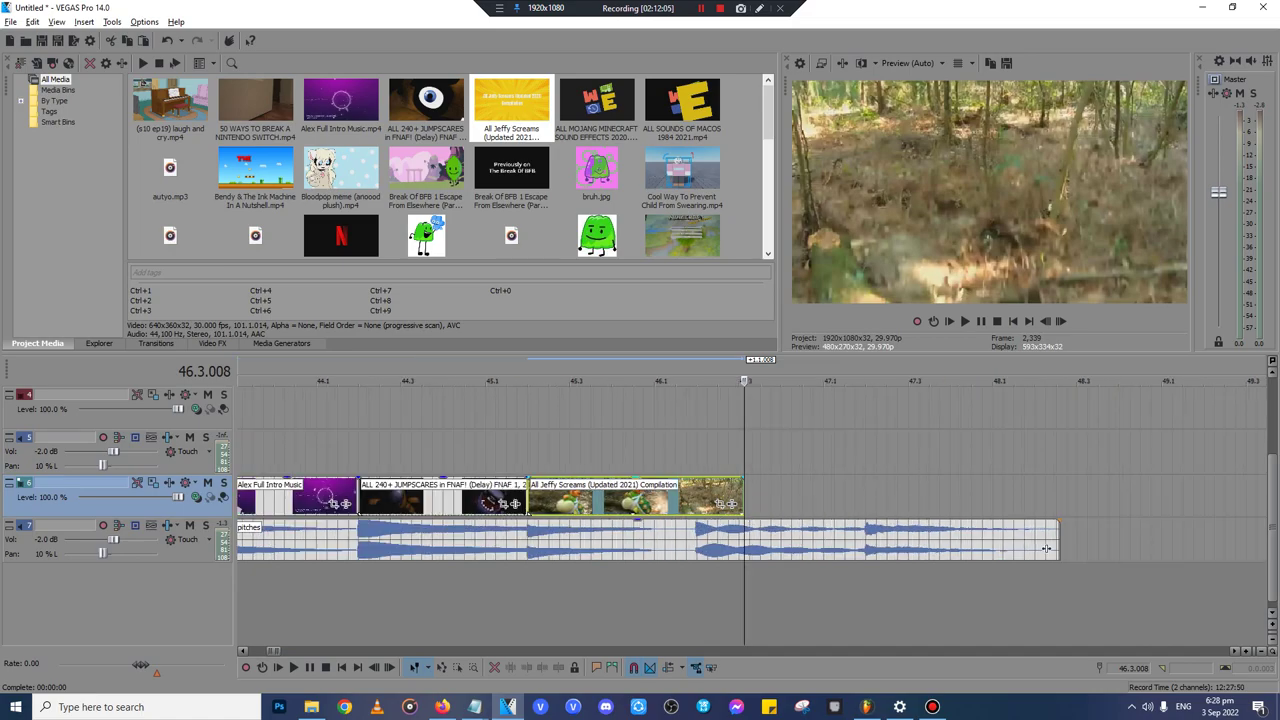
- Trim the end of the Jeffy Screams clip to the start of the fourth pitches note at 46.2.000 and play it back
left_click_drag(743, 500, 697, 500)
left_click(697, 500)
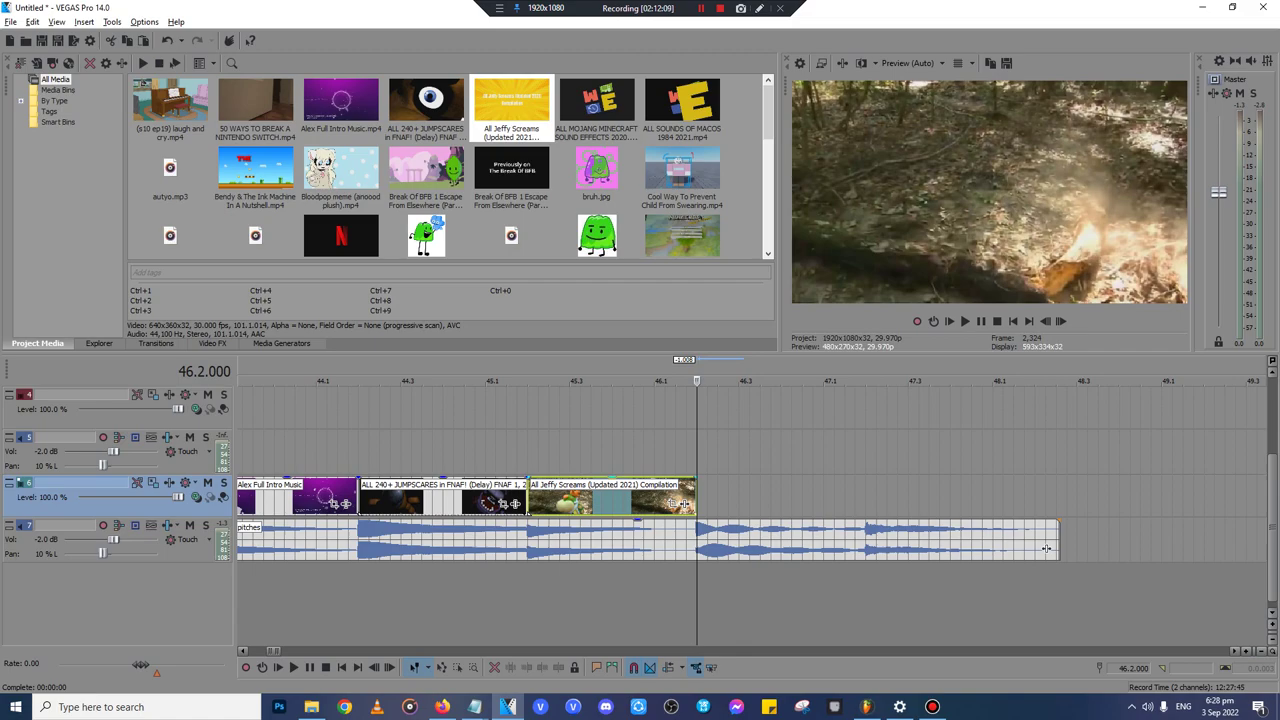
scroll(697, 500, "up", 5)
scroll(697, 500, "down", 5)
left_click(675, 452)
key("space")
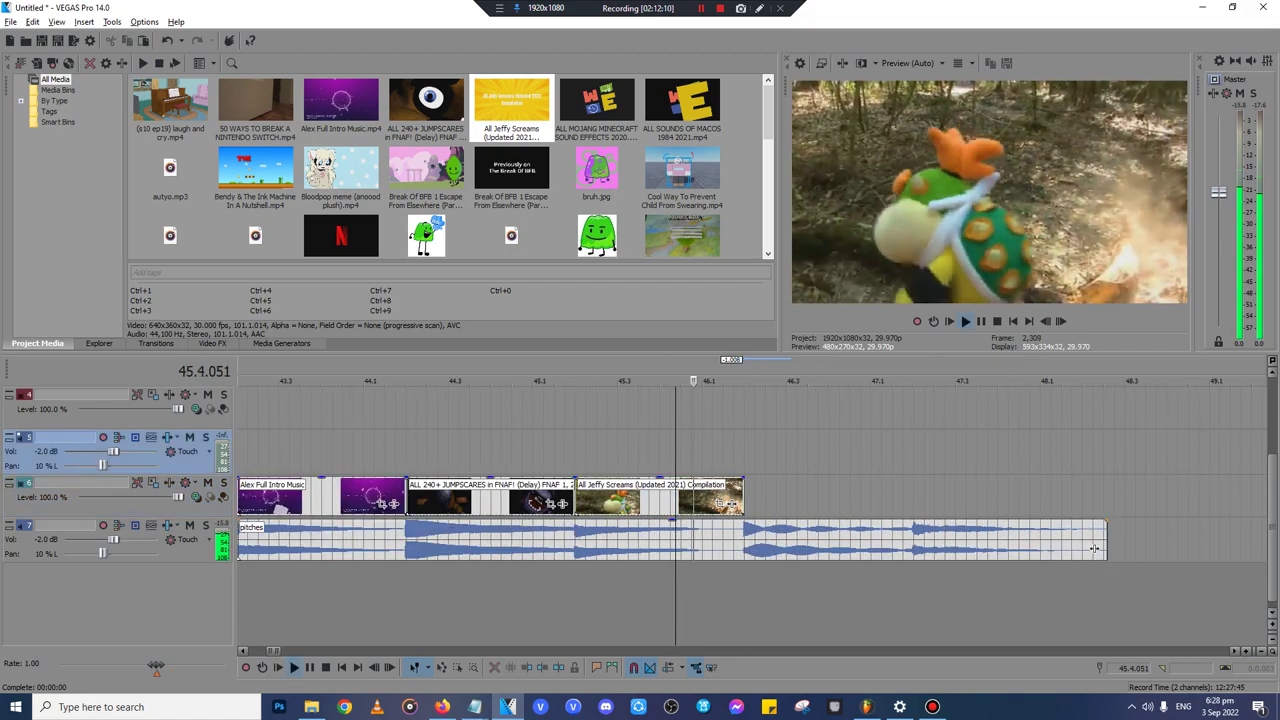
scroll(675, 452, "down", 8)
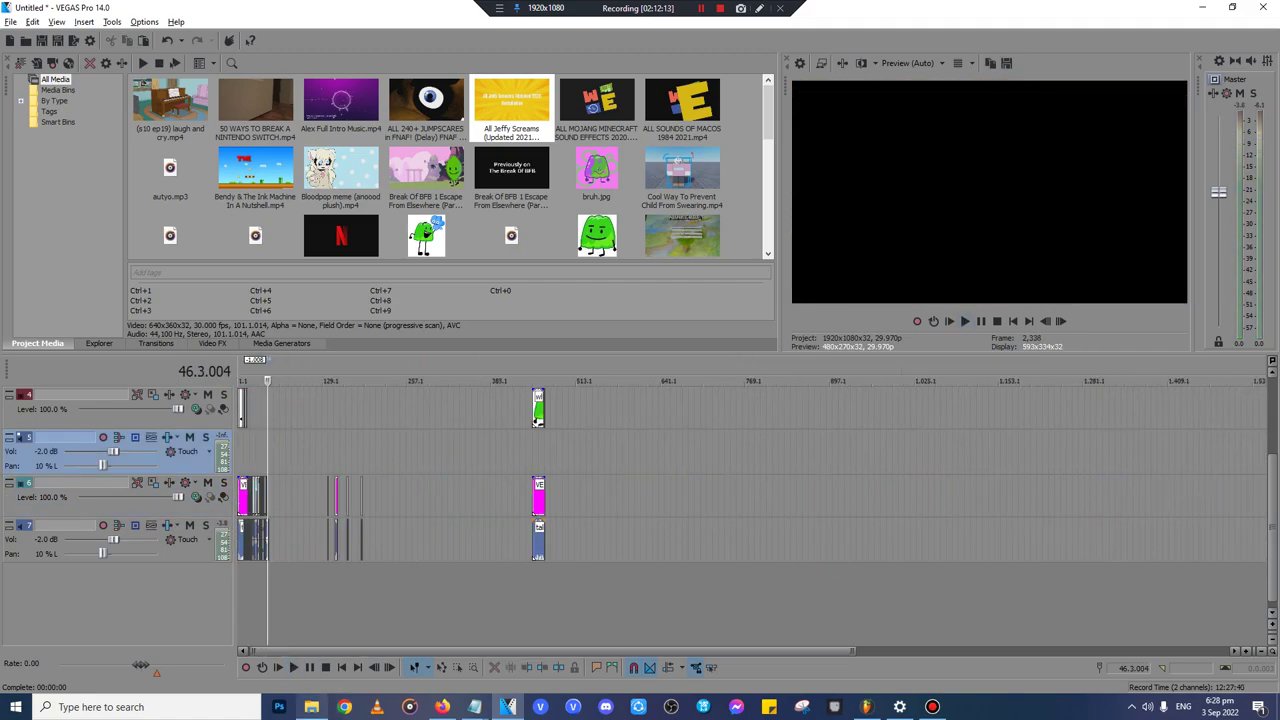
- Place the Best Effects Part-13 Spoof Pixar Lamp Luxo Jr Logo video from the sources folder on tracks 6 and 7 near bar 1,466 and play it
left_click(311, 707)
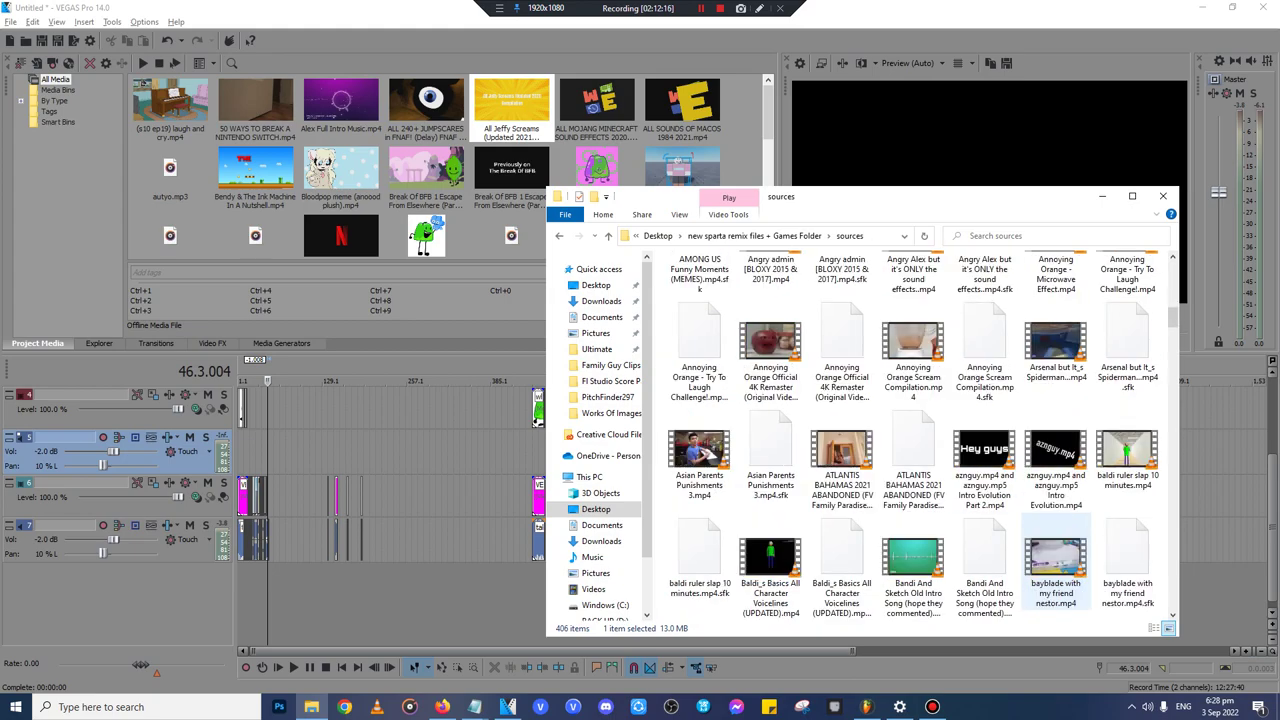
scroll(1056, 570, "down", 10)
scroll(1056, 570, "up", 15)
scroll(1056, 570, "down", 5)
scroll(1056, 570, "down", 5)
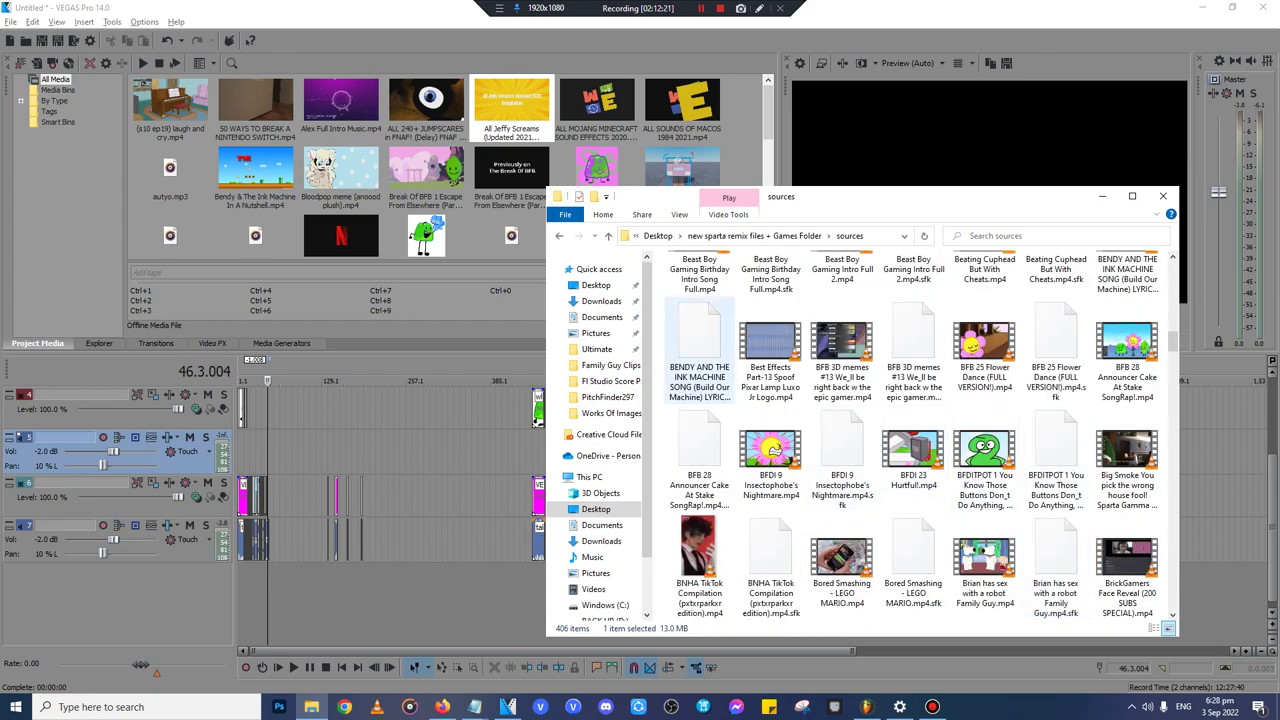
left_click_drag(768, 352, 1245, 548)
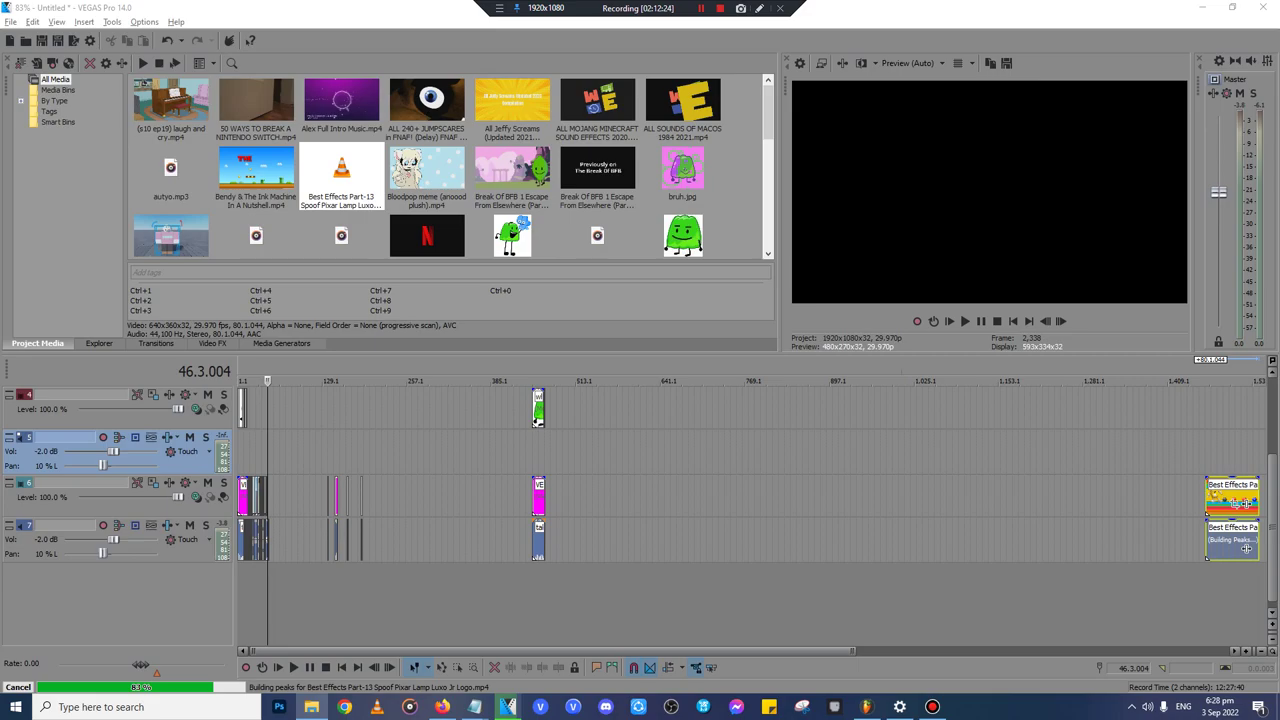
left_click(1198, 548)
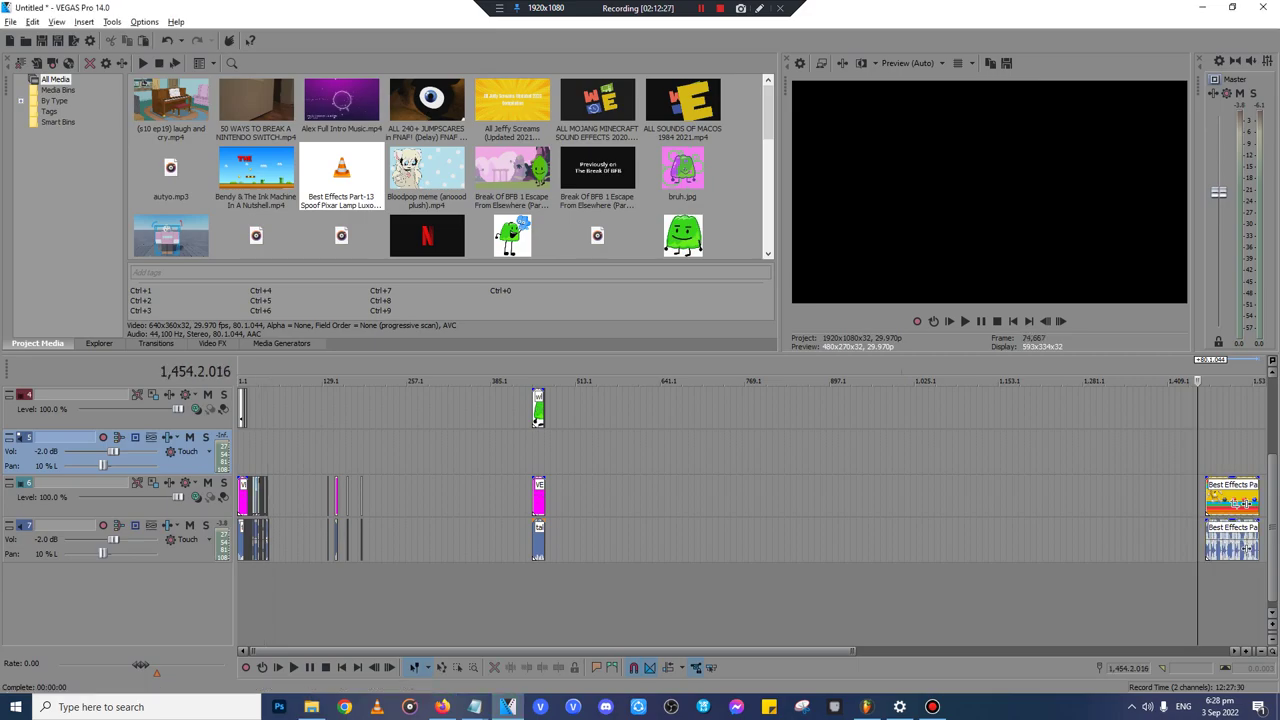
left_click(1205, 553)
scroll(1205, 553, "up", 8)
key("space")
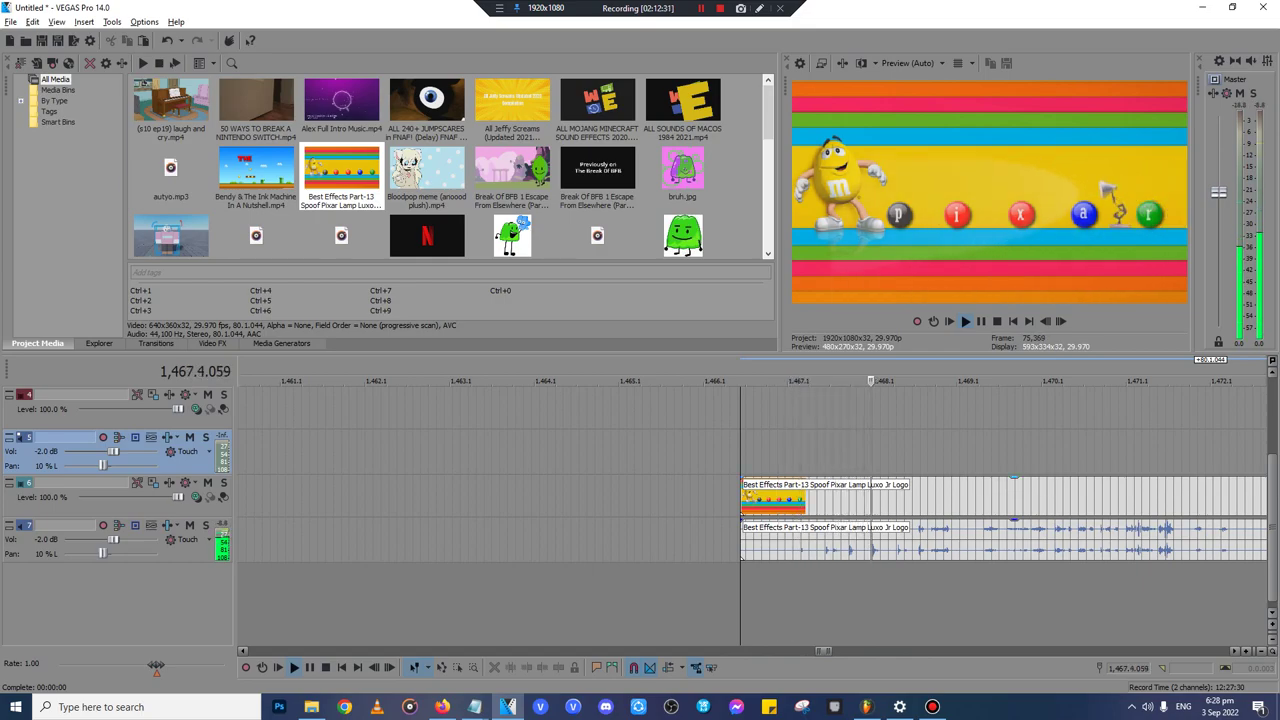
- Split the Best Effects Part-13 video at the lamp's bounce near bar 1,468 and delete the part before it
key("Return")
left_click(871, 500)
scroll(871, 500, "up", 4)
left_click(762, 500)
left_click(744, 500)
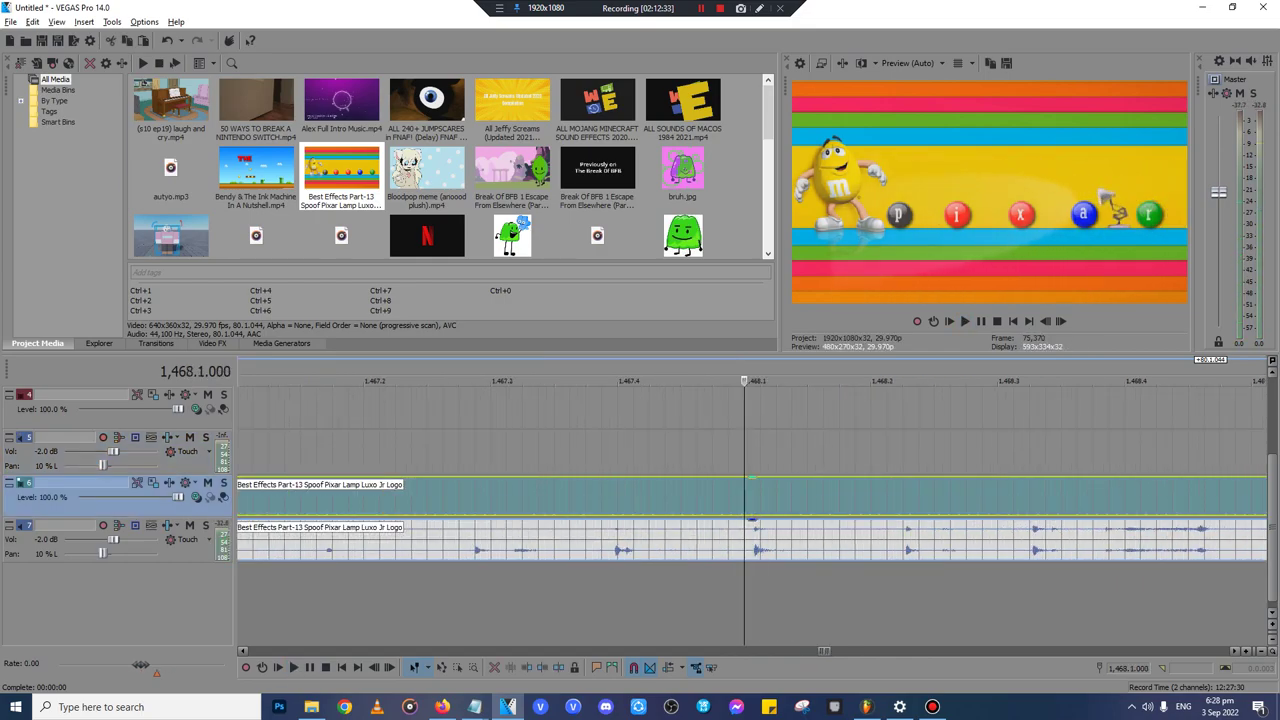
key("s")
left_click(649, 498)
key("Delete")
- Delete the Best Effects clip's audio from track 7 and cut its remaining video from track 6
left_click(840, 540)
scroll(840, 540, "down", 14)
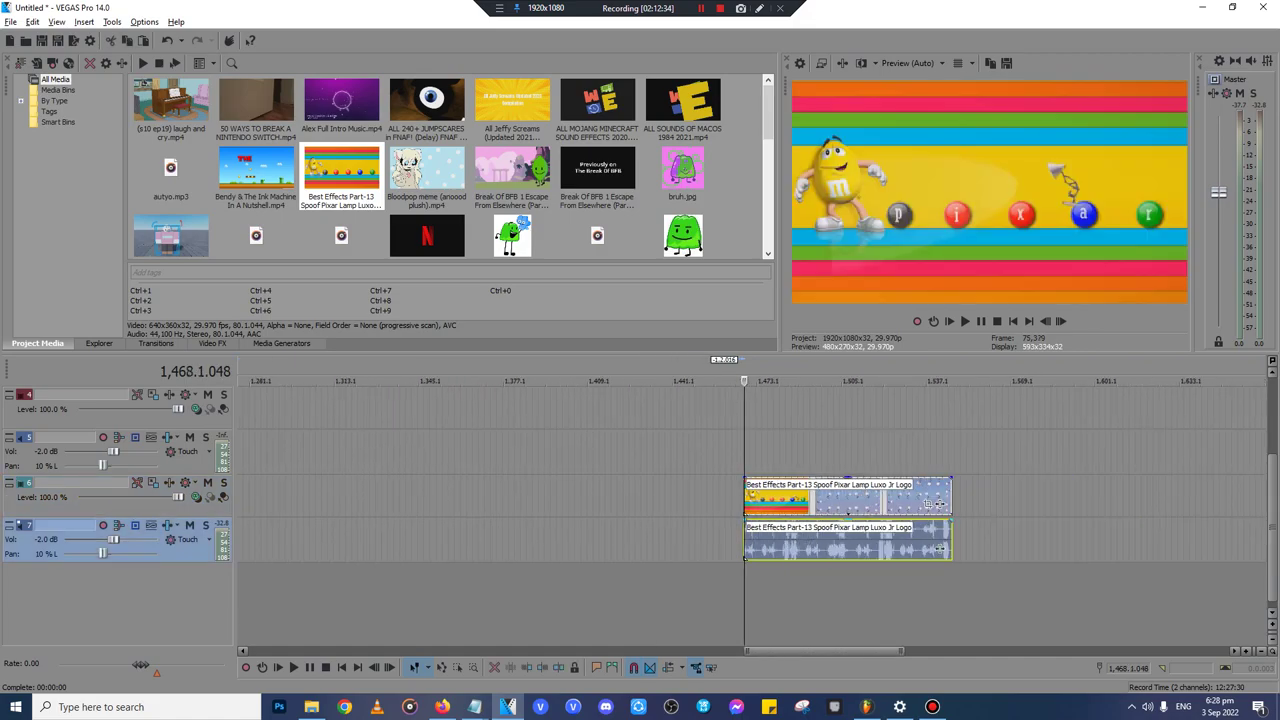
key("Delete")
left_click(845, 500)
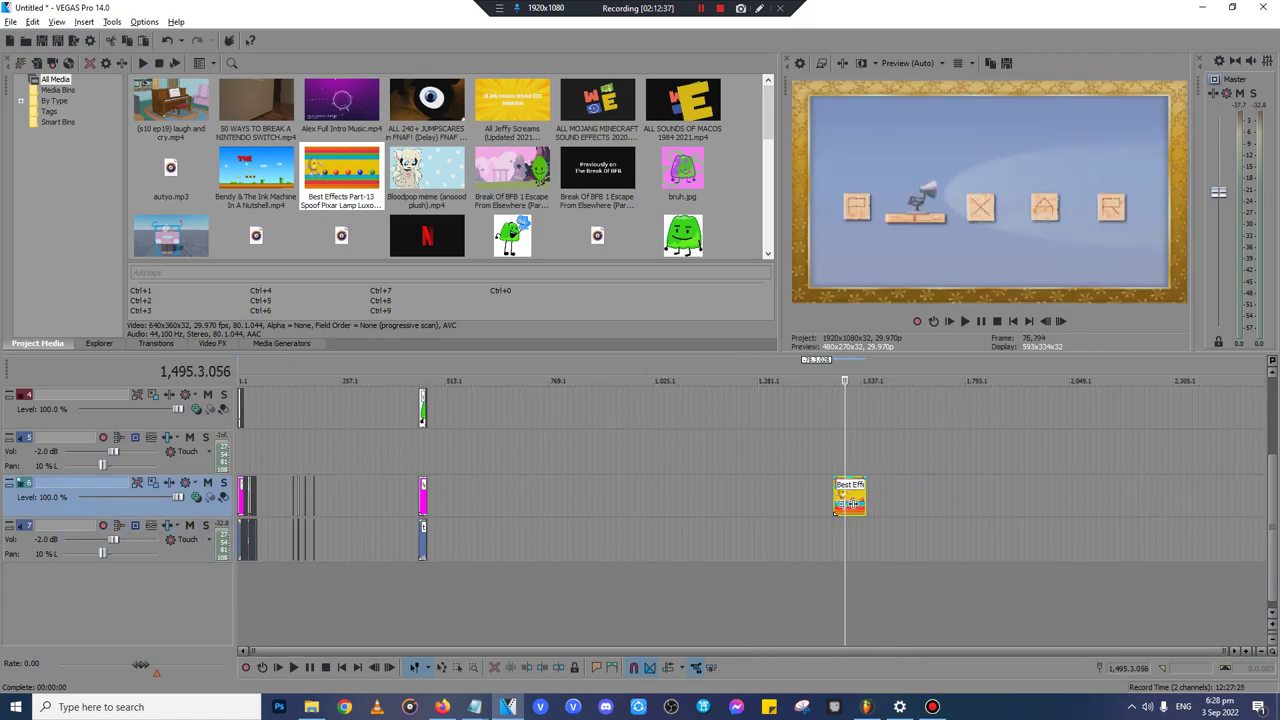
key("Delete")
- Paste the Best Effects Part-13 video on track 6 directly after the Jeffy Screams clip, at the fourth pitches note
left_click(263, 453)
scroll(263, 453, "up", 8)
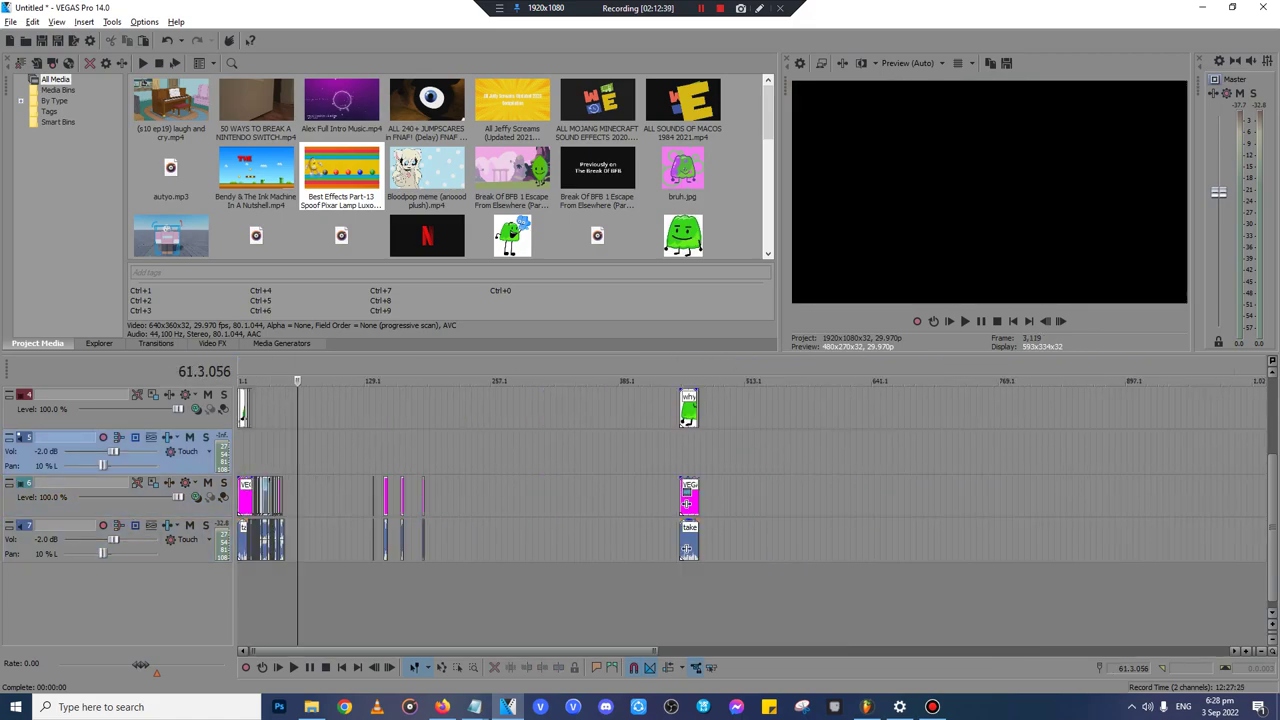
left_click(595, 500)
scroll(595, 500, "up", 10)
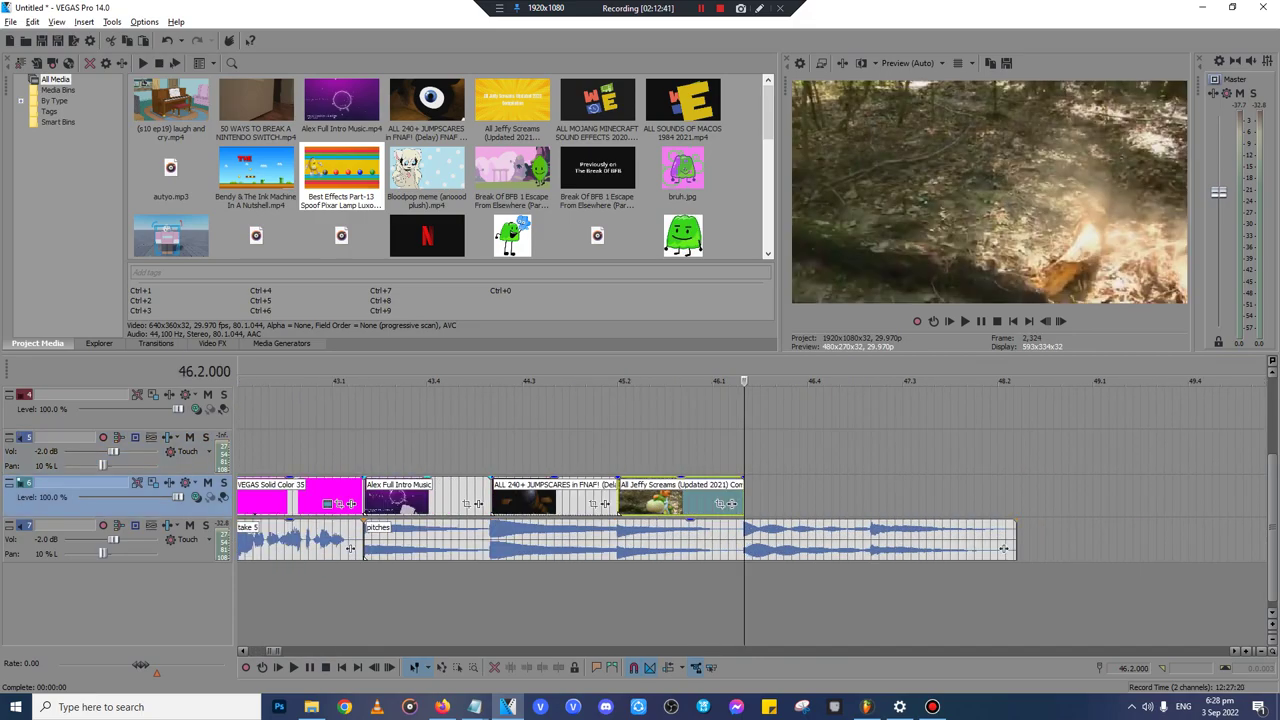
key("ctrl+v")
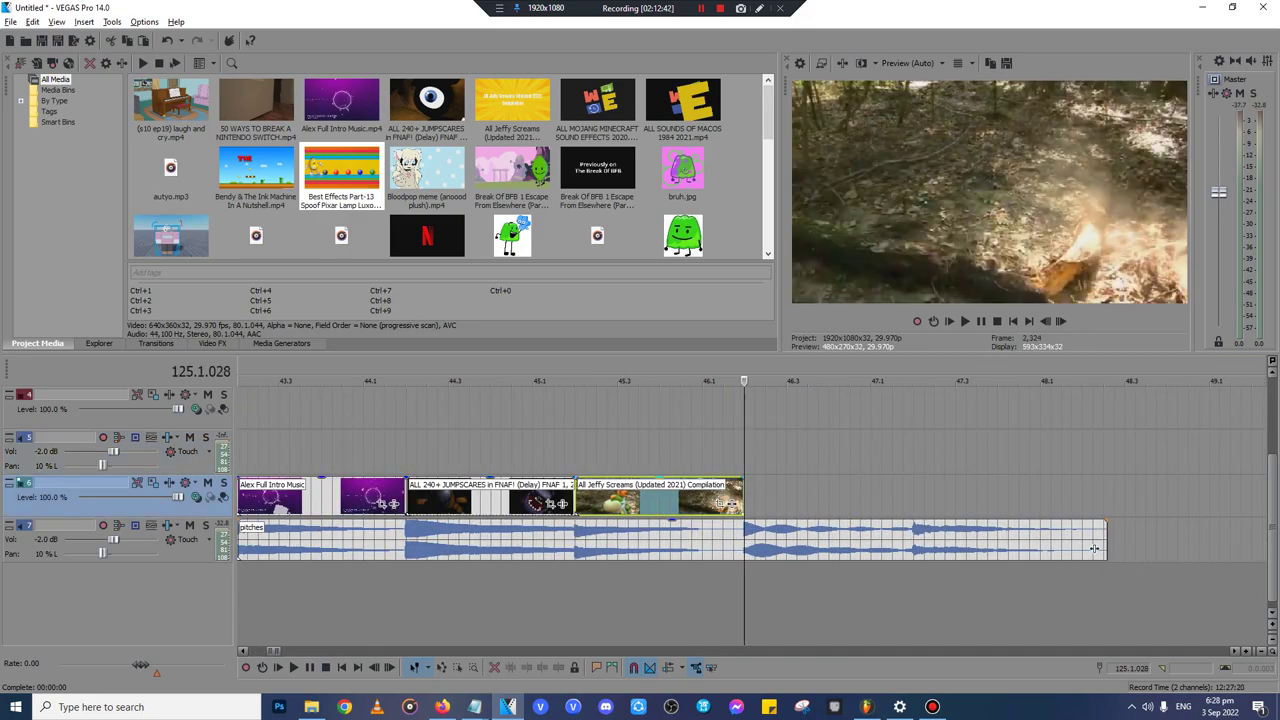
- Split the Best Effects Part-13 video on track 6 at bar 47.2, where the last pitches note begins, and delete the rest
scroll(744, 500, "down", 10)
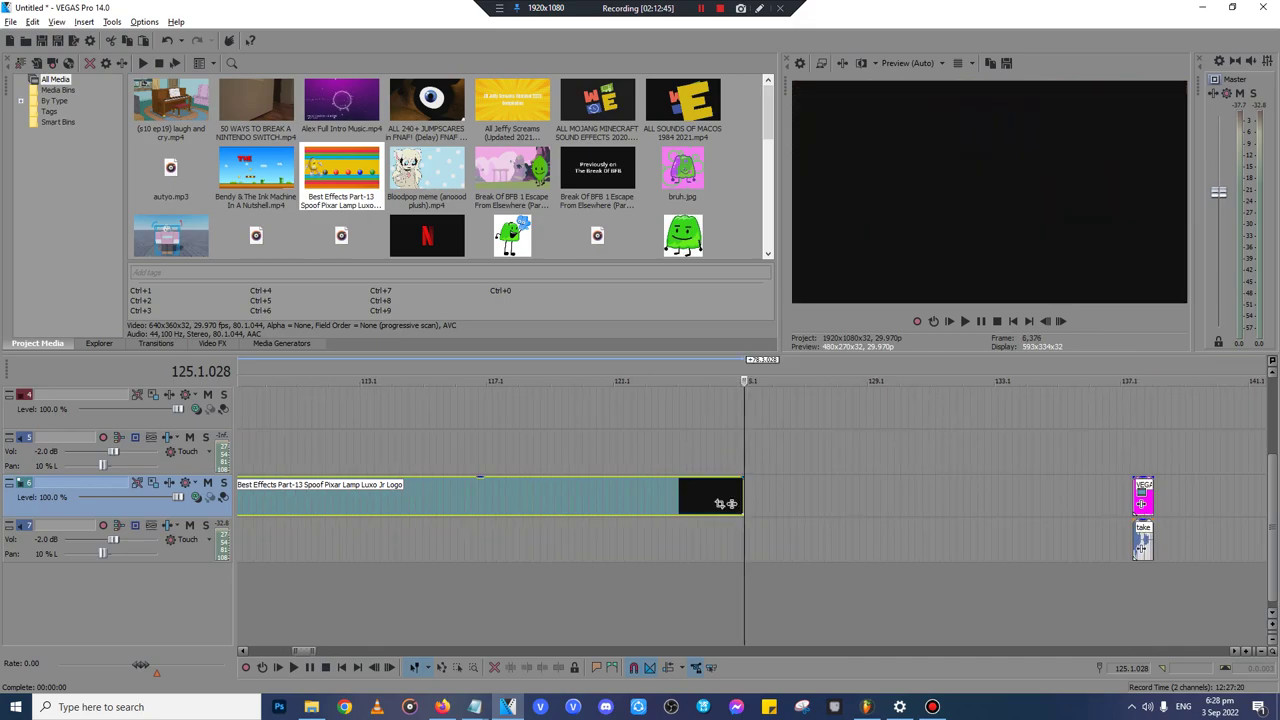
left_click(269, 455)
scroll(269, 455, "up", 8)
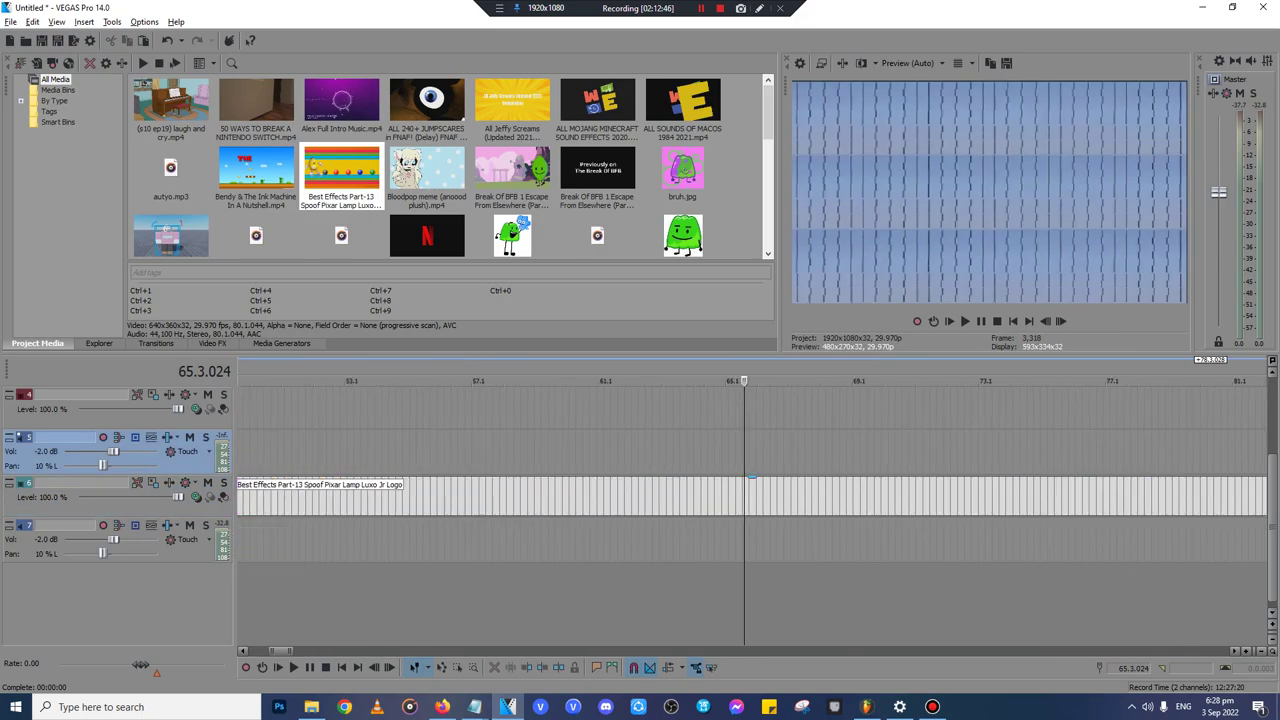
scroll(751, 477, "down", 3)
left_click(595, 500)
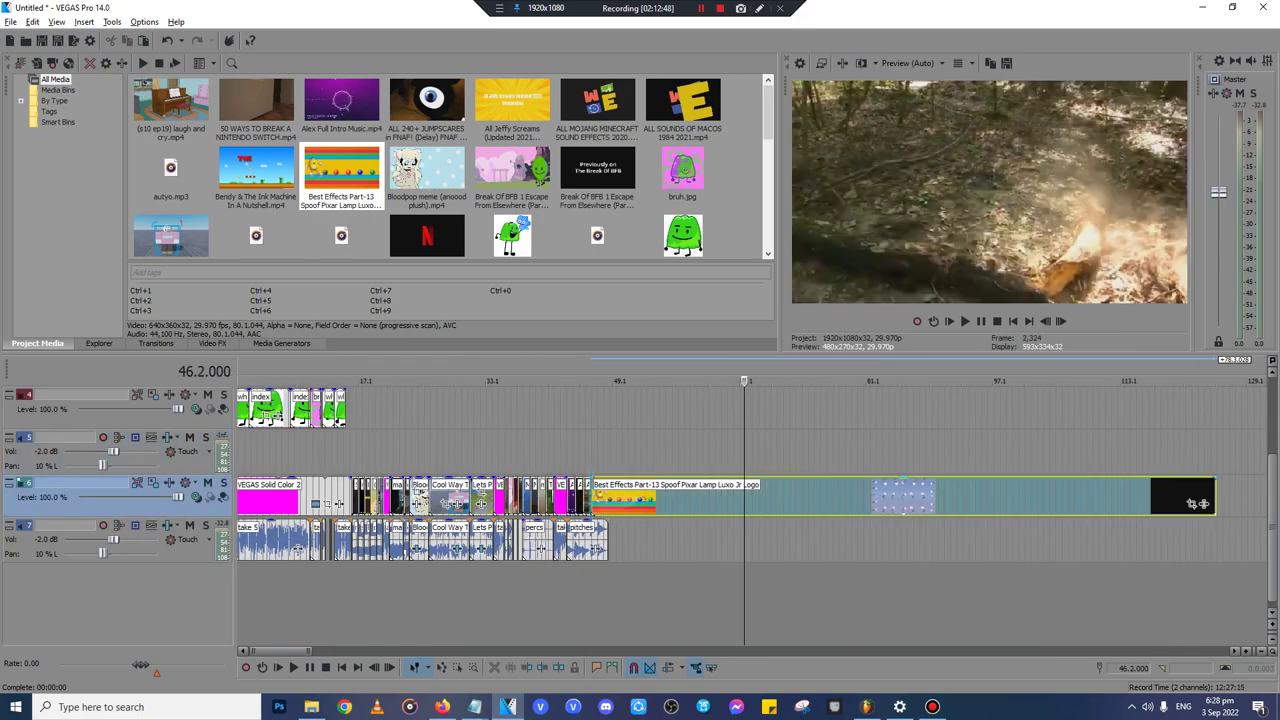
scroll(595, 500, "up", 10)
scroll(595, 500, "down", 2)
scroll(997, 497, "down", 1)
left_click(997, 497)
key("s")
scroll(997, 497, "down", 14)
key("Delete")
- Switch to File Explorer and place Inanimate Insanity II Ep. 7 - "Everything's A-OJ" from the sources folder on tracks 6 and 7 near bar 635
key("alt+Tab")
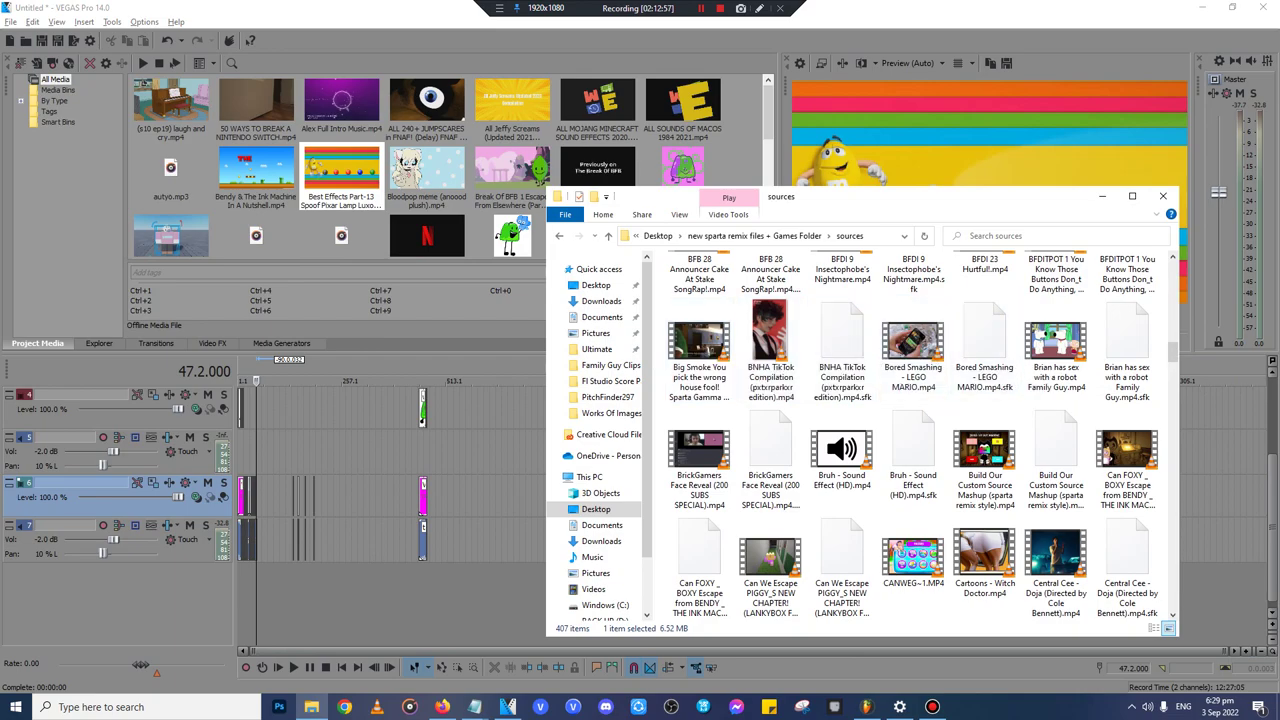
scroll(1058, 360, "down", 2)
scroll(1058, 380, "up", 2)
scroll(1058, 380, "down", 2)
scroll(1056, 355, "down", 2)
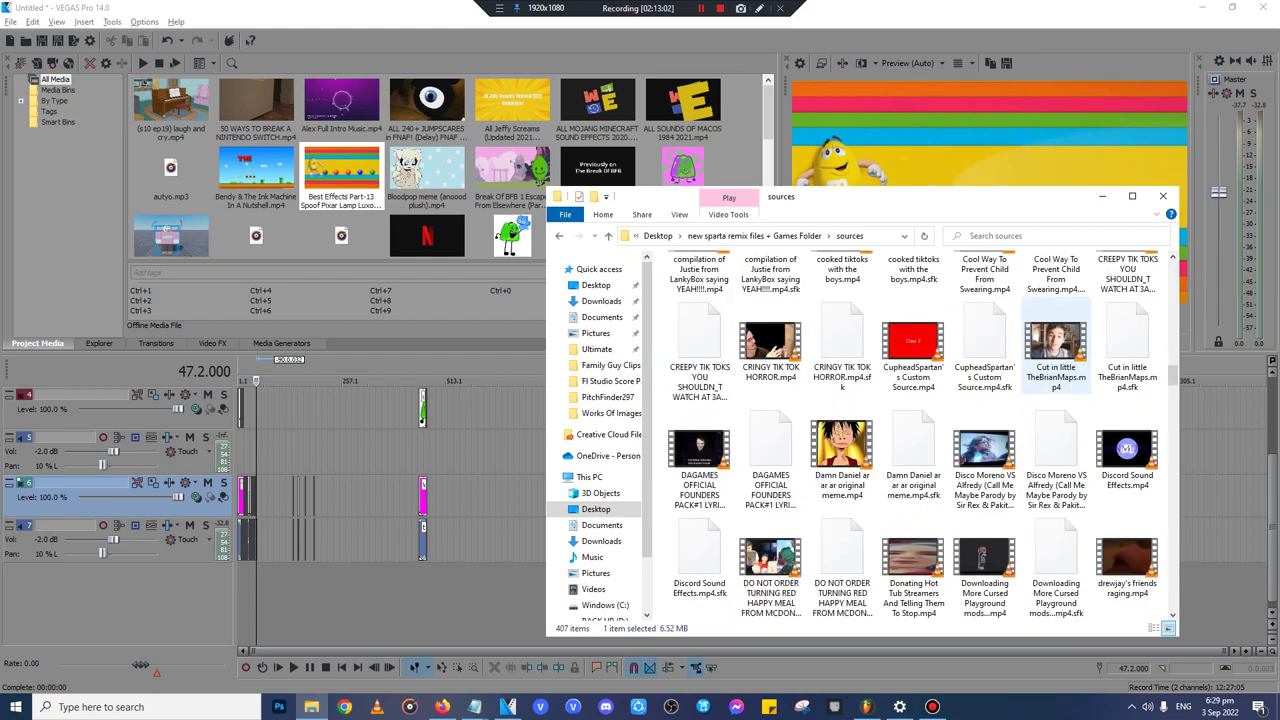
scroll(1056, 355, "down", 2)
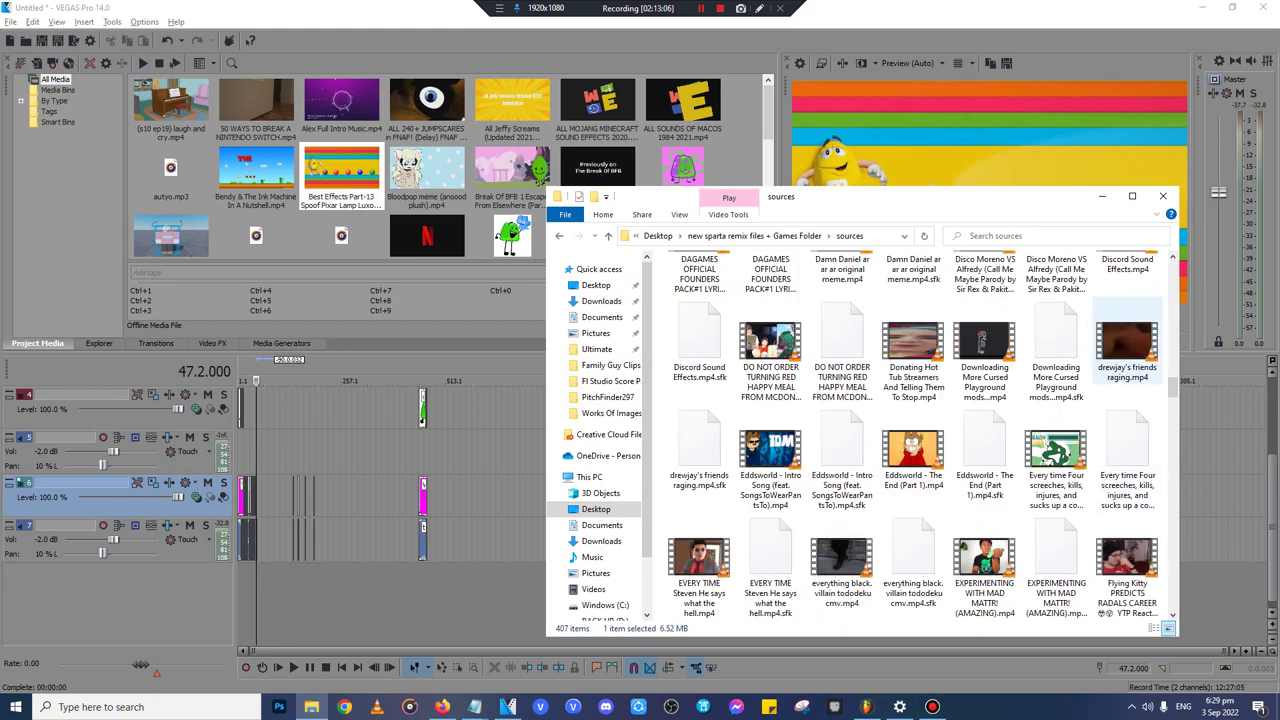
scroll(1120, 365, "down", 2)
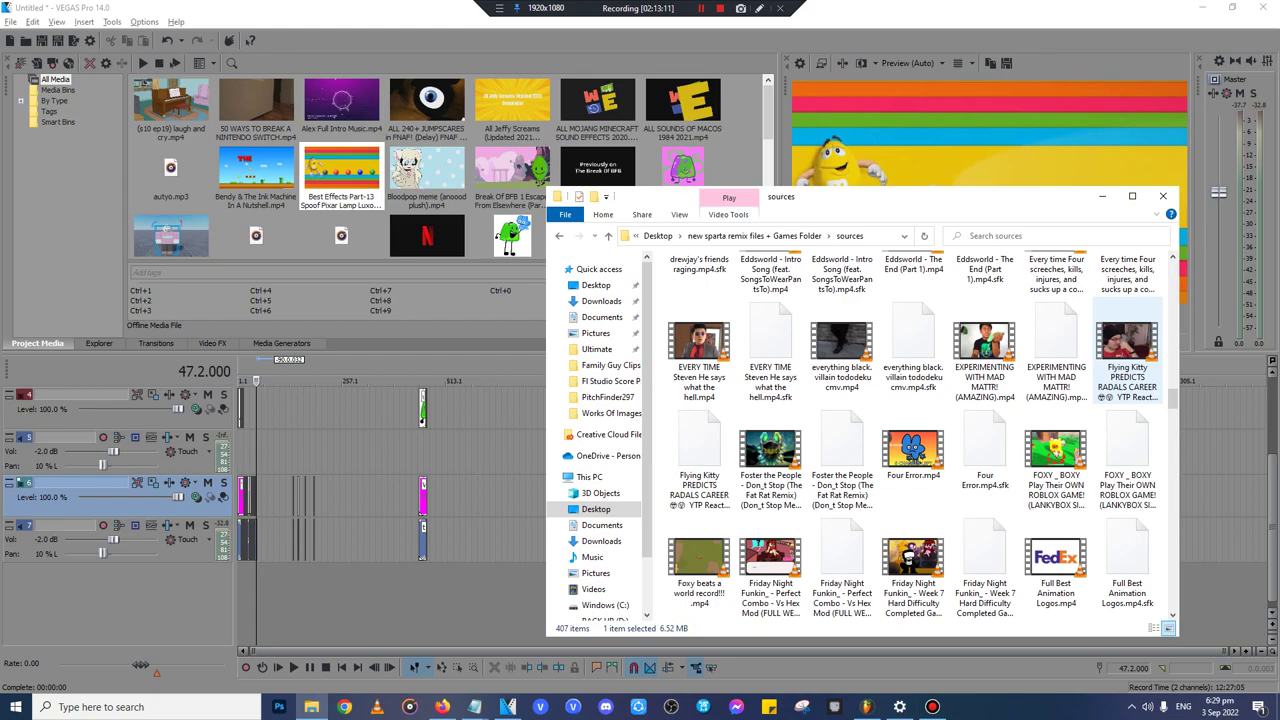
scroll(1120, 365, "down", 6)
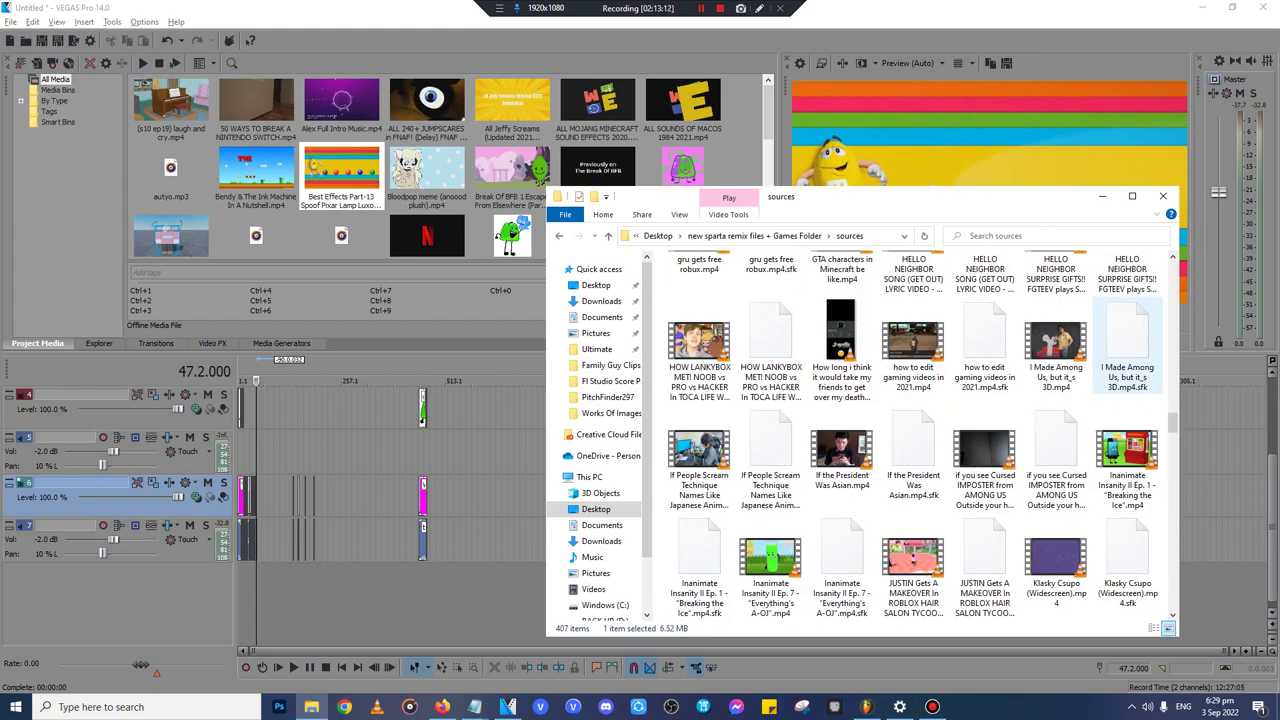
scroll(1127, 350, "down", 2)
left_click(770, 370)
left_click_drag(770, 368, 496, 585)
left_click_drag(496, 480, 498, 500)
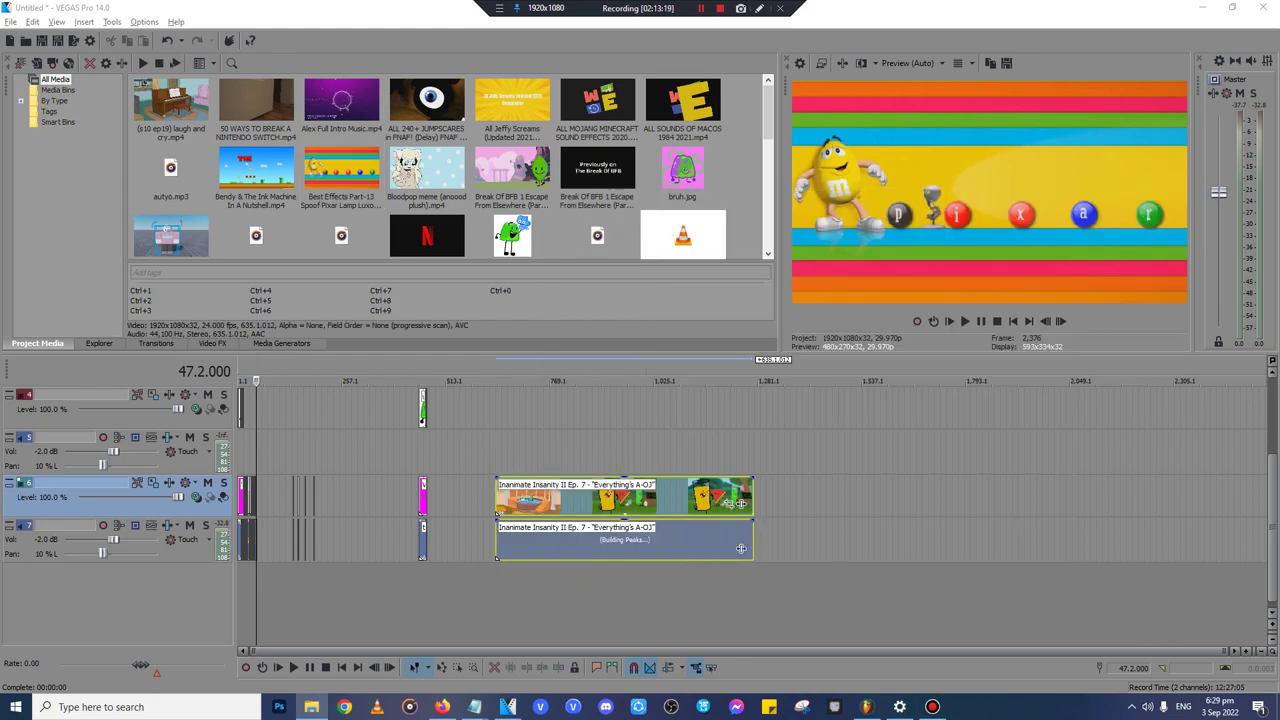
- Play the Inanimate Insanity video from its start and from near bar 710 to find a usable moment
left_click(497, 455)
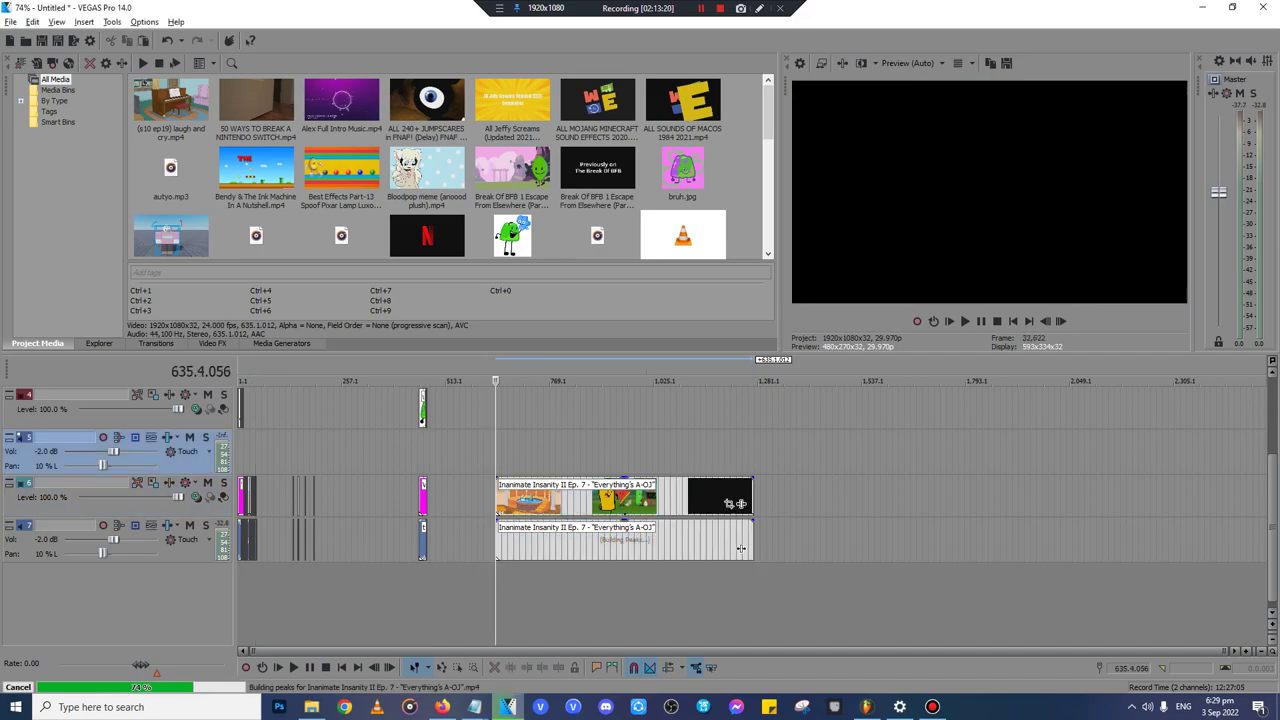
scroll(497, 455, "up", 7)
scroll(752, 500, "down", 3)
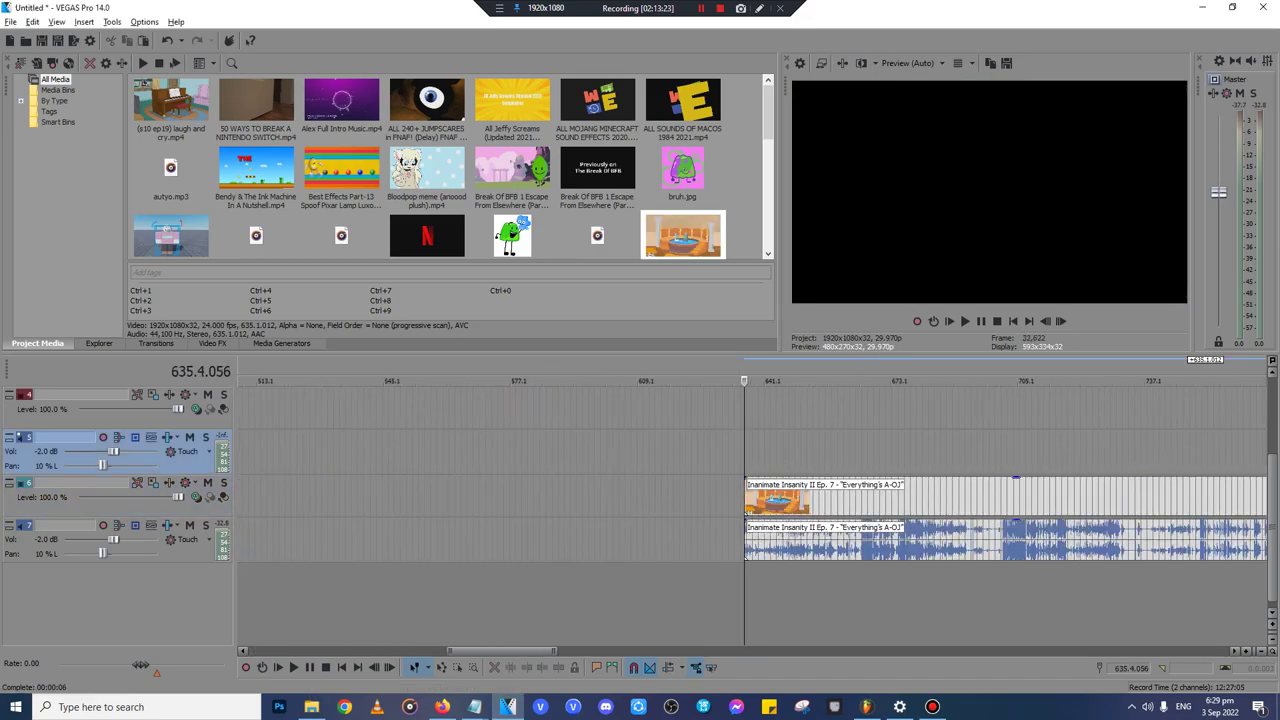
key("space")
scroll(752, 500, "up", 12)
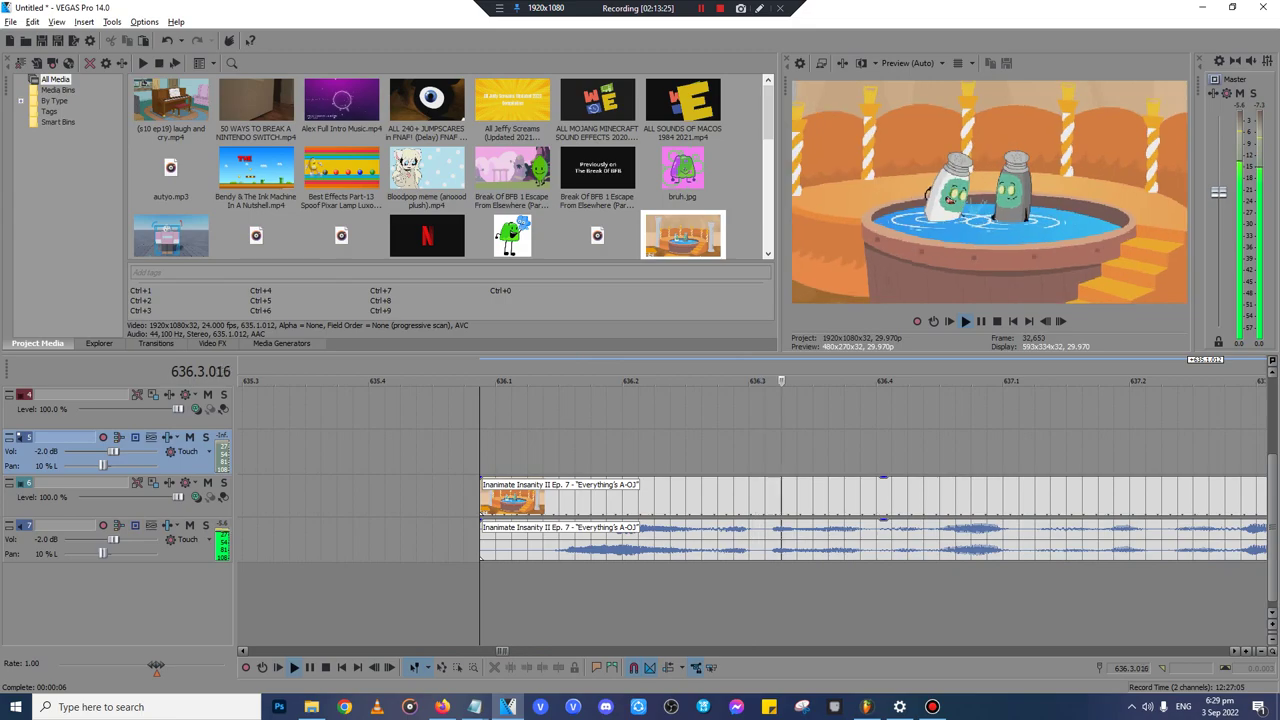
scroll(752, 500, "down", 11)
left_click(1134, 455)
scroll(1134, 455, "up", 8)
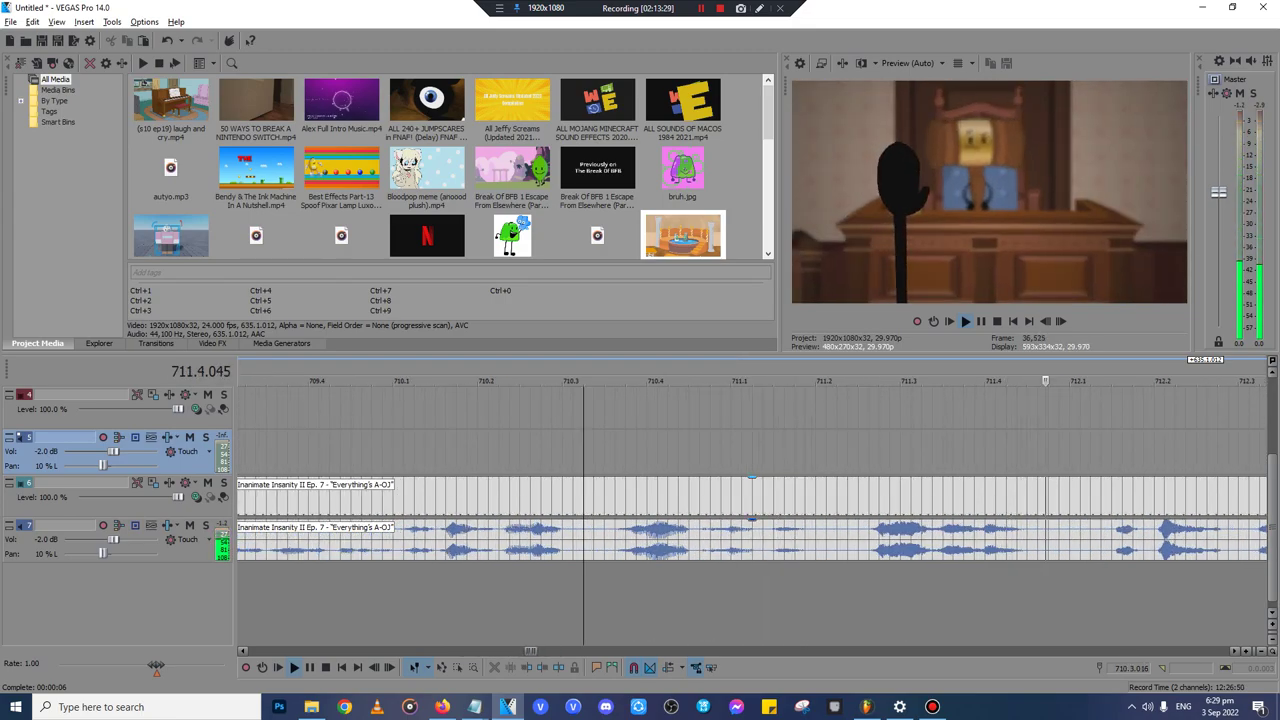
- Split the Inanimate Insanity video just before bar 711.3 and delete the part before it
left_click(878, 500)
key("s")
left_click(689, 500)
key("Delete")
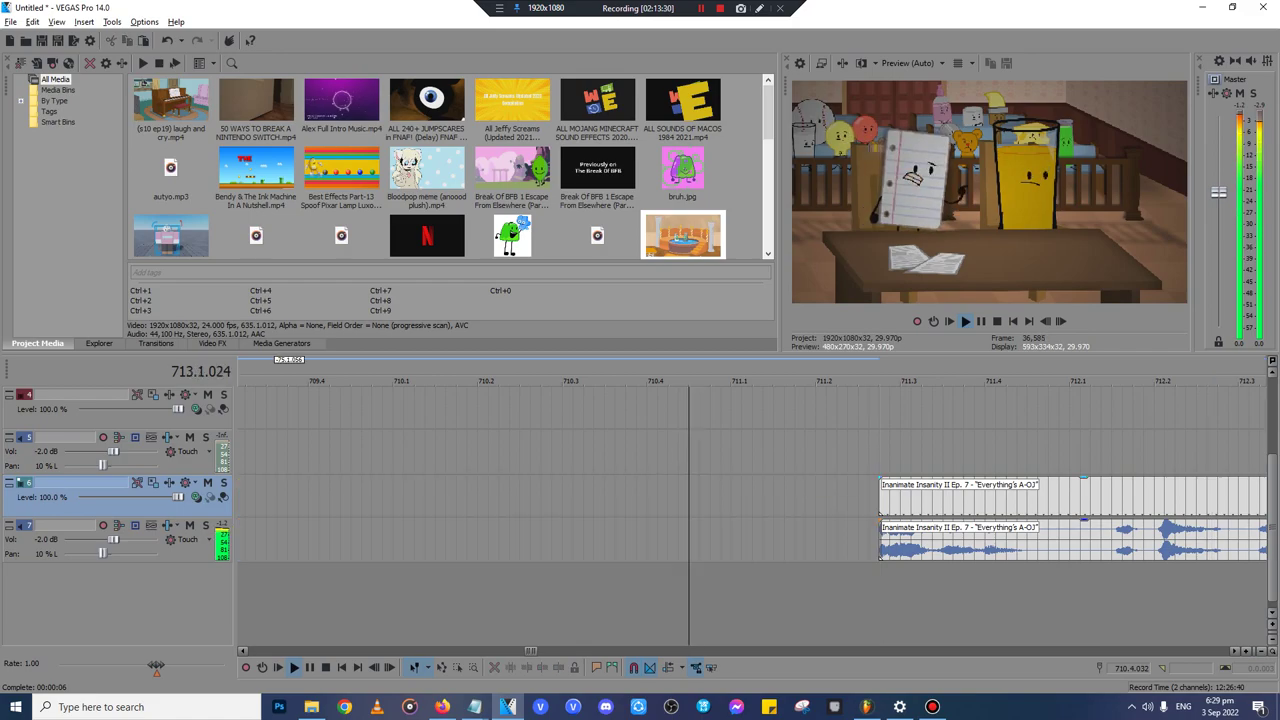
- Split the Inanimate Insanity clip just after bar 712.1 and delete the short video and audio pieces before the split
key("s")
left_click(1048, 542)
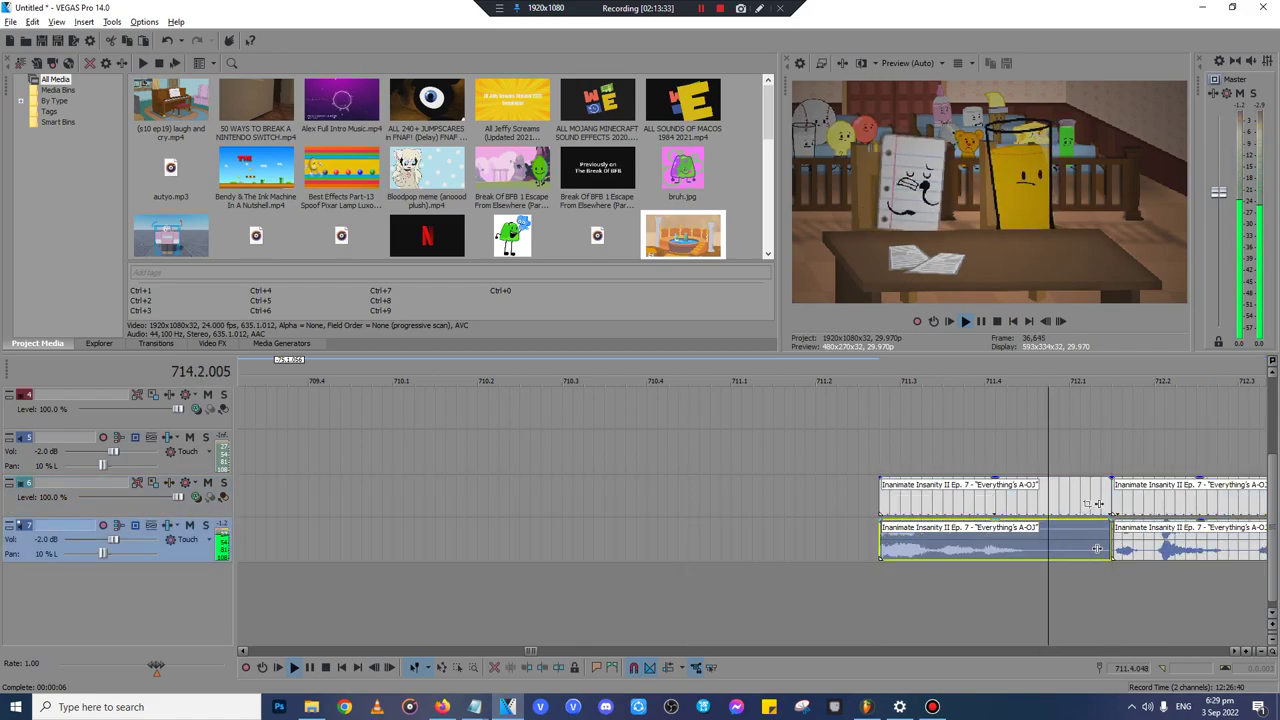
left_click(1037, 500)
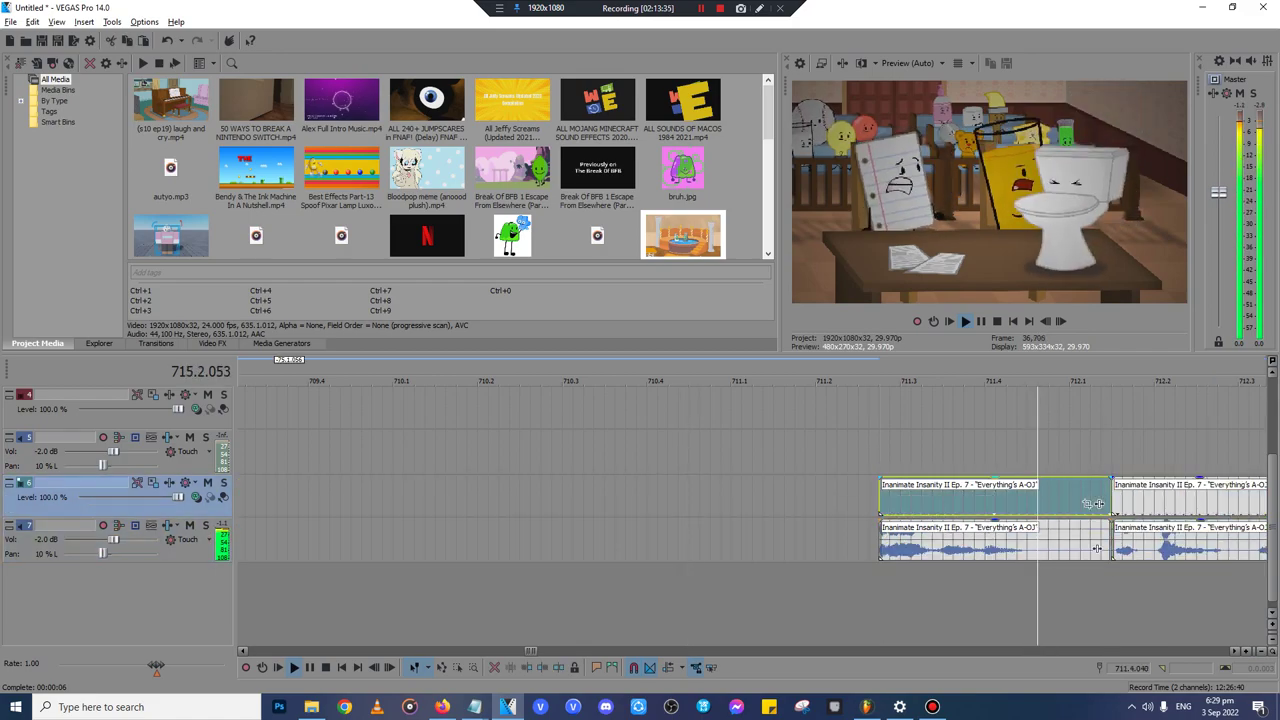
key("Delete")
left_click(1048, 542)
key("Delete")
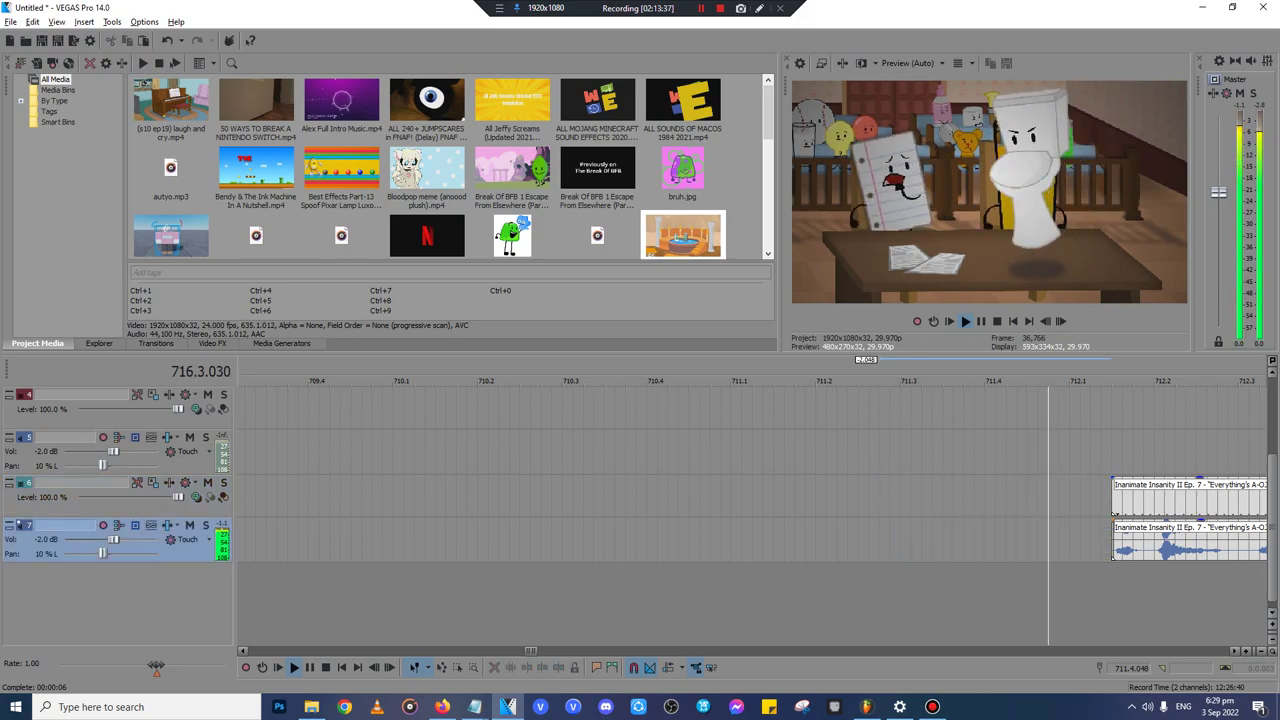
- Play the remaining Inanimate Insanity clip, split it just after bar 715.1 and delete everything after the split
left_click(1111, 545)
scroll(1111, 545, "down", 4)
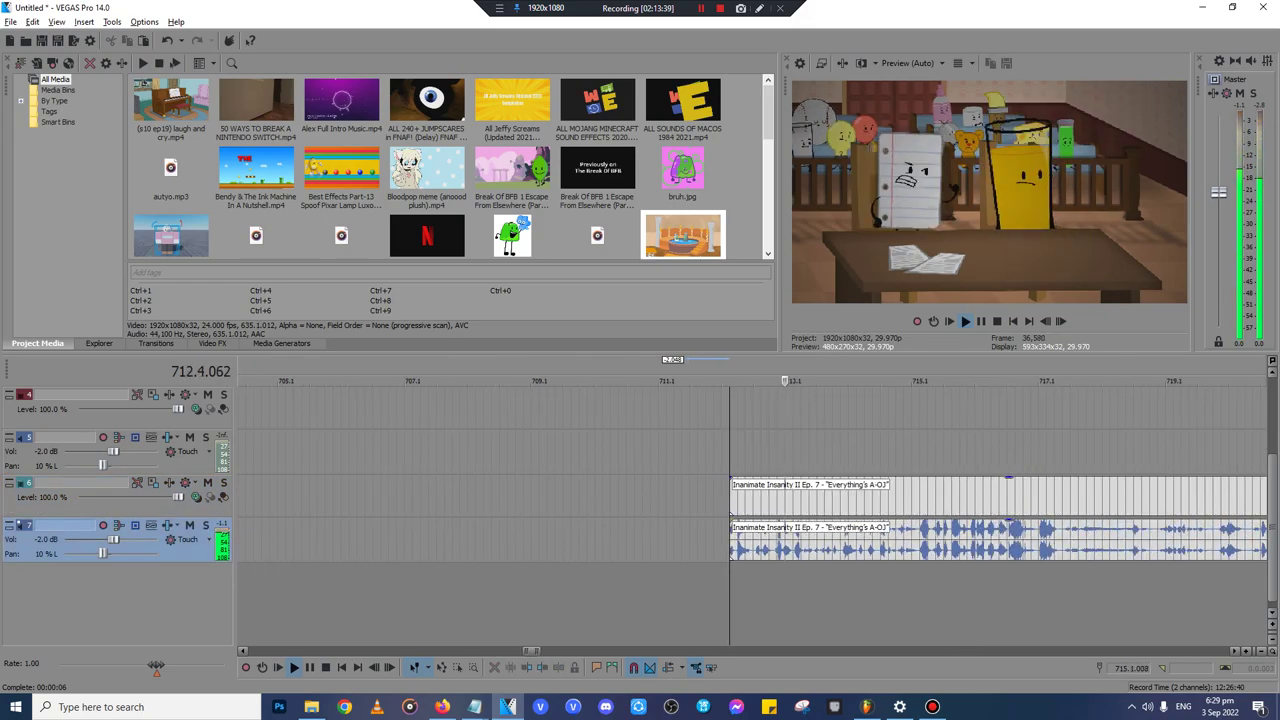
left_click(917, 381)
scroll(917, 381, "up", 4)
left_click(735, 504)
key("s")
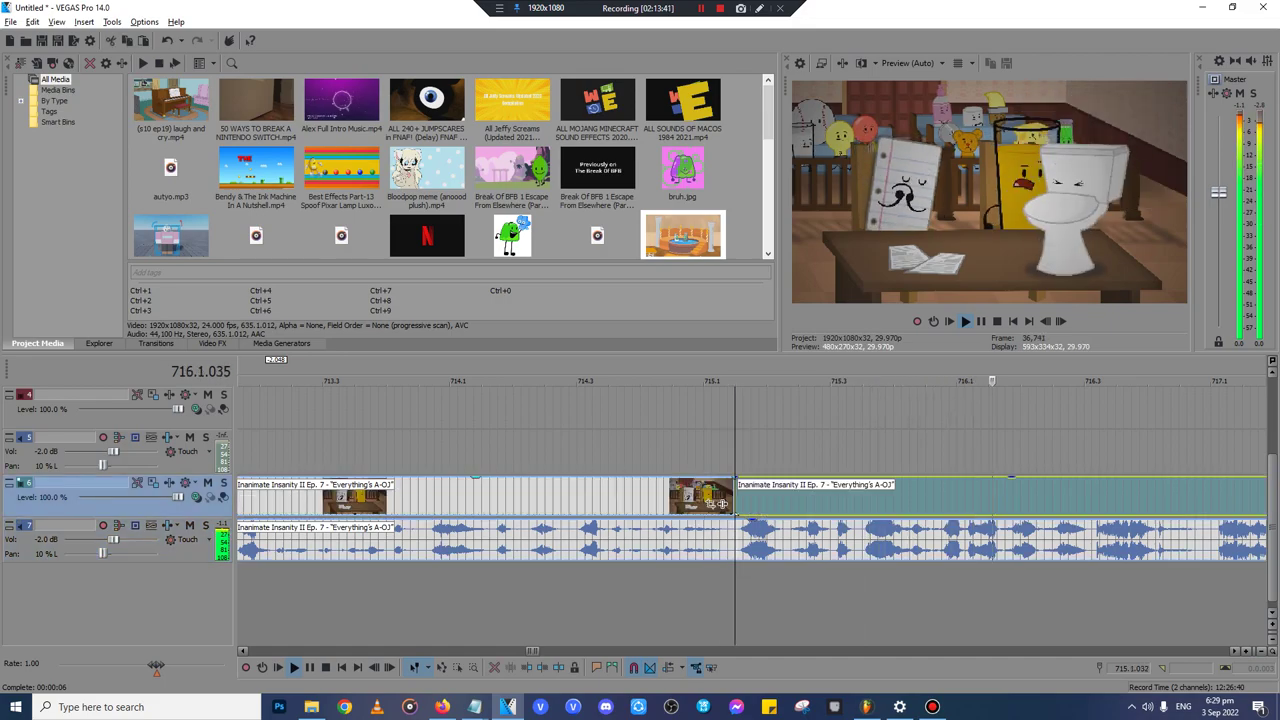
key("Delete")
- Cut the remaining Inanimate Insanity video from track 6 and delete its audio from track 7
left_click(696, 547)
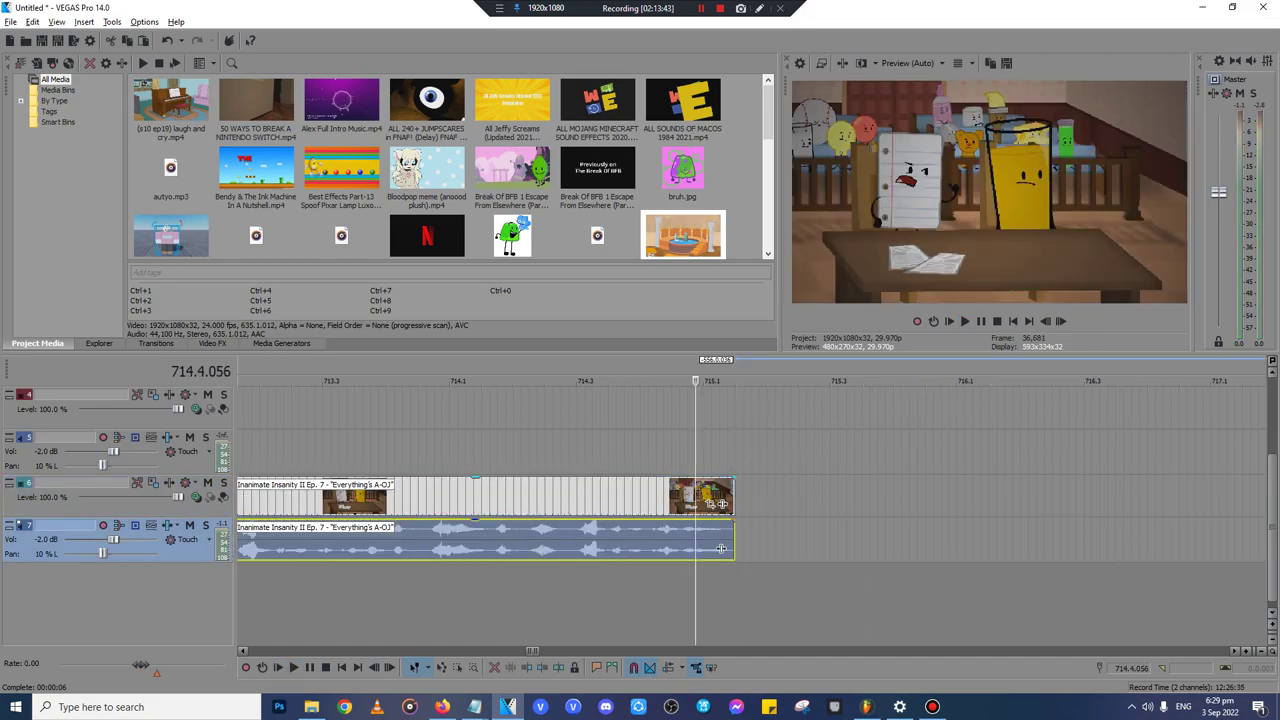
left_click(521, 498)
key("Delete")
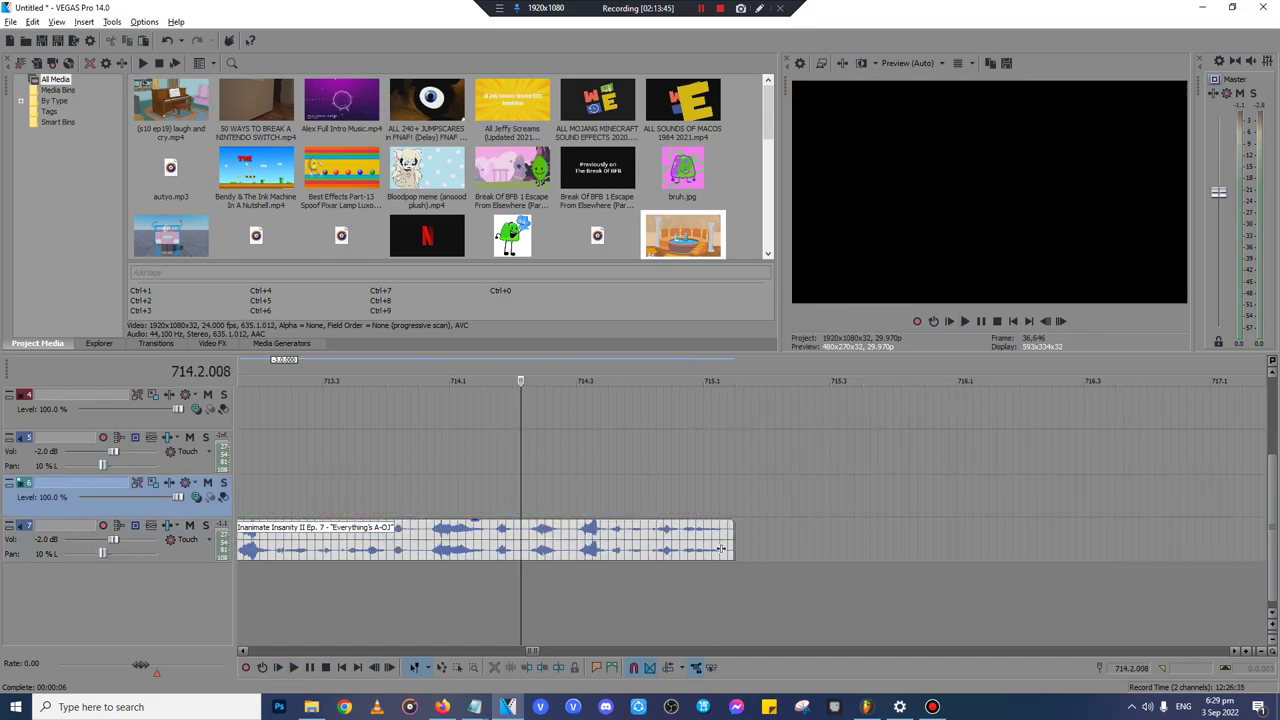
left_click(394, 548)
key("Delete")
- Paste the Inanimate Insanity video on track 6 directly after the Best Effects clip, at the last pitches note
scroll(394, 548, "down", 15)
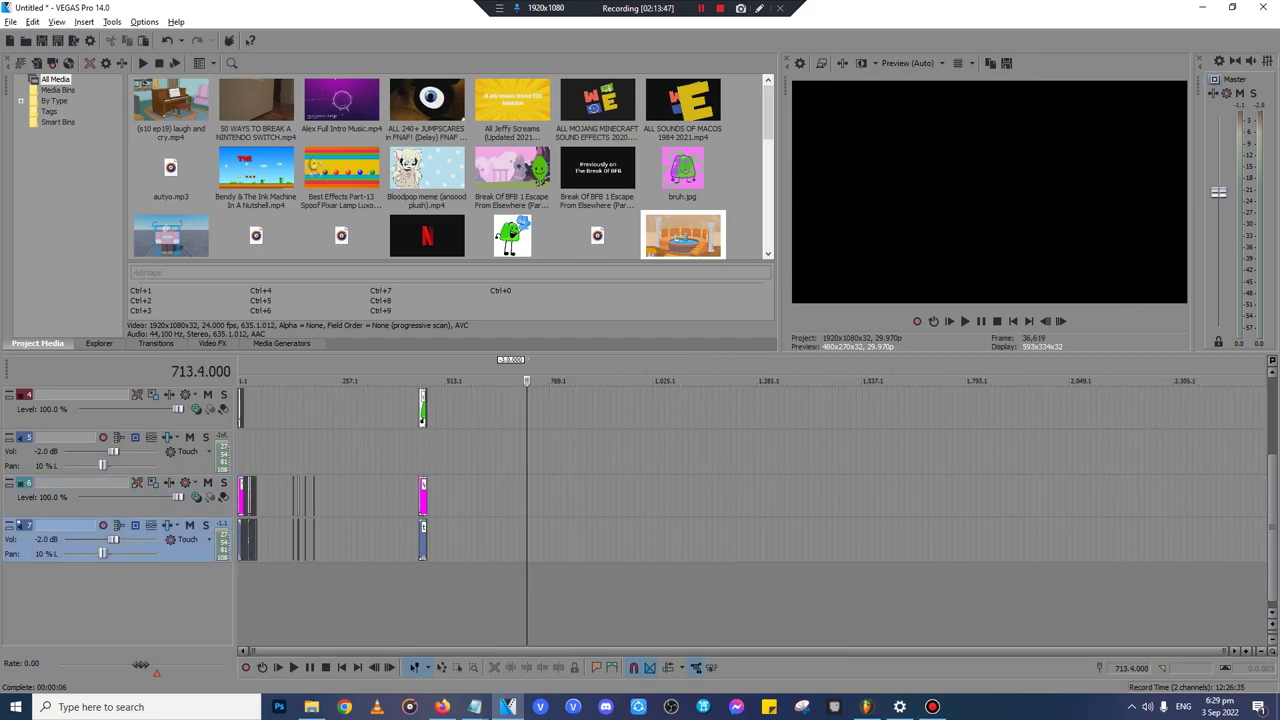
left_click(265, 452)
scroll(265, 452, "up", 4)
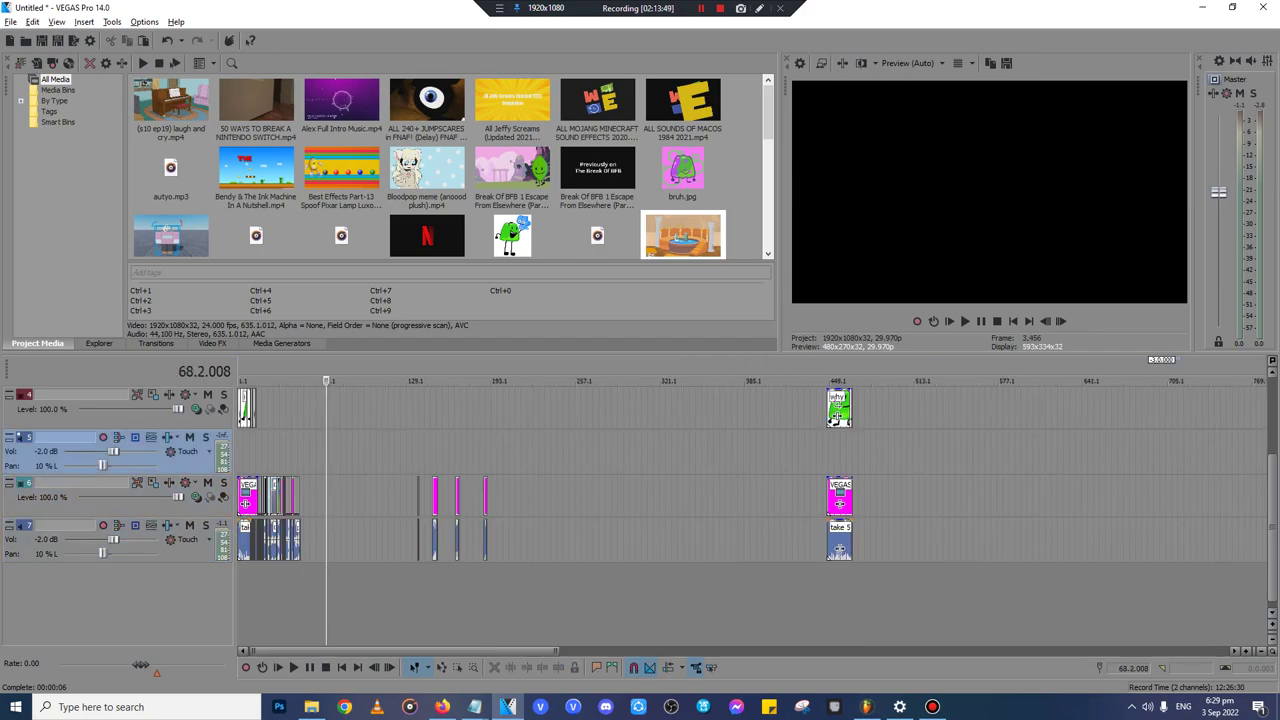
left_click(297, 498)
scroll(297, 498, "up", 4)
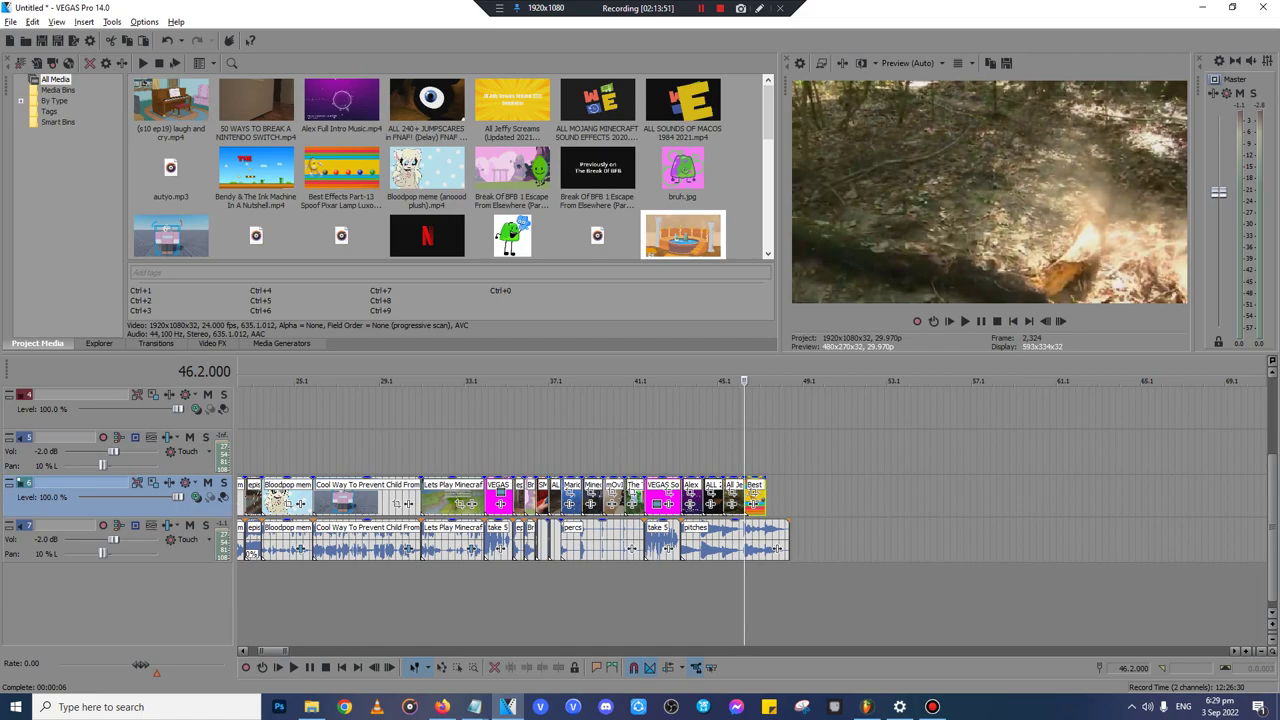
left_click(767, 498)
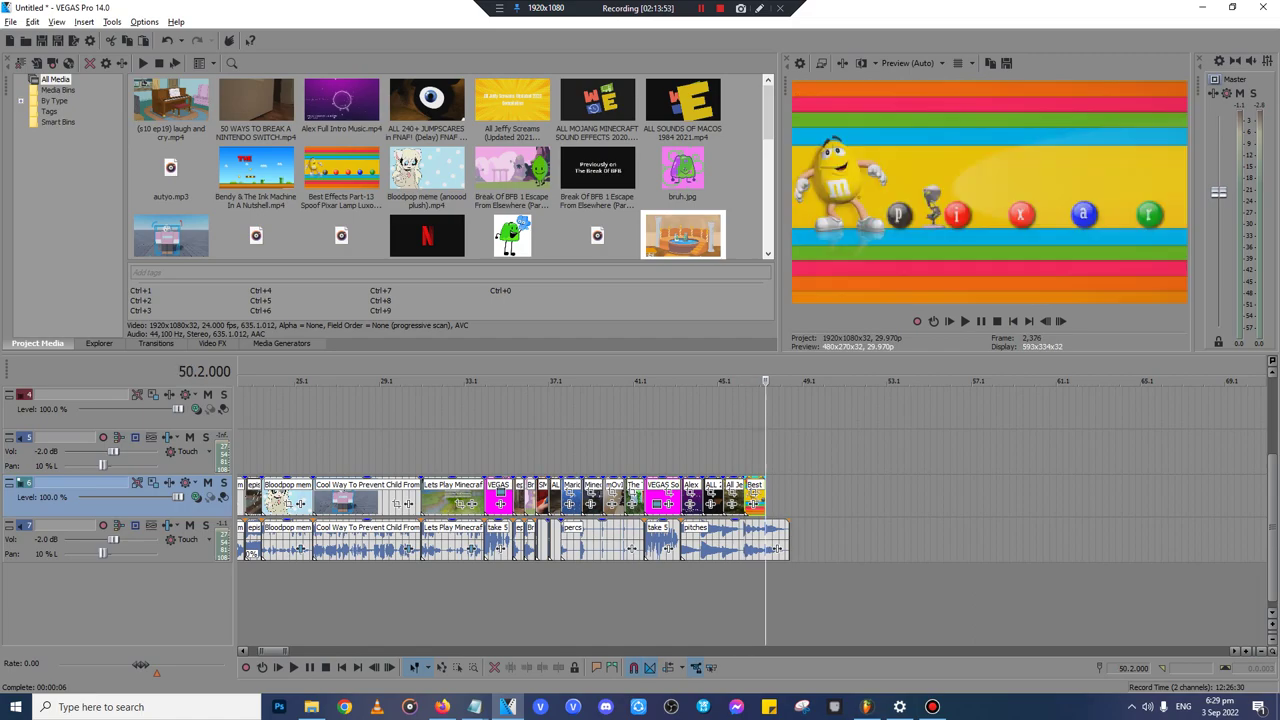
key("ctrl+v")
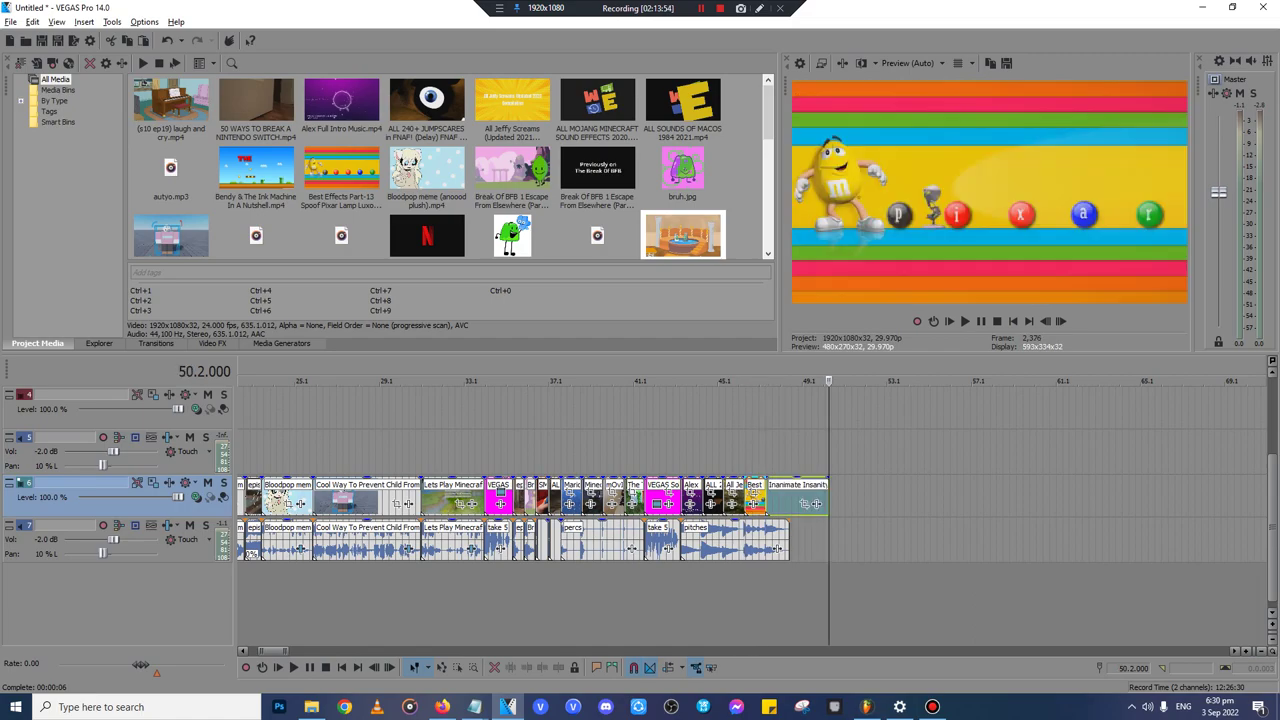
- Split the Inanimate Insanity video at the end of the pitches audio and delete the excess
scroll(767, 498, "up", 4)
left_click(509, 498)
scroll(509, 498, "up", 2)
key("s")
scroll(509, 498, "down", 5)
key("Delete")
- Read script.txt in Notepad to check which section follows the FL Studio pitches, and return to VEGAS
mouse_move(474, 707)
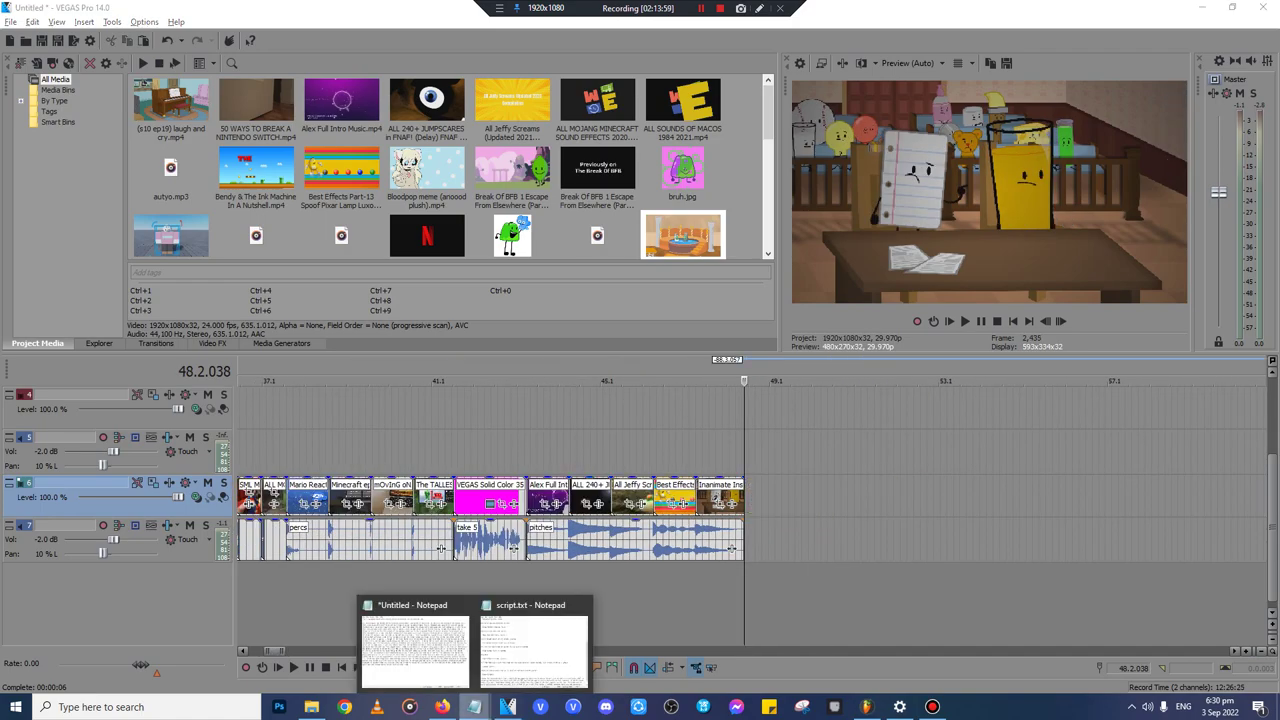
left_click(533, 650)
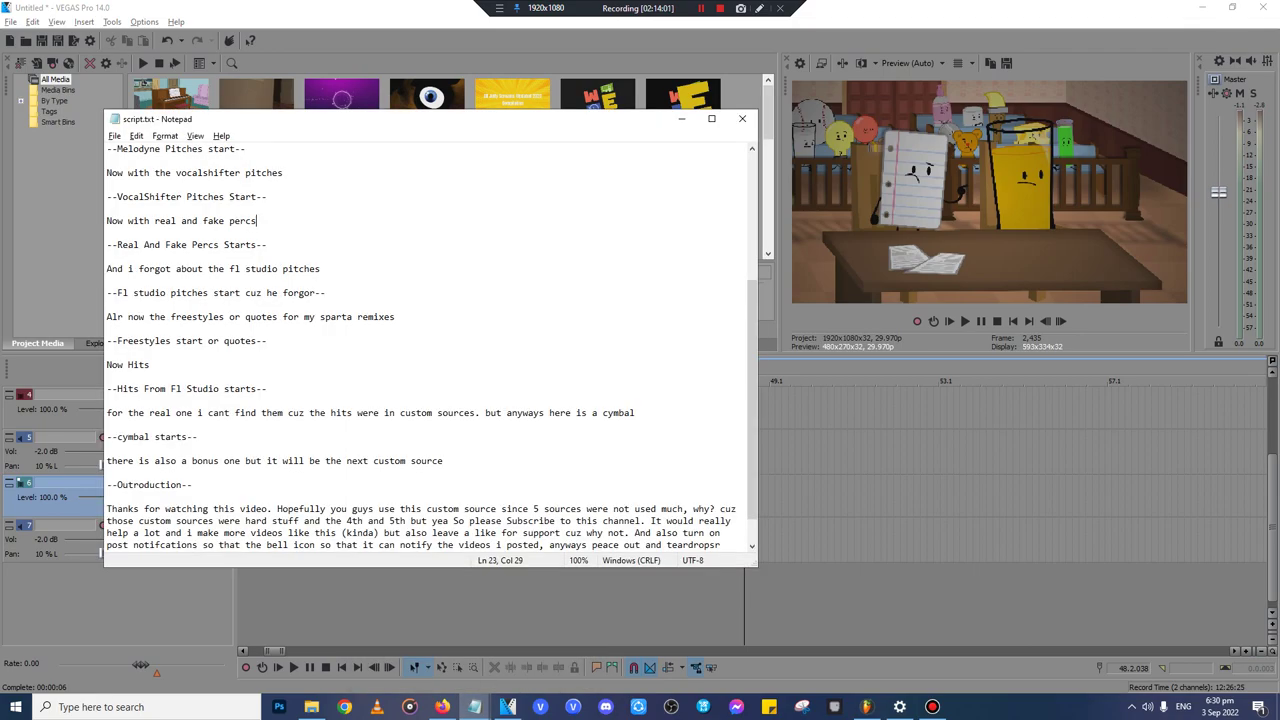
scroll(430, 348, "down", 1)
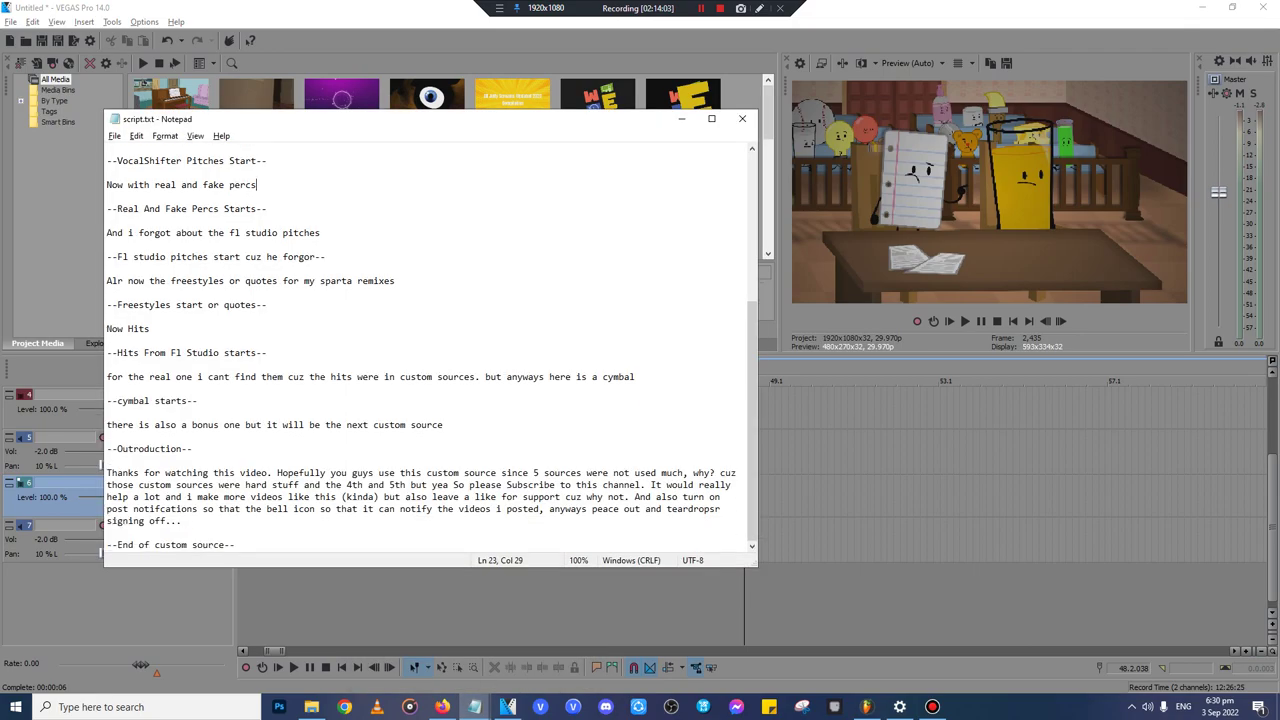
scroll(430, 348, "up", 1)
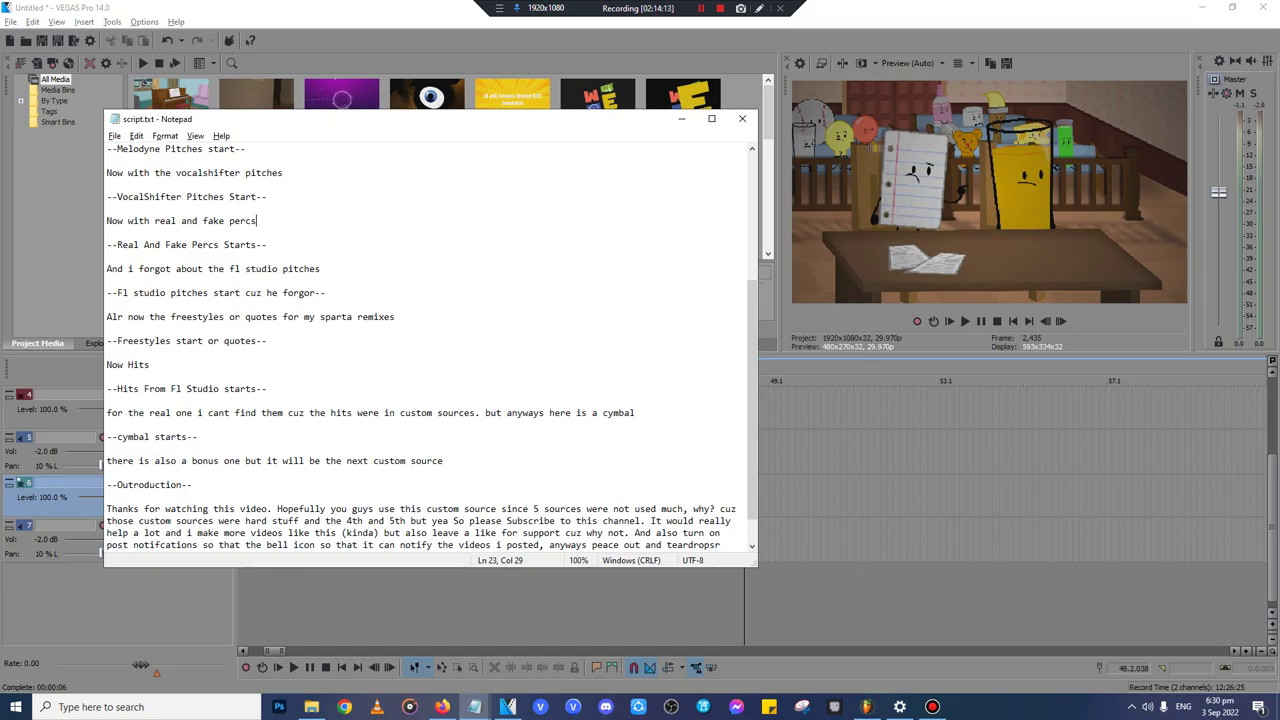
key("alt+Tab")
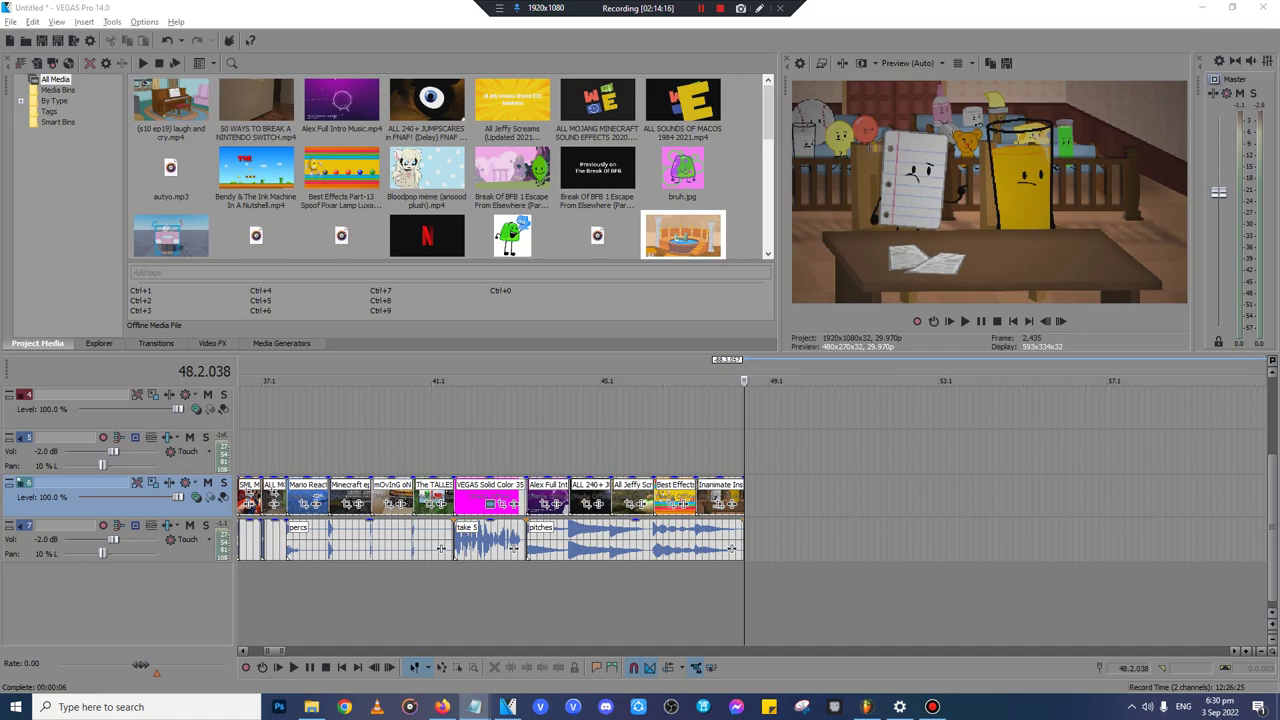
- Play the take 5 voice clips near bars 137 and 148 and compare them with the script
left_click(876, 541)
scroll(876, 541, "down", 5)
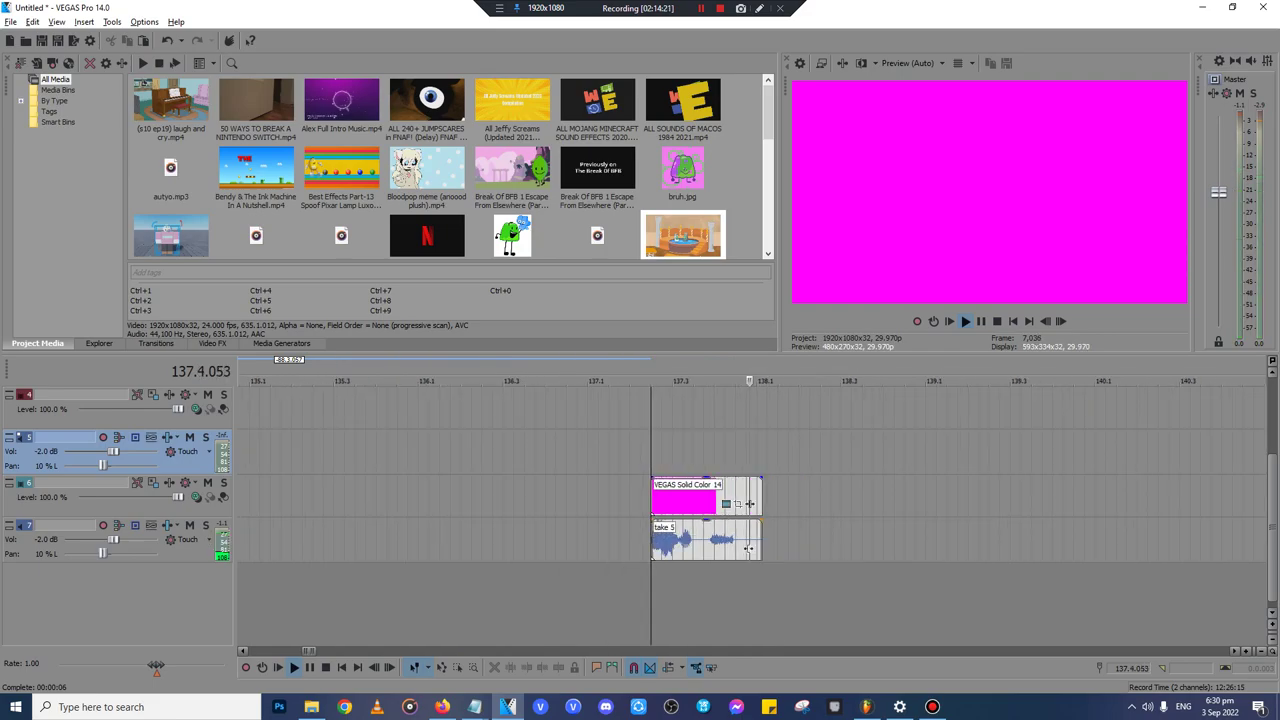
key("alt+Tab")
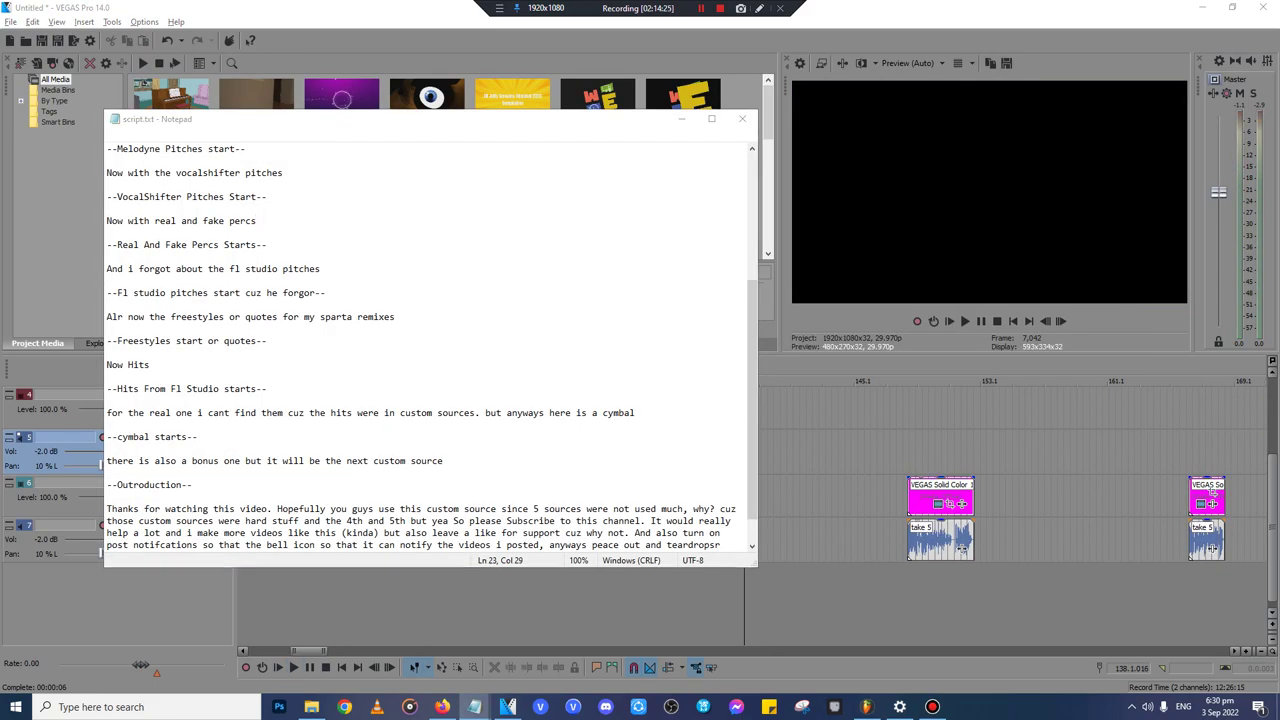
key("alt+Tab")
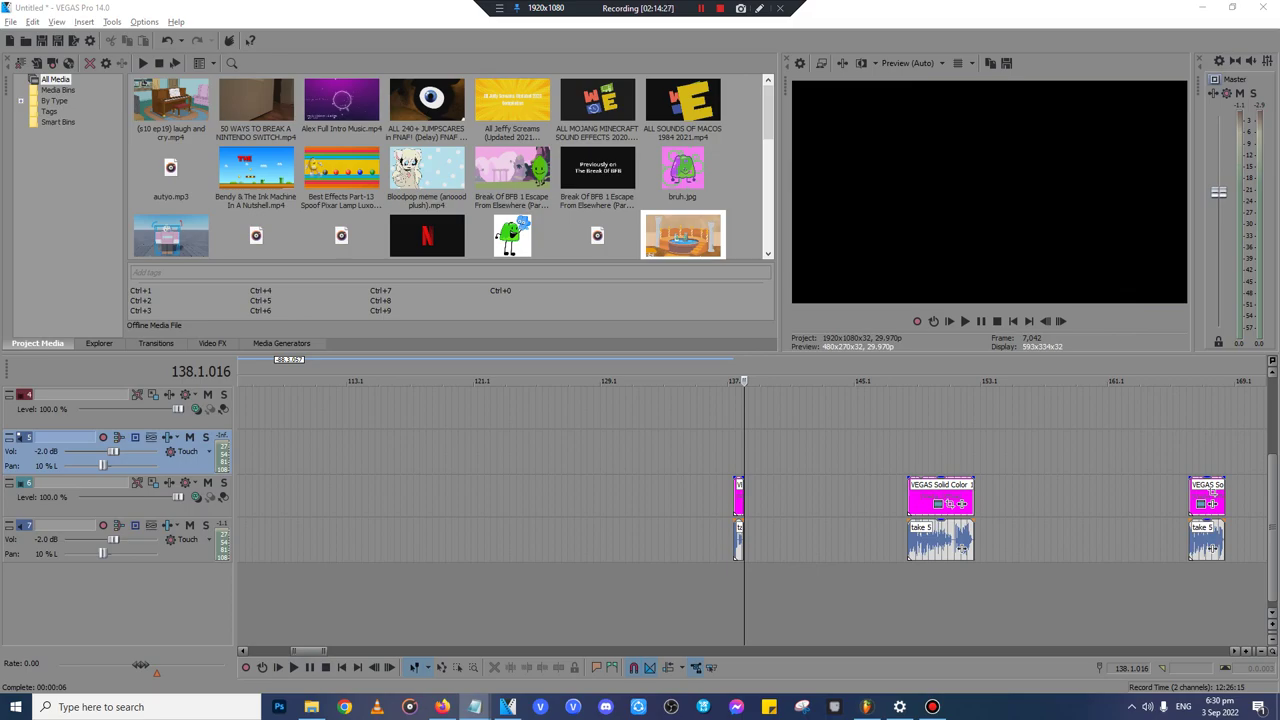
left_click(908, 452)
scroll(908, 452, "up", 4)
key("space")
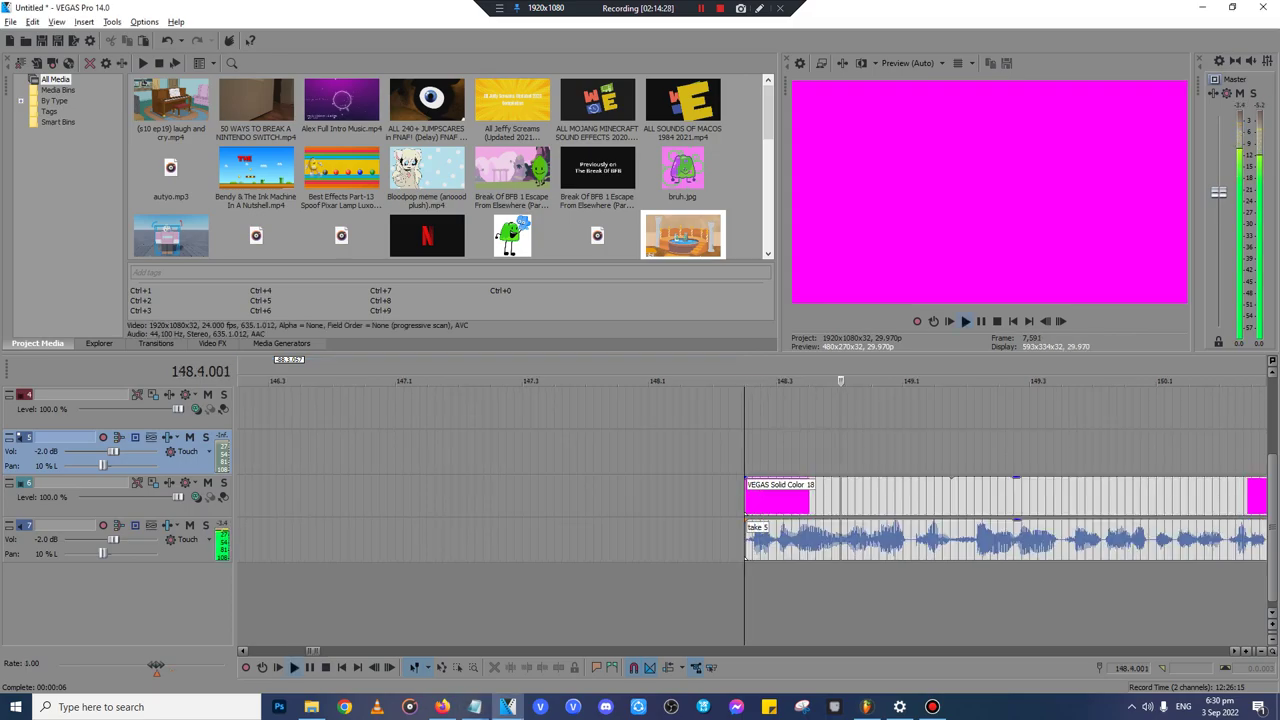
- Play the take 5 voice clips near bars 148 and 166 to find the line introducing the freestyles section
scroll(752, 510, "down", 4)
key("Return")
scroll(752, 510, "down", 2)
left_click(834, 452)
key("space")
scroll(834, 452, "up", 8)
scroll(834, 452, "down", 6)
scroll(750, 510, "up", 8)
key("space")
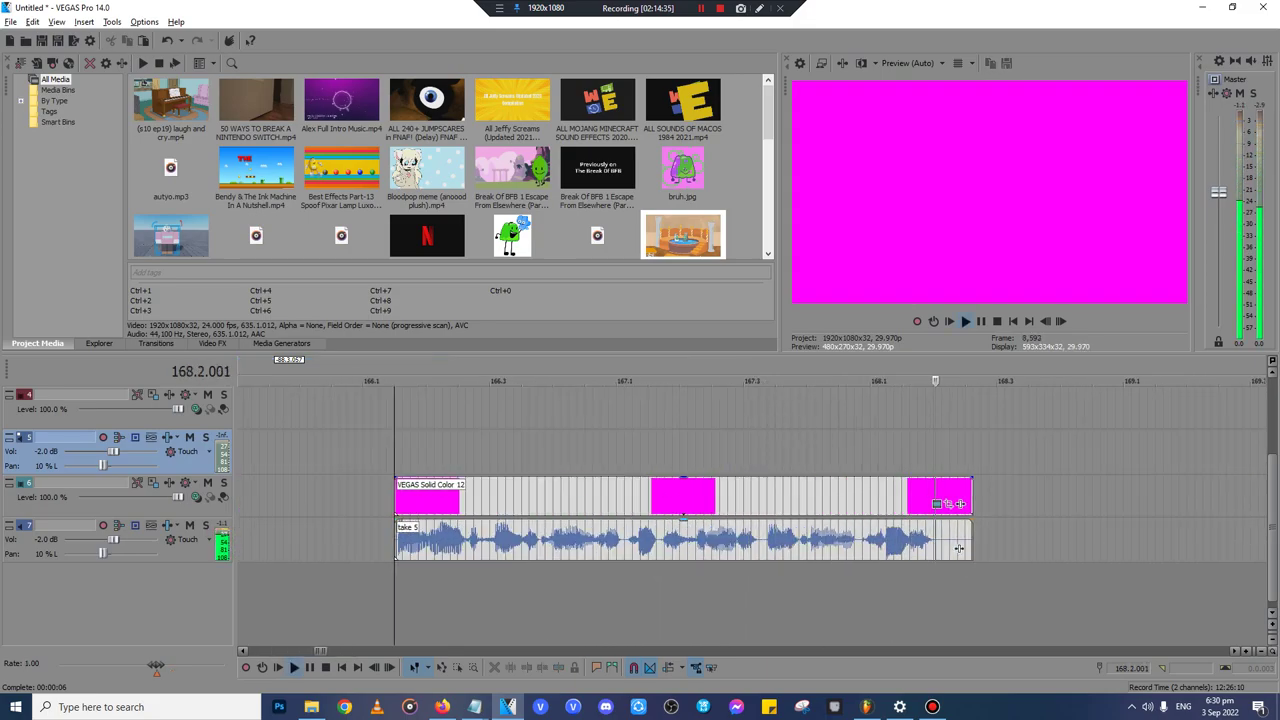
- Move the take 5 voice clip and its magenta solid color near bar 166 to directly after the Inanimate Insanity clip
left_click(958, 548)
left_click(812, 484, "ctrl")
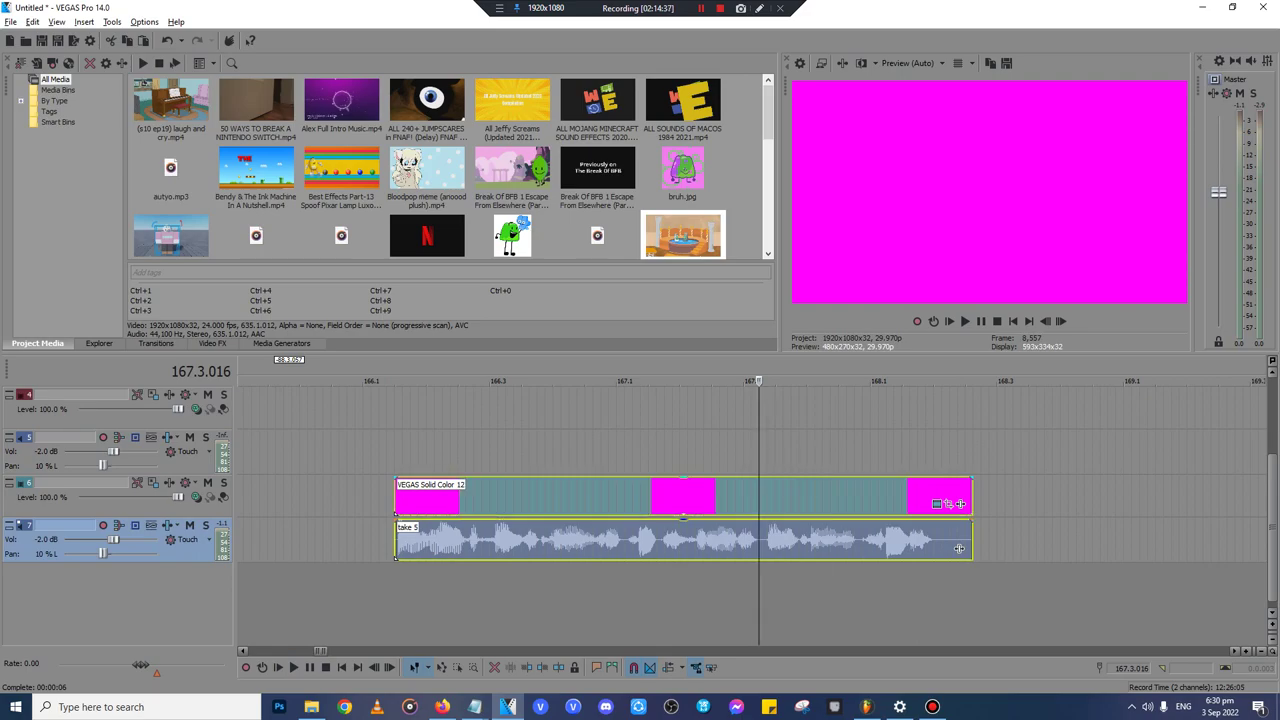
key("Delete")
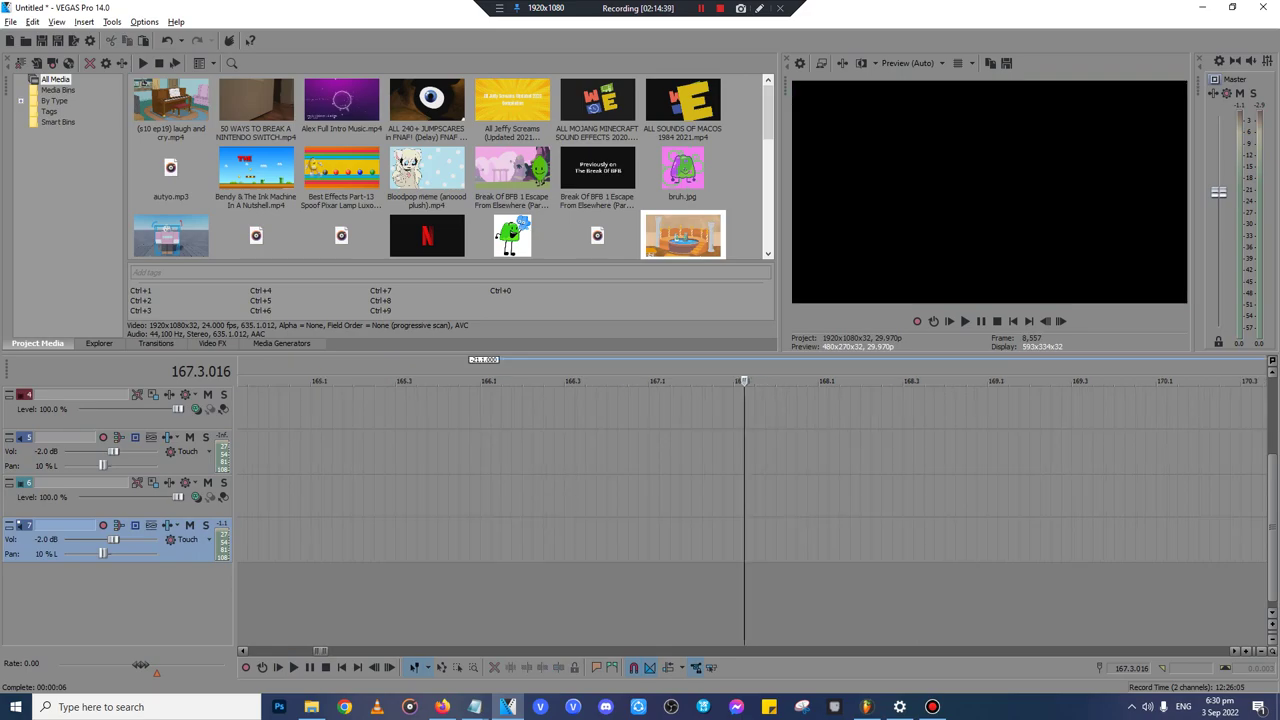
scroll(758, 520, "down", 12)
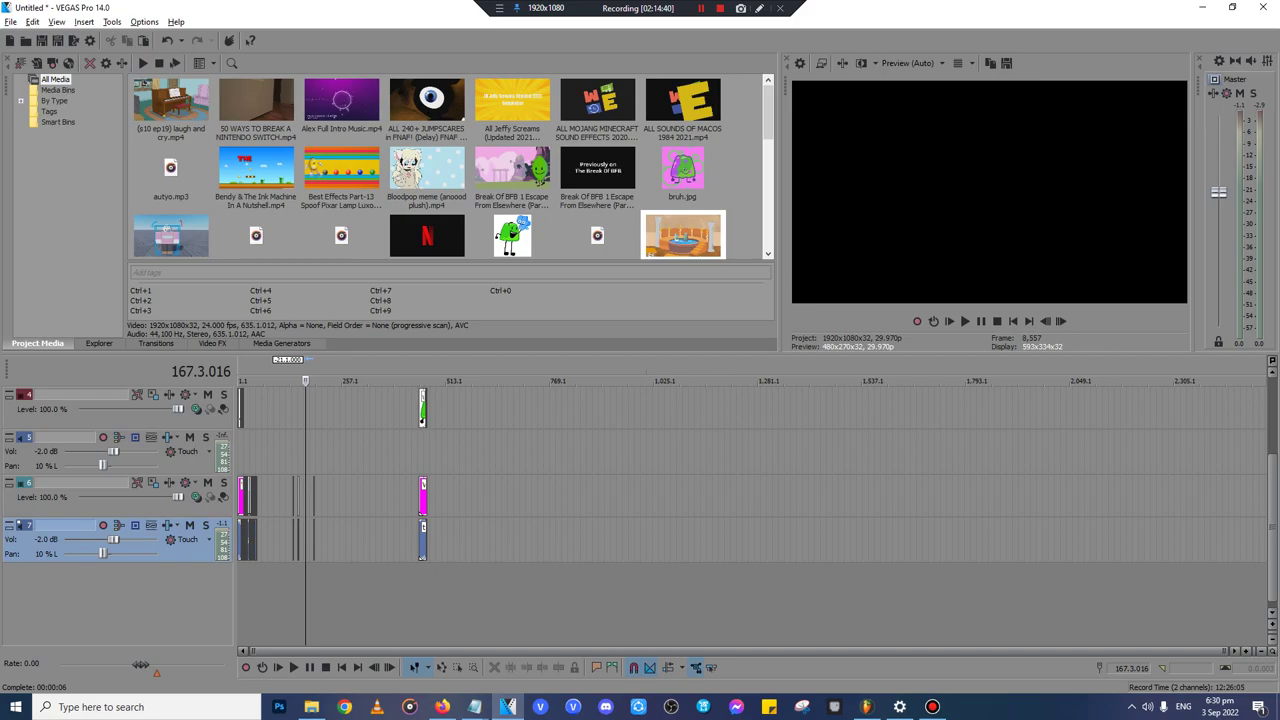
left_click(256, 497)
scroll(256, 497, "up", 12)
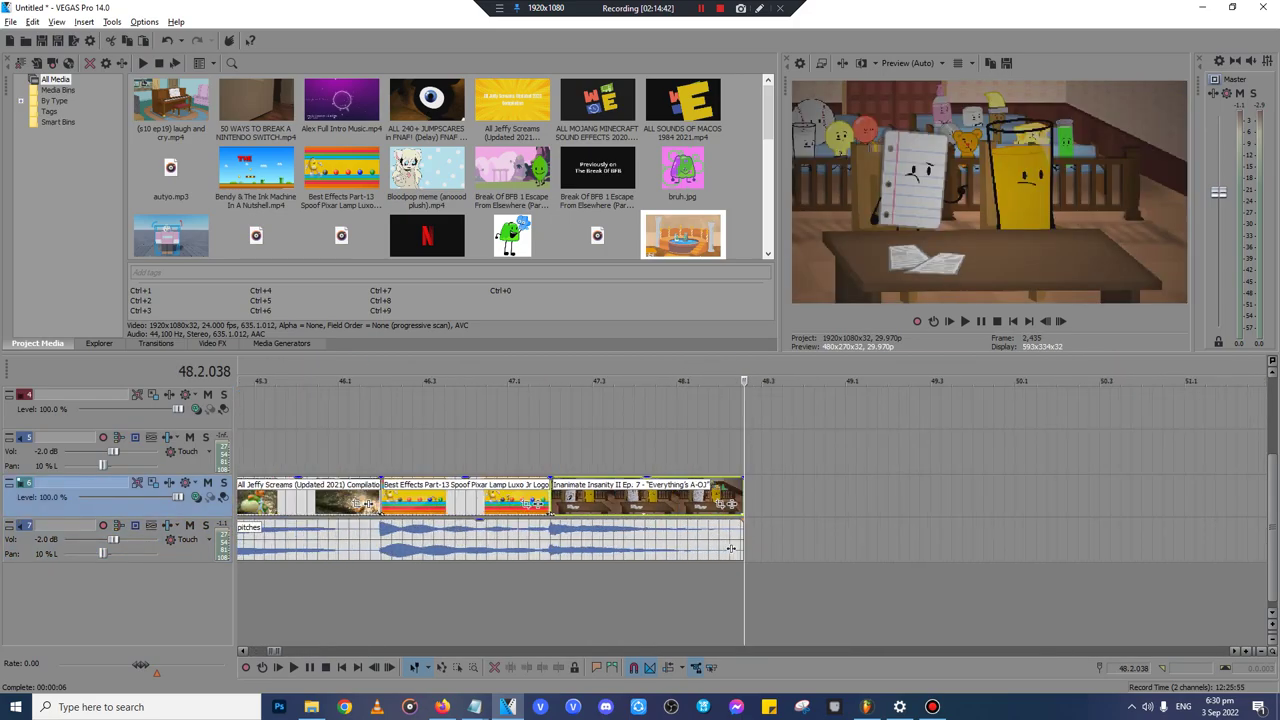
key("ctrl+v")
left_click(733, 295)
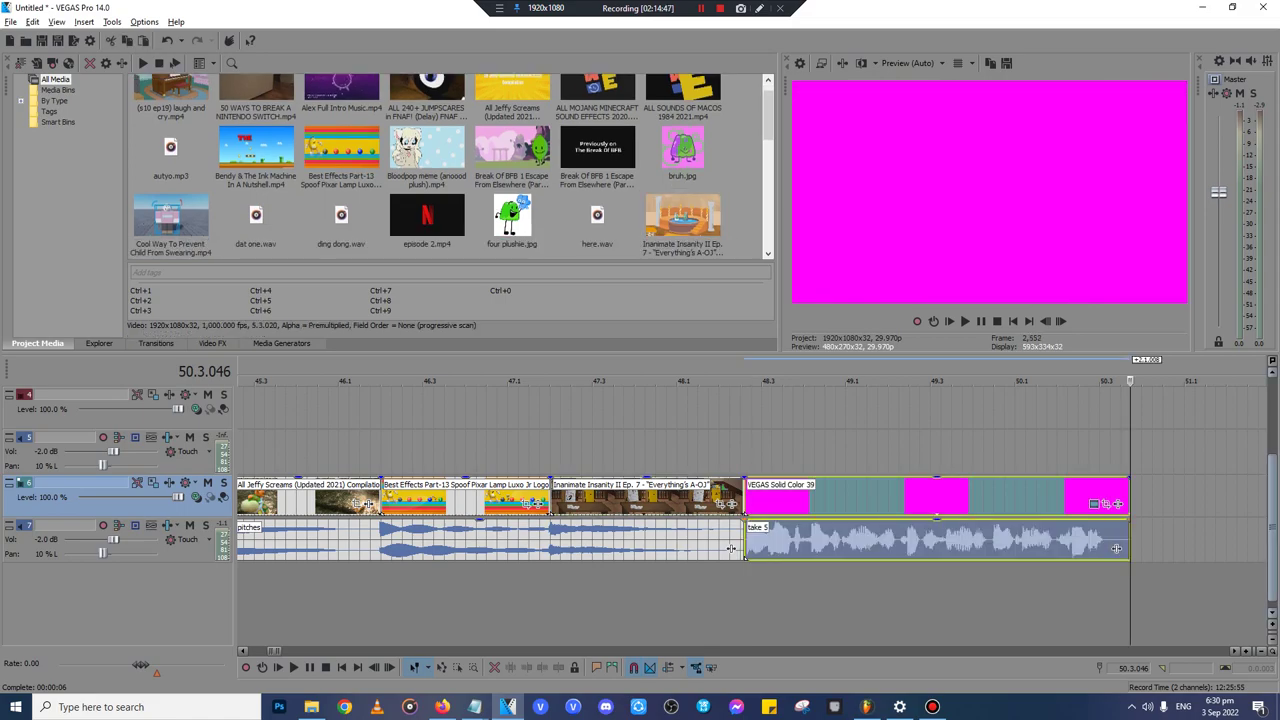
- Paste a new copy of the FL Studio Pitches title on track 3 above the moved voice clip and extend it to the clip's end
scroll(744, 520, "up", 2)
scroll(744, 520, "down", 4)
left_click(486, 447)
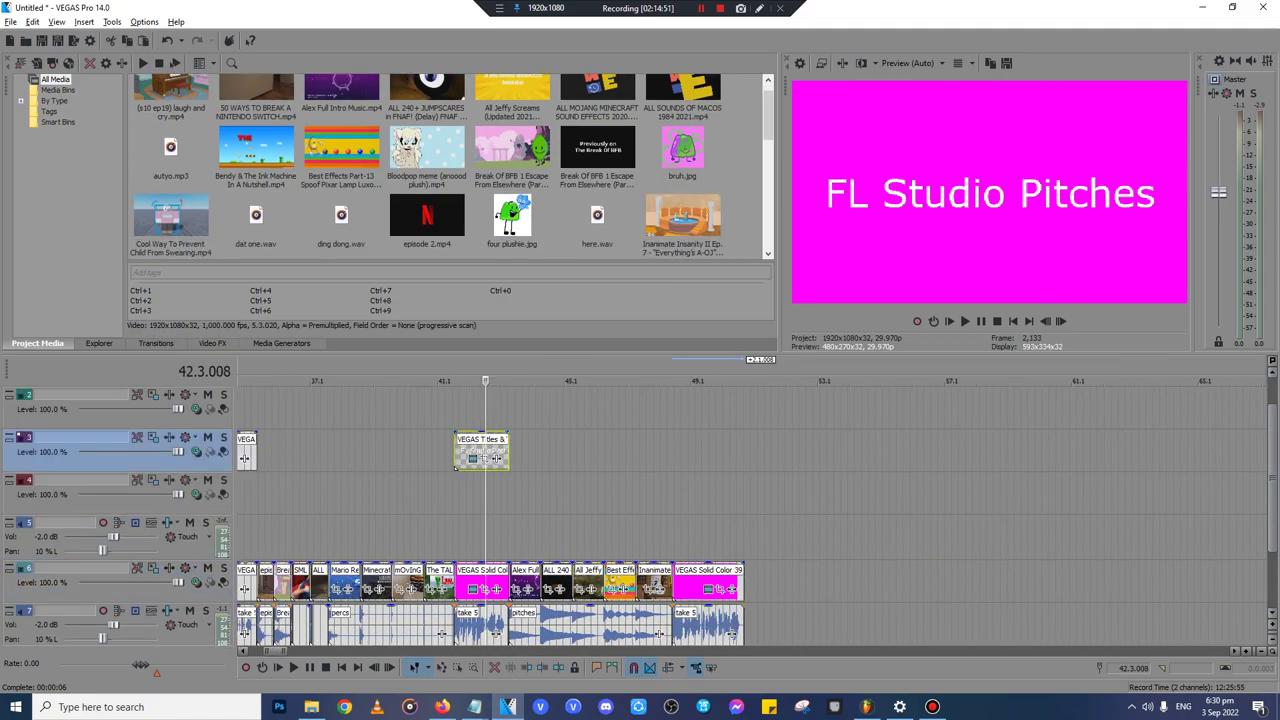
left_click(674, 450)
scroll(674, 450, "up", 4)
key("ctrl+v")
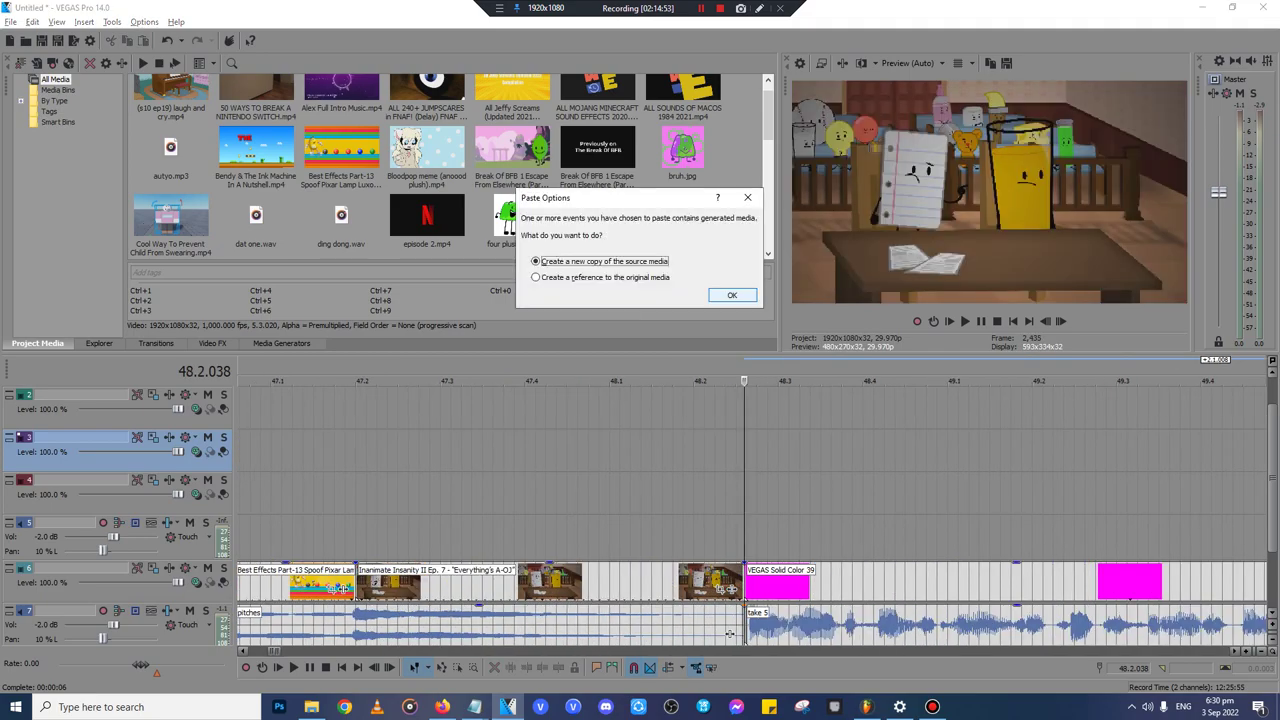
key("Return")
left_click_drag(743, 450, 839, 450)
- Change the copied title's text to "Freestyles/Quotes" and close the media generator
left_click(803, 459)
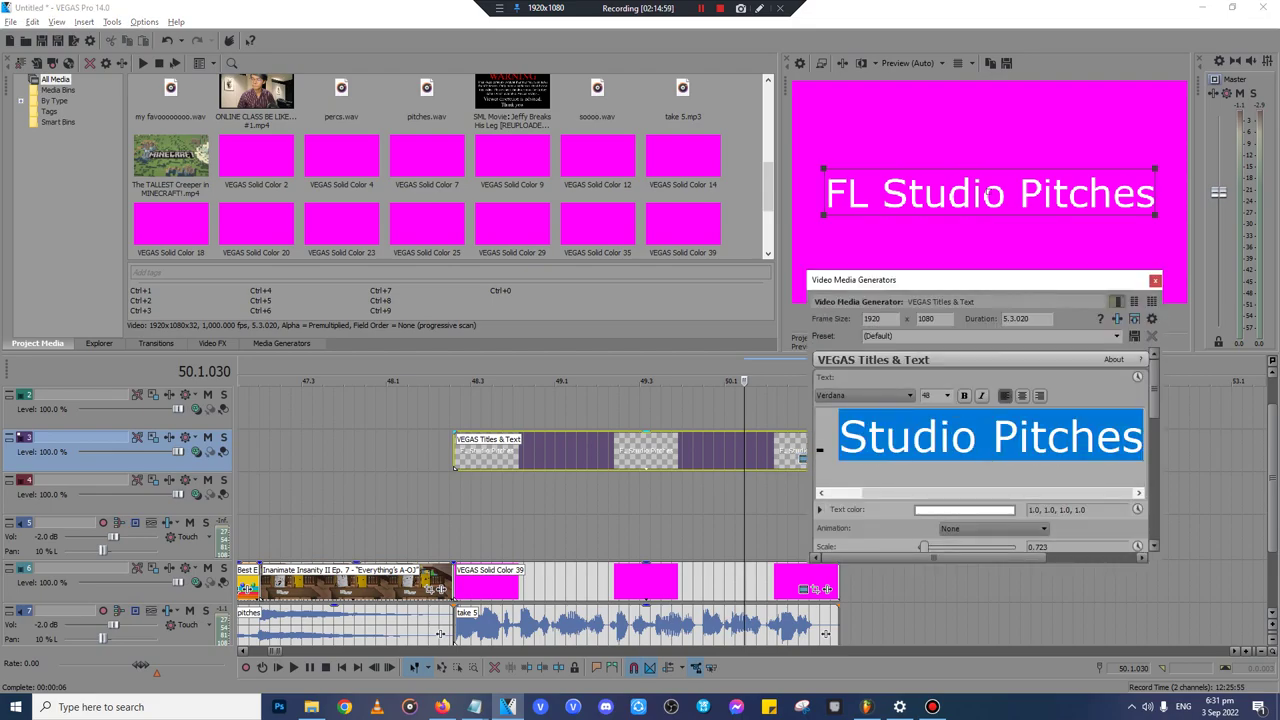
left_click(841, 437)
key("ctrl+a")
key("BackSpace")
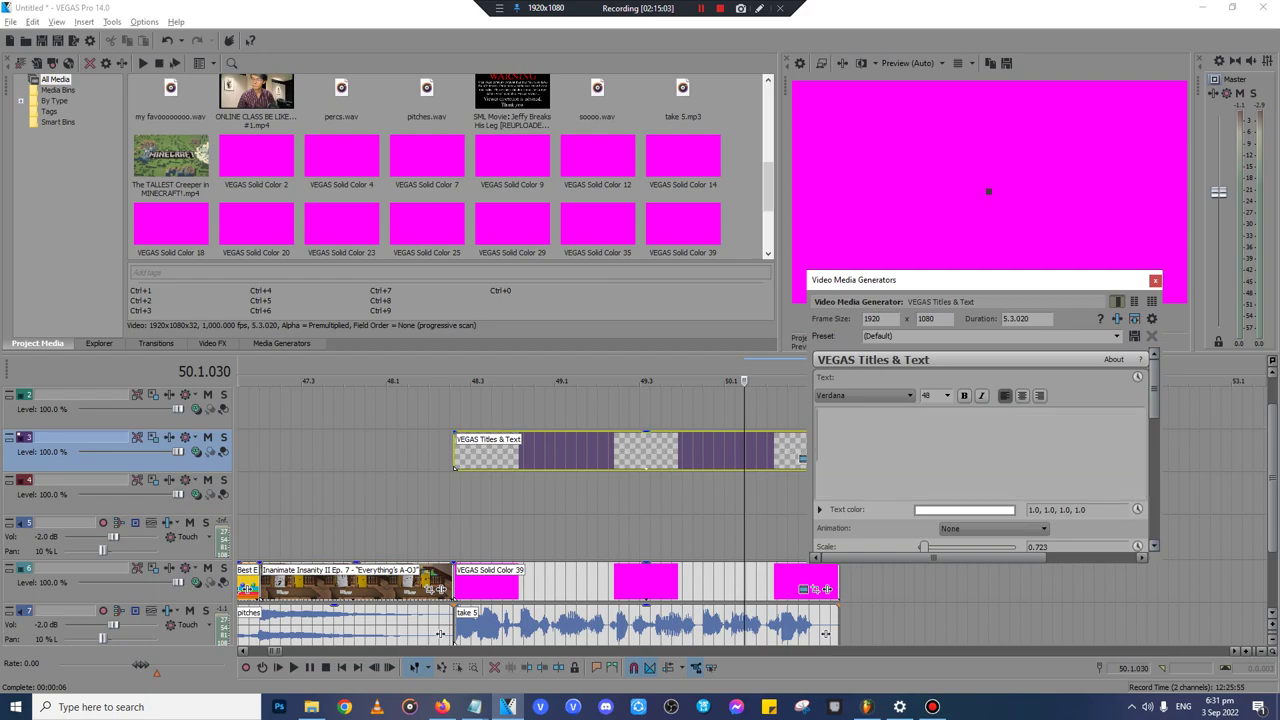
type("Freestyles")
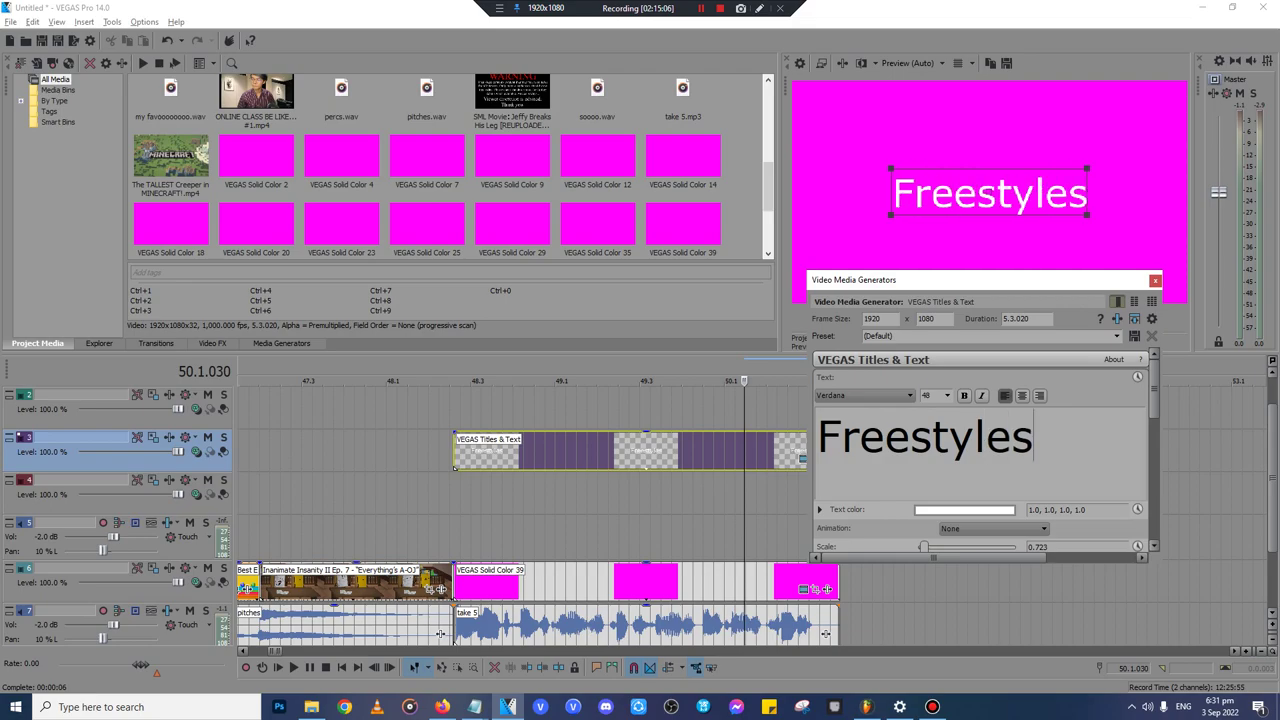
type("/Quotes")
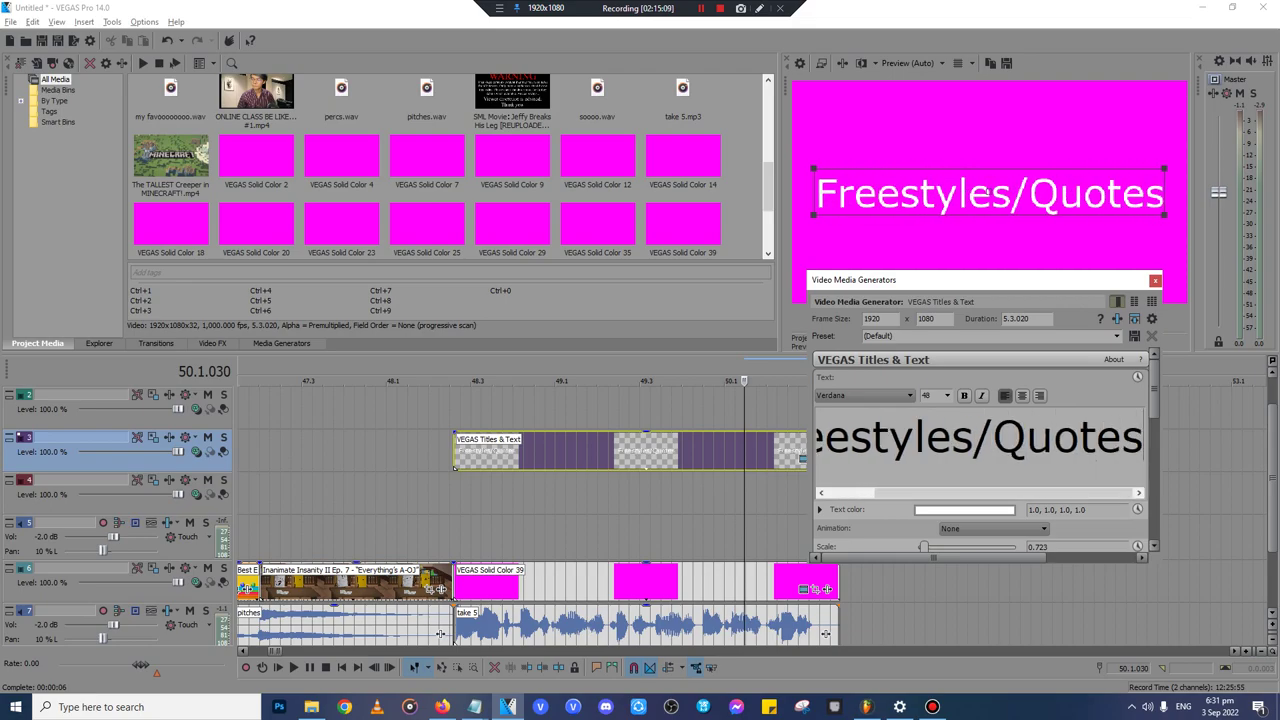
left_click(1155, 281)
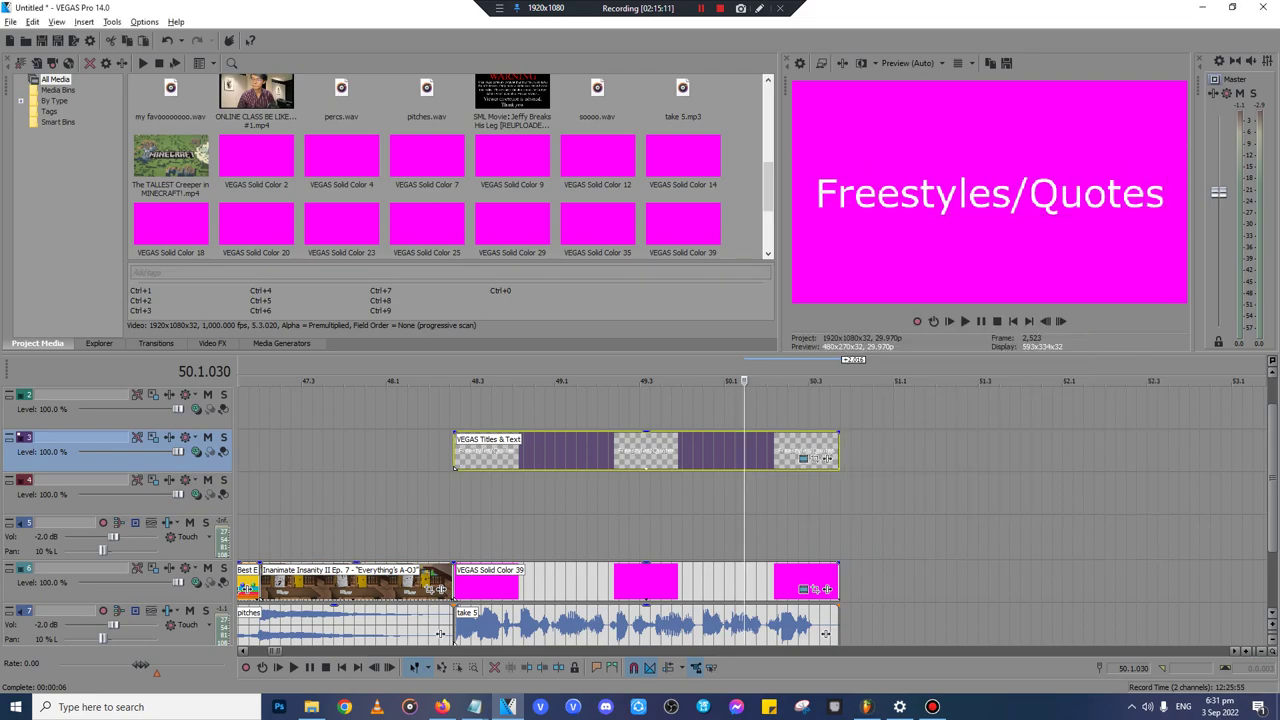
- Switch to File Explorer and open the Sources For Sparta Remixes folder within new sparta remix files + Games Folder
left_click_drag(1272, 480, 1272, 530)
scroll(754, 515, "down", 10)
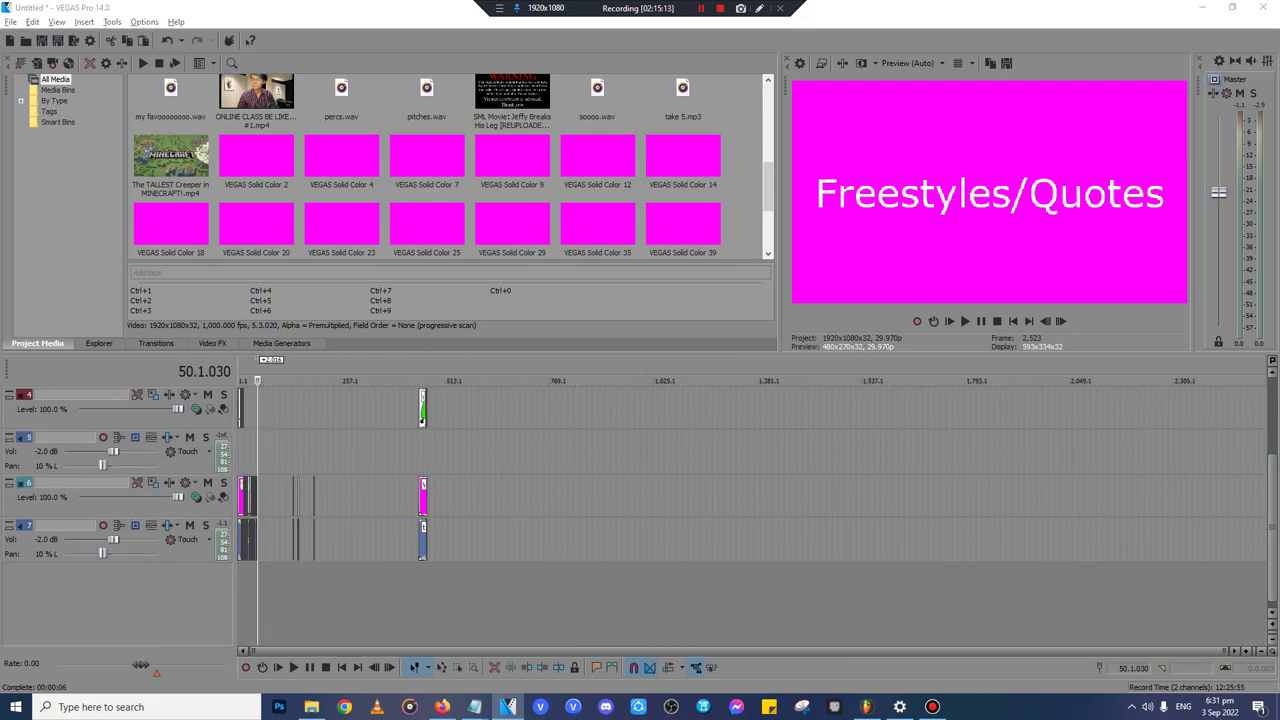
key("alt+Tab")
left_click(682, 119)
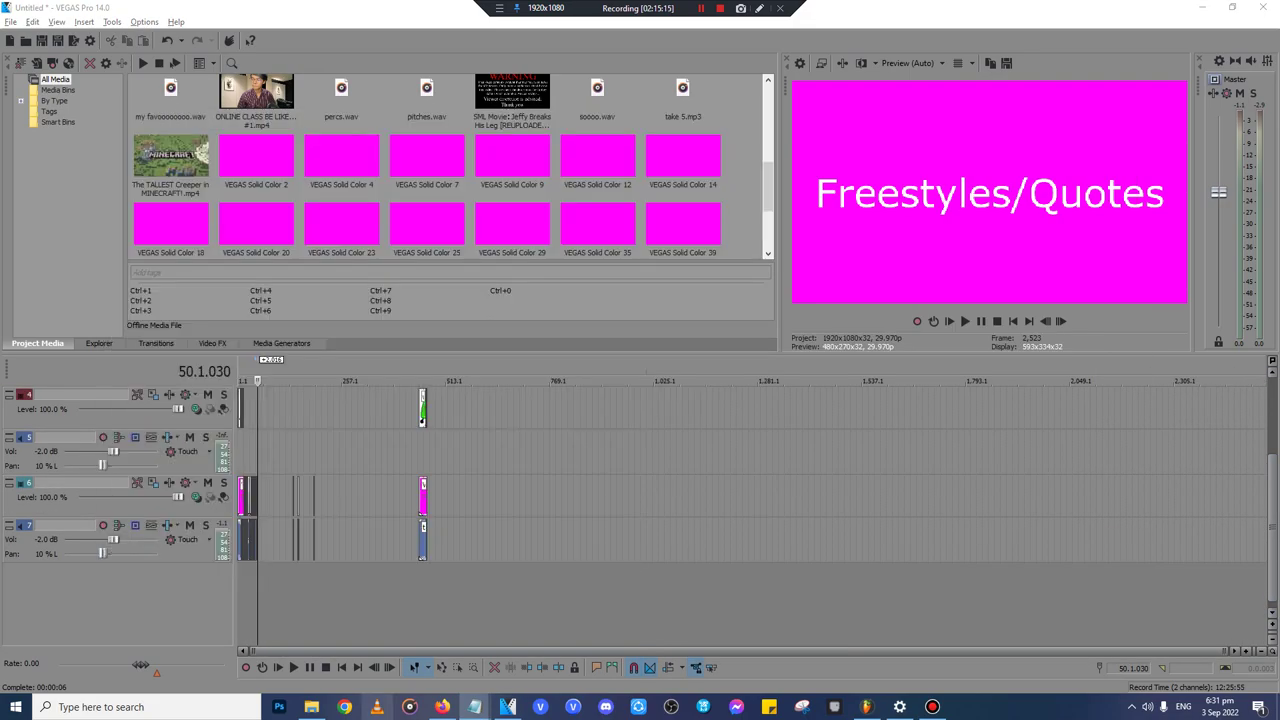
left_click(312, 707)
scroll(700, 460, "down", 3)
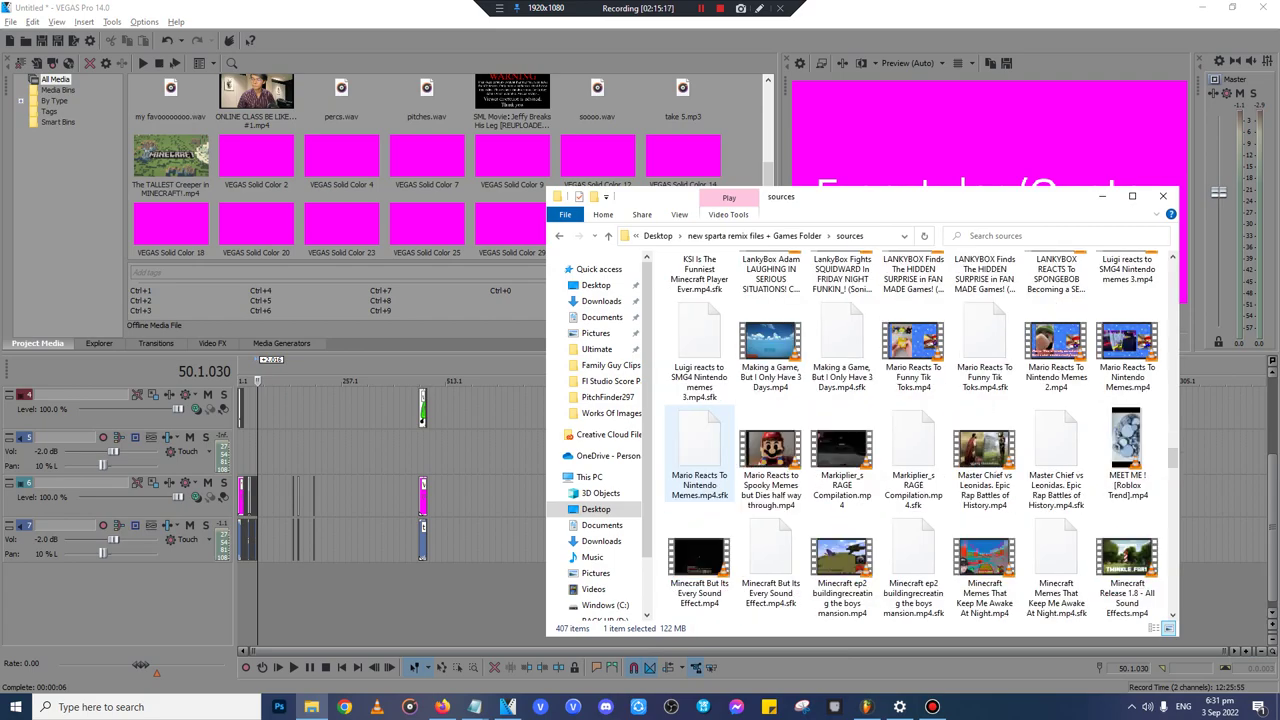
key("alt+Left")
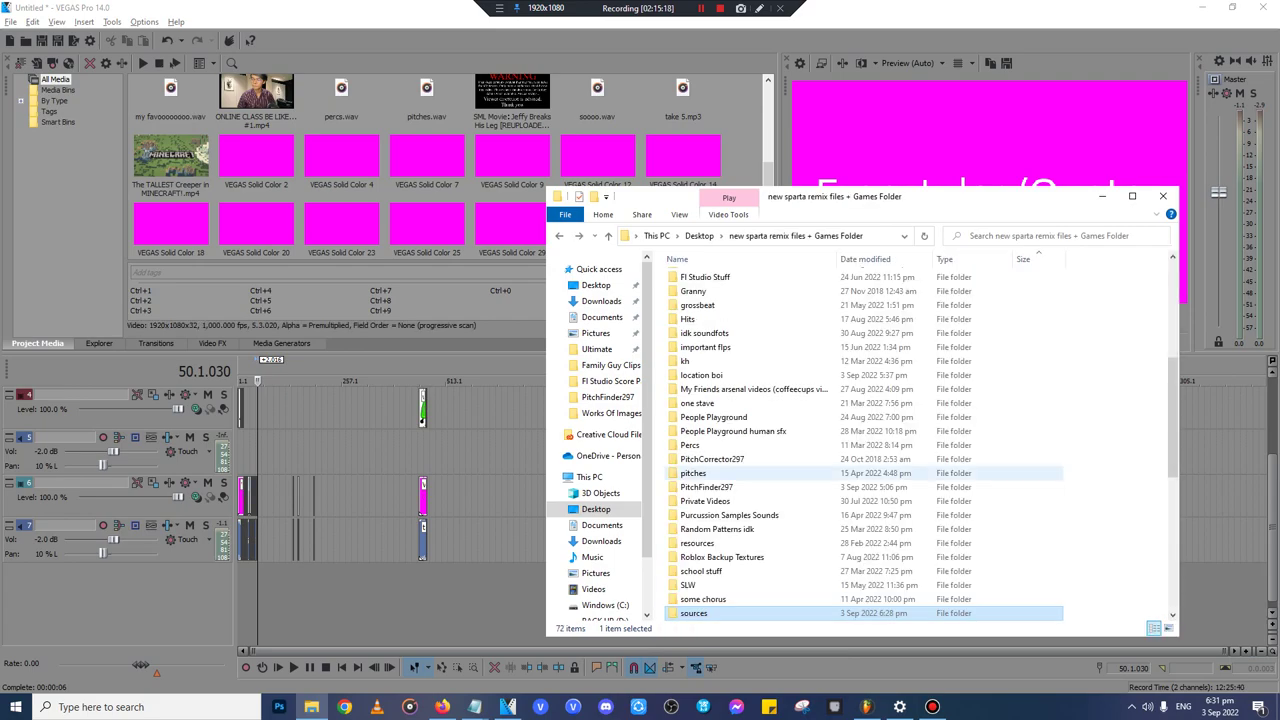
scroll(740, 388, "down", 5)
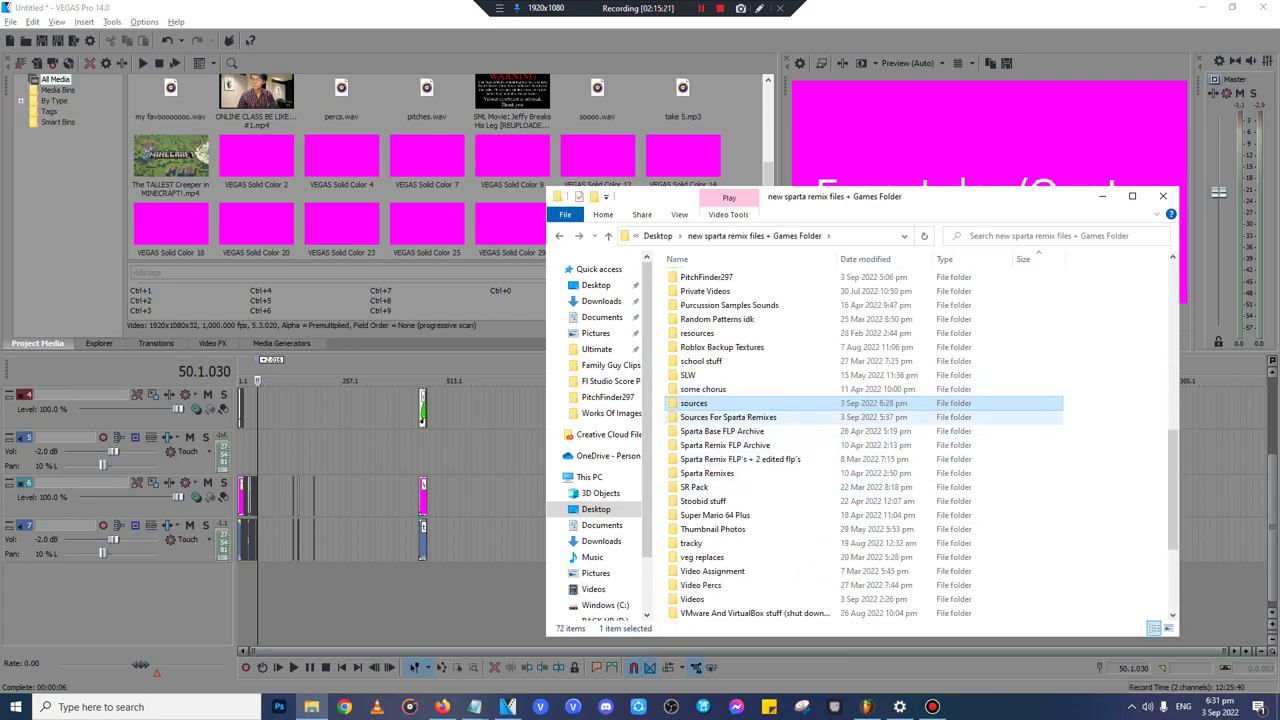
double_click(728, 417)
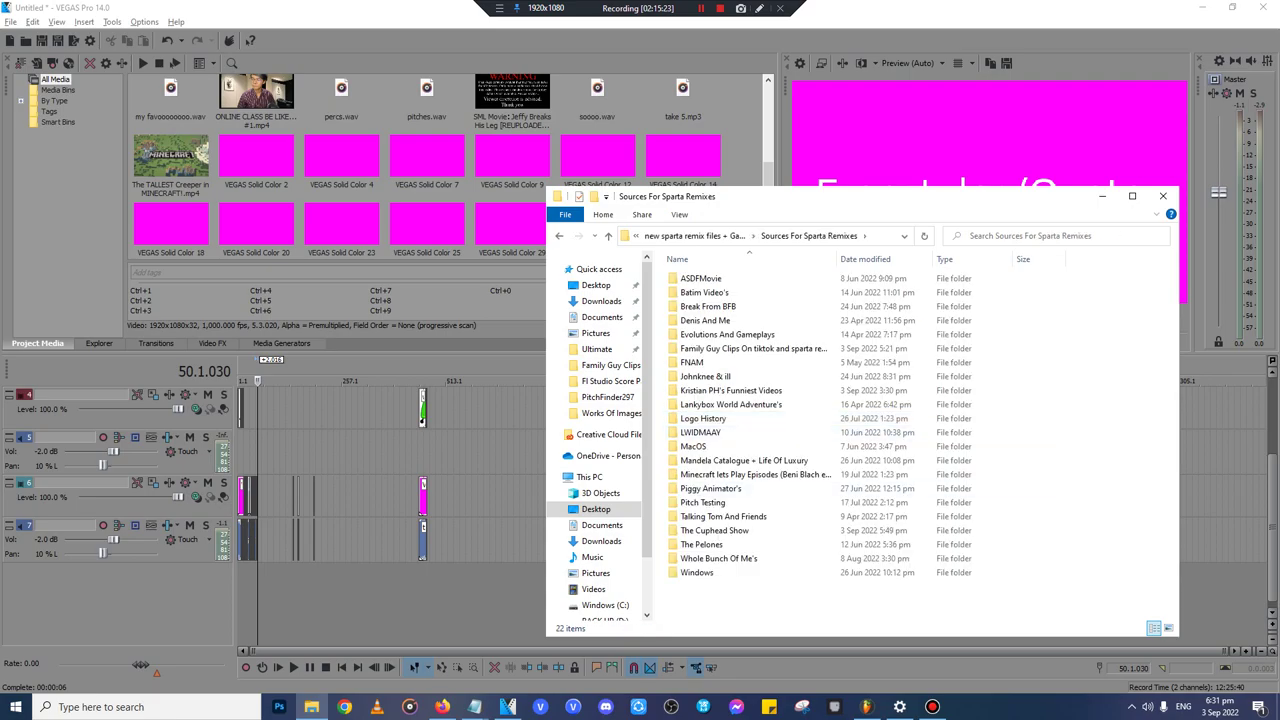
- Check script.txt in Notepad, and add the "mandela catalogue has the worst voice acting" video from Mandela Catalogue + Life Of Luxury to empty space on tracks 6 and 7
left_click(475, 707)
left_click(533, 648)
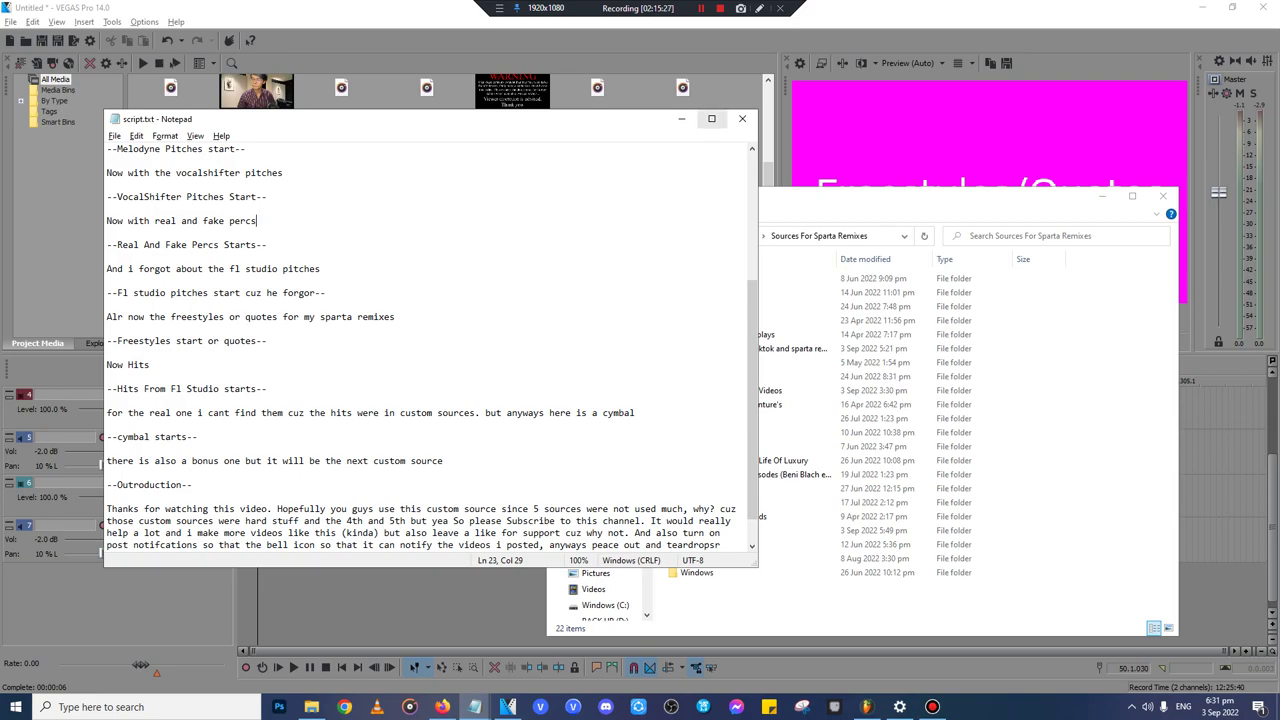
left_click(681, 118)
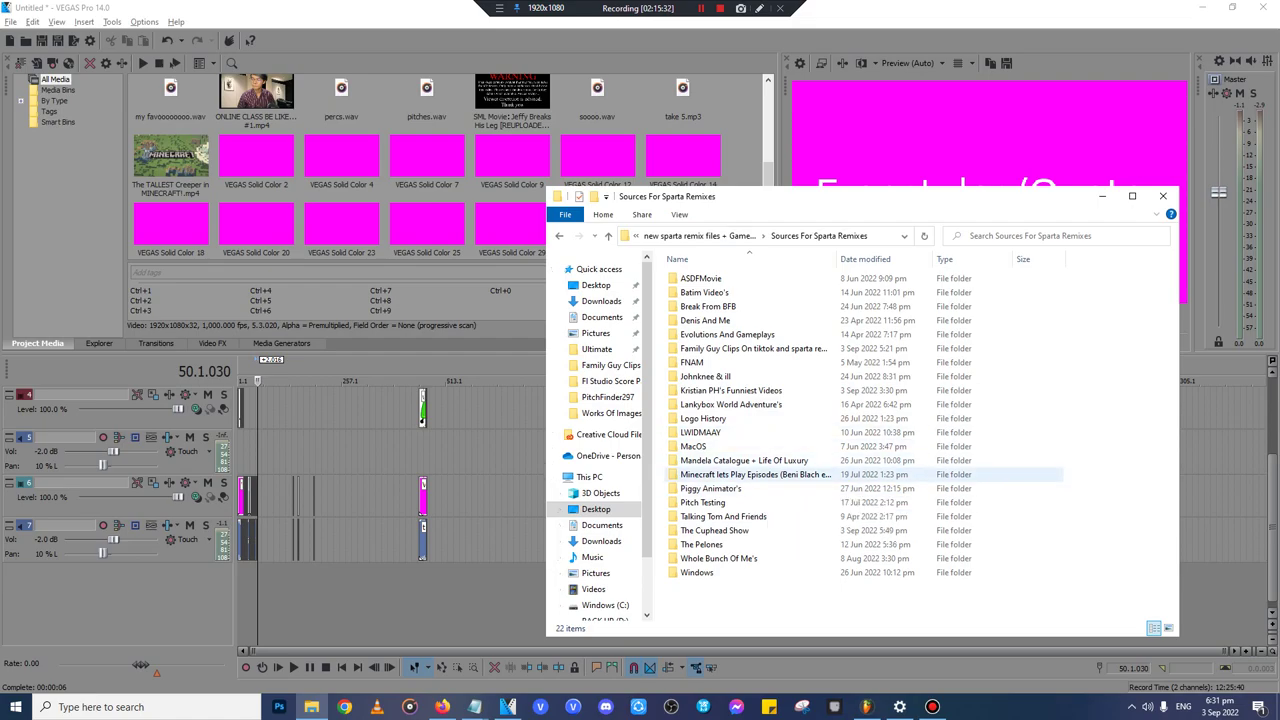
double_click(744, 460)
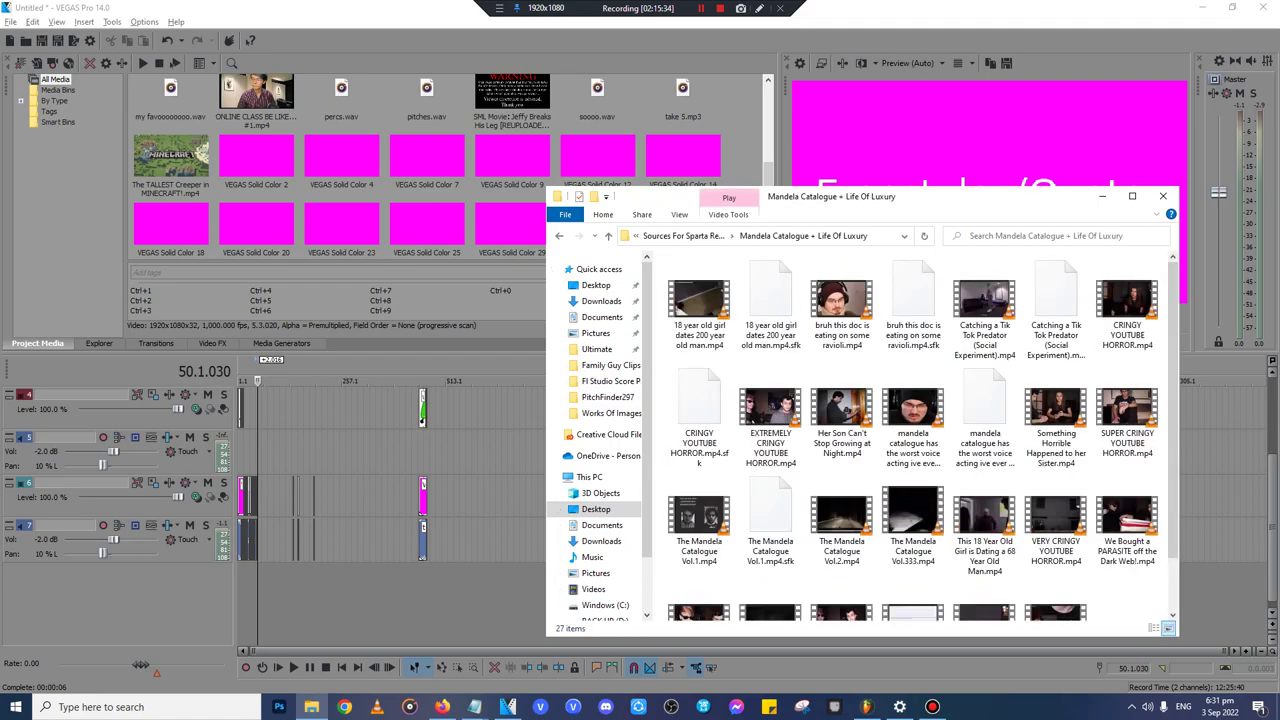
left_click_drag(912, 410, 502, 517)
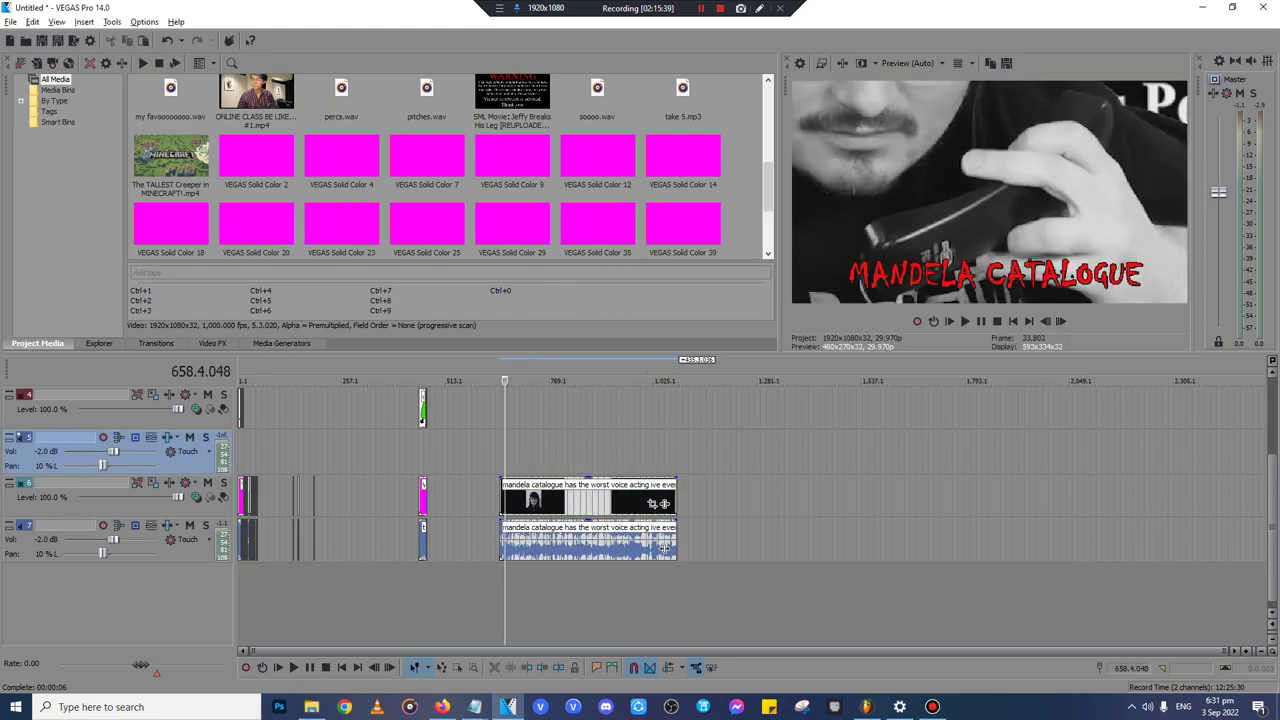
- Play the Mandela Catalogue video around bars 755 to 757 to look for a usable quote
left_click(544, 455)
scroll(544, 455, "up", 5)
key("space")
scroll(544, 455, "up", 10)
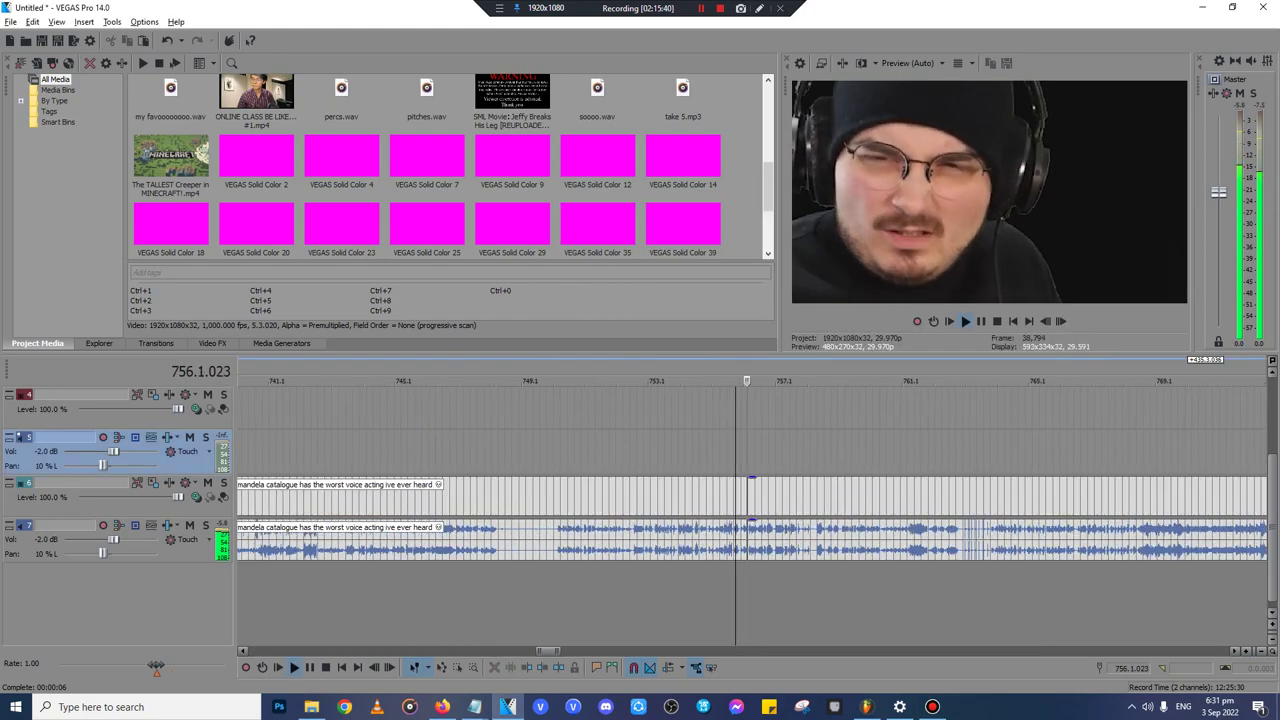
scroll(617, 455, "down", 2)
key("Return")
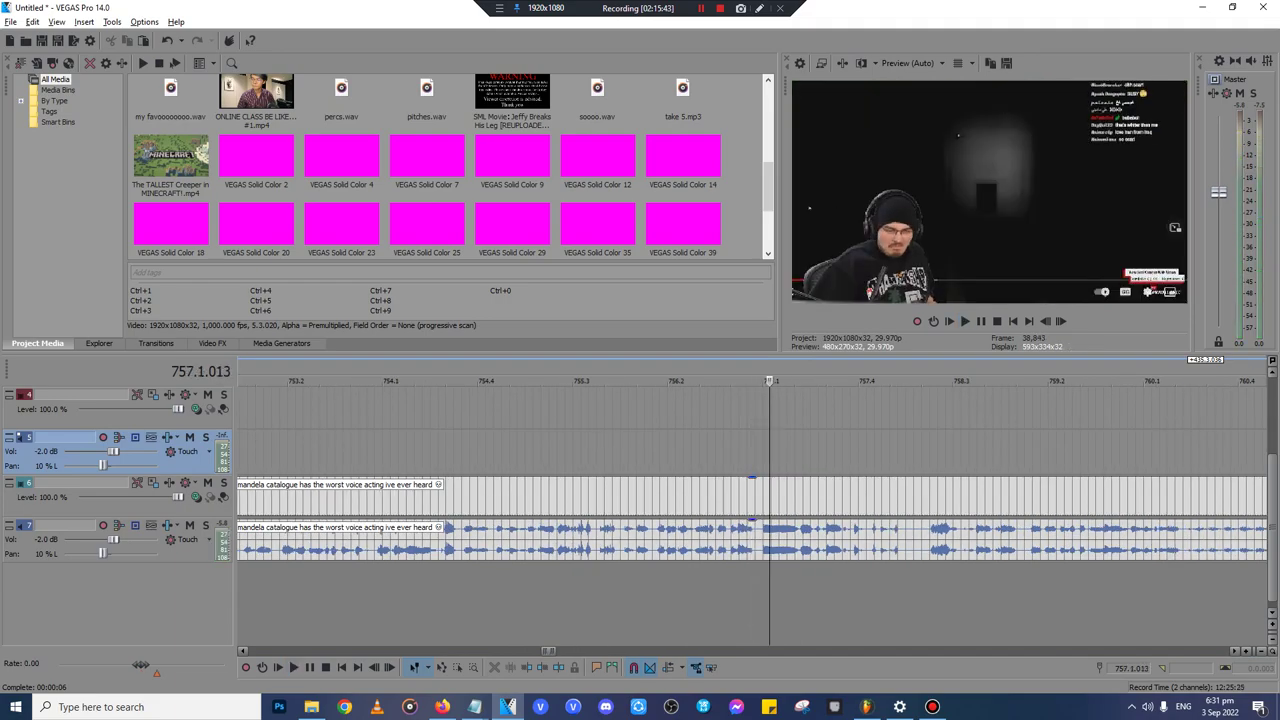
left_click(620, 455)
key("space")
scroll(620, 495, "up", 2)
key("Return")
- Split the Mandela Catalogue video at 756.1.040, delete the part before the split, and play the remaining clip
left_click(846, 496)
left_click(838, 496)
key("Left")
key("x")
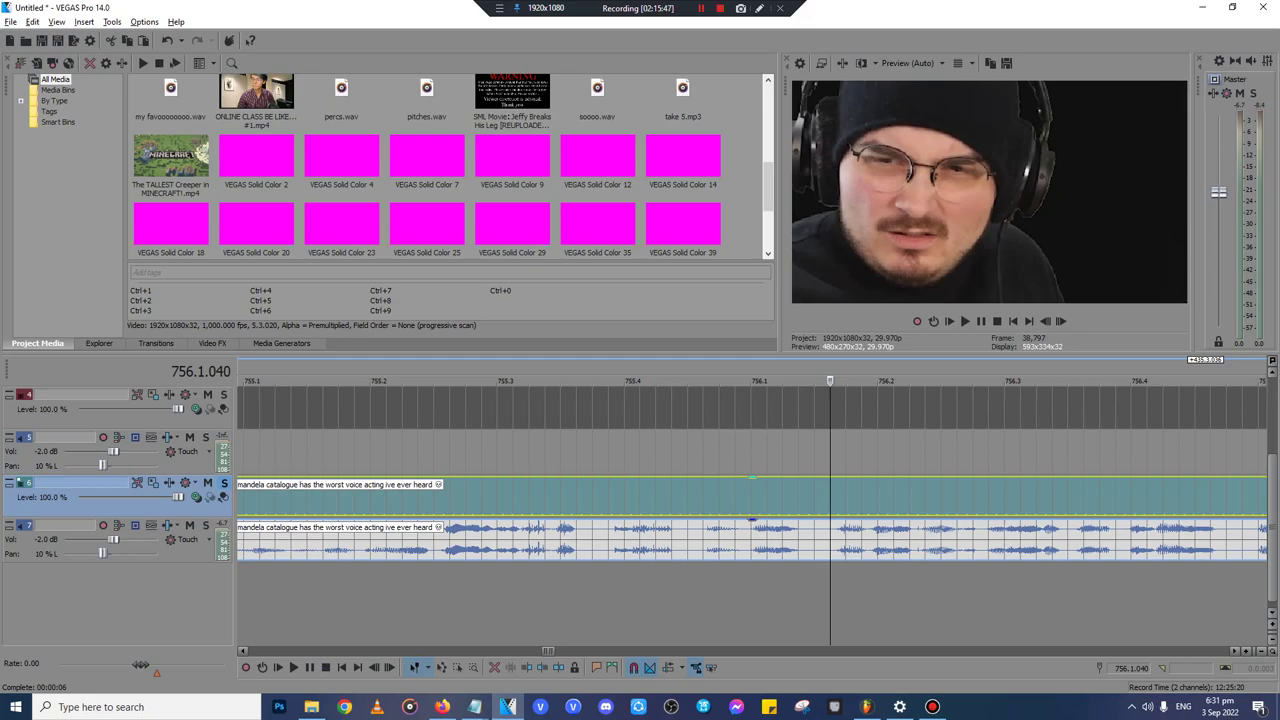
key("s")
key("x")
left_click(766, 496)
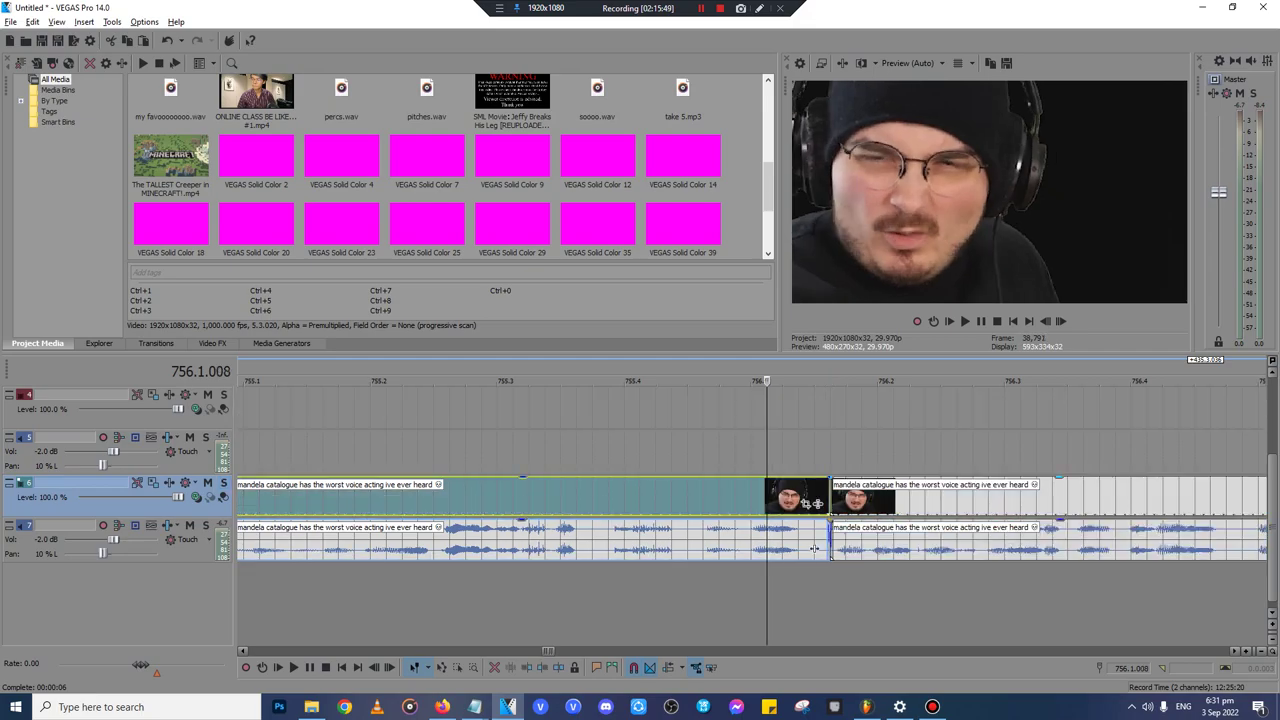
key("Delete")
scroll(766, 496, "down", 2)
key("space")
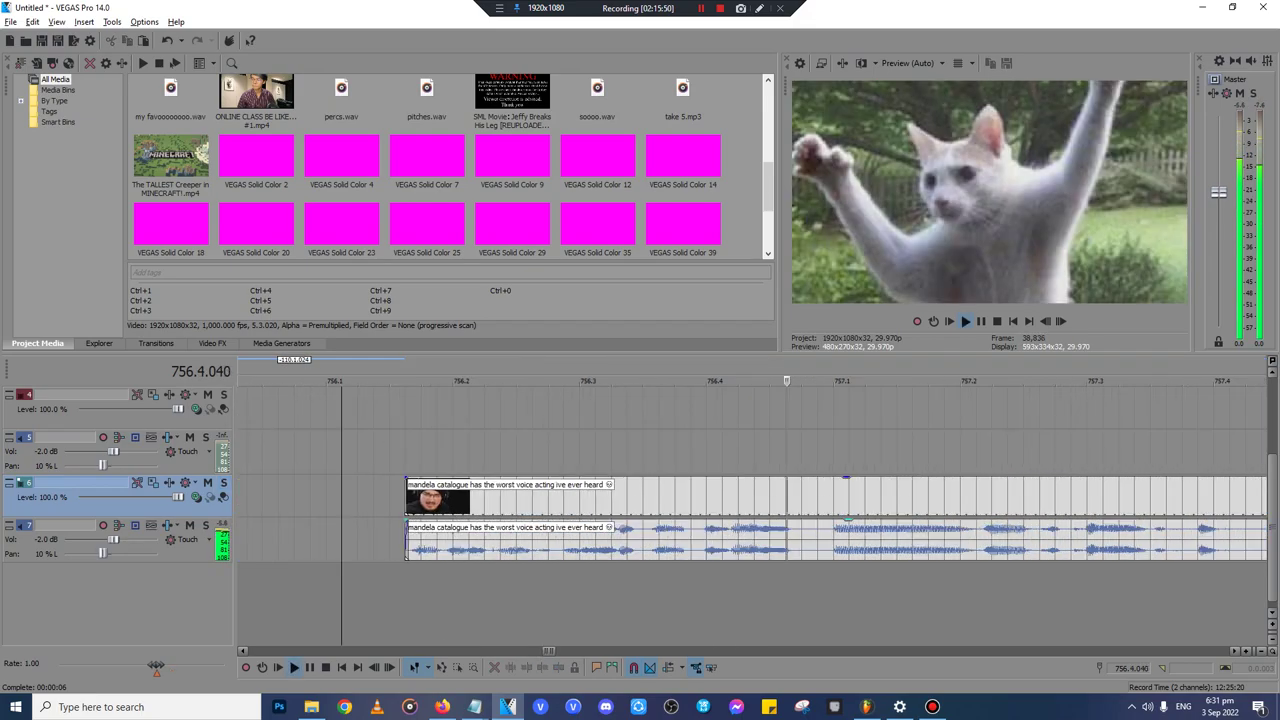
- Split the short opening phrase off the mandela catalogue clip, cut it to the clipboard and delete the leftover footage
key("ctrl+z")
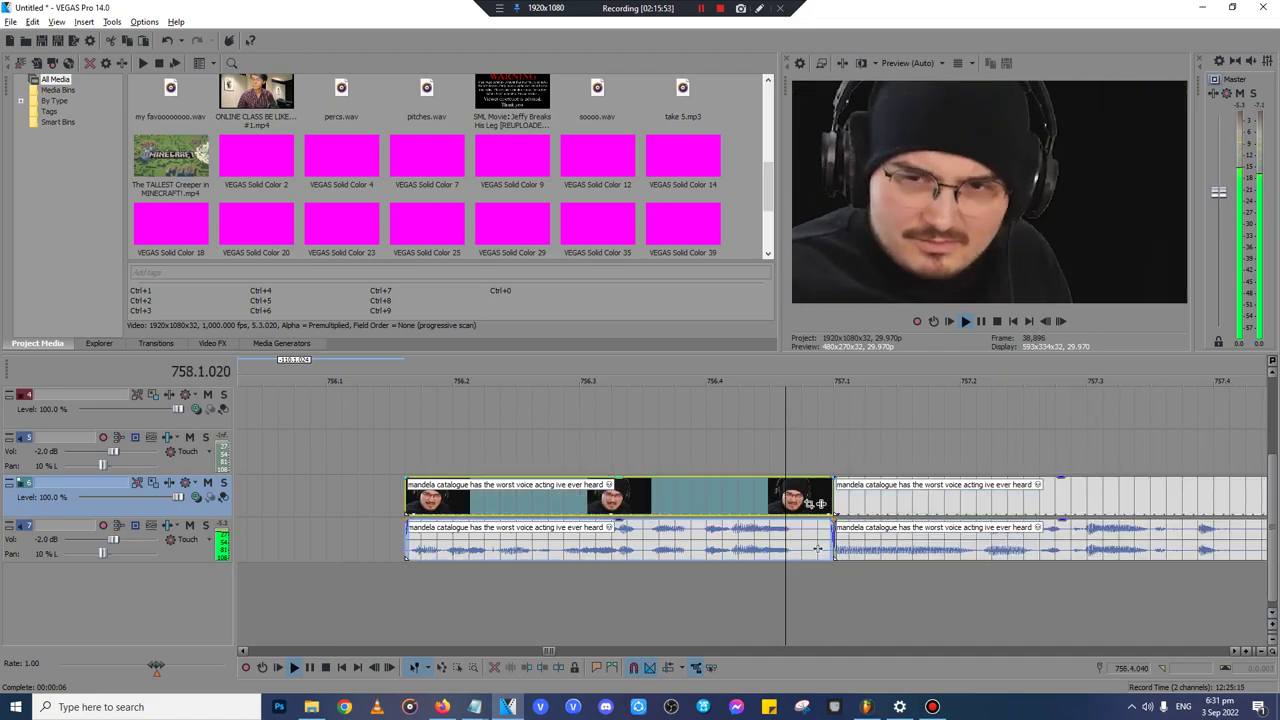
key("Delete")
scroll(785, 496, "down", 4)
left_click(980, 496)
scroll(980, 496, "down", 6)
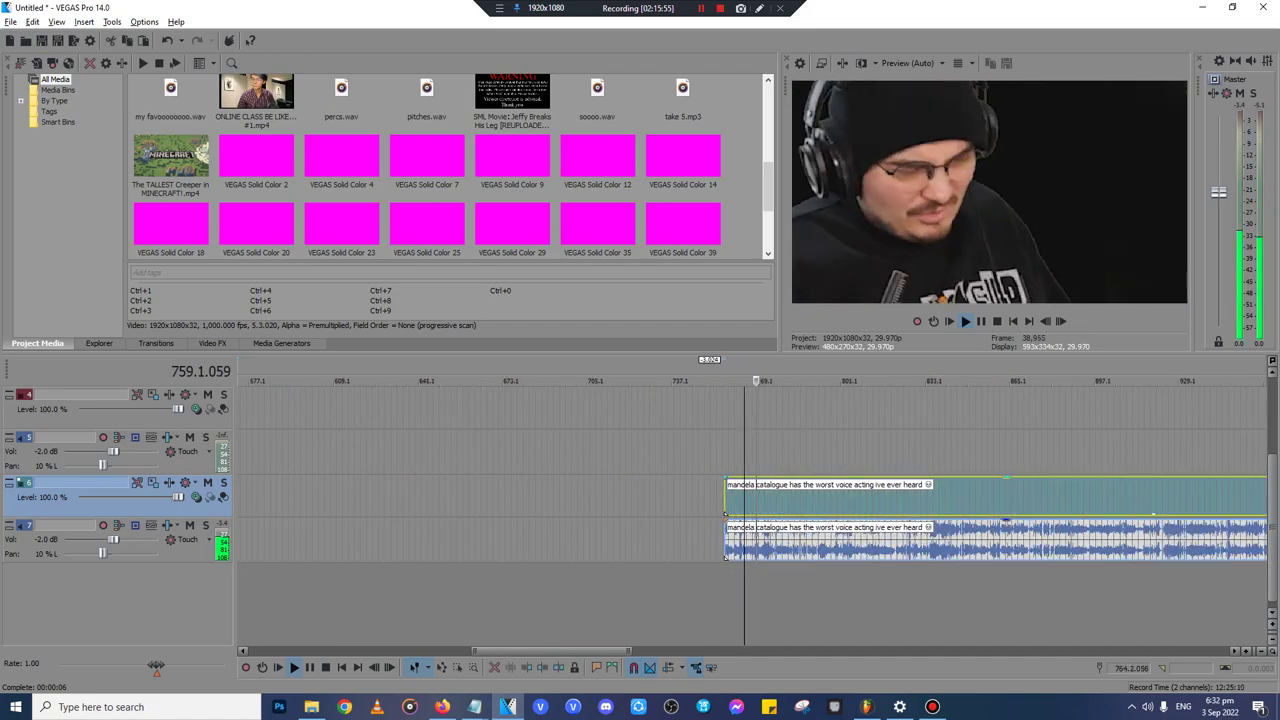
key("Delete")
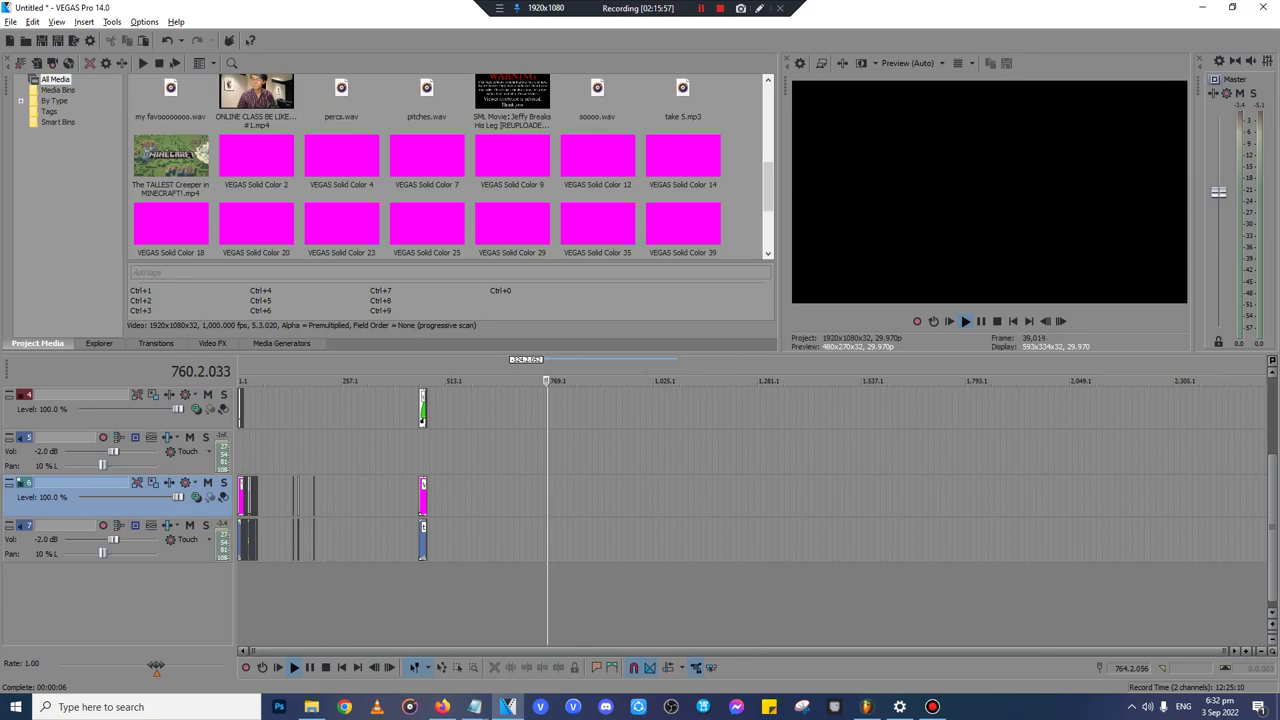
- Paste the mandela catalogue piece directly after the VEGAS Solid Color 39 title clip and play back the join
key("ctrl+Home")
scroll(610, 496, "up", 1)
scroll(922, 496, "up", 6)
left_click(922, 496)
scroll(922, 496, "down", 1)
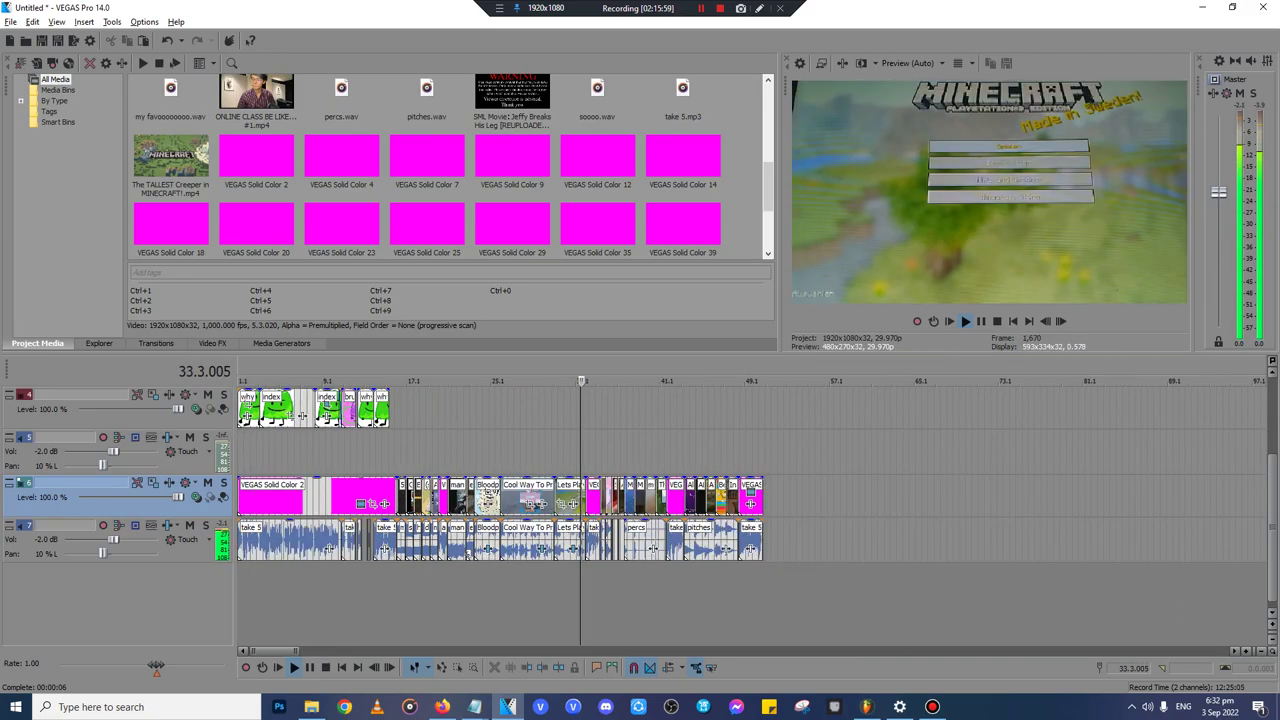
left_click(922, 496)
left_click(761, 496)
scroll(761, 496, "up", 6)
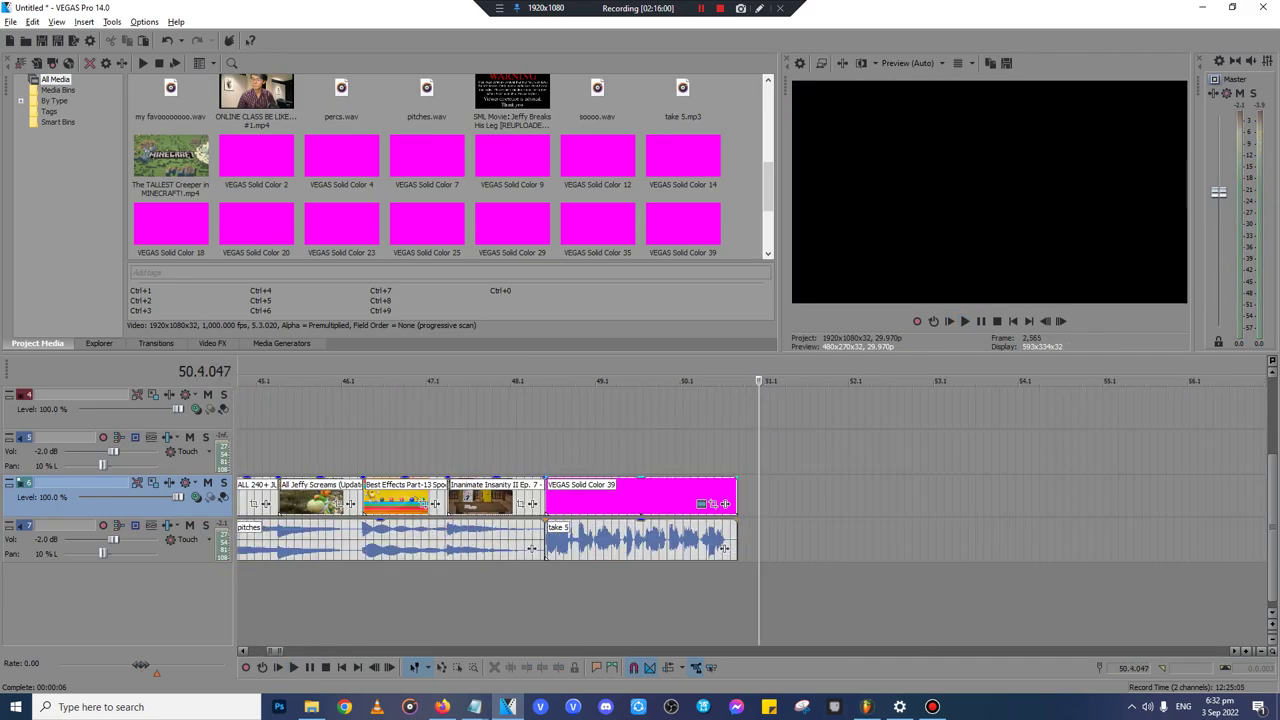
key("space")
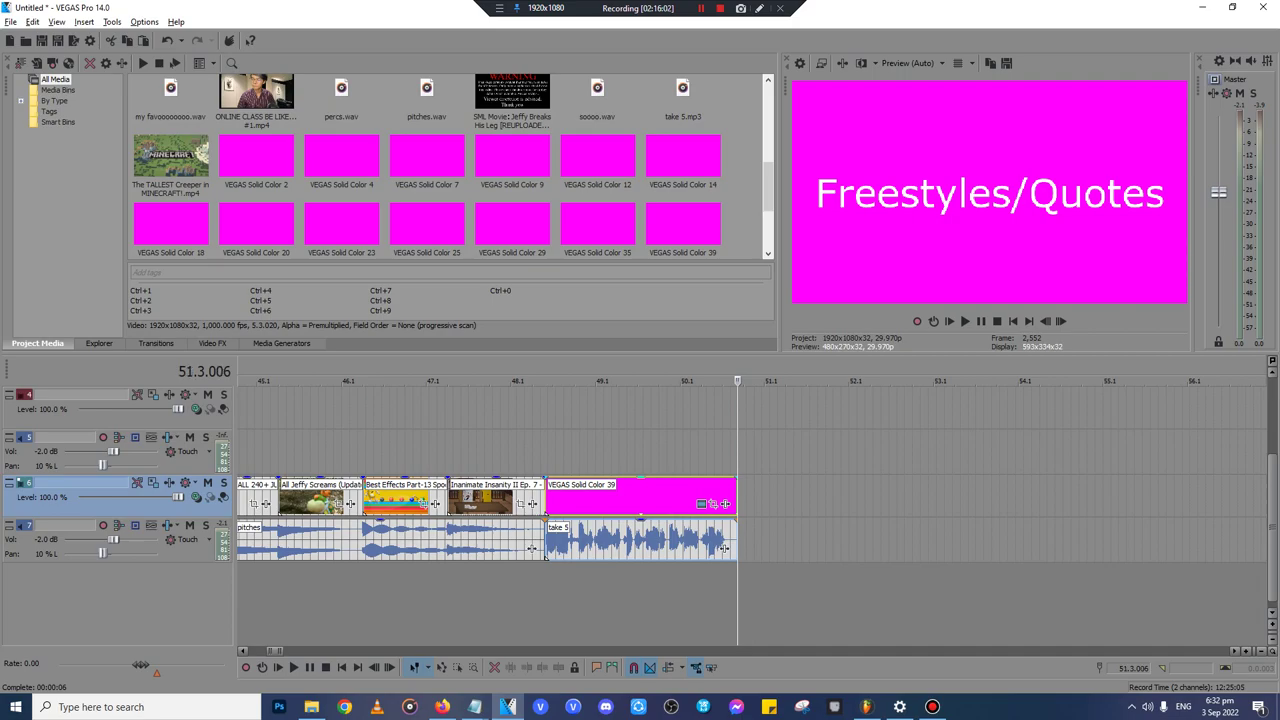
key("ctrl+v")
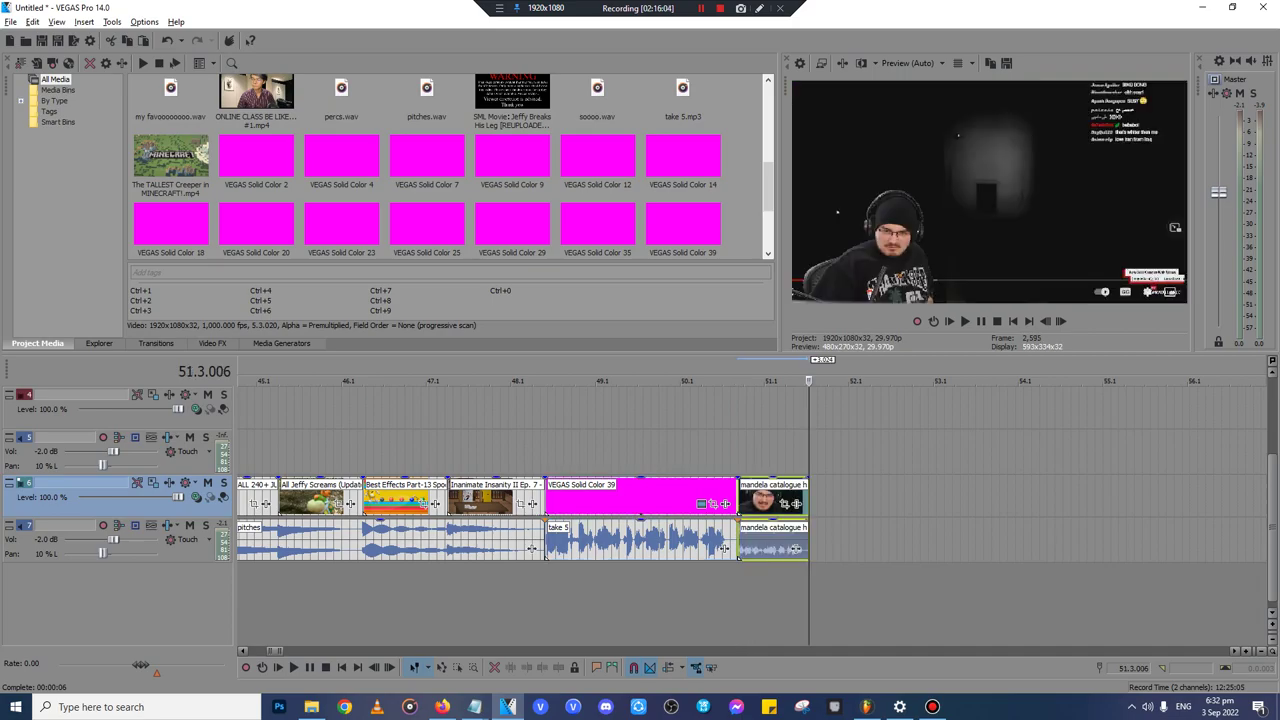
left_click(653, 408)
key("space")
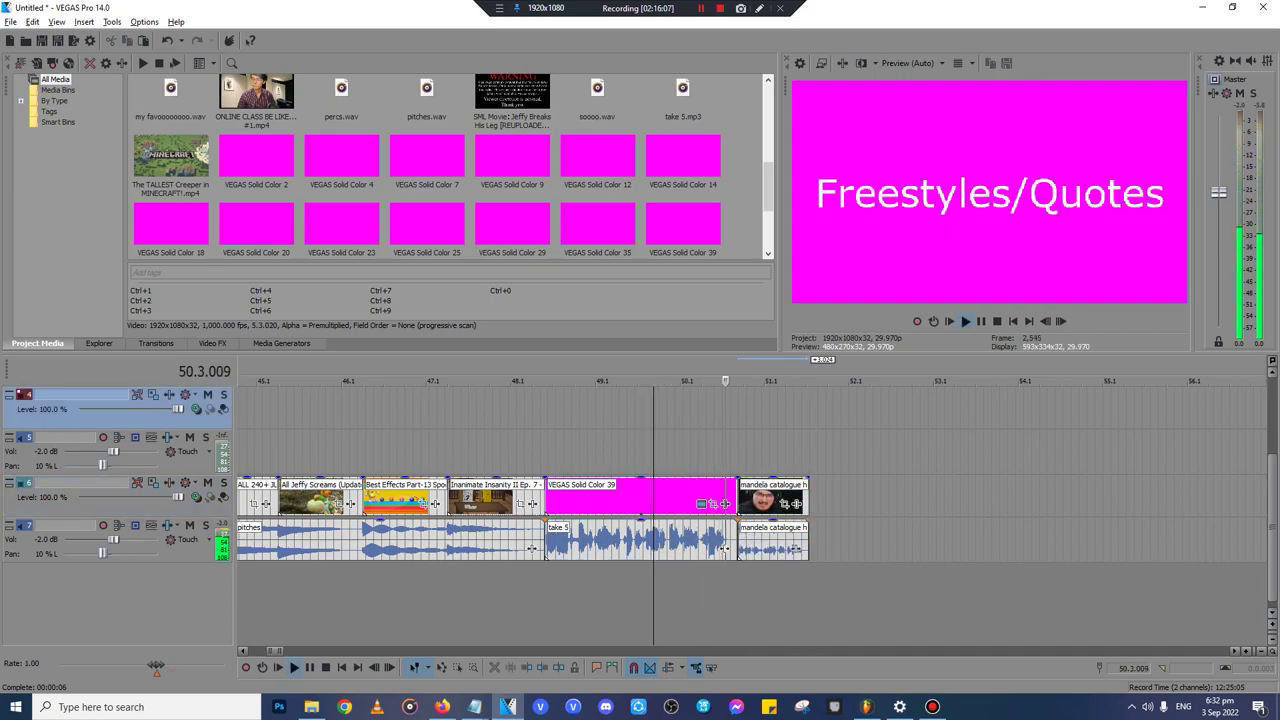
key("space")
- Switch to File Explorer and add Johnknee & Ill - Gift.mp4 from the Johnknee & ill folder to the empty end of the timeline
scroll(842, 430, "down", 14)
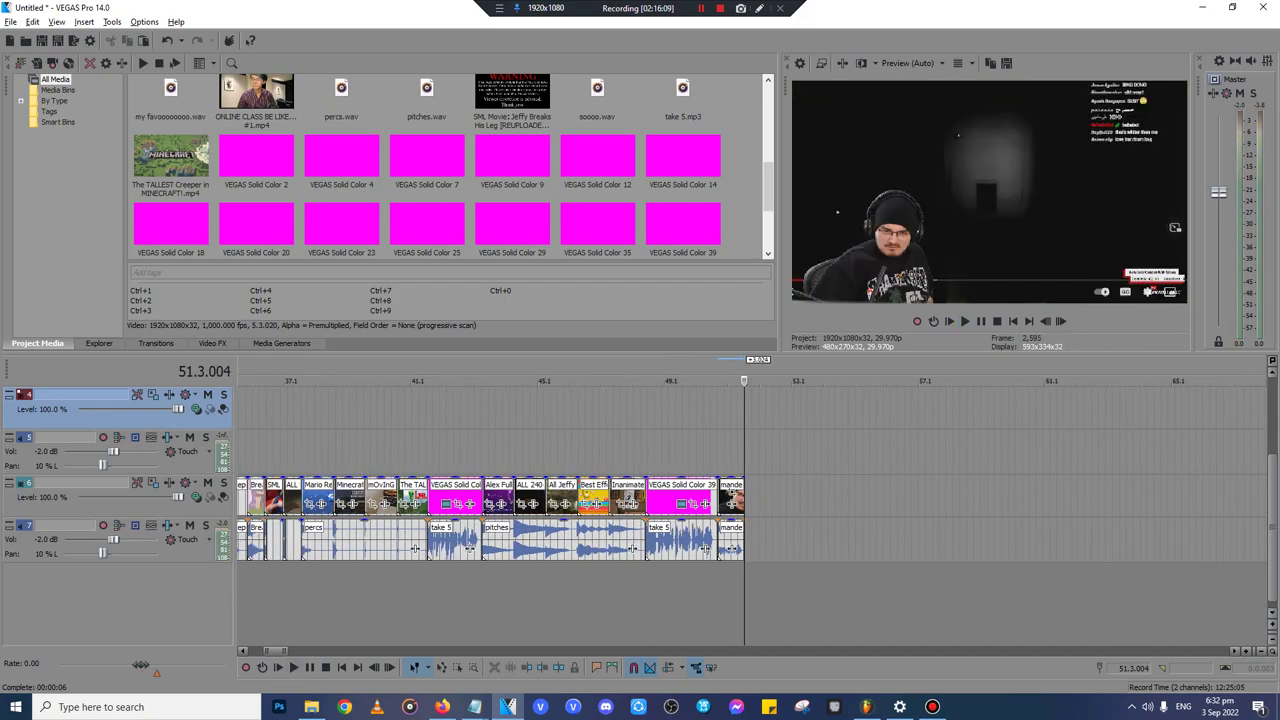
key("alt+Tab")
scroll(800, 455, "down", 2)
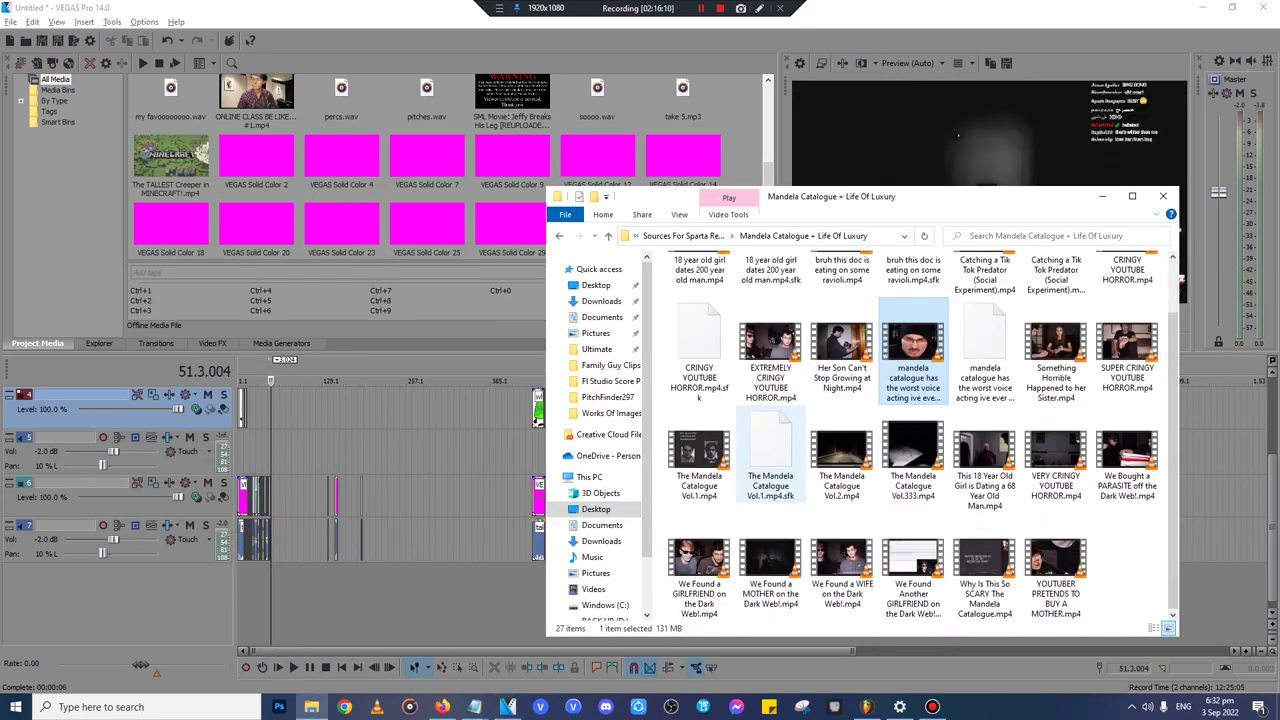
key("alt+Left")
left_click(790, 474)
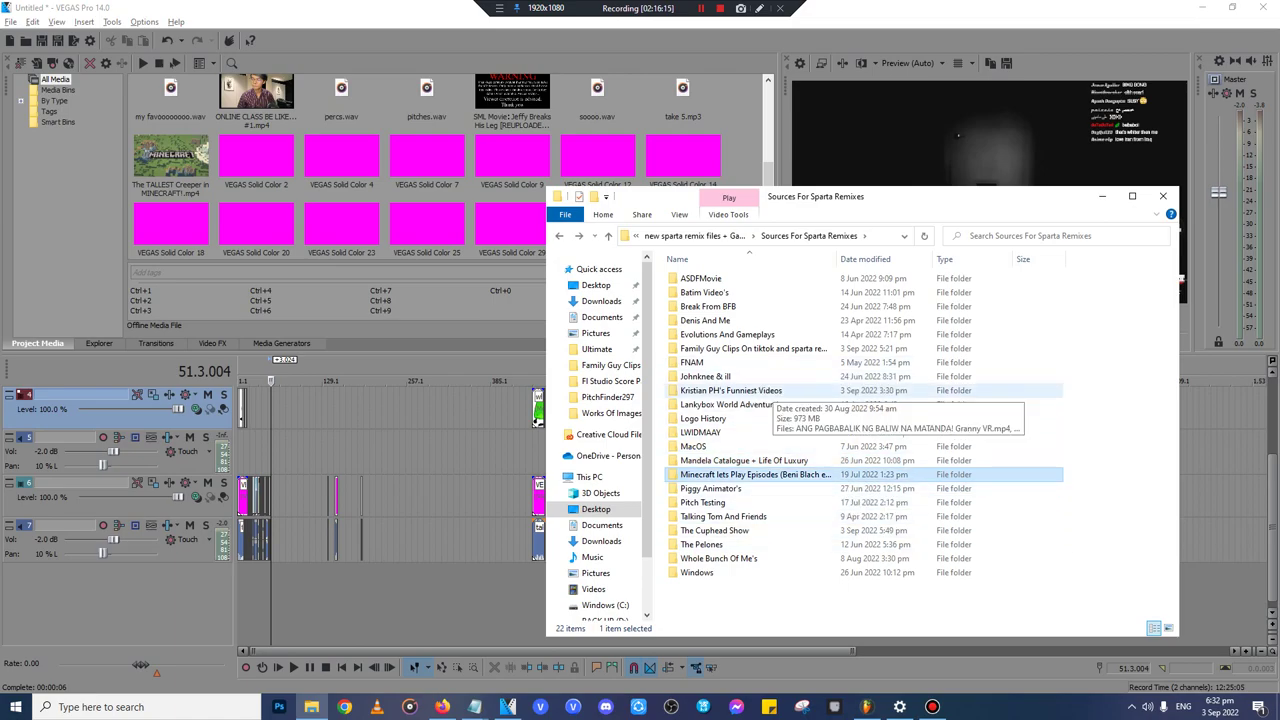
double_click(705, 376)
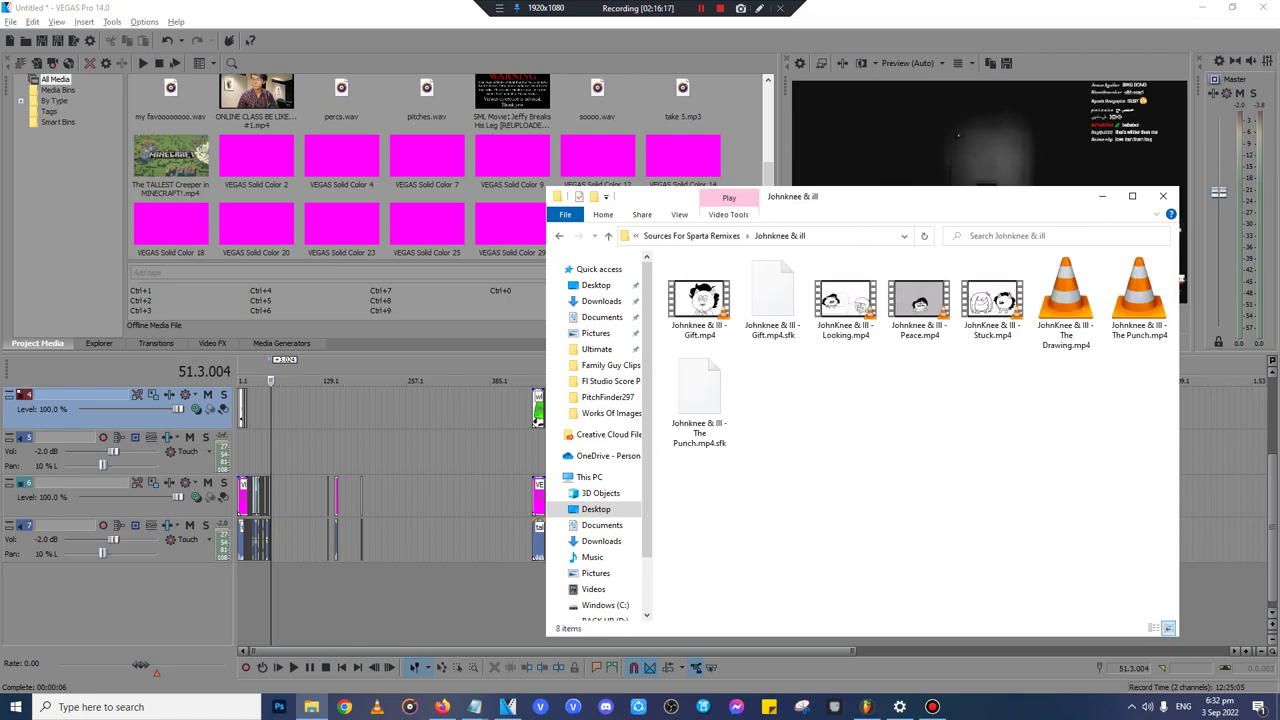
left_click_drag(699, 300, 1249, 548)
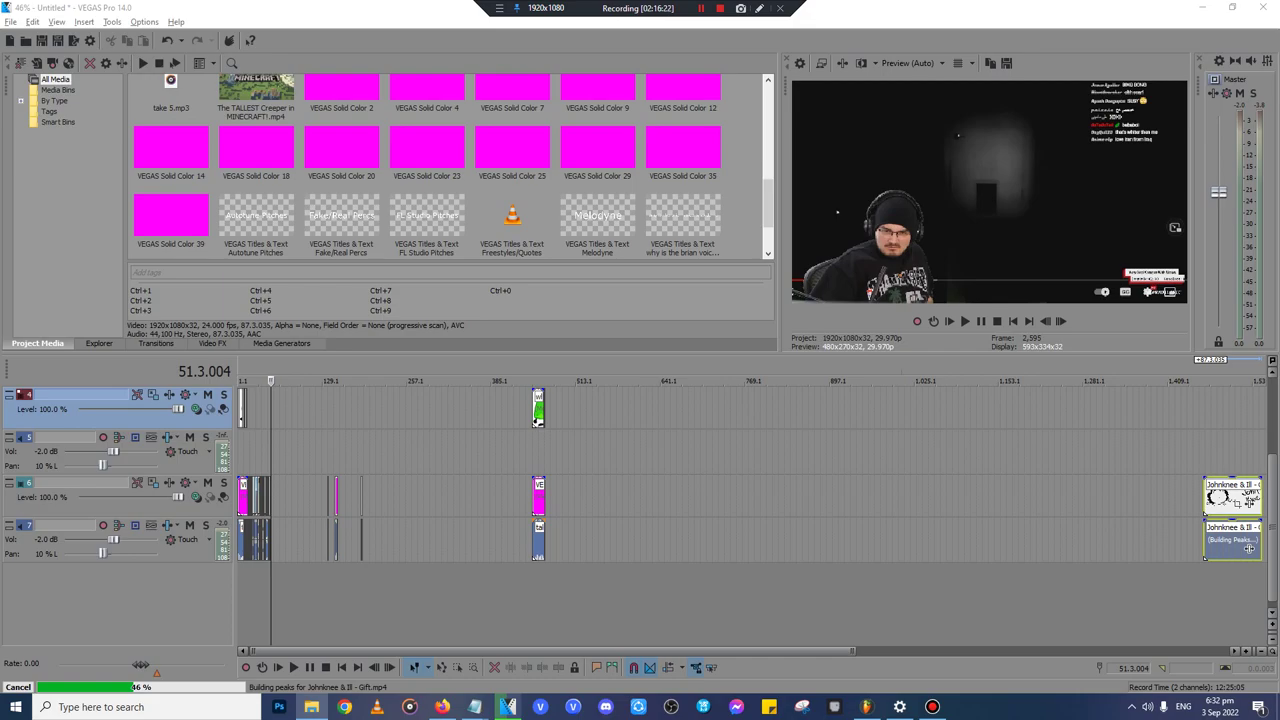
- Split the Johnknee & Ill - Gift clip just after its start and delete the short lead-in piece
left_click(1204, 452)
scroll(1204, 452, "up", 12)
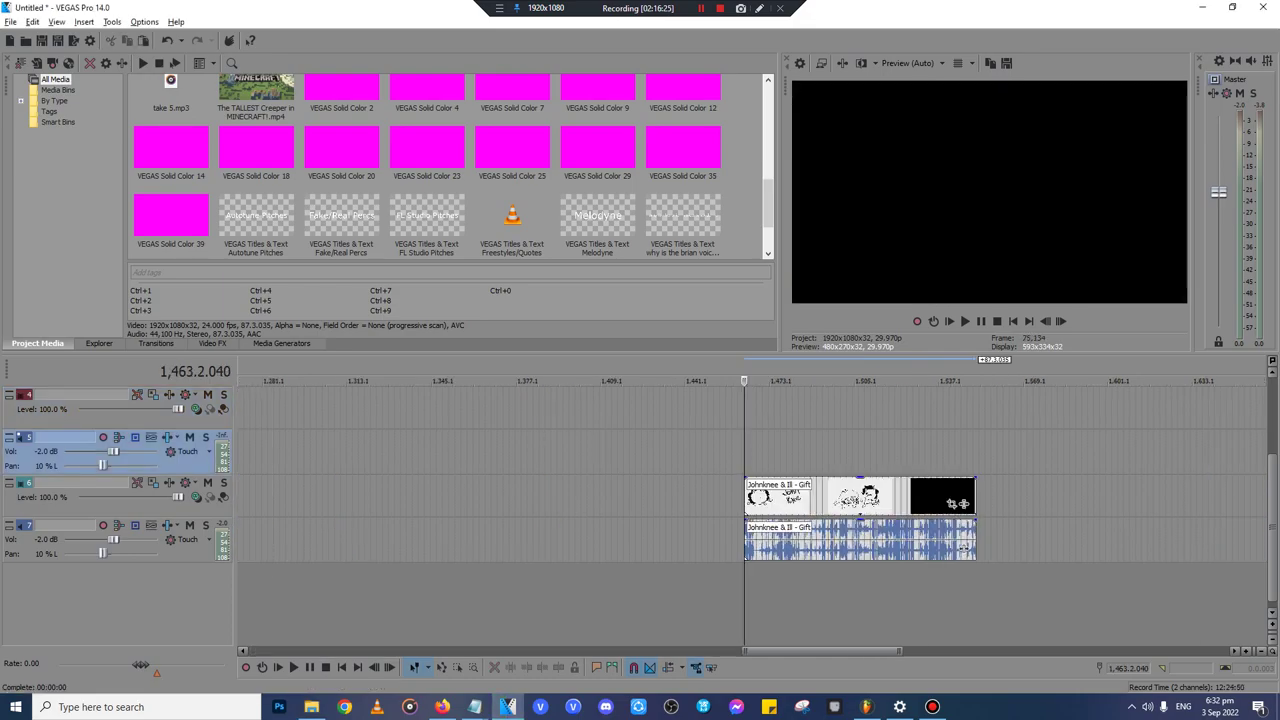
key("space")
key("Return")
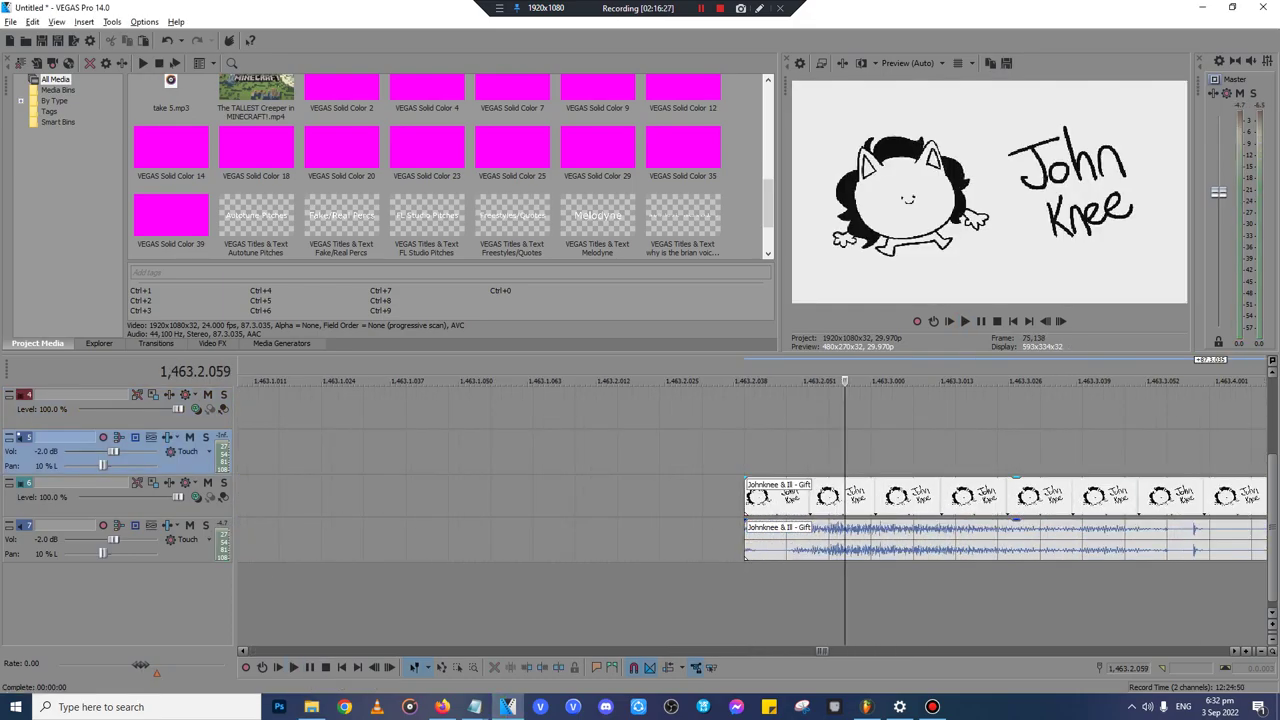
left_click(829, 497)
key("s")
left_click(781, 497)
key("Delete")
- Split the Johnknee & Ill - Gift clip at 1,465.2.024 and delete everything after the split
key("space")
scroll(781, 497, "down", 5)
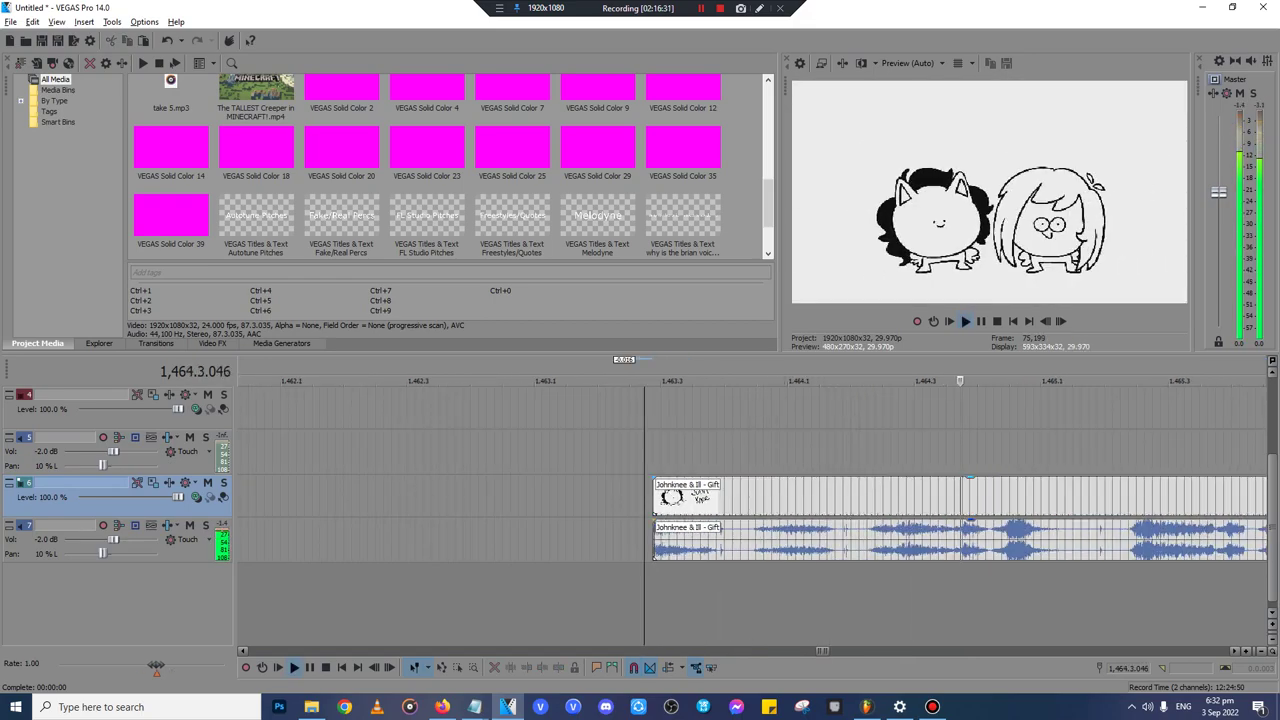
left_click(1128, 497)
key("space")
key("s")
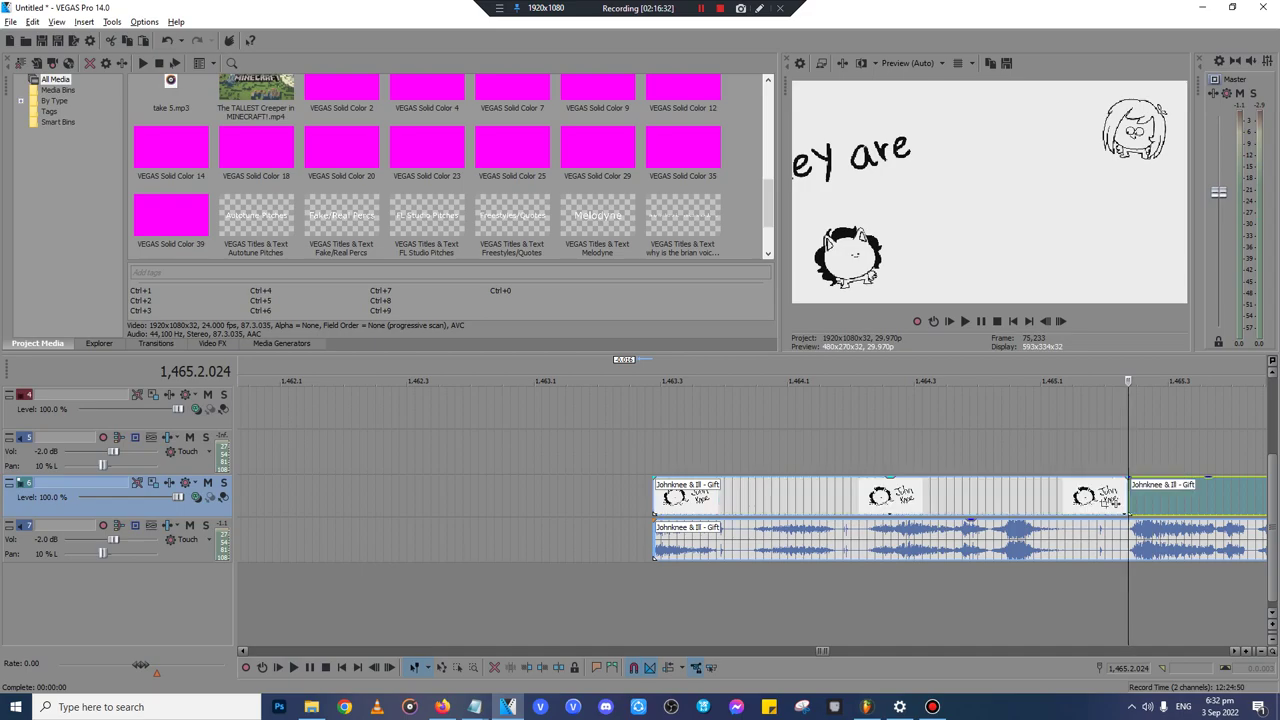
key("Delete")
- Play back the end of the trimmed Johnknee & Ill - Gift piece and cut it from the timeline
left_click(1057, 497)
key("space")
scroll(1057, 497, "up", 4)
key("space")
left_click(796, 497)
key("space")
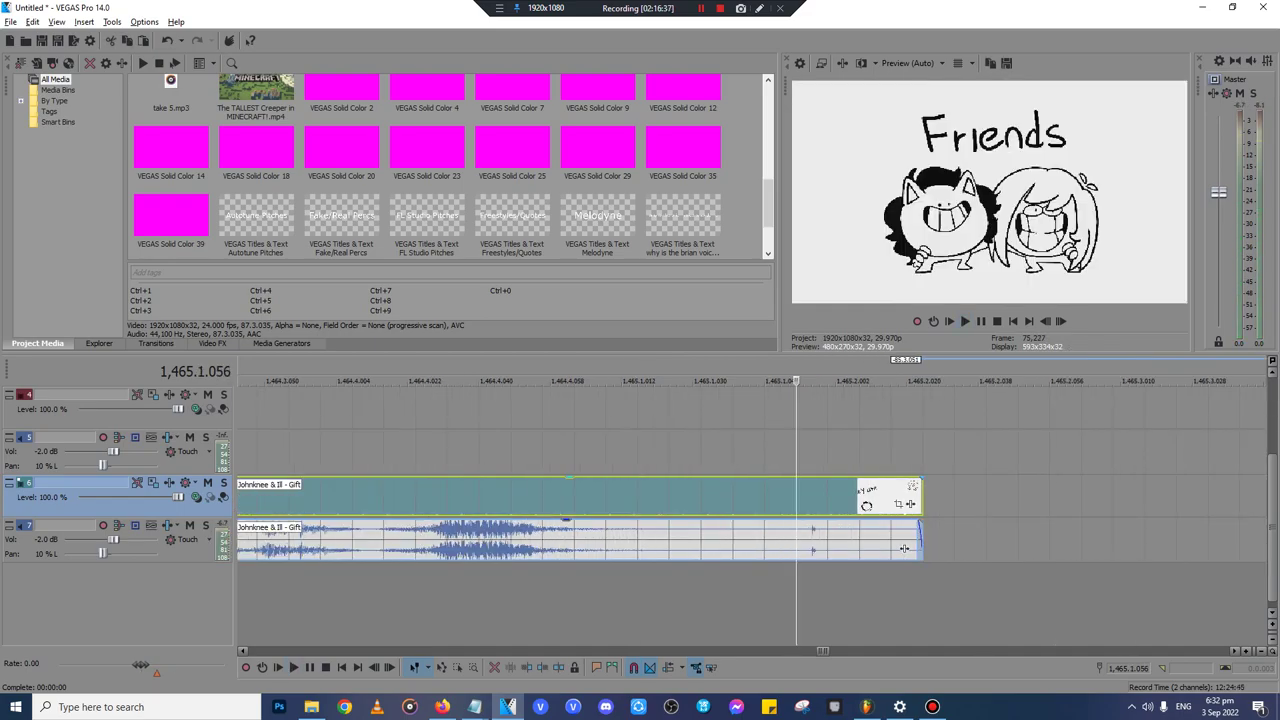
key("Delete")
- Paste the Johnknee & Ill - Gift piece directly after the mandela catalogue clip in the main sequence
scroll(903, 548, "down", 10)
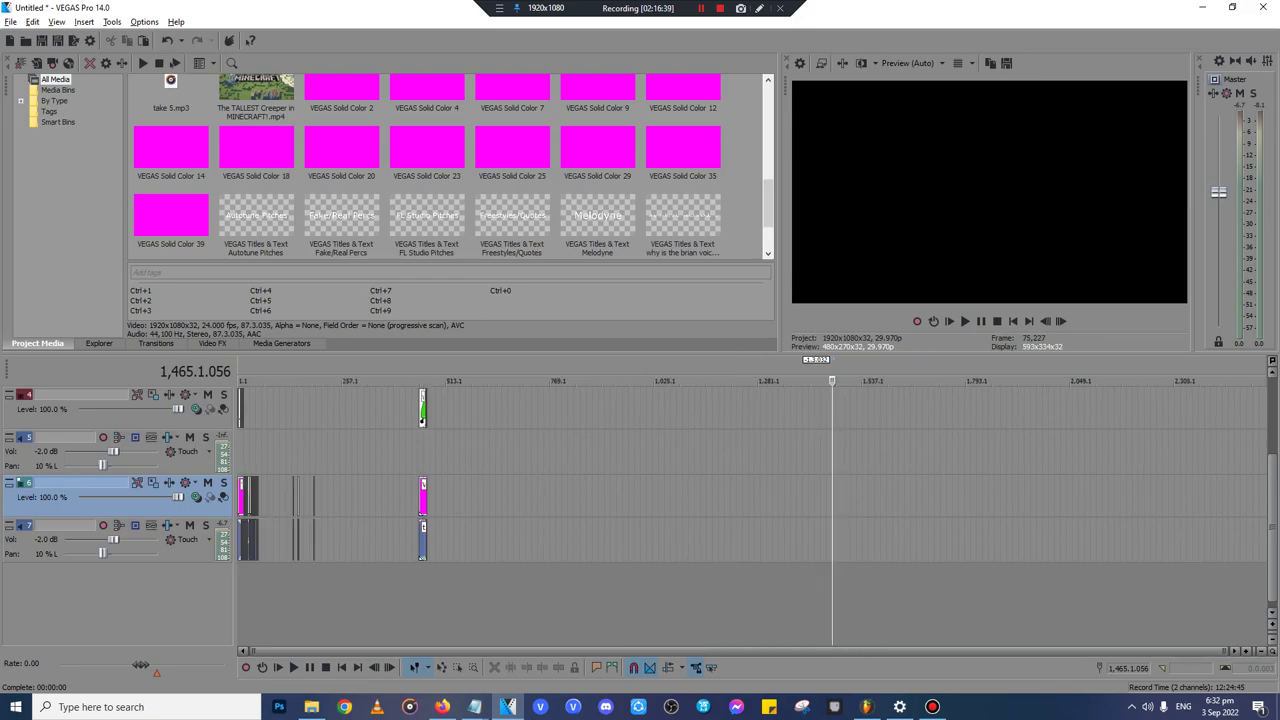
left_click(252, 452)
scroll(252, 452, "up", 8)
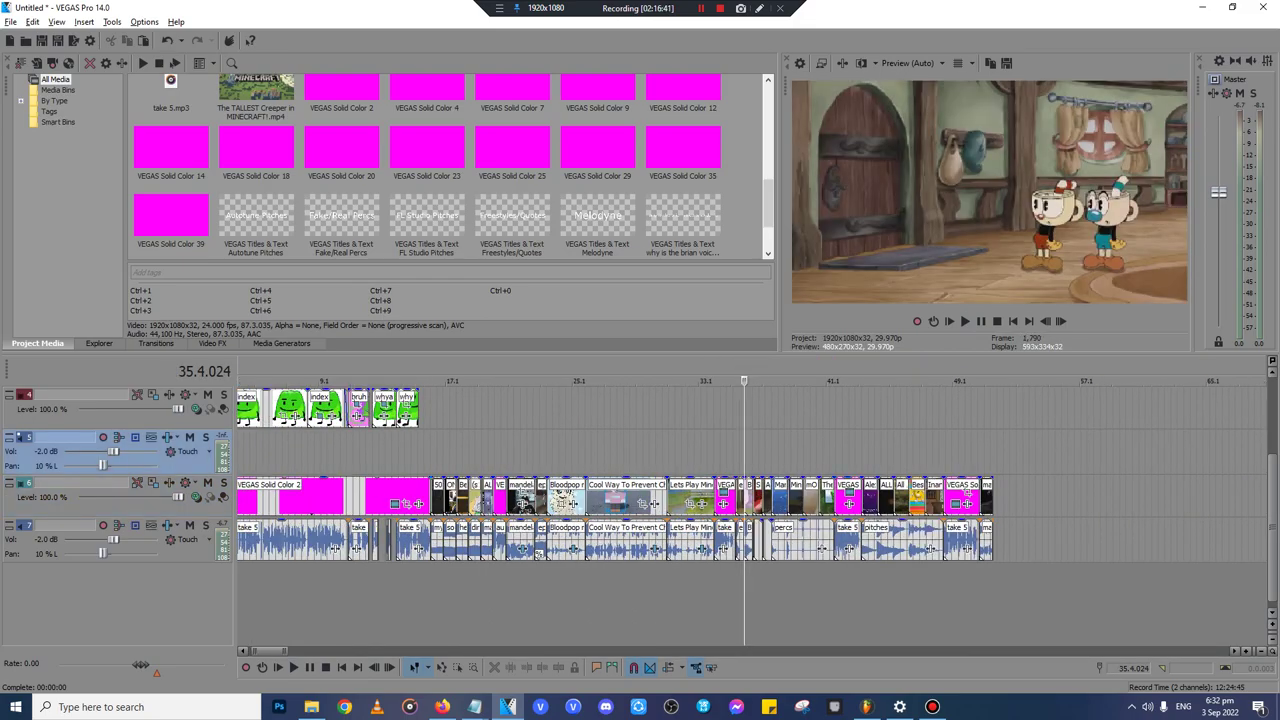
left_click(998, 497)
left_click(991, 497)
scroll(991, 497, "up", 5)
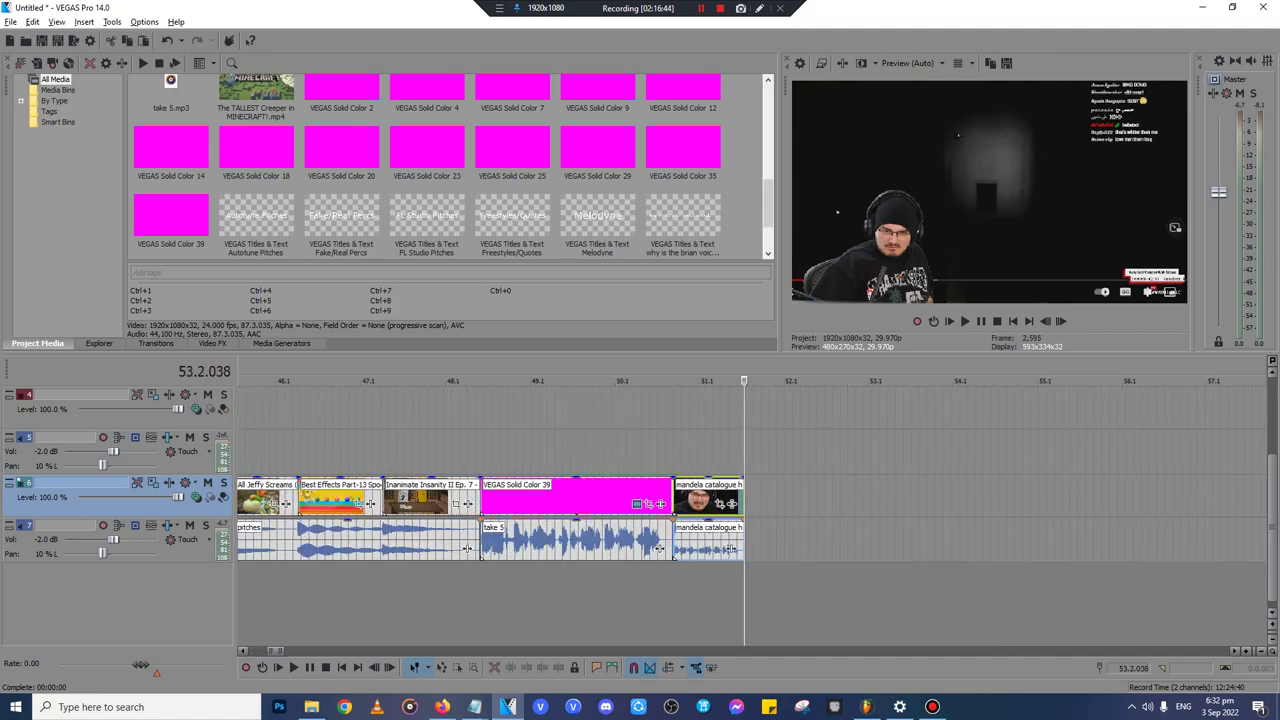
key("ctrl+v")
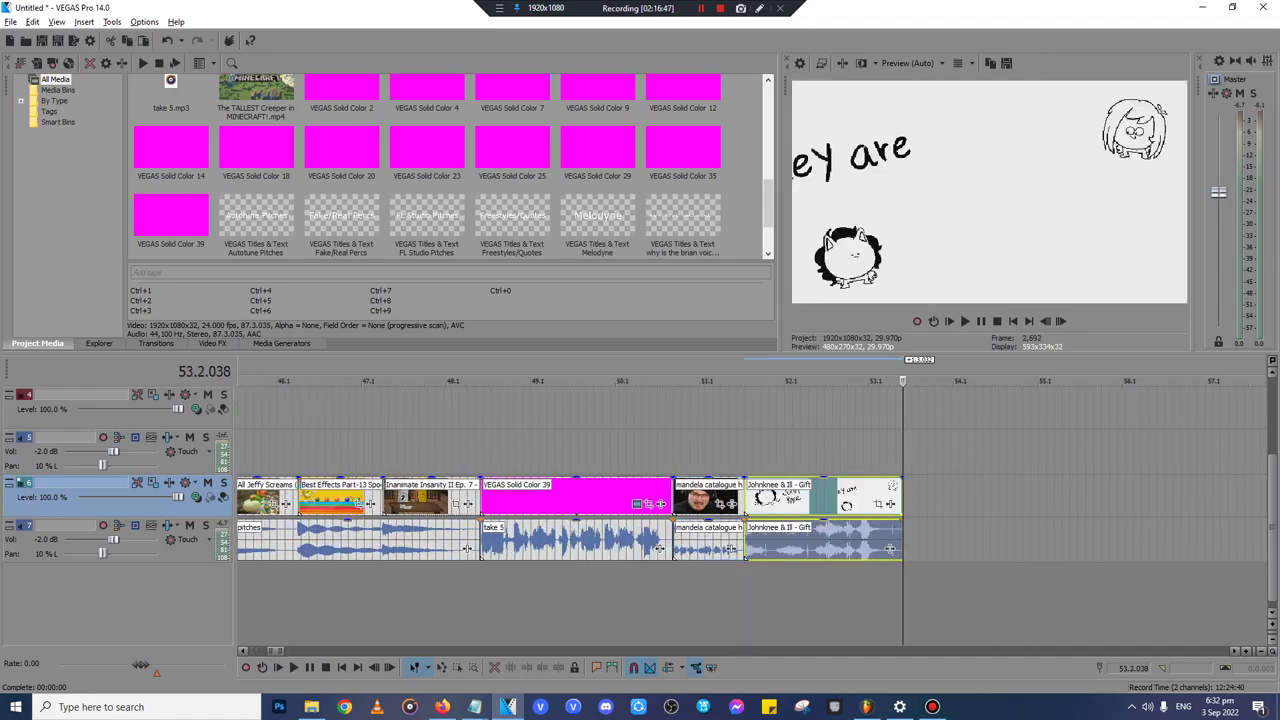
- Switch to File Explorer and add the FOXY & BOXY Get DRIVING LESSONS video from the Lankybox World Adventure's folder to the timeline's empty area
scroll(889, 549, "down", 10)
left_click(312, 707)
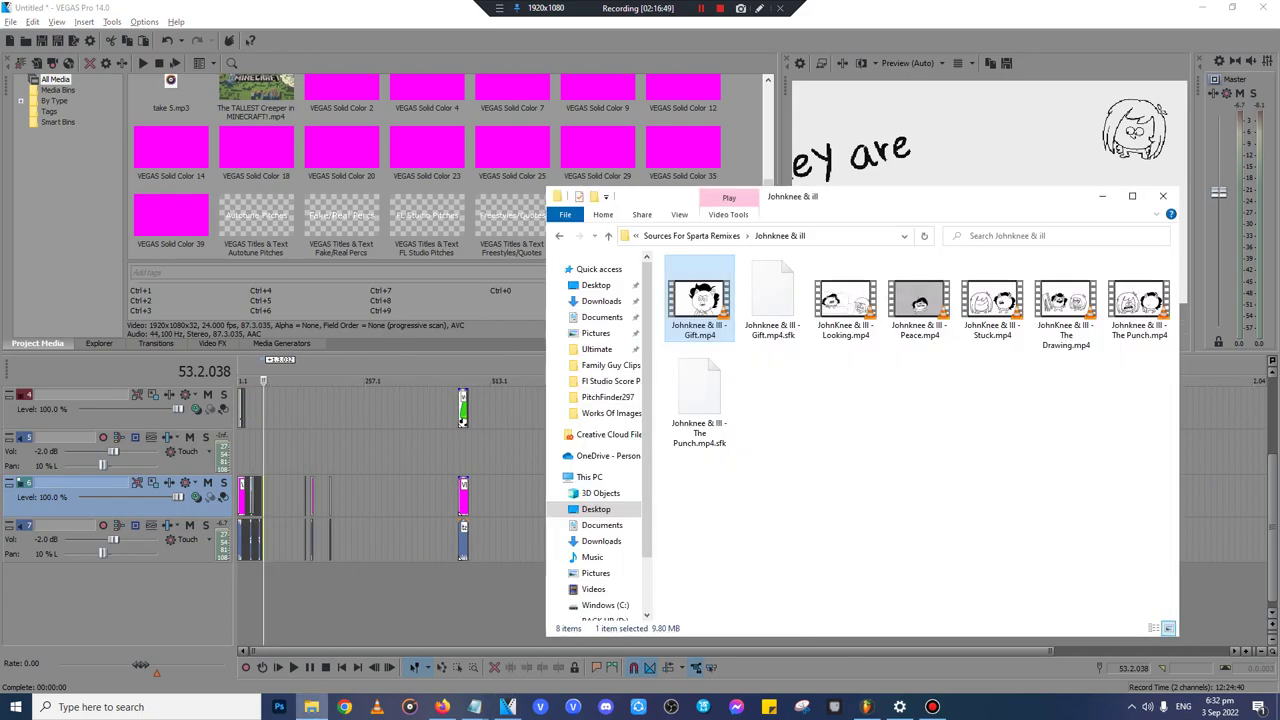
left_click(860, 530)
key("BackSpace")
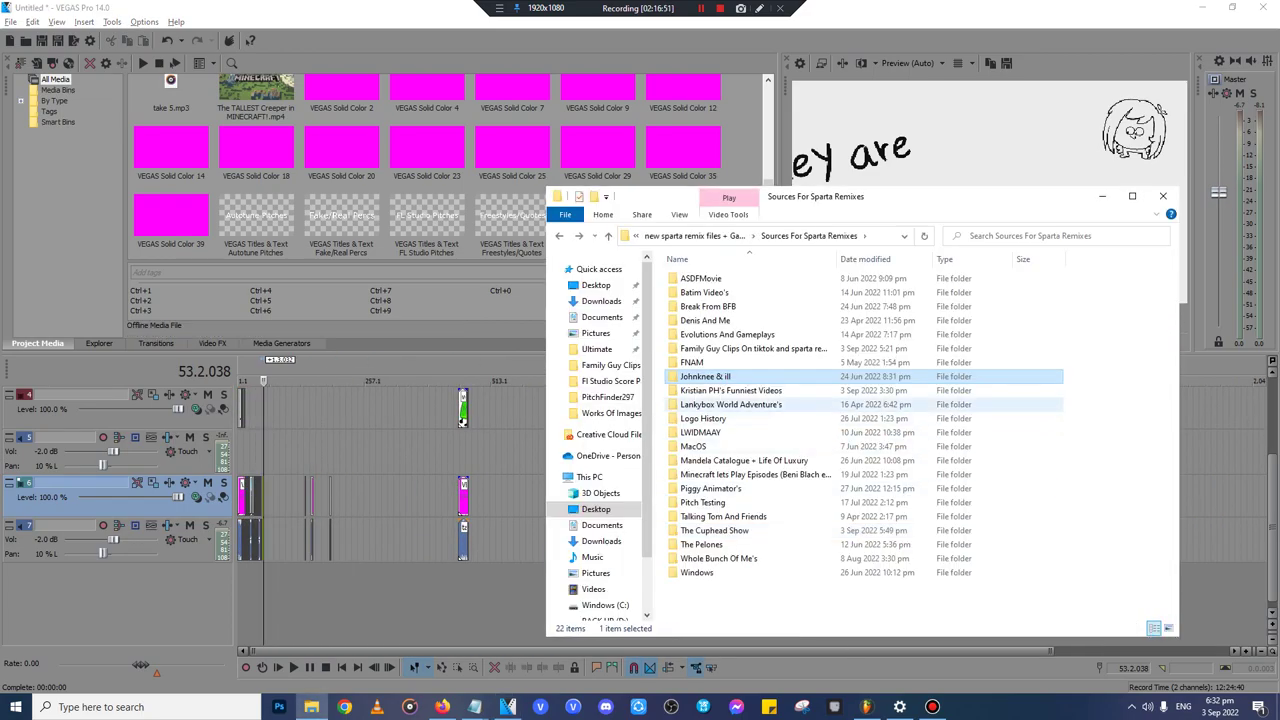
left_click(760, 404)
key("Return")
key("BackSpace")
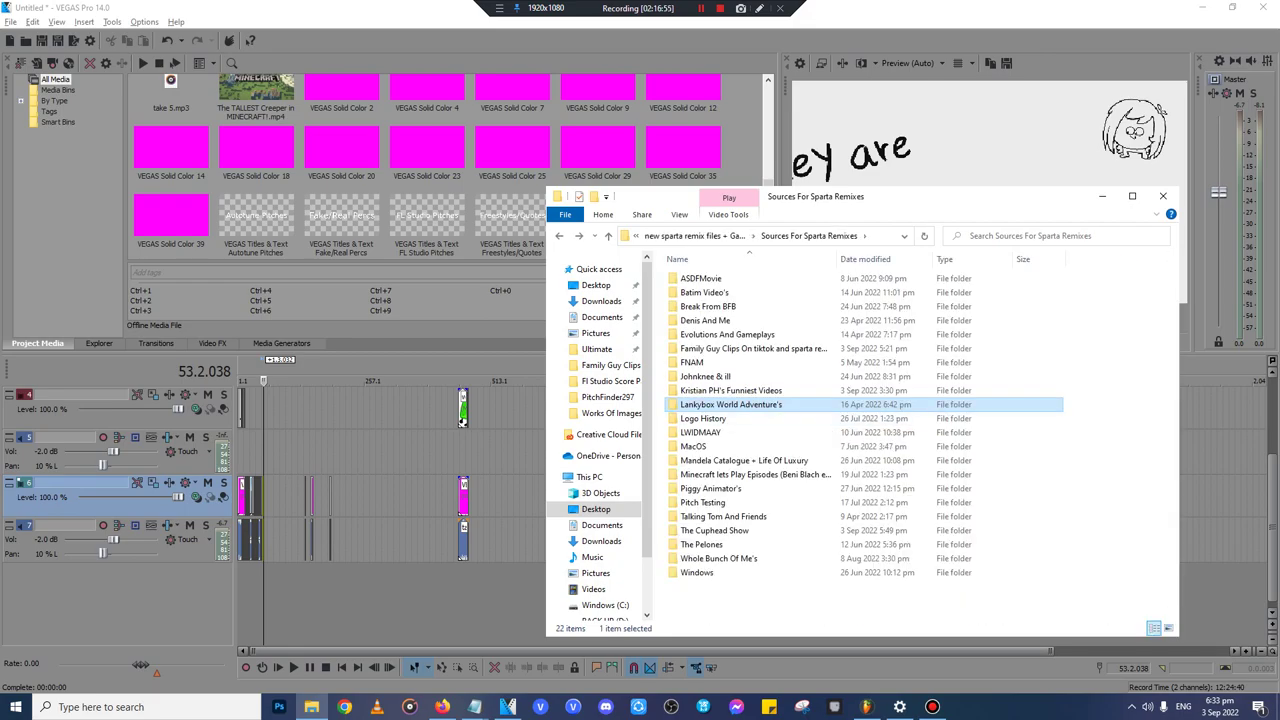
key("Return")
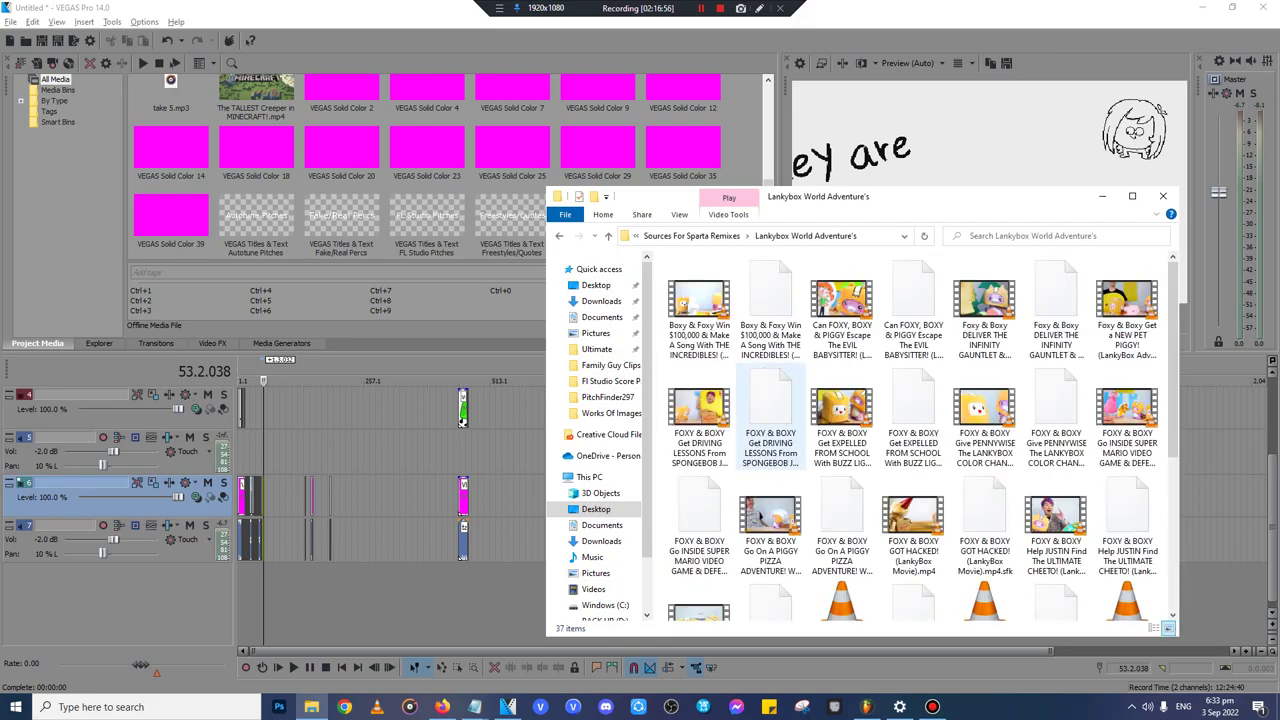
left_click_drag(698, 410, 502, 500)
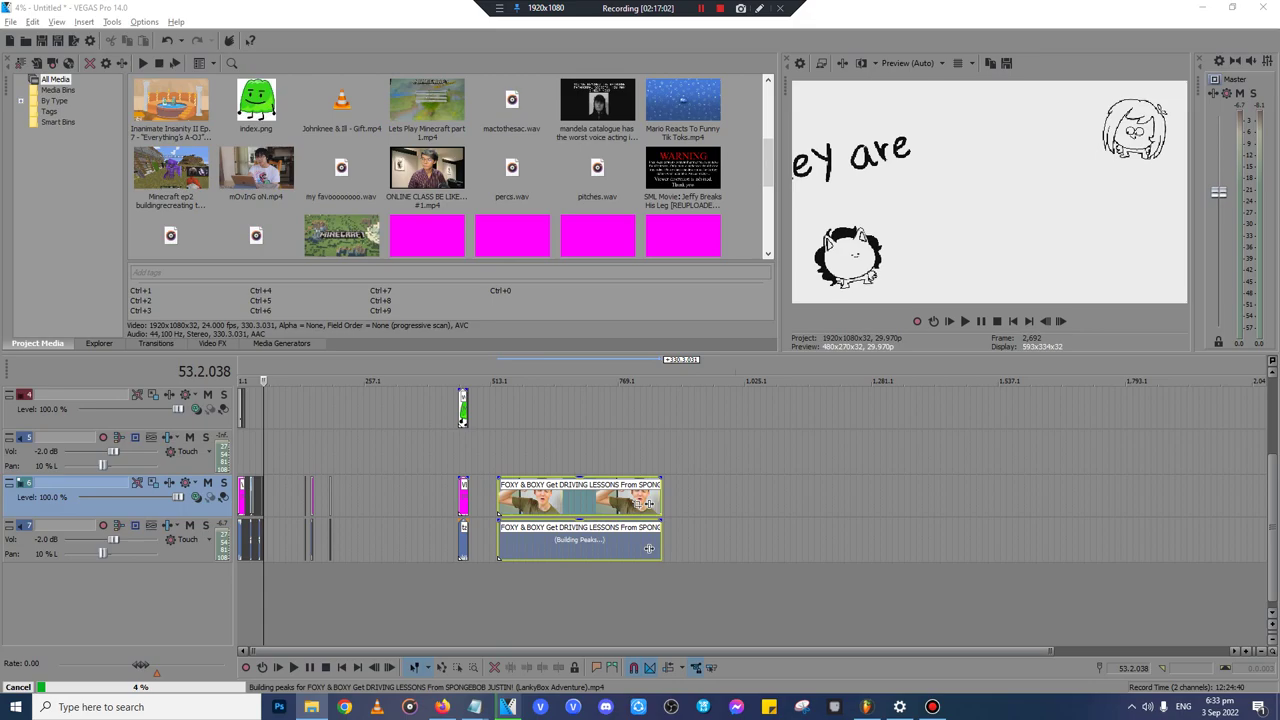
- Find a usable phrase in the FOXY & BOXY driving lessons clip, split it at 711.4.031 and delete everything before the split
left_click(512, 453)
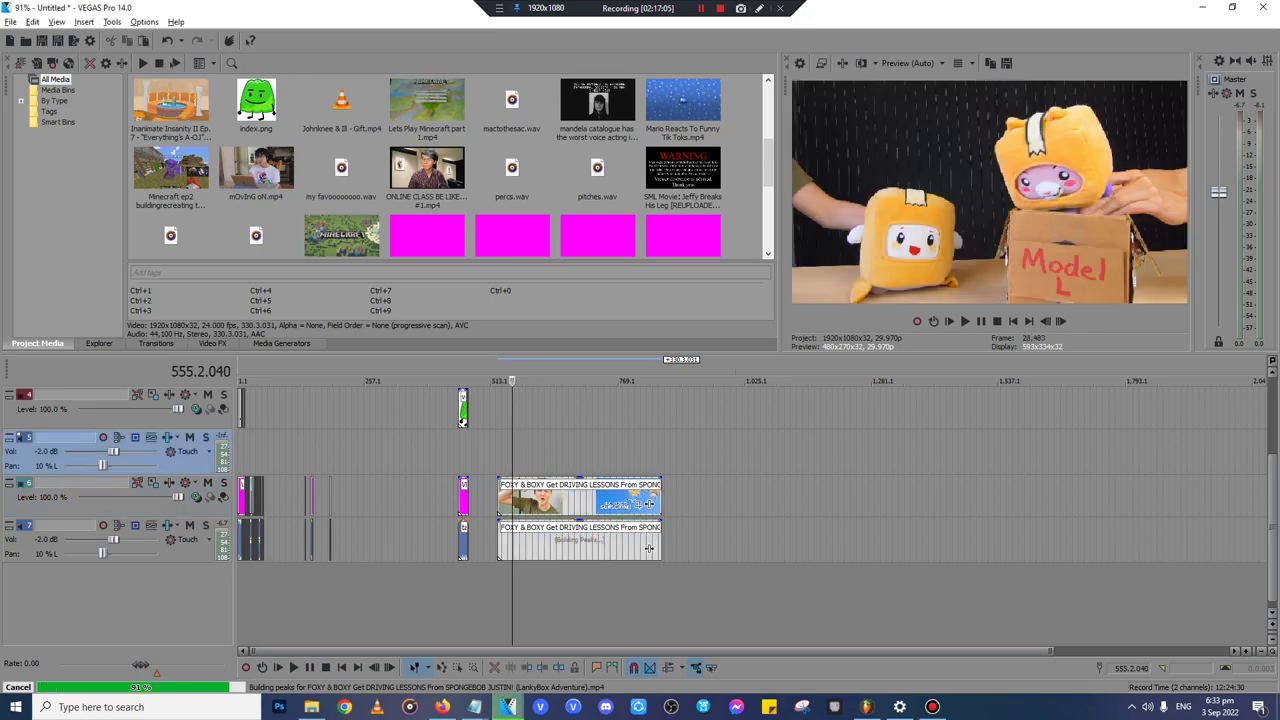
scroll(512, 453, "up", 5)
key("space")
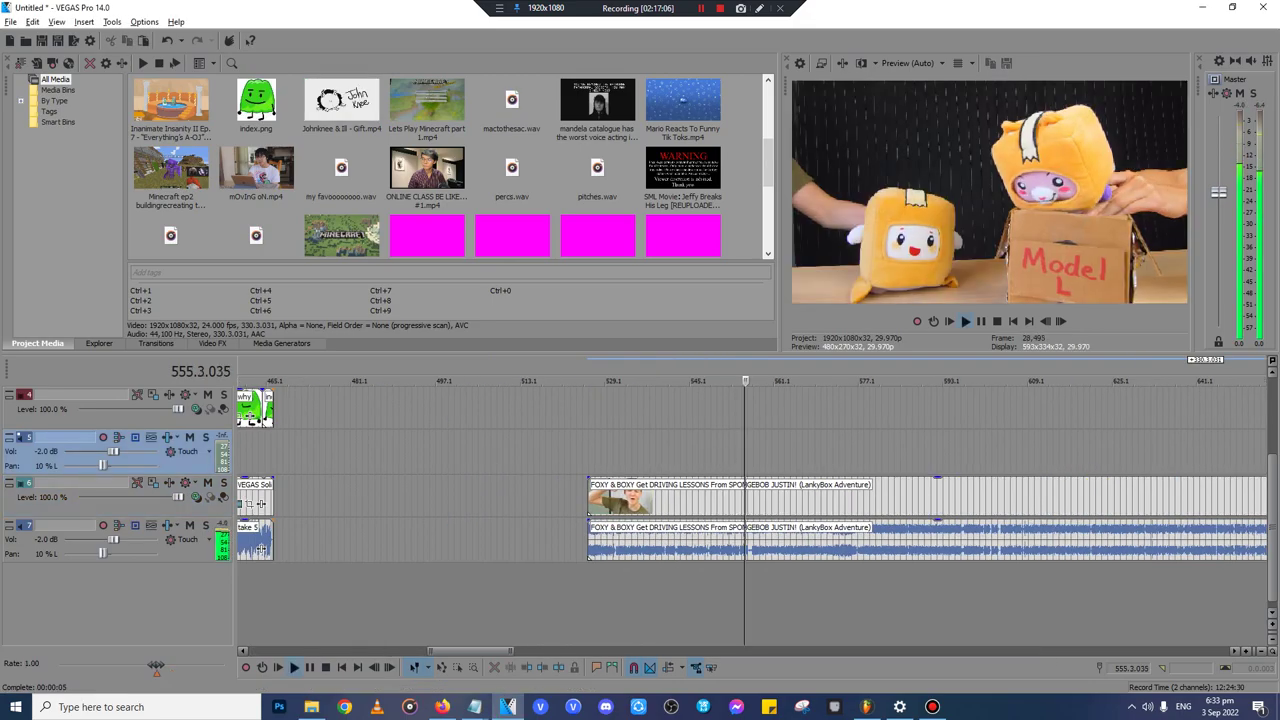
left_click(966, 453)
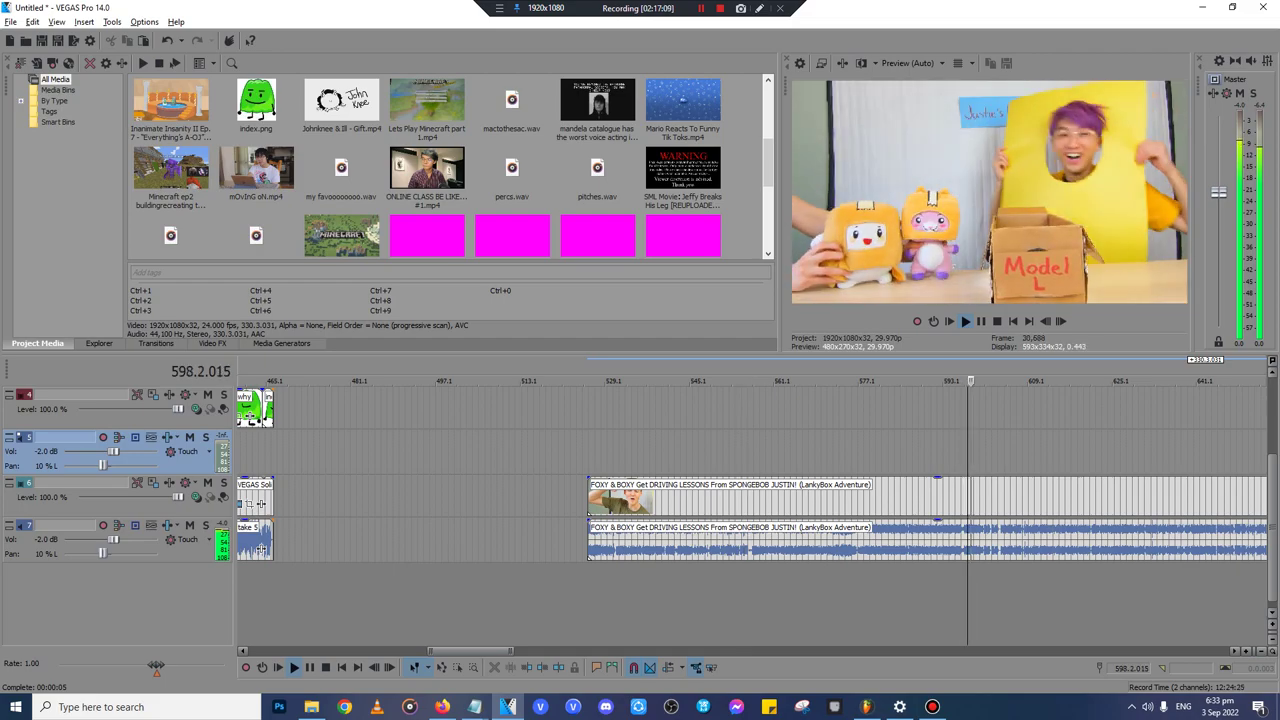
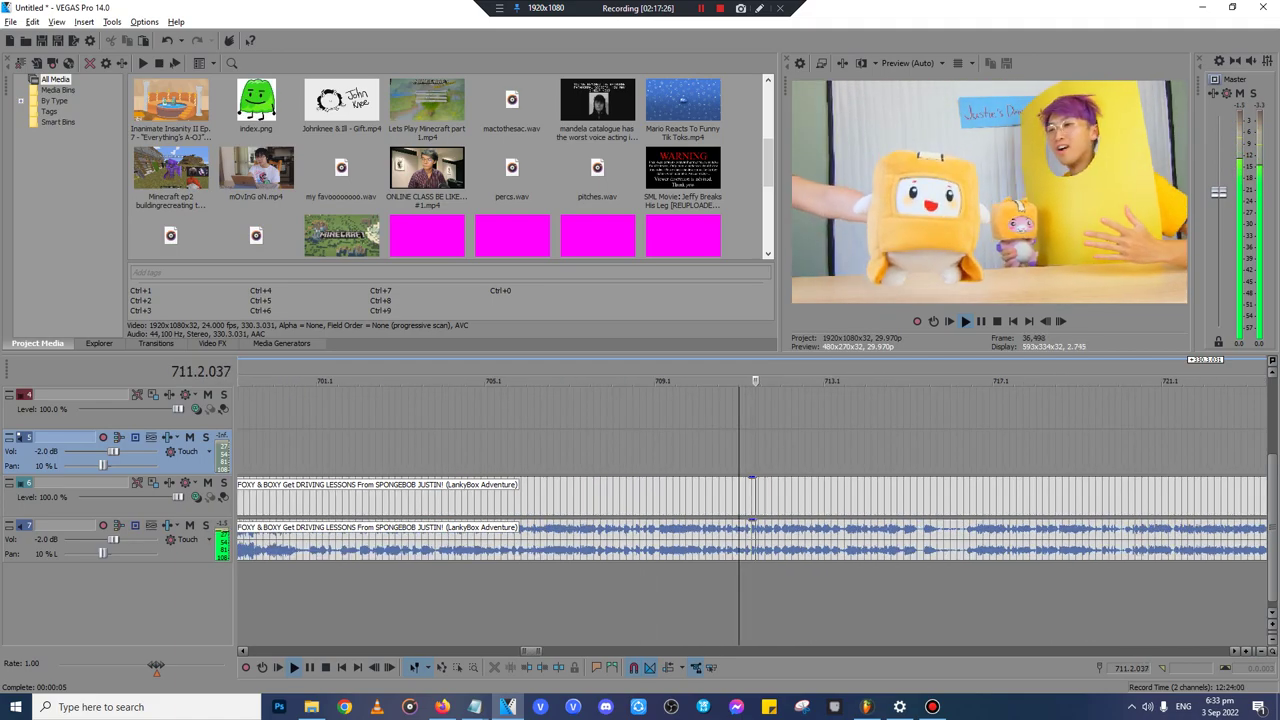
scroll(760, 497, "up", 3)
key("Return")
left_click(760, 497)
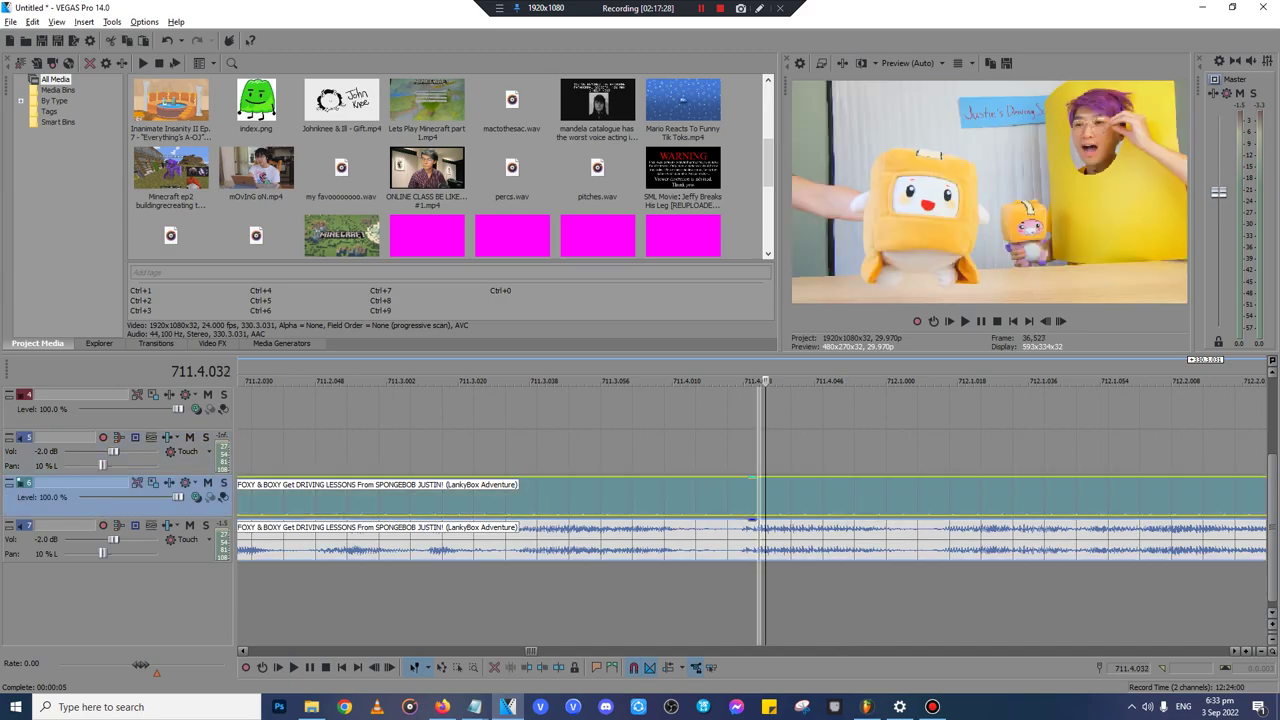
key("s")
left_click(696, 497)
key("Delete")
- Play the FOXY & BOXY driving lessons clip to the end of its phrase, split it at about 713.3 and delete the rest
key("space")
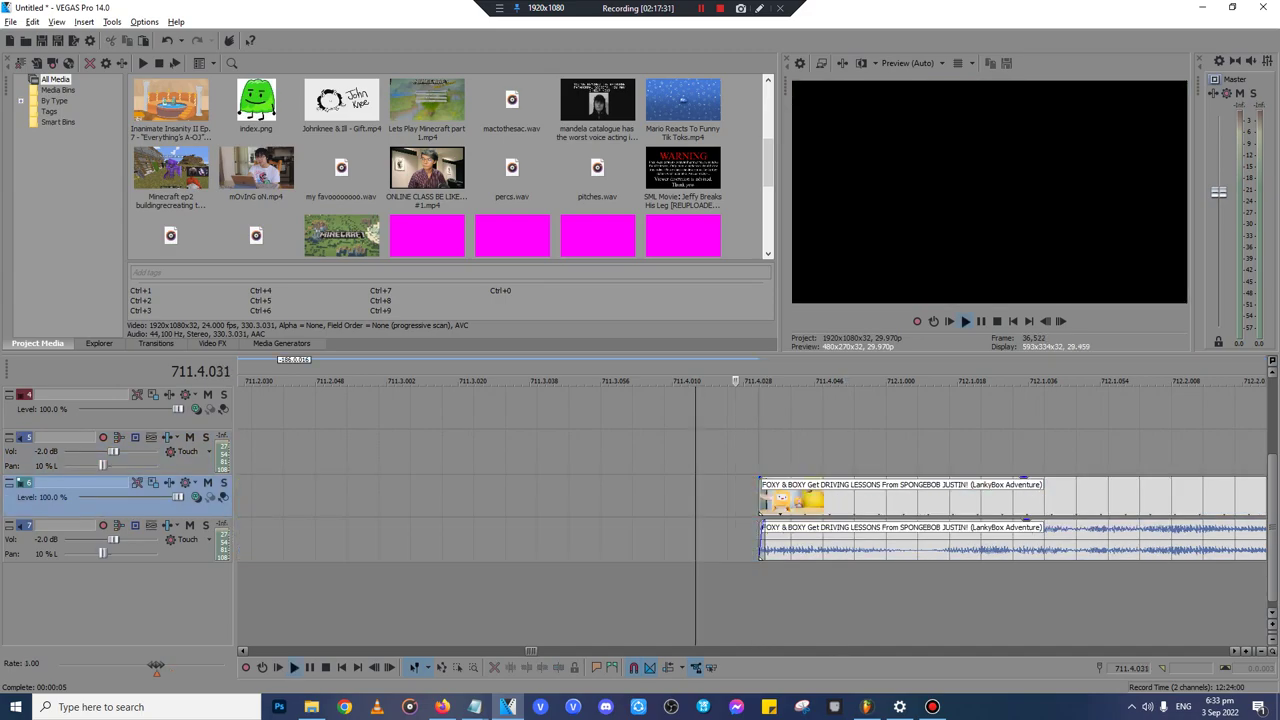
scroll(711, 497, "down", 3)
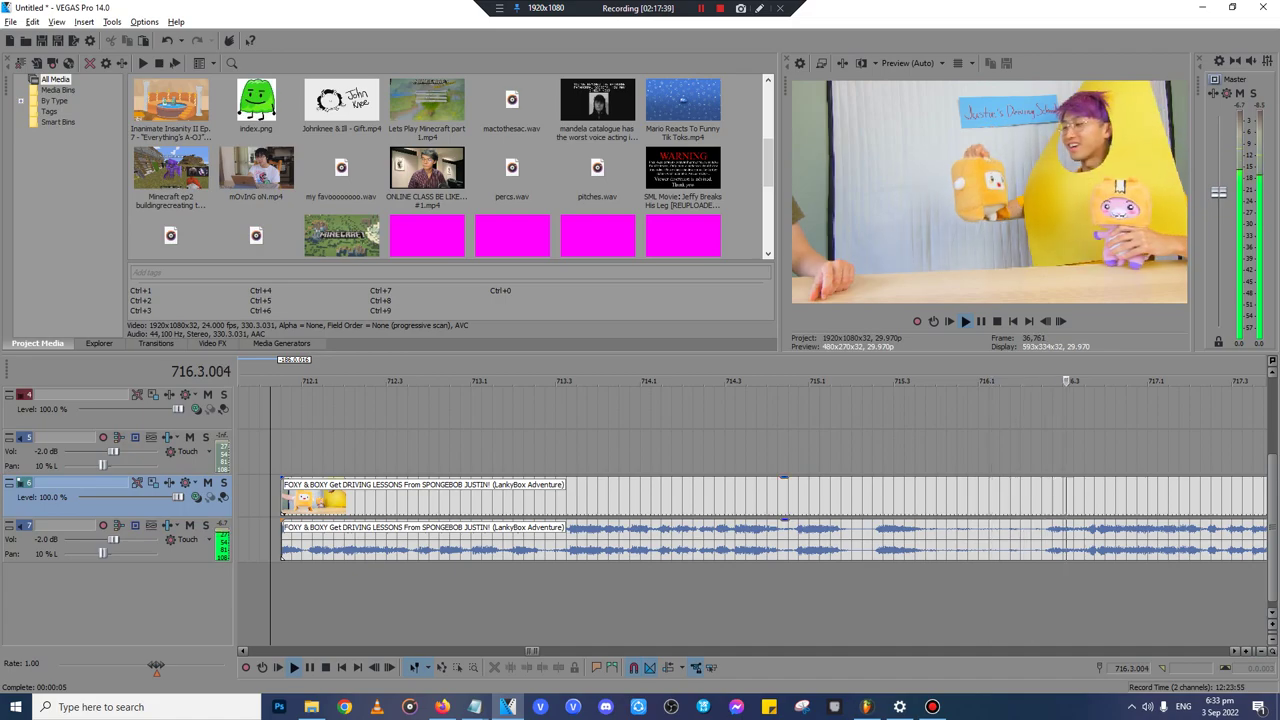
key("space")
key("space")
left_click(566, 498)
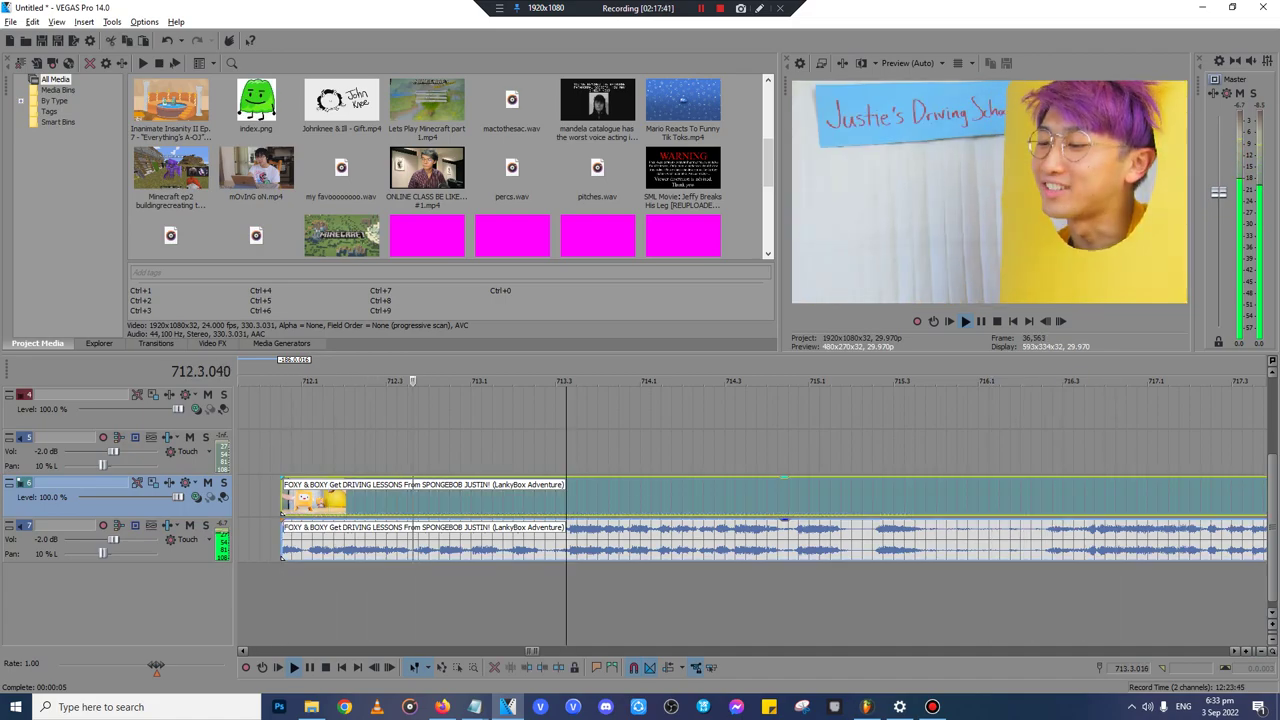
key("s")
scroll(737, 548, "down", 2)
scroll(737, 548, "down", 6)
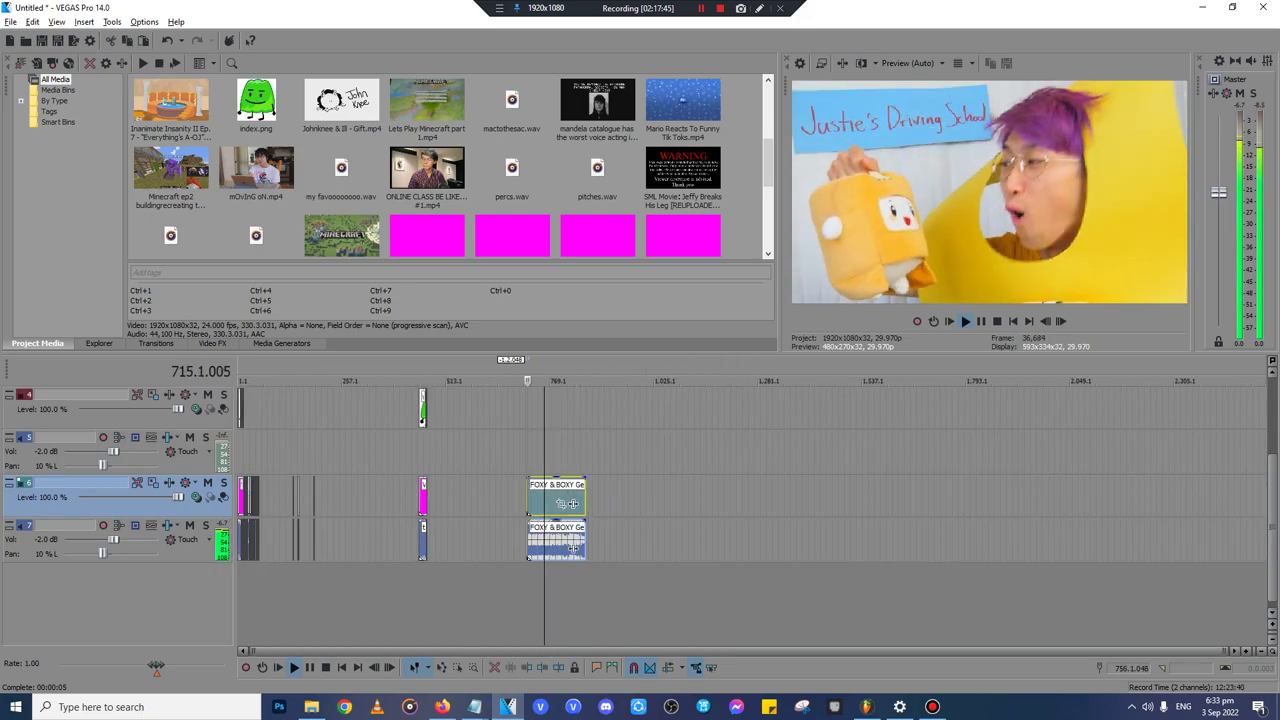
key("Delete")
- Move the trimmed FOXY & BOXY piece into the main sequence directly after the Johnknee & Ill - Gift clip
left_click(257, 381)
scroll(257, 381, "up", 10)
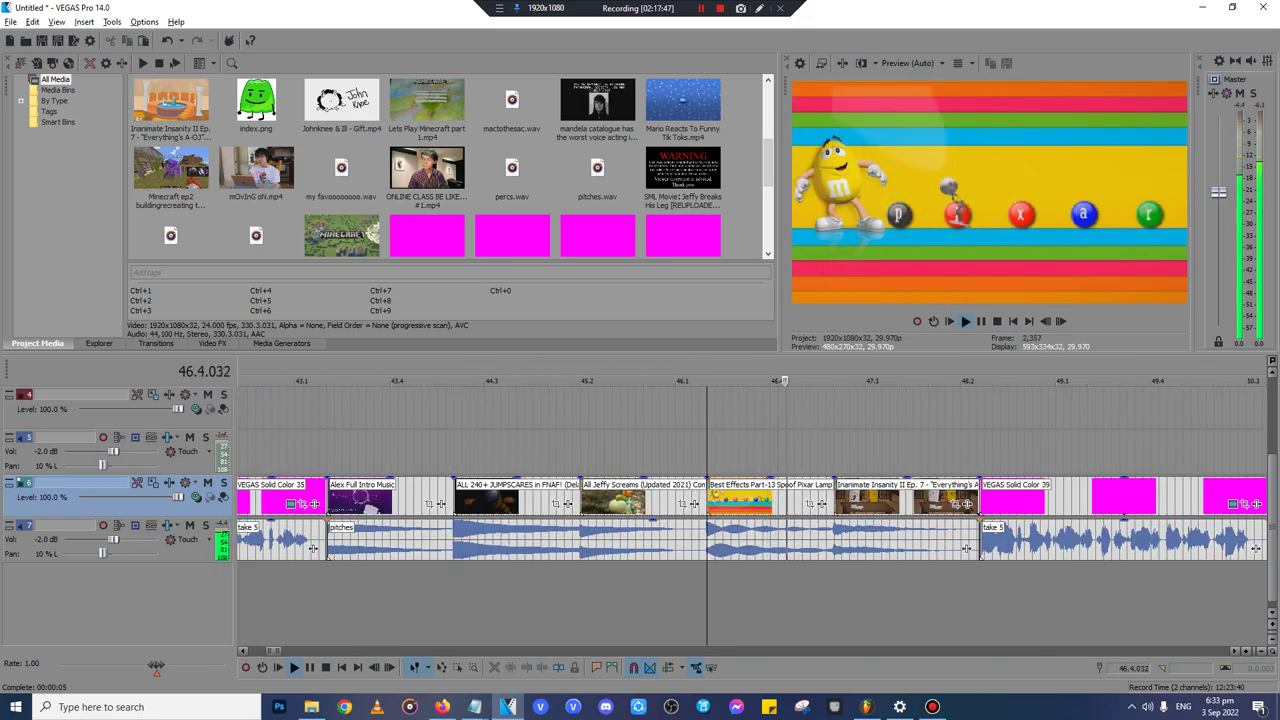
scroll(752, 515, "down", 1)
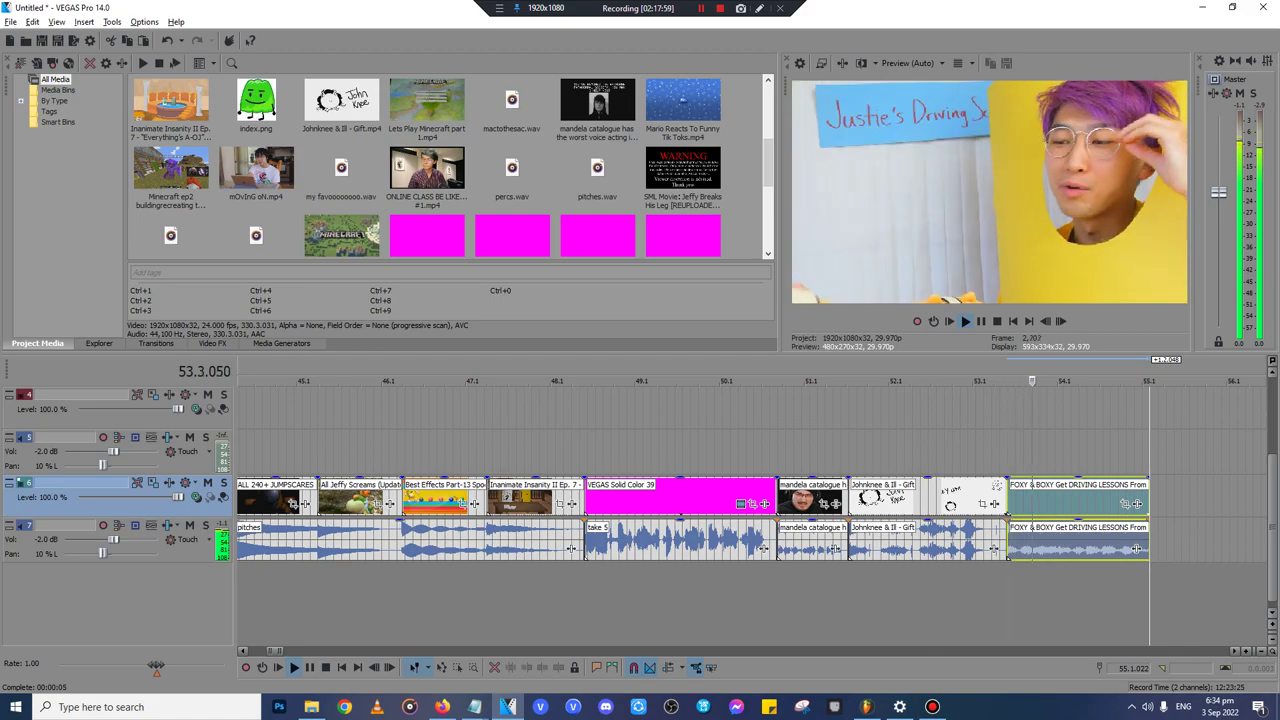
left_click(1196, 498)
scroll(1196, 498, "down", 10)
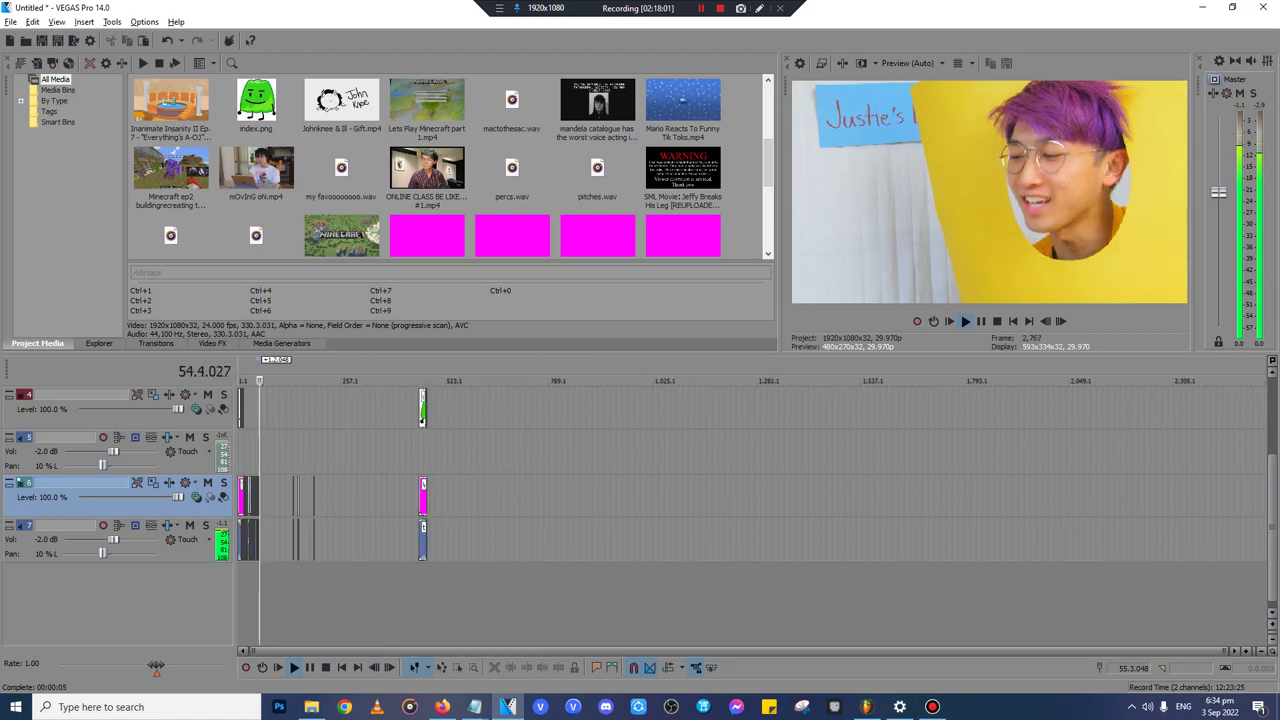
left_click(312, 707)
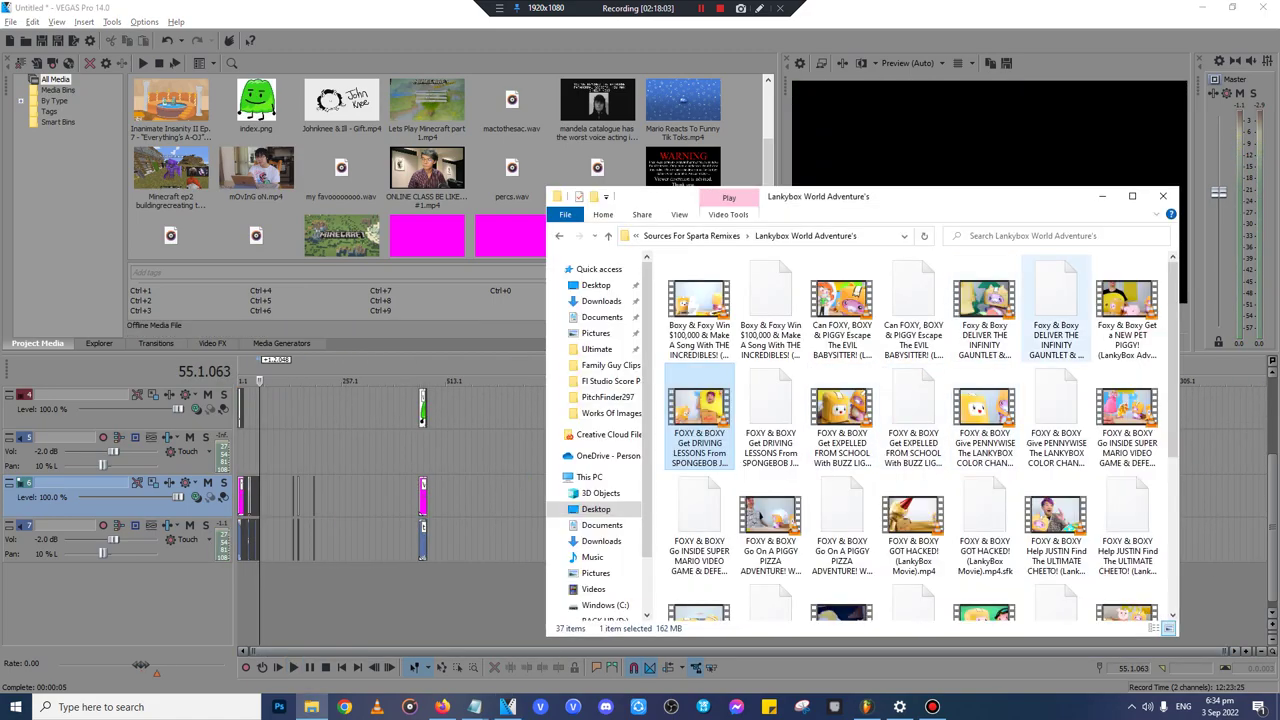
left_click(312, 707)
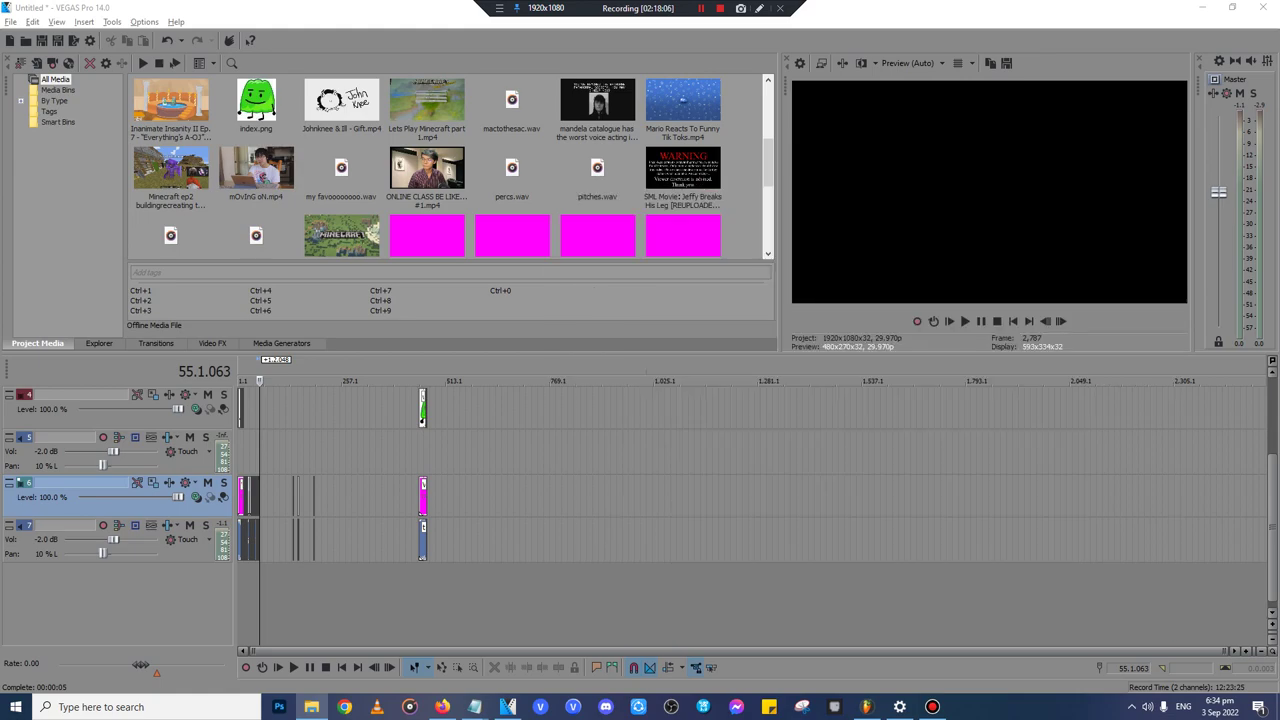
- Trim a sliver off the end of the FOXY & BOXY clip in the main sequence
left_click(248, 453)
scroll(248, 453, "up", 4)
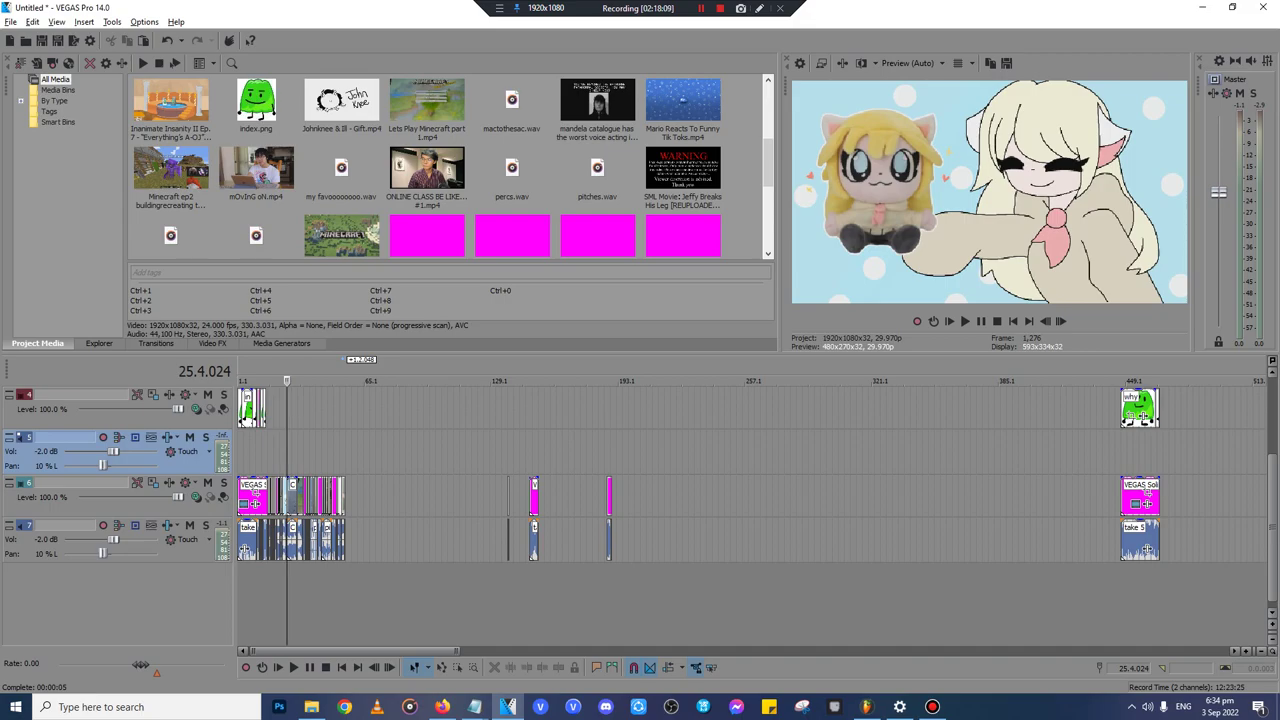
left_click(337, 453)
scroll(337, 453, "up", 5)
left_click(838, 453)
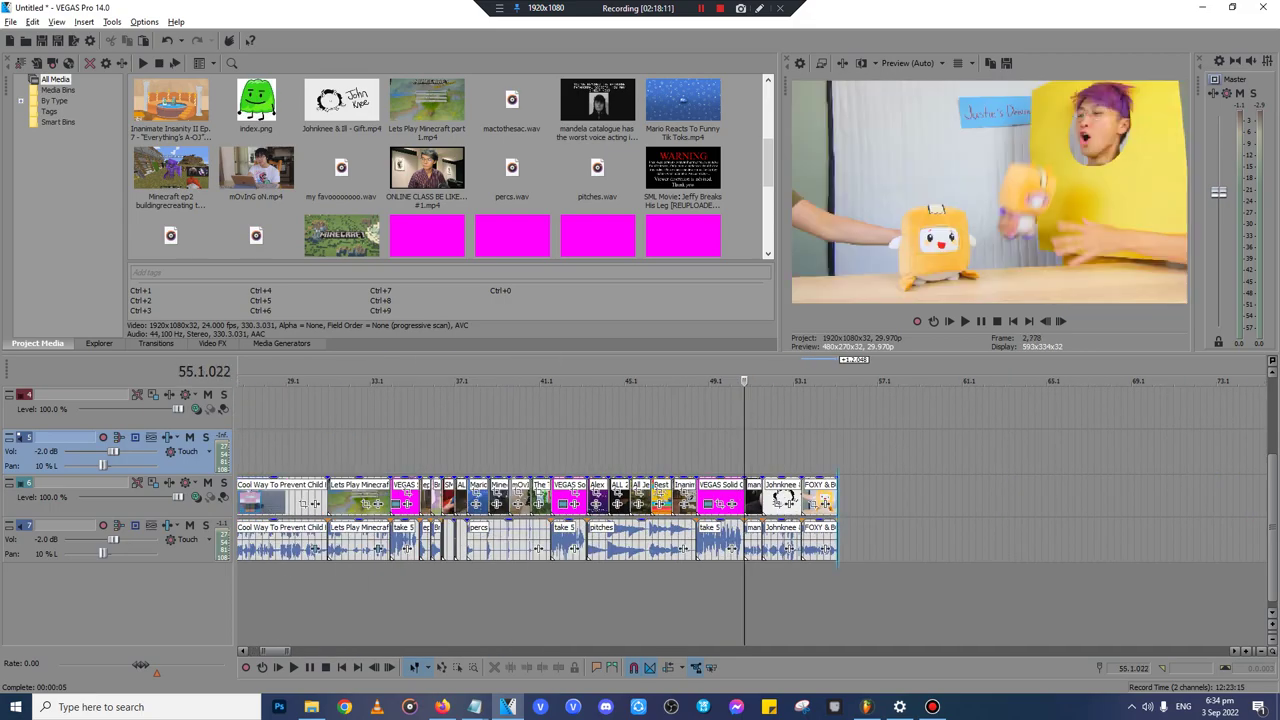
scroll(838, 453, "up", 3)
scroll(744, 500, "up", 3)
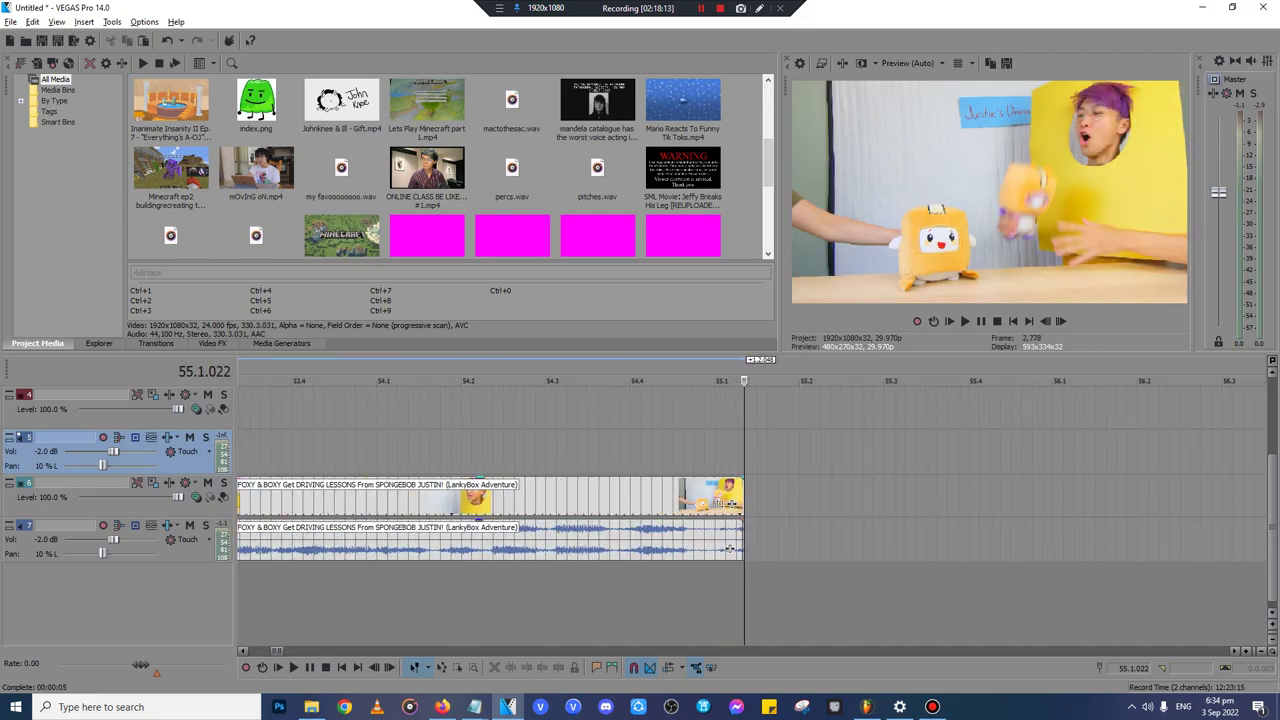
left_click_drag(743, 500, 735, 500)
scroll(735, 500, "down", 4)
left_click(716, 453)
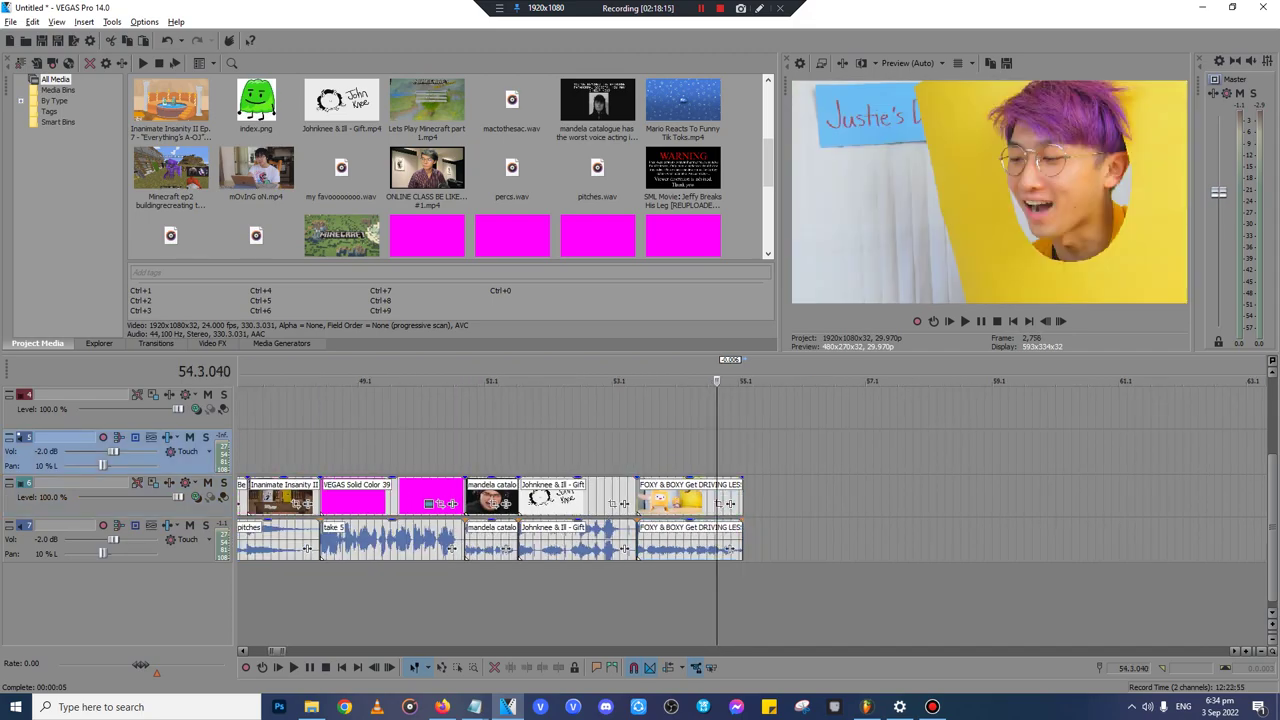
- Play back the ending of the FOXY & BOXY clip, split it at 55.1.000 and delete the leftover end
key("space")
scroll(716, 453, "up", 5)
key("space")
key("Down")
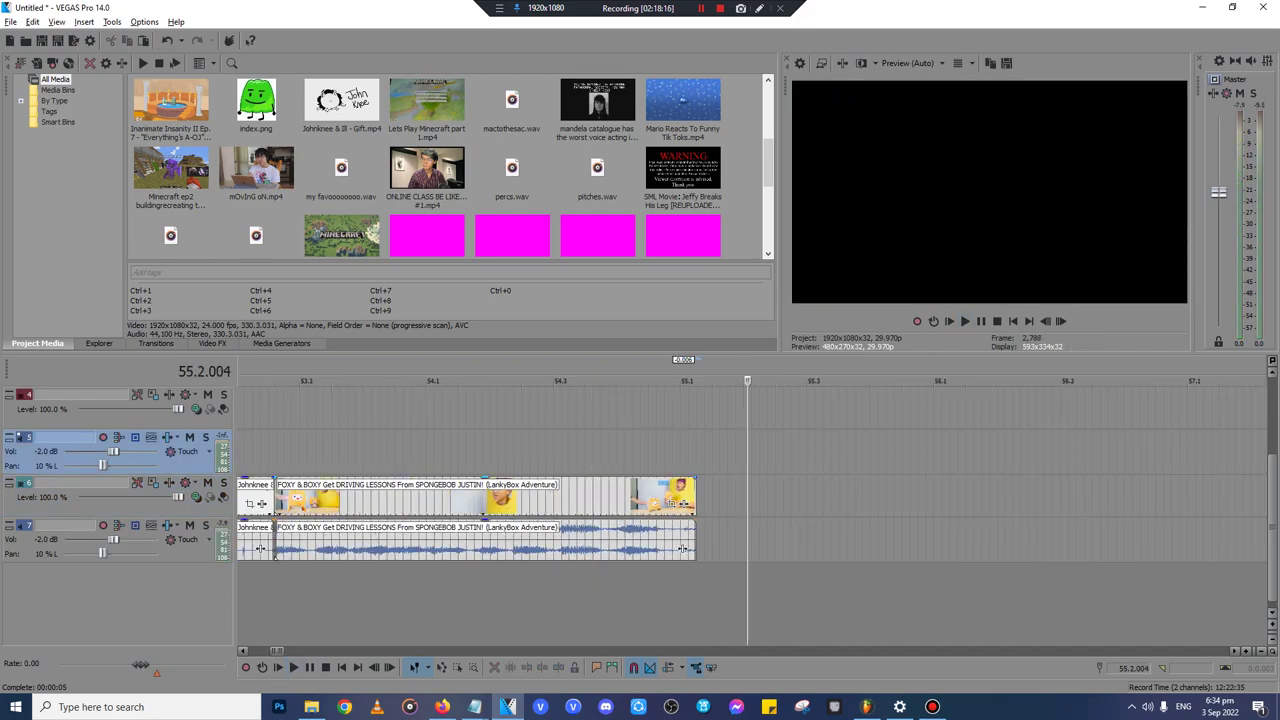
left_click(680, 493)
key("s")
key("Delete")
- Switch to File Explorer and open the LWIDMAAY folder inside Sources For Sparta Remixes
scroll(664, 492, "down", 4)
scroll(664, 492, "down", 6)
key("alt+Tab")
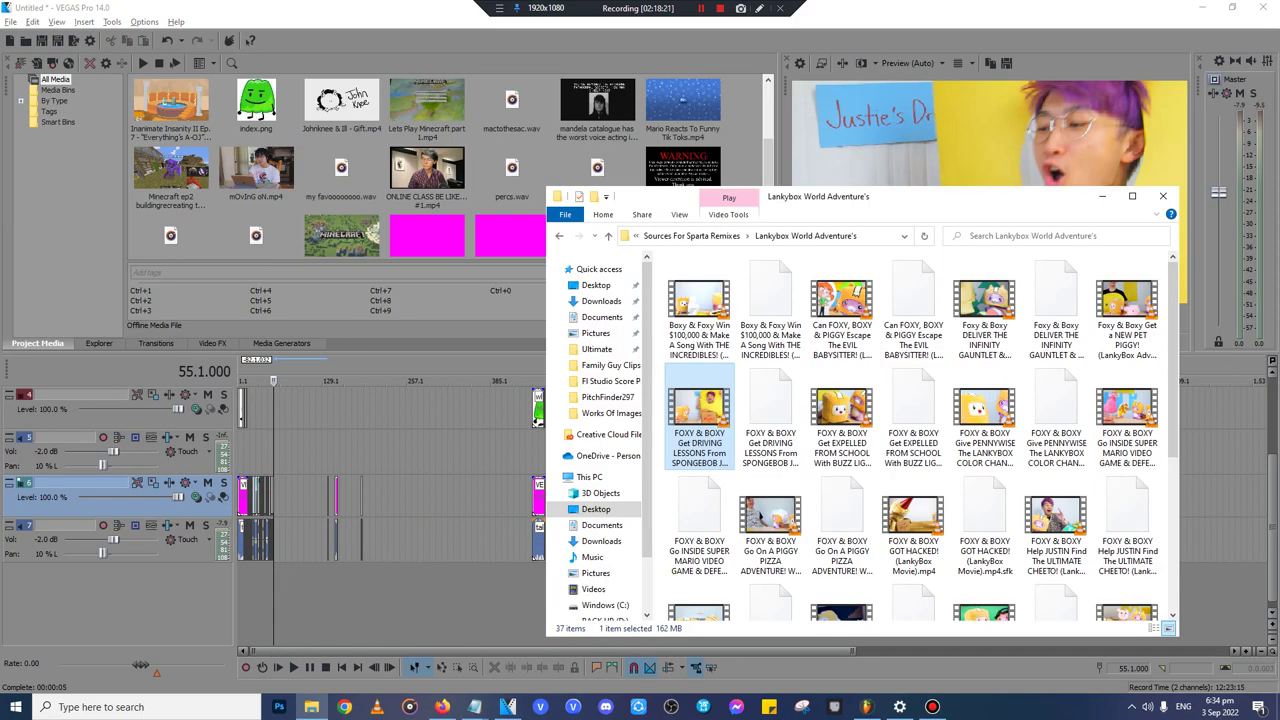
key("BackSpace")
key("Down")
key("Down")
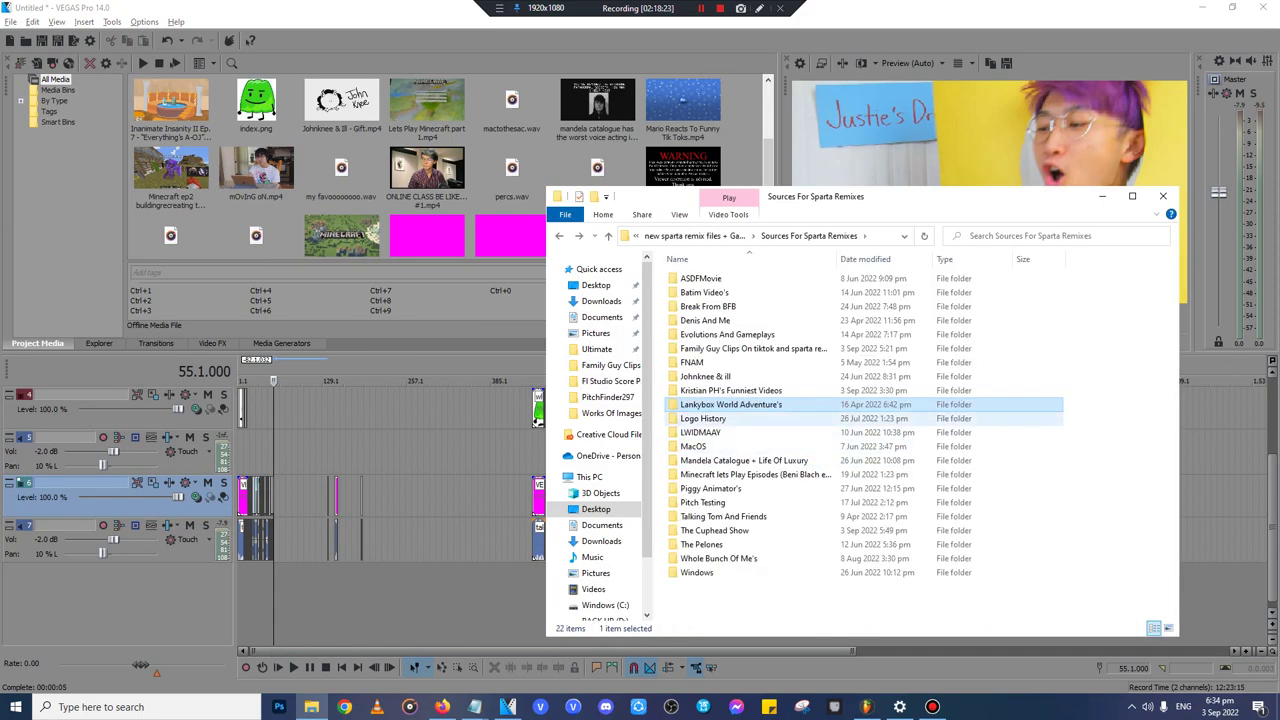
key("Return")
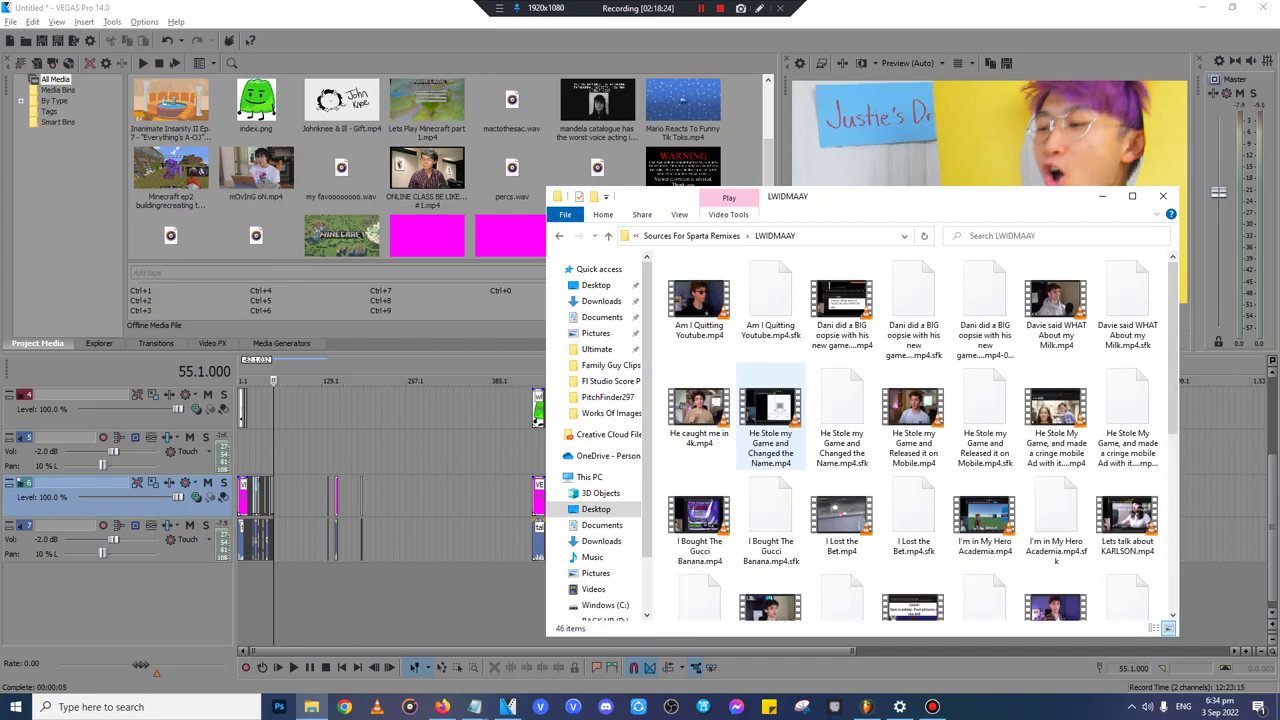
- Add the Youtube Shadow-Banned Me.mp4 video from the LWIDMAAY folder to an empty area far along the timeline
key("Down")
key("Down")
key("Down")
key("Down")
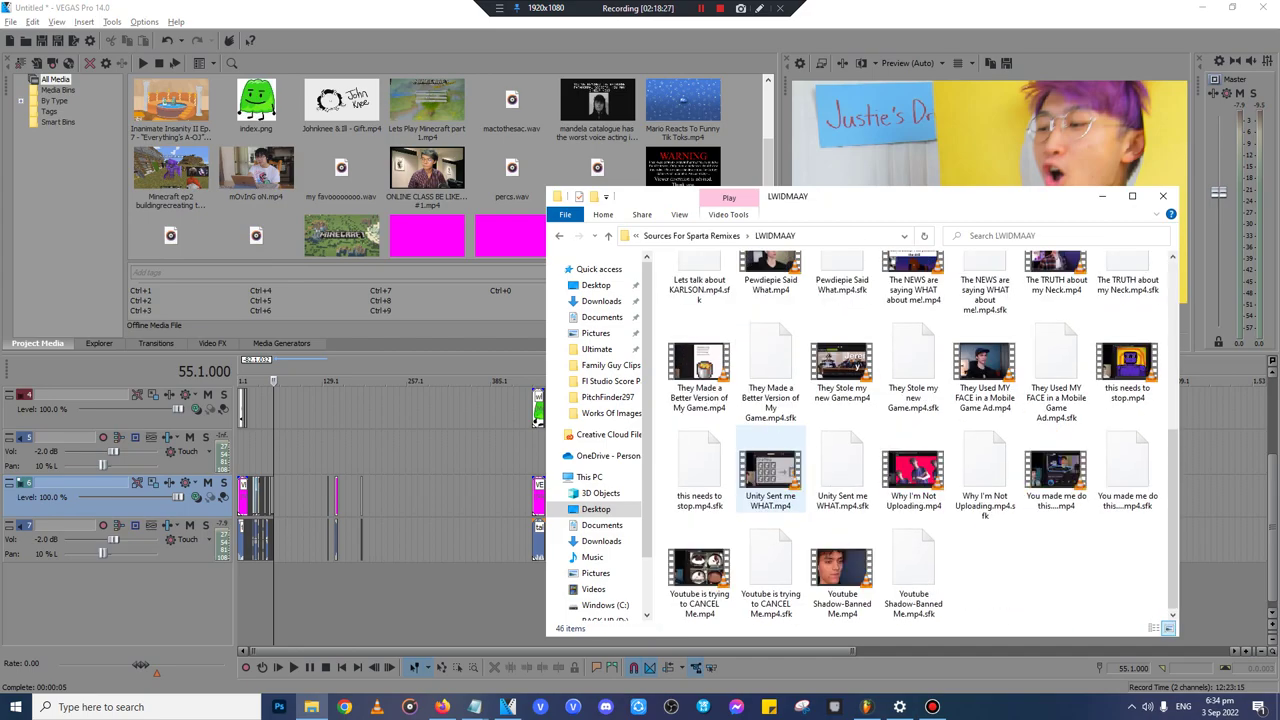
left_click_drag(842, 570, 1225, 490)
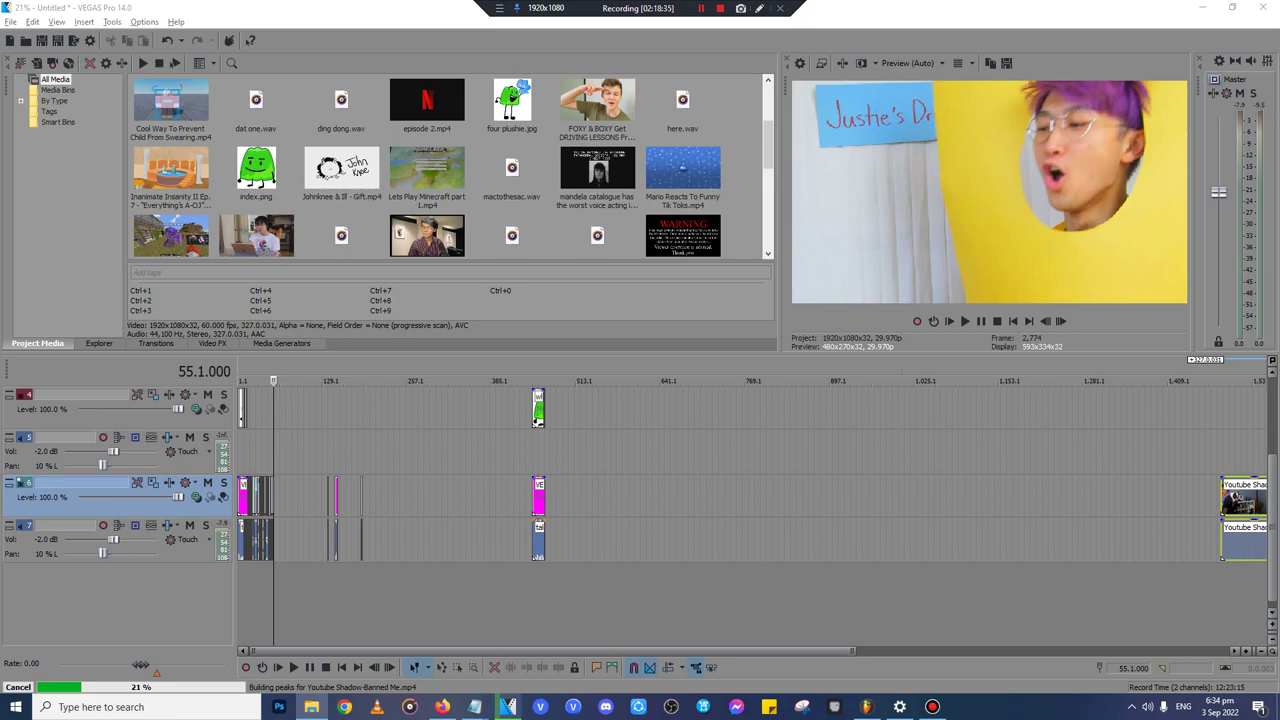
- Play the opening of the Youtube Shadow-Banned Me clip from several points to look for a usable phrase
left_click(1216, 453)
scroll(1216, 453, "up", 9)
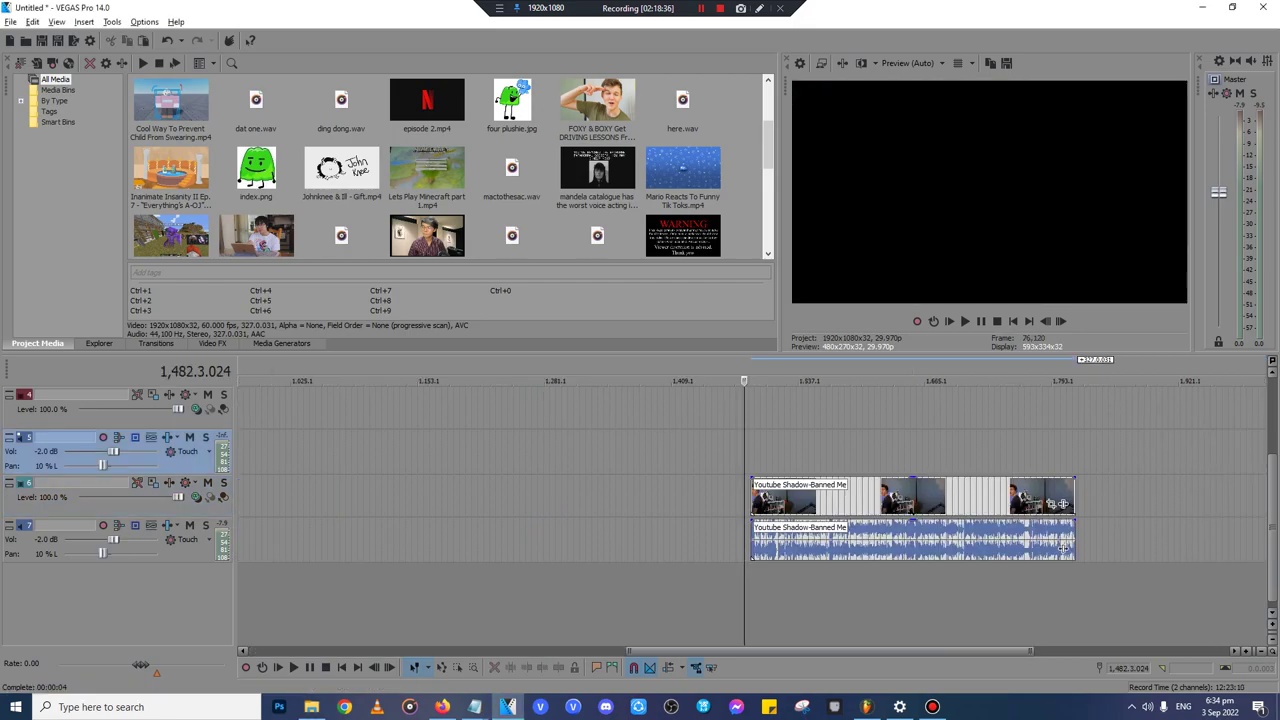
key("space")
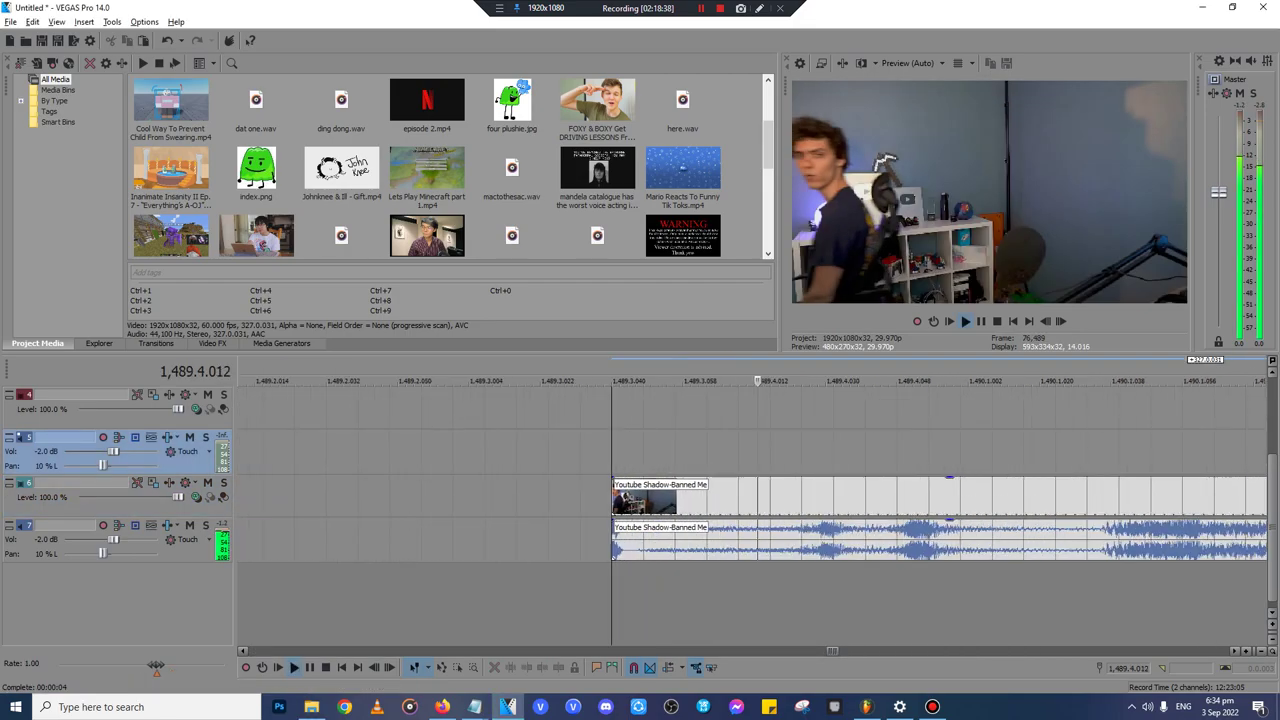
scroll(752, 500, "up", 4)
key("Return")
left_click(791, 497)
scroll(791, 497, "down", 4)
left_click(887, 497)
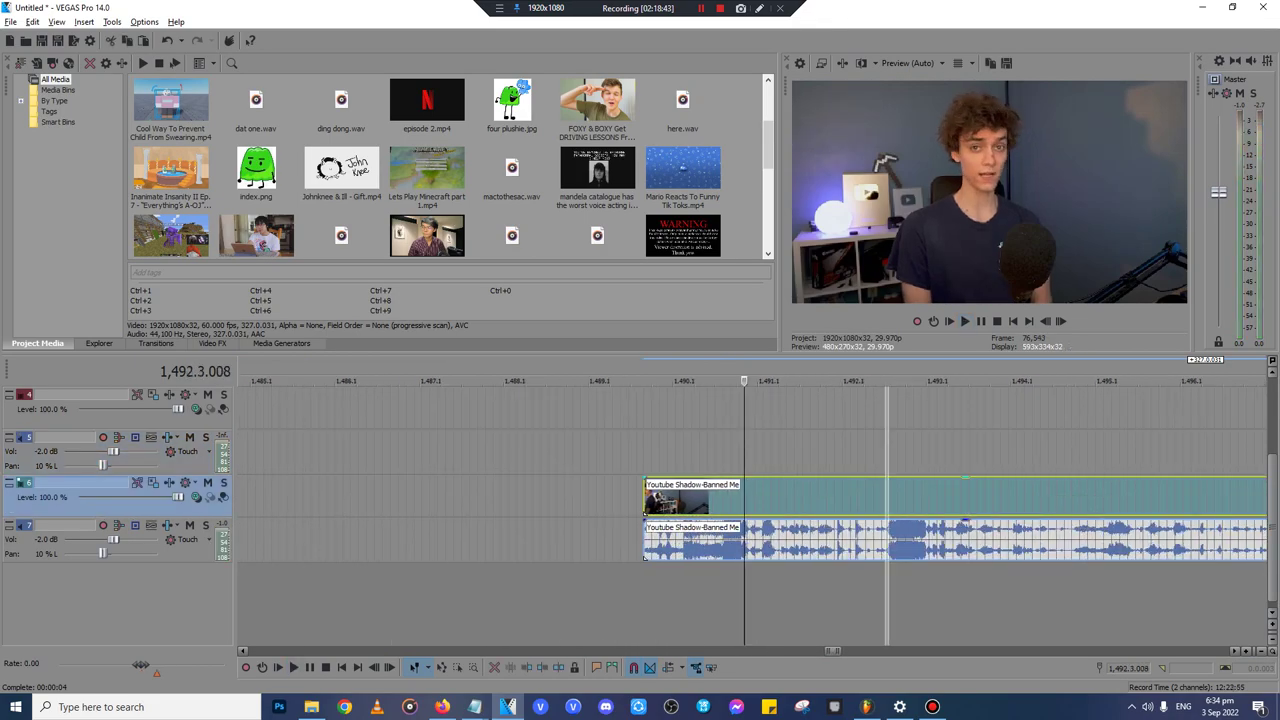
scroll(887, 497, "up", 6)
key("space")
key("Return")
scroll(752, 478, "down", 3)
key("space")
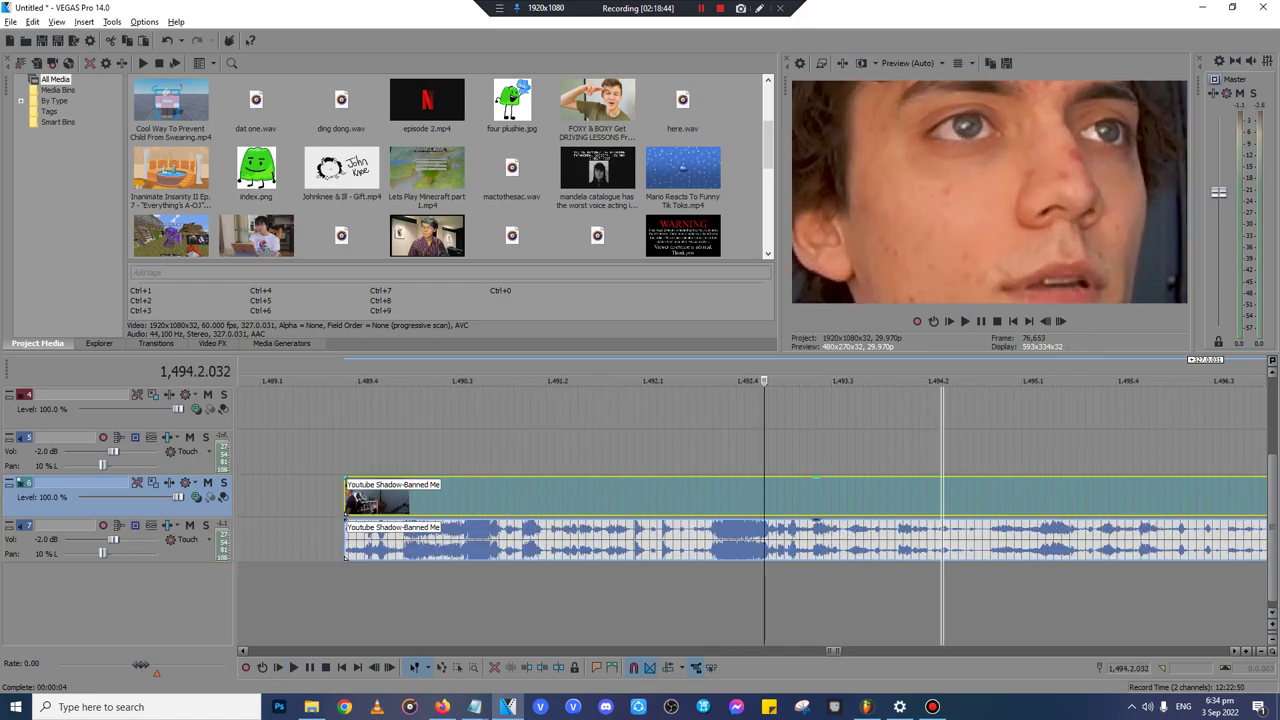
- Play the Youtube Shadow-Banned Me clip from 1,493.1.000, split it there and delete everything before the split
key("Return")
left_click(464, 452)
key("space")
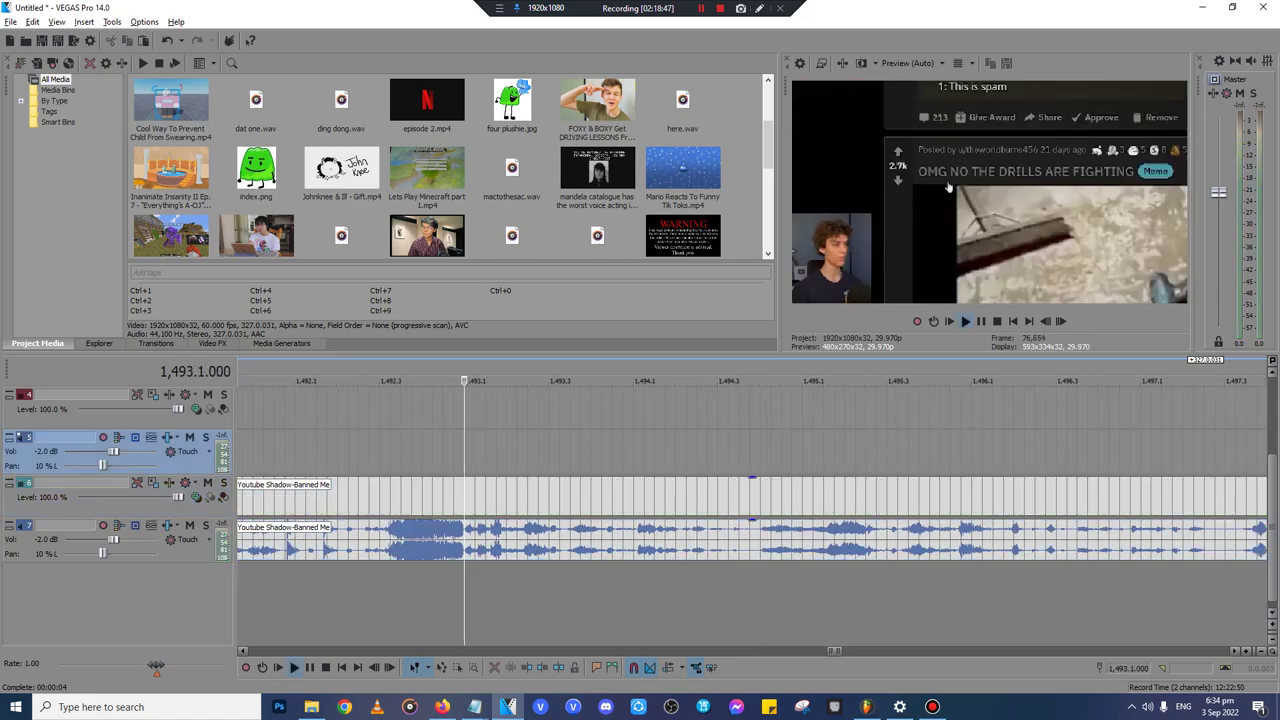
key("space")
key("space")
left_click(466, 497)
key("s")
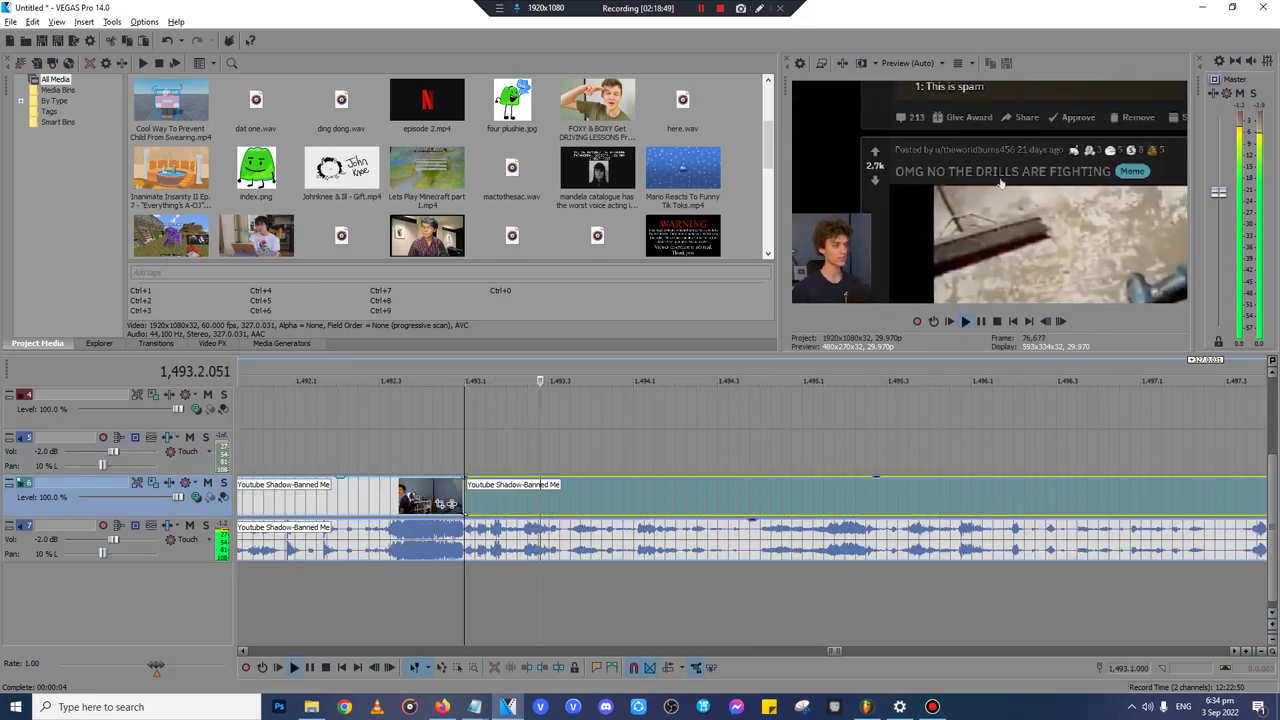
left_click(440, 497)
key("Delete")
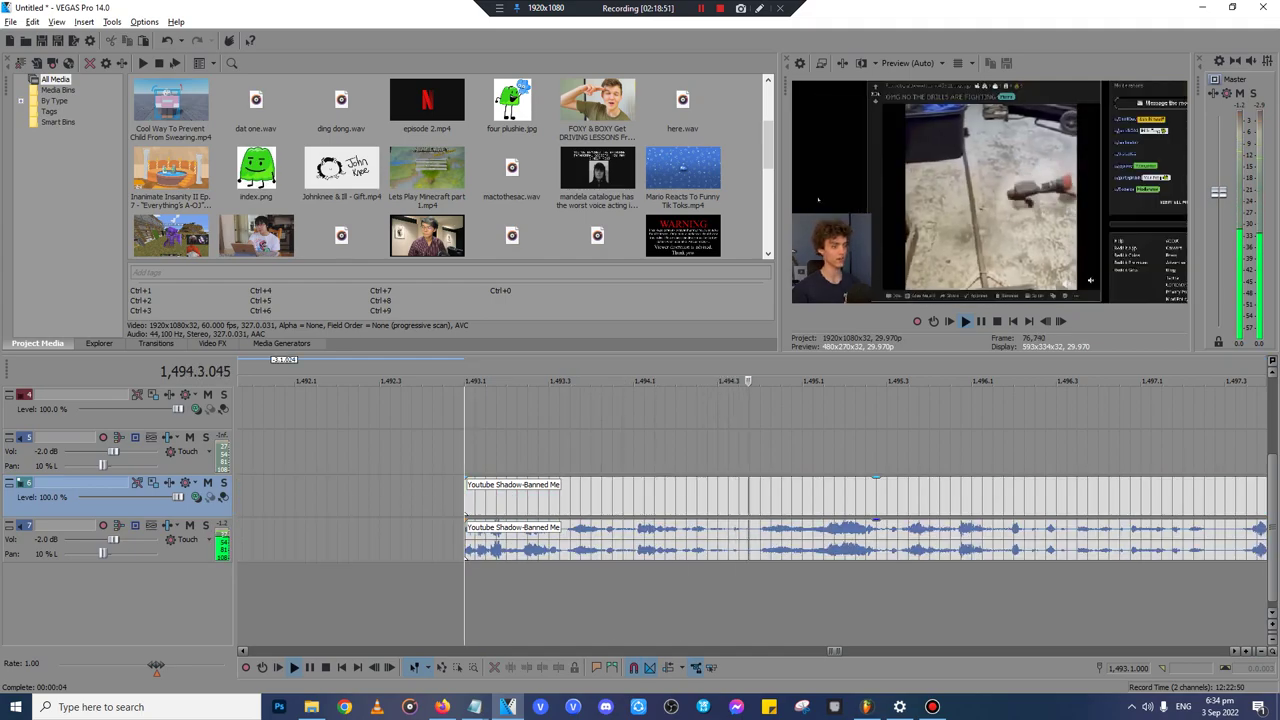
- Split the Youtube Shadow-Banned Me clip after its phrase, delete the remainder and cut the short piece from the timeline
left_click(755, 497)
left_click(760, 500)
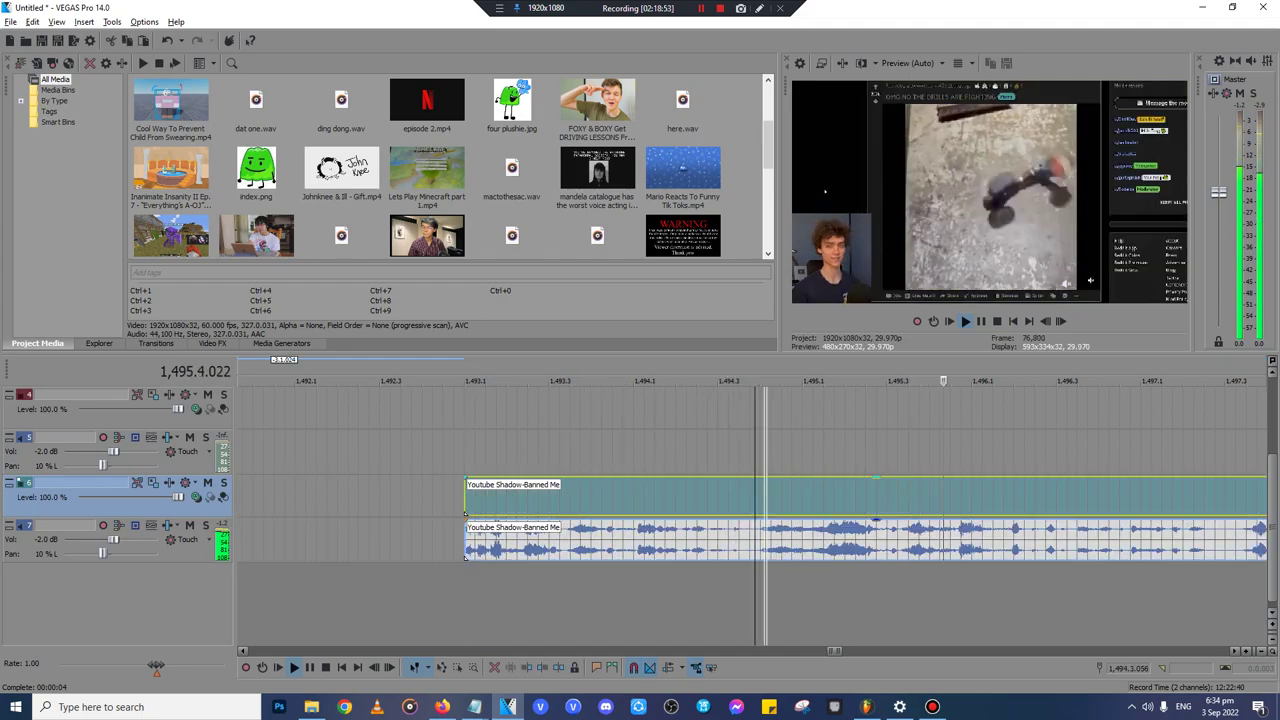
key("s")
left_click(744, 497)
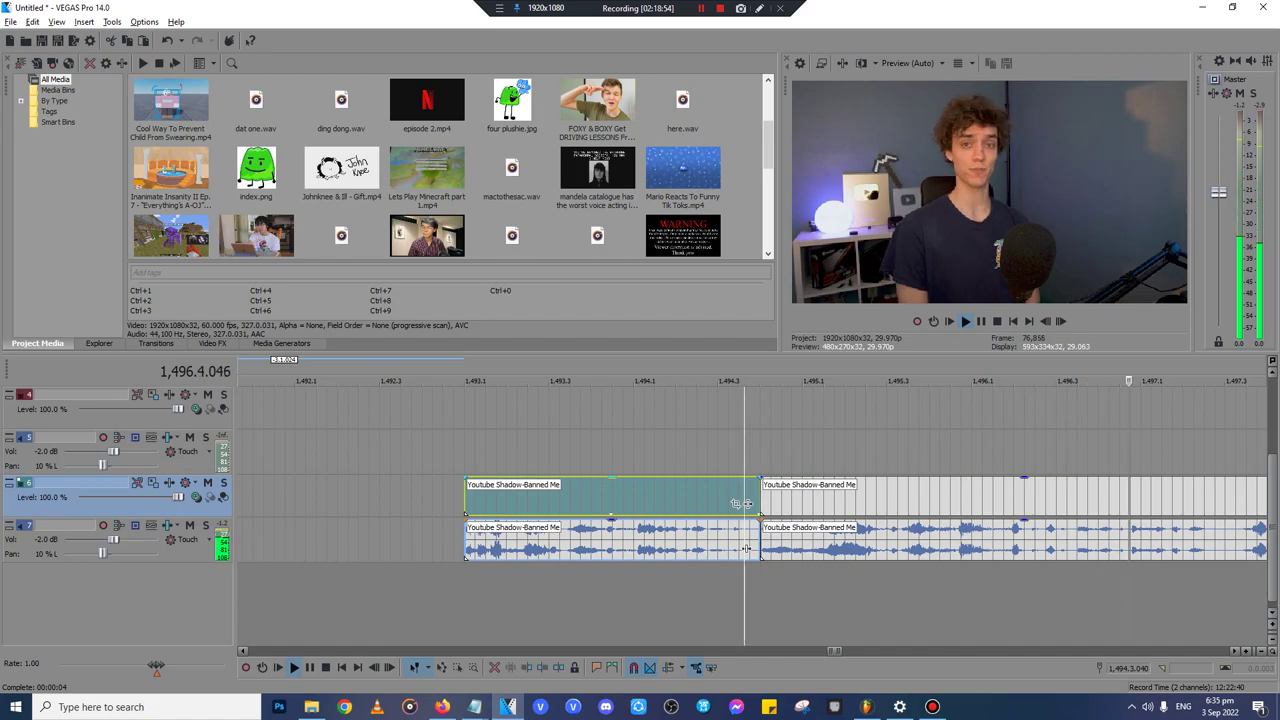
scroll(744, 497, "down", 5)
key("Delete")
left_click(751, 497)
scroll(751, 497, "down", 8)
left_click(857, 497)
key("Delete")
- Paste the Youtube Shadow-Banned Me piece directly after the FOXY & BOXY clip in the main sequence
left_click(266, 497)
scroll(266, 497, "up", 6)
key("space")
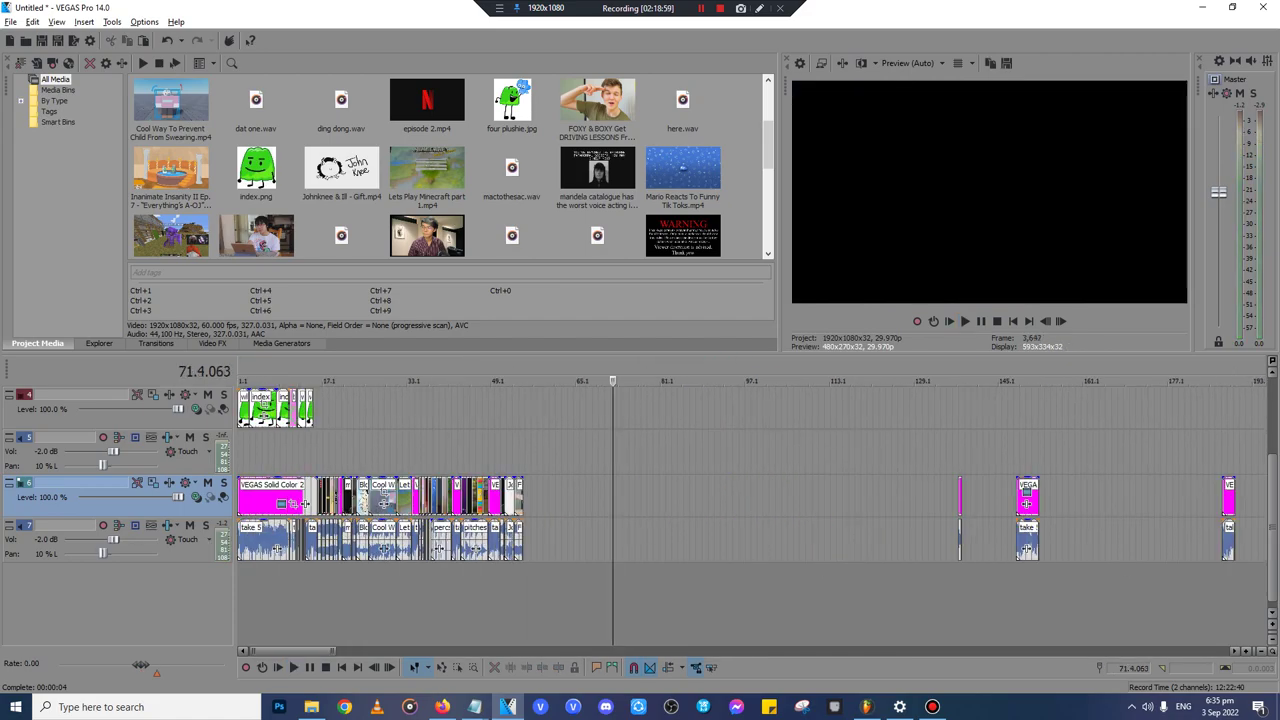
left_click(521, 497)
scroll(521, 497, "up", 5)
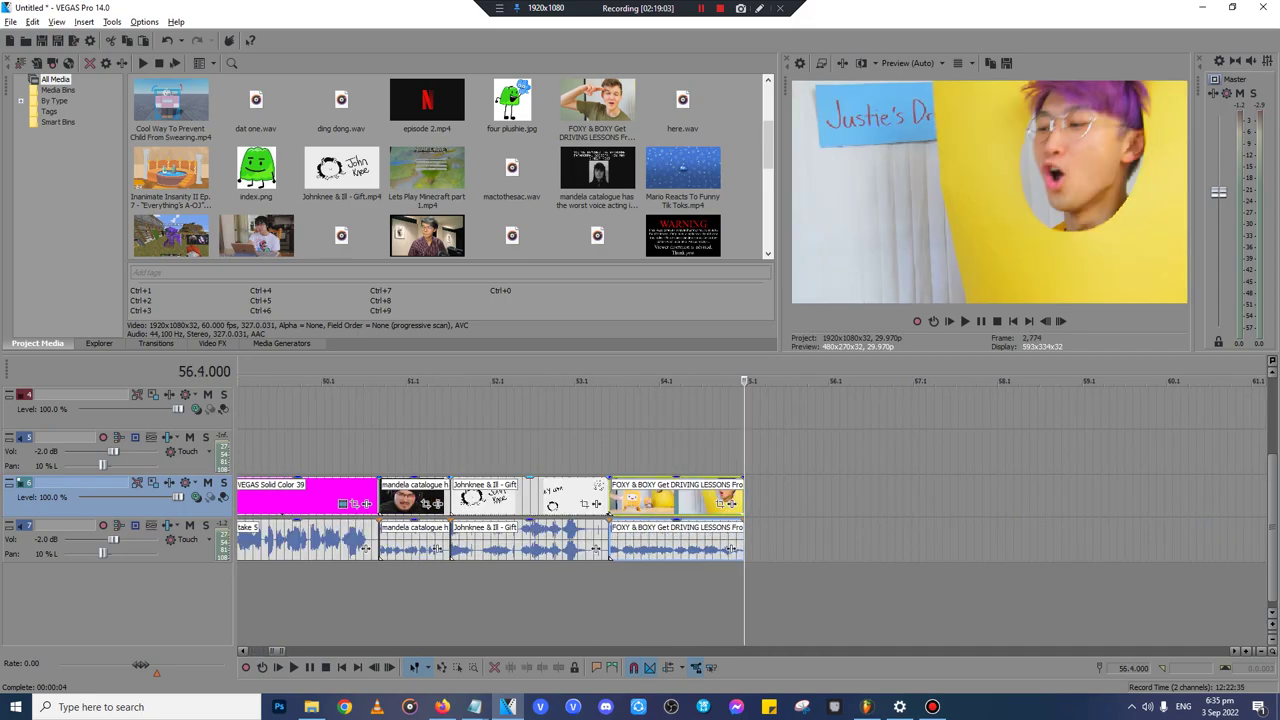
key("ctrl+v")
scroll(751, 510, "down", 4)
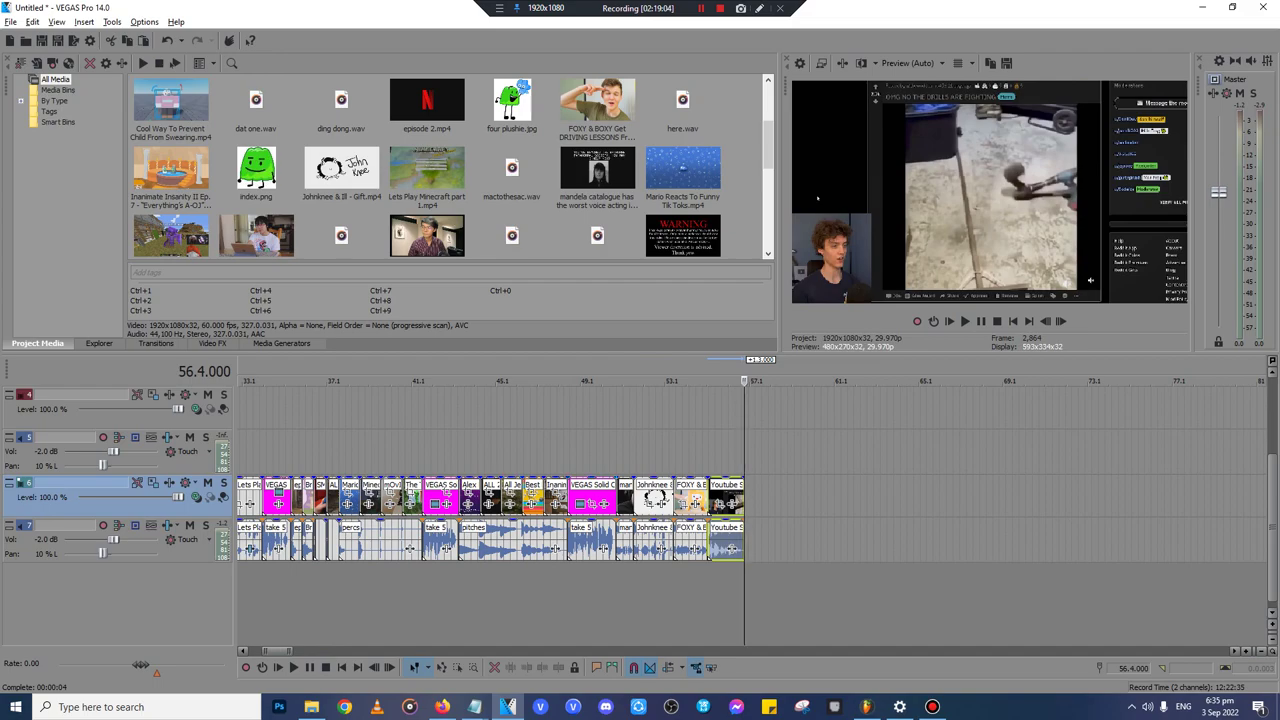
- Switch to script.txt in Notepad to check the lines around the freestyles or quotes section, and minimize the LWIDMAAY folder window
scroll(751, 510, "down", 6)
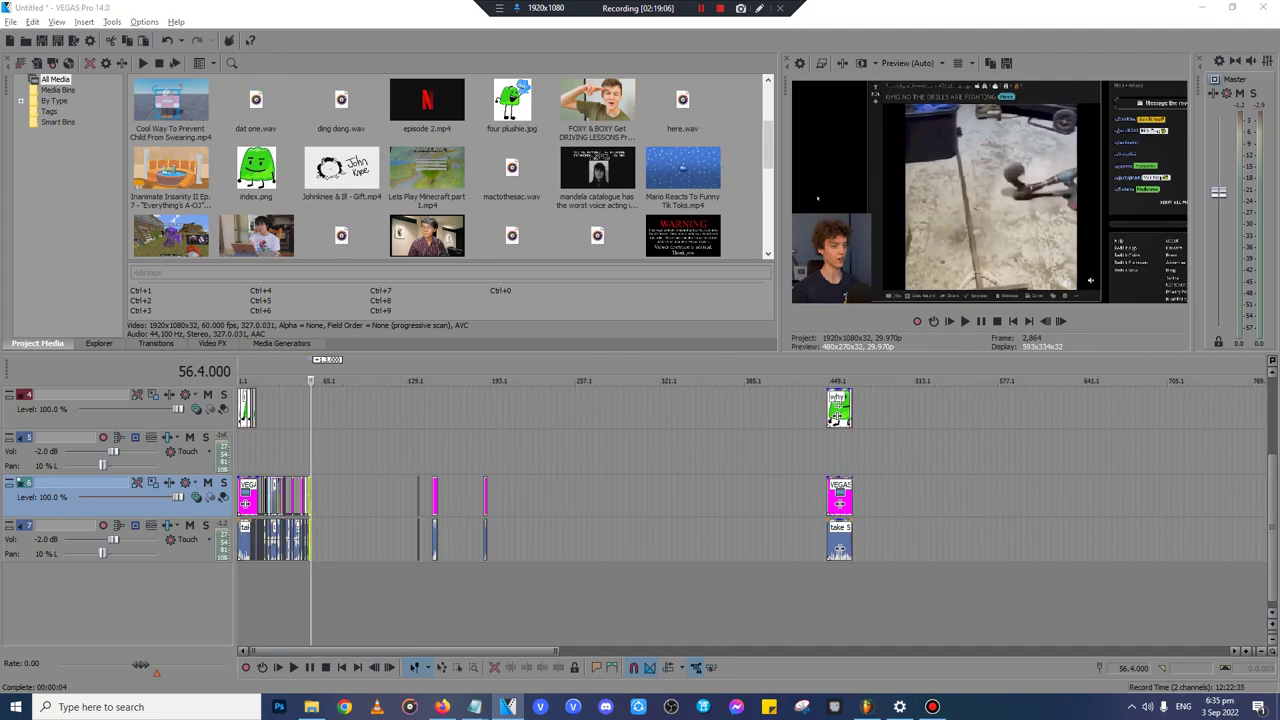
key("alt+Tab")
left_click(475, 707)
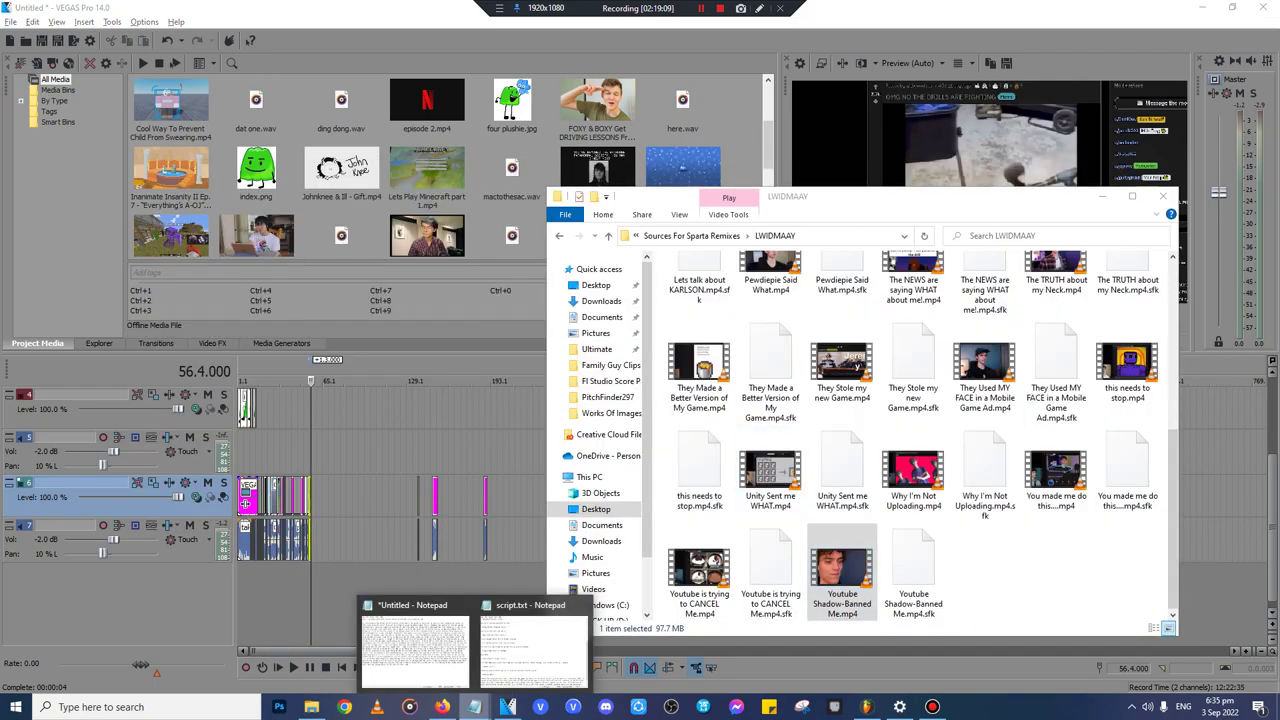
left_click(540, 650)
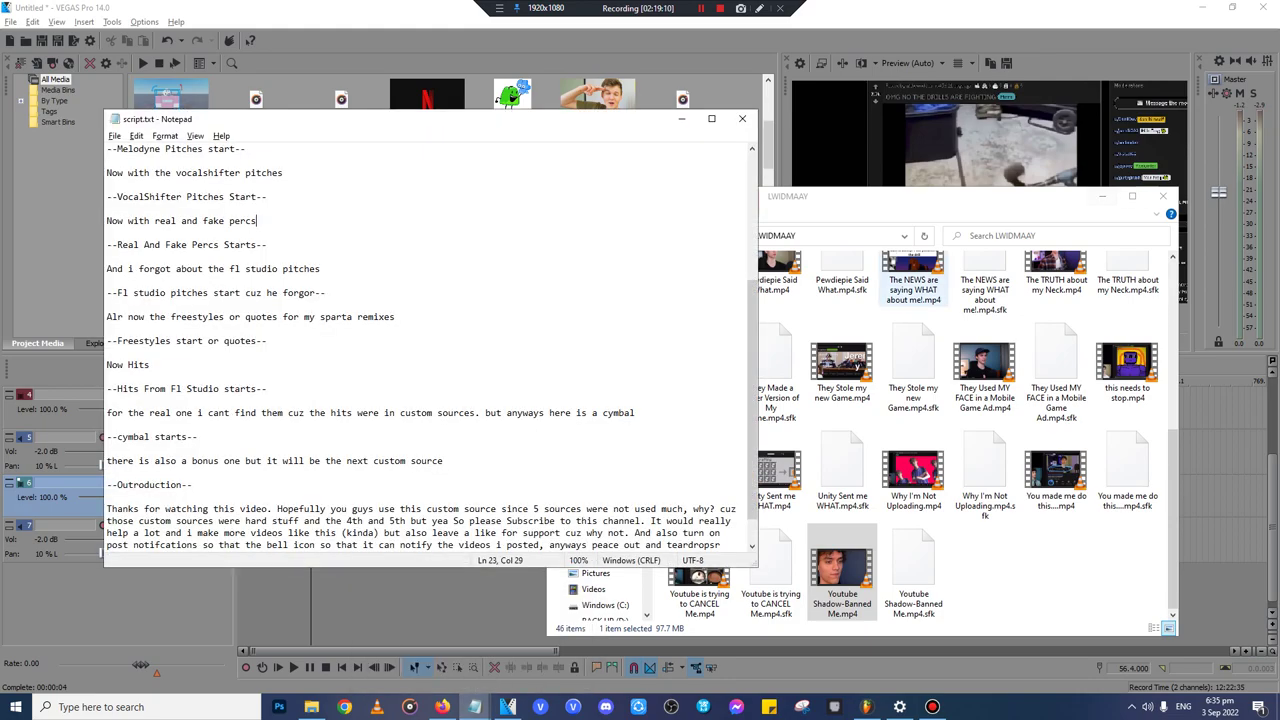
left_click(1103, 196)
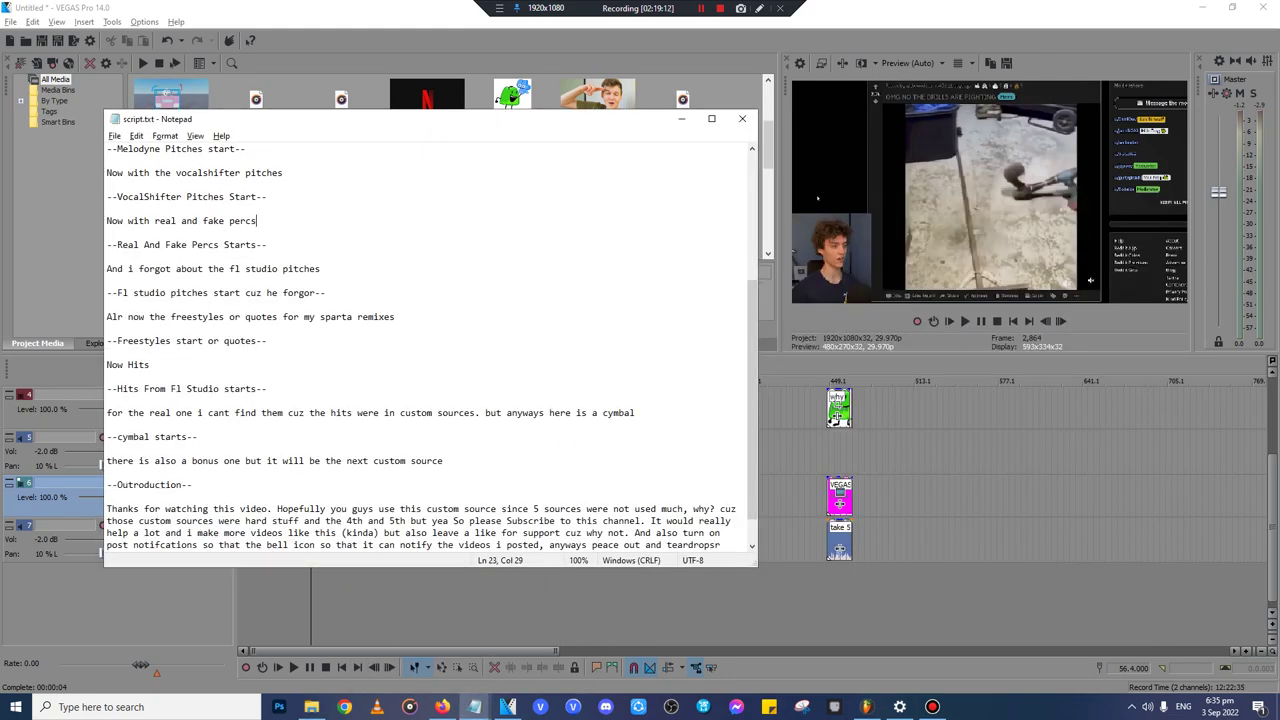
- Leave the script, play the VEGAS Solid Color 14 piece with its take 5 audio near 137.3, and cut it from the timeline
left_click(682, 119)
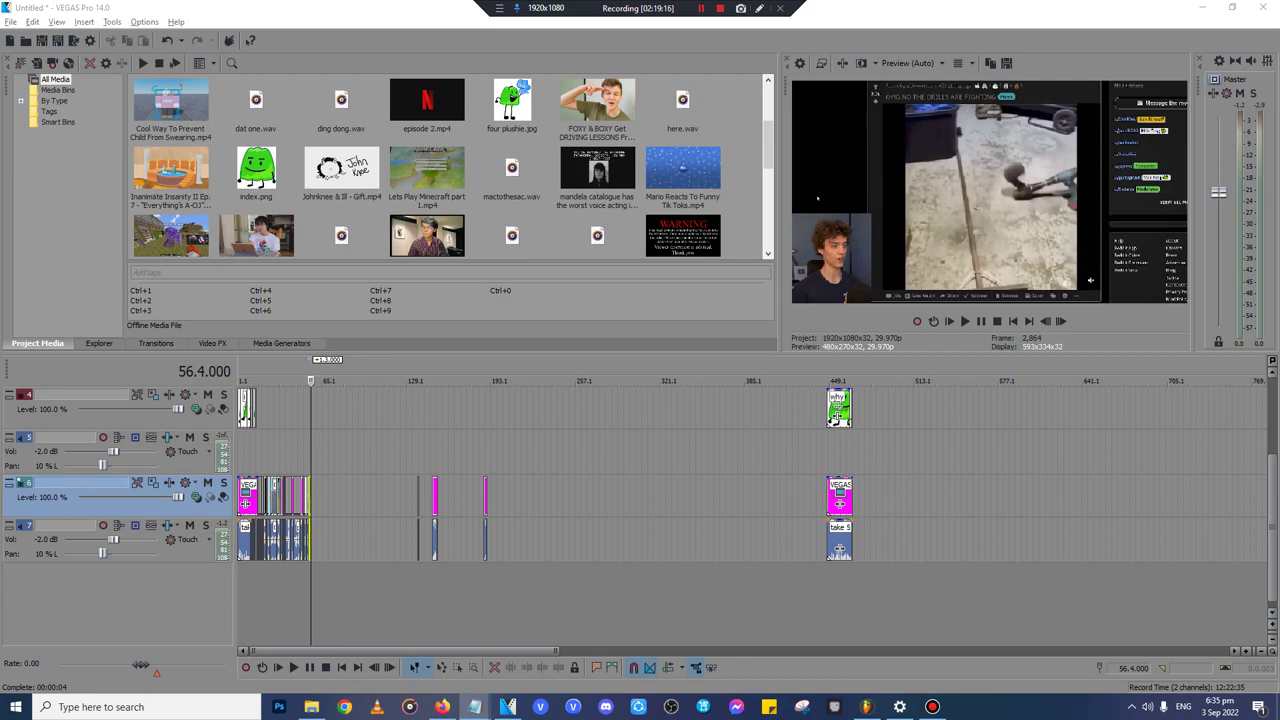
left_click(1053, 410)
left_click(418, 453)
scroll(418, 453, "up", 13)
key("space")
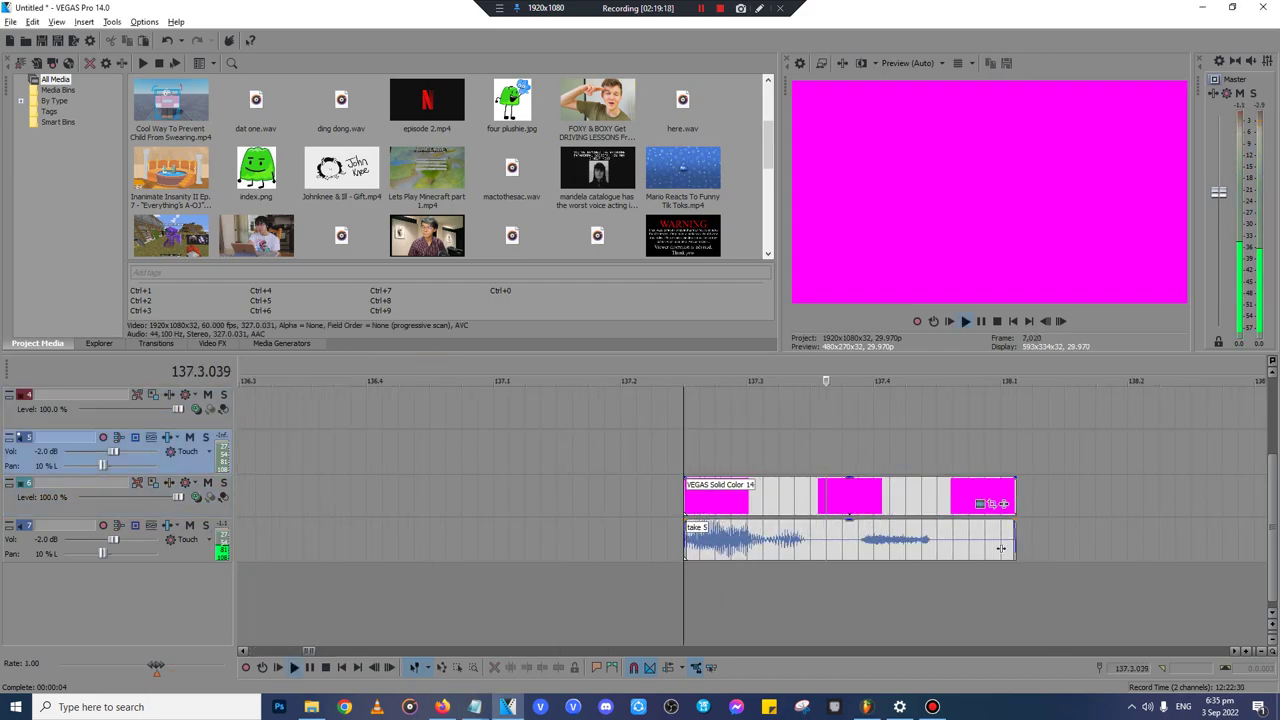
left_click(1001, 548)
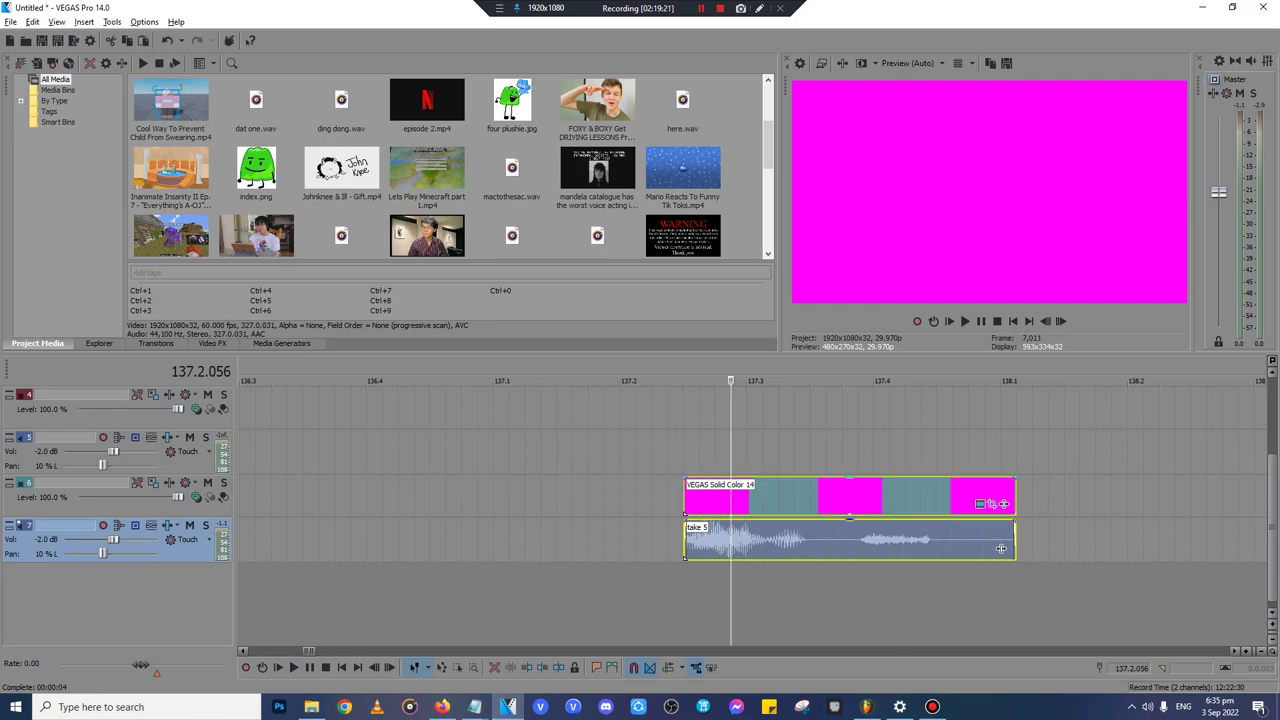
scroll(1001, 548, "down", 10)
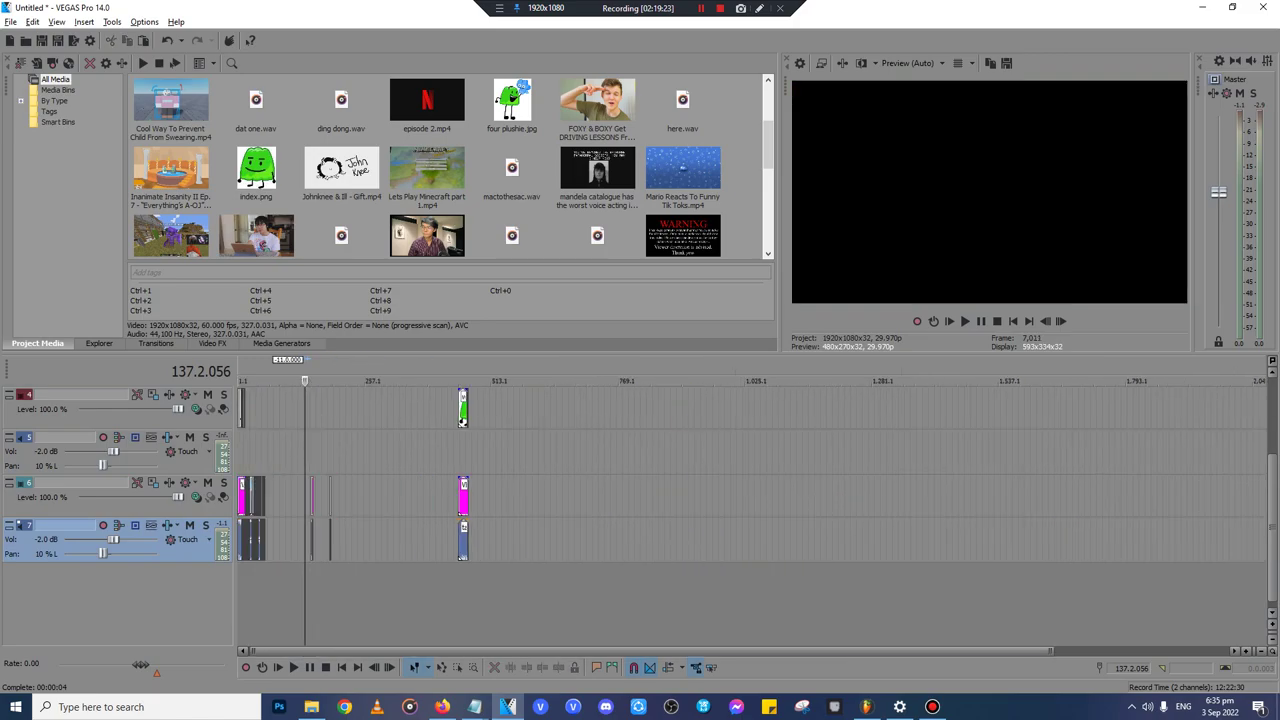
- Paste the cut solid color and take 5 piece after the Youtube Shadow-Banned Me clip at 56.4.000, as a new copy of the source media
left_click(277, 497)
scroll(277, 497, "up", 3)
left_click(460, 497)
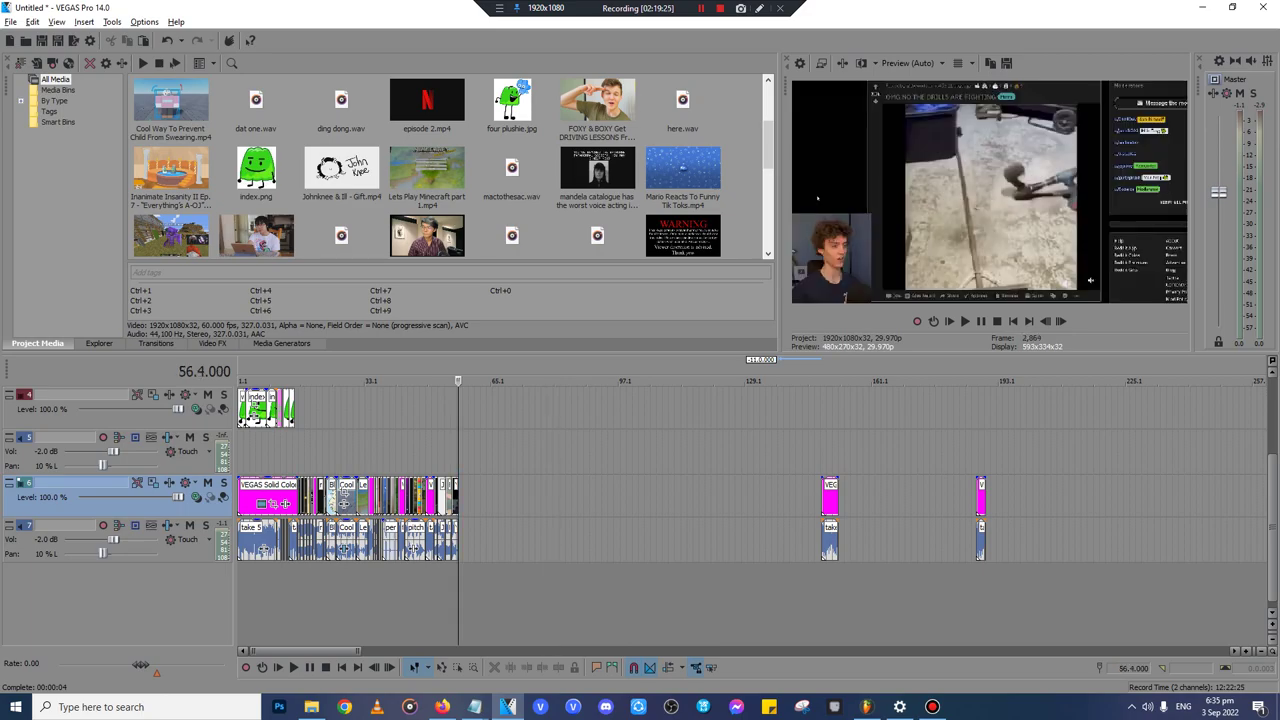
scroll(460, 497, "up", 4)
key("ctrl+v")
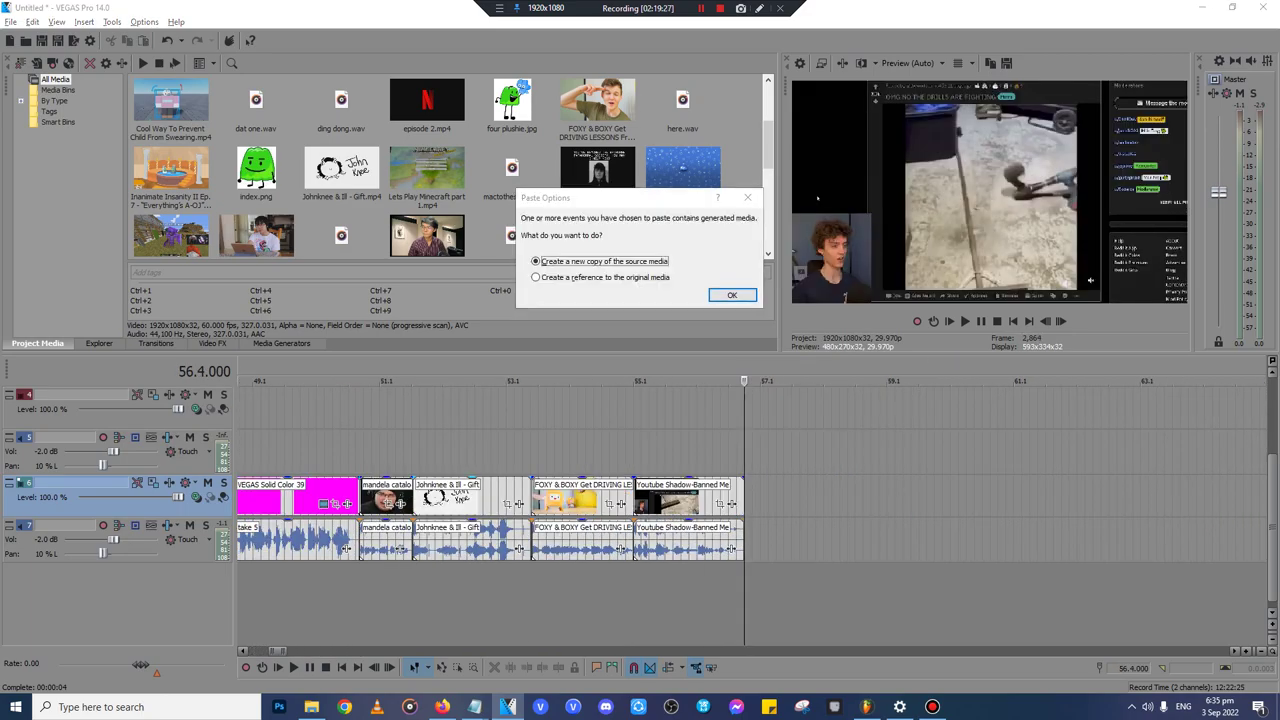
key("Return")
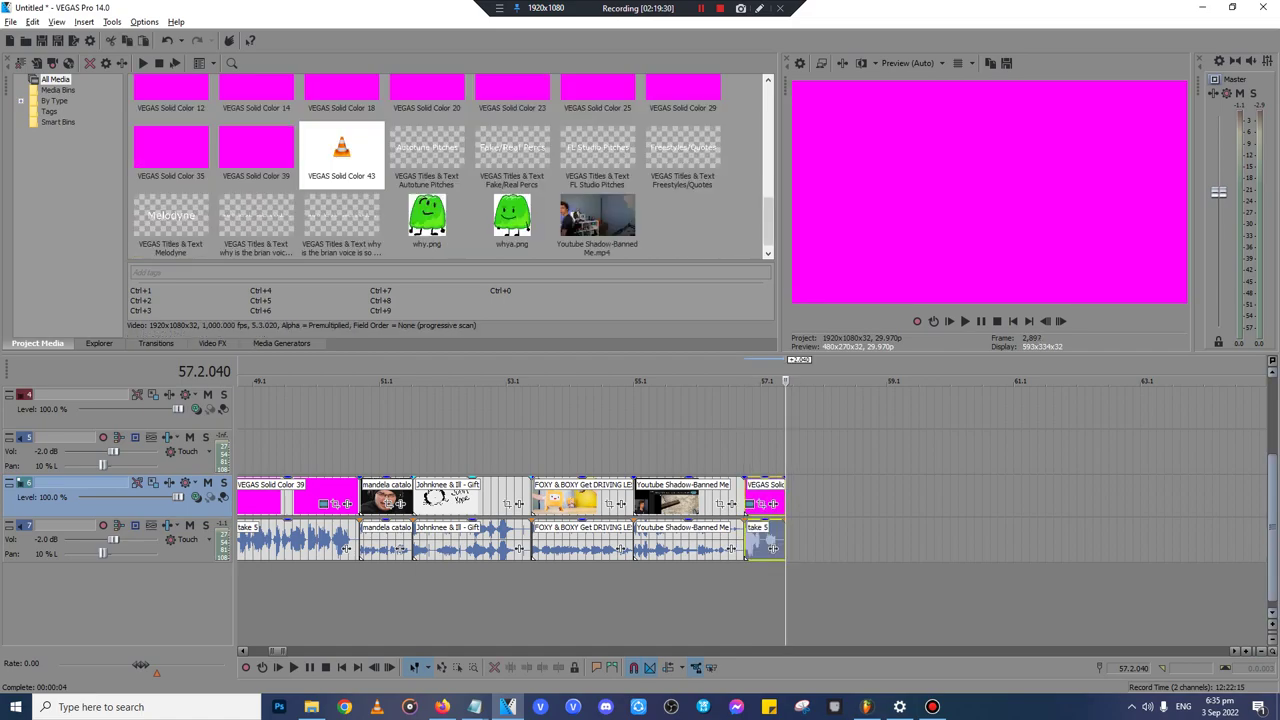
- Examine the title and image events on the upper tracks, including the Freestyles/Quotes title and the four plushie image
left_click_drag(1272, 528, 1272, 455)
scroll(744, 515, "down", 2)
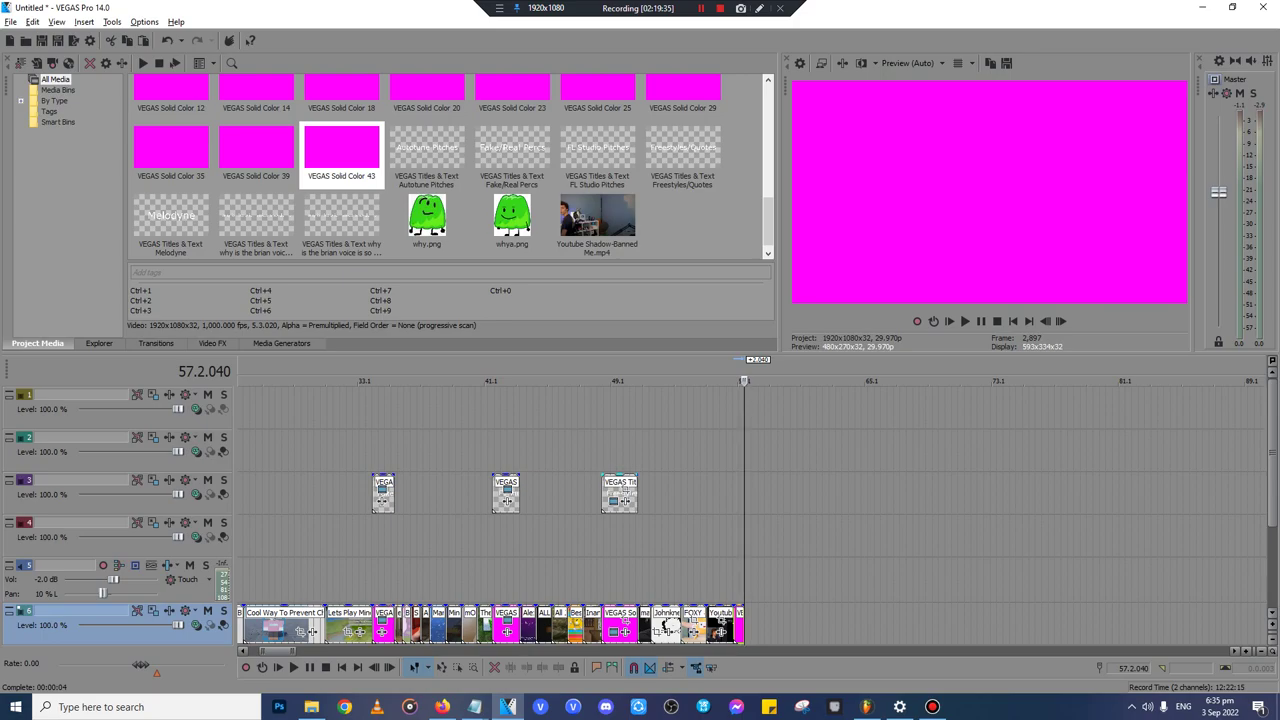
left_click(614, 480)
scroll(614, 480, "down", 7)
scroll(614, 480, "up", 6)
scroll(614, 480, "down", 6)
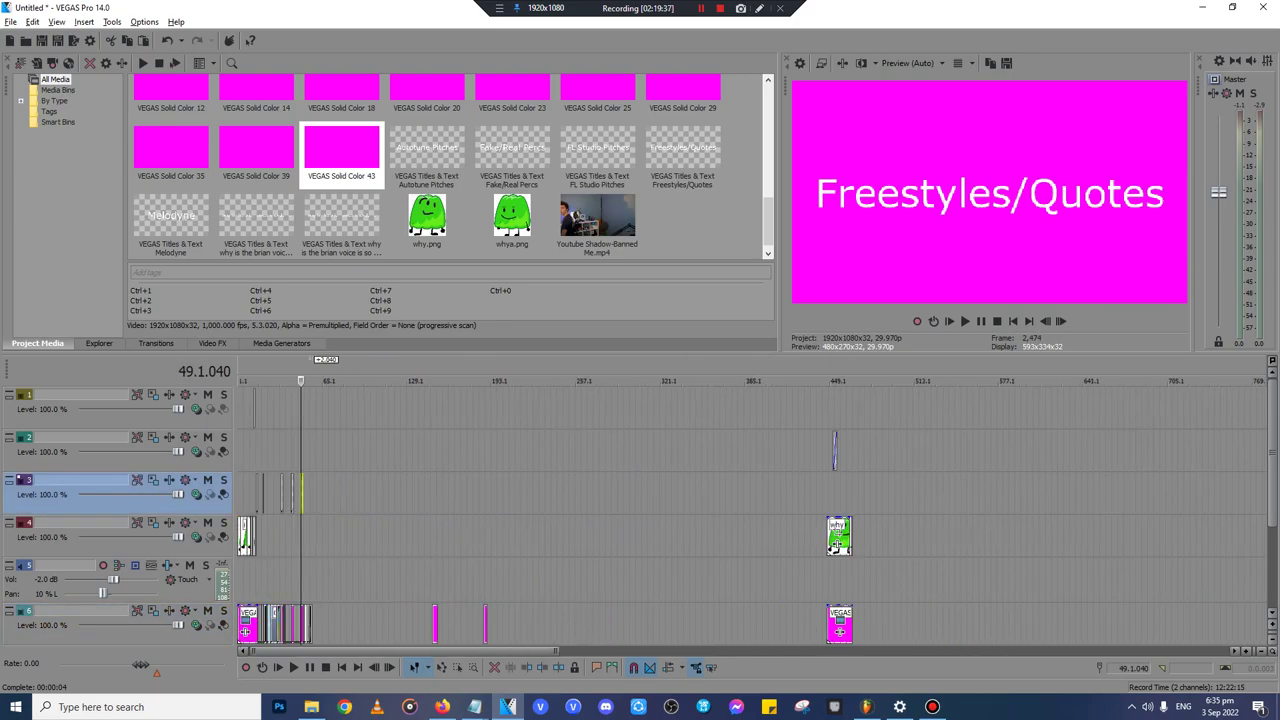
scroll(614, 480, "up", 3)
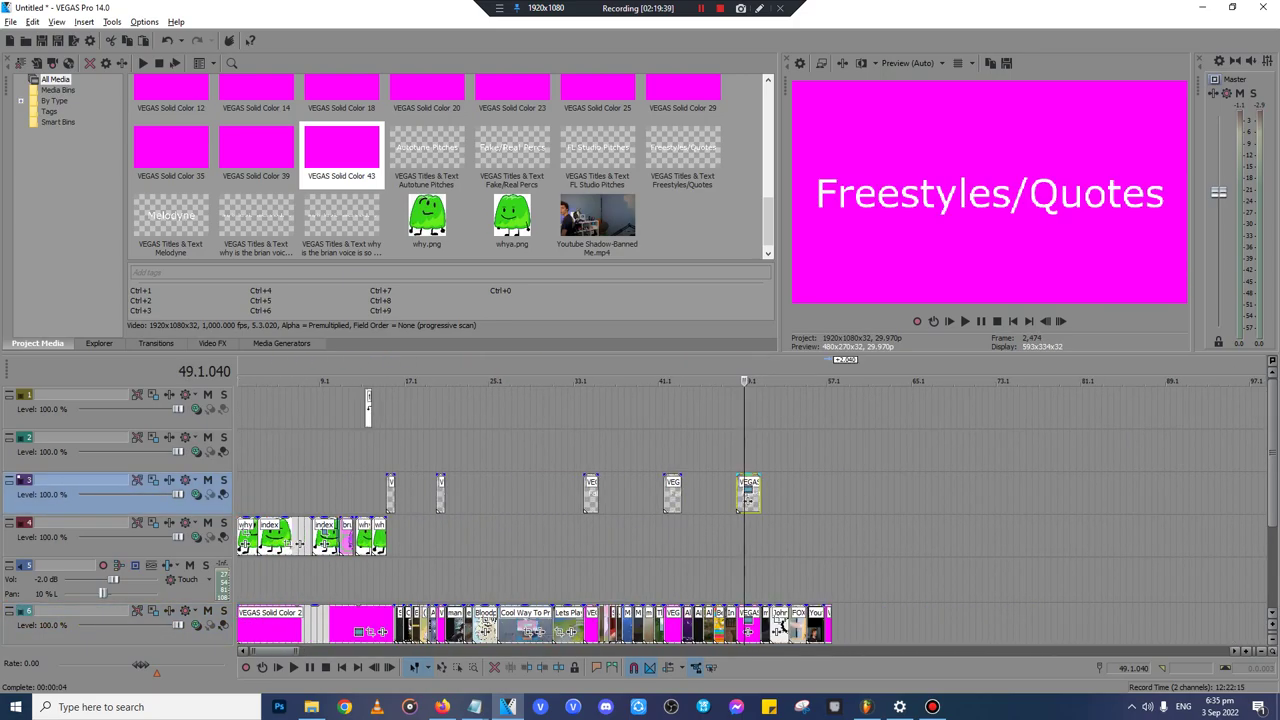
left_click(367, 410)
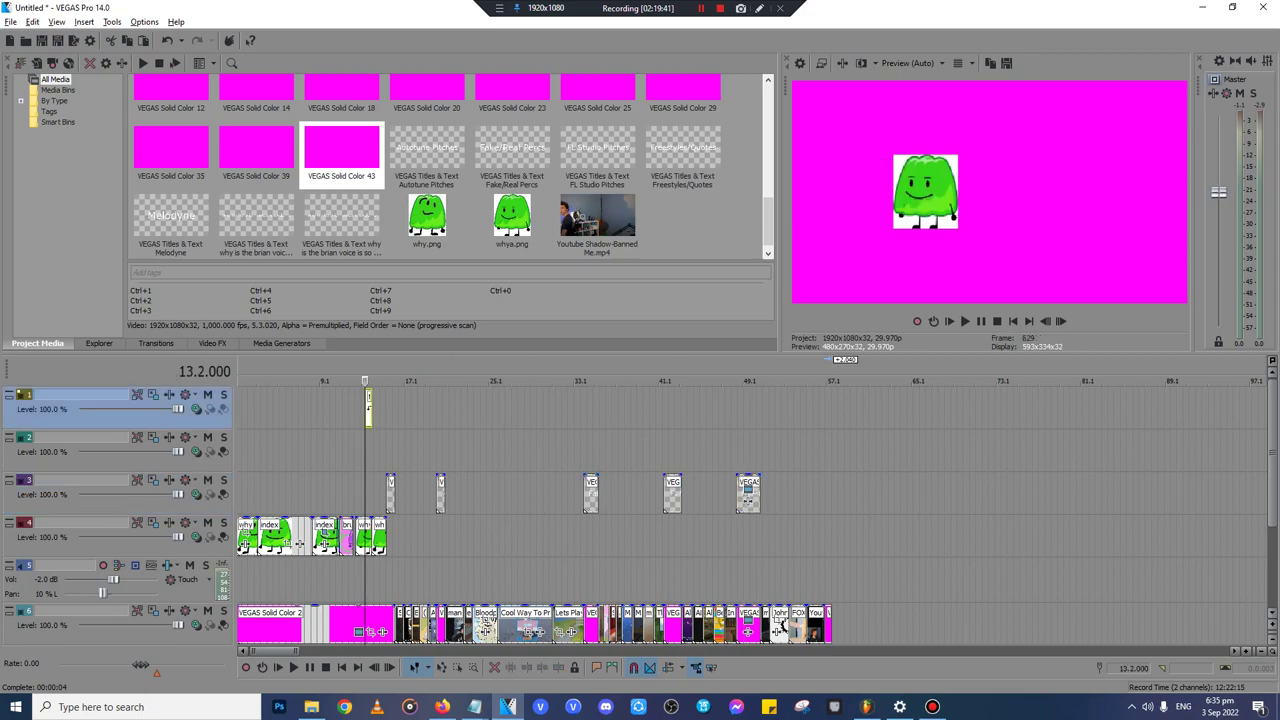
scroll(367, 410, "up", 5)
scroll(367, 410, "down", 2)
scroll(367, 410, "up", 3)
scroll(752, 510, "down", 2)
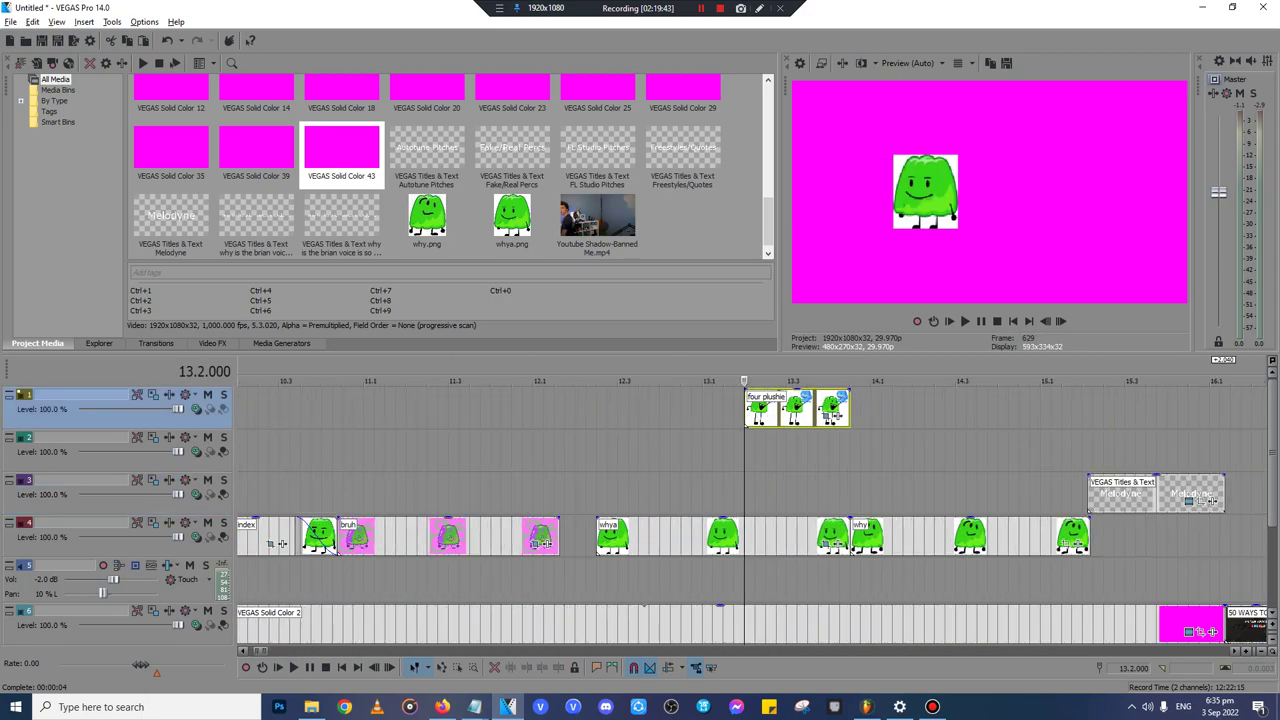
scroll(752, 510, "down", 7)
left_click(1041, 451)
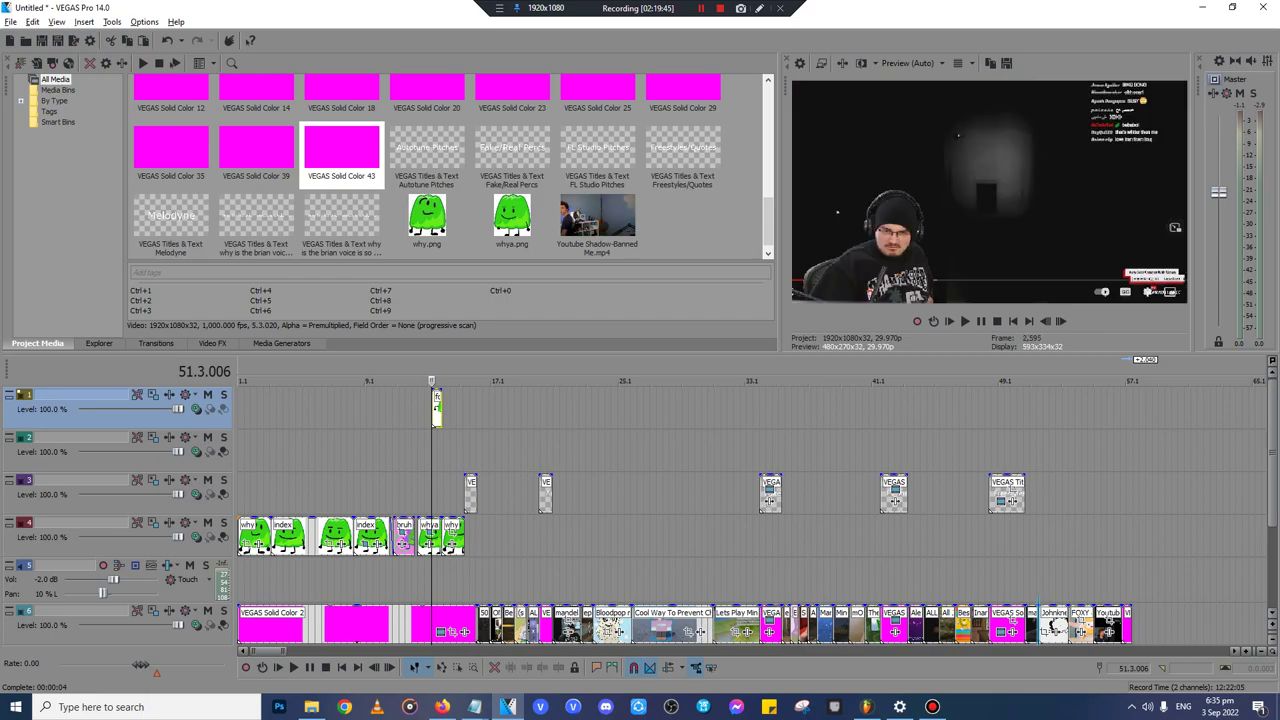
- Duplicate the Freestyles/Quotes title on its track at 56.4.000 as a new copy of the source media
scroll(1041, 451, "up", 4)
left_click(641, 494)
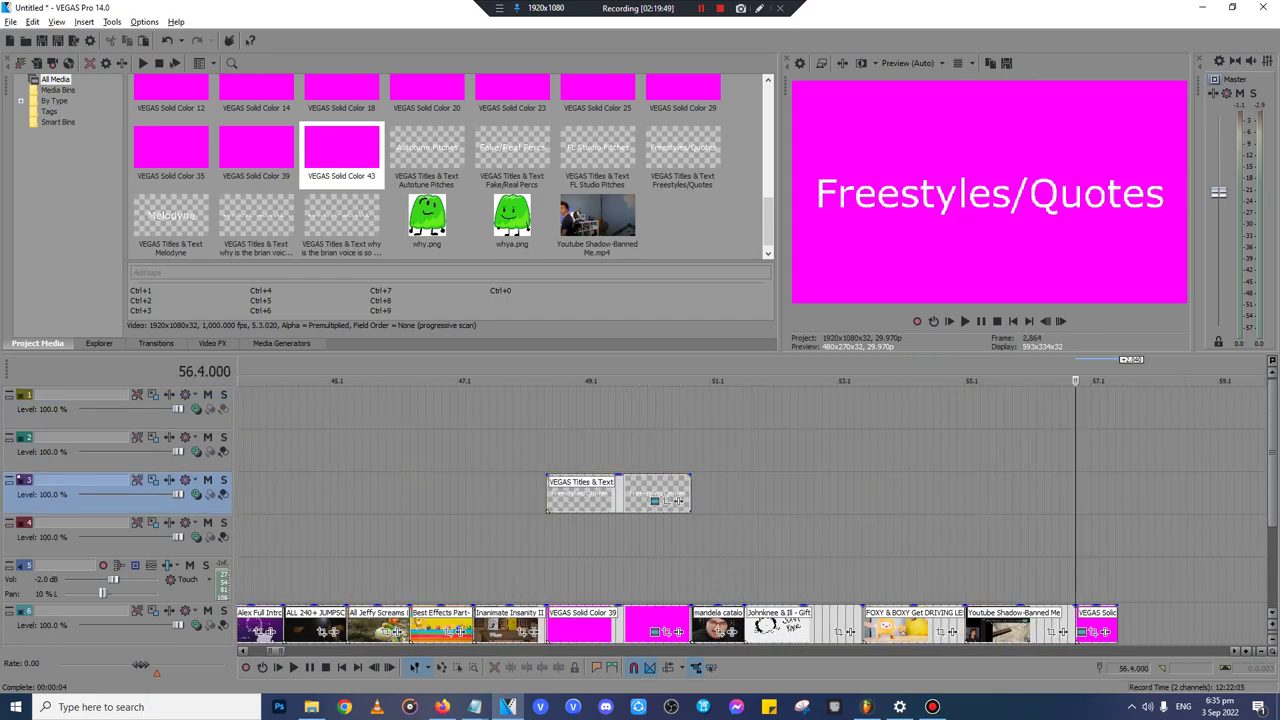
key("ctrl+v")
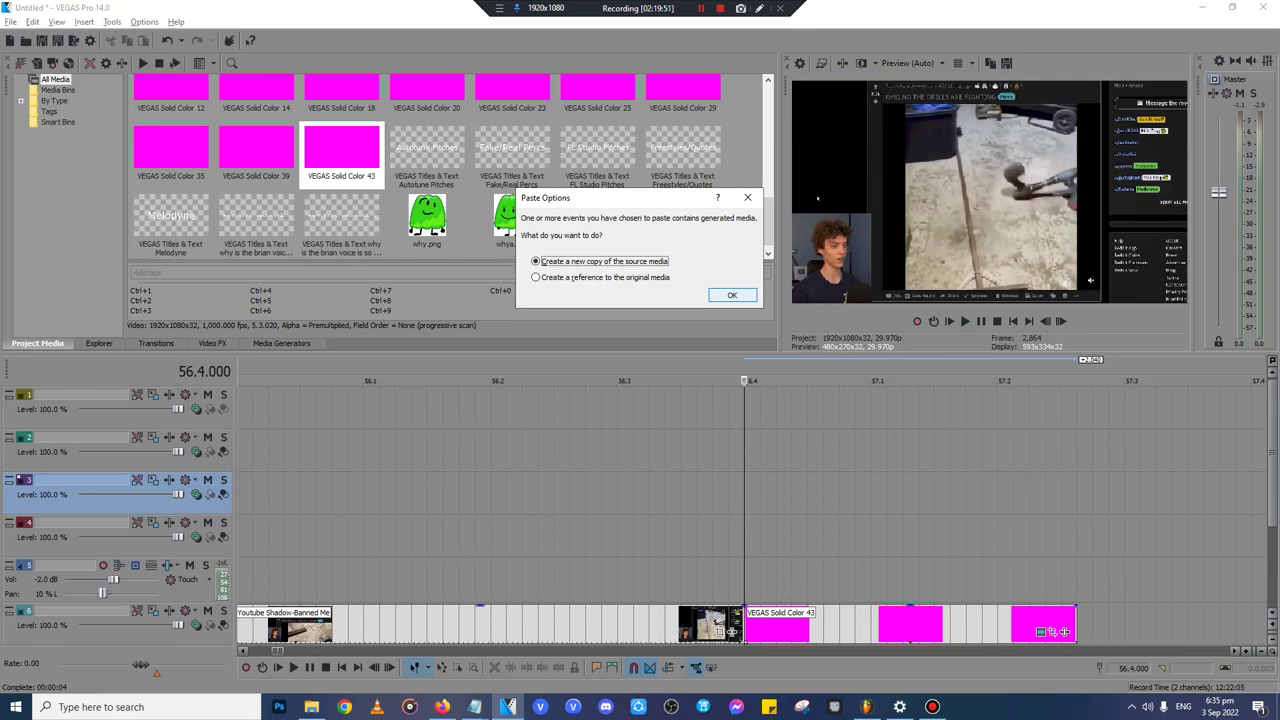
key("Return")
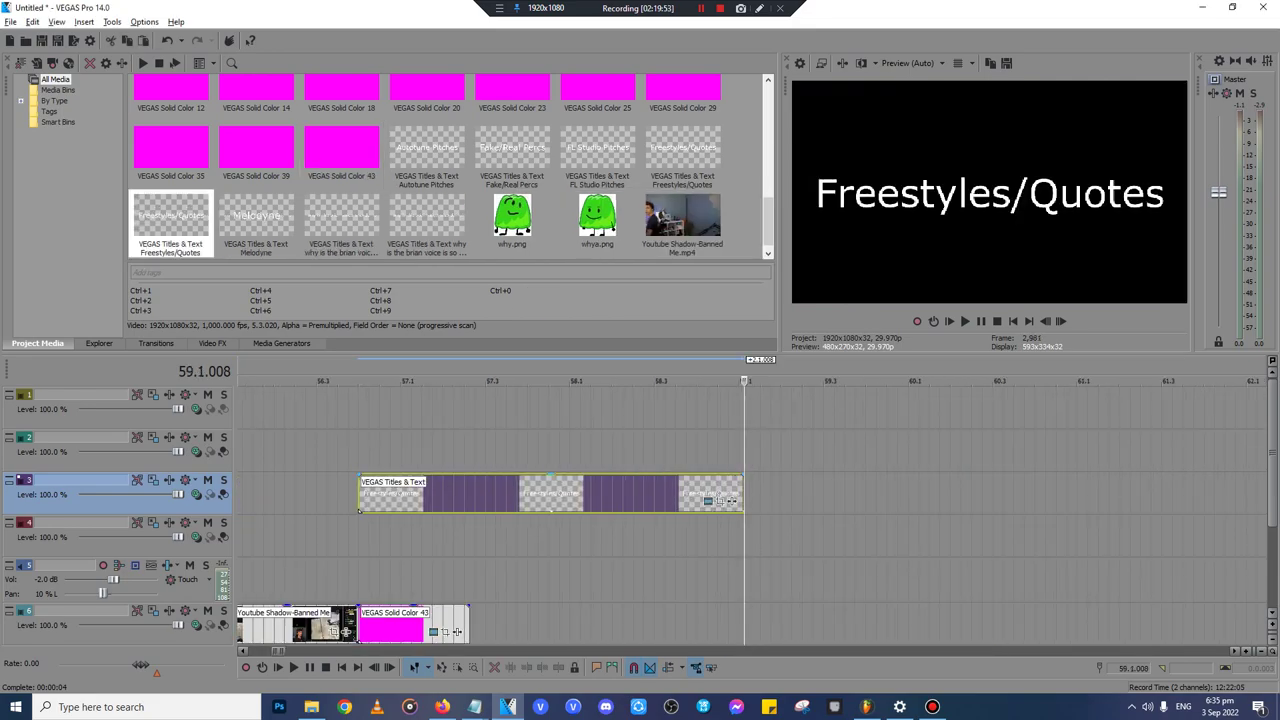
- Split the duplicated title at 57.2.040, where the solid color below it ends, and delete the remainder
left_click(470, 494)
scroll(470, 494, "up", 4)
key("s")
key("Delete")
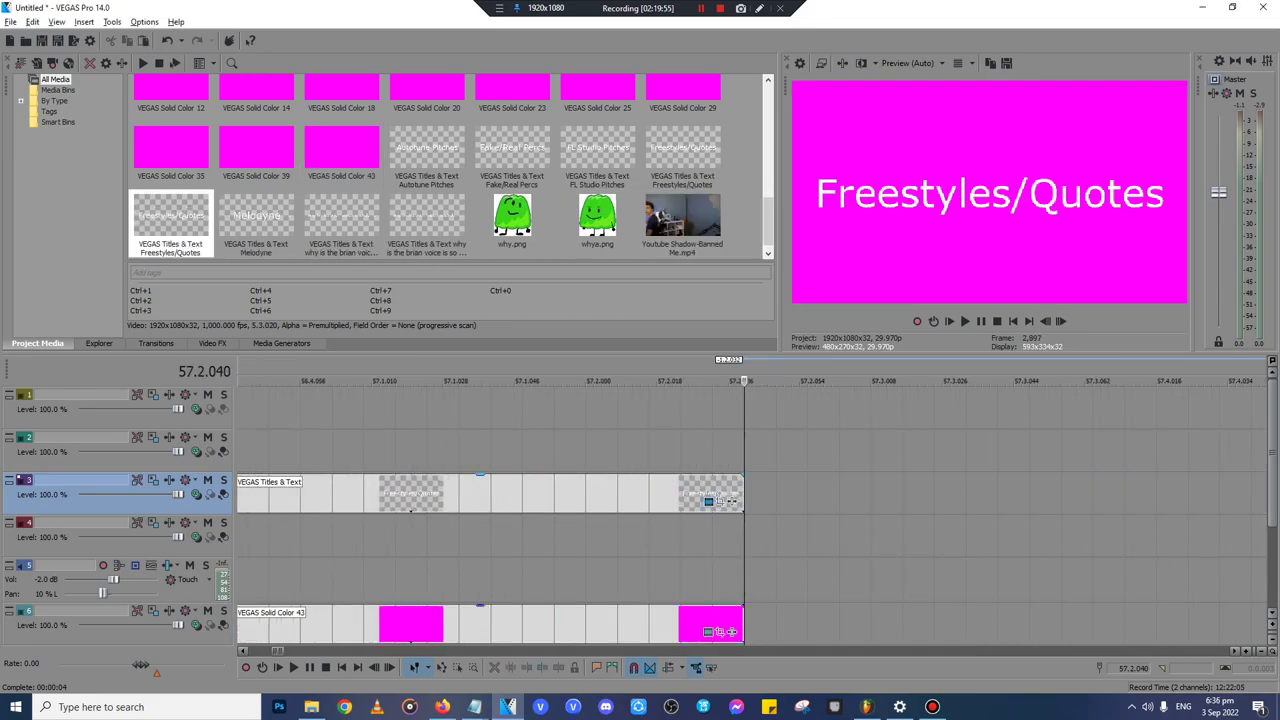
- Change the duplicated title's text to "Hits" and close its generator settings
left_click(708, 501)
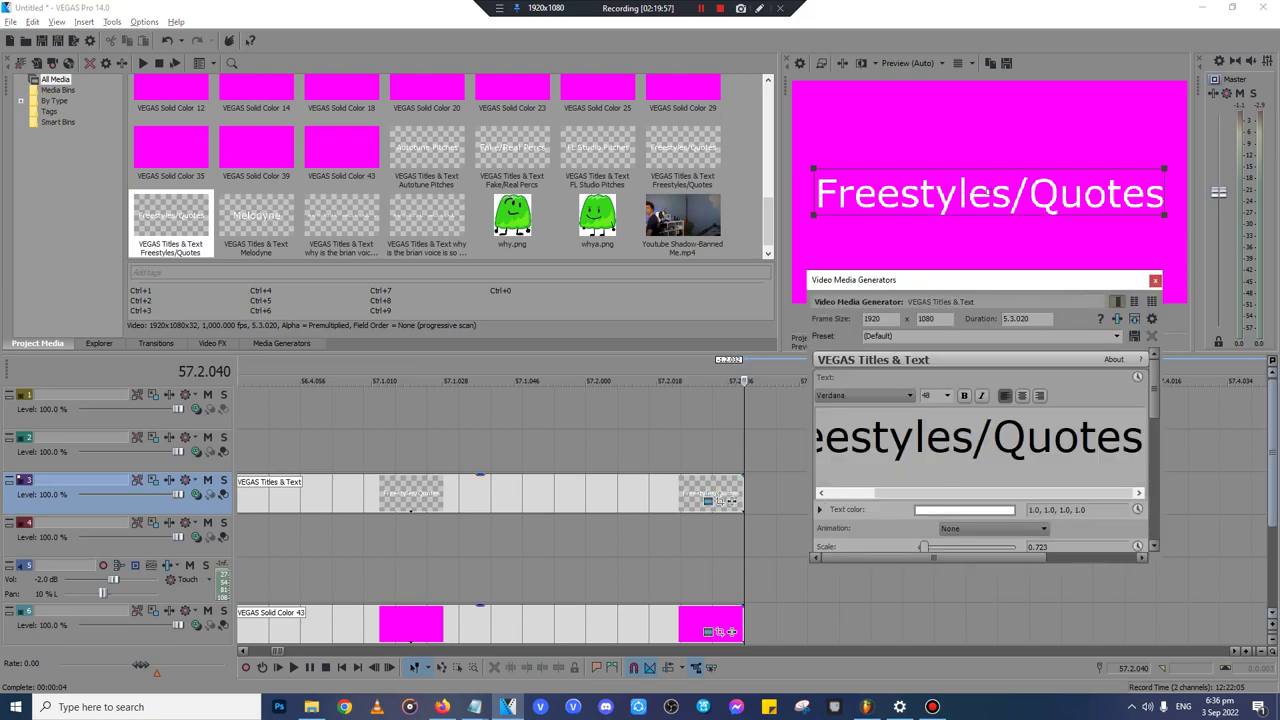
key("ctrl+a")
key("BackSpace")
type("Hits")
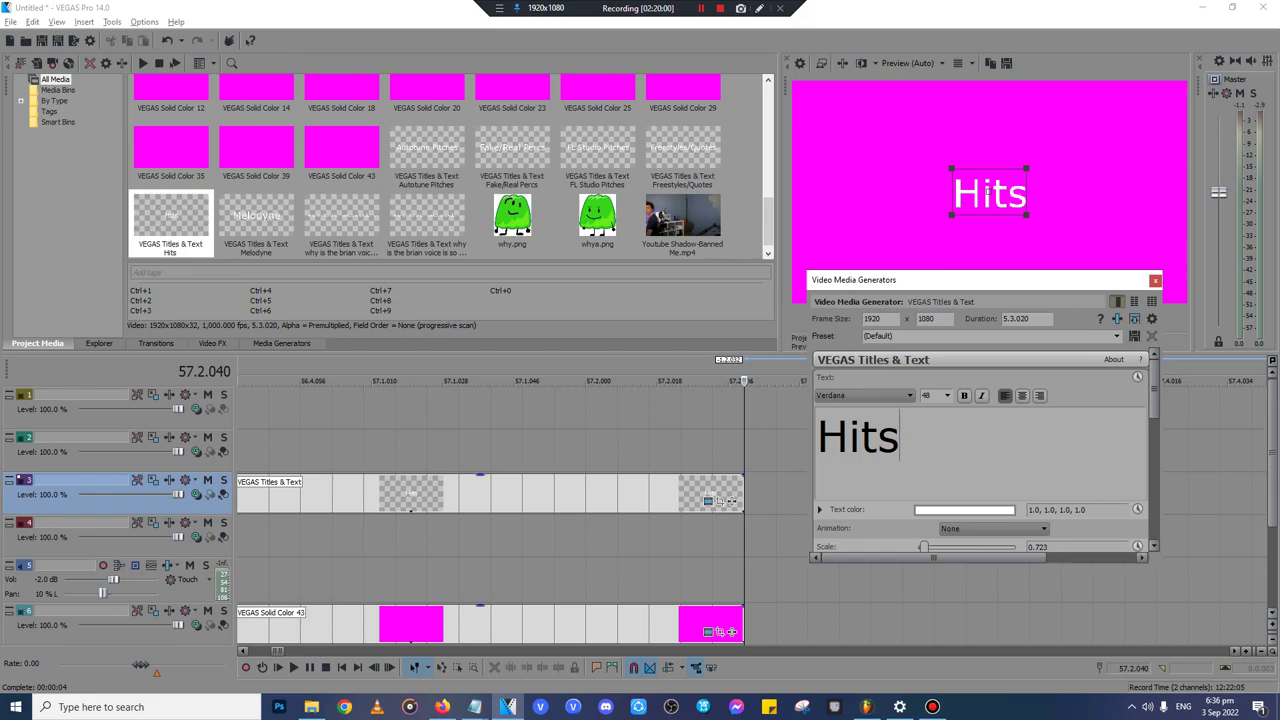
left_click(1155, 281)
scroll(744, 500, "down", 3)
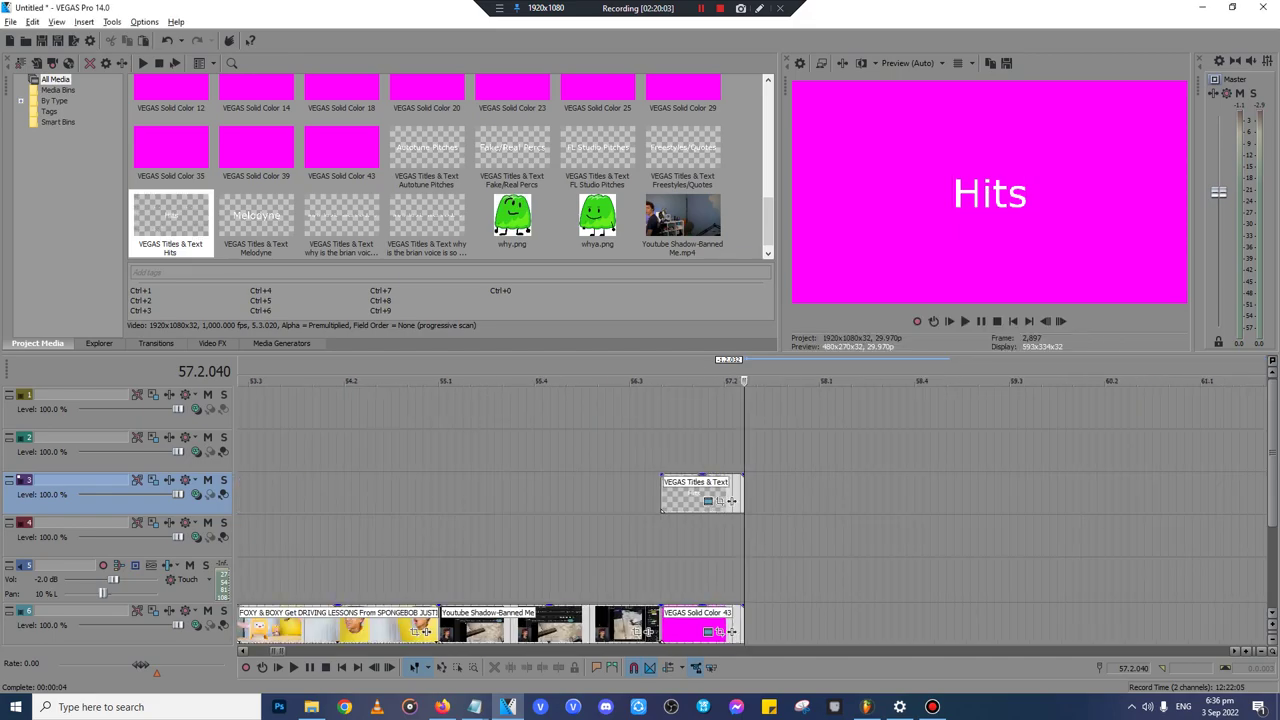
scroll(744, 500, "down", 3)
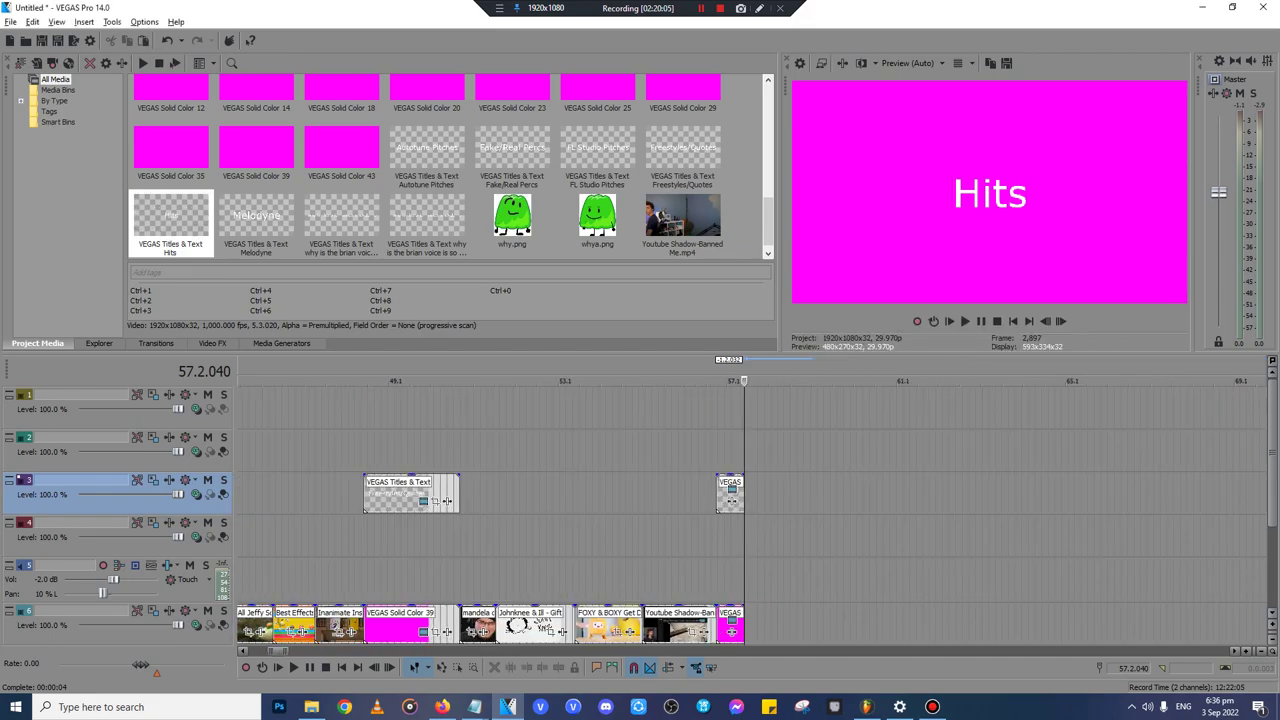
scroll(744, 500, "down", 3)
scroll(744, 500, "down", 10)
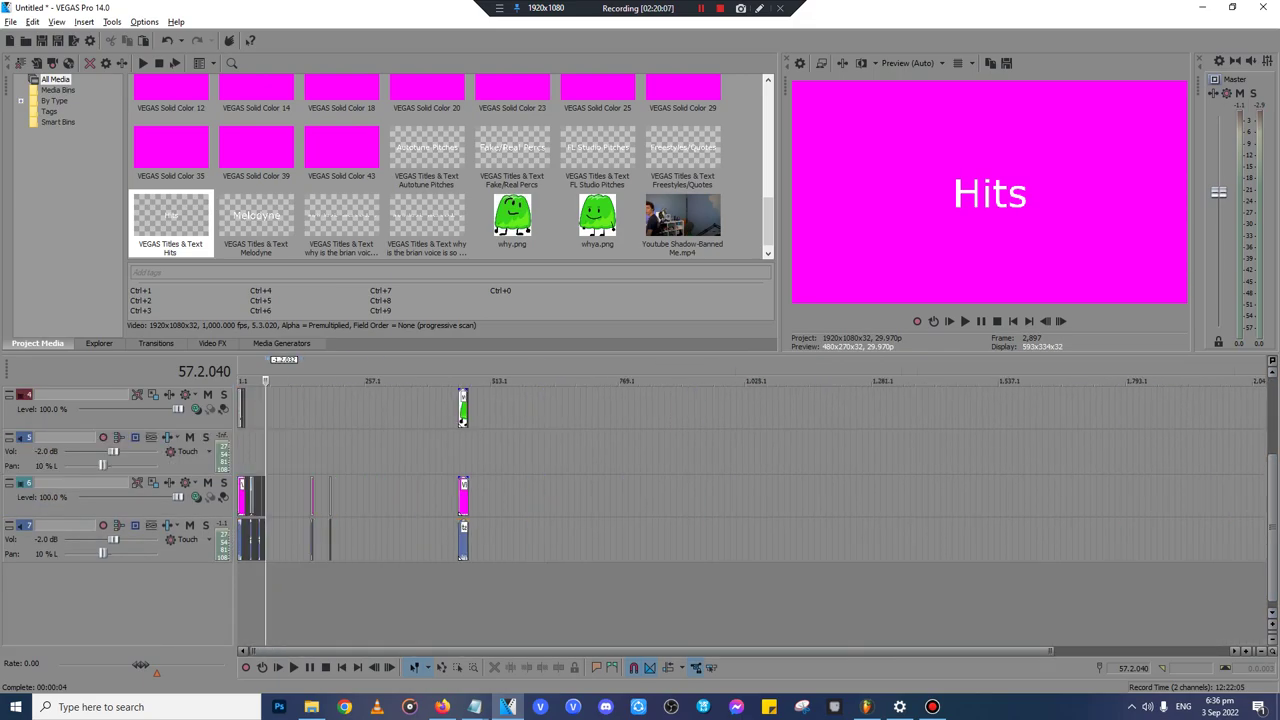
- Switch to FL Studio and start a new Basic 808 with limiter project without saving the changes to untitled.flp
left_click(866, 707)
left_click(12, 13)
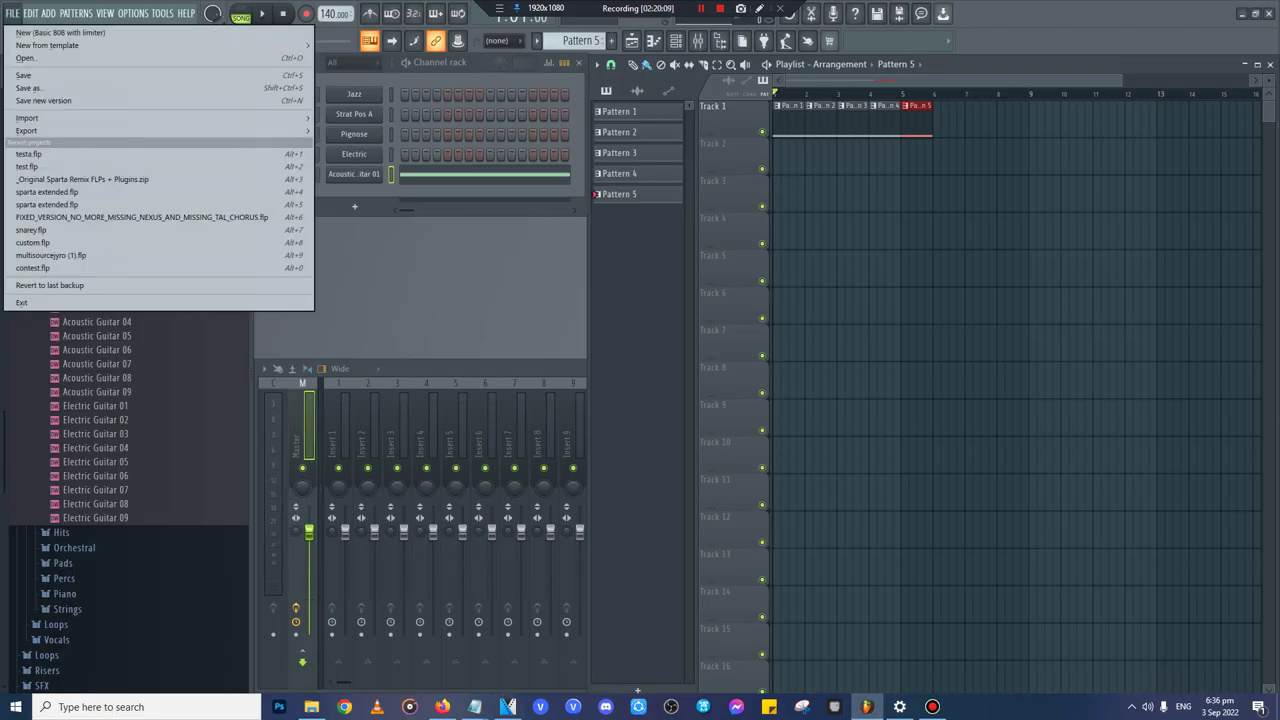
mouse_move(133, 13)
mouse_move(12, 13)
left_click(40, 33)
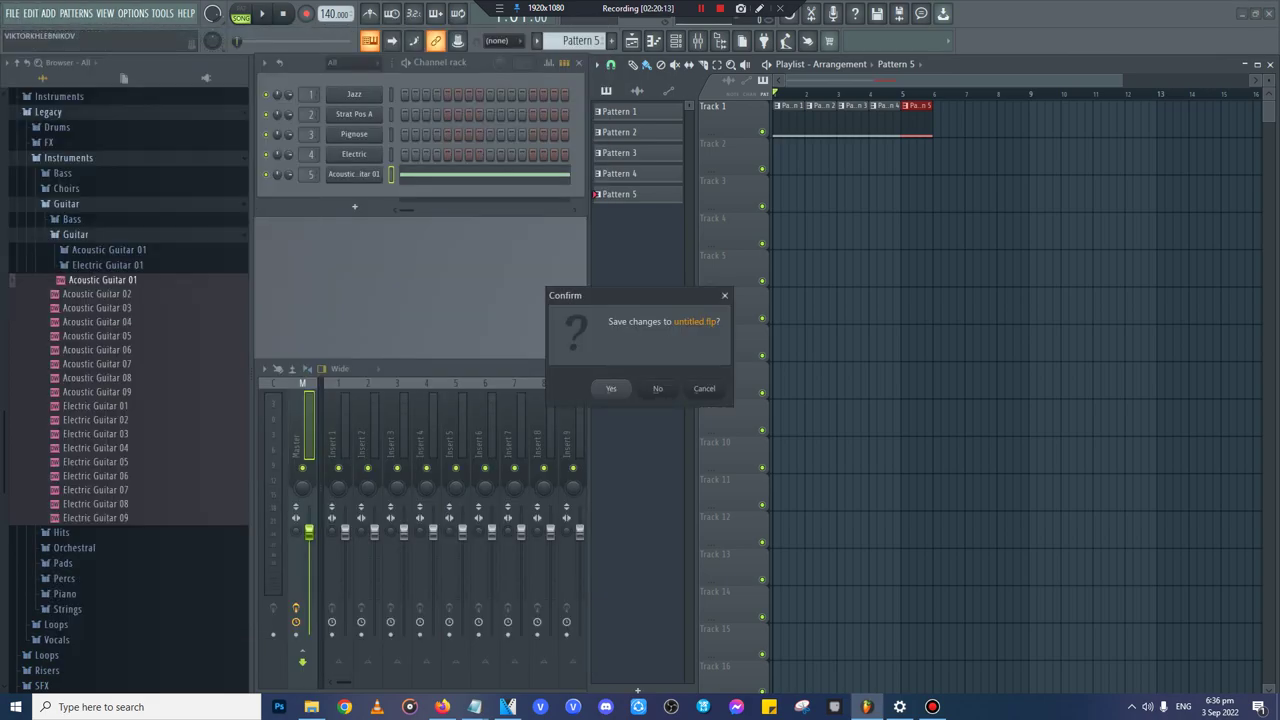
left_click(657, 388)
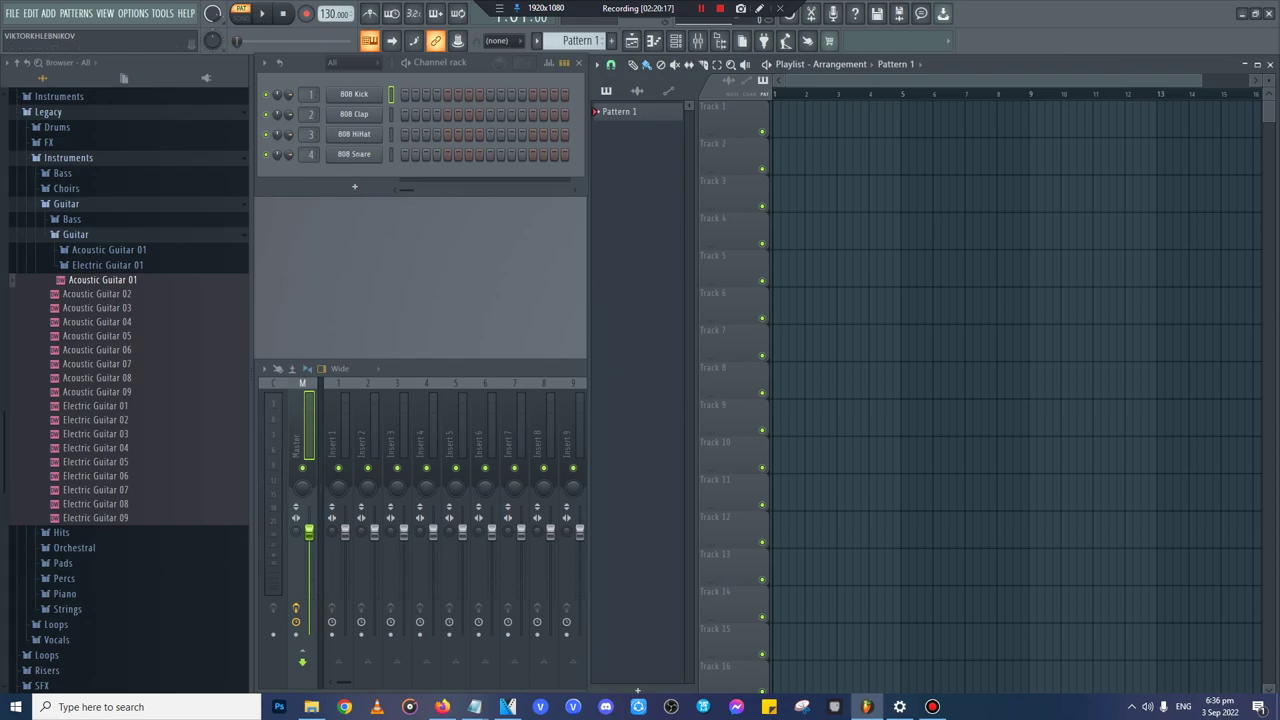
- Browse the Legacy pack's Instruments folder and expand its Hits samples
left_click(48, 112)
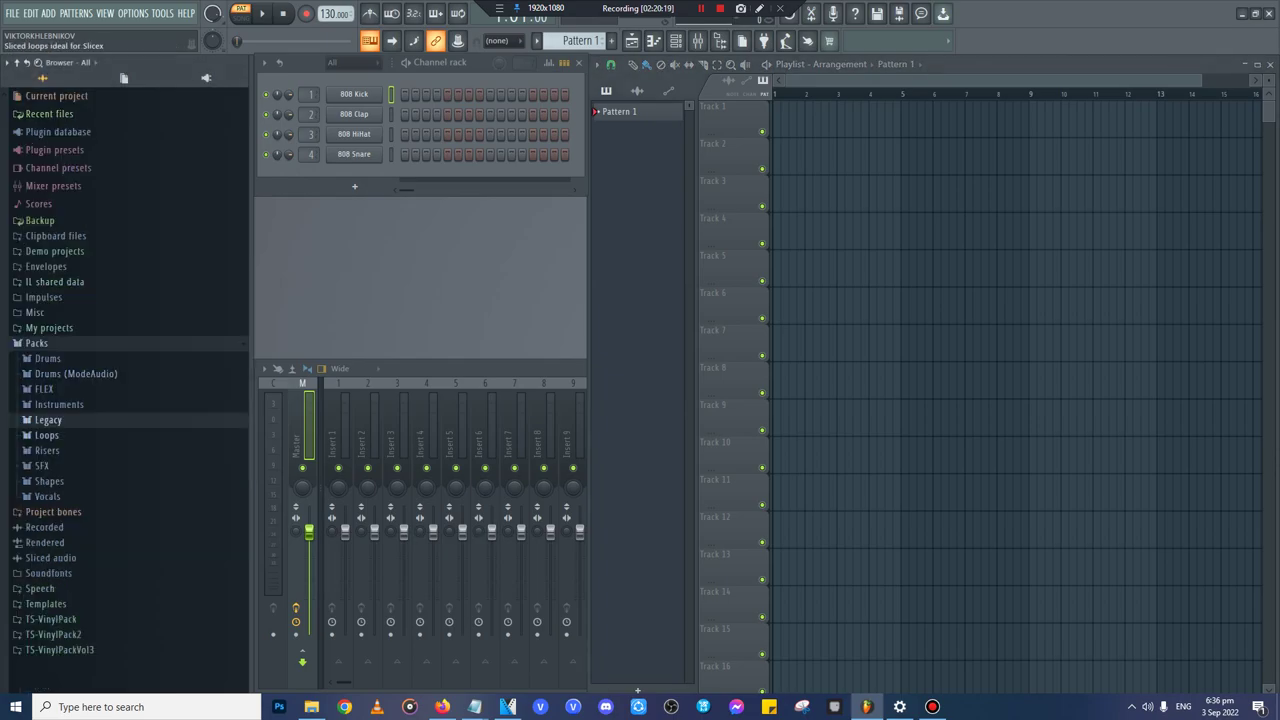
left_click(48, 420)
left_click(68, 466)
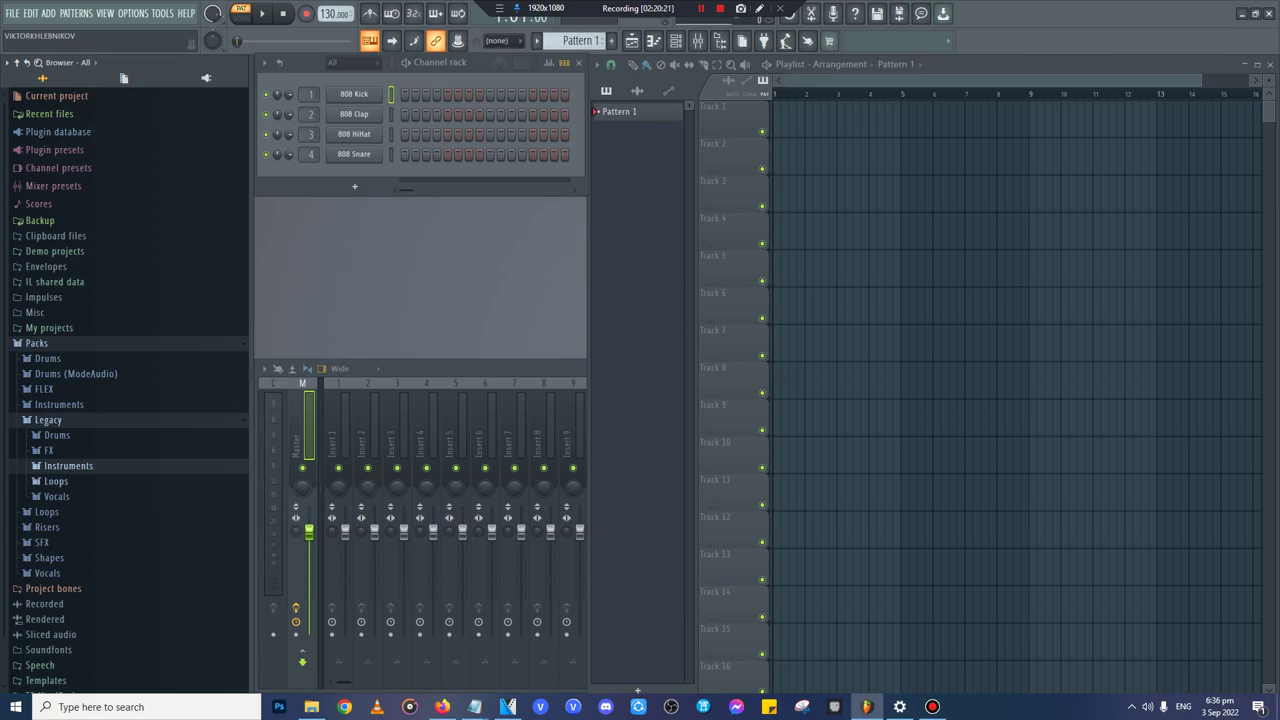
left_click(68, 466)
left_click(66, 470)
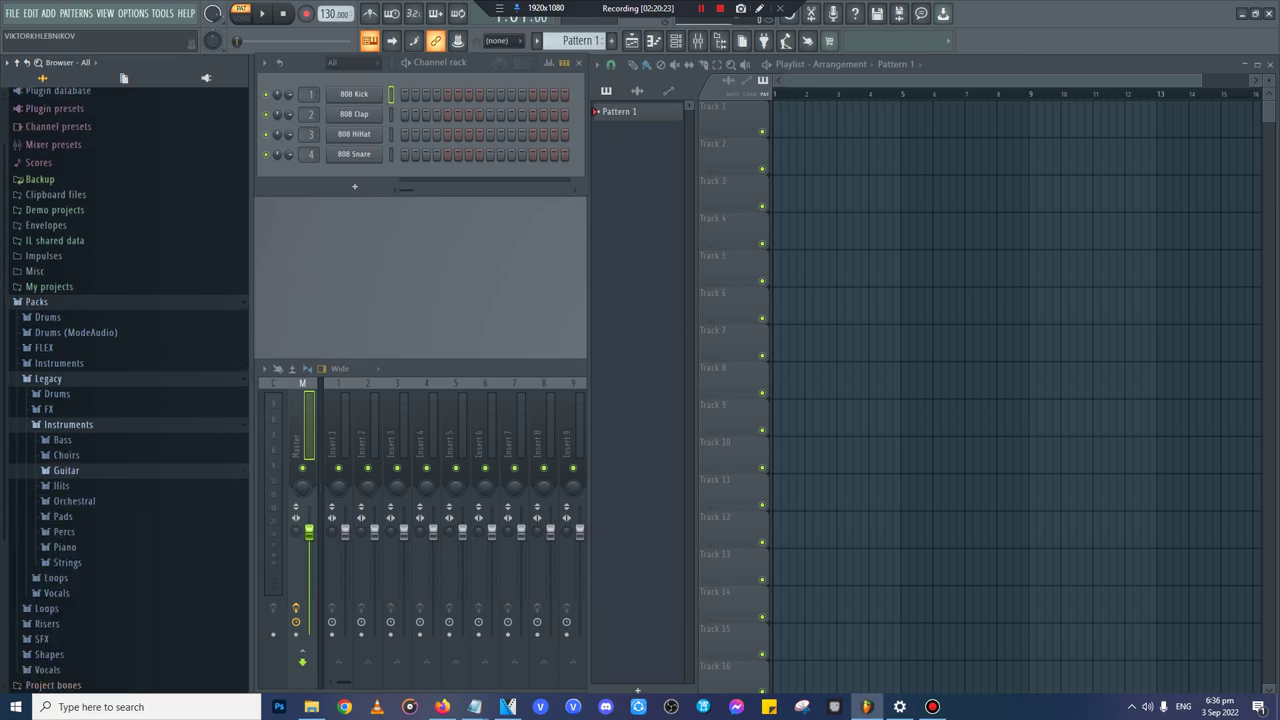
key("Down")
key("Right")
key("Down")
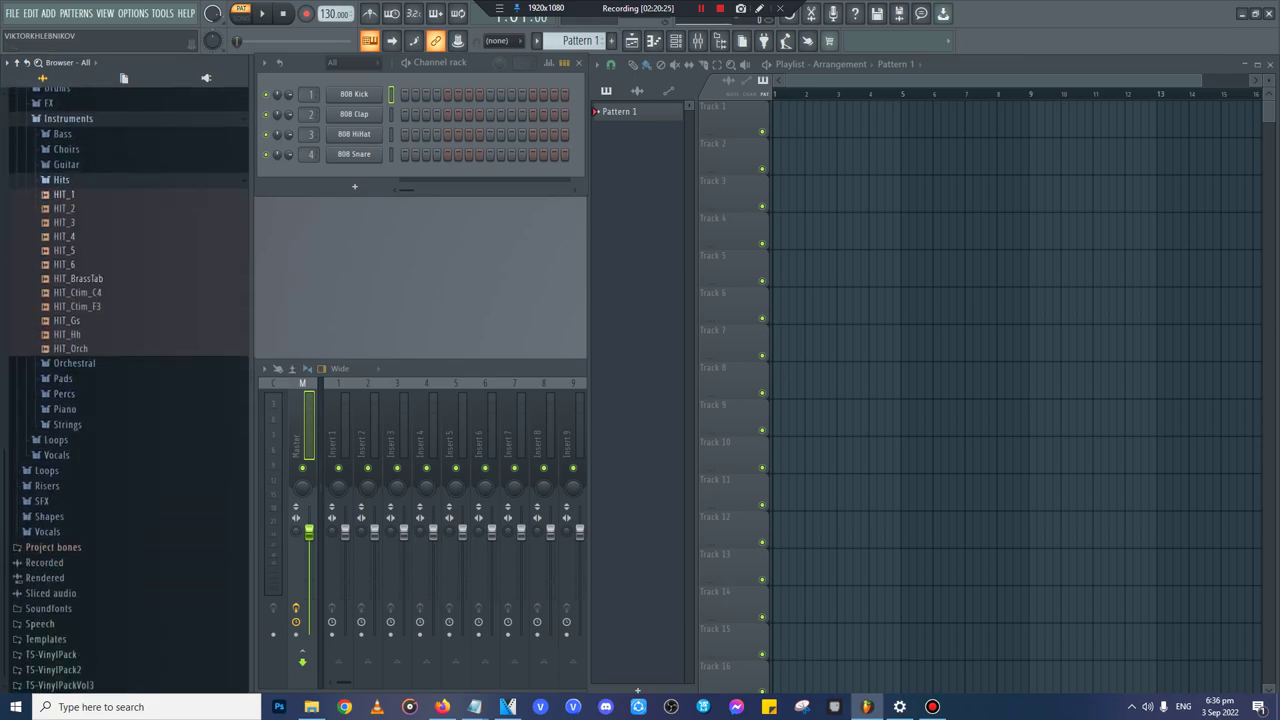
- Load HIT_1, HIT_2, HIT_3 and HIT_4 into the four existing channels in place of the 808 sounds
left_click_drag(70, 194, 344, 99)
left_click_drag(68, 208, 354, 134)
left_click_drag(64, 237, 352, 155)
- Add a Sampler channel, load HIT_5 into it and route it to mixer track 5
left_click(354, 187)
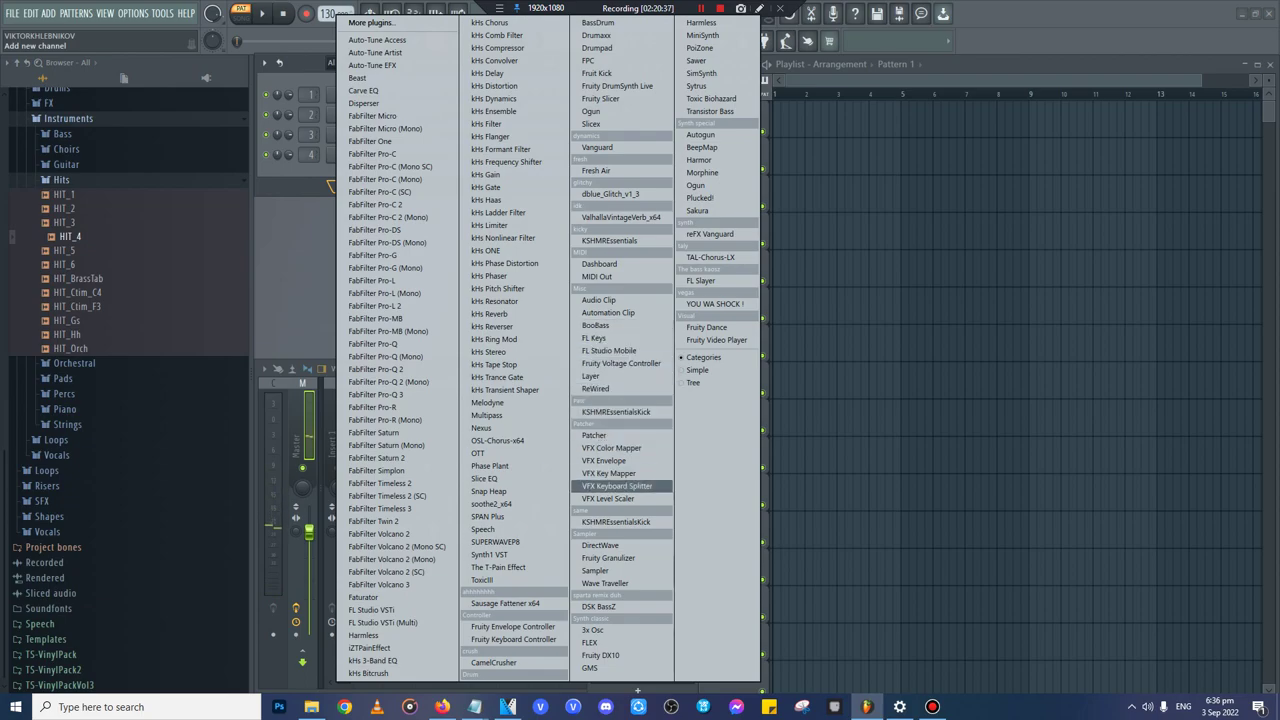
left_click(596, 570)
left_click_drag(64, 251, 345, 176)
scroll(309, 175, "up", 3)
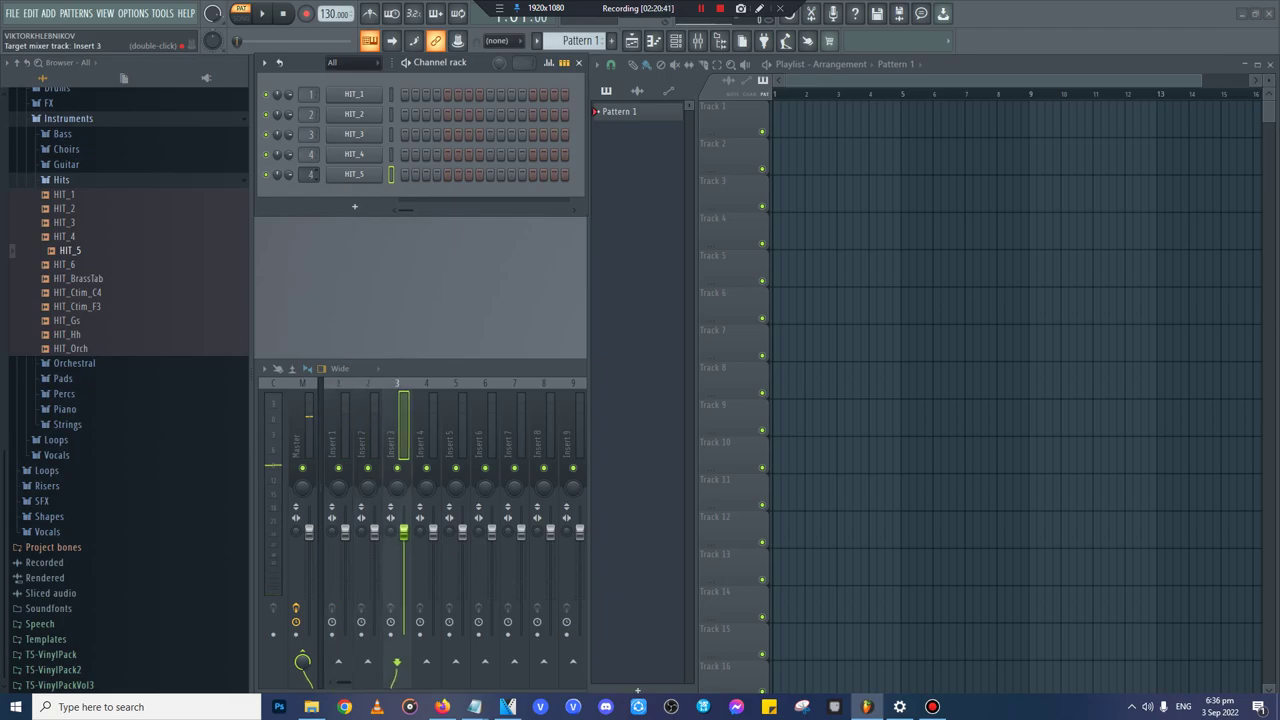
scroll(311, 174, "up", 2)
- Add HIT_6 and HIT_BrassTab as new channels routed to mixer tracks 6 and 7
left_click_drag(70, 264, 340, 213)
scroll(309, 195, "up", 12)
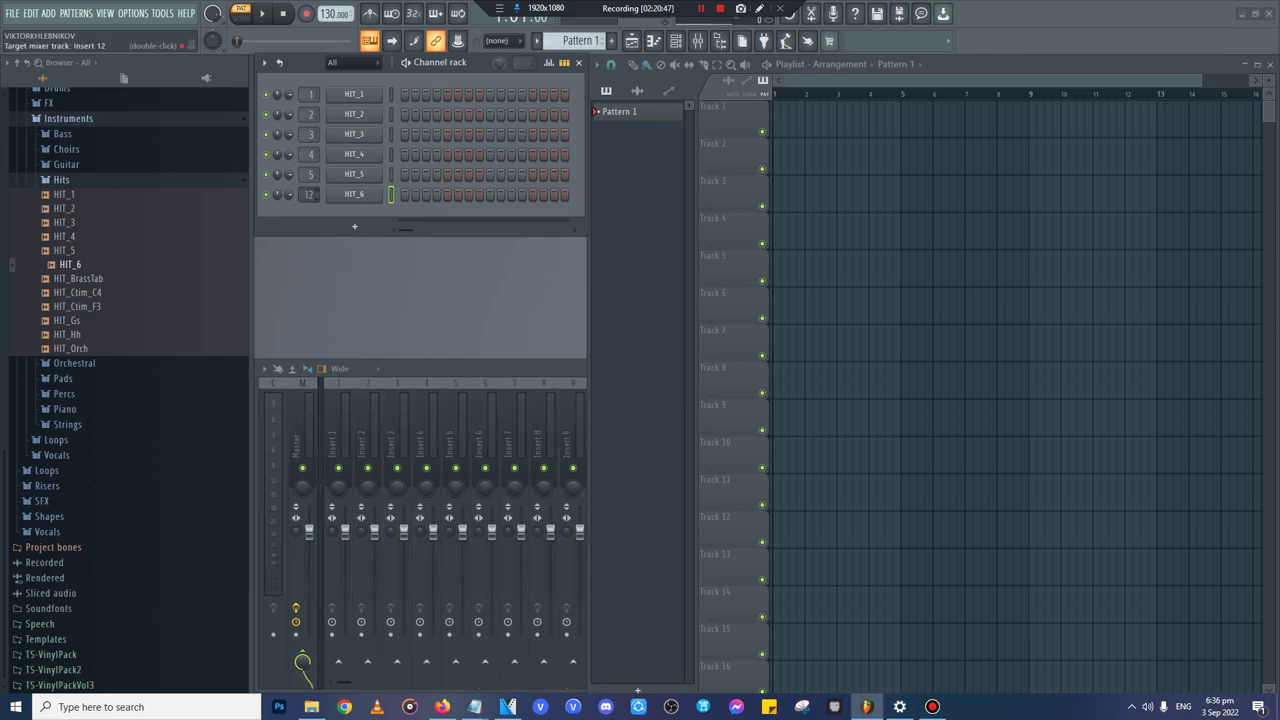
scroll(309, 194, "up", 5)
scroll(309, 194, "up", 1)
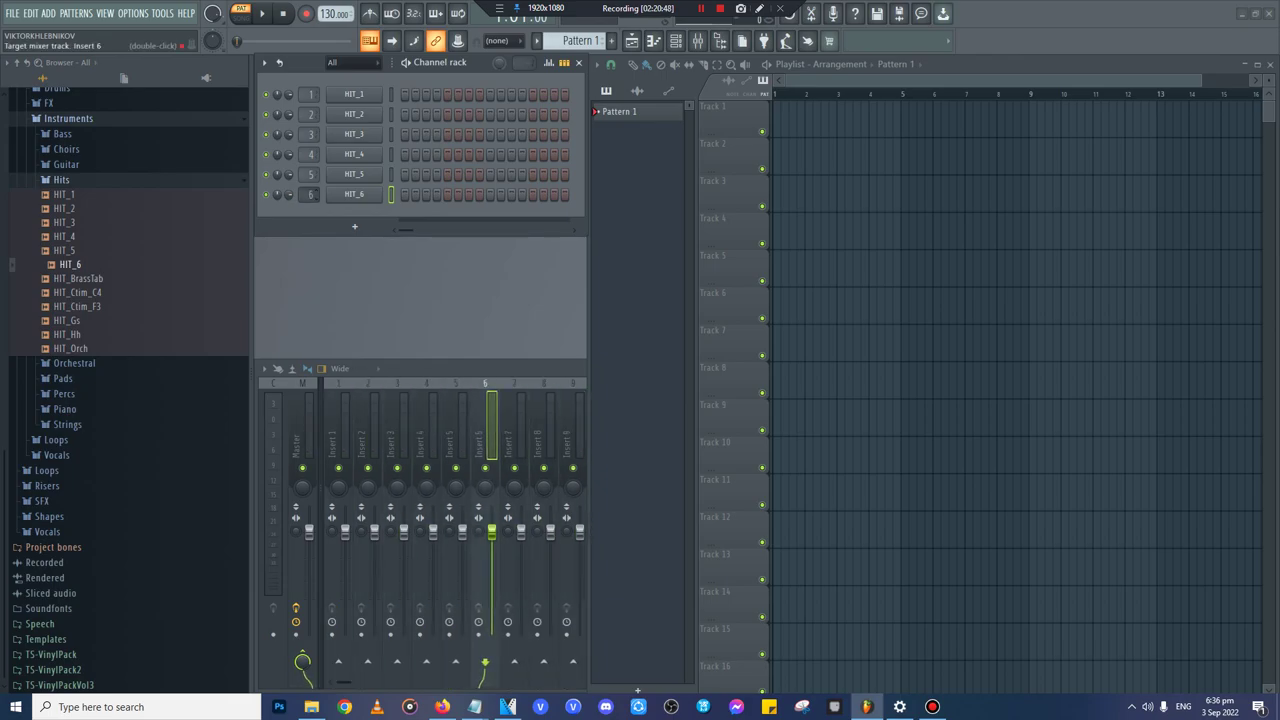
left_click_drag(84, 278, 340, 232)
scroll(309, 214, "up", 7)
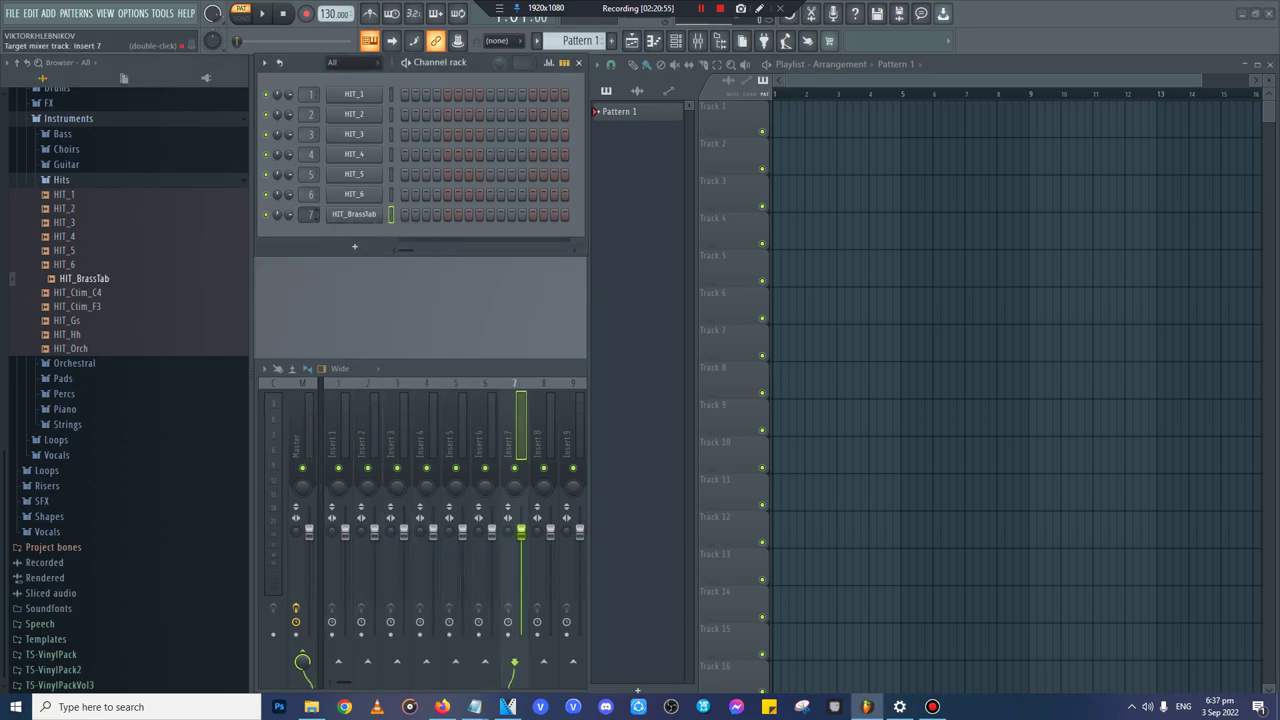
- Preview the HIT_Ctim_C4 and HIT_Ctim_F3 samples
left_click(80, 293)
left_click(84, 307)
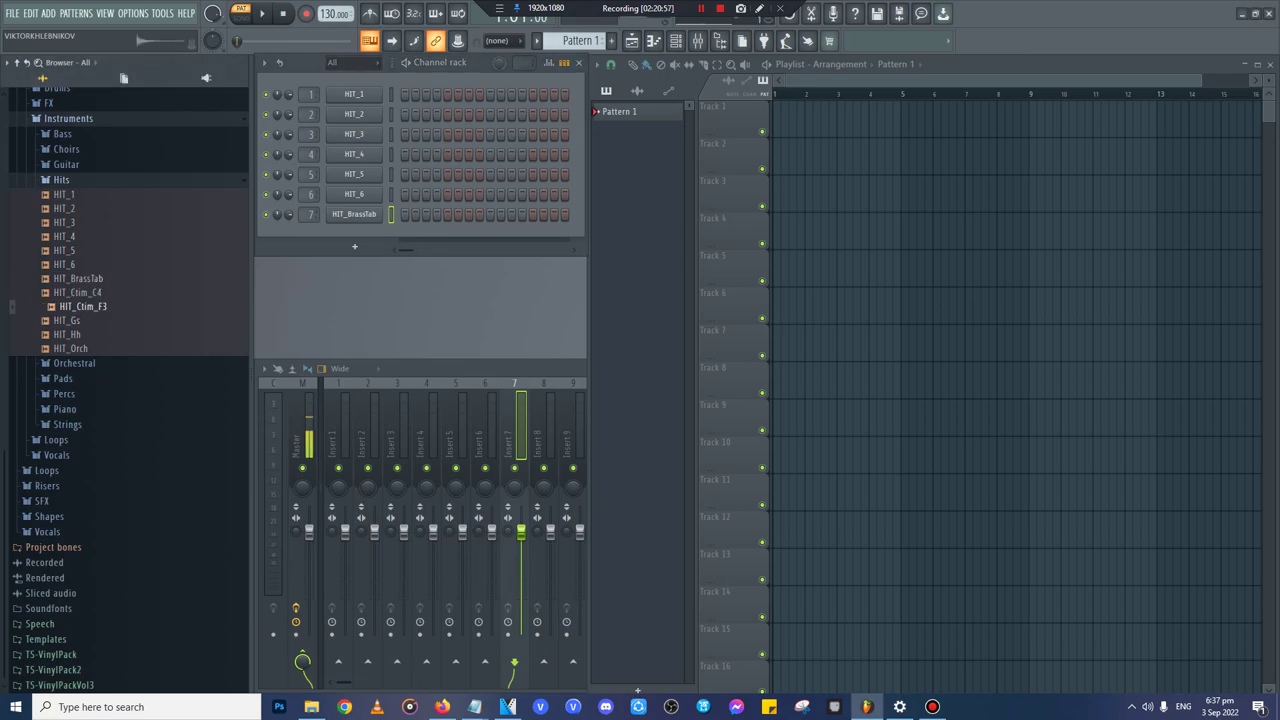
- Preview the HIT_Ctim_C4, HIT_Gs, HIT_Hh and HIT_Orch samples
left_click(80, 293)
left_click(72, 321)
left_click(72, 335)
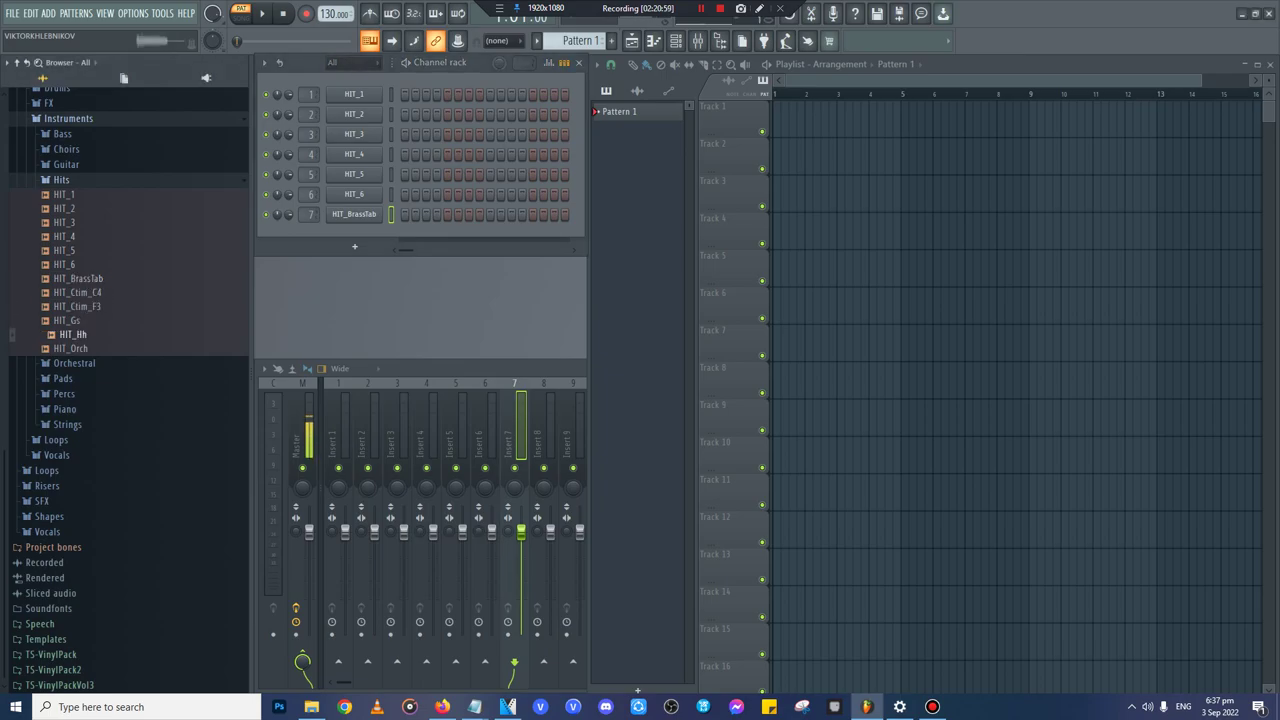
left_click(74, 349)
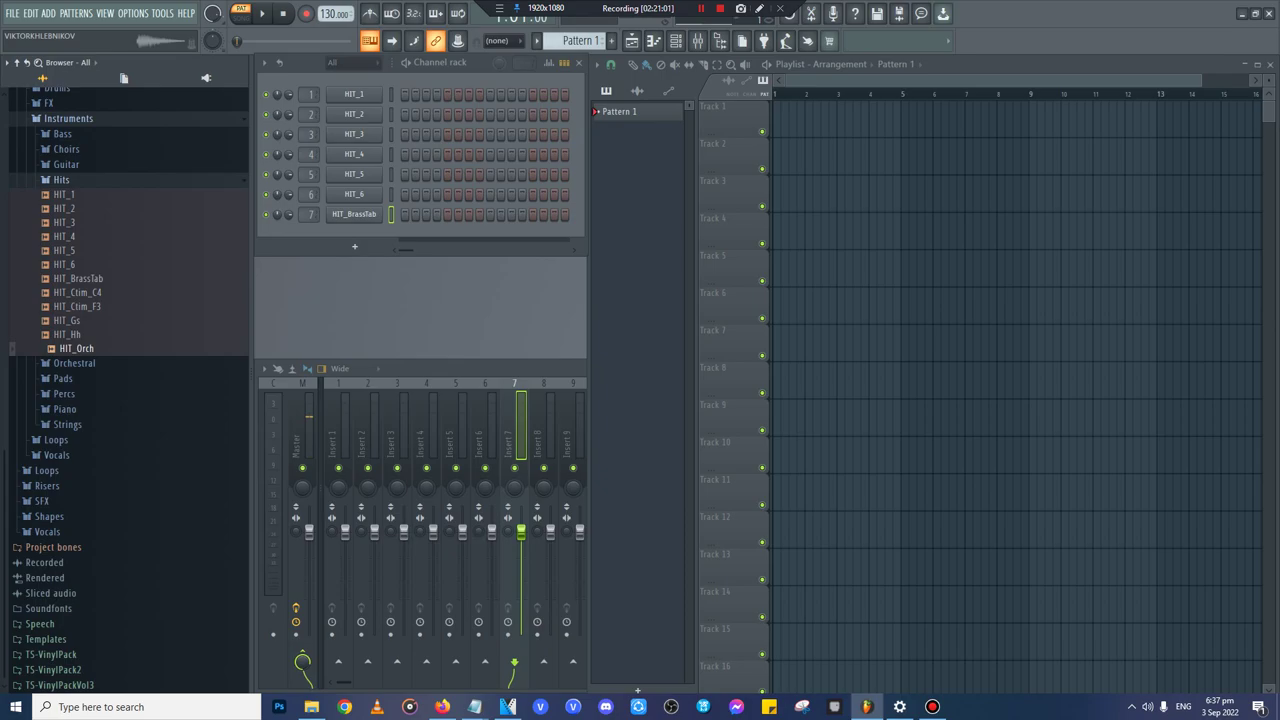
- Add HIT_Orch as a new channel and route it to mixer track 8
left_click_drag(76, 348, 363, 274)
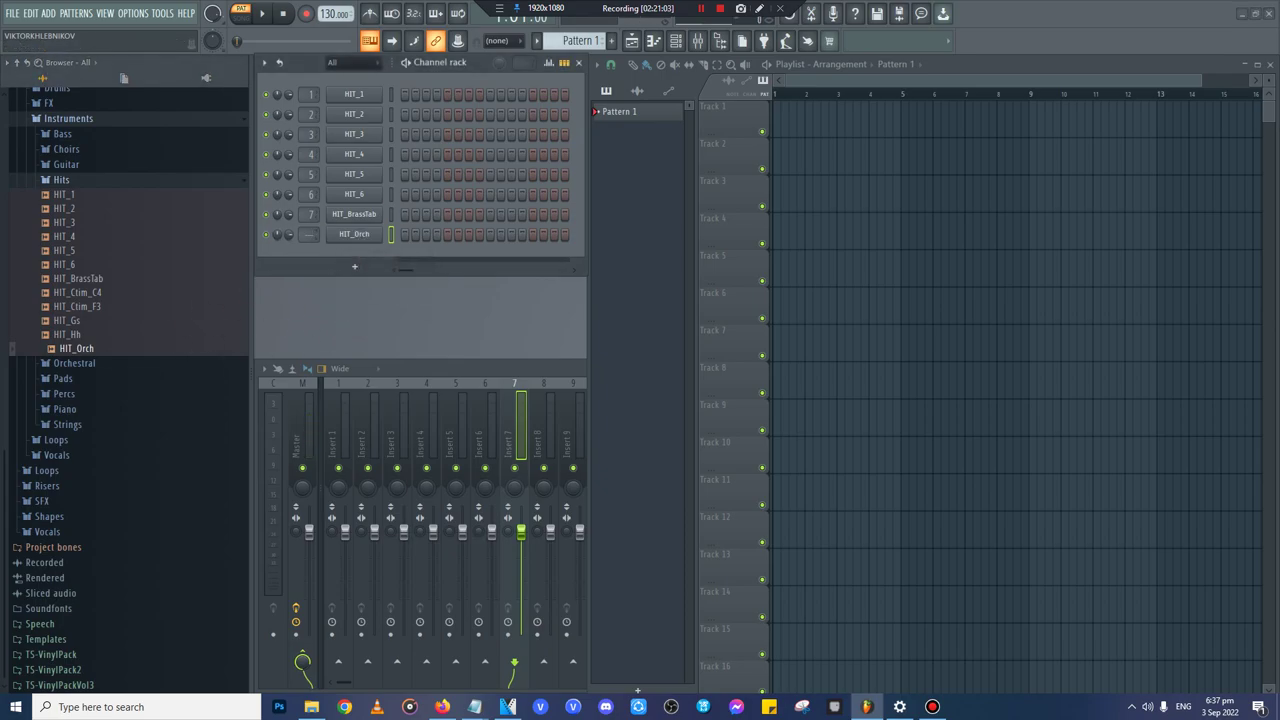
mouse_move(309, 234)
left_mouse_down()
mouse_move(309, 208)
mouse_move(309, 236)
left_mouse_up()
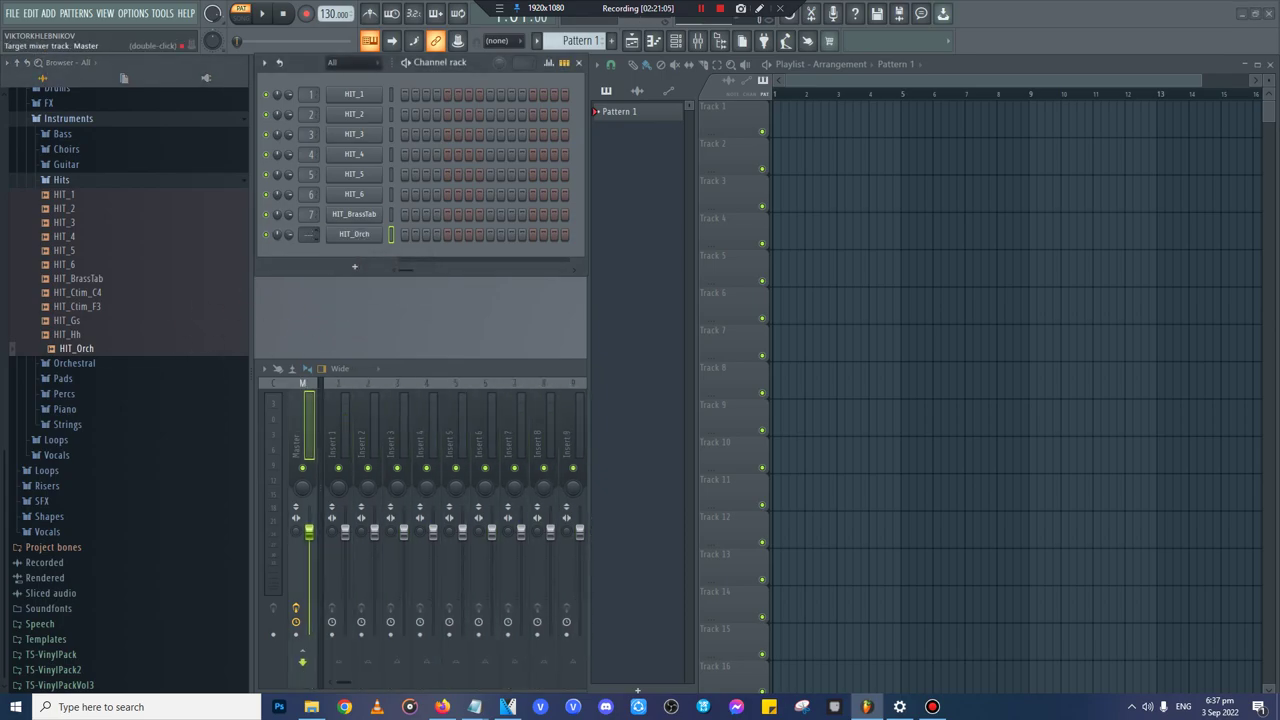
scroll(309, 234, "up", 7)
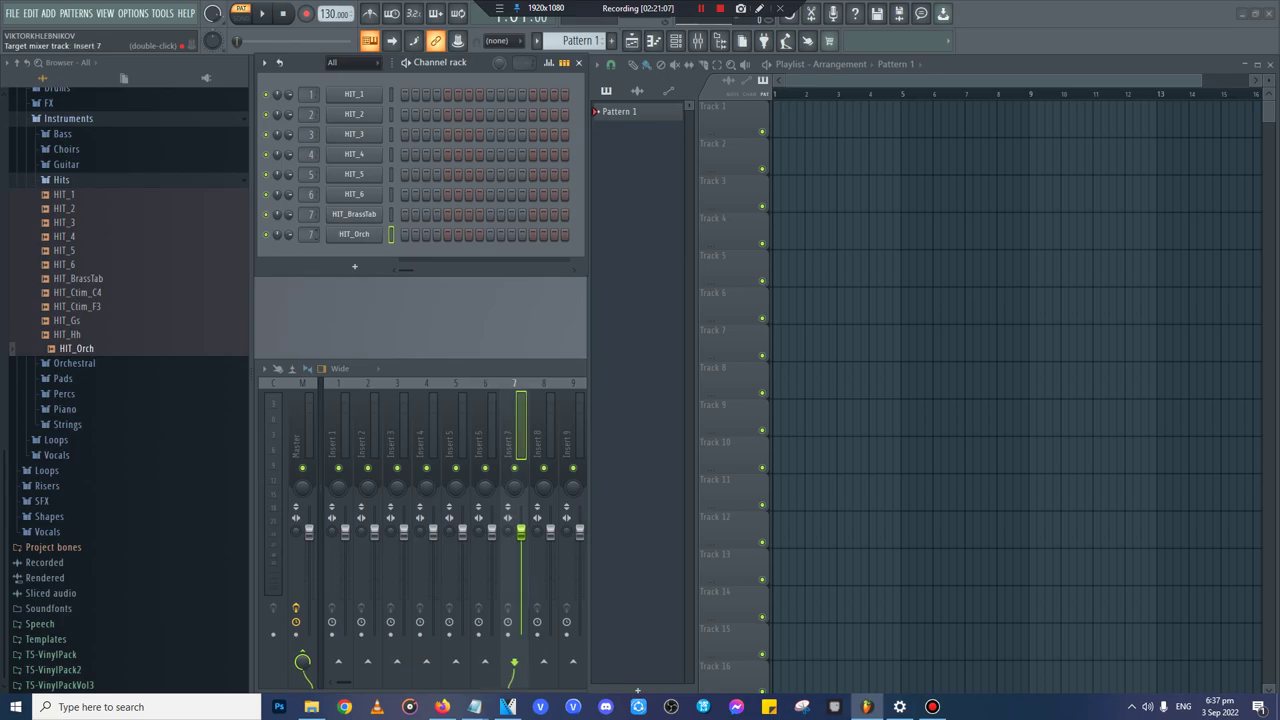
scroll(310, 234, "up", 1)
- Place a Pattern 1 clip at bar 1 of Track 1 in the playlist and select the HIT_1 channel
left_click(787, 120)
left_click_drag(786, 120, 777, 120)
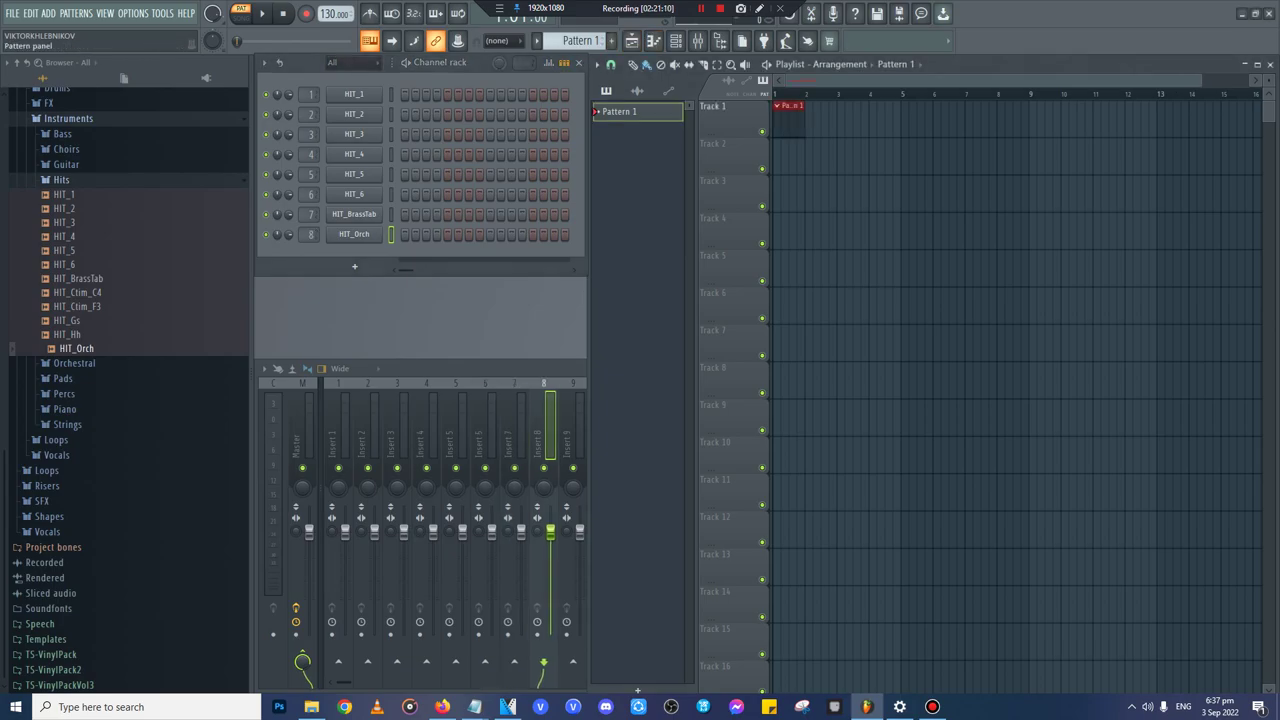
key("ctrl+b")
key("Delete")
right_click(380, 92)
- Switch playback to song mode and set the project tempo to 140 BPM
left_click(241, 13)
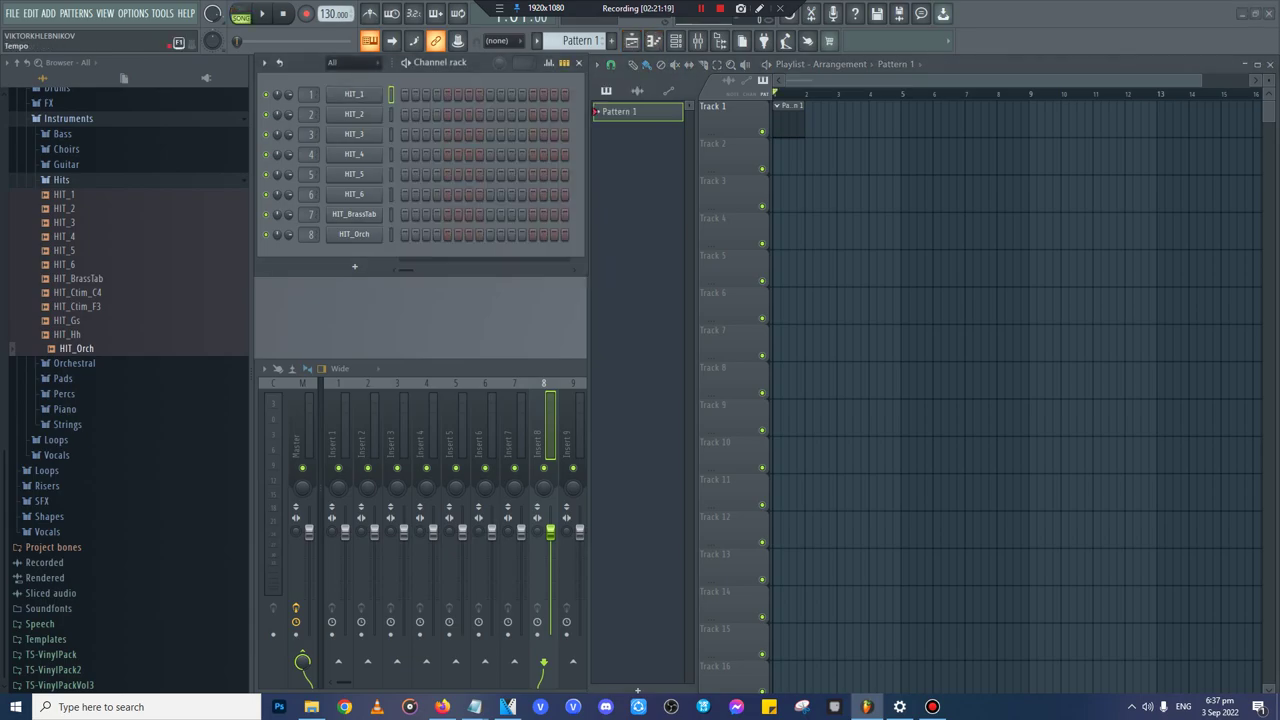
right_click(336, 14)
left_click(478, 116)
- Draw a one-bar C5 note for HIT_1 at the start of Pattern 1 in the piano roll
left_click(354, 94)
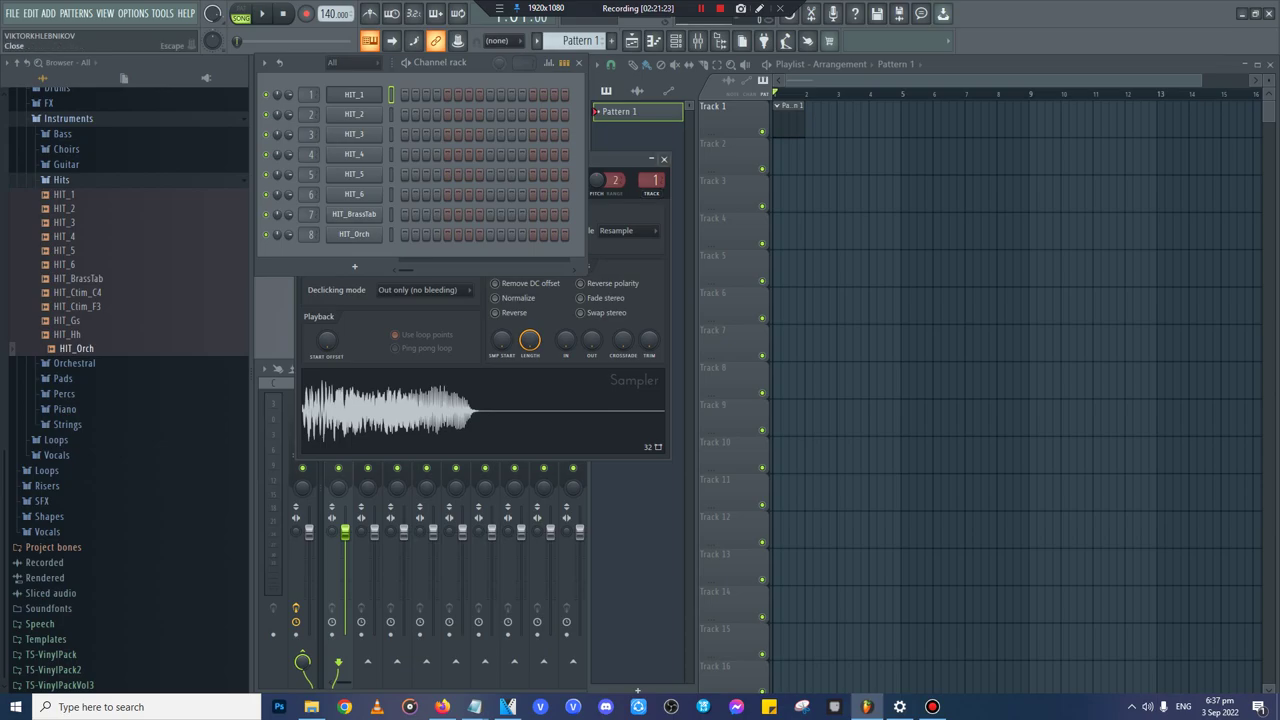
left_click(664, 159)
right_click(391, 94)
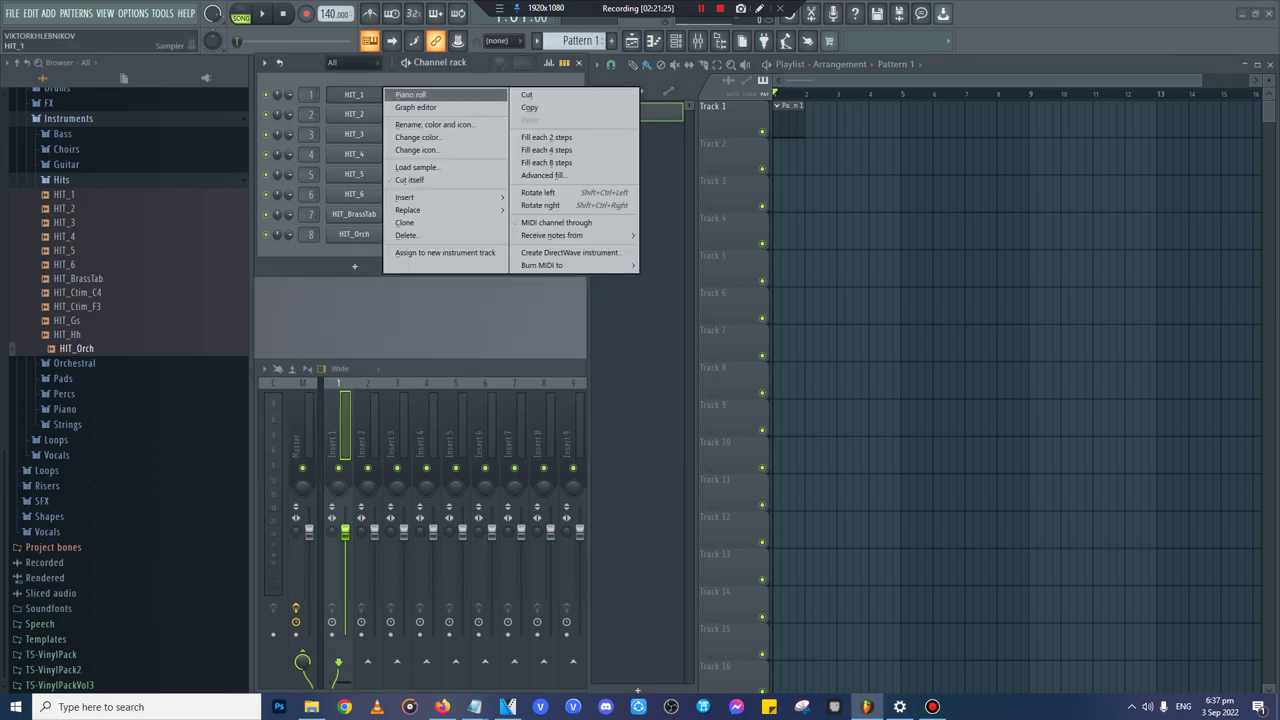
left_click(410, 94)
left_click(278, 519)
left_click(278, 519)
left_click(309, 520)
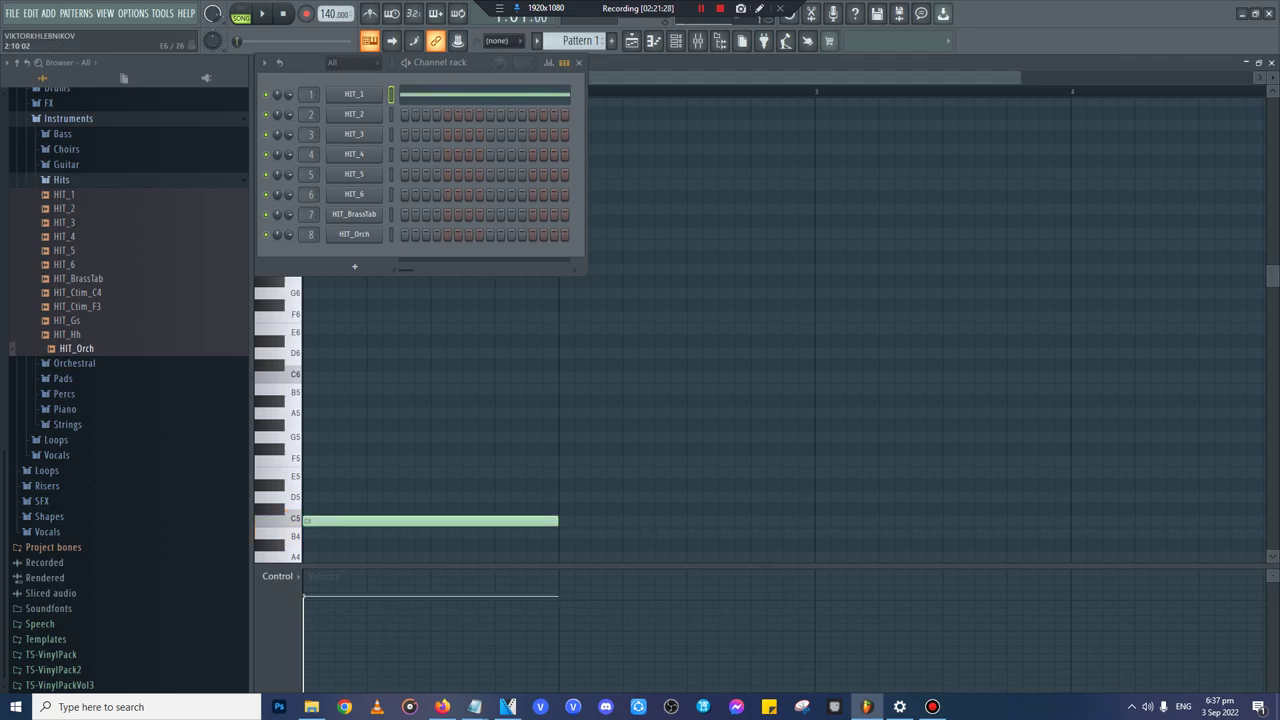
mouse_move(316, 521)
left_mouse_down()
mouse_move(316, 497)
mouse_move(310, 521)
left_mouse_up()
left_click(1271, 62)
- Create Pattern 2 at bar 2 of Track 1 with a one-bar C5 note for HIT_2
key("F4")
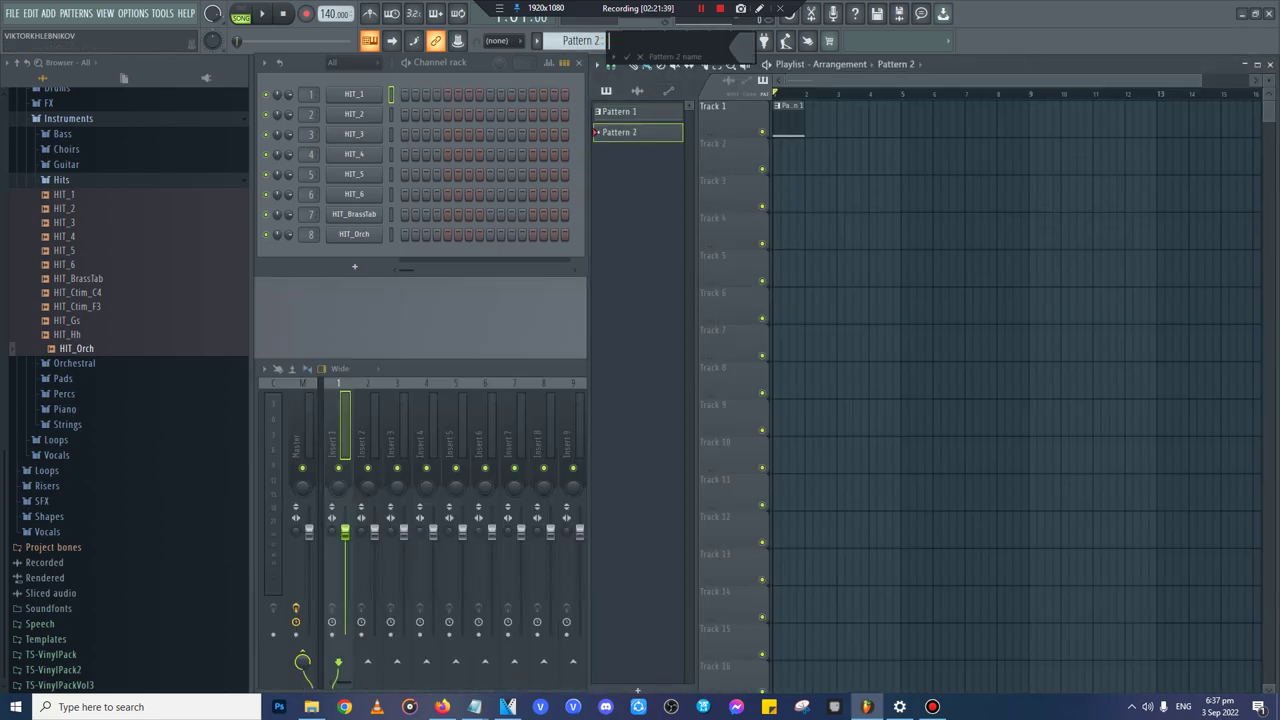
left_click(819, 120)
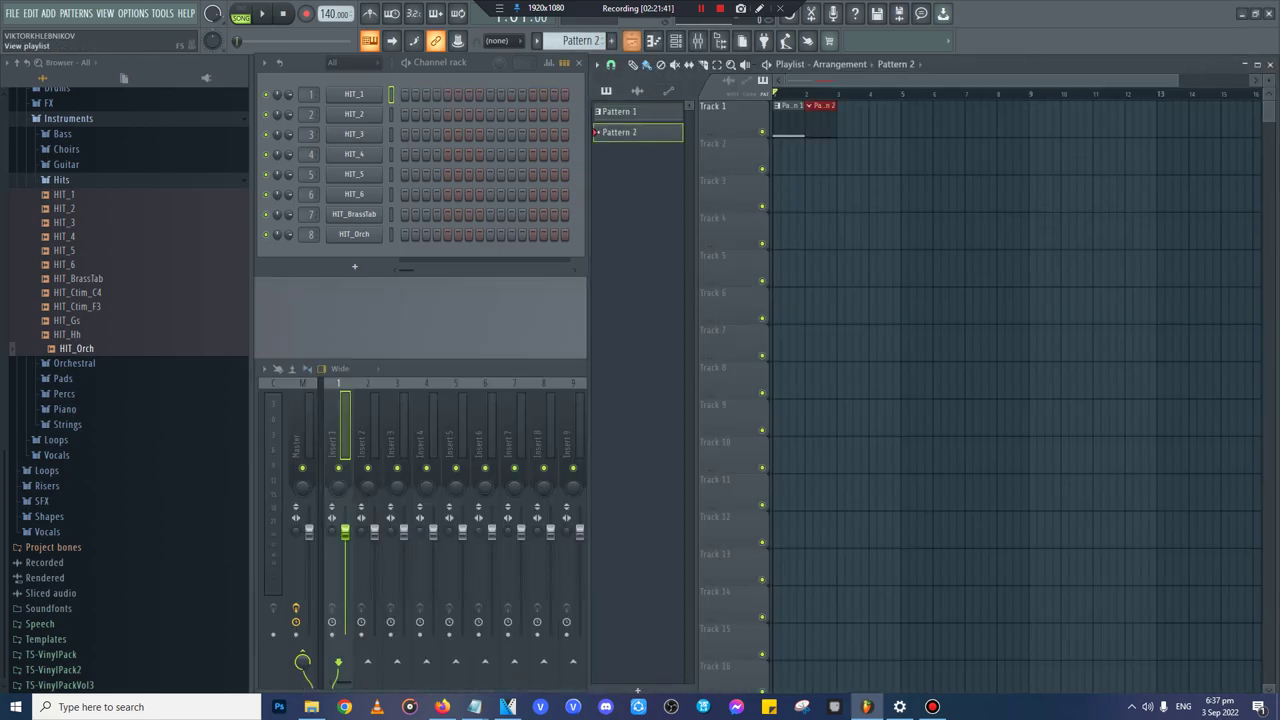
right_click(376, 112)
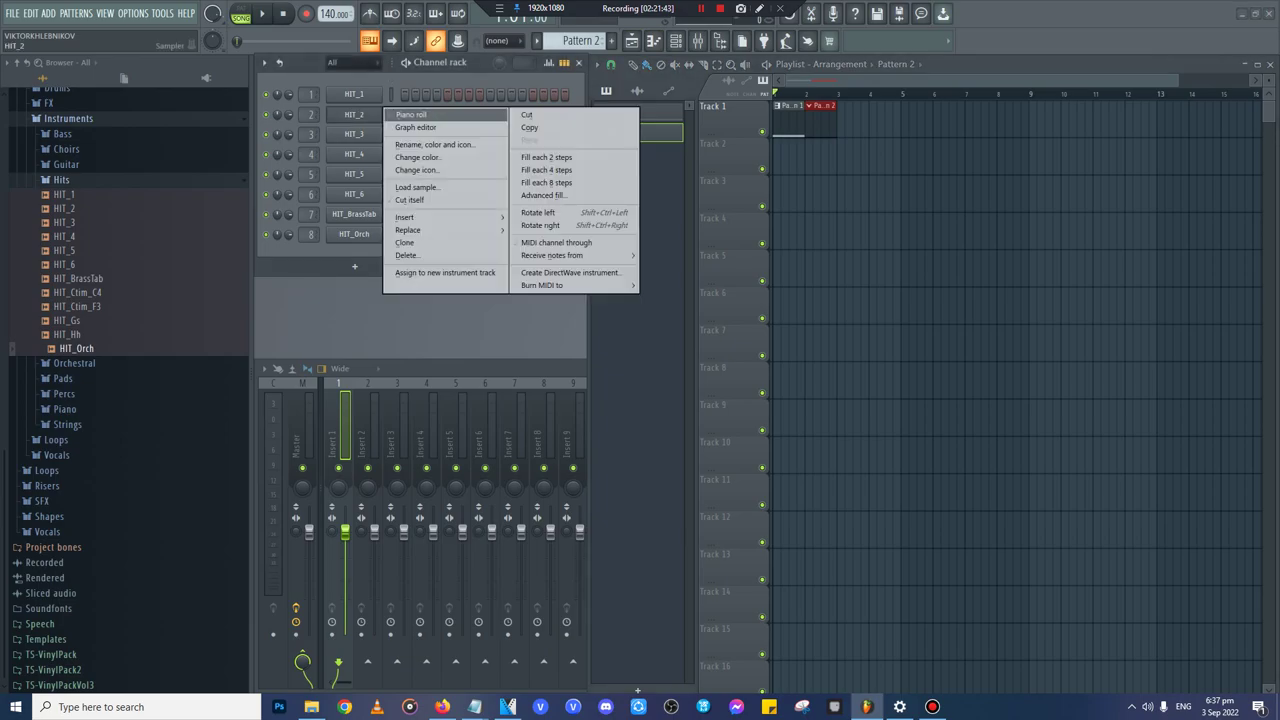
left_click(430, 116)
left_click(306, 519)
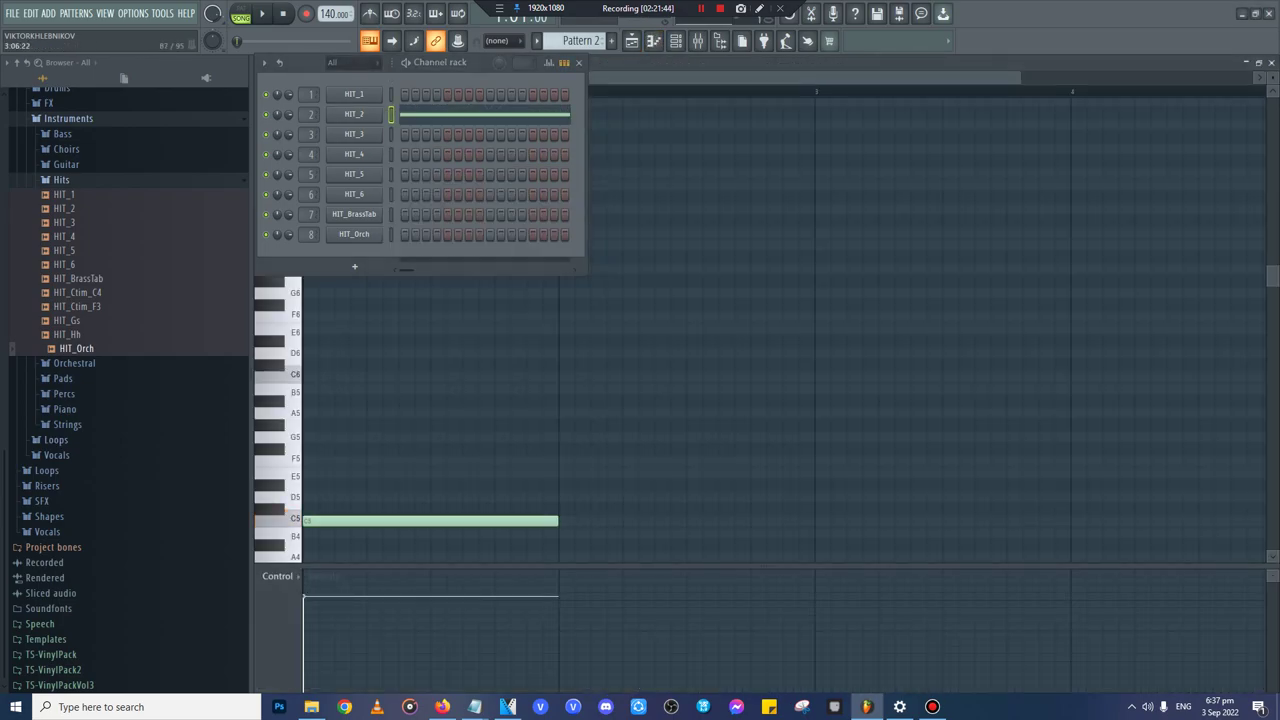
left_click(1271, 62)
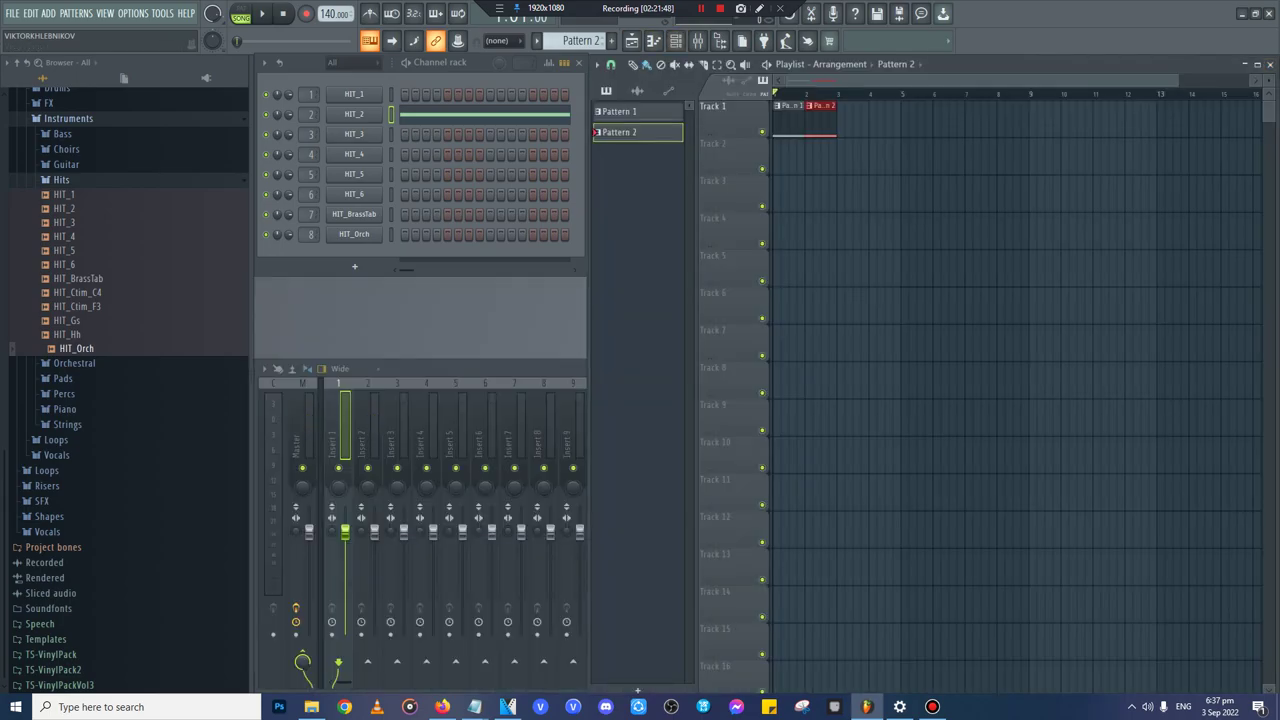
- Create Pattern 3 at bar 3 of Track 1 with a one-bar C5 note for HIT_3
left_click(606, 40)
left_click(626, 56)
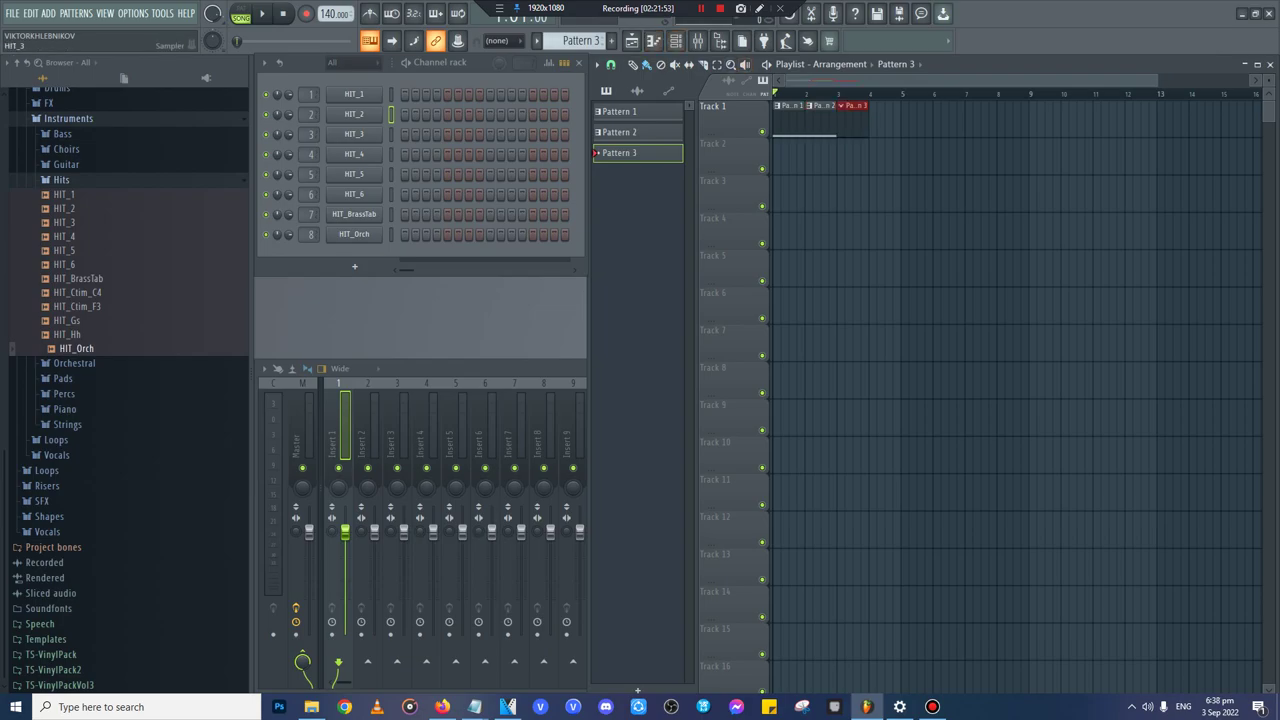
right_click(378, 133)
left_click(410, 134)
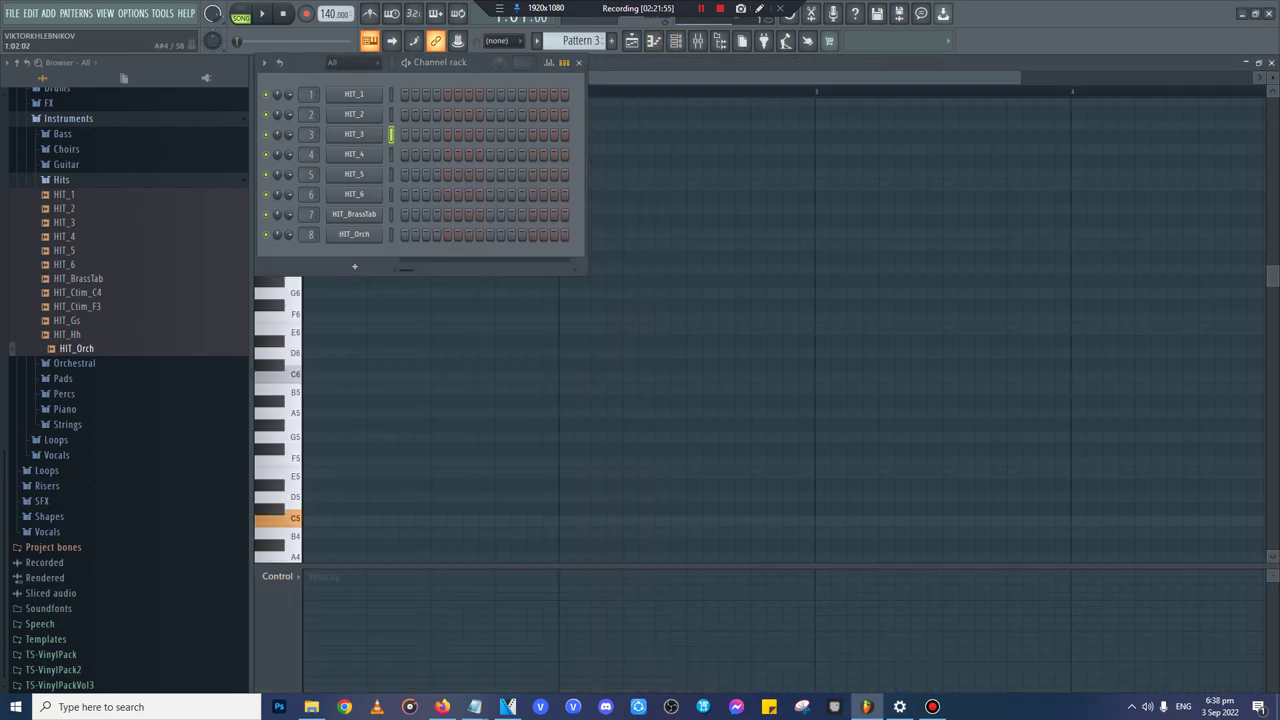
left_click(309, 520)
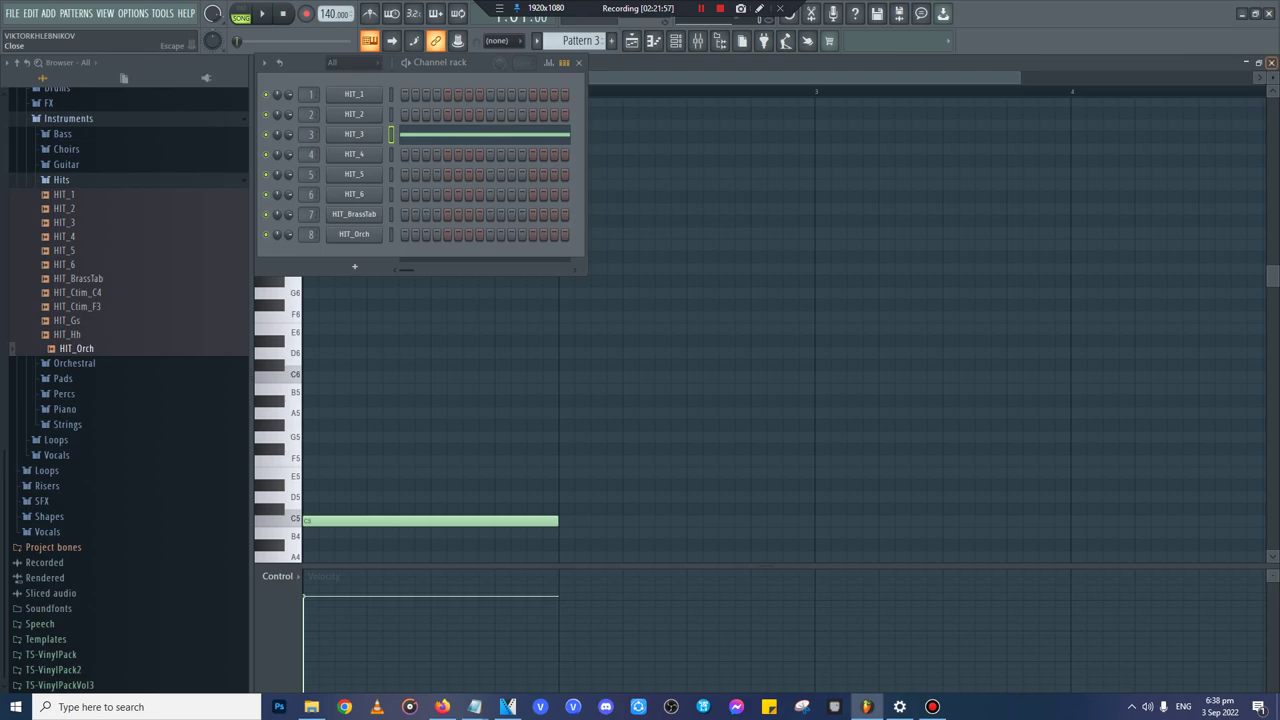
left_click(1271, 63)
- Create Pattern 4 and place its clip at bar 4 of Track 1
left_click(612, 41)
left_click(627, 56)
left_click(876, 120)
left_click_drag(884, 120, 876, 120)
- Audition HIT_4 in its sampler settings while adjusting the sample start offset
left_click(354, 154)
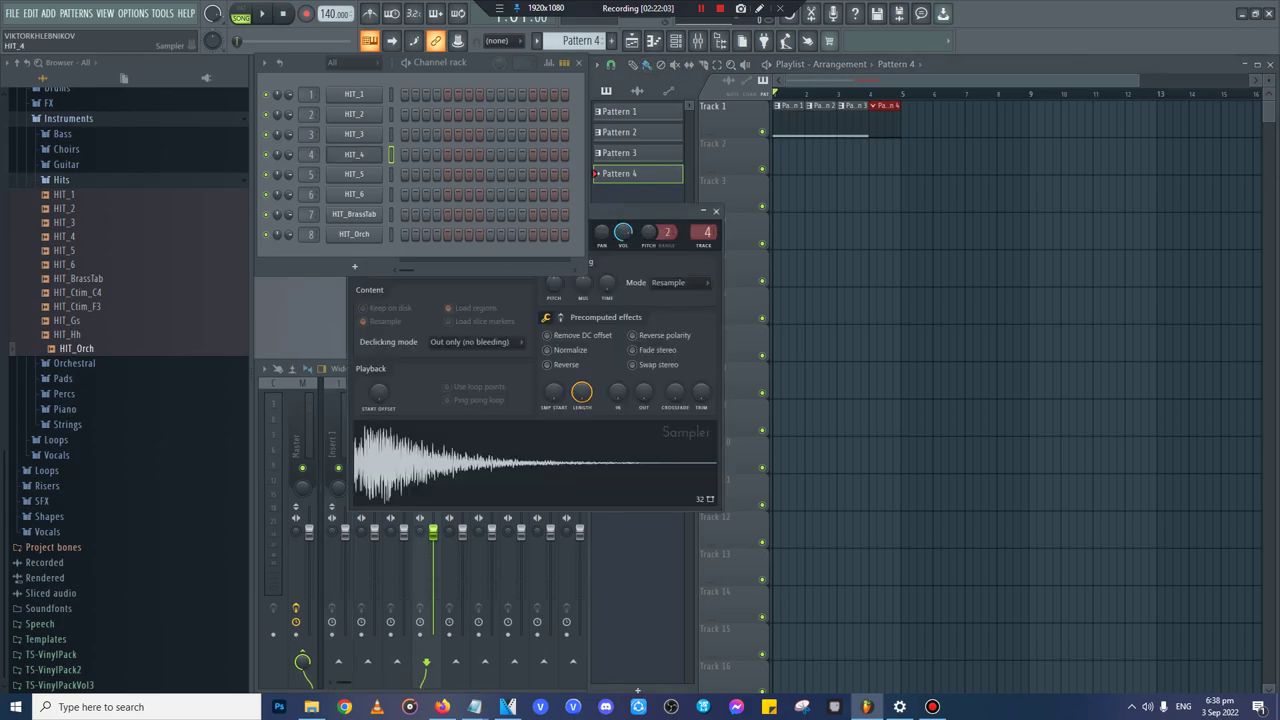
left_click(420, 462)
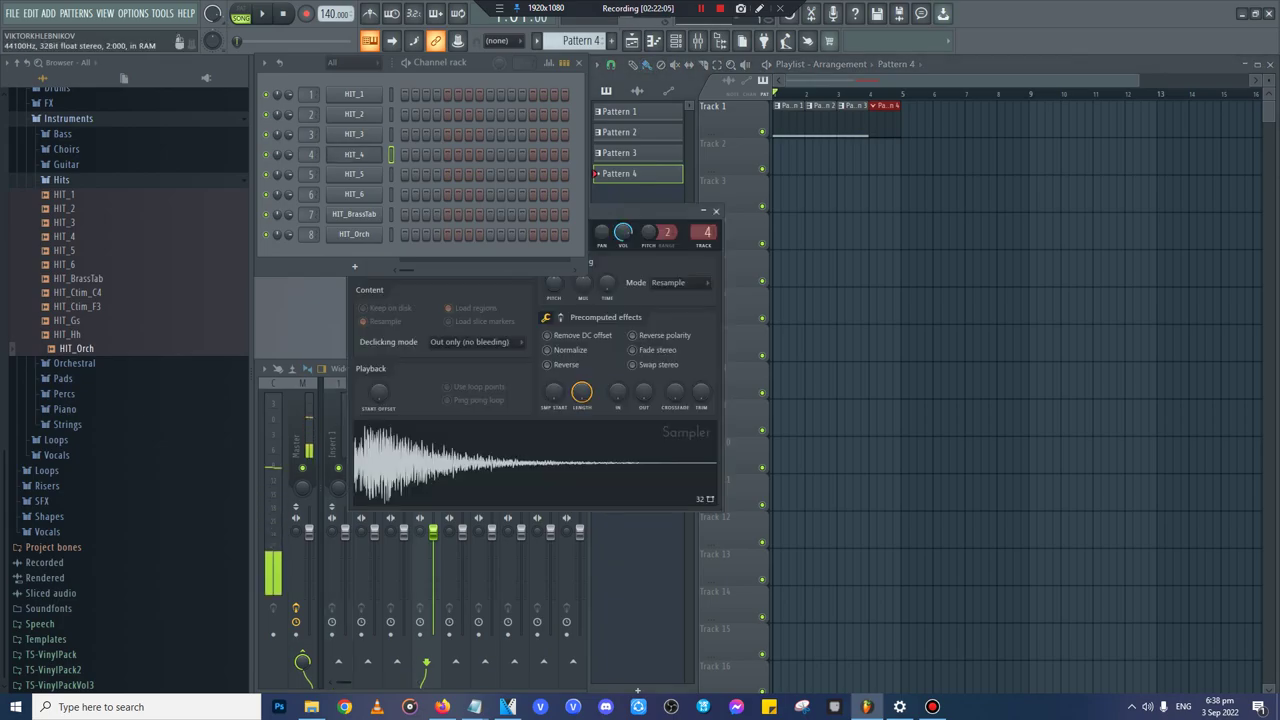
key("z")
left_click_drag(554, 392, 554, 396)
key("z")
key("z")
key("z")
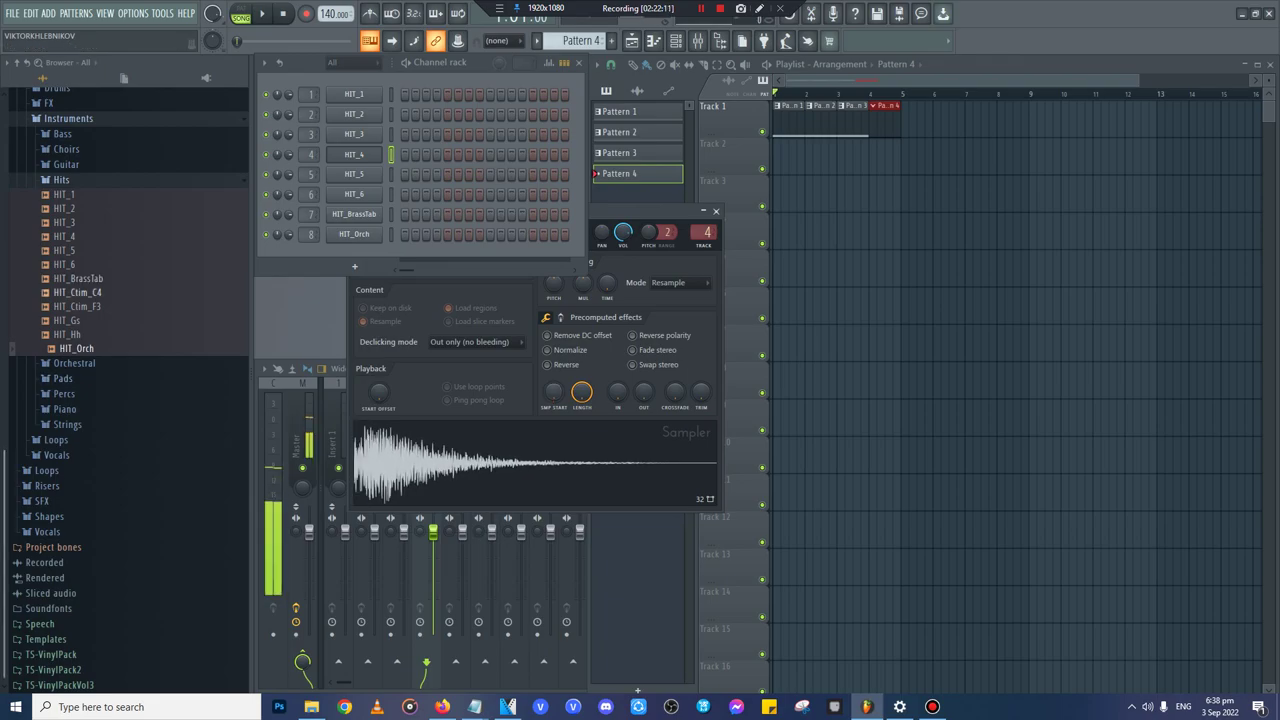
- Preview and compare the HIT_Hh, HIT_Ctim_F3 and HIT_Ctim_C4 samples in the Hits folder
left_click(67, 335)
left_click(77, 307)
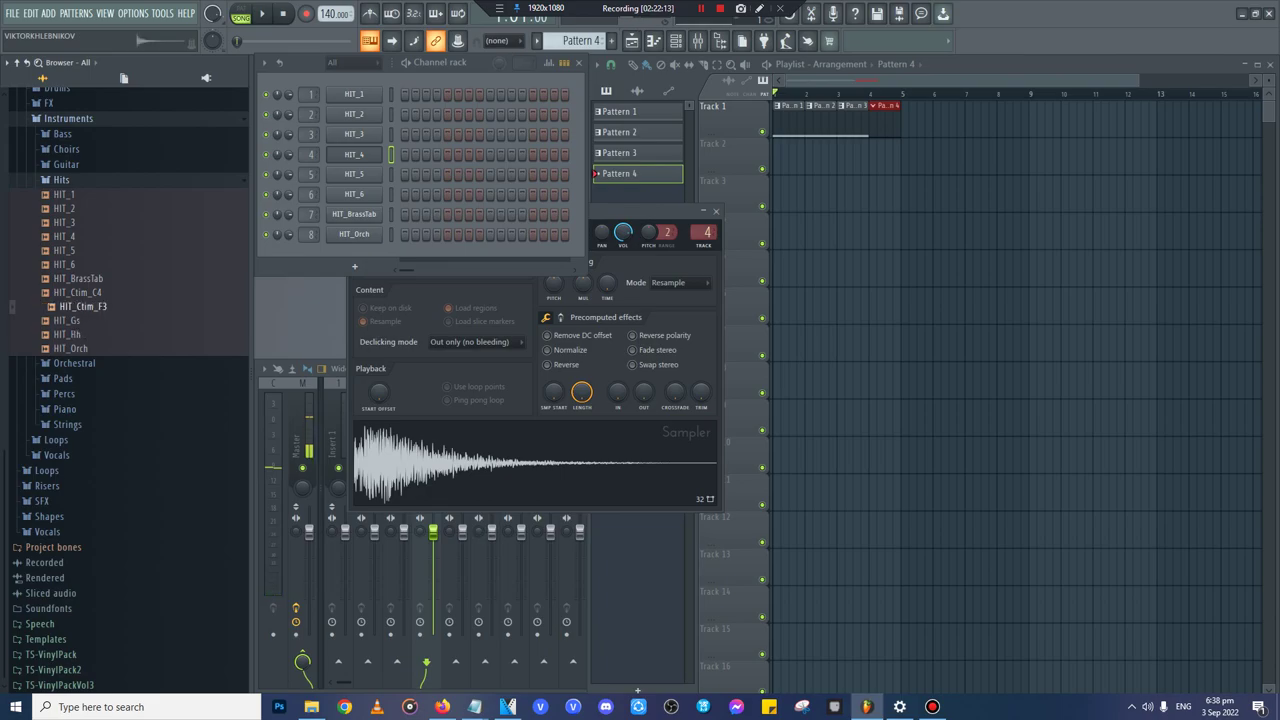
key("Up")
key("Up")
key("Down")
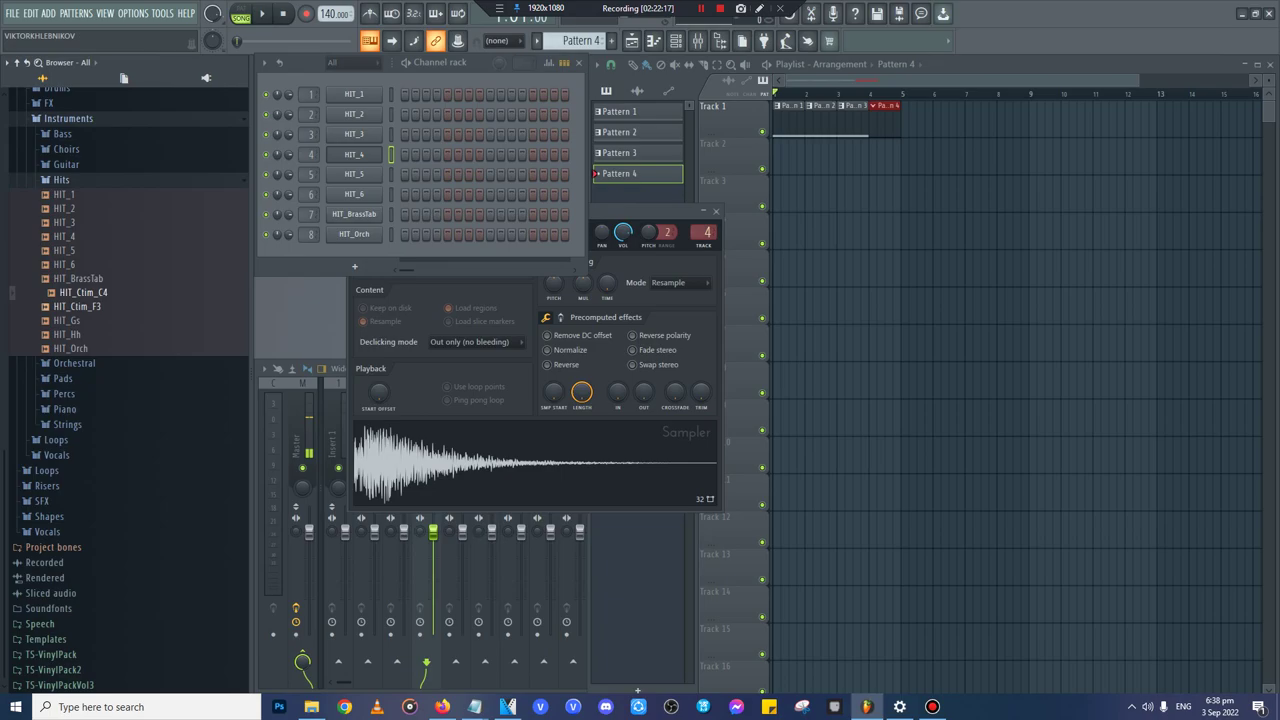
key("Up")
left_click_drag(83, 292, 355, 191)
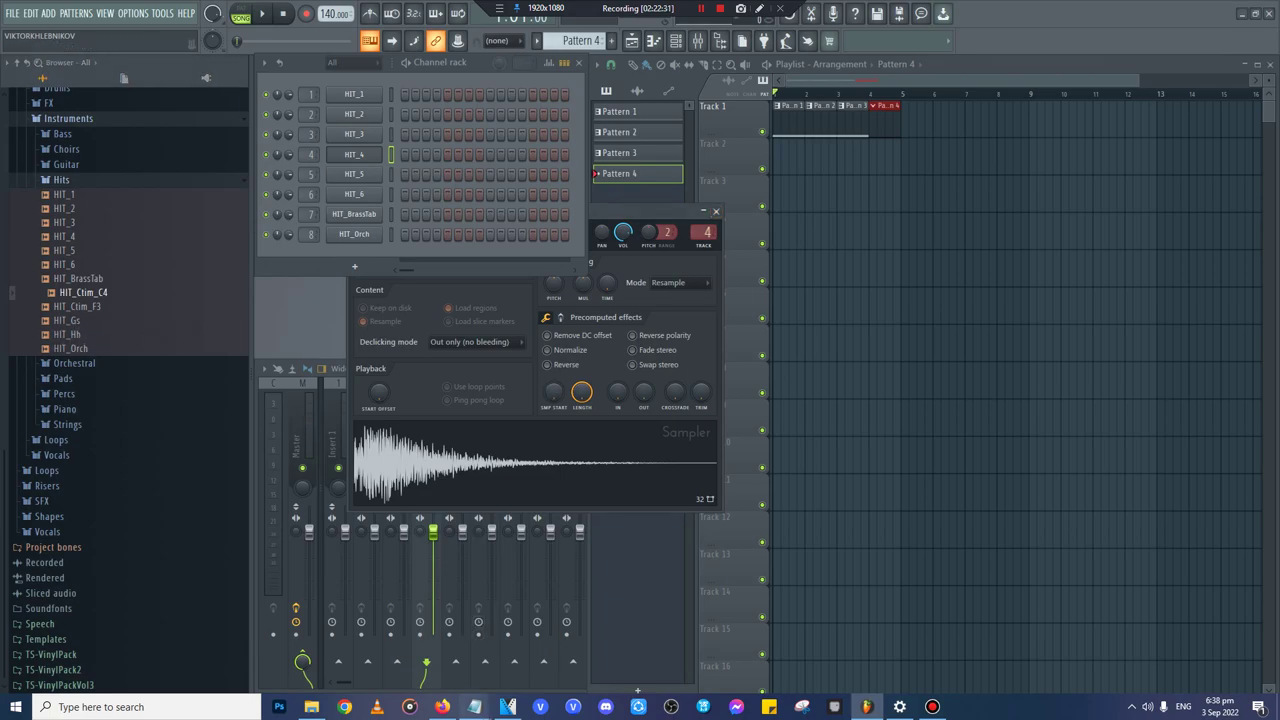
- Switch to Notepad and add a remark about the sparta remix hit at the end of the text
left_click(474, 707)
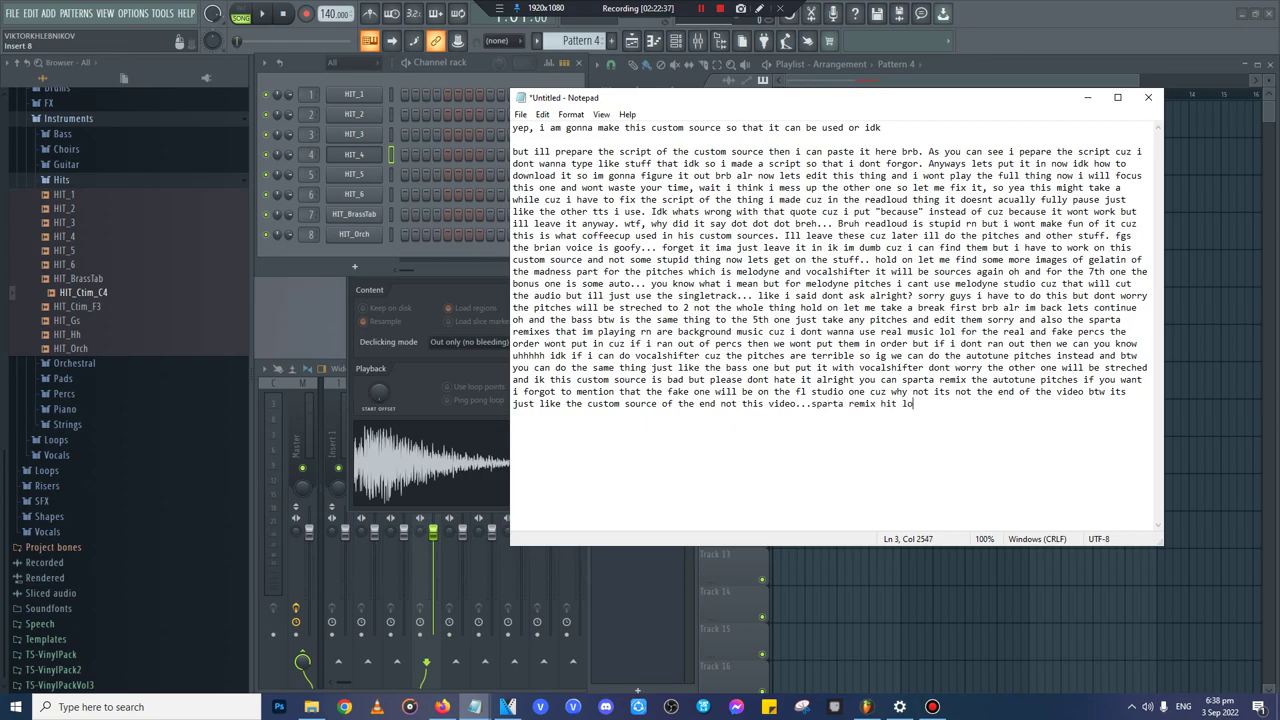
left_click(1088, 97)
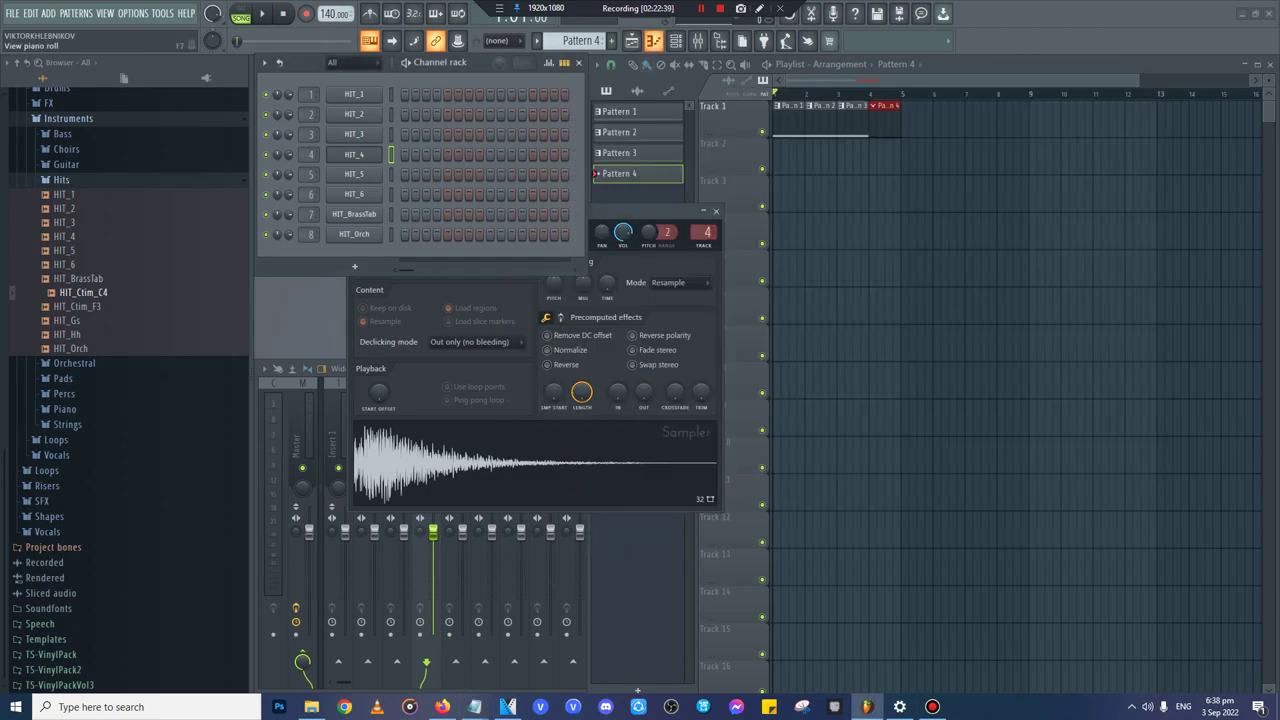
- Draw a one-bar C5 note for HIT_4 at the start of Pattern 4 in FL Studio's piano roll
left_click(653, 40)
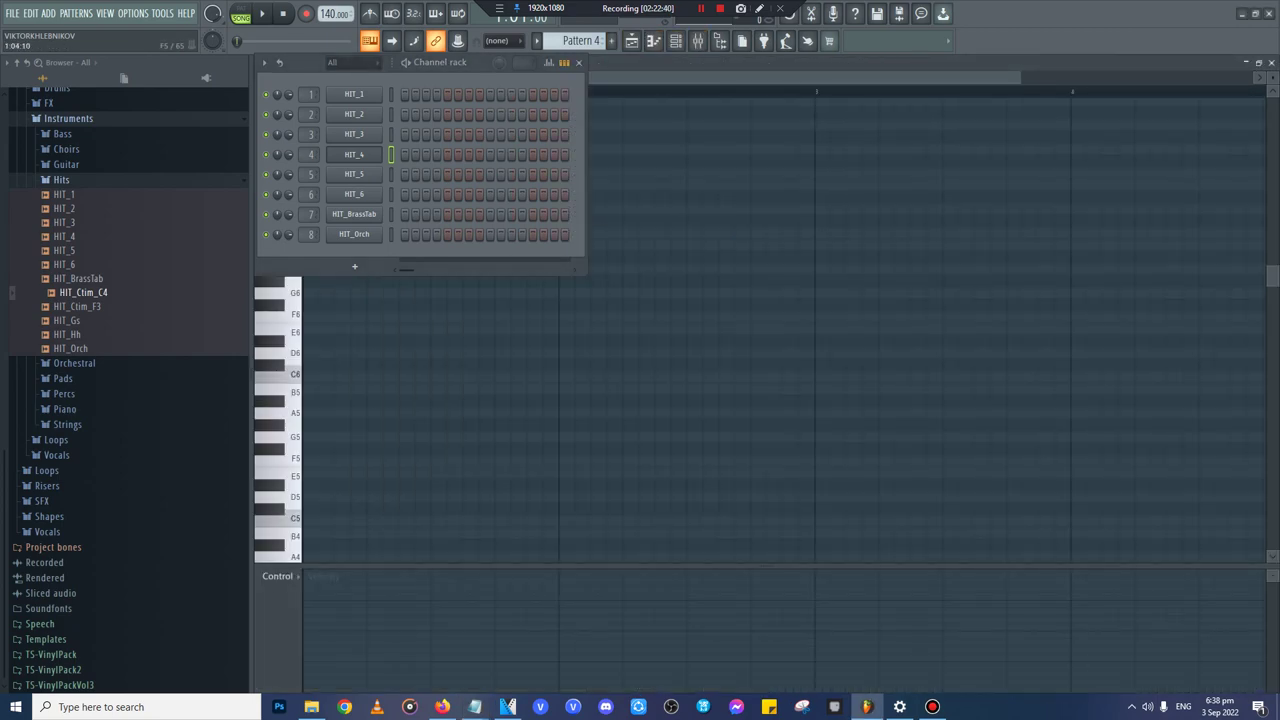
left_click(313, 521)
mouse_move(313, 521)
left_mouse_down()
mouse_move(313, 497)
mouse_move(313, 533)
mouse_move(310, 497)
mouse_move(310, 520)
left_mouse_up()
left_click(1271, 63)
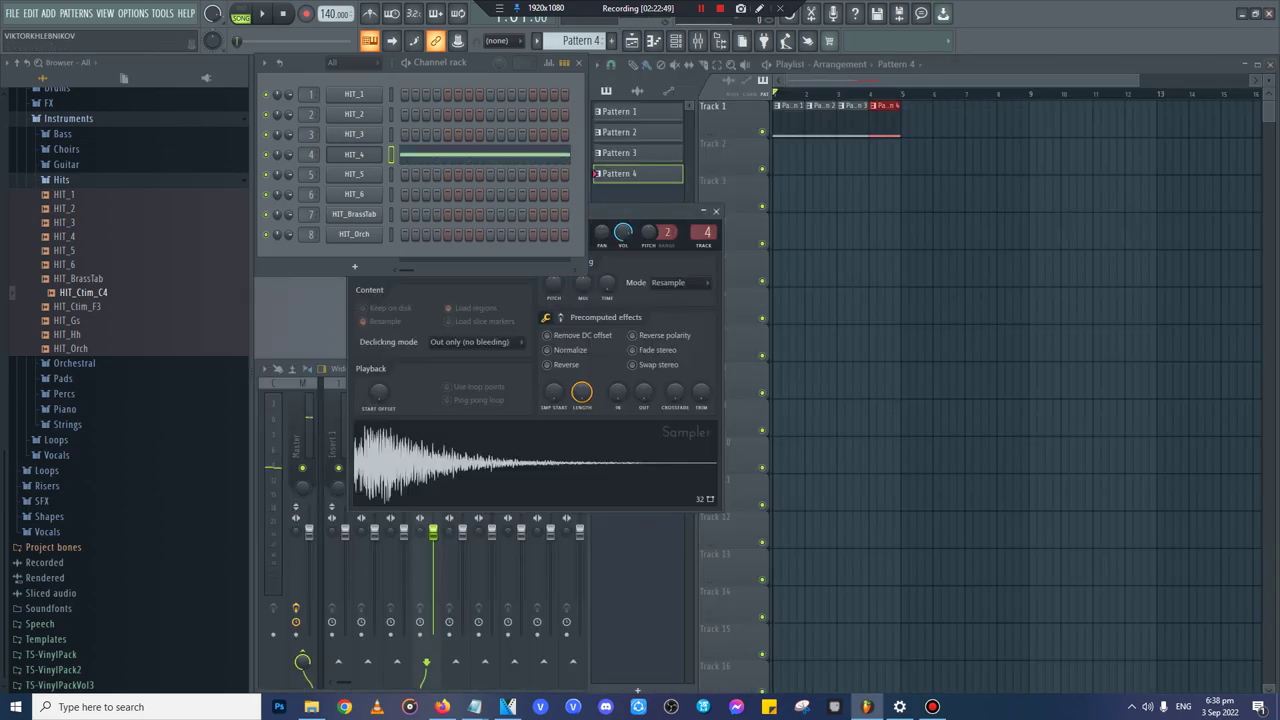
- Create Pattern 5 at bar 5 of Track 1 with a one-bar C5 note for HIT_5
left_click(611, 41)
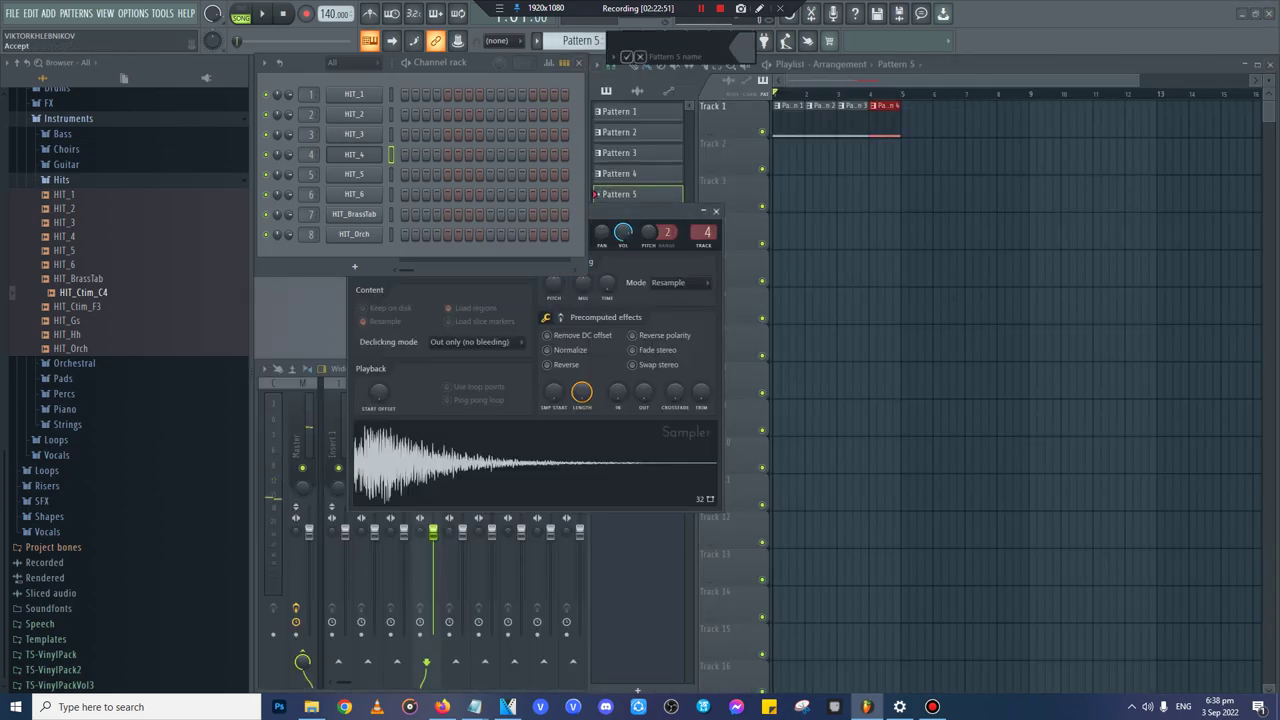
left_click(628, 57)
left_click(907, 118)
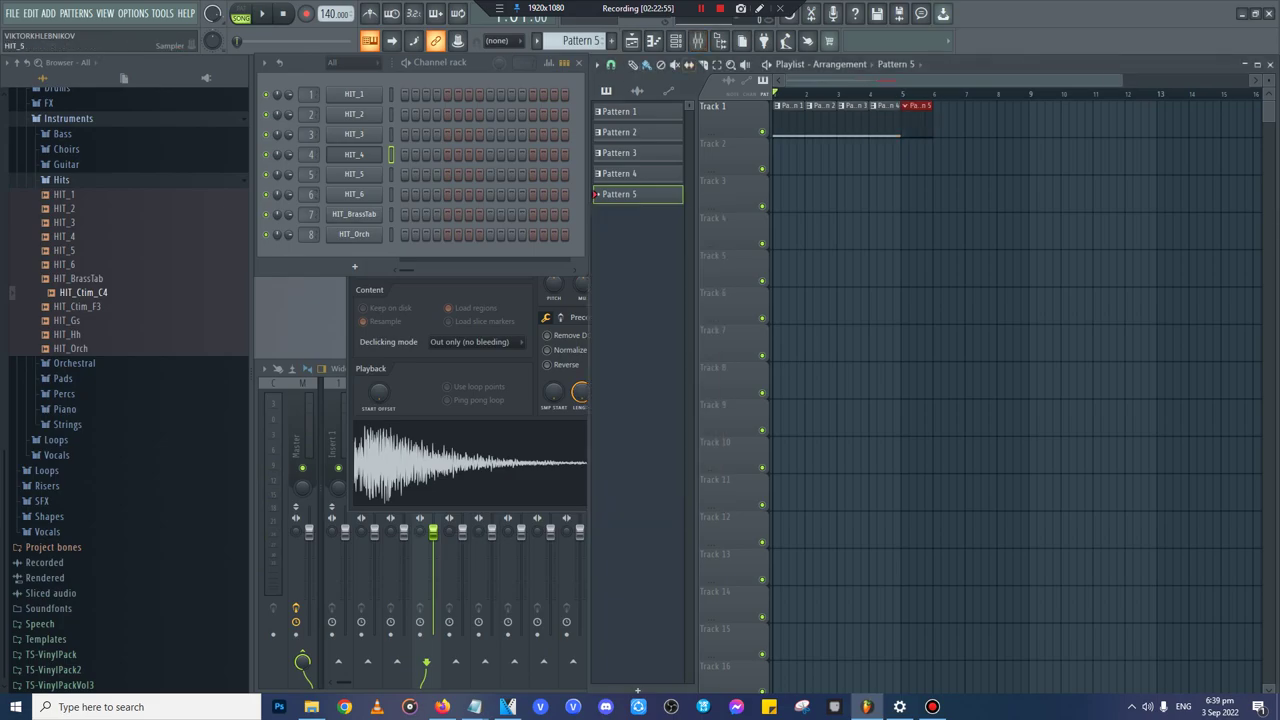
right_click(380, 172)
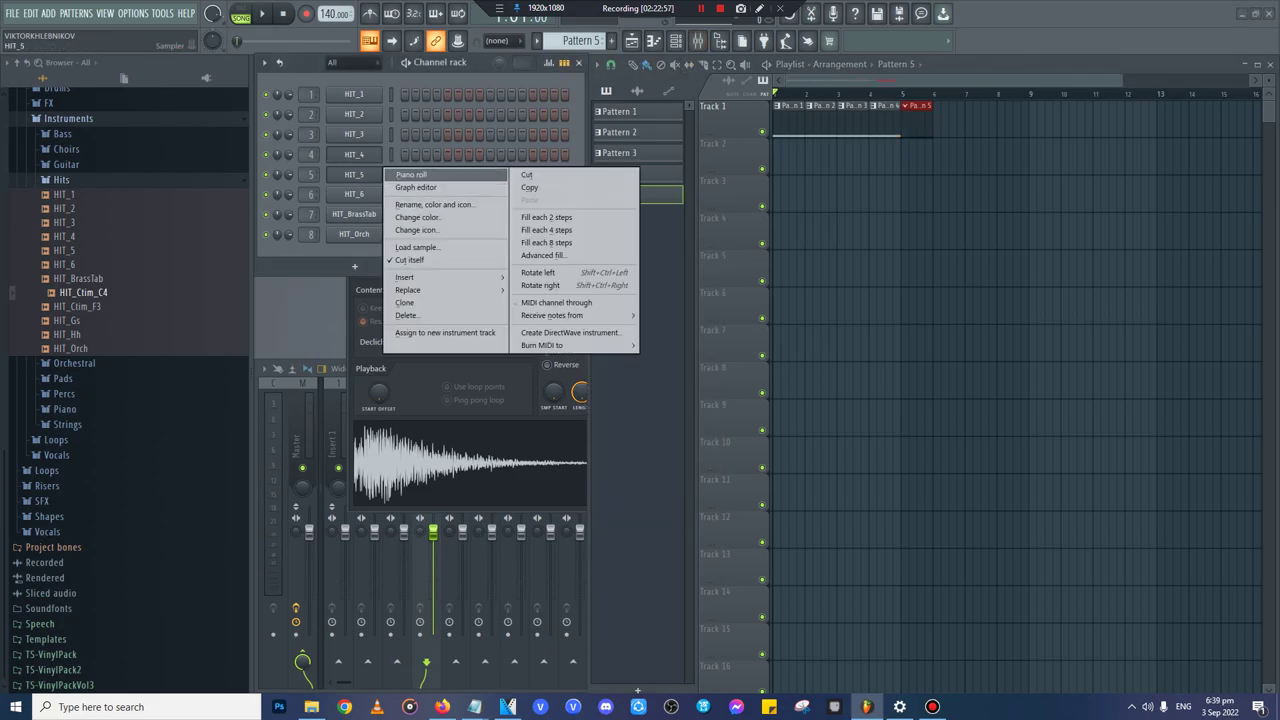
left_click(412, 175)
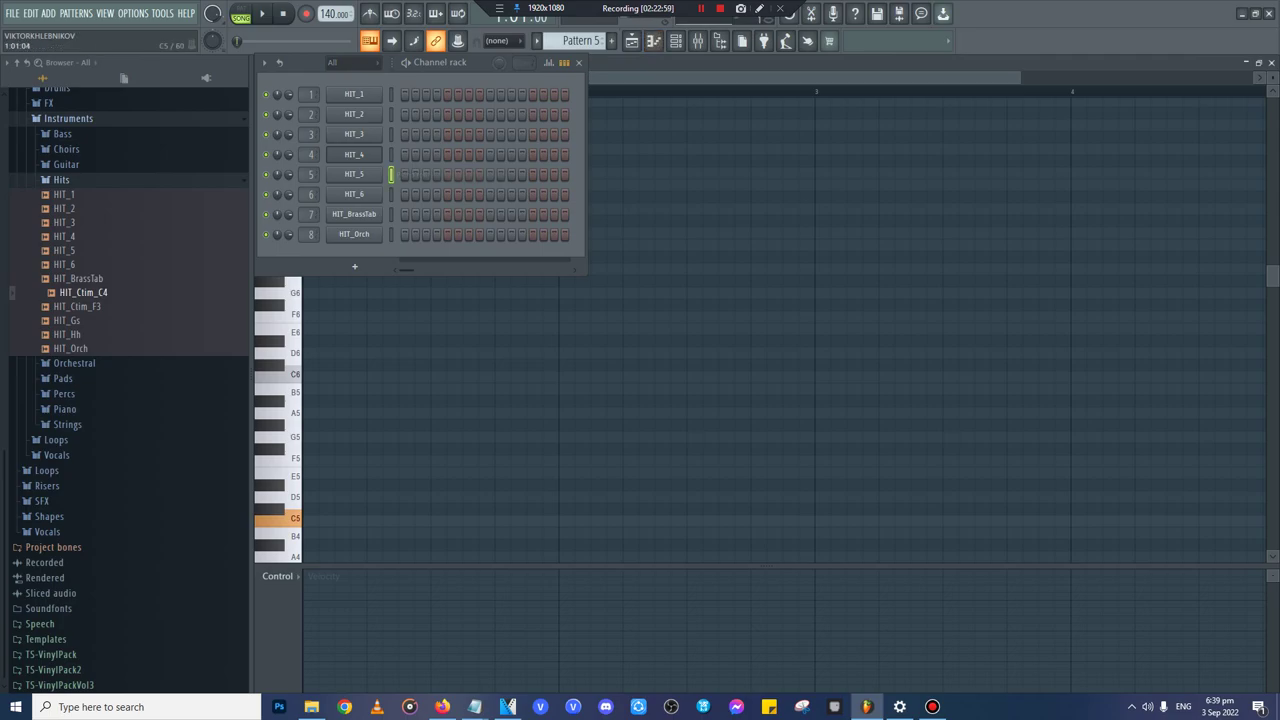
left_click(306, 520)
- Trim the beginning of the HIT_5 sample with a sample start offset of about 2 %
left_click(354, 174)
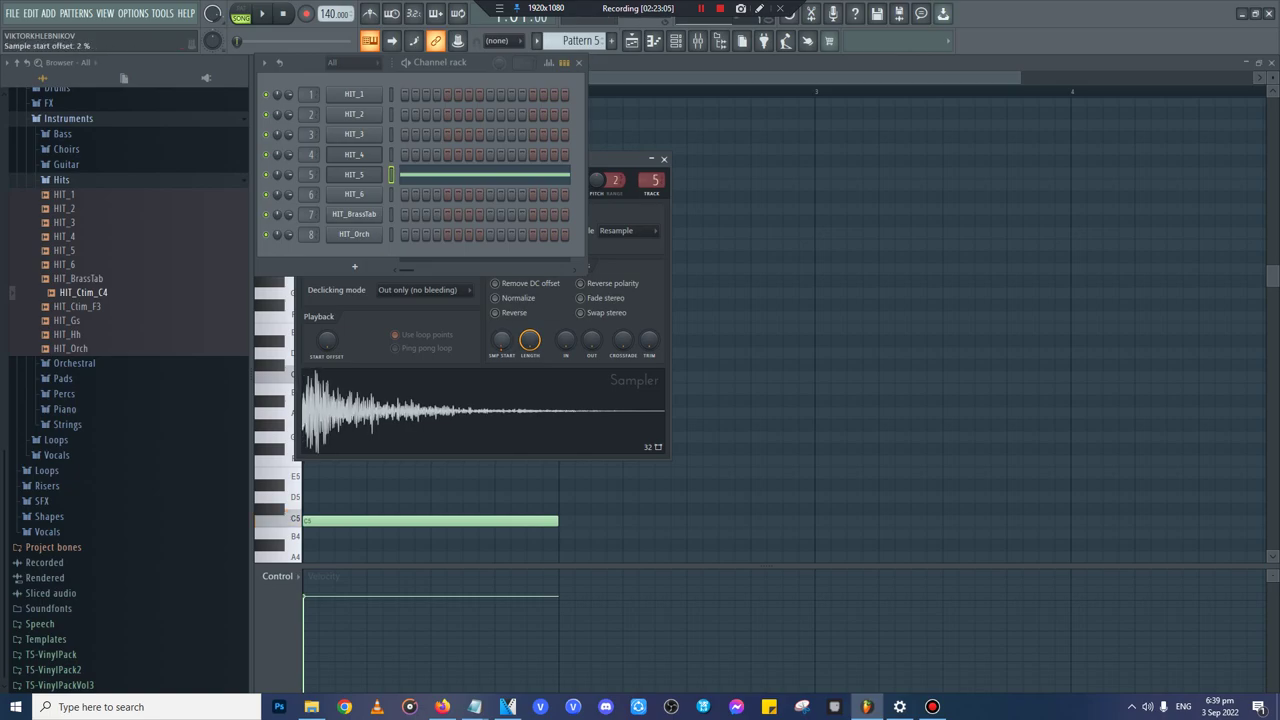
left_click_drag(502, 340, 502, 344)
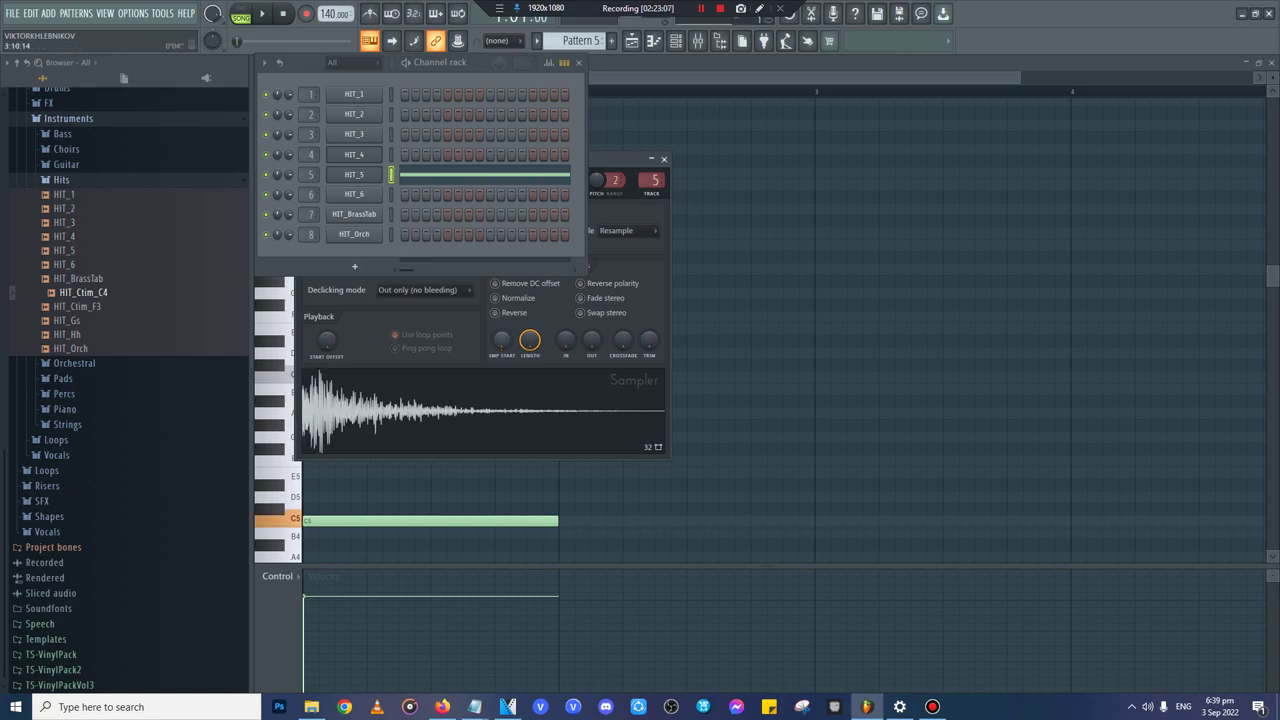
left_click(664, 160)
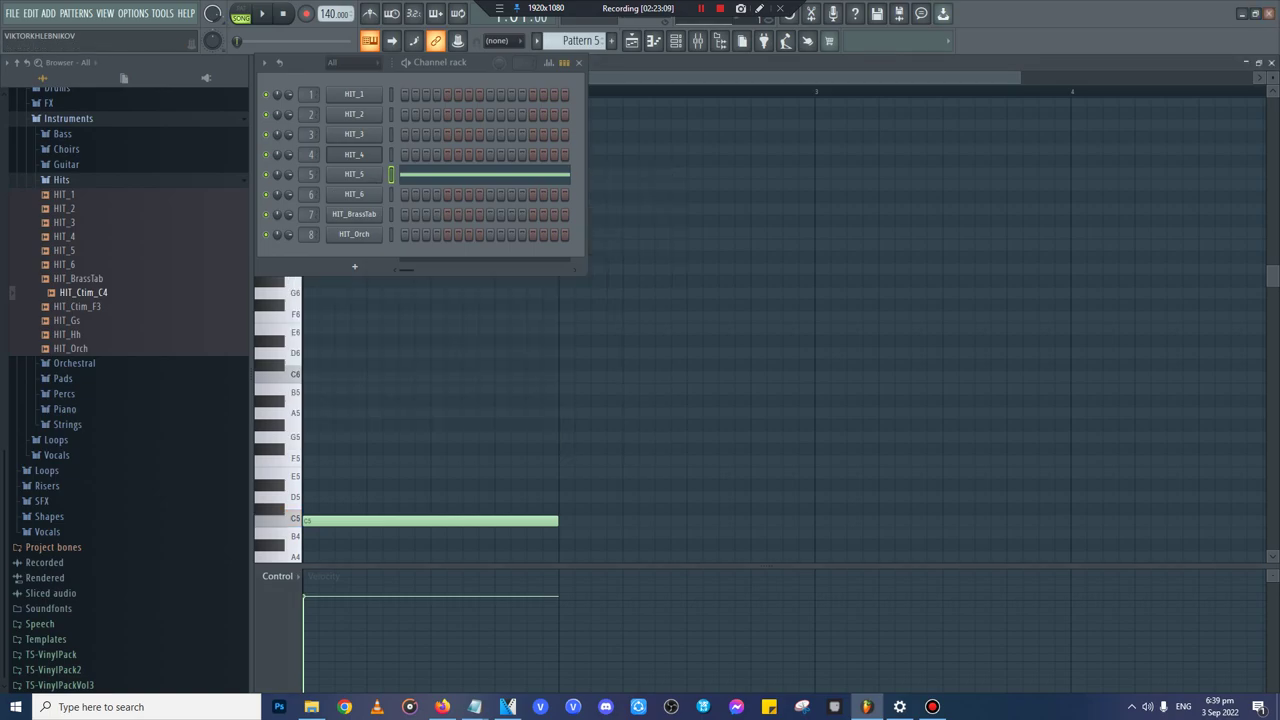
- Create Pattern 6 at bar 6 of Track 1 with a one-bar C5 note for HIT_6
left_click(1271, 63)
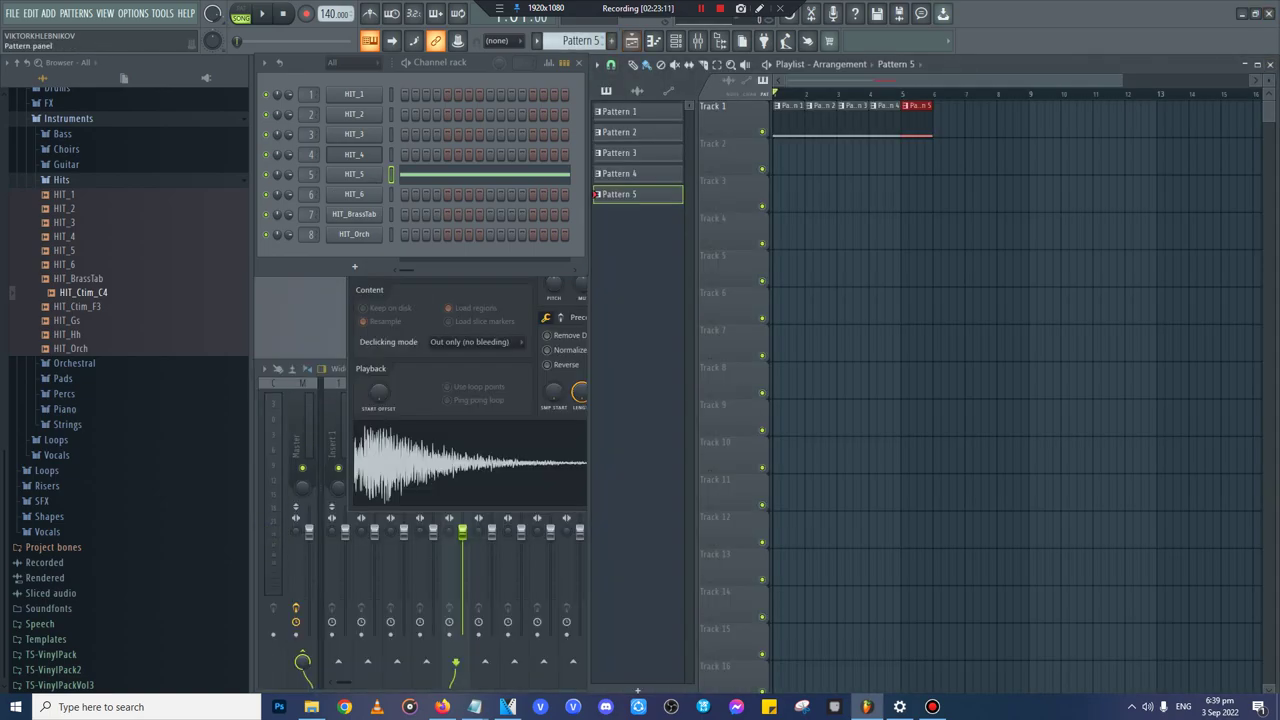
key("F4")
left_click(627, 56)
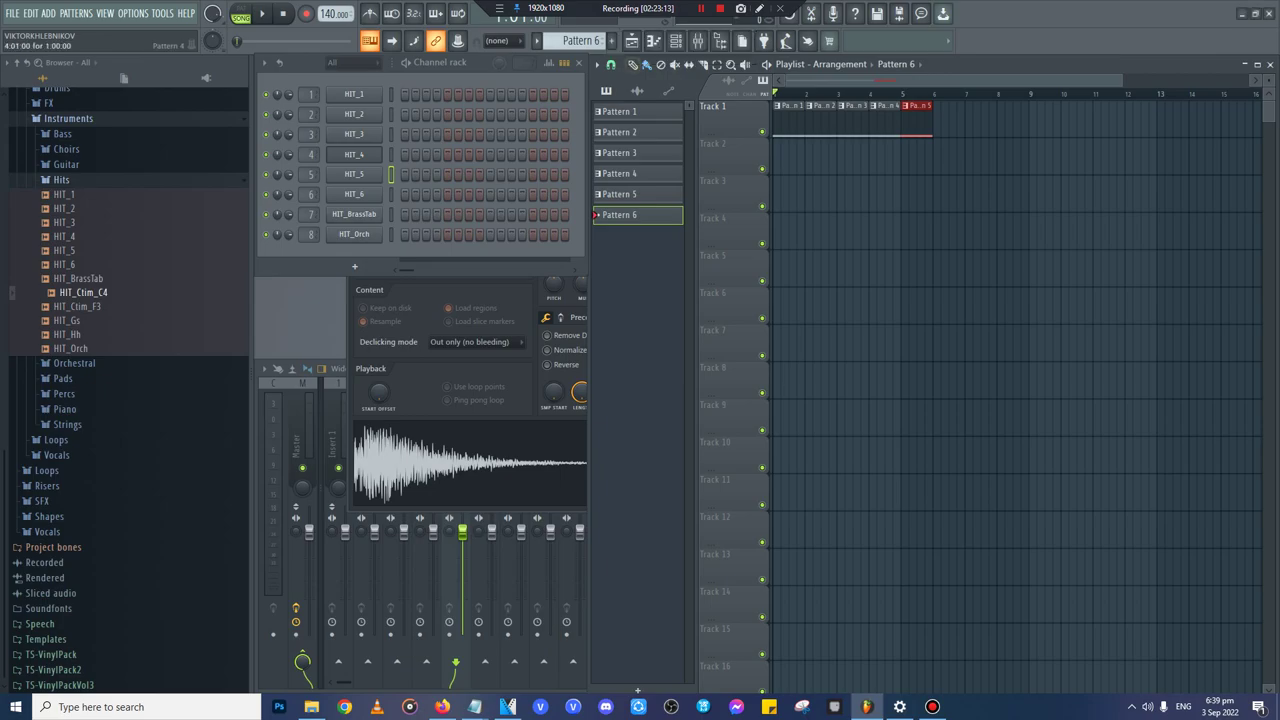
left_click(952, 121)
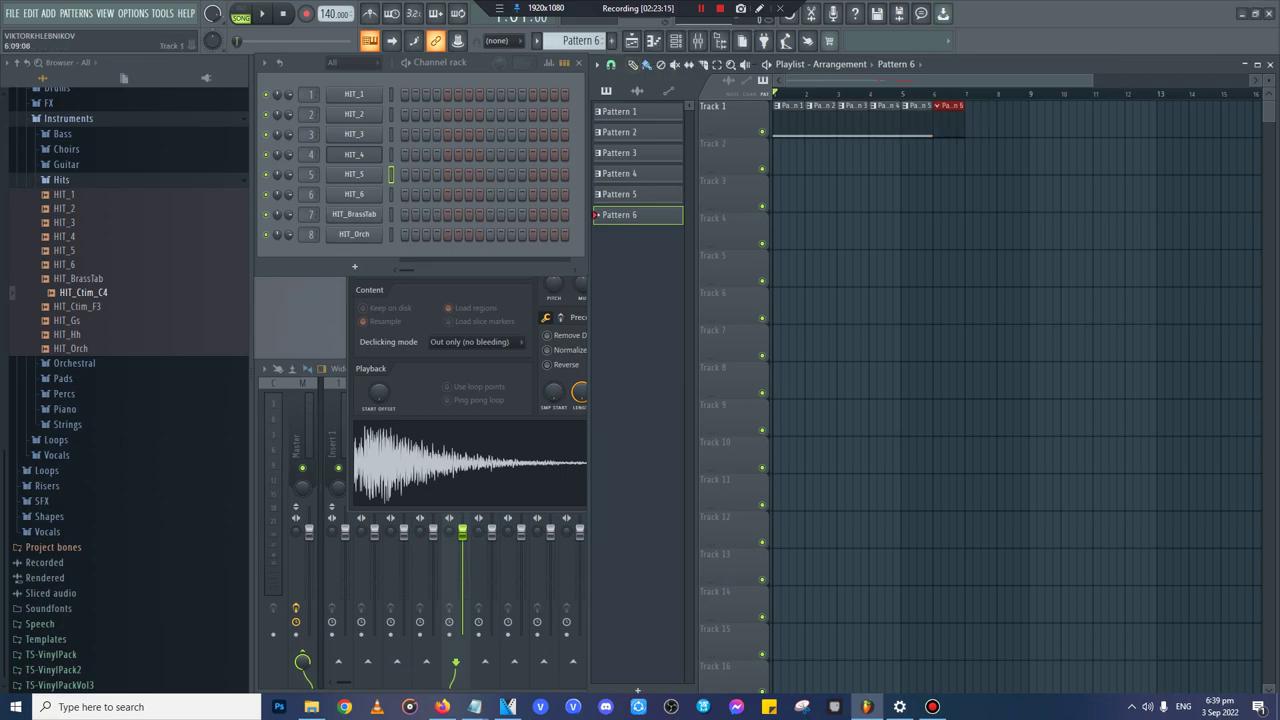
right_click(378, 194)
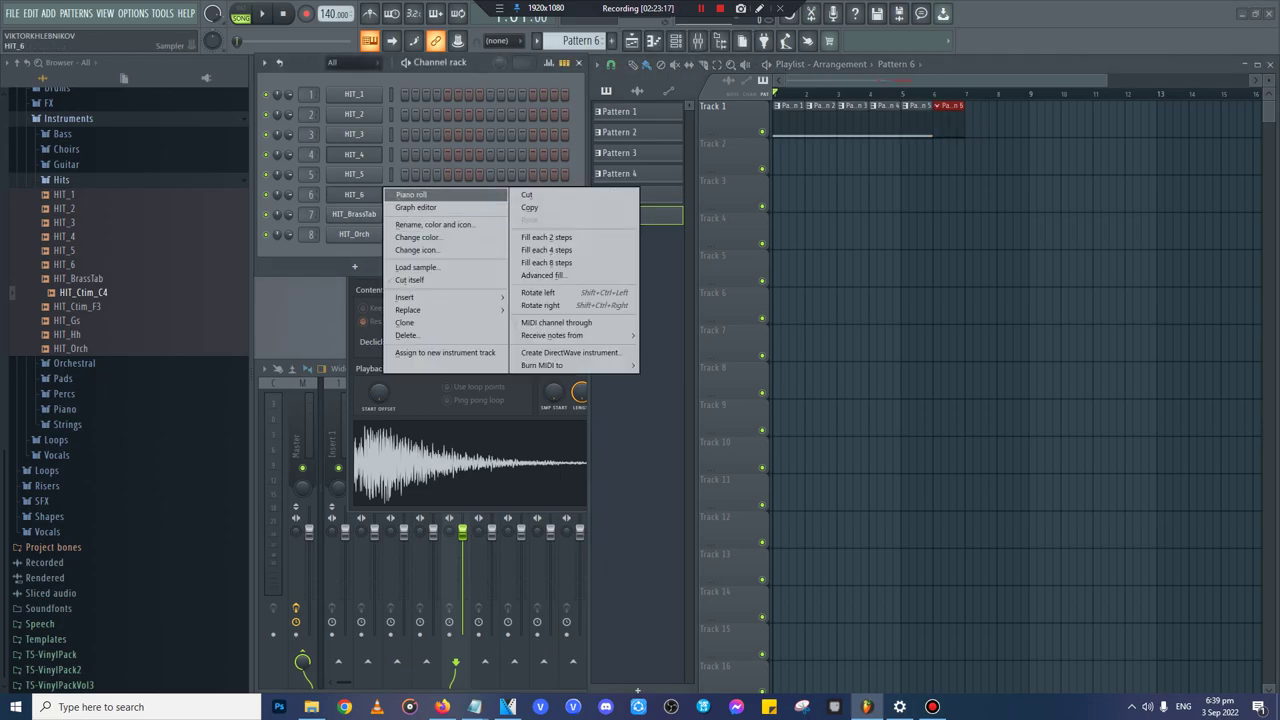
left_click(410, 194)
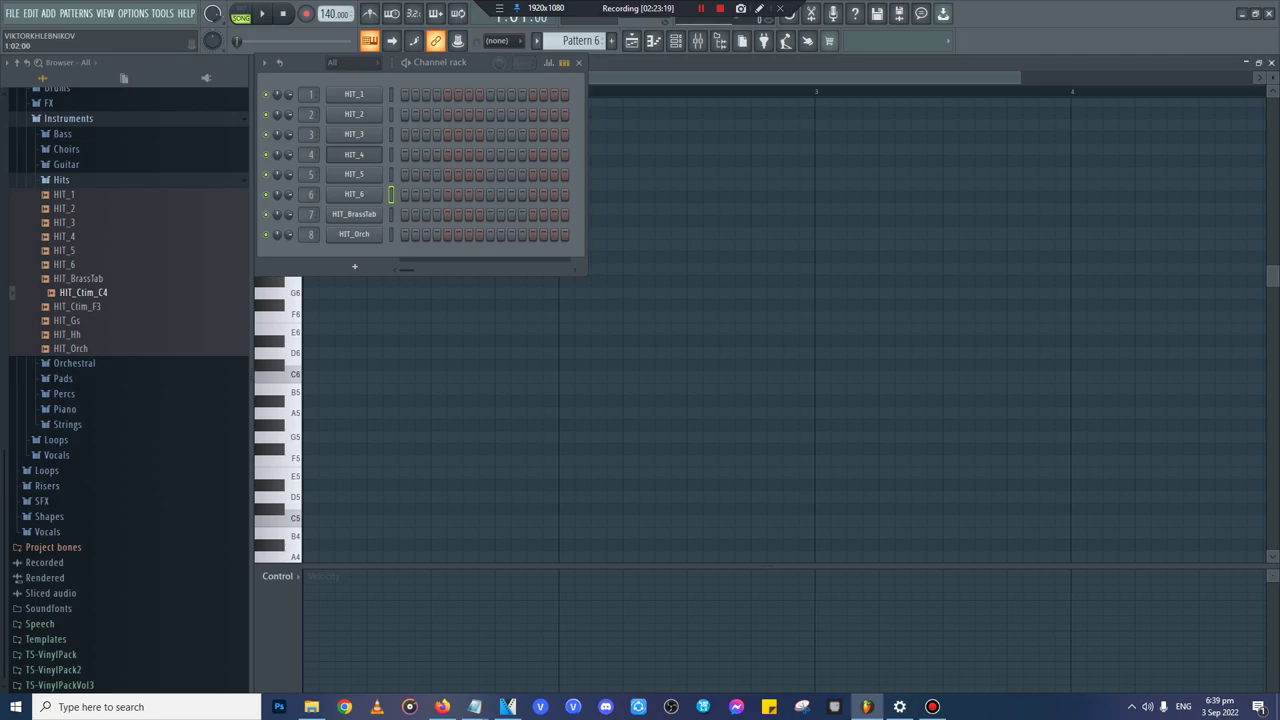
left_click(310, 520)
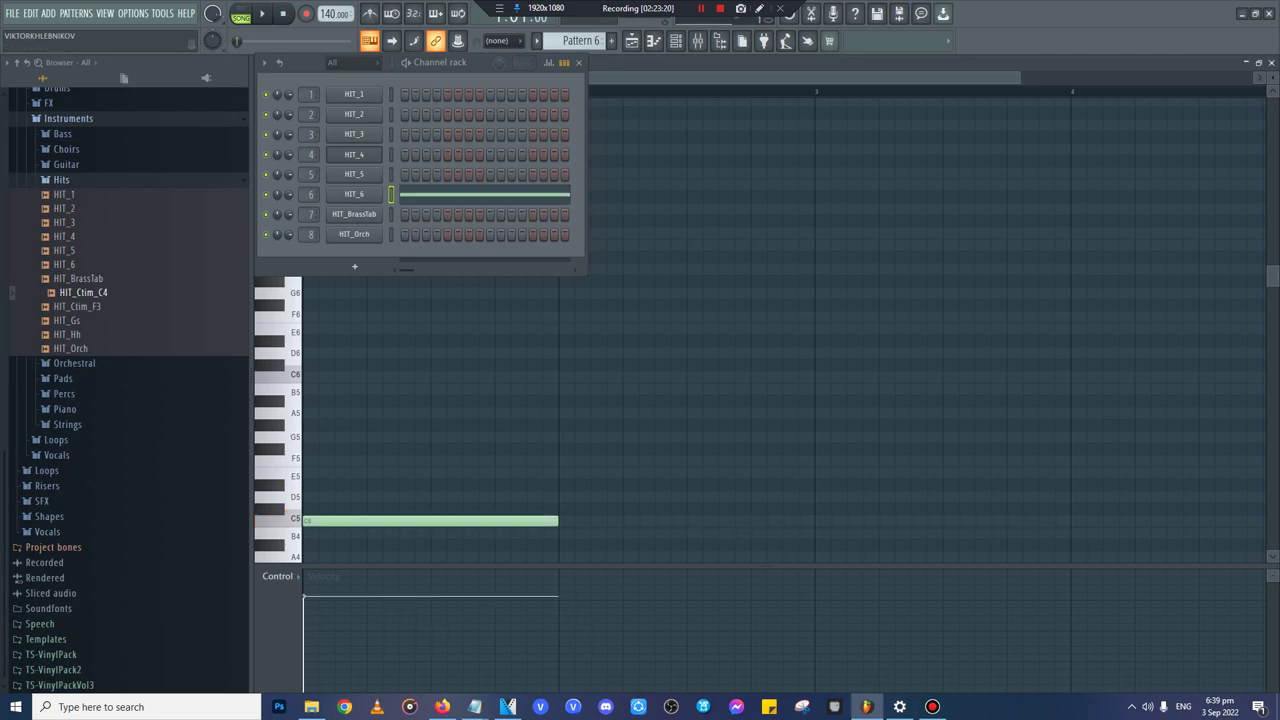
left_click(1271, 63)
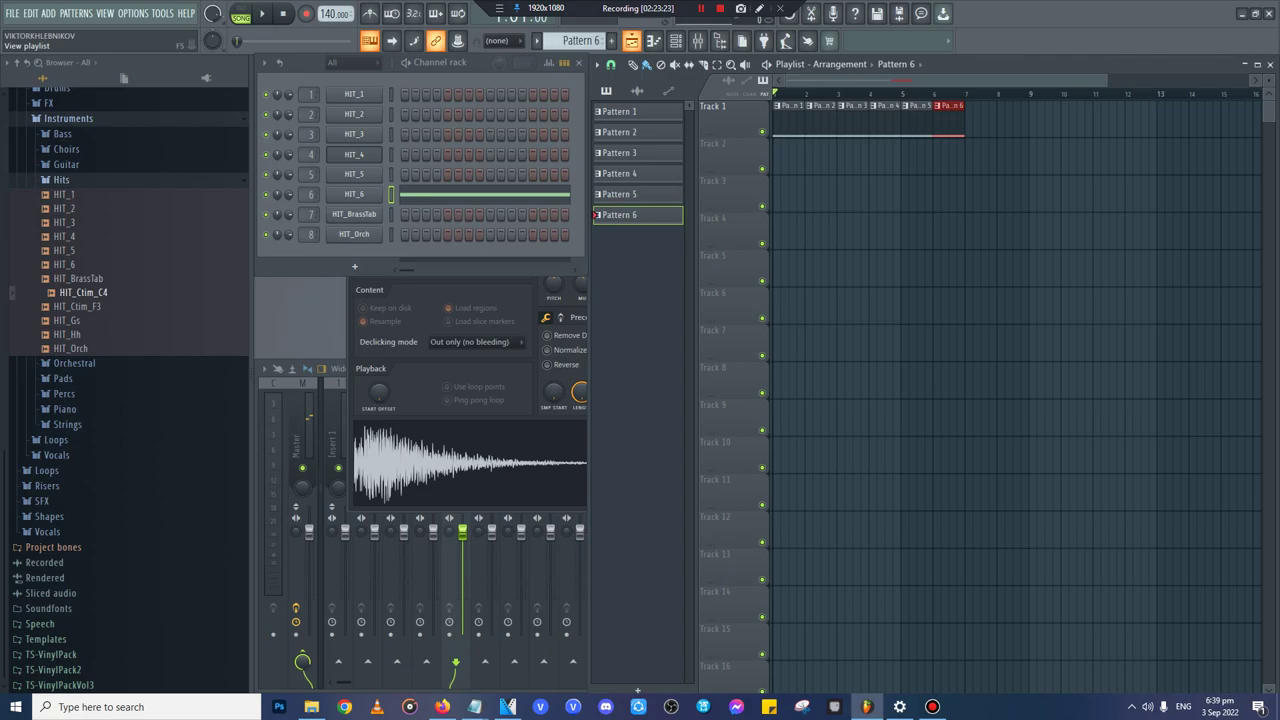
- Create Pattern 7 at bar 7 of Track 1 with a one-bar C5 note for HIT_BrassTab
left_click(611, 41)
left_click(627, 57)
left_click(979, 120)
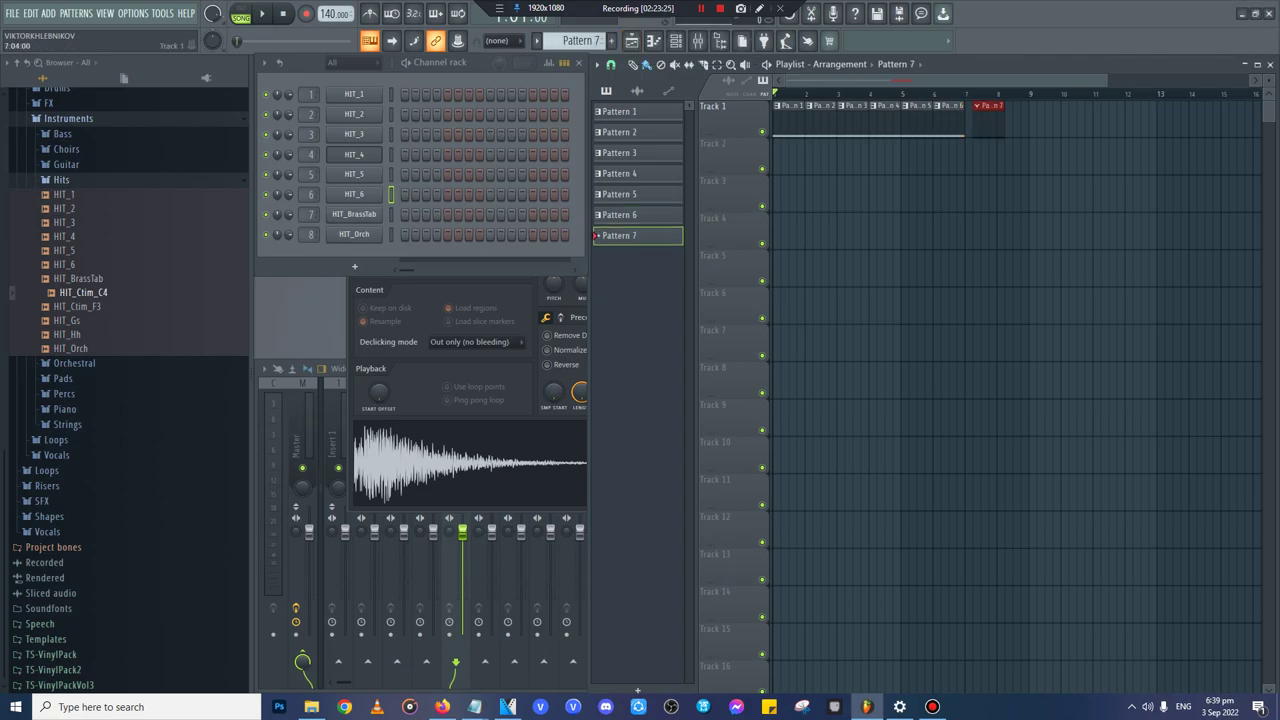
left_click_drag(981, 120, 974, 120)
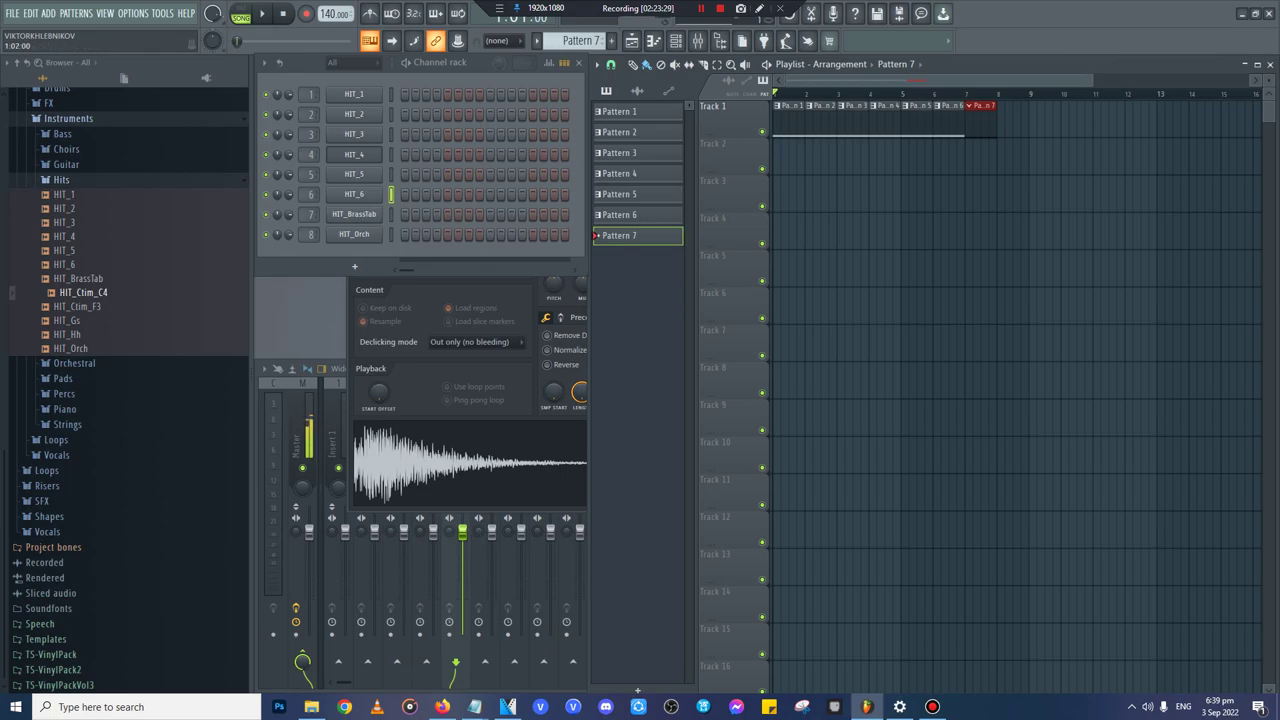
left_click(354, 174)
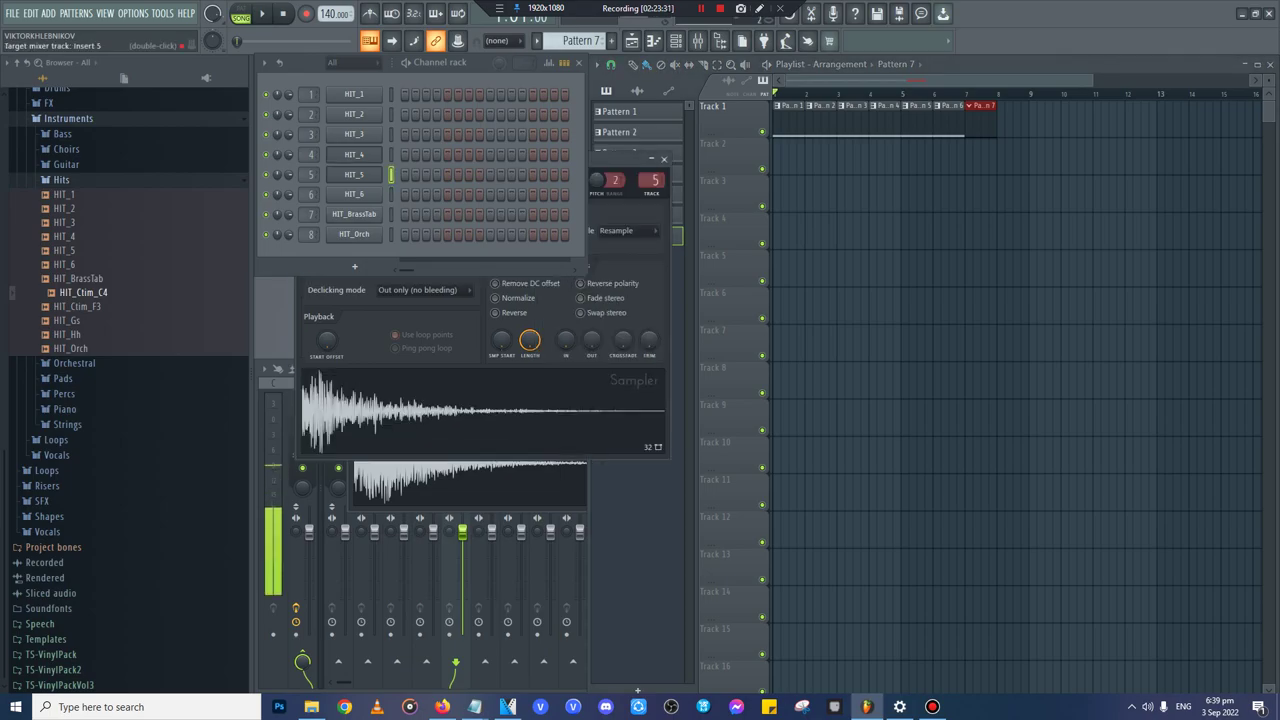
left_click(354, 174)
right_click(354, 214)
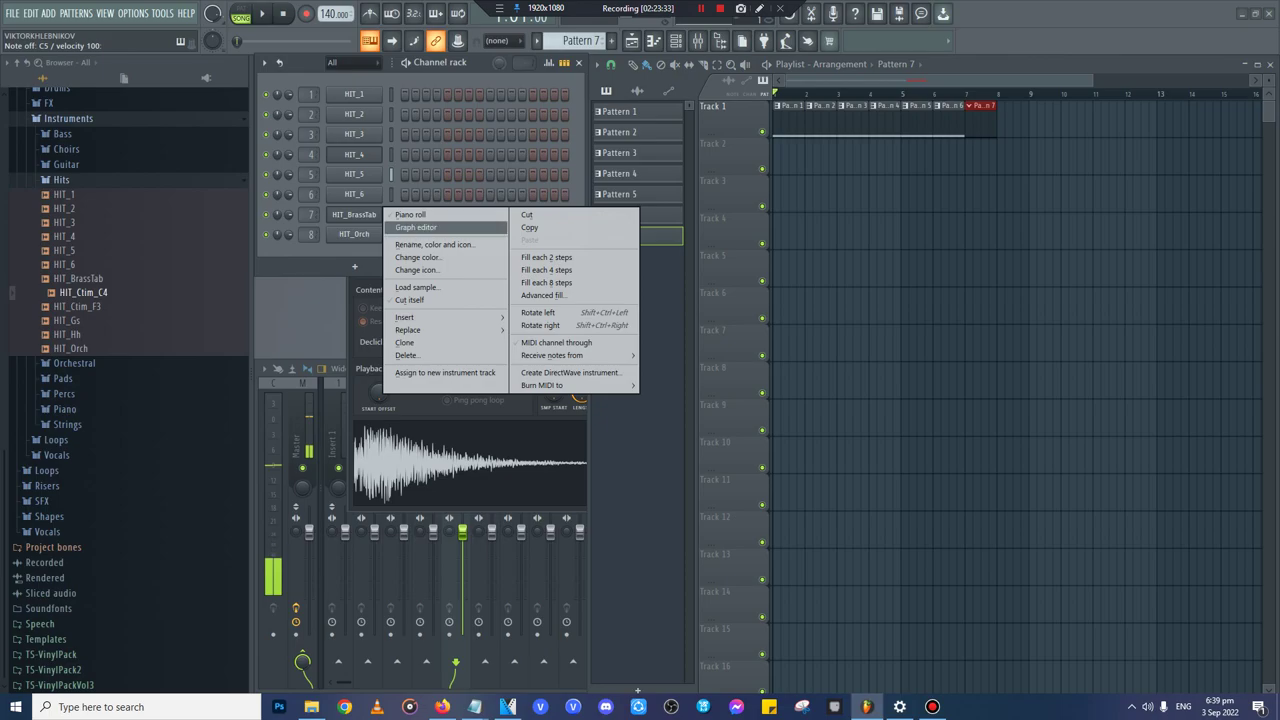
left_click(416, 215)
left_click(311, 520)
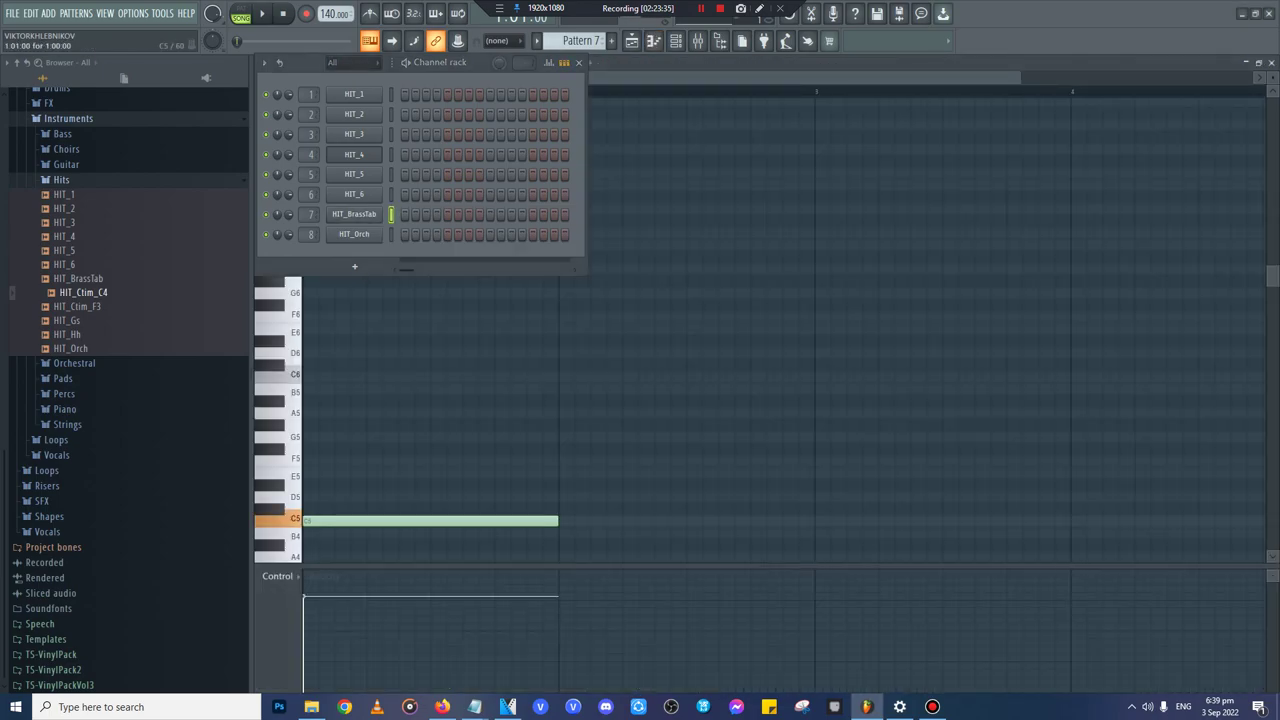
left_click(1271, 62)
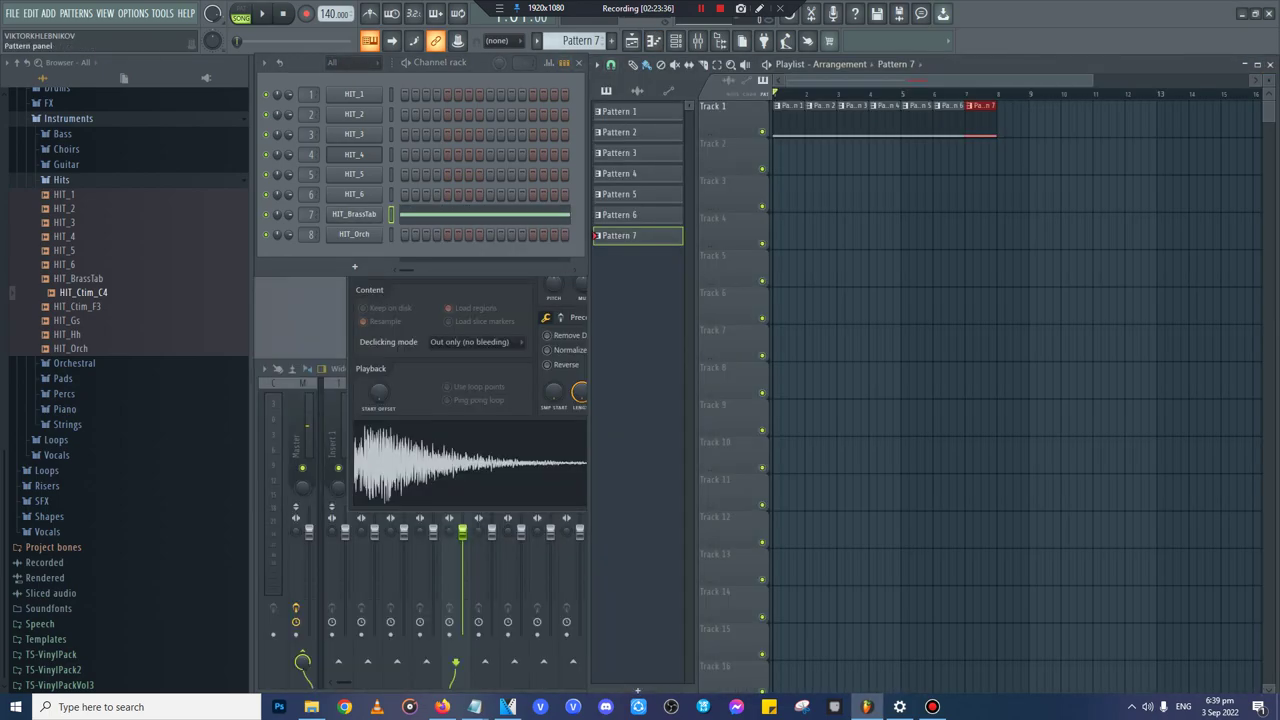
- Create Pattern 8 at bar 8 of Track 1 with a one-bar C5 note for HIT_Orch
key("F4")
left_click(626, 56)
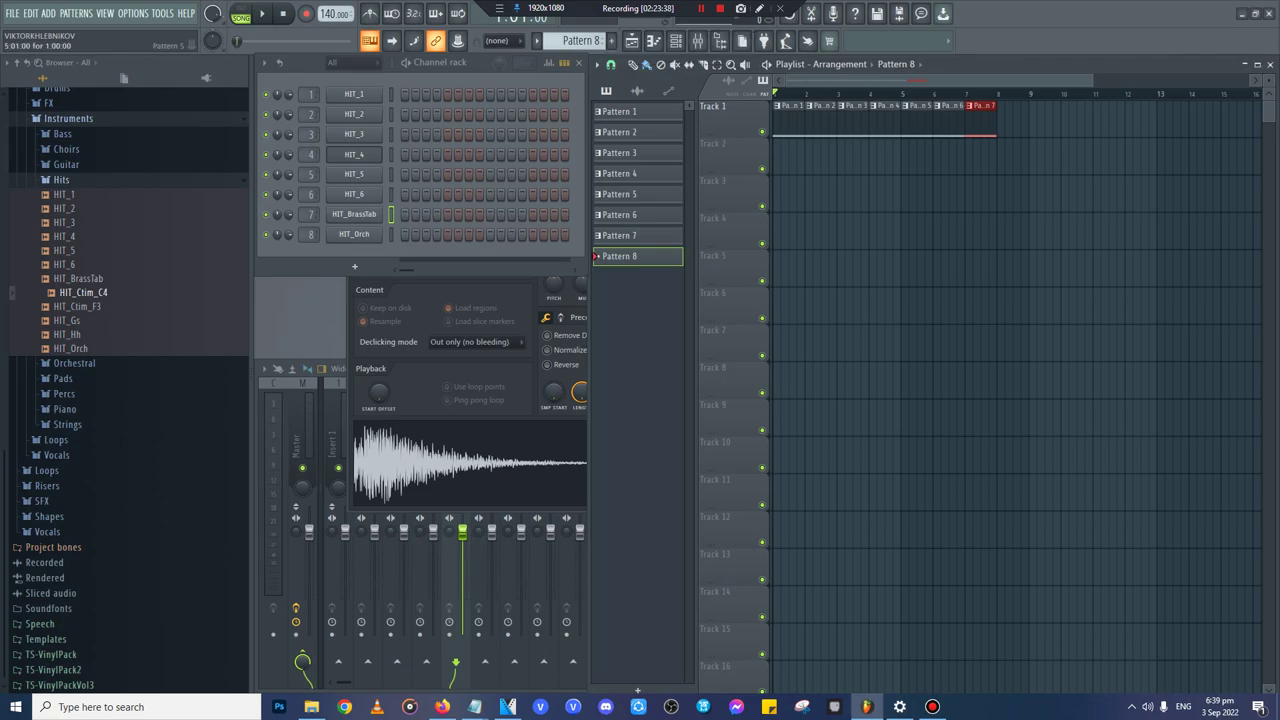
left_click(1005, 121)
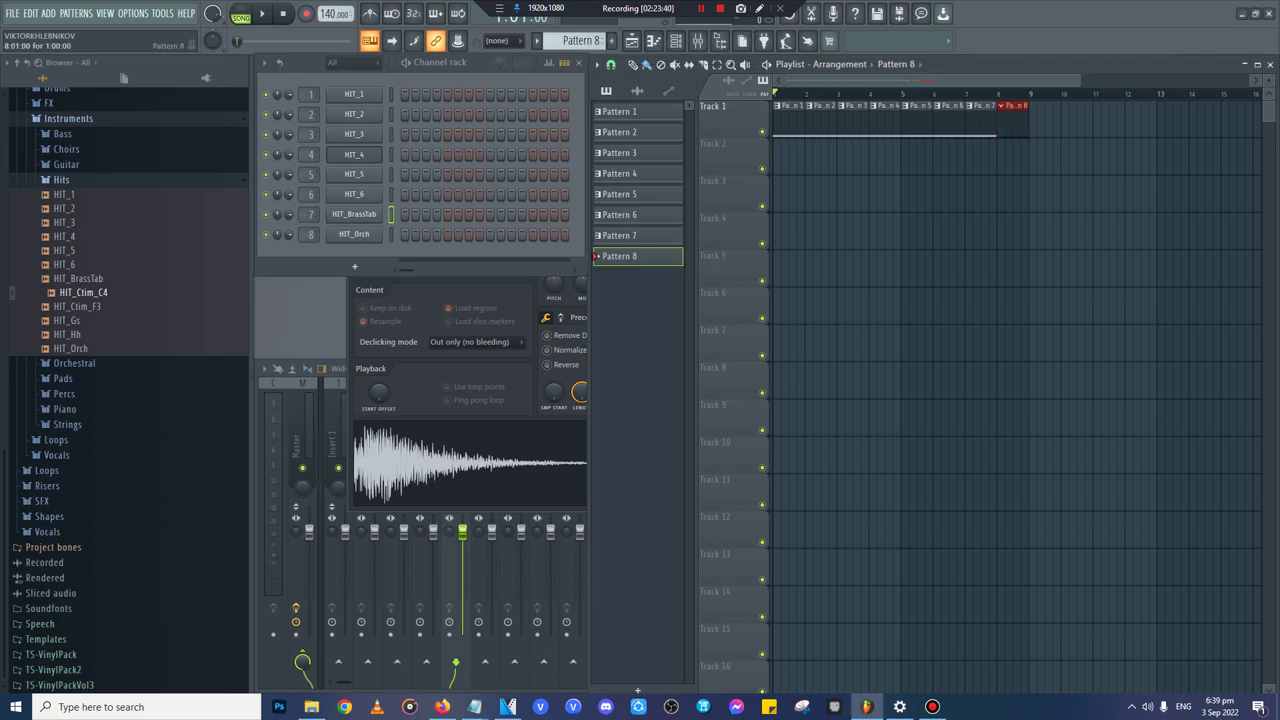
left_click(354, 234)
right_click(354, 234)
left_click(408, 235)
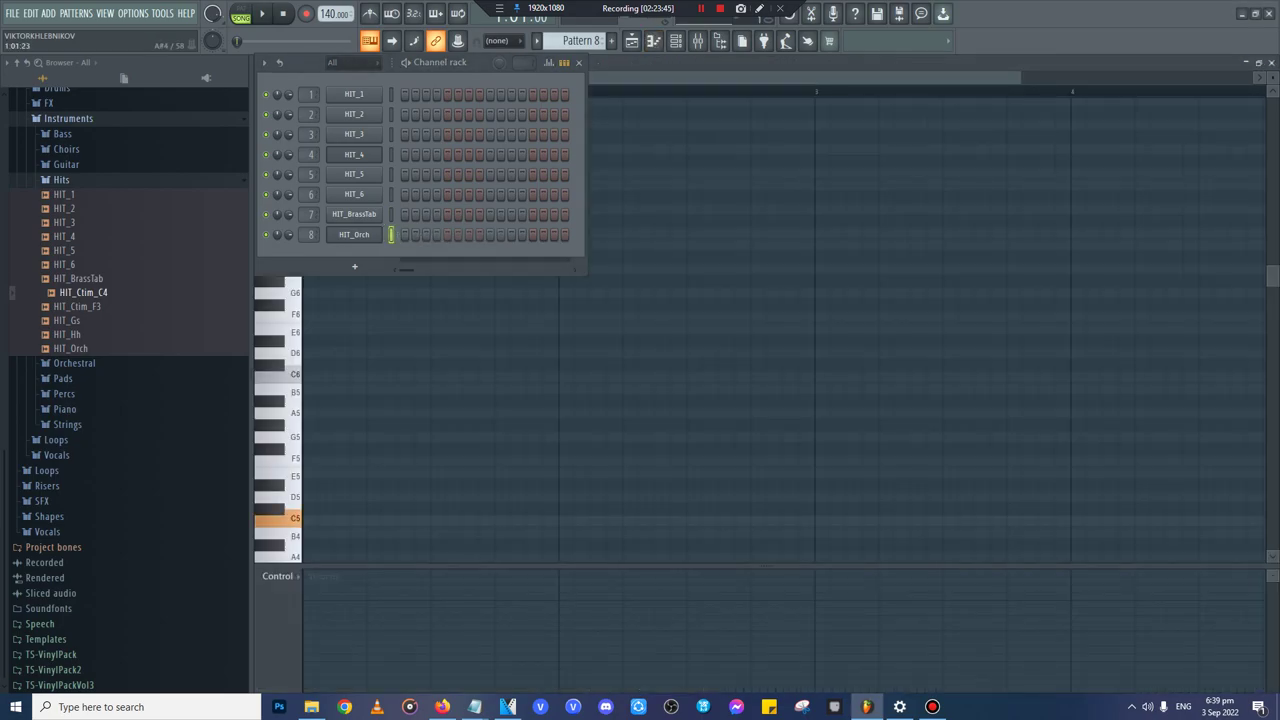
left_click(316, 520)
left_click(1271, 62)
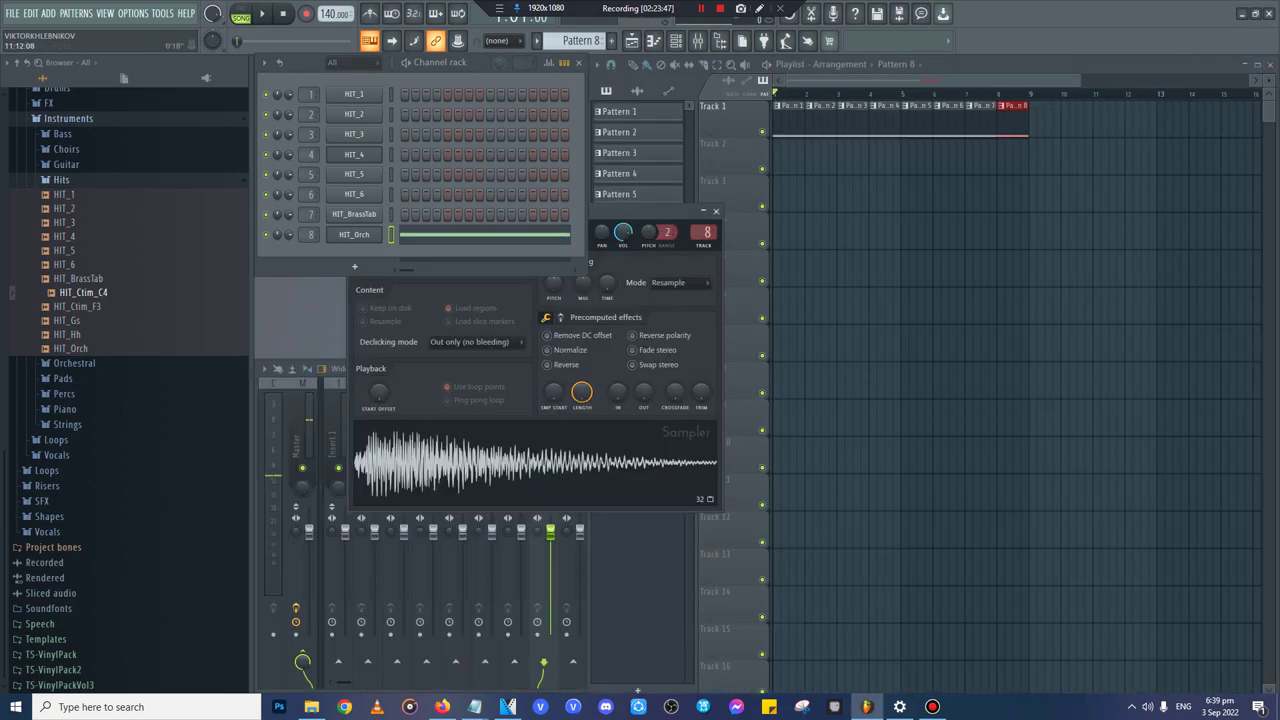
- Trim the beginning of the HIT_Orch sample slightly with the sample start offset and audition it
left_click_drag(554, 392, 554, 381)
key("q")
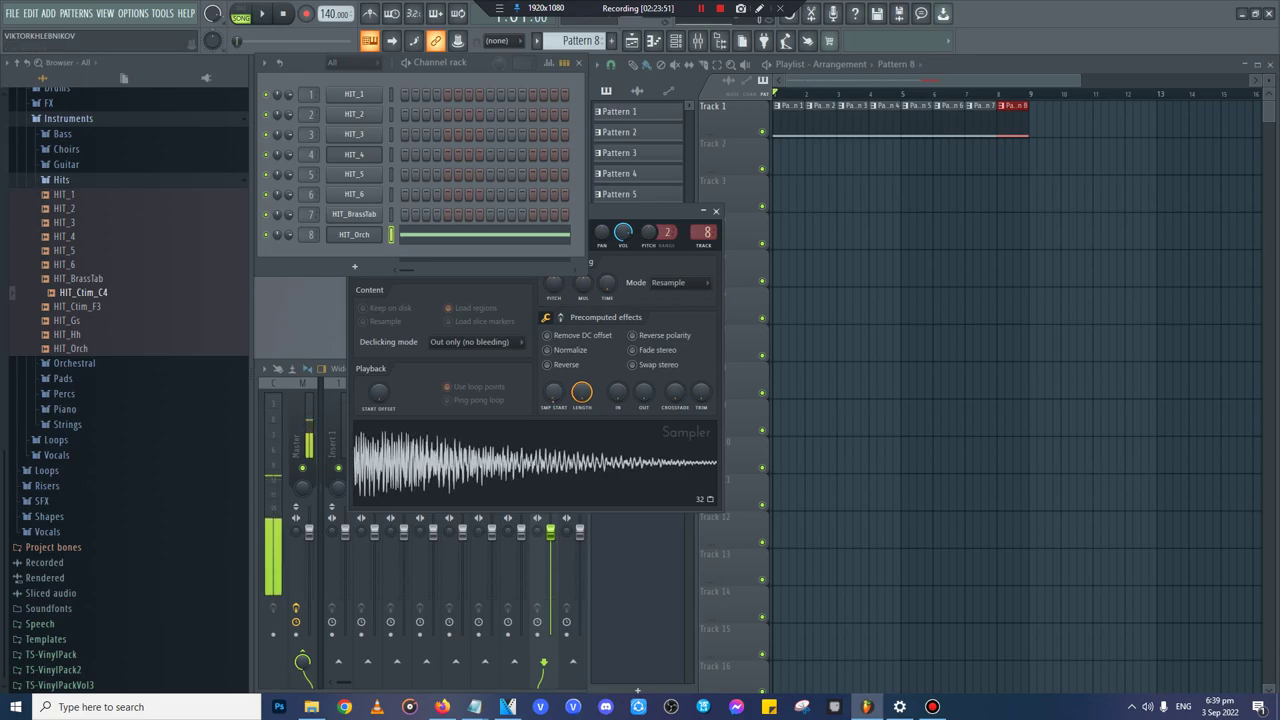
left_click(716, 211)
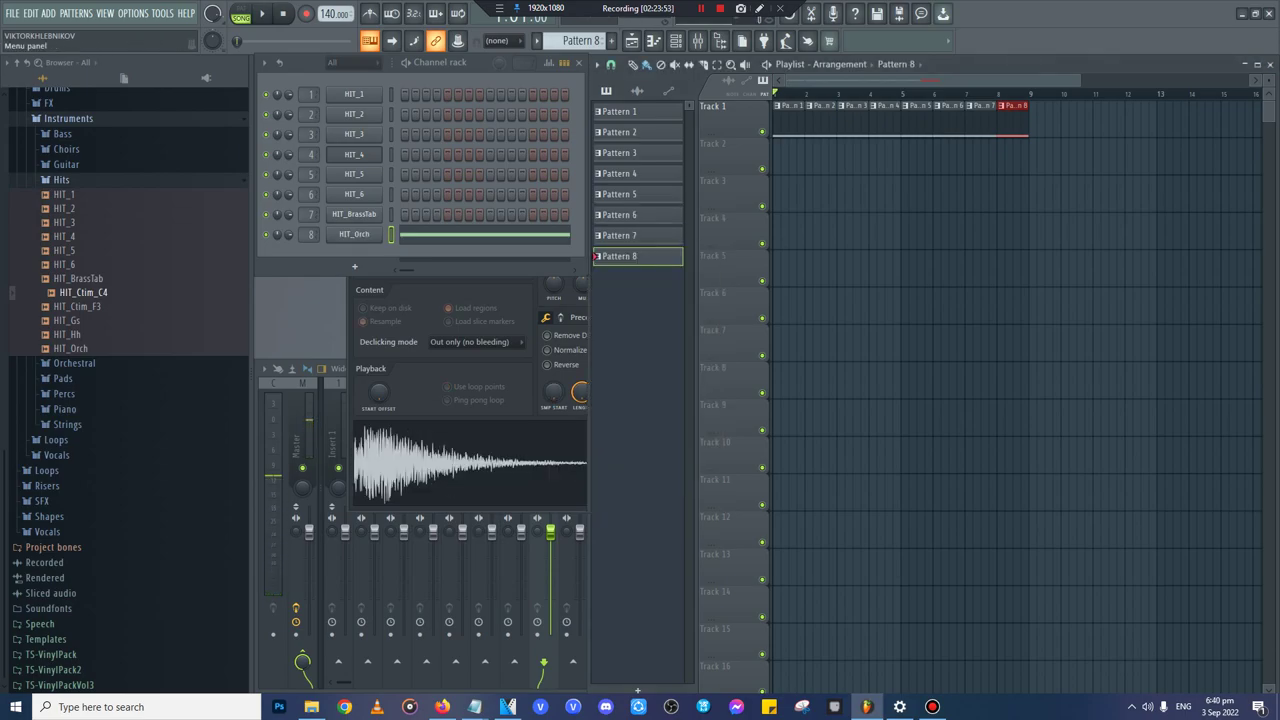
- Export the arrangement as a WAV file named hits in the Downloads folder and close FL Studio
left_click(12, 13)
mouse_move(28, 118)
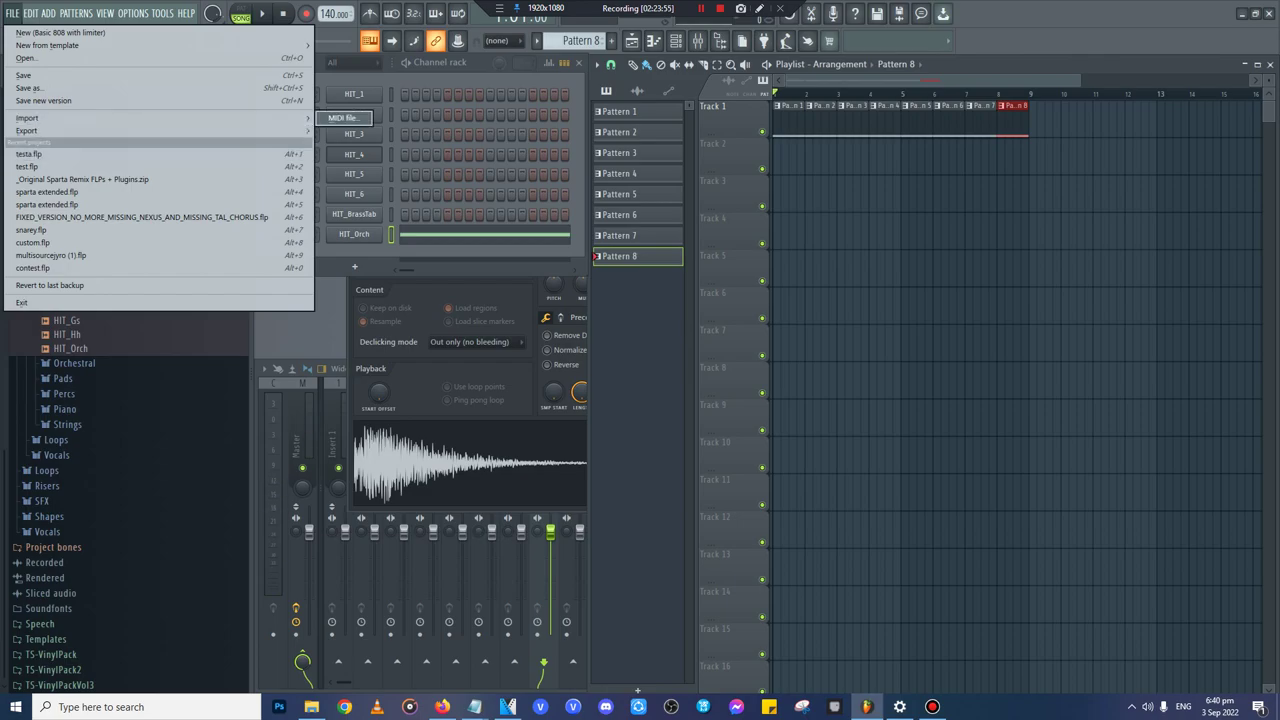
left_click(346, 141)
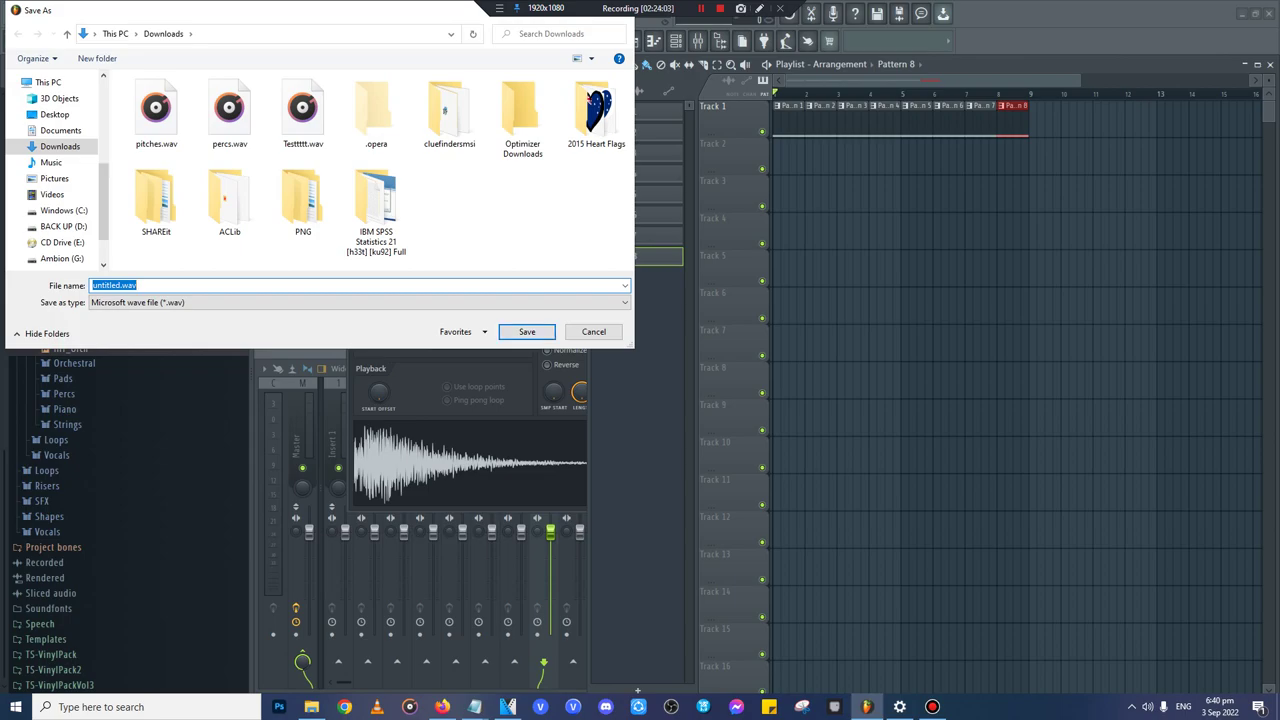
key("BackSpace")
type("hits")
key("Return")
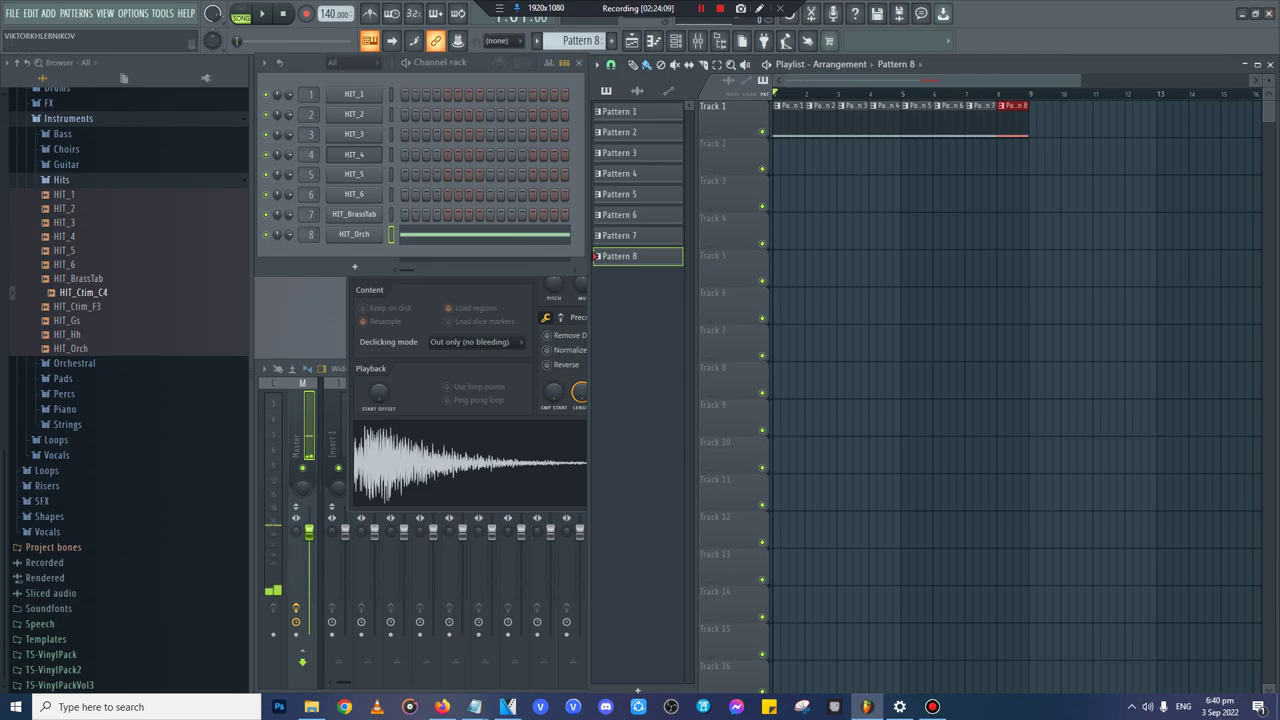
left_click(1270, 13)
left_click(656, 390)
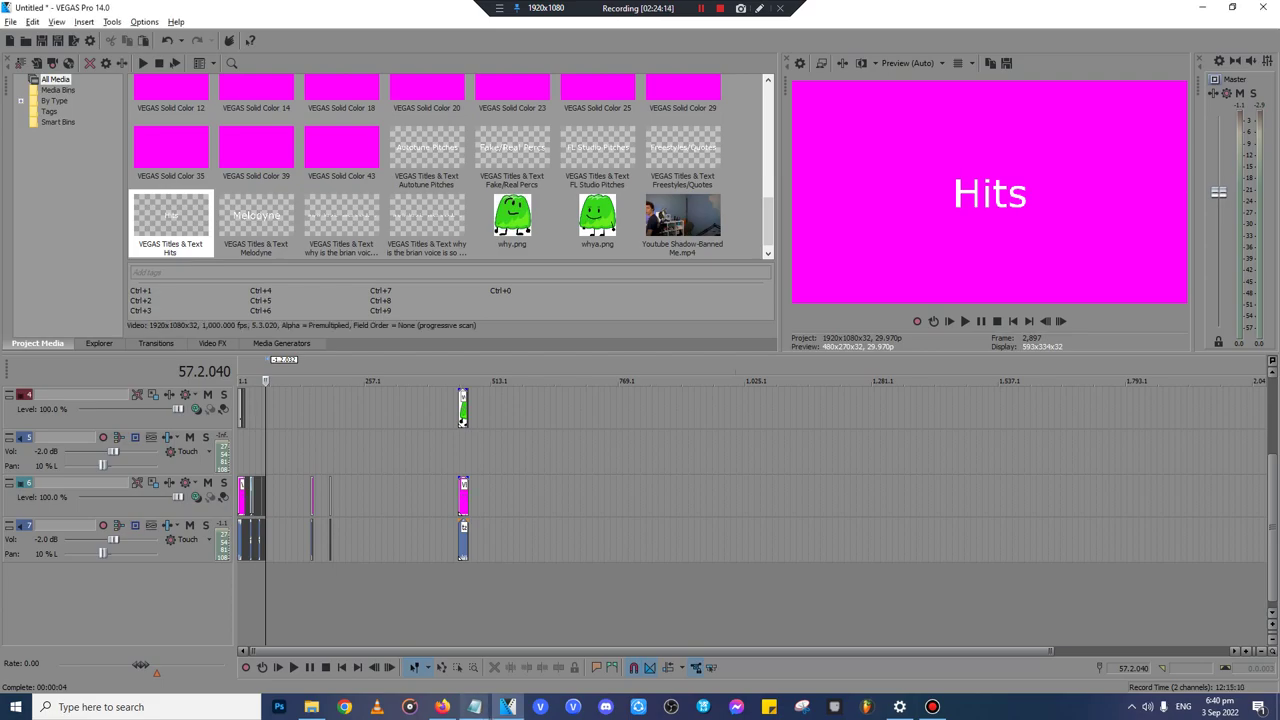
- Check script.txt in Notepad for the sections from the Hits part to the outro
mouse_move(475, 707)
left_click(535, 645)
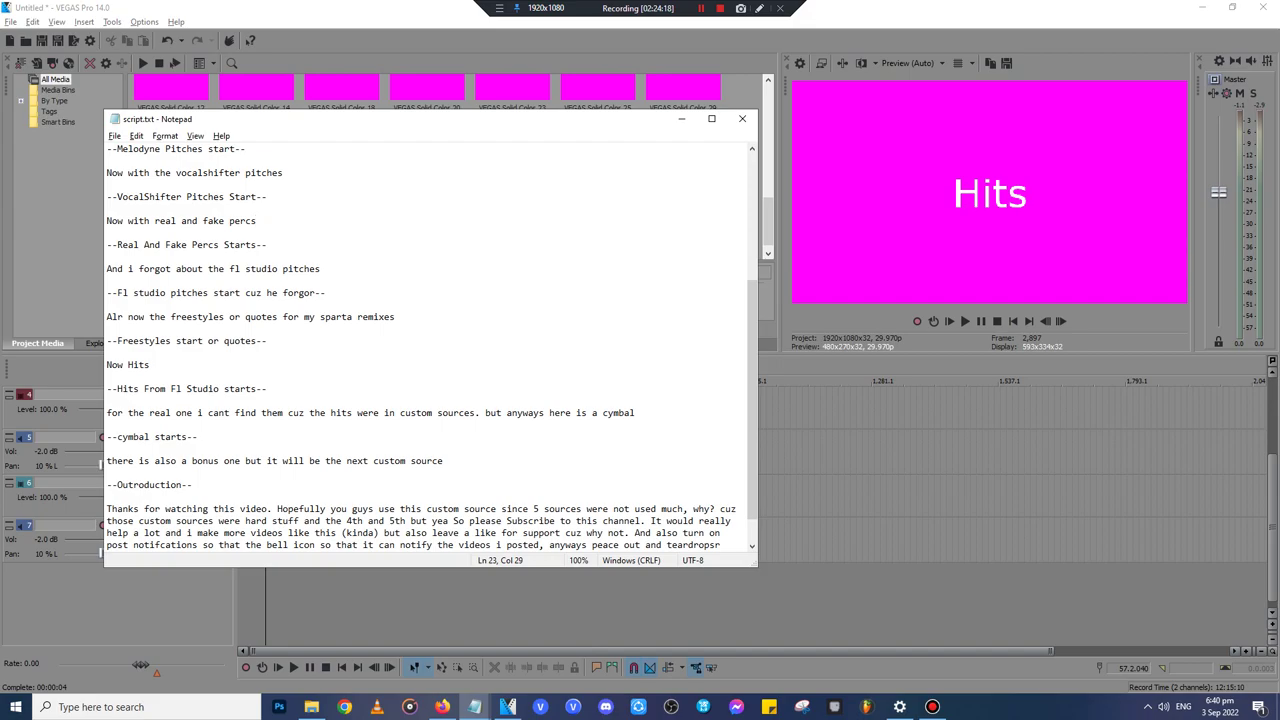
scroll(430, 348, "down", 1)
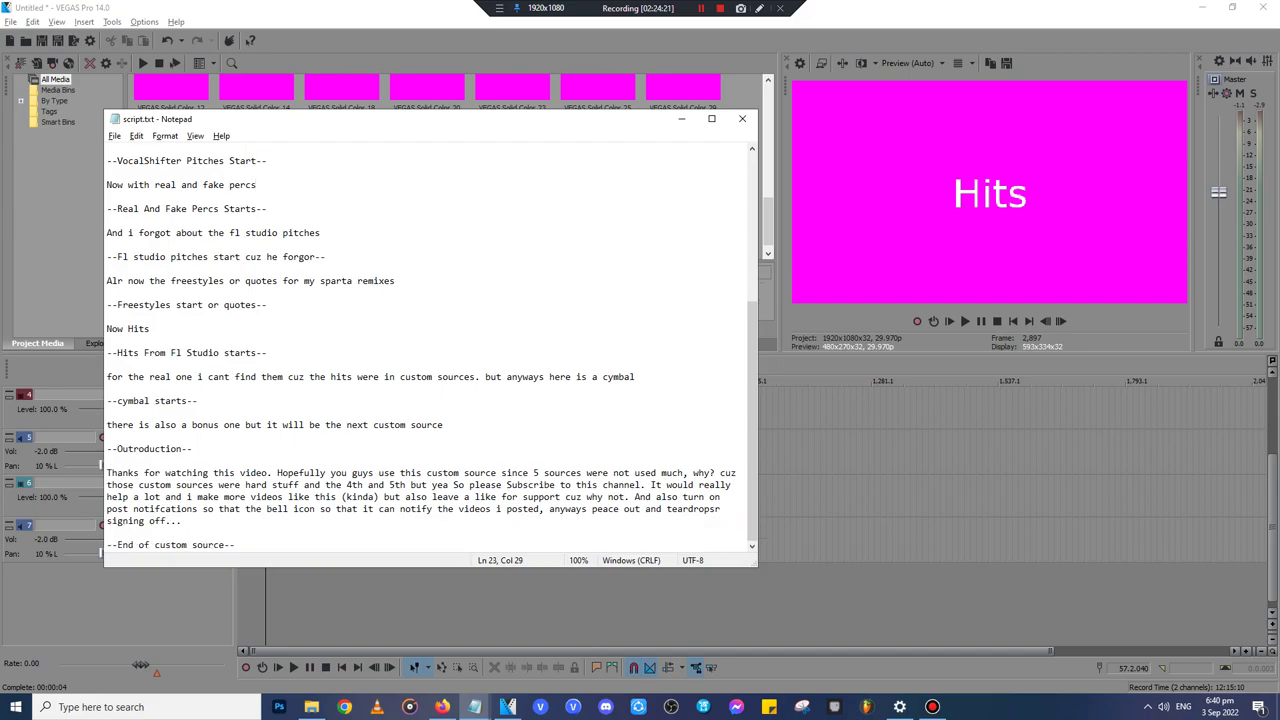
left_click(681, 118)
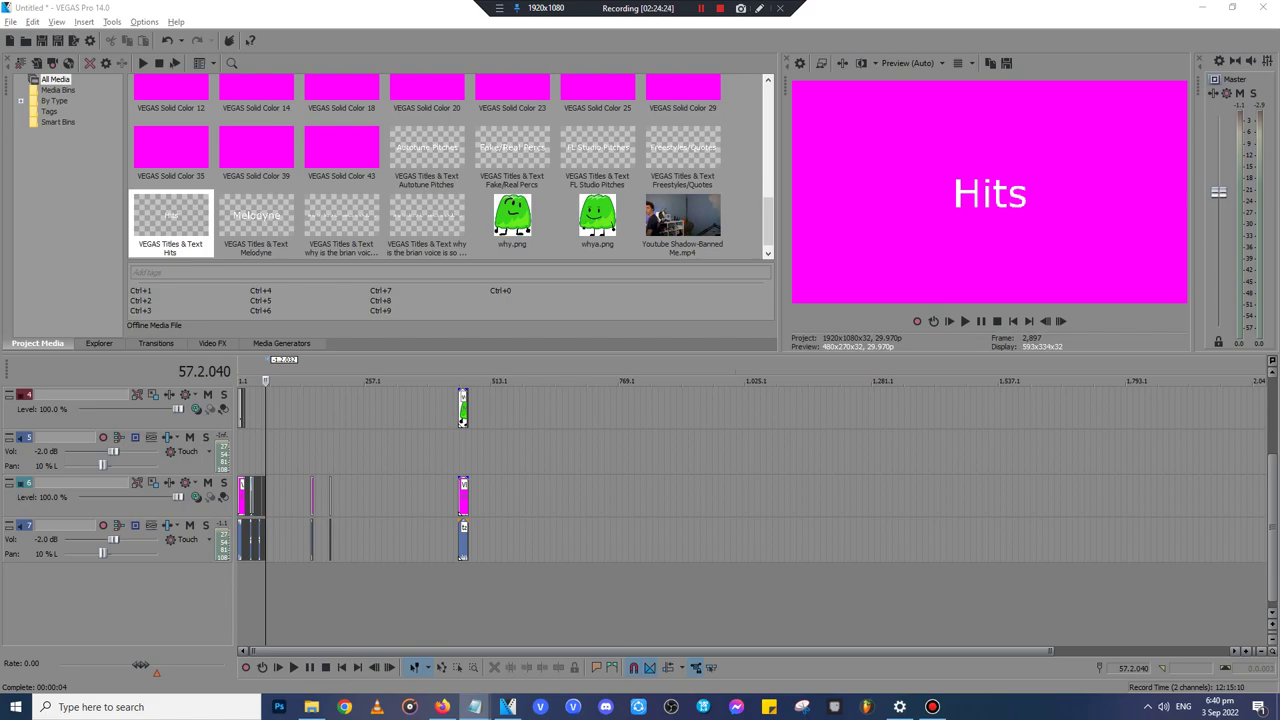
- Play back the Hits title clip at the end of the assembled footage in the VEGAS Pro timeline
scroll(690, 500, "up", 10)
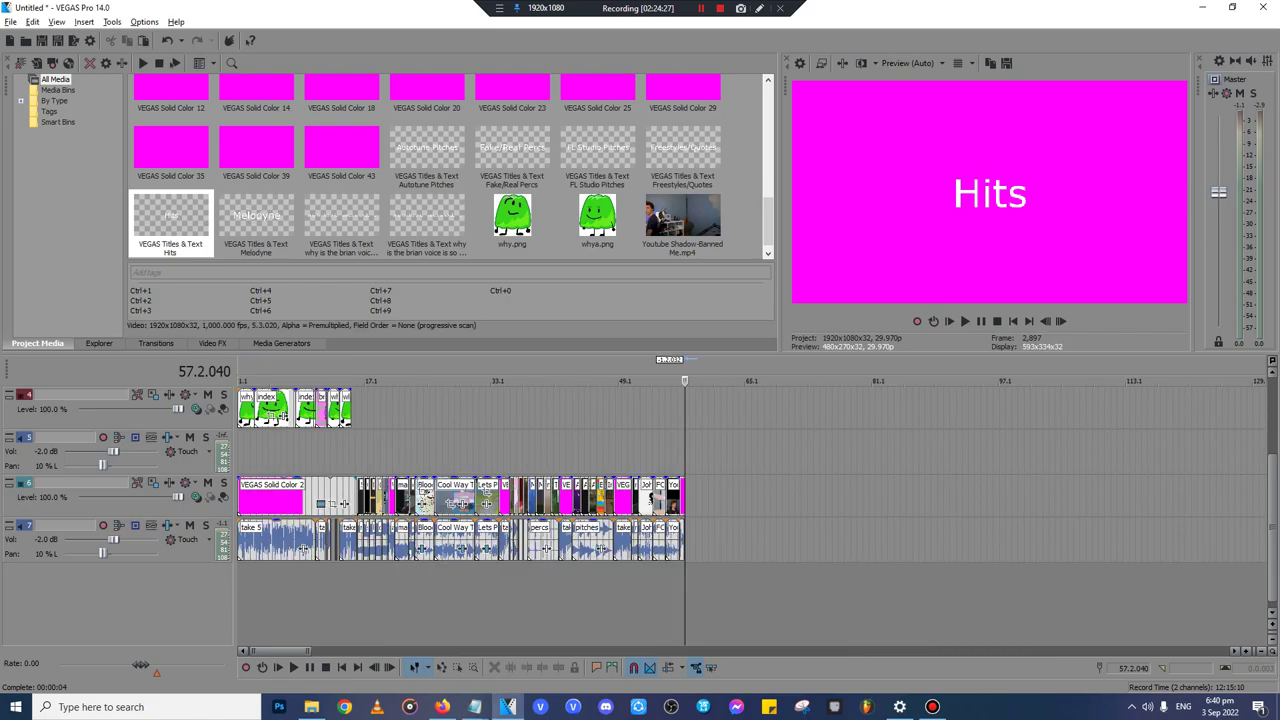
left_click(716, 453)
key("space")
scroll(716, 453, "up", 4)
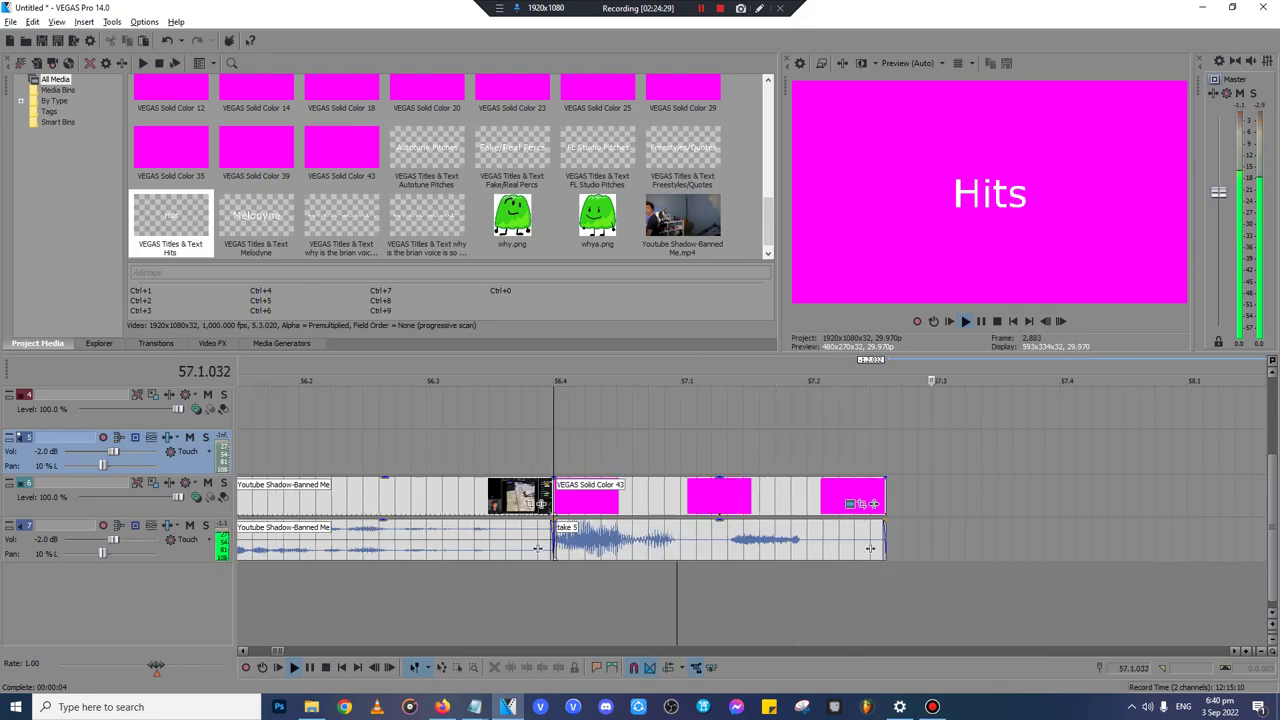
scroll(716, 453, "down", 5)
key("Return")
- Add hits.wav from the Downloads folder to audio track 7, past the end of the existing clips
left_click(311, 707)
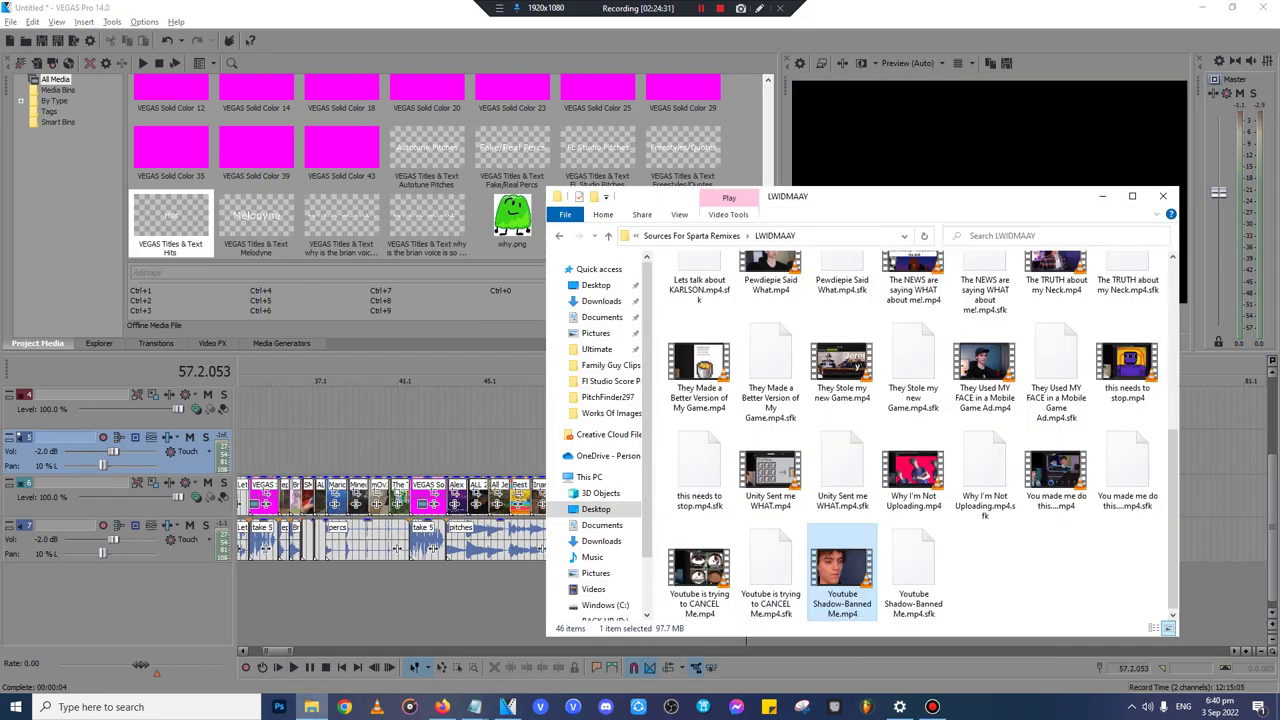
left_click(601, 541)
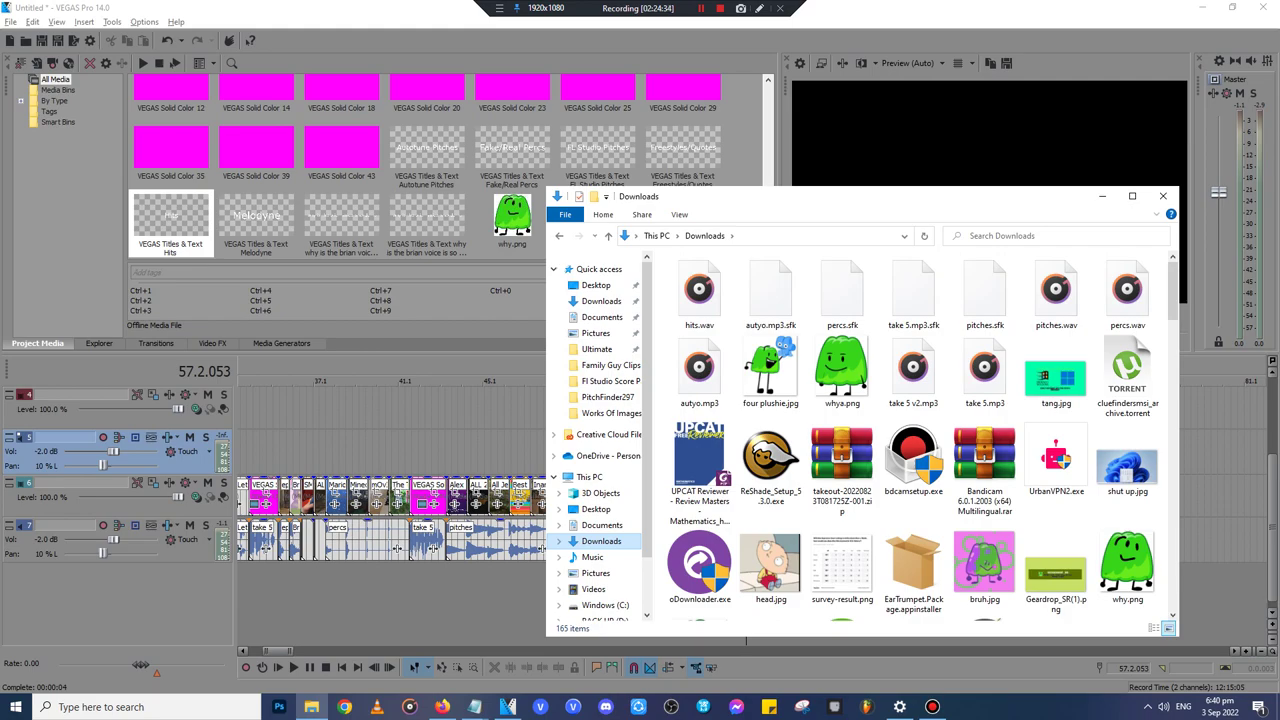
left_click(699, 292)
left_click_drag(699, 292, 1200, 540)
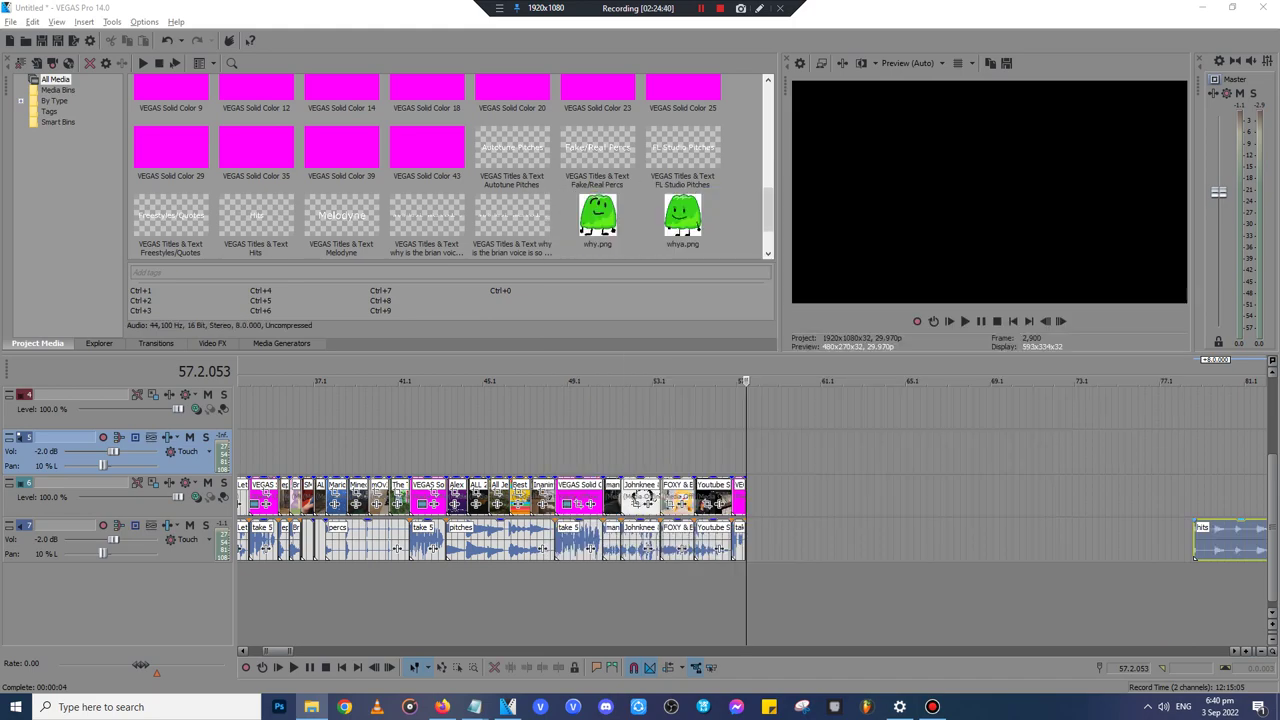
left_click(1200, 540)
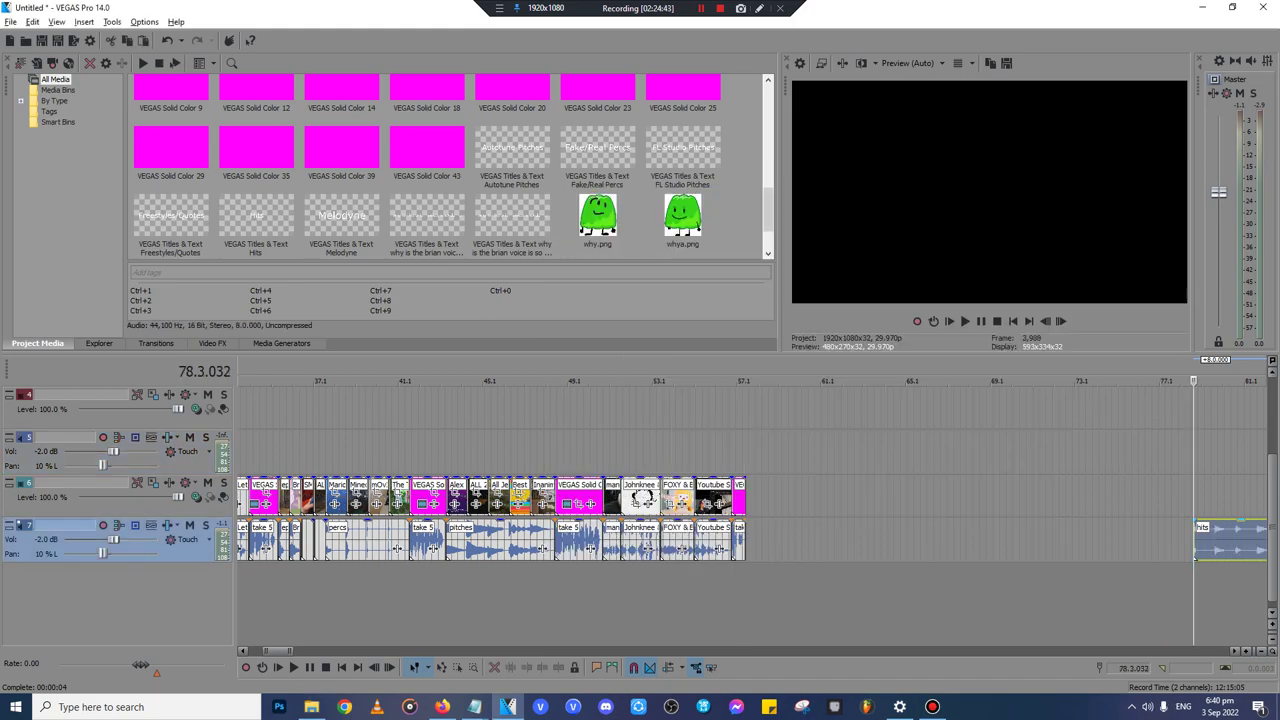
- Move the hits audio event to start directly after the last take 5 clip and play back the join
left_click_drag(1200, 540, 901, 548)
left_click_drag(765, 600, 770, 600)
scroll(770, 600, "up", 5)
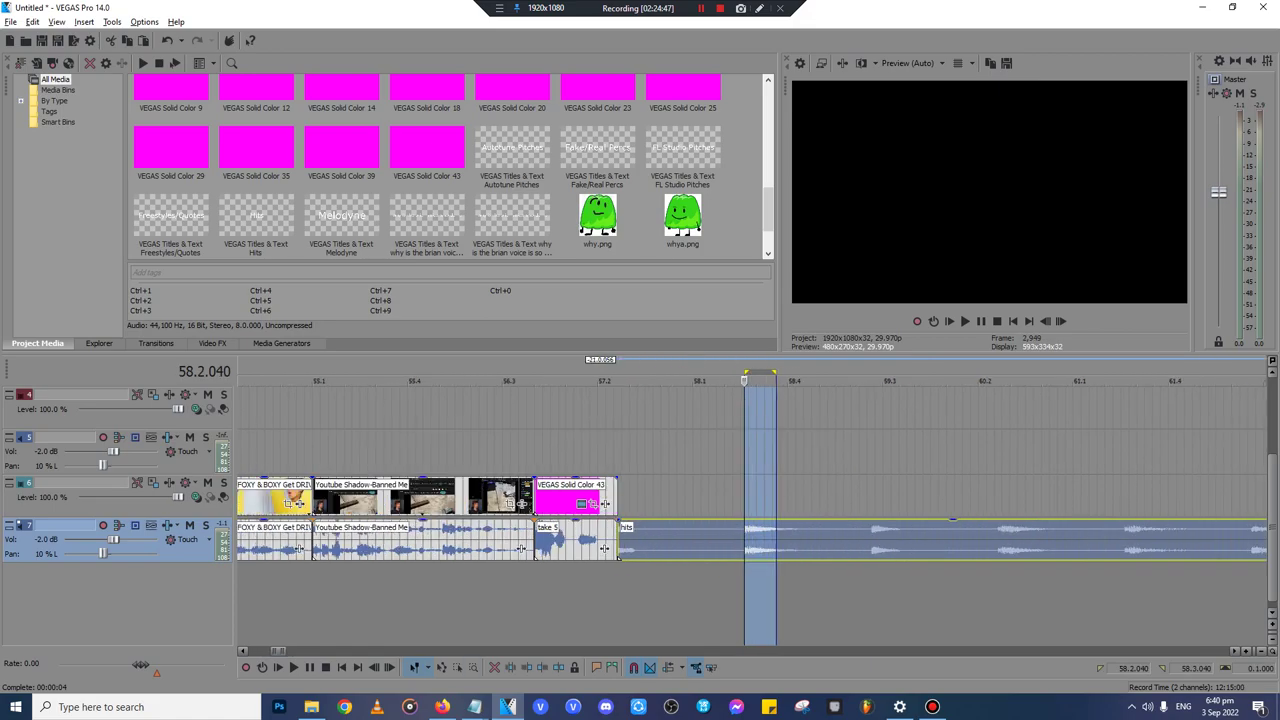
left_click(637, 452)
scroll(637, 452, "up", 4)
left_click_drag(685, 541, 682, 541)
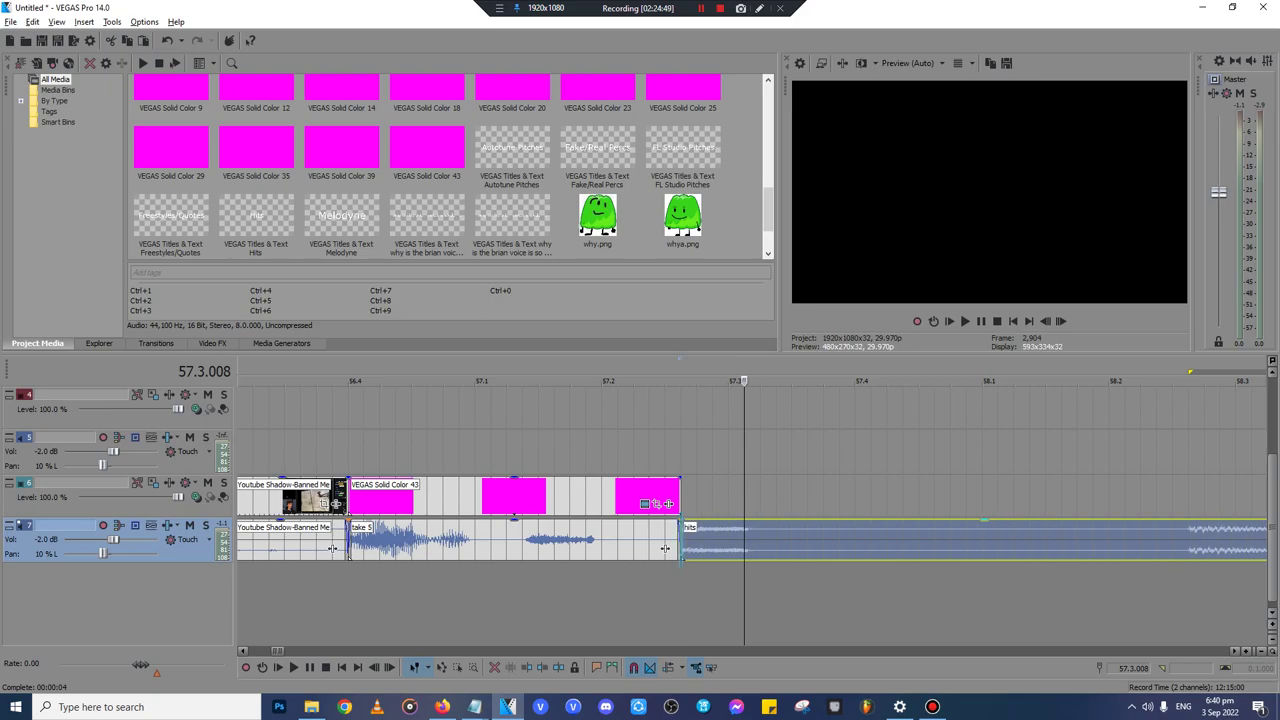
left_click(677, 495)
key("space")
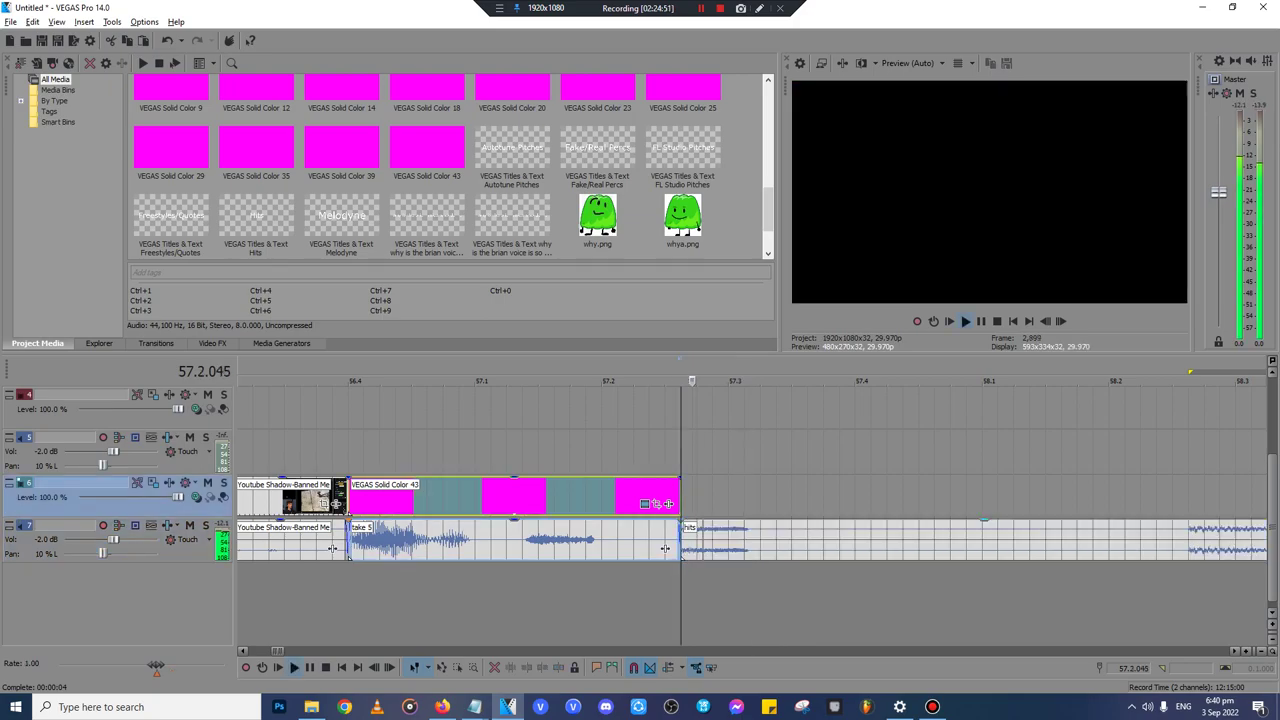
- Invert the phase of the hits audio event on track 7
scroll(677, 495, "down", 5)
right_click(831, 545)
mouse_move(870, 396)
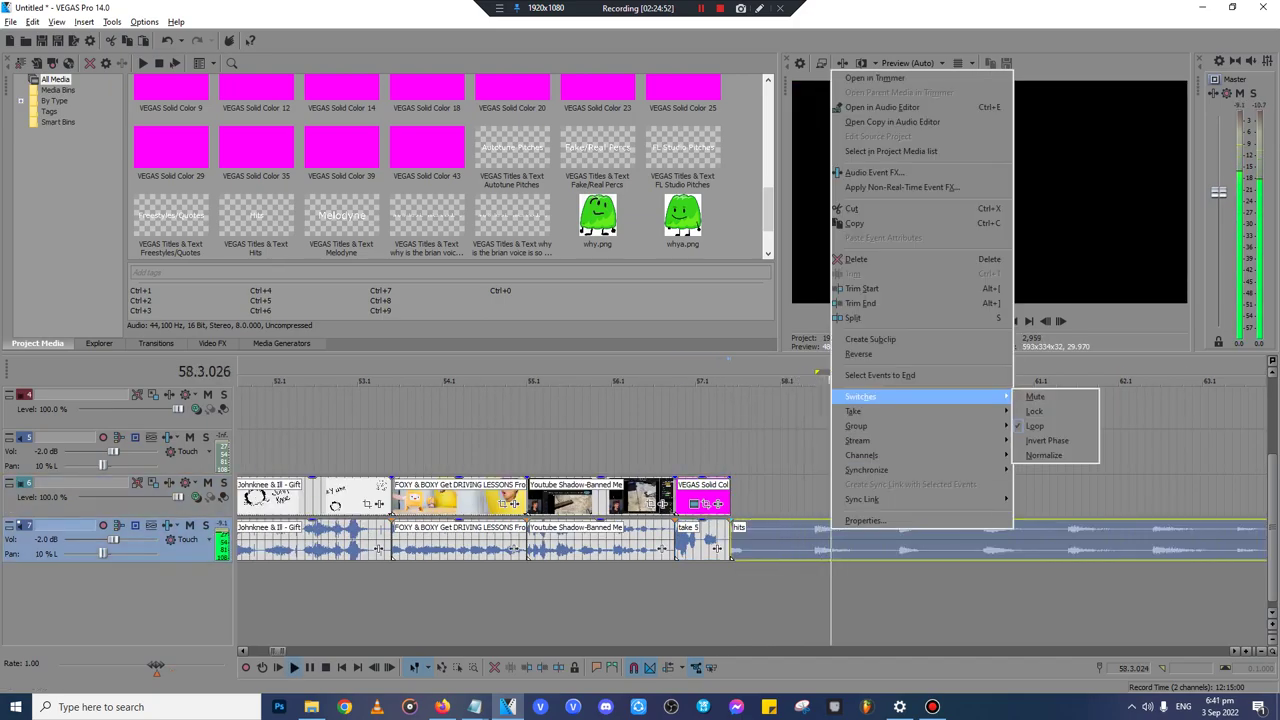
left_click(1050, 441)
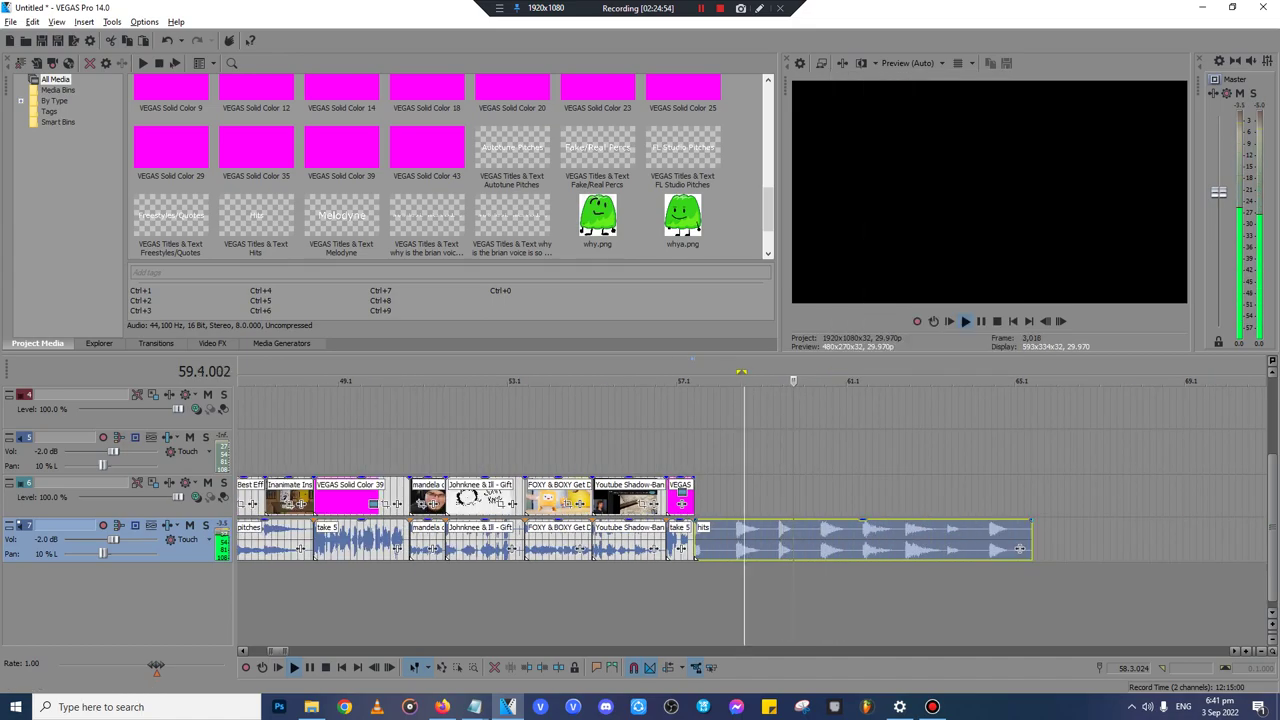
- Trim the end of the hits audio event slightly so it finishes at 65.3.010
scroll(710, 548, "up", 5)
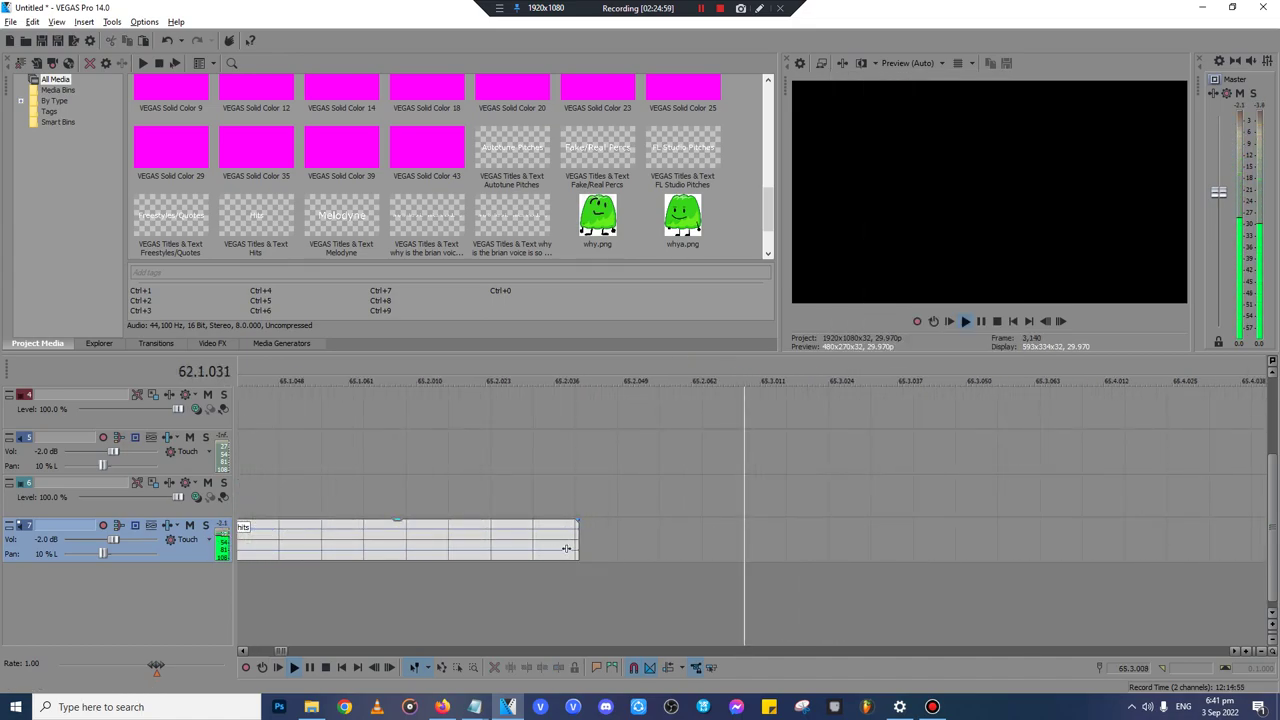
left_click_drag(566, 548, 555, 548)
scroll(555, 548, "down", 5)
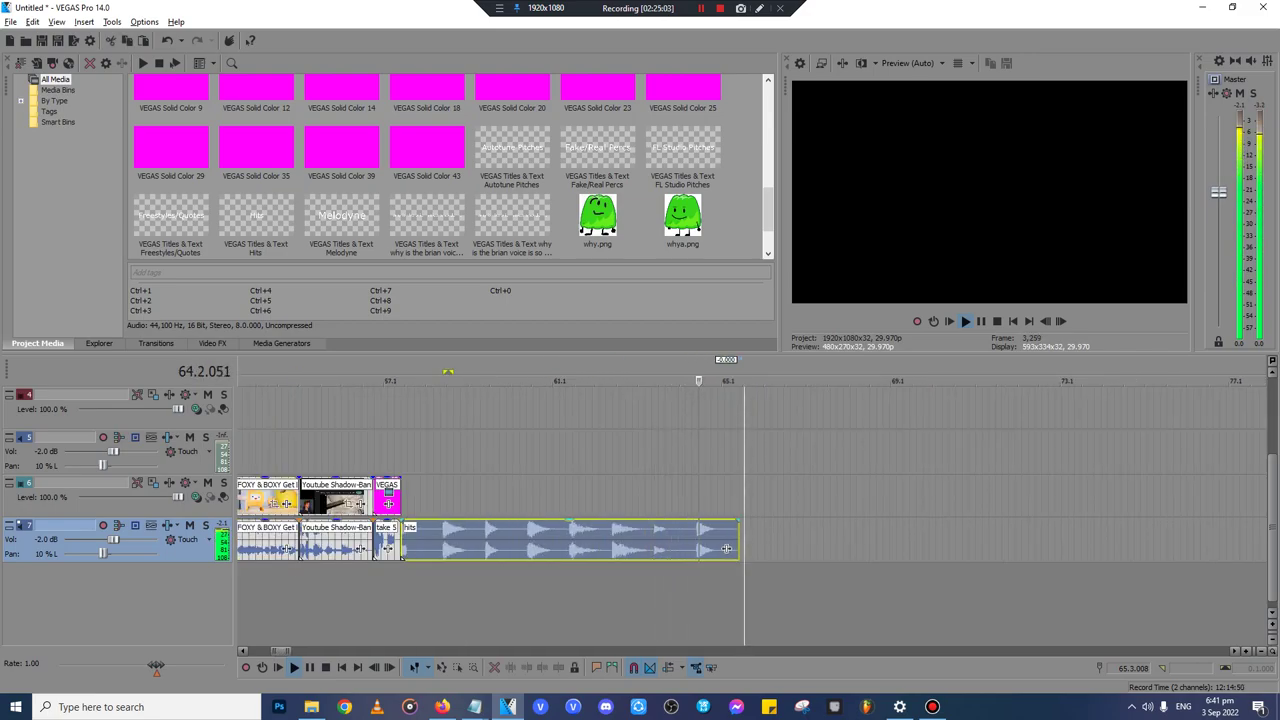
scroll(726, 548, "down", 4)
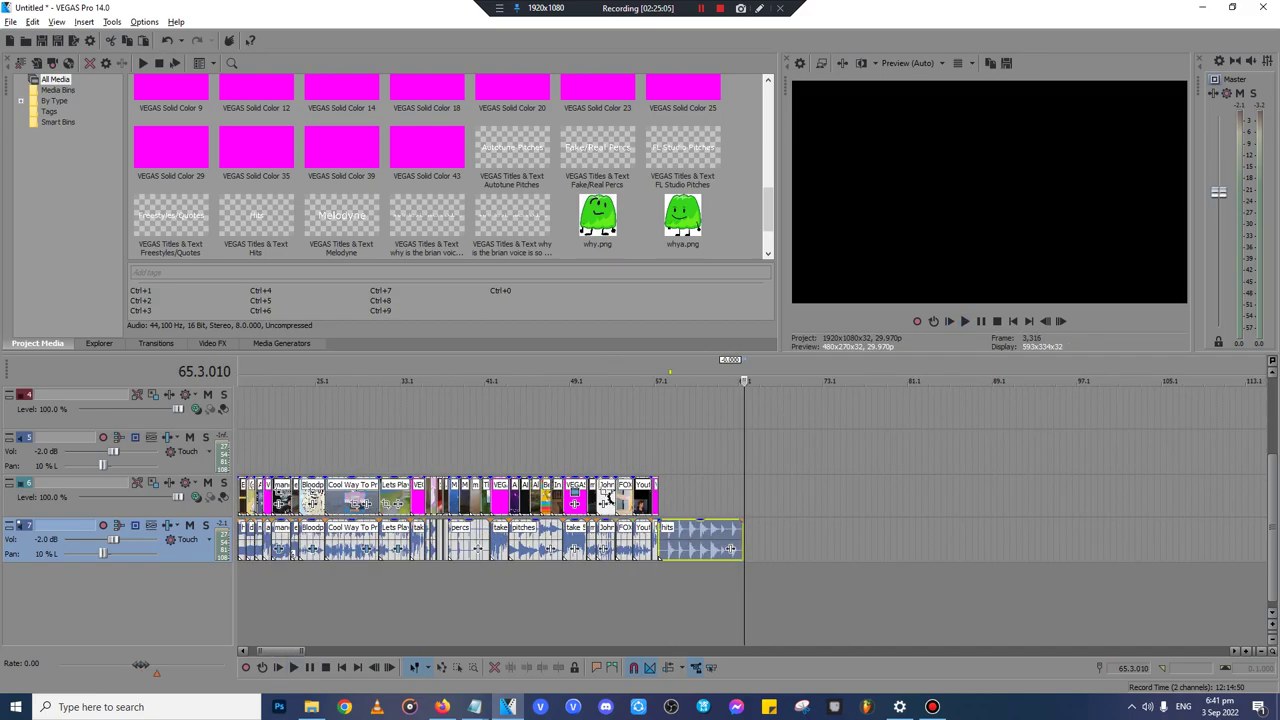
- Park the cursor at the end of the Hits title, check the untitled commentary note in Notepad and return to VEGAS Pro
left_click(659, 452)
scroll(659, 452, "up", 6)
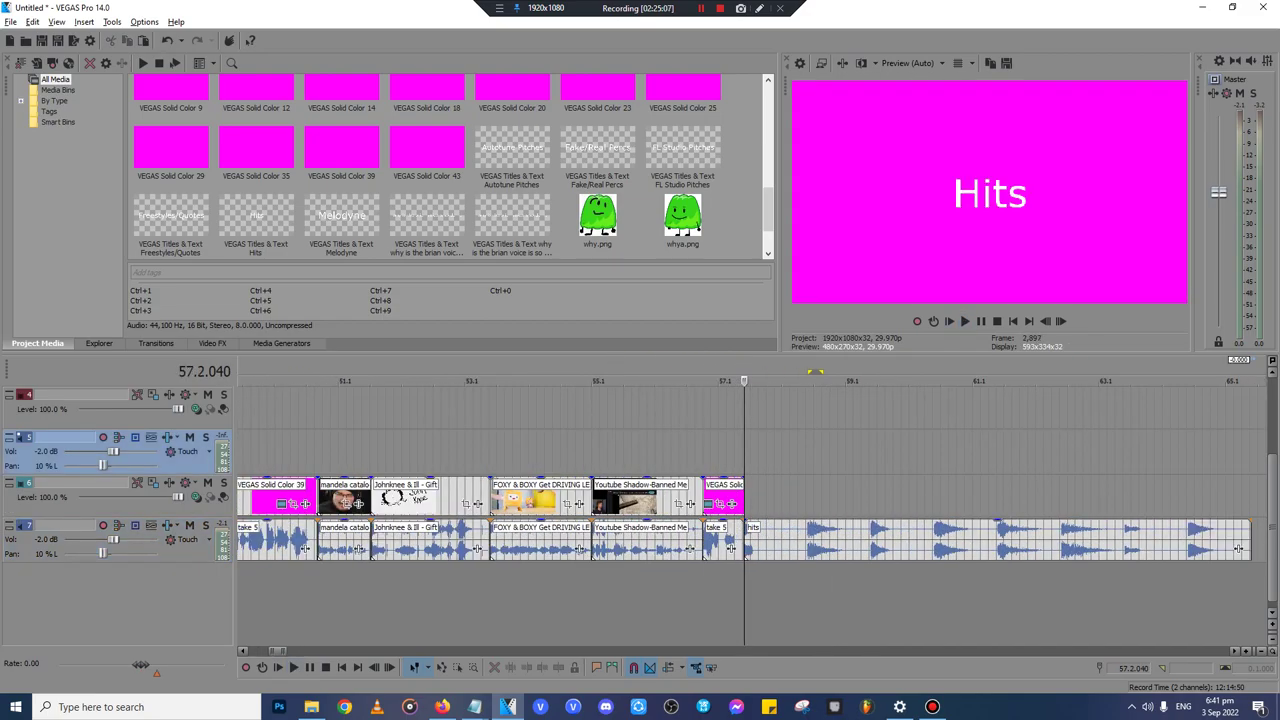
mouse_move(475, 708)
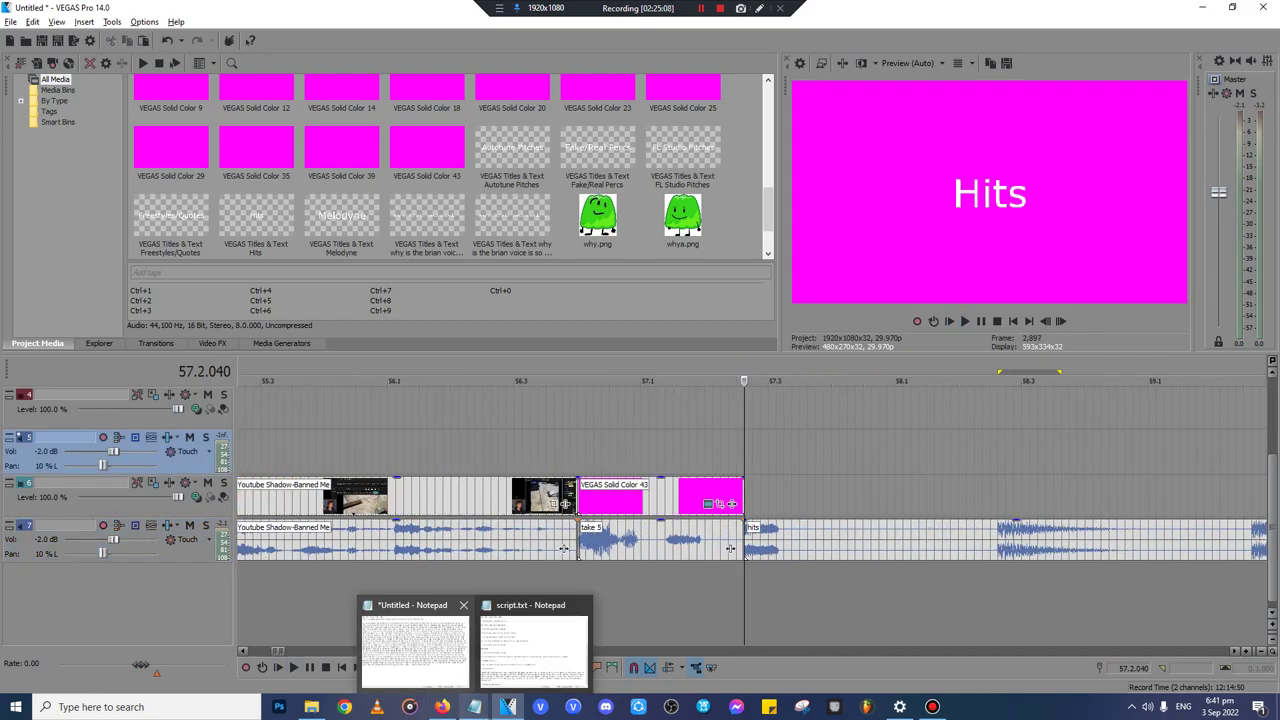
left_click(414, 645)
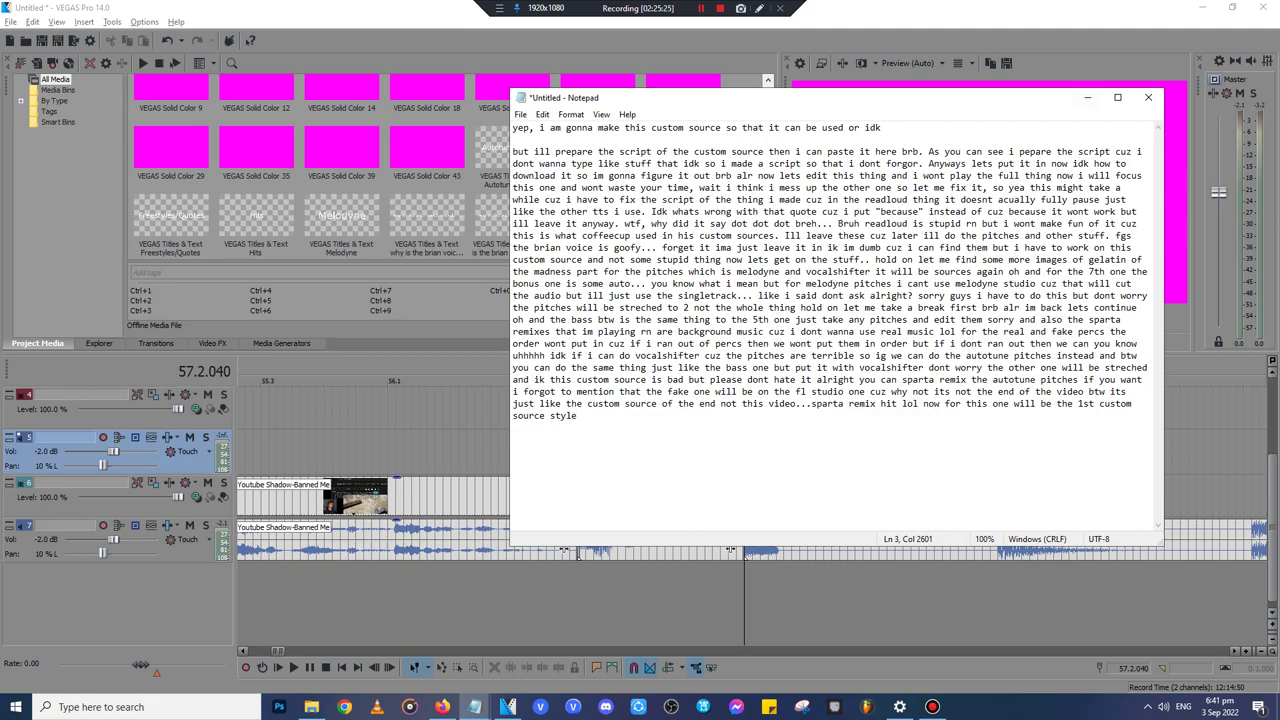
left_click(1117, 97)
left_click(1232, 7)
left_click(1087, 97)
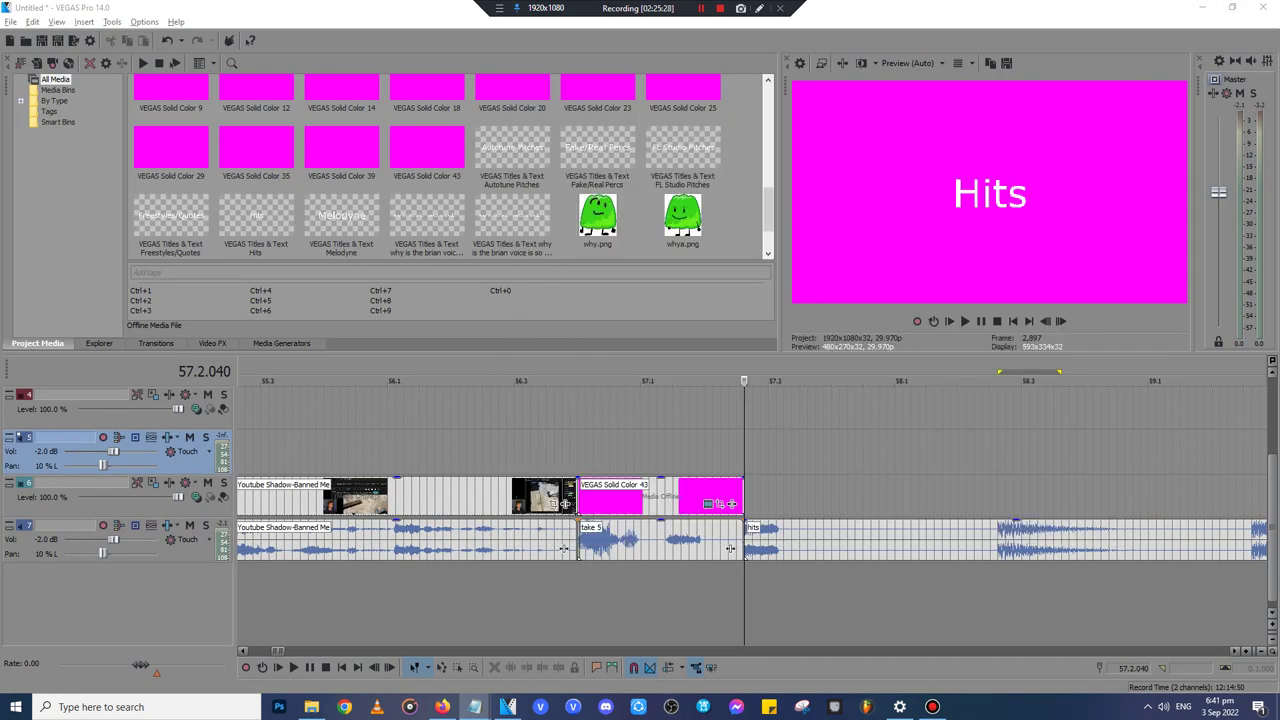
scroll(731, 548, "down", 2)
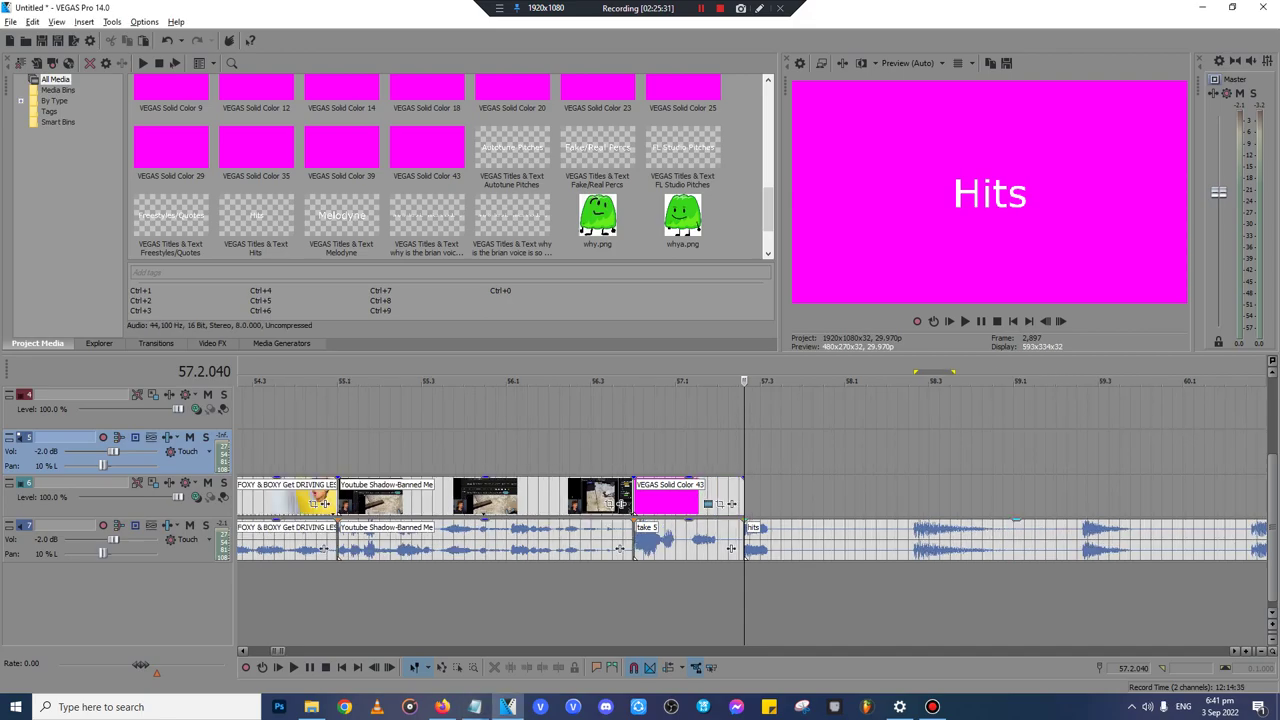
- Add a Red solid color clip to track 6 directly after the Hits title, above the start of the hits audio
left_click(282, 343)
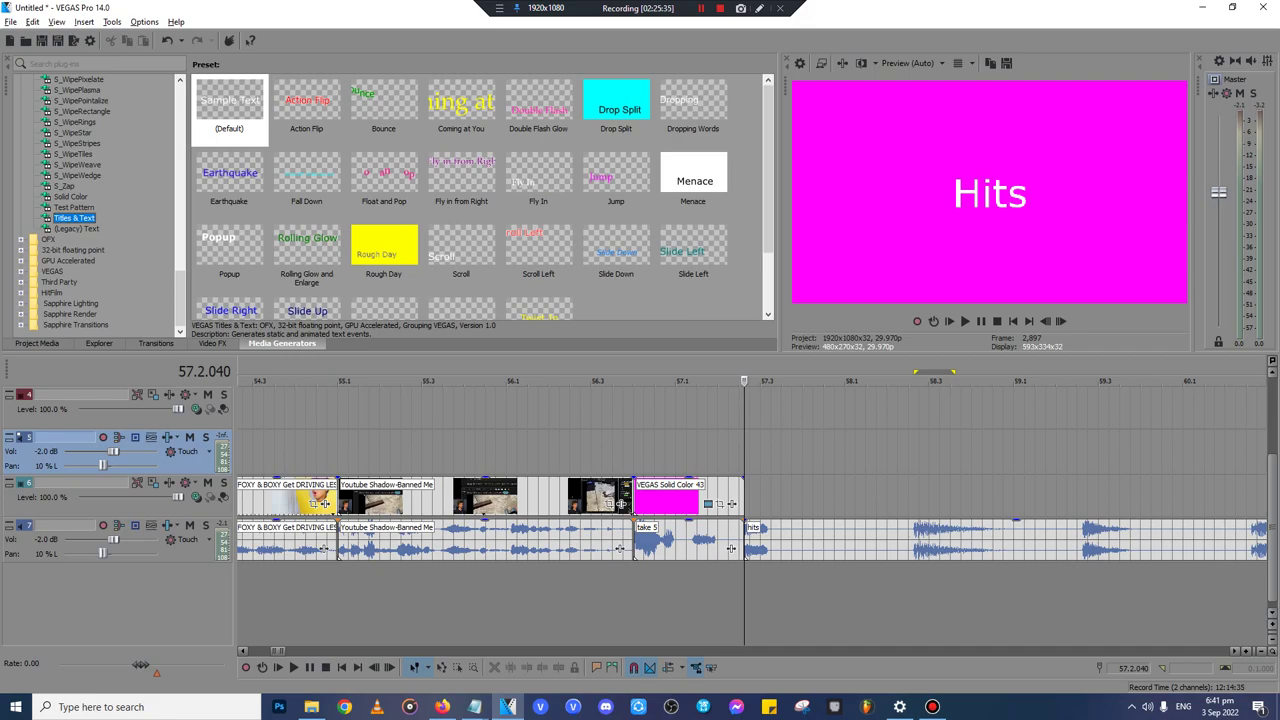
left_click(1263, 497)
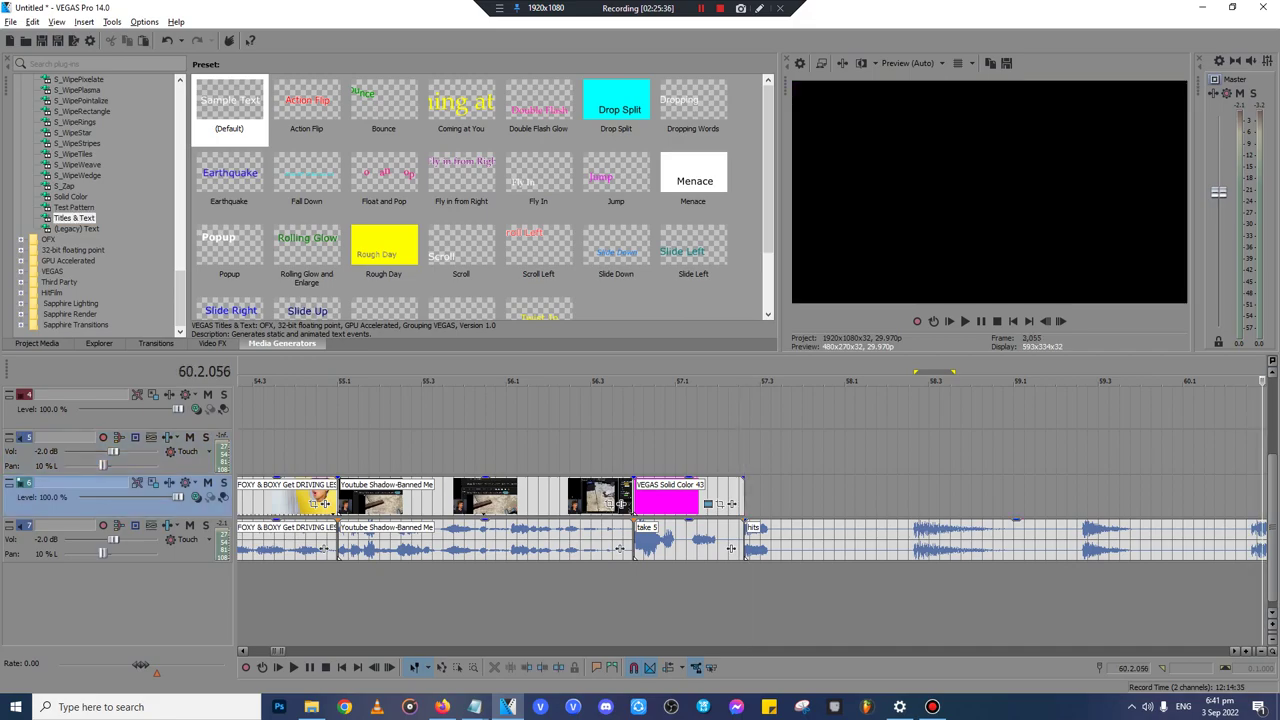
left_click(739, 453)
left_click(744, 453)
scroll(744, 453, "down", 4)
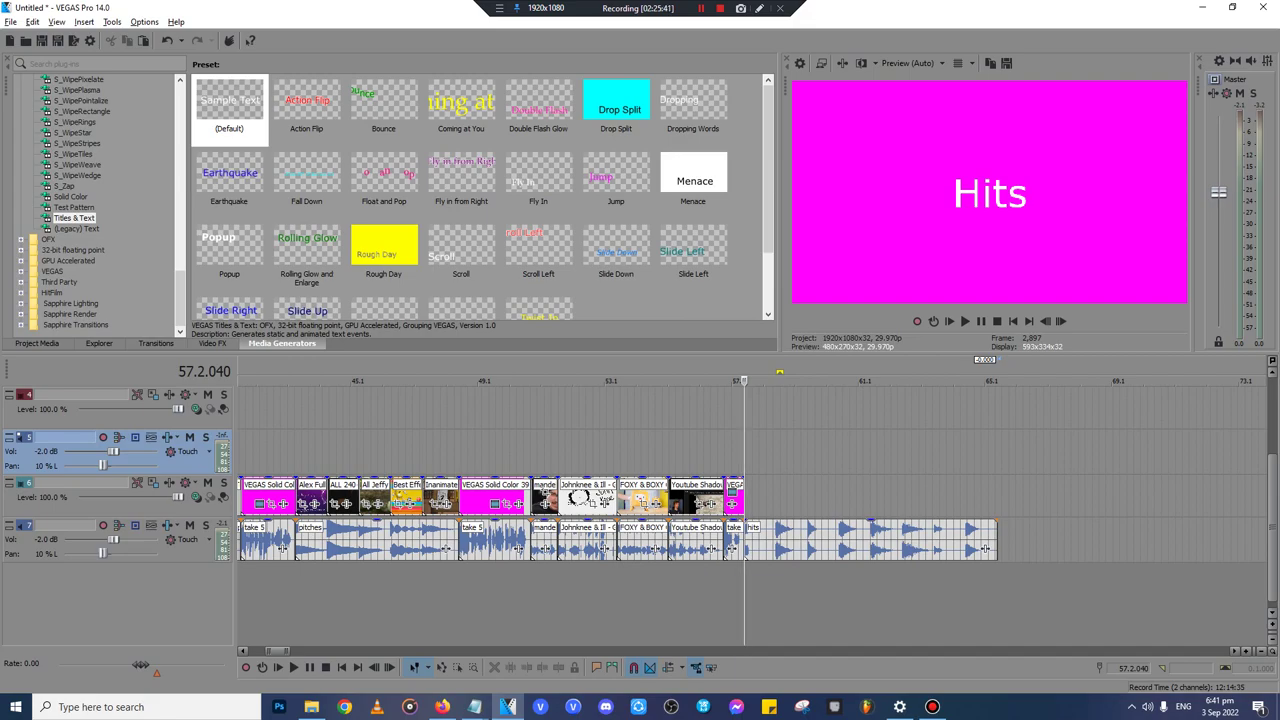
left_click(71, 197)
left_click_drag(384, 103, 753, 495)
double_click(384, 100)
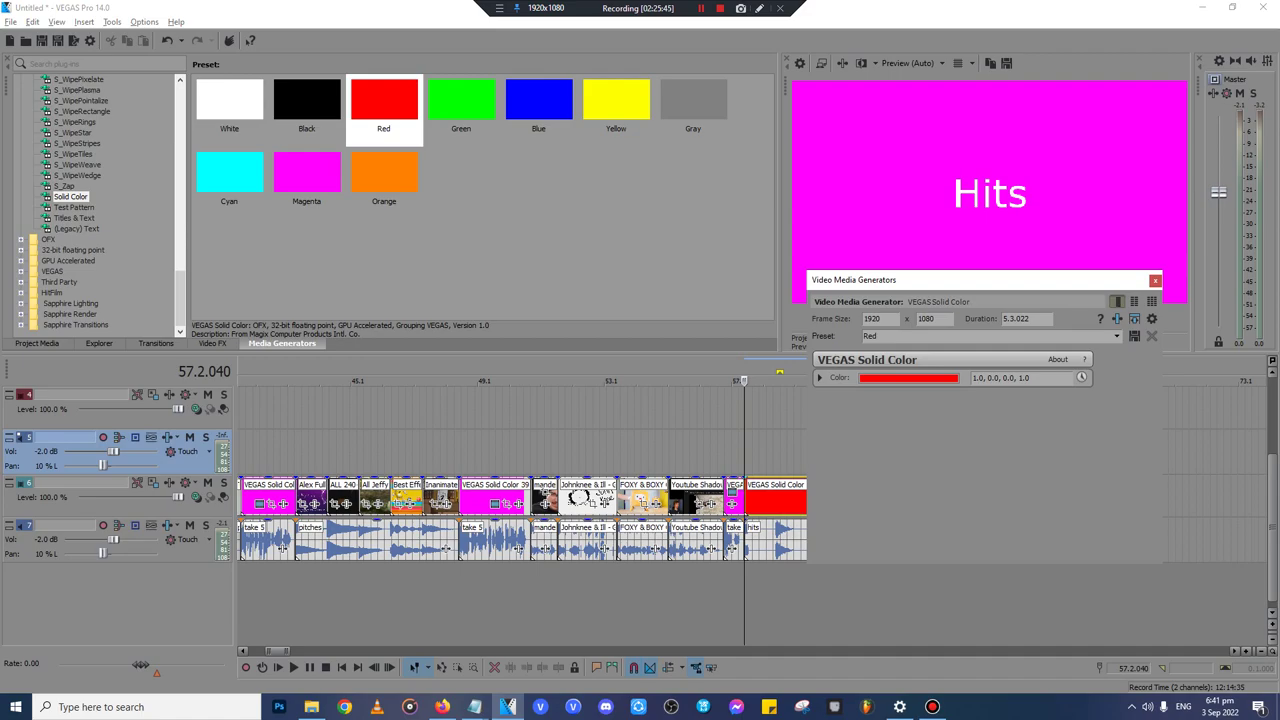
- Split the red clip at 58.2.040, where the second hit starts, and delete the remainder
left_click(771, 500)
scroll(771, 500, "up", 4)
left_click(771, 500)
scroll(771, 500, "up", 5)
key("s")
scroll(771, 500, "down", 6)
key("Delete")
left_click(1155, 281)
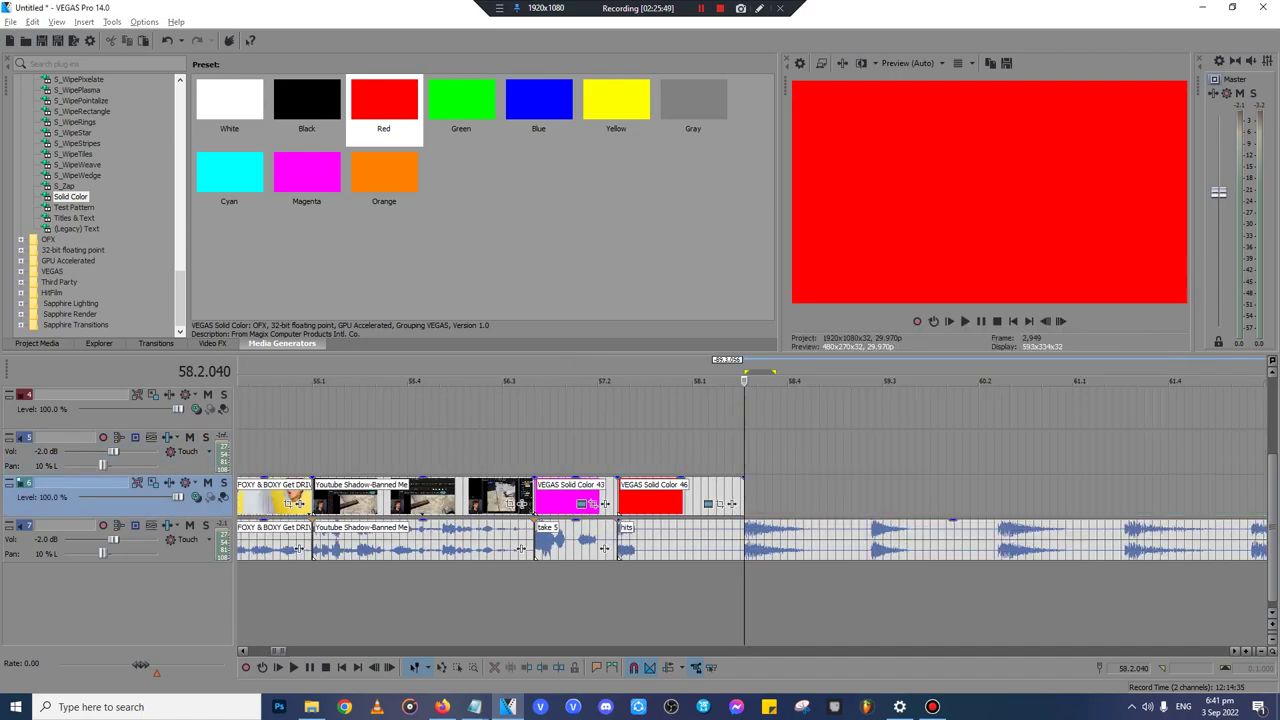
- Add a default Titles & Text clip to track 3 over the red clip and cut it off at 58.2.040
left_click_drag(1272, 525, 1272, 450)
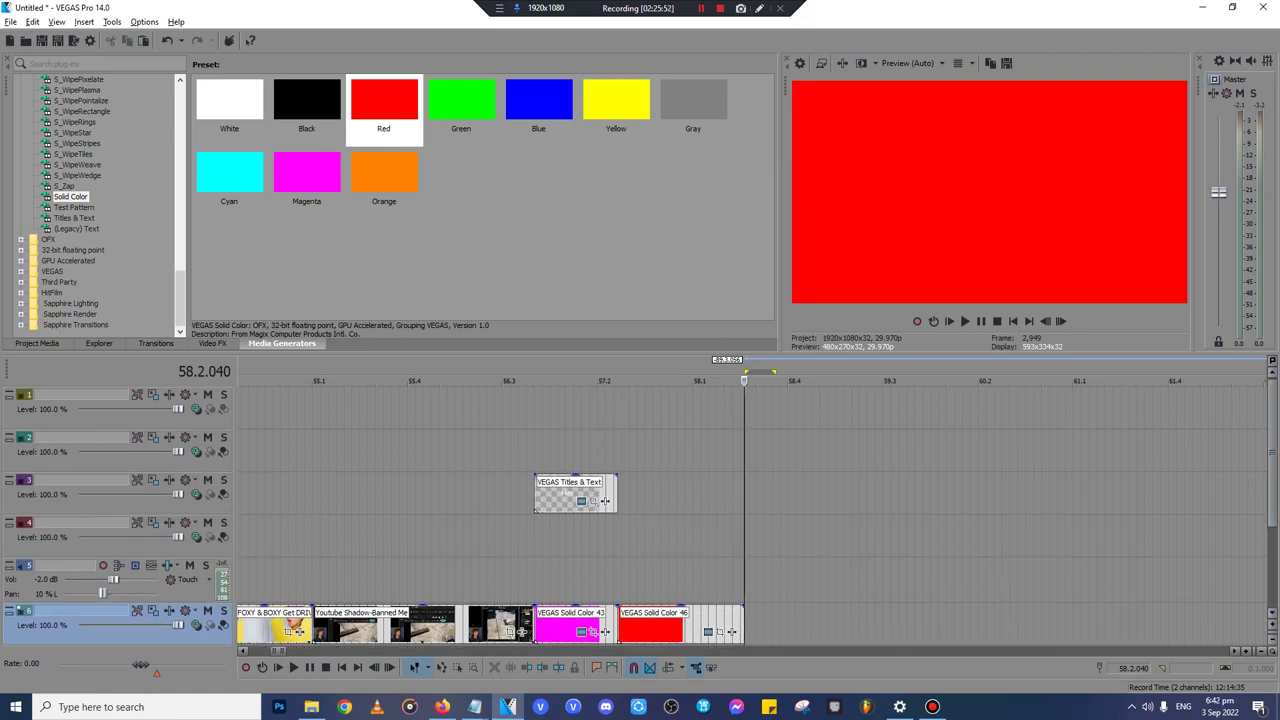
key("Down")
key("Down")
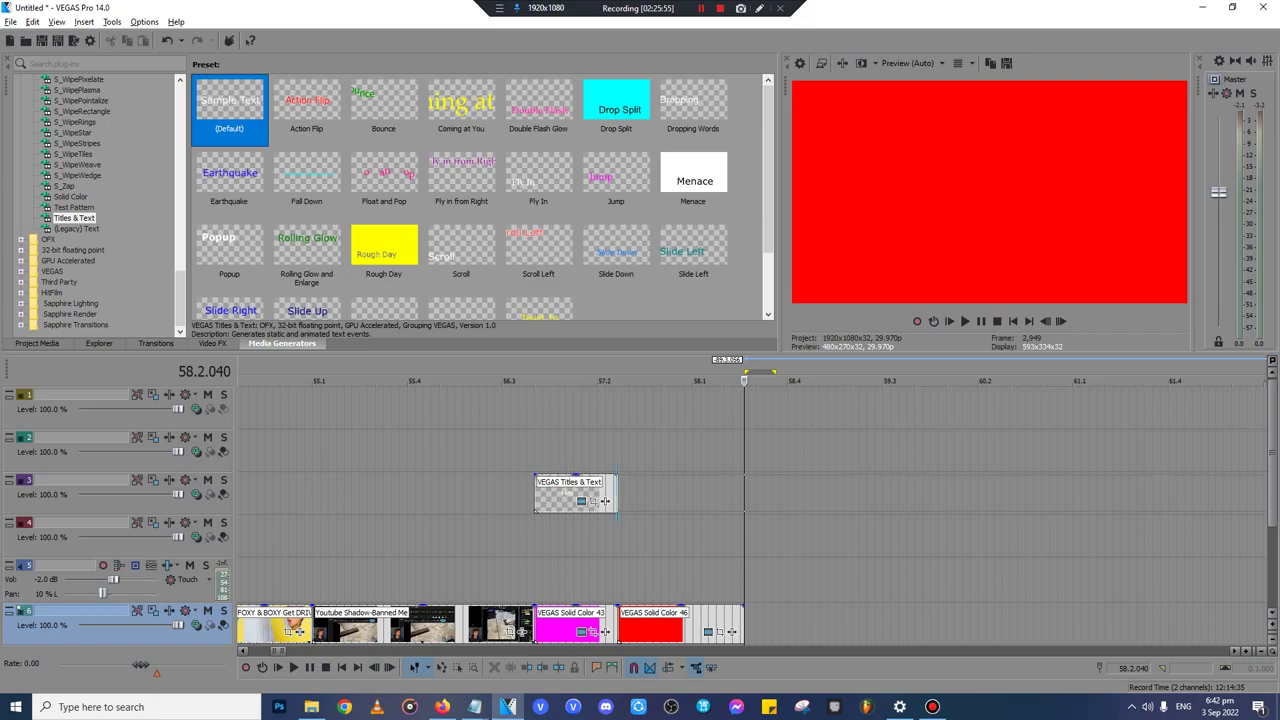
left_click(603, 501)
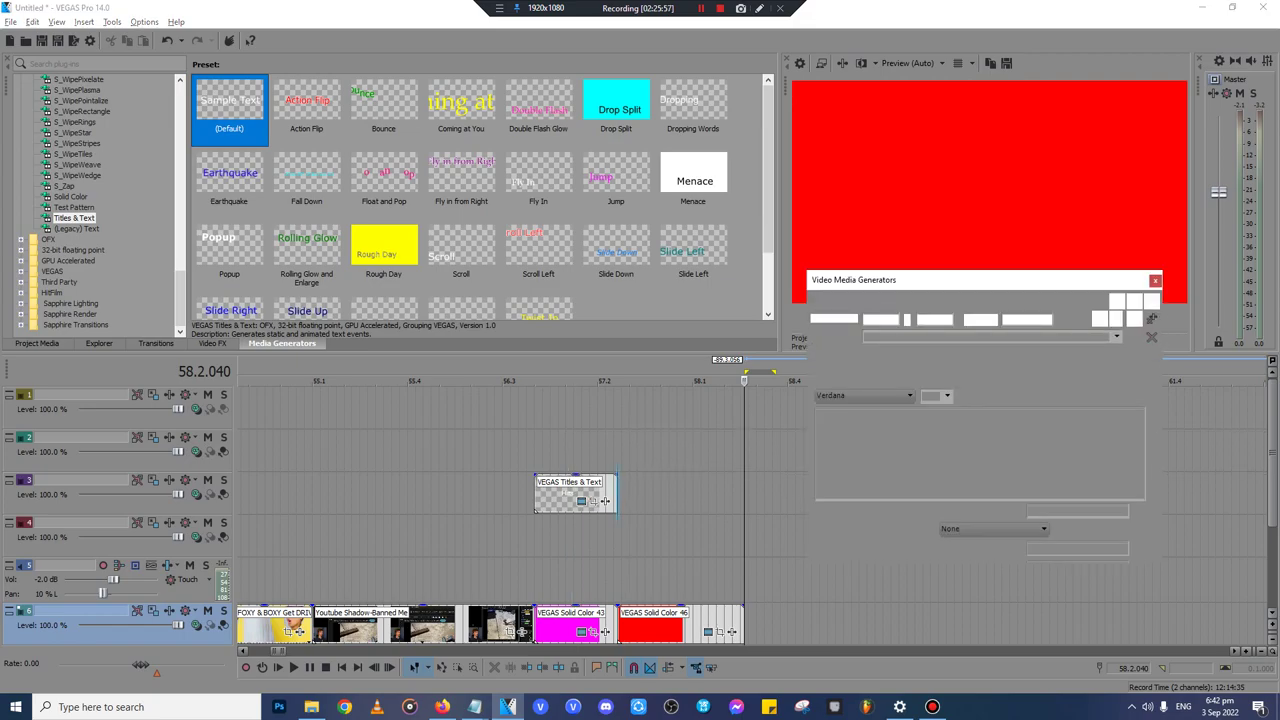
left_click_drag(757, 495, 768, 495)
left_click(736, 495)
left_click(743, 495)
key("s")
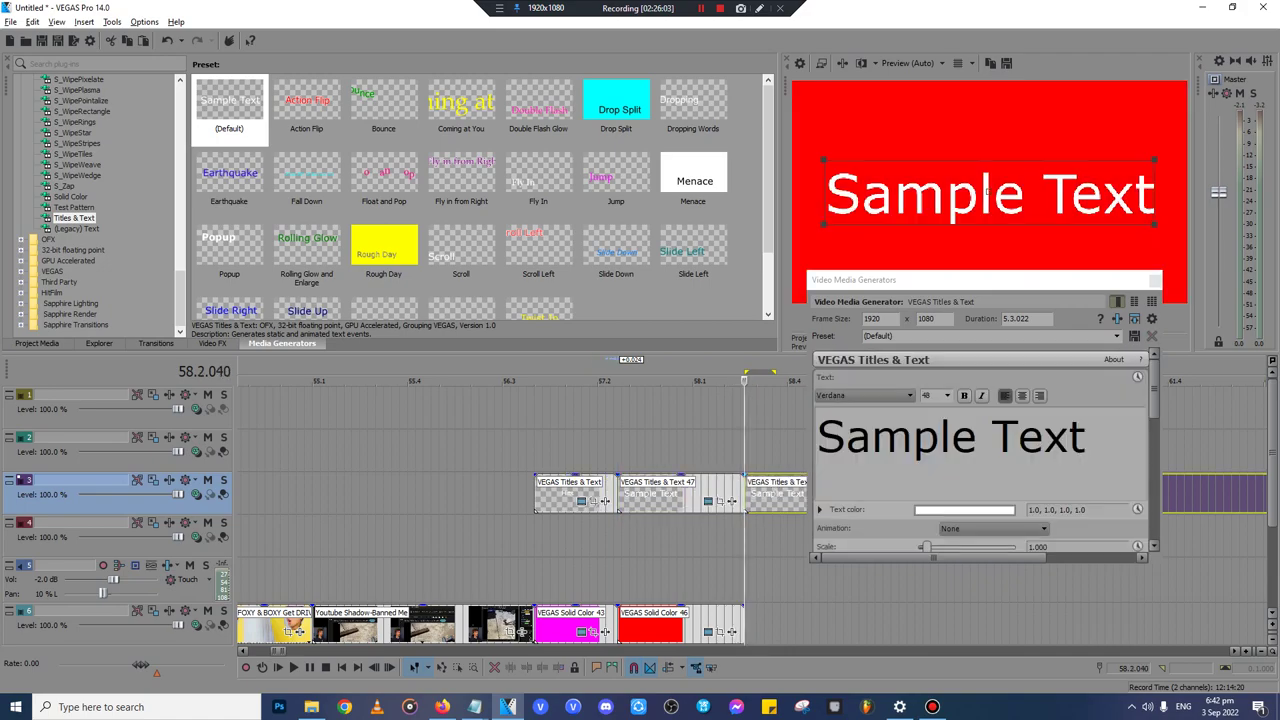
key("Delete")
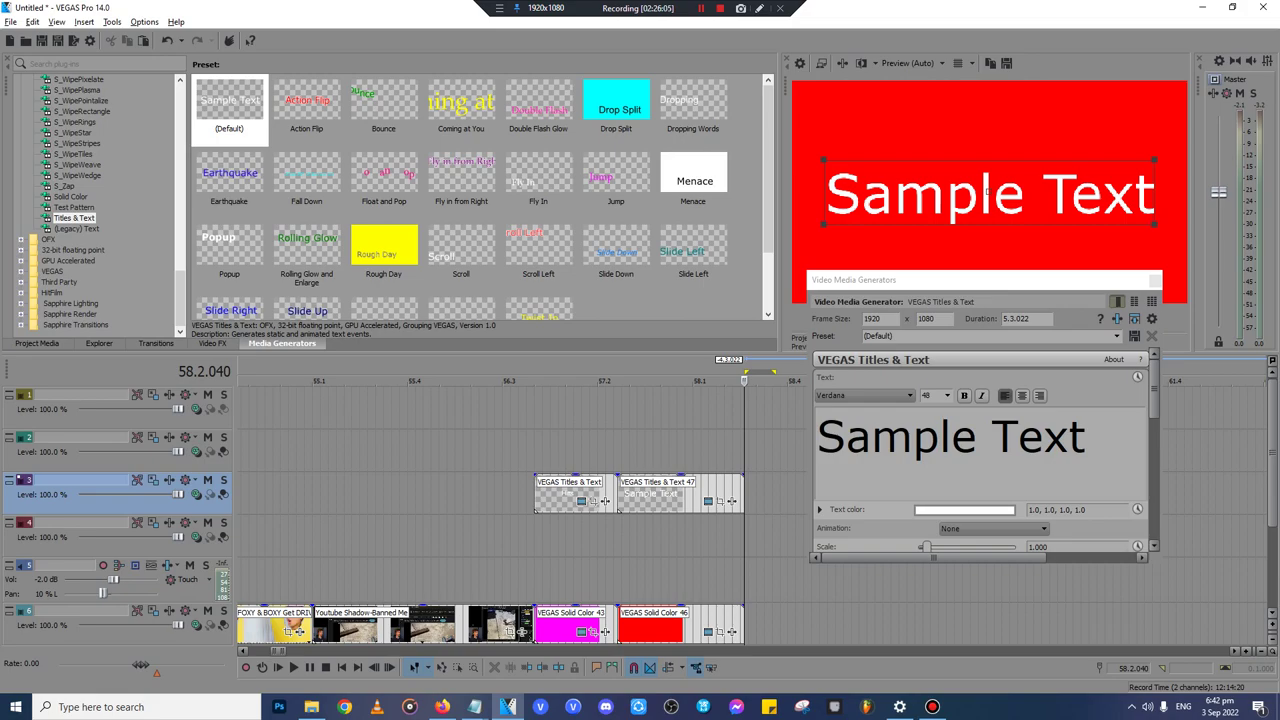
- Replace the new title's sample text with "Hit 1" and close its generator settings
key("BackSpace")
key("BackSpace")
key("BackSpace")
key("BackSpace")
key("BackSpace")
key("BackSpace")
key("BackSpace")
key("BackSpace")
key("BackSpace")
key("BackSpace")
key("BackSpace")
type("Hit 1")
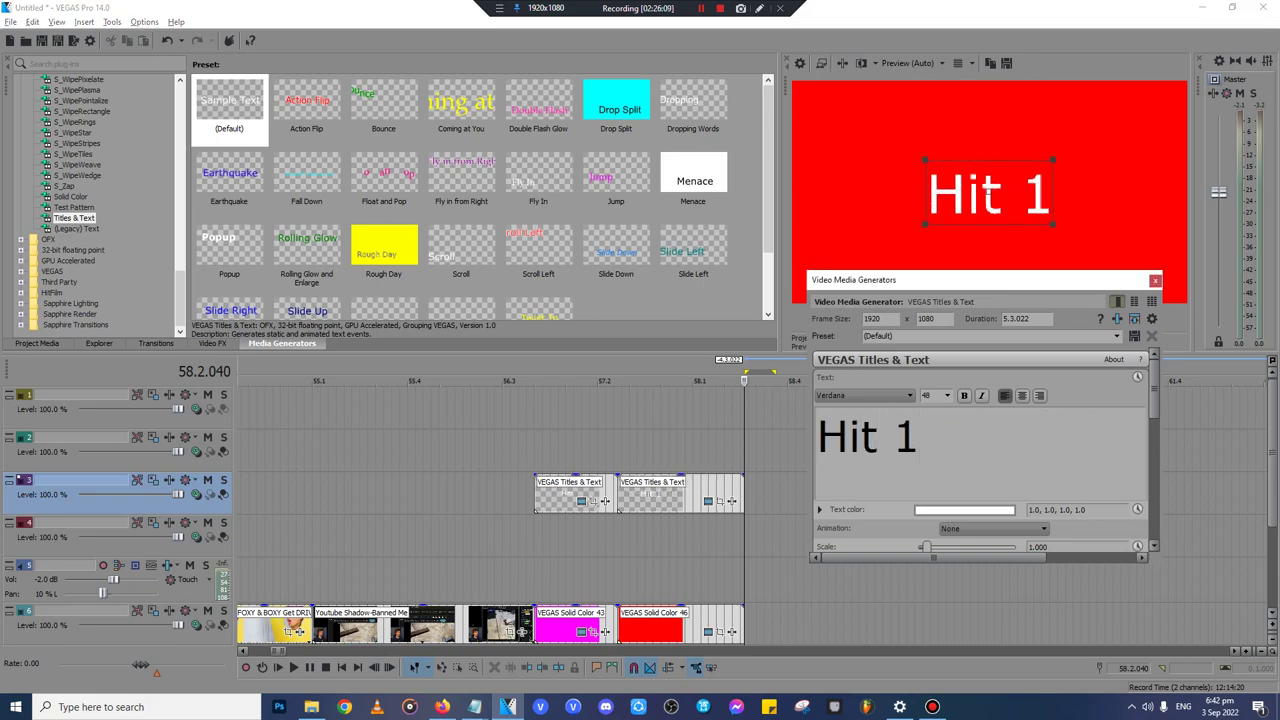
left_click(1155, 280)
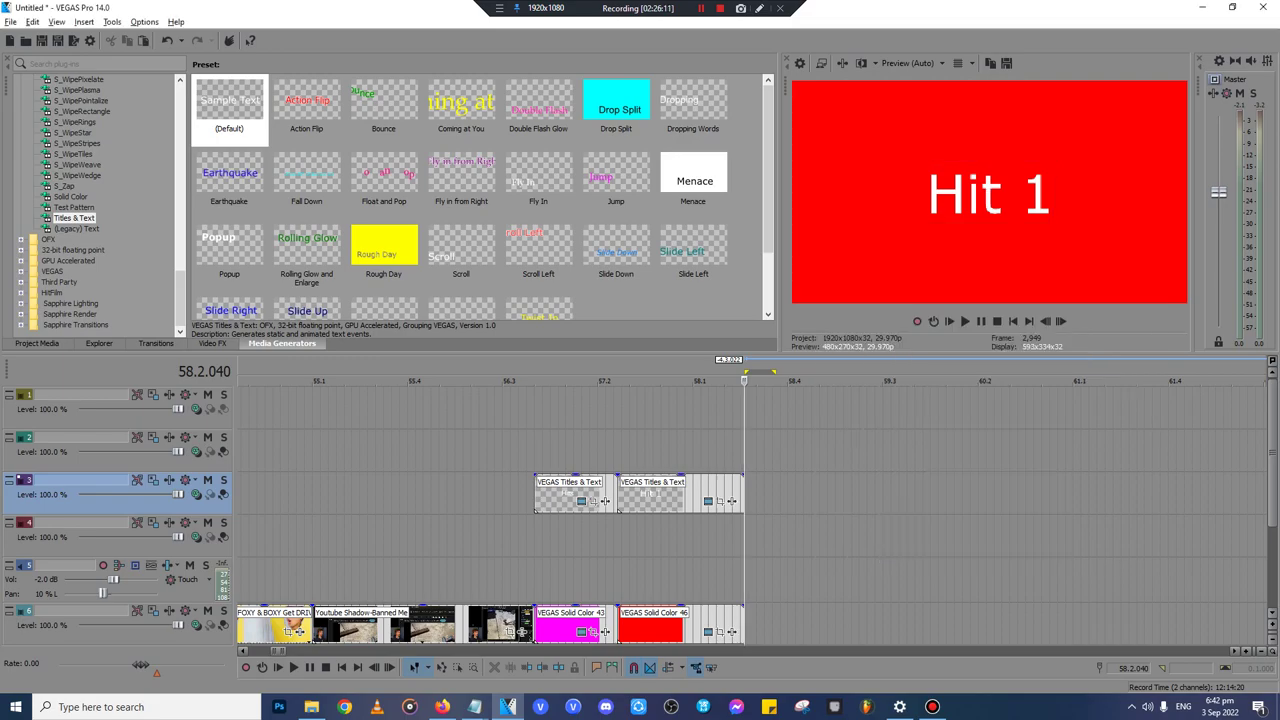
- Play back the transition from the Hits title into the Hit 1 title
left_click(625, 405)
key("space")
key("space")
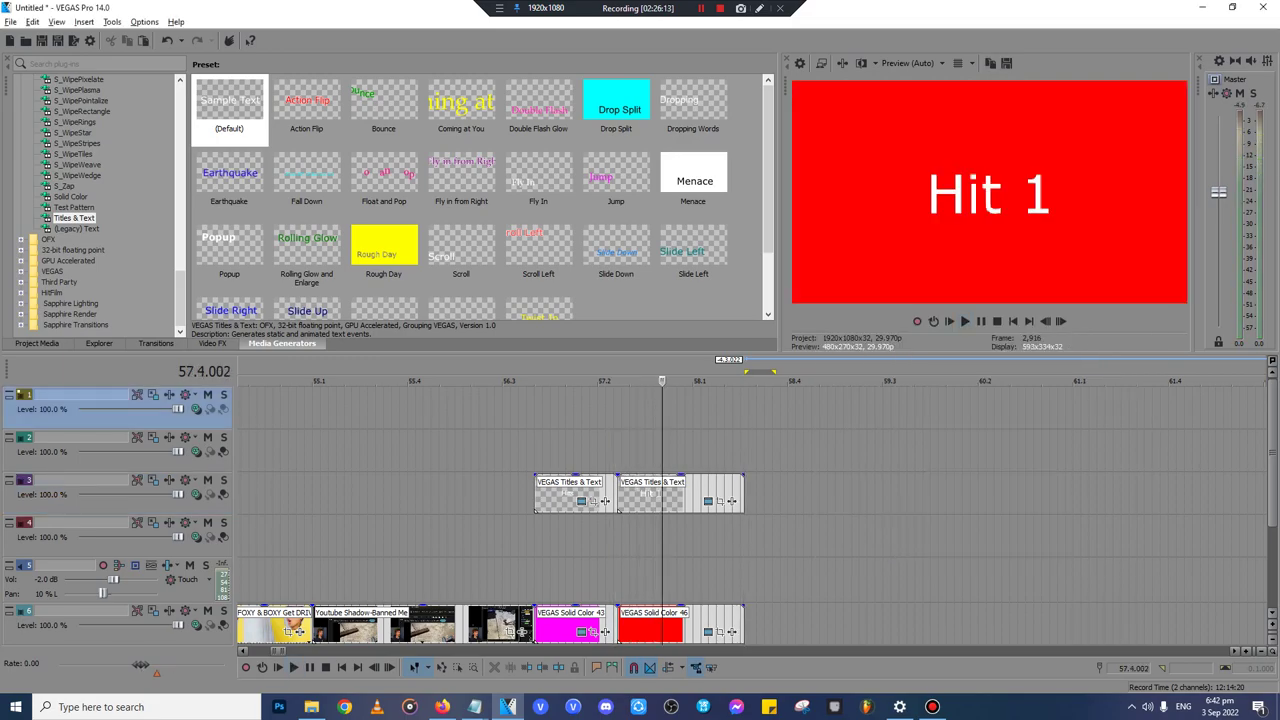
left_click(558, 405)
key("space")
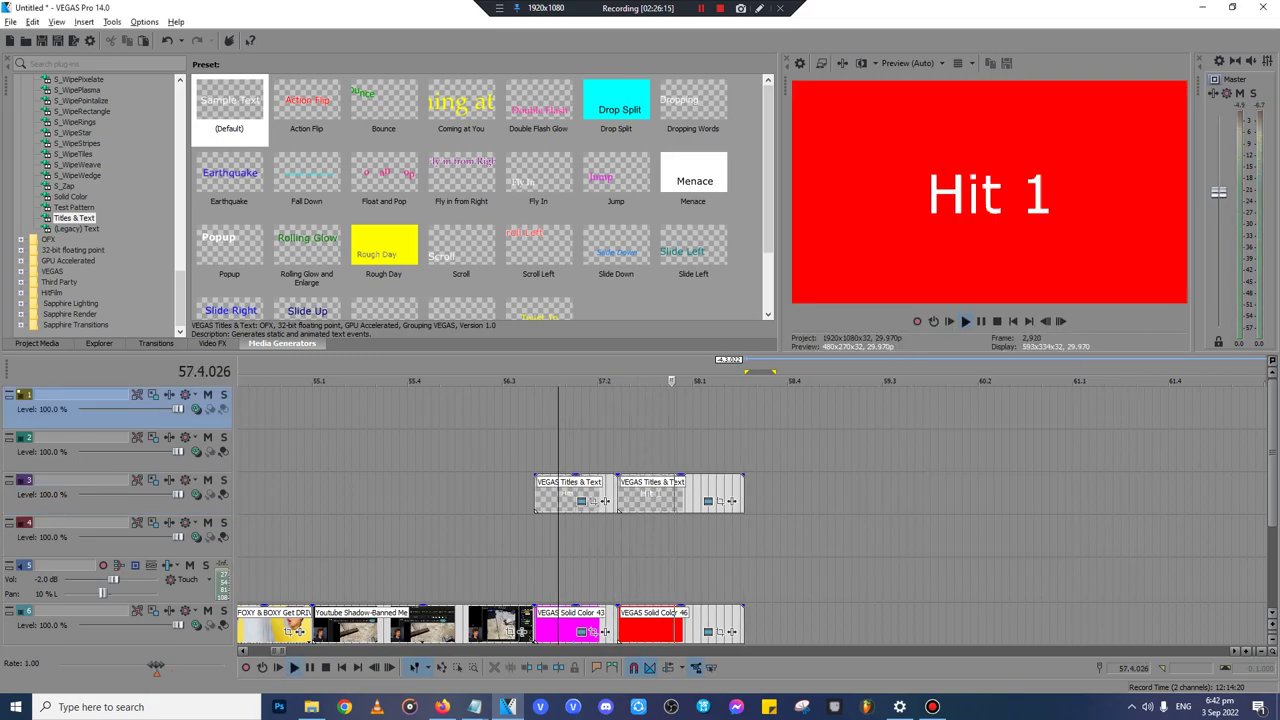
left_click(741, 624)
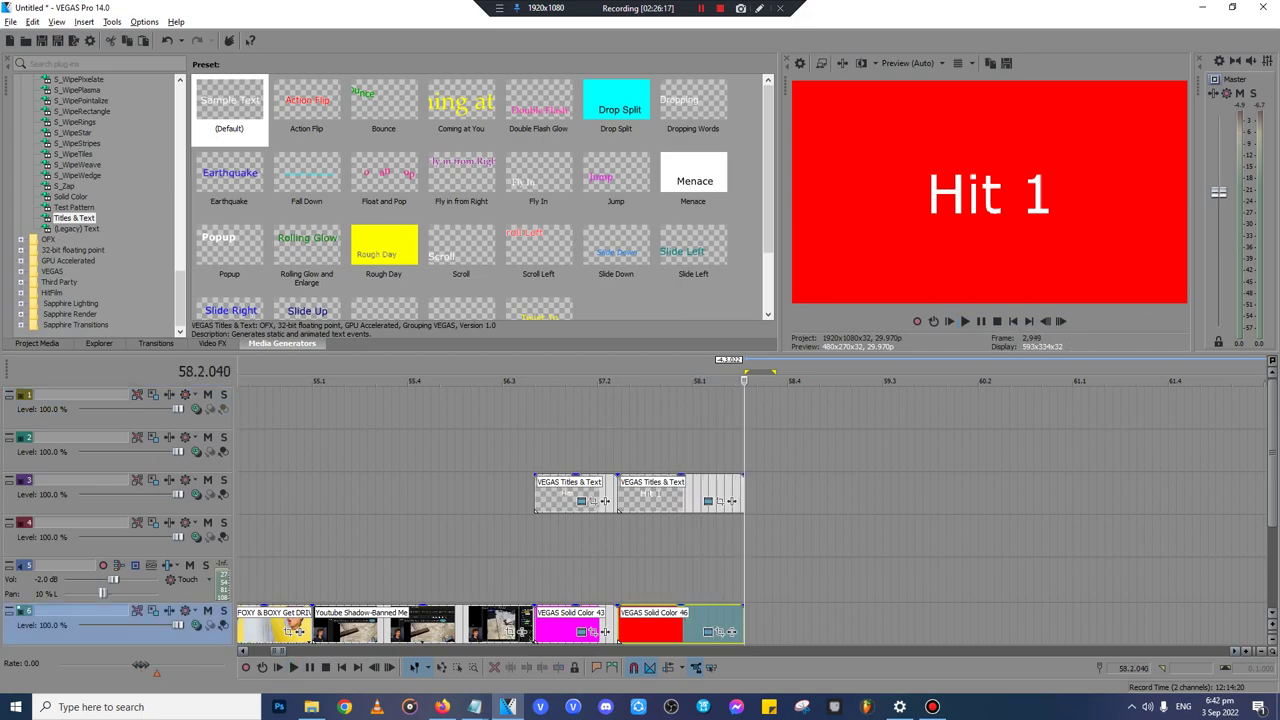
left_click(735, 490, "ctrl")
key("ctrl+v")
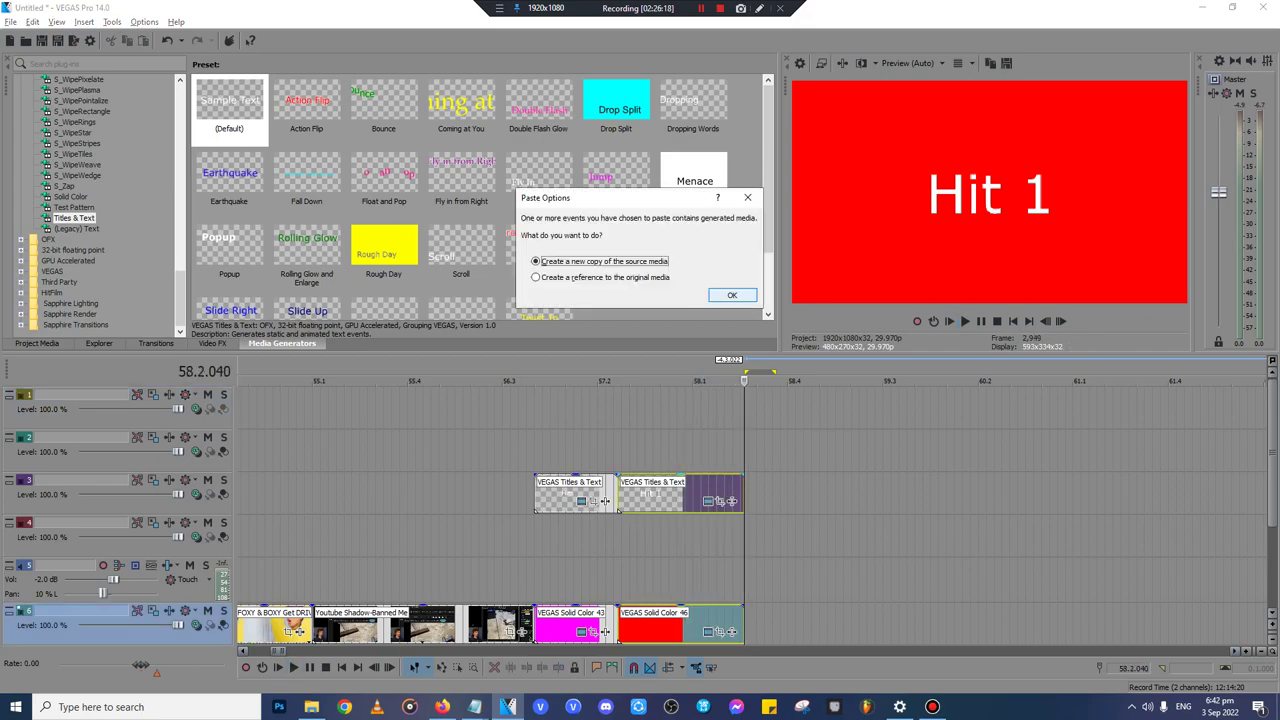
key("Return")
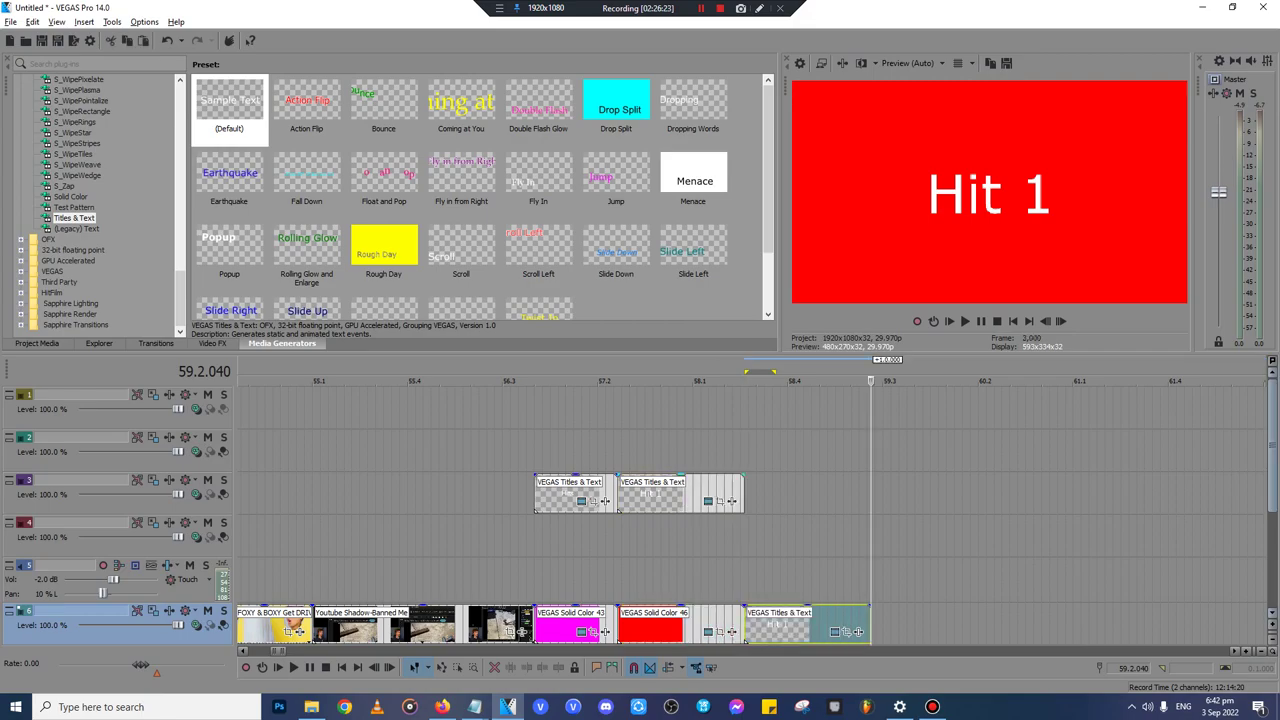
scroll(857, 631, "down", 3)
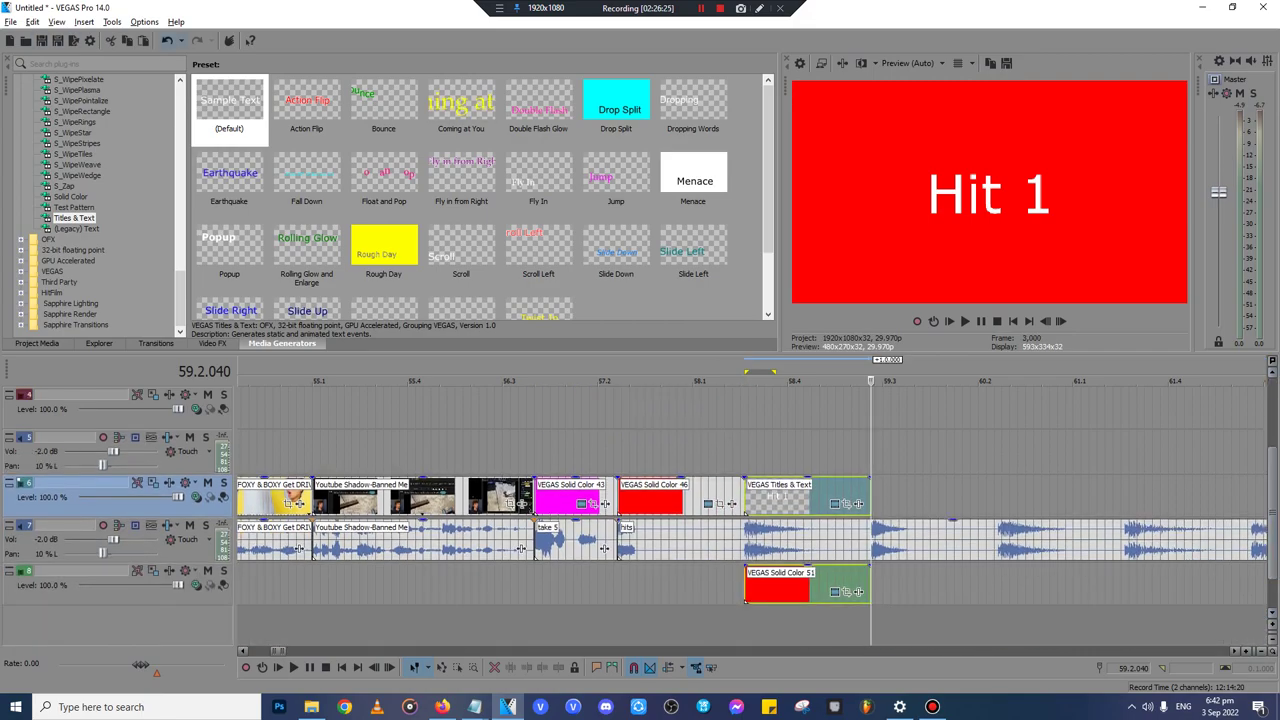
key("ctrl+z")
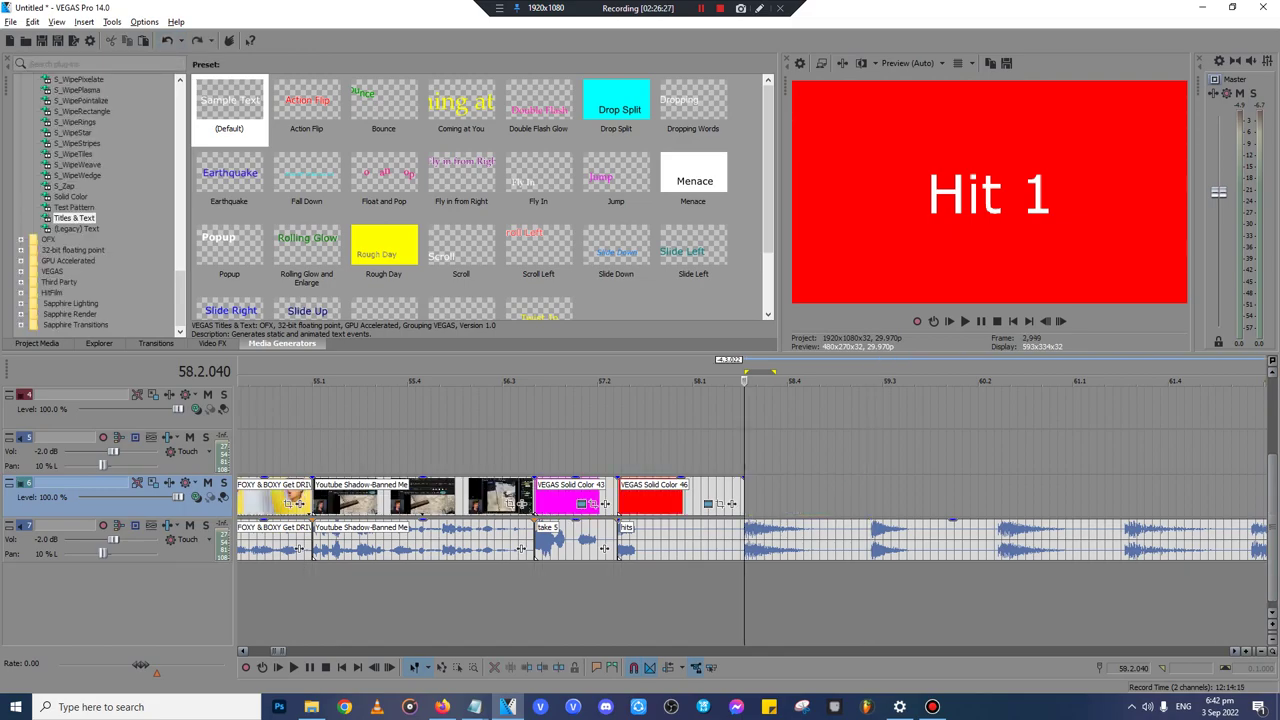
- Paste the Hit 1 title and red clip at 58.2.040 on tracks 3 and 6 as new copies of the source media
scroll(680, 500, "up", 2)
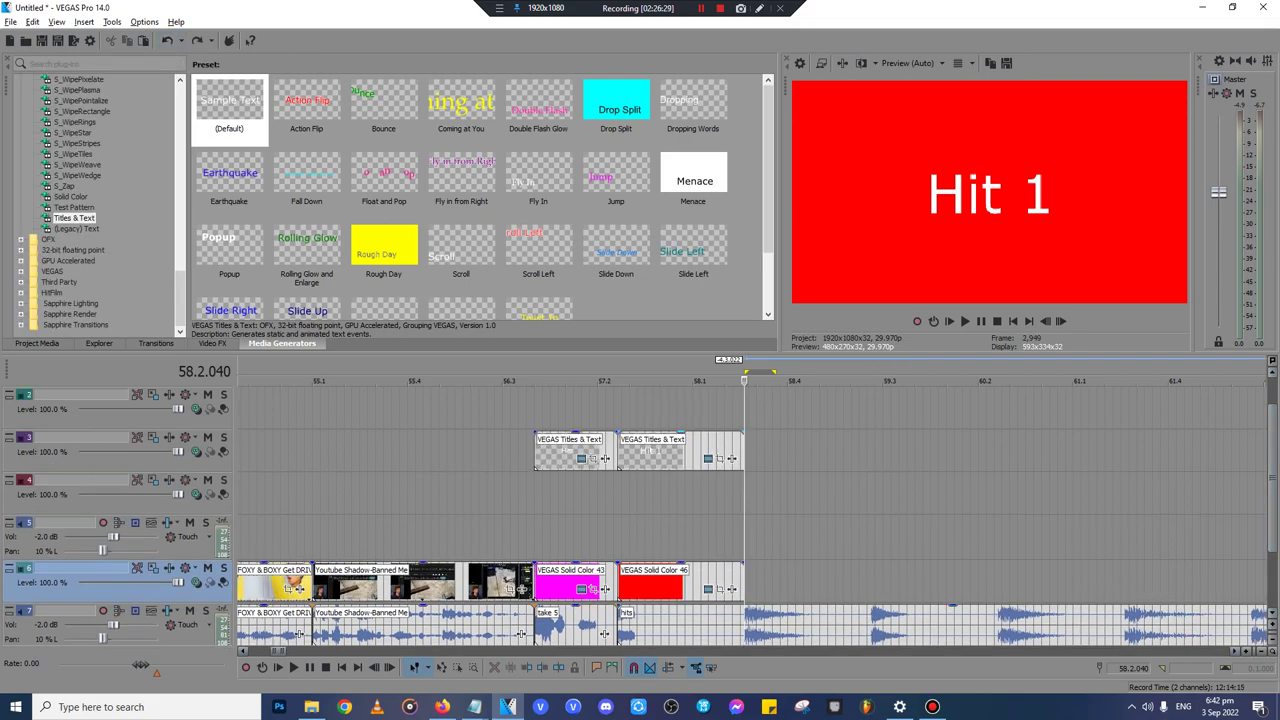
left_click(680, 452, "ctrl")
key("ctrl+v")
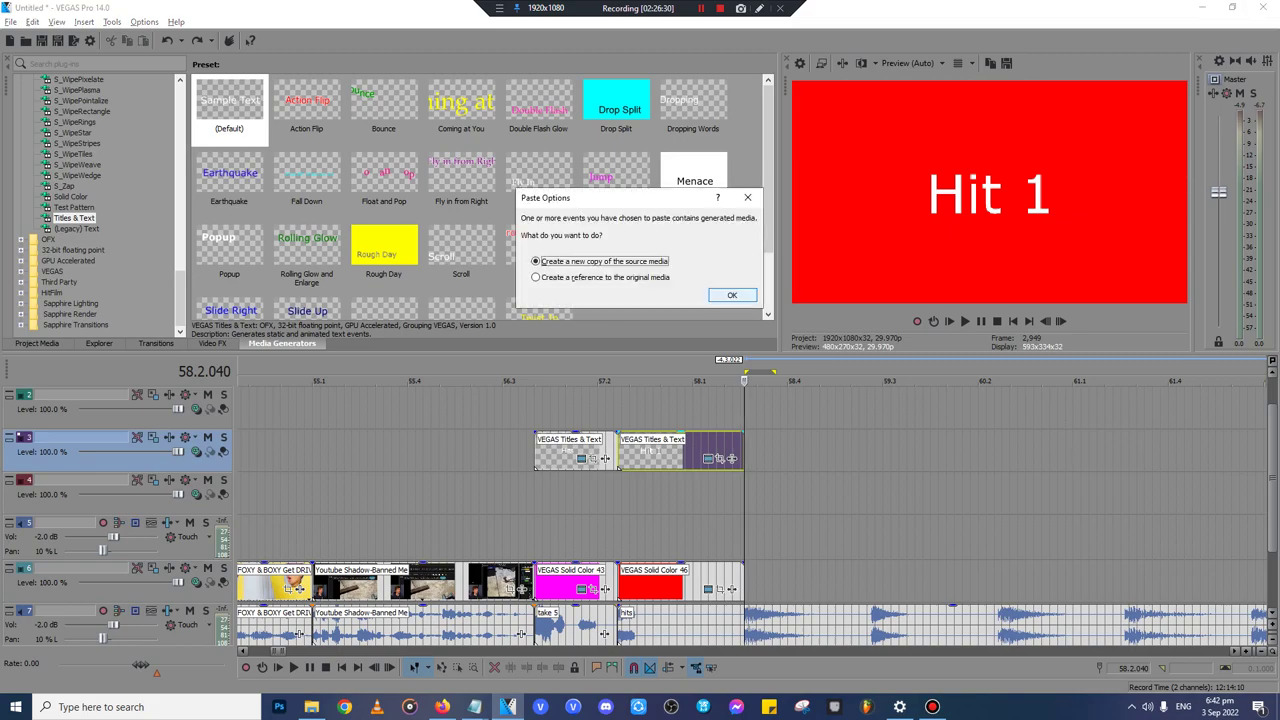
key("Return")
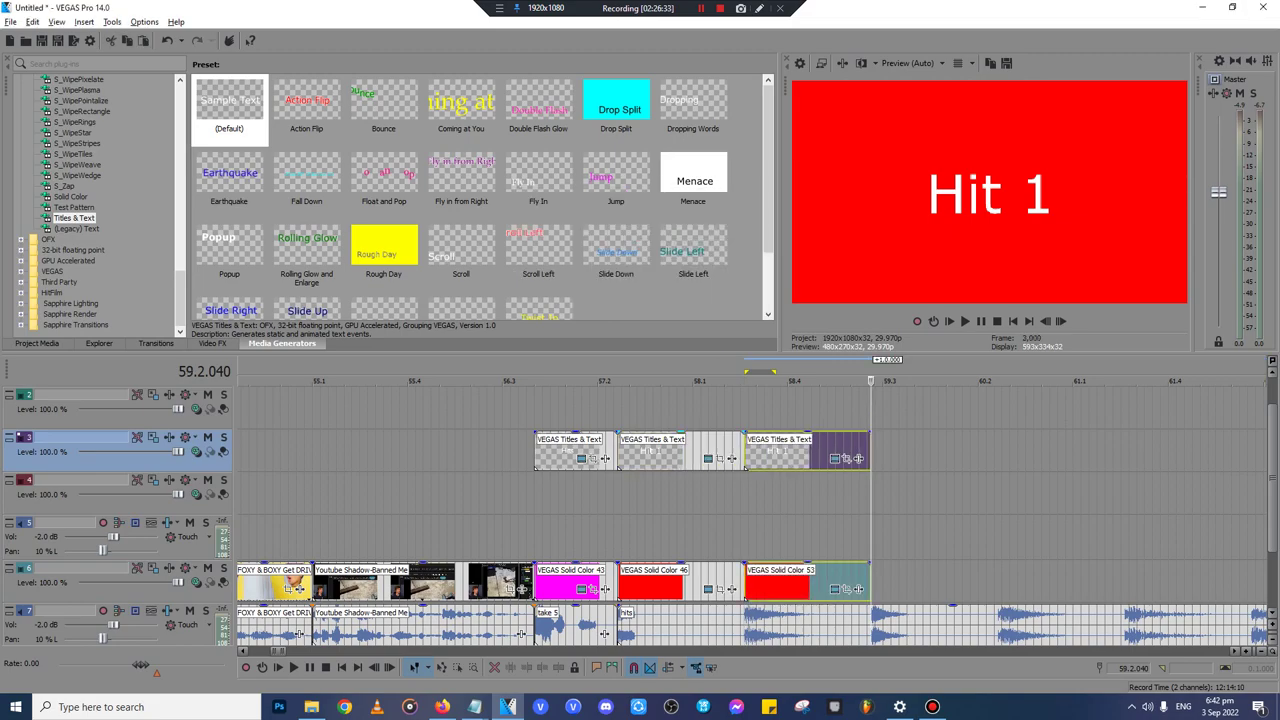
- Change the pasted title's text to "Hit 2" and close its generator settings
left_click(835, 458)
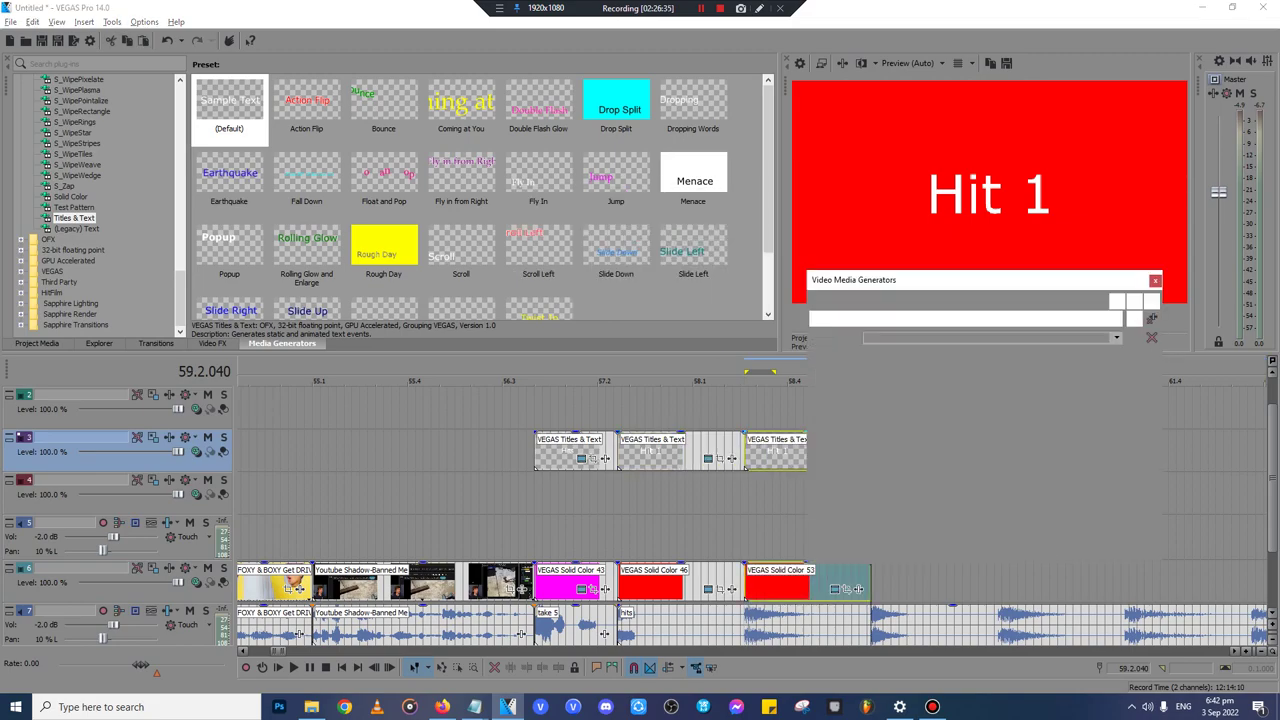
key("BackSpace")
type("2")
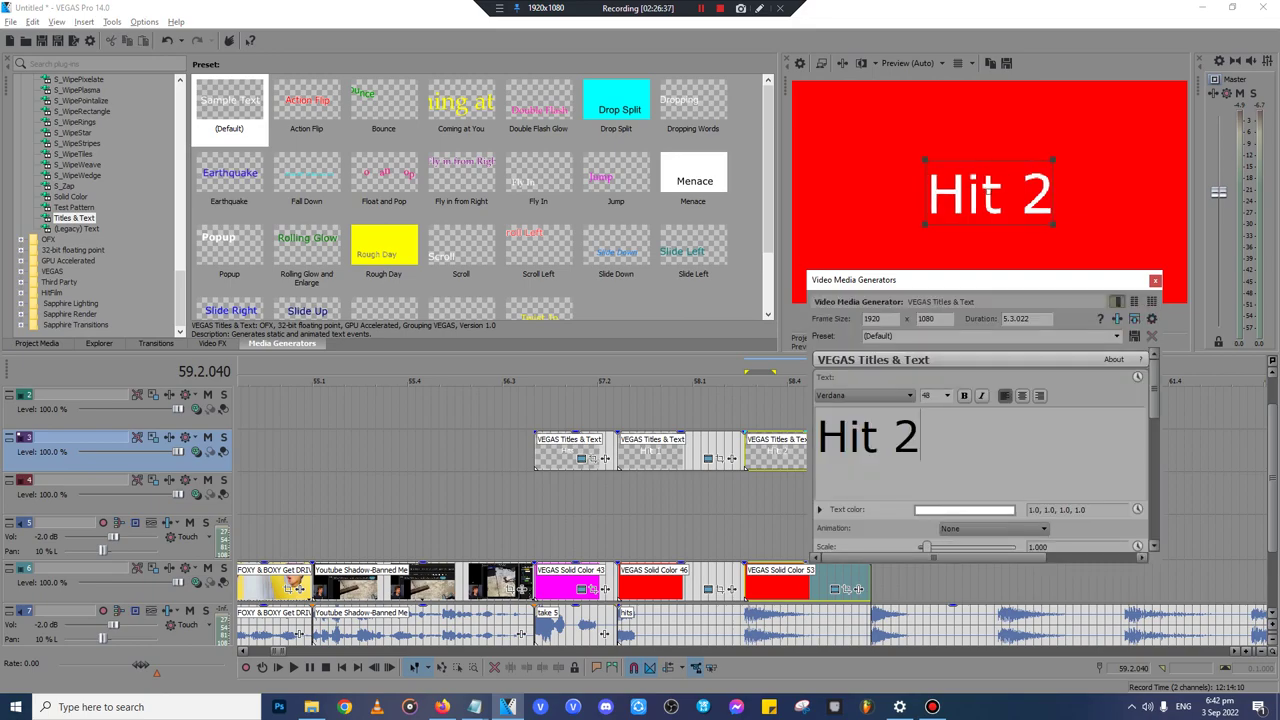
left_click(1156, 281)
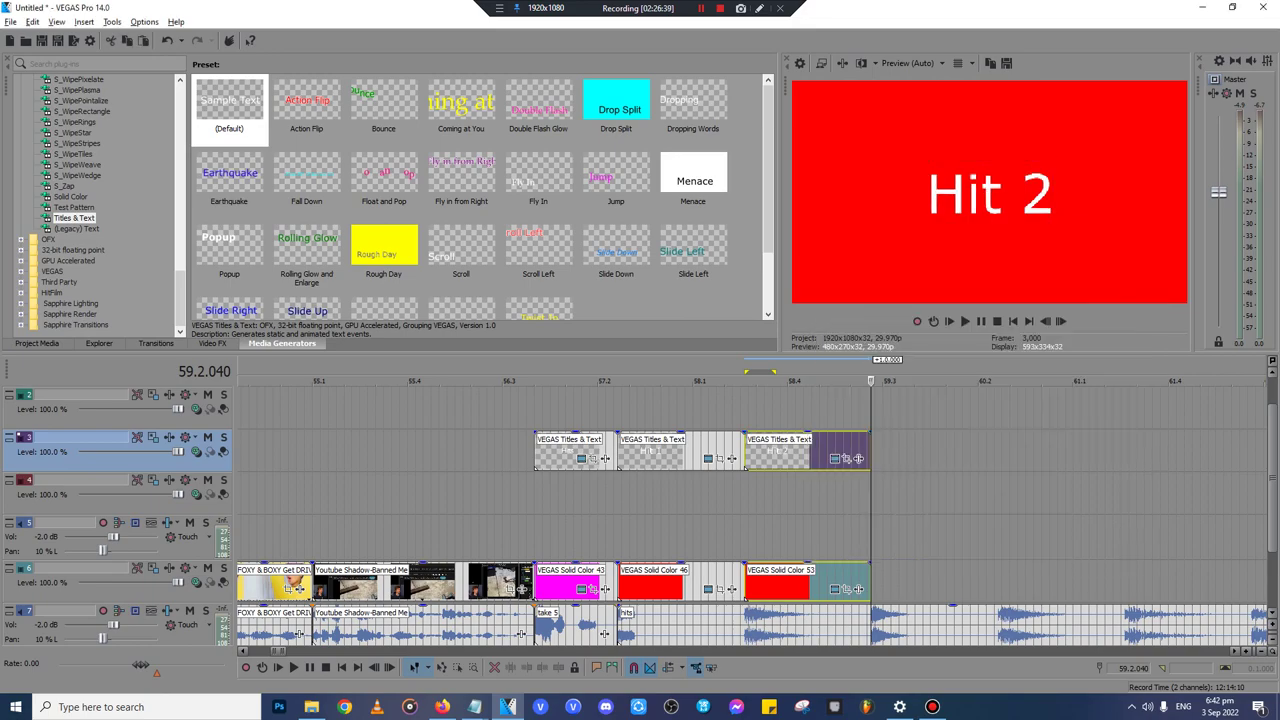
- Paste another copy of the Hit 1 title and red clip at 59.2.040 as new source media, changing its text to "Hit 3"
key("ctrl+v")
key("Return")
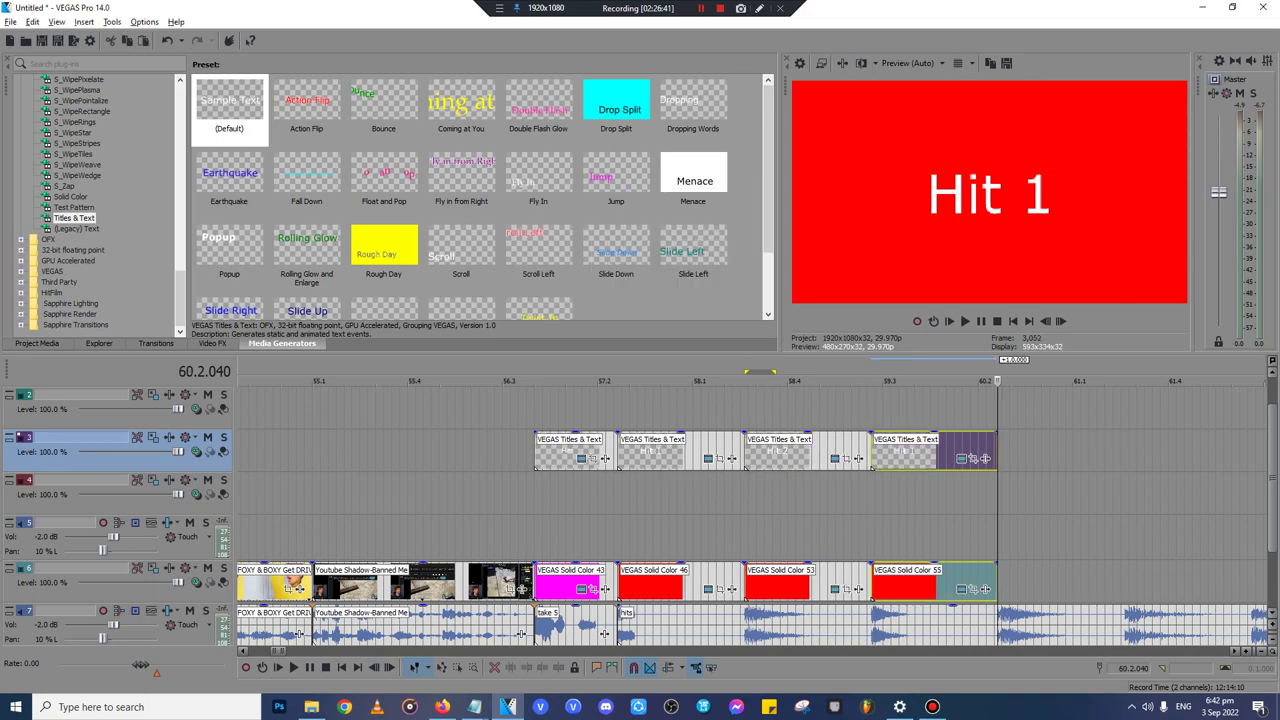
left_click(962, 458)
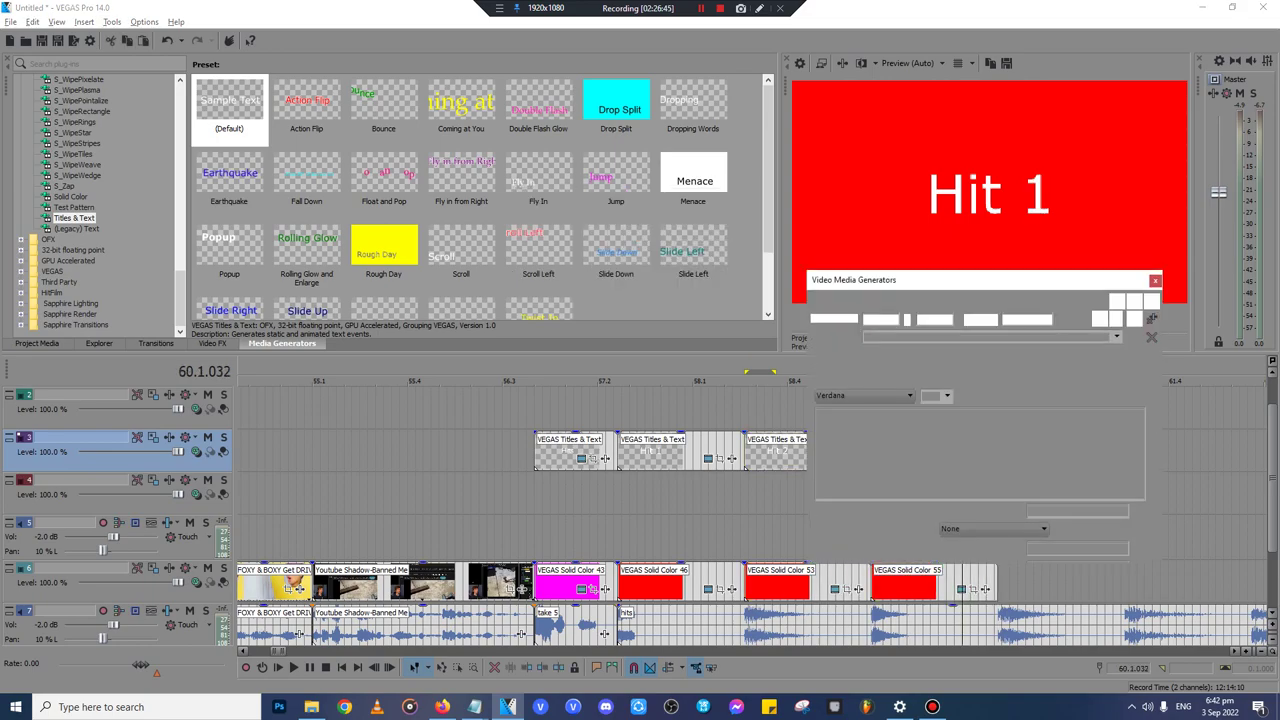
left_click(962, 458)
key("BackSpace")
type("3")
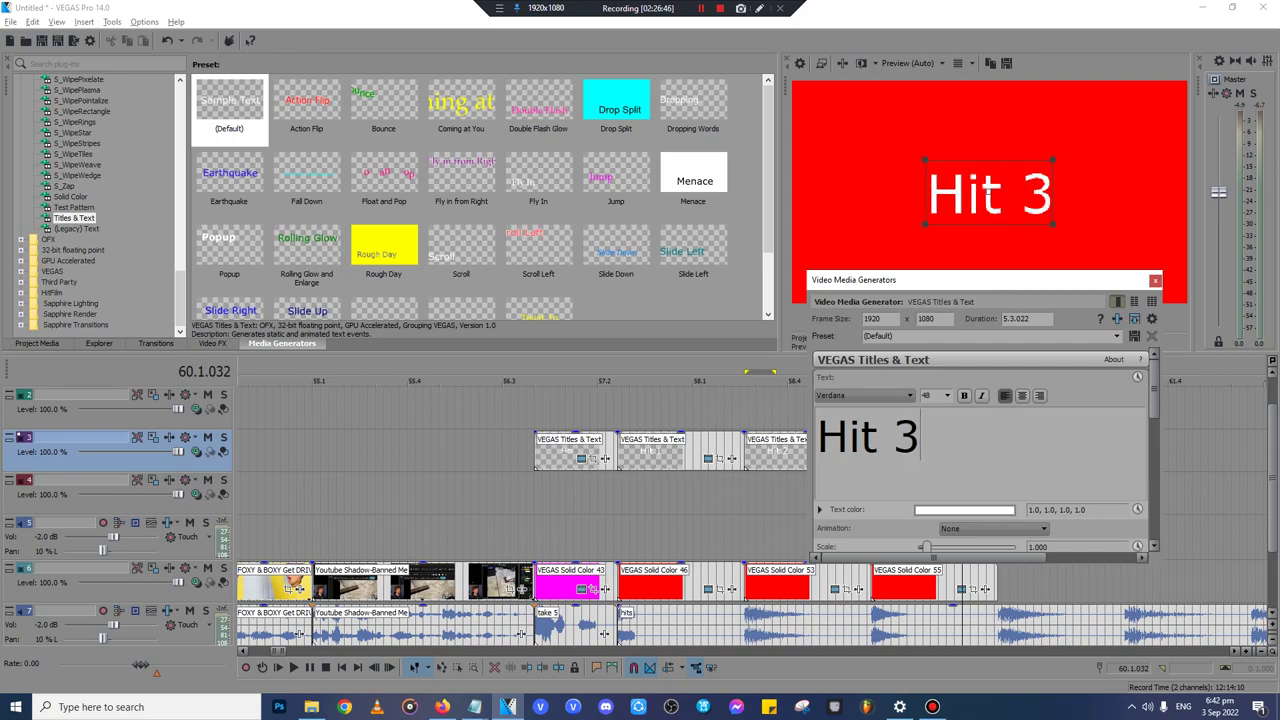
left_click(1155, 281)
- Paste the title and red clip at 60.2.040 as new source media and change the title's text to "Hit 4"
left_click(997, 450)
key("ctrl+v")
key("Return")
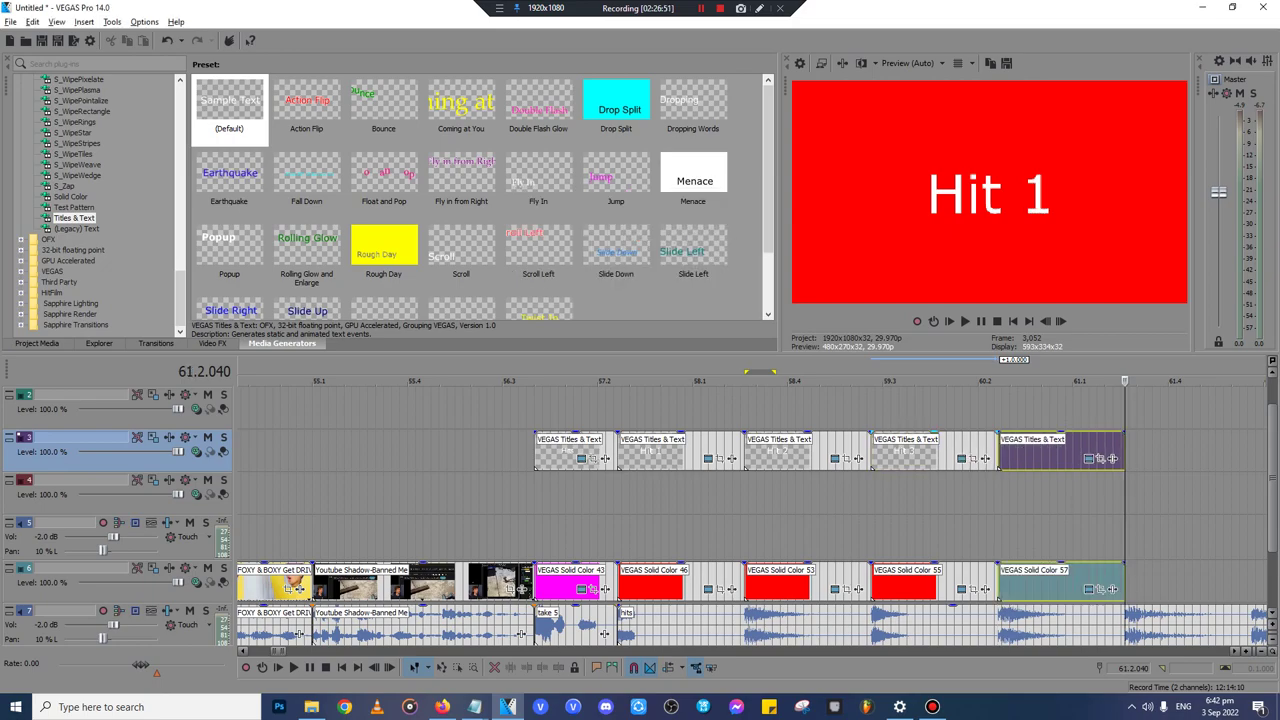
scroll(752, 515, "up", 4)
key("Down")
key("Down")
key("Down")
key("Down")
key("Down")
key("Down")
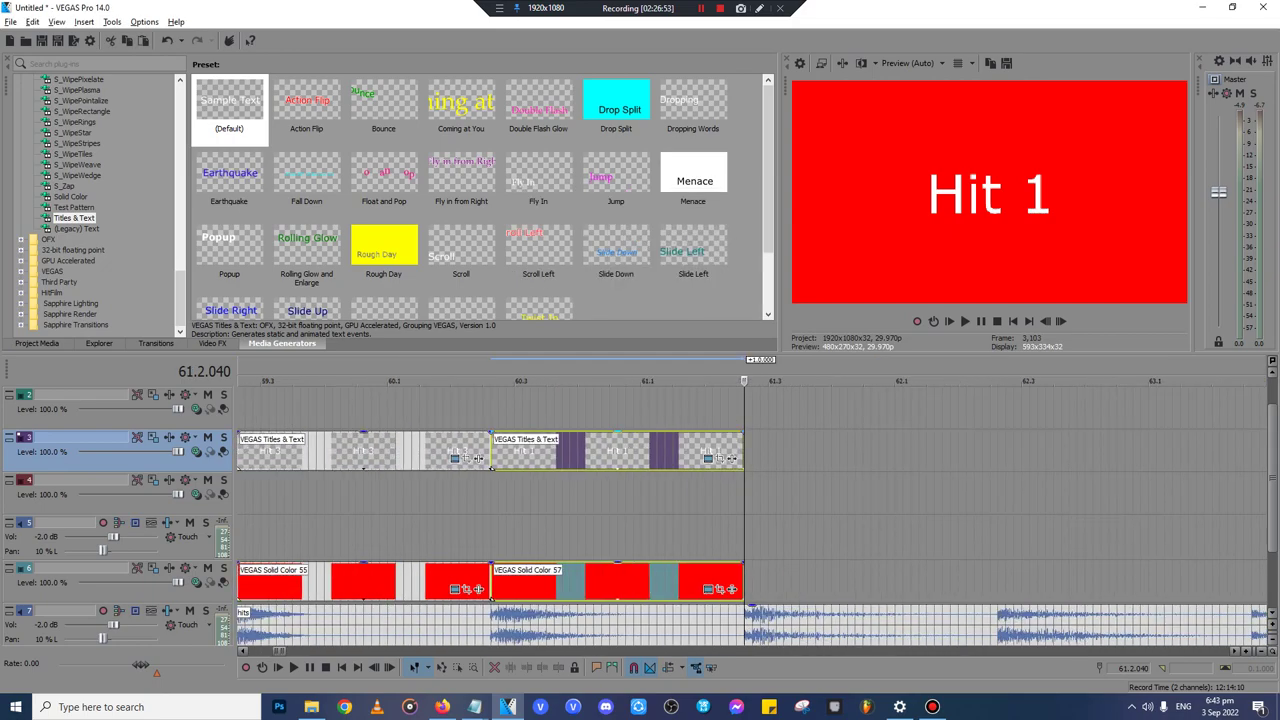
left_click(708, 458)
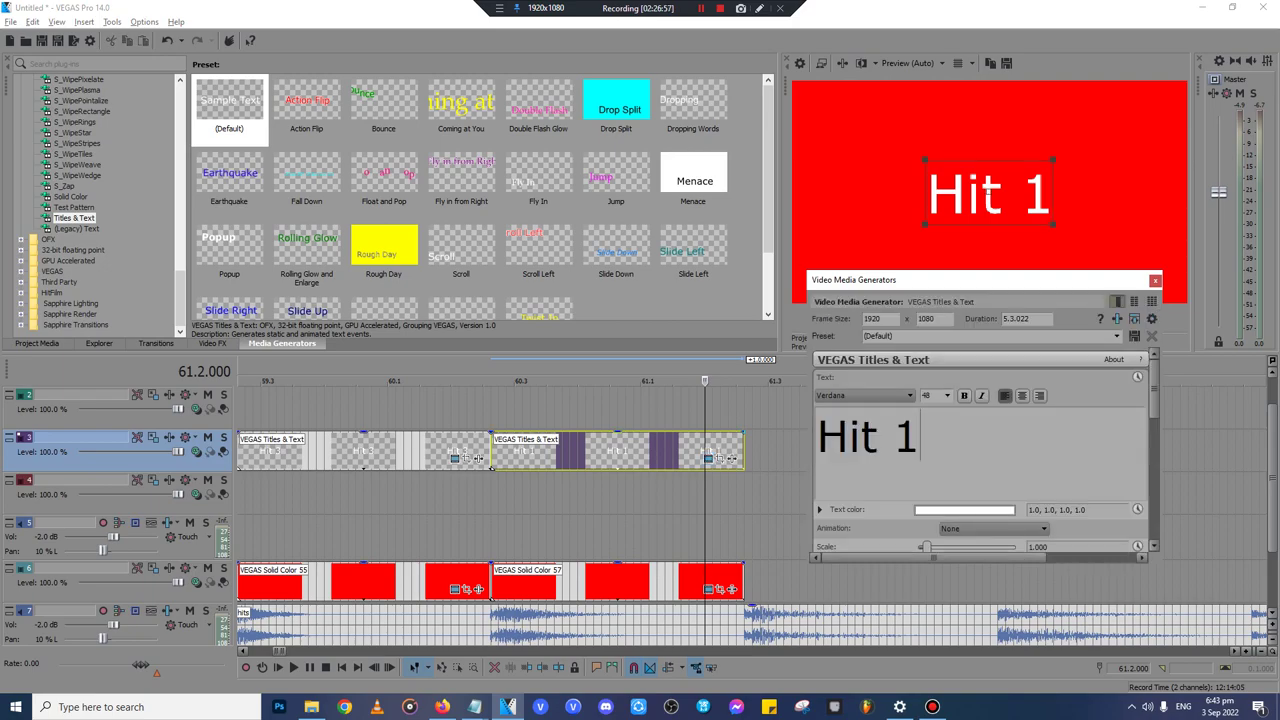
key("BackSpace")
type("4")
key("Escape")
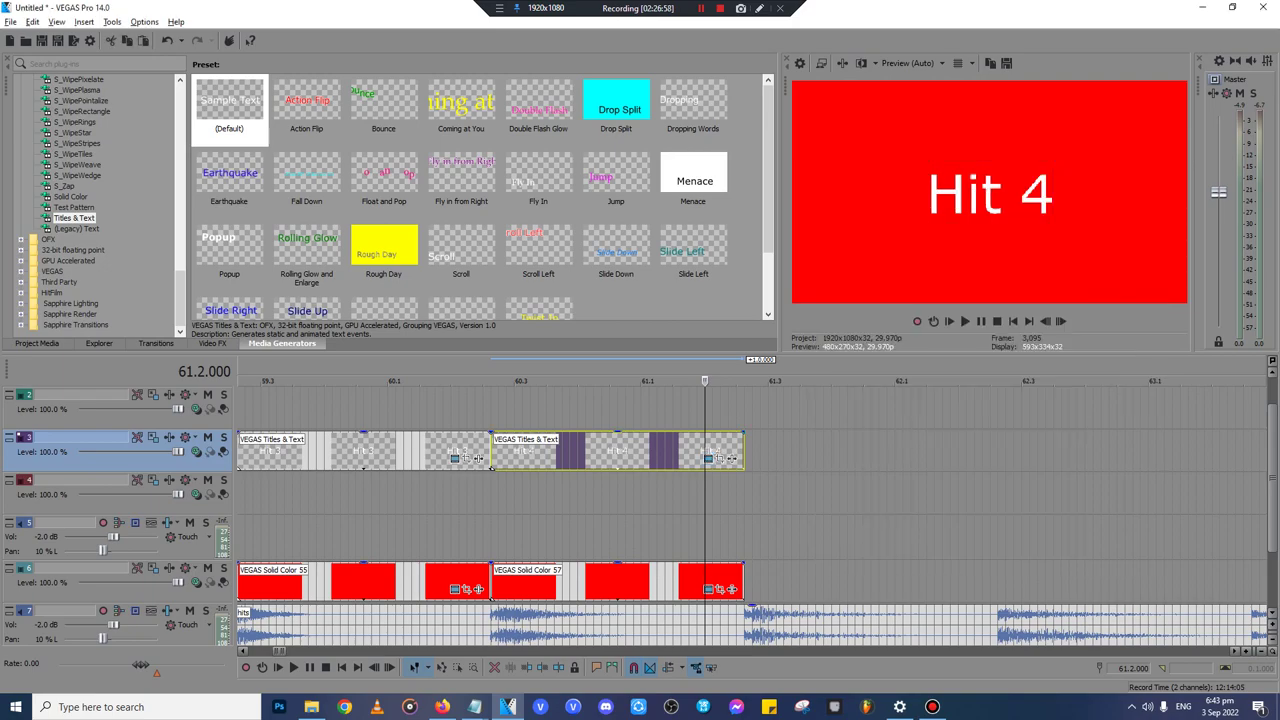
- Add a new copy of the title and red clip at 61.2.040, with the title's text set to "Hit 5"
left_click(752, 450)
left_click(745, 450)
key("ctrl+v")
key("Return")
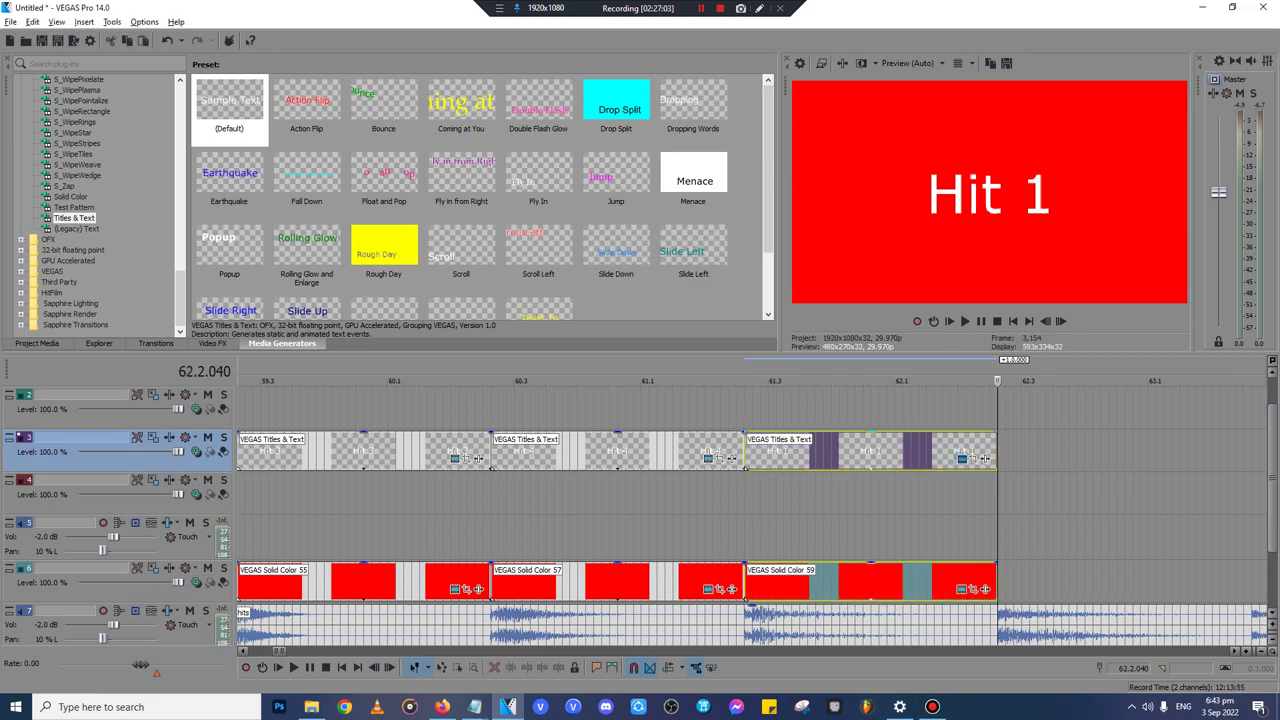
left_click(961, 458)
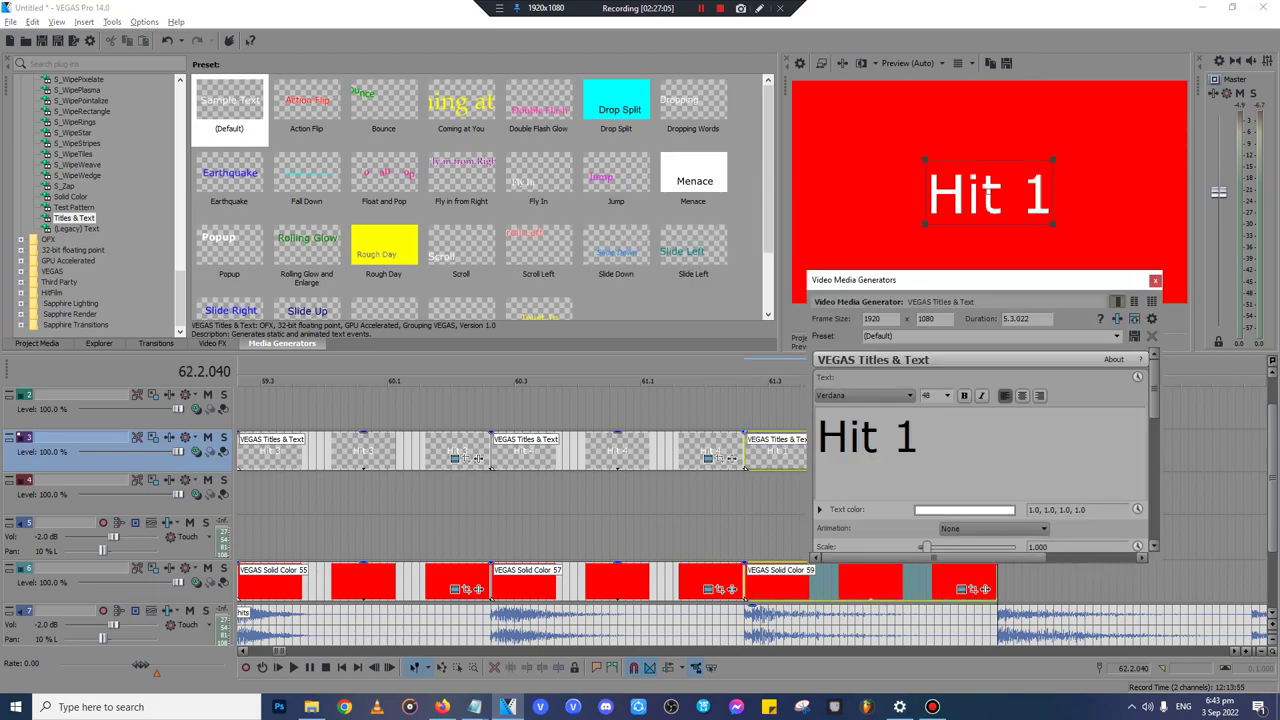
key("BackSpace")
type("5")
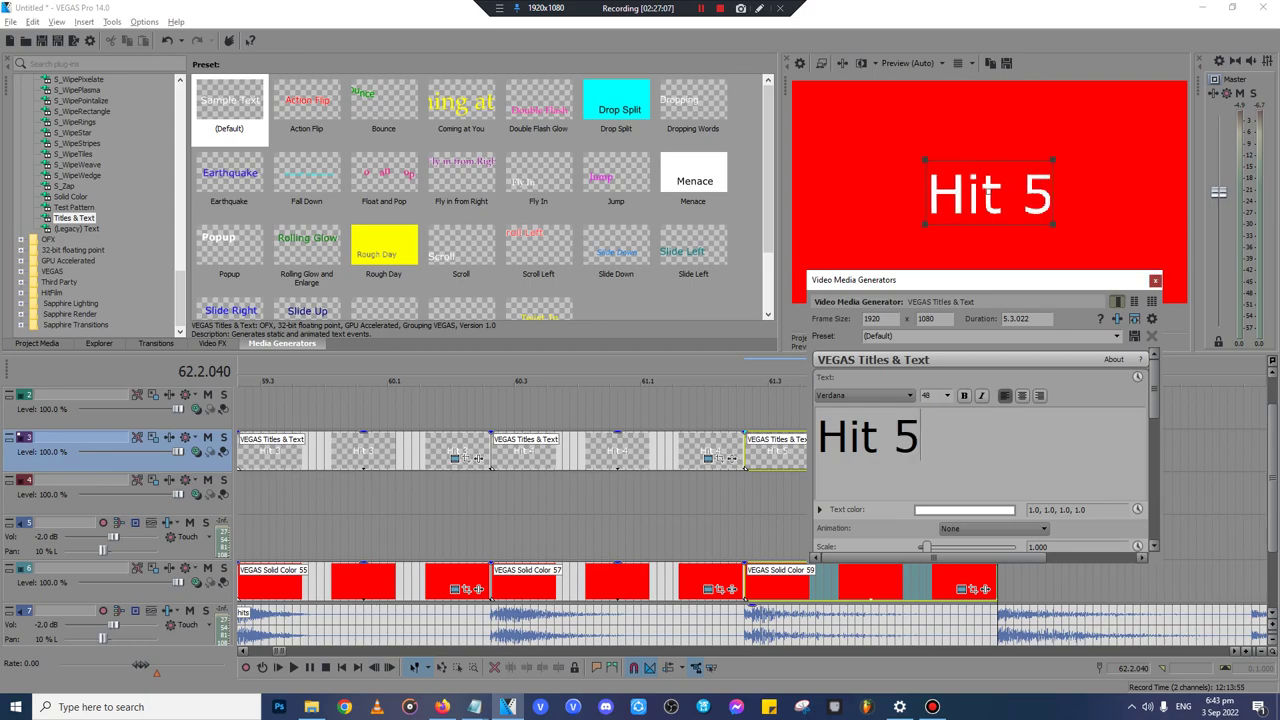
left_click(1156, 281)
- Paste a new copy of the title and red clip at 62.2.040 and set the title's text to "Hit 6"
scroll(752, 510, "down", 1)
key("ctrl+v")
key("Return")
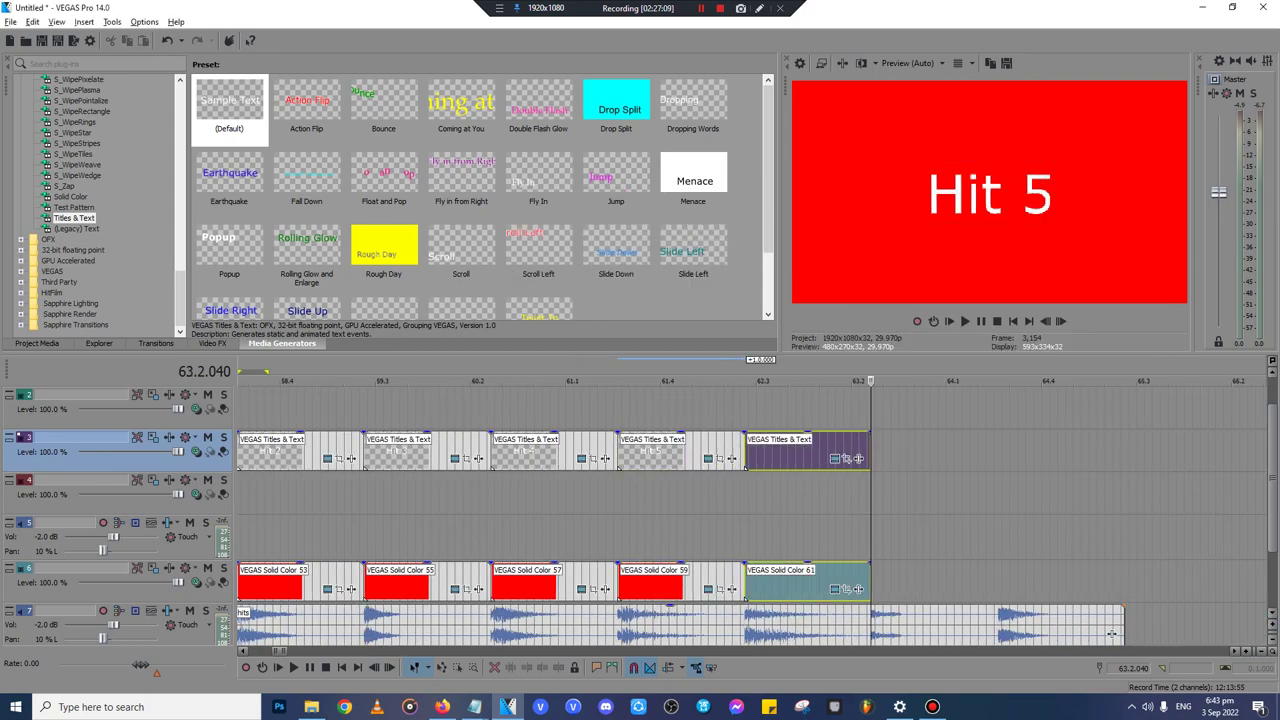
scroll(1237, 633, "up", 2)
scroll(1237, 633, "down", 2)
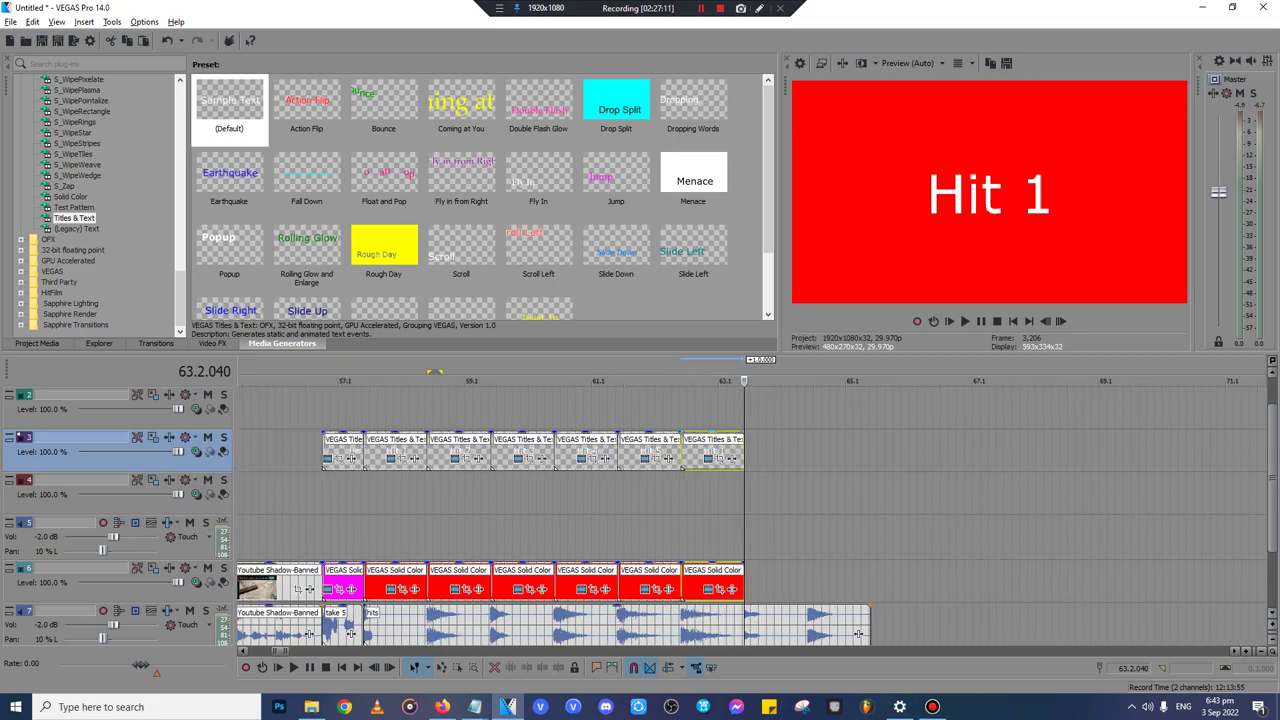
left_click(709, 459)
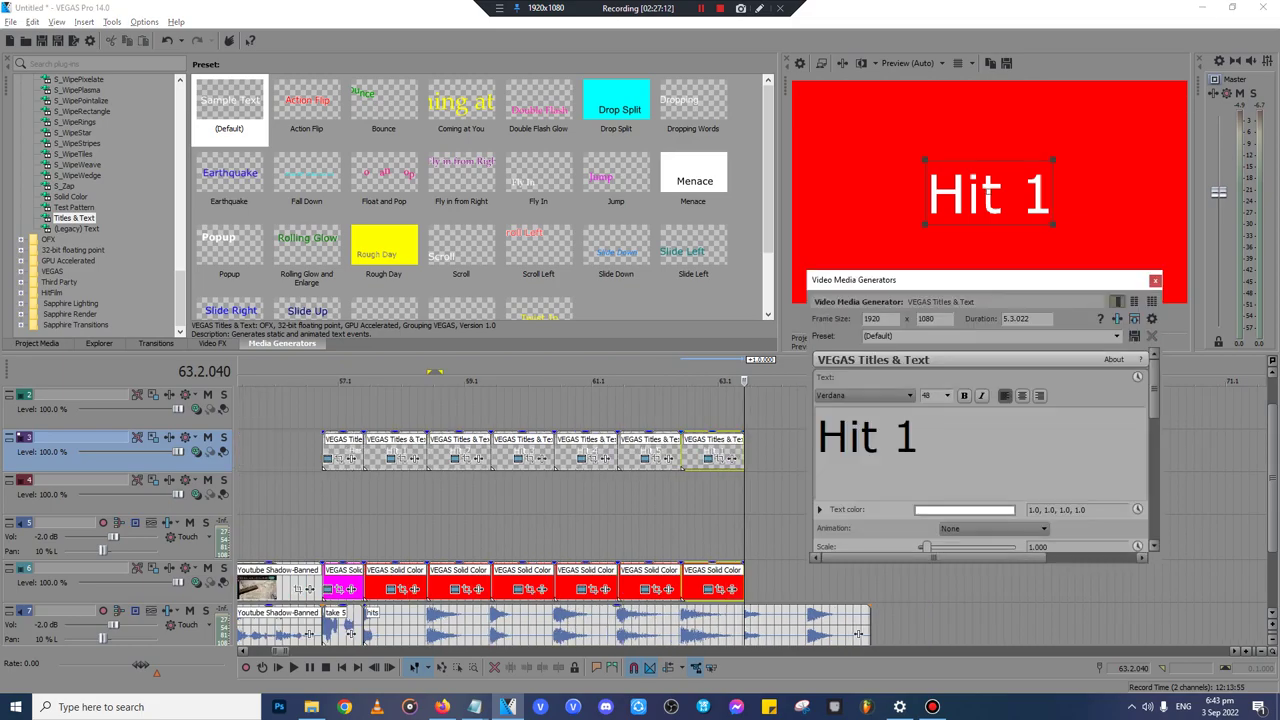
key("BackSpace")
key("BackSpace")
type("6")
key("Escape")
- Paste a new copy of the title and red clip at 63.2.040 and retitle it "Hit 7"
key("ctrl+v")
key("Return")
scroll(858, 633, "up", 4)
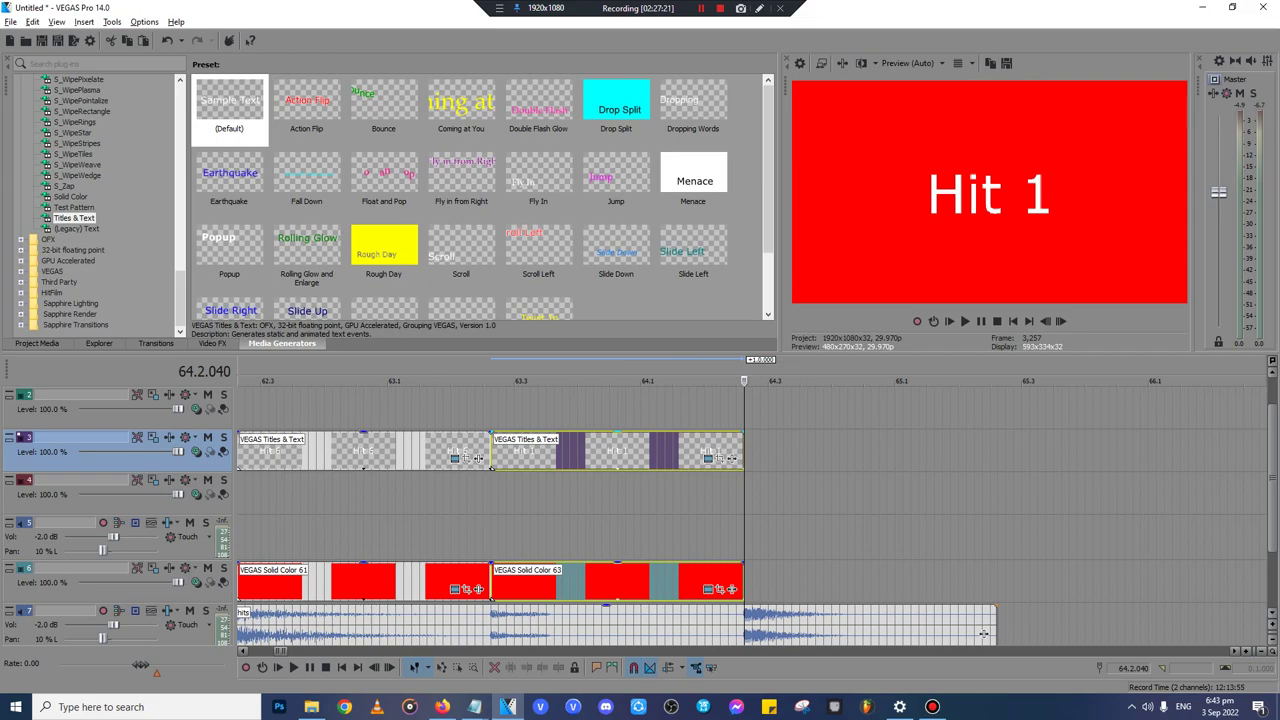
left_click(708, 458)
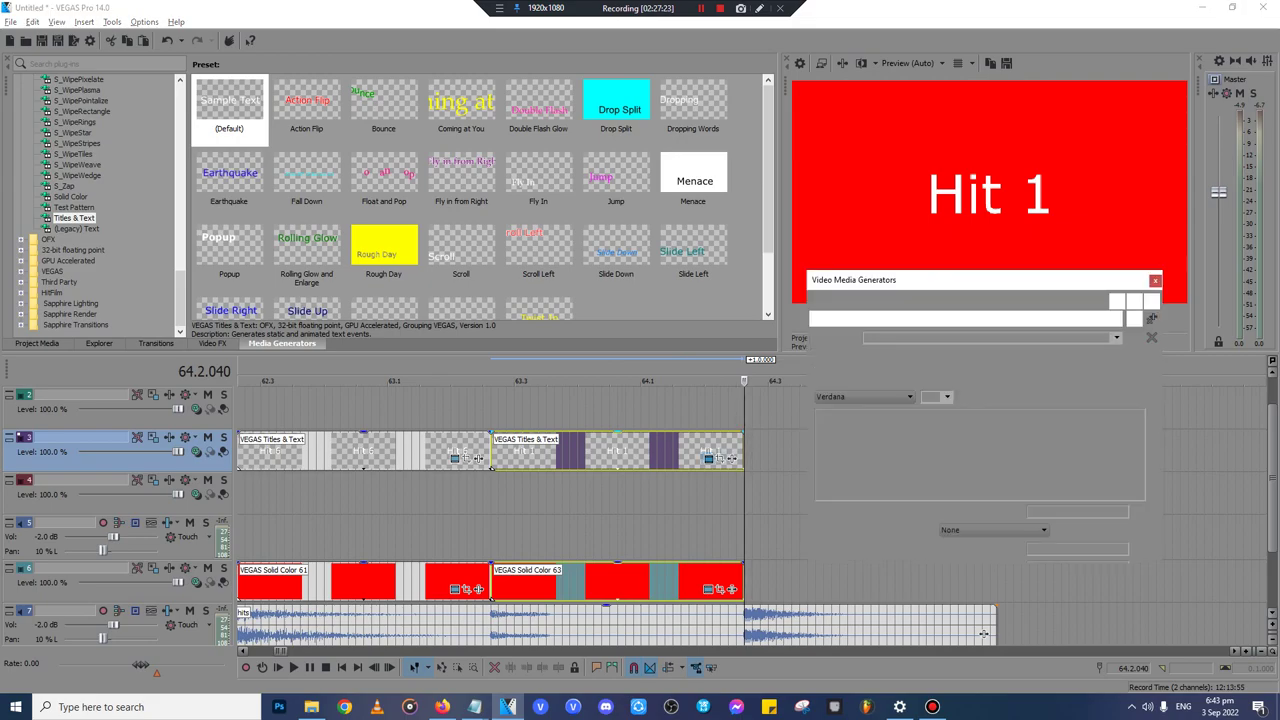
key("BackSpace")
type("7")
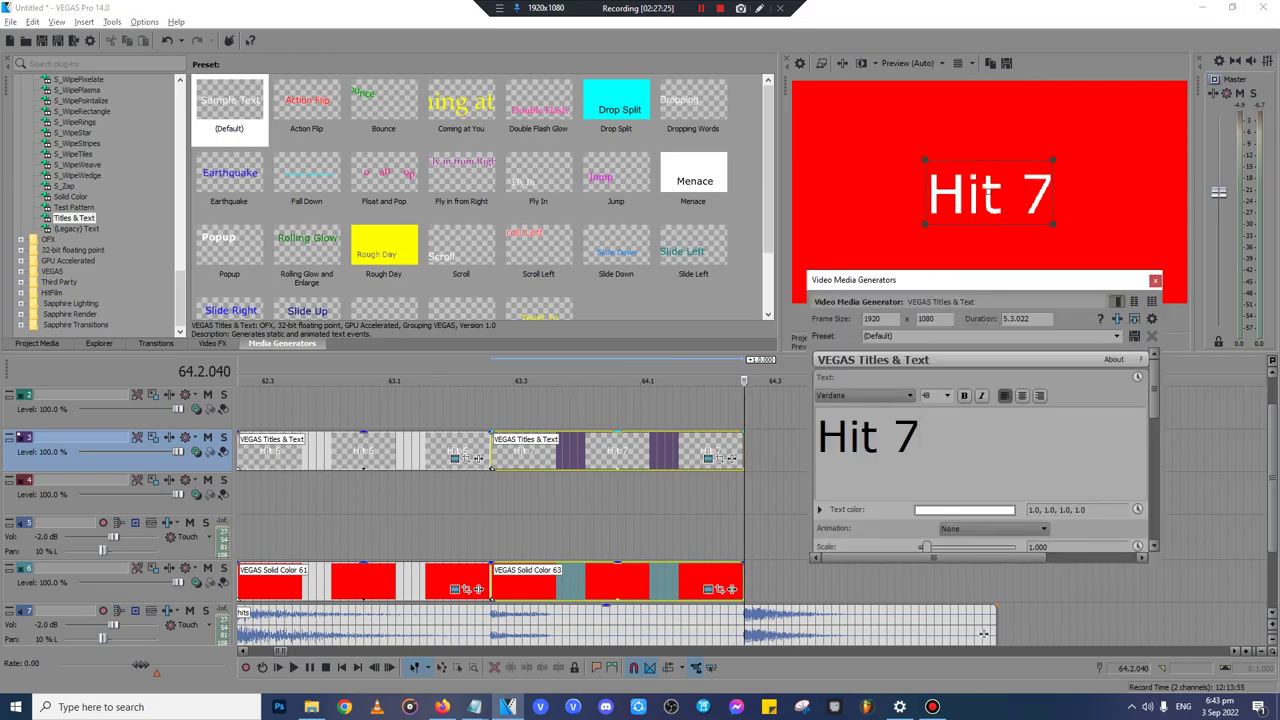
key("Escape")
- Paste the last title and red clip at 64.2.040 as new source media and change its text to "Hit 8"
key("ctrl+v")
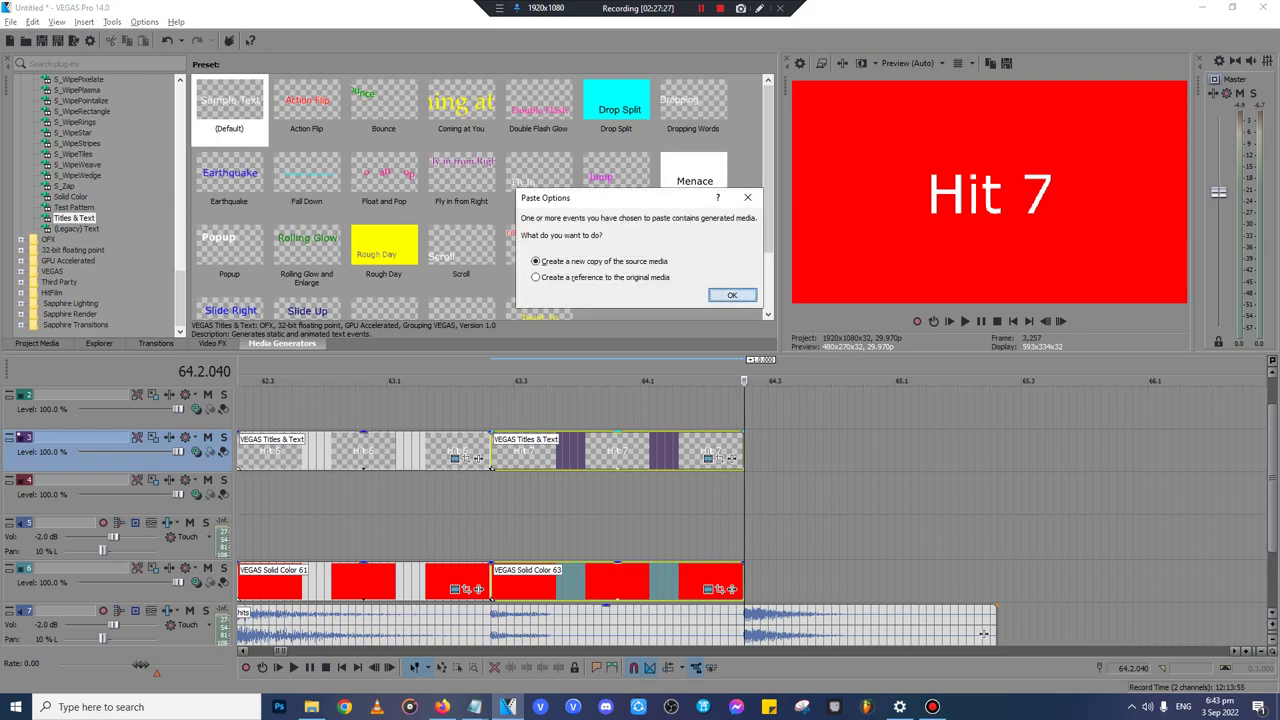
key("Return")
left_click(950, 458)
left_click(961, 458)
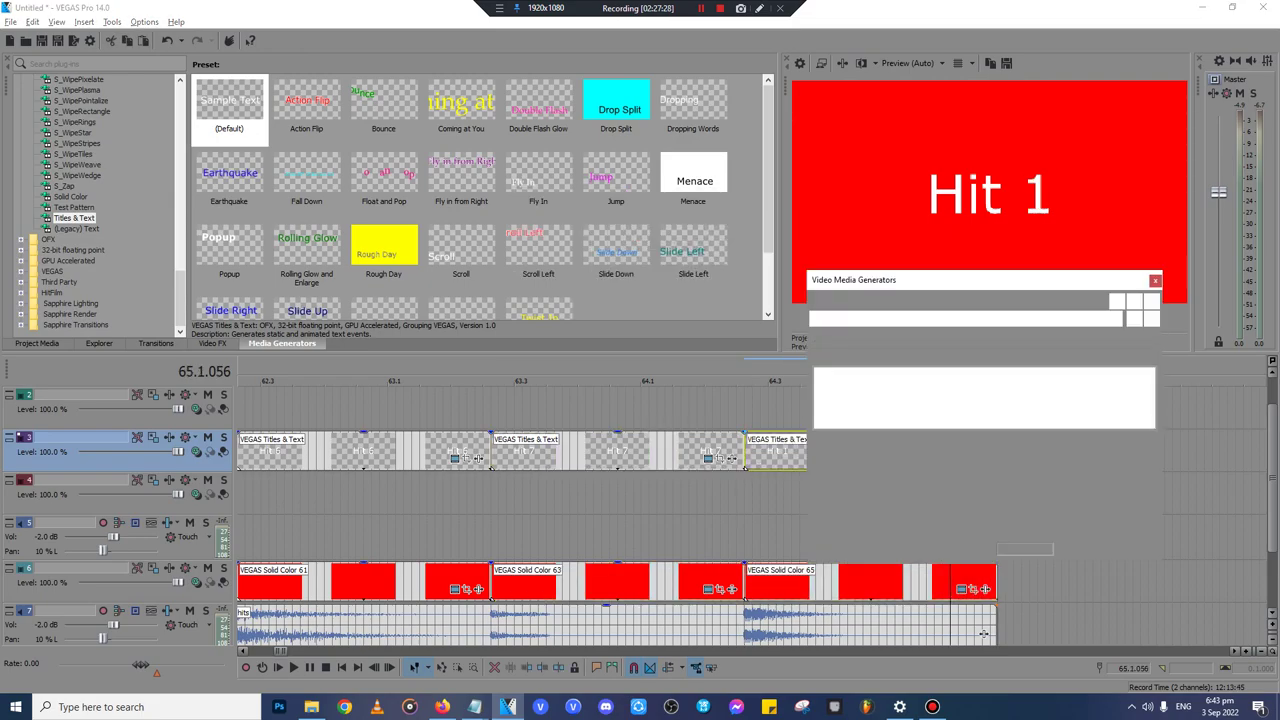
key("BackSpace")
type("8")
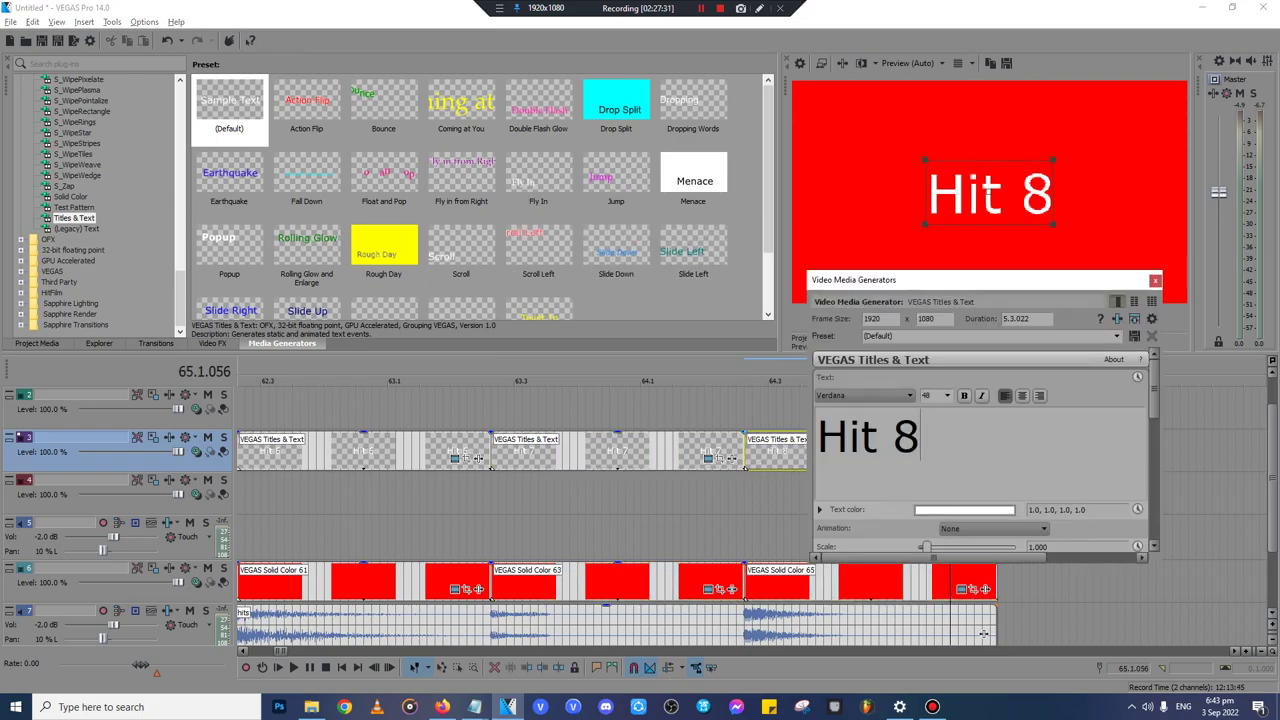
key("Escape")
- Switch to script.txt in Notepad to read which section follows the hits, then return to VEGAS Pro
scroll(961, 458, "down", 8)
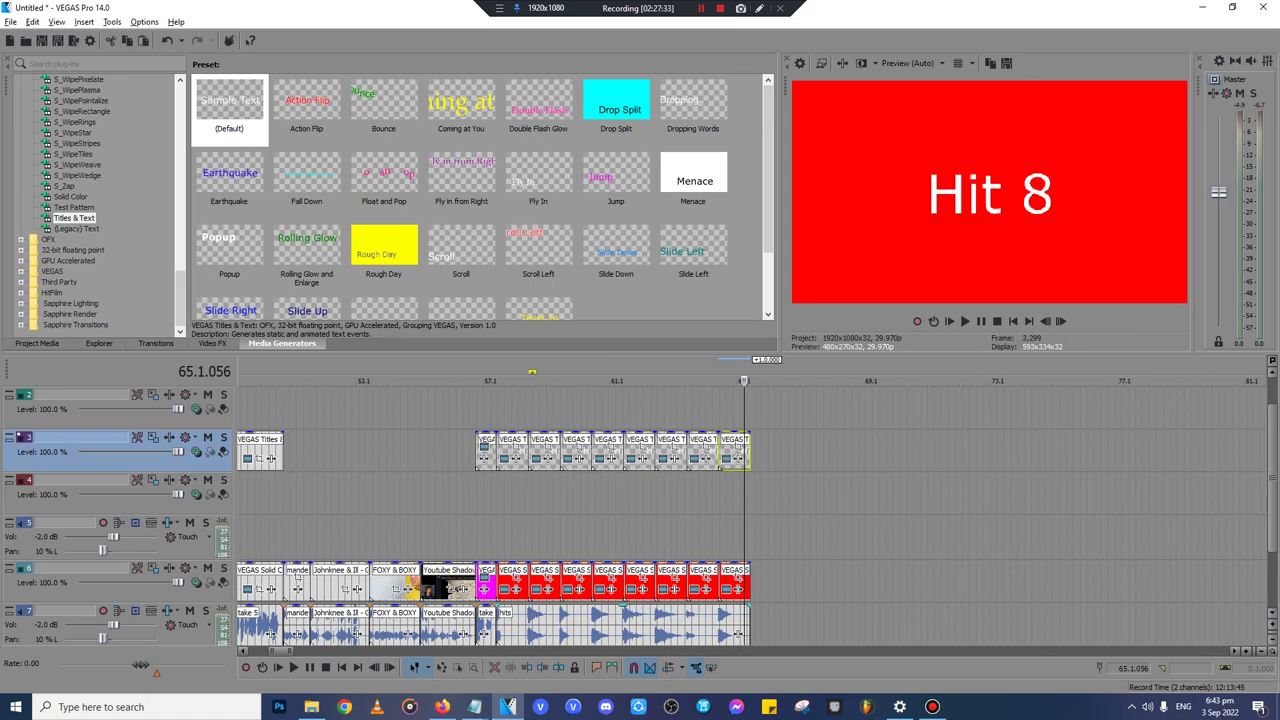
mouse_move(474, 707)
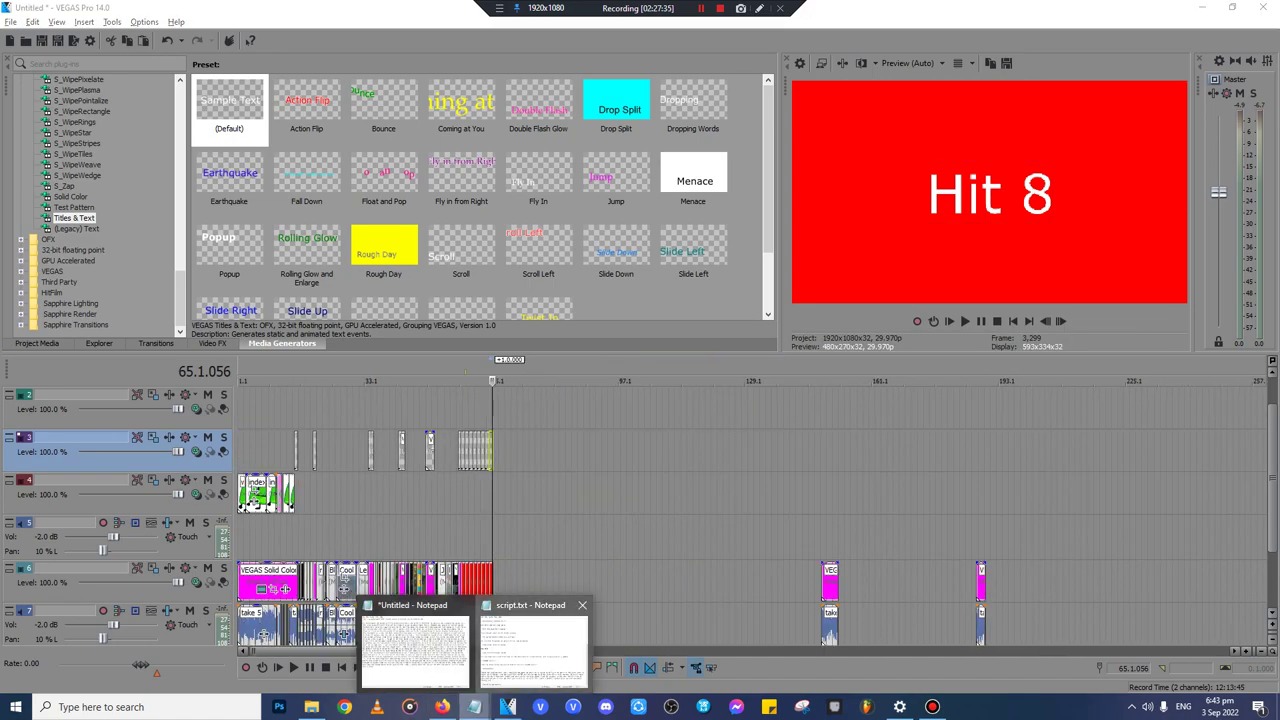
left_click(531, 648)
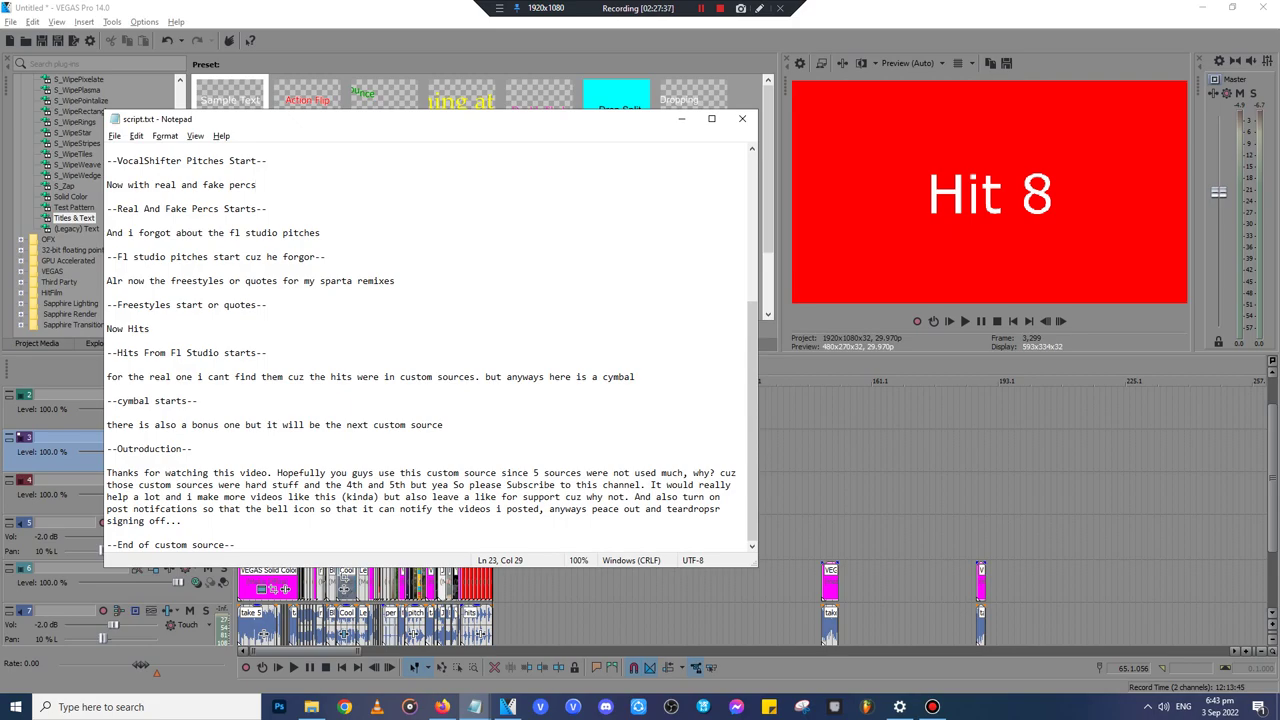
left_click(681, 118)
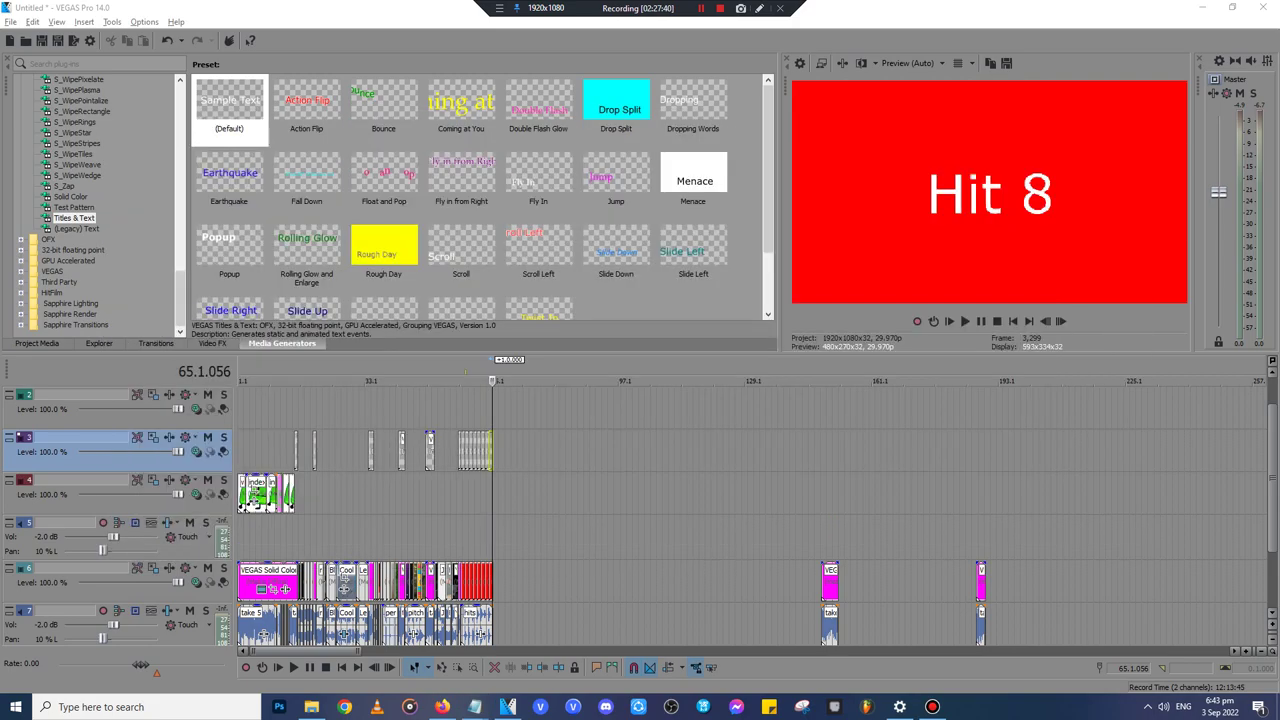
key("alt+Tab")
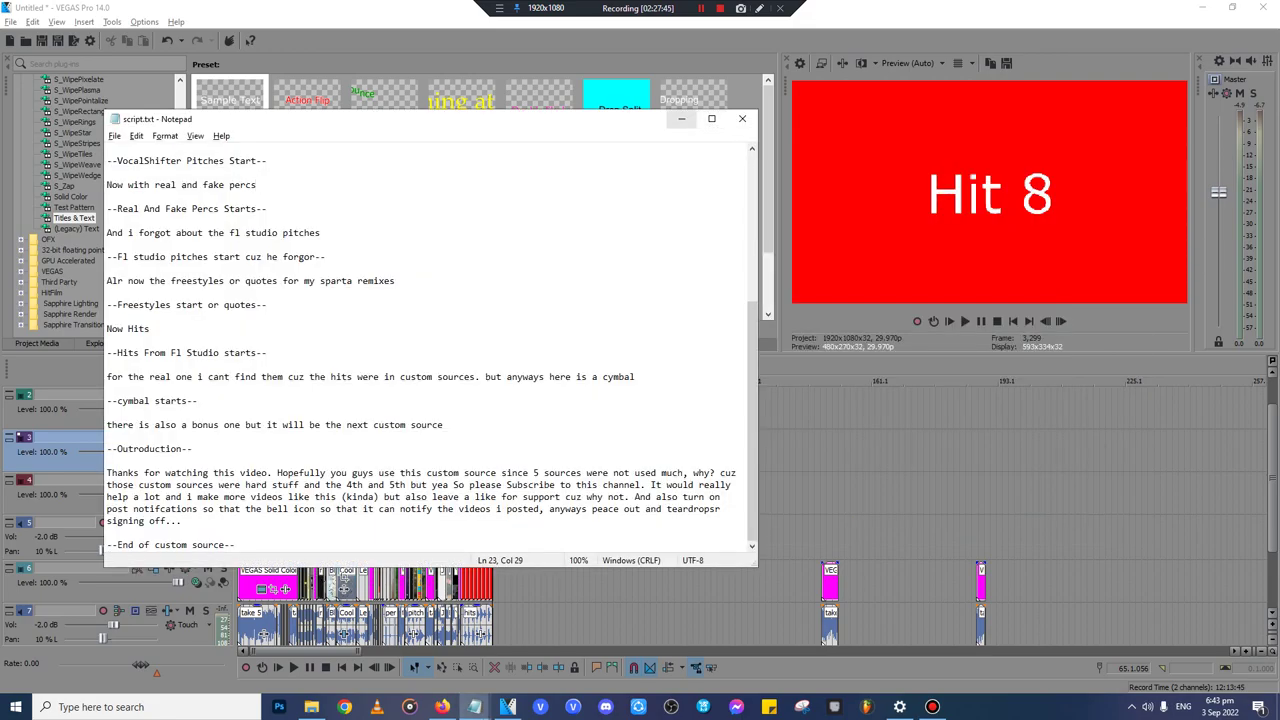
left_click(681, 118)
- Play back the magenta narration clip from 148.2.032
left_click(821, 538)
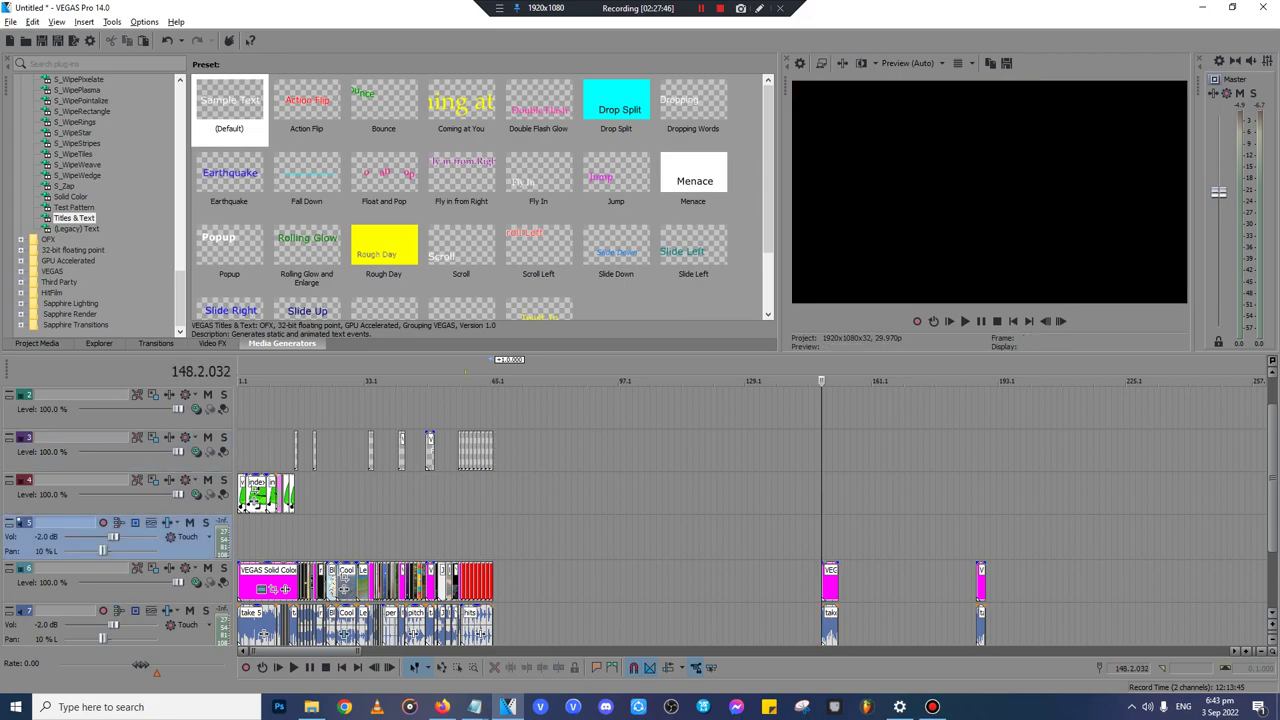
key("space")
scroll(821, 538, "up", 5)
scroll(821, 538, "down", 1)
- Move the magenta clip and its take 5 narration from 148.2.032 to the end of Hit 8, creating new source media
left_click(963, 632)
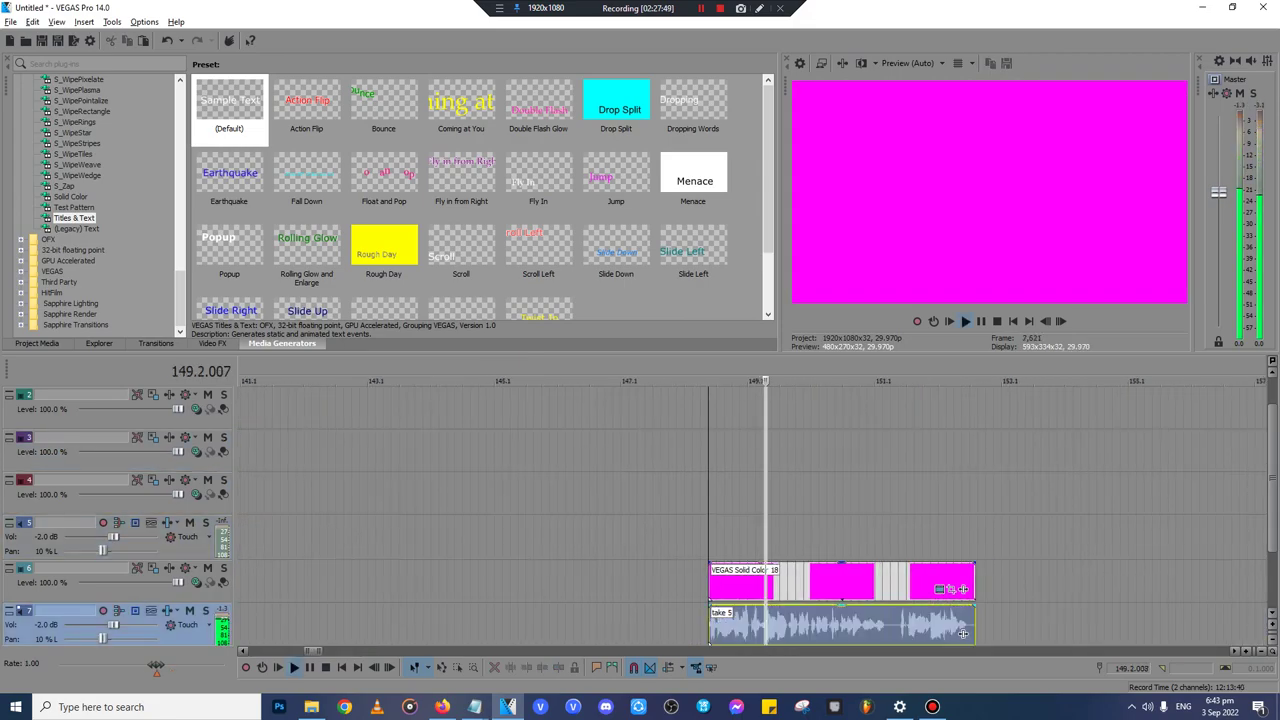
scroll(963, 632, "down", 3)
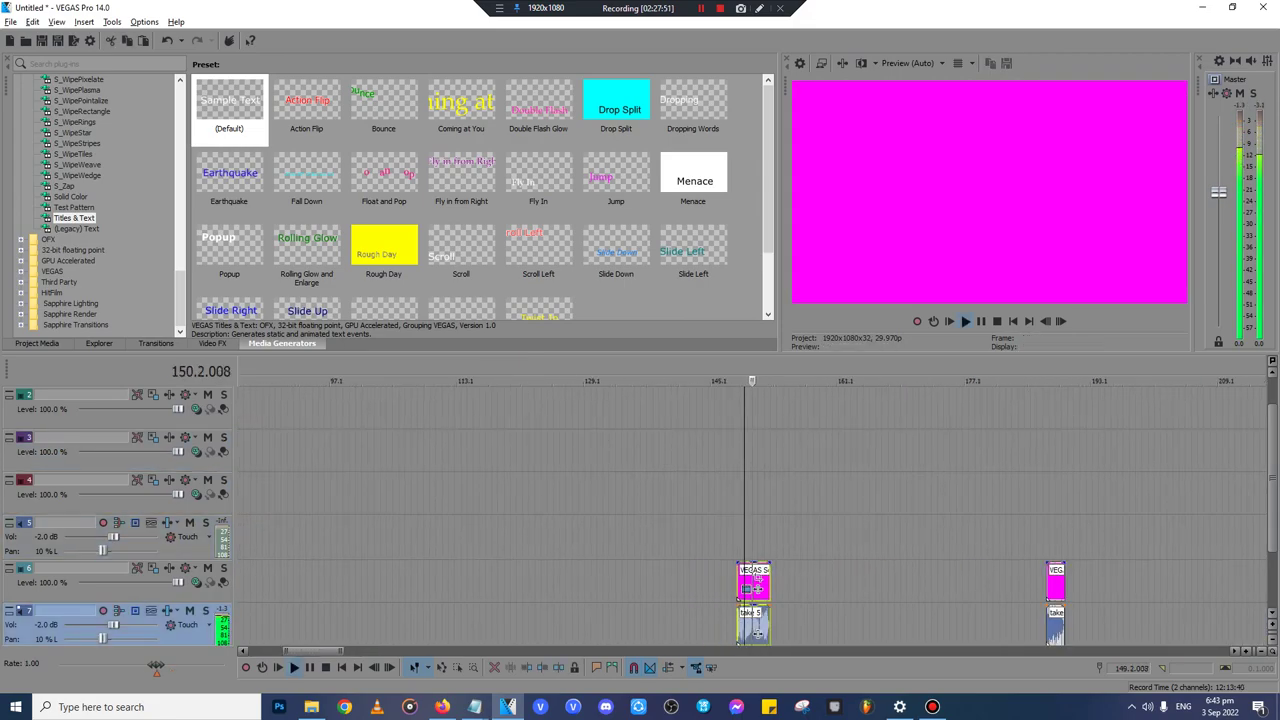
scroll(838, 632, "down", 5)
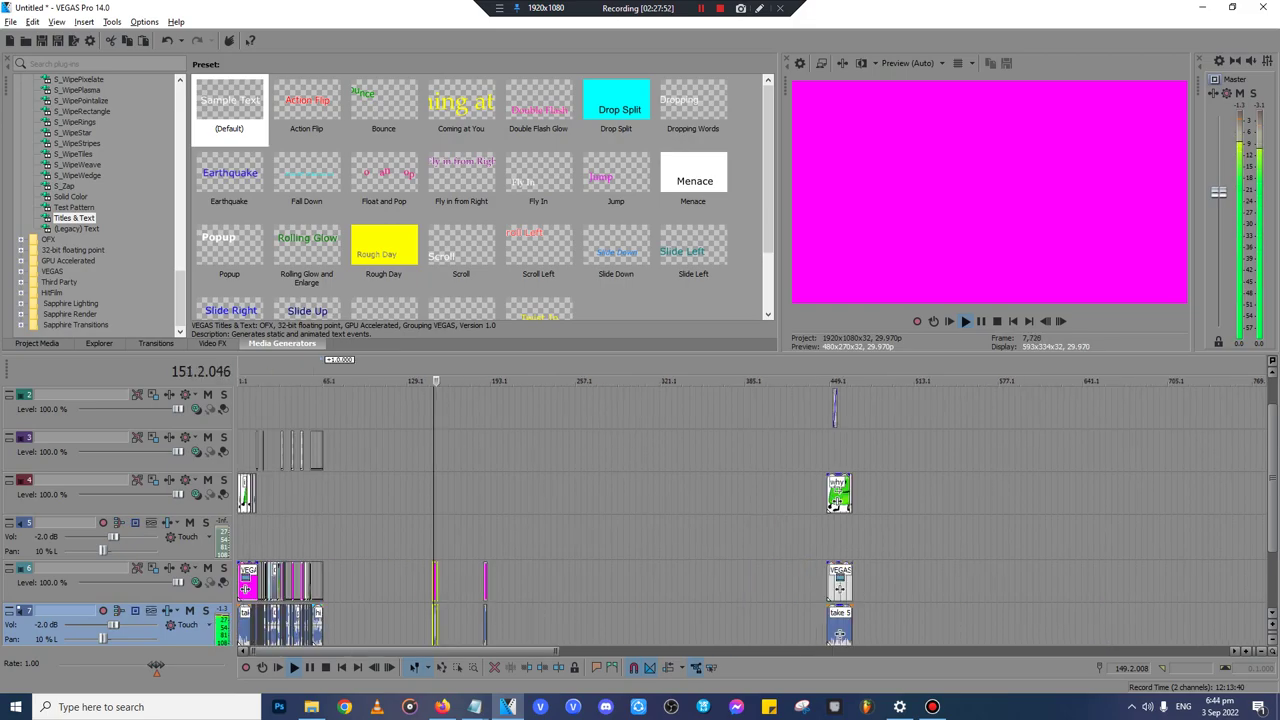
key("ctrl+x")
left_click(321, 582)
scroll(321, 582, "up", 5)
scroll(838, 580, "up", 4)
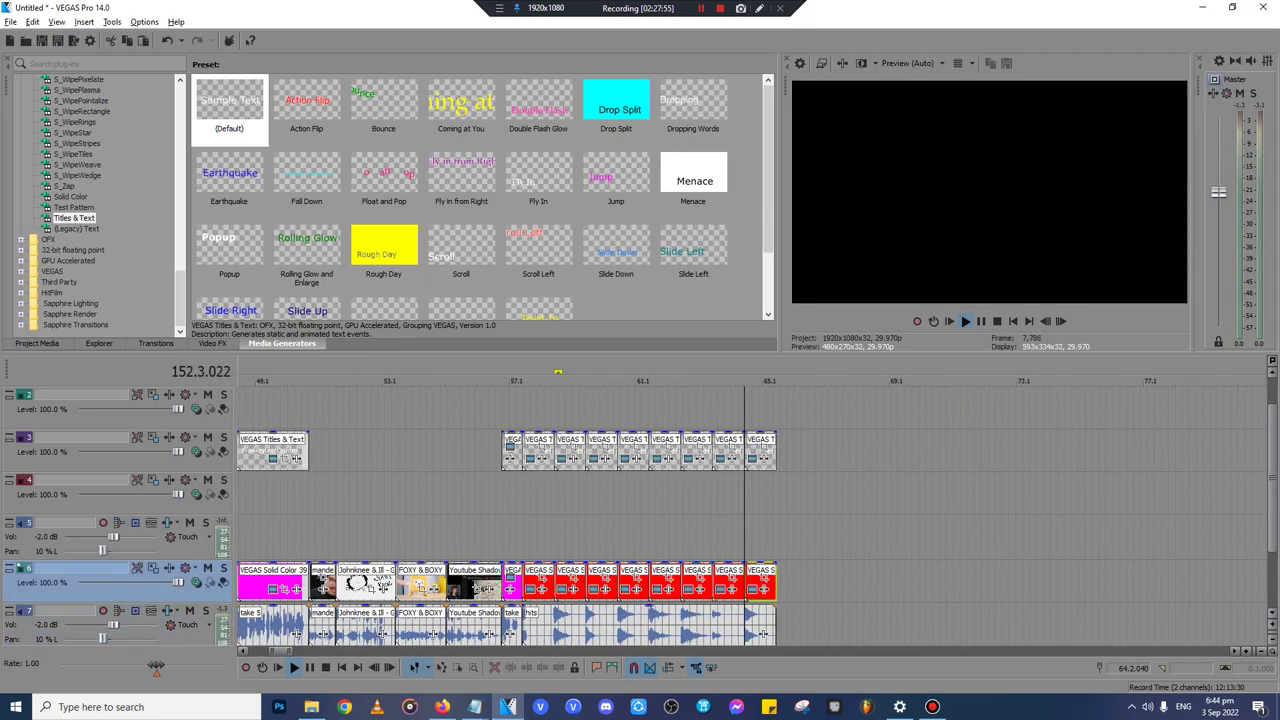
left_click(776, 584)
key("ctrl+v")
left_click(733, 295)
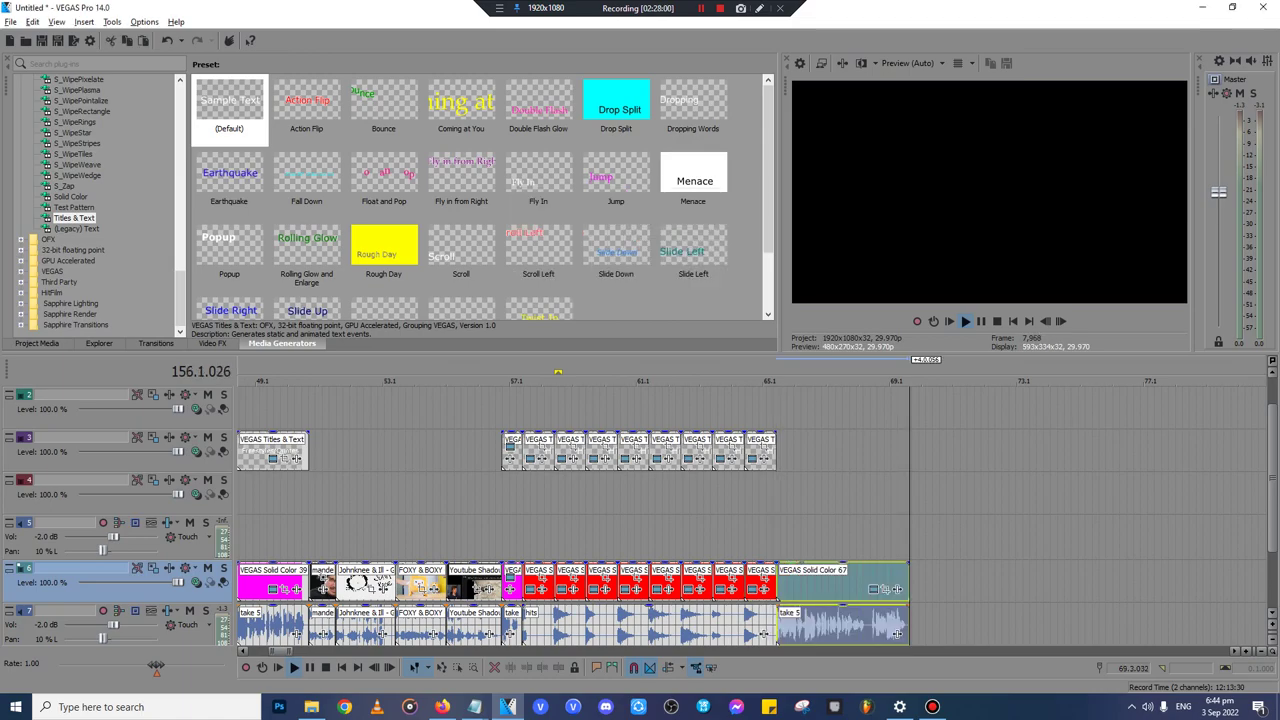
- Copy the green character's "why" clip from the project's start on track 4 to the start of the moved magenta narration
scroll(752, 520, "down", 5)
left_click(261, 382)
scroll(261, 382, "up", 8)
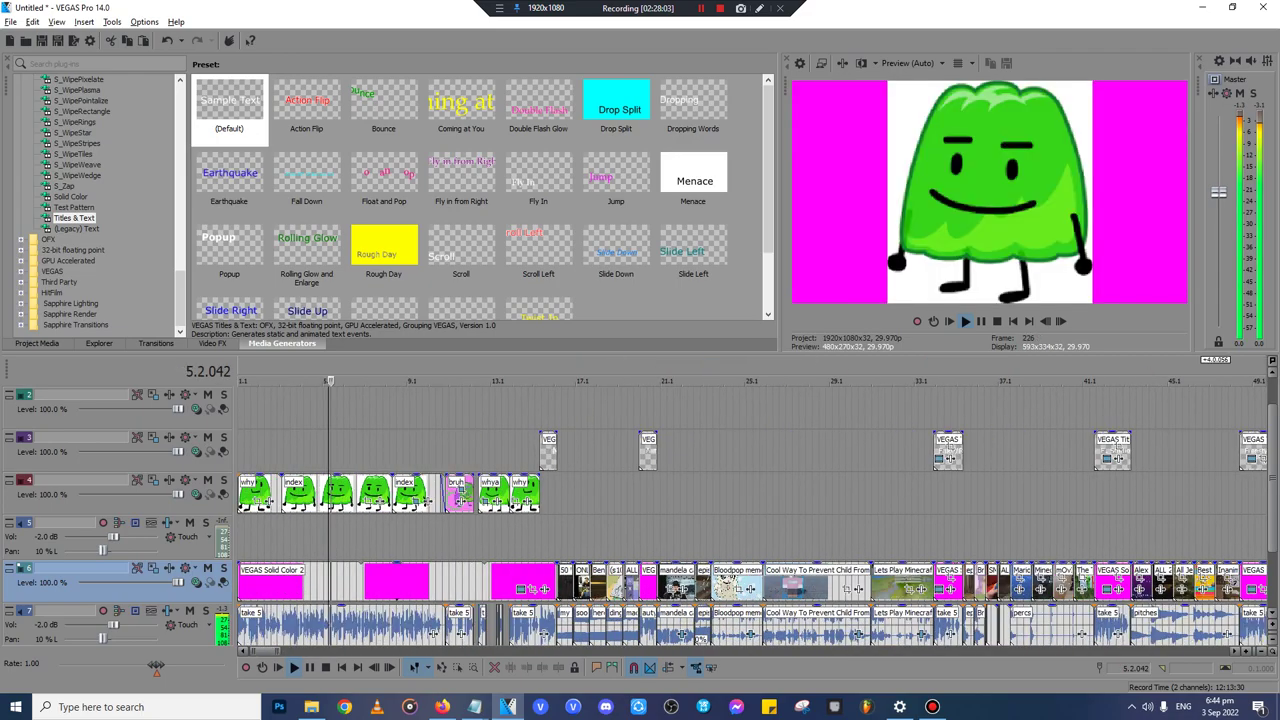
key("Return")
left_click(351, 494)
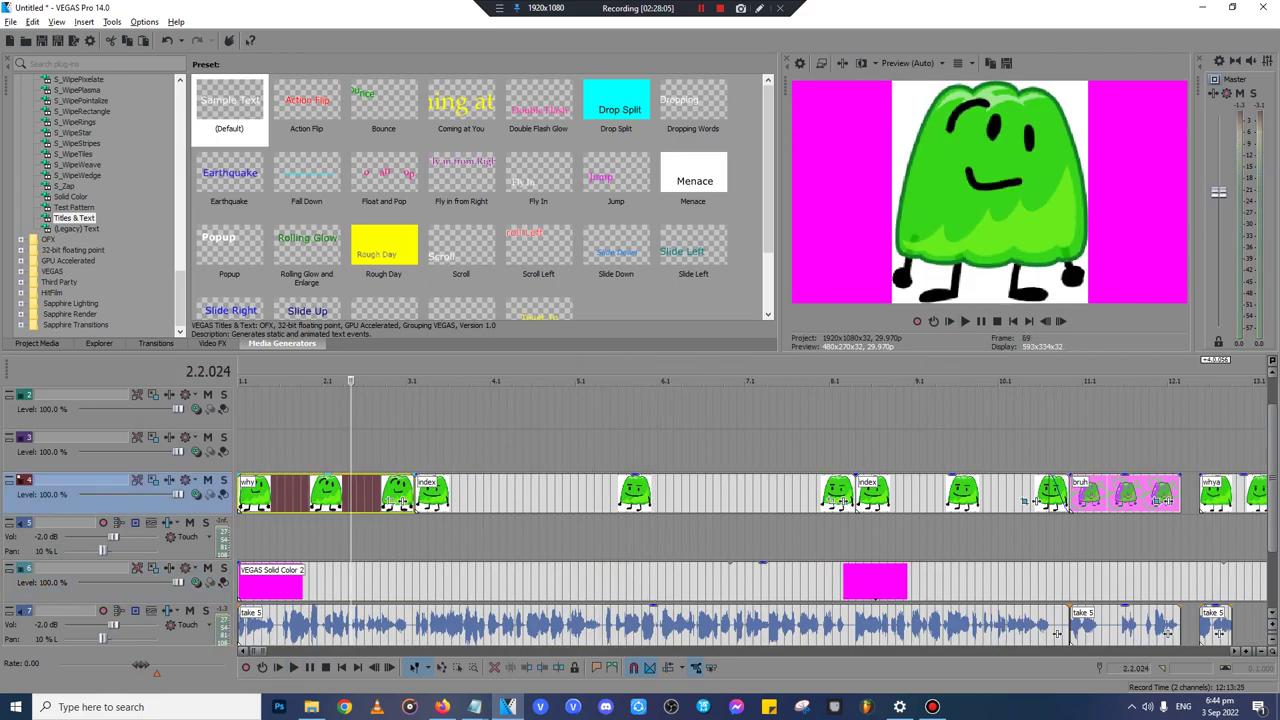
scroll(351, 494, "down", 1)
scroll(748, 494, "down", 6)
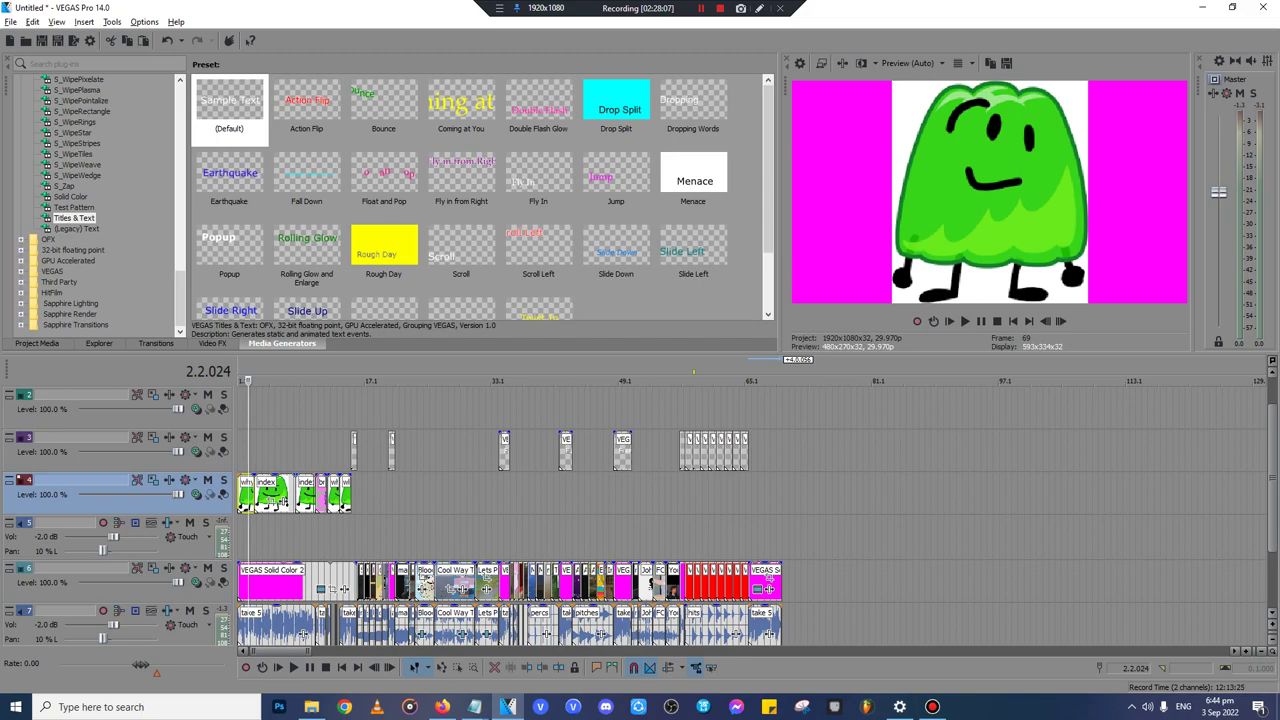
left_click(748, 494)
scroll(748, 494, "up", 11)
scroll(744, 494, "up", 1)
key("ctrl+v")
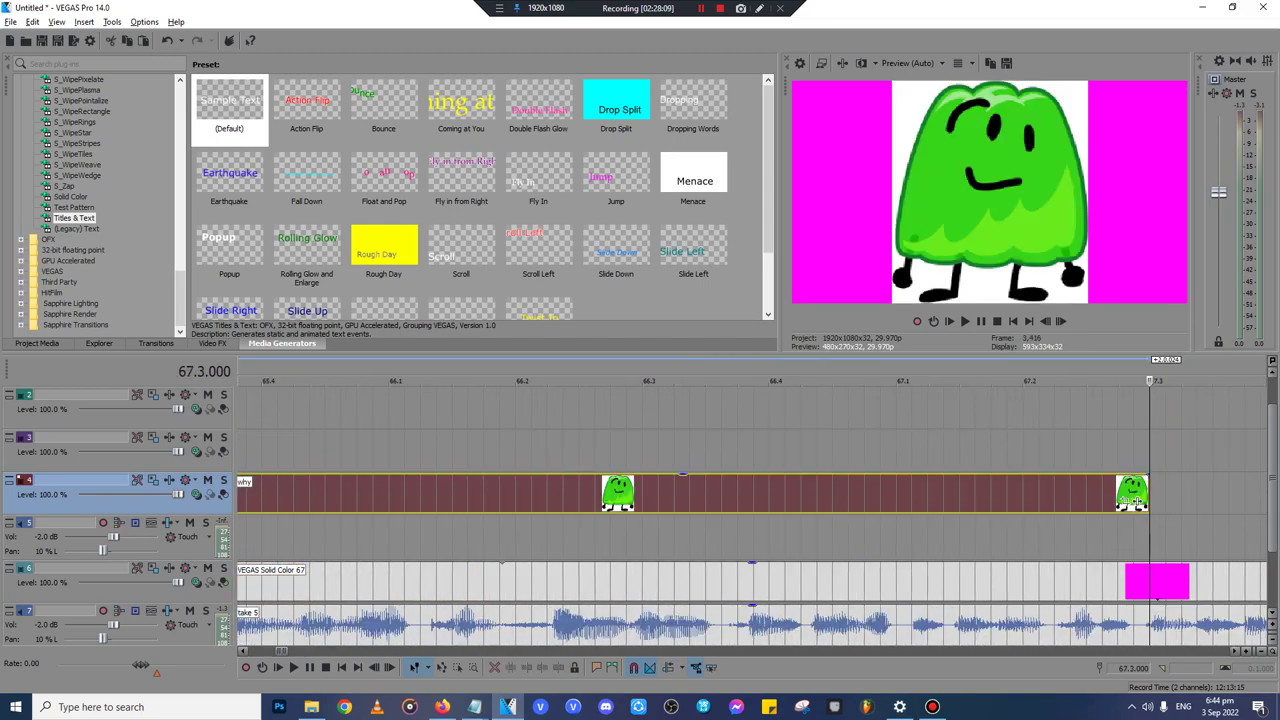
scroll(744, 494, "down", 4)
left_click(677, 451)
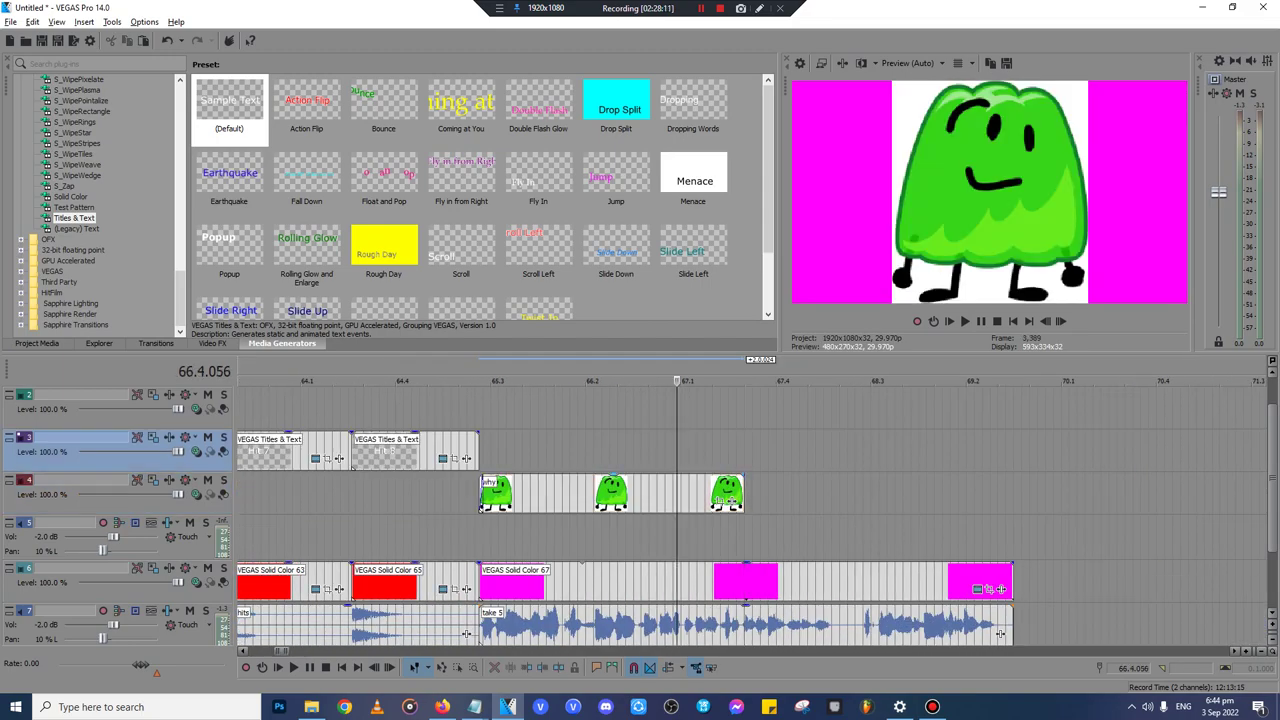
- Play the magenta narration from its start and extend the green "why" clip on track 4 to 68.2.048
left_click(481, 505)
key("space")
left_click_drag(744, 494, 863, 494)
scroll(863, 494, "down", 3)
key("Return")
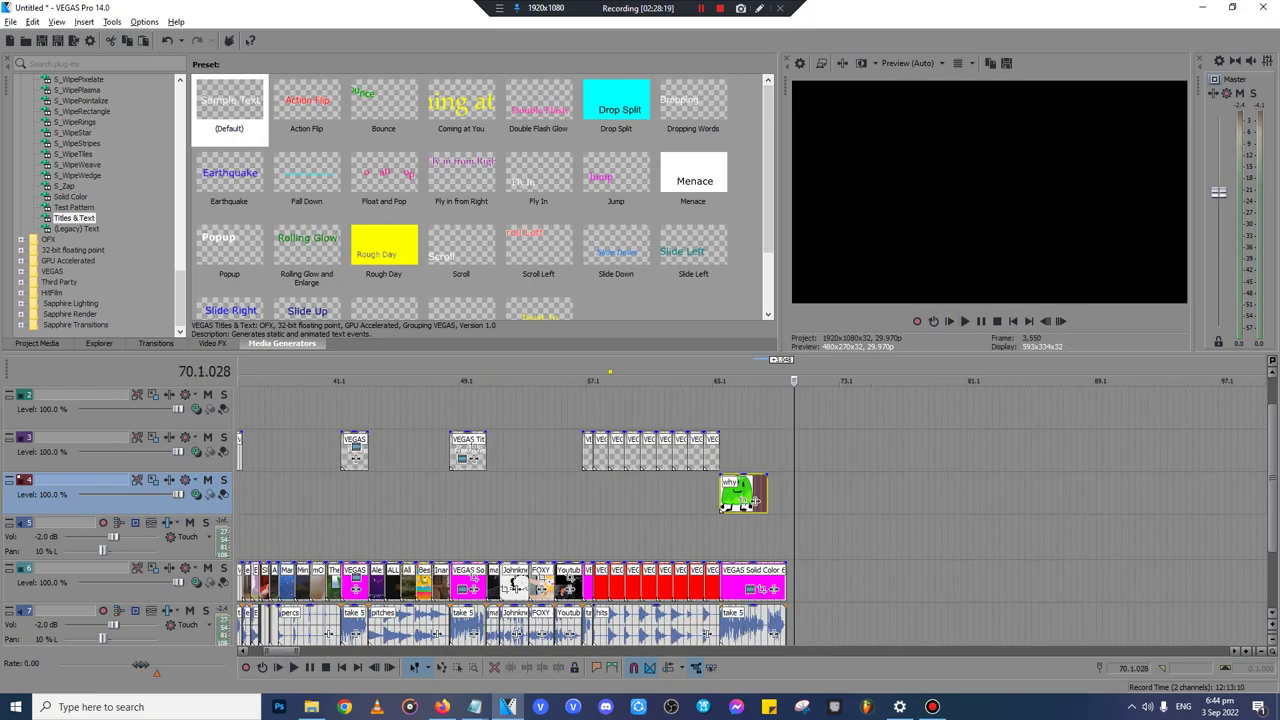
- Copy the "Freestyles/Quotes" title to track 3 at the end of the green character clip, creating new source media
left_click(474, 452)
scroll(474, 452, "up", 6)
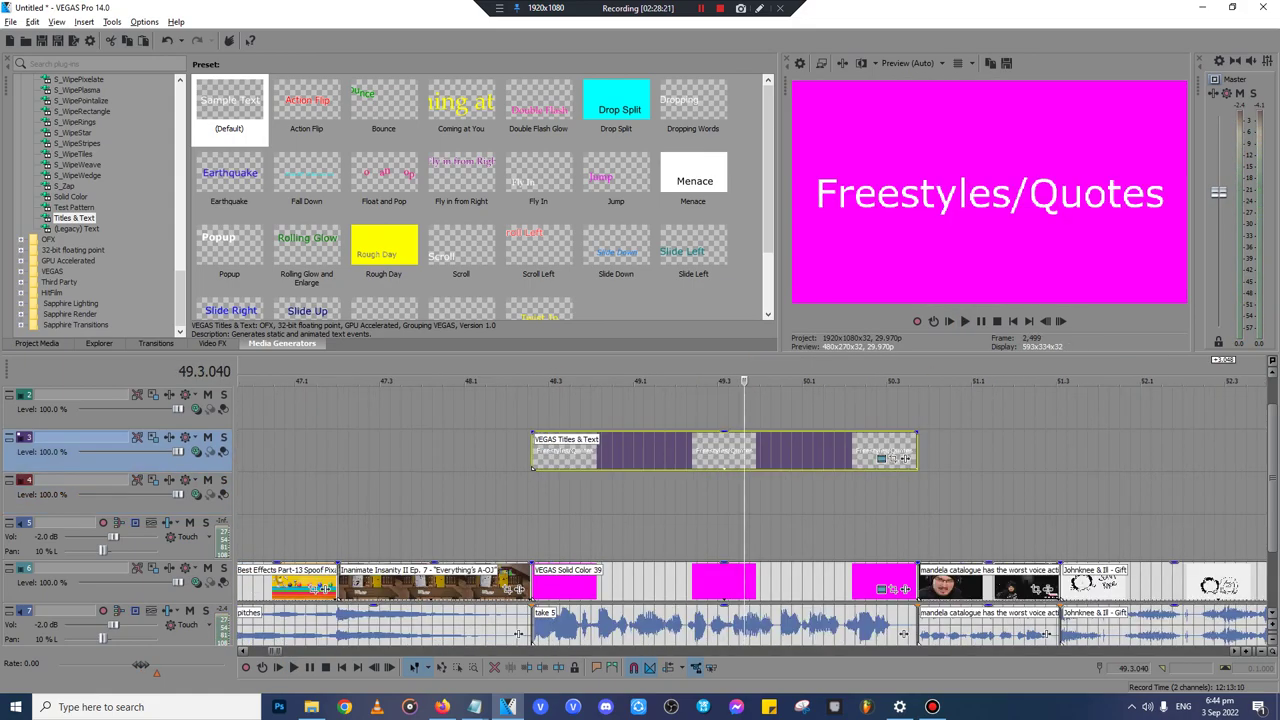
scroll(518, 634, "down", 3)
scroll(518, 634, "down", 3)
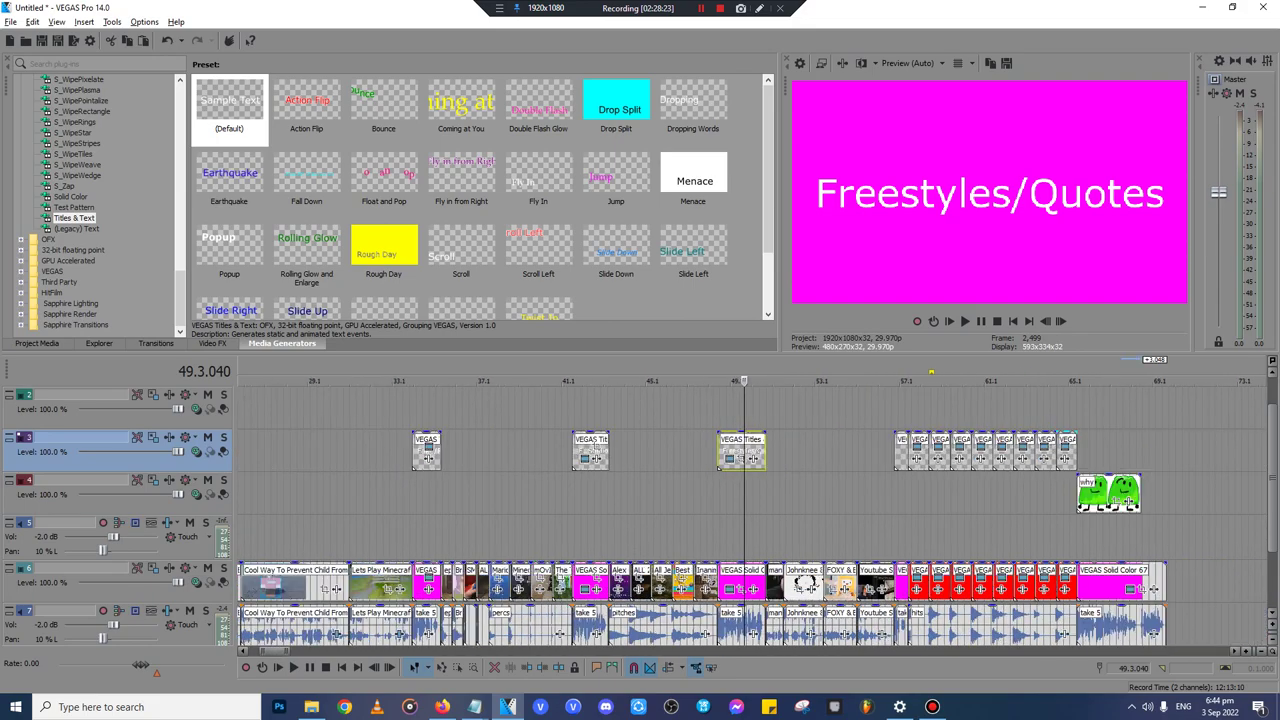
left_click(1141, 452)
scroll(1141, 452, "up", 6)
key("ctrl+v")
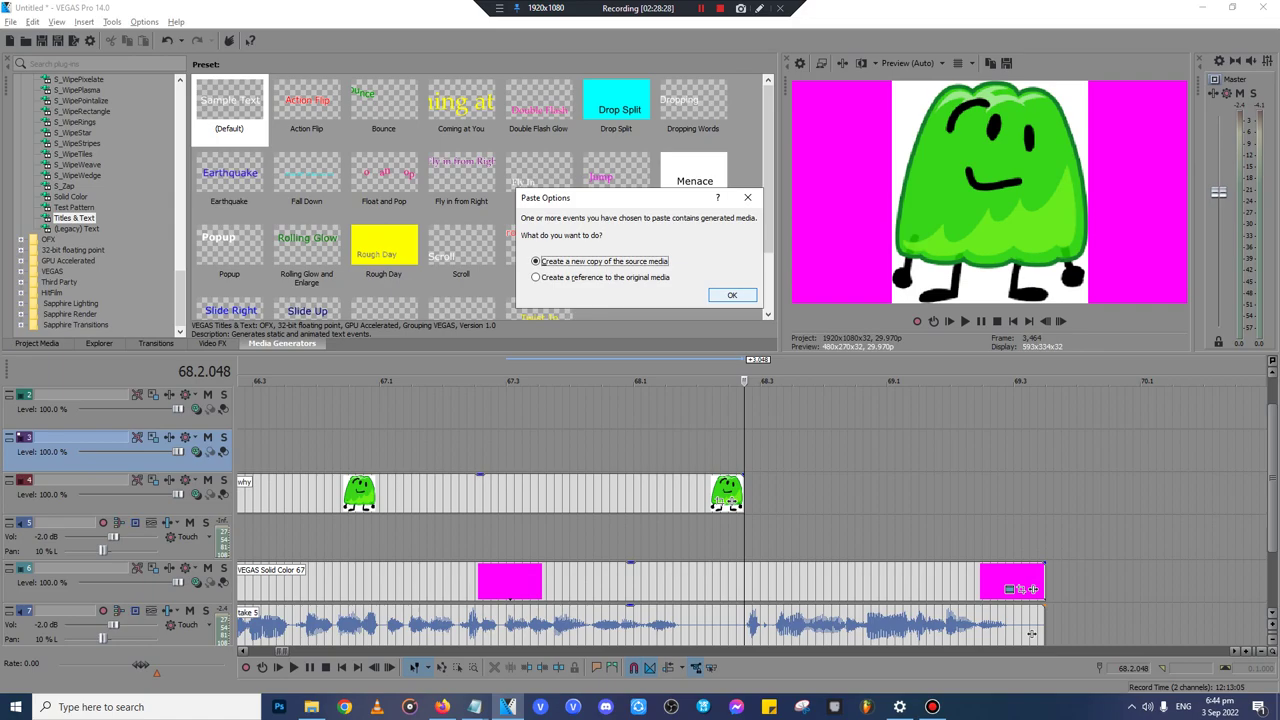
key("Return")
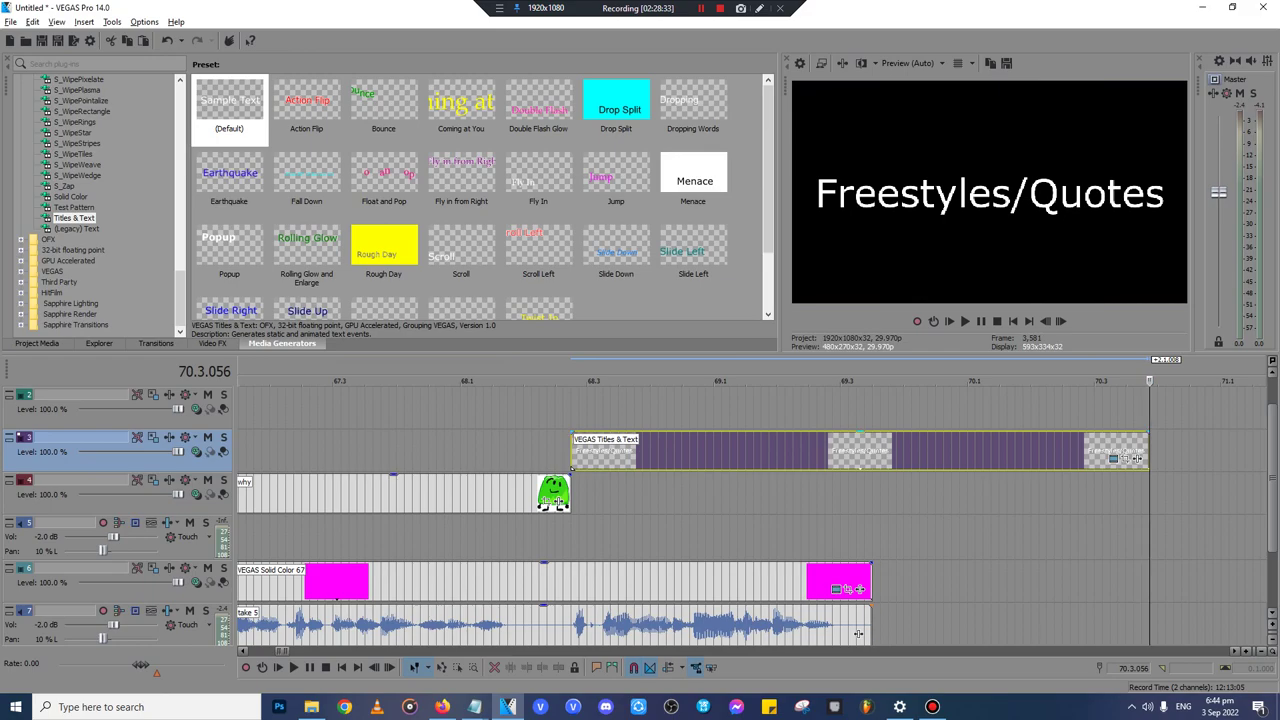
- Trim the pasted title to end with the magenta clip at 69.3.032 and change its text to "Cymbal"
left_click(858, 633)
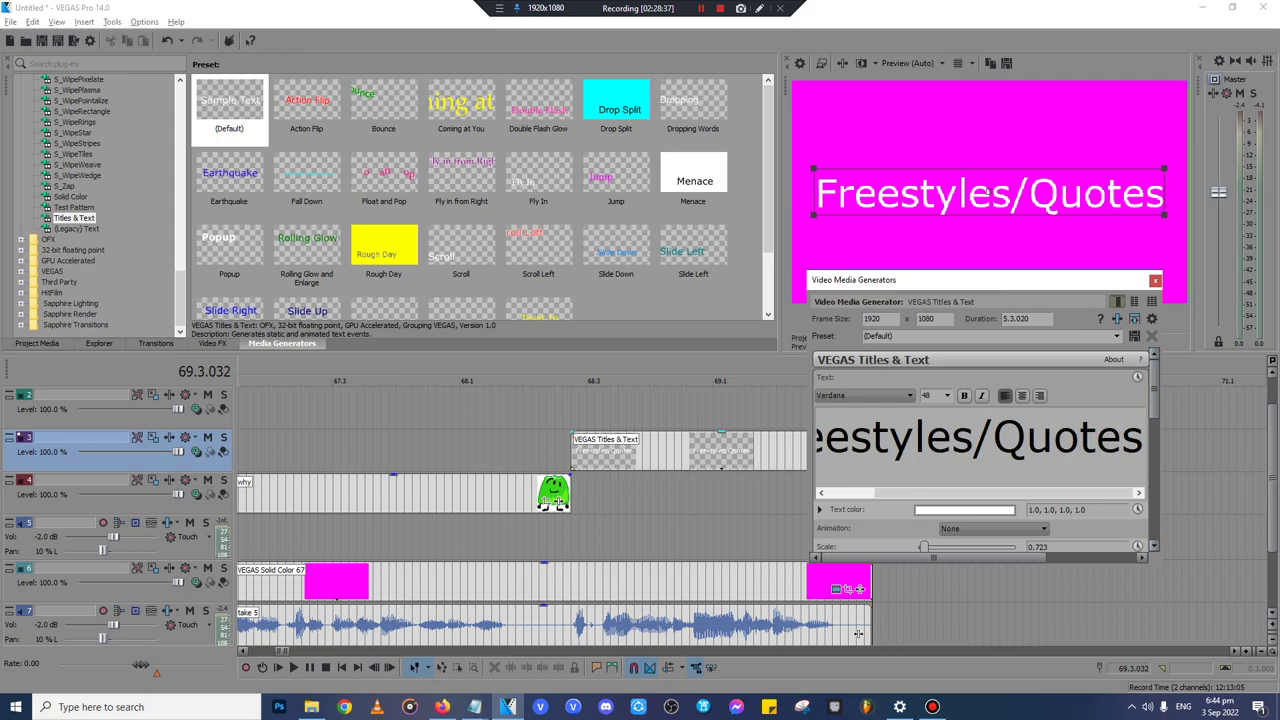
key("ctrl+a")
key("Delete")
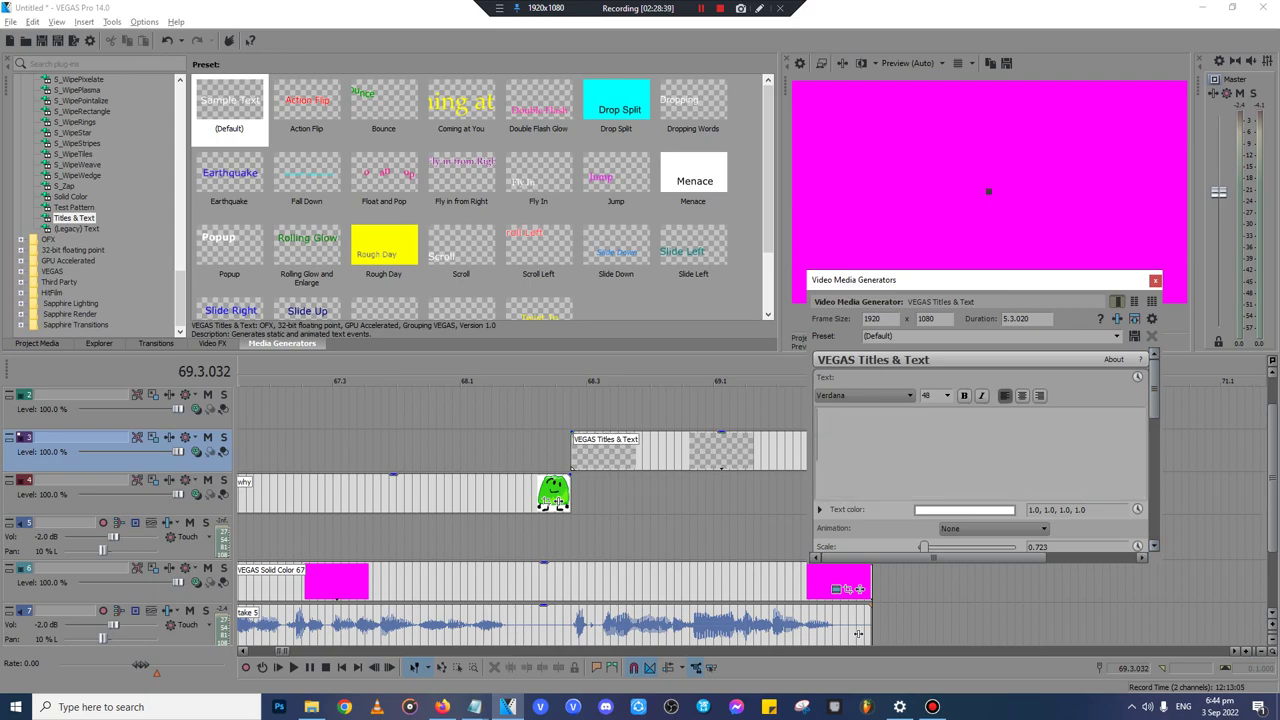
type("Cymbal")
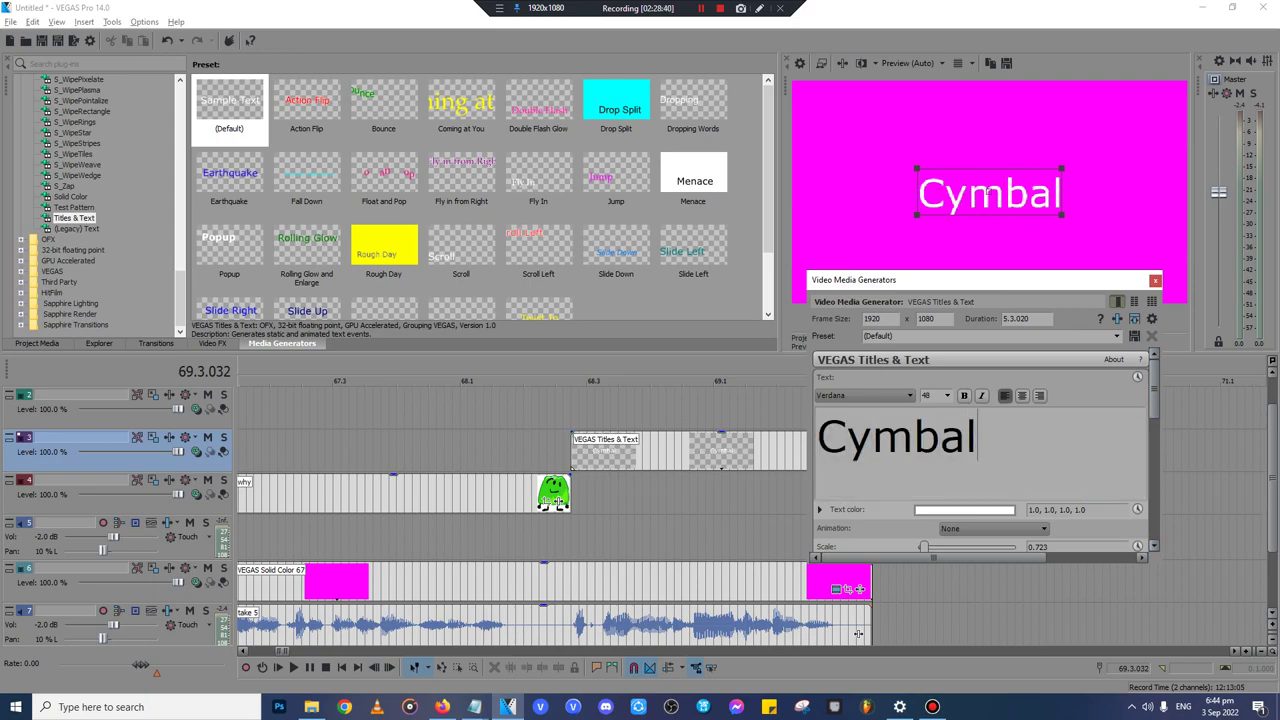
left_click(1155, 281)
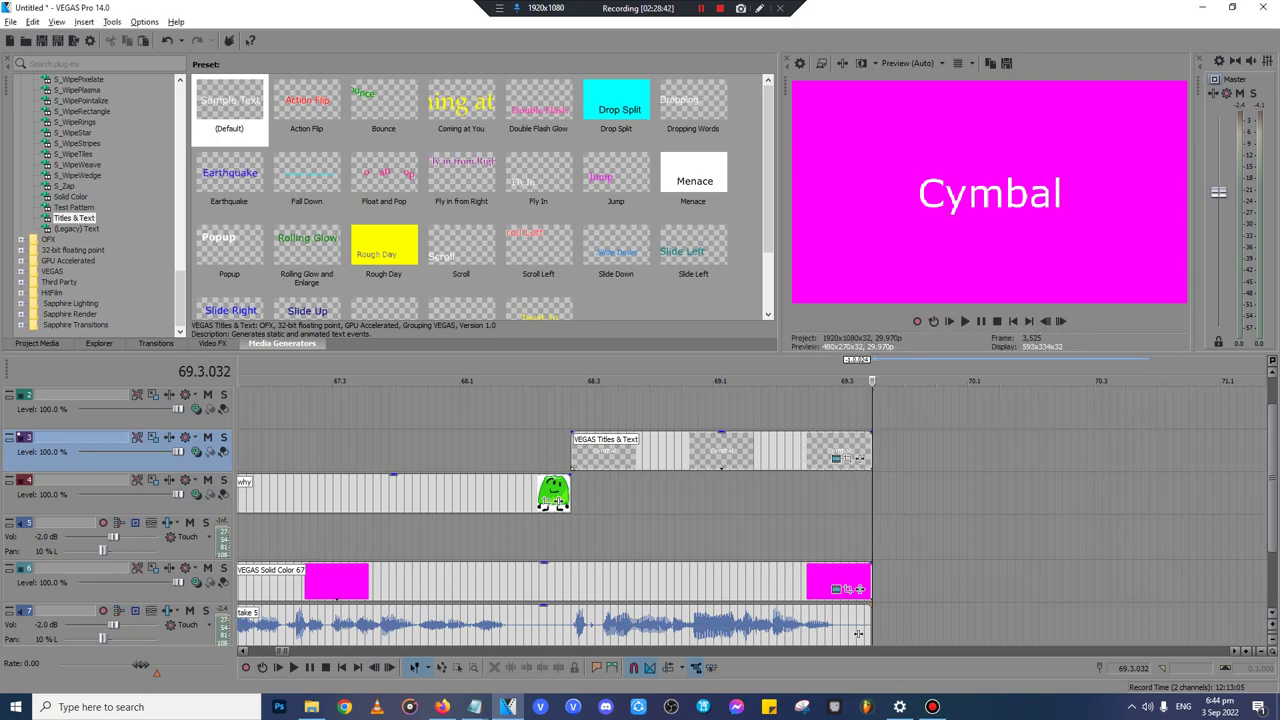
- Launch FL Studio and set the project tempo to 140 BPM
left_click(867, 707)
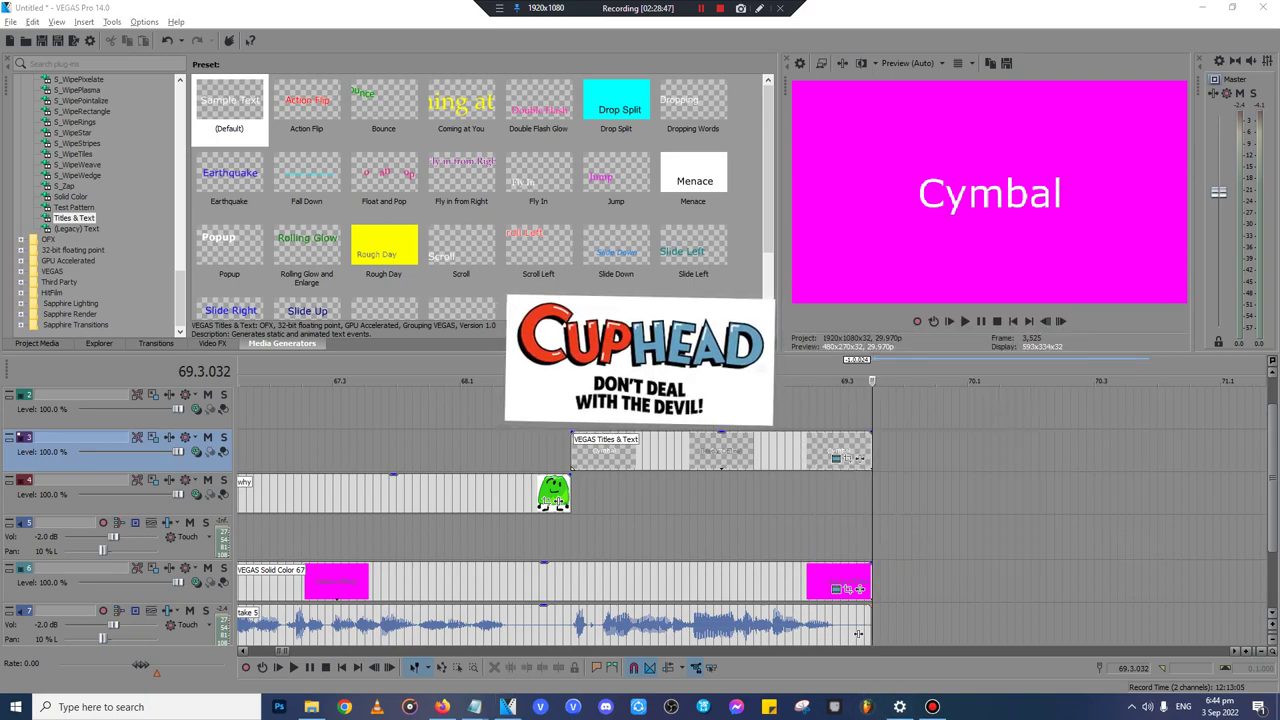
left_click(866, 707)
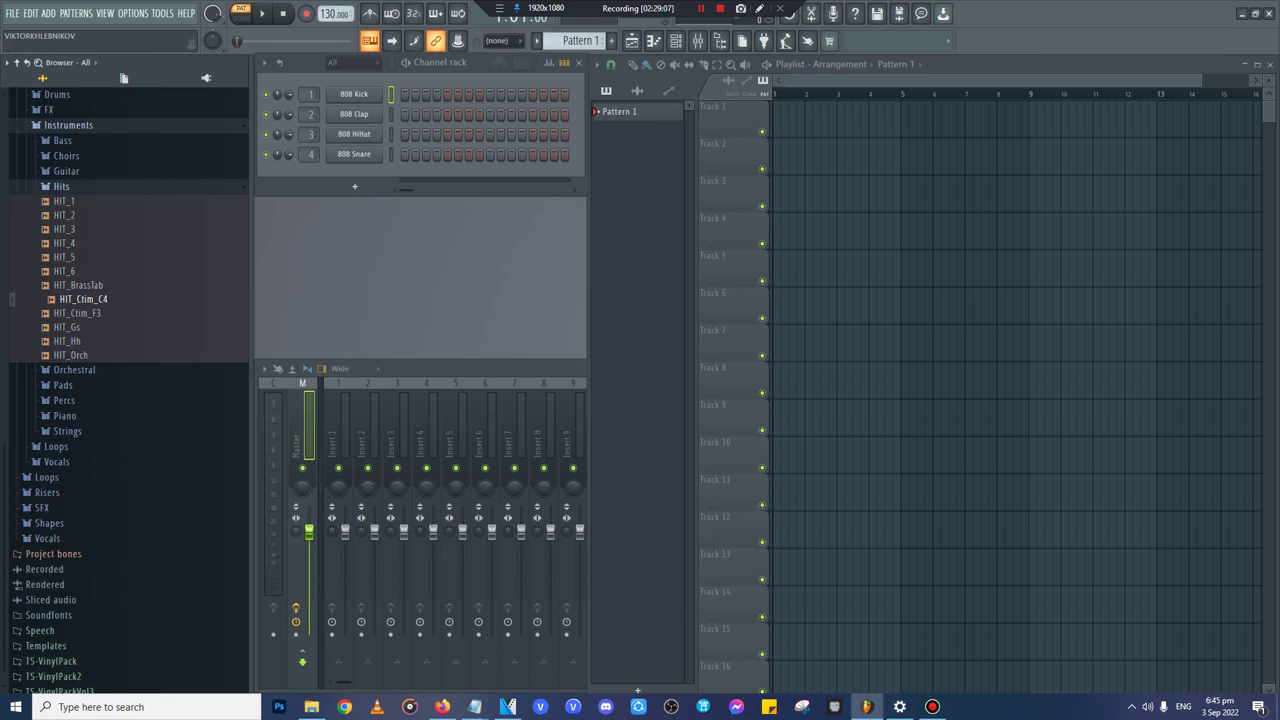
left_click(68, 125)
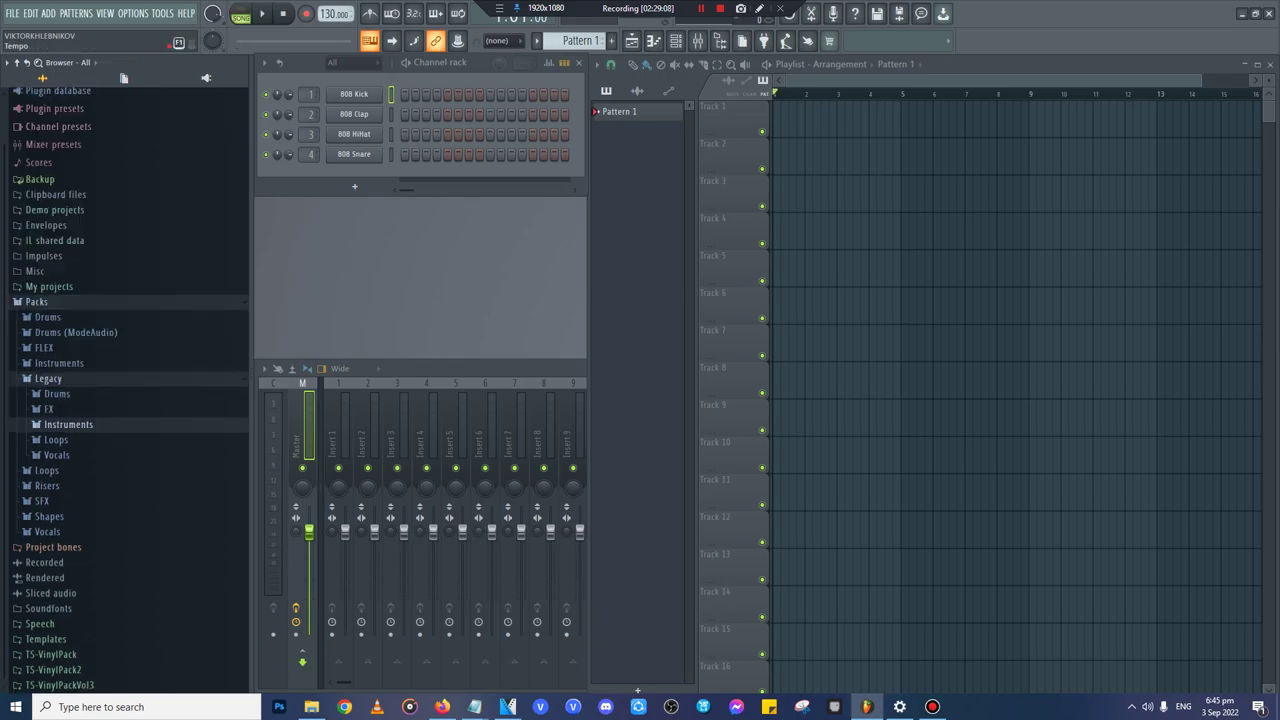
right_click(335, 13)
left_click(474, 119)
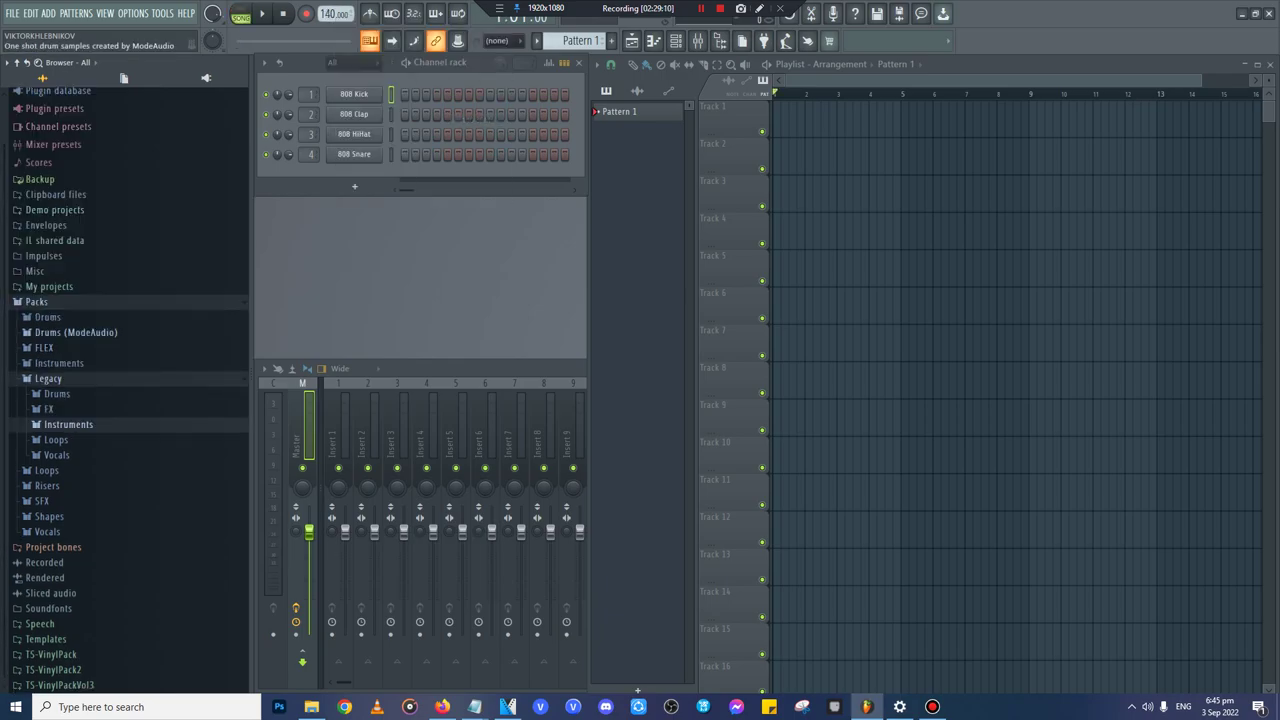
- Find the Broken Crash sample in the Cymbals folder of the Drums pack and load it into channel 1, replacing 808 Kick
left_click(68, 425)
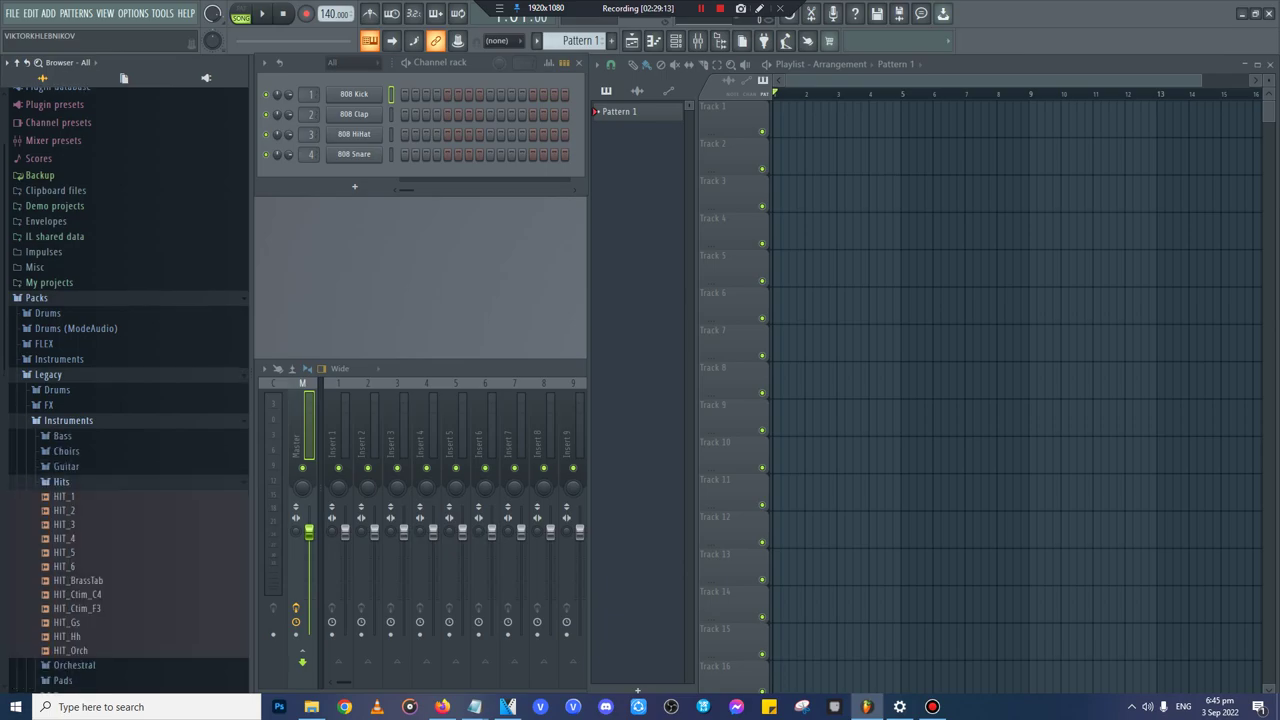
left_click(61, 485)
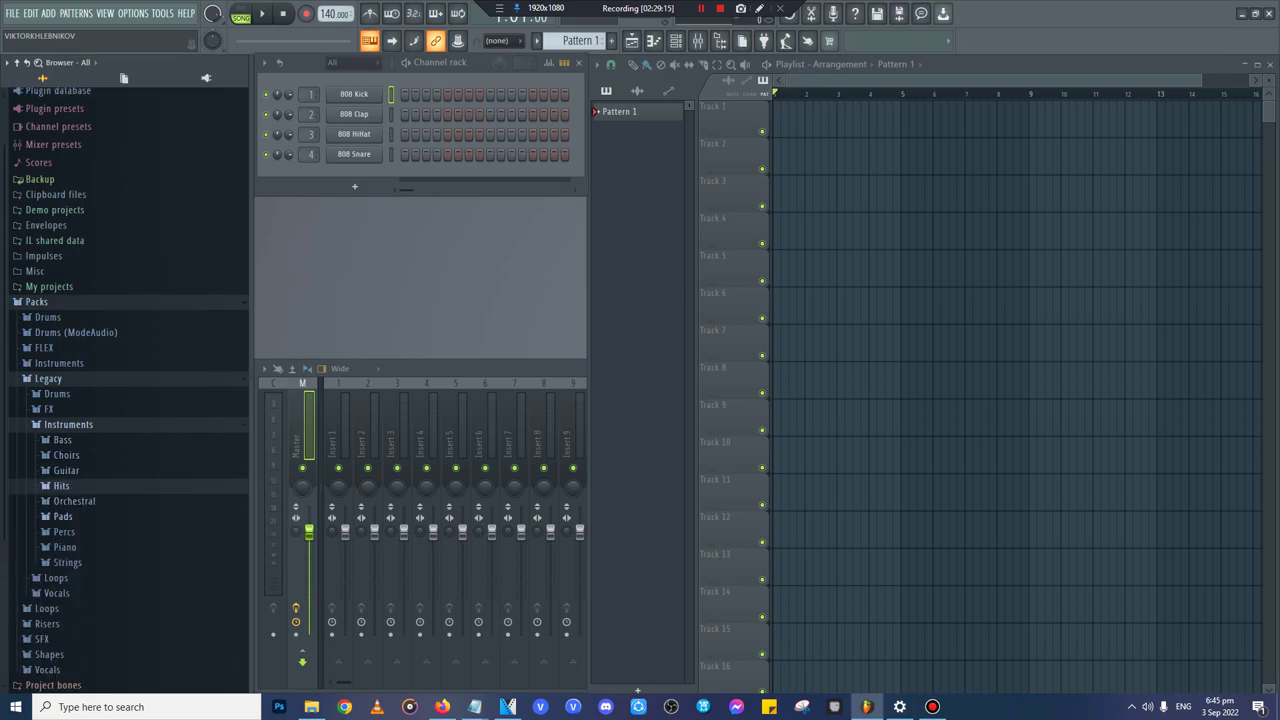
left_click(68, 425)
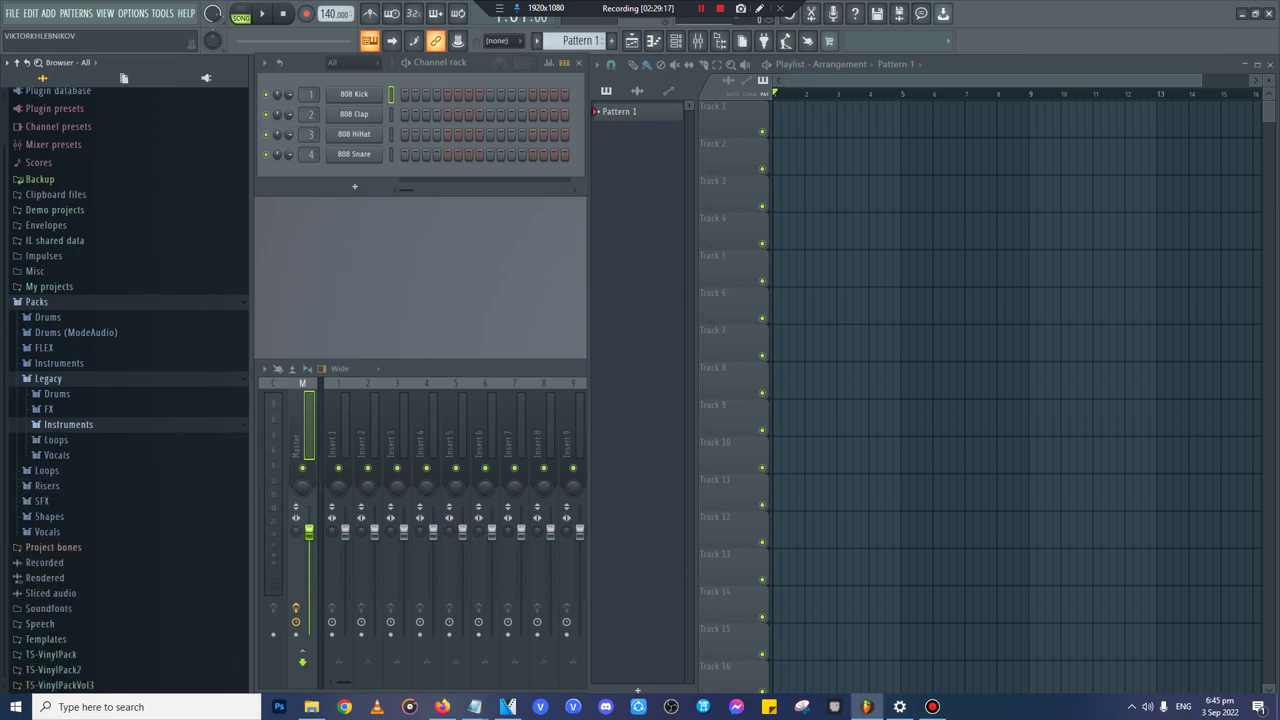
left_click(57, 394)
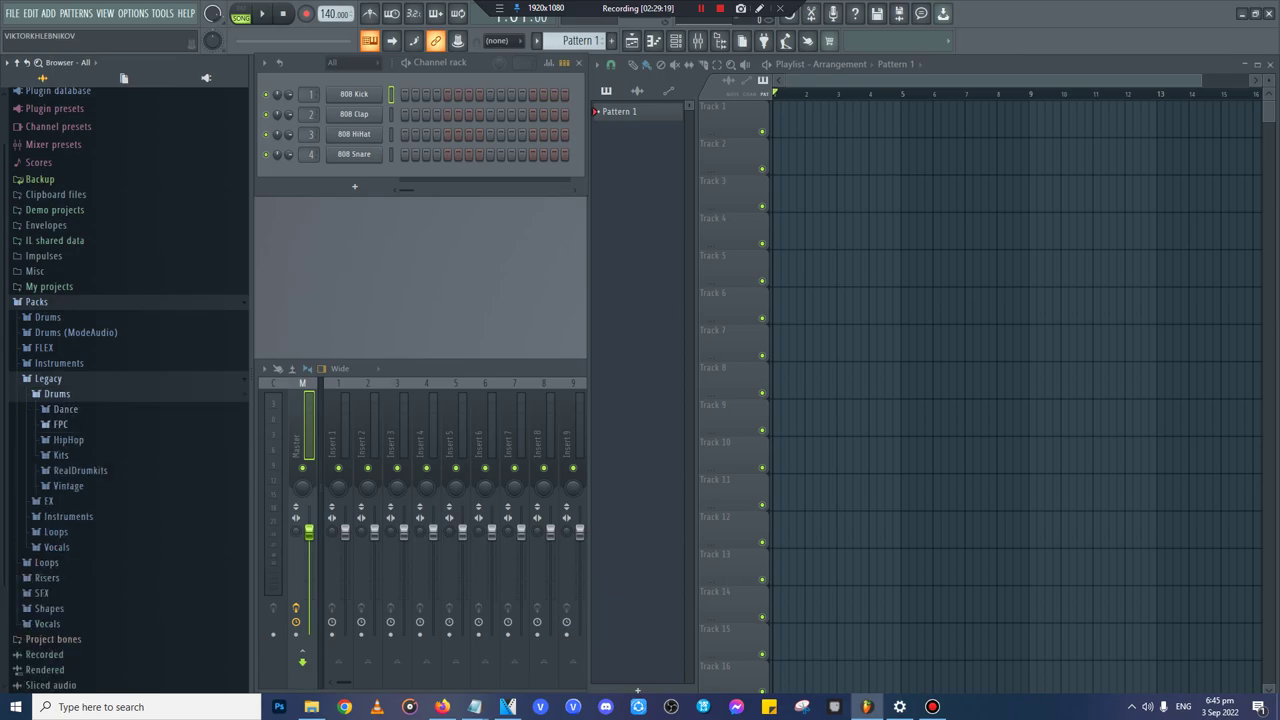
left_click(57, 394)
left_click(48, 378)
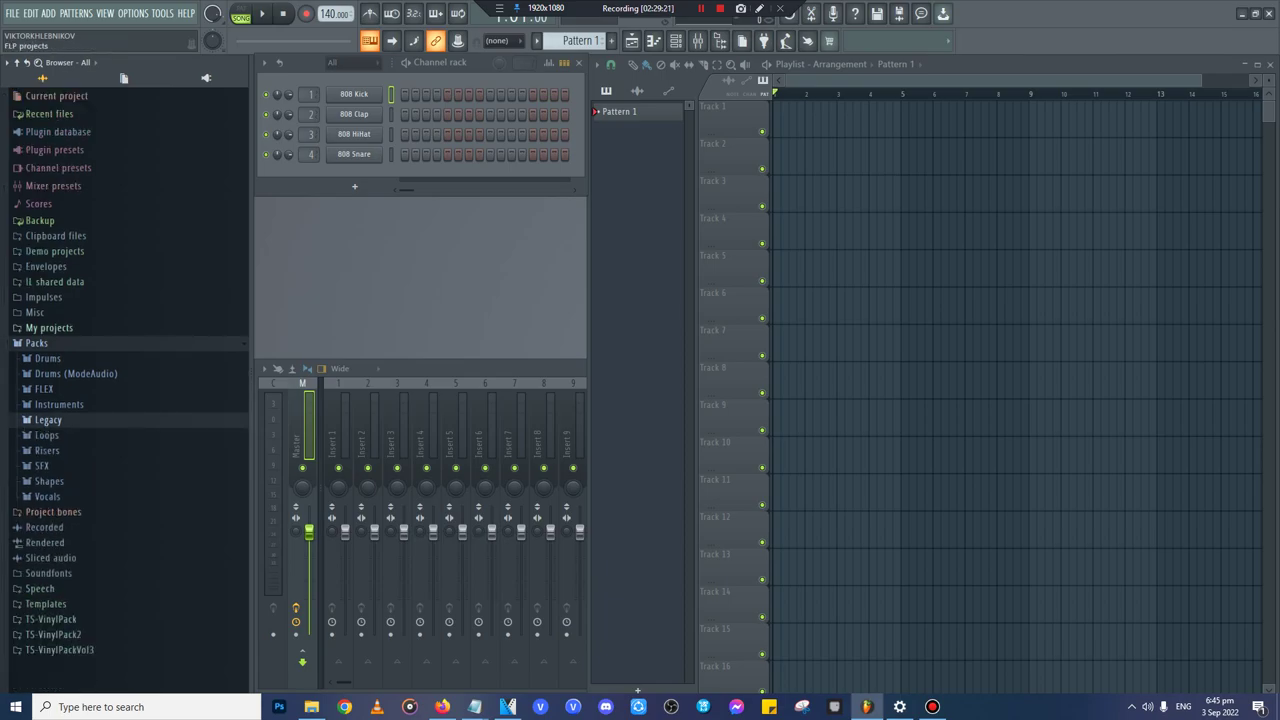
left_click(47, 358)
left_click(60, 373)
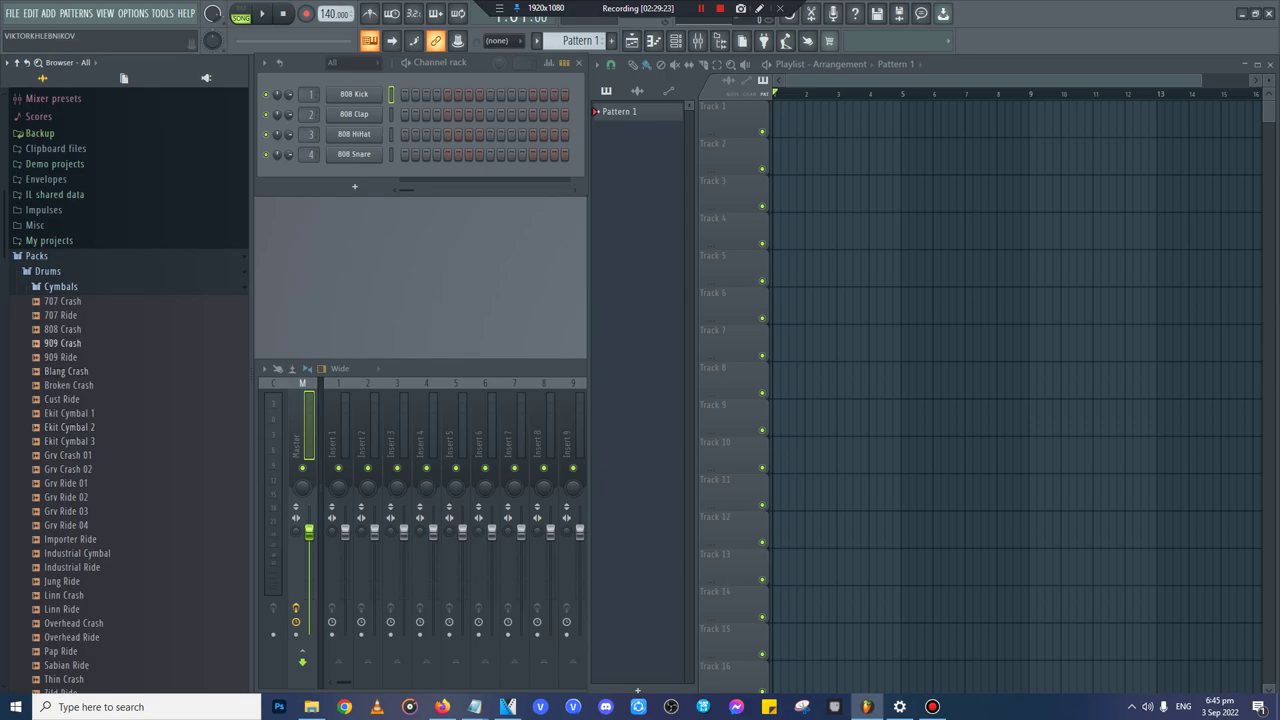
left_click(68, 385)
left_click_drag(68, 385, 345, 96)
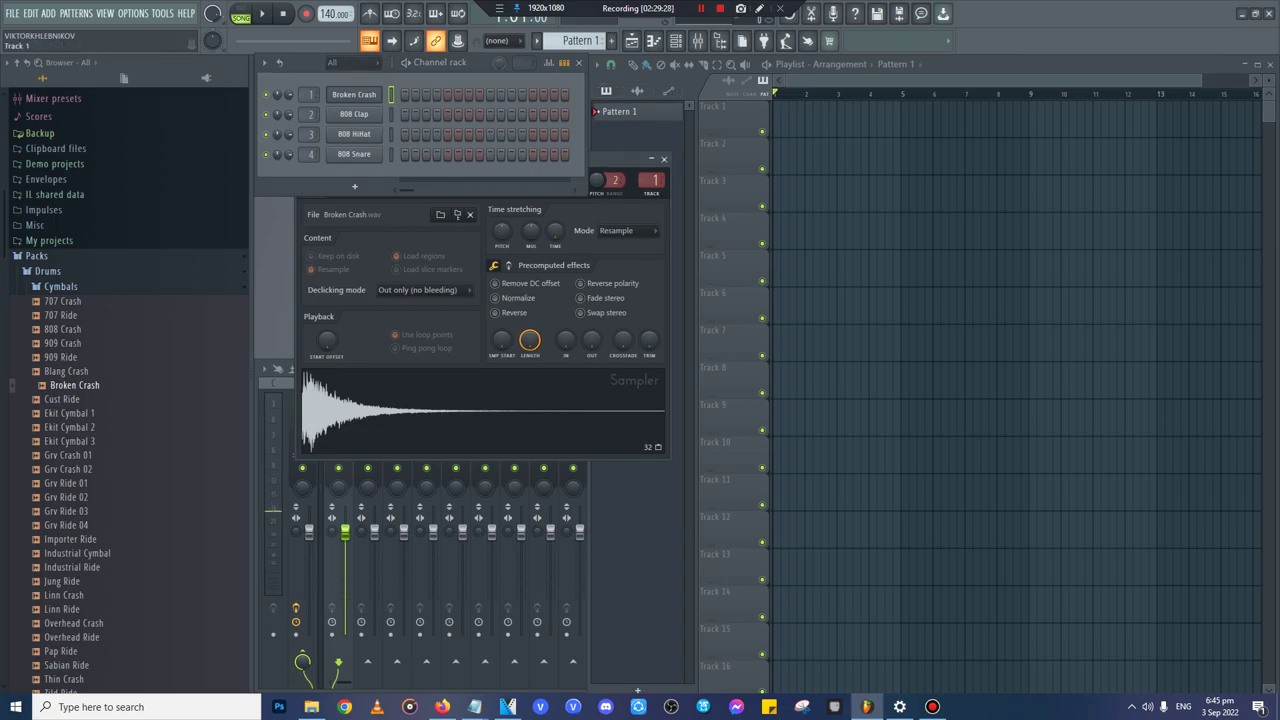
- Place a Pattern 1 clip at the start of Track 1 in the playlist
left_click(785, 120)
left_click_drag(811, 120, 777, 121)
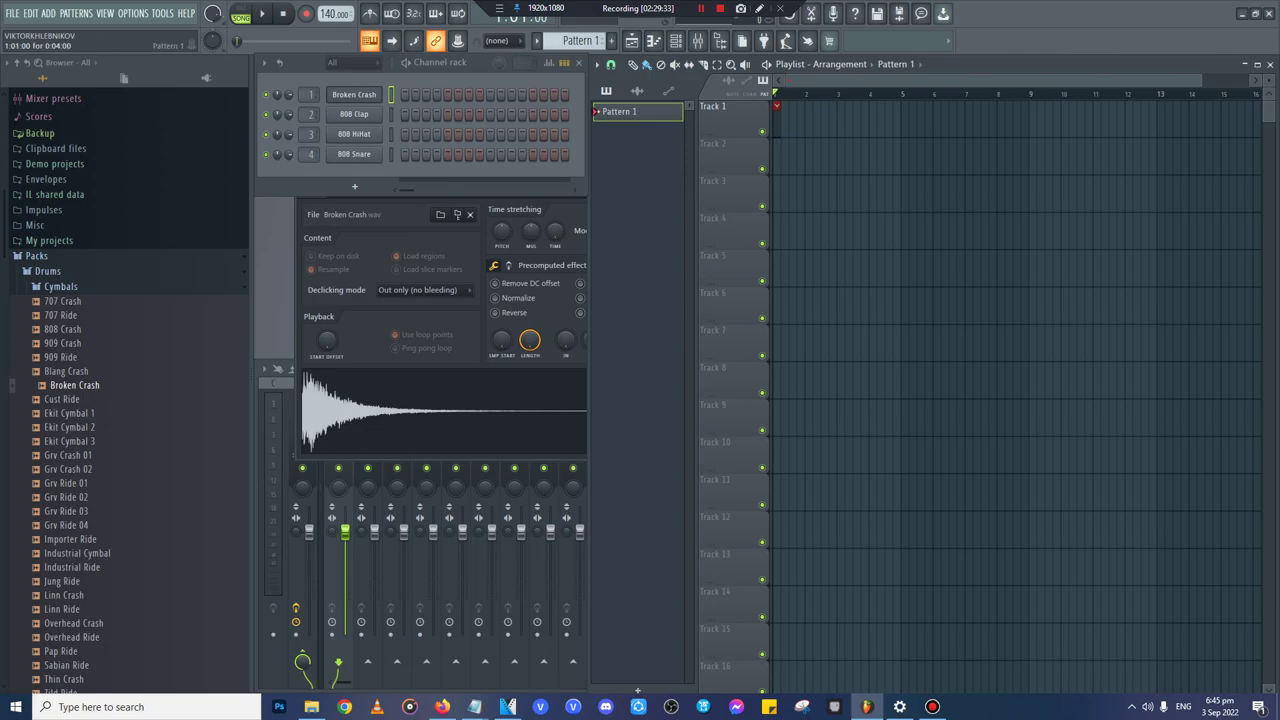
left_click(777, 106)
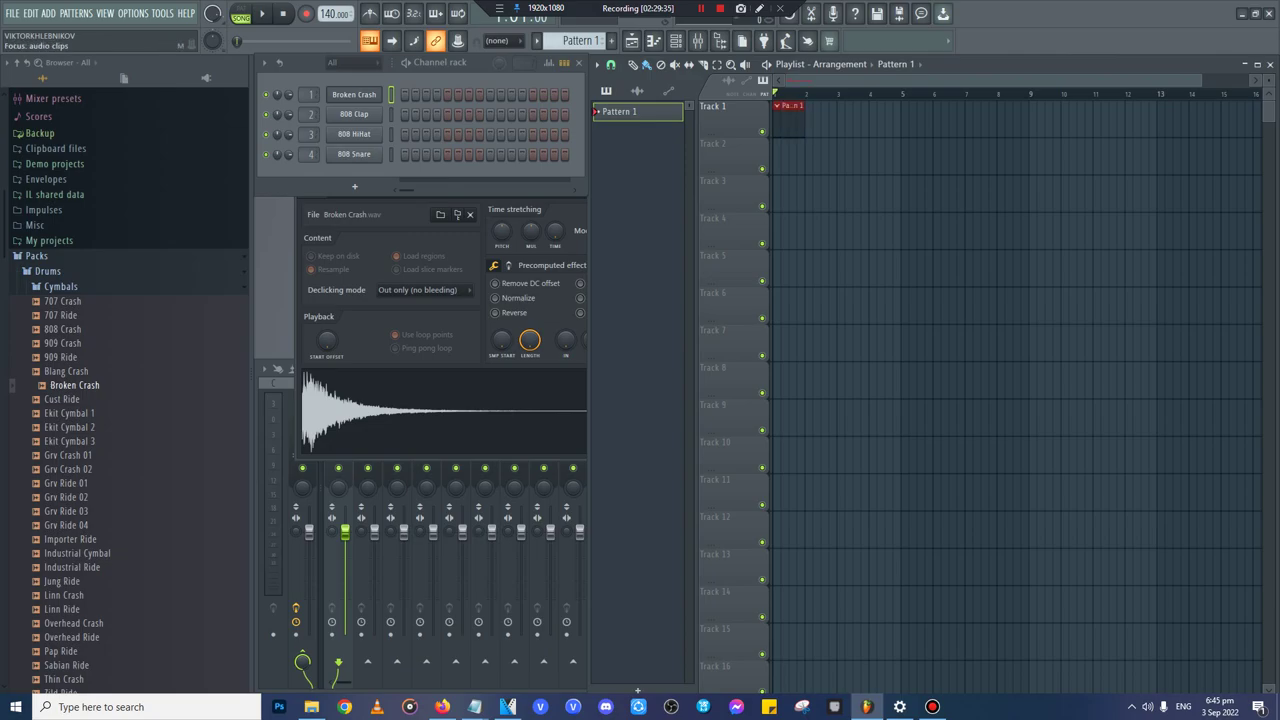
- Draw a one-bar C5 note for the Broken Crash channel in the piano roll, starting at bar 1
left_click(653, 40)
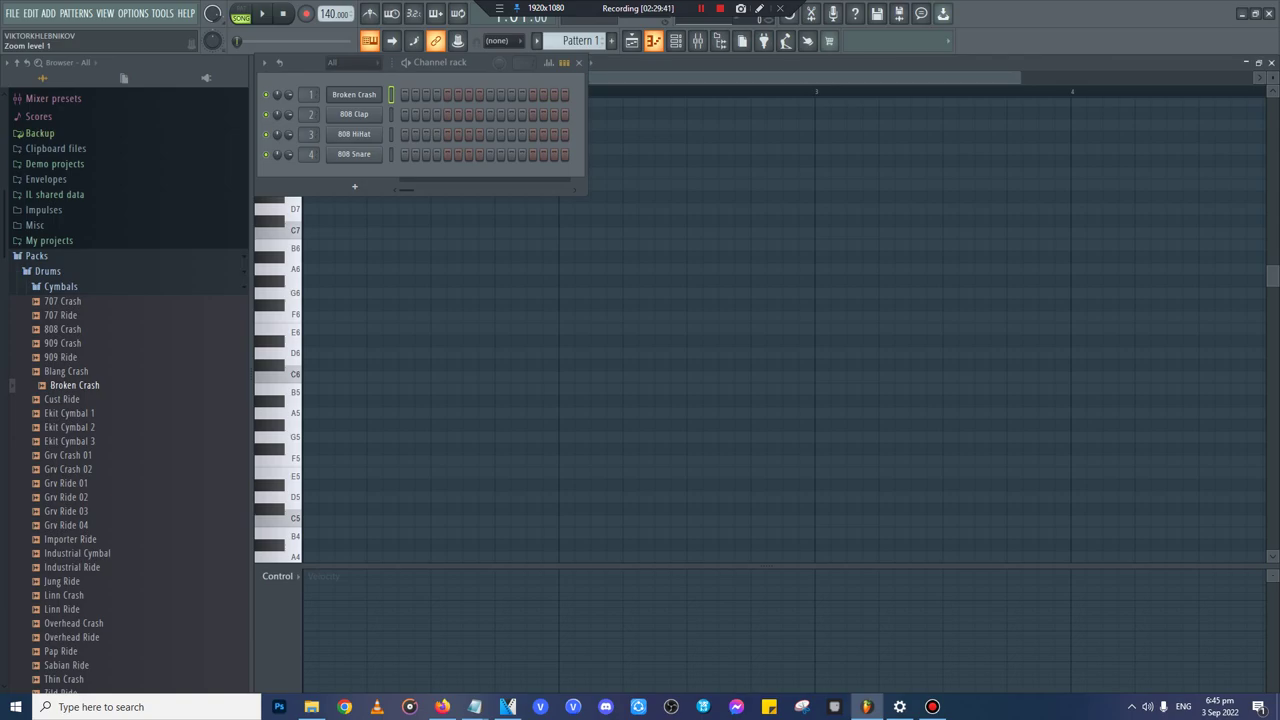
key("z")
left_click_drag(340, 521, 558, 521)
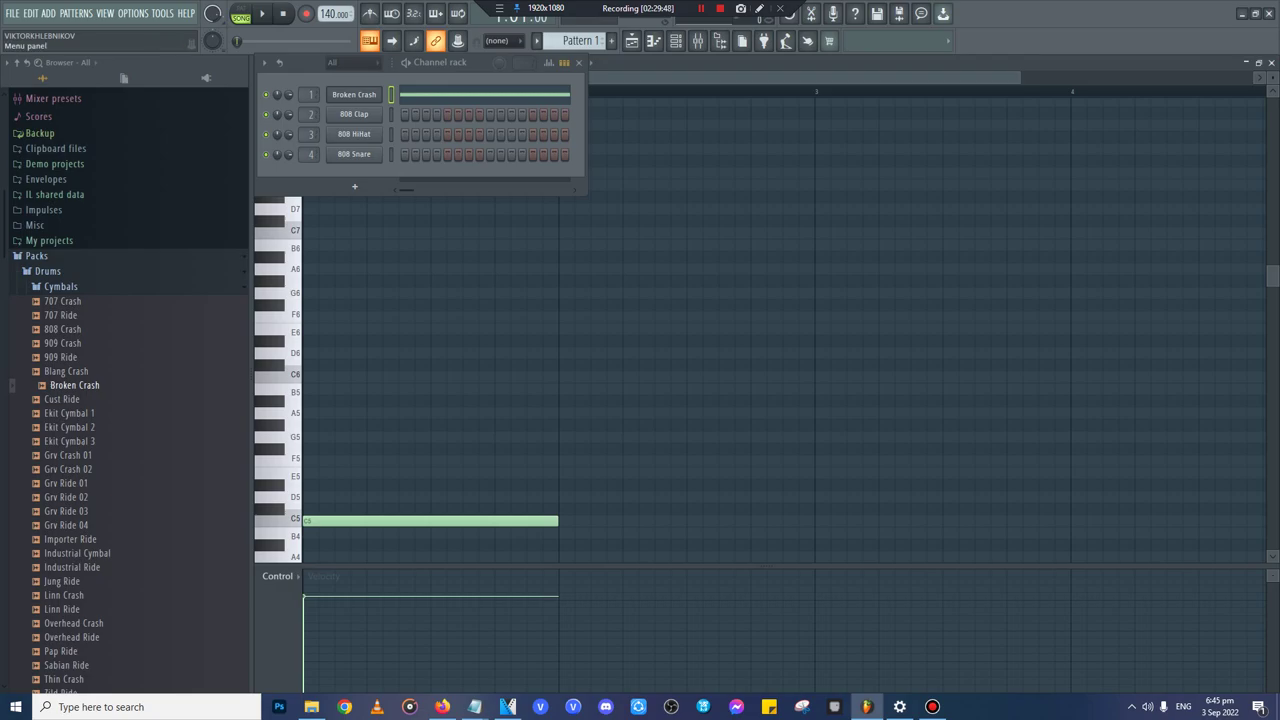
- Export the crash pattern to Downloads as a wave file named 11, declining to replace the existing 1968altelxn (2).png
left_click(13, 13)
mouse_move(30, 130)
left_click(344, 142)
type("1968altelxn (2).png")
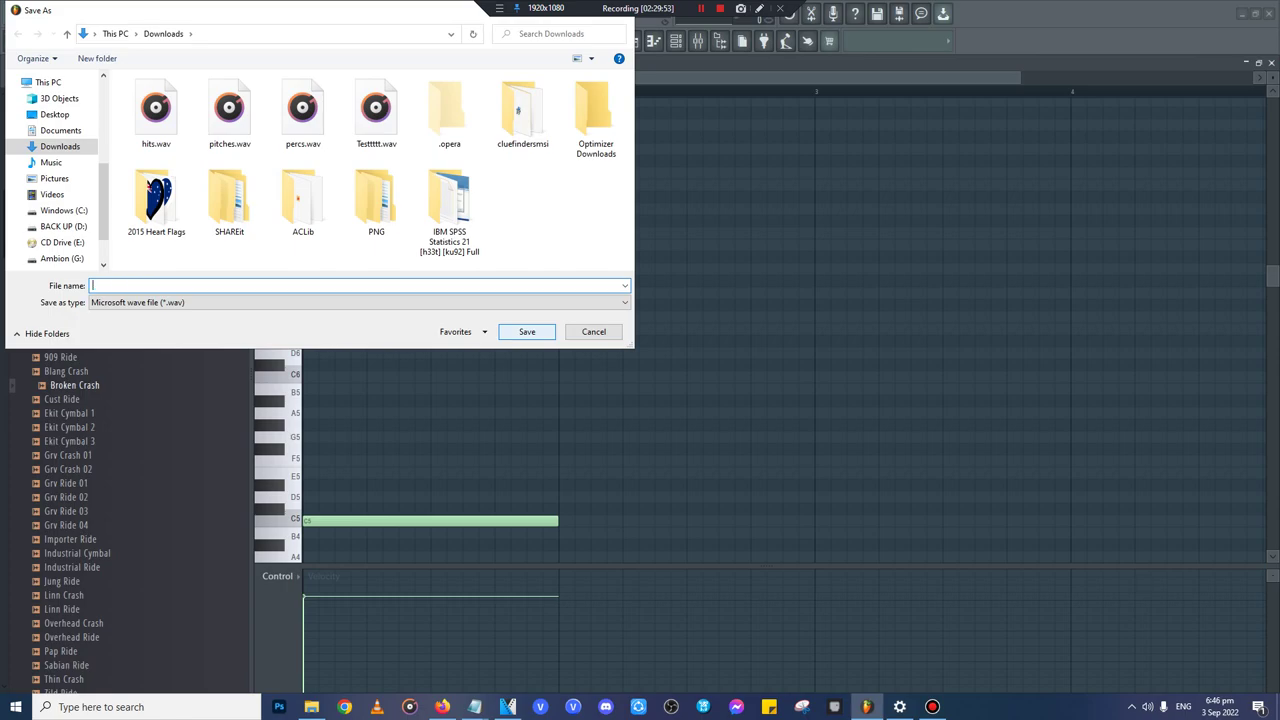
key("Return")
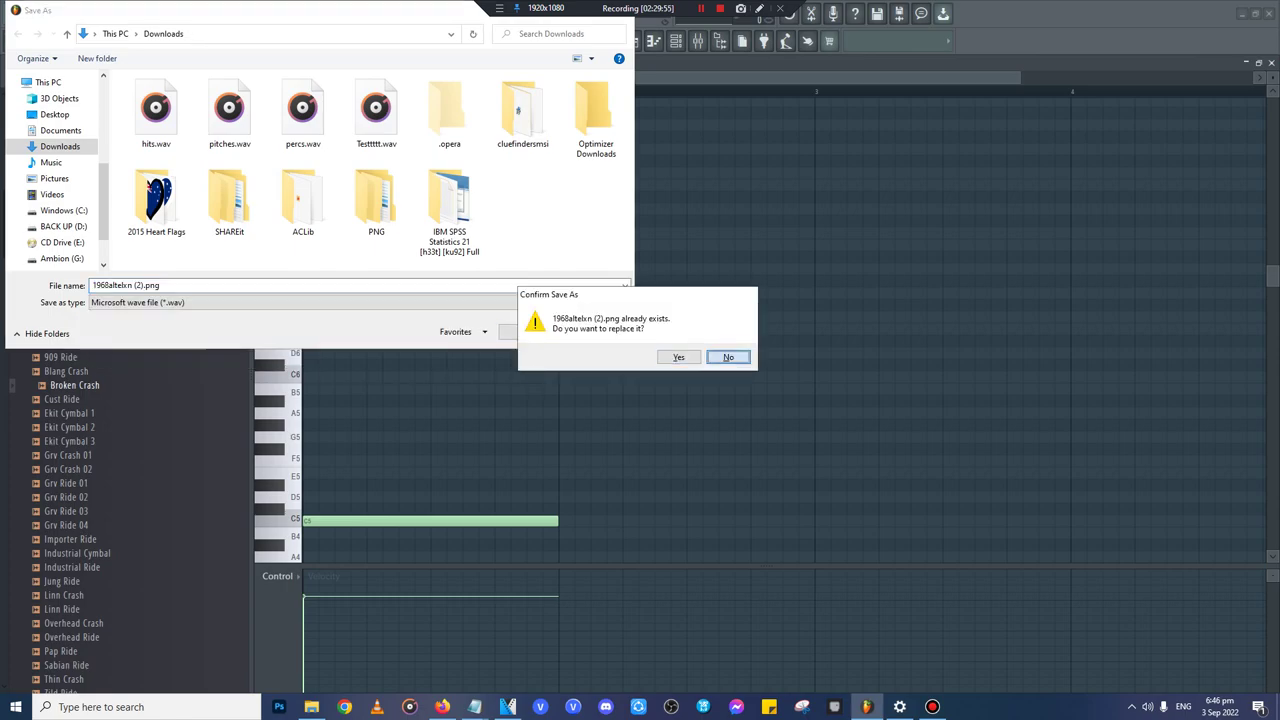
left_click(728, 357)
key("BackSpace")
type("11")
key("Return")
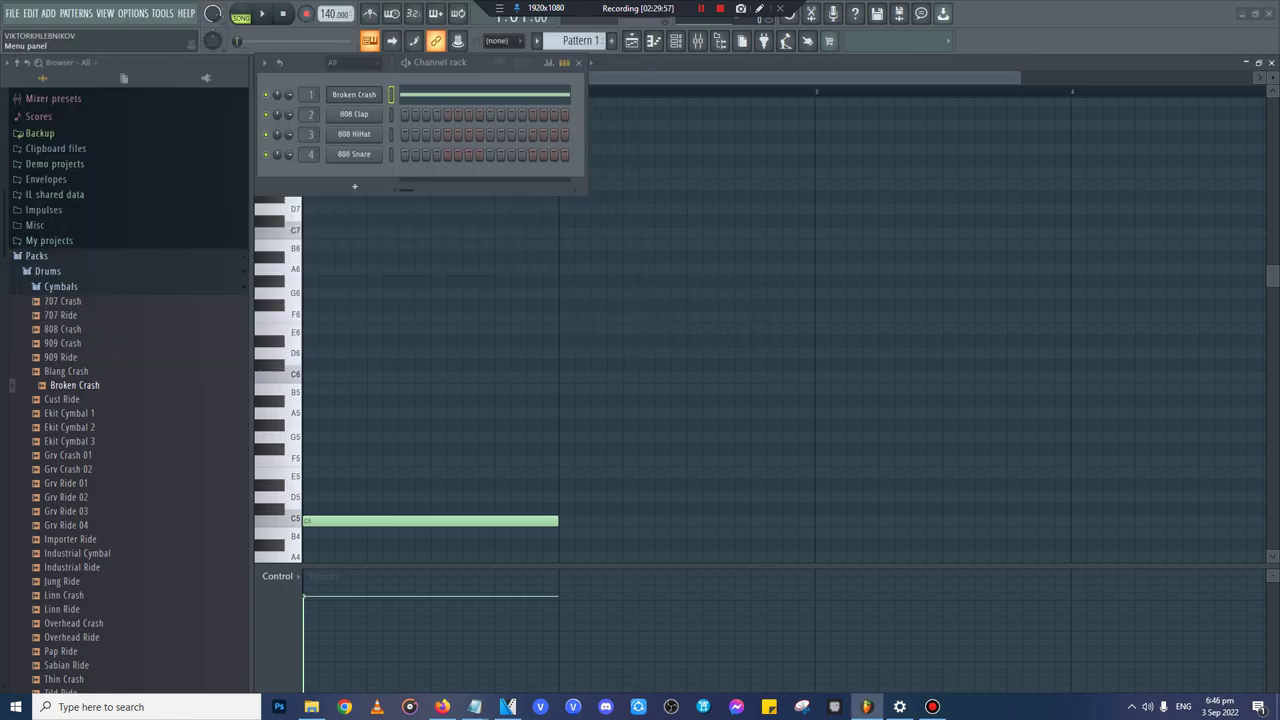
left_click(739, 534)
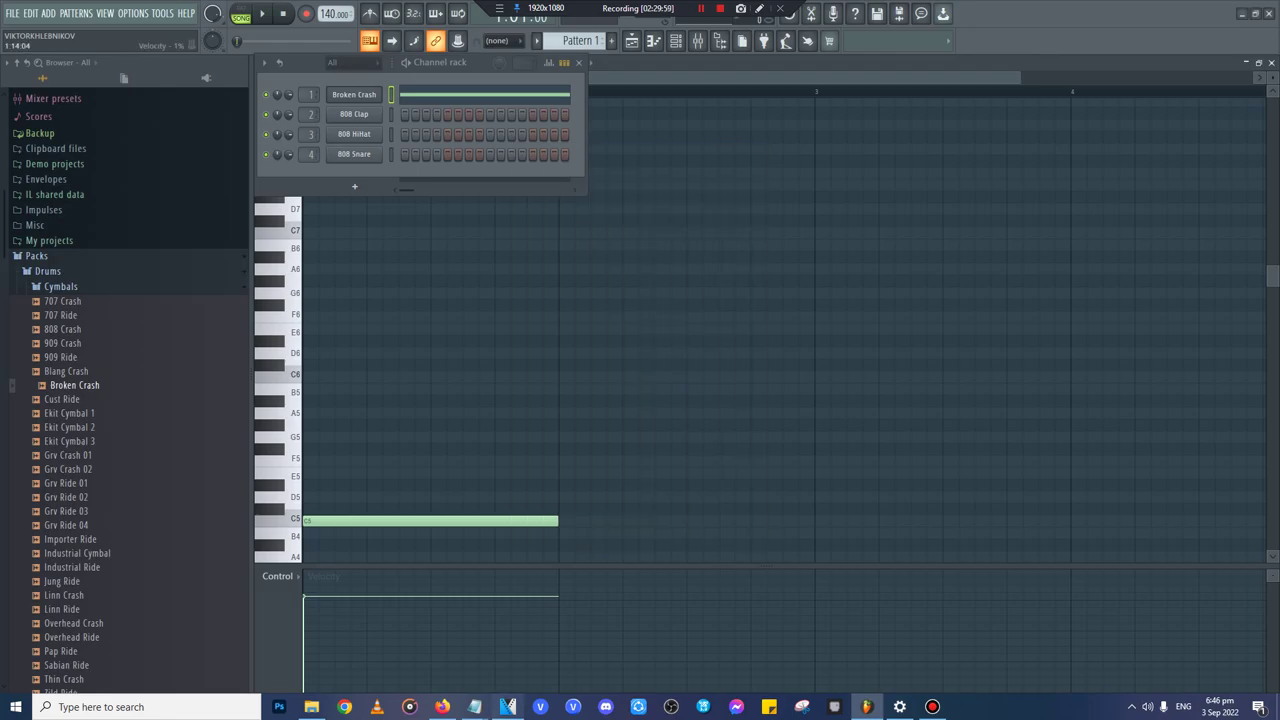
- Return to VEGAS Pro, delete the four .sfk files from Downloads and add hits.wav to track 7 beyond the end of the narration
left_click(508, 707)
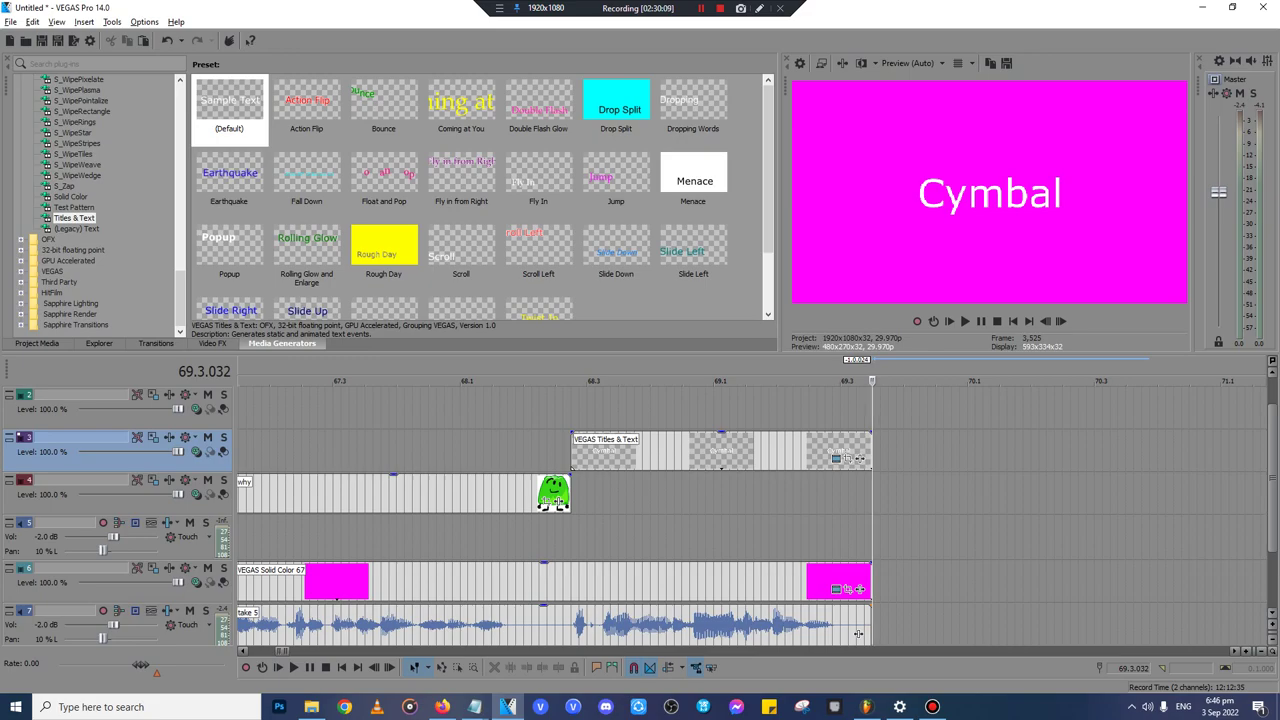
scroll(858, 633, "down", 3)
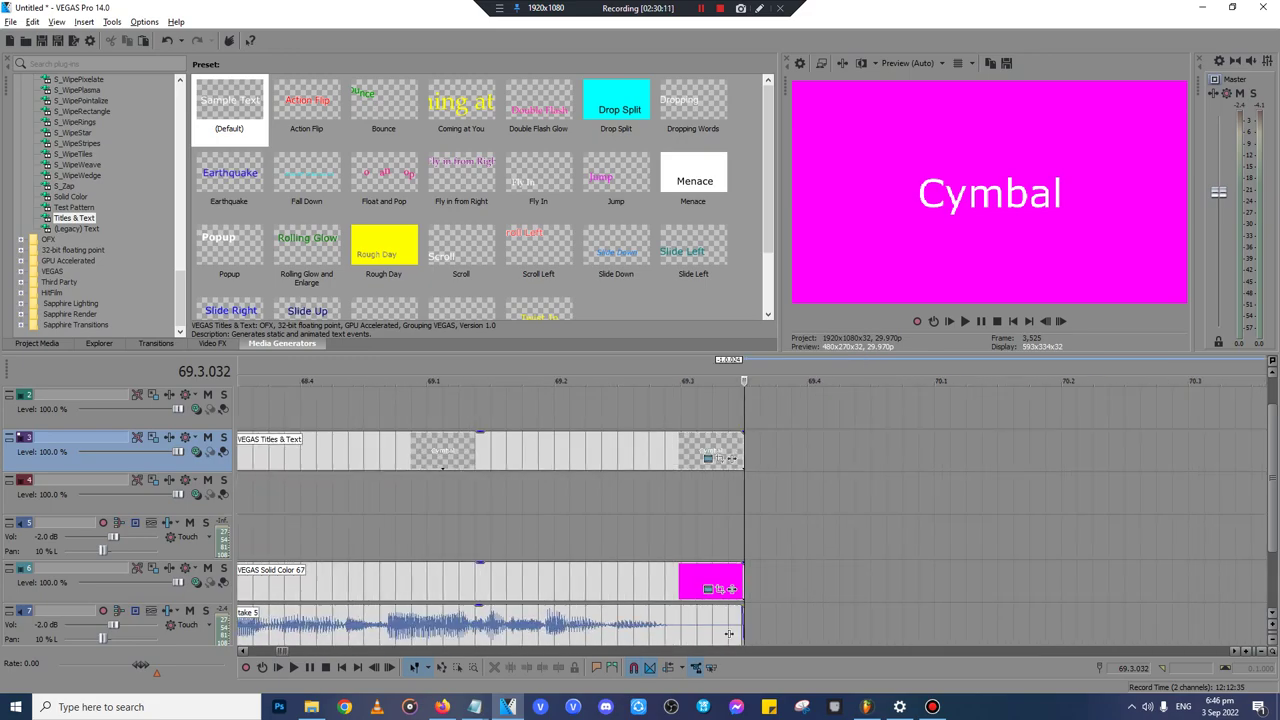
left_click(311, 707)
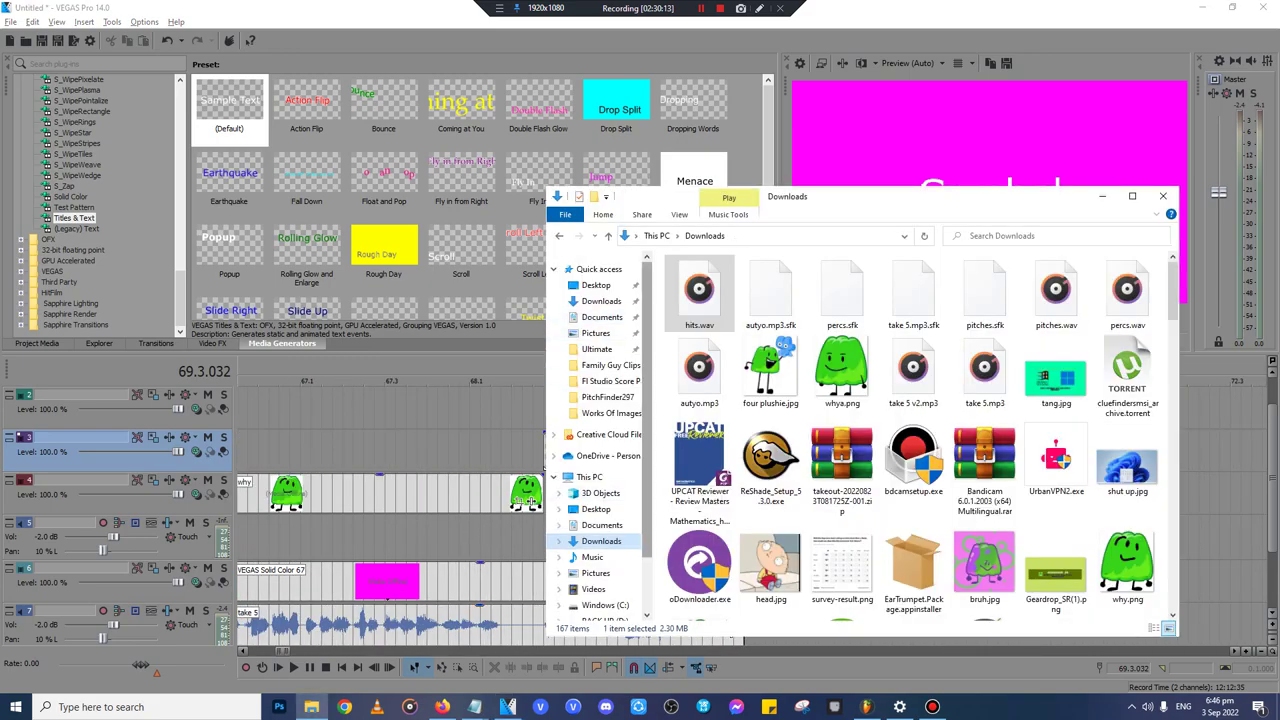
left_click(770, 292)
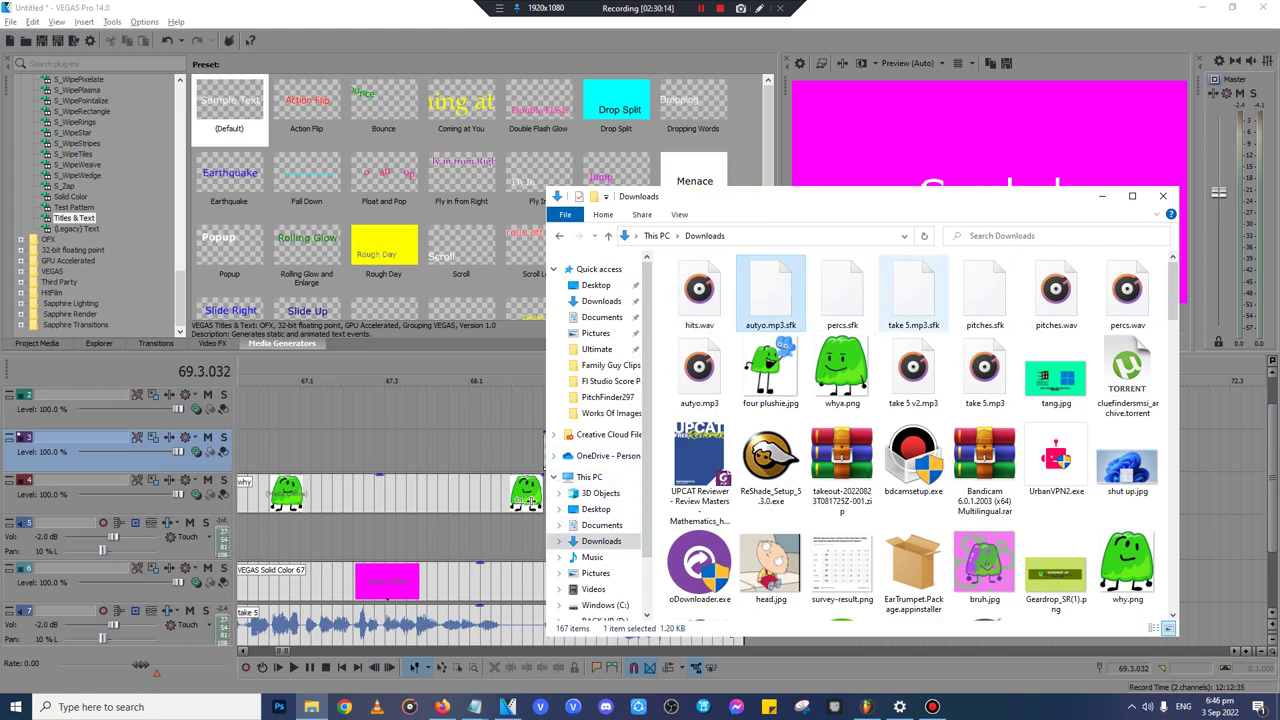
left_click(984, 292, "shift")
key("Delete")
left_click_drag(699, 292, 1220, 624)
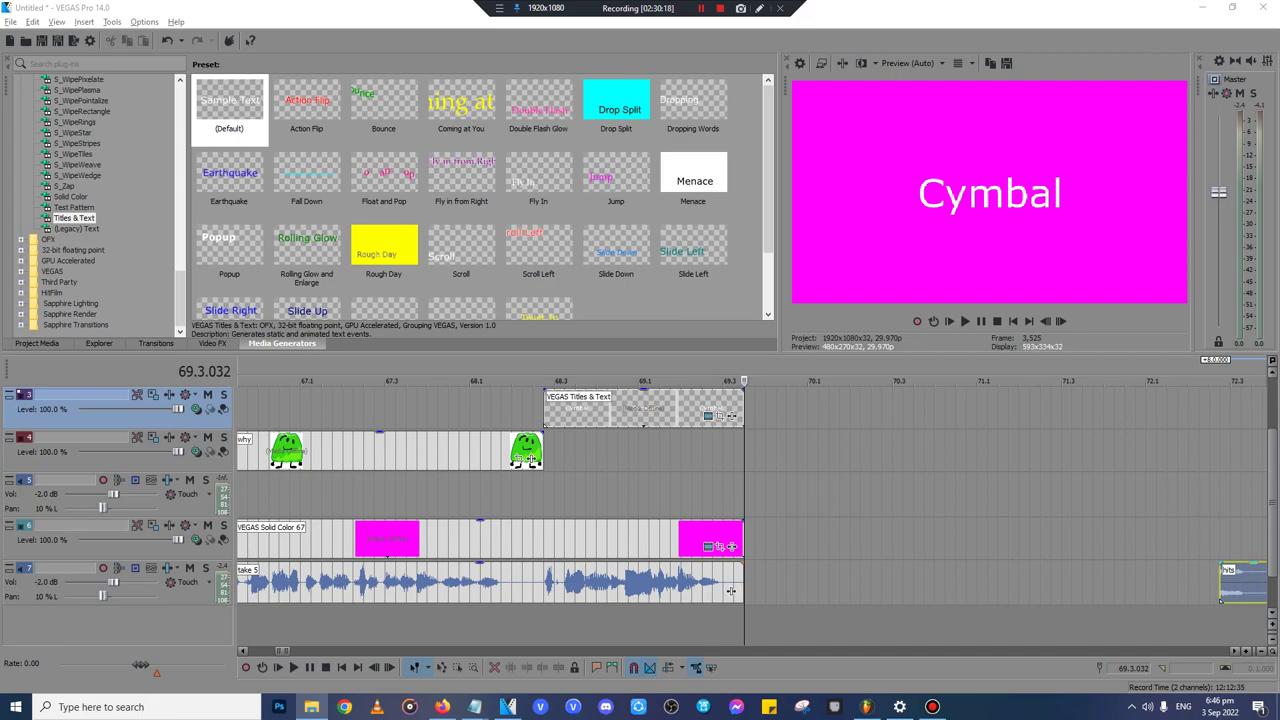
- Empty the Recycle Bin from the desktop, confirming the permanent deletion, and return to VEGAS Pro
right_click(1085, 711)
left_click(1120, 617)
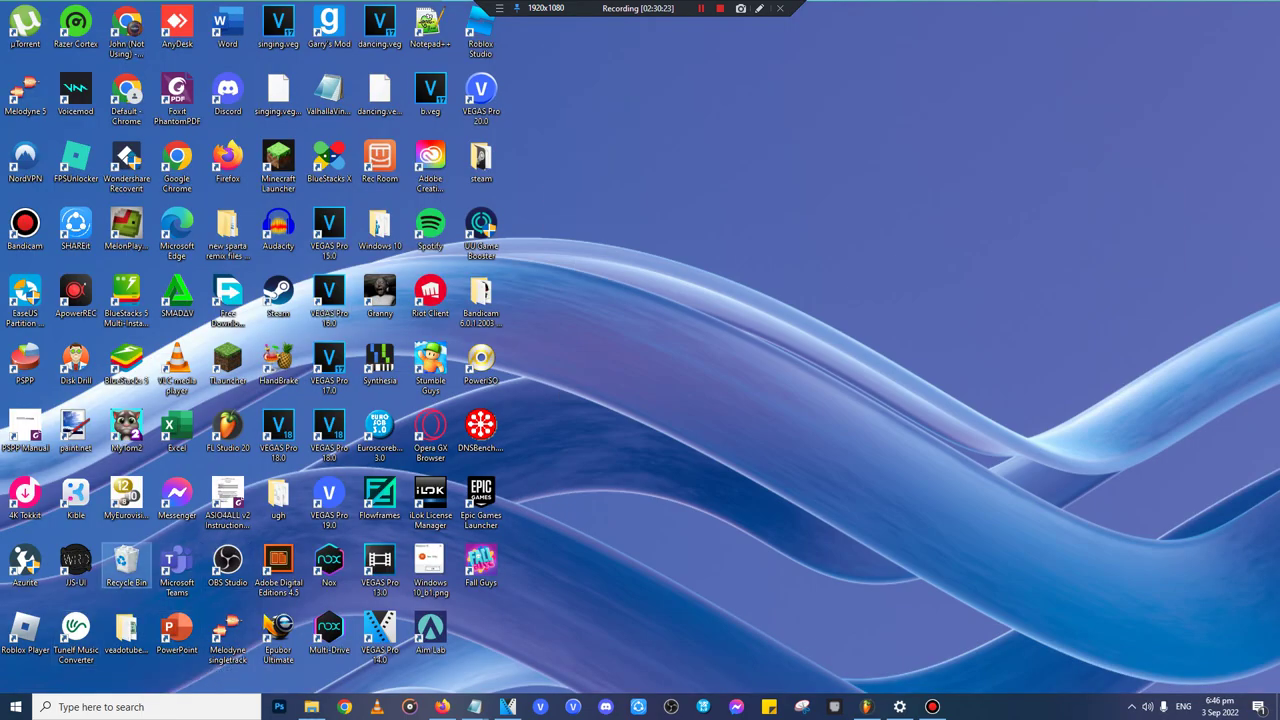
right_click(148, 573)
left_click(201, 595)
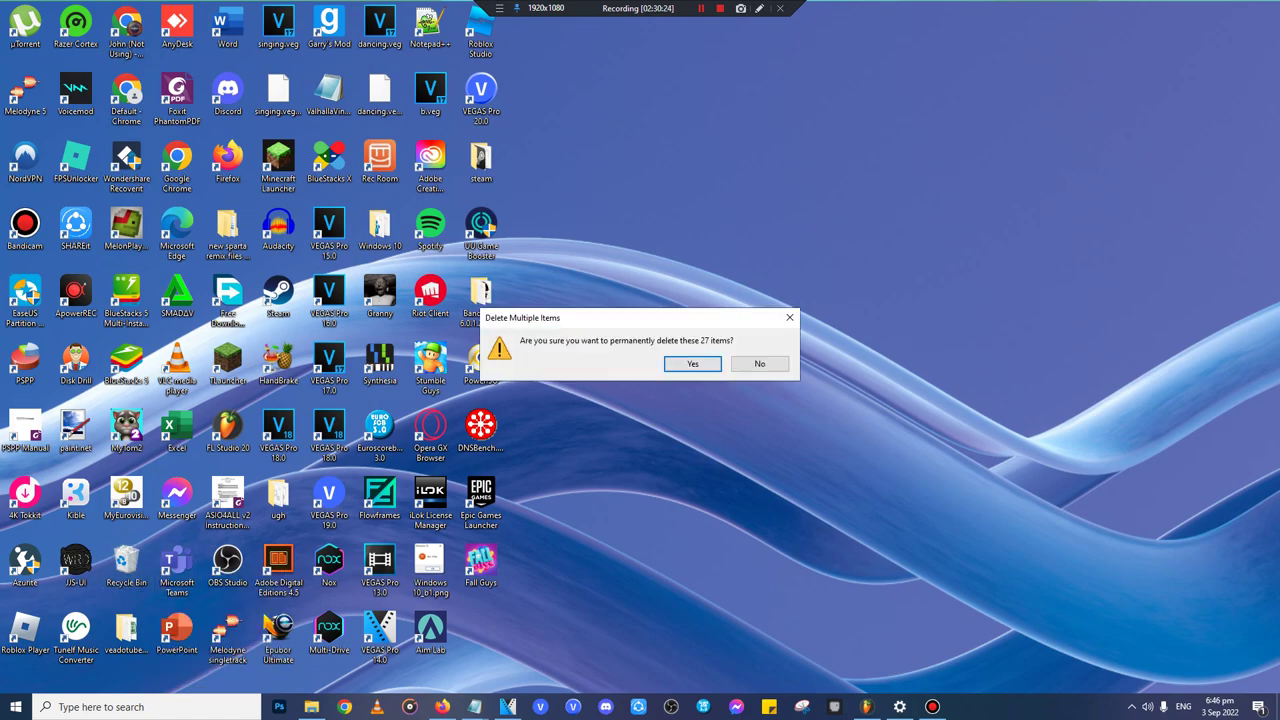
left_click(692, 363)
left_click(508, 707)
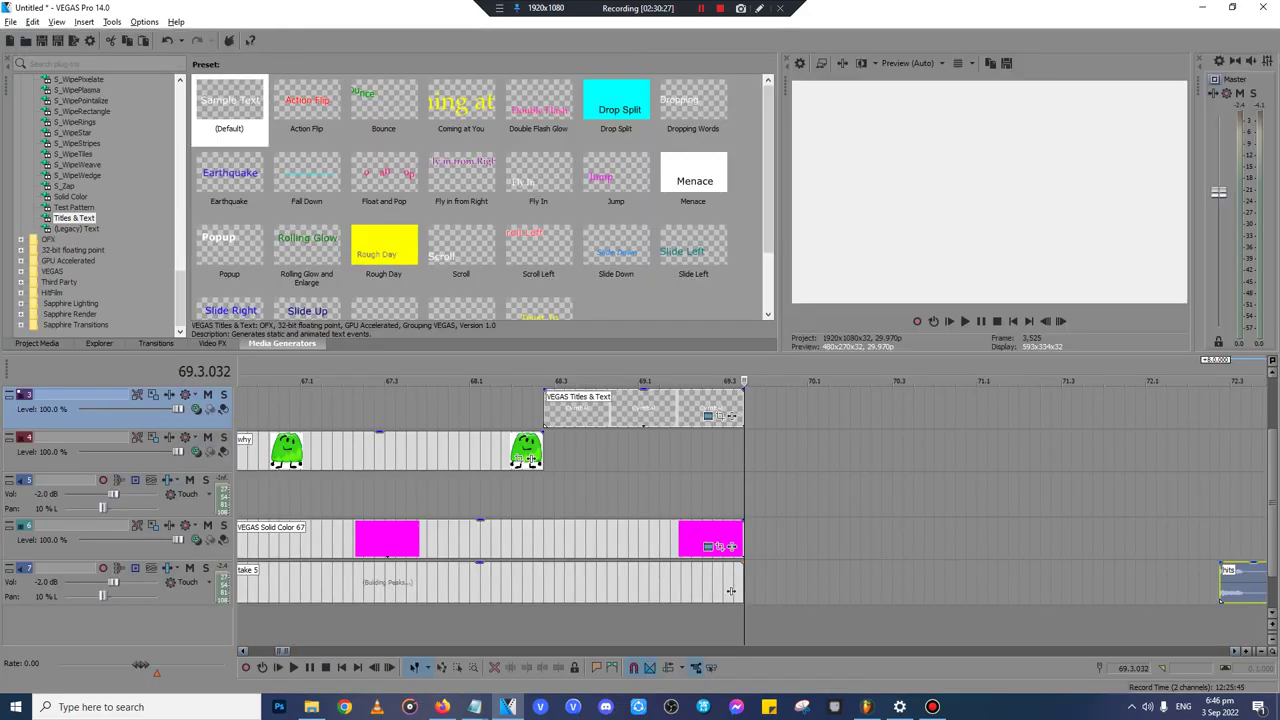
- Replace the hits clip on track 7 with 11.wav from Downloads, placed directly after the Cymbal narration
left_click_drag(1246, 584, 789, 584)
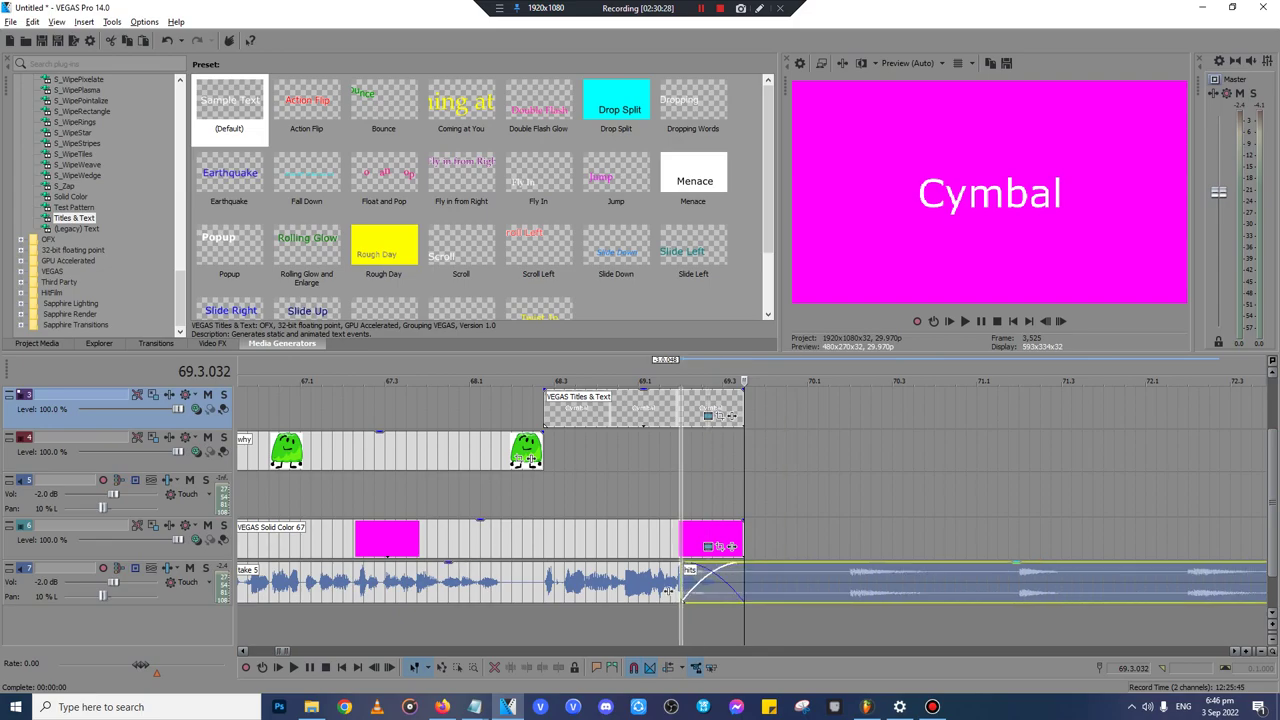
key("Delete")
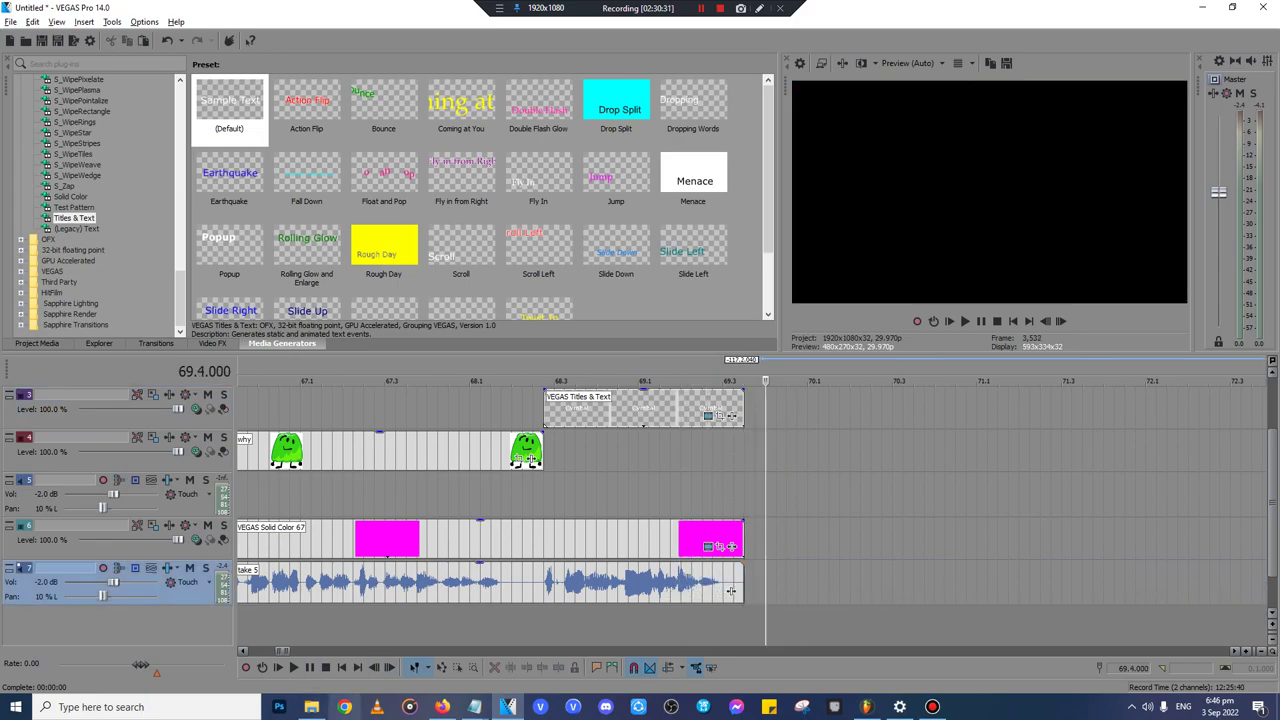
left_click(311, 707)
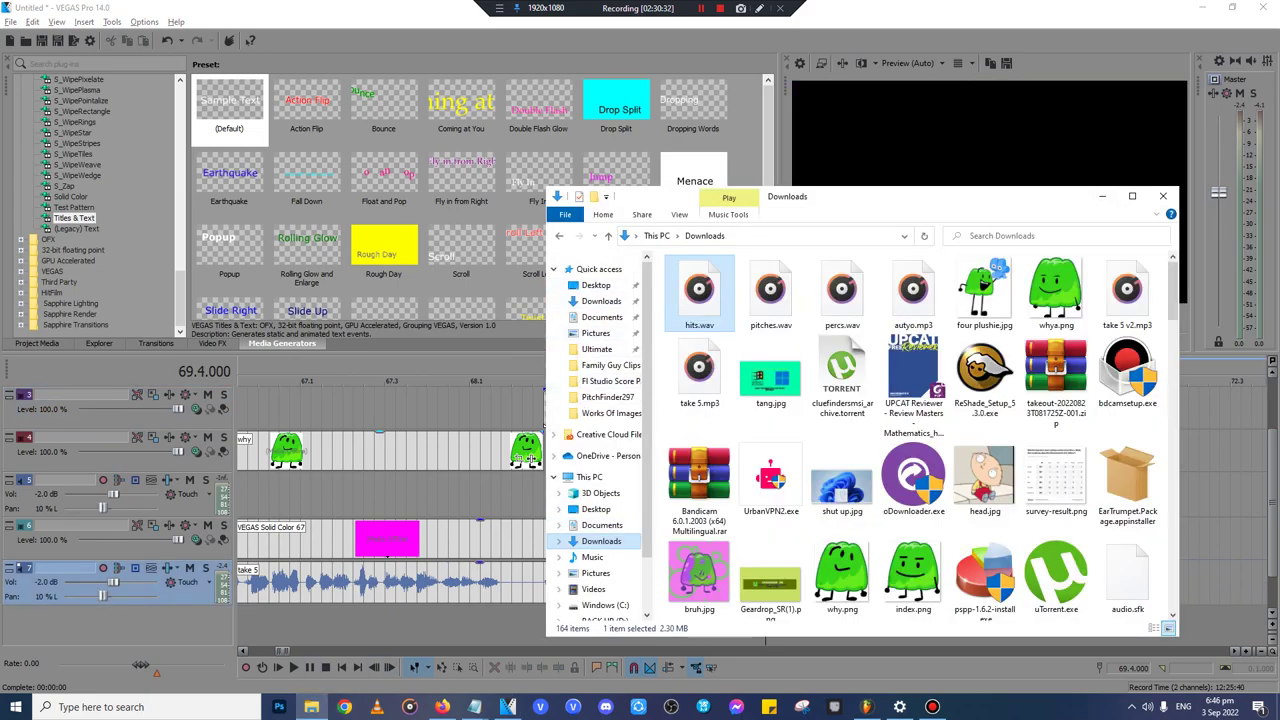
left_click(602, 541)
left_click(842, 292)
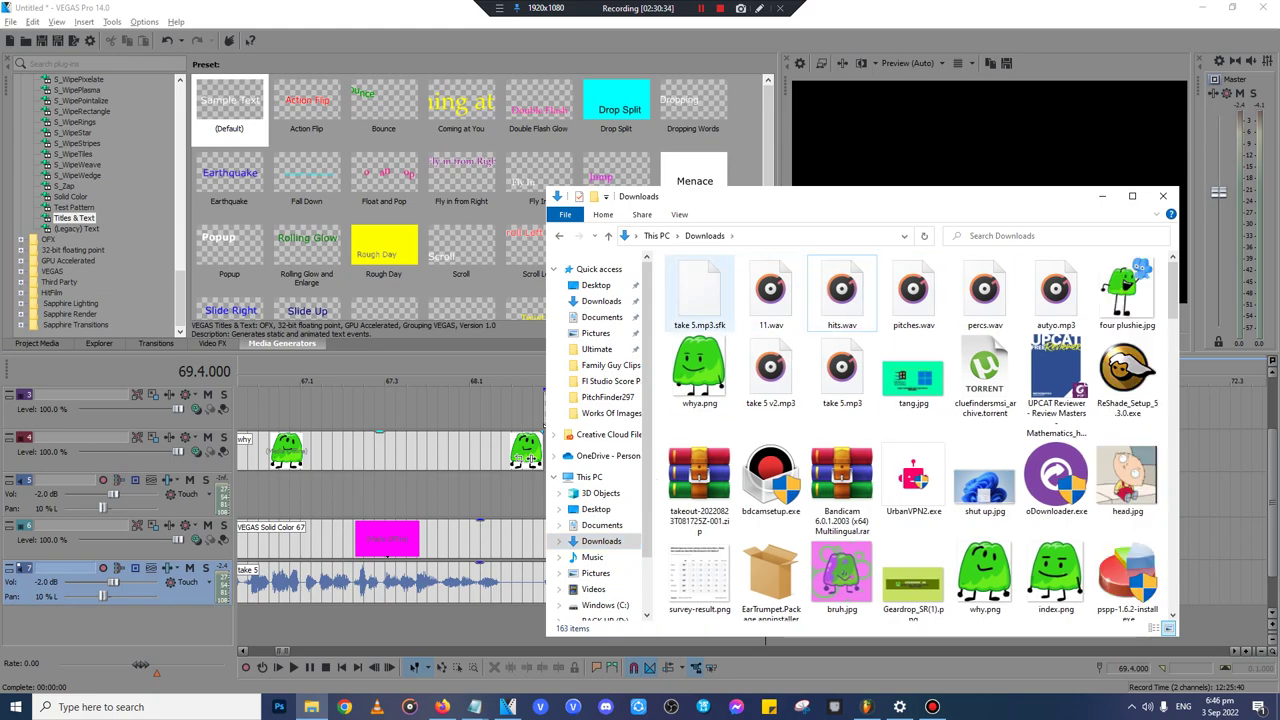
left_click_drag(699, 290, 1212, 578)
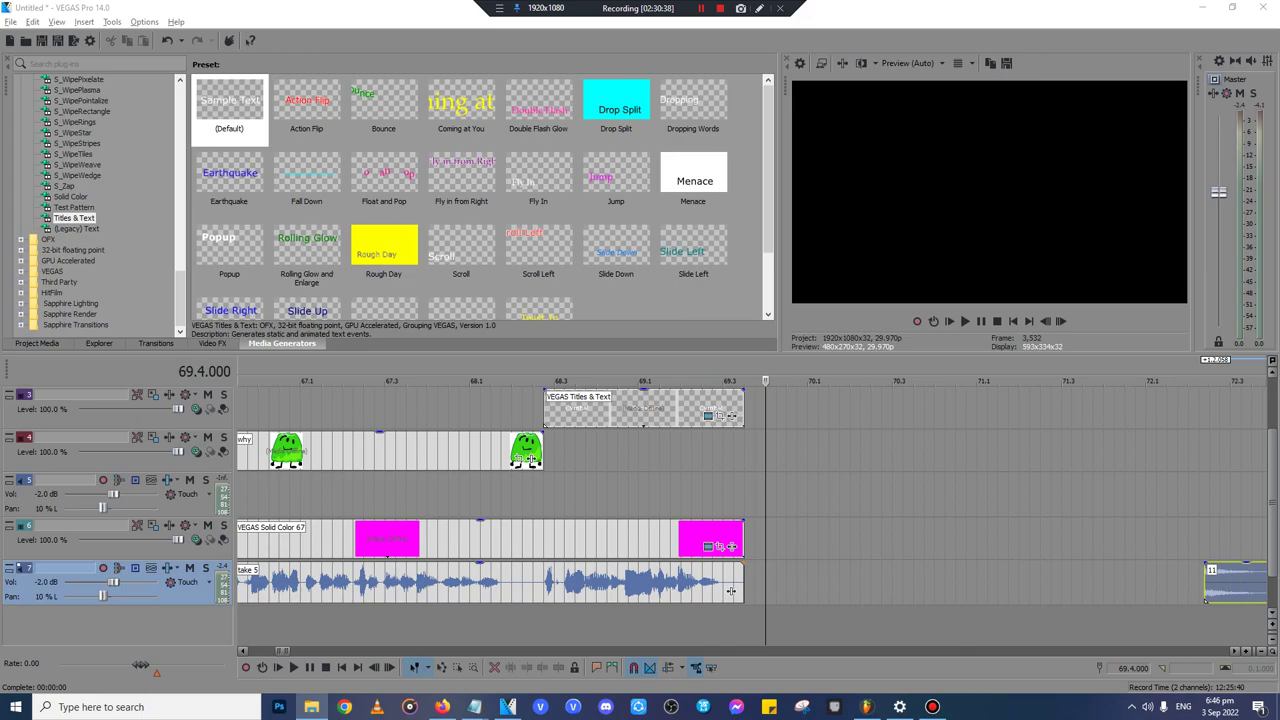
left_click_drag(1212, 578, 1023, 591)
- Split the 11 clip near its end at 71.2.024 and remove the leftover tail
left_click(1035, 588)
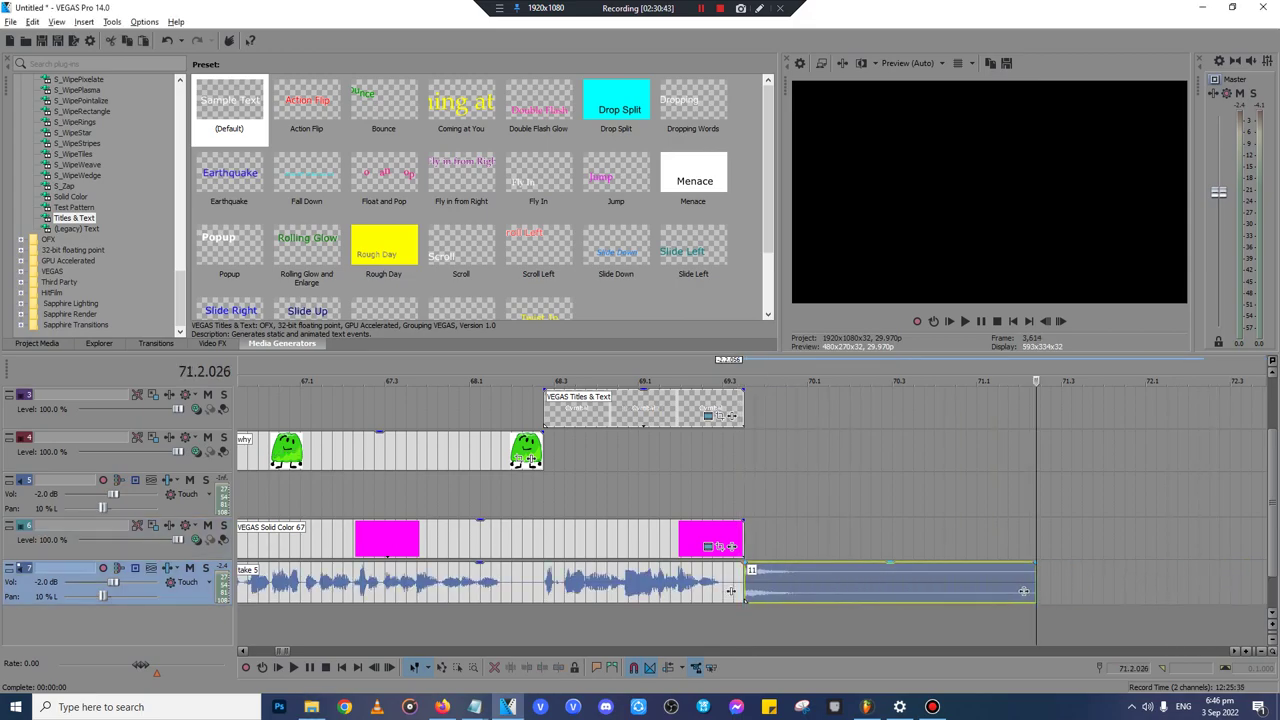
scroll(1035, 588, "up", 3)
scroll(731, 591, "up", 1)
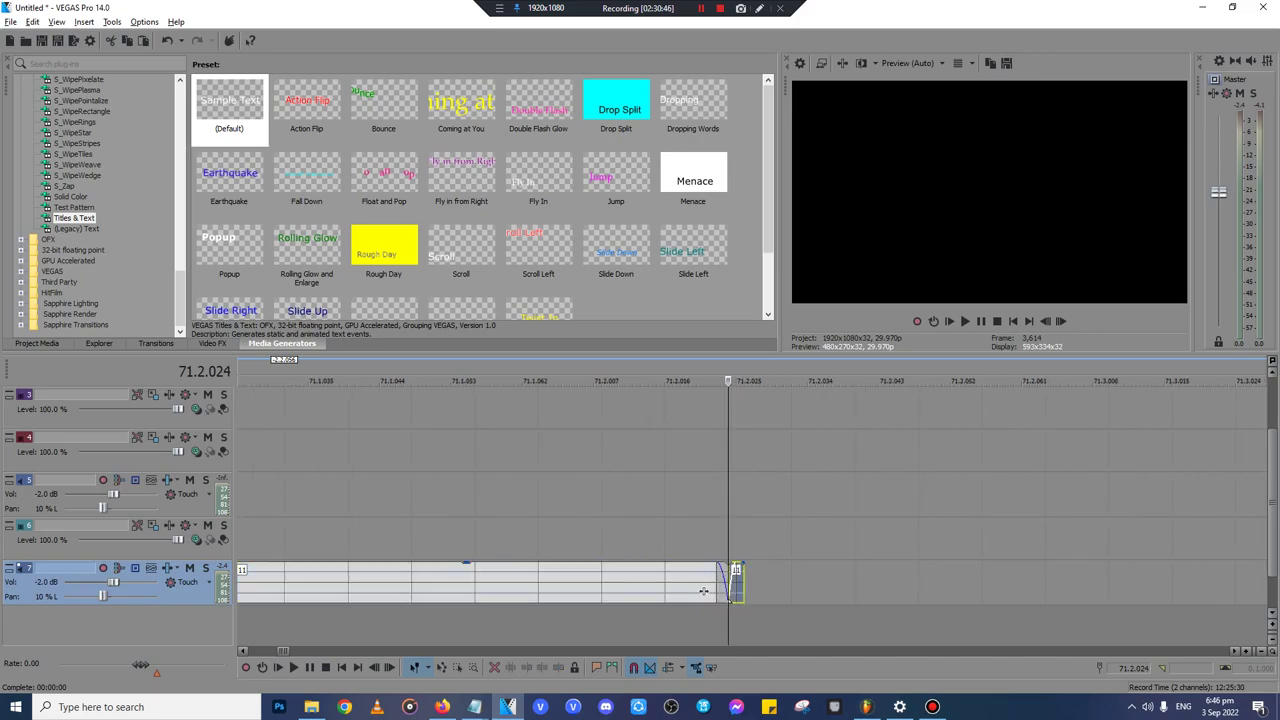
- Switch to Firefox and search Google Images for gelatin bfb in the new tab
left_click(442, 707)
left_click(163, 15)
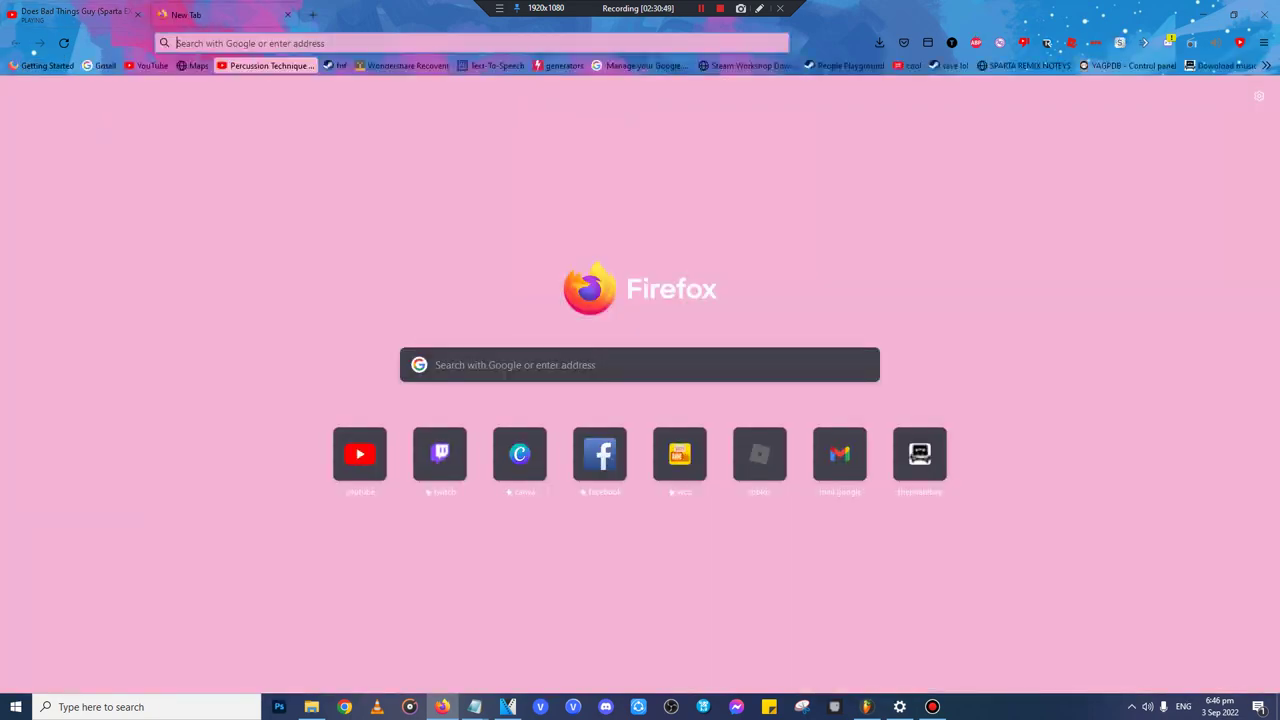
left_click(266, 43)
type("gela")
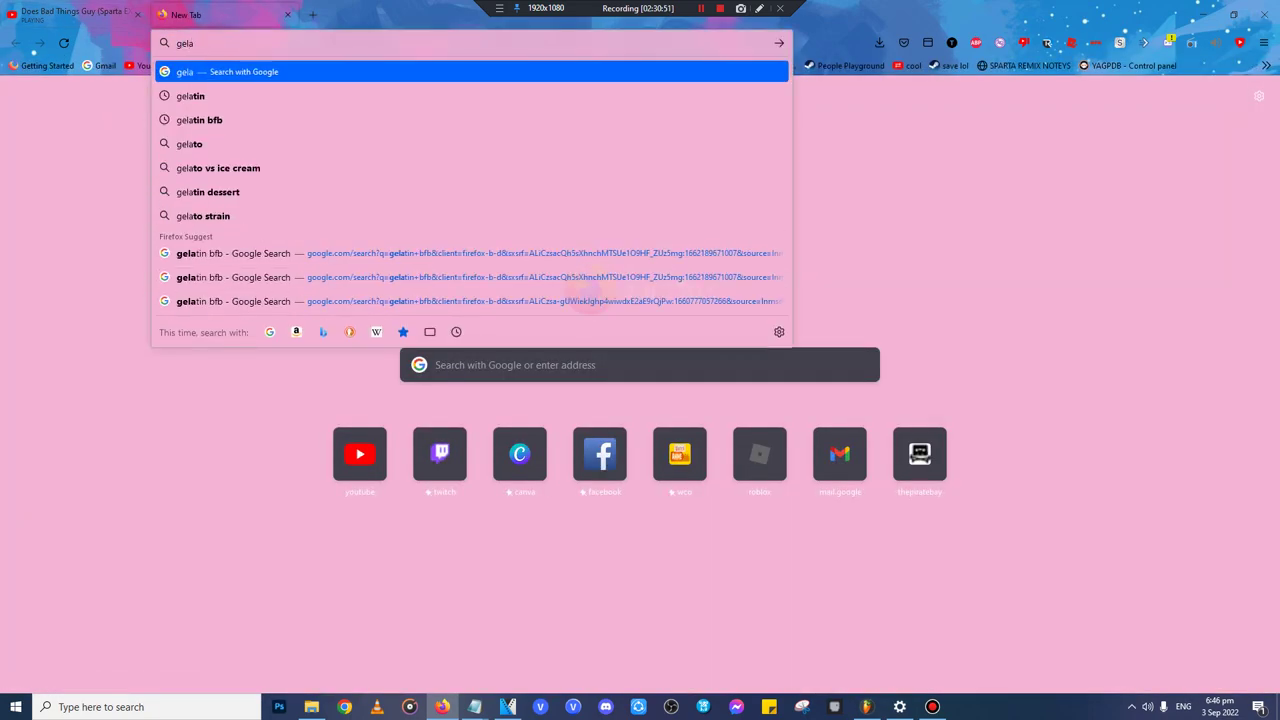
left_click(266, 119)
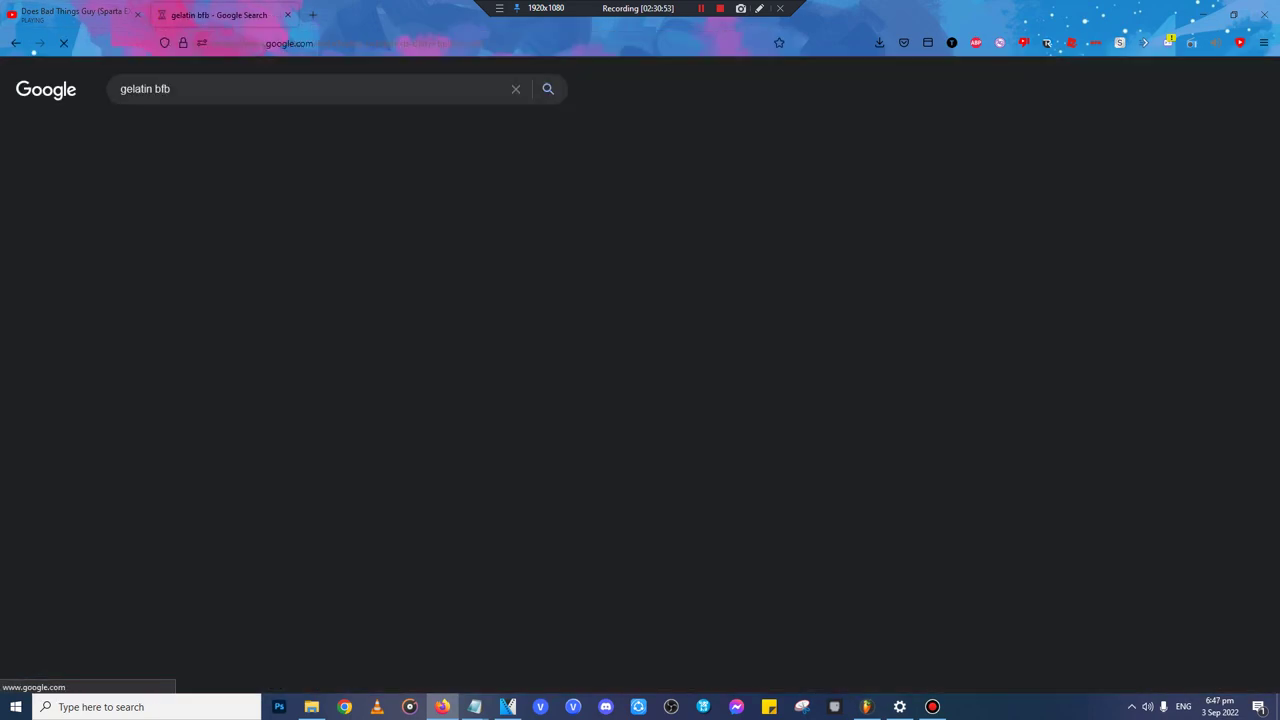
left_click(838, 288)
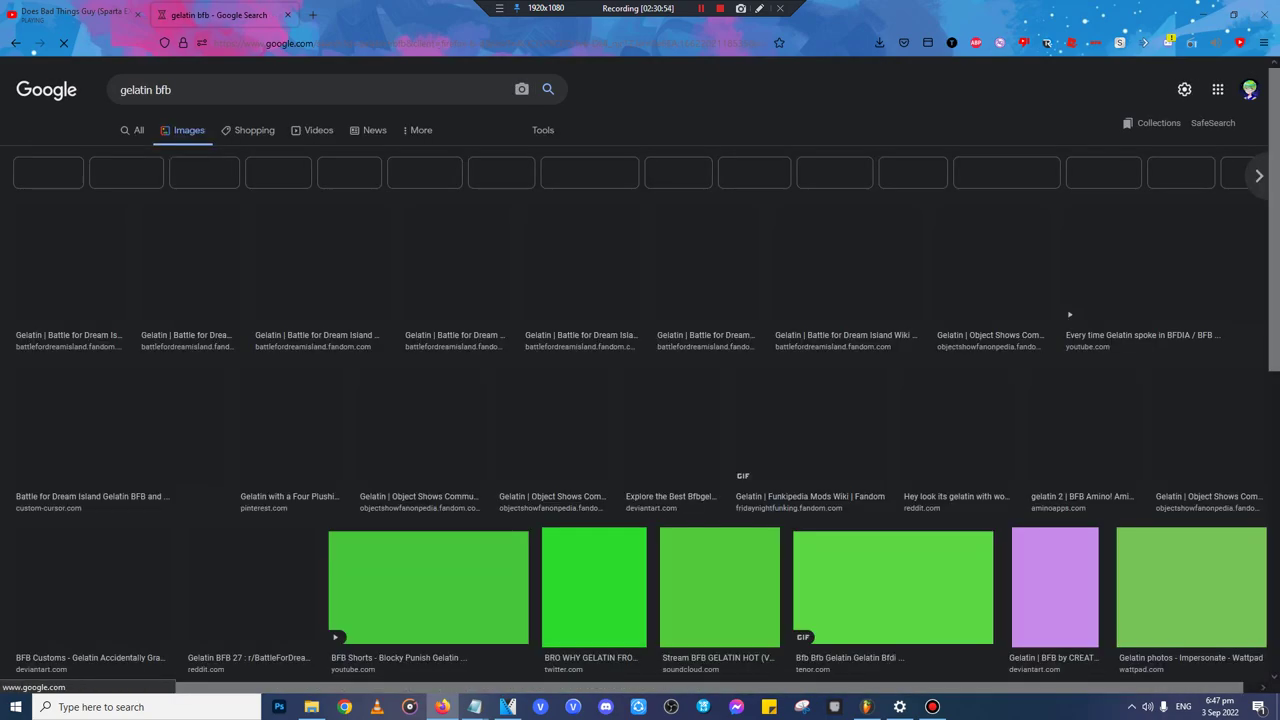
- Save the smirking Gelatin picture from the second results row to Downloads as yes, then close the search tab and return to VEGAS Pro
right_click(562, 420)
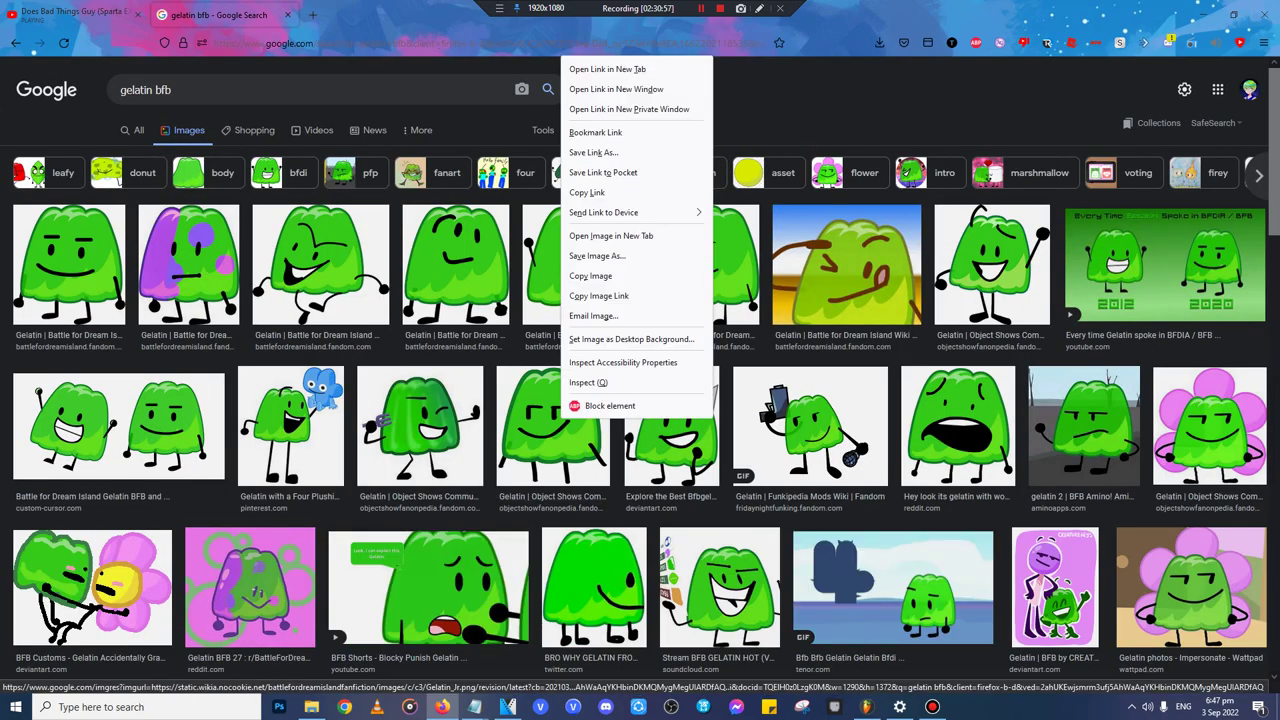
left_click(620, 254)
key("BackSpace")
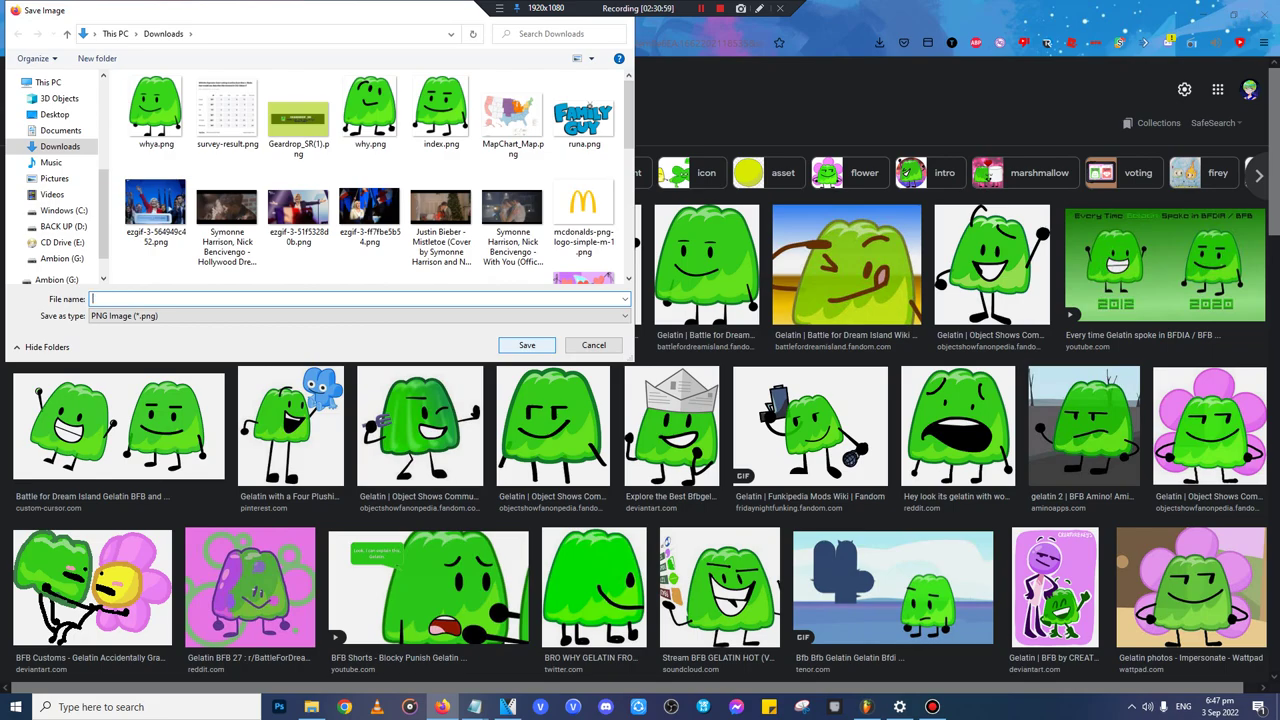
type("y")
key("Return")
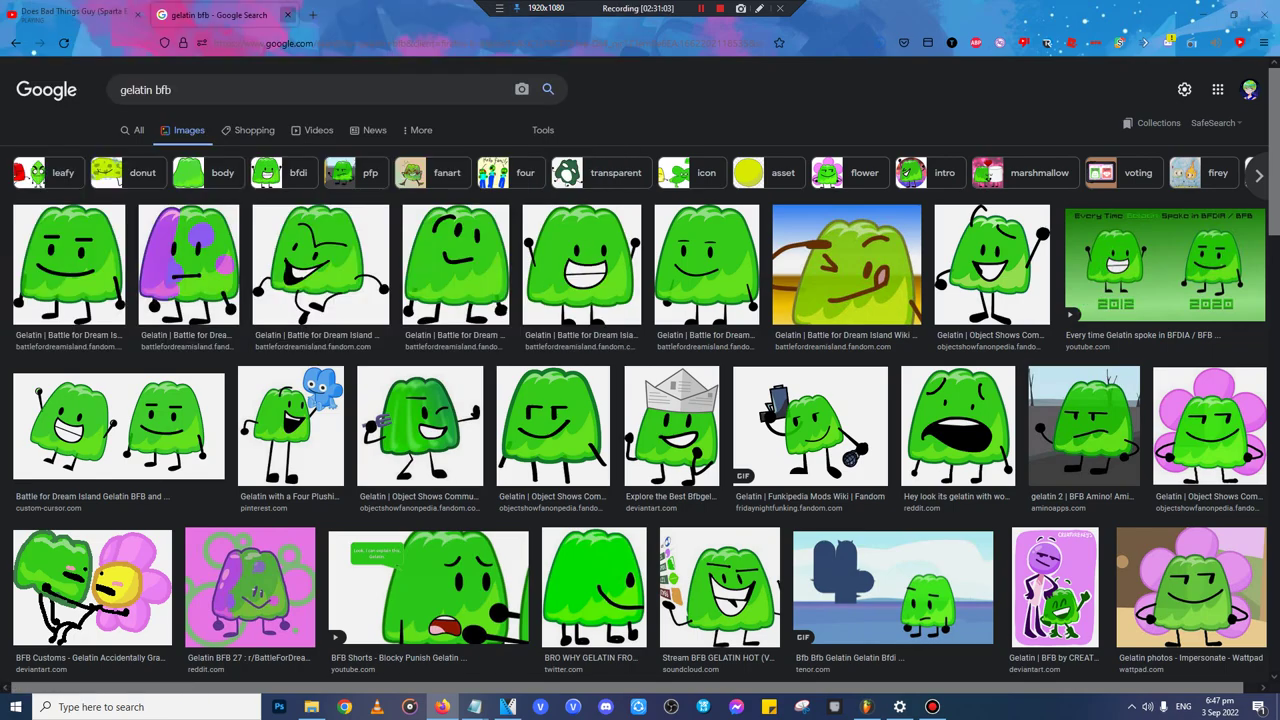
left_click(289, 15)
left_click(1203, 8)
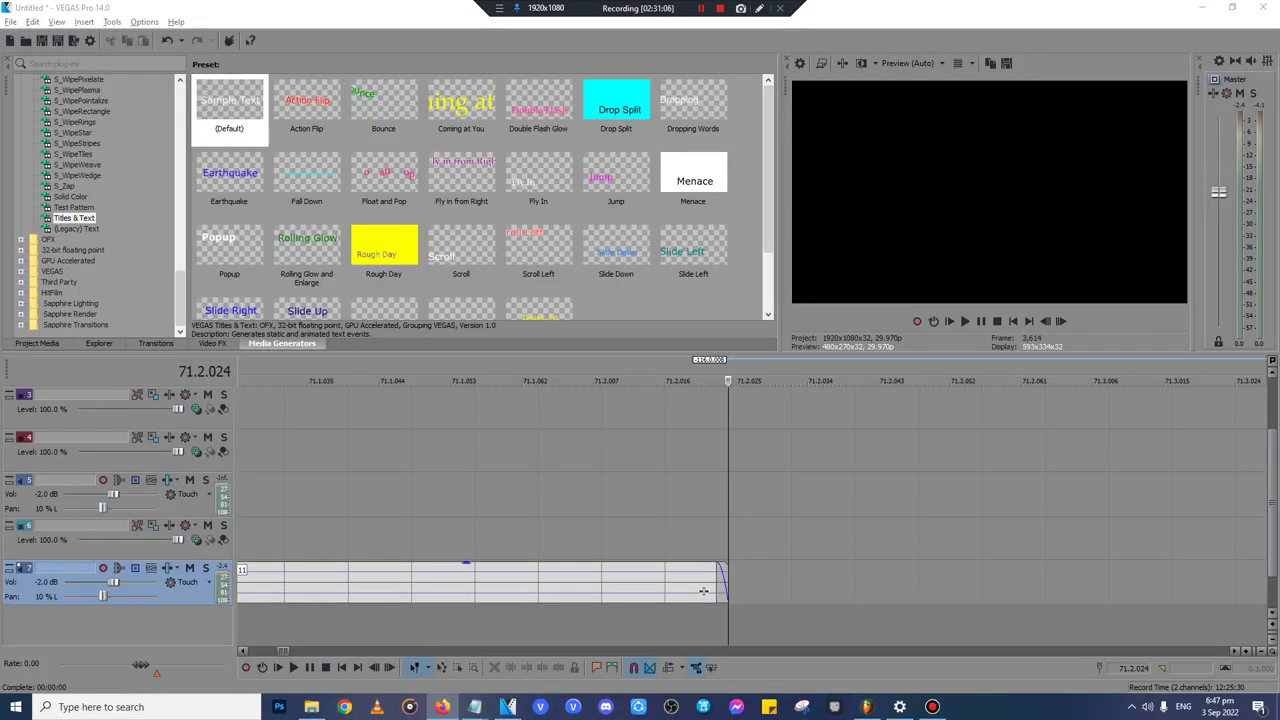
- Normalize the audio of the 11 clip on track 7
scroll(704, 591, "down", 10)
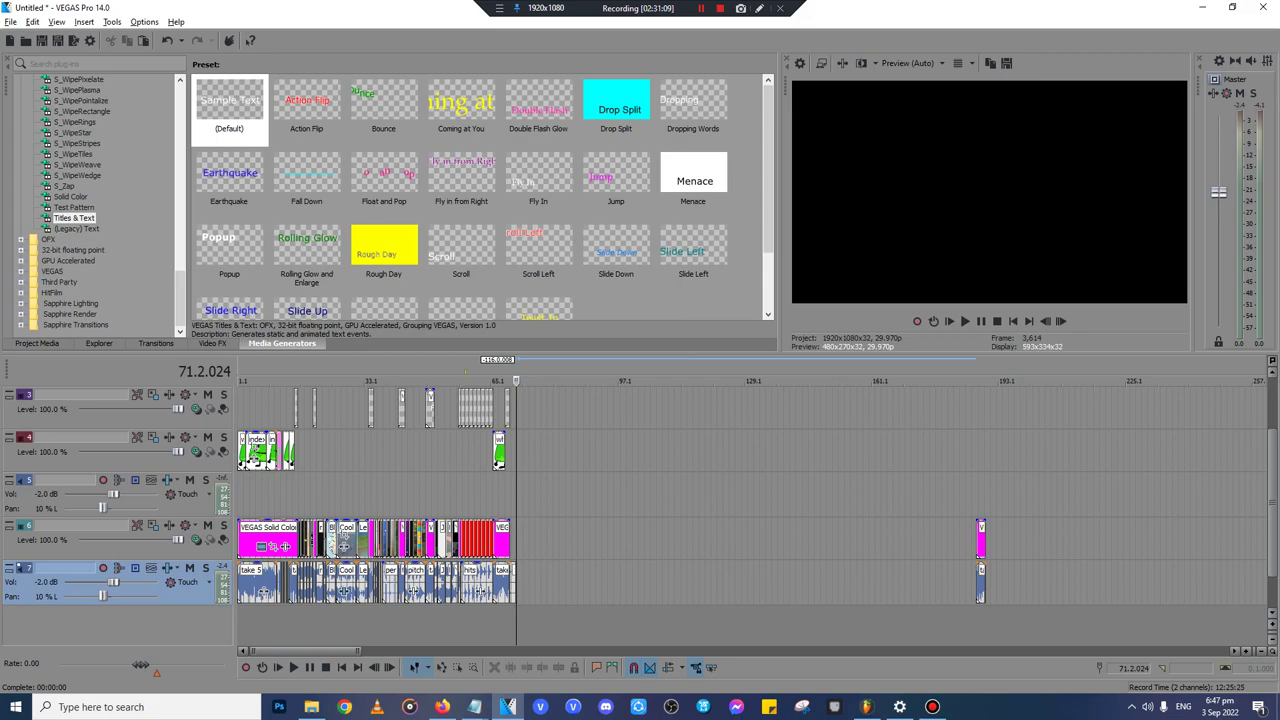
scroll(704, 591, "down", 3)
scroll(704, 591, "up", 10)
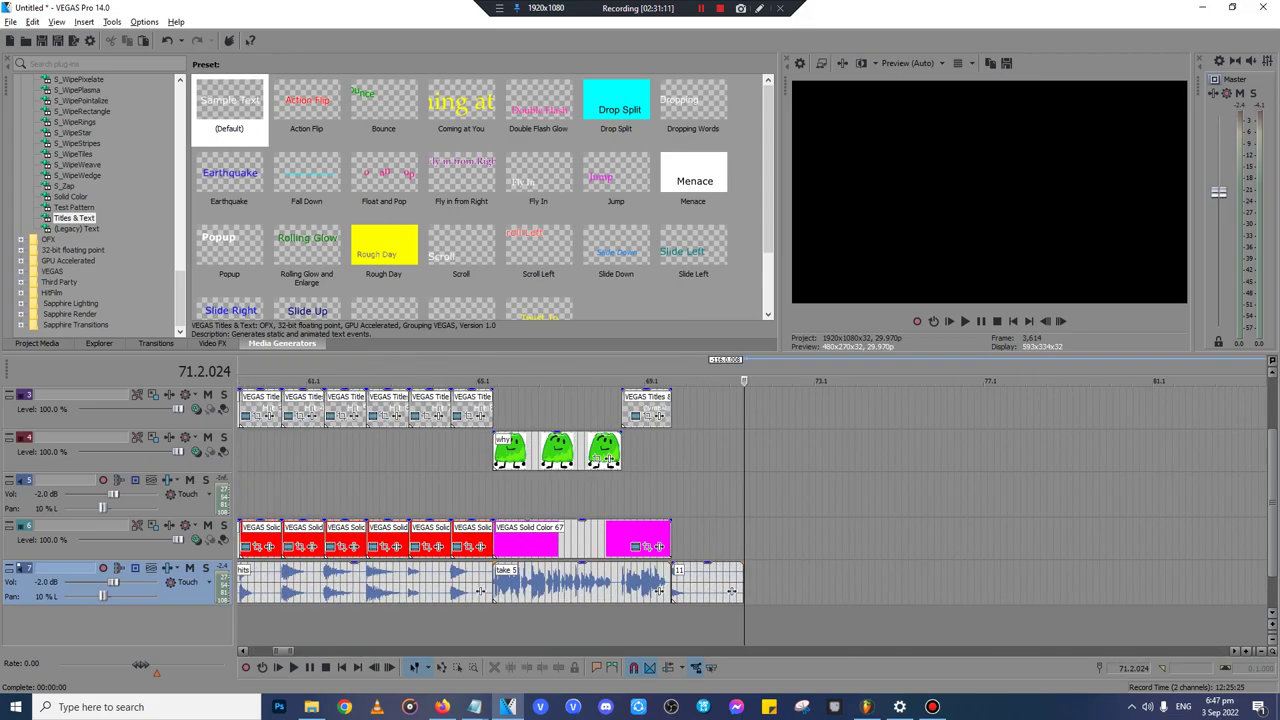
left_click(671, 451)
scroll(671, 451, "up", 4)
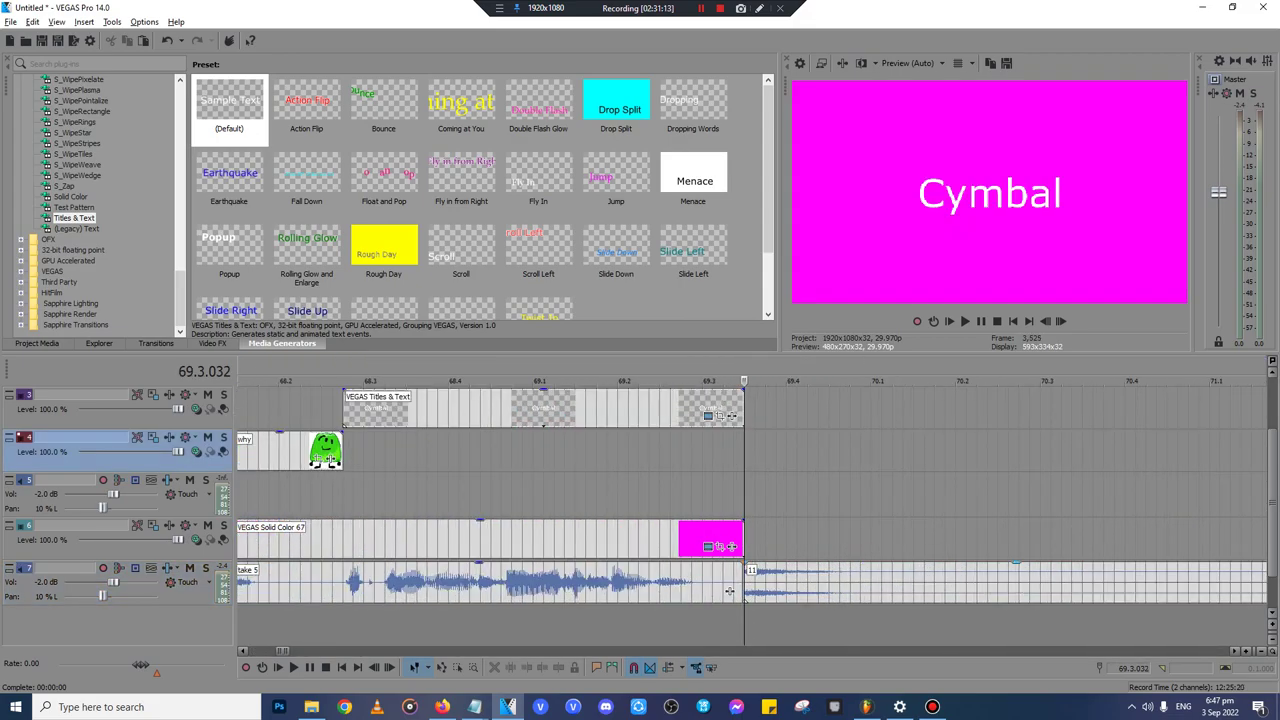
right_click(776, 585)
mouse_move(870, 450)
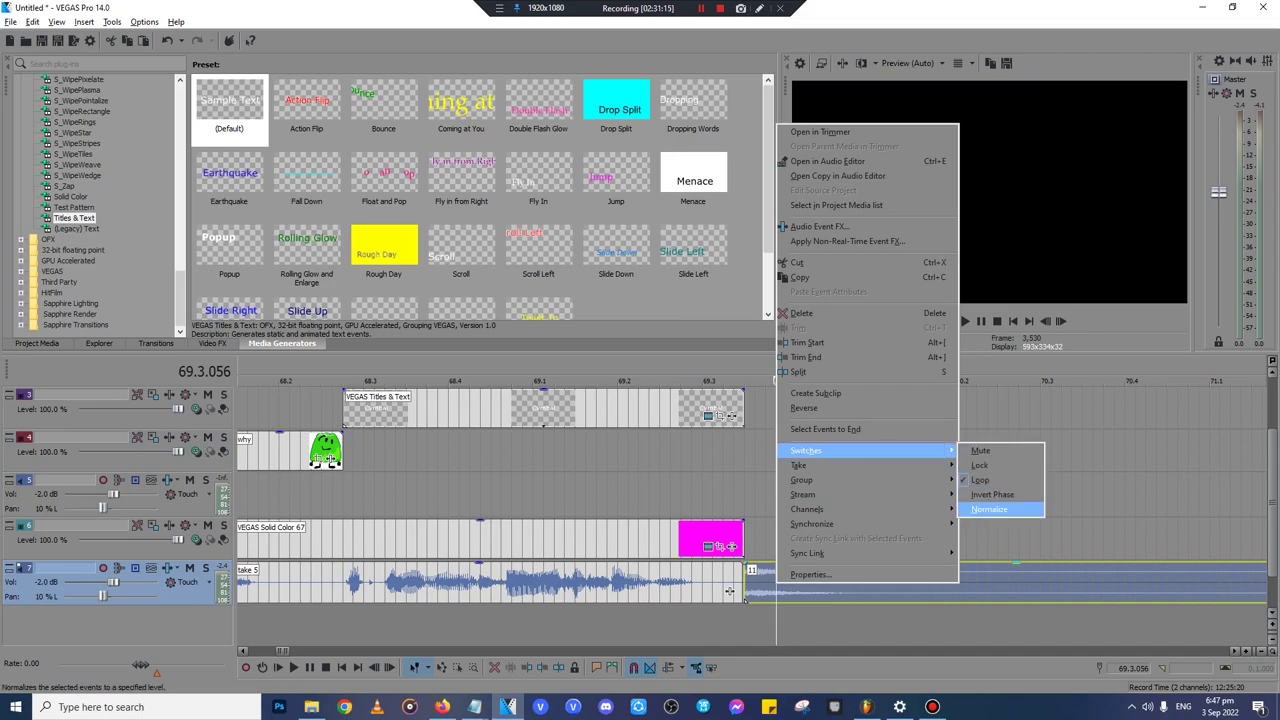
left_click(989, 509)
- Add the yes image from Downloads to track 4, aligned with the start of the 11 clip at 69.3.032
left_click(746, 451)
scroll(746, 451, "down", 3)
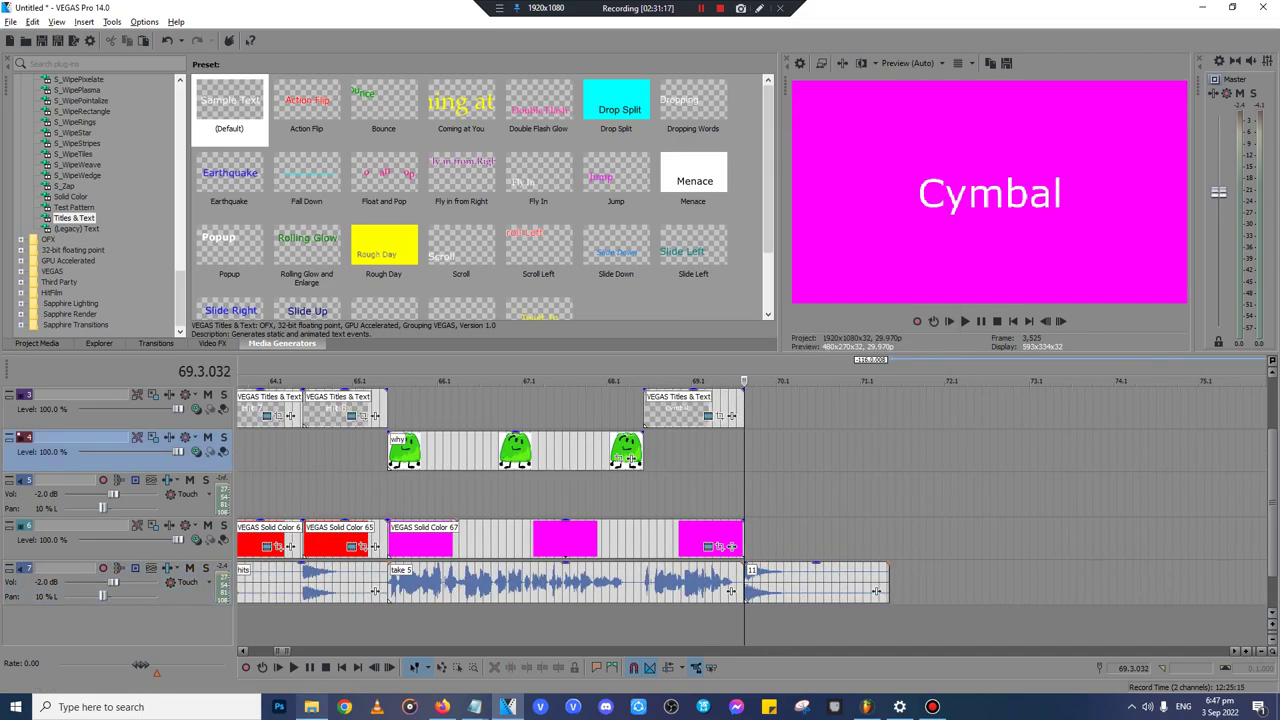
left_click(312, 707)
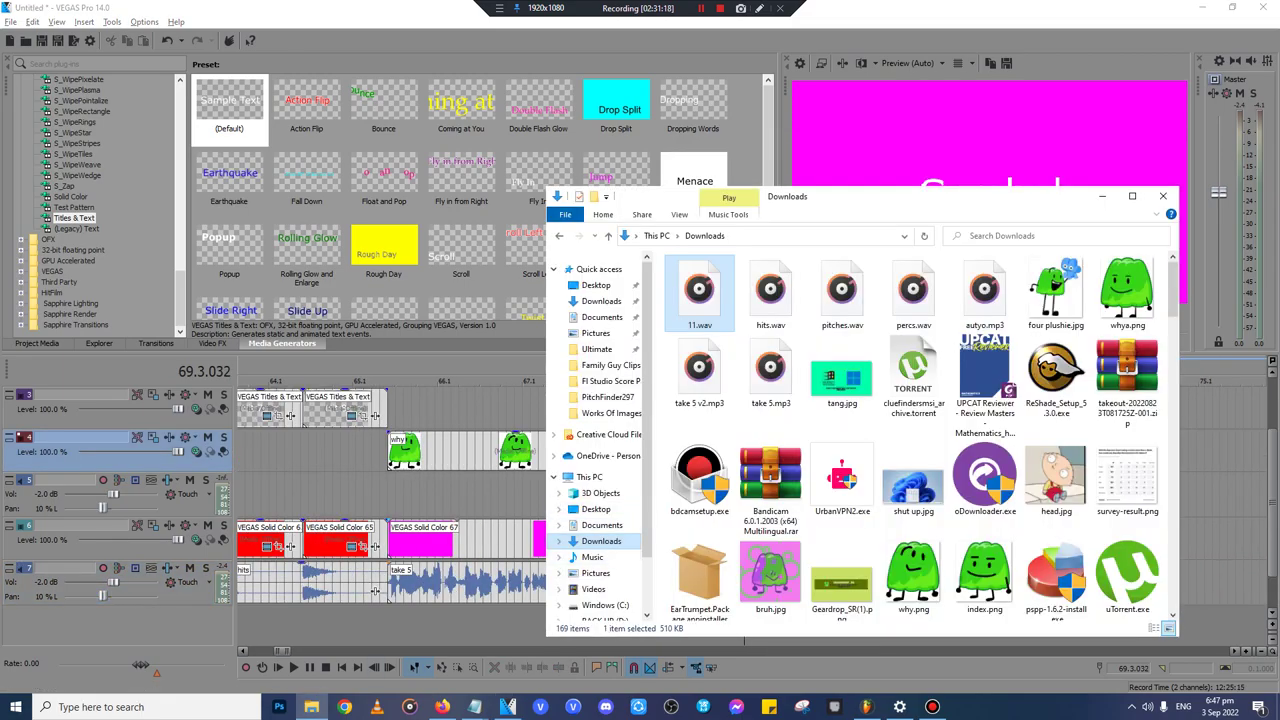
left_click_drag(984, 290, 1210, 450)
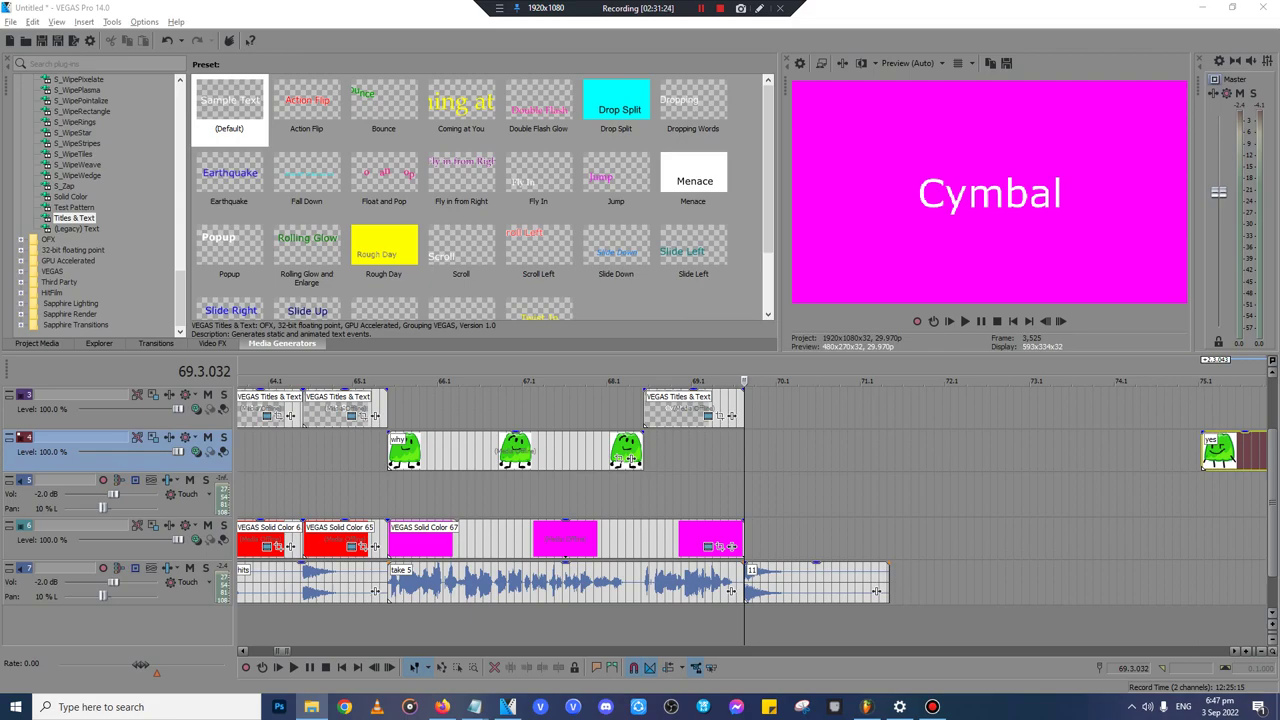
left_click_drag(1220, 450, 763, 450)
- Split the yes image at the end of the 11 clip, 71.2.024, and delete the excess part
left_click(889, 455)
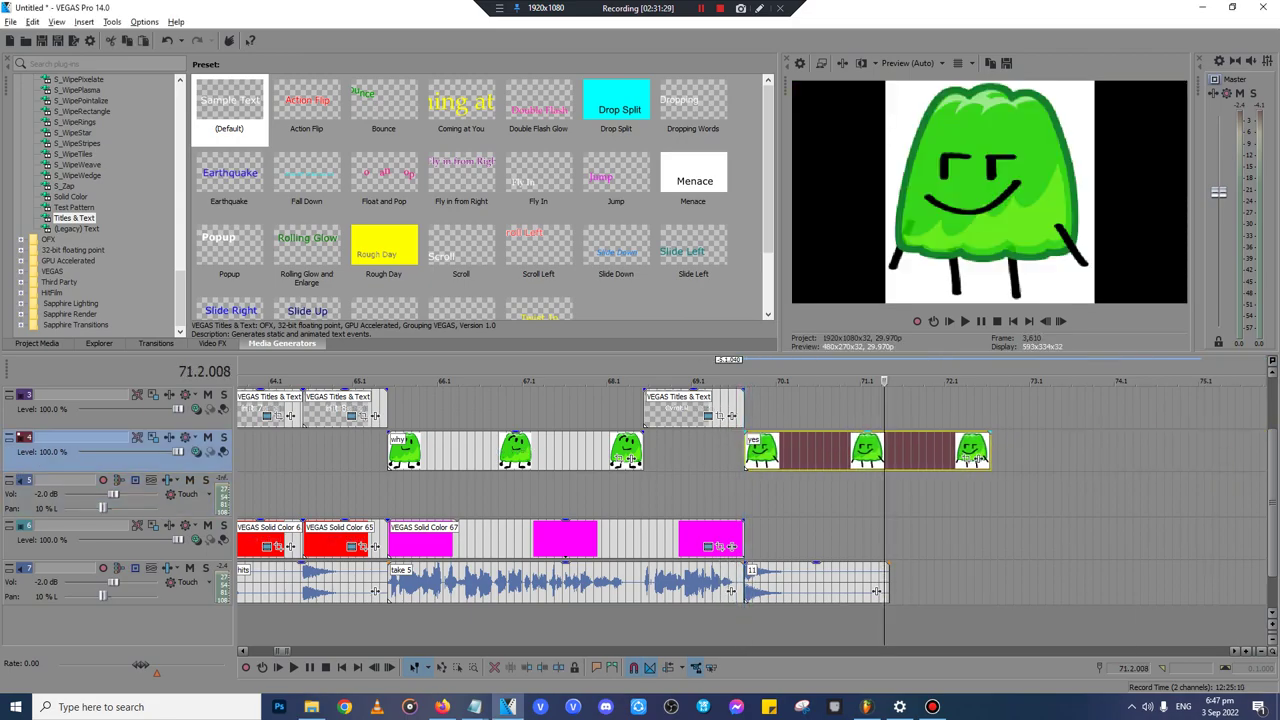
key("s")
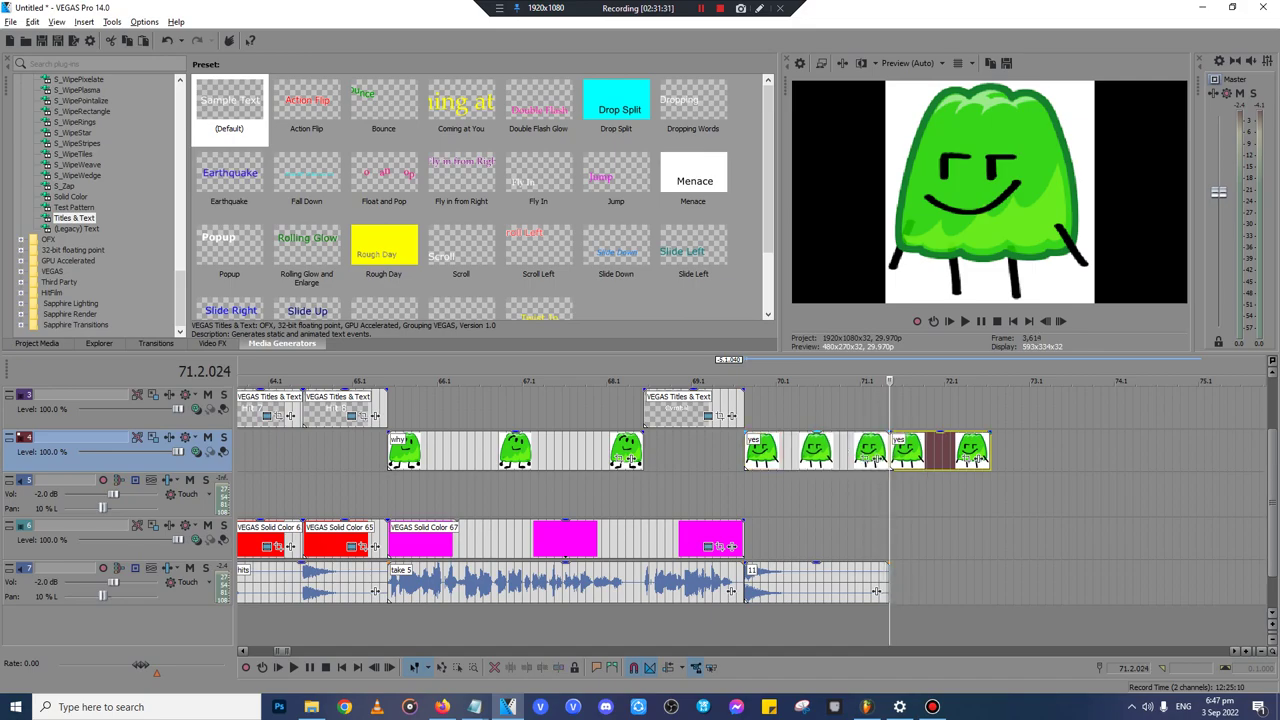
key("Delete")
- Add a Magenta Solid Color event to track 6 at 69.3.032, keeping its default settings
left_click(743, 540)
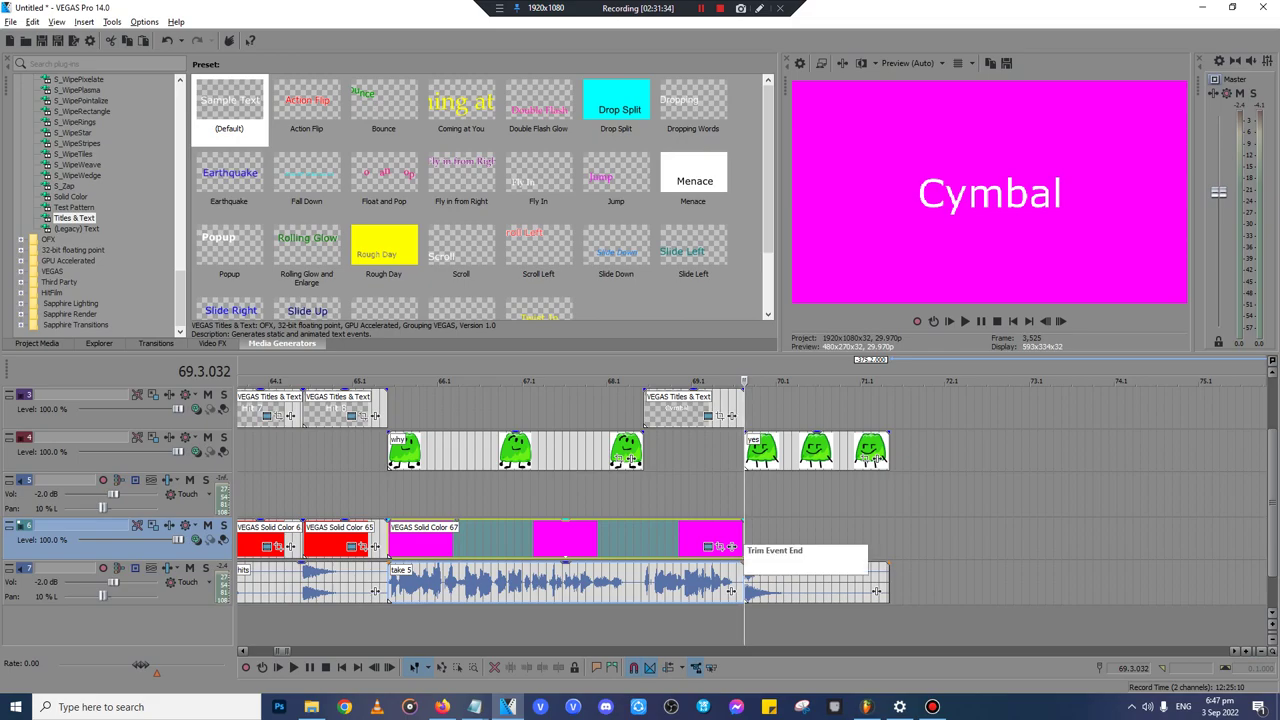
scroll(743, 540, "down", 10)
scroll(743, 540, "up", 11)
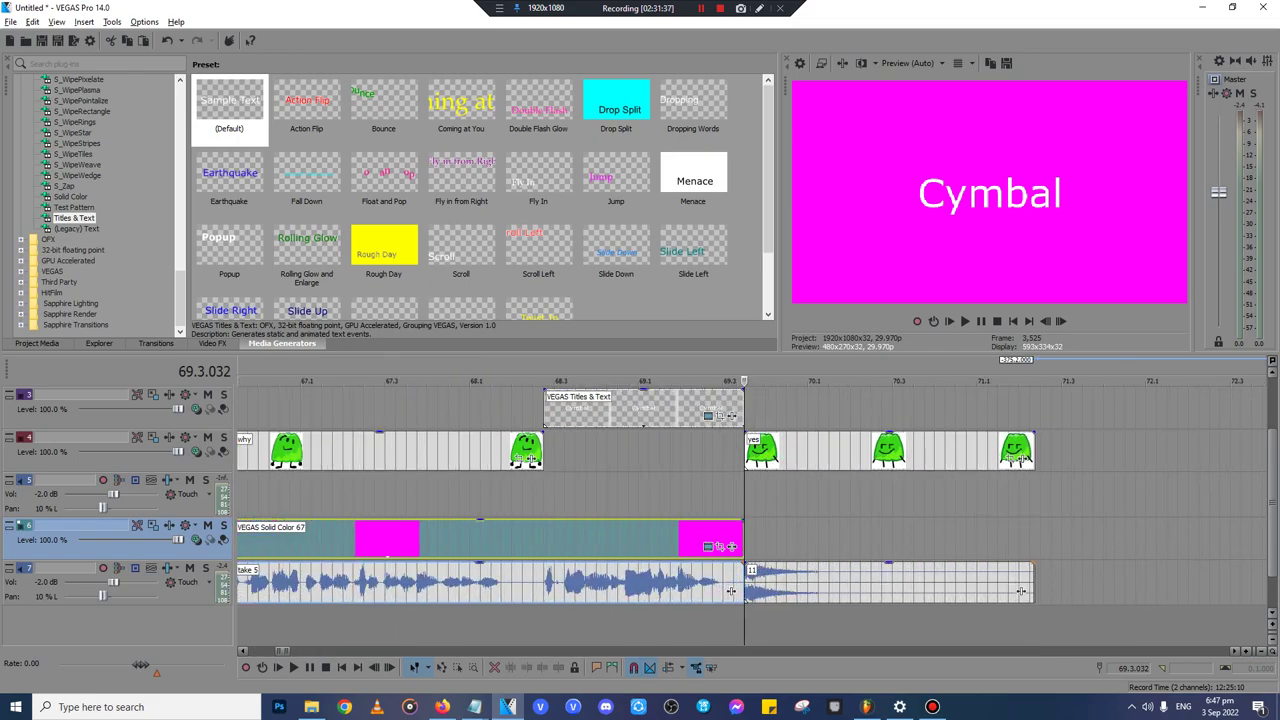
left_click(71, 197)
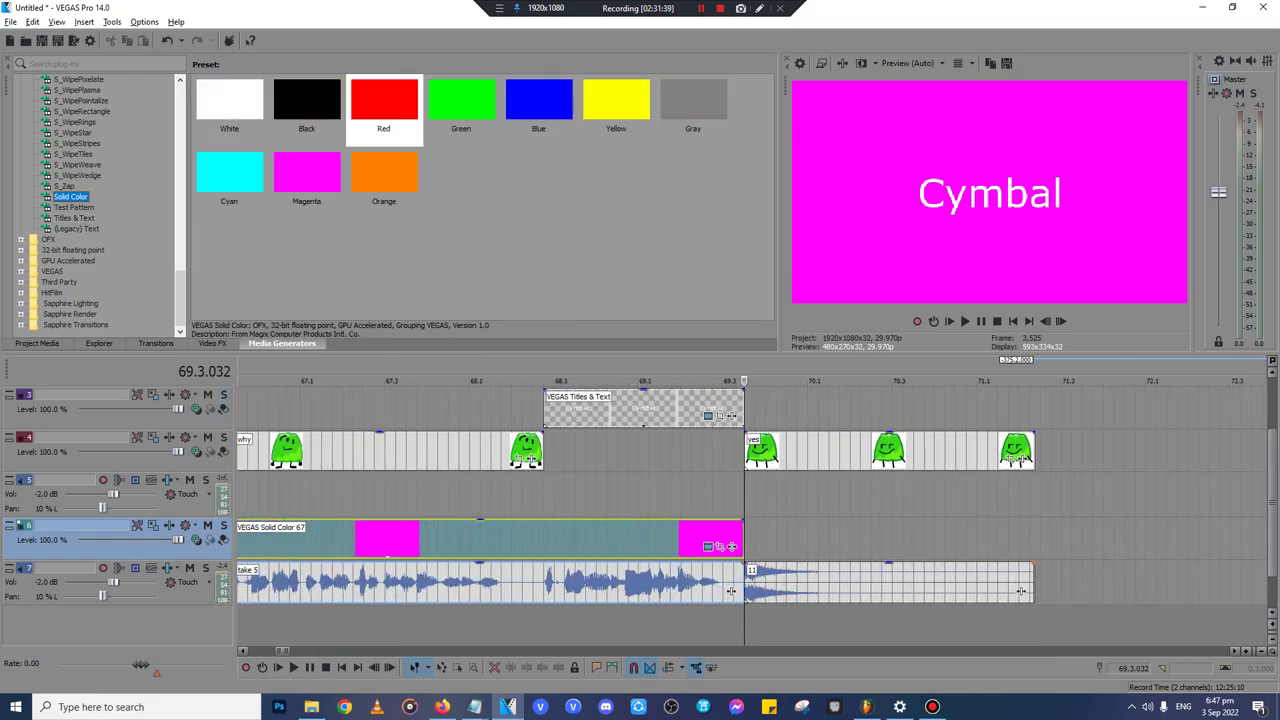
left_click_drag(307, 173, 747, 540)
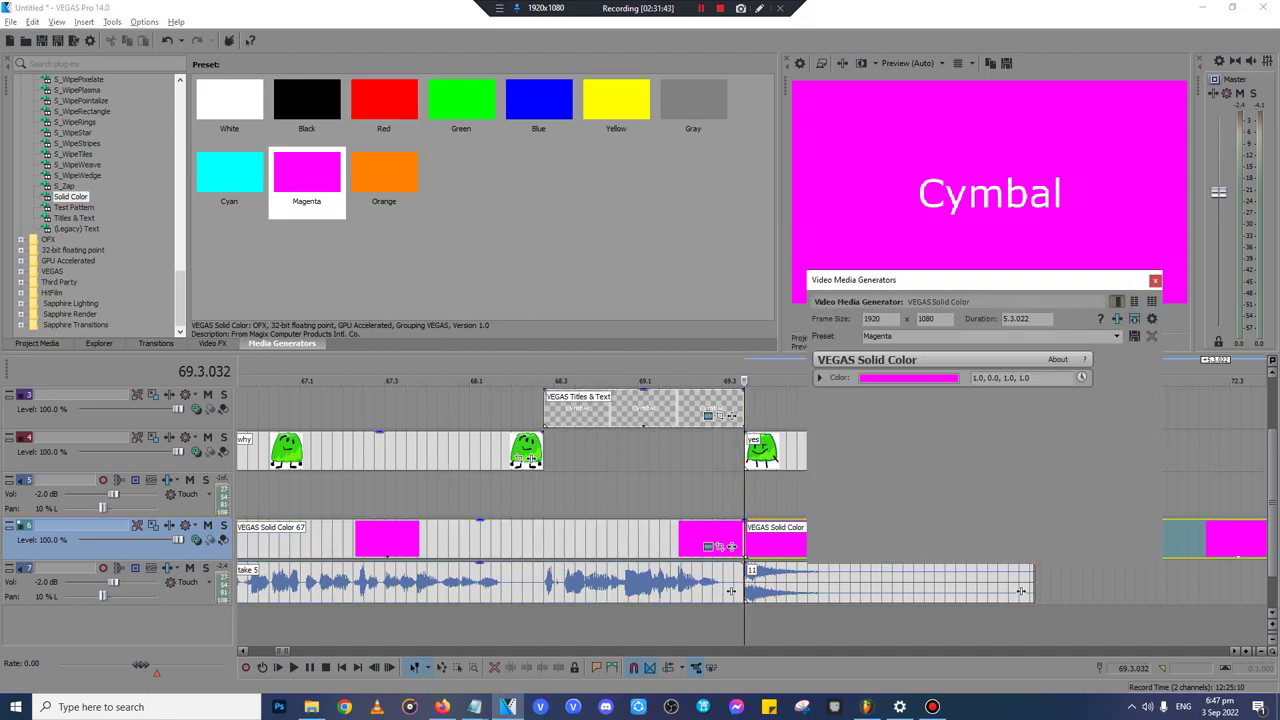
left_click(1155, 281)
- Split the new magenta background at 71.2.024 and delete the part beyond the 11 clip
left_click(1040, 538)
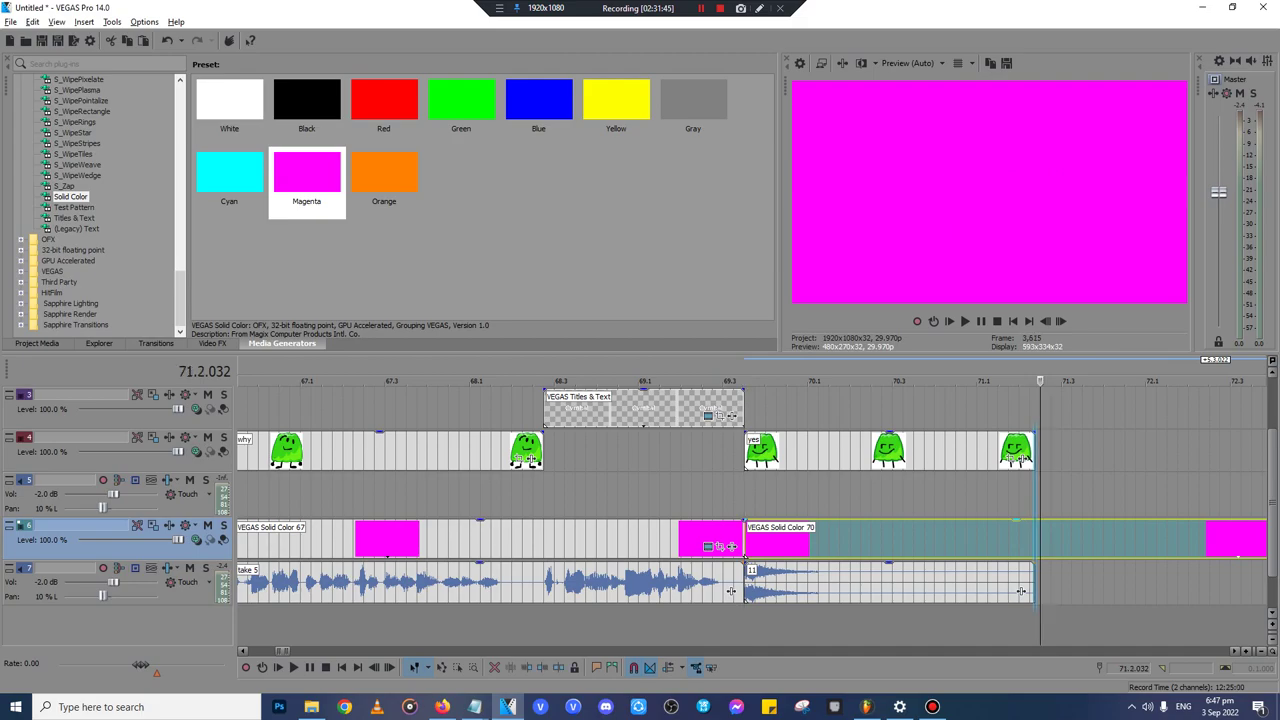
left_click(1035, 538)
key("s")
key("Delete")
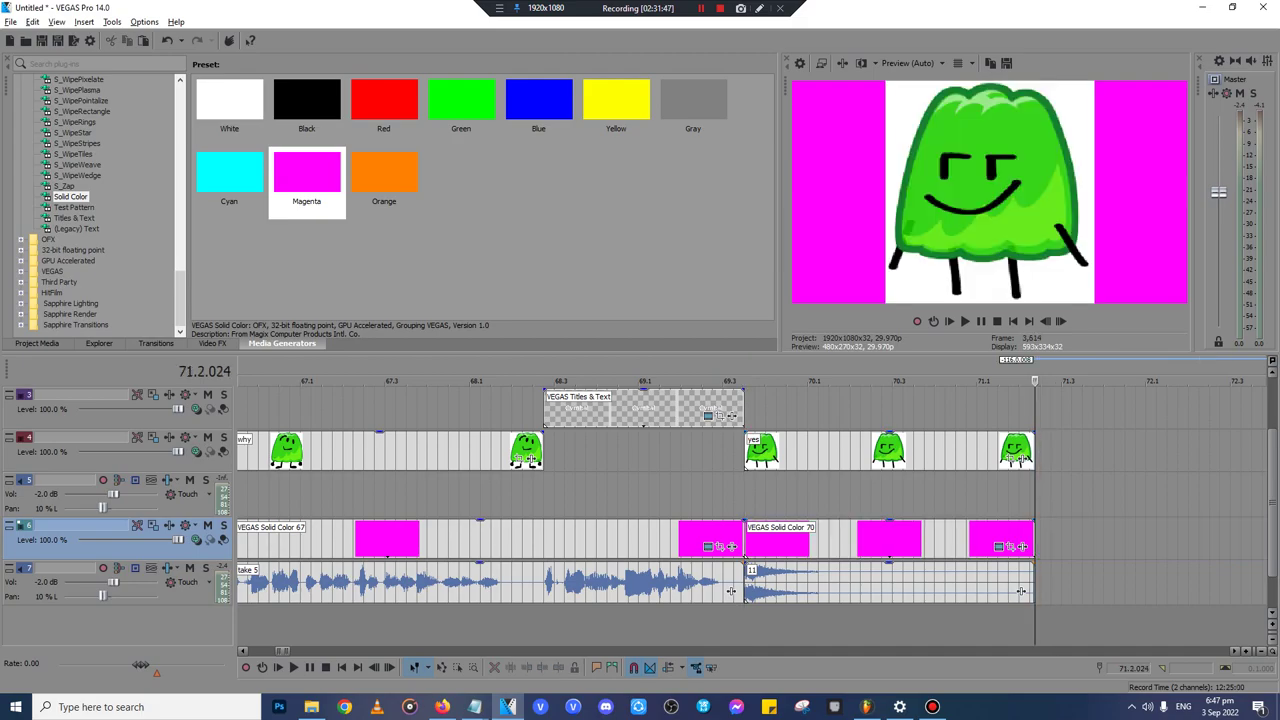
- In the yes image's Pan/Crop, add an end keyframe with width 654, height 696 and a -45 degree rotation angle
left_click(748, 450)
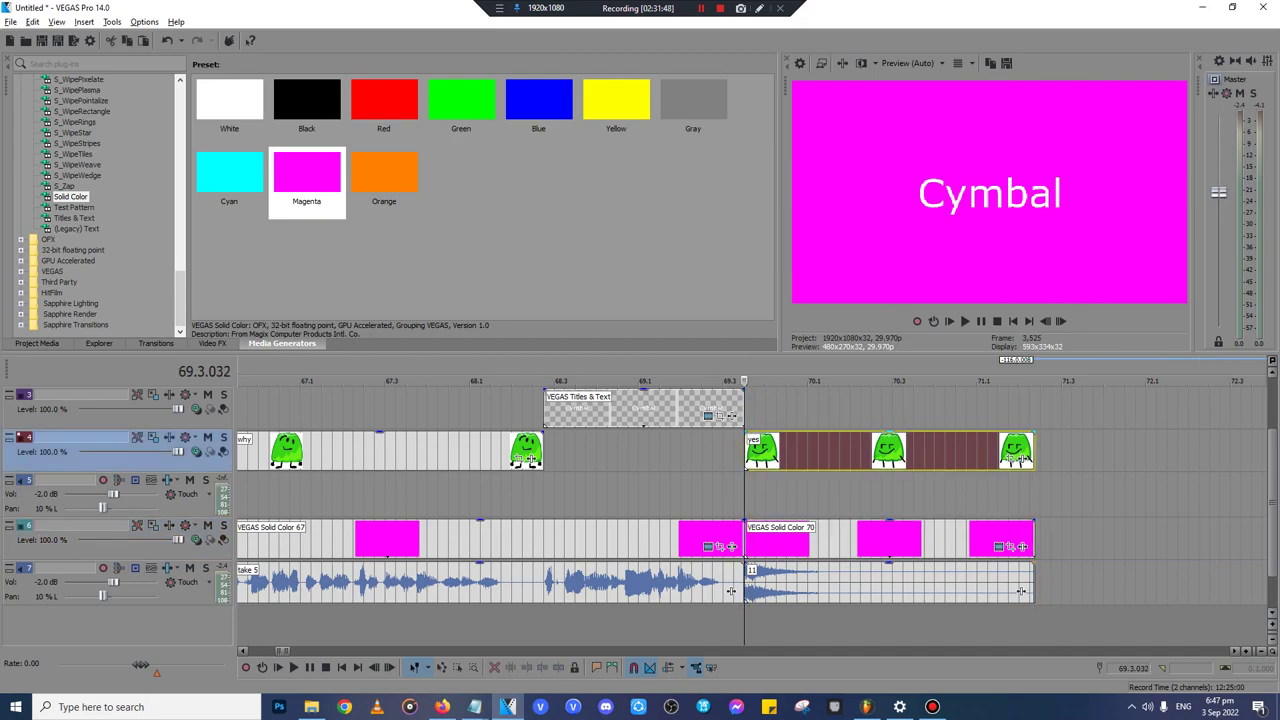
left_click(1010, 459)
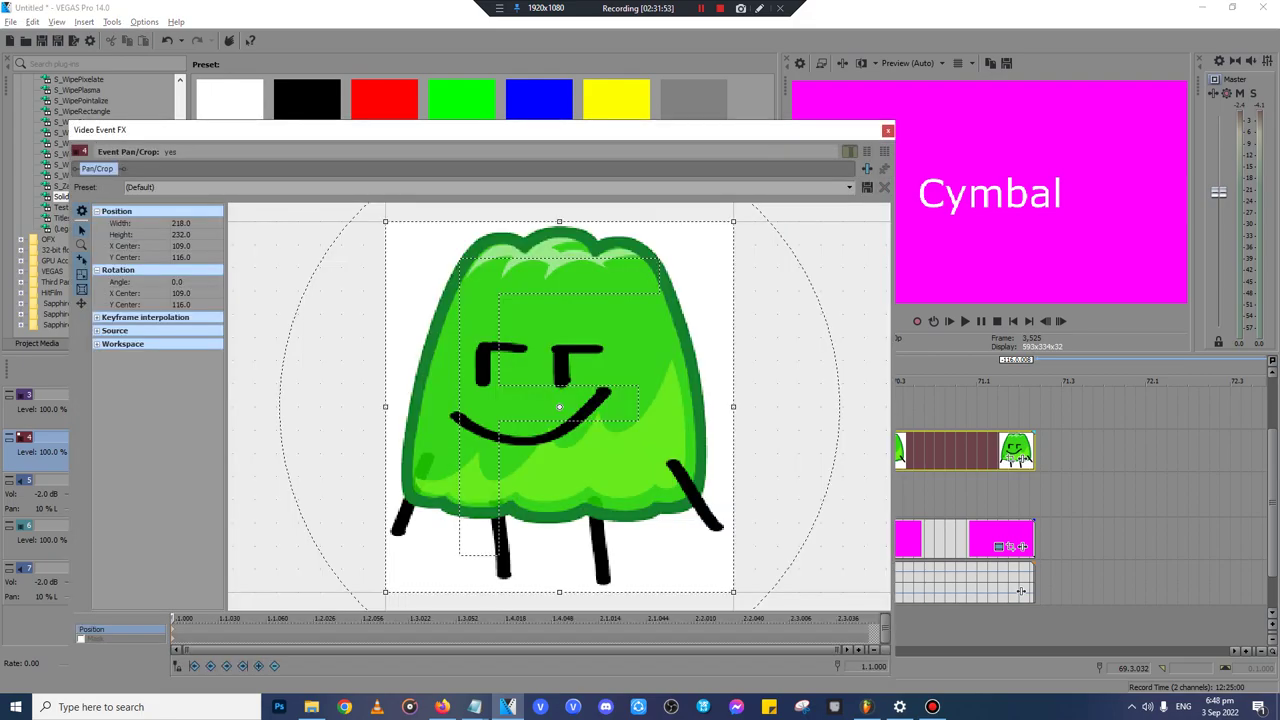
left_click(1034, 450)
scroll(559, 407, "down", 5)
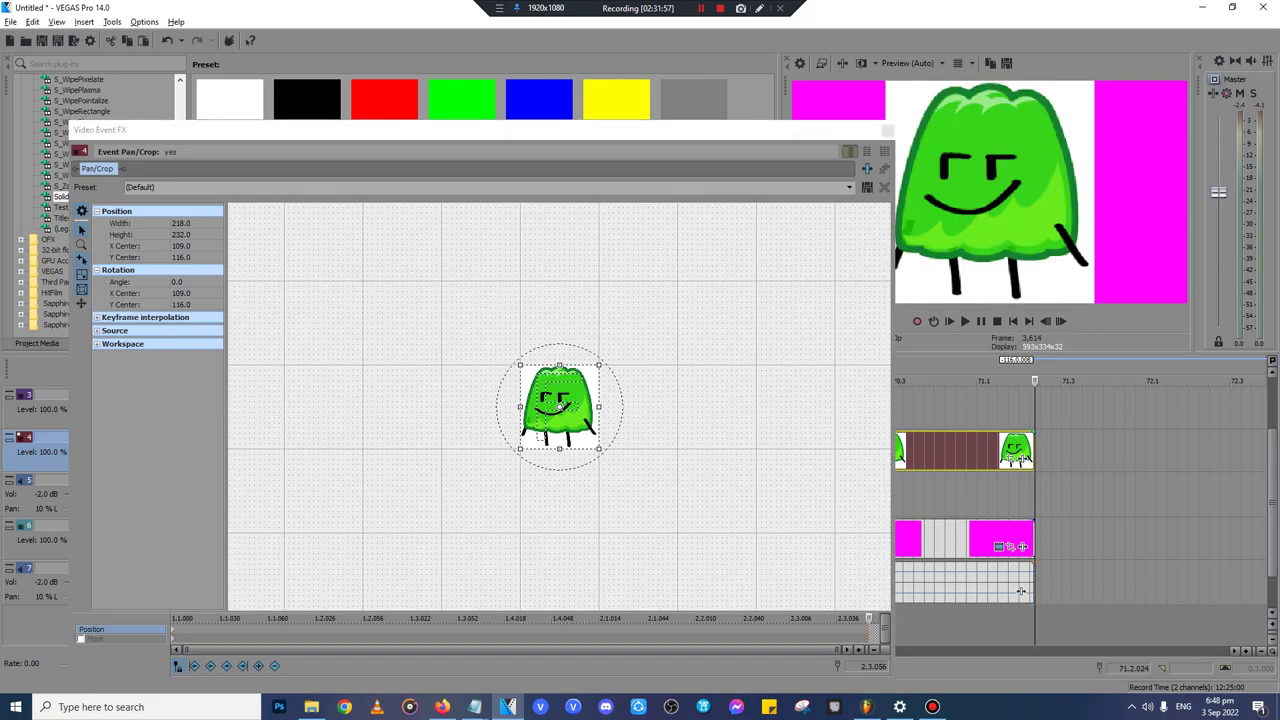
left_click_drag(640, 450, 685, 499)
scroll(604, 452, "down", 2)
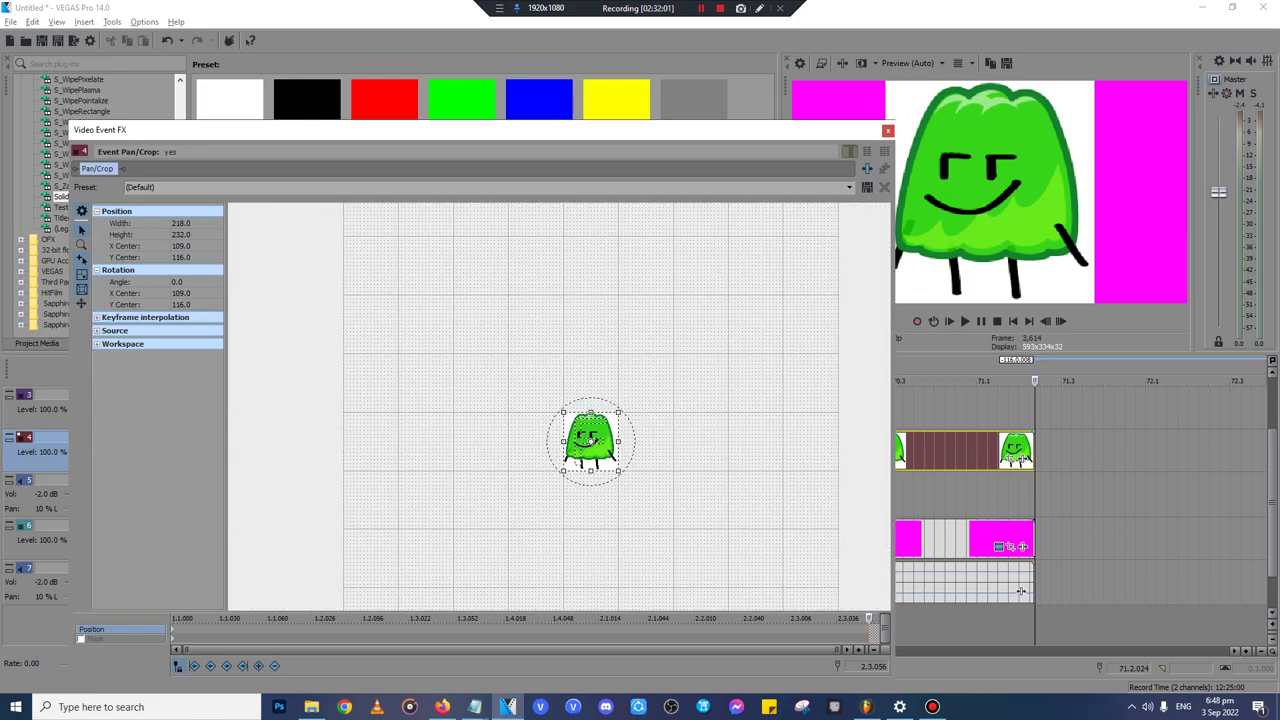
left_click_drag(618, 471, 709, 406)
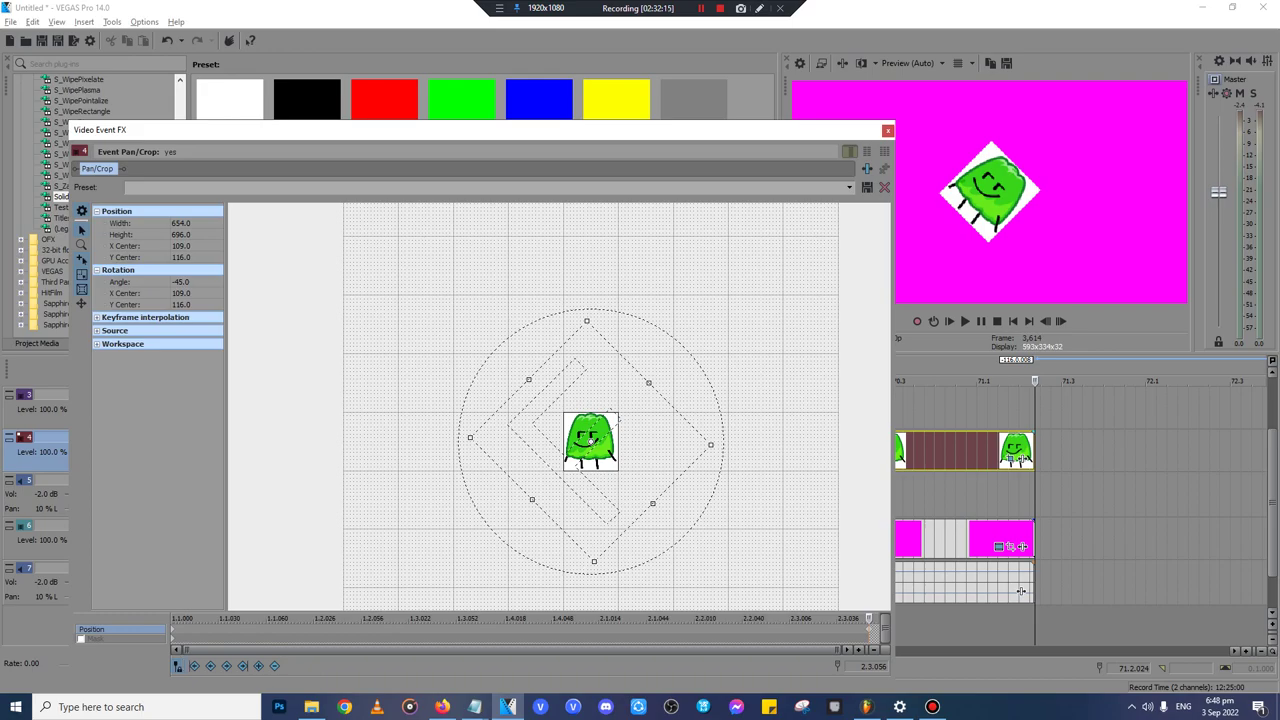
- Set both the start and end Pan/Crop keyframes of the yes image to Slow interpolation, then close the Pan/Crop settings
left_click(172, 629)
right_click(172, 629)
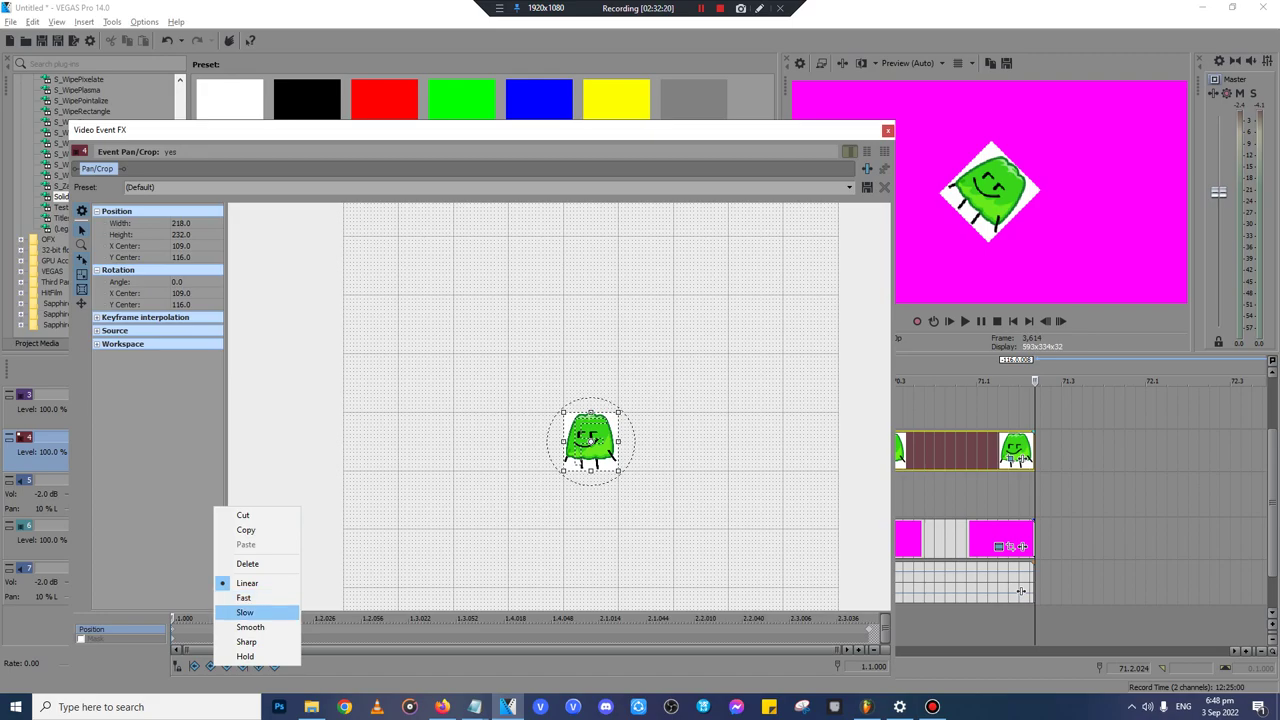
left_click(245, 612)
right_click(871, 630)
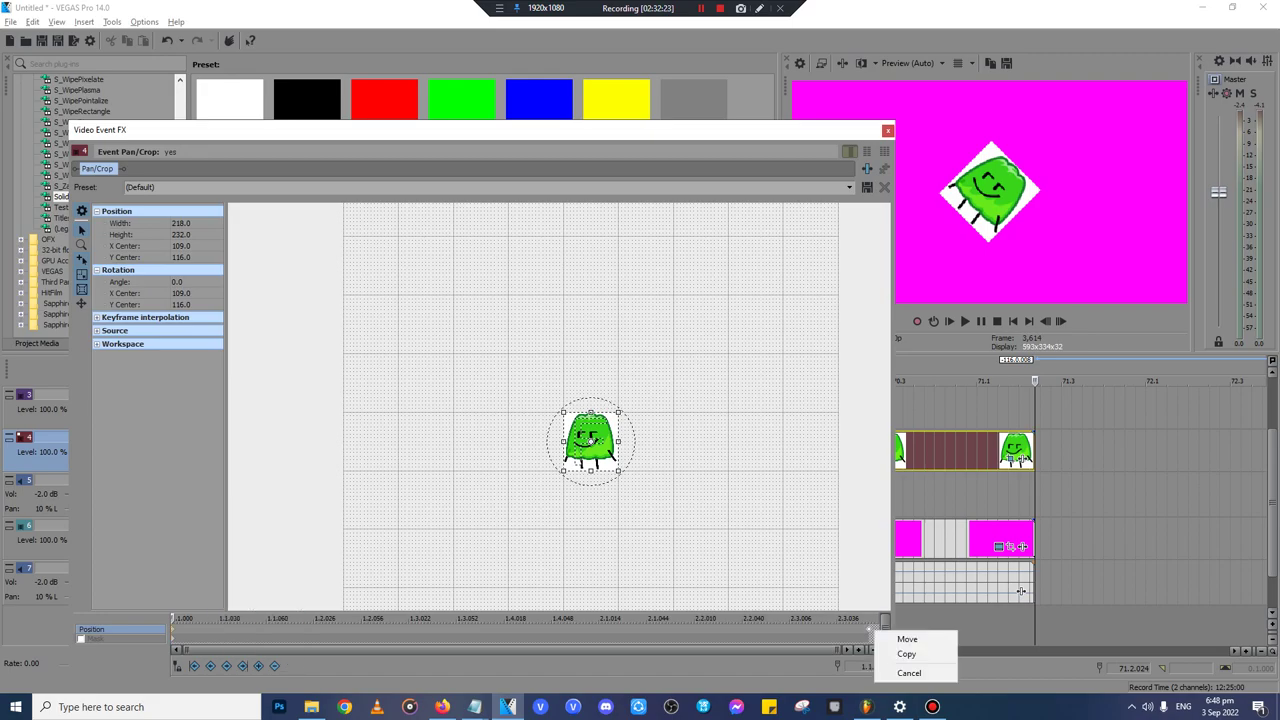
left_click(869, 629)
left_click(869, 629)
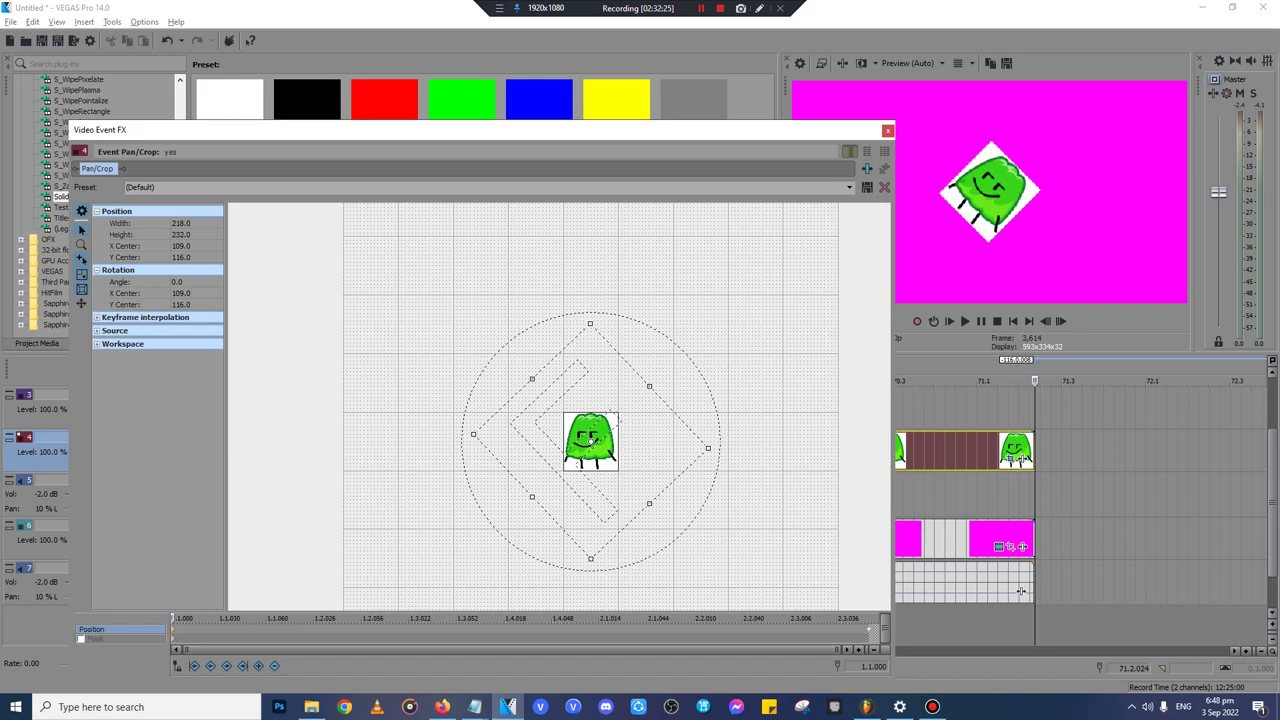
right_click(869, 629)
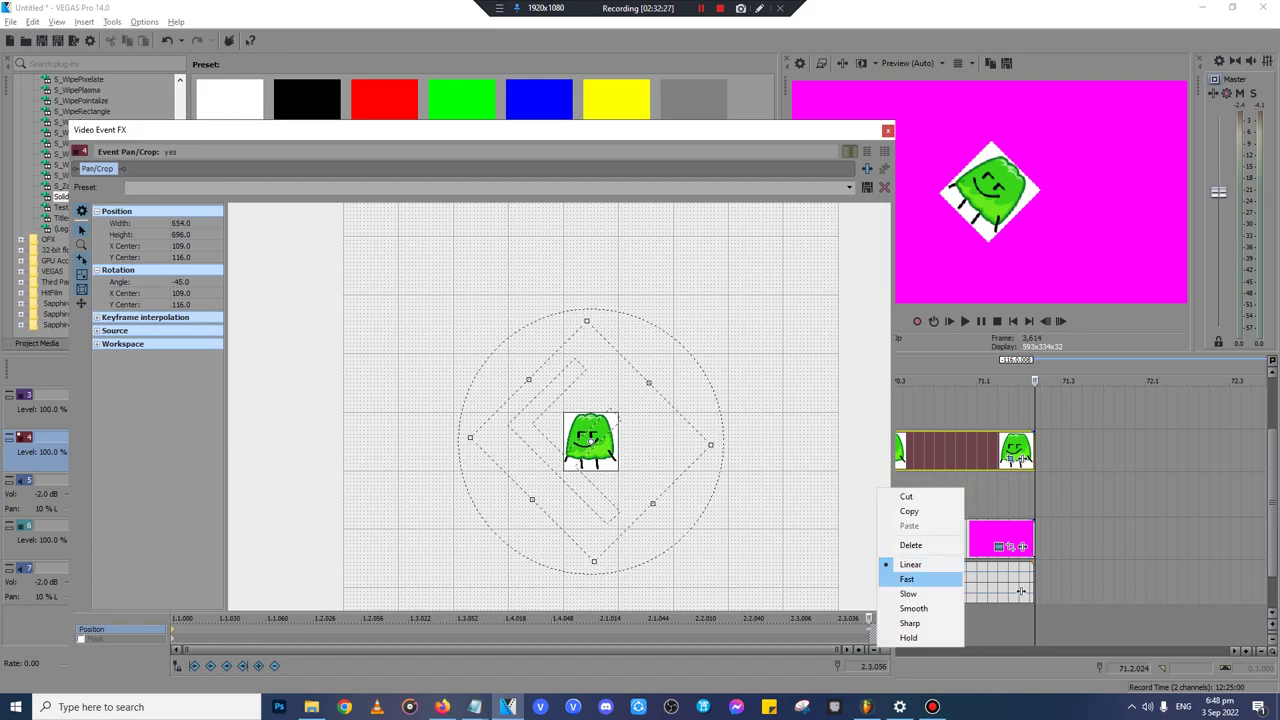
left_click(912, 594)
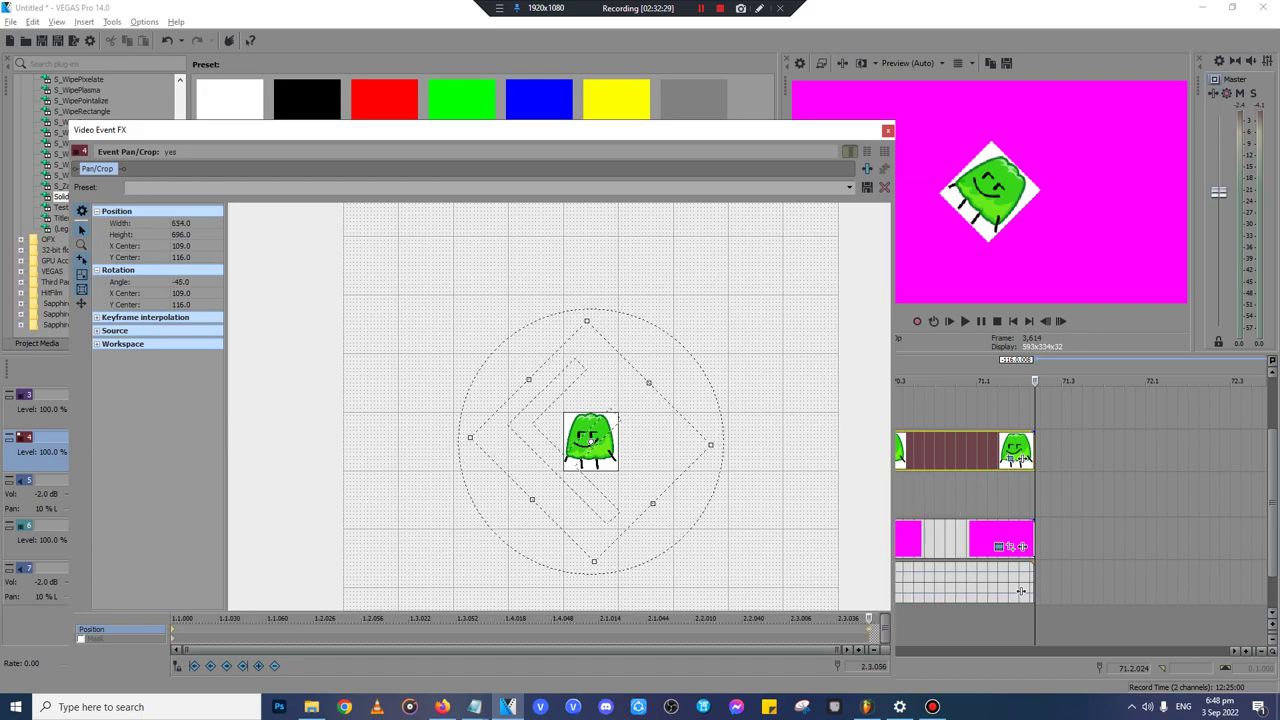
left_click(888, 131)
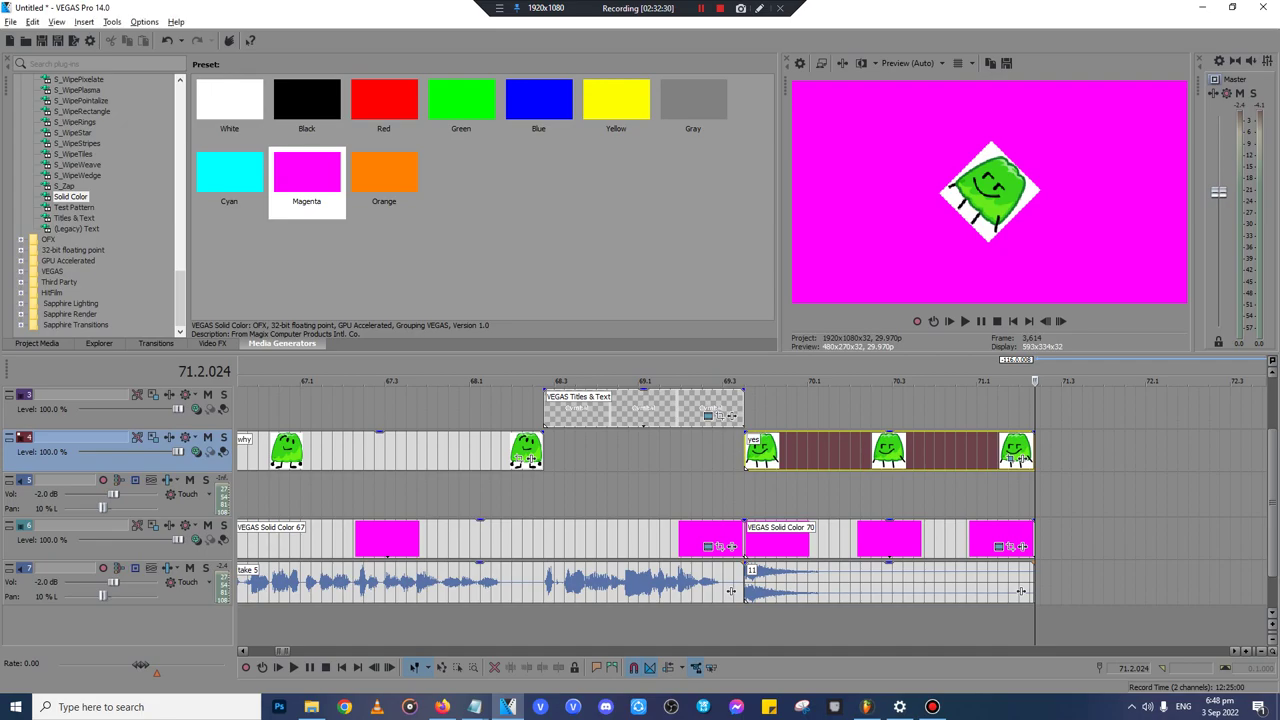
- Recheck the yes image's Pan/Crop settings and play its shrink-and-rotate animation from 69.3.032
left_click(1011, 458)
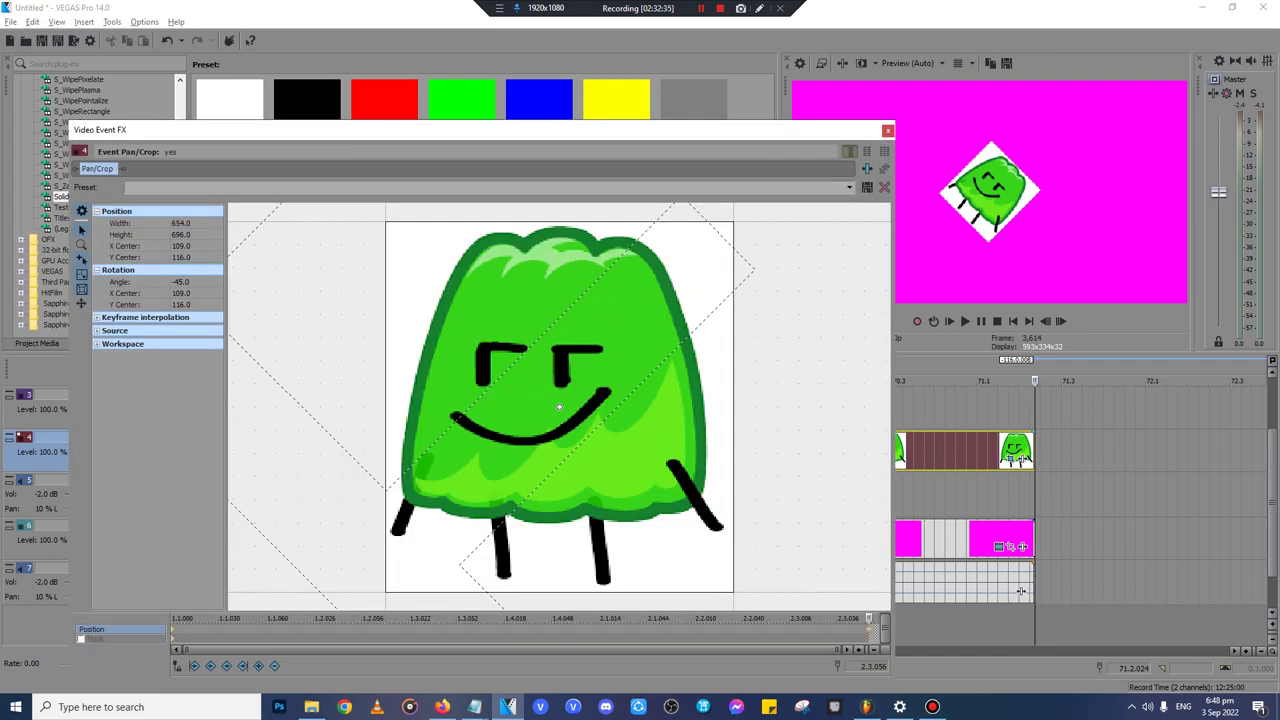
key("Escape")
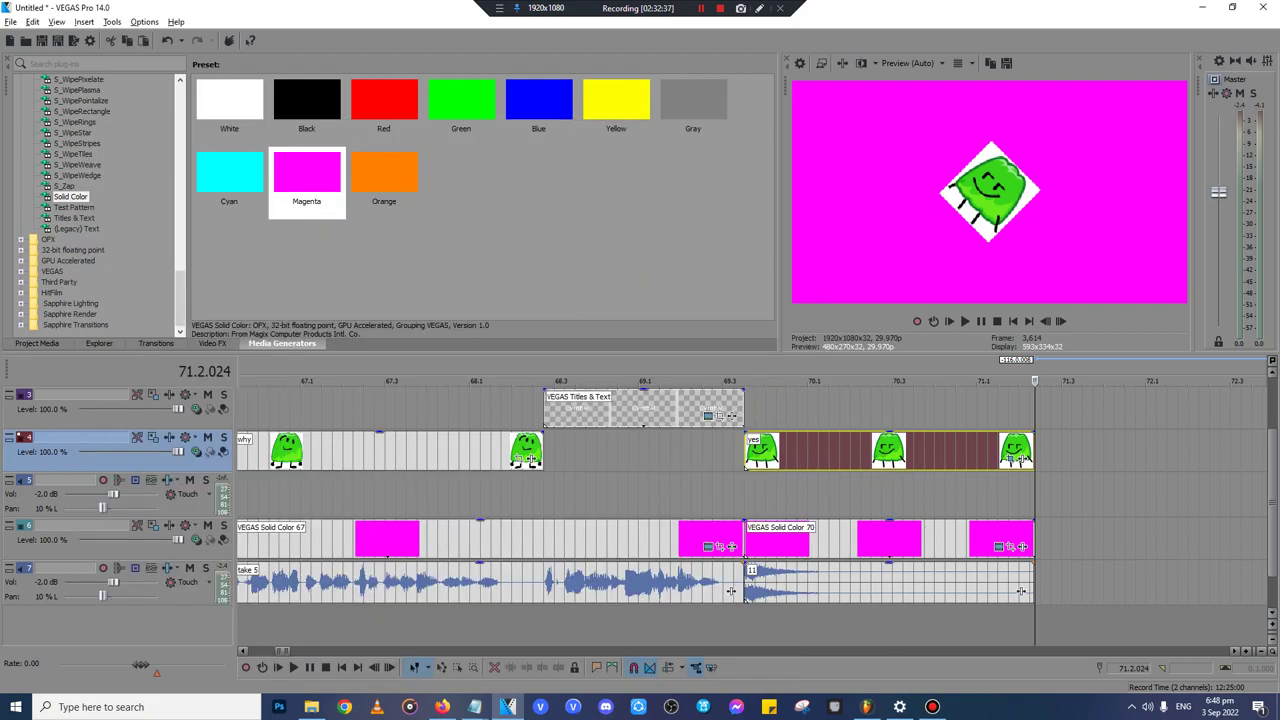
left_click(742, 406)
key("space")
scroll(742, 406, "down", 3)
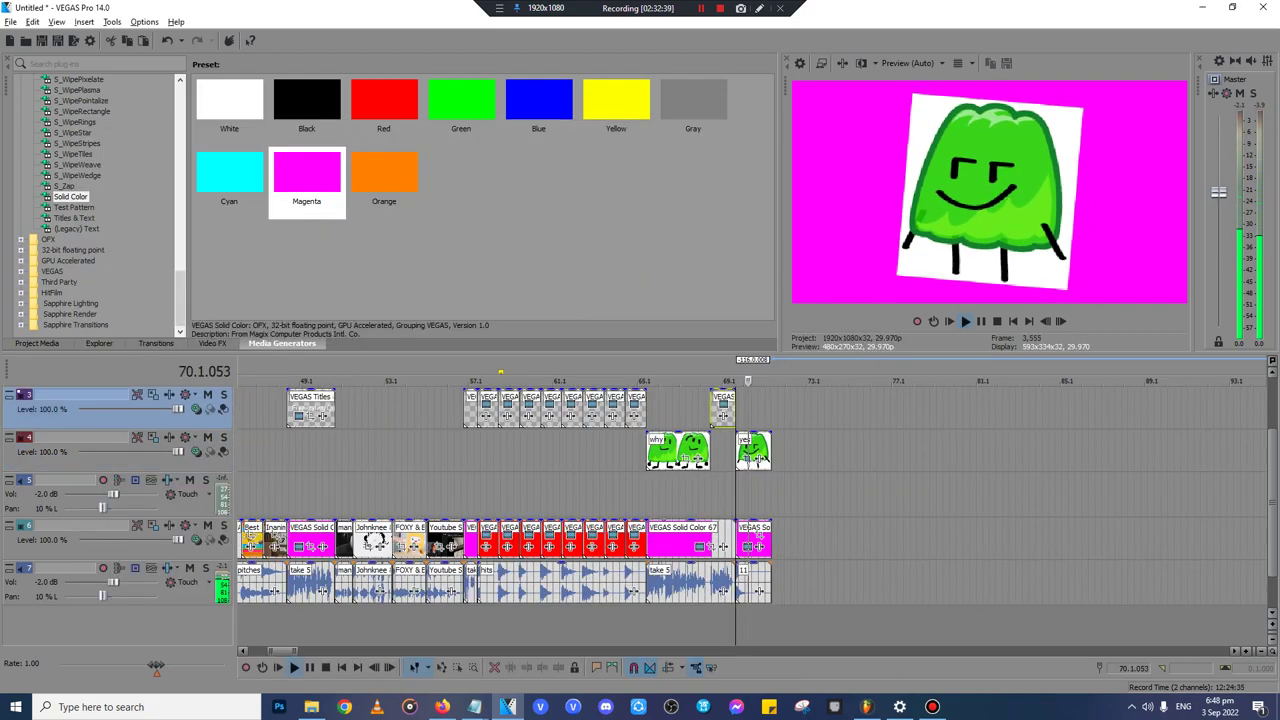
key("Return")
- Change the yes image's first Pan/Crop keyframe to Fast interpolation and play the cymbal section back
left_click(747, 458)
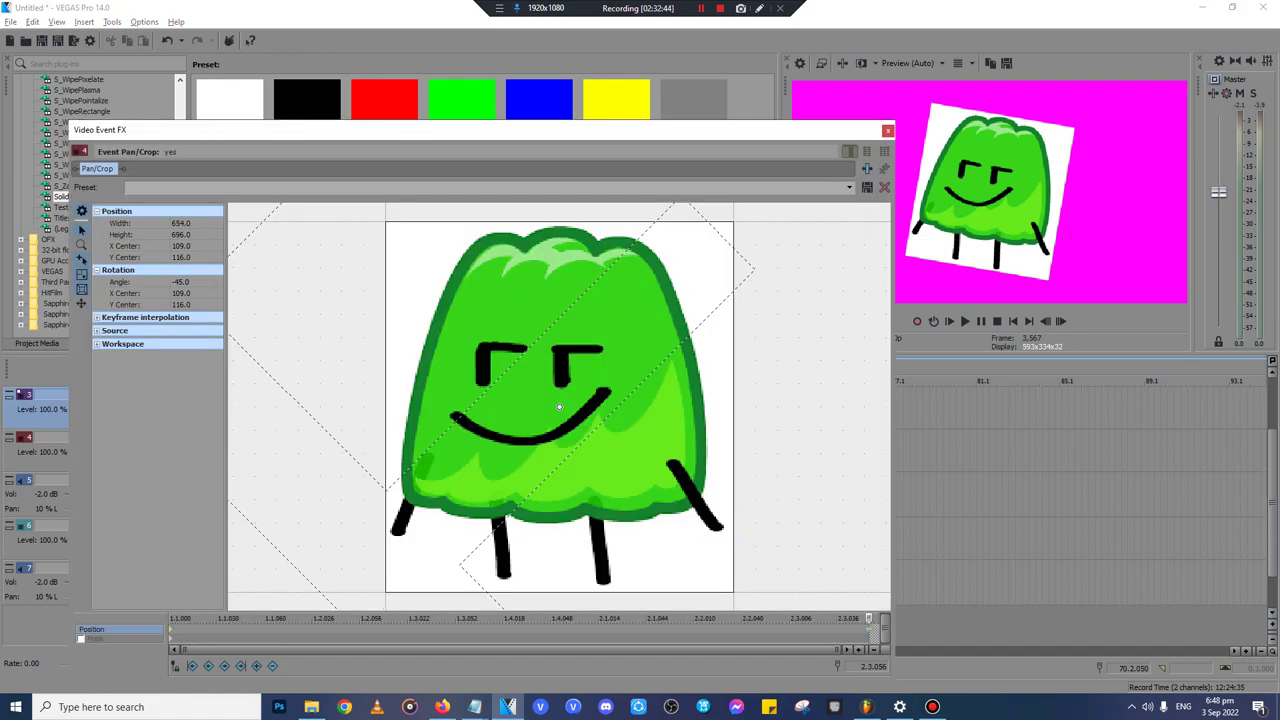
right_click(172, 632)
left_click(205, 564)
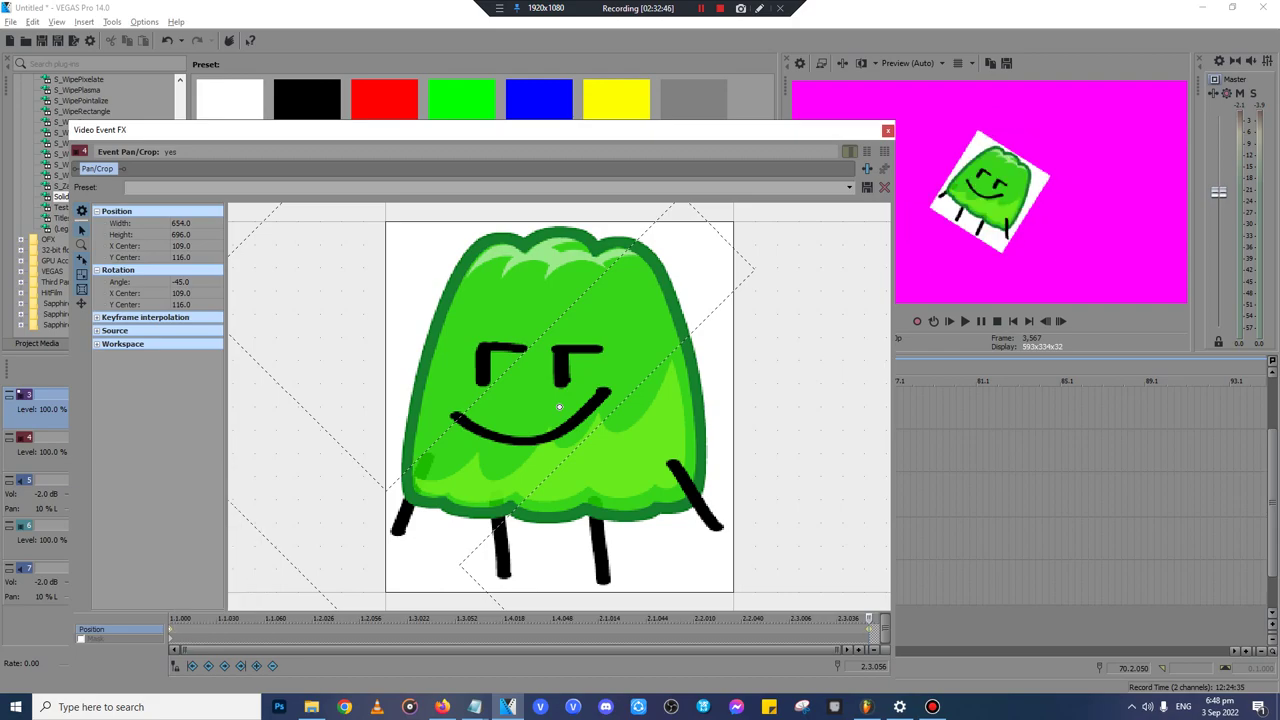
left_click(887, 131)
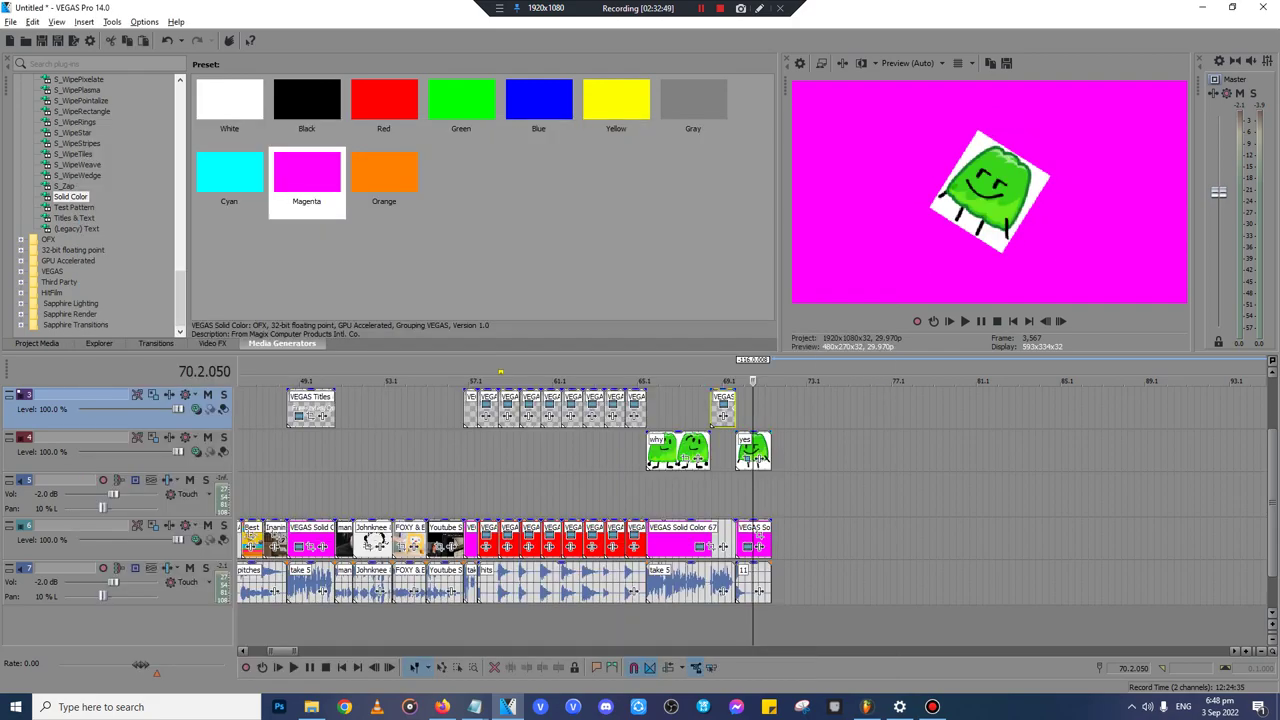
key("space")
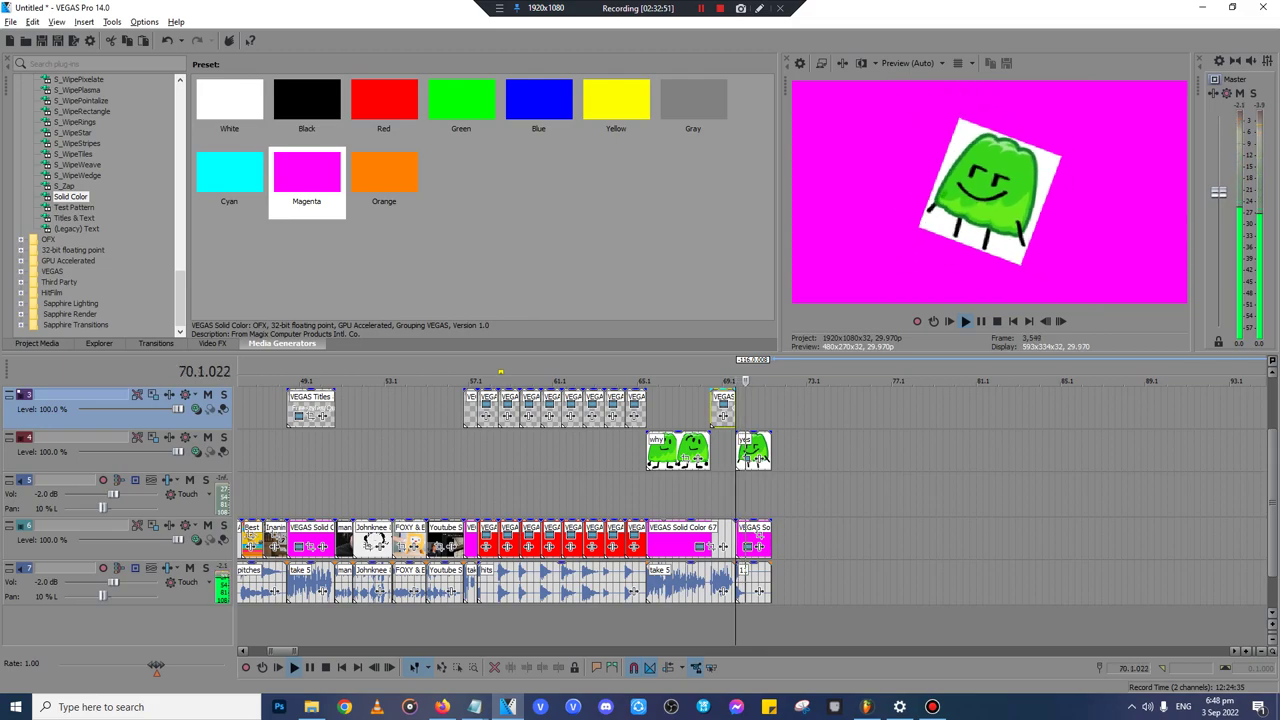
scroll(780, 591, "up", 5)
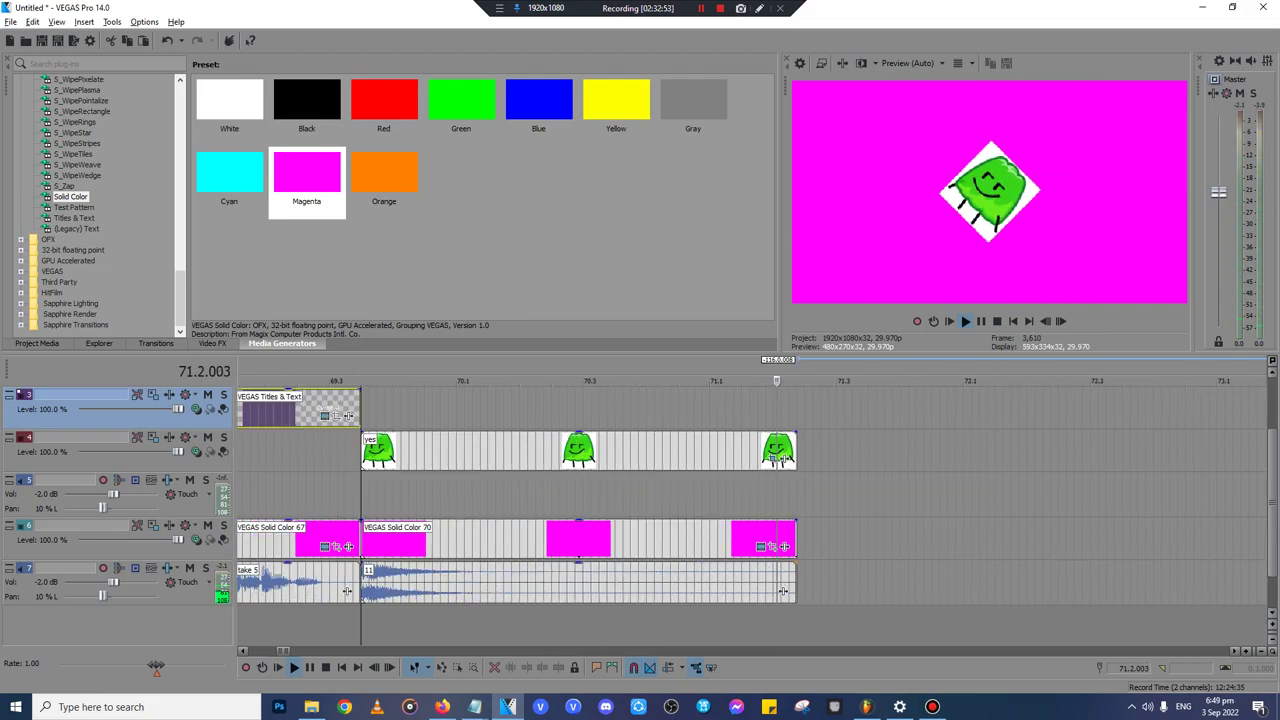
key("Return")
- Move the leftover block of why, index, title, magenta background and take 5 events from 446.4.024 to about 193.1
left_click(803, 450)
left_click(795, 450)
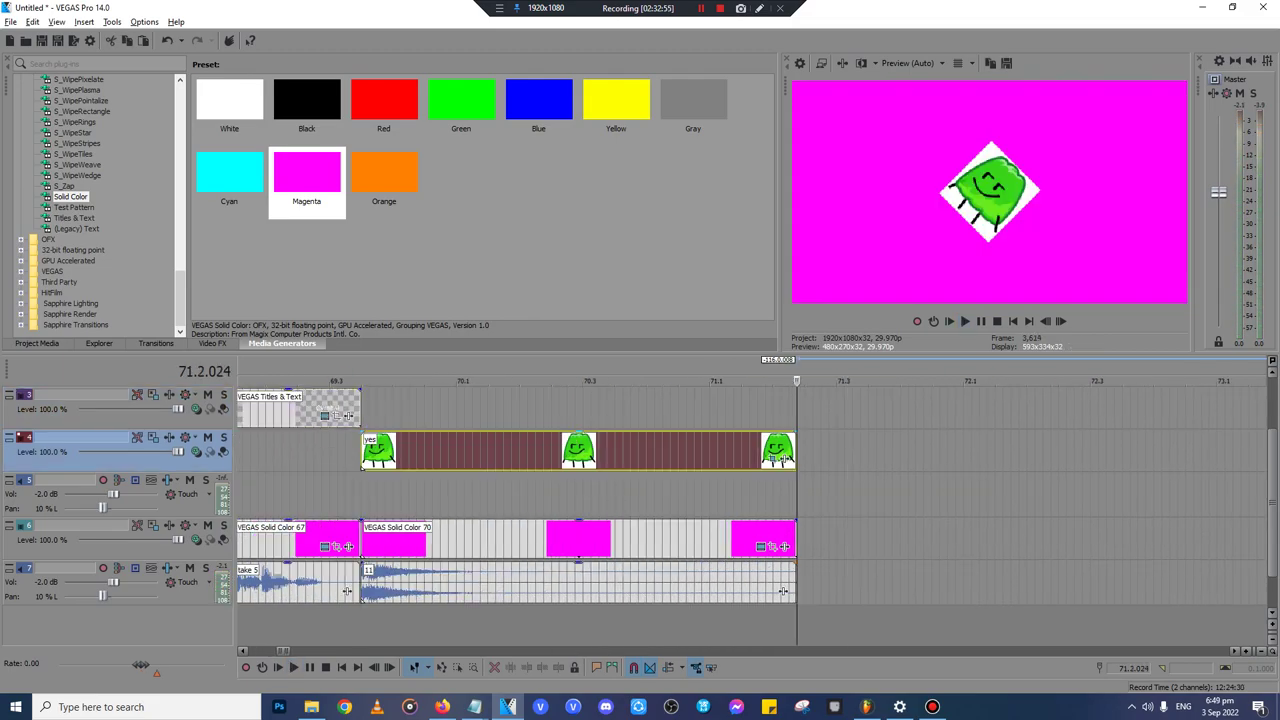
scroll(783, 591, "down", 10)
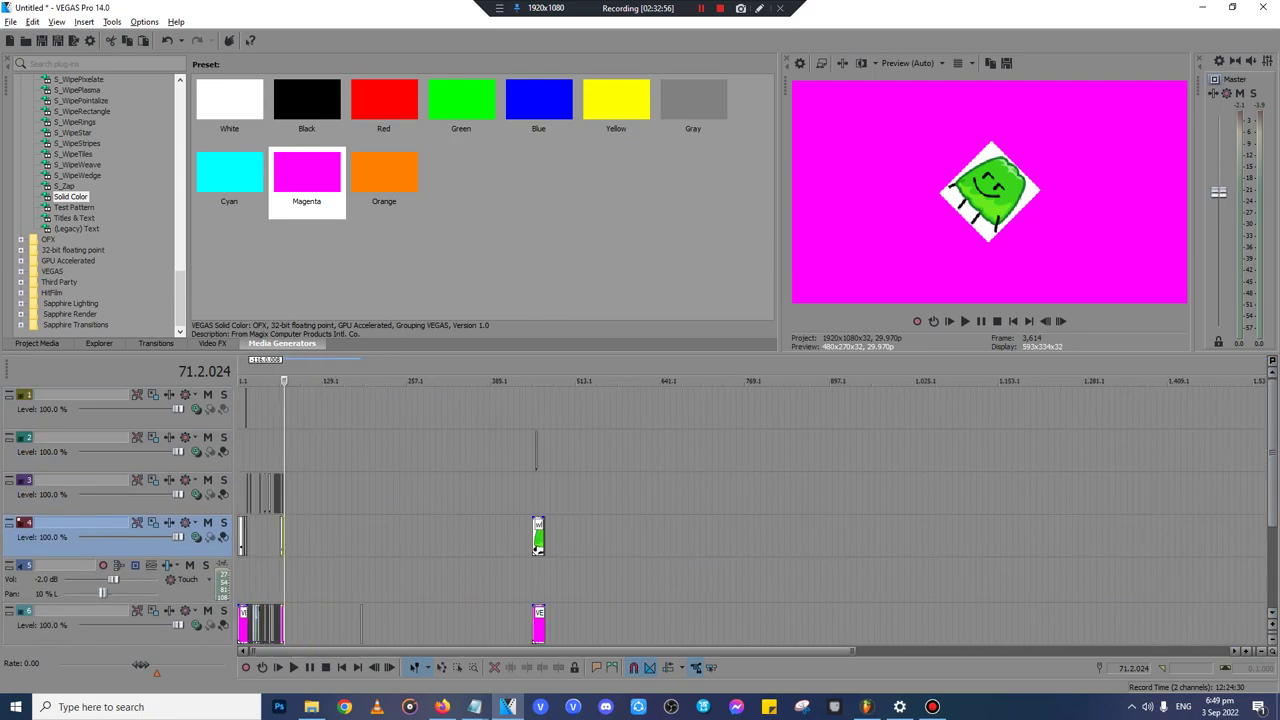
left_click(538, 452)
scroll(538, 452, "up", 5)
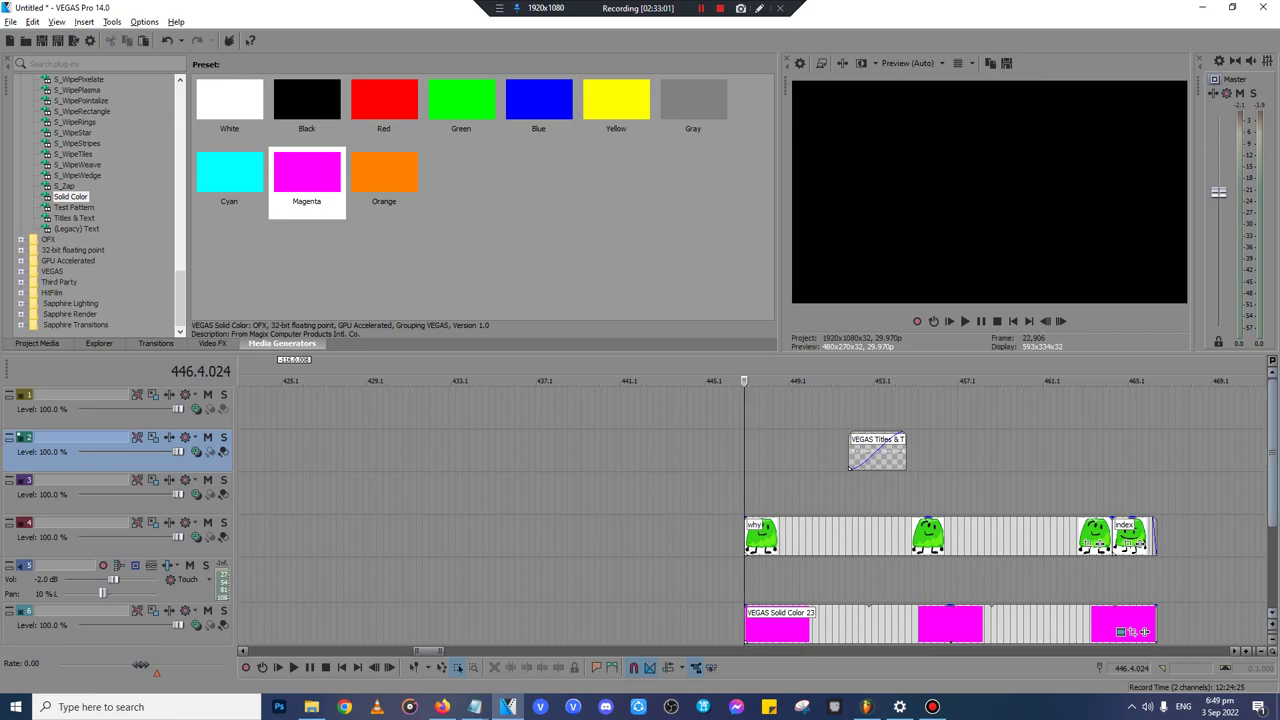
scroll(1145, 630, "down", 1)
left_click_drag(1145, 632, 580, 633)
left_click_drag(225, 633, 1126, 633)
- Play the separate magenta background and take 5 pair near 187.1, then select both events and cut them
left_click(958, 582)
key("space")
scroll(958, 582, "up", 5)
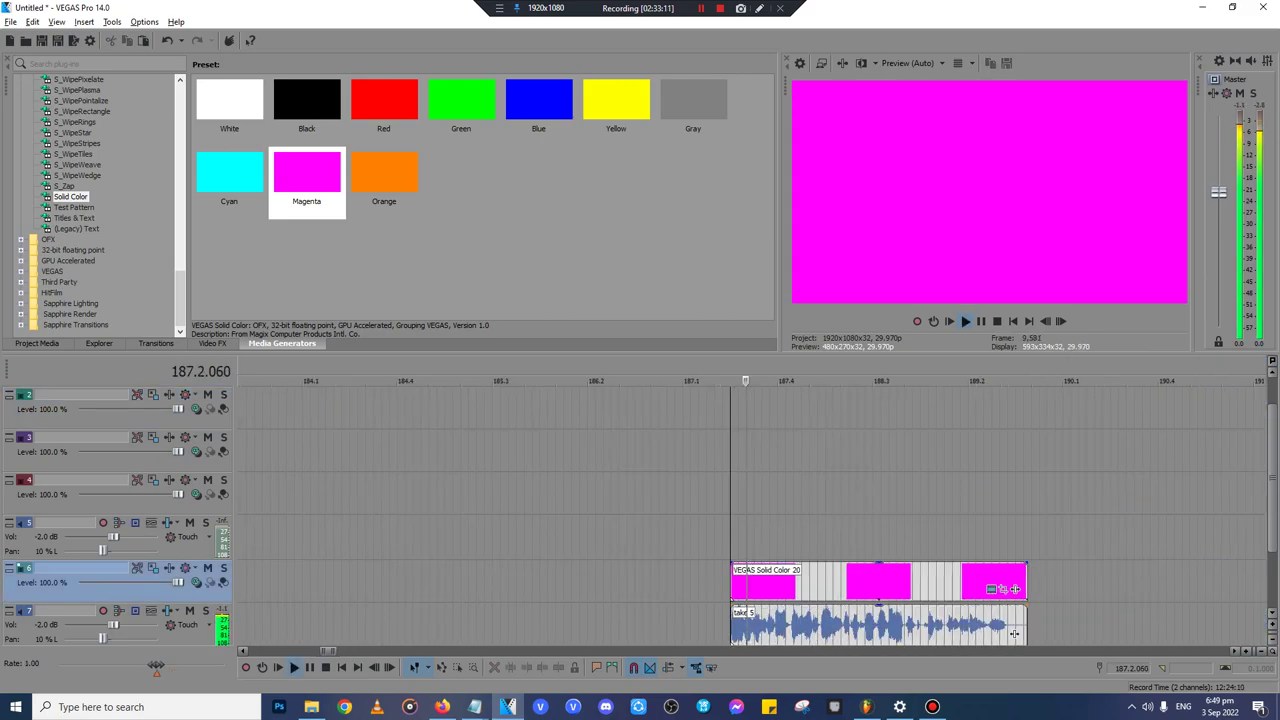
key("Return")
left_click(1014, 633)
key("space")
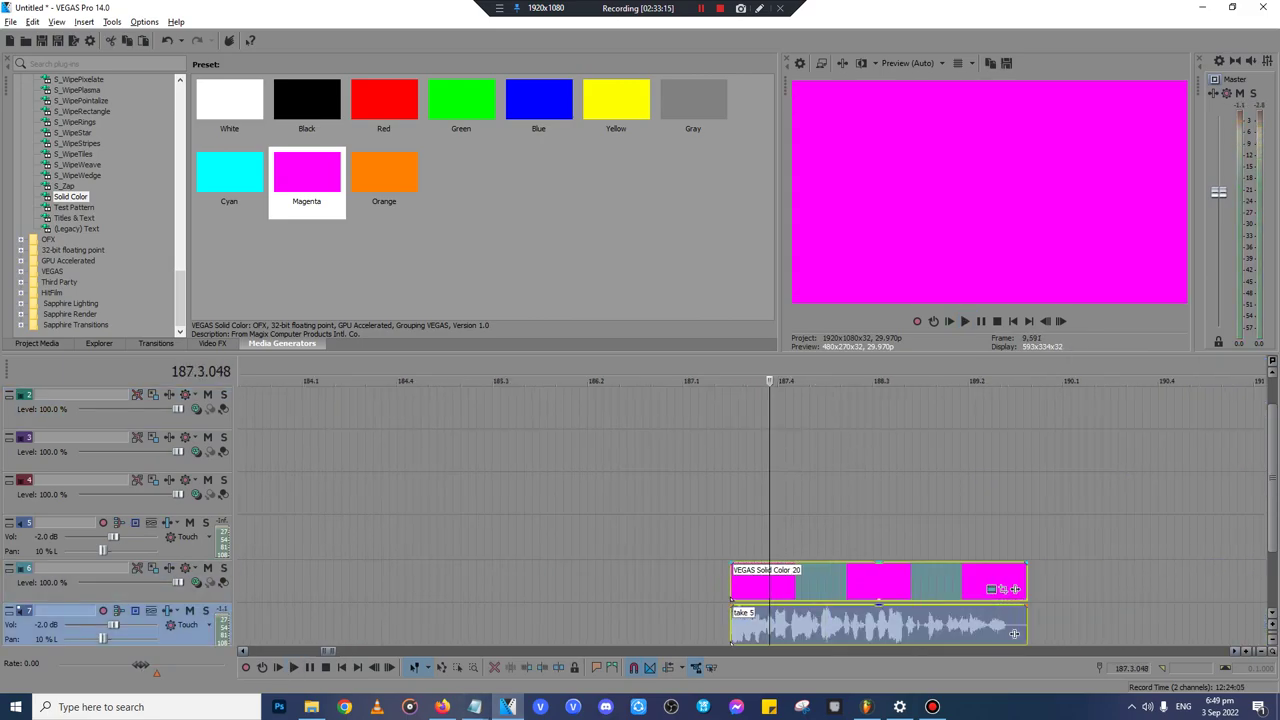
scroll(1014, 633, "down", 8)
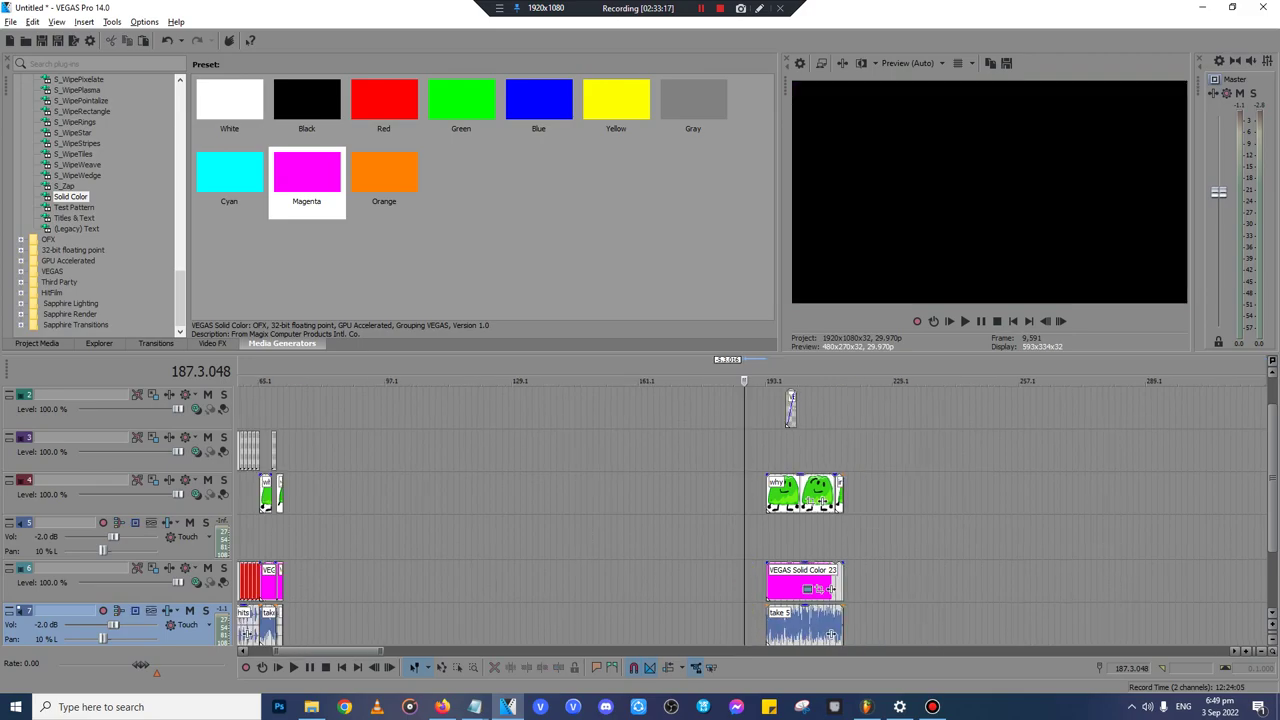
- Paste the cut magenta background and take 5 pair at the end of the yes image, 71.2.024
left_click(275, 582)
left_click(289, 582)
left_click(282, 582)
scroll(282, 582, "up", 6)
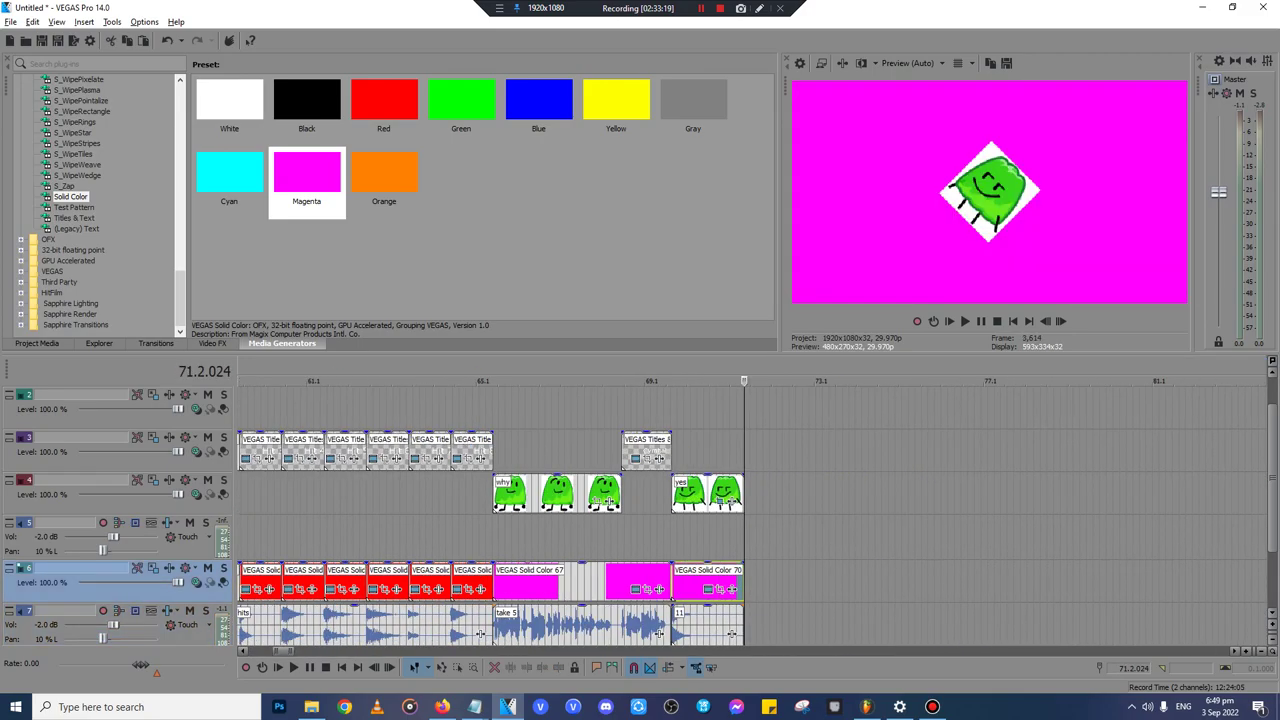
key("ctrl+v")
key("Return")
left_click(819, 589)
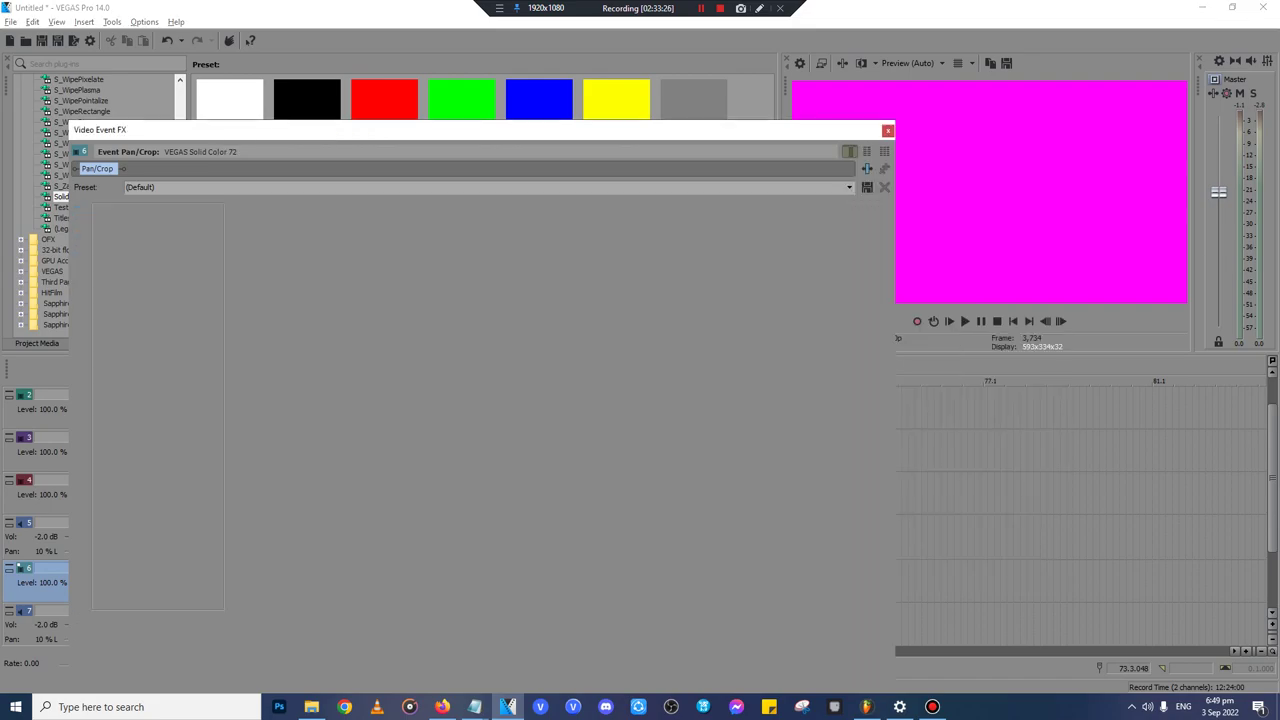
left_click(887, 131)
- Select the leftover block near 193.1 and move it to 73.3.048, directly after the pasted take 5 pair
scroll(750, 510, "down", 8)
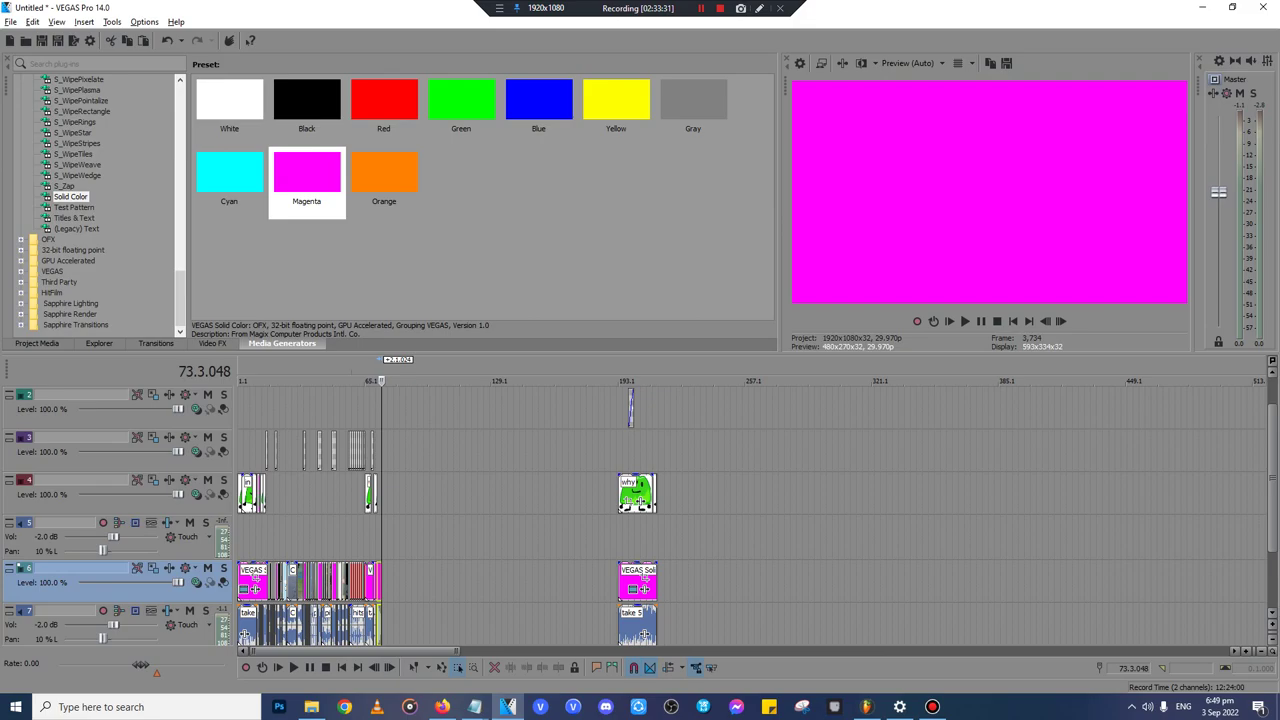
left_click_drag(727, 632, 727, 632)
key("ctrl+d")
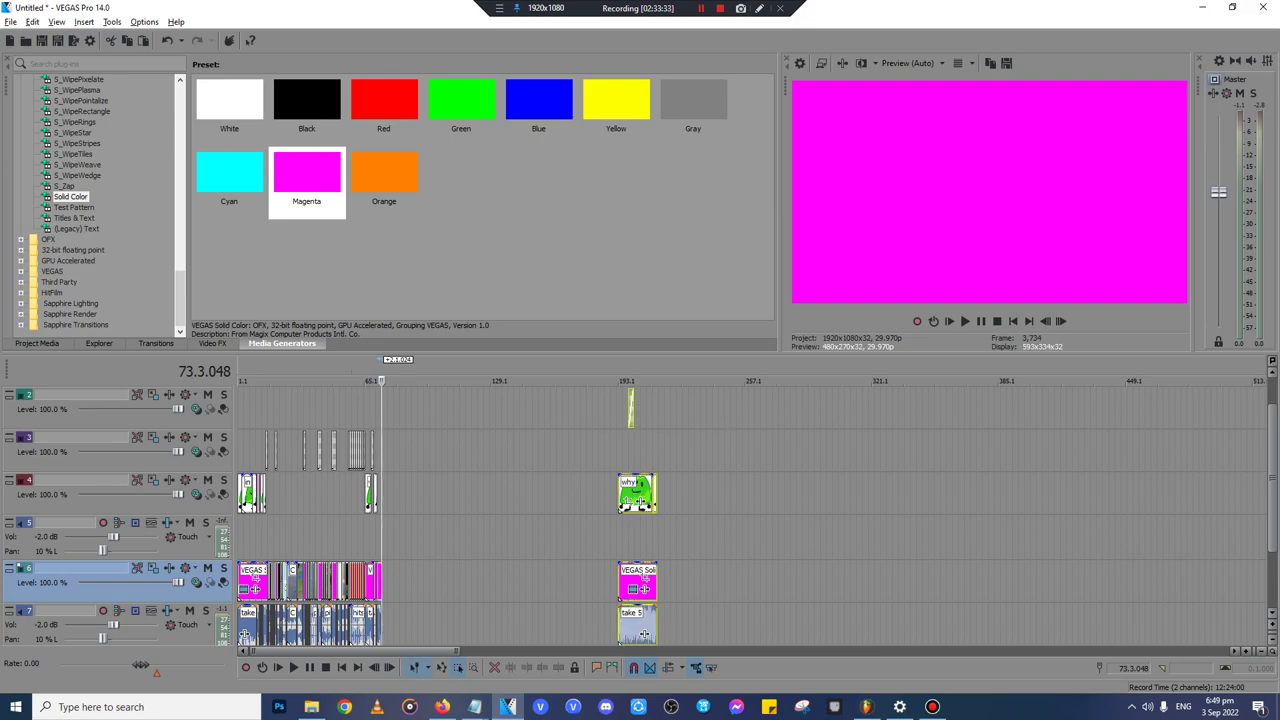
scroll(750, 510, "up", 2)
left_click_drag(1012, 625, 529, 625)
mouse_move(529, 570)
left_mouse_down()
mouse_move(551, 570)
mouse_move(537, 570)
left_mouse_up()
scroll(537, 568, "up", 3)
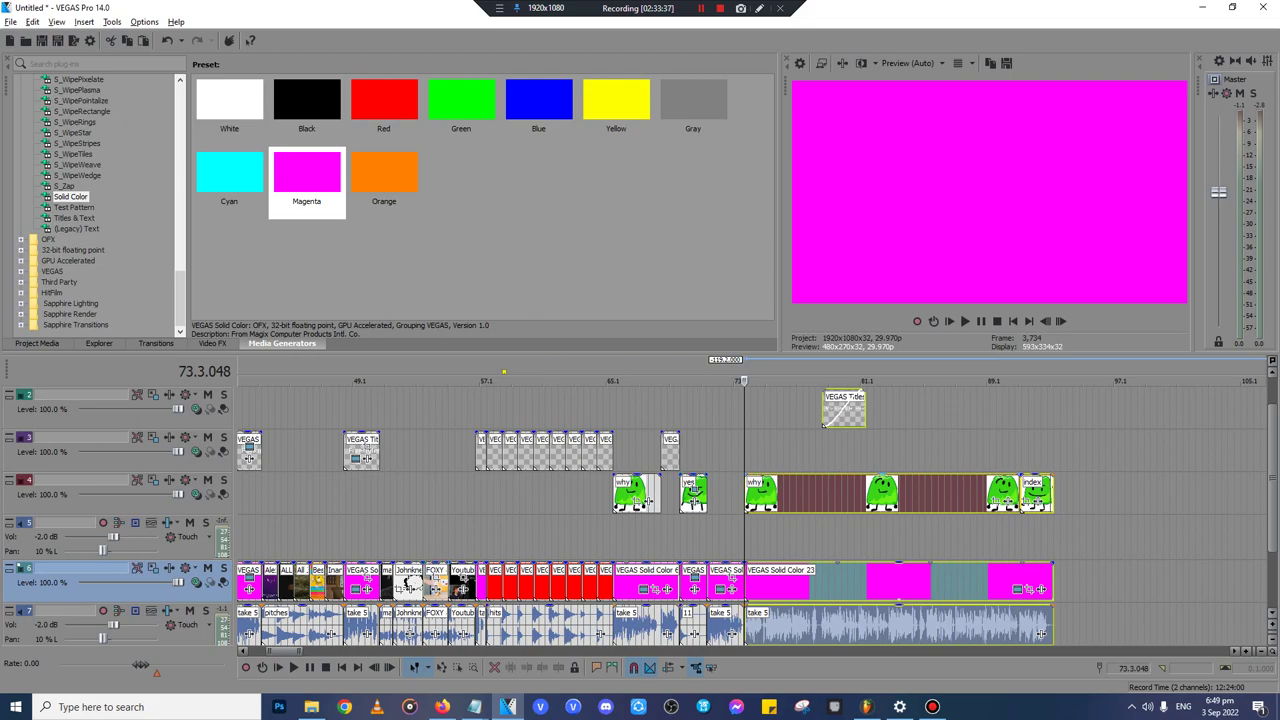
- Extend the start of the moved why image back to the end of the yes image at 71.2.024
left_click(753, 494)
left_click_drag(746, 494, 708, 494)
left_click(744, 582)
- Play the timeline from 71.2.024 to review the joined take 5 narration, why image and title text
left_click(717, 452)
left_click(707, 452)
scroll(750, 500, "up", 4)
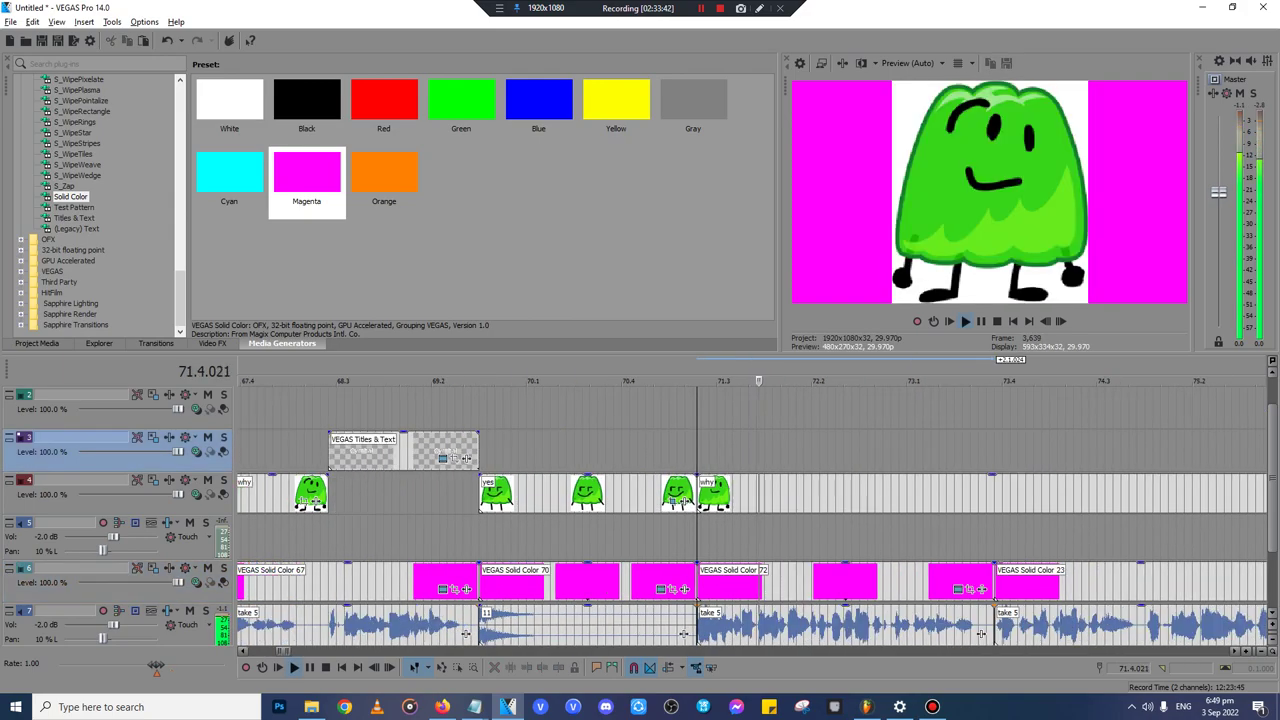
scroll(750, 500, "down", 2)
scroll(750, 500, "down", 1)
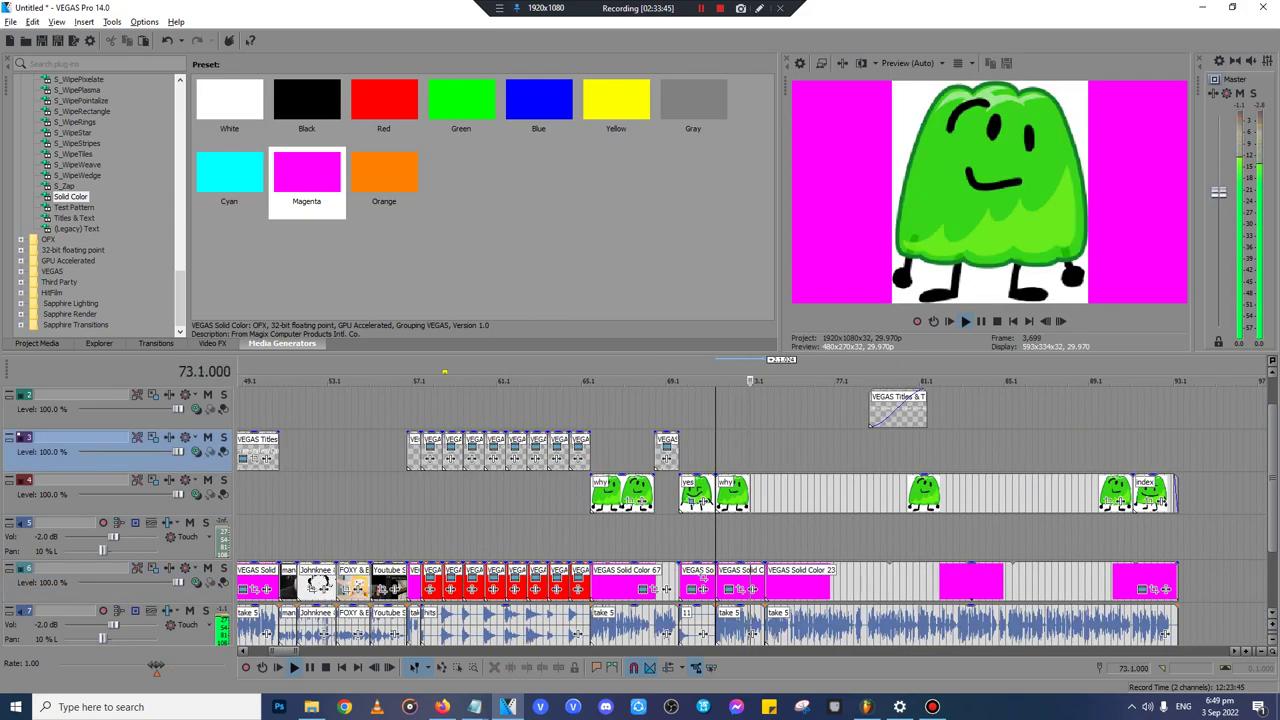
scroll(750, 500, "up", 2)
scroll(750, 520, "down", 3)
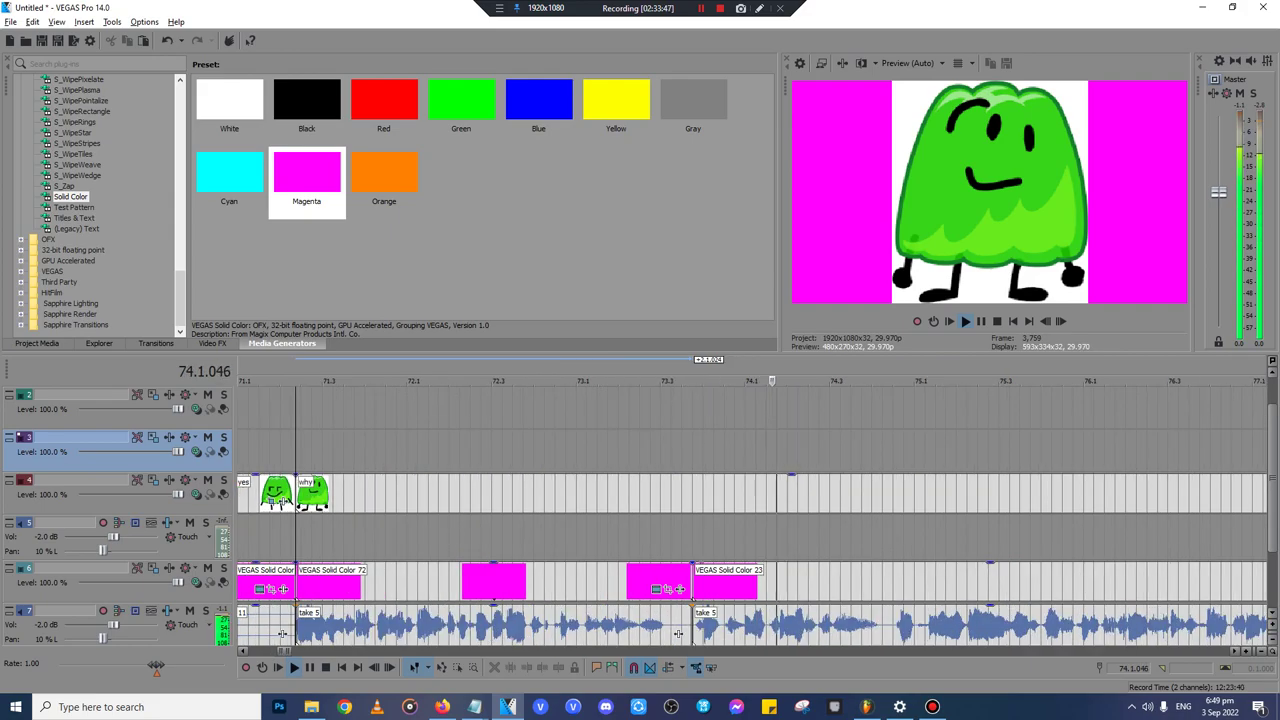
scroll(750, 520, "up", 3)
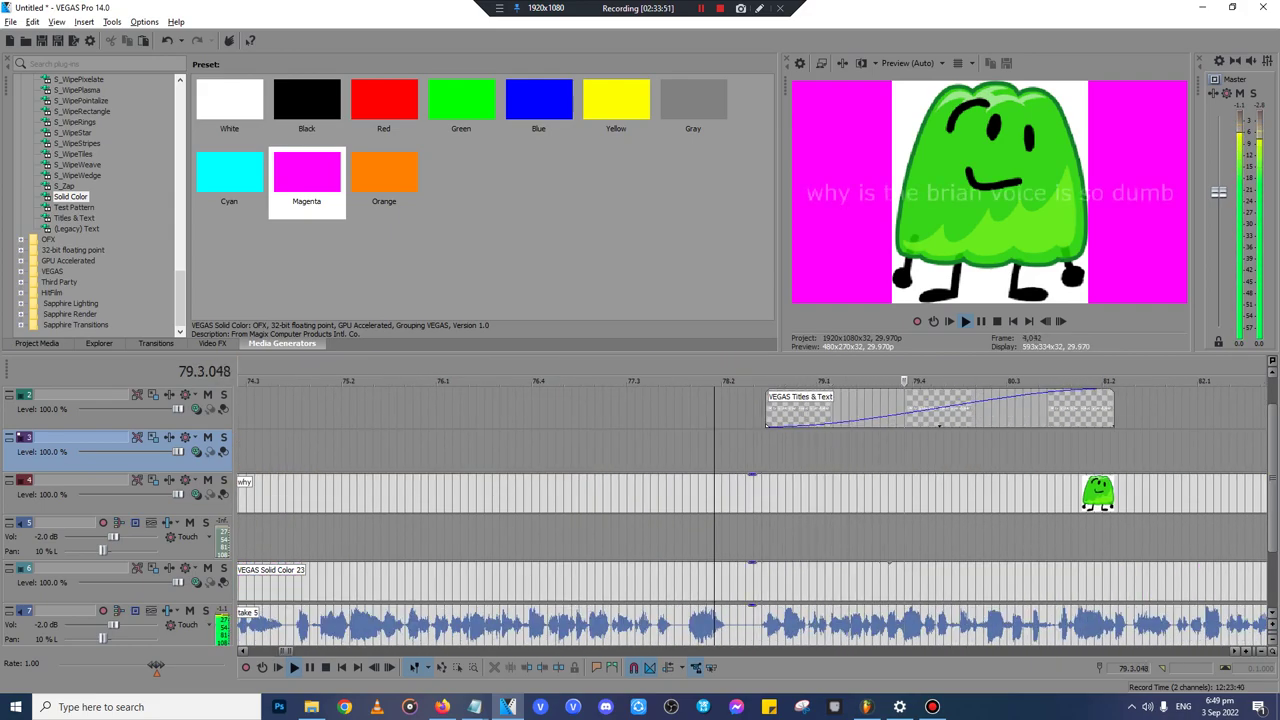
scroll(750, 520, "down", 1)
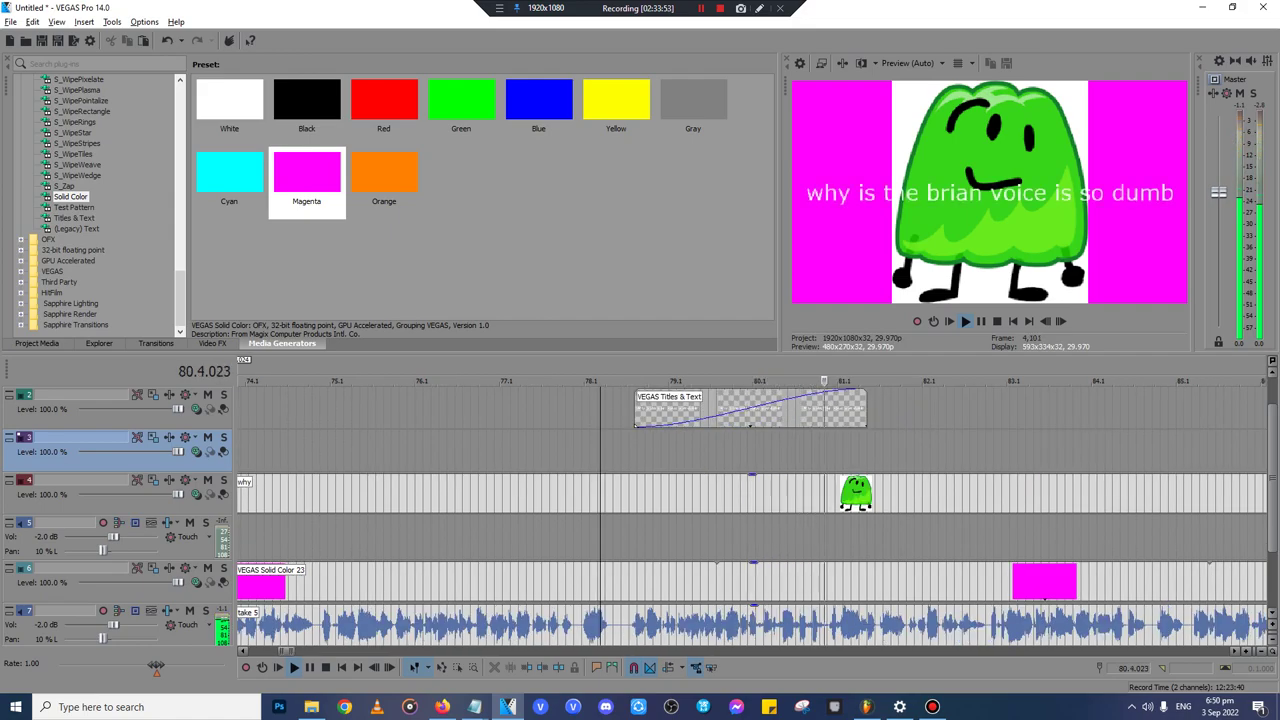
- Move the title text event above the why image earlier so that it ends at 81.1.008
left_click(848, 451)
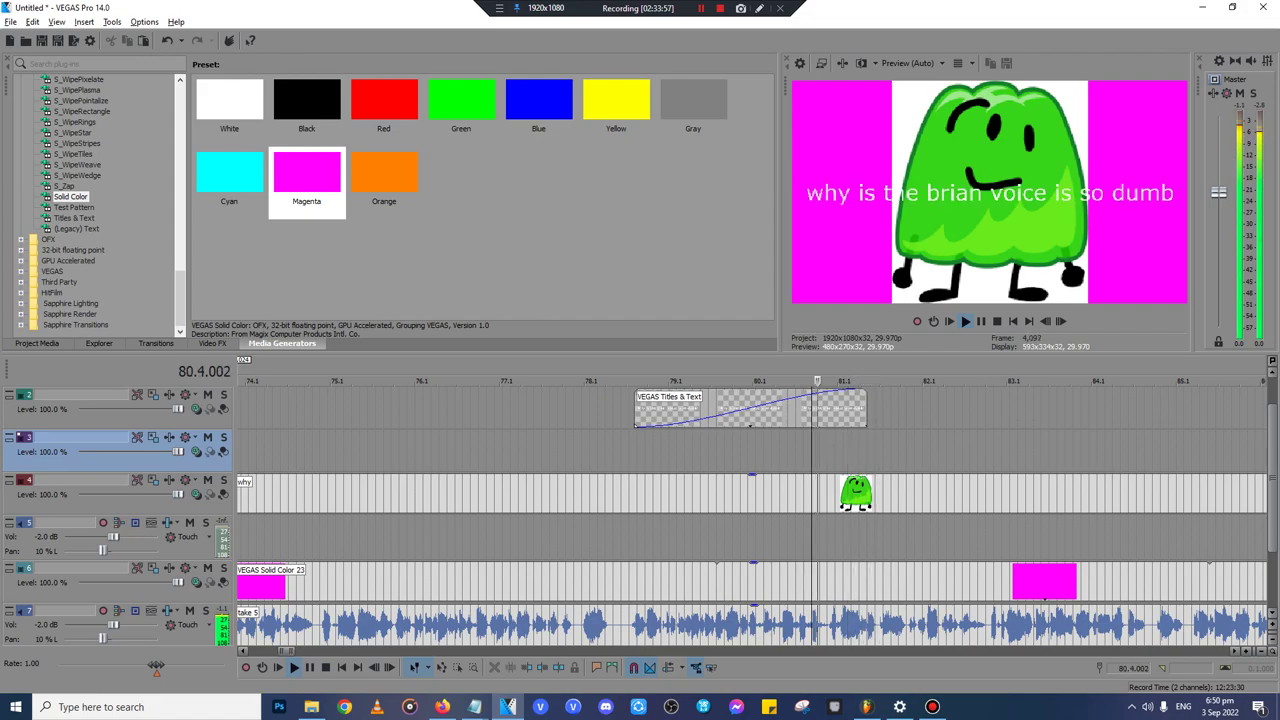
scroll(750, 510, "up", 5)
left_click(628, 451)
left_click(790, 451)
key("Return")
left_click(823, 410)
left_click_drag(1040, 410, 829, 410)
scroll(750, 510, "down", 5)
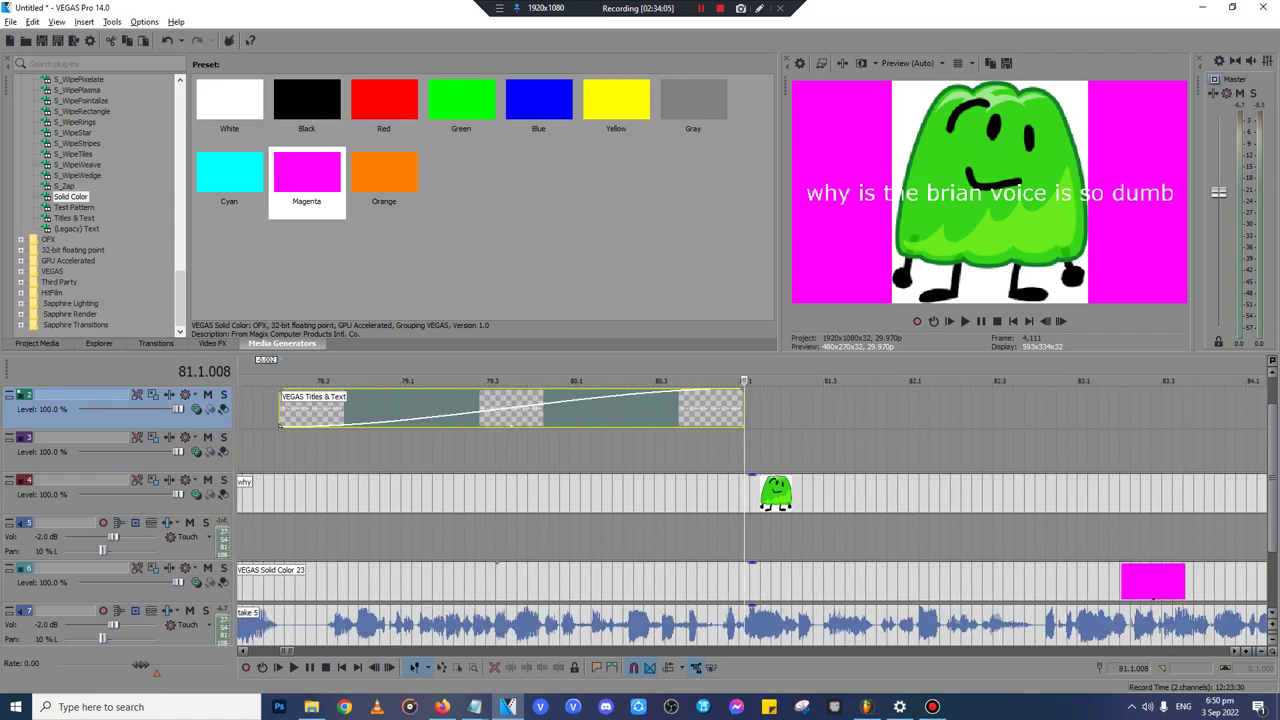
- Play the timeline from just before the moved title text to check its timing against the narration
left_click(253, 425)
key("space")
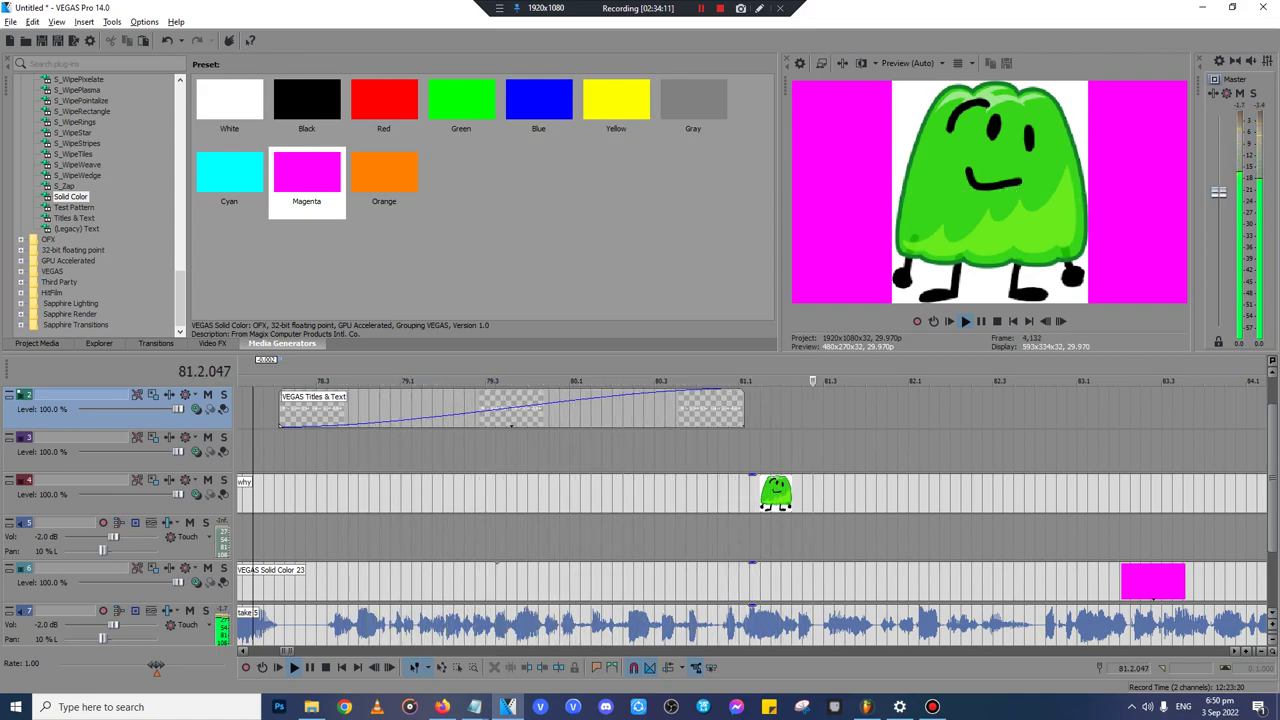
scroll(750, 515, "down", 4)
key("Return")
- Extend the end of the last magenta background past the narration to about 95.1 and return to 93.1.056
left_click(847, 452)
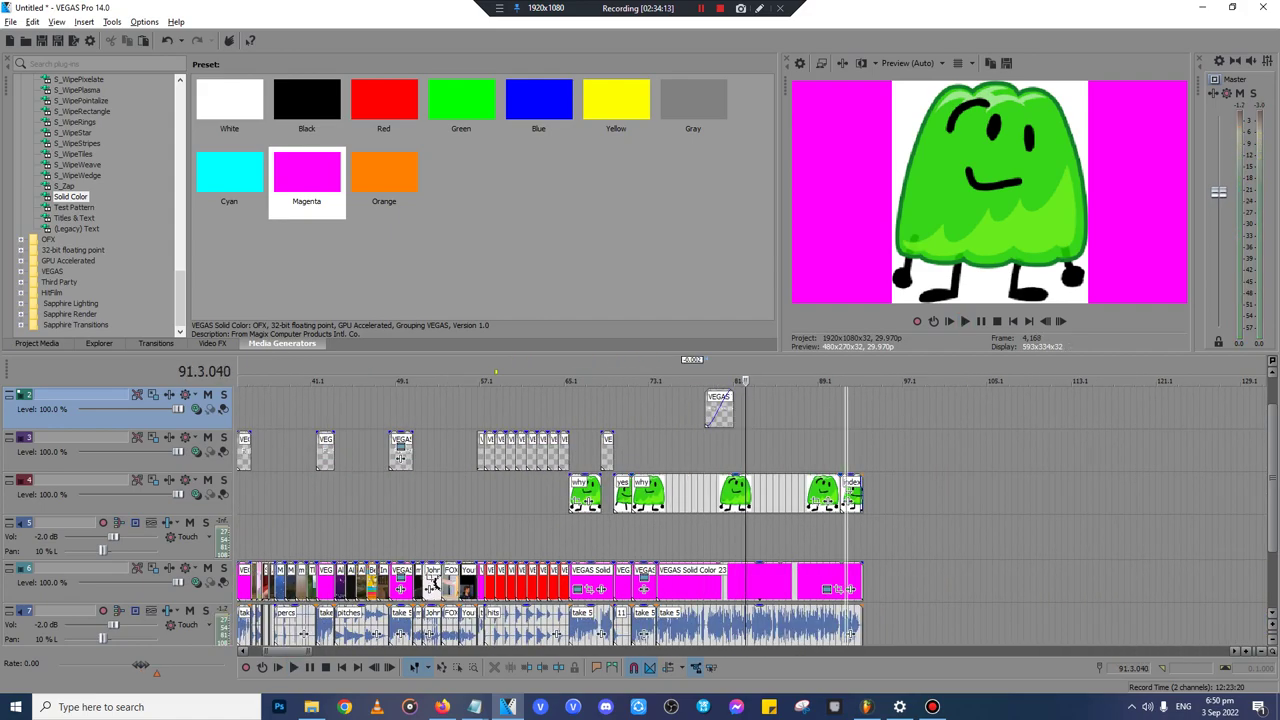
scroll(847, 452, "up", 5)
left_click(855, 577)
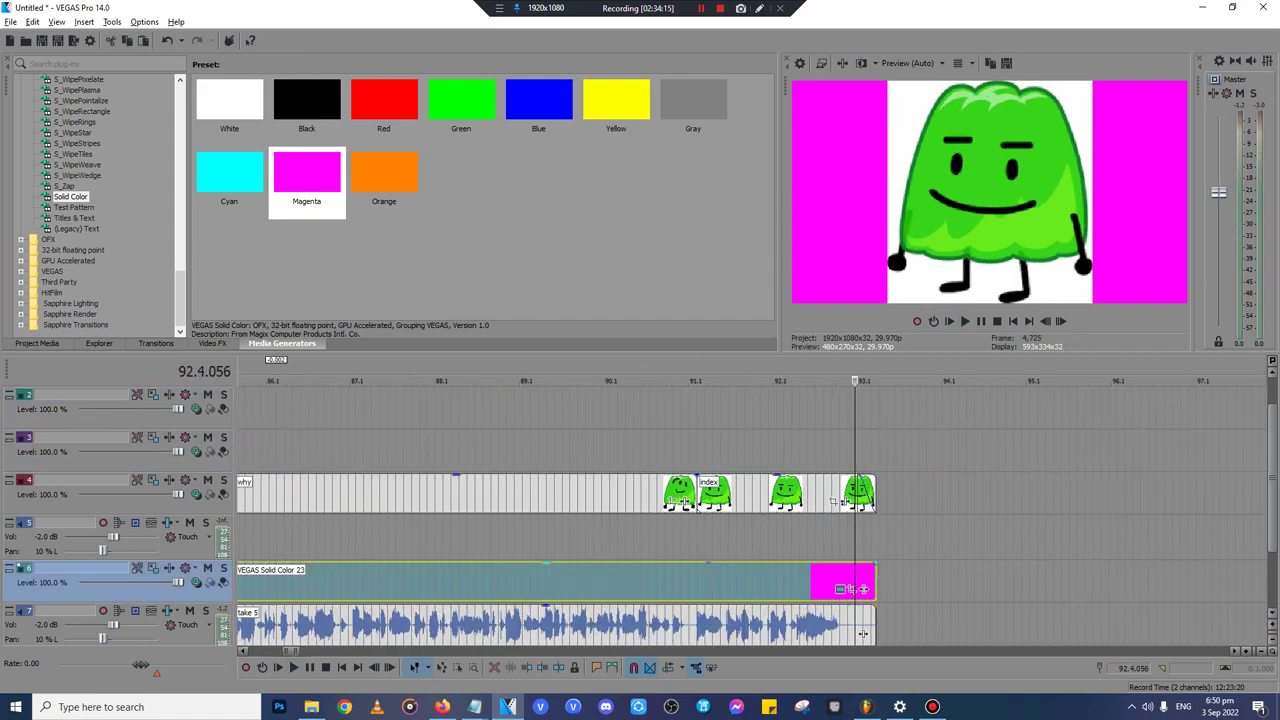
key("space")
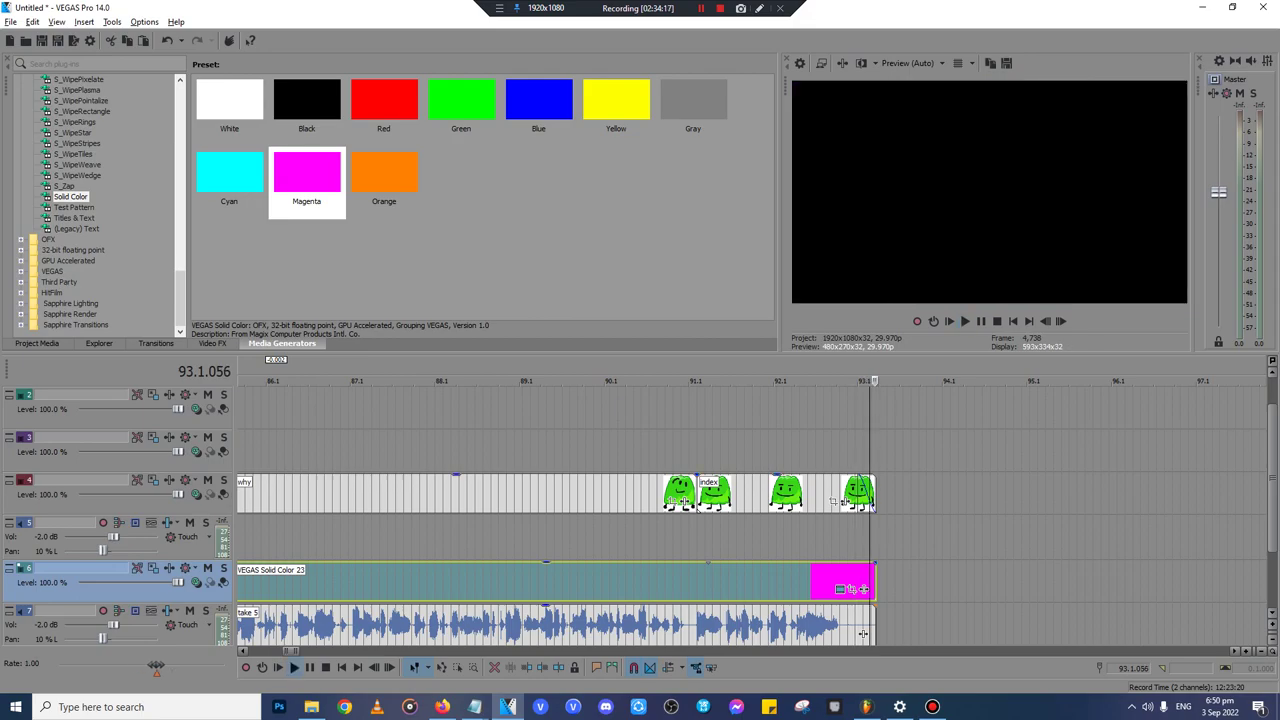
left_click_drag(876, 582, 1028, 589)
left_click(876, 538)
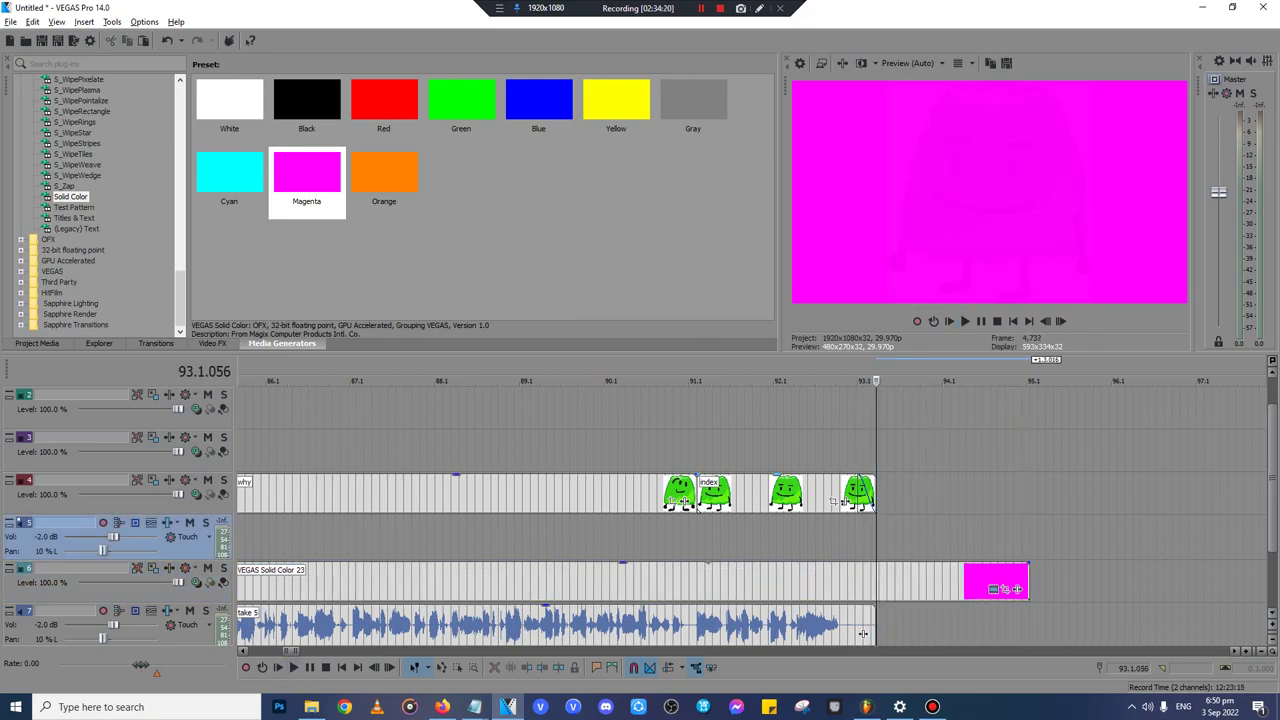
- Insert a (Legacy) Text event with the Default Text preset on track 3 at 93.1.056, directly after the narration
left_click(75, 218)
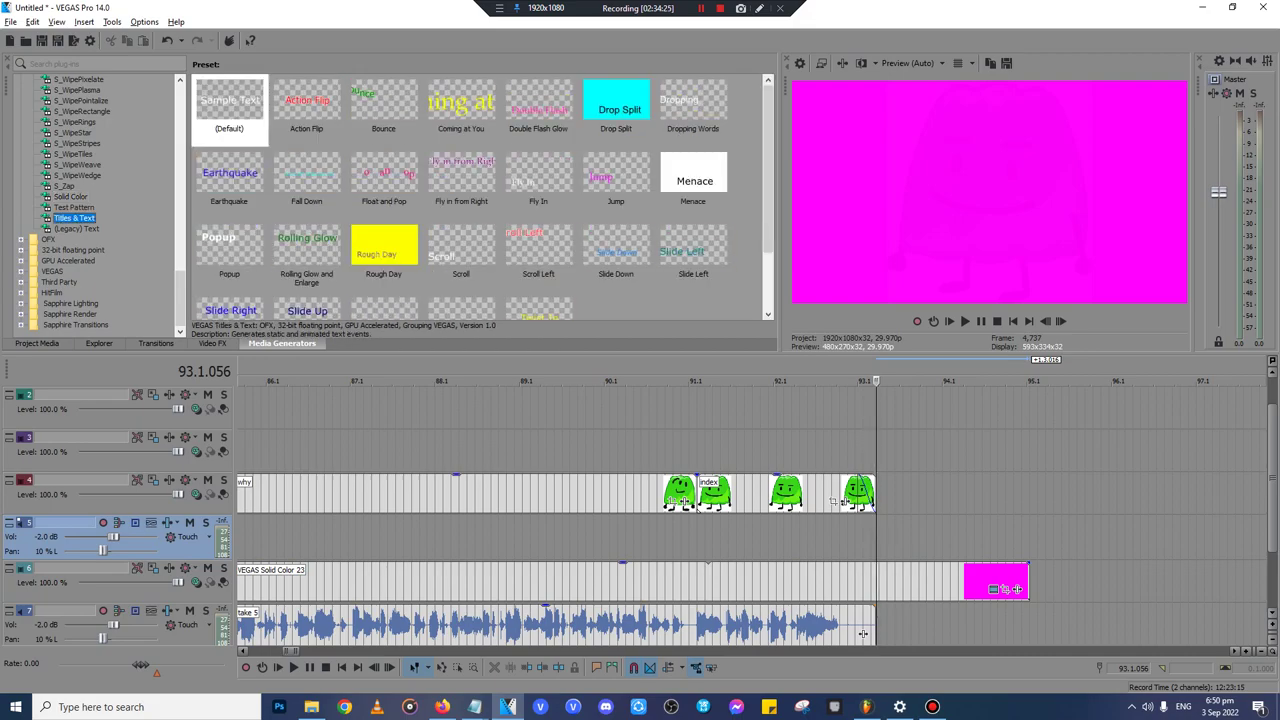
left_click(77, 229)
scroll(744, 515, "down", 5)
scroll(744, 515, "up", 6)
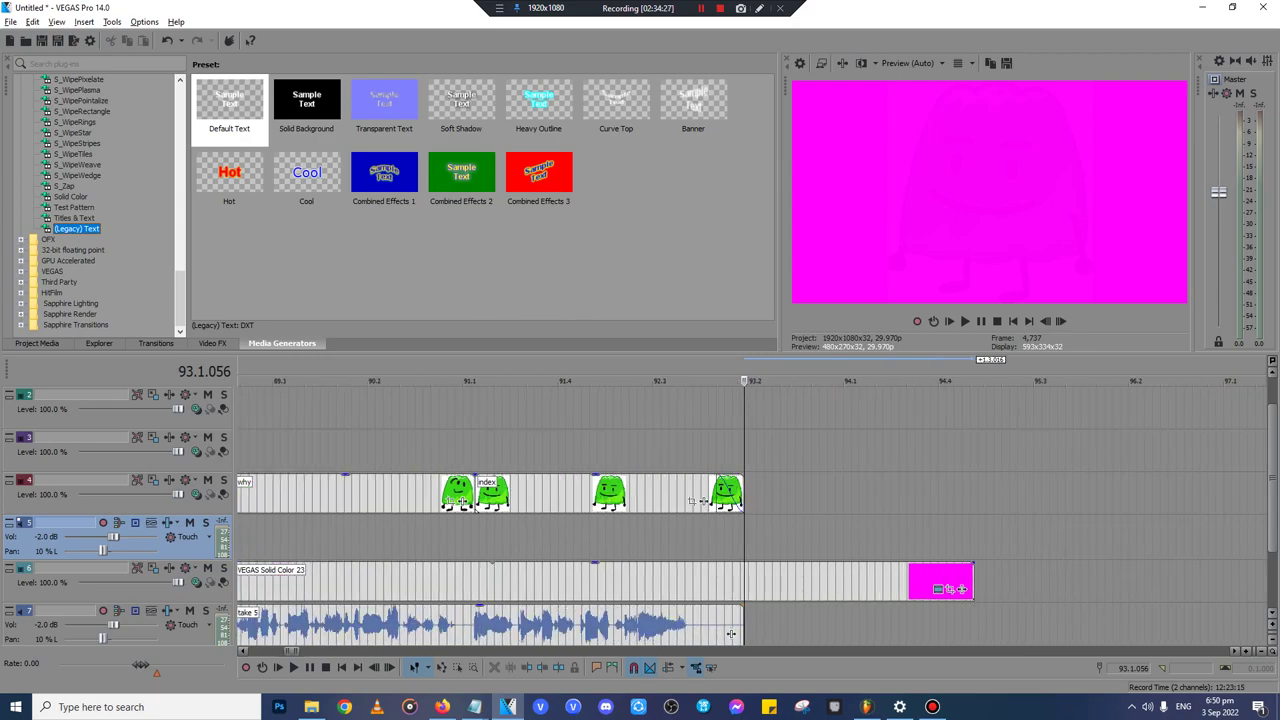
scroll(731, 633, "up", 2)
key("Tab")
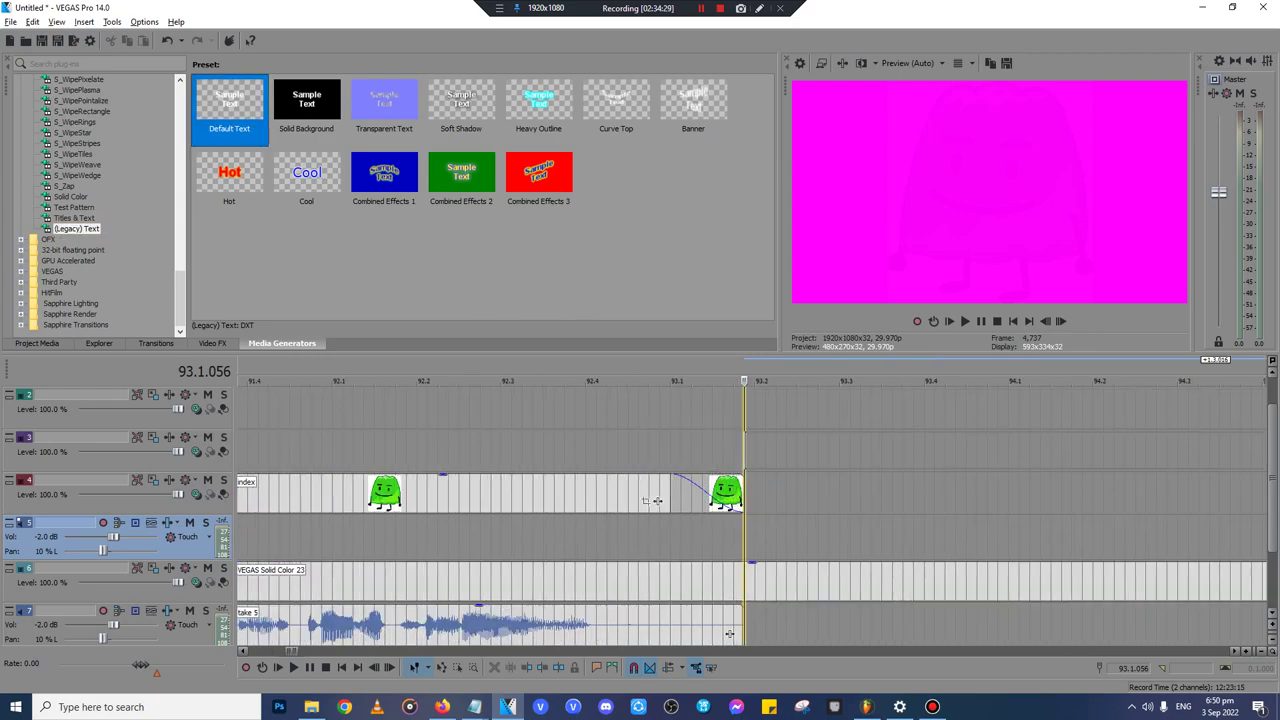
key("Return")
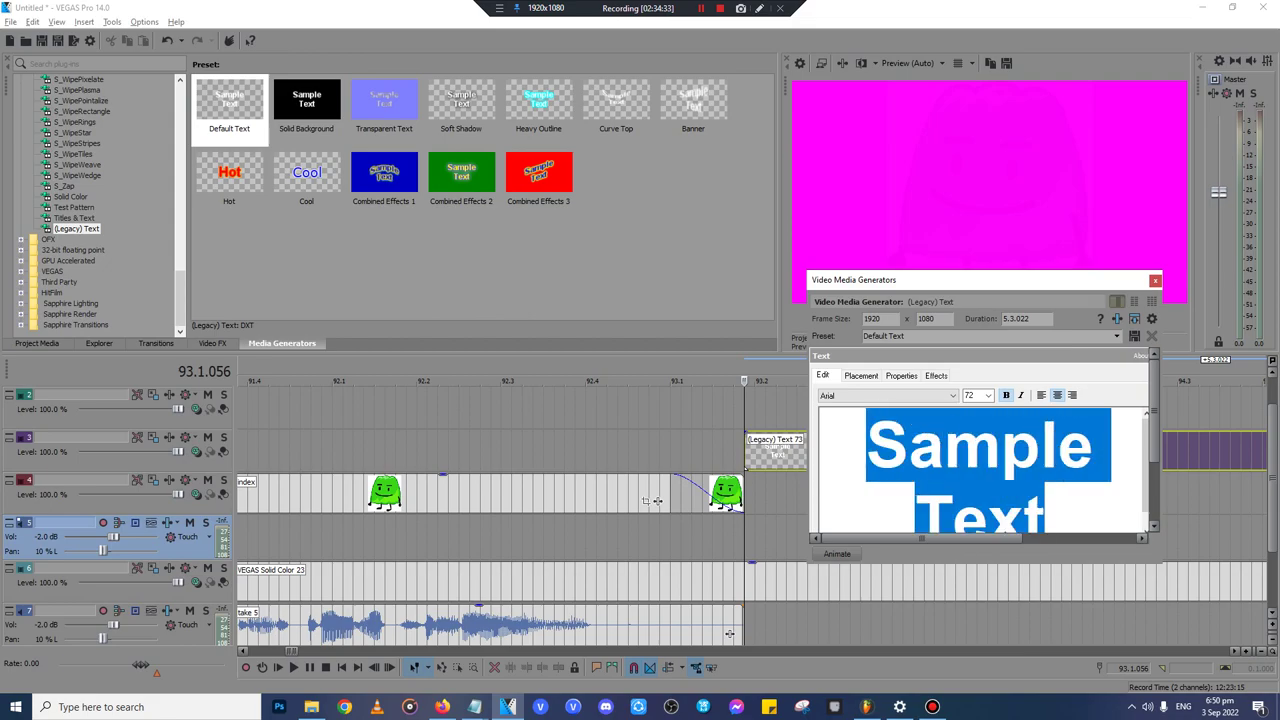
- Replace the sample text with "Please Use it", set its font to Family Guy and close the generator settings
key("BackSpace")
type("Pleas")
type("e Use it")
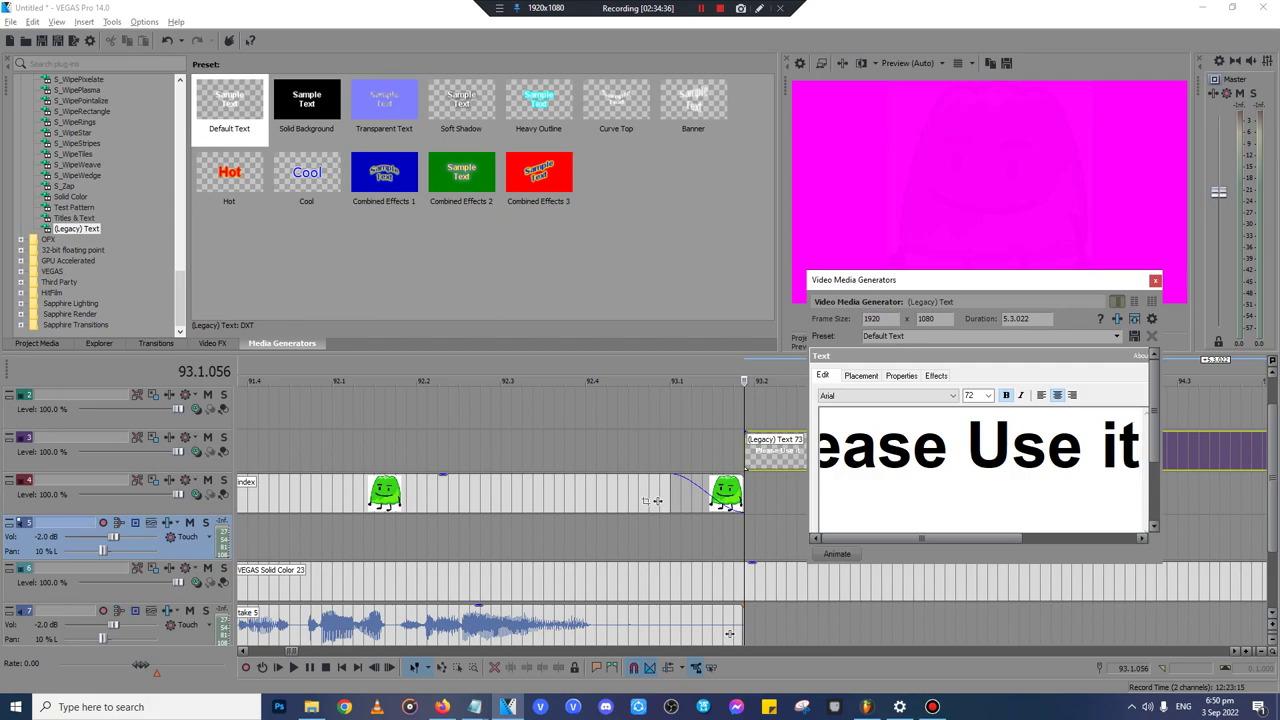
left_click(886, 396)
scroll(886, 434, "down", 9)
scroll(882, 512, "down", 20)
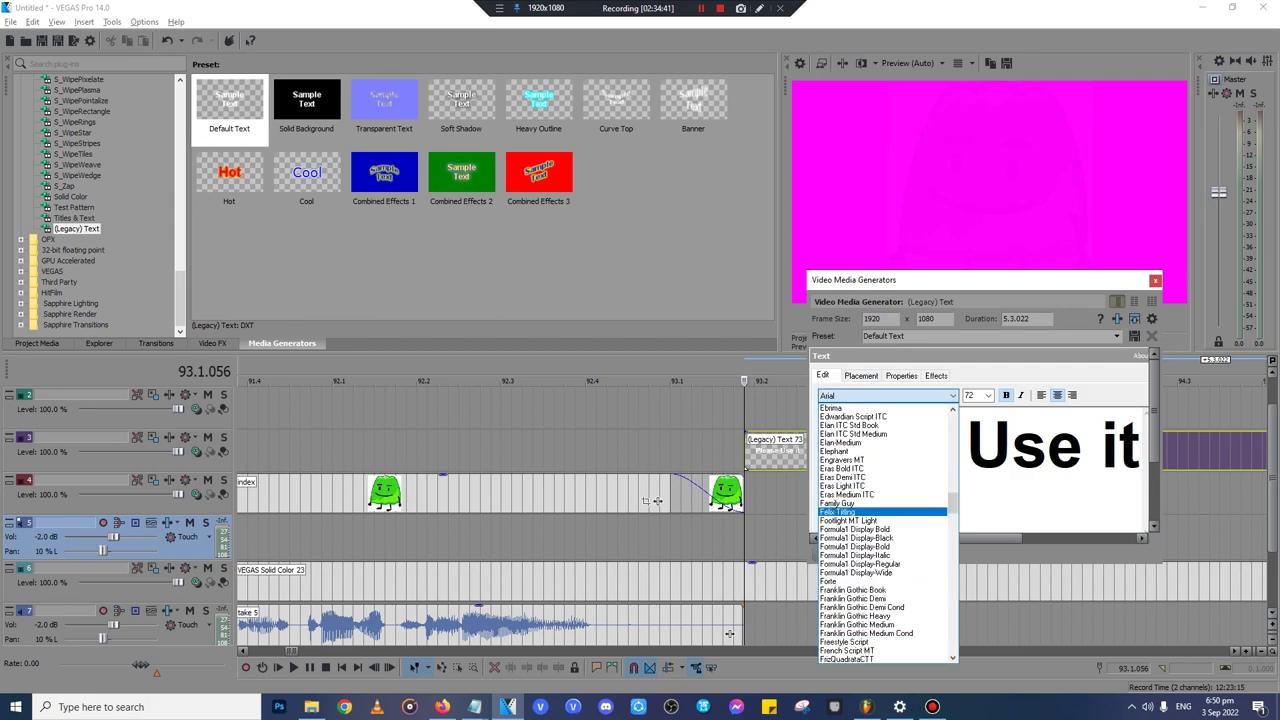
left_click(882, 503)
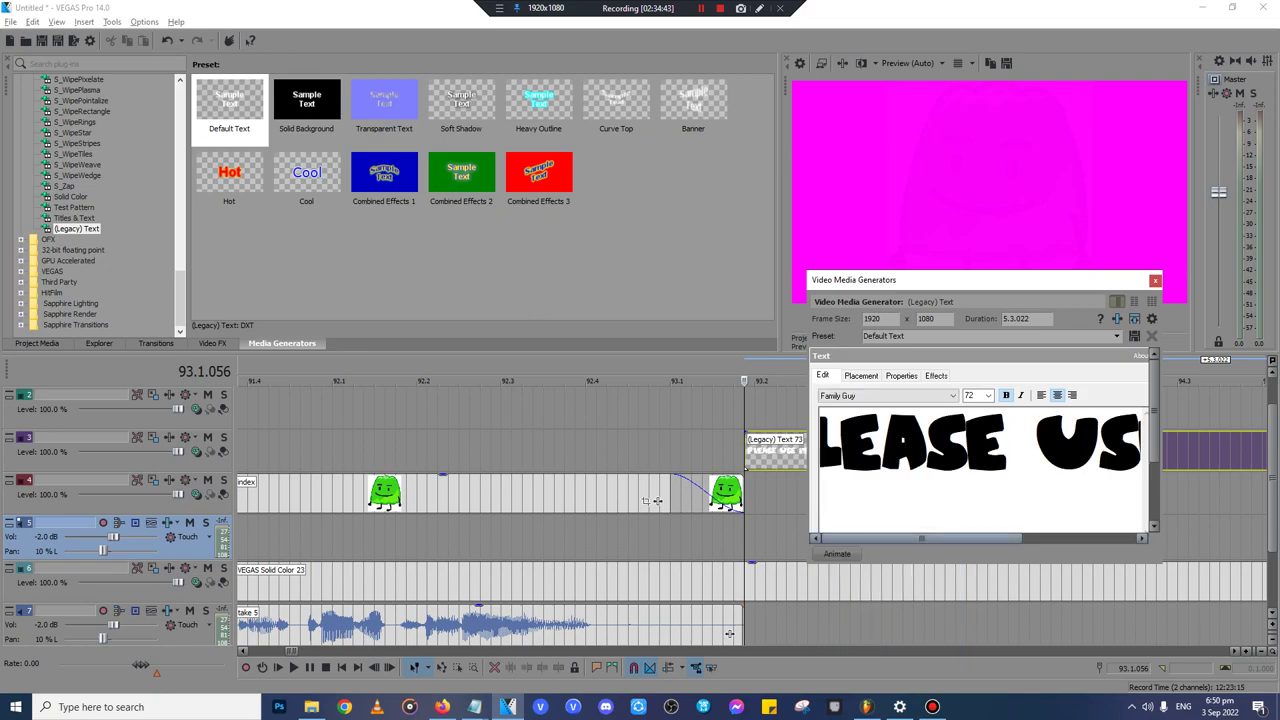
left_click_drag(925, 538, 1038, 538)
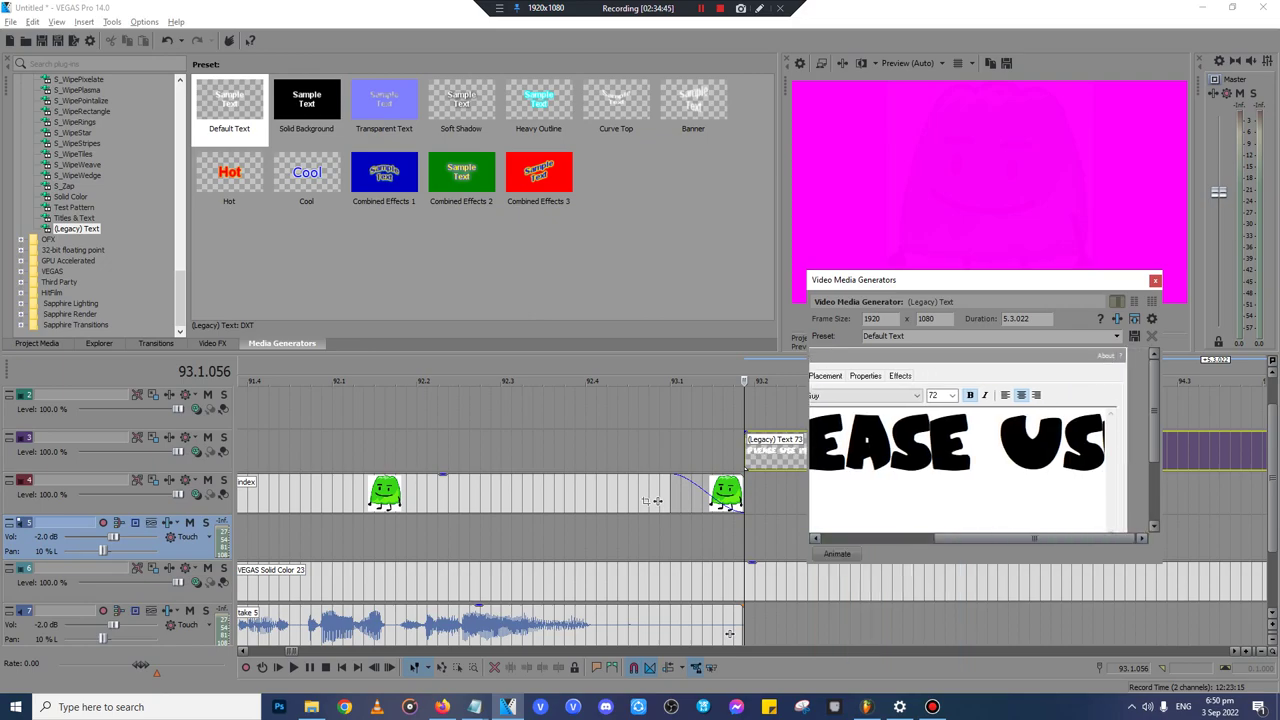
left_click(1155, 281)
- Split the Please Use it text at 94.1.024, delete the remainder and add a fade-out to its end
key("space")
scroll(752, 510, "down", 3)
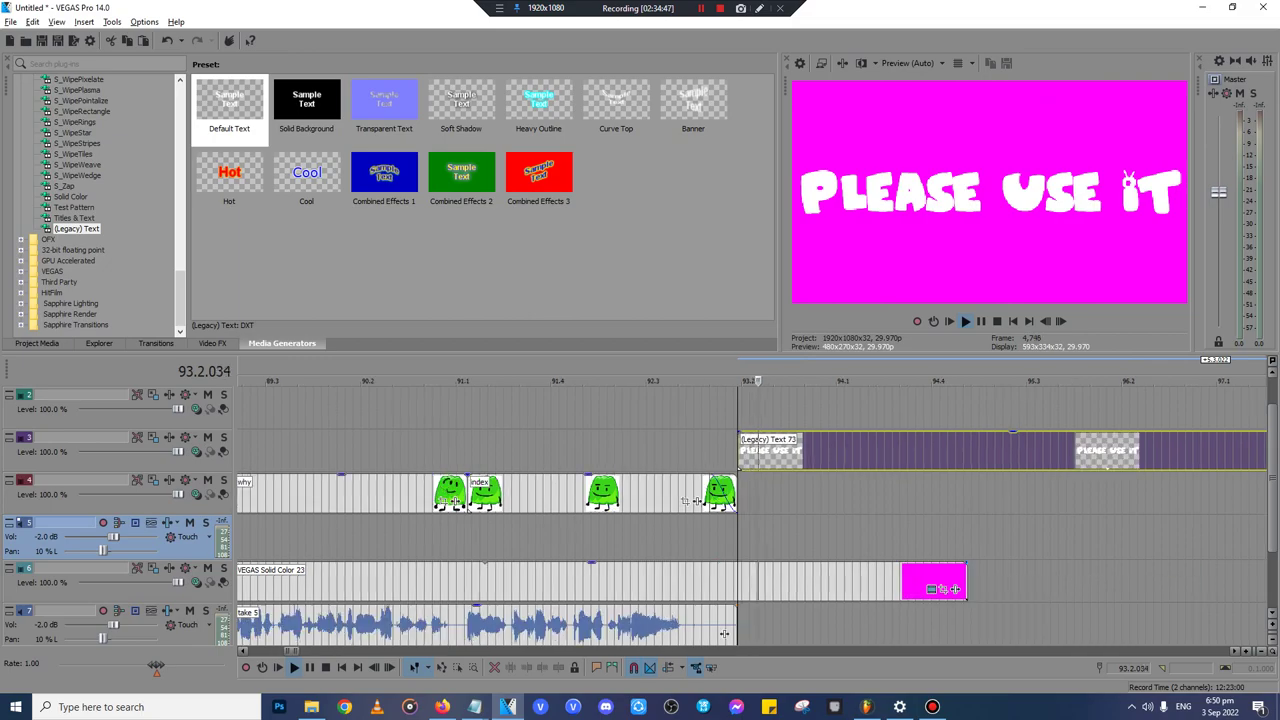
left_click(848, 451)
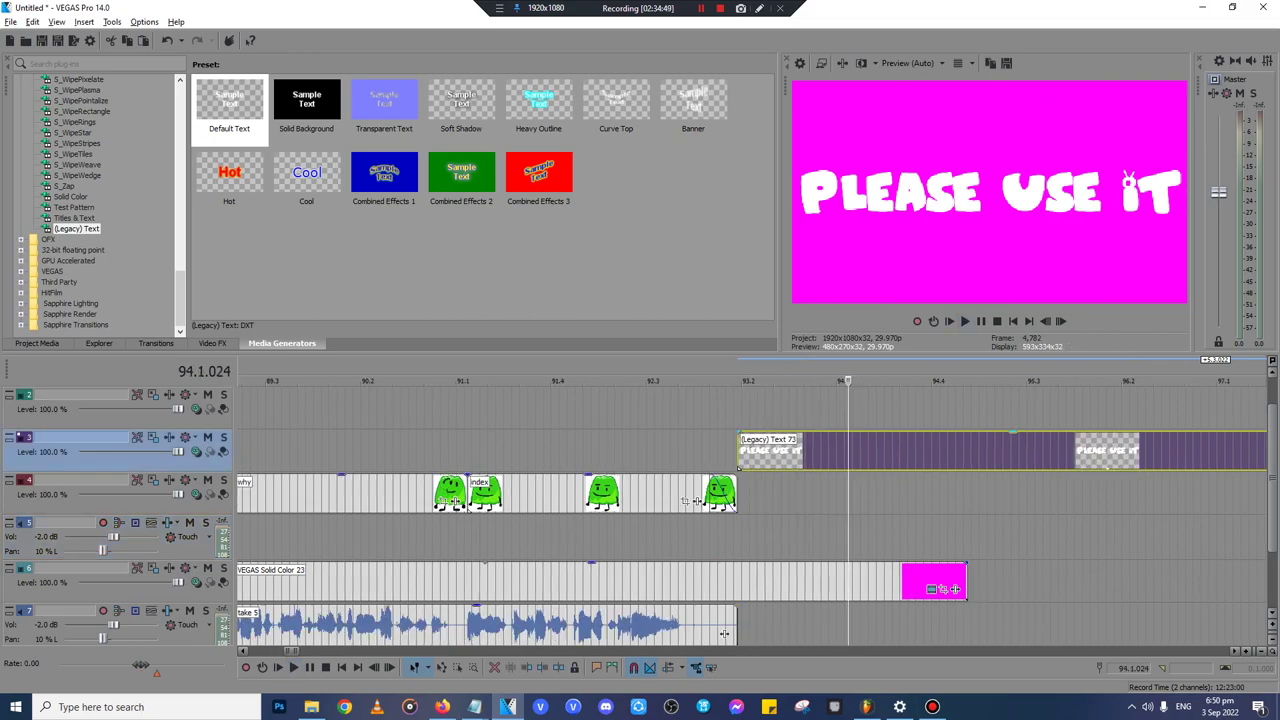
key("s")
scroll(848, 451, "up", 2)
key("Delete")
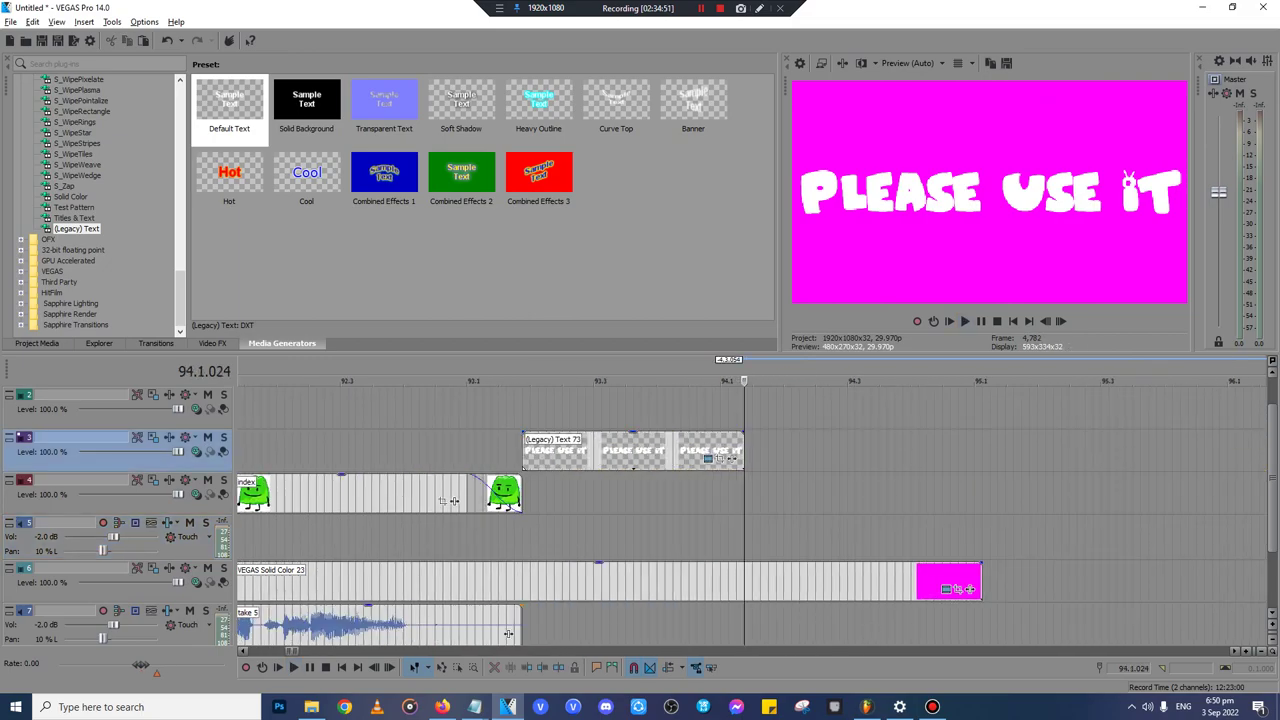
left_click_drag(742, 434, 674, 436)
- Split the magenta background at 94.1.024 and delete the part after it
left_click(745, 582)
key("s")
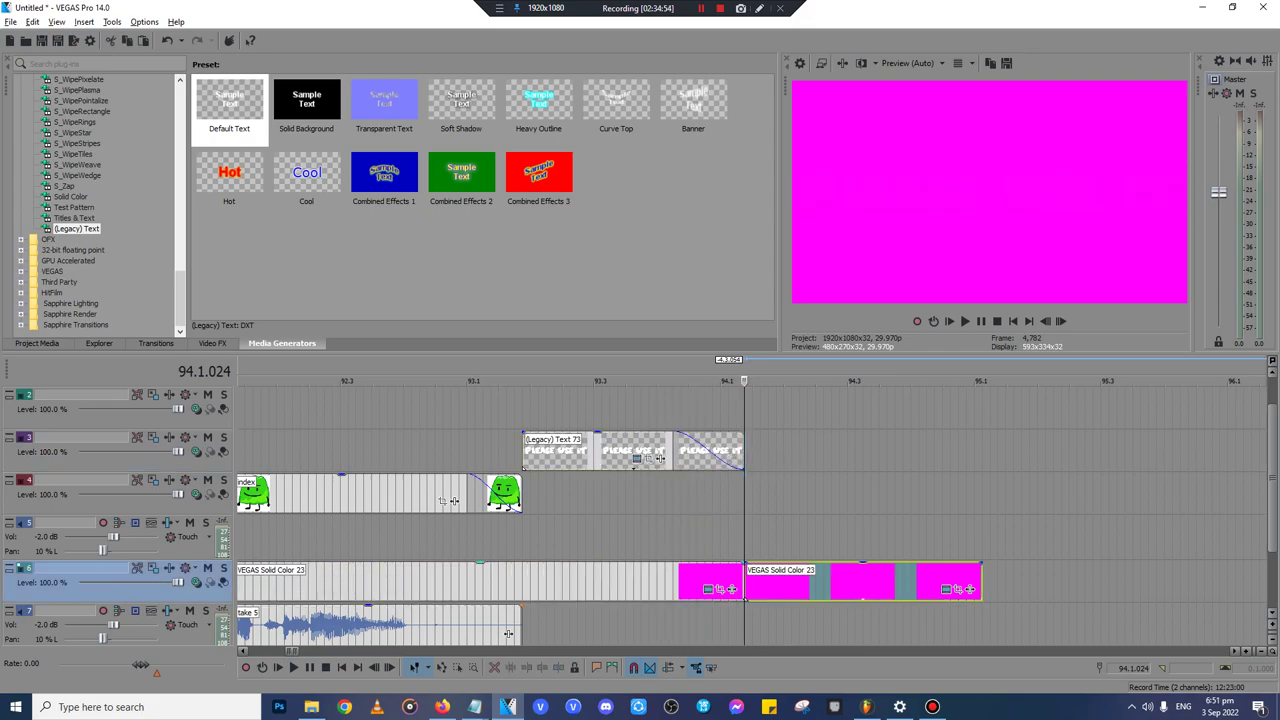
key("Delete")
- Play the ending to review how the Please Use it text fades out over the magenta background
key("Up")
key("Up")
key("Up")
key("Left")
key("Left")
key("Up")
key("space")
key("Return")
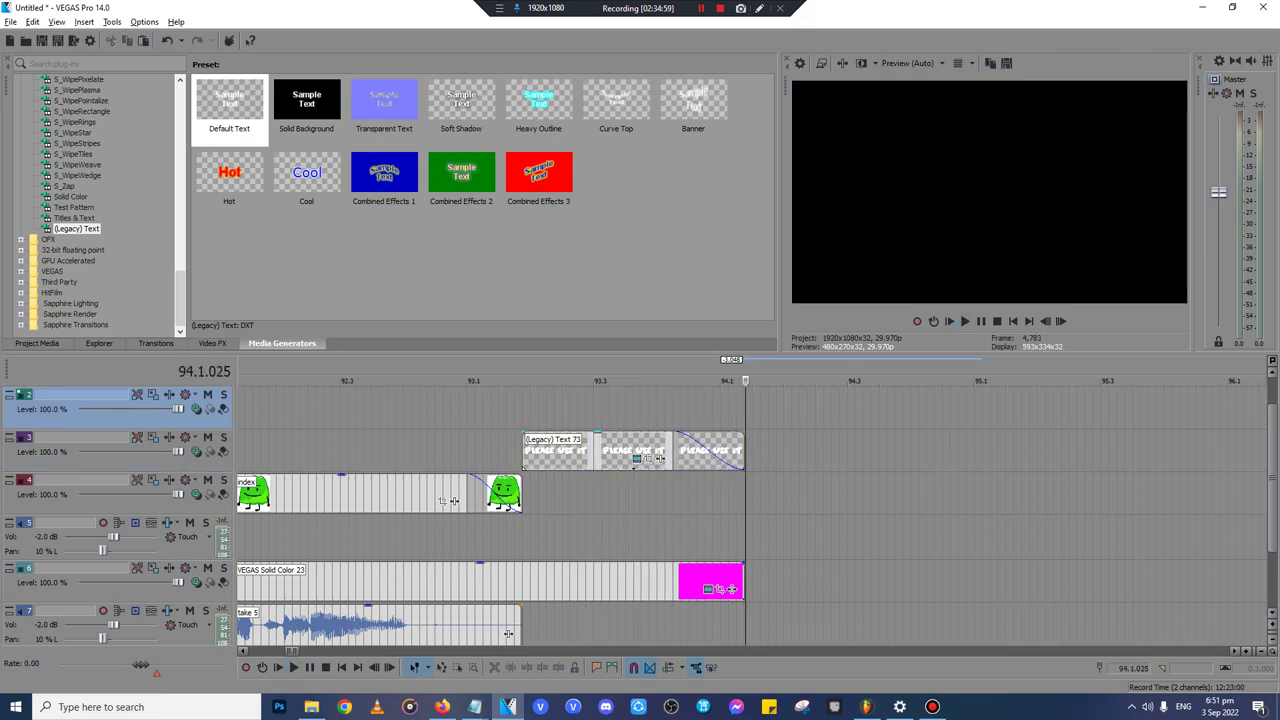
- Adjust the Please Use it text's fade-out near 93.4.024 and give the magenta background a matching 0.1.000 fade-out
left_click(672, 450)
scroll(672, 450, "up", 3)
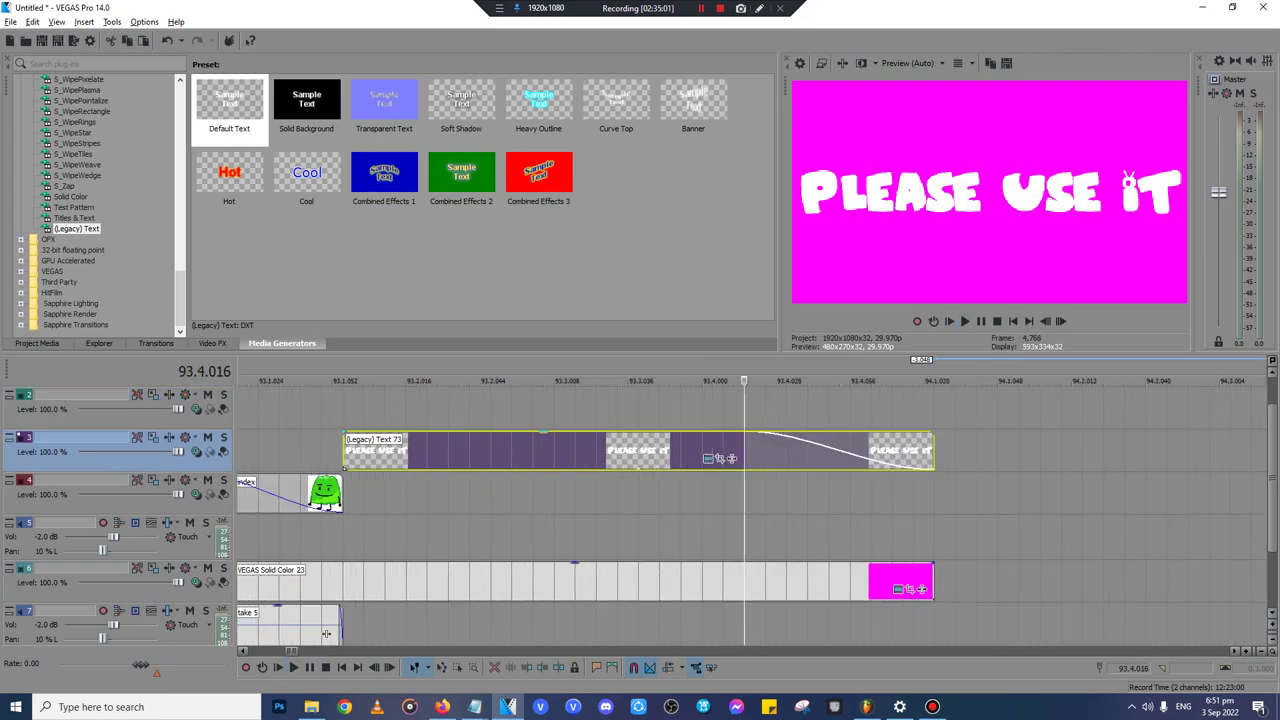
key("Right")
key("Down")
key("Down")
key("Down")
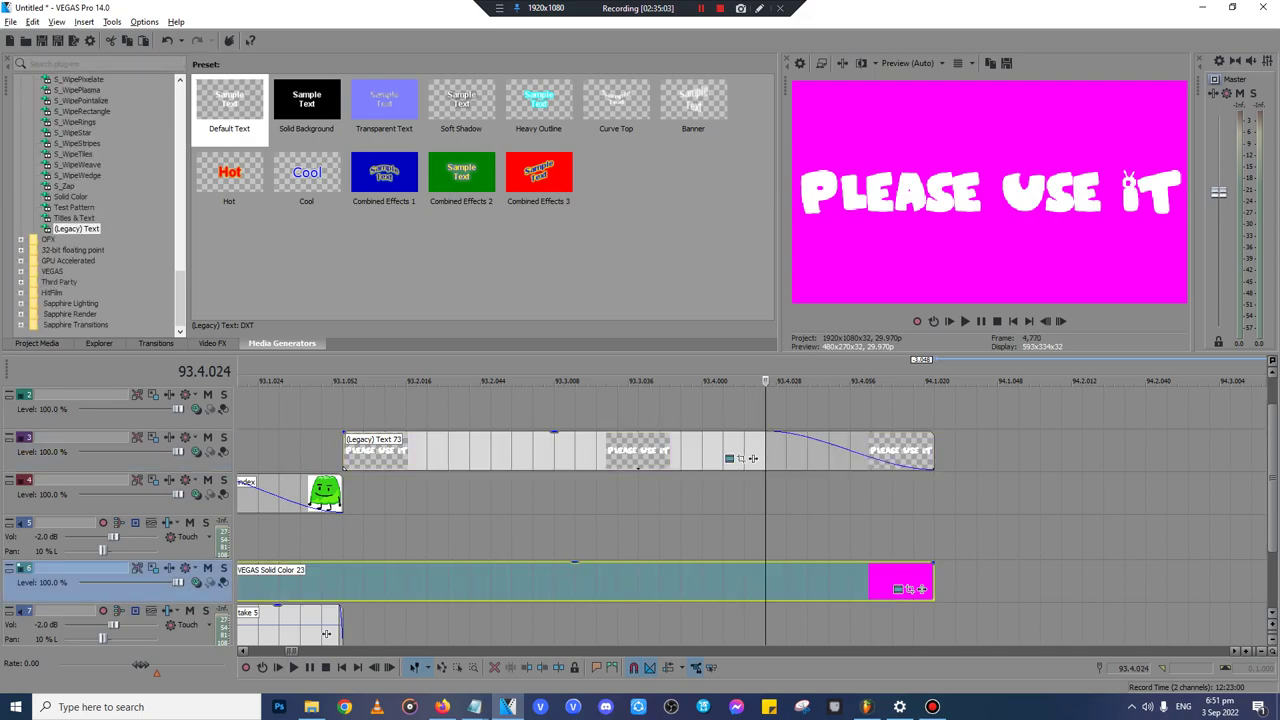
left_click_drag(932, 564, 766, 568)
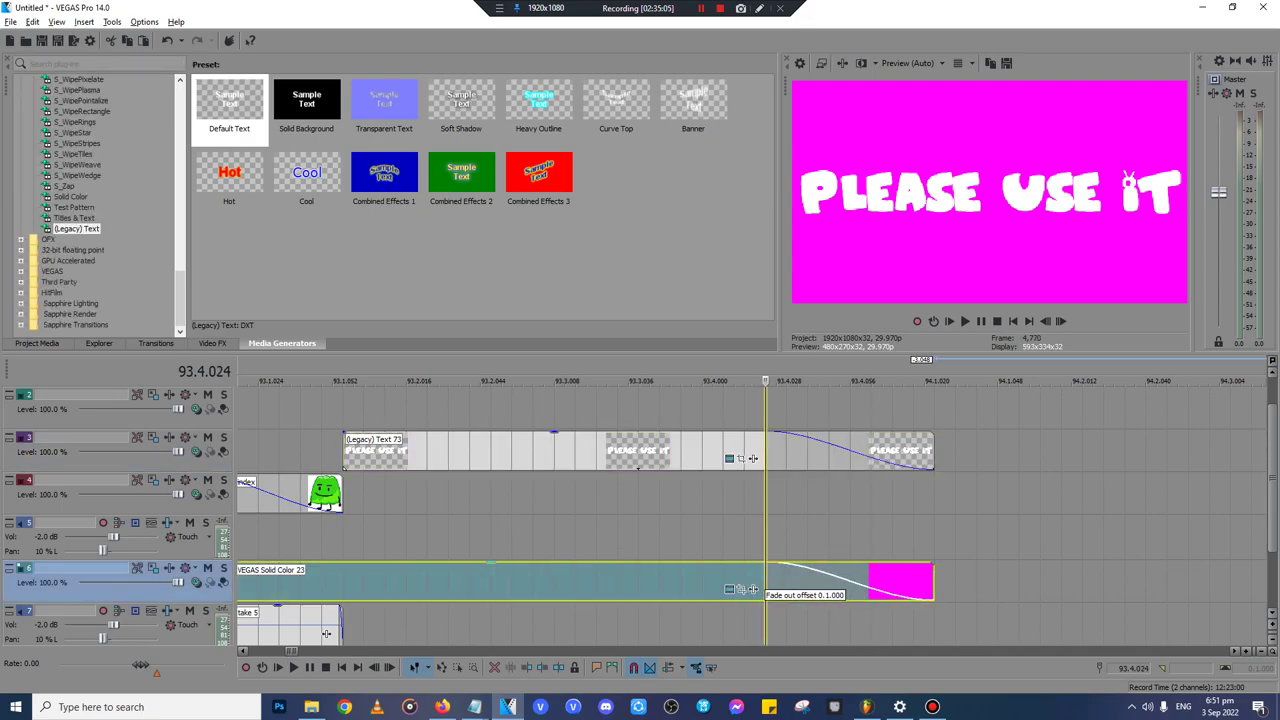
- Save the project as "6th custom source" in the Works (Vegas Pro 14) folder inside new sparta remix files + Games Folder
scroll(326, 634, "down", 15)
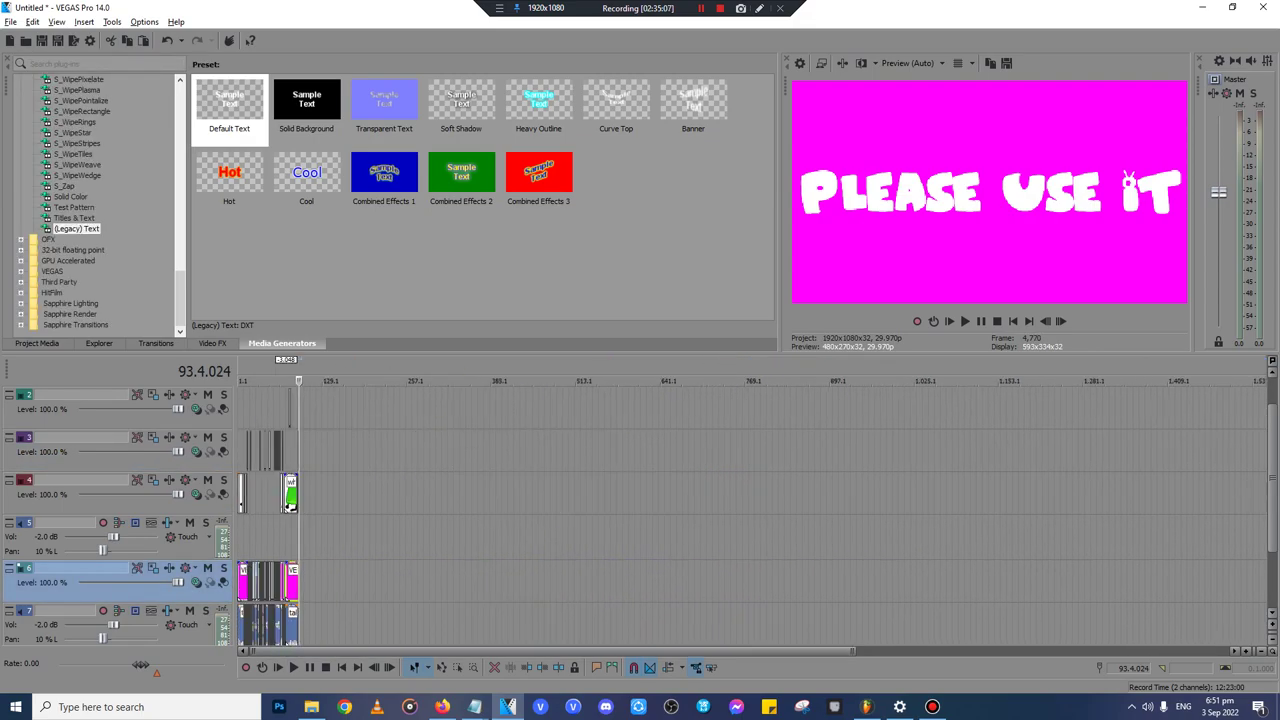
scroll(326, 634, "up", 5)
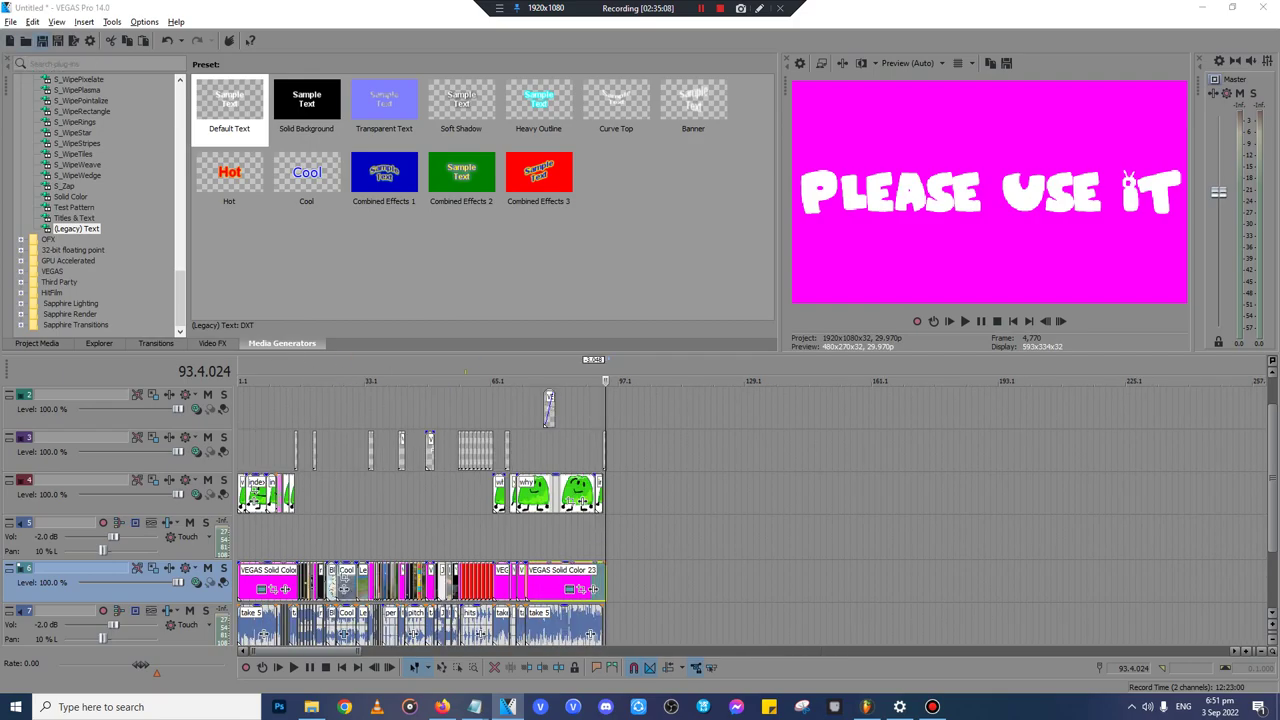
key("ctrl+s")
type("6th custom source")
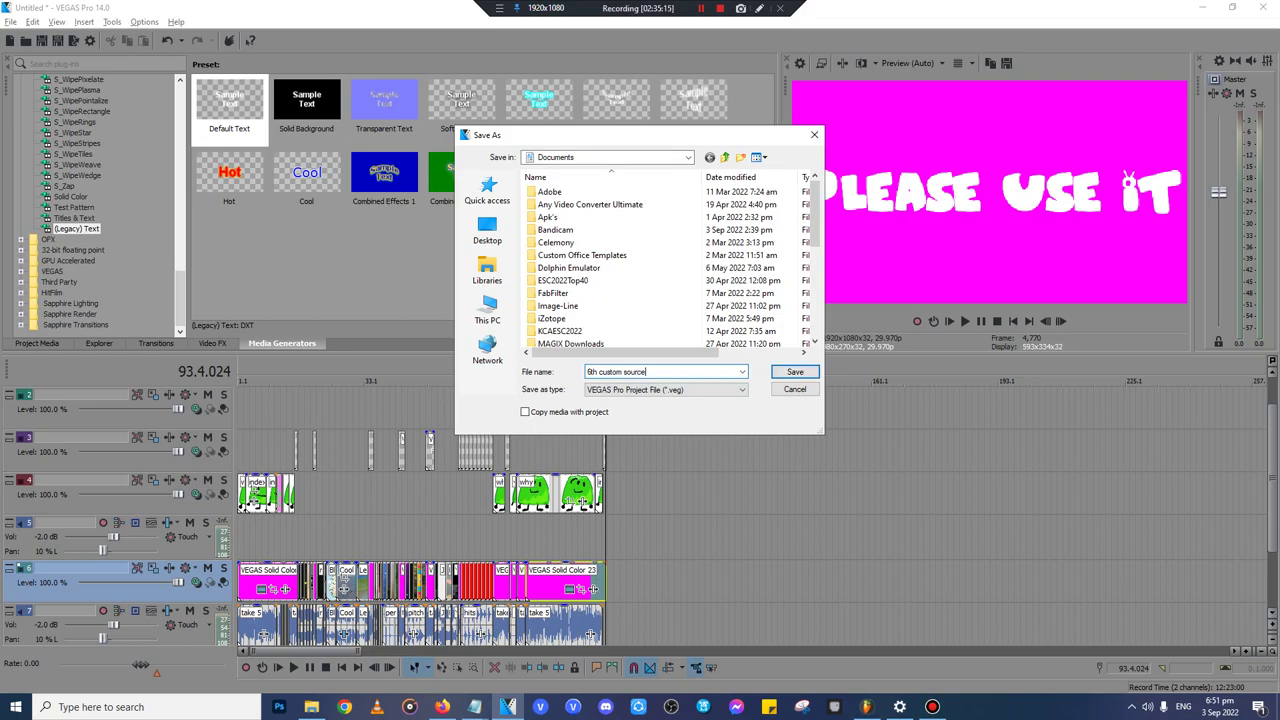
left_click(608, 157)
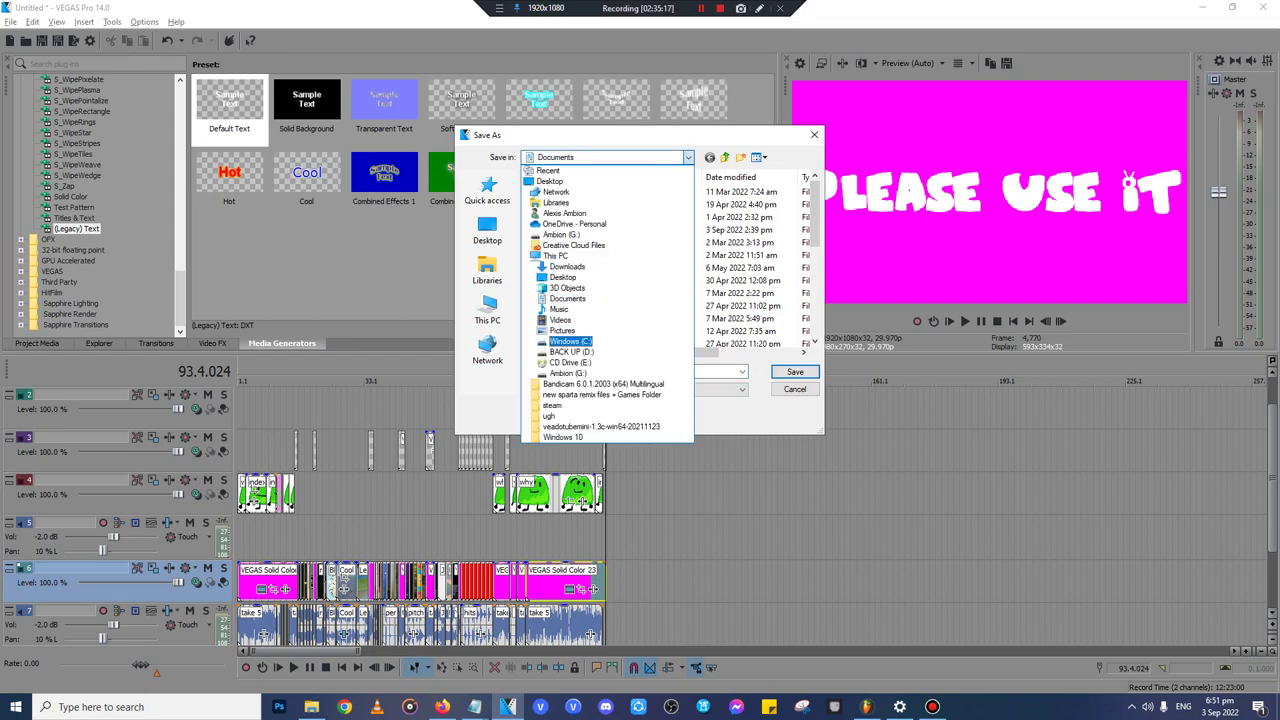
left_click(601, 394)
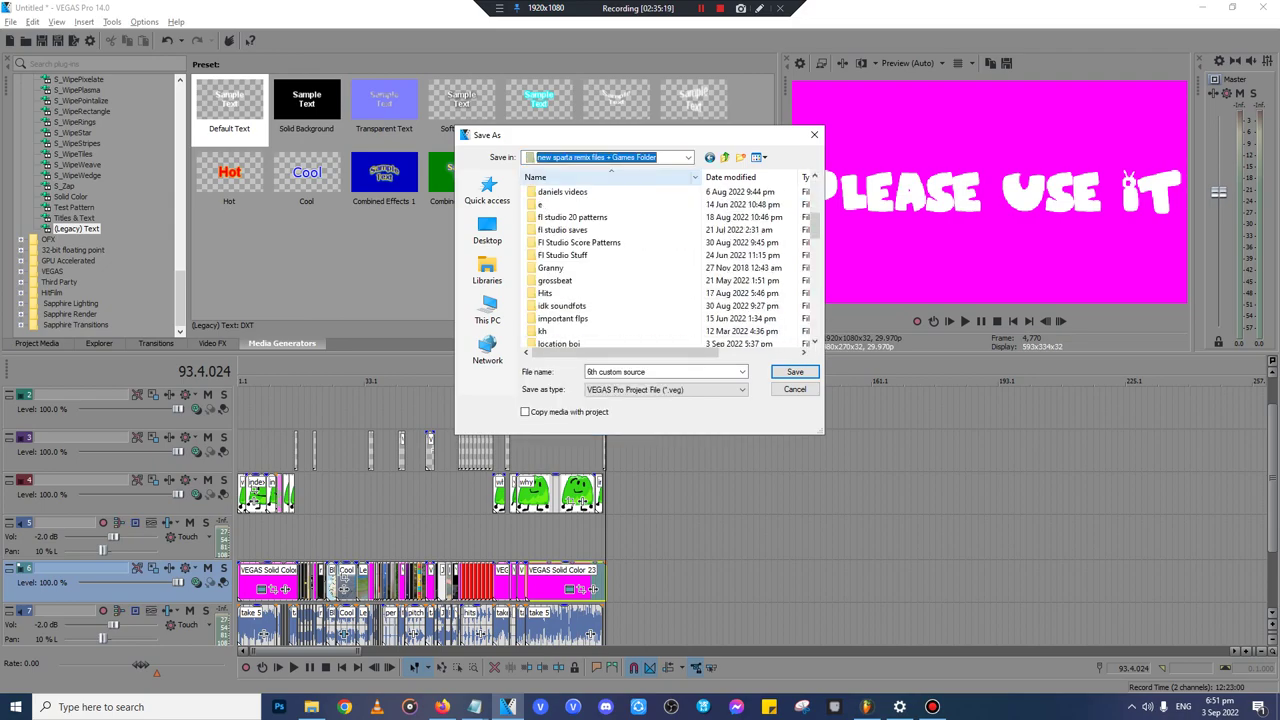
scroll(590, 206, "down", 7)
double_click(590, 230)
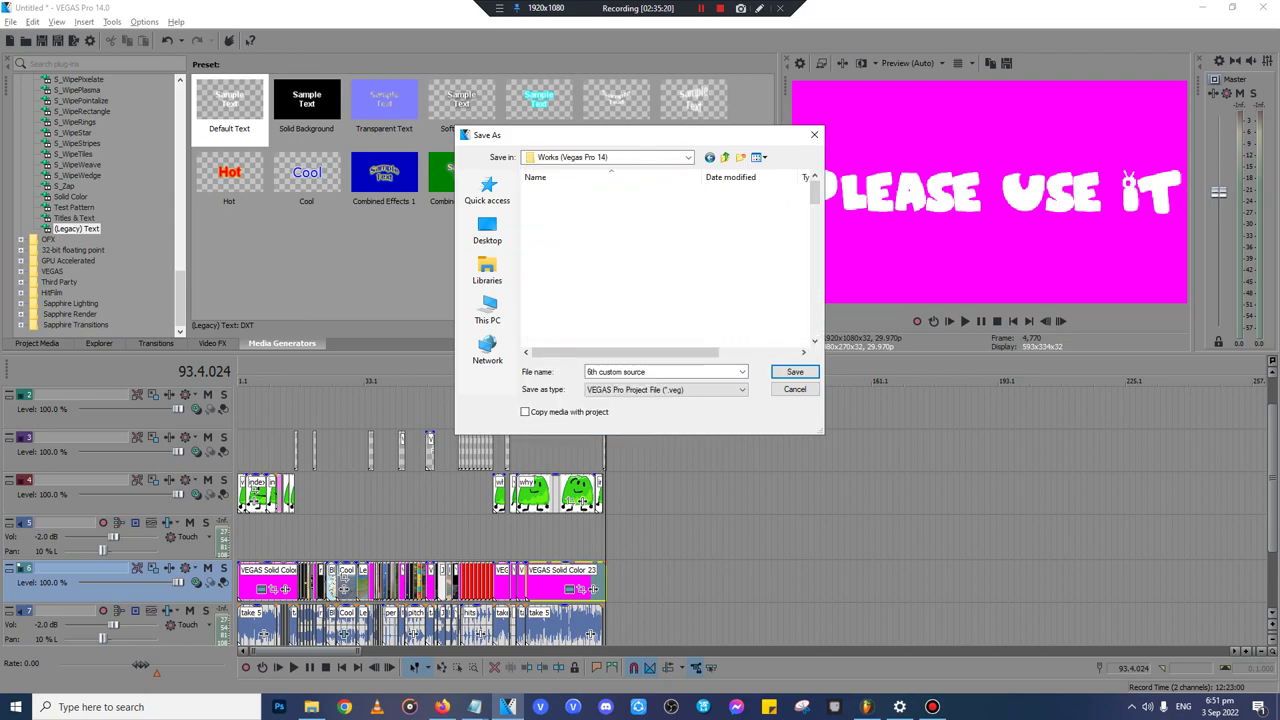
left_click(794, 371)
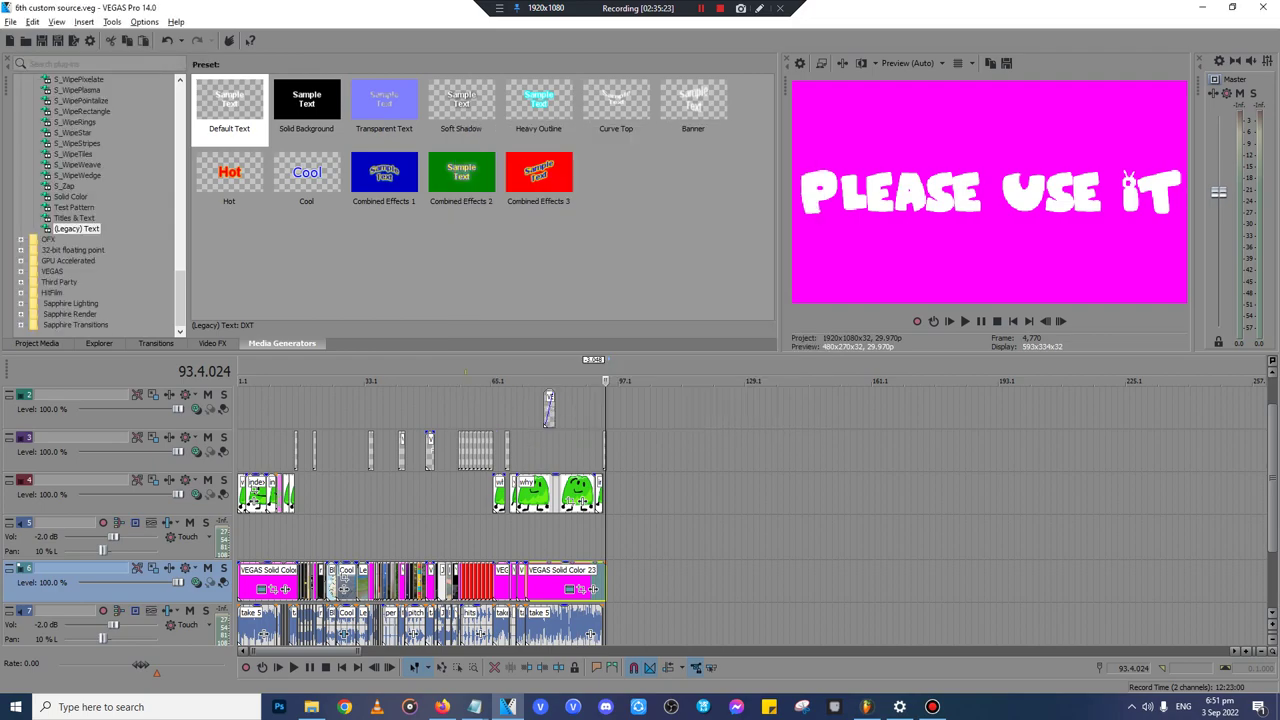
- Switch to the untitled Notepad note and add "were done finally... now we can render it" at its end
mouse_move(474, 707)
left_click(415, 645)
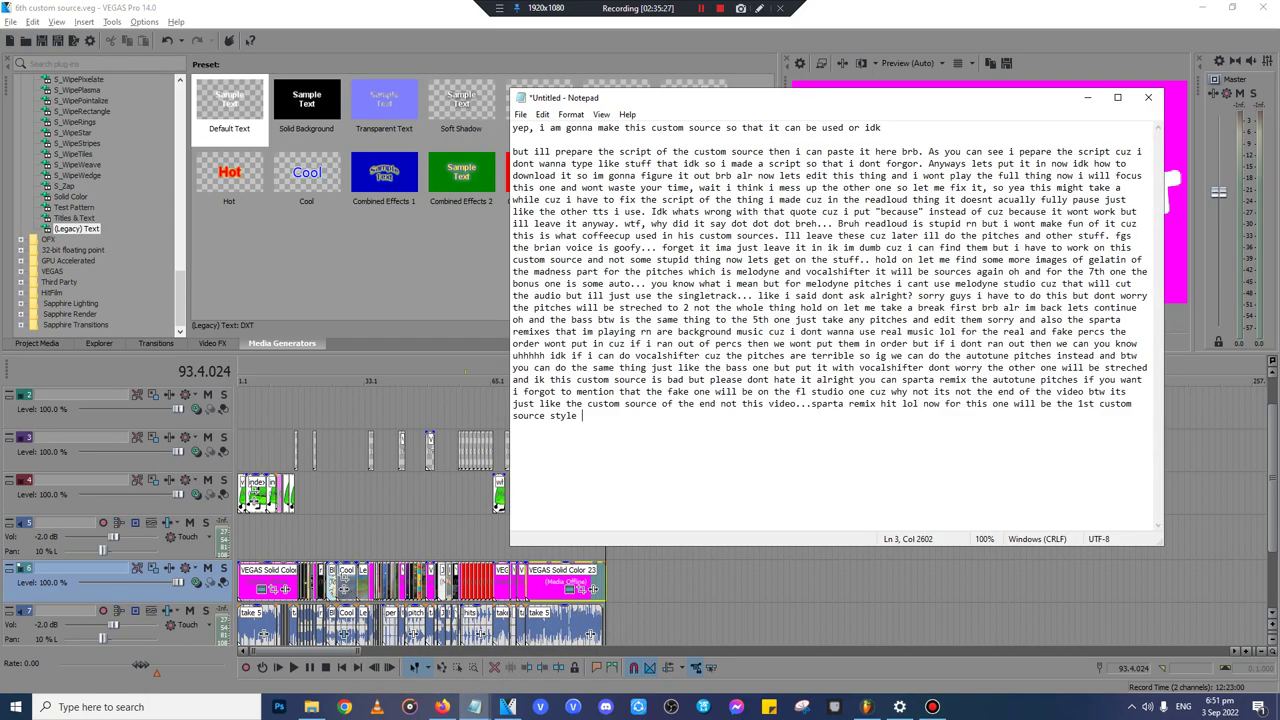
type("e done finallyu")
type("can render it")
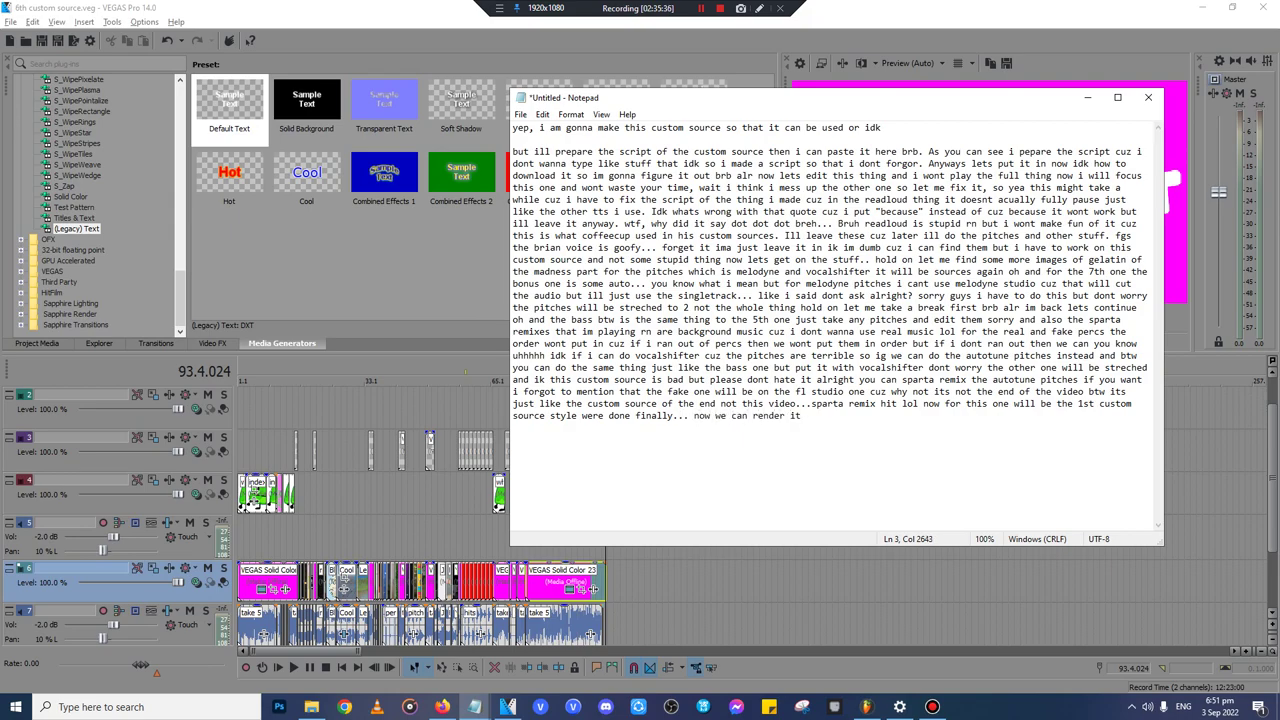
- Bring the untitled Notepad note back up and continue its text with "also watch the"
left_click(1088, 98)
key("alt+Tab")
key("alt+Tab")
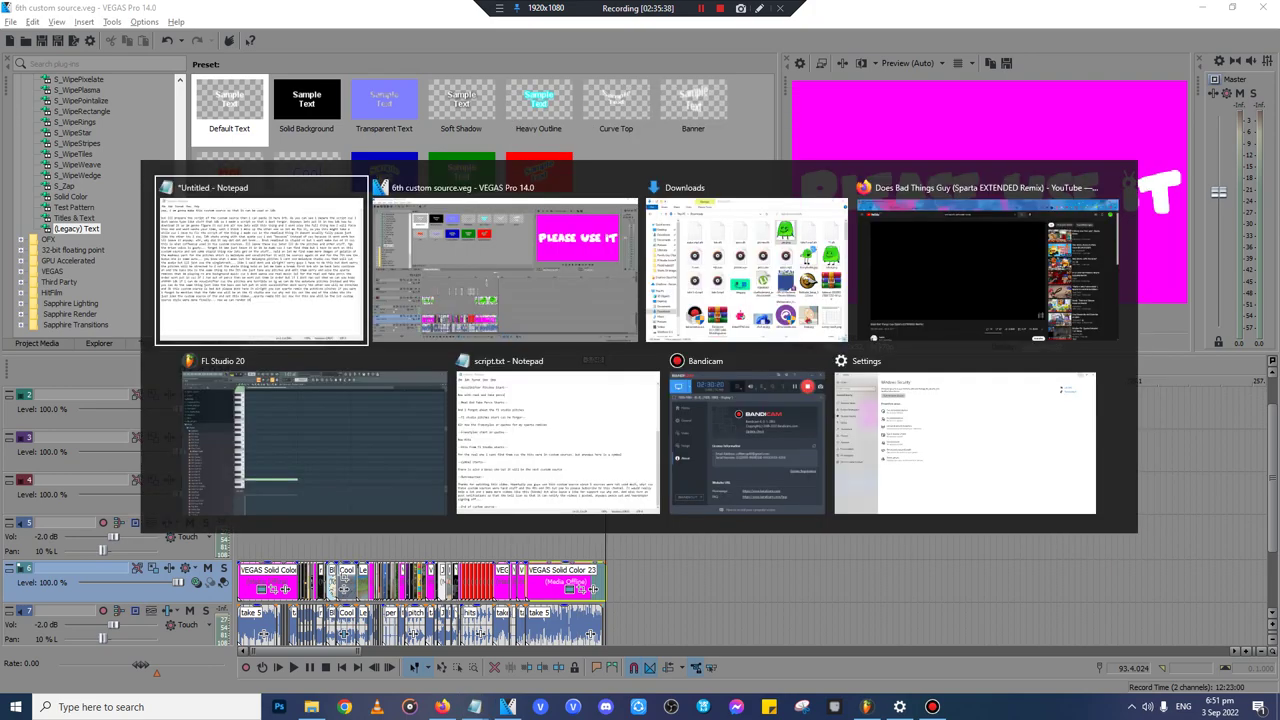
key("BackSpace")
key("BackSpace")
key("BackSpace")
key("BackSpace")
key("BackSpace")
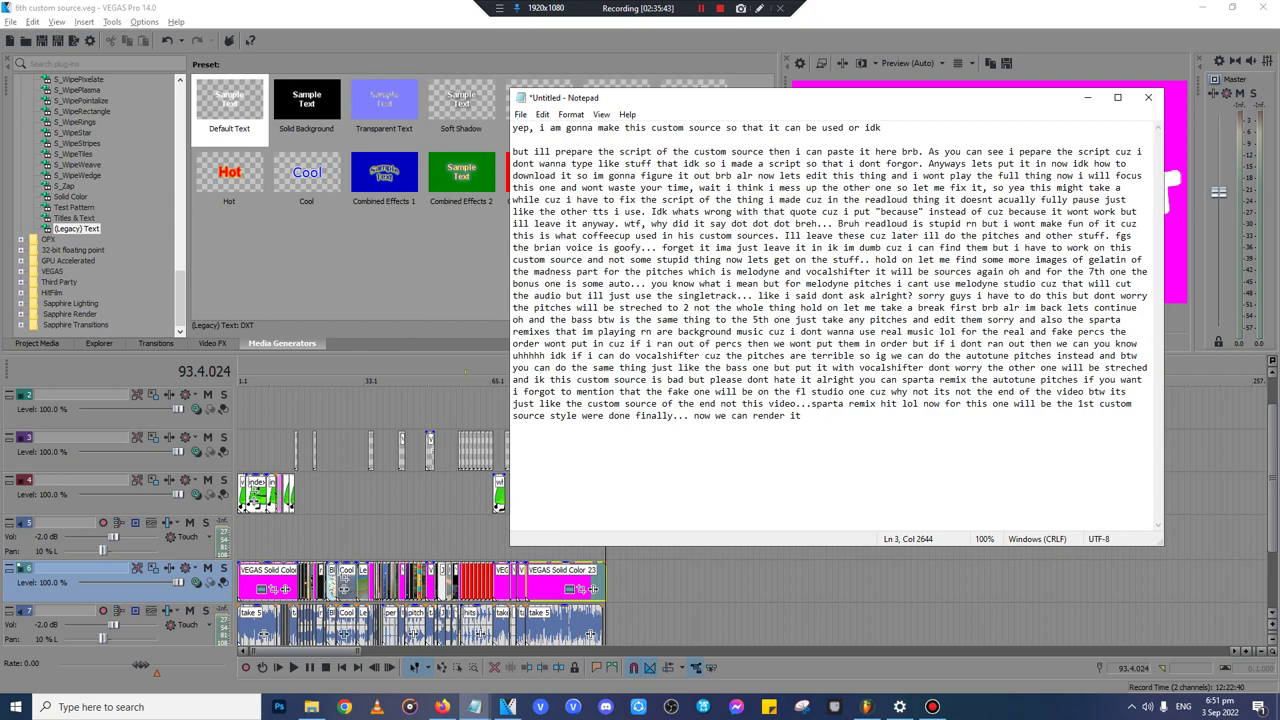
type("lso watch the")
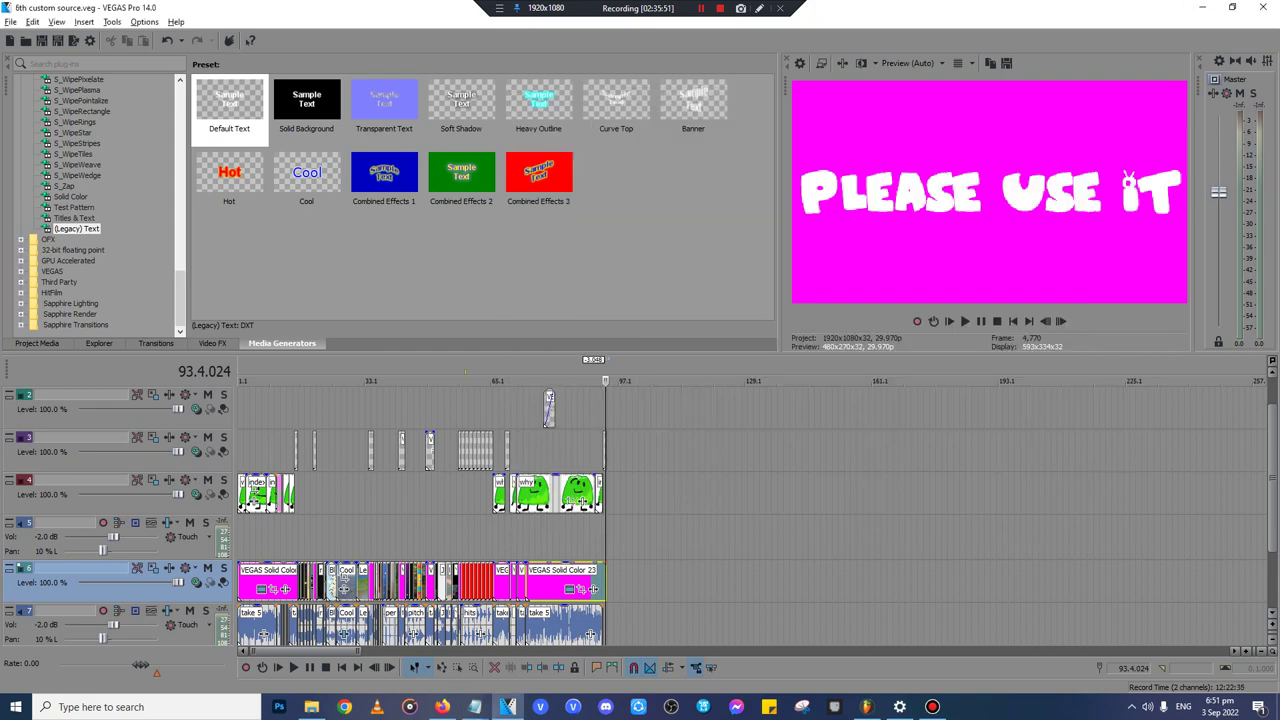
- Expand the timeline, select the whole project from 94.1.024 back to 1.1.000 as the loop region and open the Render As settings
left_click(1088, 97)
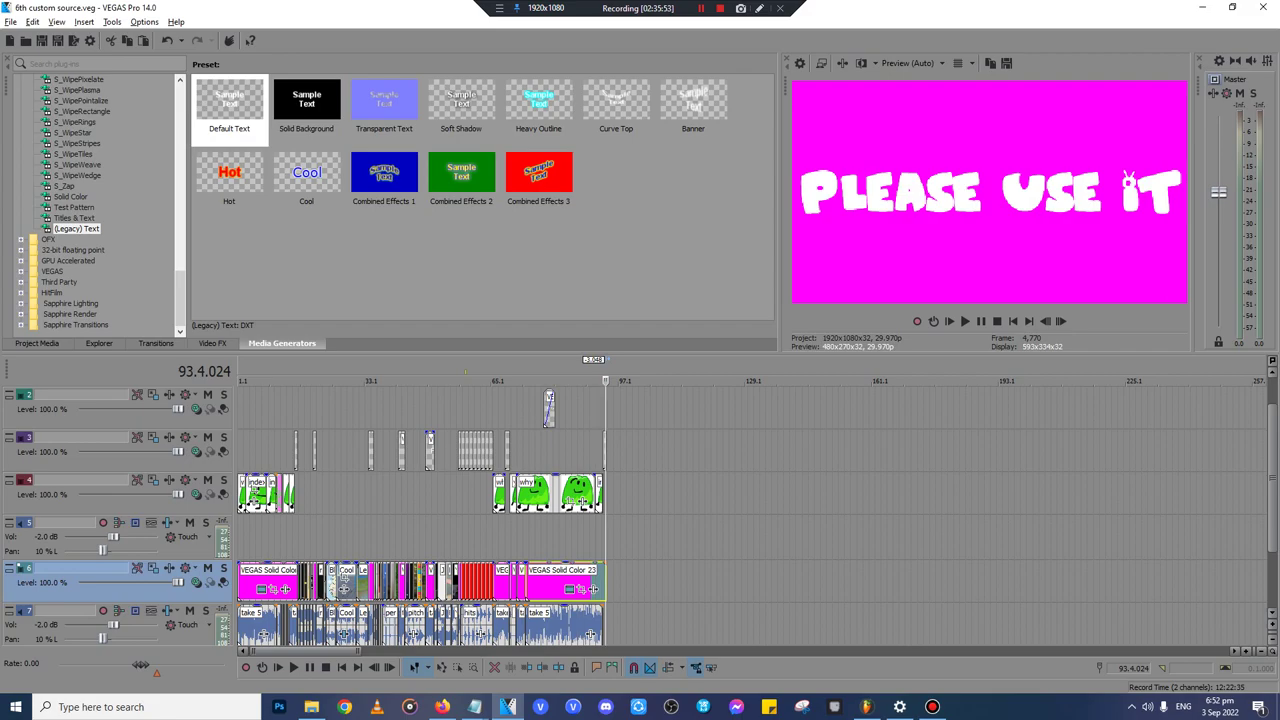
key("F11")
left_click_drag(606, 75, 238, 75)
left_click(74, 41)
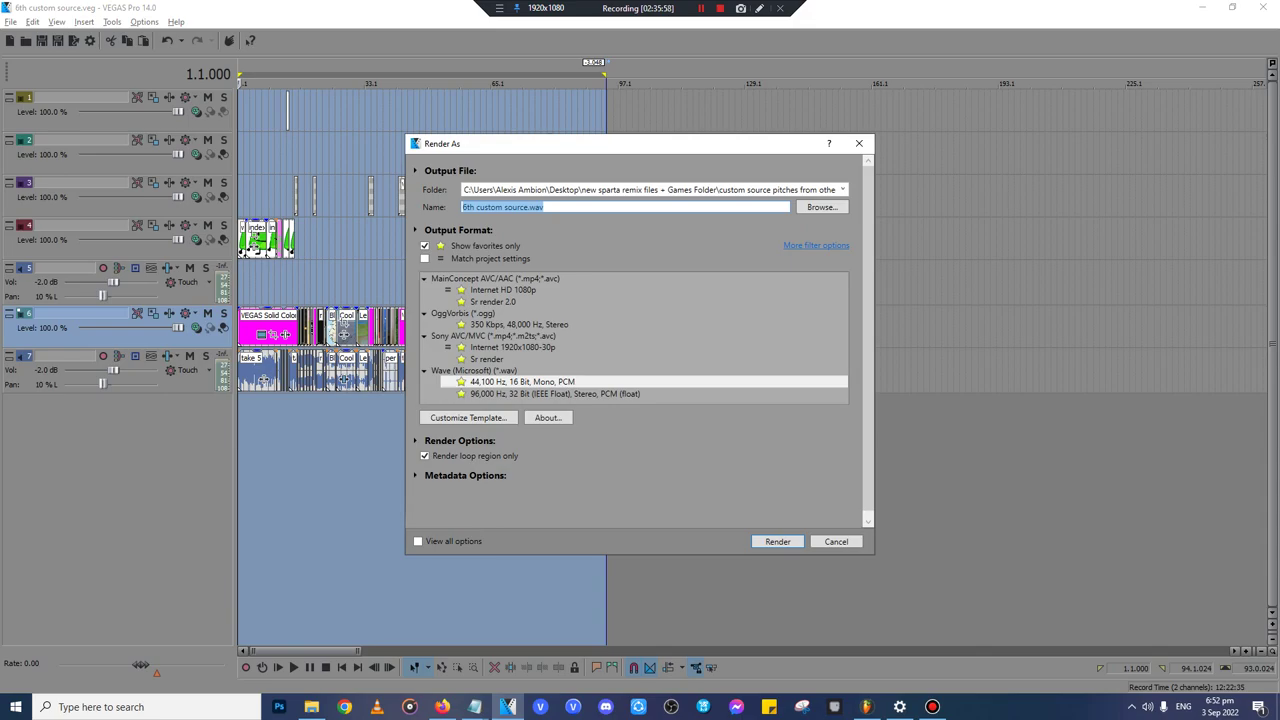
- Choose the Sr render 2.0 template and the Videos folder inside new sparta remix files + Games Folder as the render destination
left_click(493, 302)
left_click(843, 190)
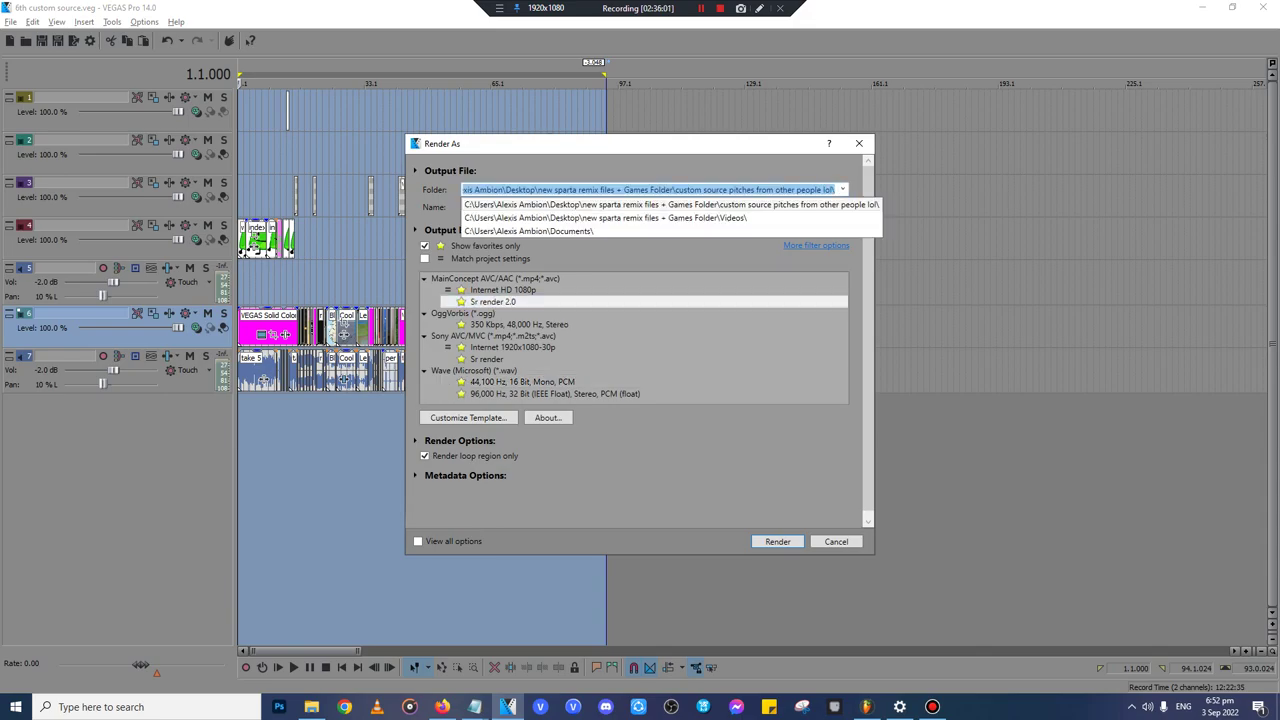
left_click(660, 218)
- Switch to Firefox, pop the playing YouTube video out into a picture-in-picture window and minimize the browser
left_click(442, 707)
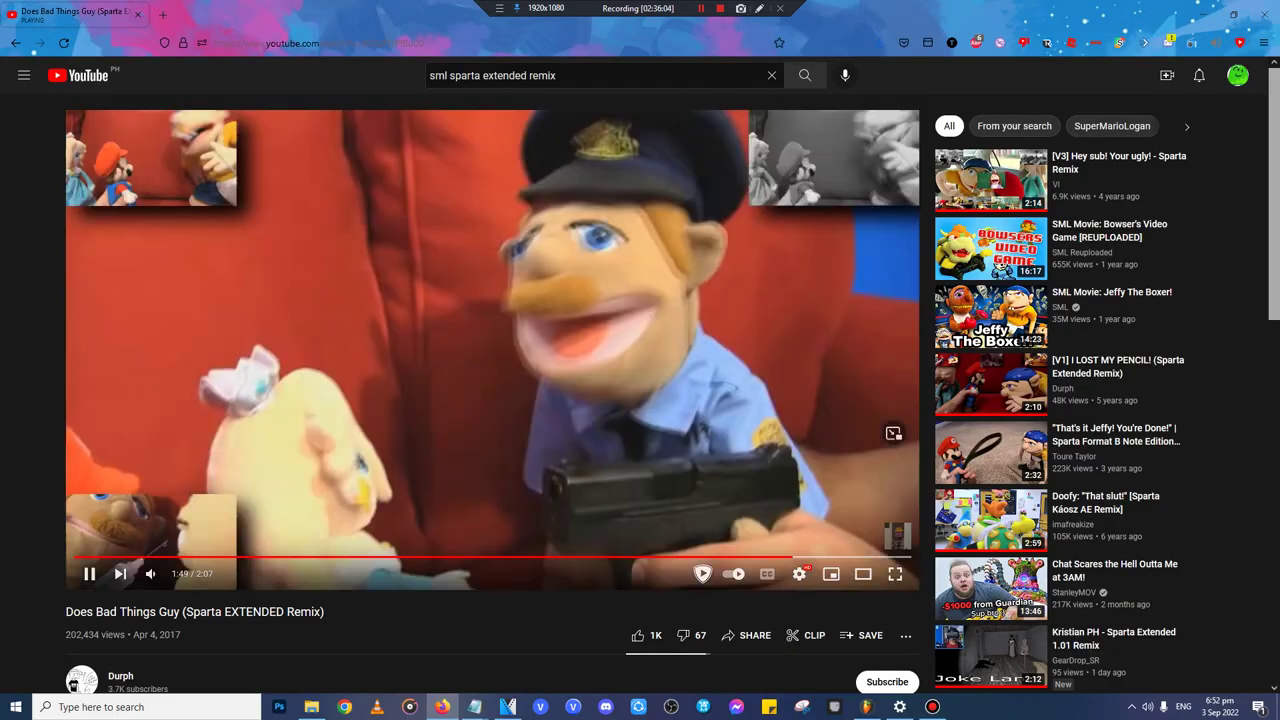
left_click(894, 434)
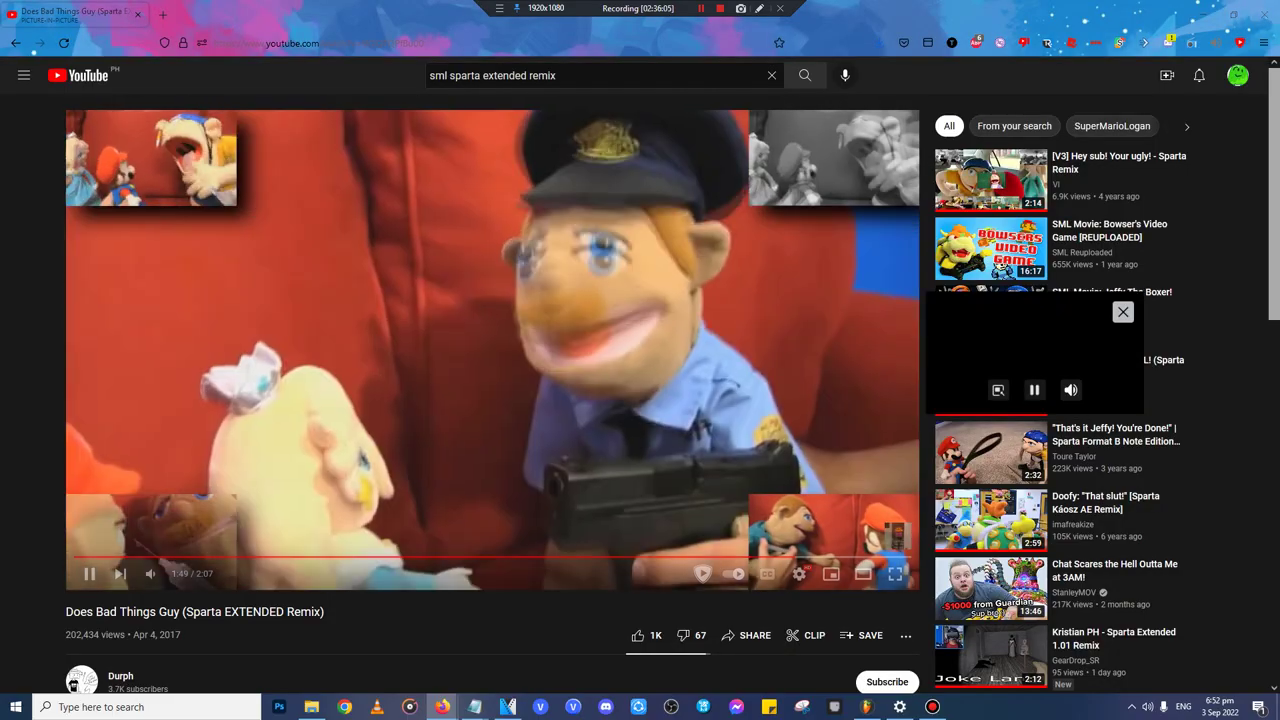
left_click(1203, 8)
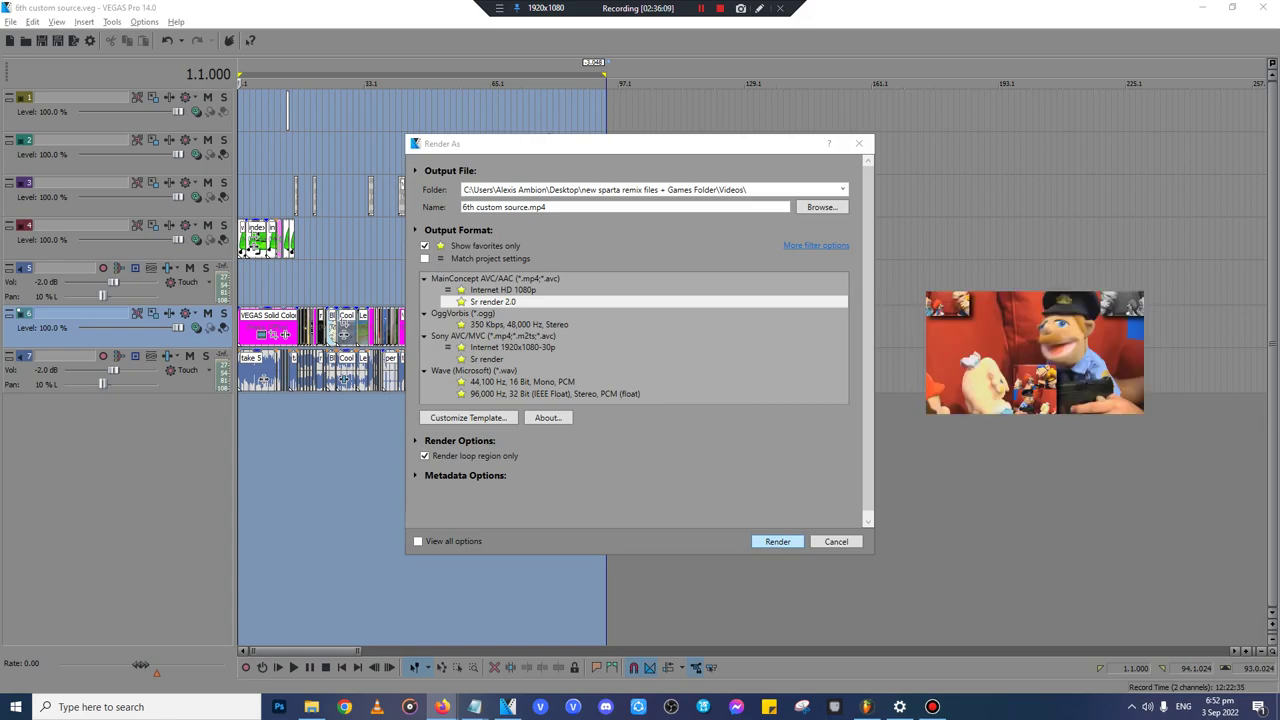
- Render the loop region as 6th custom source.mp4 and open the folder containing the rendered file
key("Return")
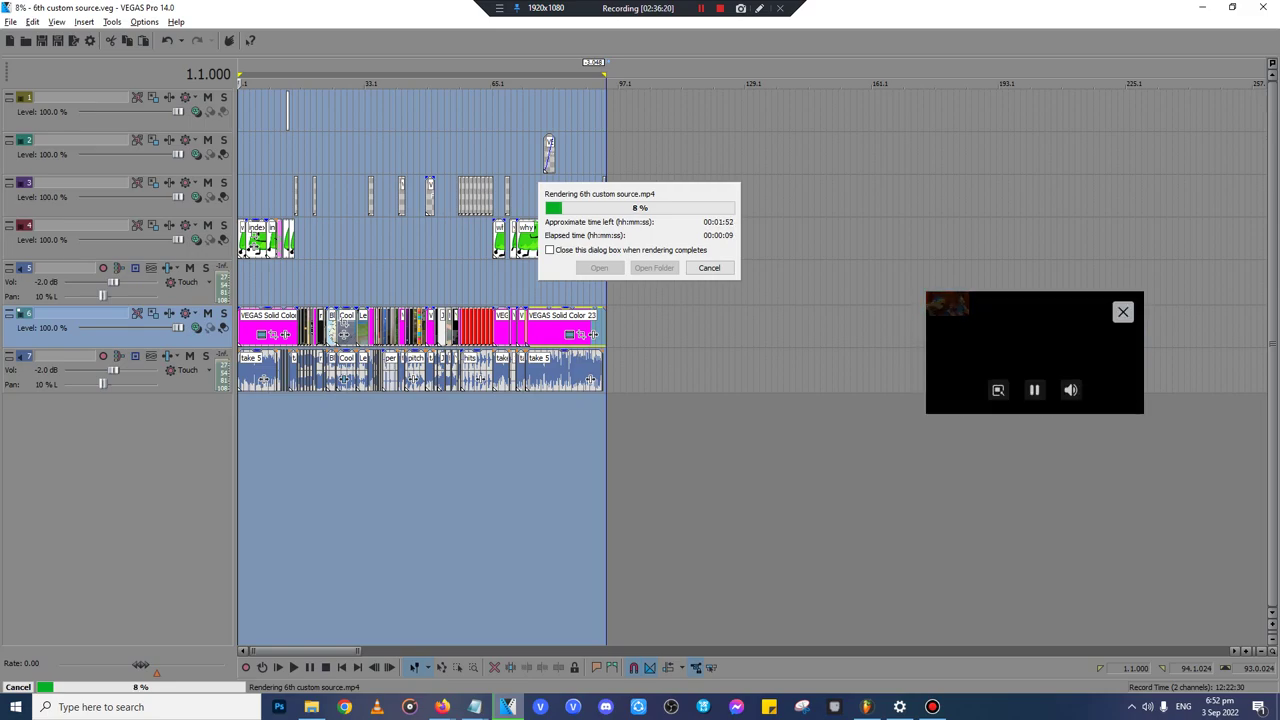
left_click(997, 389)
key("alt+Tab")
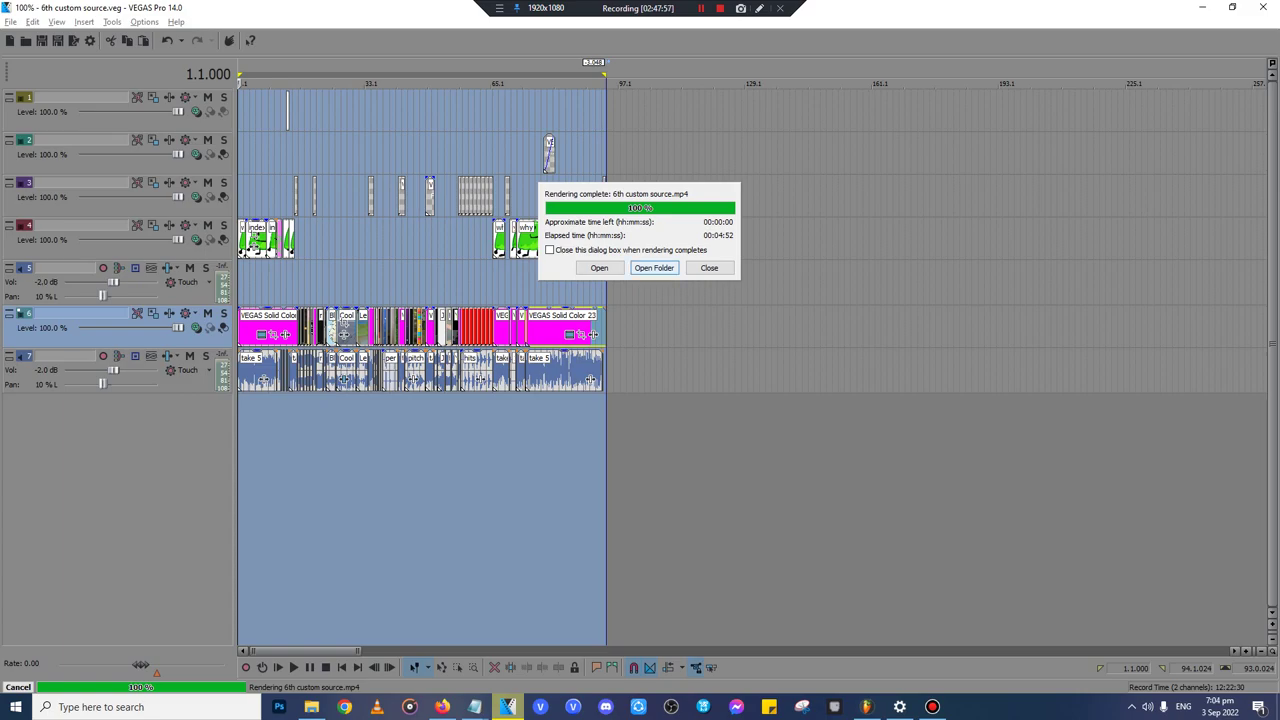
left_click(655, 268)
- Switch to Firefox and open a new blank tab beside the YouTube video
left_click(442, 707)
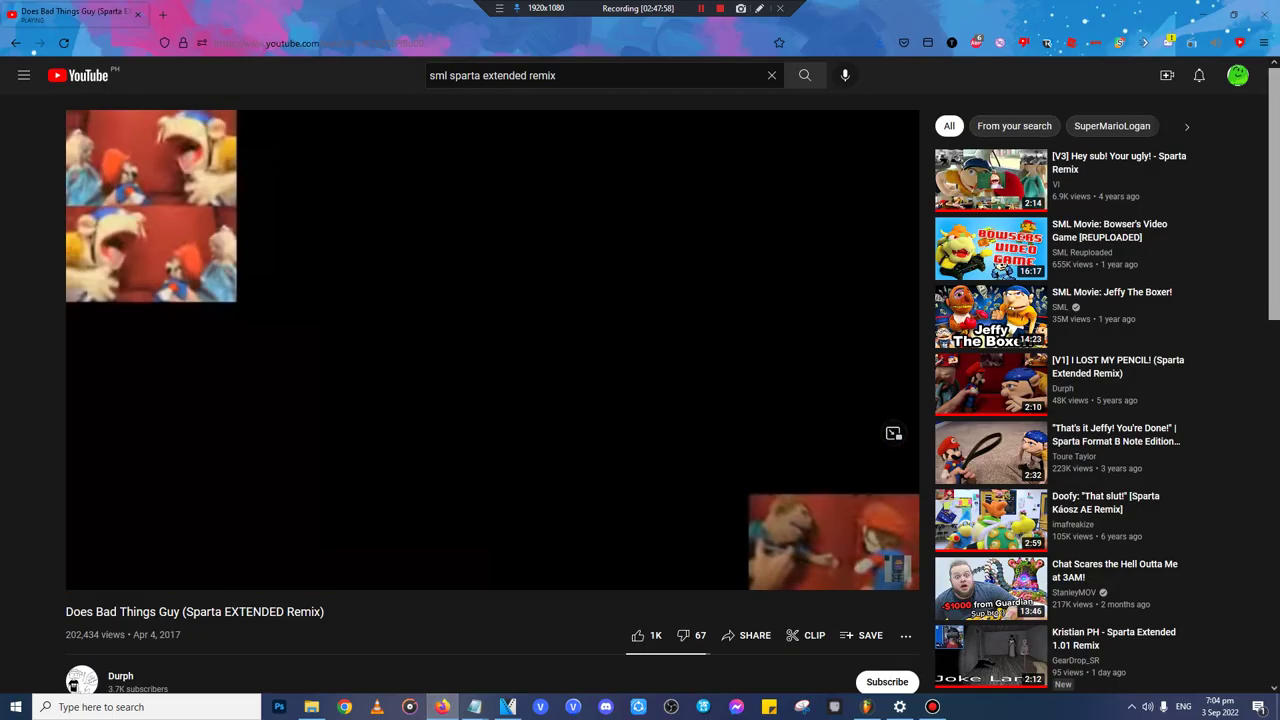
key("ctrl+t")
- Switch to the untitled Notepad note and add "alright tomorrow this video im recording will be posted but the custom source will be"
left_click(475, 707)
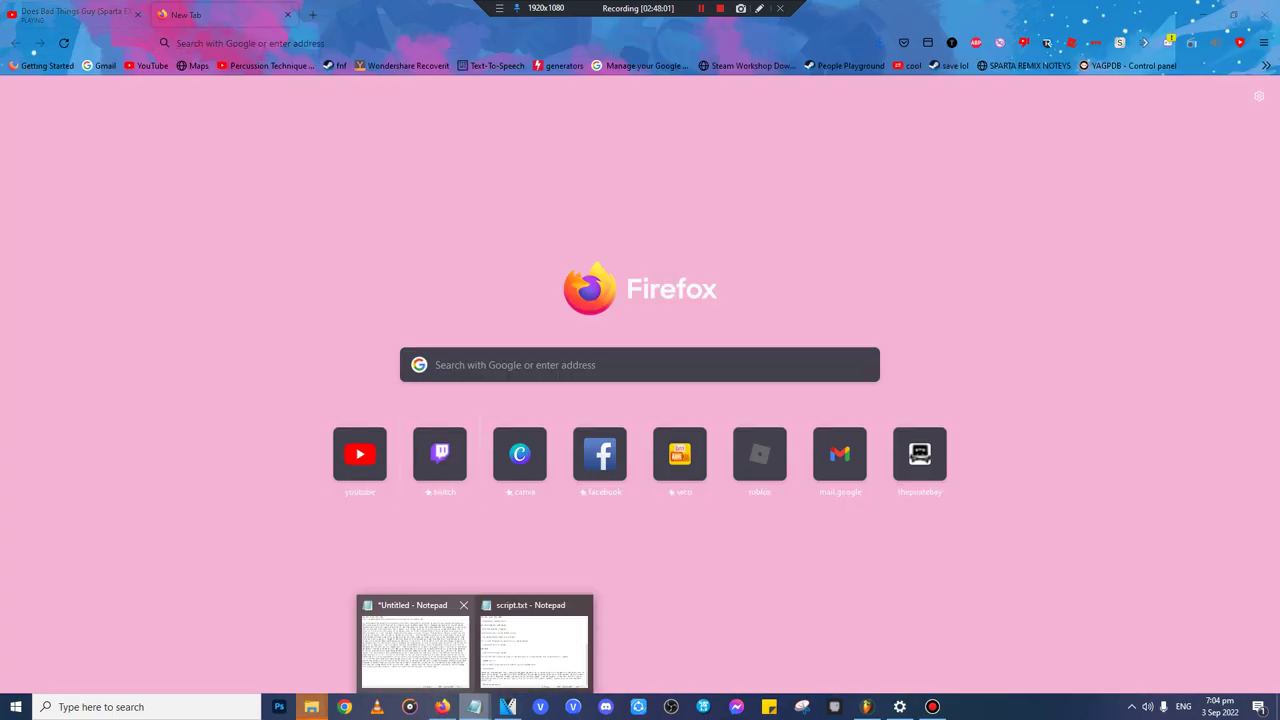
left_click(416, 650)
type("alri")
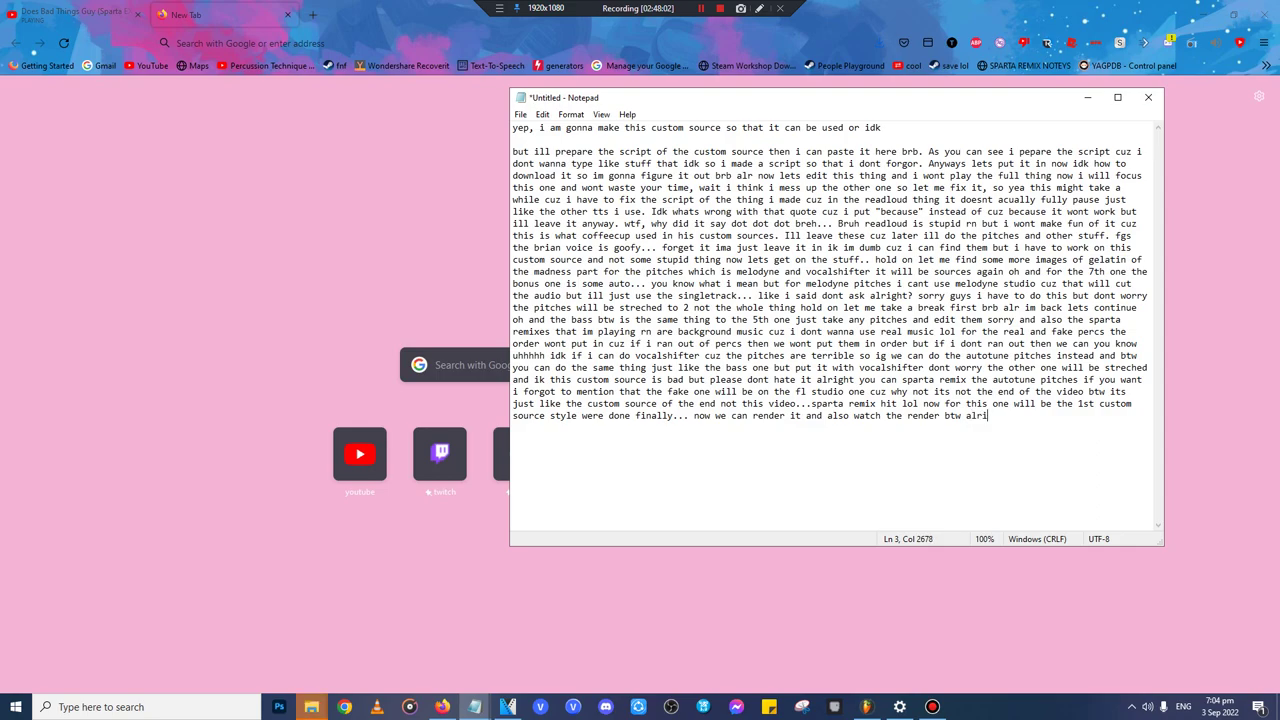
type("ght tomorrow thi")
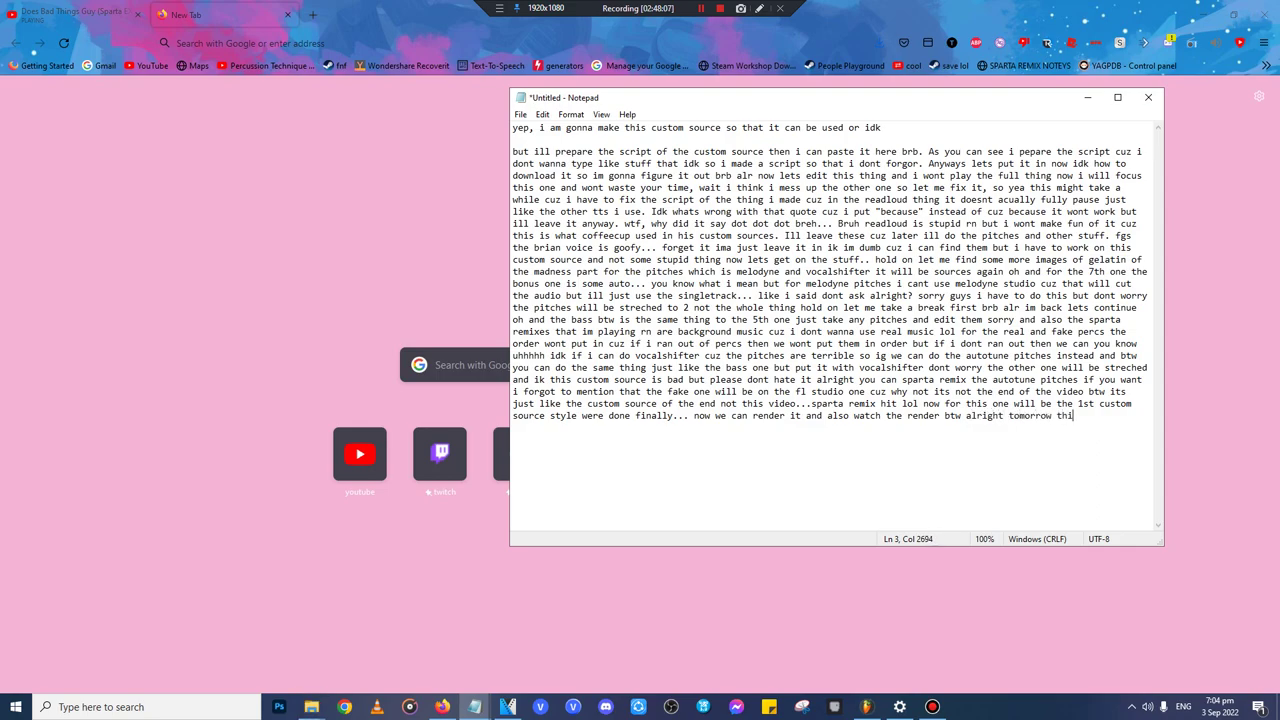
type("s video im recording w")
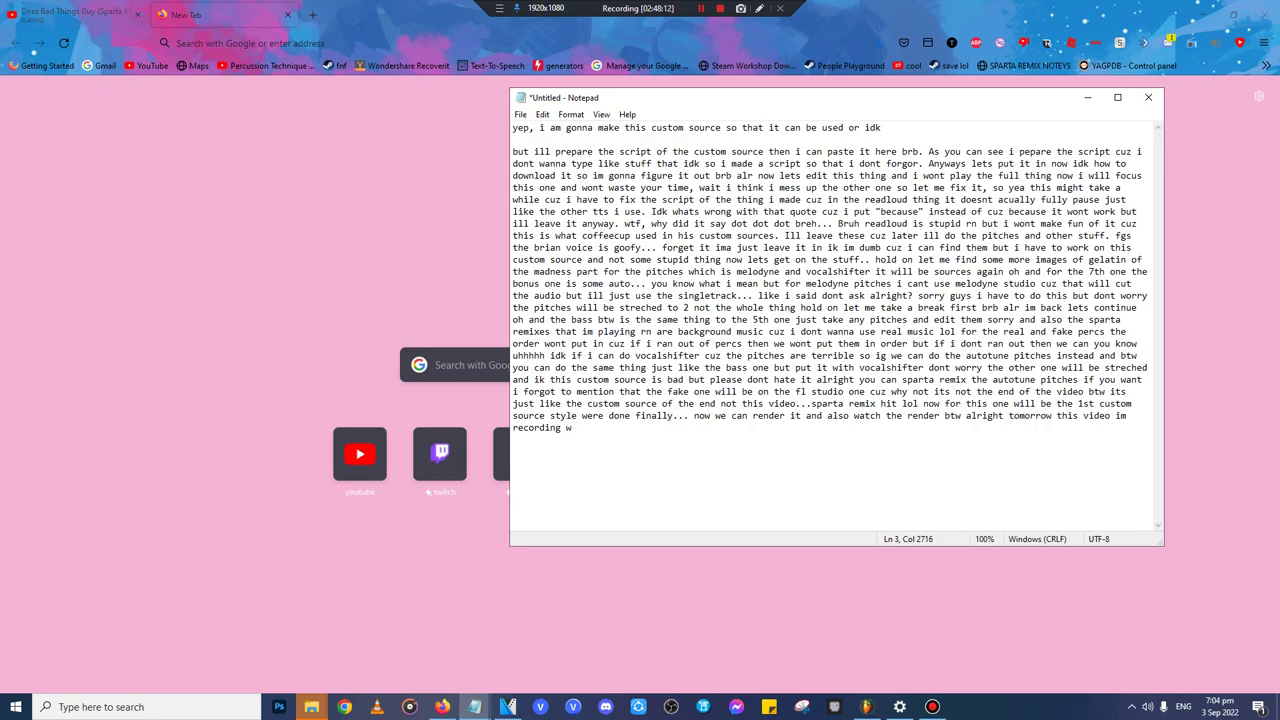
type("ill be posted but the custom source will be ")
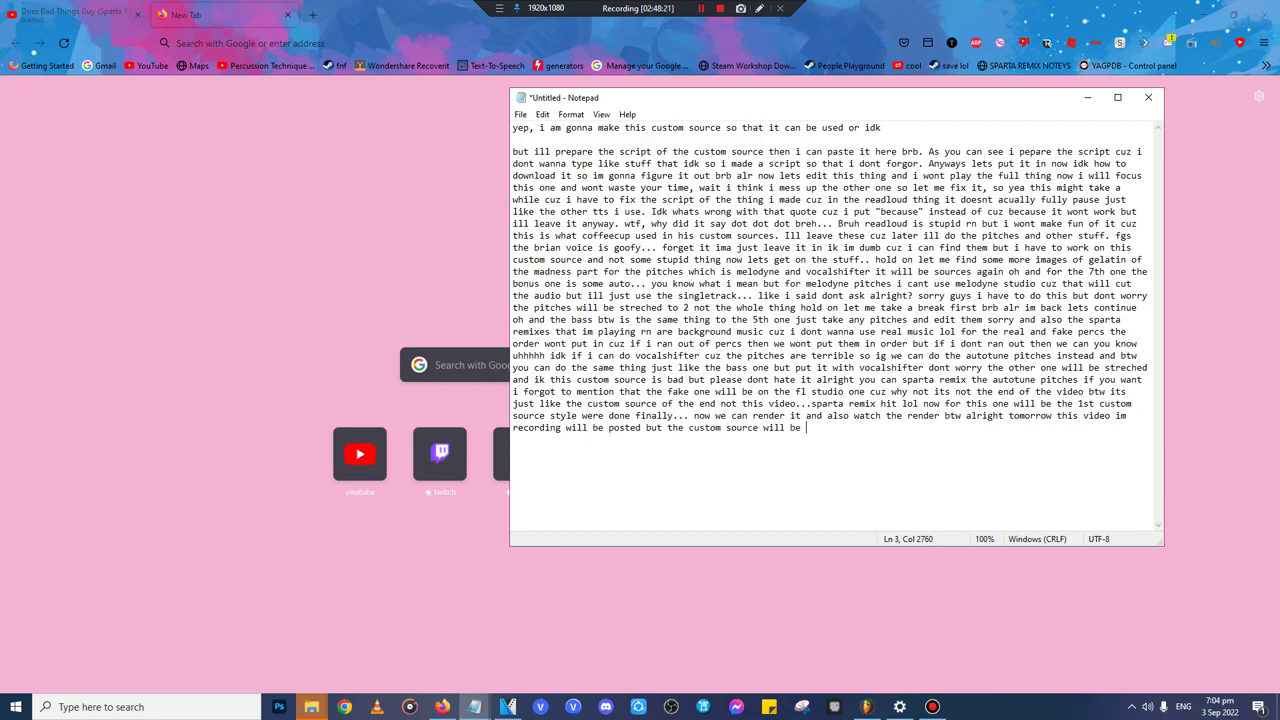
- Finish the note's sentence with "uploaded today so goodbye for this one"
type("uploaded tofa")
key("BackSpace")
key("BackSpace")
type("day so goodbye for this one")
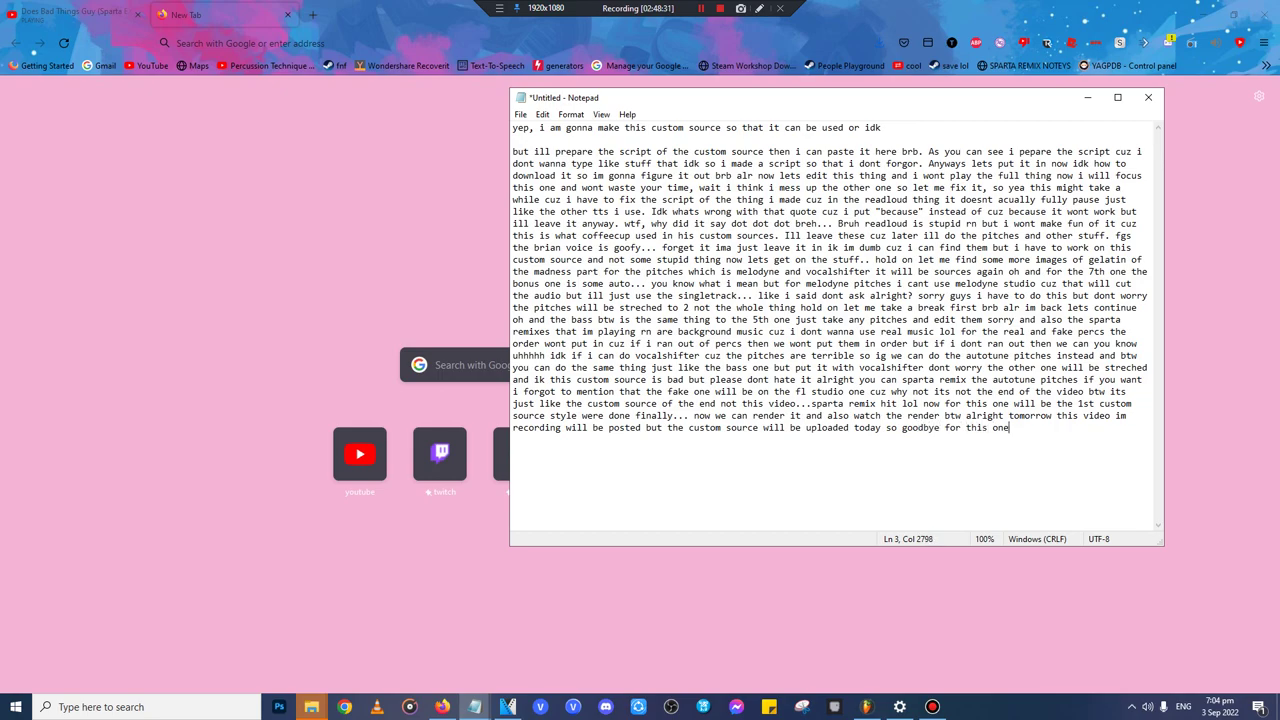